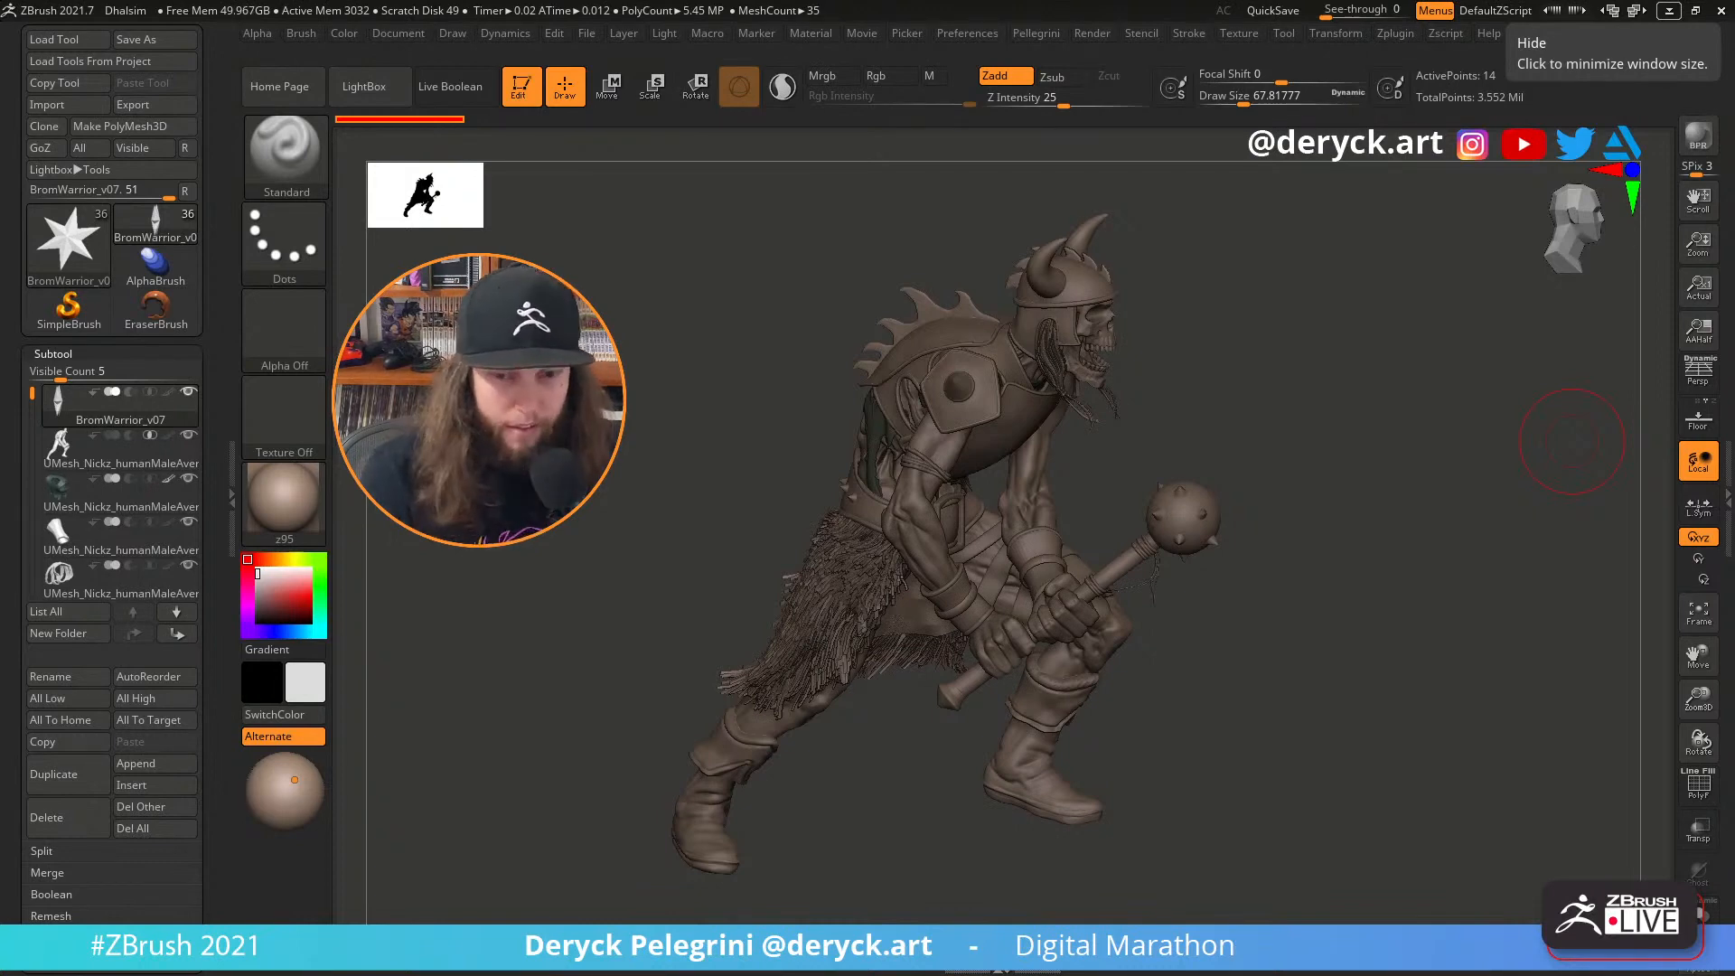
Examine the full warrior model from the front and both sides against the reference painting
drag(1572, 441, 1513, 452)
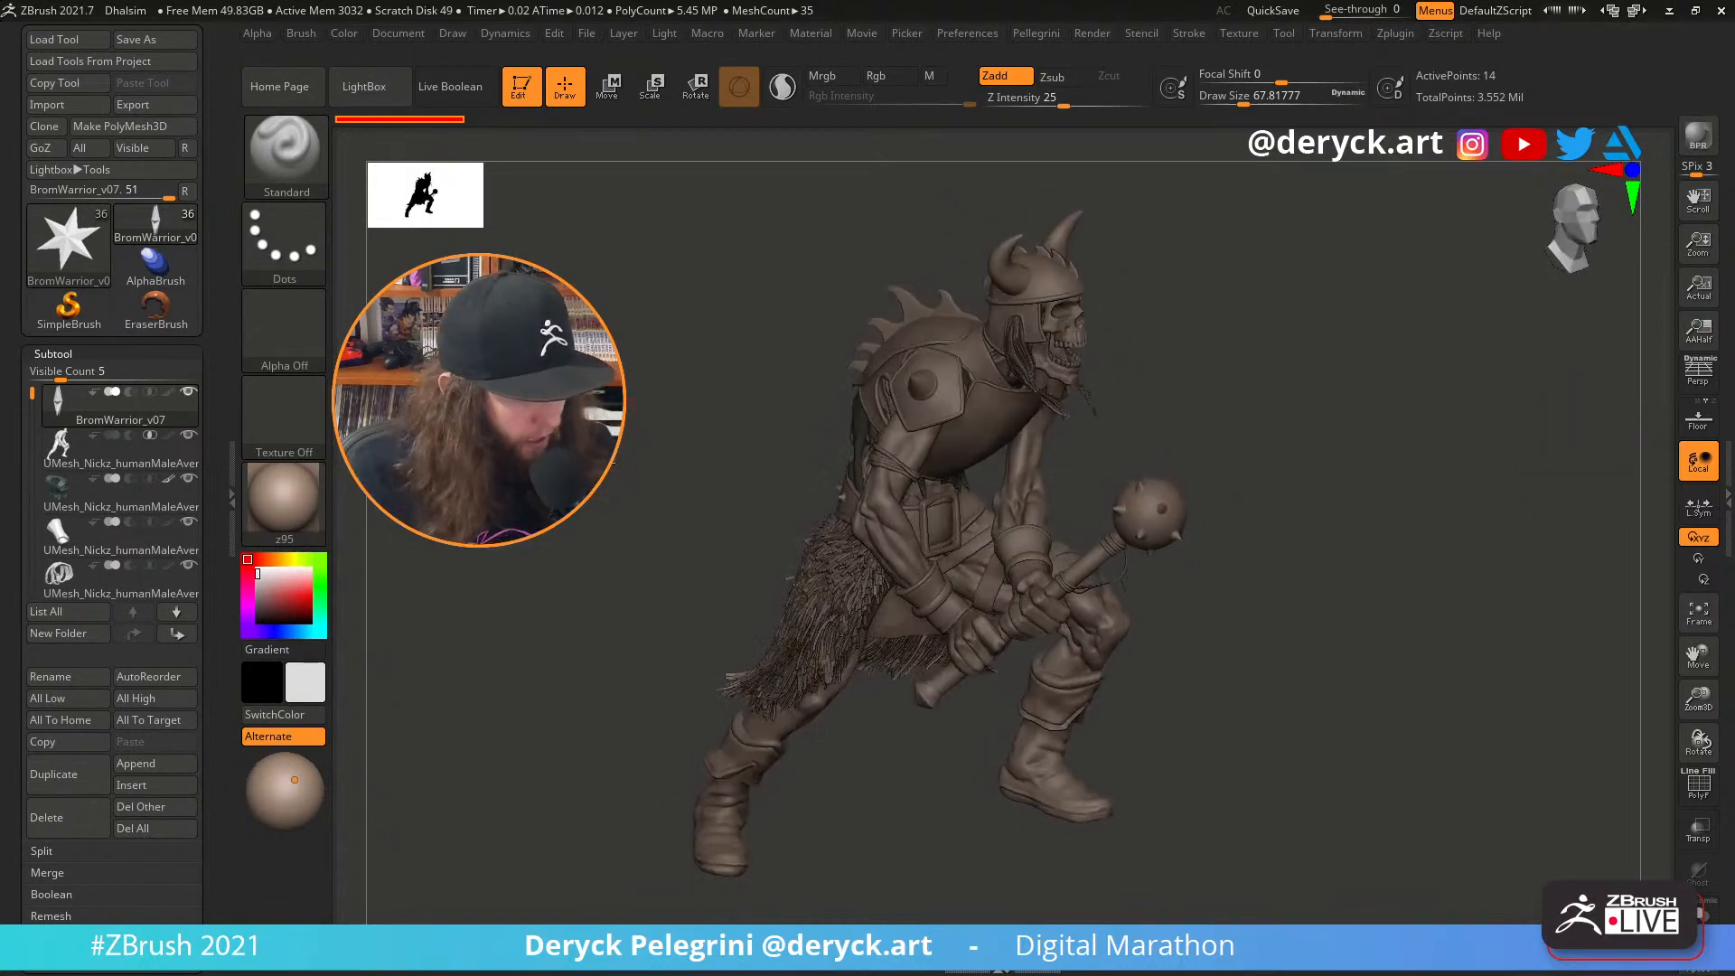
drag(612, 461, 452, 452)
drag(1355, 488, 1107, 493)
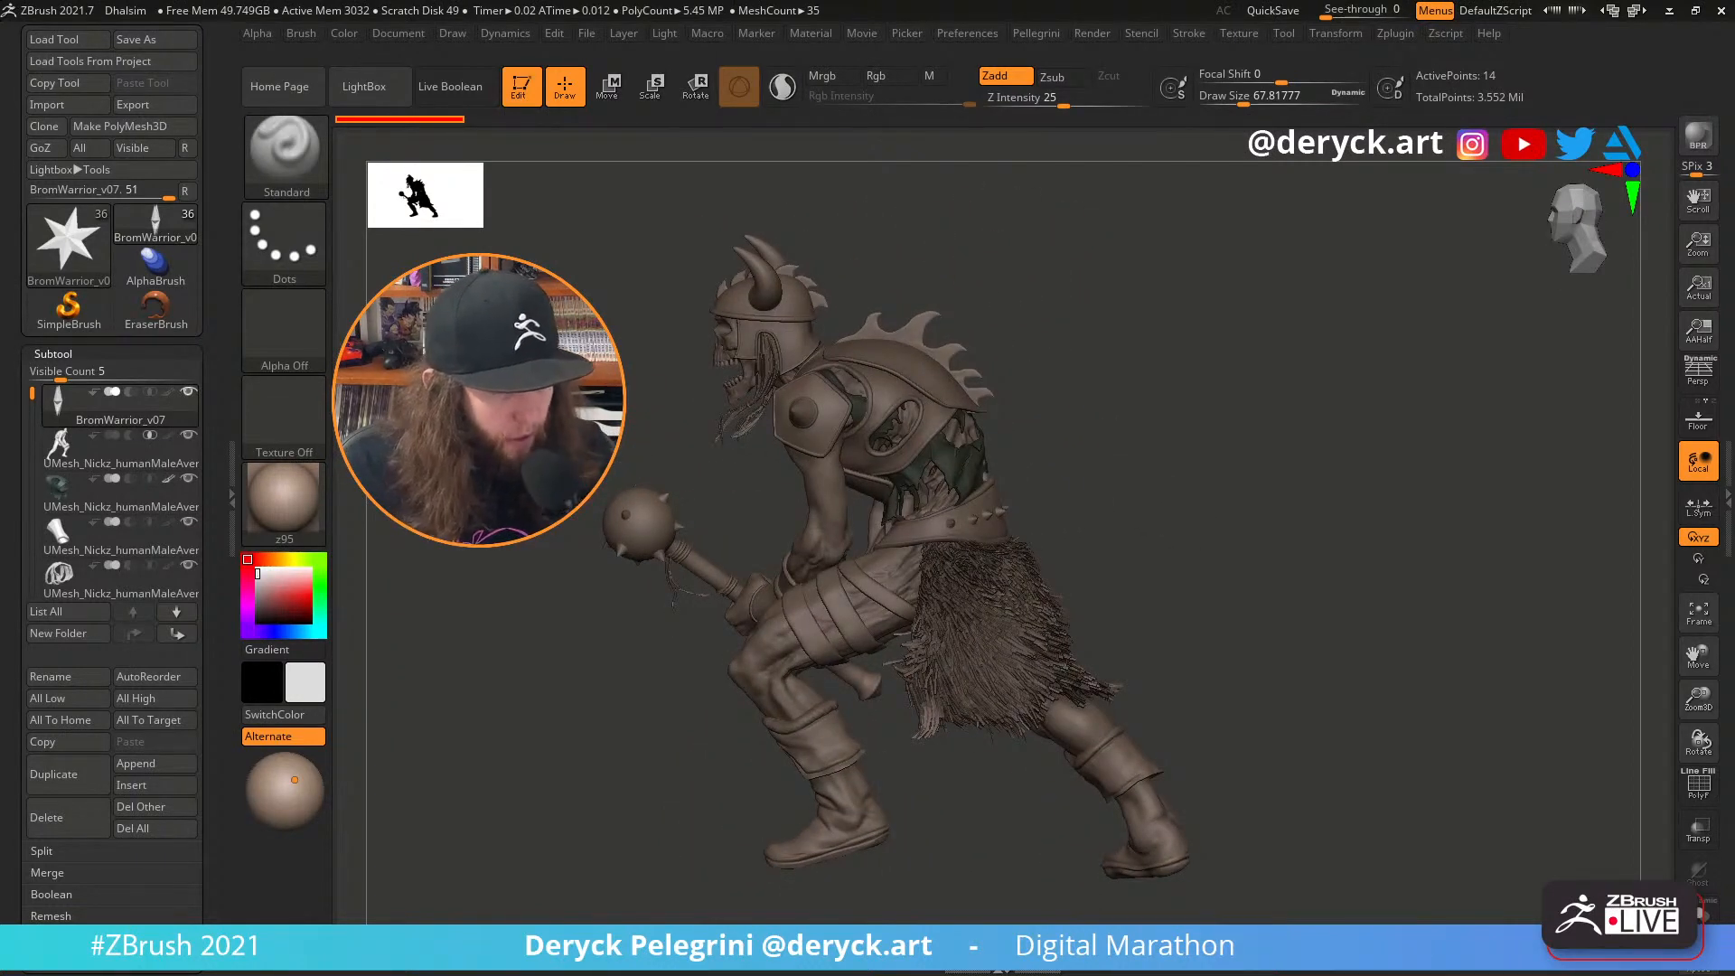
drag(433, 434, 724, 430)
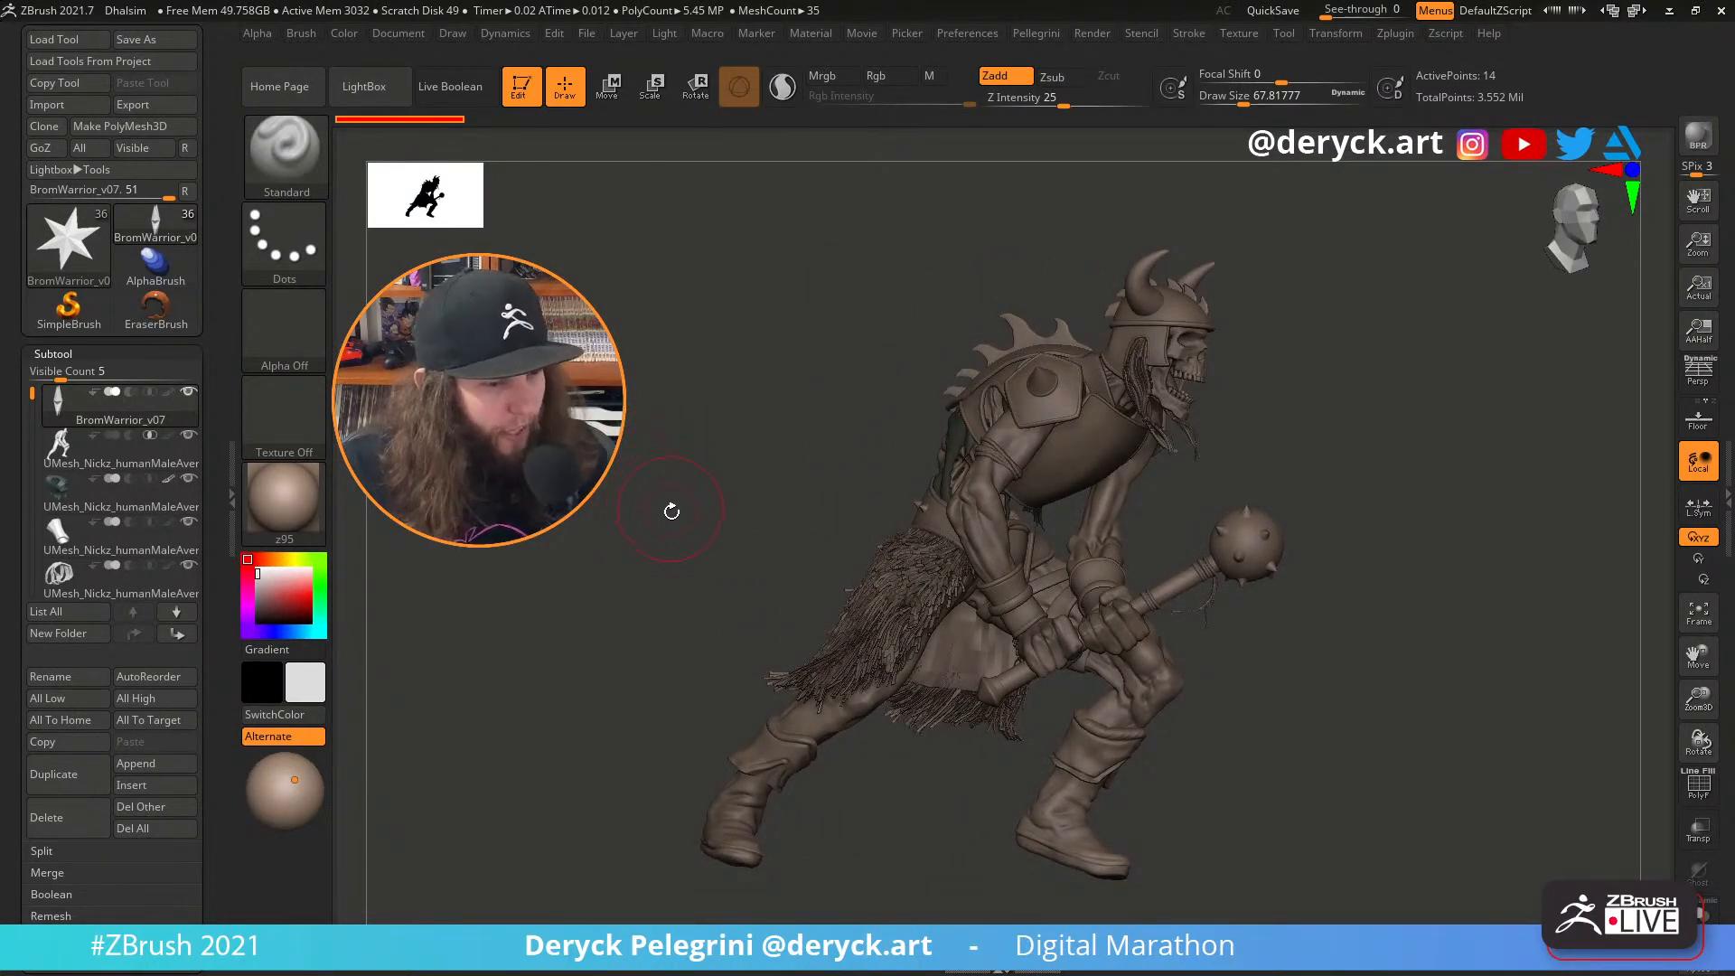
mouse_move(669, 503)
mouse_down()
mouse_move(701, 512)
mouse_move(635, 507)
mouse_move(671, 494)
mouse_up()
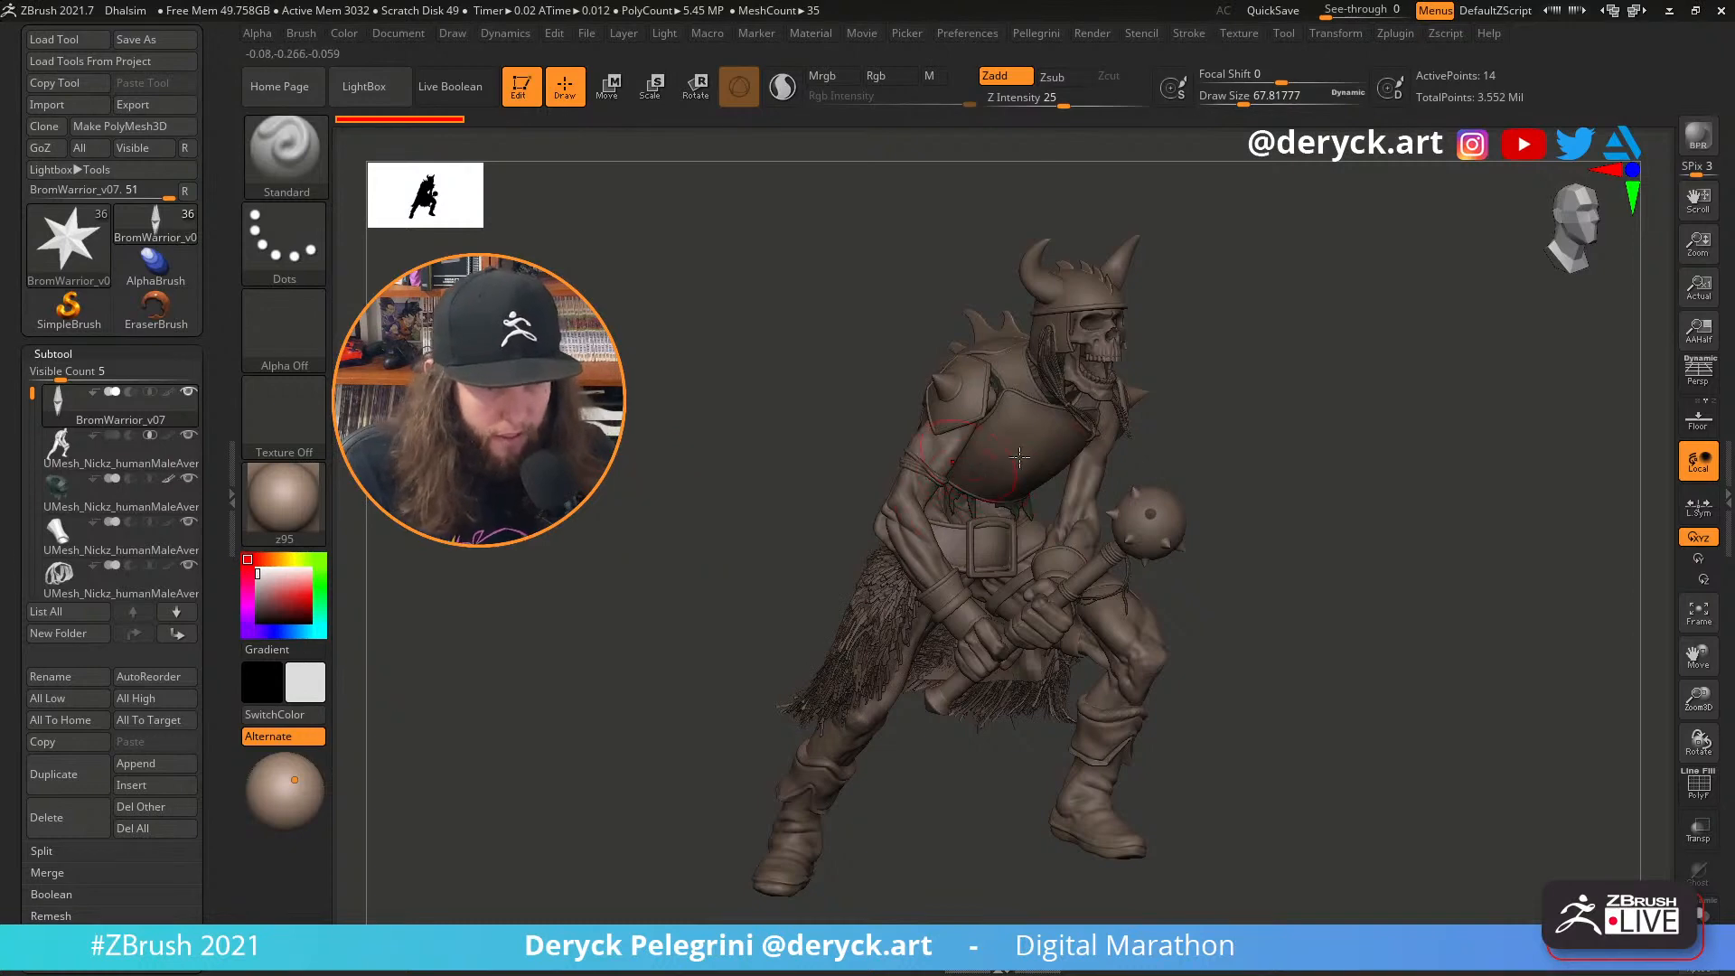
mouse_move(673, 428)
mouse_down()
mouse_move(689, 447)
mouse_move(702, 426)
mouse_move(750, 434)
mouse_move(664, 433)
mouse_move(737, 434)
mouse_move(669, 431)
mouse_move(694, 432)
mouse_up()
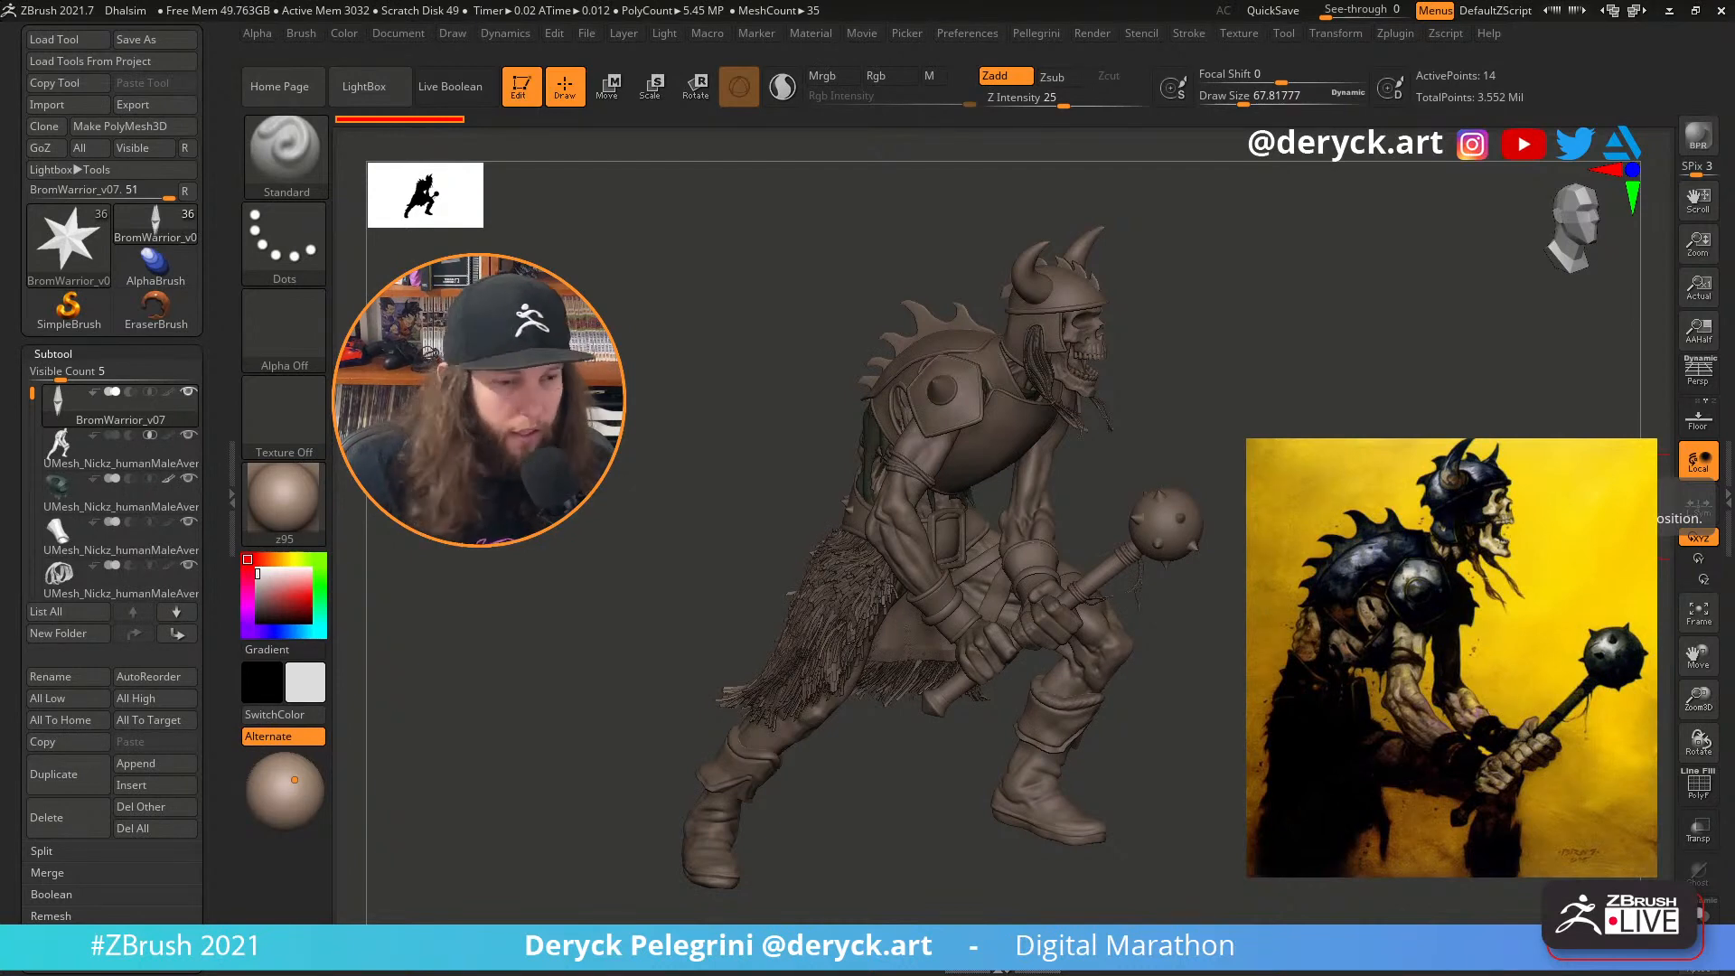
mouse_move(1329, 406)
mouse_down()
mouse_move(1315, 433)
mouse_move(1697, 503)
mouse_up()
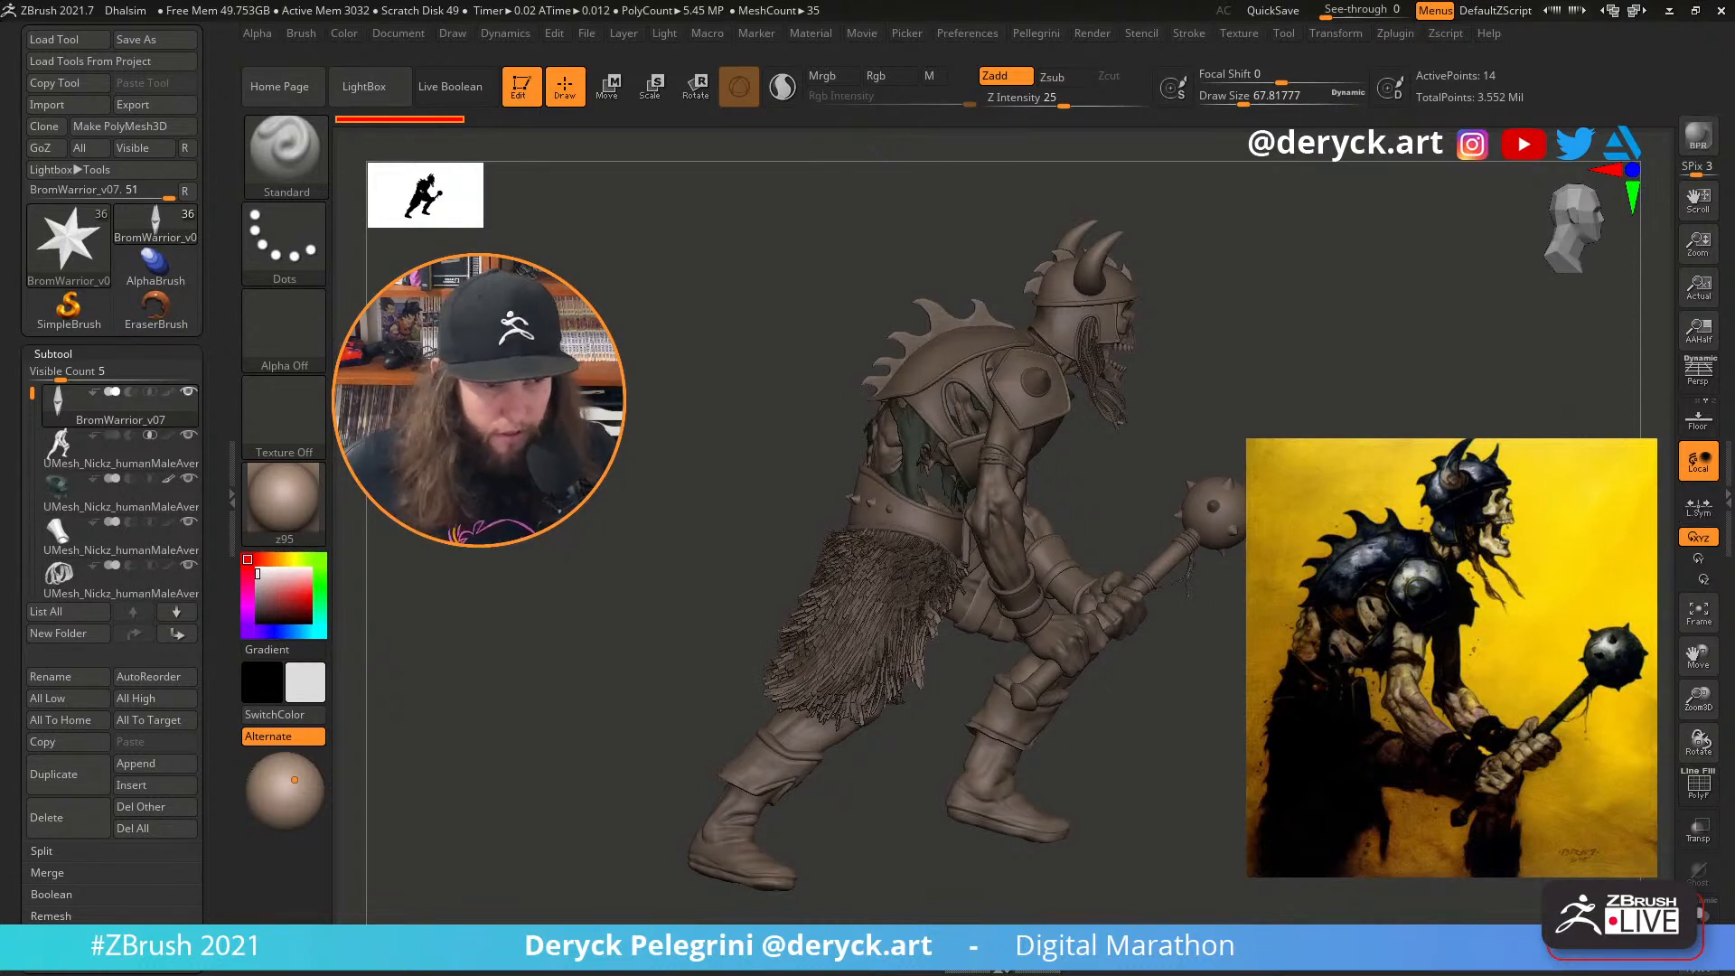
drag(614, 470, 580, 479)
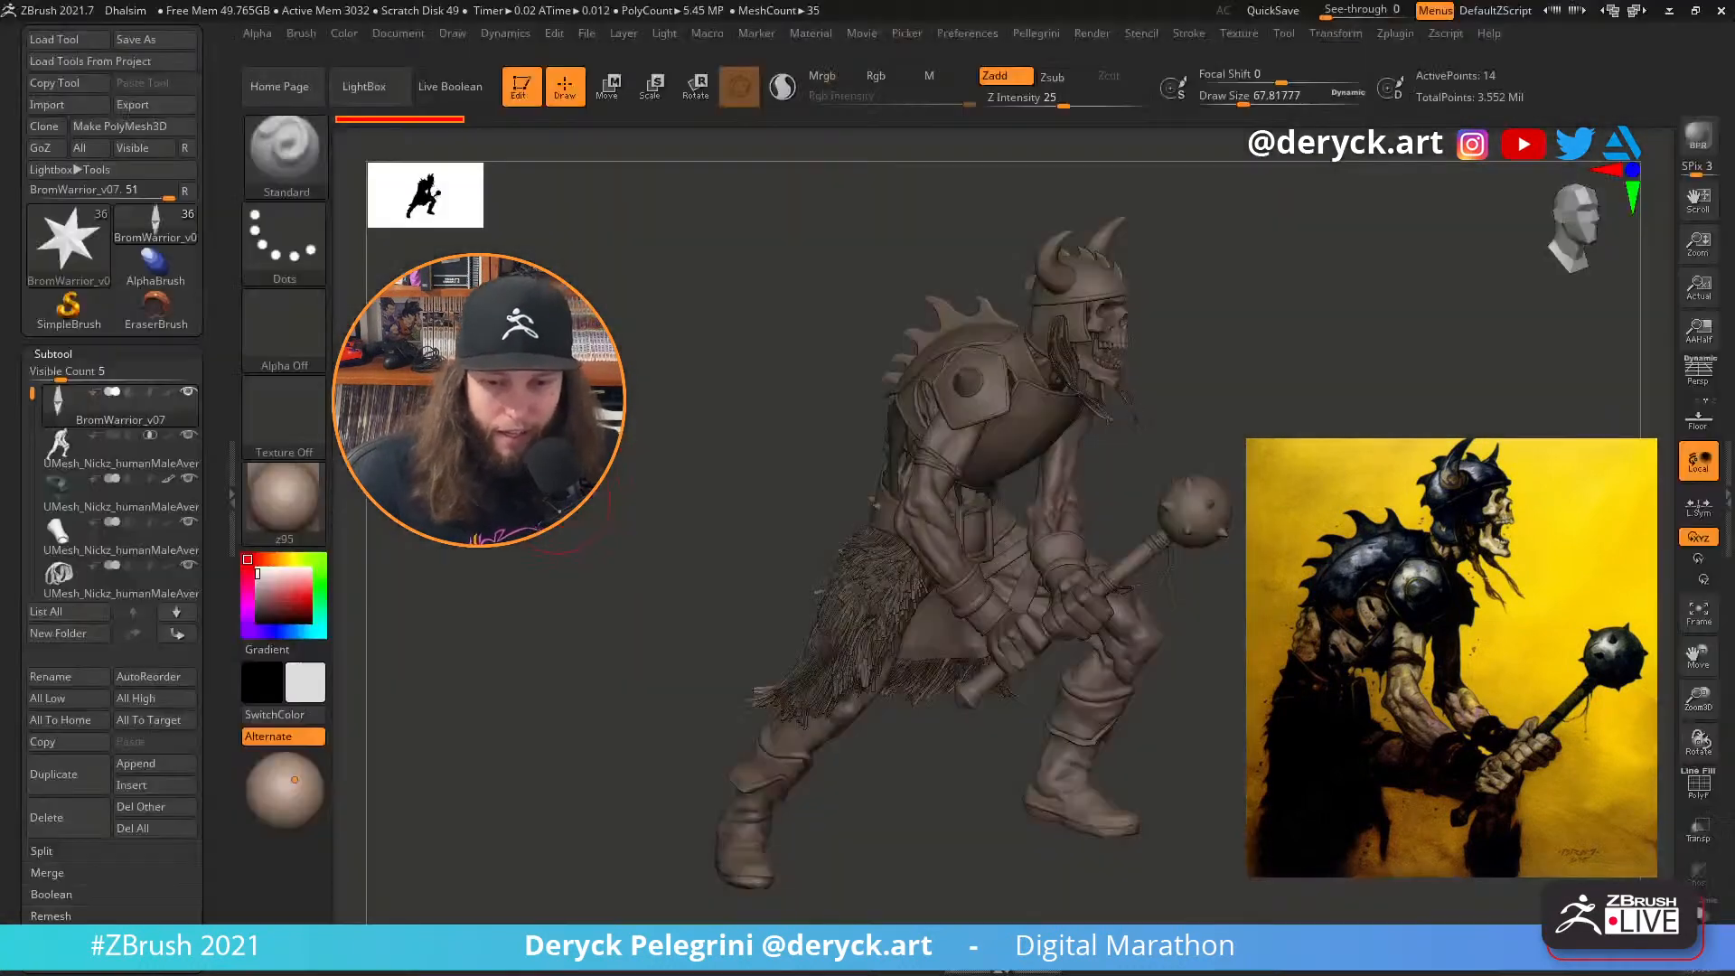
mouse_move(652, 551)
mouse_down()
mouse_move(666, 554)
mouse_move(623, 544)
mouse_up()
mouse_move(638, 530)
mouse_down()
mouse_move(639, 565)
mouse_move(593, 538)
mouse_move(651, 533)
mouse_move(592, 507)
mouse_move(638, 513)
mouse_up()
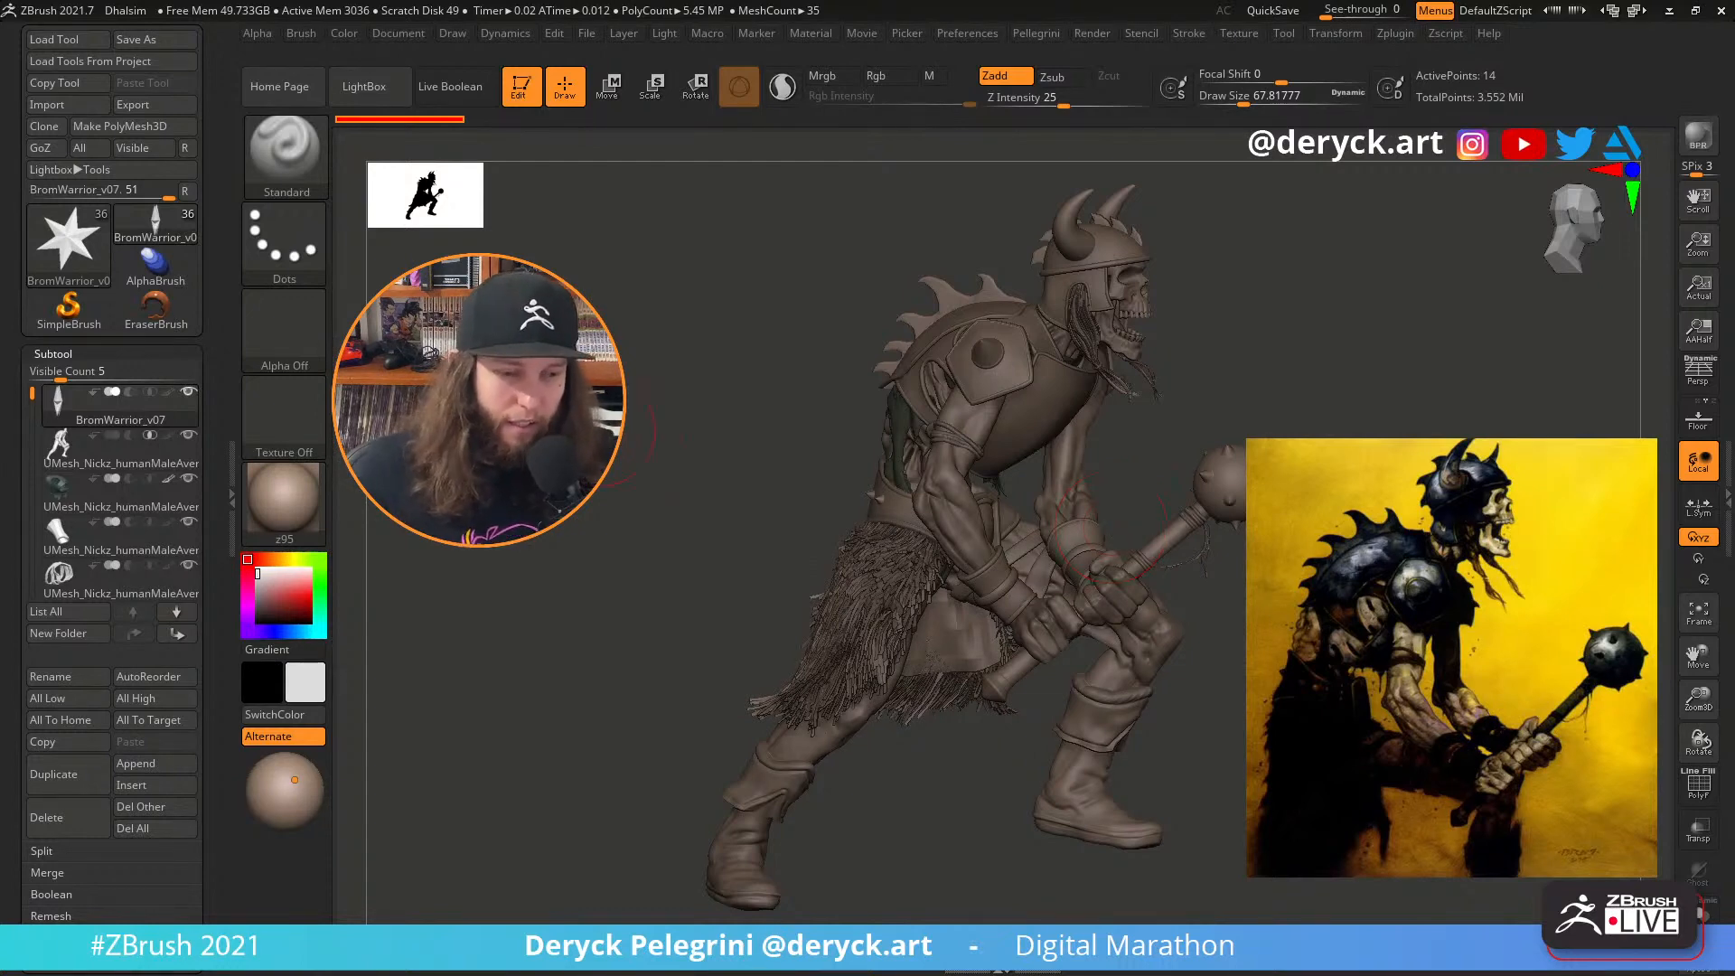
mouse_move(607, 504)
mouse_down()
mouse_move(570, 502)
mouse_move(628, 479)
mouse_up()
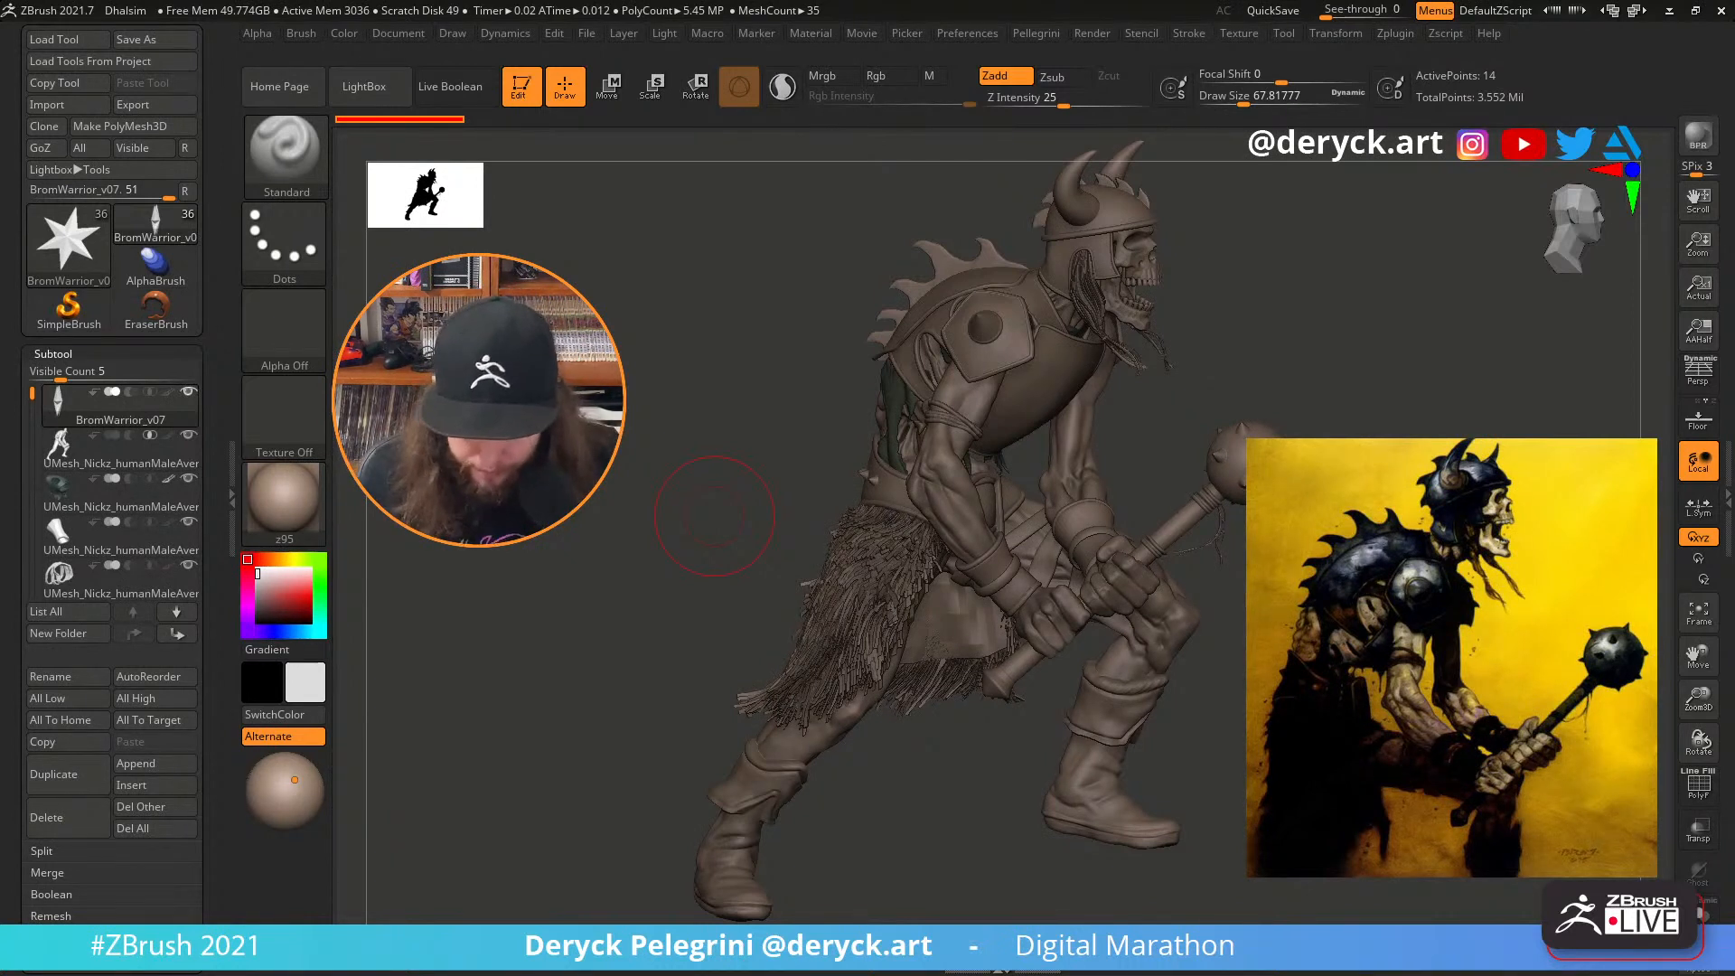
Set the brush draw size to about 20
drag(723, 479, 614, 542)
alt+drag(632, 289, 617, 378)
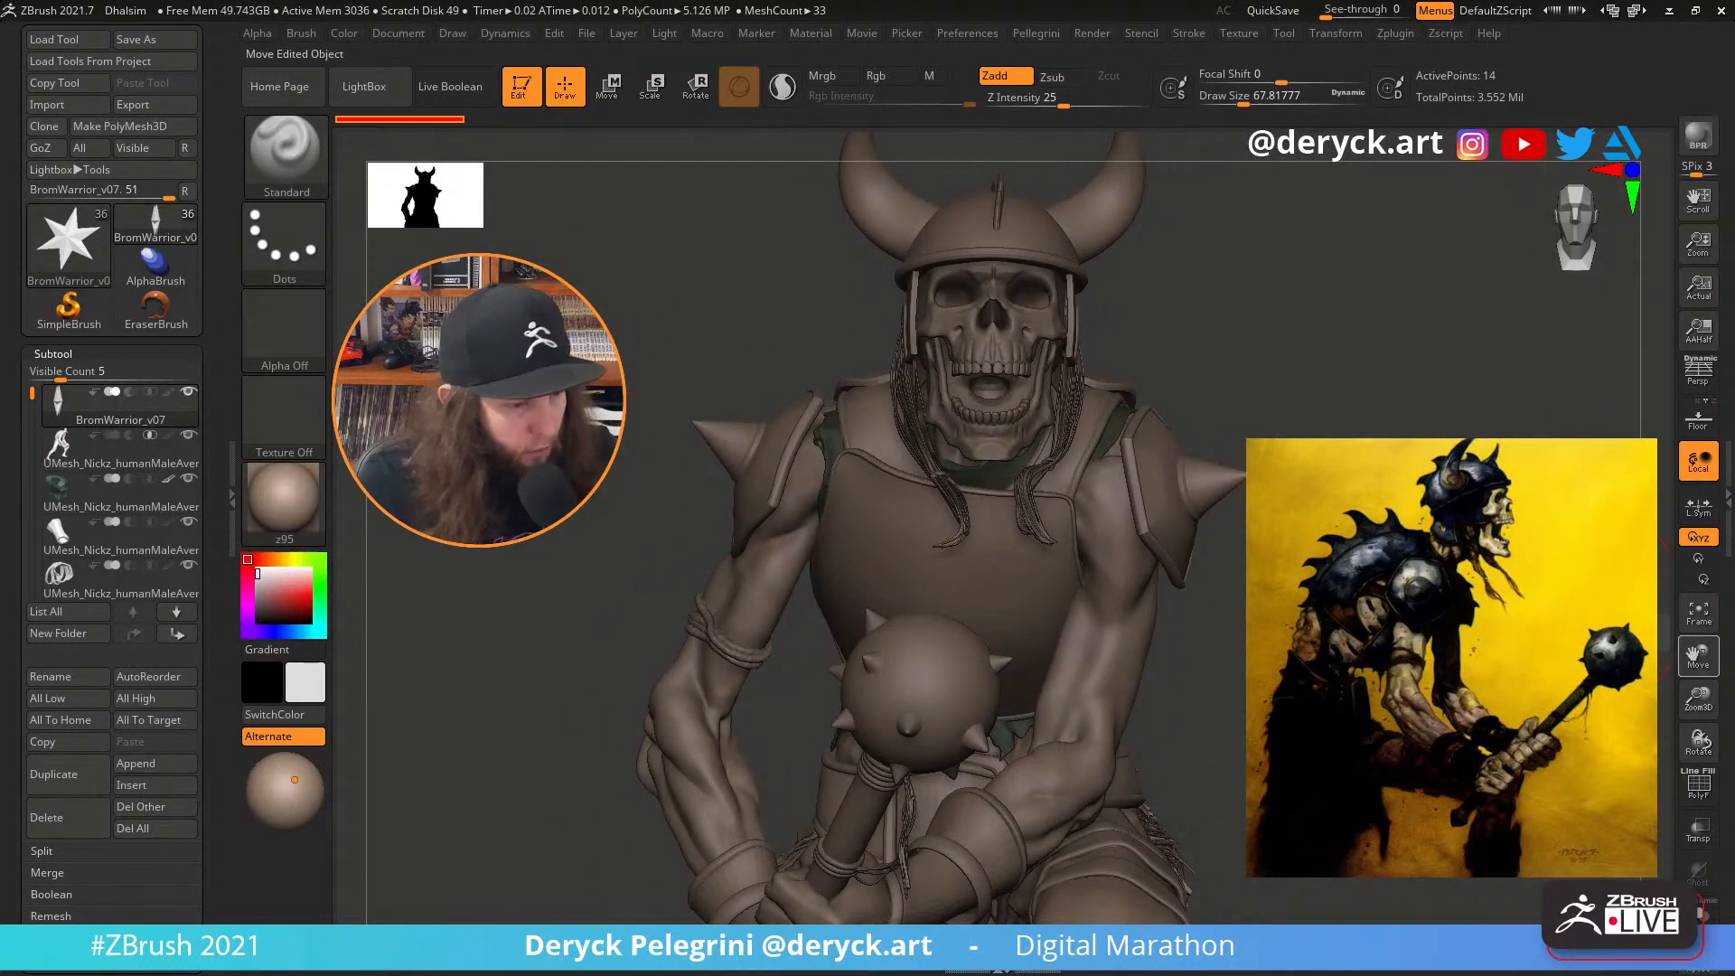
mouse_move(1201, 361)
mouse_down()
mouse_move(1120, 380)
mouse_move(1107, 348)
mouse_move(836, 353)
mouse_up()
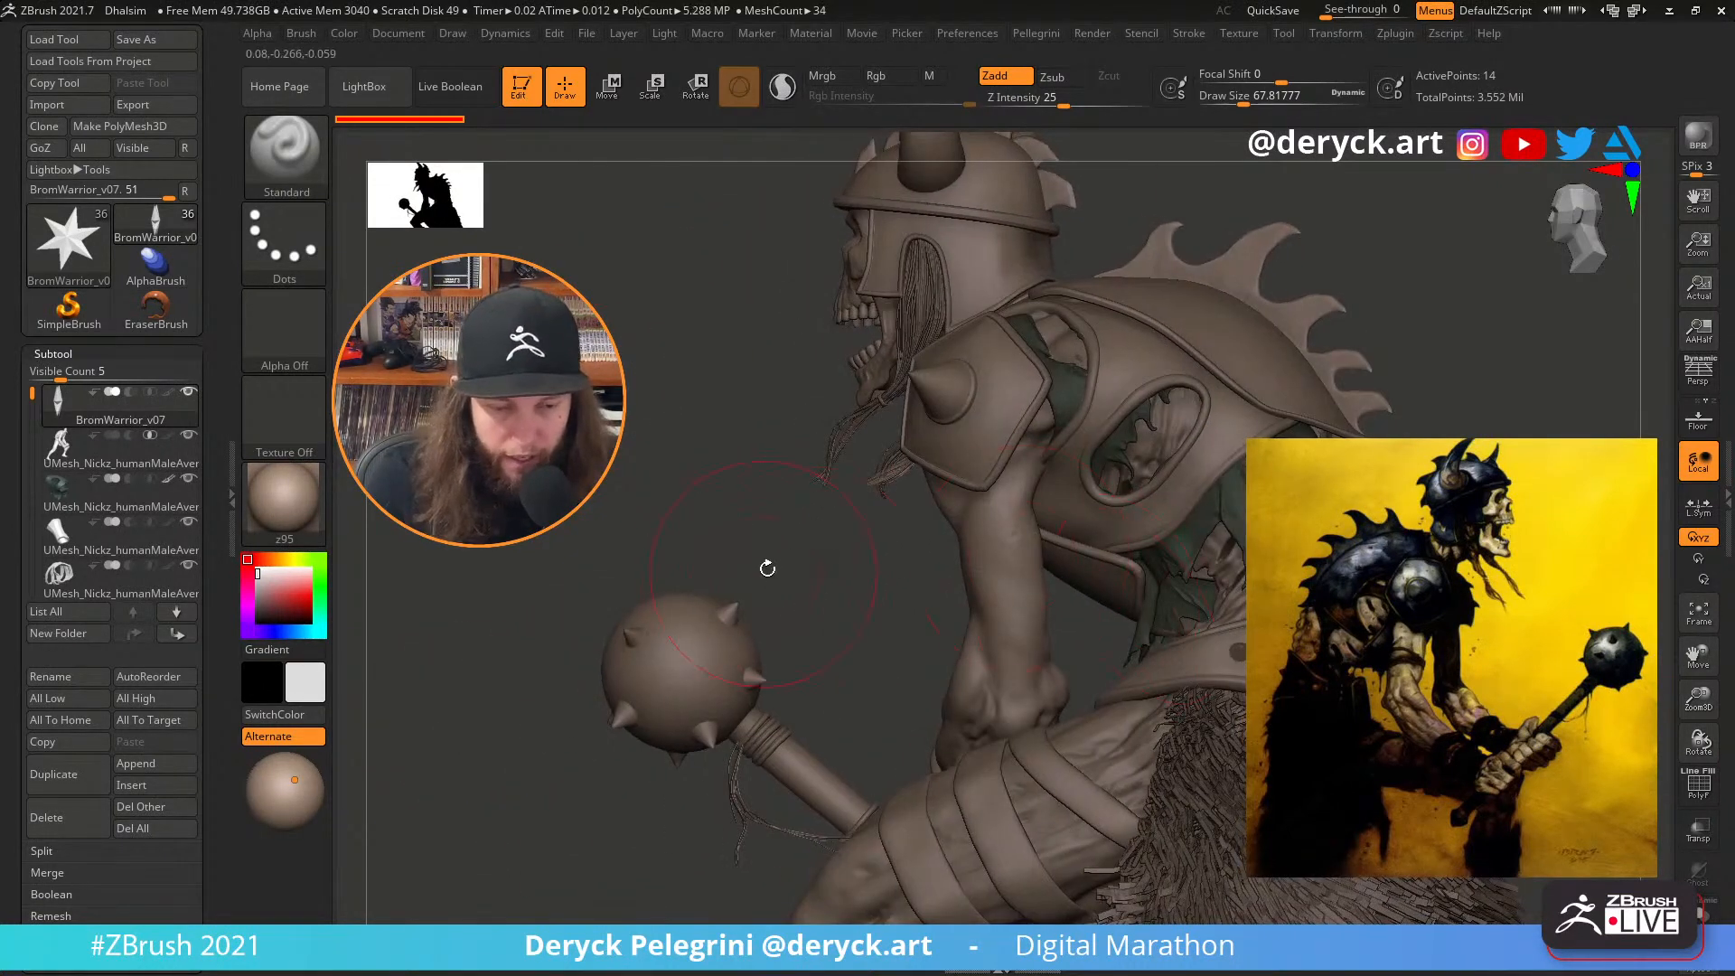
mouse_move(762, 570)
mouse_down()
mouse_move(794, 573)
mouse_move(706, 585)
mouse_move(799, 583)
mouse_up()
key(s)
drag(1240, 531, 1243, 531)
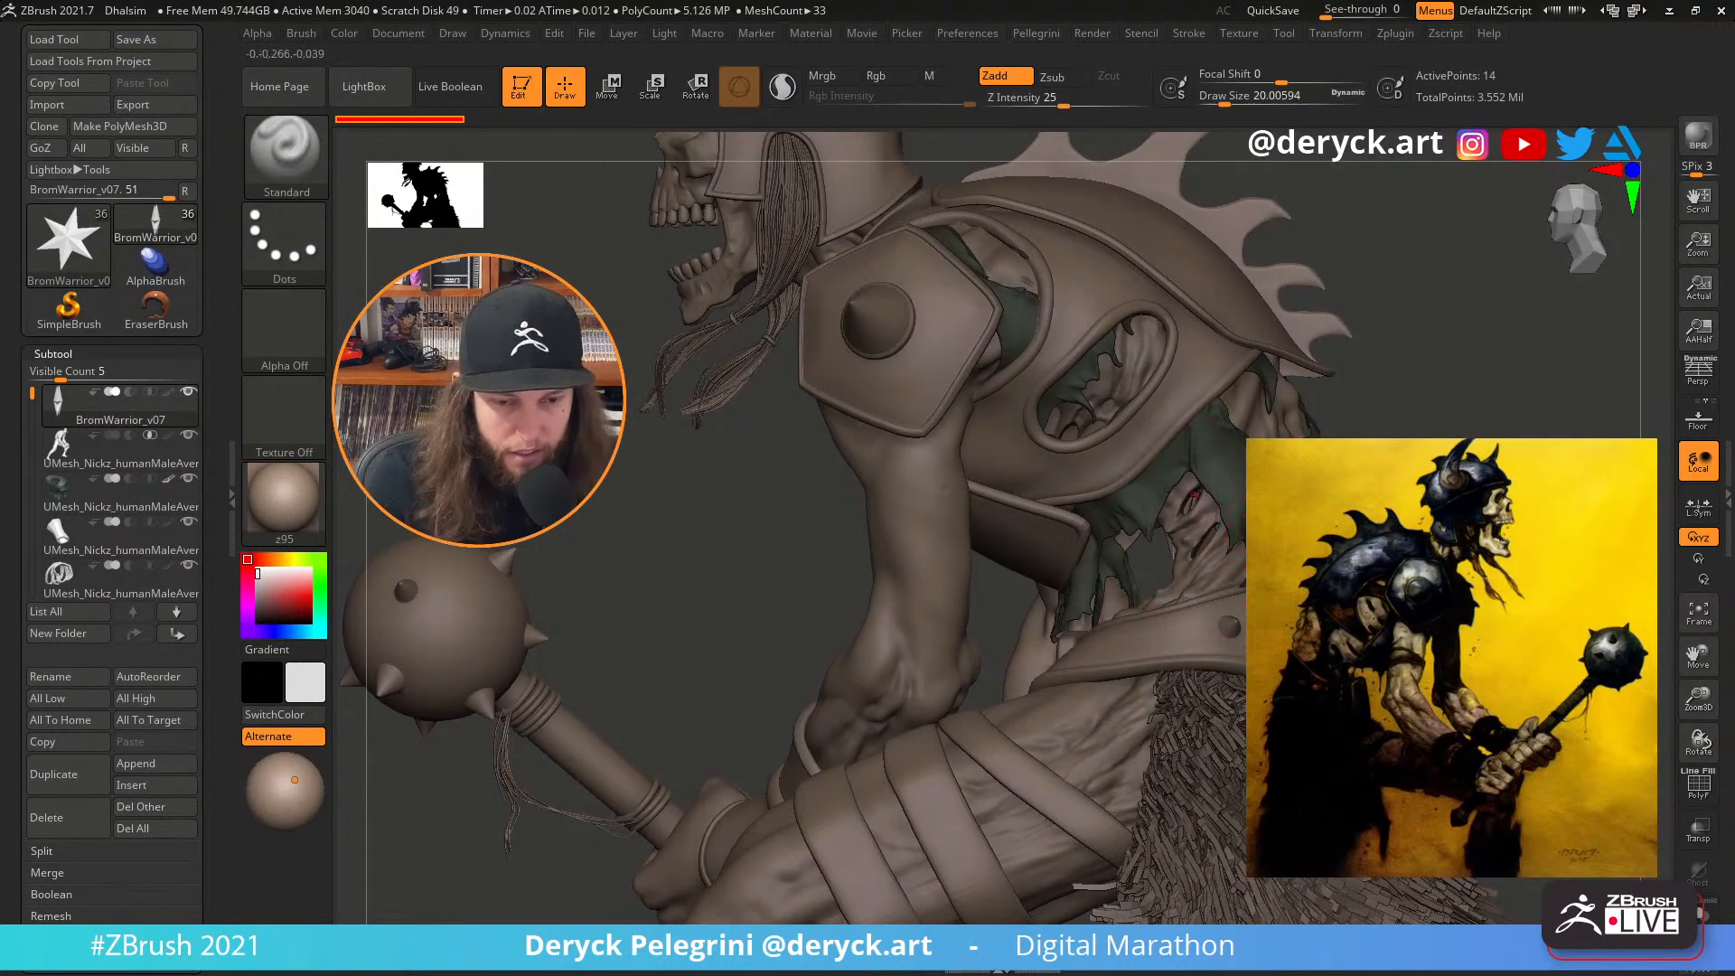
Make the human body subtool active and isolate it from the armour and clothing with Solo
mouse_move(705, 587)
mouse_down()
mouse_move(831, 585)
mouse_move(754, 587)
mouse_move(705, 528)
mouse_move(691, 479)
mouse_move(723, 506)
mouse_move(691, 463)
mouse_move(882, 465)
mouse_move(733, 707)
mouse_up()
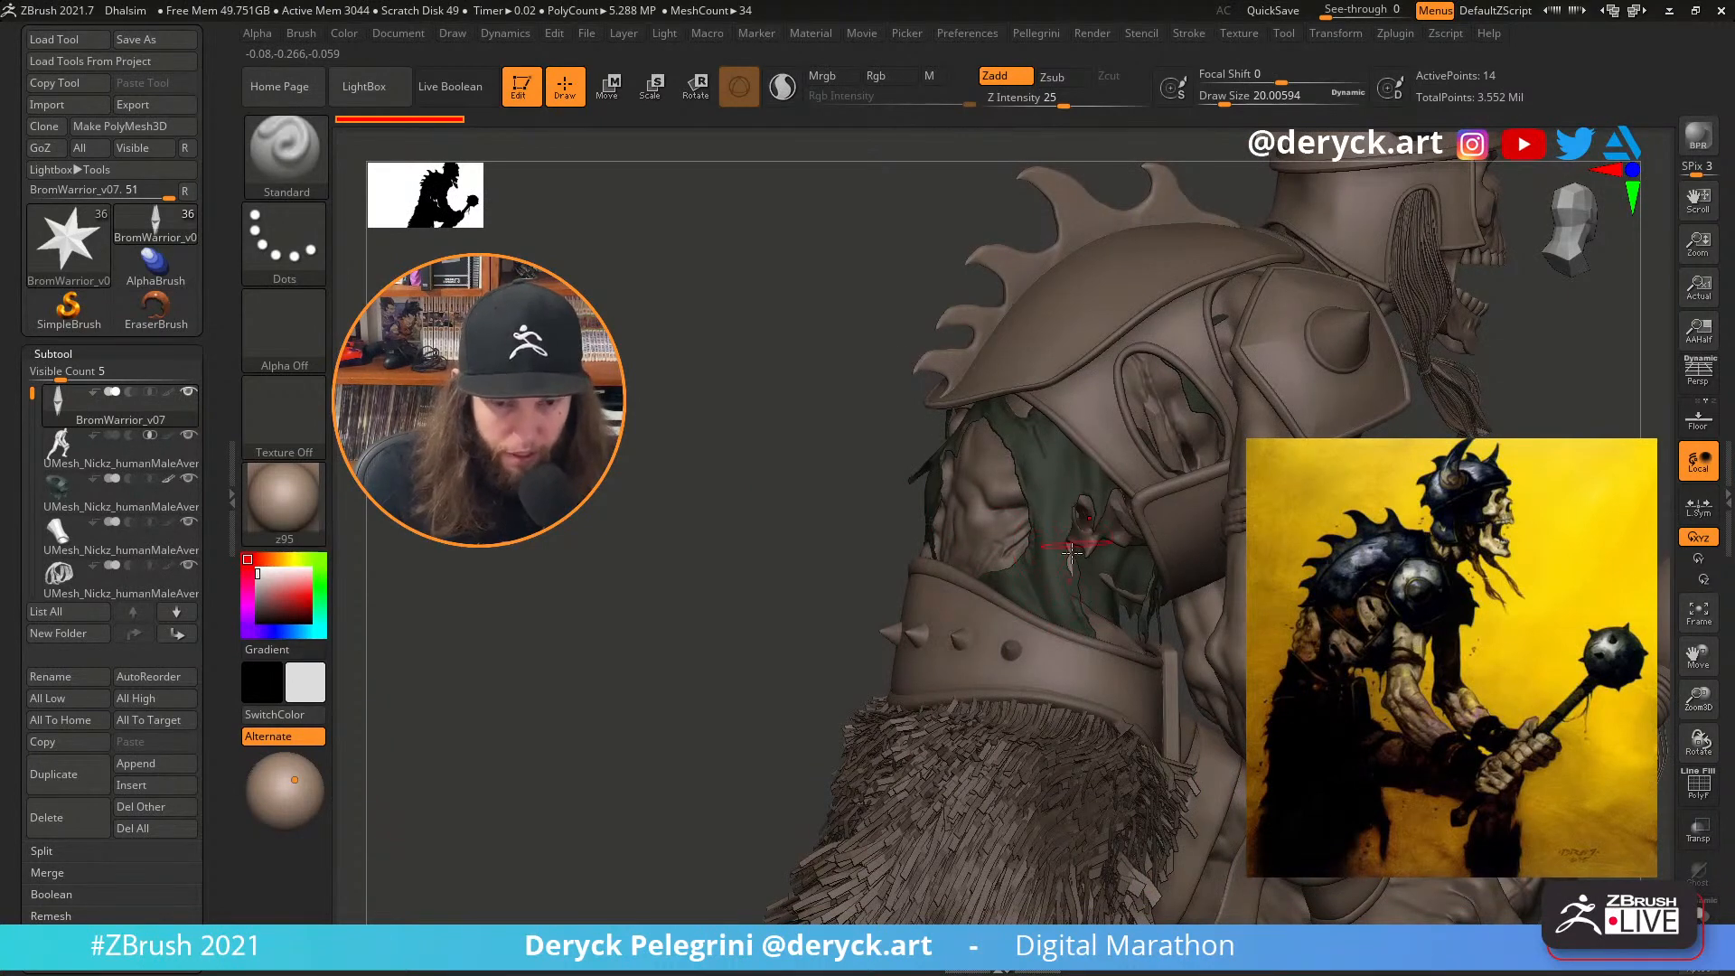
drag(819, 470, 949, 572)
drag(721, 476, 1069, 543)
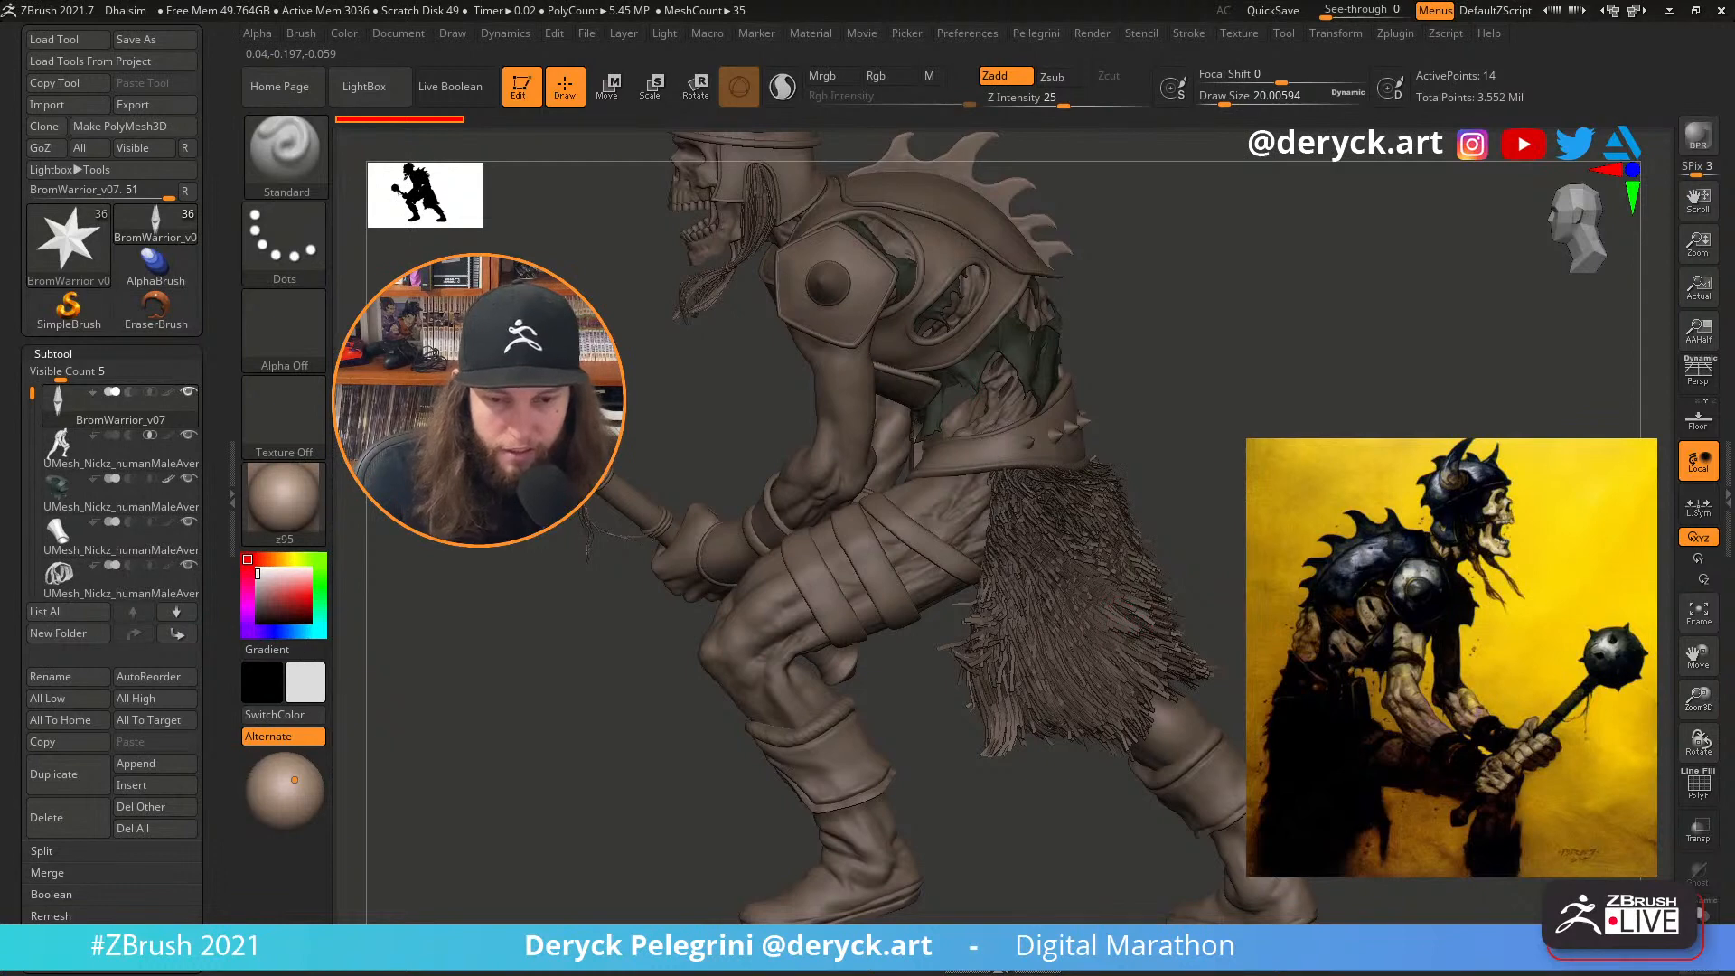
alt+drag(587, 515, 674, 677)
alt+click(1071, 567)
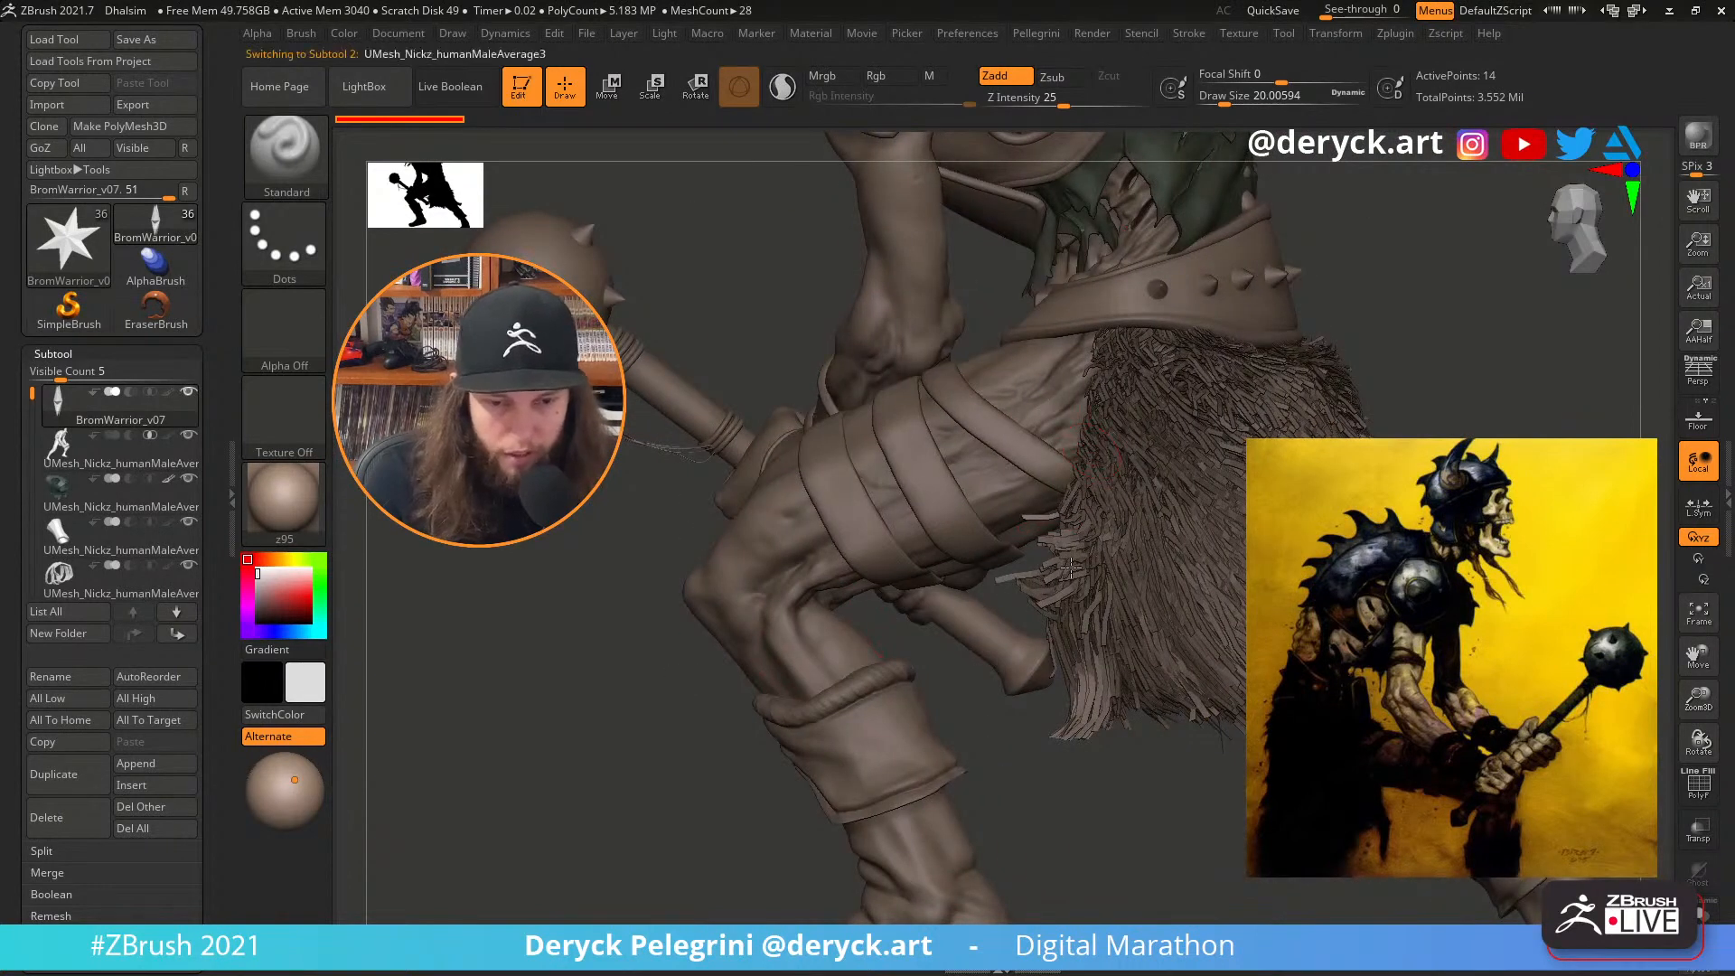
key(alt+s)
Inspect the isolated body's torso, arms and legs from several sides, and show all subtools again
alt+drag(1388, 374, 1311, 635)
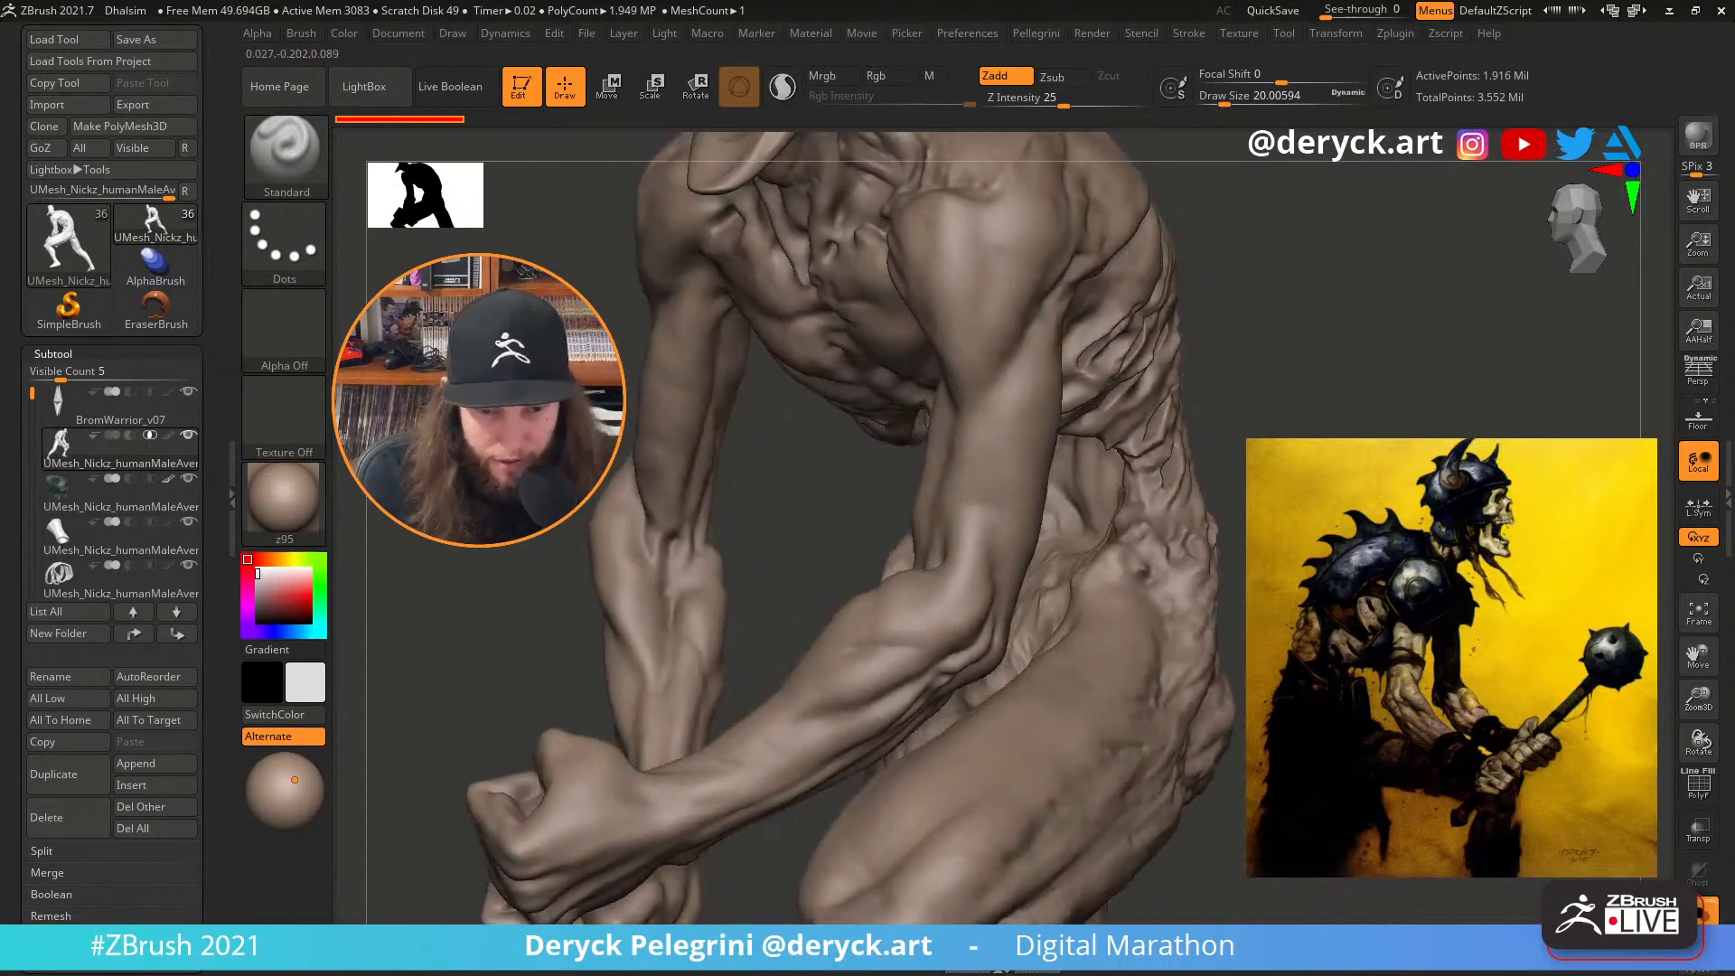
drag(434, 687, 669, 678)
mouse_move(1482, 578)
alt+mouse_down()
mouse_move(1409, 543)
mouse_move(1359, 446)
mouse_move(1247, 452)
mouse_move(1282, 365)
mouse_move(1391, 384)
mouse_move(1375, 317)
alt+mouse_up()
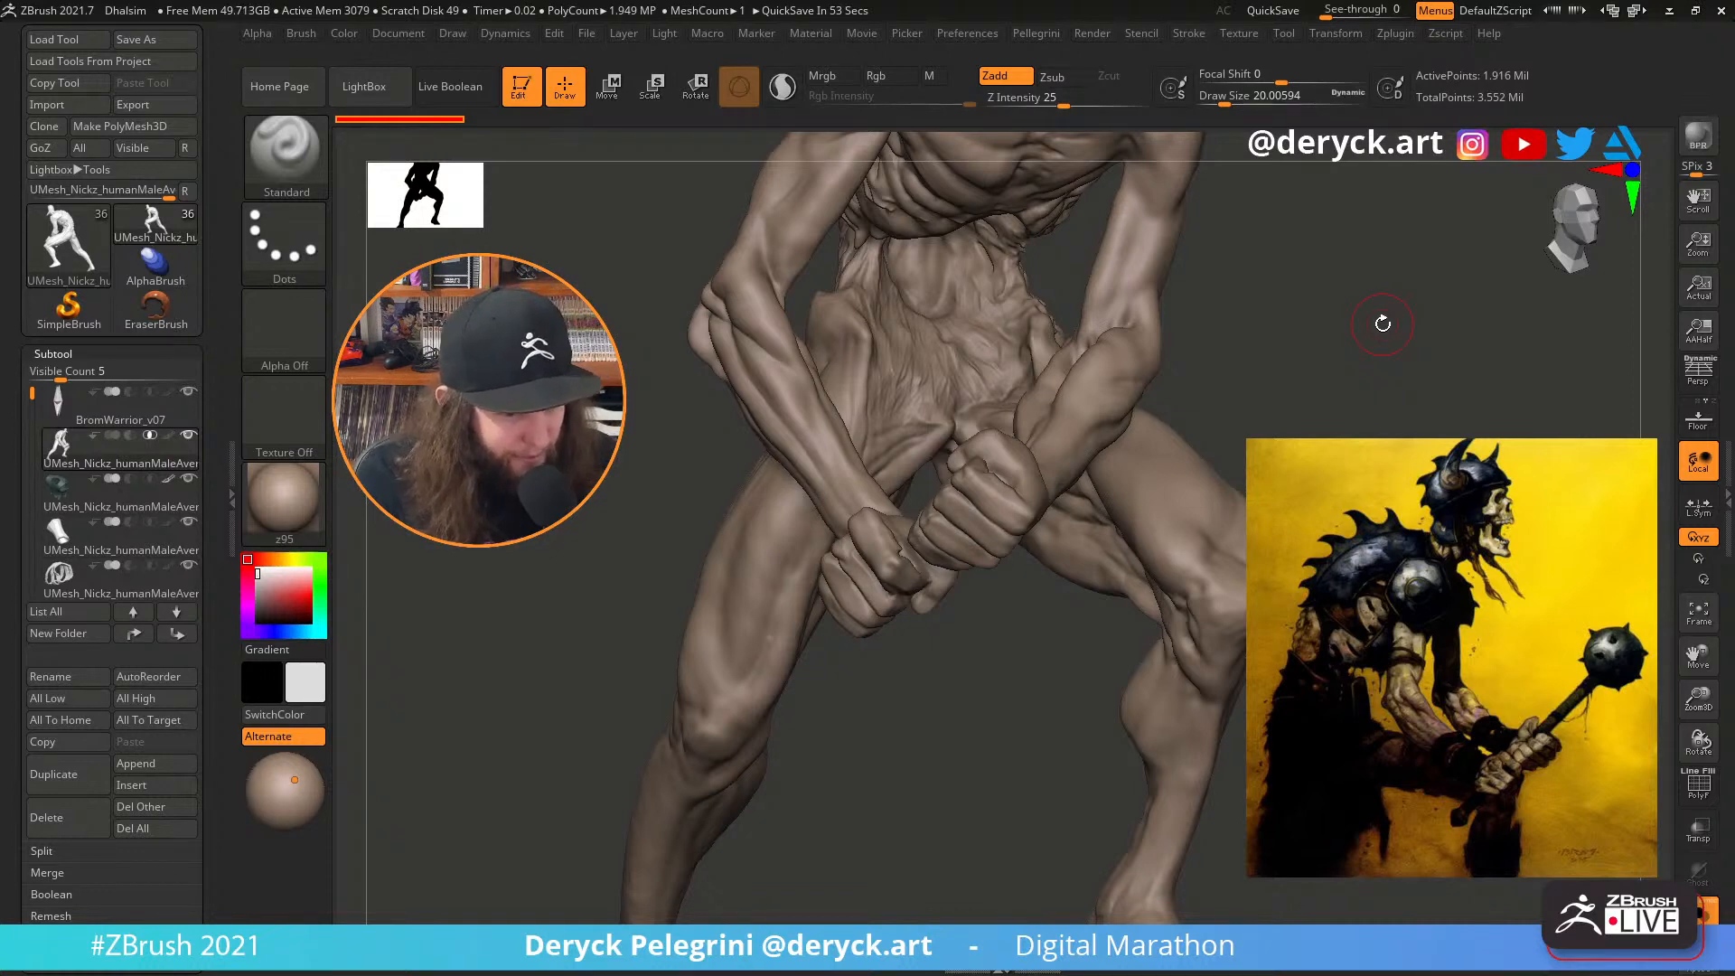
mouse_move(621, 498)
mouse_down()
mouse_move(666, 496)
mouse_move(628, 504)
mouse_move(716, 395)
mouse_move(637, 502)
mouse_move(677, 445)
mouse_move(724, 504)
mouse_move(667, 462)
mouse_move(619, 549)
mouse_move(487, 506)
mouse_move(665, 504)
mouse_move(621, 526)
mouse_move(917, 544)
mouse_up()
mouse_move(655, 492)
mouse_down()
mouse_move(708, 492)
mouse_move(721, 456)
mouse_move(656, 466)
mouse_move(690, 503)
mouse_move(677, 433)
mouse_move(829, 412)
mouse_move(1251, 483)
mouse_move(1265, 533)
mouse_move(1346, 538)
mouse_up()
click(1702, 911)
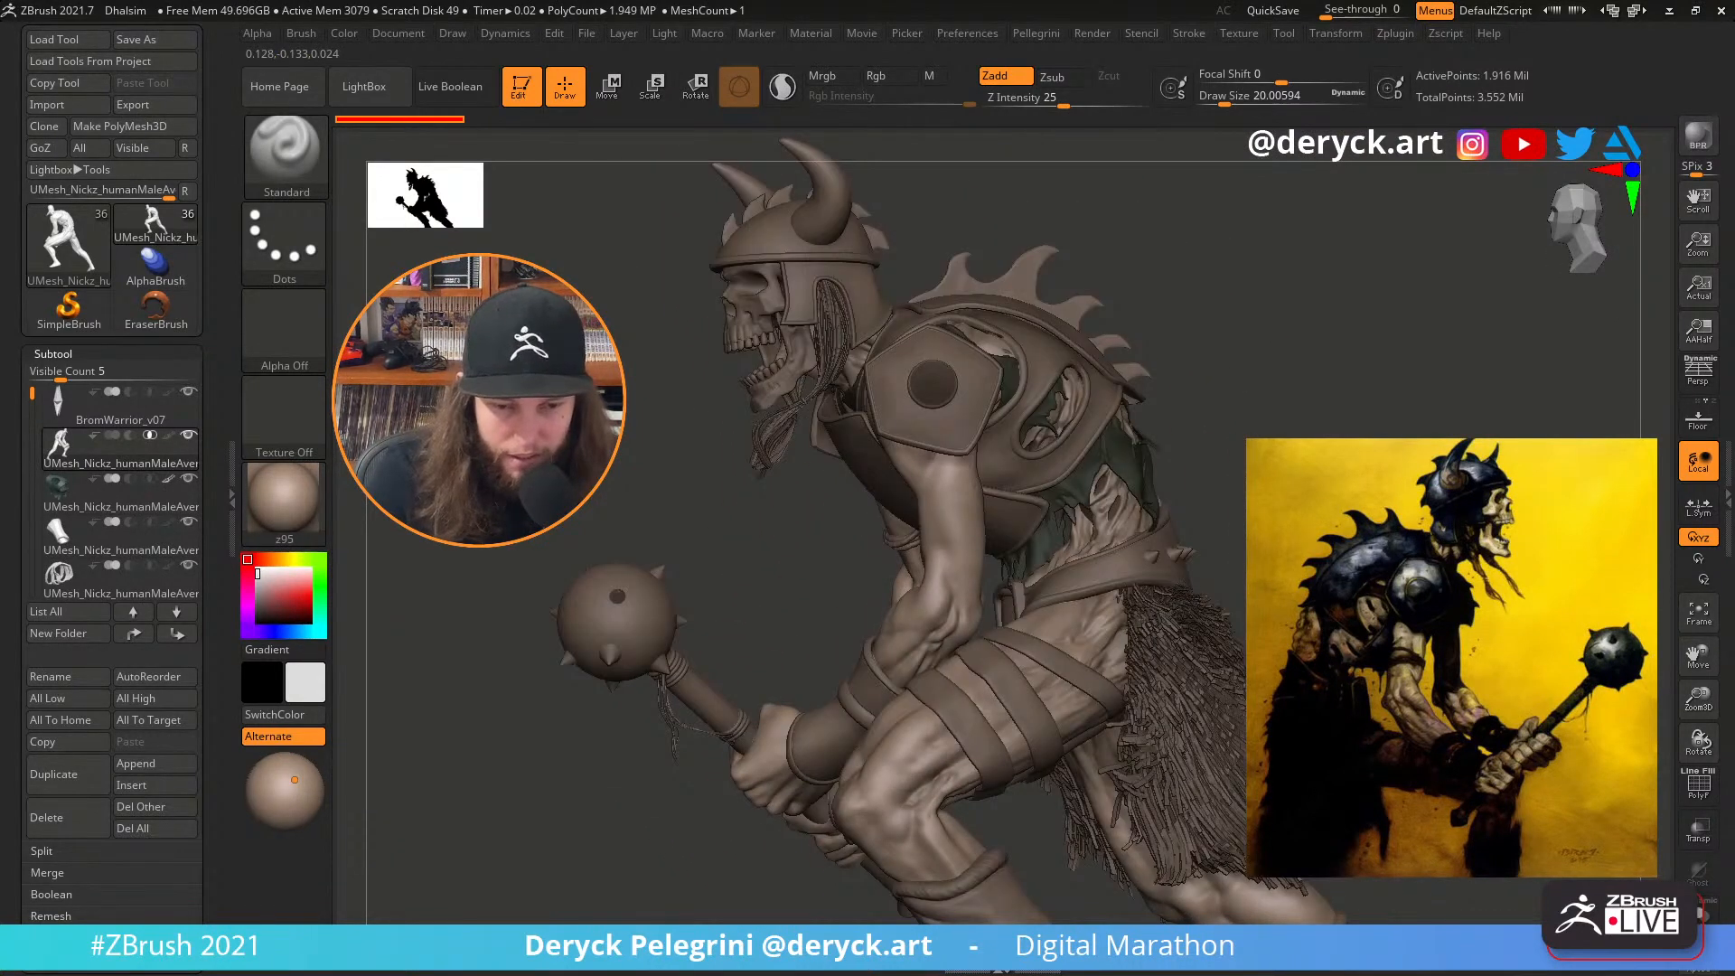
Examine the mace with its cord bindings, the fur skirt and the strapped thigh up close
drag(1310, 379, 1251, 384)
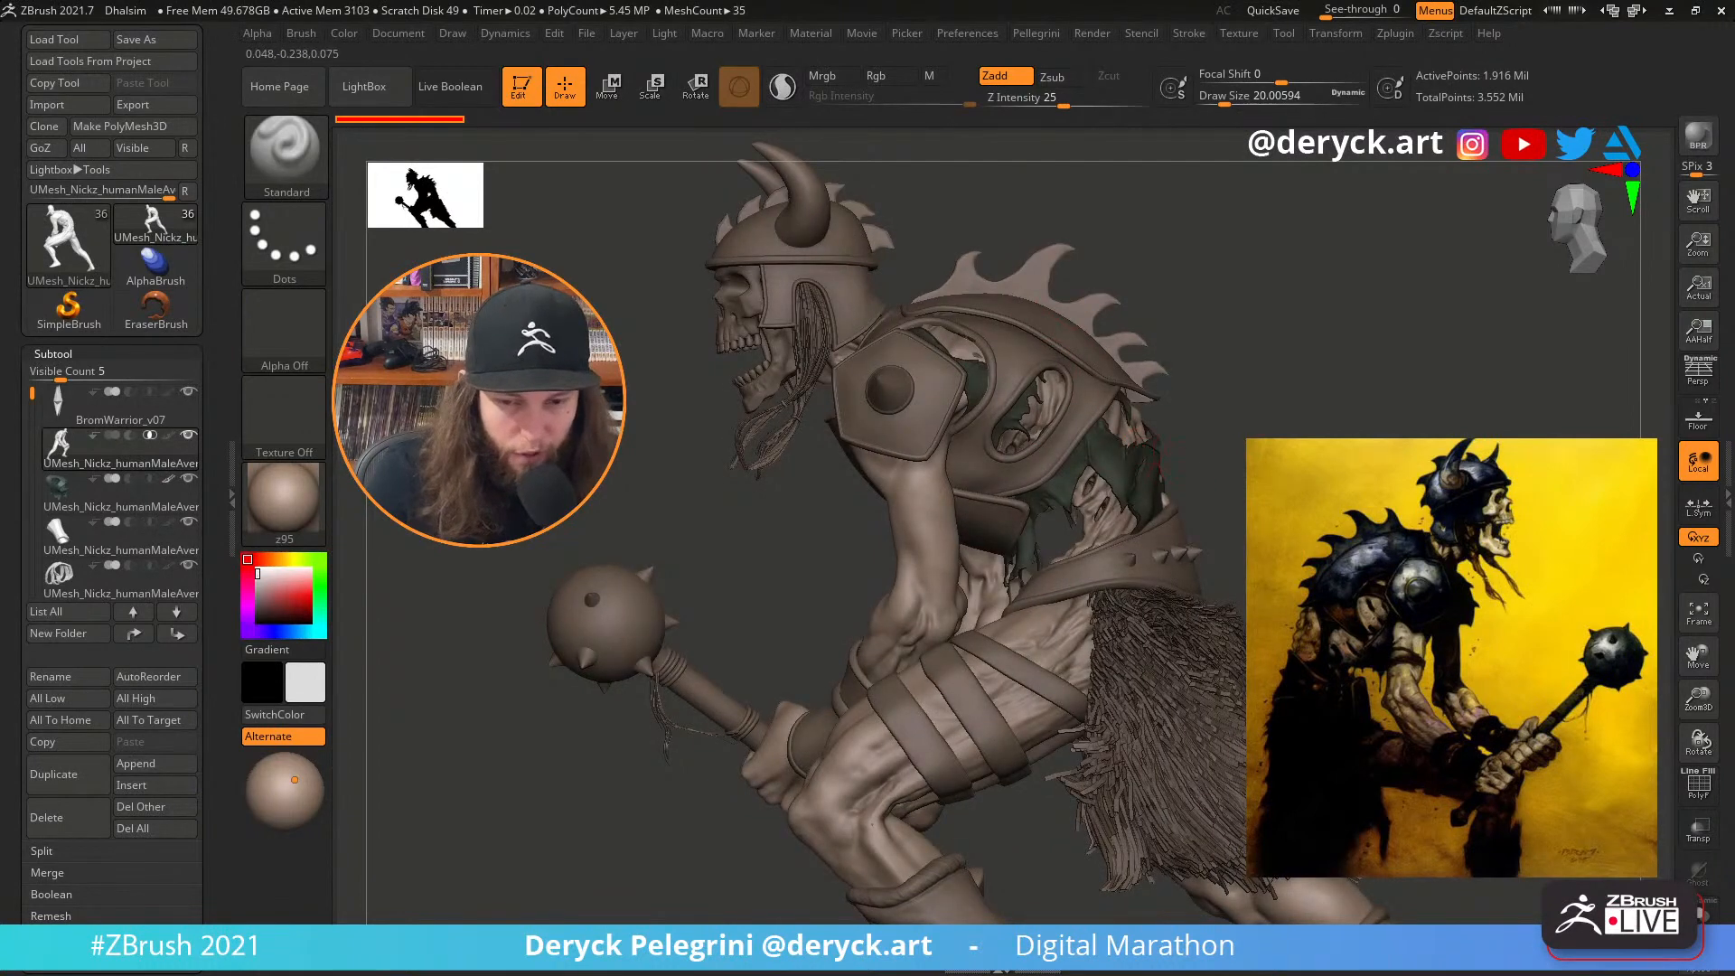
alt+drag(1393, 532, 1314, 459)
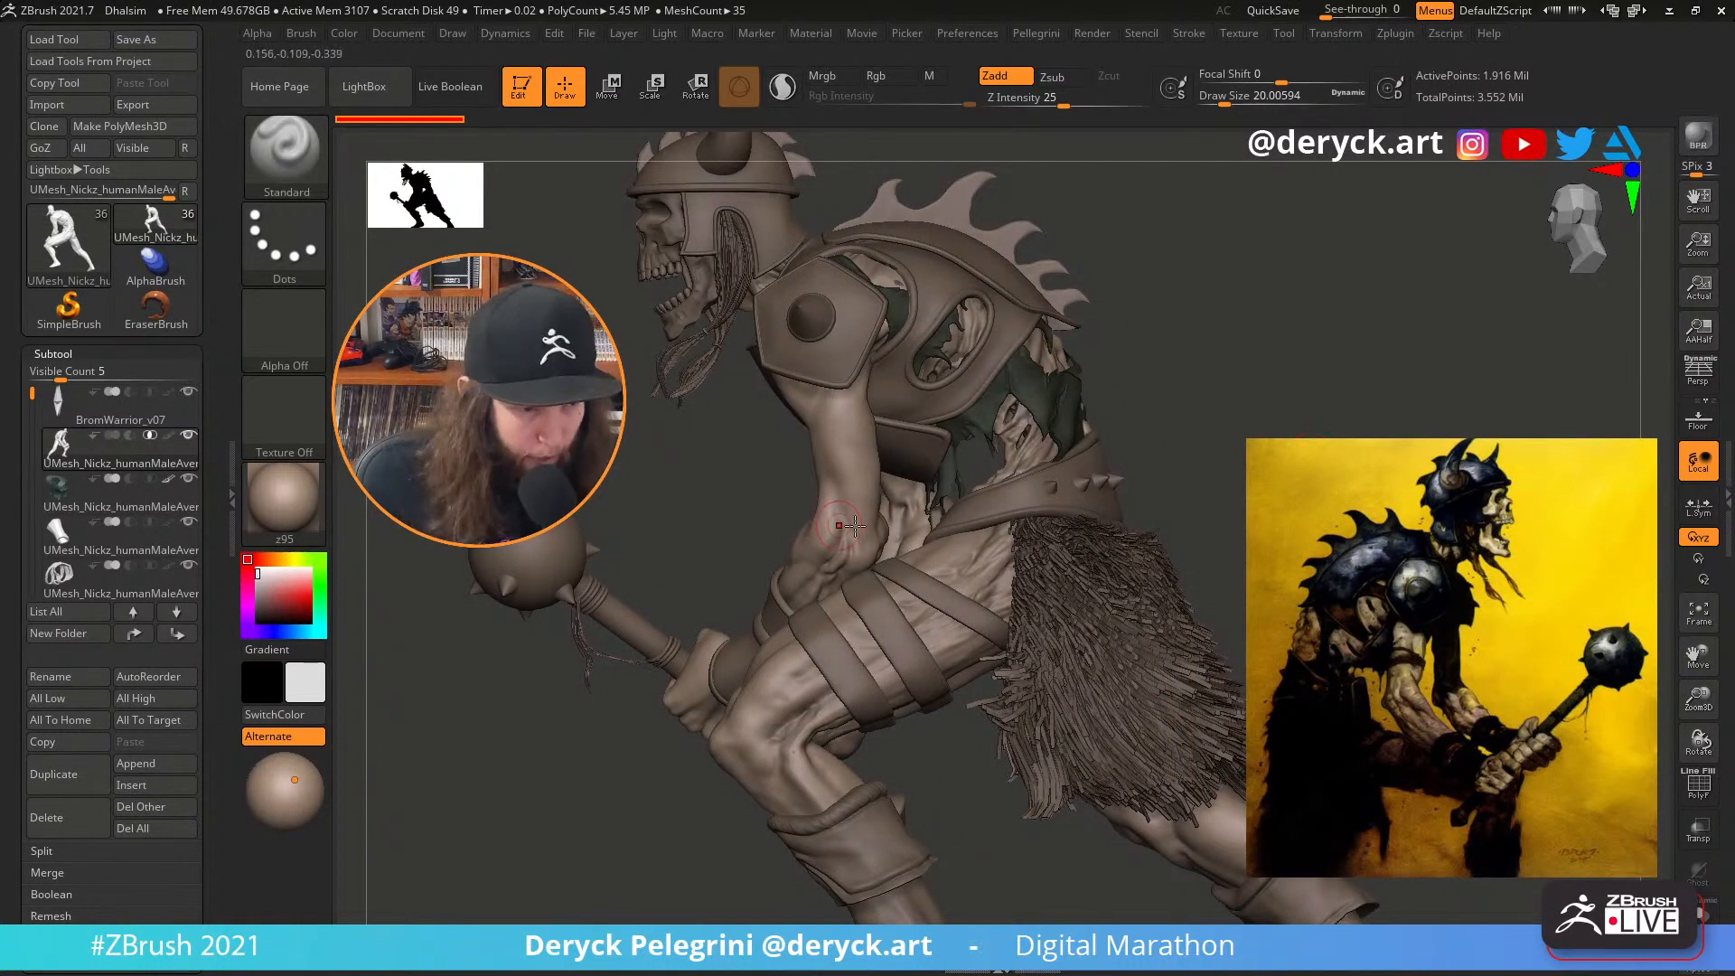
drag(608, 448, 1039, 406)
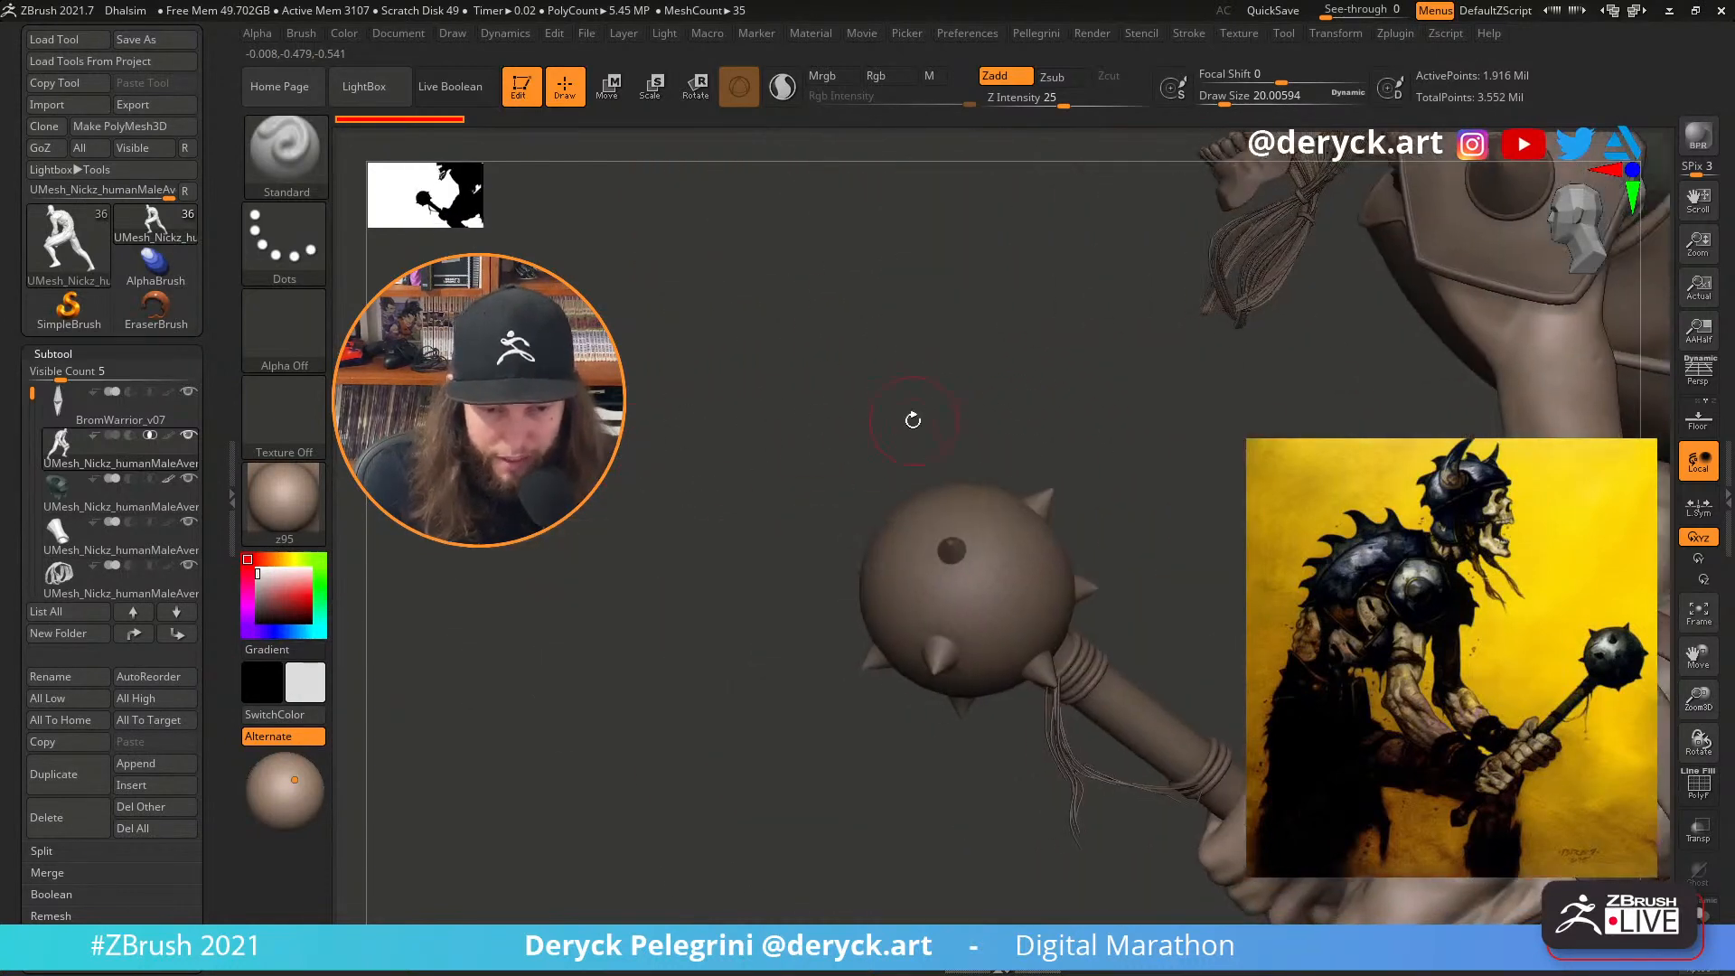
drag(911, 418, 984, 536)
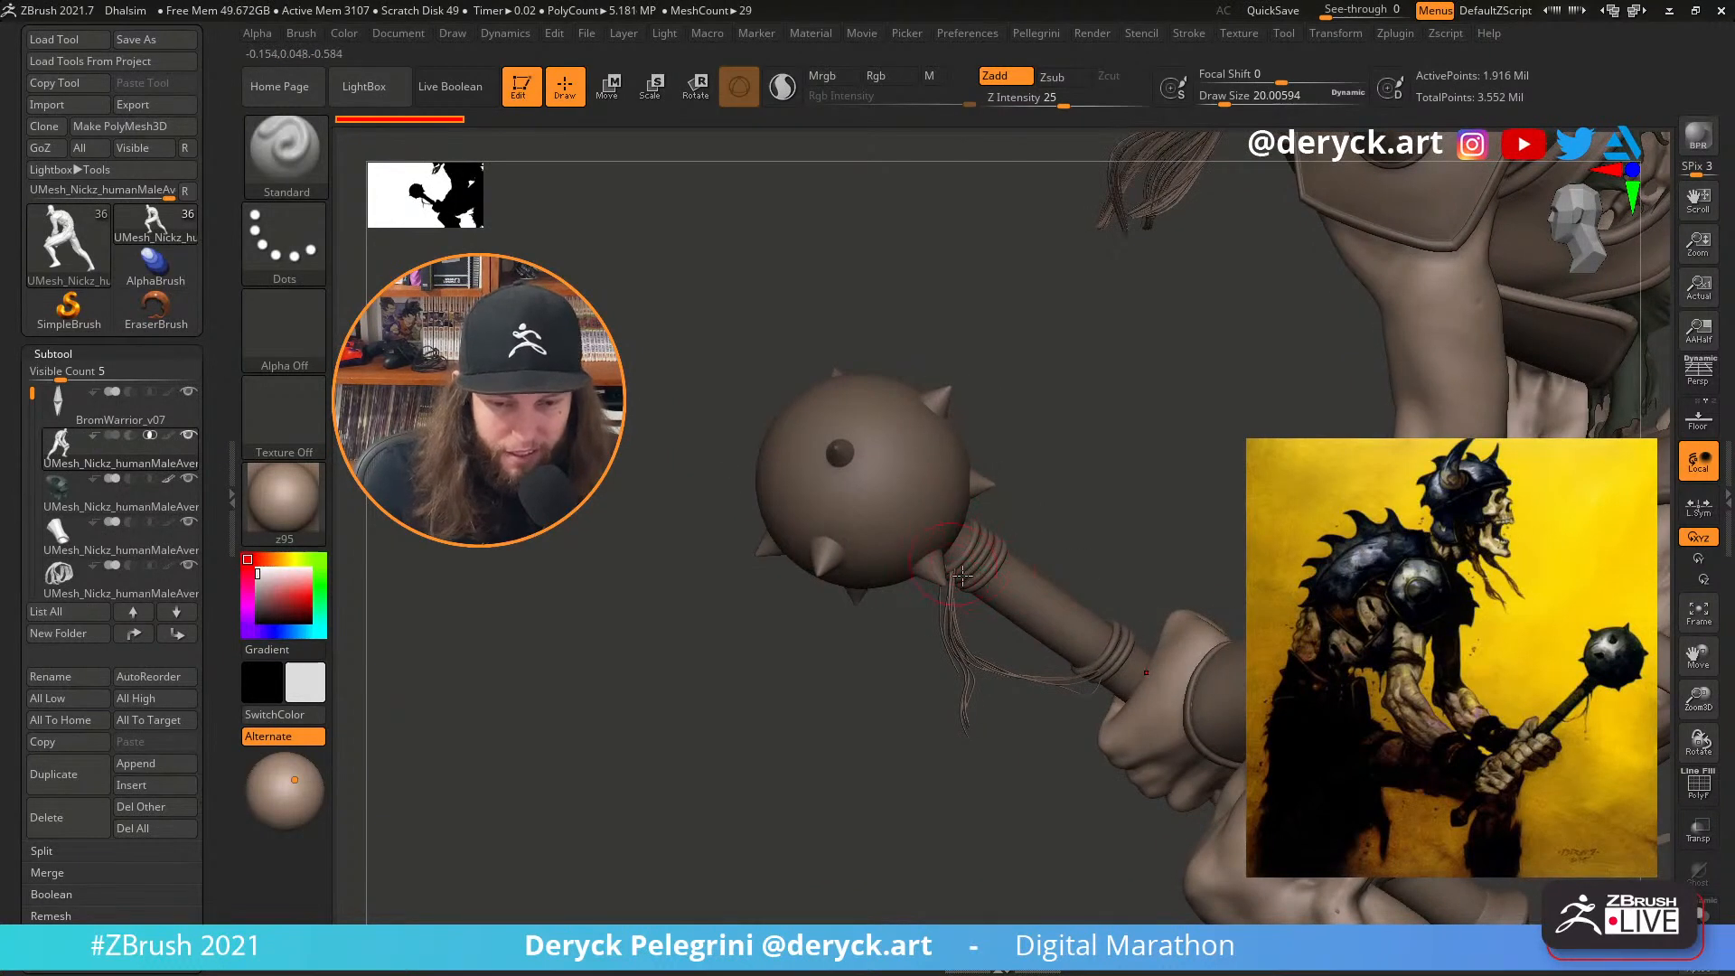
drag(1059, 483, 1052, 486)
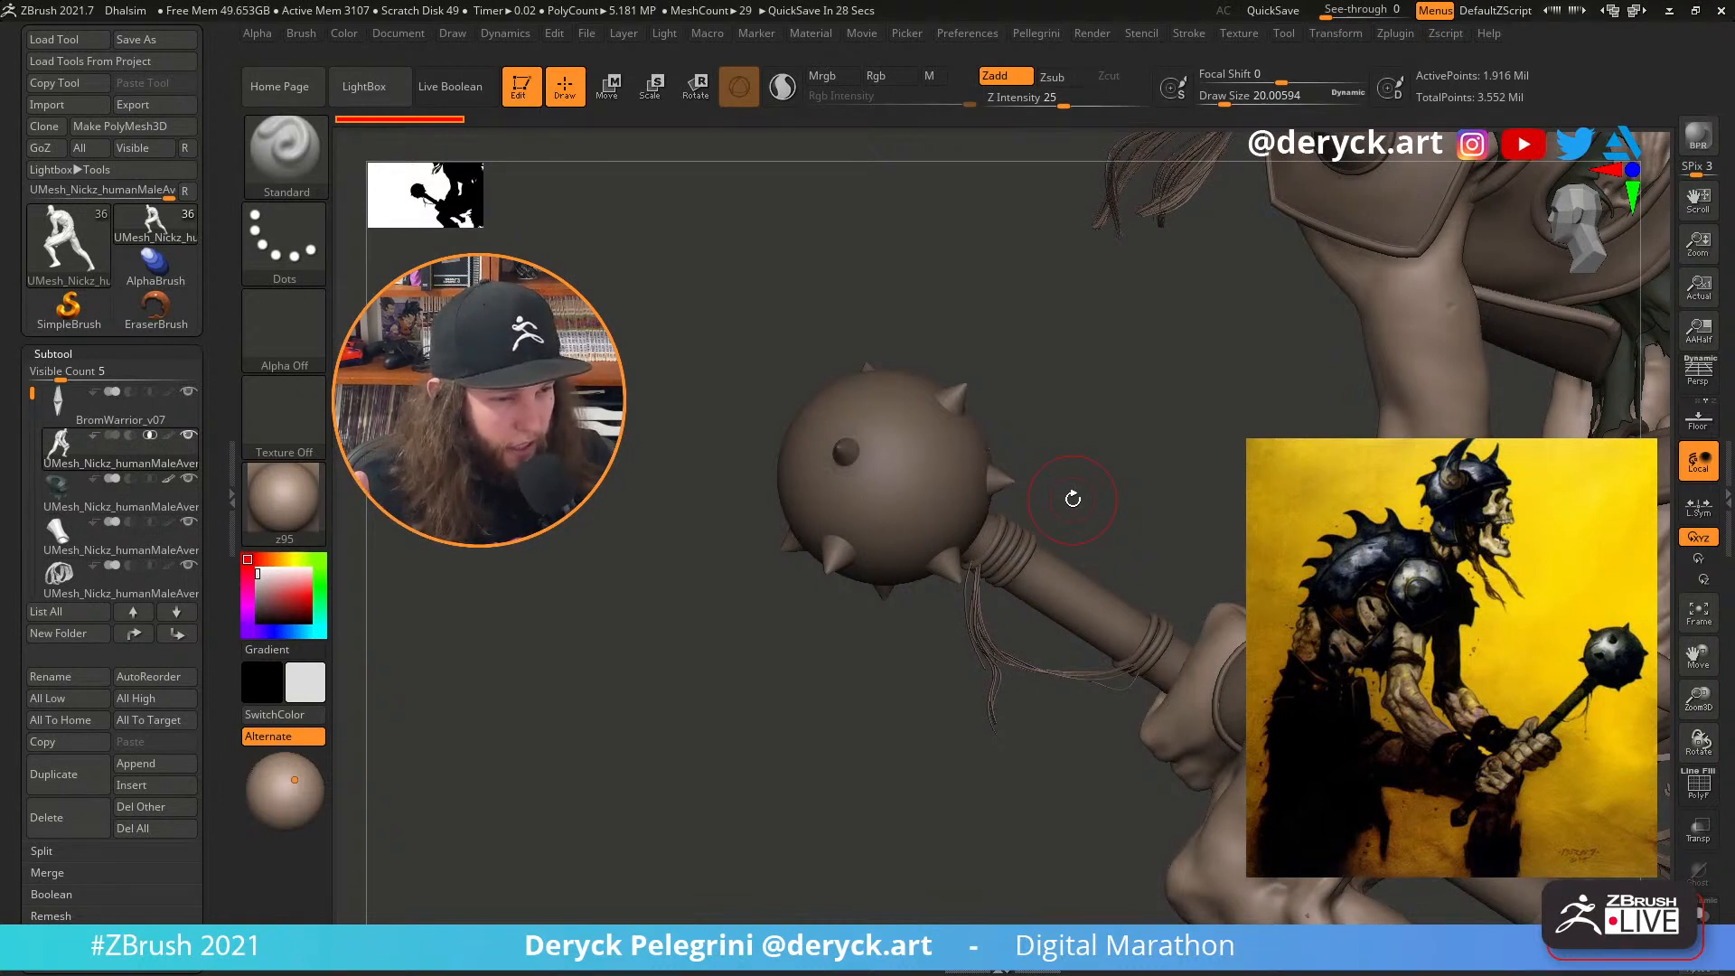
alt+drag(732, 701, 298, 578)
drag(822, 323, 670, 334)
drag(779, 380, 790, 457)
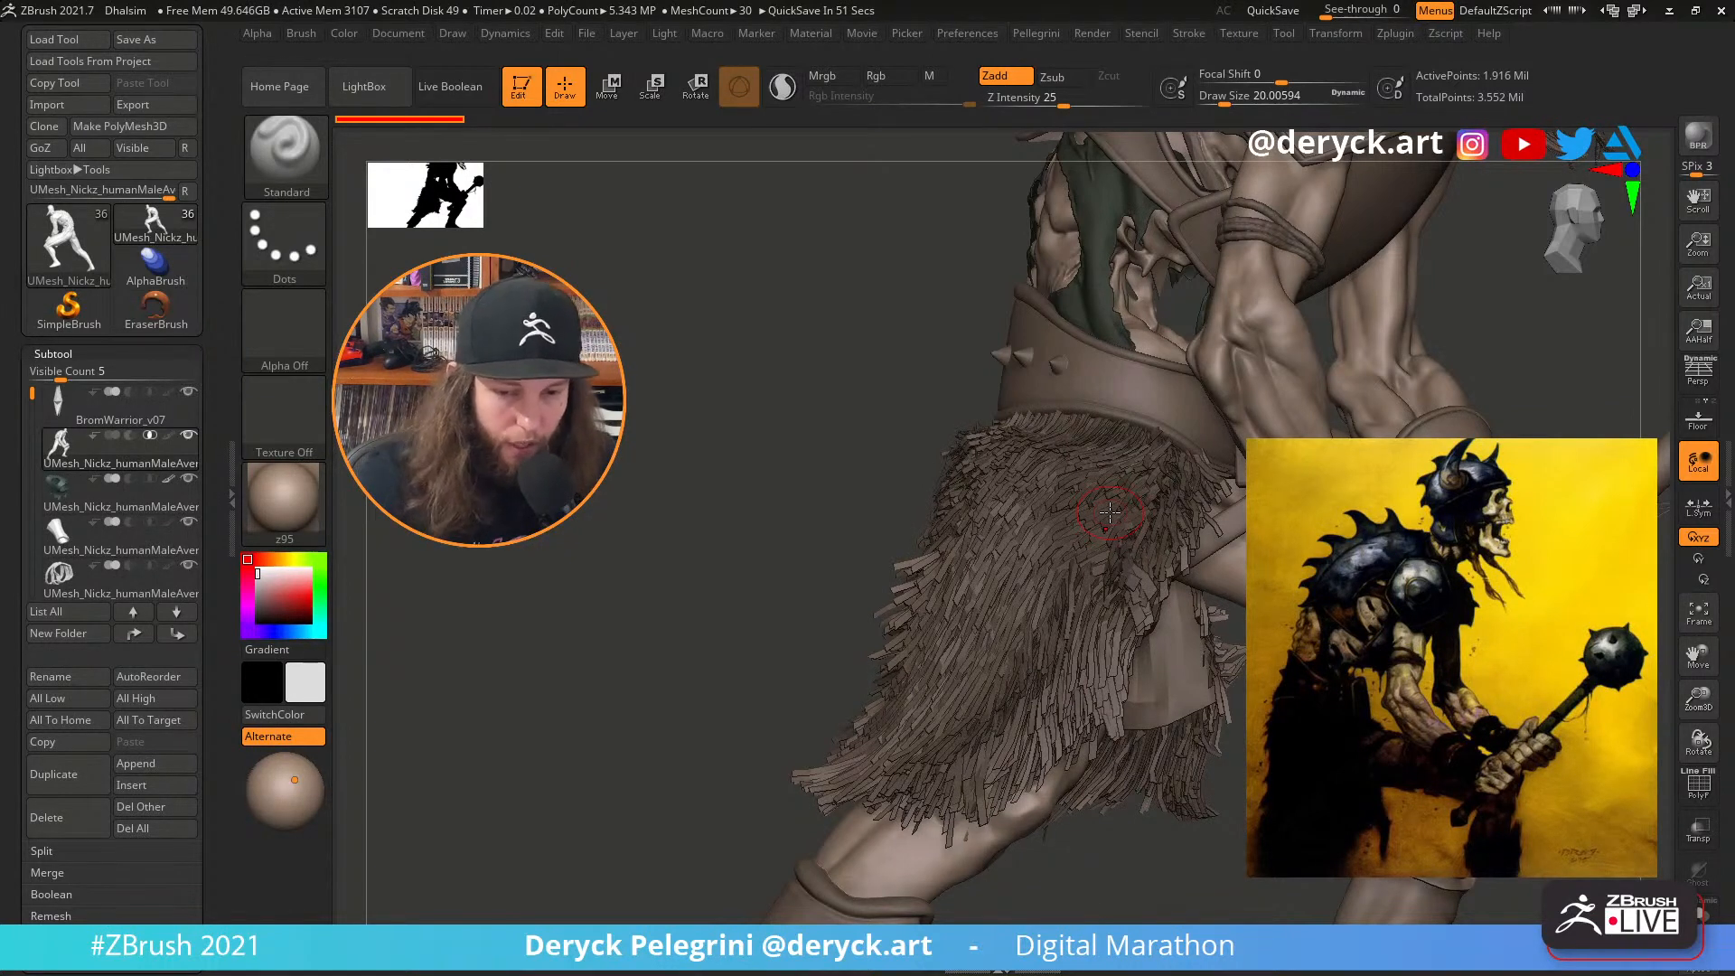
drag(708, 450, 904, 552)
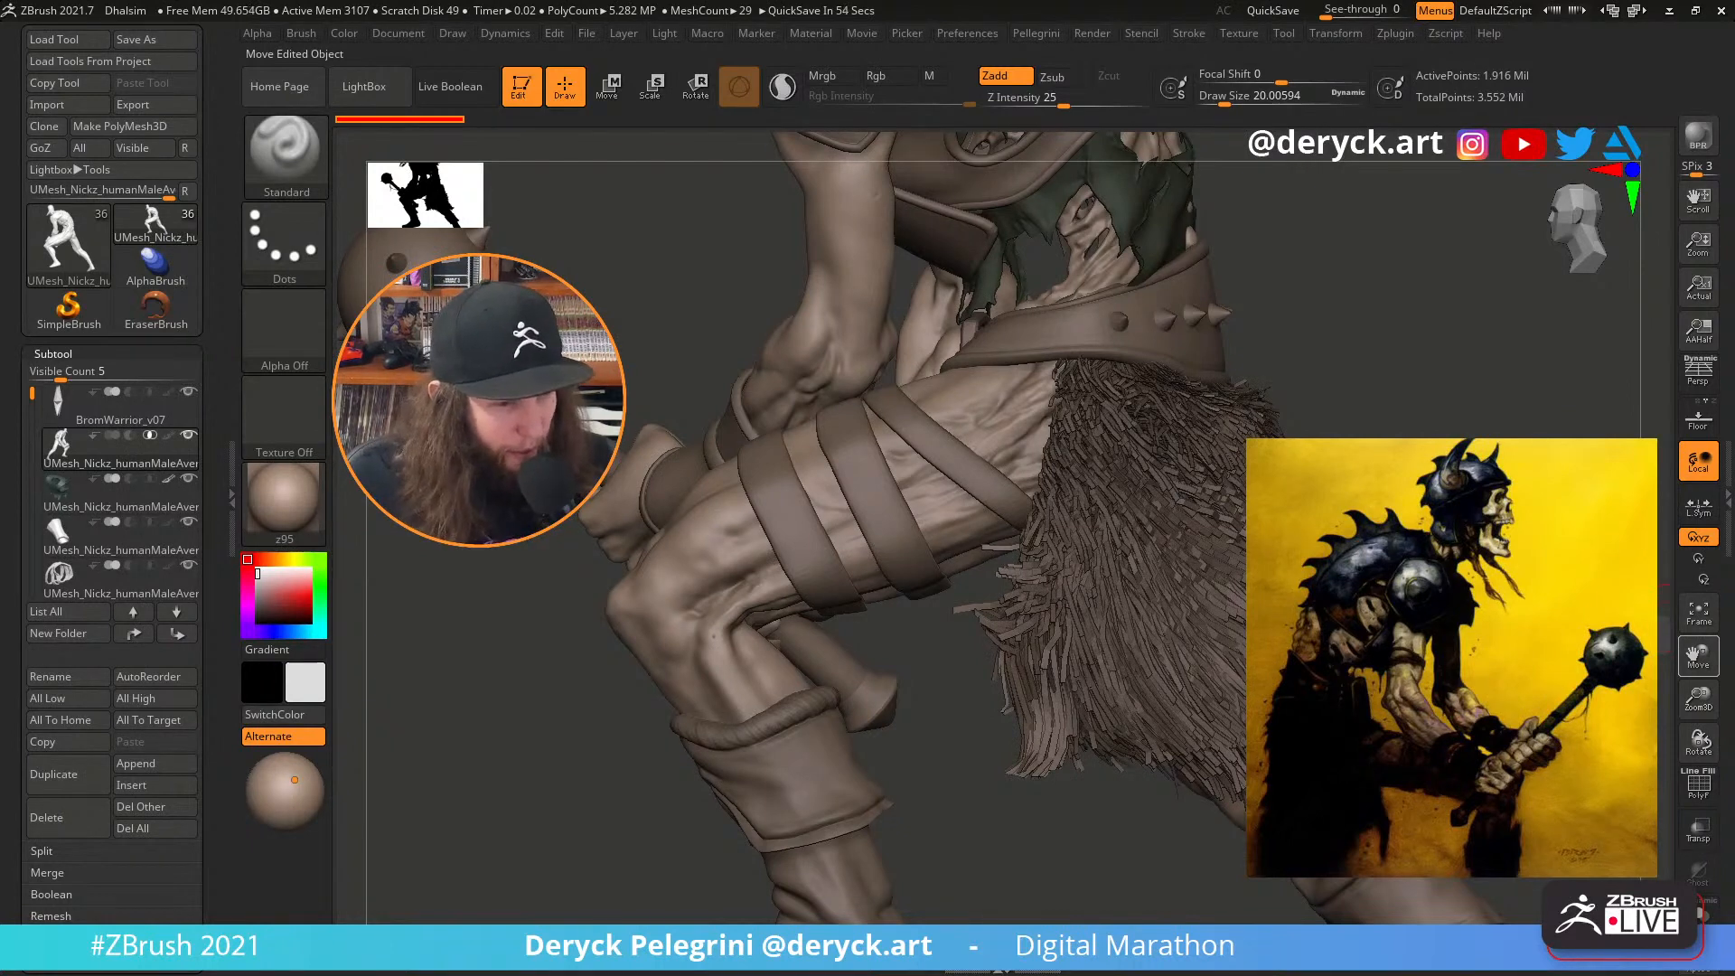
drag(1337, 361, 1382, 407)
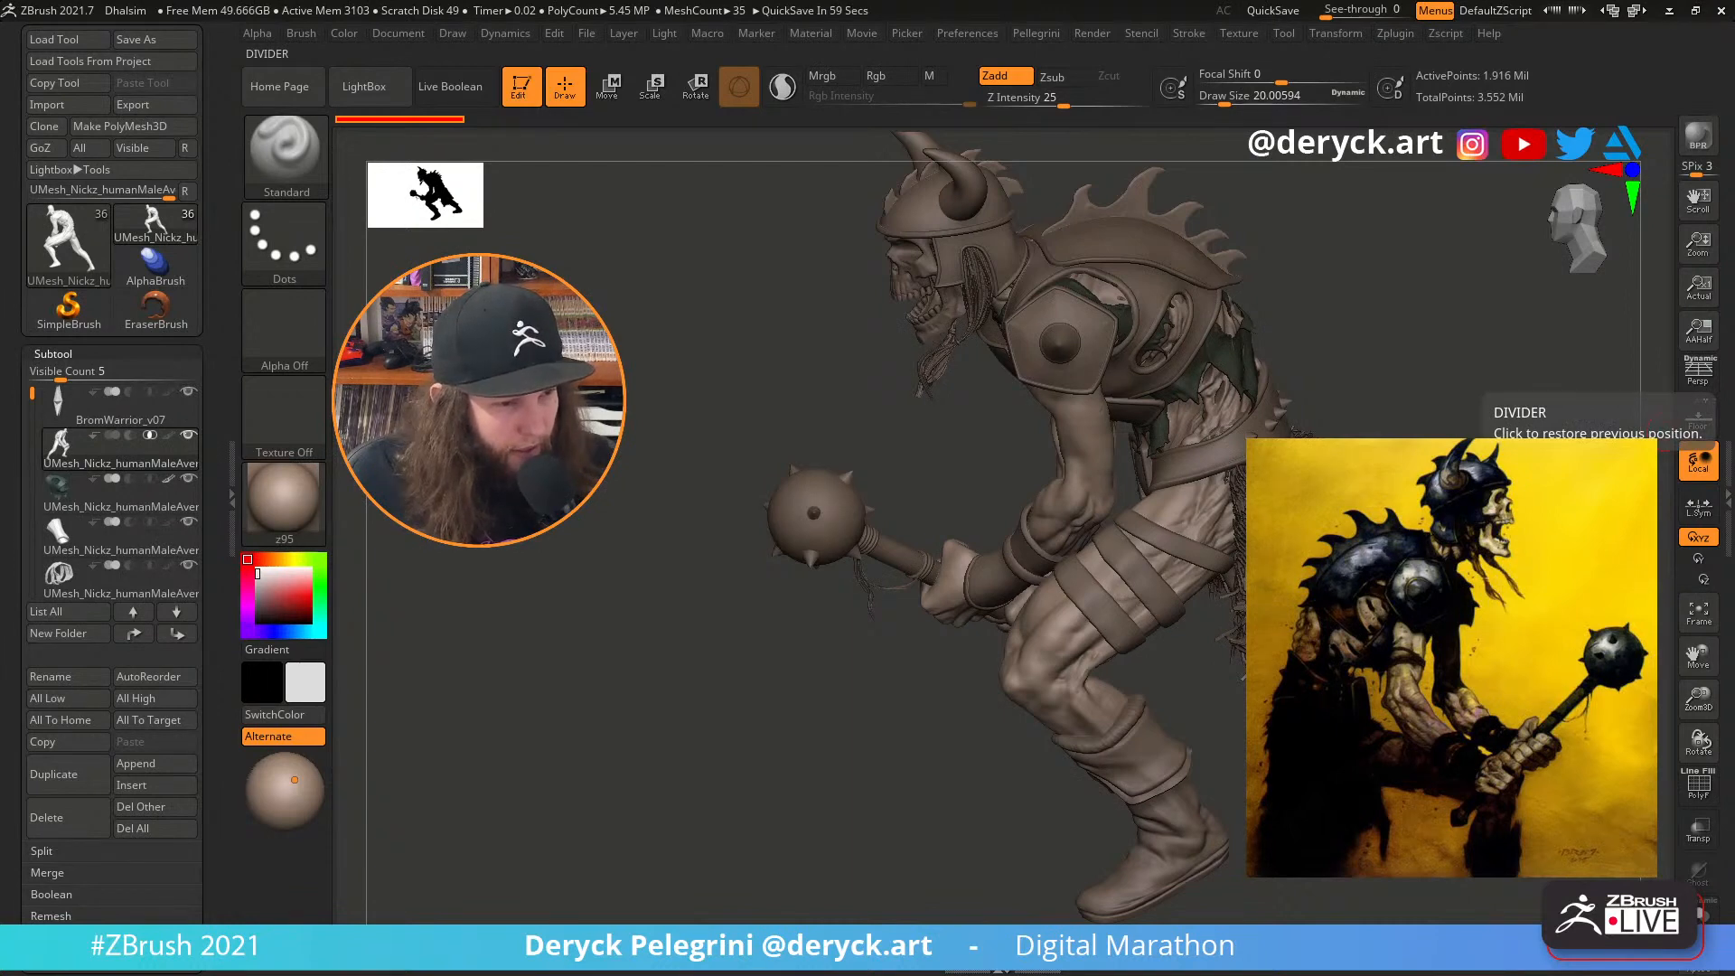
Isolate the body subtool to view the decayed ribs and waist, and bring back the other subtools
mouse_move(840, 414)
mouse_down()
mouse_move(809, 391)
mouse_move(990, 399)
mouse_up()
drag(866, 434, 1053, 428)
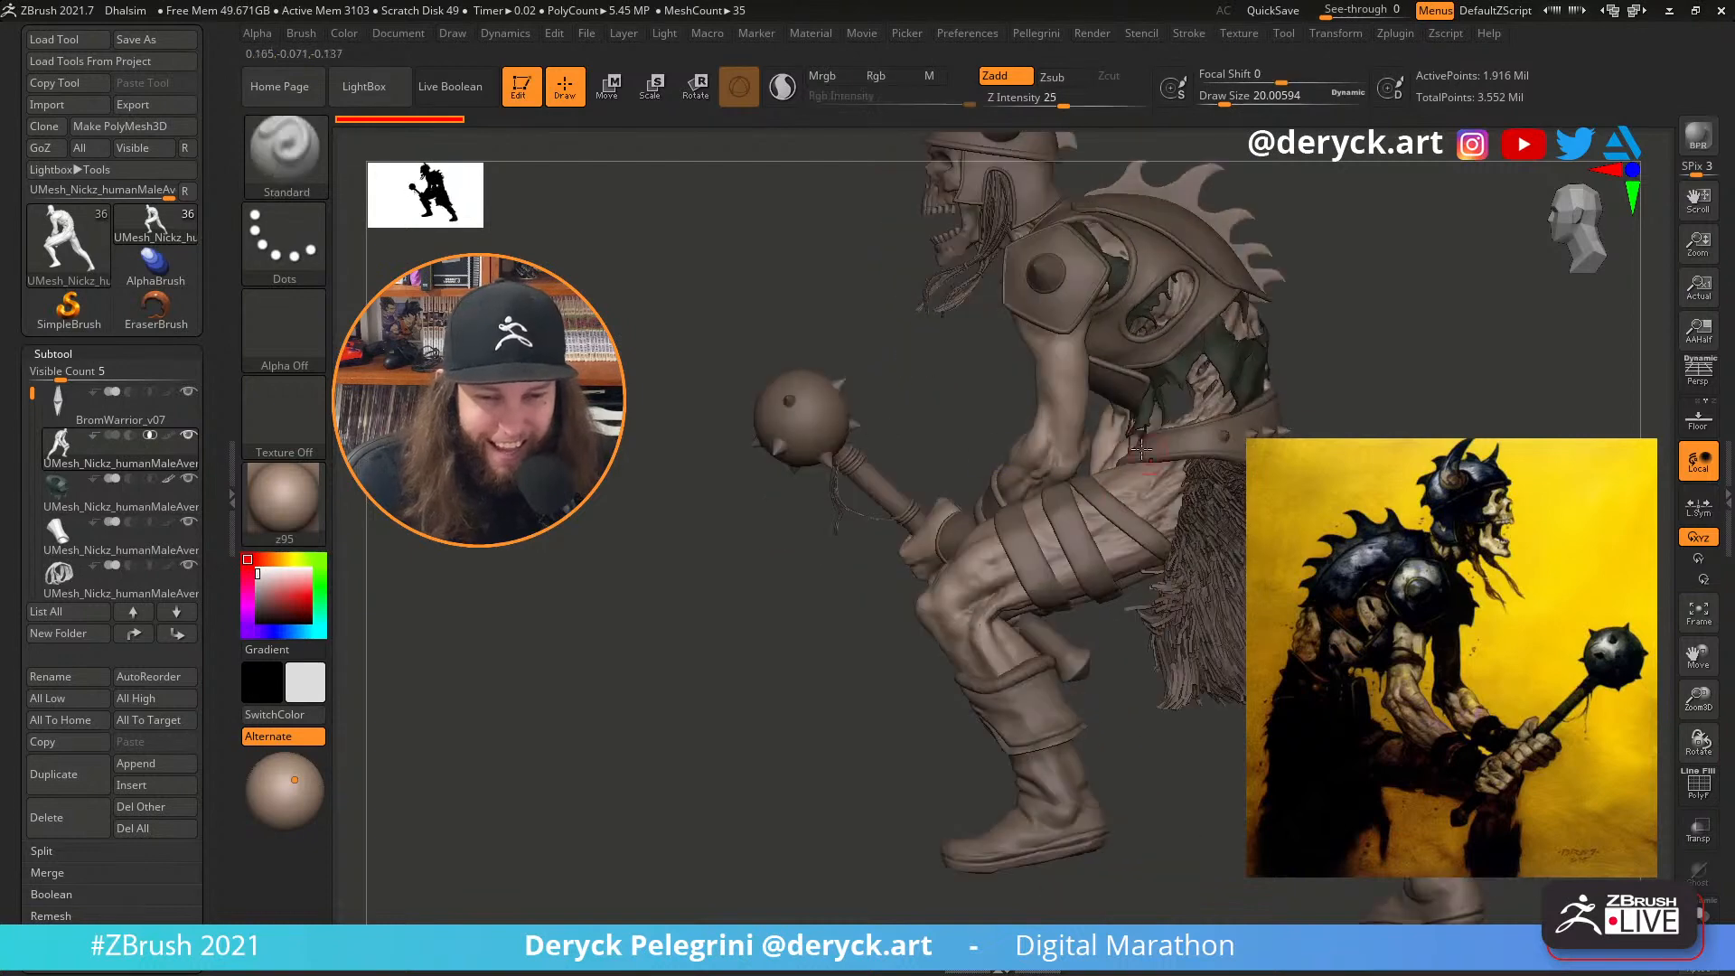
key(alt+s)
alt+drag(958, 371, 941, 421)
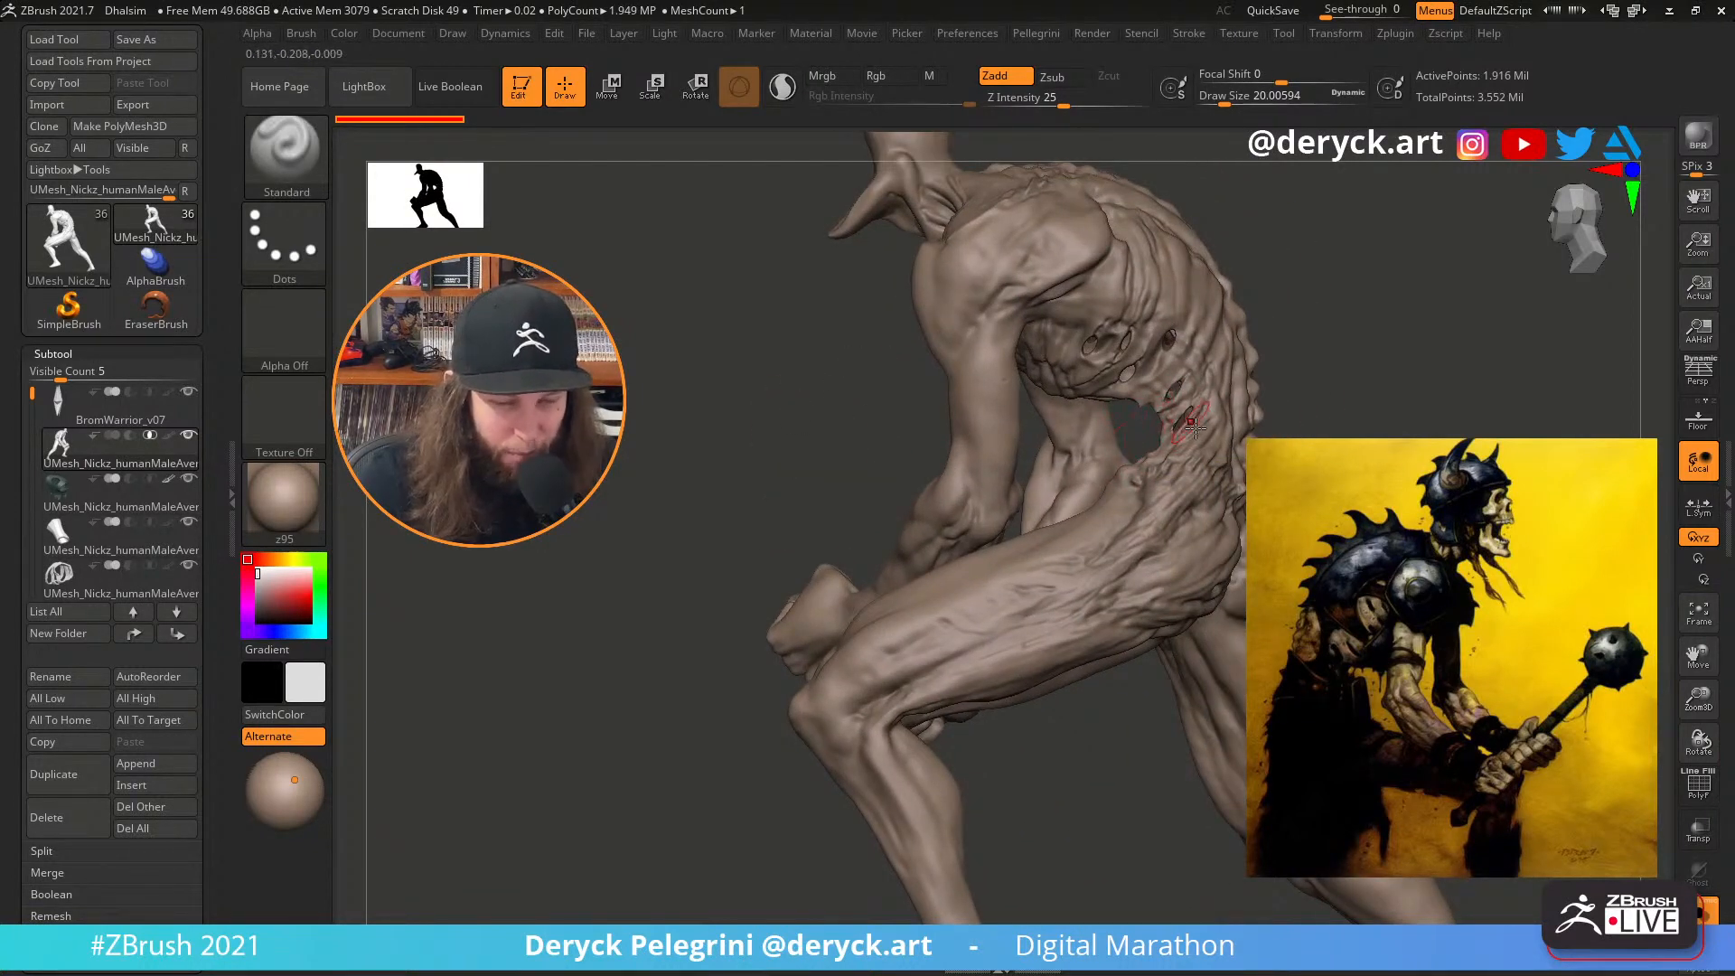
key(alt+s)
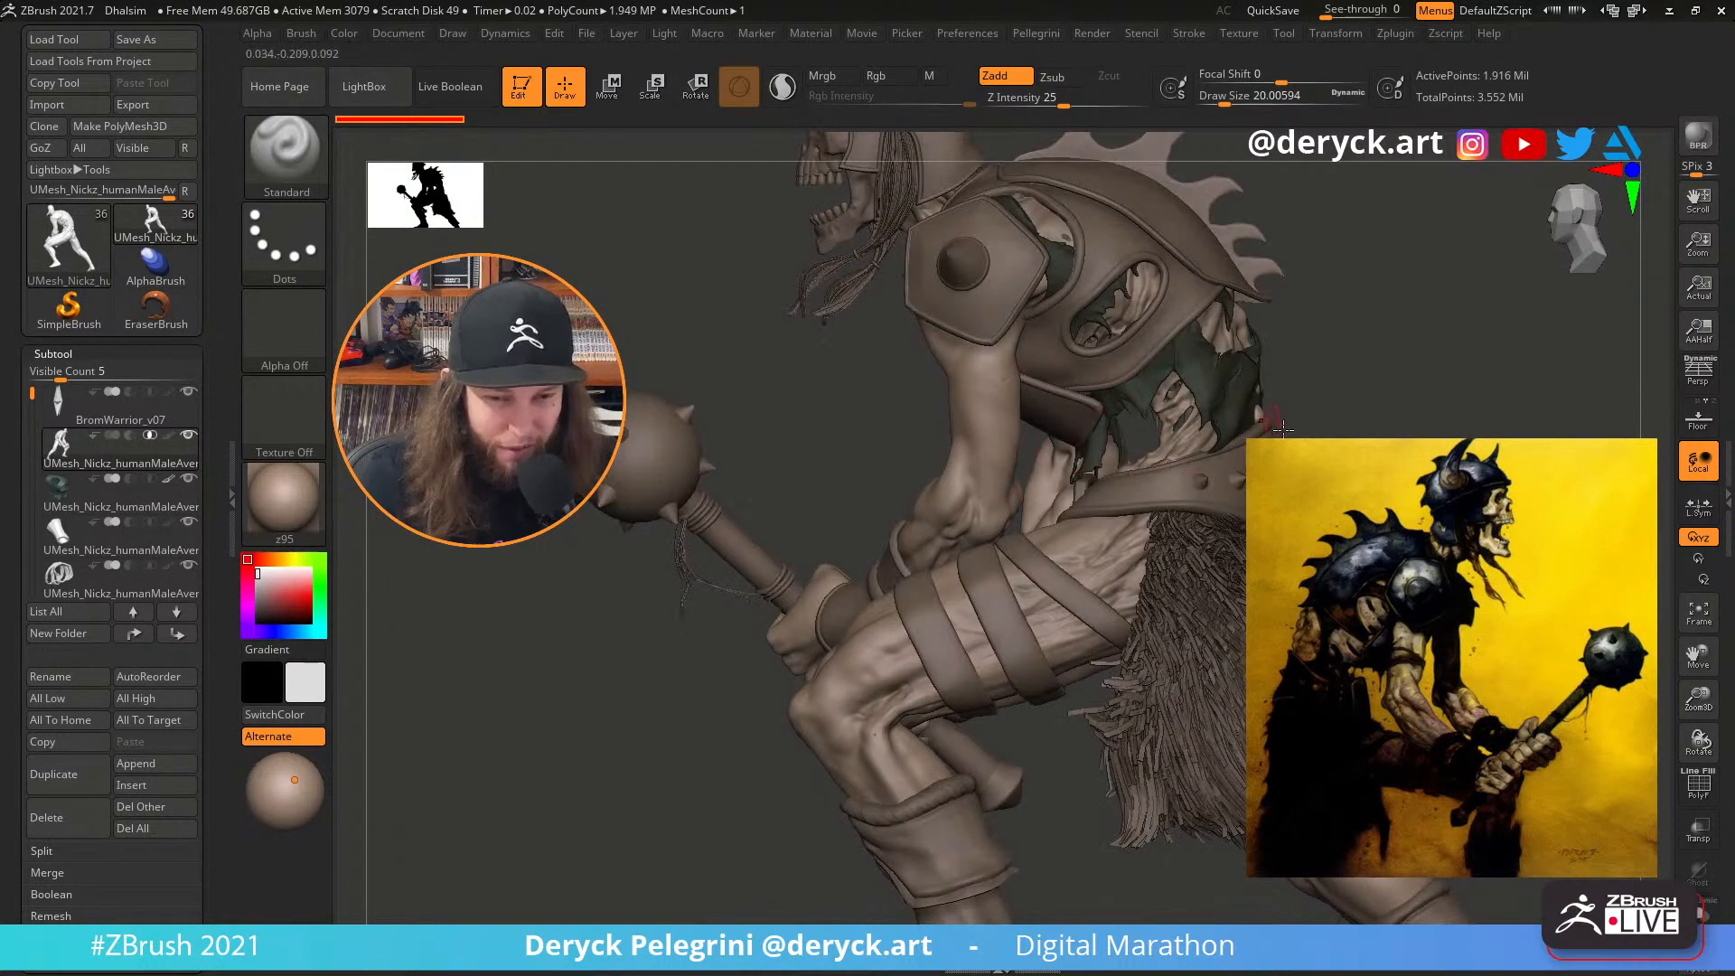
Examine the torn cloth, exposed flesh and openings in the armour around the warrior's ribs and waist
mouse_move(1403, 435)
mouse_down()
mouse_move(1288, 402)
mouse_move(1373, 411)
mouse_move(1237, 487)
mouse_move(1215, 452)
mouse_move(1193, 597)
mouse_move(1103, 502)
mouse_up()
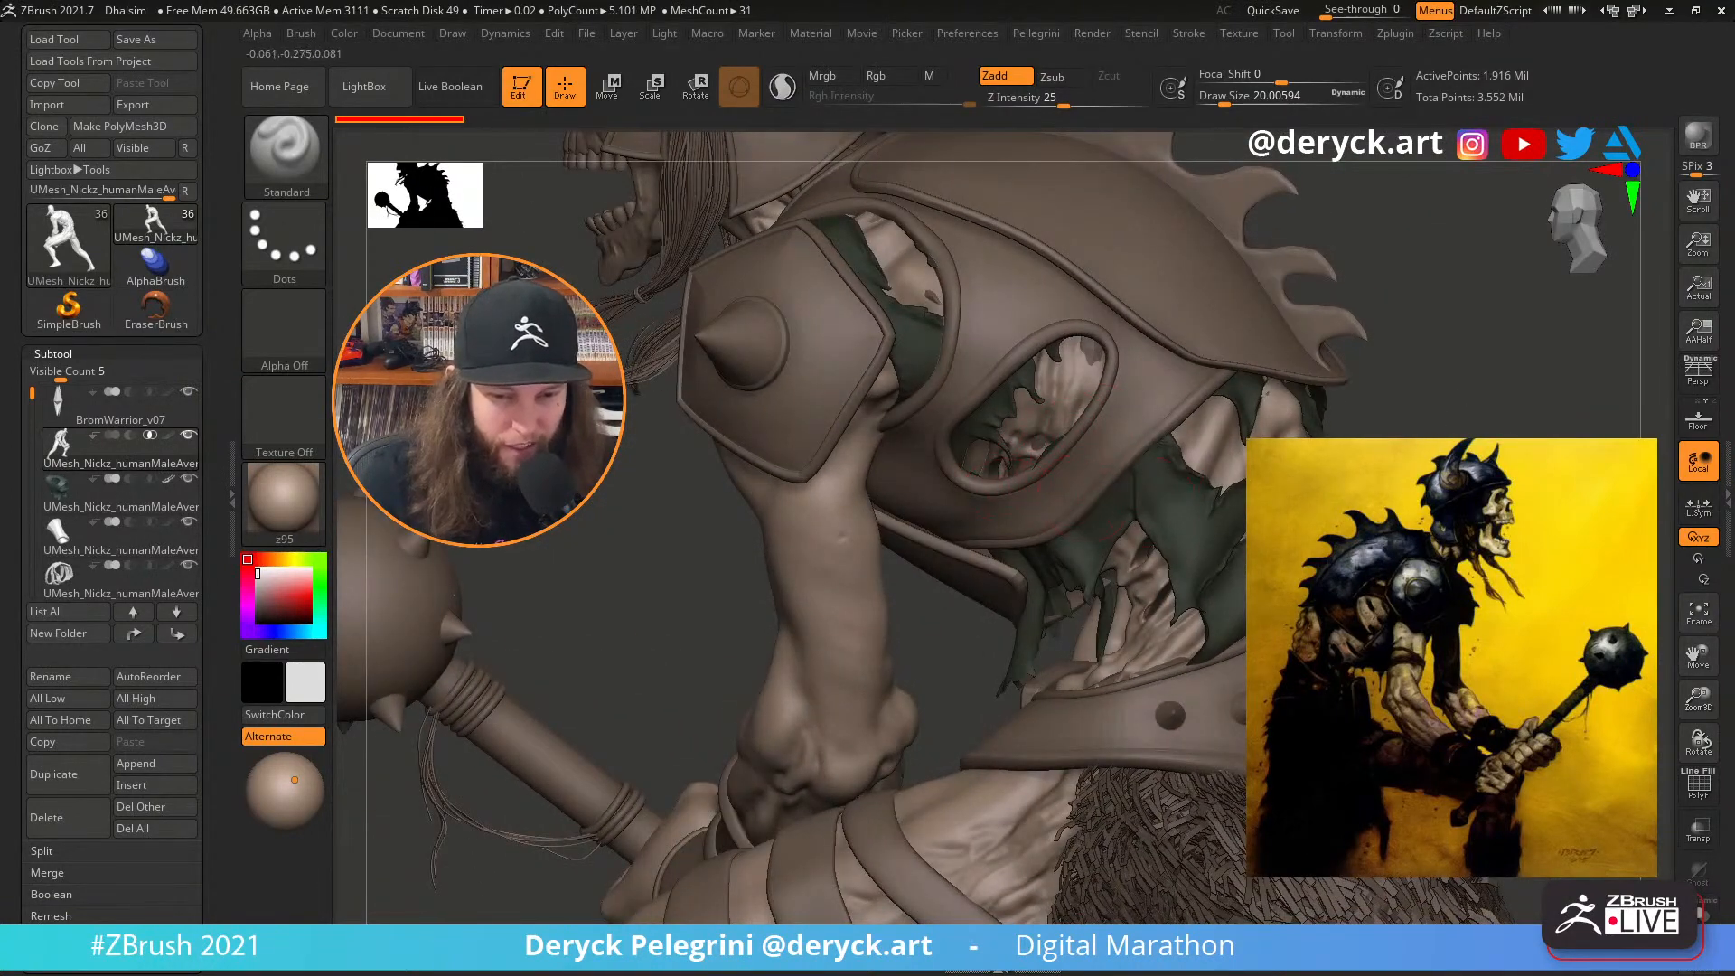
right_drag(1036, 482, 1107, 465)
mouse_move(1423, 479)
alt+mouse_down()
mouse_move(1398, 387)
mouse_move(1464, 384)
alt+mouse_up()
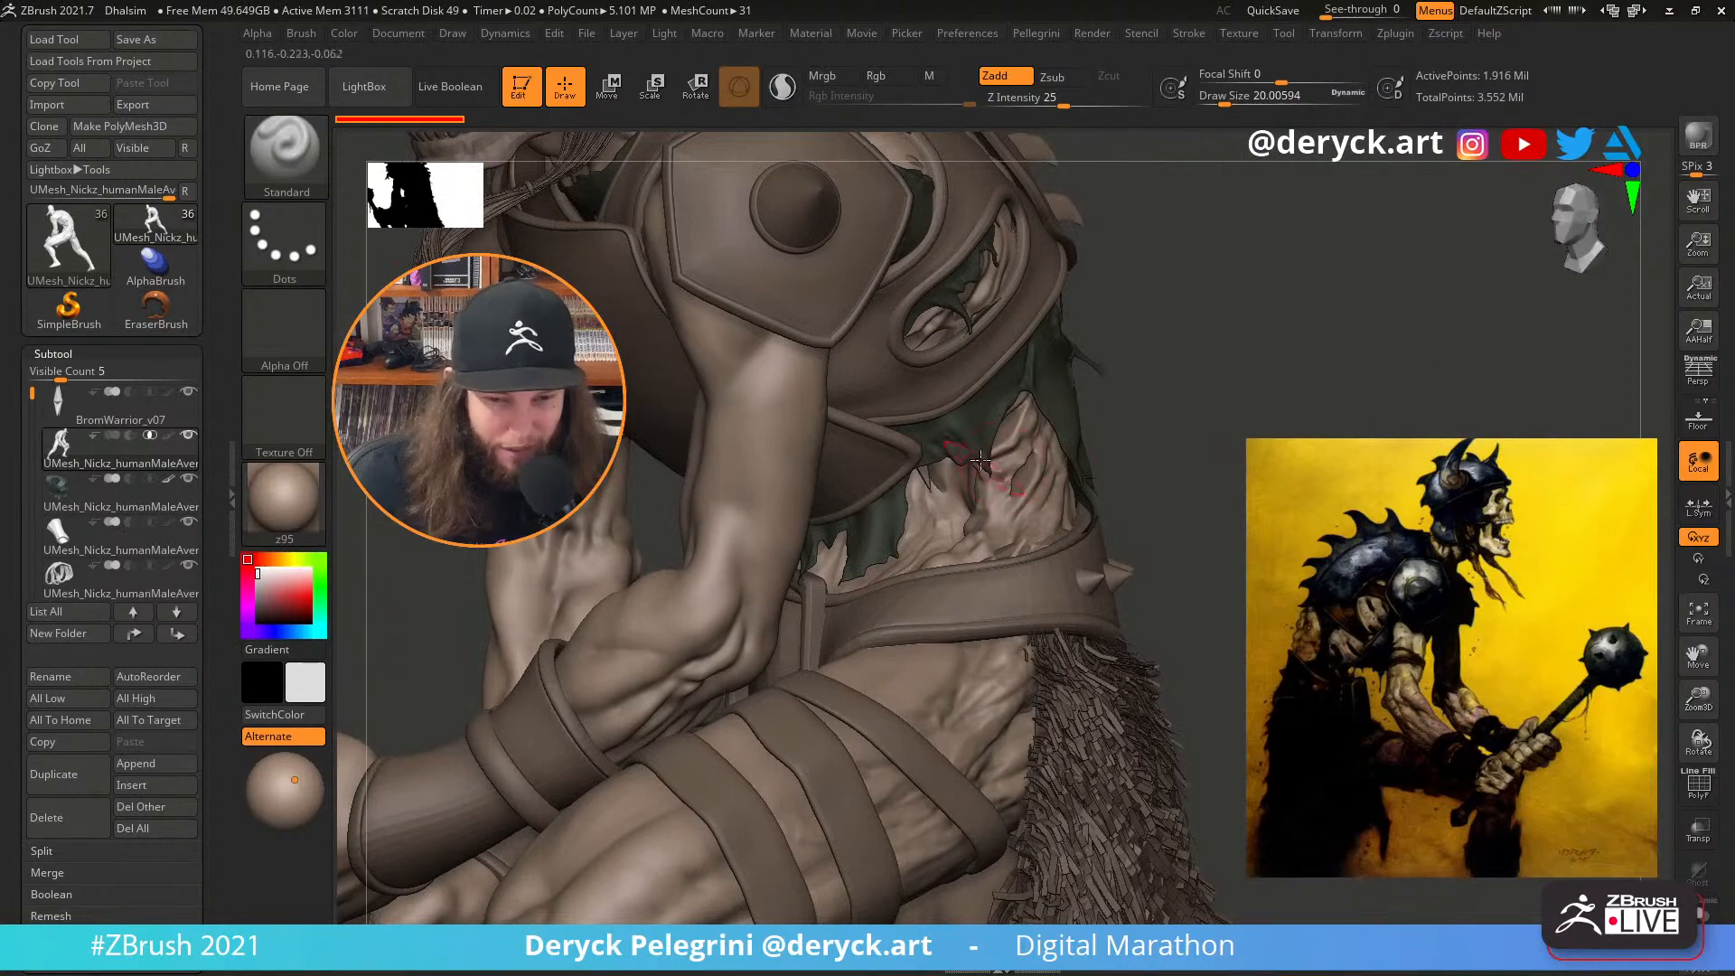
drag(1245, 459, 1039, 461)
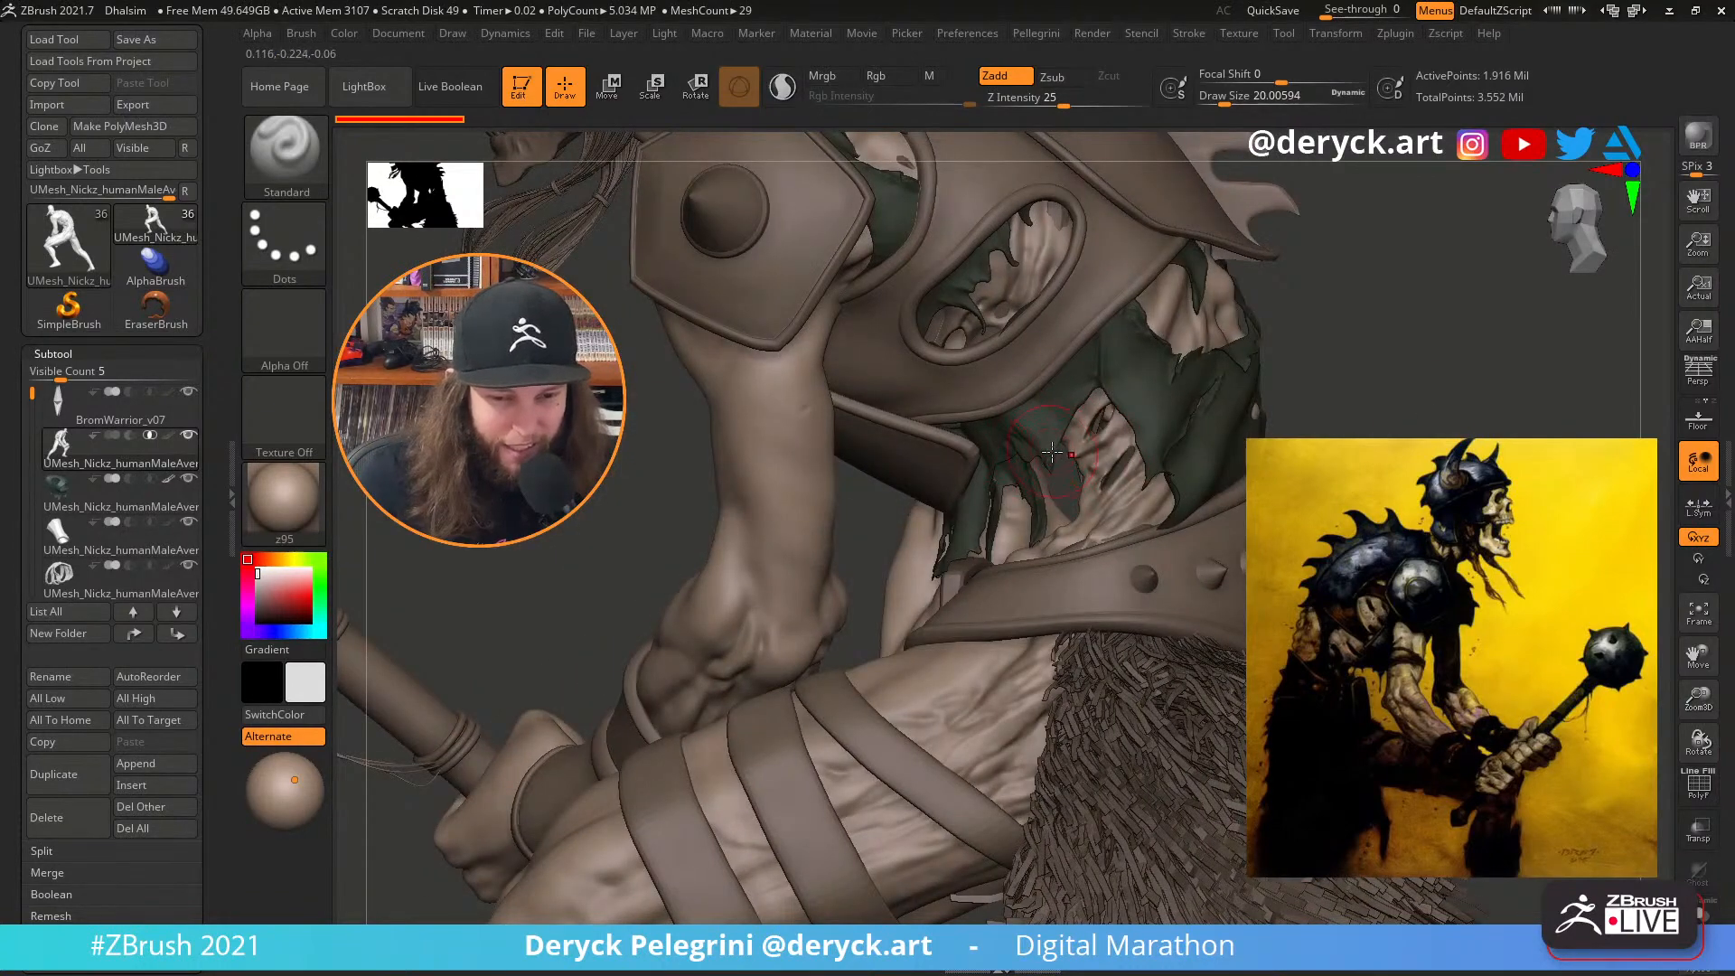
mouse_move(1051, 452)
right_down()
mouse_move(1175, 457)
mouse_move(890, 447)
right_up()
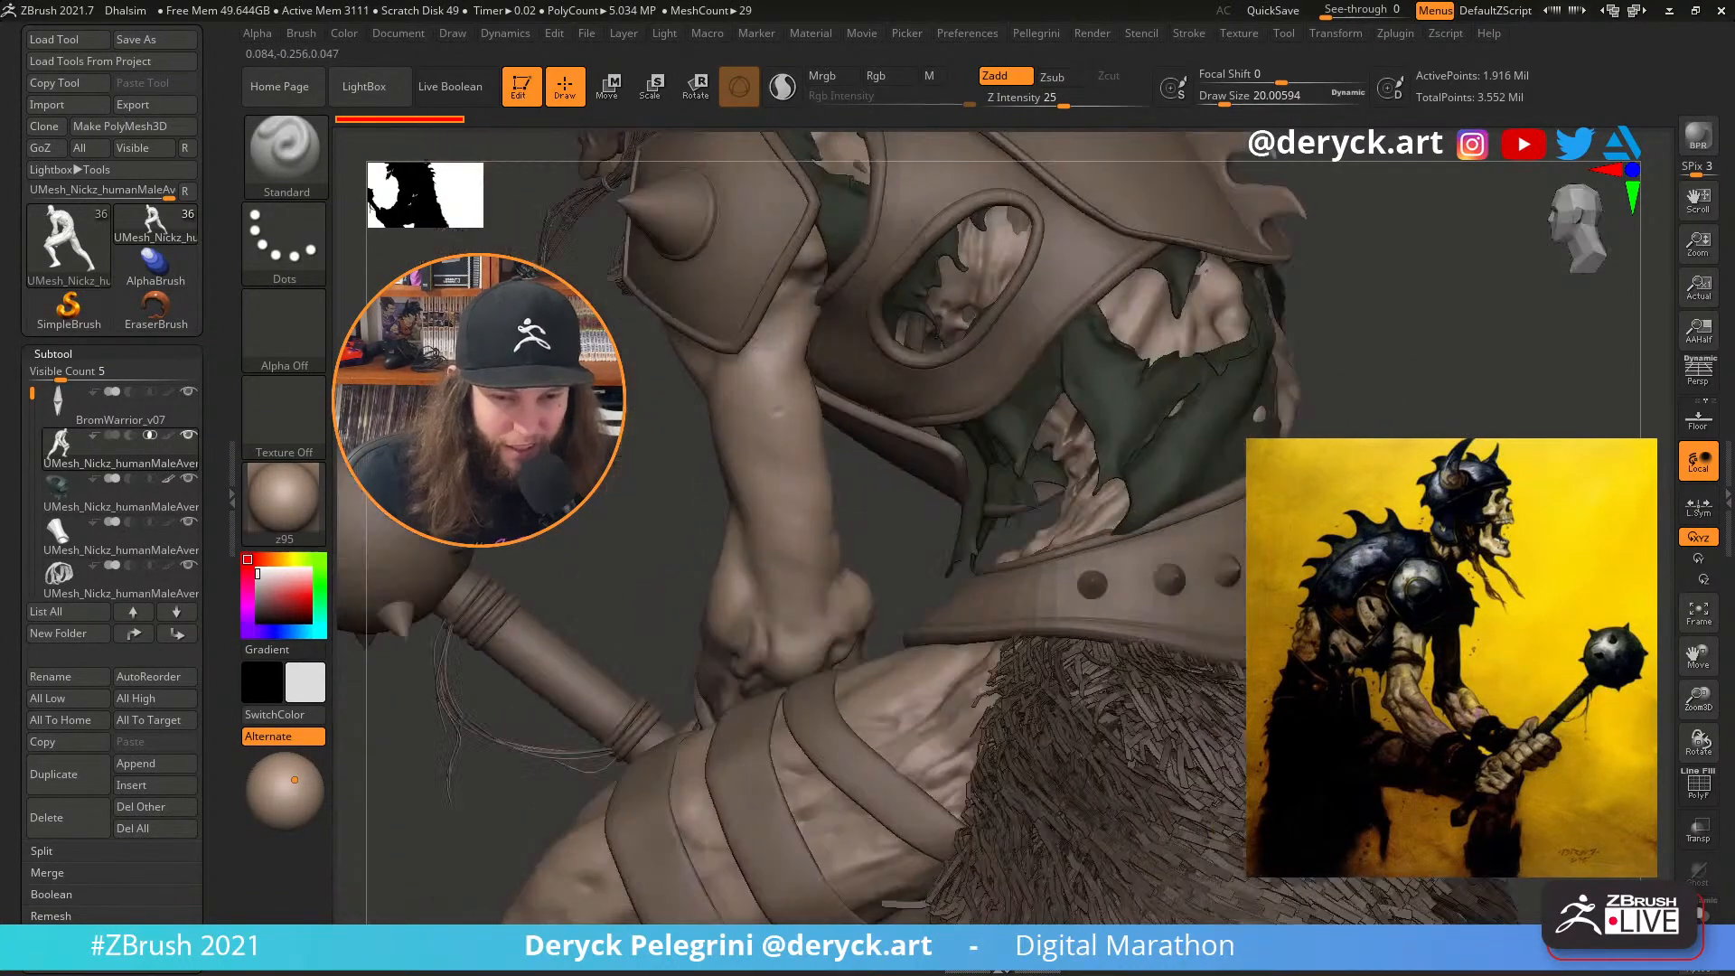
right_drag(936, 336, 1096, 395)
mouse_move(1434, 361)
mouse_down()
mouse_move(1445, 389)
mouse_move(1377, 390)
mouse_up()
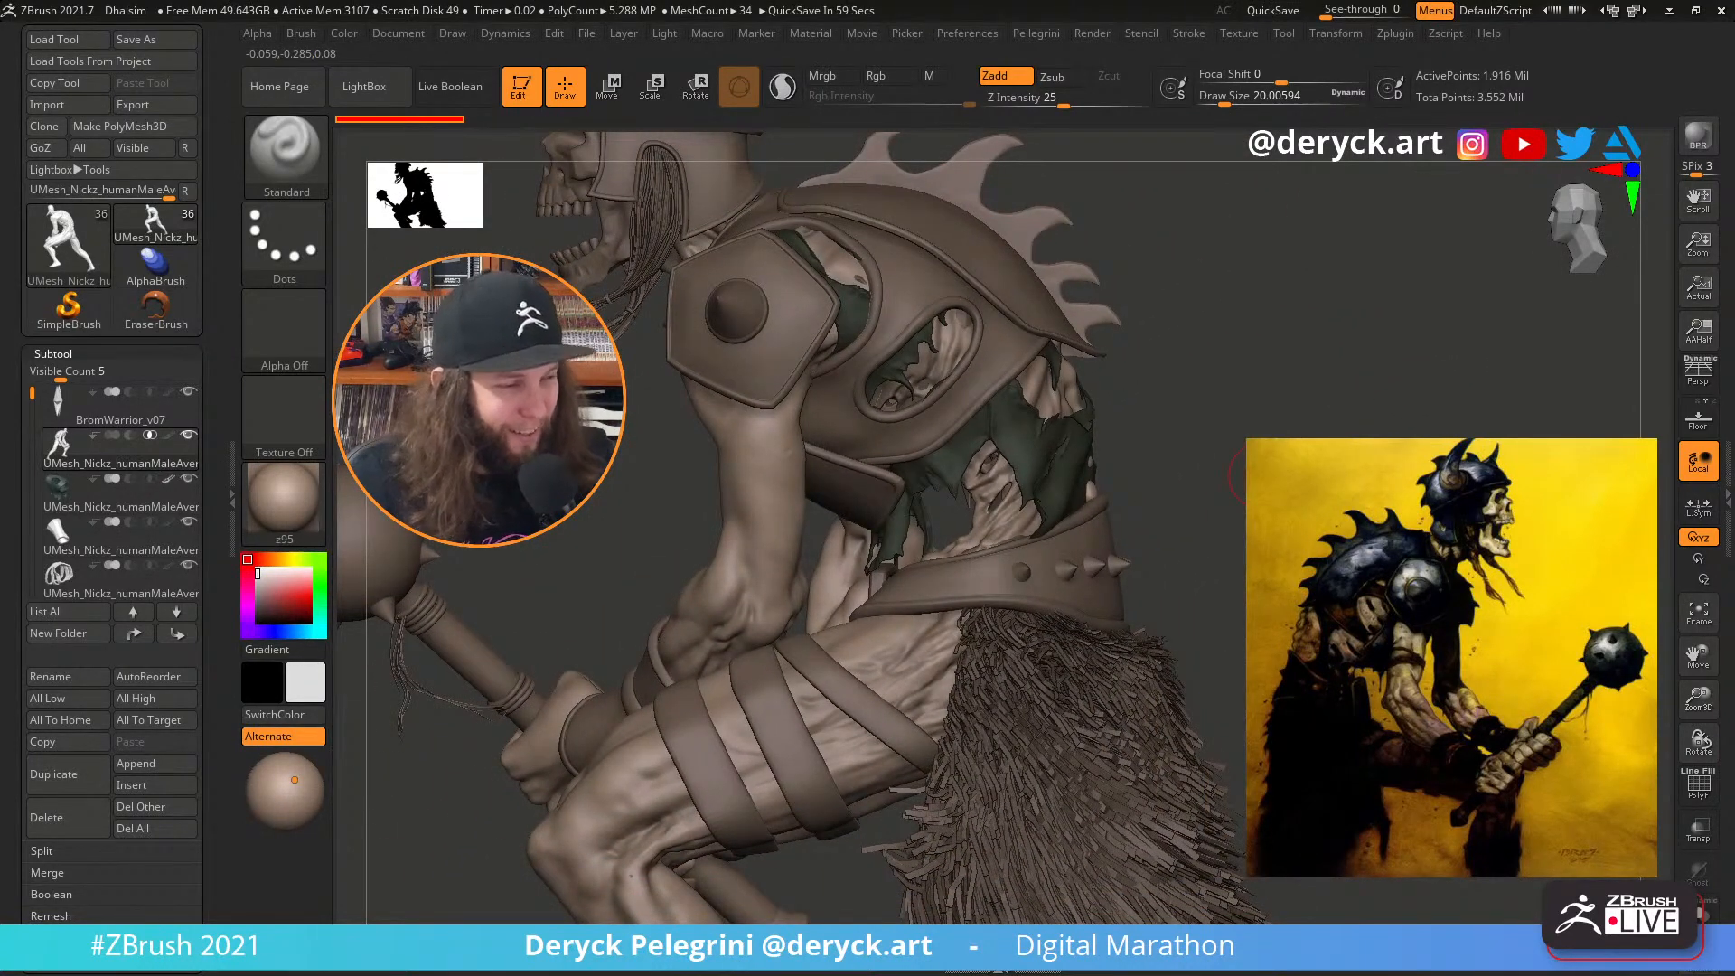
alt+drag(1232, 470, 1354, 439)
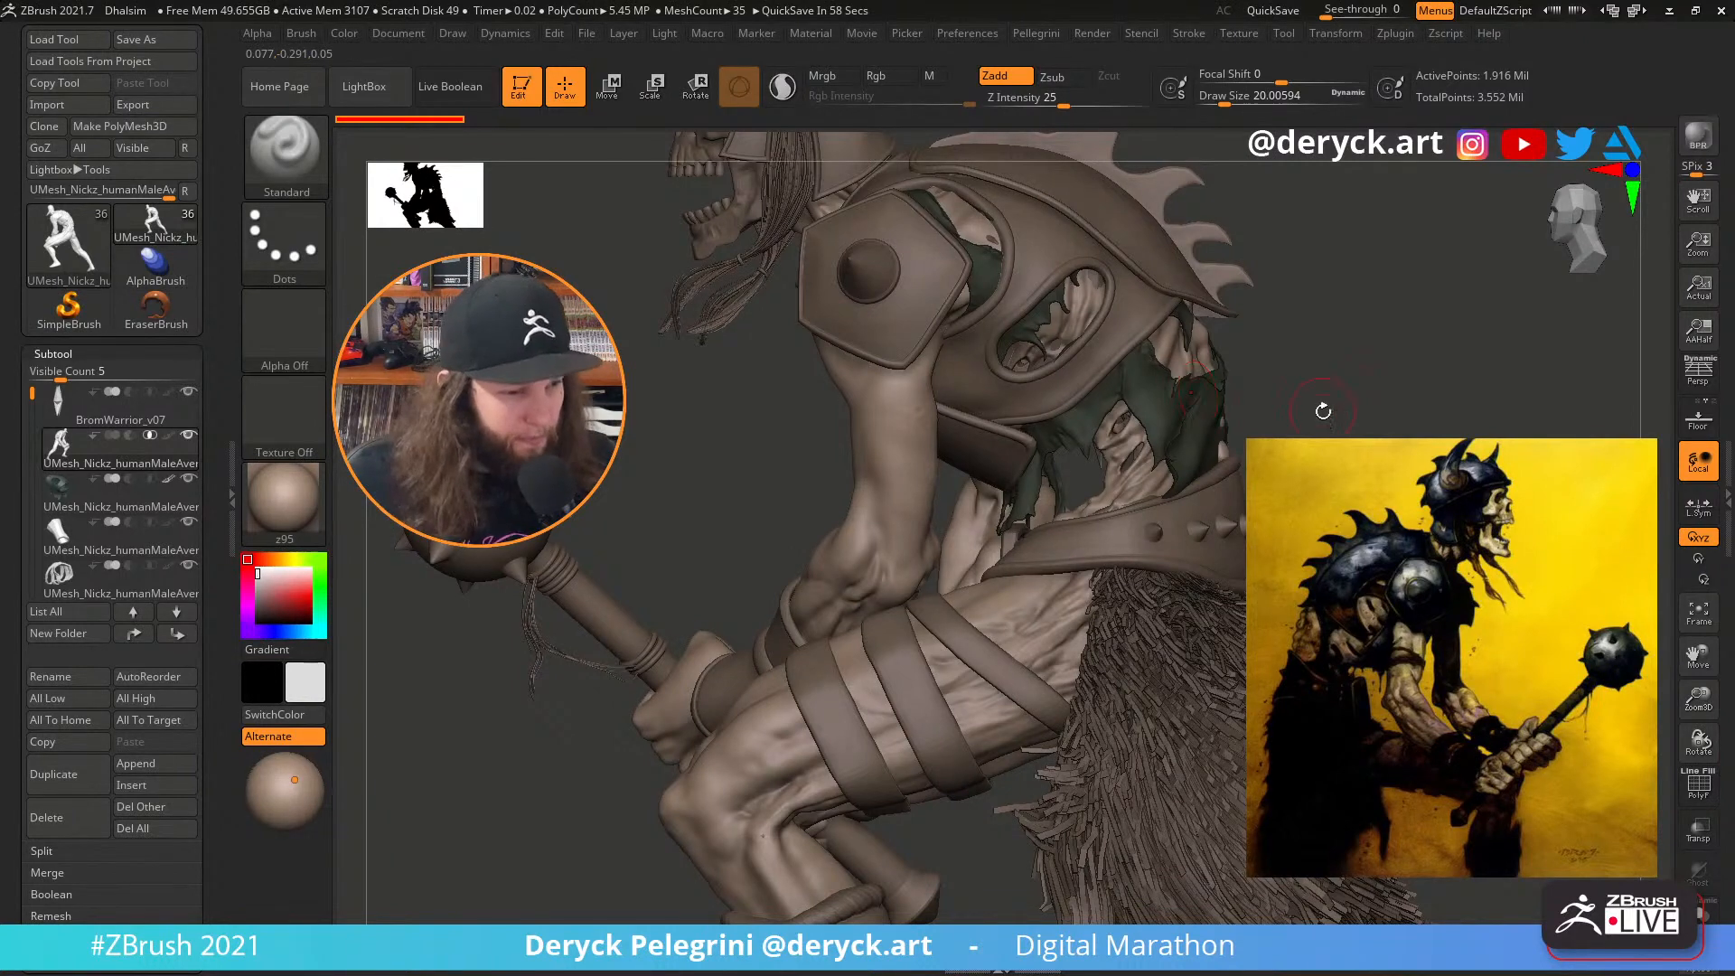
Examine the warrior's arm, mace and strapped thigh from the side, and the horned helmet and skull from the front
alt+drag(1498, 432, 1547, 438)
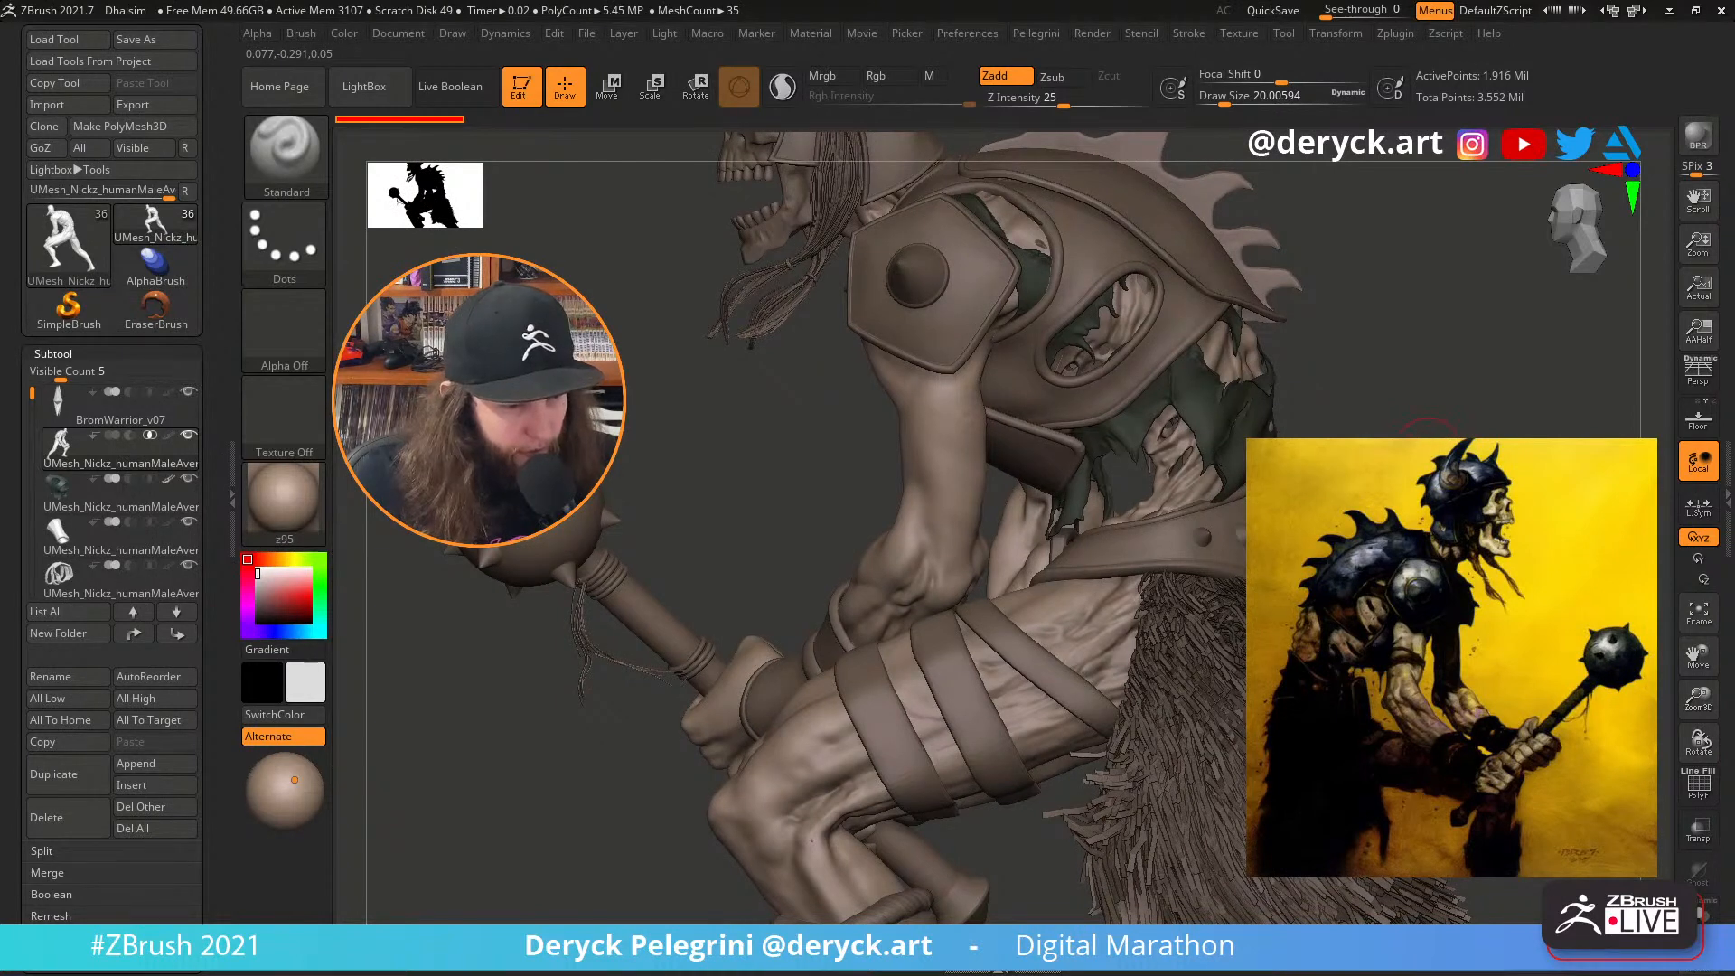
drag(1428, 427, 1534, 441)
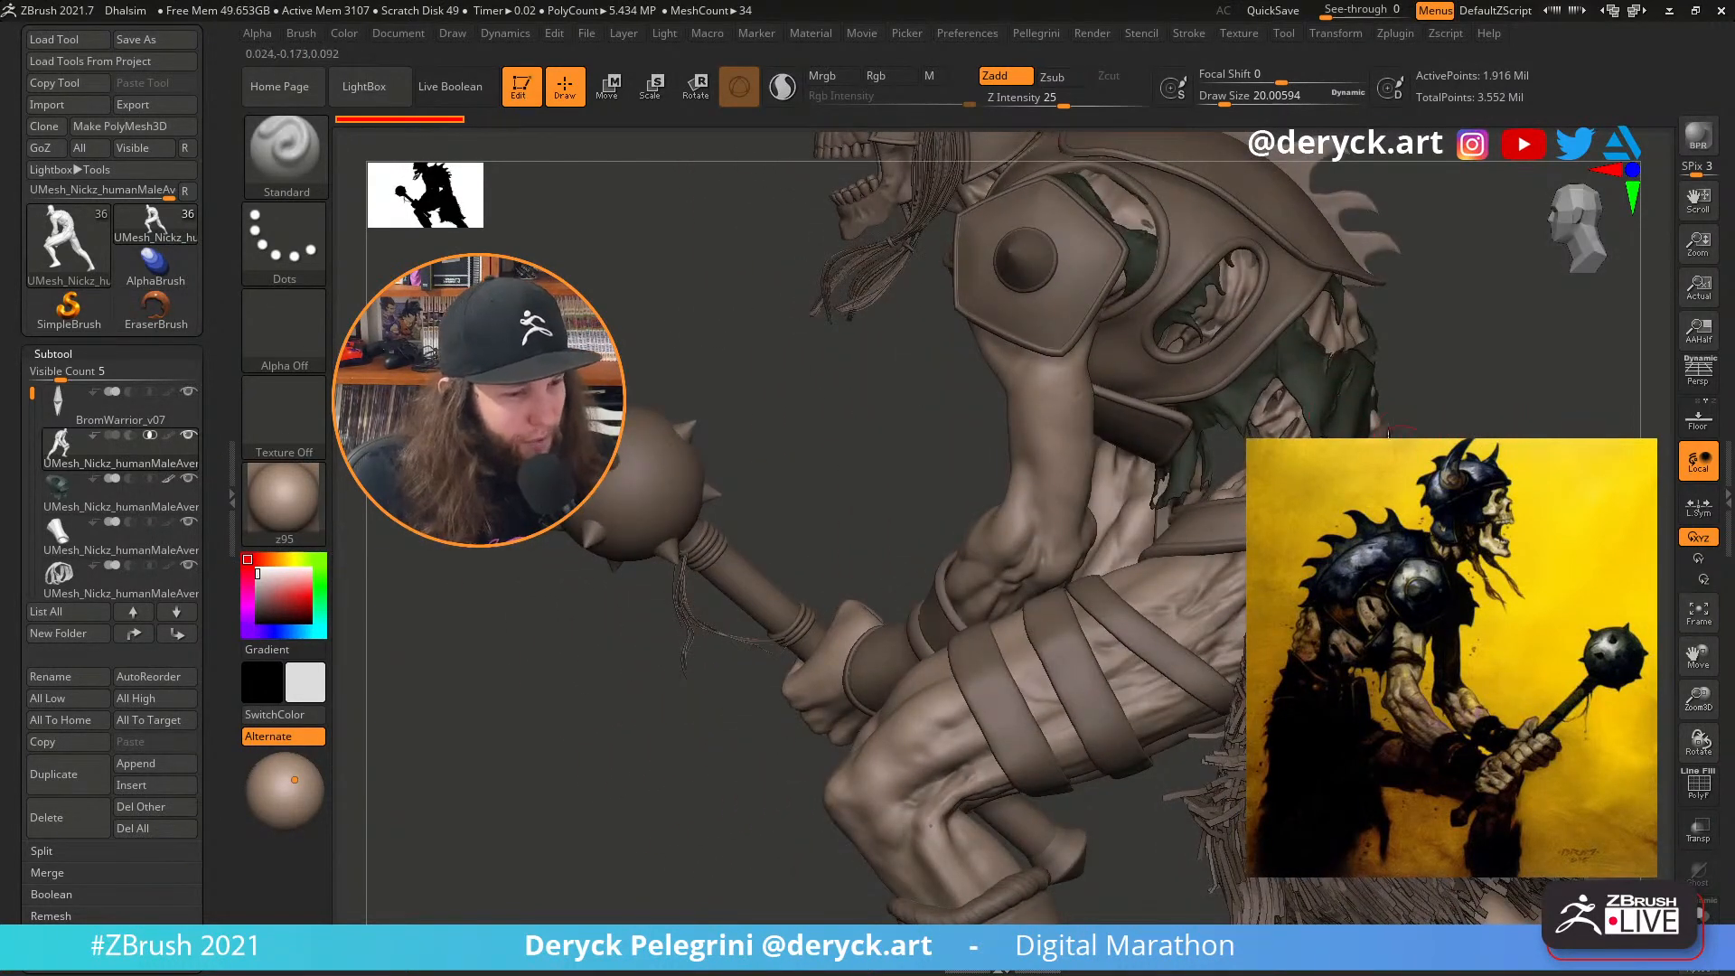
drag(979, 387, 1084, 863)
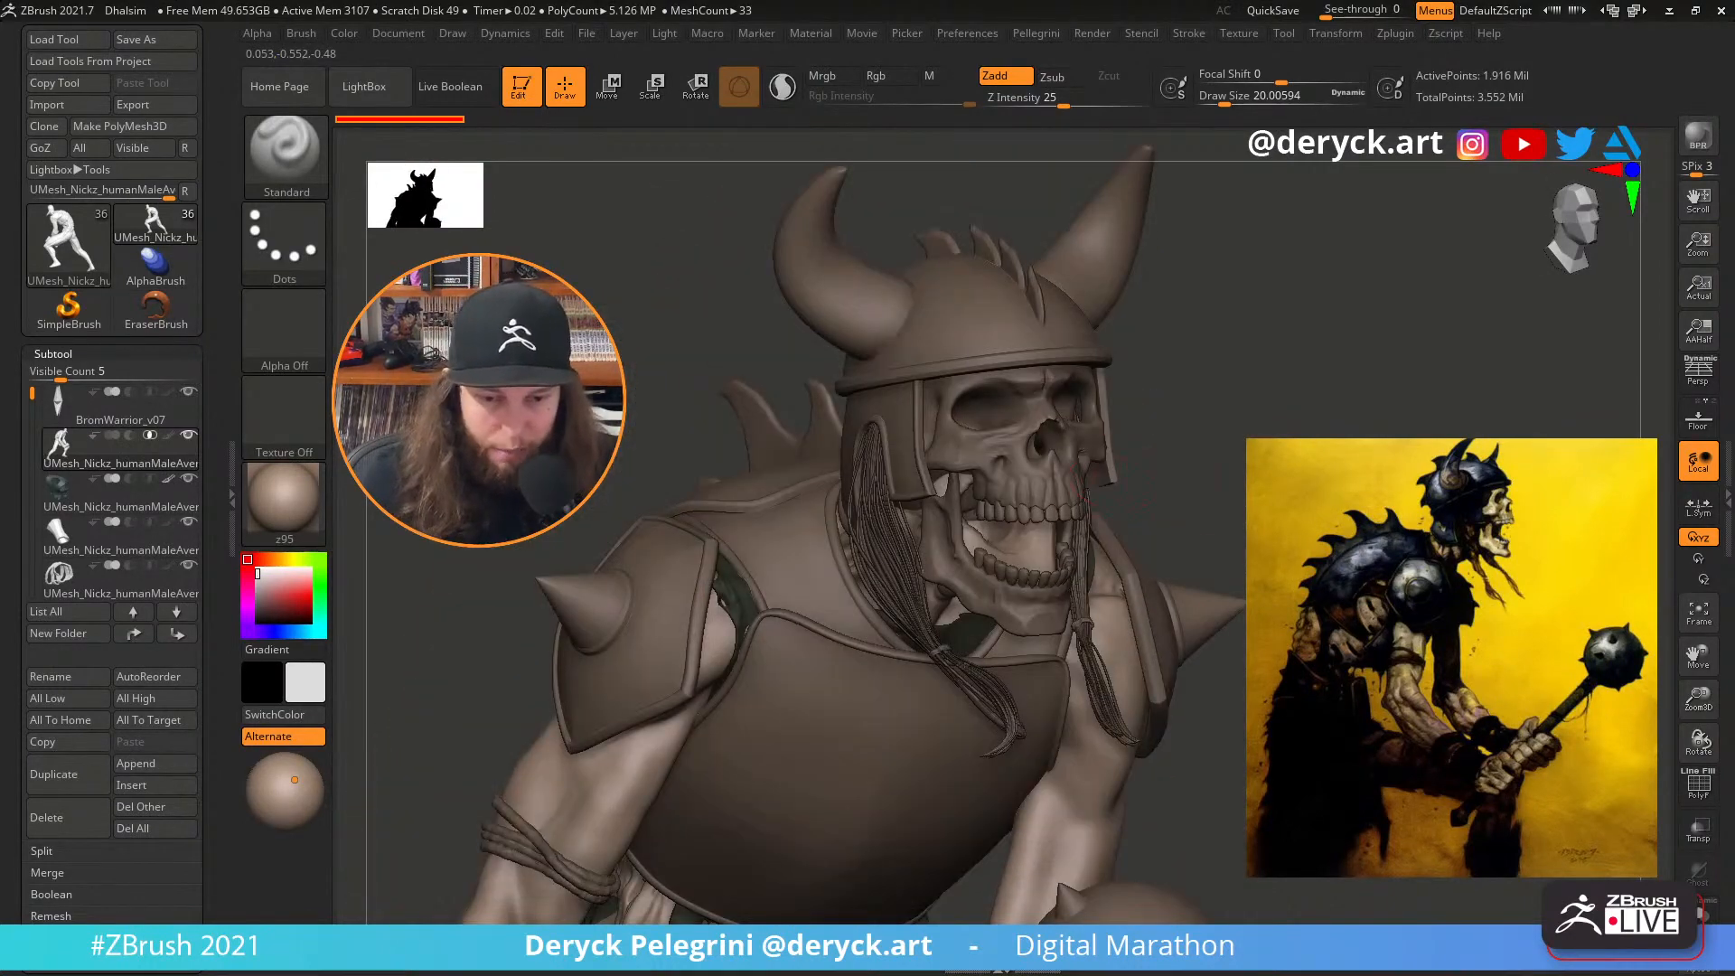
mouse_move(1109, 479)
mouse_down()
mouse_move(1433, 451)
mouse_move(1310, 560)
mouse_move(1276, 535)
mouse_move(1080, 513)
mouse_move(1130, 507)
mouse_move(786, 497)
mouse_move(1283, 505)
mouse_move(1228, 502)
mouse_up()
Select the skull subtool with a draw size of about 10.5 and examine the helmet, jaw and hanging hair
alt+click(973, 473)
key(s)
drag(1040, 458, 1034, 458)
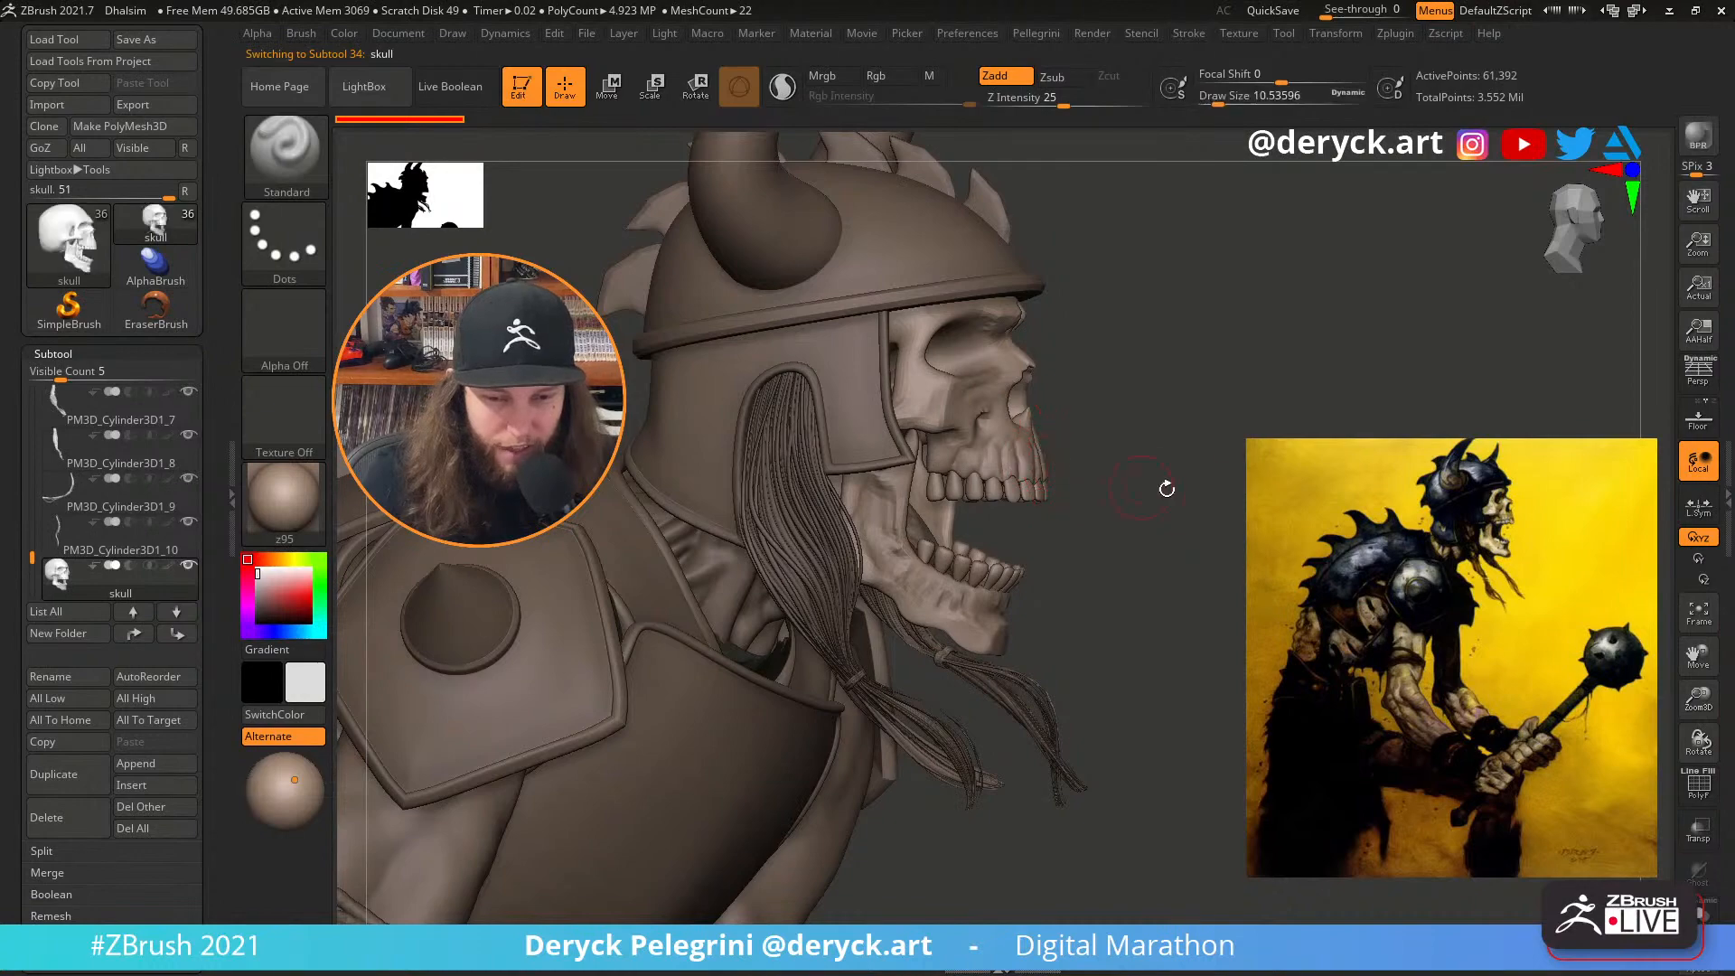
drag(1167, 489, 841, 455)
drag(646, 394, 1398, 425)
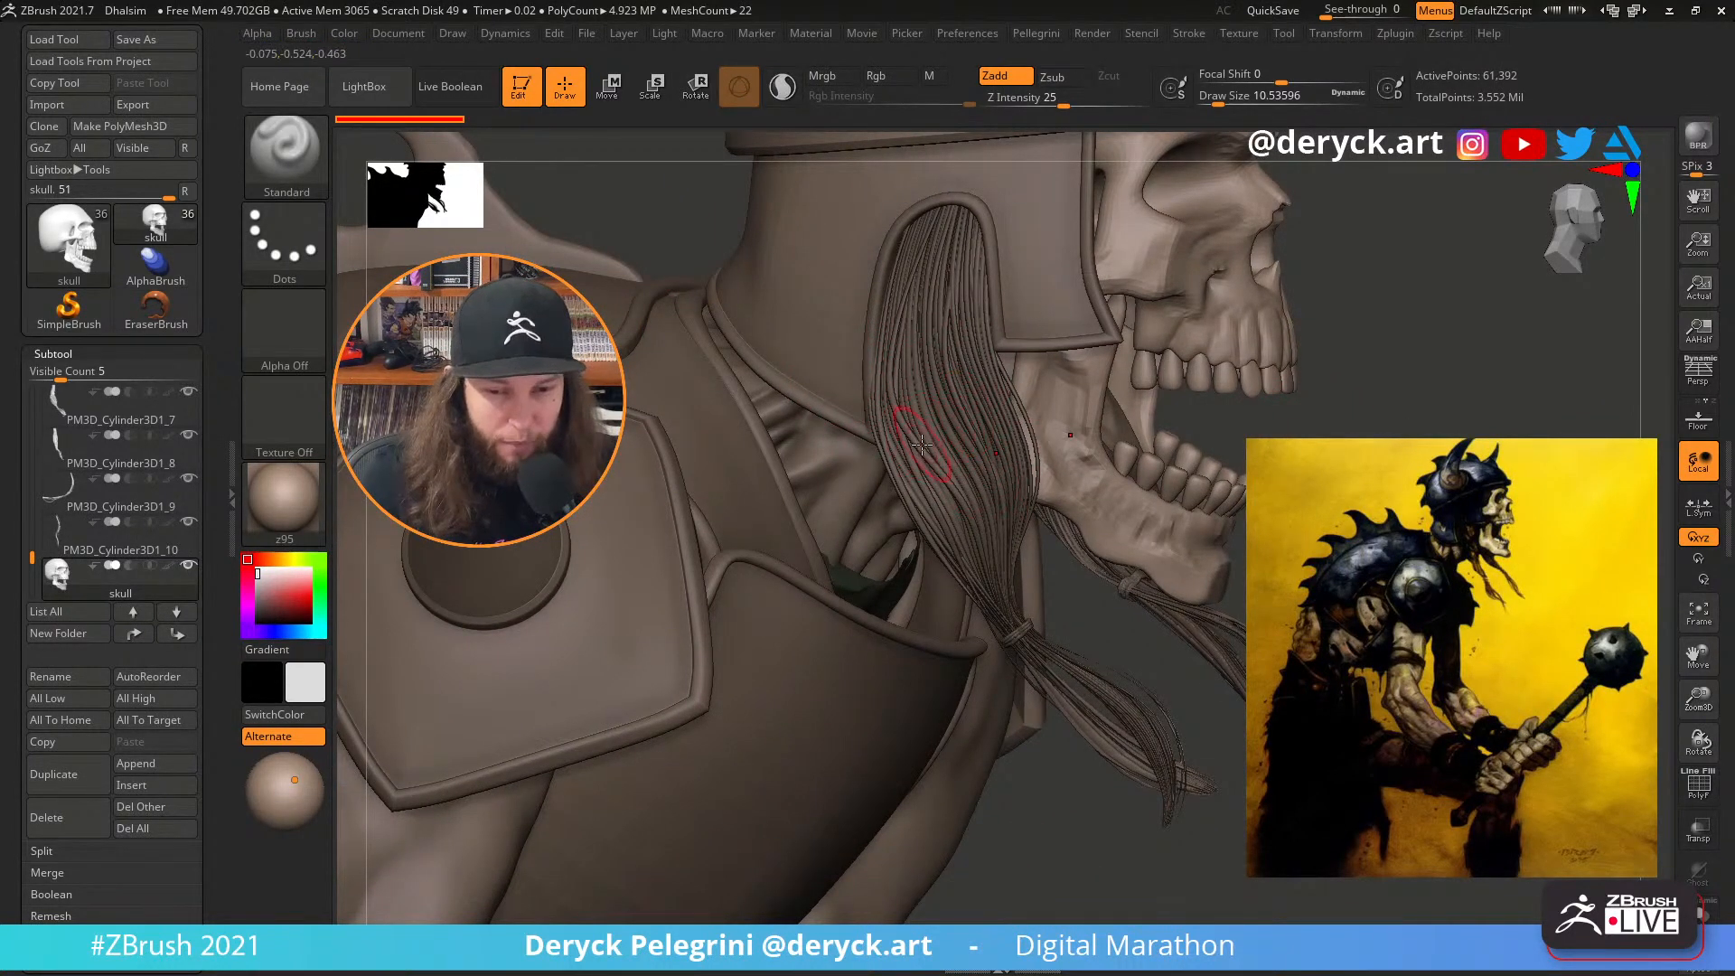
Select the hair bundle hanging from the helmet's ear opening and inspect its strands with polygroup colours and wireframe displayed
alt+click(969, 465)
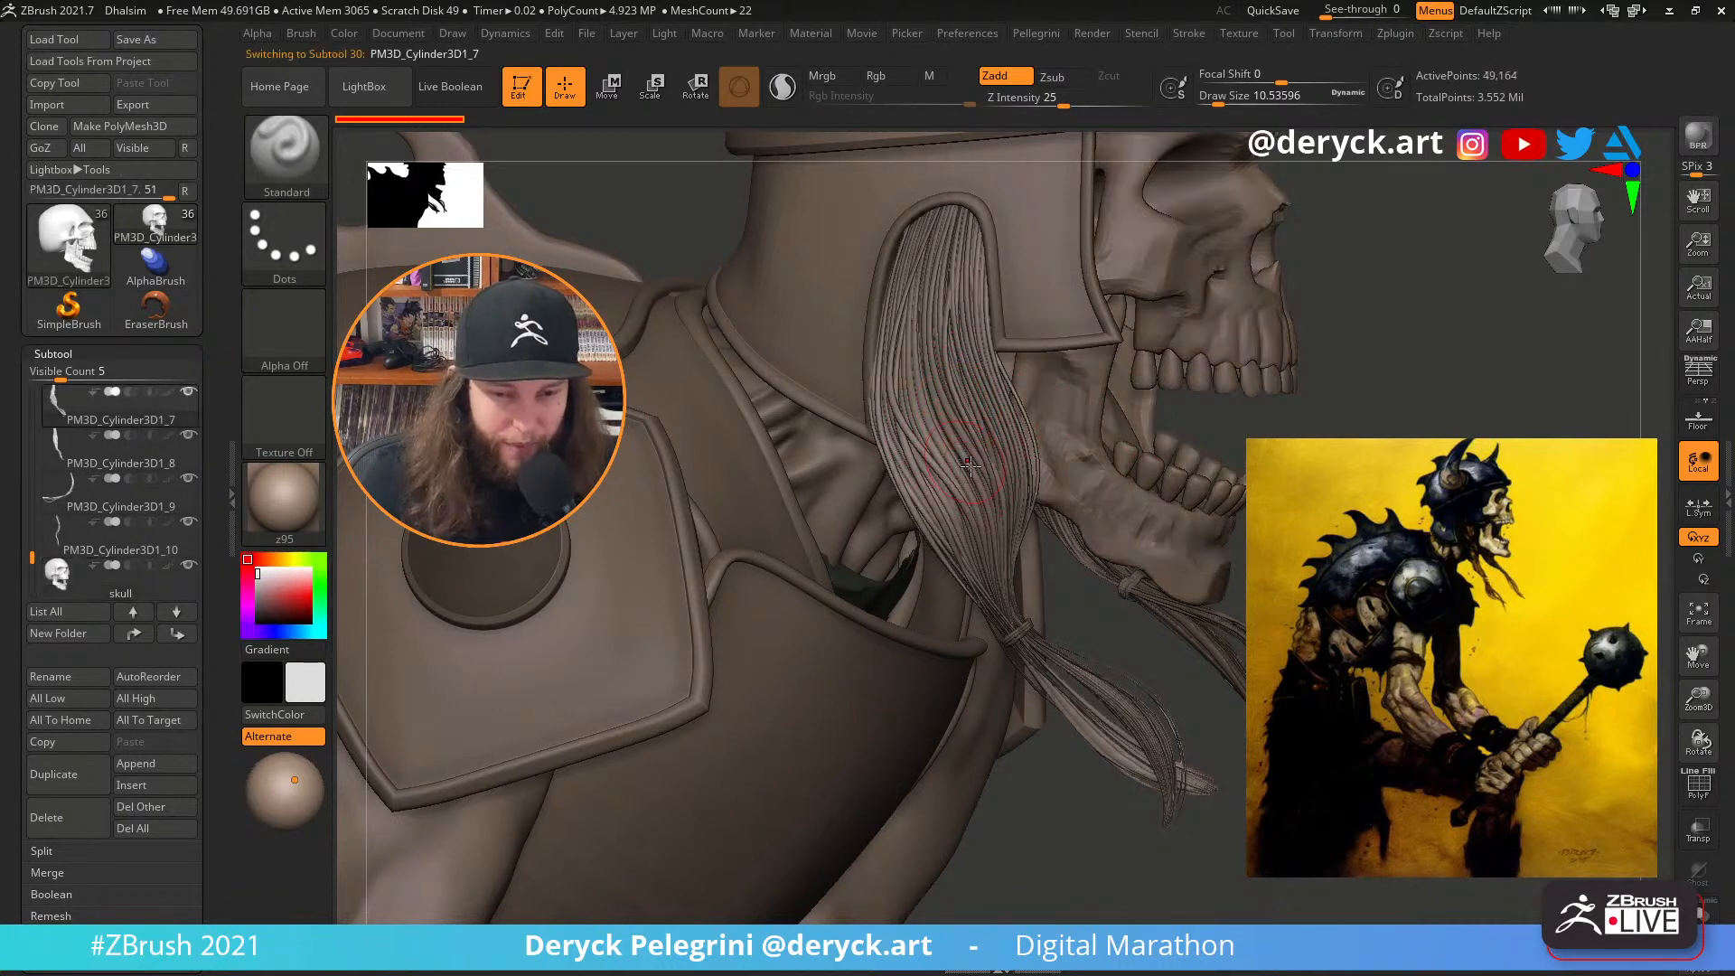
key(shift+f)
drag(1206, 417, 1311, 506)
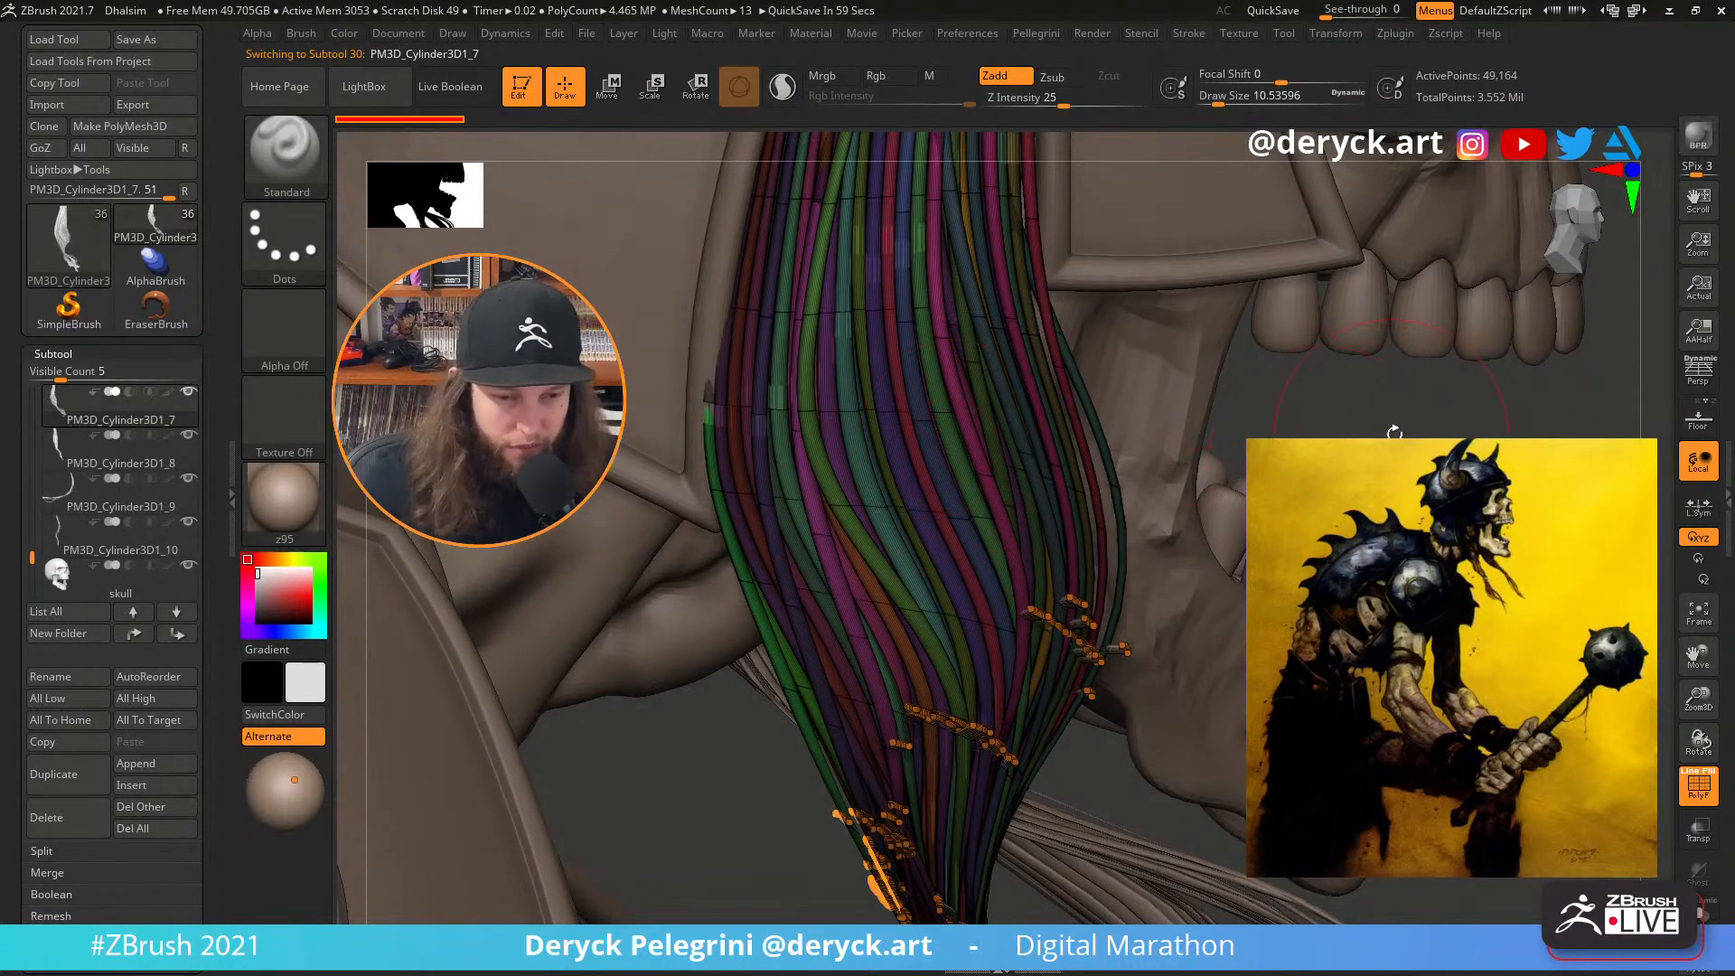
alt+drag(1394, 433, 1332, 438)
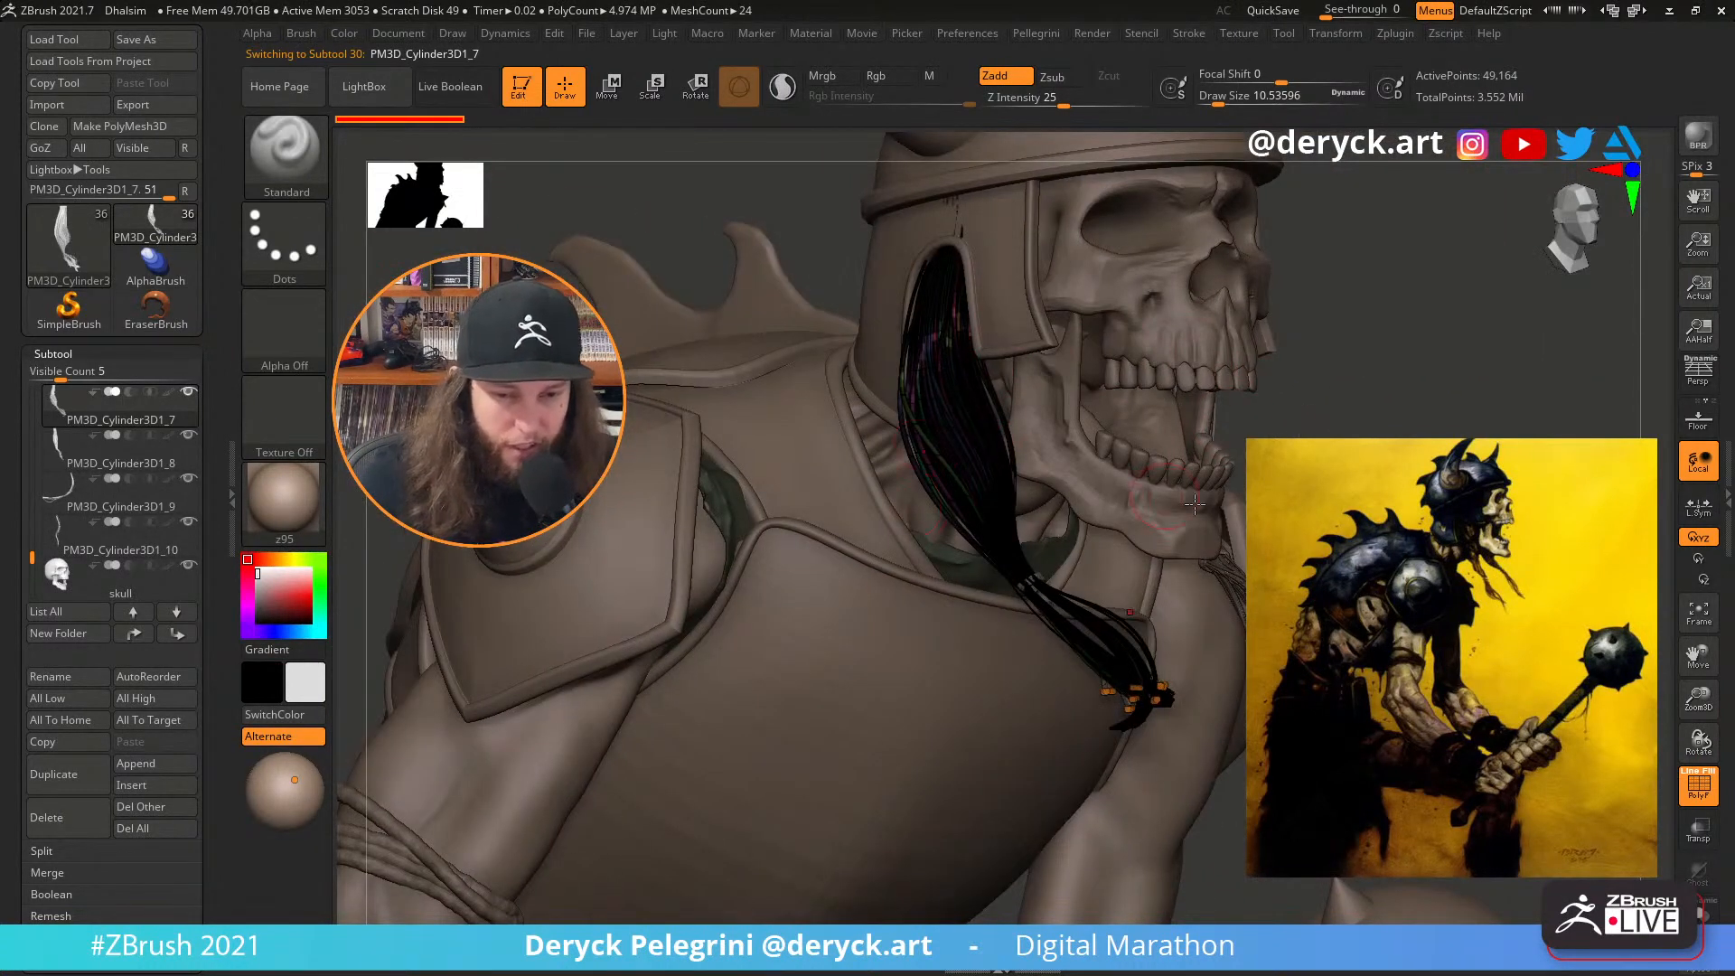
drag(1301, 510, 1463, 506)
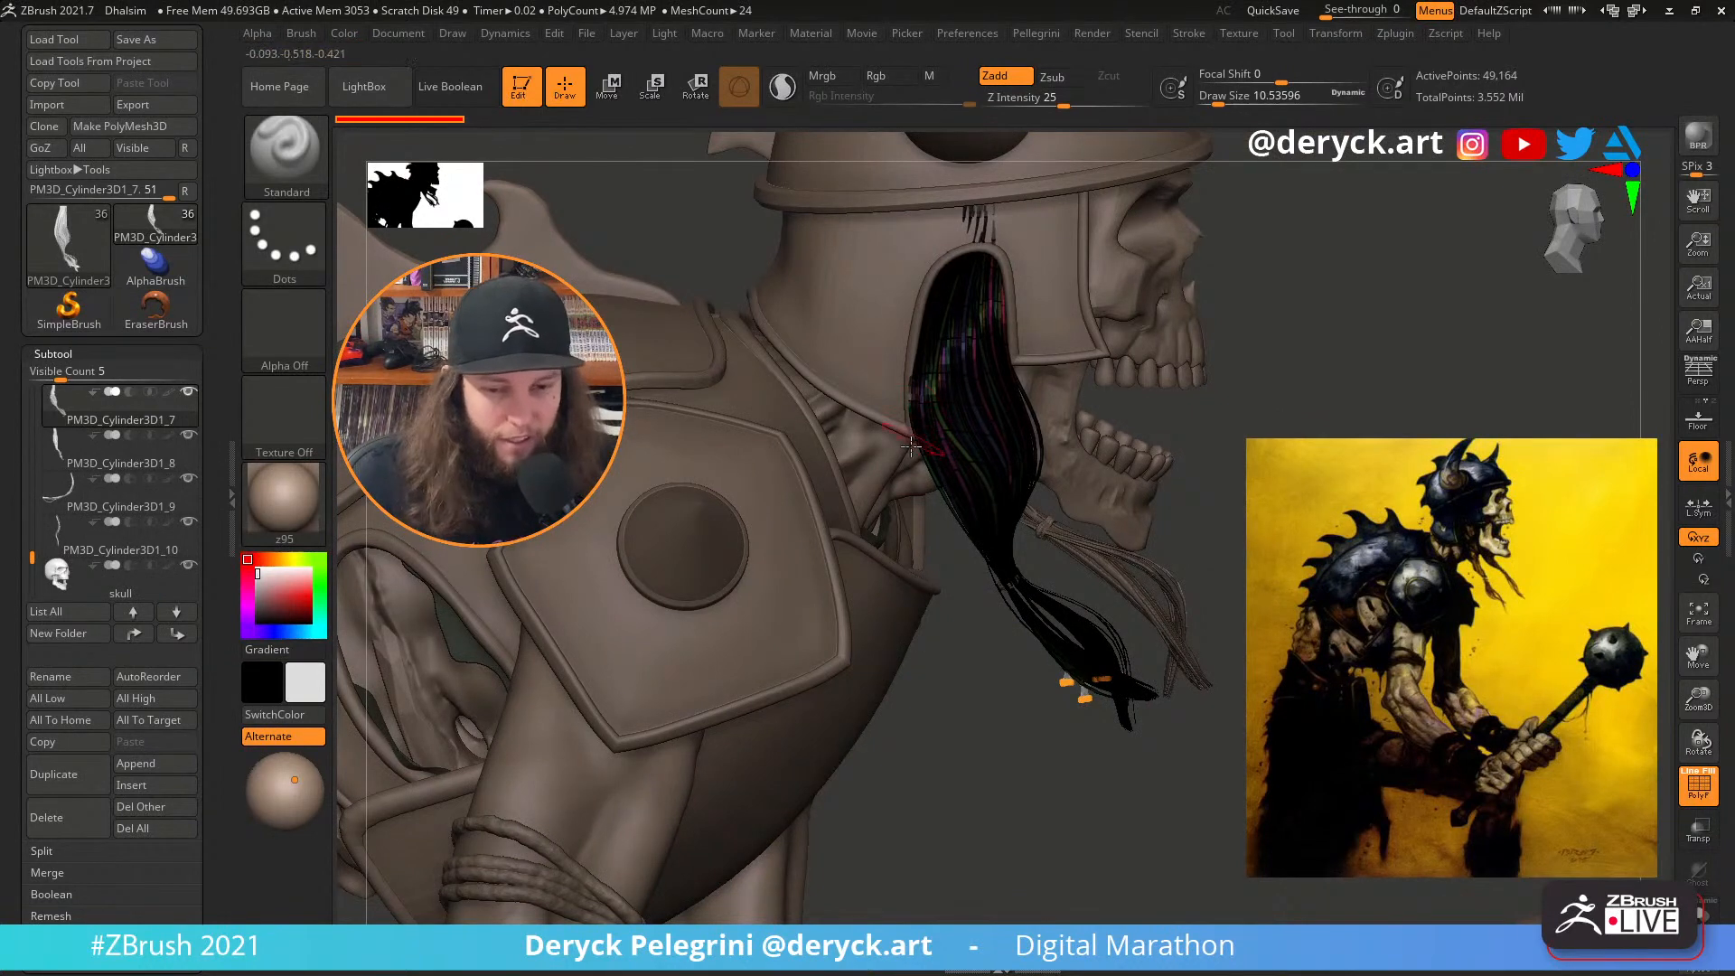
click(1690, 774)
alt+drag(1301, 361, 1256, 524)
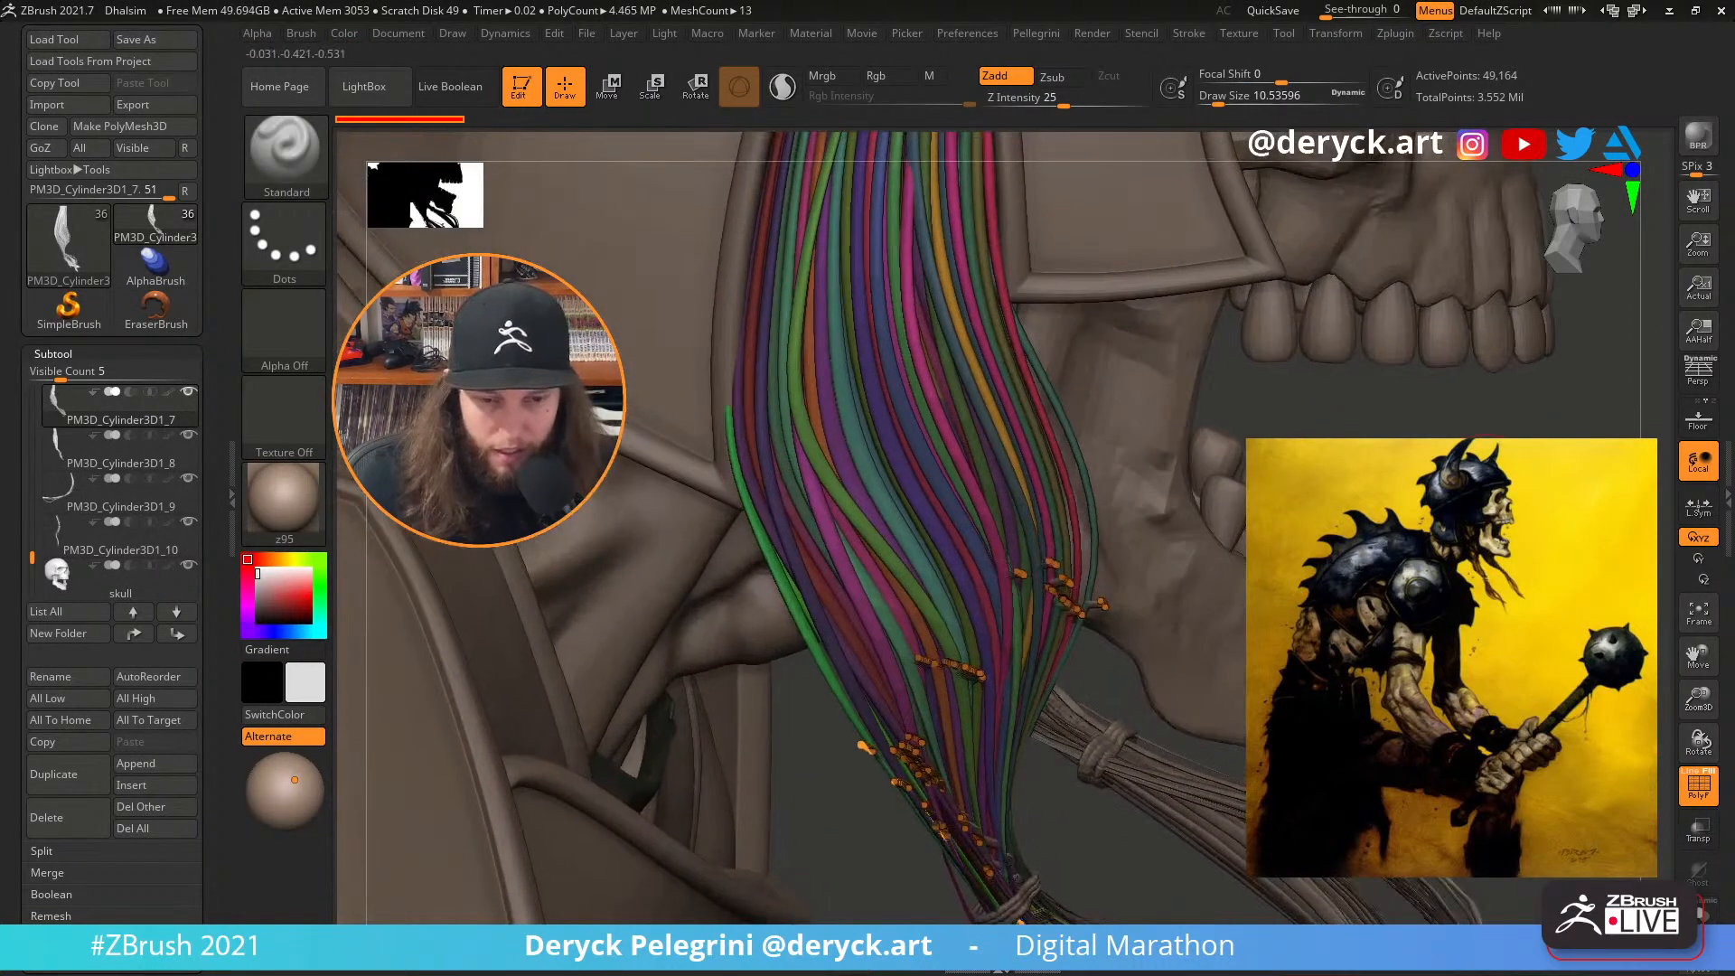
drag(1193, 398, 1152, 415)
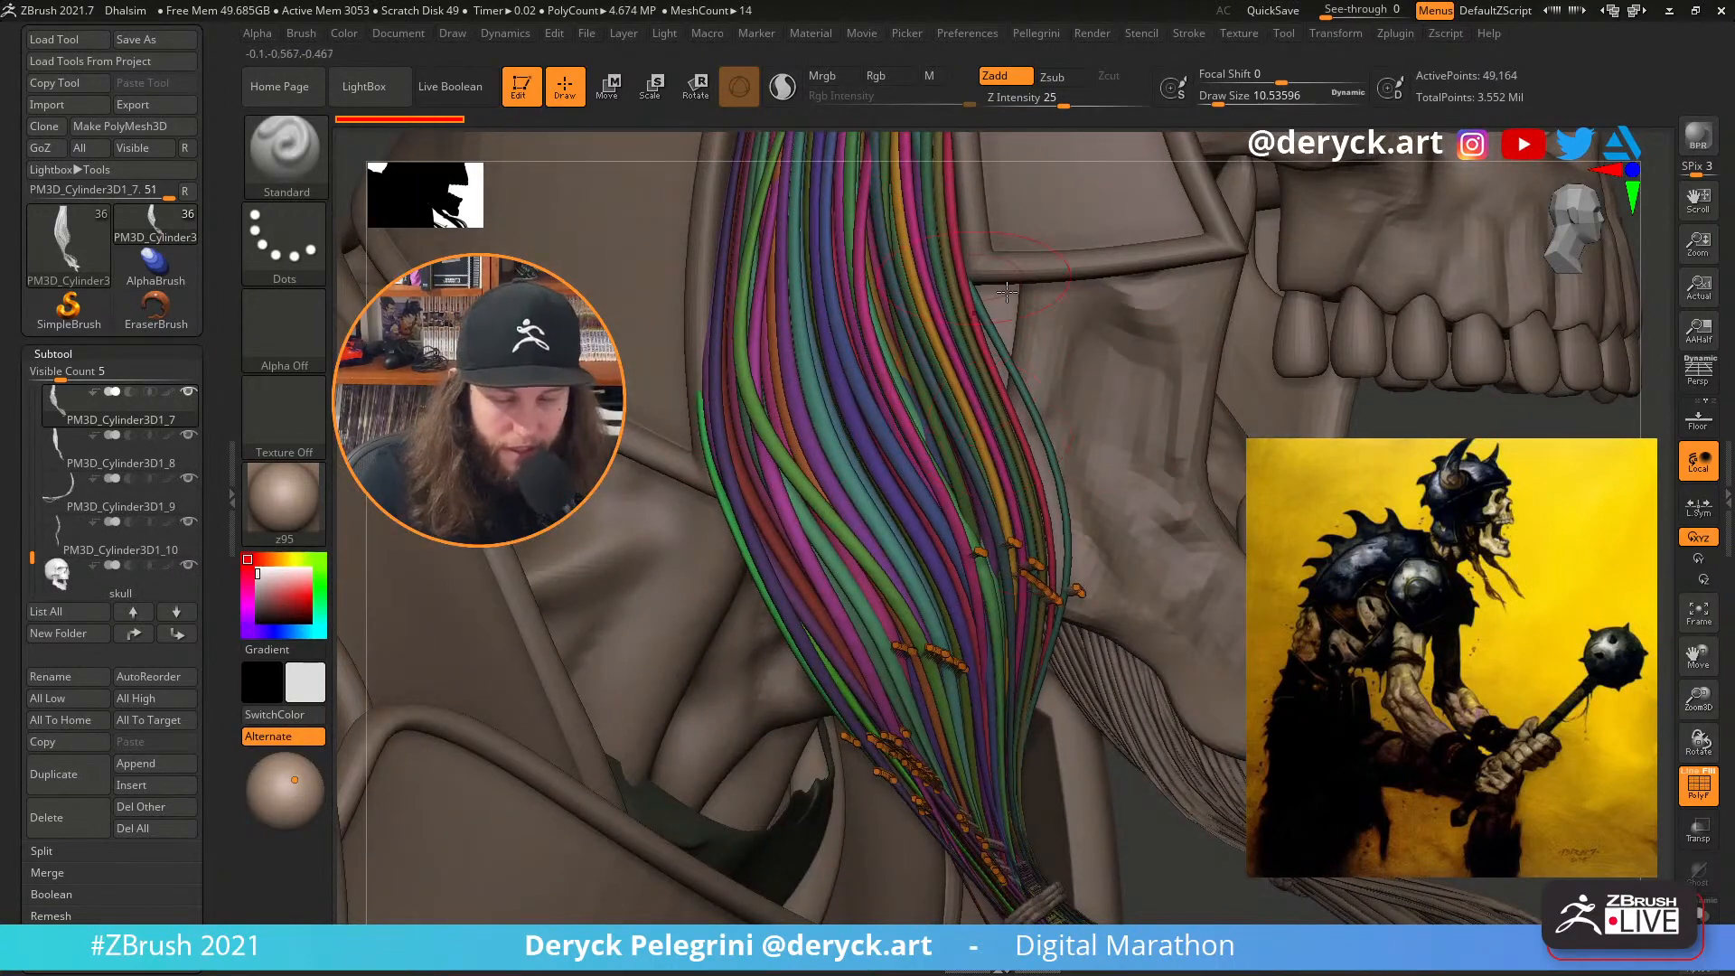
alt+drag(1448, 463, 1423, 334)
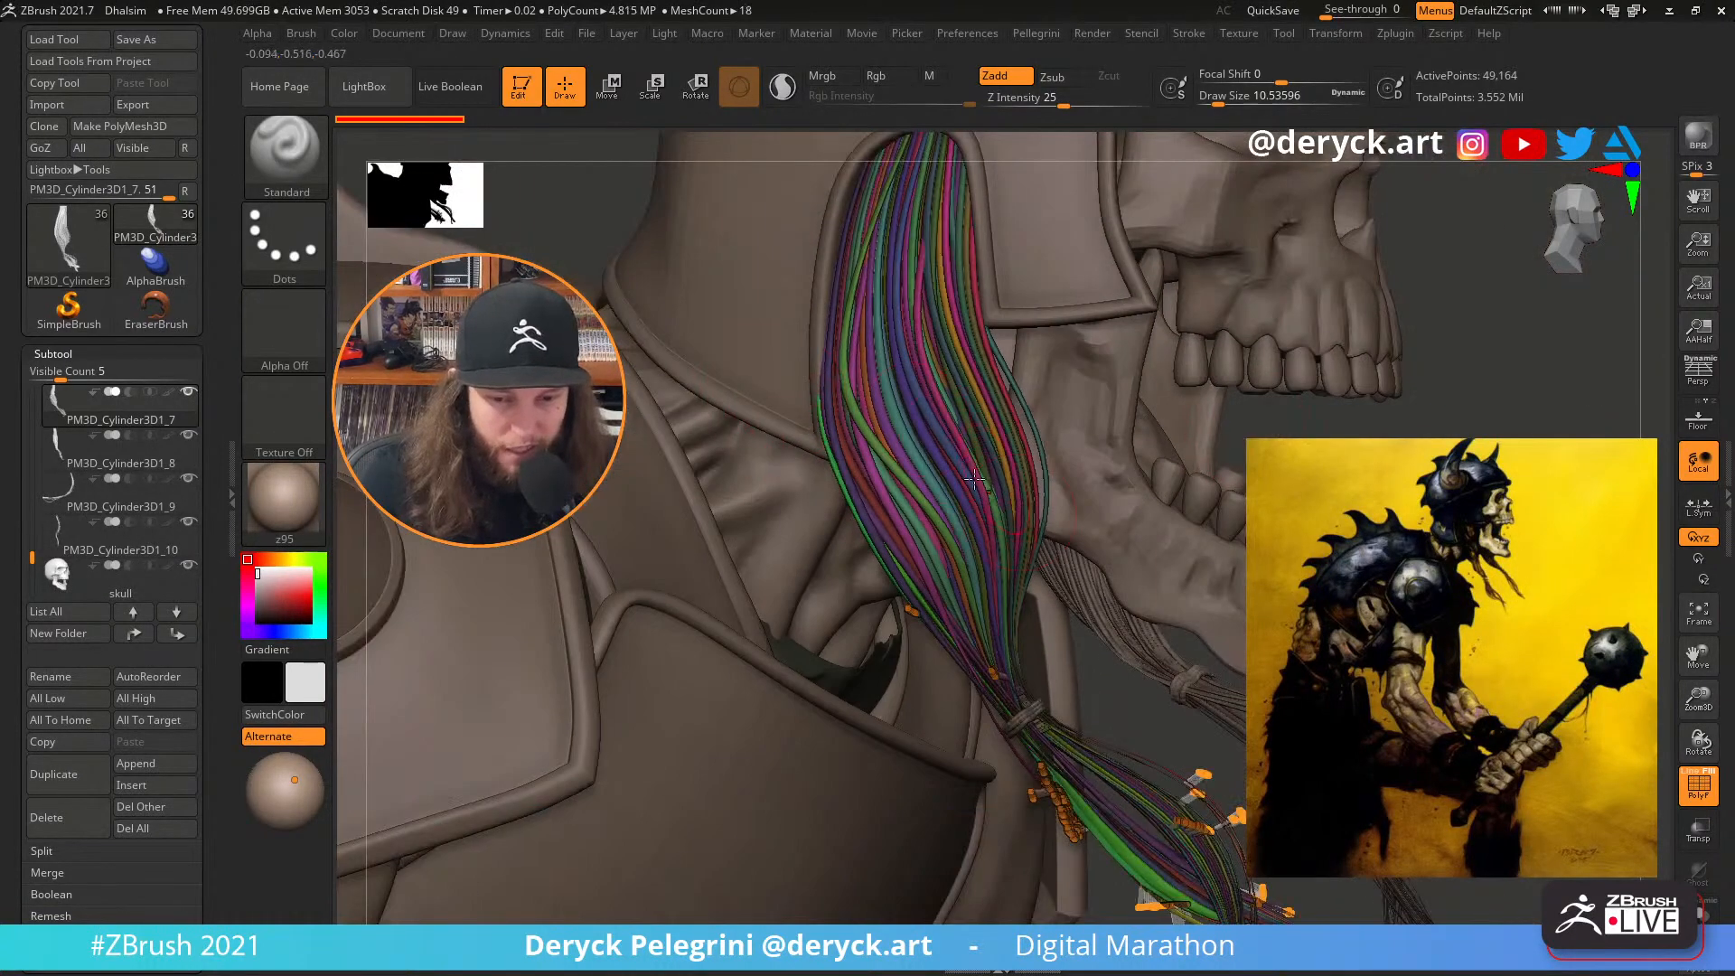
Select the hair bundle on the opposite side of the skull, inspect its polygroups, and hide the polyframe display
drag(1401, 483, 578, 388)
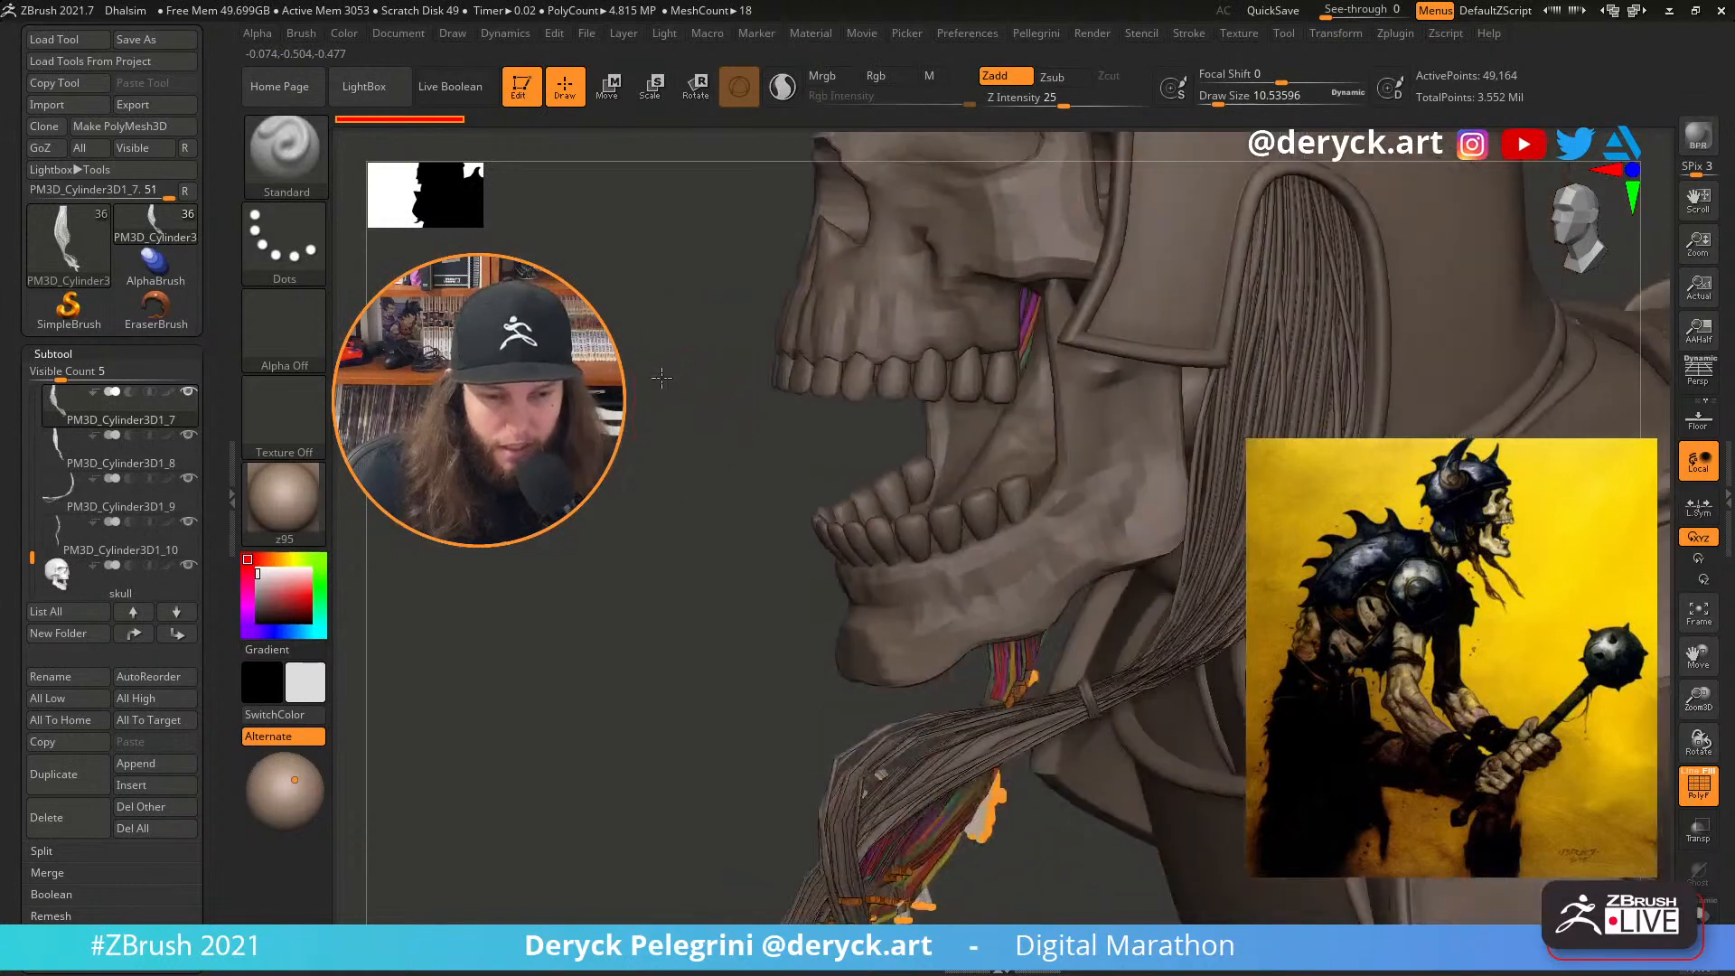
alt+click(1285, 457)
drag(719, 398, 646, 406)
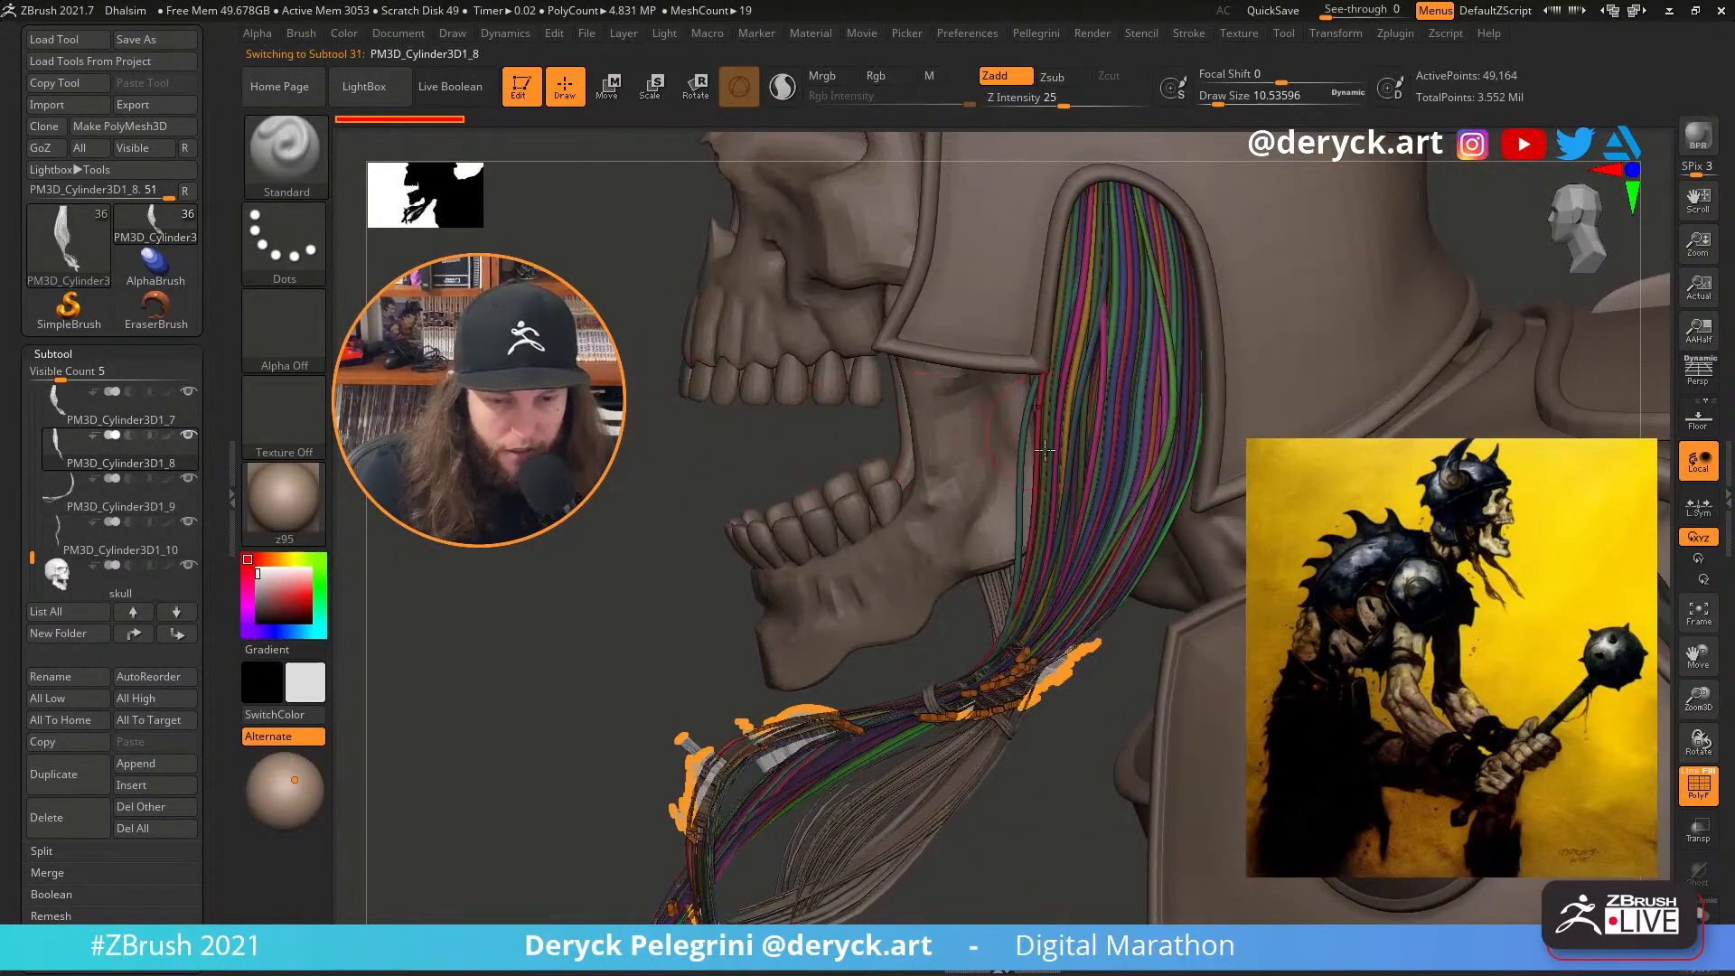
key(shift+f)
alt+drag(723, 506, 668, 384)
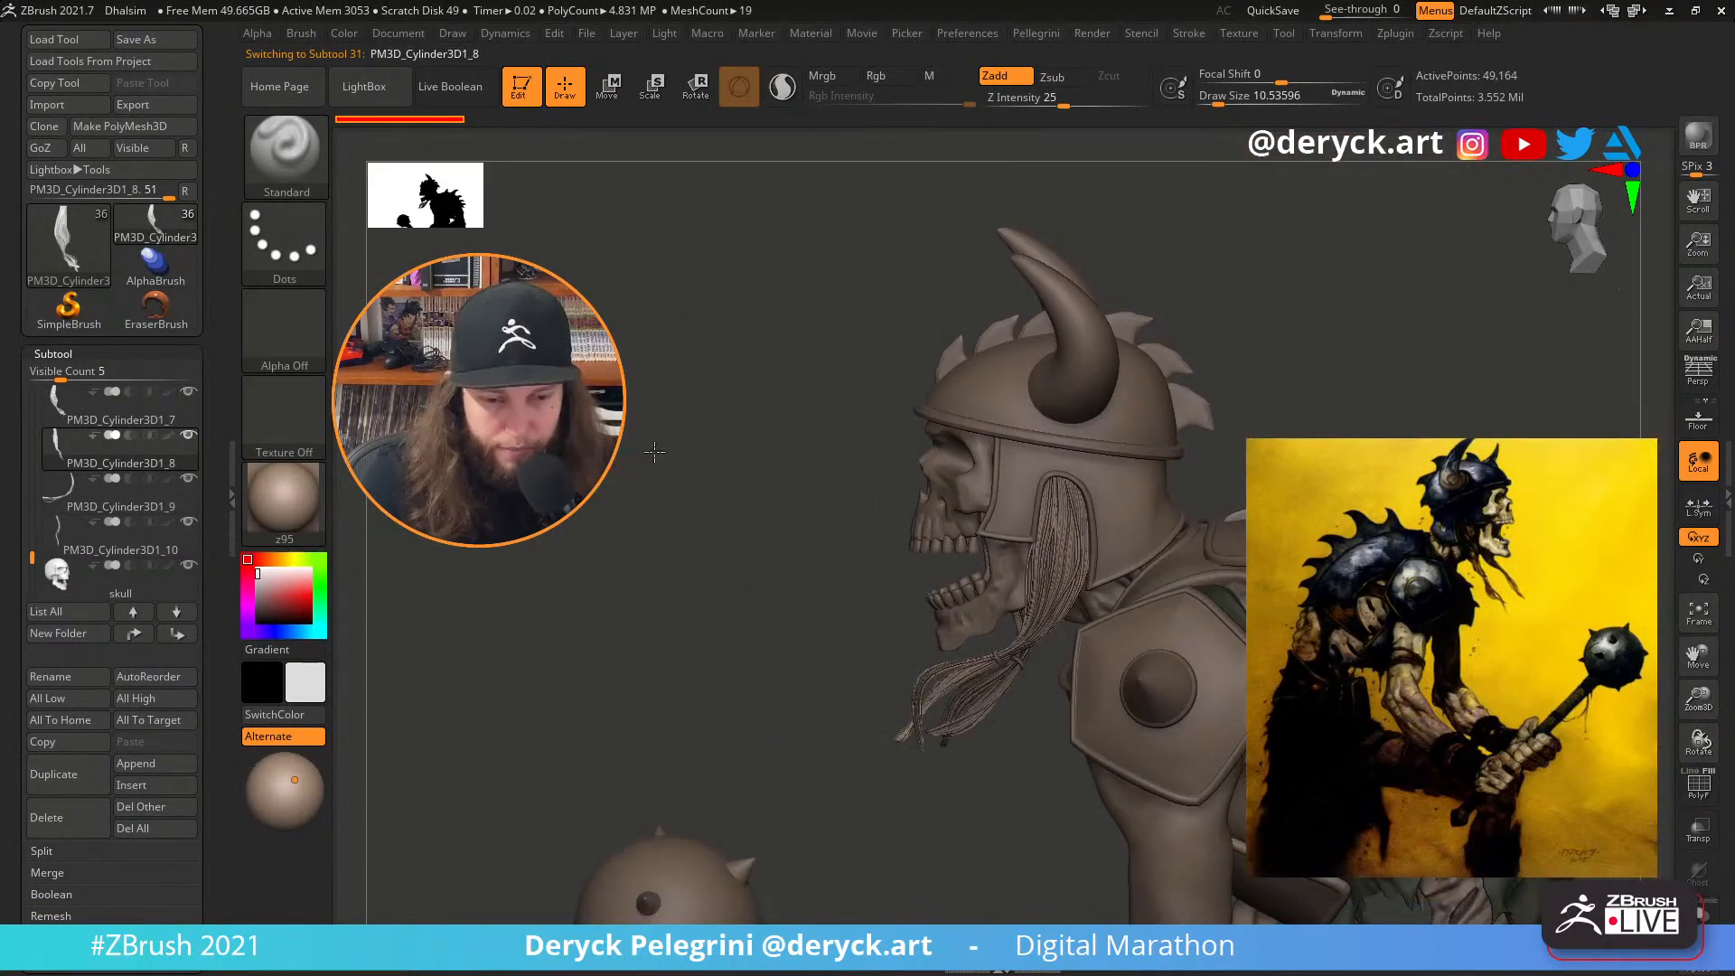
Review the whole warrior from both sides and the front, ending on the torso armour and spiked belt
alt+drag(650, 453, 632, 303)
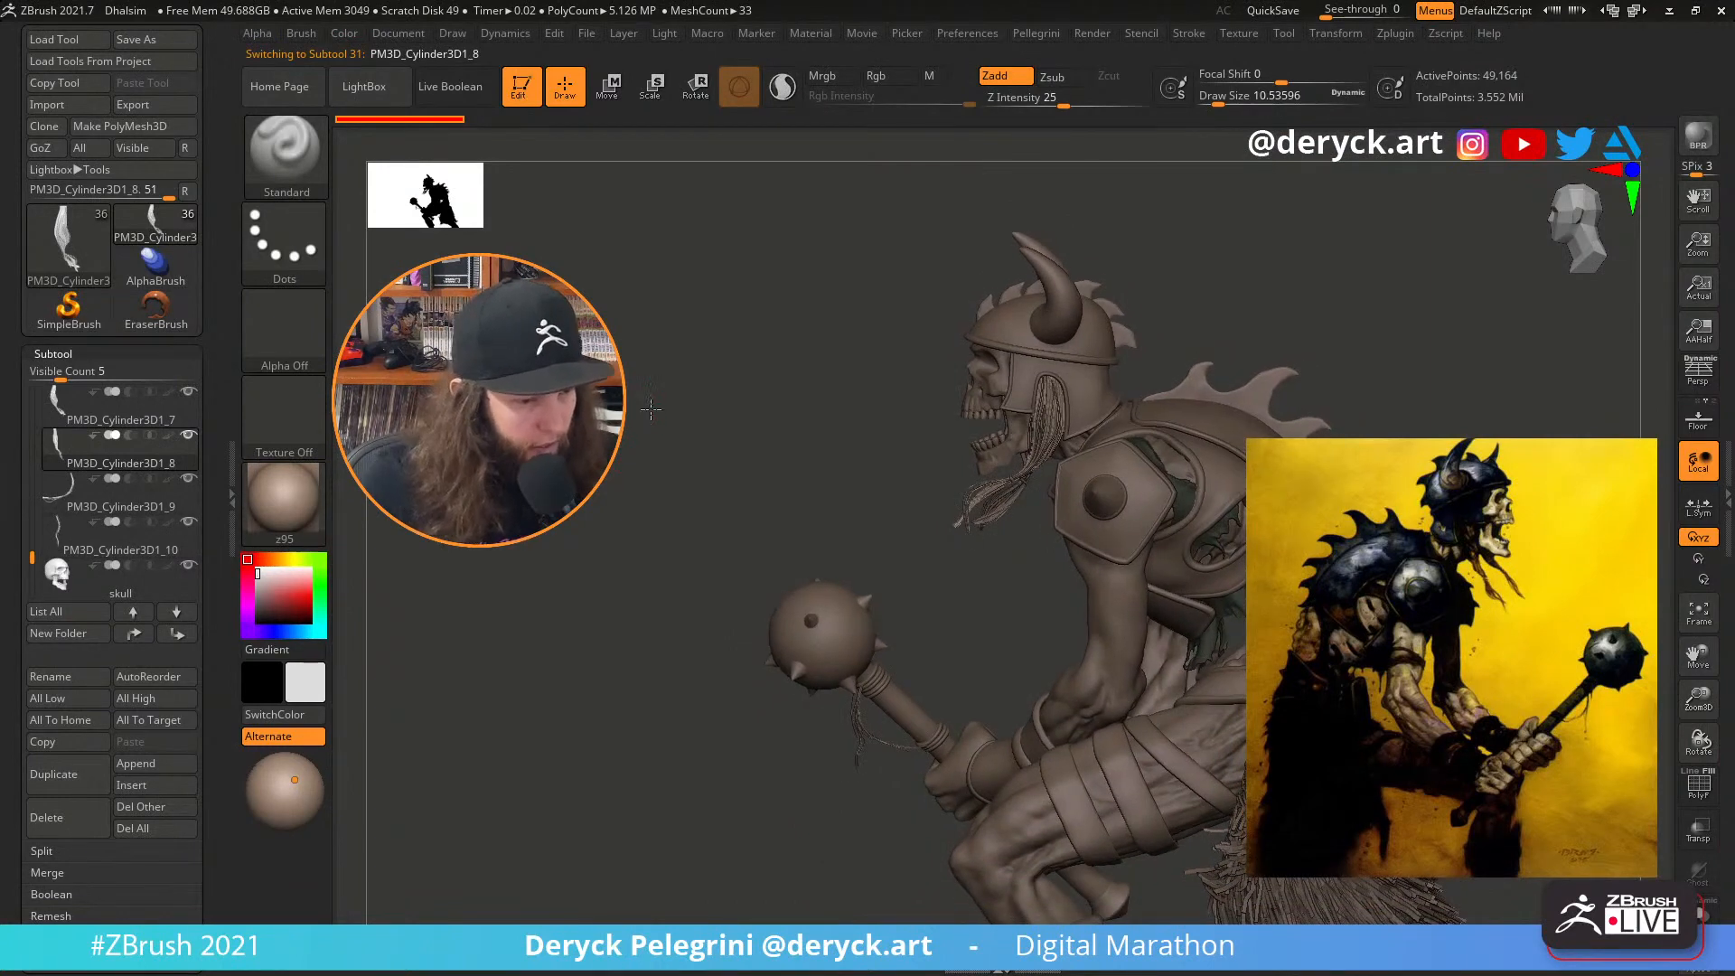
drag(651, 409, 800, 327)
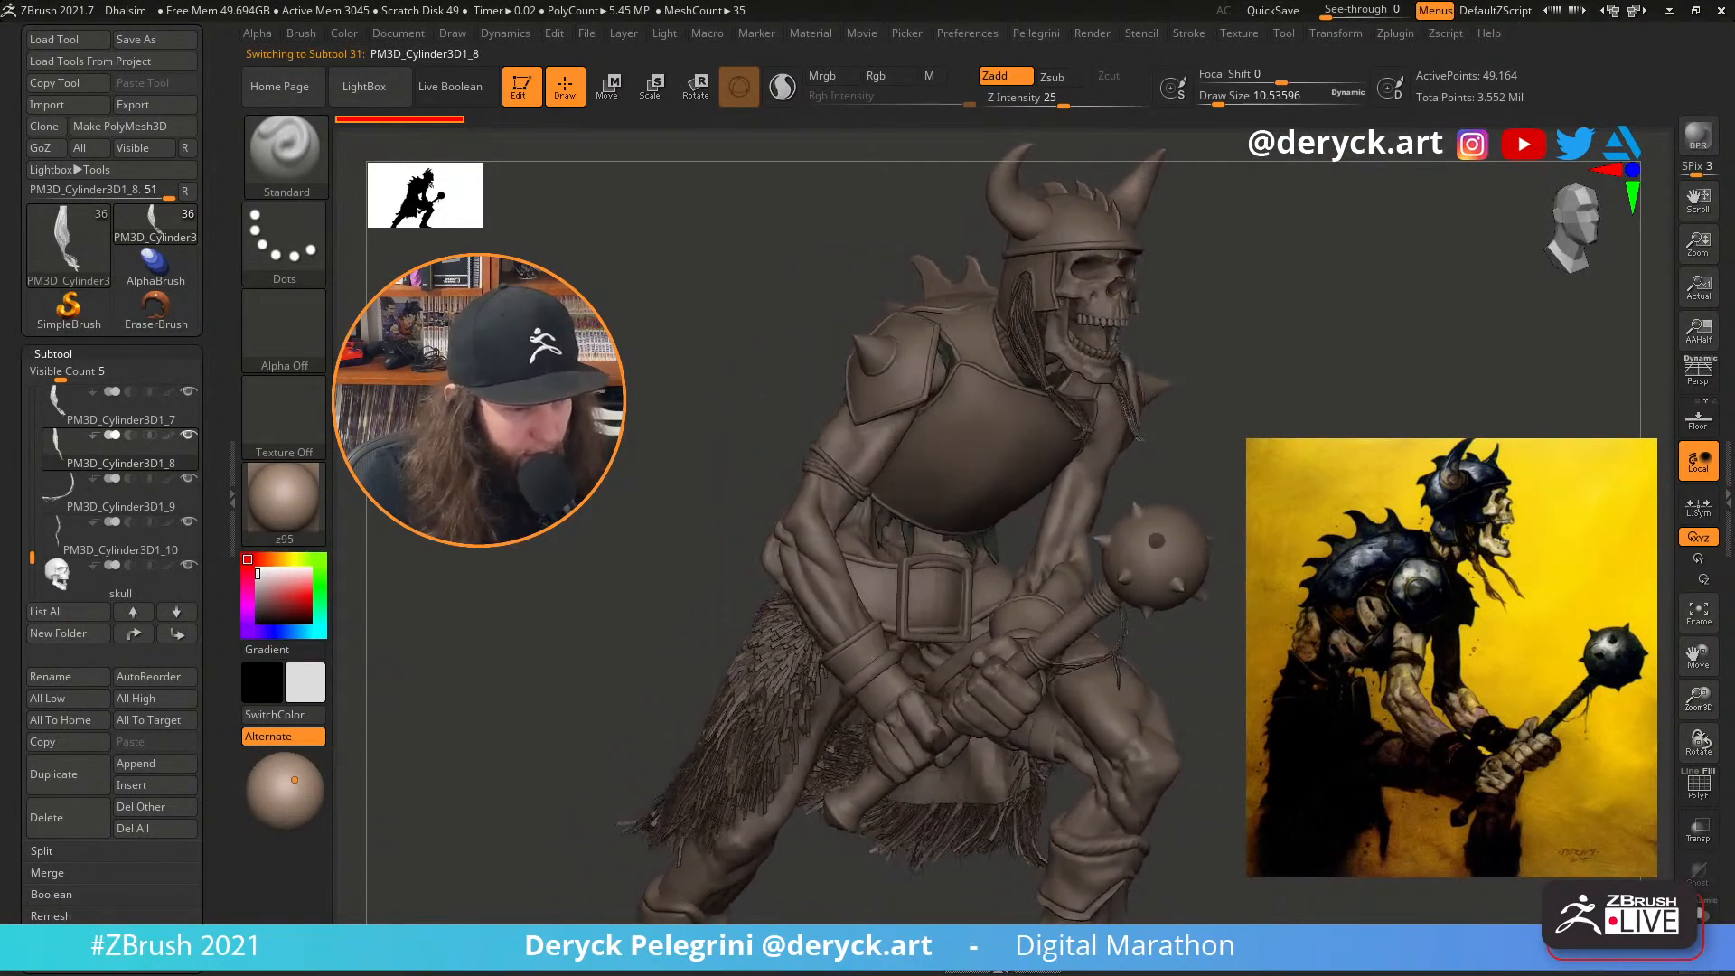
drag(1350, 334, 1410, 361)
drag(1324, 420, 1405, 407)
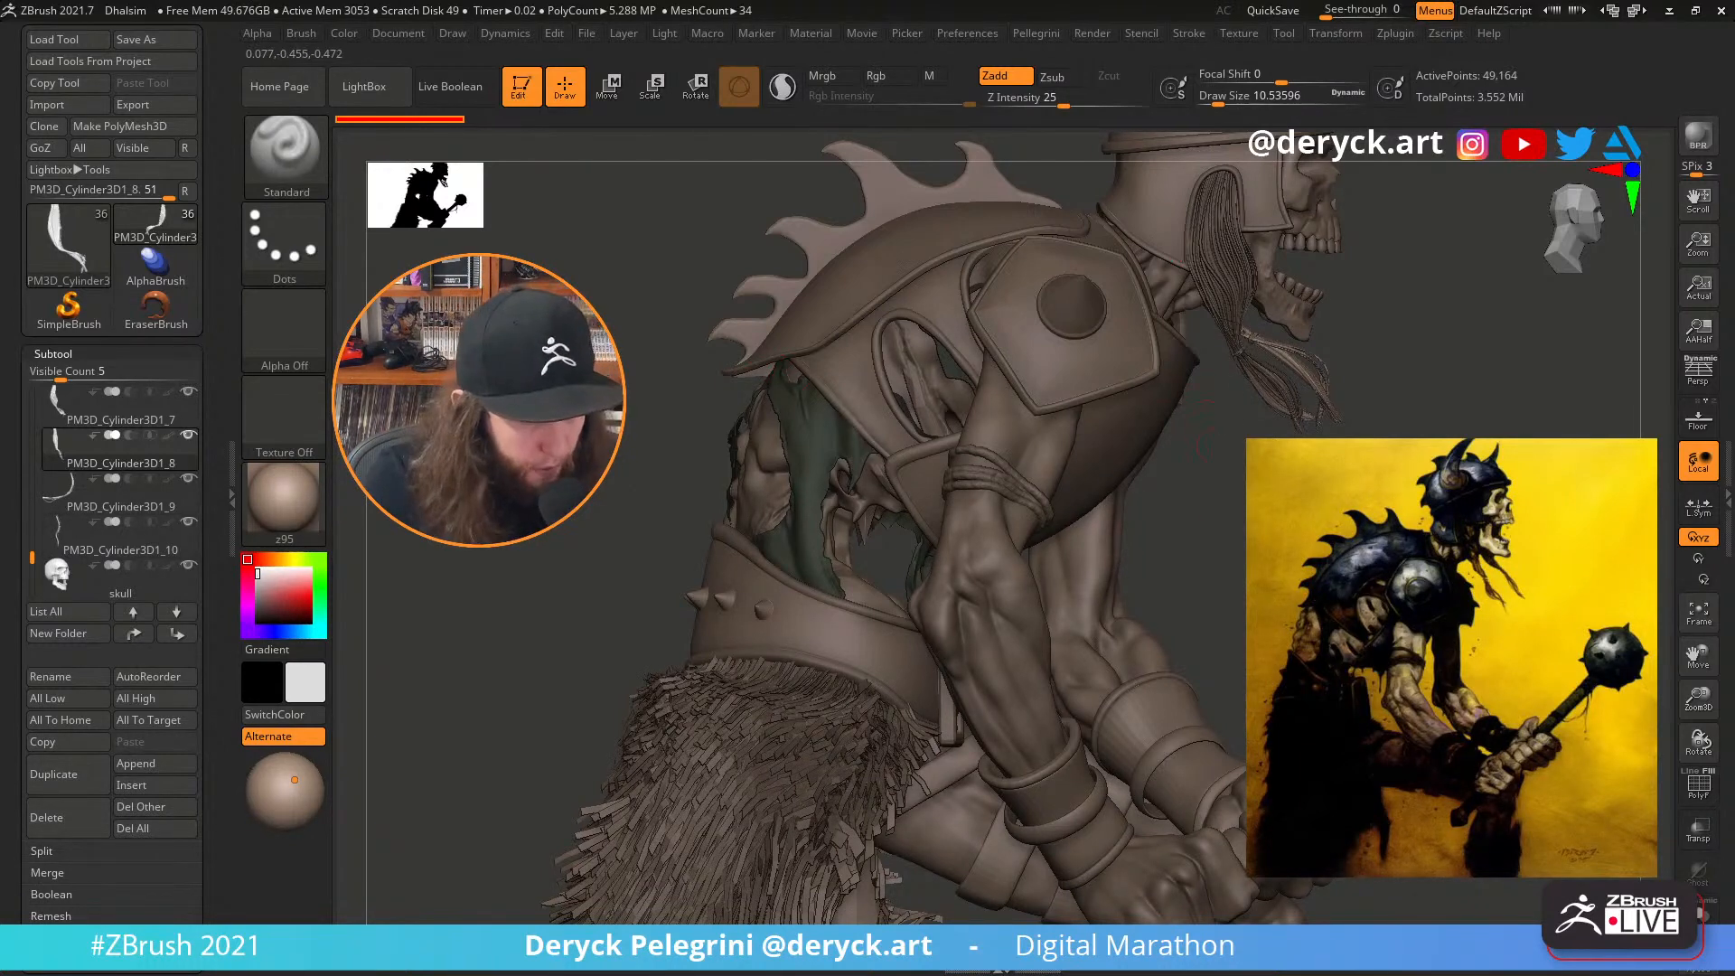
Isolate the torso armour subtool with the large openings and display its polygroup colours
right_drag(777, 398, 821, 379)
alt+click(821, 379)
key(alt+s)
drag(1222, 494, 1328, 643)
key(shift+f)
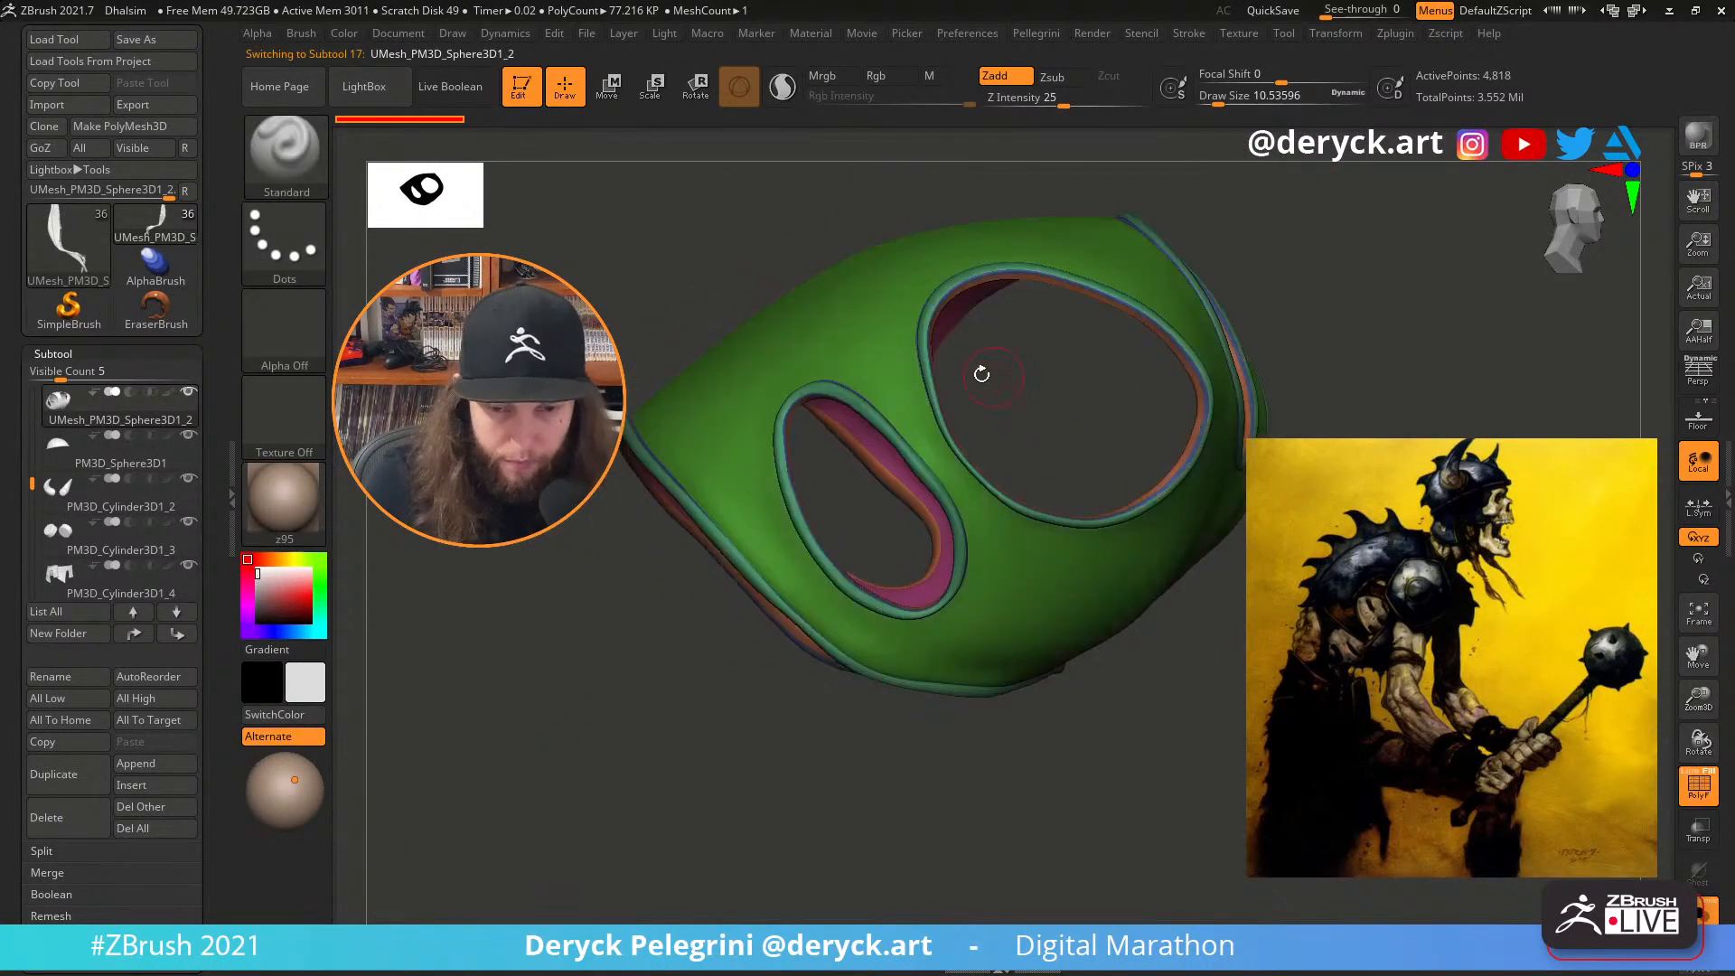
Inspect the isolated armour's rims, openings and inner surface, with and without the polyframe display
drag(738, 289, 658, 321)
key(shift+f)
key(shift+f)
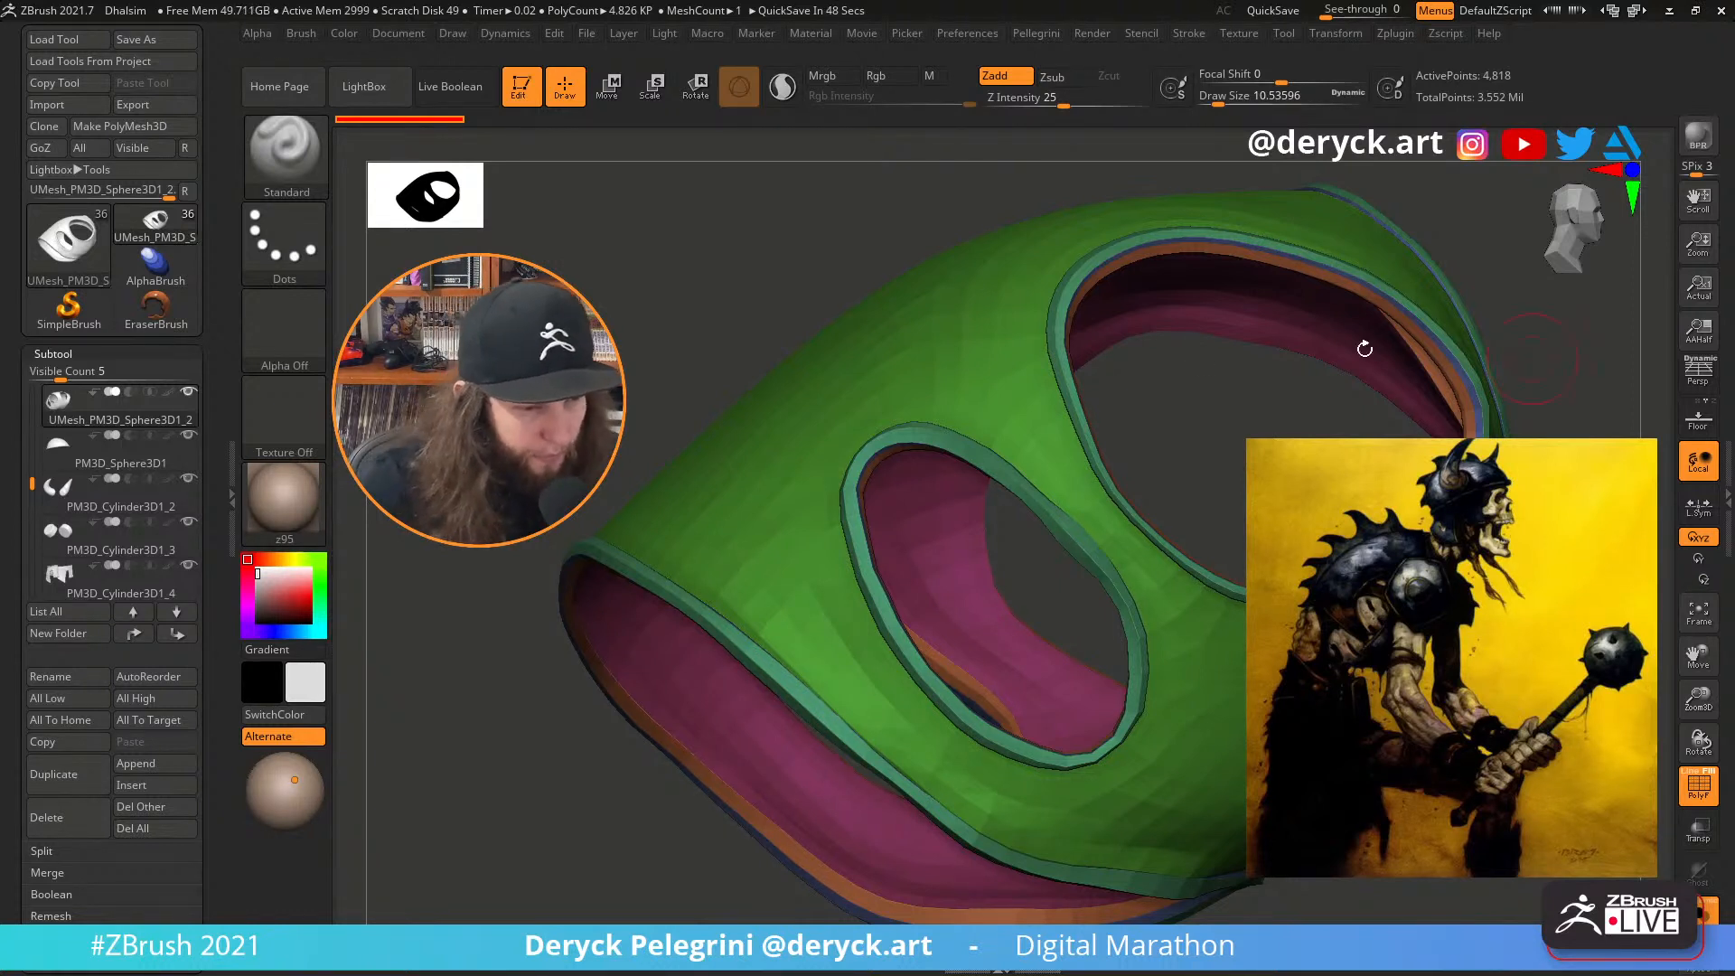
drag(754, 297, 677, 343)
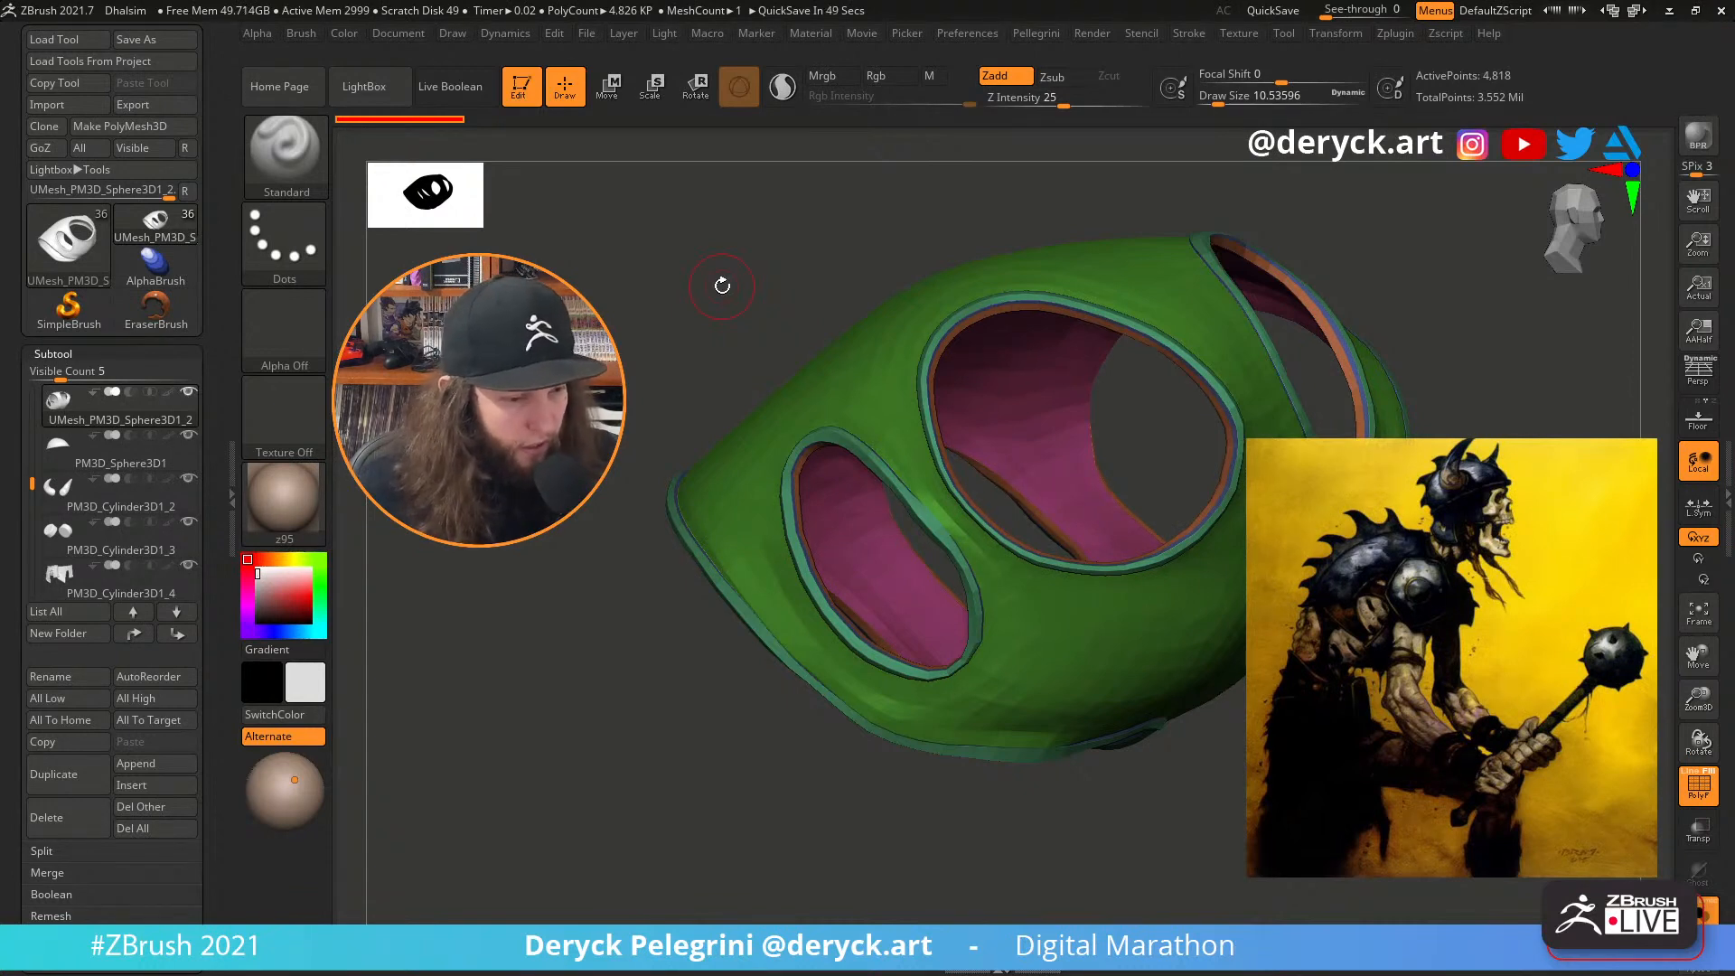
Show all subtools again and examine the layered fur skirt up close, the boot and the full figure in profile
key(shift+alt+s)
alt+drag(722, 286, 803, 312)
drag(720, 463, 899, 500)
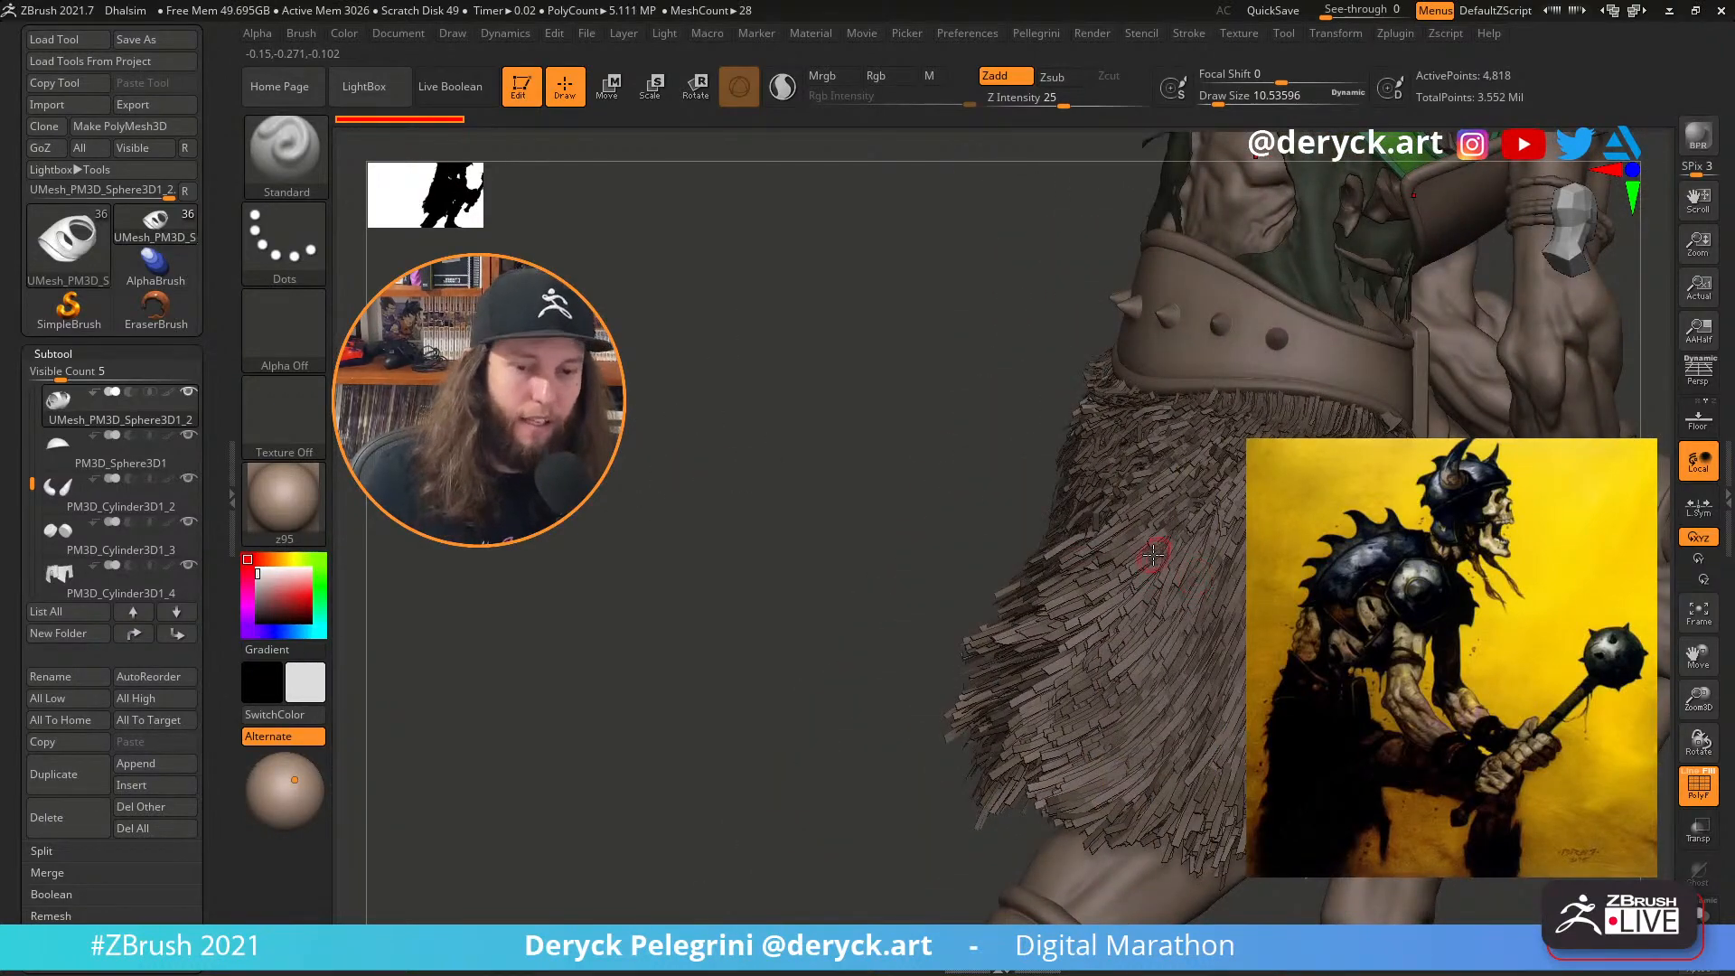
drag(798, 418, 948, 542)
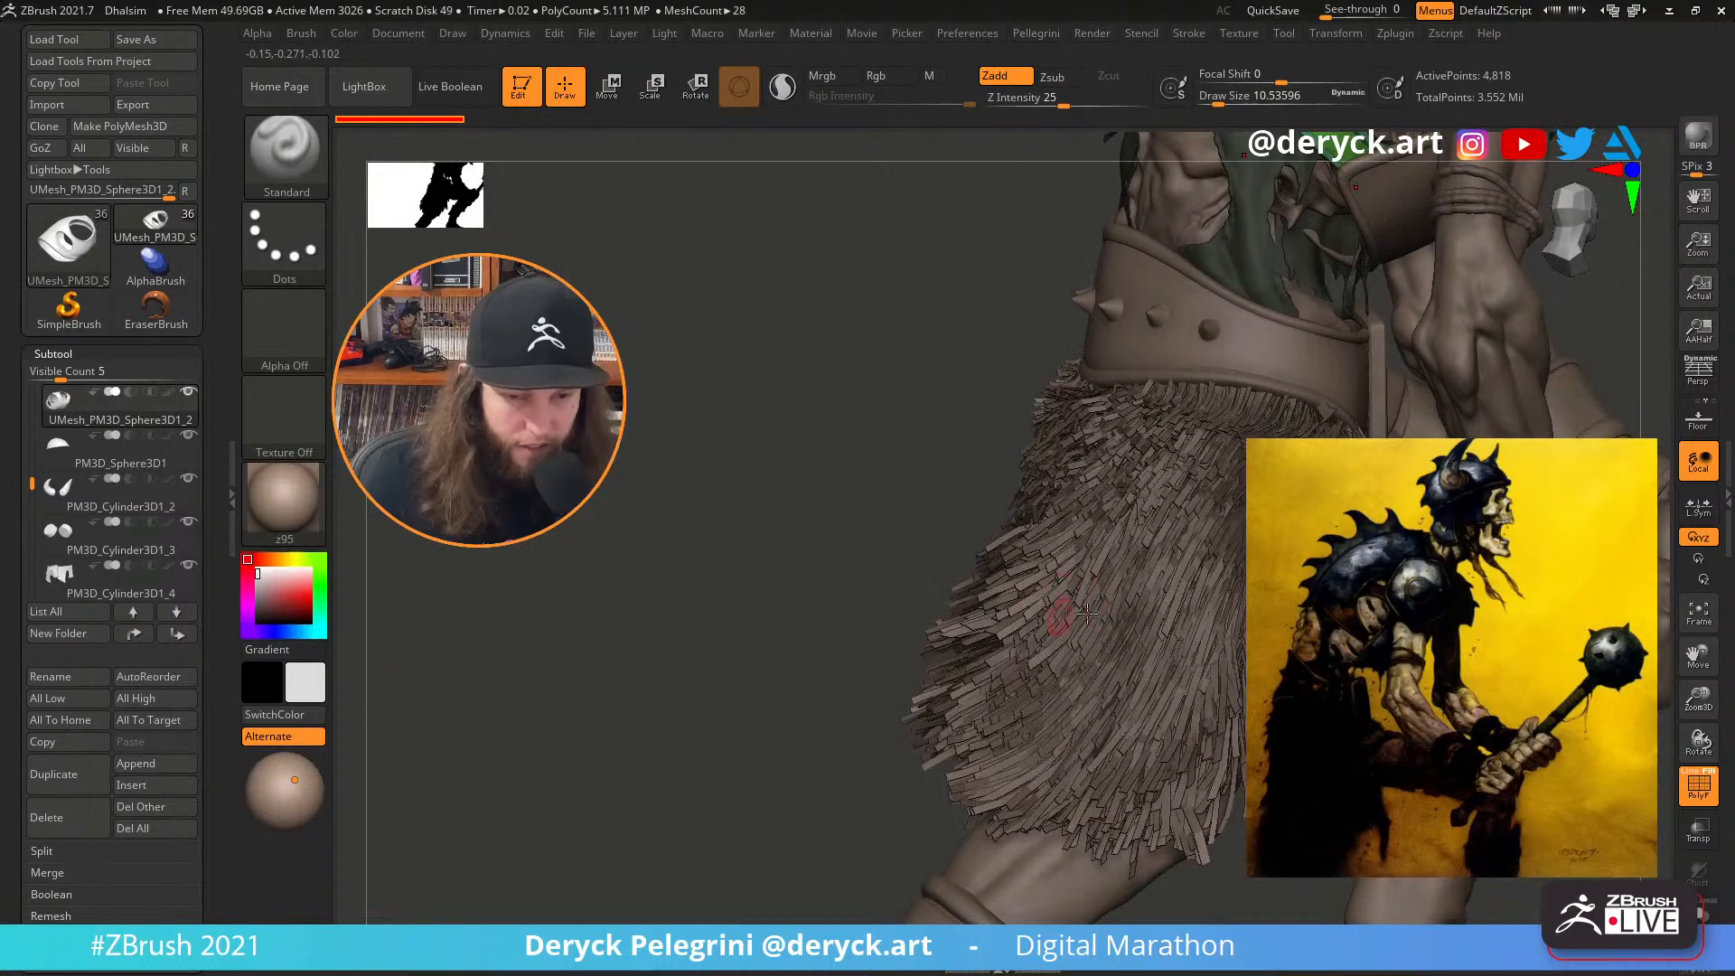
mouse_move(886, 457)
mouse_down()
mouse_move(759, 434)
mouse_move(850, 435)
mouse_up()
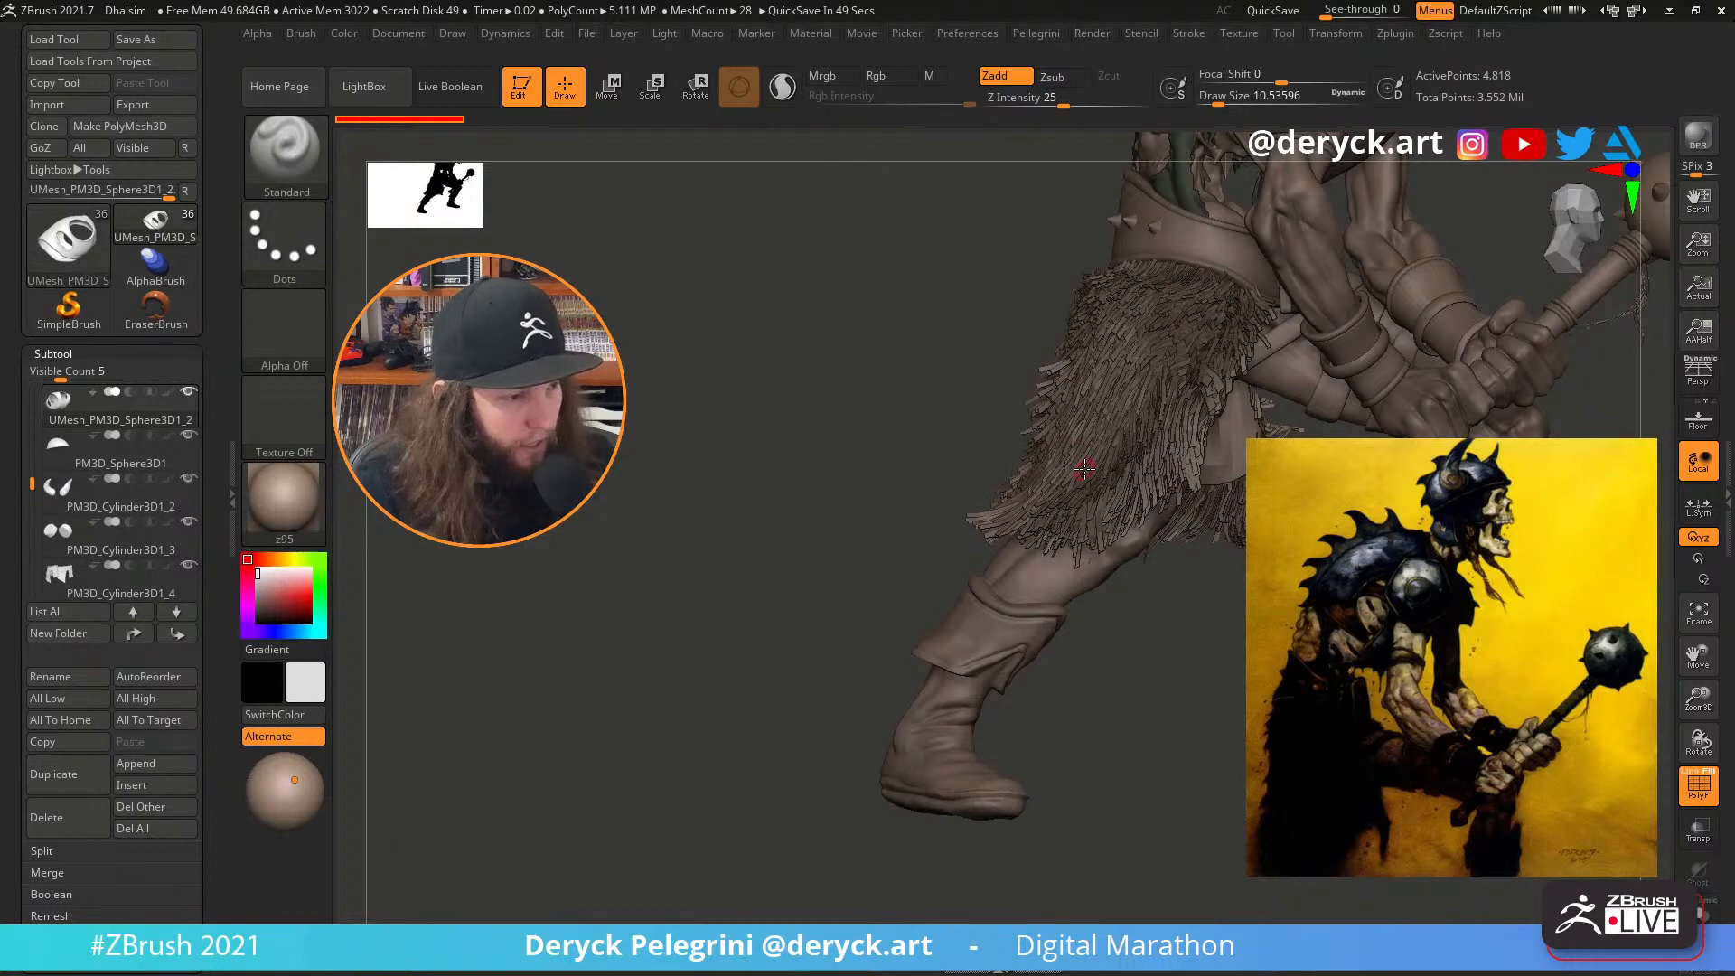
alt+drag(898, 379, 729, 494)
mouse_move(740, 412)
mouse_down()
mouse_move(707, 409)
mouse_move(727, 403)
mouse_up()
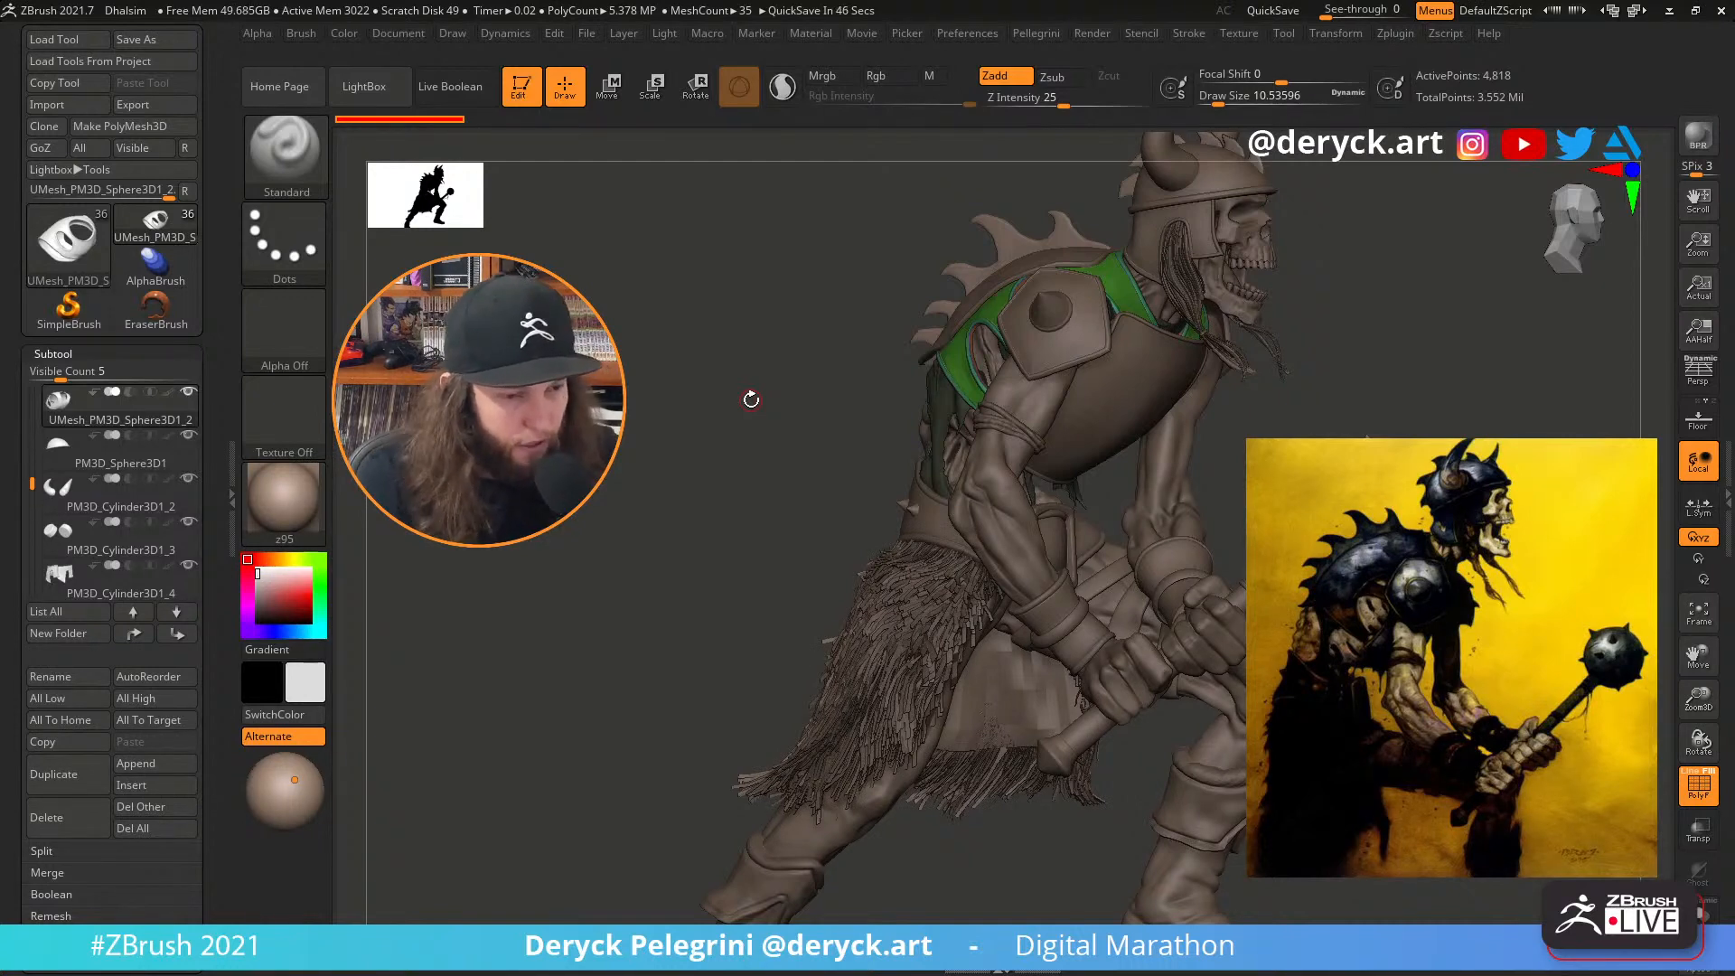
drag(668, 403, 728, 533)
Isolate the torso armour again and inspect the edge loops around its openings with the wireframe lines displayed
key(alt+shift+s)
alt+drag(711, 419, 634, 304)
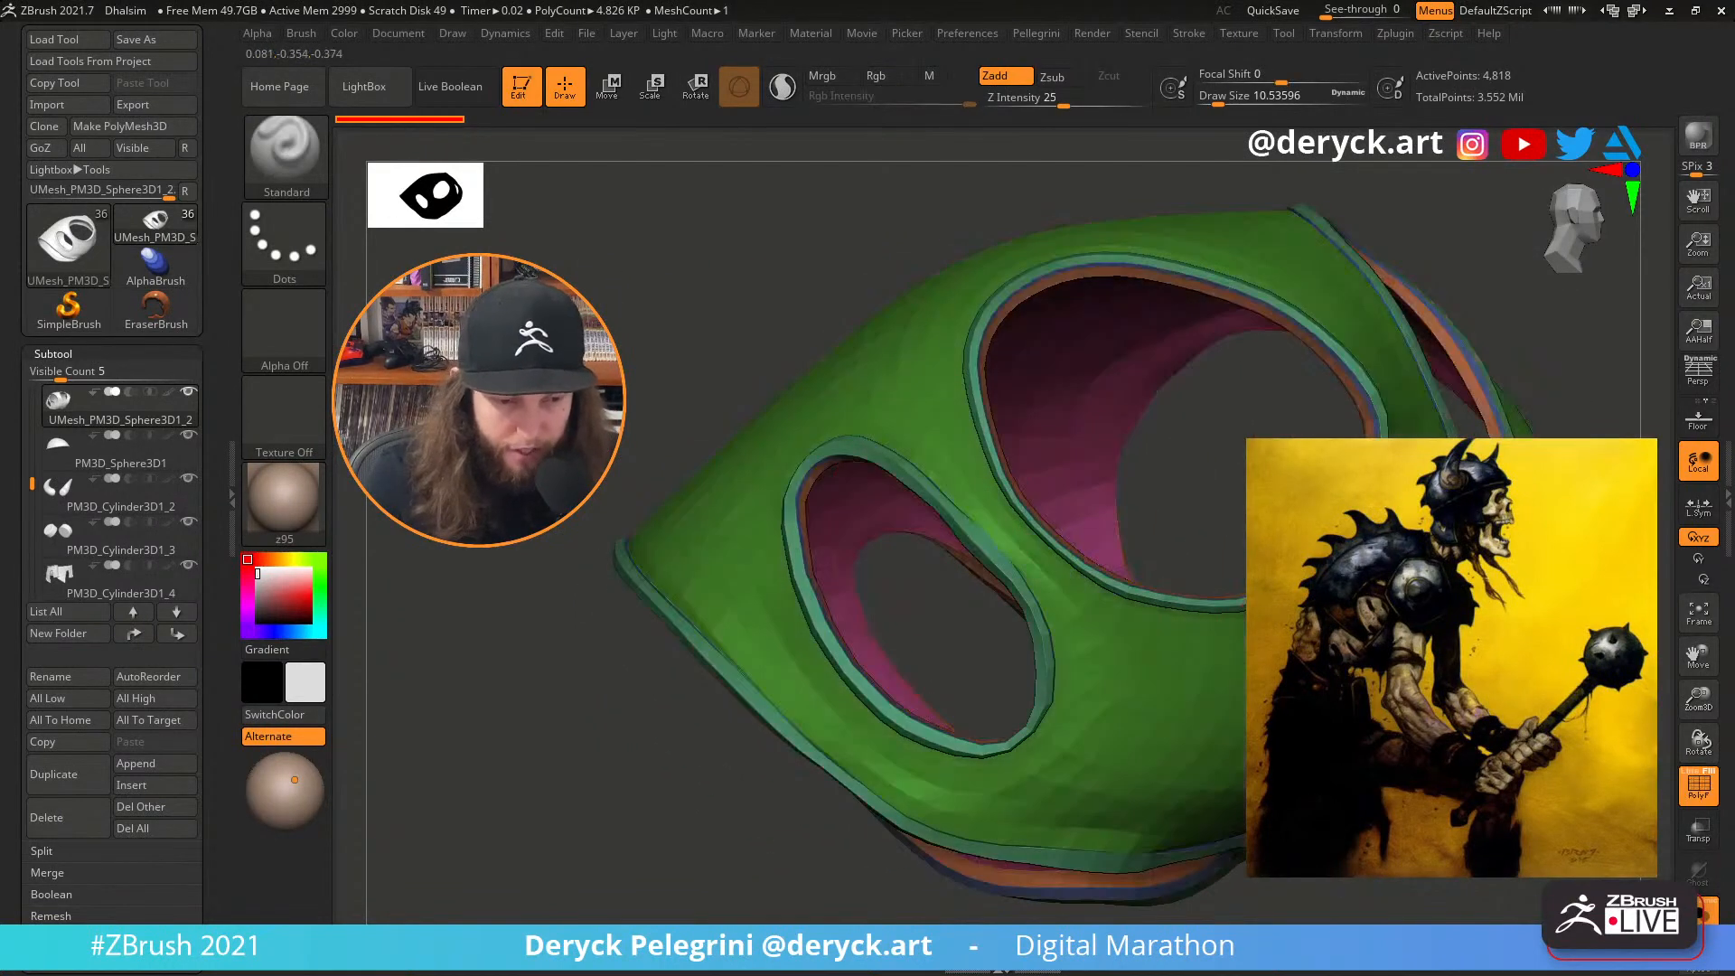
click(1691, 783)
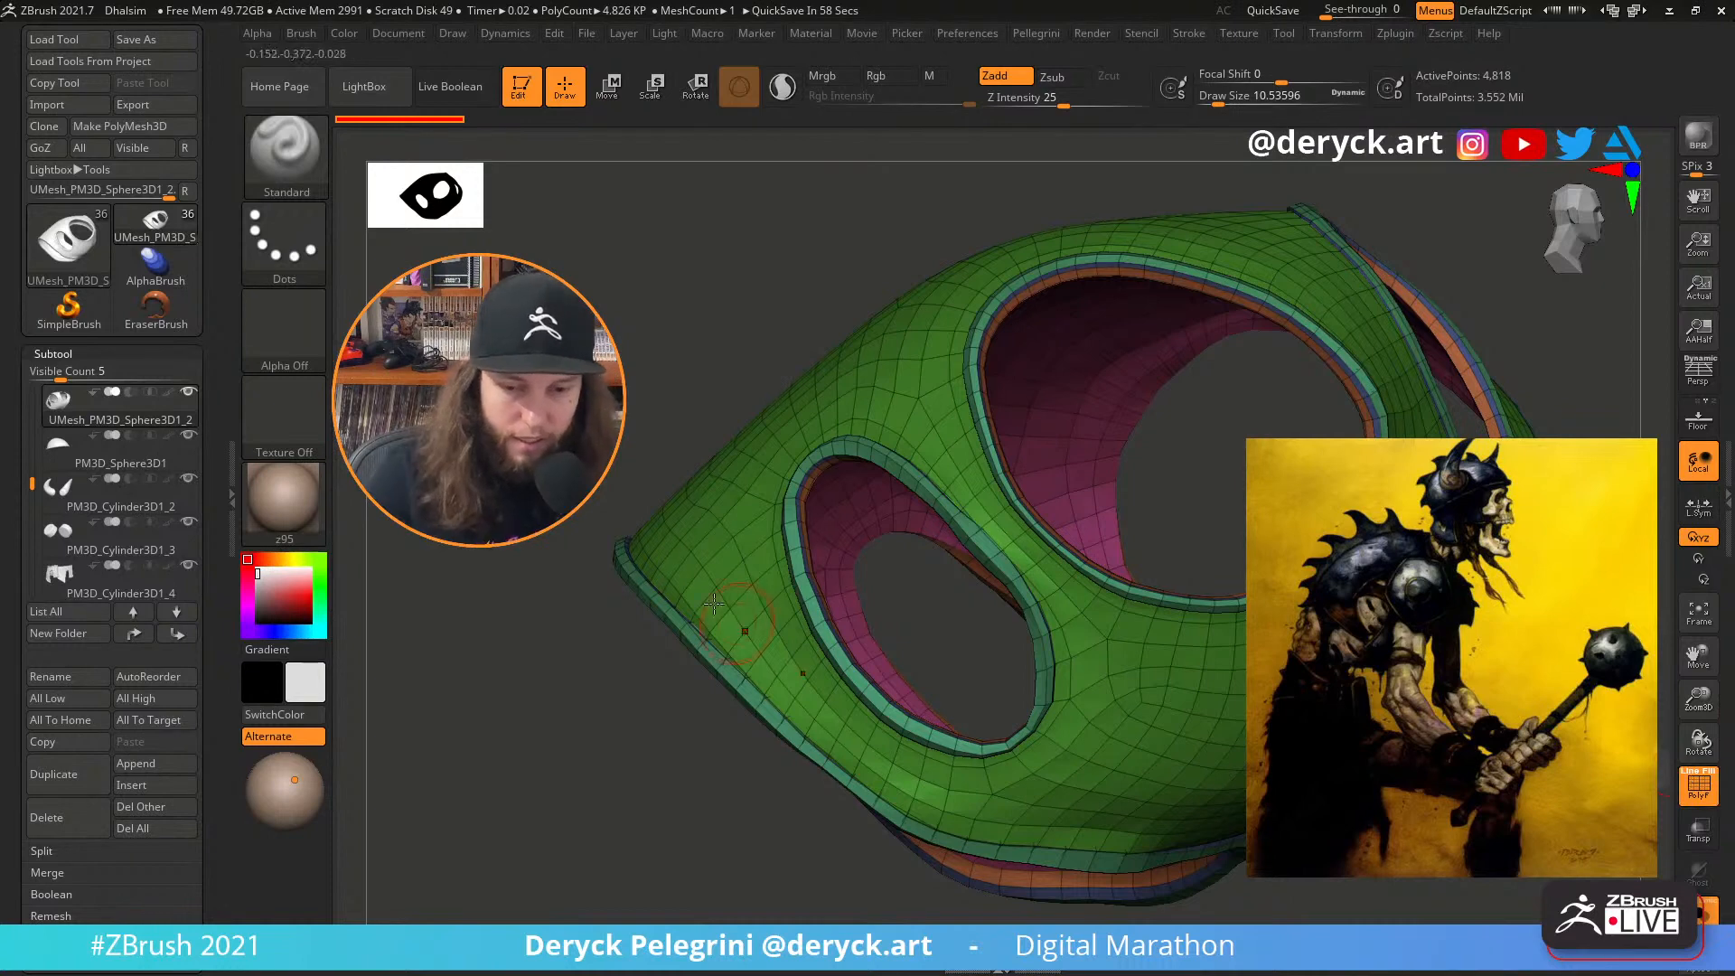
drag(679, 428, 725, 463)
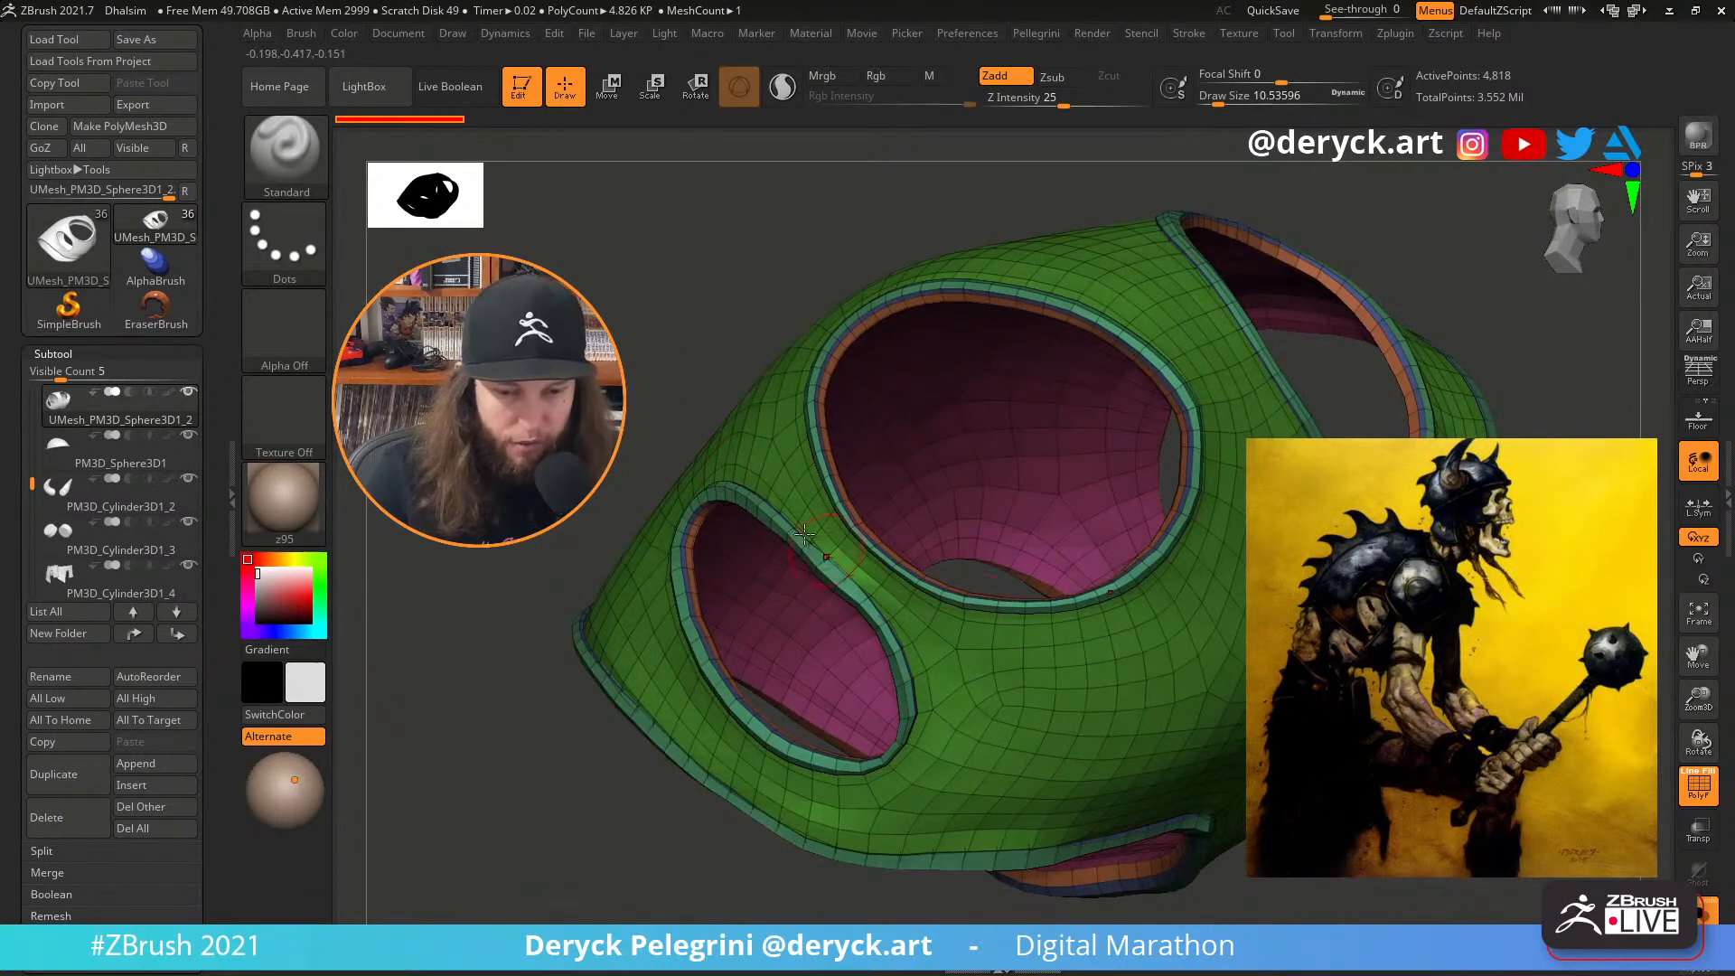
right_drag(832, 560, 836, 596)
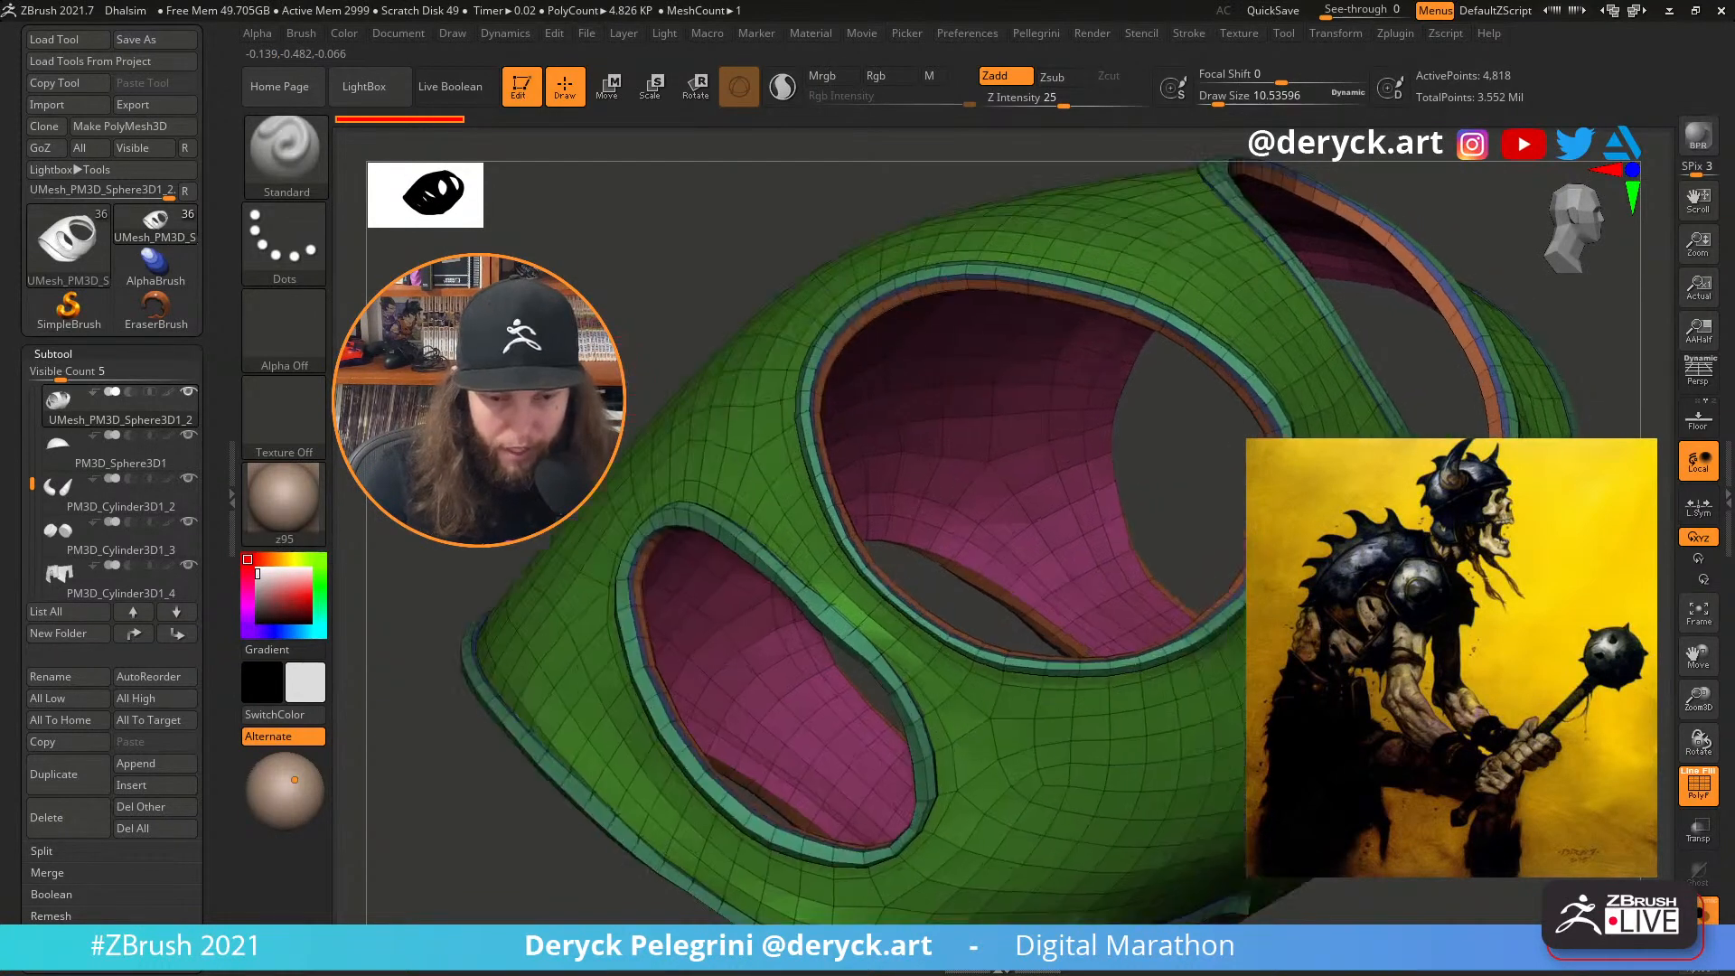
mouse_move(700, 669)
alt+right_down()
mouse_move(809, 646)
mouse_move(840, 620)
alt+right_up()
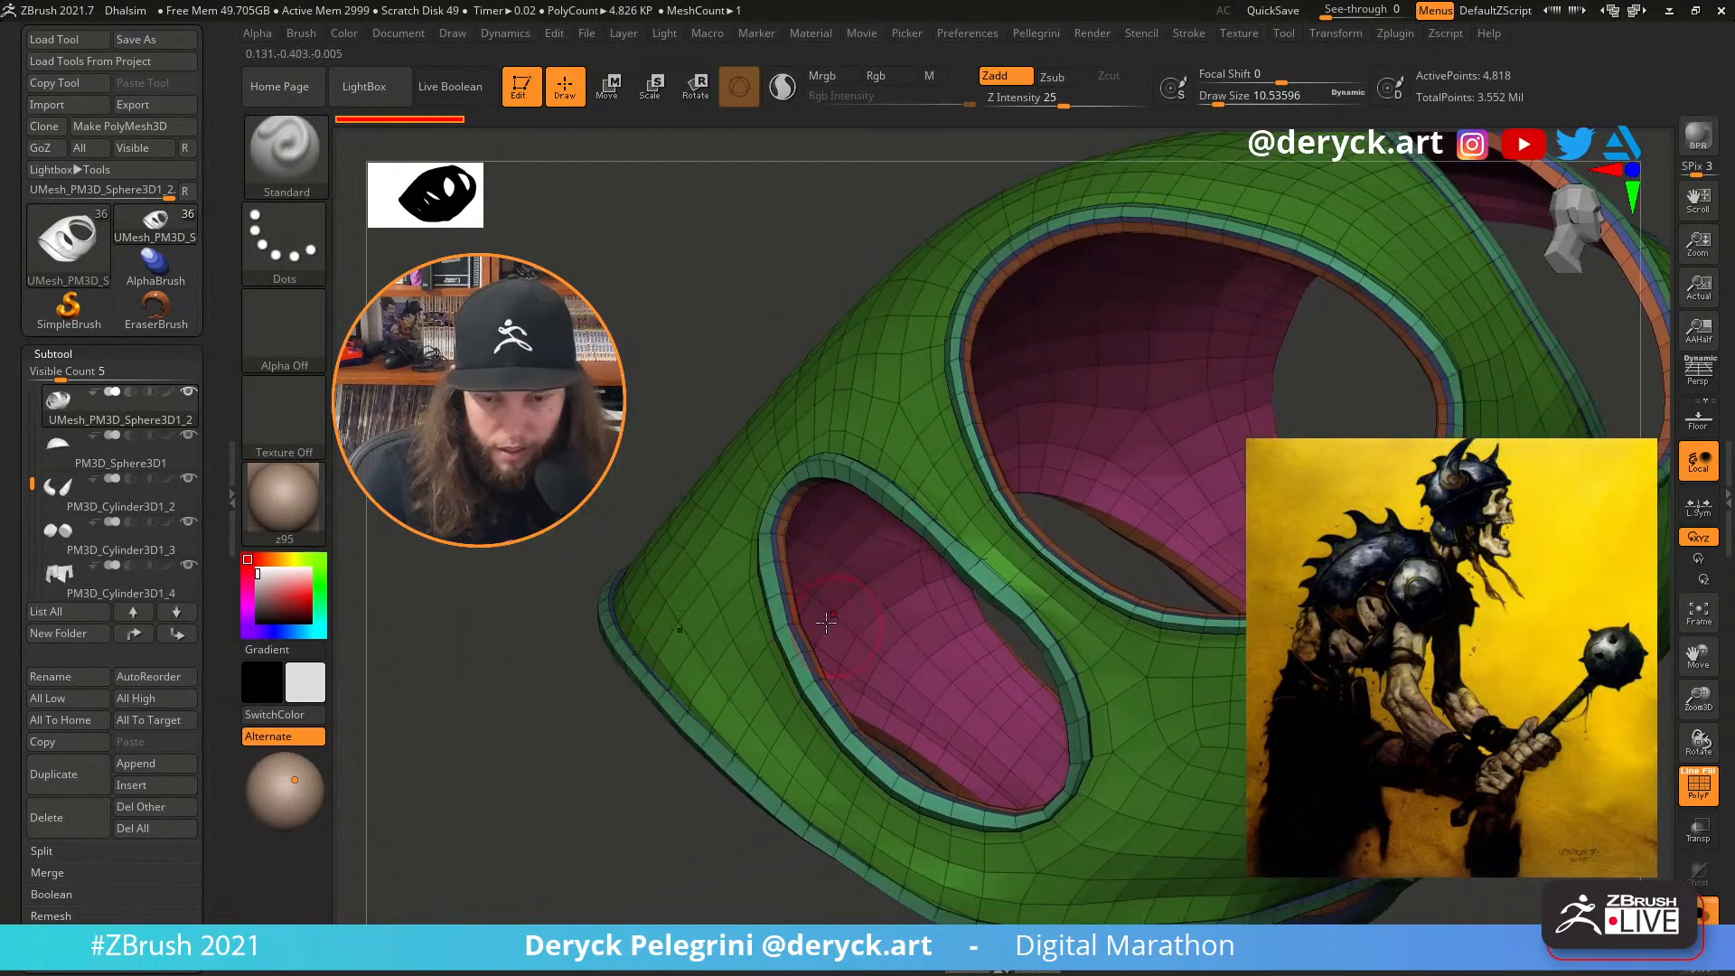
Isolate the edge polygroups around the torso armour's openings and borders and make them into a mesh of trim loops
ctrl+shift+click(779, 629)
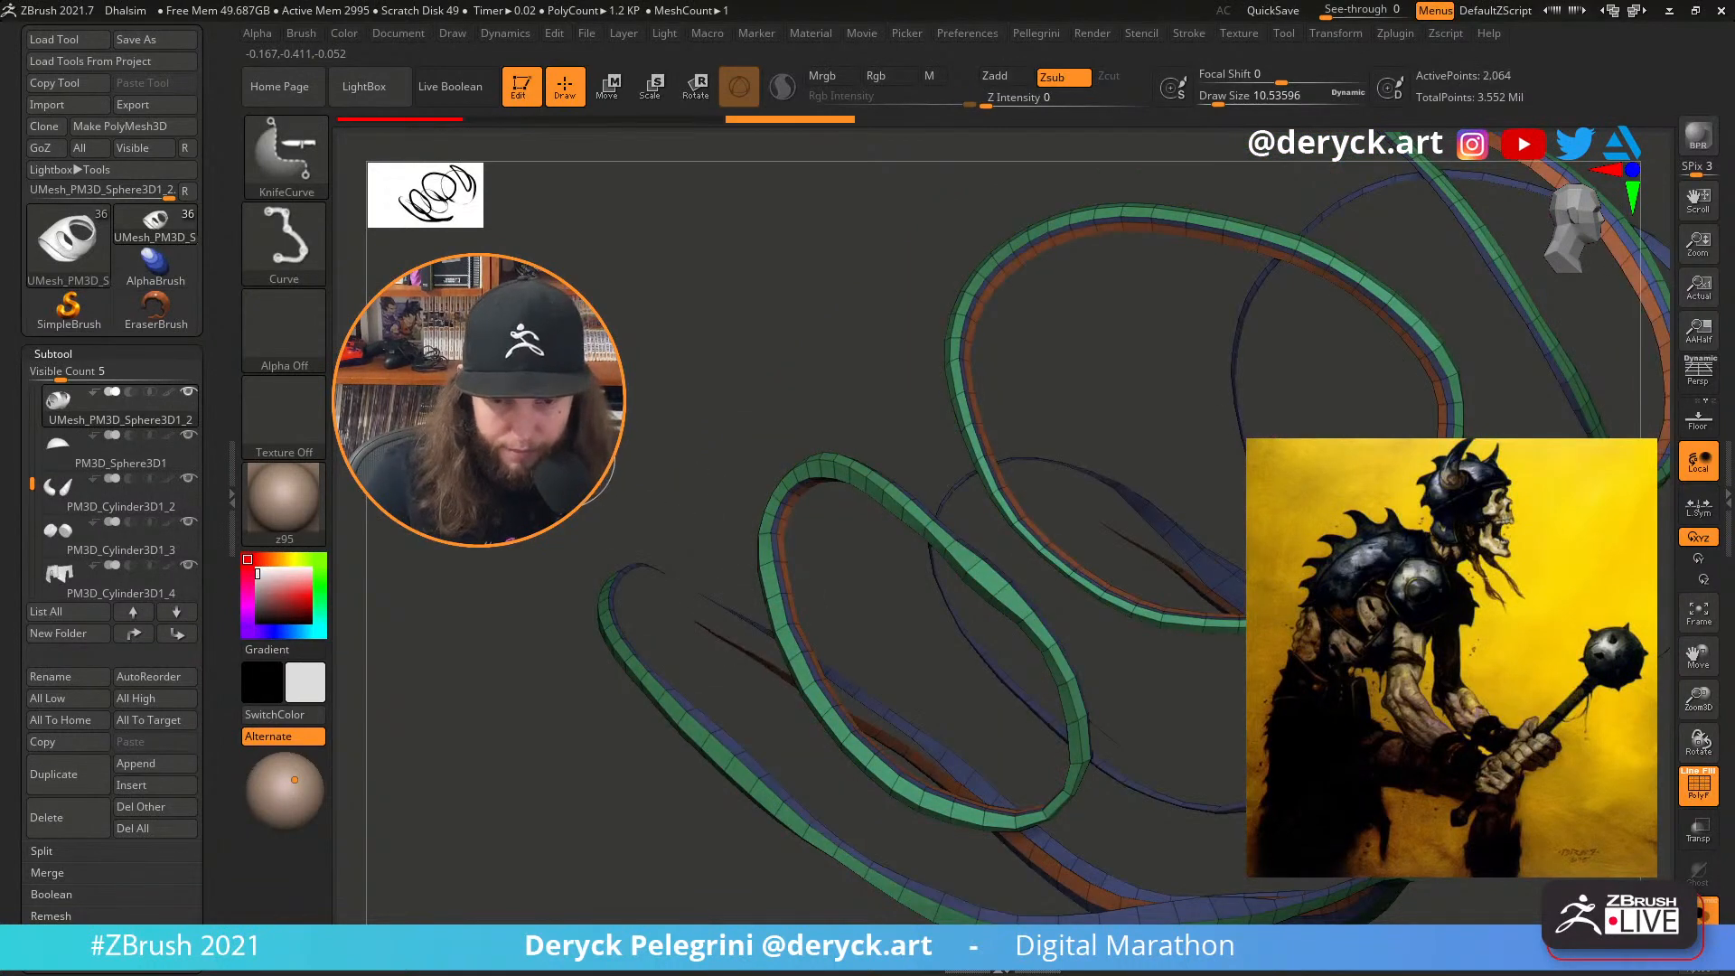
key(ctrl+shift+x)
key(ctrl+z)
right_drag(779, 630, 993, 449)
key(ctrl+e)
key(space)
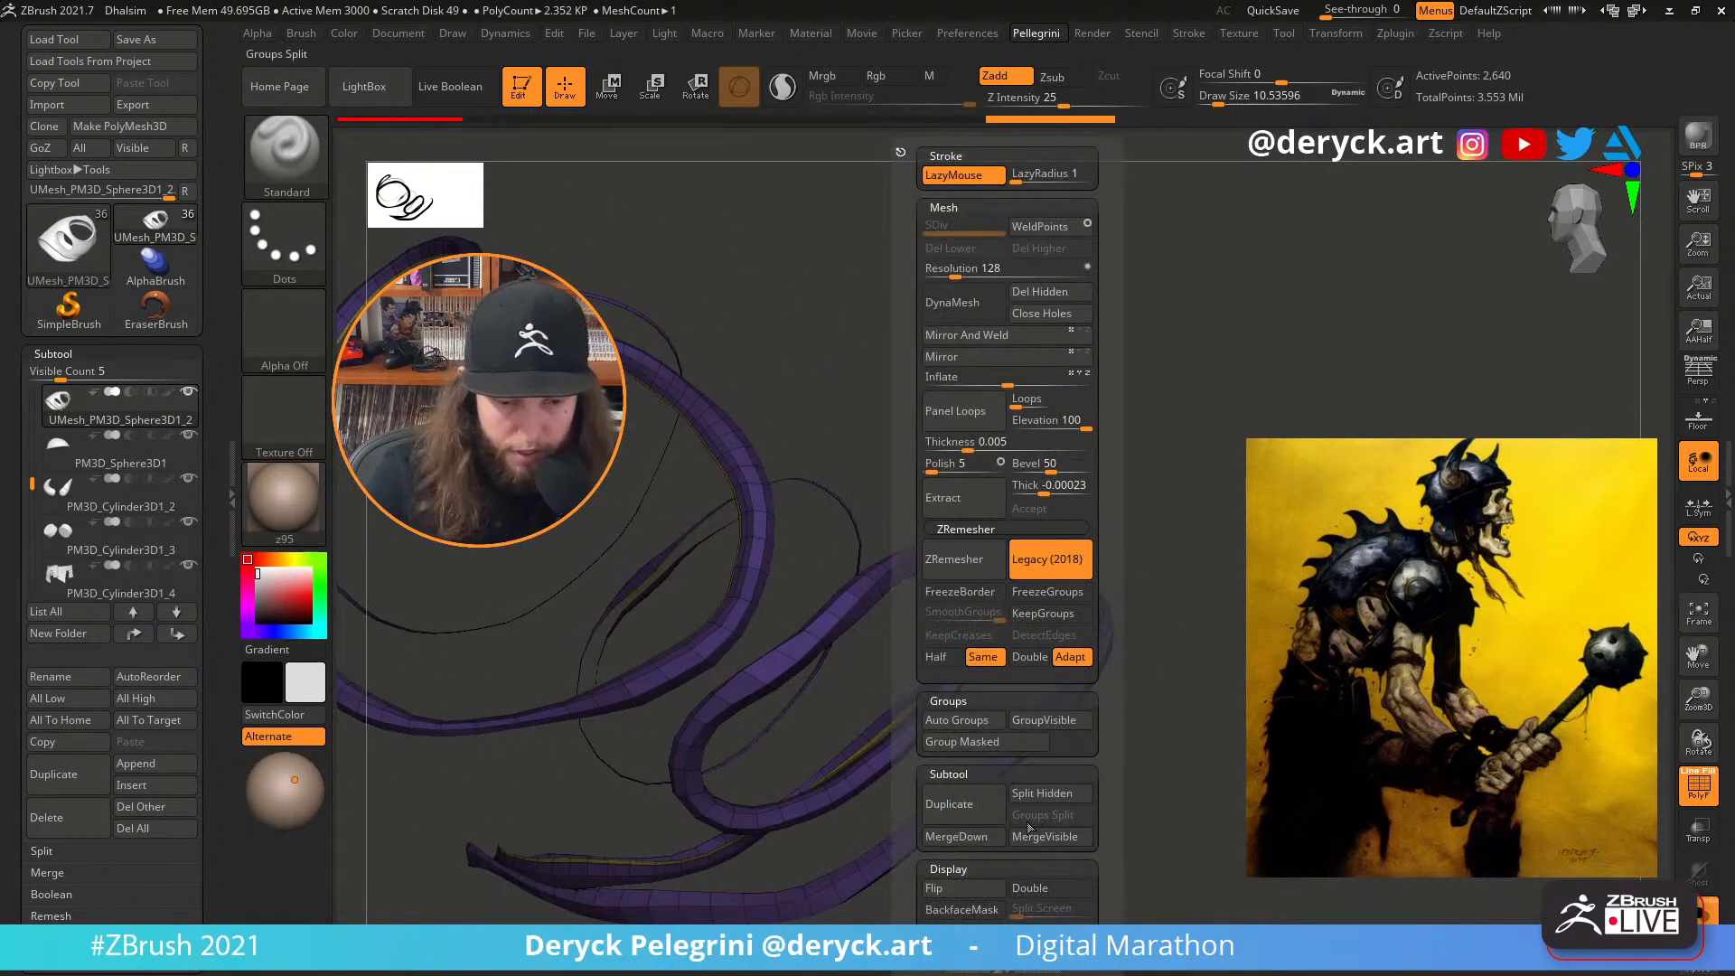
Turn on double-sided display for the trim loops and check them from another side
click(1038, 890)
mouse_move(1012, 578)
right_down()
mouse_move(1107, 556)
mouse_move(1076, 546)
right_up()
mouse_move(831, 517)
right_down()
mouse_move(640, 509)
mouse_move(632, 375)
right_up()
key(ctrl+shift)
key(ctrl+shift+z)
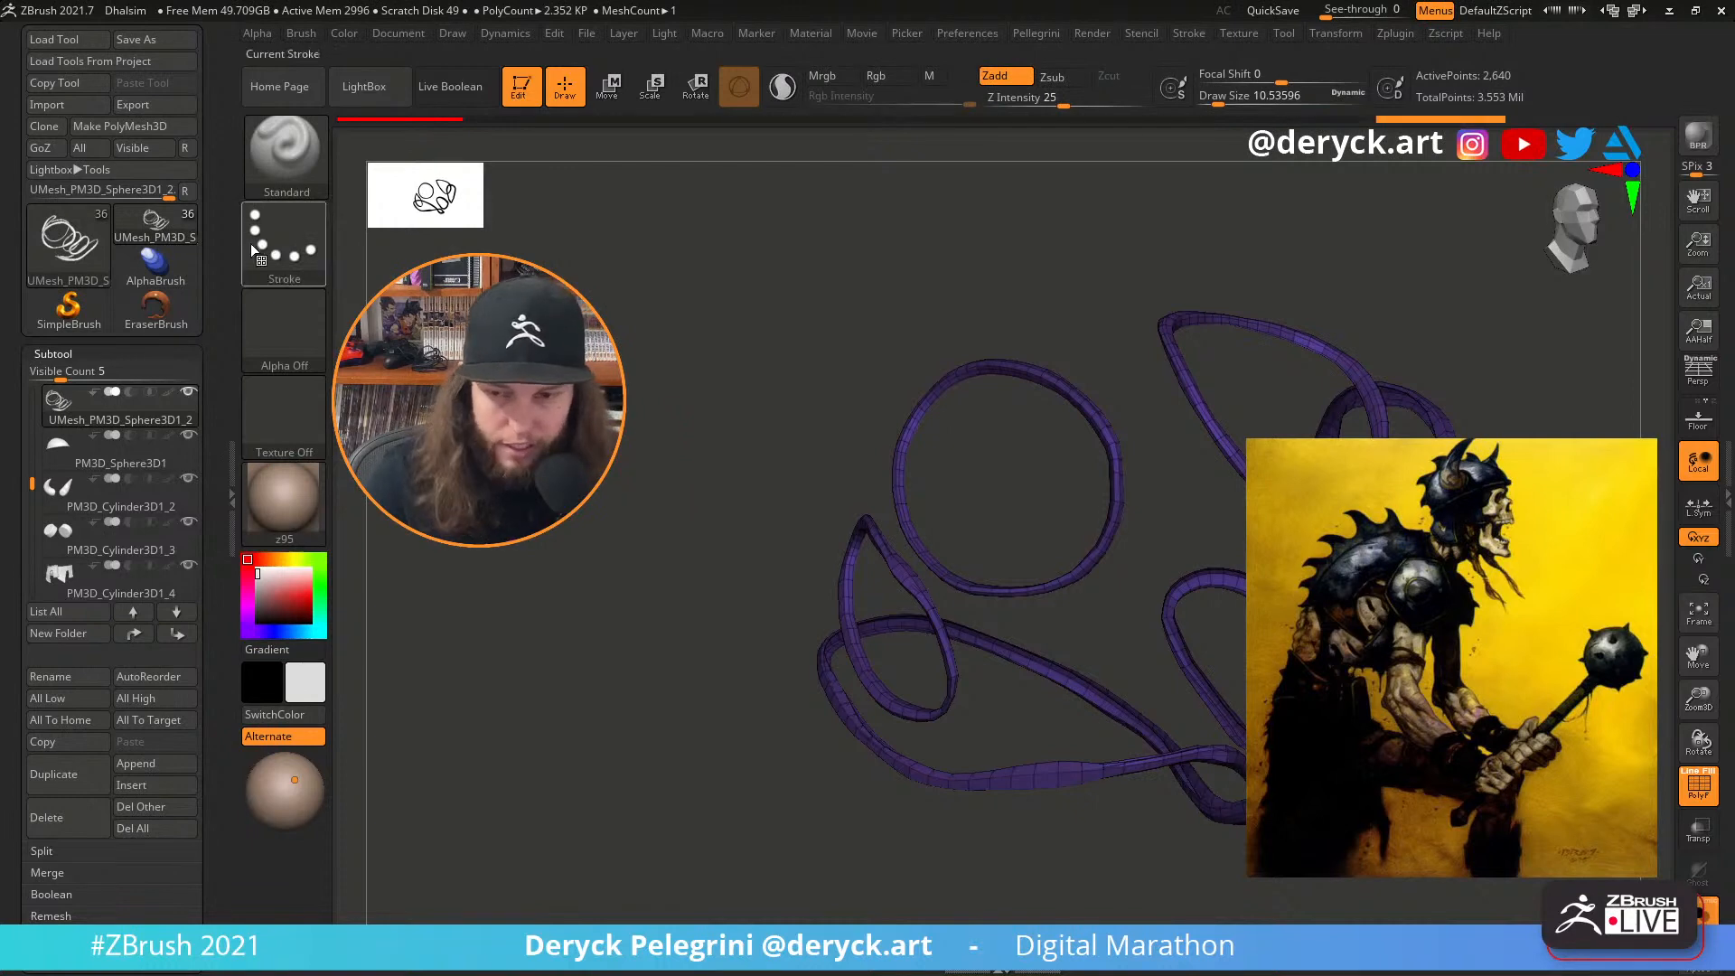
Compare the full armour with the trim loops through the undo history, and assign the loops a single new polygroup
ctrl+shift+click(286, 155)
ctrl+shift+click(390, 181)
click(367, 119)
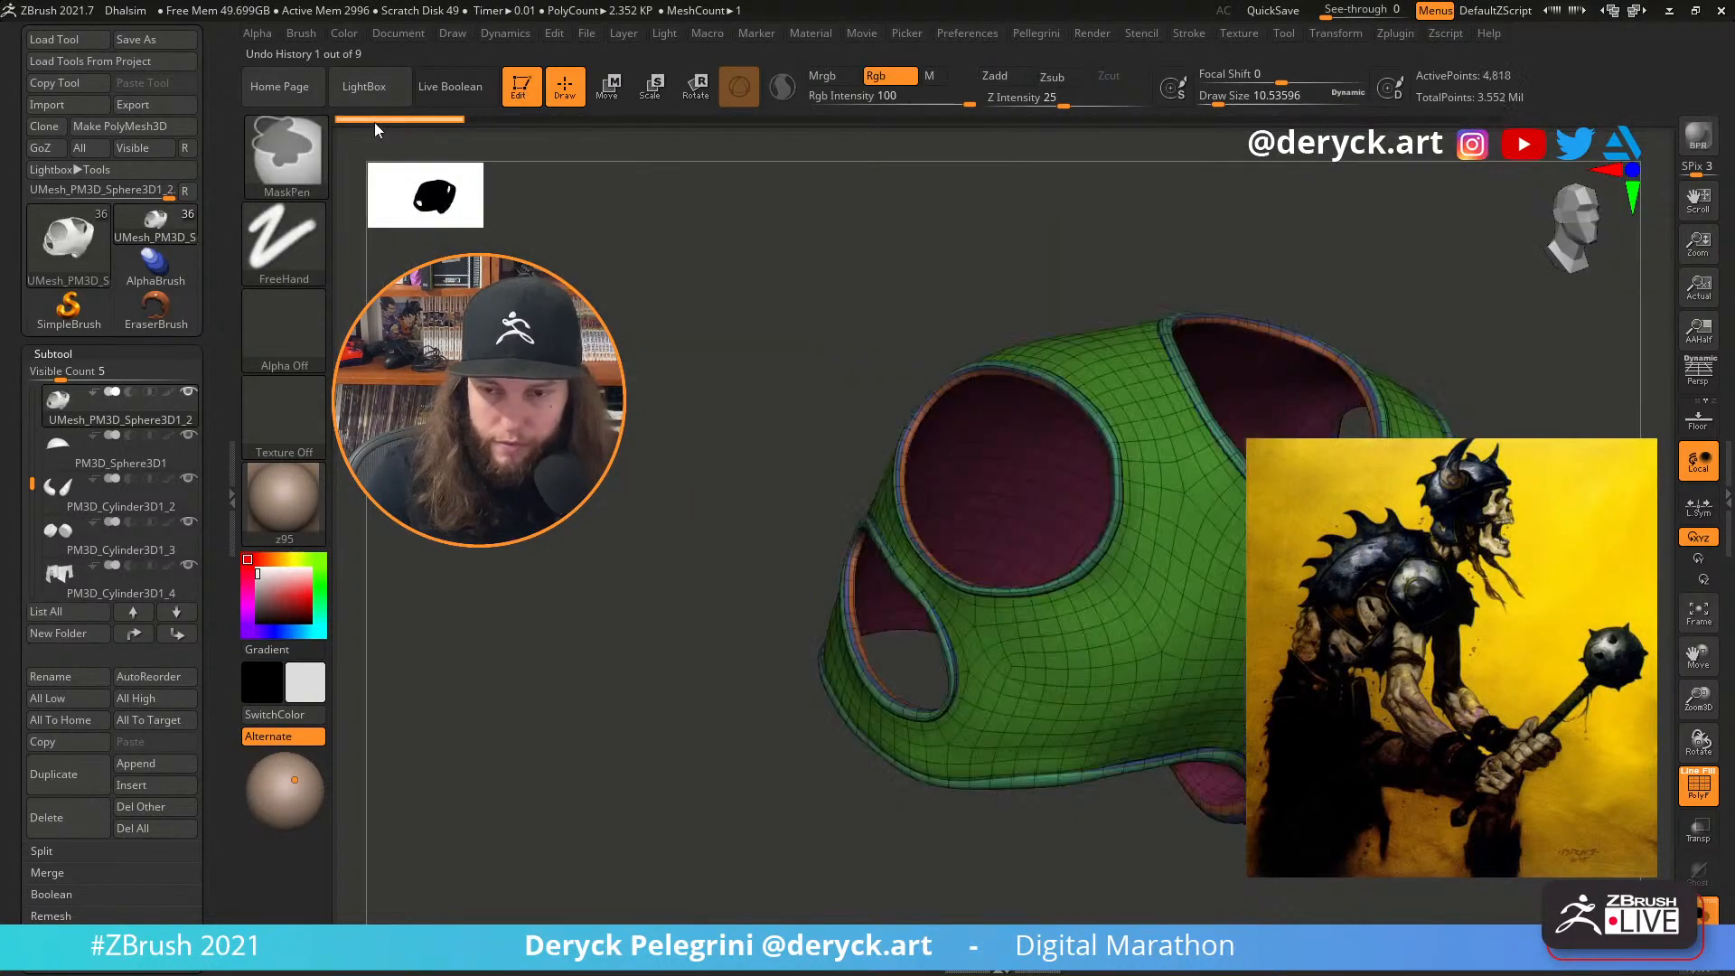
mouse_move(393, 119)
mouse_down()
mouse_move(1147, 146)
mouse_move(1193, 125)
mouse_move(1444, 123)
mouse_up()
key(ctrl+w)
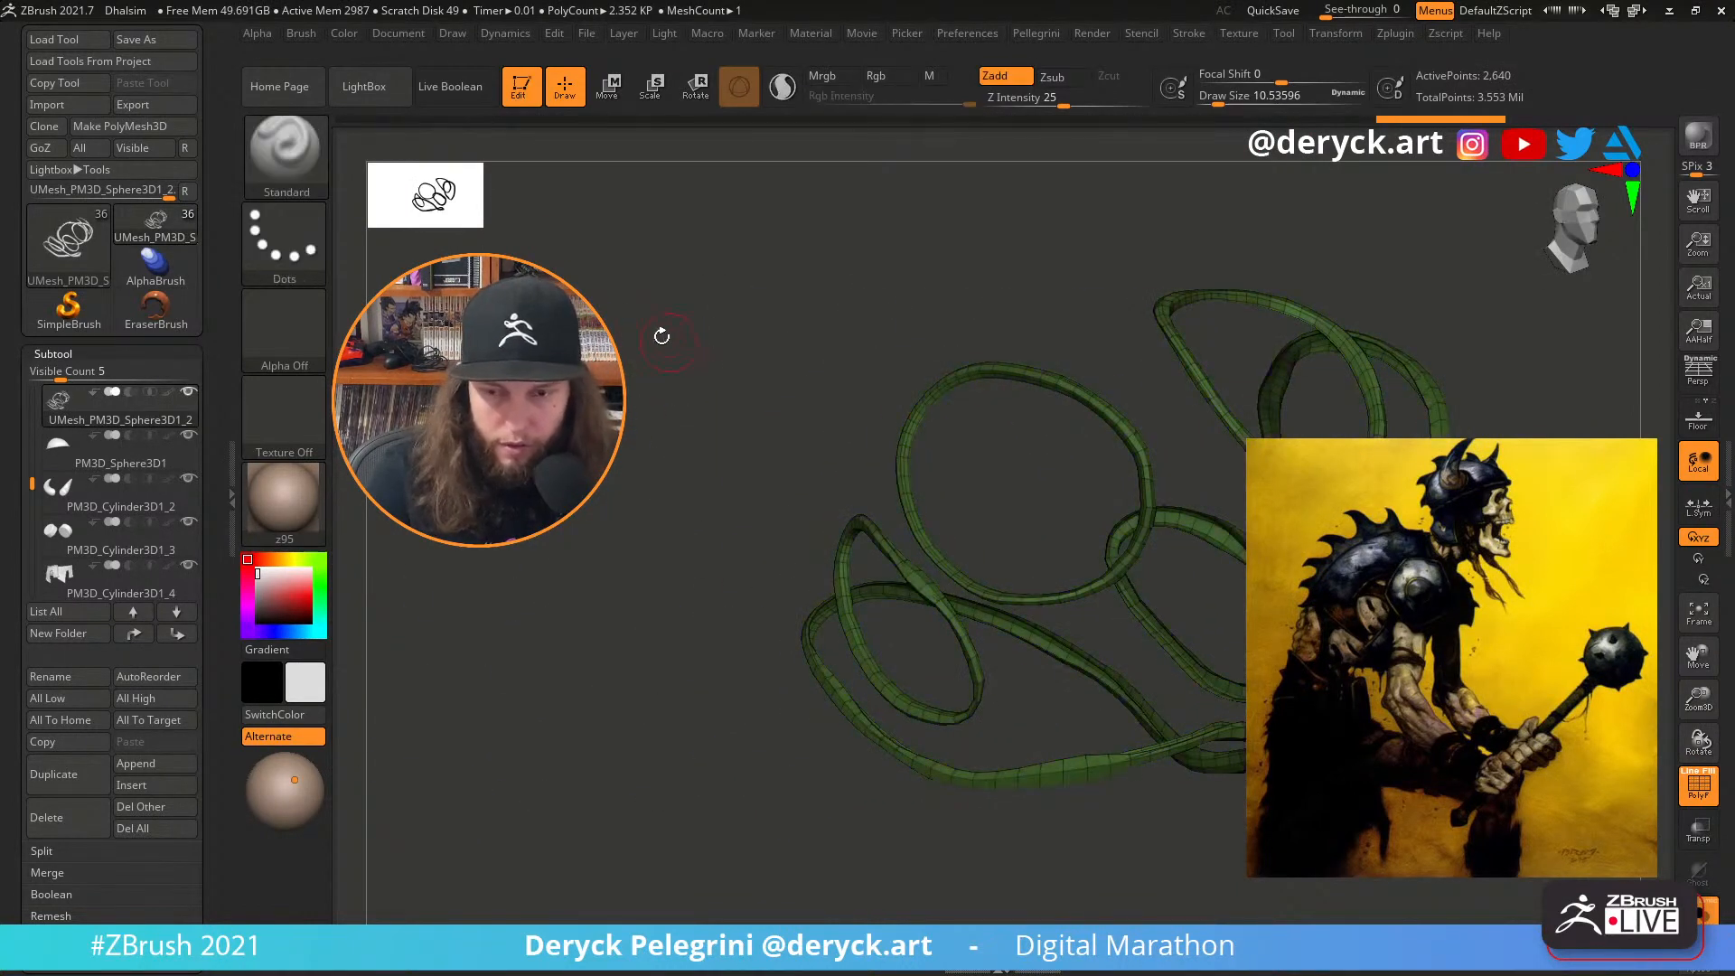
Set SelectRect as the visibility selection brush, reveal the whole torso armour and isolate the trim loops again
click(280, 149)
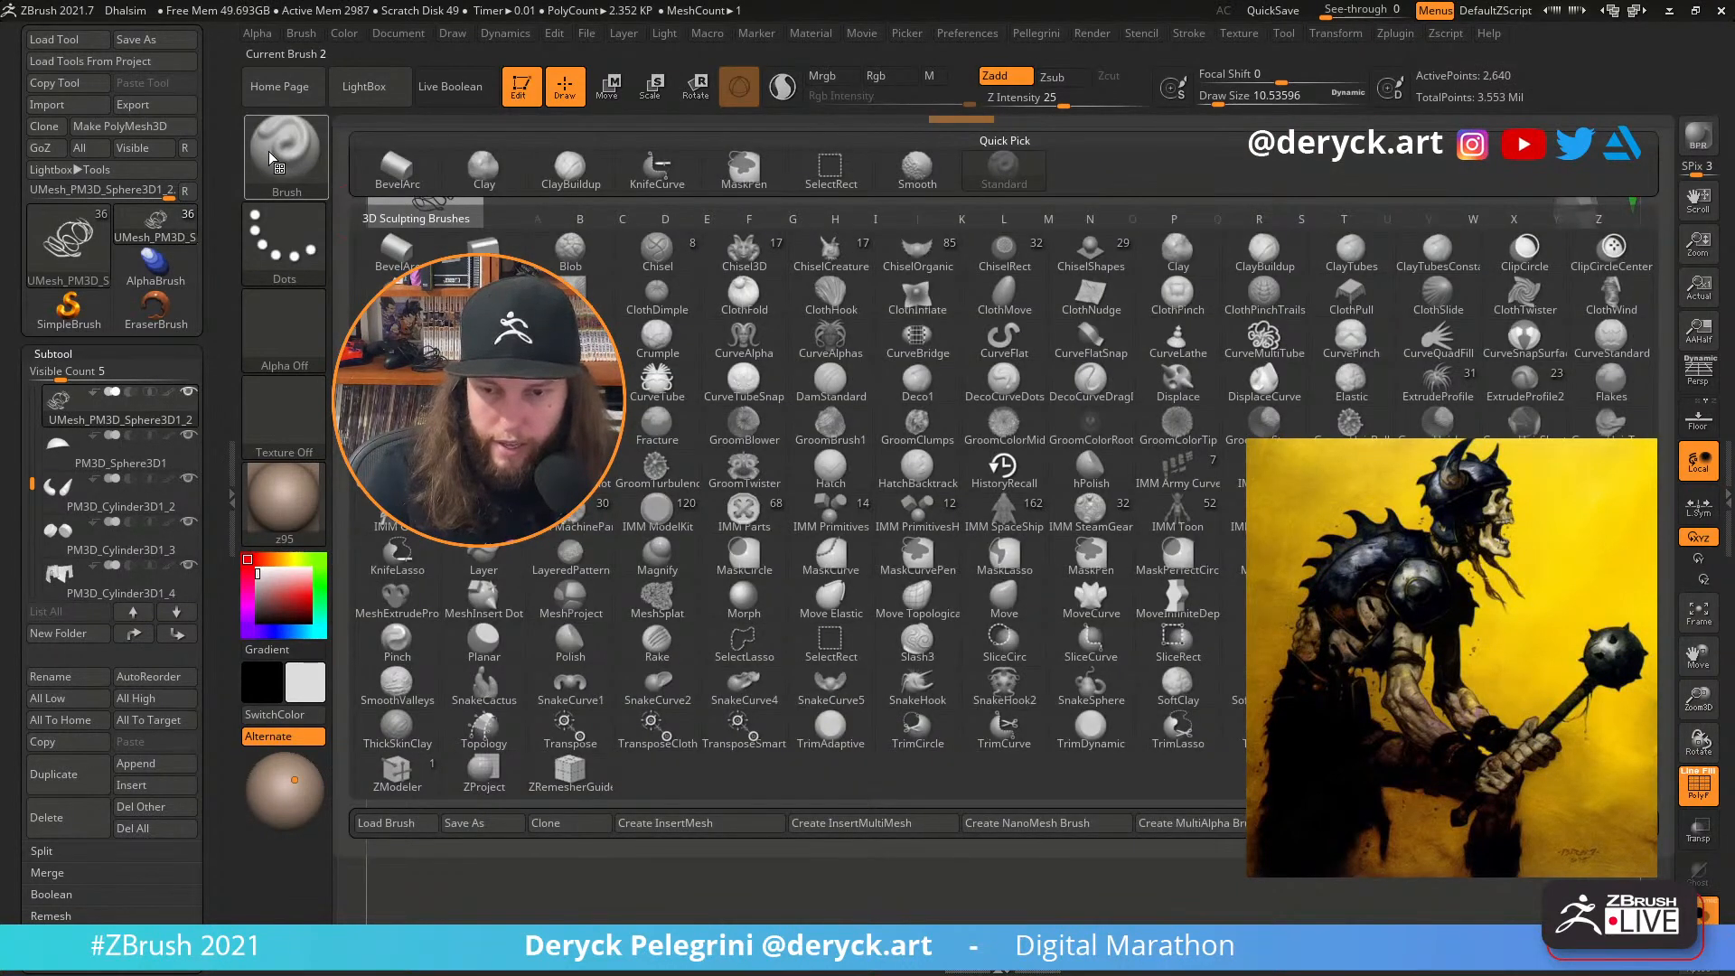
ctrl+shift+click(271, 152)
click(458, 169)
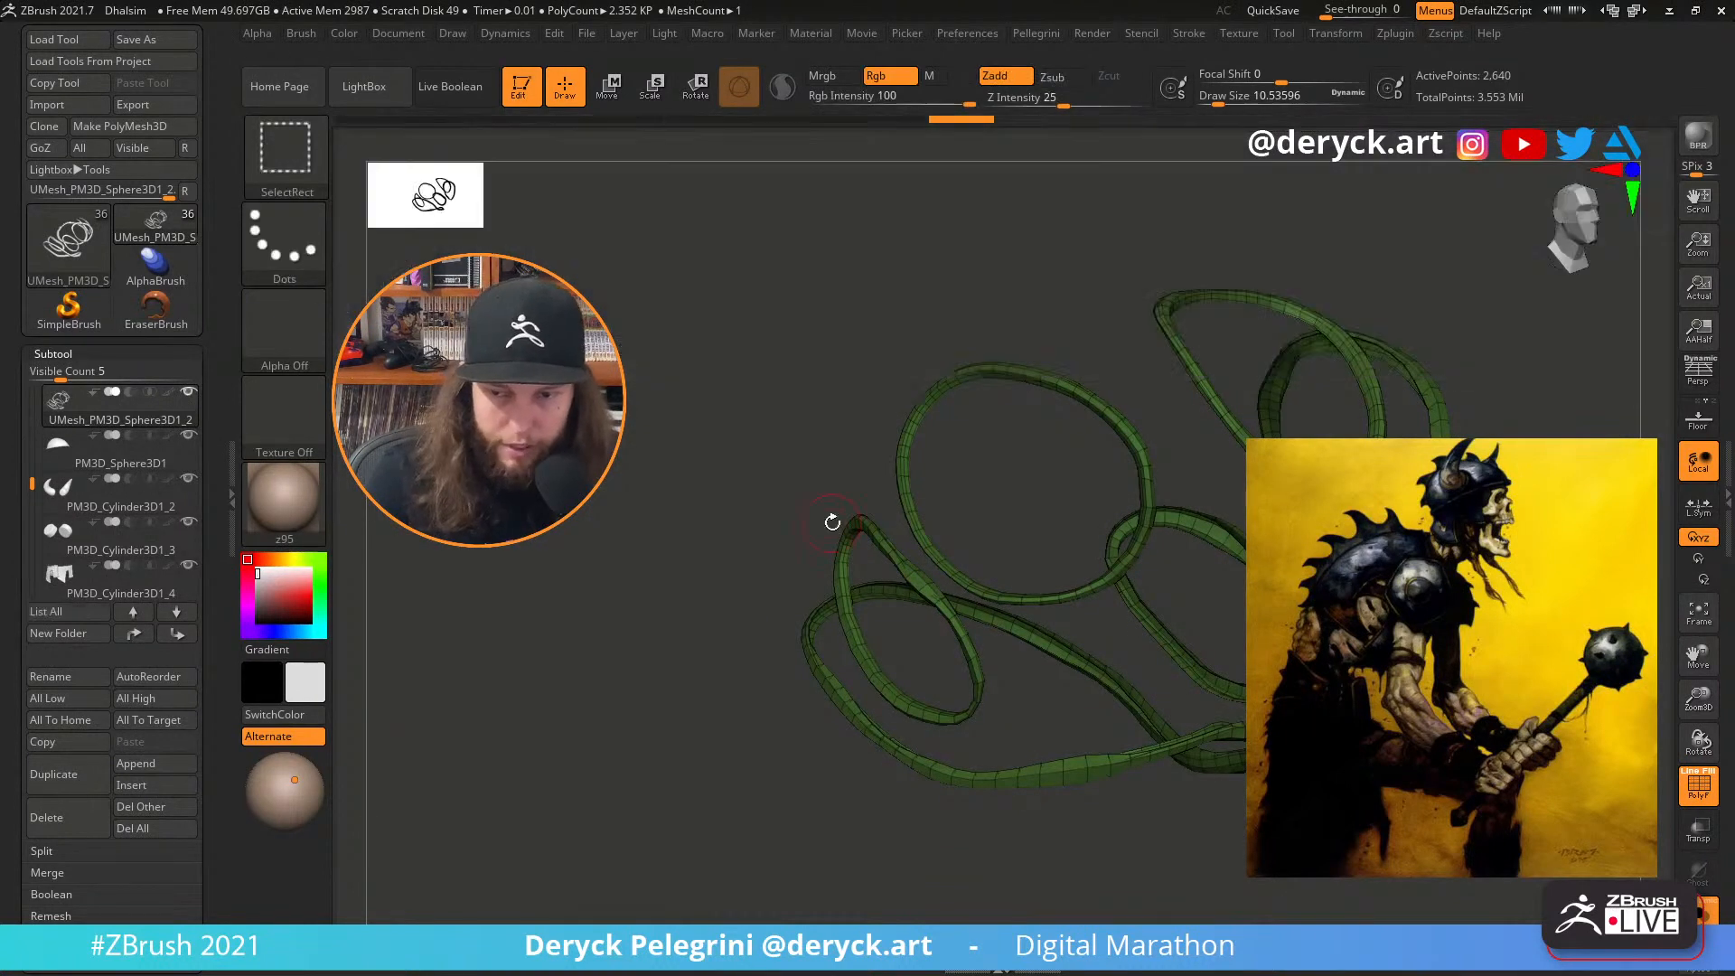
mouse_move(682, 361)
ctrl+shift+mouse_down()
mouse_move(772, 531)
mouse_move(637, 350)
mouse_move(658, 308)
mouse_move(623, 326)
mouse_move(761, 366)
mouse_move(688, 374)
mouse_move(678, 356)
mouse_move(740, 403)
ctrl+shift+mouse_up()
key(ctrl+shift)
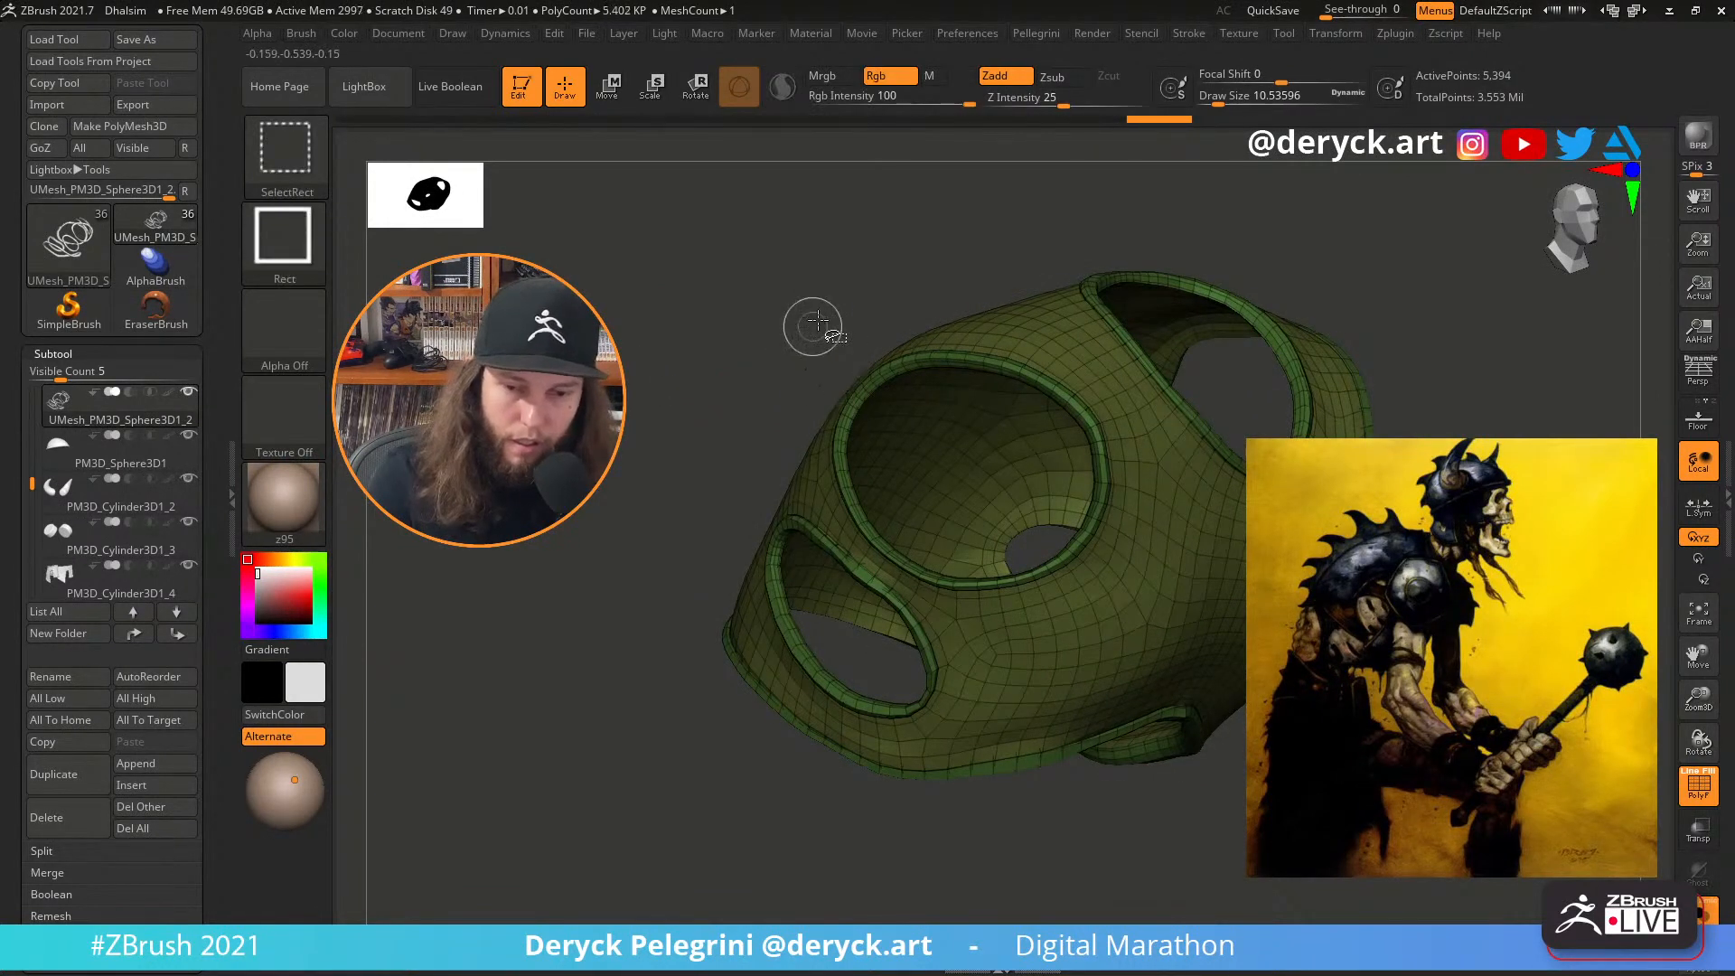
ctrl+shift+click(959, 361)
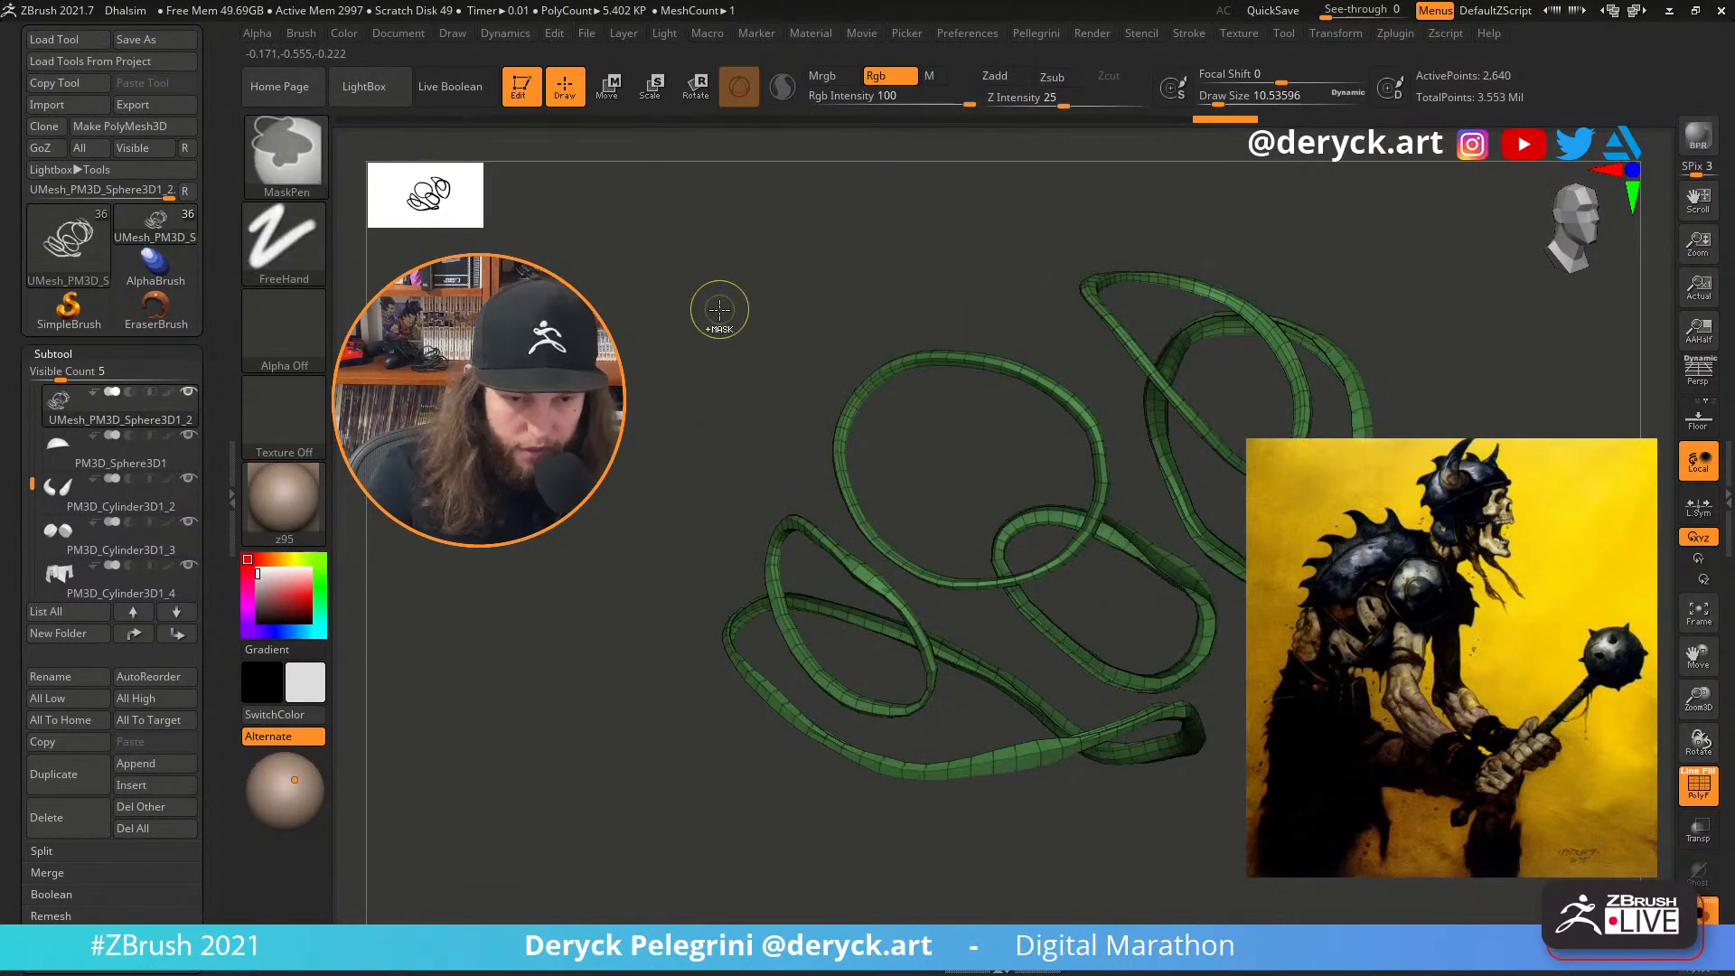
Regroup the trim loops until their polygroup is a contrasting purple, and bring the whole armour back into view
key(ctrl+w)
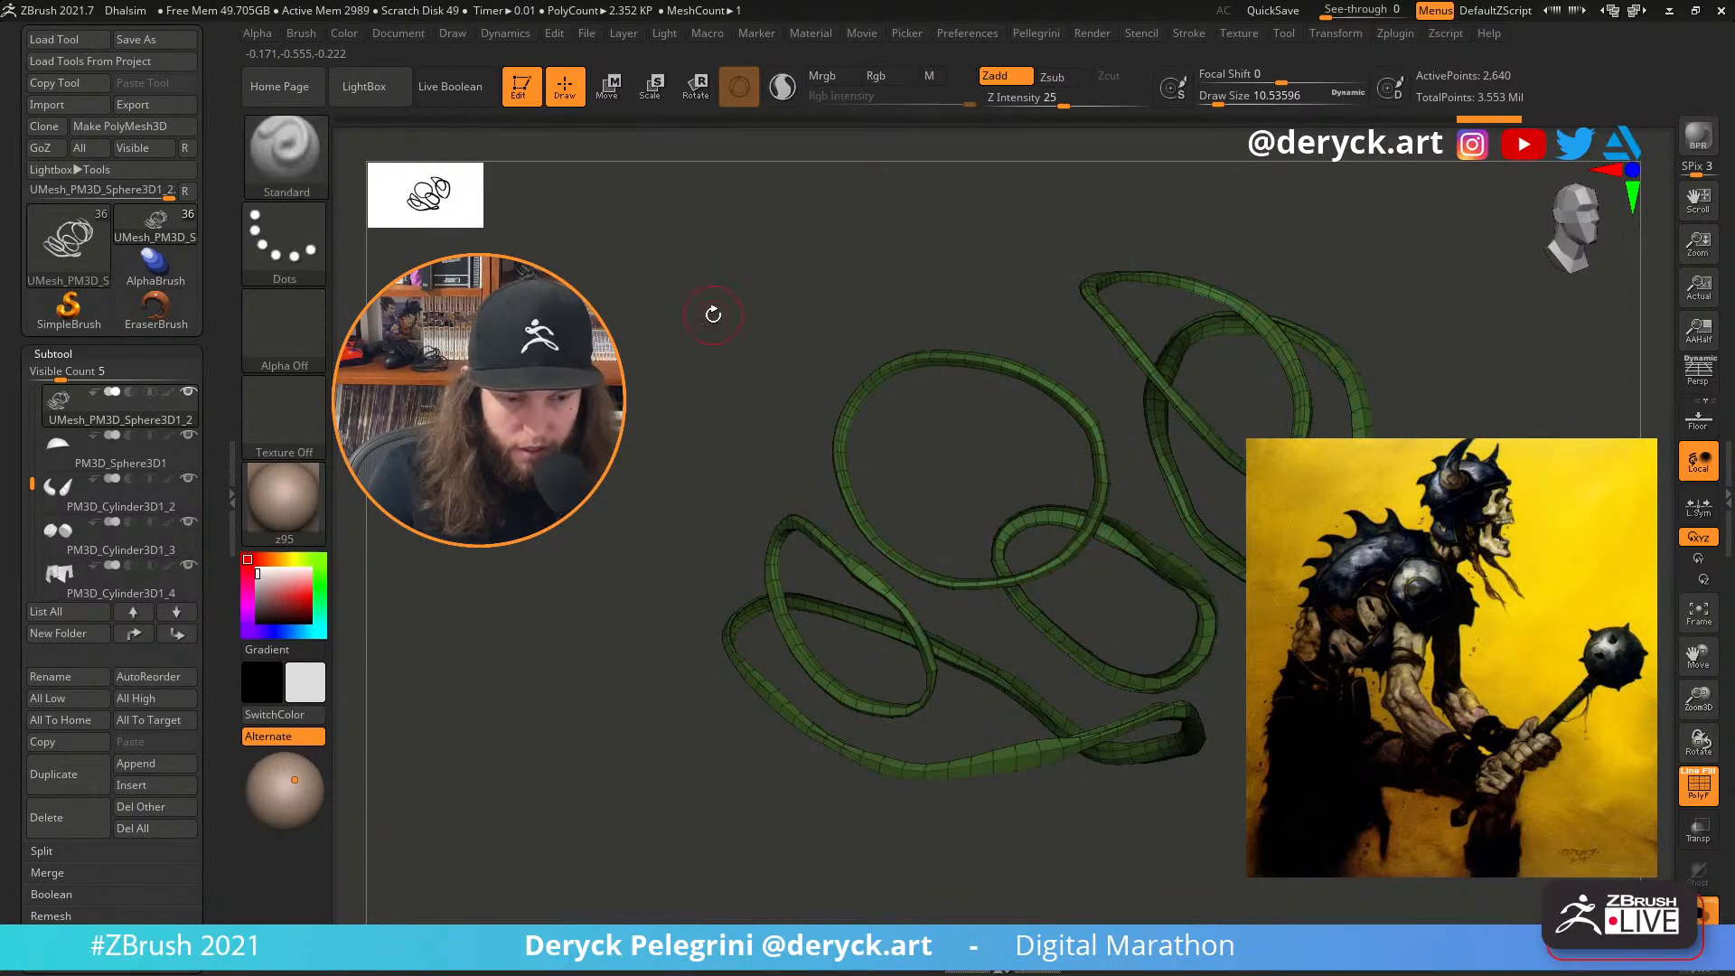
key(ctrl+w)
key(ctrl+w)
key(ctrl+w)
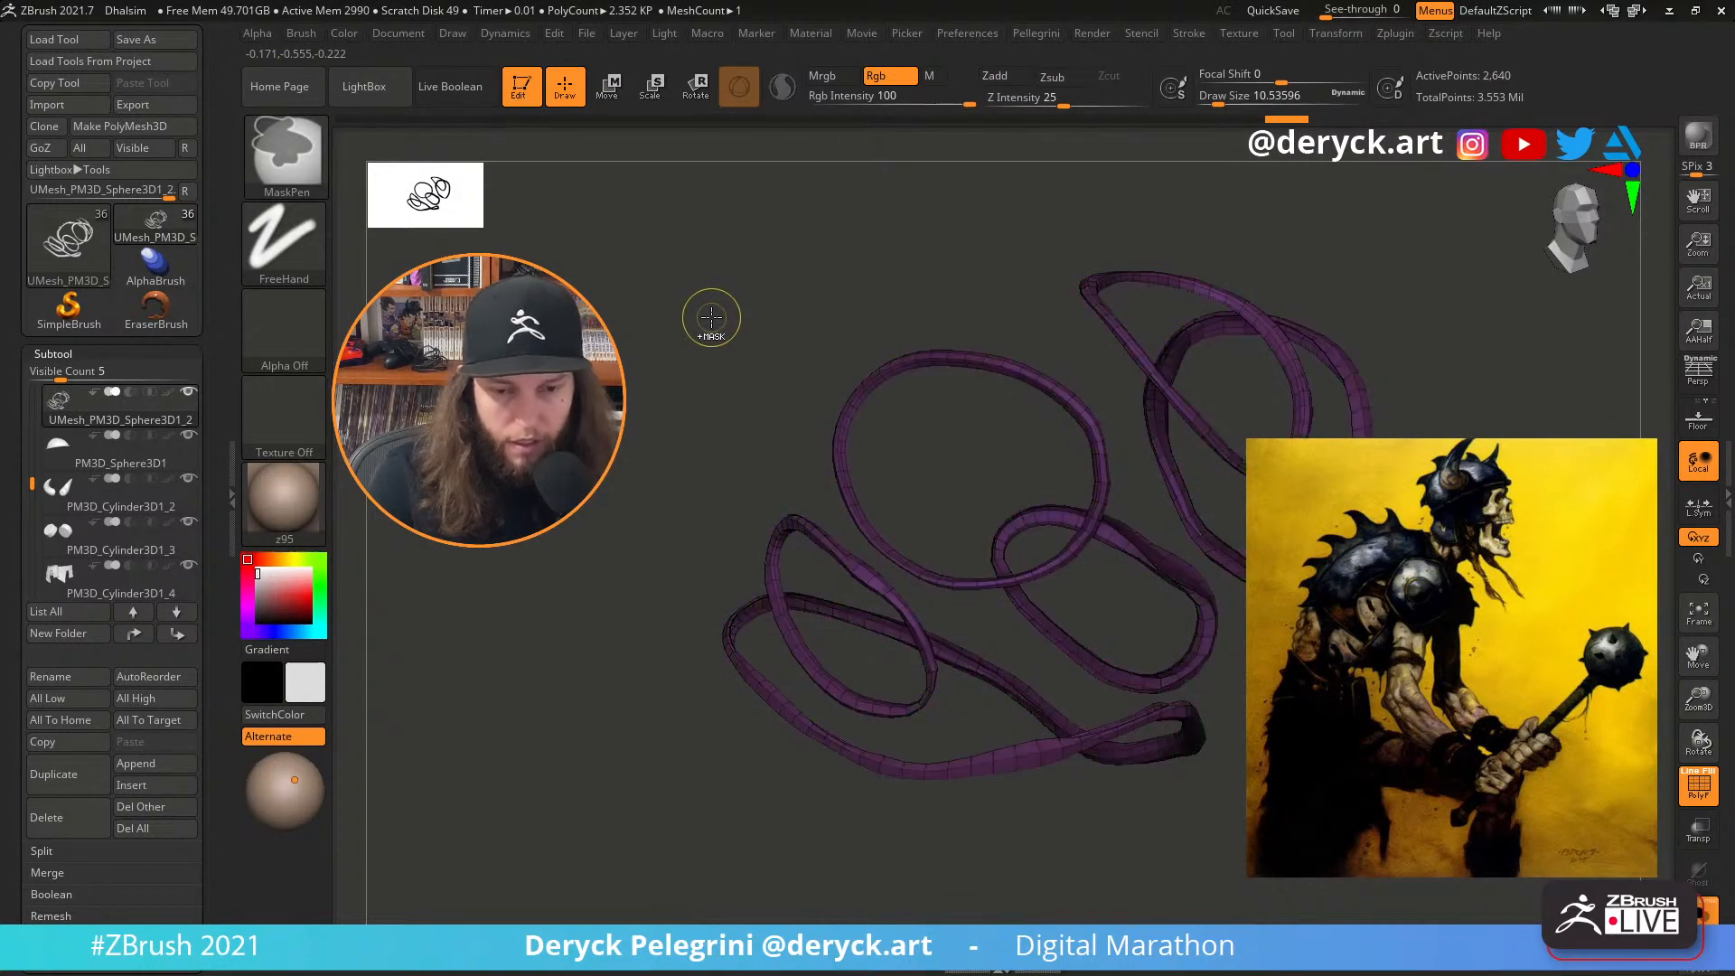
ctrl+shift+click(701, 316)
ctrl+shift+click(698, 318)
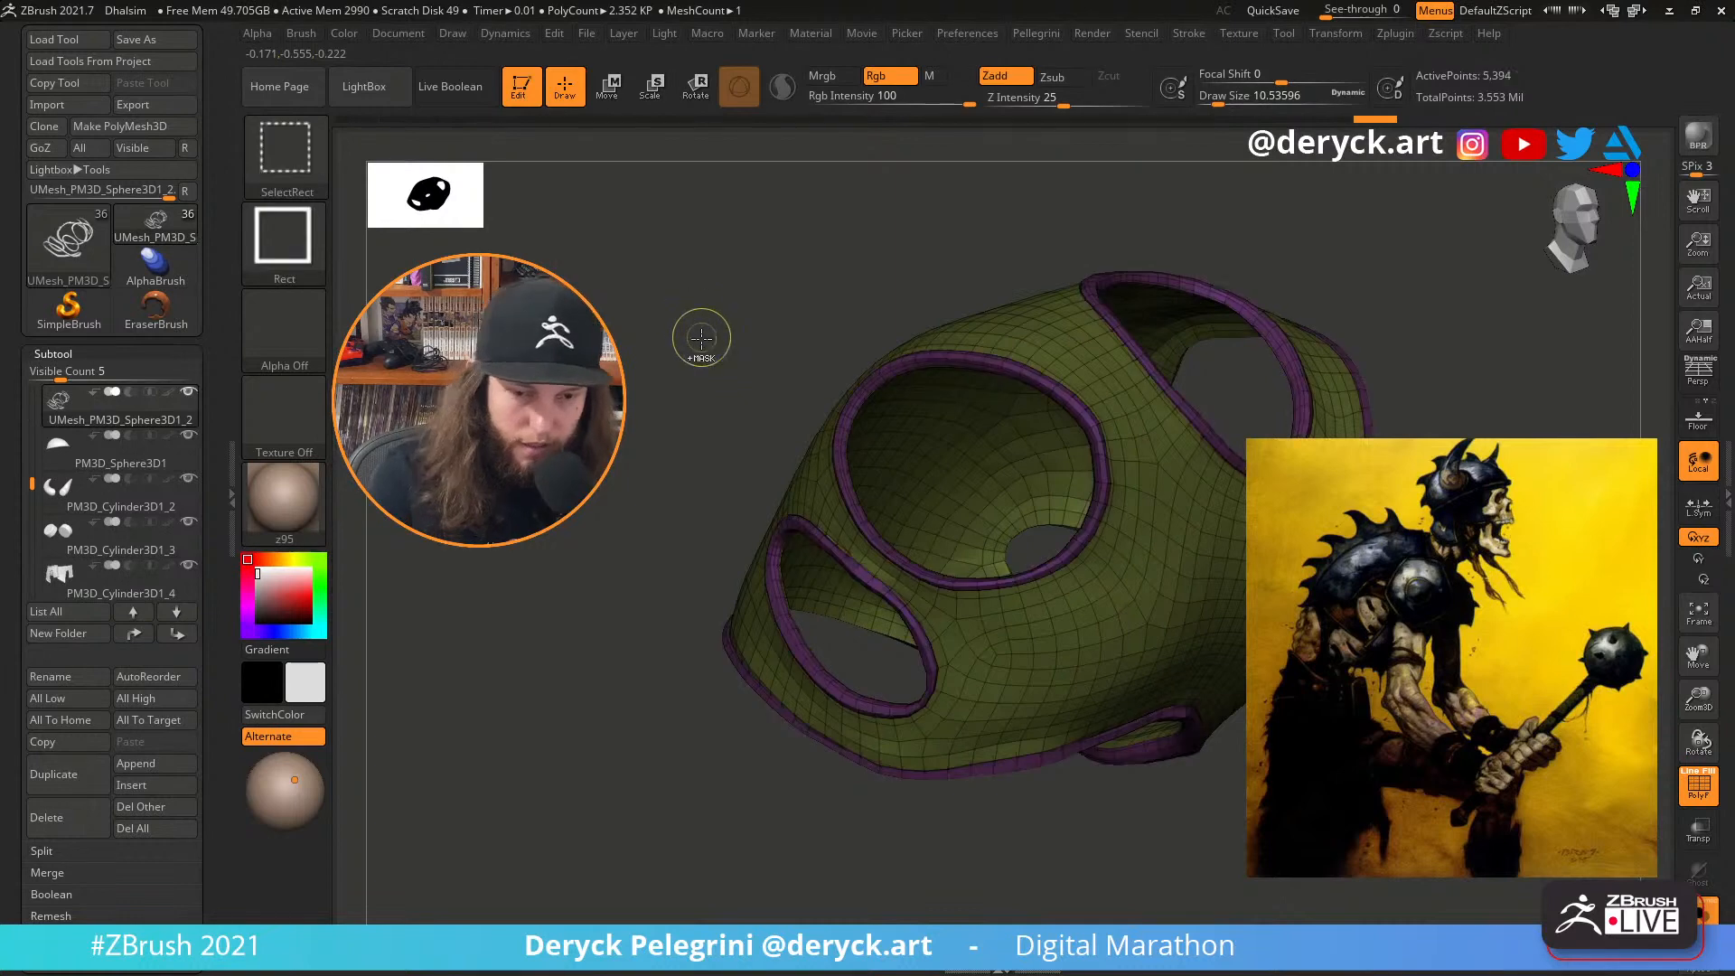
Isolate the armour's main surface without its trim, turn off the polyframe display and show the other subtools
drag(697, 340, 628, 346)
ctrl+shift+click(793, 495)
key(shift+f)
key(ctrl+shift+s)
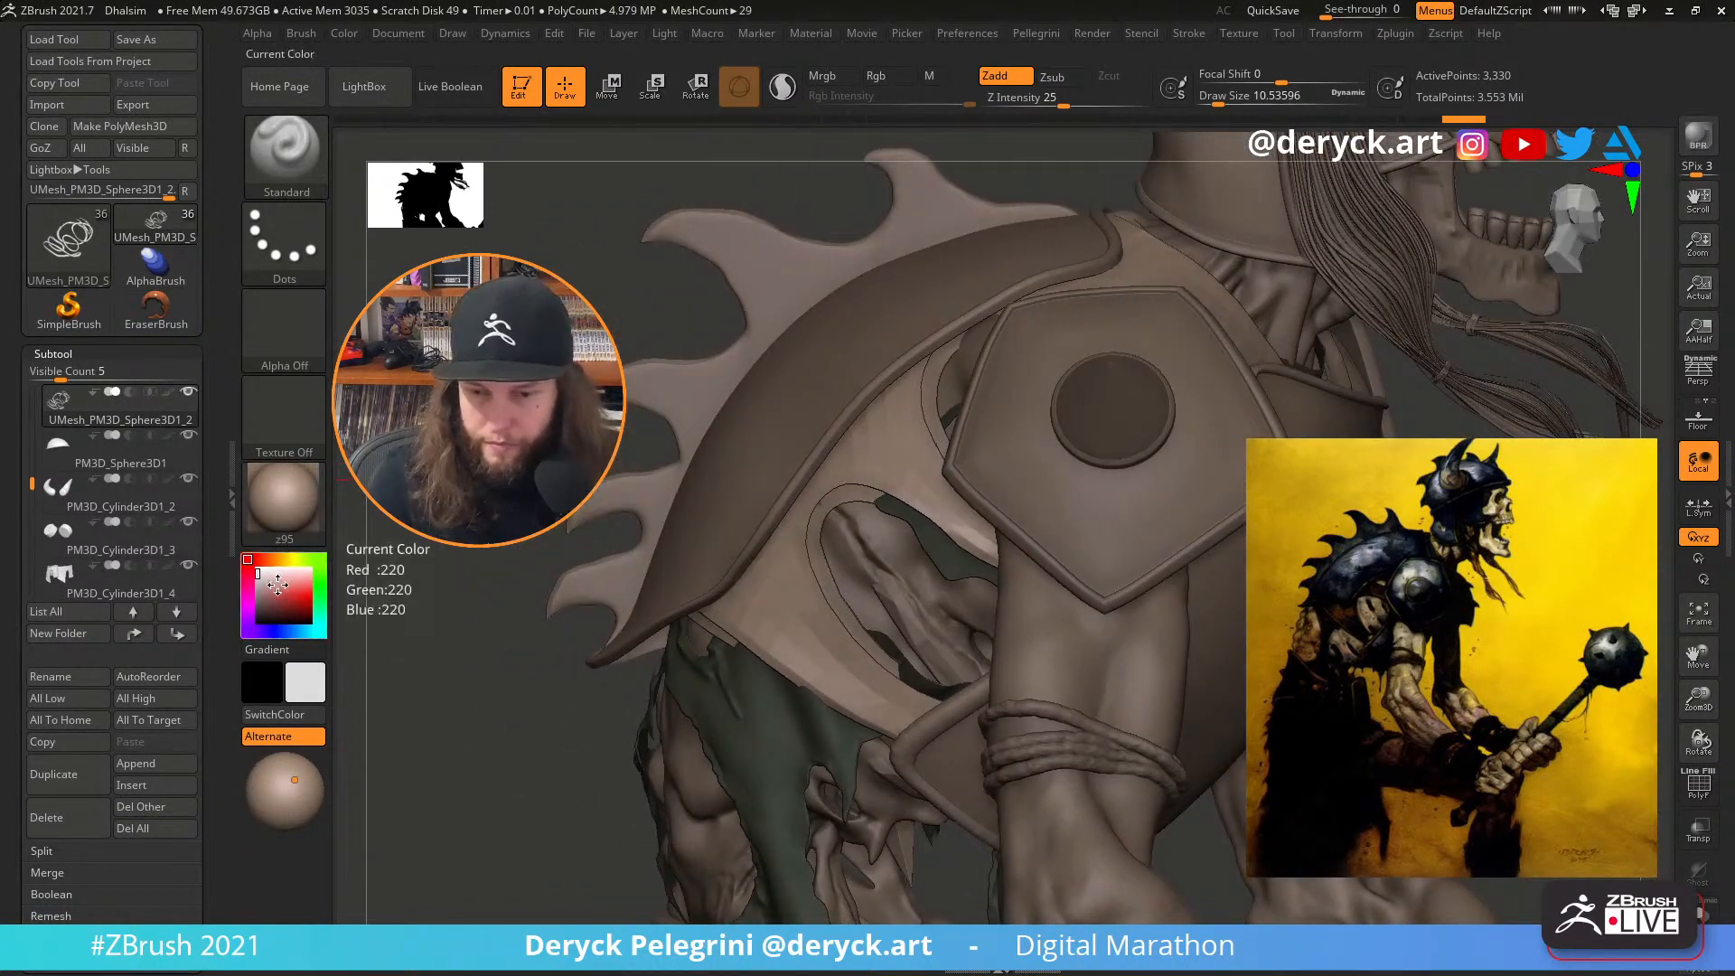
Try darker current colours and the SkinShade4 material on the armour, and return to the z95 material
drag(270, 596, 258, 602)
key(alt+s)
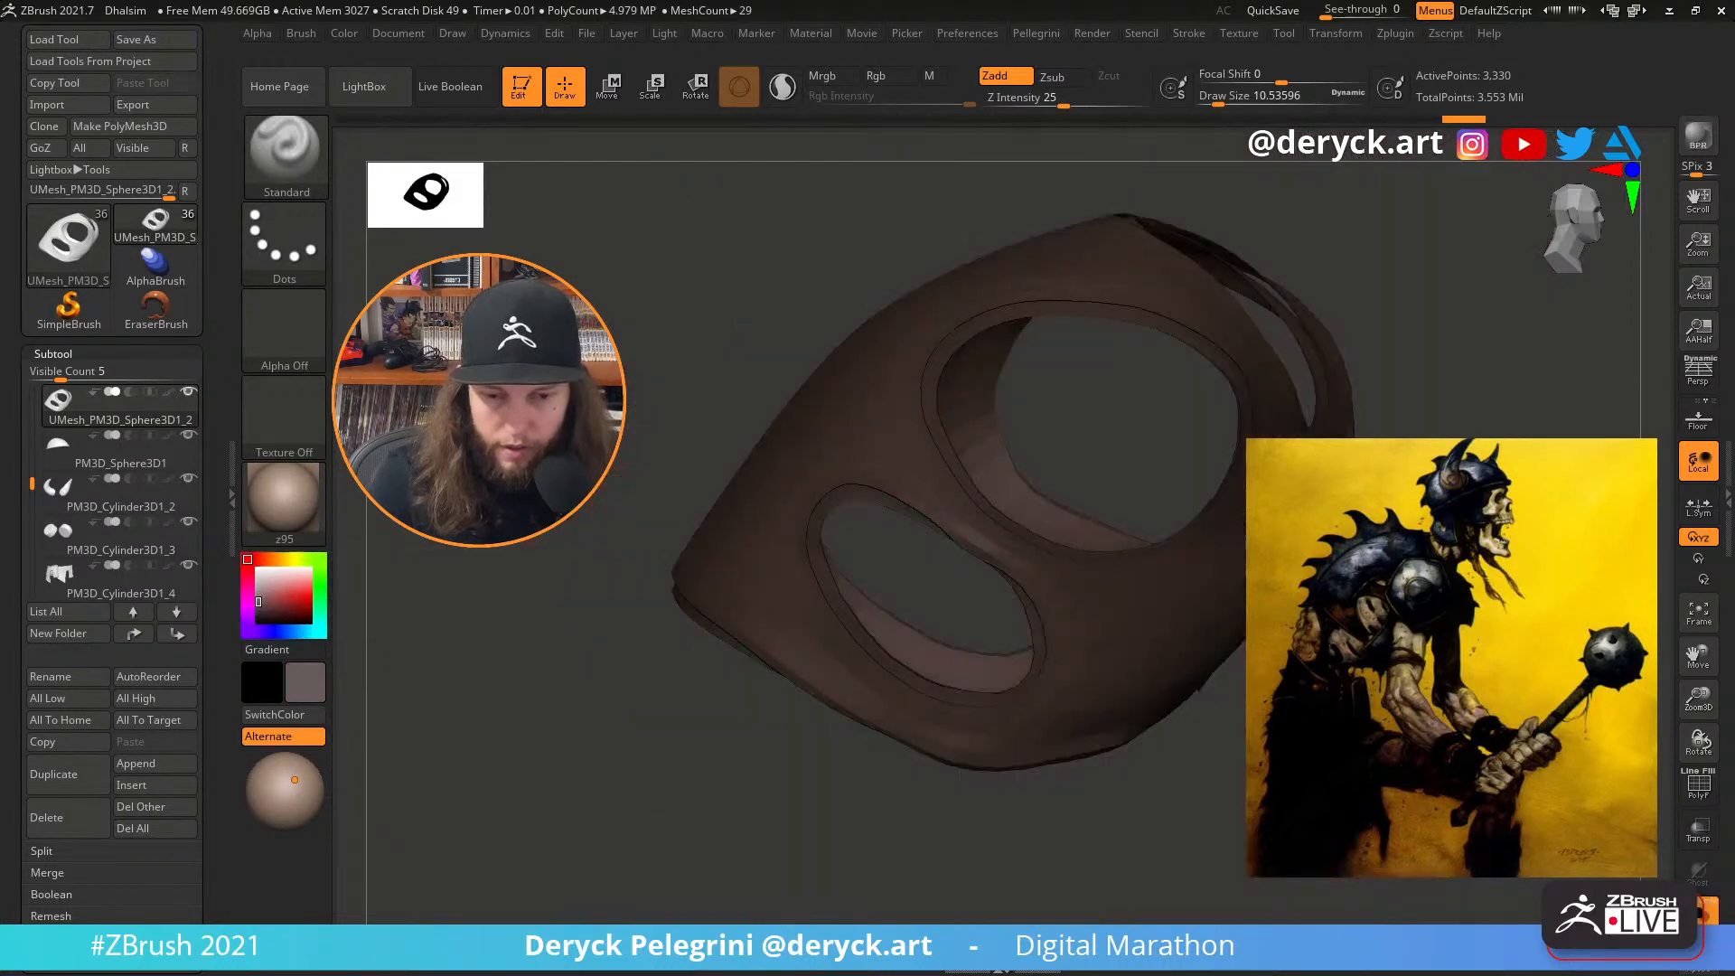
mouse_move(470, 451)
mouse_down()
mouse_move(520, 470)
mouse_move(502, 438)
mouse_up()
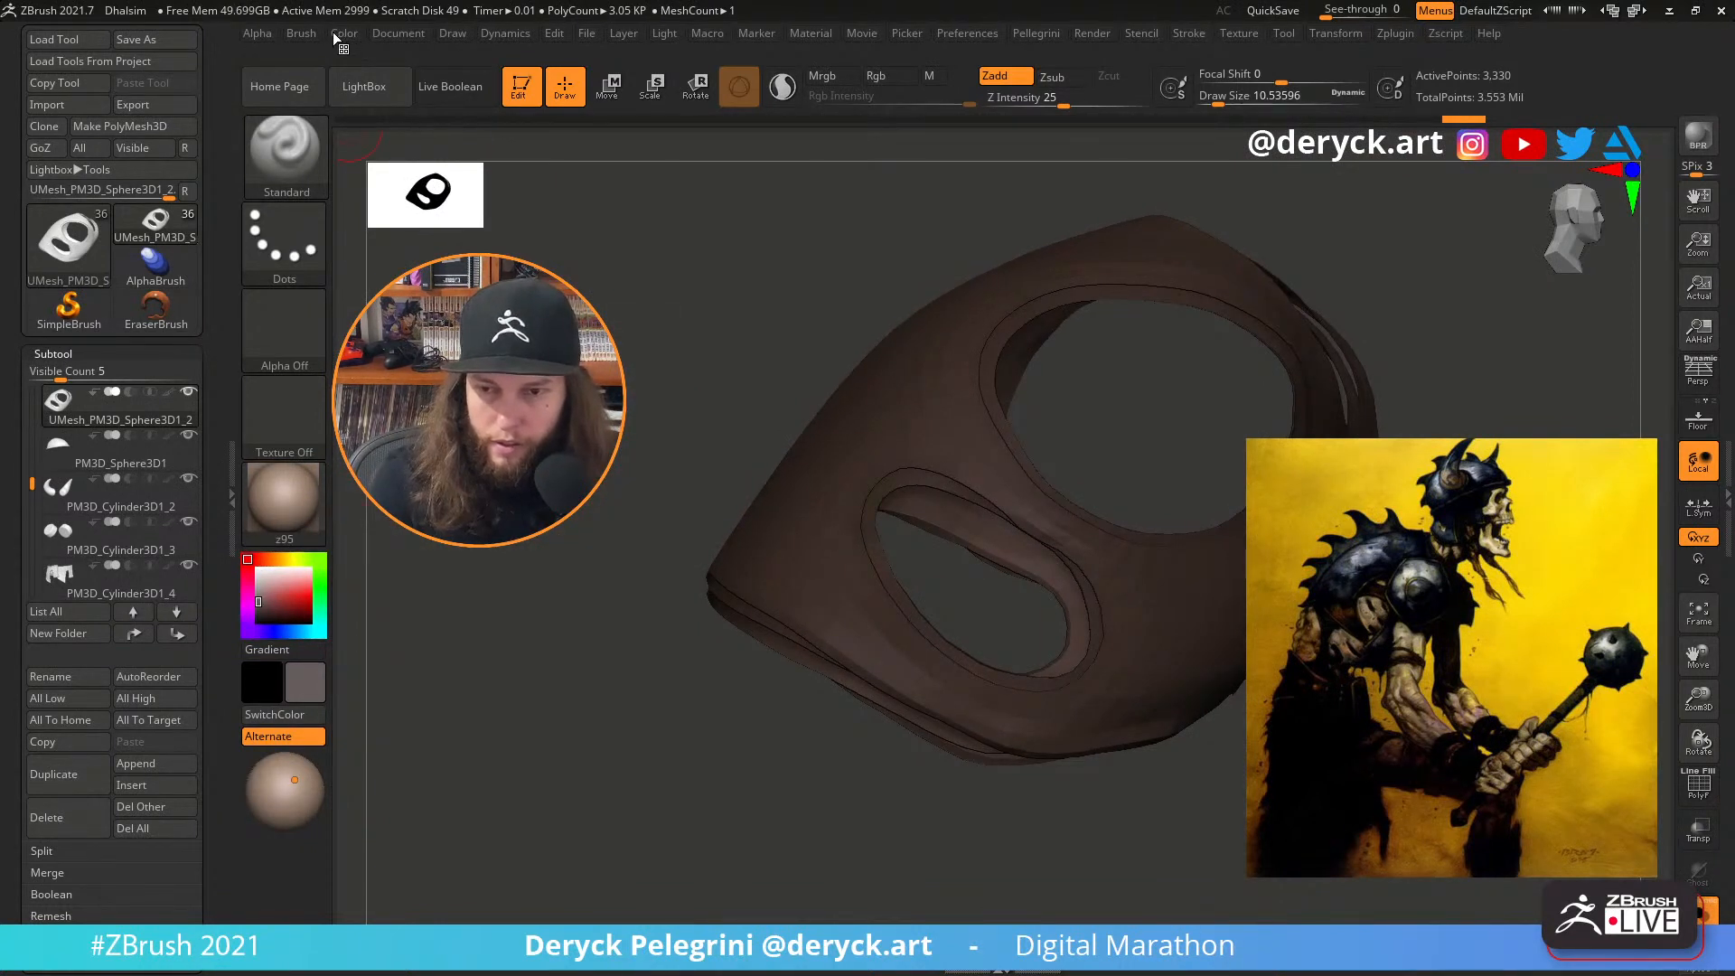
click(286, 504)
click(753, 439)
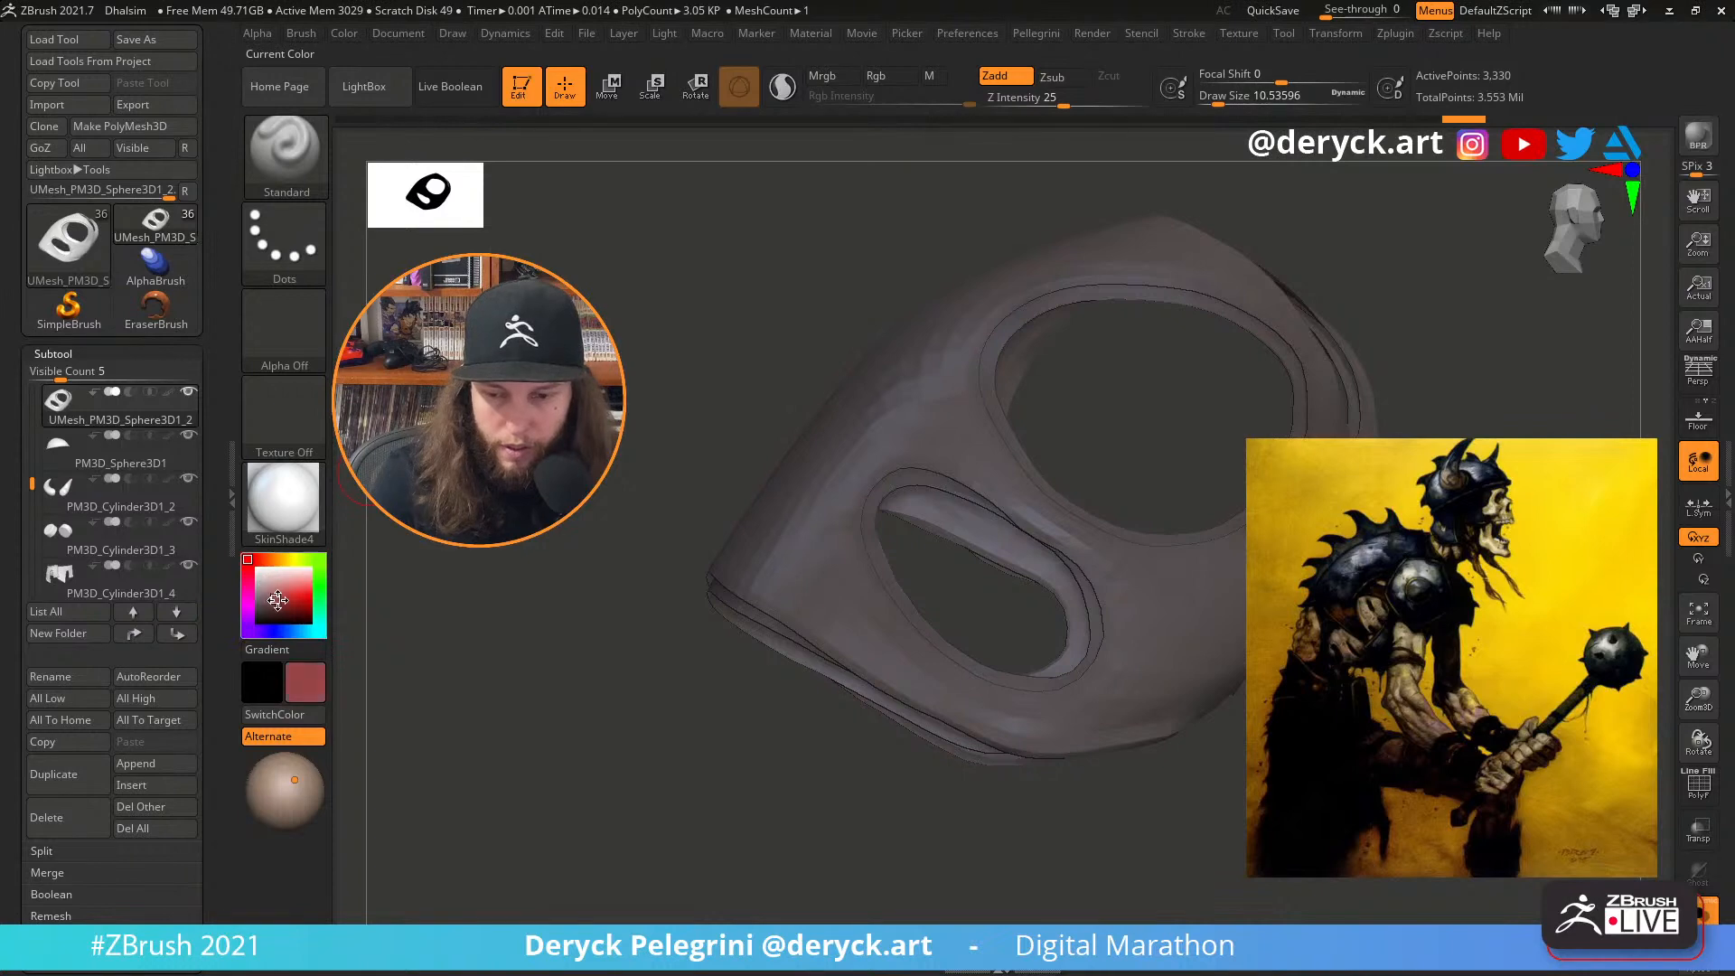
drag(277, 600, 258, 611)
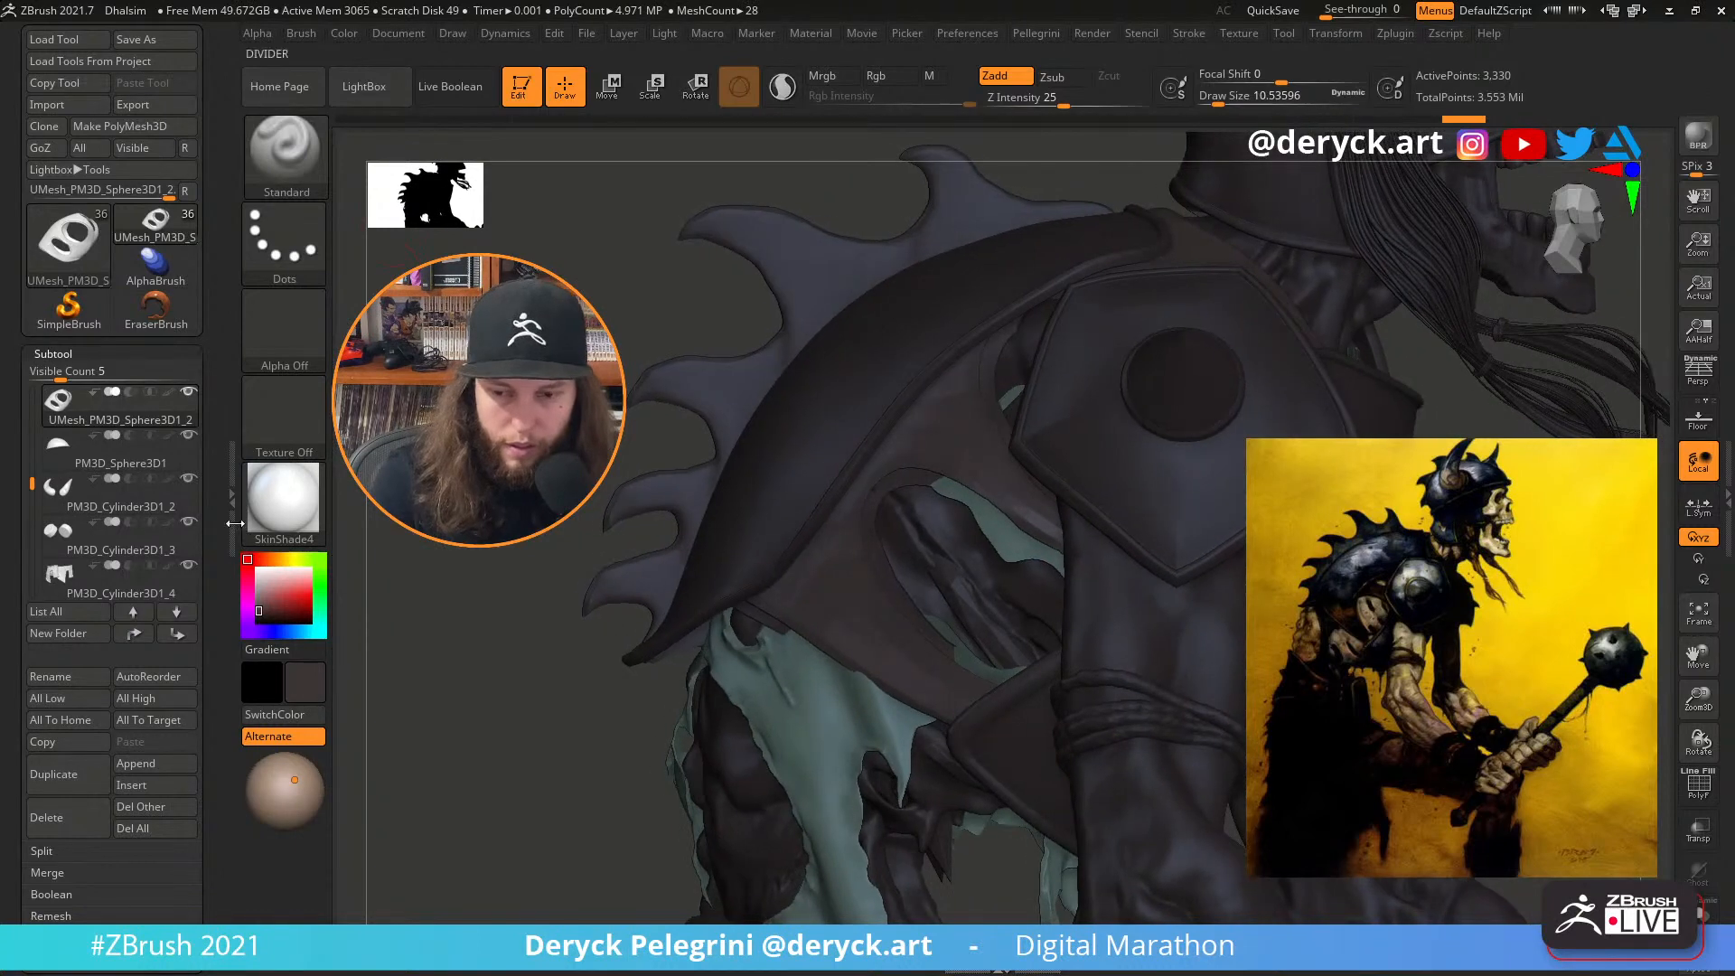
click(275, 499)
click(264, 500)
click(654, 434)
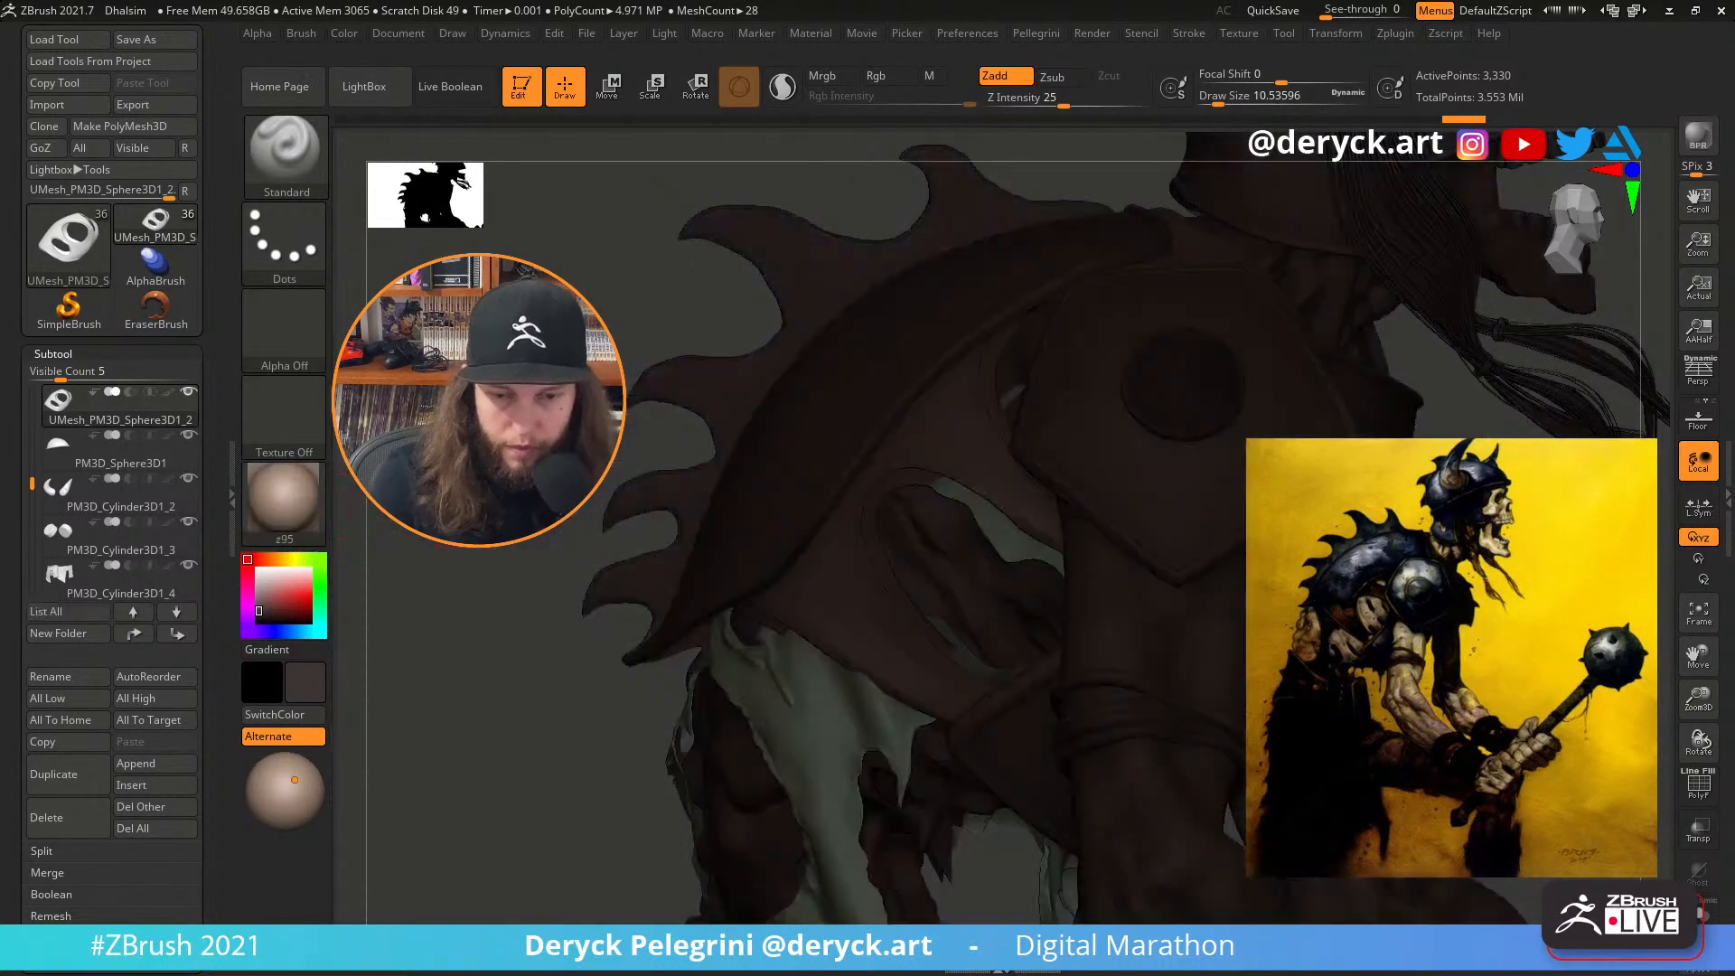
Set the current colour to the grey RGB 99, 96, 96 and fill the armour's isolated main surface with it
click(257, 602)
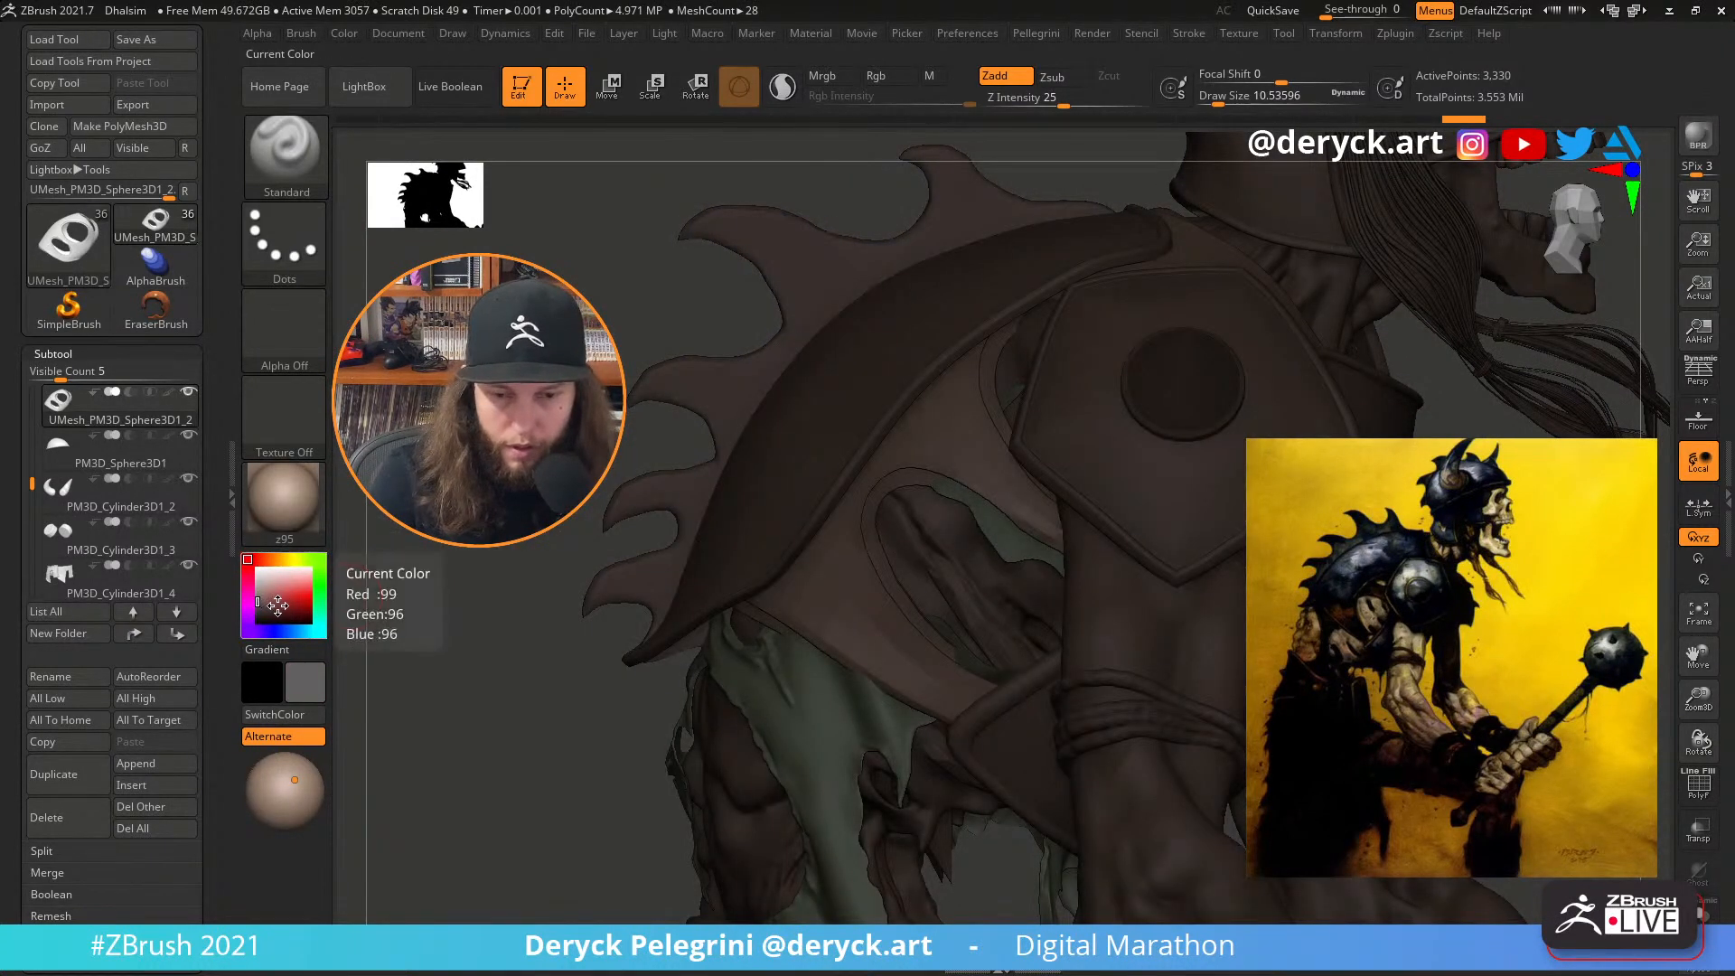
key(alt+s)
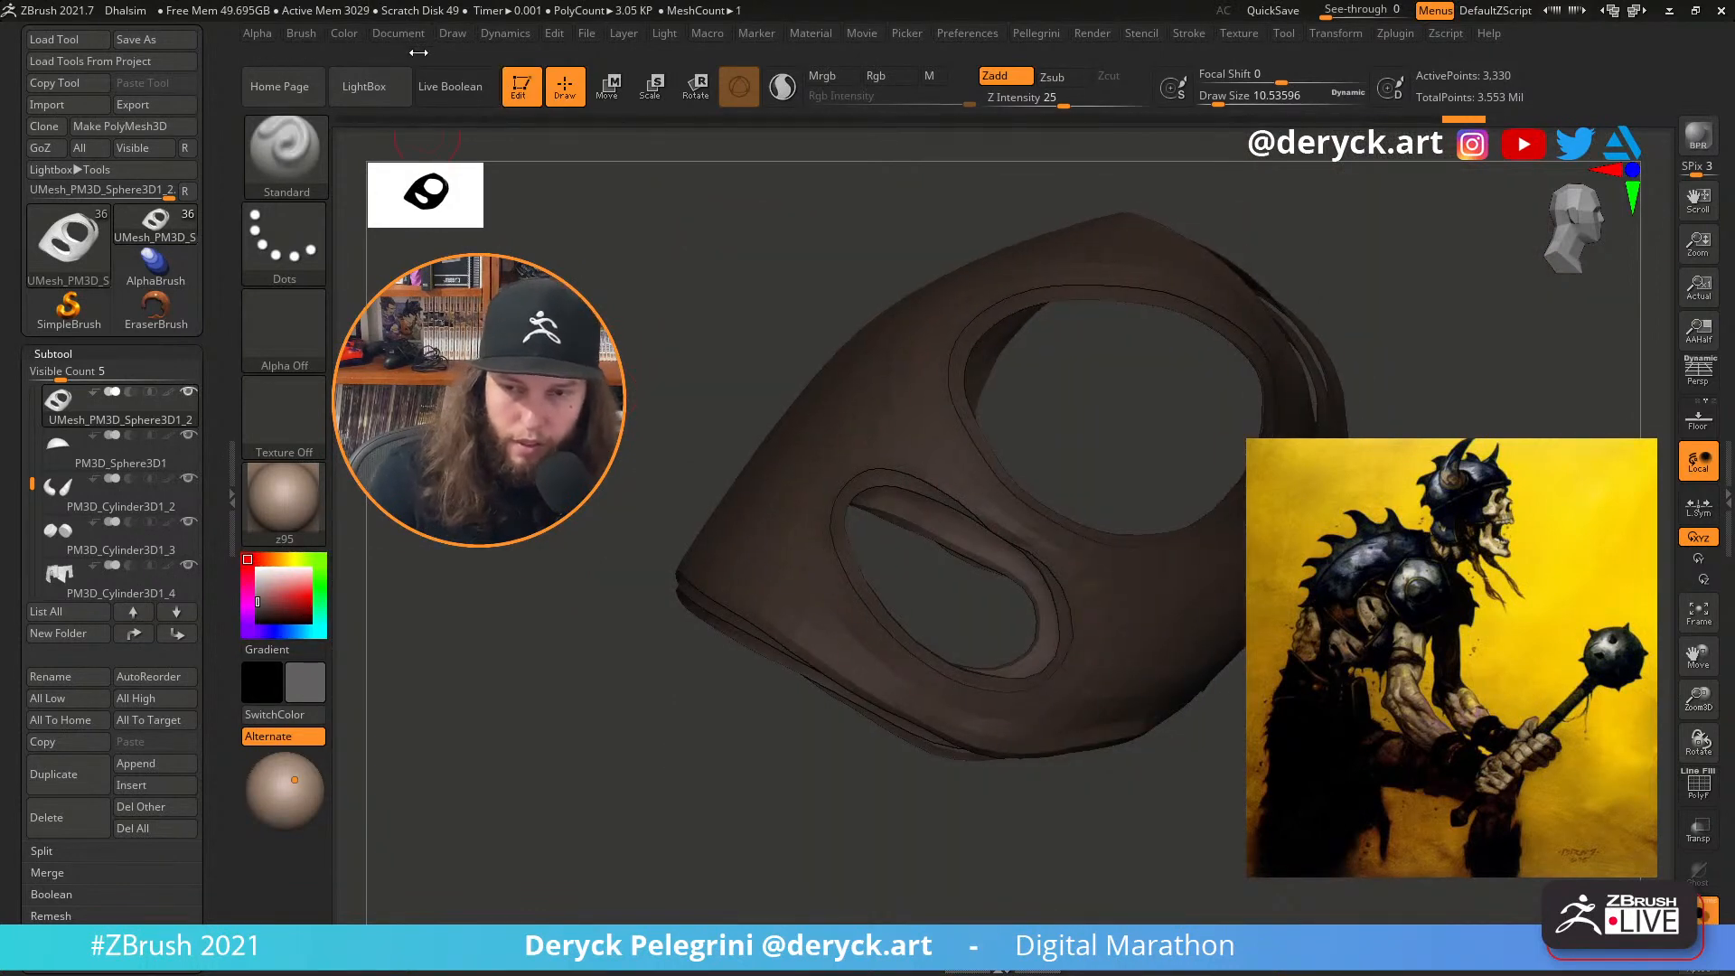
click(349, 36)
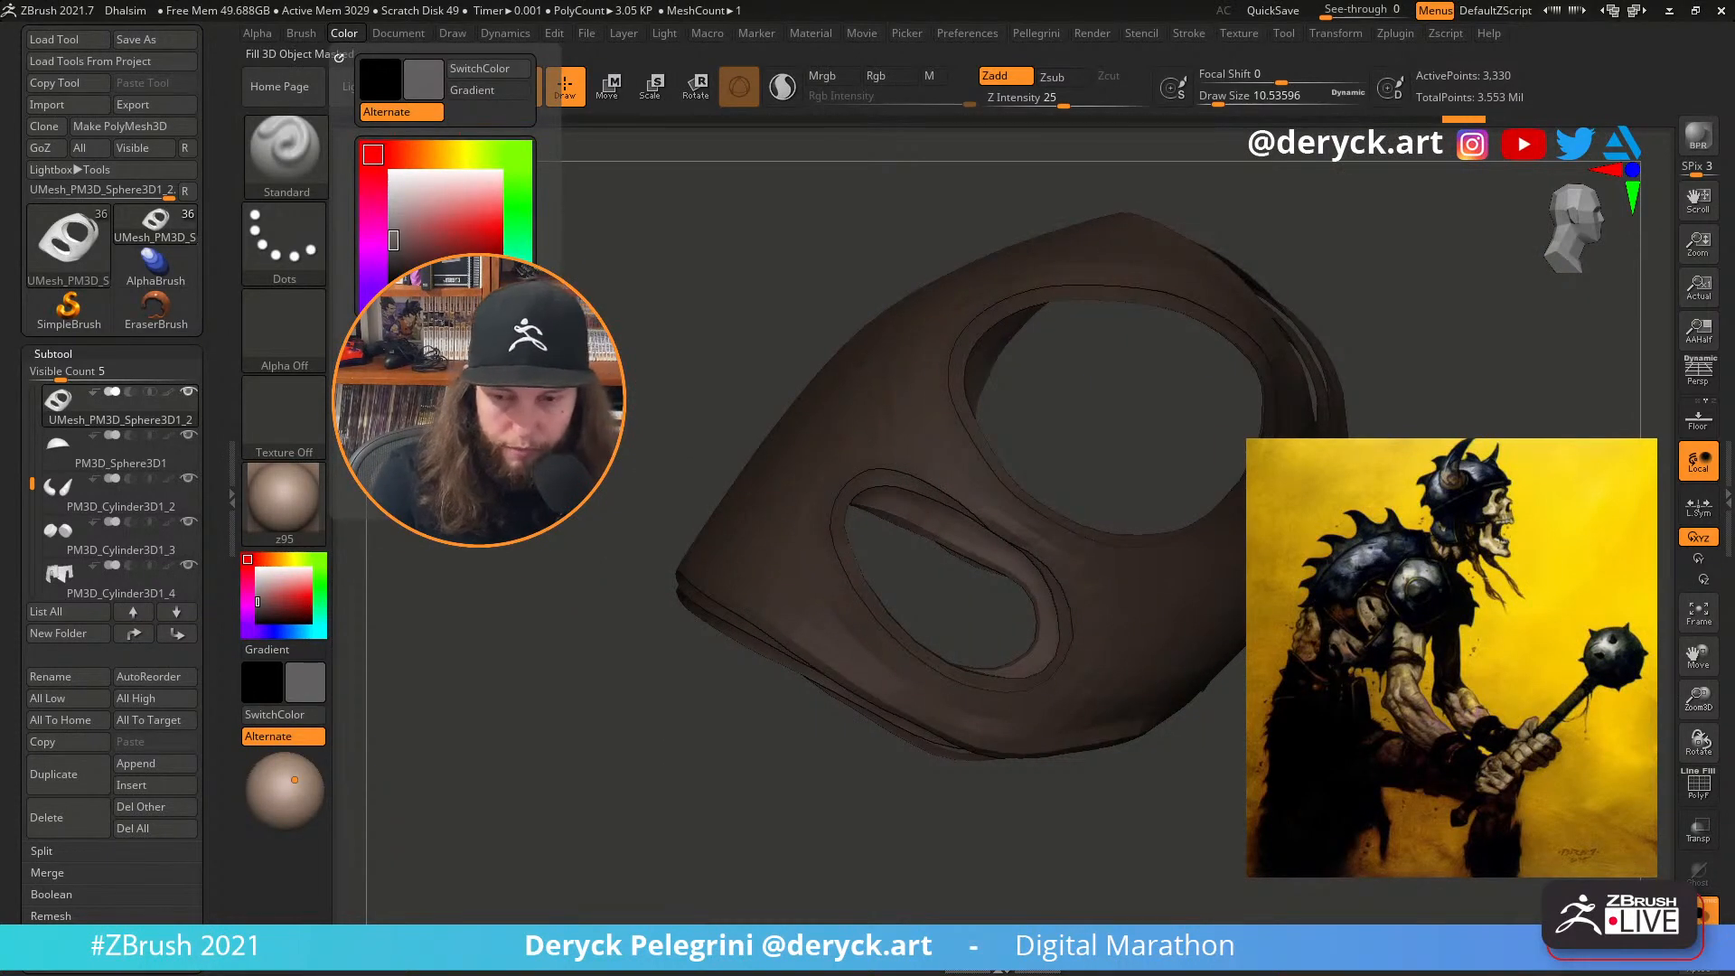
click(340, 57)
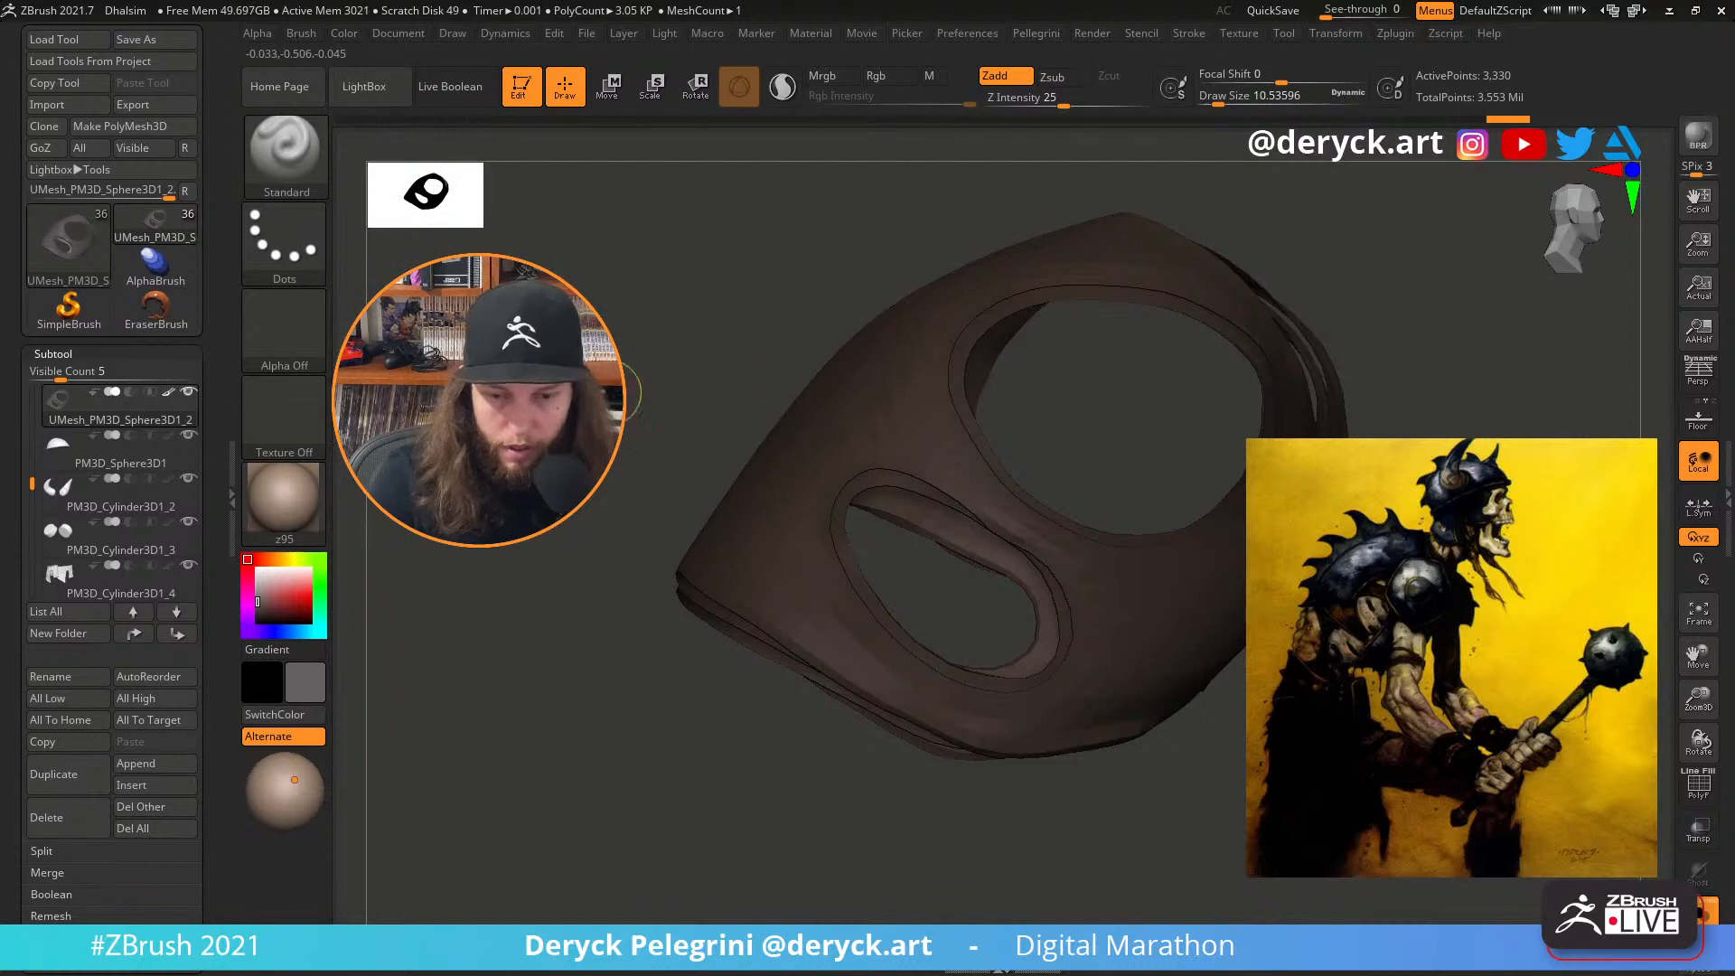
Invert the armour's visibility so that only the trim loops are shown
key(ctrl)
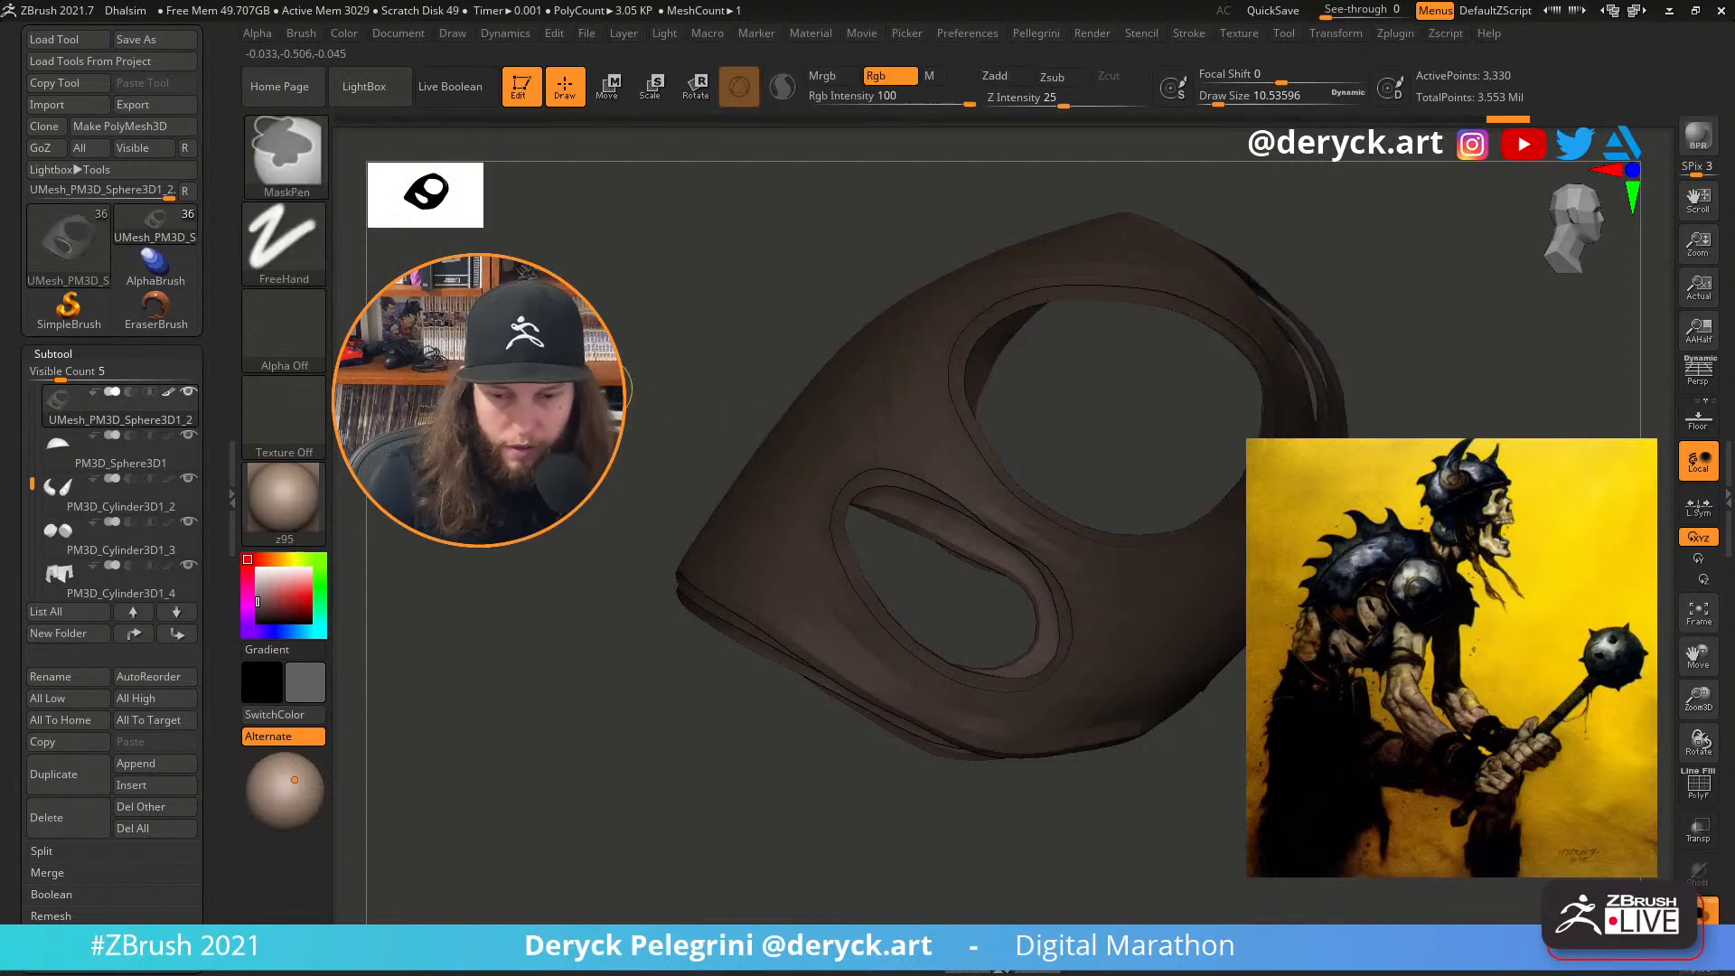
ctrl+shift+click(600, 388)
drag(600, 388, 578, 417)
key(ctrl+z)
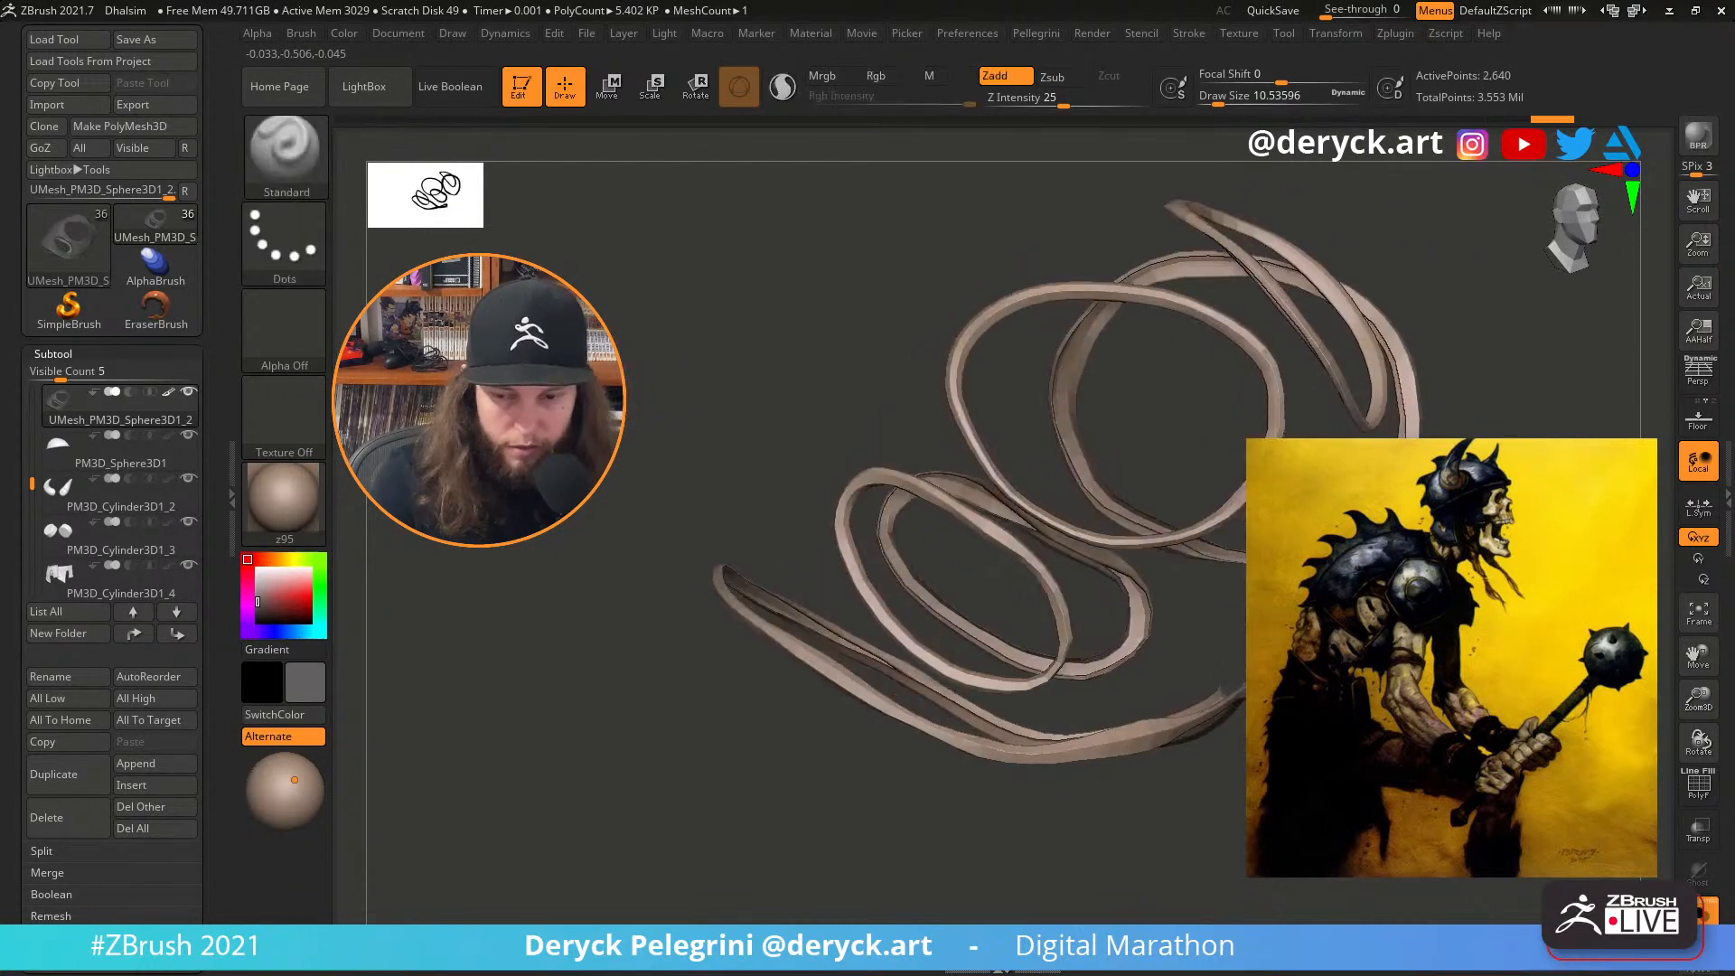
Turn off the armour subtool's polypaint display and tune the current colour to a muted dark gold for the trim loops
click(288, 561)
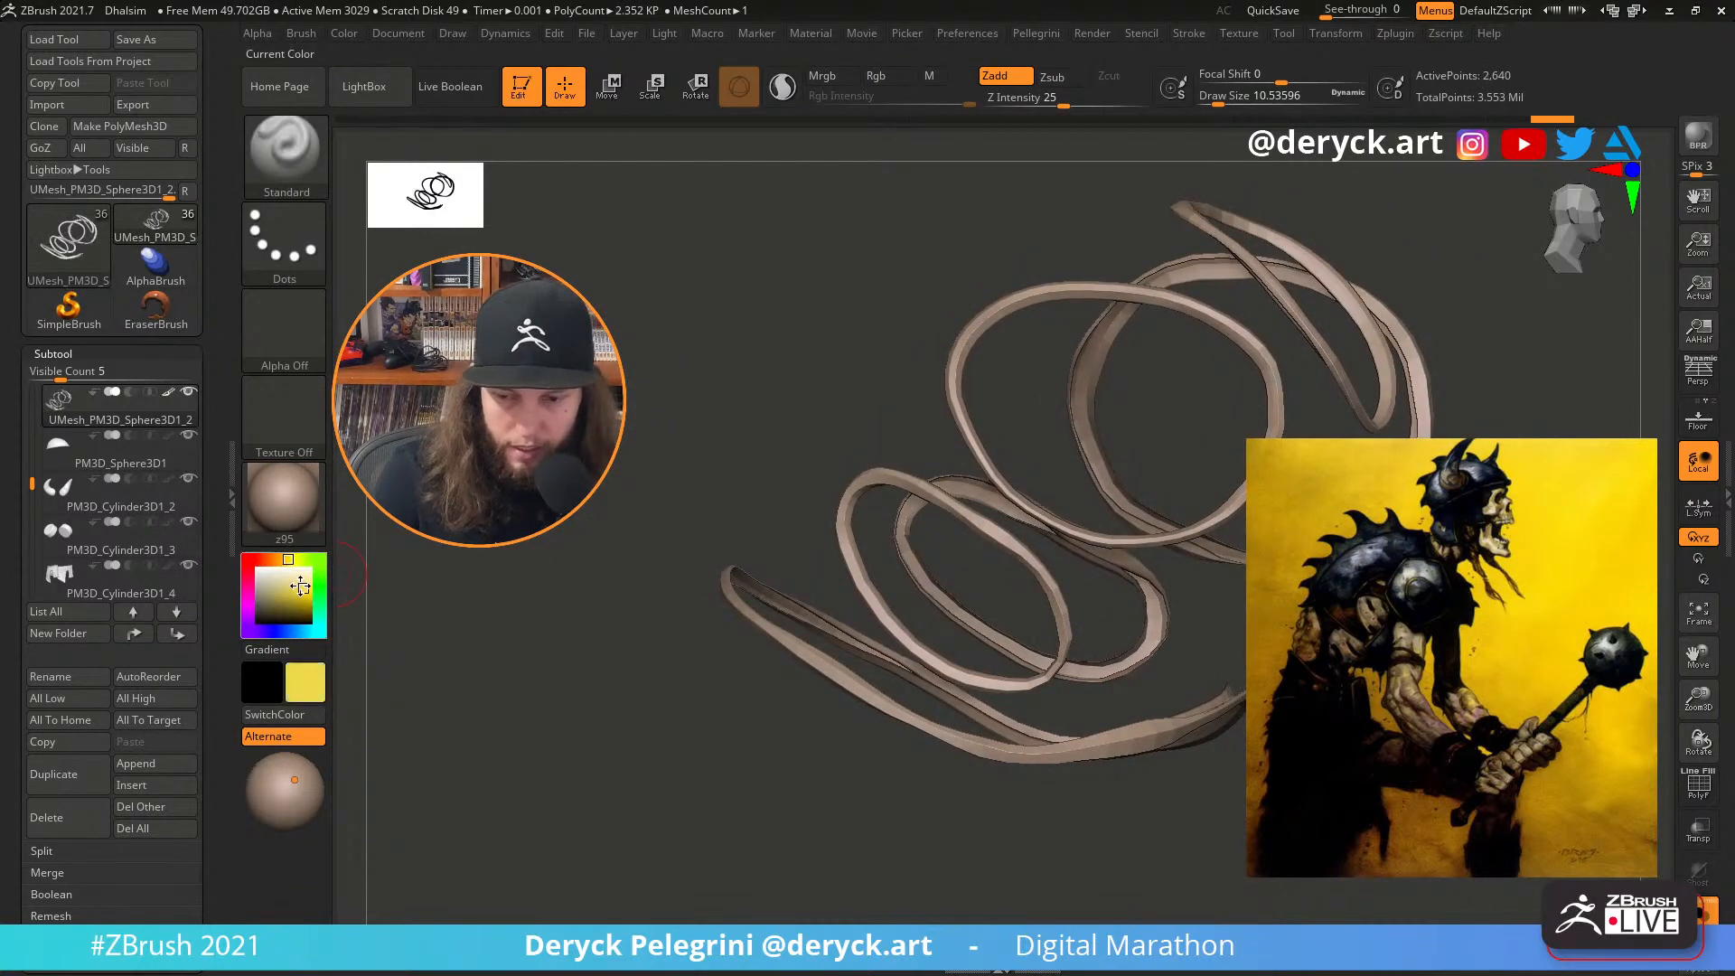
click(168, 393)
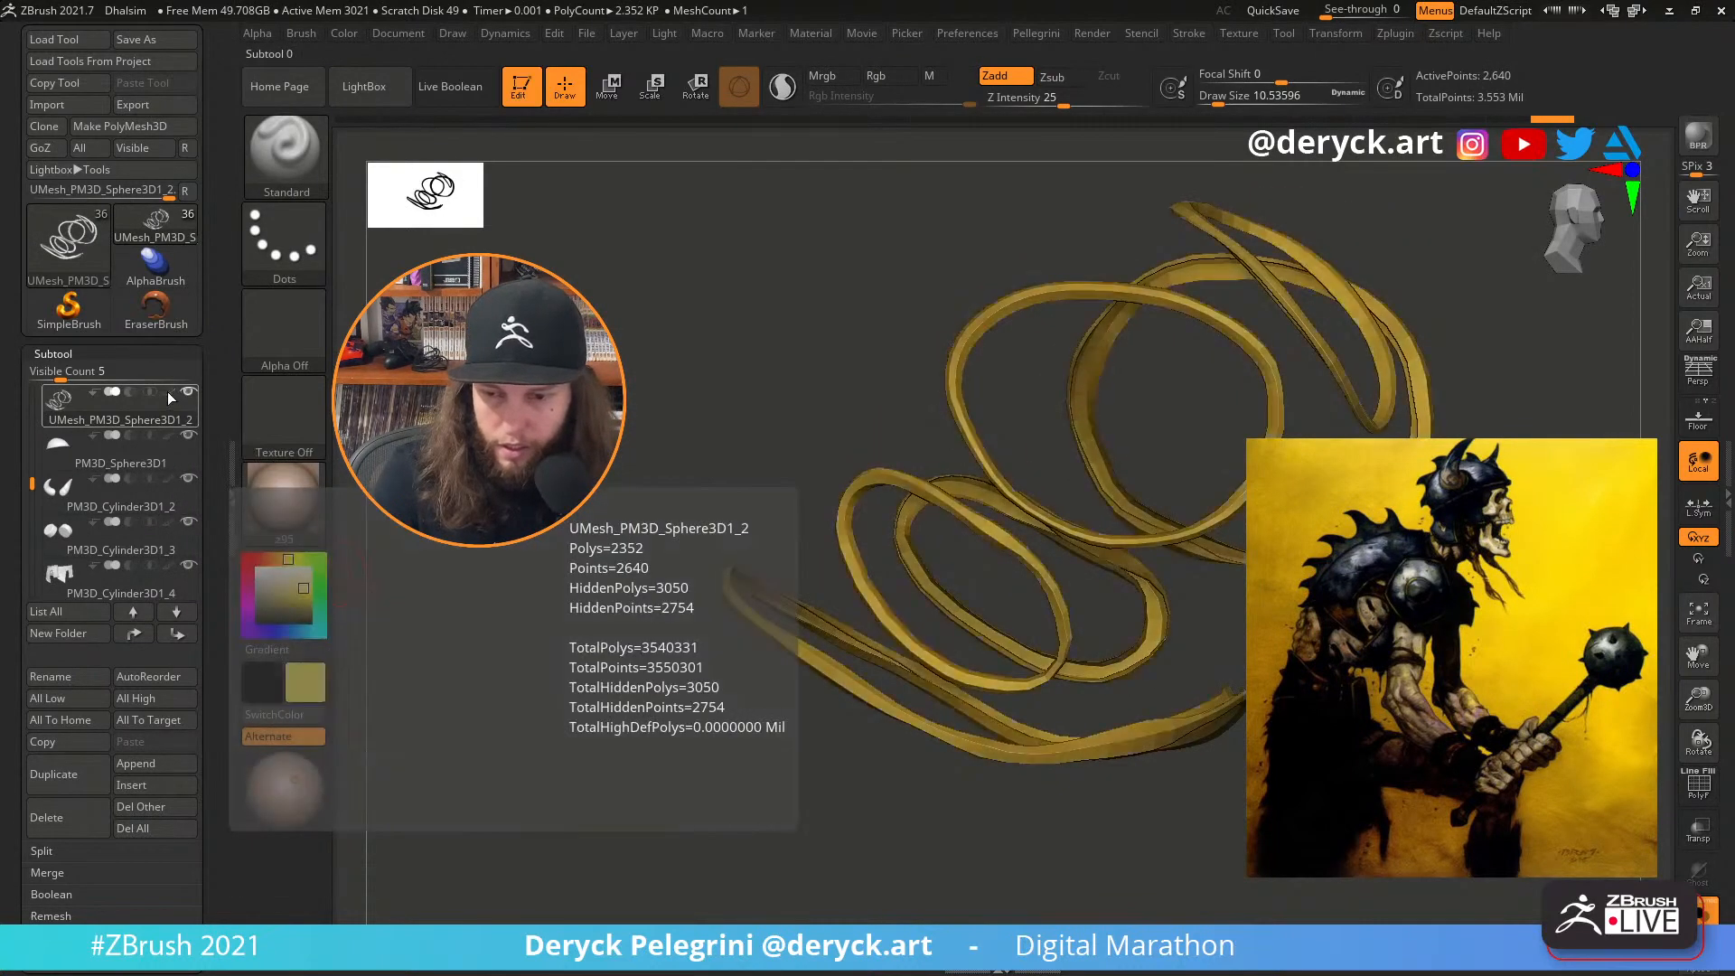
click(289, 589)
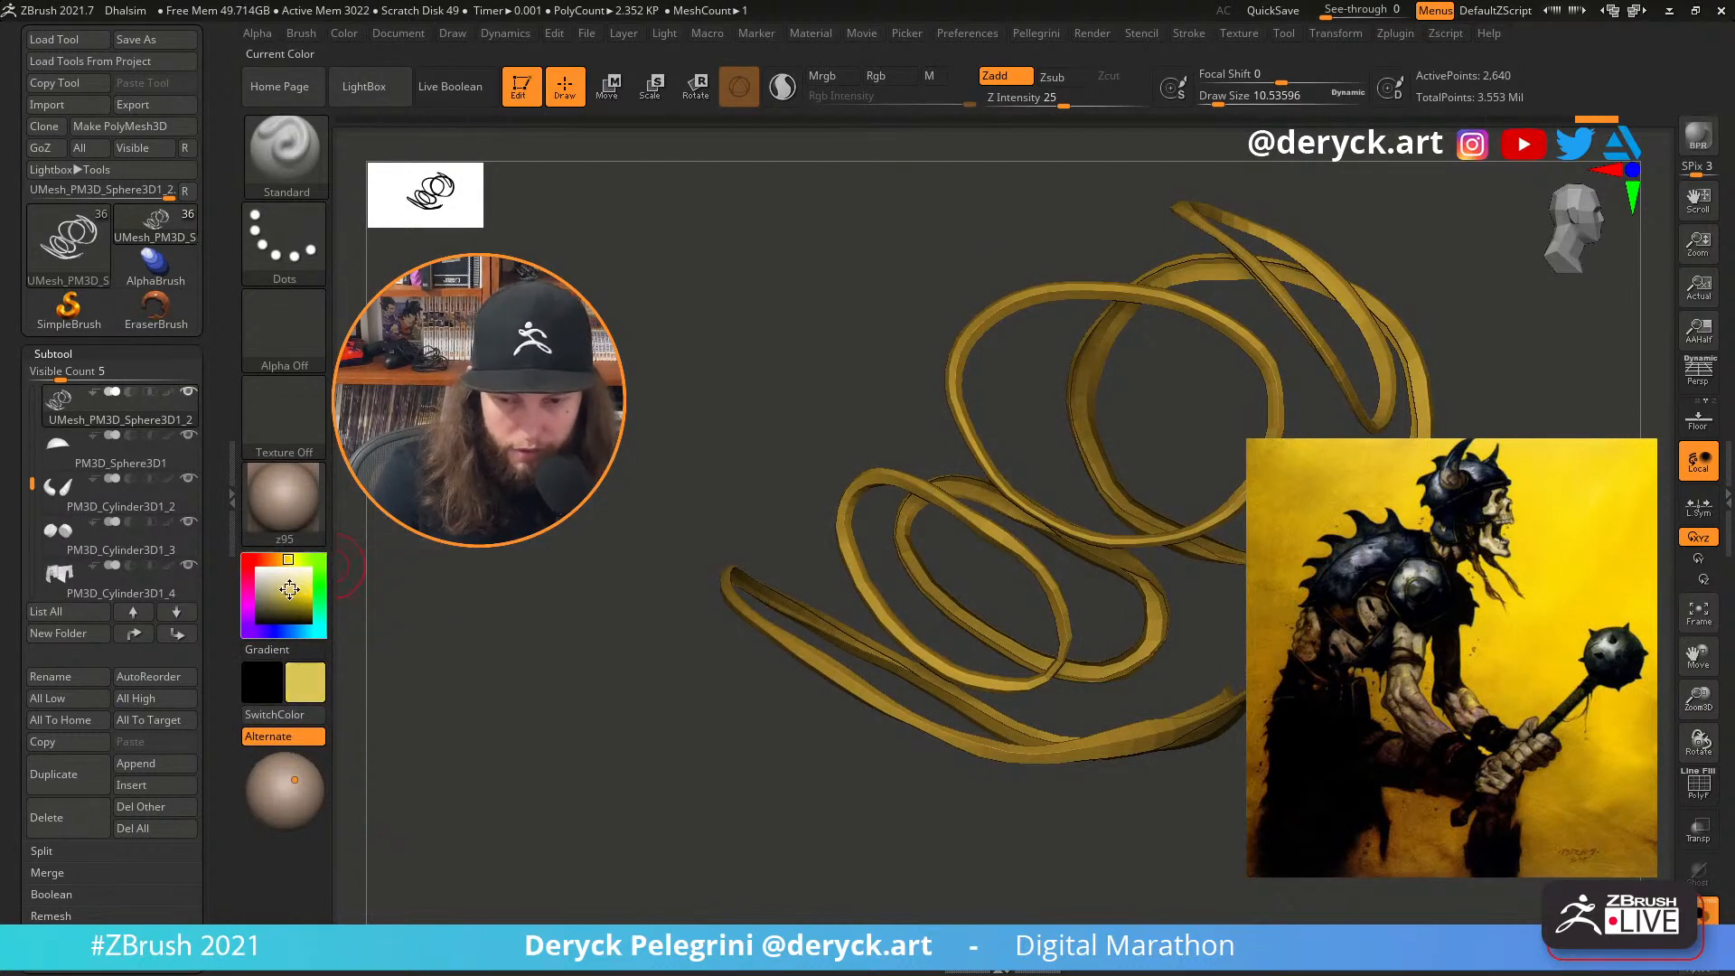
click(283, 594)
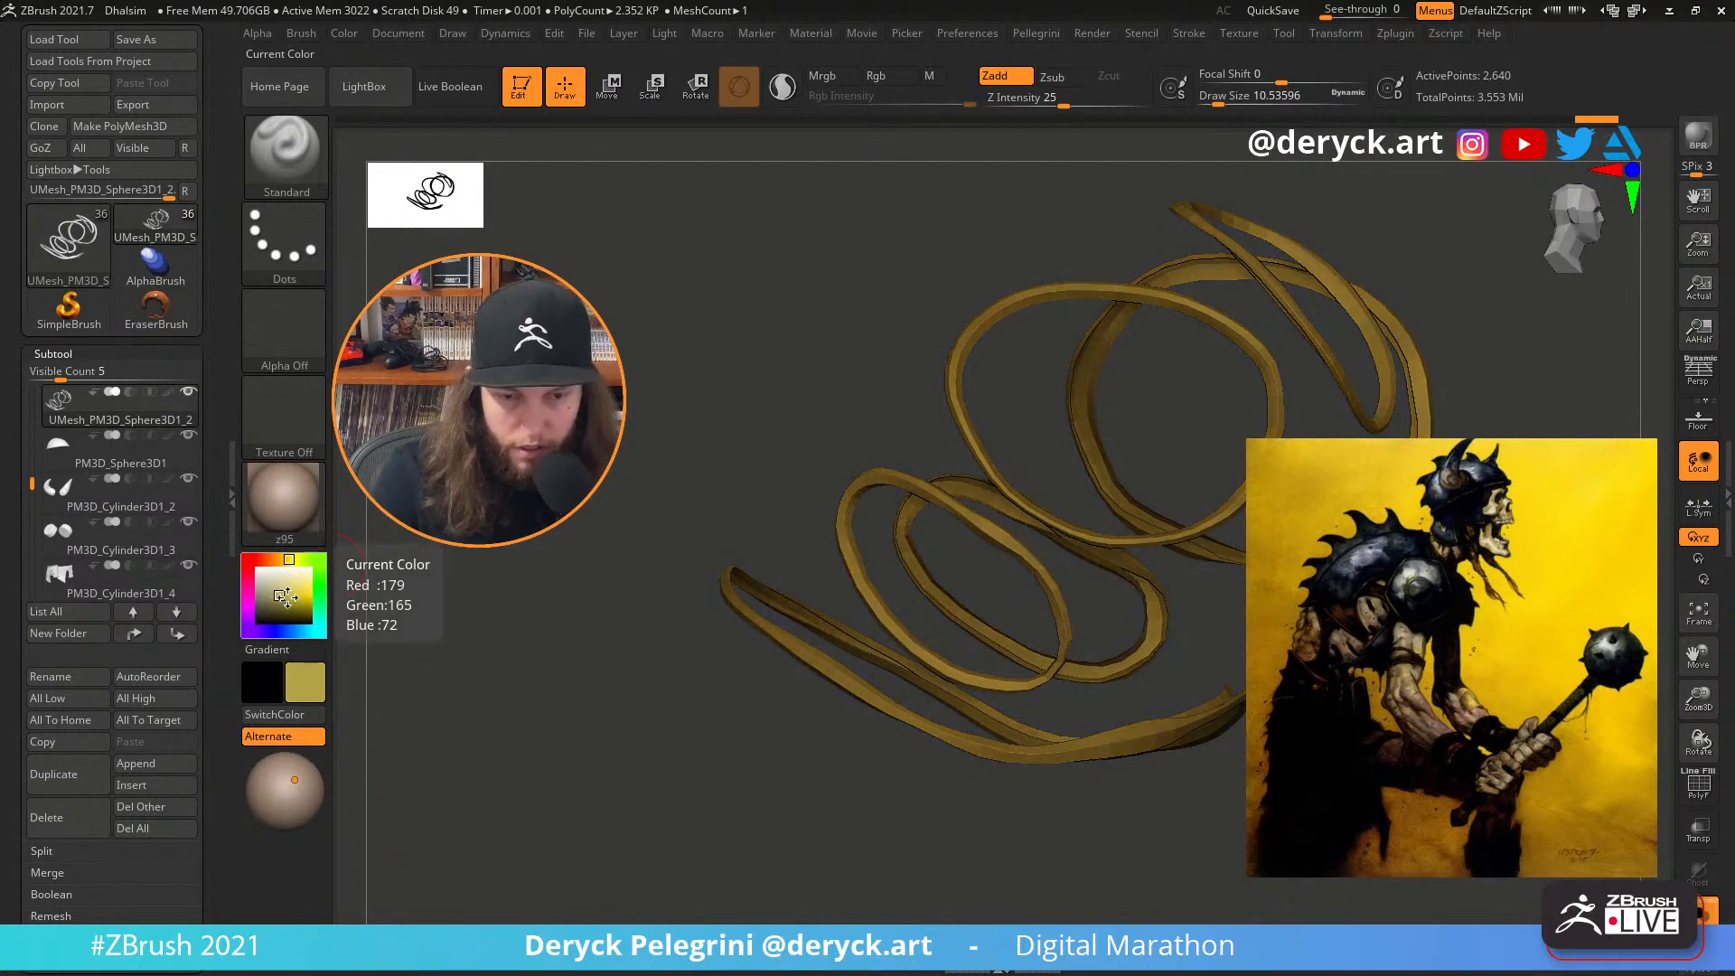
click(286, 592)
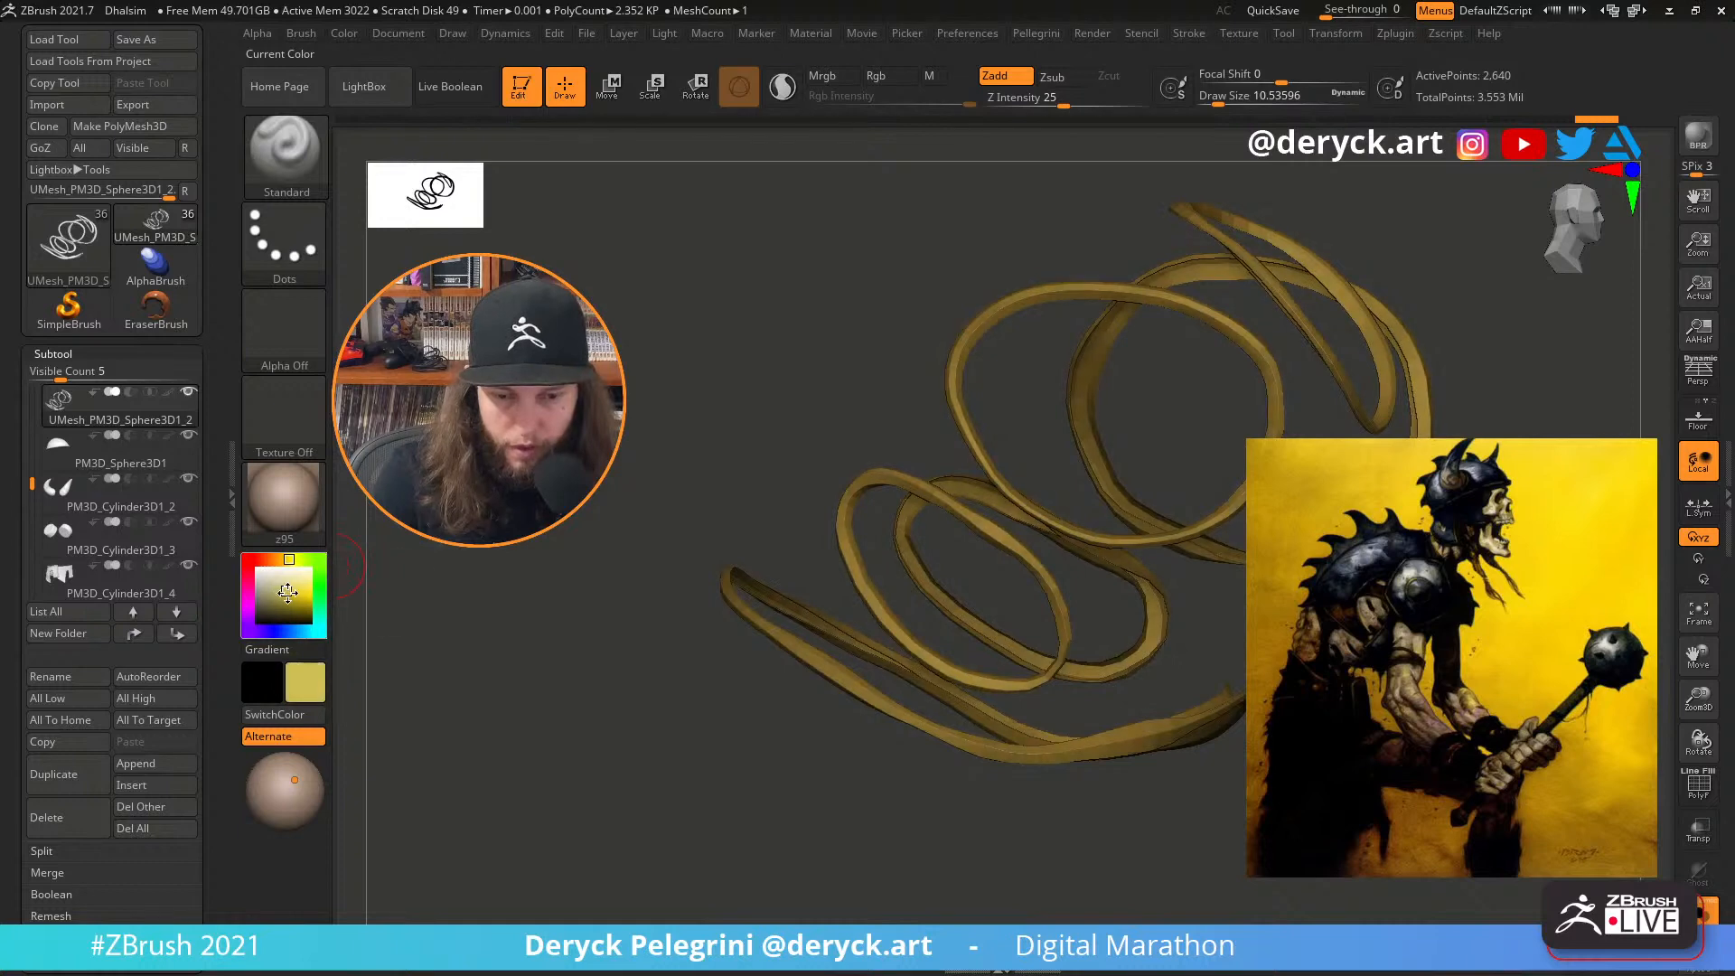
click(288, 596)
click(285, 598)
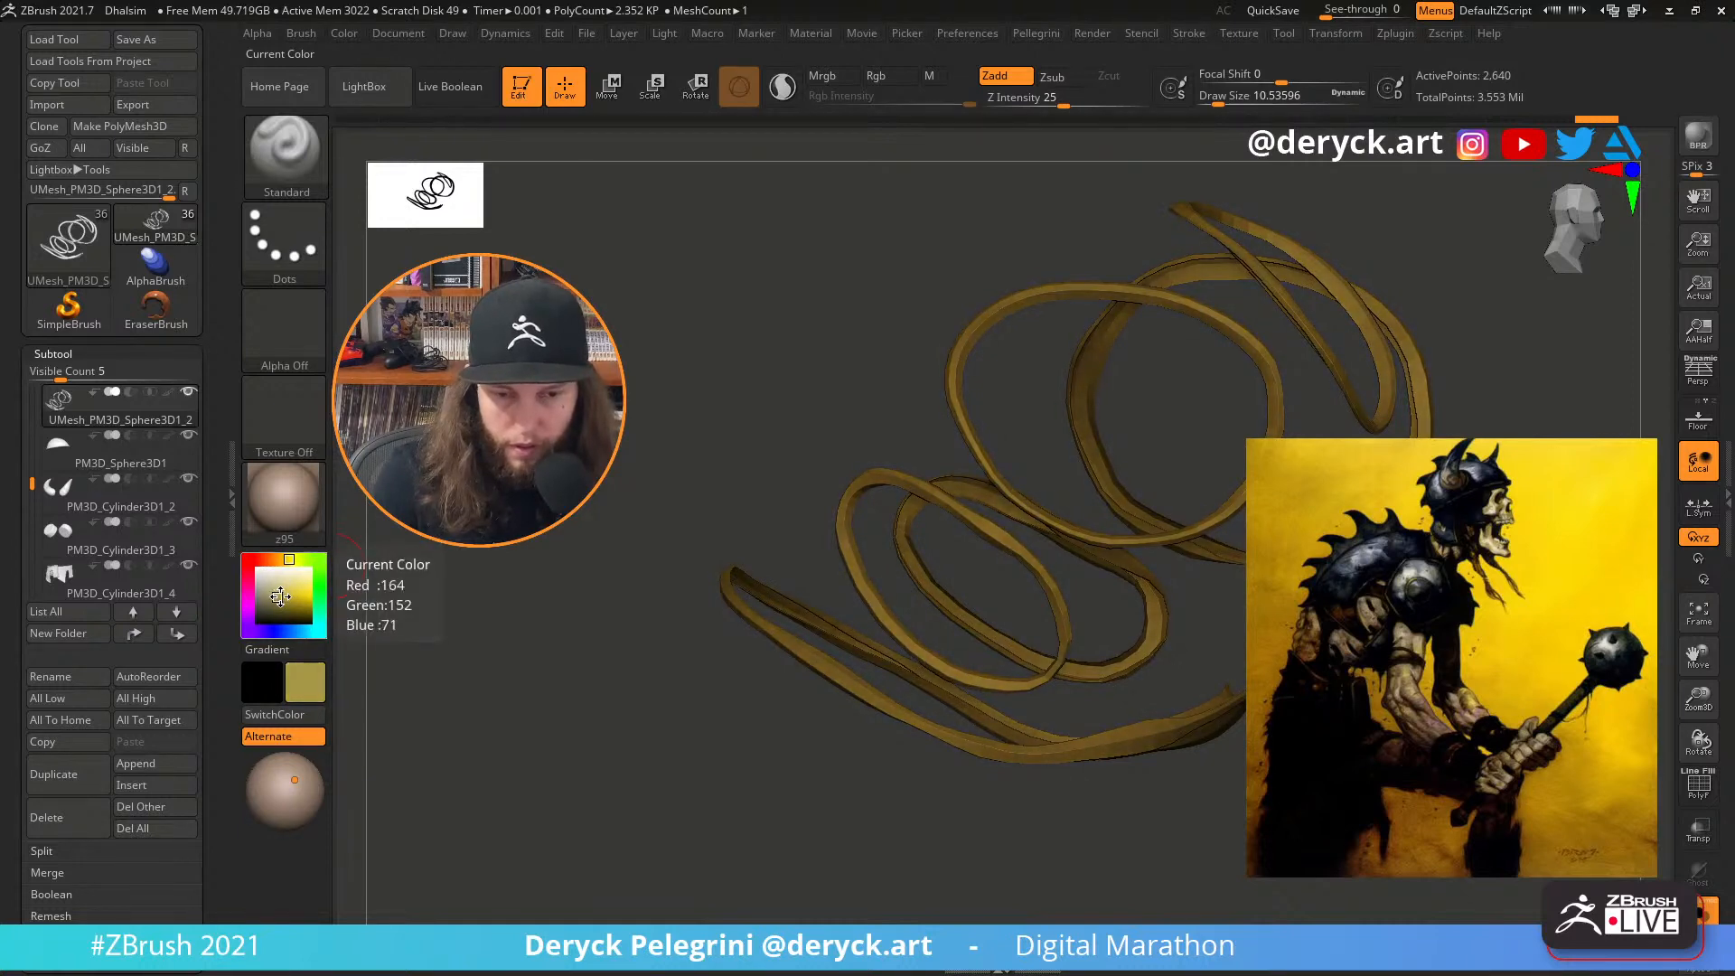
click(290, 599)
drag(655, 493, 630, 398)
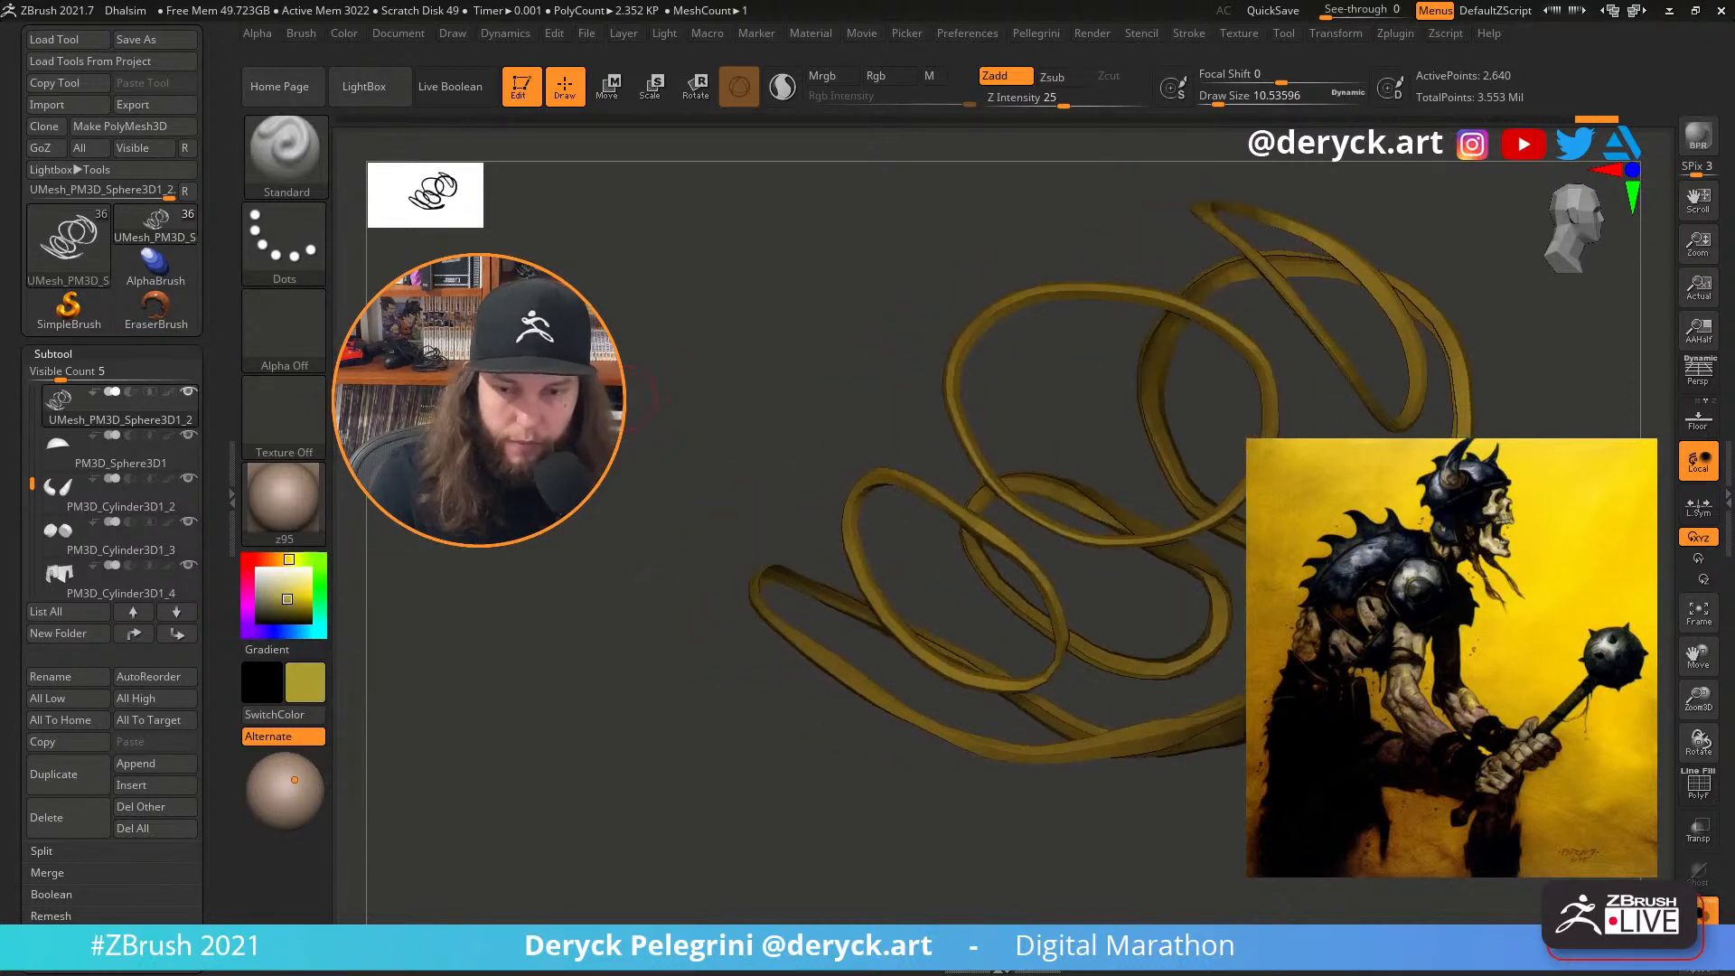
Fill the trim loops with the gold colour and reveal the whole torso armour
click(345, 35)
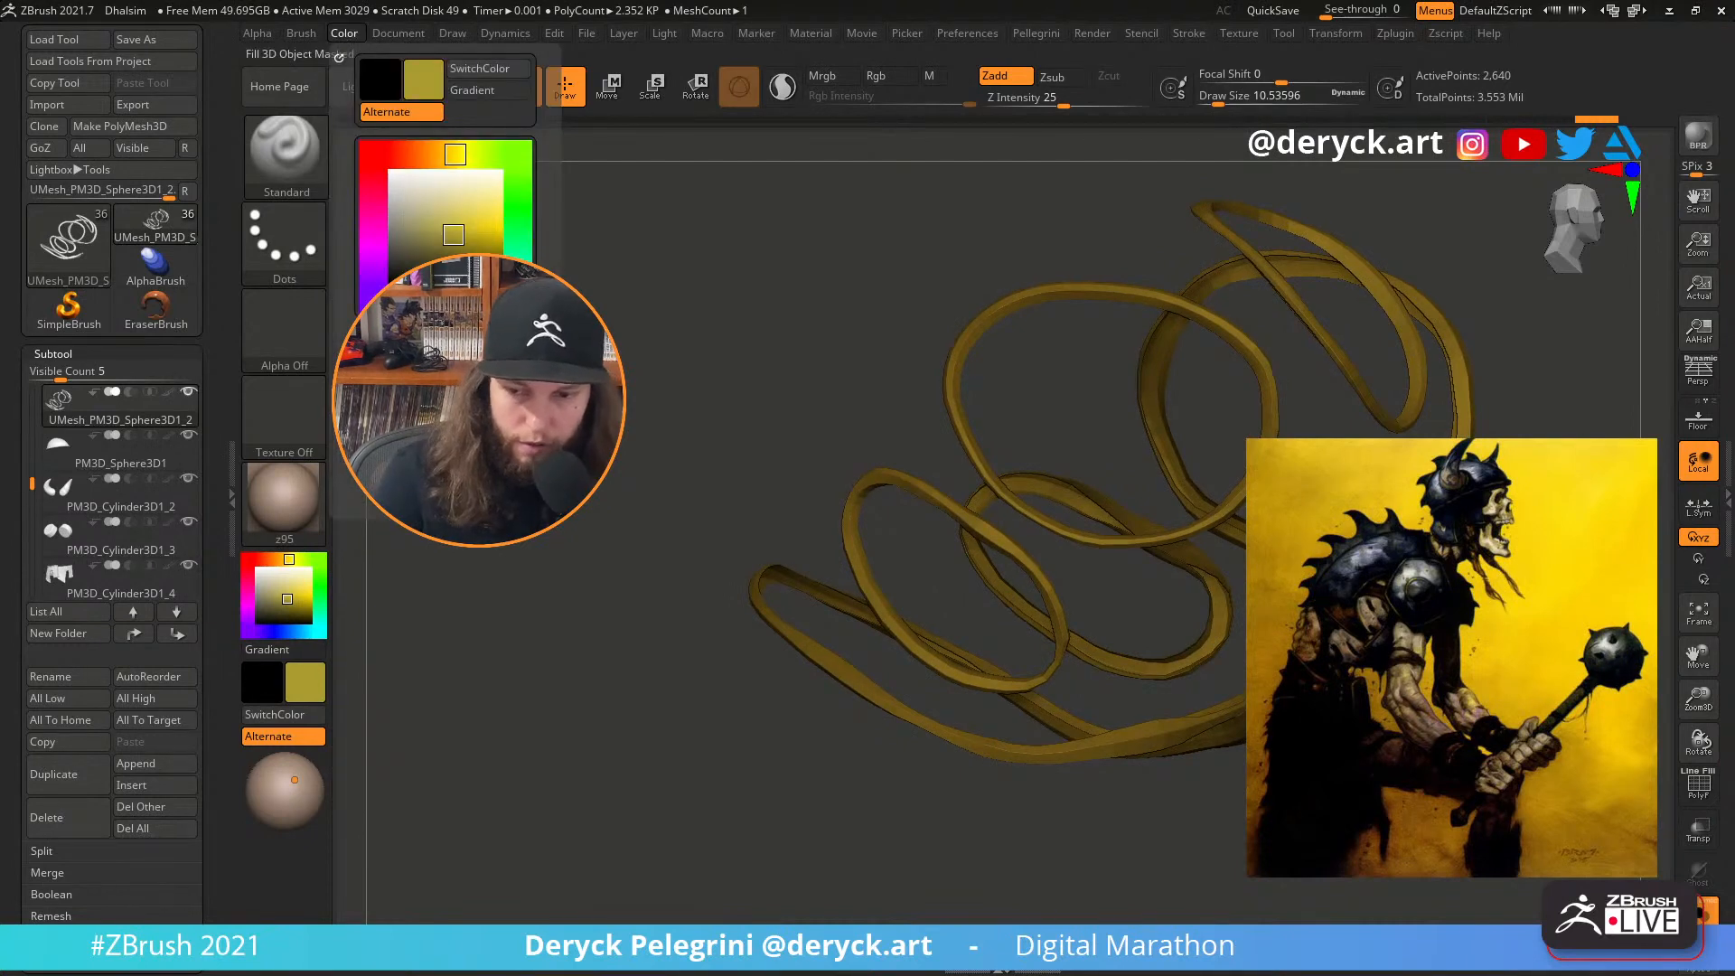
click(397, 398)
ctrl+shift+click(733, 301)
alt+drag(734, 302, 647, 326)
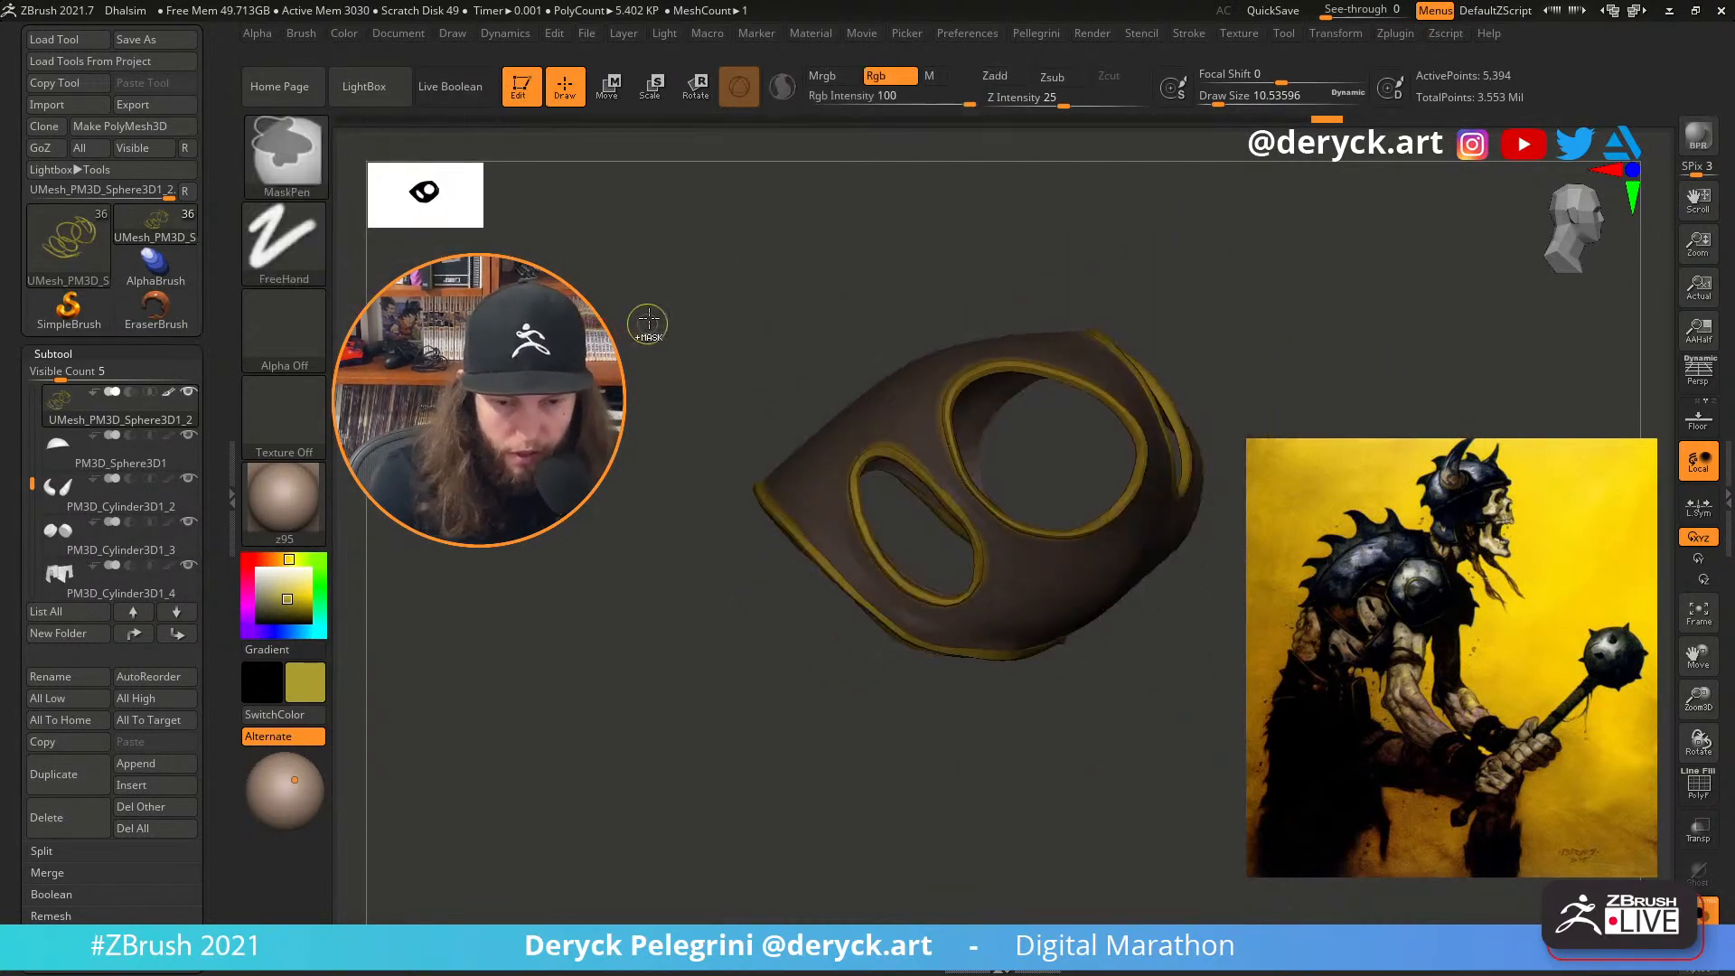
Show all the subtools with a dark grey current colour and inspect the gold trim on the full character
key(shift+f)
key(shift+s)
key(shift+f)
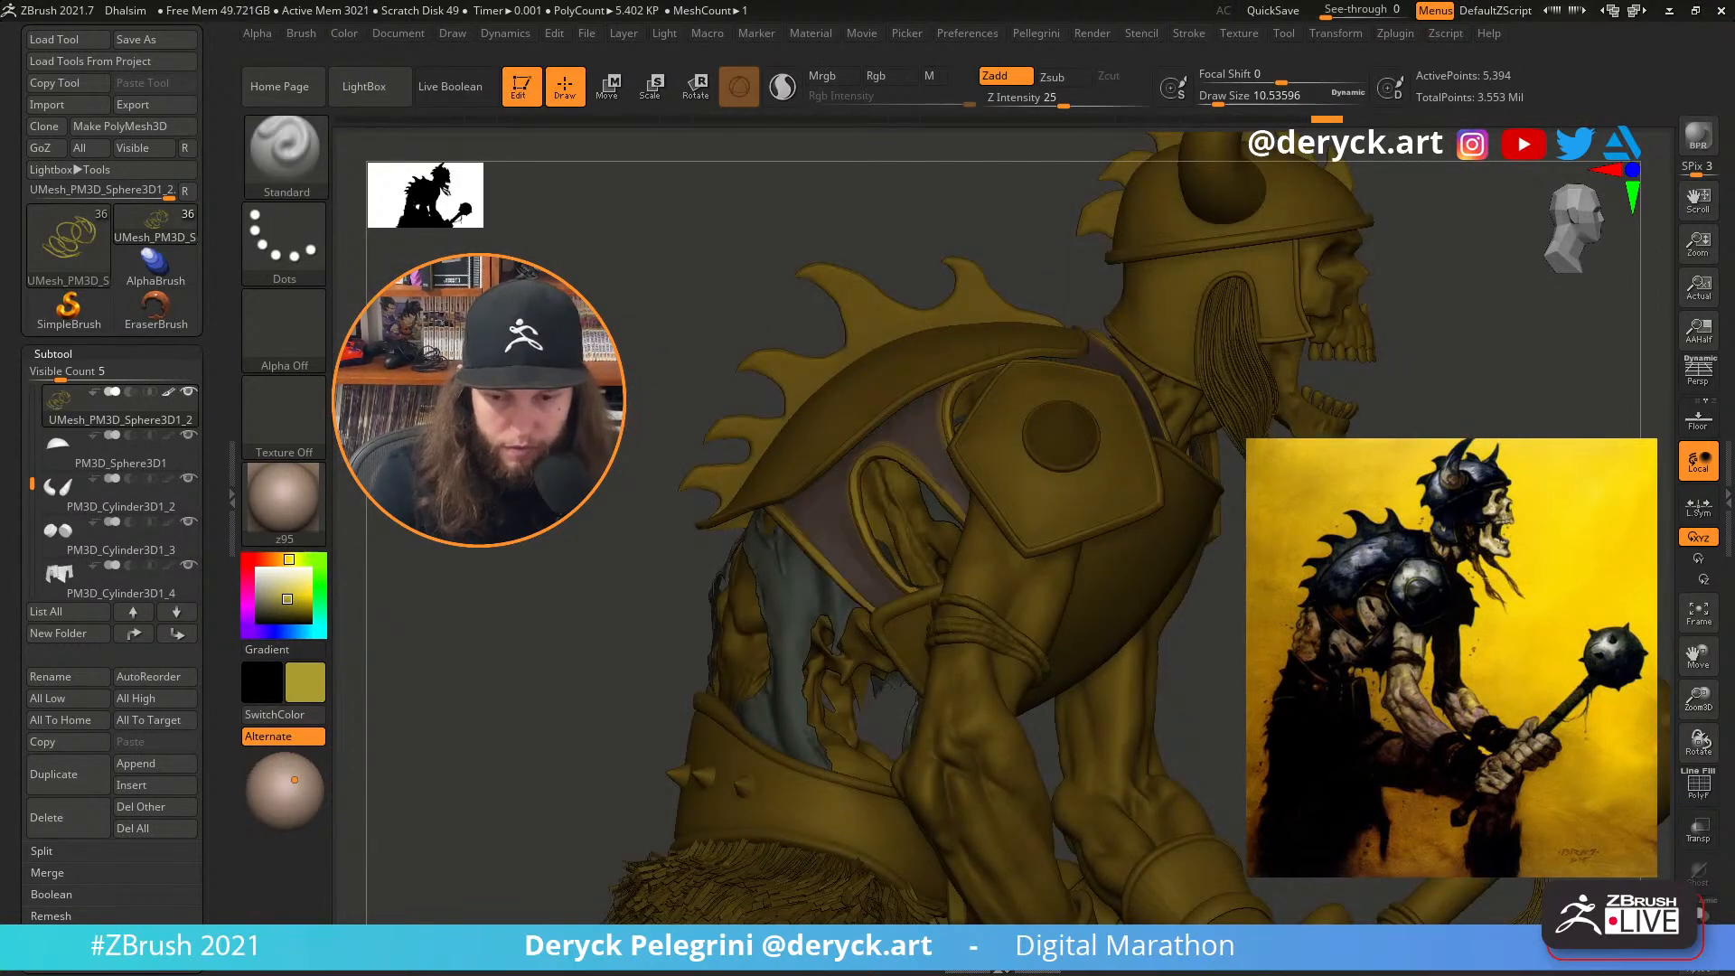
drag(277, 589, 258, 604)
mouse_move(636, 452)
right_down()
mouse_move(724, 465)
mouse_move(639, 388)
mouse_move(667, 463)
right_up()
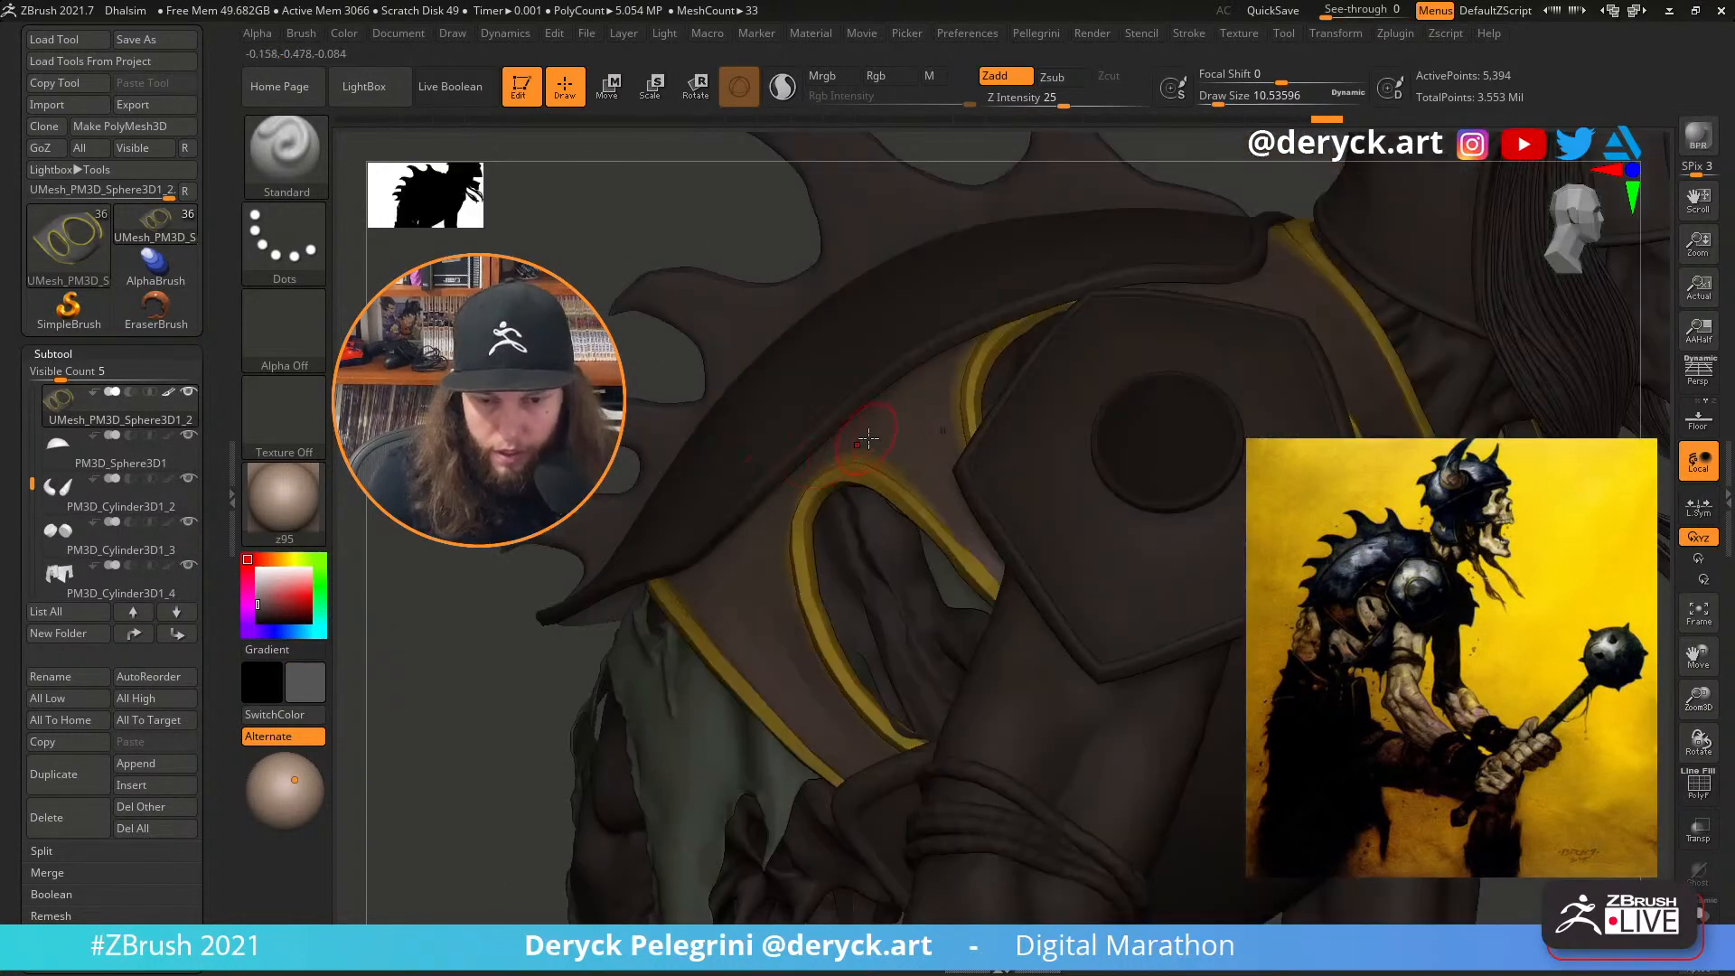
right_drag(647, 398, 754, 388)
key(d)
click(856, 323)
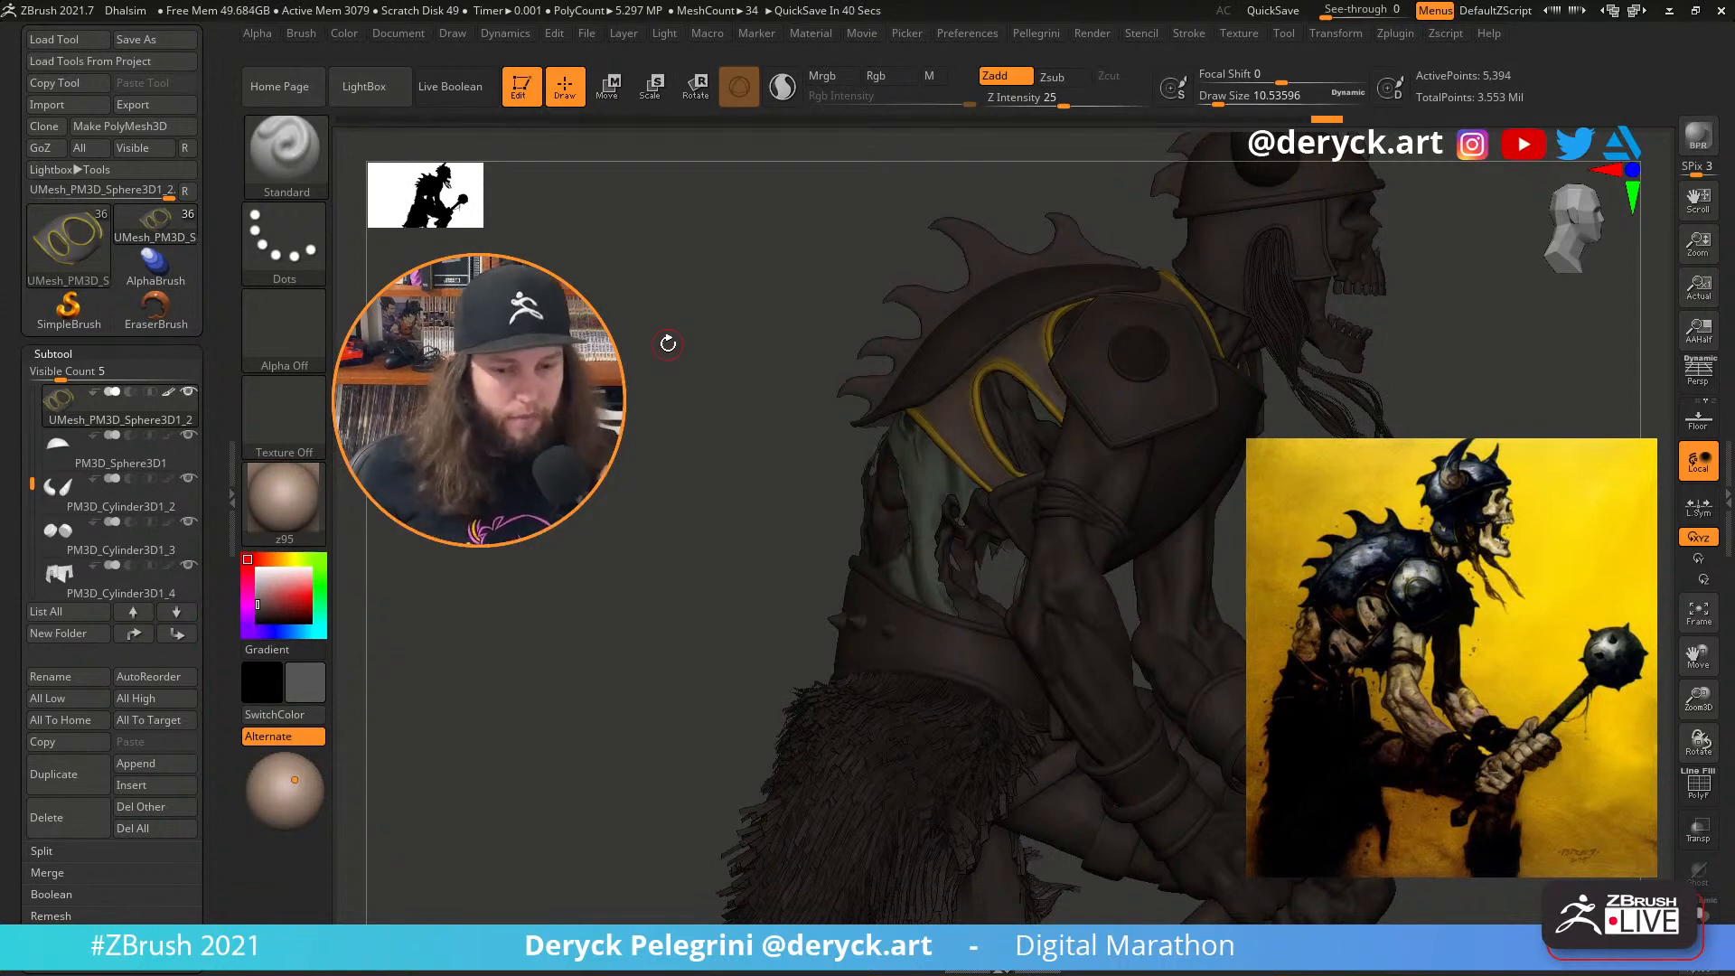
Set the current colour to white and make the fur skirt below the belt the active subtool
drag(276, 599, 257, 567)
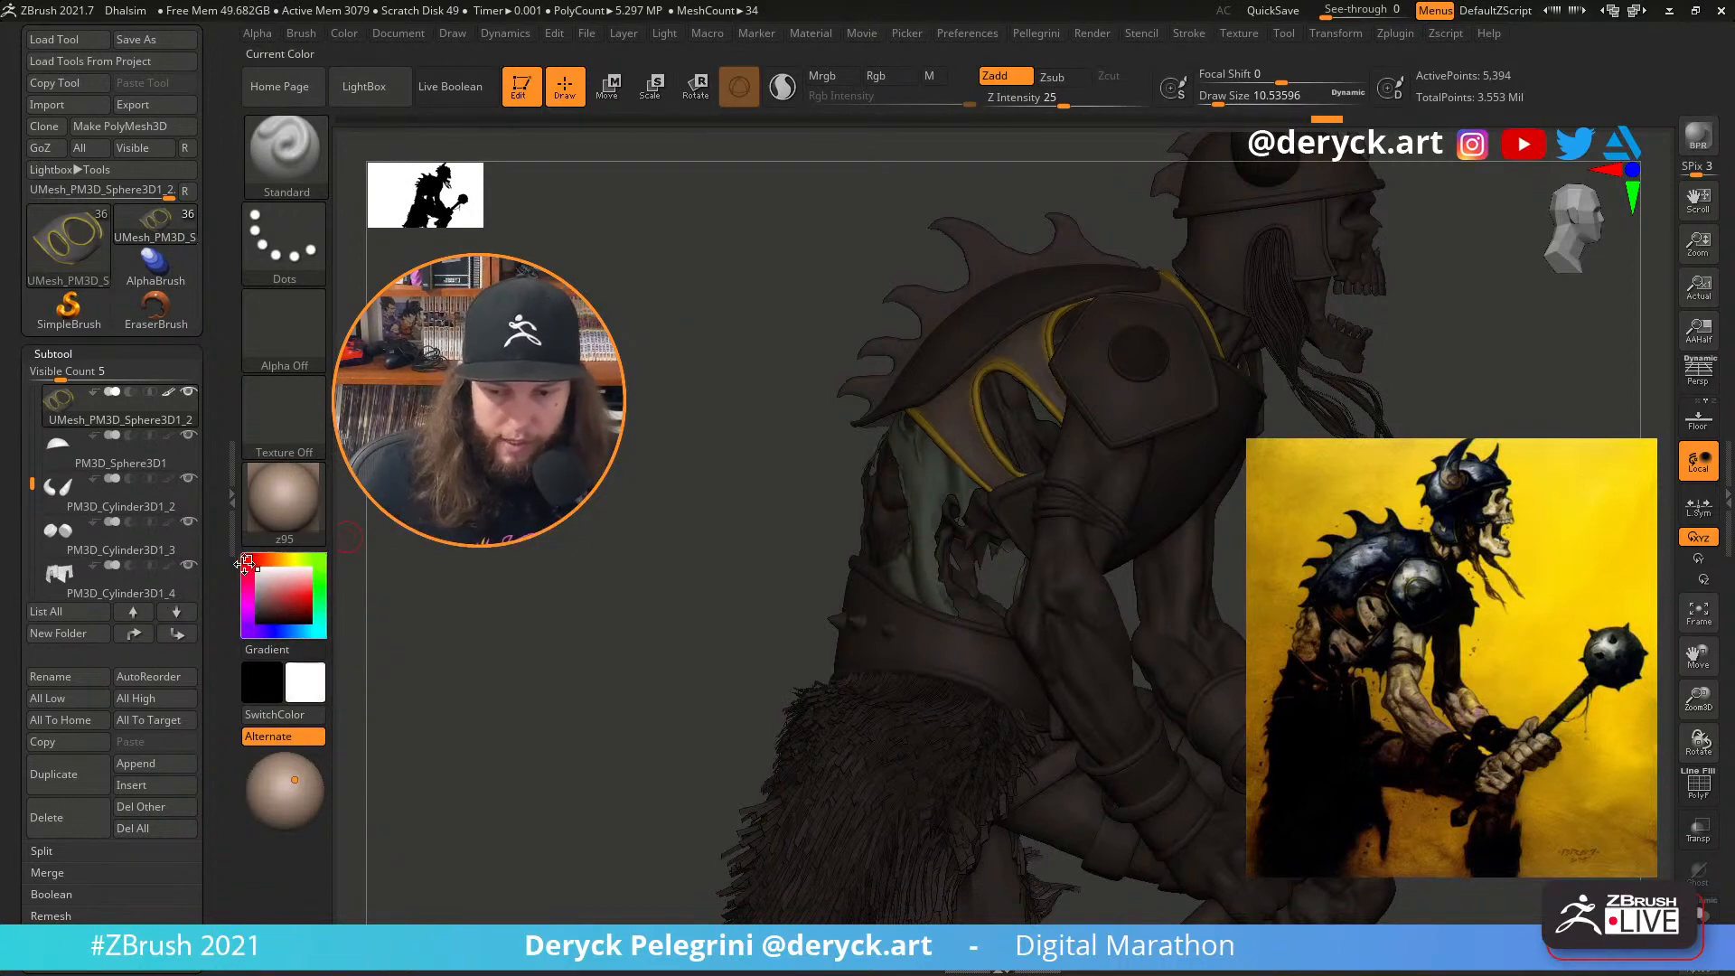
drag(597, 556, 789, 637)
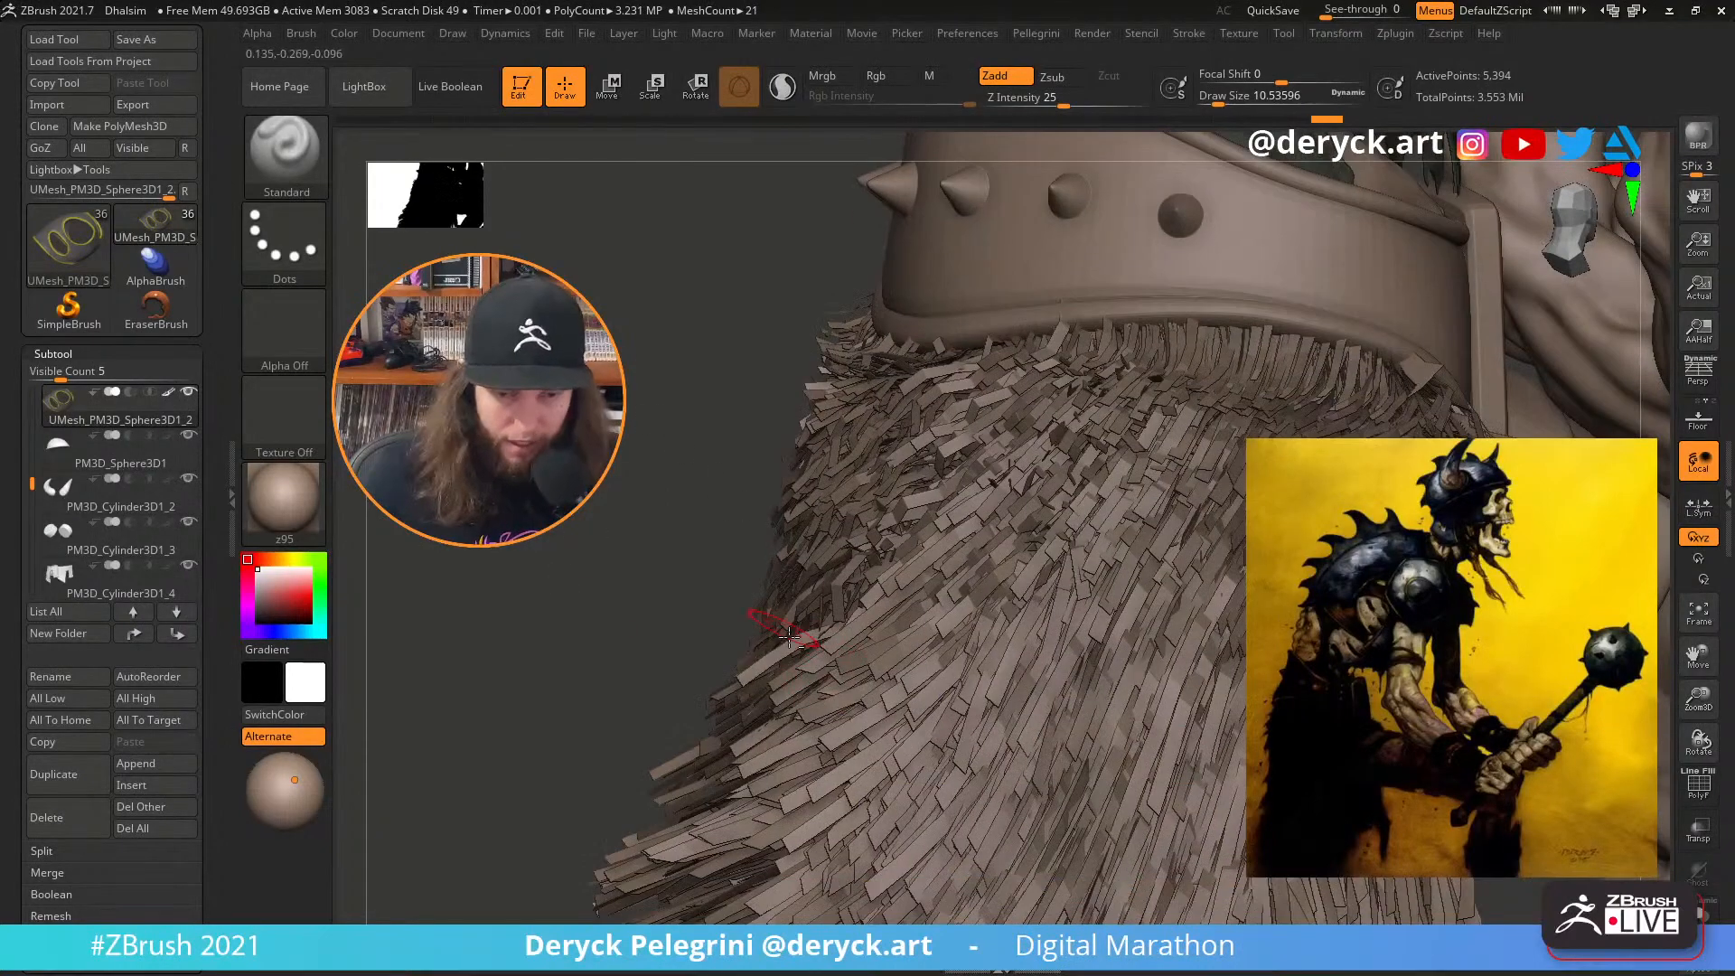
alt+click(850, 653)
drag(654, 605, 747, 344)
Turn on the polyframe display and examine the fur's individual fibre strands up close
key(shift+f)
mouse_move(701, 465)
alt+mouse_down()
mouse_move(636, 462)
mouse_move(719, 476)
alt+mouse_up()
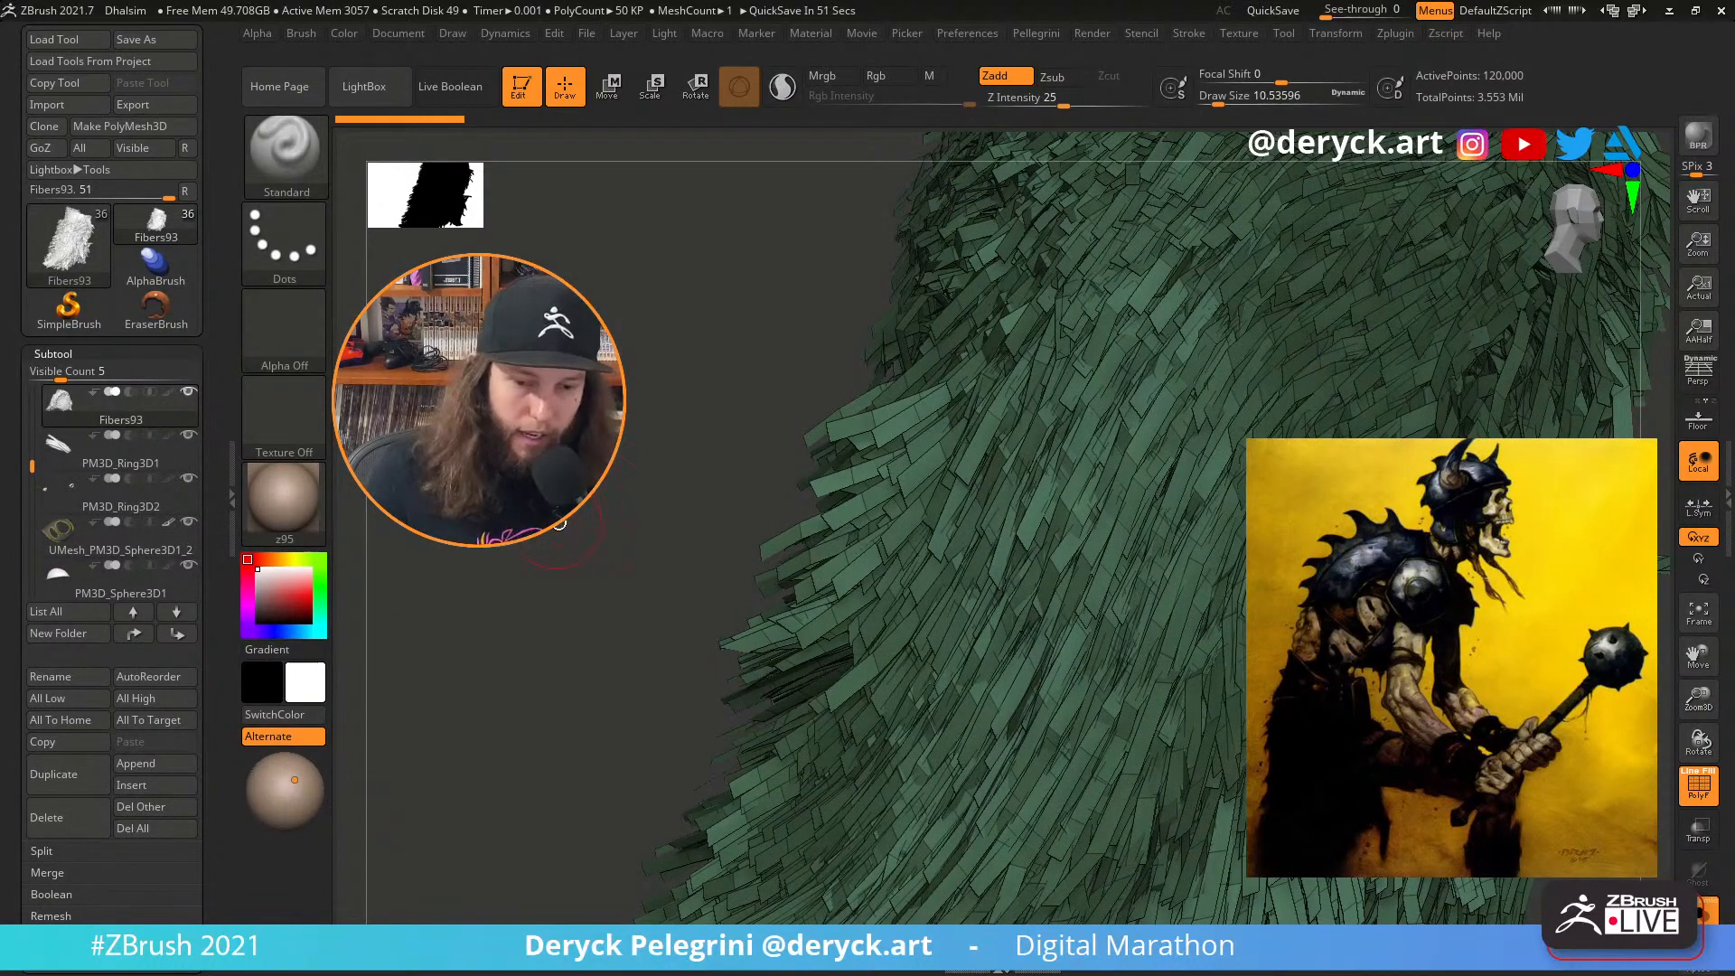
drag(558, 524, 1120, 635)
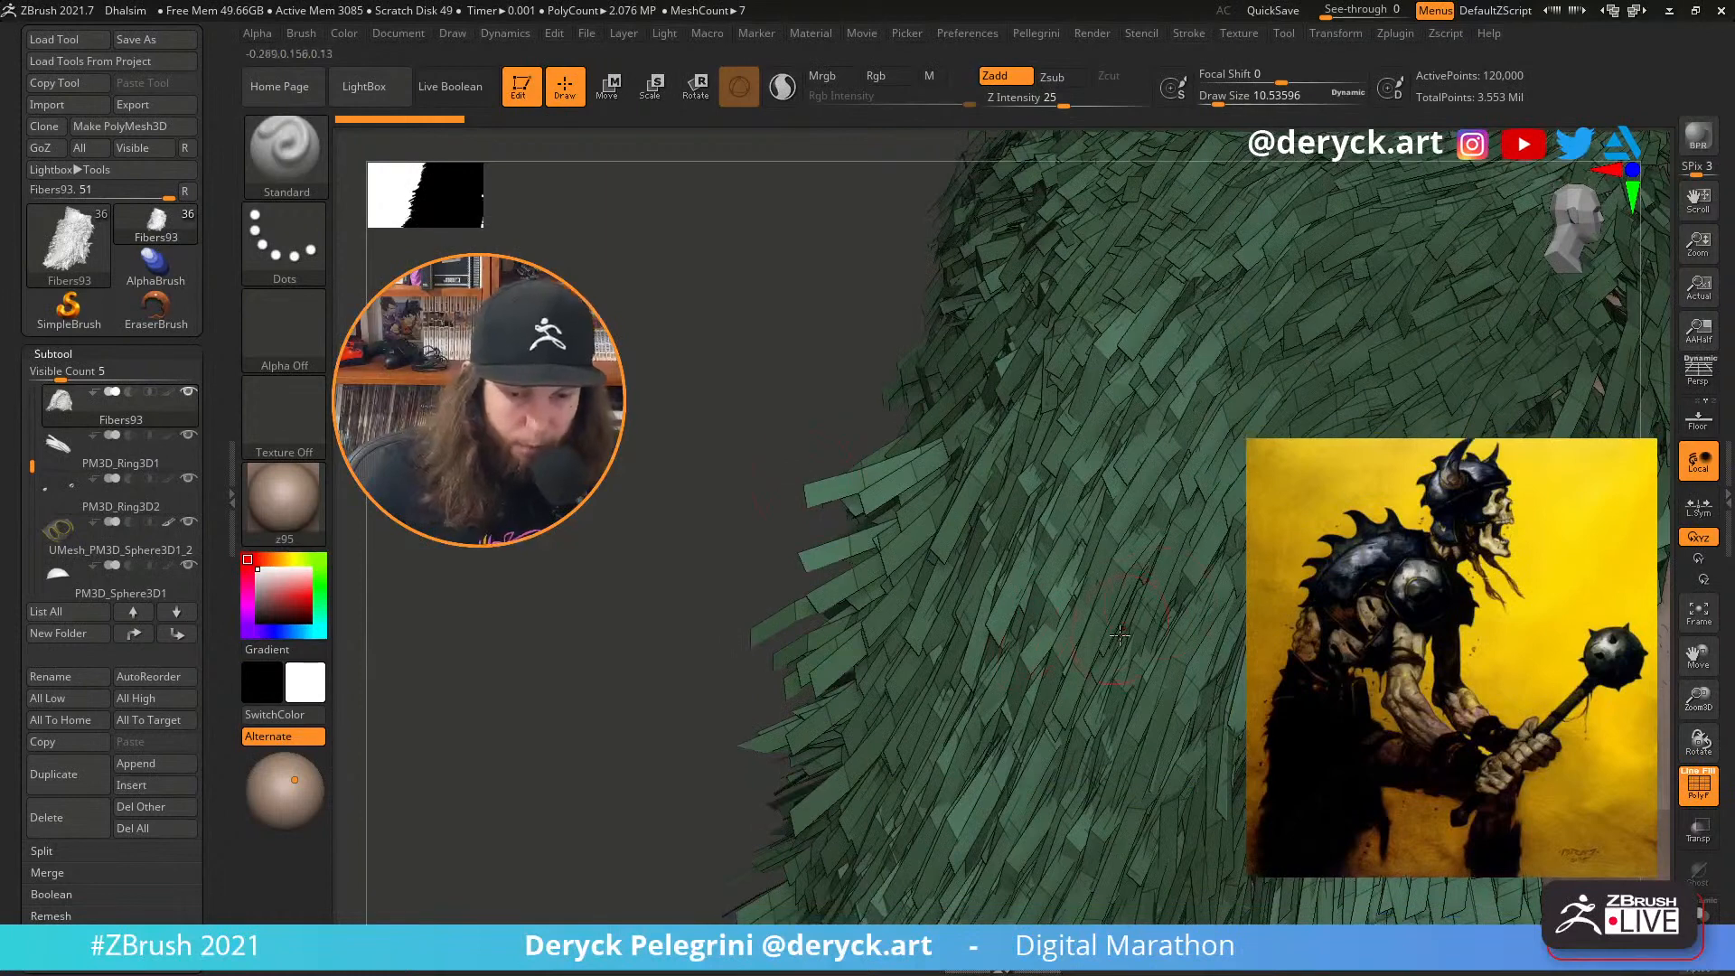
Examine the fur skirt's strands along its outer edge and below the belt, and turn off the polyframe display
drag(608, 605, 854, 640)
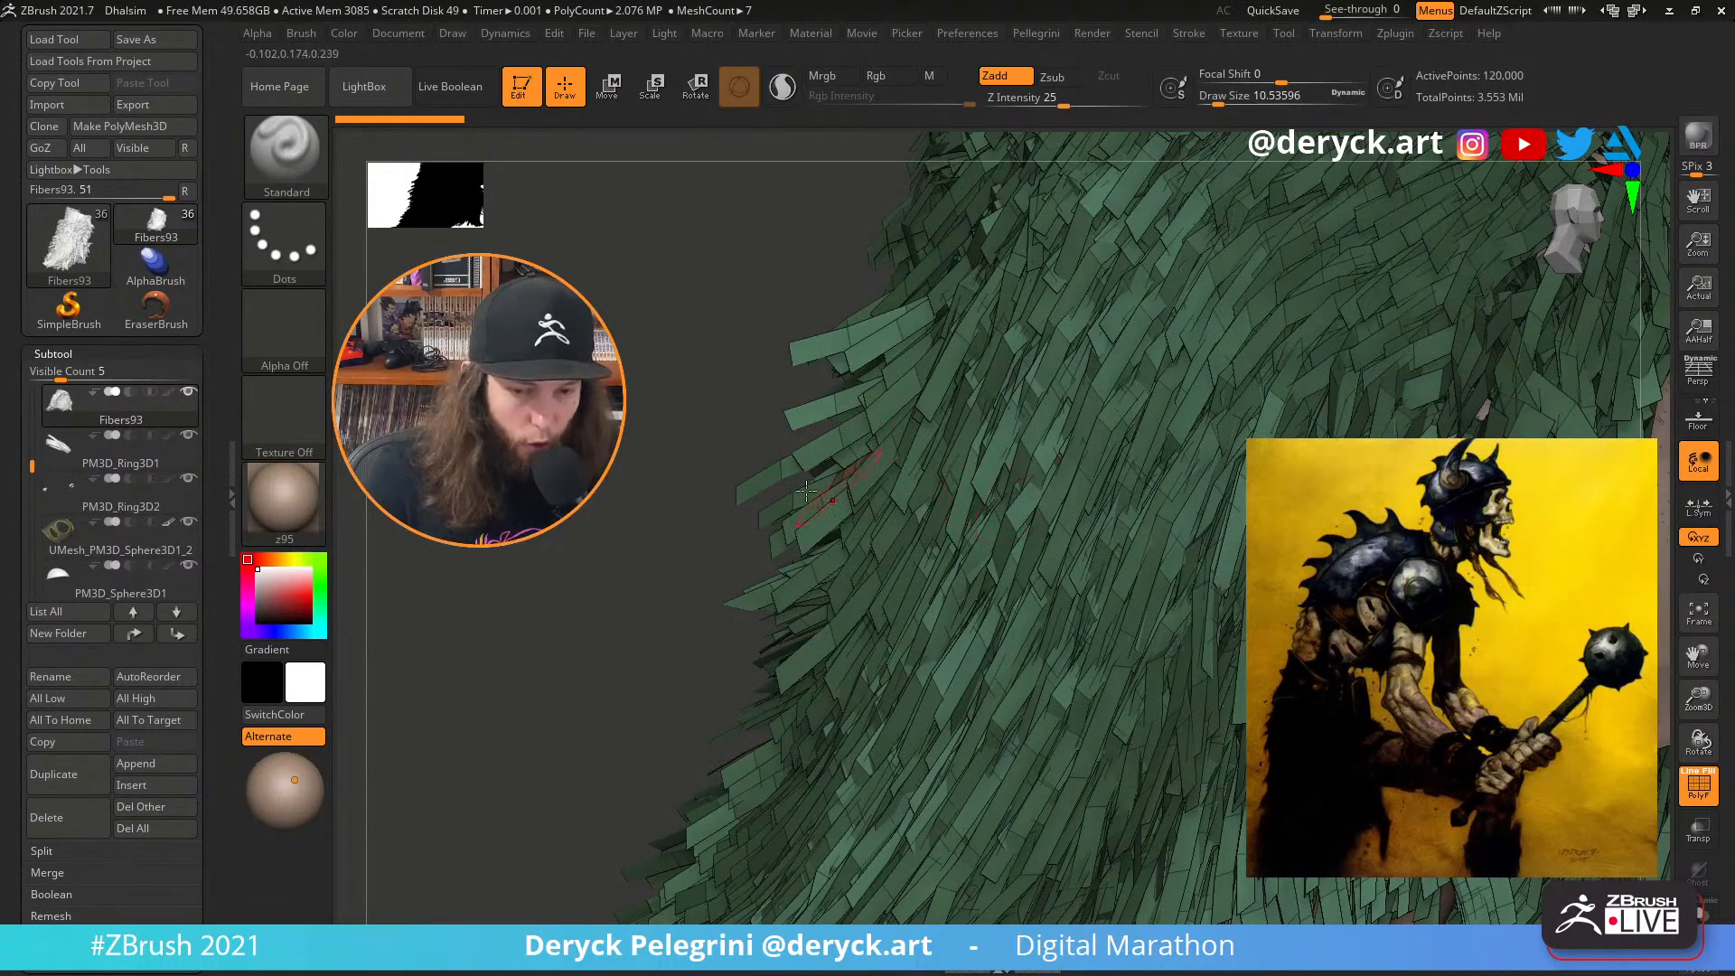
drag(766, 407, 723, 433)
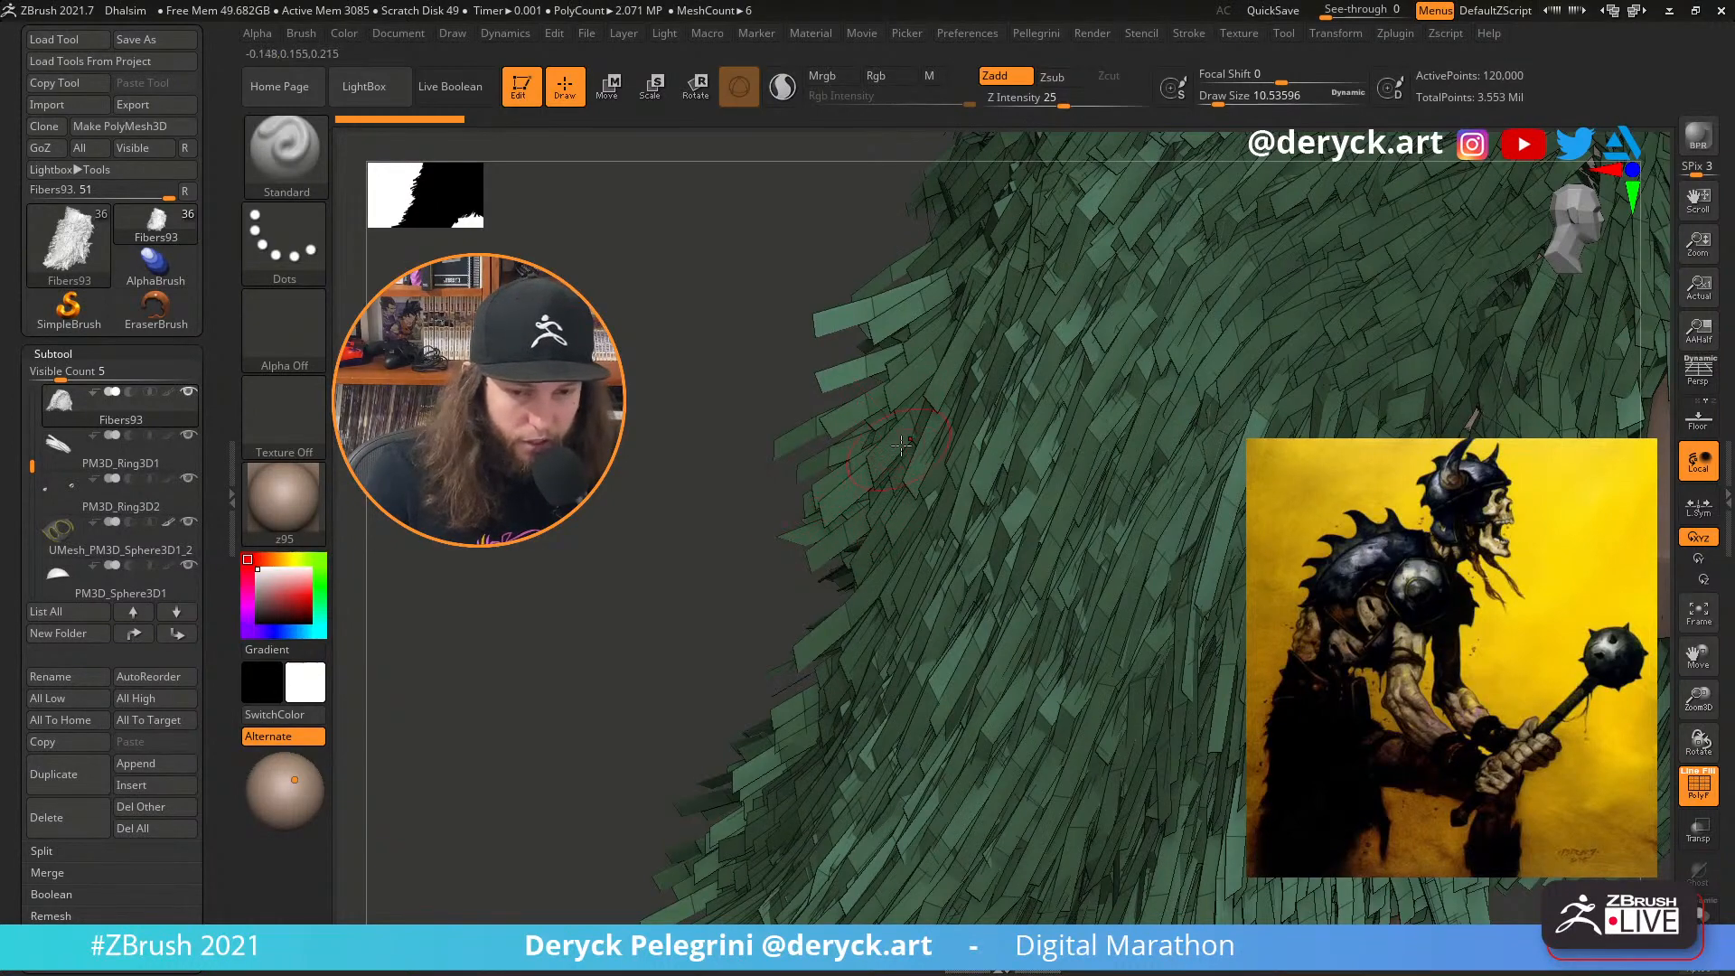
mouse_move(636, 433)
mouse_down()
mouse_move(558, 721)
mouse_move(791, 359)
mouse_up()
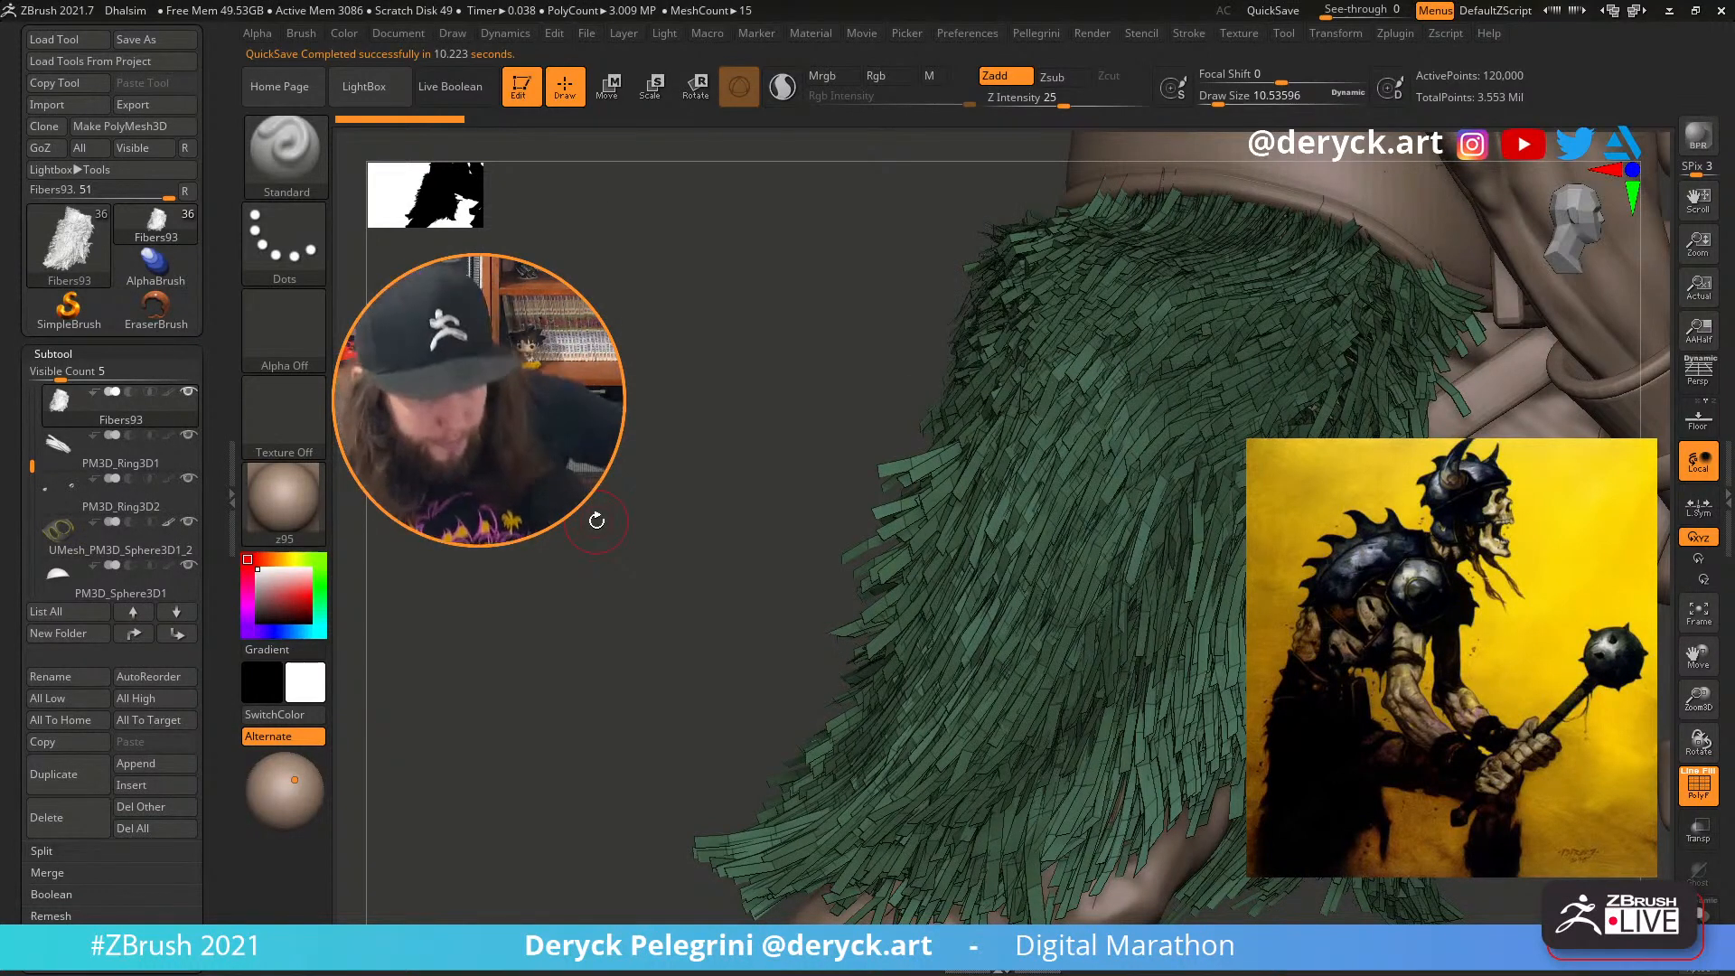
mouse_move(828, 519)
mouse_down()
mouse_move(720, 514)
mouse_move(744, 515)
mouse_move(646, 473)
mouse_move(605, 362)
mouse_move(406, 370)
mouse_move(583, 372)
mouse_move(659, 406)
mouse_move(637, 468)
mouse_move(1207, 576)
mouse_move(885, 578)
mouse_move(736, 445)
mouse_move(762, 434)
mouse_move(791, 460)
mouse_move(775, 469)
mouse_move(747, 438)
mouse_move(658, 542)
mouse_move(626, 481)
mouse_move(647, 520)
mouse_move(663, 486)
mouse_move(646, 434)
mouse_move(723, 456)
mouse_move(809, 553)
mouse_move(949, 535)
mouse_up()
key(shift+f)
Make the torso armour the active subtool, solo it and show only its body without the gold trim
alt+click(878, 517)
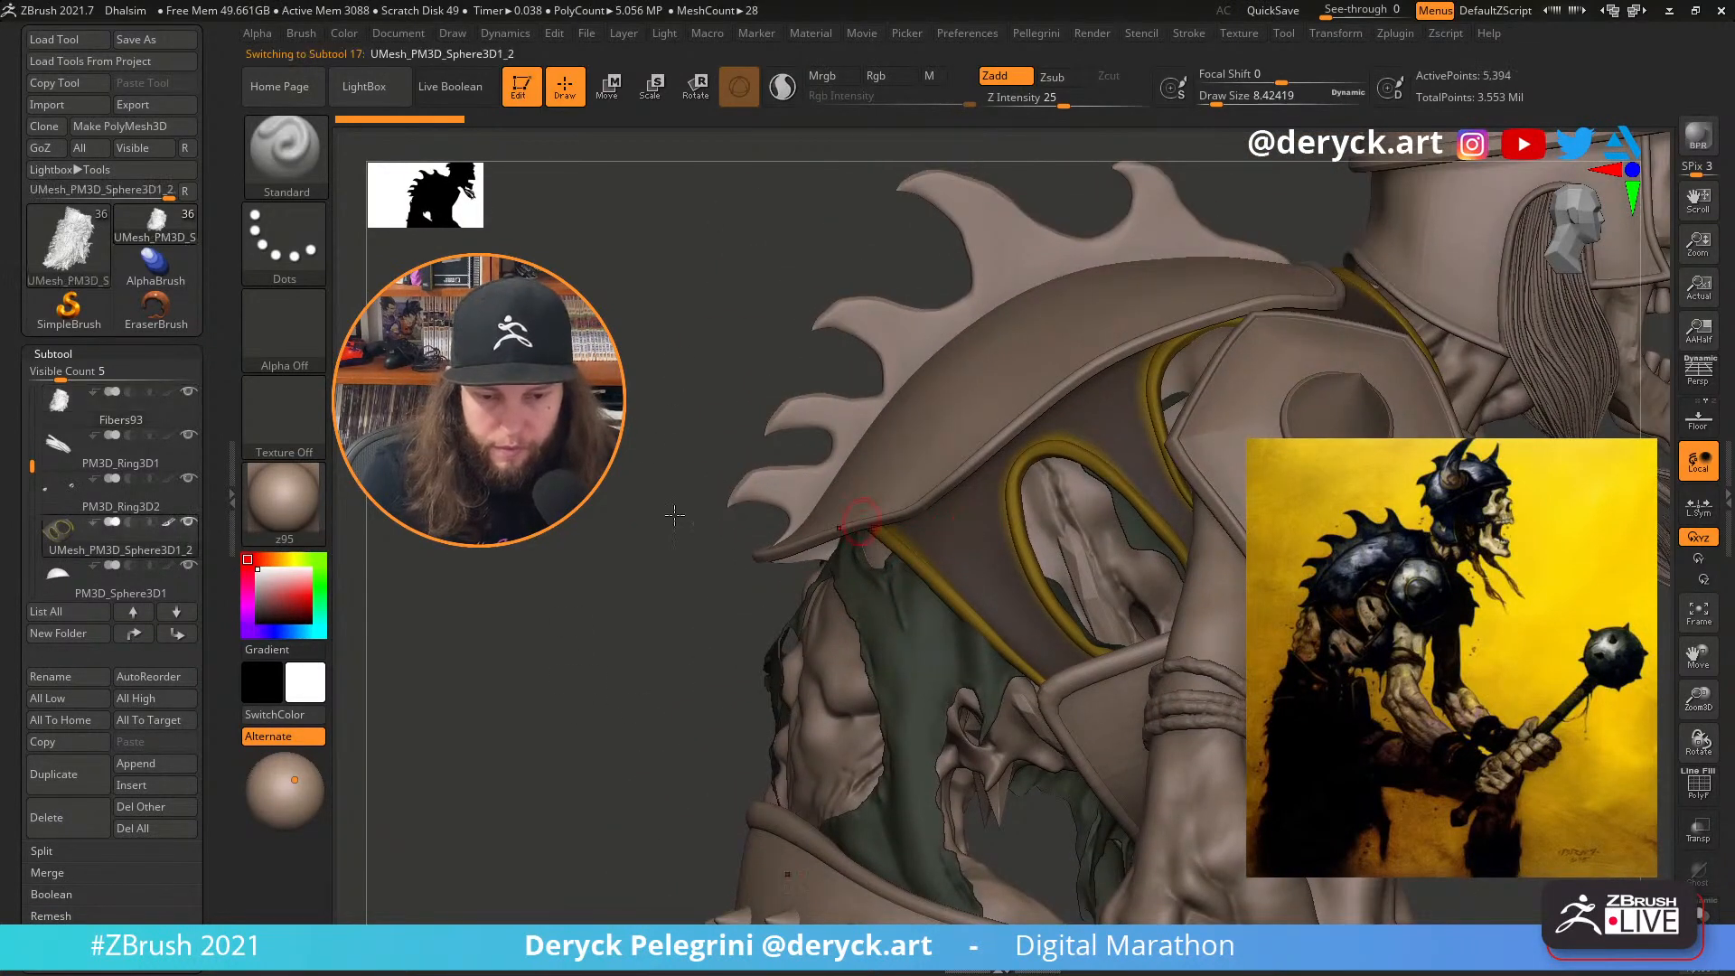
key(alt+shift+s)
ctrl+shift+click(934, 512)
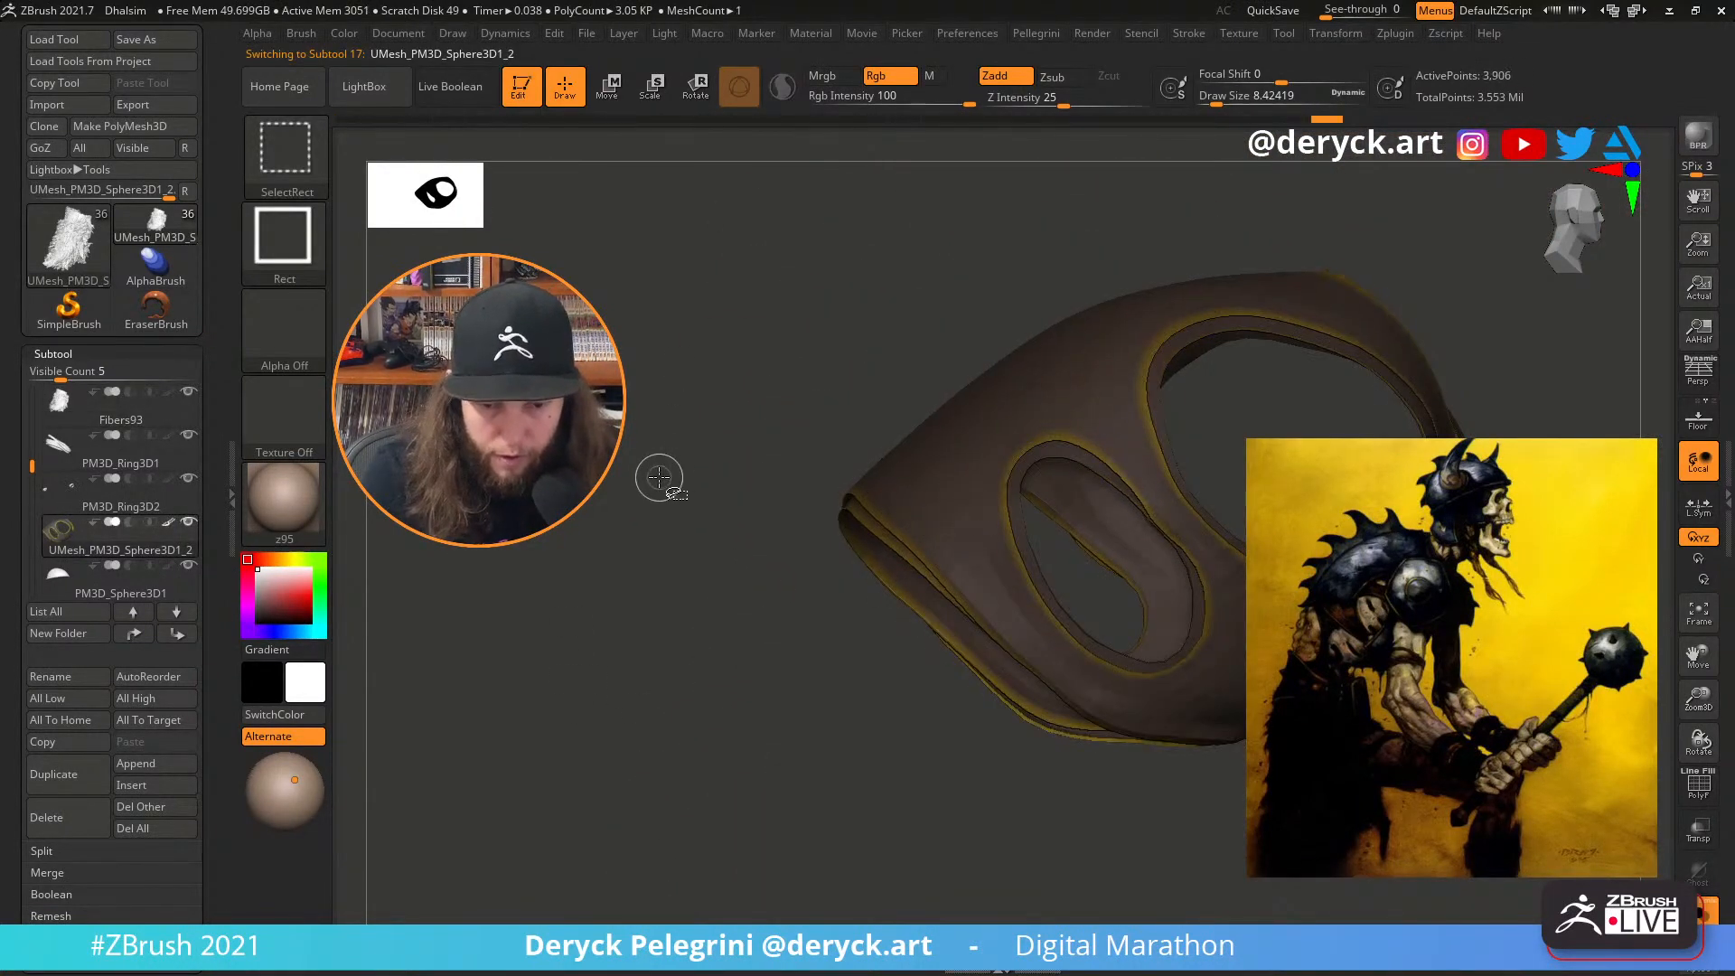
ctrl+shift+click(665, 482)
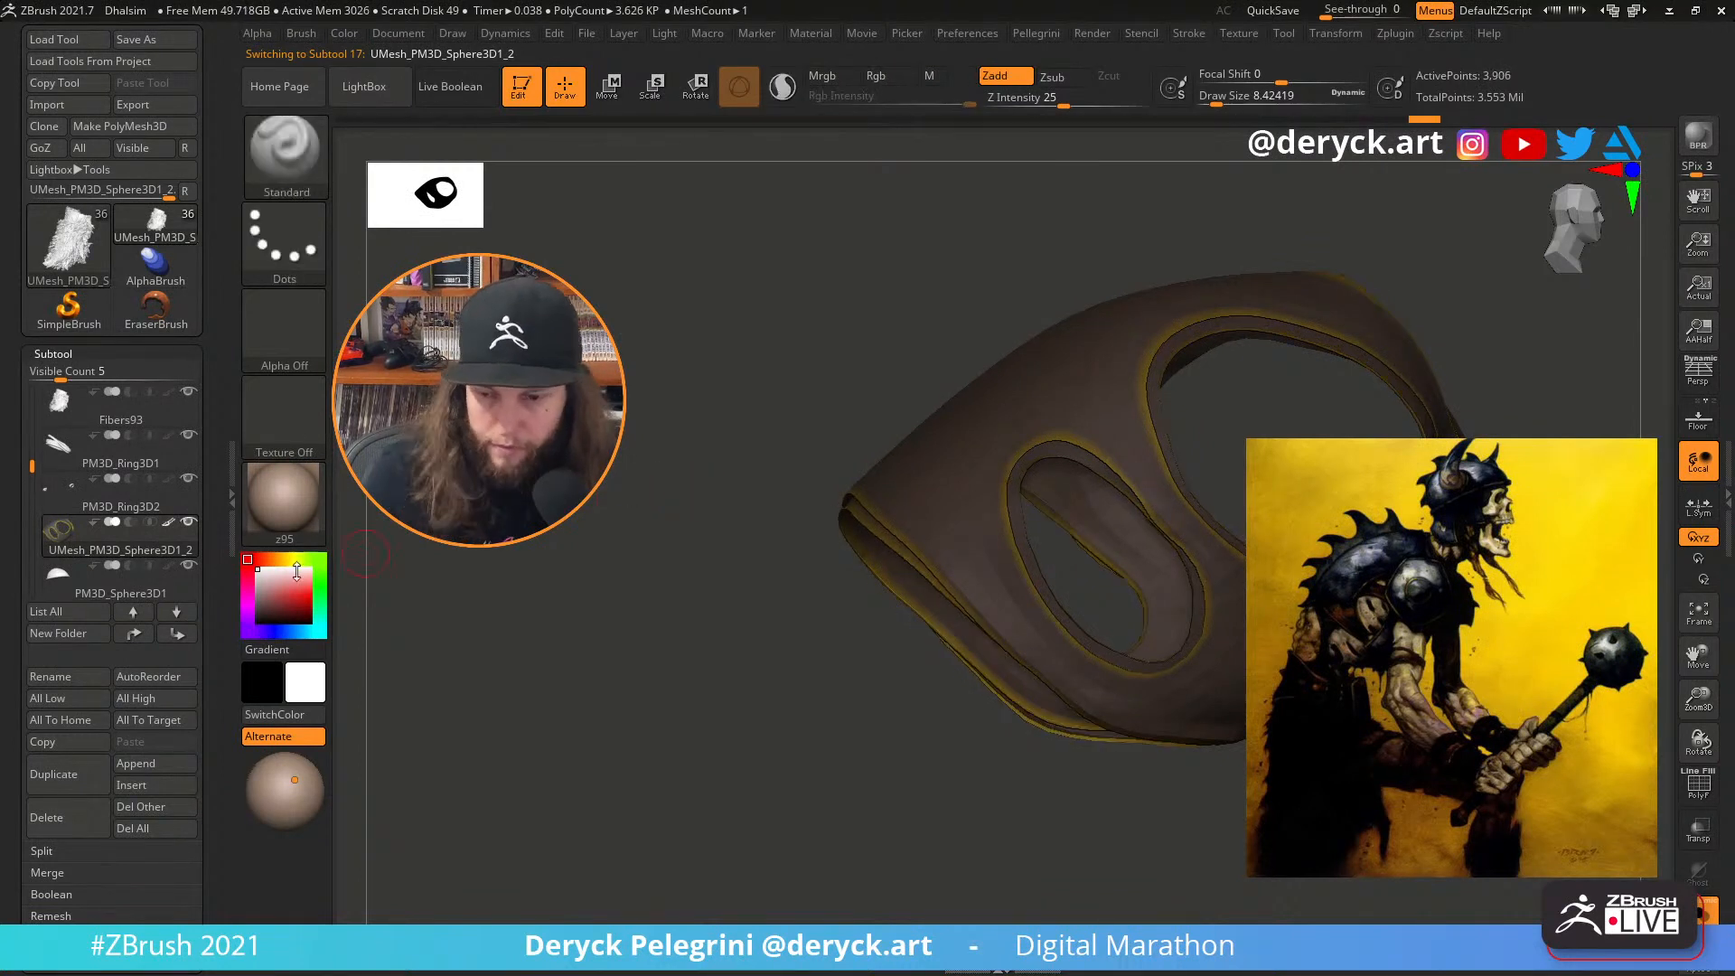
Fill the armour's body with a mid grey colour and reveal its gold trim again
drag(276, 600, 940, 472)
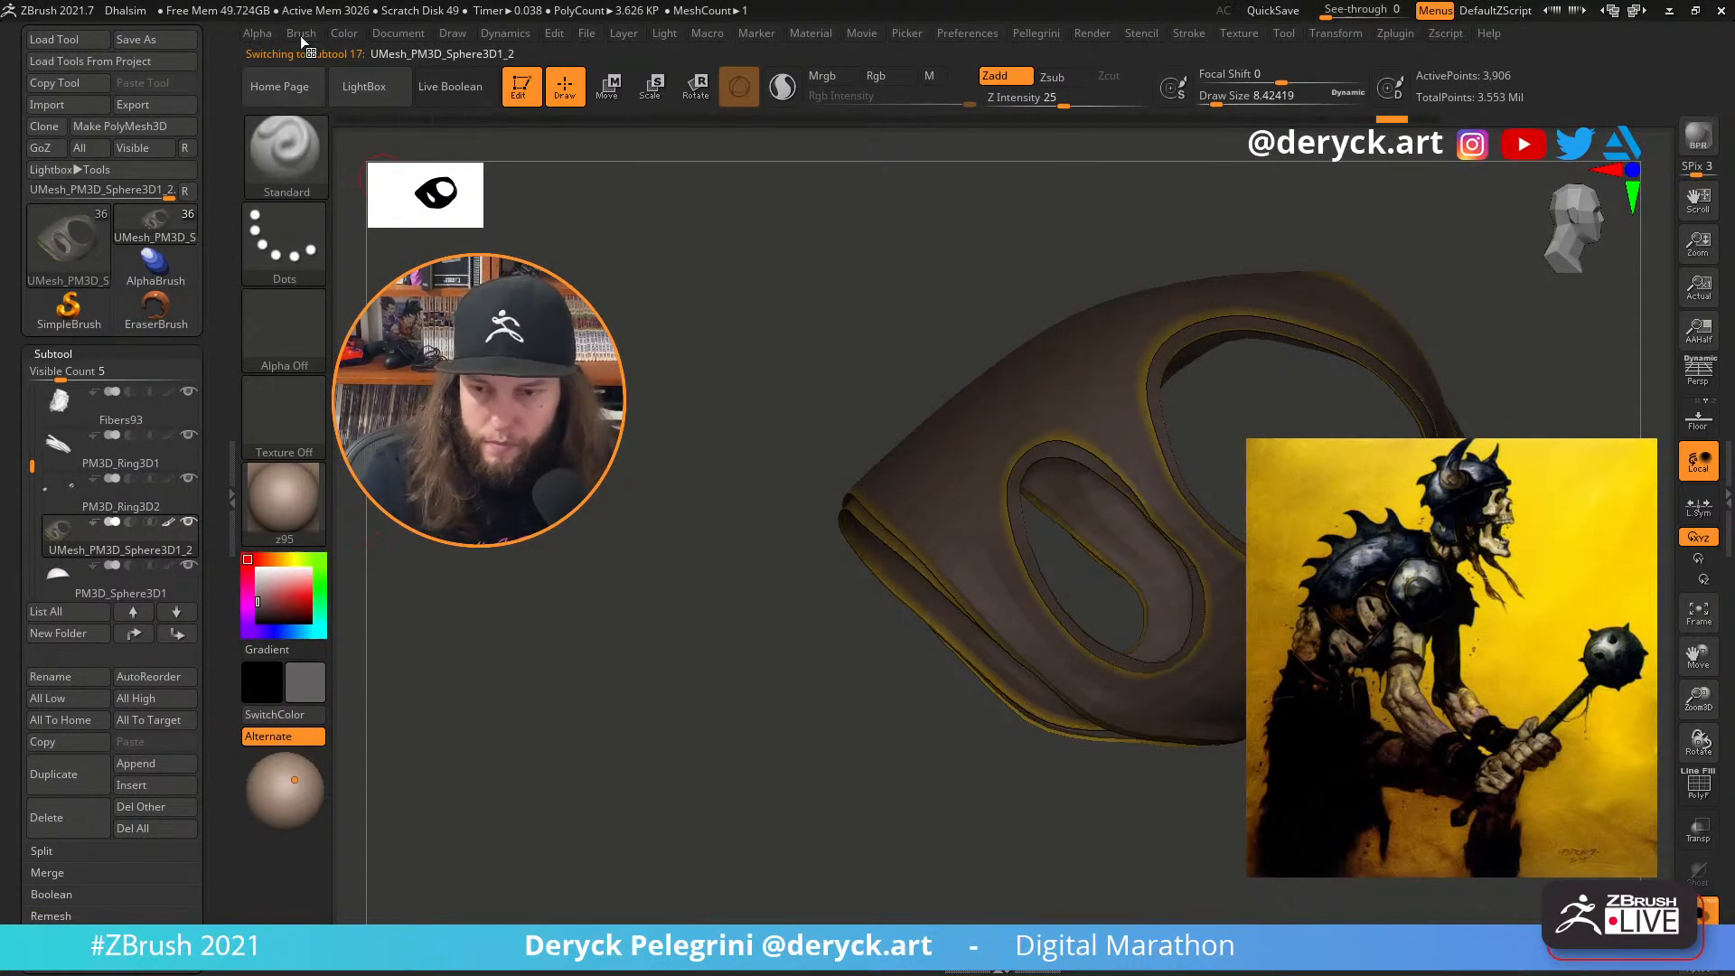
click(344, 33)
click(402, 396)
ctrl+shift+click(669, 485)
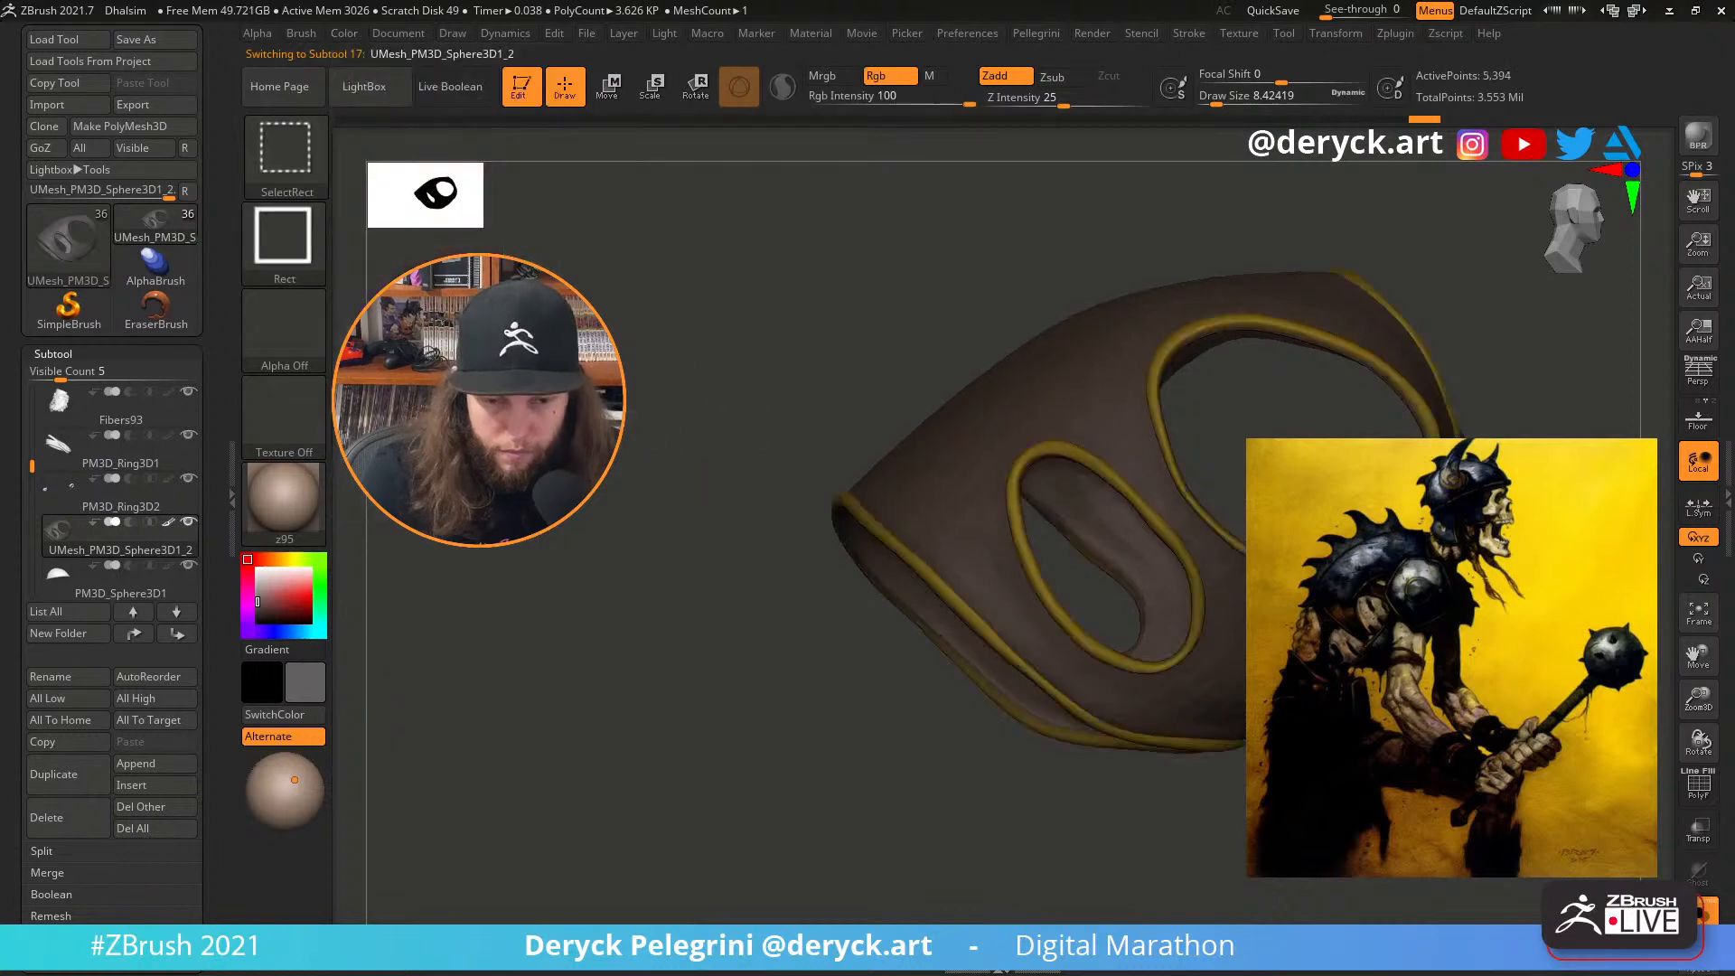
Show all the subtools and set the current colour back to white
drag(677, 492, 642, 457)
key(alt+s)
key(shift+f)
key(shift+f)
click(258, 569)
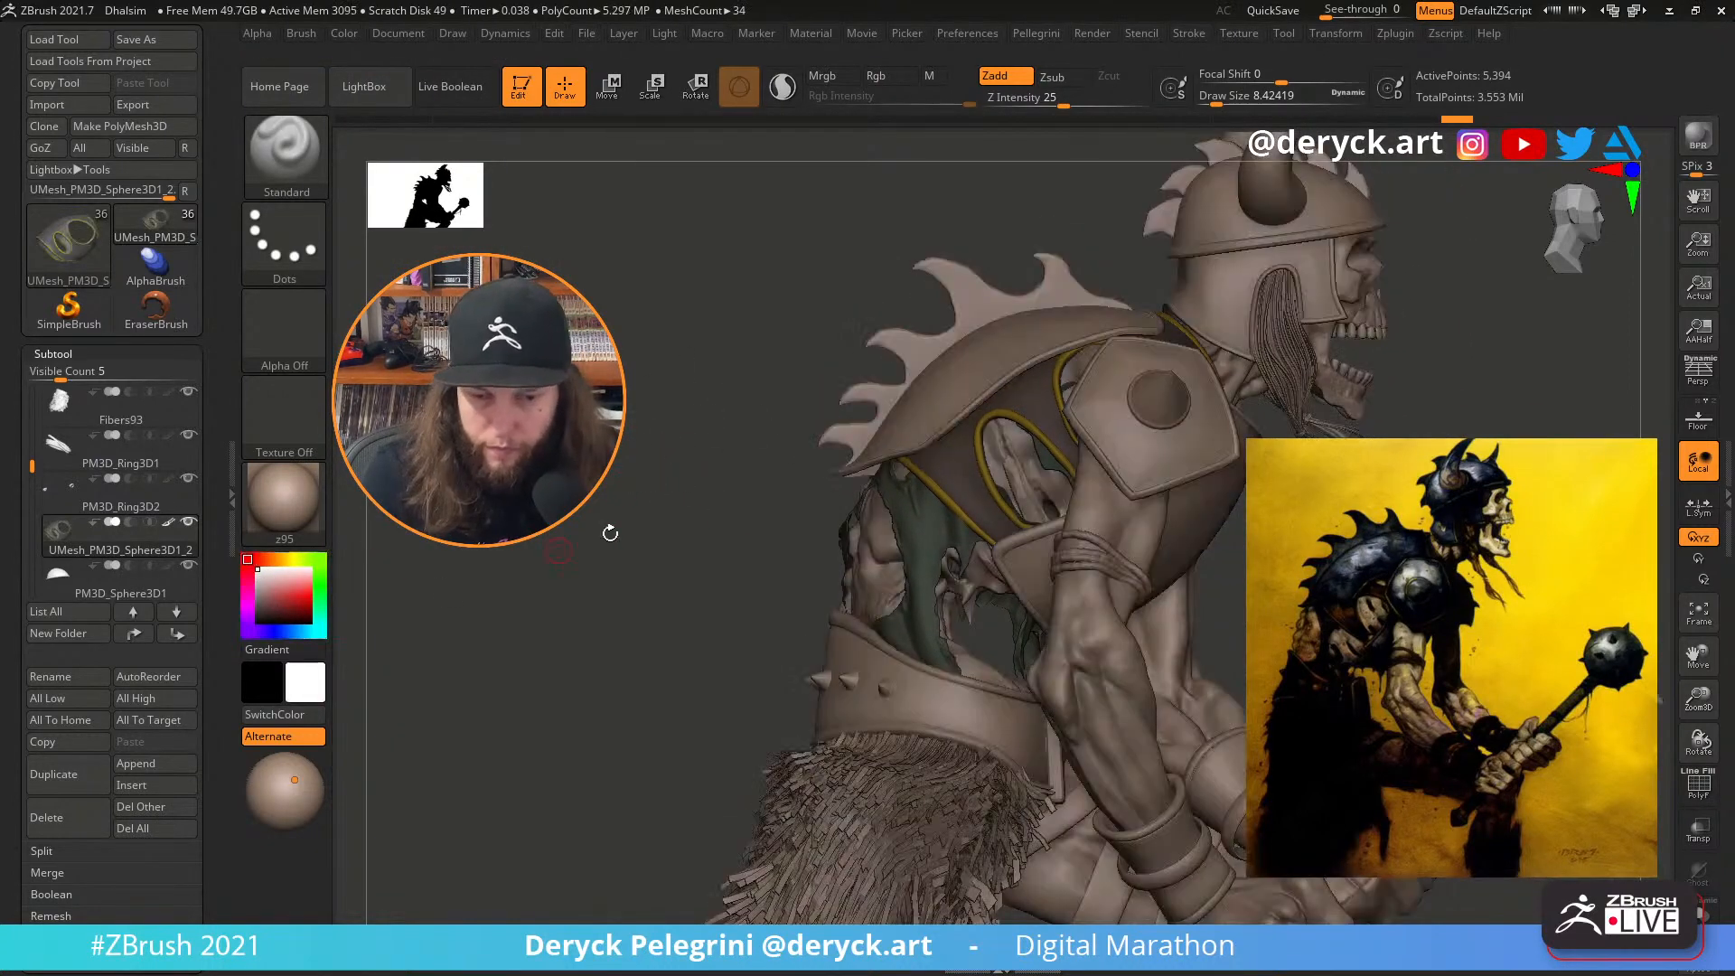
Make the spiked belt the active subtool, solo it with the polyframe on and turn off its subdivision smoothing
alt+drag(608, 530, 713, 344)
alt+click(895, 652)
key(alt+s)
key(shift+f)
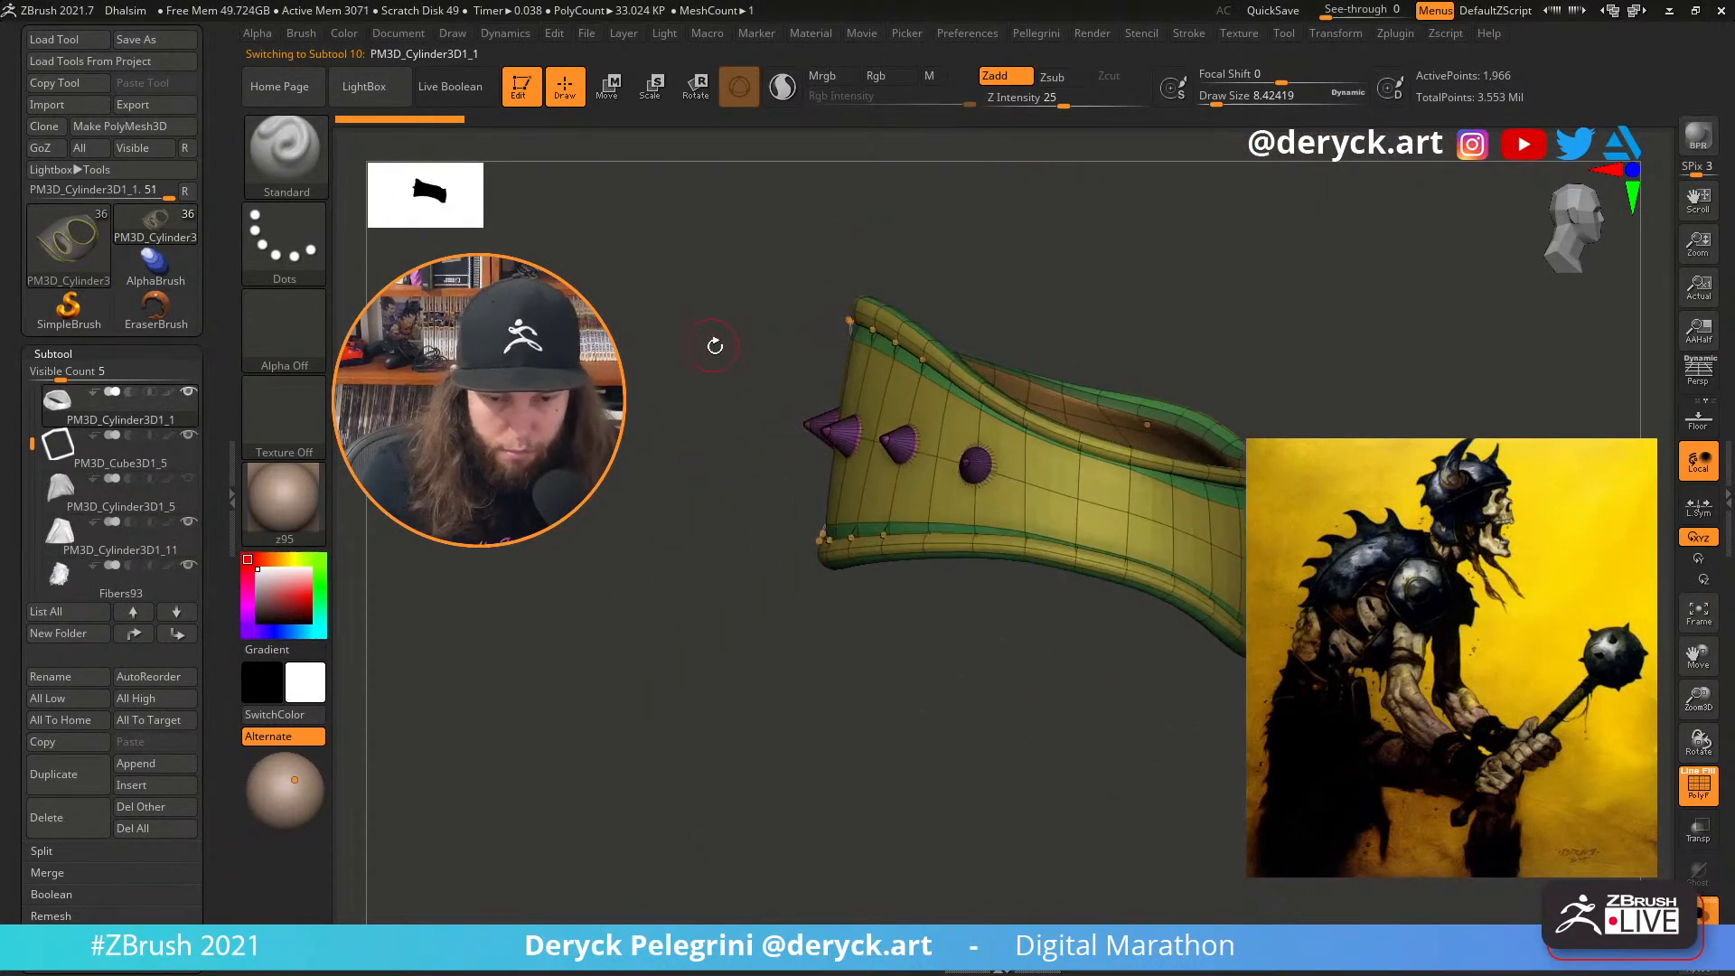
key(shift+d)
drag(787, 300, 1037, 327)
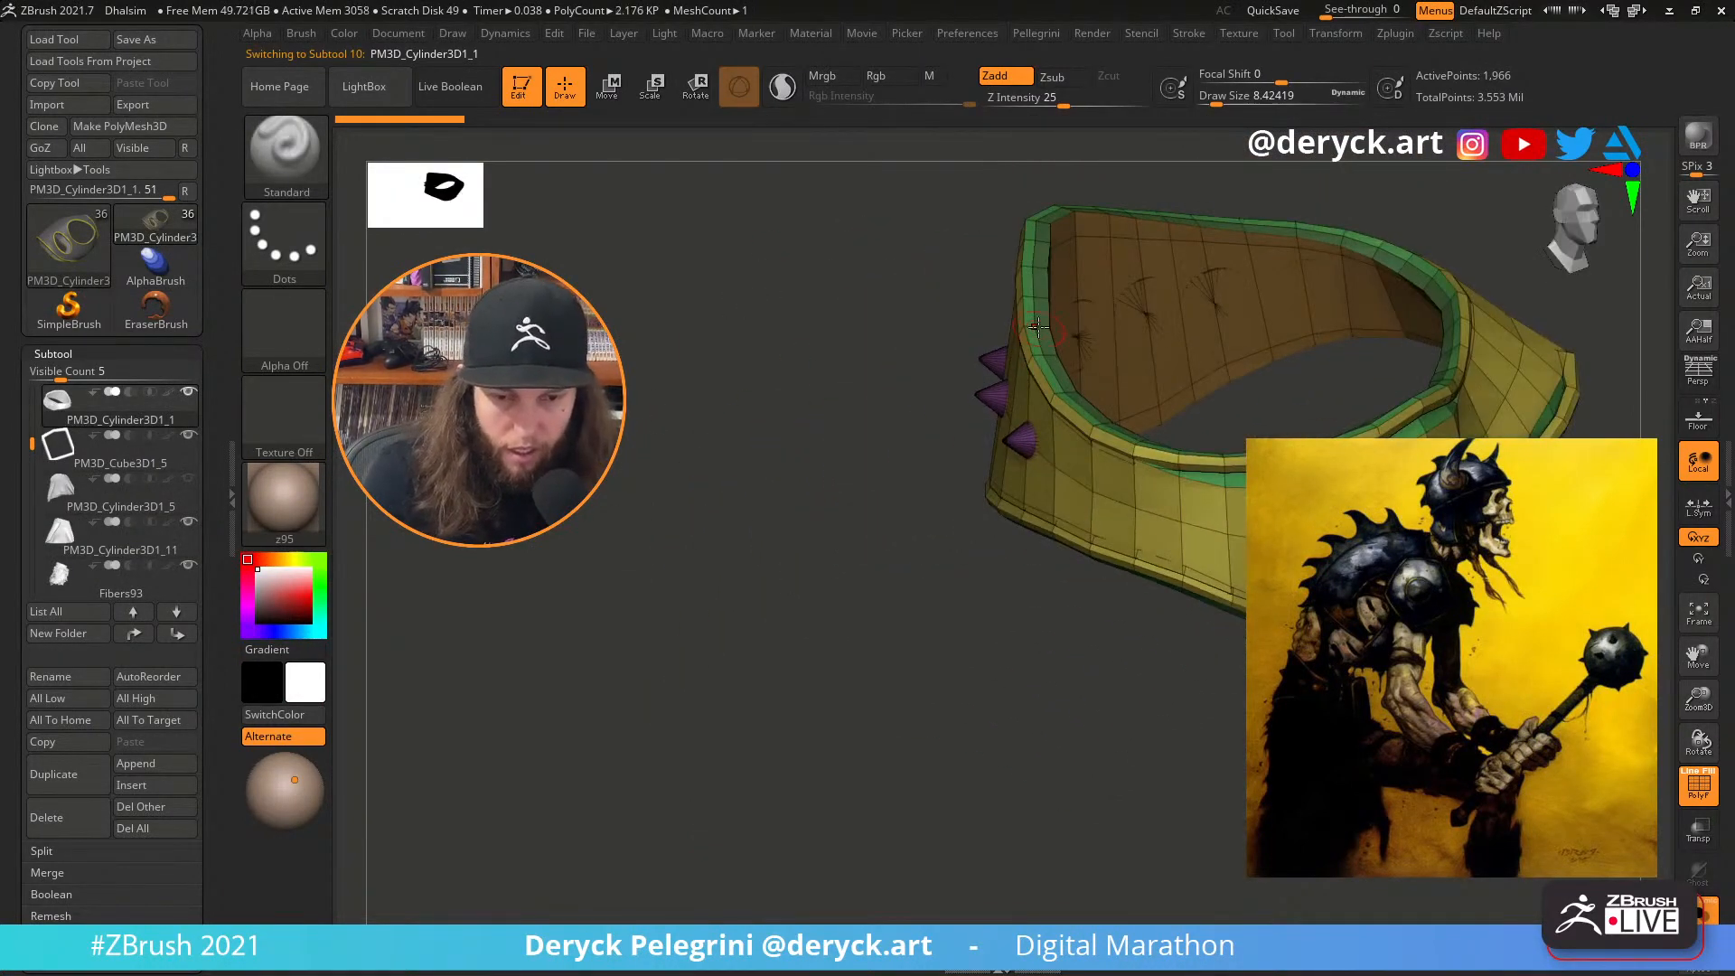
Isolate and hide the belt's polygroups in turn to examine how its trim and band are grouped
ctrl+shift+click(1037, 327)
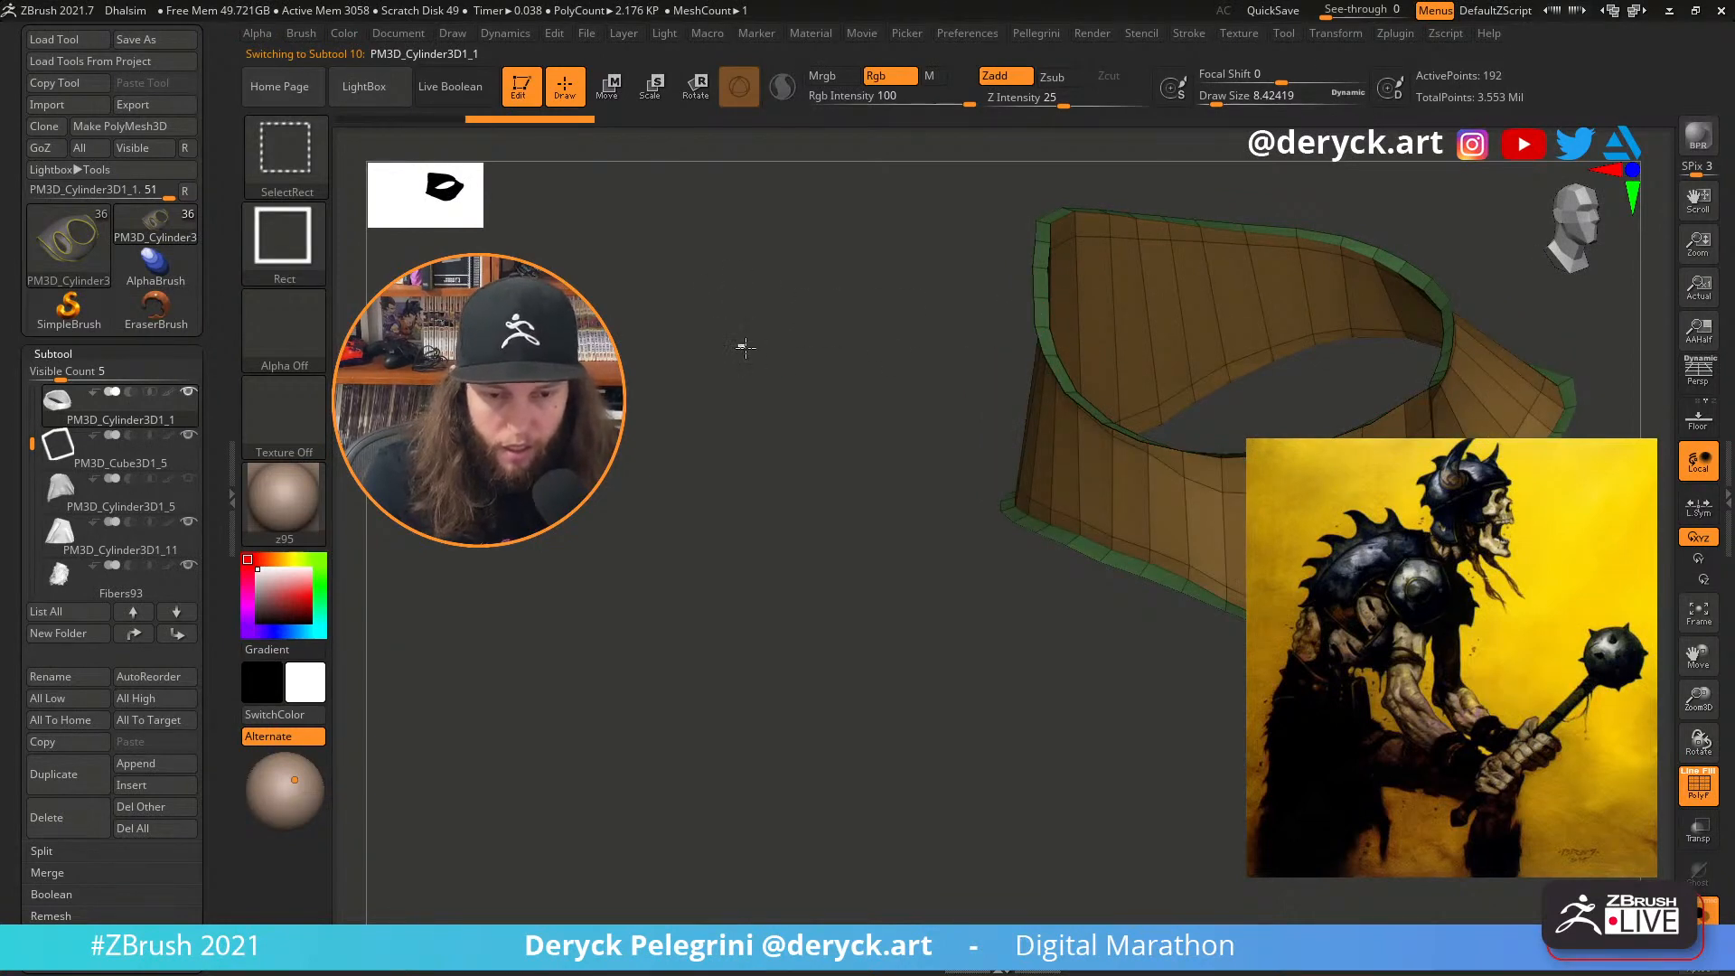
ctrl+shift+drag(746, 348, 788, 372)
ctrl+shift+drag(910, 376, 884, 332)
ctrl+shift+click(1039, 328)
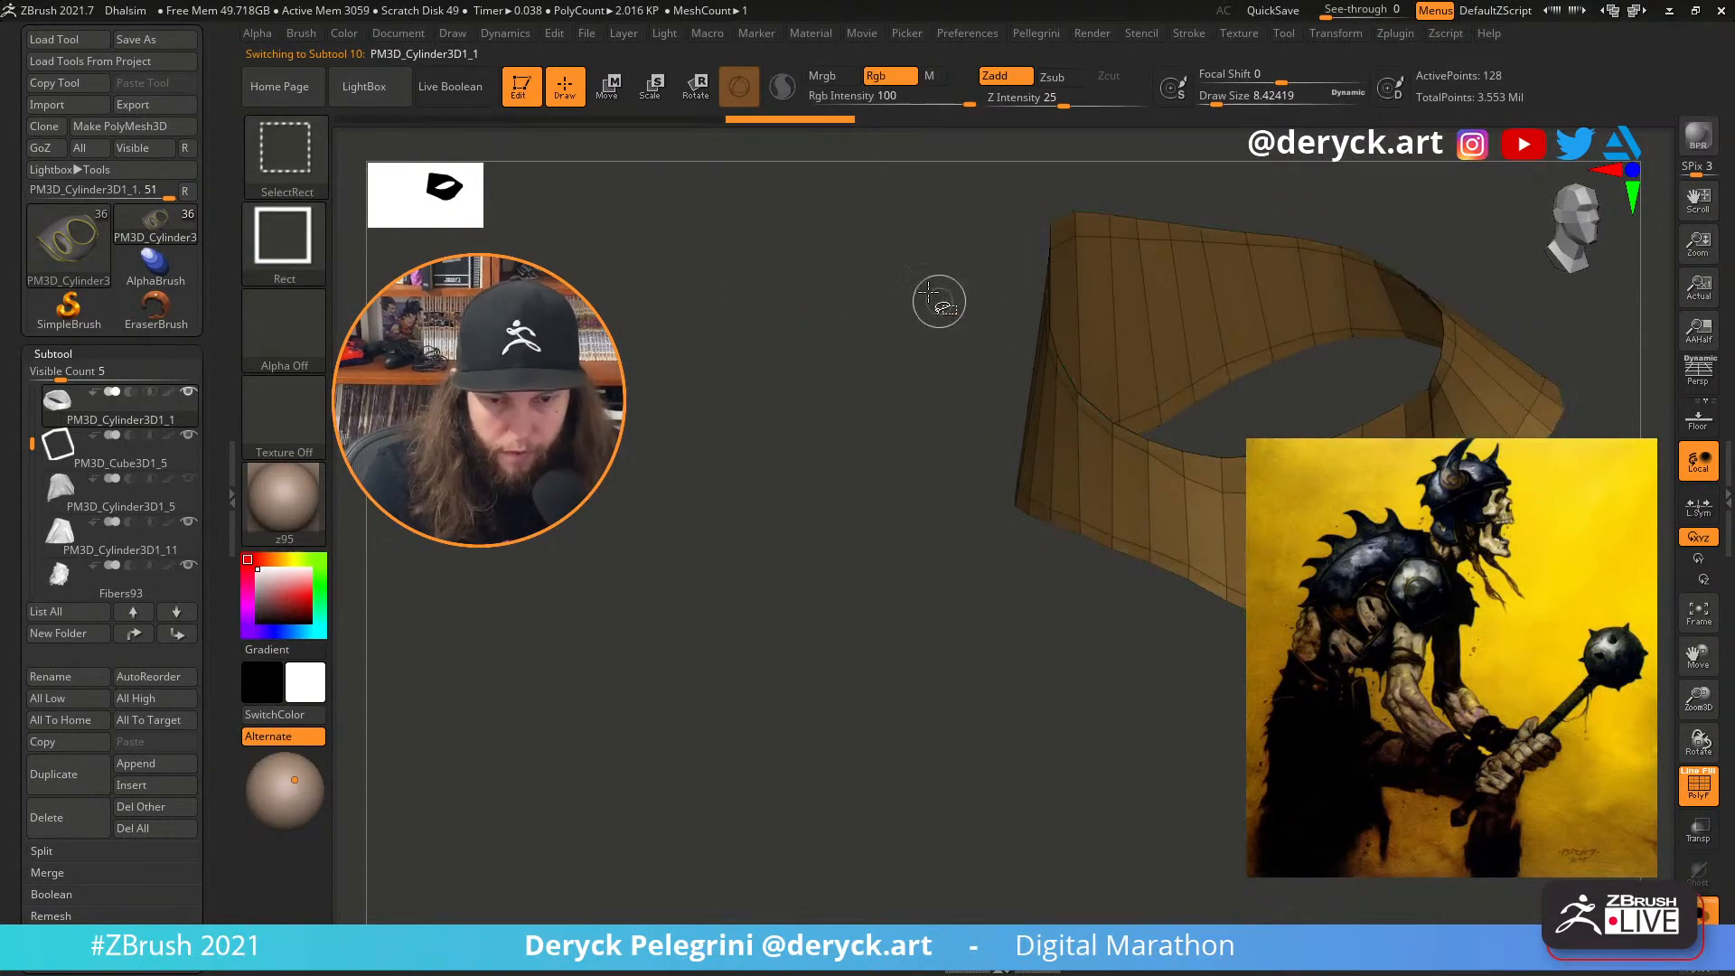
ctrl+shift+click(961, 394)
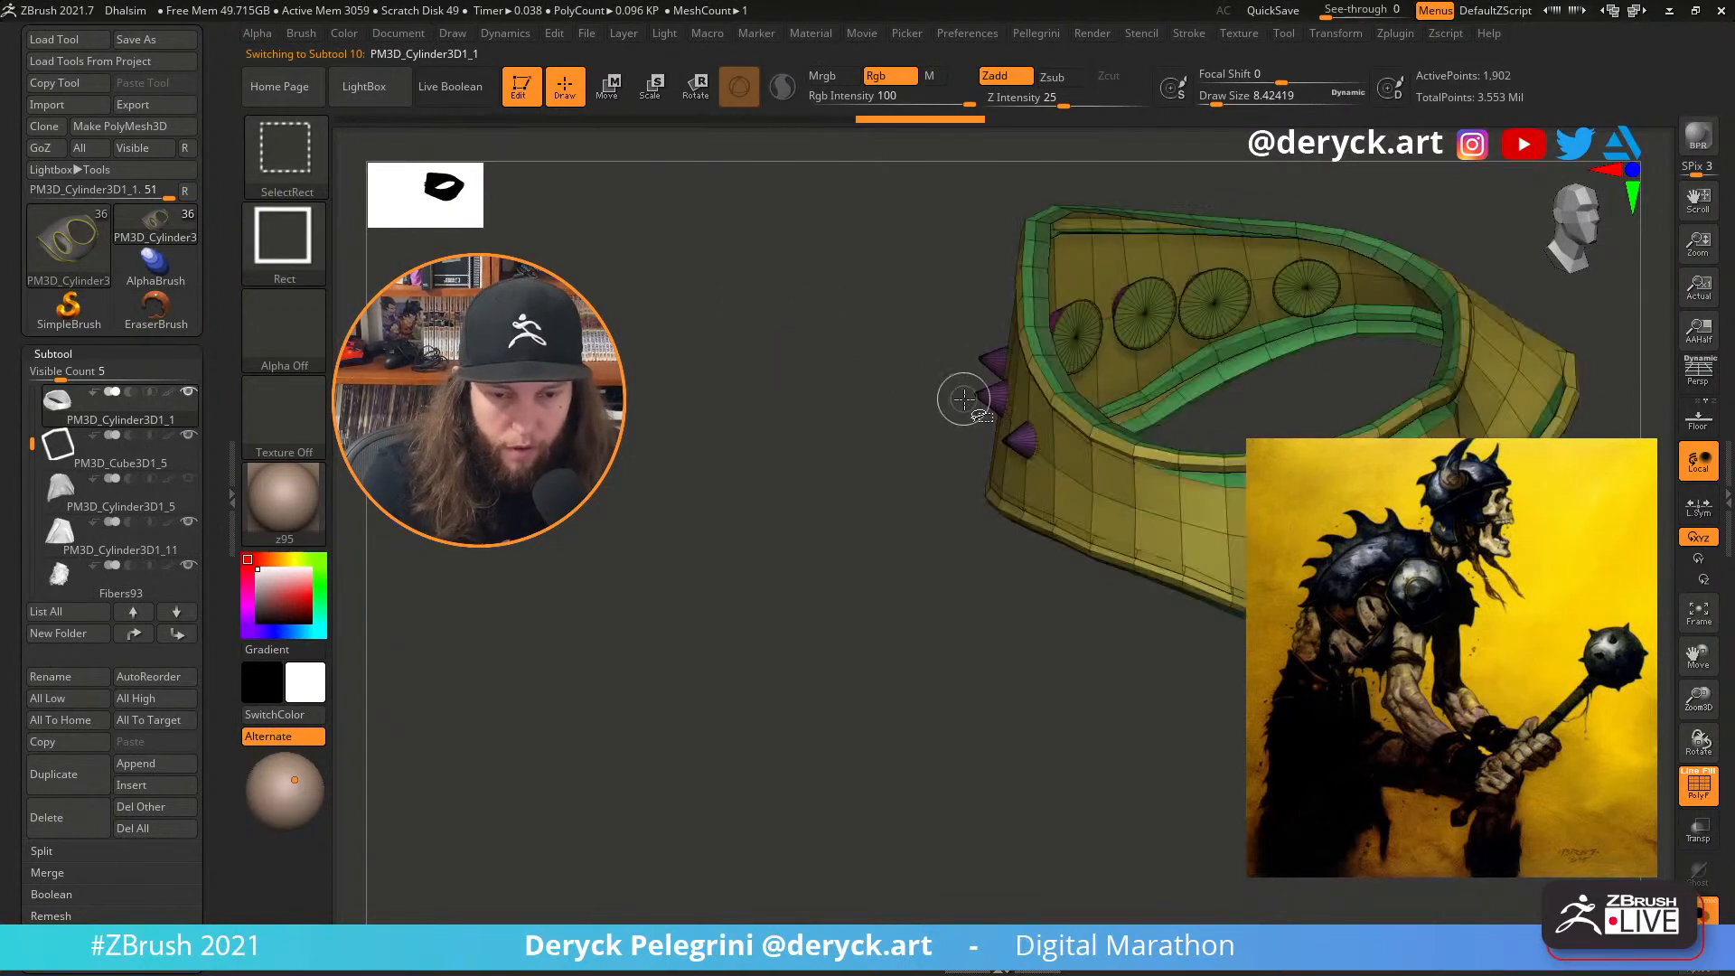
ctrl+shift+click(1051, 467)
mouse_move(775, 358)
ctrl+shift+mouse_down()
mouse_move(794, 374)
mouse_move(841, 298)
mouse_move(782, 327)
ctrl+shift+mouse_up()
ctrl+shift+click(787, 376)
key(ctrl+z)
ctrl+shift+click(779, 327)
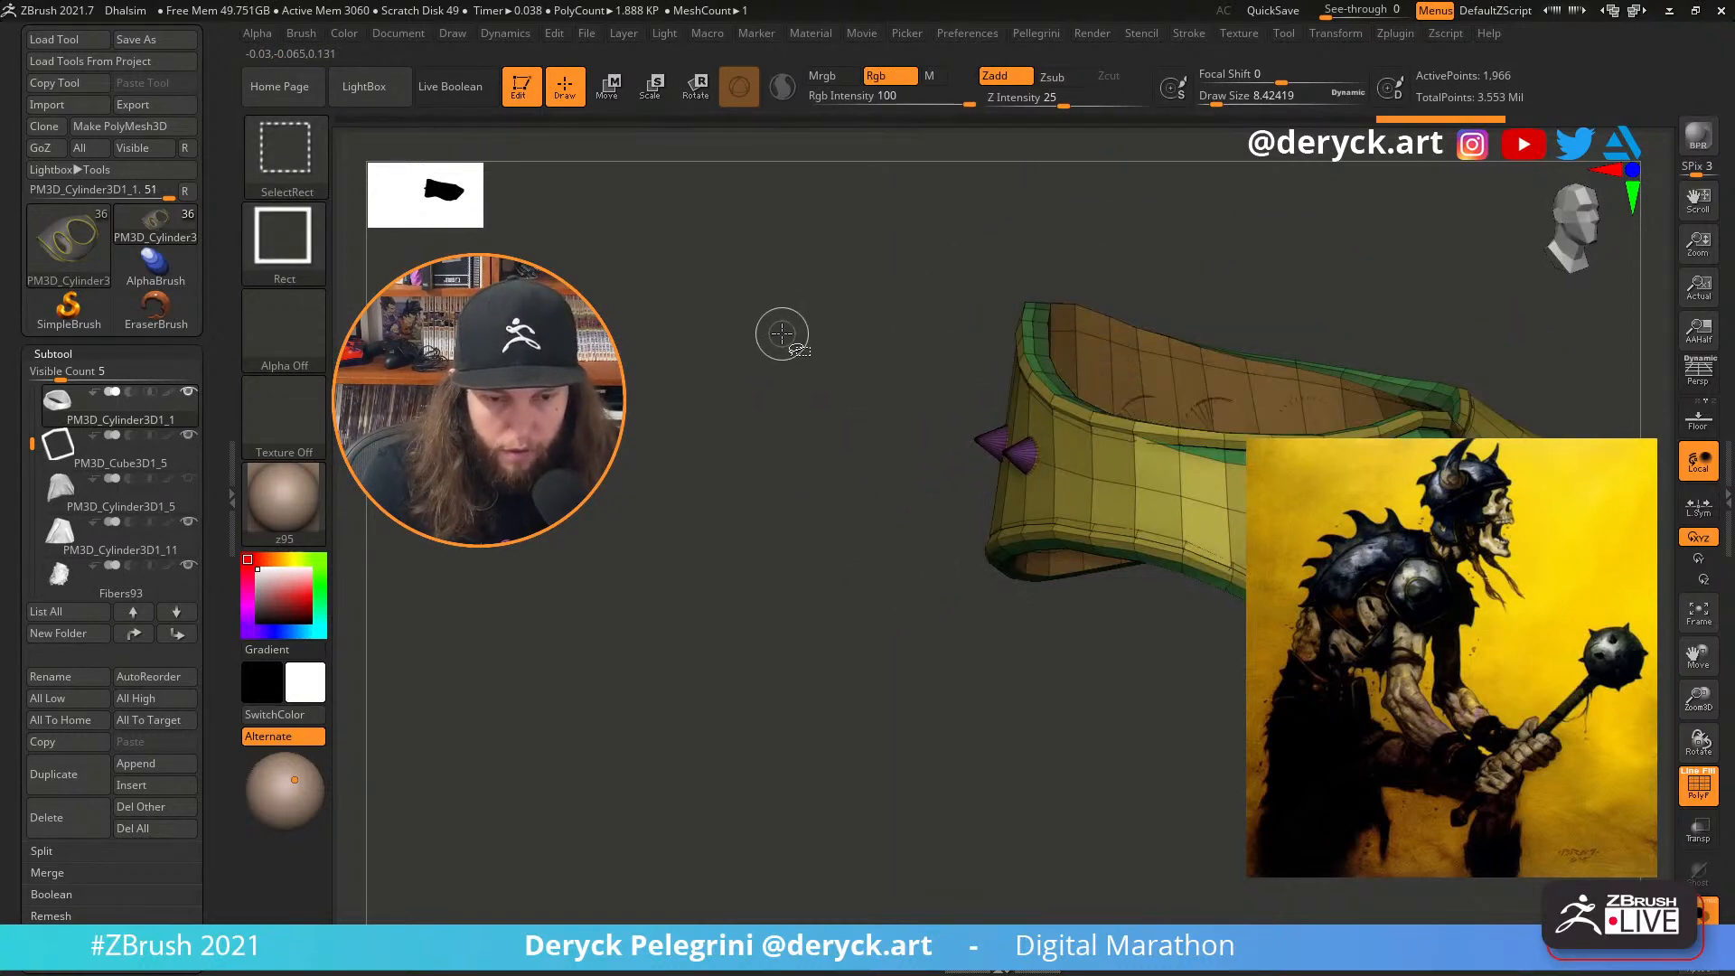
Isolate the belt's outer surface and split its band, upper trim and lower trim into separate polygroups
mouse_move(860, 337)
mouse_down()
mouse_move(837, 403)
mouse_move(799, 422)
mouse_move(972, 469)
mouse_up()
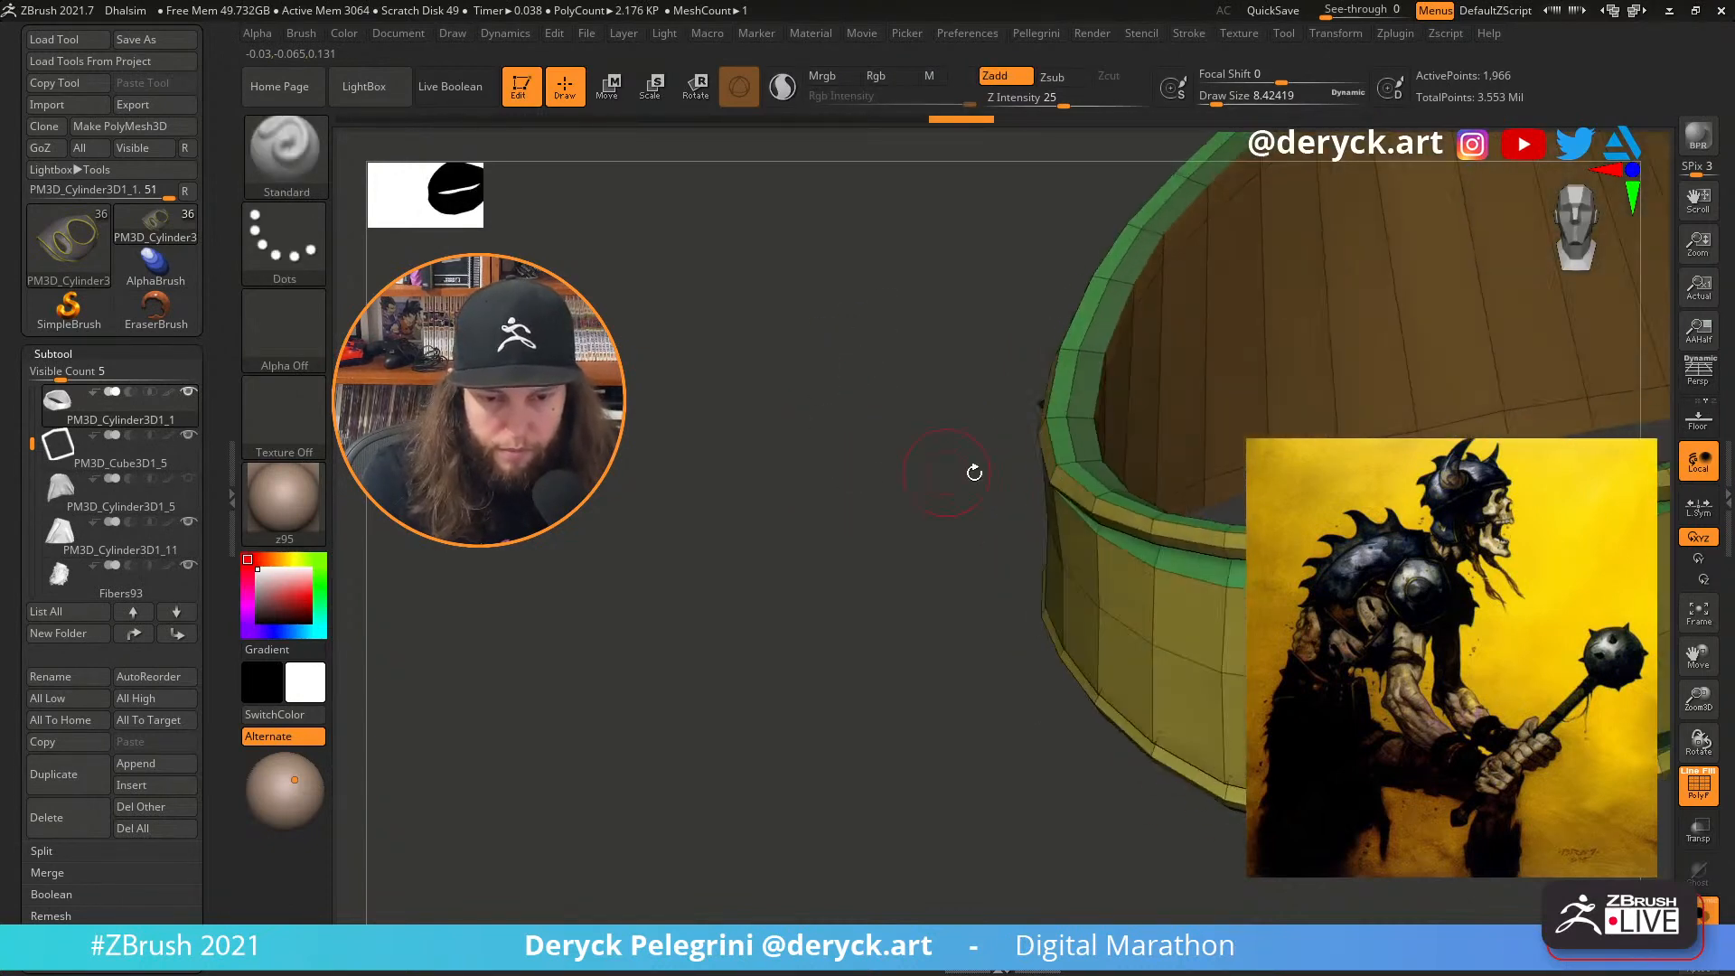
ctrl+shift+click(1069, 417)
mouse_move(852, 376)
mouse_down()
mouse_move(855, 320)
mouse_move(845, 372)
mouse_up()
ctrl+shift+click(705, 436)
drag(686, 445, 795, 452)
ctrl+shift+click(1039, 492)
key(space)
click(704, 722)
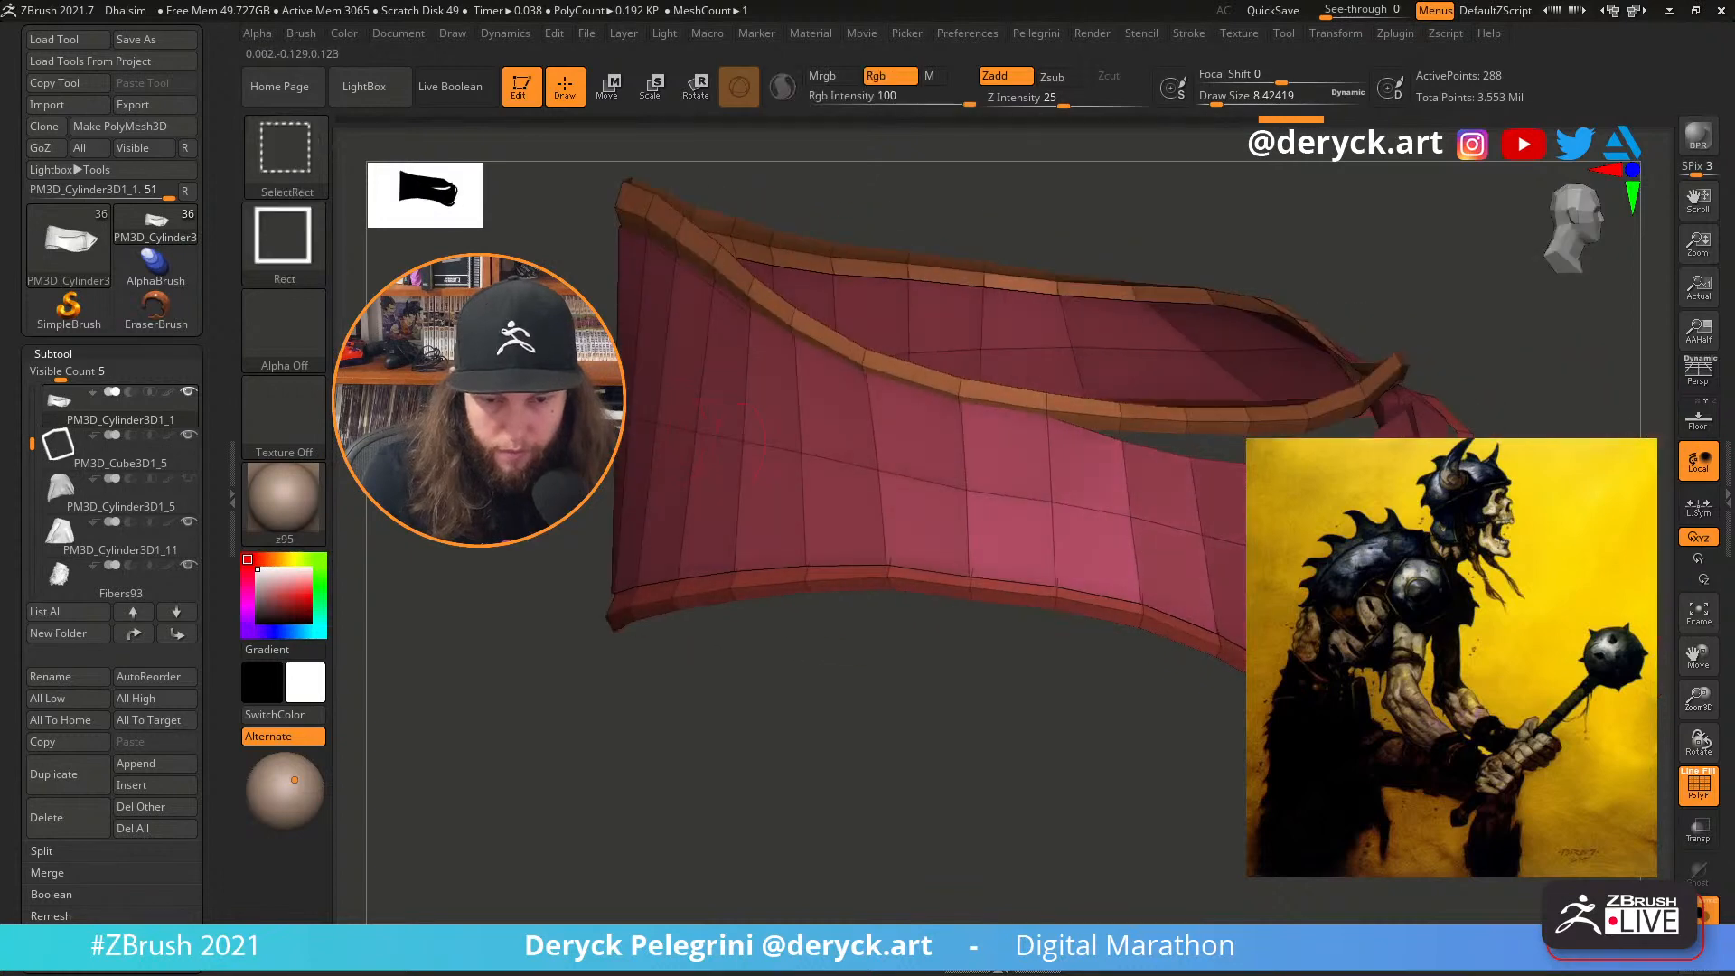
Hide the belt's band surfaces and assign the visible trim and spikes to one polygroup
ctrl+shift+click(993, 533)
ctrl+shift+click(994, 534)
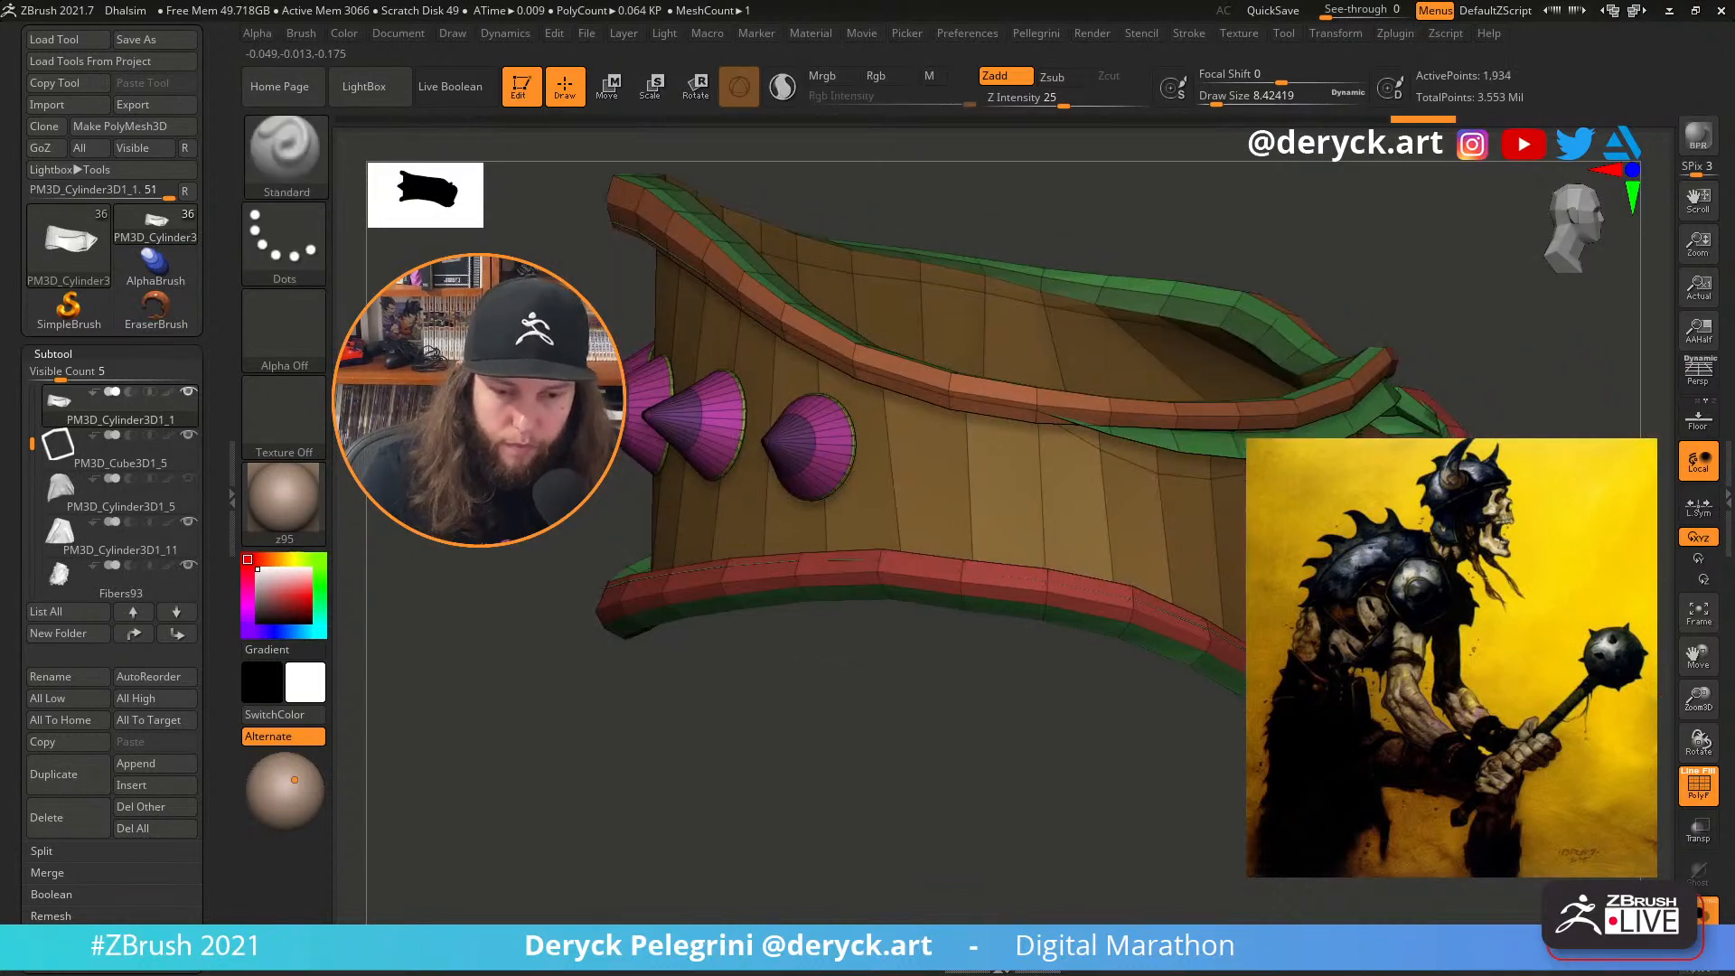
drag(1021, 641, 1066, 628)
ctrl+shift+click(1110, 486)
mouse_move(958, 533)
mouse_down()
mouse_move(705, 450)
mouse_move(671, 391)
mouse_move(876, 506)
mouse_up()
key(ctrl+w)
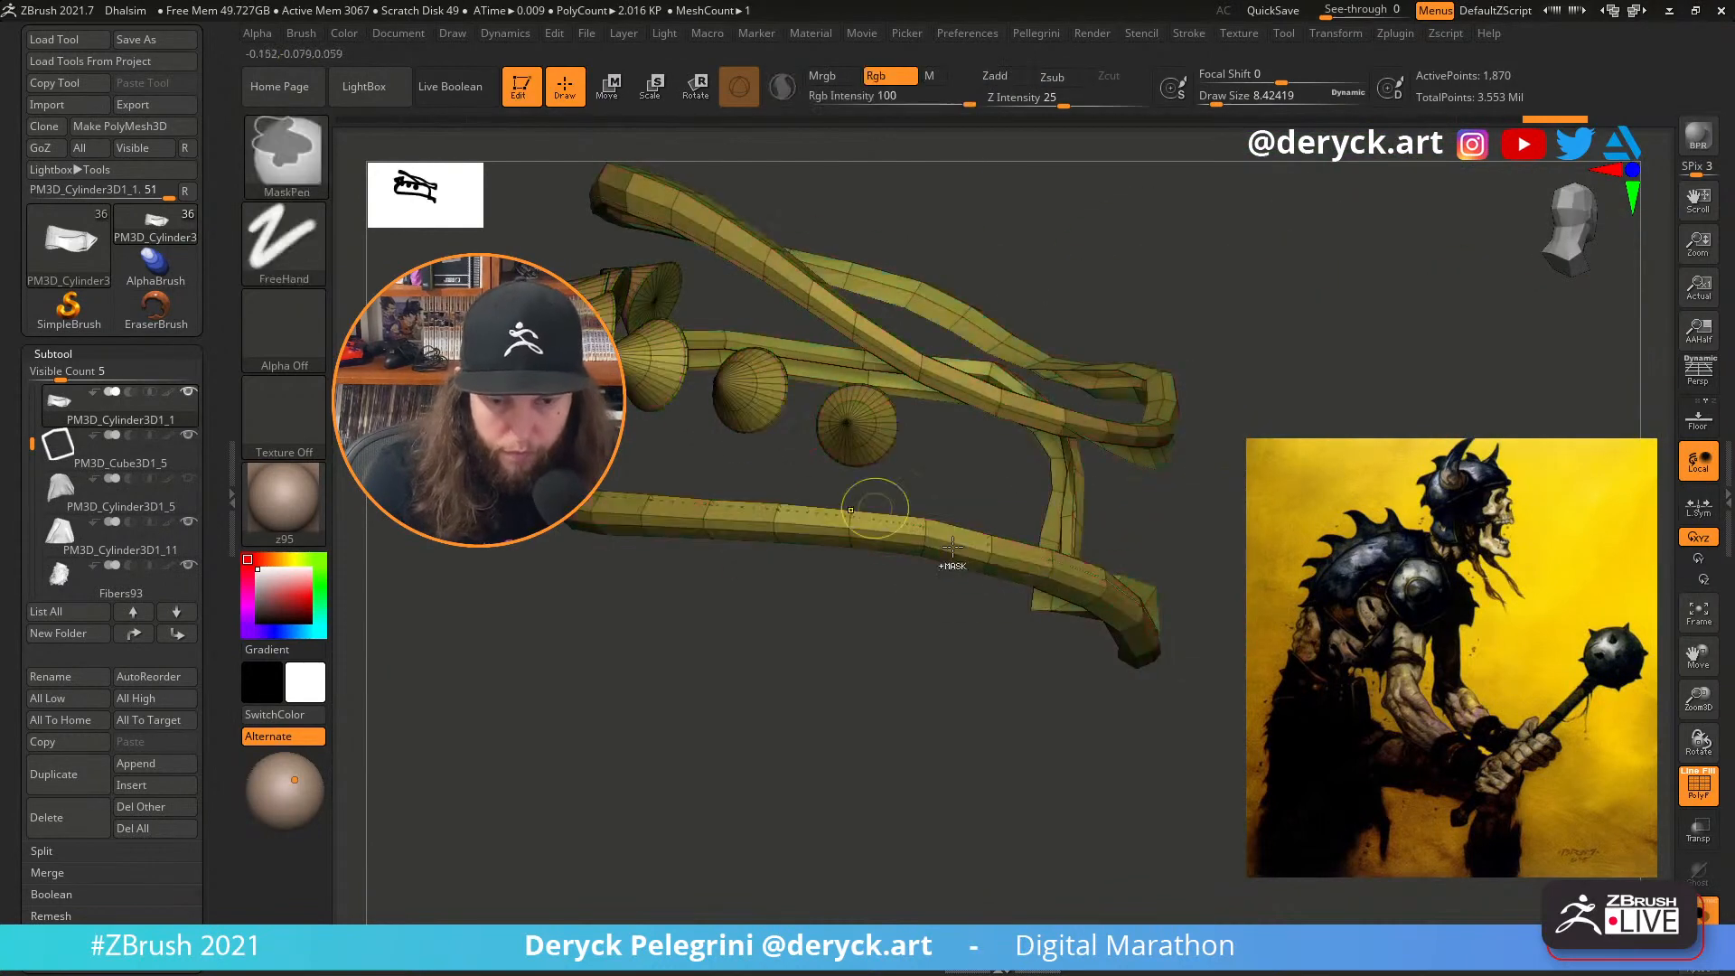
Invert the visibility, assign the belt's band surfaces to one polygroup and bring back only the trim and spikes
ctrl+shift+drag(890, 624, 922, 651)
ctrl+shift+click(921, 650)
key(ctrl+z)
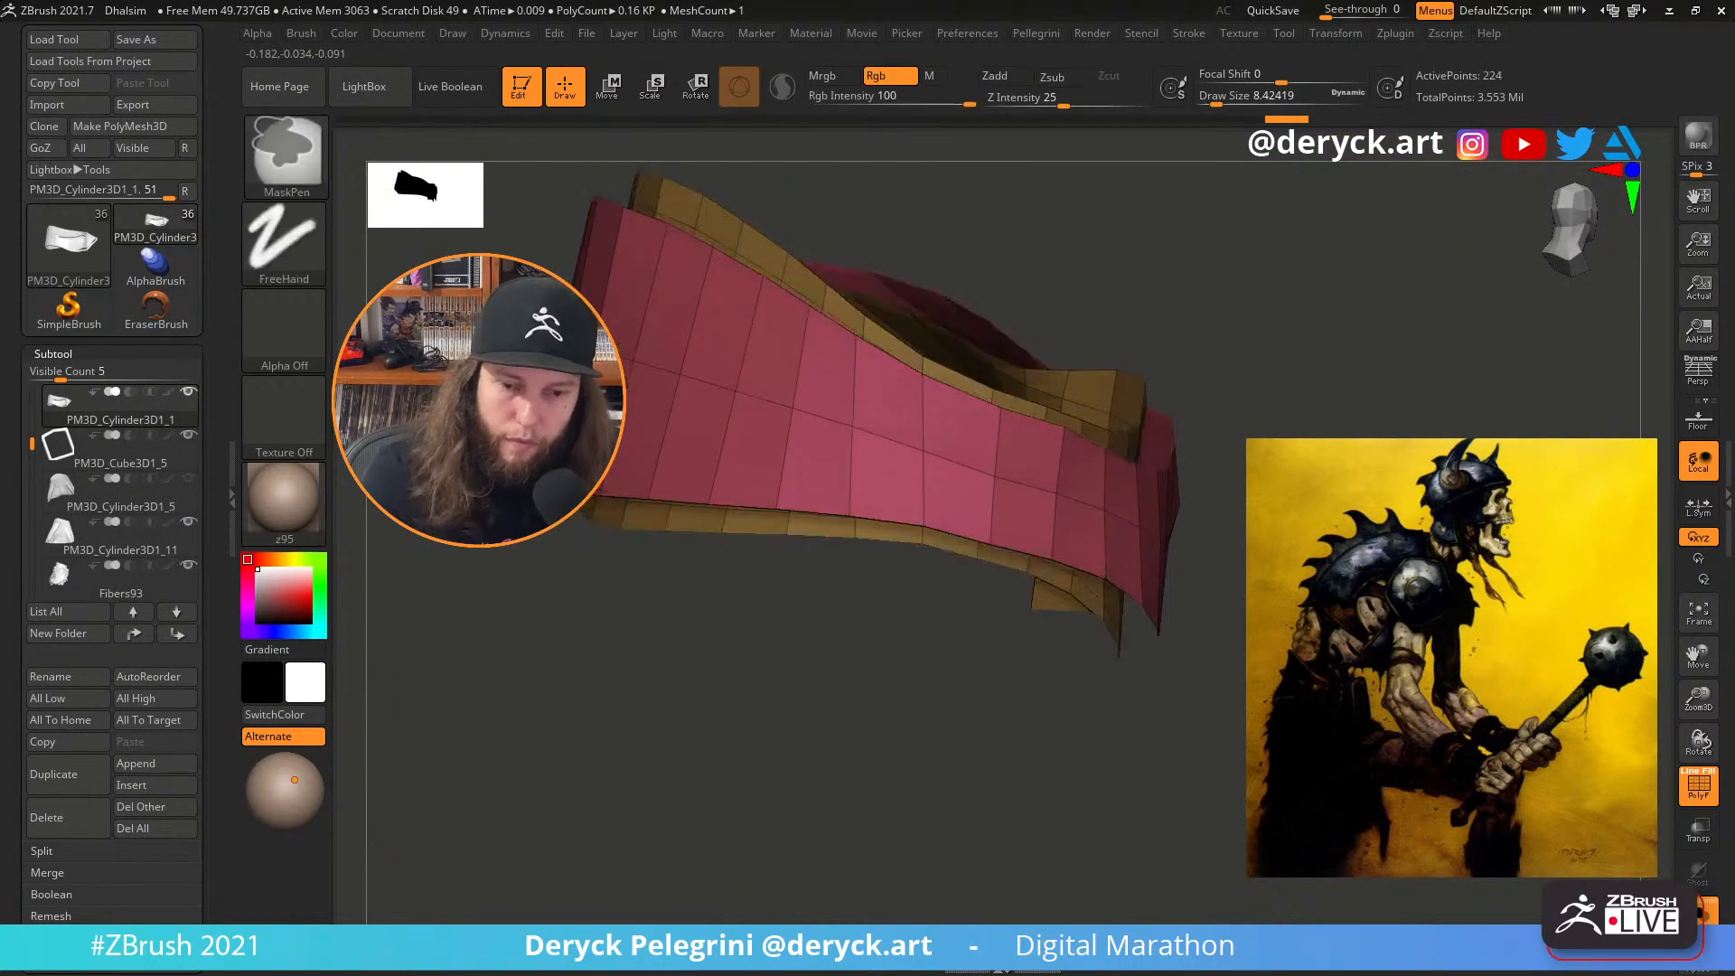
key(ctrl+w)
ctrl+shift+drag(890, 696, 920, 488)
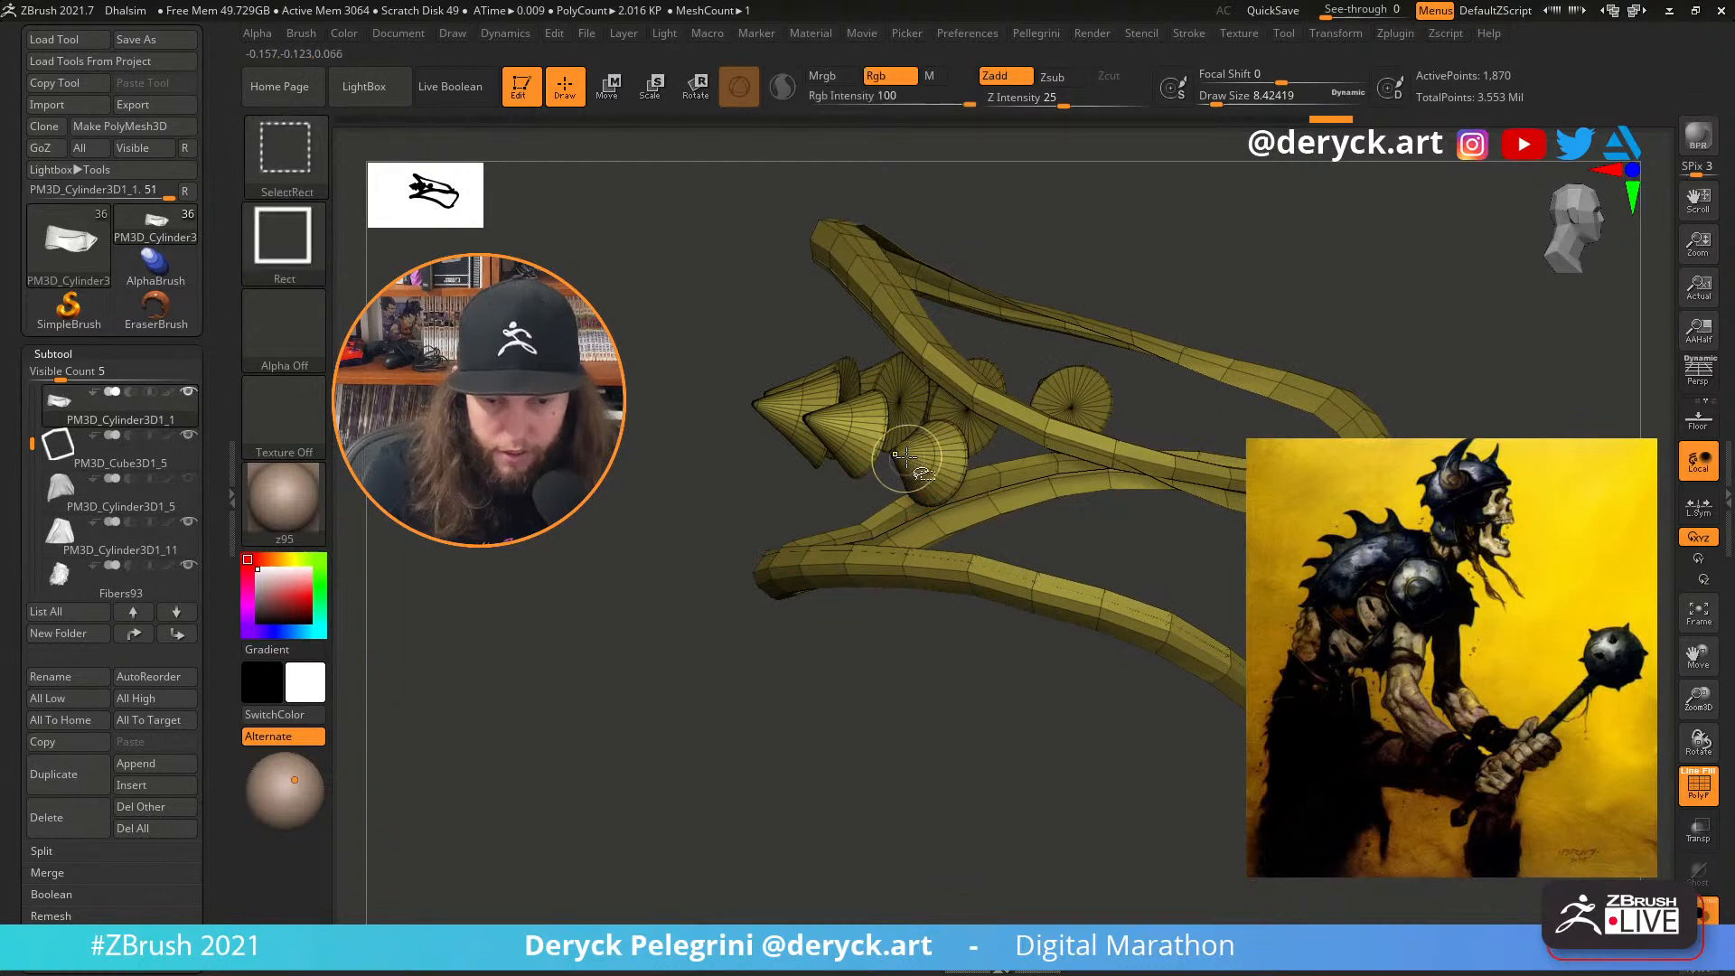
Split the visible belt trim and spikes into separate polygroups
mouse_move(631, 427)
mouse_down()
mouse_move(624, 474)
mouse_move(587, 513)
mouse_up()
key(space)
click(551, 721)
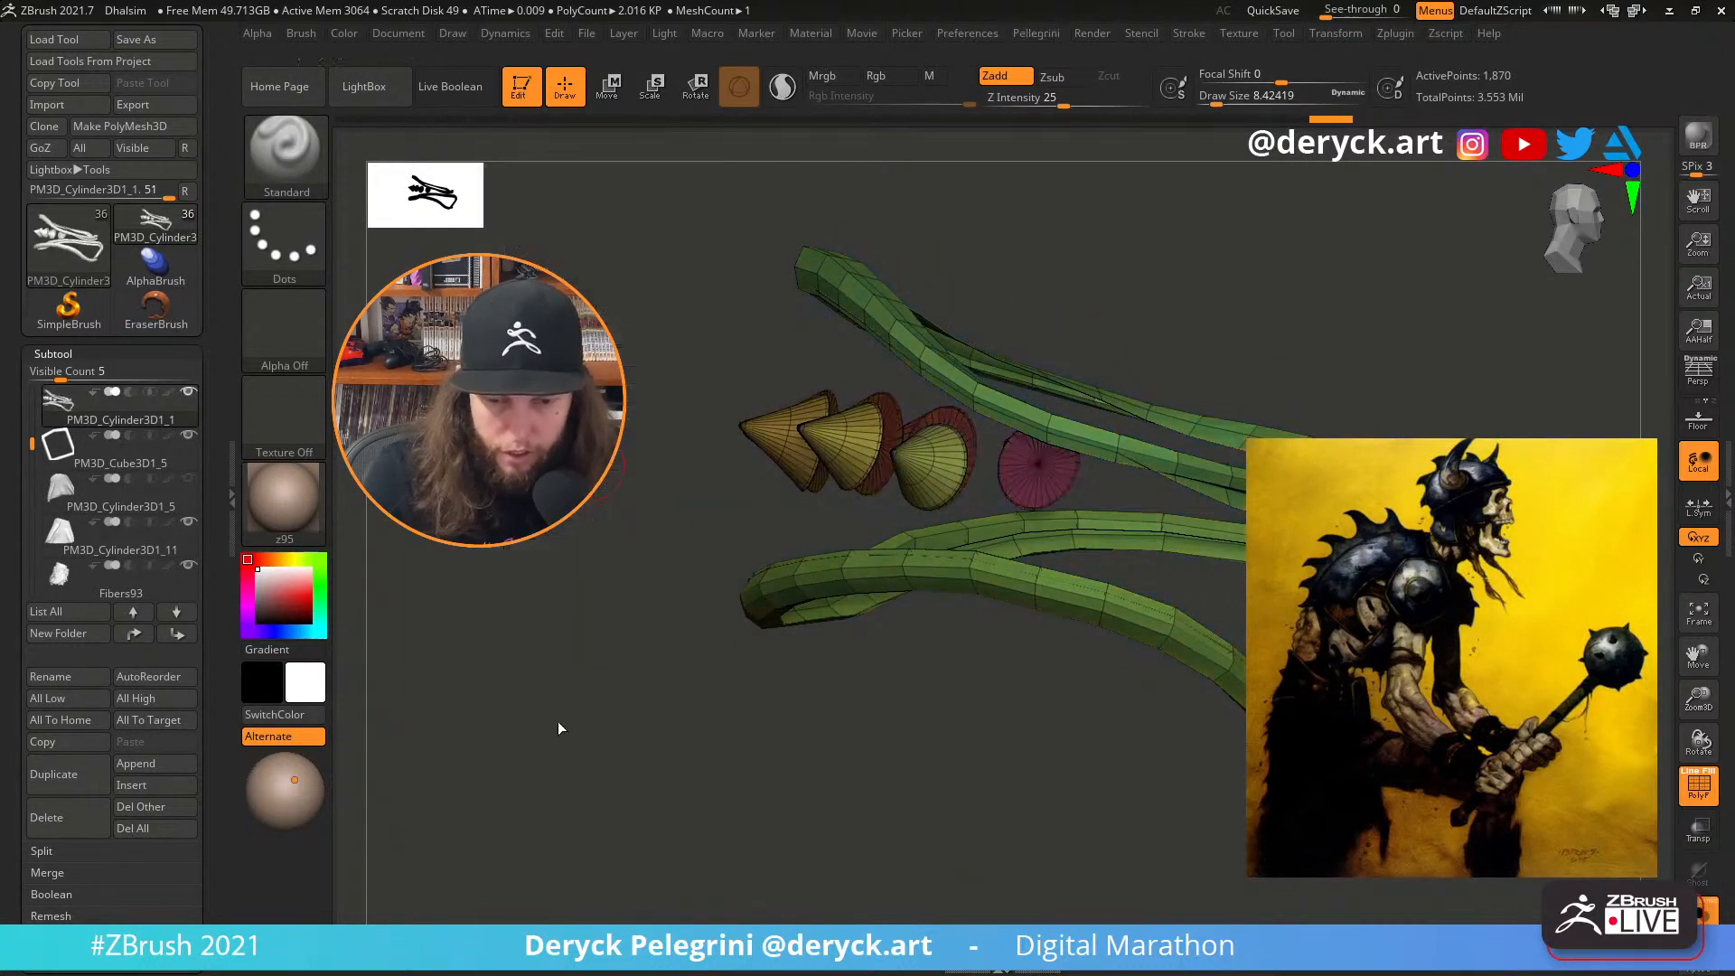
Hide the belt's spikes one by one and assign the remaining trim loops to a single polygroup
key(ctrl+shift)
ctrl+shift+click(905, 459)
ctrl+shift+click(805, 427)
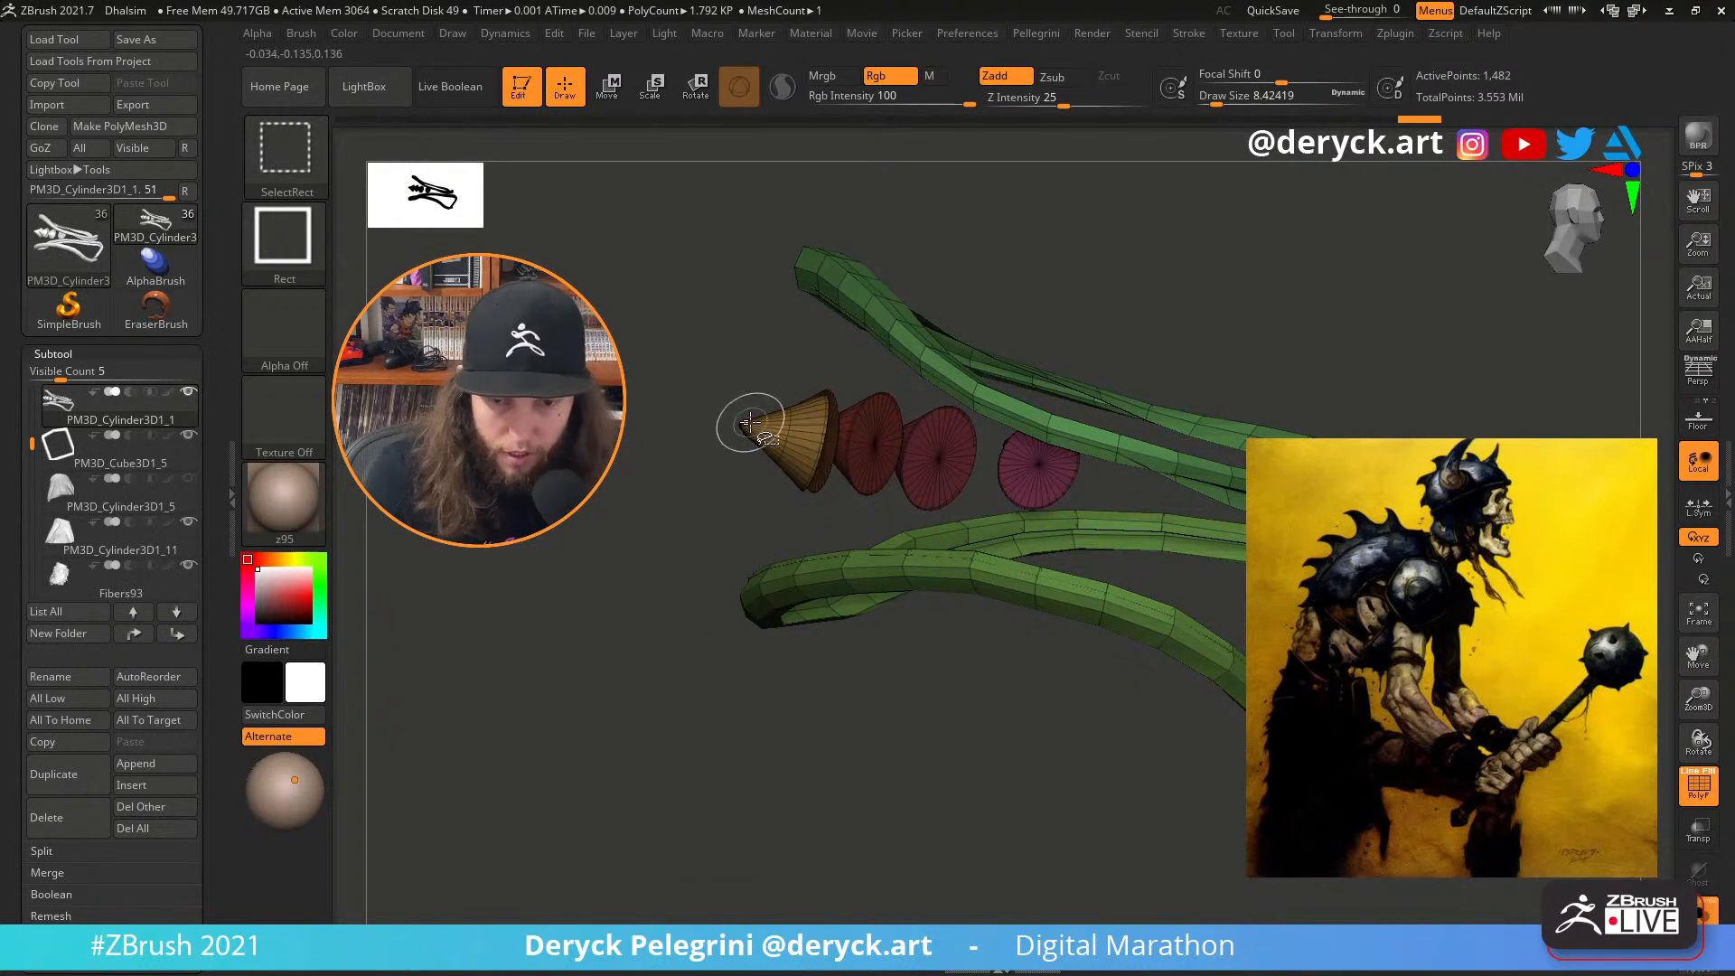
ctrl+shift+click(752, 424)
alt+drag(671, 435, 751, 462)
ctrl+shift+click(841, 459)
ctrl+shift+click(950, 469)
ctrl+shift+click(1019, 474)
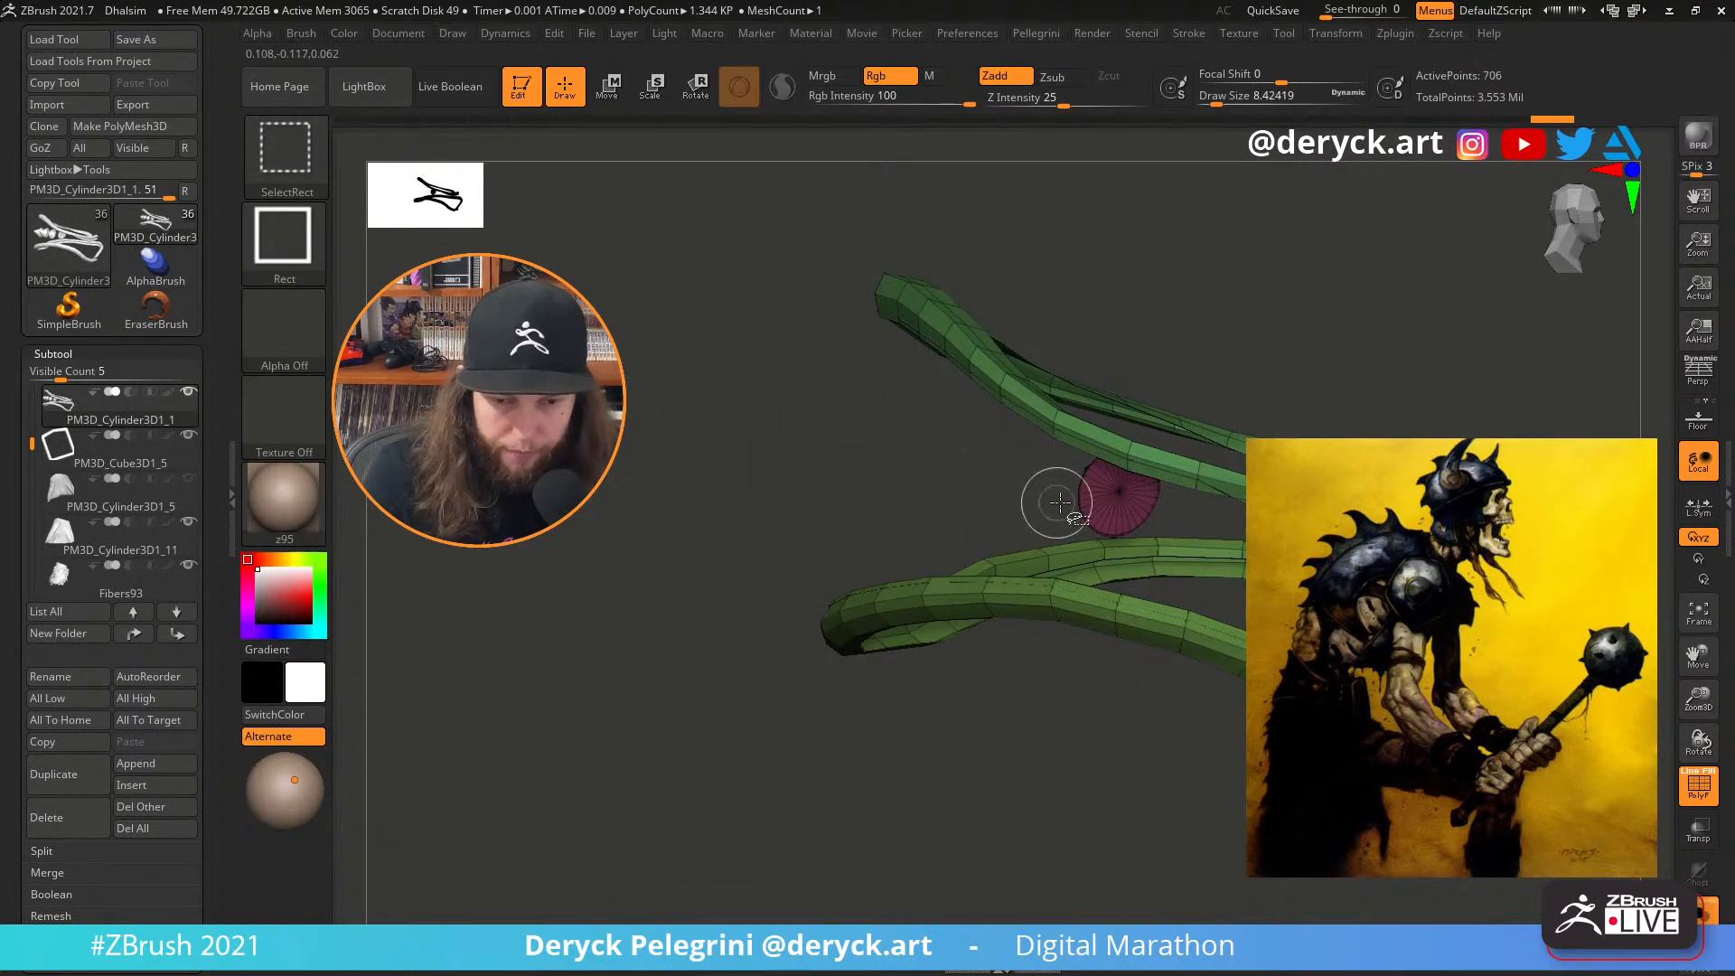
ctrl+shift+click(1118, 488)
drag(967, 491, 760, 449)
key(ctrl+shift)
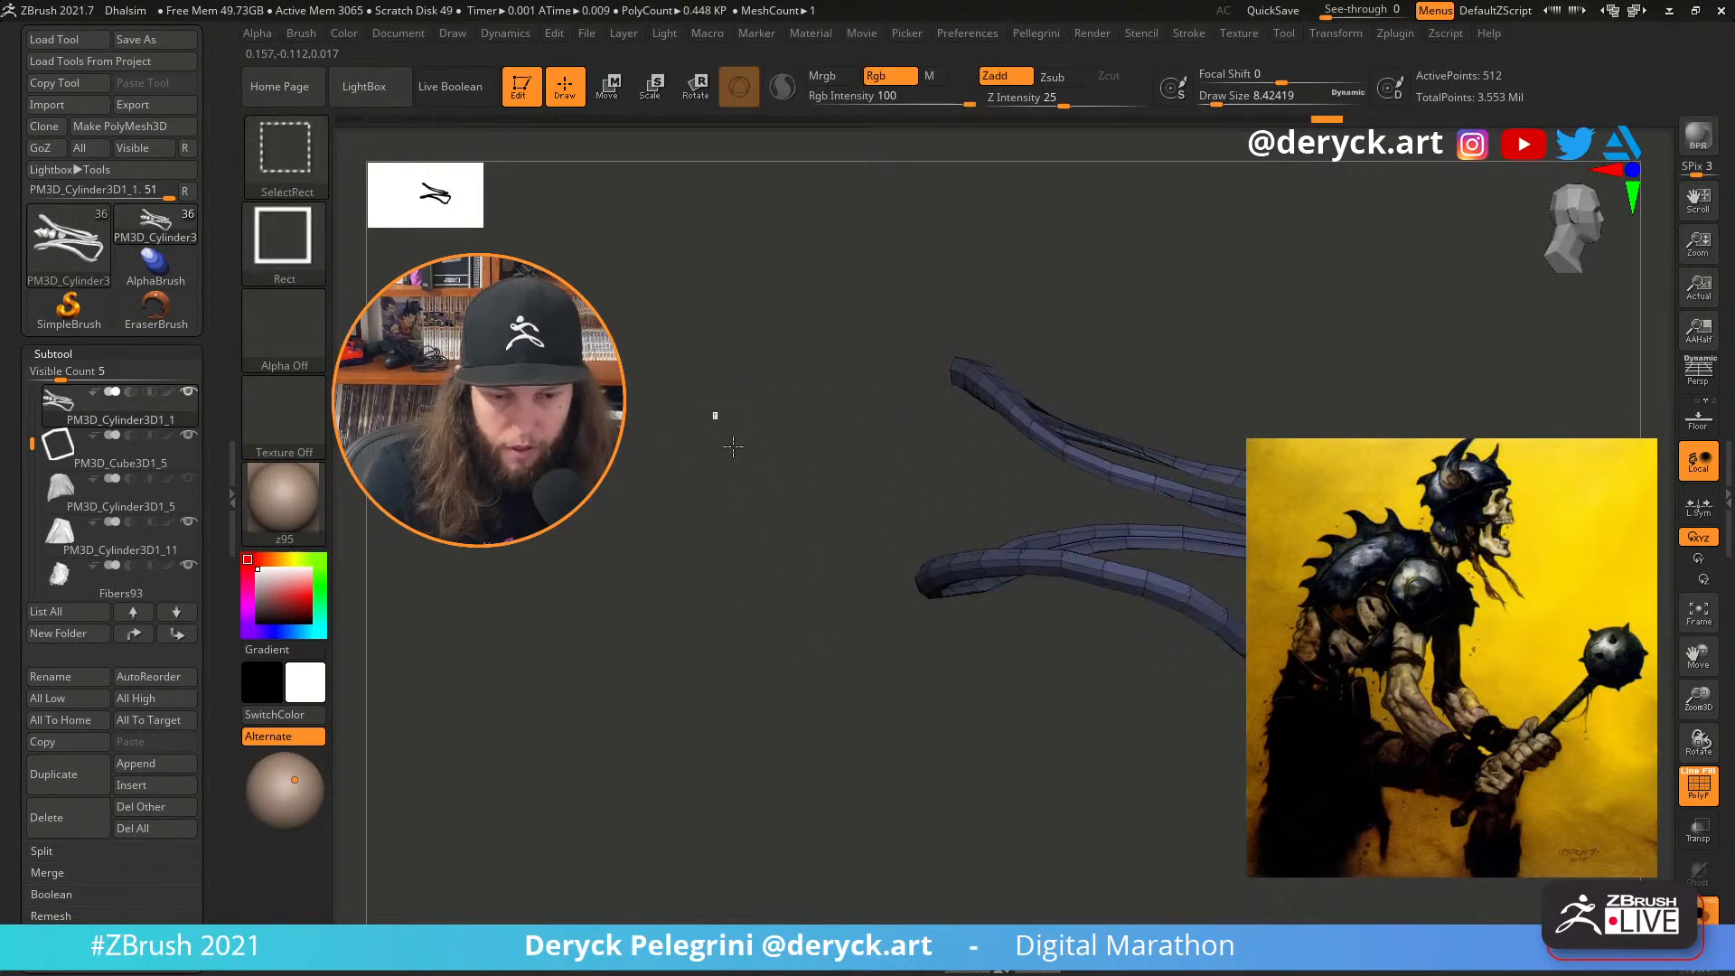
Hide the trim loops and assign all the belt's spikes to one polygroup
ctrl+shift+click(803, 515)
ctrl+shift+click(1036, 540)
key(ctrl+w)
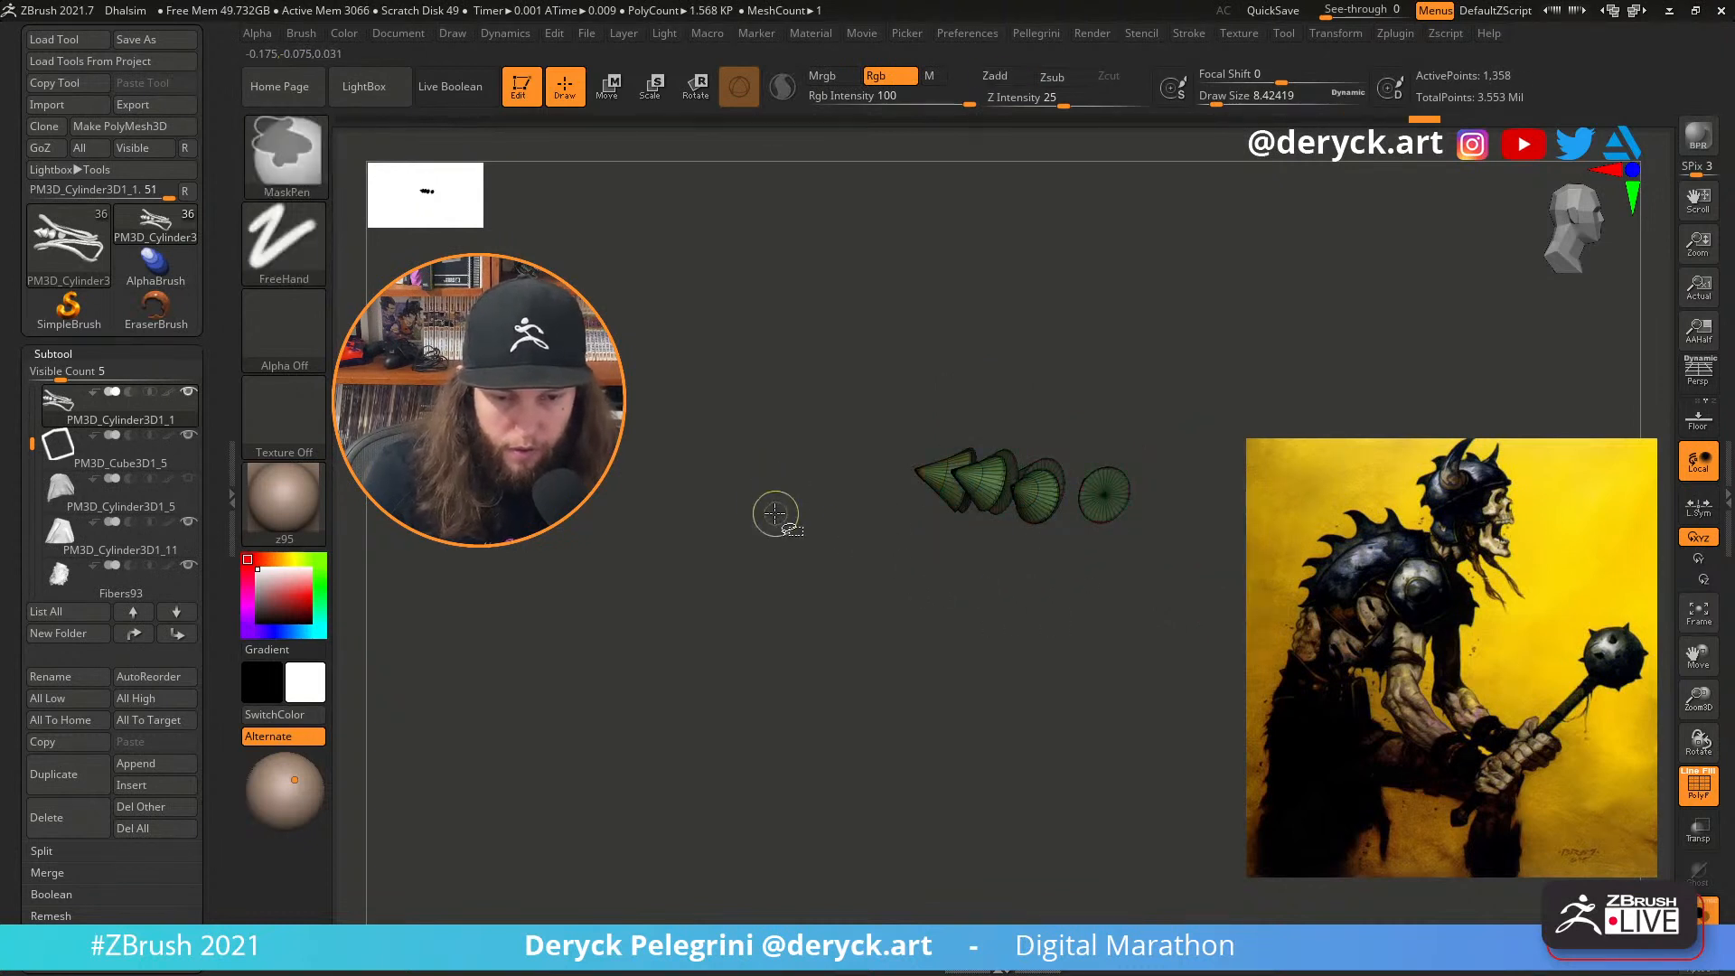
Reveal the whole belt and preview it with dynamic subdivision smoothing
ctrl+shift+click(775, 512)
drag(702, 550, 774, 604)
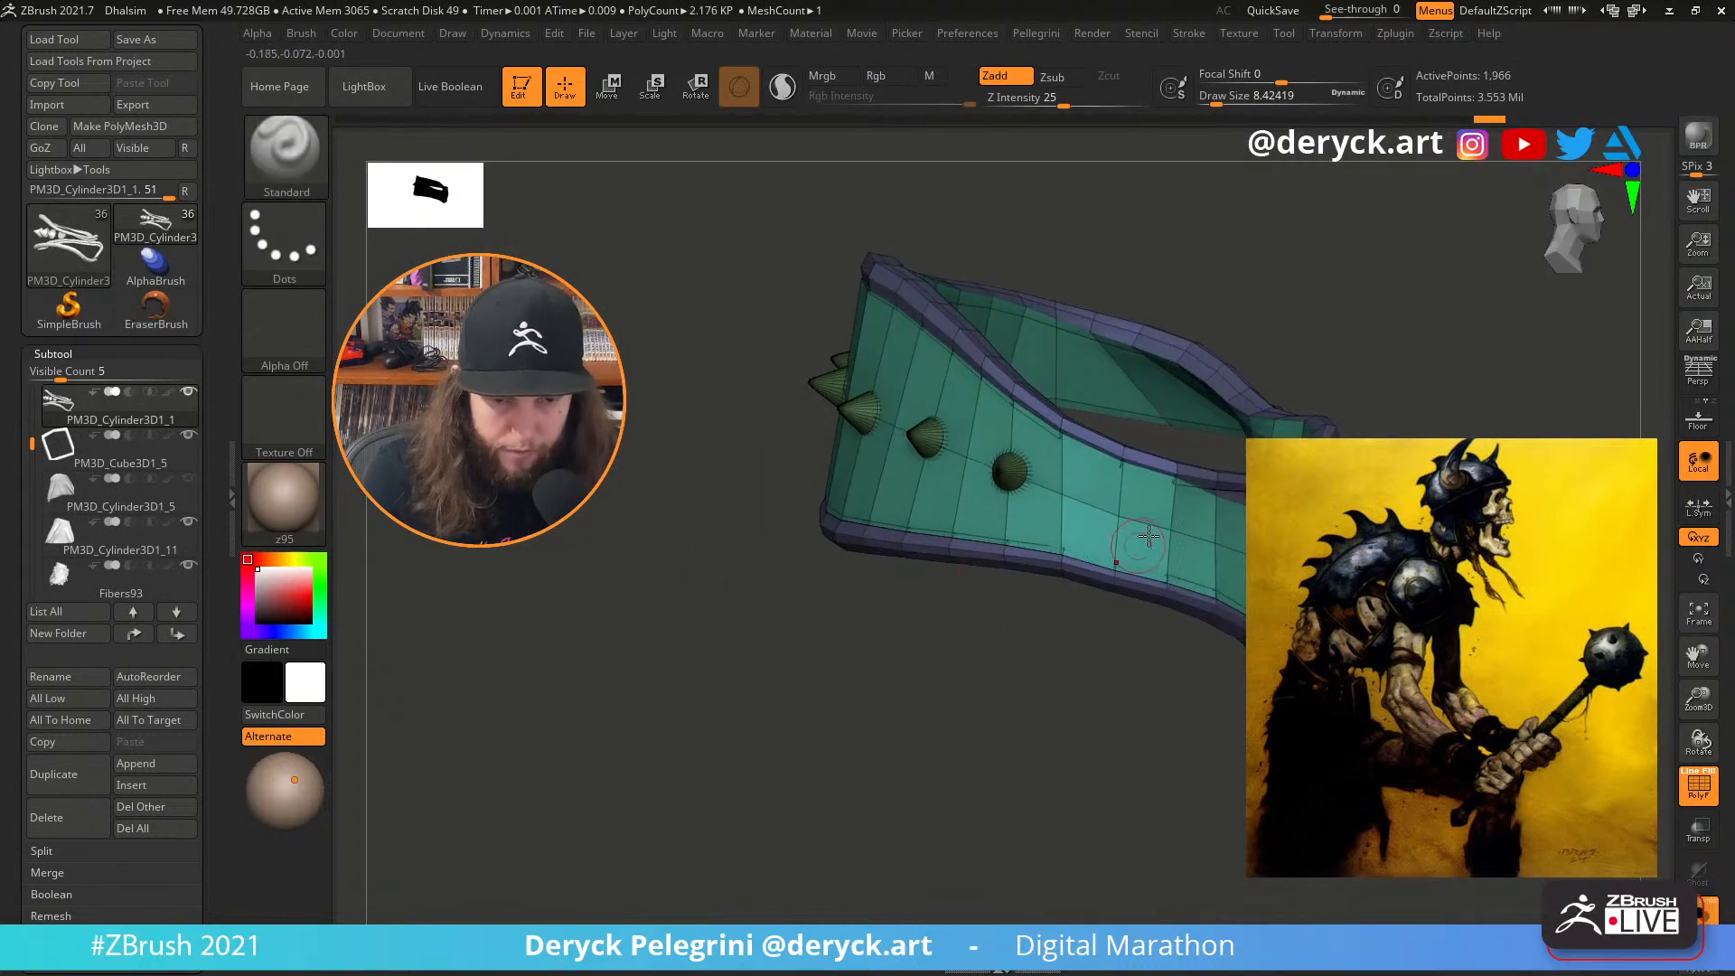
key(d)
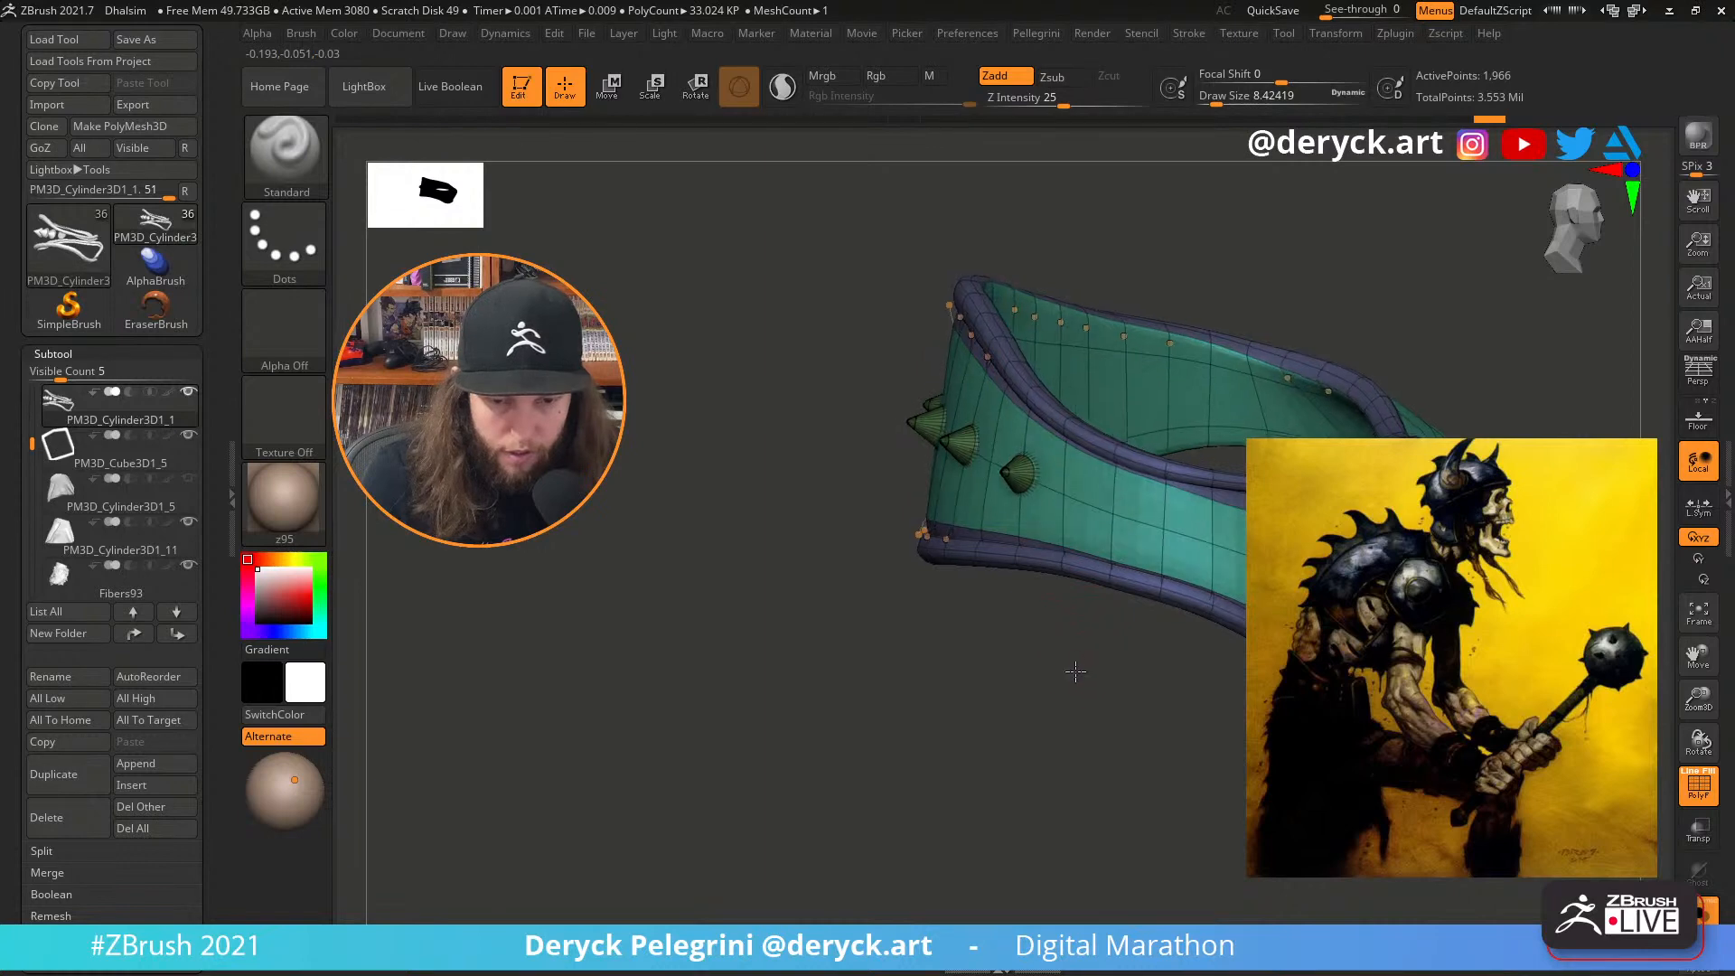
Isolate the belt's band and grow the visible area outward into the adjoining trim
key(ctrl+shift)
ctrl+shift+click(1152, 540)
ctrl+shift+click(1128, 672)
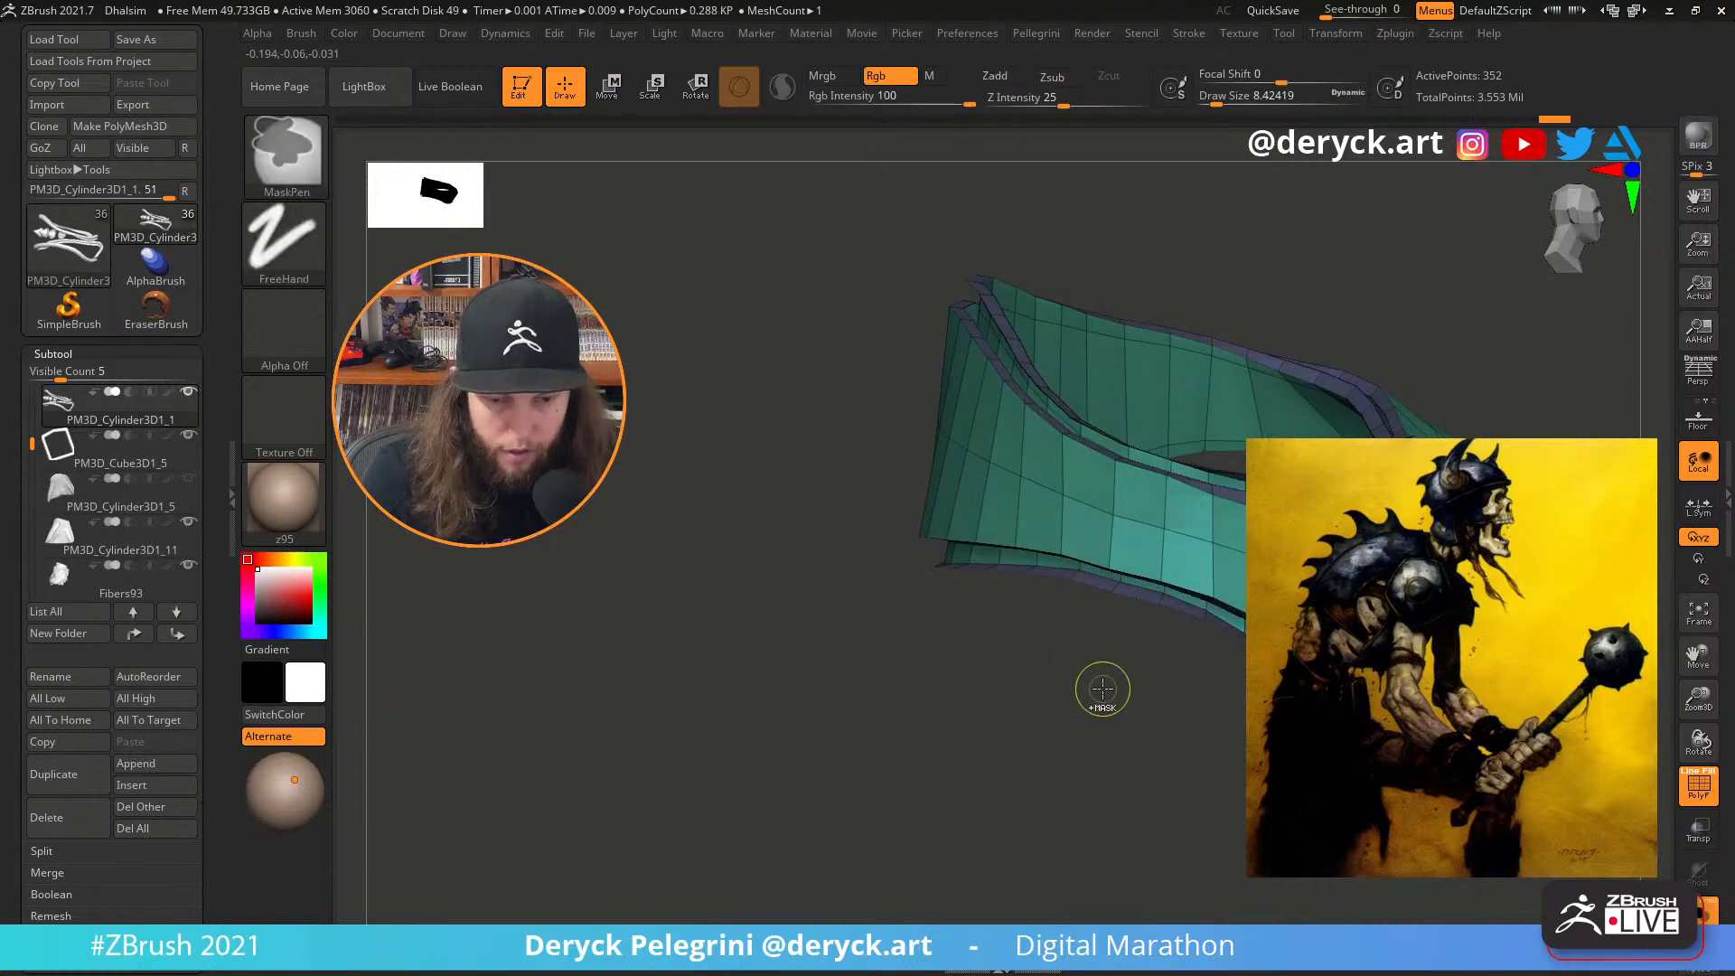
drag(1100, 688, 1121, 777)
key(ctrl+shift+x)
key(space)
click(1290, 888)
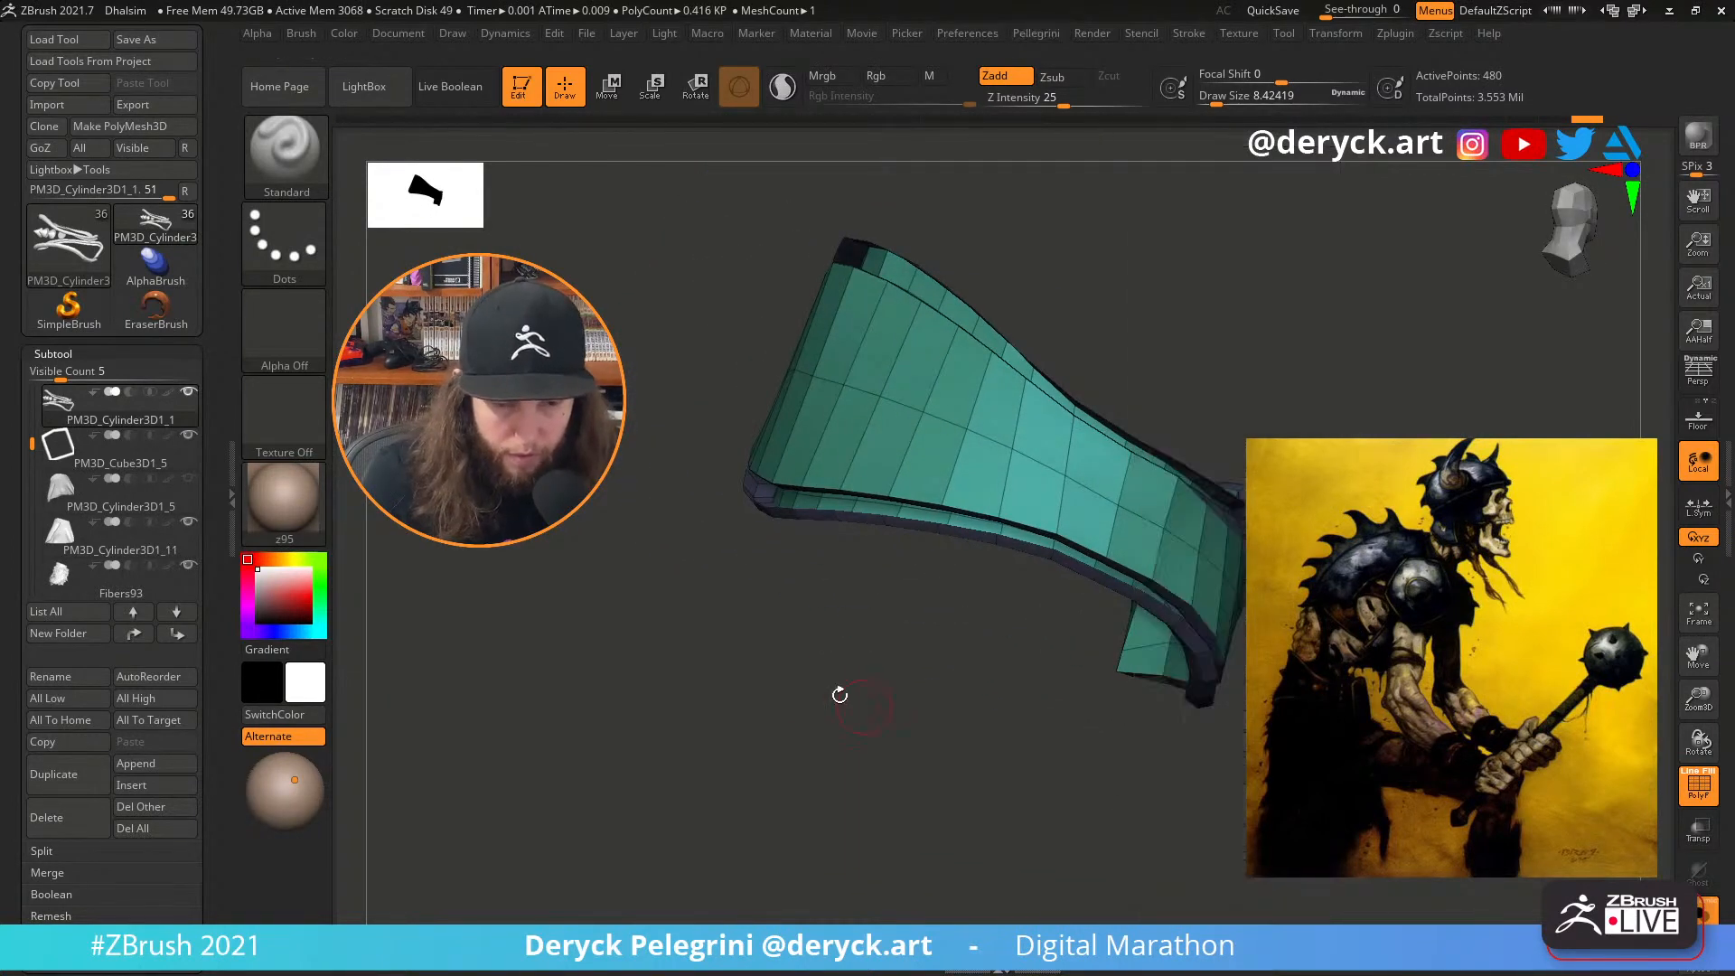
drag(840, 693, 873, 667)
key(space)
click(911, 889)
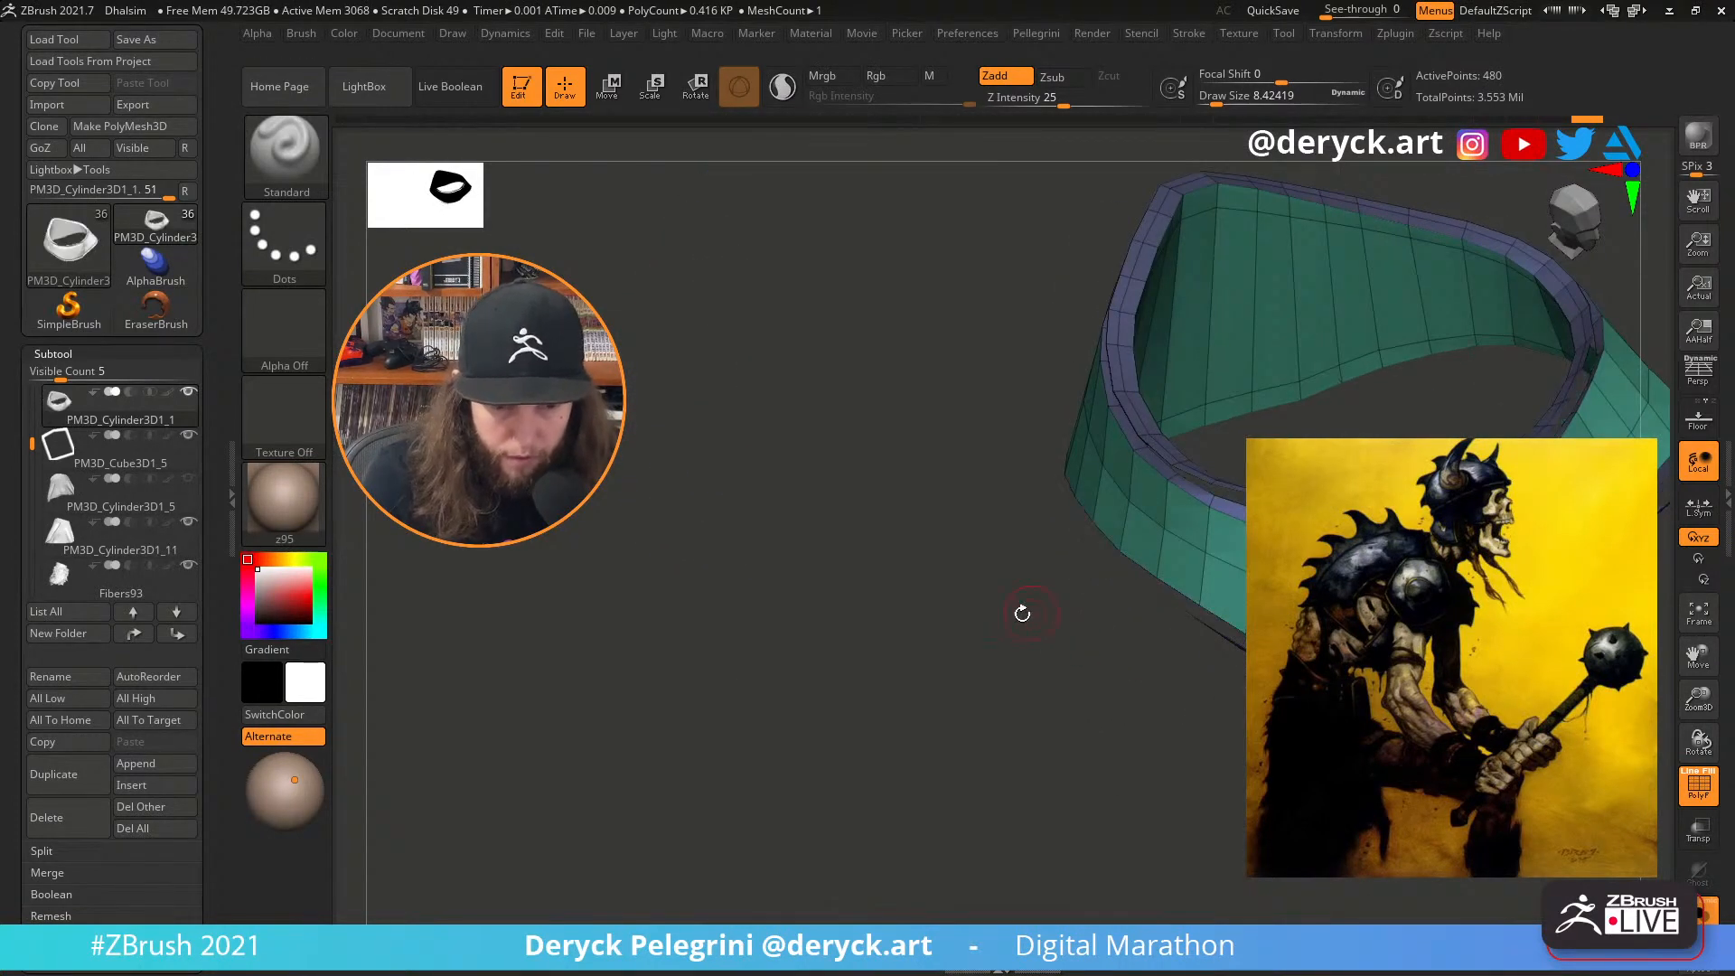
mouse_move(1022, 612)
mouse_down()
mouse_move(1009, 546)
mouse_move(987, 585)
mouse_move(948, 579)
mouse_move(937, 534)
mouse_move(940, 620)
mouse_move(926, 584)
mouse_up()
ctrl+shift+click(934, 605)
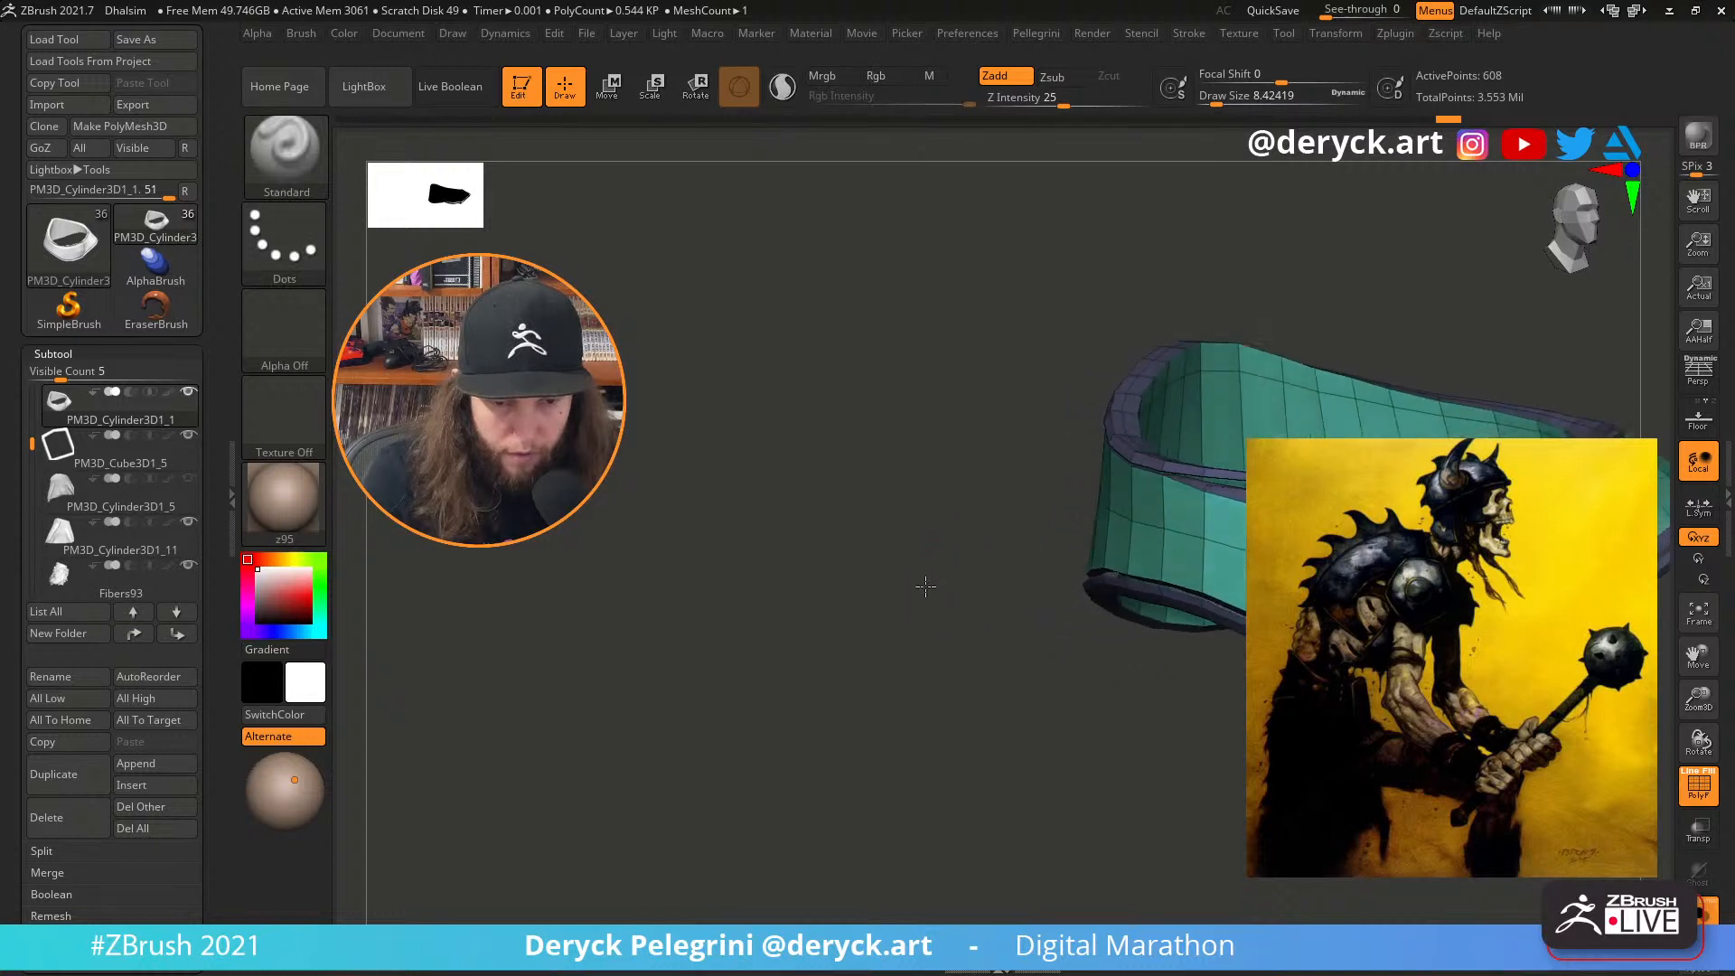
Isolate the belt's band again, assign it a polygroup of its own and reveal the complete belt
ctrl+shift+click(1201, 539)
key(ctrl+shift+x)
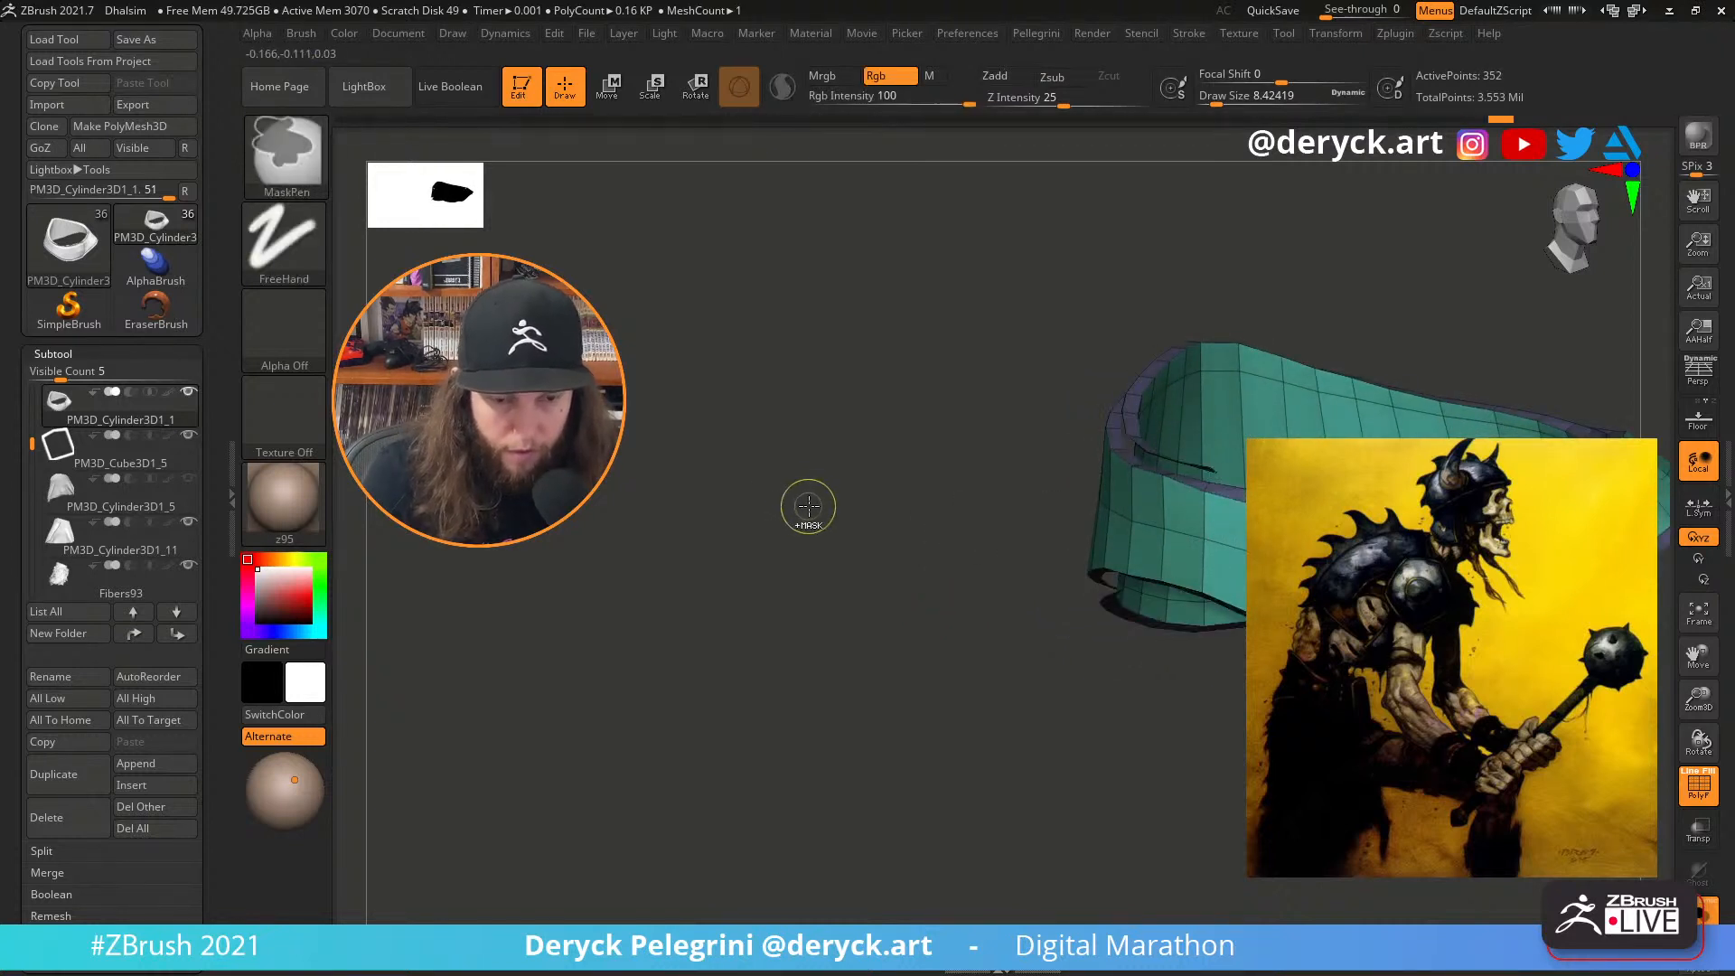
key(ctrl+w)
ctrl+shift+click(825, 505)
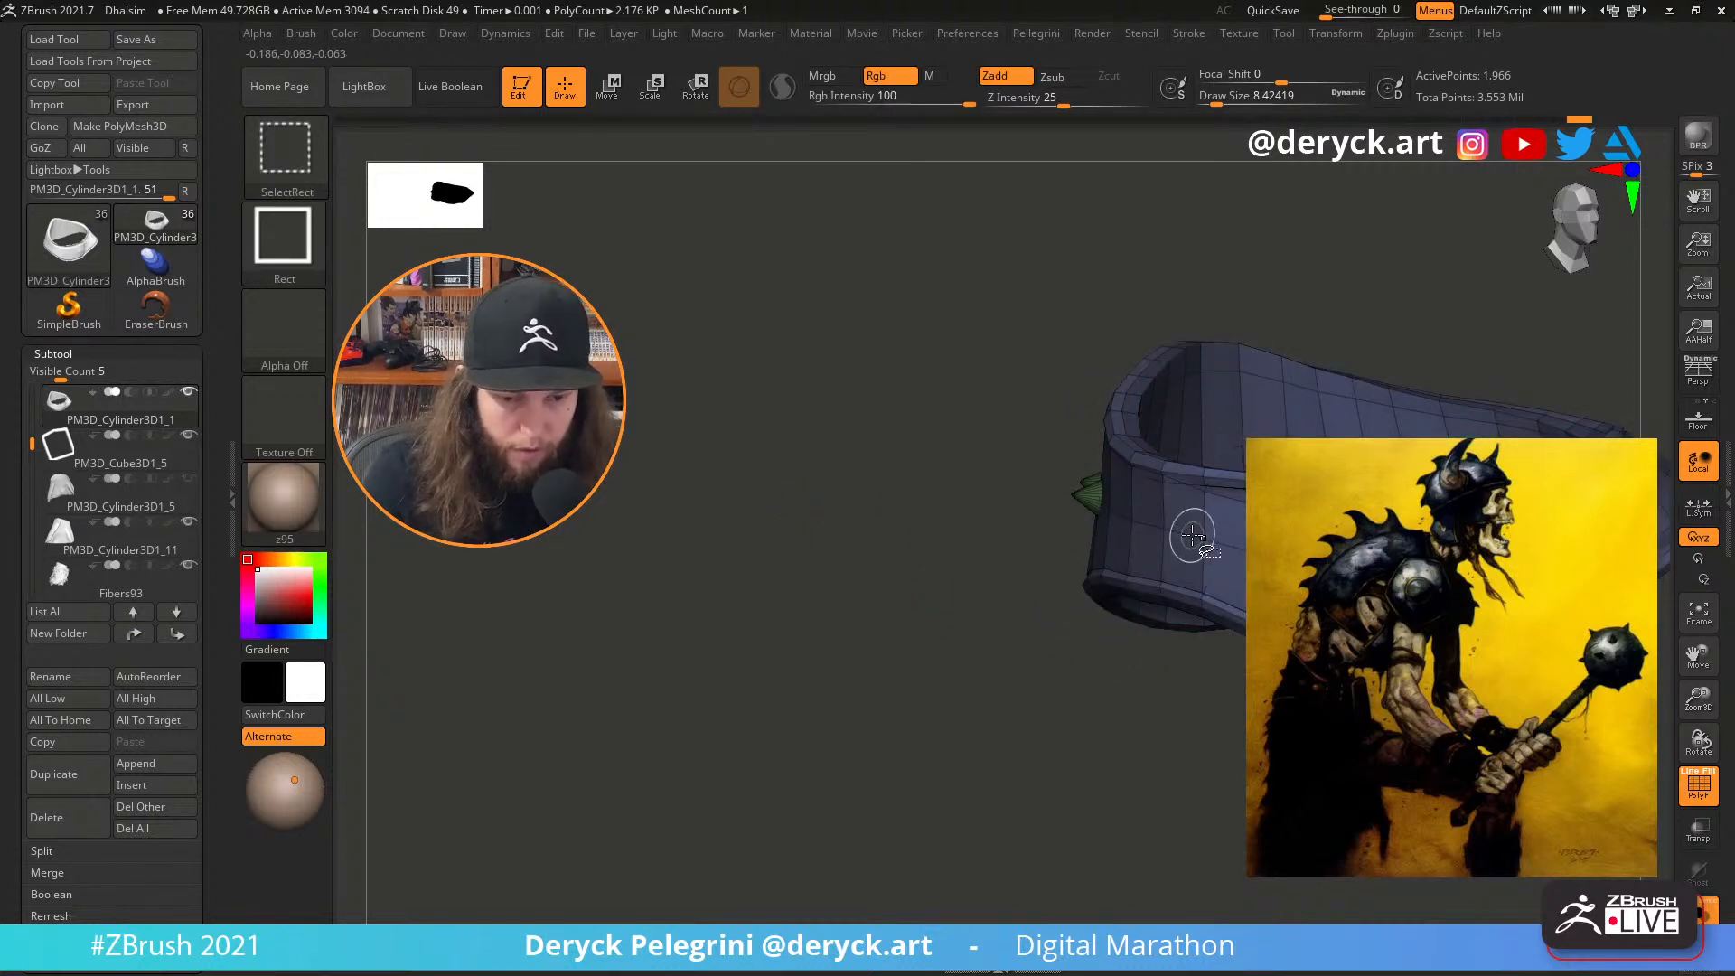
key(ctrl+w)
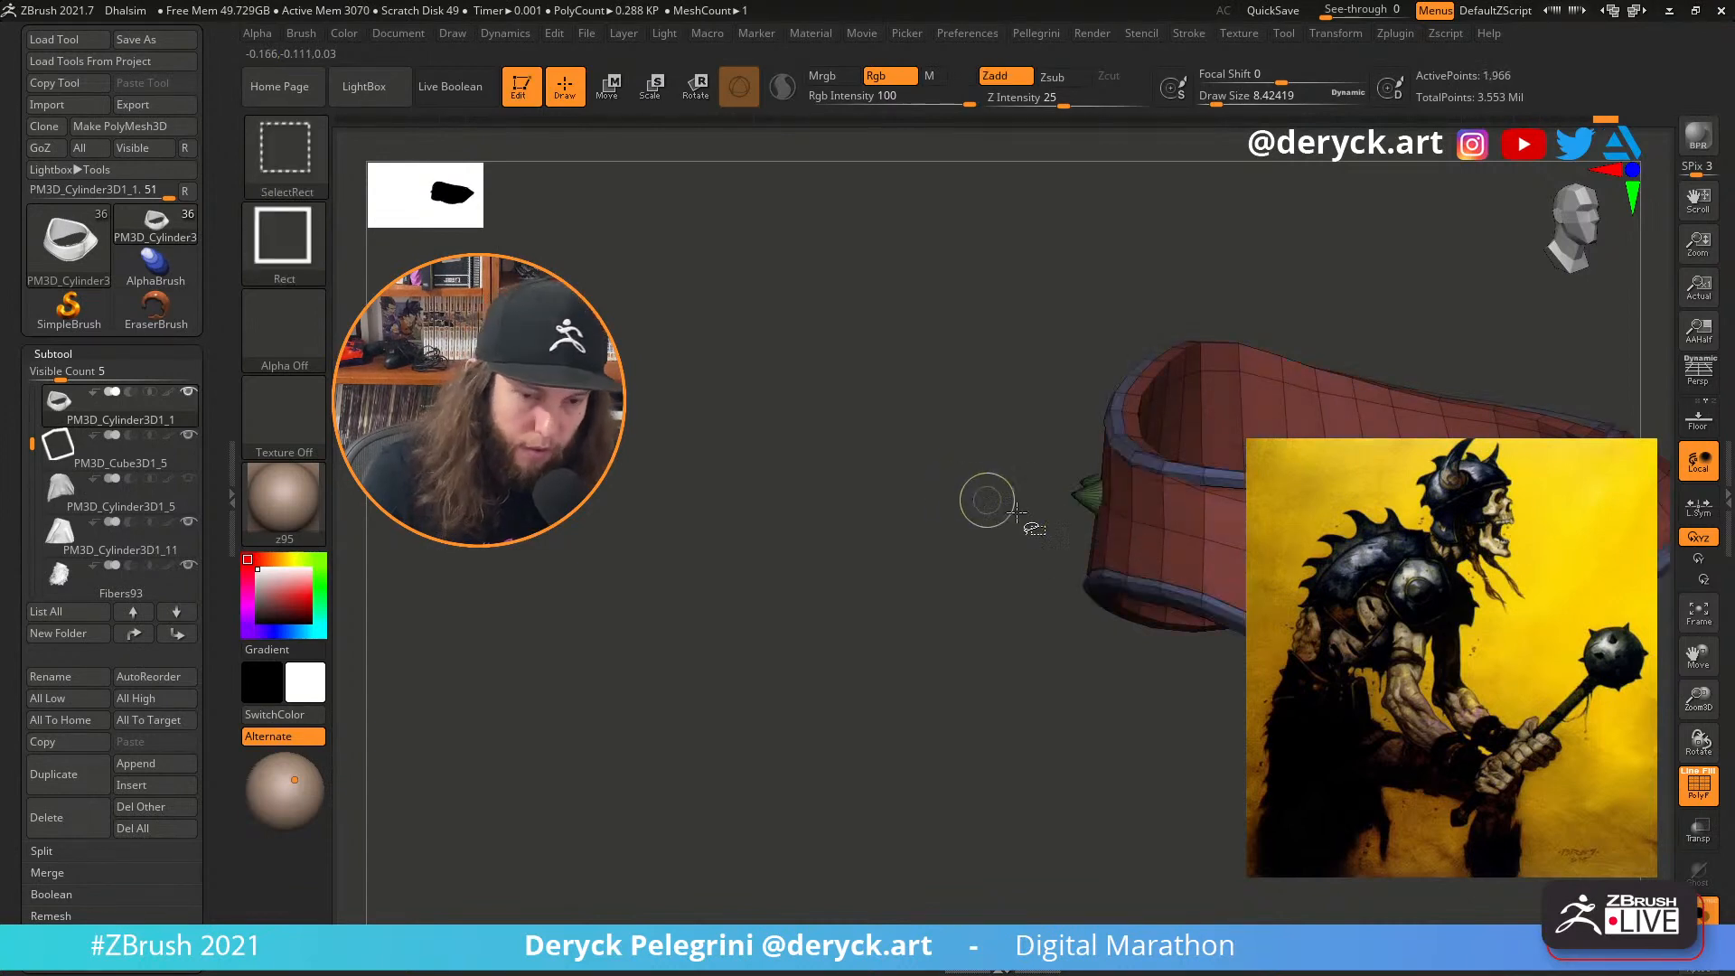
Isolate the belt's band, turn off the polygroup wireframe and bring back the rest of the character
ctrl+shift+click(1206, 542)
key(shift+f)
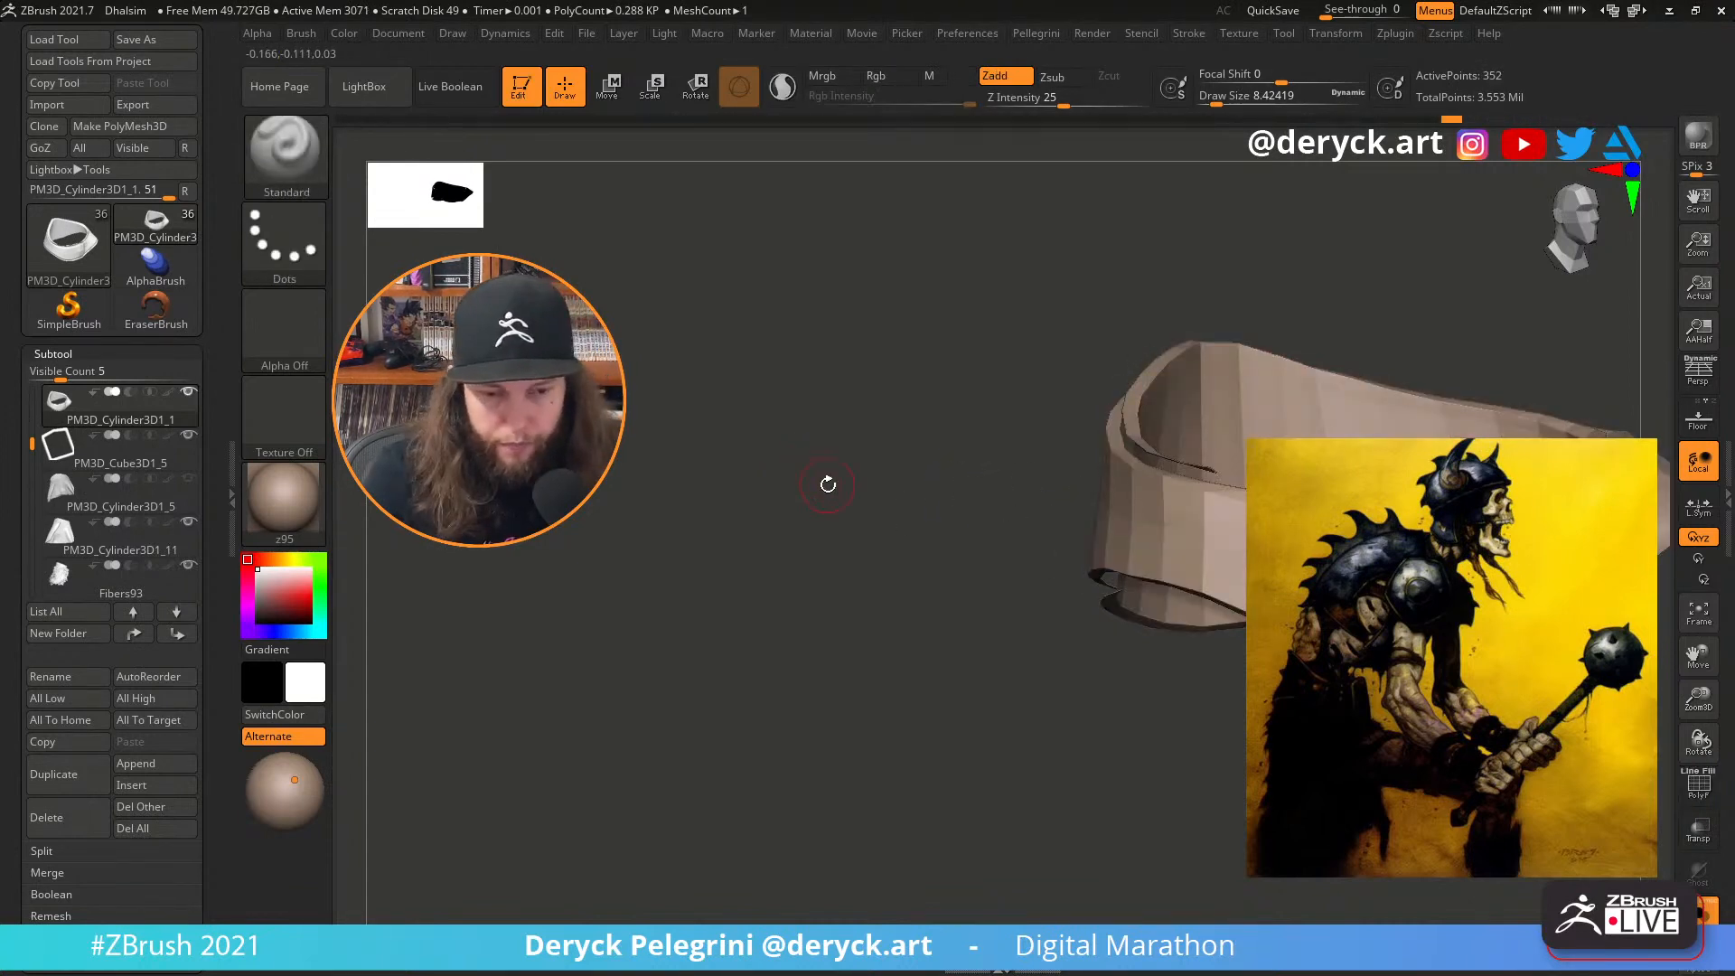
key(alt+s)
drag(746, 473, 433, 517)
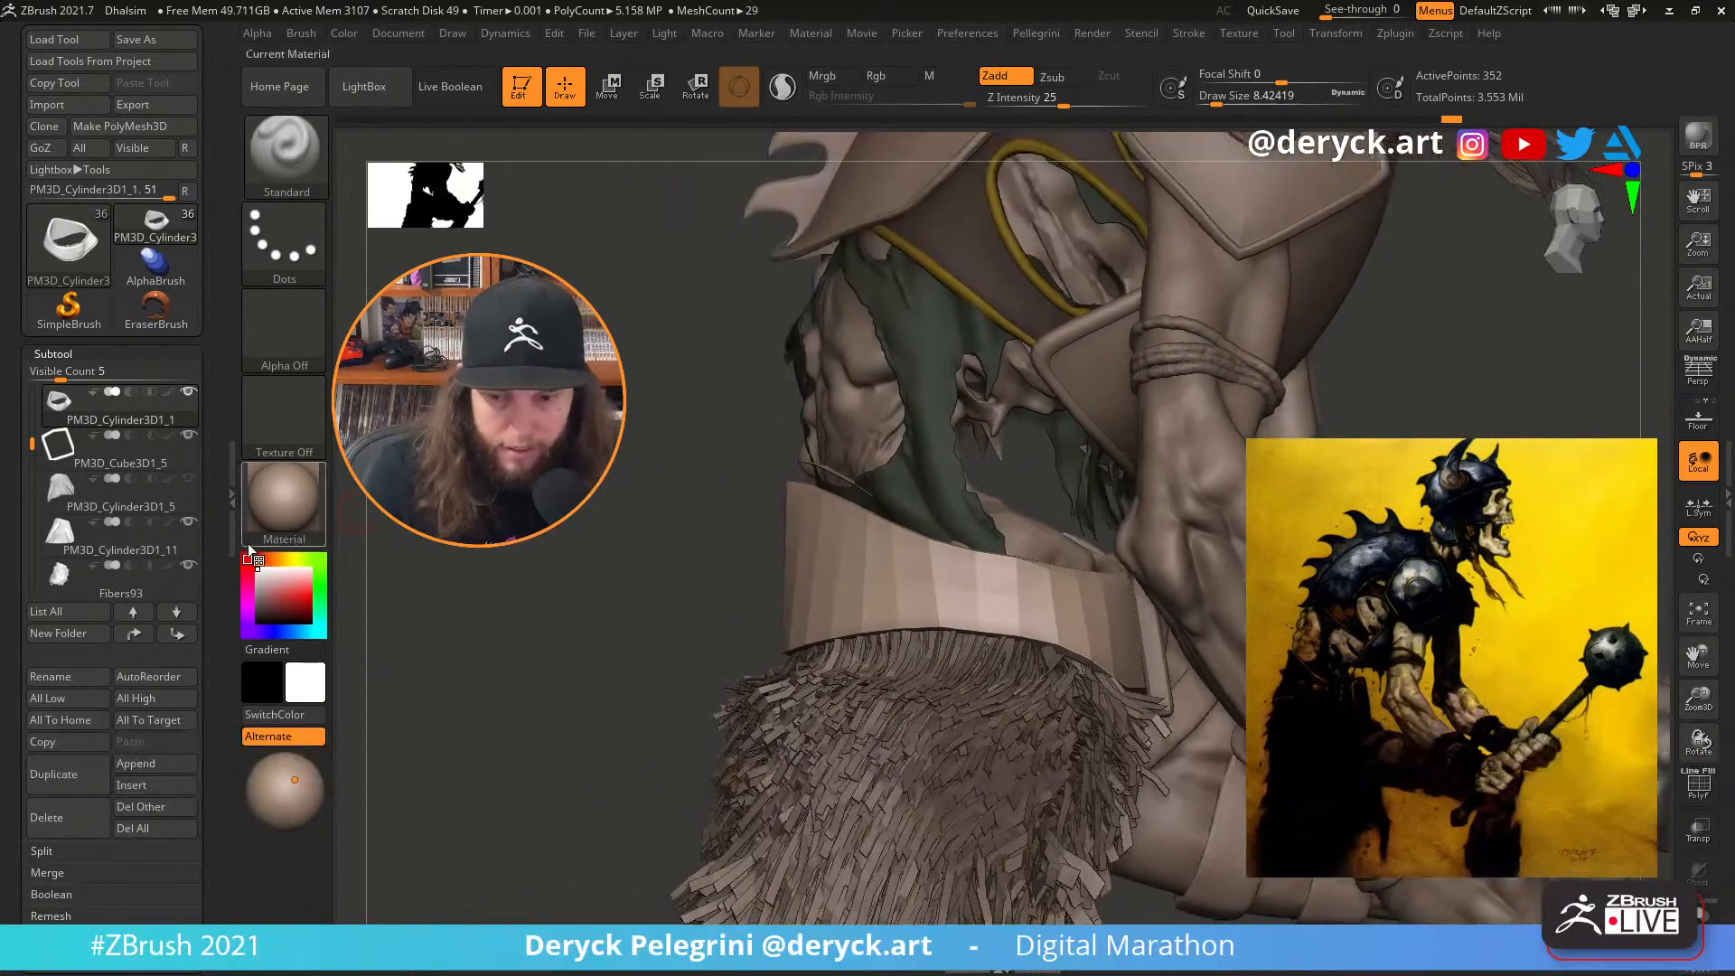
Sample the dark brown of the chest harness and fill the belt's band with it
click(283, 598)
drag(283, 598, 924, 271)
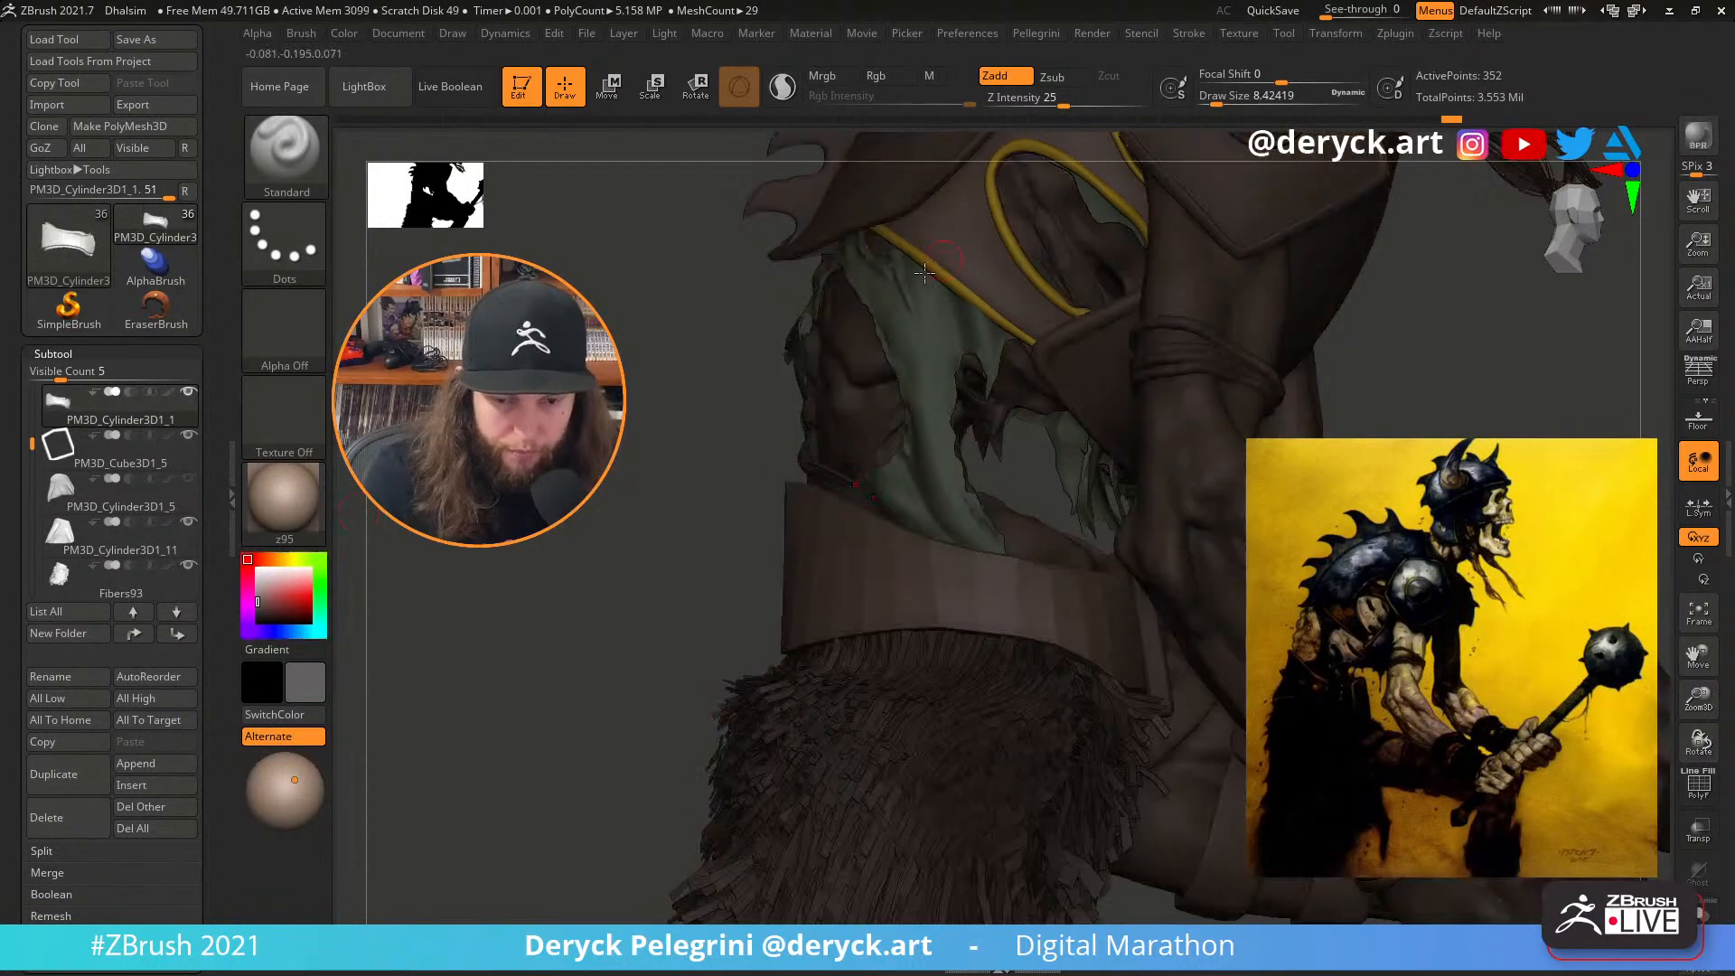
click(344, 32)
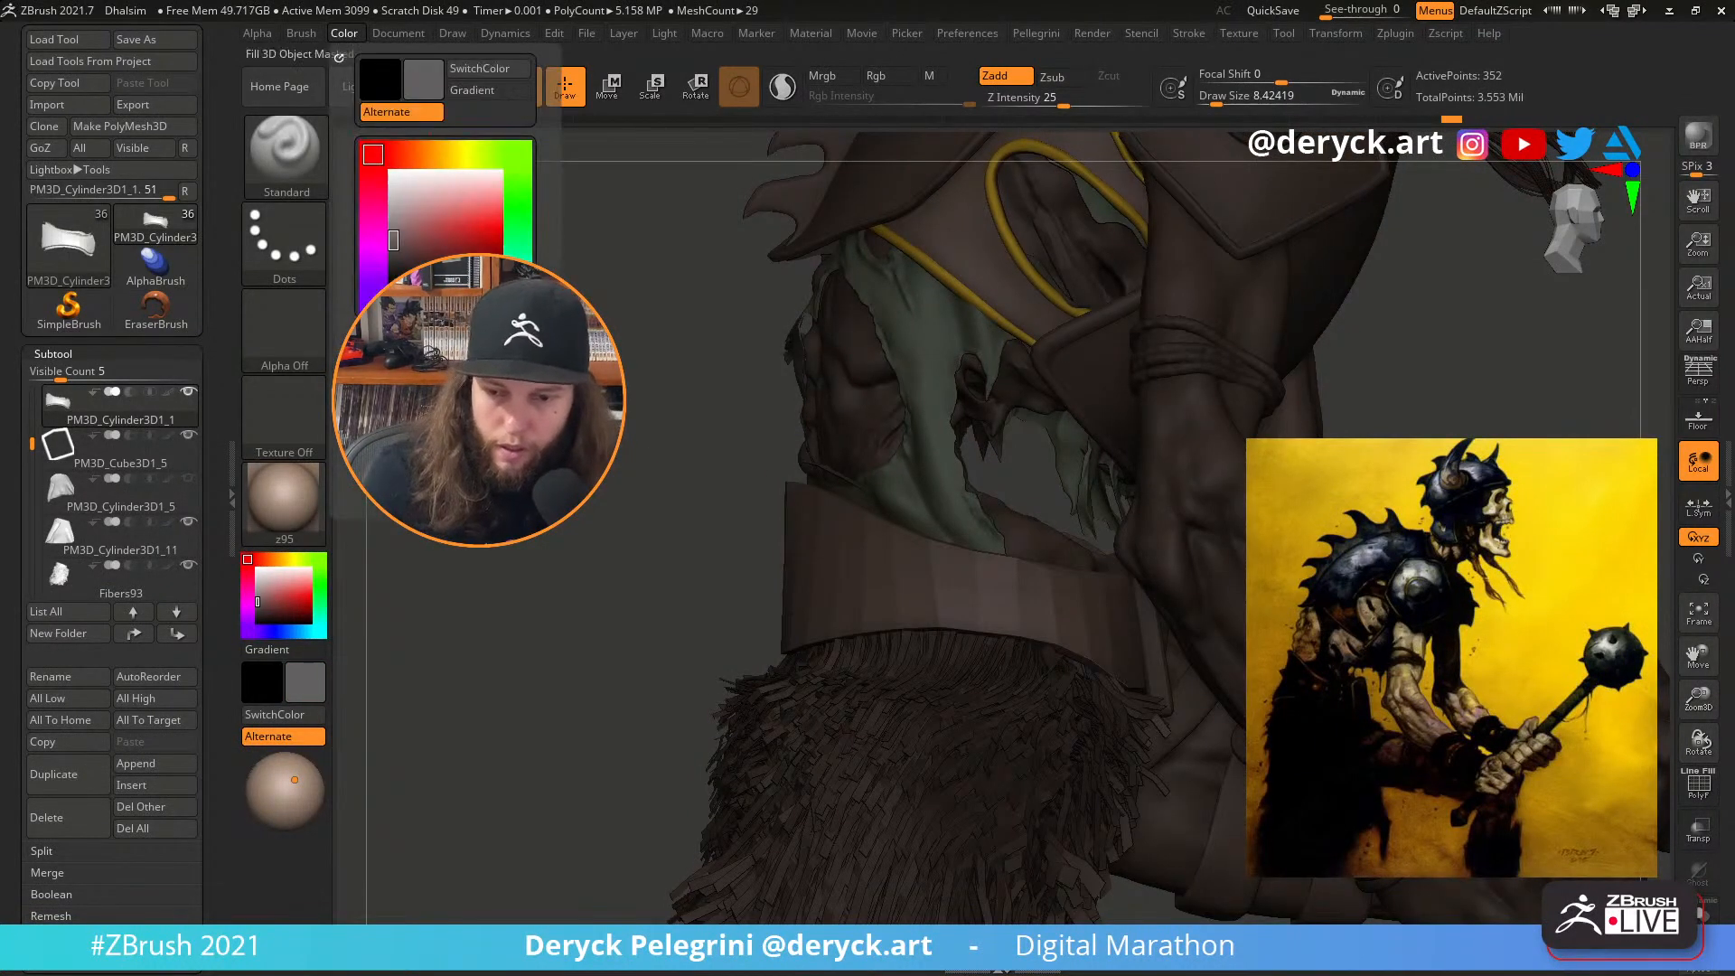
click(339, 56)
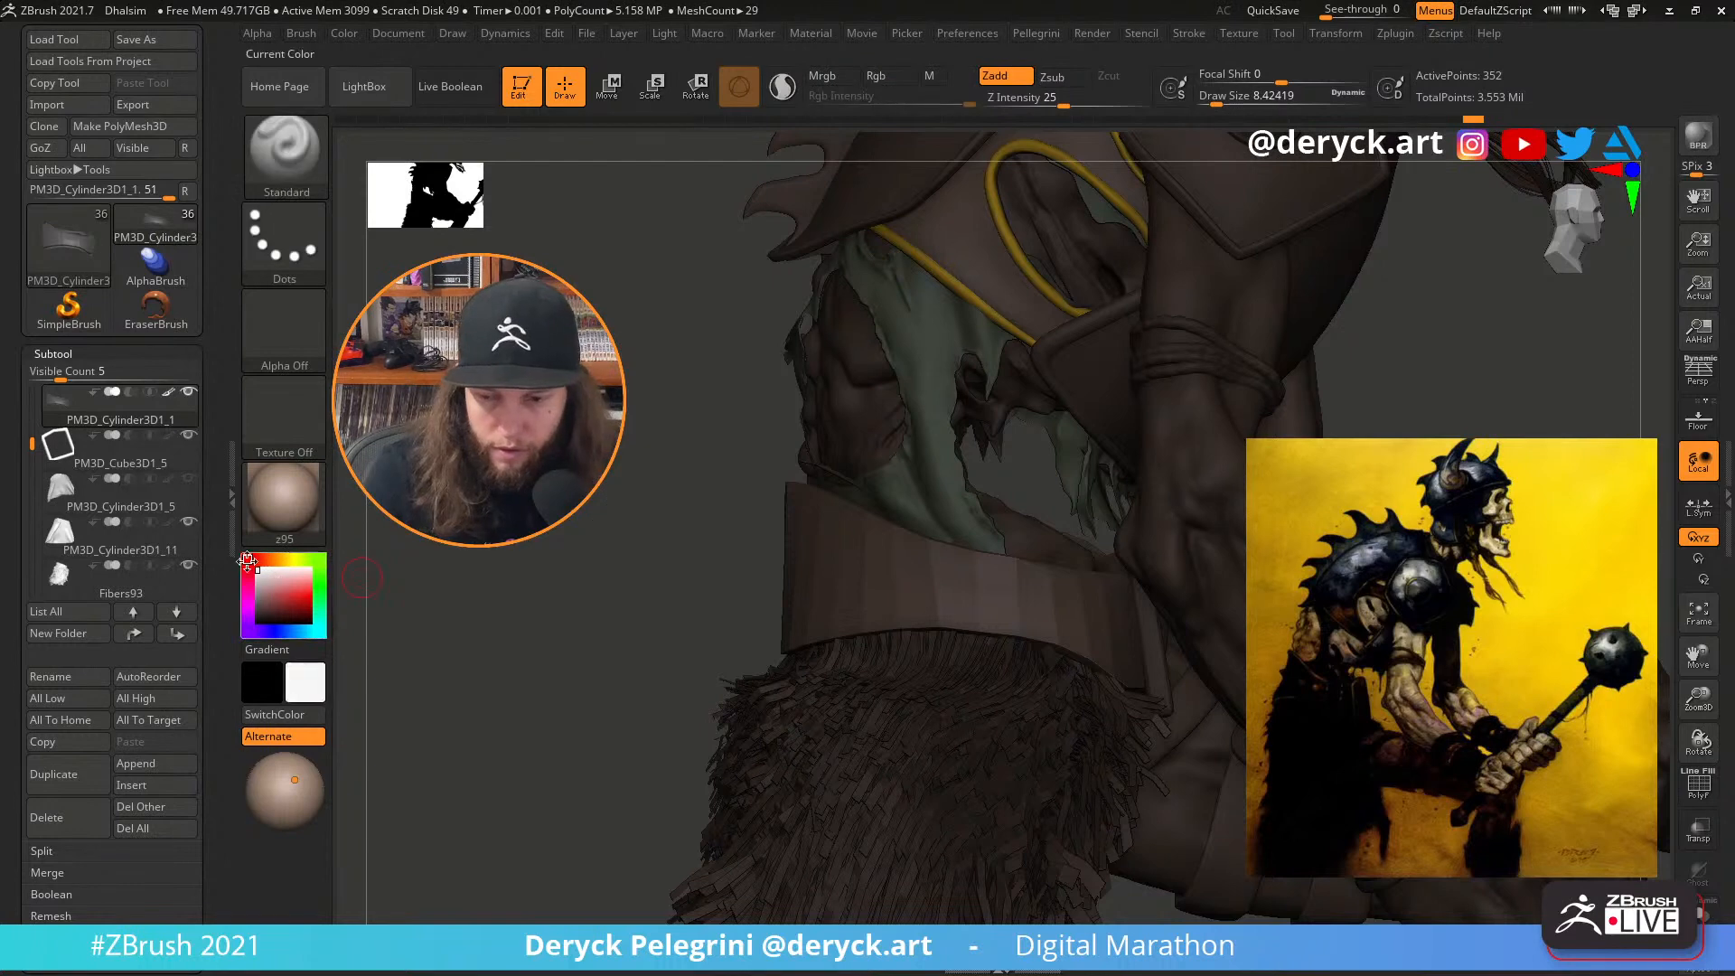
mouse_move(600, 517)
mouse_down()
mouse_move(681, 484)
mouse_move(682, 529)
mouse_up()
Isolate the belt's upper and lower trim loops and show them together with the rest of the character
ctrl+shift+click(600, 525)
key(alt+shift+s)
ctrl+shift+click(1019, 505)
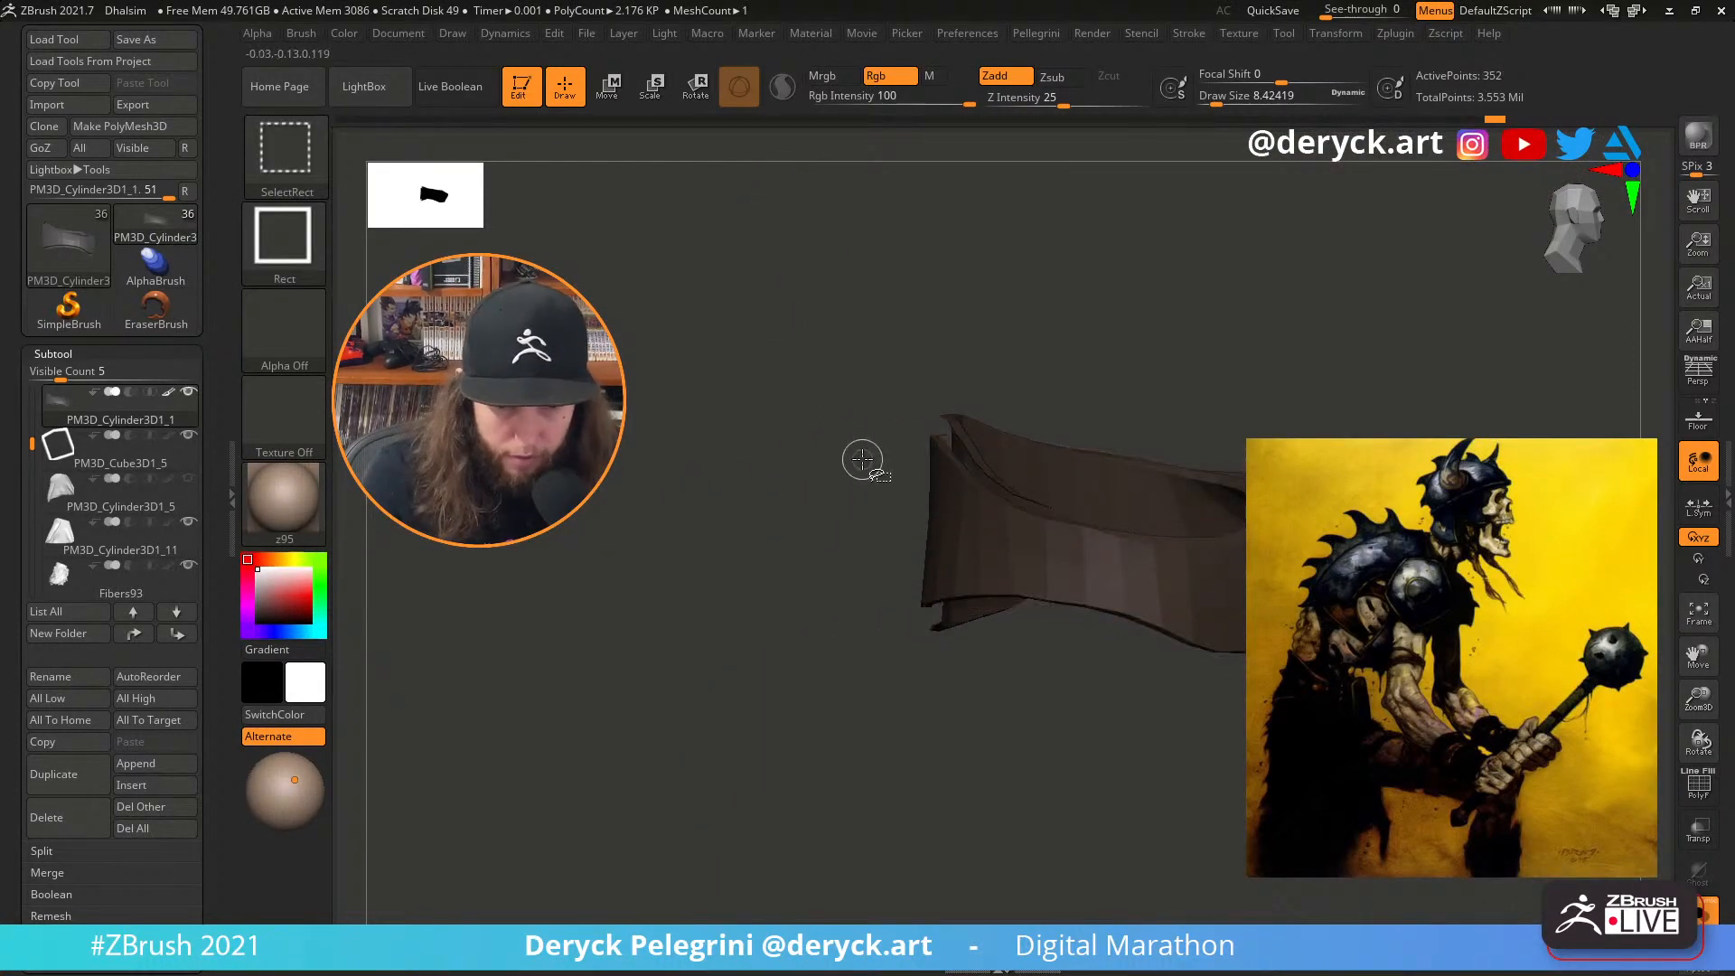
ctrl+shift+click(827, 411)
ctrl+shift+click(1014, 600)
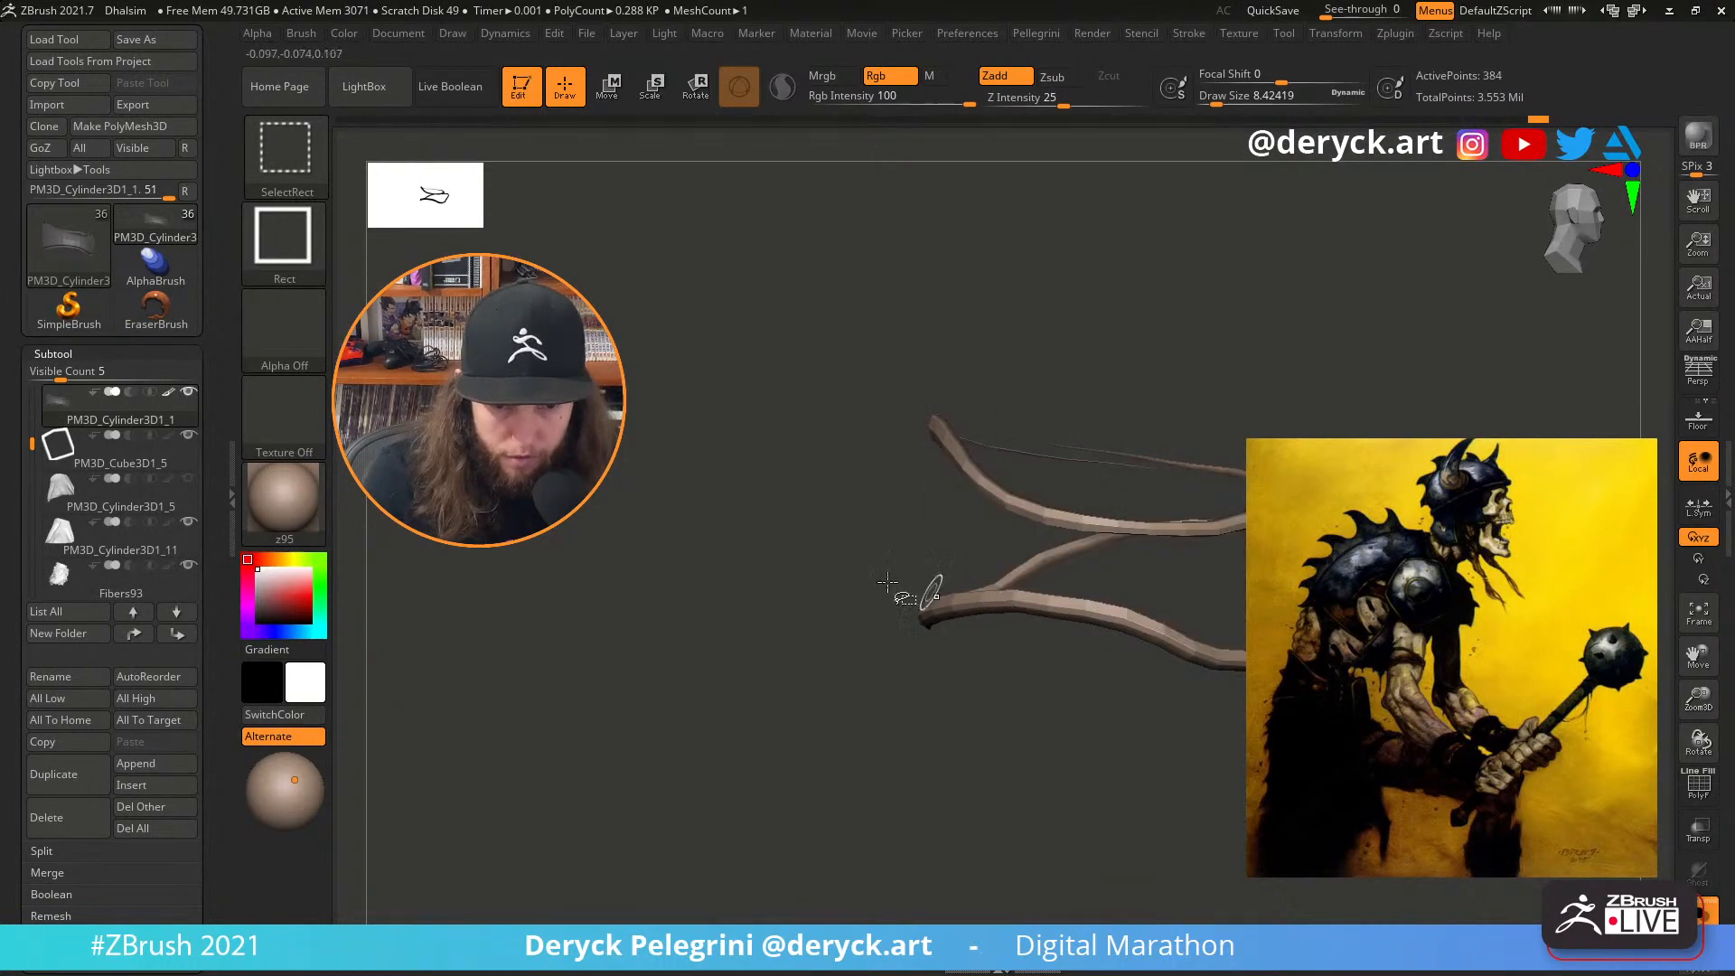
drag(713, 486, 693, 519)
key(alt+shift+s)
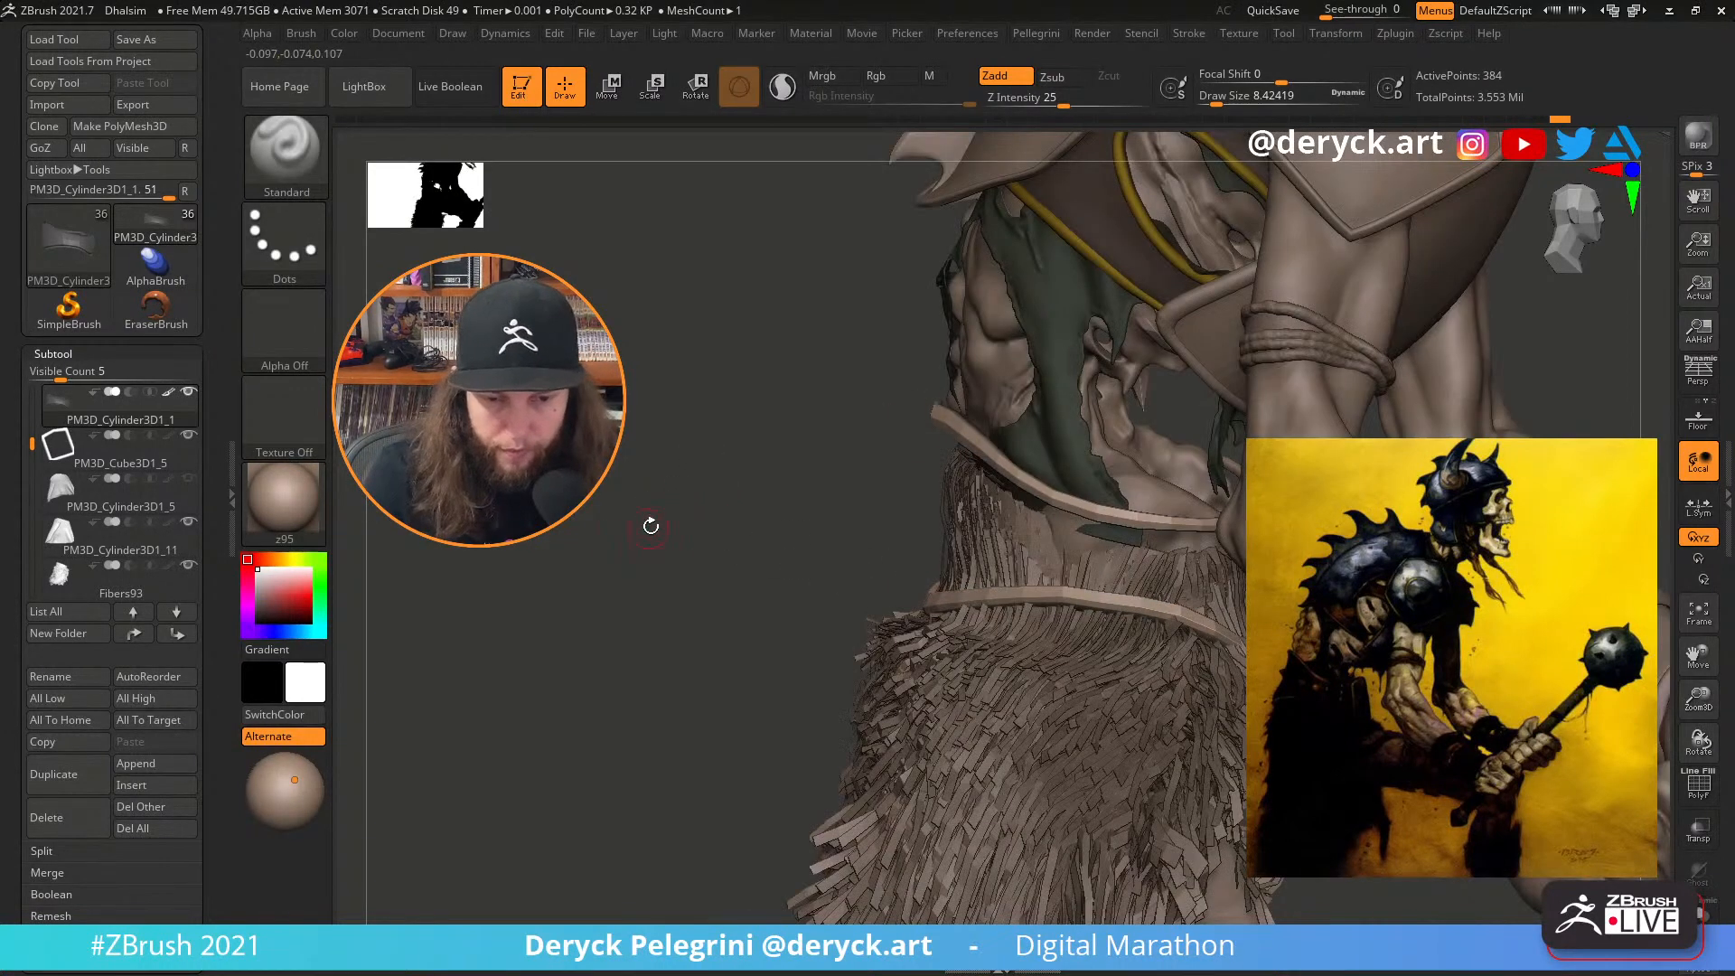
Fill the belt's trim loops with the golden yellow sampled from the harness trim and reveal the complete belt
drag(269, 588, 1082, 250)
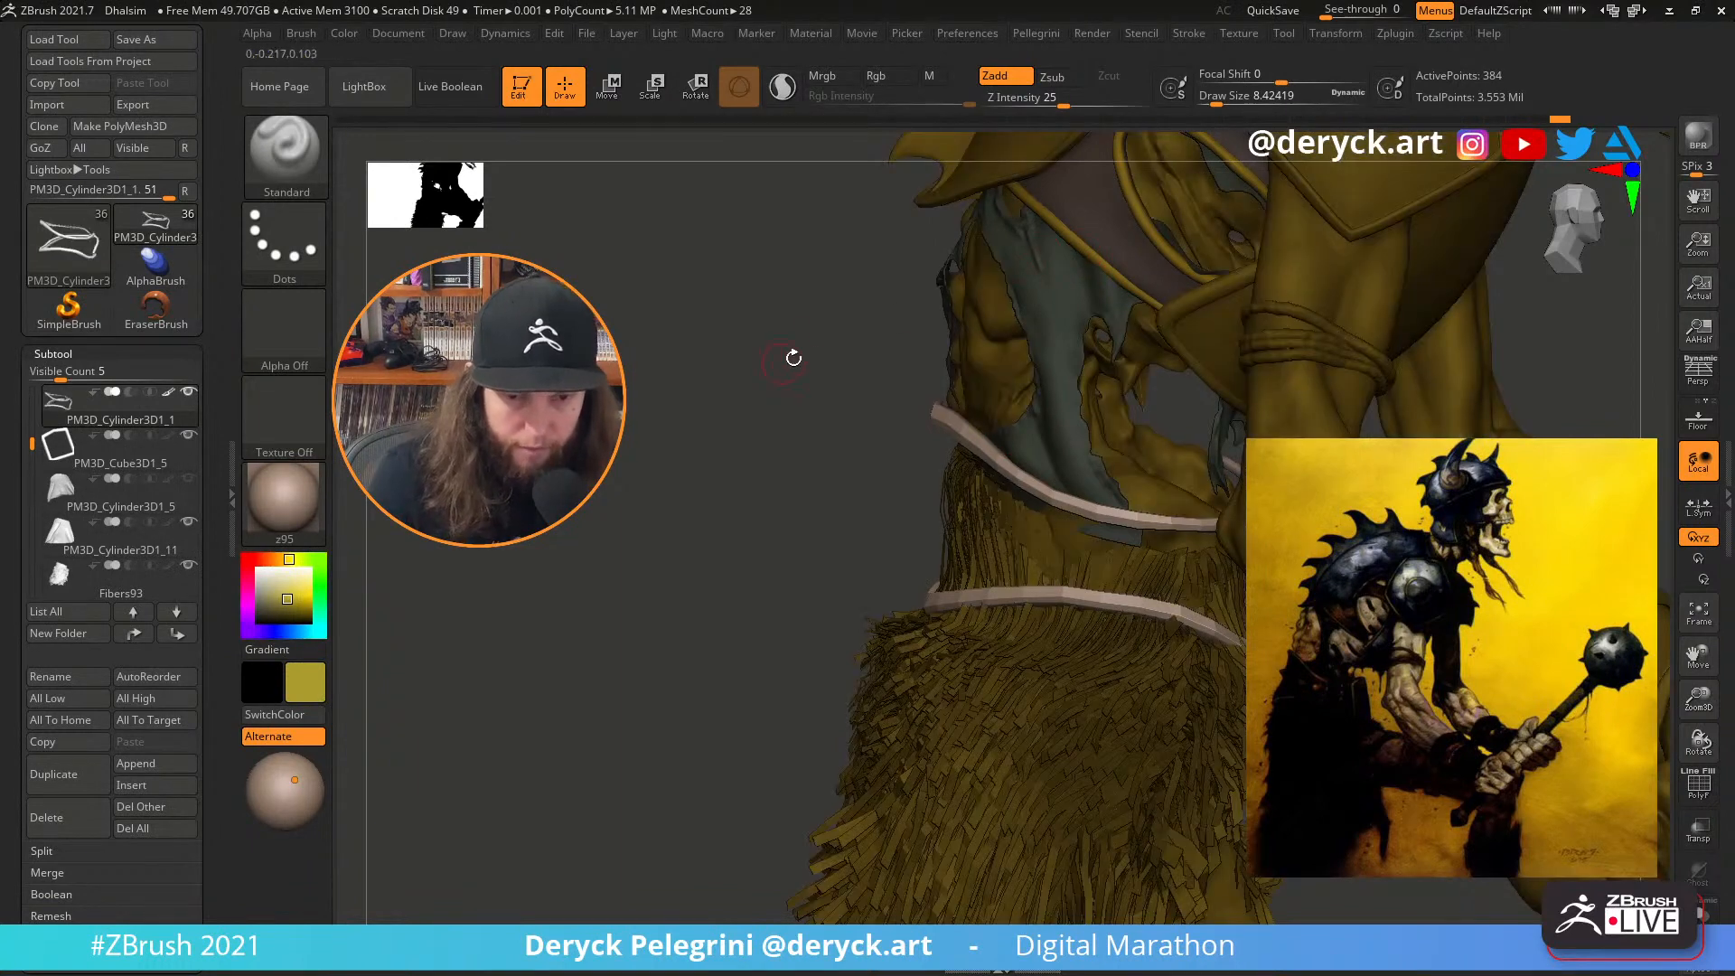
click(343, 33)
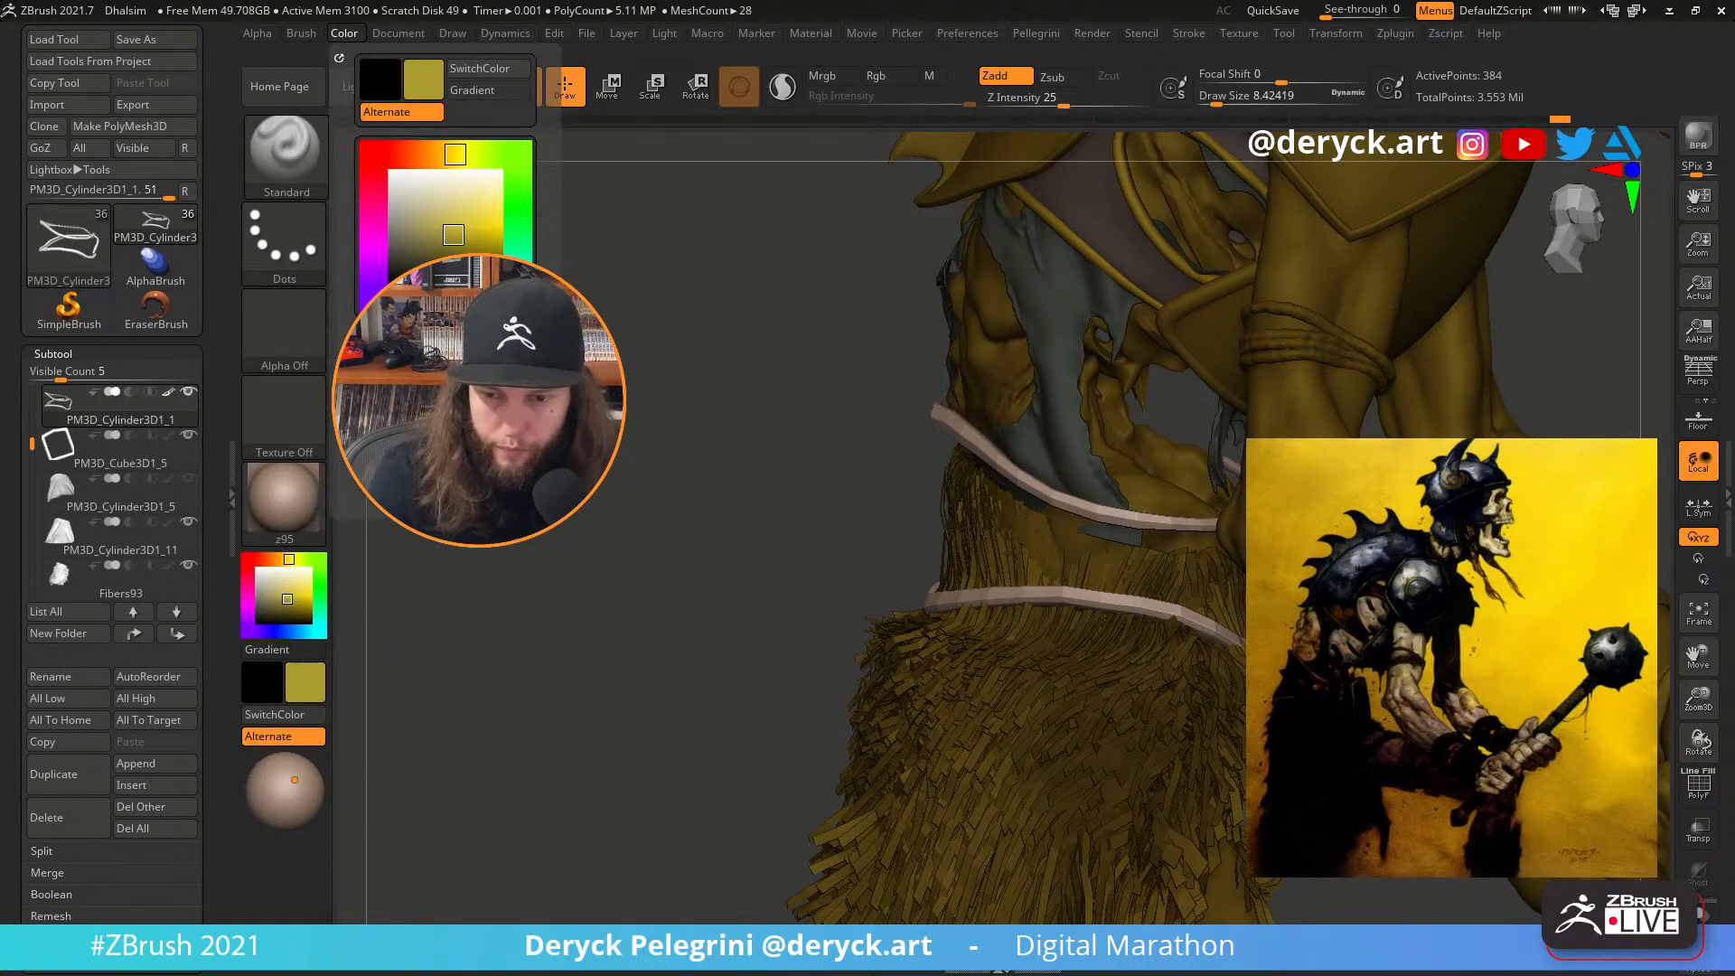
click(338, 58)
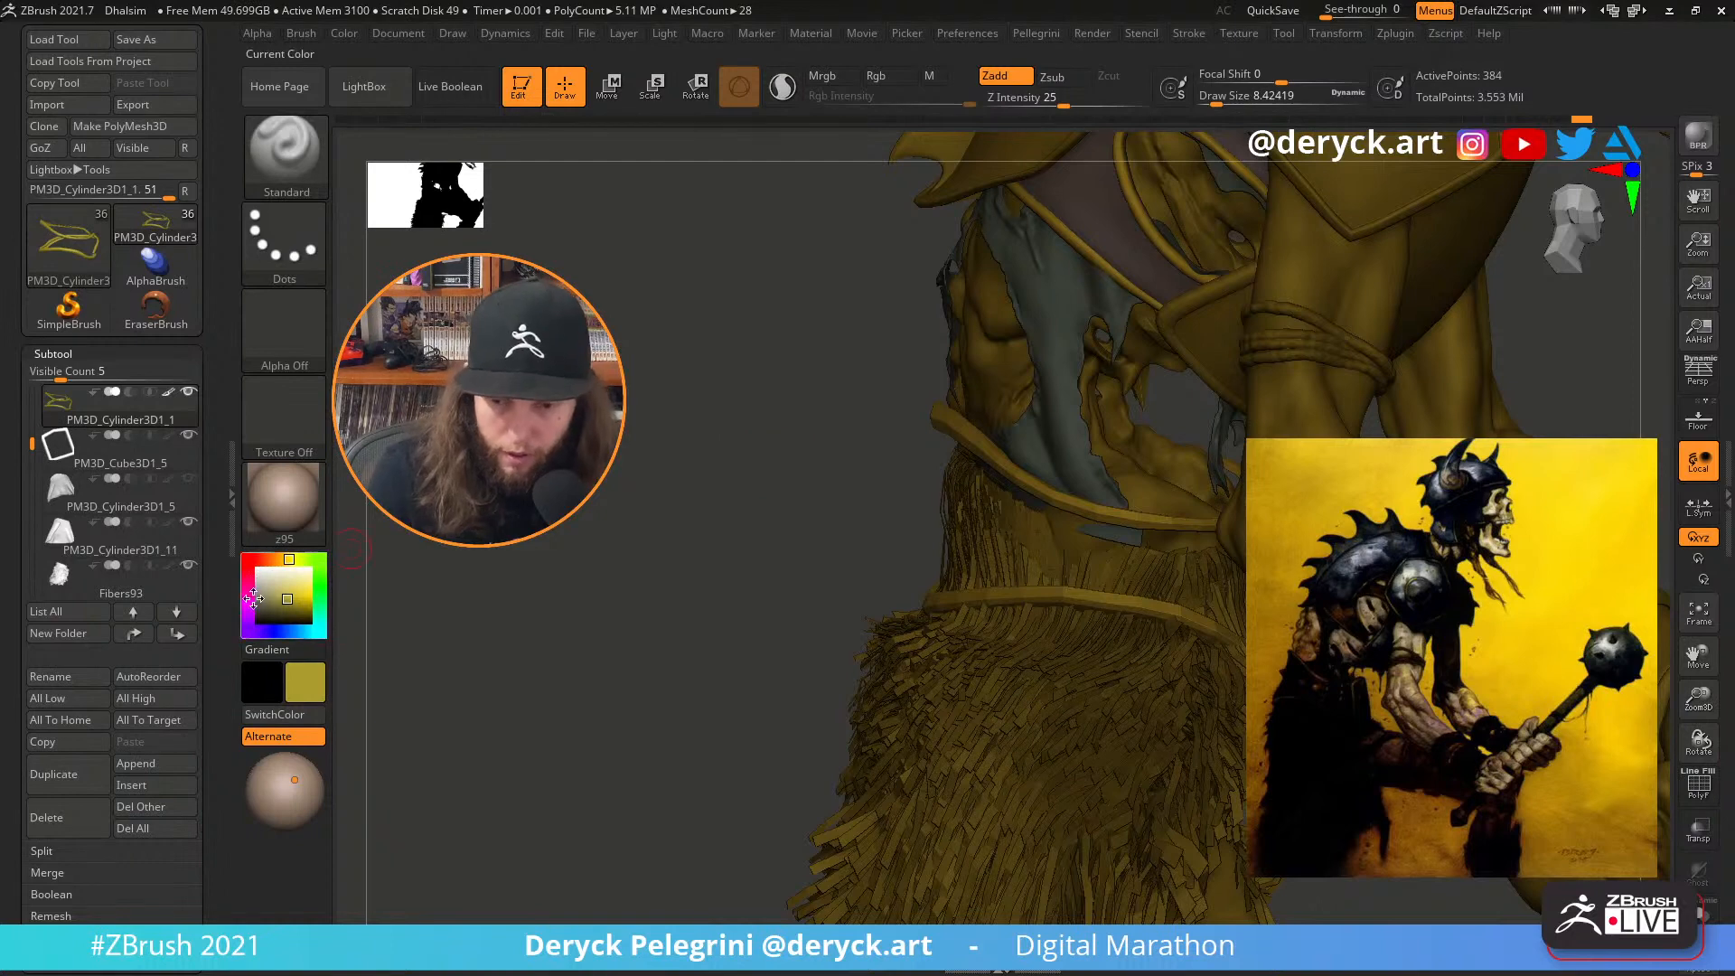
mouse_move(632, 485)
mouse_down()
mouse_move(611, 507)
mouse_move(858, 527)
mouse_move(656, 520)
mouse_move(642, 500)
mouse_move(670, 461)
mouse_up()
ctrl+shift+click(614, 523)
Isolate the belt's band again, refill it with the sampled dark brown and reveal the whole belt
click(257, 605)
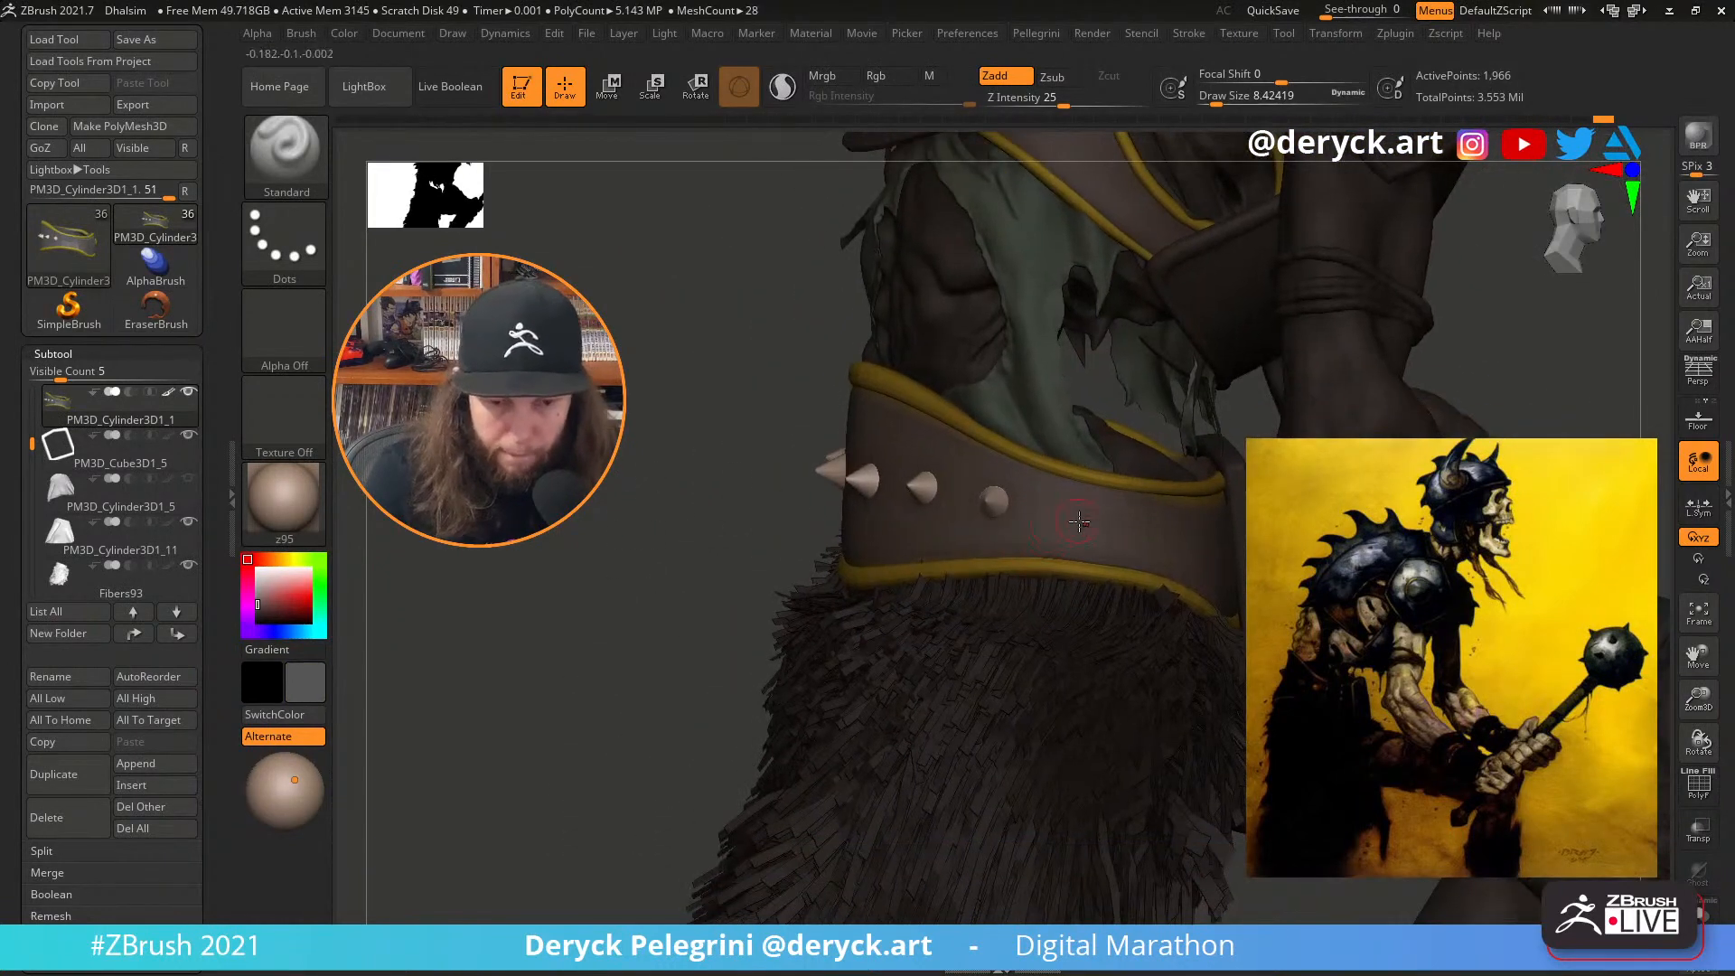
ctrl+shift+click(1079, 524)
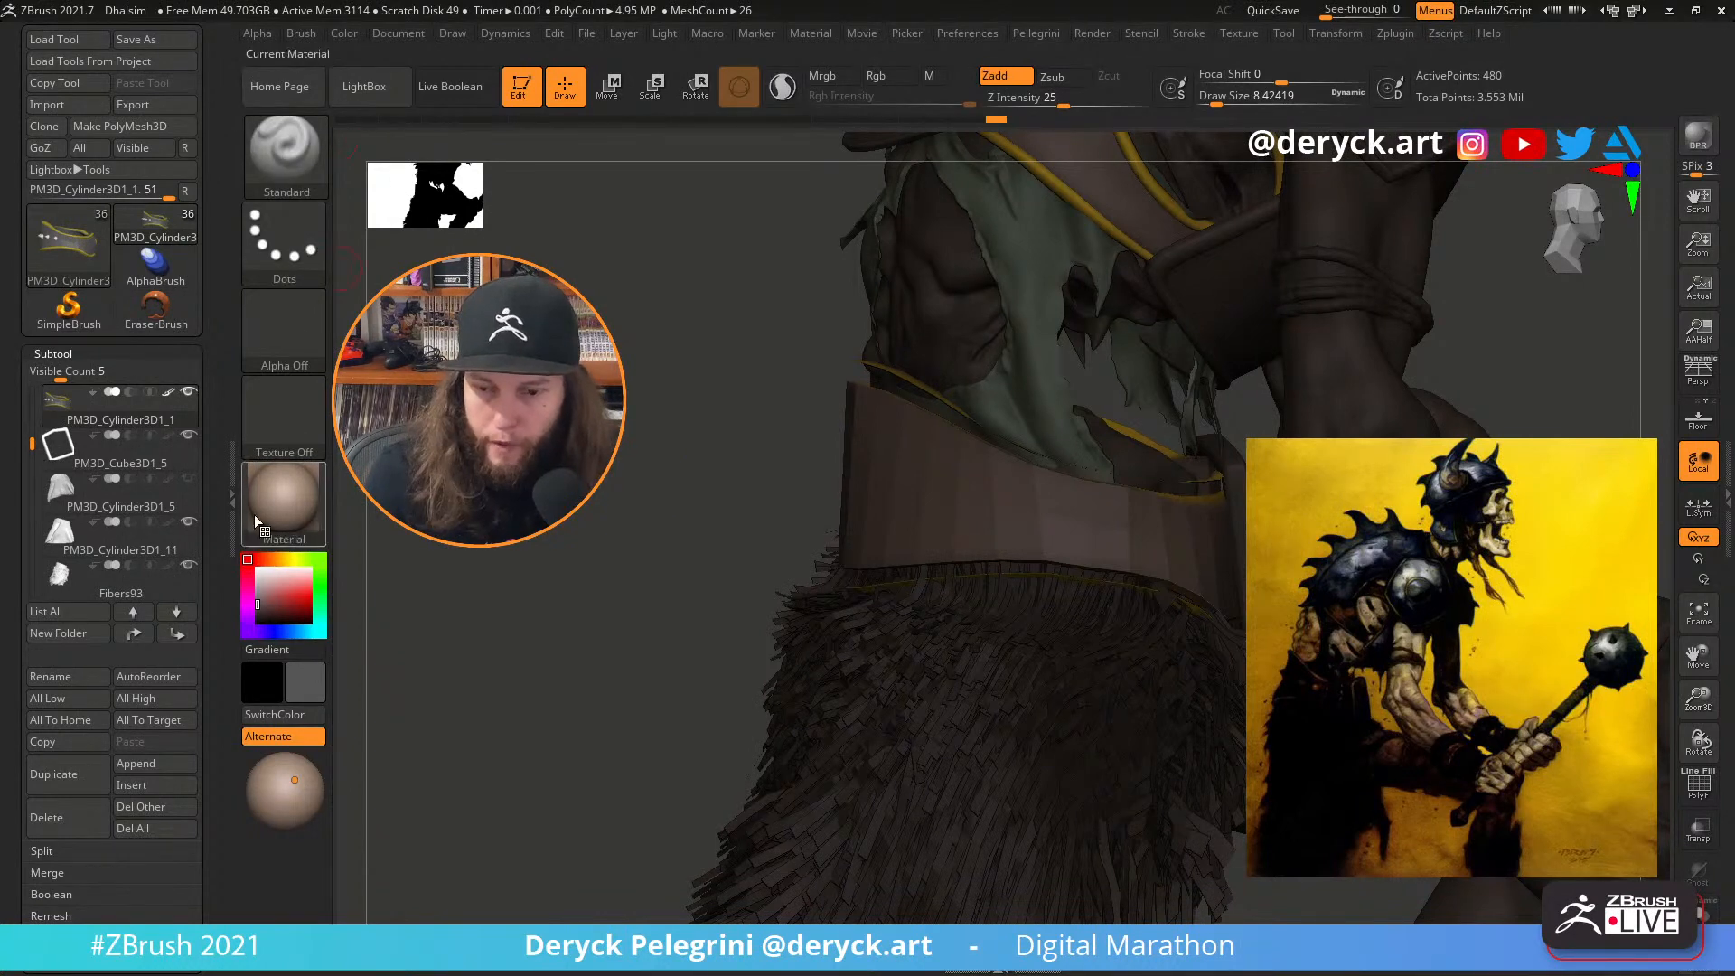
drag(279, 592, 941, 504)
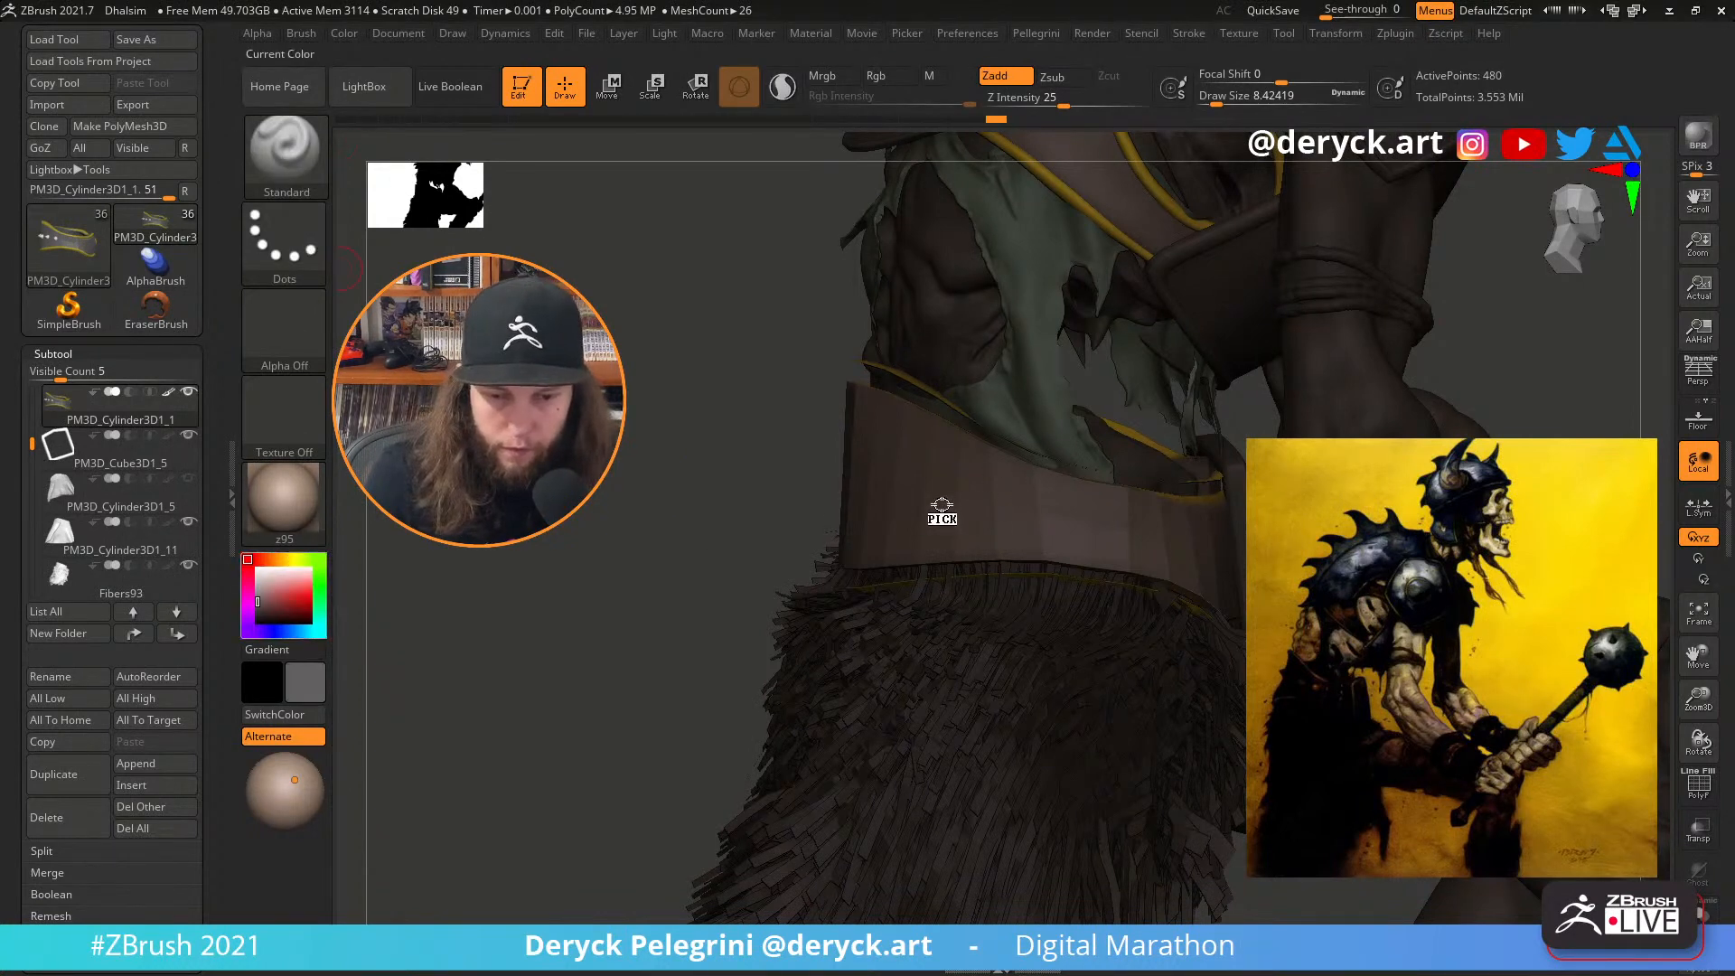
click(343, 34)
click(497, 90)
ctrl+shift+click(645, 455)
Select the belt buckle and fill it with the golden yellow sampled from the belt's trim
alt+drag(638, 453, 627, 361)
key(shift+f)
alt+drag(809, 385, 560, 436)
key(shift+f)
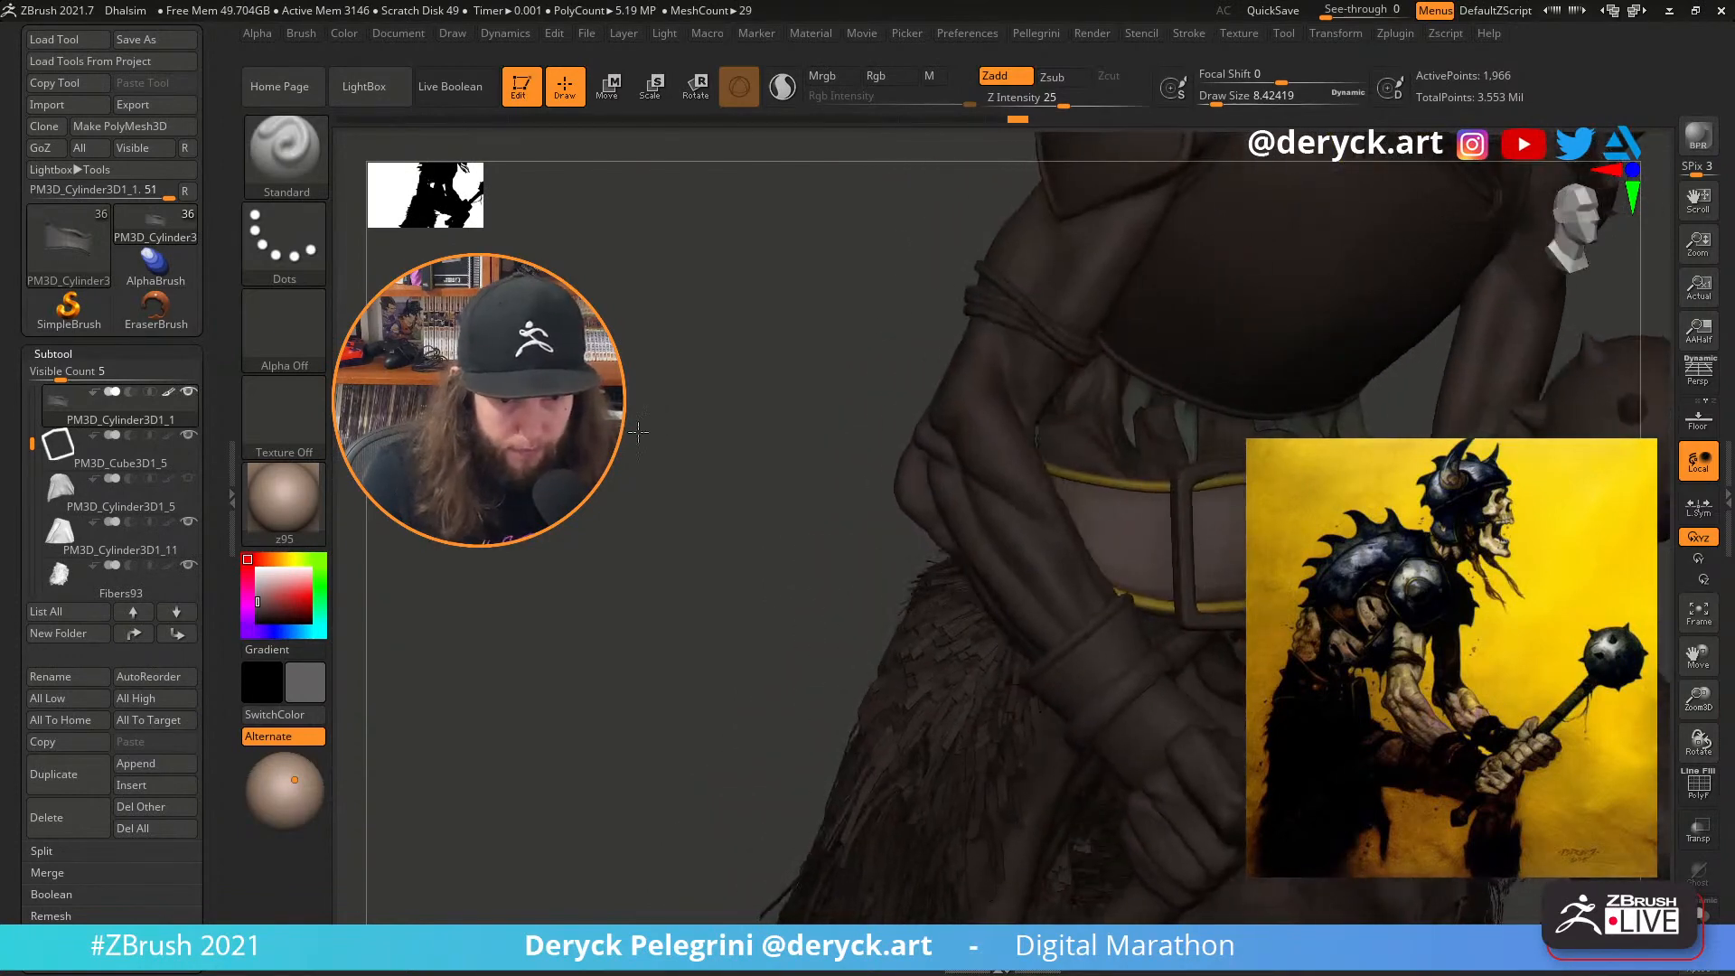
alt+click(1175, 513)
click(755, 426)
click(756, 426)
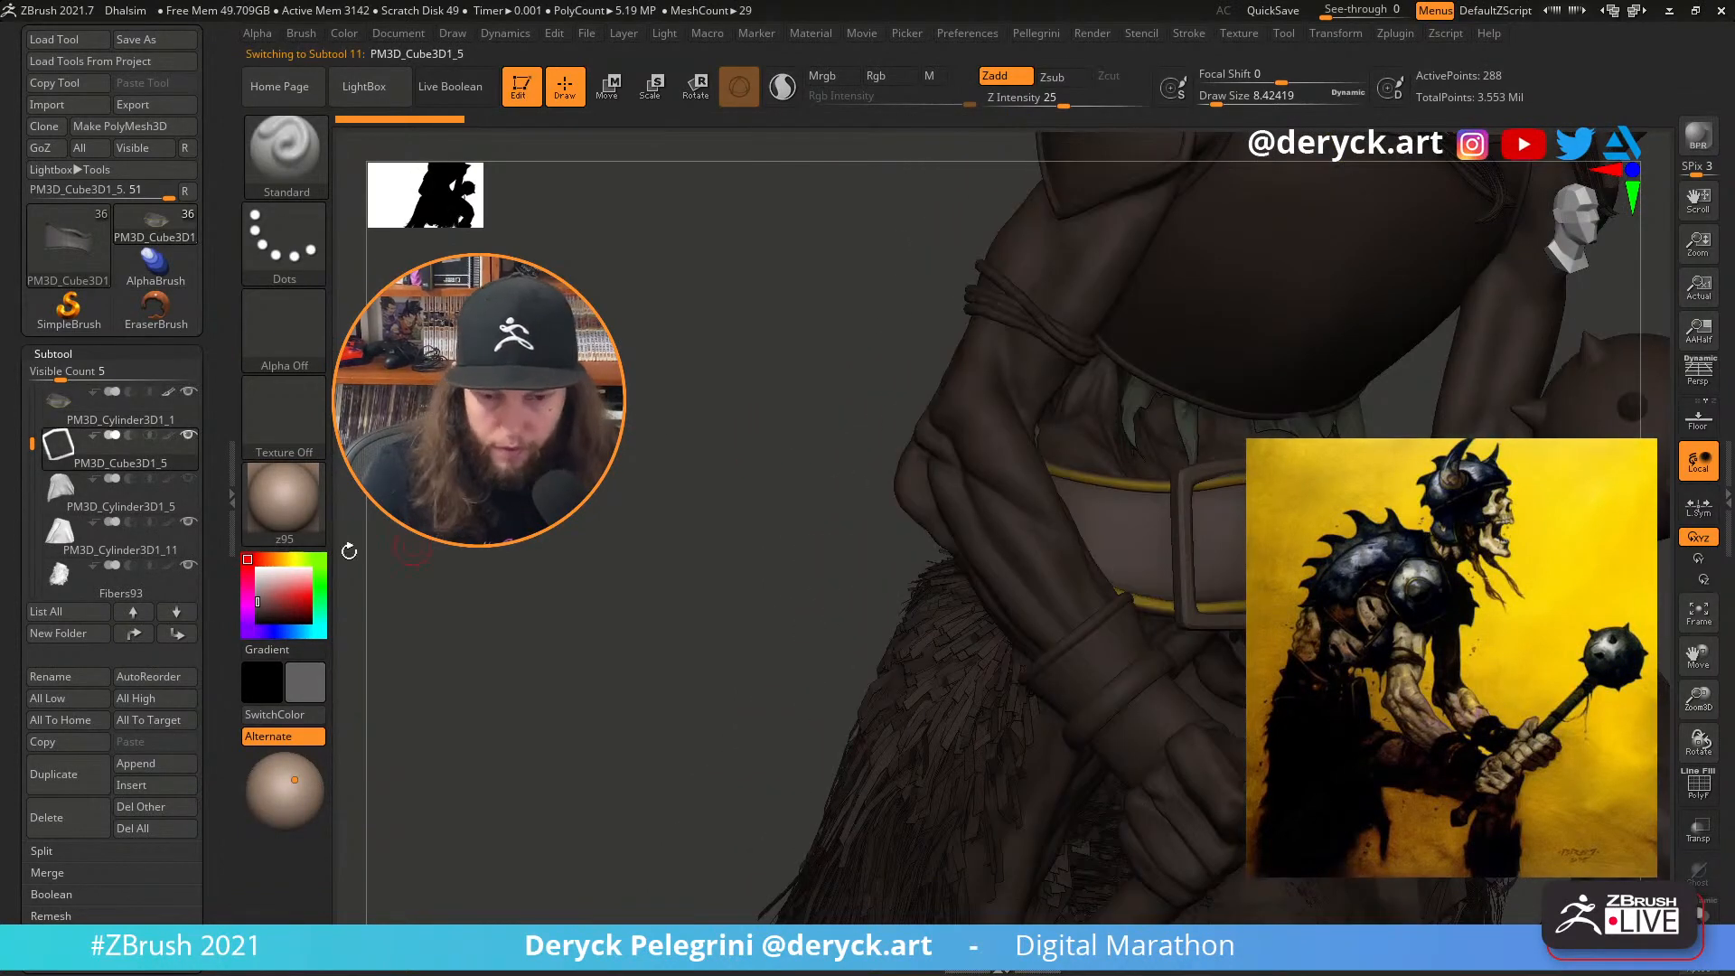
click(350, 550)
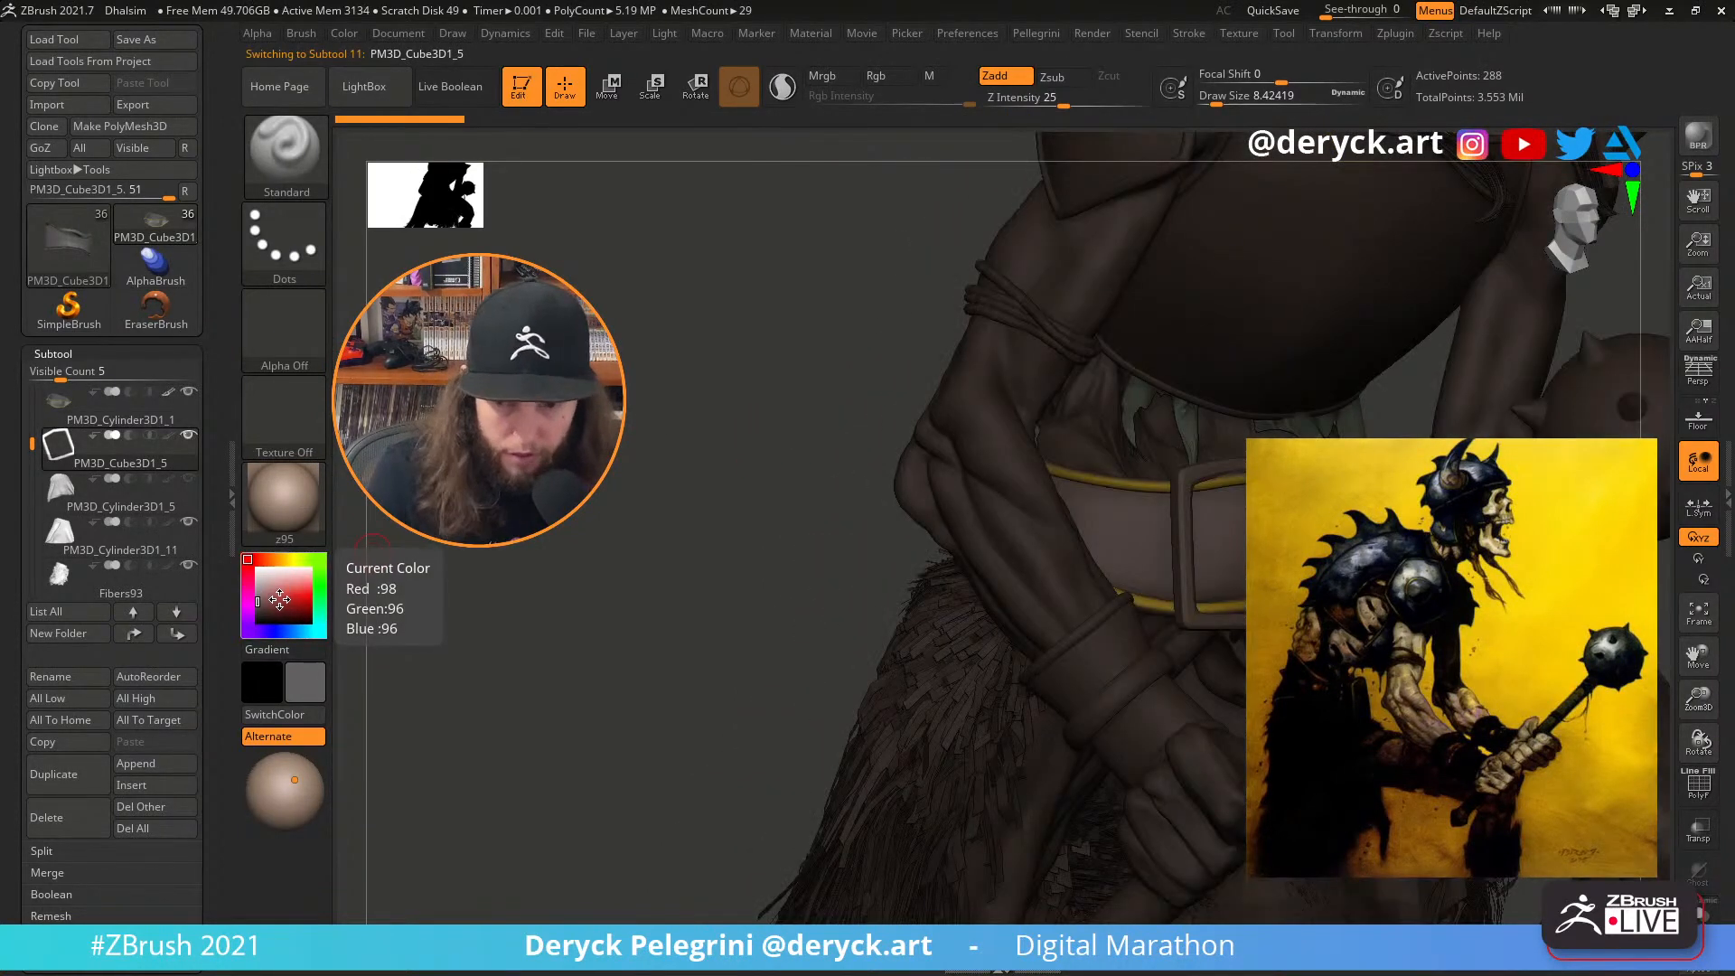
drag(283, 600, 1133, 490)
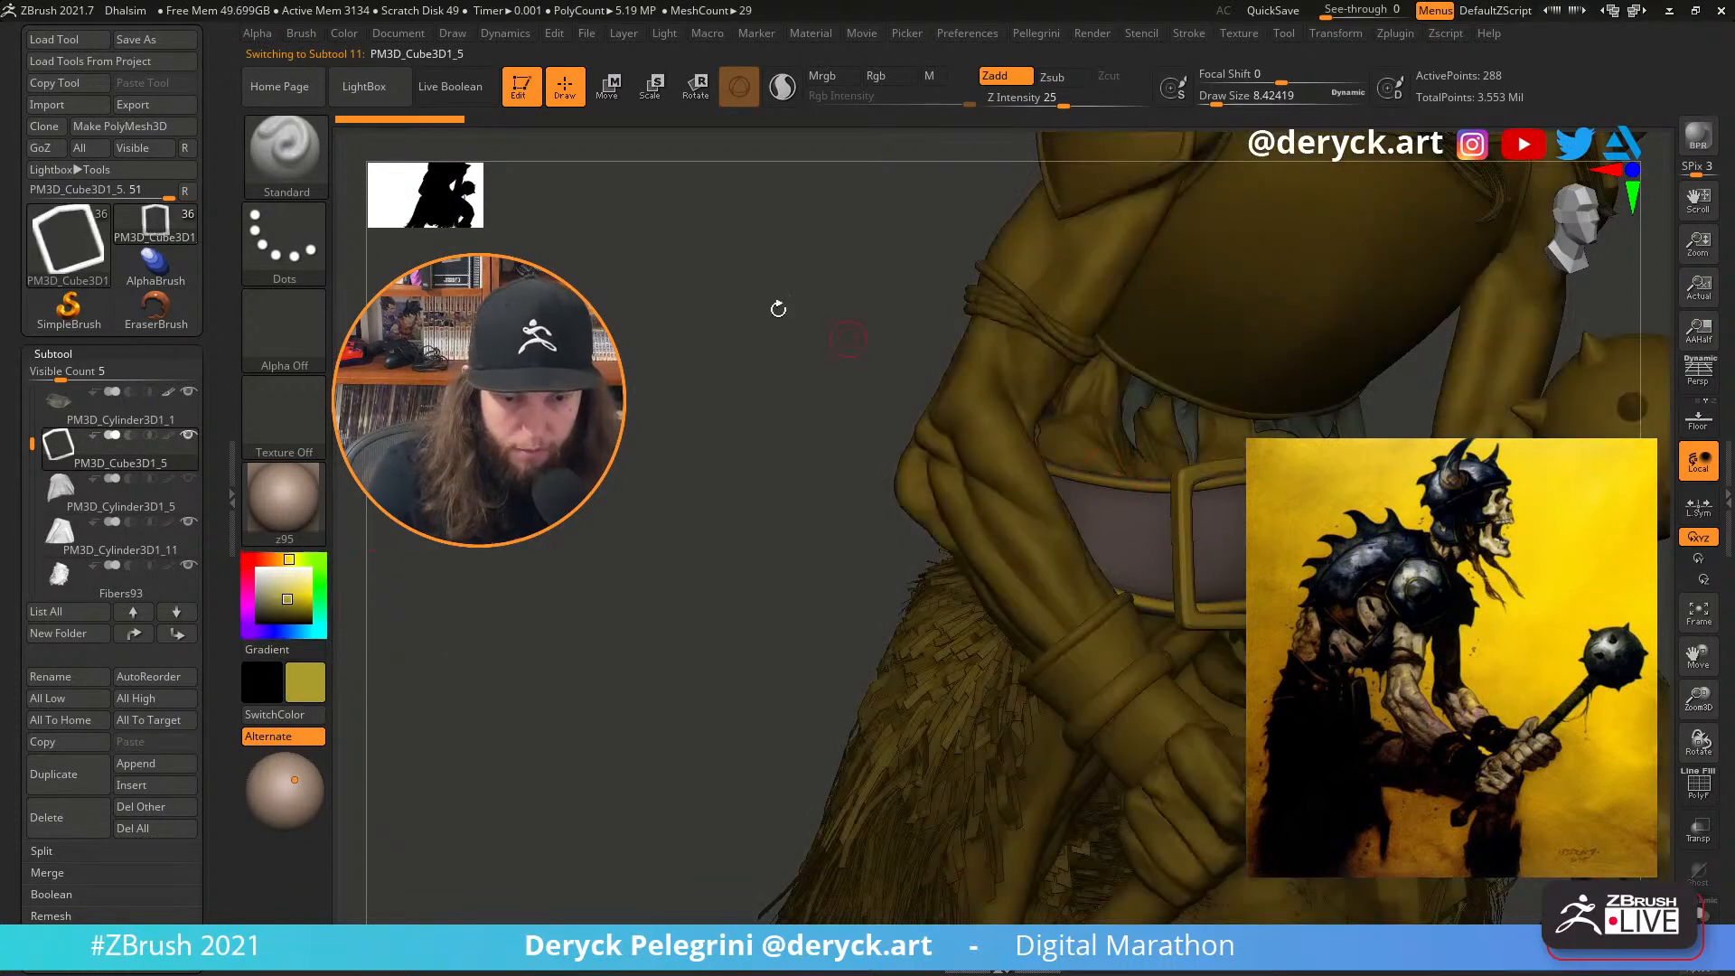
click(344, 34)
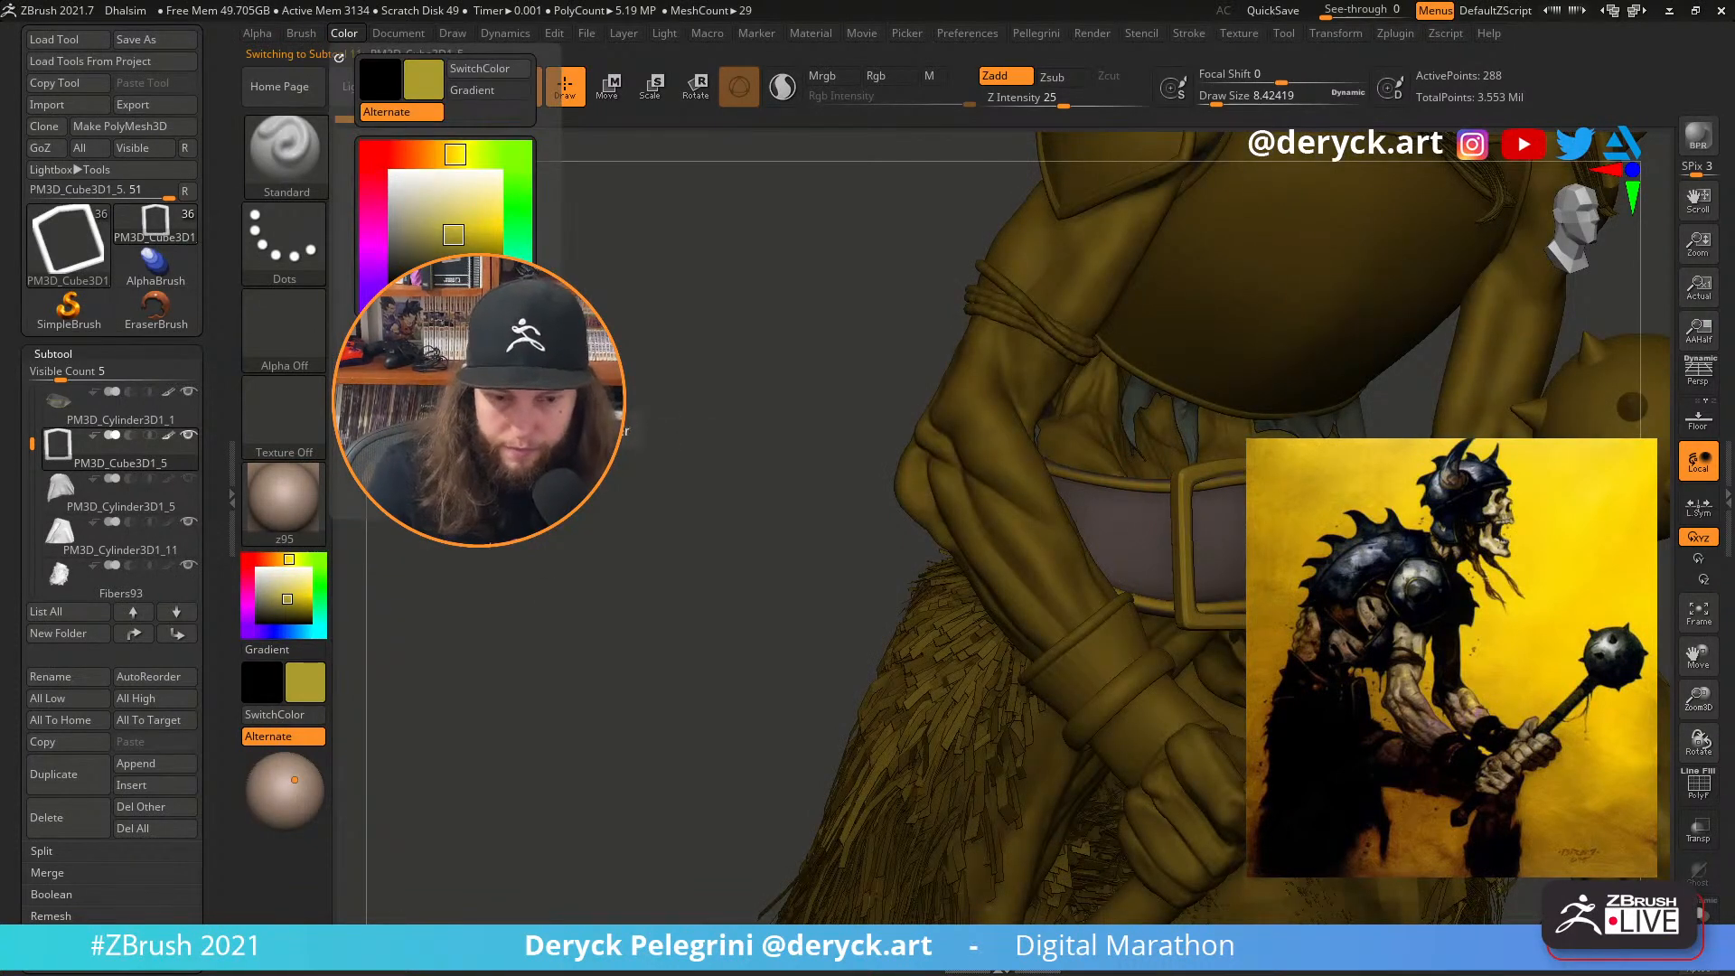
drag(275, 591, 249, 563)
Fill the cords wrapped around the upper arm with the belt's dark brown and reset the active colour to white
mouse_move(702, 510)
alt+mouse_down()
mouse_move(651, 465)
mouse_move(675, 377)
mouse_move(726, 396)
mouse_move(682, 415)
mouse_move(871, 394)
alt+mouse_up()
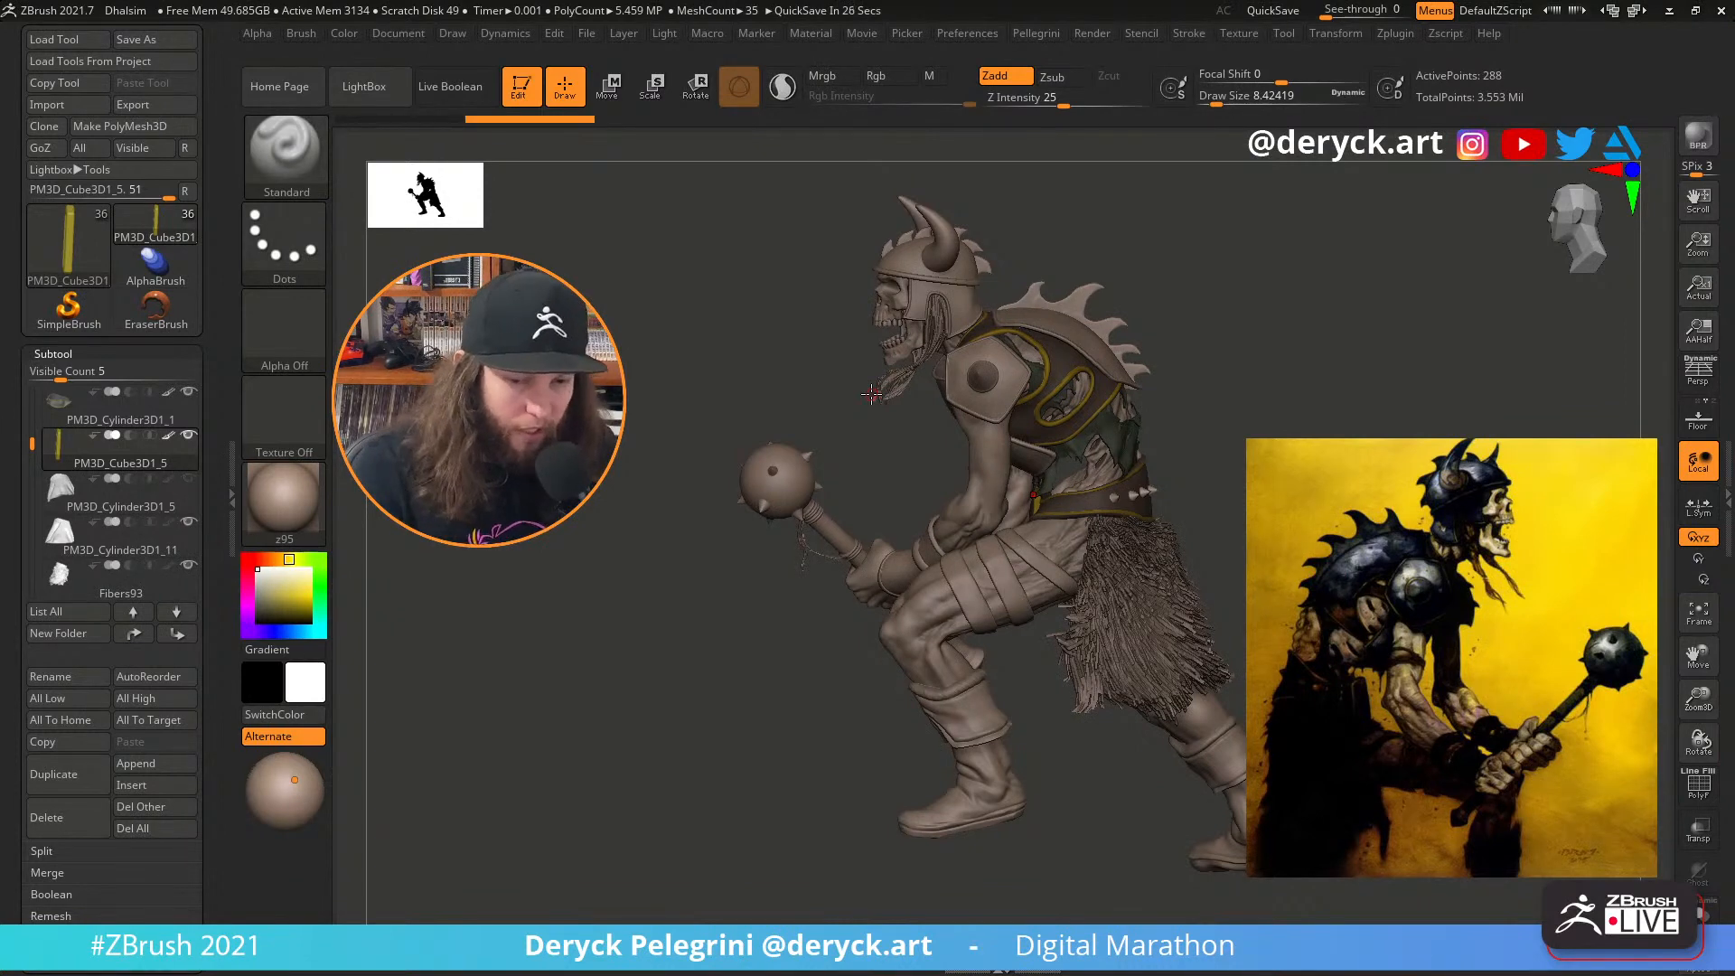
mouse_move(701, 654)
mouse_down()
mouse_move(710, 669)
mouse_move(684, 573)
mouse_move(733, 586)
mouse_move(693, 526)
mouse_move(709, 472)
mouse_move(642, 516)
mouse_move(628, 496)
mouse_move(1134, 428)
mouse_up()
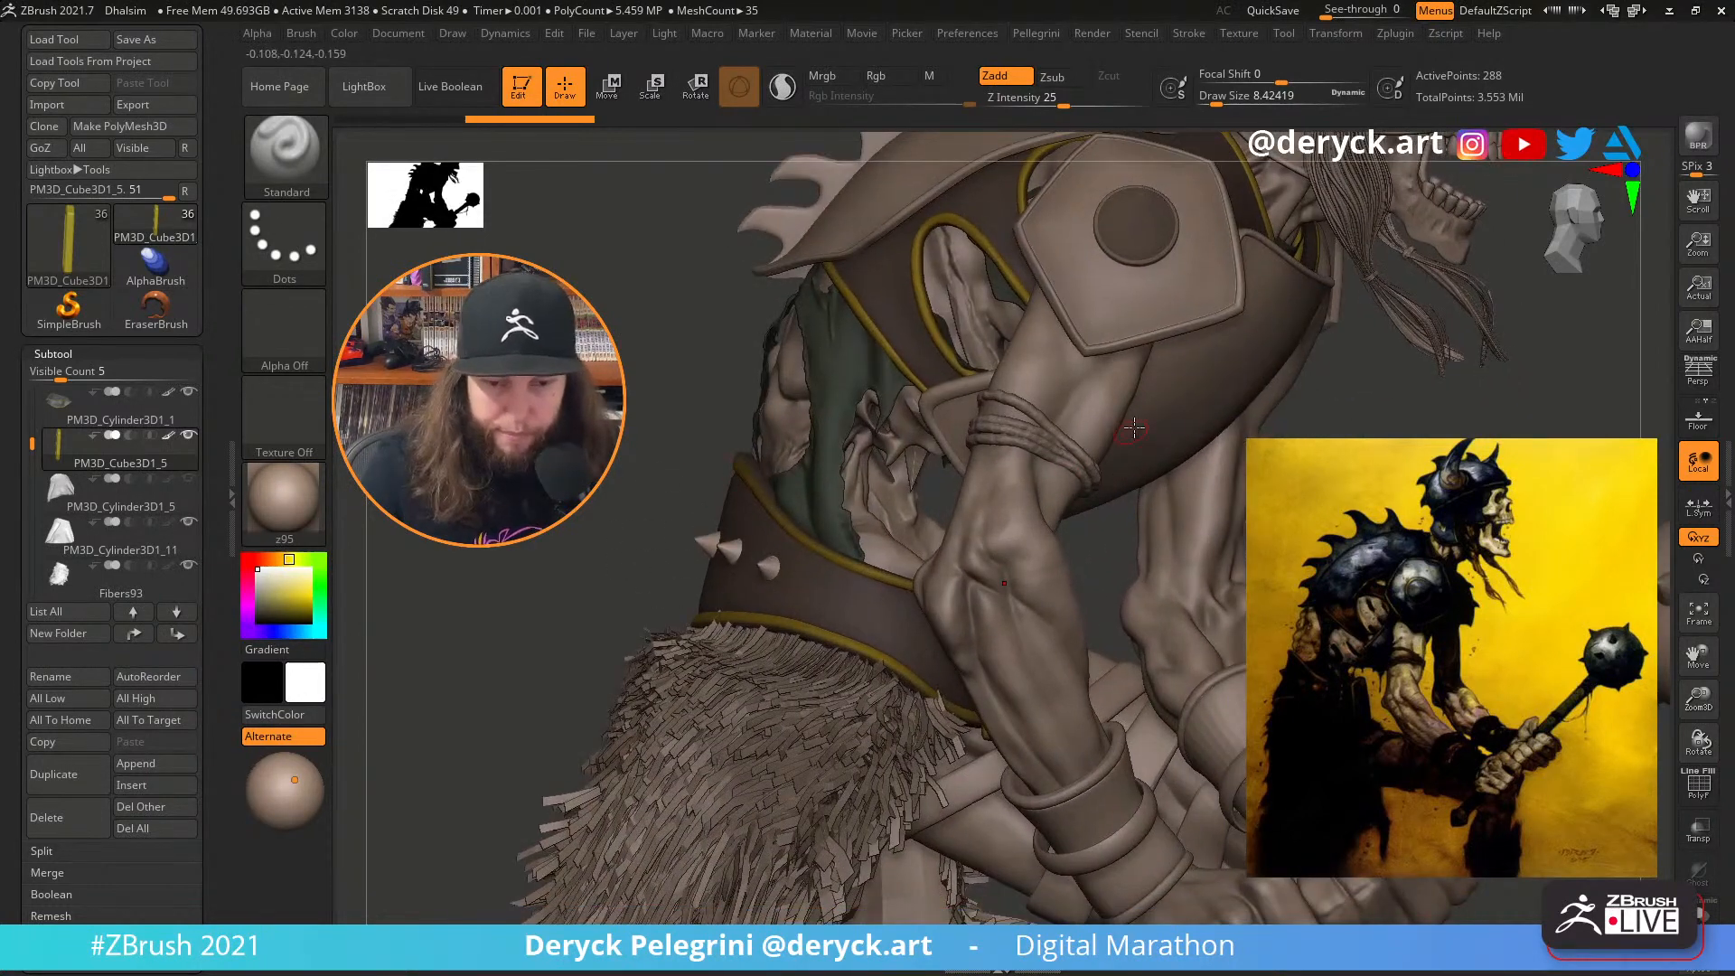
alt+click(1035, 449)
drag(258, 592, 832, 591)
click(354, 36)
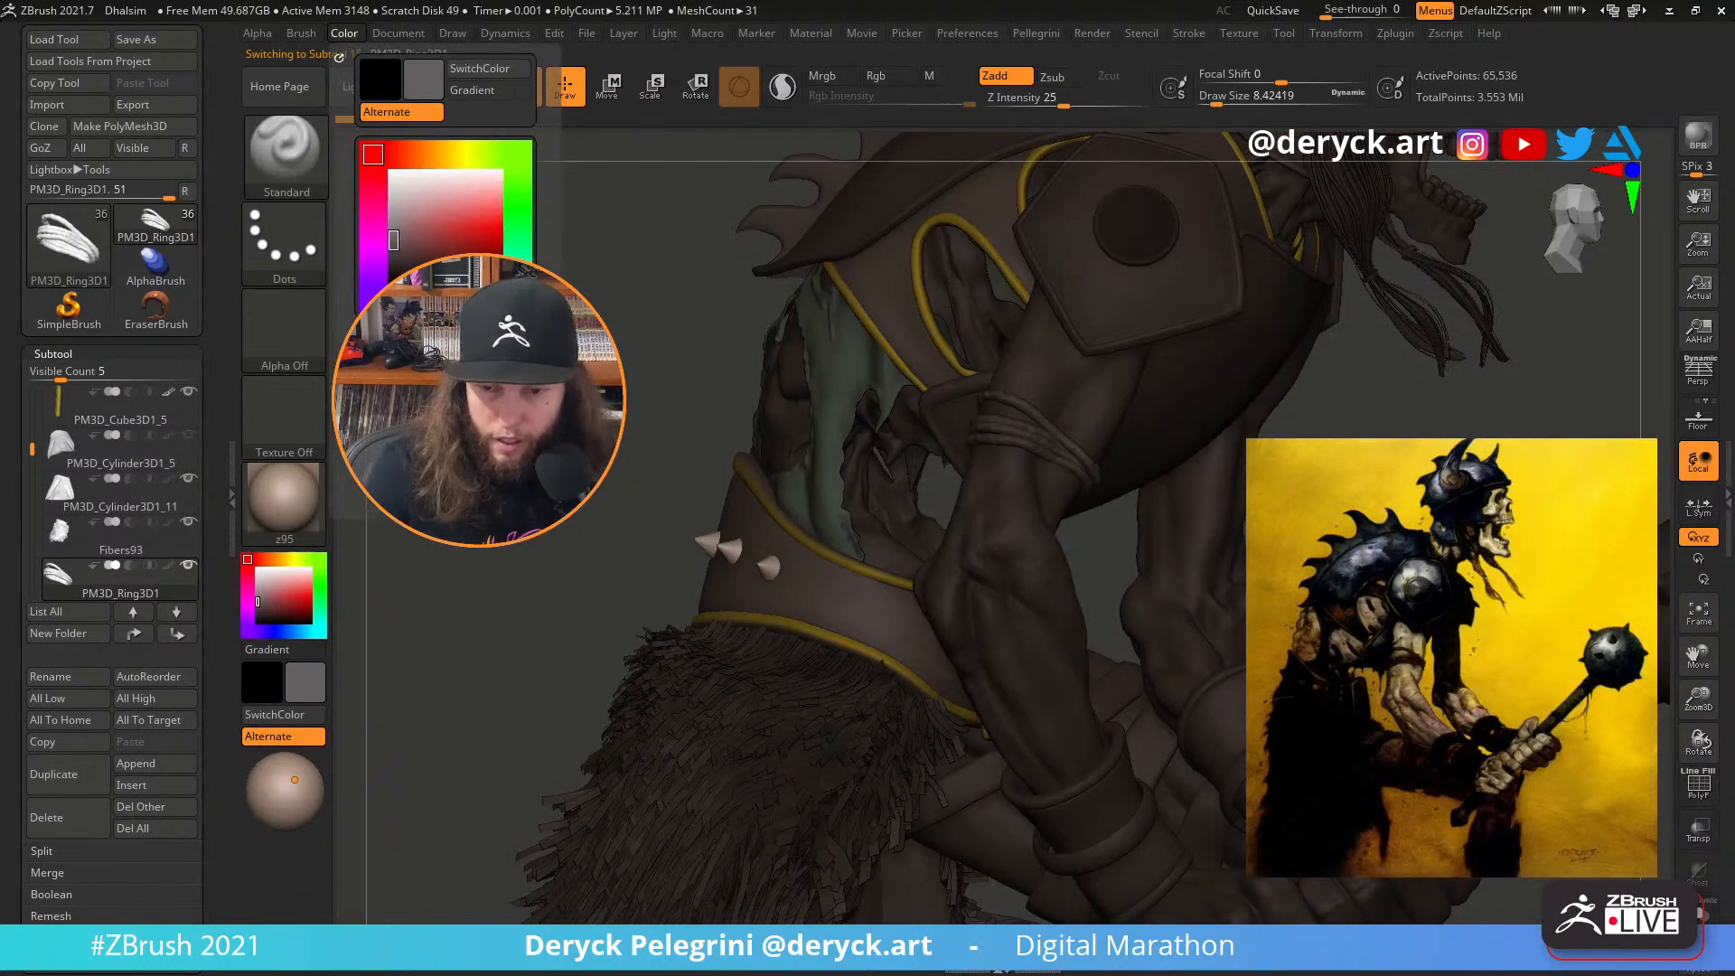
click(384, 388)
click(254, 569)
alt+drag(395, 534, 613, 428)
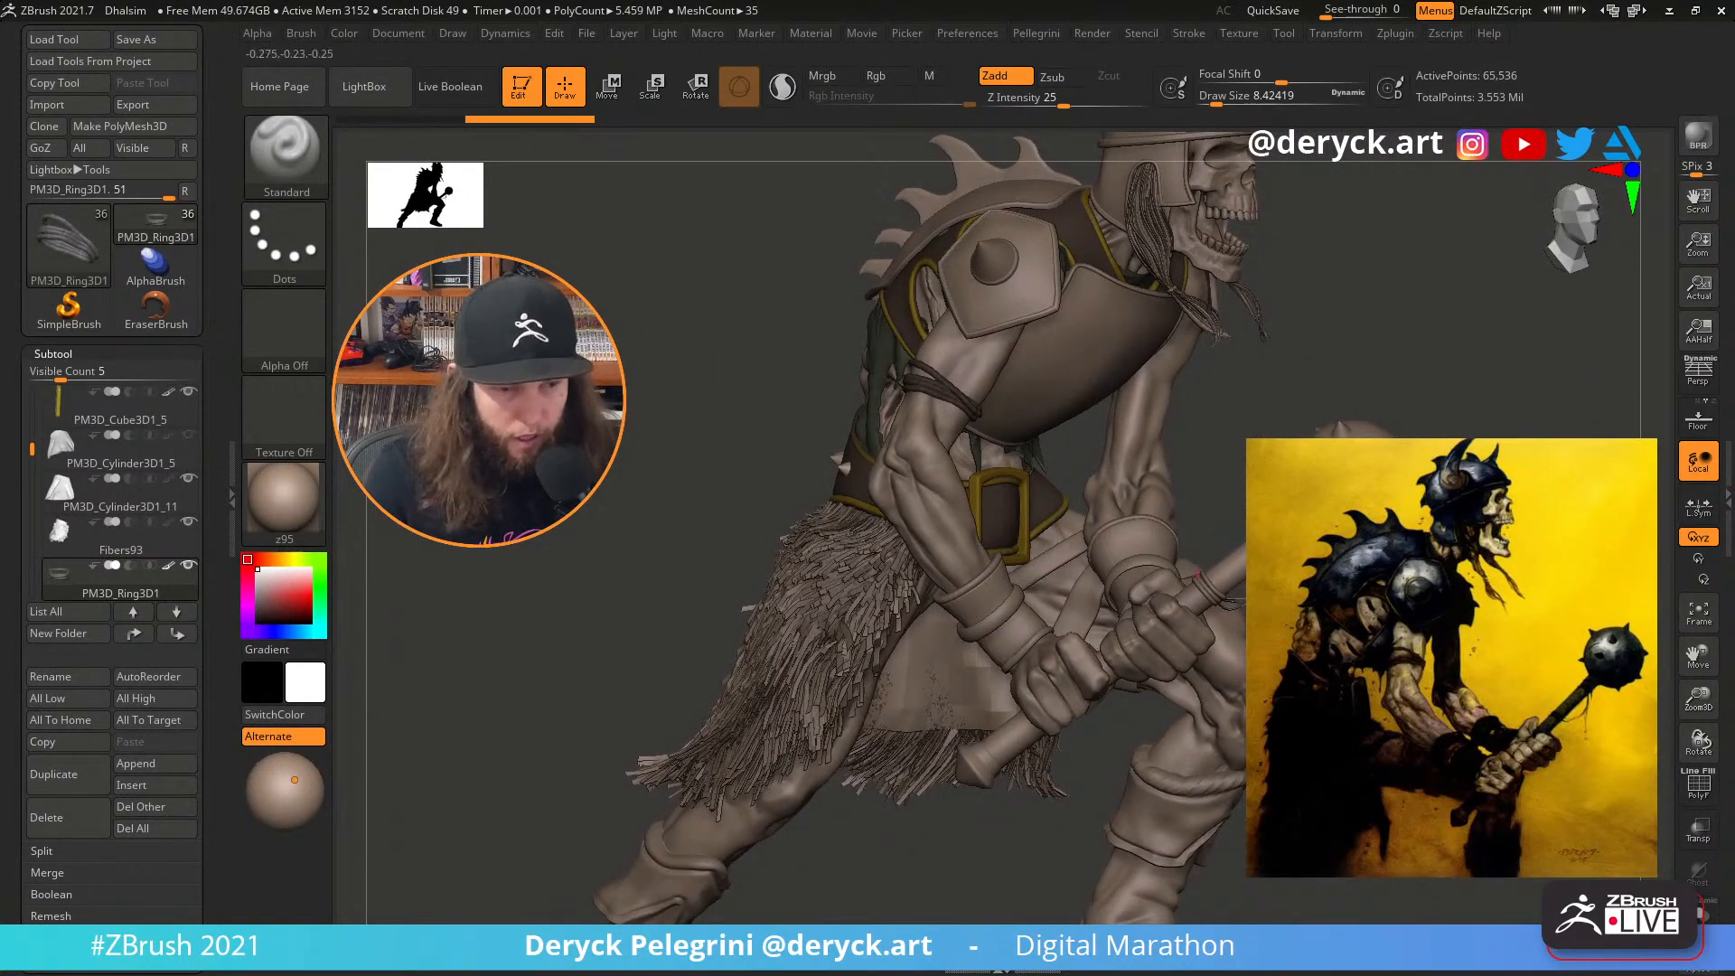
Fill the thin cord hanging from the mace handle with the armour's dark brown and check it in isolation
alt+click(1228, 600)
alt+drag(738, 548, 646, 499)
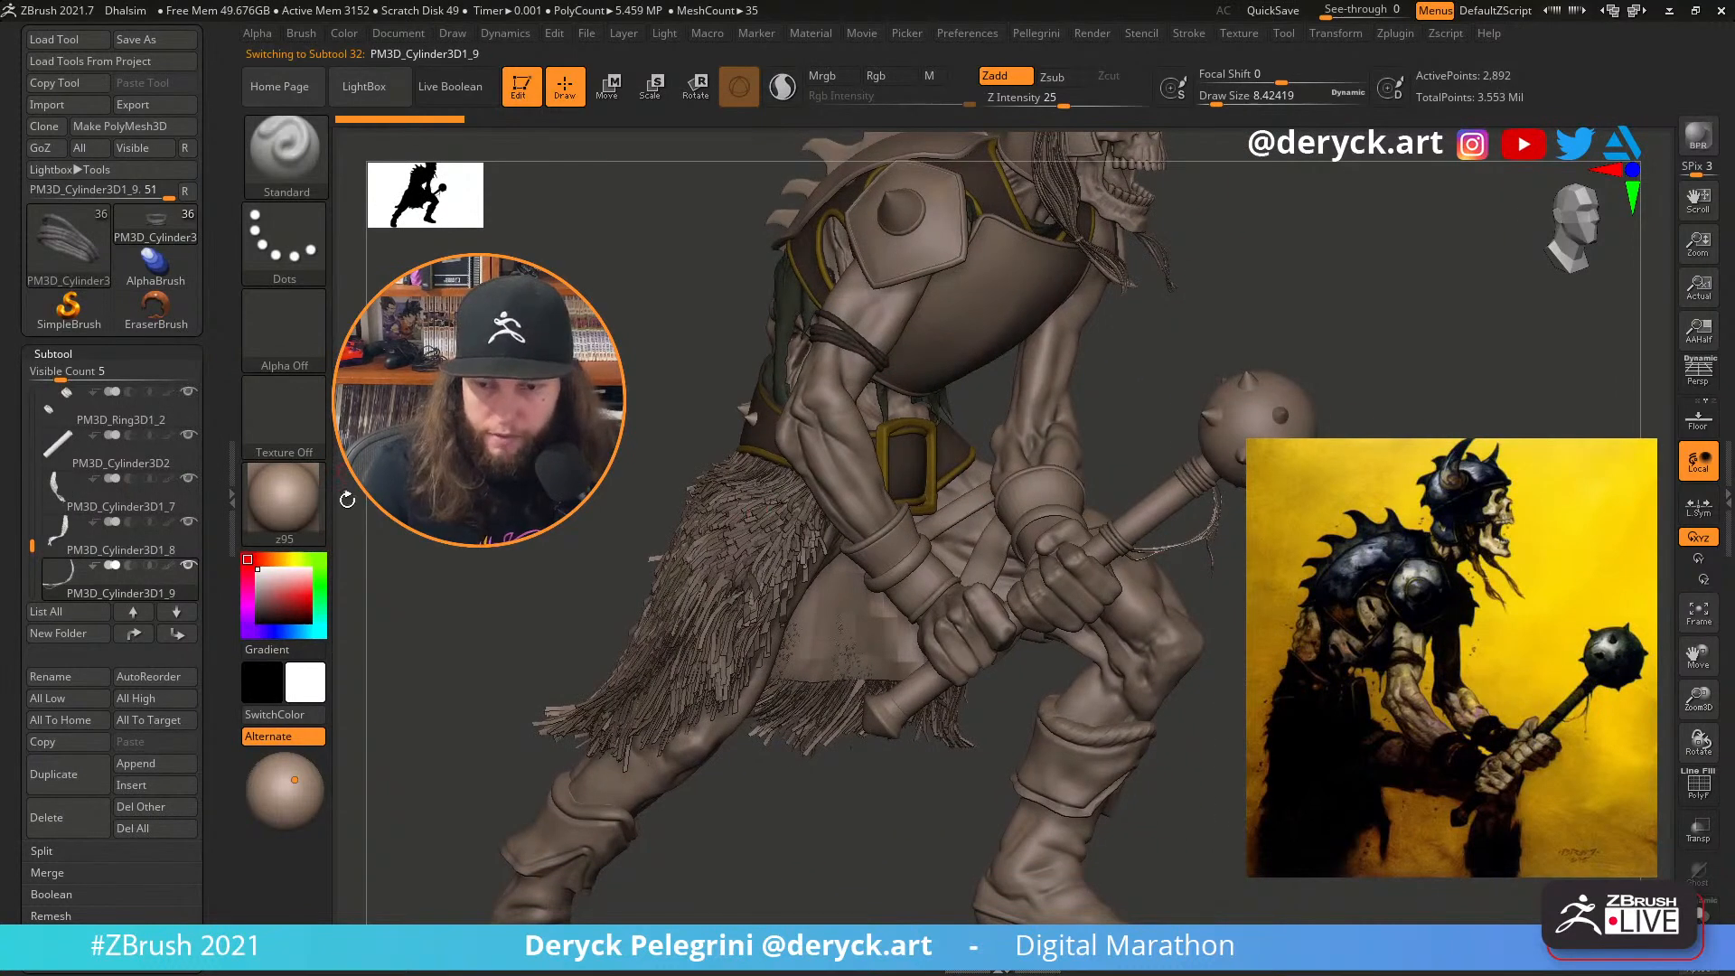
drag(269, 592, 984, 193)
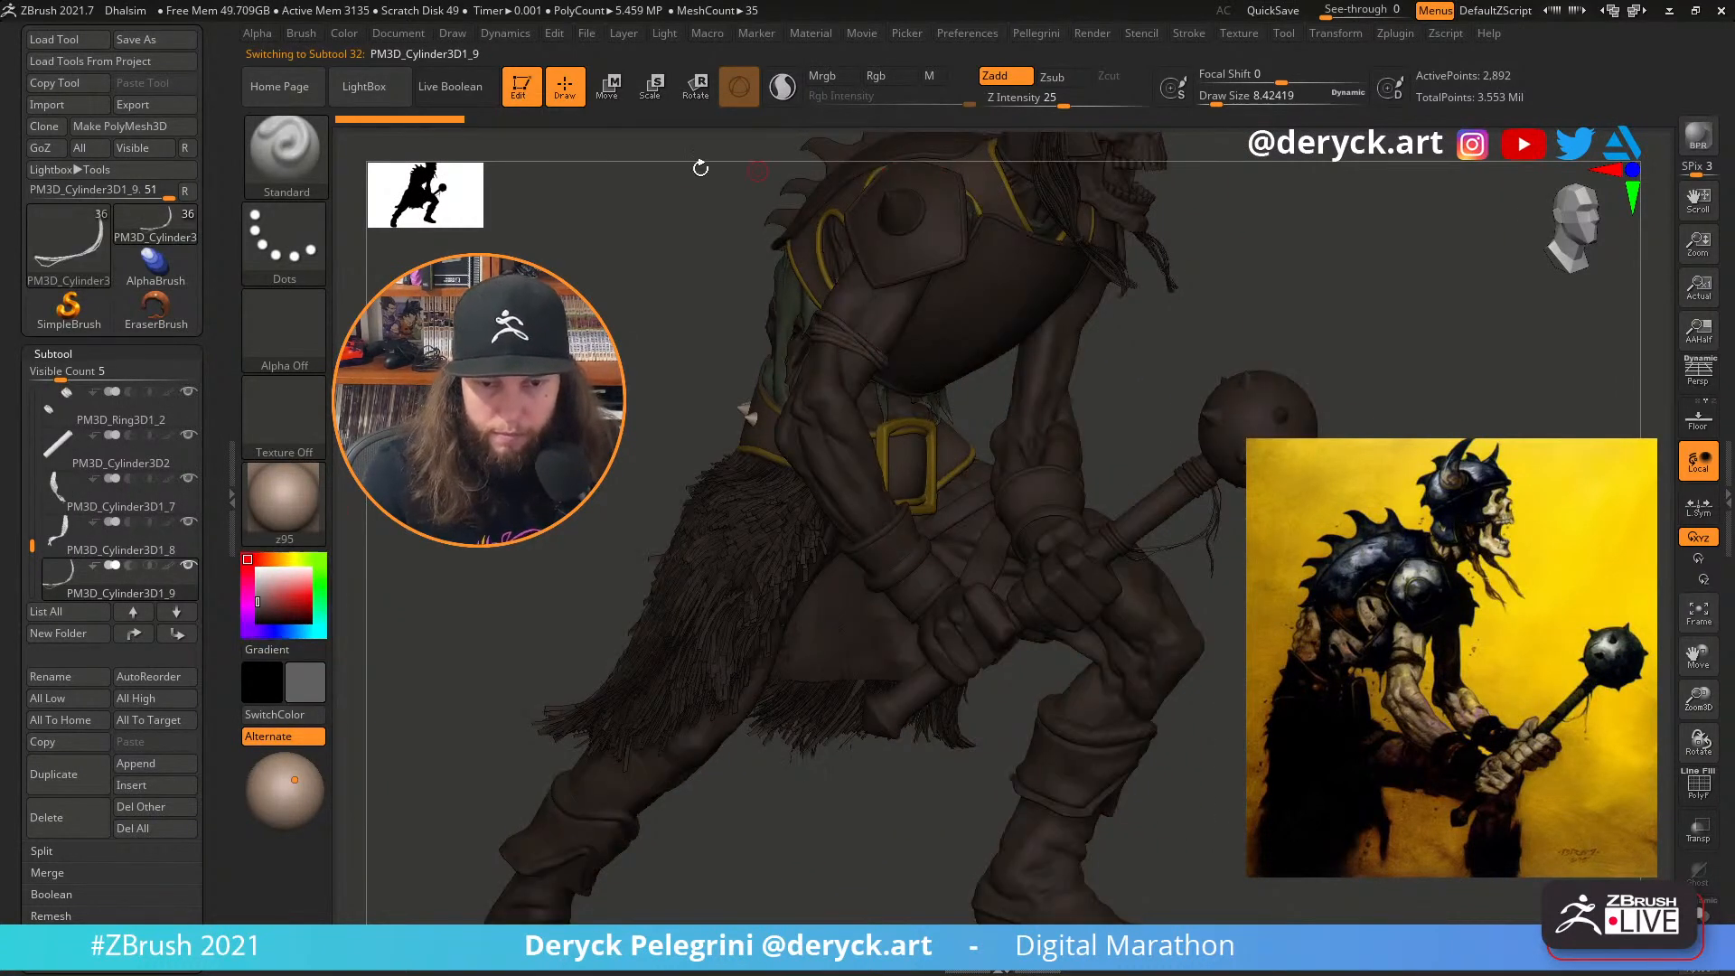
click(346, 33)
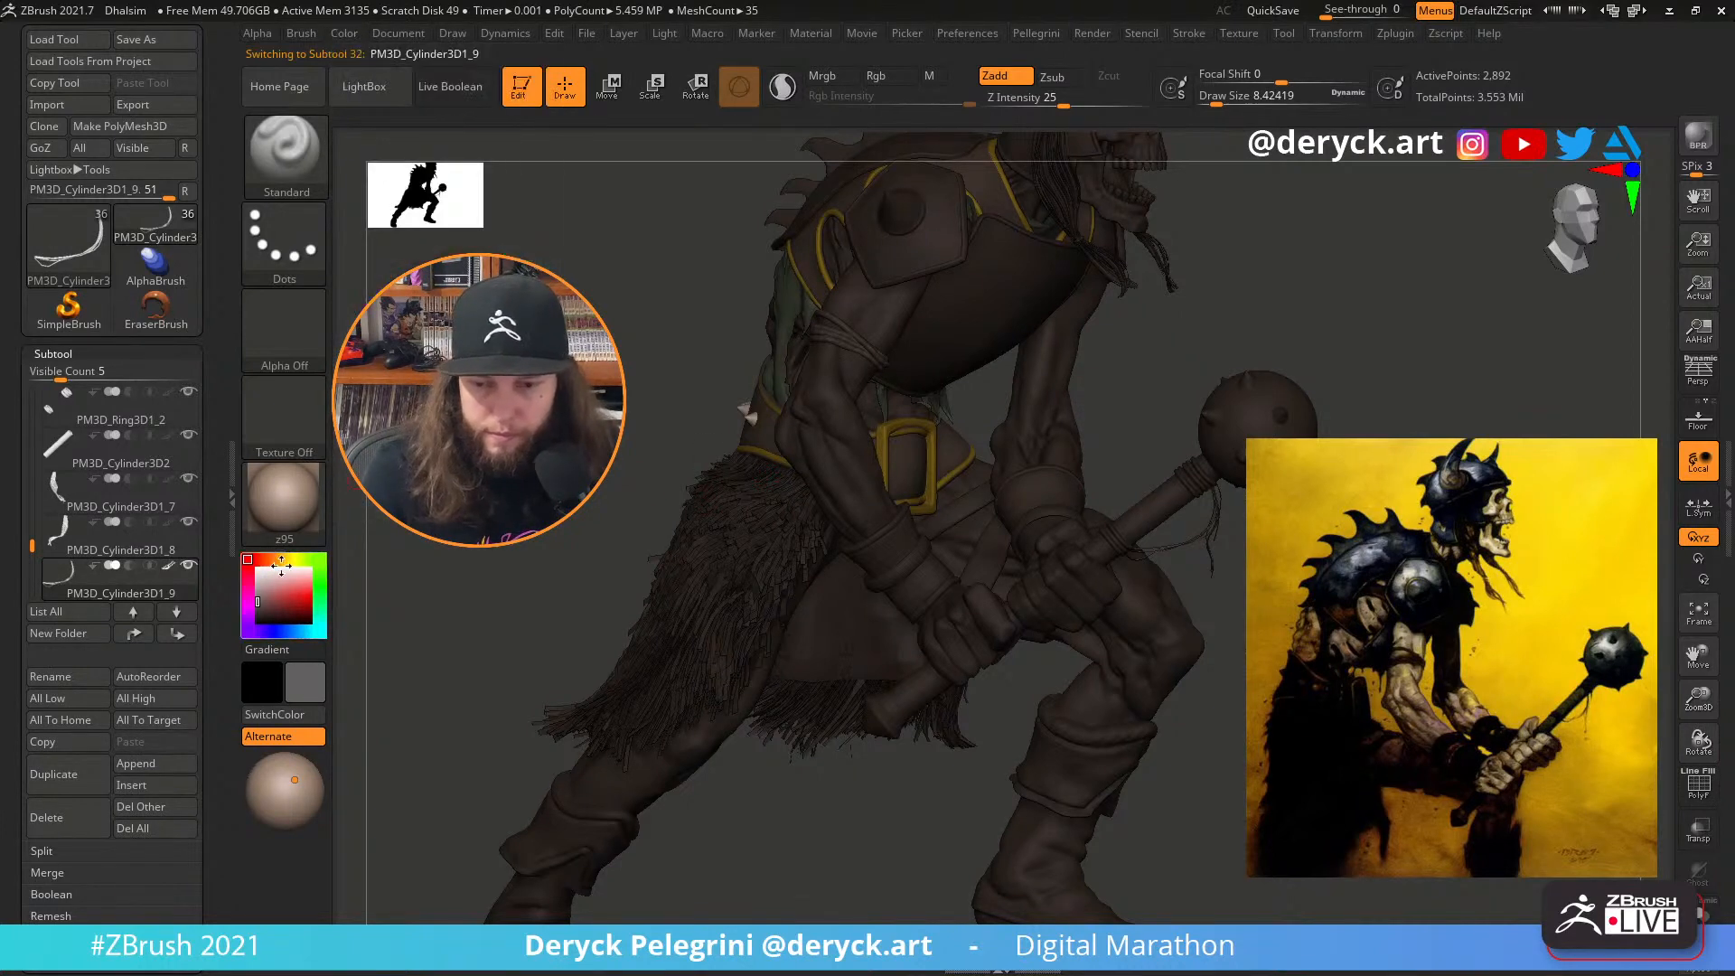
click(257, 569)
key(alt+s)
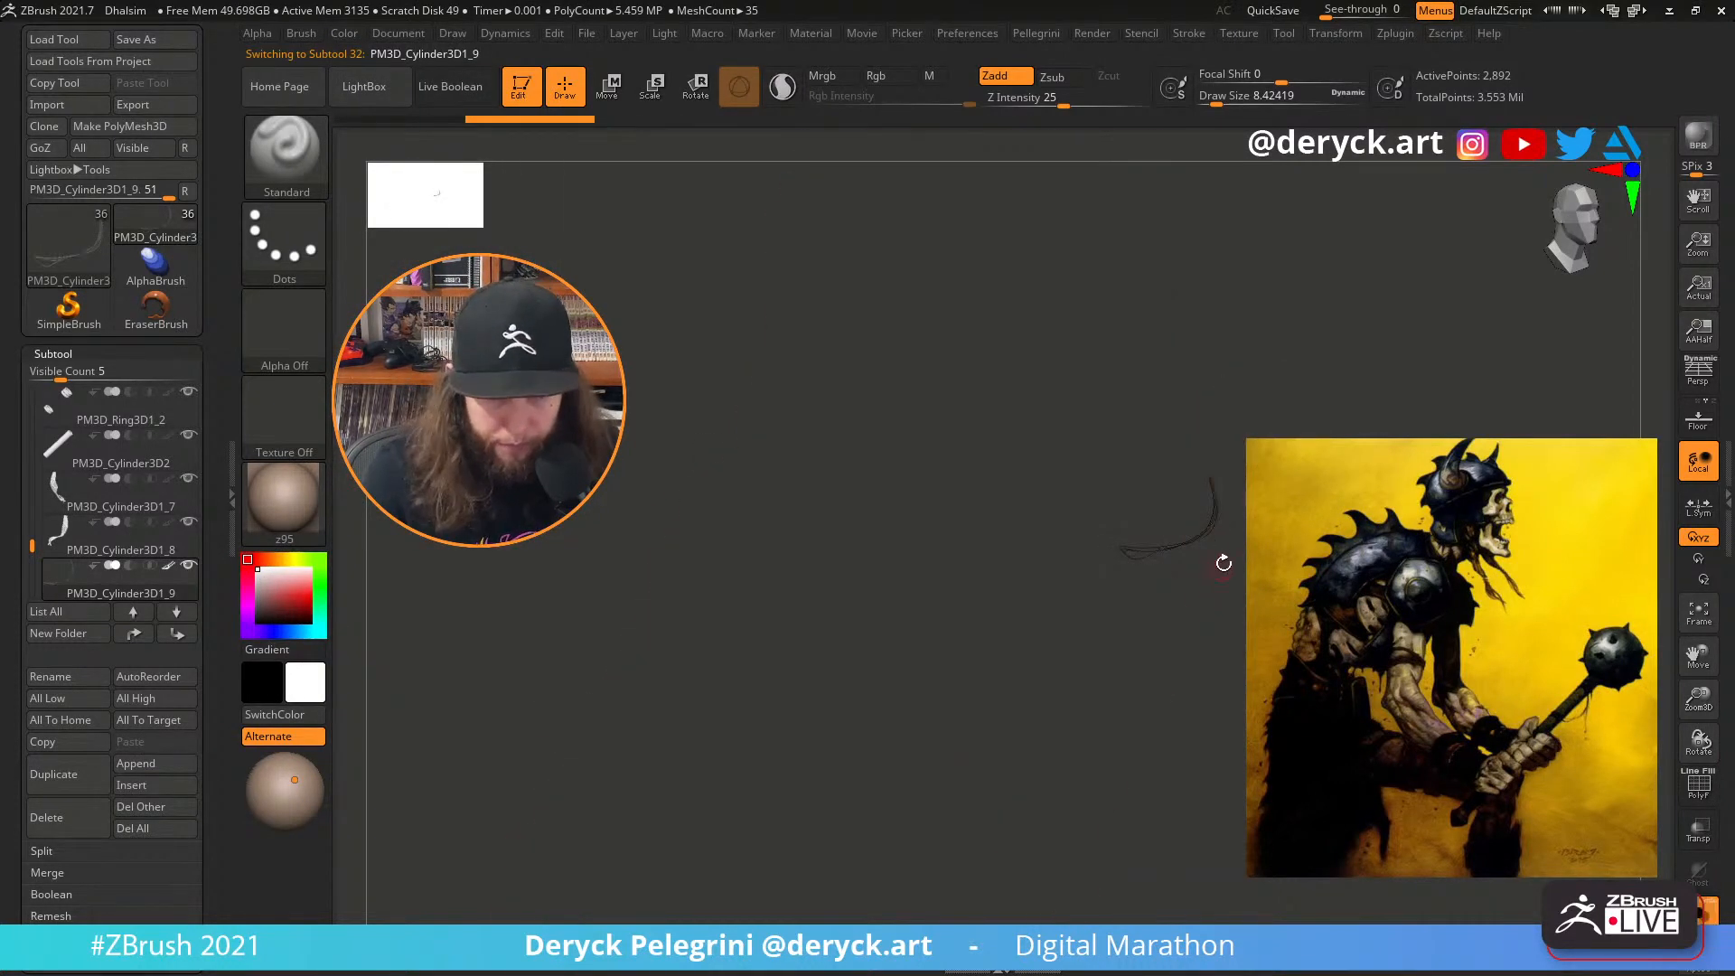
key(alt+s)
Select the wrapped rings on the mace handle and fill them with the belt's dark brown
alt+click(1200, 482)
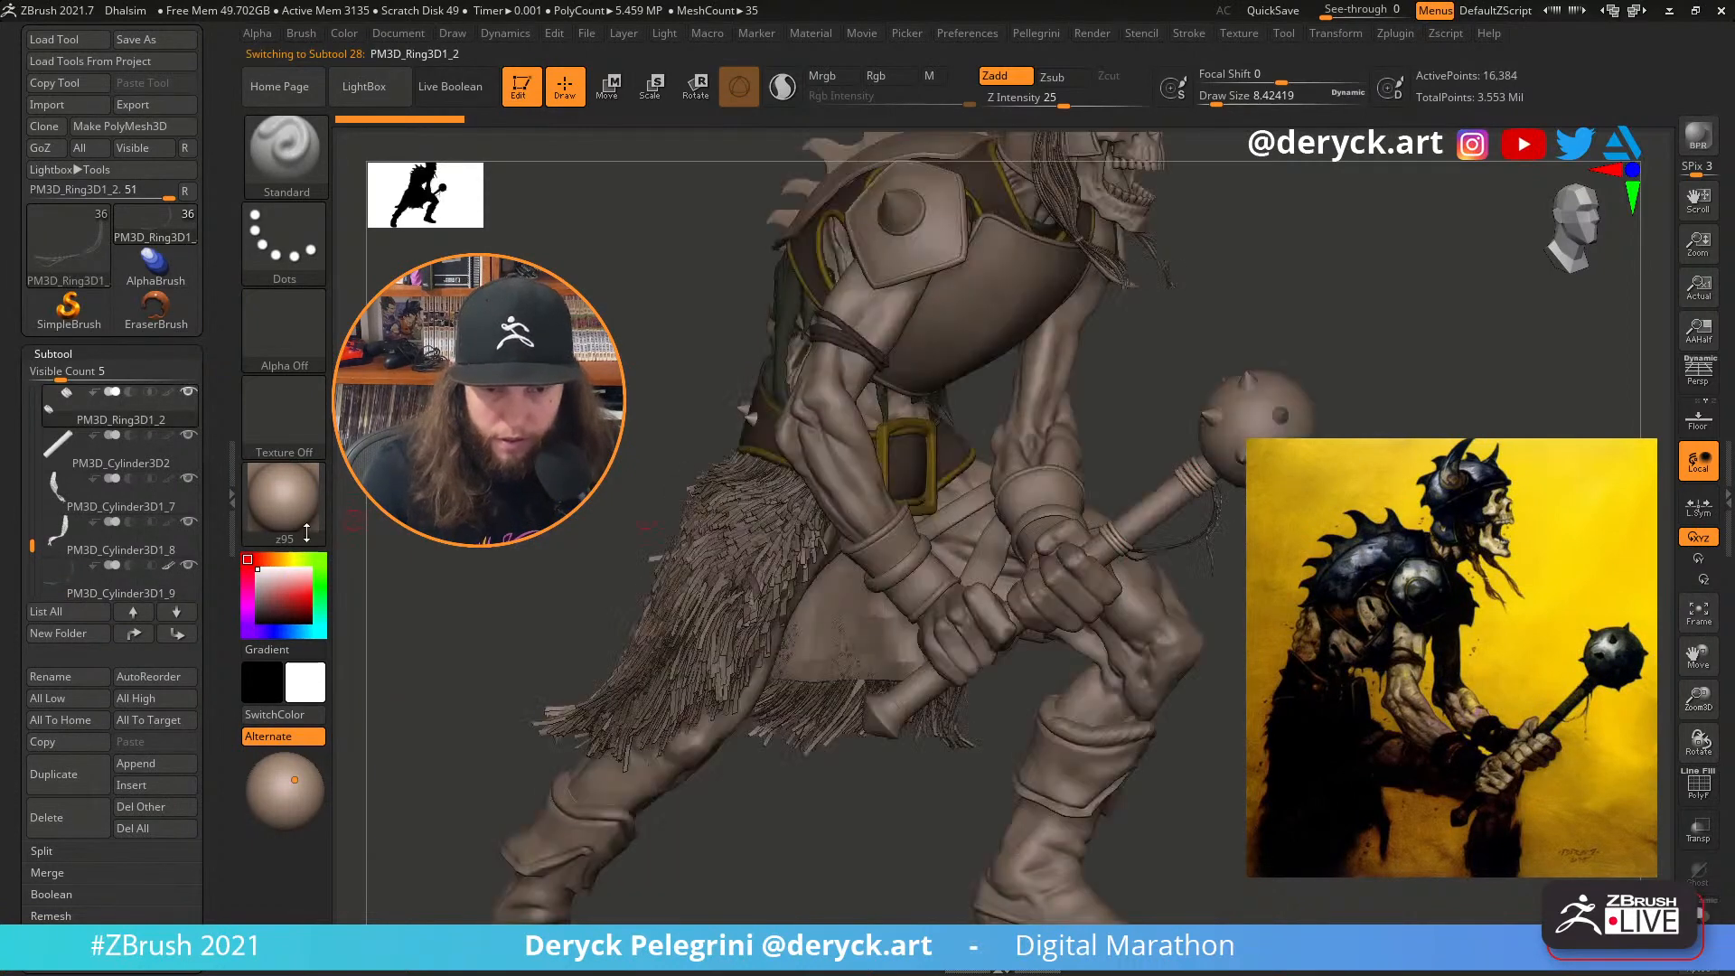
drag(267, 596, 910, 466)
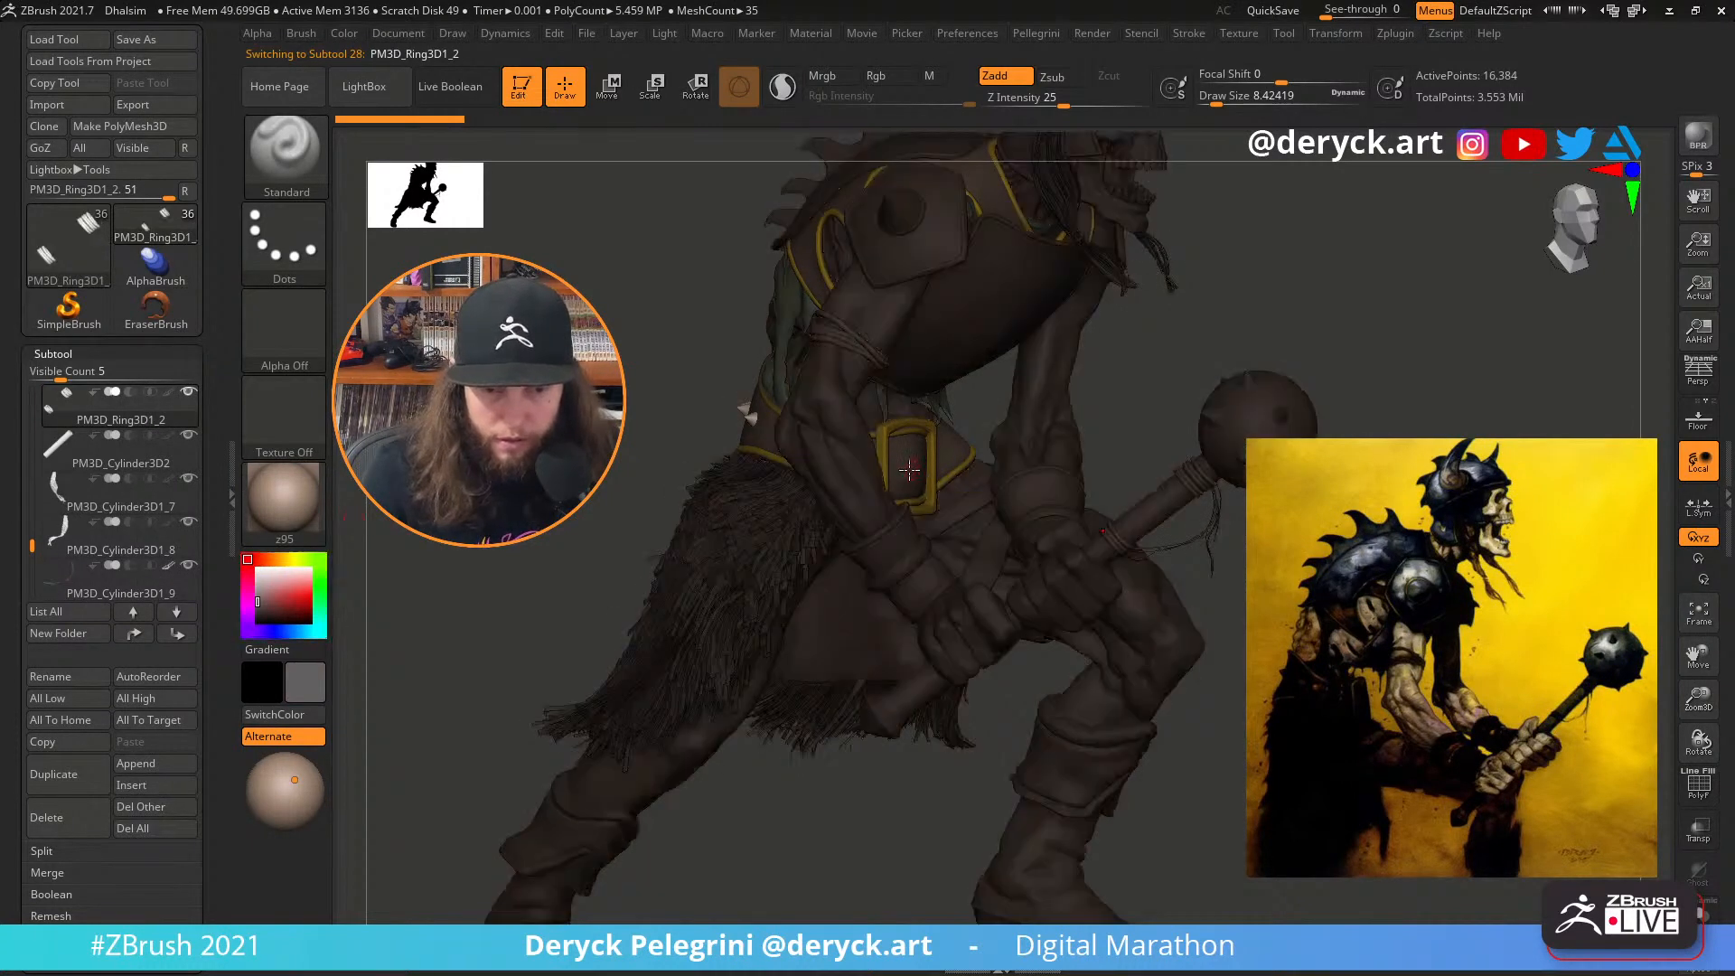
click(343, 33)
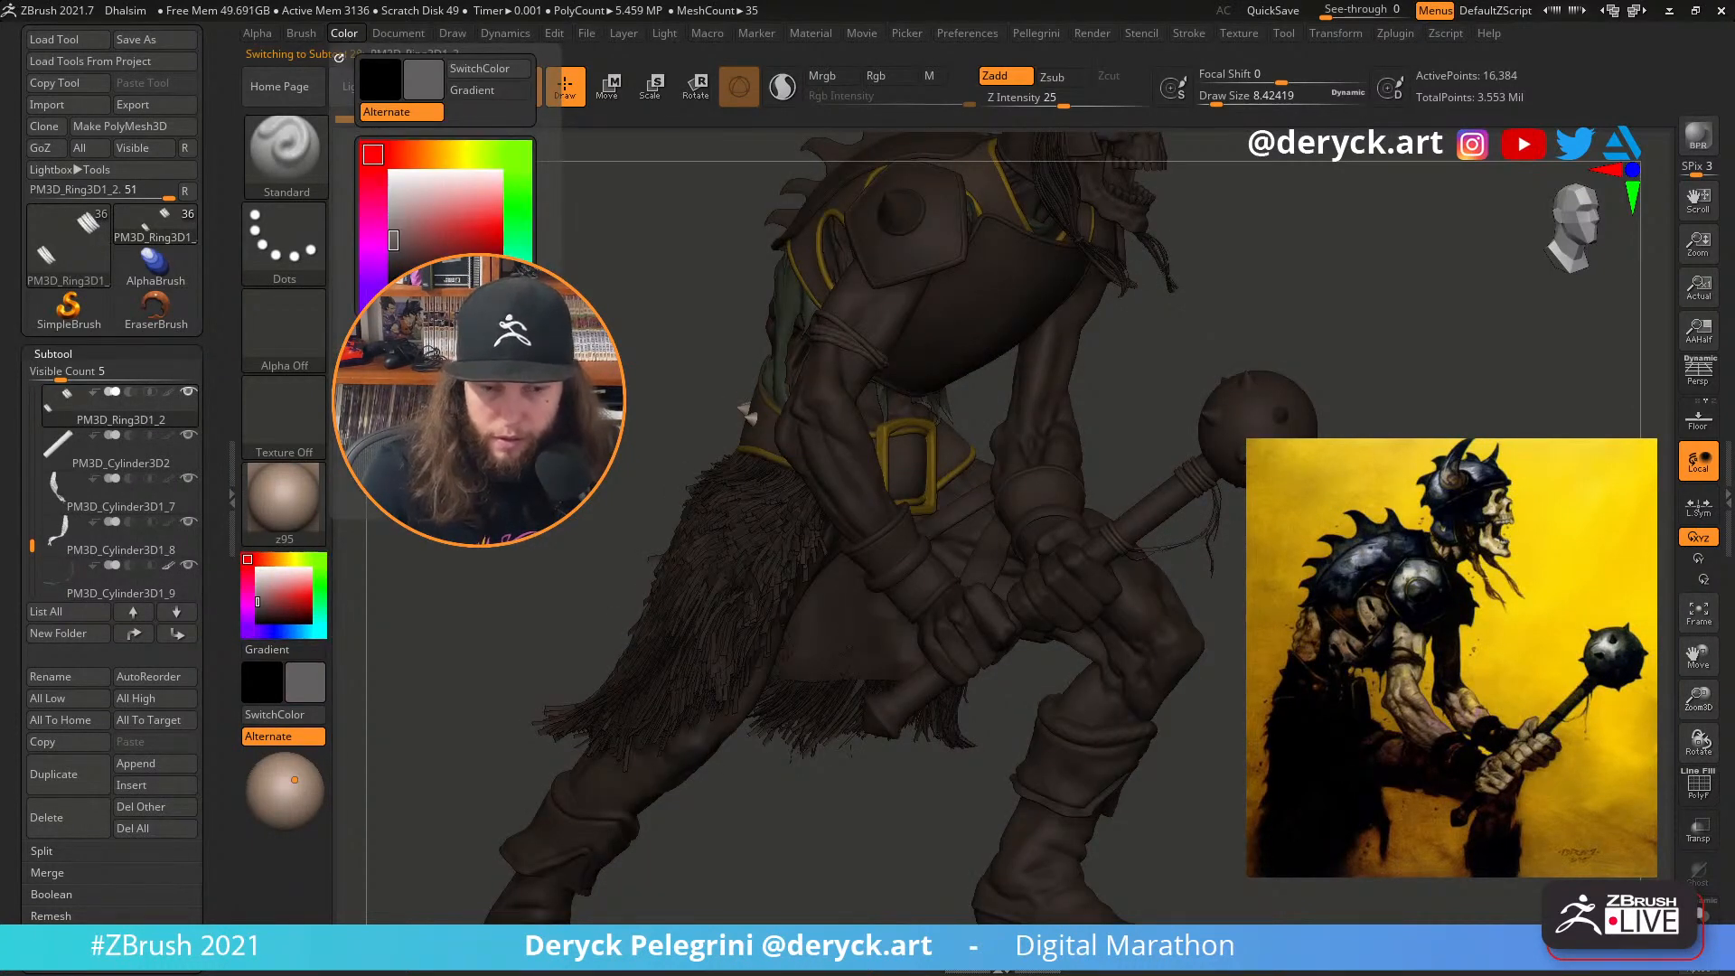
click(397, 394)
click(256, 568)
Examine the coloured belt, buckle, harness and cords on the whole character from the front and side
drag(406, 633, 506, 542)
drag(686, 632, 506, 637)
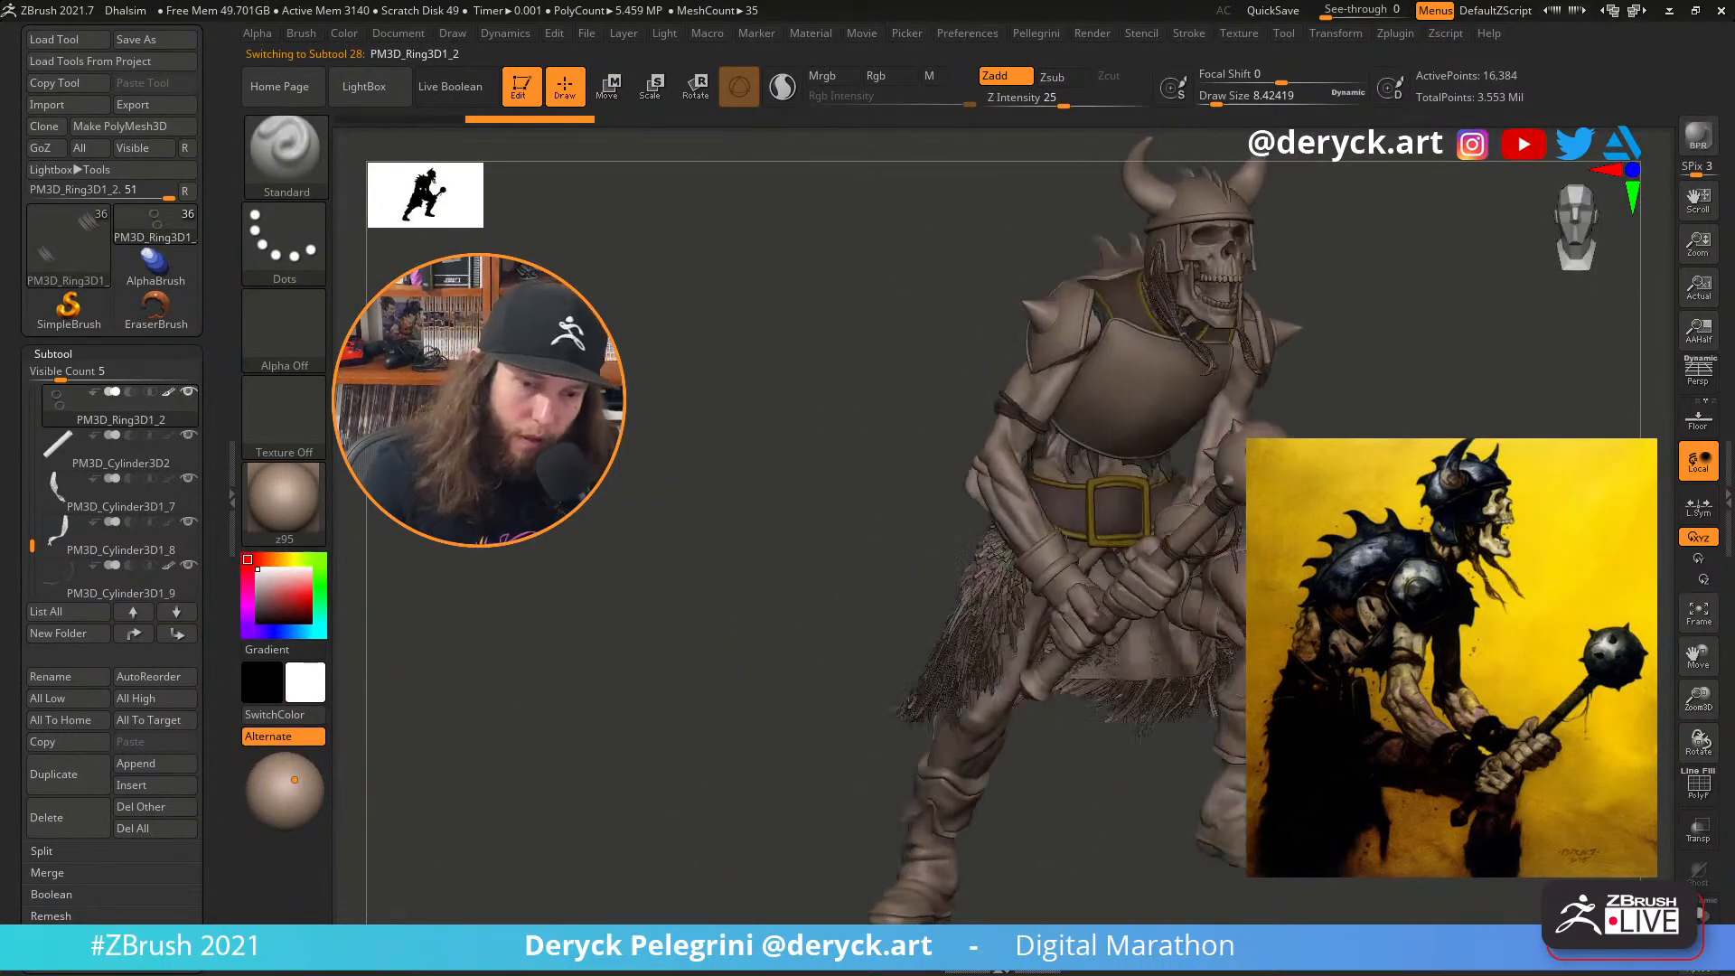
mouse_move(488, 438)
mouse_down()
mouse_move(723, 395)
mouse_move(981, 427)
mouse_move(630, 369)
mouse_up()
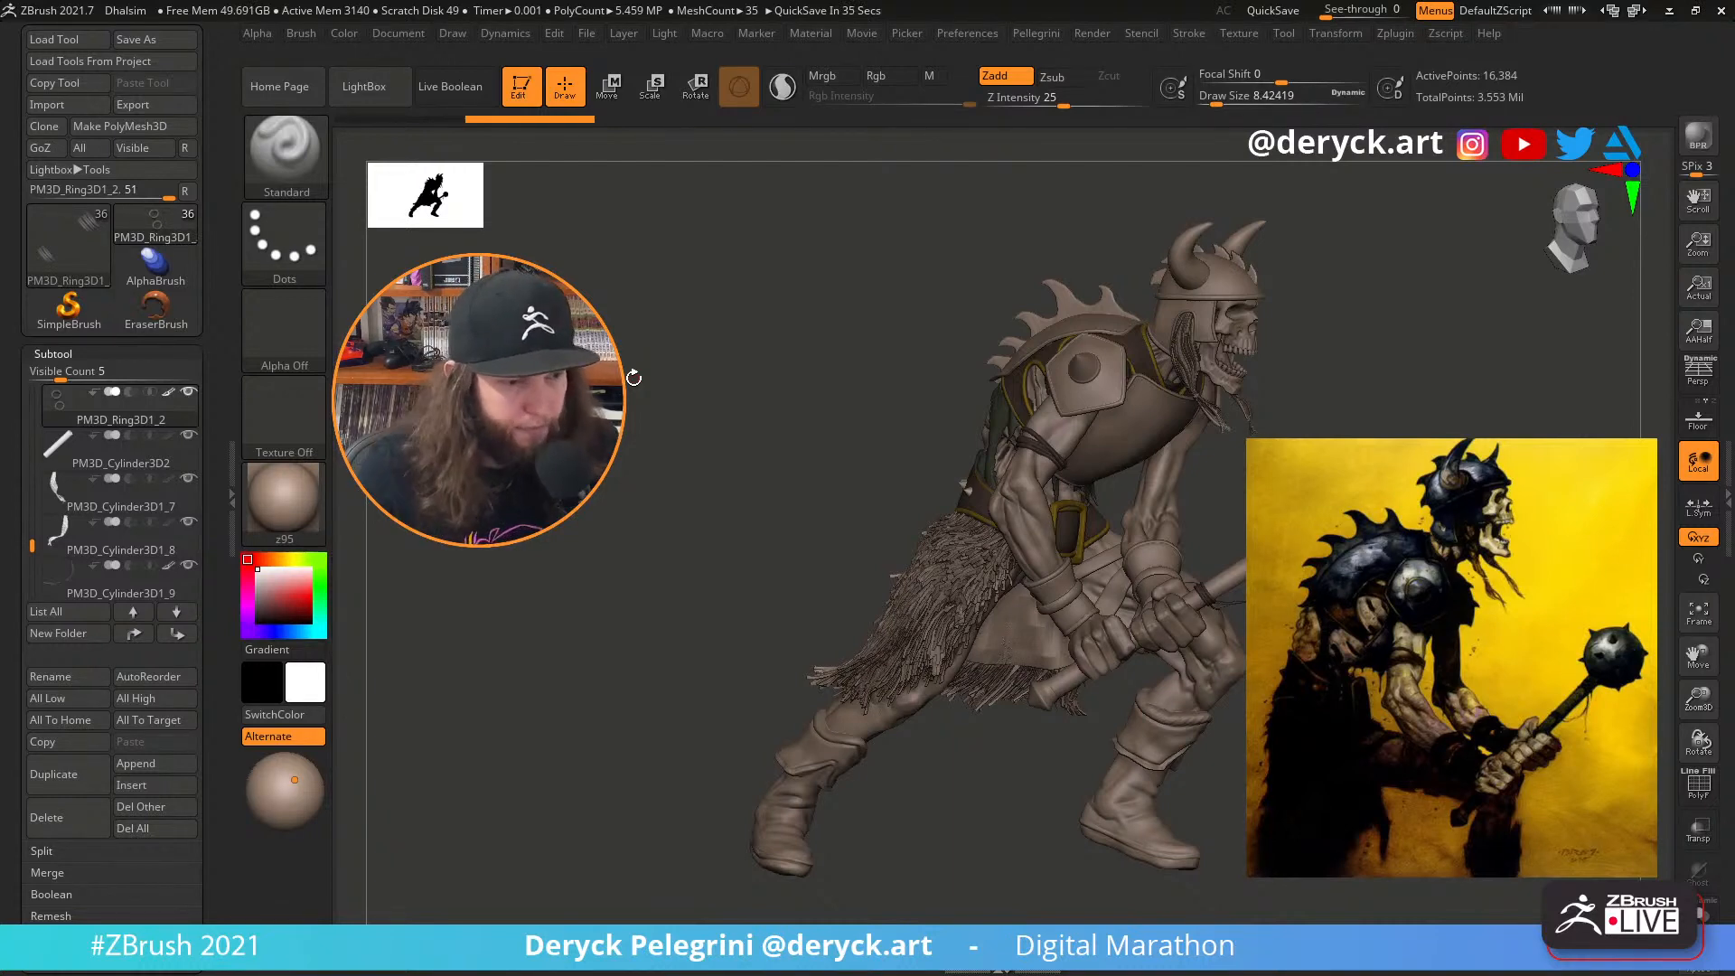
mouse_move(659, 439)
mouse_down()
mouse_move(690, 437)
mouse_move(621, 443)
mouse_move(635, 423)
mouse_move(657, 438)
mouse_move(632, 419)
mouse_move(638, 469)
mouse_move(666, 391)
mouse_move(632, 444)
mouse_move(622, 425)
mouse_move(636, 512)
mouse_move(645, 479)
mouse_up()
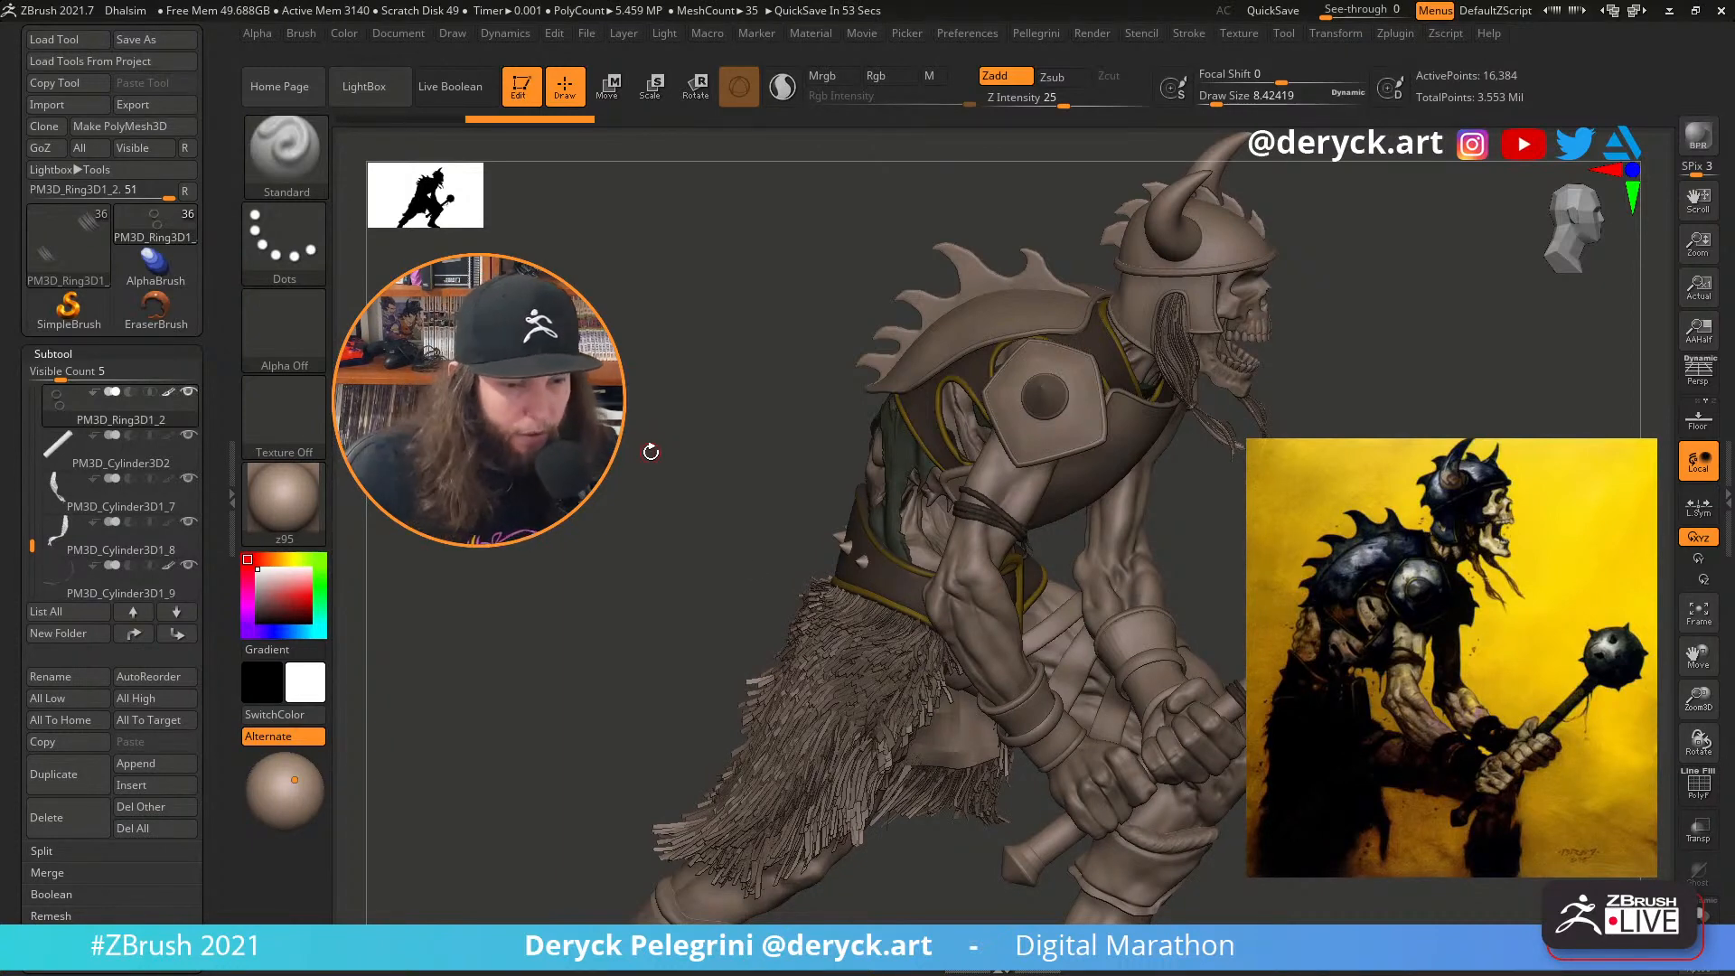
mouse_move(728, 471)
mouse_down()
mouse_move(674, 466)
mouse_move(678, 425)
mouse_move(681, 442)
mouse_up()
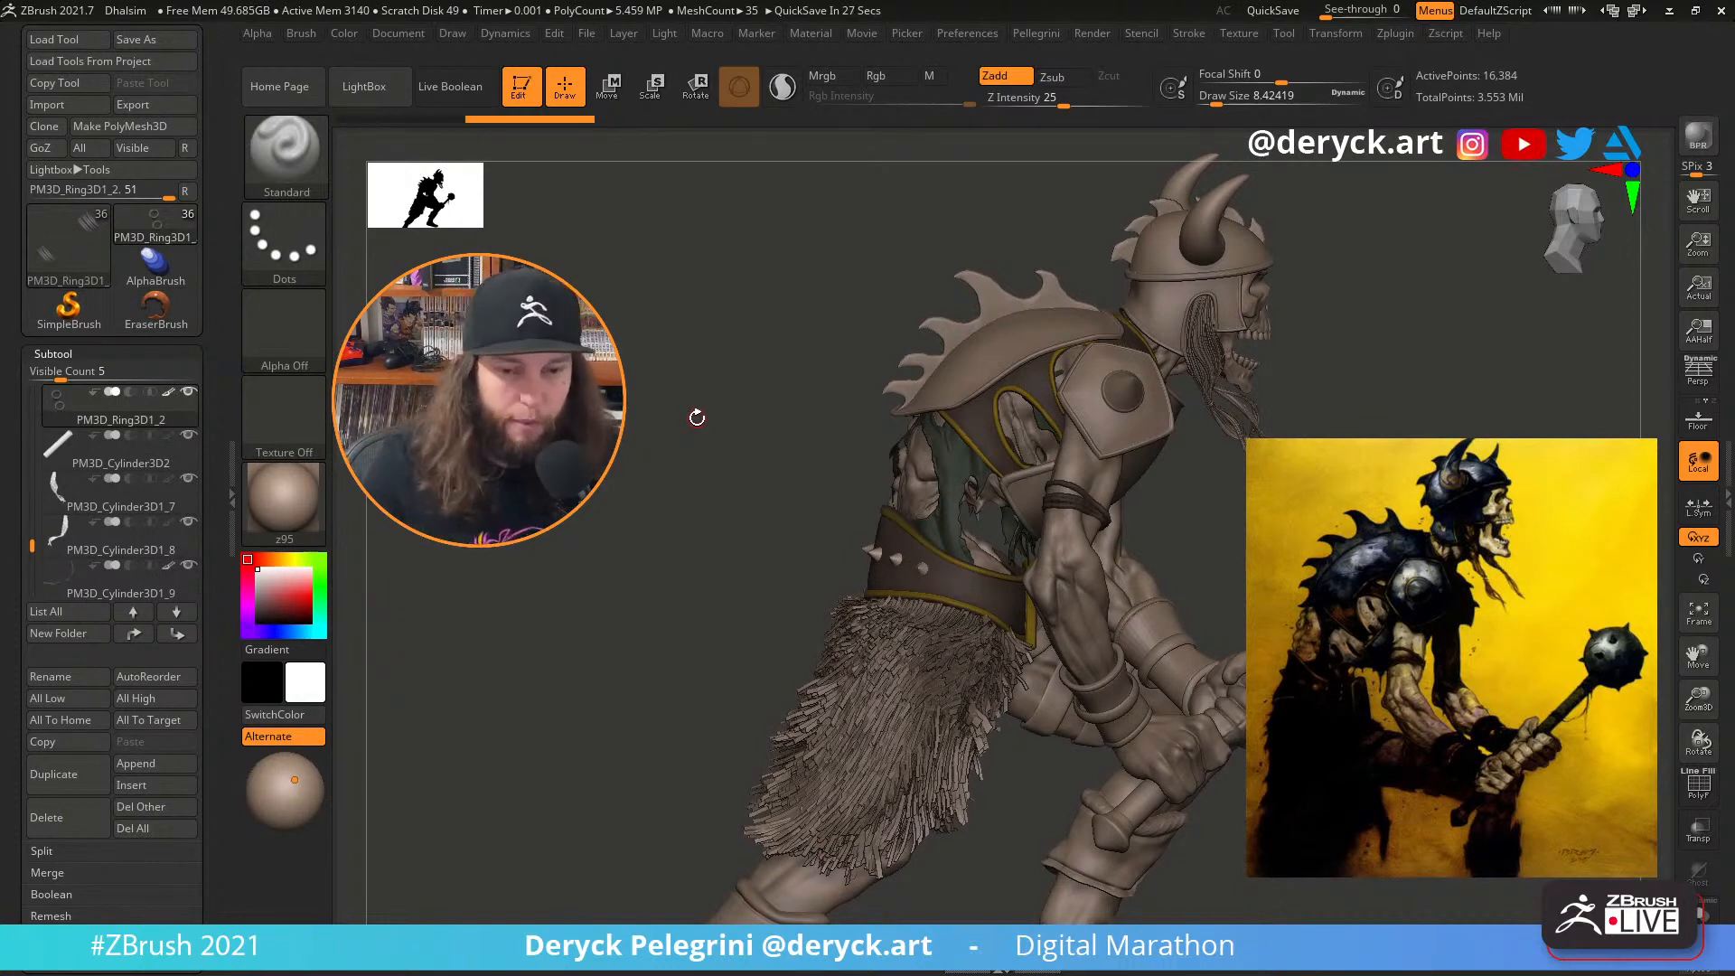
drag(727, 484, 811, 483)
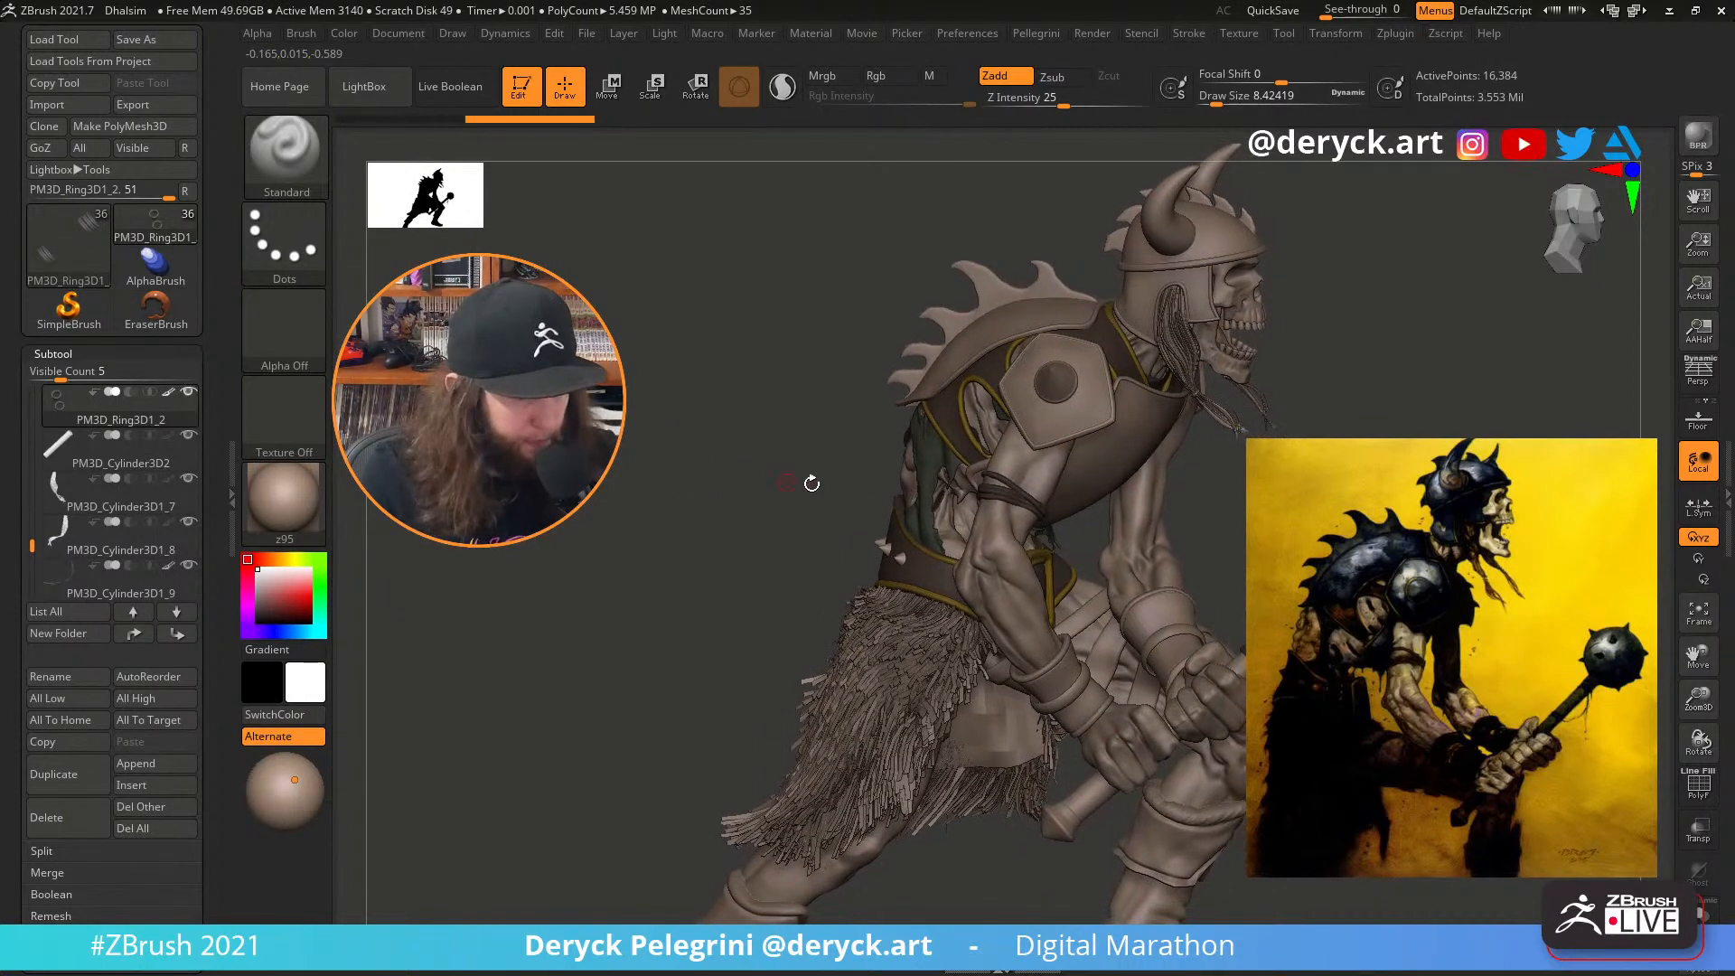
Fill the straps wrapped around the thigh with dark grey-brown and reset the active colour to white
drag(667, 492, 674, 518)
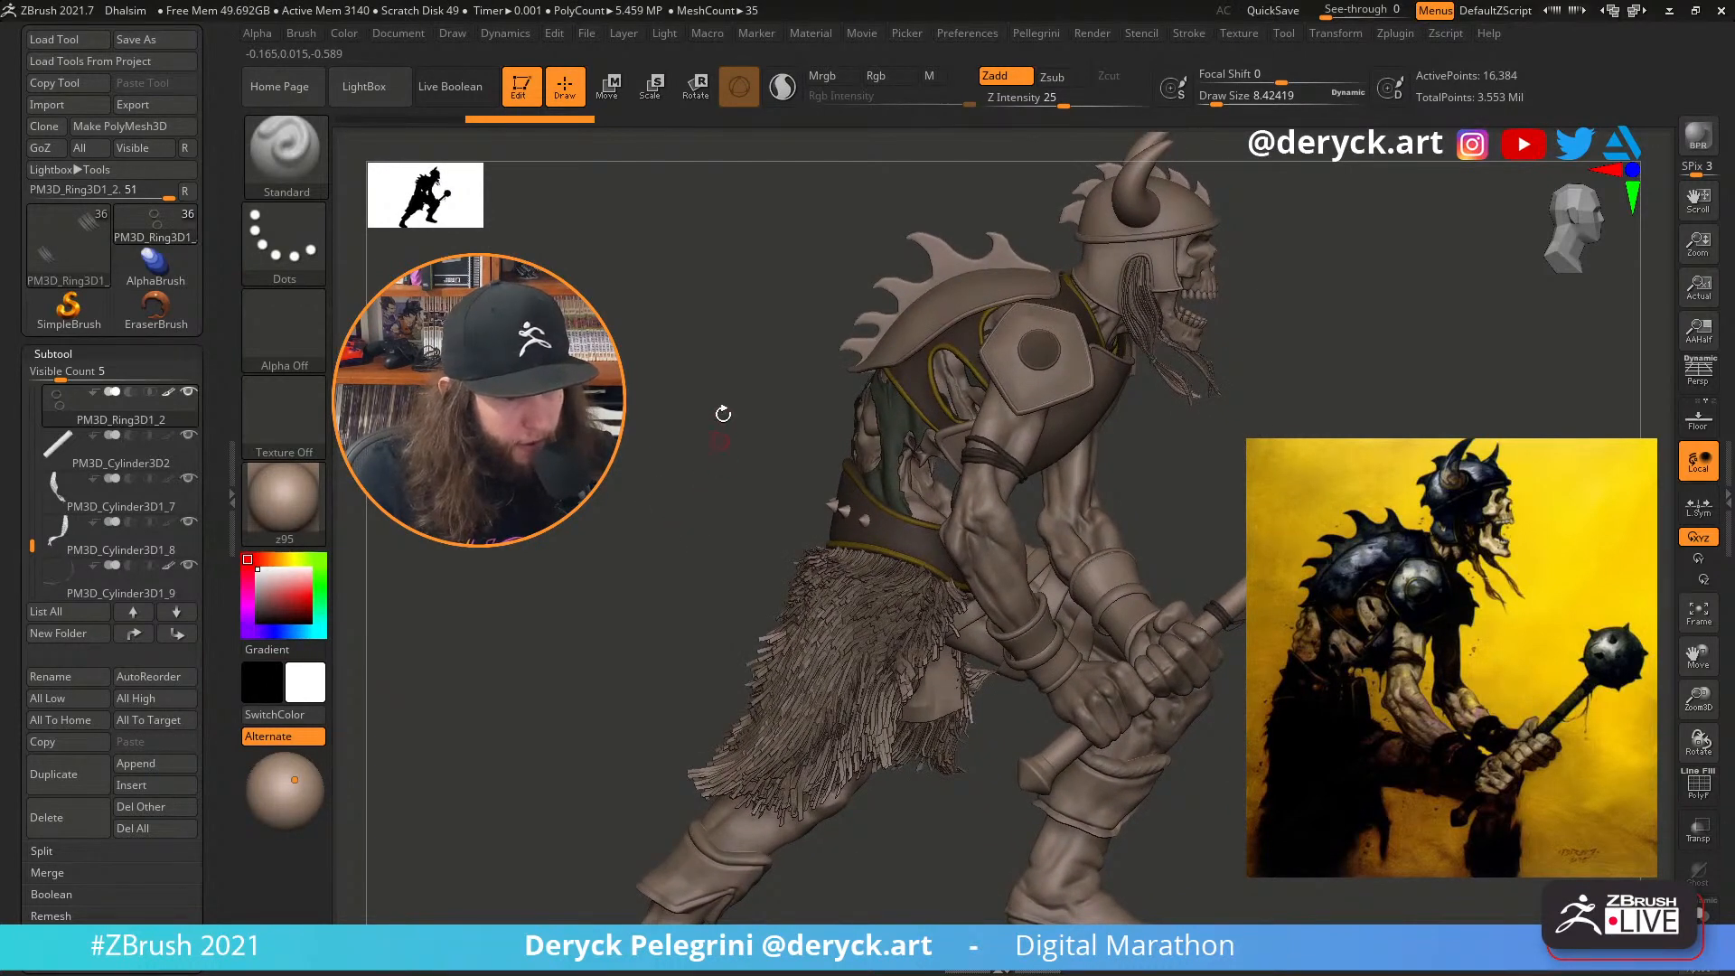
drag(671, 435, 680, 454)
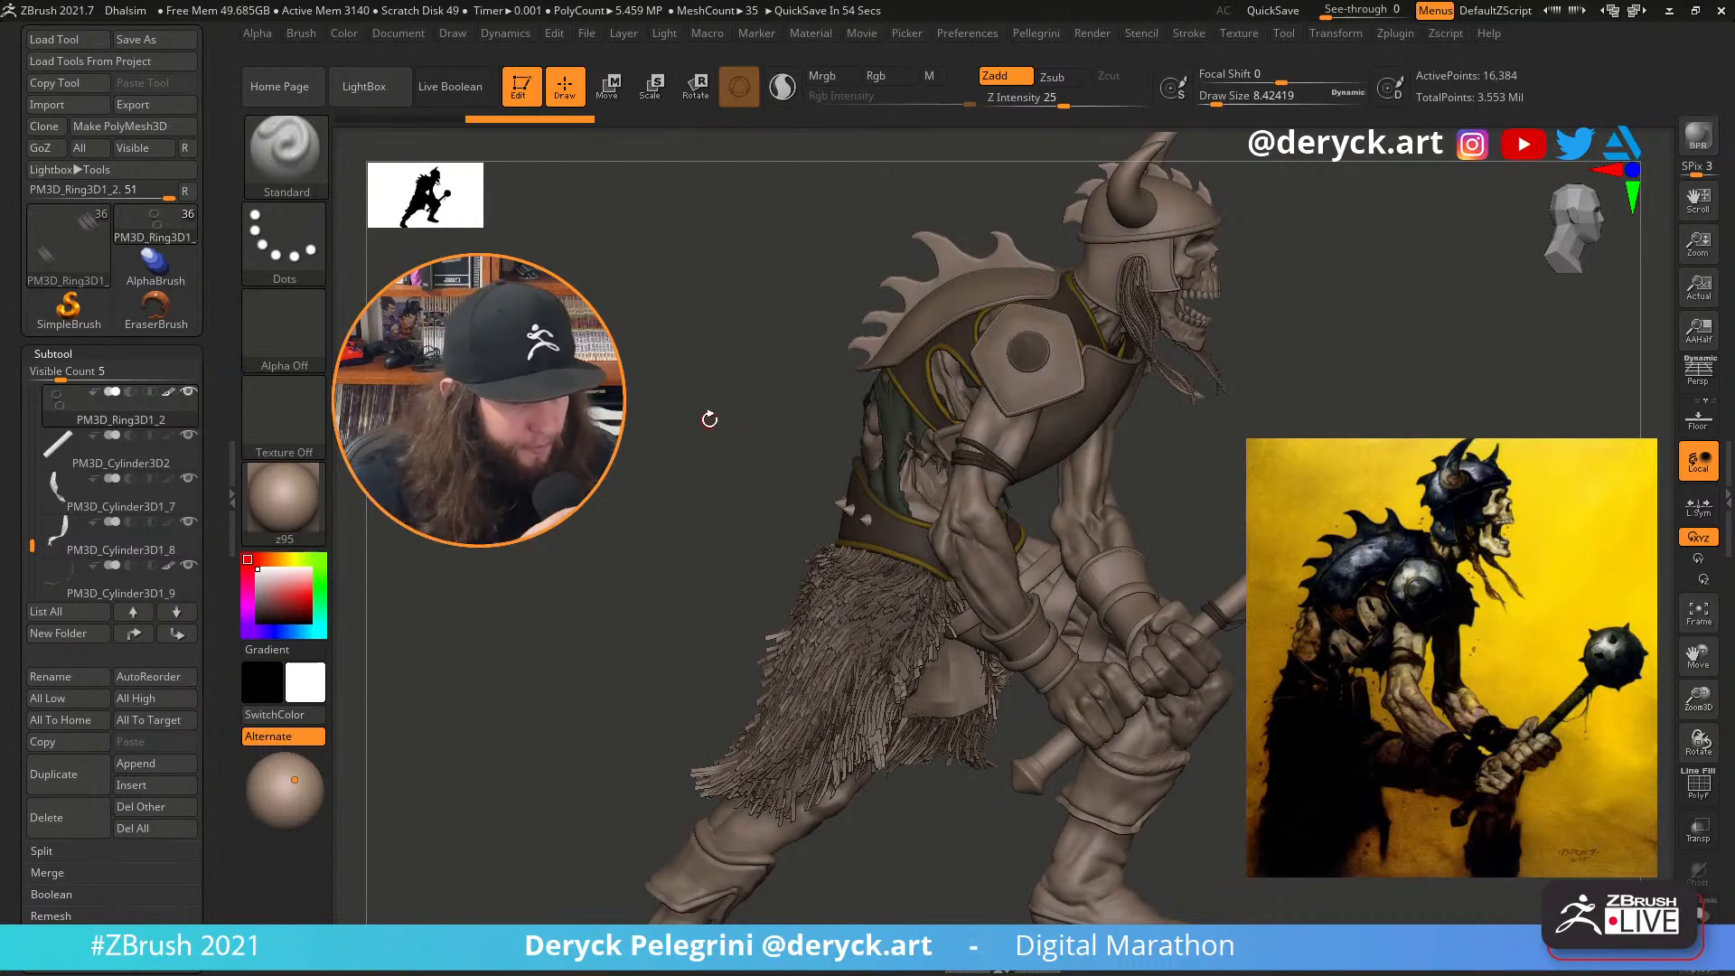
mouse_move(705, 596)
mouse_down()
mouse_move(534, 598)
mouse_move(697, 593)
mouse_up()
alt+drag(1166, 542, 1000, 530)
alt+click(981, 499)
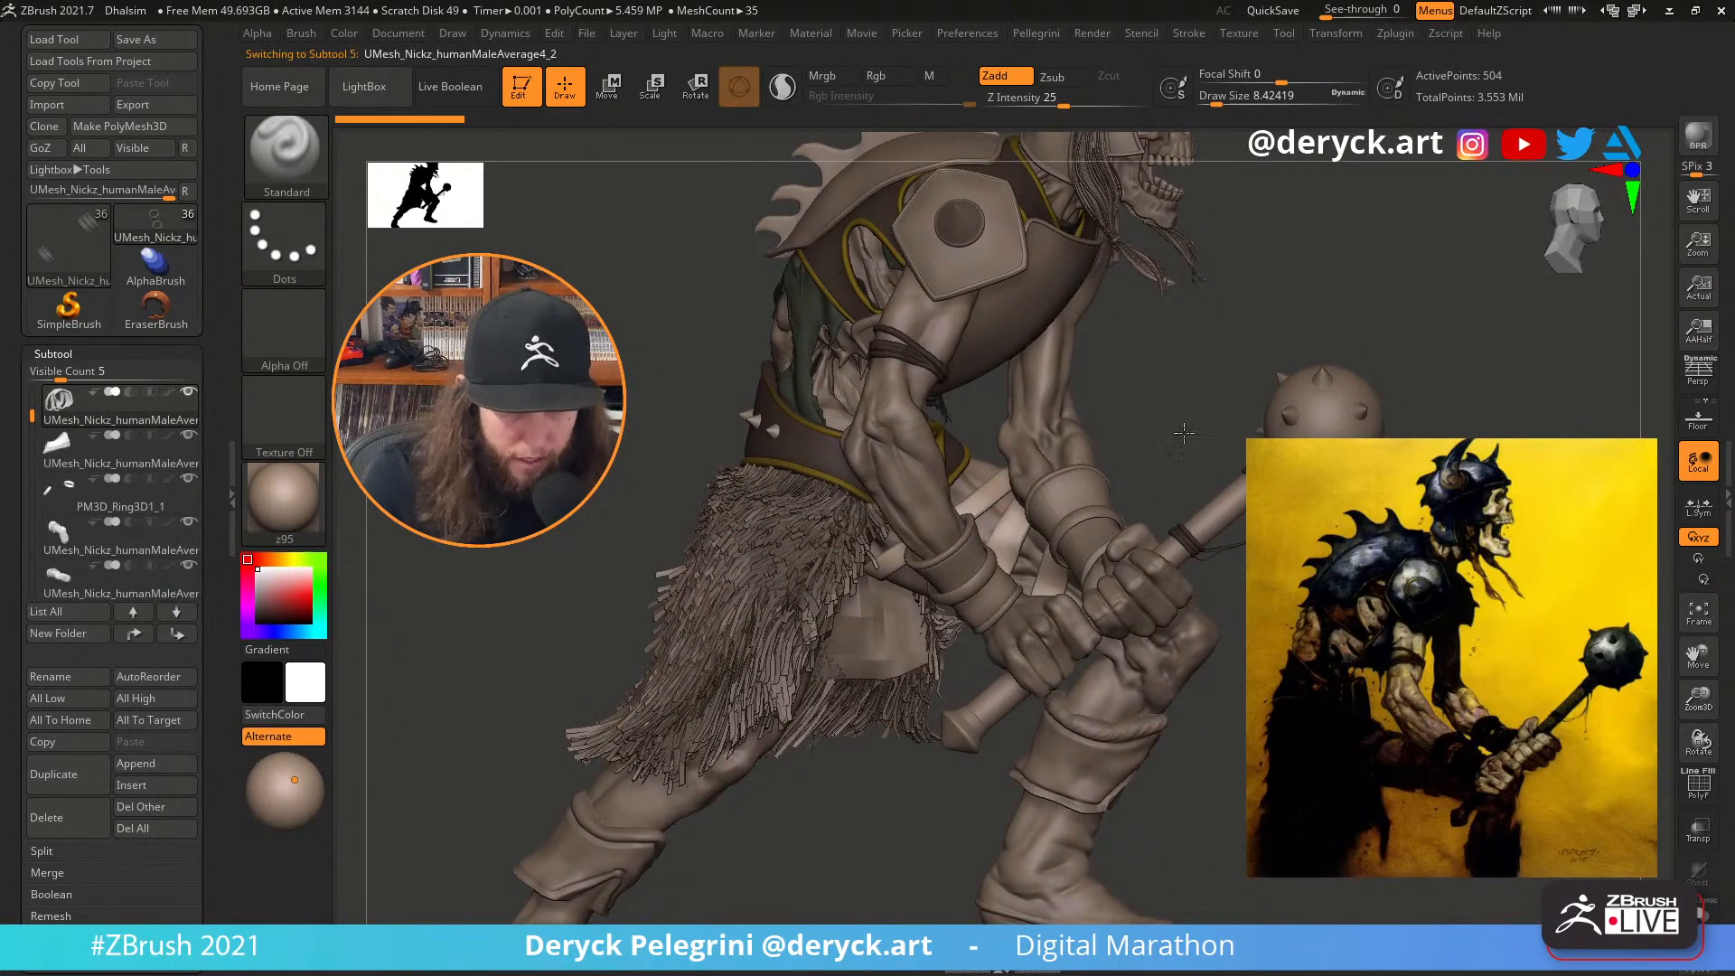
drag(1107, 457, 1138, 431)
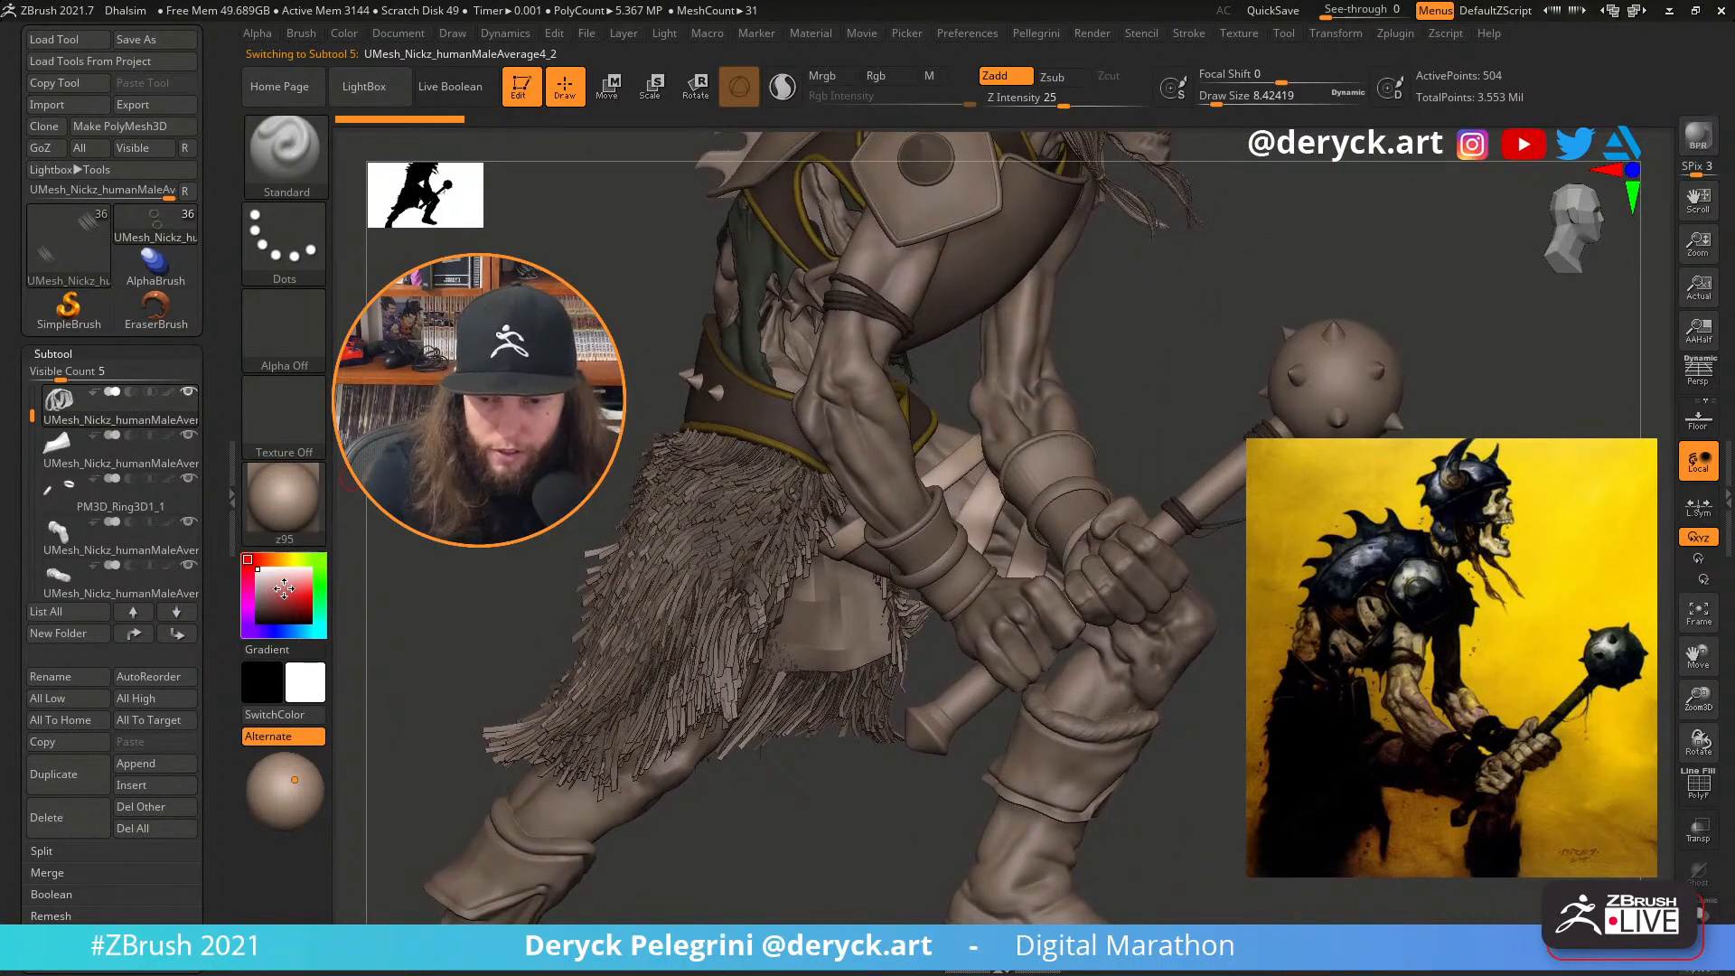
click(258, 602)
key(alt+s)
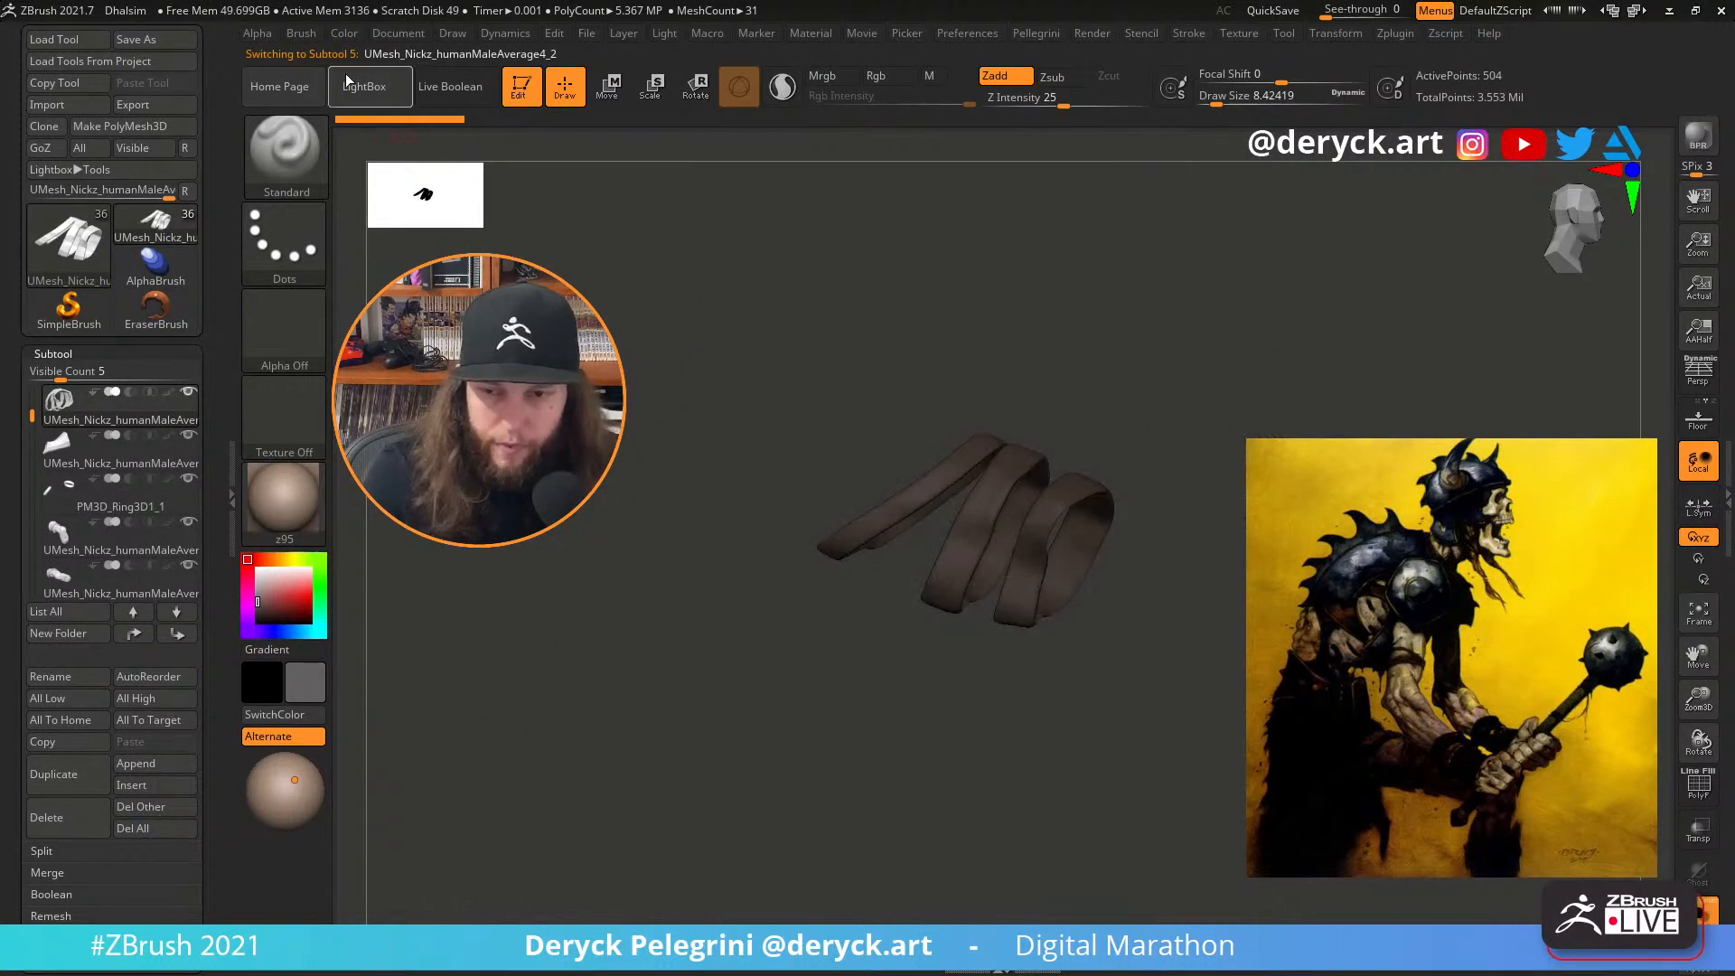
click(344, 35)
key(alt+s)
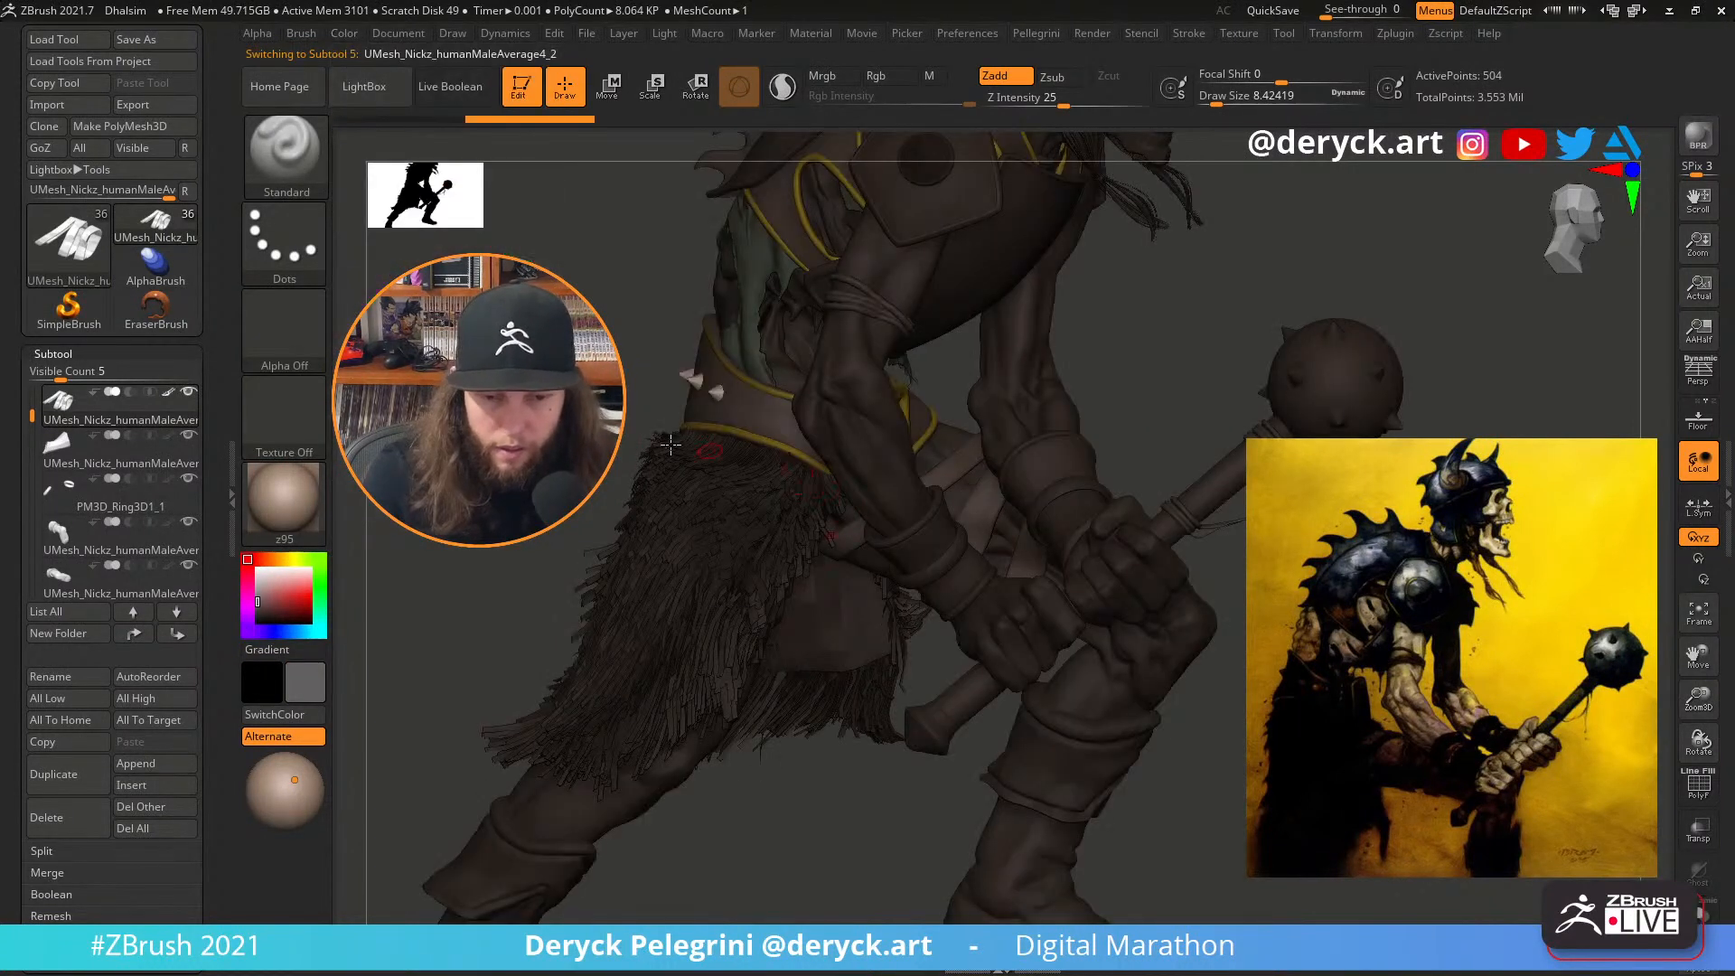
drag(256, 577, 256, 569)
Select the boot on the forward leg and fill it with the same dark grey-brown as the thigh straps
drag(395, 534, 371, 465)
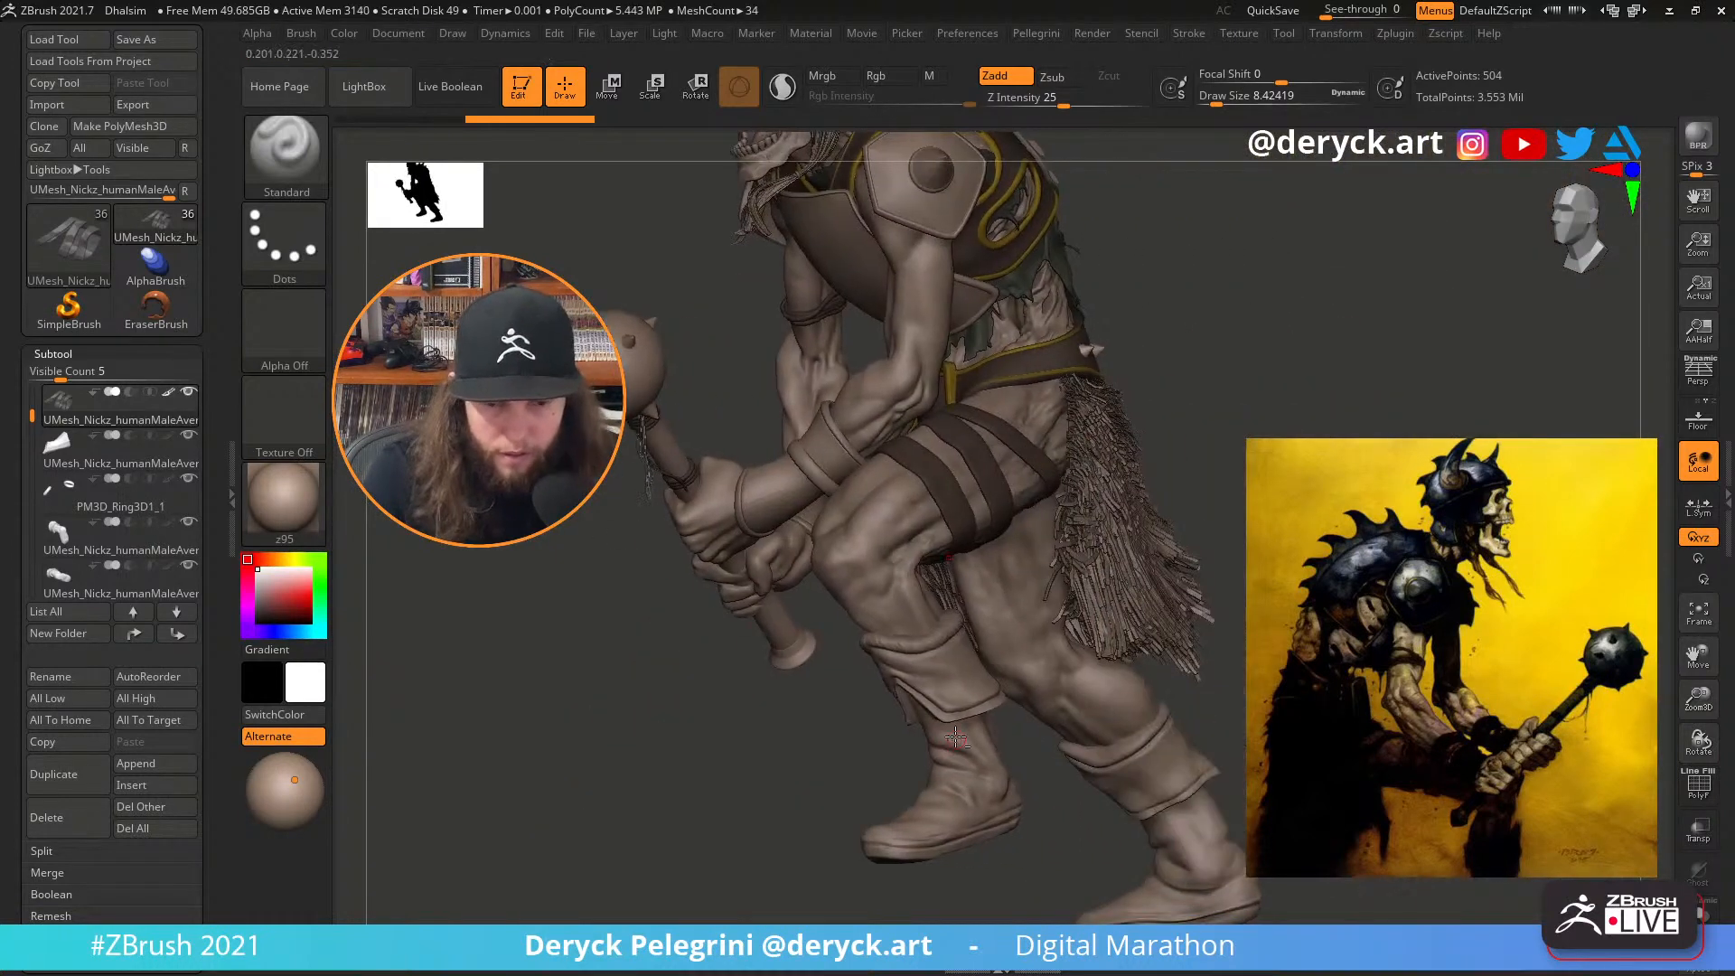
alt+click(963, 698)
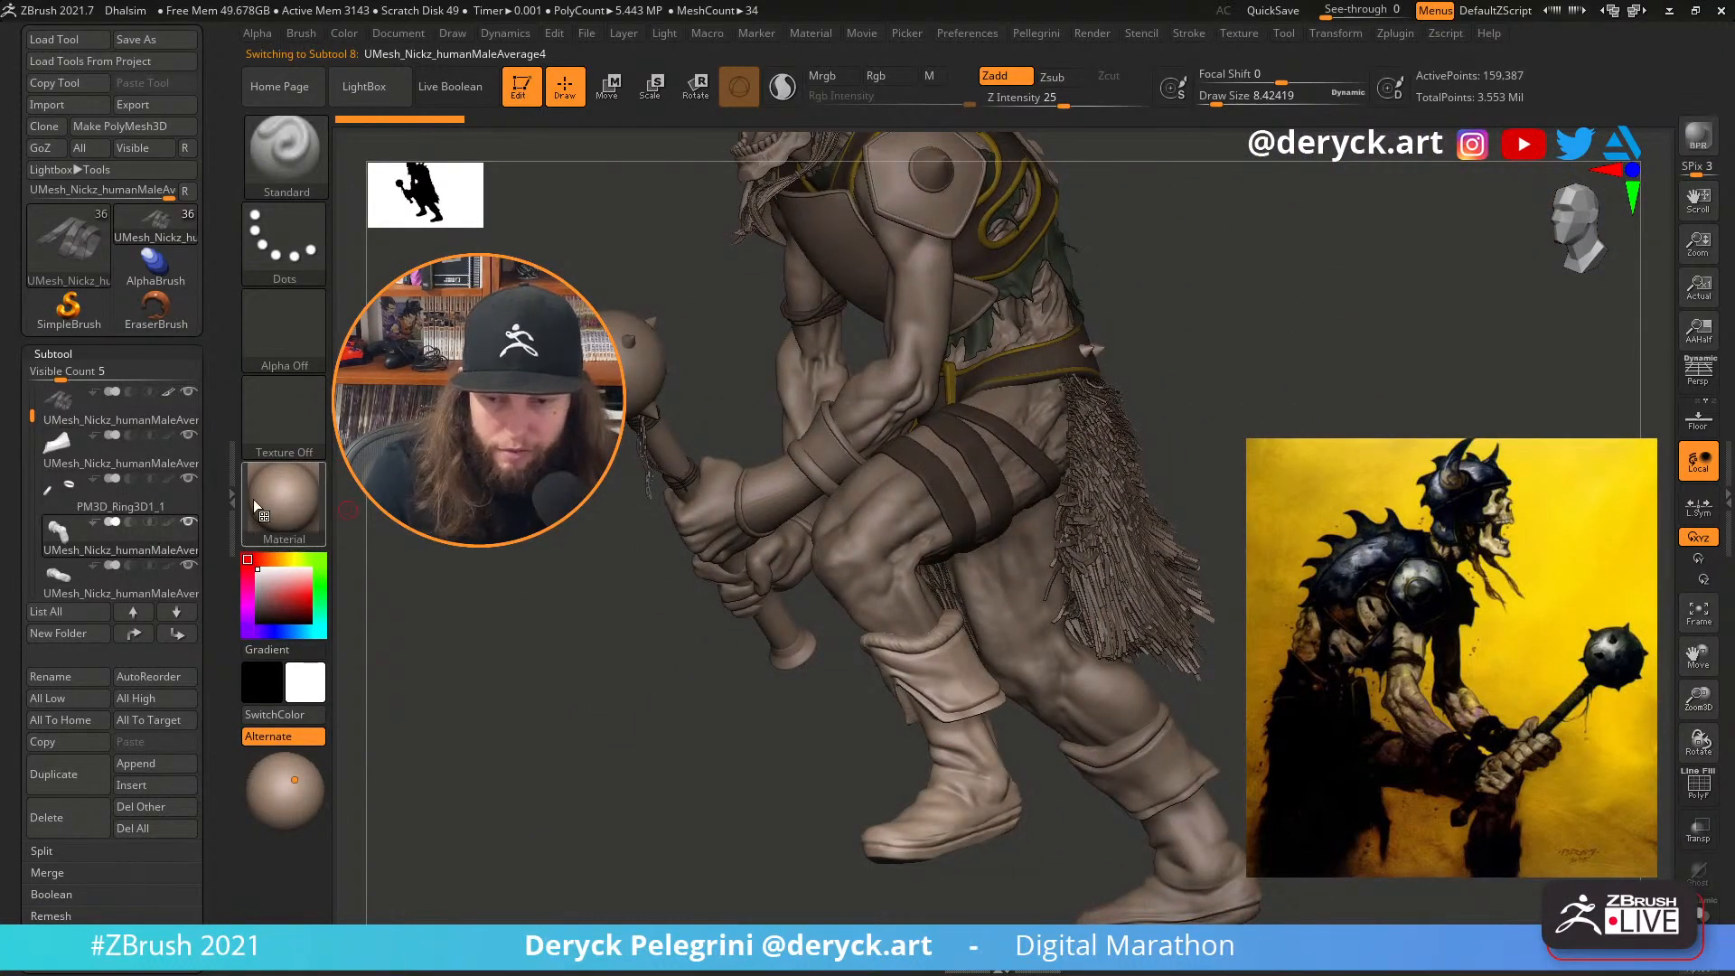
drag(281, 592, 942, 495)
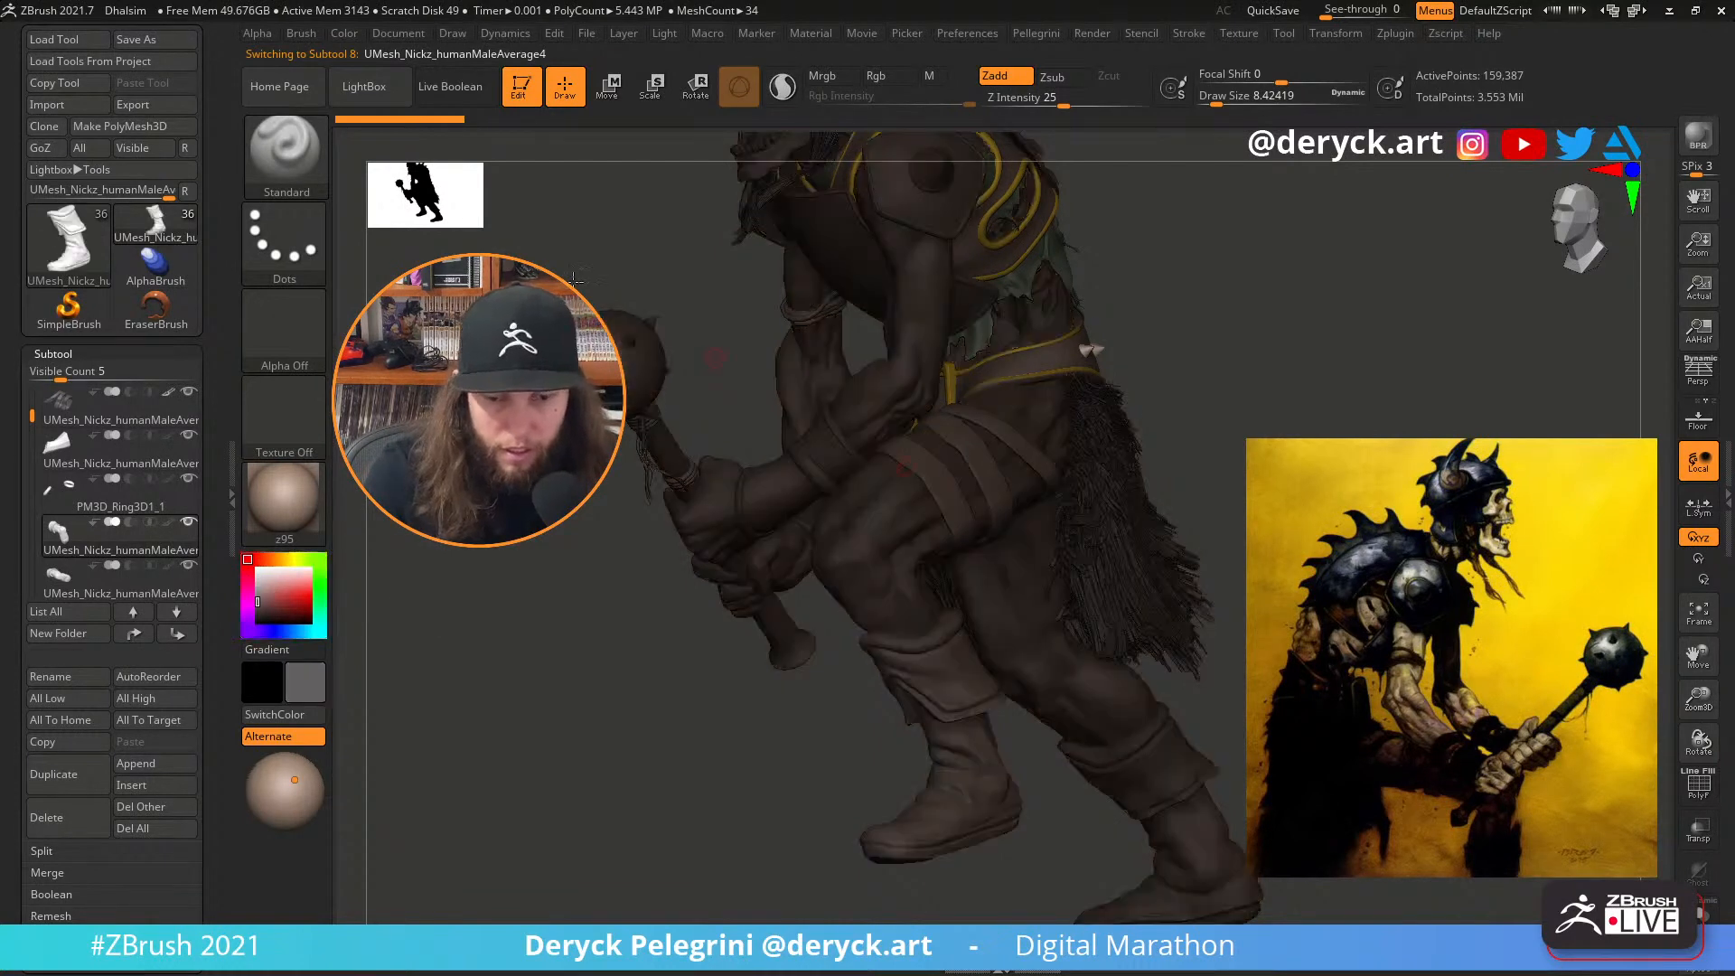
click(348, 33)
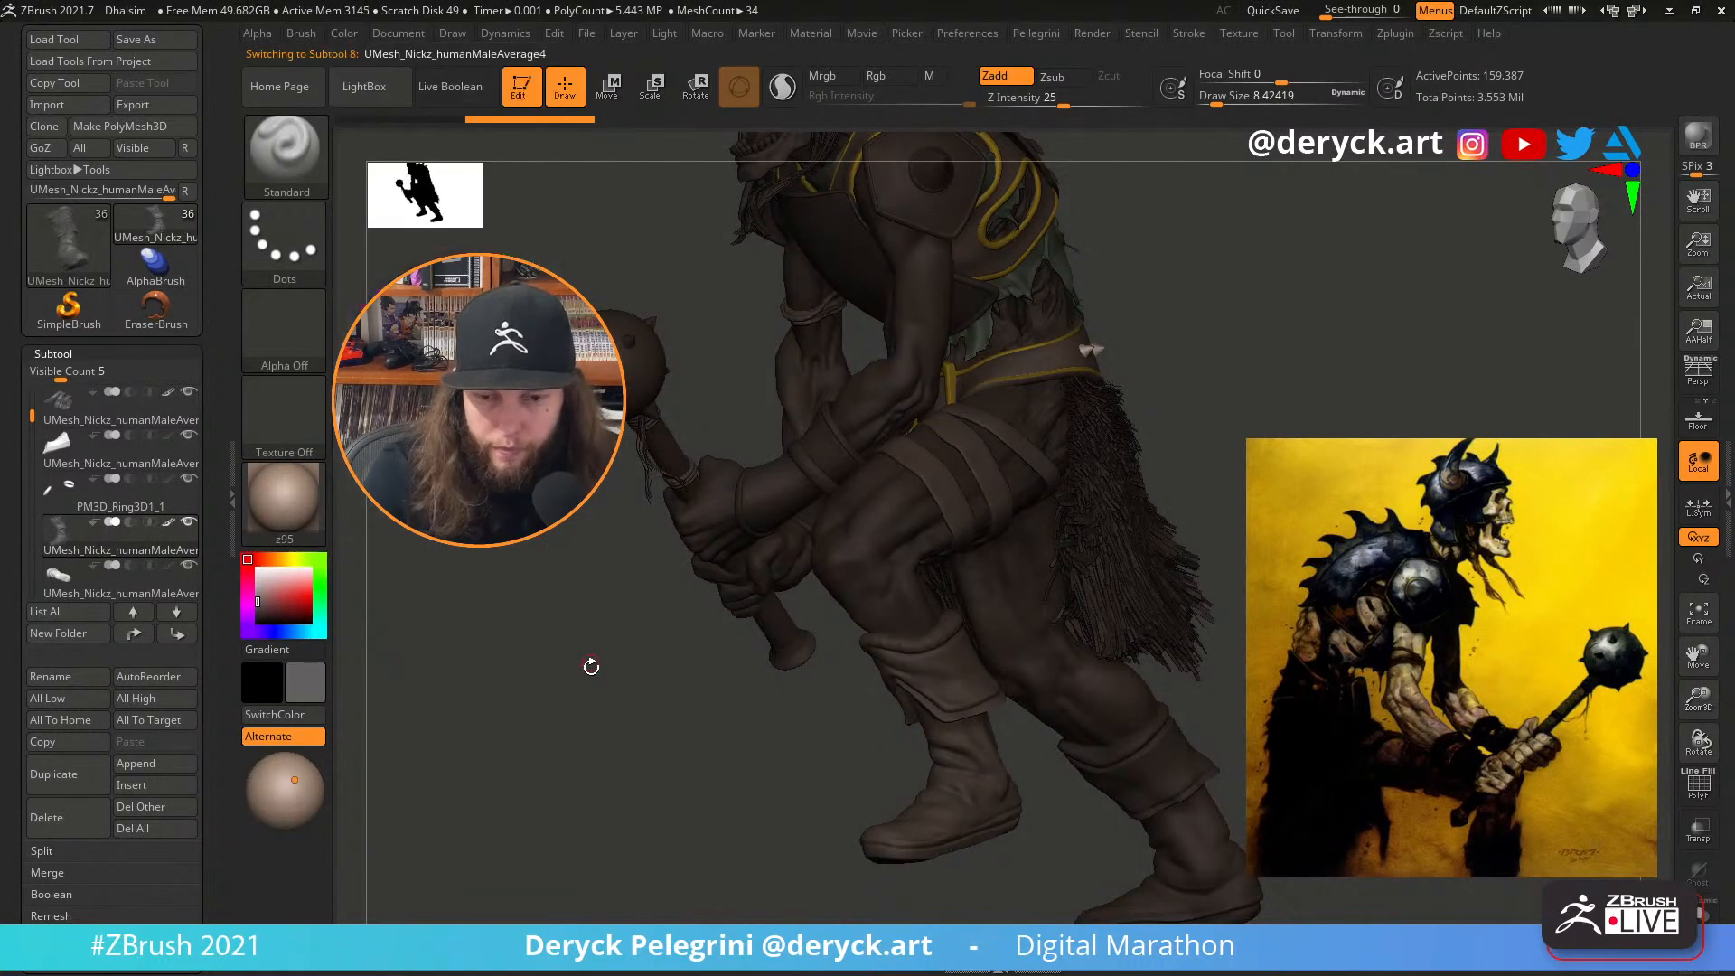
Fill the boot on the other leg with the matching dark grey-brown and reset the active colour to white
drag(588, 664, 551, 609)
alt+click(779, 394)
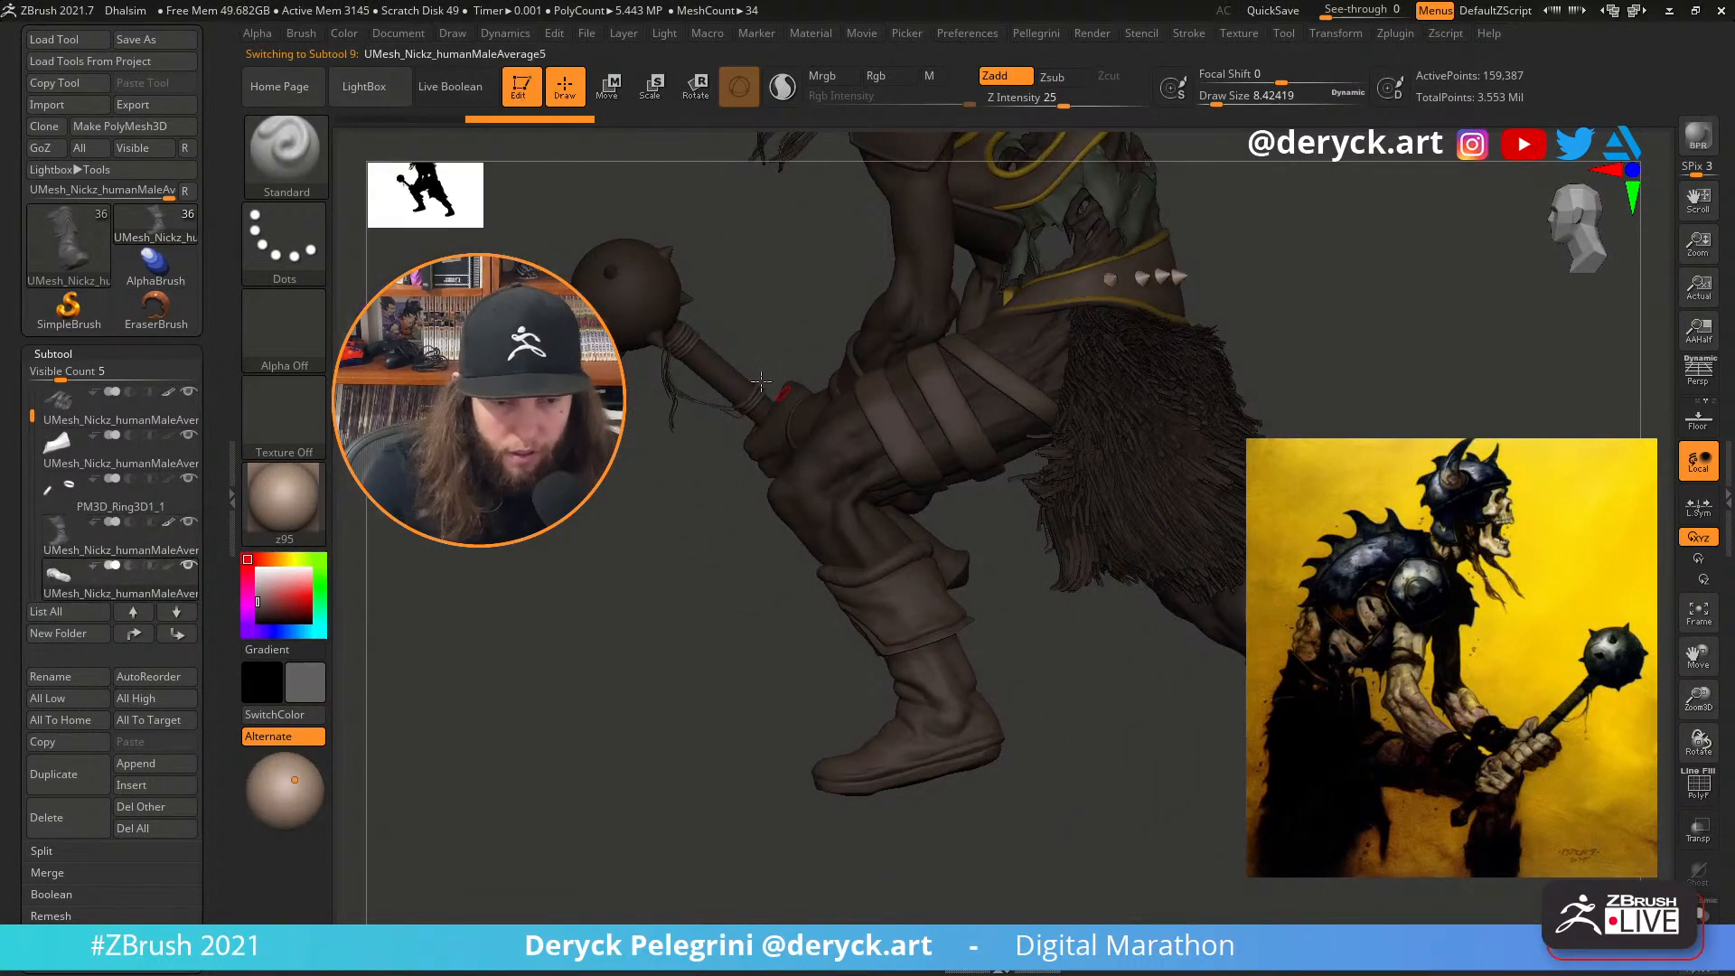
click(343, 33)
click(398, 407)
drag(303, 597, 256, 567)
mouse_move(608, 584)
mouse_down()
mouse_move(744, 588)
mouse_move(628, 587)
mouse_move(630, 444)
mouse_move(647, 449)
mouse_move(609, 488)
mouse_move(608, 533)
mouse_move(611, 483)
mouse_up()
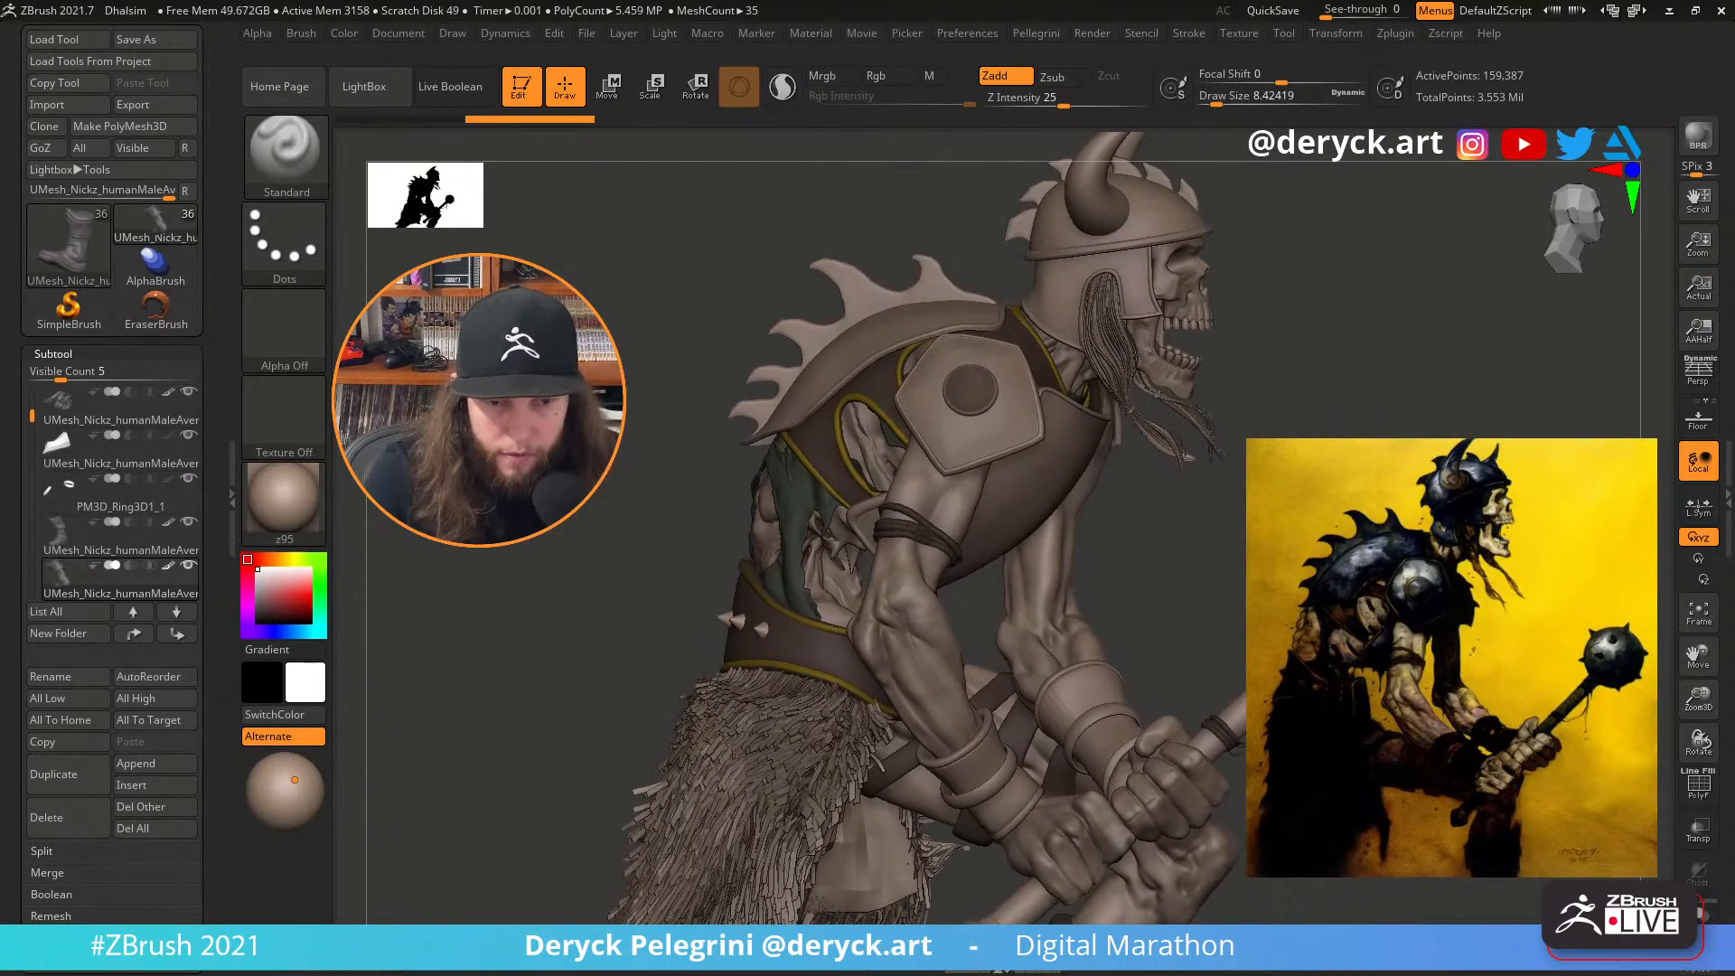
Select the curved plate on the upper back and try a warm grey with the Metal 01 material
drag(673, 406, 646, 405)
alt+drag(713, 348, 712, 507)
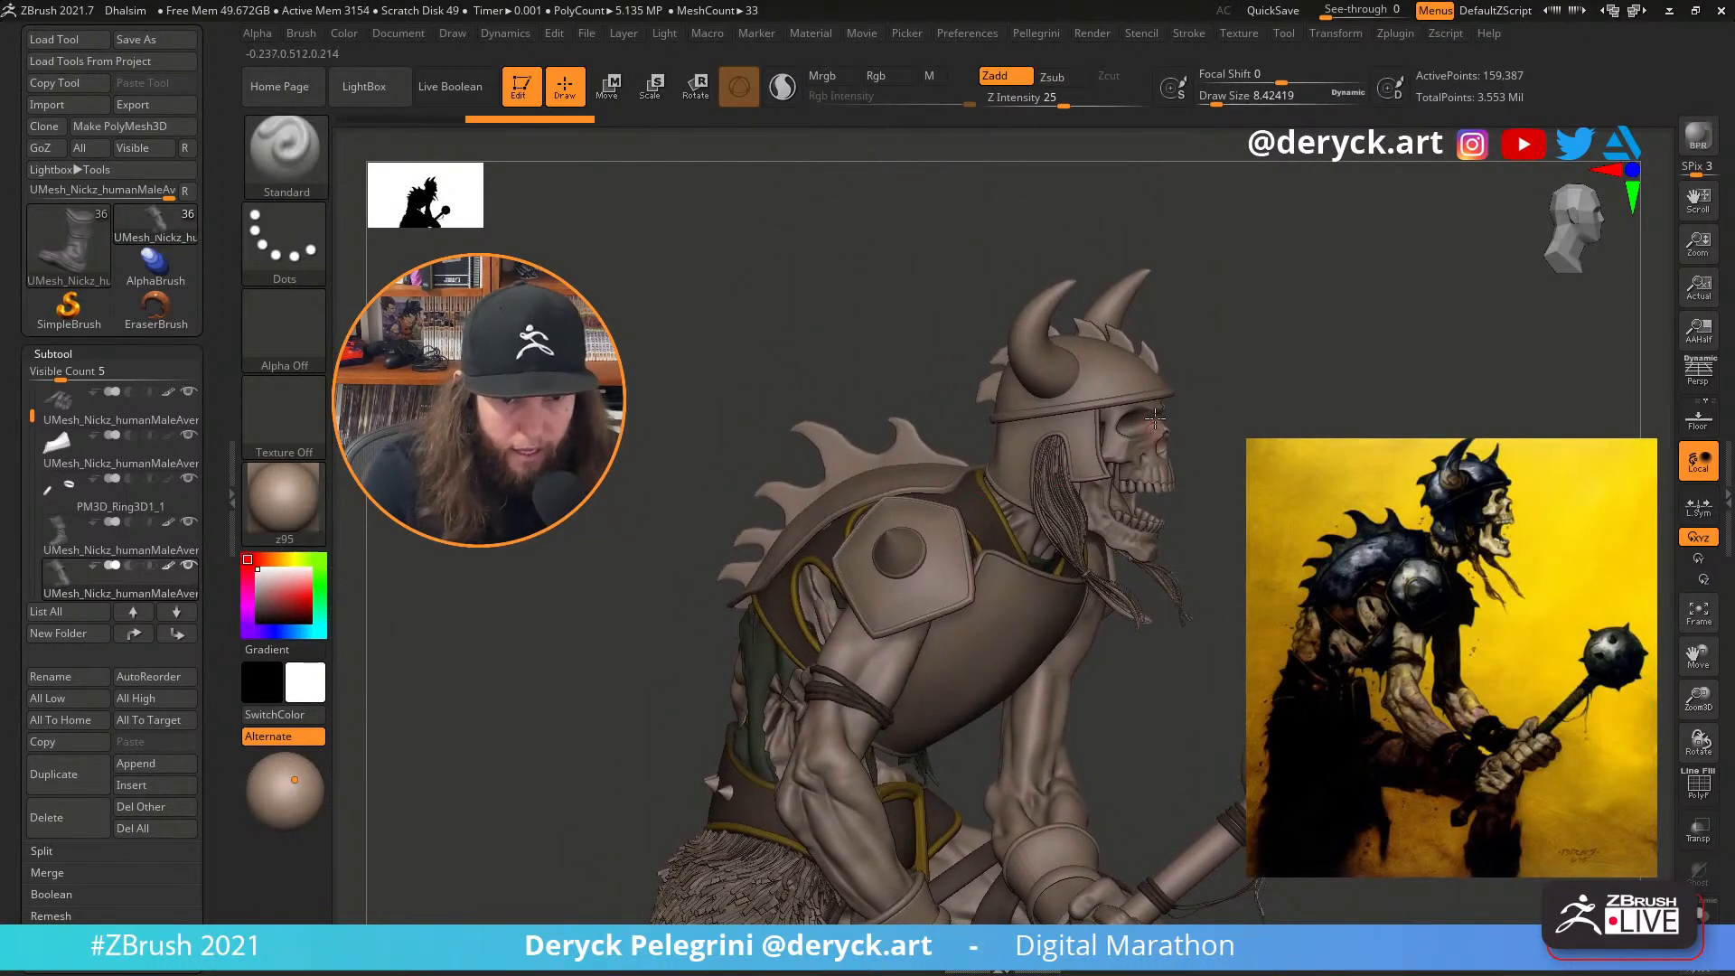
alt+click(768, 452)
drag(666, 430, 588, 429)
click(259, 592)
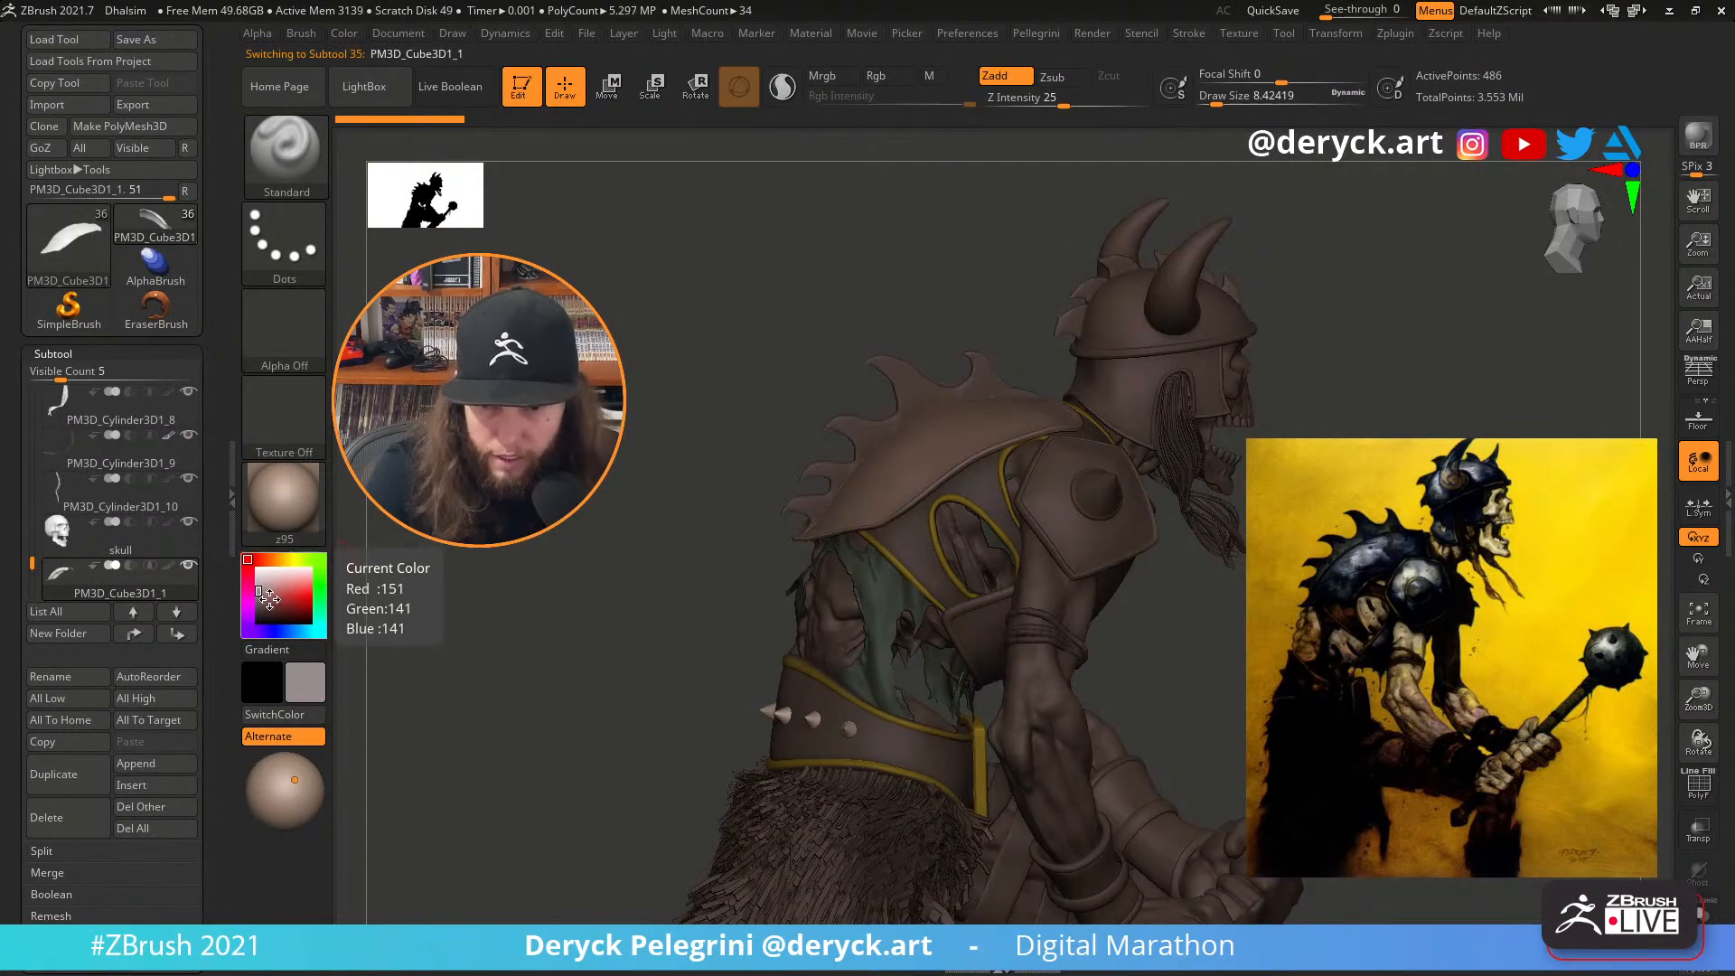
click(279, 507)
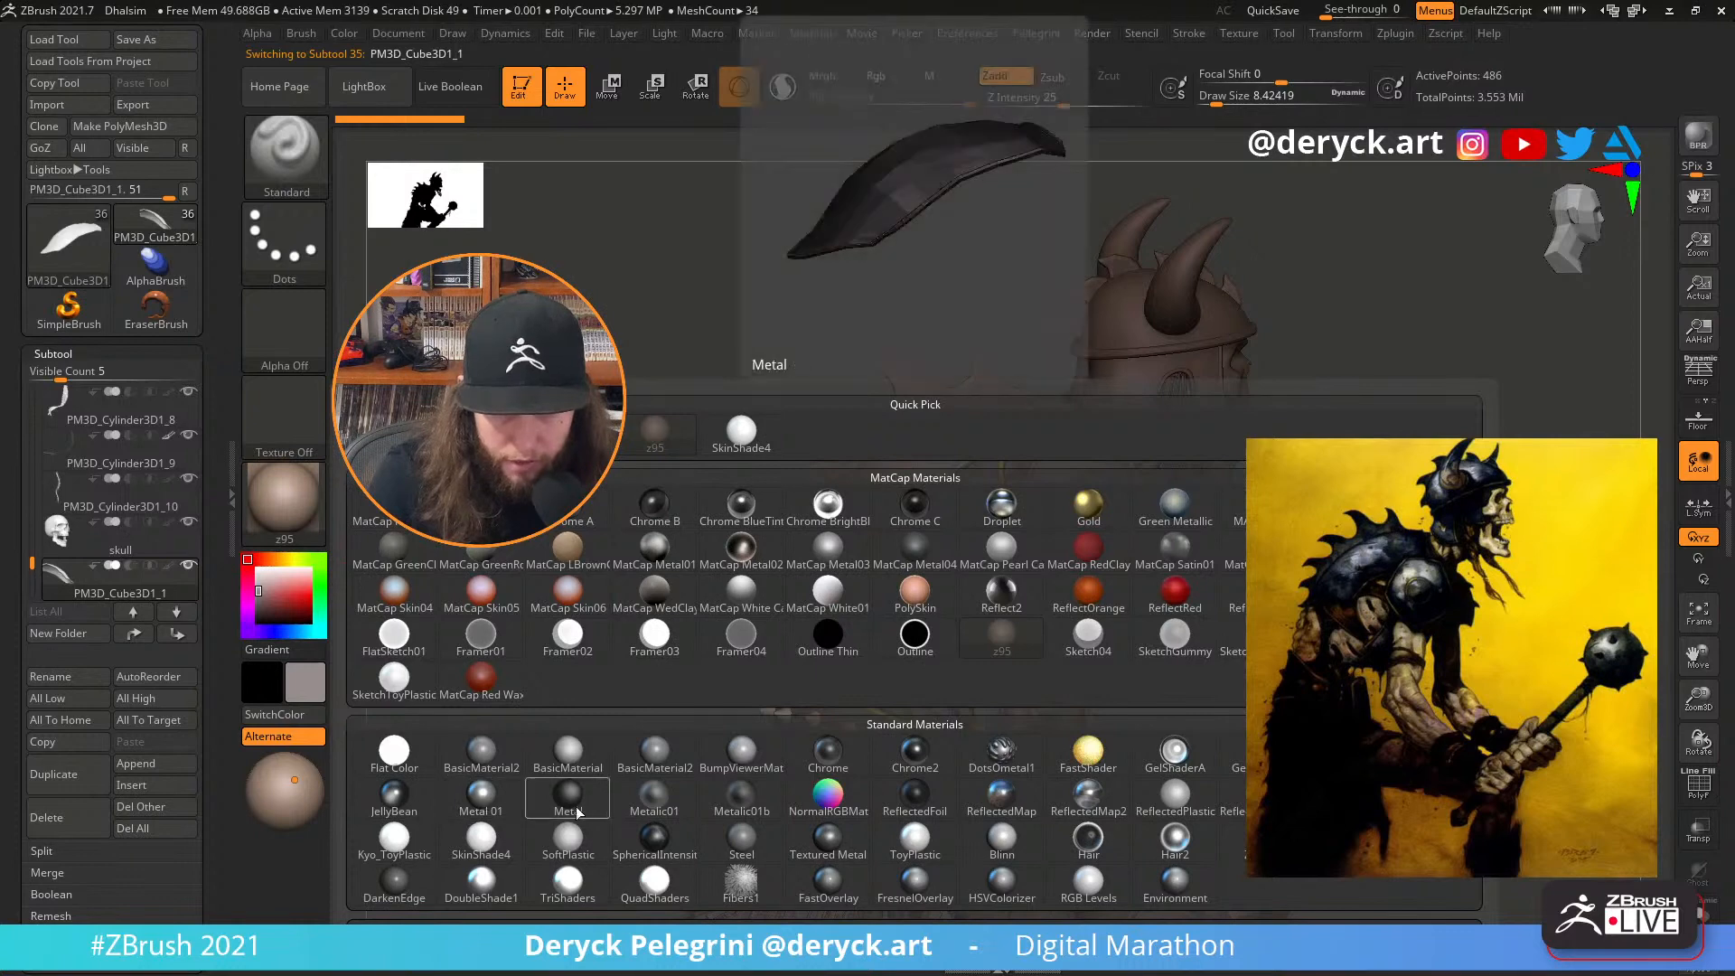
click(474, 810)
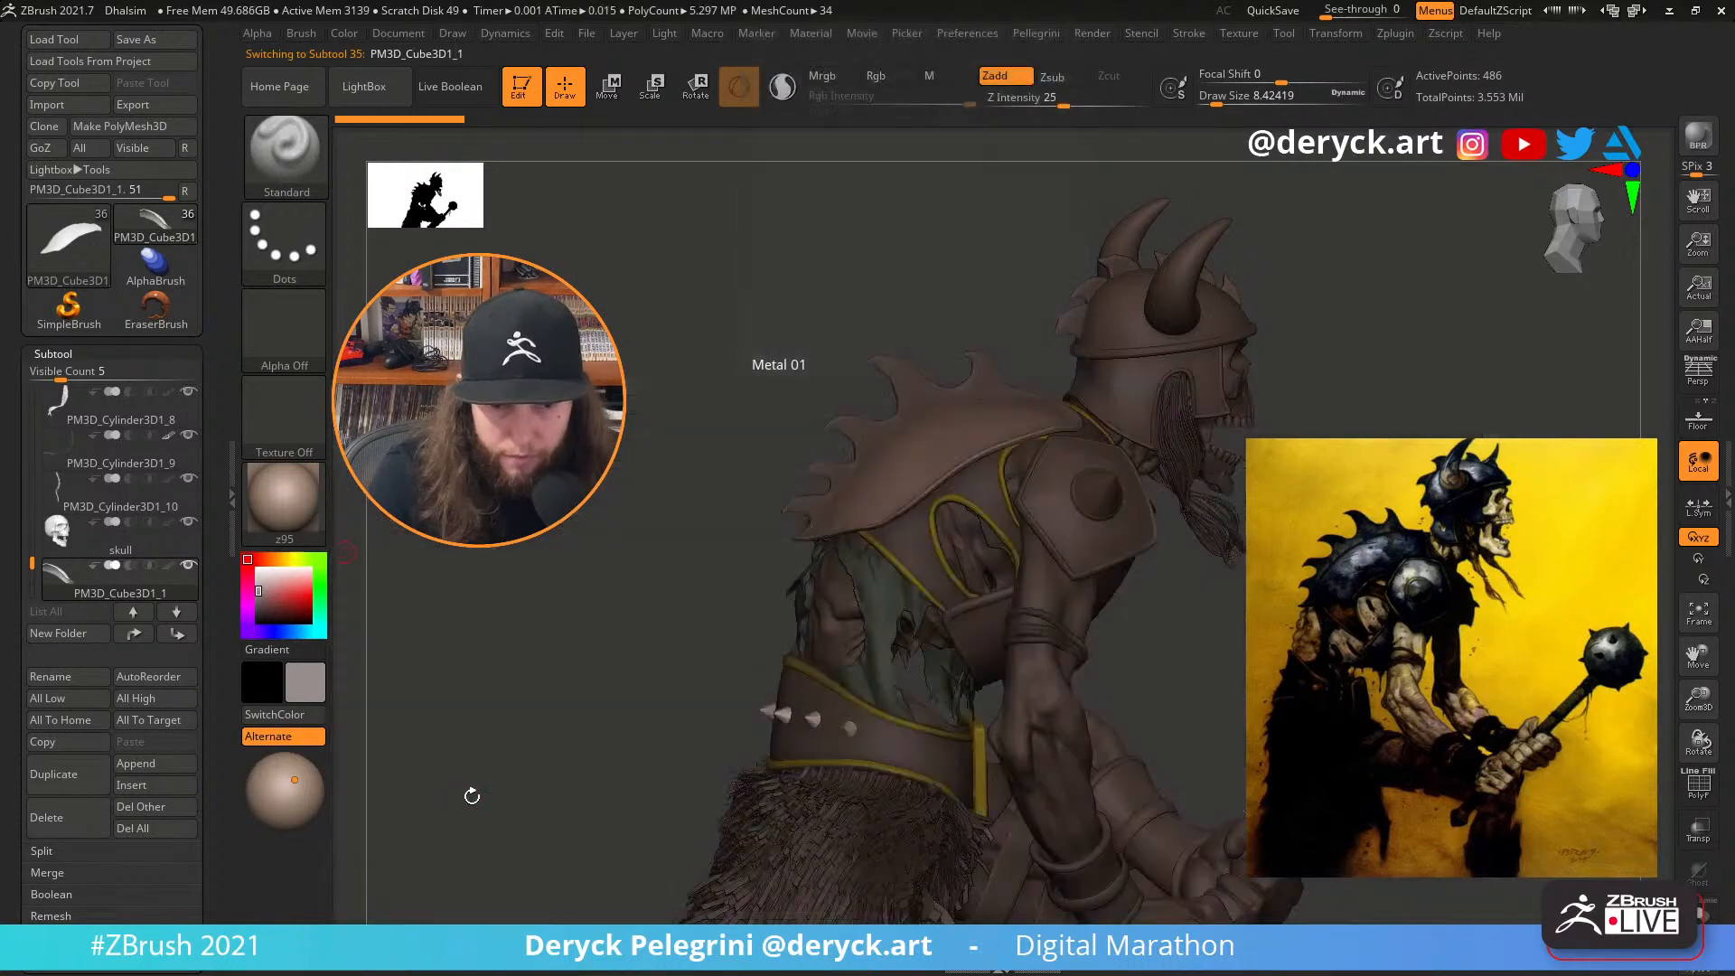
Try a muted red as the active colour and compare the Metalic01, MatCap Gray and Metal 01 materials
click(271, 598)
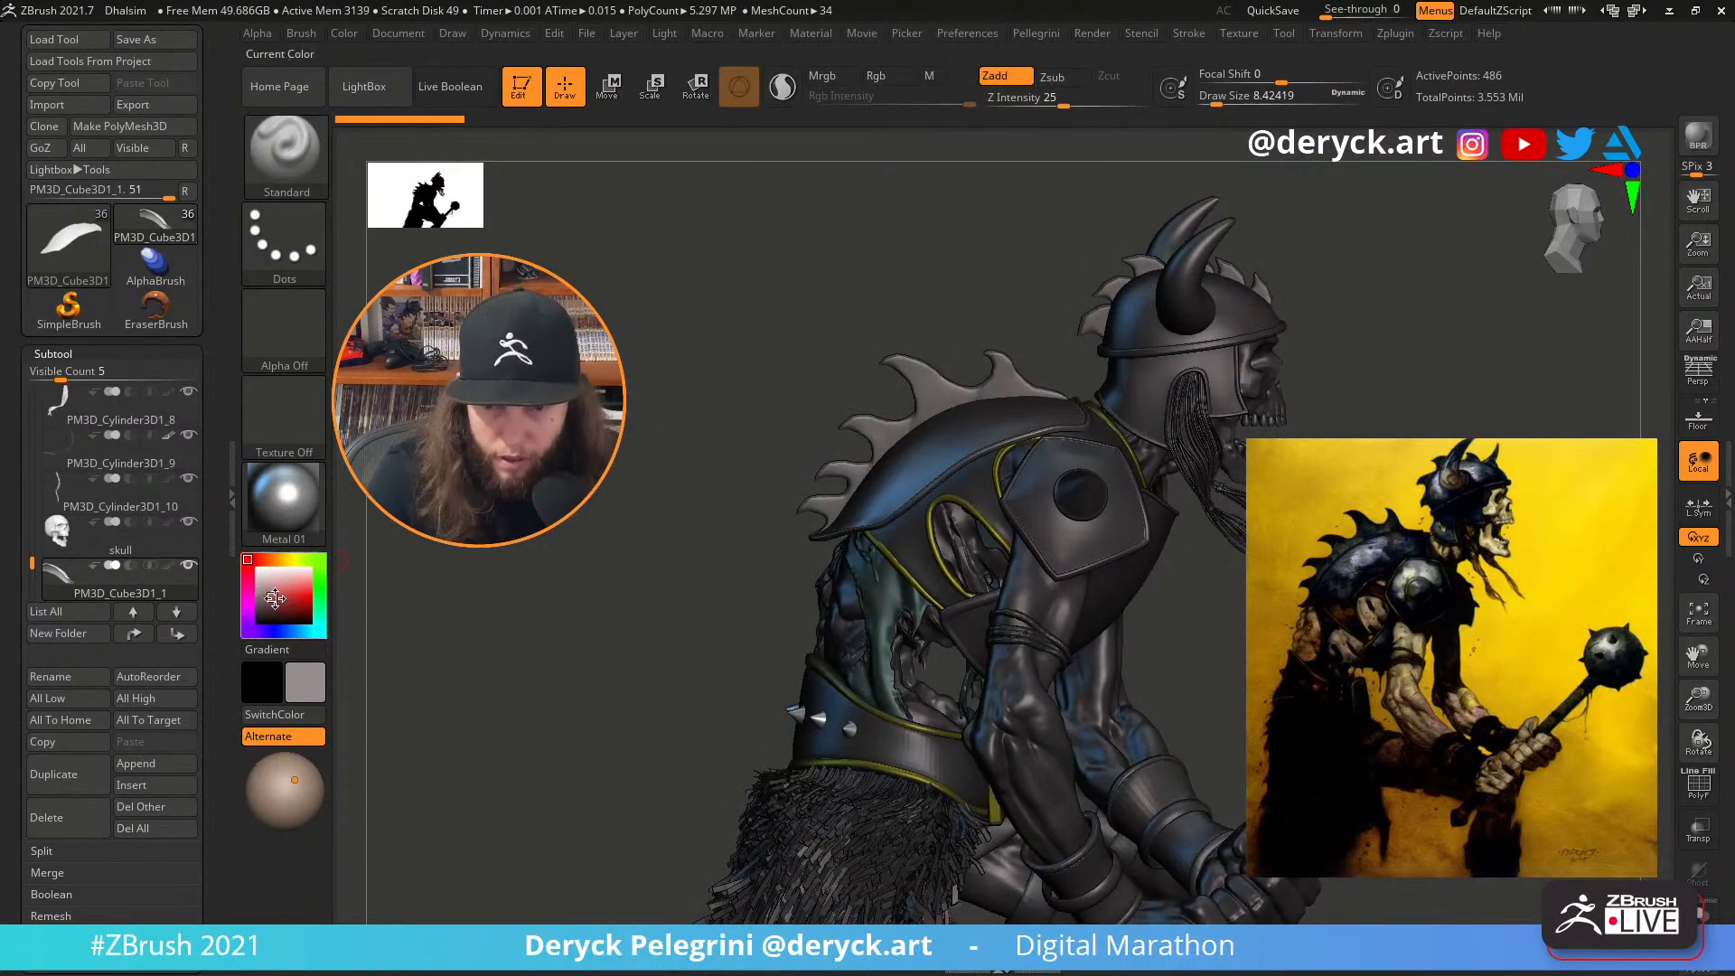
click(284, 502)
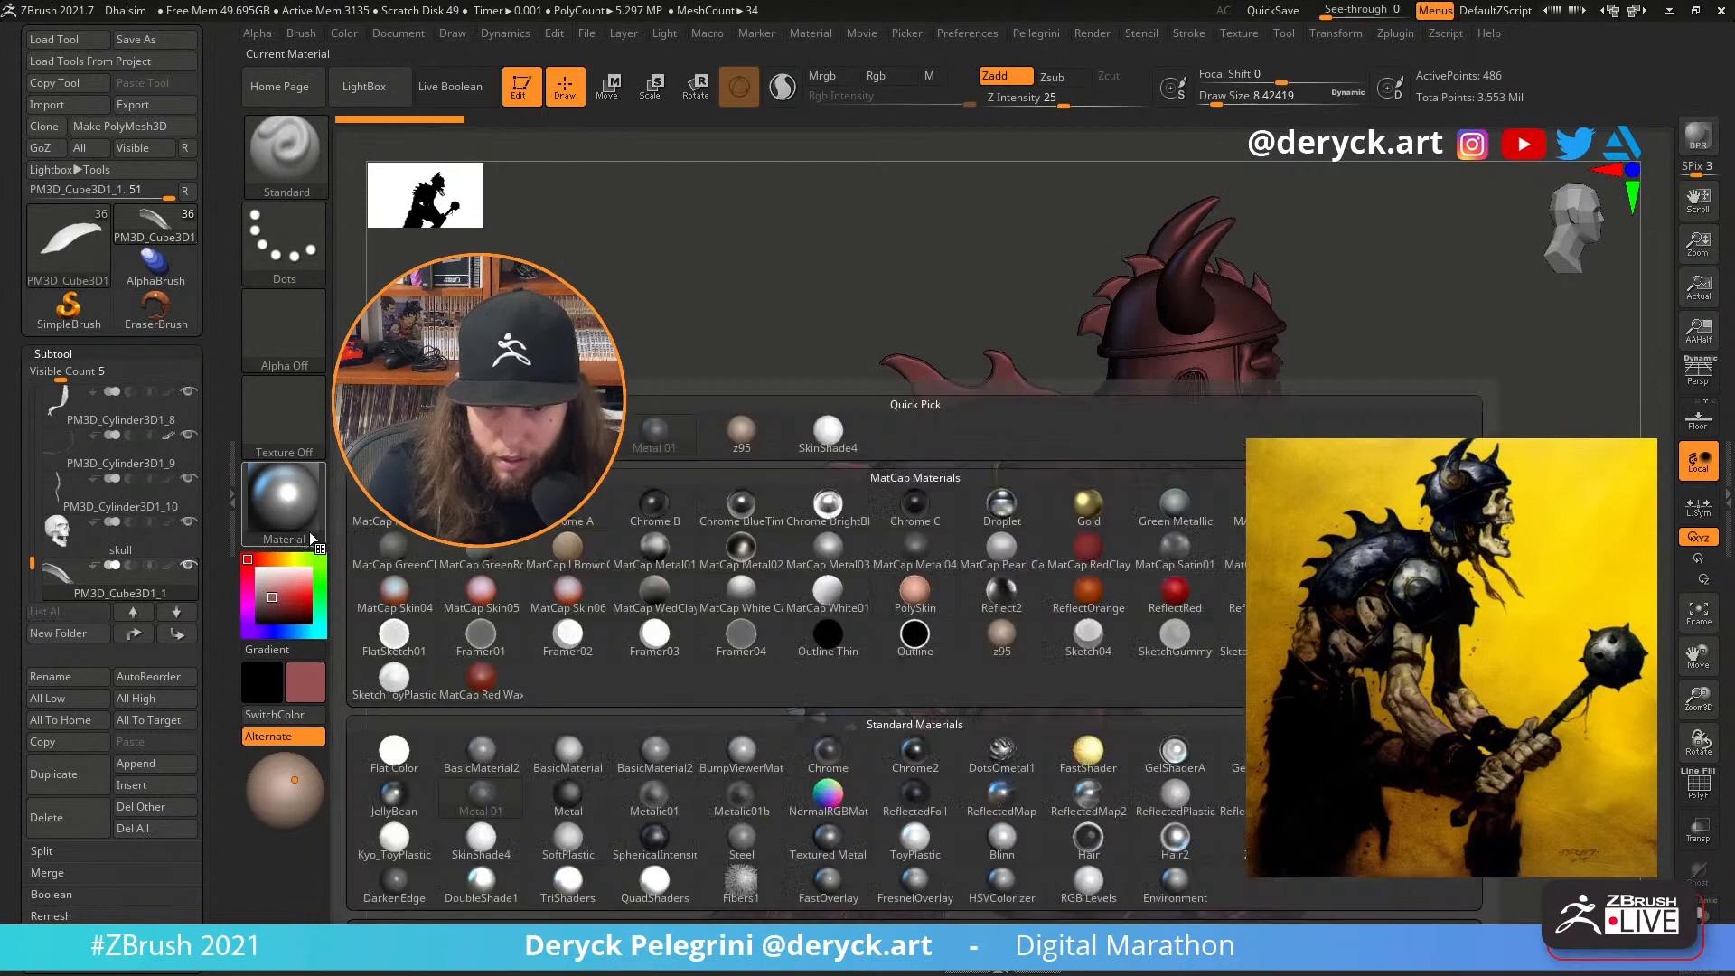
click(643, 782)
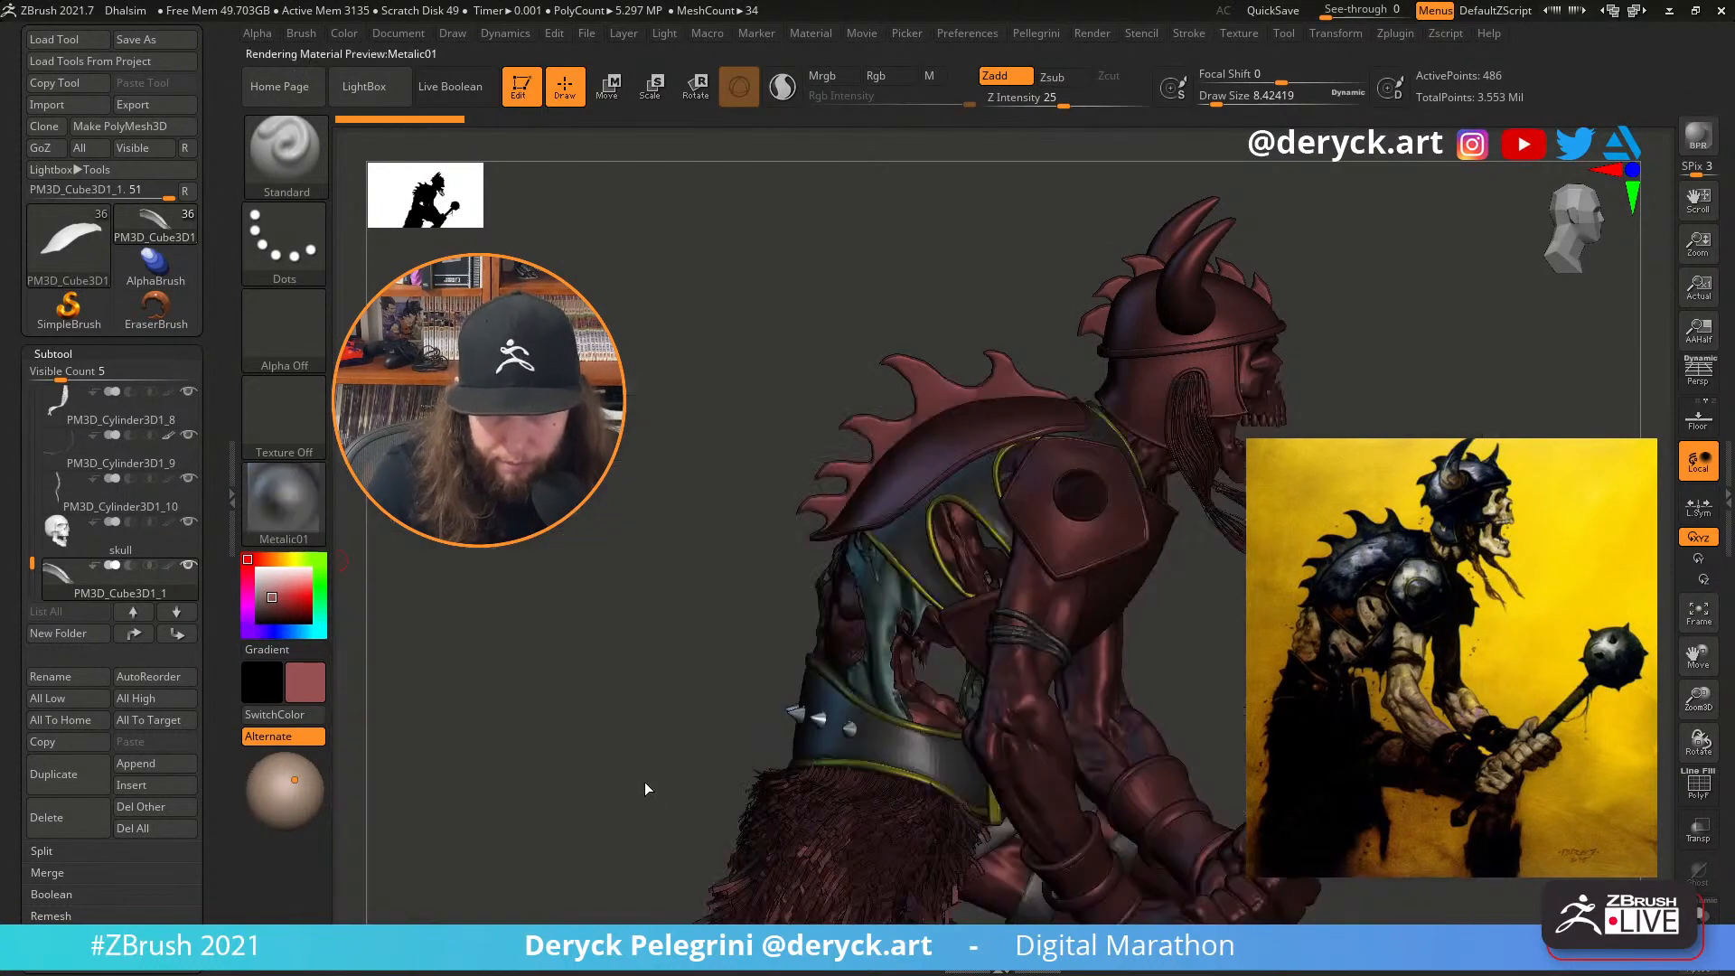
click(284, 486)
click(485, 509)
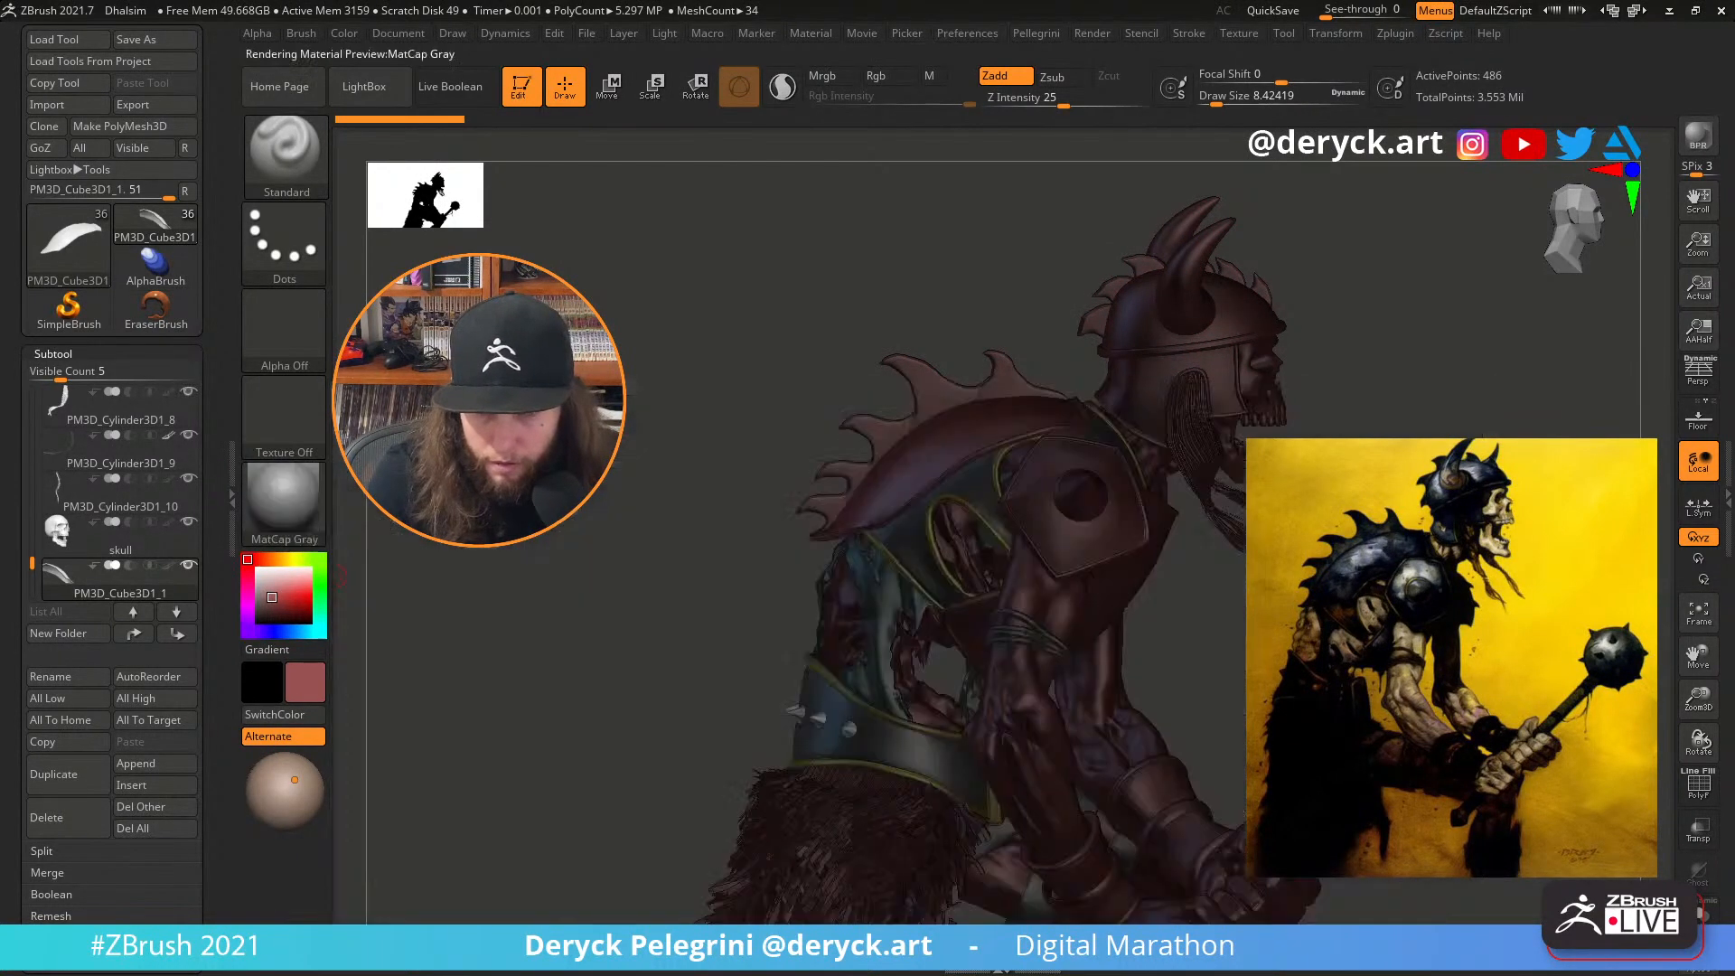
drag(581, 573, 506, 592)
click(288, 499)
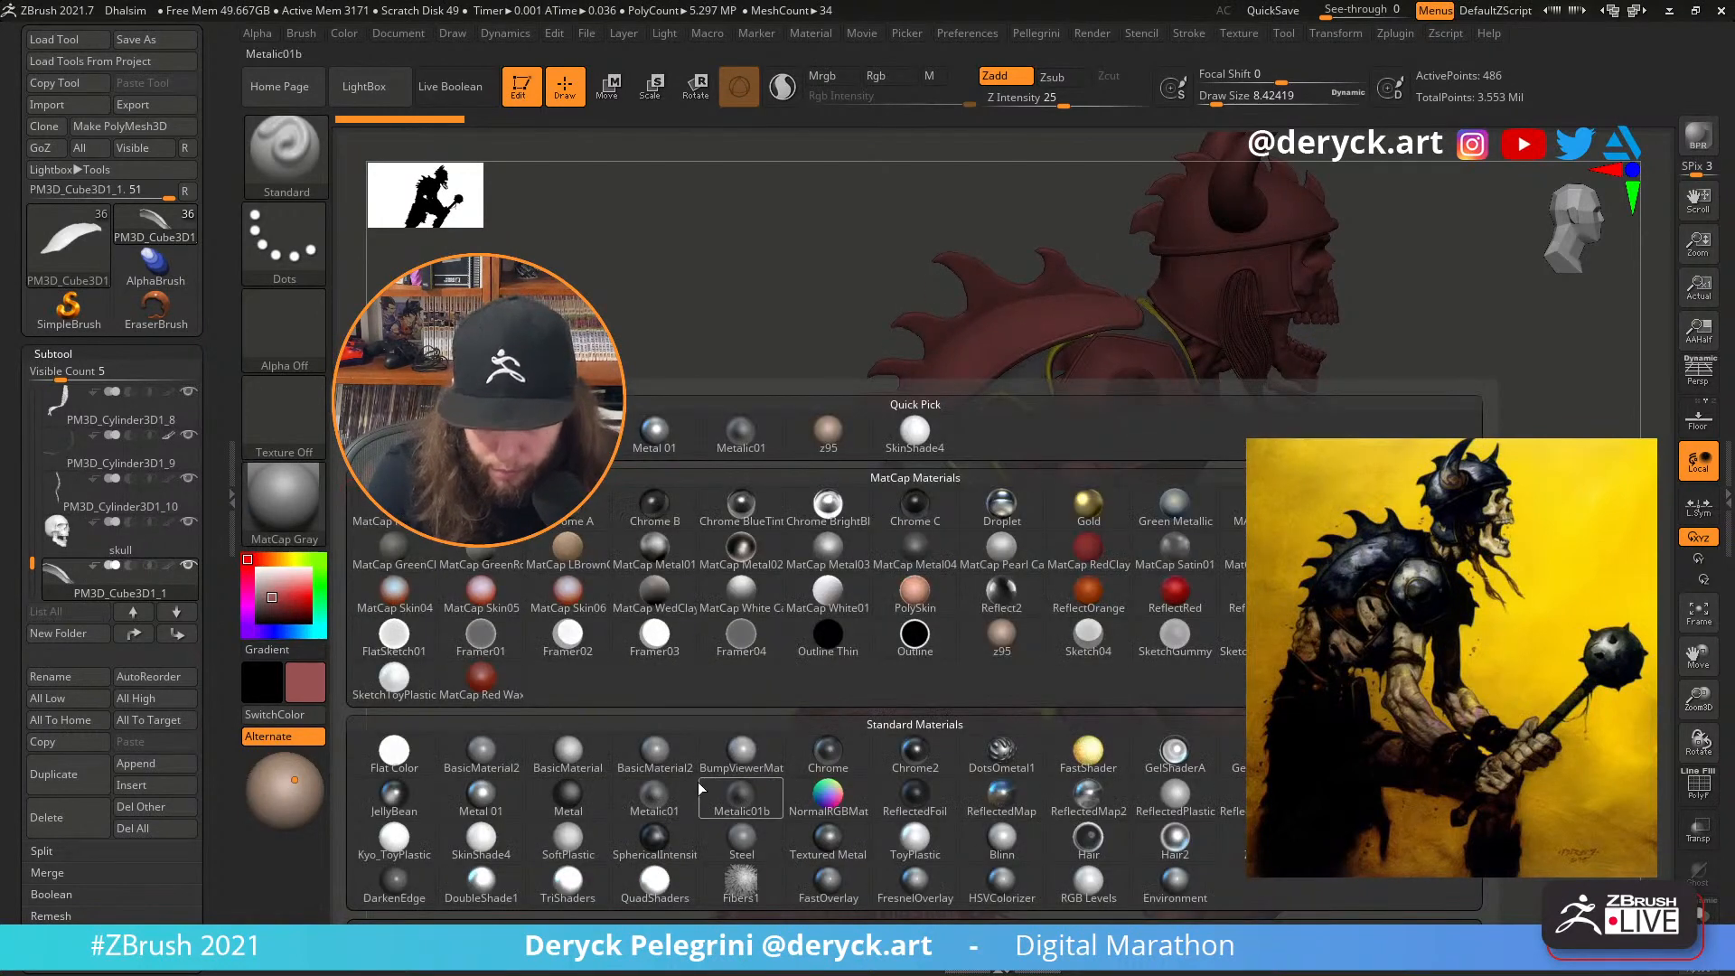
click(482, 798)
drag(670, 540, 657, 430)
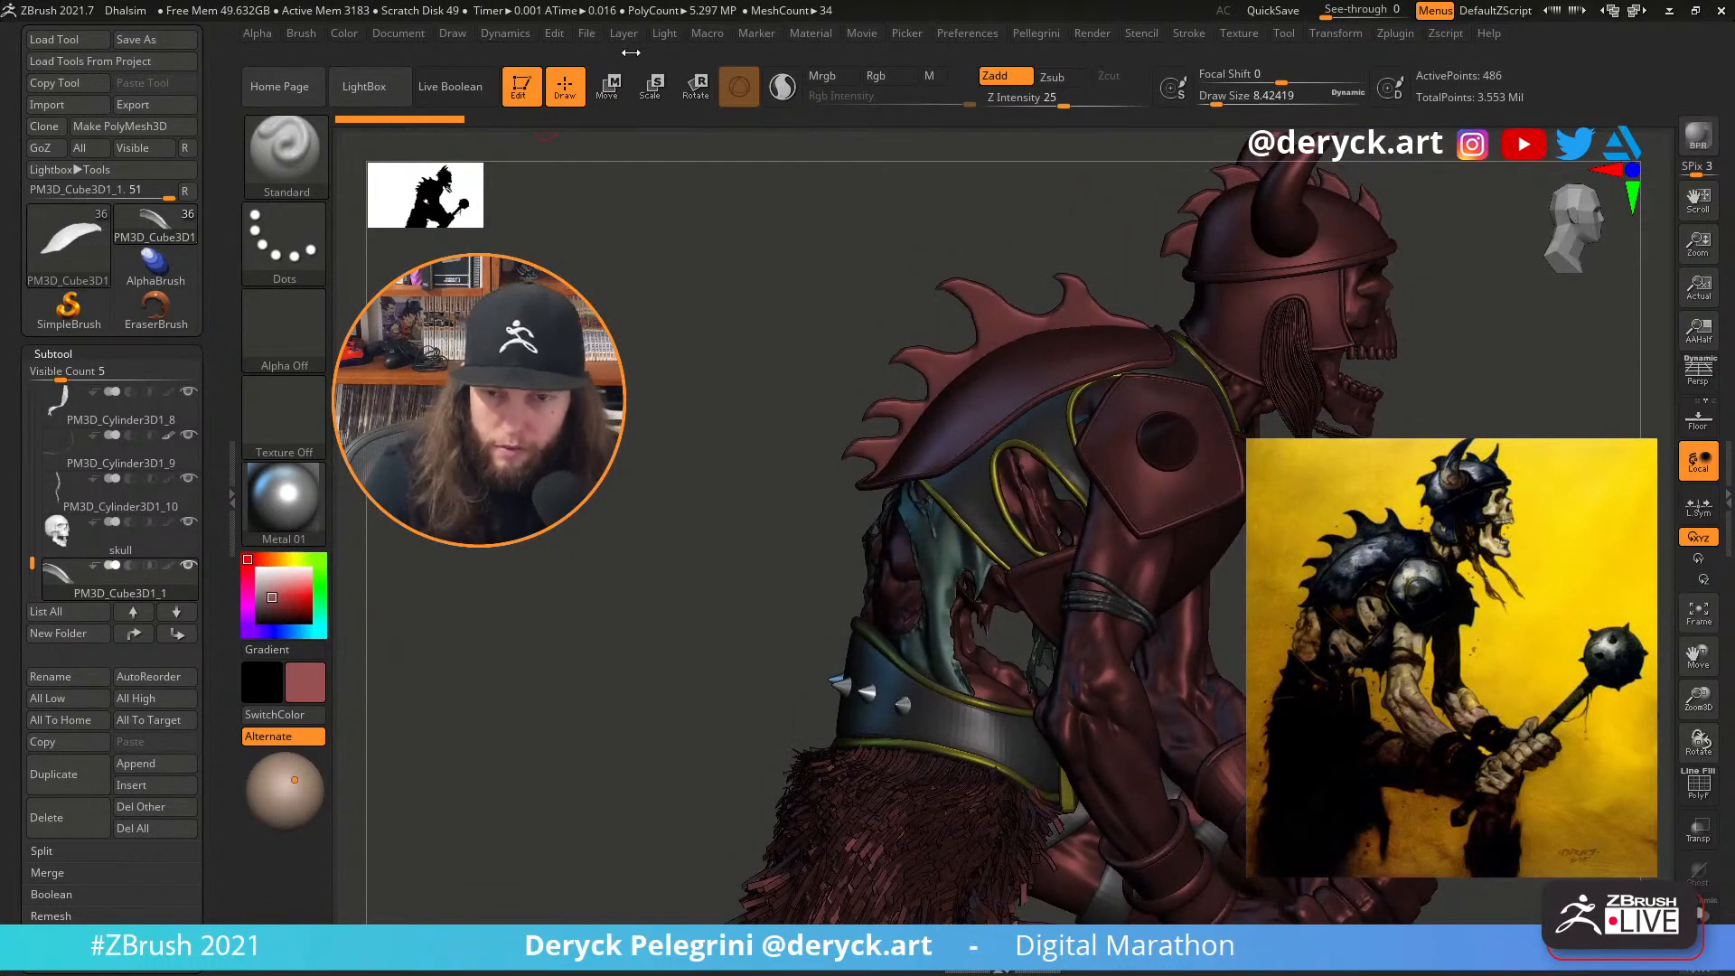
Try adjusting the specular strength of the Metal 01 material and switch the active colour to a neutral grey
click(747, 34)
click(826, 34)
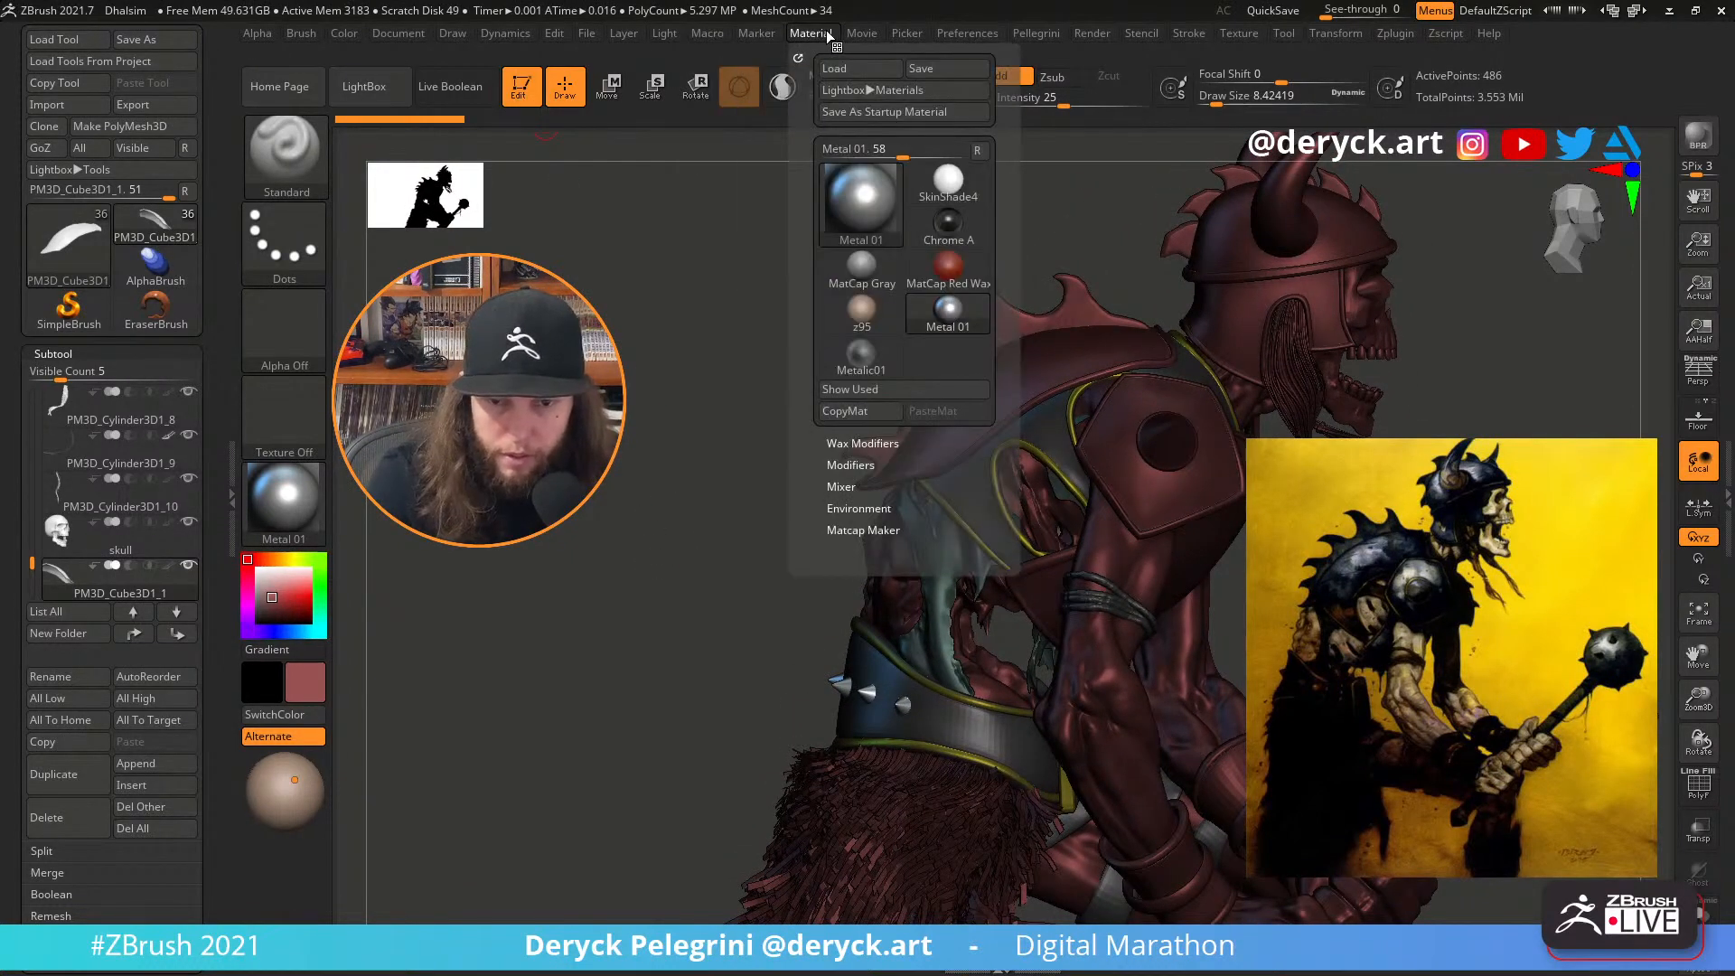
click(850, 466)
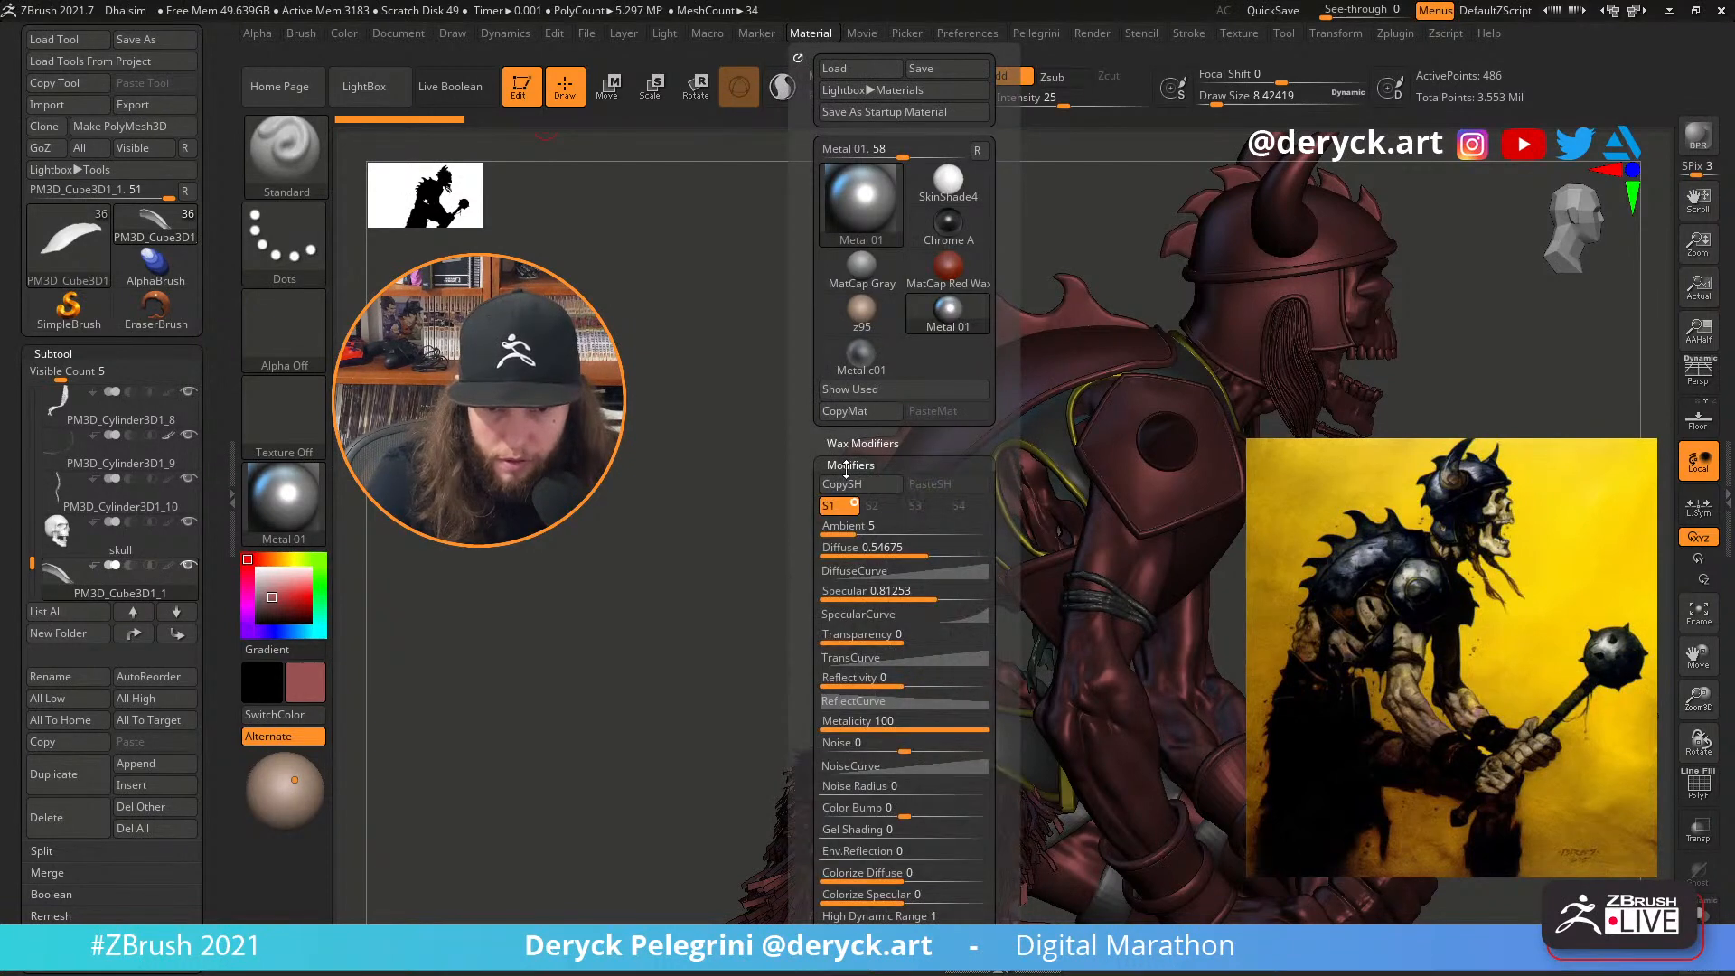
click(906, 595)
drag(906, 596, 932, 597)
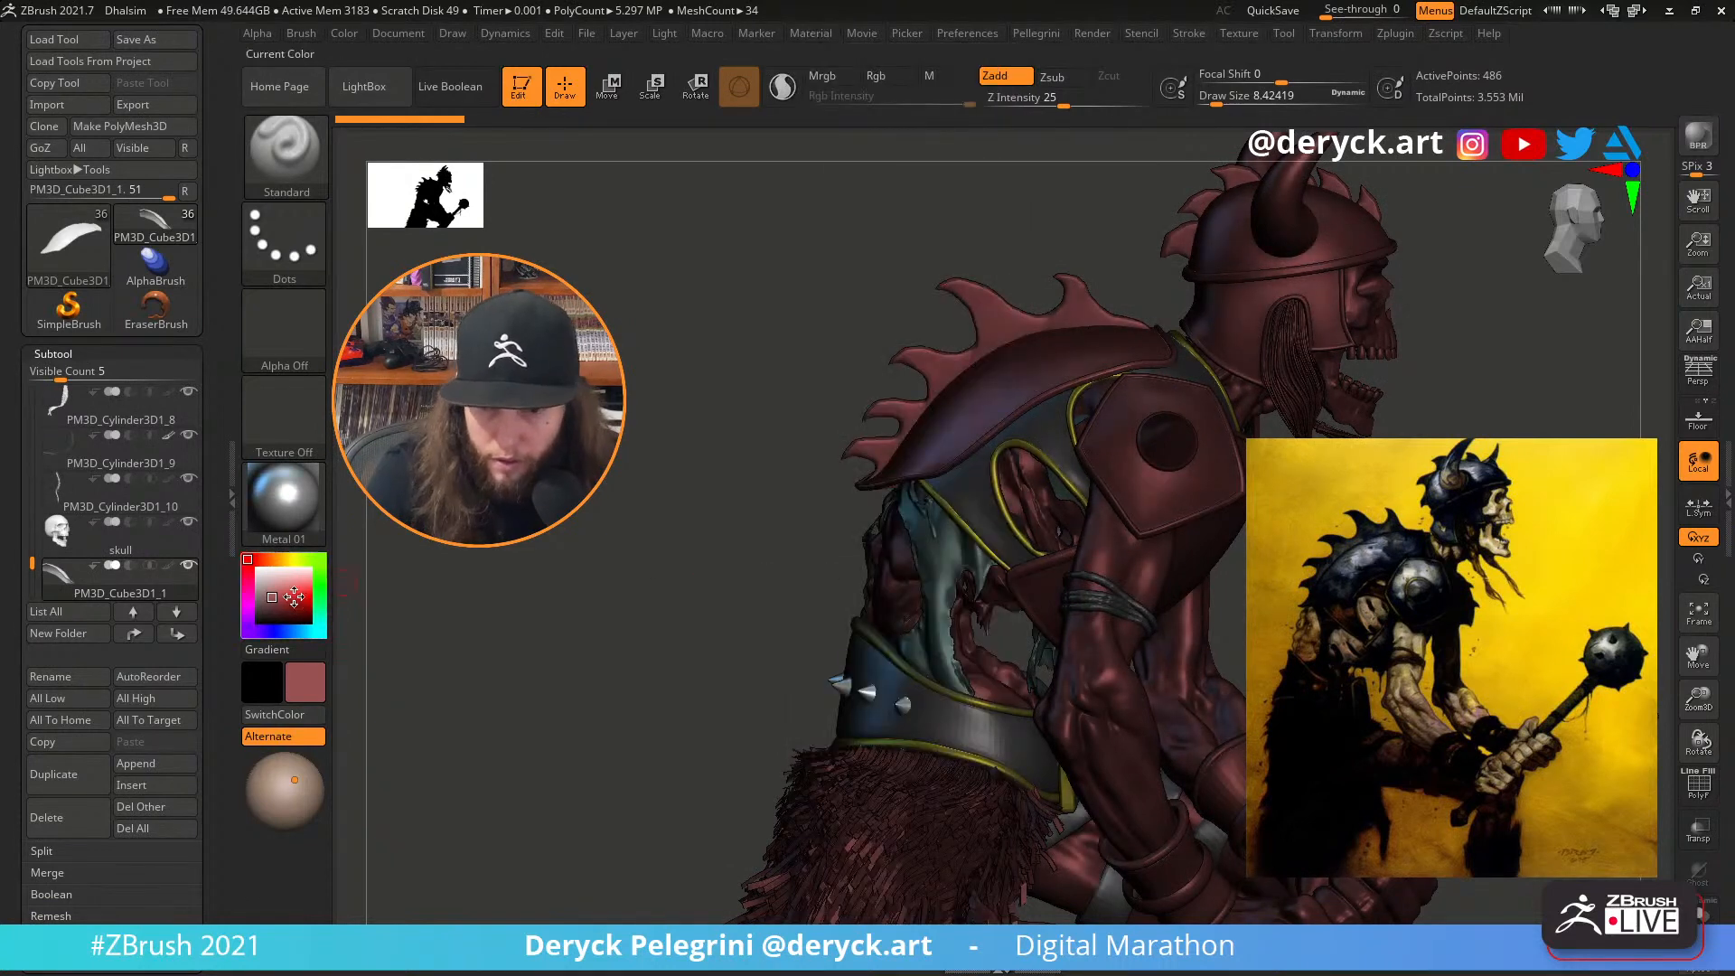
click(248, 592)
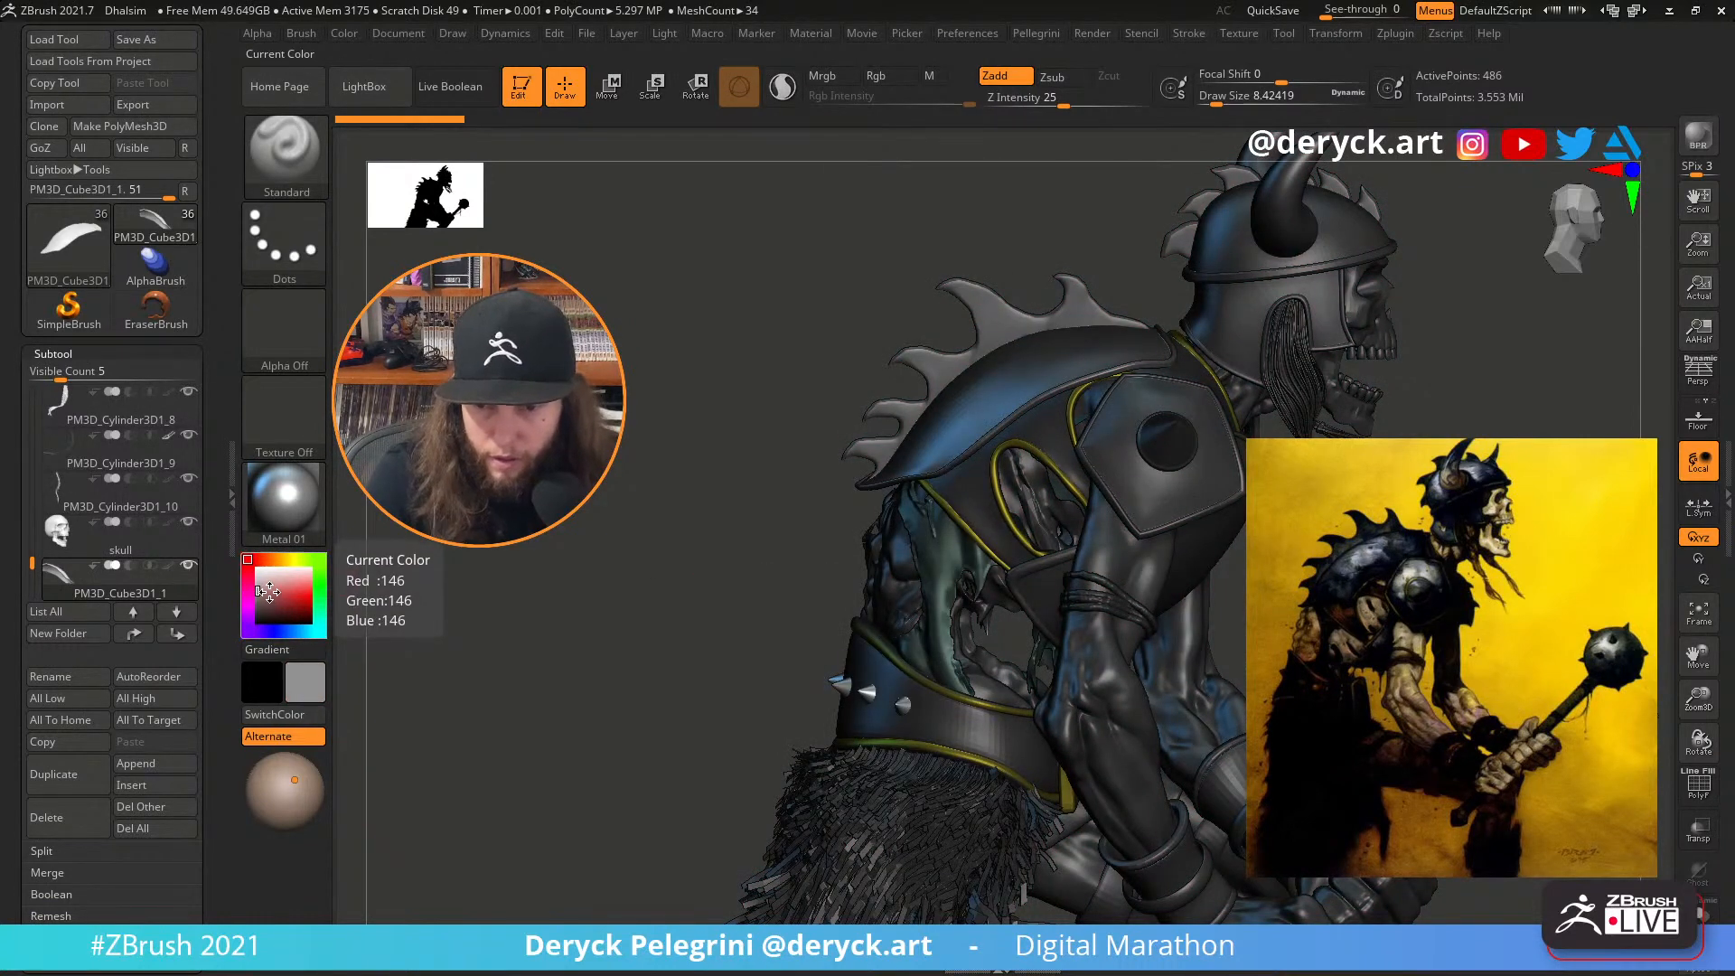
Try BasicMaterial on the model and choose the Steel material for the armour
click(283, 497)
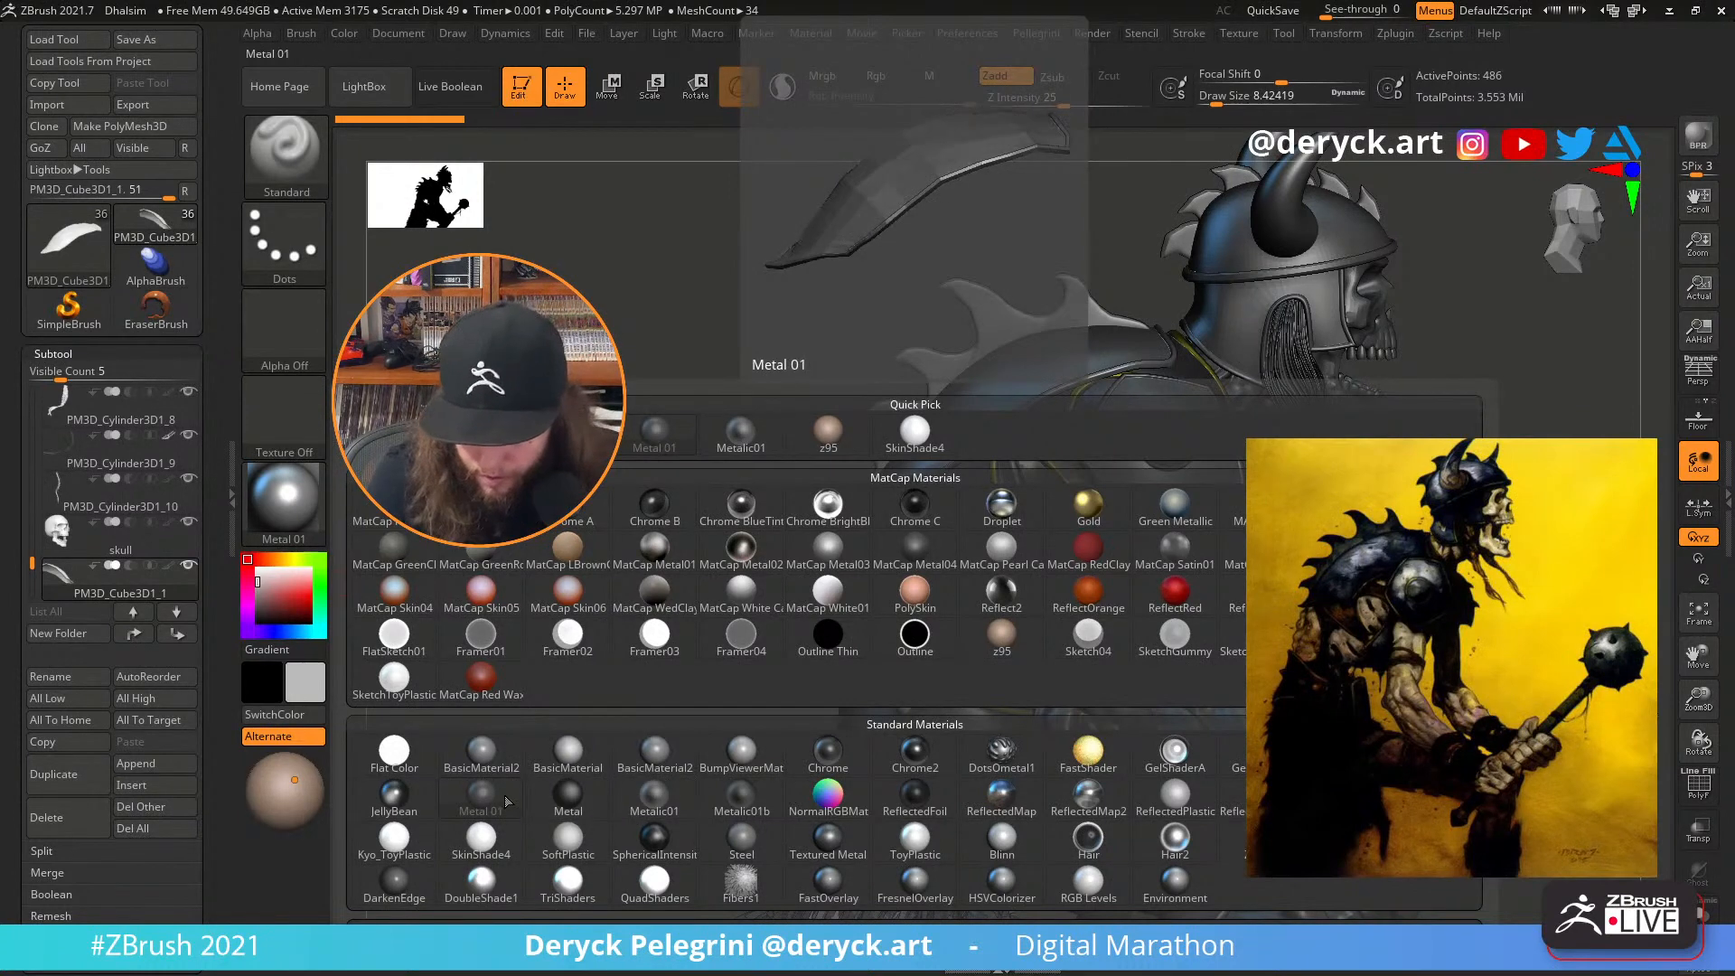
click(567, 752)
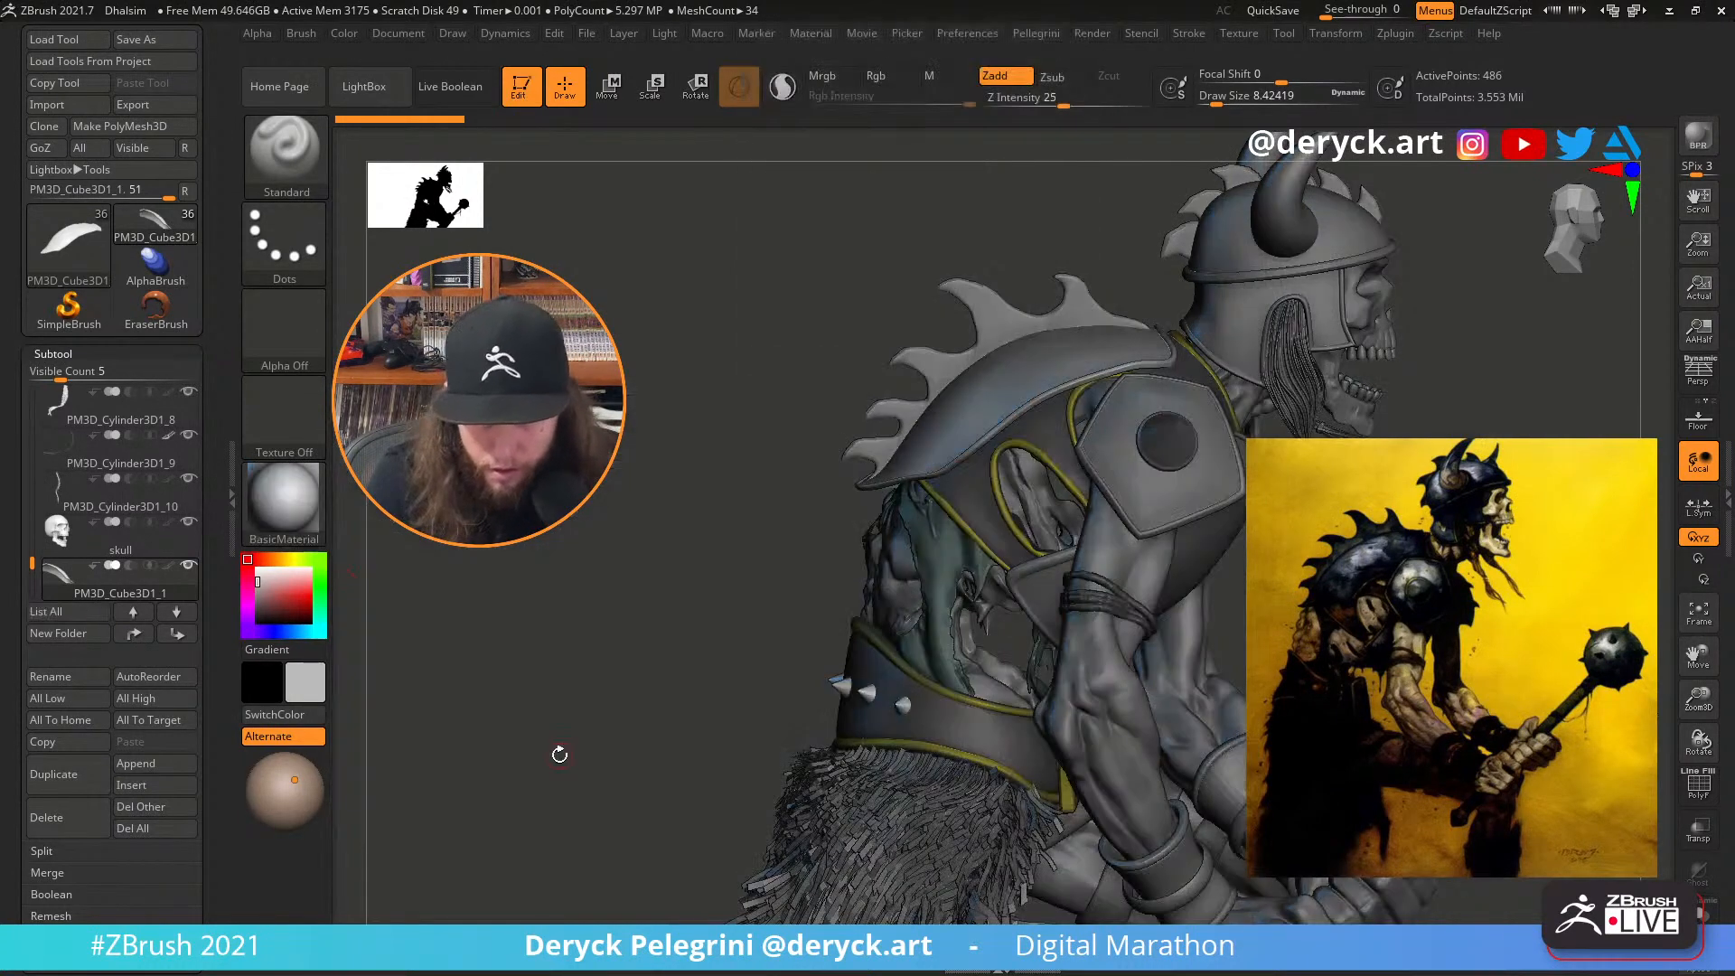
mouse_move(676, 534)
mouse_down()
mouse_move(638, 531)
mouse_move(669, 532)
mouse_move(666, 398)
mouse_move(657, 459)
mouse_move(618, 461)
mouse_move(678, 461)
mouse_move(632, 465)
mouse_up()
click(300, 502)
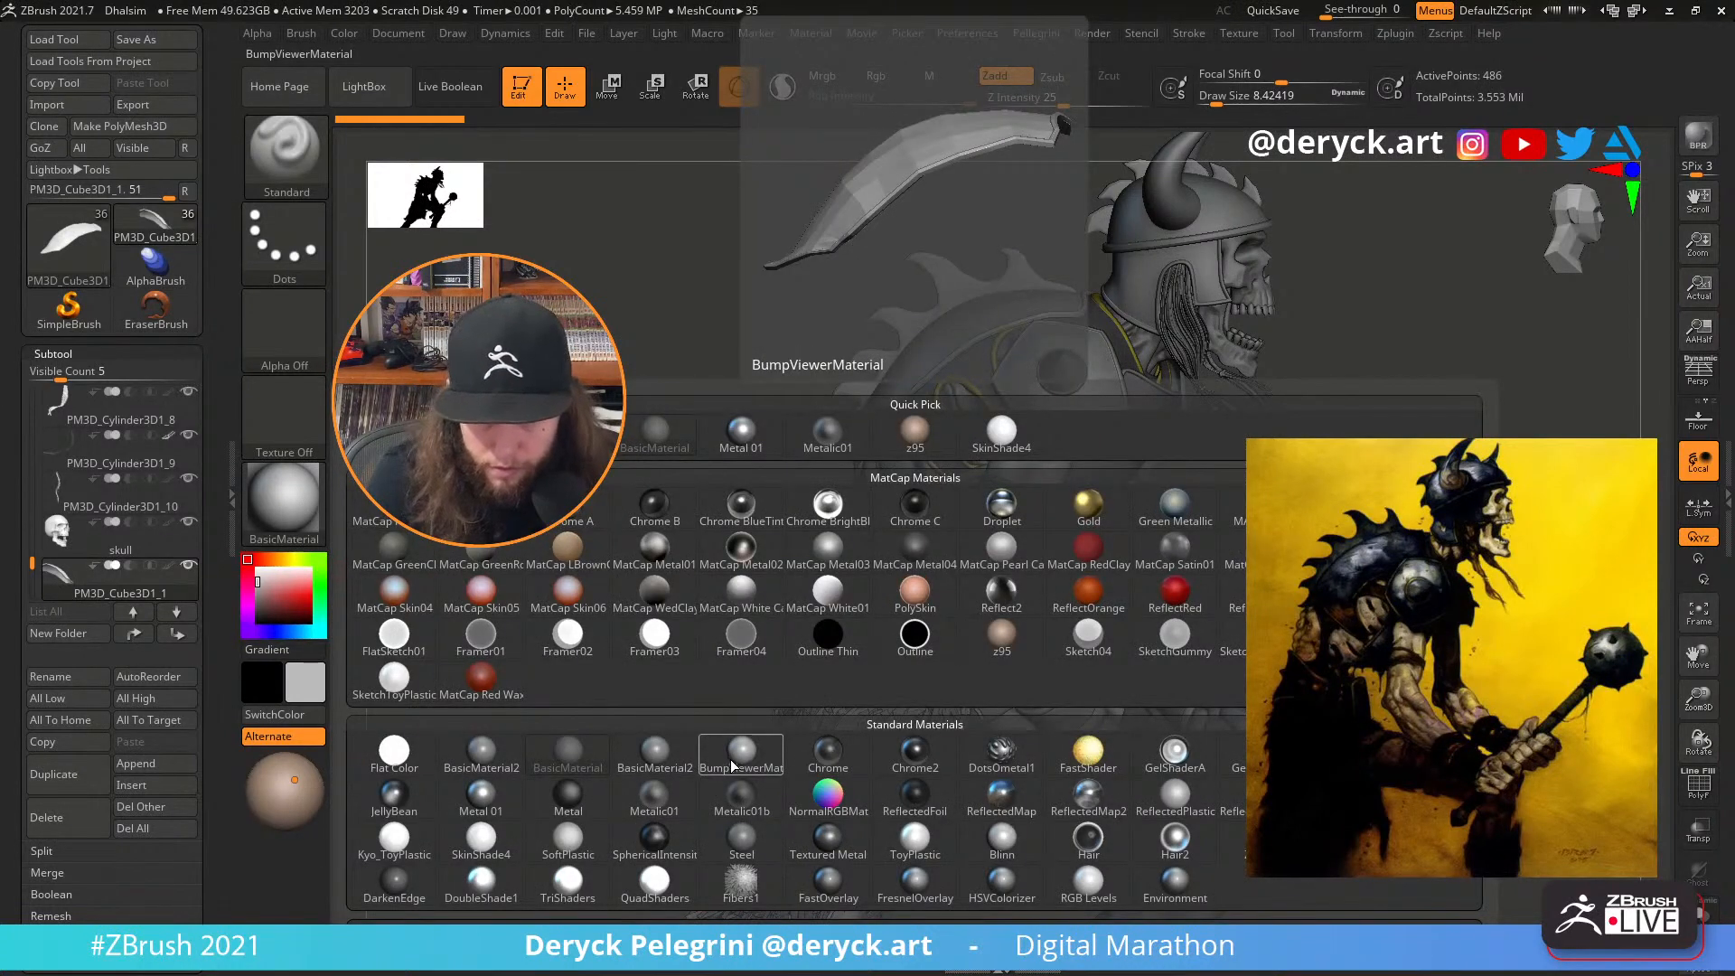
click(737, 839)
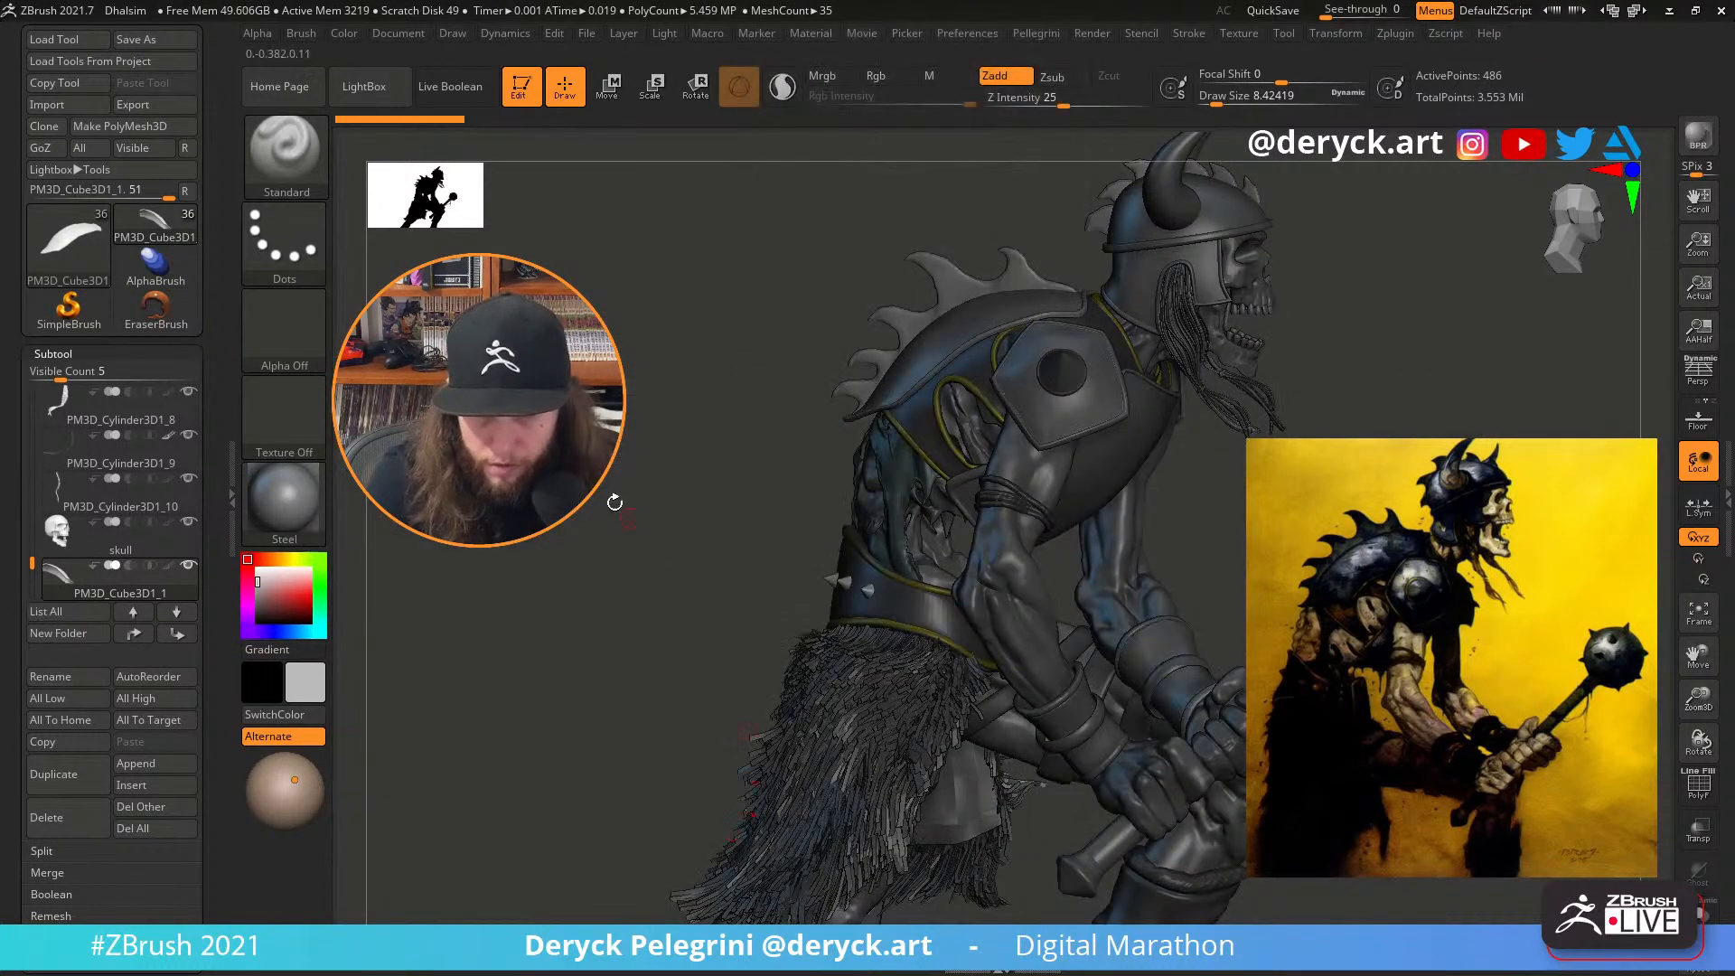
Isolate the back plate, enable combined material and colour painting (Mrgb), and fill the plate with Steel in grey 146, 146, 146
mouse_move(644, 492)
mouse_down()
mouse_move(664, 493)
mouse_move(602, 493)
mouse_move(620, 464)
mouse_move(628, 521)
mouse_move(608, 480)
mouse_move(666, 469)
mouse_up()
click(620, 464)
click(615, 479)
click(593, 499)
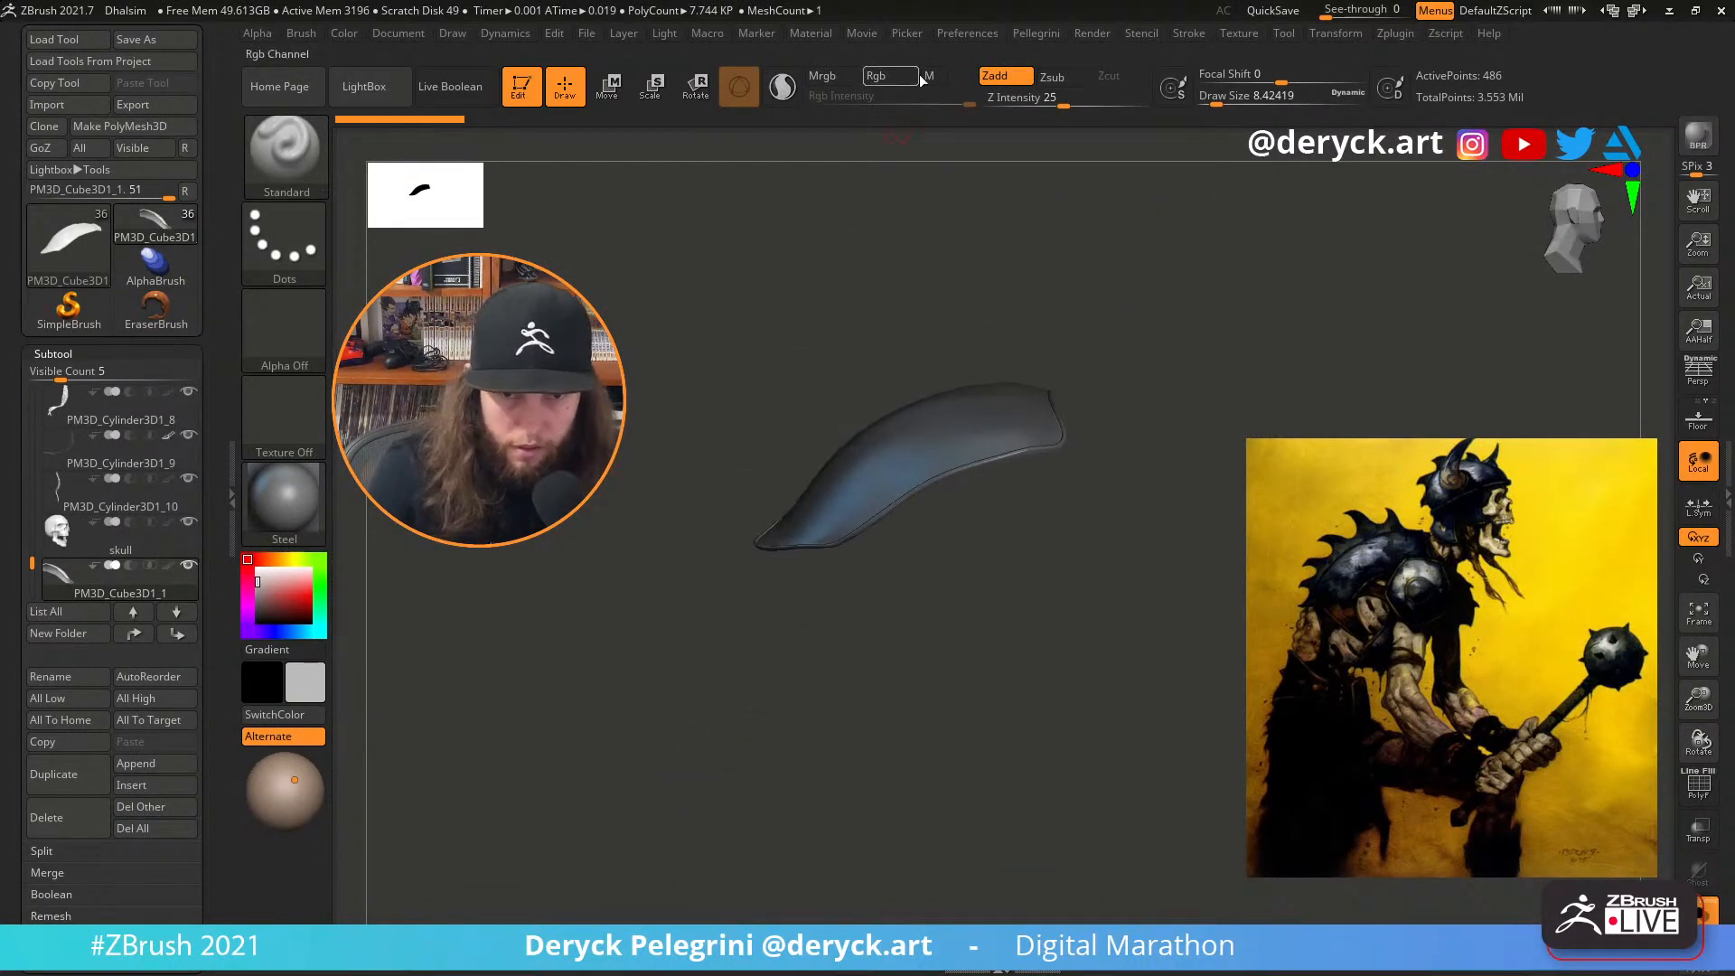
click(841, 80)
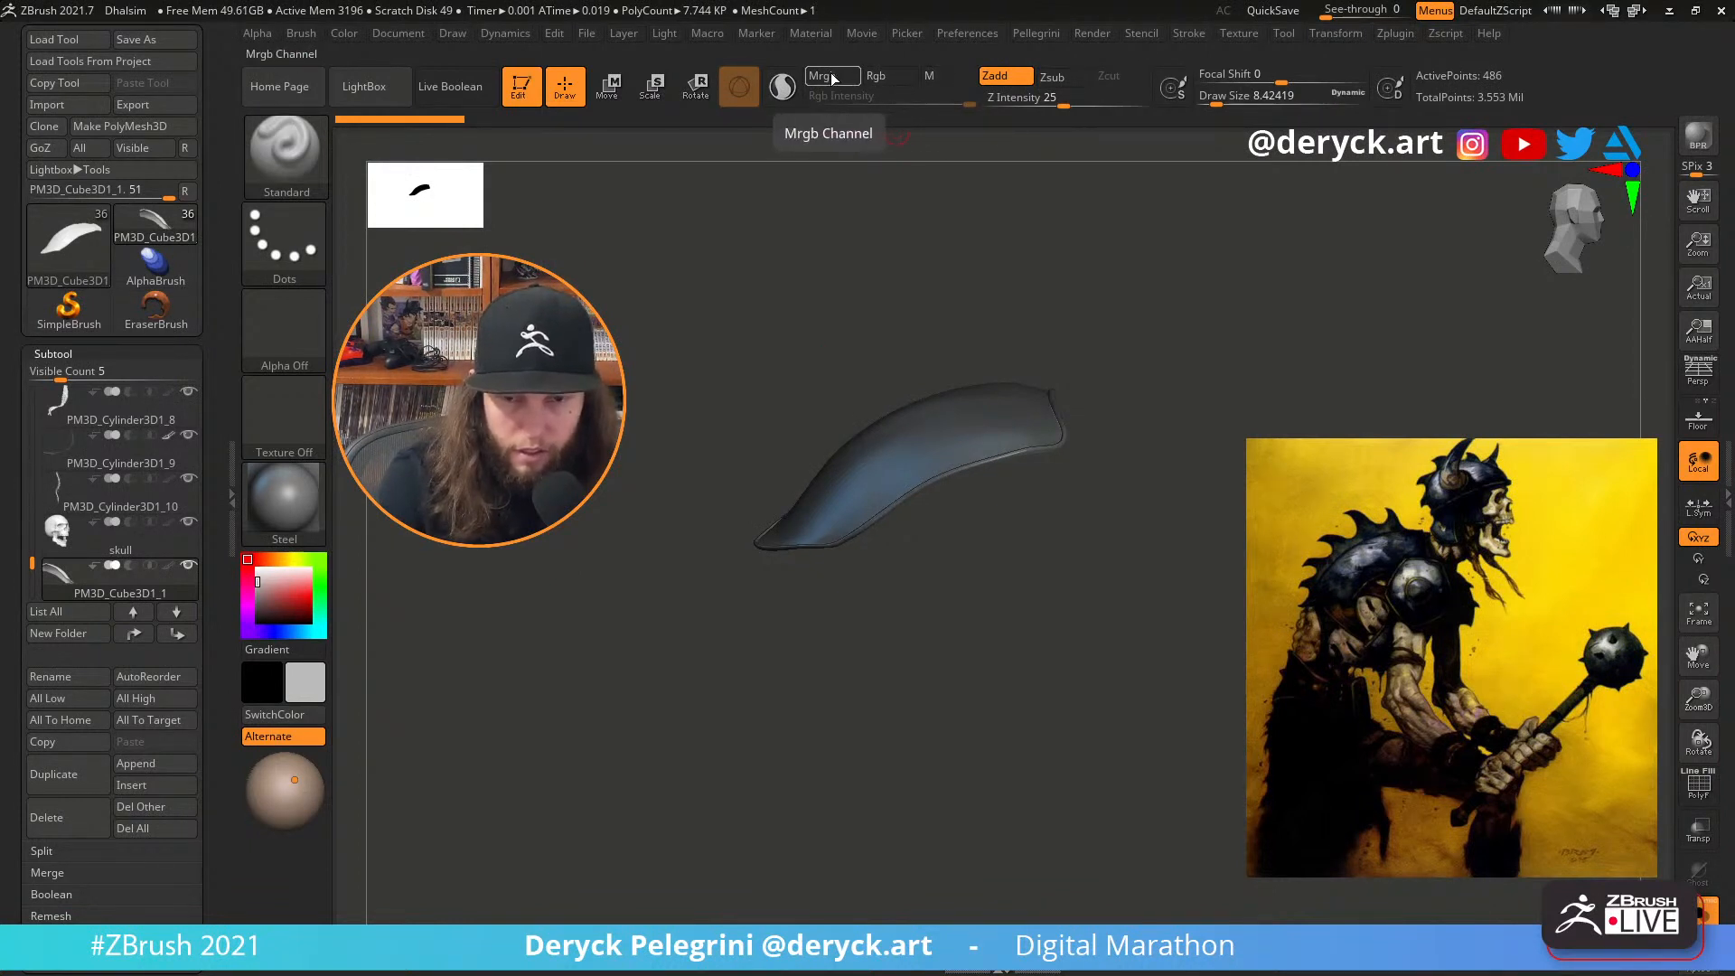
click(261, 590)
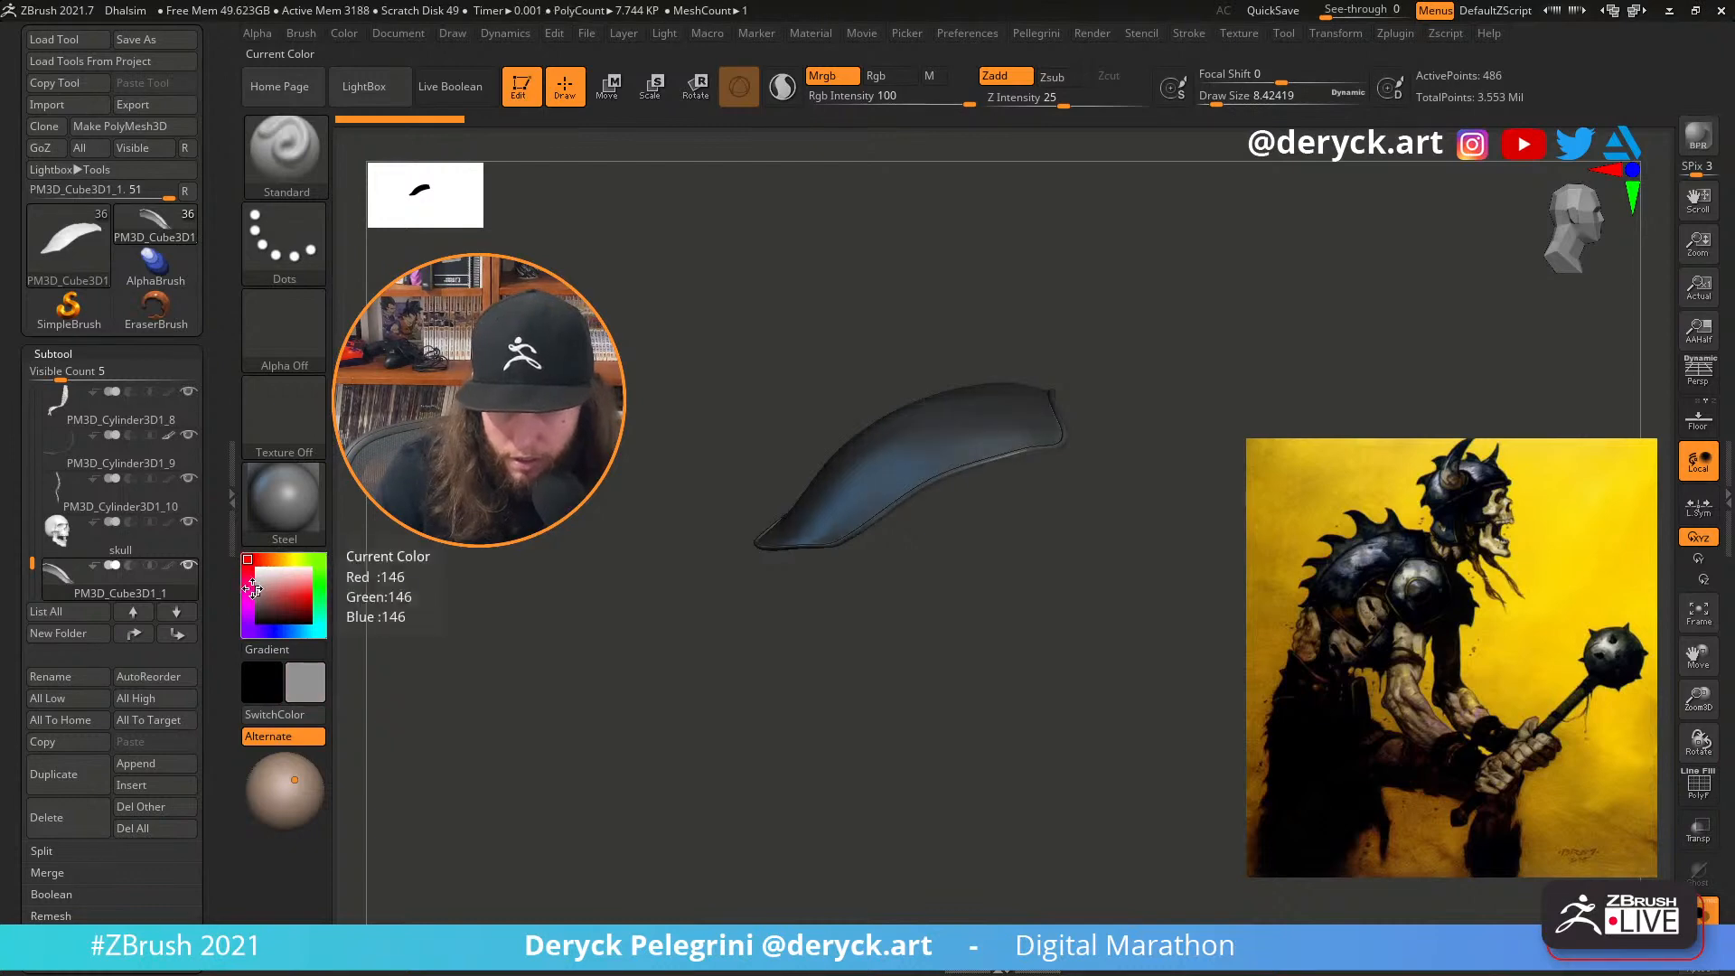
drag(488, 624, 572, 567)
click(344, 32)
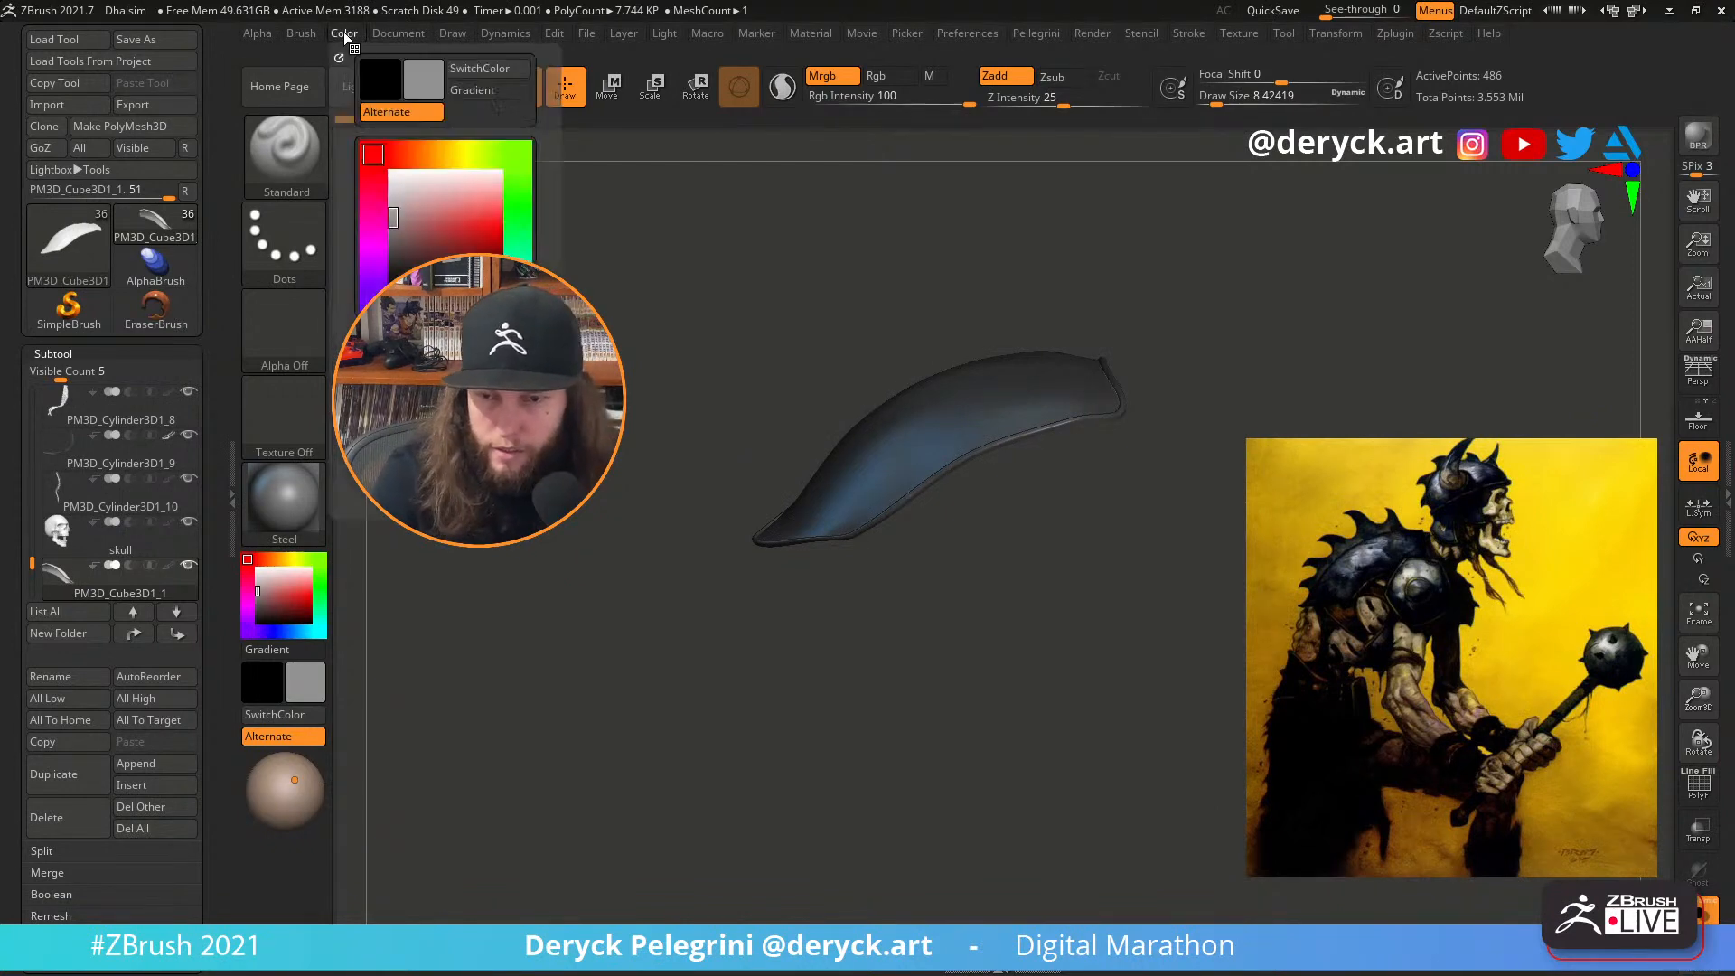
Isolate the near pentagonal shoulder guard and fill it with Steel in the active grey
click(267, 501)
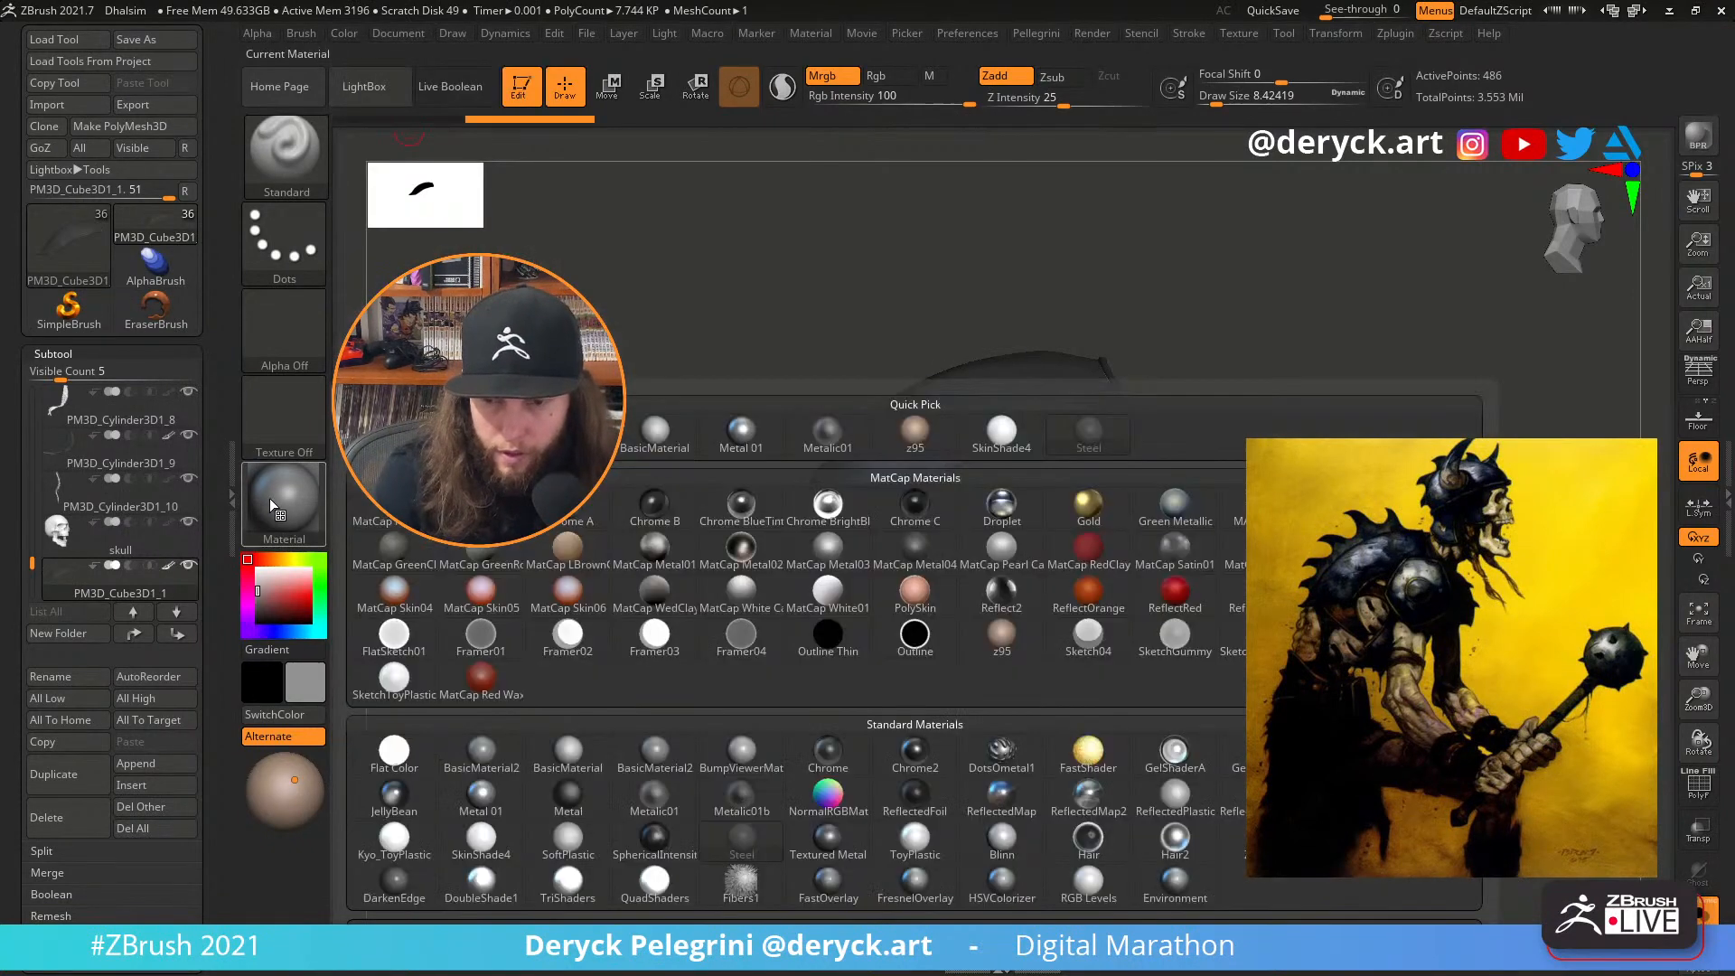
key(alt+s)
alt+click(1088, 546)
key(alt+s)
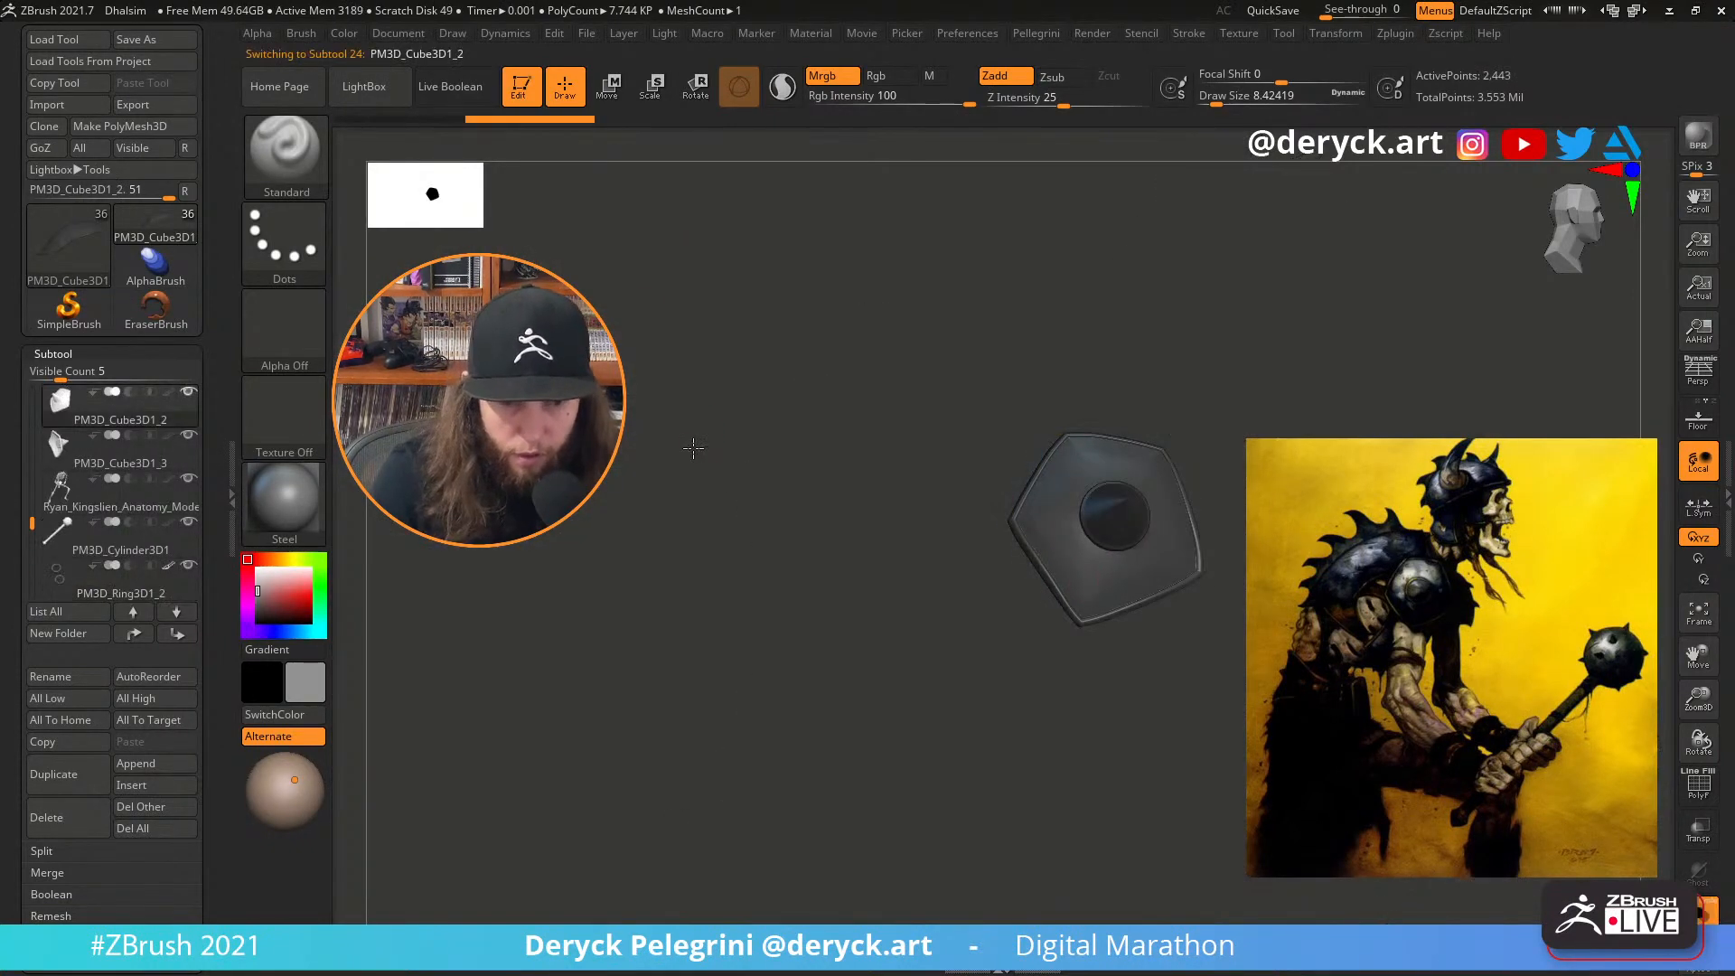
drag(696, 450, 666, 440)
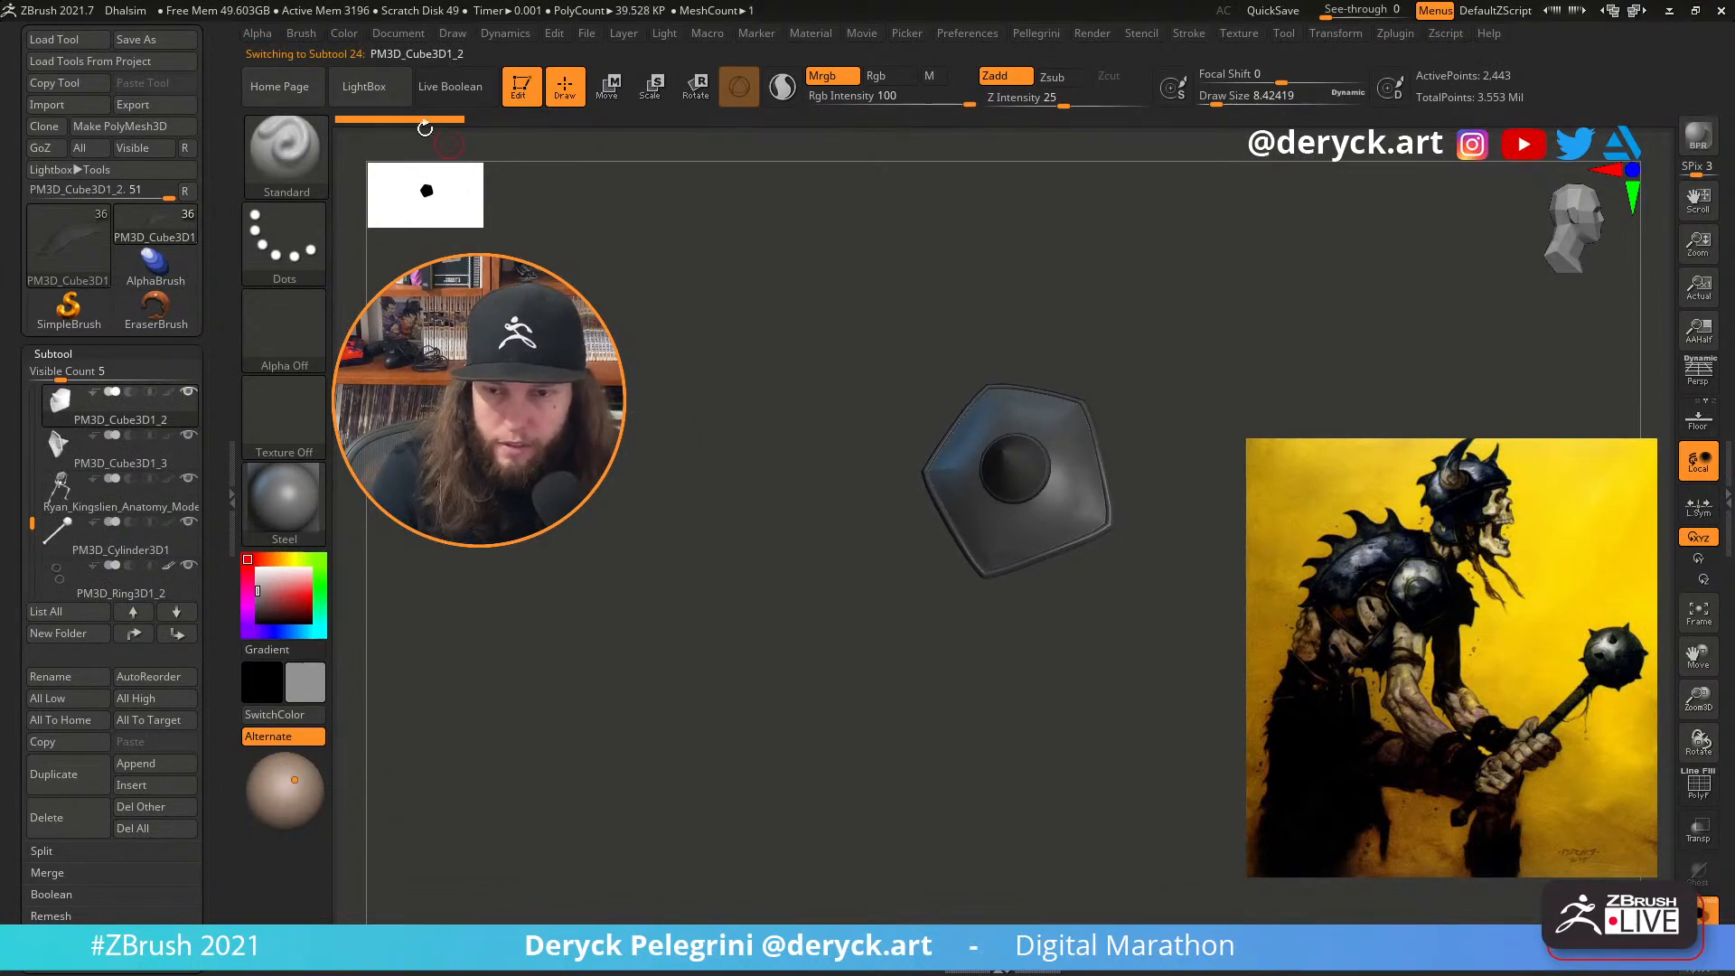
click(344, 33)
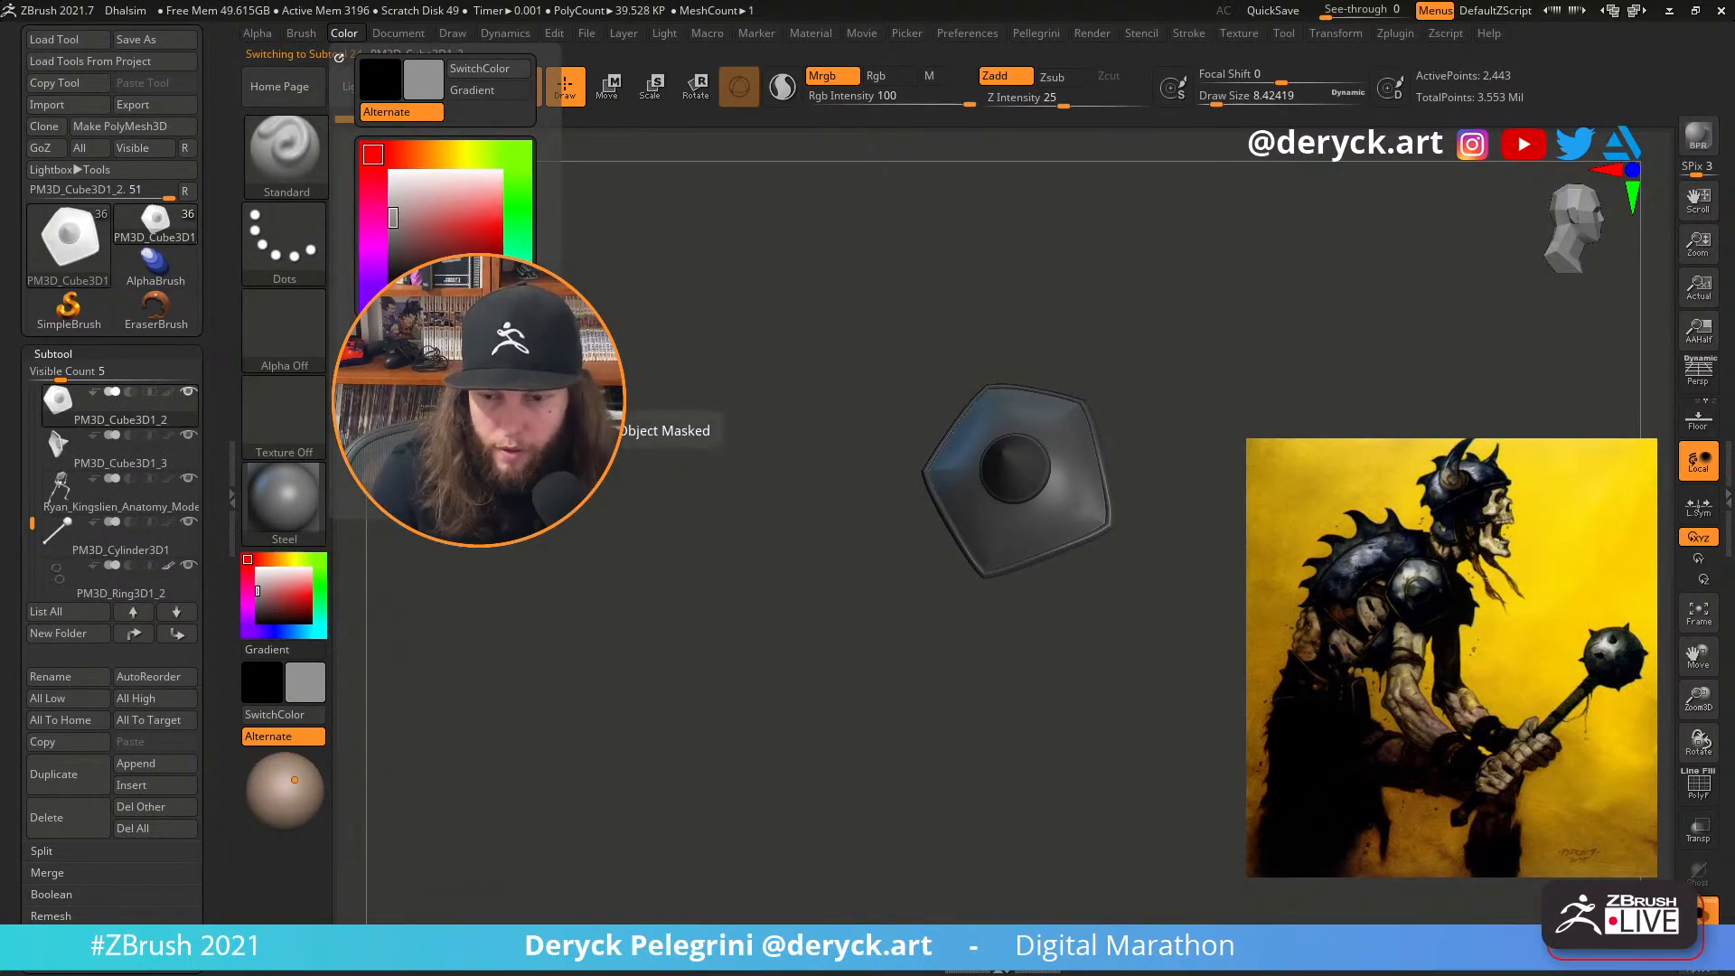
key(alt+s)
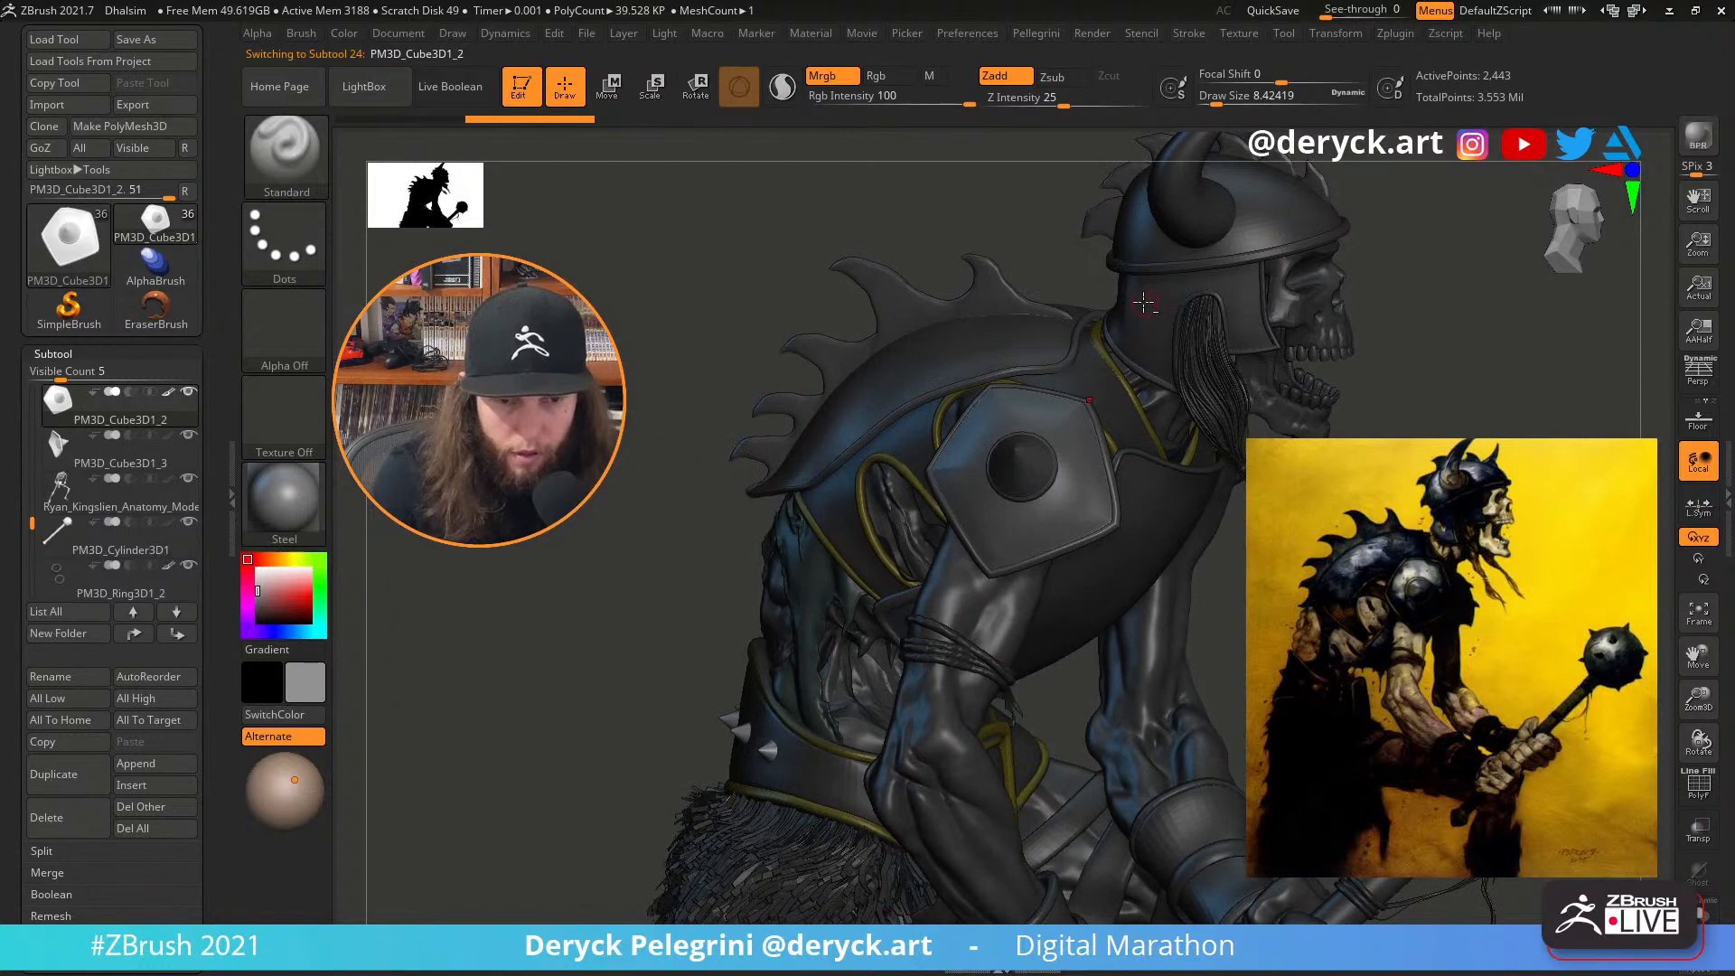
Isolate the helmet's cheek guard and fill it with Steel in the active grey
alt+click(1144, 305)
key(alt+s)
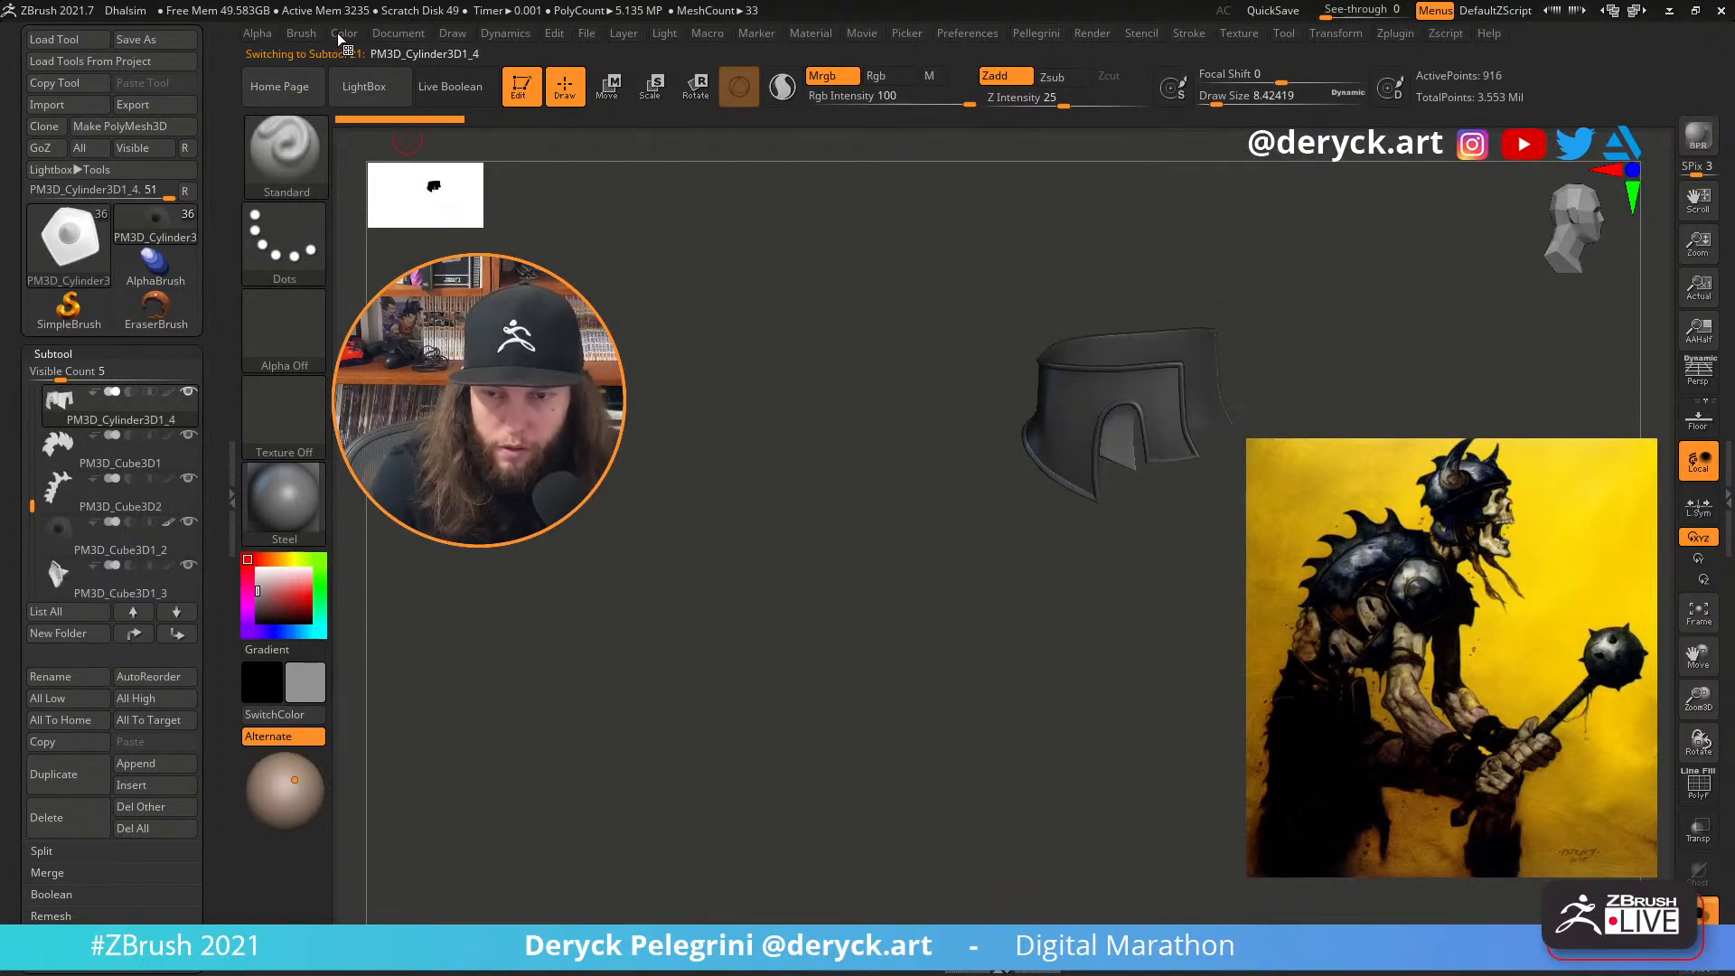
click(341, 36)
Isolate the helmet dome, choose a desaturated blue-grey, and fill the dome with it in Steel
key(alt+s)
alt+click(1165, 307)
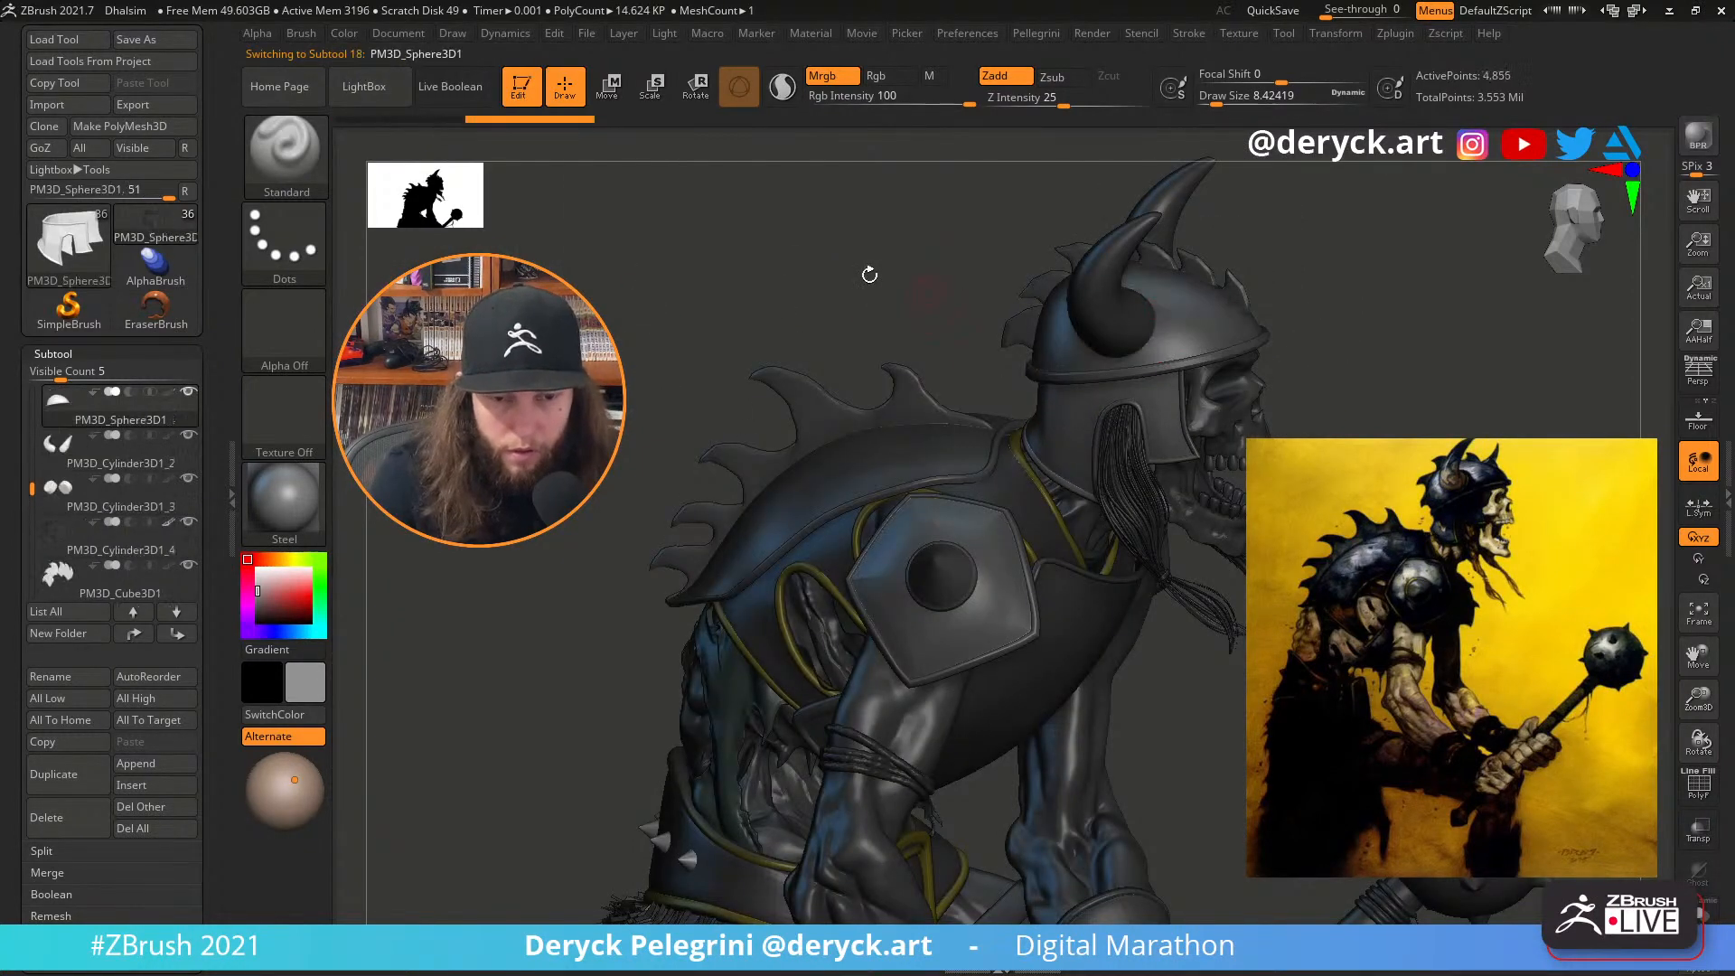
key(alt+s)
mouse_move(271, 624)
mouse_down()
mouse_move(302, 630)
mouse_move(265, 593)
mouse_up()
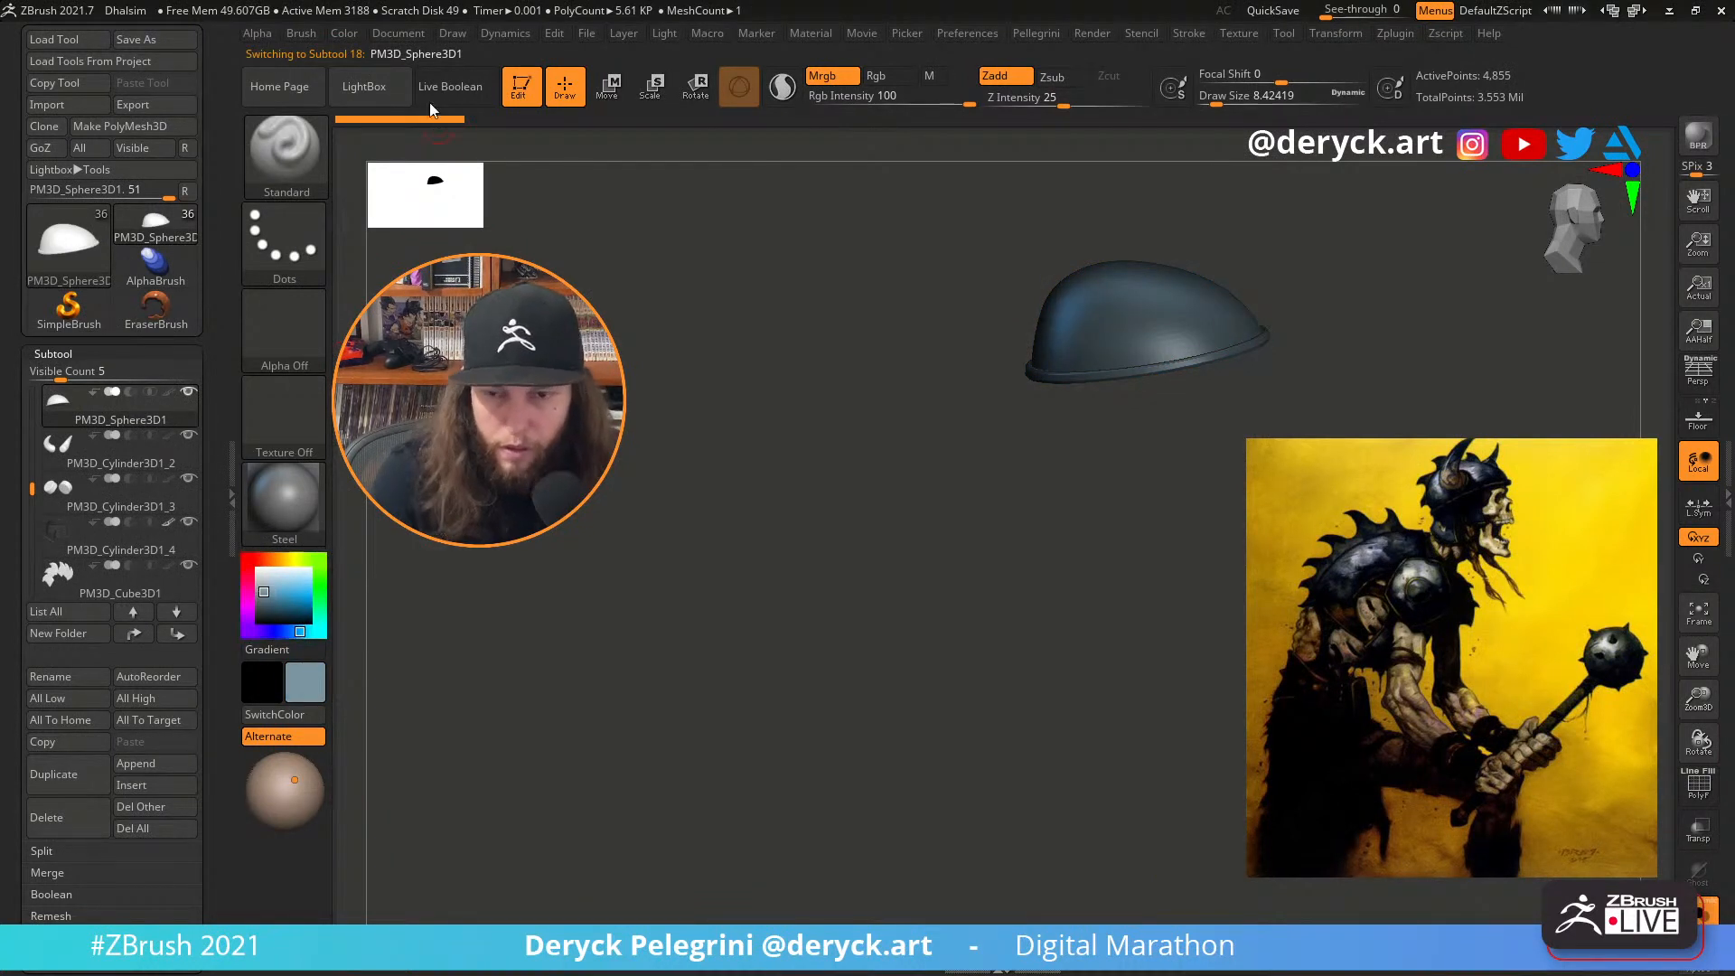
mouse_move(343, 35)
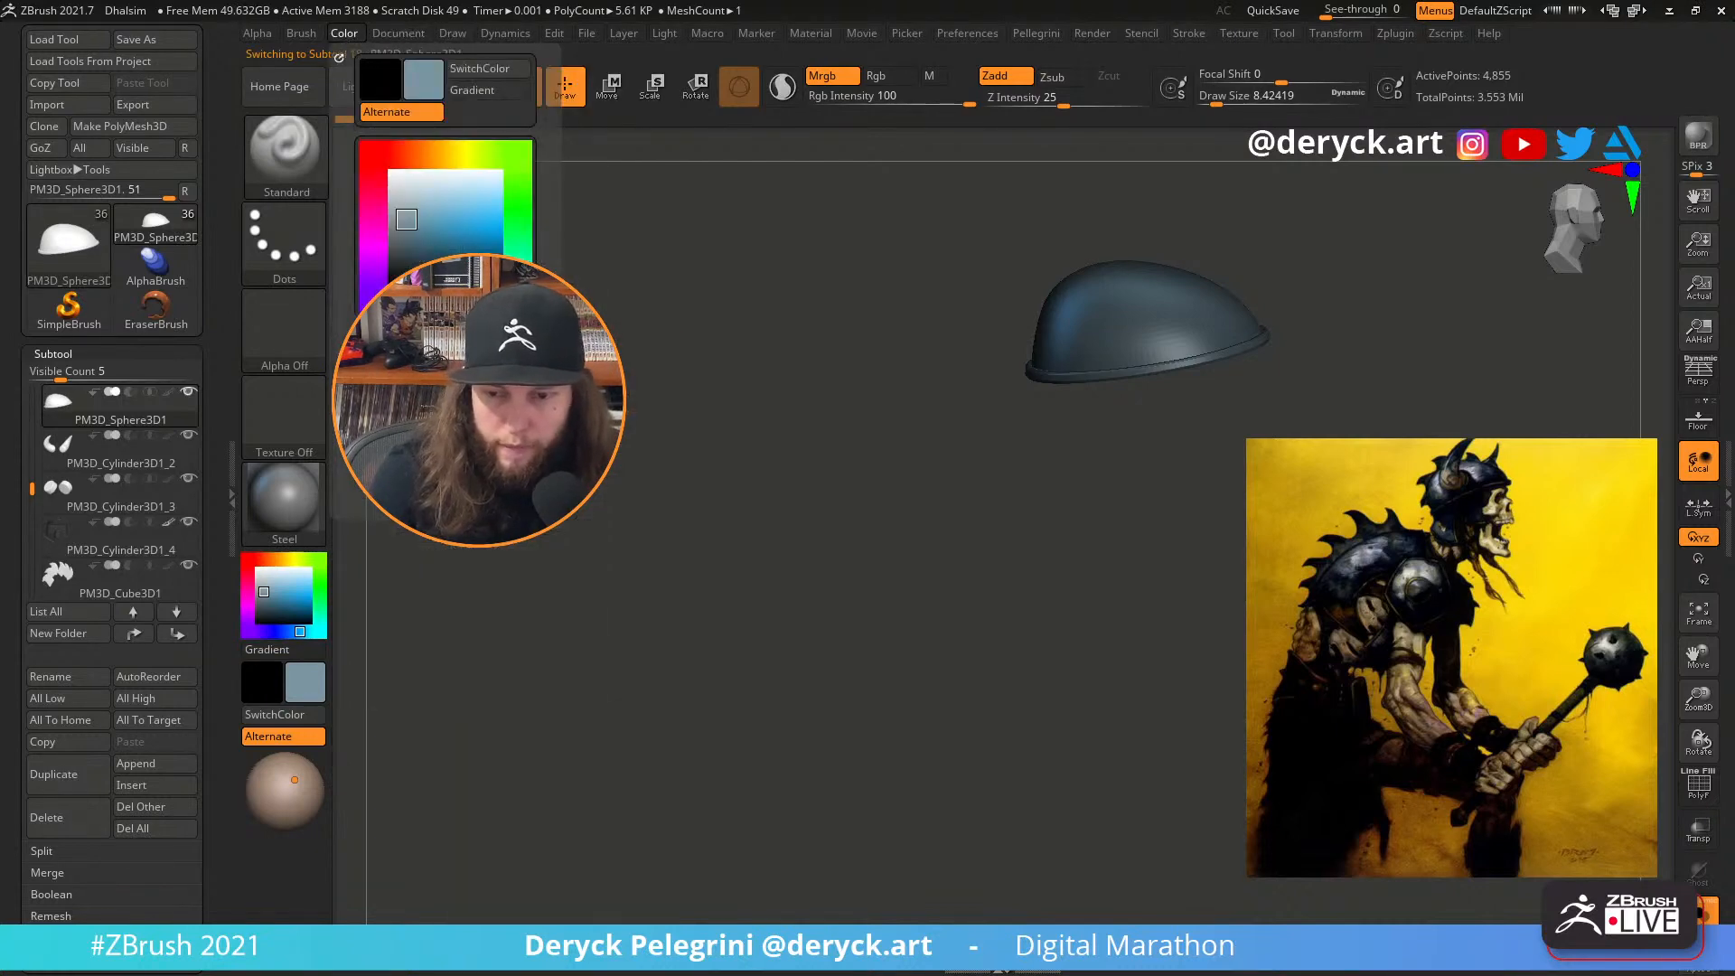
click(402, 395)
key(shift+s)
Fill the back plate and the row of spikes along it with Steel in the blue-grey colour
alt+right_drag(828, 497, 836, 411)
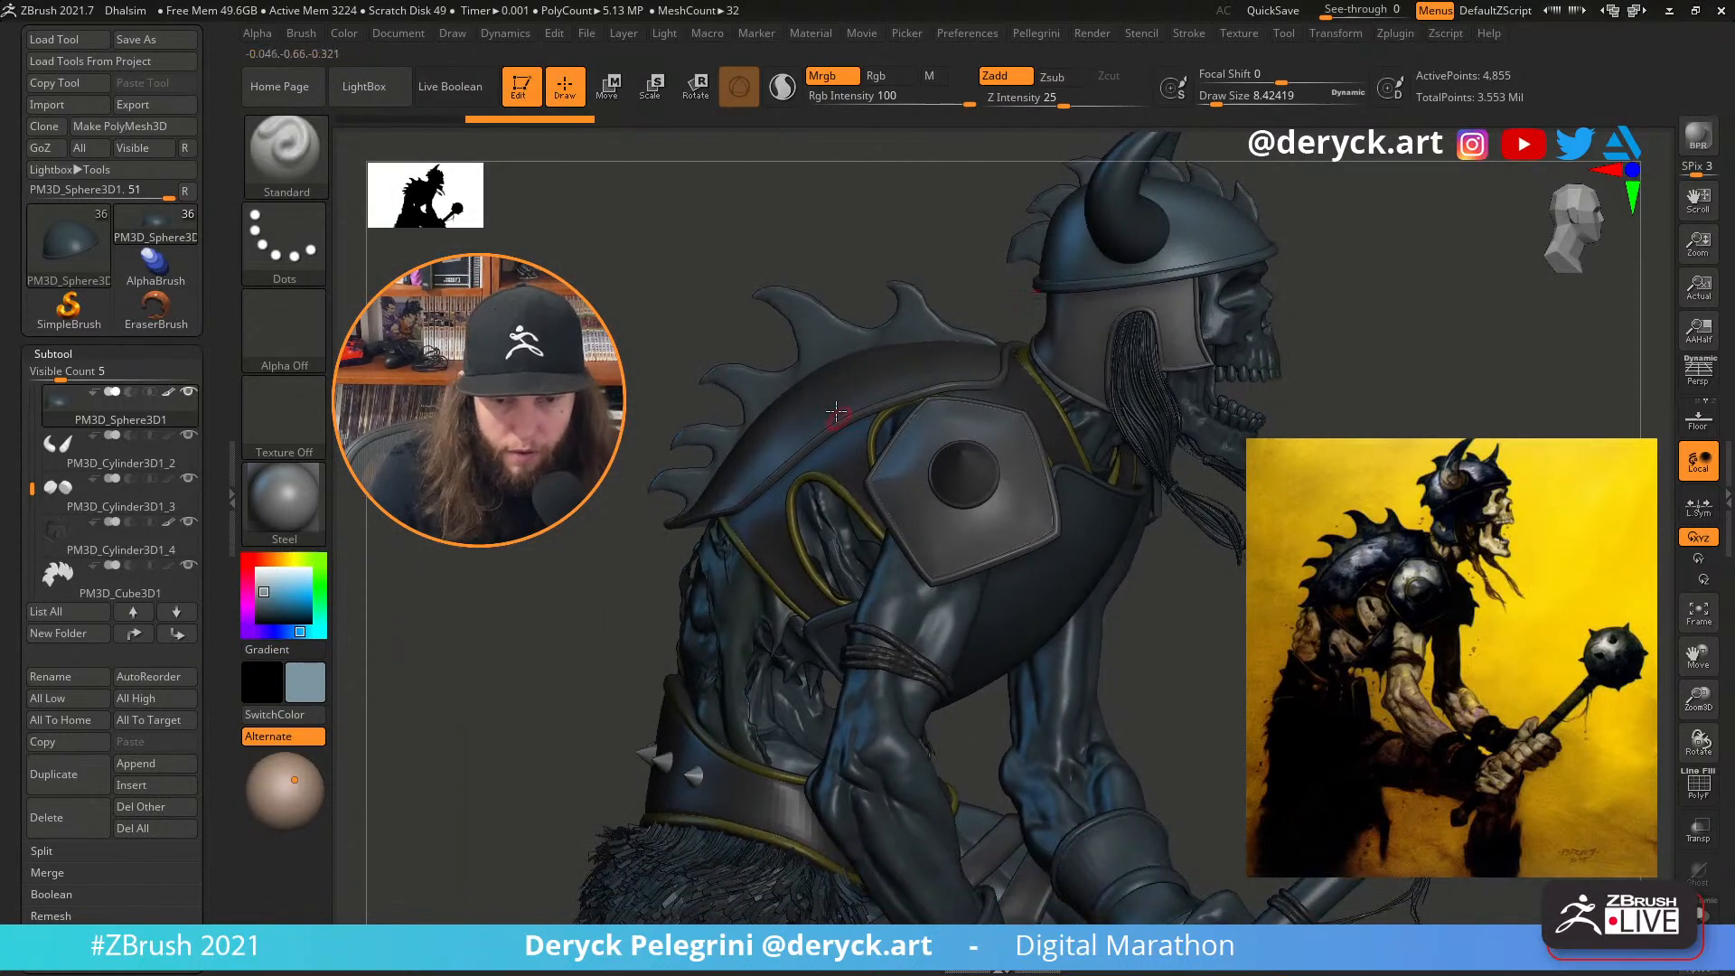
alt+click(836, 411)
key(shift+s)
key(shift+s)
mouse_move(344, 33)
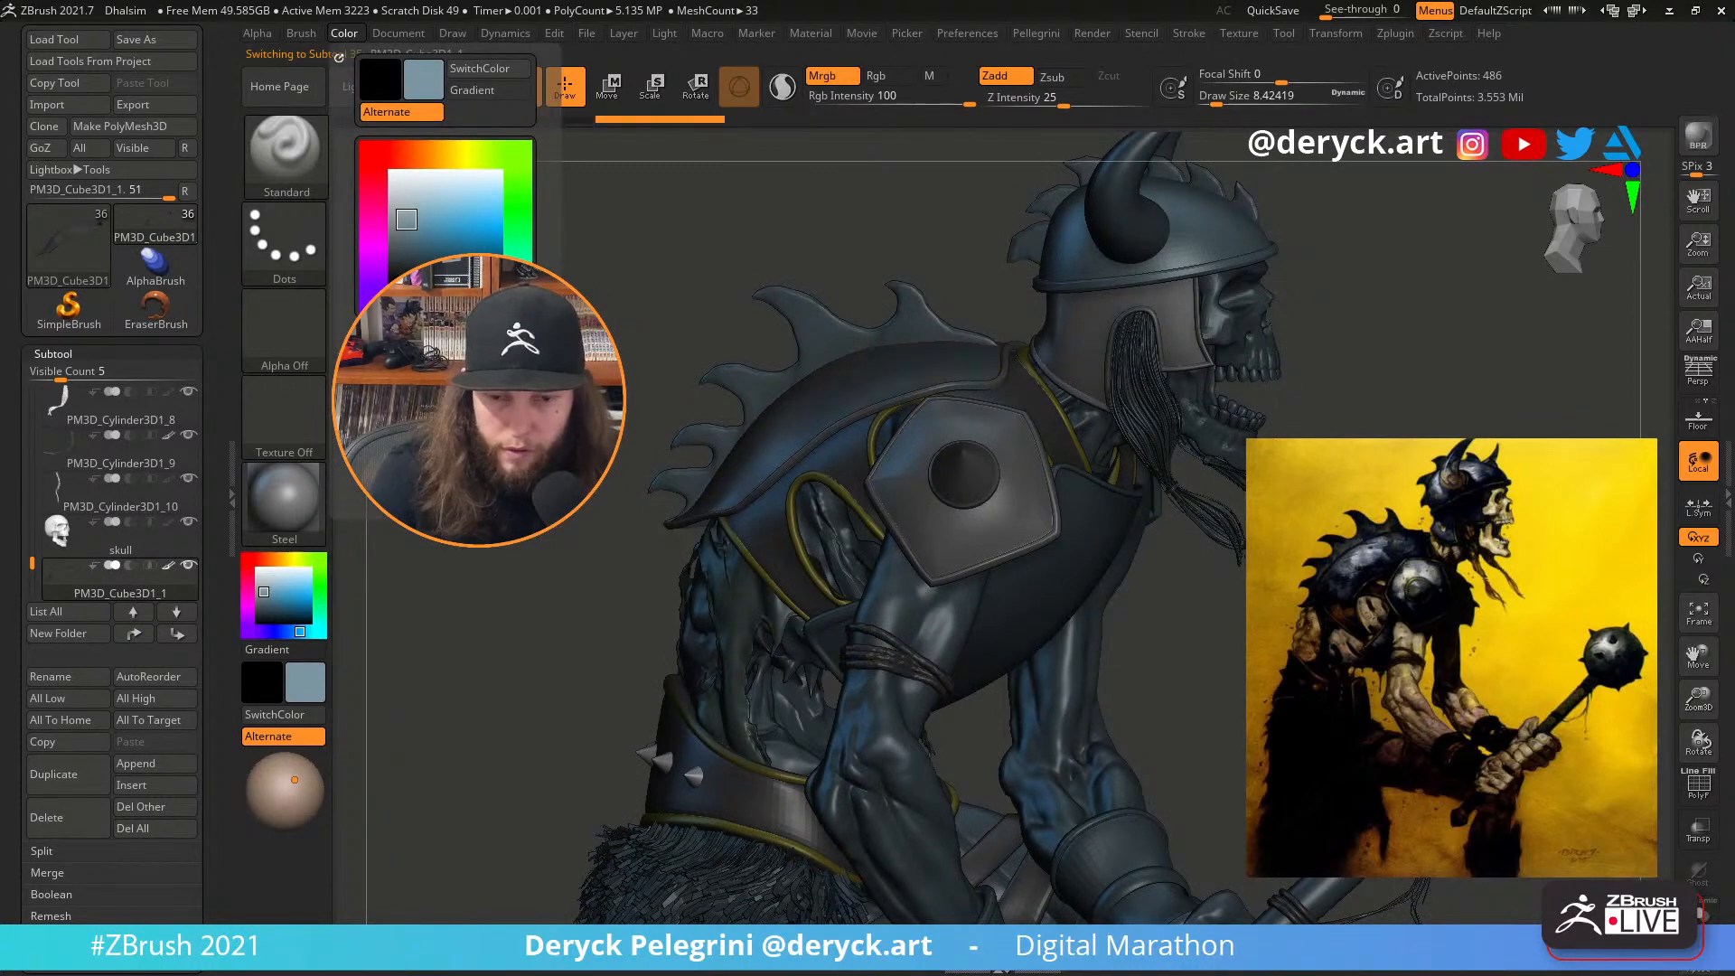
alt+click(818, 336)
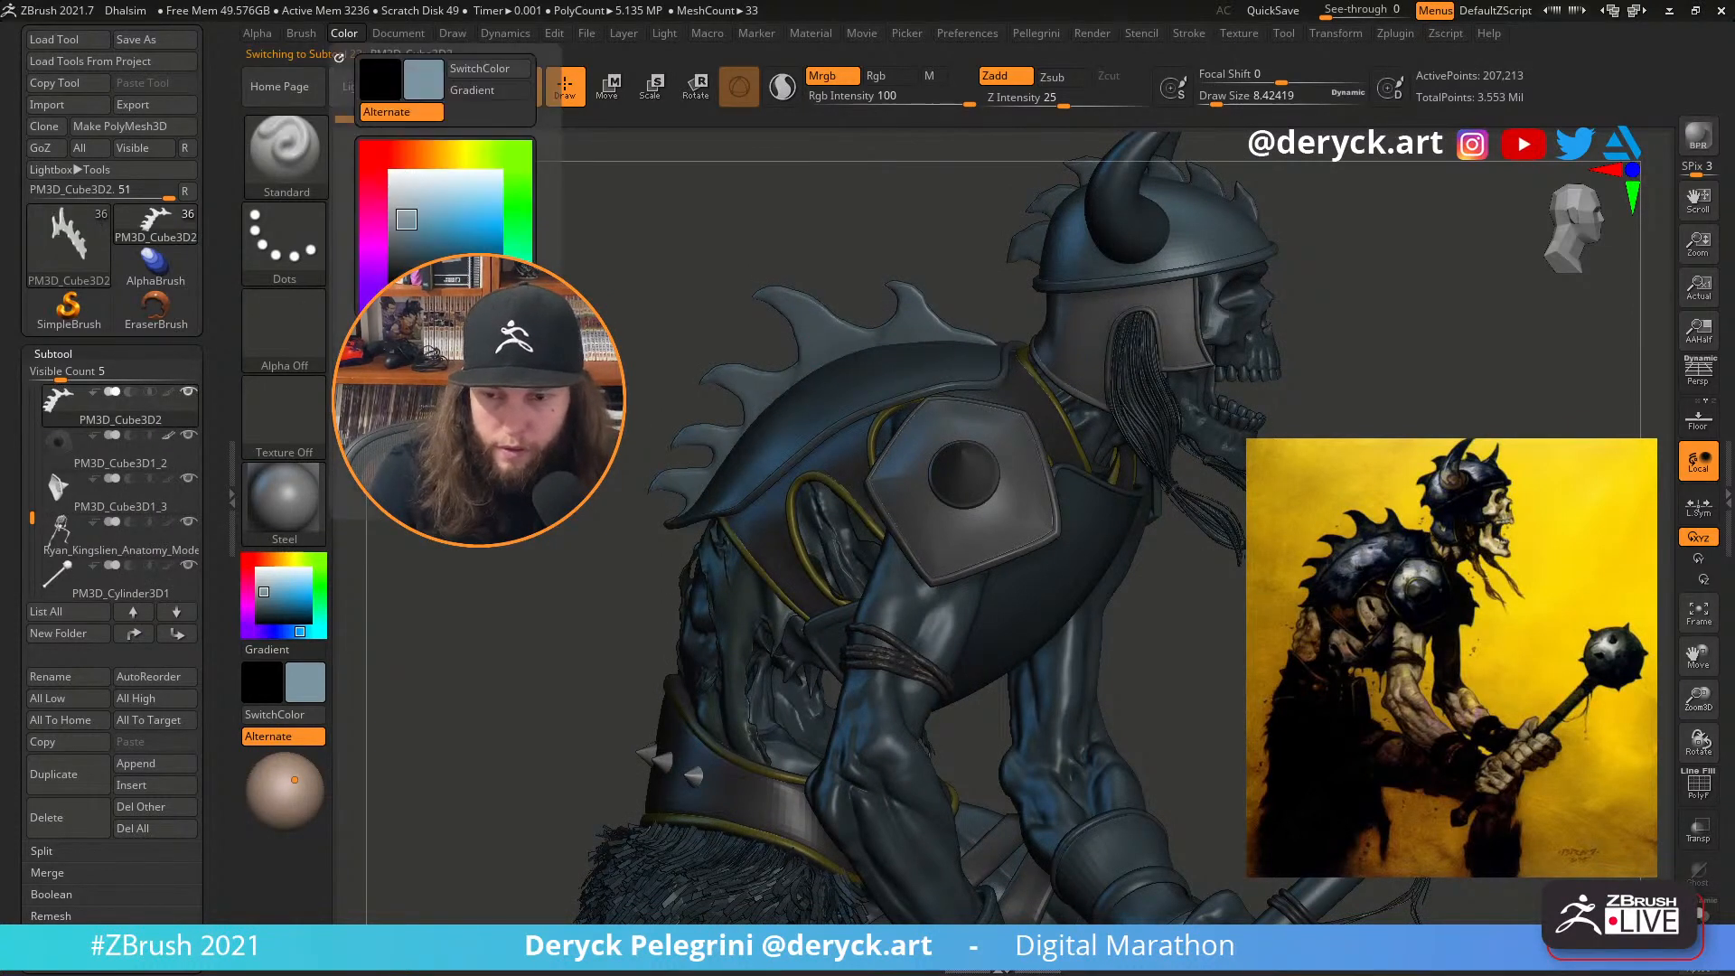
click(434, 398)
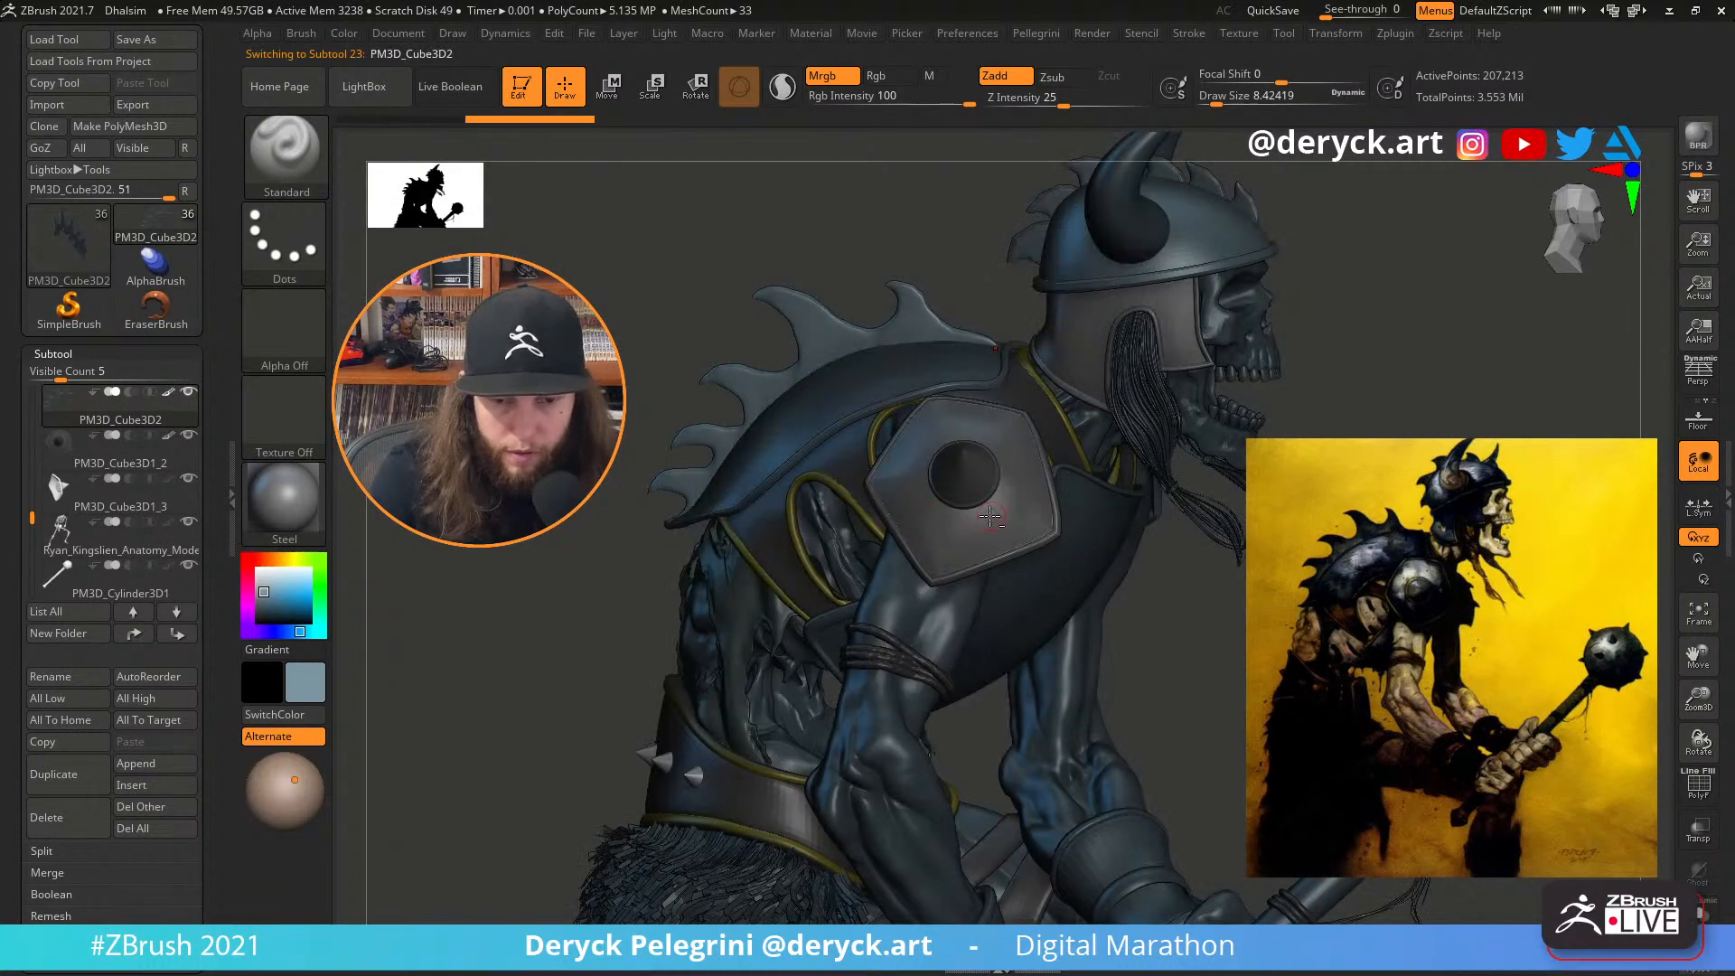
Fill both pentagonal shoulder guards with Steel in the blue-grey colour
alt+click(991, 515)
click(355, 34)
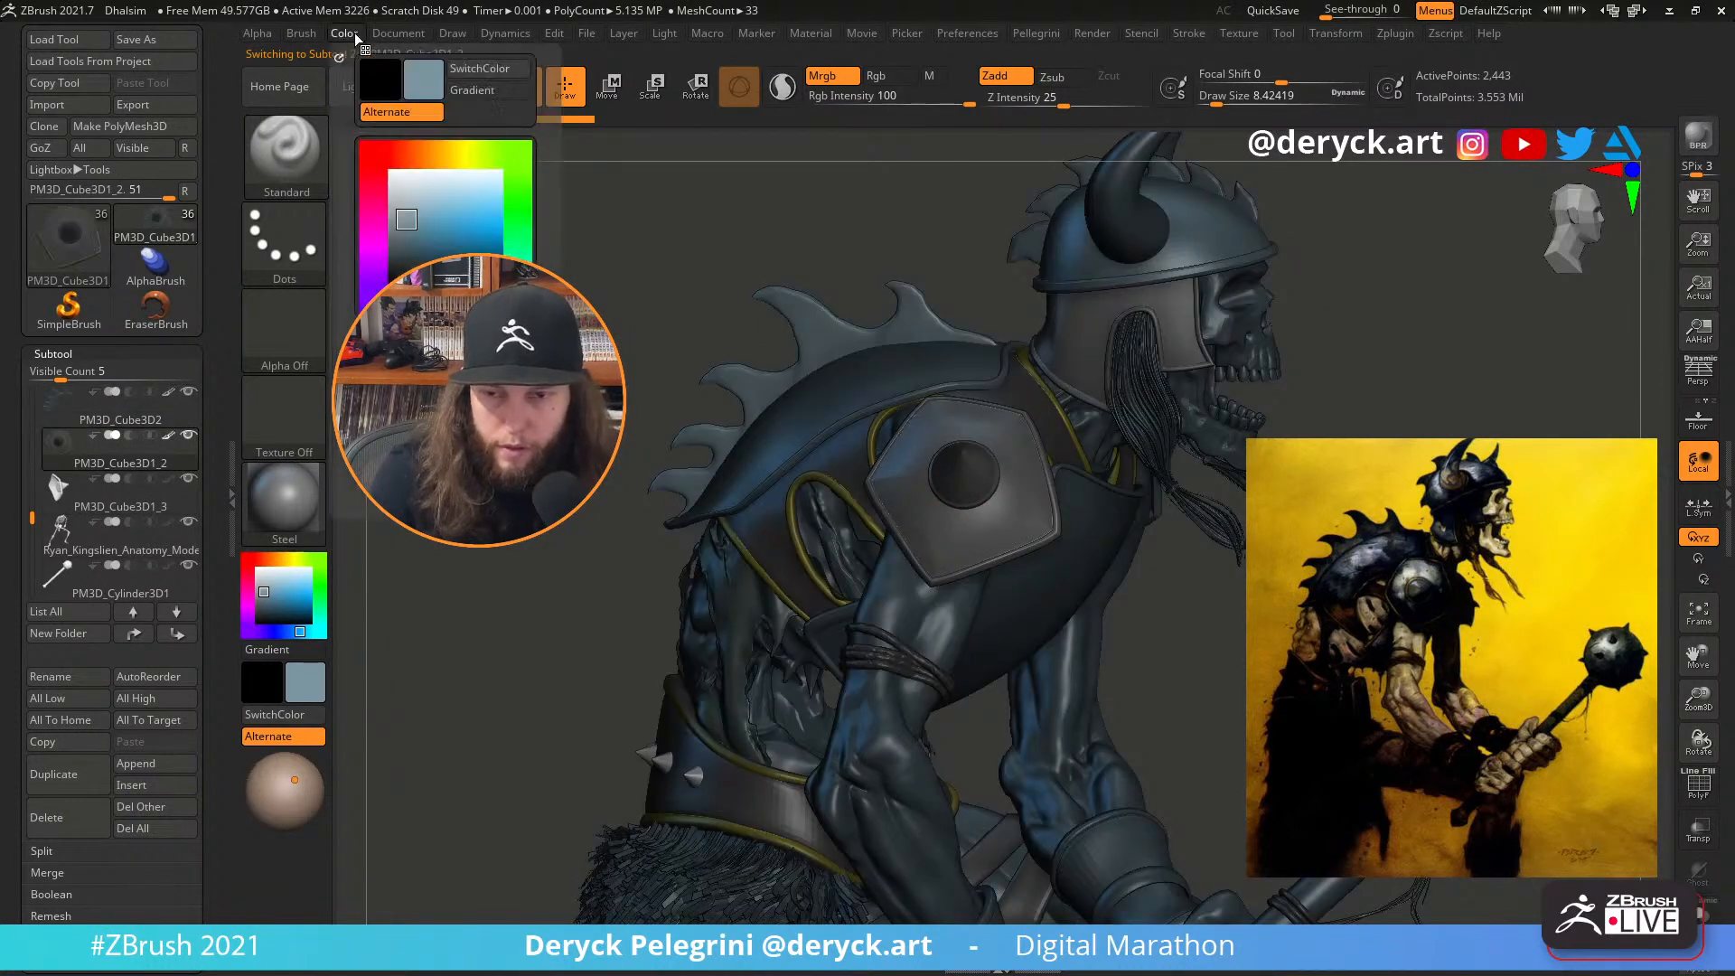
click(434, 397)
drag(1427, 565, 1152, 481)
alt+click(1152, 480)
click(348, 34)
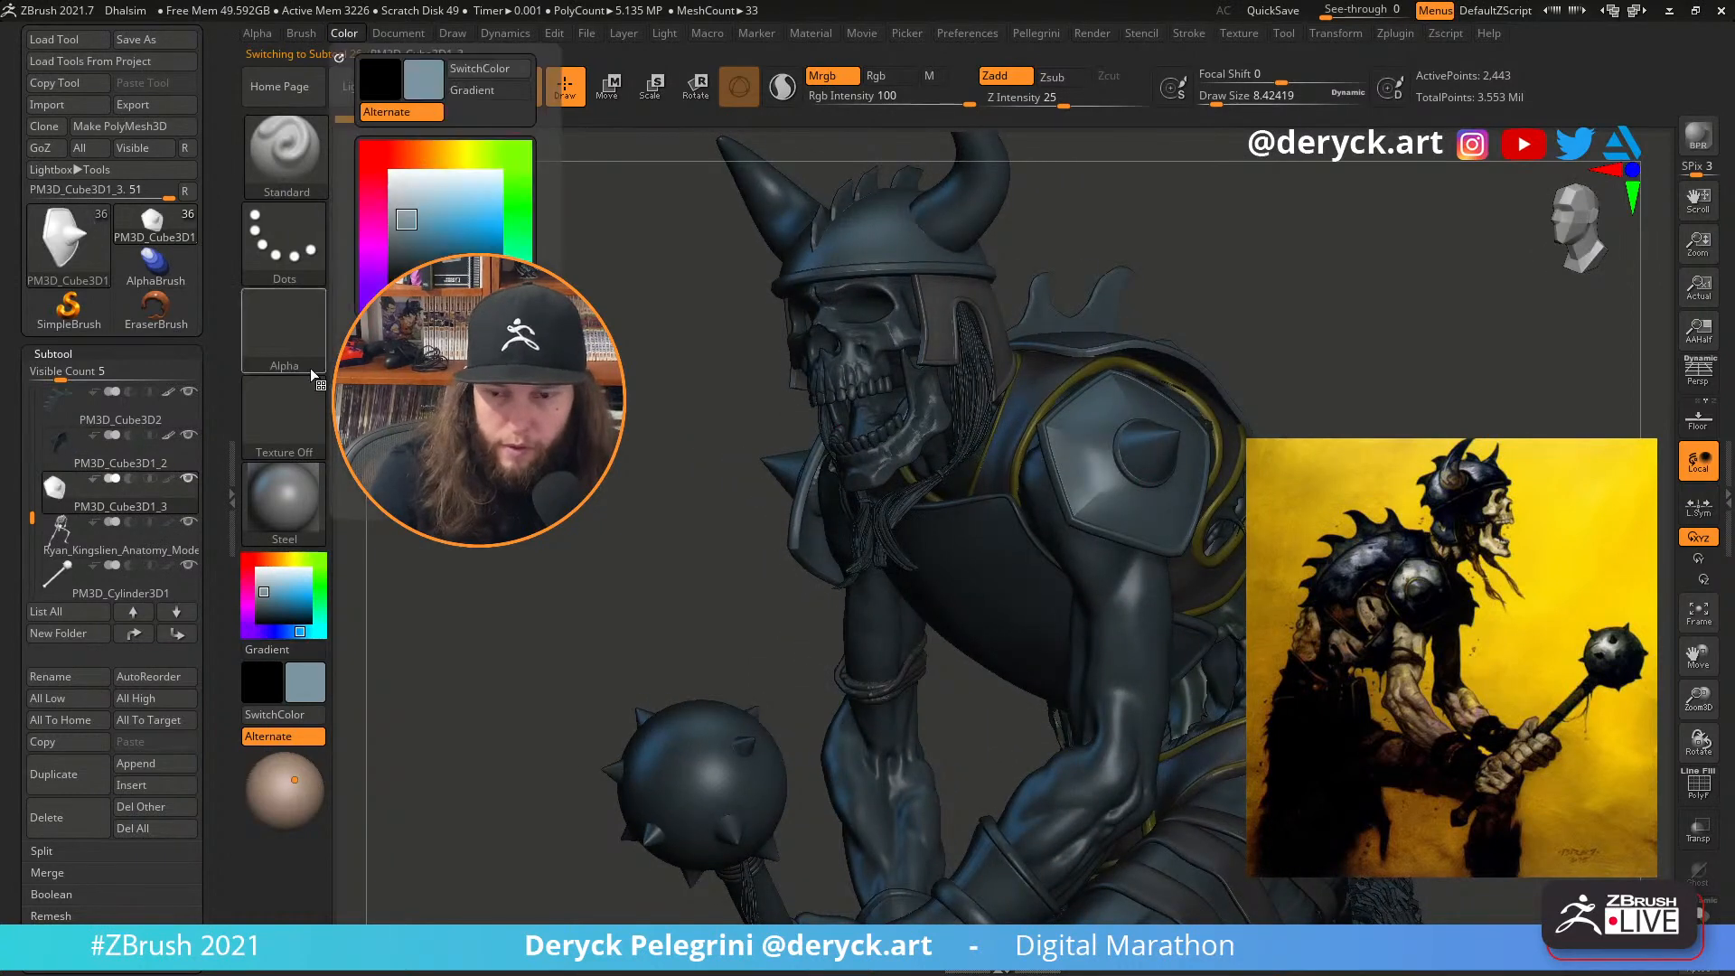
Switch the active material to z95 and compare the filled armour with the unpainted parts
drag(697, 511, 846, 359)
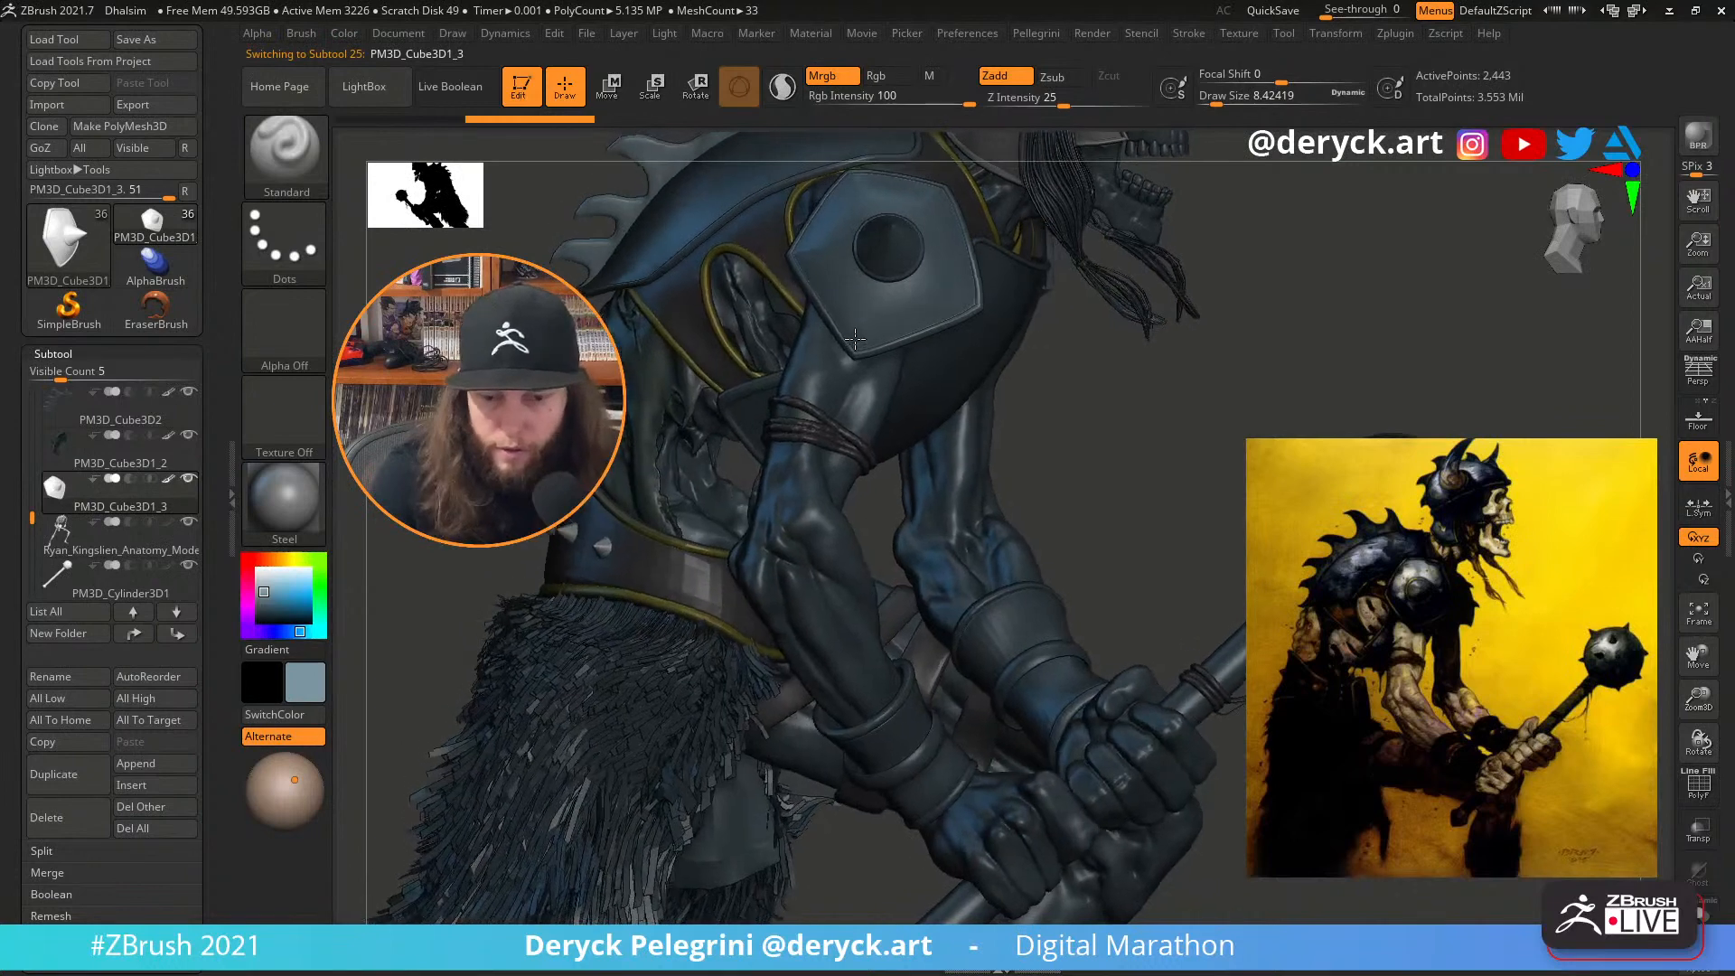
alt+drag(1219, 454, 1204, 334)
click(295, 503)
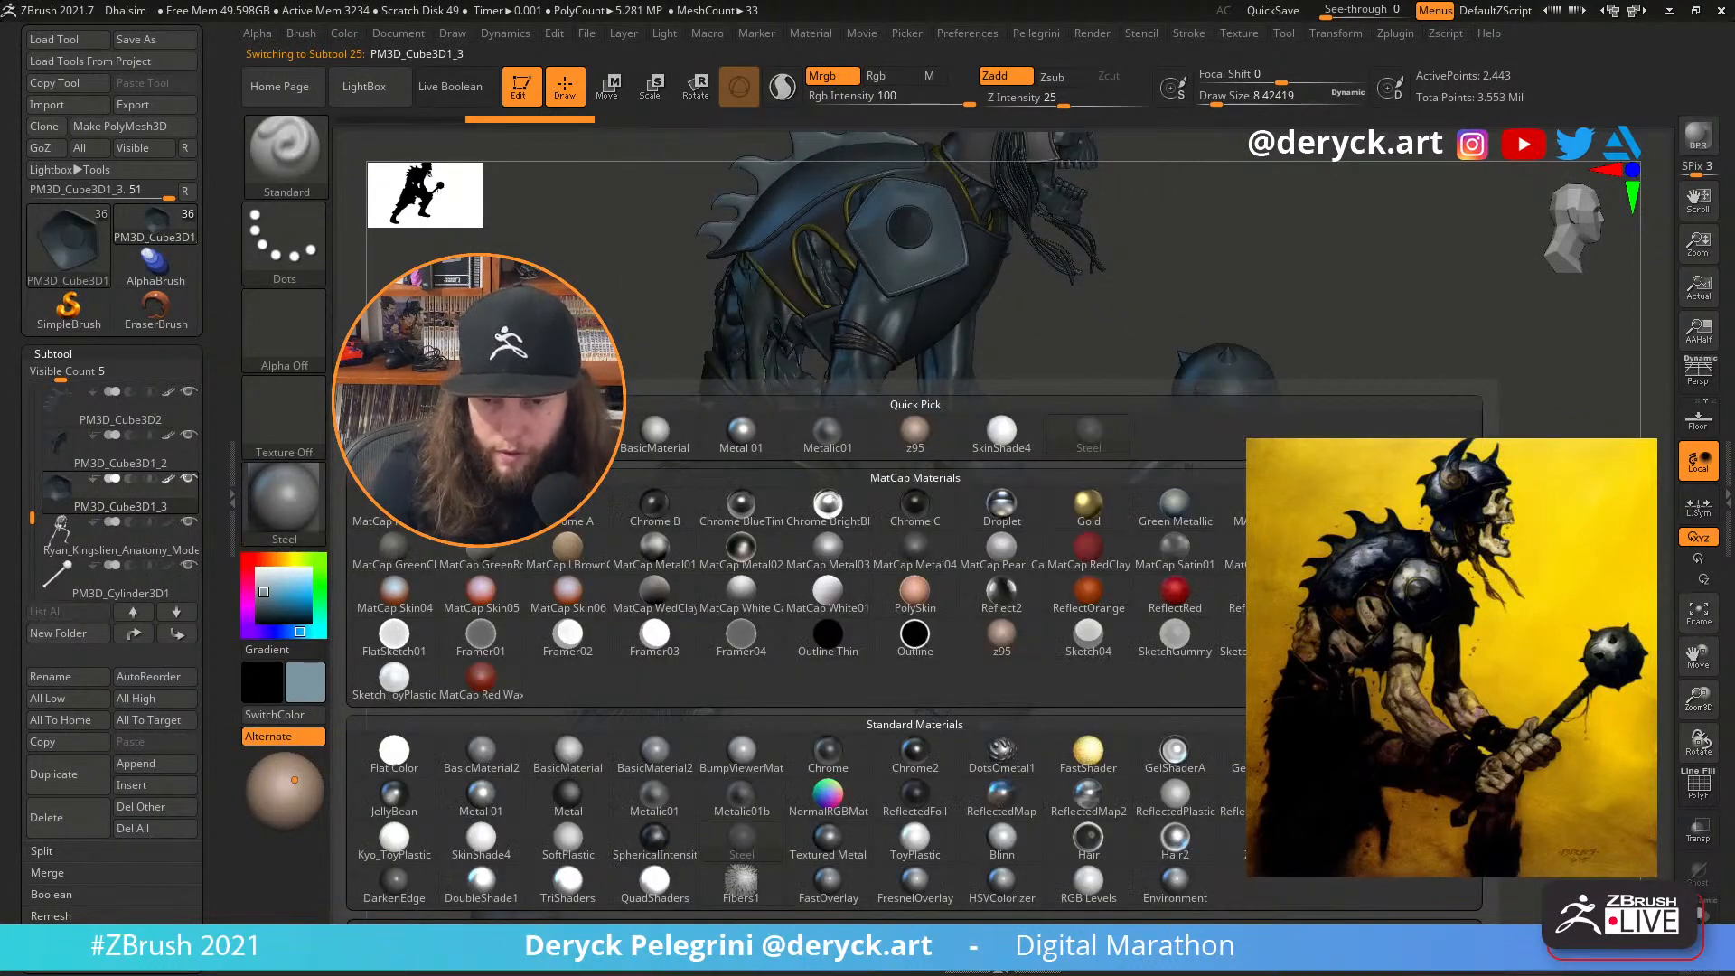
click(914, 429)
mouse_move(1175, 686)
alt+mouse_down()
mouse_move(1121, 669)
mouse_move(1125, 813)
mouse_move(1129, 695)
mouse_move(1166, 723)
mouse_move(1265, 710)
mouse_move(1202, 705)
alt+mouse_up()
alt+drag(1202, 633, 1193, 723)
alt+drag(1193, 578, 1084, 736)
Select the helmet's cheek guard, set the material back to Steel, and fill the piece with the blue-grey colour
alt+click(952, 421)
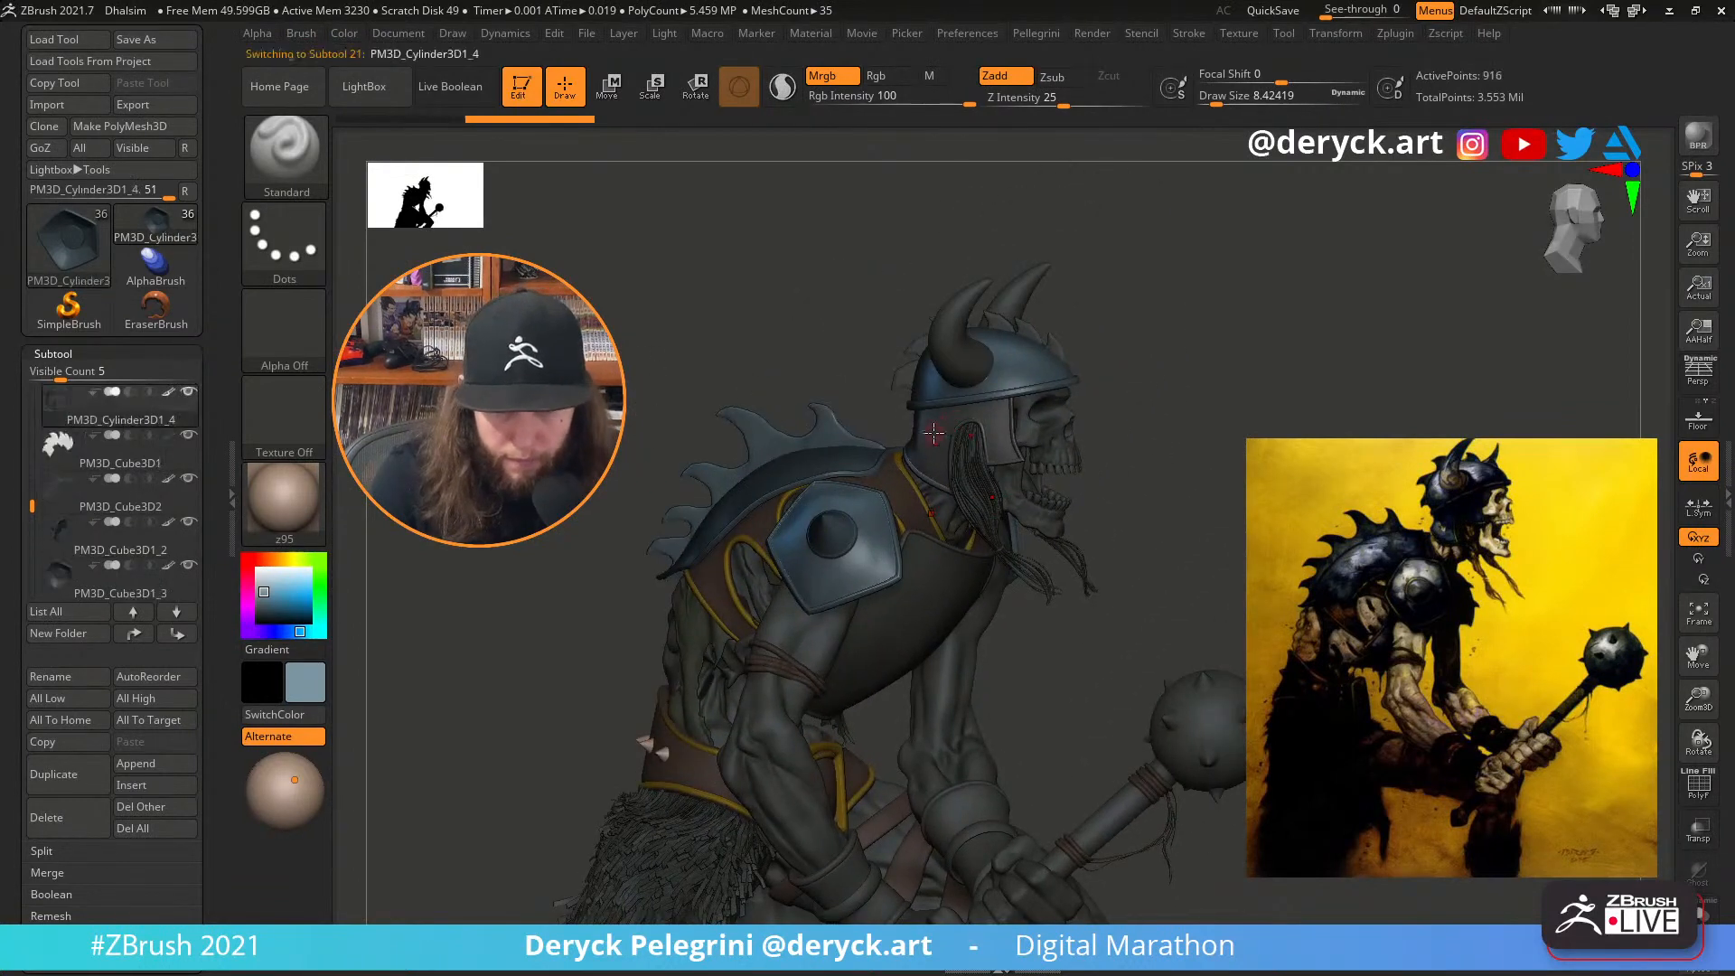
key(alt+shift+s)
key(alt+shift+s)
key(alt+shift+s)
key(alt+shift+s)
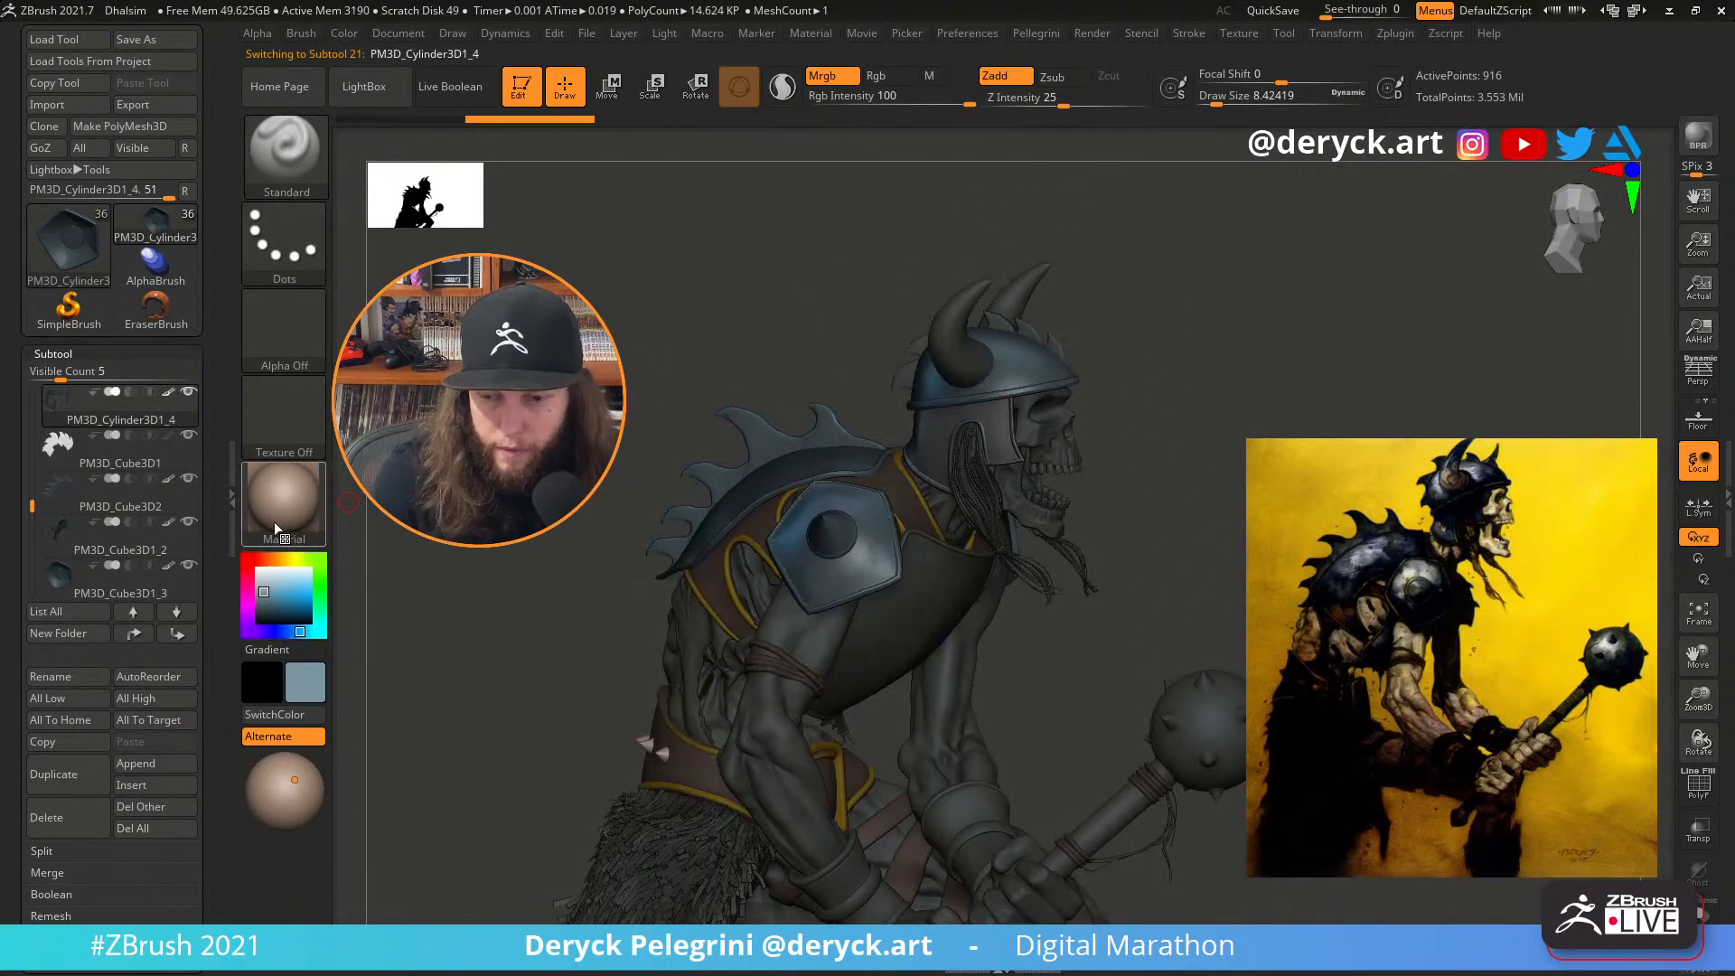
click(282, 500)
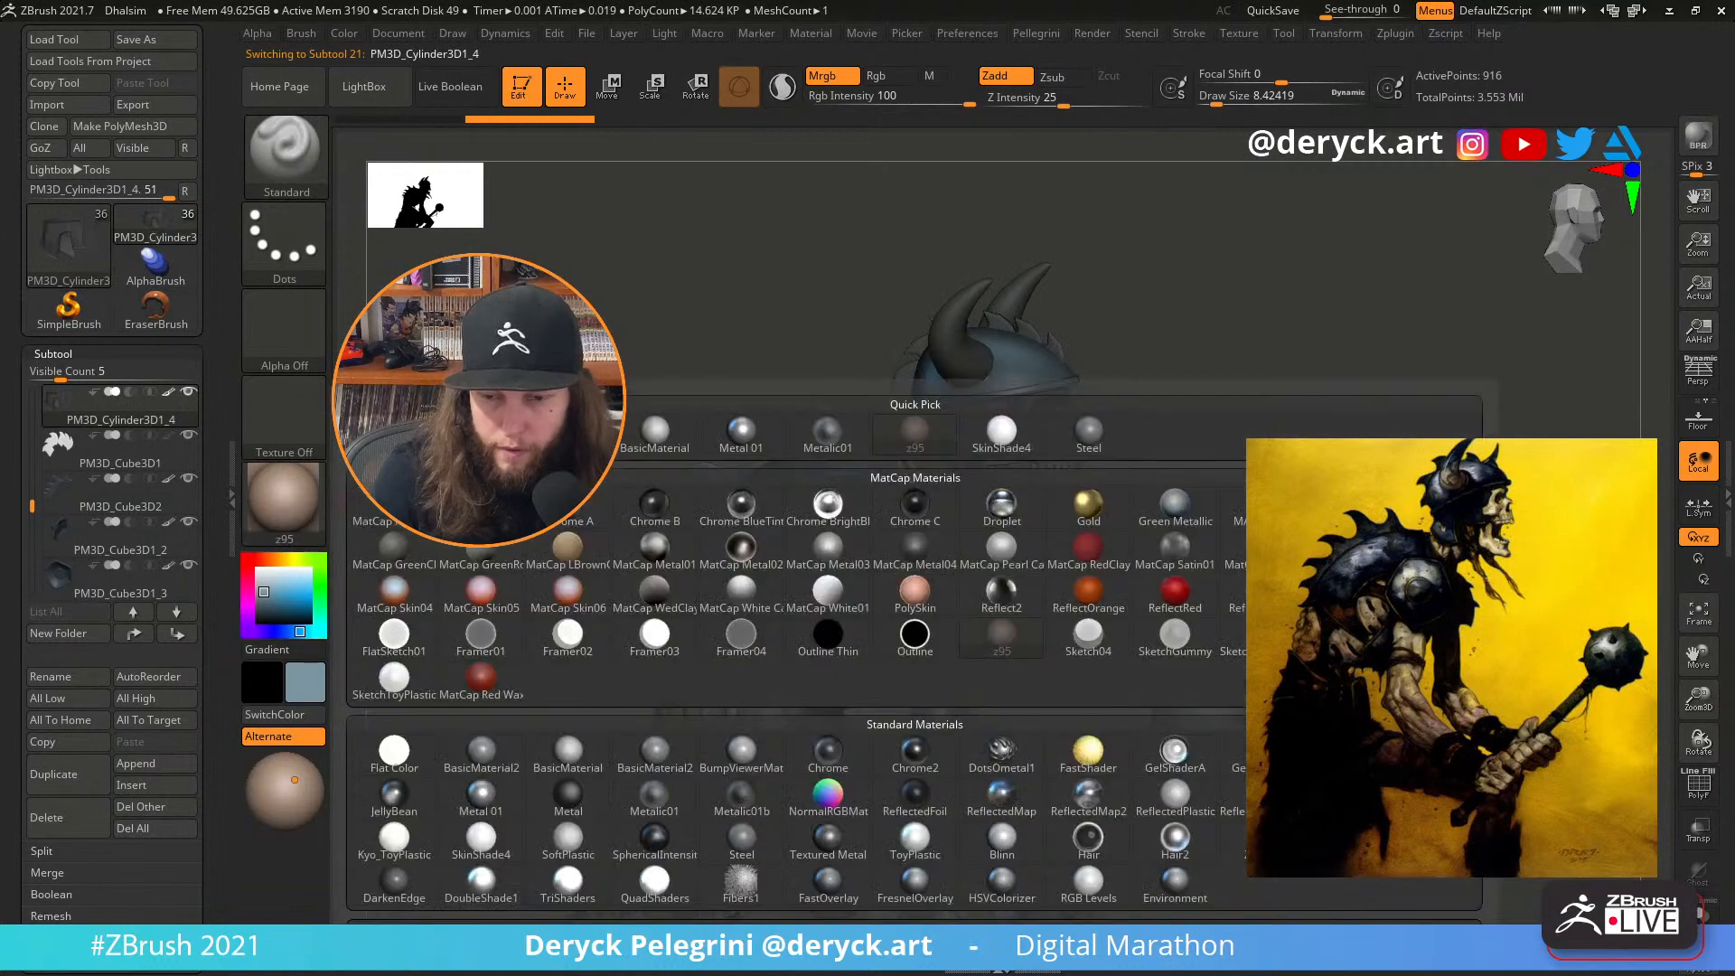
click(1089, 430)
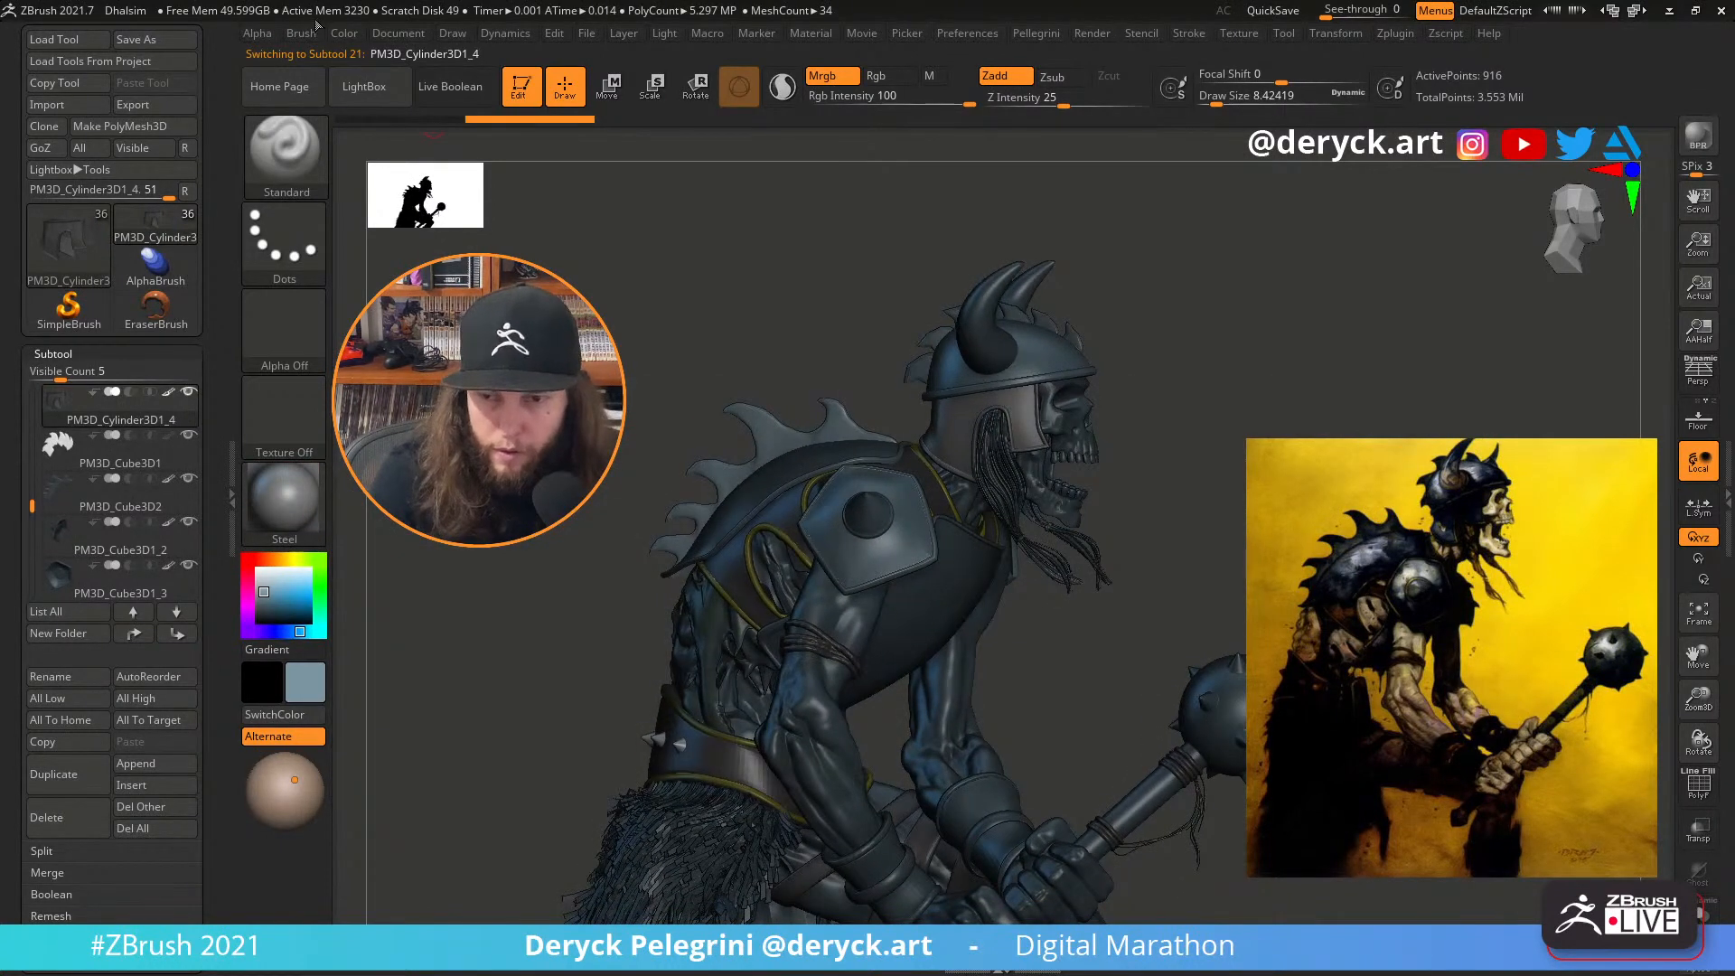
click(343, 34)
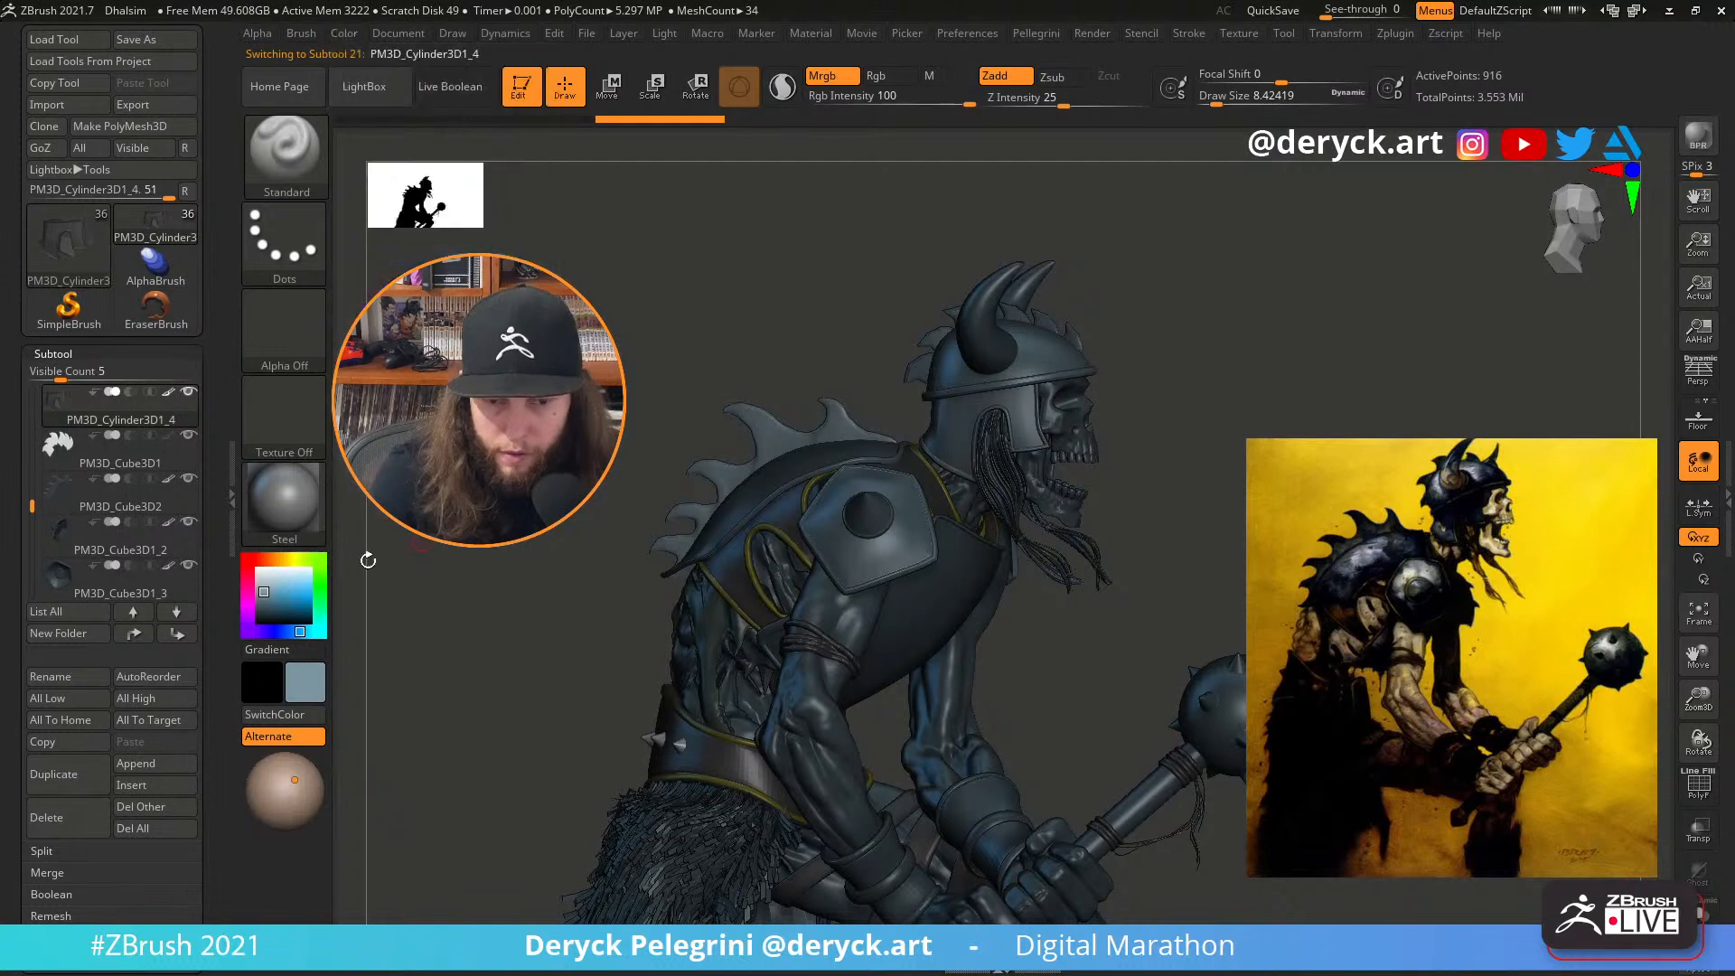
Set the active material to z95 and the active colour to white, and review the whole figure
click(287, 501)
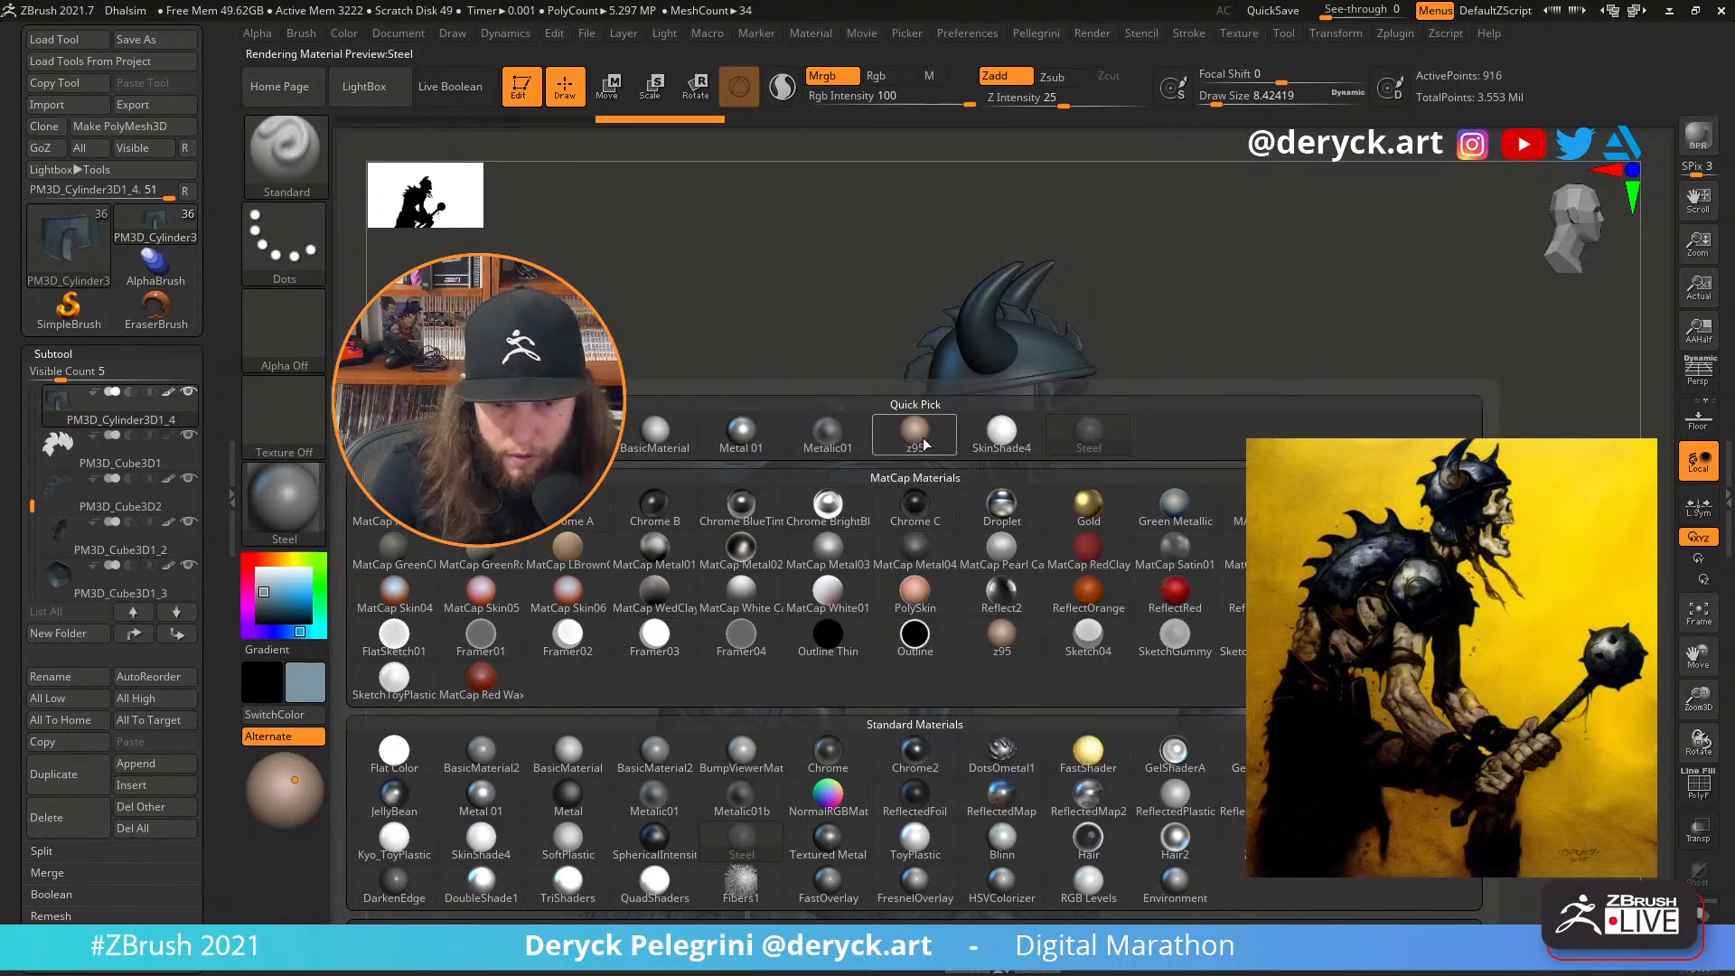
click(687, 447)
click(257, 570)
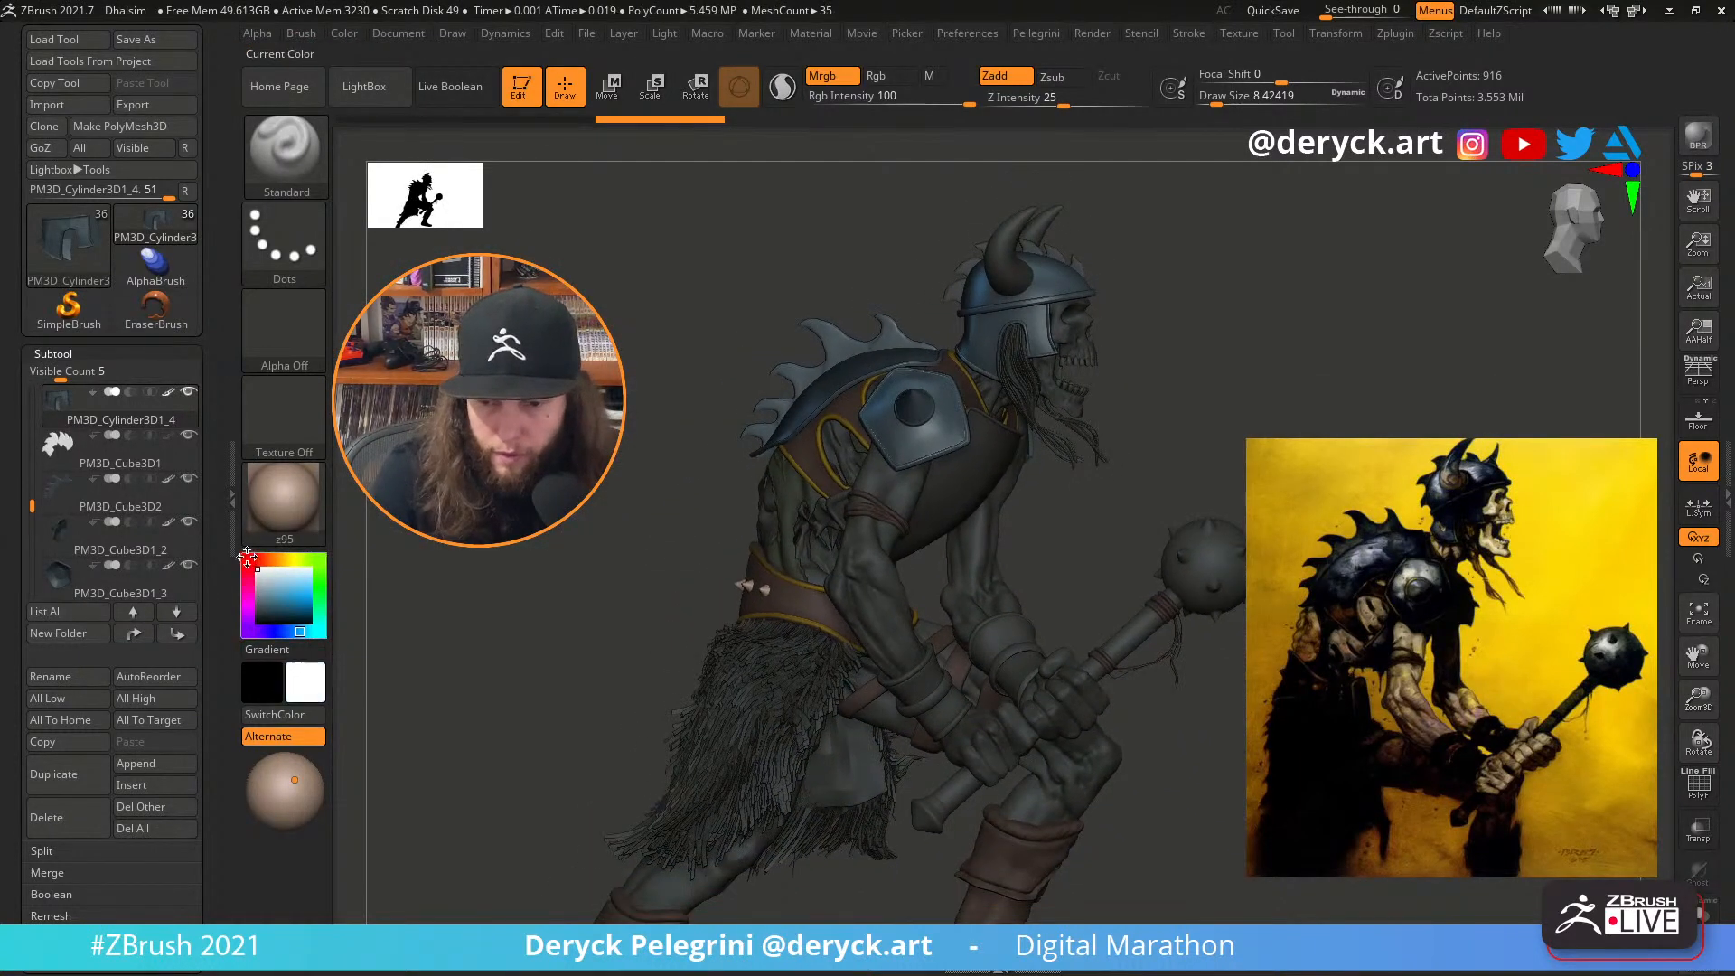
ctrl+right_drag(633, 632, 632, 534)
mouse_move(646, 384)
mouse_down()
mouse_move(488, 389)
mouse_move(713, 384)
mouse_move(626, 380)
mouse_up()
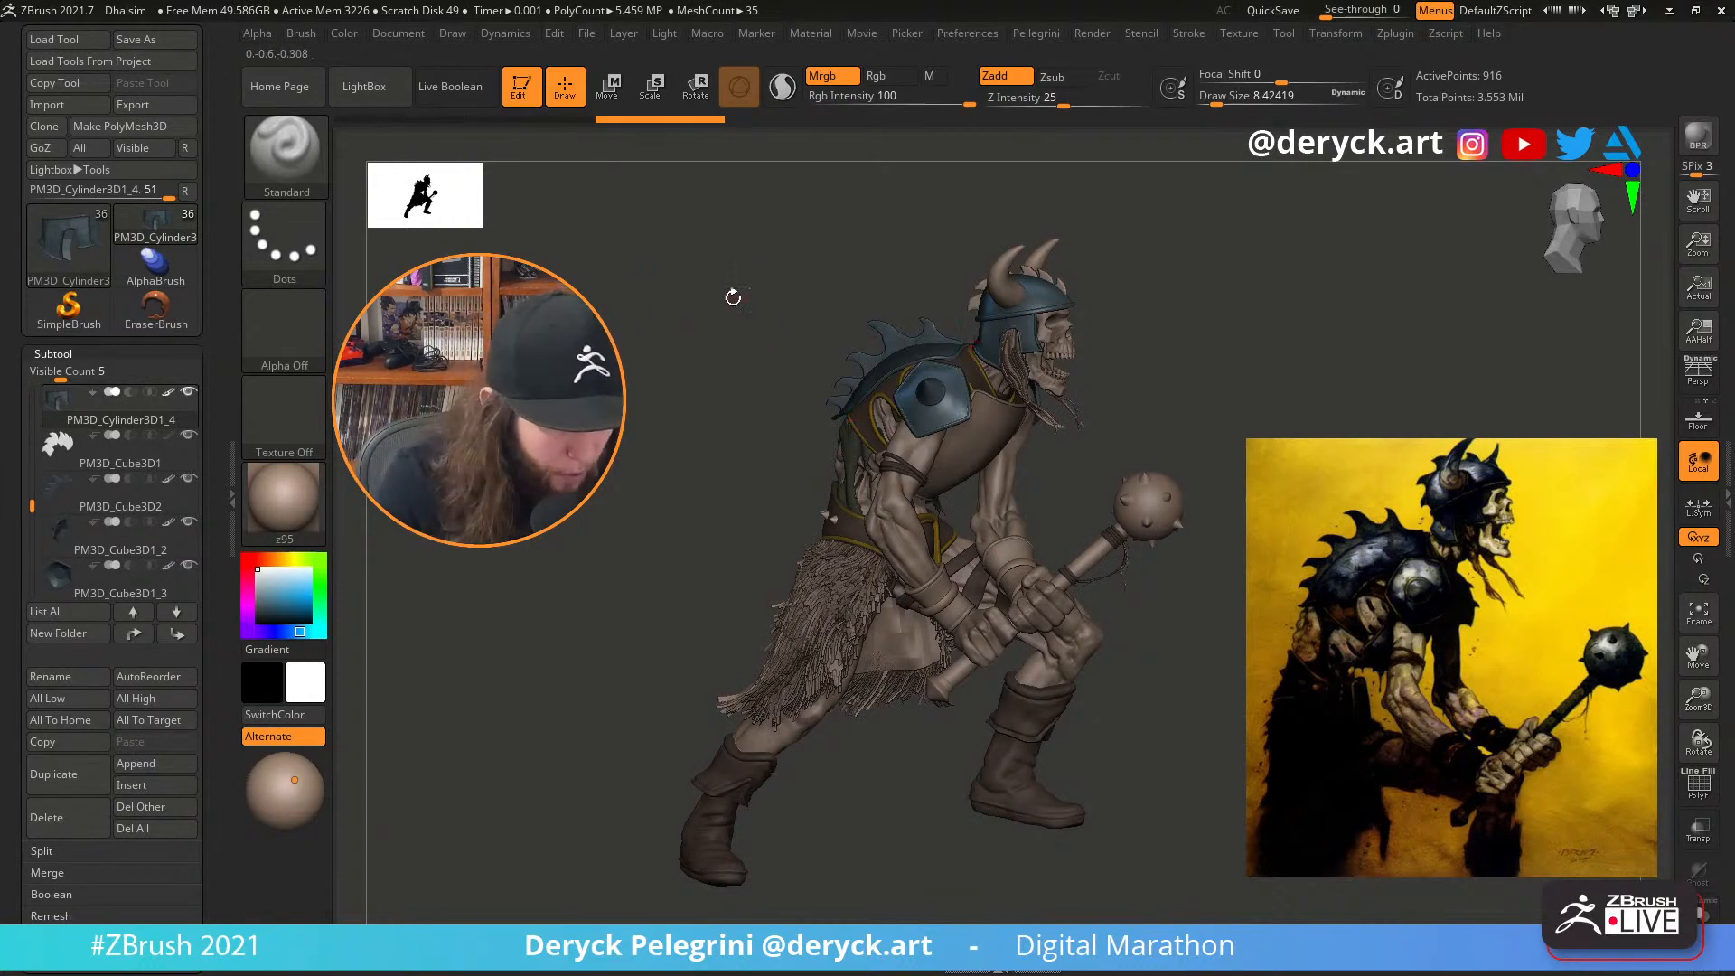
drag(677, 338, 732, 342)
Examine the DynaMesh settings in the tool's geometry options, in particular the Groups option
key(space)
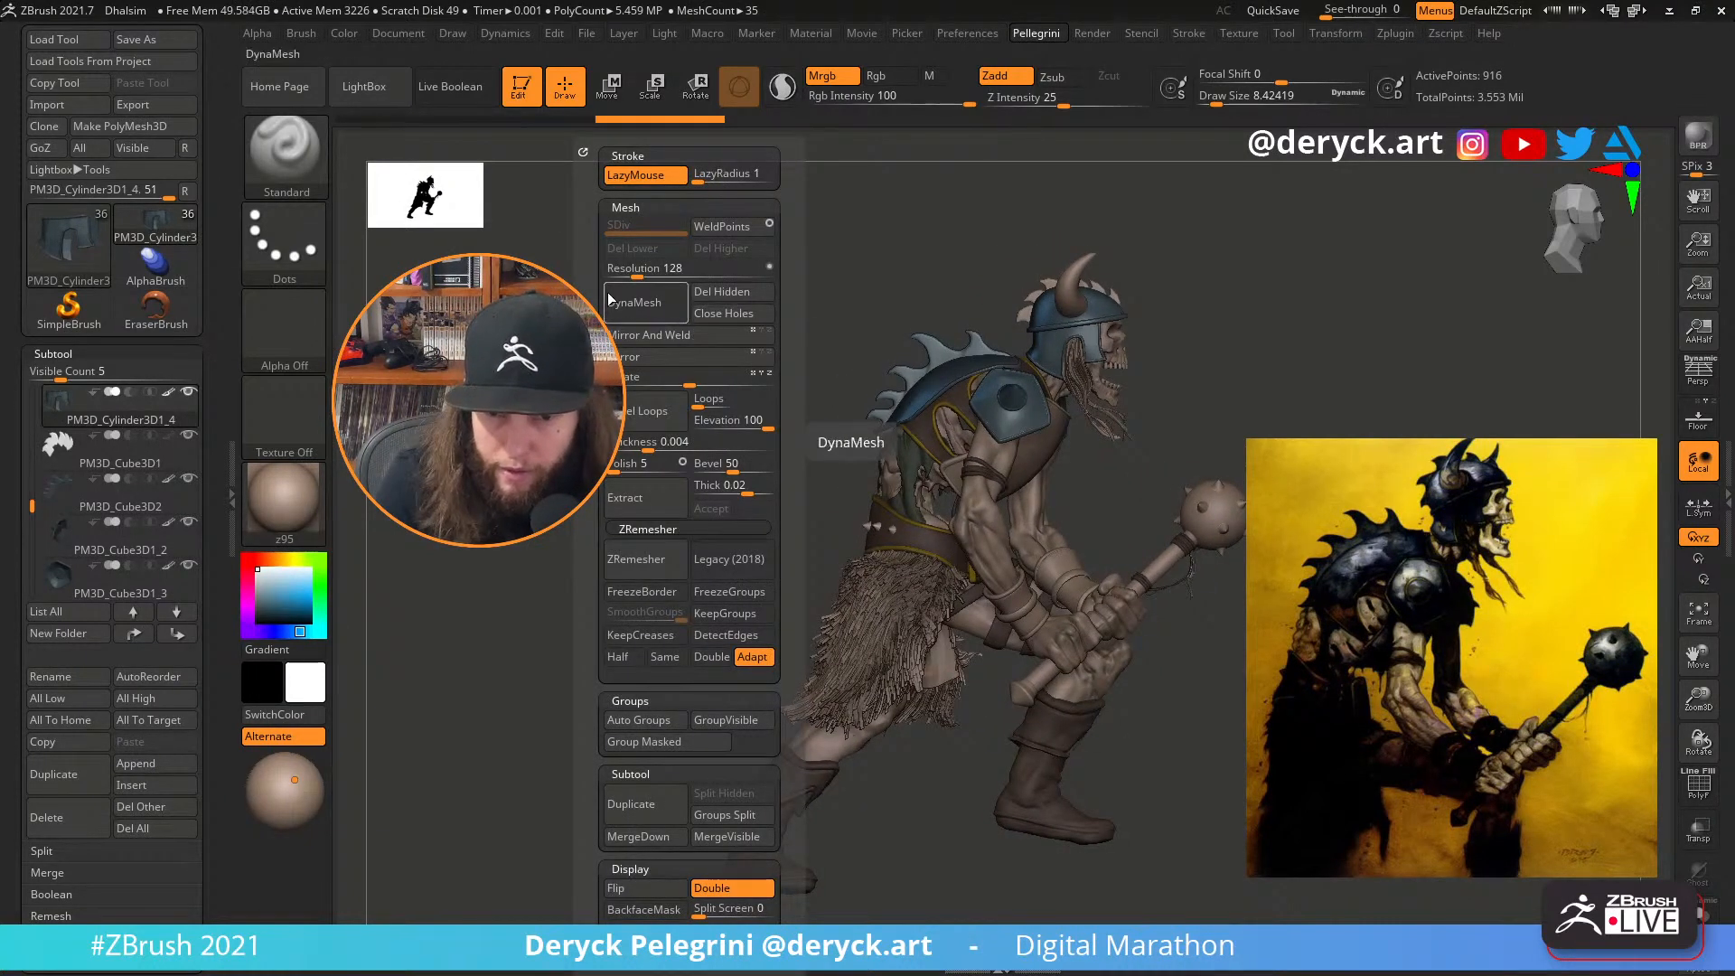
click(52, 355)
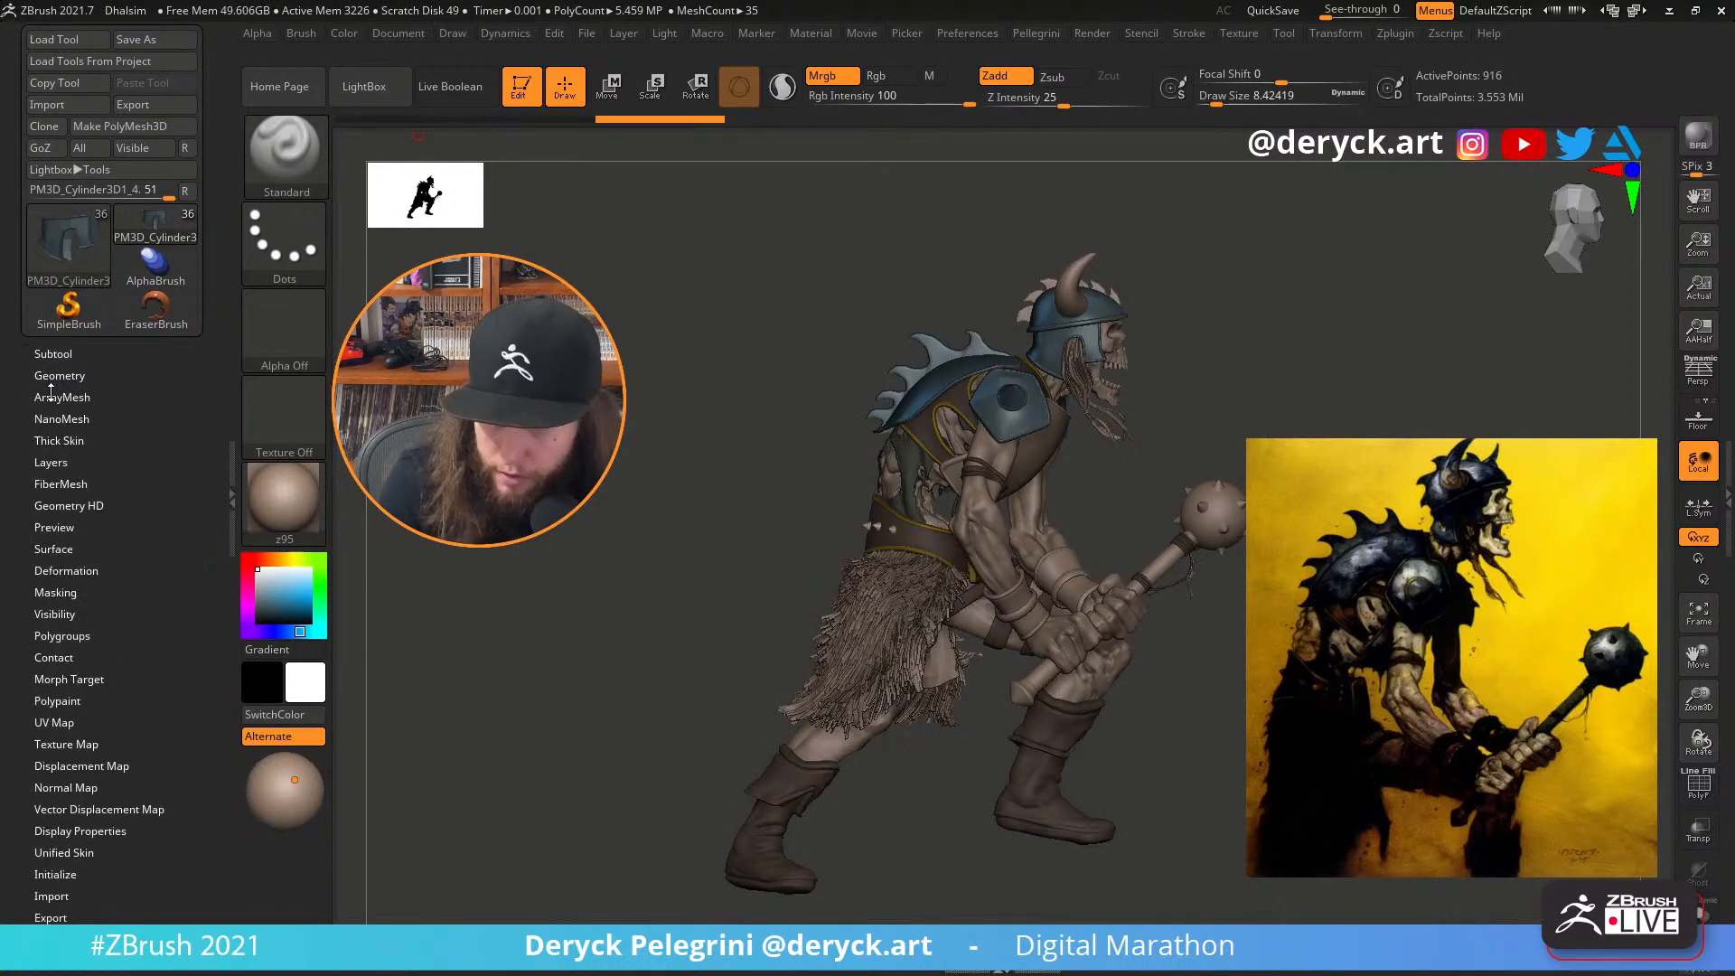
click(53, 375)
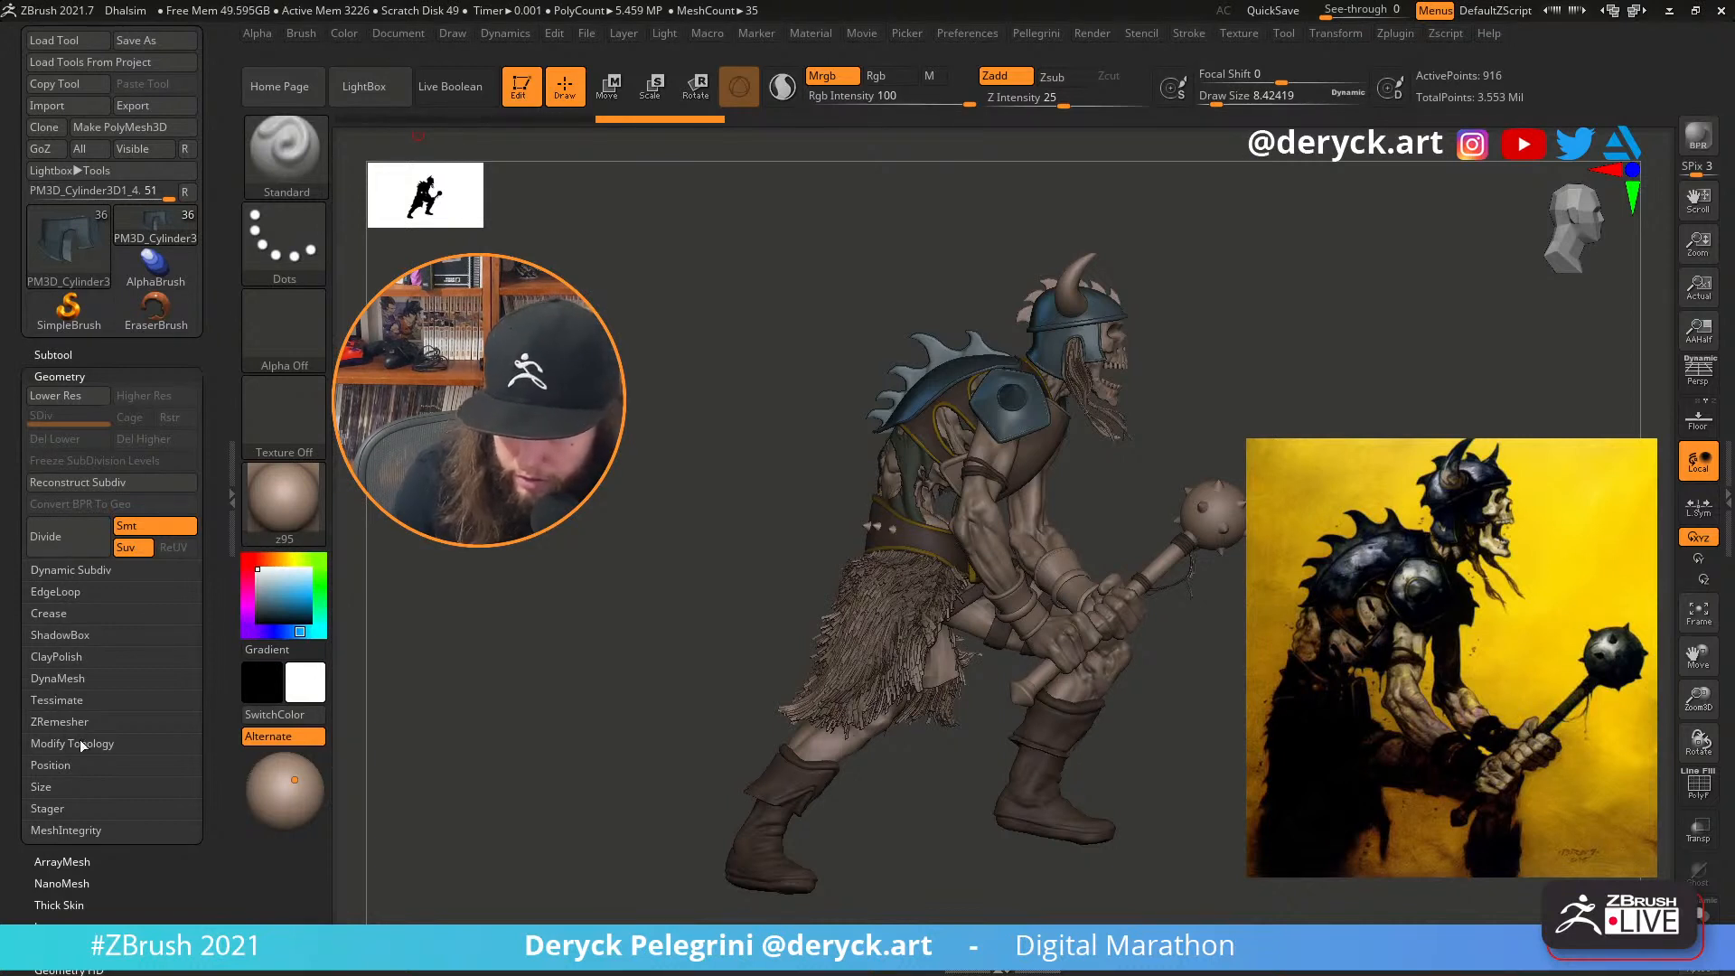
click(51, 678)
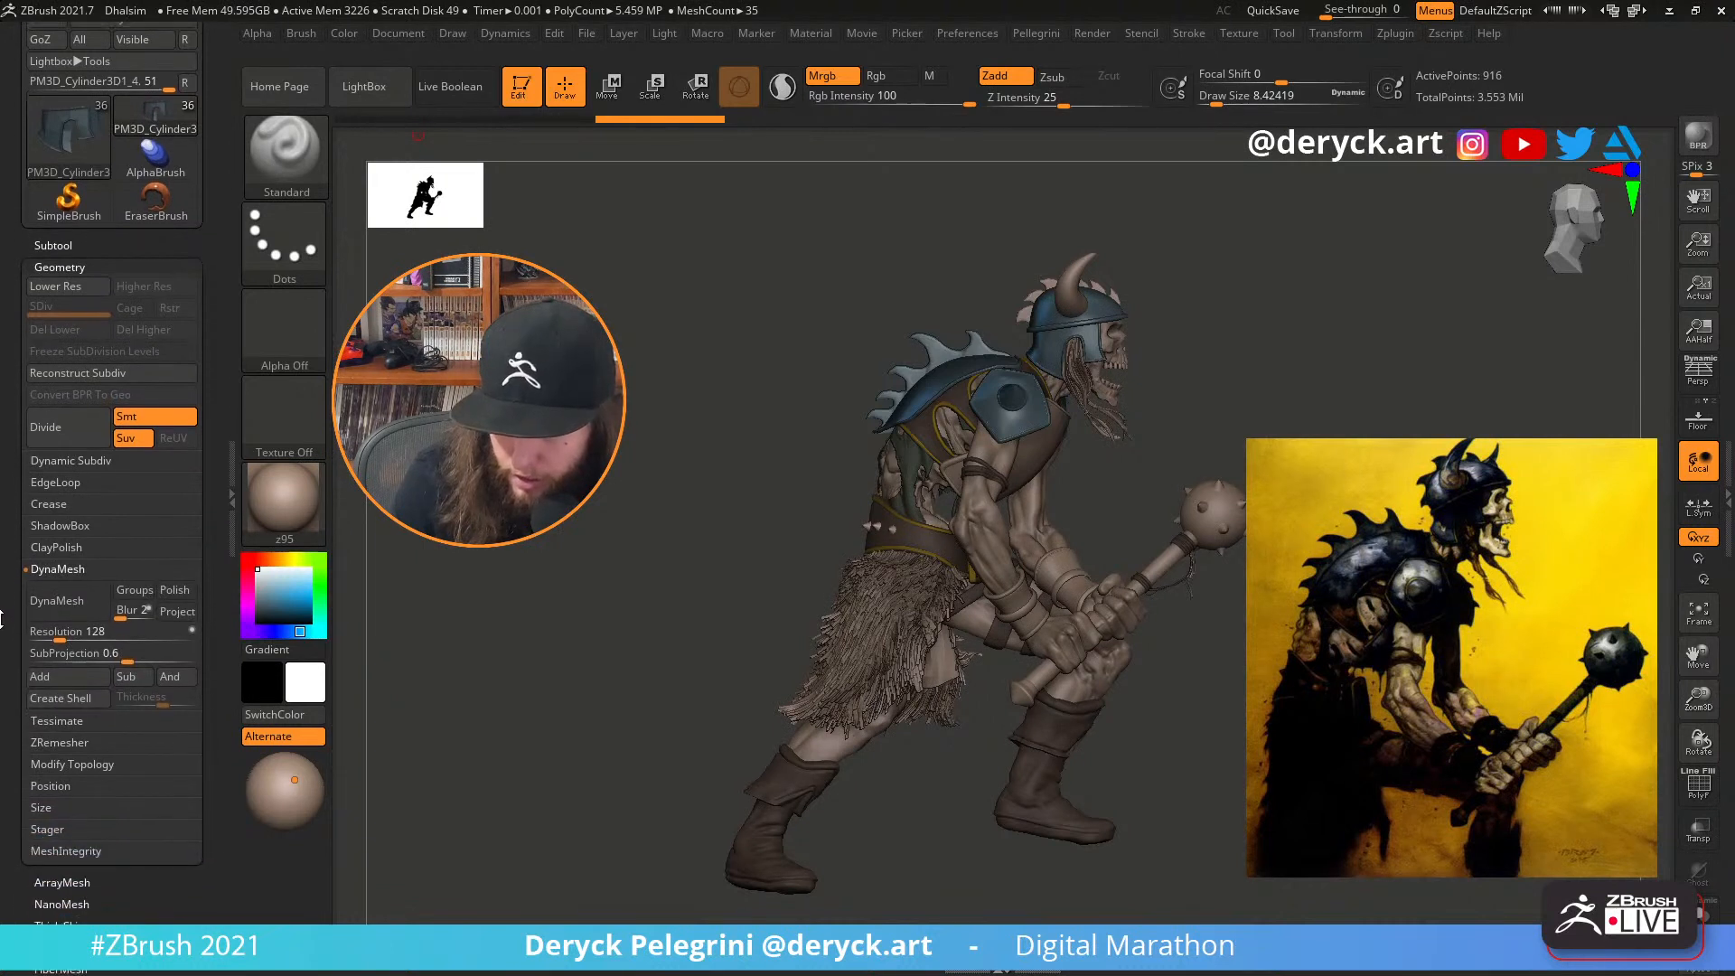
drag(2, 619, 4, 344)
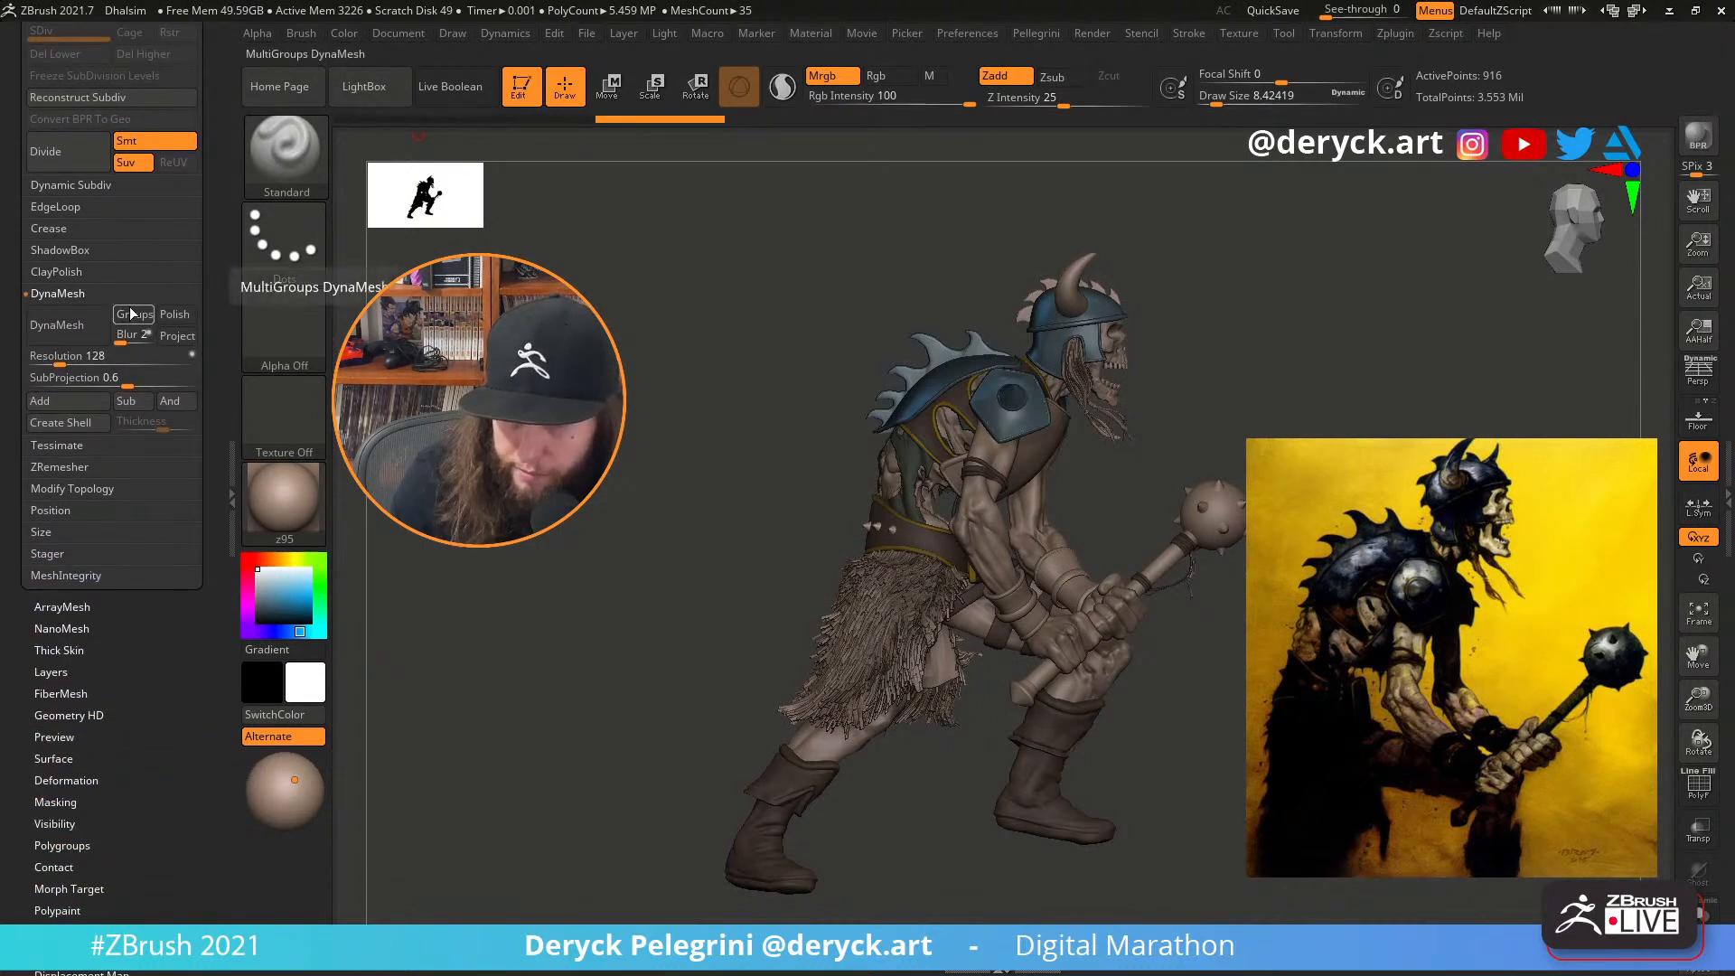
key(ctrl)
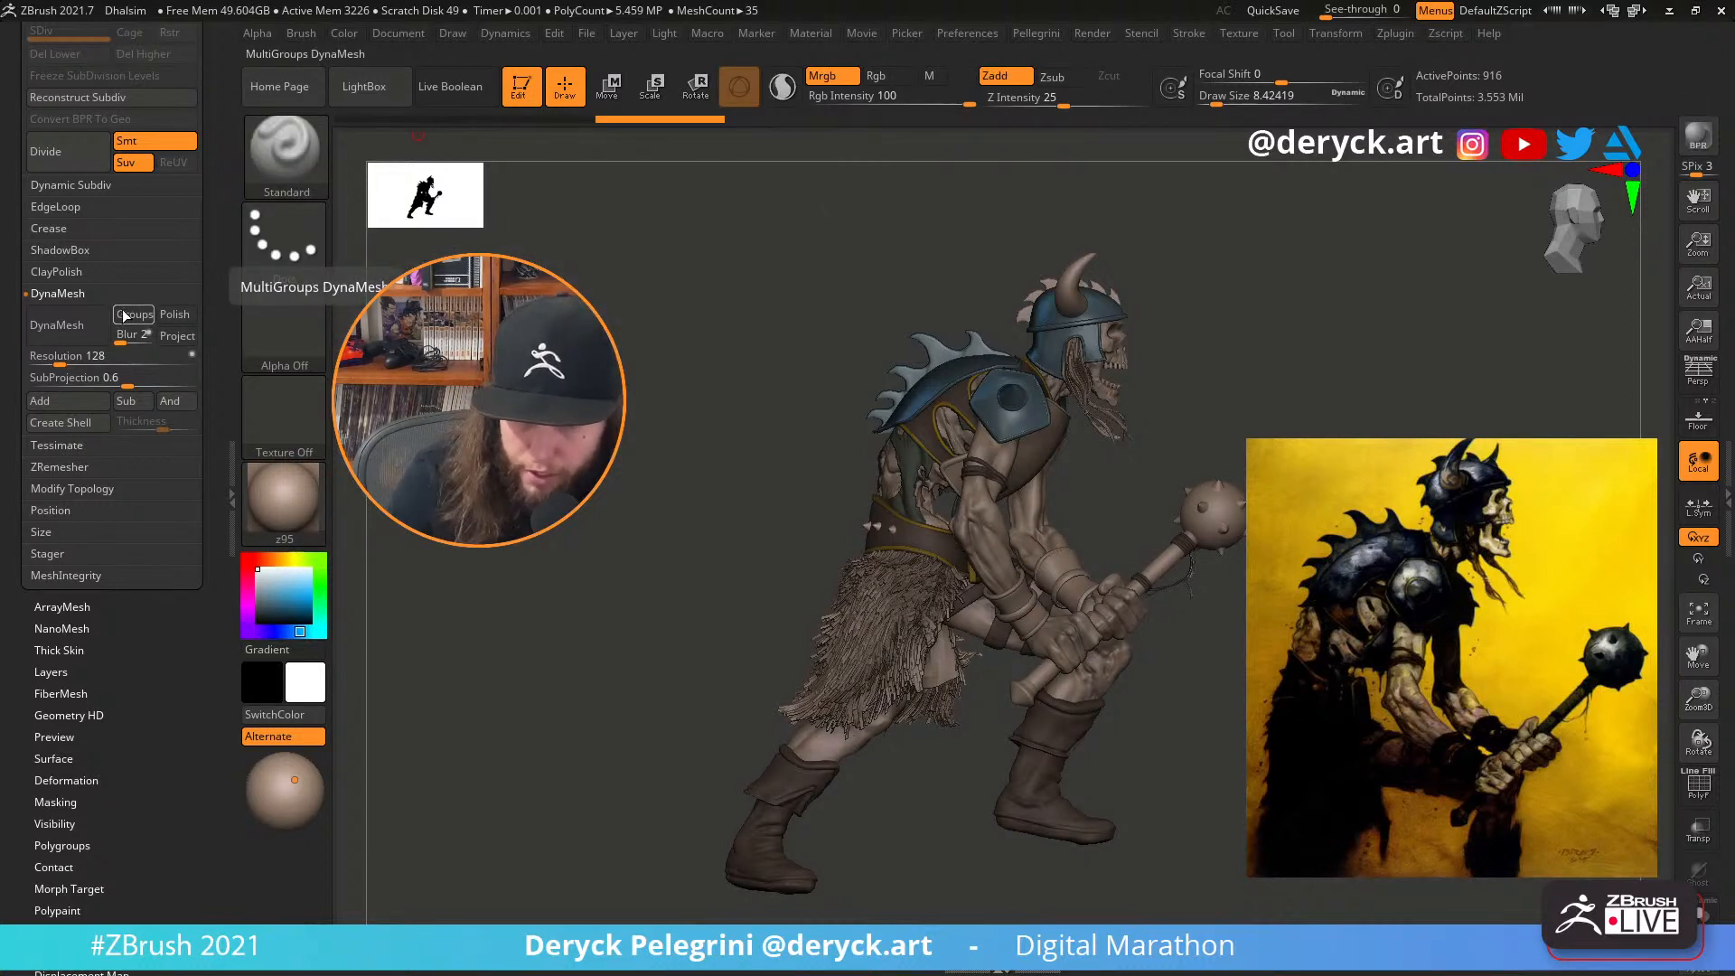
key(ctrl)
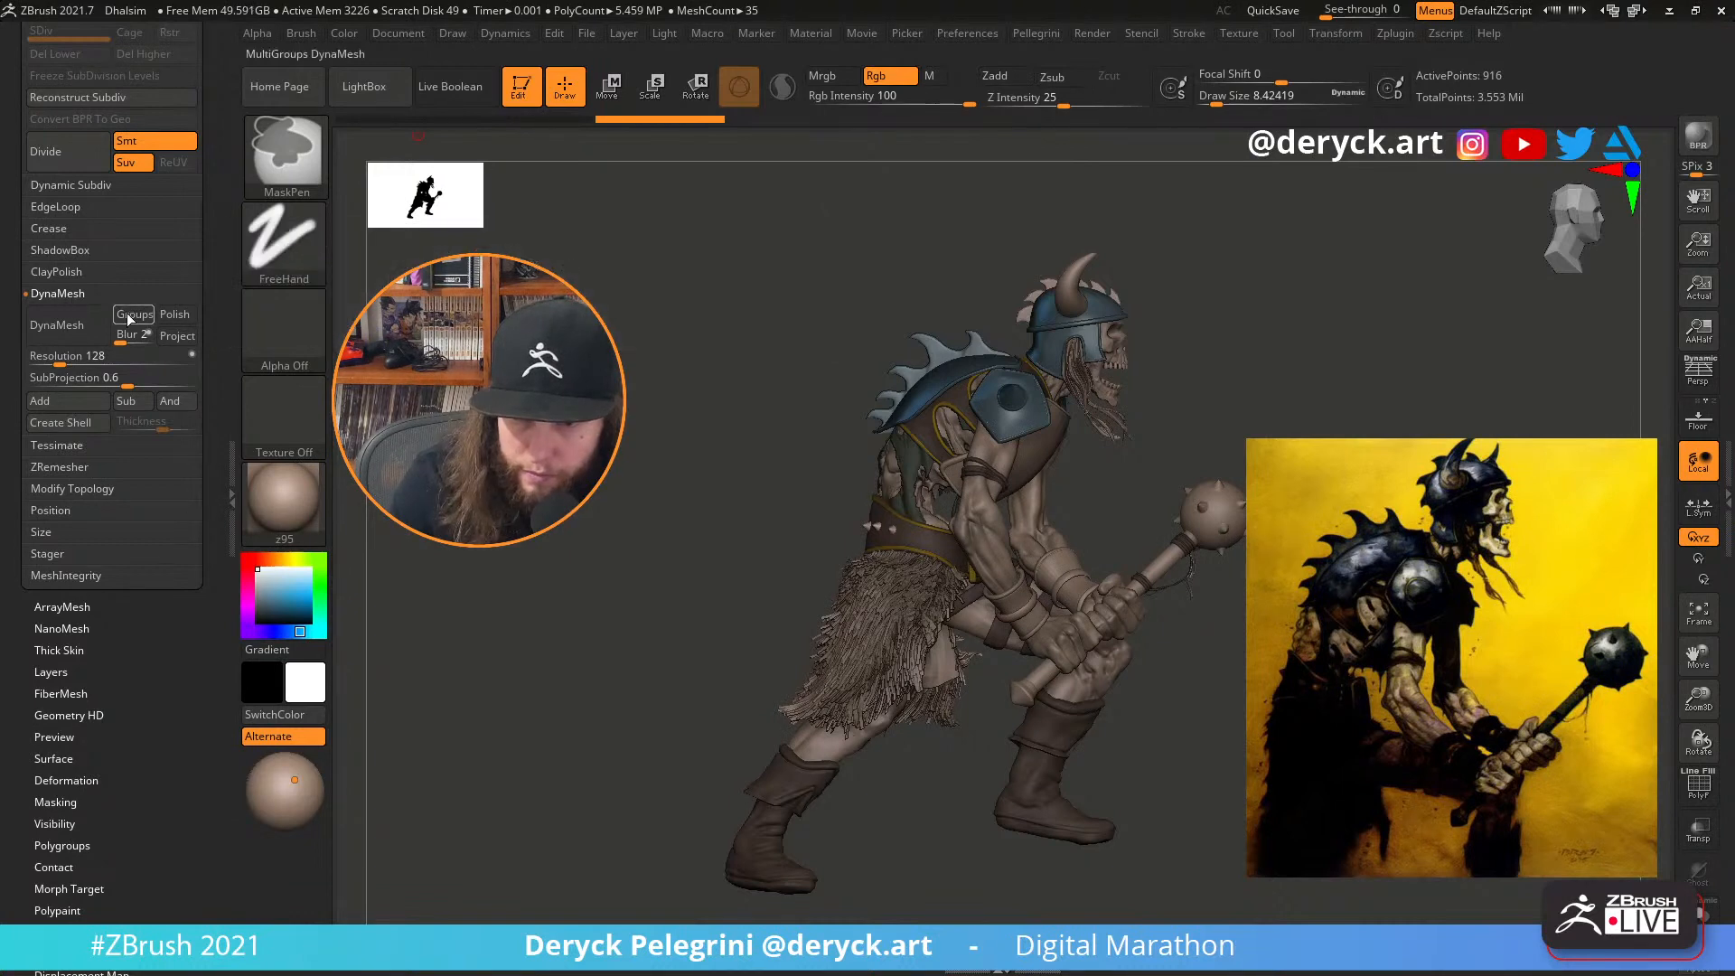
click(72, 297)
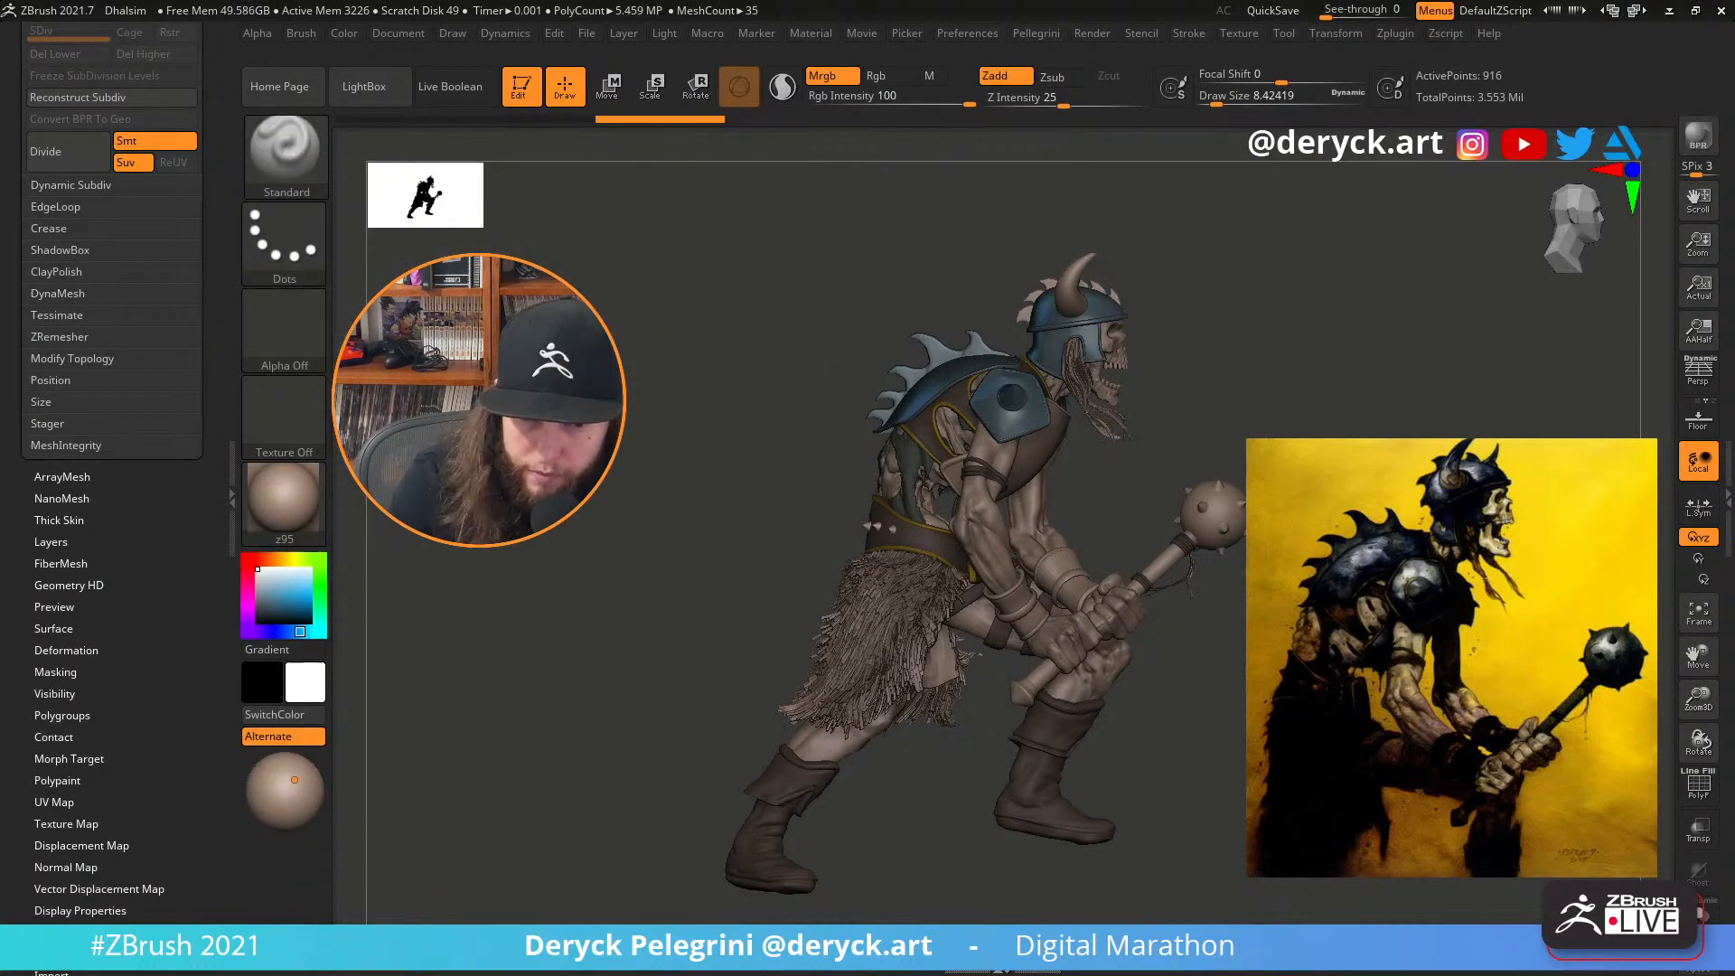
Make the warrior's body the active subtool and examine its arms and torso
alt+click(988, 558)
drag(680, 464, 697, 488)
alt+drag(587, 550, 683, 412)
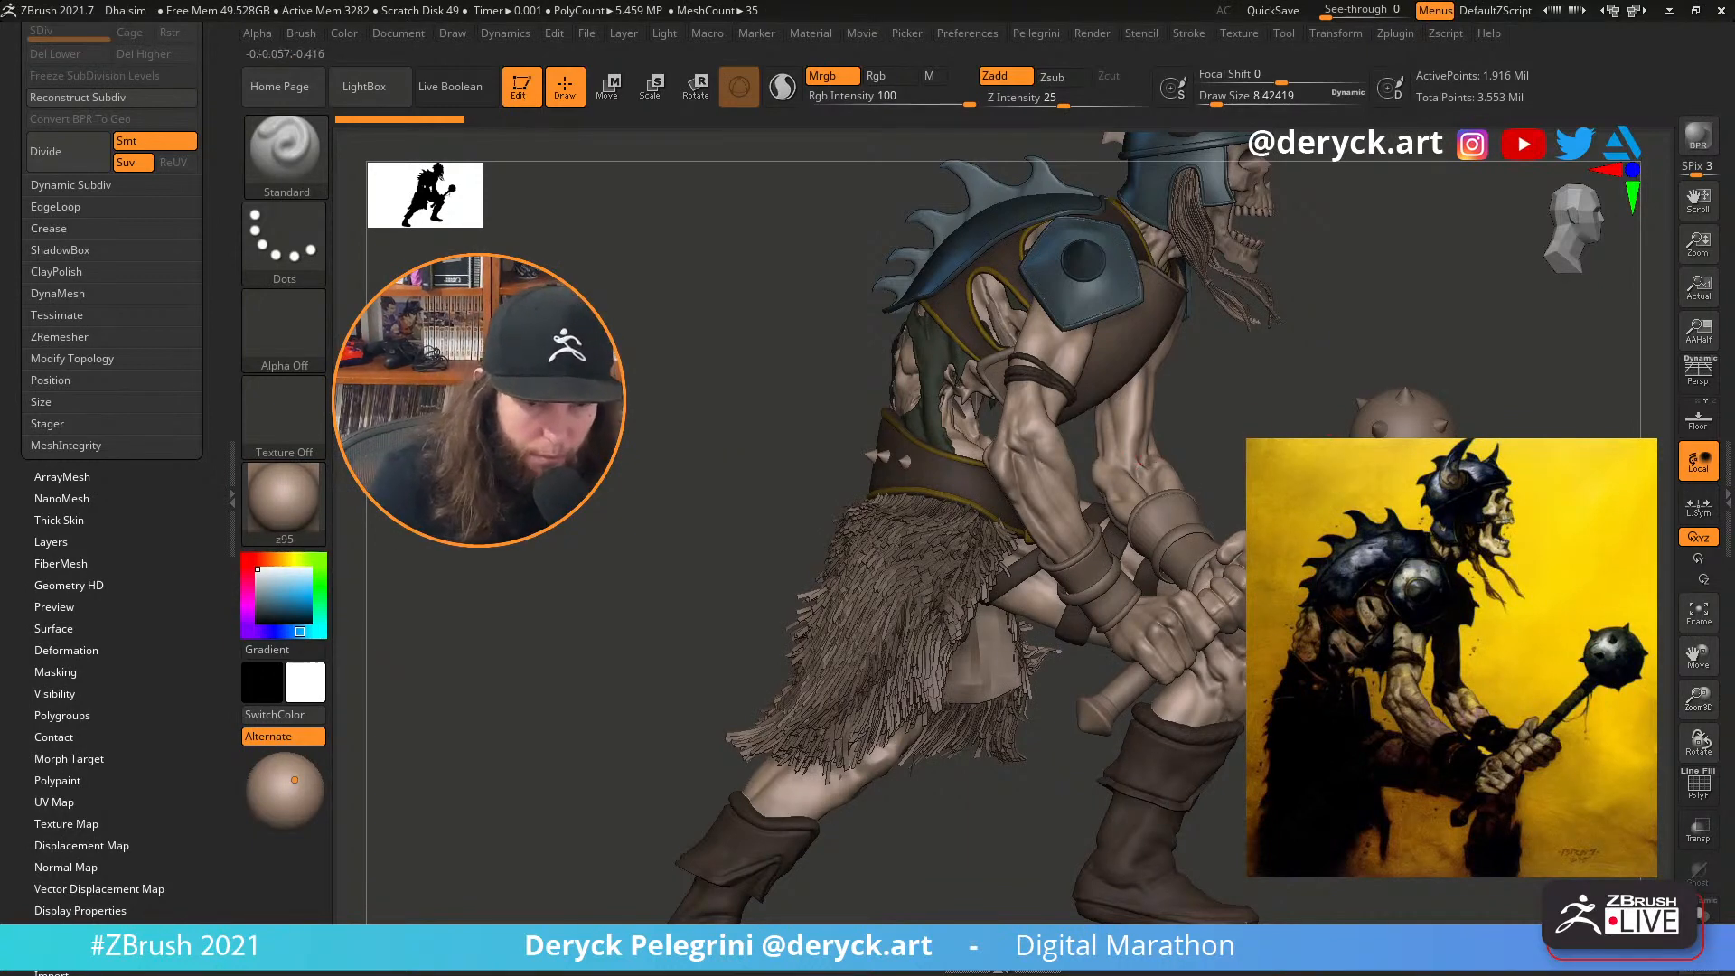
drag(1256, 427, 1174, 451)
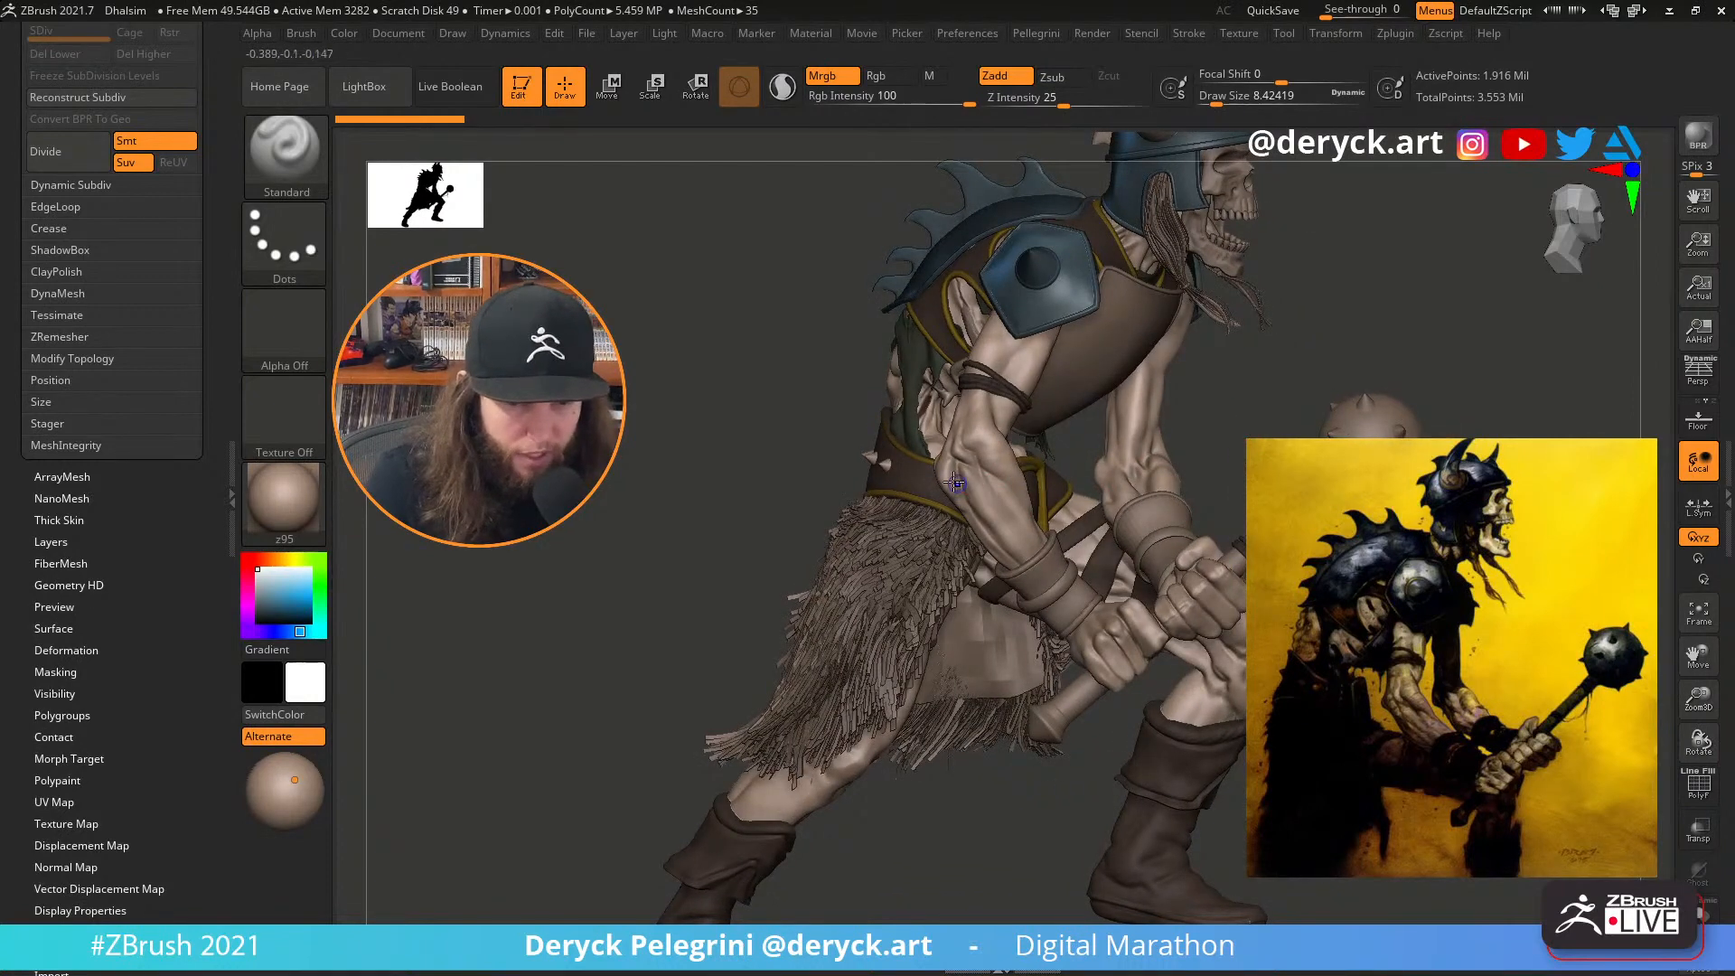
Examine the wireframe and topology of the warrior's forearm and elbow
key(shift+f)
drag(757, 405, 727, 560)
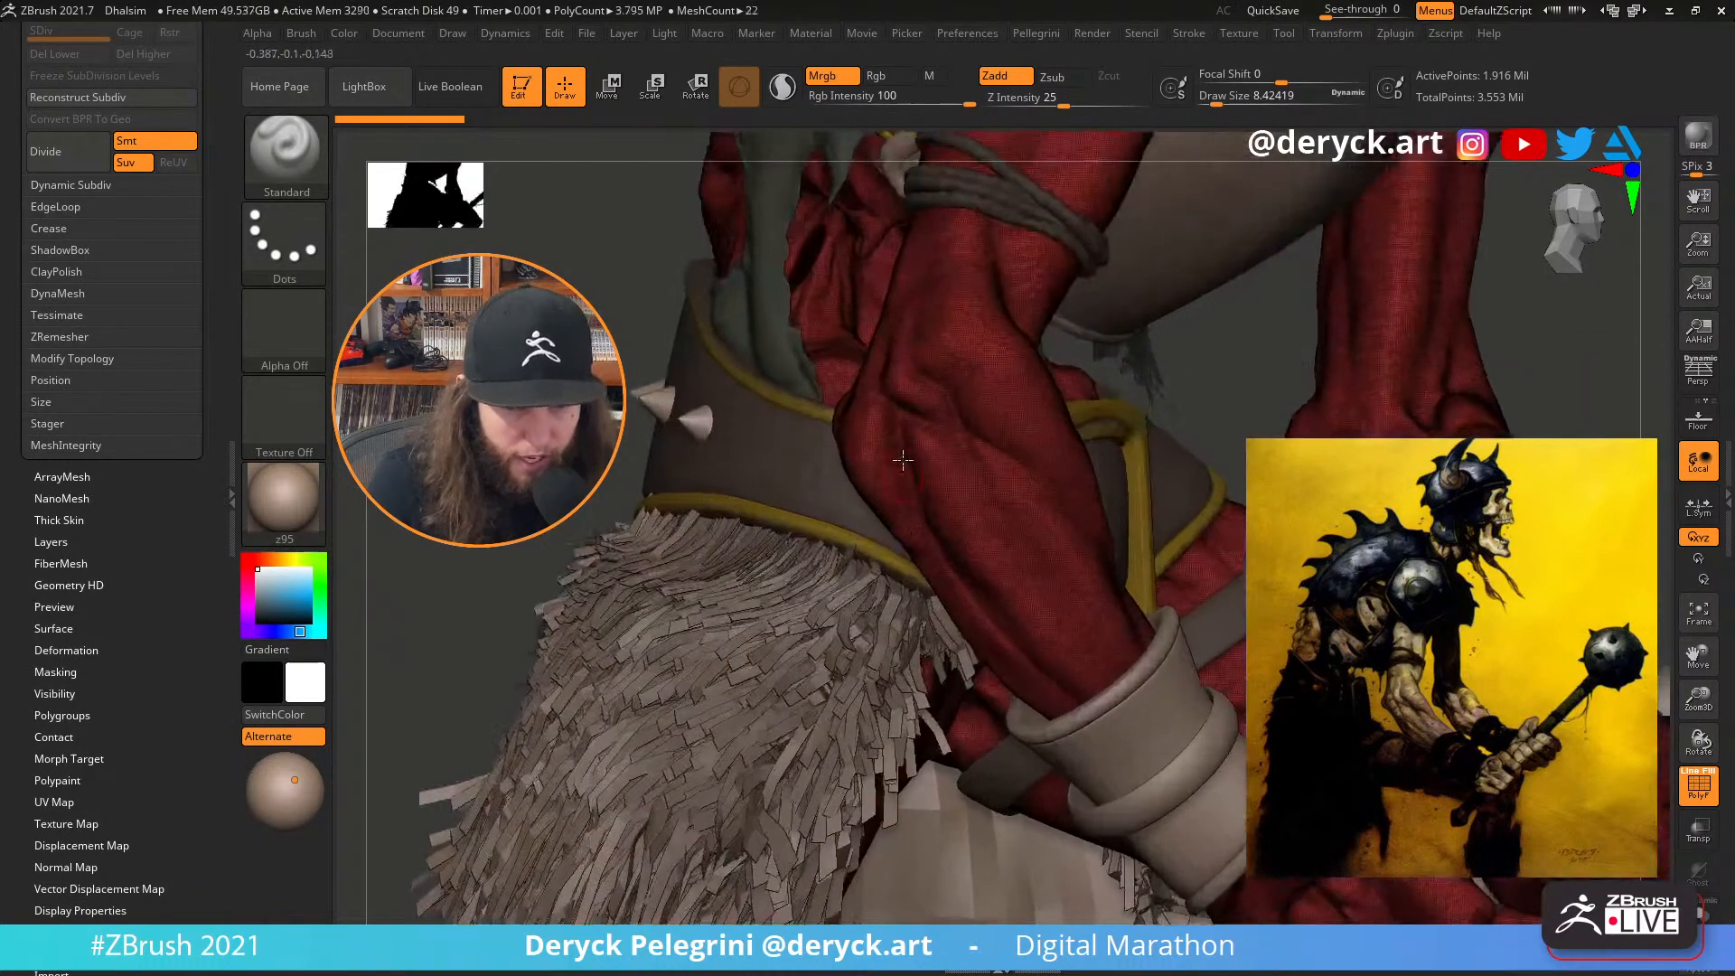
alt+drag(667, 332, 673, 434)
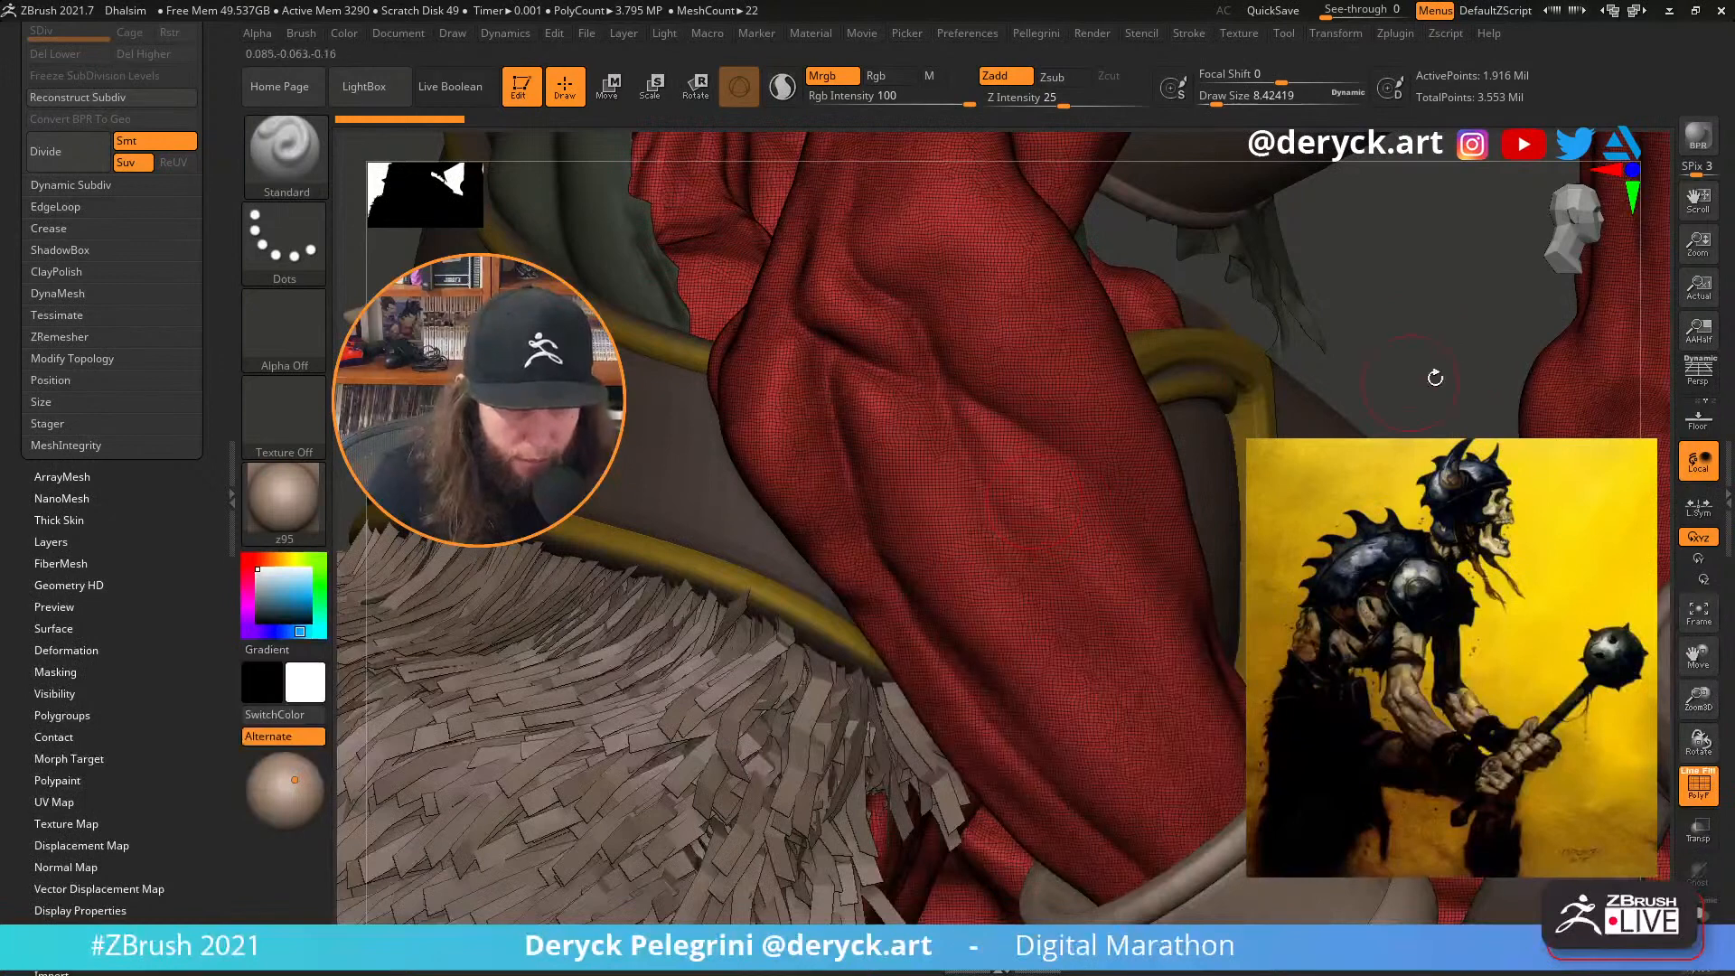
drag(1445, 340, 1400, 352)
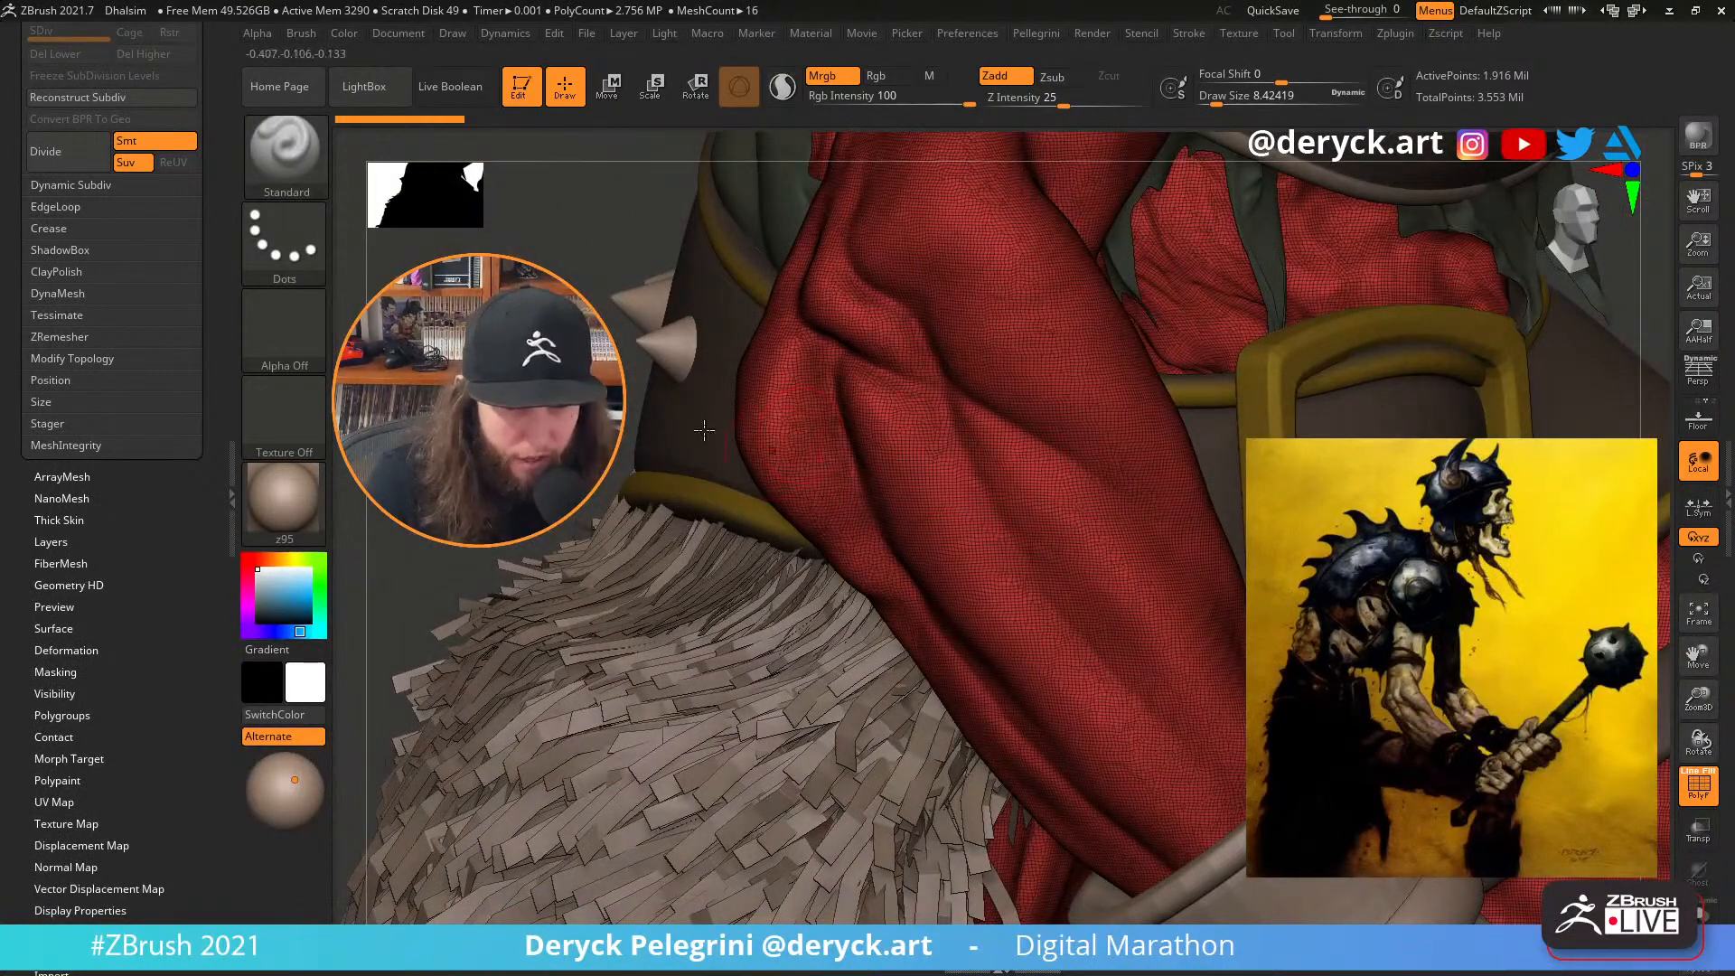
mouse_move(632, 470)
alt+mouse_down()
mouse_move(627, 341)
mouse_move(660, 452)
mouse_move(650, 380)
mouse_move(616, 465)
mouse_move(620, 441)
alt+mouse_up()
key(shift+f)
Make the pentagonal shoulder guard the active subtool and examine its wireframe and polygroups
alt+click(1052, 309)
alt+drag(696, 295, 673, 565)
key(shift+f)
mouse_move(805, 383)
mouse_down()
mouse_move(731, 368)
mouse_move(782, 446)
mouse_move(912, 452)
mouse_up()
key(shift+f)
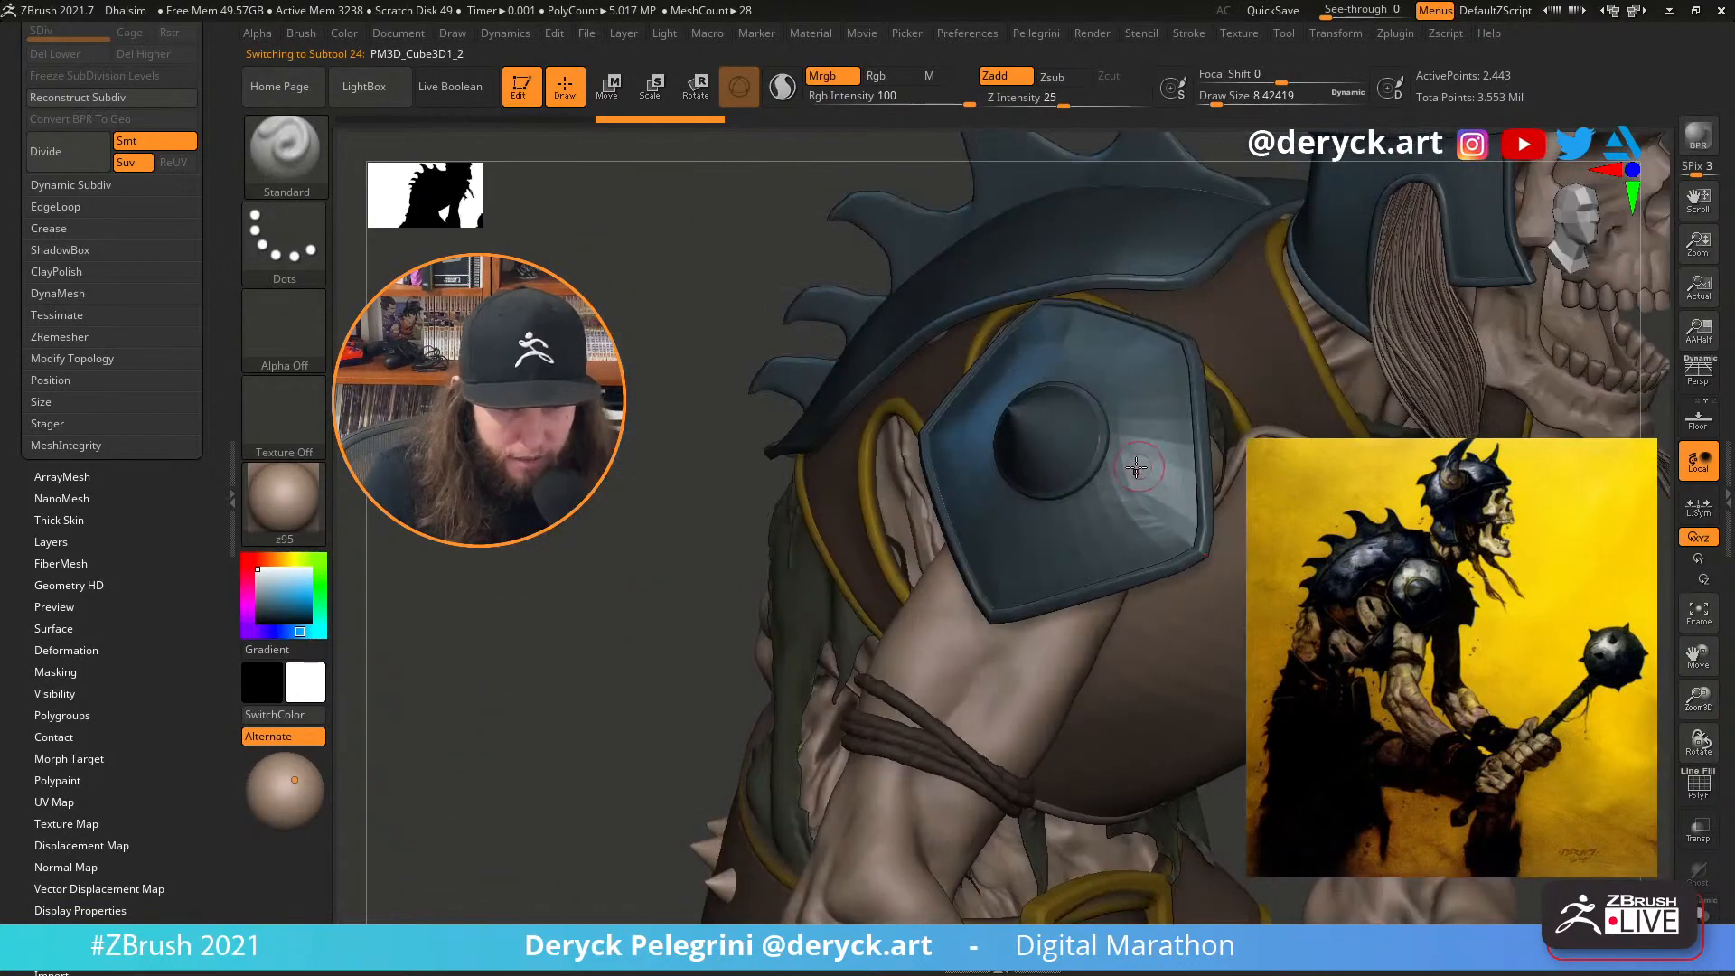
key(f)
key(shift+f)
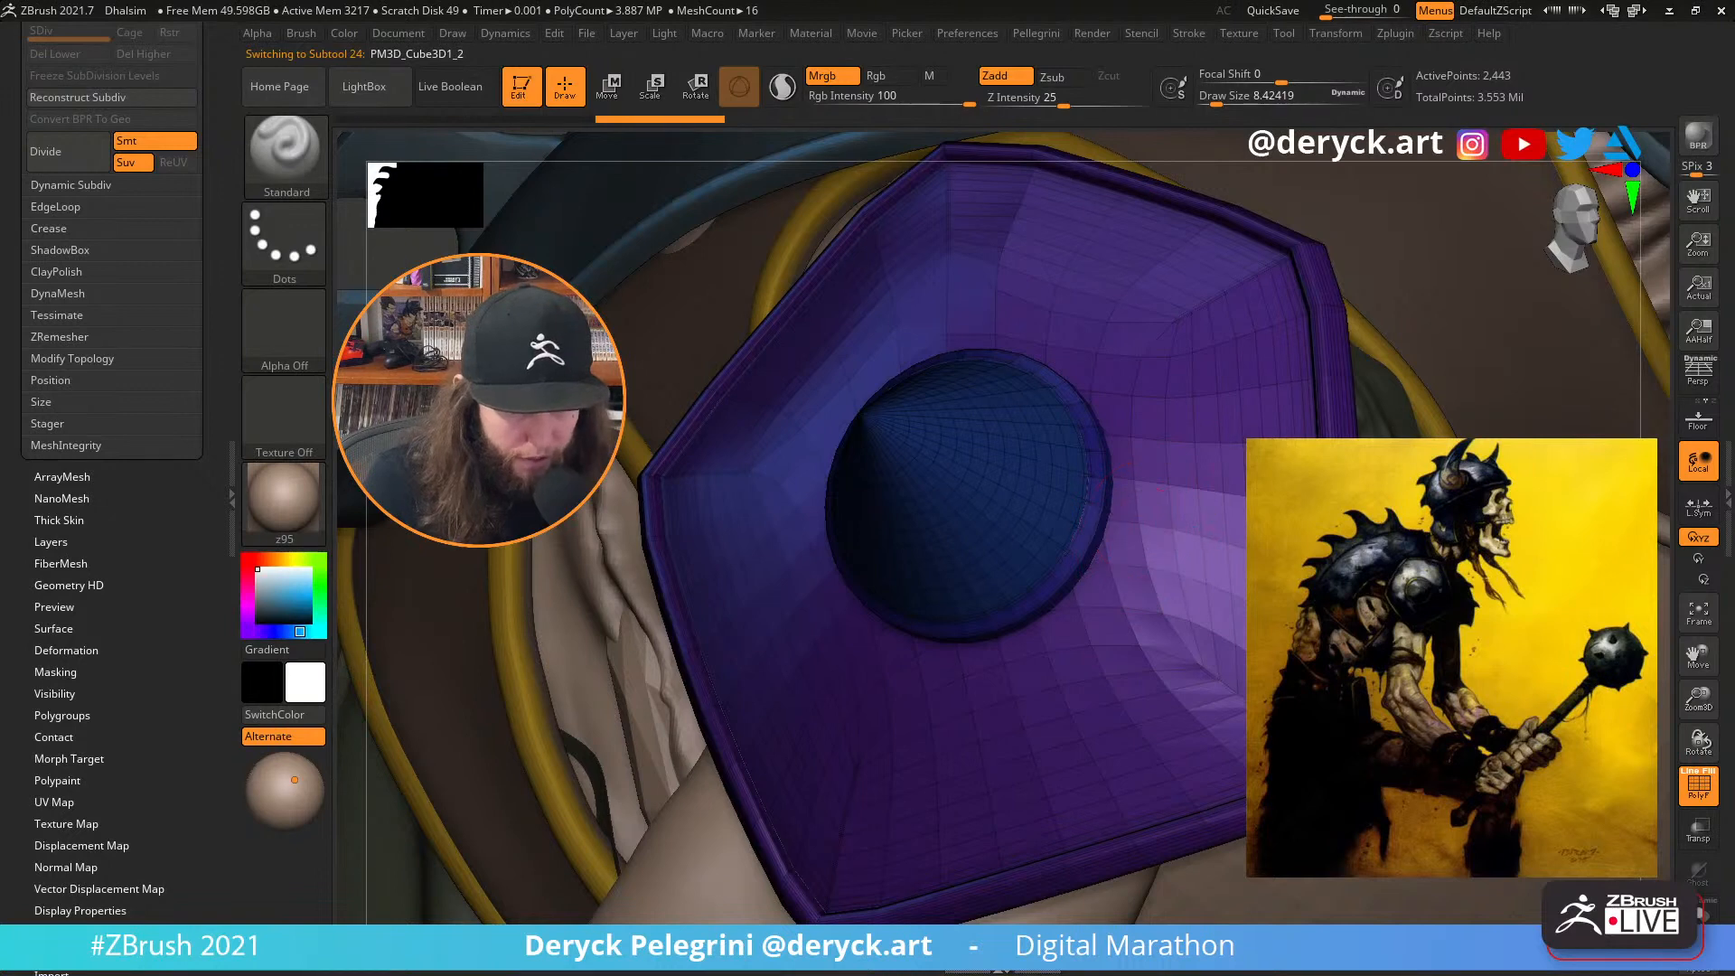
alt+drag(1446, 542, 1453, 344)
mouse_move(1409, 506)
mouse_down()
mouse_move(1446, 506)
mouse_move(1452, 381)
mouse_move(1551, 405)
mouse_up()
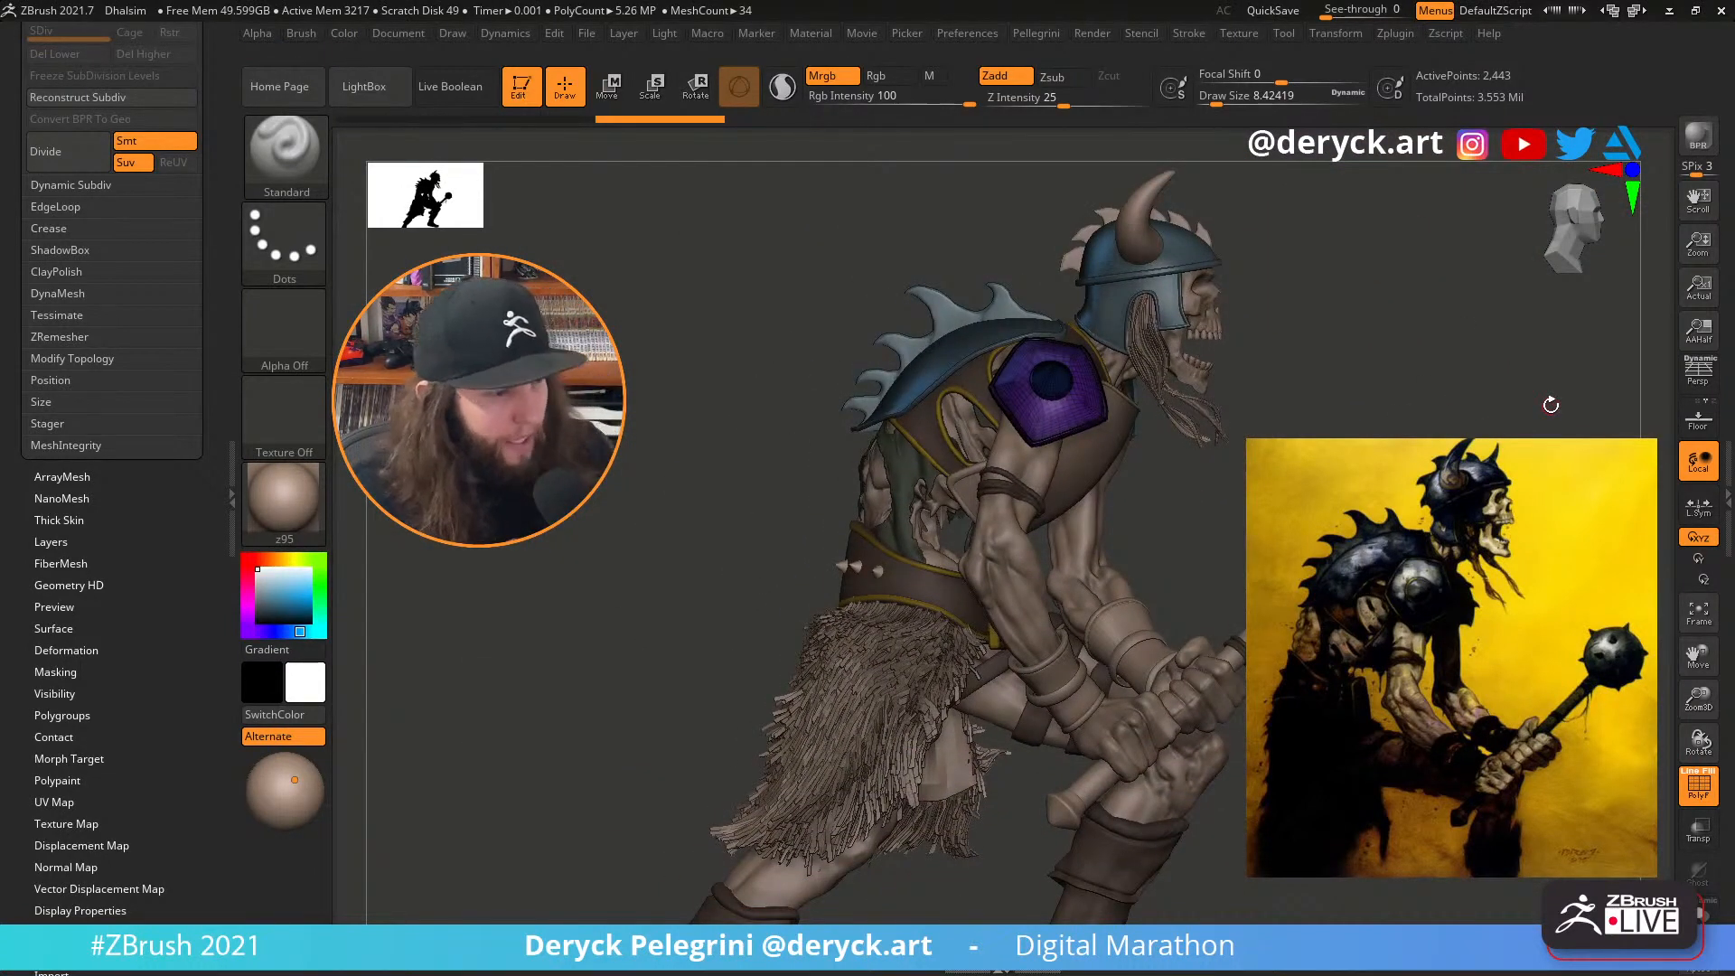
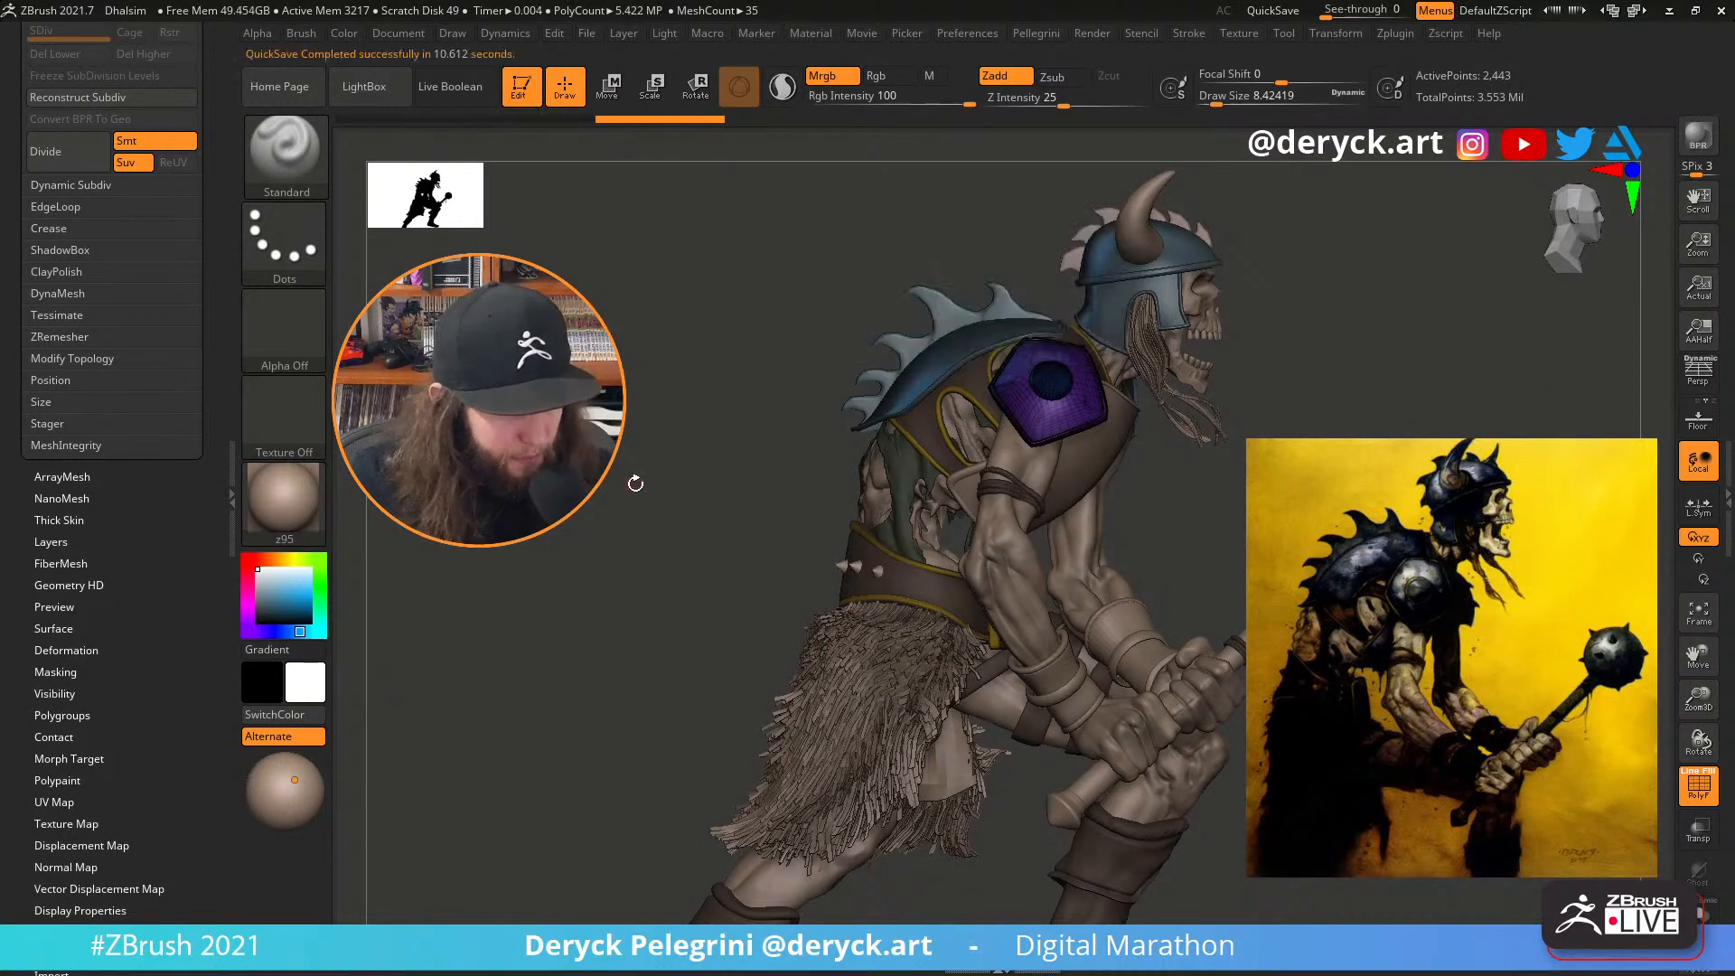
drag(633, 487, 637, 492)
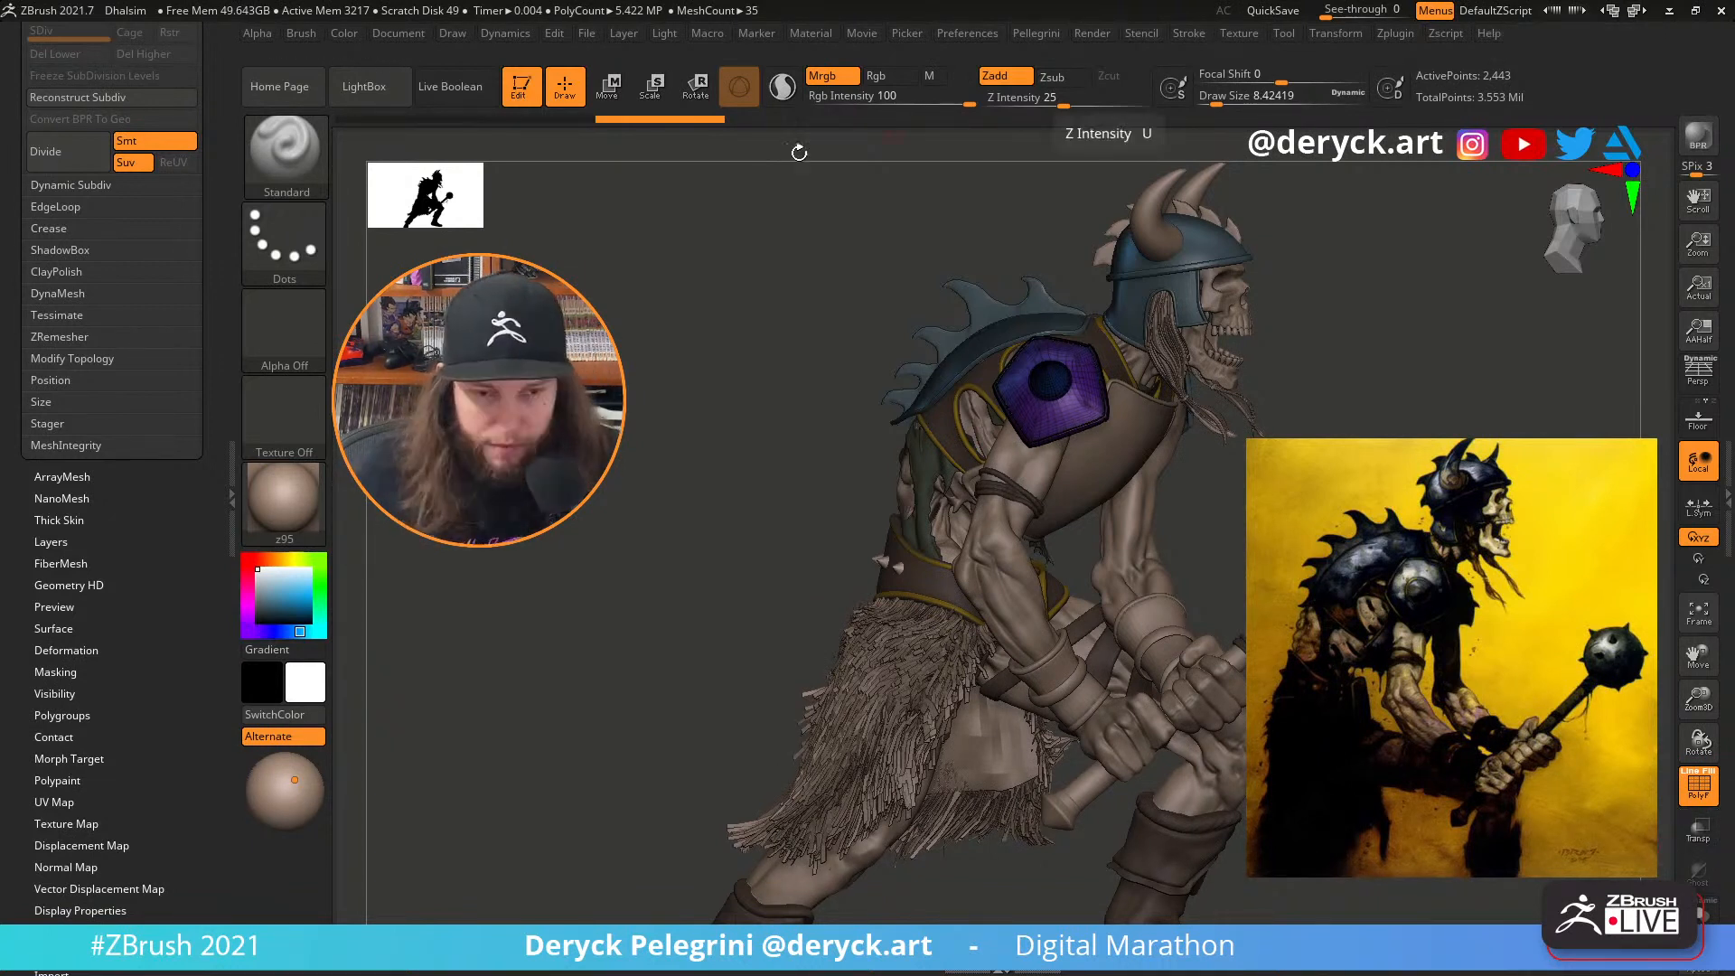
key(shift+f)
Make the wrapped straps on the warrior's upper arm the active subtool and examine how they sit around it
drag(672, 489, 755, 523)
mouse_move(771, 404)
alt+mouse_down()
mouse_move(730, 459)
mouse_move(696, 433)
mouse_move(731, 381)
mouse_move(700, 390)
mouse_move(728, 389)
mouse_move(694, 442)
mouse_move(762, 349)
alt+mouse_up()
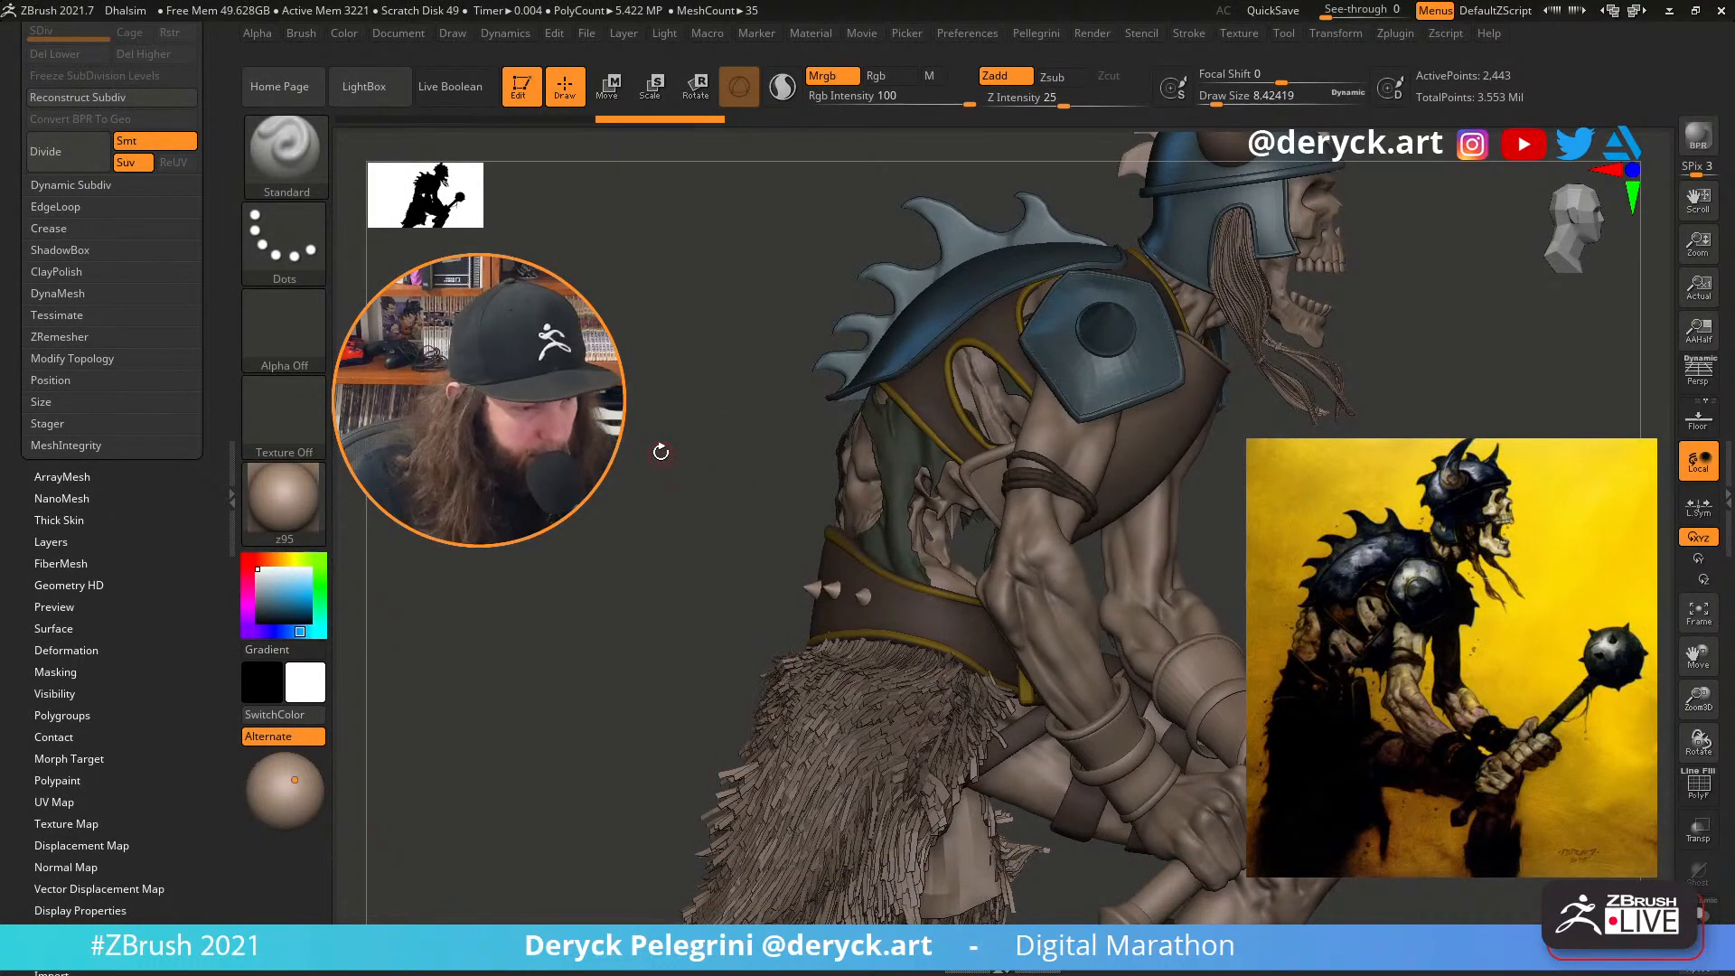
mouse_move(659, 449)
mouse_down()
mouse_move(735, 401)
mouse_move(690, 437)
mouse_move(676, 426)
mouse_move(699, 461)
mouse_up()
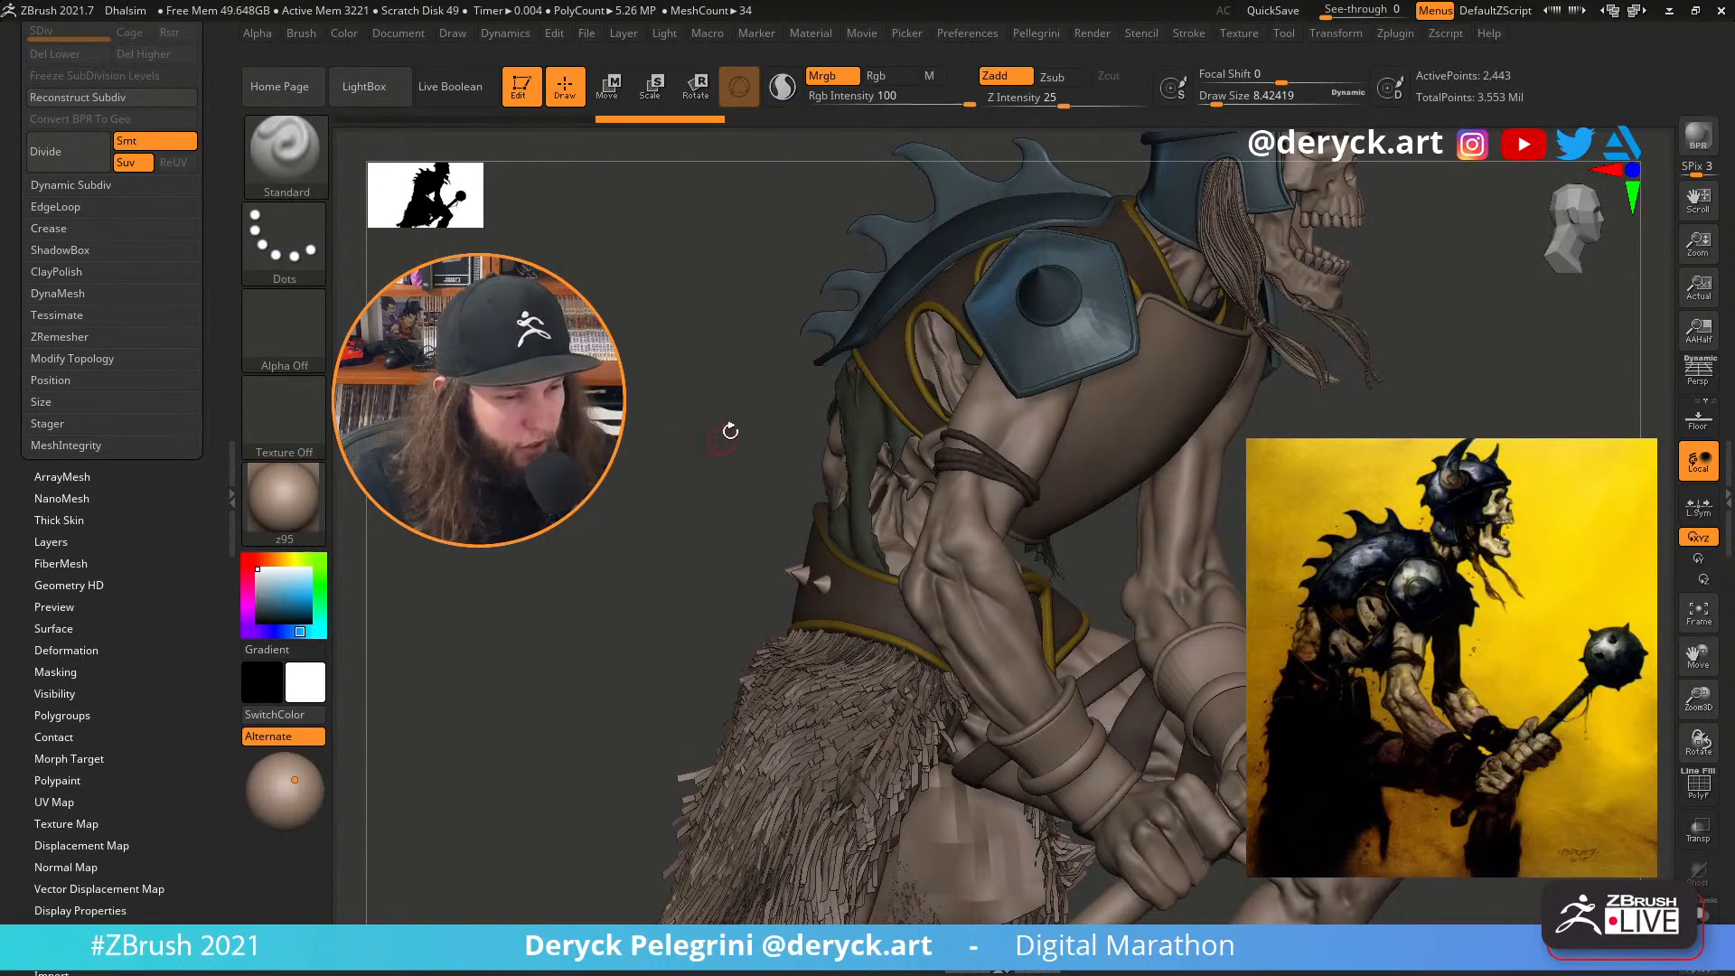
drag(730, 432, 755, 450)
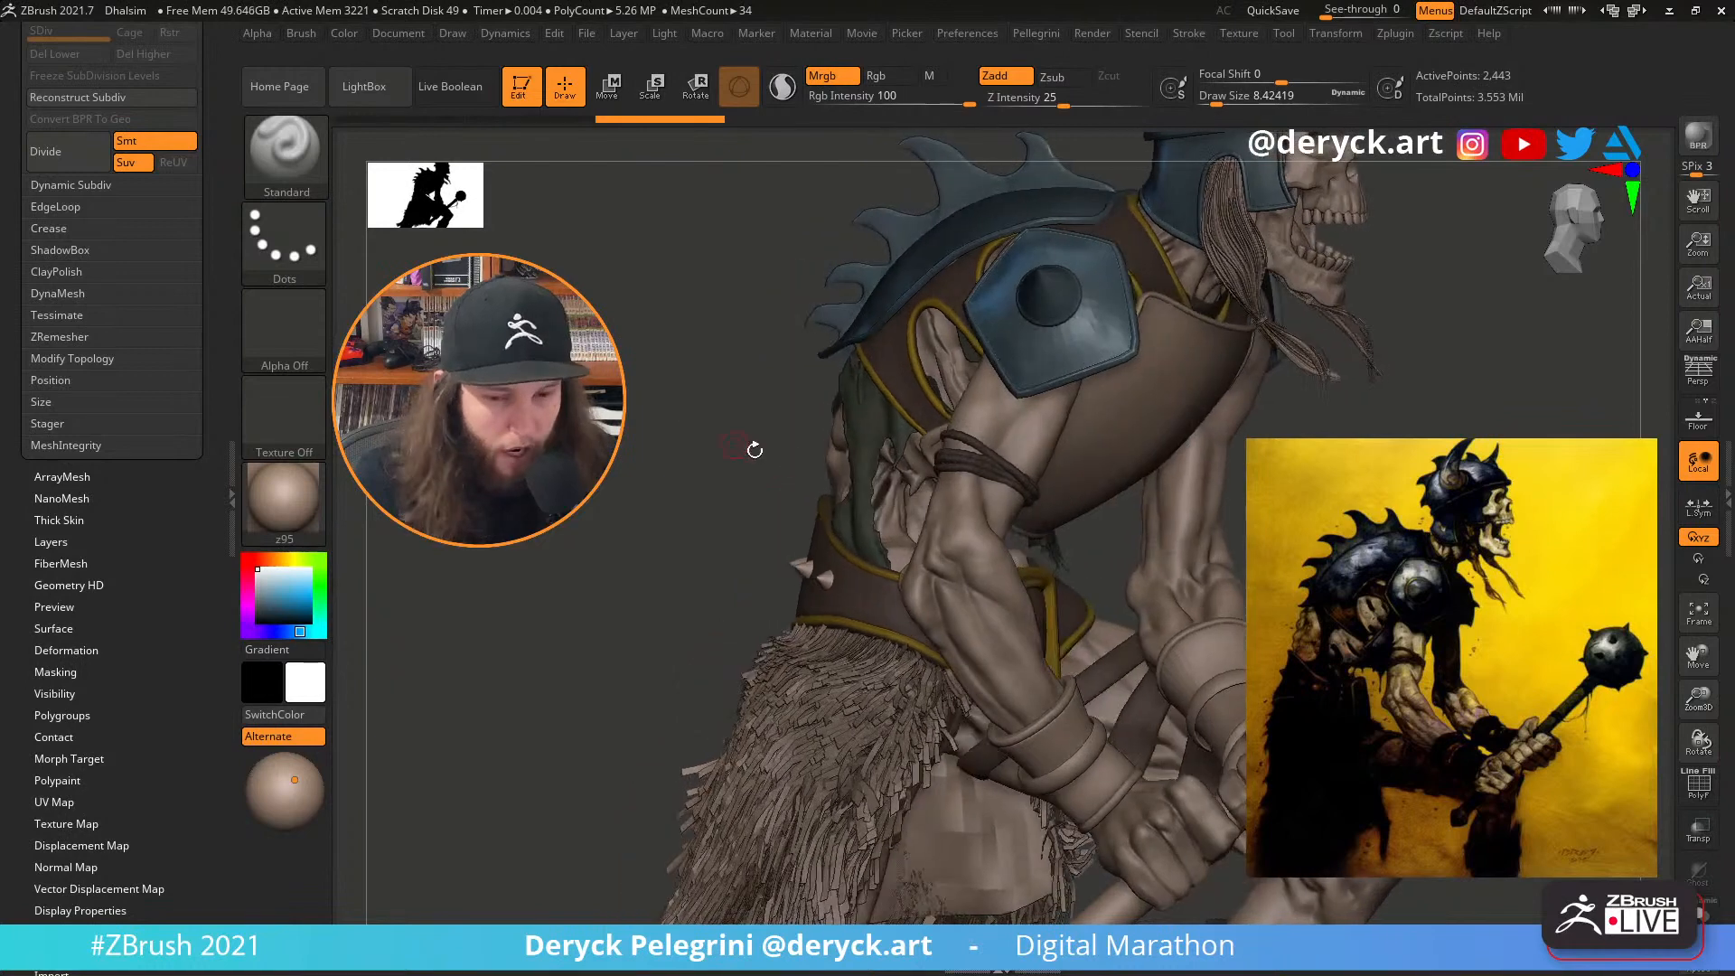
alt+drag(648, 364, 664, 492)
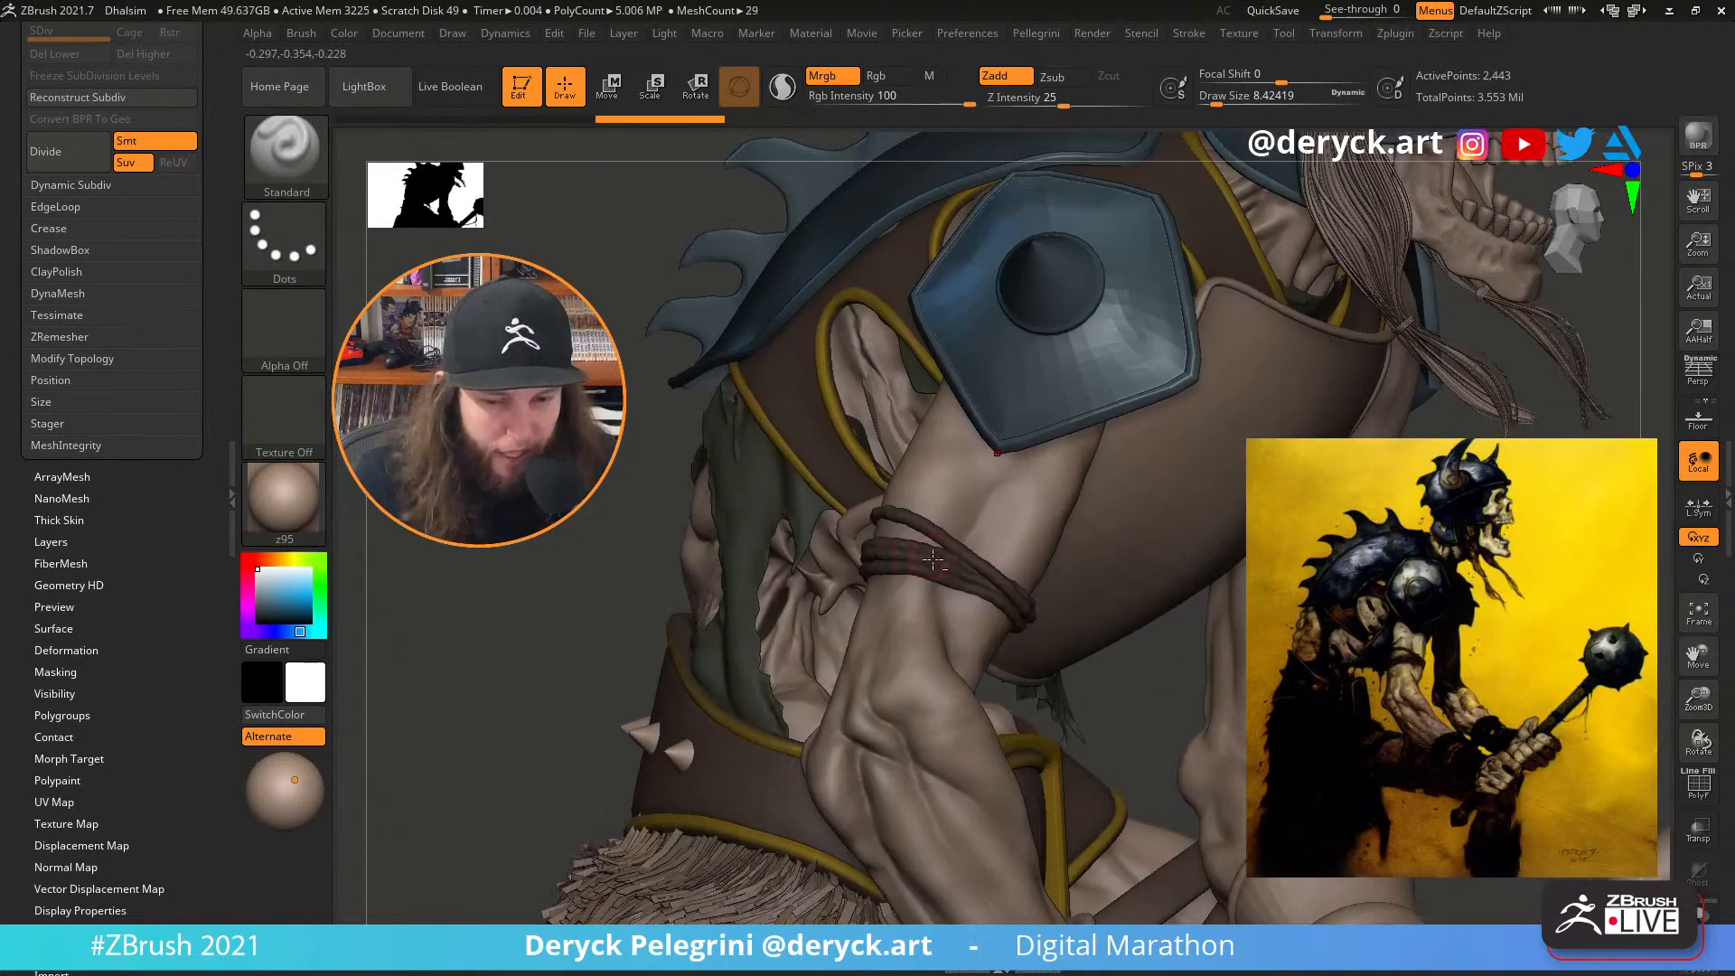
alt+click(934, 560)
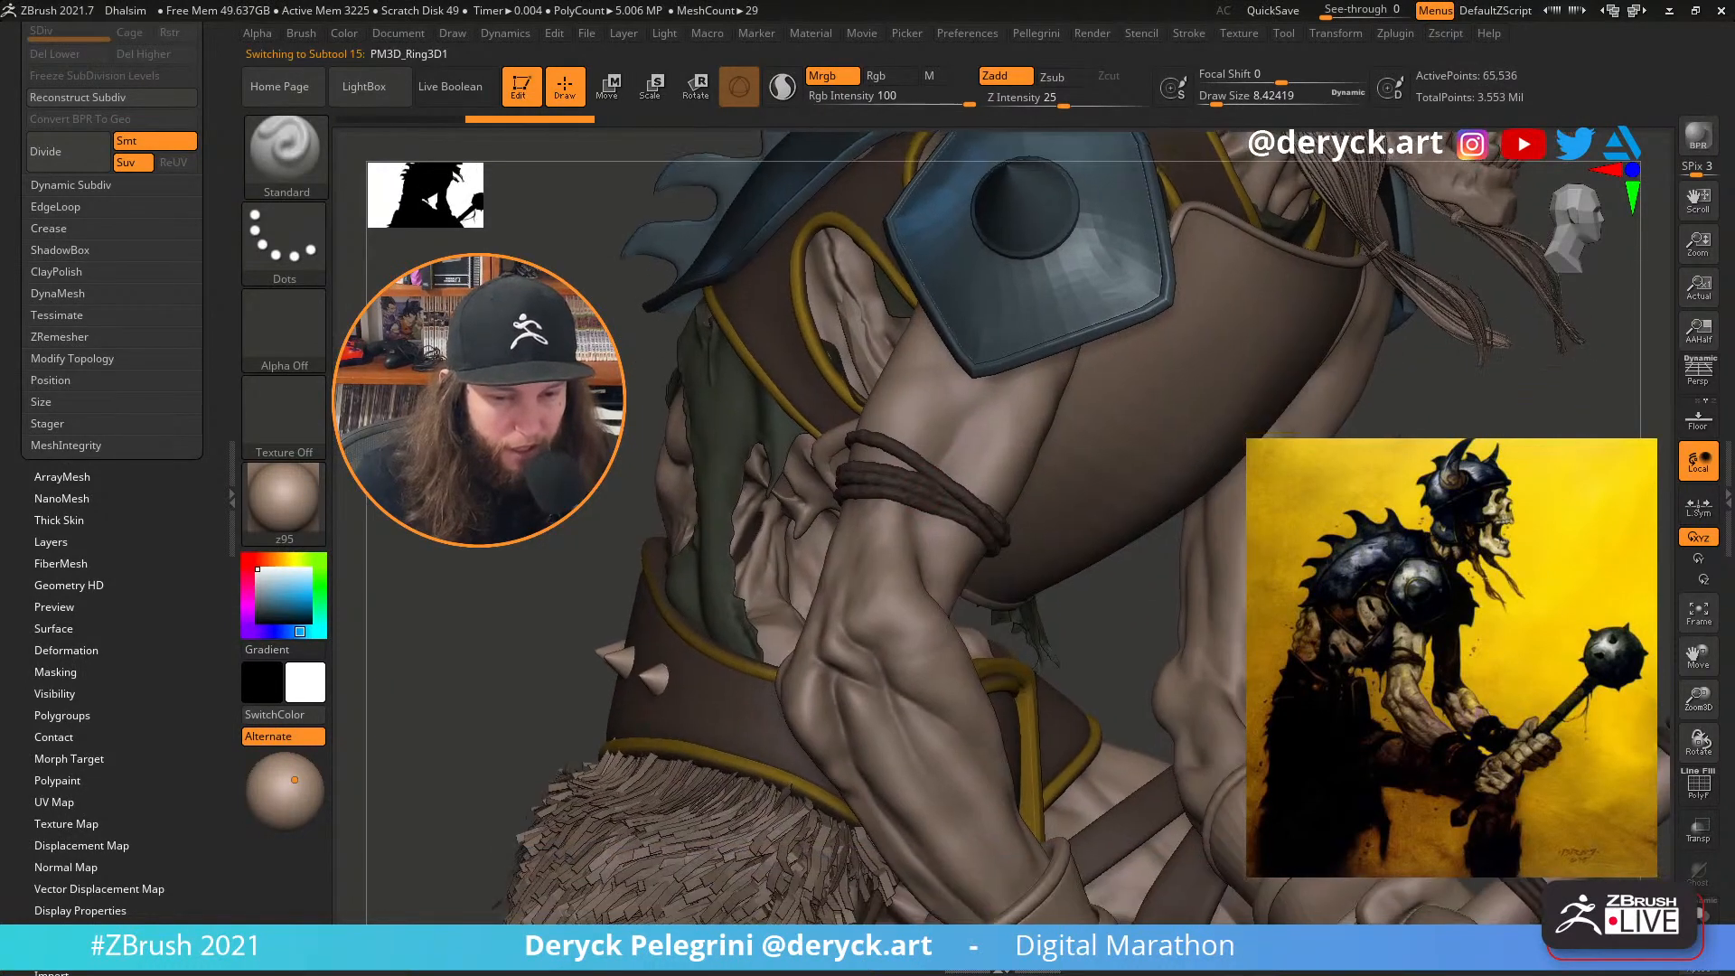
drag(1116, 597, 1270, 515)
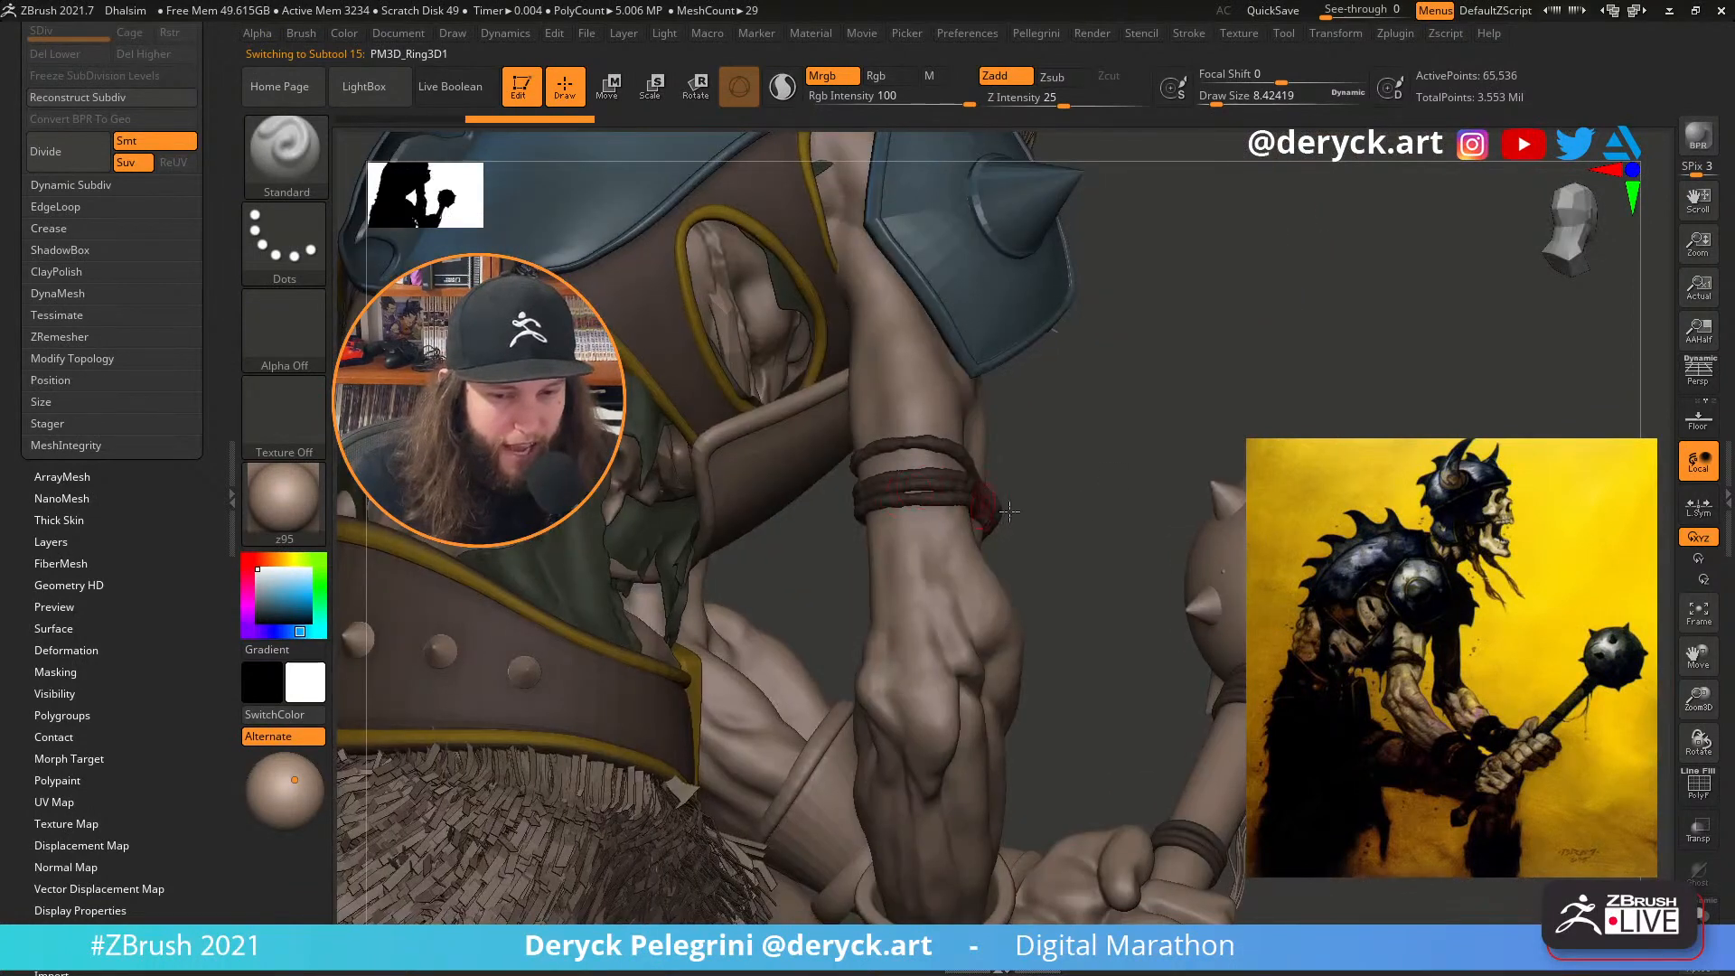
drag(1111, 501, 1004, 503)
Review the 3D meshes that can be inserted as a new subtool, in particular Ring3D, and compare with the arm straps
drag(4, 297, 6, 388)
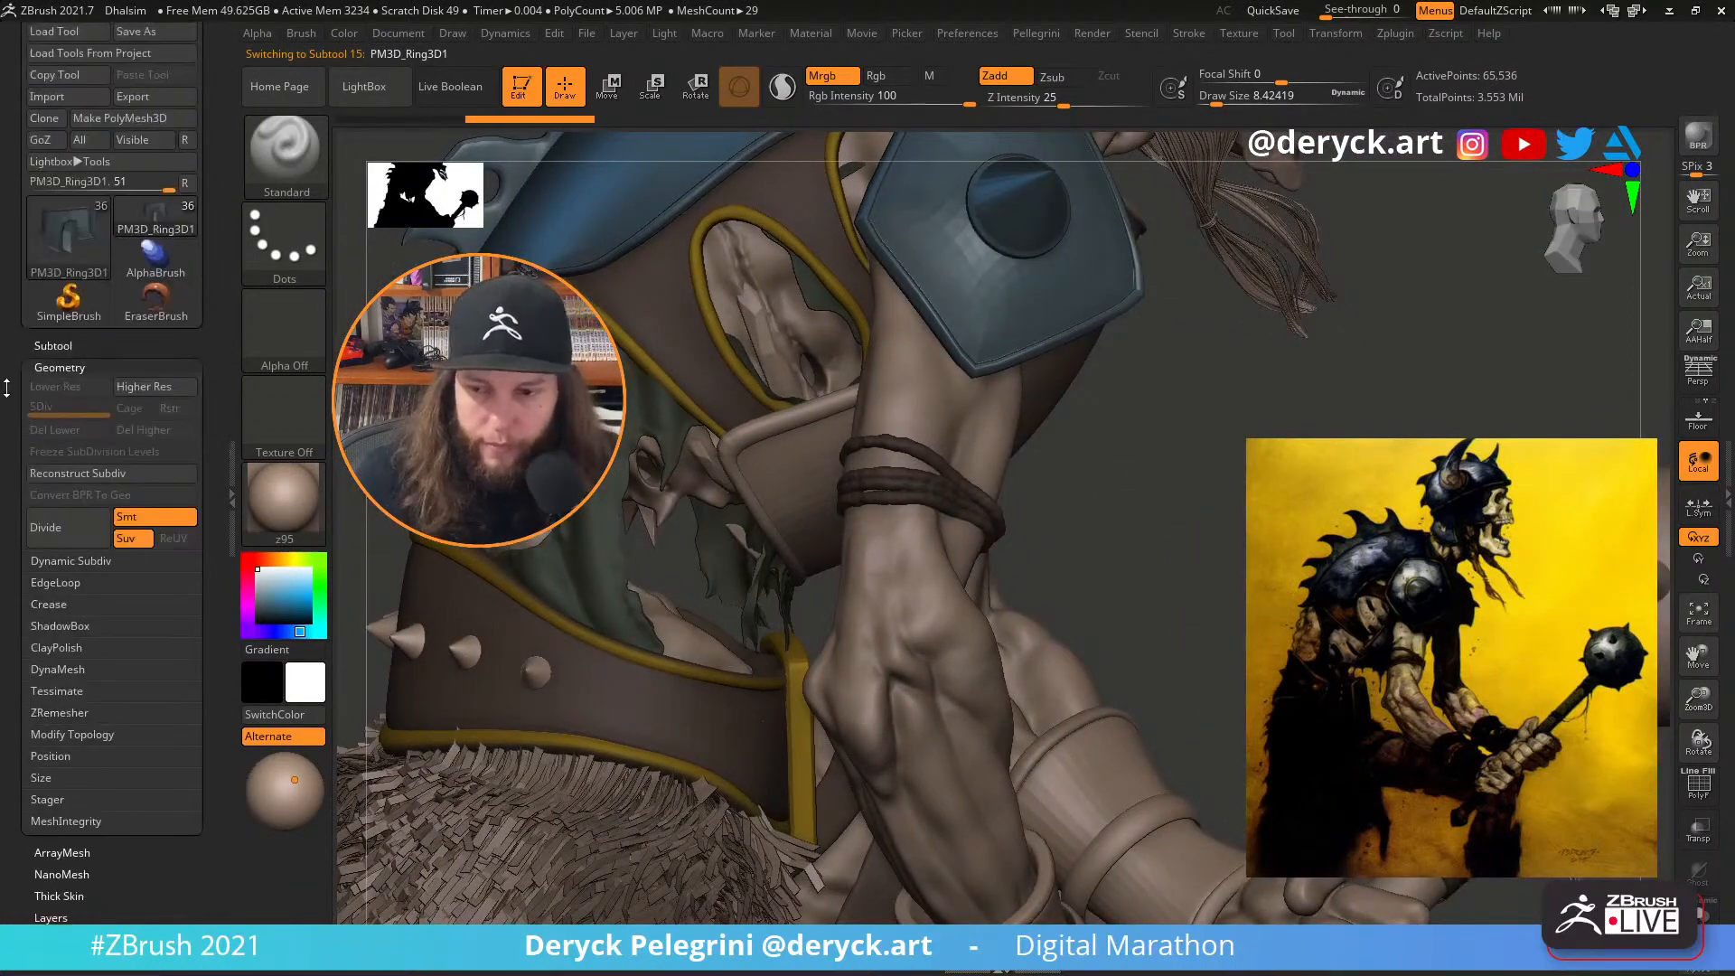
click(69, 359)
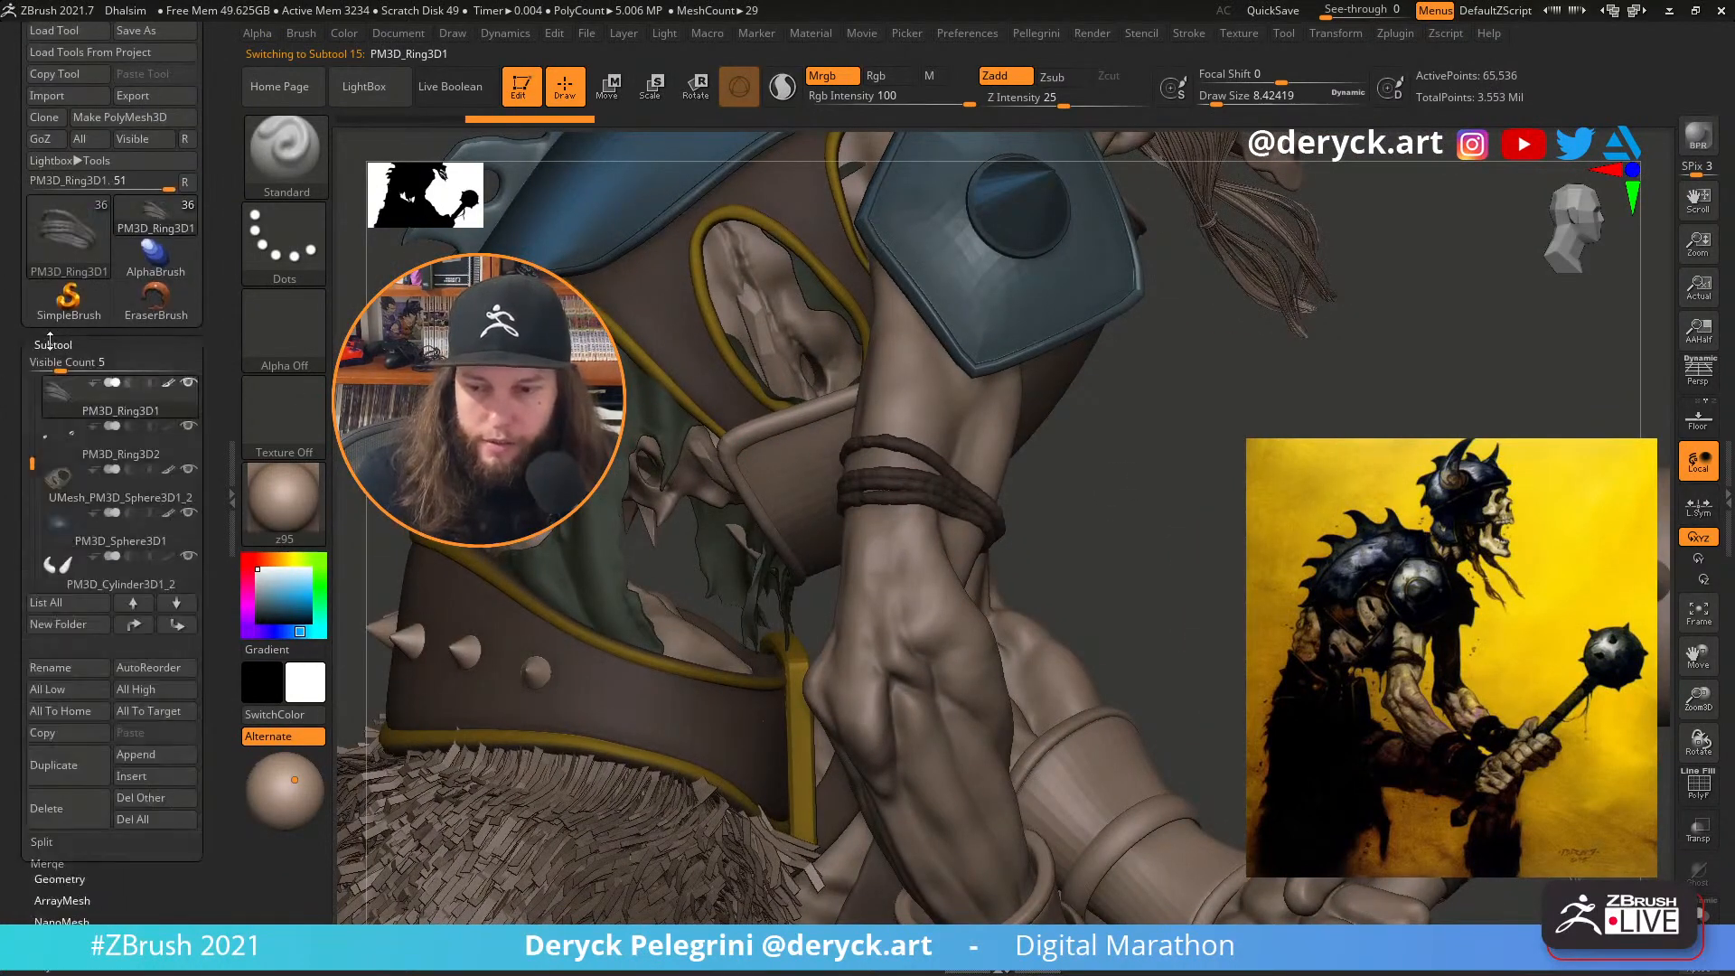
click(144, 776)
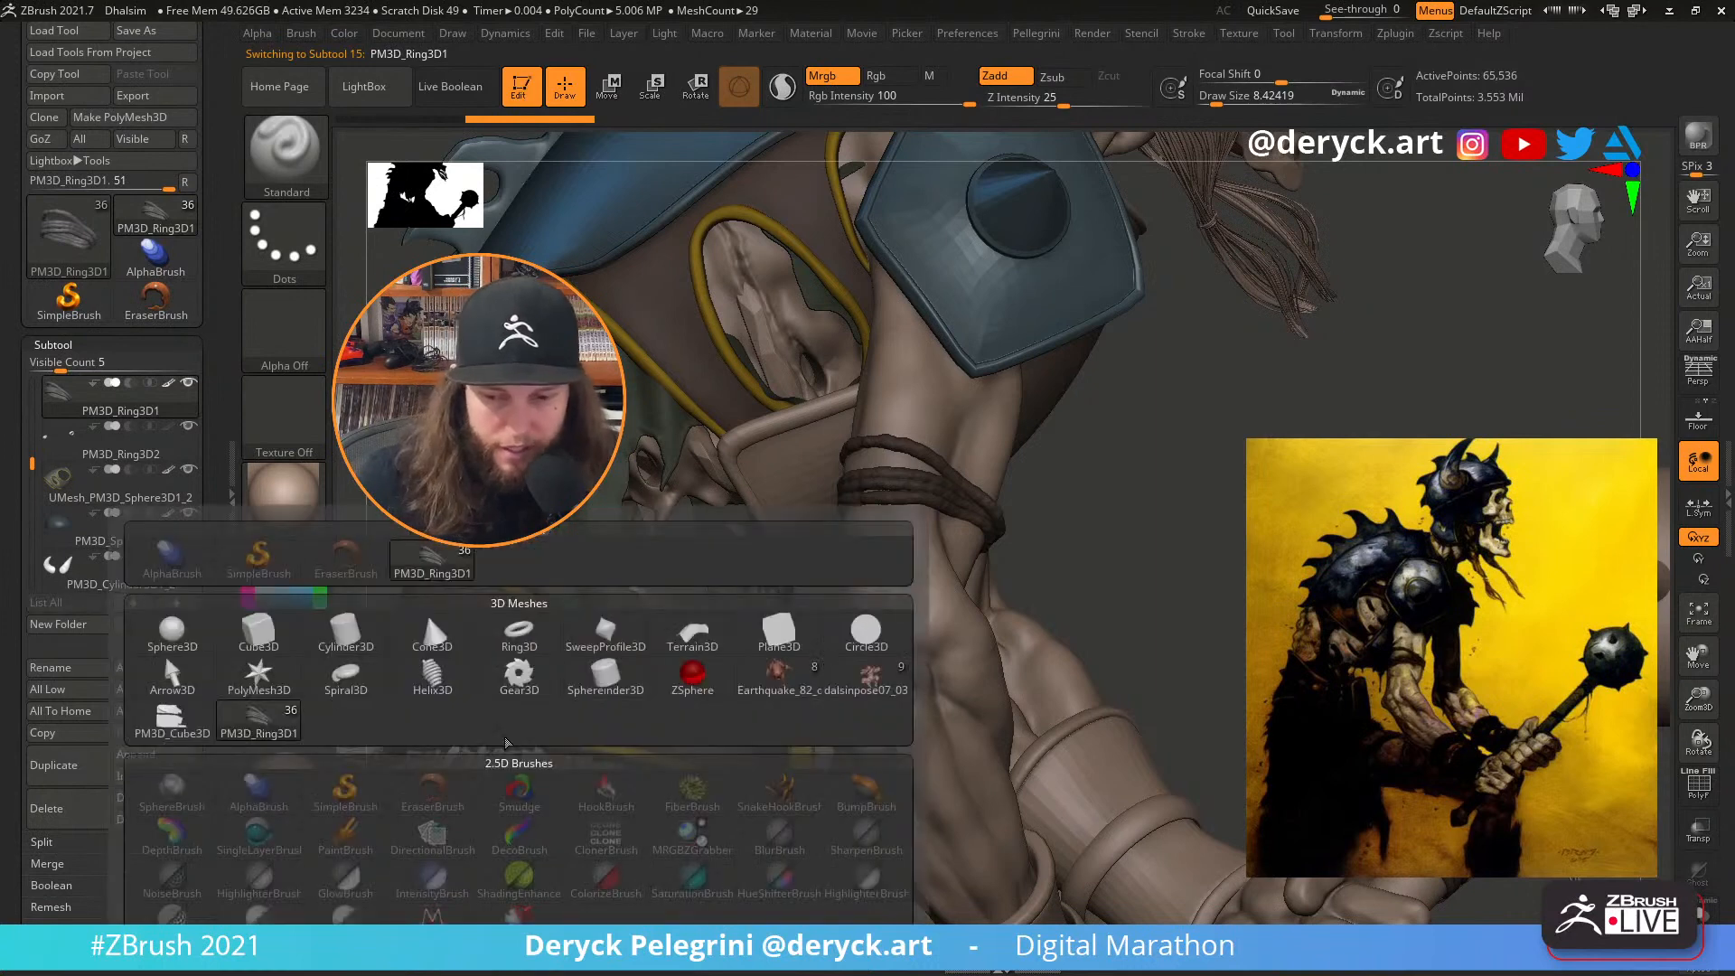
click(519, 652)
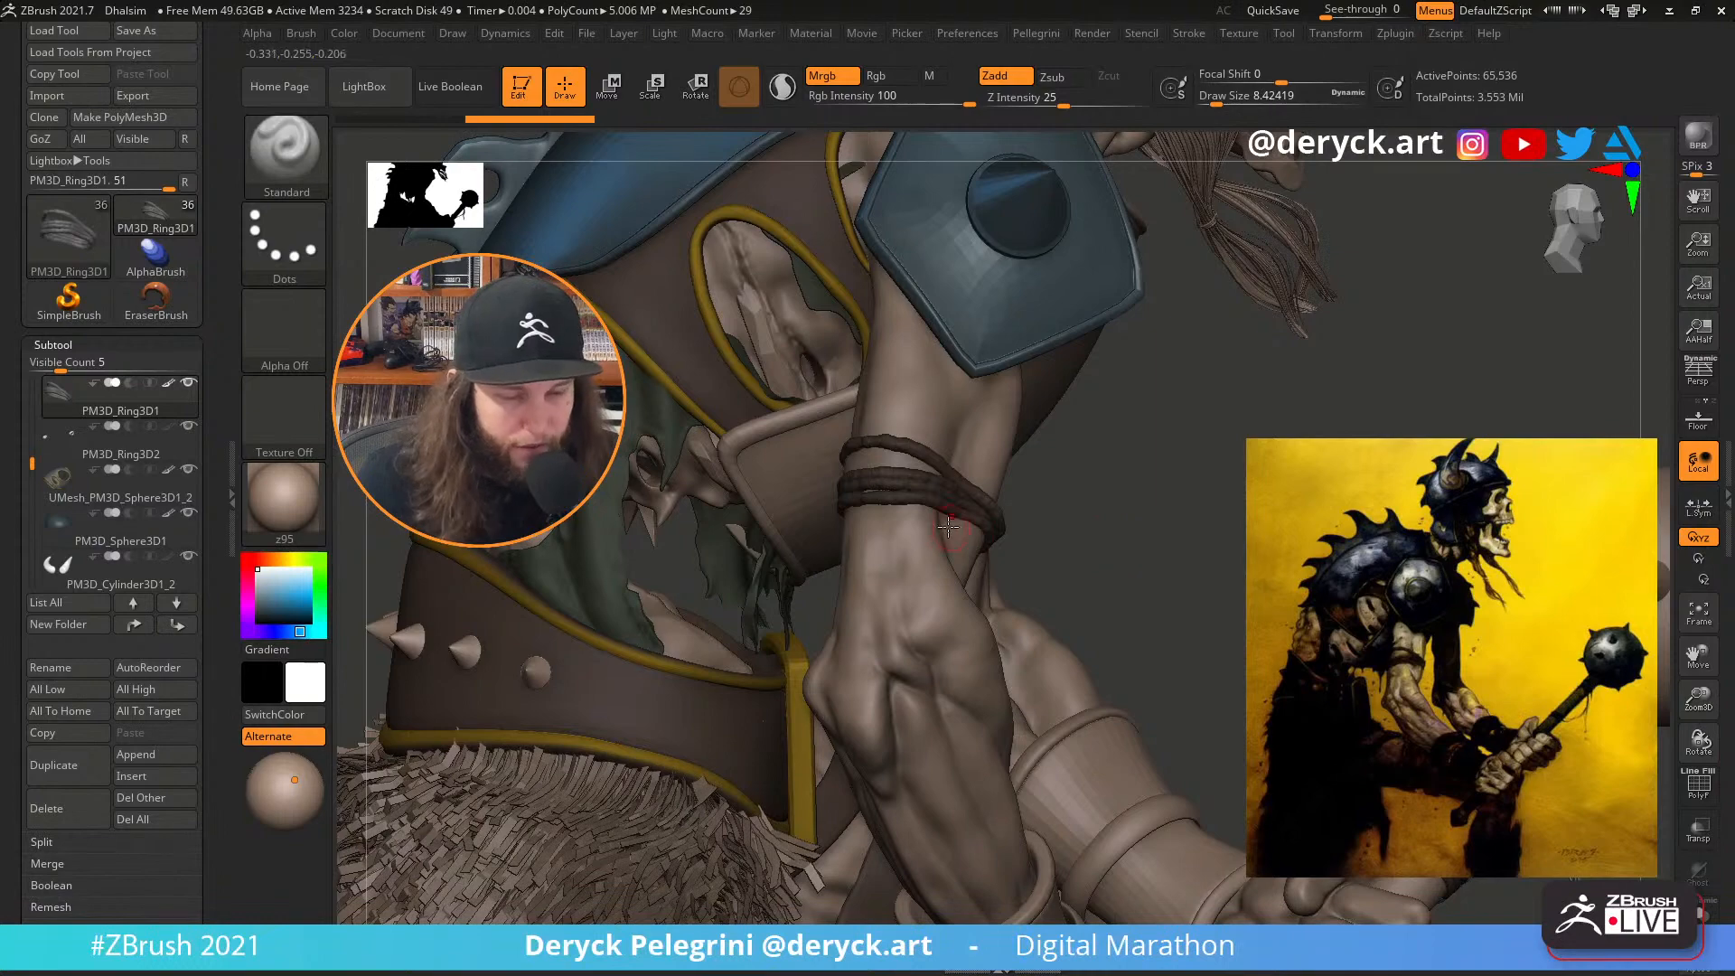
drag(1030, 533, 1085, 479)
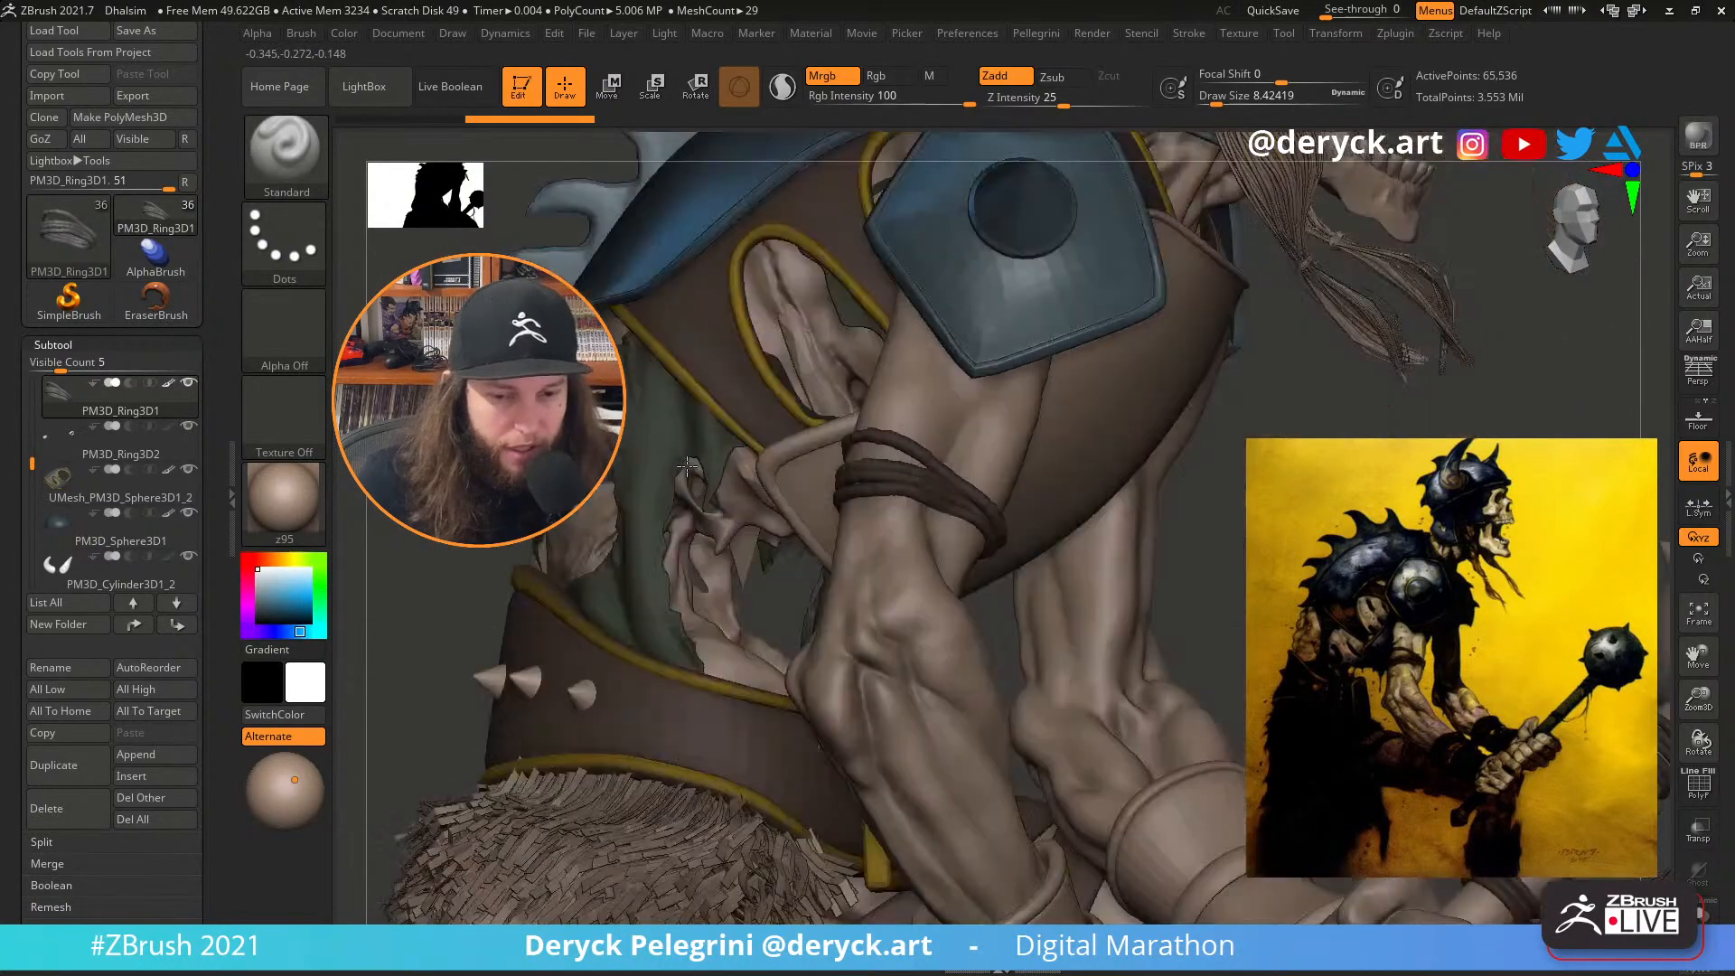
Make the mace handle the active subtool and set the active material to Steel
alt+drag(1148, 560, 1197, 524)
alt+click(1222, 572)
click(262, 508)
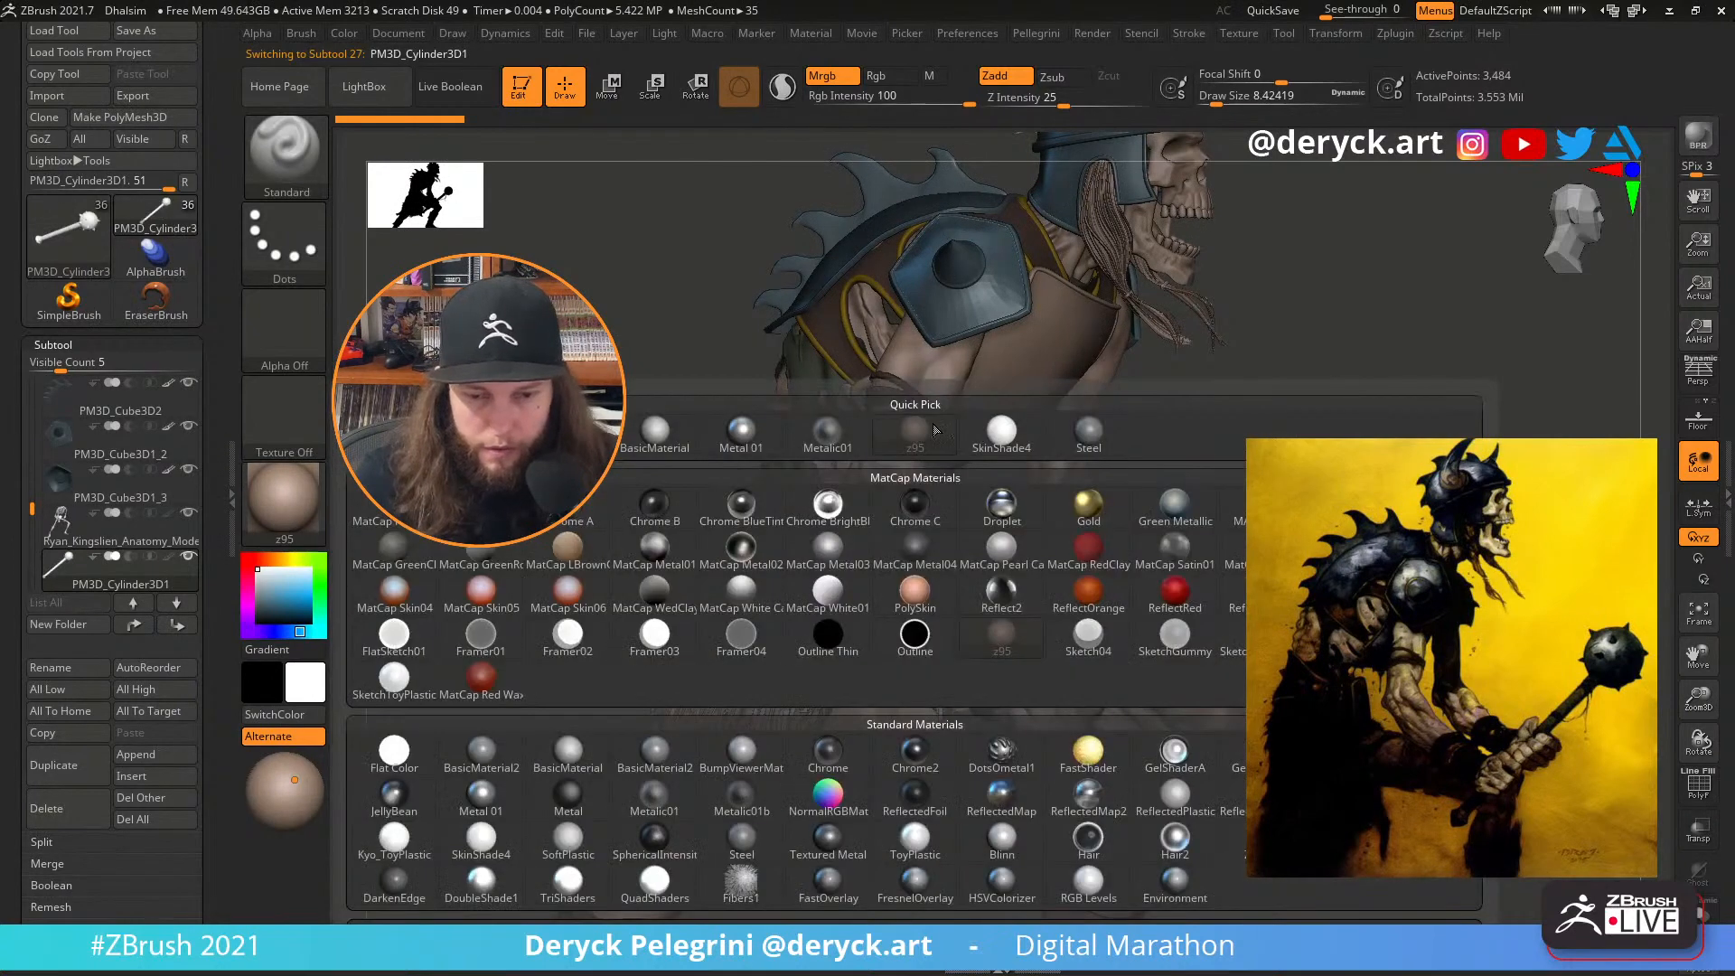
click(1057, 434)
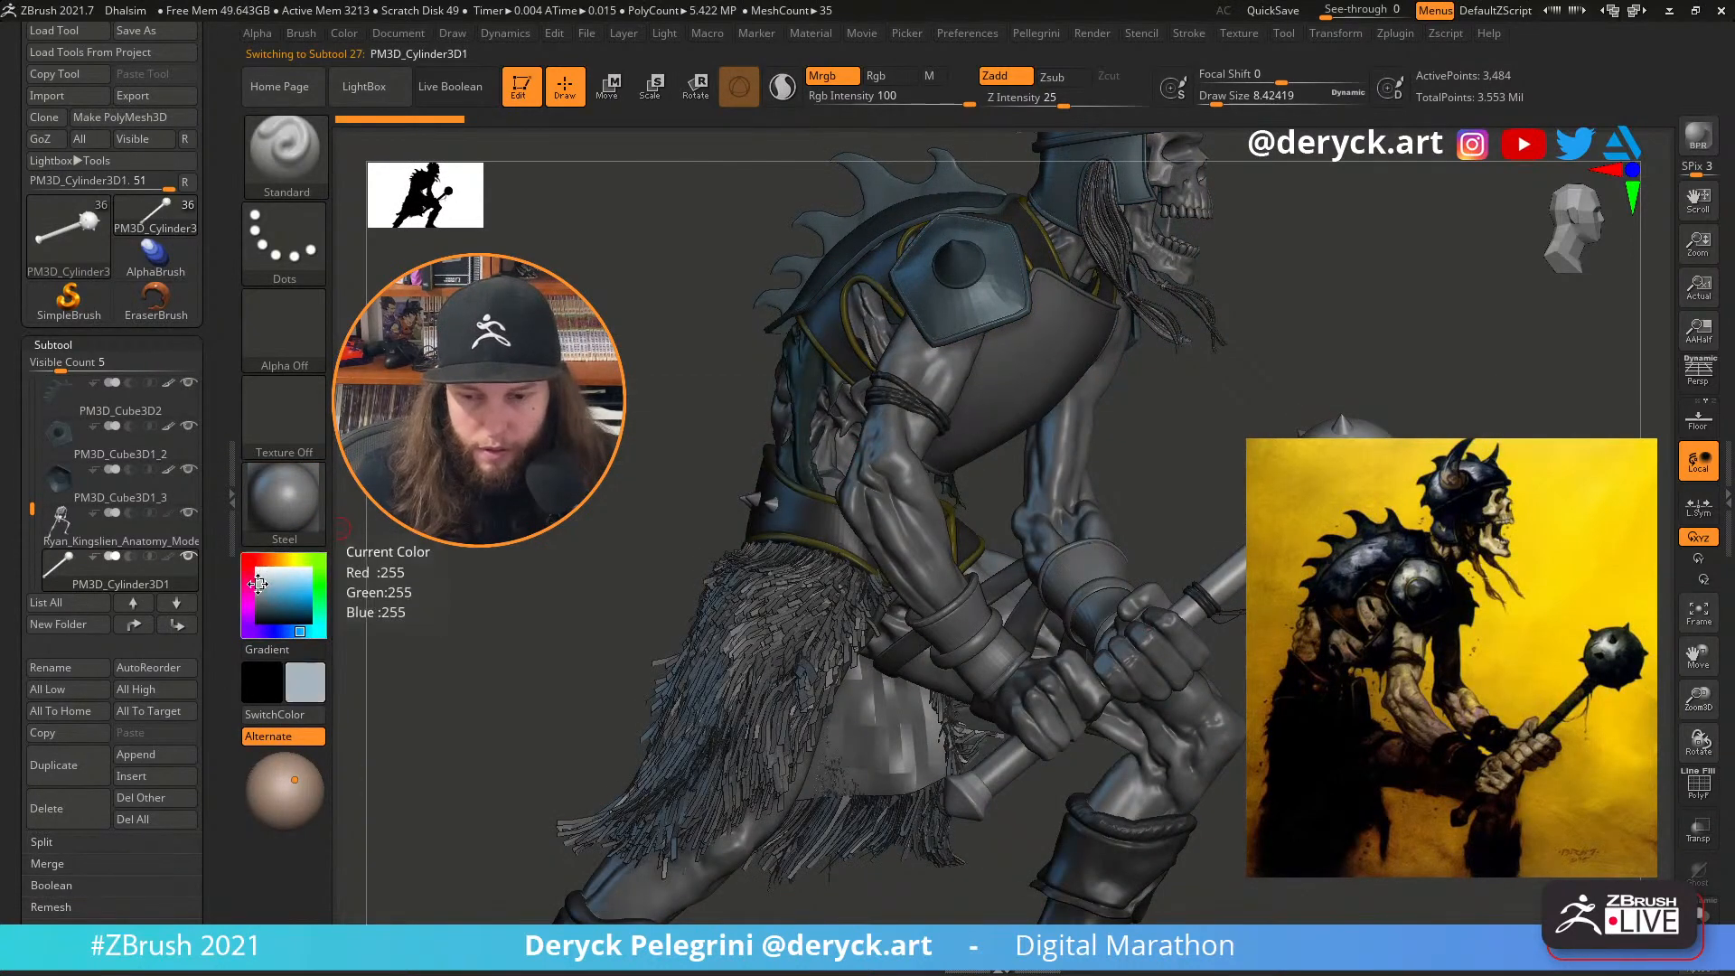
Set the active colour to a light blue-grey and fill the mace handle with it in the Steel material
click(257, 580)
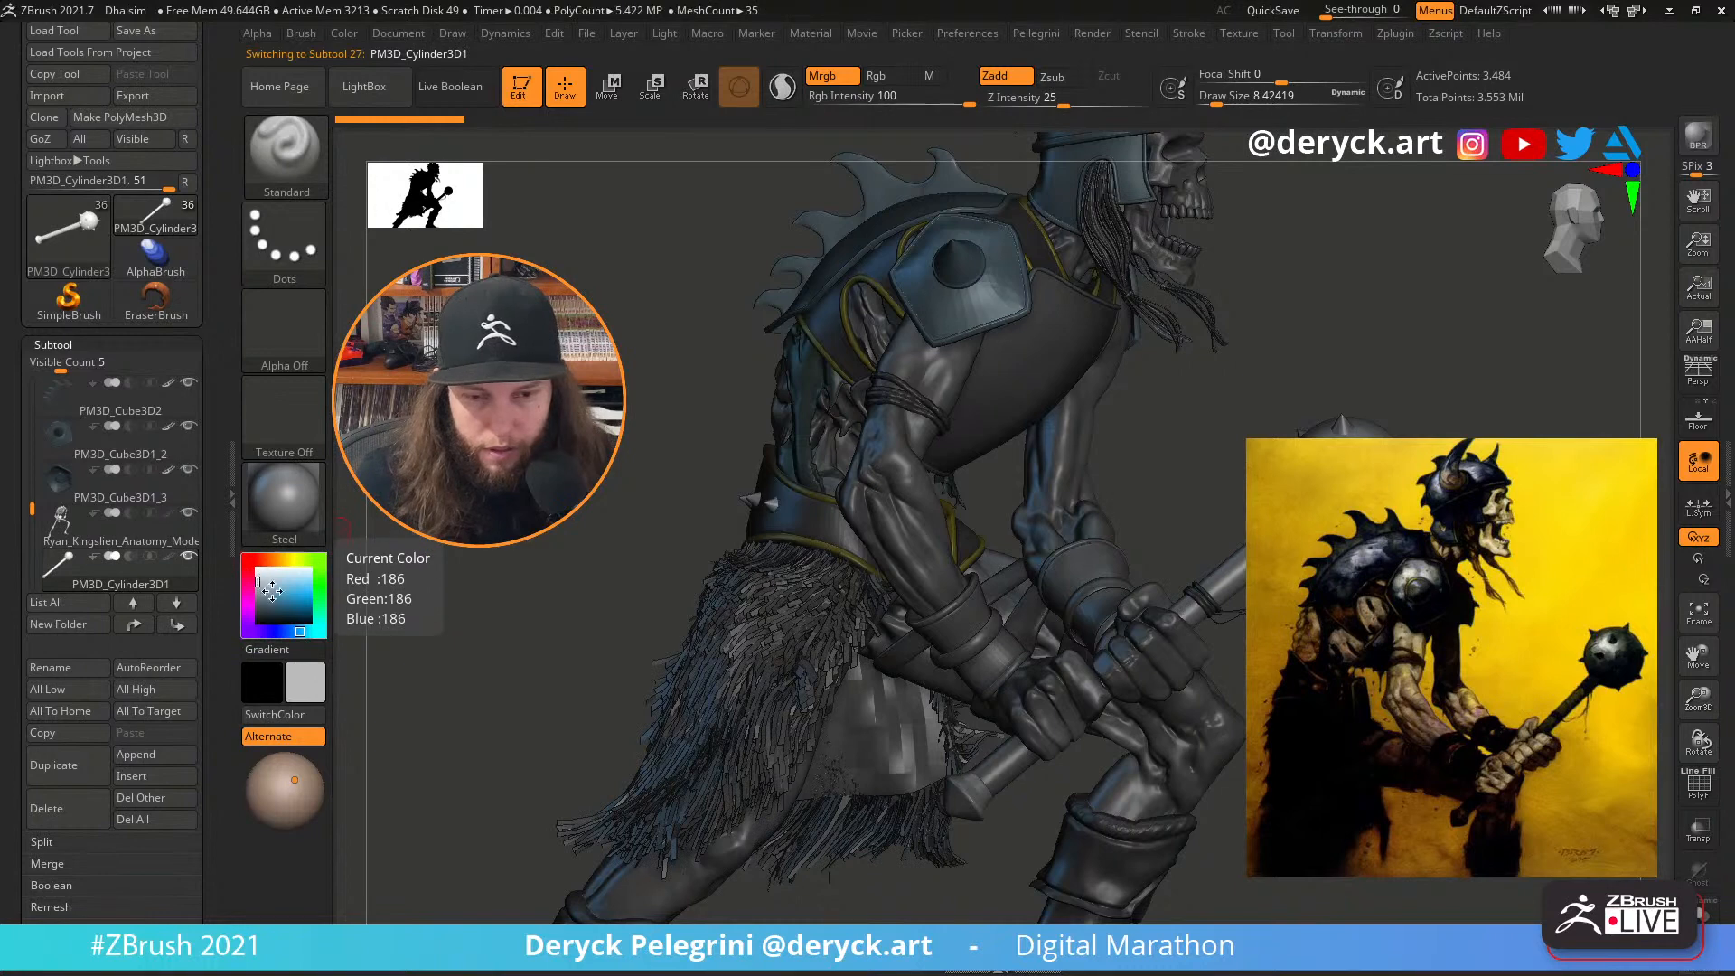
click(259, 585)
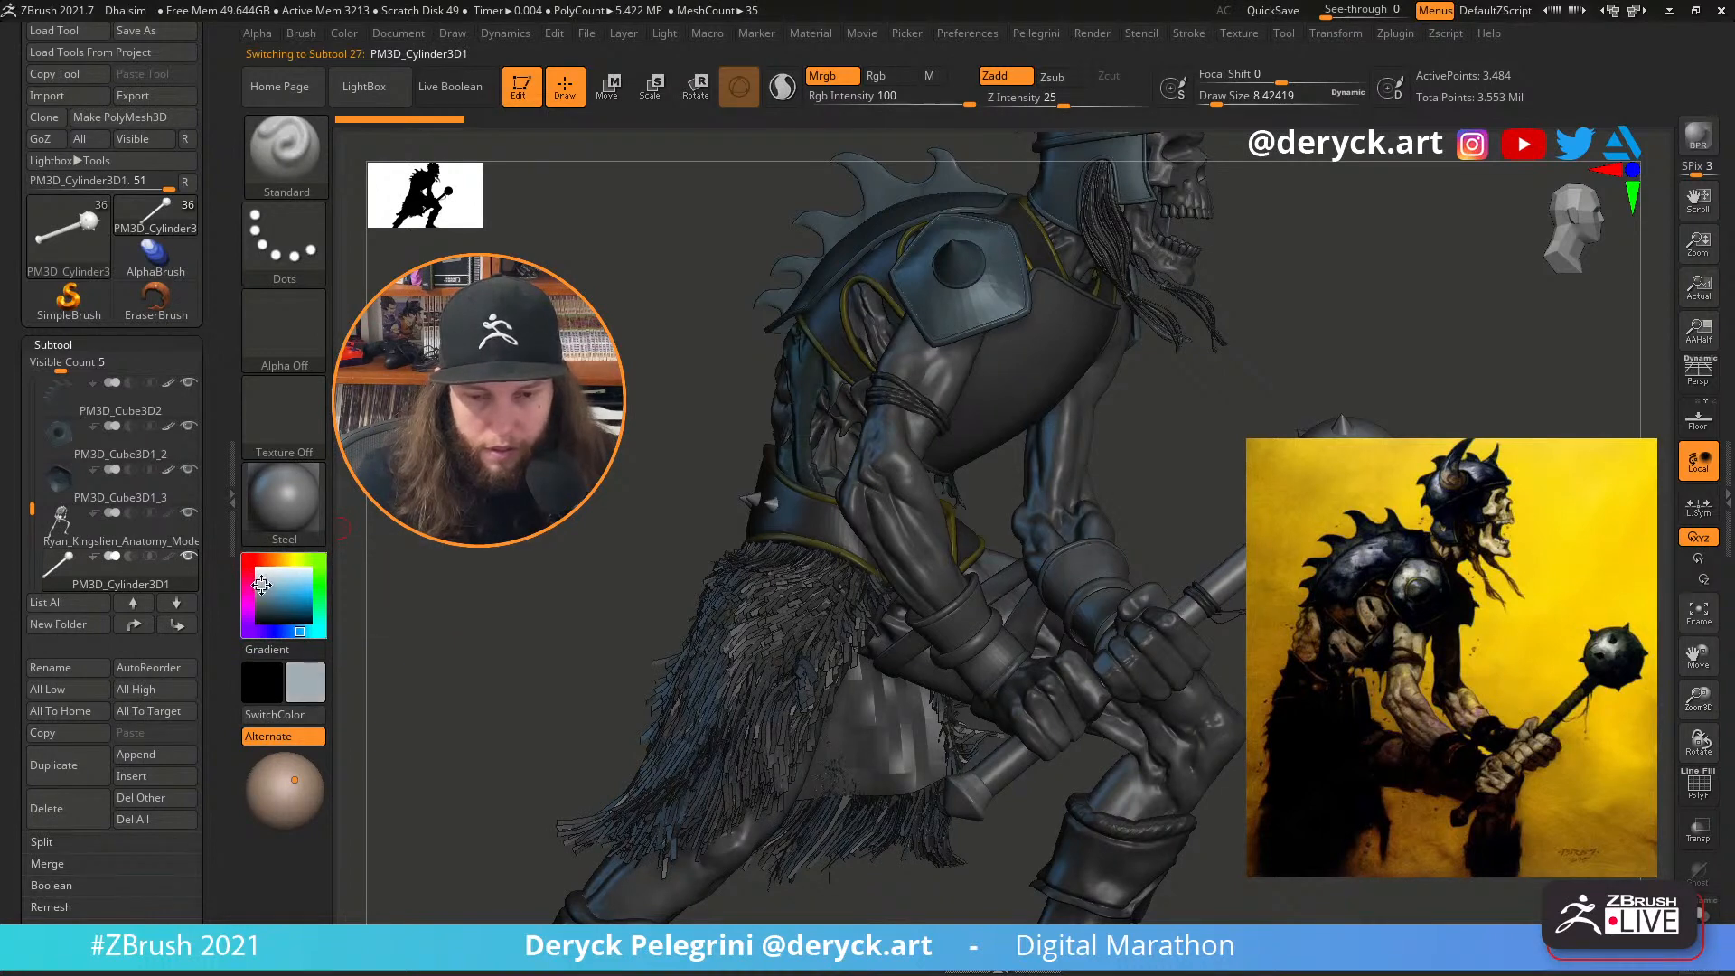
click(318, 585)
key(alt+s)
key(alt+s)
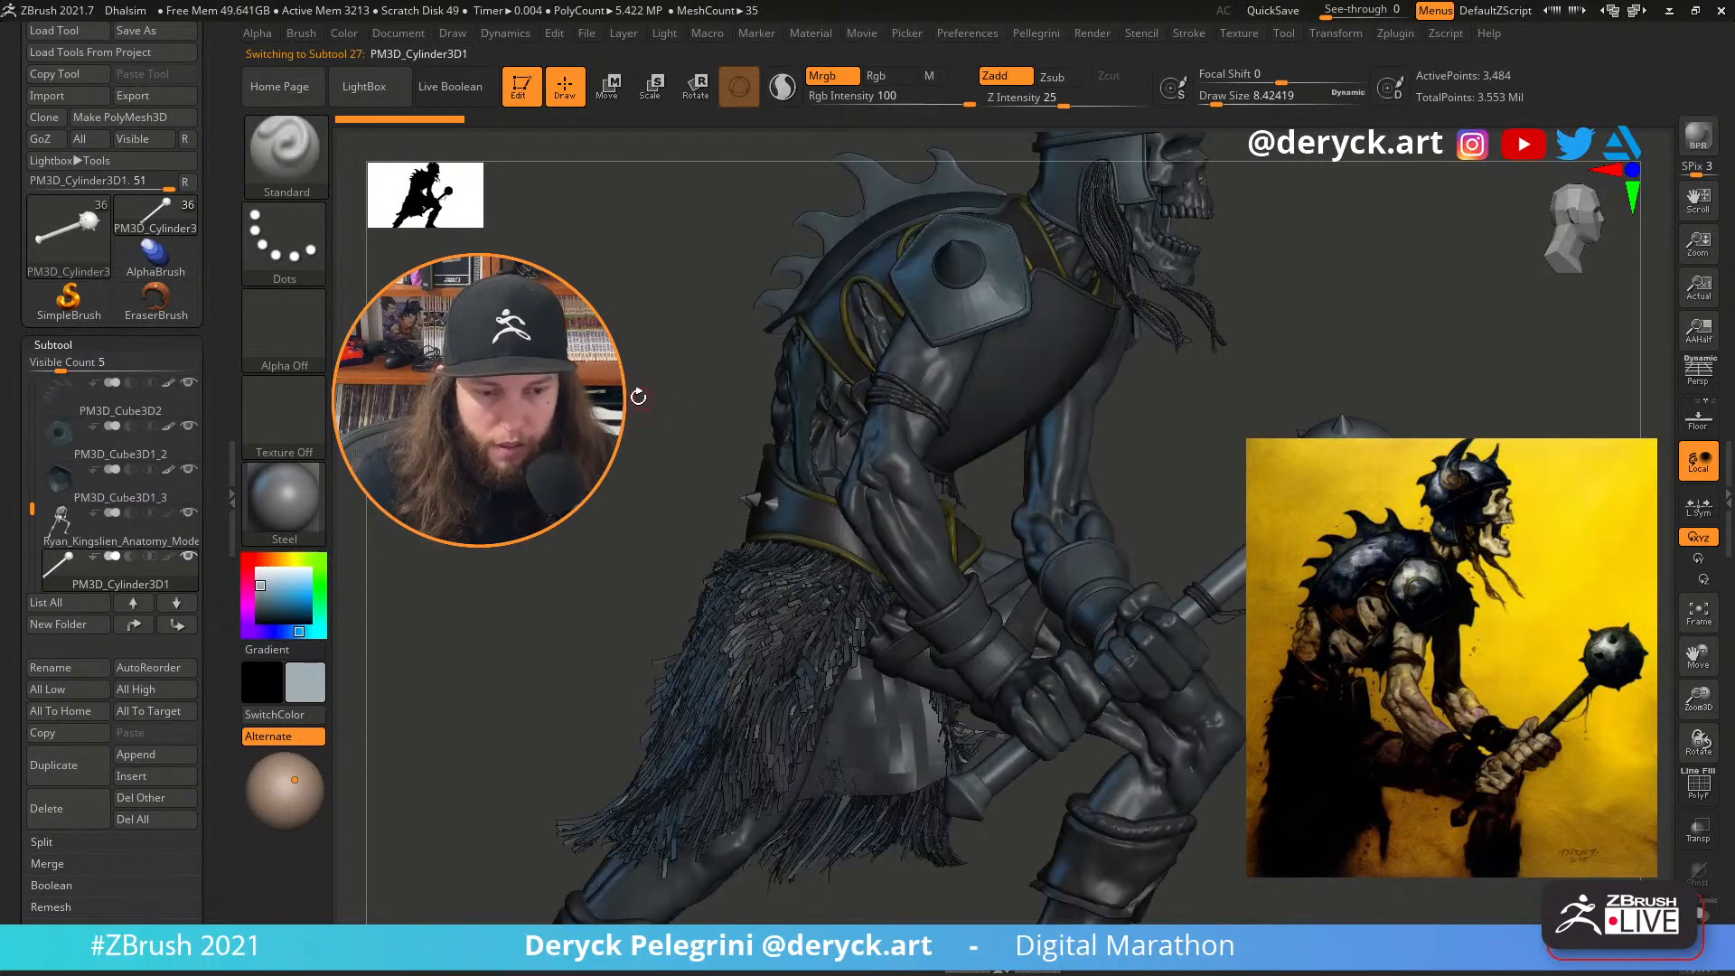
click(341, 32)
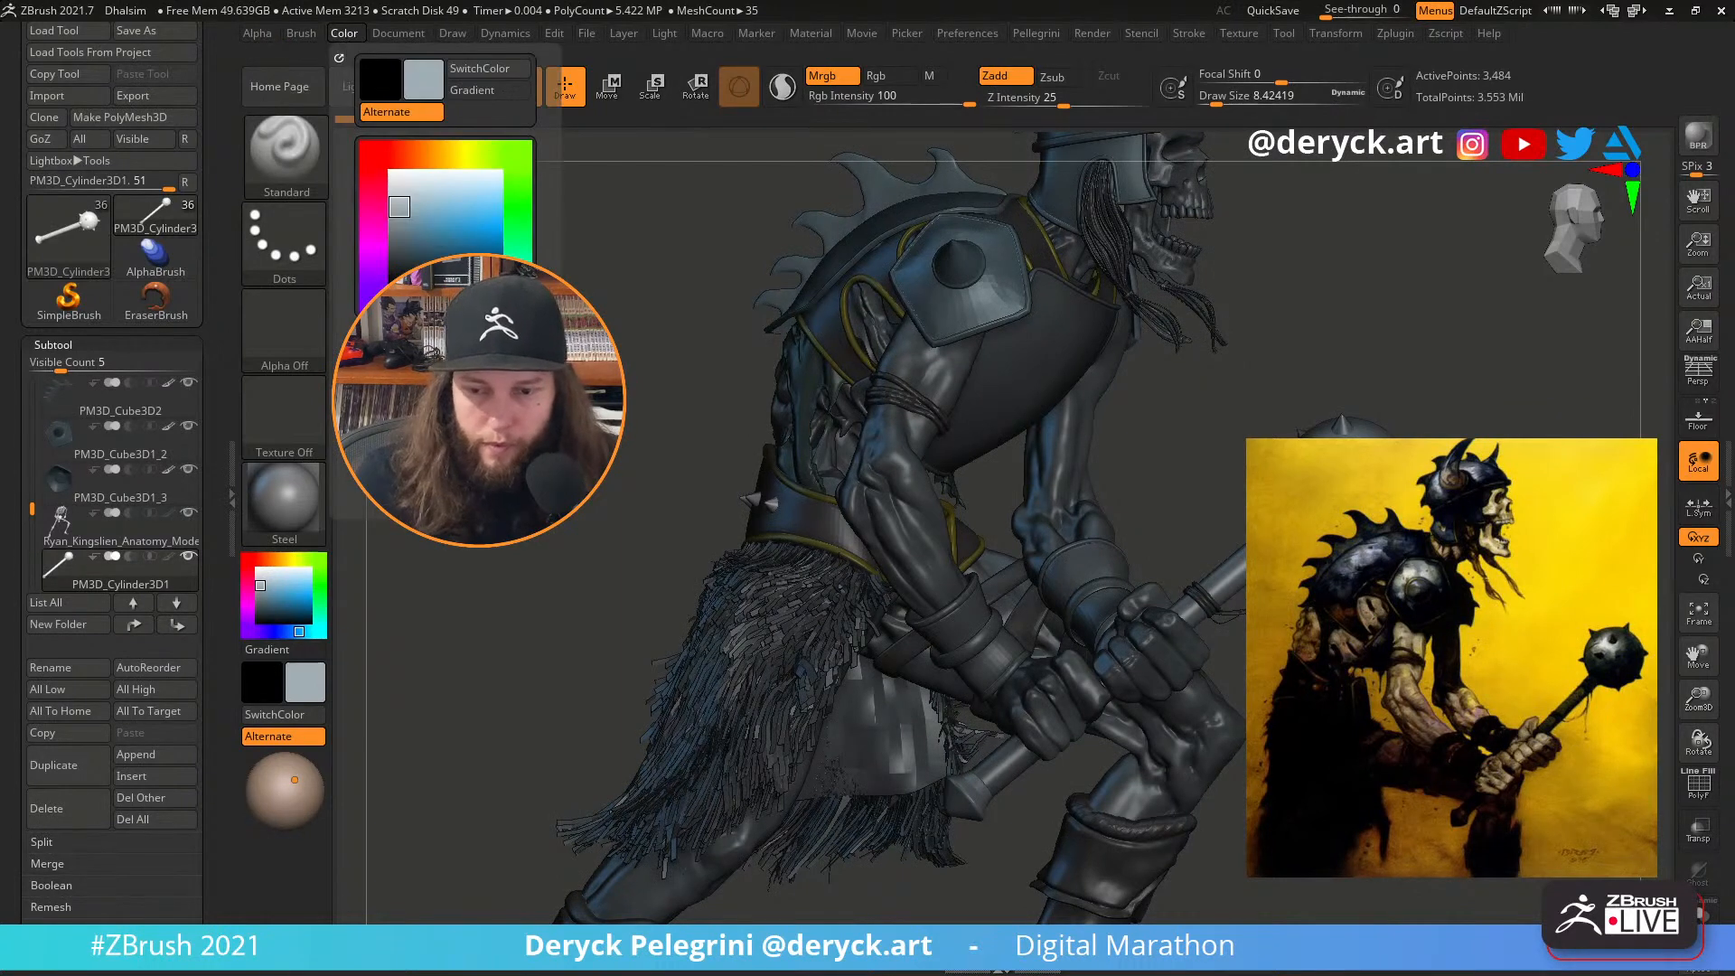
click(442, 427)
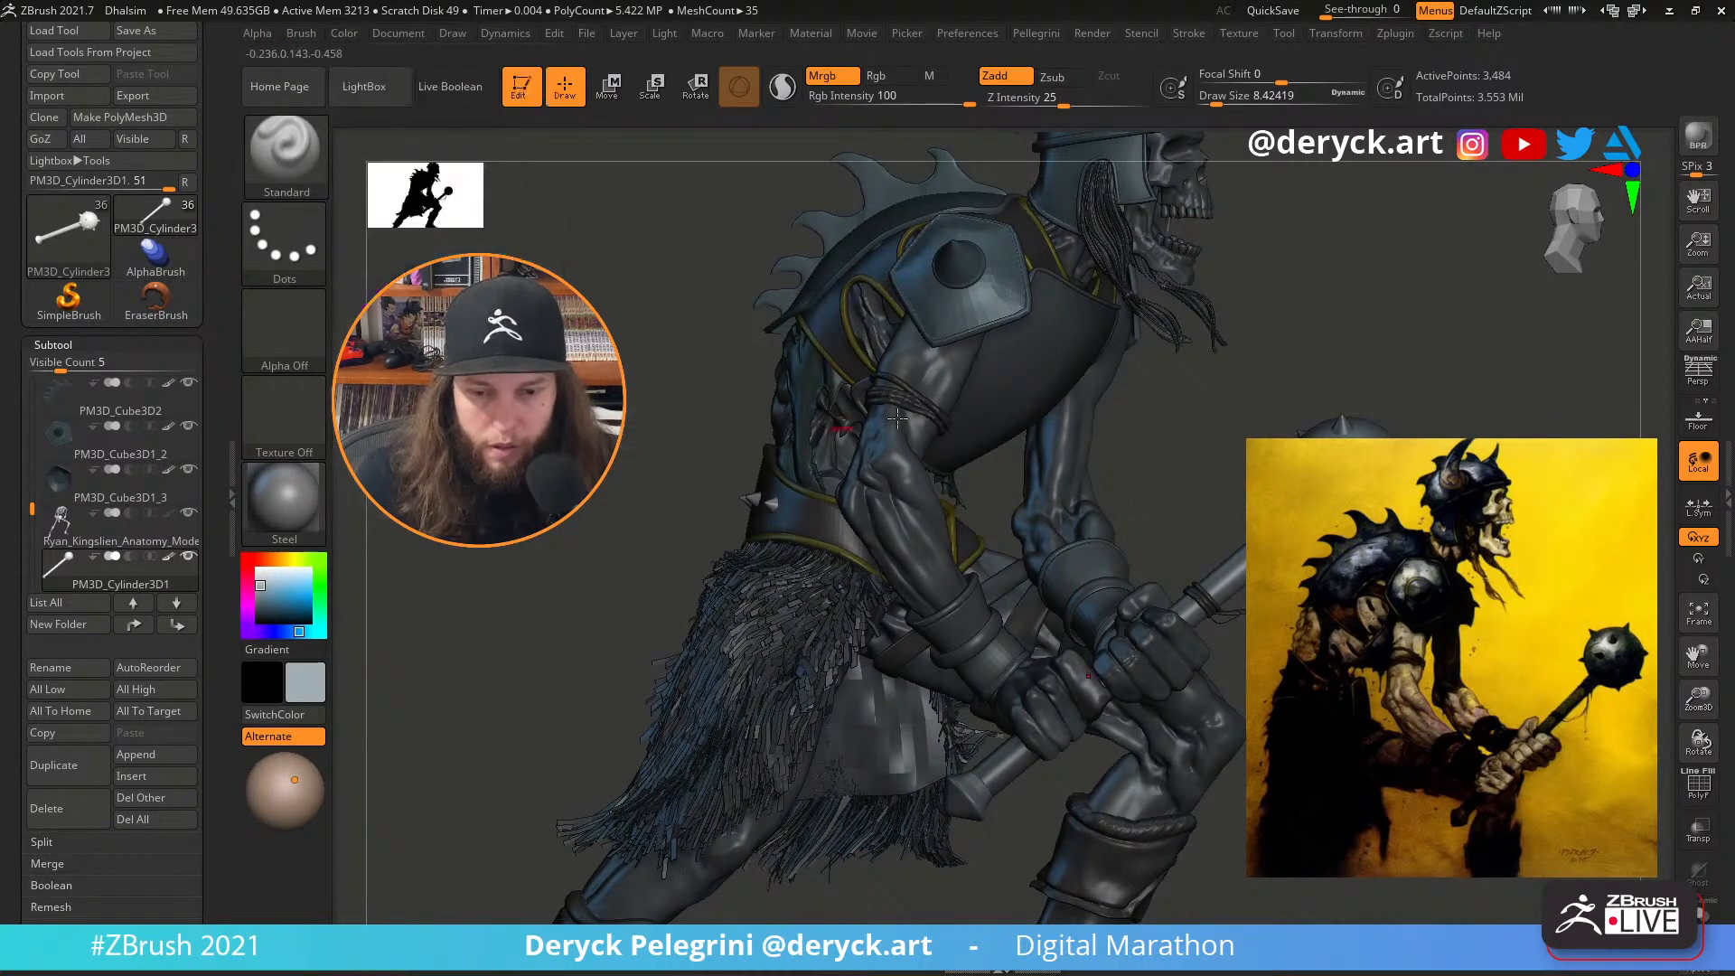
Select the pentagonal shoulder guard and fill it with the blue-grey colour and Steel material
alt+click(940, 307)
click(341, 34)
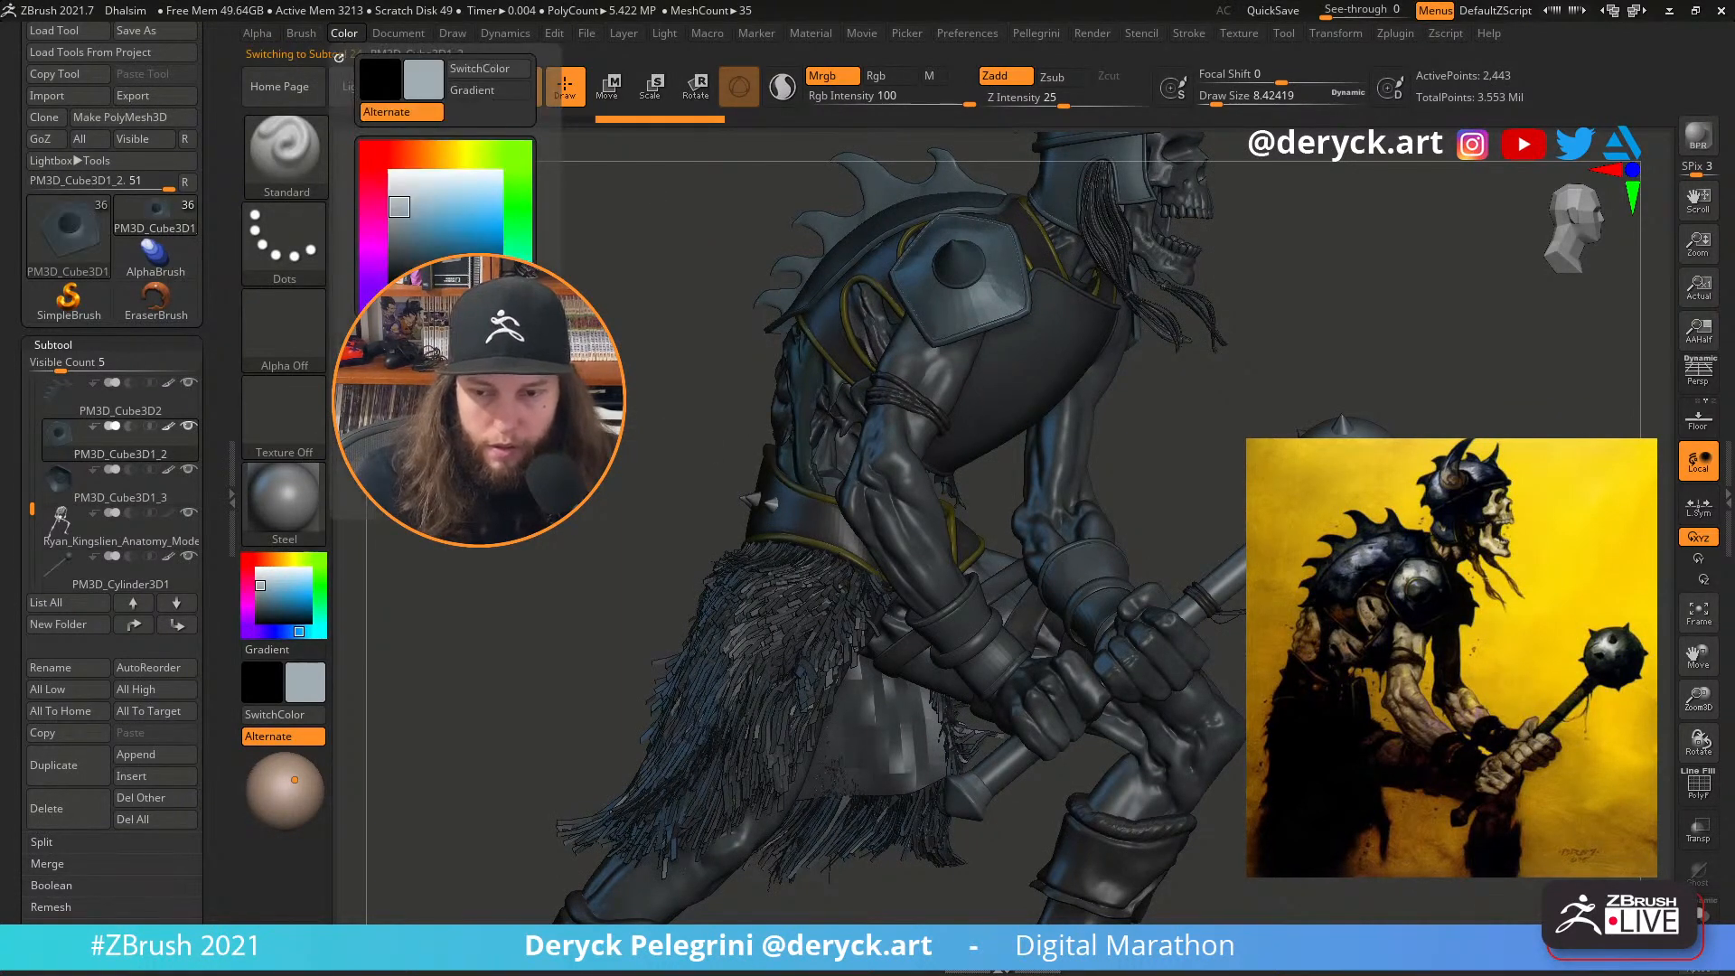
click(442, 429)
Fill the spikes along the back armour and the back plate with the blue-grey colour and Steel material
alt+drag(643, 289, 719, 391)
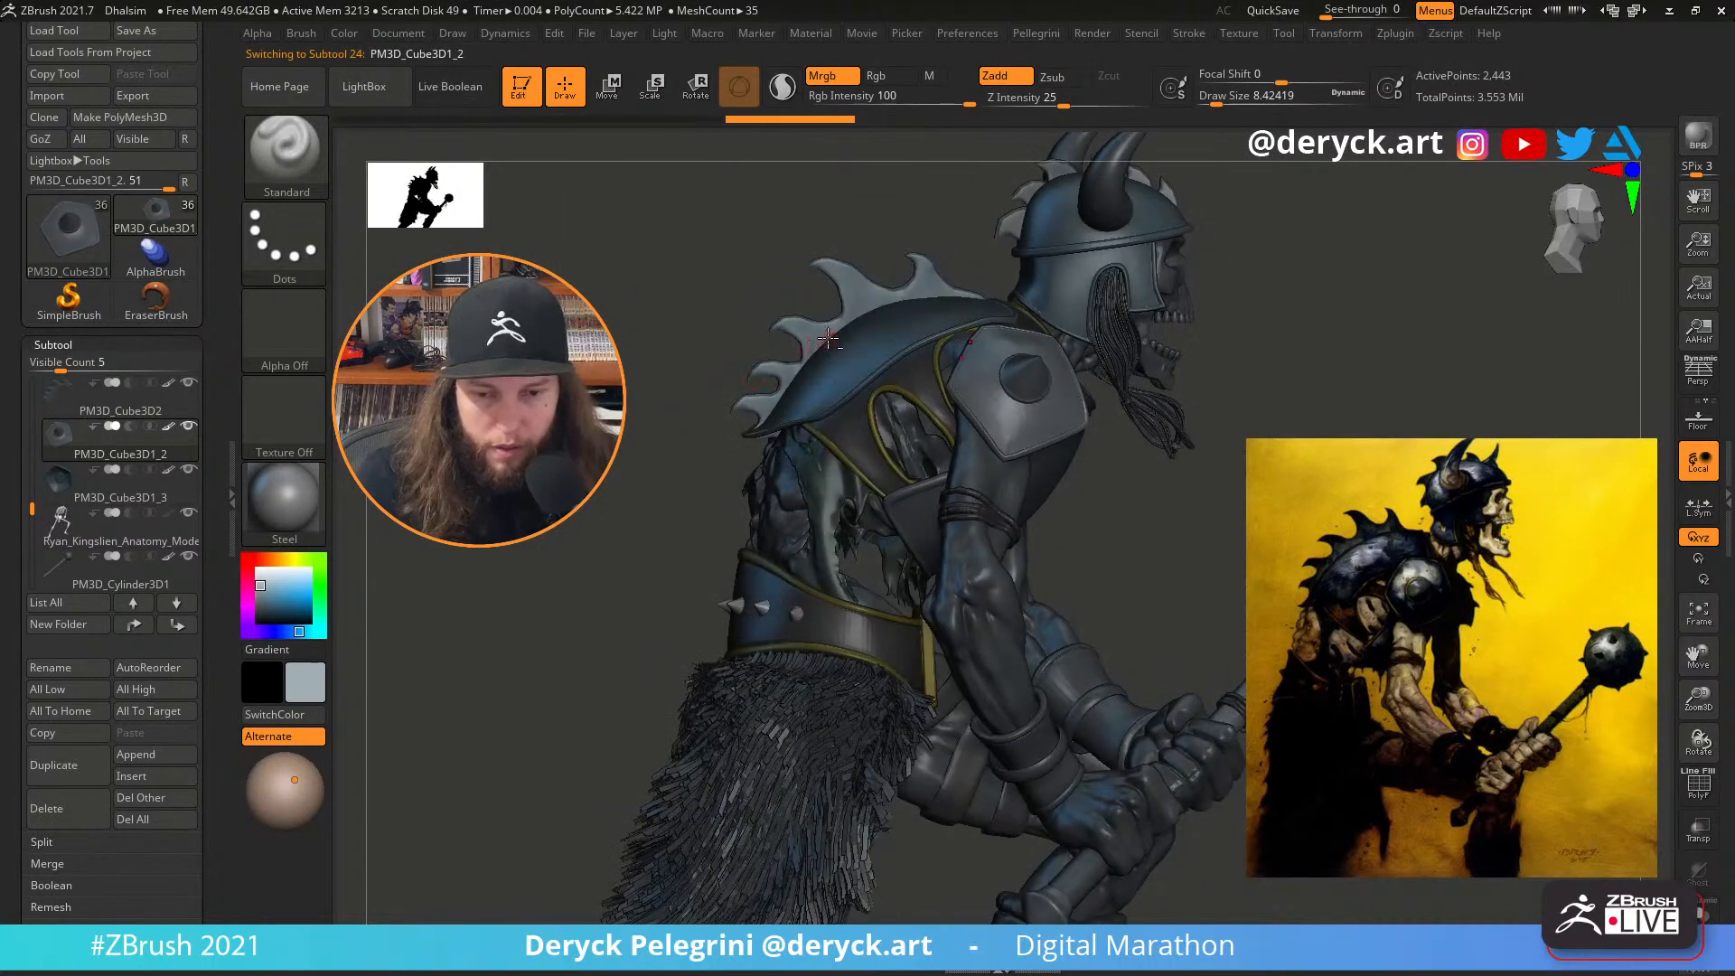
alt+click(824, 335)
click(343, 36)
click(443, 428)
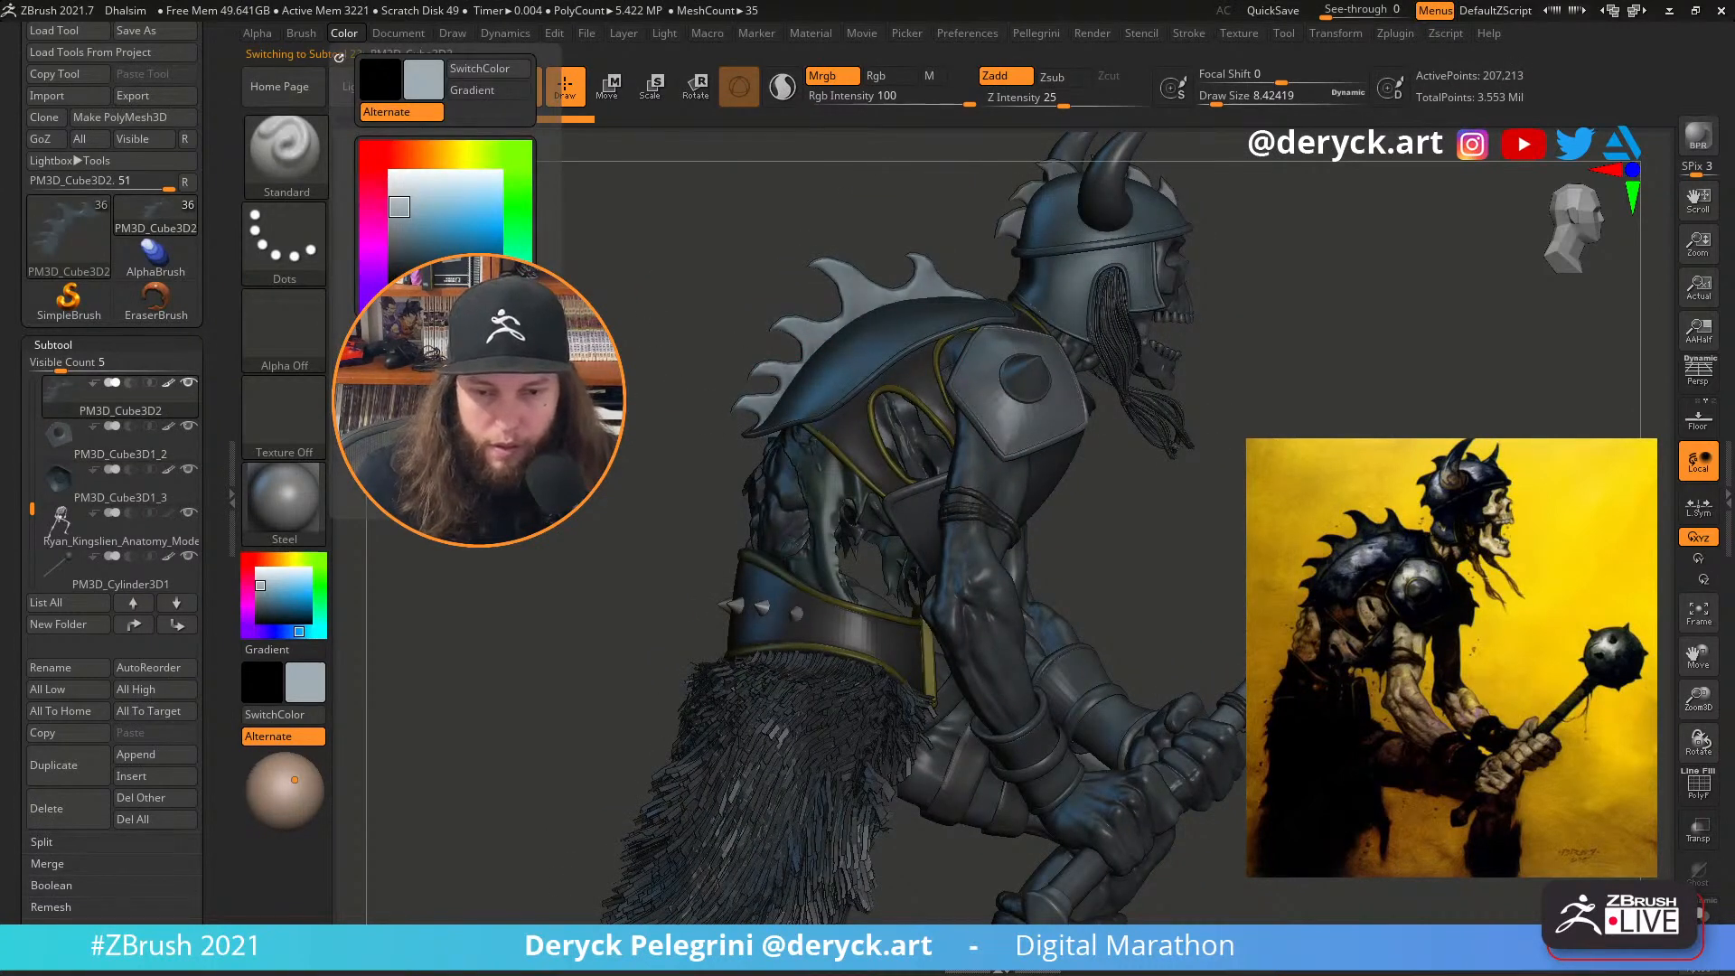
alt+click(831, 347)
click(344, 35)
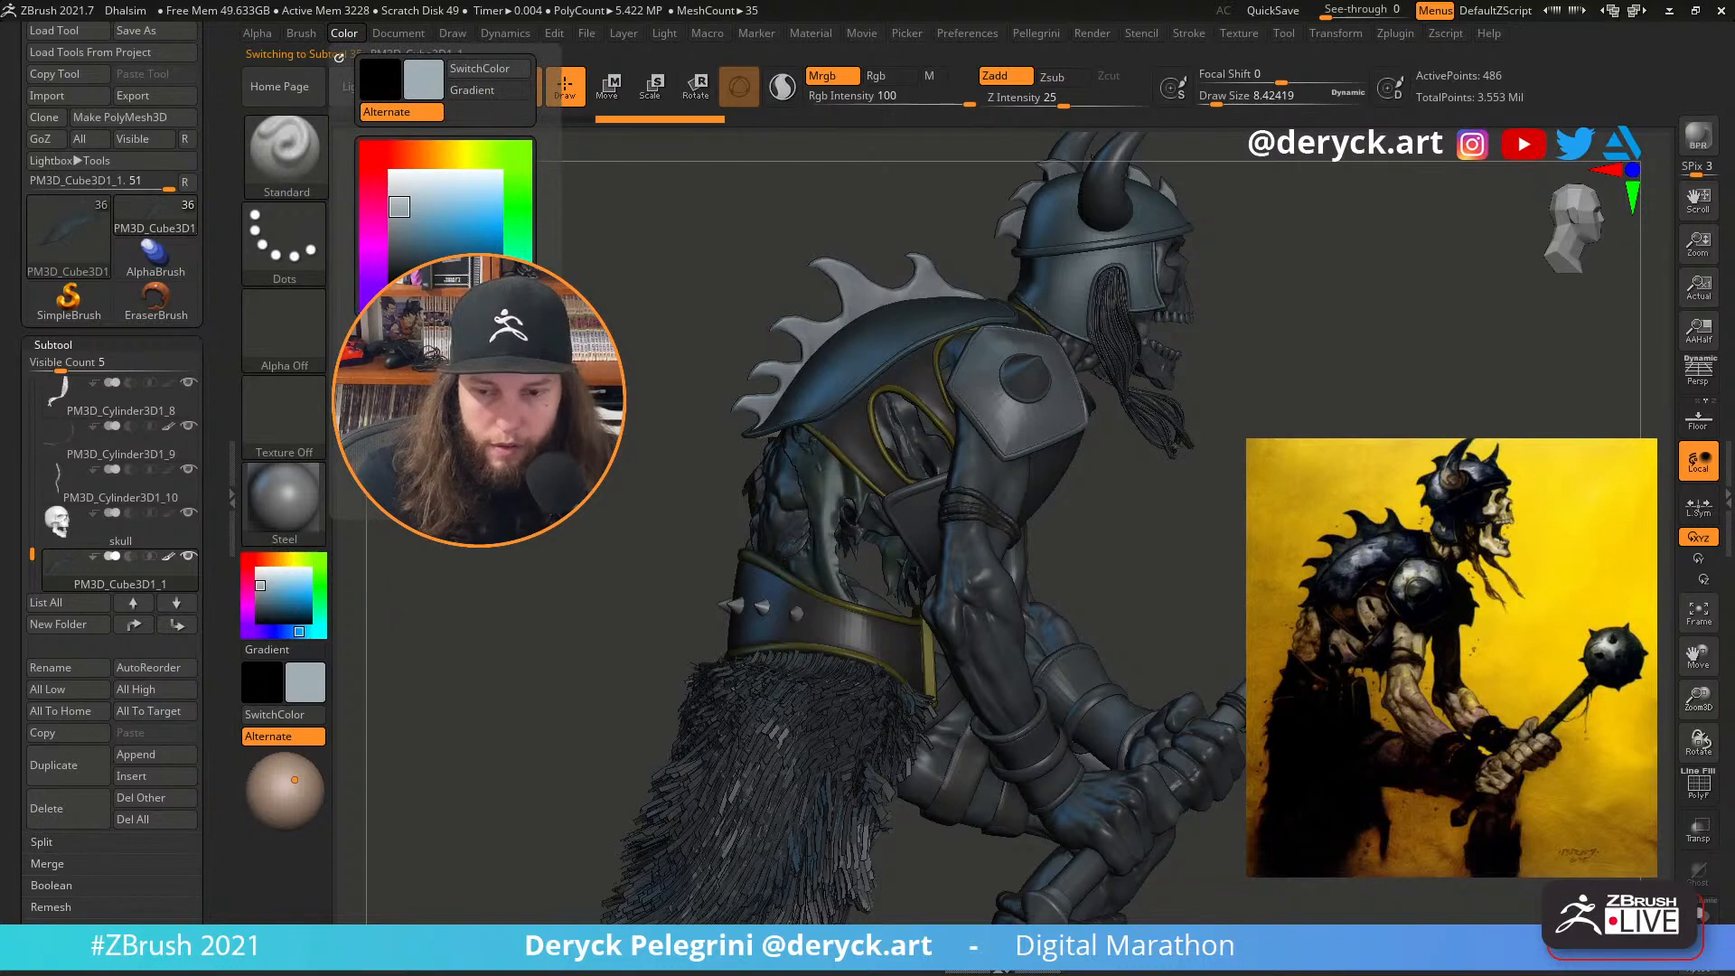
click(443, 428)
Fill the helmet's cheek guard and its dome with the blue-grey colour and Steel material
alt+drag(1067, 265, 991, 368)
alt+click(990, 368)
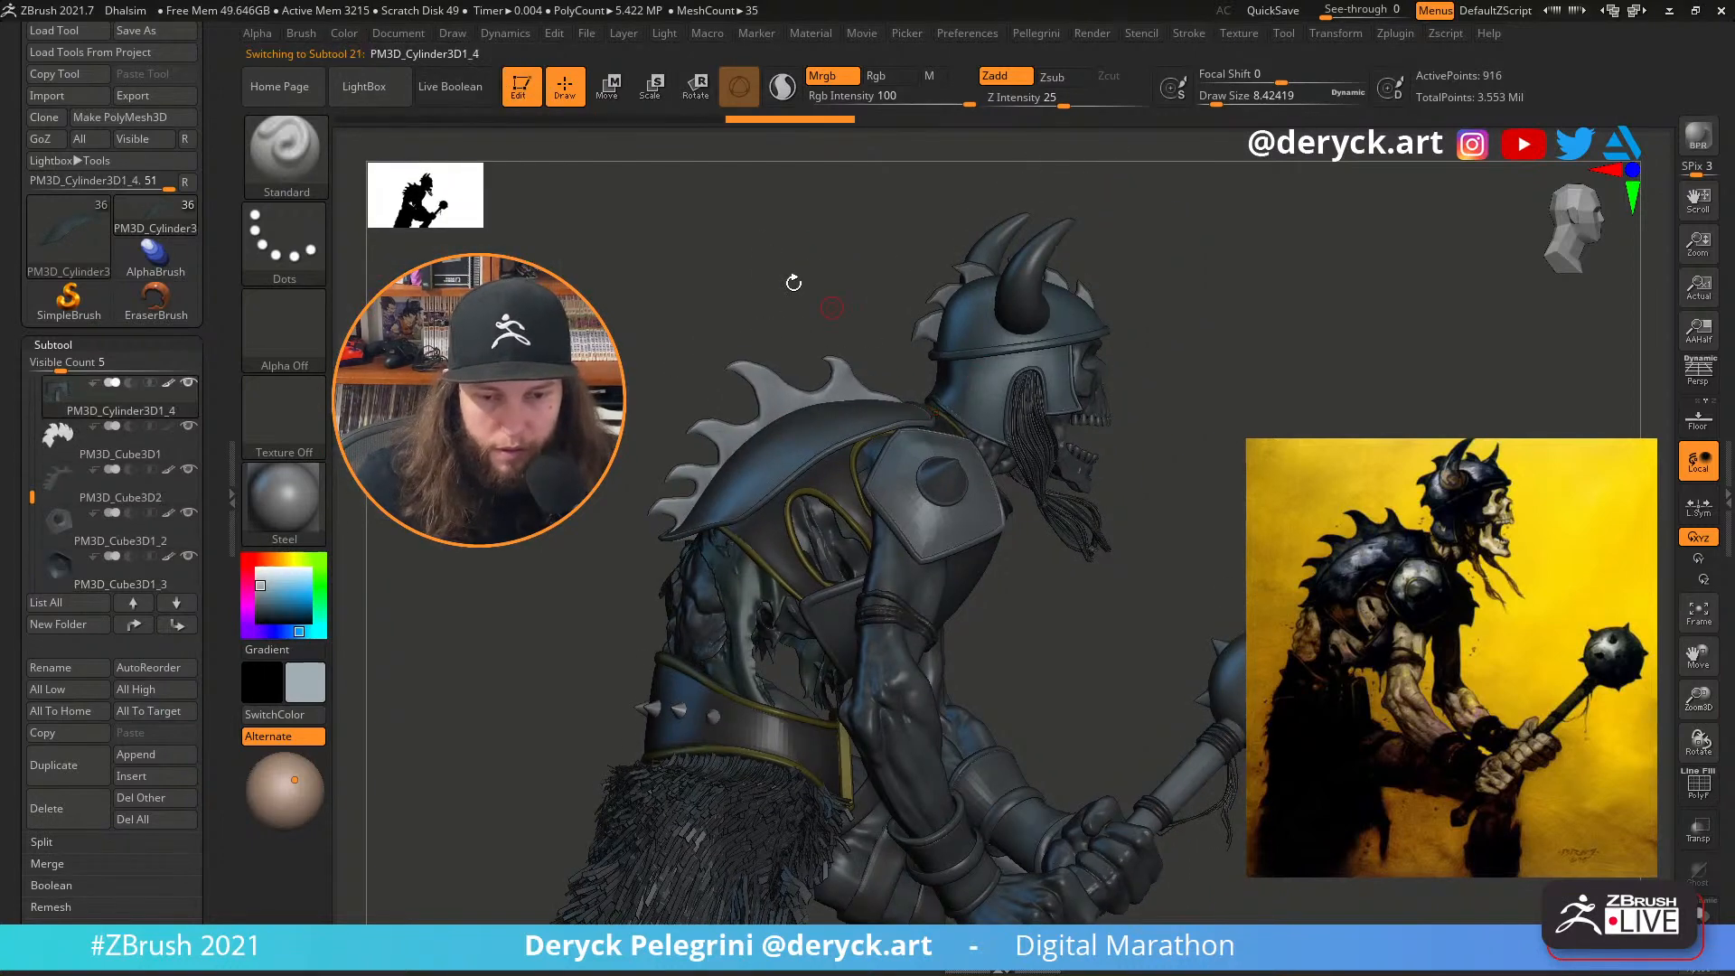
click(345, 34)
click(443, 428)
alt+click(960, 336)
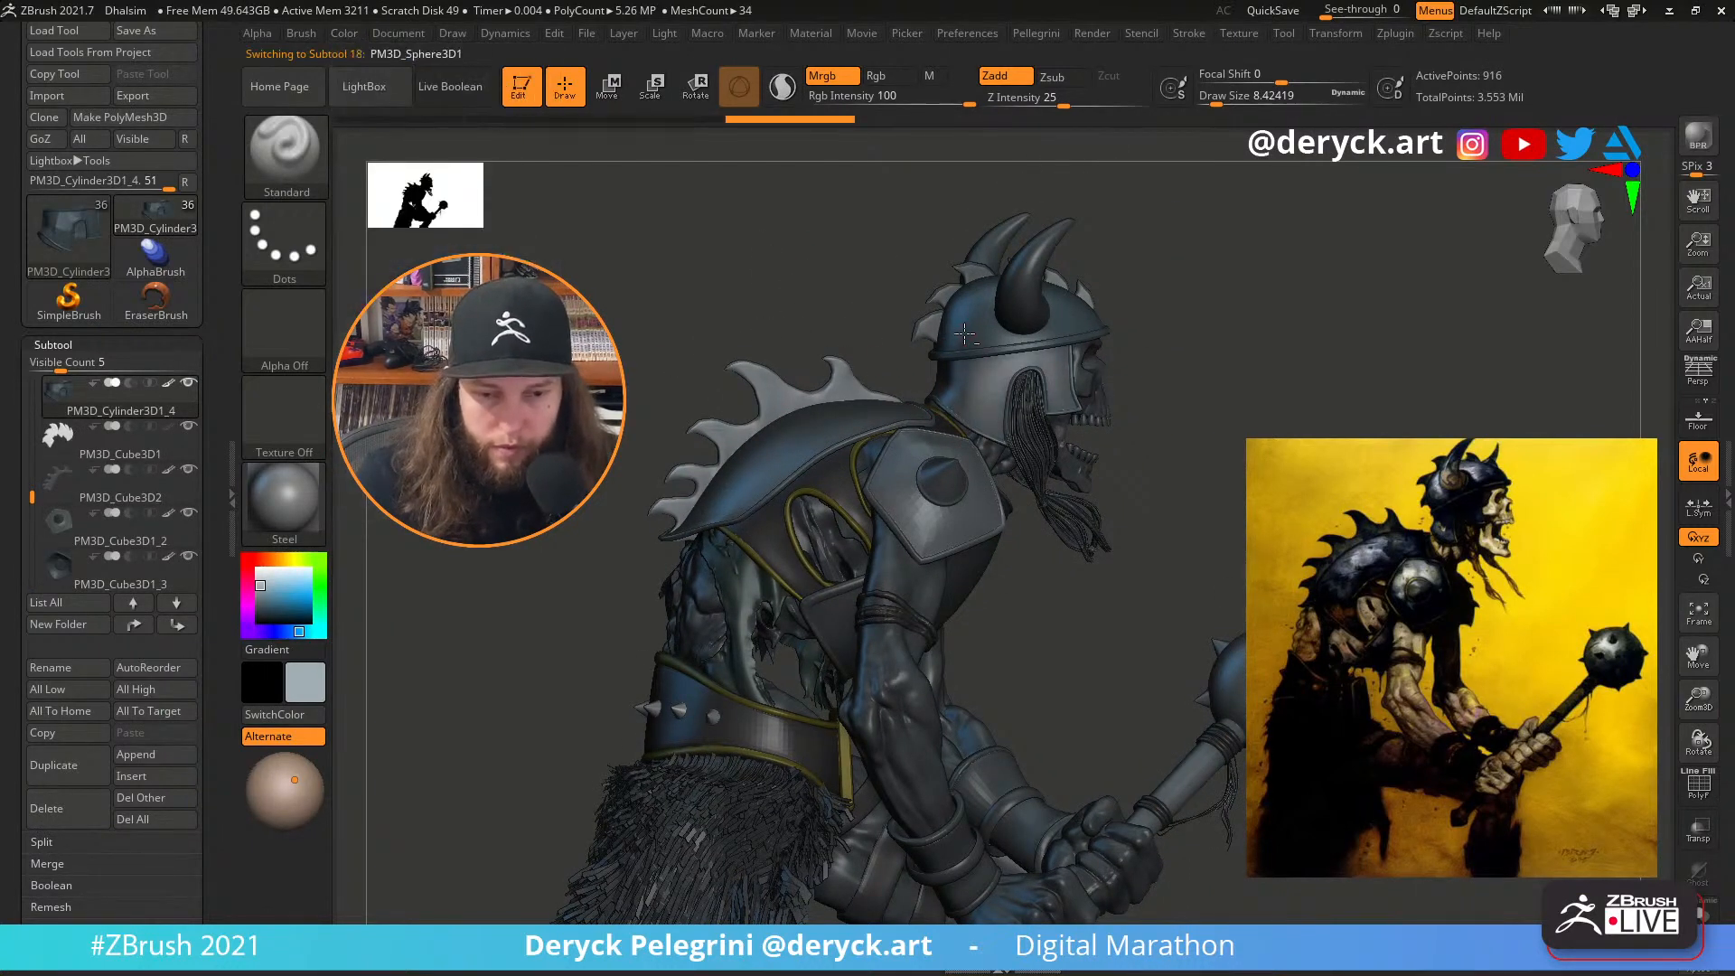
click(351, 38)
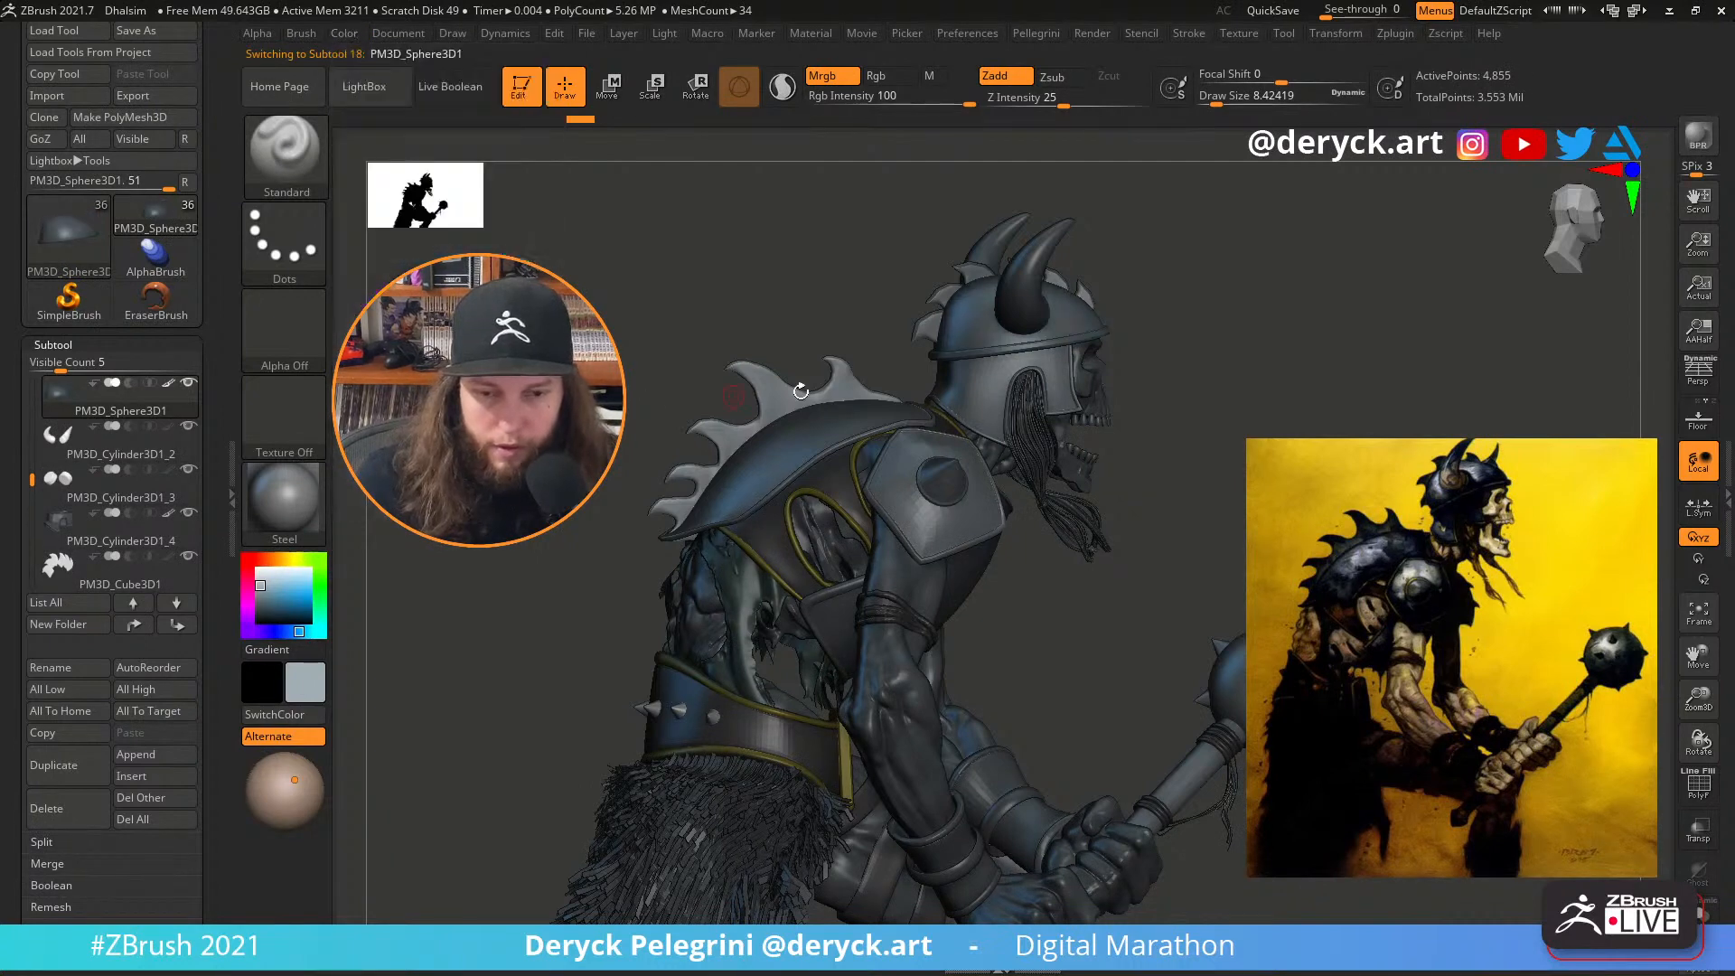
Fill the helmet's crest spikes and the opposite pentagonal shoulder guard with the blue-grey colour and Steel material
alt+click(943, 291)
click(342, 33)
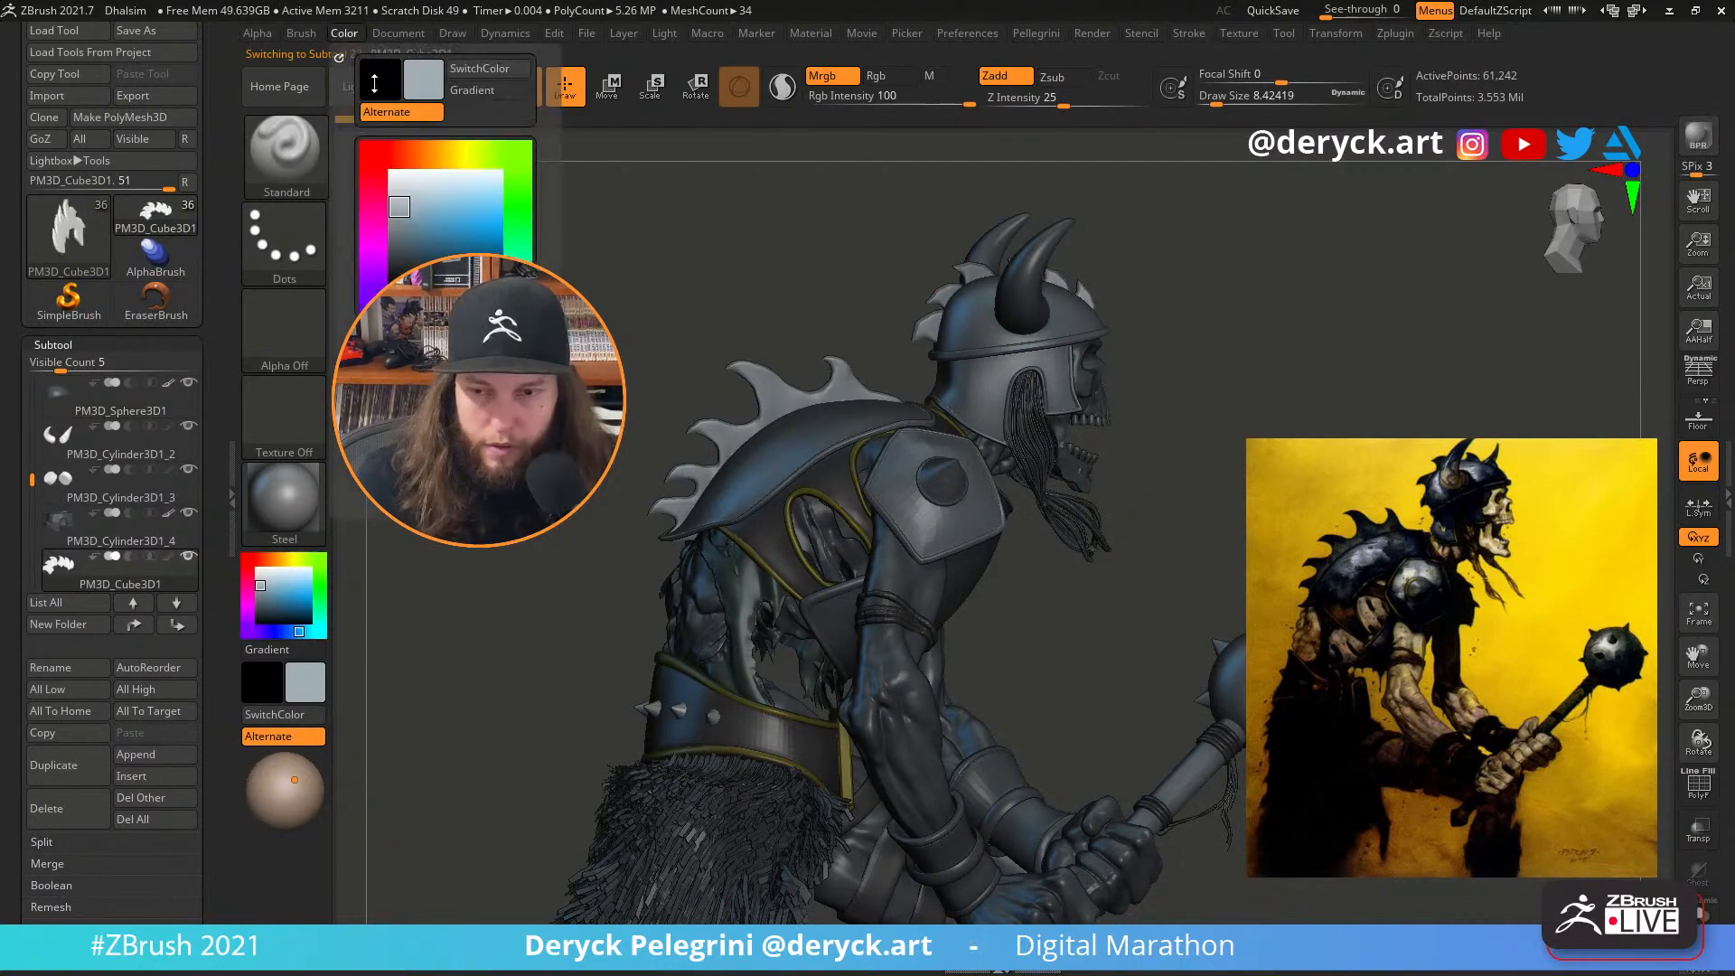
click(280, 501)
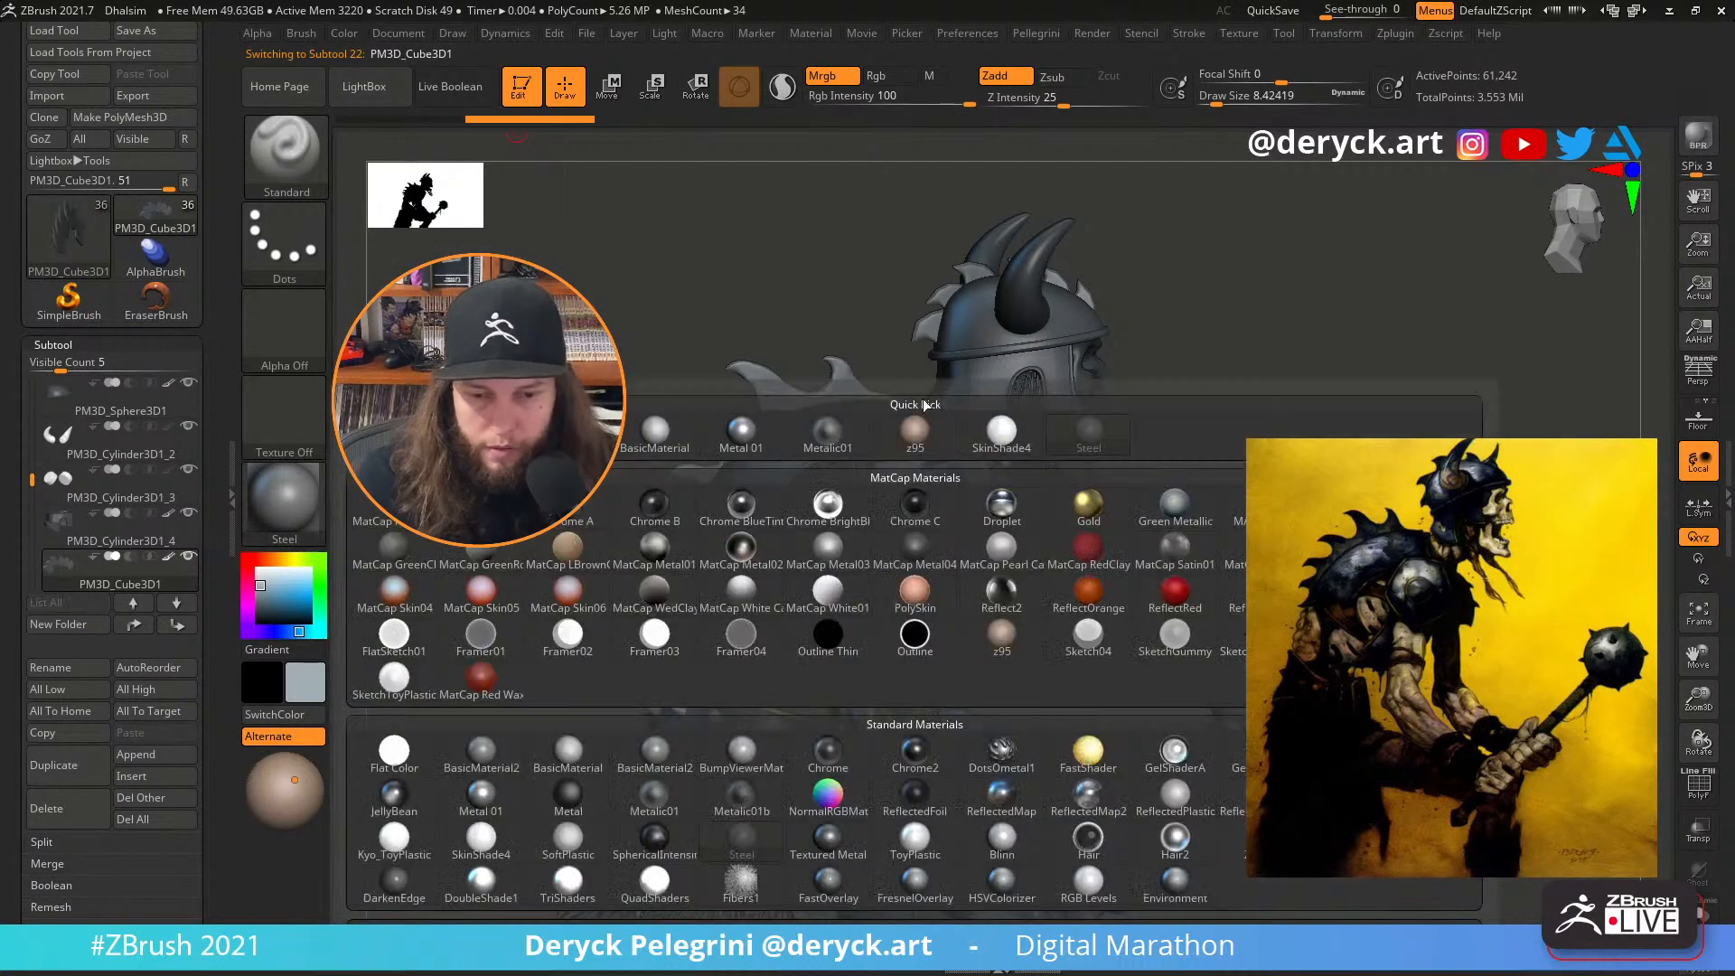
drag(1202, 353, 982, 471)
alt+click(1083, 498)
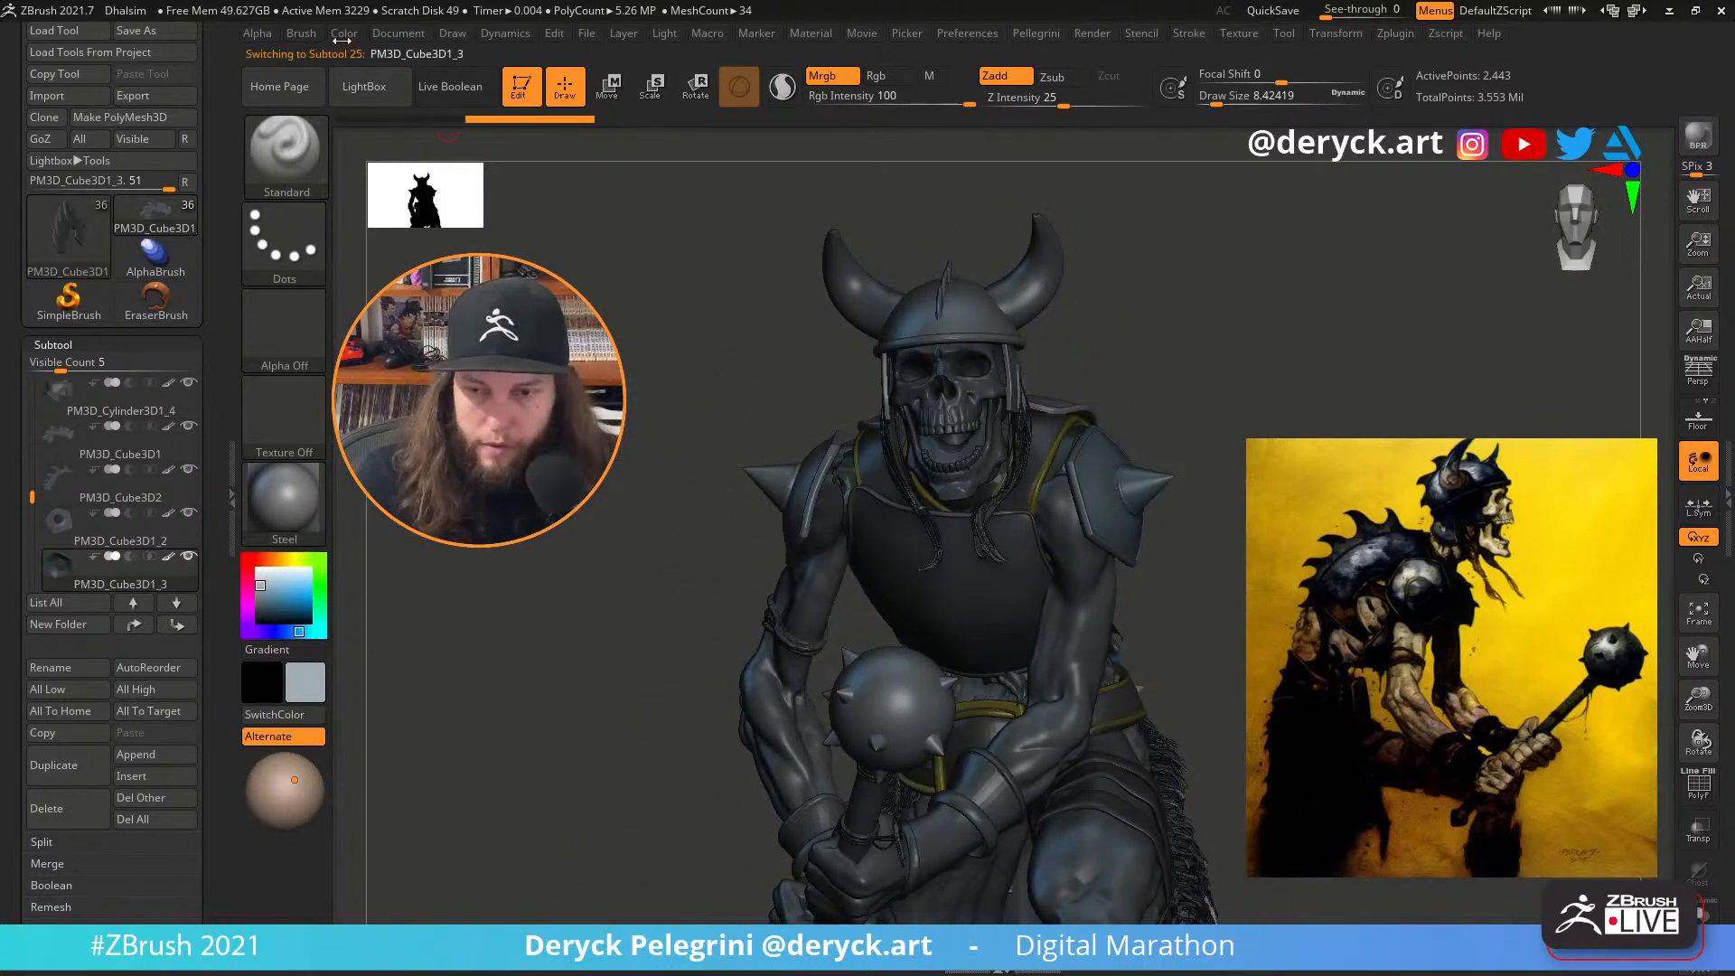
Switch the active material to z95 and inspect the figure from the side
click(270, 488)
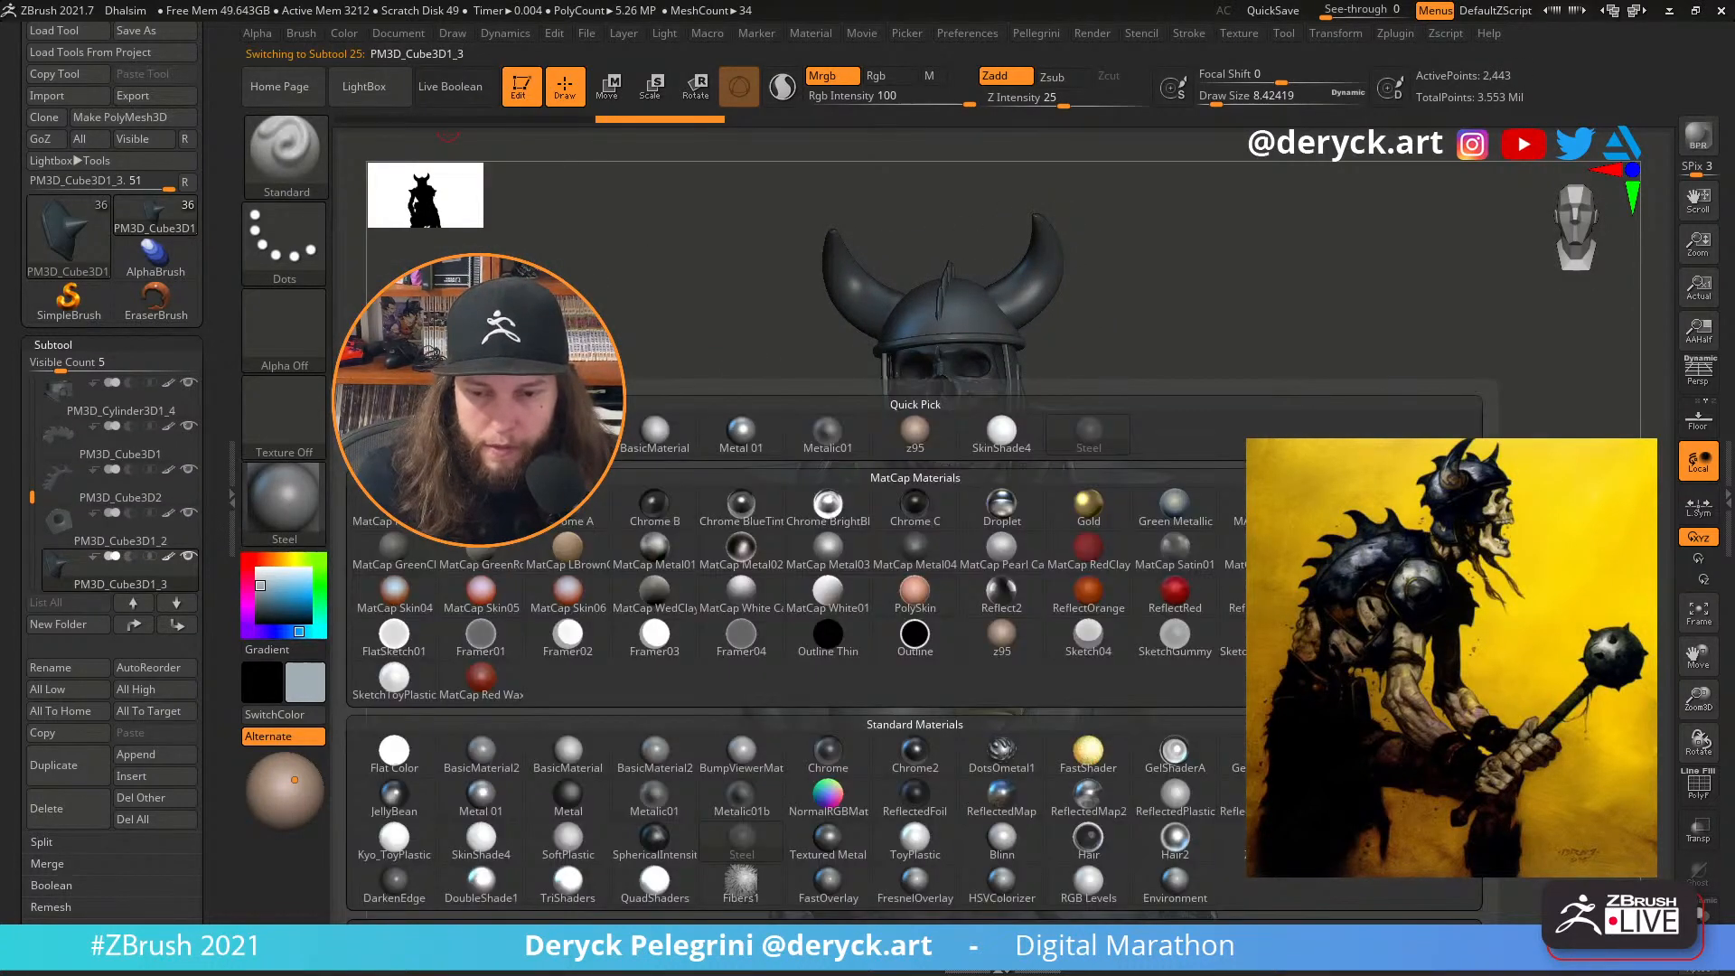
click(915, 434)
shift+drag(728, 397, 954, 376)
mouse_move(1245, 651)
alt+mouse_down()
mouse_move(1227, 634)
mouse_move(1231, 433)
mouse_move(1262, 531)
alt+mouse_up()
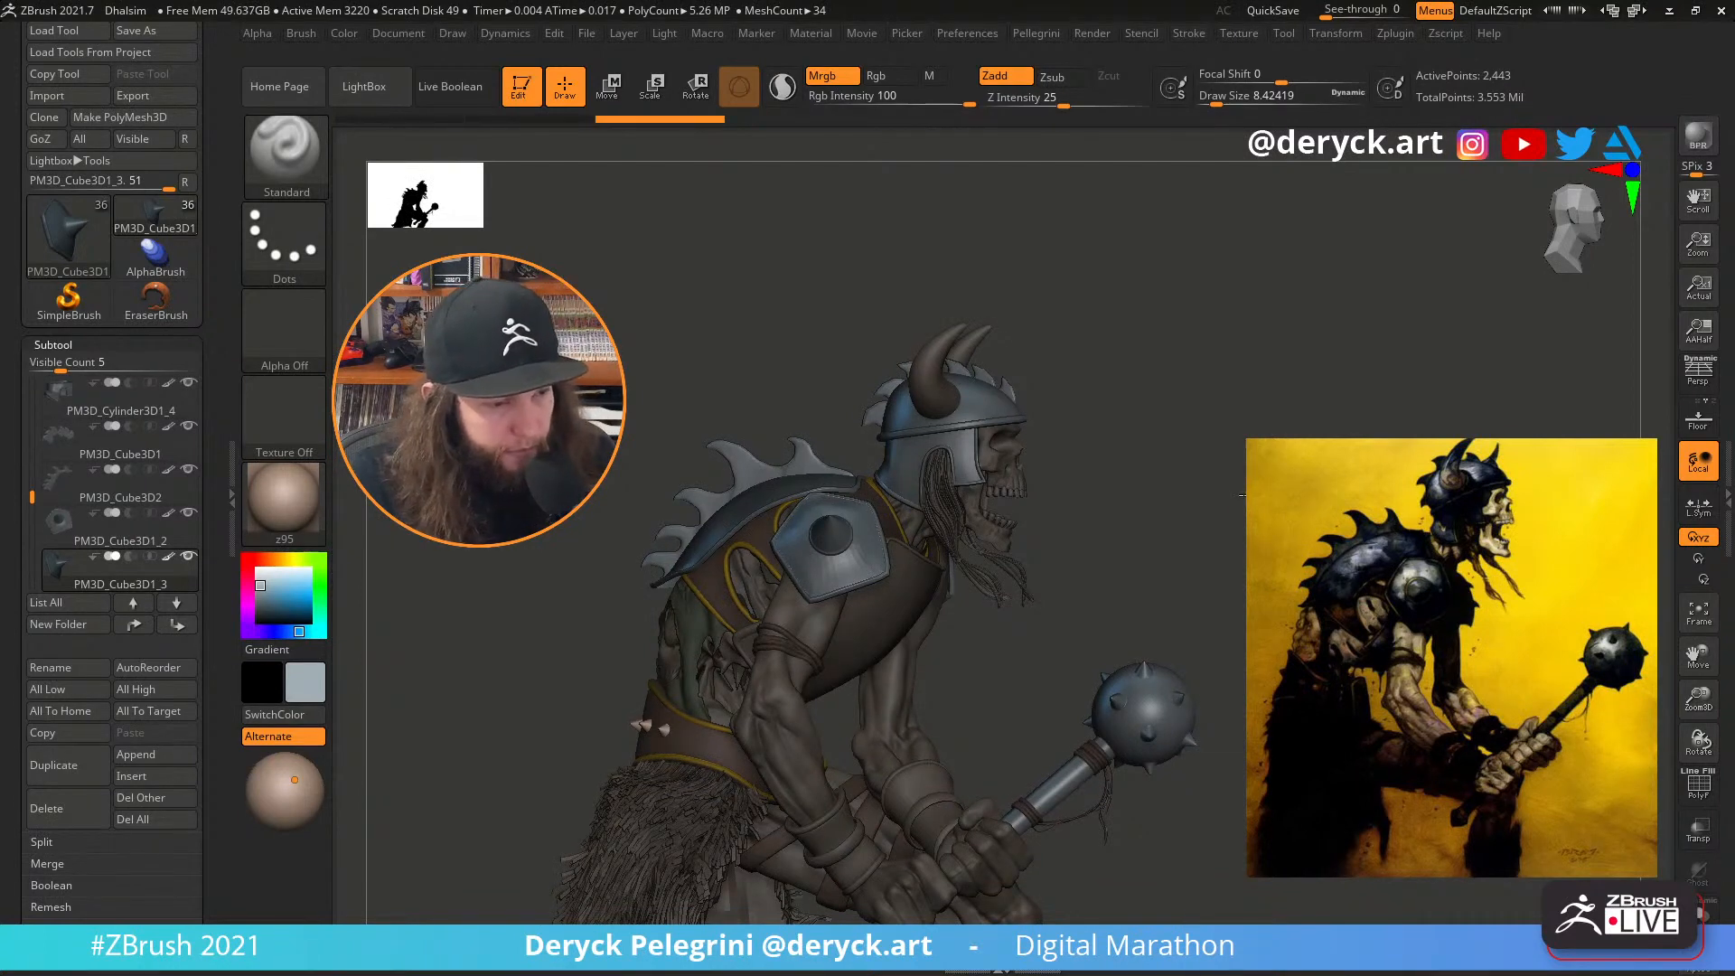
mouse_move(1242, 496)
mouse_down()
mouse_move(1227, 488)
mouse_move(1206, 522)
mouse_move(1257, 437)
mouse_move(1243, 330)
mouse_up()
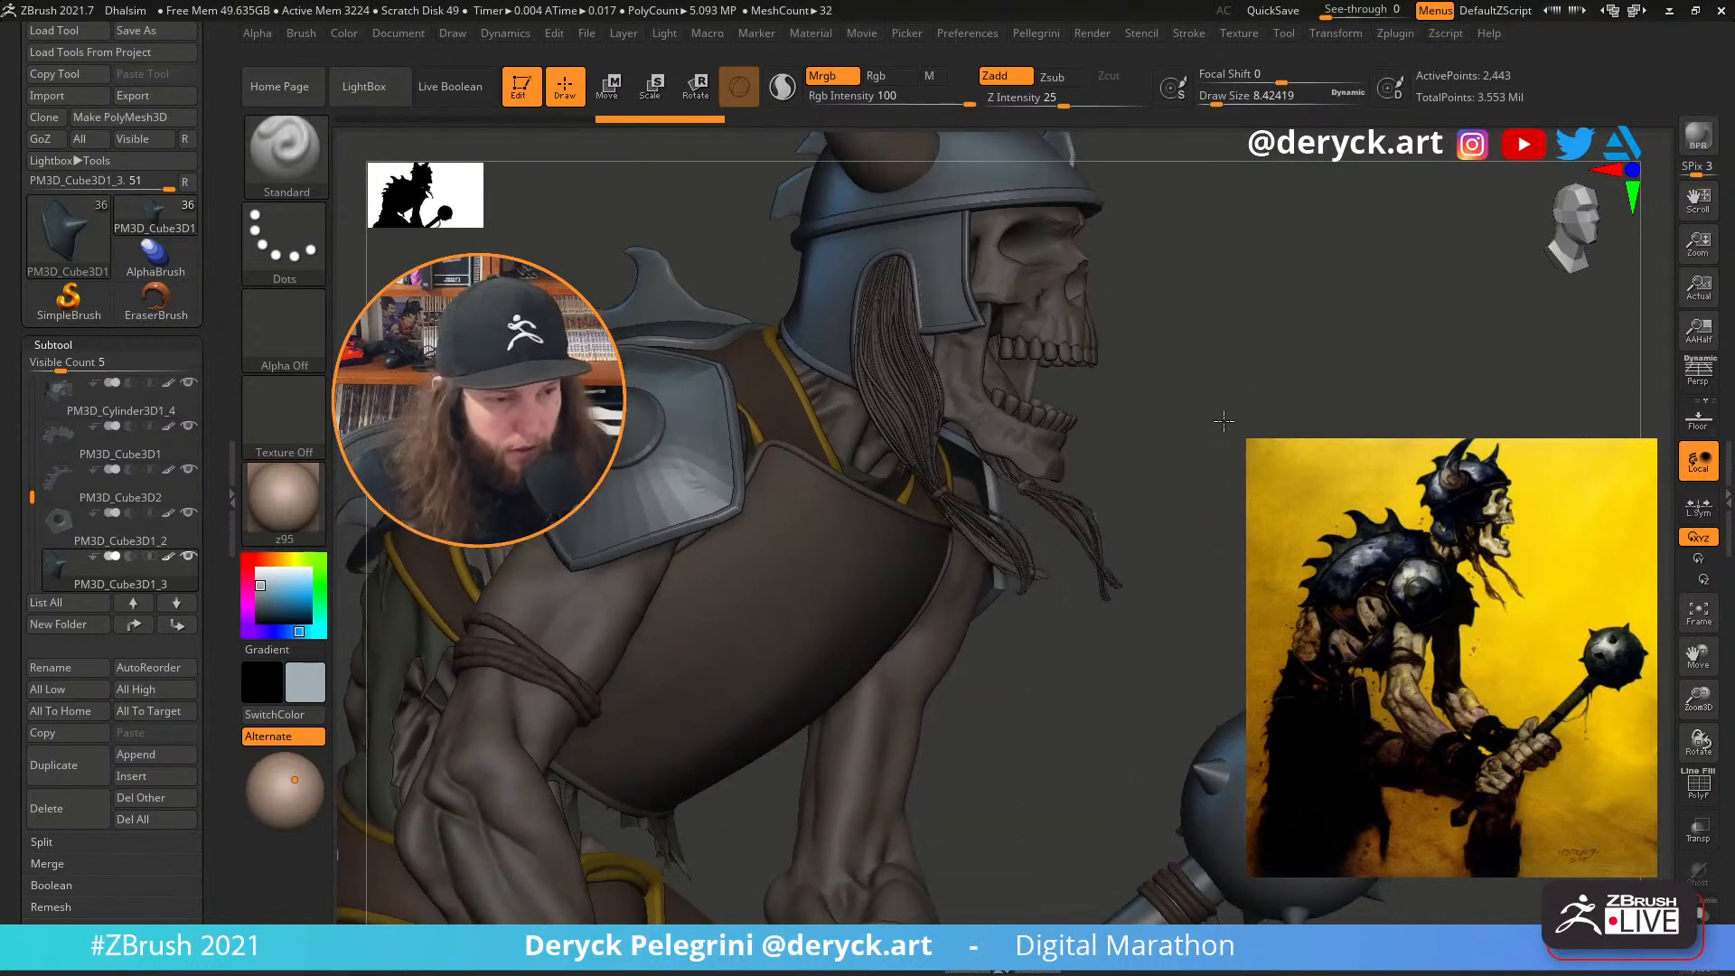
alt+drag(1223, 419, 1374, 319)
Select the body subtool and set the active material to SkinShade4
alt+click(741, 479)
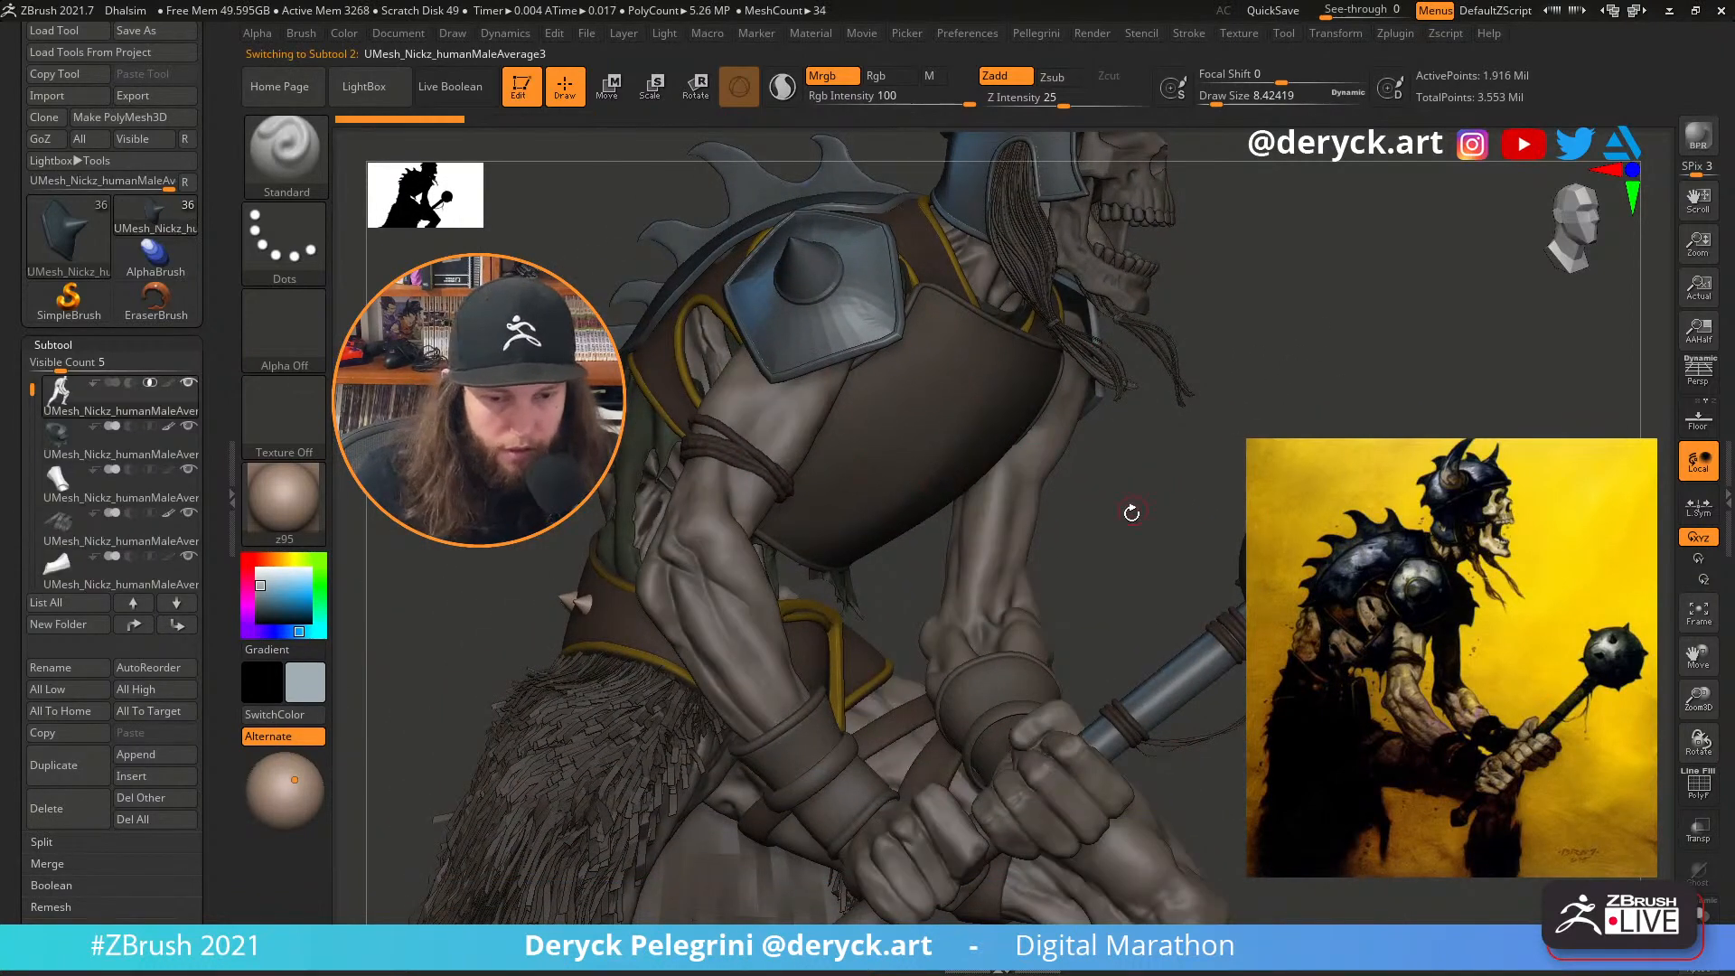
mouse_move(1130, 507)
mouse_down()
mouse_move(1207, 455)
mouse_move(1085, 457)
mouse_move(1130, 362)
mouse_move(1175, 420)
mouse_move(1174, 515)
mouse_up()
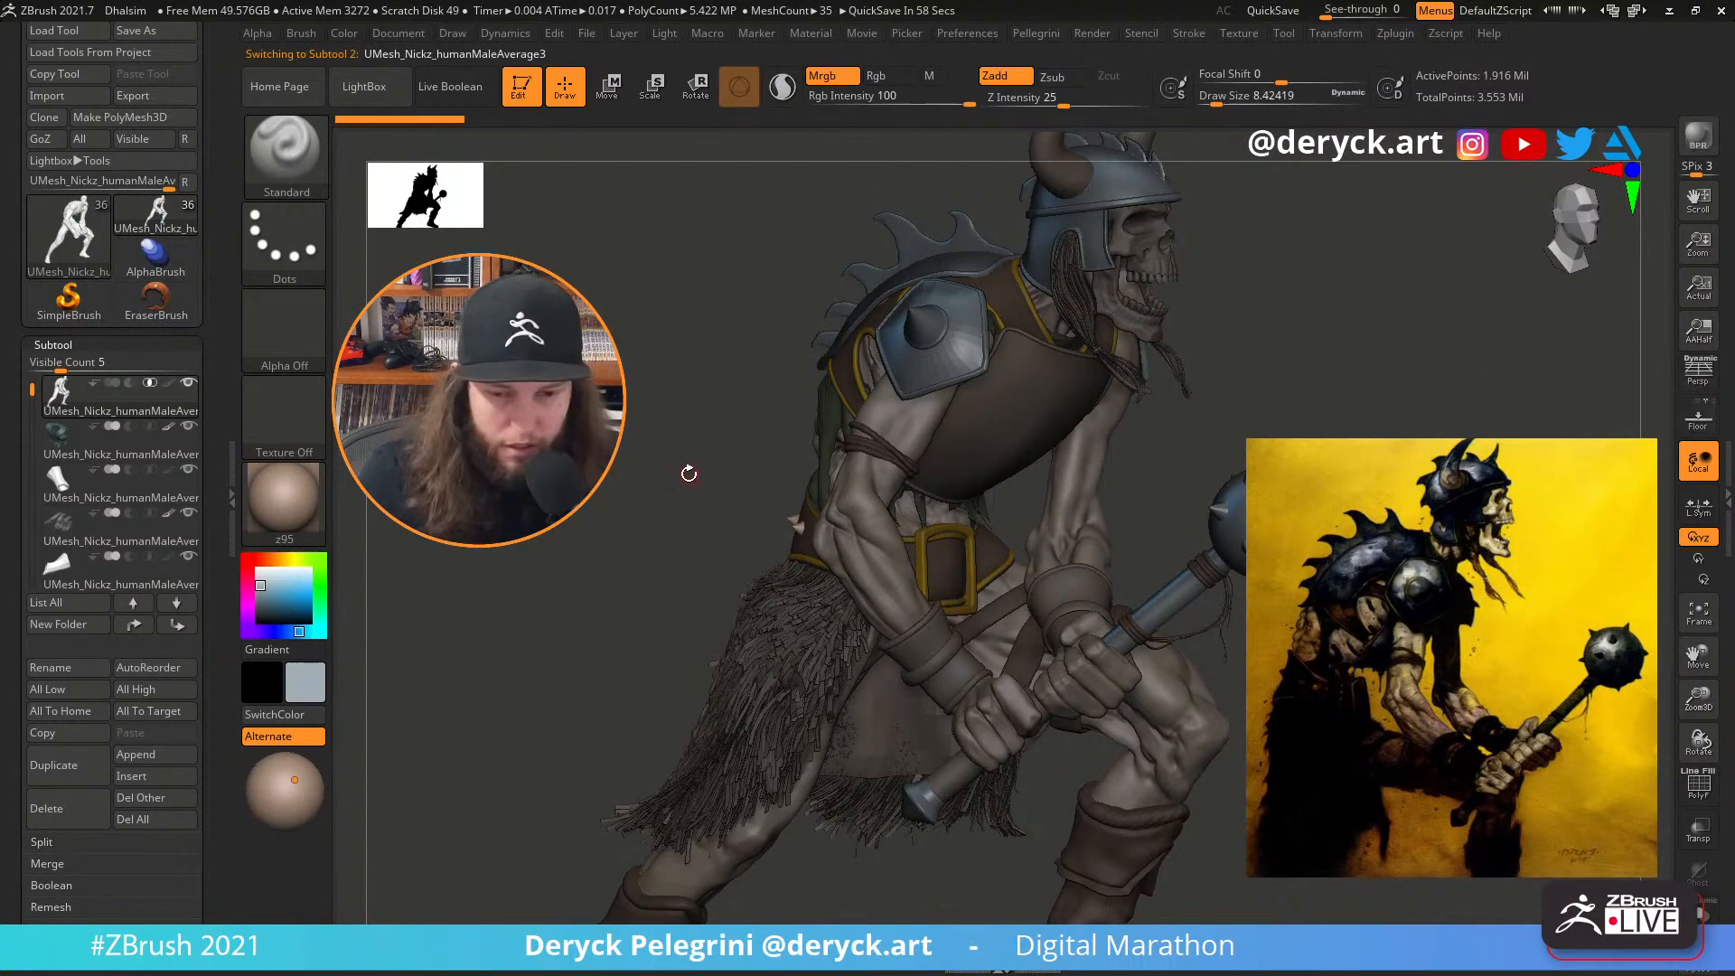
drag(689, 472, 623, 428)
click(284, 497)
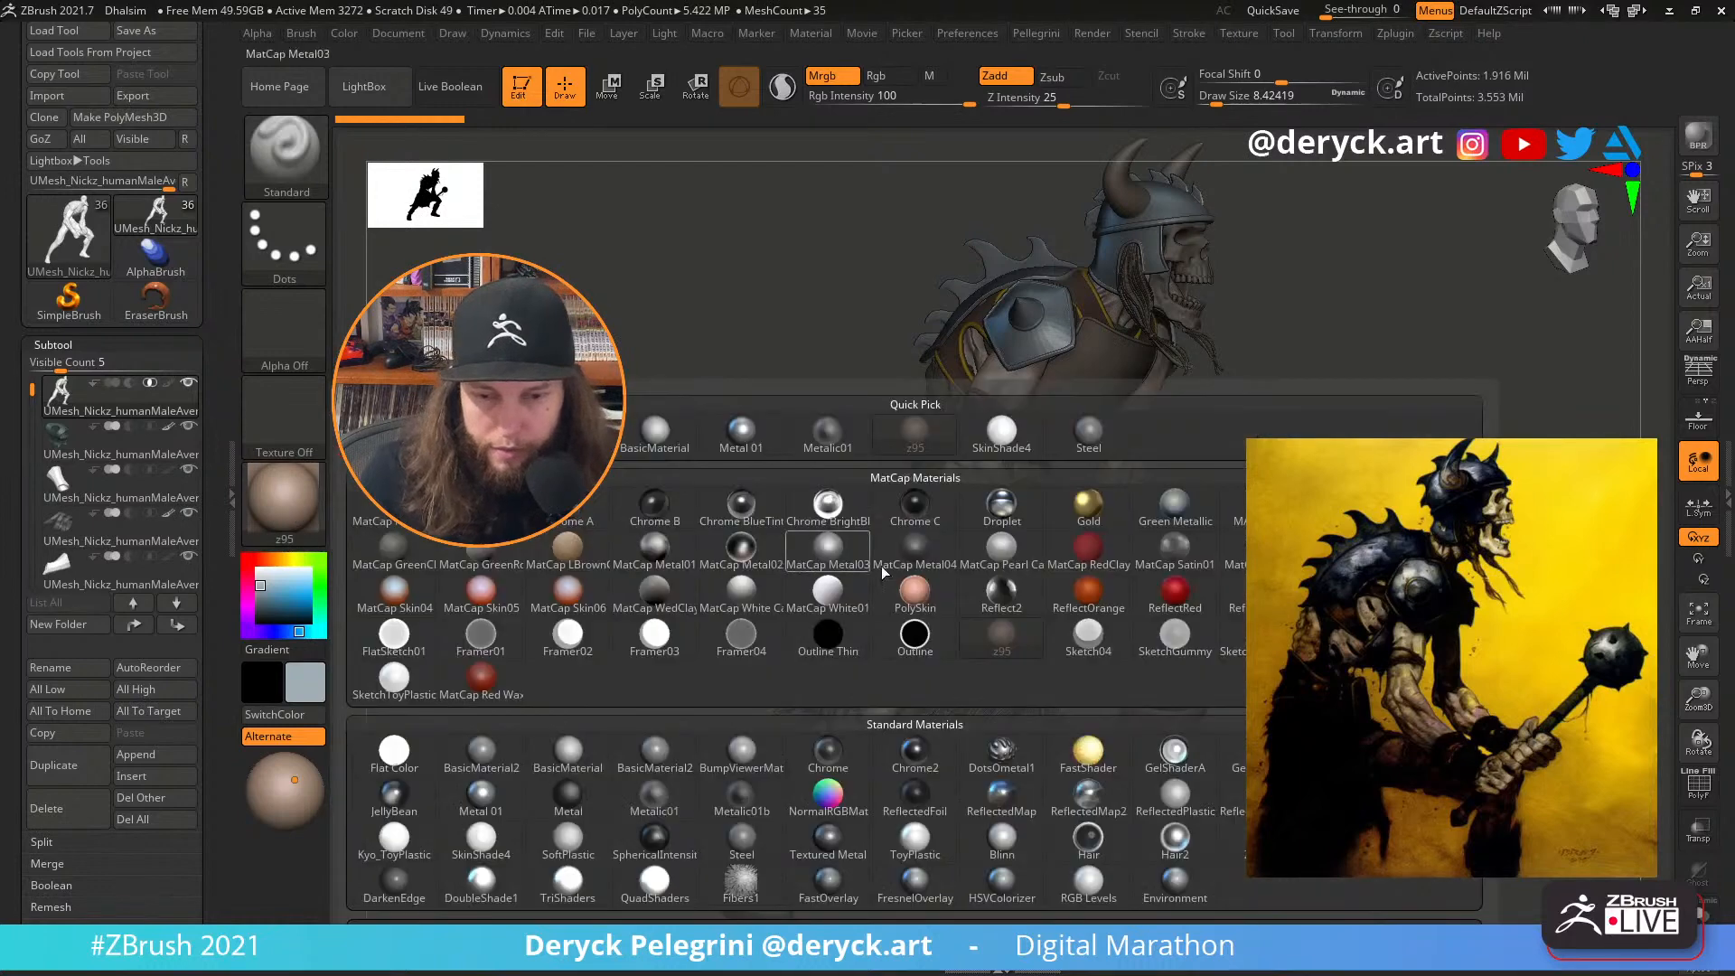
click(1002, 437)
mouse_move(689, 440)
mouse_down()
mouse_move(695, 460)
mouse_move(701, 445)
mouse_move(623, 543)
mouse_move(686, 505)
mouse_move(515, 537)
mouse_up()
Mix a beige skin tone of red 178, green 145, blue 121 and fill the body with it
click(269, 562)
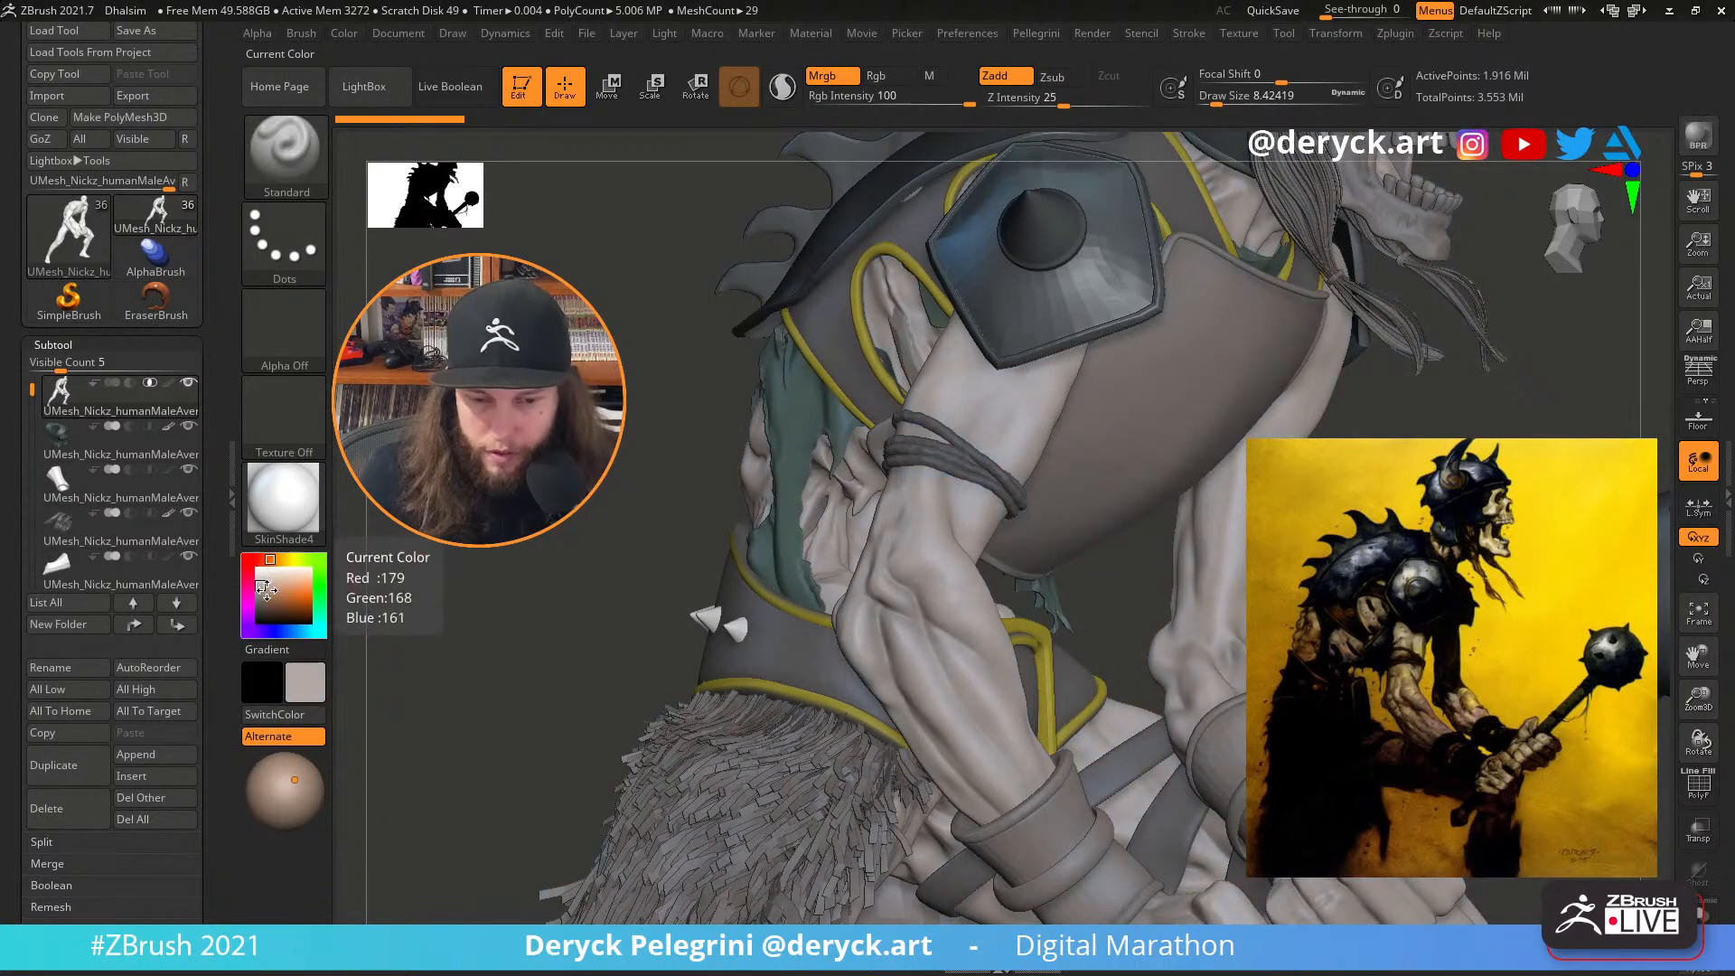
click(269, 592)
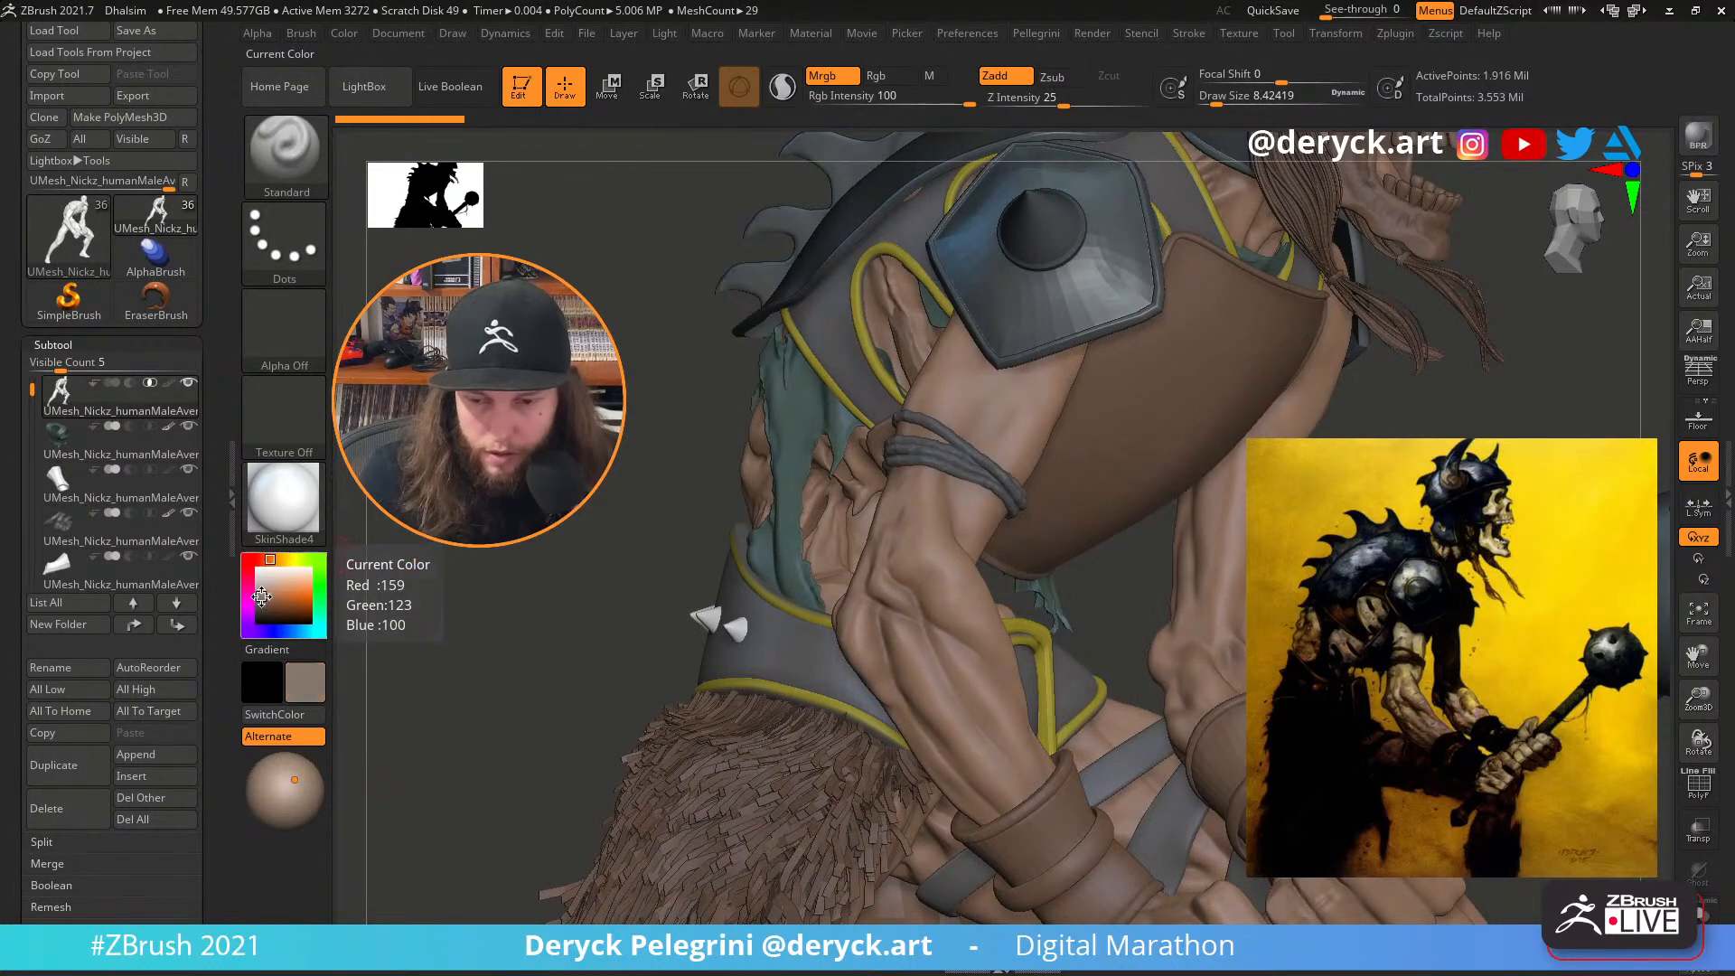
click(272, 598)
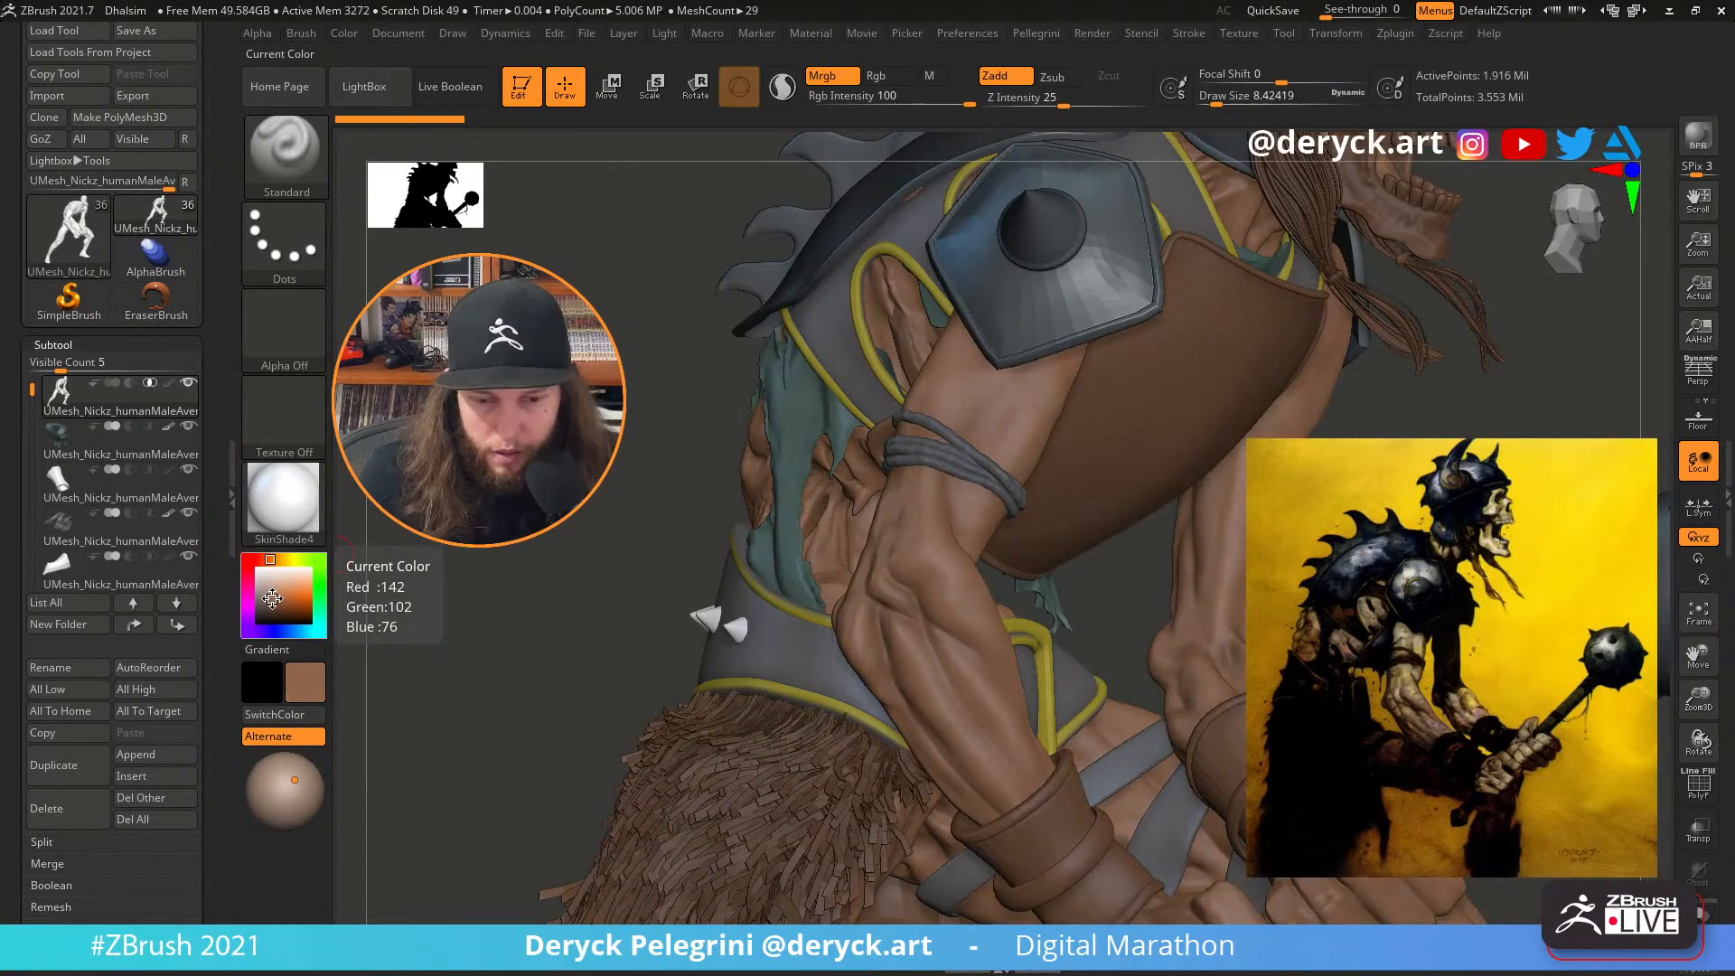
click(270, 592)
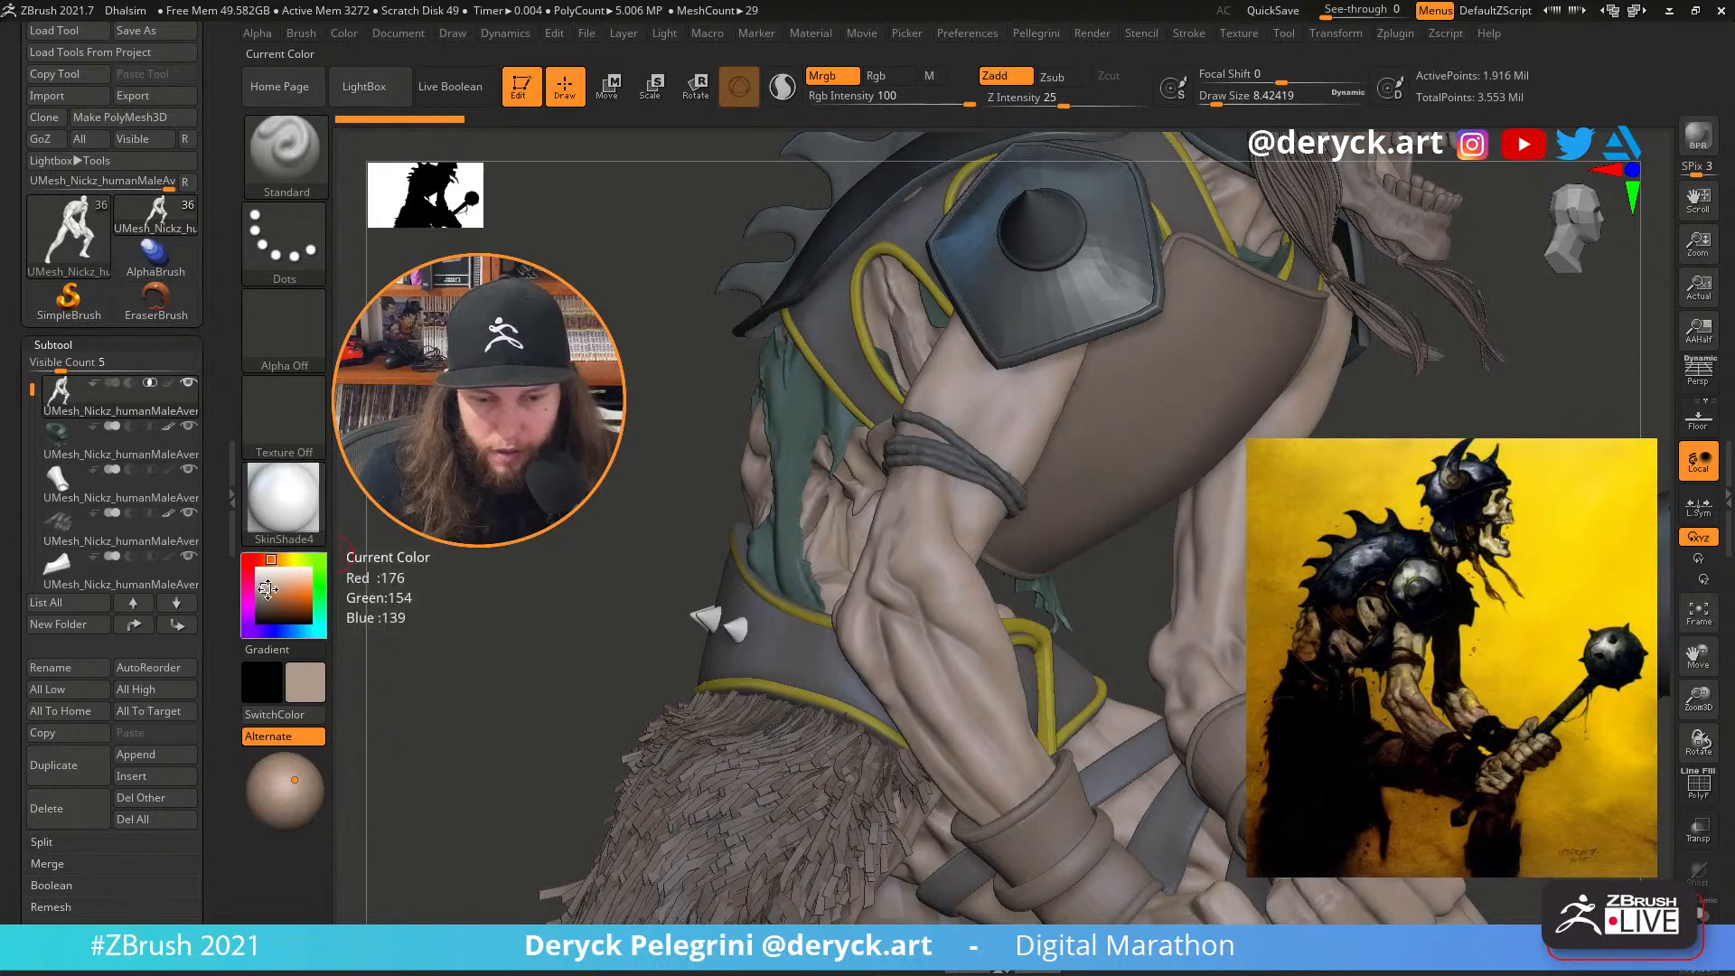
click(268, 592)
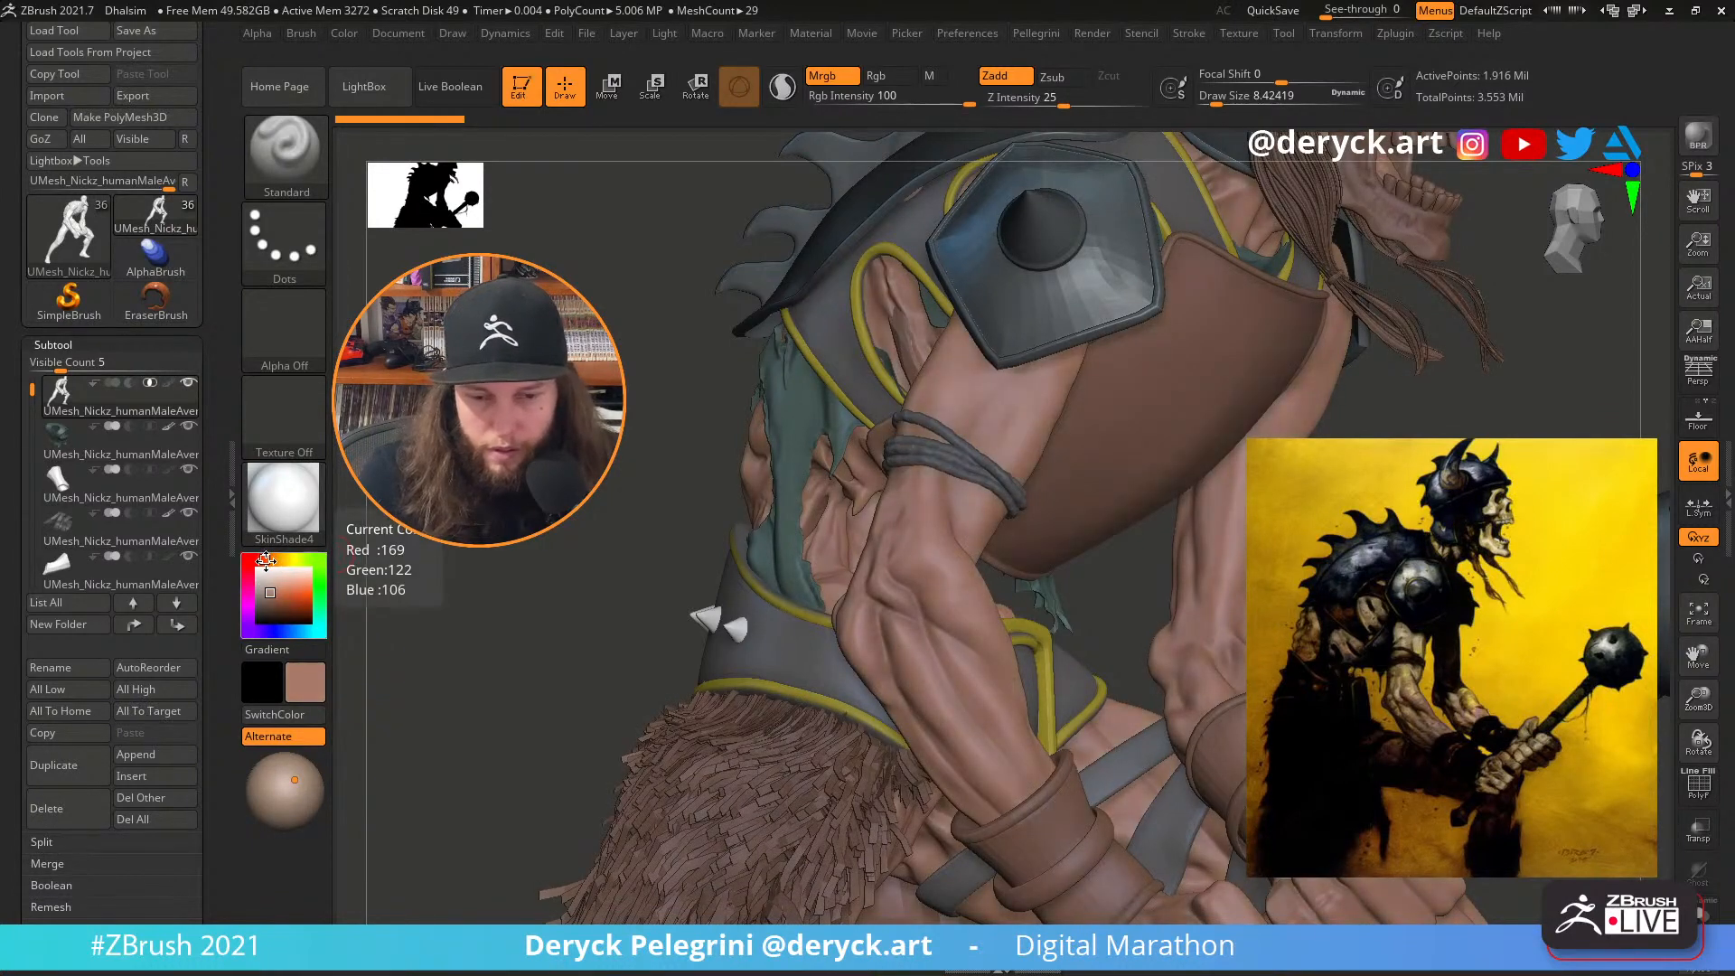
click(268, 584)
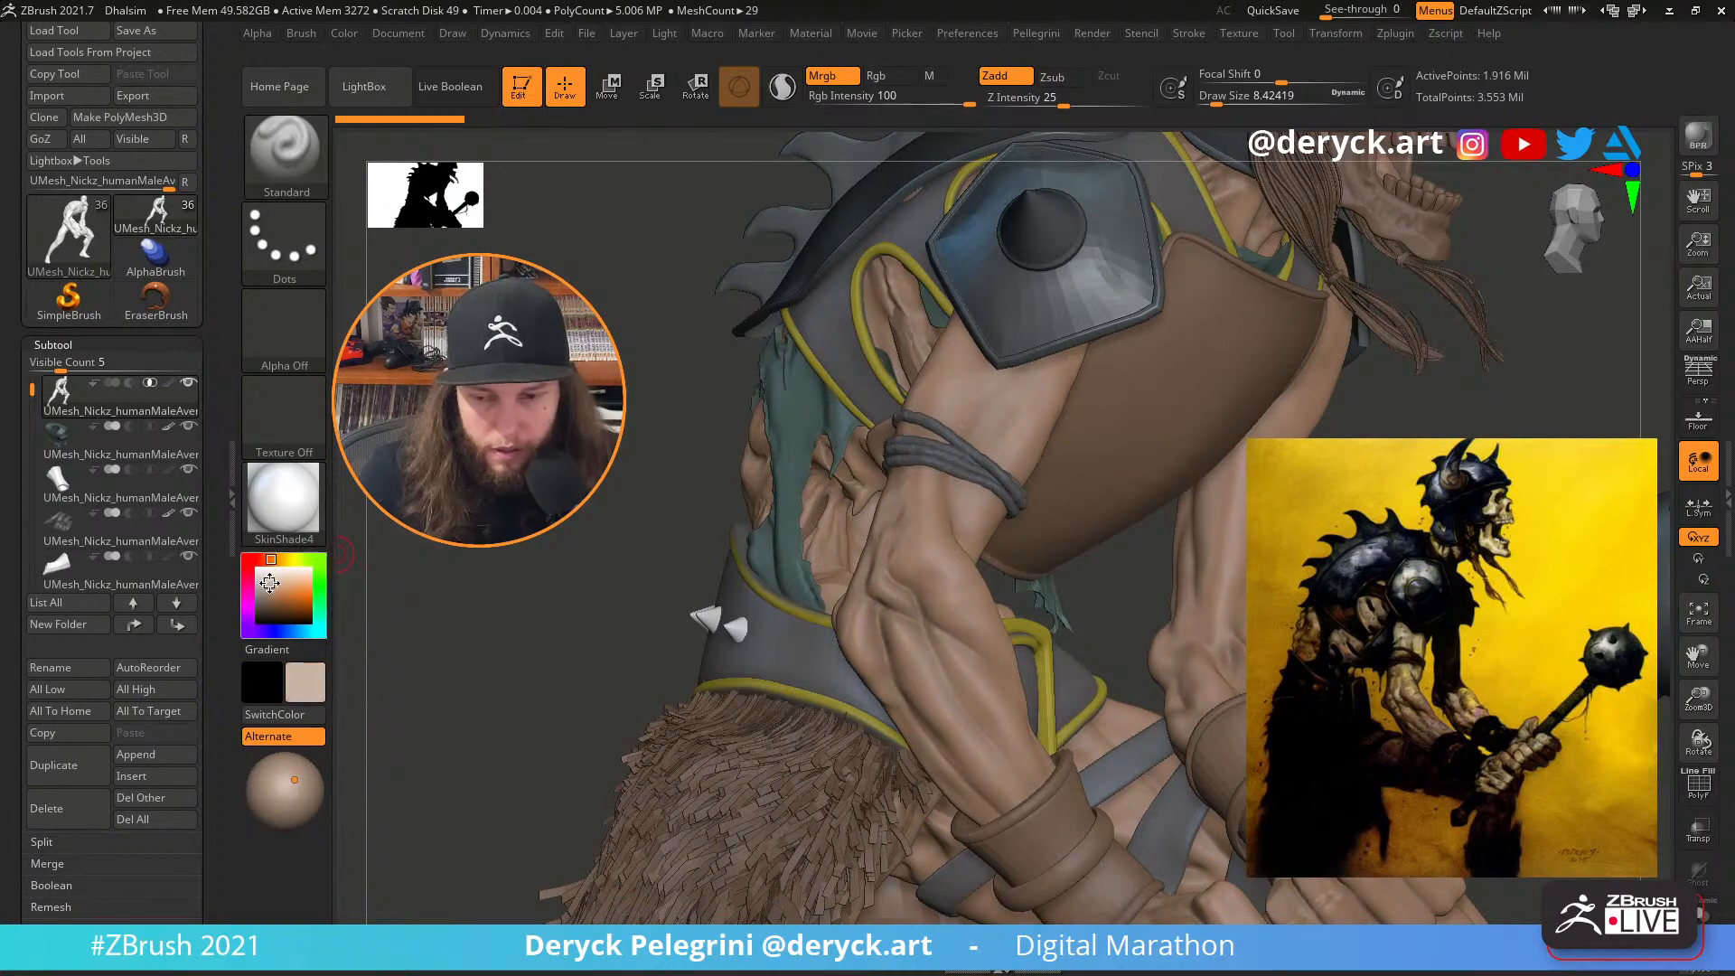
click(269, 587)
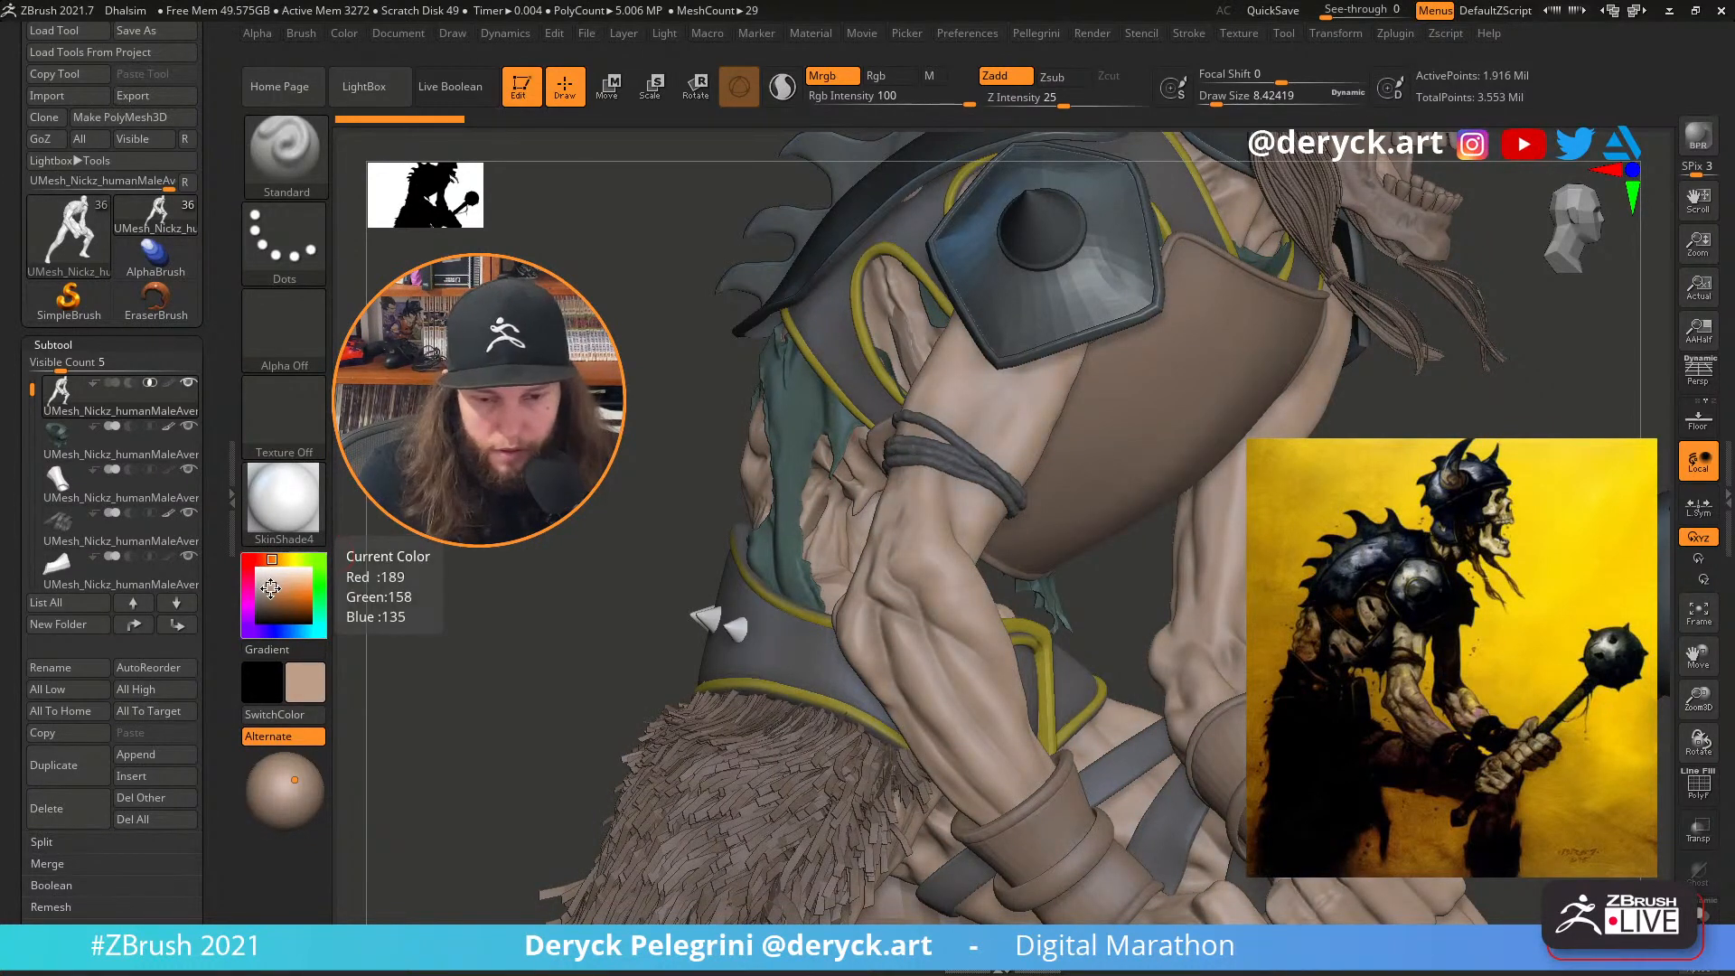
click(269, 588)
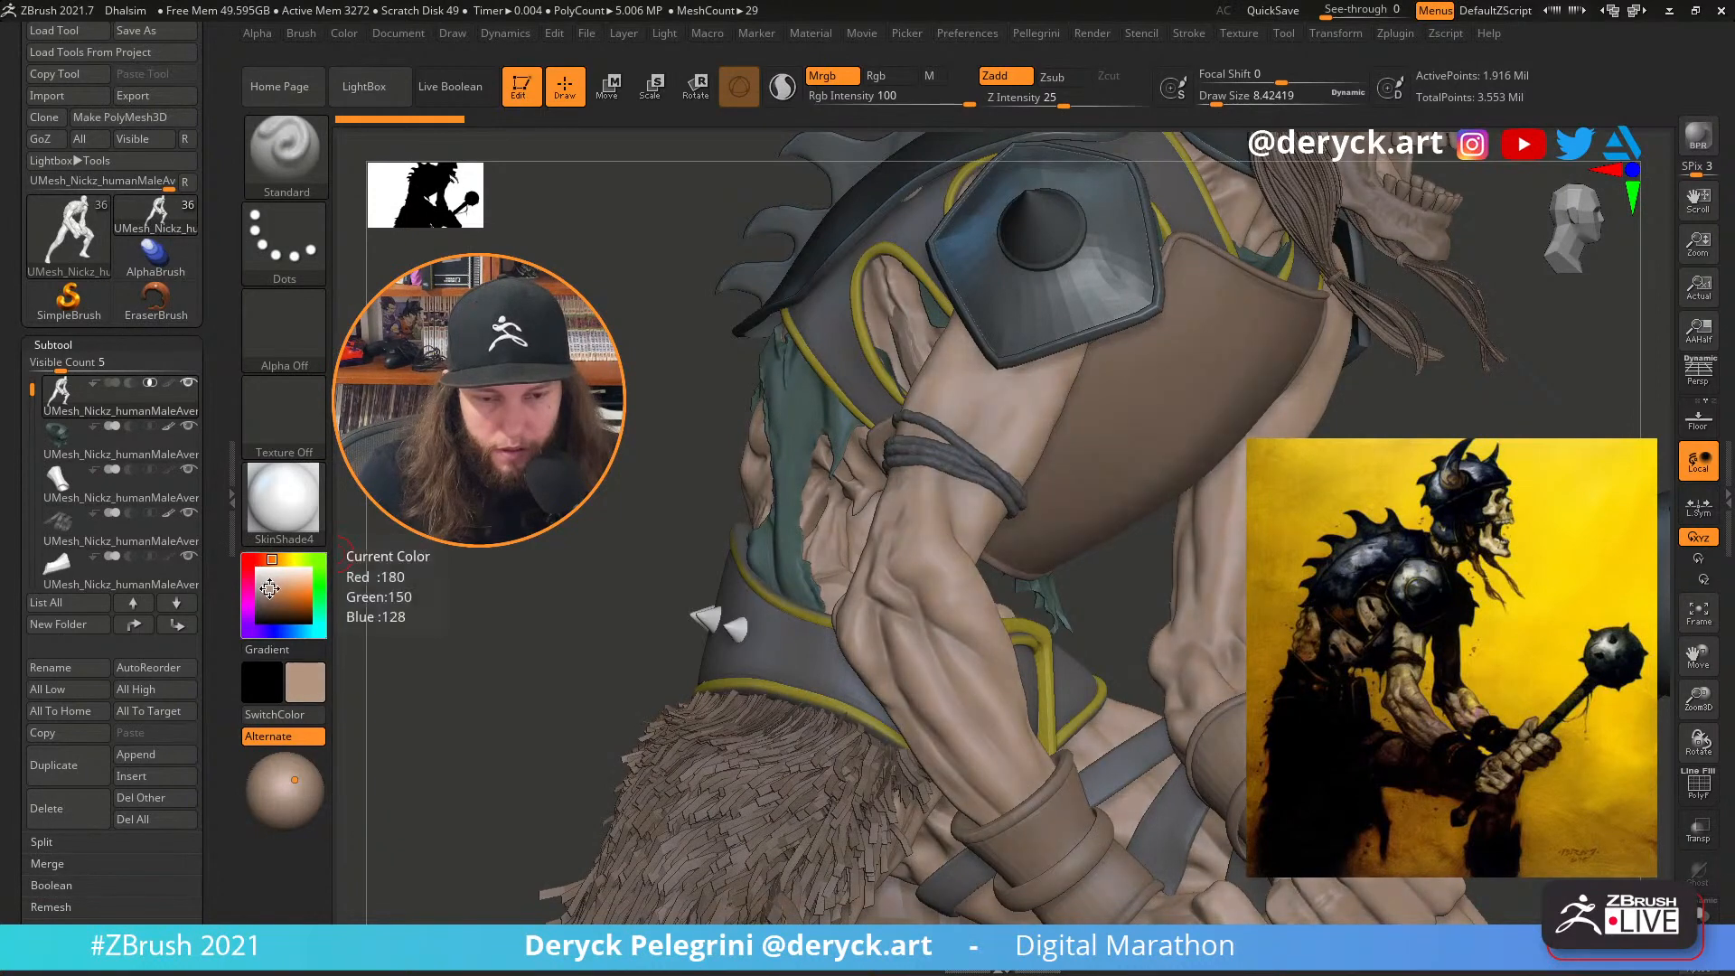
click(269, 589)
click(270, 590)
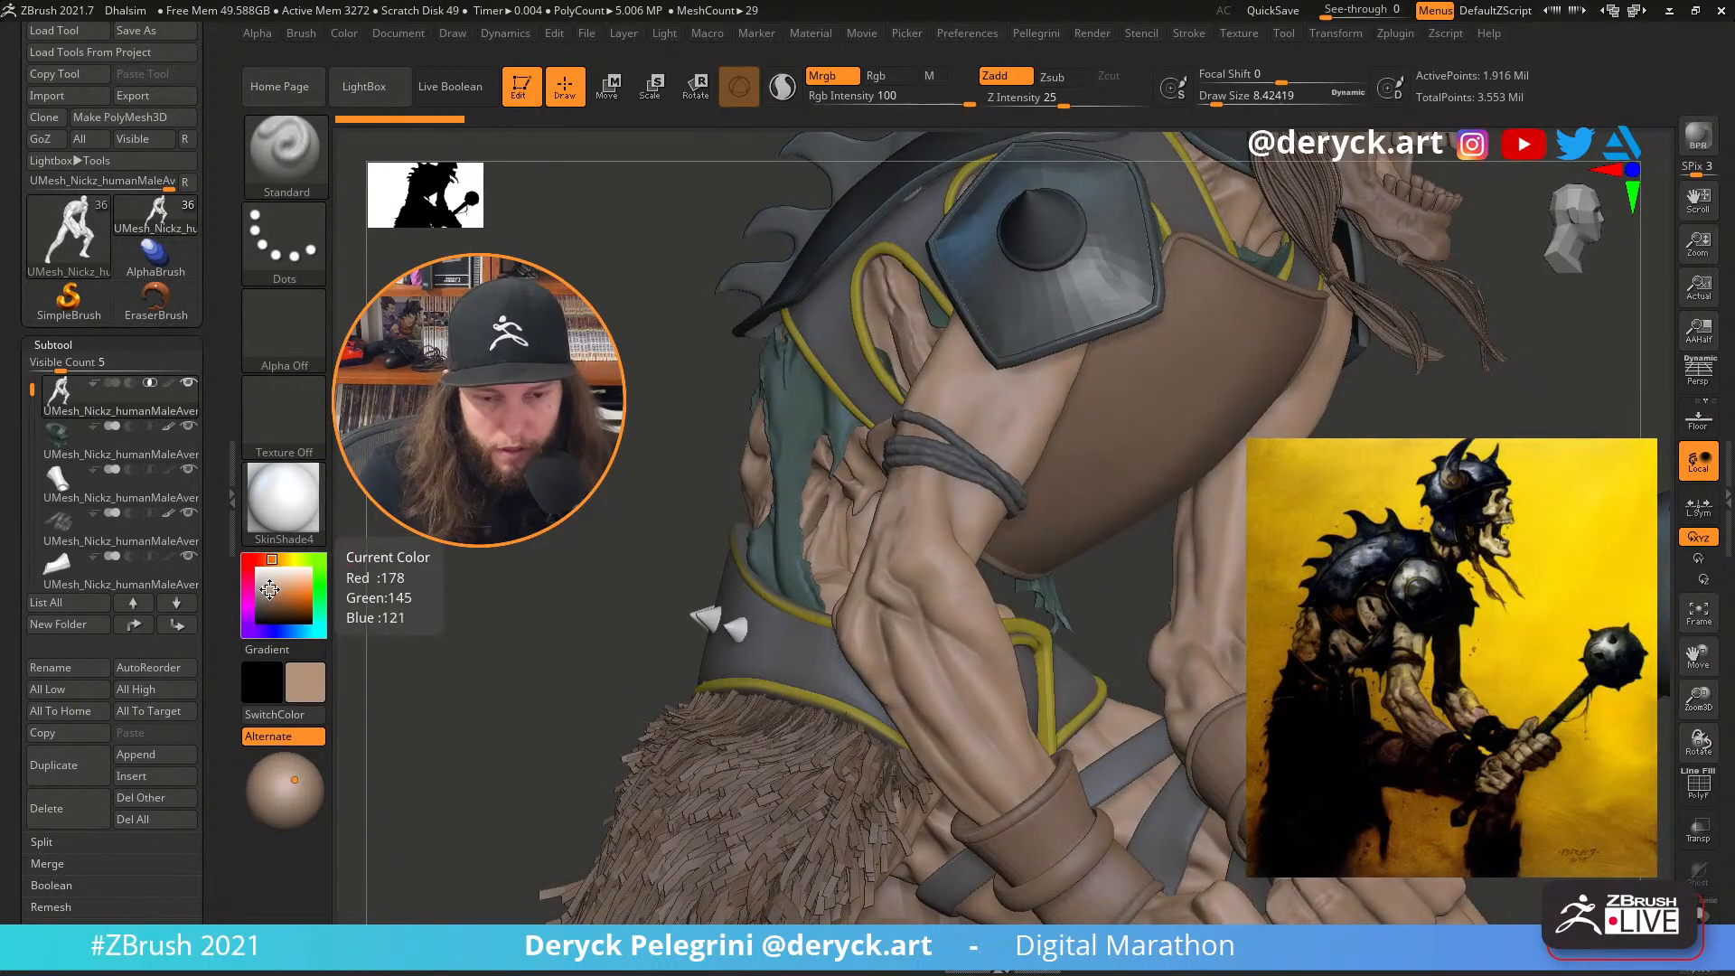
click(344, 32)
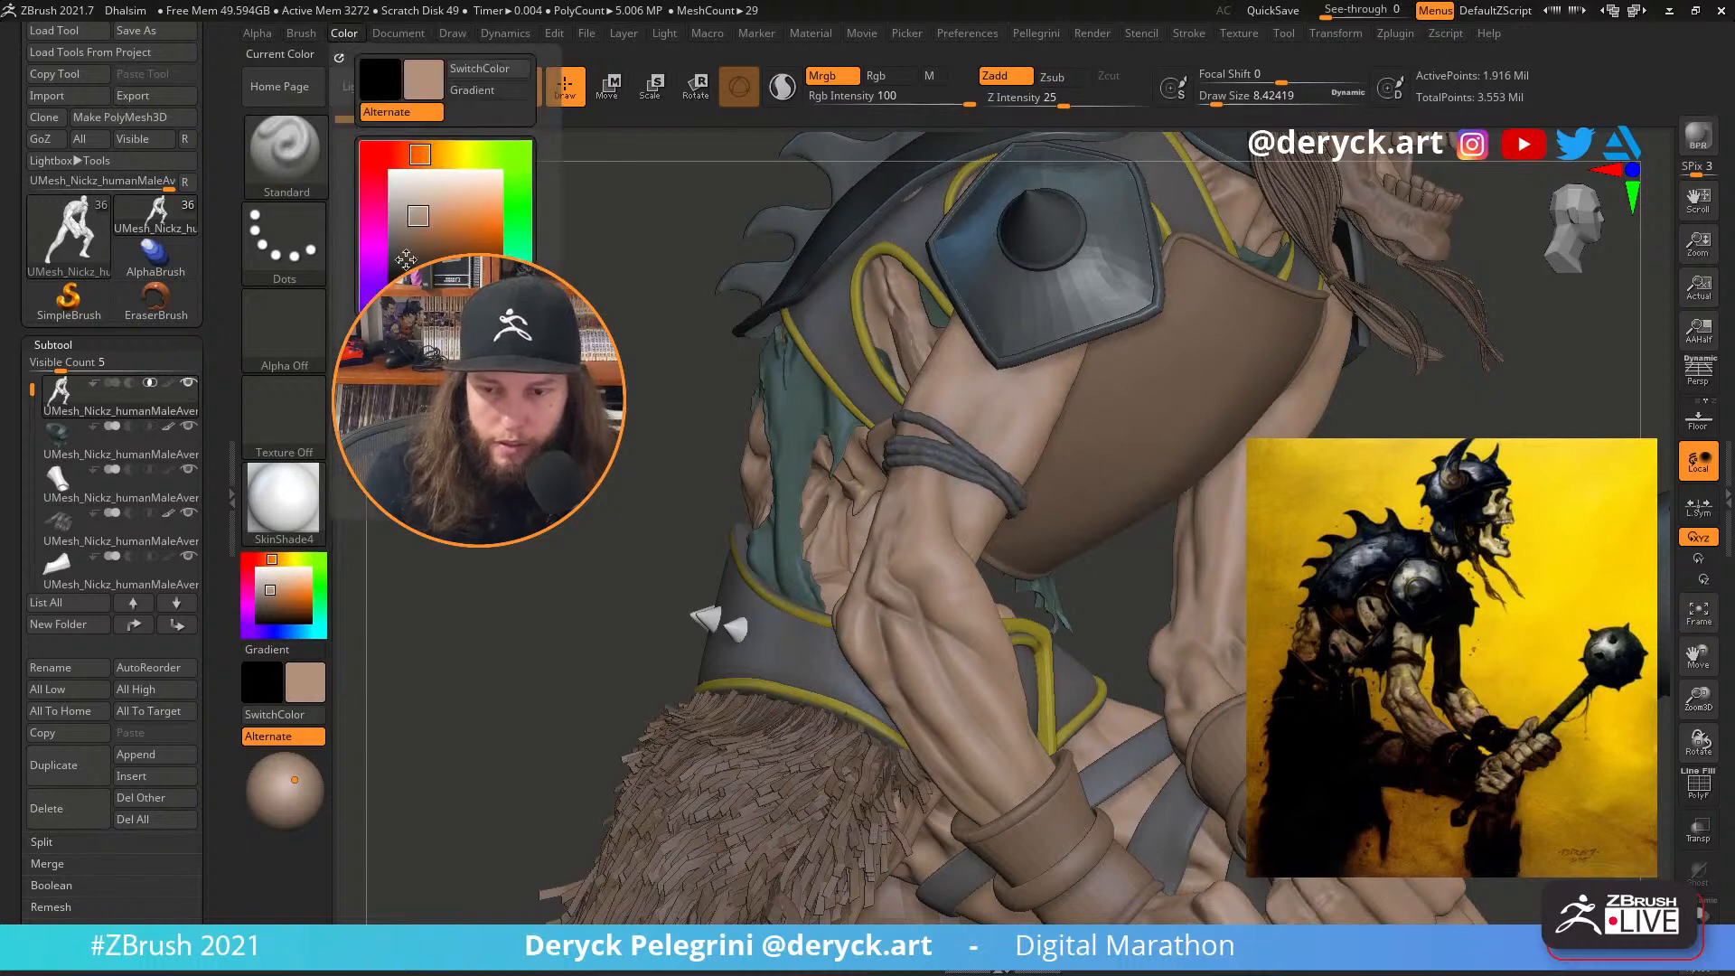
Preview the figure with the z95 material and return the active material to SkinShade4
click(283, 497)
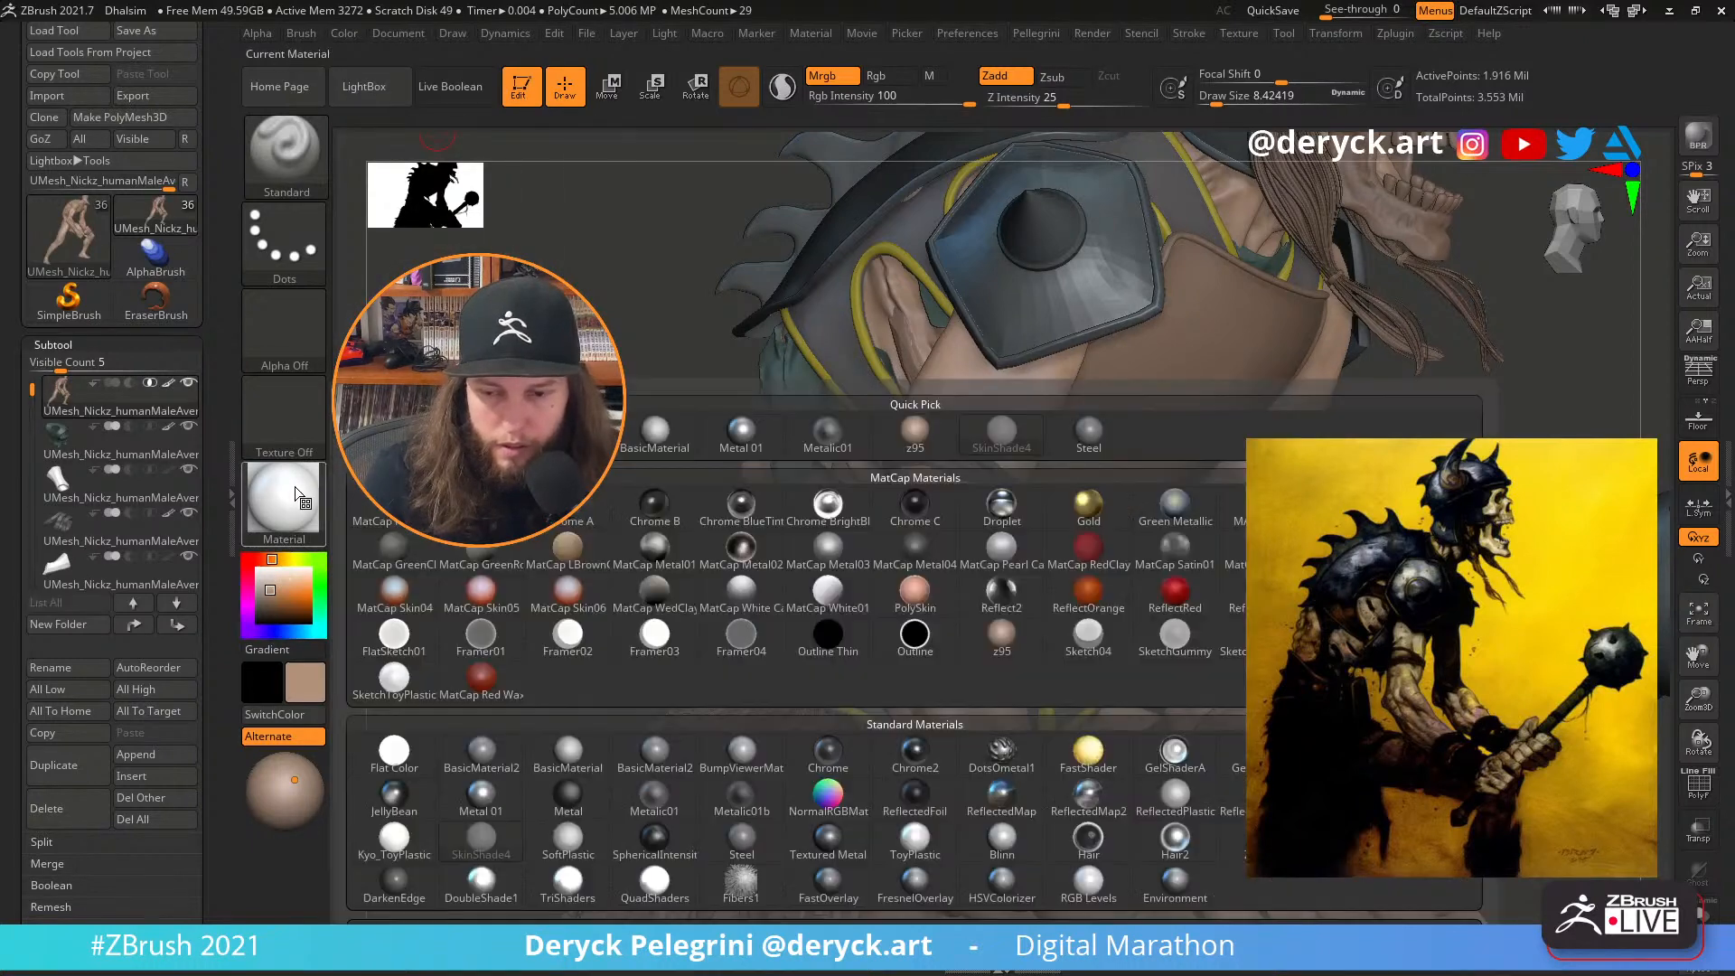
click(936, 436)
key(f)
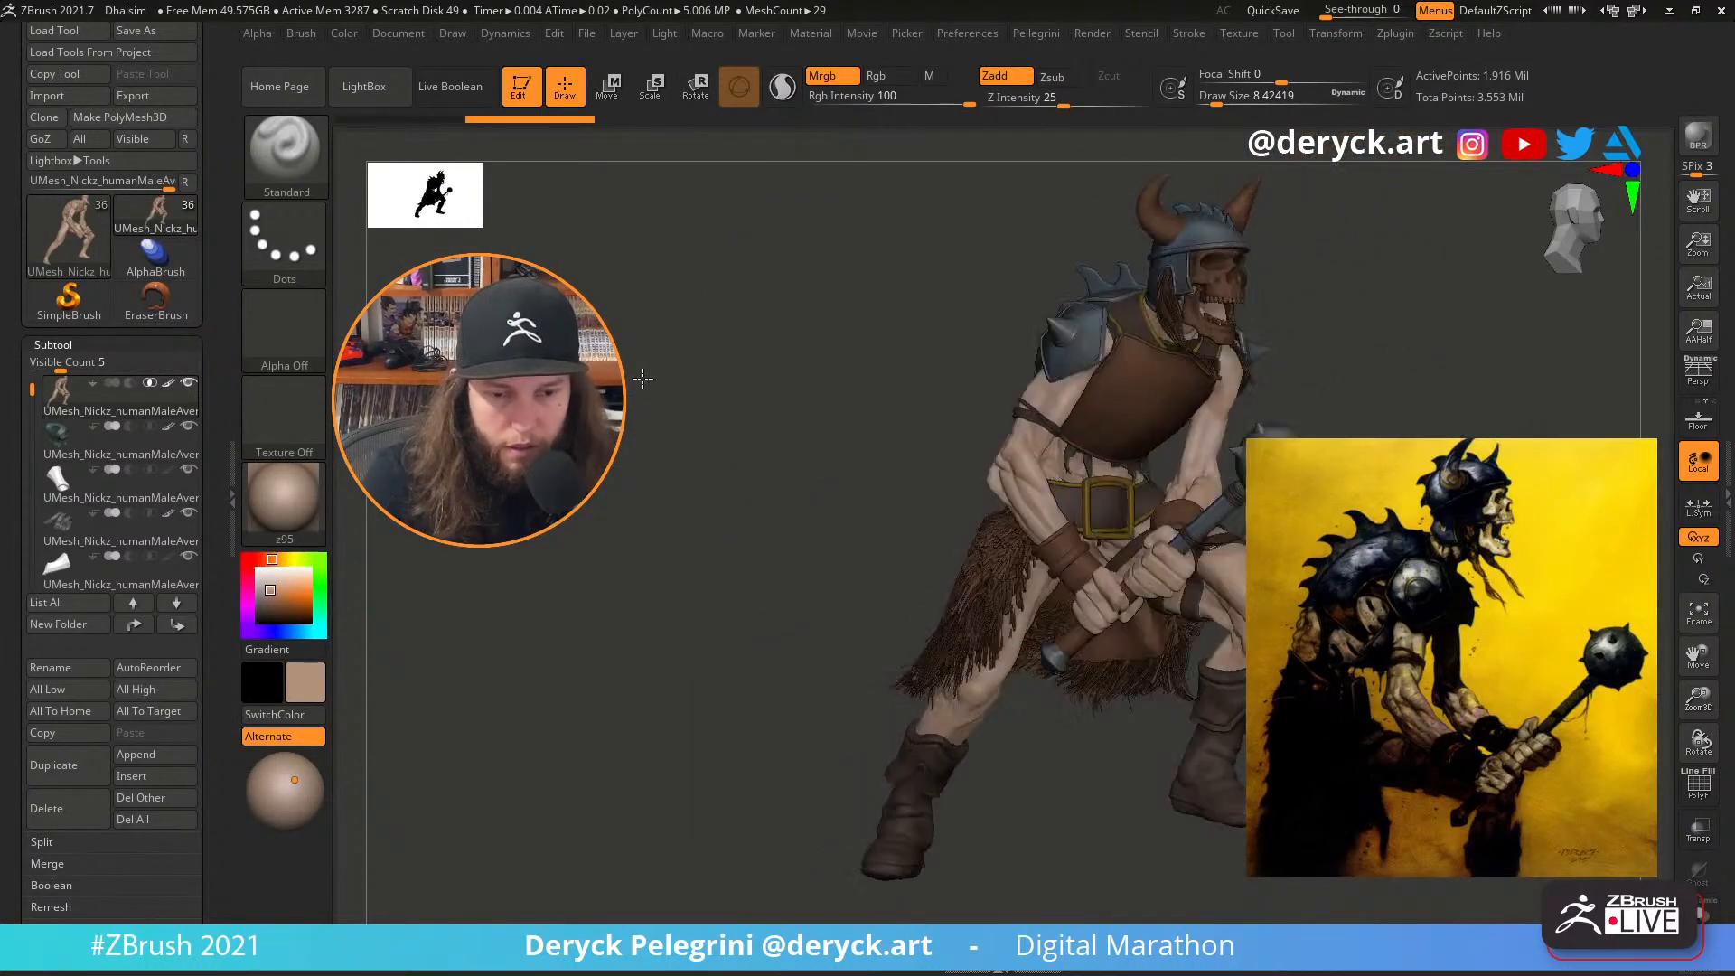
drag(642, 378, 565, 398)
click(283, 497)
click(999, 432)
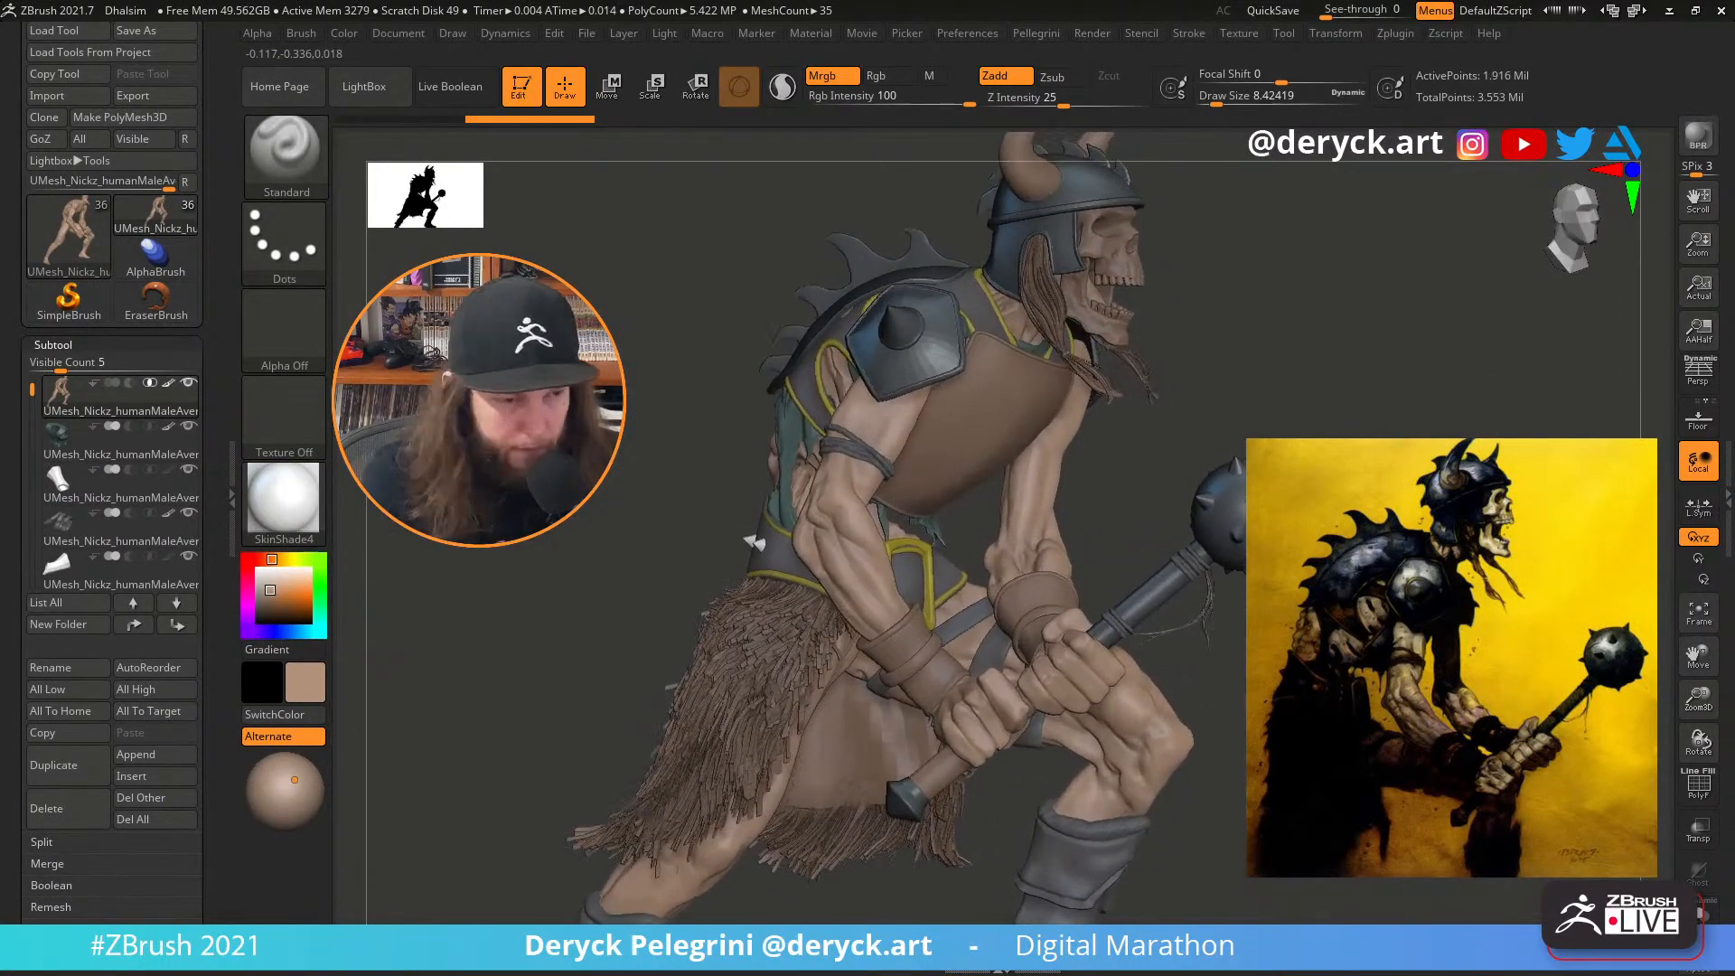
Select the skull and fill it with the beige skin colour and SkinShade4 material
alt+drag(688, 359, 701, 370)
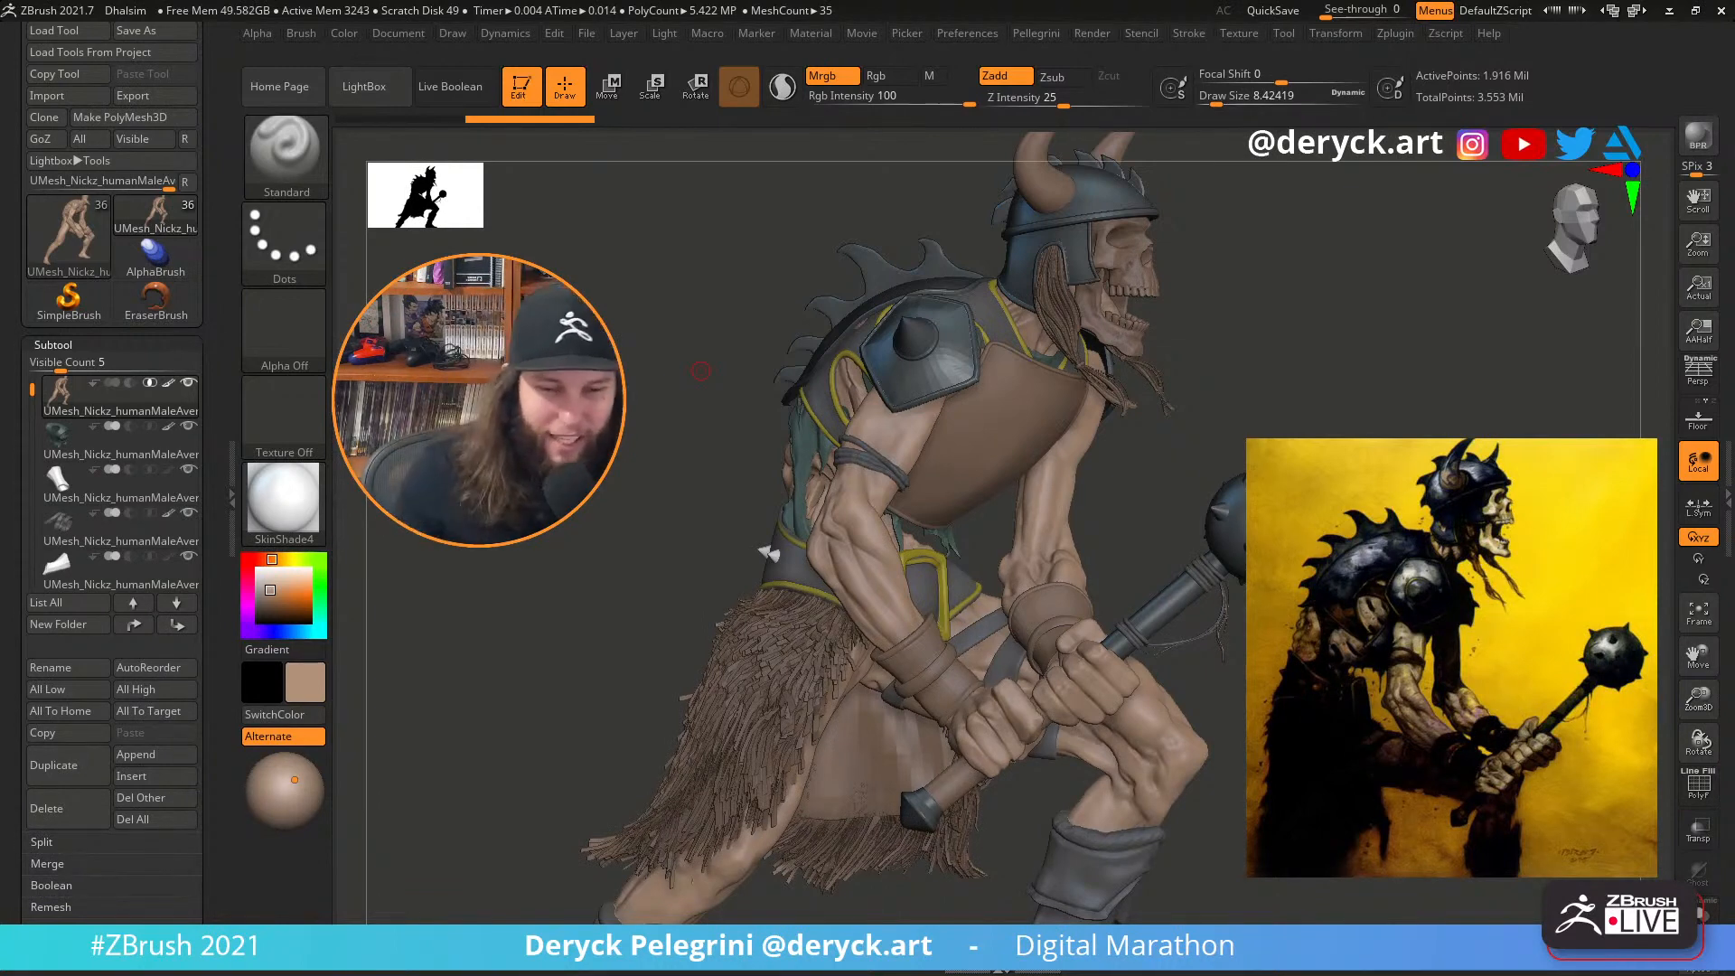
drag(709, 462, 652, 588)
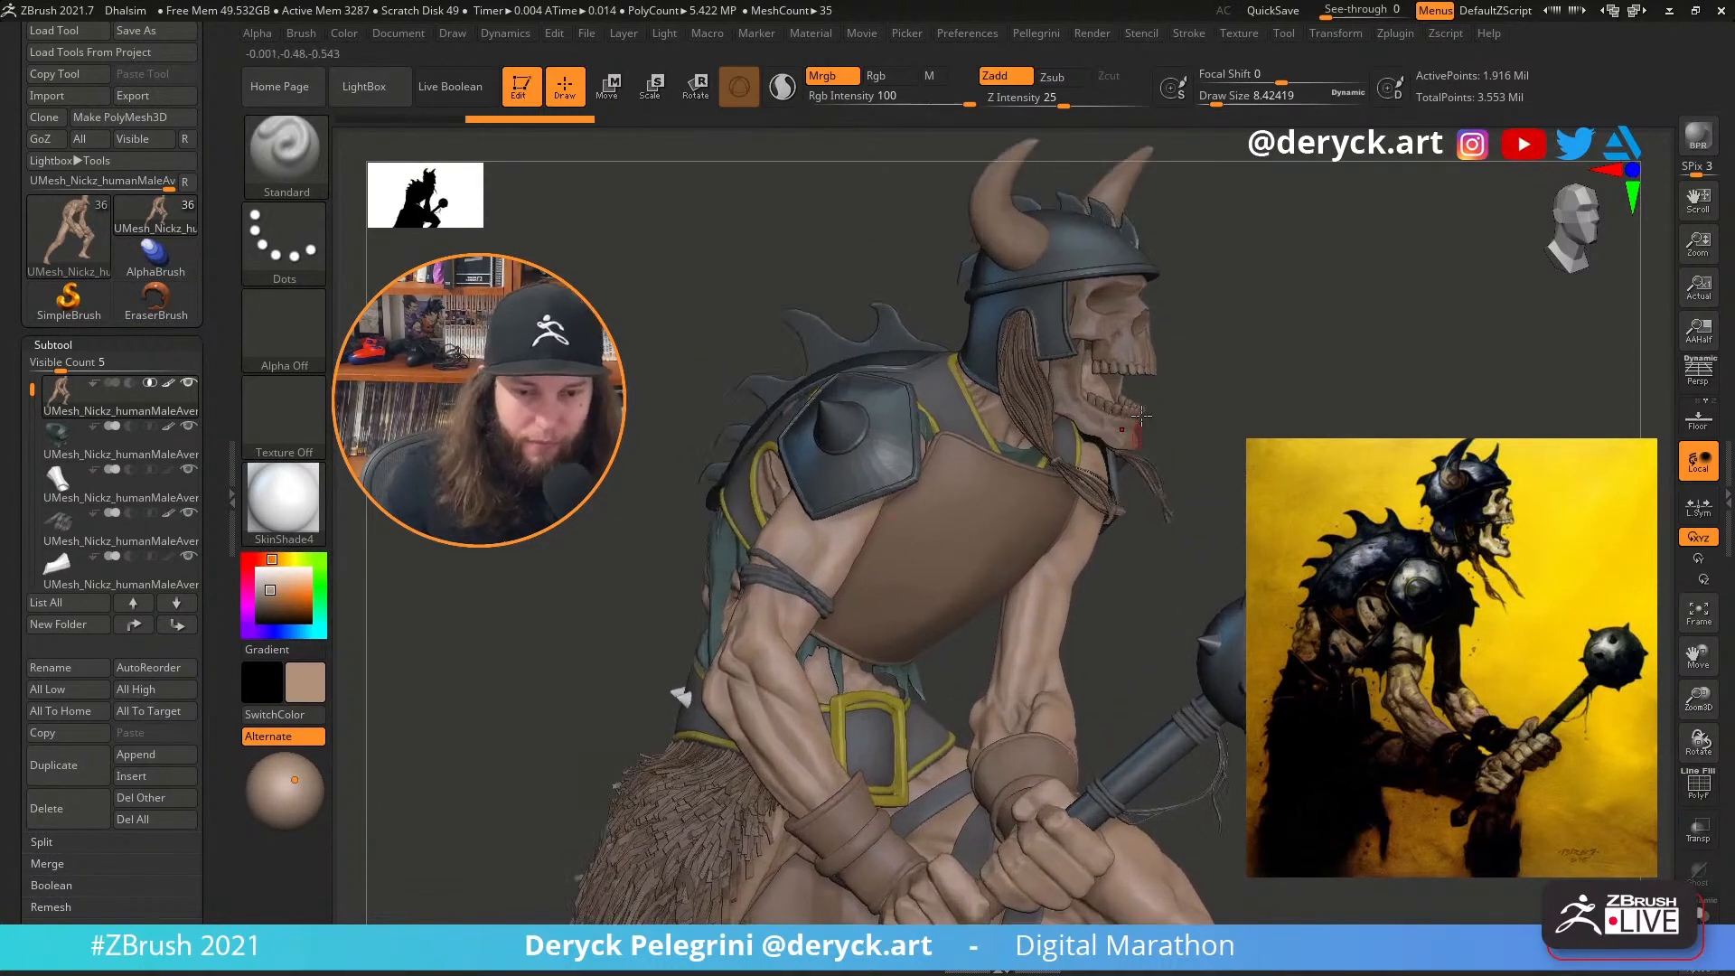
alt+click(1102, 430)
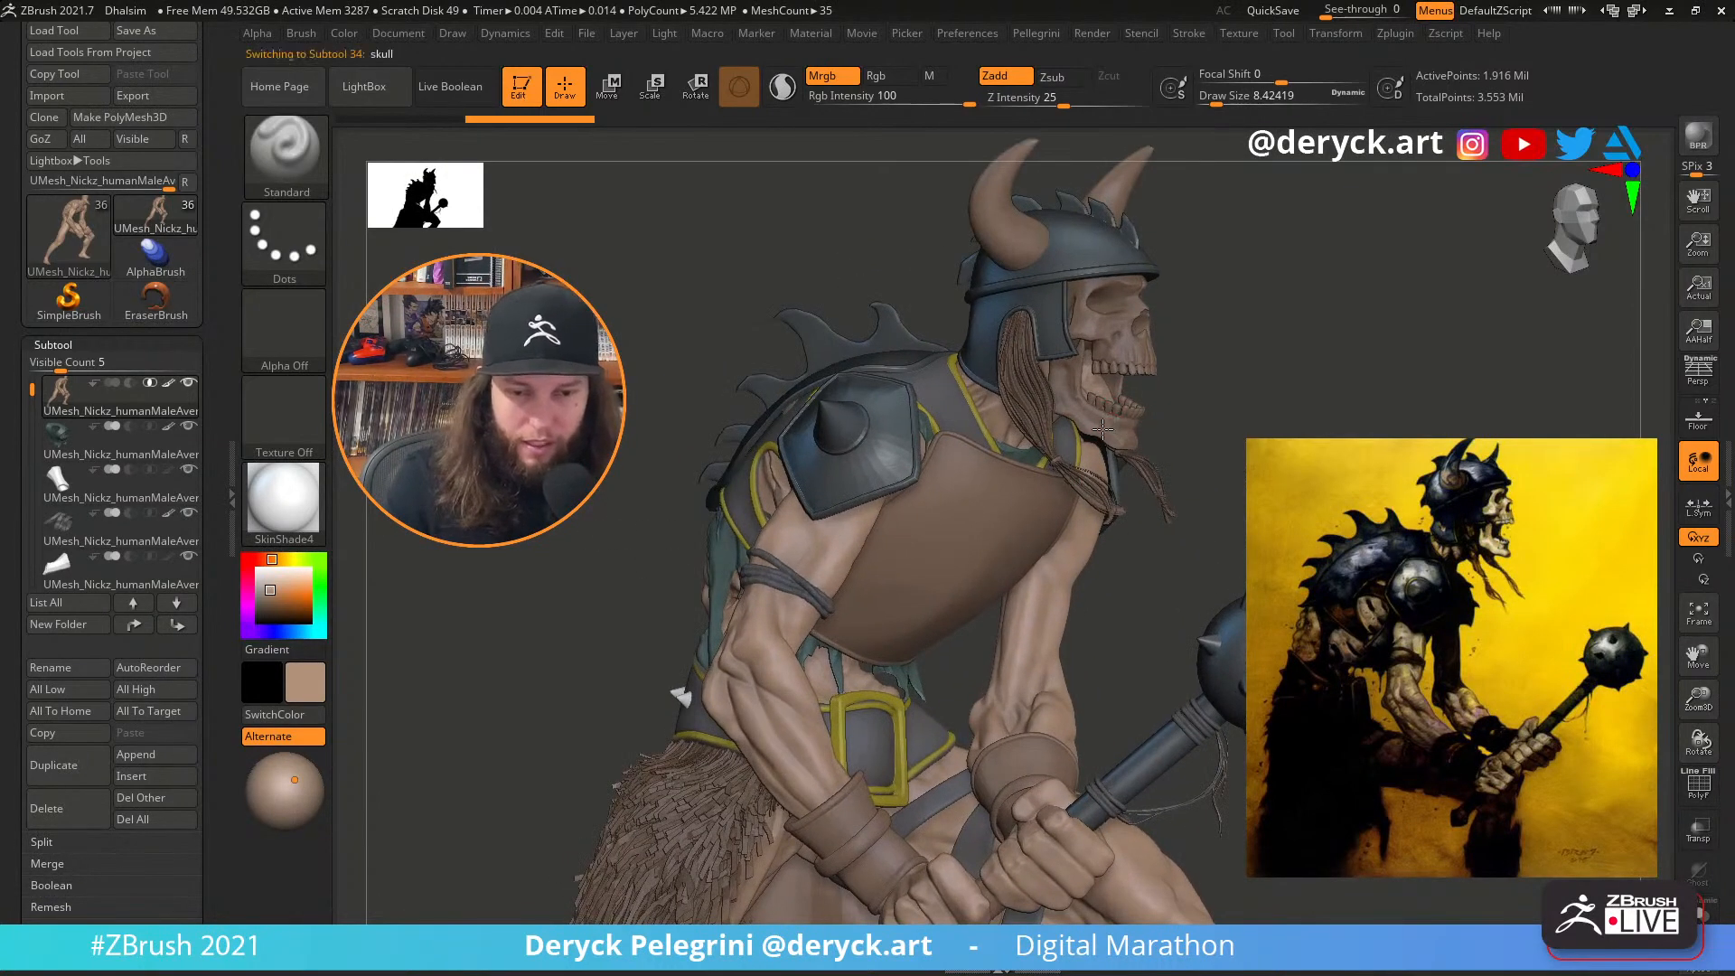
click(344, 33)
click(403, 398)
drag(587, 624, 655, 474)
mouse_move(662, 336)
alt+mouse_down()
mouse_move(678, 421)
mouse_move(643, 376)
mouse_move(663, 394)
mouse_move(492, 400)
mouse_move(681, 387)
mouse_move(672, 399)
mouse_move(746, 402)
mouse_move(663, 407)
mouse_move(714, 389)
mouse_move(670, 368)
alt+mouse_up()
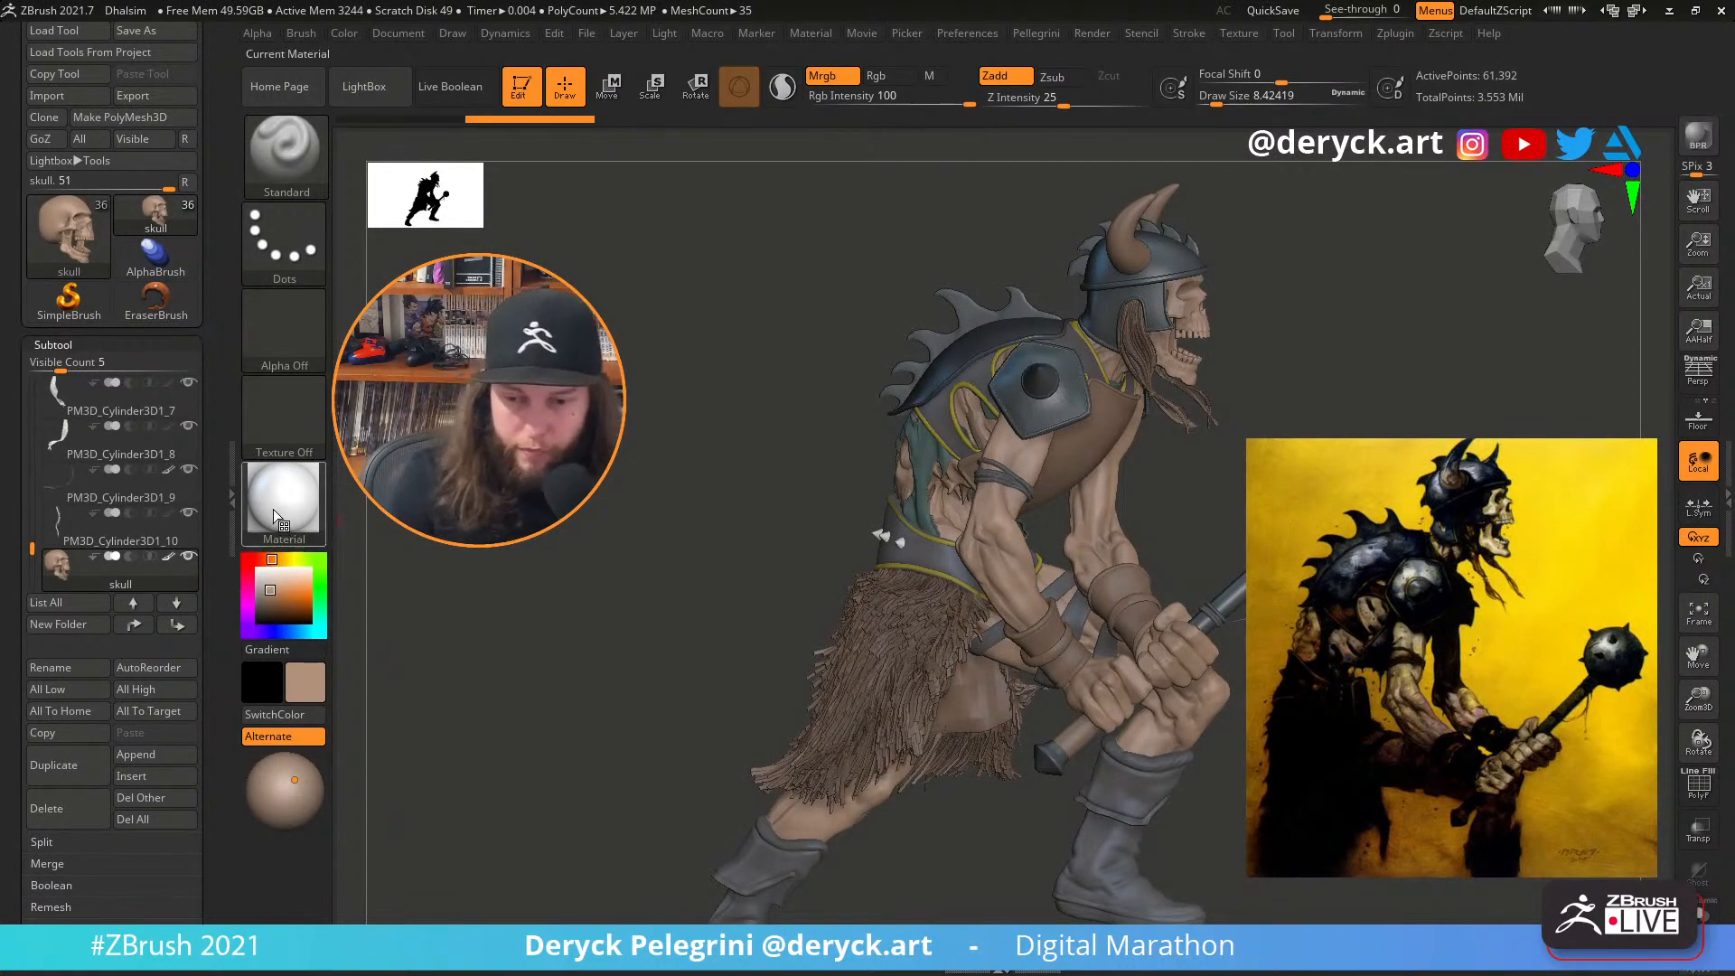
Turn off the polypaint display for all subtools, select the body and turn its polypaint back on
mouse_move(662, 434)
mouse_down()
mouse_move(626, 437)
mouse_move(646, 438)
mouse_up()
shift+click(165, 382)
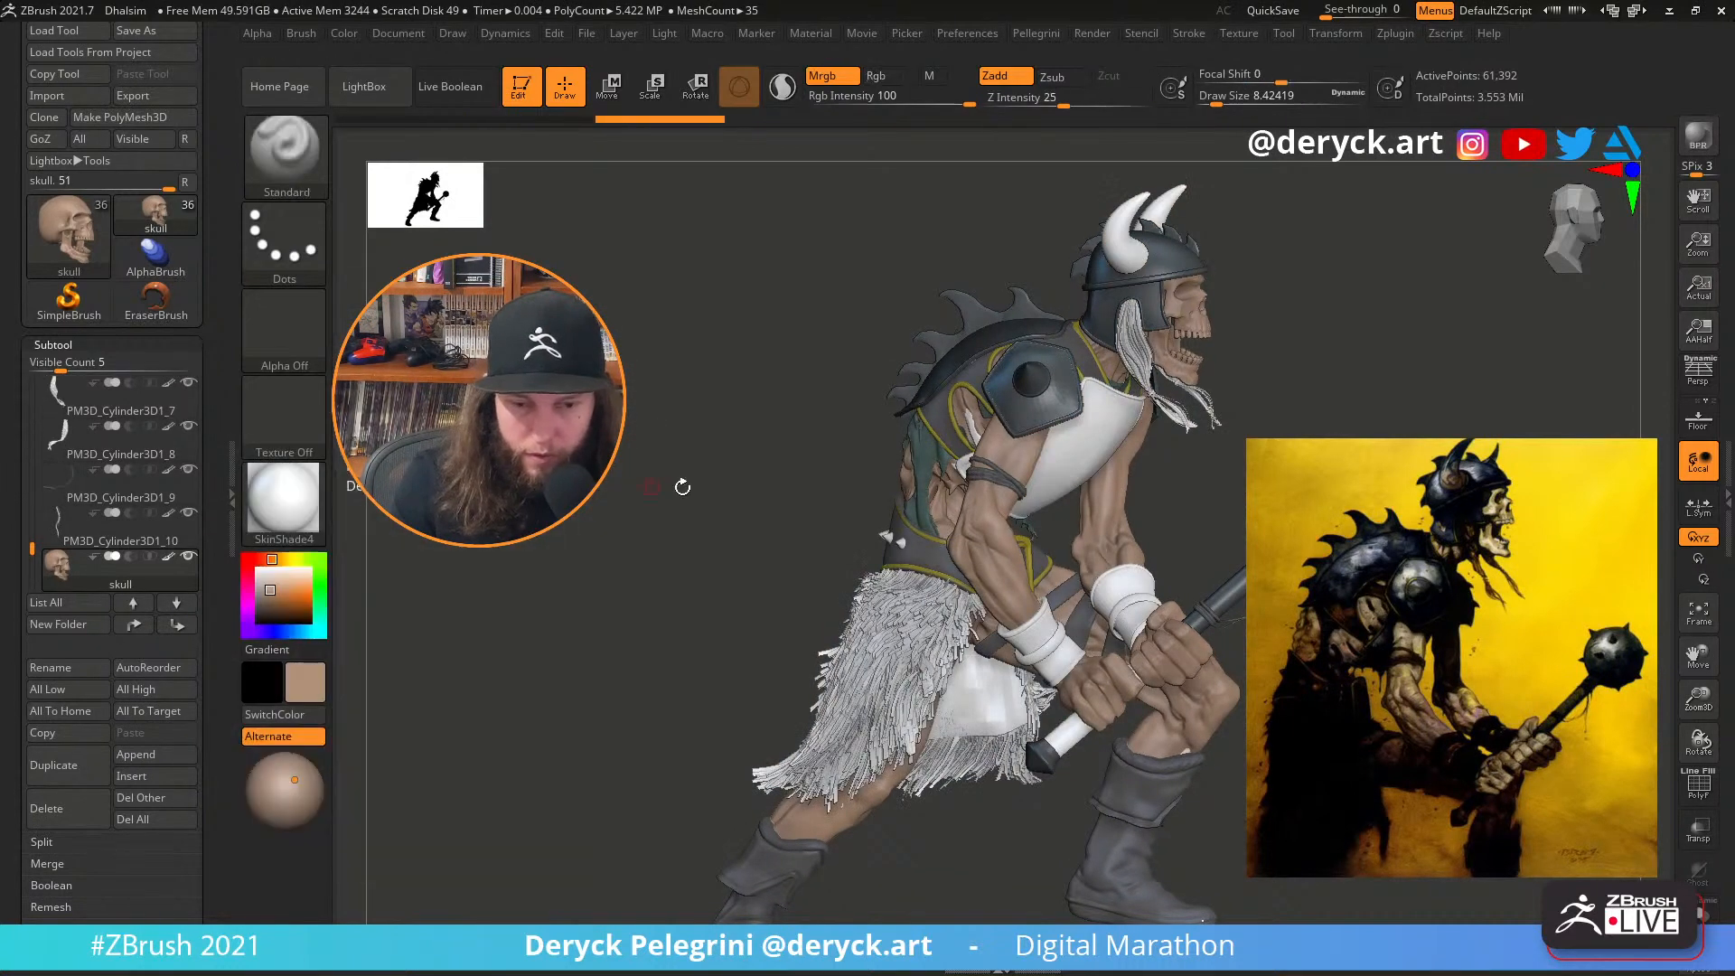
shift+click(165, 381)
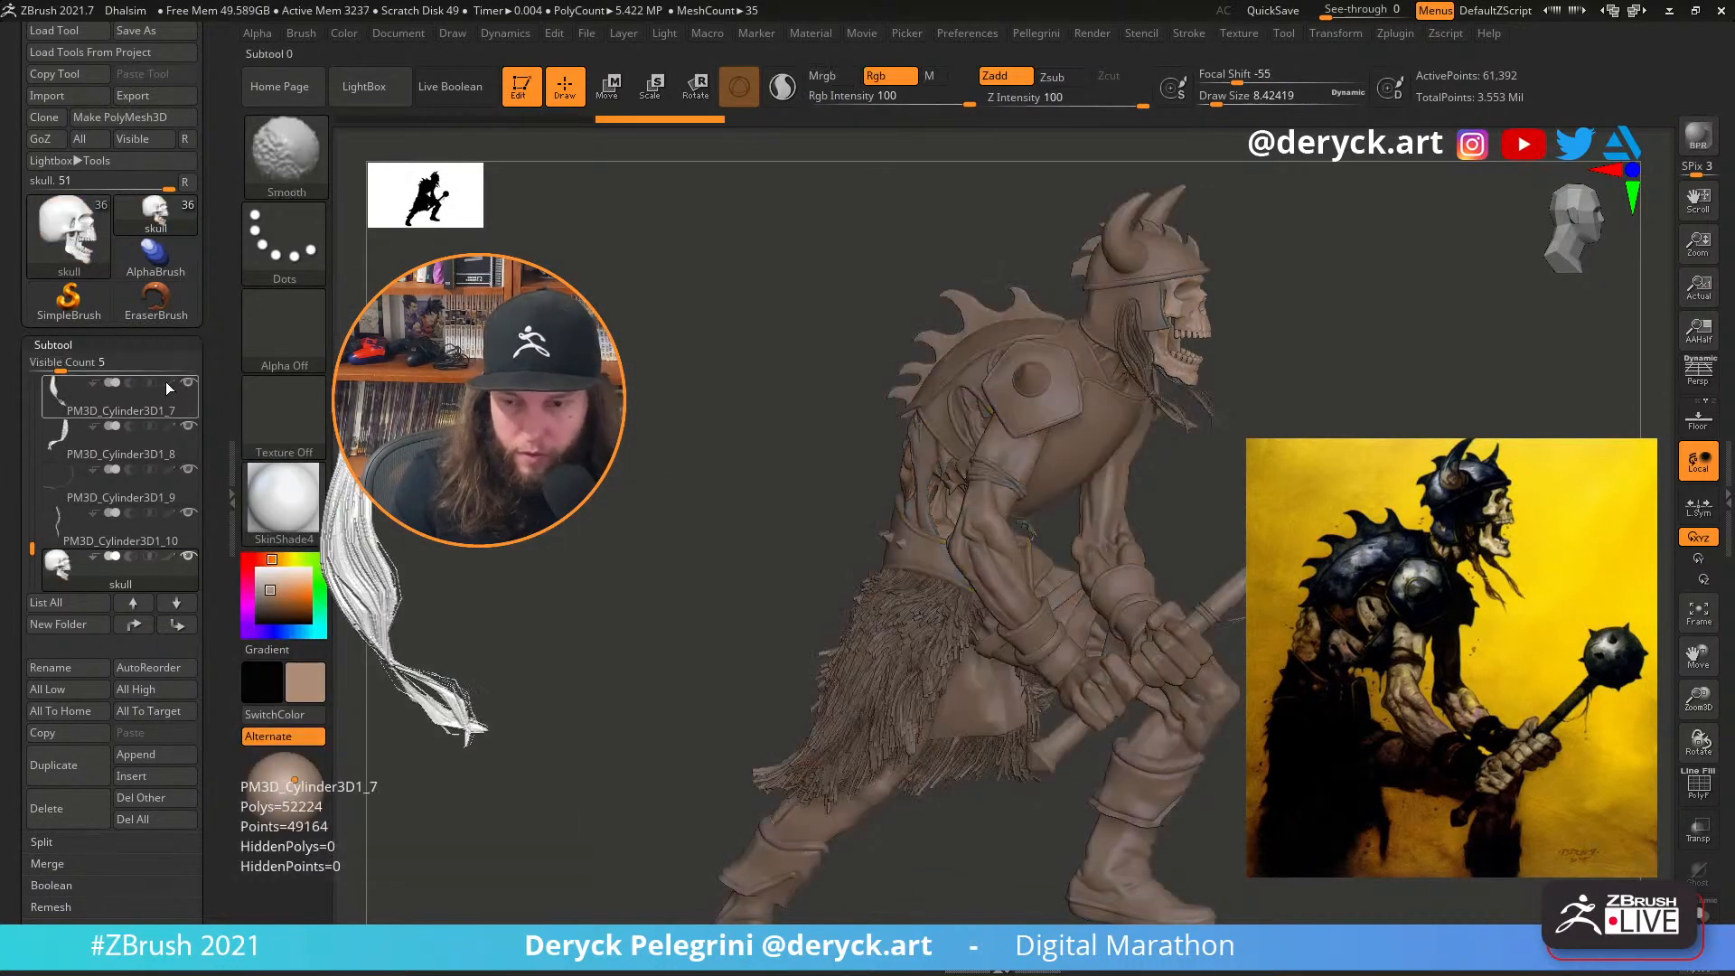
alt+click(986, 533)
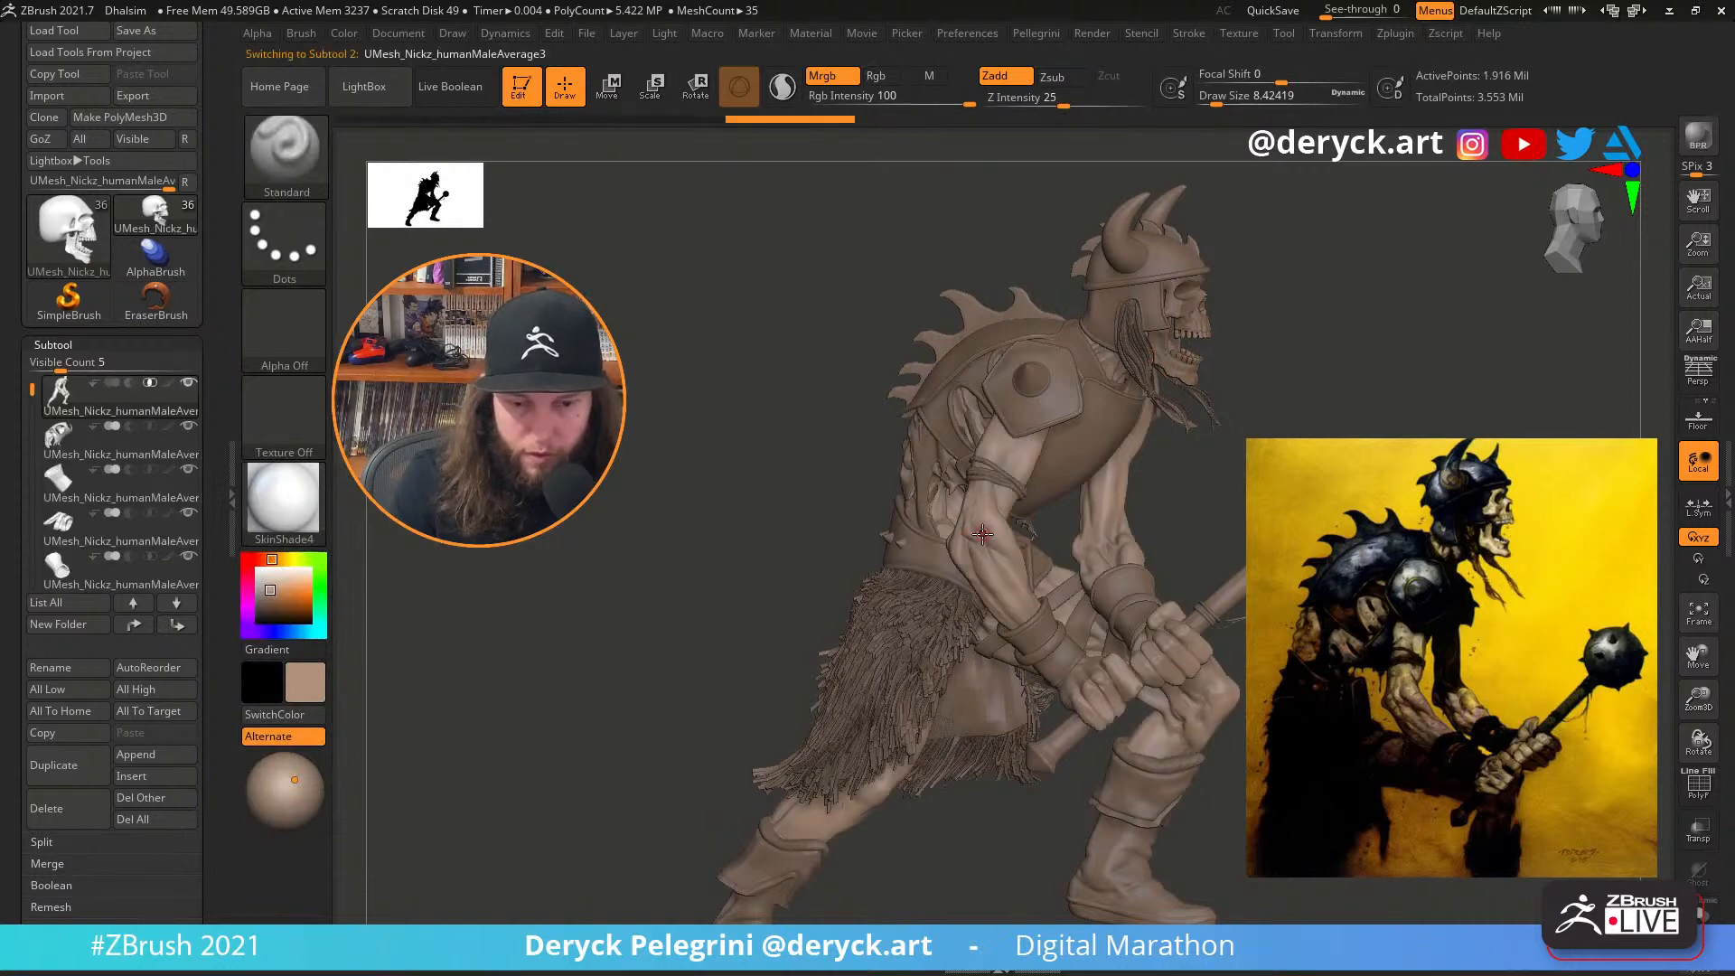
click(165, 382)
Check the body's polygroups by switching the polyframe display on and off
mouse_move(659, 454)
alt+mouse_down()
mouse_move(665, 476)
mouse_move(648, 479)
alt+mouse_up()
ctrl+click(647, 480)
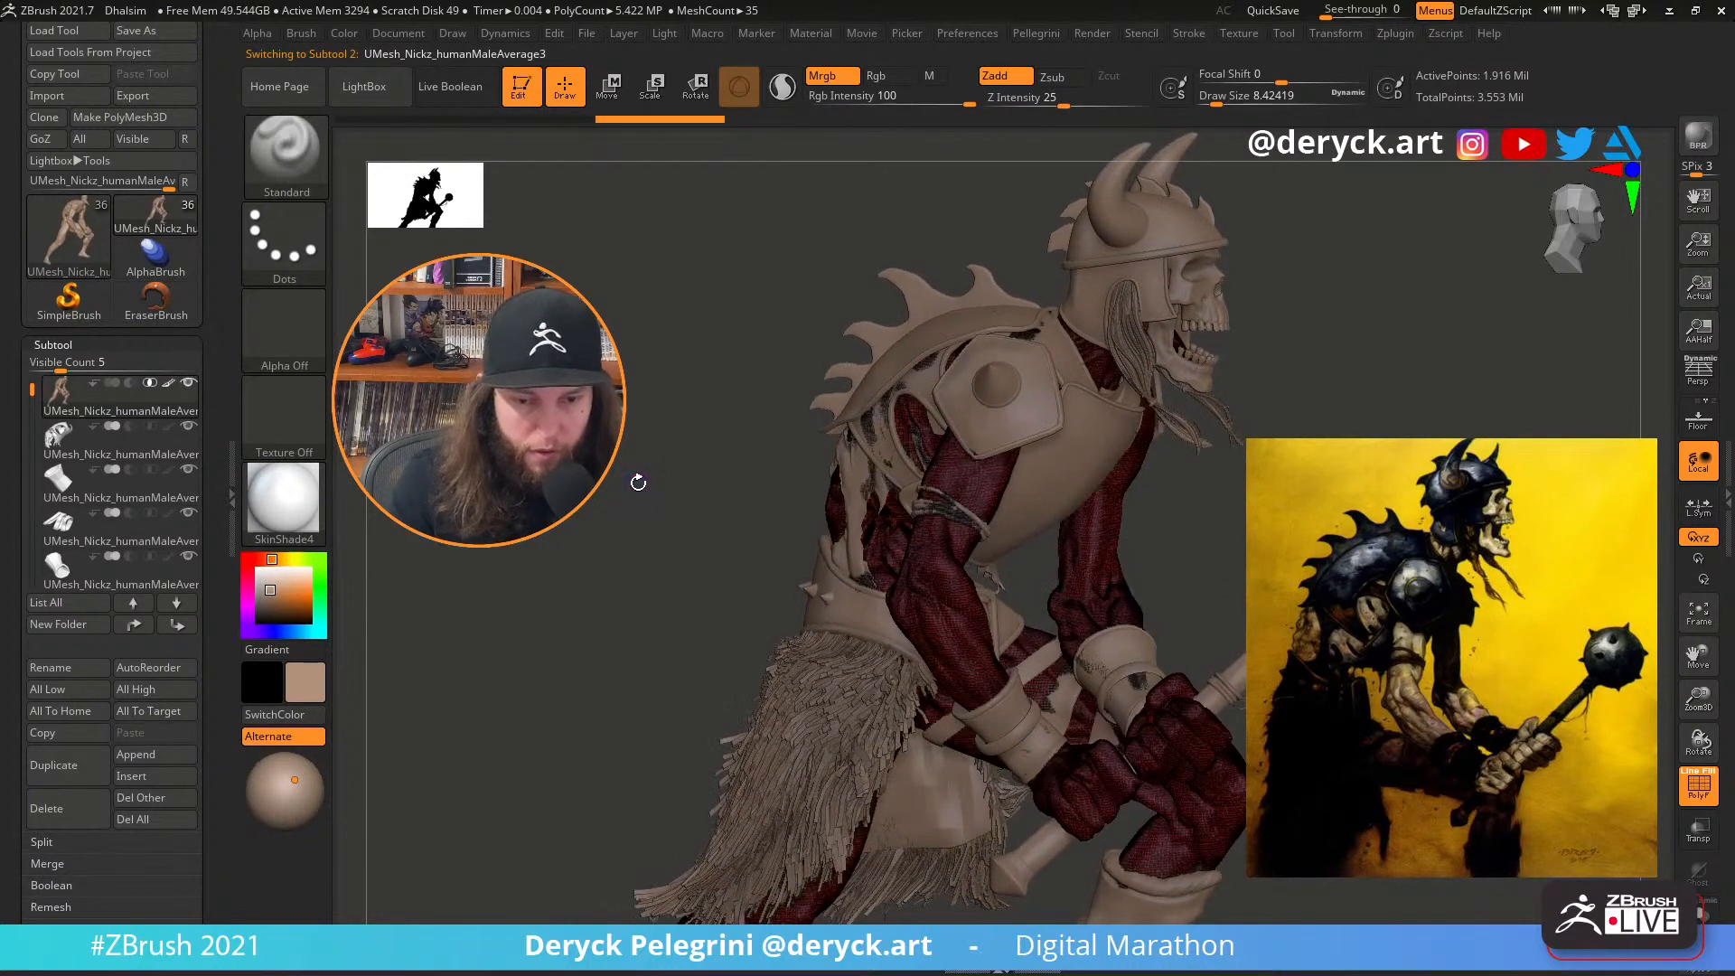
ctrl+click(638, 481)
alt+drag(651, 415, 689, 368)
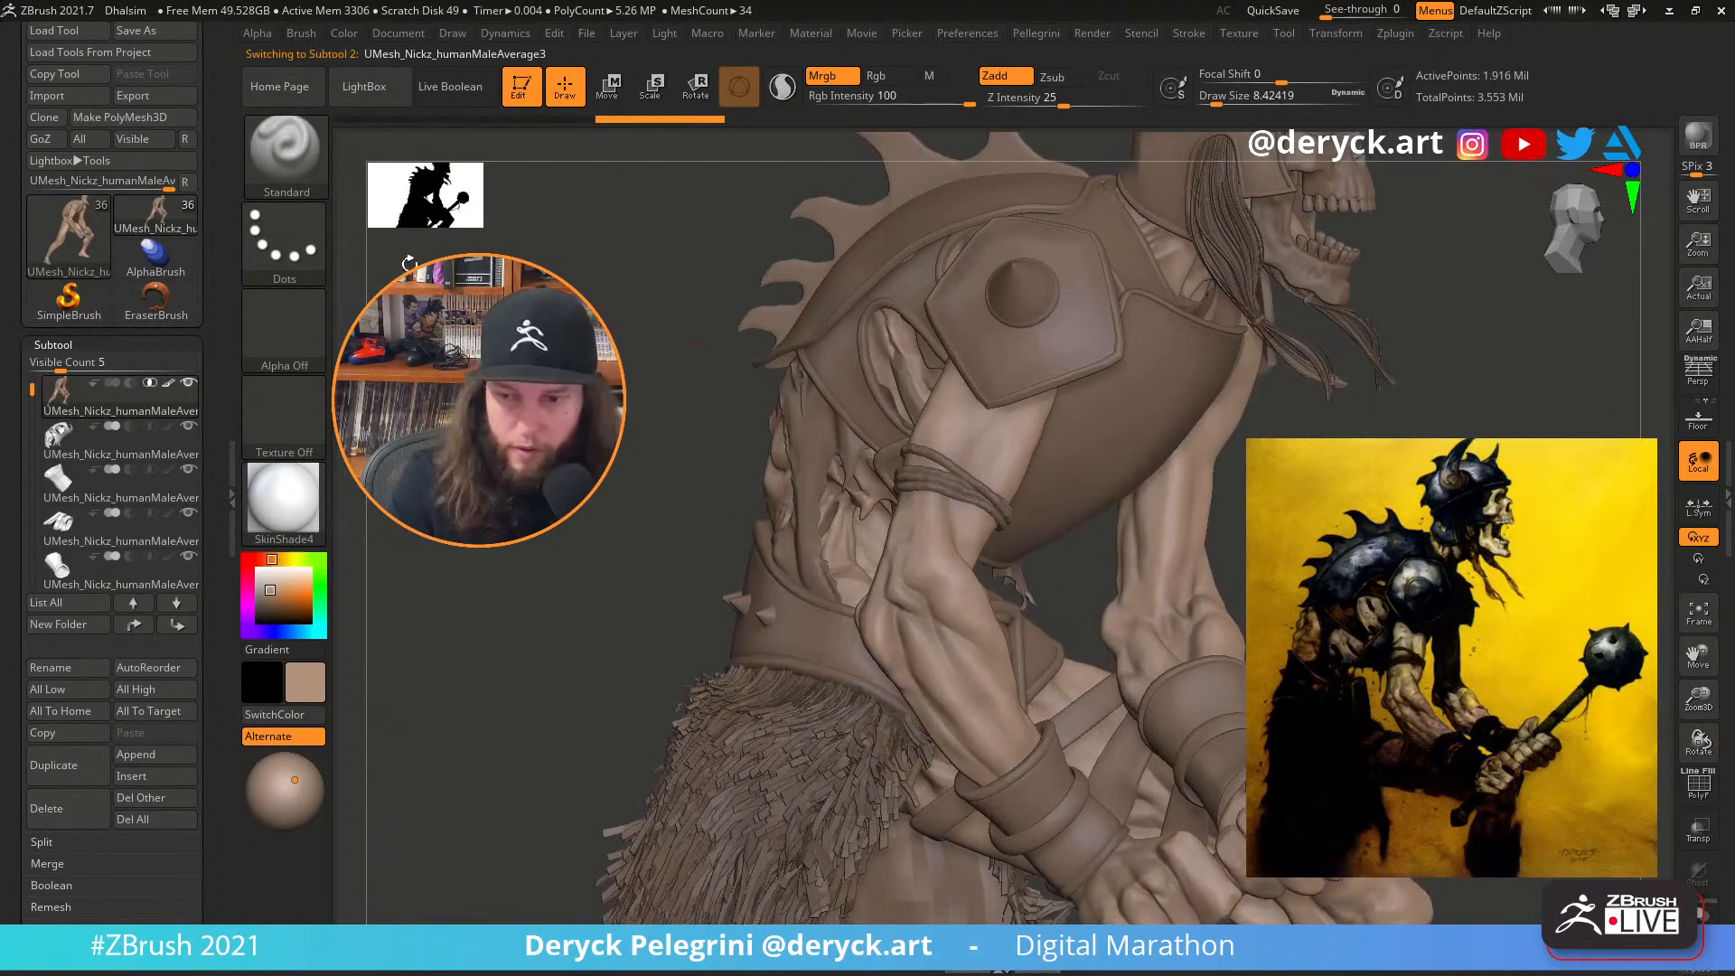
click(52, 347)
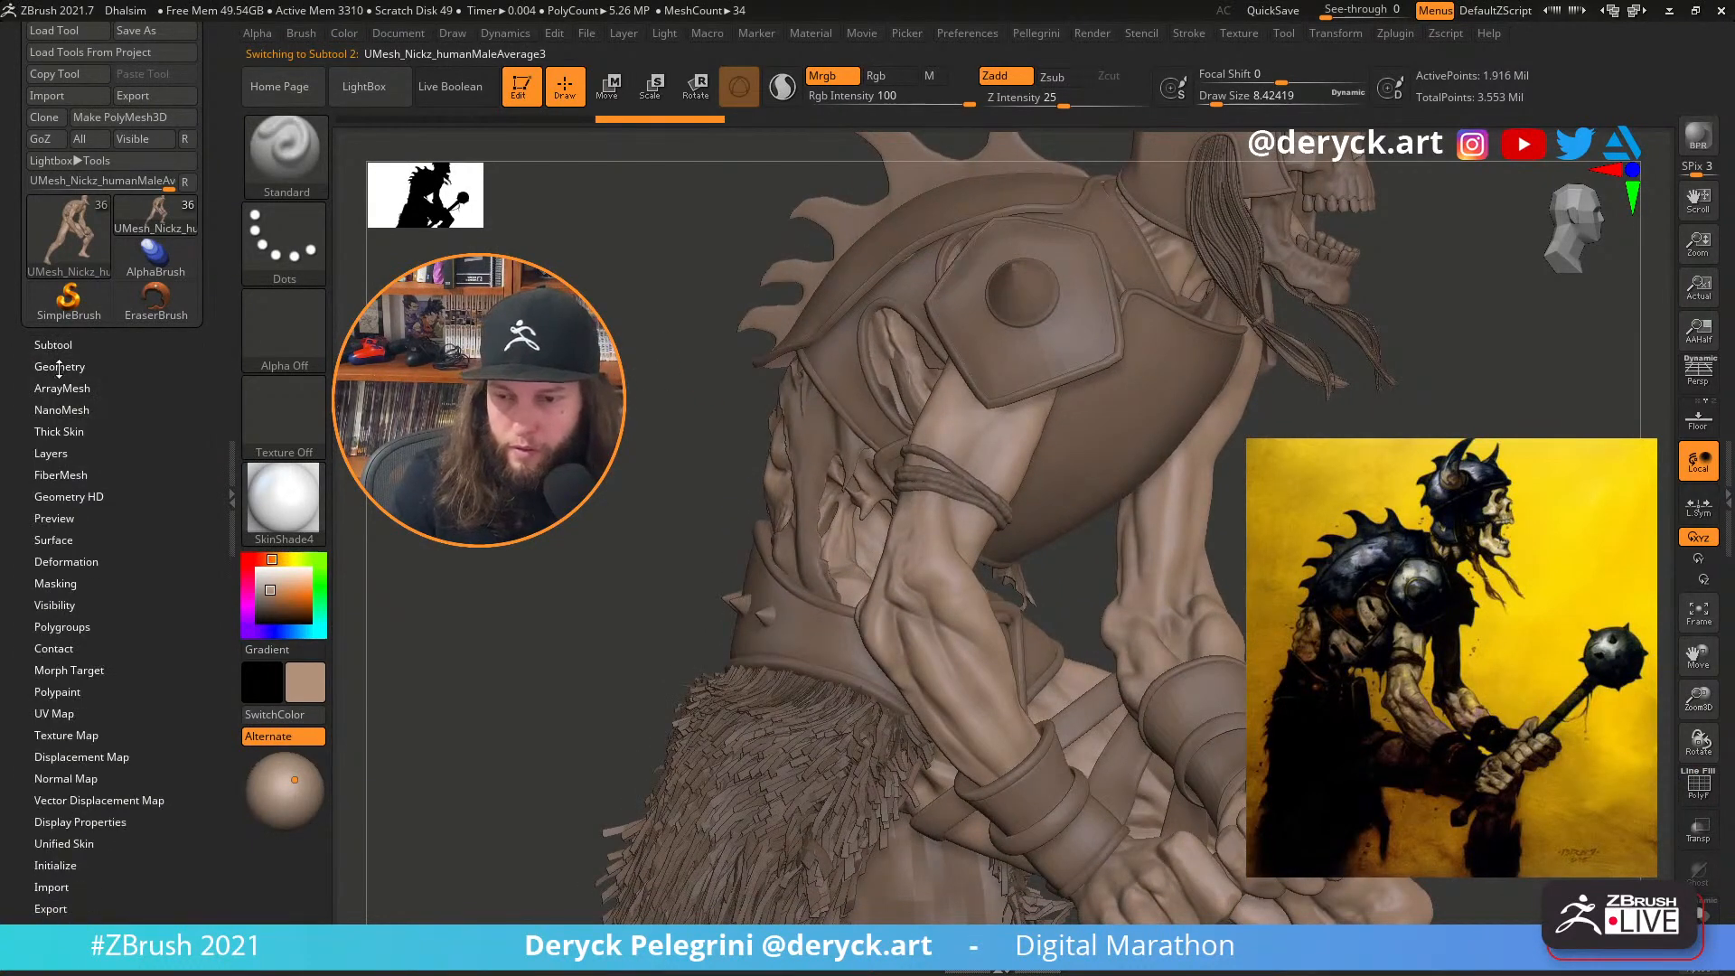
click(59, 368)
click(59, 369)
drag(684, 459, 651, 425)
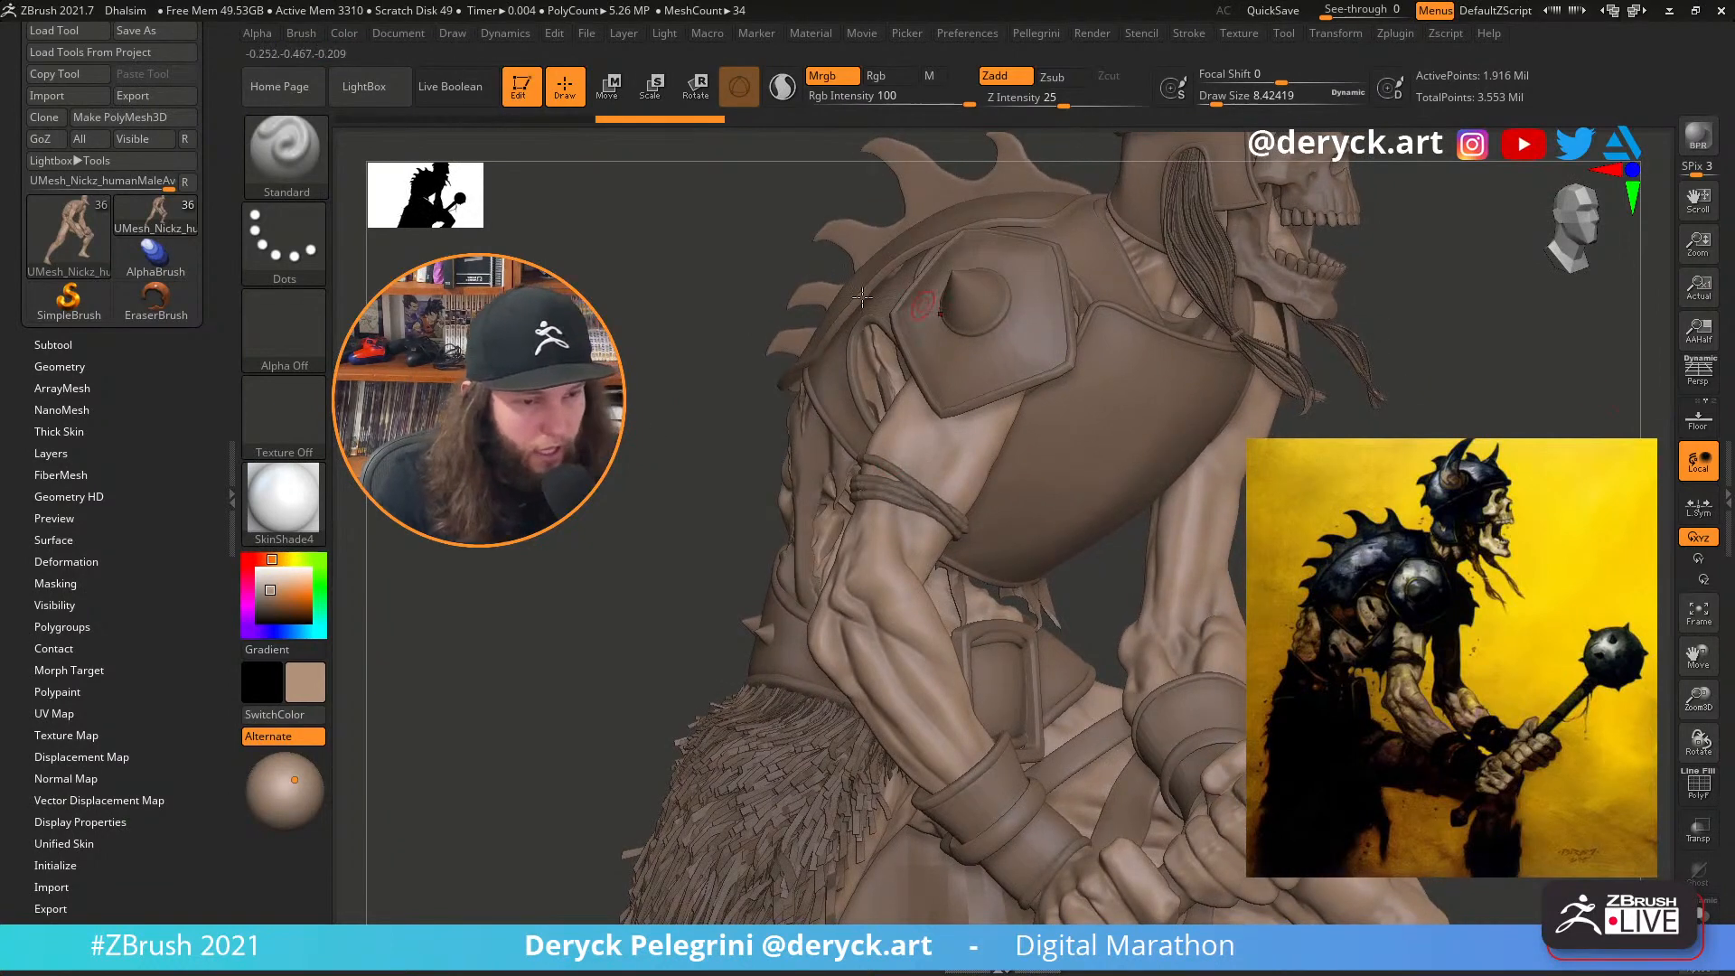
mouse_move(763, 372)
mouse_down()
mouse_move(786, 379)
mouse_move(773, 395)
mouse_up()
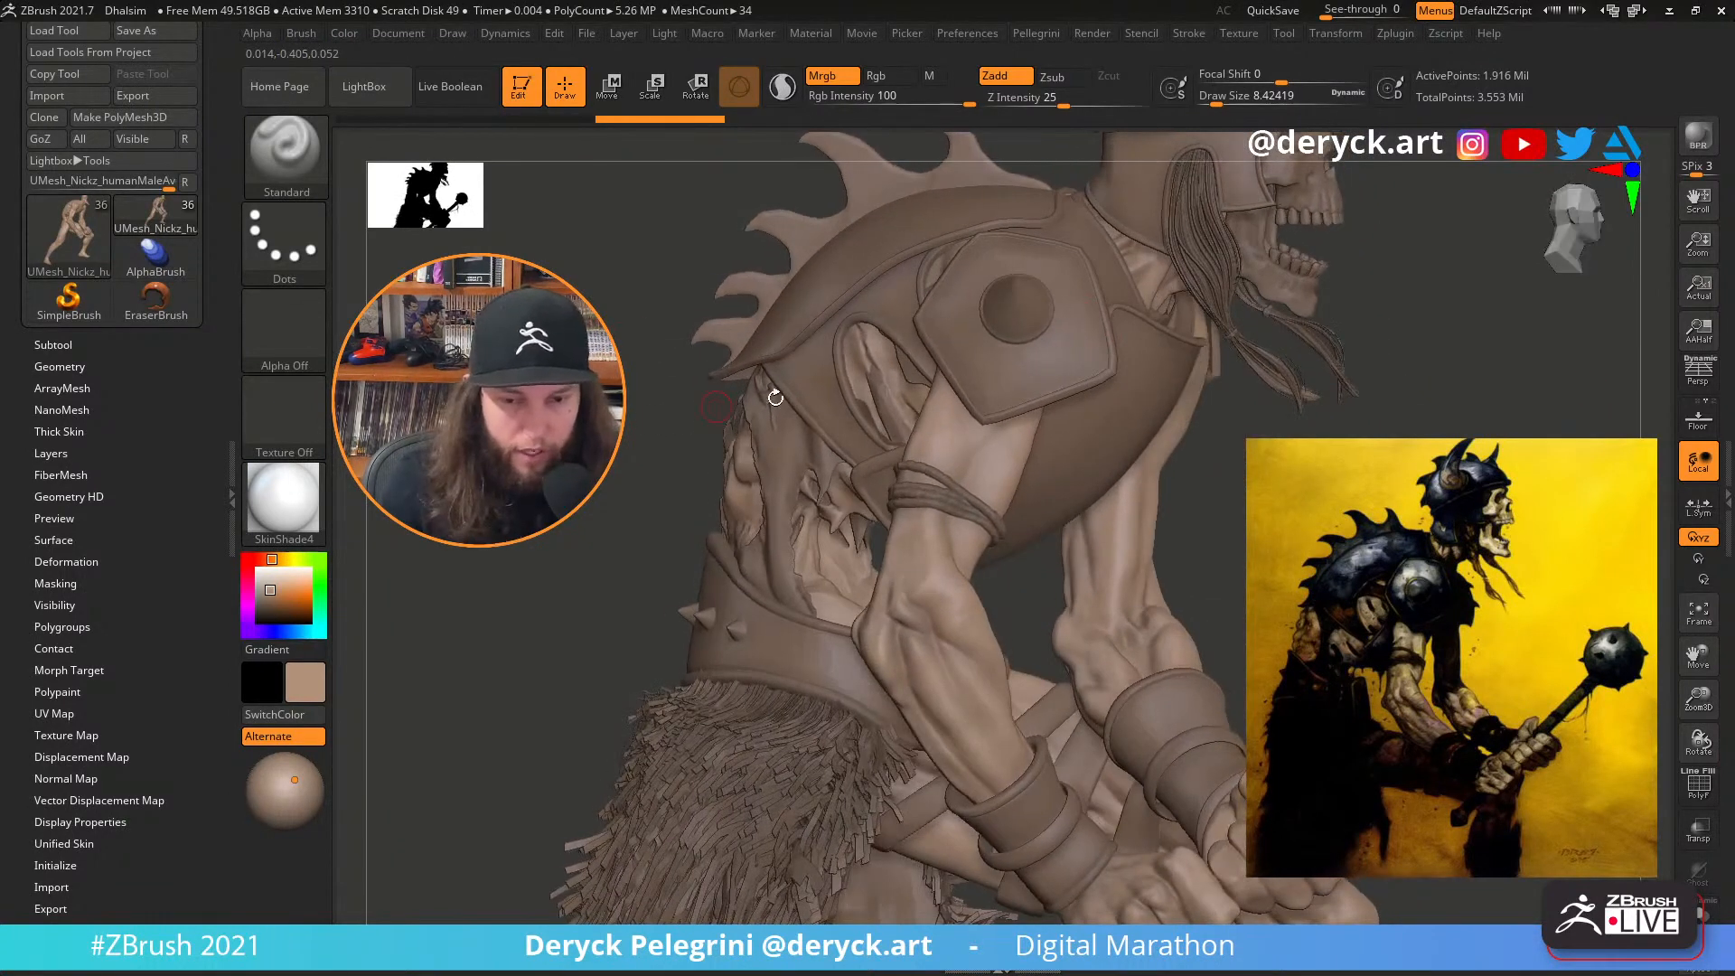
Set the blur of the preview ambient occlusion to 4
click(1088, 33)
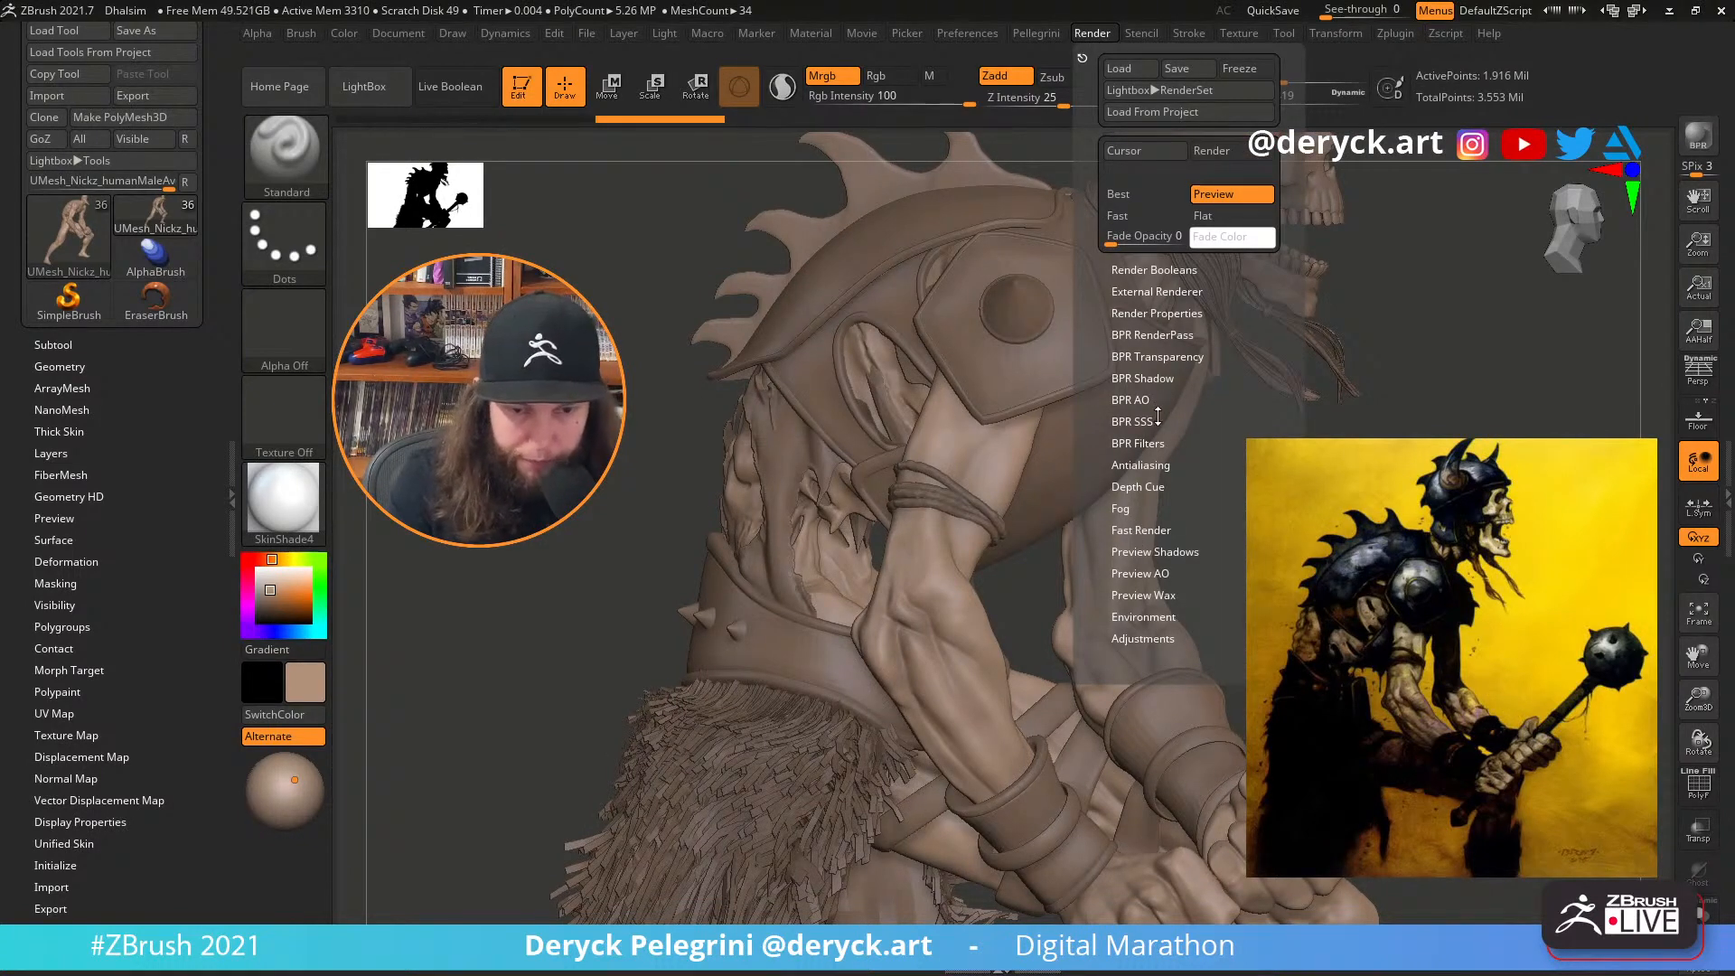
click(1140, 573)
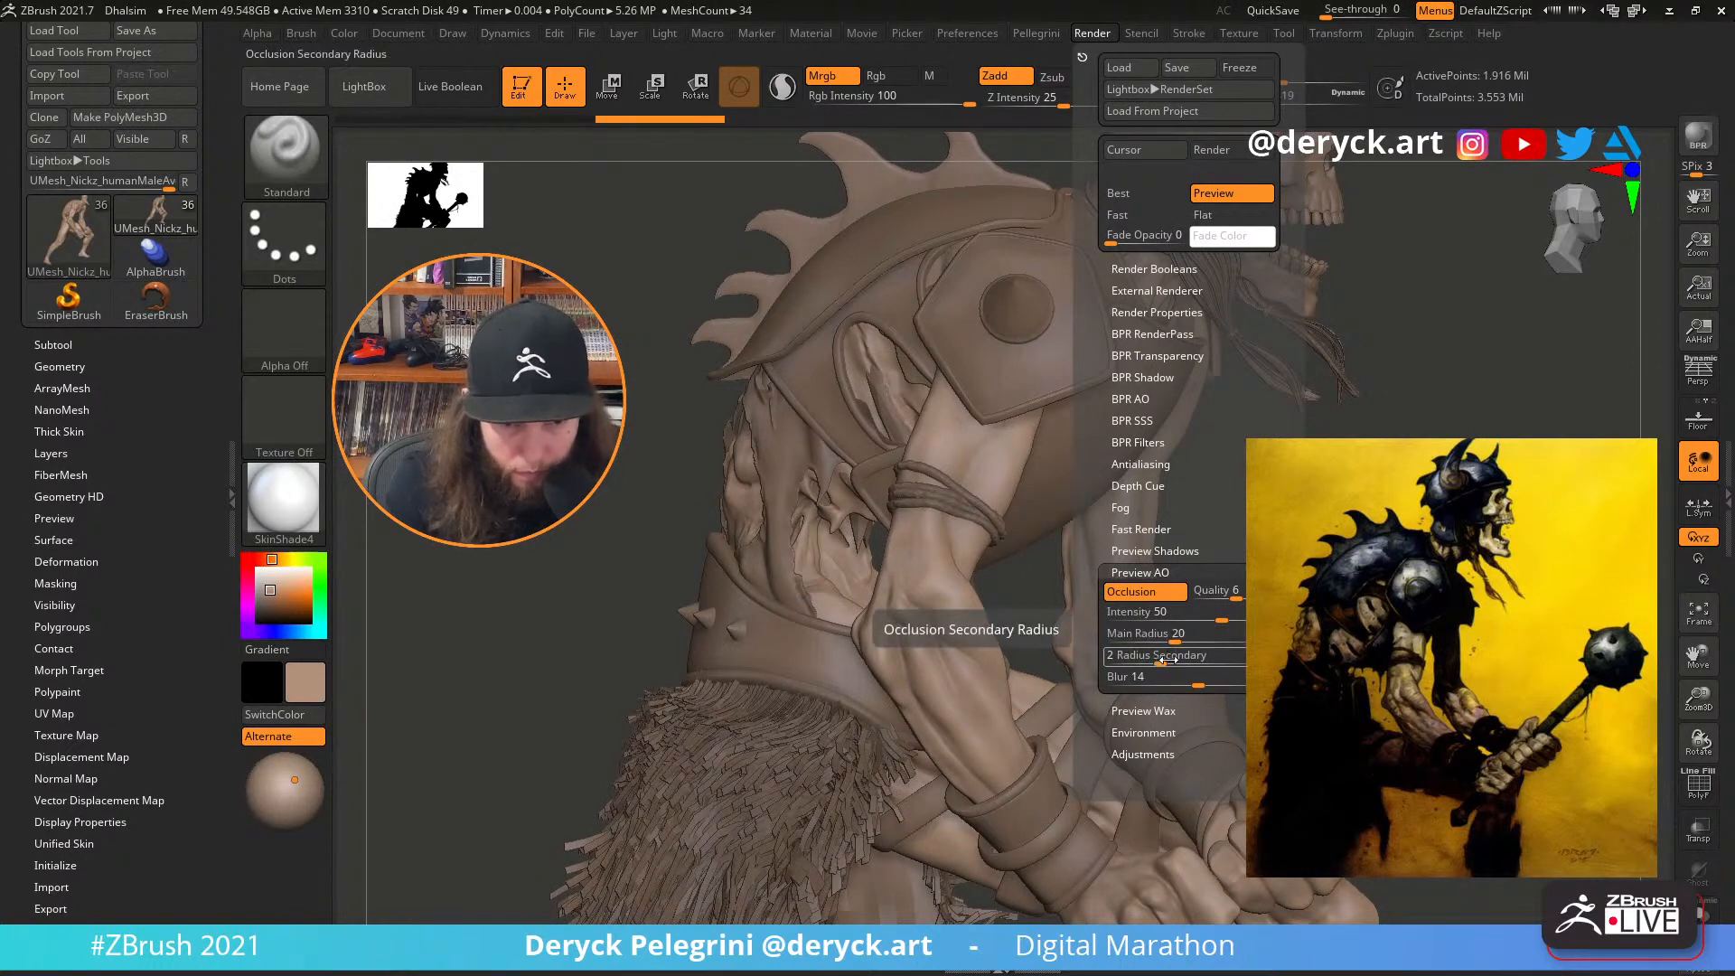
drag(1175, 684, 1134, 684)
click(1132, 685)
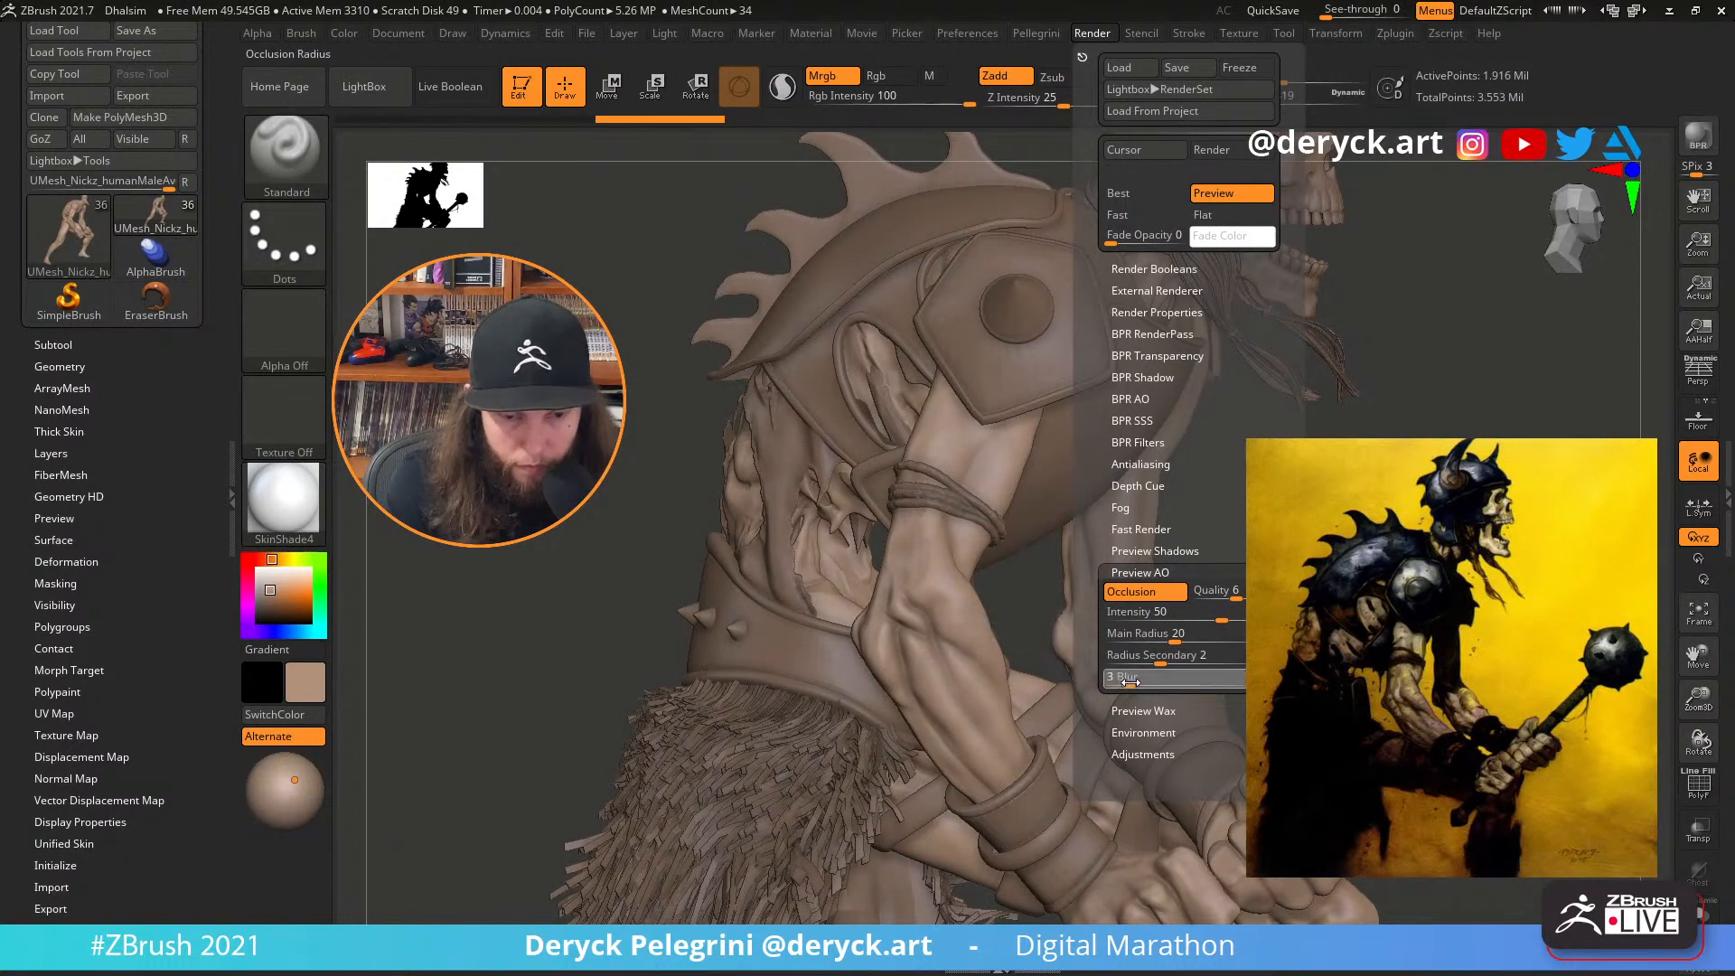
click(1134, 686)
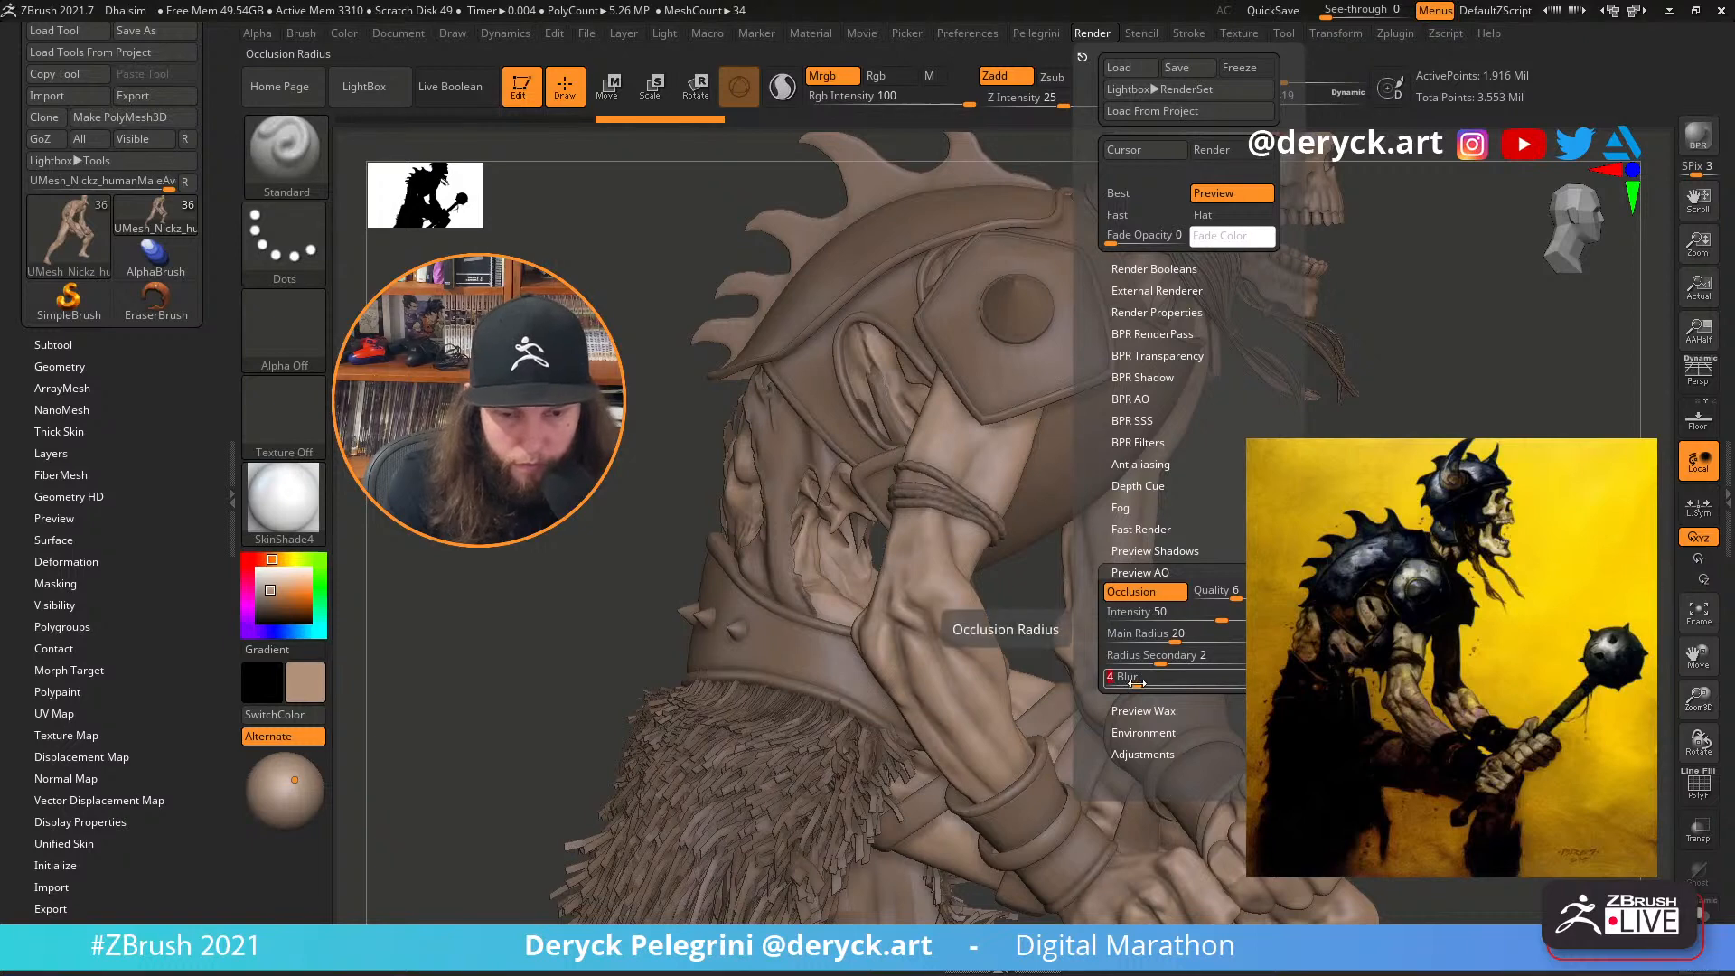
click(1134, 686)
mouse_move(1030, 597)
mouse_down()
mouse_move(976, 596)
mouse_move(1020, 537)
mouse_move(1044, 538)
mouse_up()
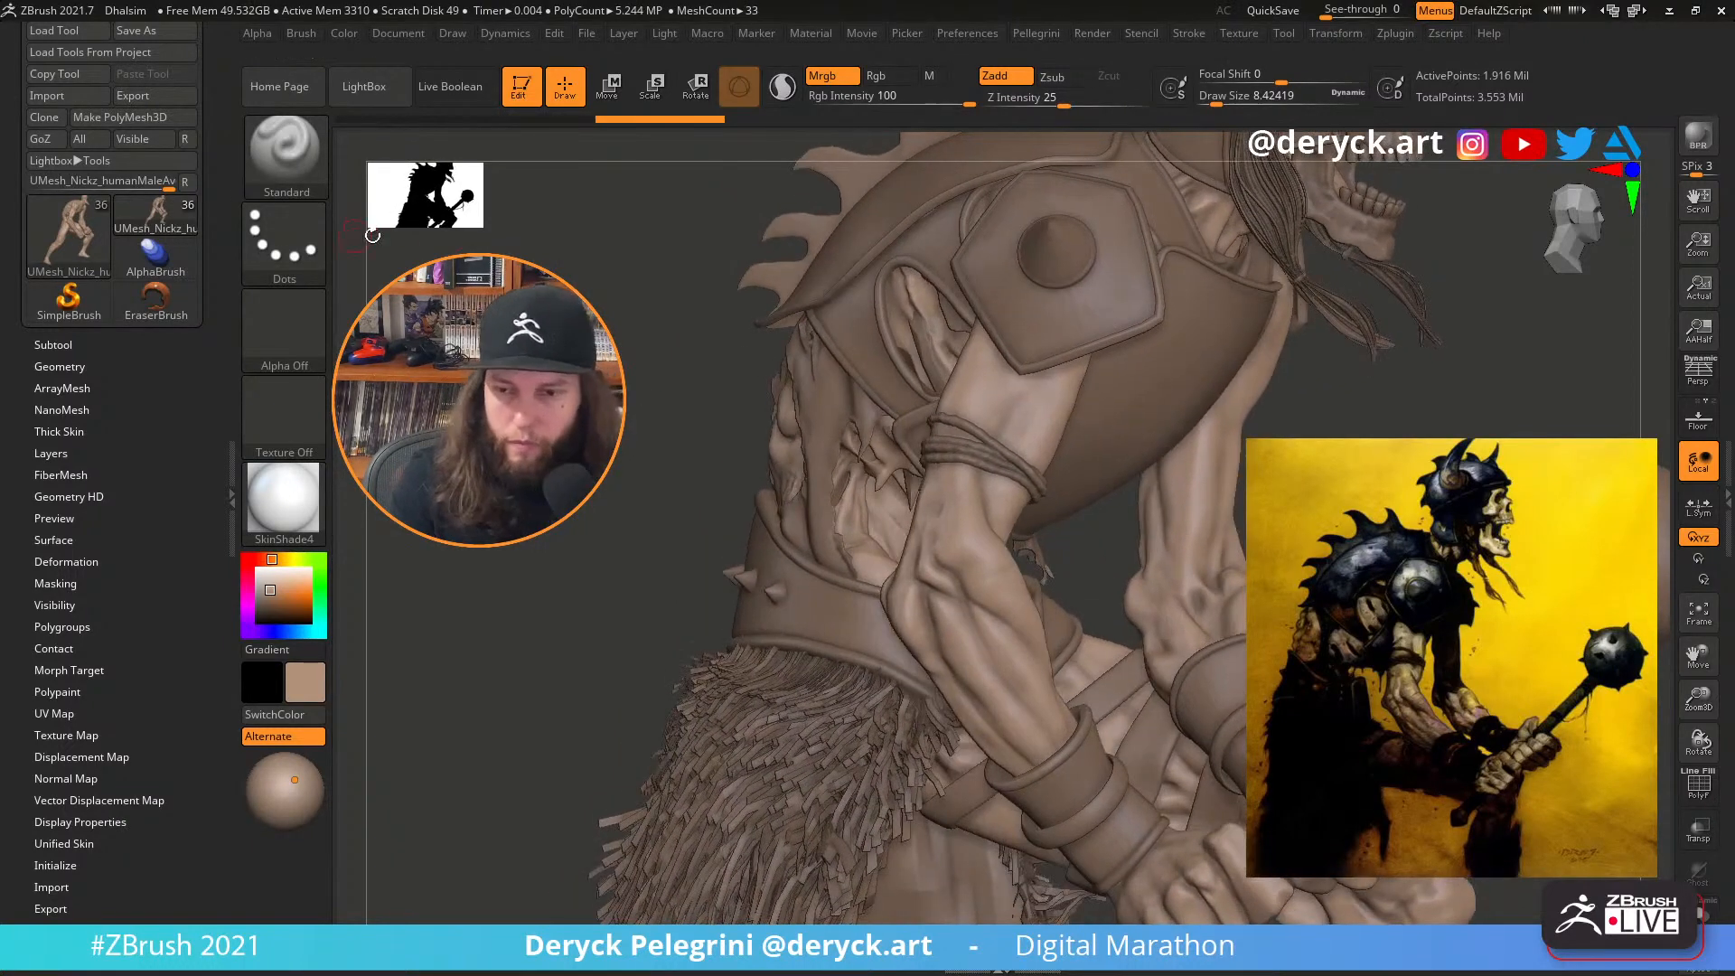
Set up the Standard brush with the Color Spray stroke, Alpha 07 and a draw size of about 21.6
click(290, 246)
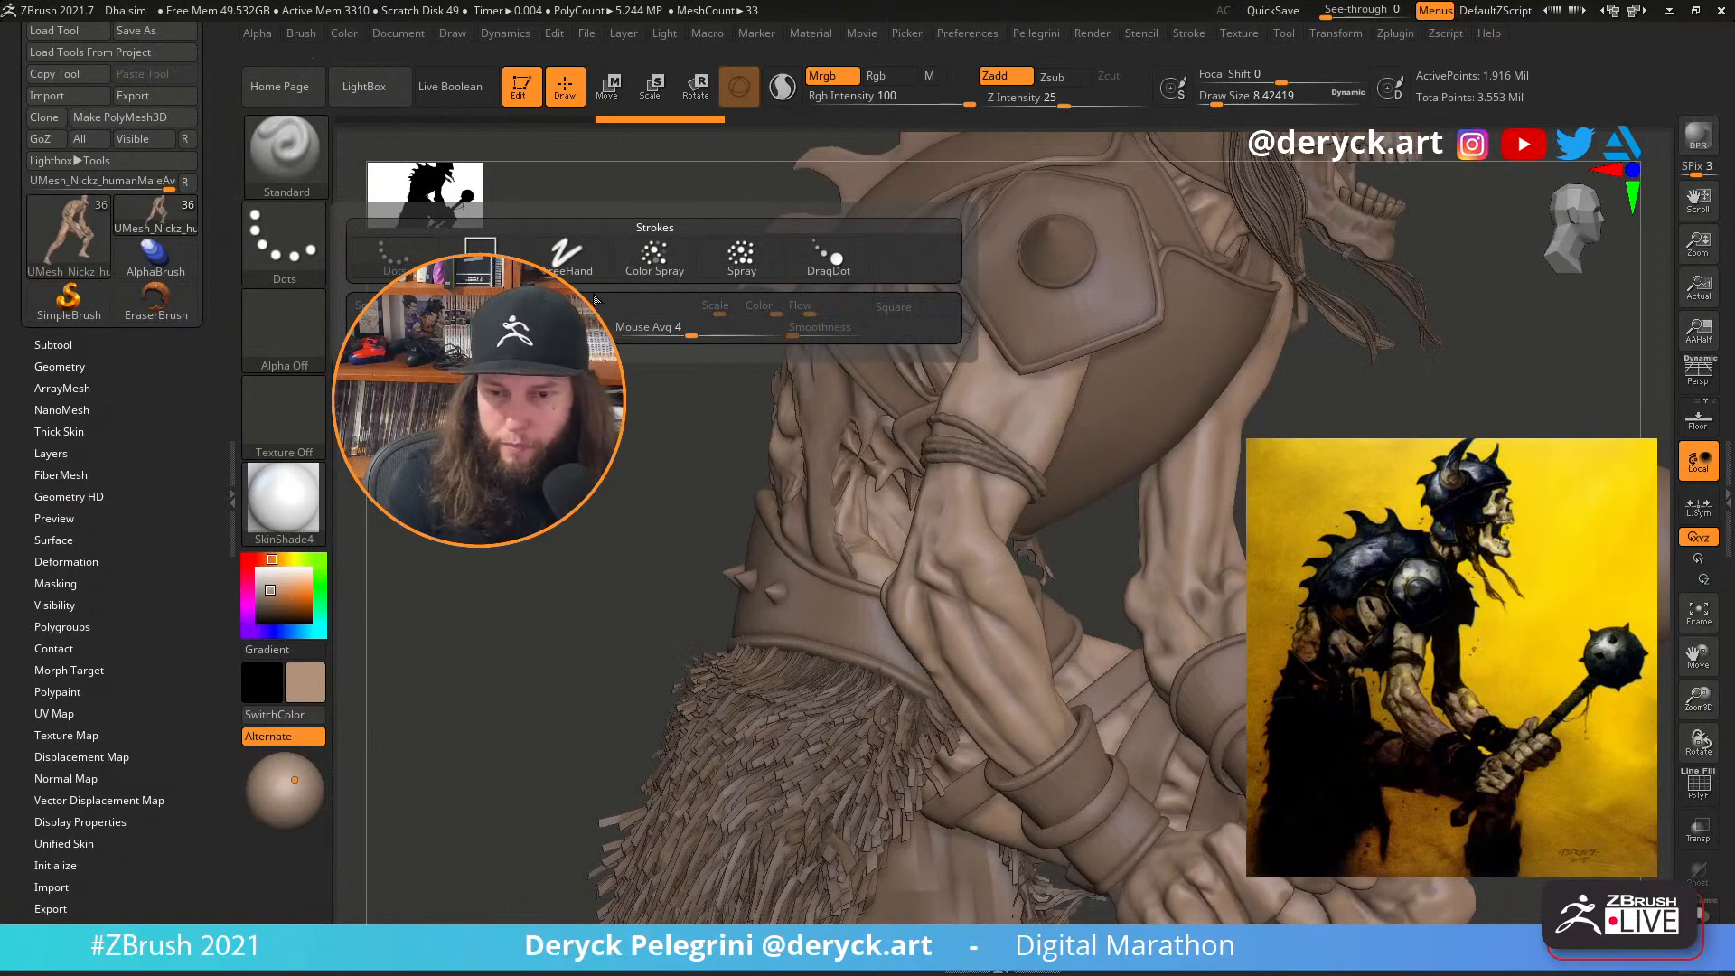
click(655, 256)
click(297, 325)
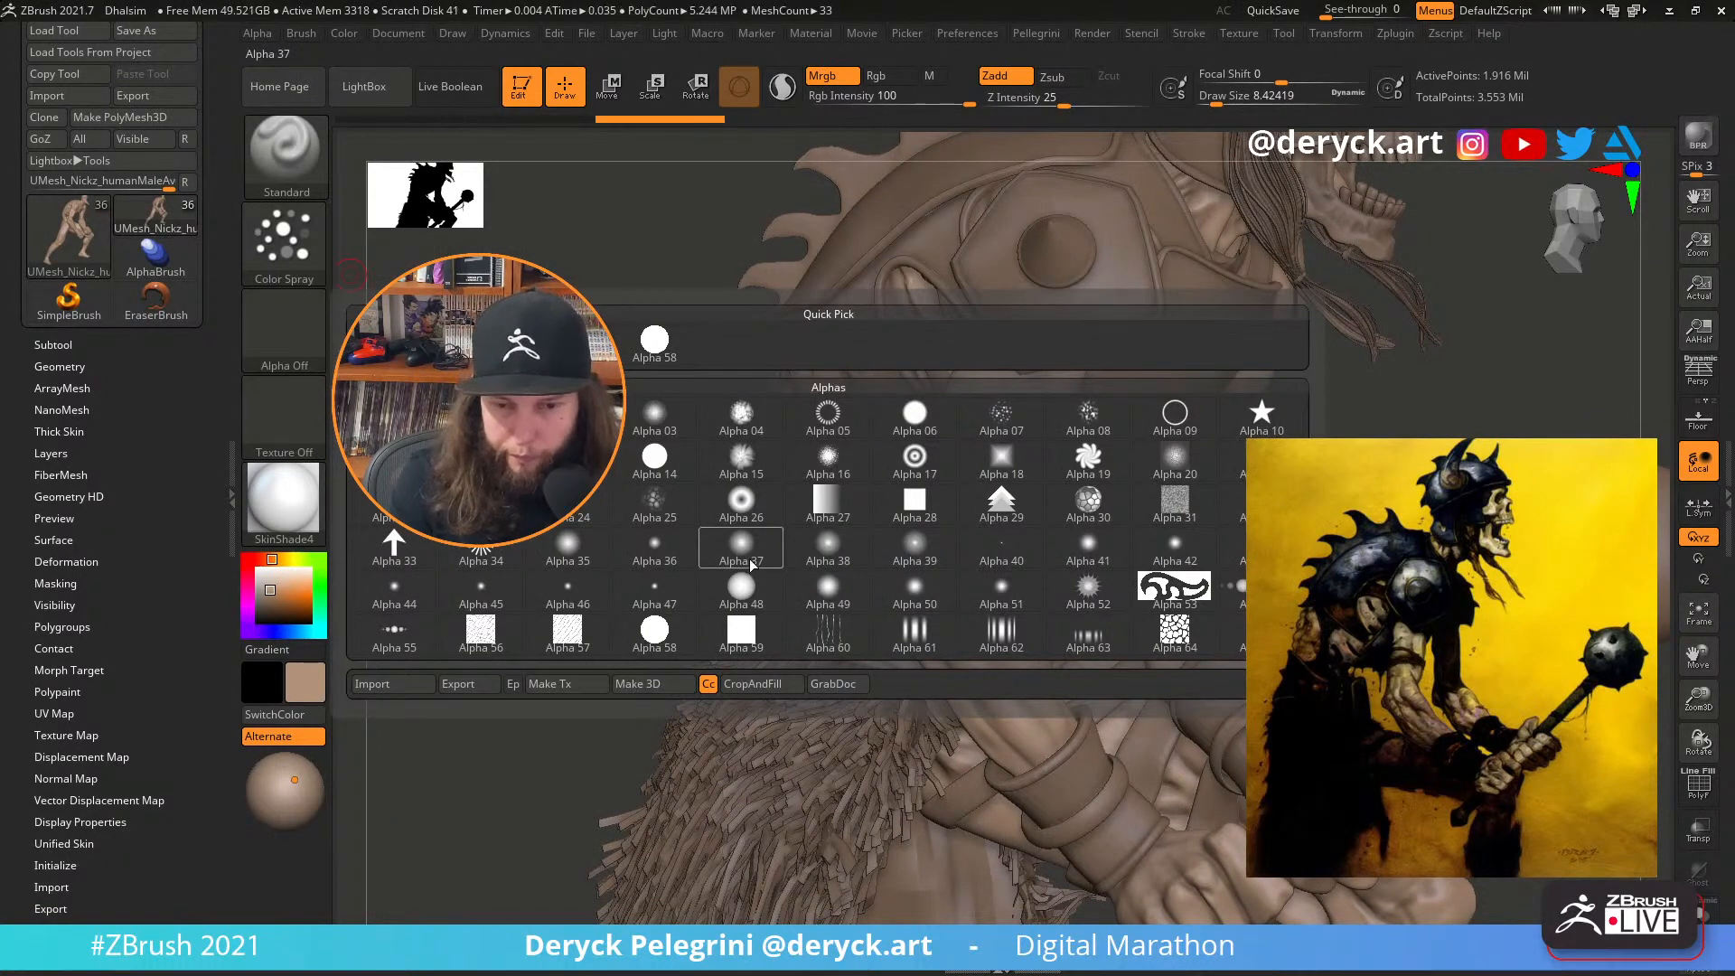
click(1001, 424)
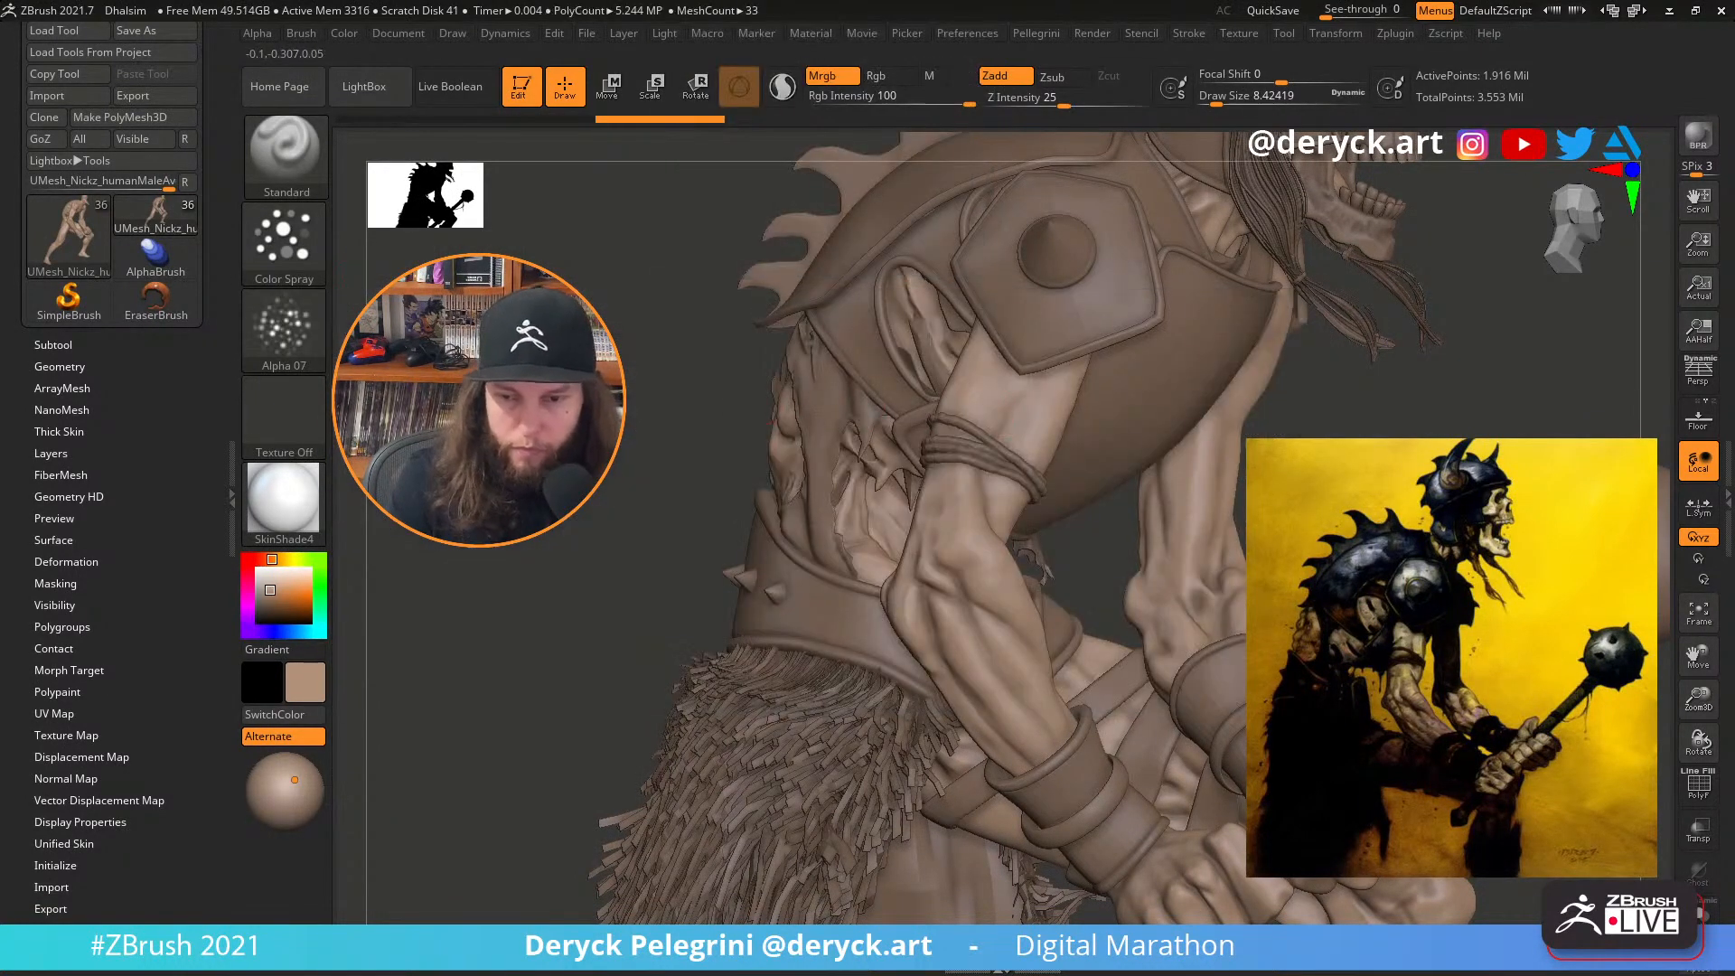
key(s)
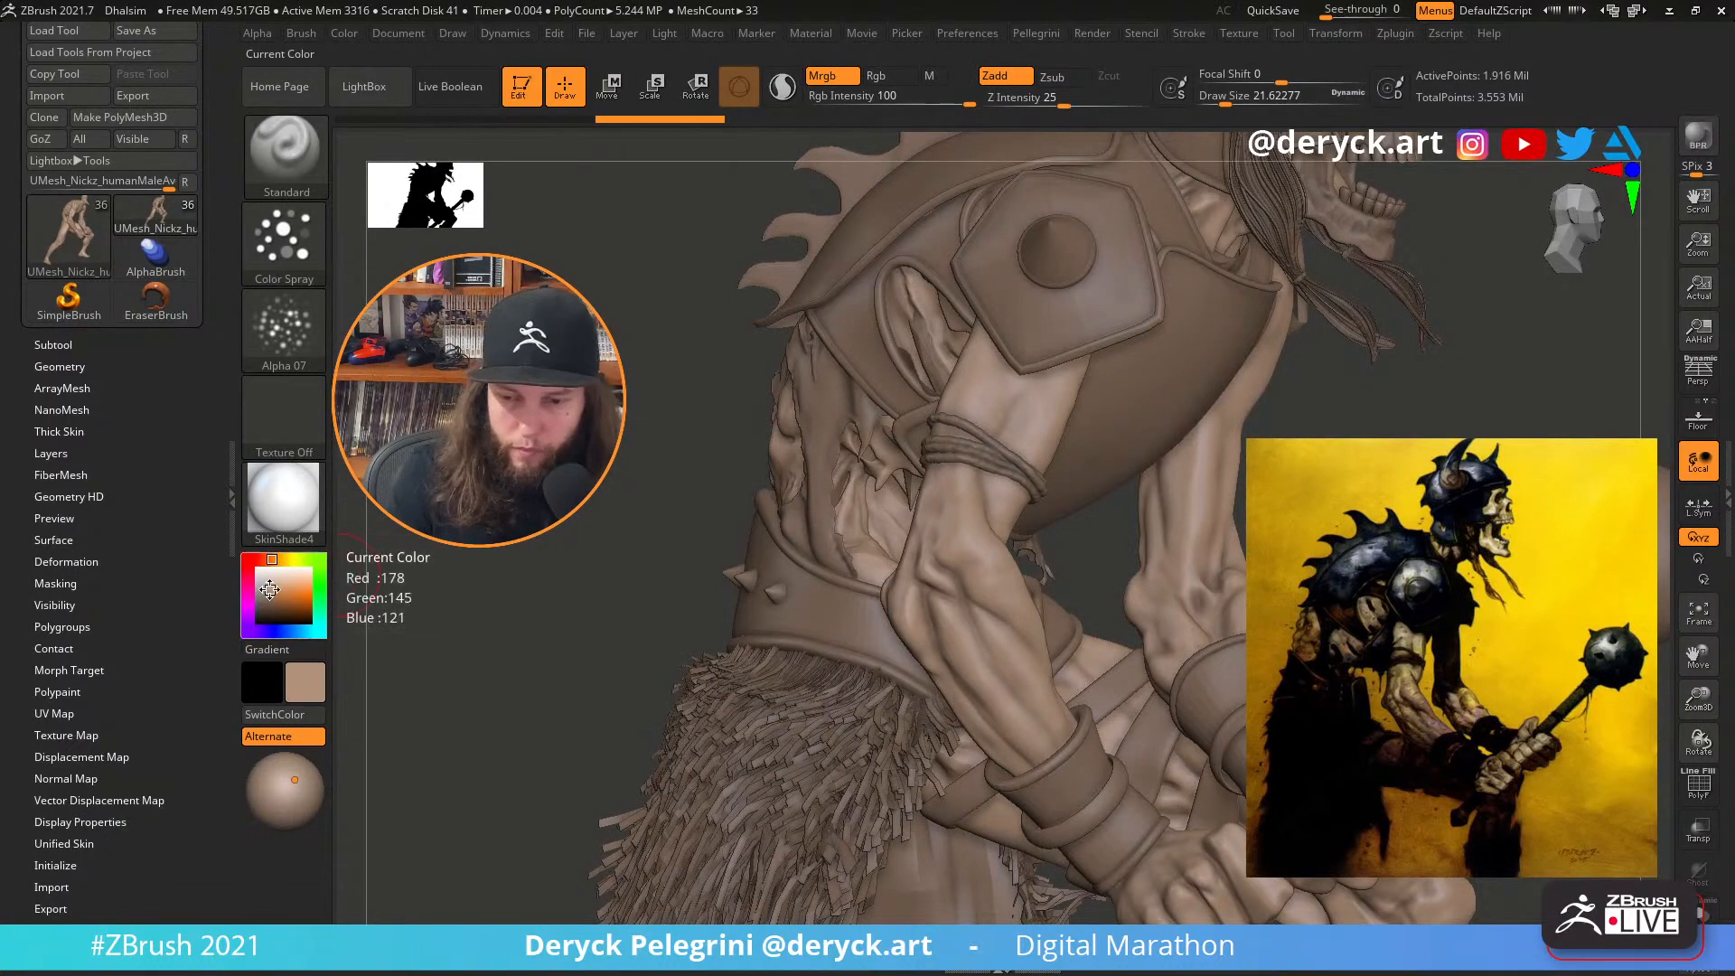
Change the active colour from beige to a muted, fleshy red
click(280, 596)
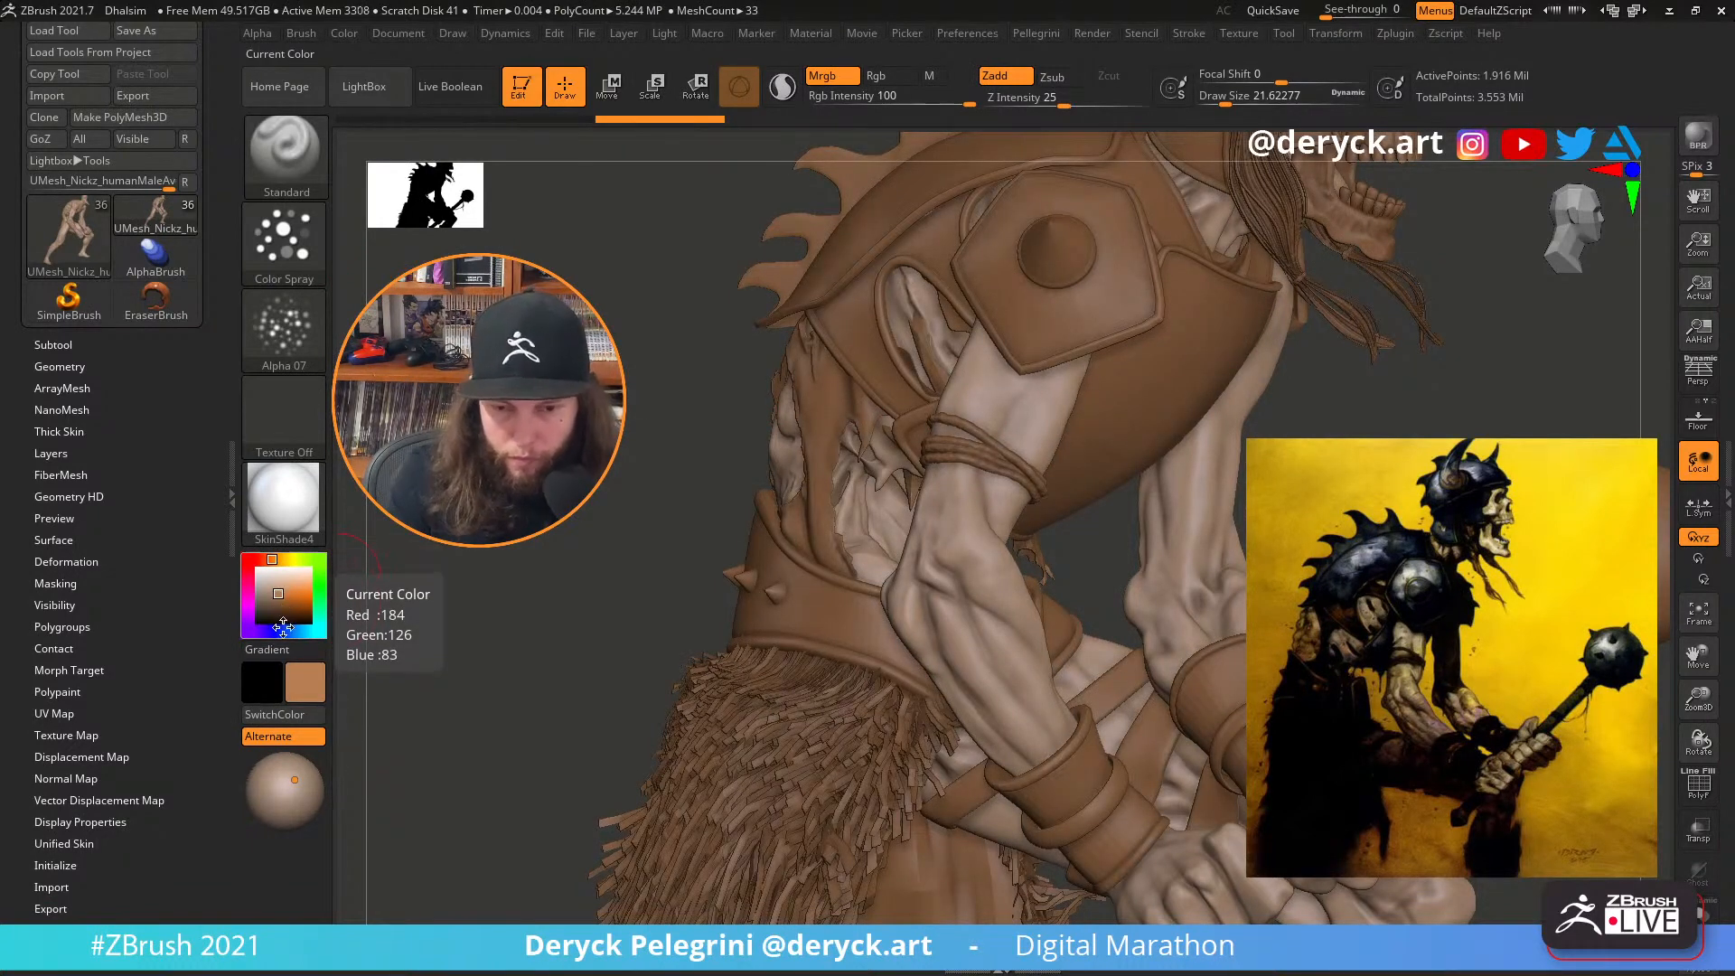
key(s)
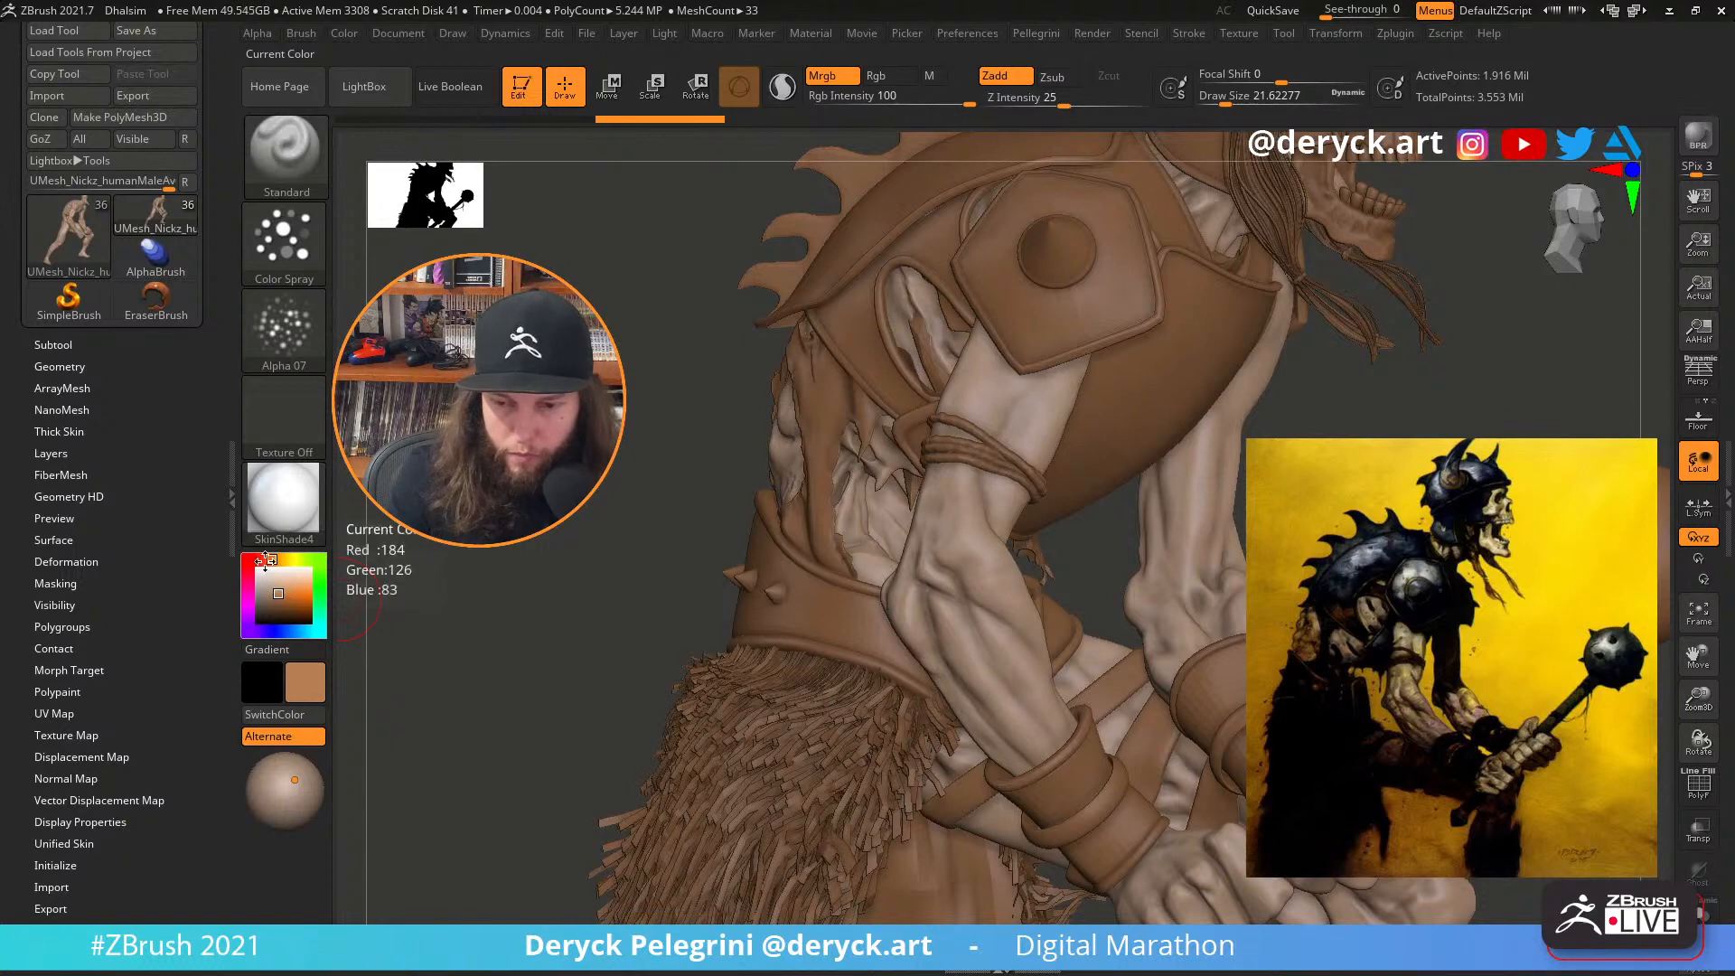
click(263, 560)
click(263, 559)
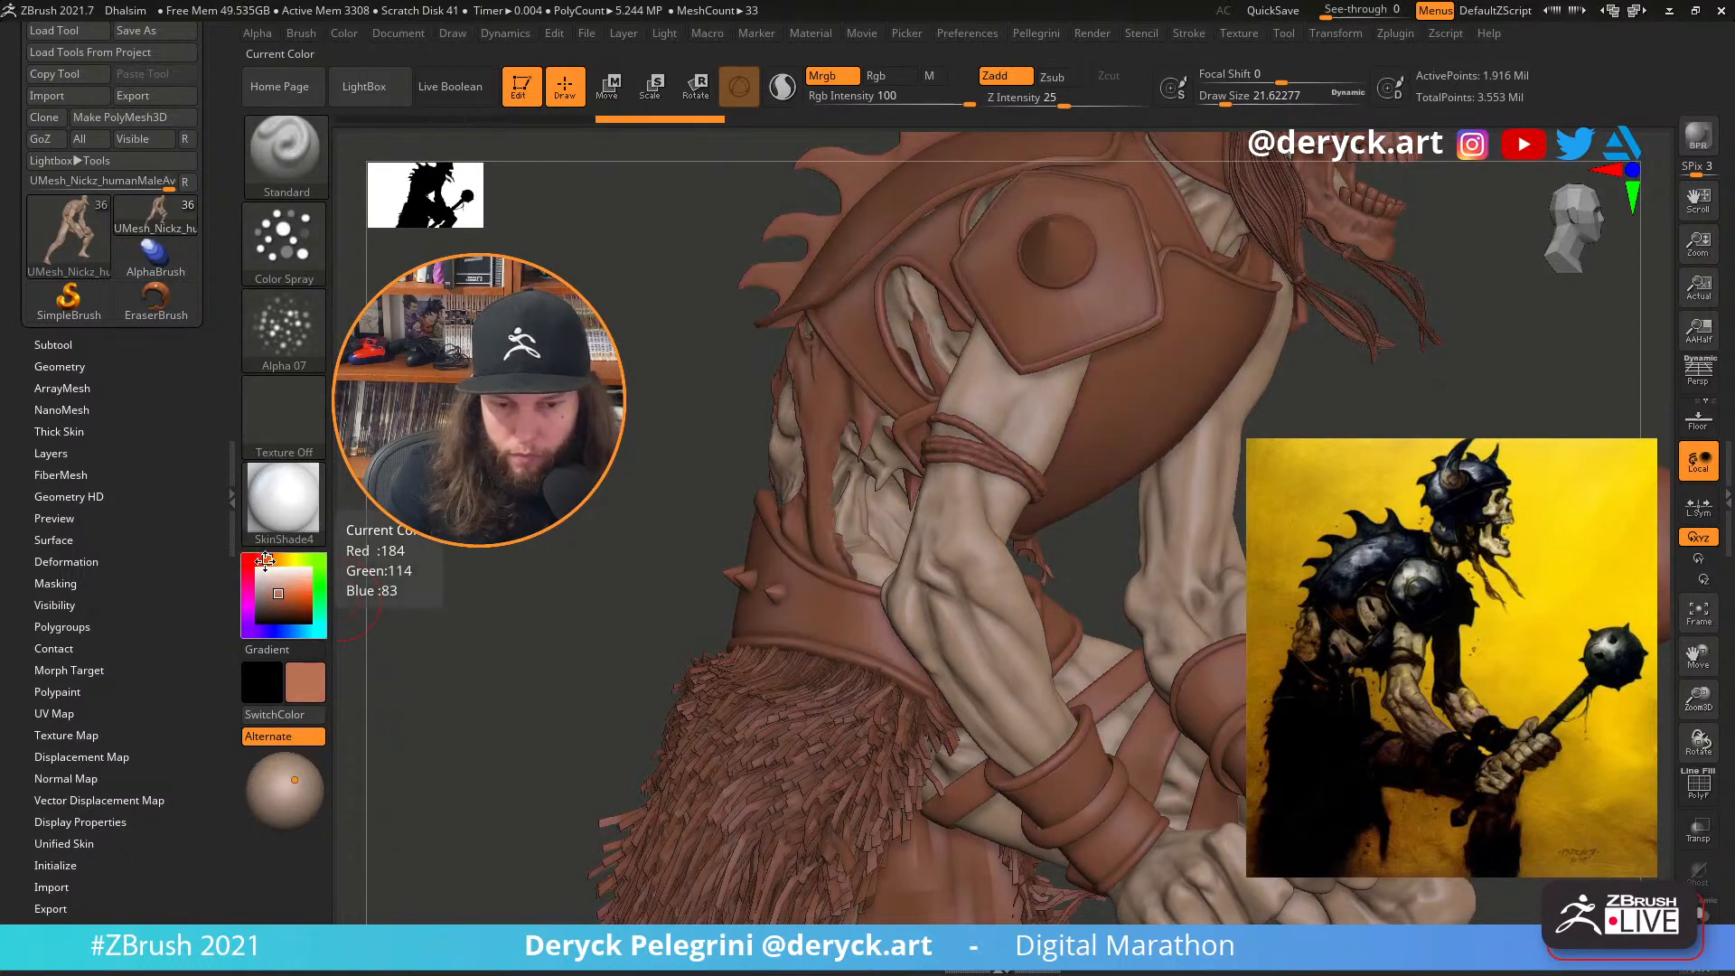
alt+drag(581, 512, 592, 452)
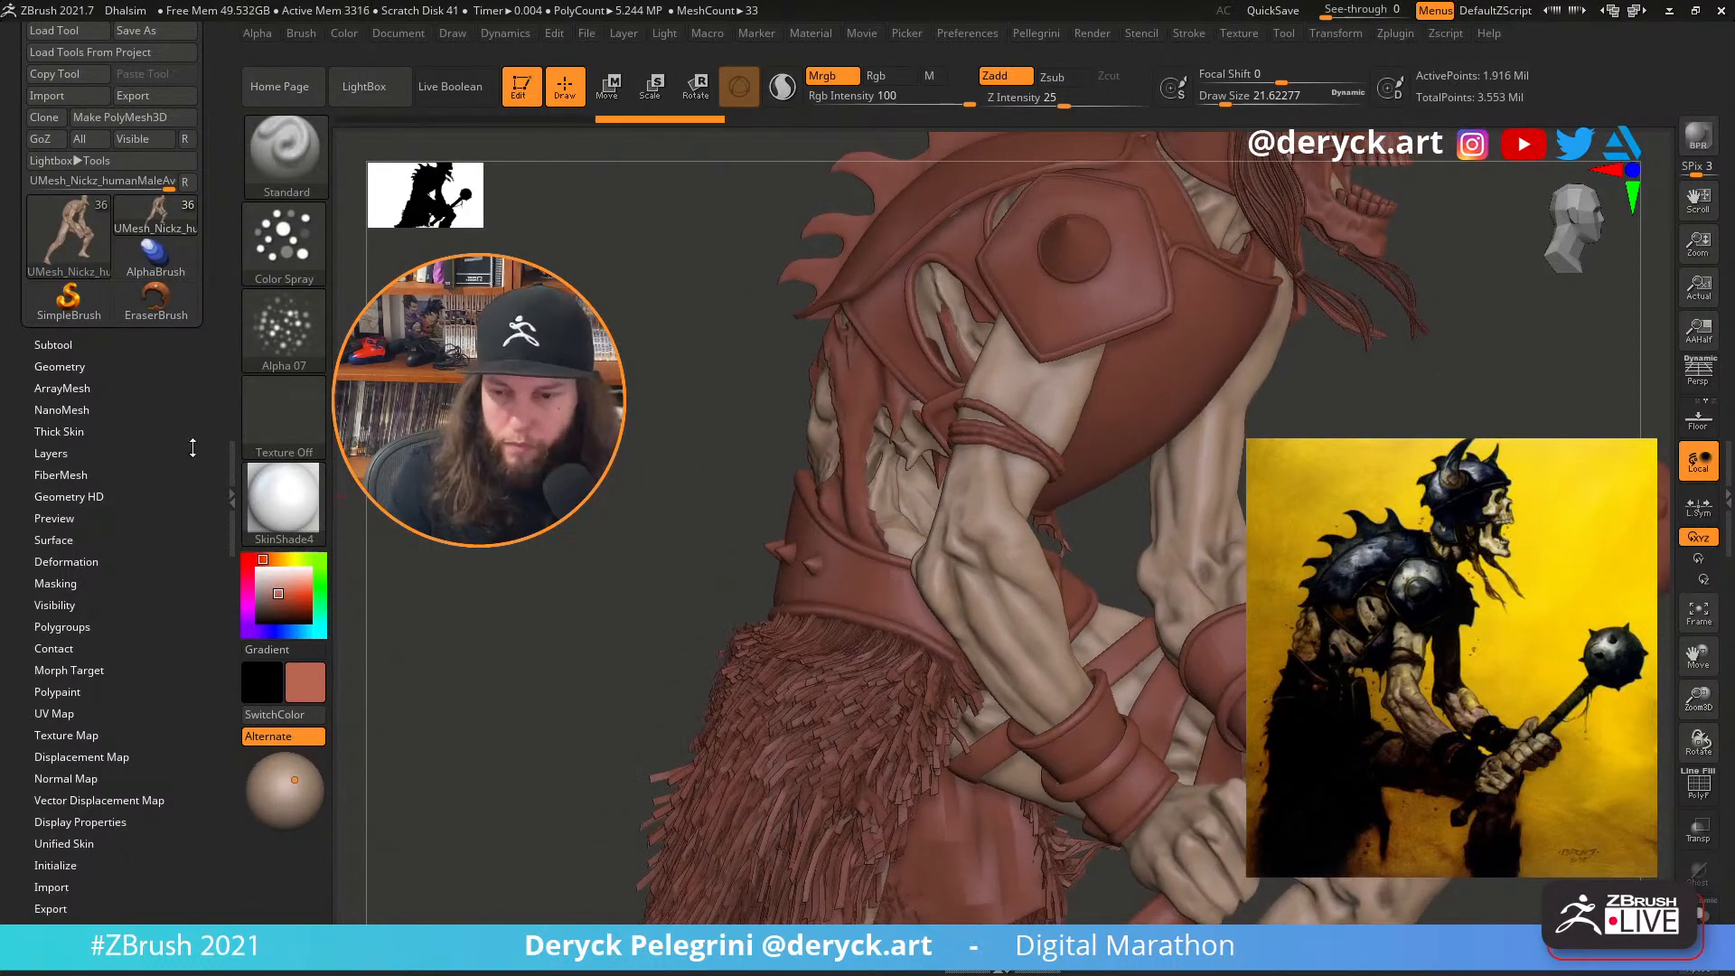
Isolate the body subtool and generate an ambient occlusion mask on it
click(50, 585)
drag(1, 589, 1, 465)
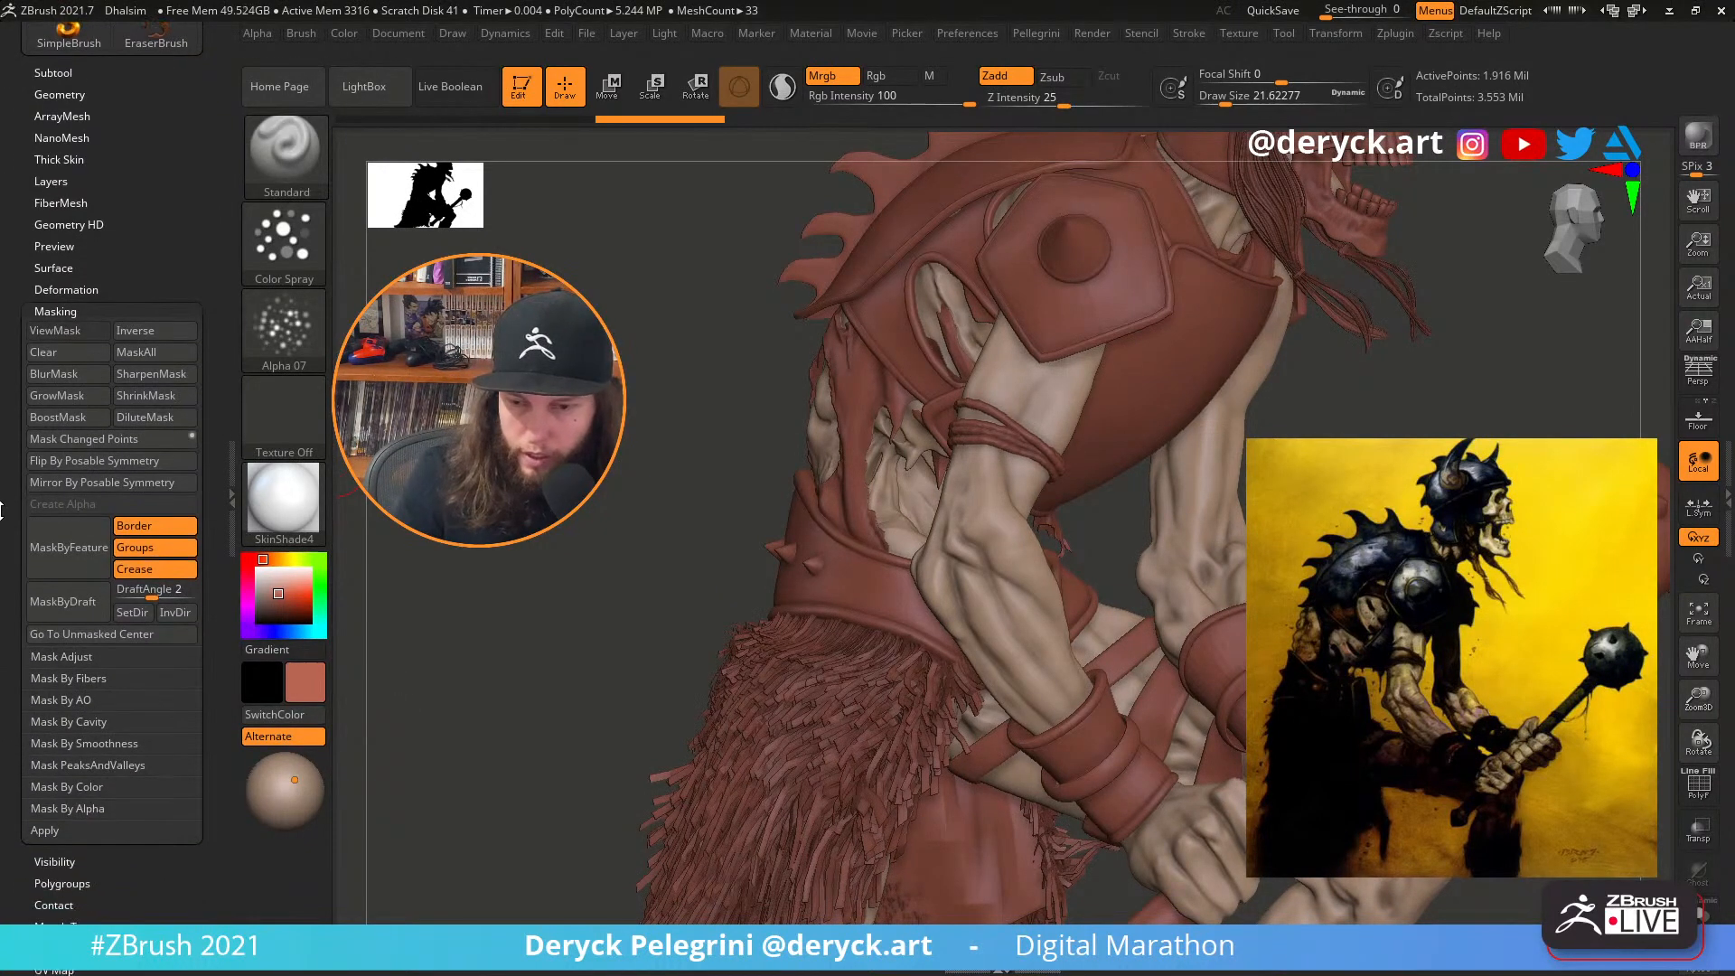
mouse_move(587, 560)
alt+mouse_down()
mouse_move(584, 508)
mouse_move(586, 524)
alt+mouse_up()
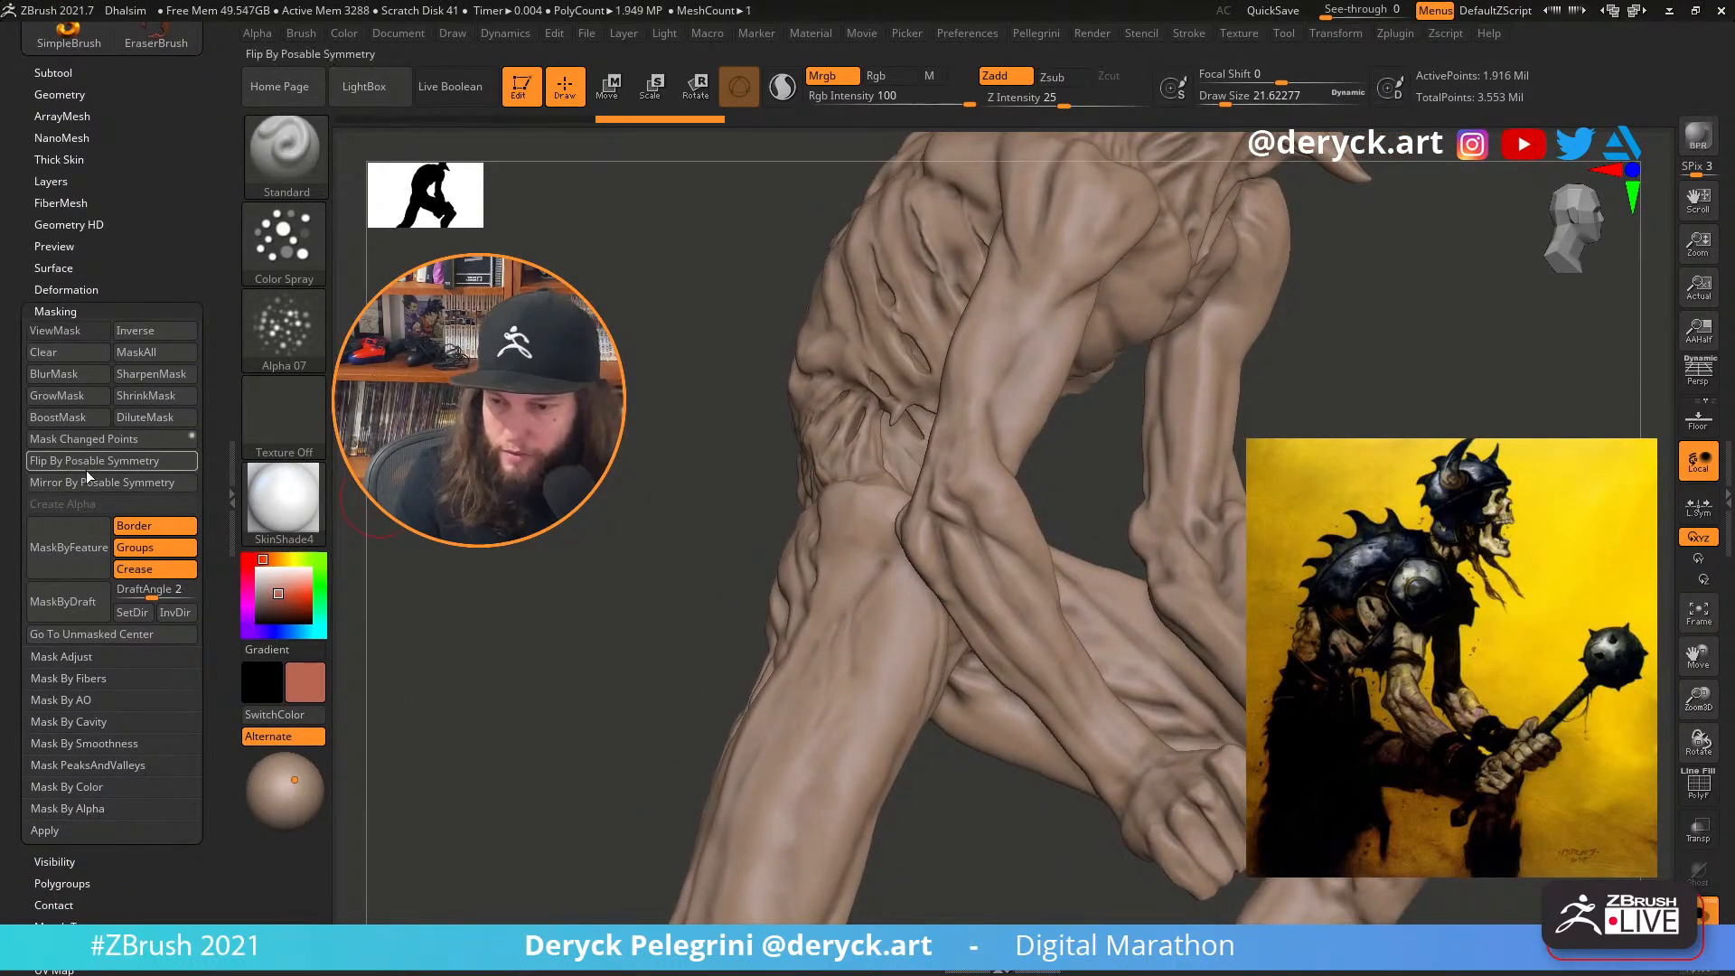
ctrl+click(613, 488)
ctrl+click(618, 484)
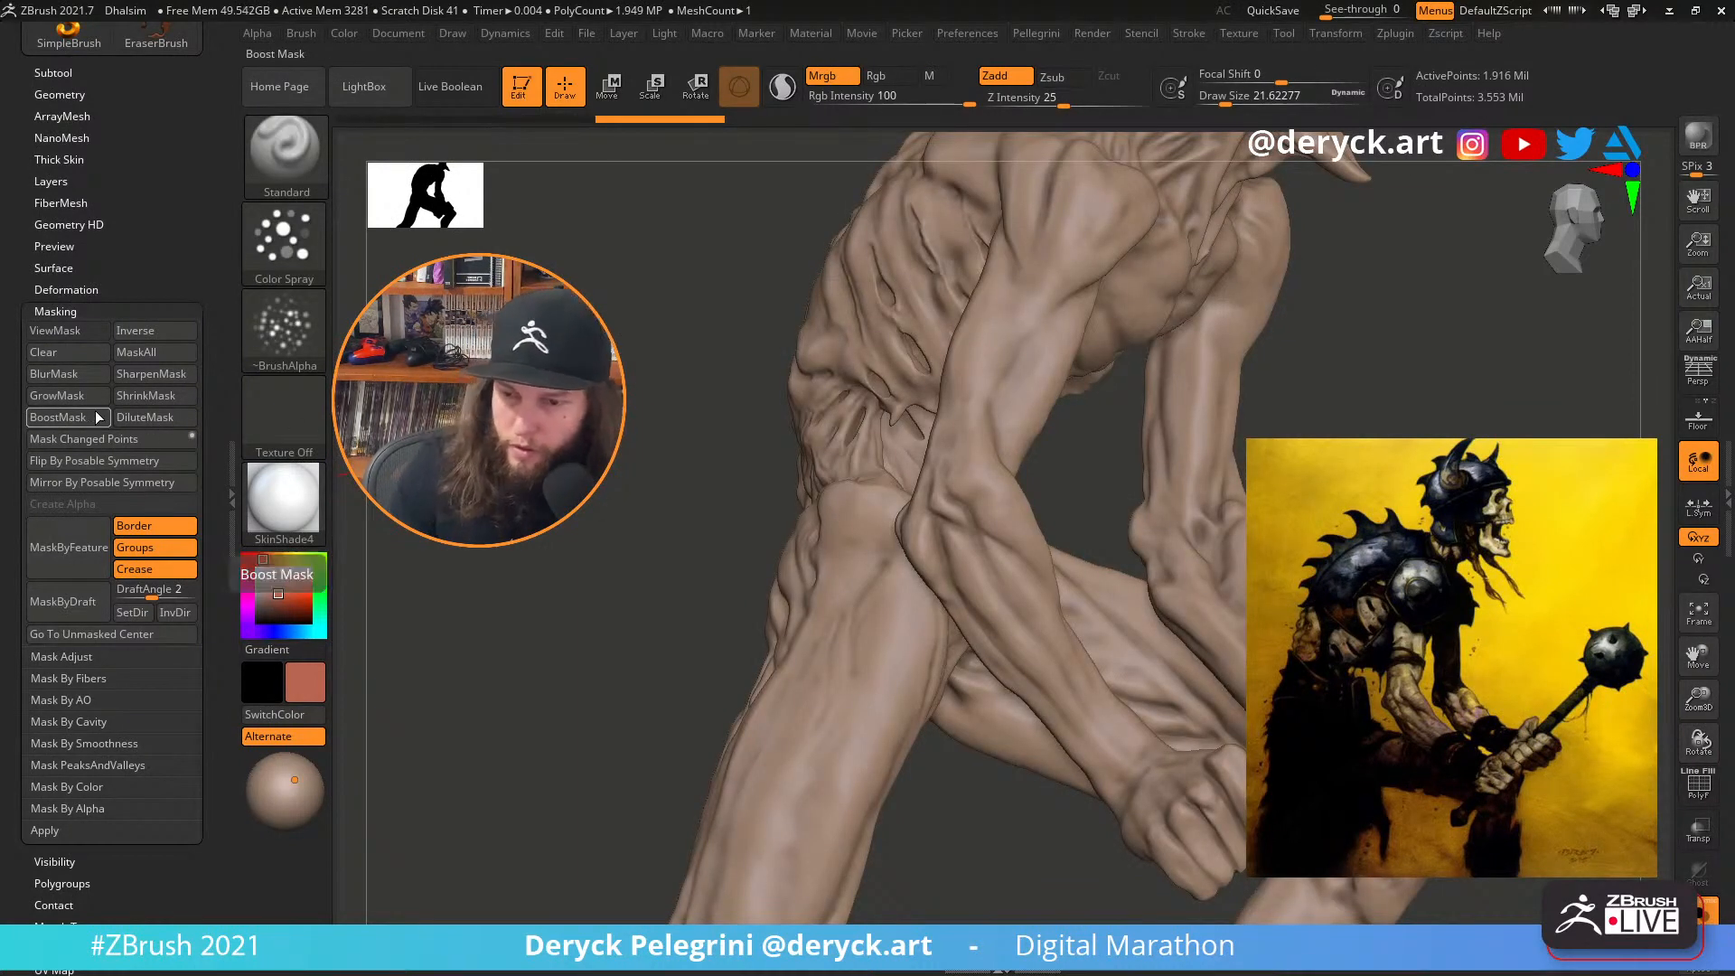
click(61, 701)
click(105, 719)
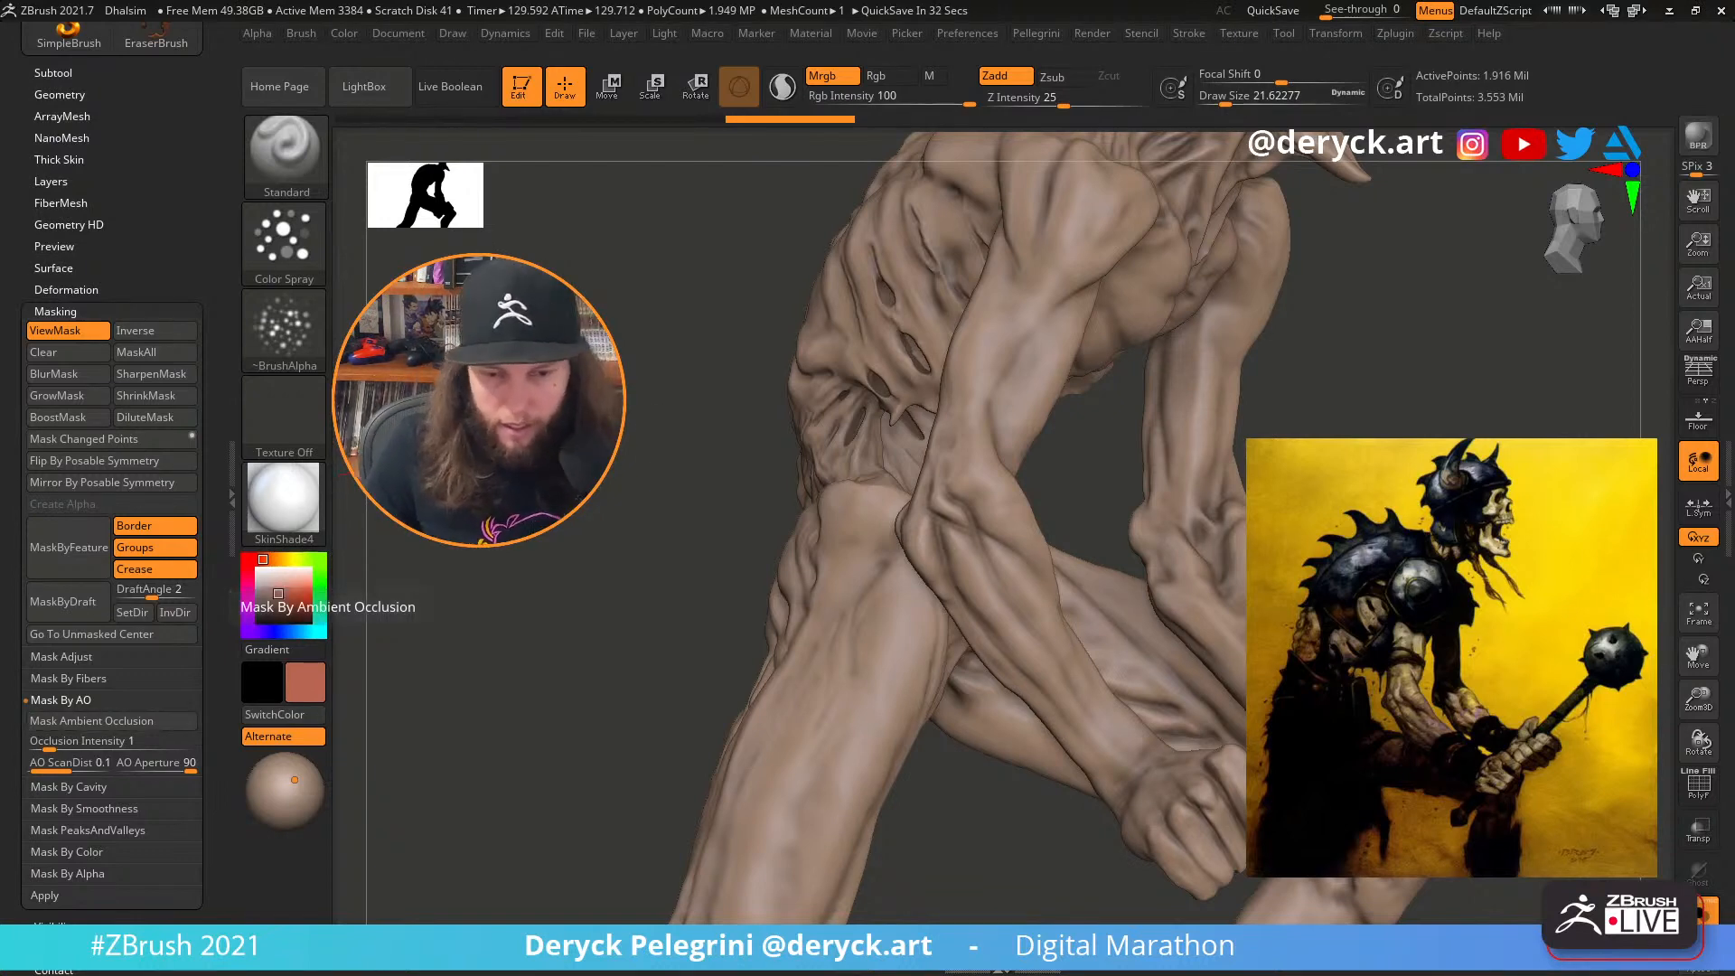
Invert the body's occlusion mask and fill the exposed recesses with the muted red
ctrl+click(632, 479)
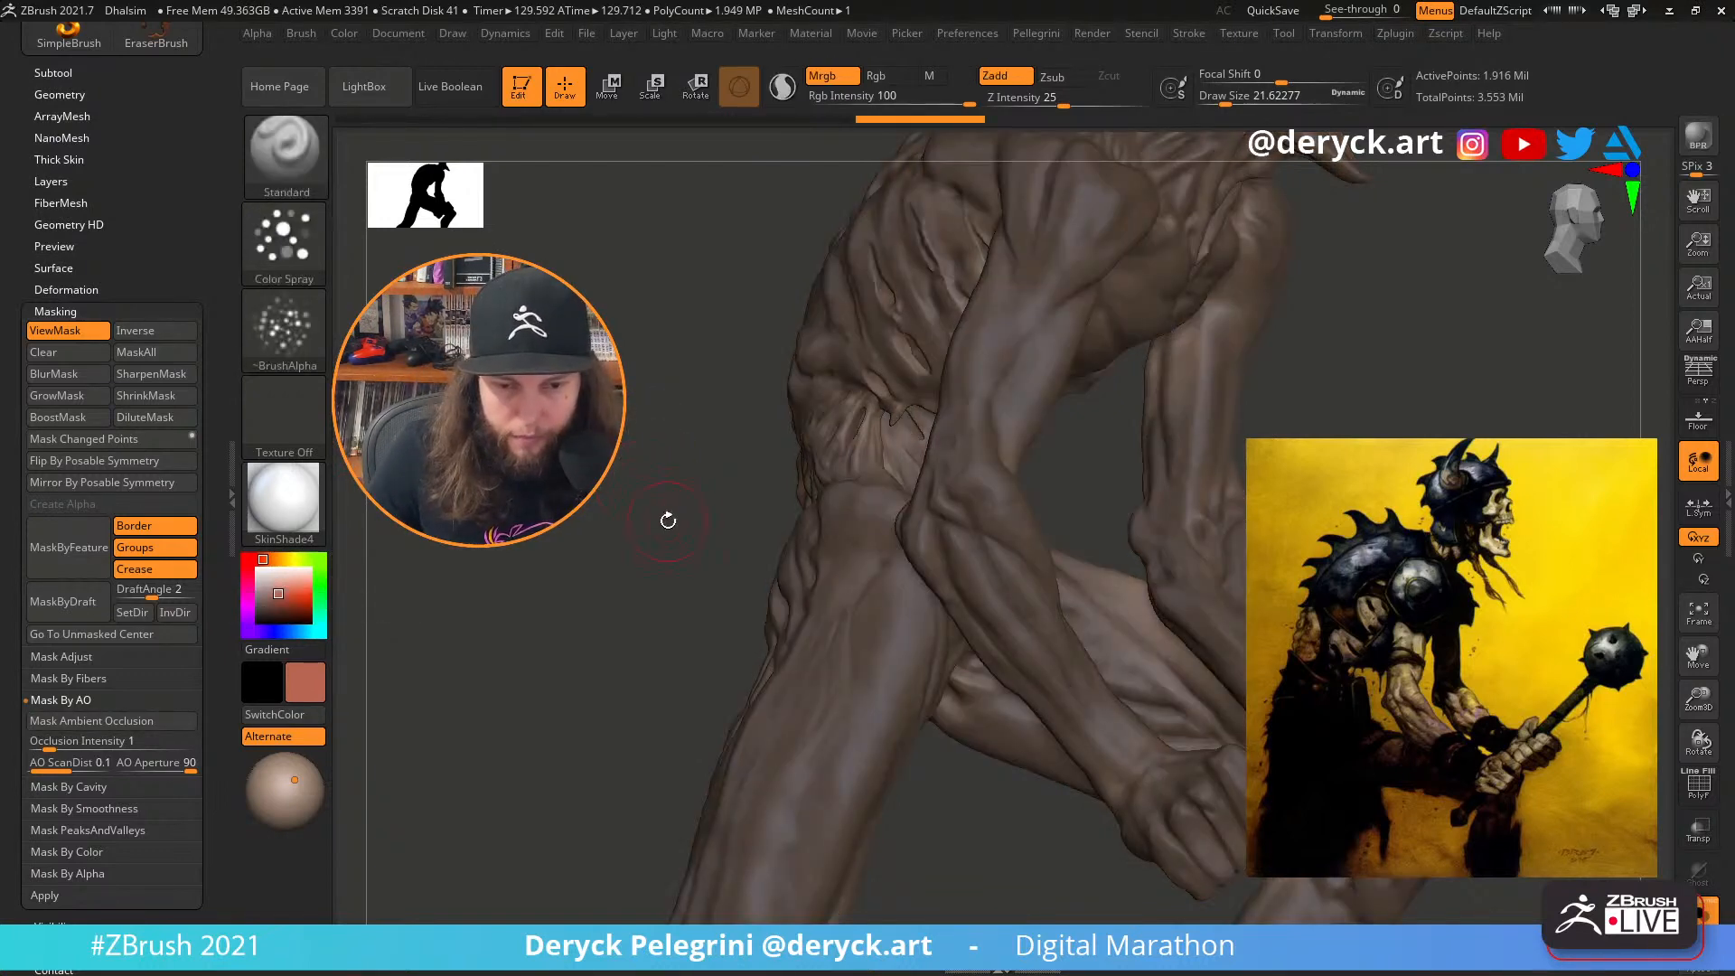
drag(667, 520, 488, 515)
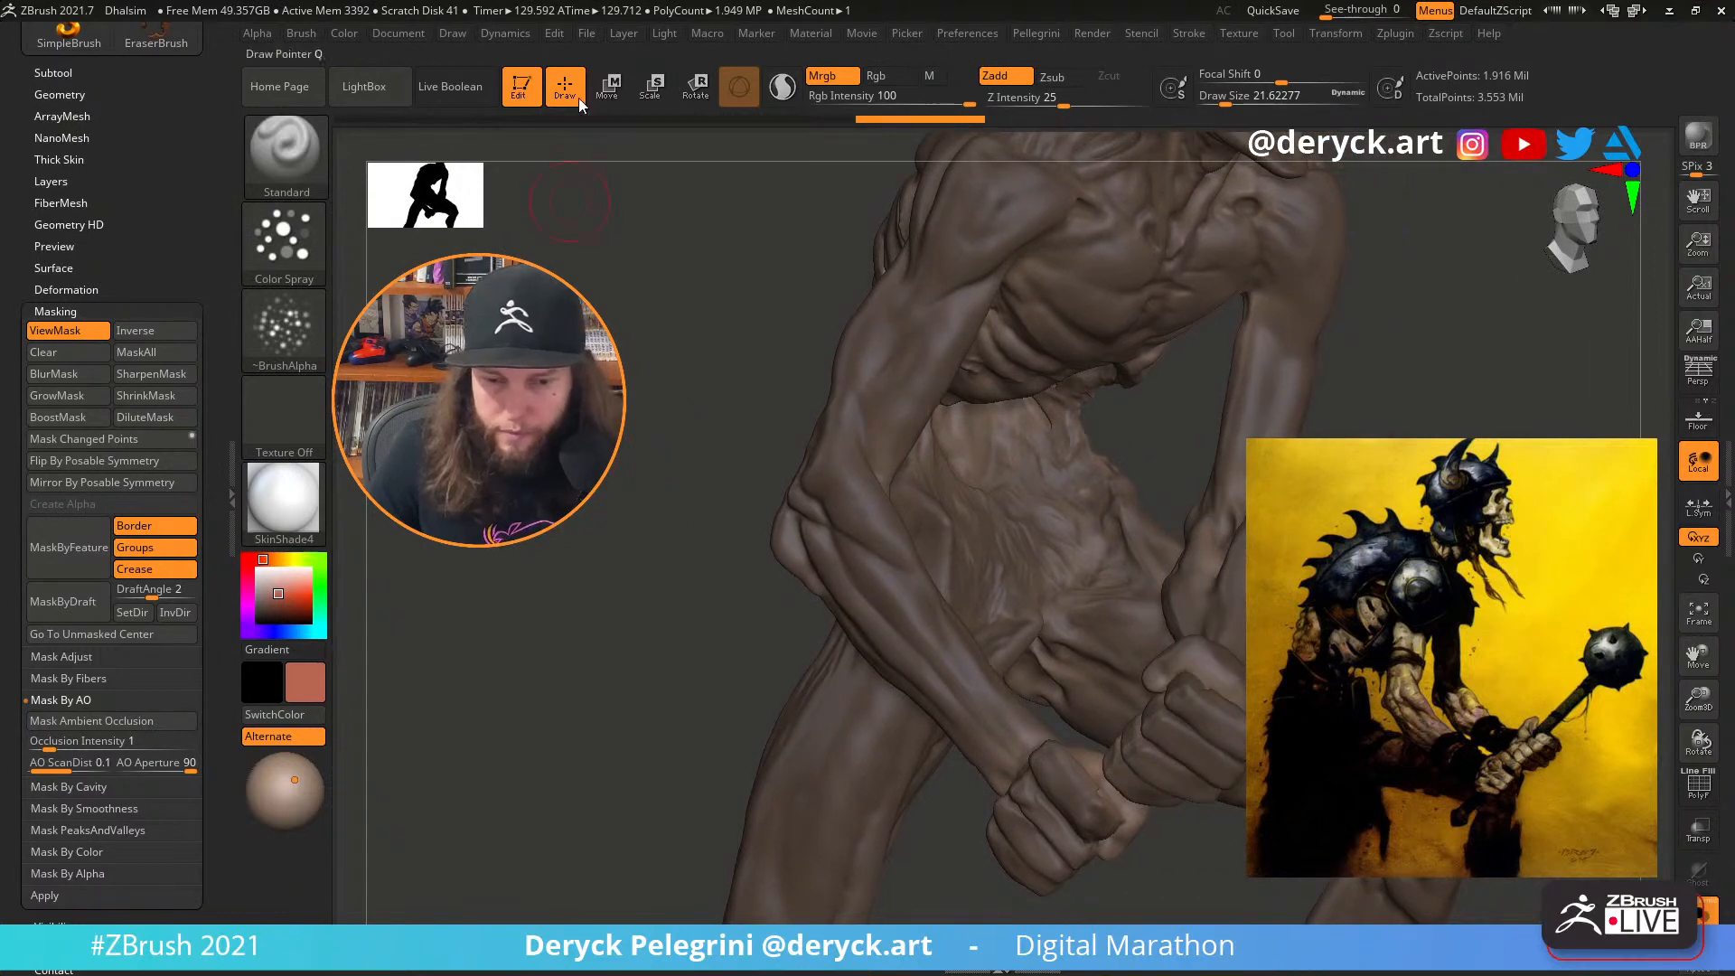
click(347, 32)
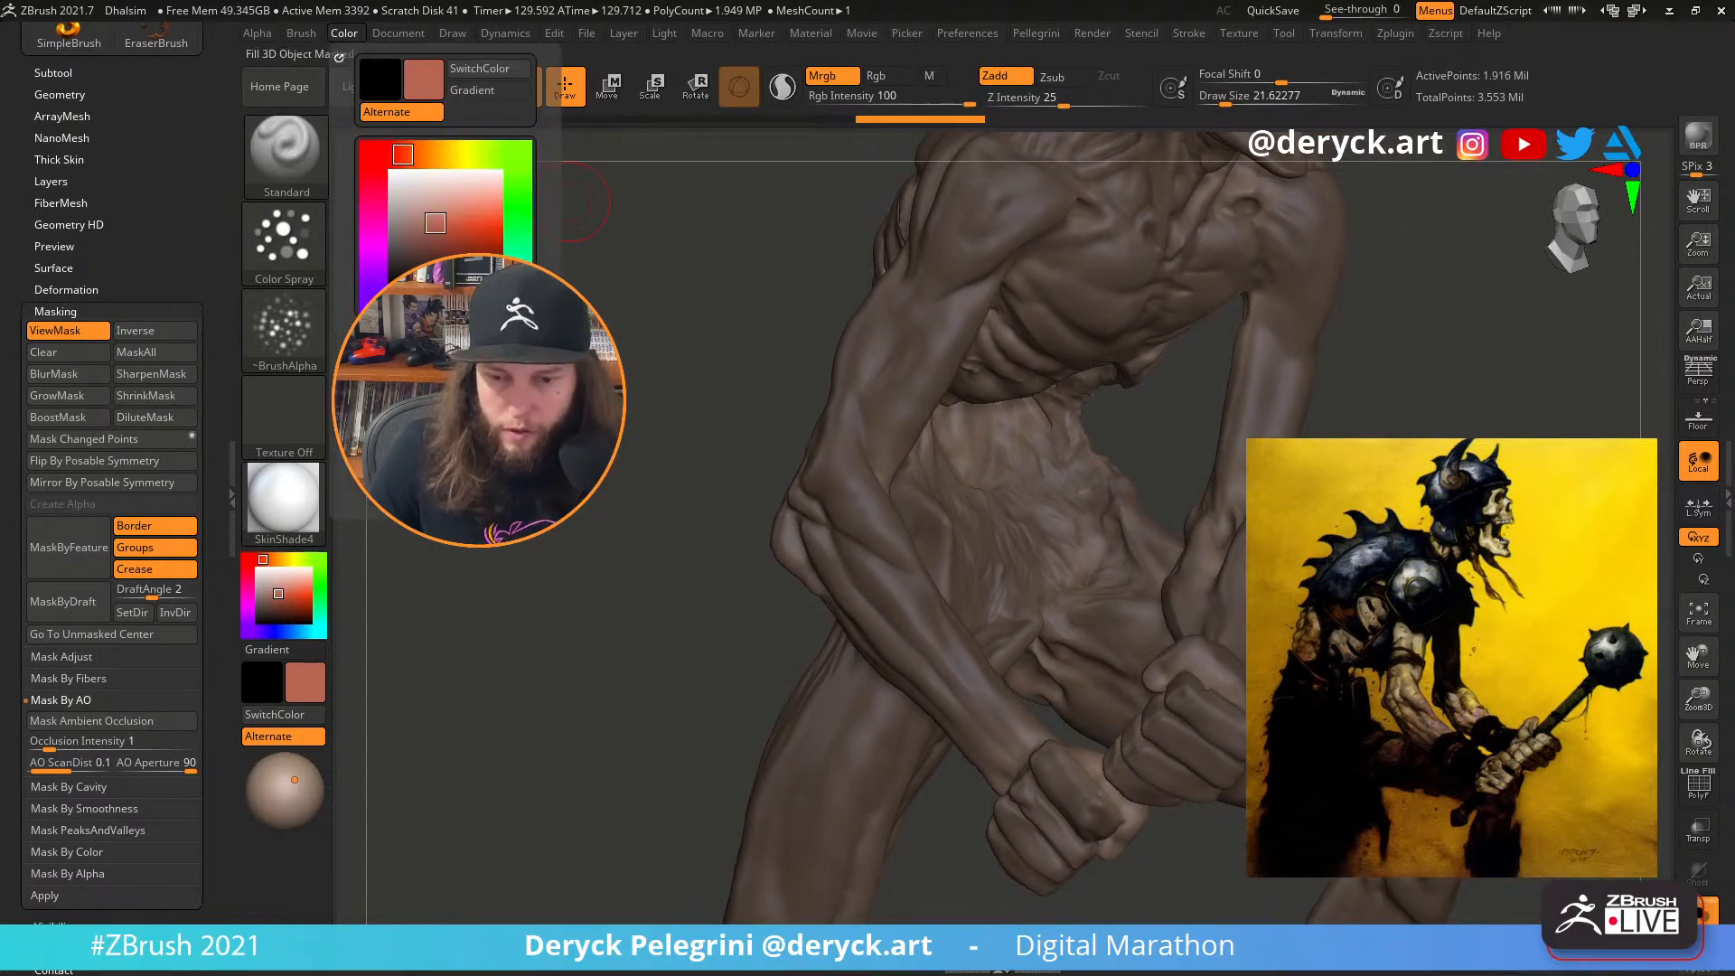
click(461, 388)
ctrl+drag(638, 369, 643, 411)
alt+drag(643, 469, 631, 411)
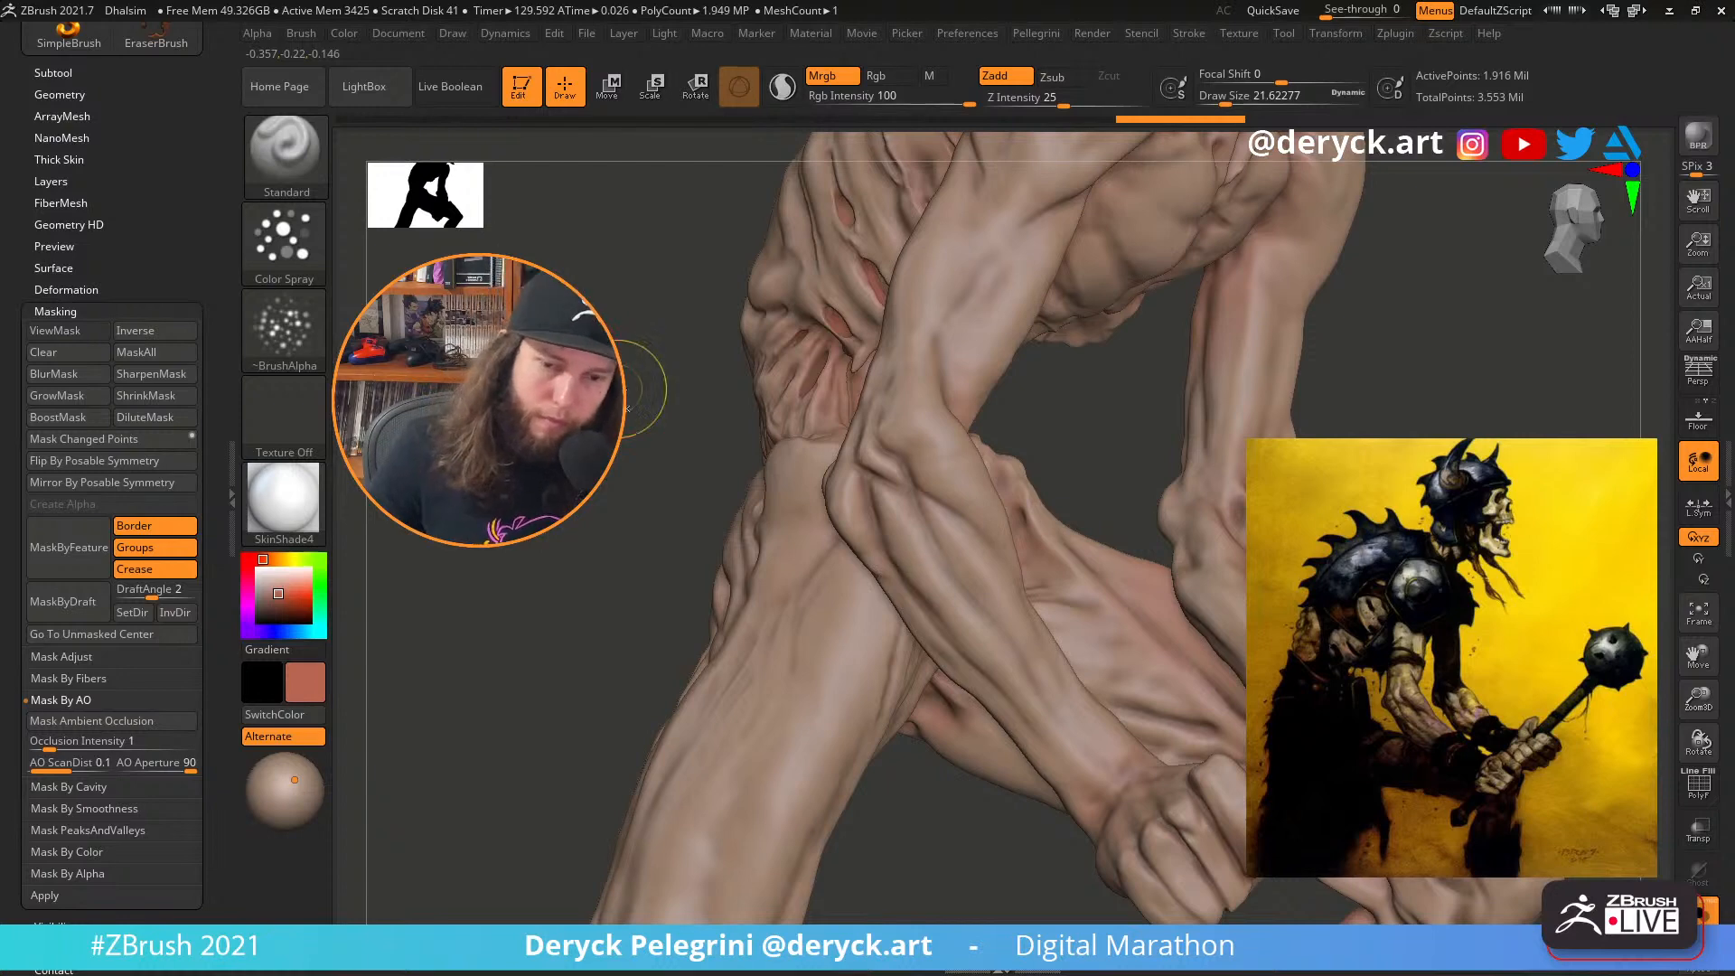
Show the body's occlusion mask again and orient it so only the recesses are unmasked
key(ctrl+h)
key(ctrl+i)
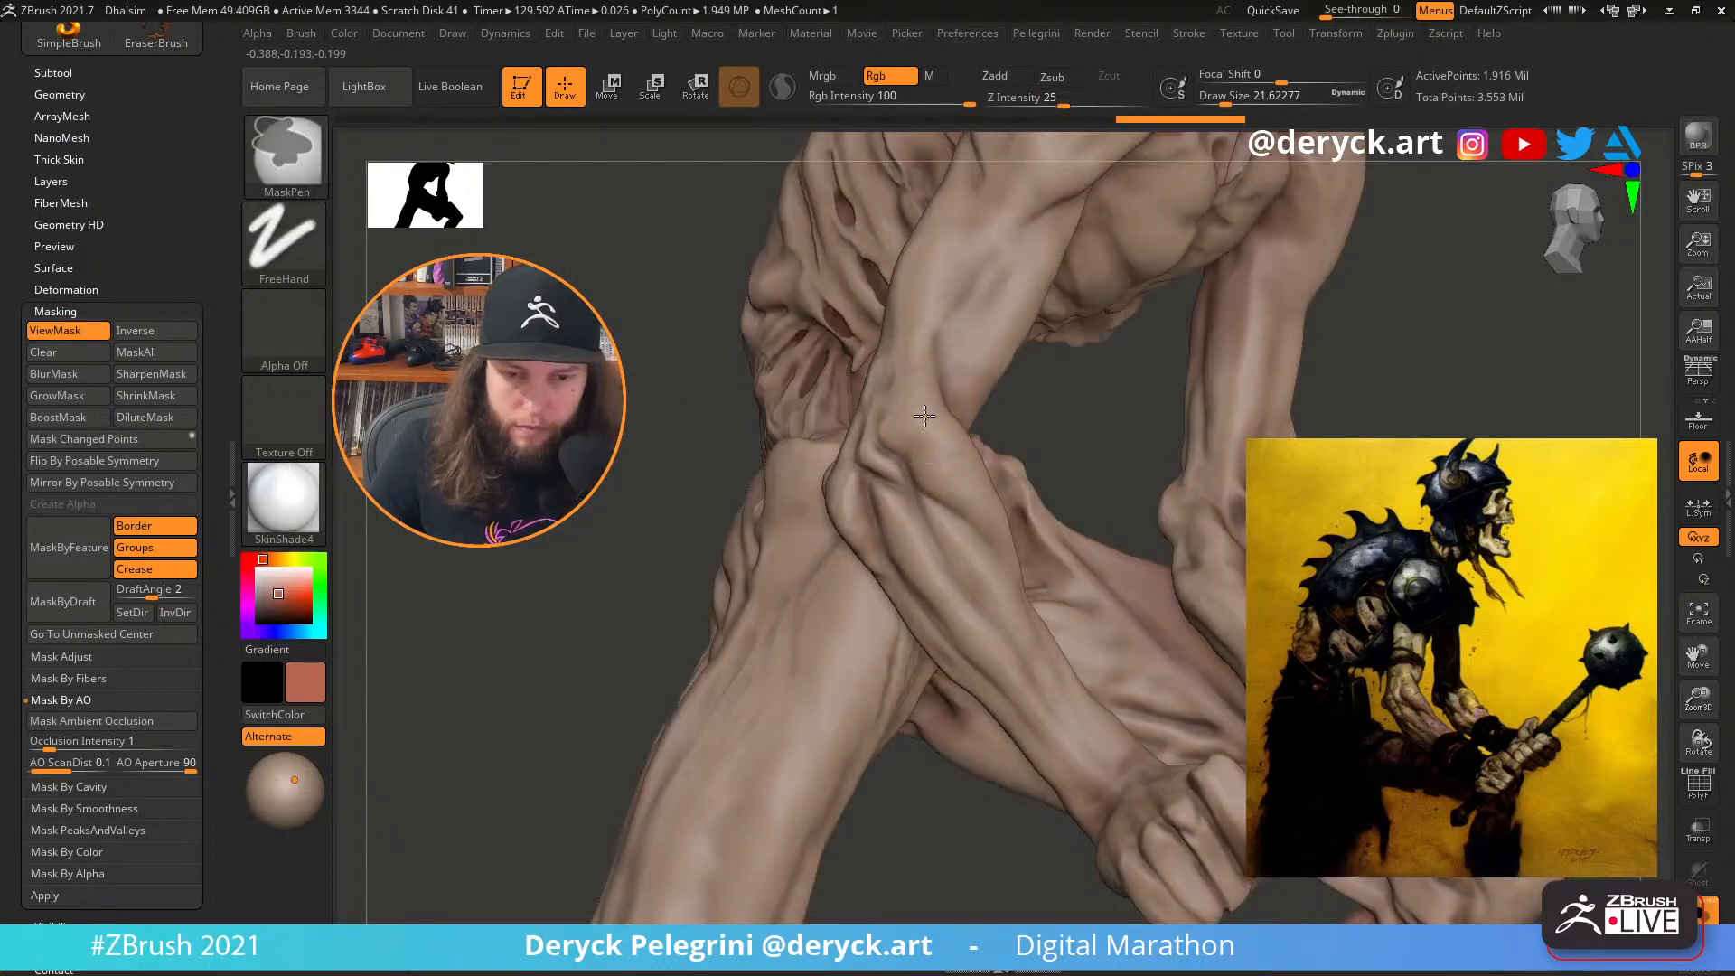
ctrl+click(696, 387)
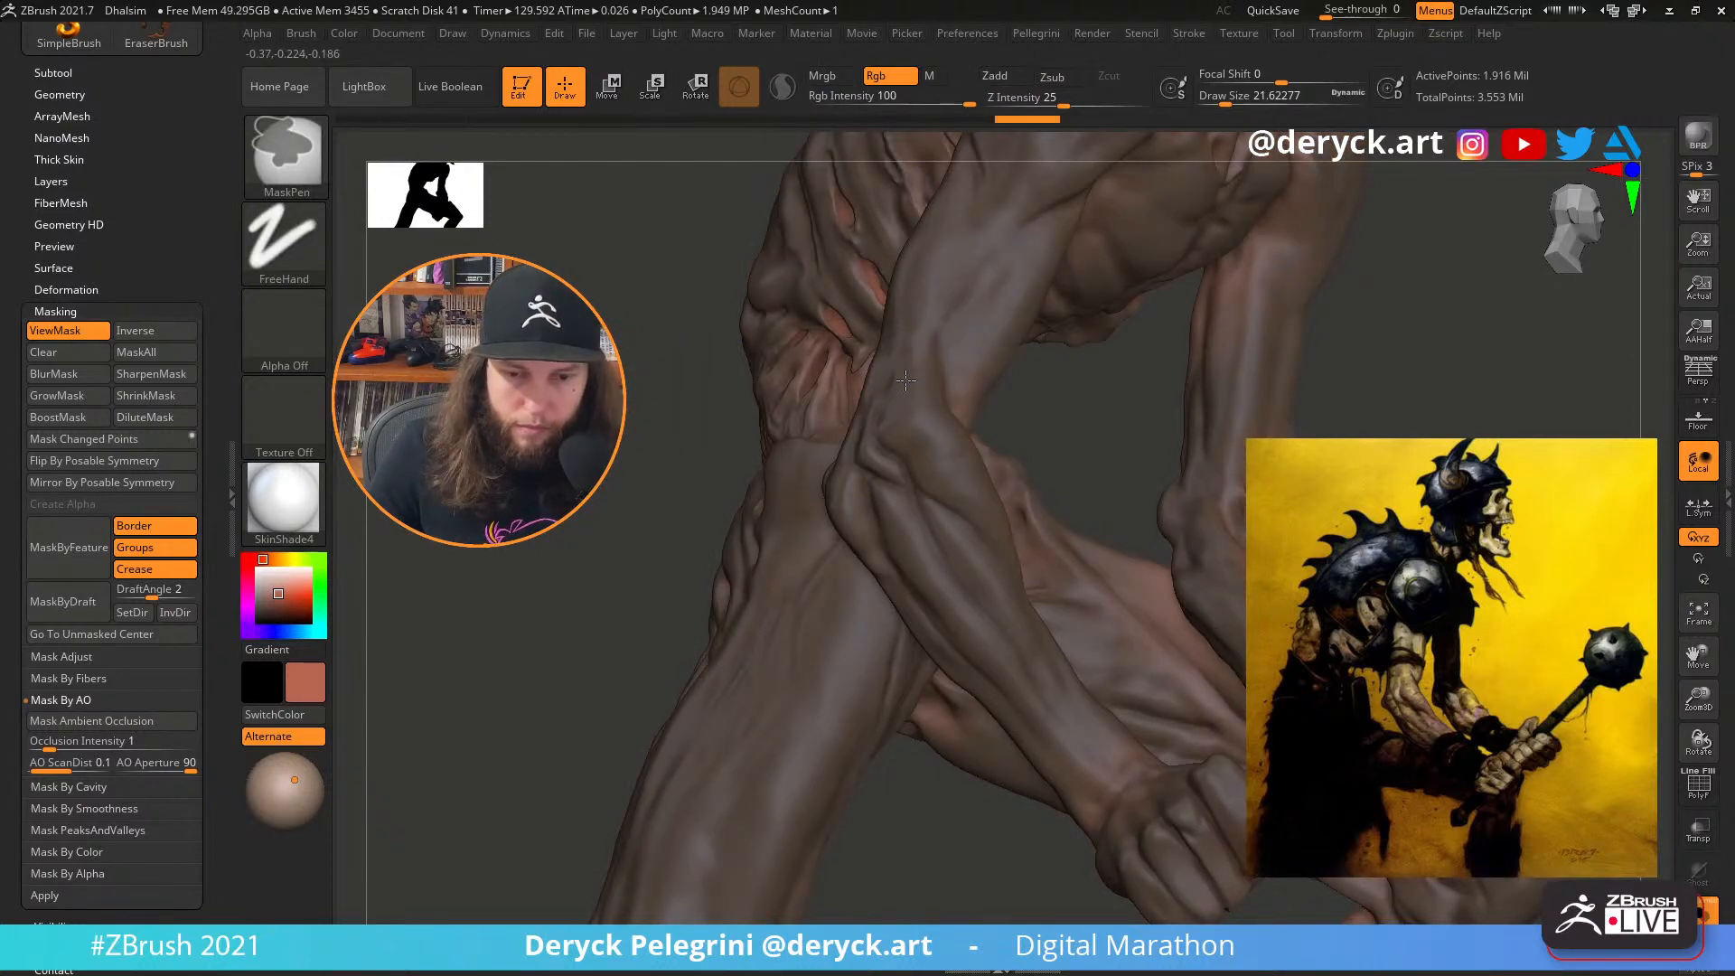
drag(632, 493, 343, 584)
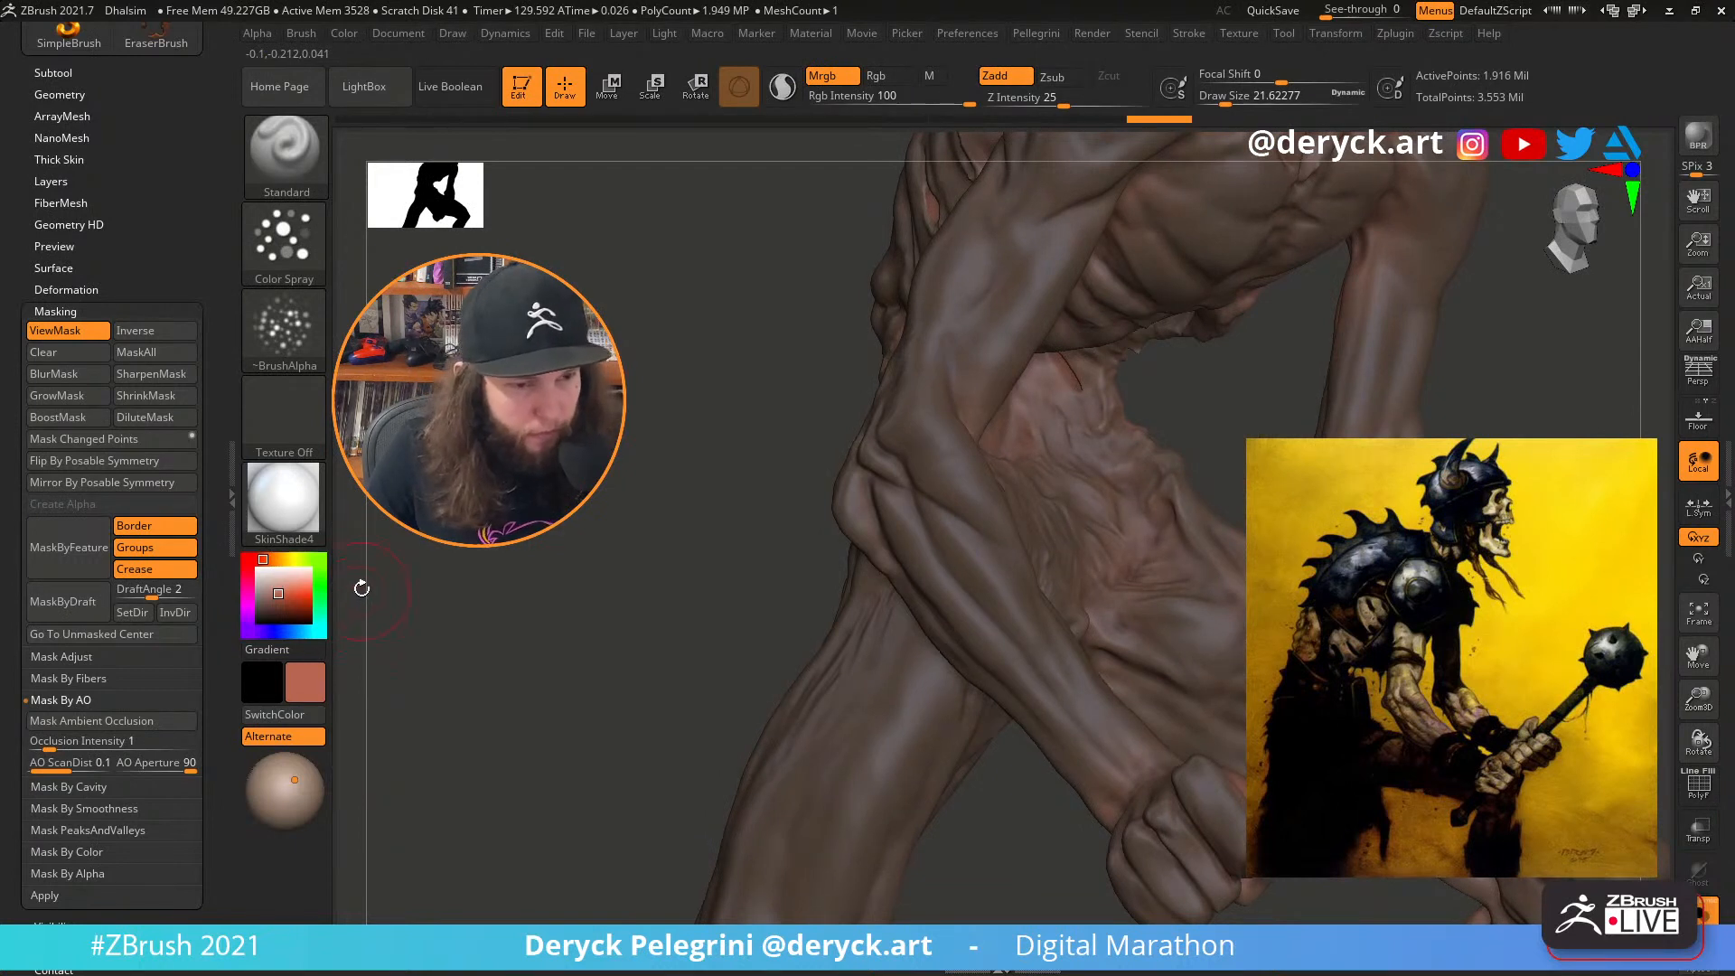
Darken the active colour to a reddish brown, fill the body's unmasked recesses with it, and show the other subtools again
click(274, 602)
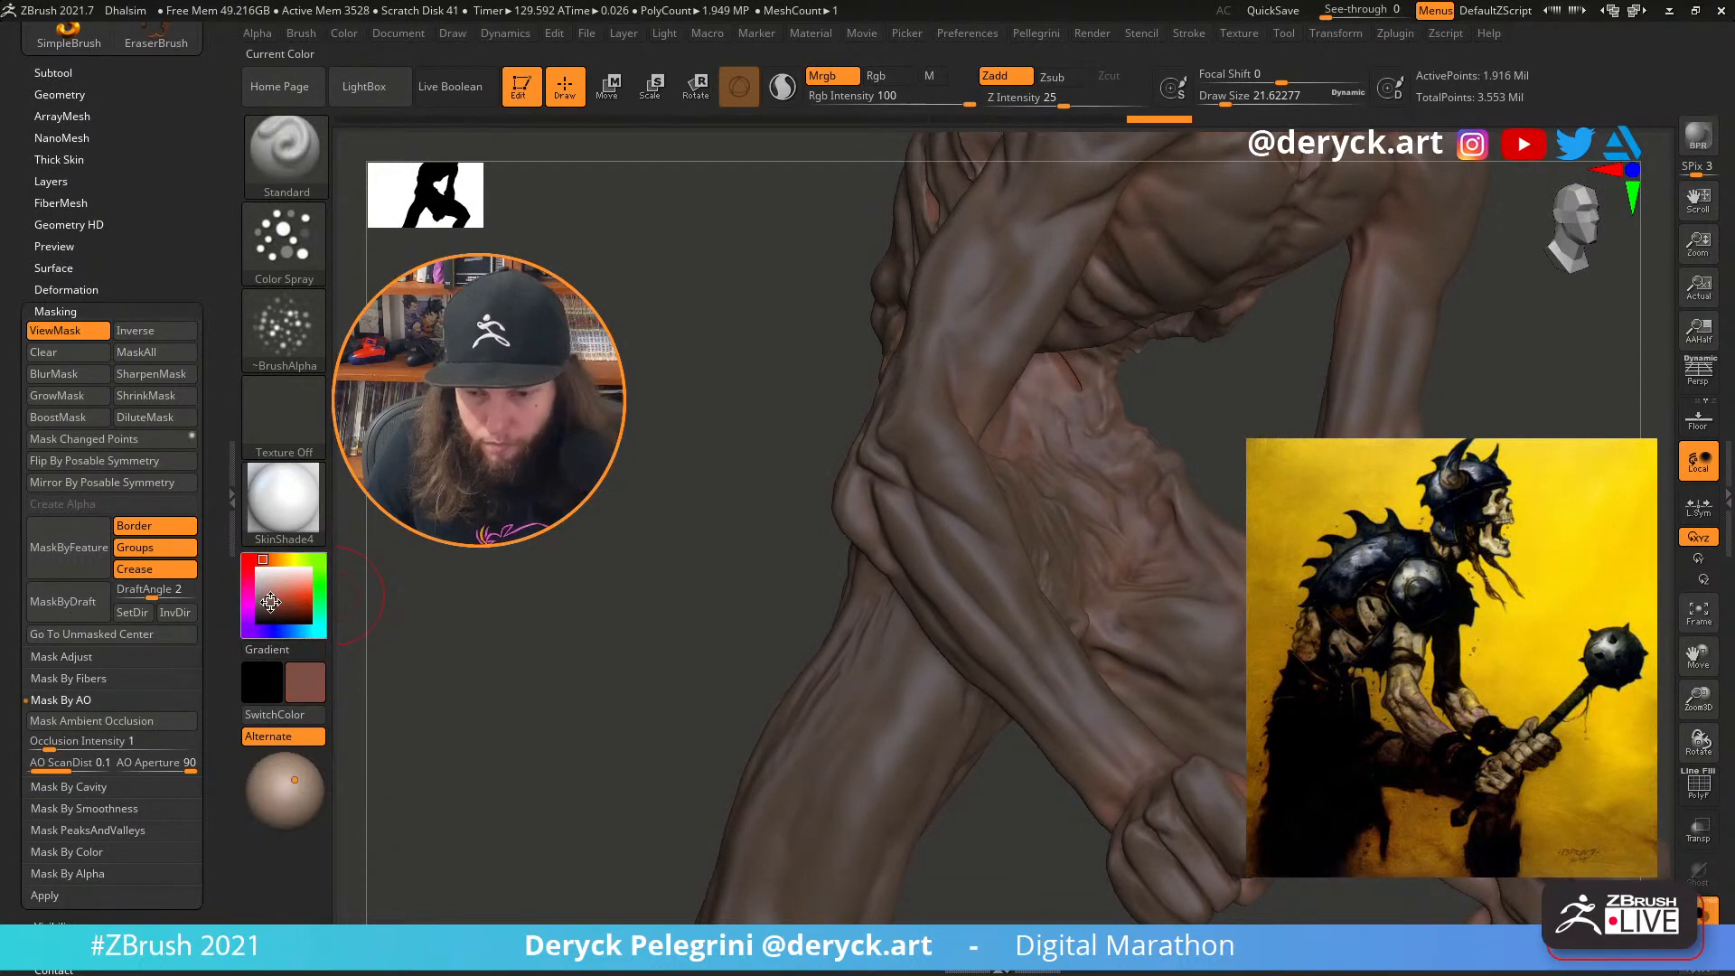
drag(272, 602, 272, 600)
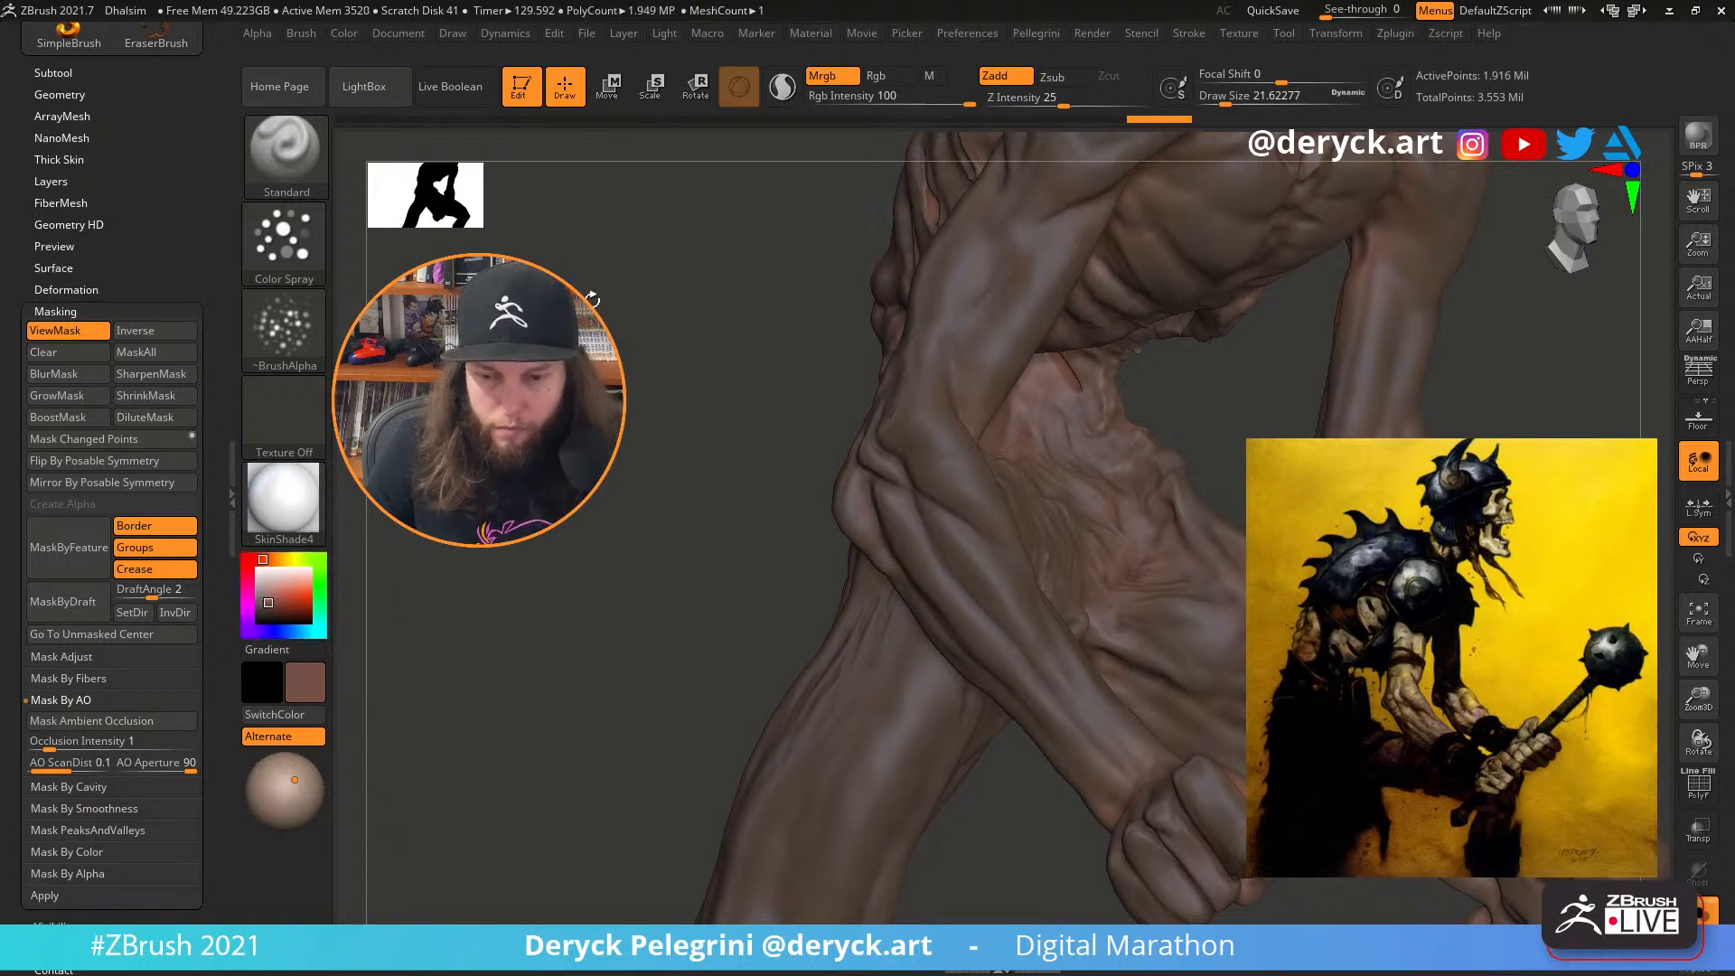
click(341, 33)
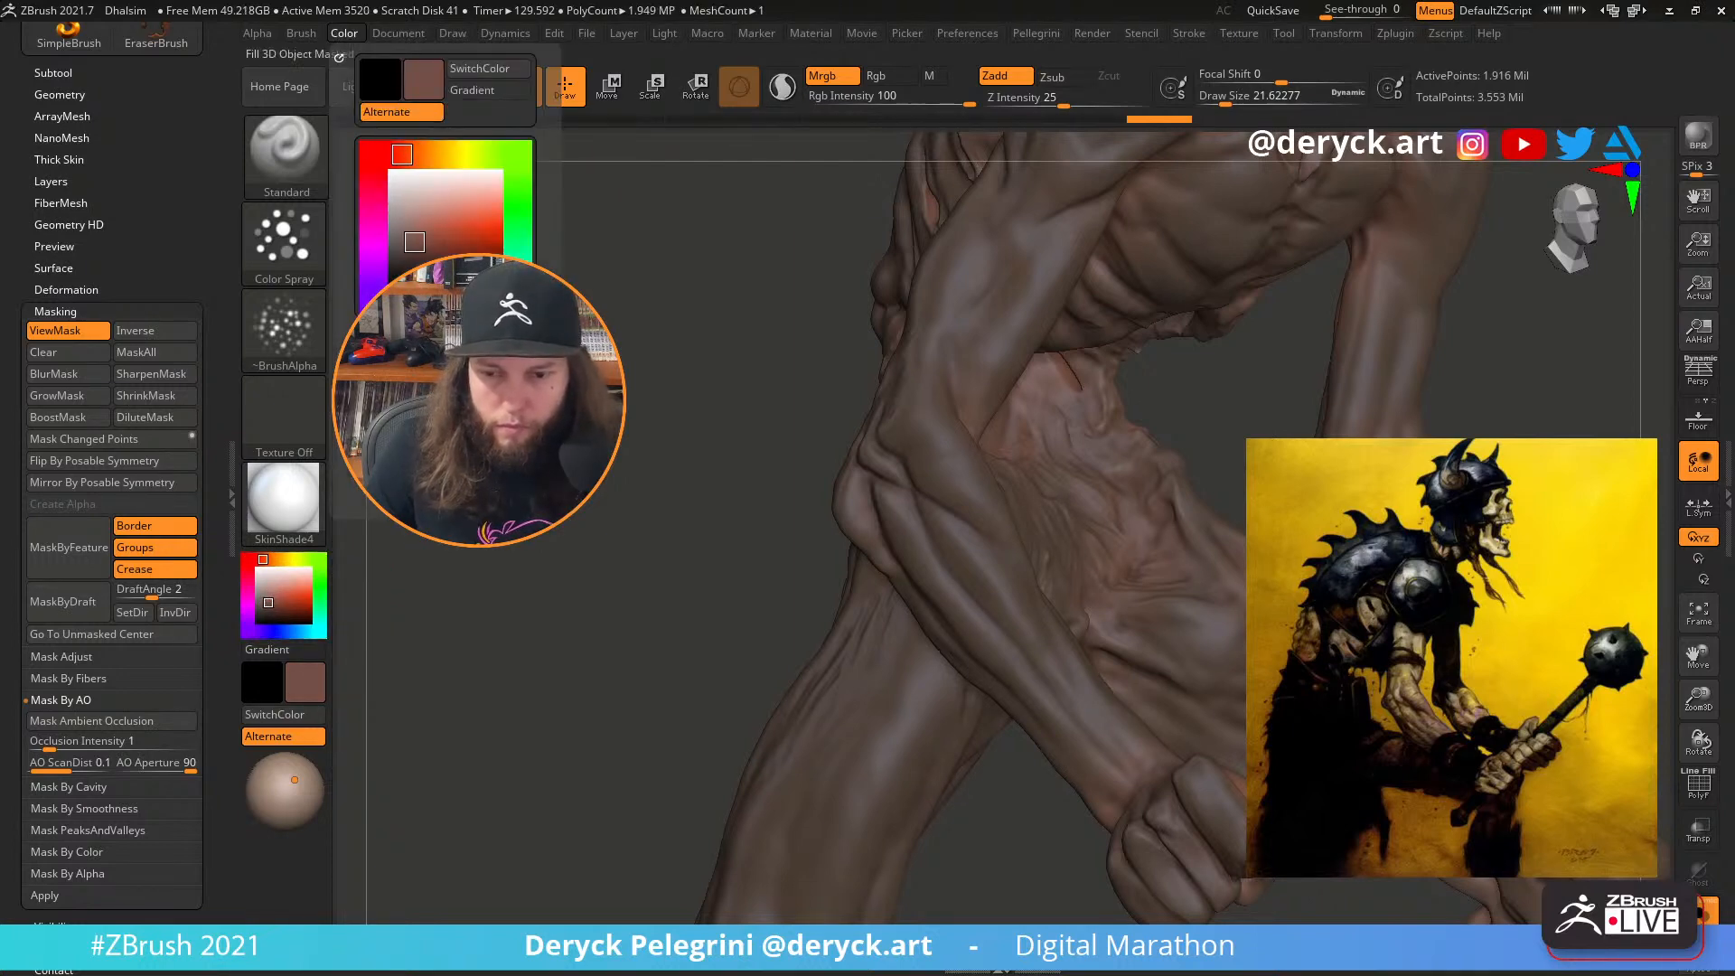
key(ctrl+h)
alt+drag(623, 422, 578, 402)
drag(579, 495, 600, 446)
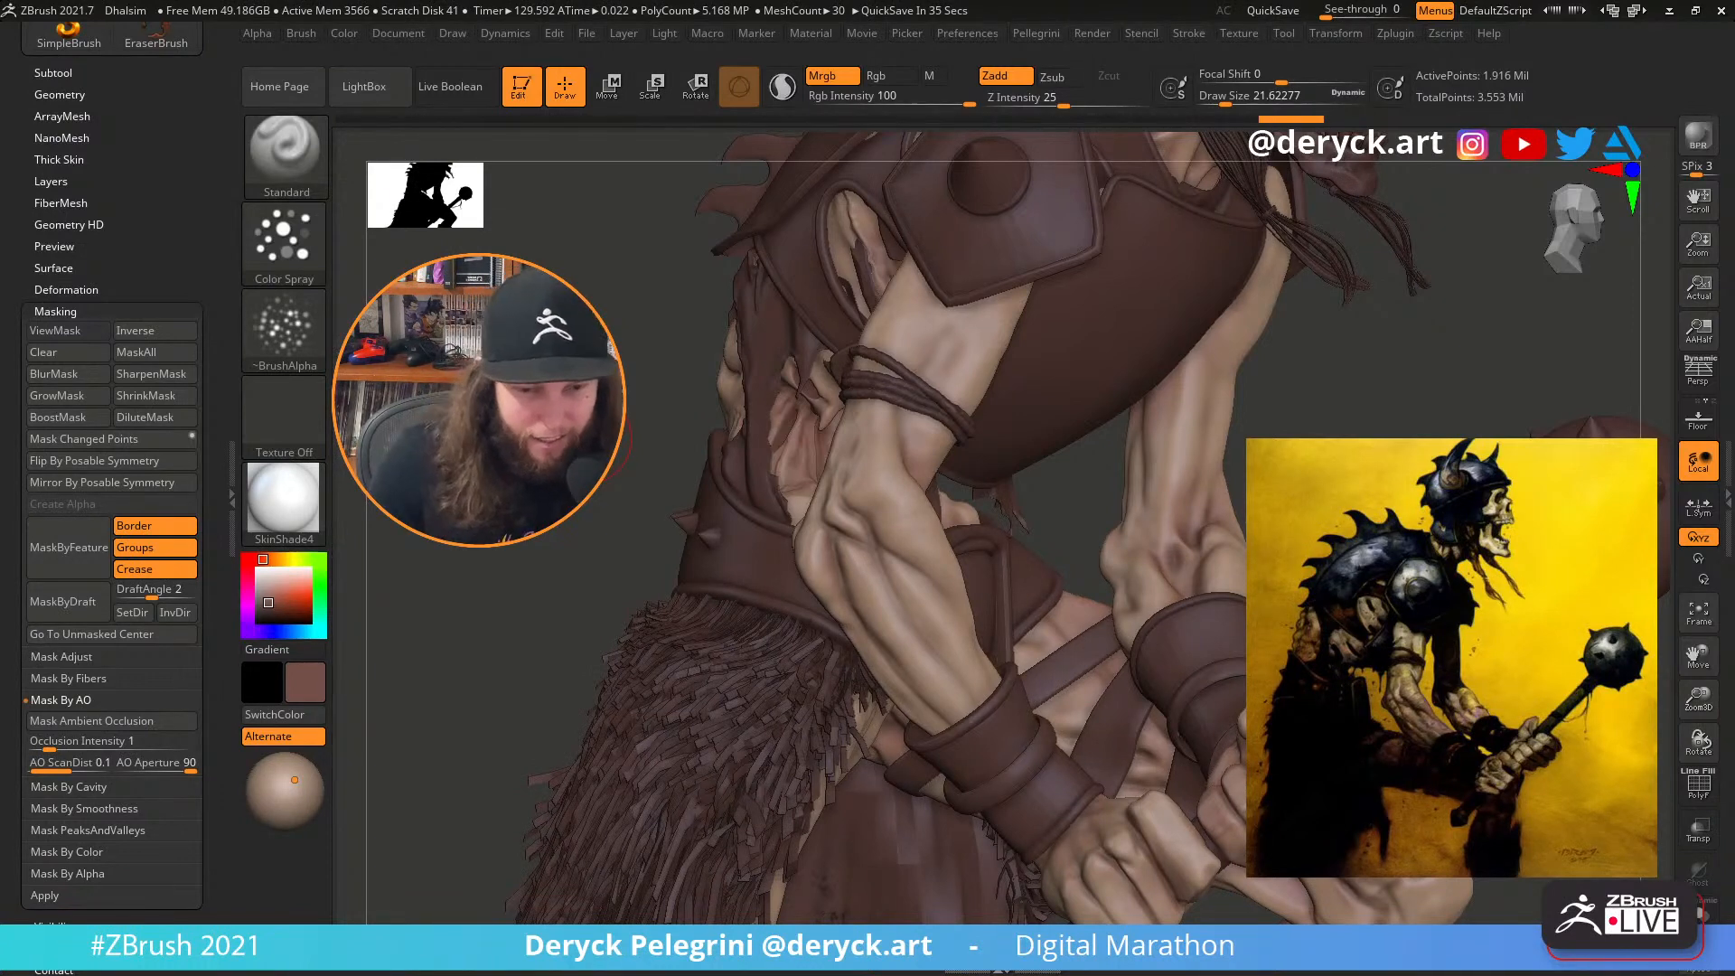
Pick a light olive green and set the Standard brush to paint colour only, with a draw size of about 18
drag(642, 523, 661, 448)
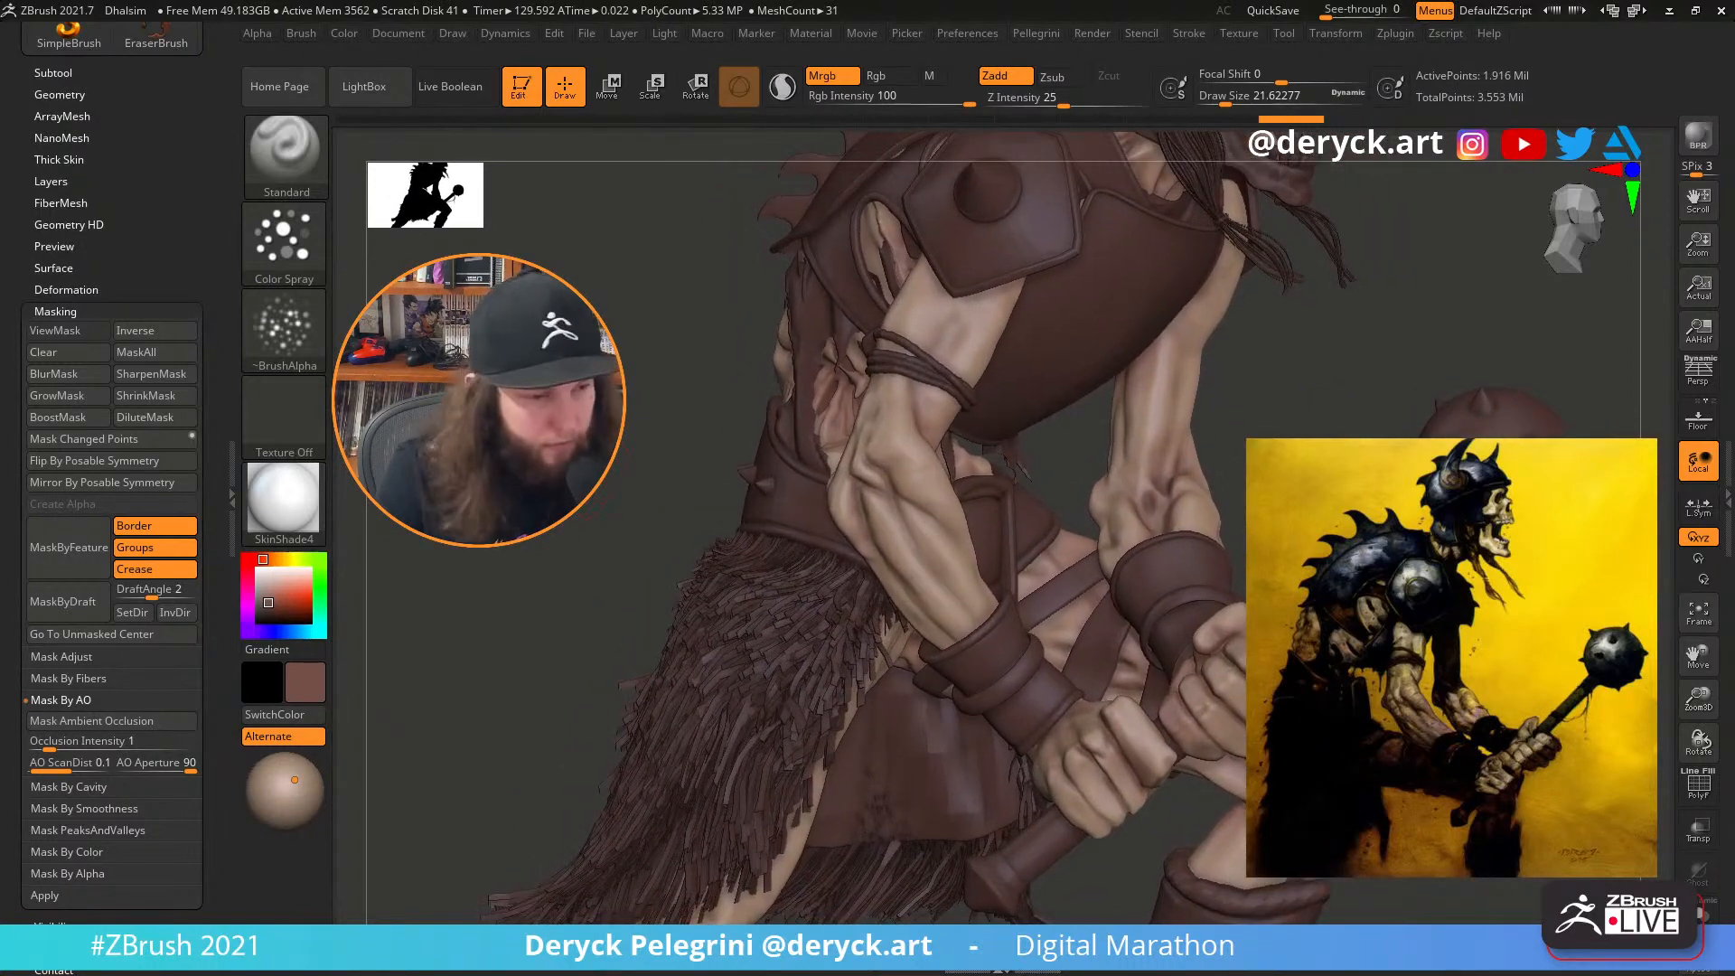
drag(287, 559, 304, 559)
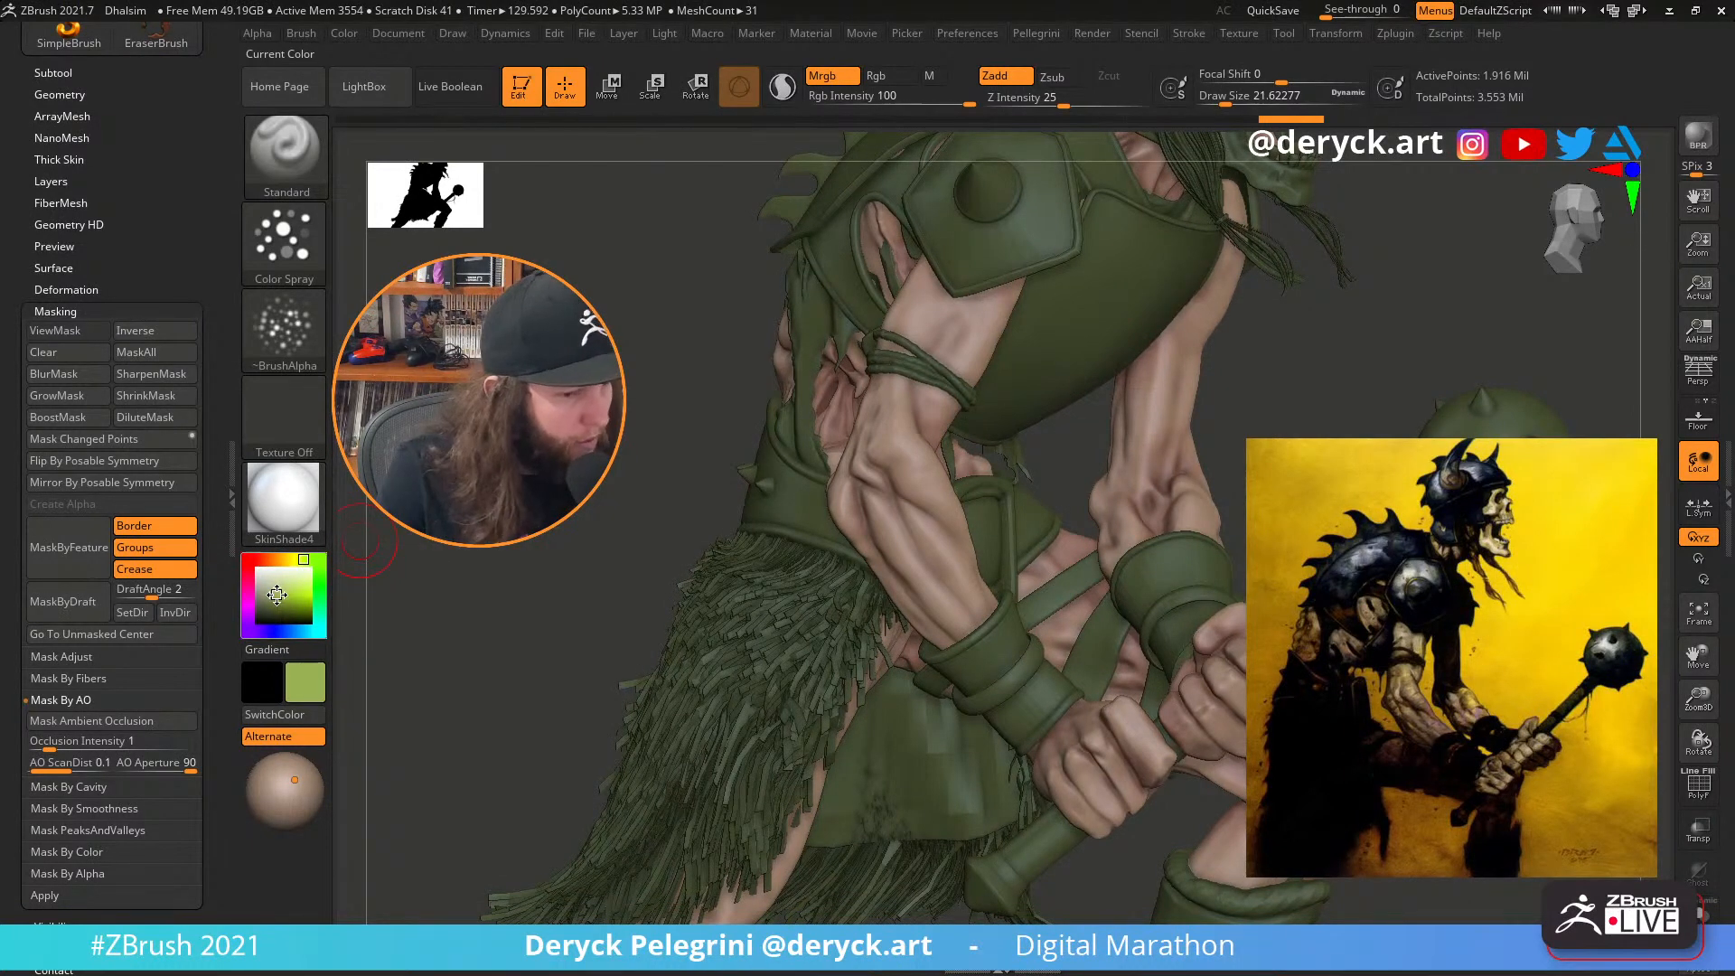
alt+drag(587, 533, 623, 565)
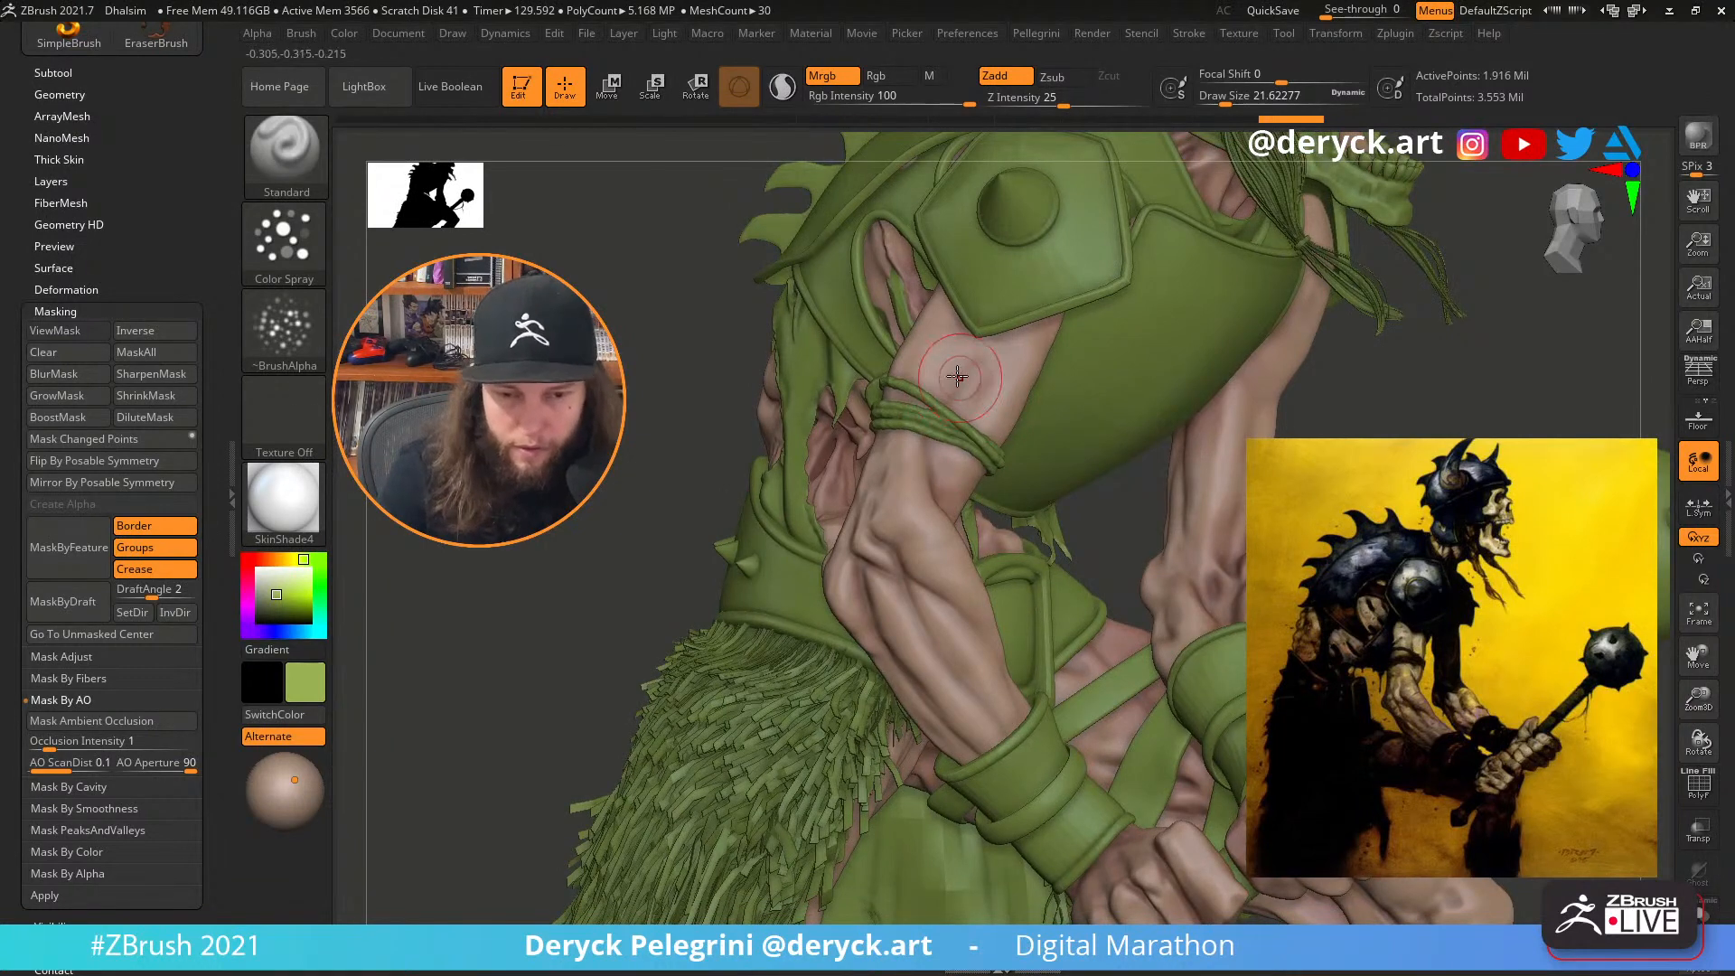
key(s)
drag(945, 372, 936, 372)
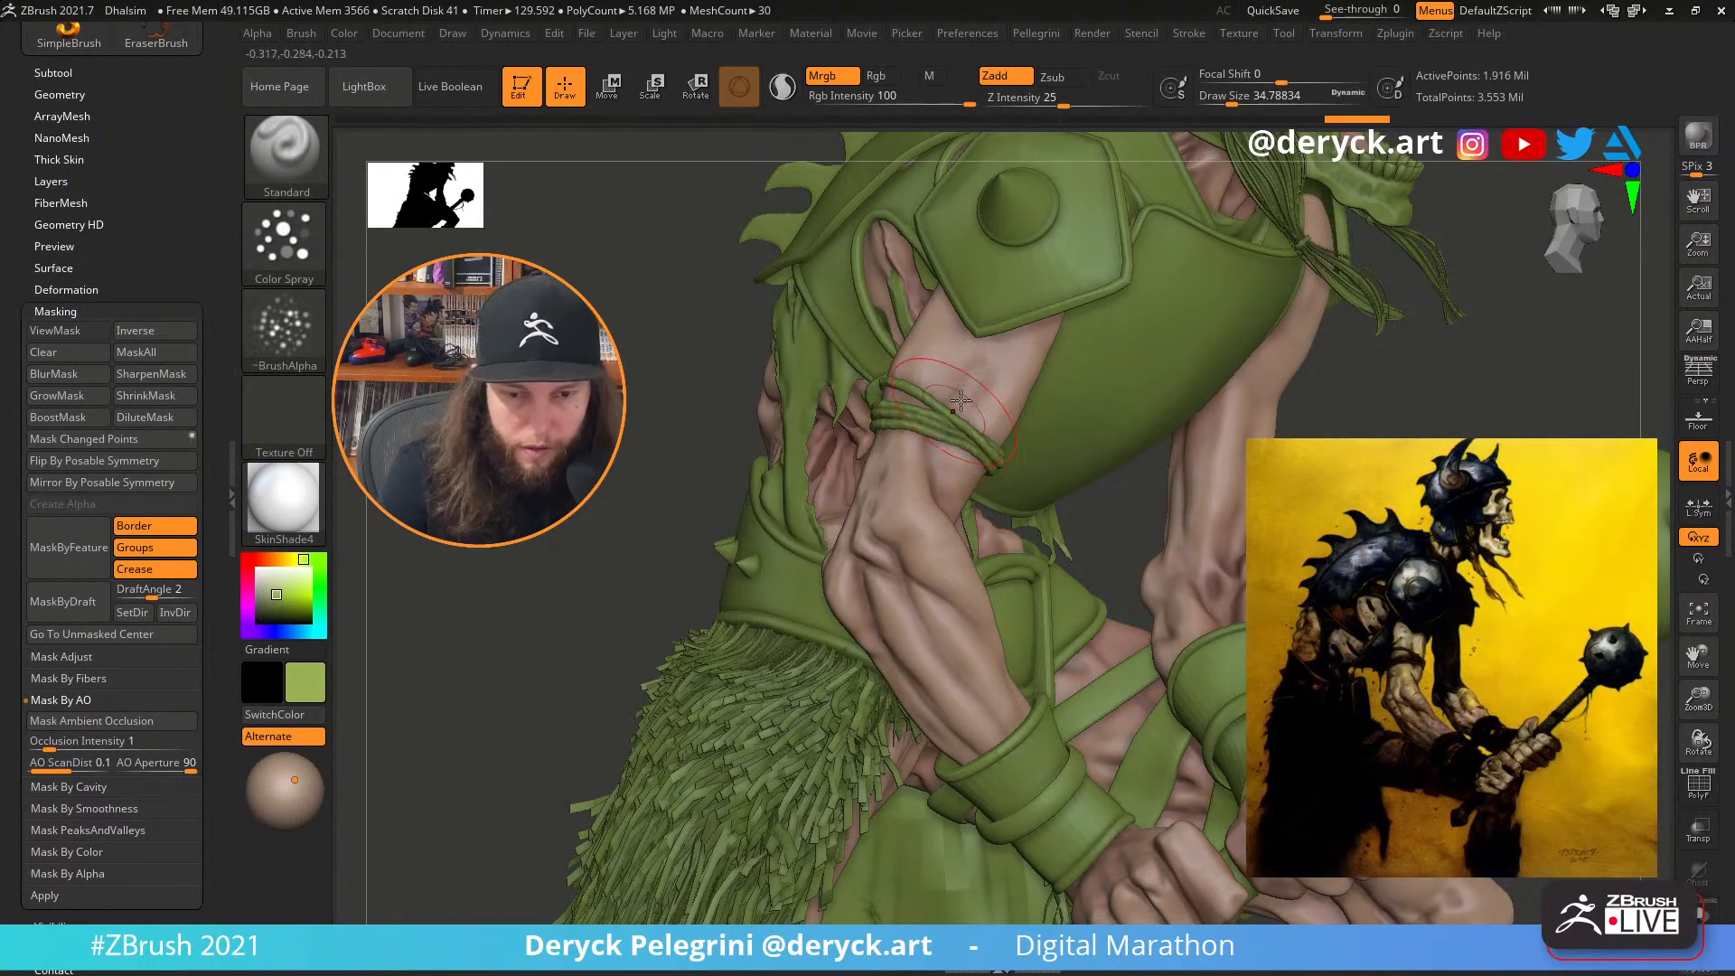
click(880, 78)
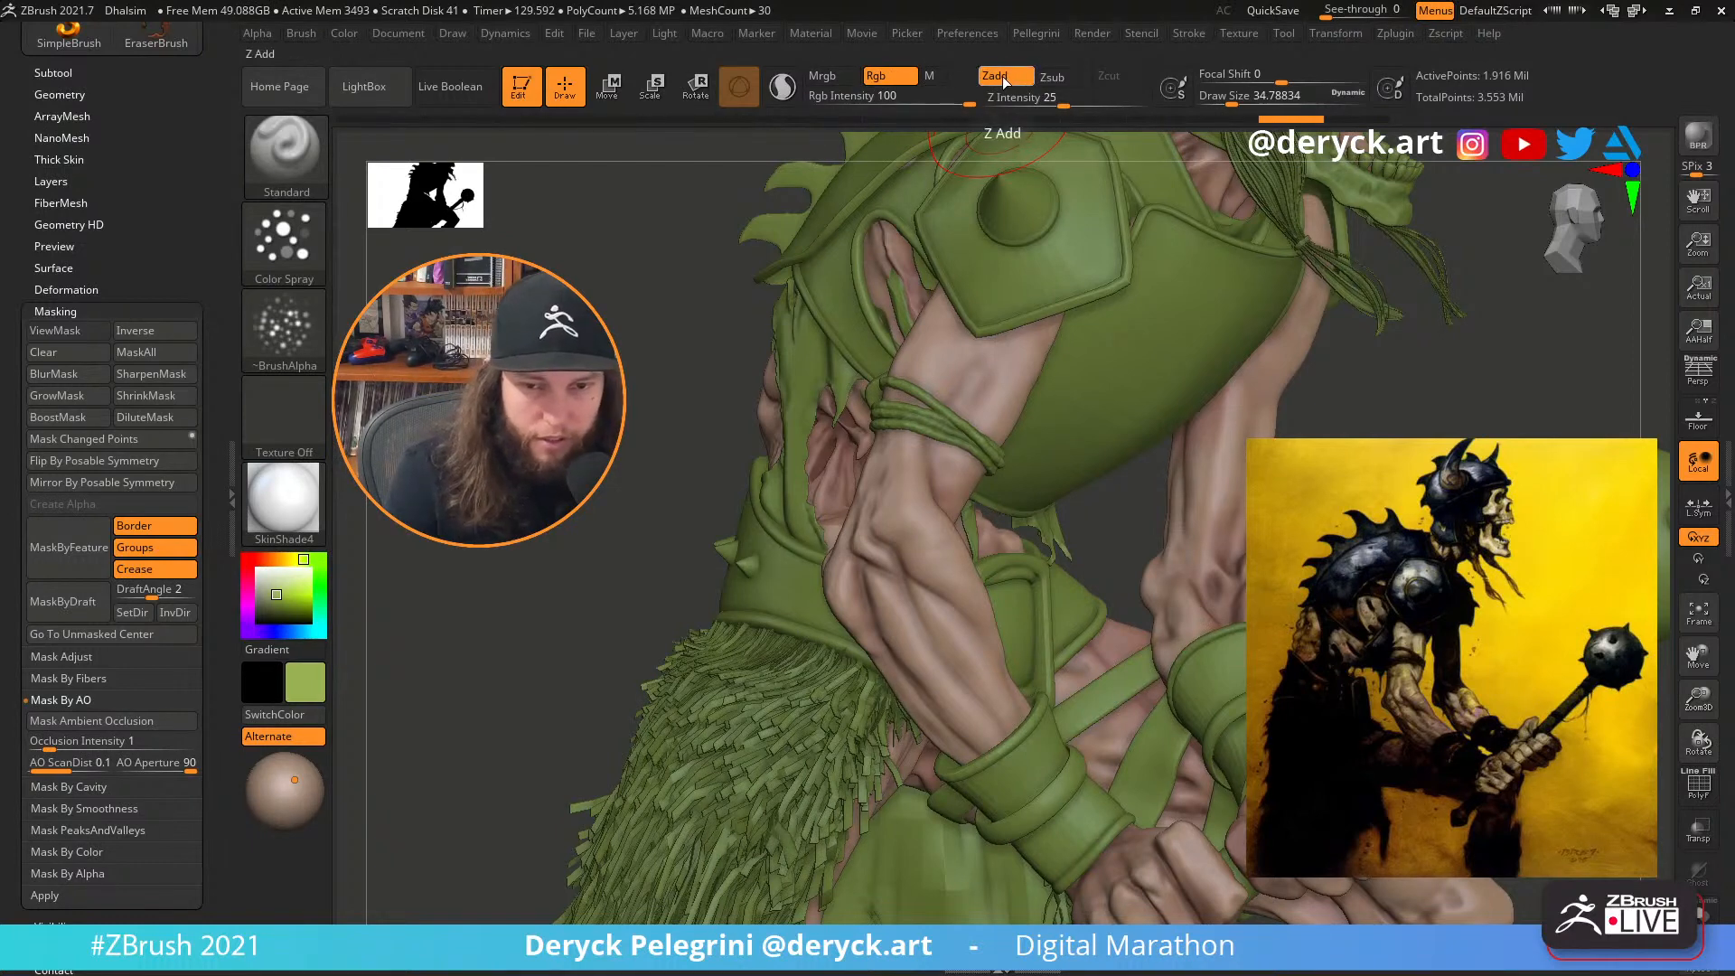
key(s)
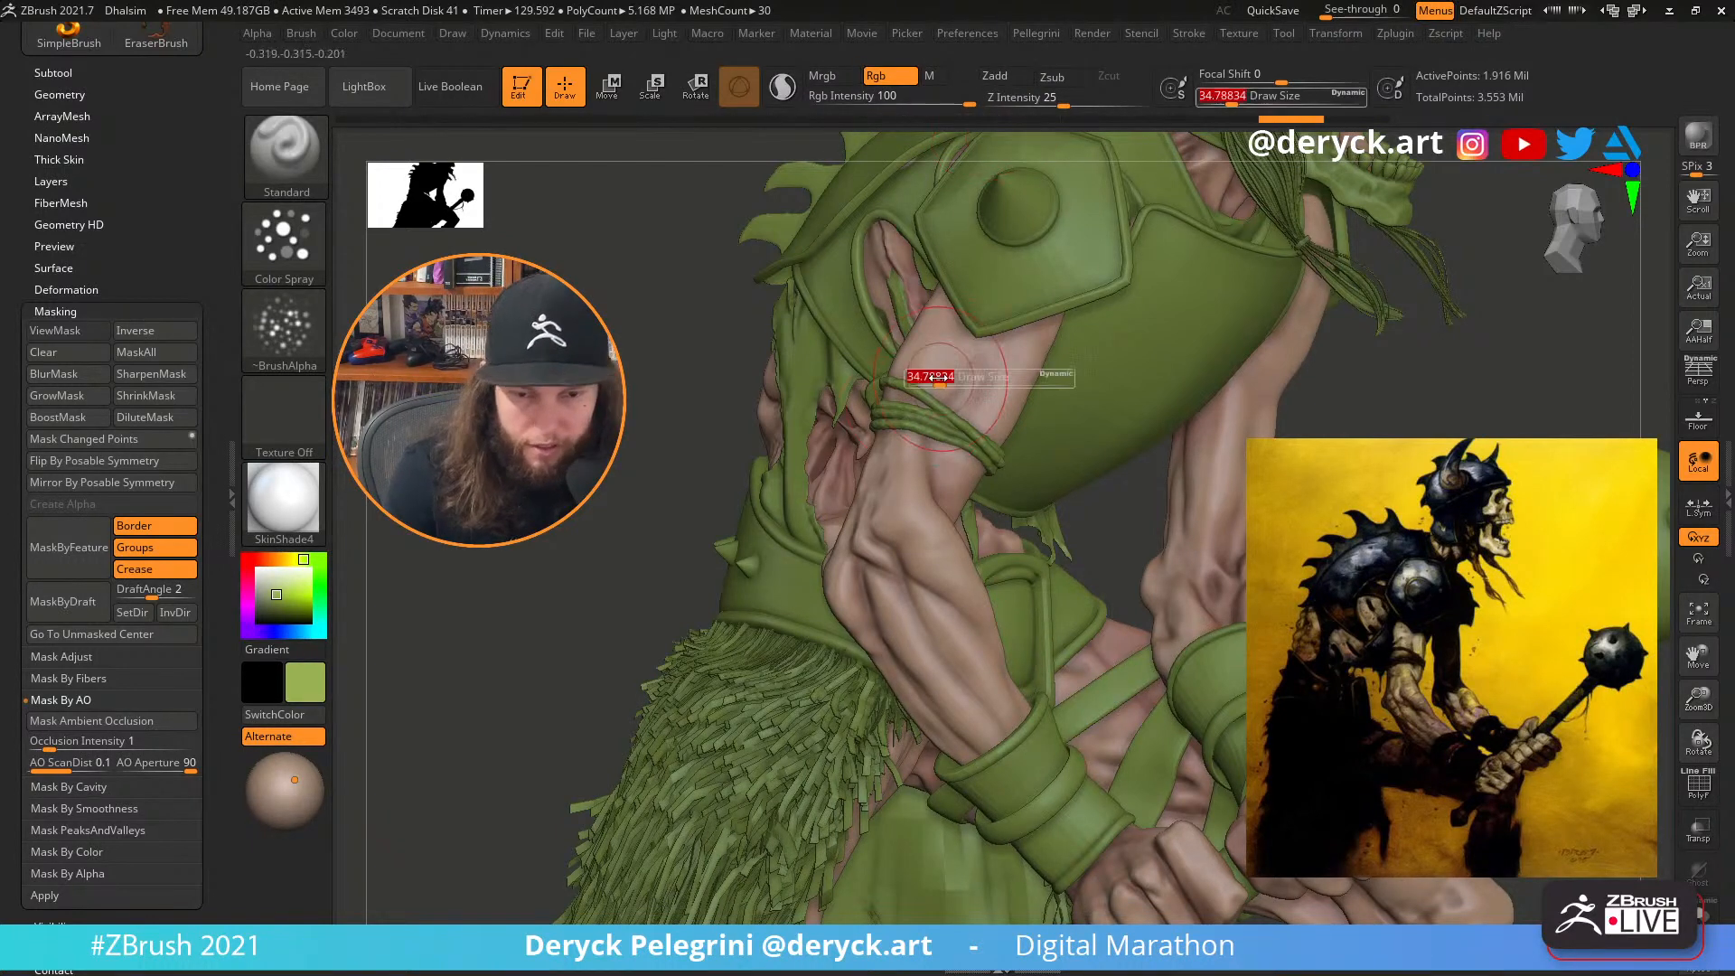
drag(939, 377, 988, 375)
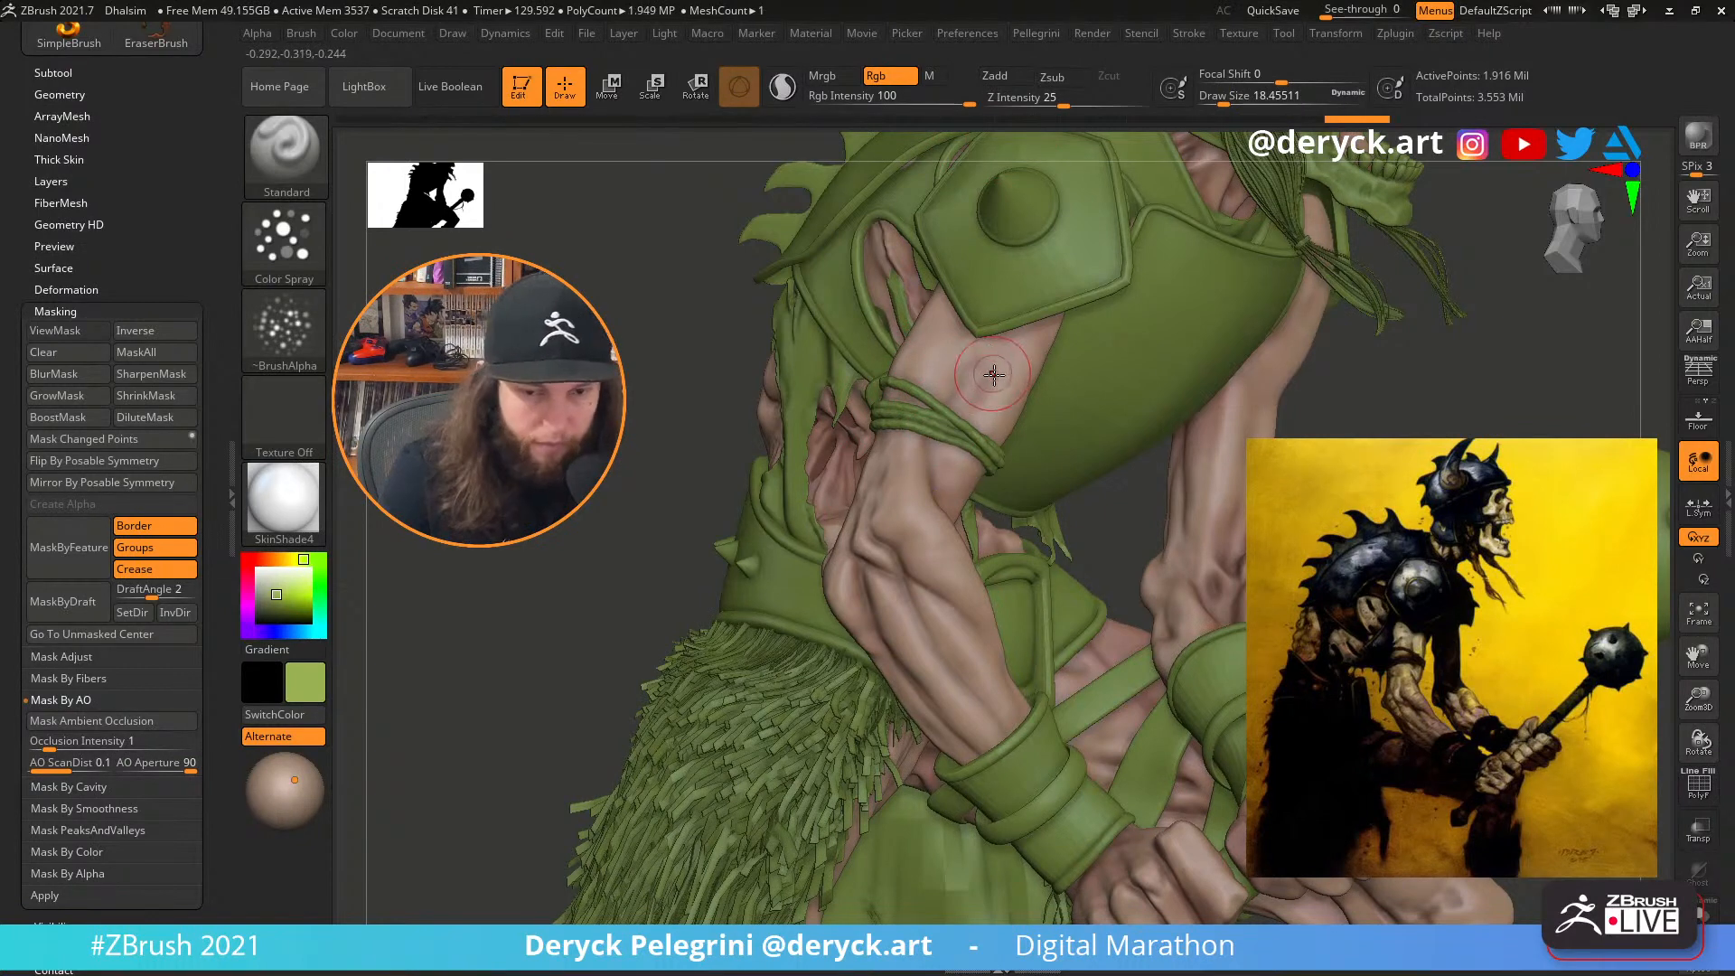
Undo the last stroke, spray the upper arm again, and mute the active colour to a greyish olive
key(ctrl+z)
click(972, 366)
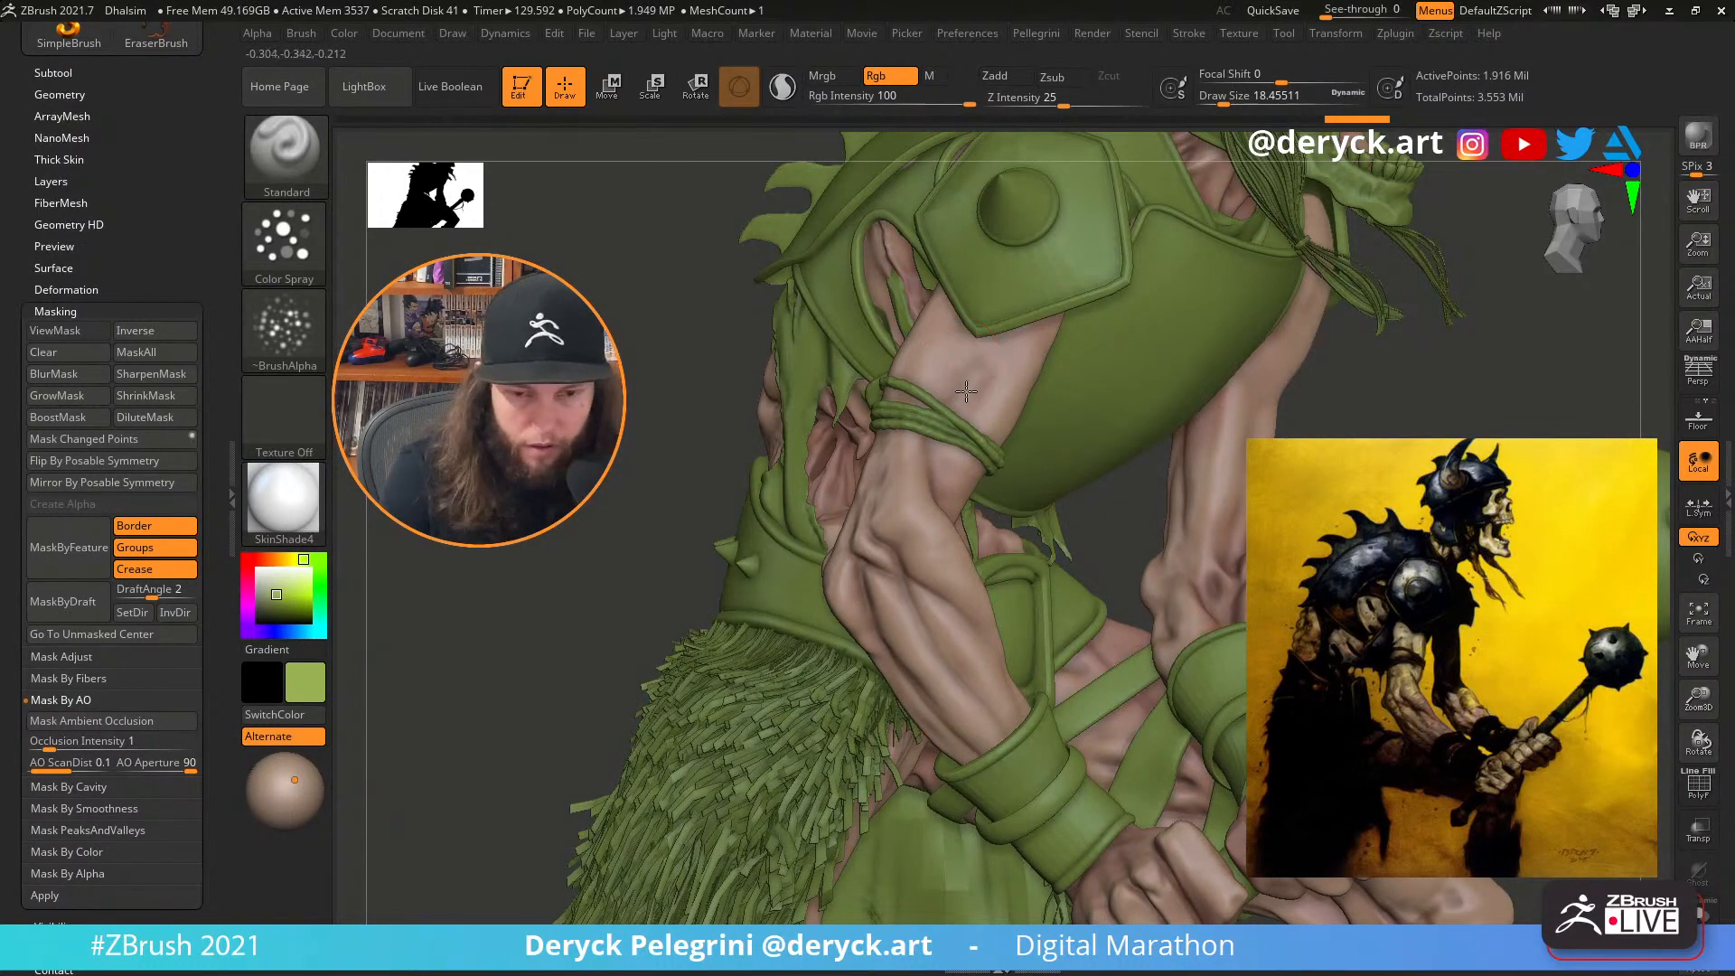
drag(946, 384, 1015, 386)
drag(276, 595, 264, 604)
ctrl+right_drag(1034, 316, 1037, 374)
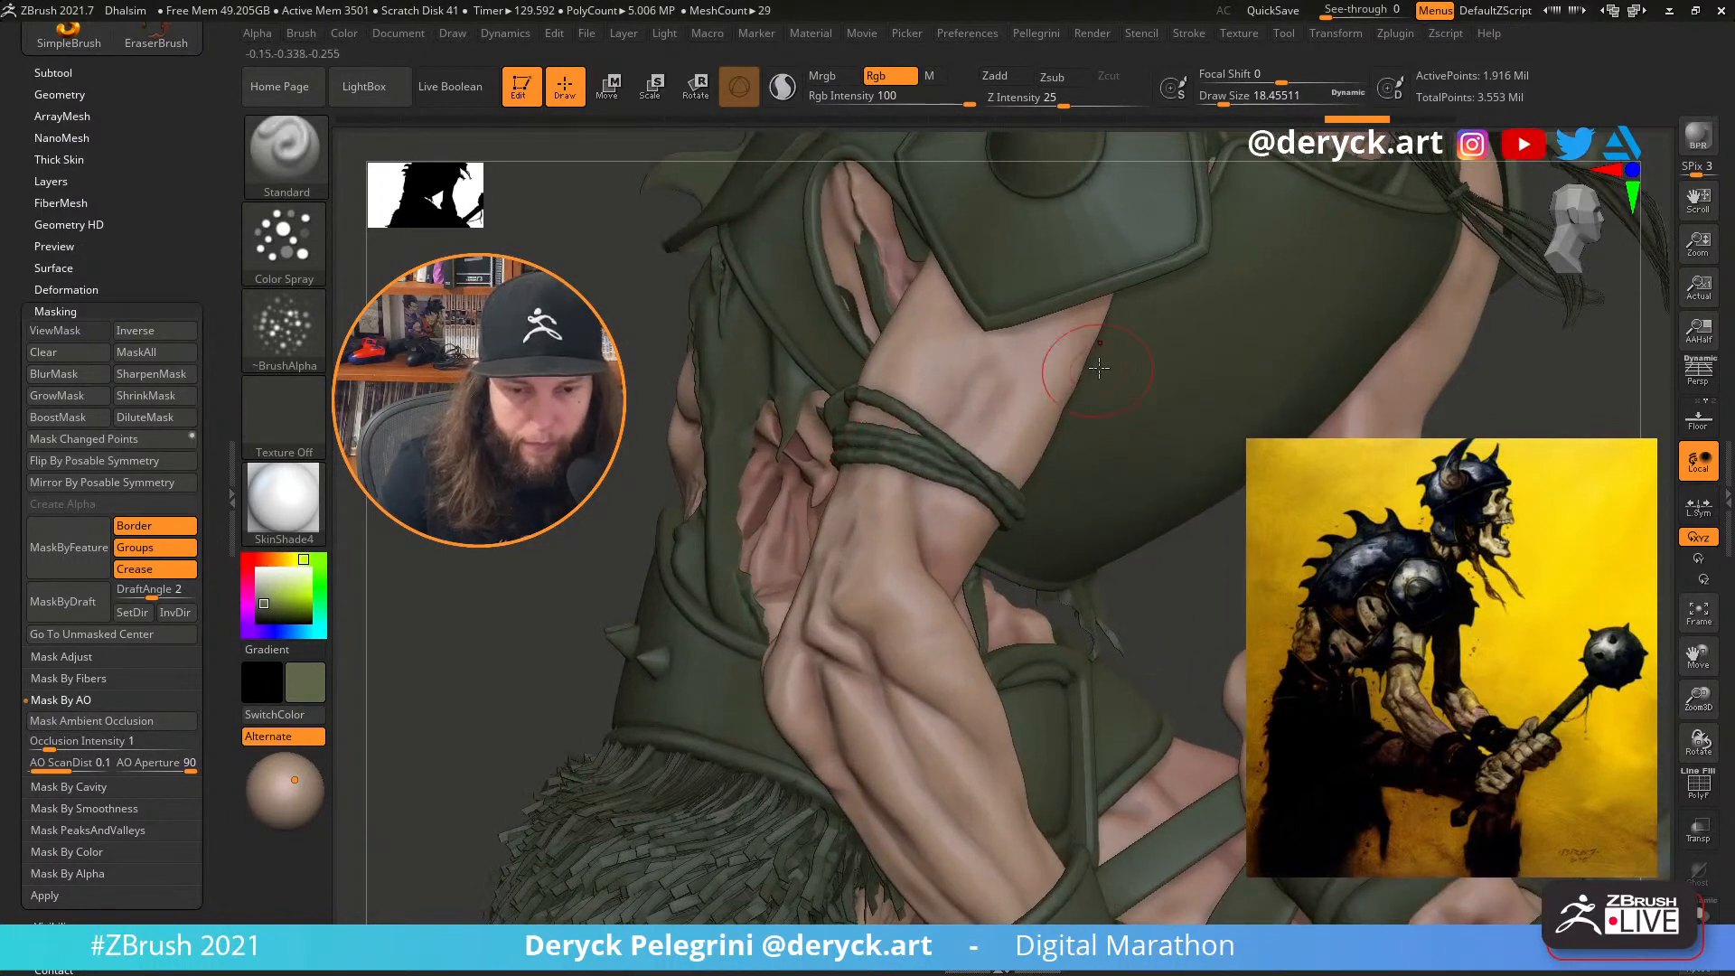
Spray the greyish olive over the upper arm above the cord wrap, using a draw size of about 23
key(s)
key(s)
mouse_move(956, 410)
mouse_down()
mouse_move(1019, 358)
mouse_move(937, 362)
mouse_up()
key(s)
key(s)
key(s)
mouse_move(979, 361)
mouse_down()
mouse_move(962, 321)
mouse_move(937, 325)
mouse_up()
key(s)
mouse_move(938, 371)
mouse_down()
mouse_move(907, 399)
mouse_move(920, 388)
mouse_up()
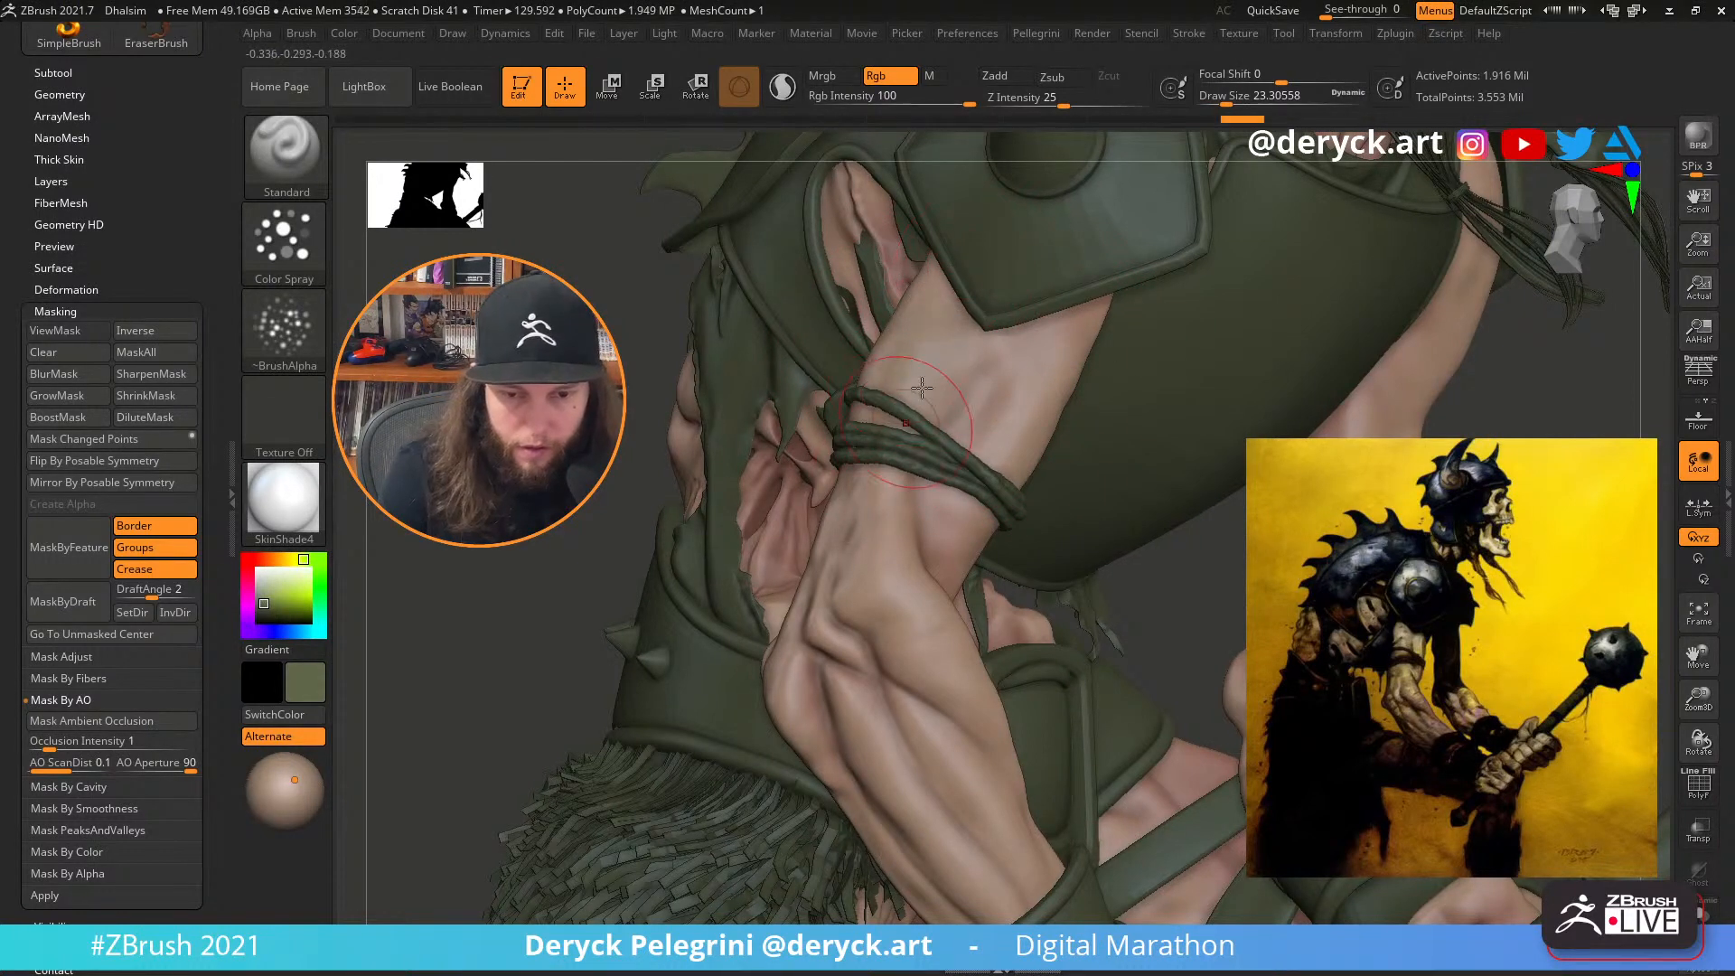
Spray the greyish olive over the elbow and down the forearm muscles
mouse_move(851, 528)
mouse_down()
mouse_move(872, 558)
mouse_move(879, 544)
mouse_up()
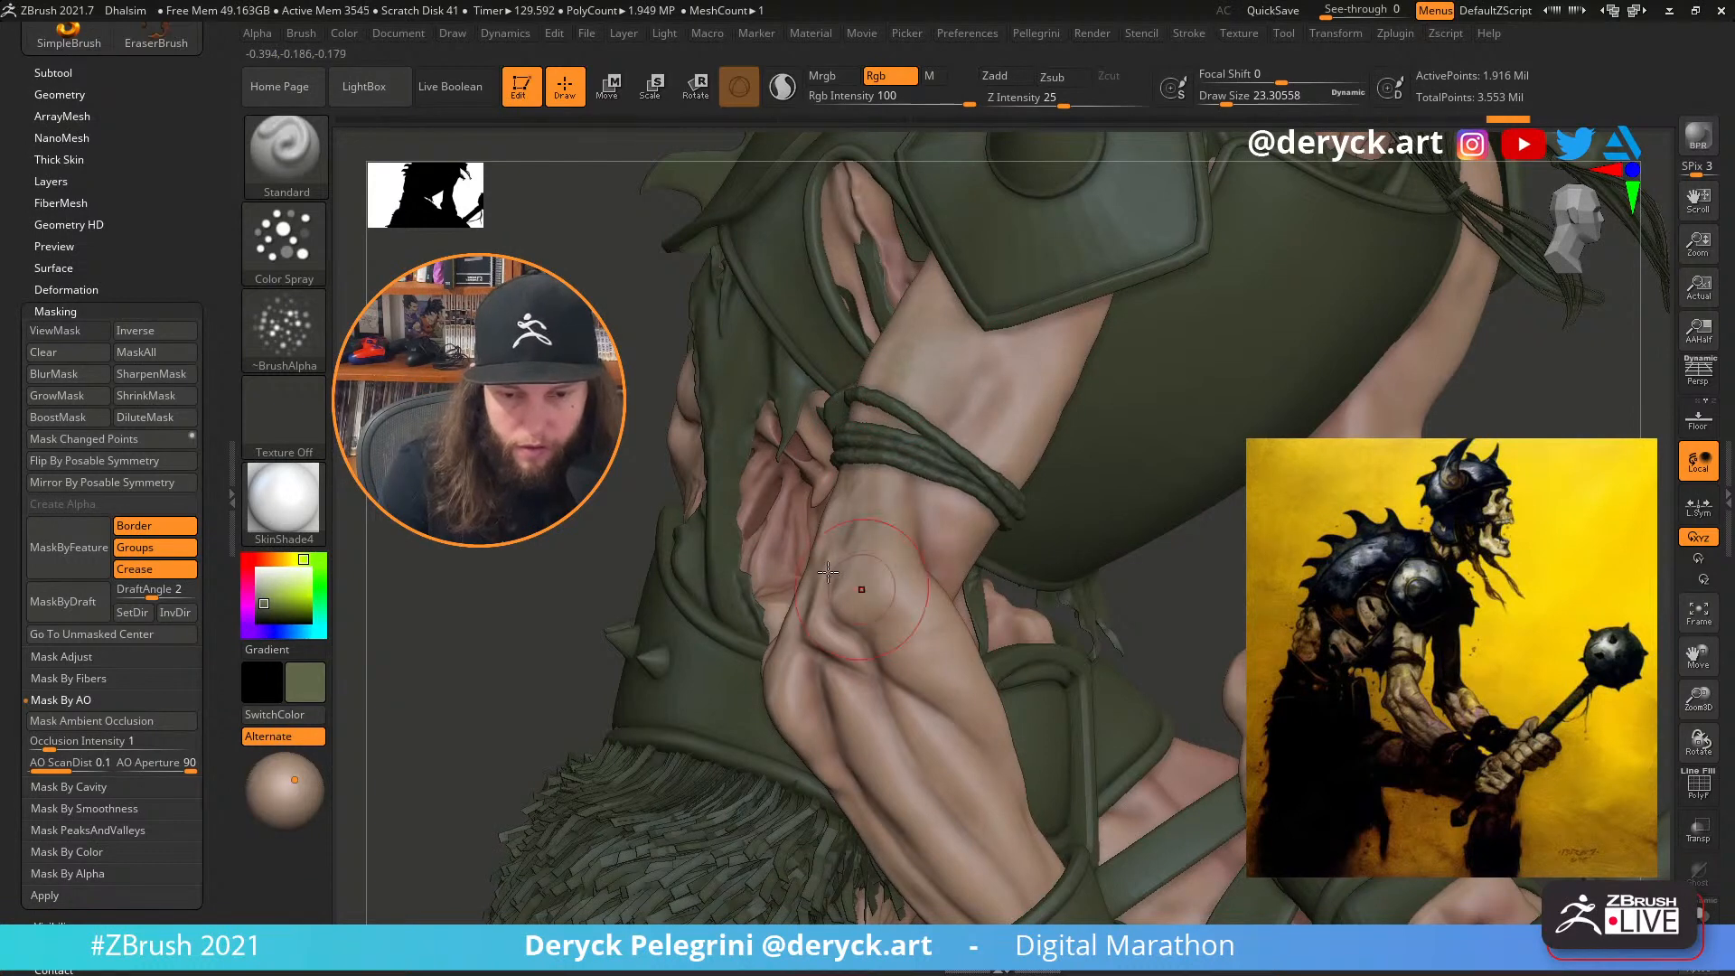
mouse_move(828, 579)
alt+right_down()
mouse_move(858, 498)
mouse_move(872, 534)
alt+right_up()
drag(936, 515, 1036, 673)
alt+drag(563, 528, 579, 384)
mouse_move(913, 569)
mouse_down()
mouse_move(1006, 623)
mouse_move(902, 508)
mouse_move(1075, 665)
mouse_up()
Reduce the draw size to about 9 and spray olive along the forearm muscle grooves down to the bracer
key(s)
click(1004, 603)
drag(999, 566, 1069, 646)
key(s)
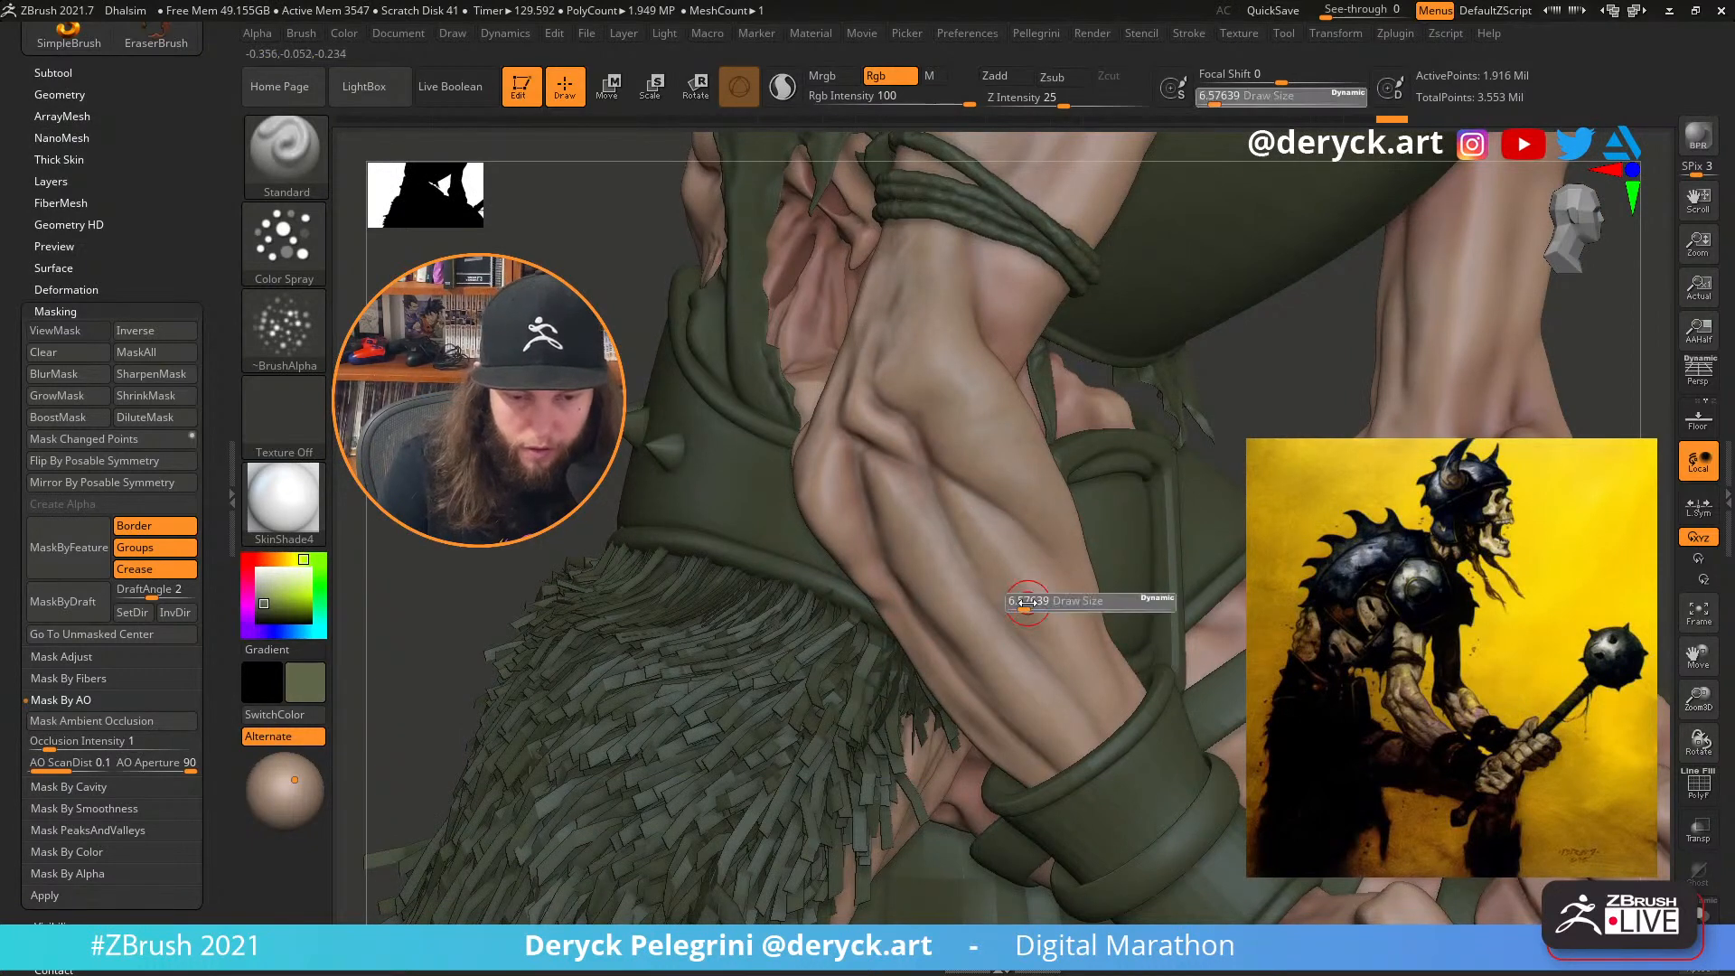
click(1021, 600)
key(s)
click(1019, 593)
mouse_move(1022, 593)
mouse_down()
mouse_move(1096, 659)
mouse_move(1116, 720)
mouse_up()
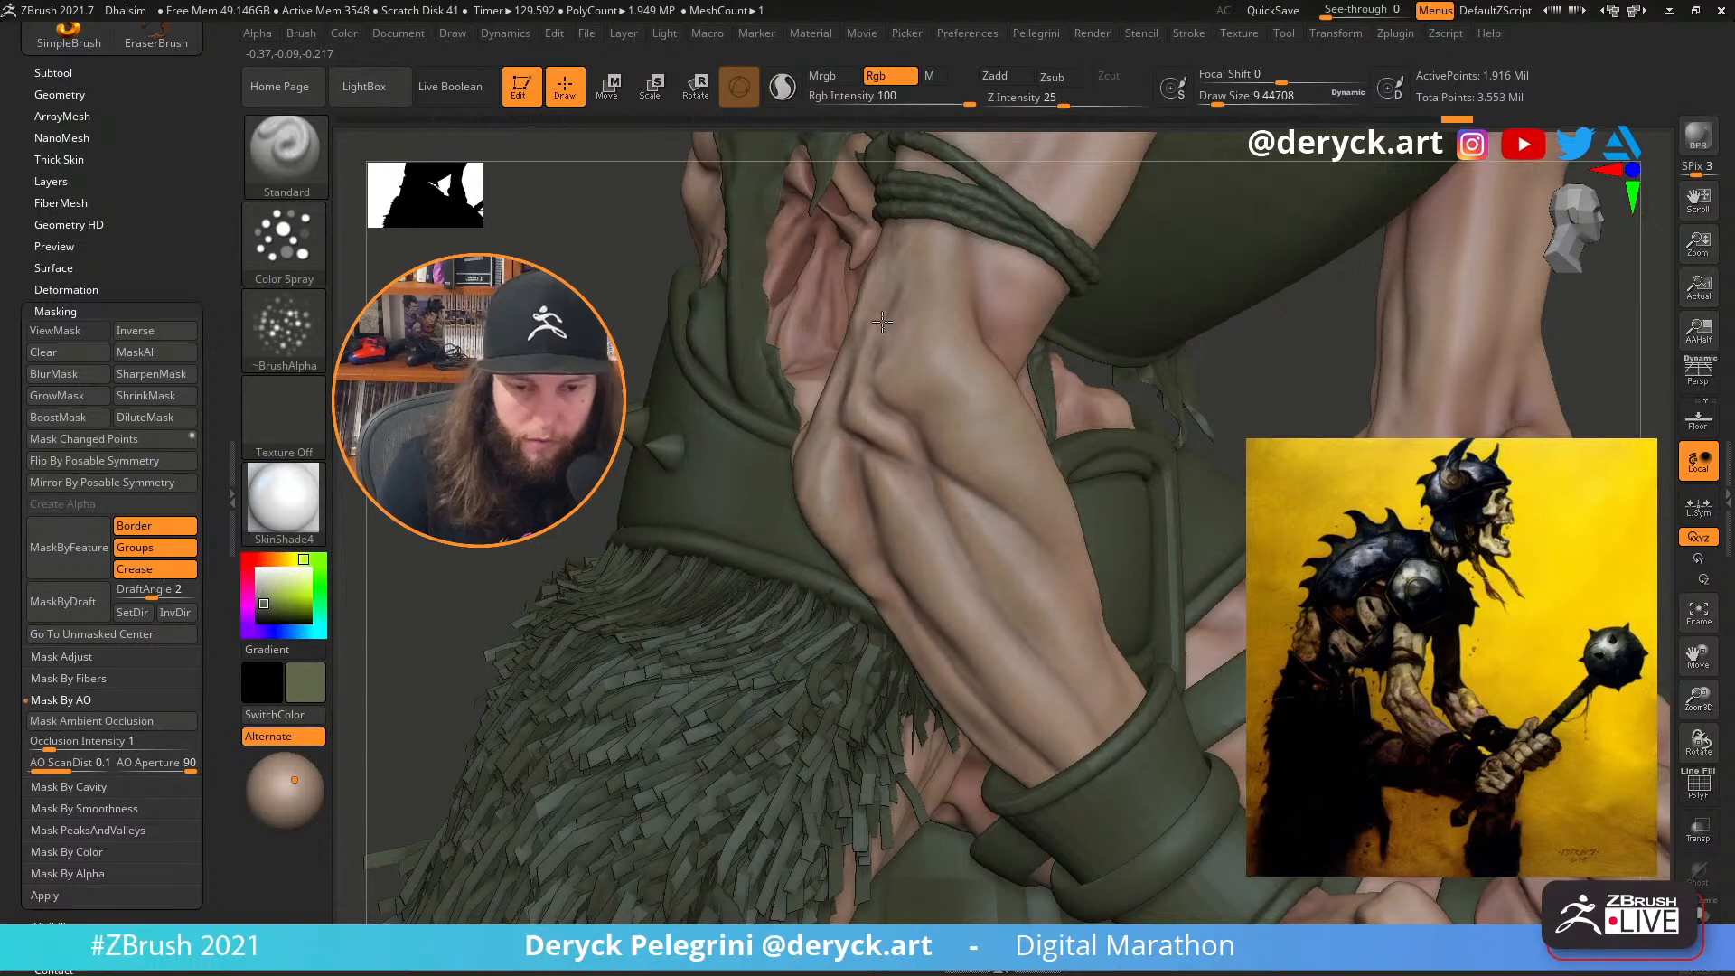
Spray olive beside the elbow, then over the front of the upper arm with a draw size of about 18
drag(882, 322, 869, 354)
mouse_move(1215, 406)
mouse_down()
mouse_move(1138, 506)
mouse_move(1184, 578)
mouse_up()
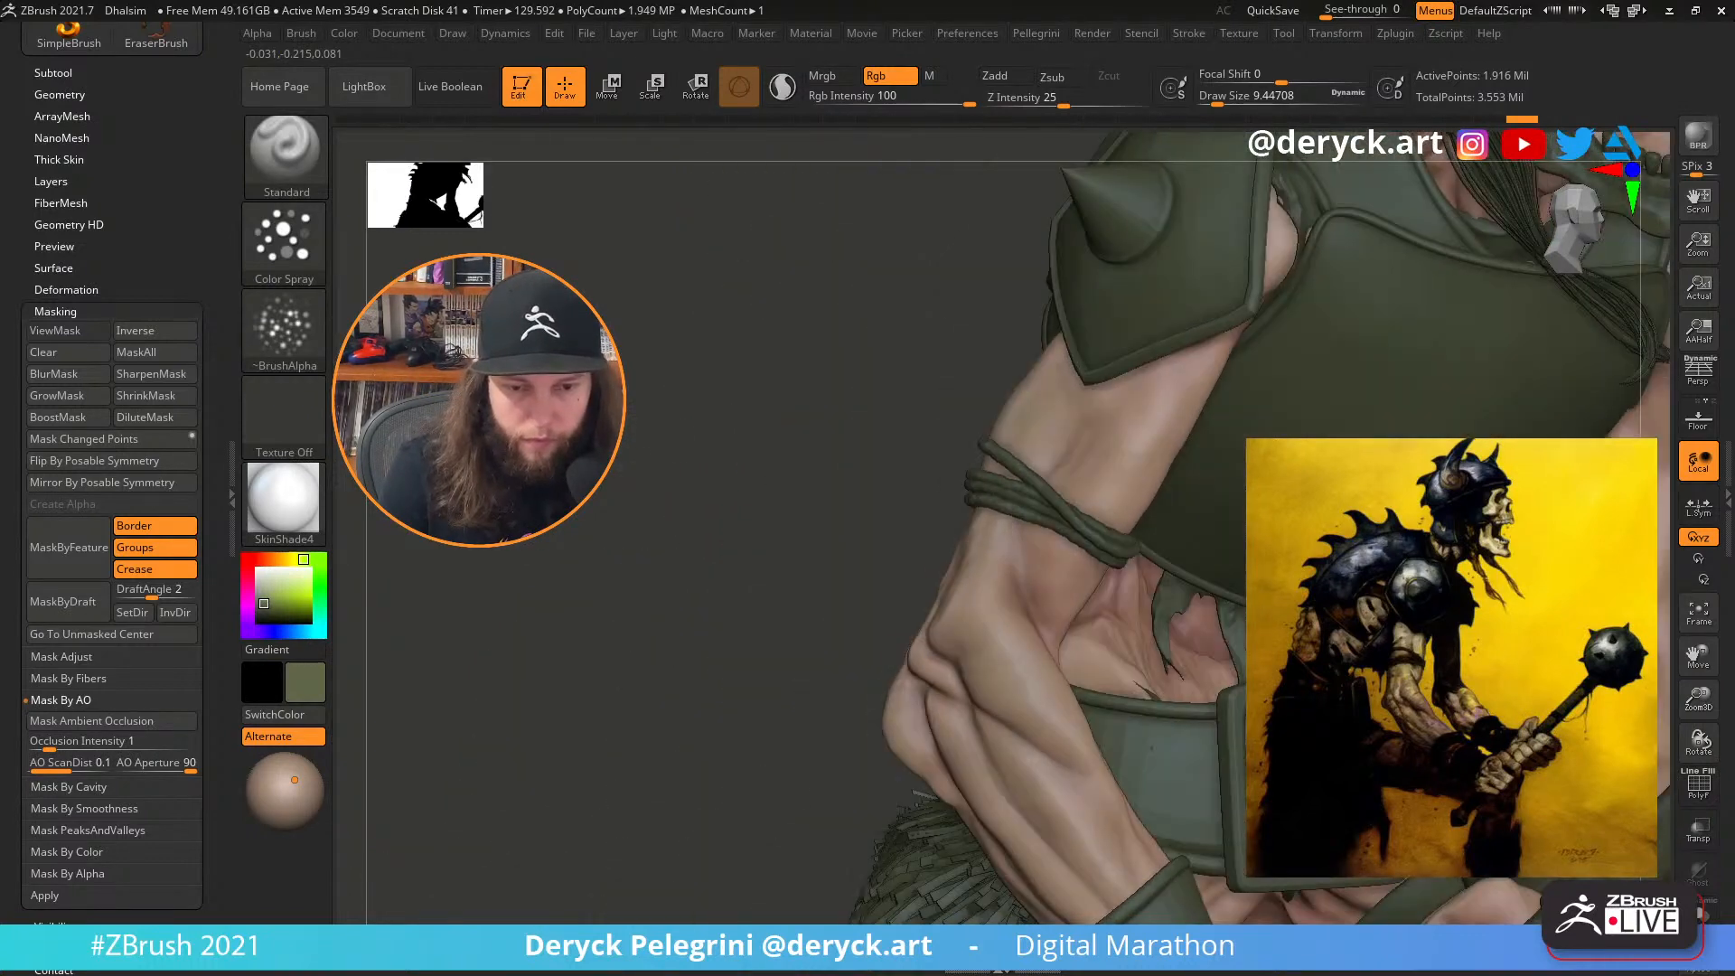
key(s)
click(1097, 442)
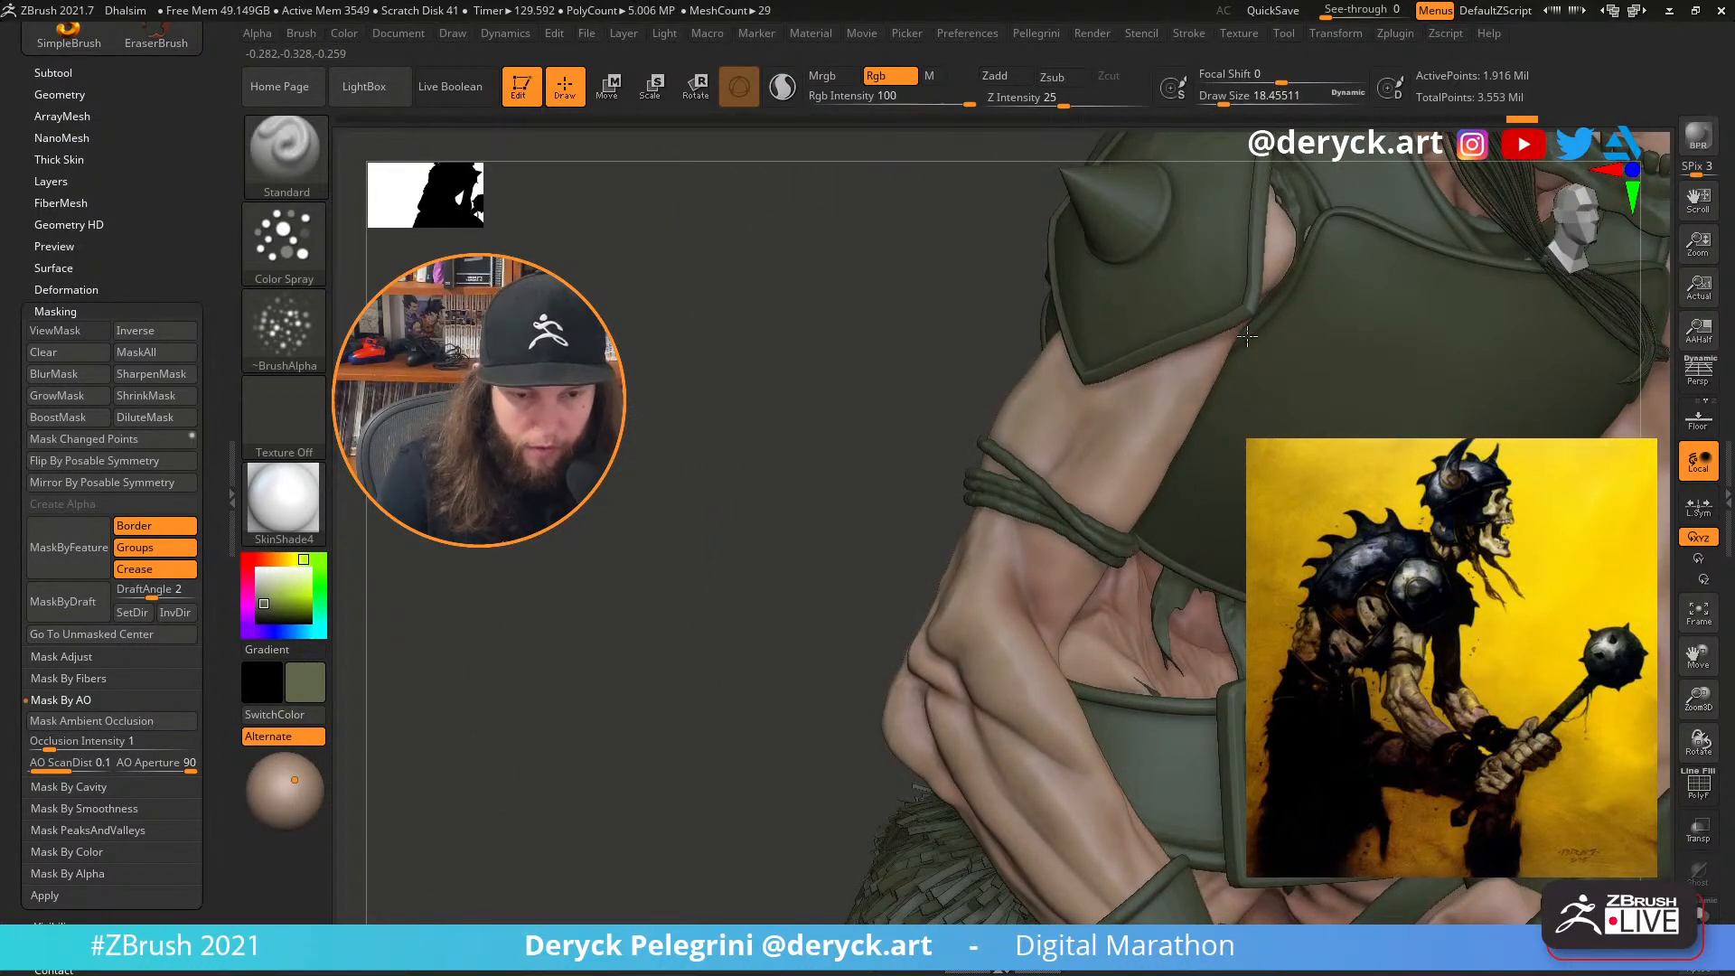
alt+click(1134, 414)
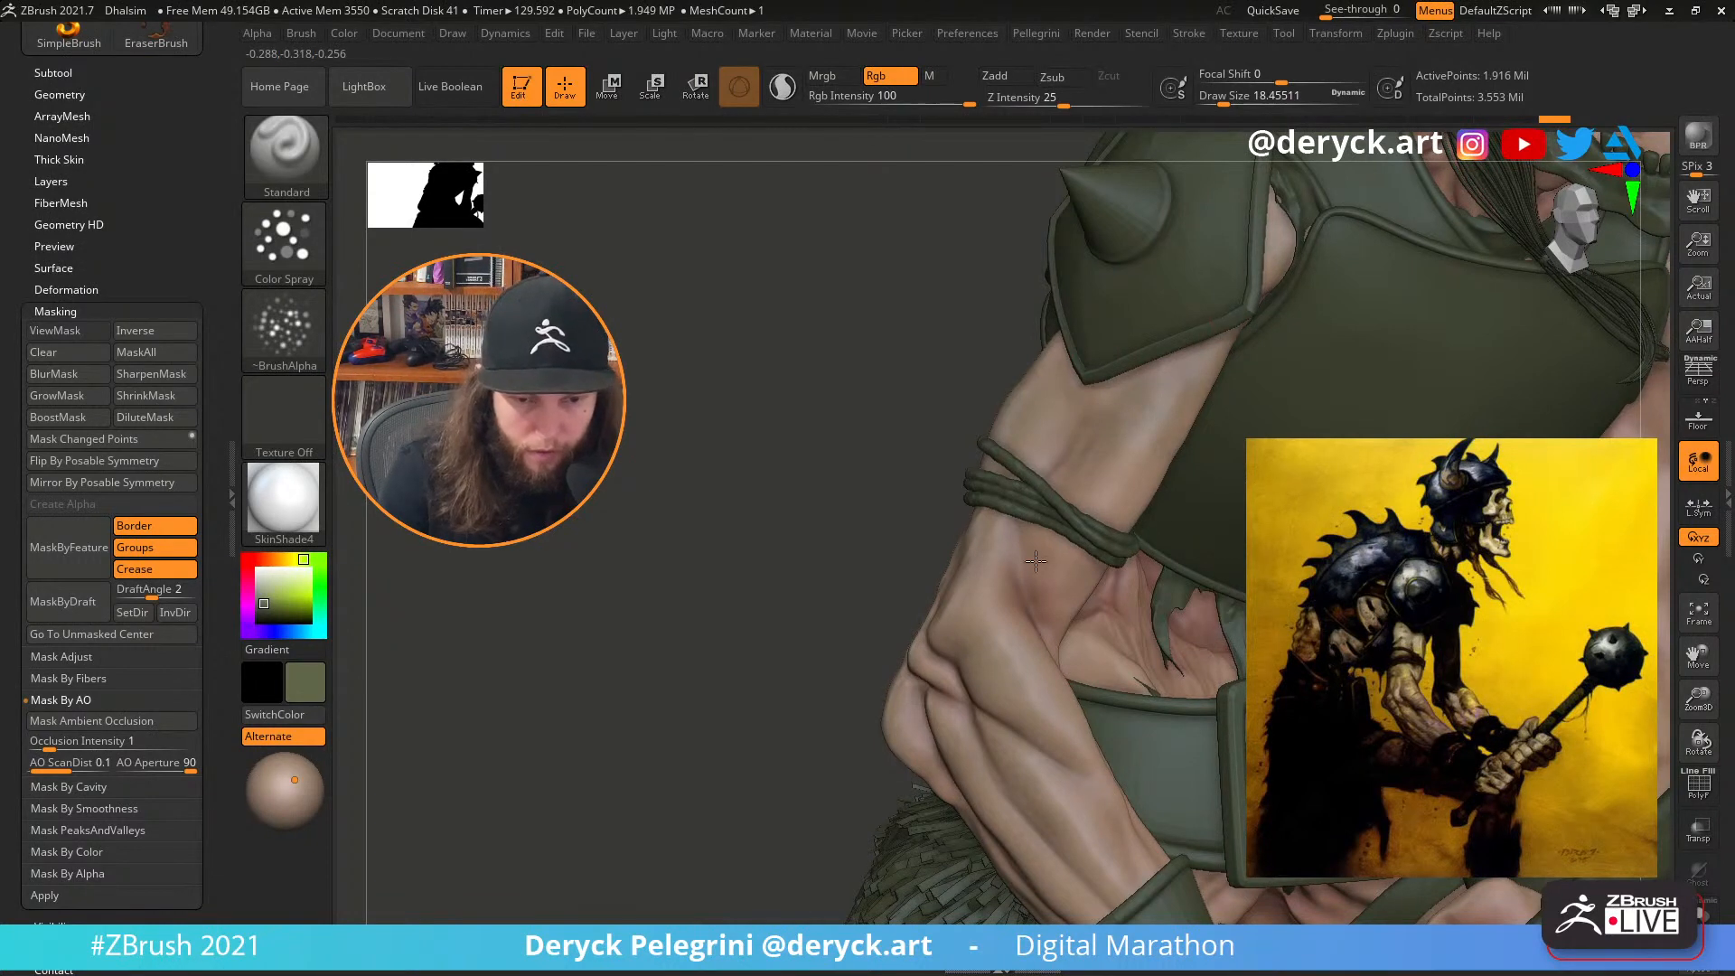
drag(1149, 501, 1146, 507)
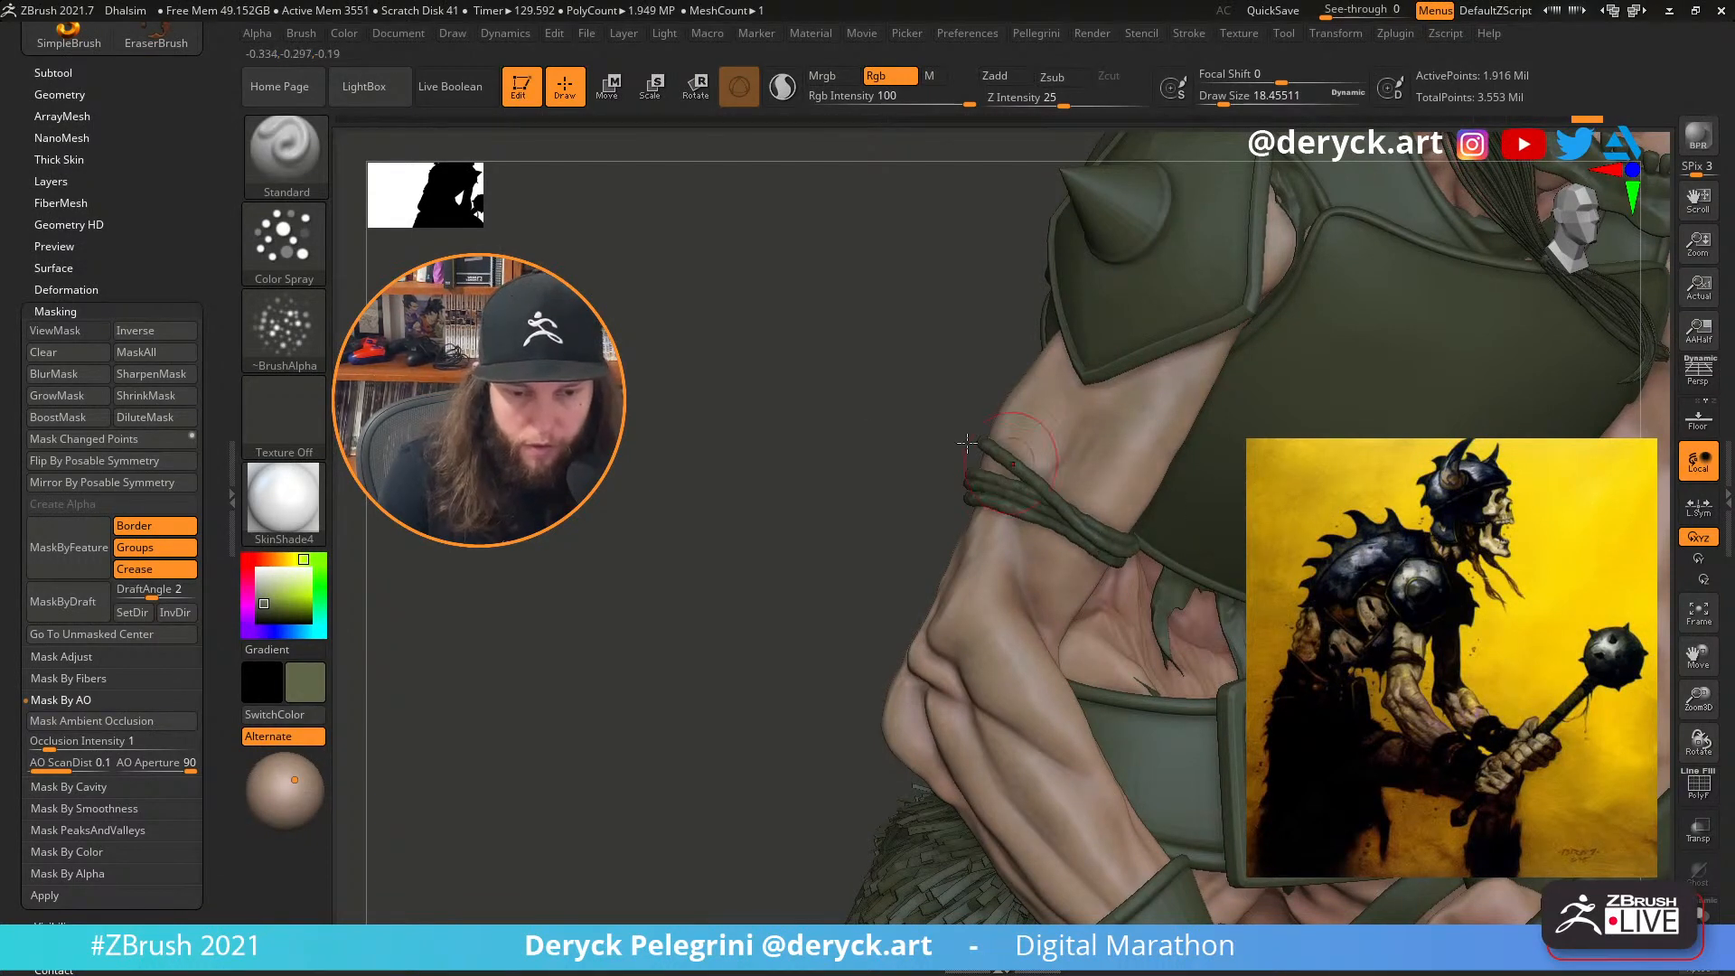
Darken the active colour to a deep olive and spray it onto the upper arm with a draw size of about 15.5
mouse_move(533, 402)
mouse_down()
mouse_move(654, 399)
mouse_move(654, 436)
mouse_up()
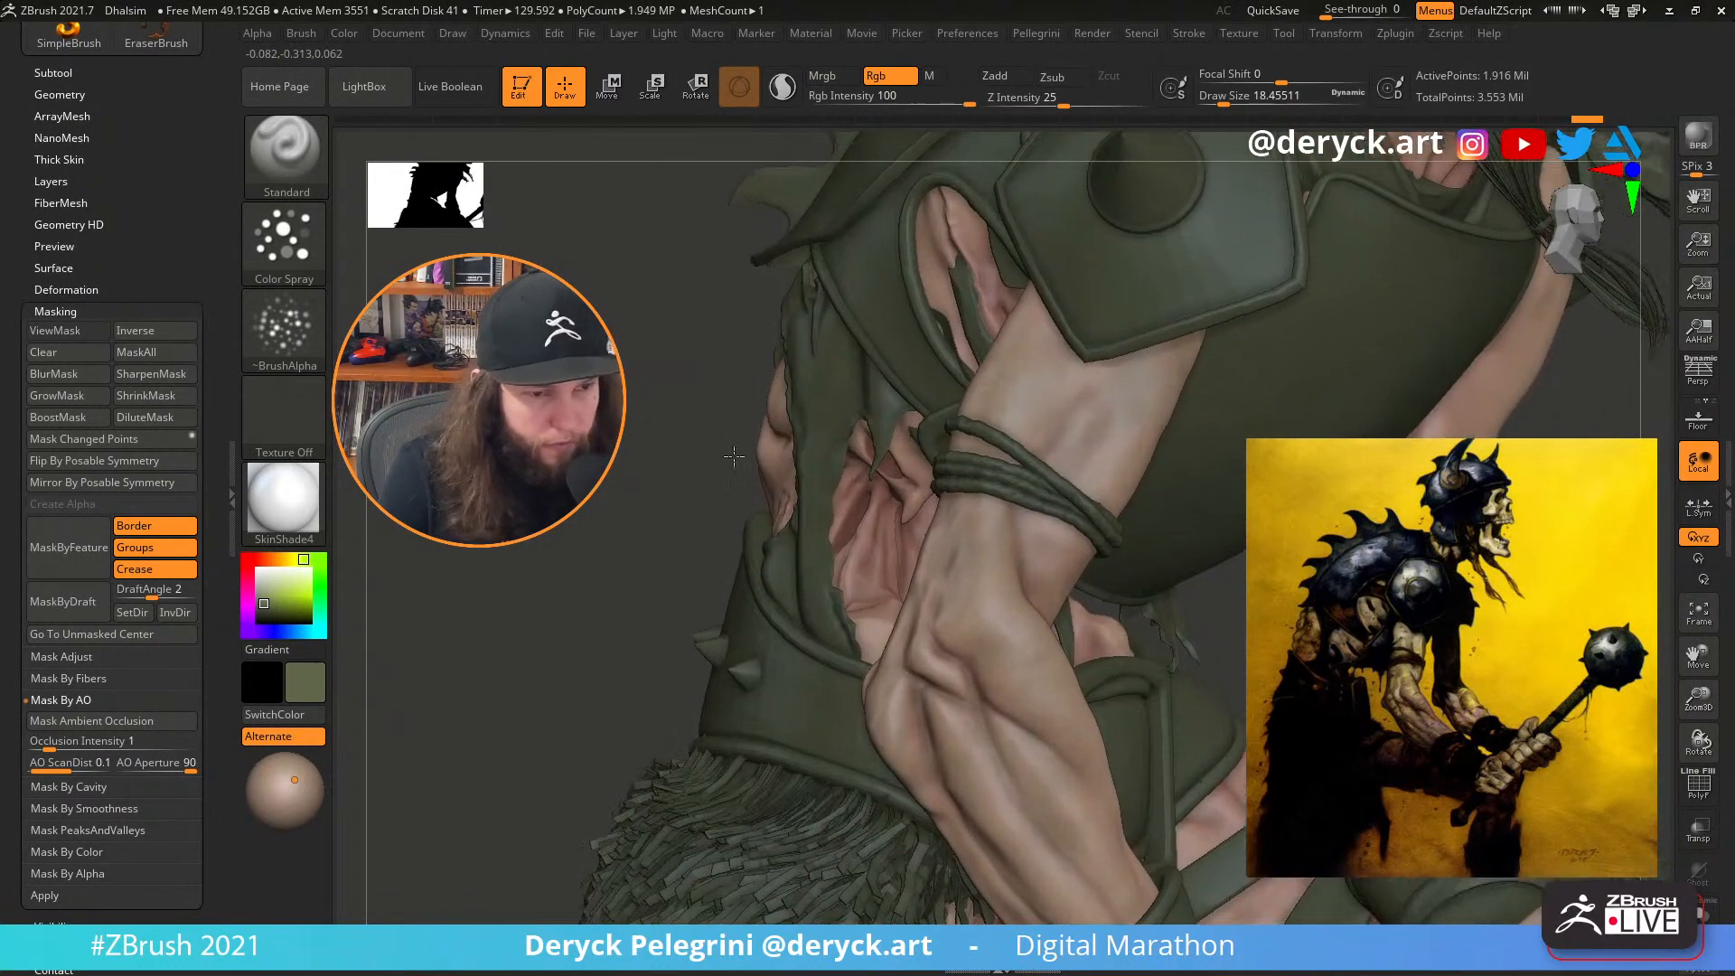
key(s)
click(992, 481)
key(s)
click(1096, 411)
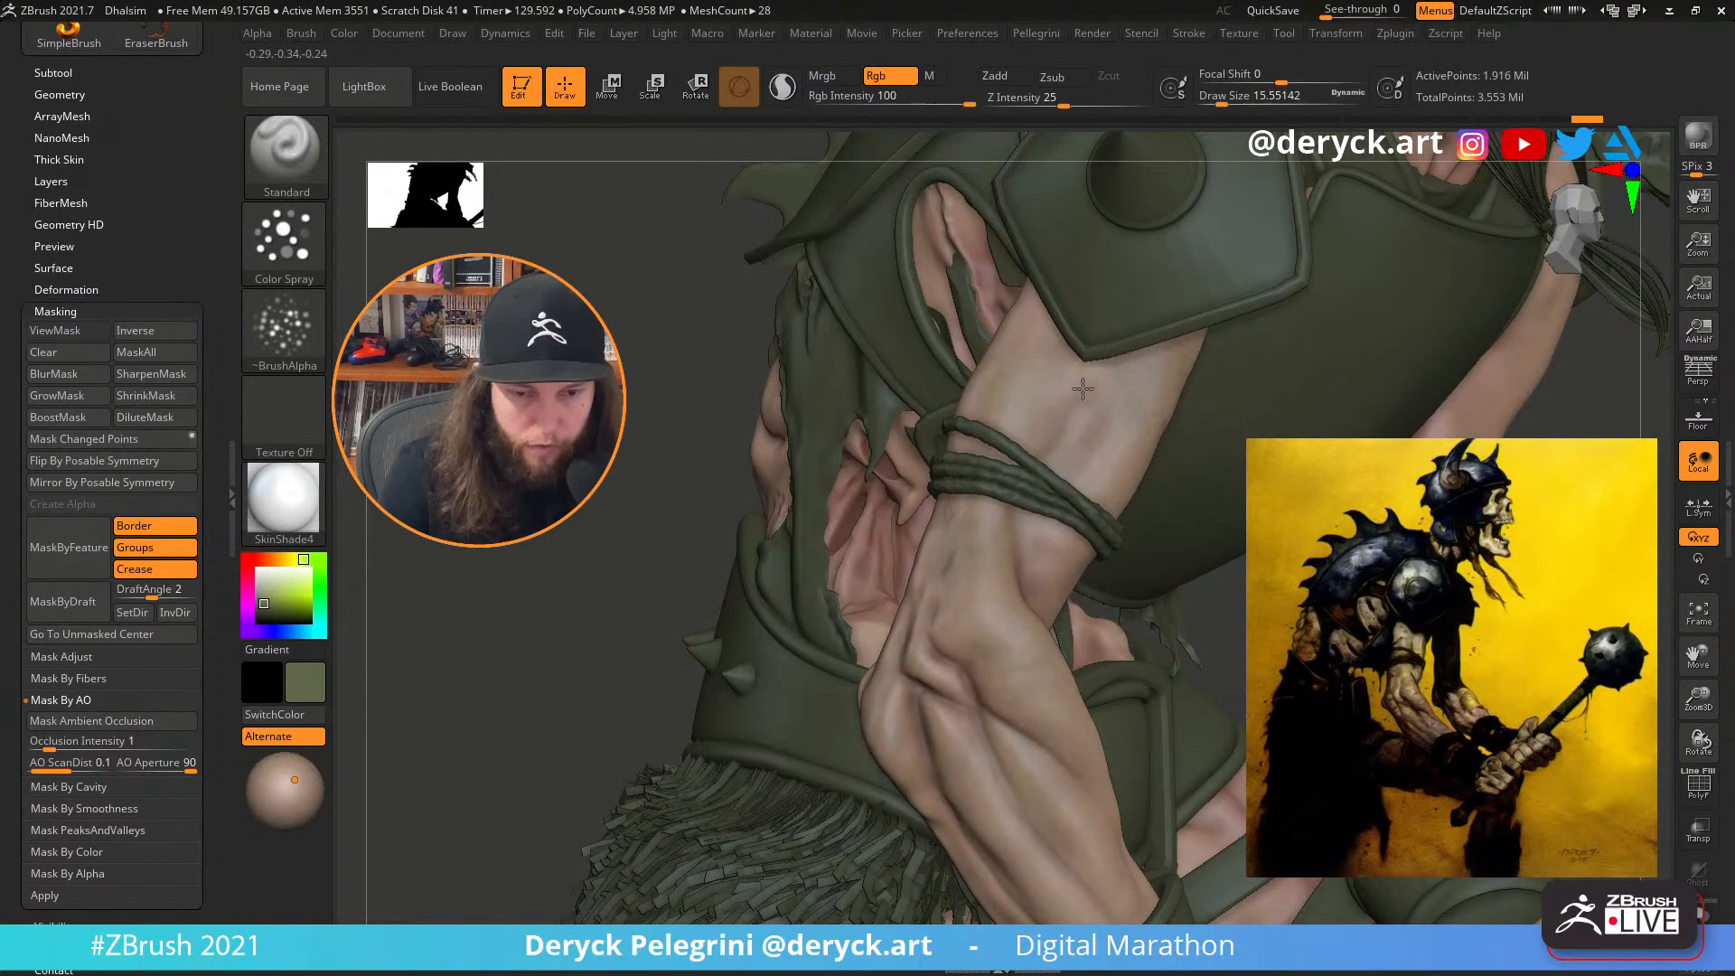
click(264, 609)
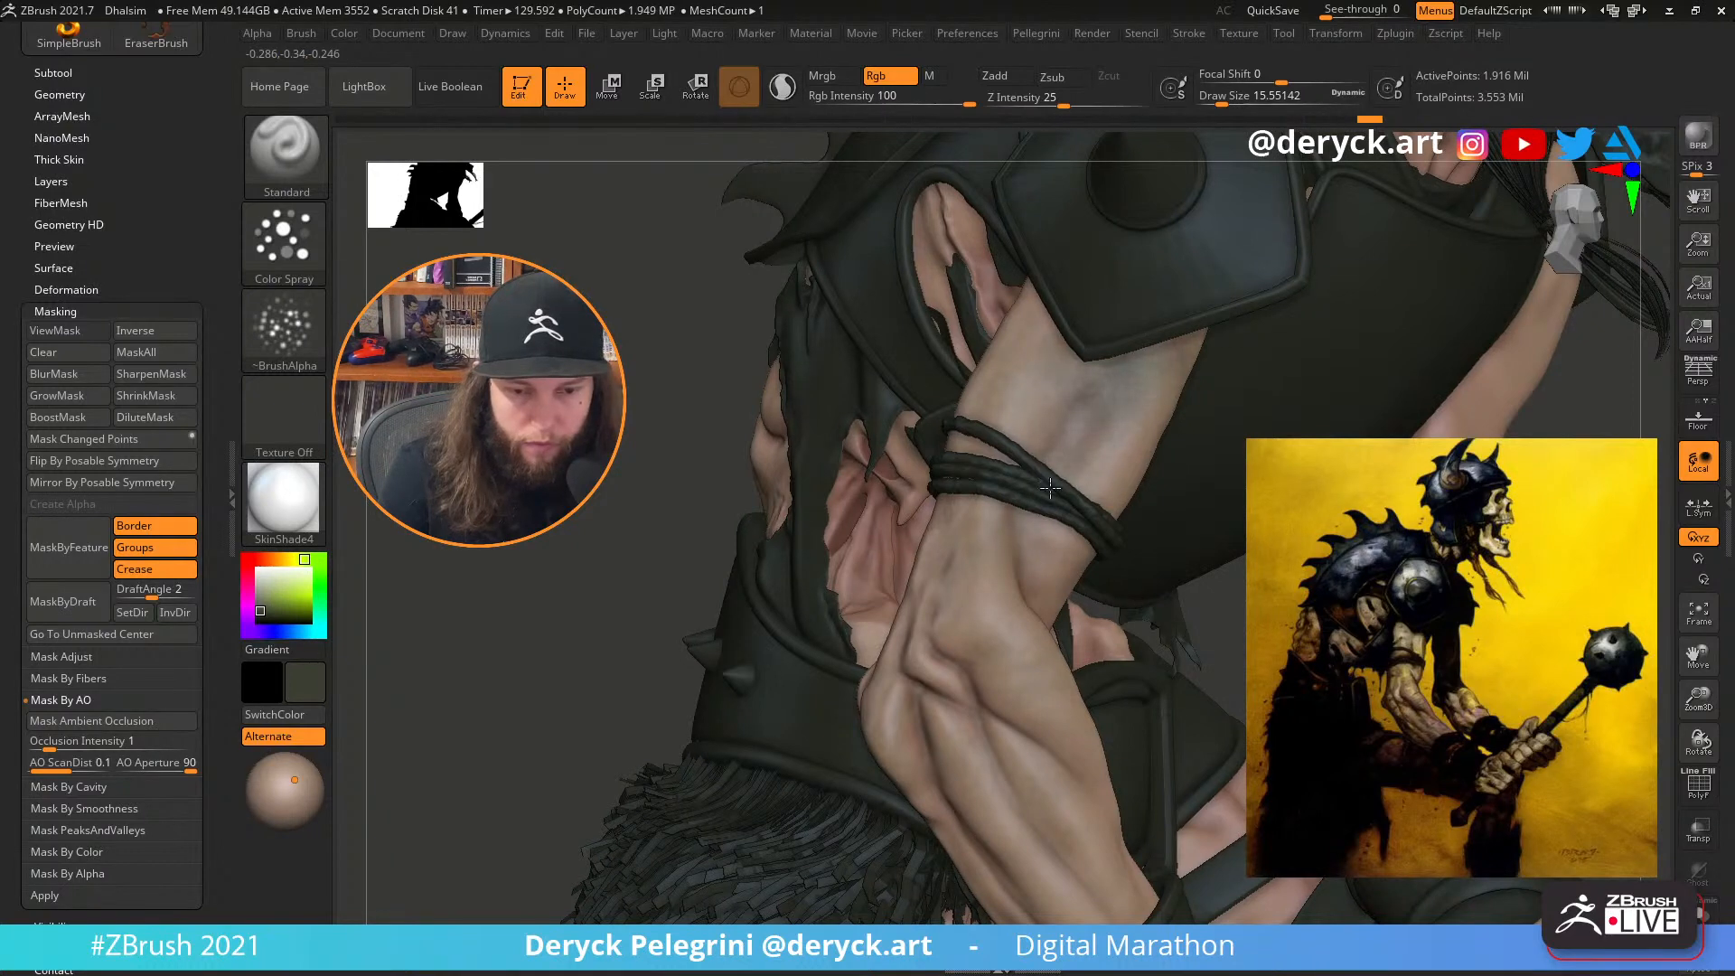
Change the brush stroke type to Spray and choose a muted tan brown for speckling the arm's skin
click(278, 336)
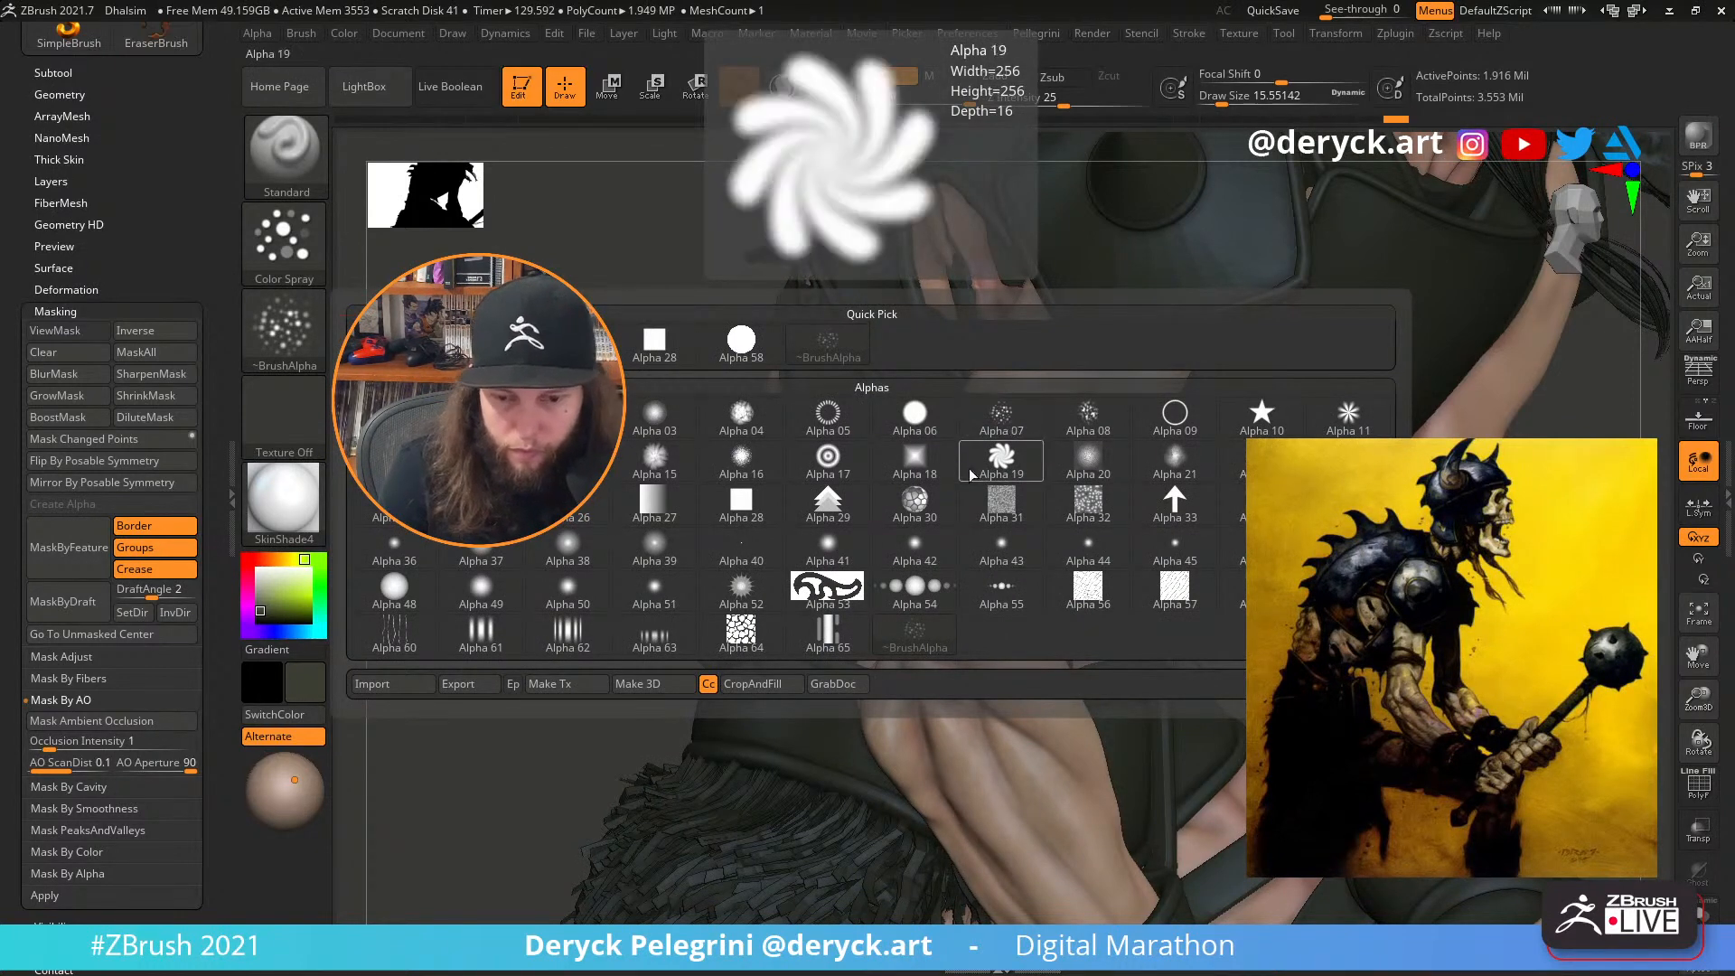
click(283, 242)
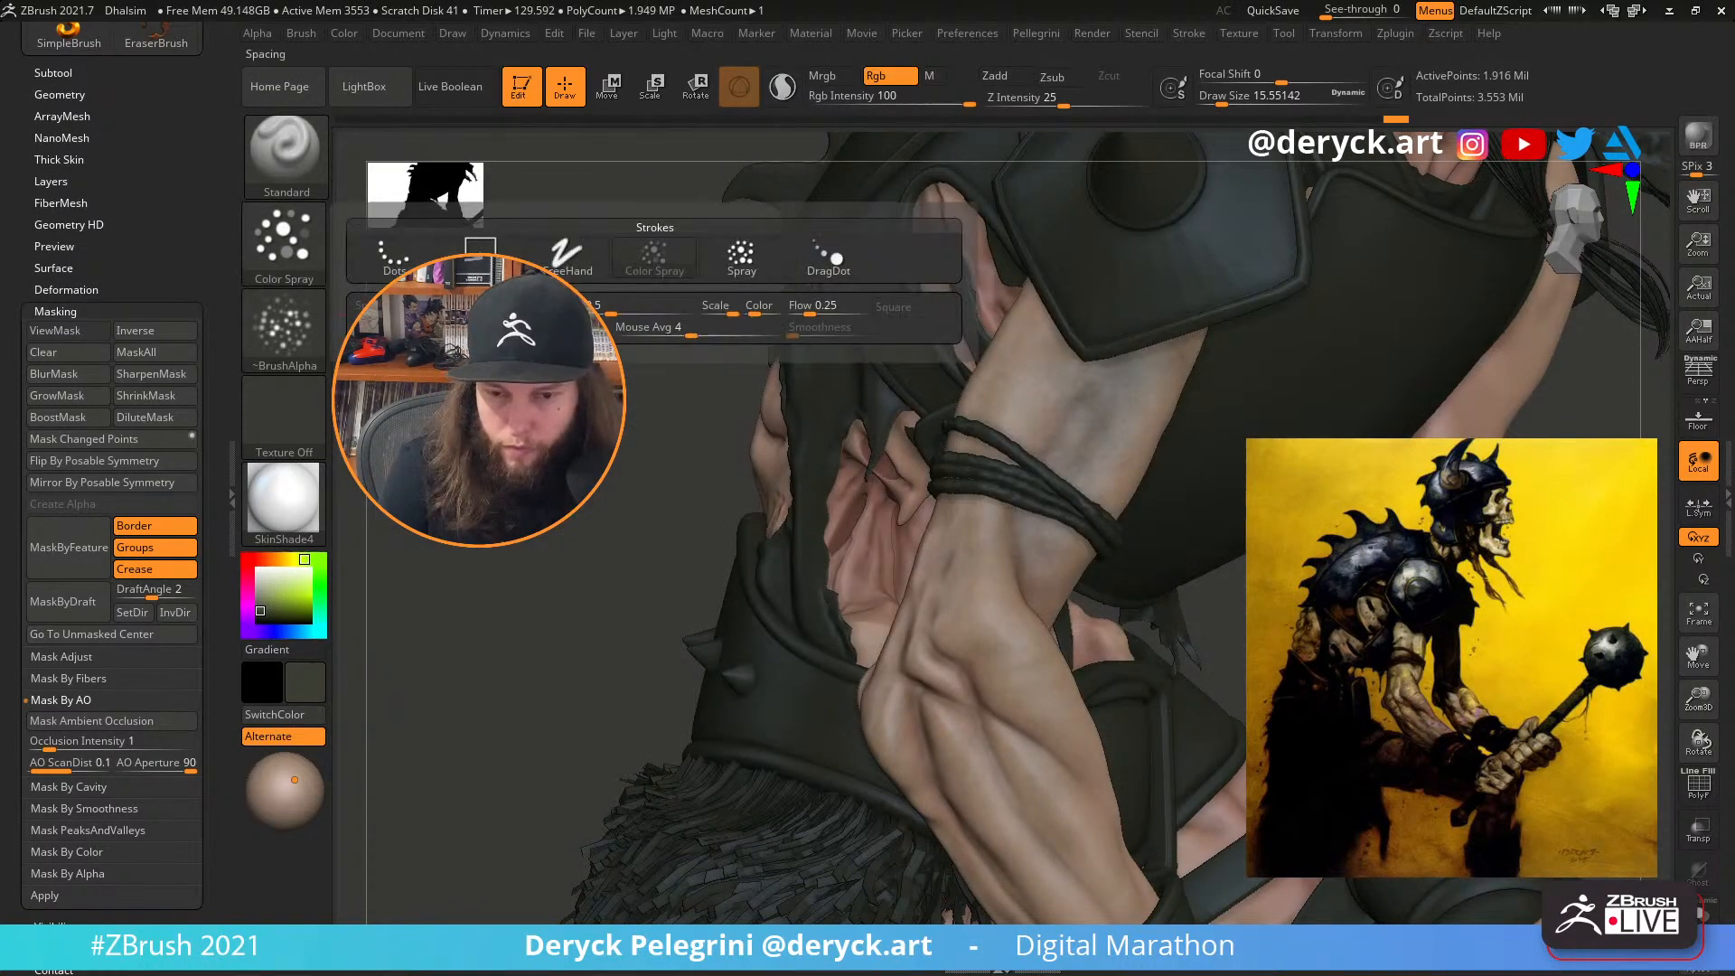
click(743, 262)
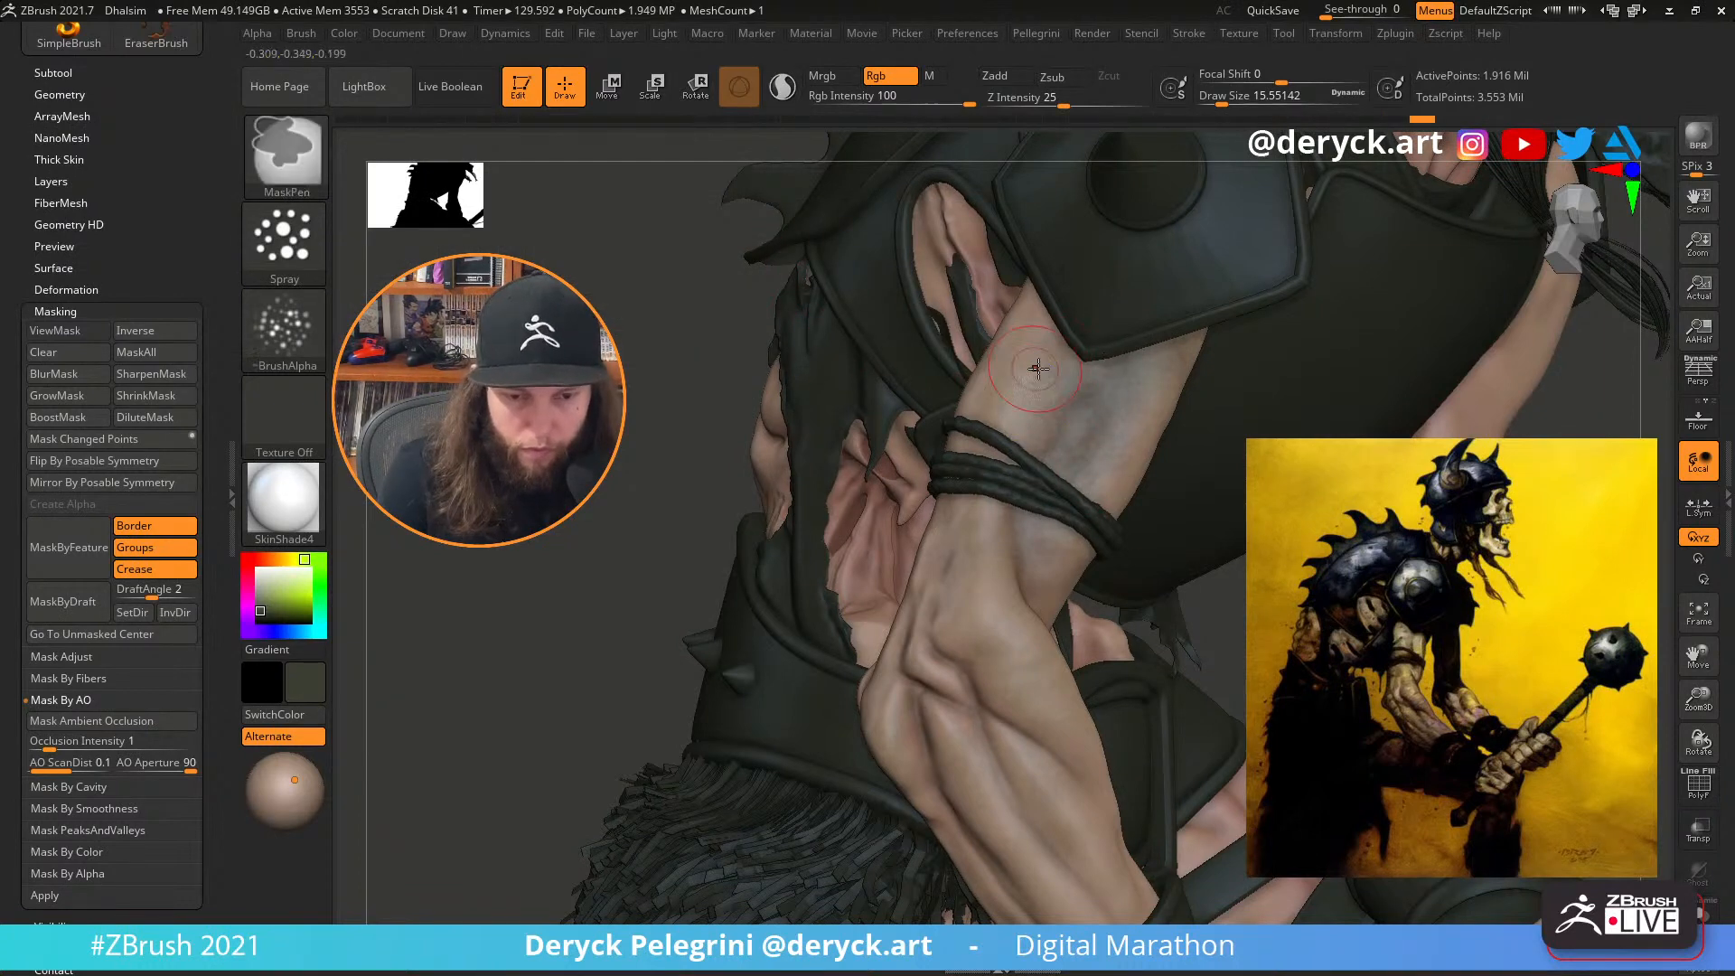
drag(271, 603, 1037, 783)
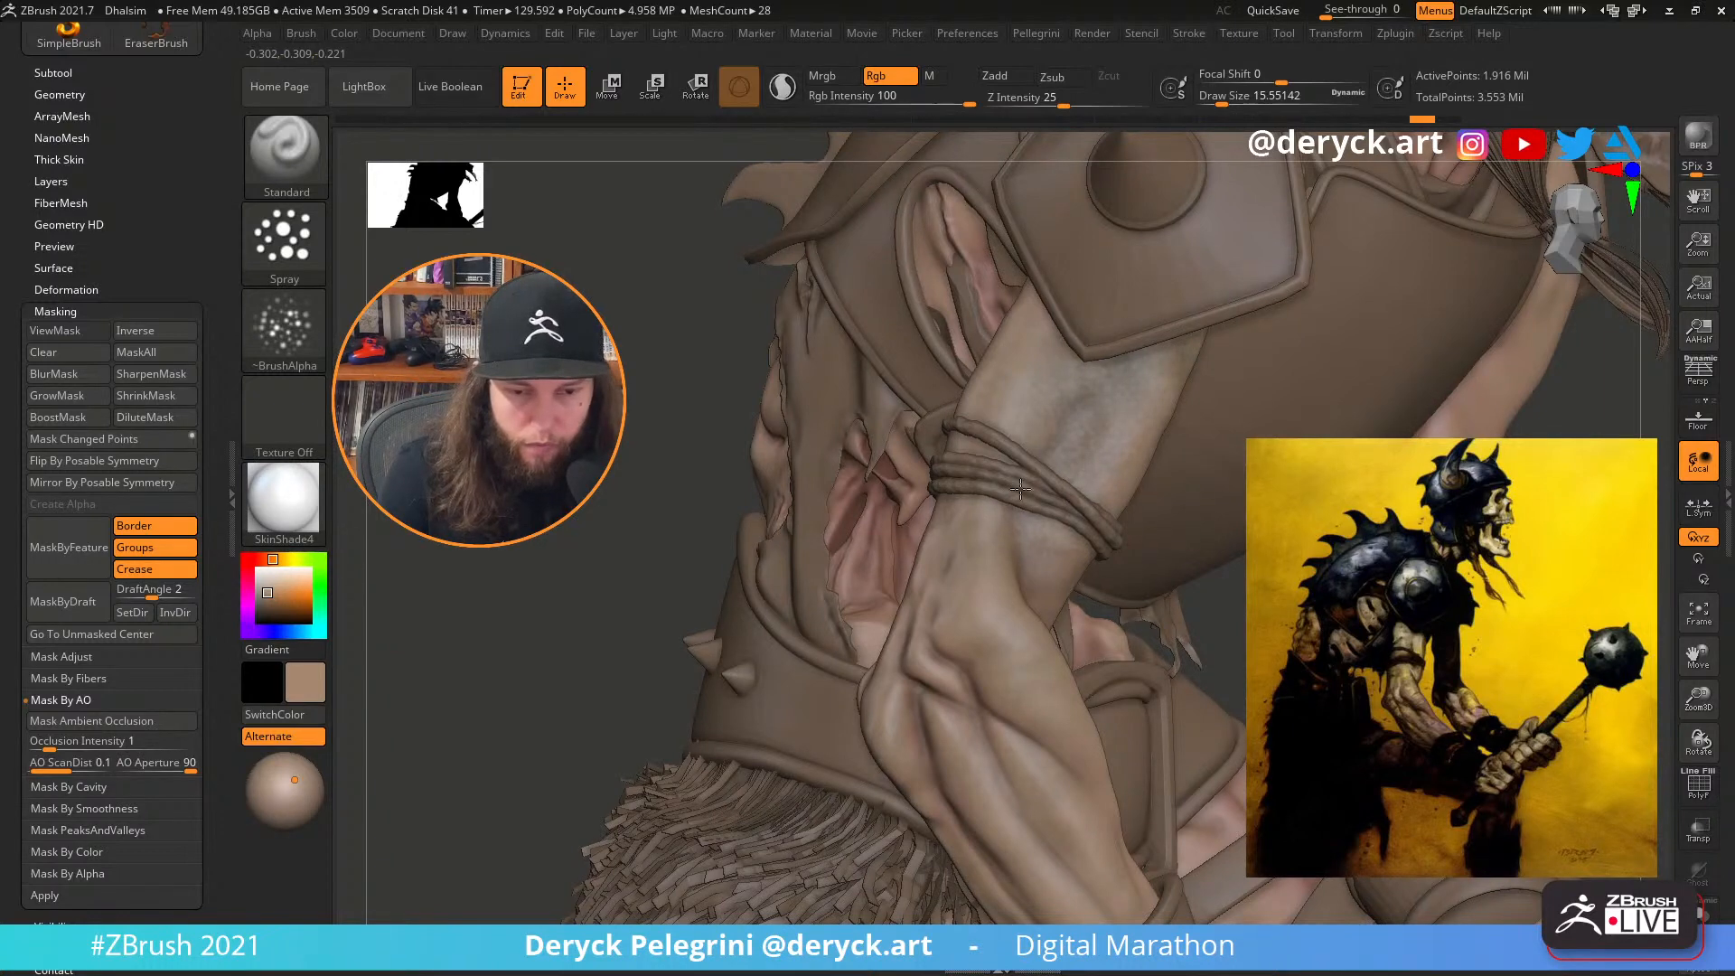
Choose a dark reddish brown and spray it along the forearm muscles with a draw size of about 8.4
drag(273, 561, 262, 609)
mouse_move(488, 542)
mouse_down()
mouse_move(599, 512)
mouse_move(543, 419)
mouse_up()
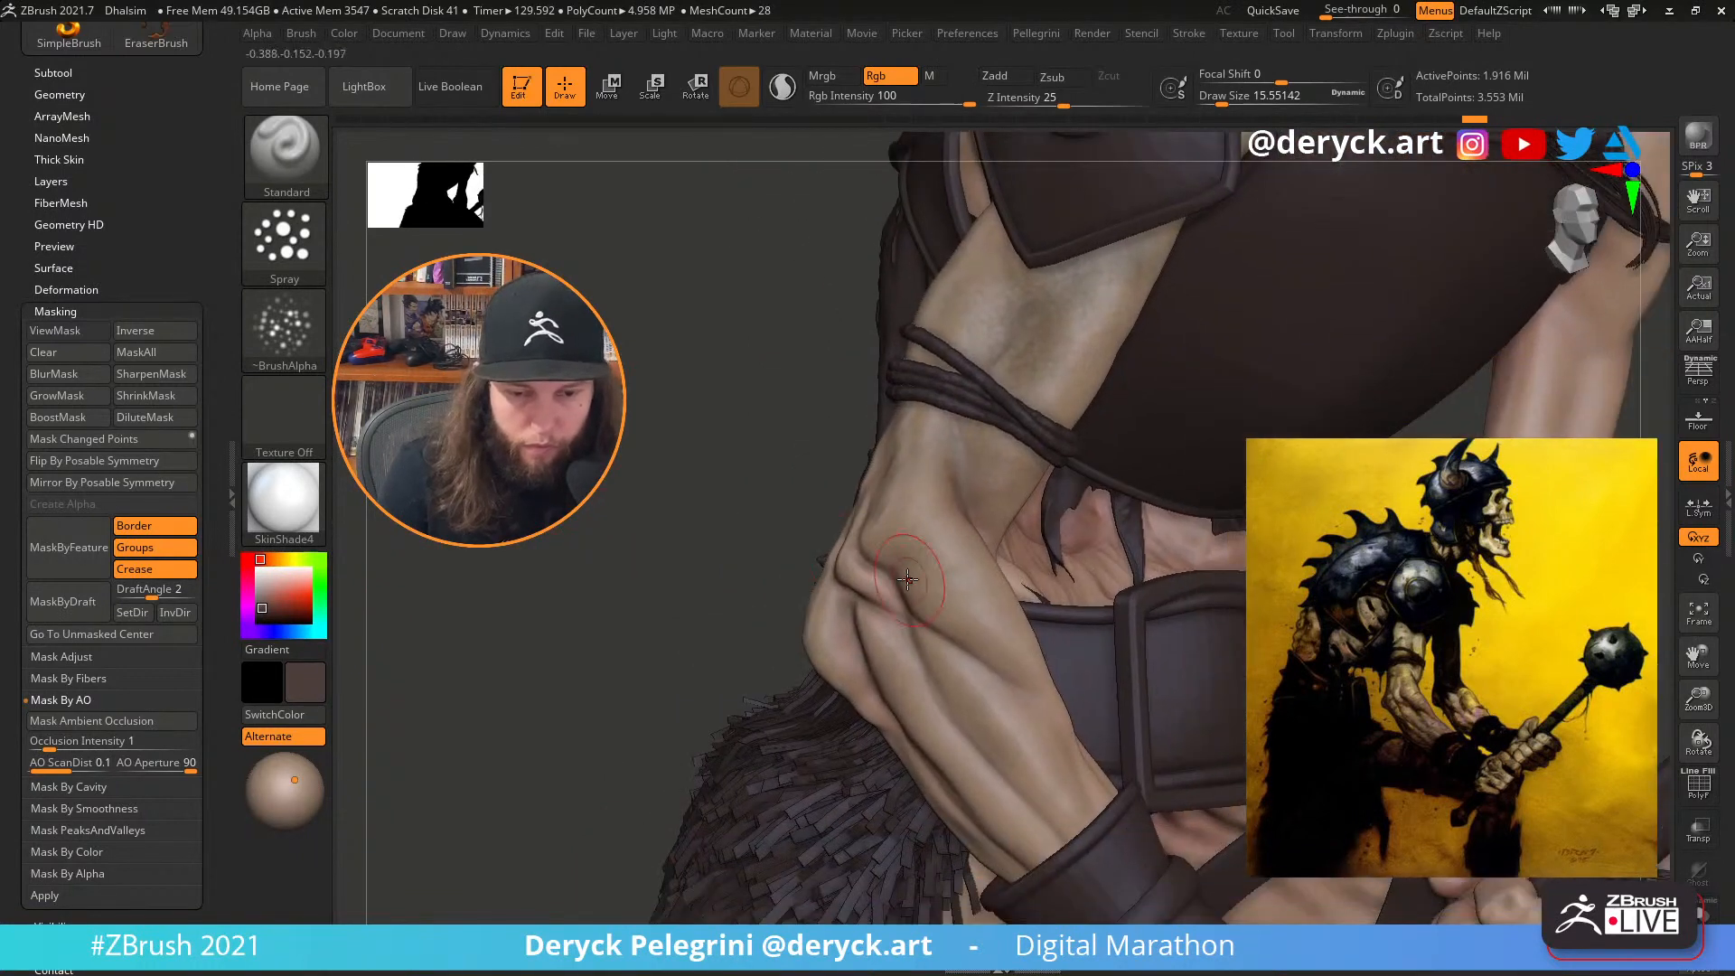
key(s)
drag(920, 617, 915, 613)
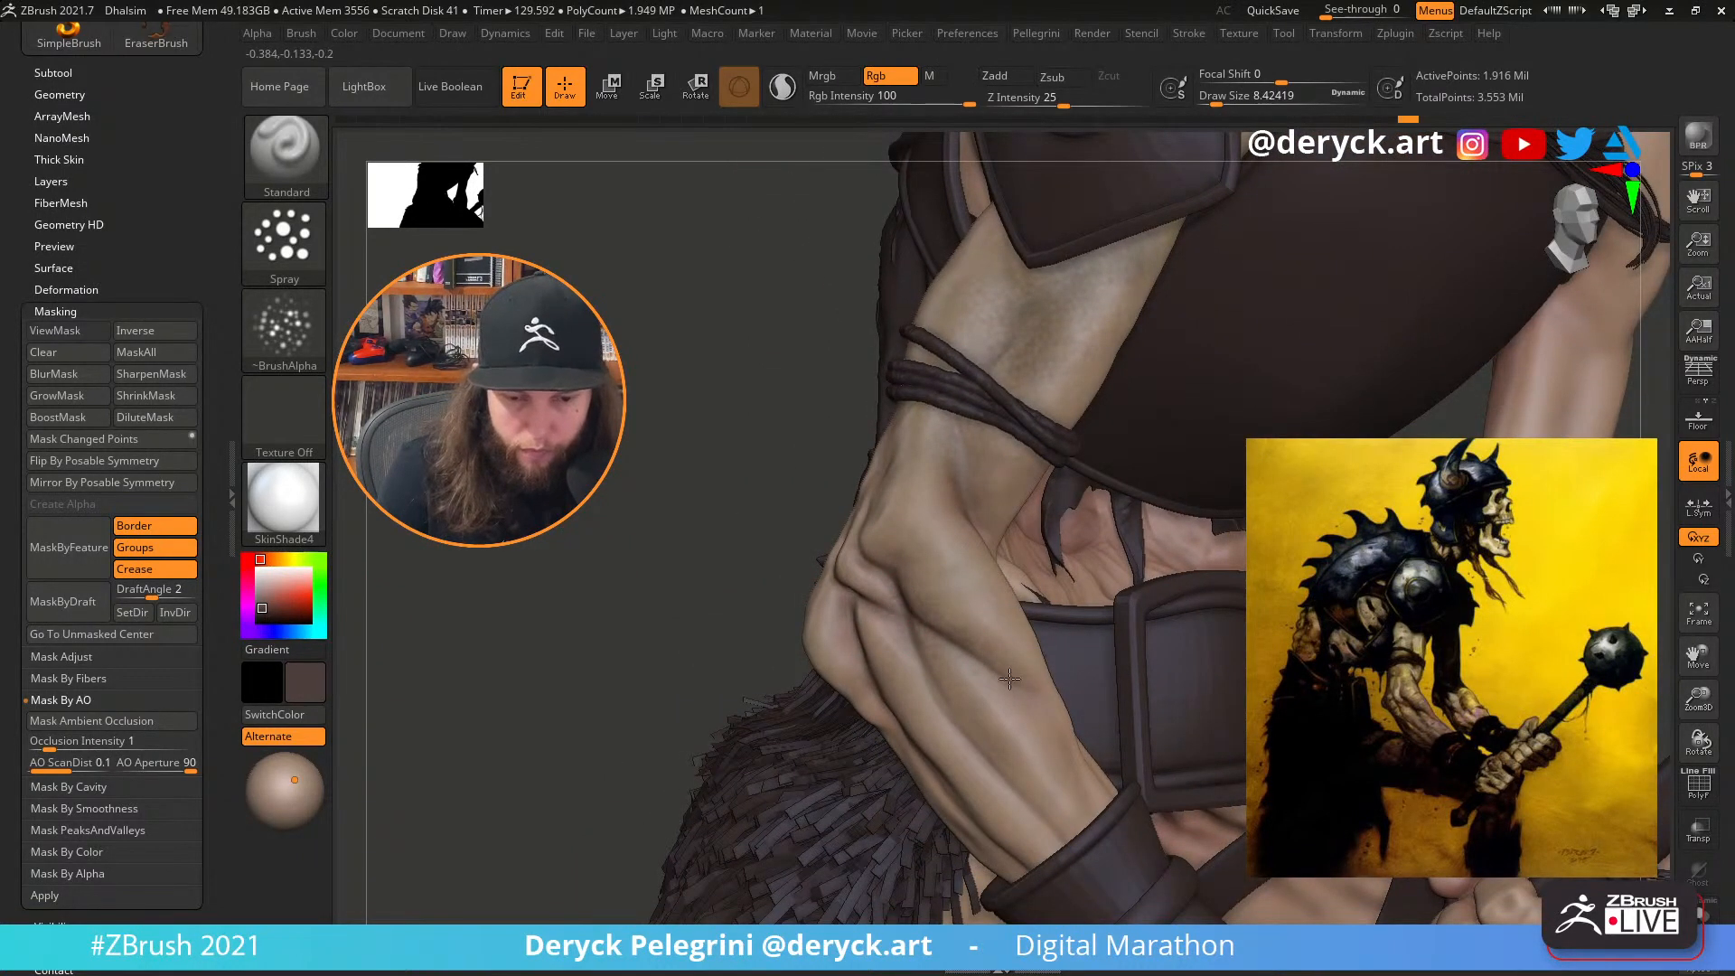
drag(965, 682, 1025, 687)
Reduce the draw size to about 3.7 and darken the creases below the elbow and between the forearm muscles
drag(693, 438, 718, 436)
alt+drag(719, 436, 708, 292)
key(s)
drag(921, 506, 915, 506)
drag(921, 533, 974, 616)
mouse_move(892, 456)
mouse_down()
mouse_move(1000, 622)
mouse_move(900, 490)
mouse_up()
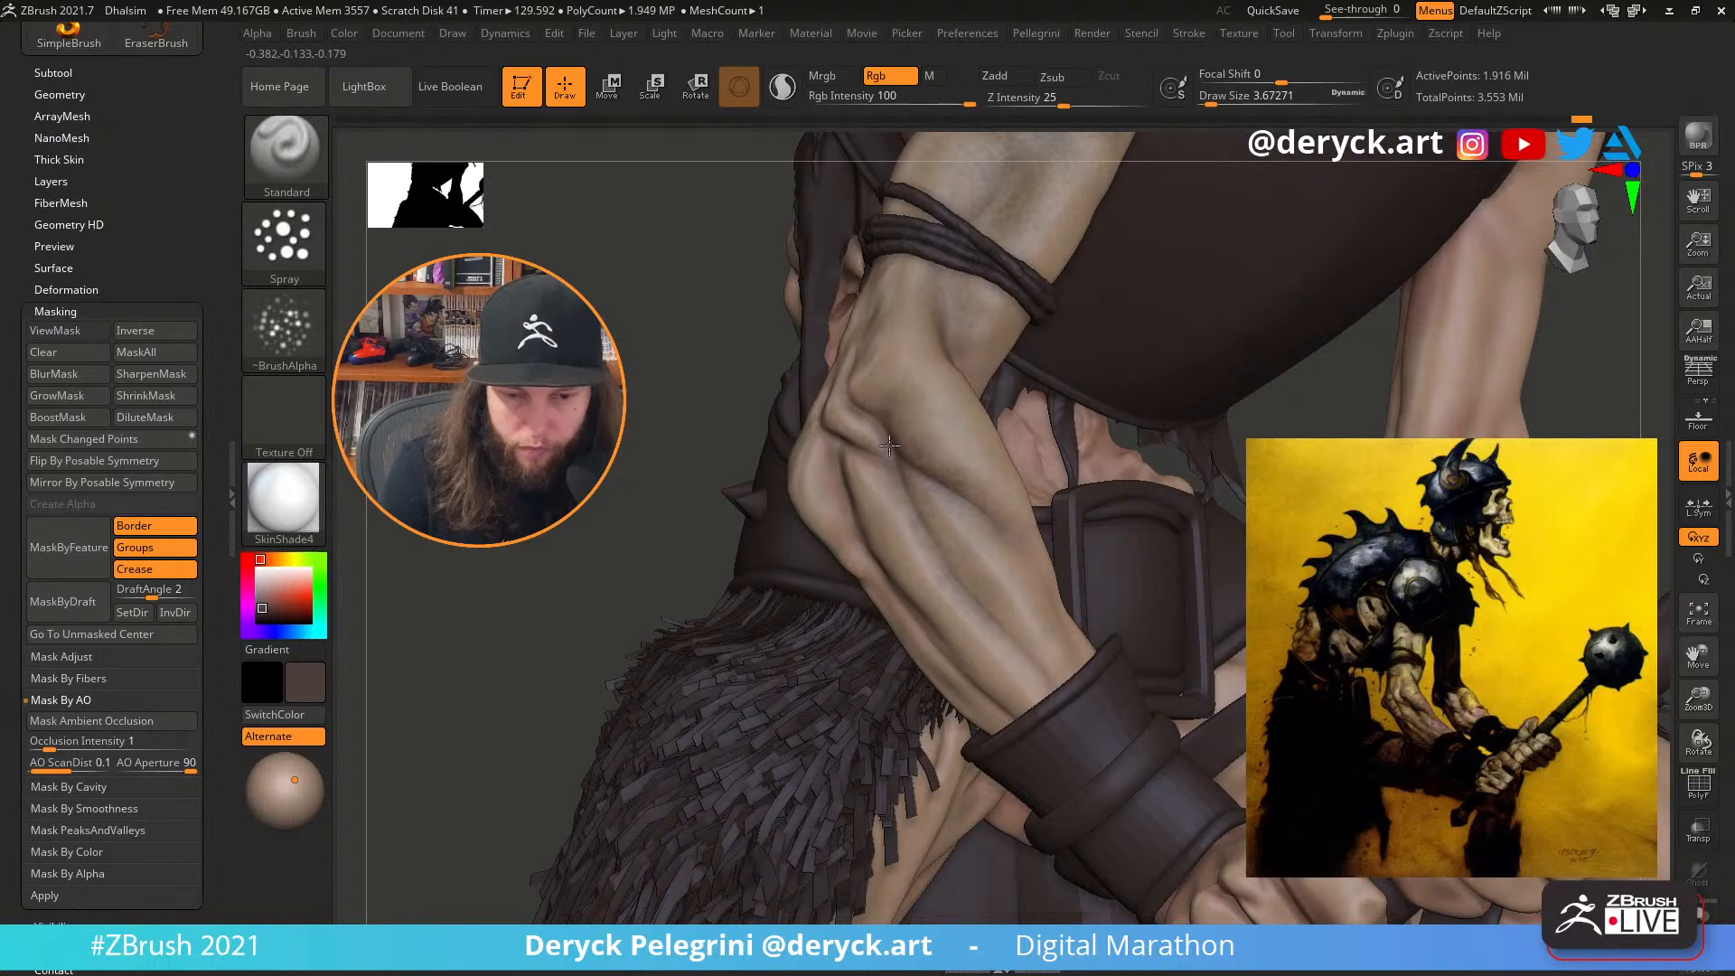
Spray reddish brown along the outer edge of the forearm with a draw size of about 7.5
key(f)
mouse_move(658, 368)
mouse_down()
mouse_move(668, 407)
mouse_move(639, 391)
mouse_move(637, 456)
mouse_move(629, 395)
mouse_move(626, 441)
mouse_move(689, 459)
mouse_up()
key(s)
drag(910, 478, 915, 478)
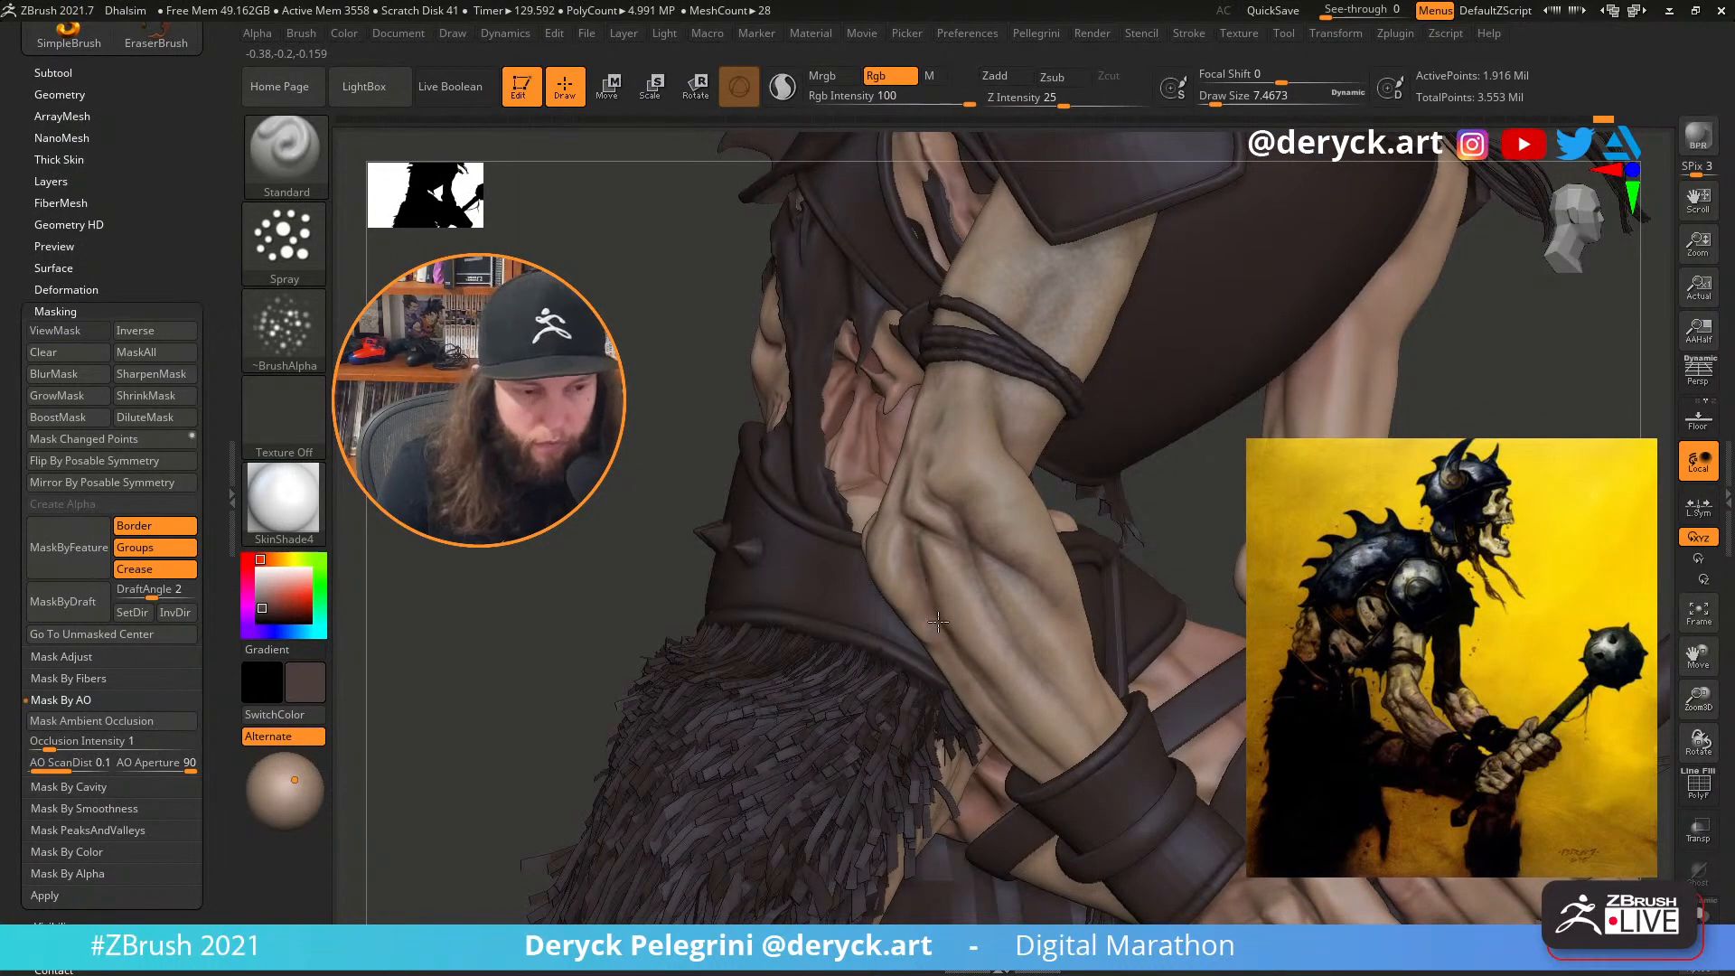
Choose a dark green and spray it faintly on the forearm at Rgb Intensity 27, with a draw size of about 13
mouse_move(313, 592)
mouse_down()
mouse_move(328, 598)
mouse_move(260, 596)
mouse_move(266, 609)
mouse_up()
mouse_move(539, 558)
alt+mouse_down()
mouse_move(500, 473)
mouse_move(425, 471)
alt+mouse_up()
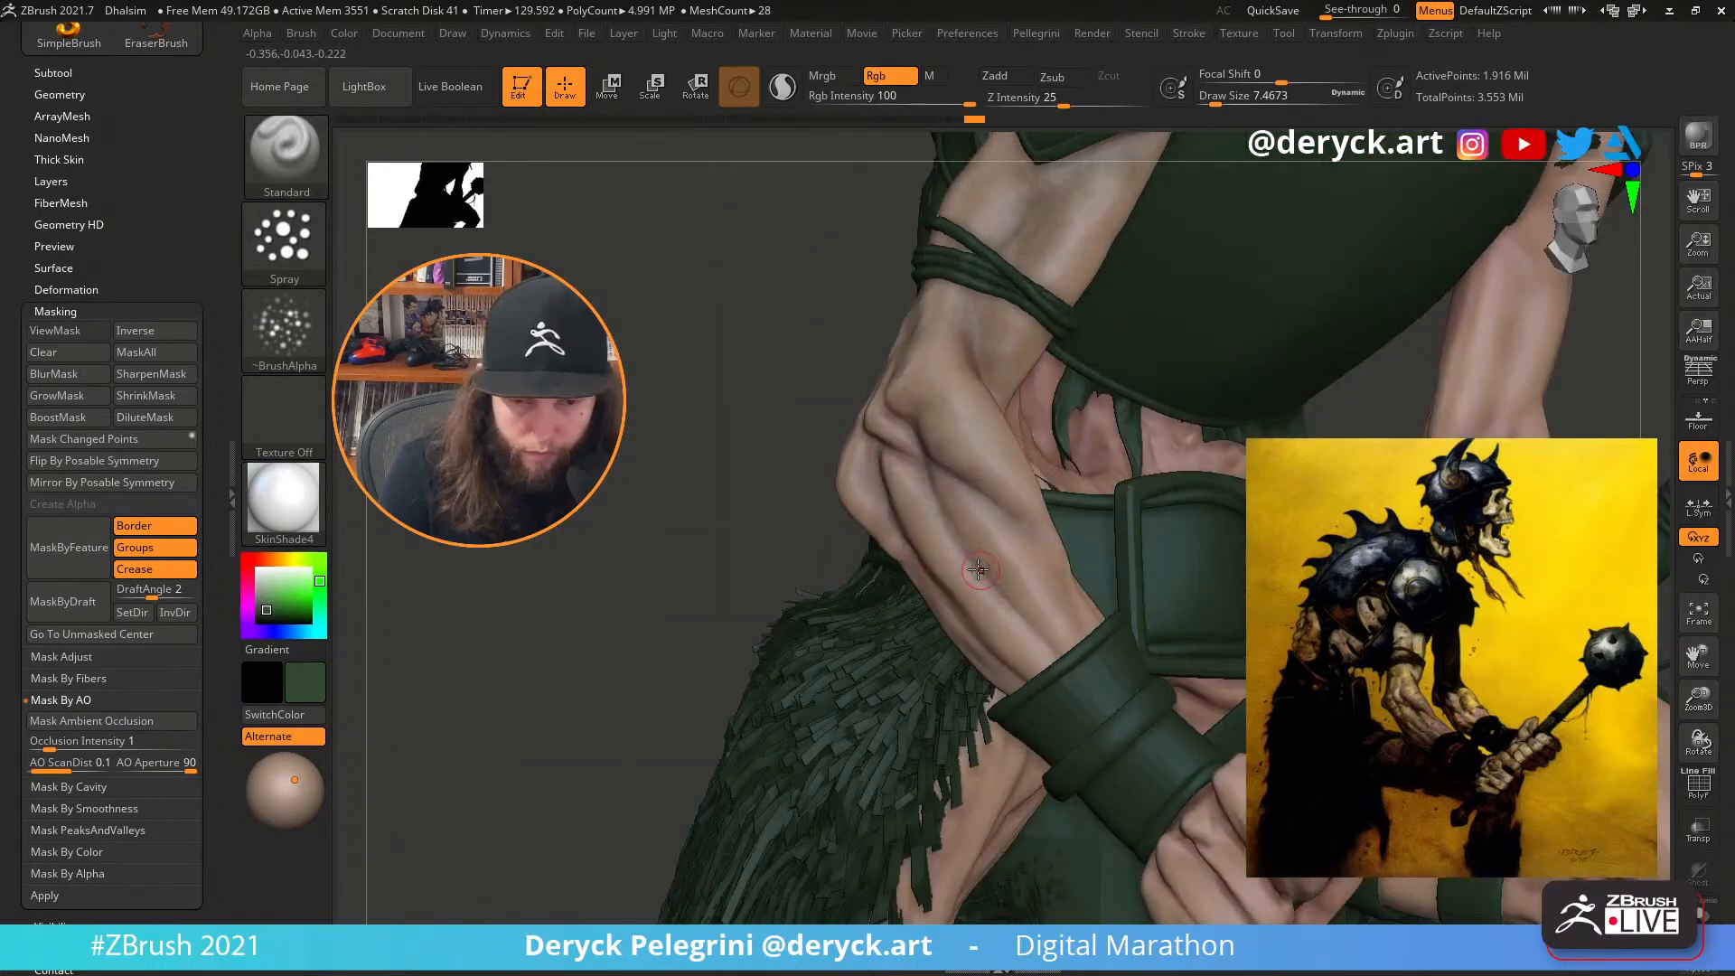
key(s)
drag(978, 575, 983, 573)
drag(969, 104, 892, 104)
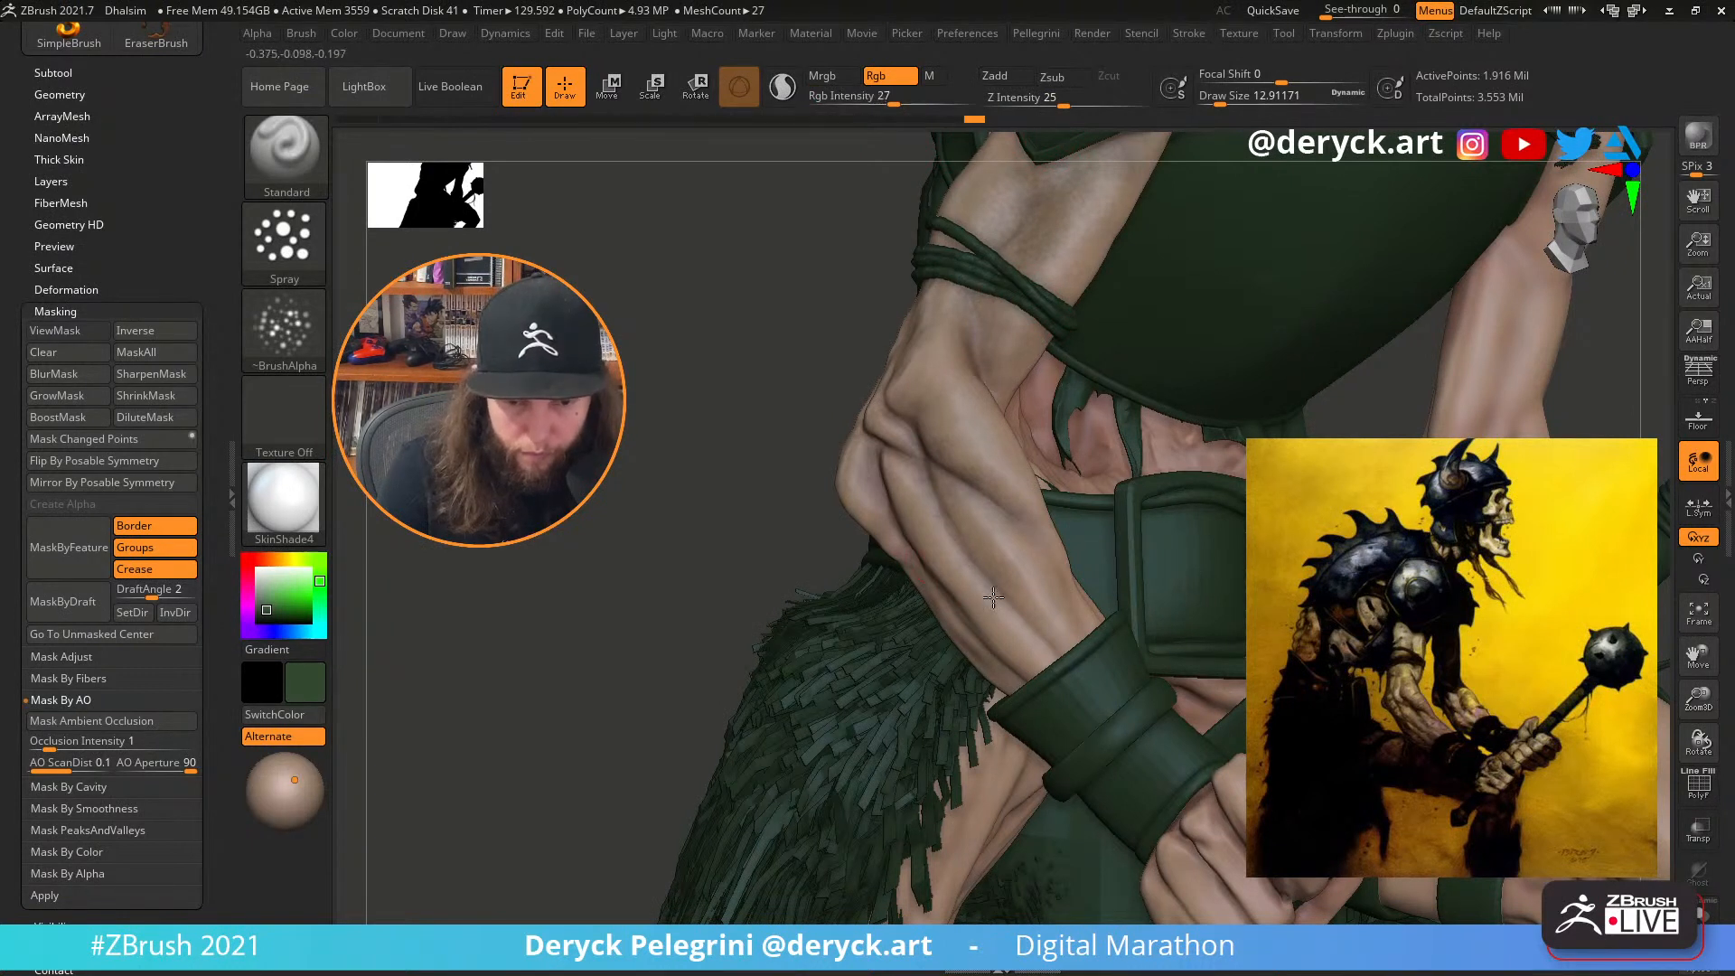
drag(1004, 580, 1000, 549)
Raise Rgb Intensity to 41 and spray more dark green on the forearm, reducing the draw size to about 9.4
drag(895, 103, 913, 103)
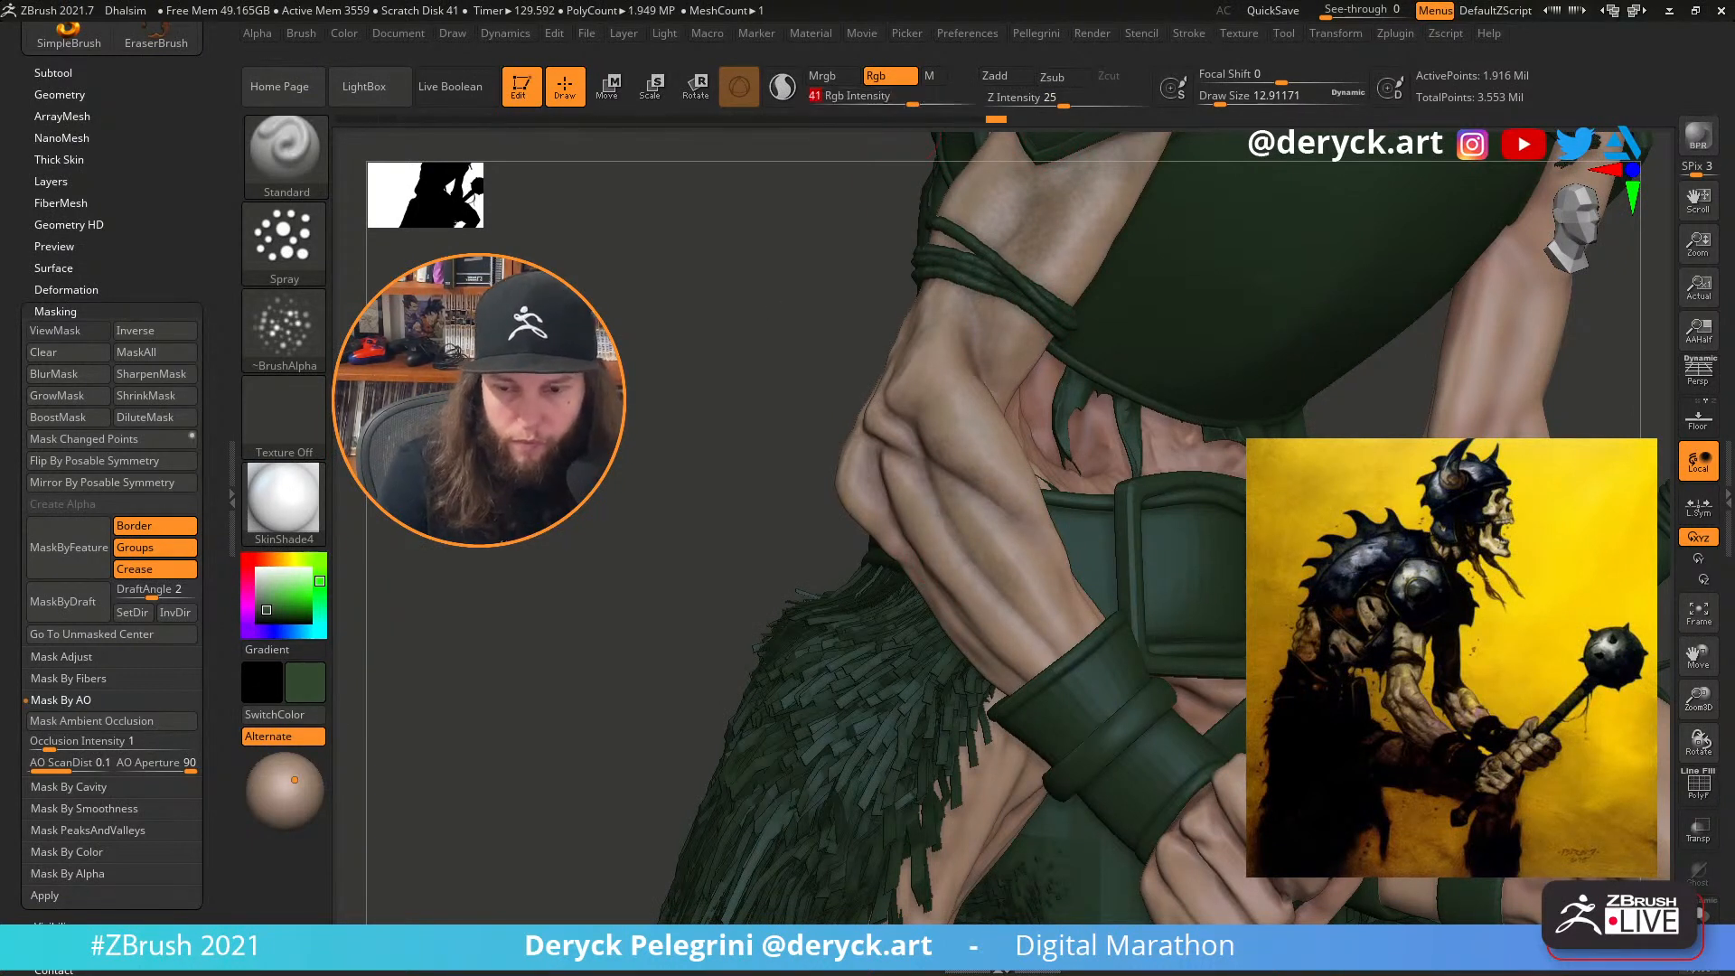
mouse_move(992, 600)
mouse_down()
mouse_move(1010, 600)
mouse_move(978, 542)
mouse_move(984, 558)
mouse_up()
key(s)
drag(1031, 619, 1027, 619)
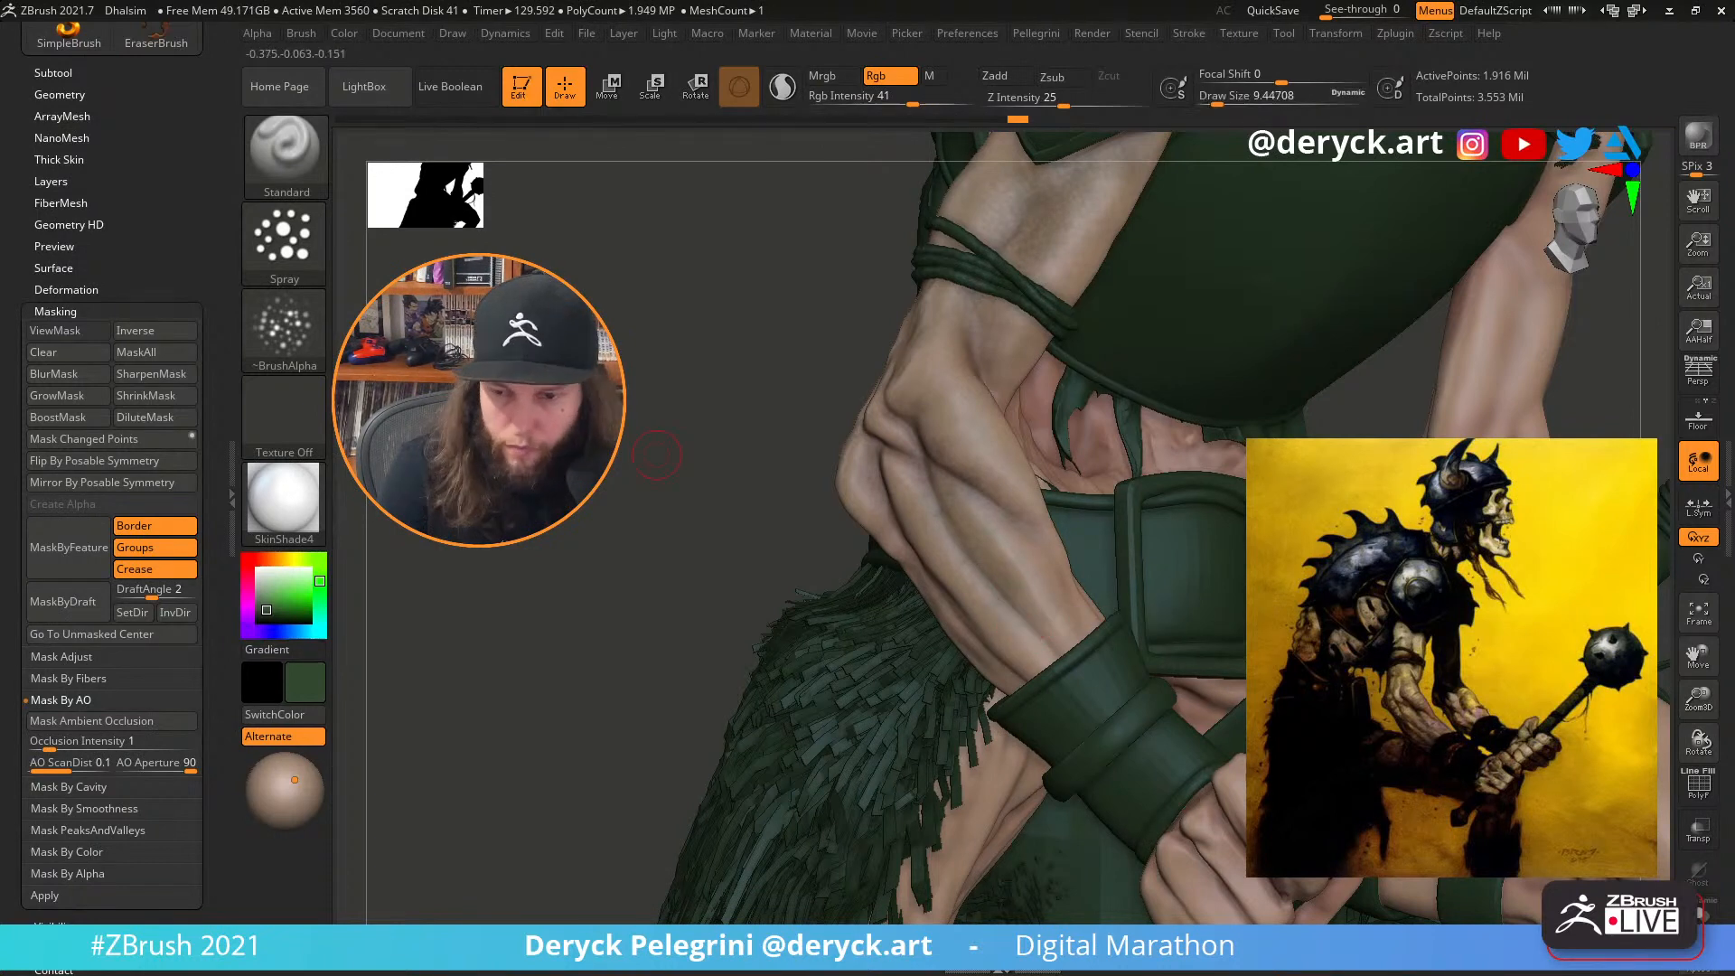
Switch the brush alpha to Alpha 04 and spray dark green down the forearm muscle grooves
click(261, 321)
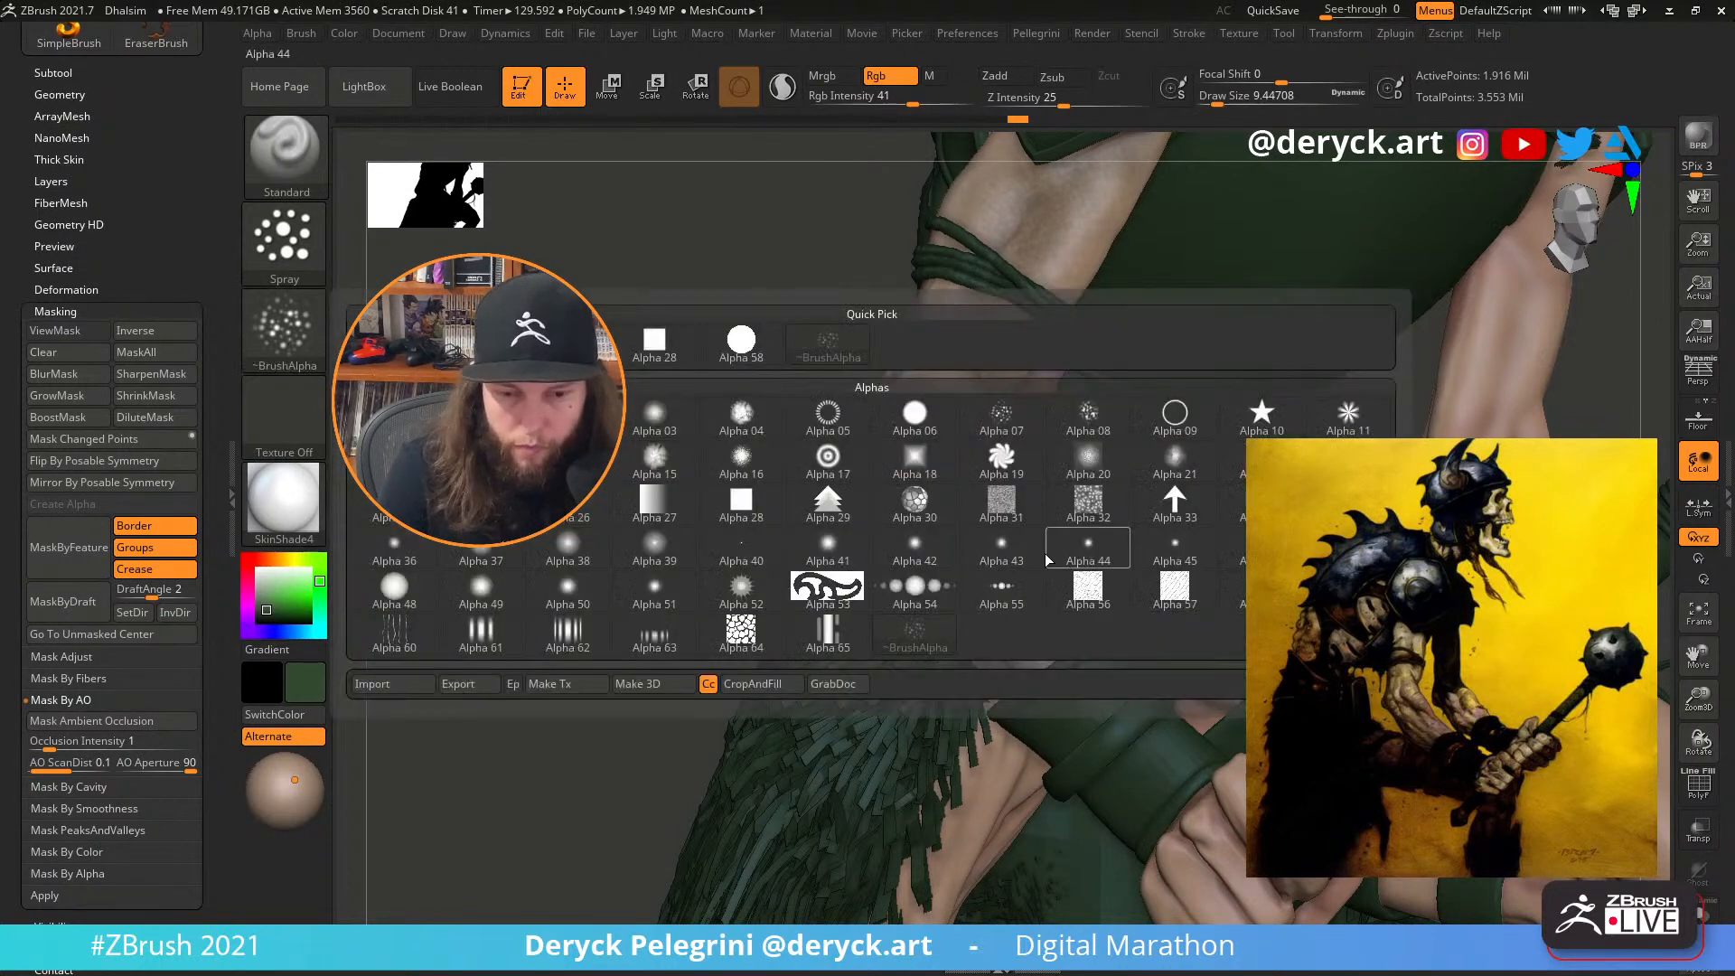
click(744, 425)
key(s)
mouse_move(991, 567)
mouse_down()
mouse_move(1037, 634)
mouse_move(974, 558)
mouse_move(1016, 626)
mouse_up()
key(s)
key(s)
drag(941, 512, 1006, 627)
Spray dark green around the elbow and the creases below it, increasing the draw size to about 17
drag(623, 435, 768, 443)
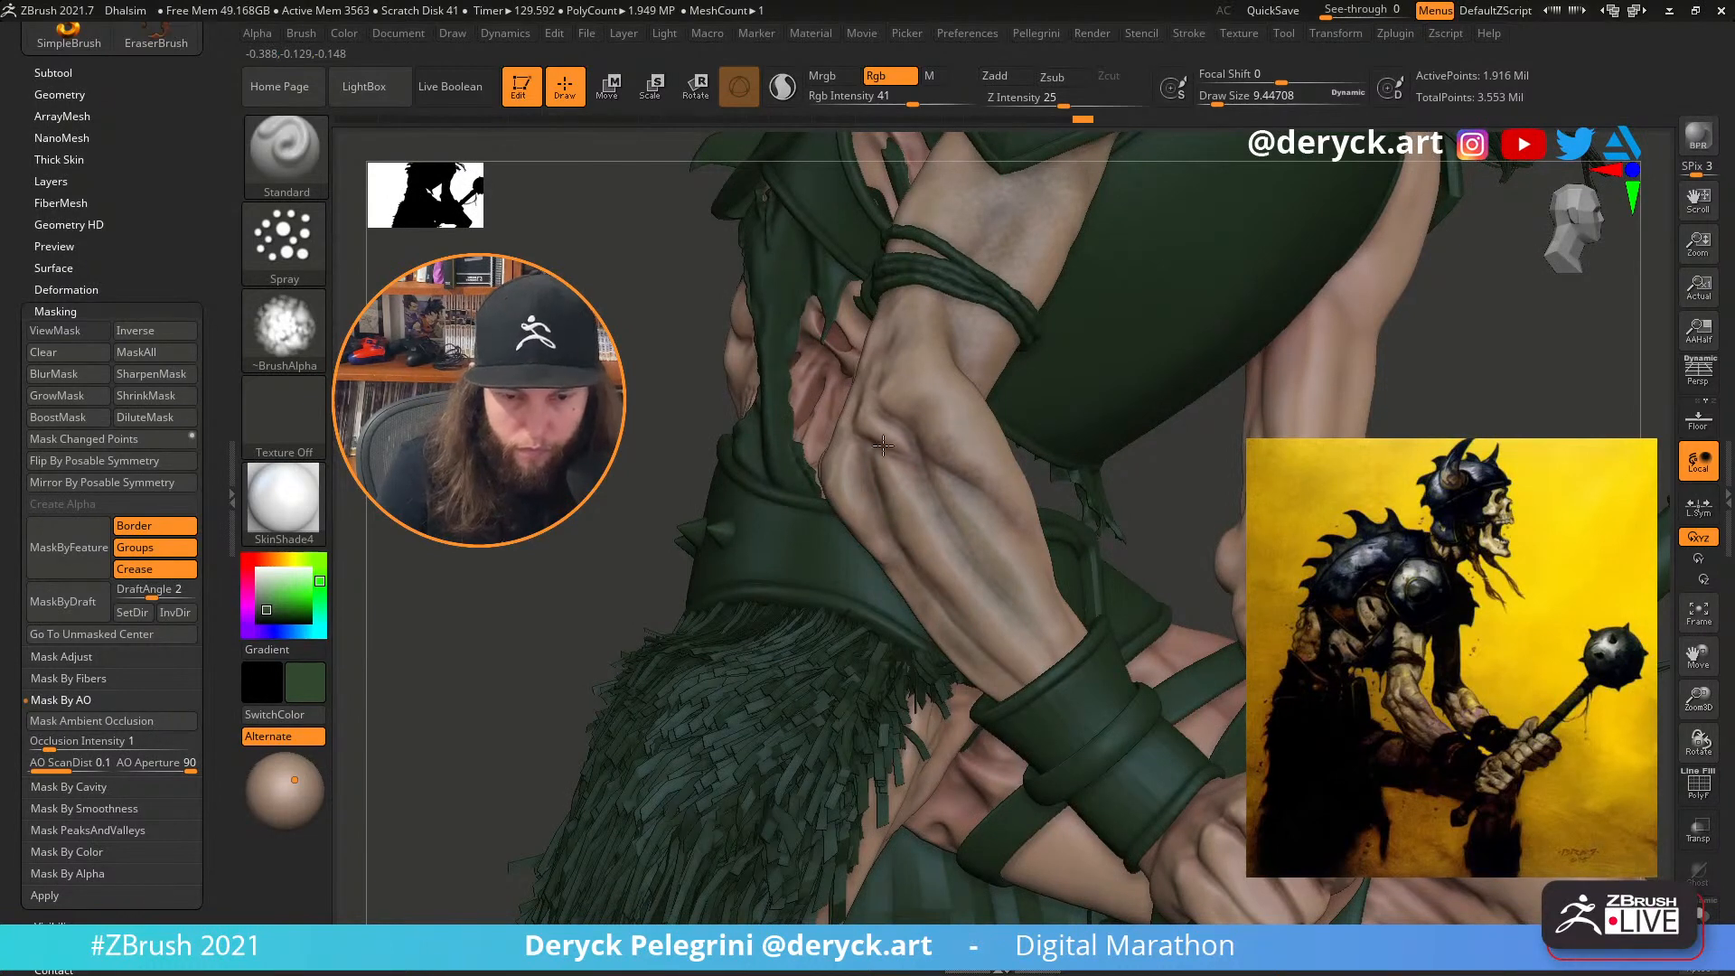
drag(941, 452, 964, 458)
drag(881, 381, 872, 325)
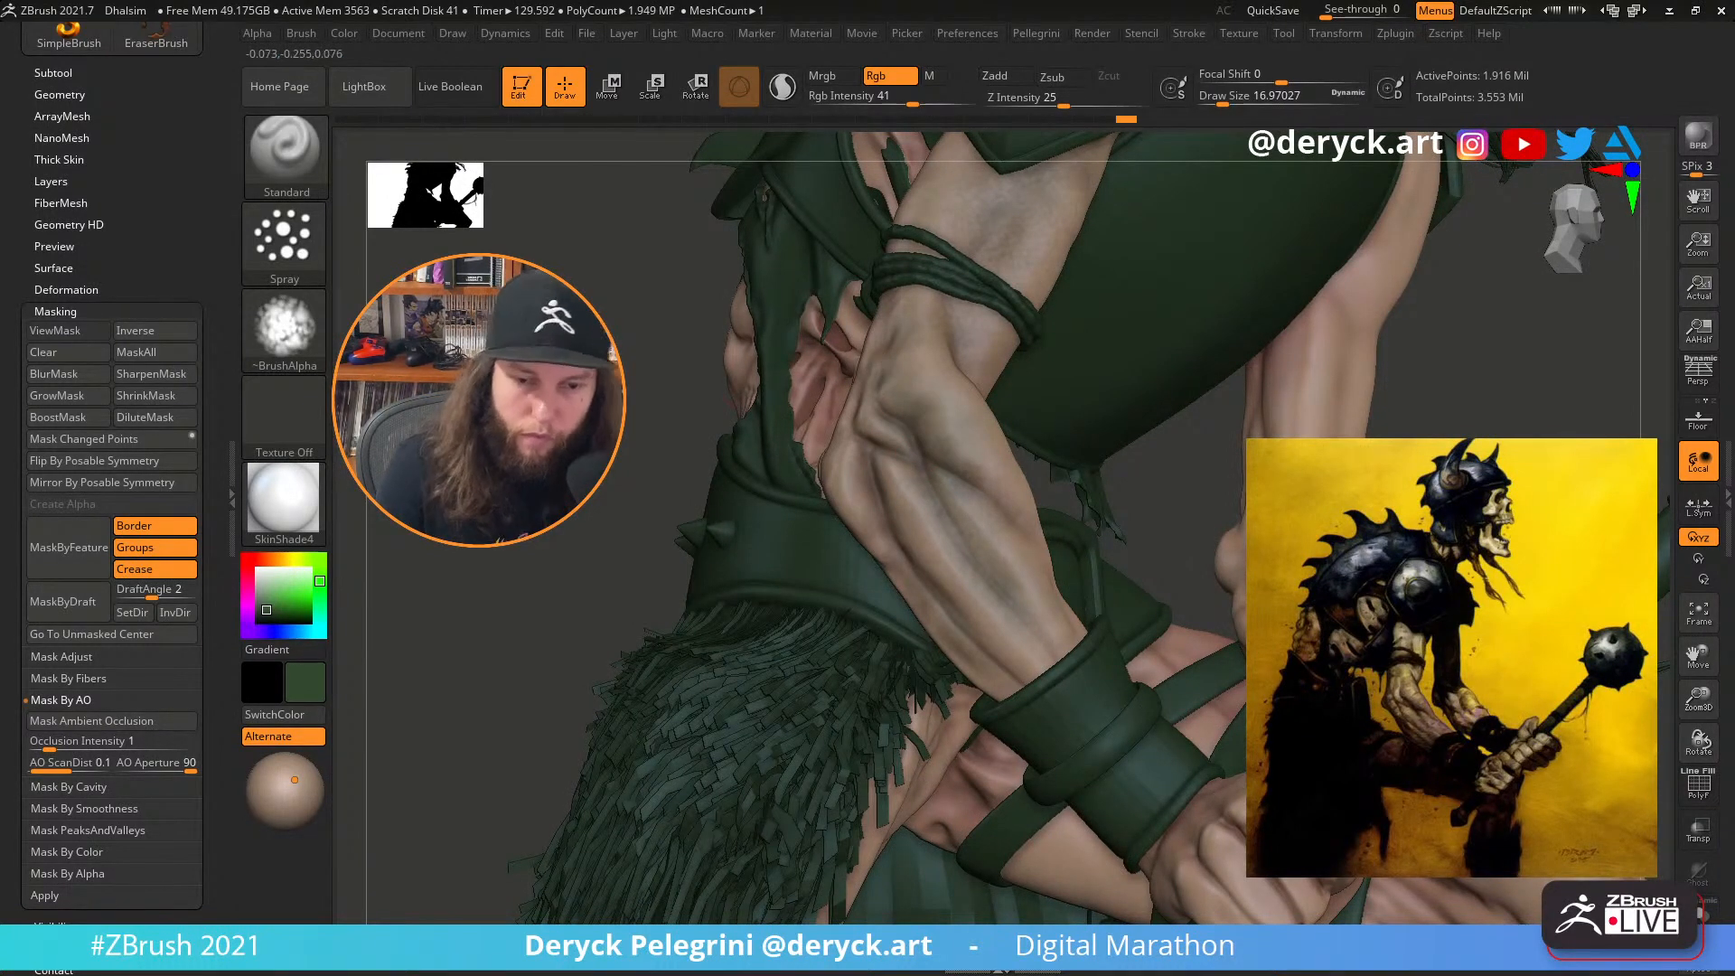
Isolate the body from the armour and spray dark green up the upper arm above the elbow
mouse_move(872, 398)
ctrl+right_down()
mouse_move(859, 298)
mouse_move(895, 451)
mouse_move(881, 434)
ctrl+right_up()
key(alt+s)
mouse_move(705, 411)
right_down()
mouse_move(772, 417)
mouse_move(864, 490)
right_up()
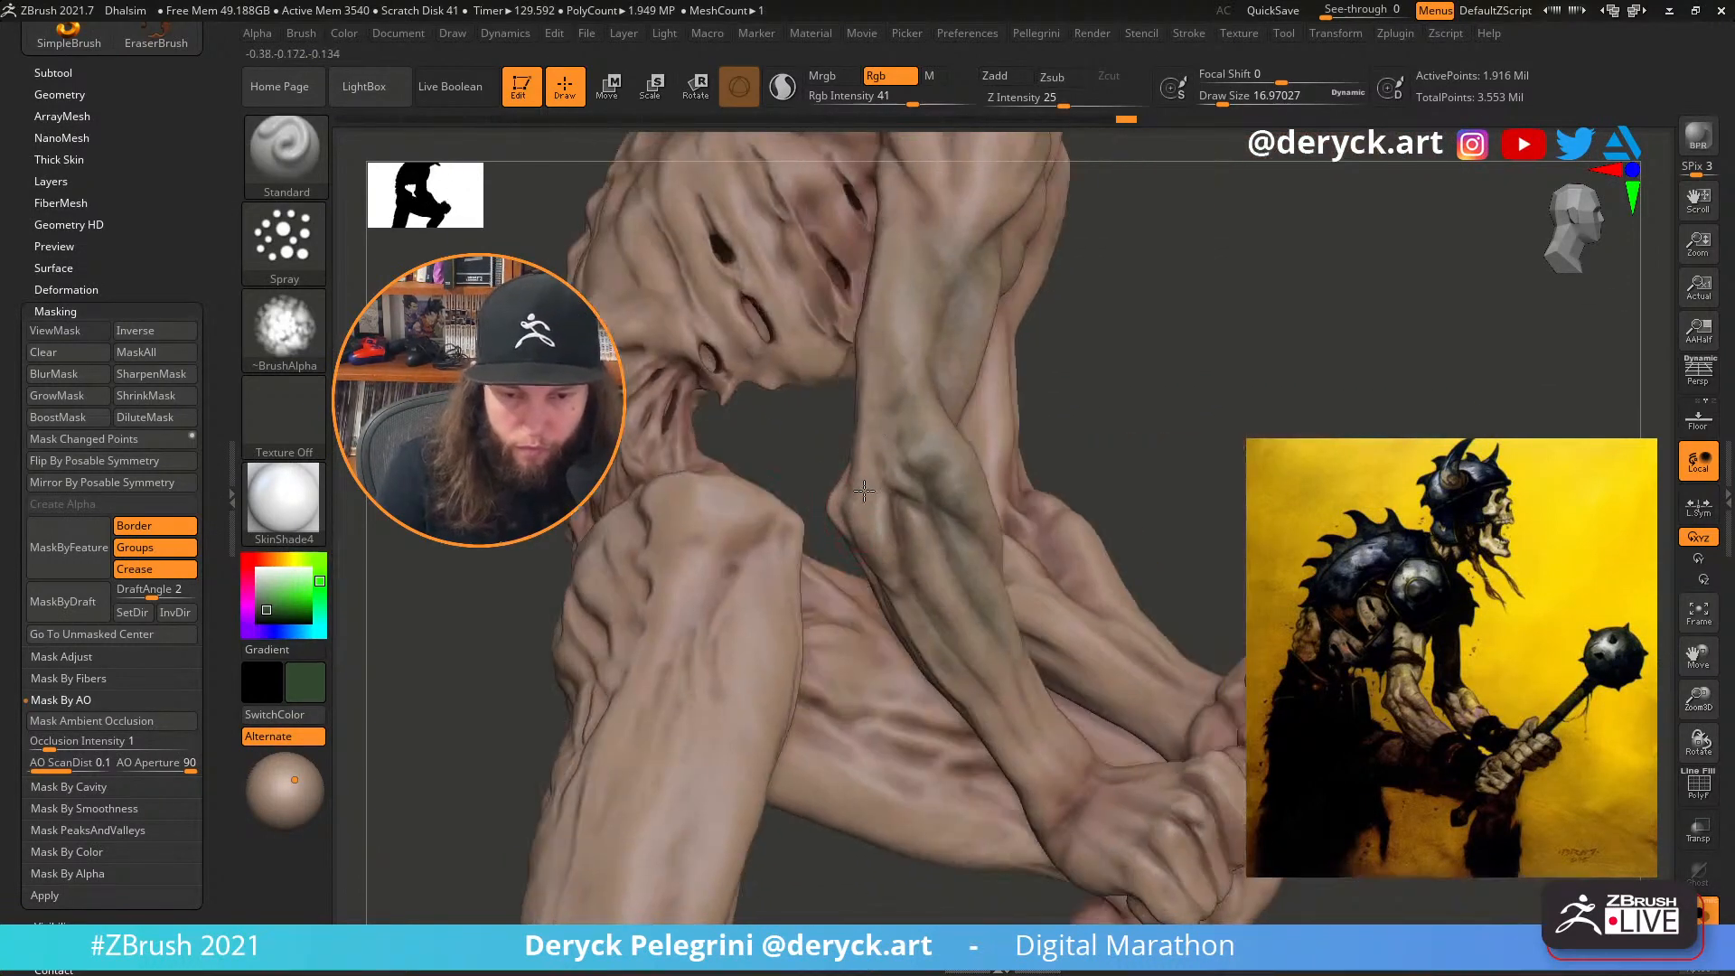
drag(886, 343, 918, 277)
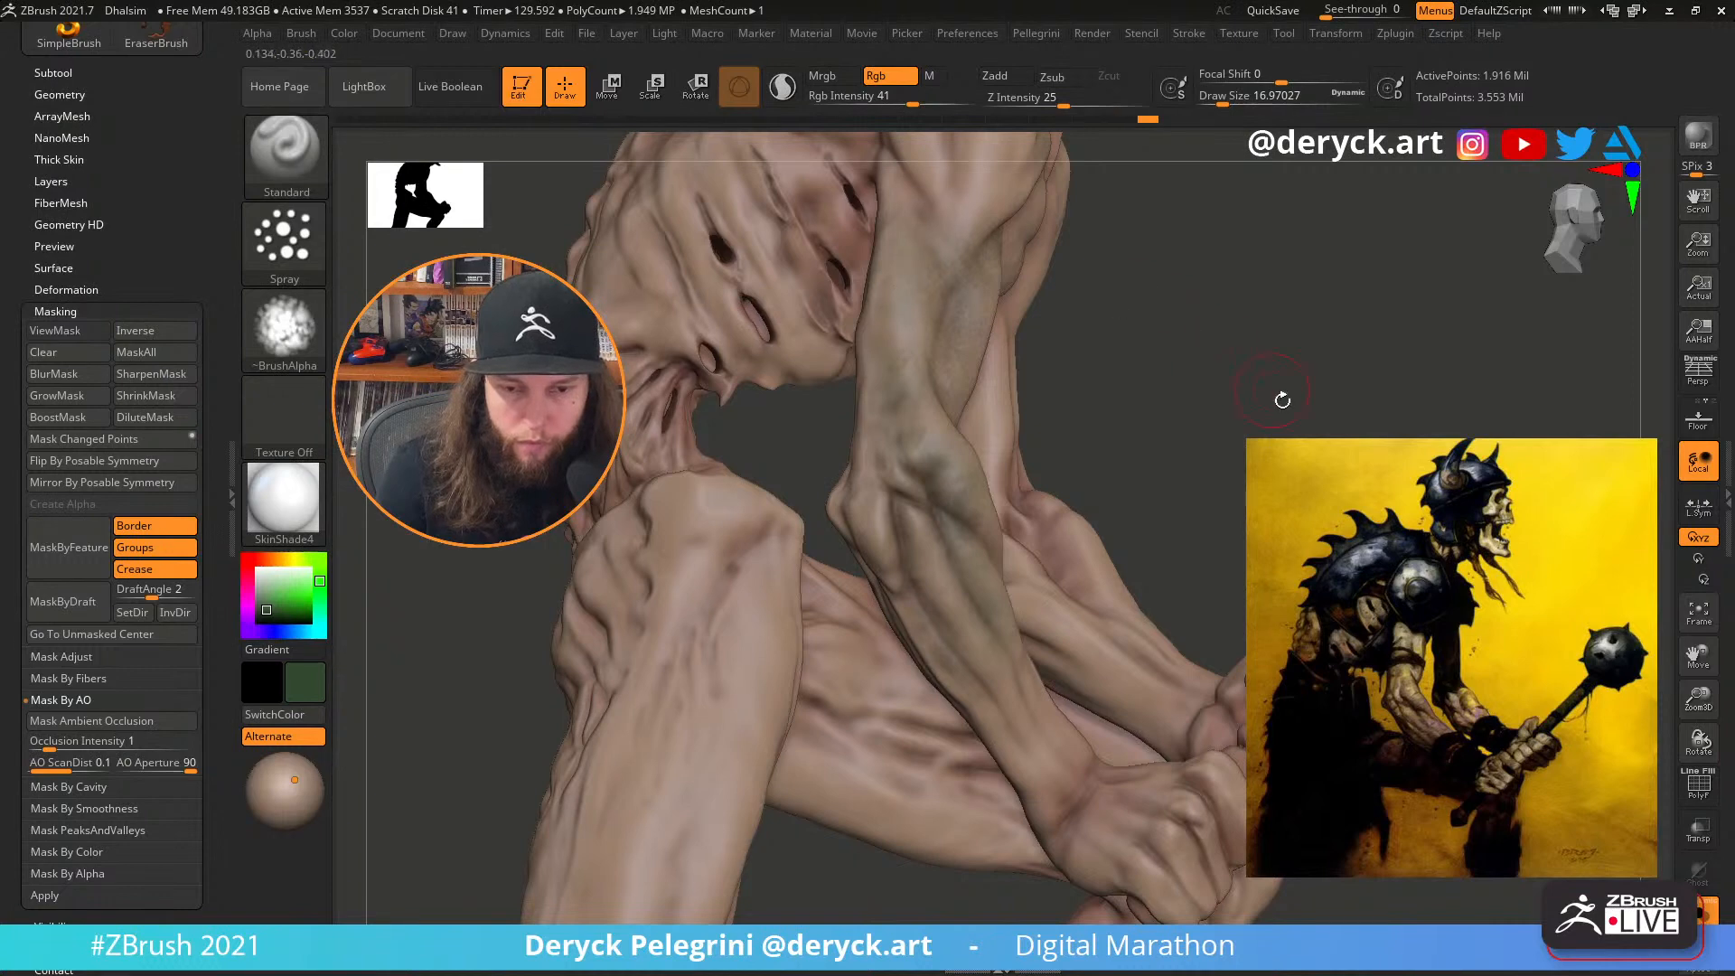
Spray dark green over the upper arm and shoulder with a draw size of about 25, and down the forearm at about 23
alt+right_drag(1282, 398, 1189, 507)
key(s)
drag(840, 386, 847, 387)
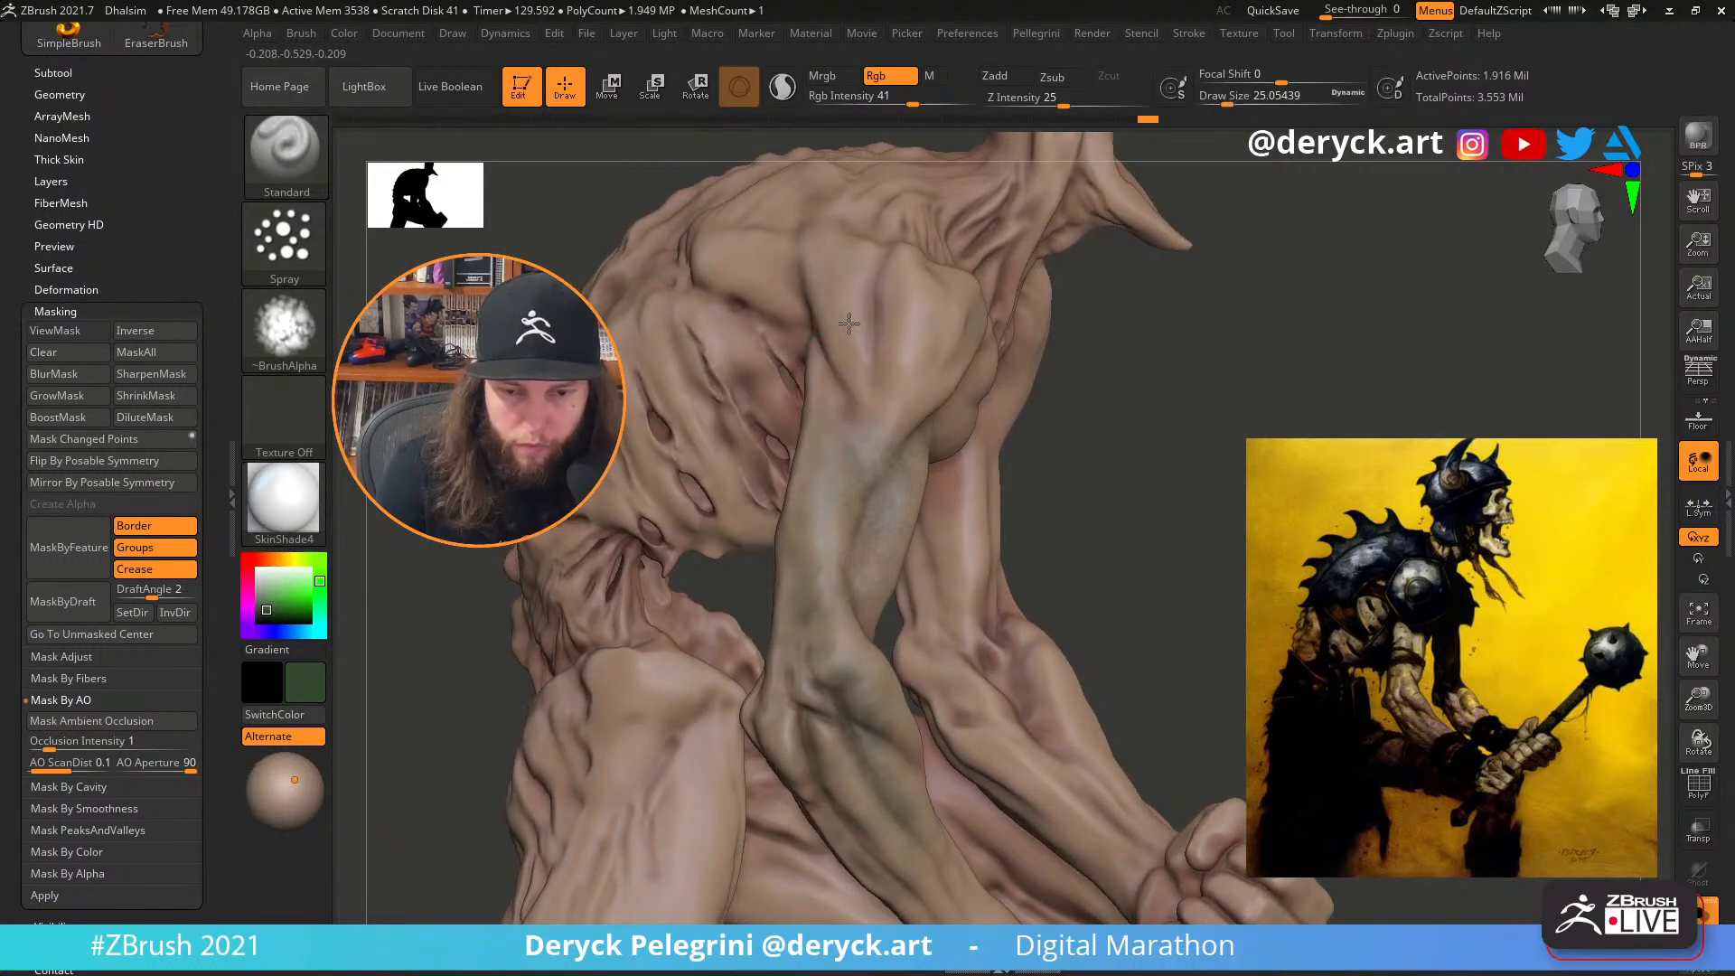
right_drag(892, 379, 910, 347)
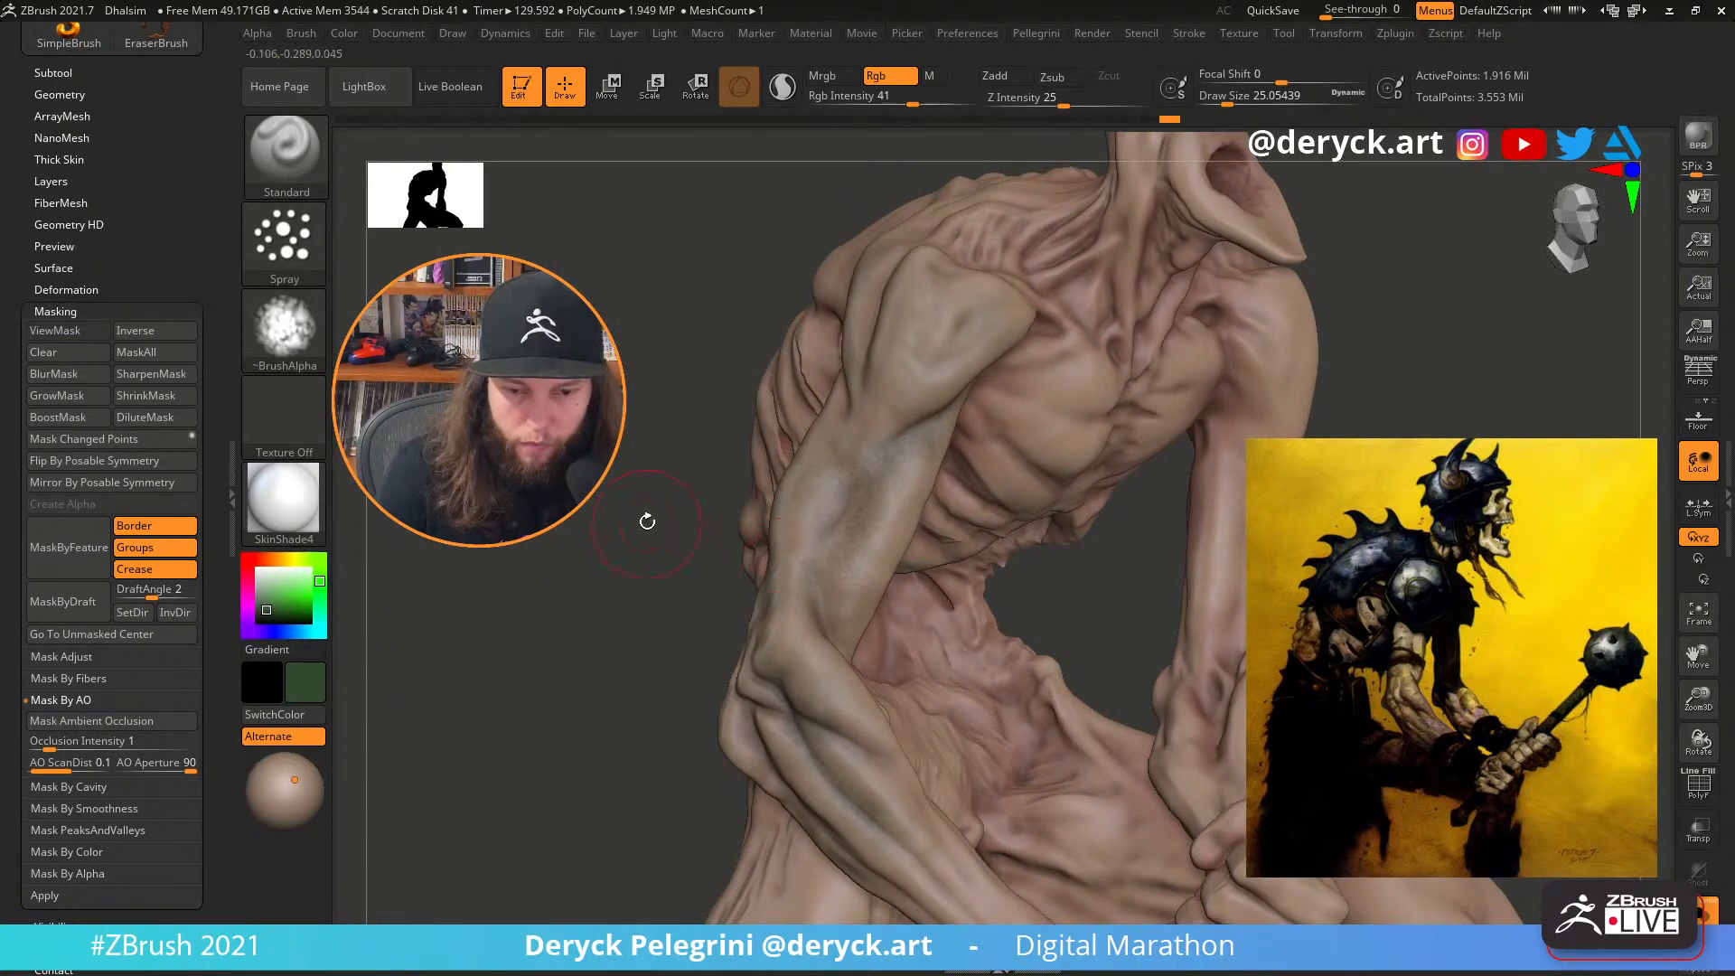
right_drag(647, 522, 931, 510)
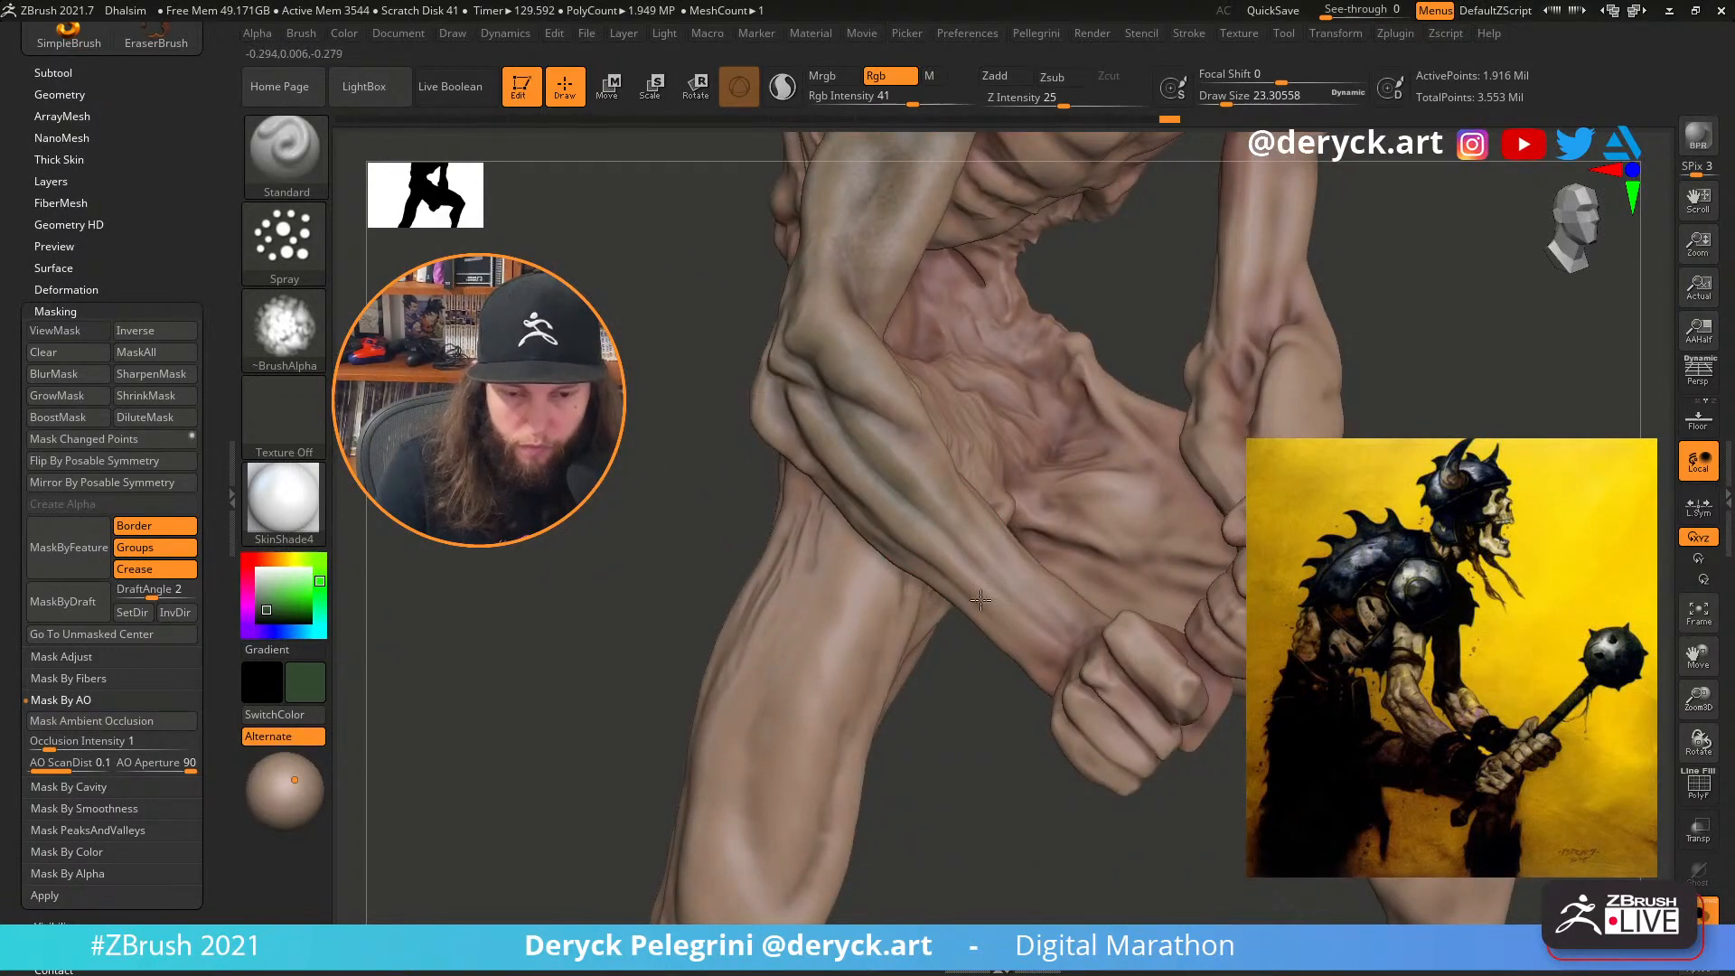
right_drag(915, 571, 965, 621)
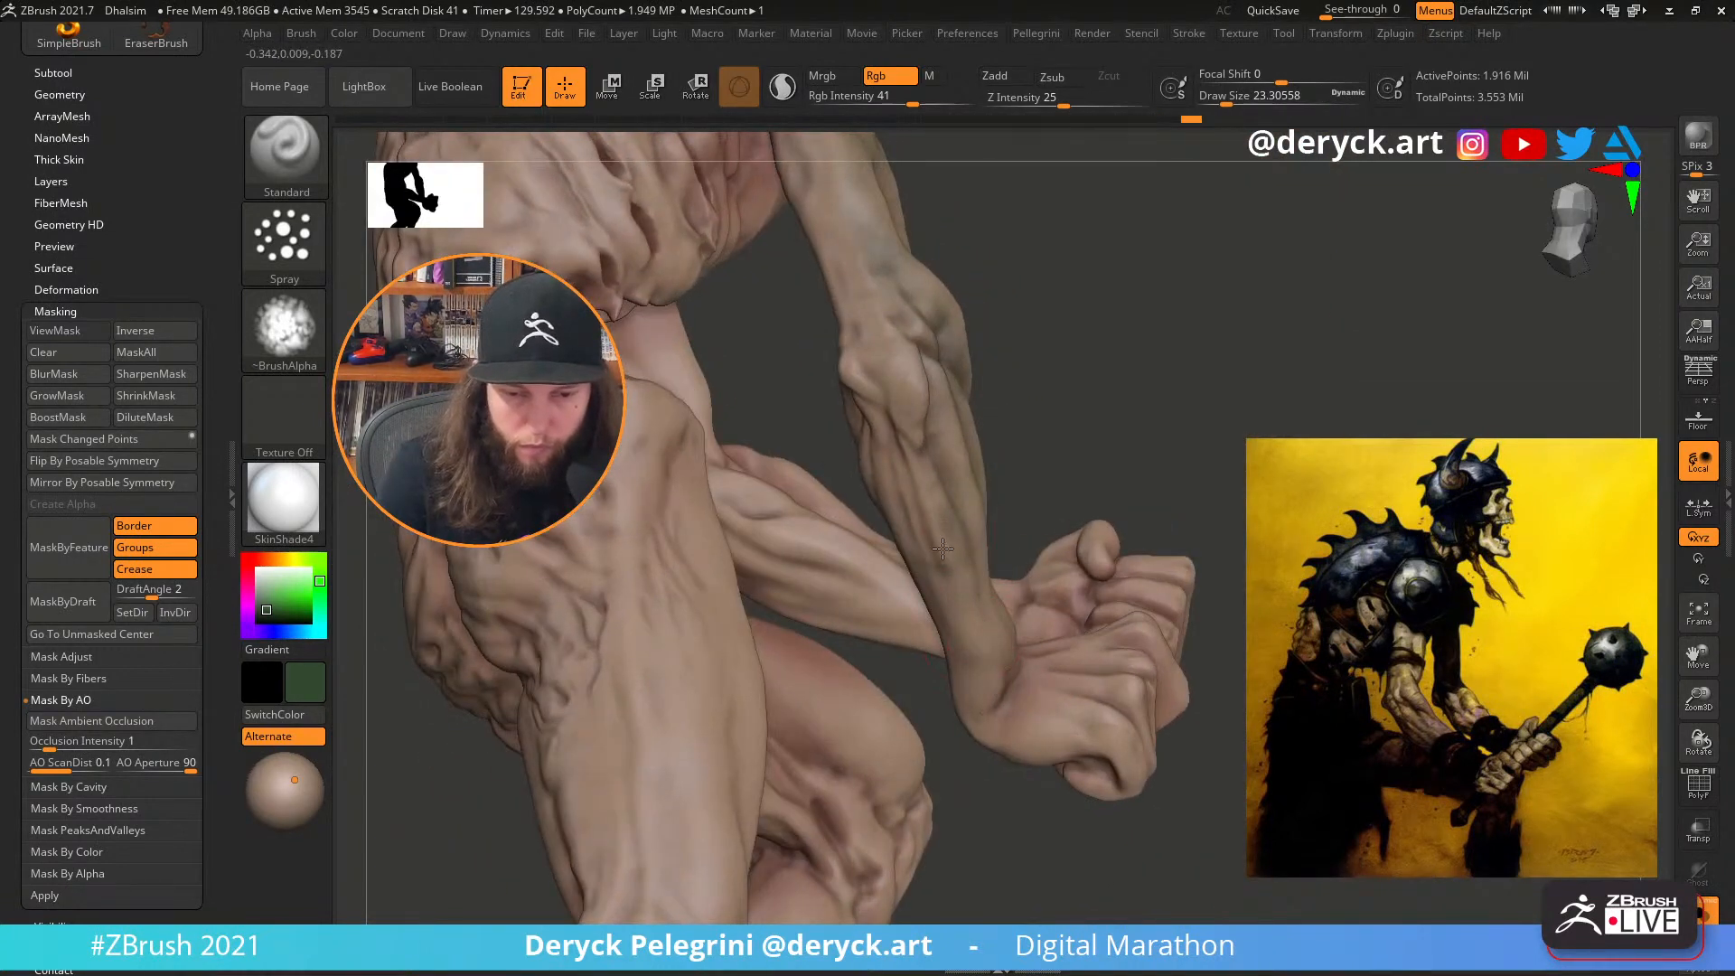
Show all the armour and clothing parts again and change the paint colour to a muted reddish grey
mouse_move(1087, 390)
right_down()
mouse_move(1003, 397)
mouse_move(993, 298)
mouse_move(1003, 352)
right_up()
key(shift+s)
click(259, 599)
click(264, 561)
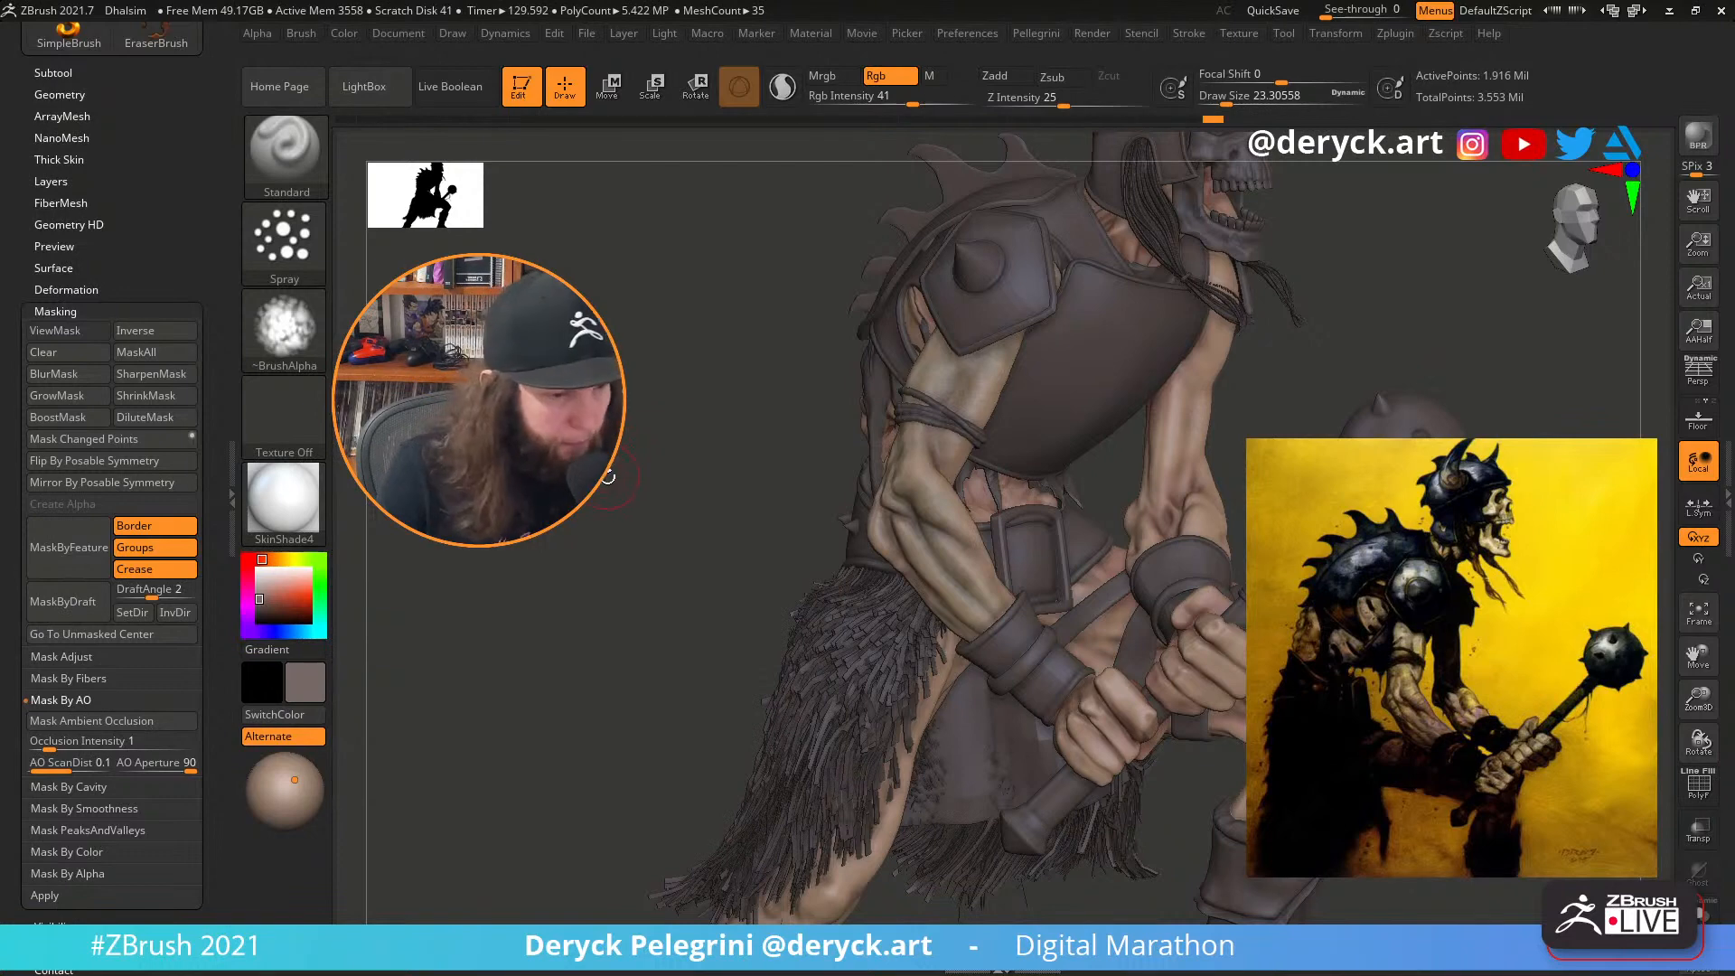
Reduce the draw size to about 15.6 for spray painting the elbow and forearm of the near arm
right_drag(618, 486, 605, 478)
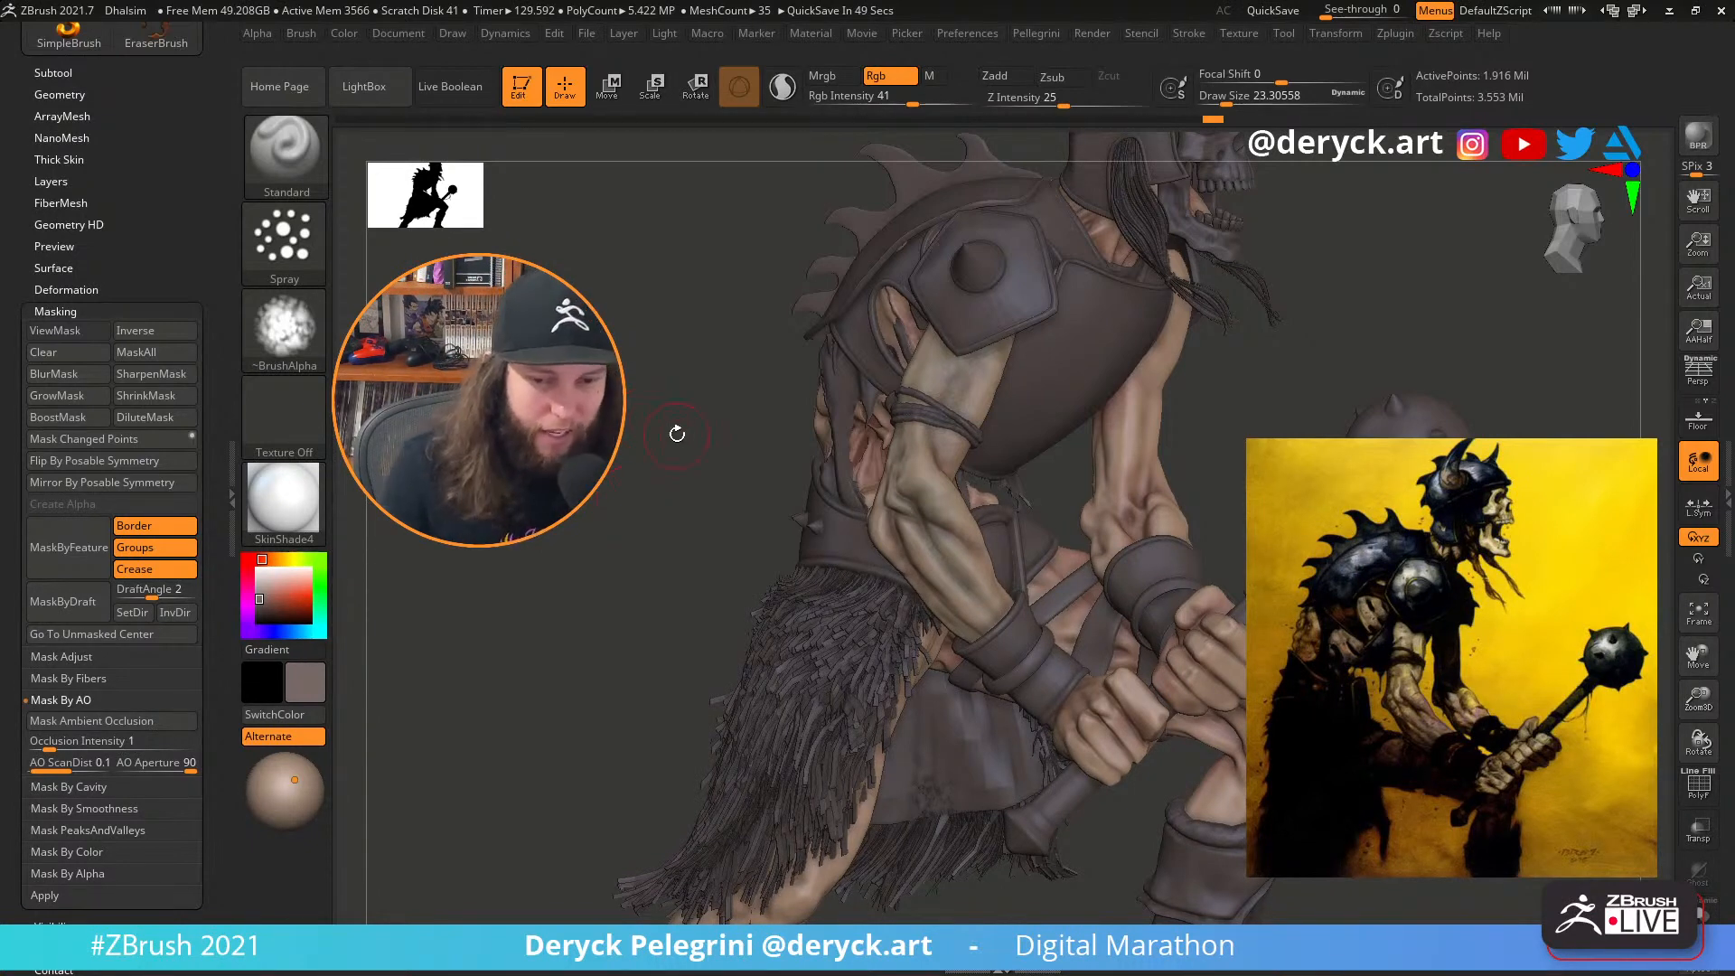
mouse_move(676, 433)
mouse_down()
mouse_move(684, 495)
mouse_move(670, 500)
mouse_up()
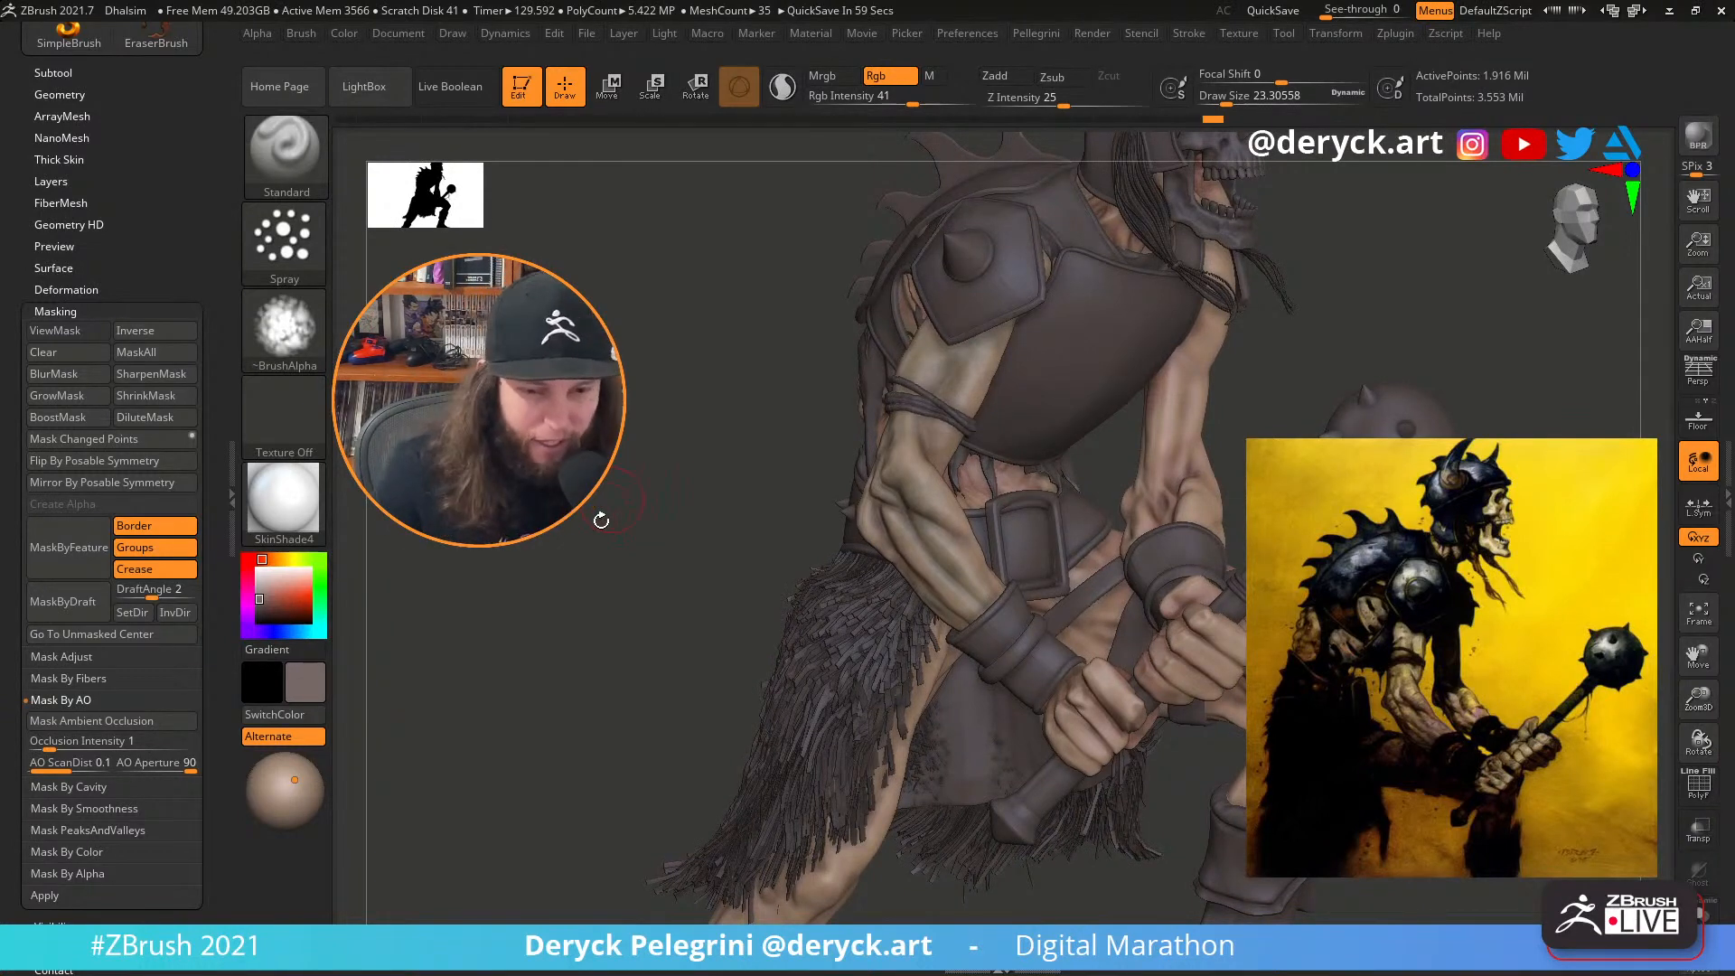
mouse_move(596, 531)
alt+mouse_down()
mouse_move(585, 452)
mouse_move(591, 533)
alt+mouse_up()
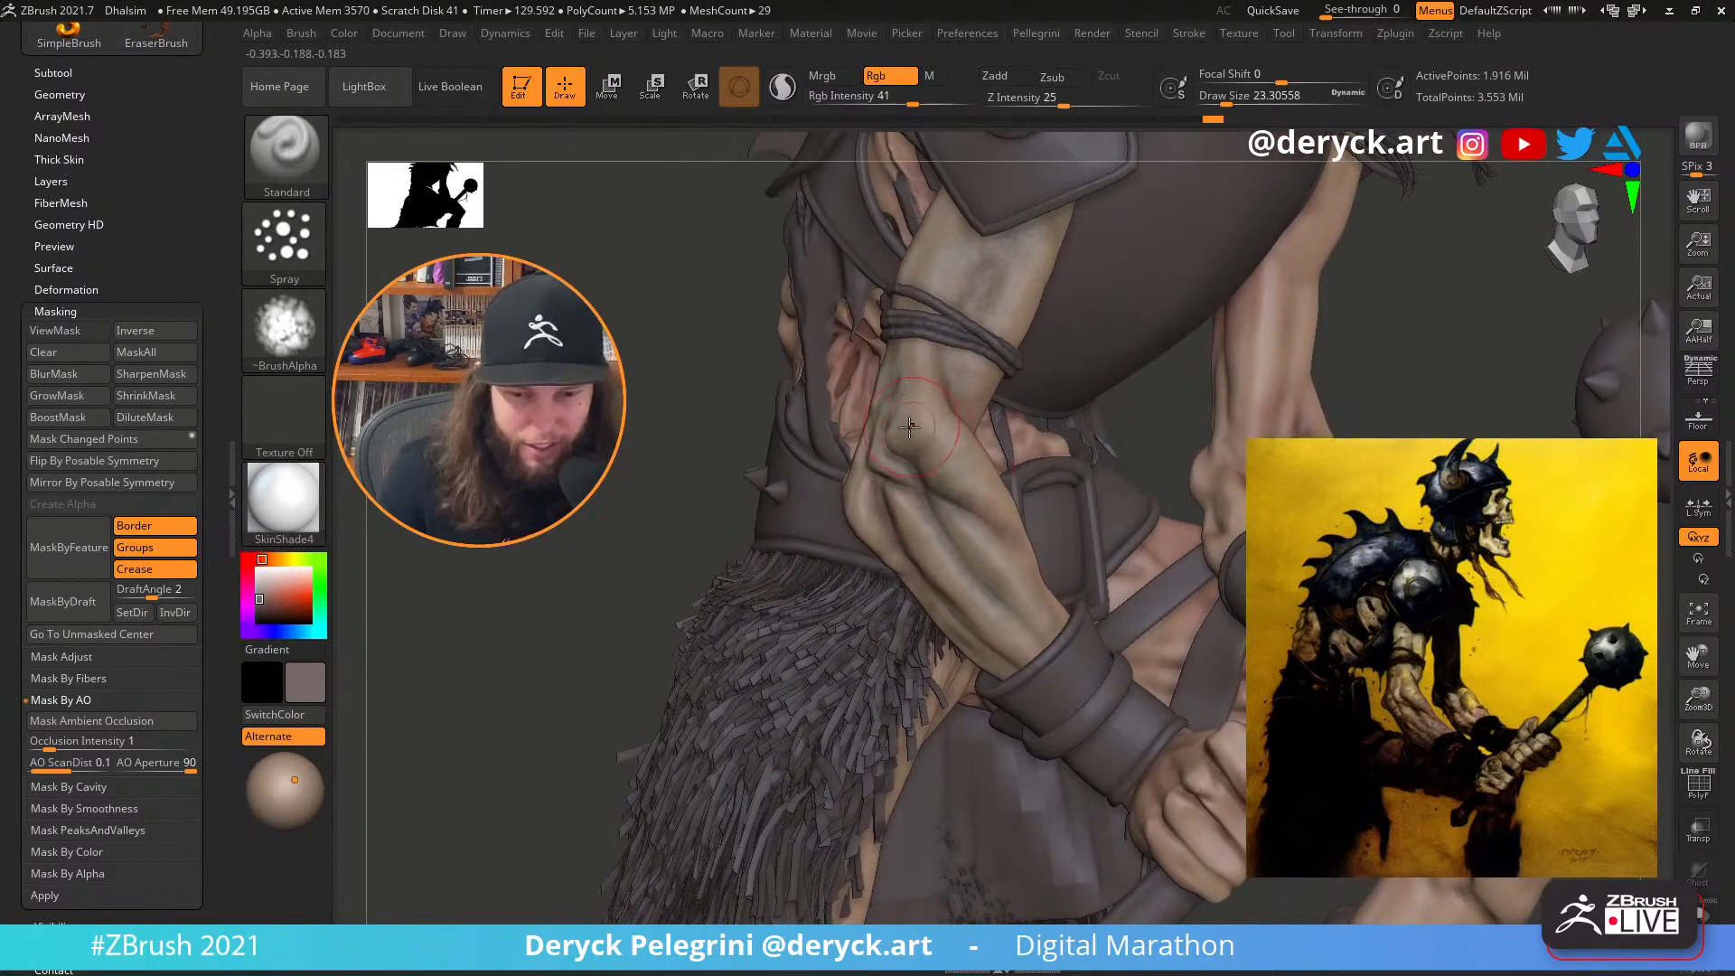
key(s)
drag(910, 426, 903, 425)
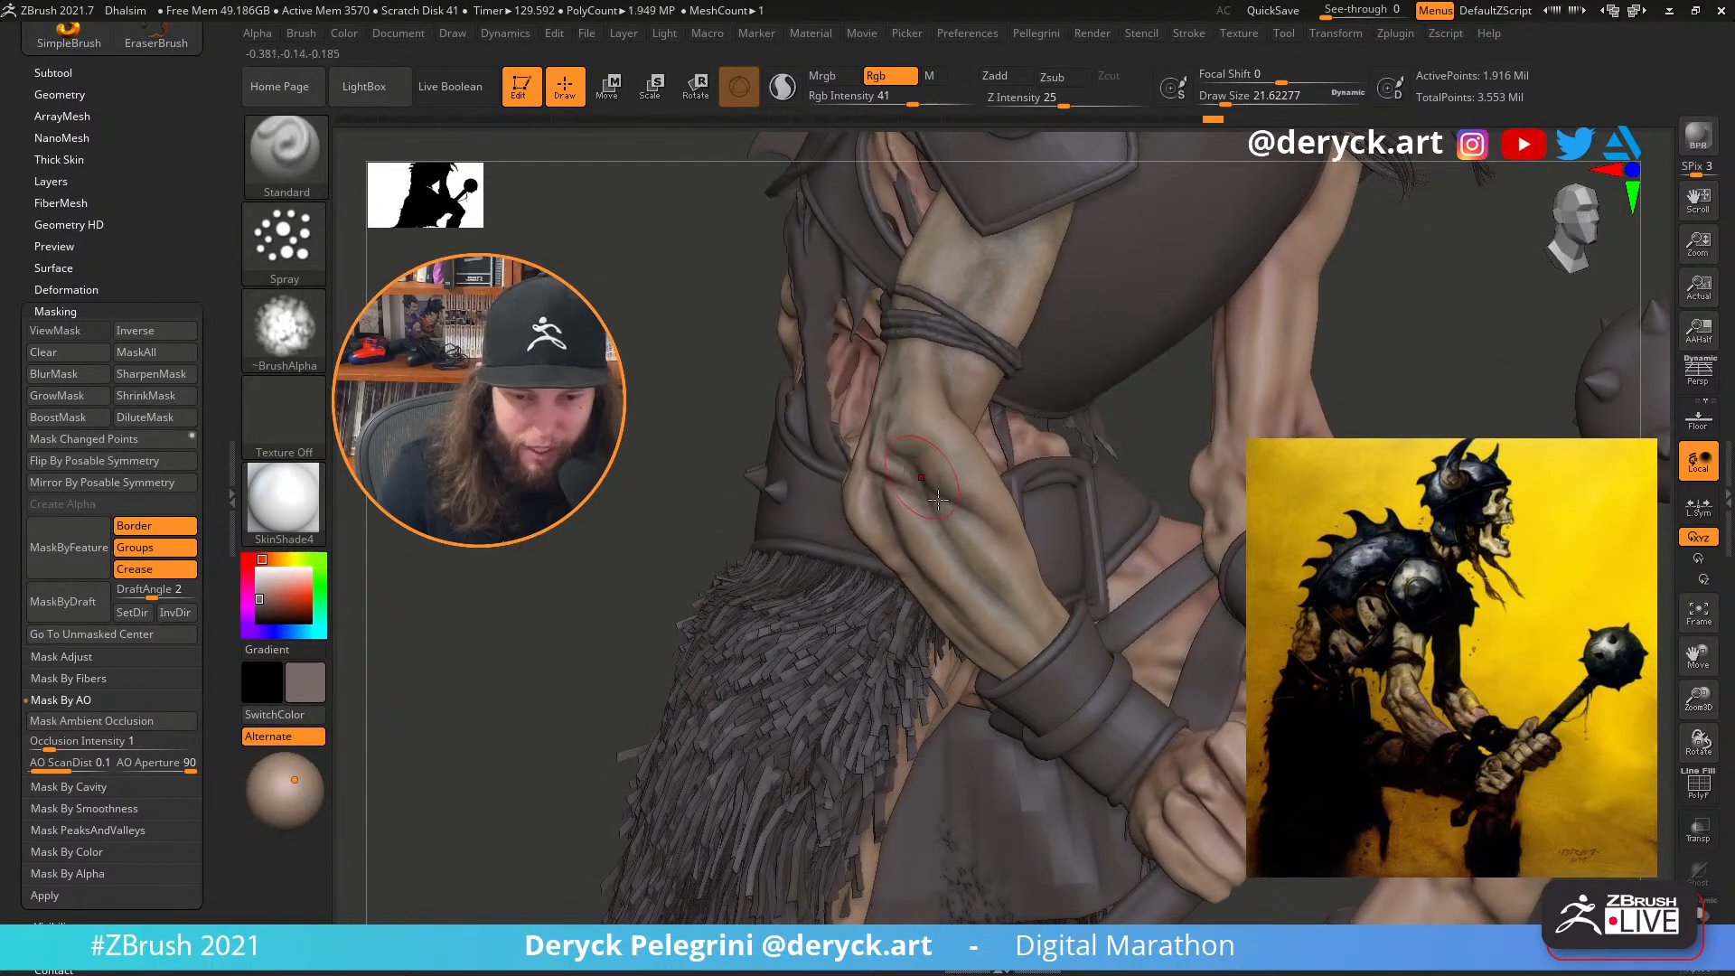
key(s)
drag(917, 421, 909, 421)
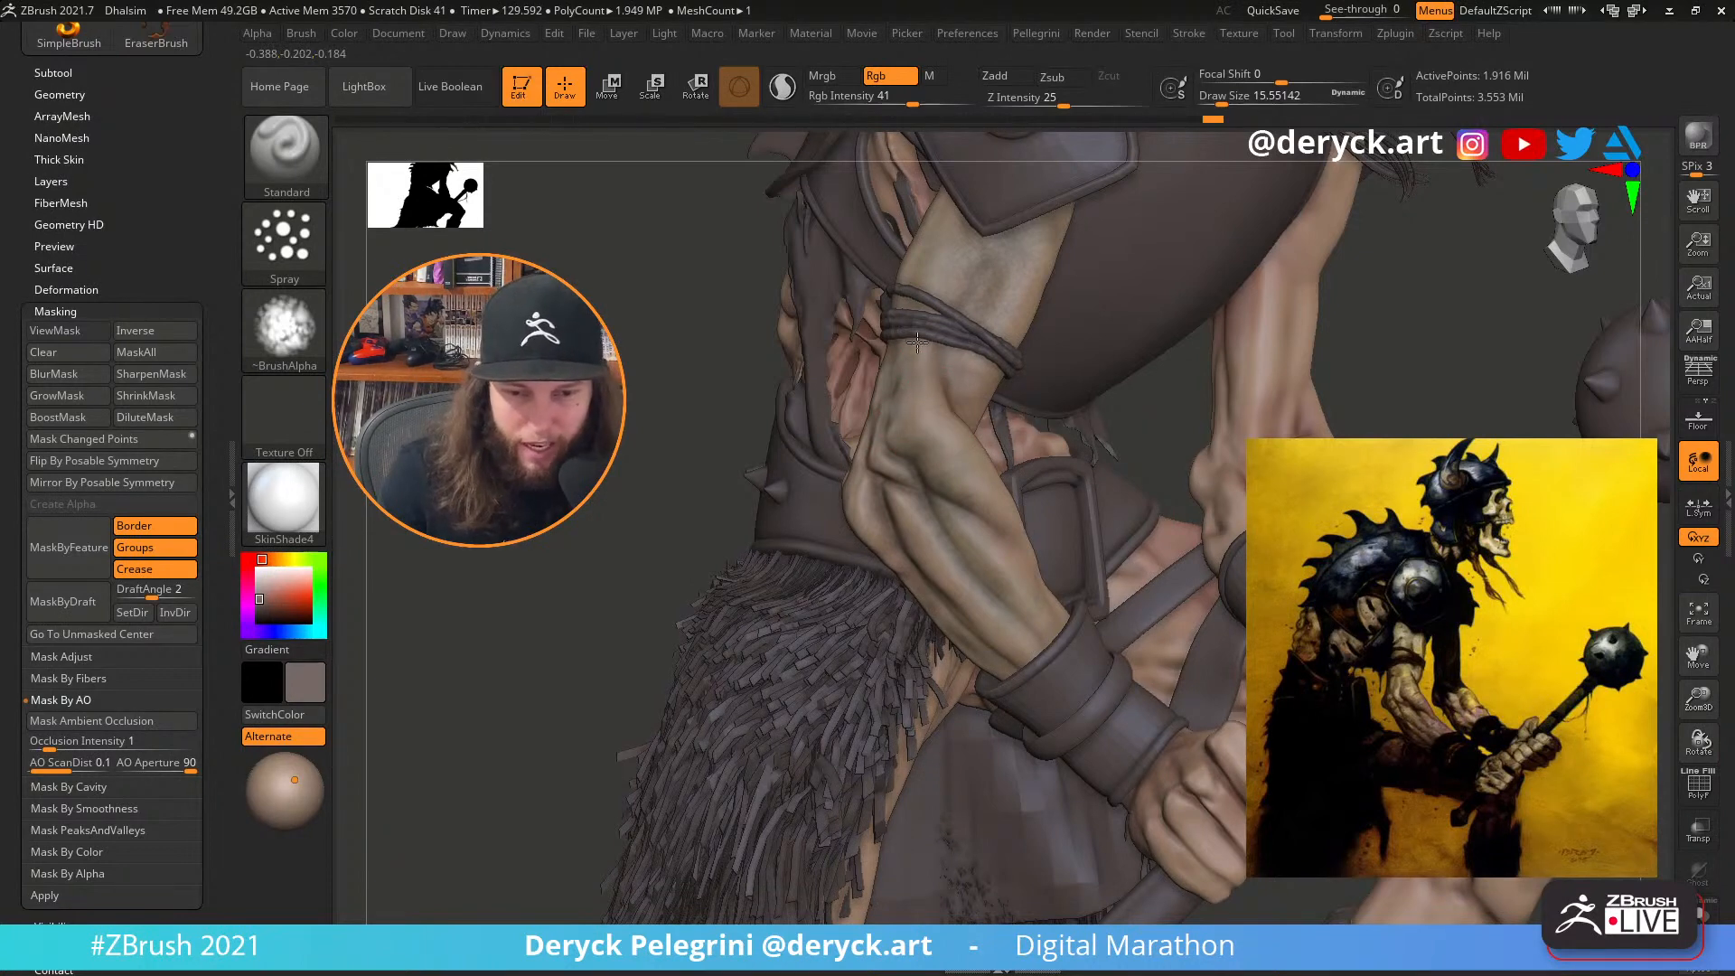
Choose a muted brown paint colour and reduce the draw size to about 12.9 at the elbow
click(275, 560)
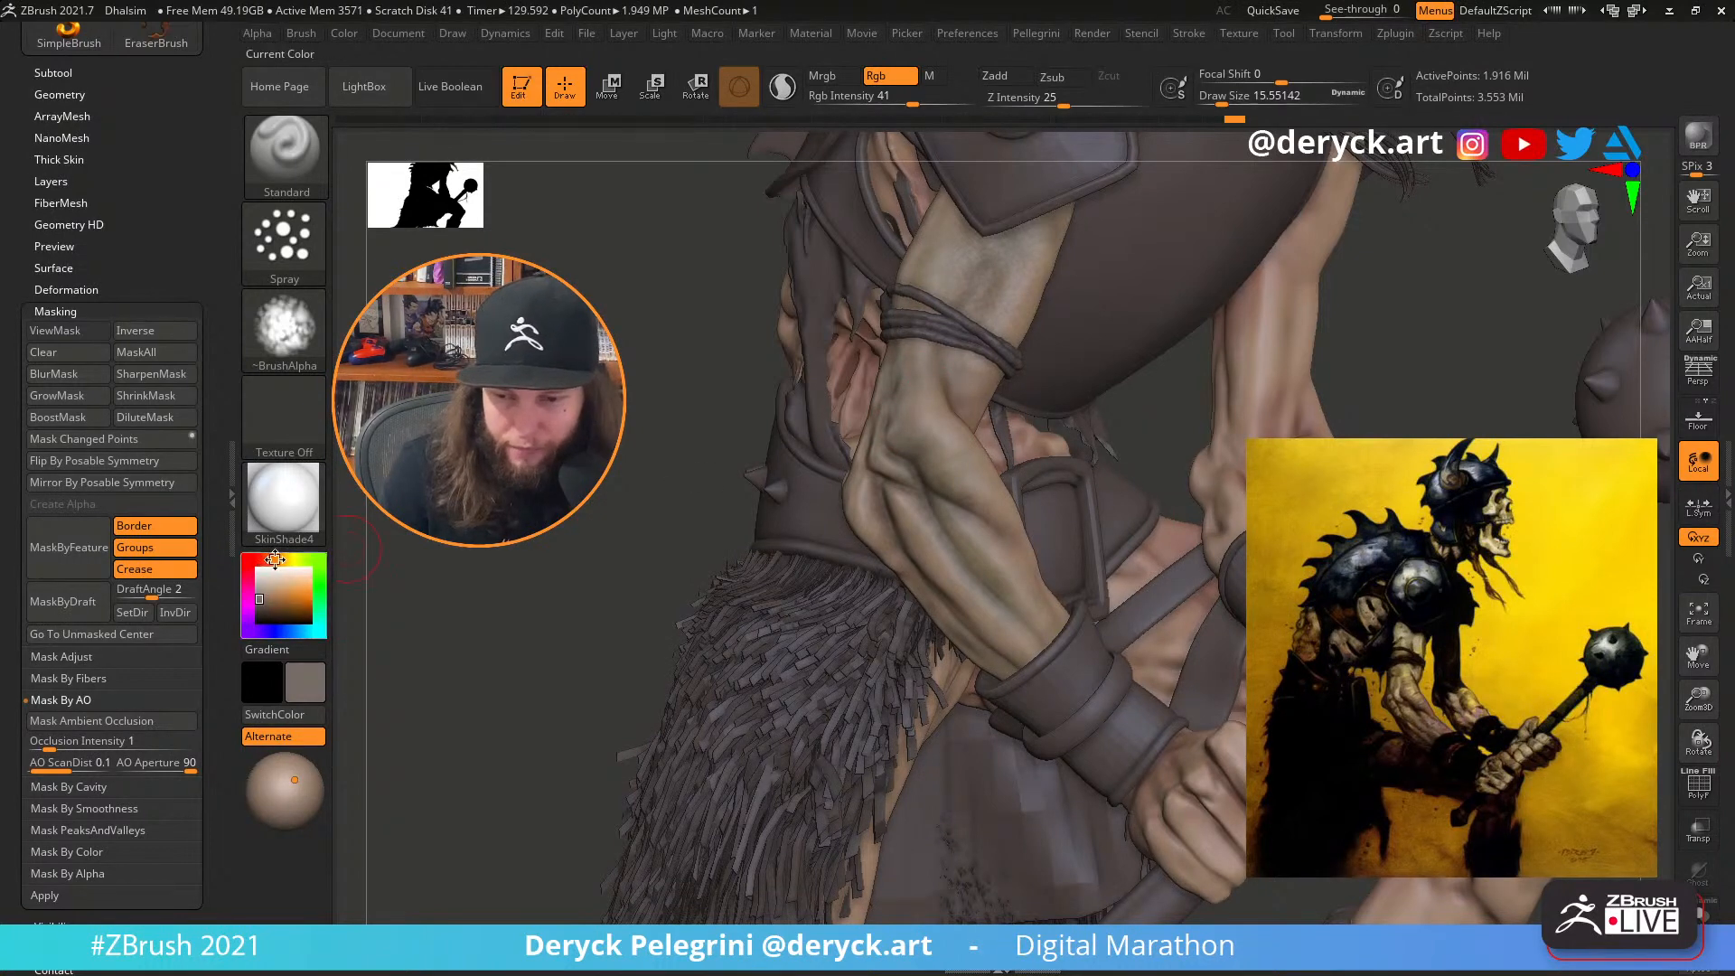
drag(270, 603, 265, 605)
key(s)
drag(917, 412, 915, 412)
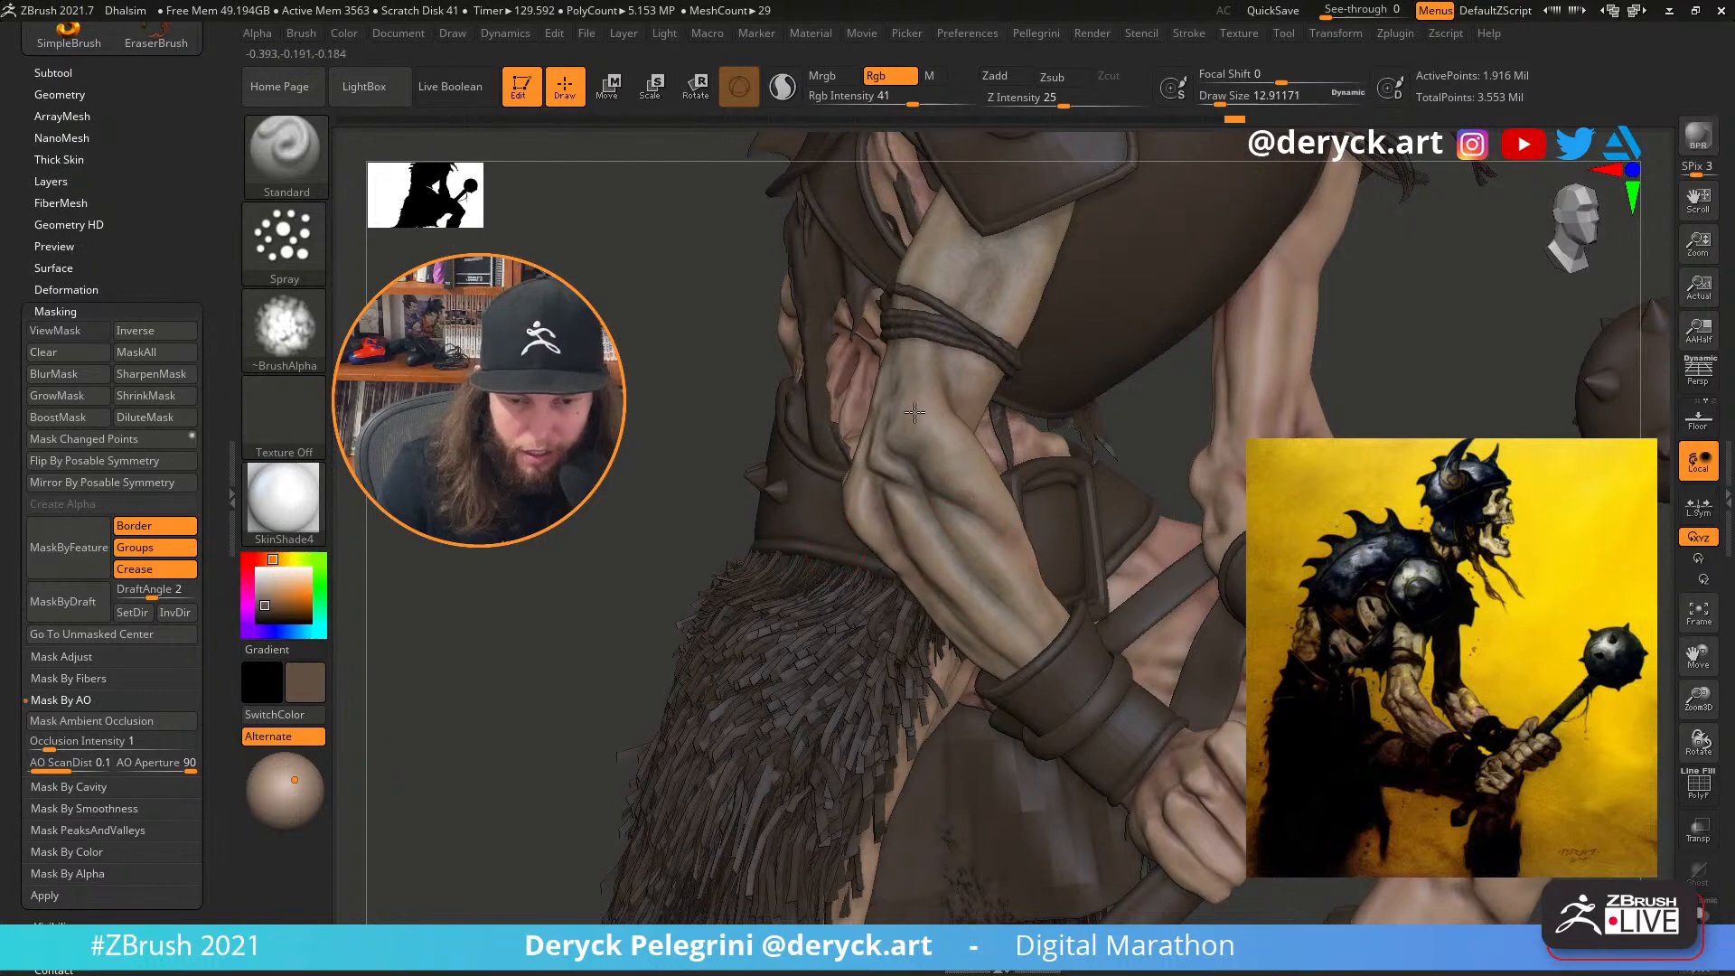
Switch the brush stroke to FreeHand and set the draw size to about 14.2 for the forearm
click(264, 241)
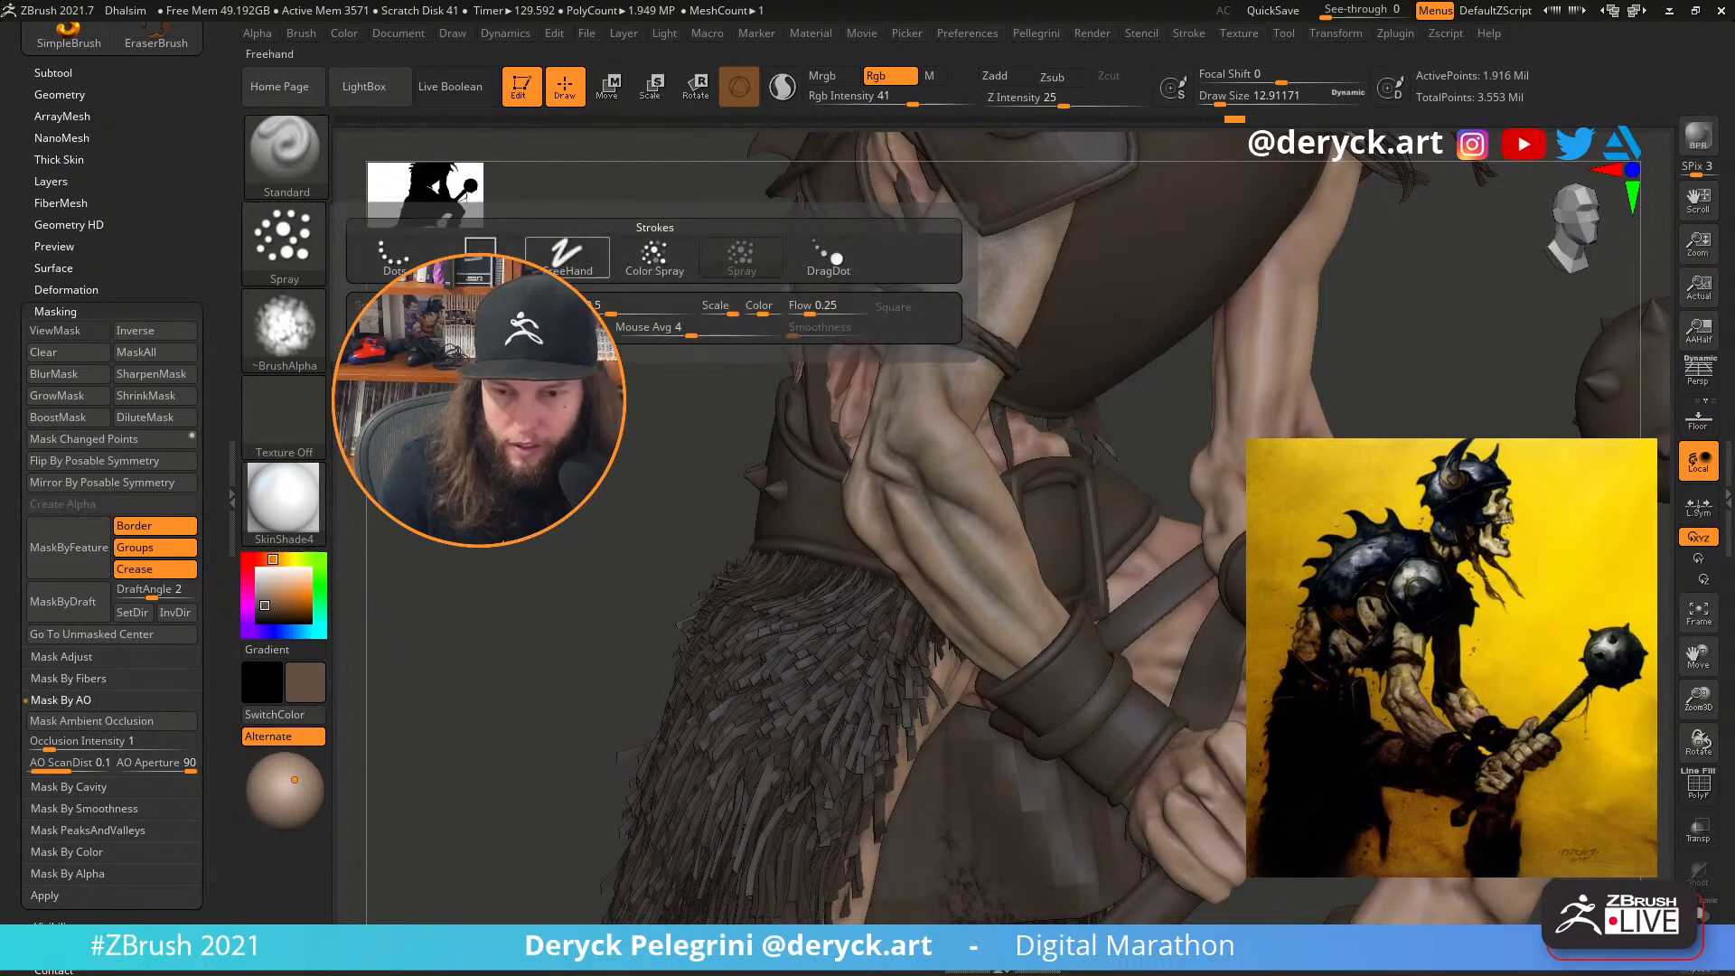
click(568, 271)
key(s)
drag(957, 479, 963, 481)
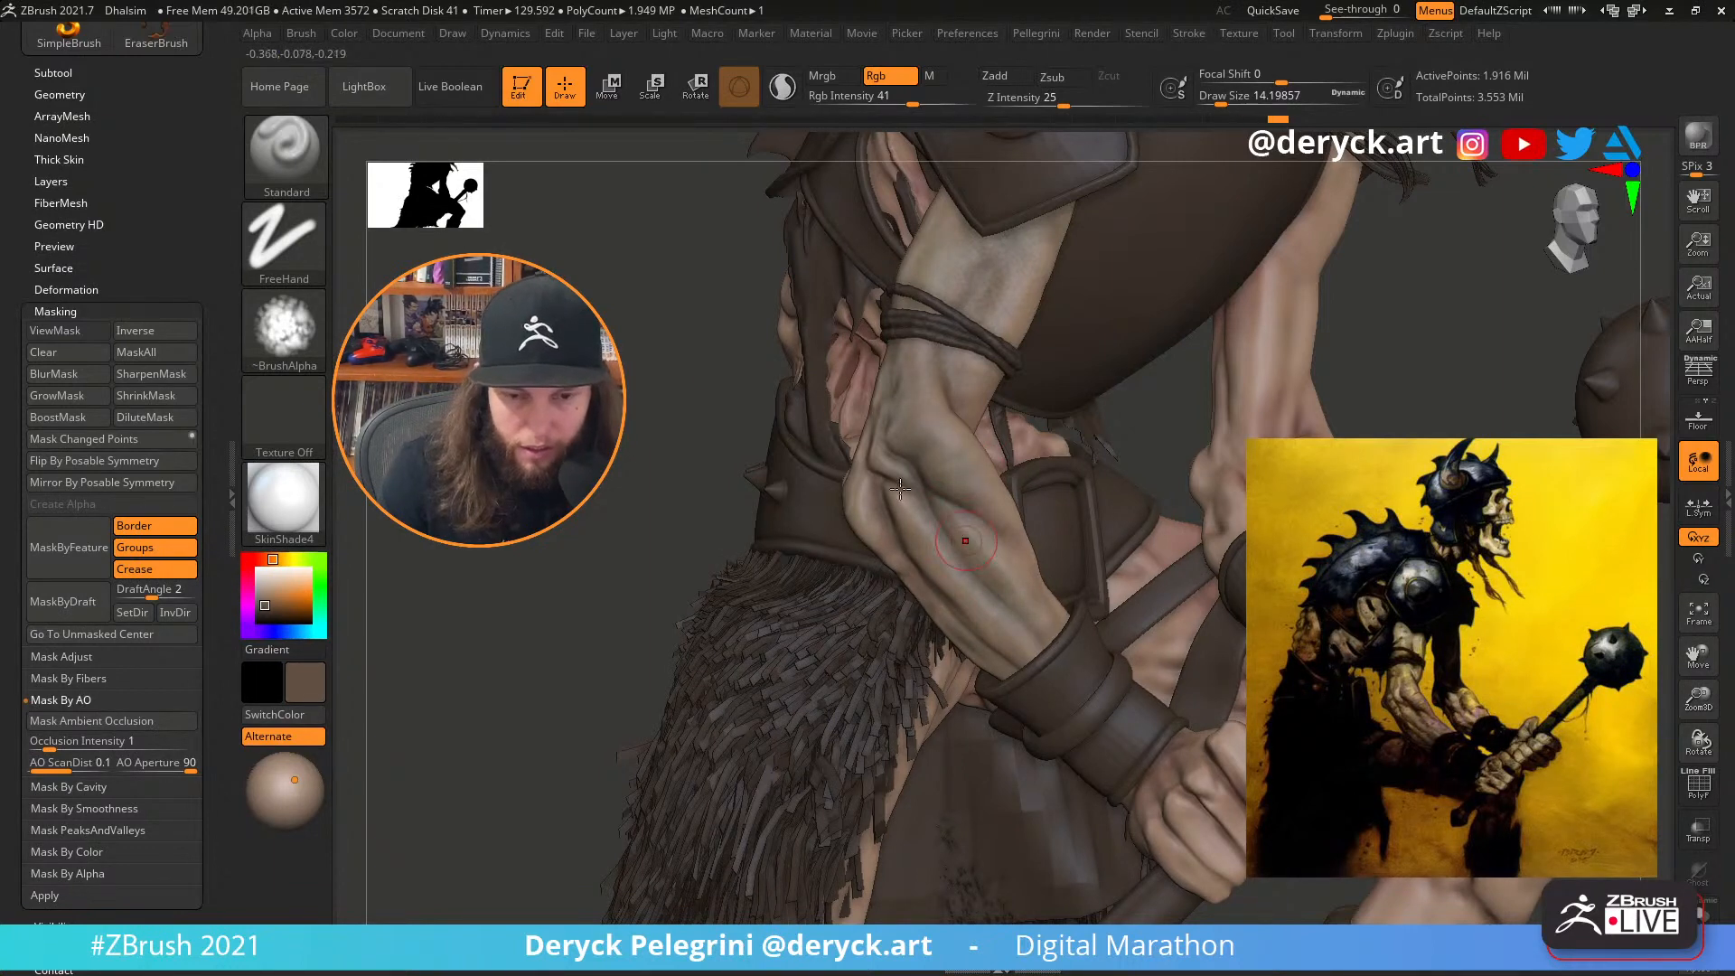
Set the preview ambient occlusion quality to 10 and main radius to 28, and expand the render properties
click(1095, 32)
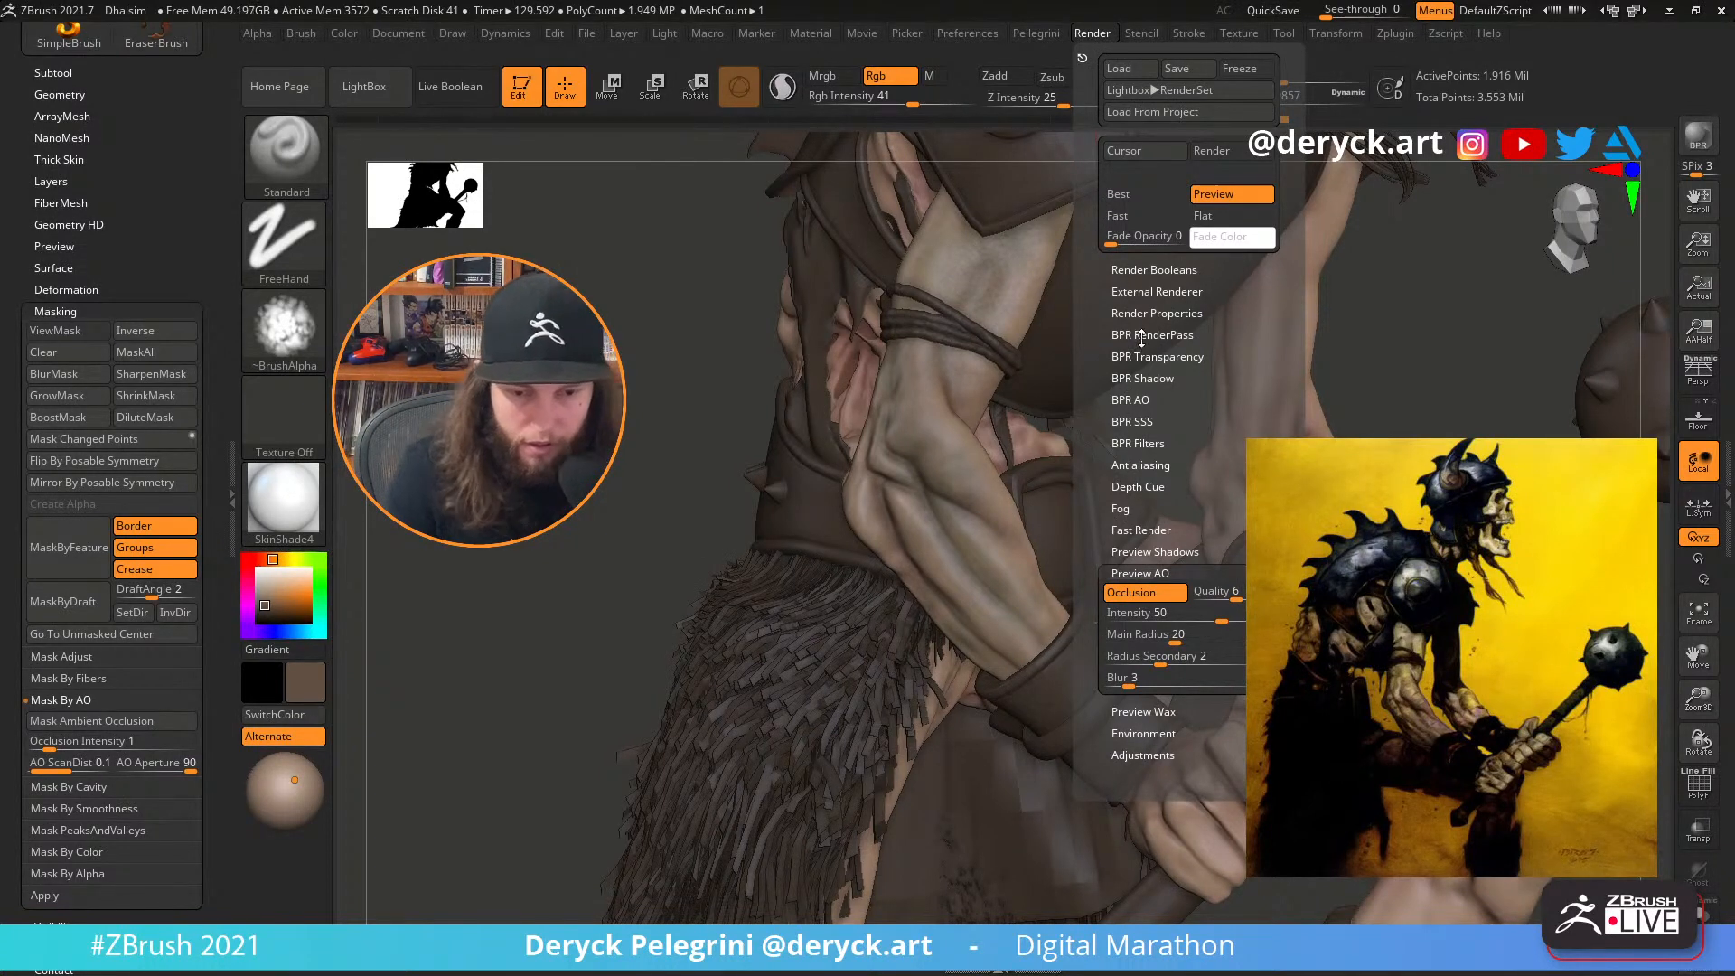
click(1263, 593)
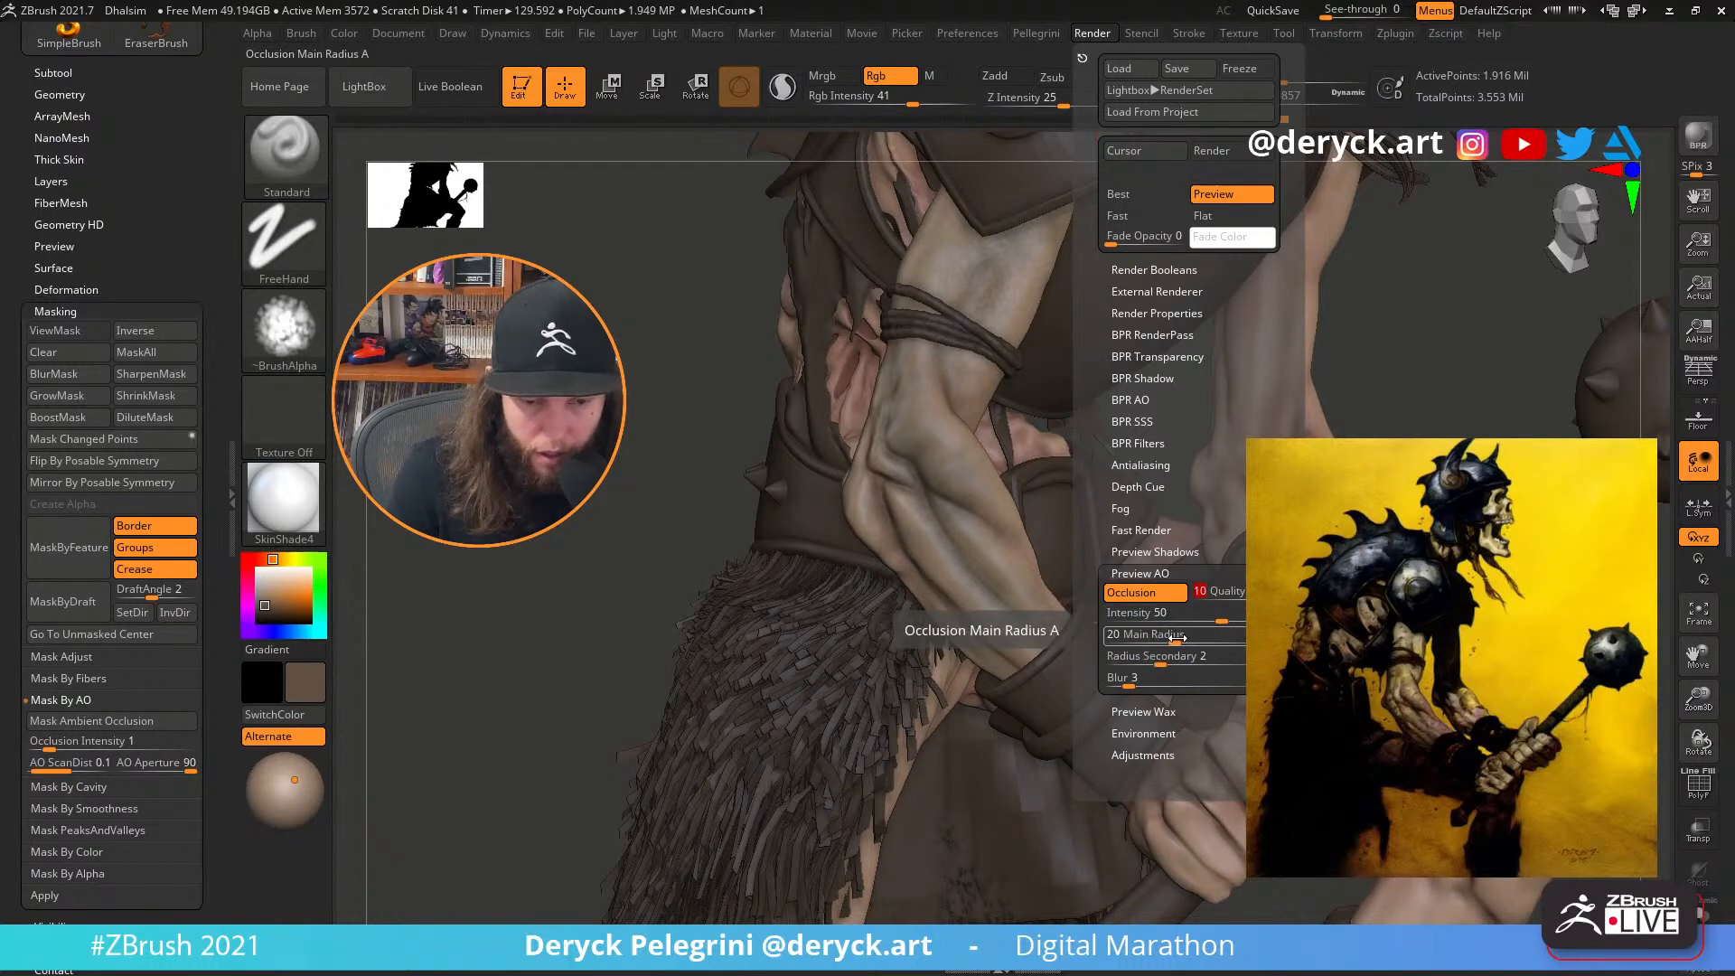
mouse_move(1176, 637)
mouse_down()
mouse_move(1213, 637)
mouse_move(1180, 636)
mouse_up()
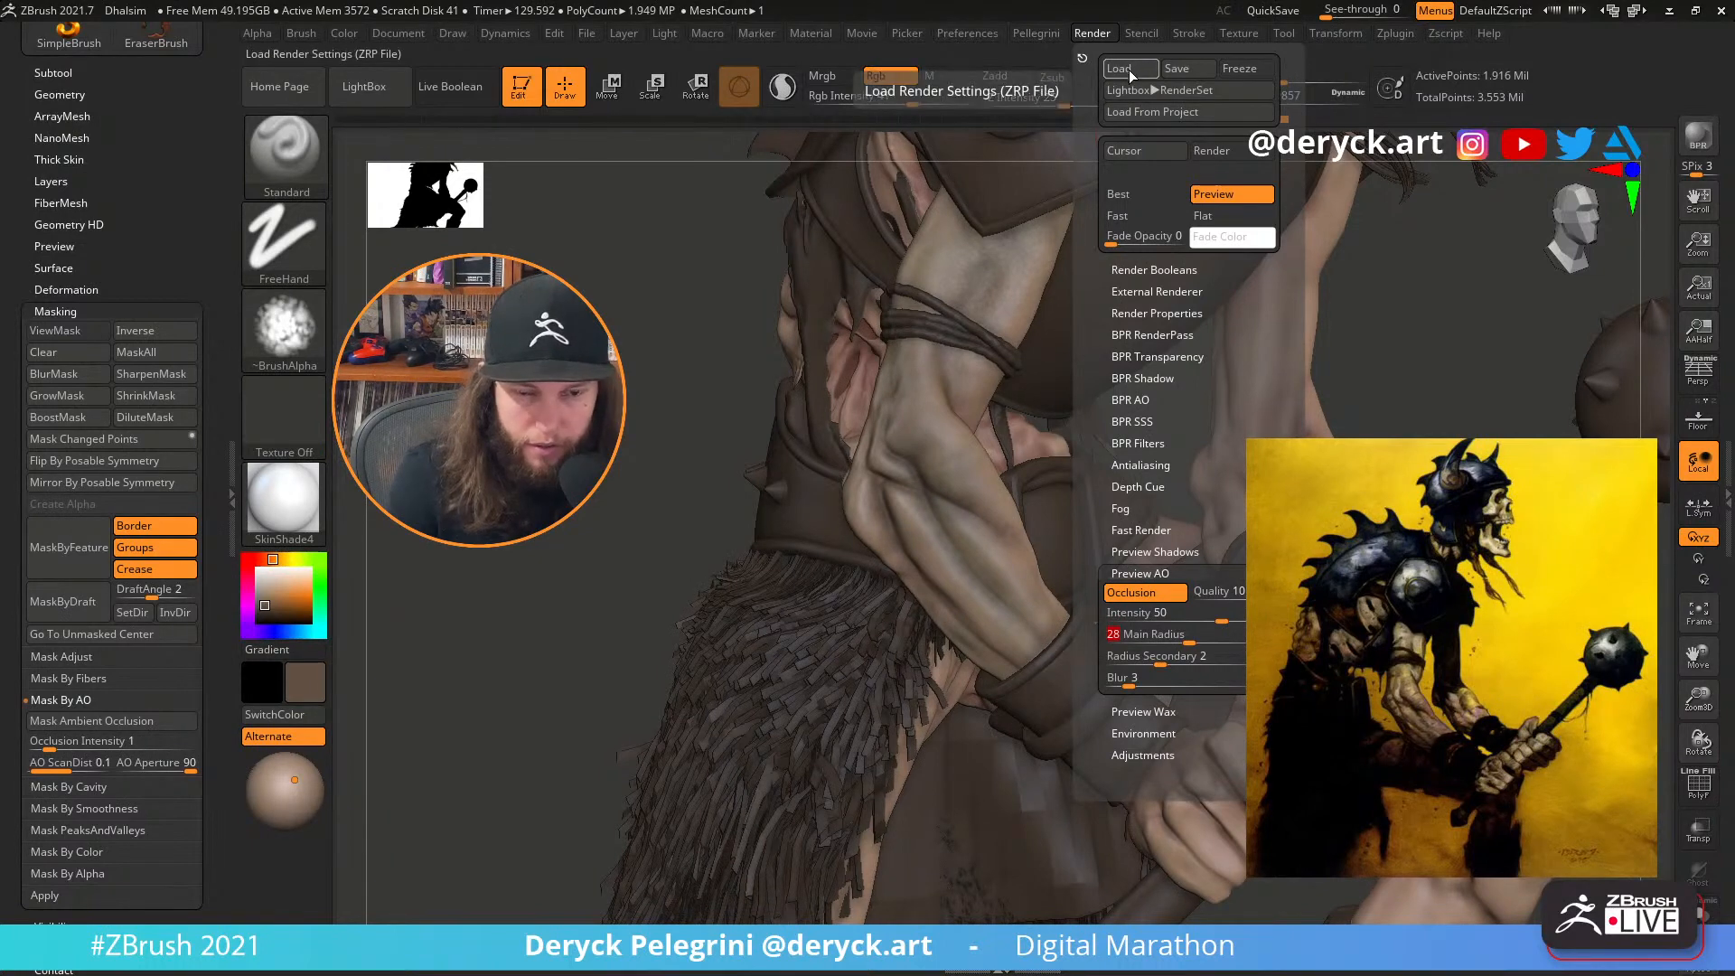
click(1141, 315)
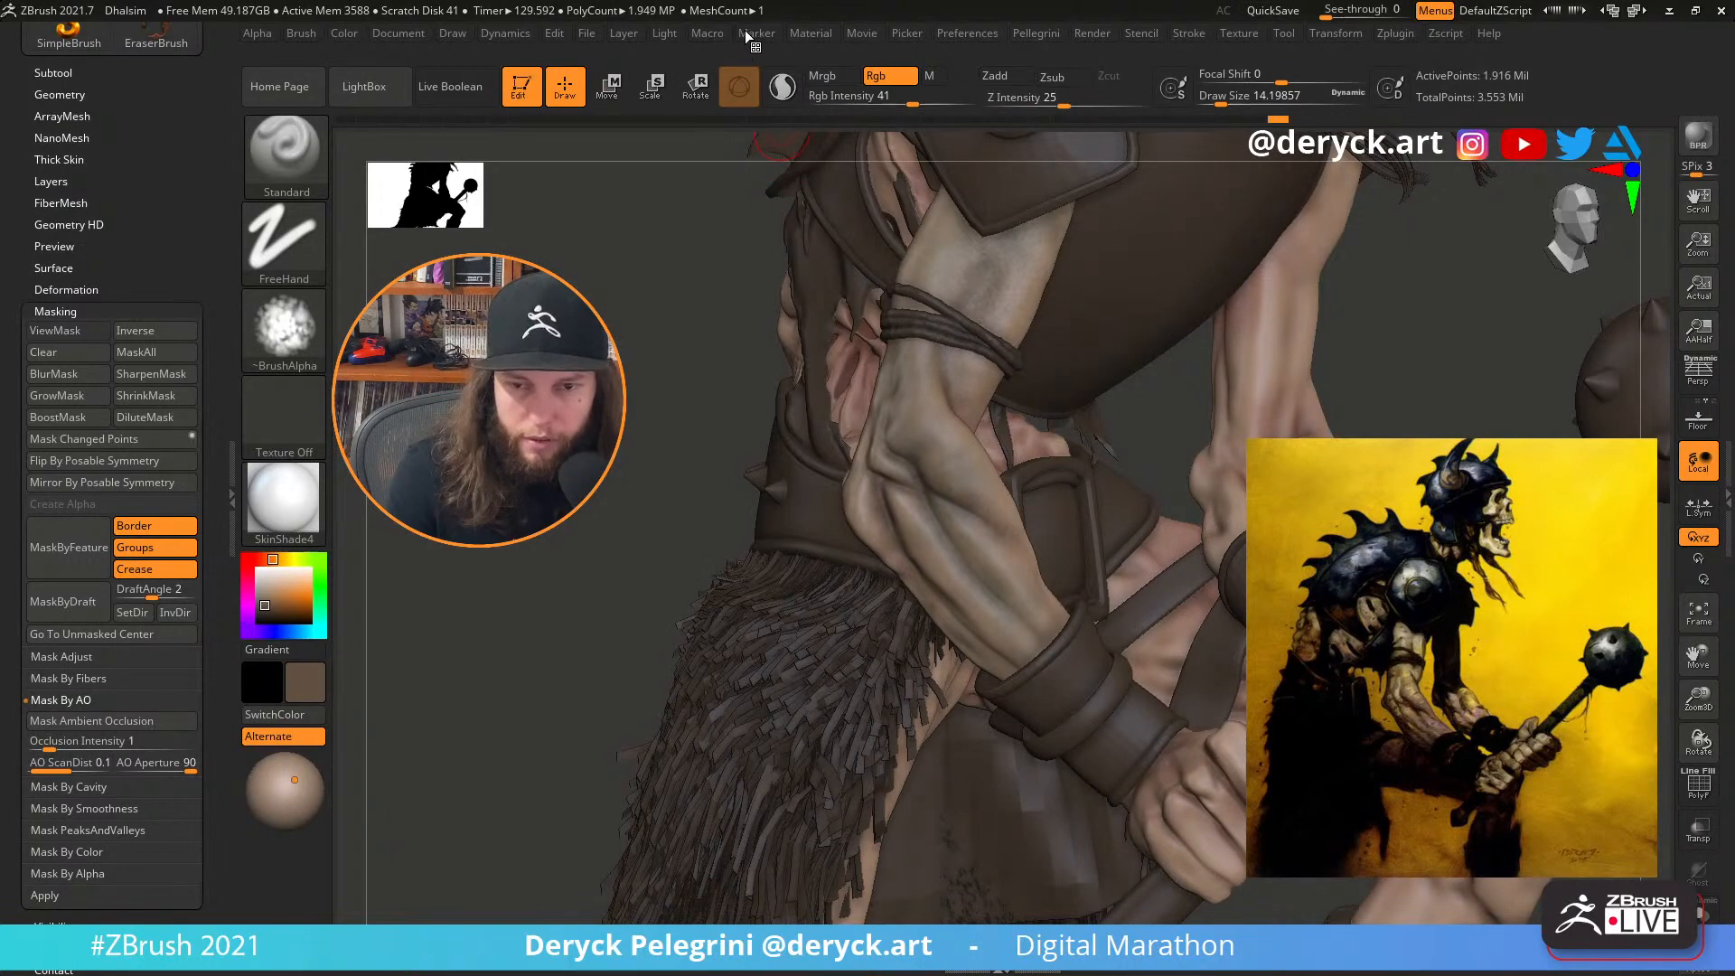
Set the SkinShade4 material's wax strength to 90, compare the effect on the figure, and reduce the strength again
click(811, 32)
click(841, 507)
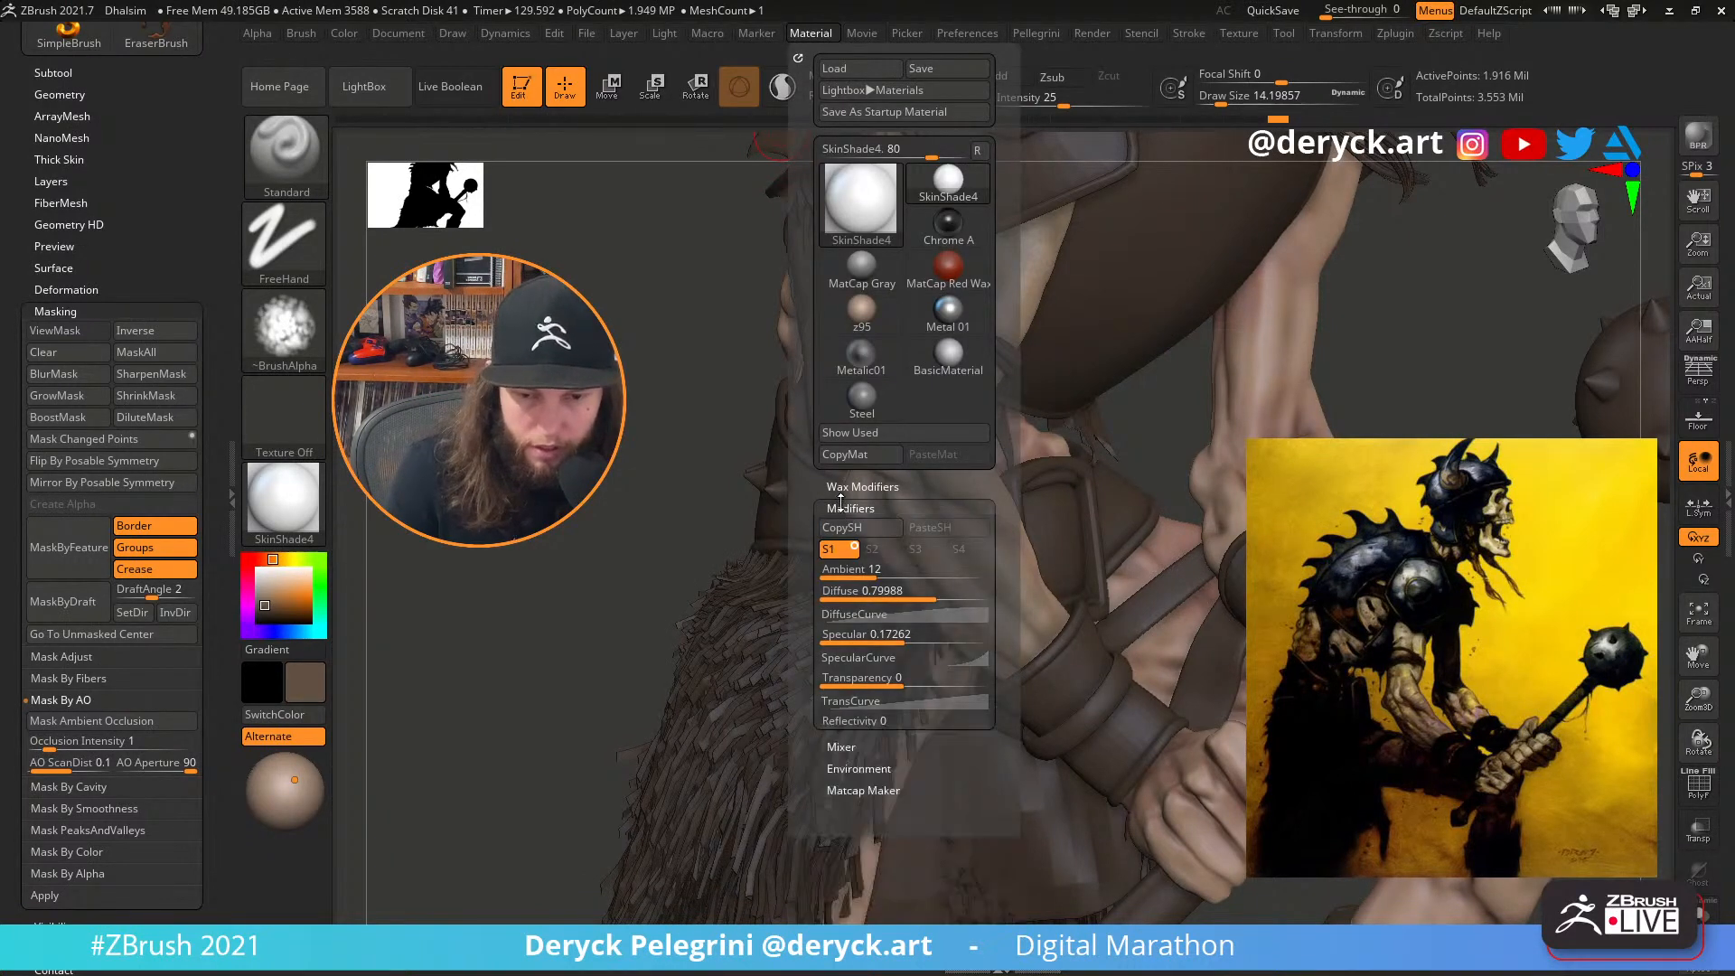
click(841, 491)
drag(875, 510, 906, 505)
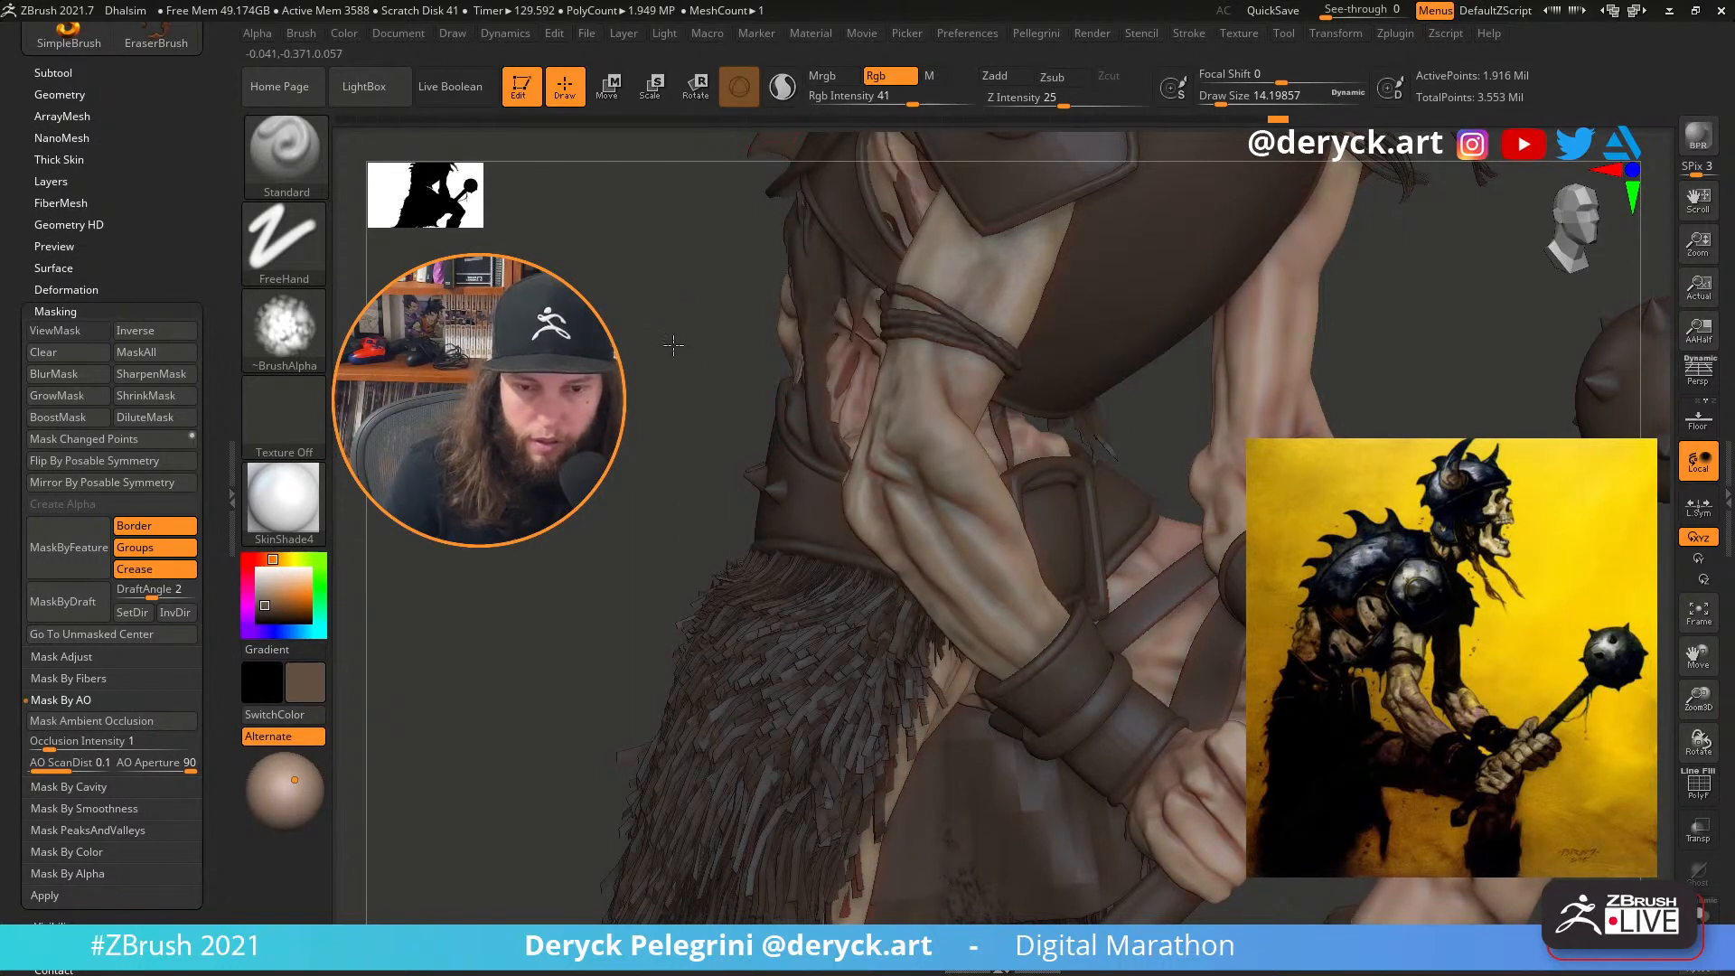
drag(670, 349, 728, 357)
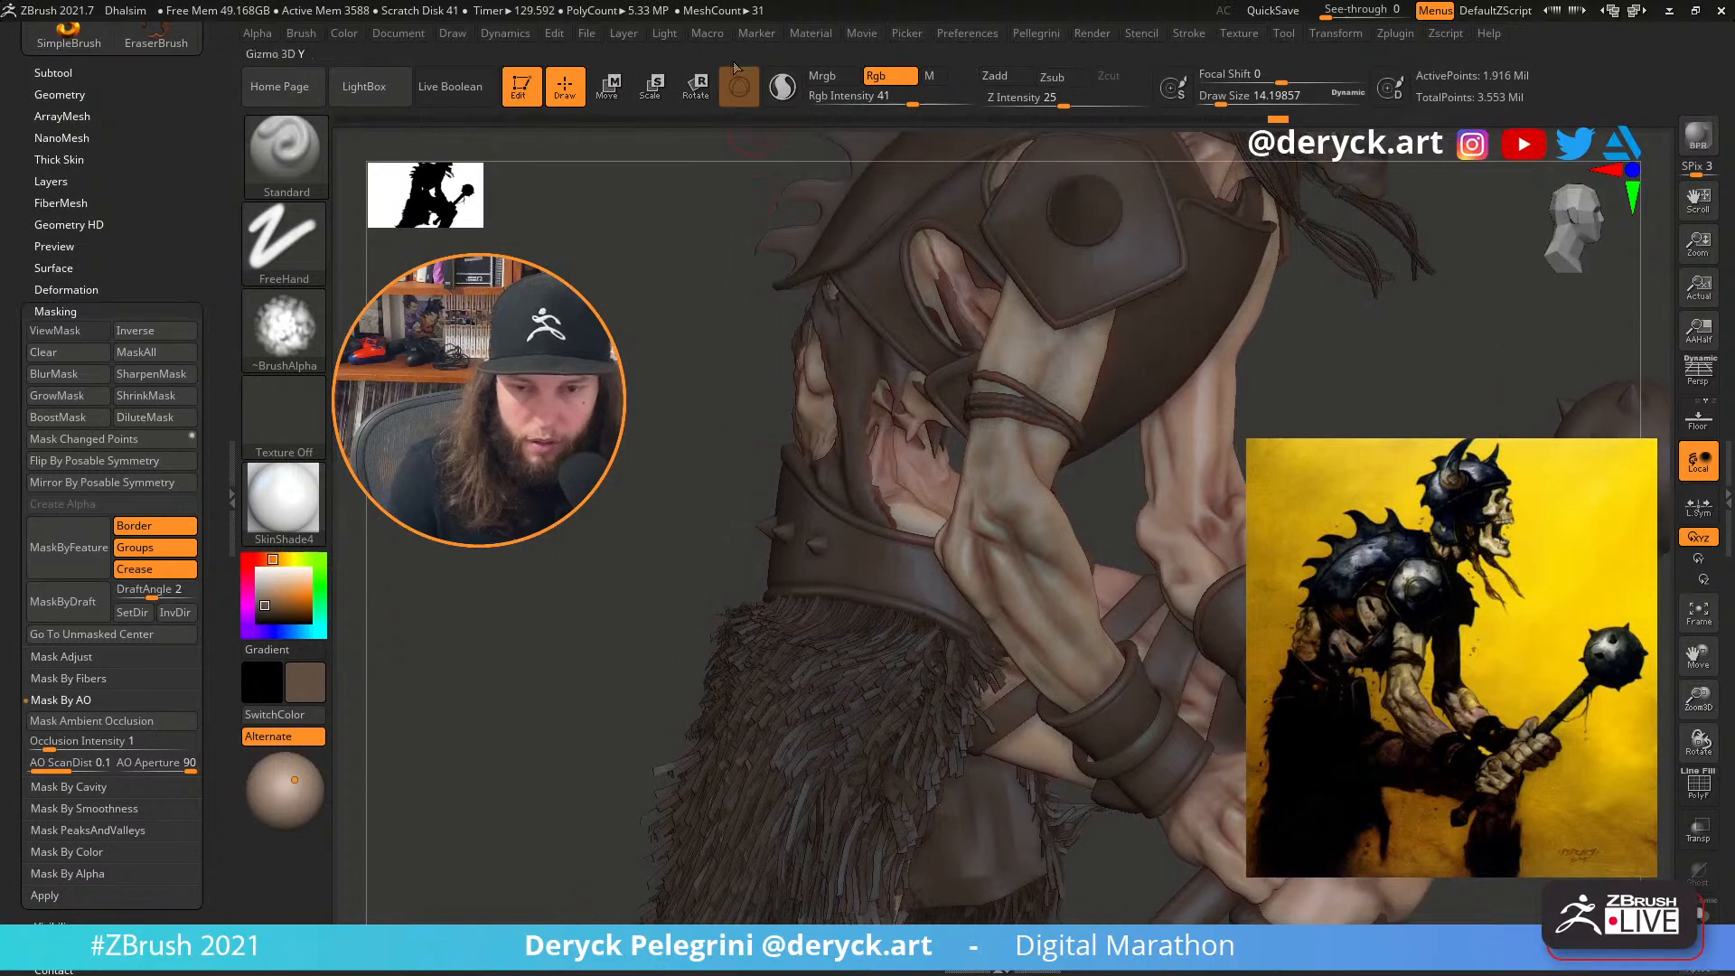
click(810, 33)
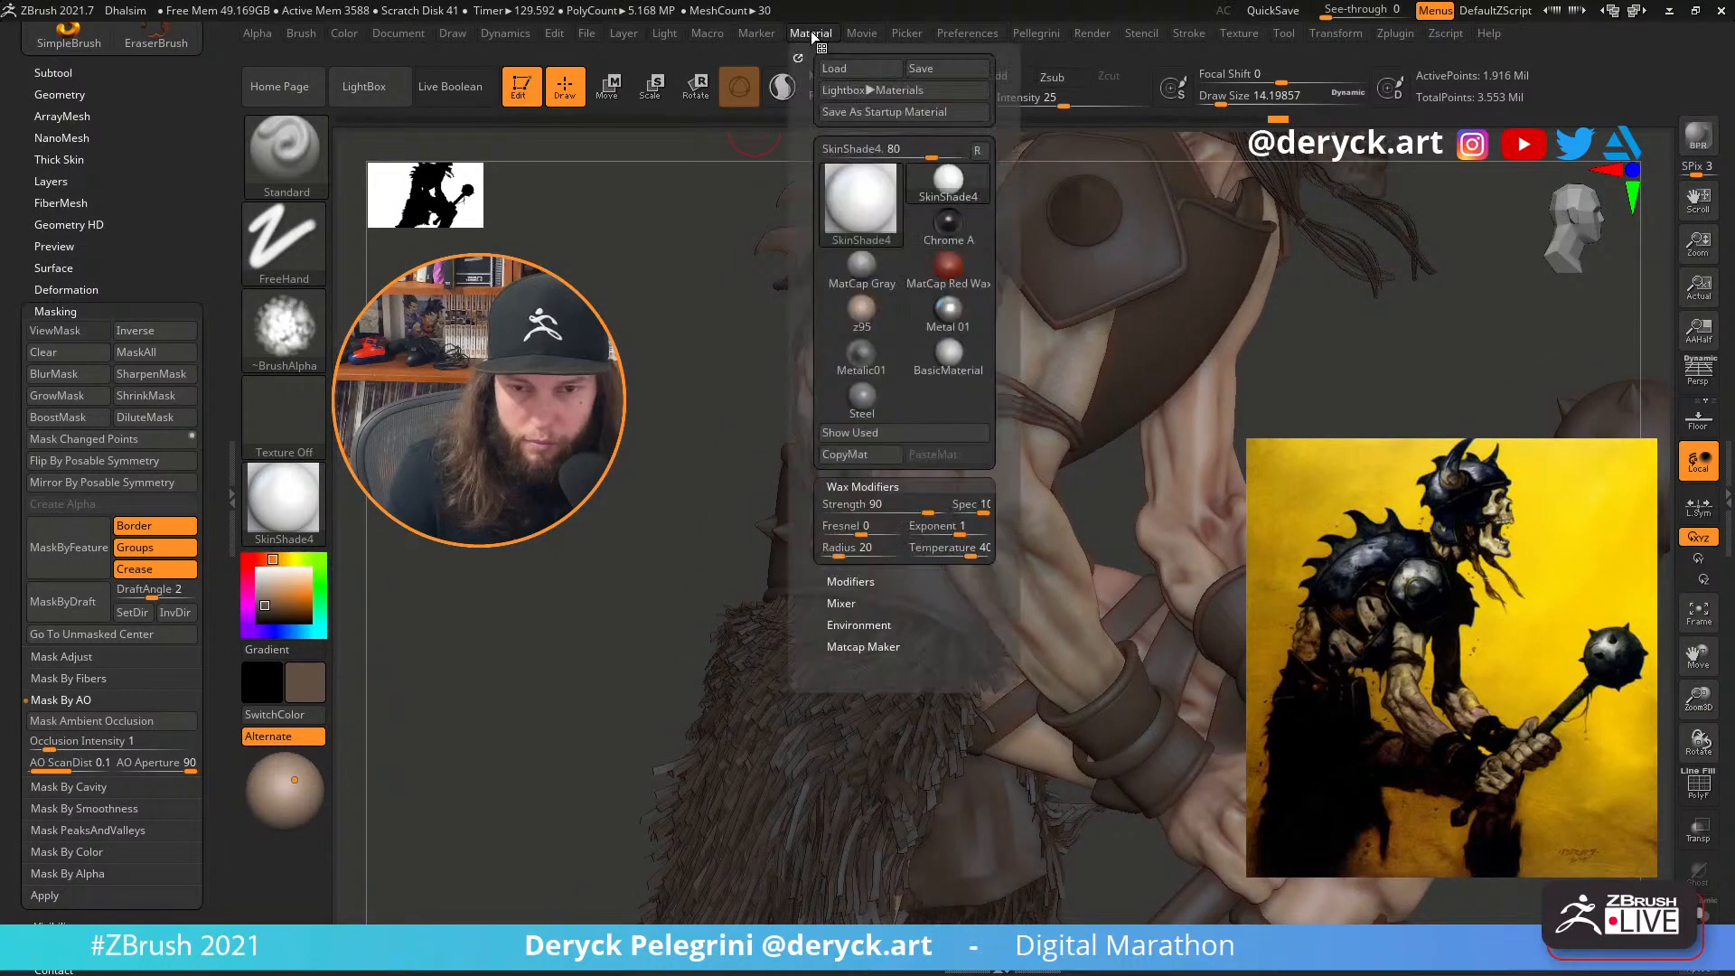
drag(928, 508, 863, 508)
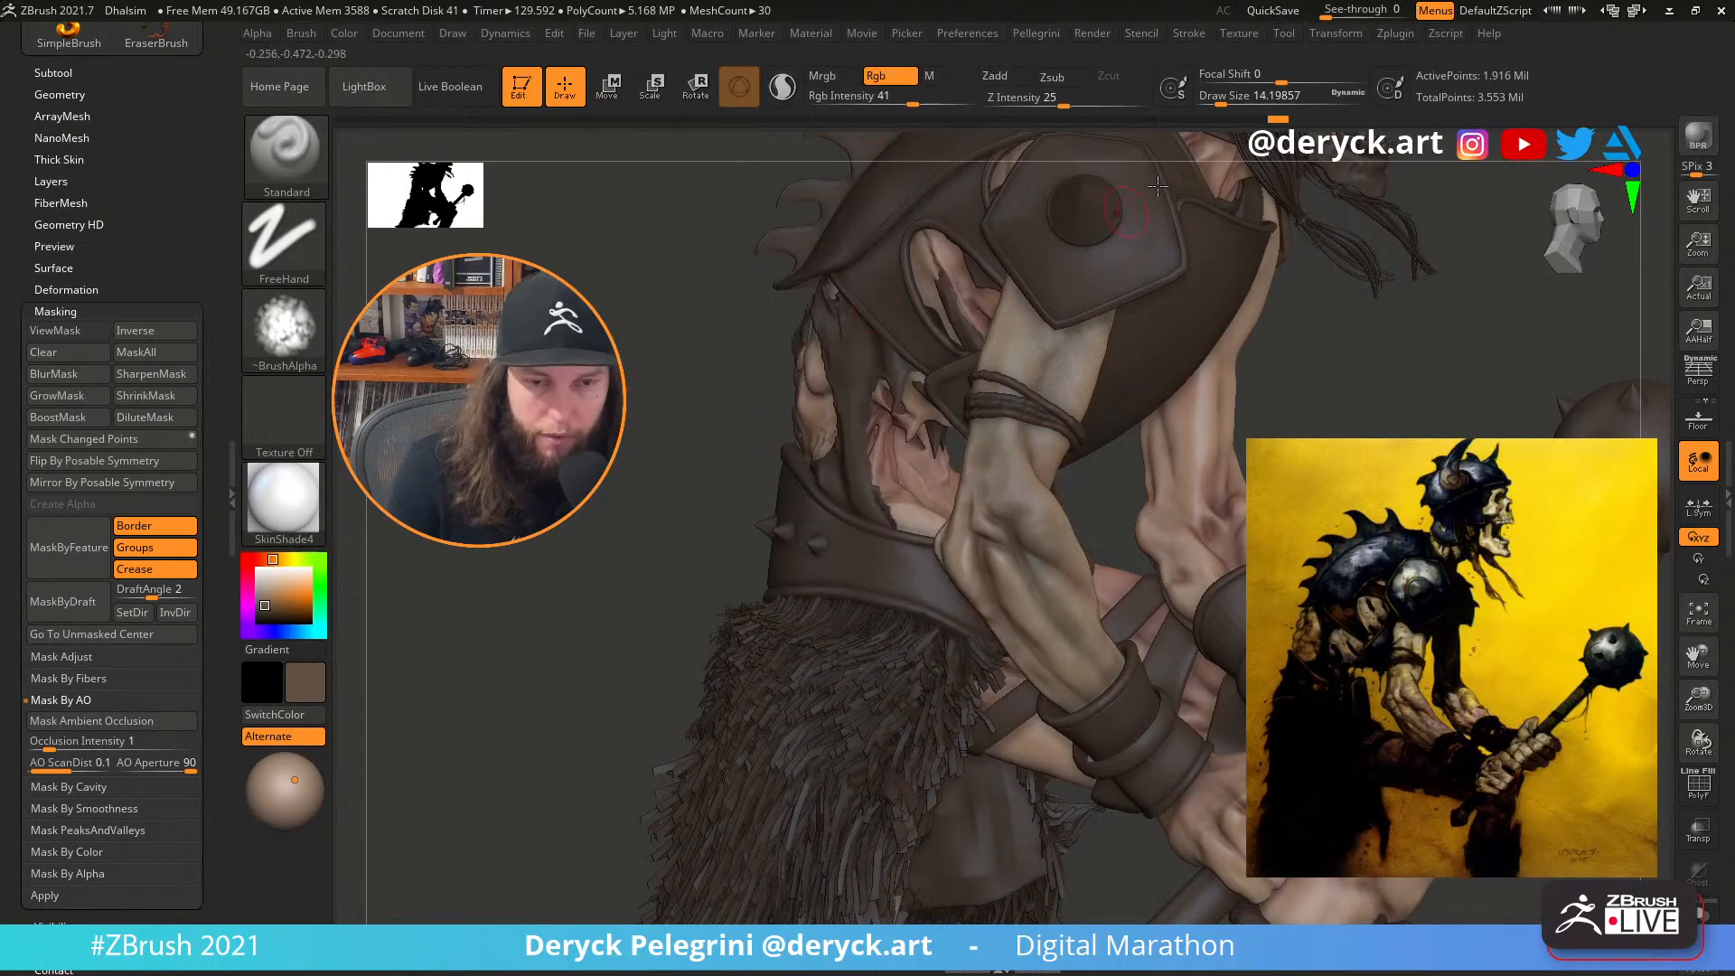
Lower the preview ambient occlusion quality to 5
click(1091, 32)
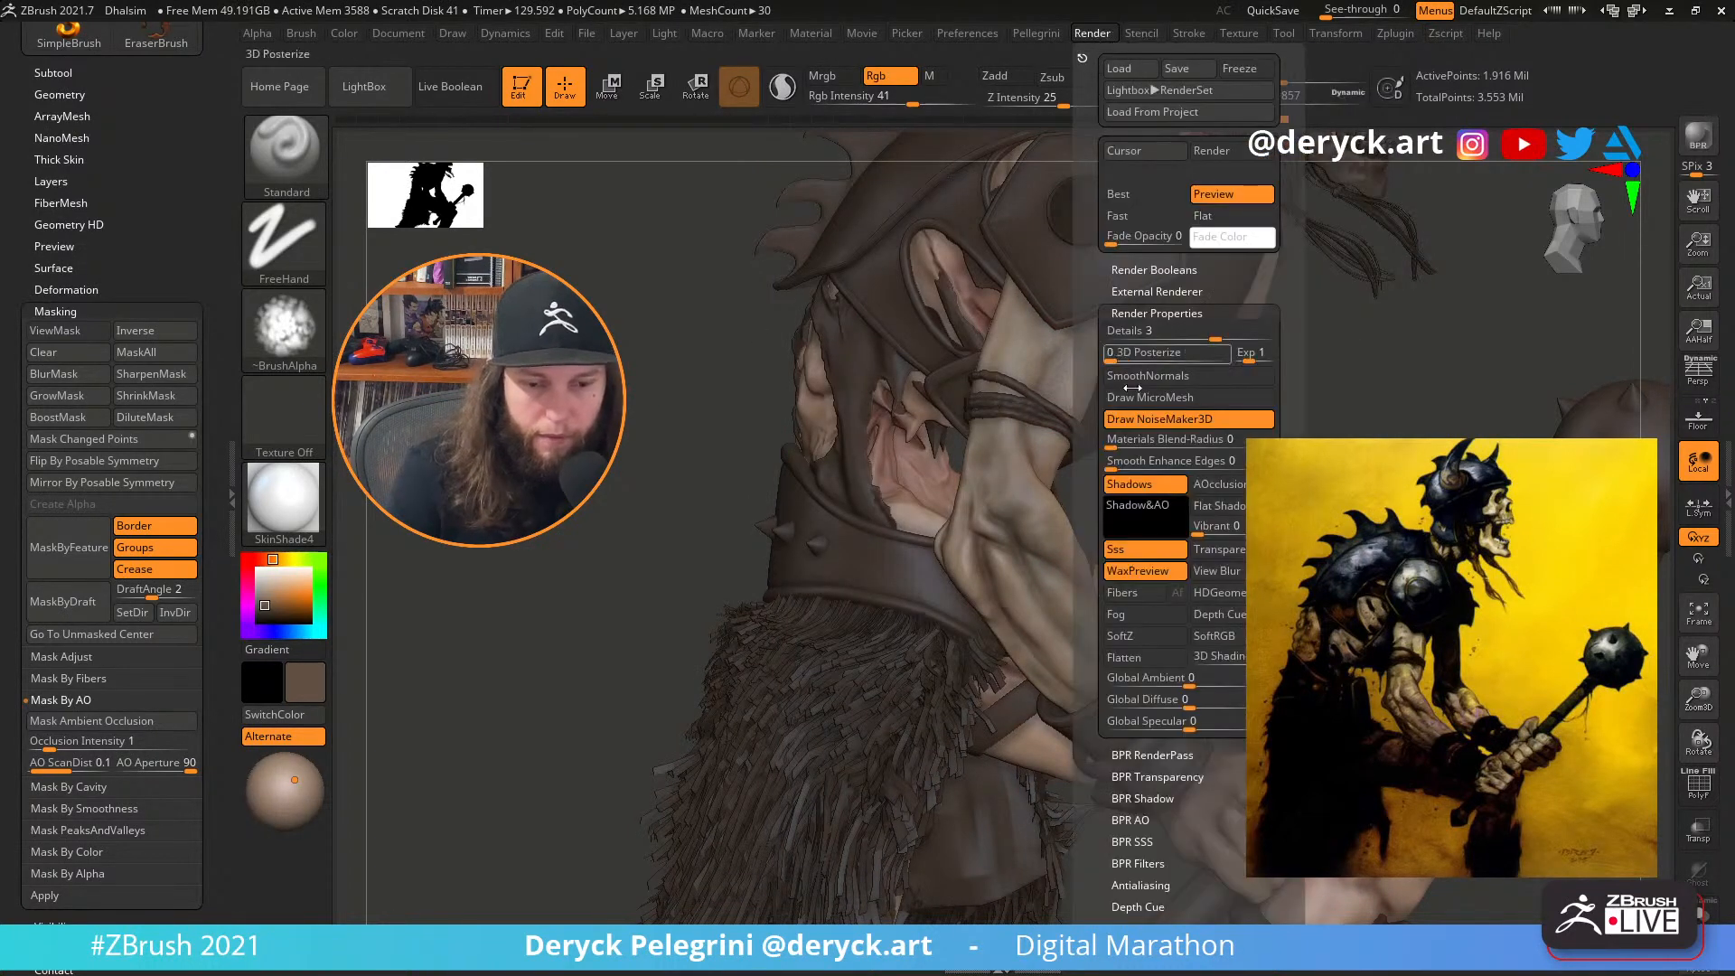
click(1129, 312)
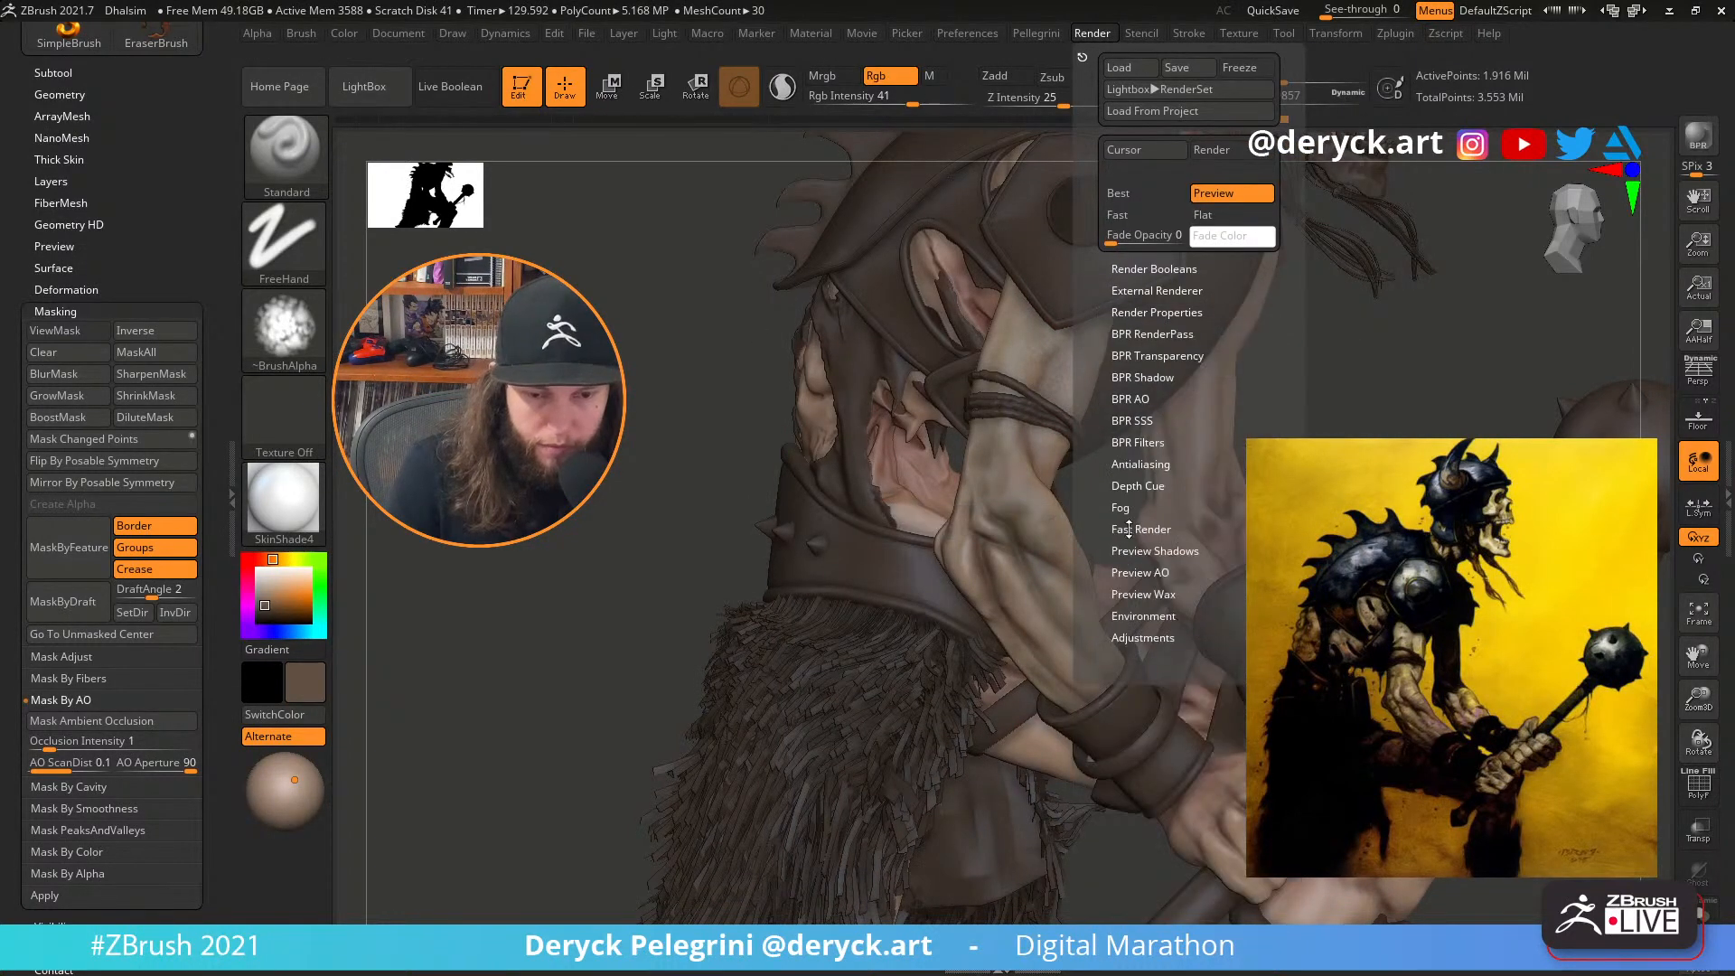
click(1141, 574)
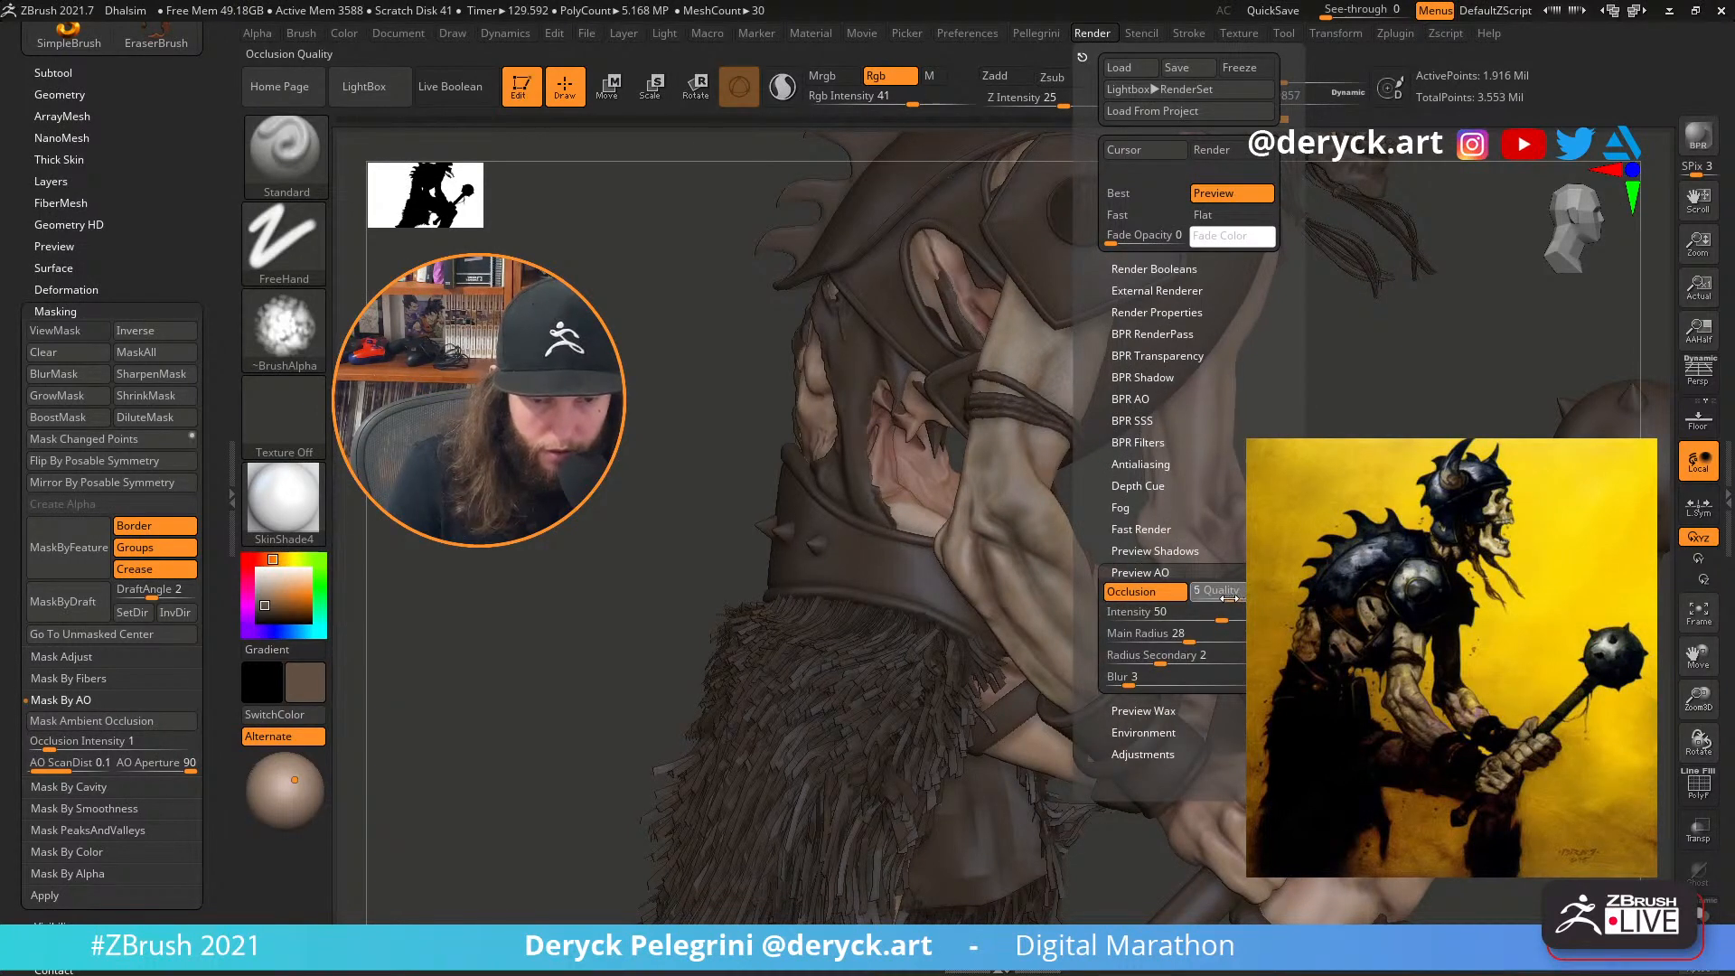
Change the paint colour to a muted olive and reduce the draw size to about 11.7
drag(714, 542, 632, 426)
click(305, 592)
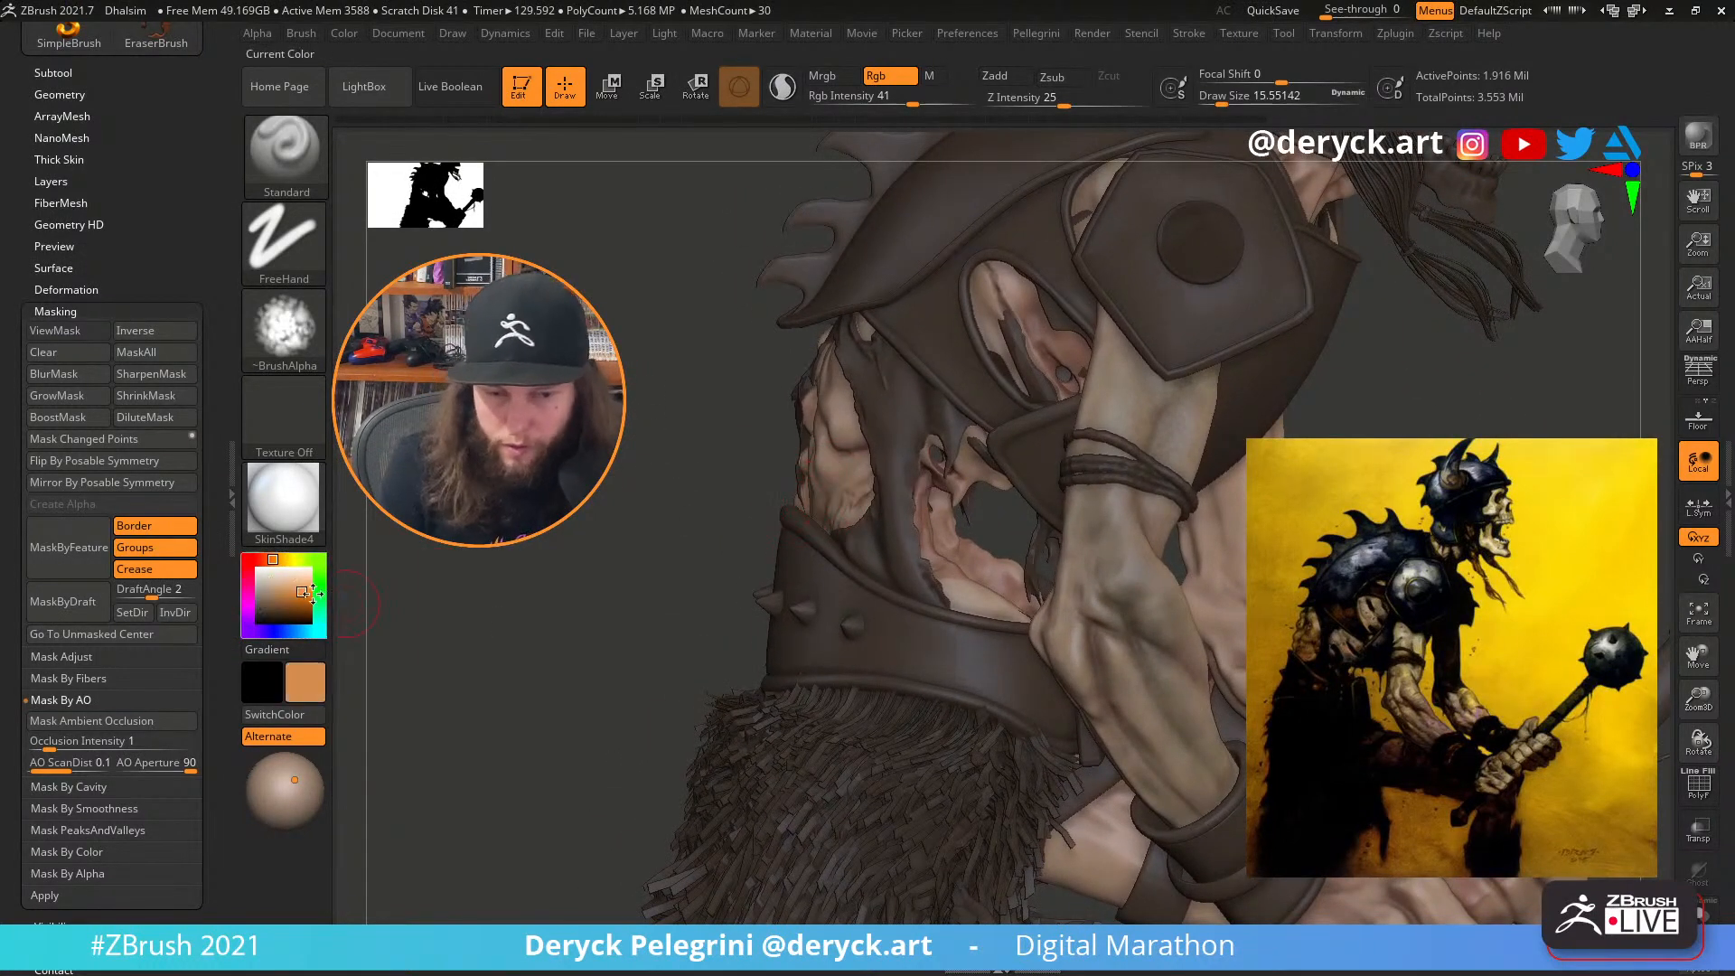
drag(312, 593, 1135, 662)
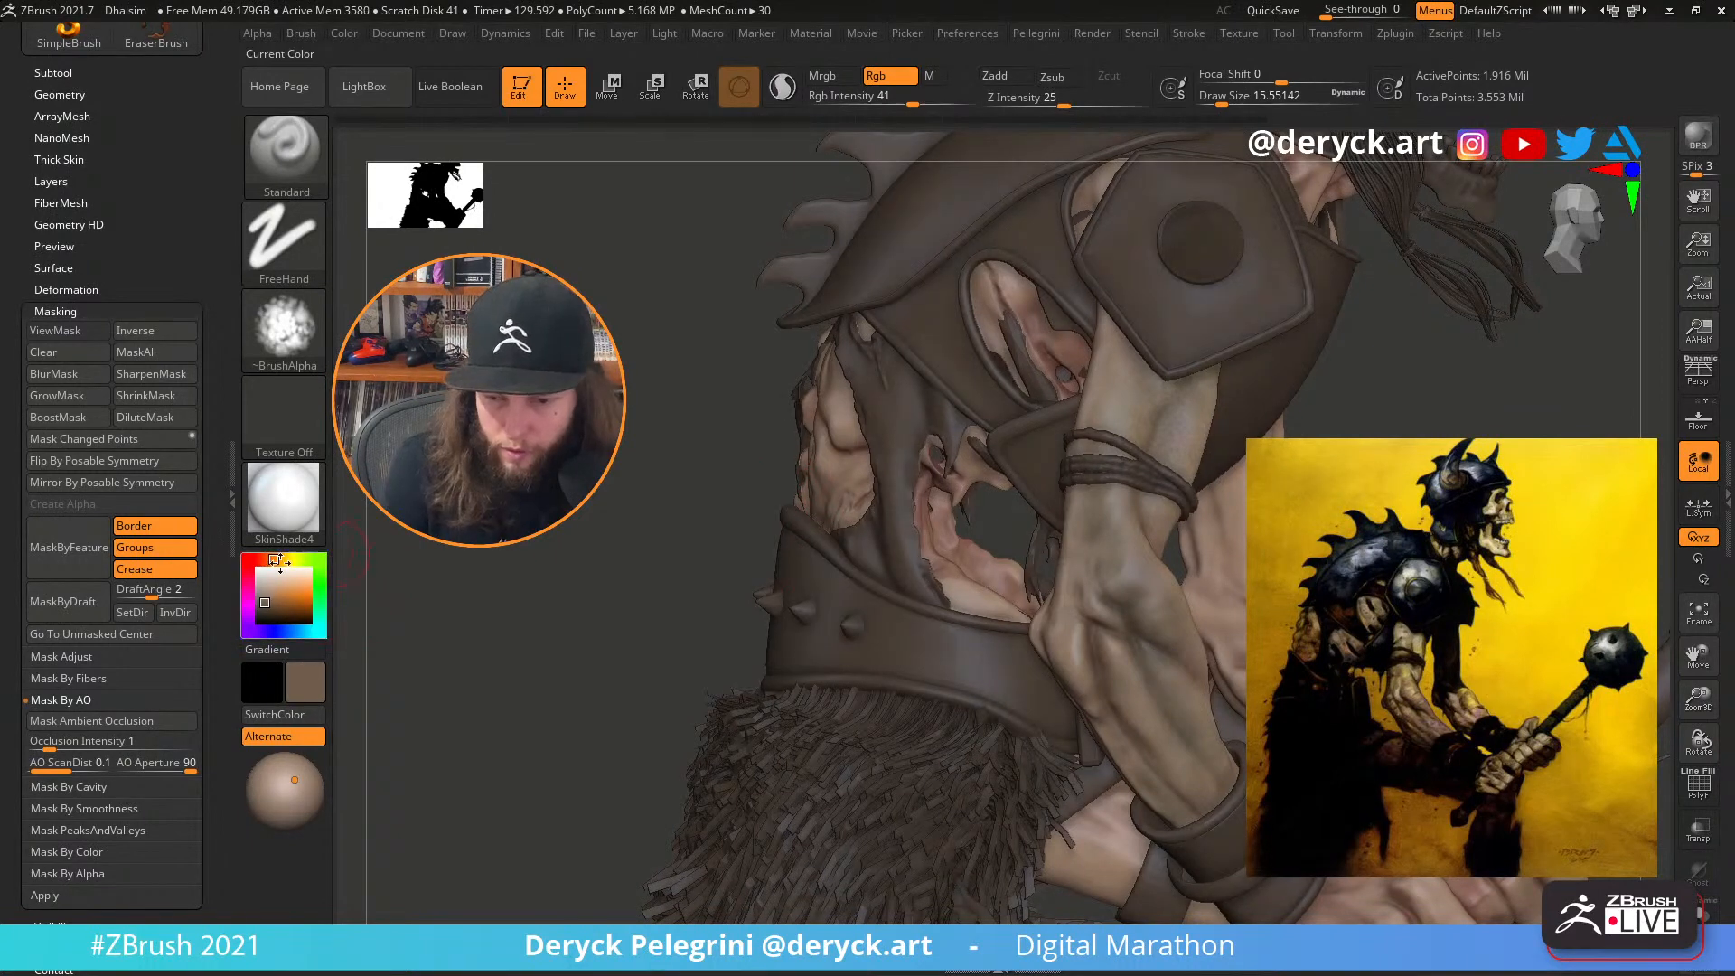
drag(279, 560, 298, 560)
key(bracketleft)
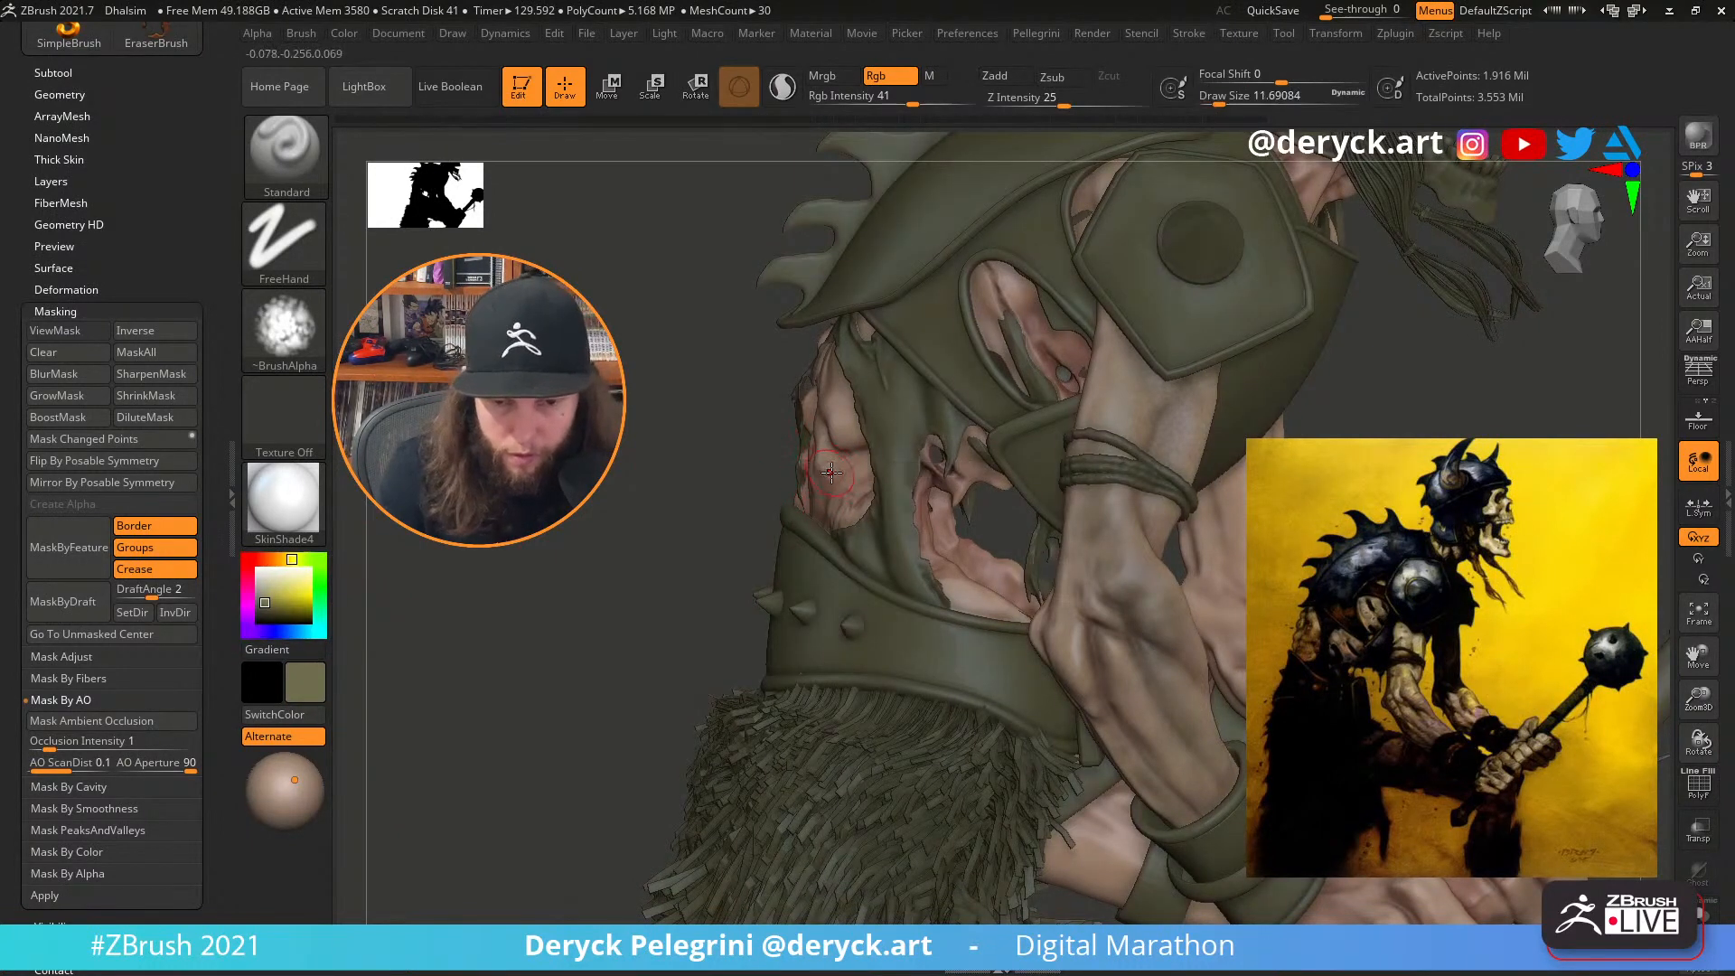
Paint the olive tone onto the exposed skin of the lower back with a draw size of about 17
key(s)
drag(838, 441, 843, 441)
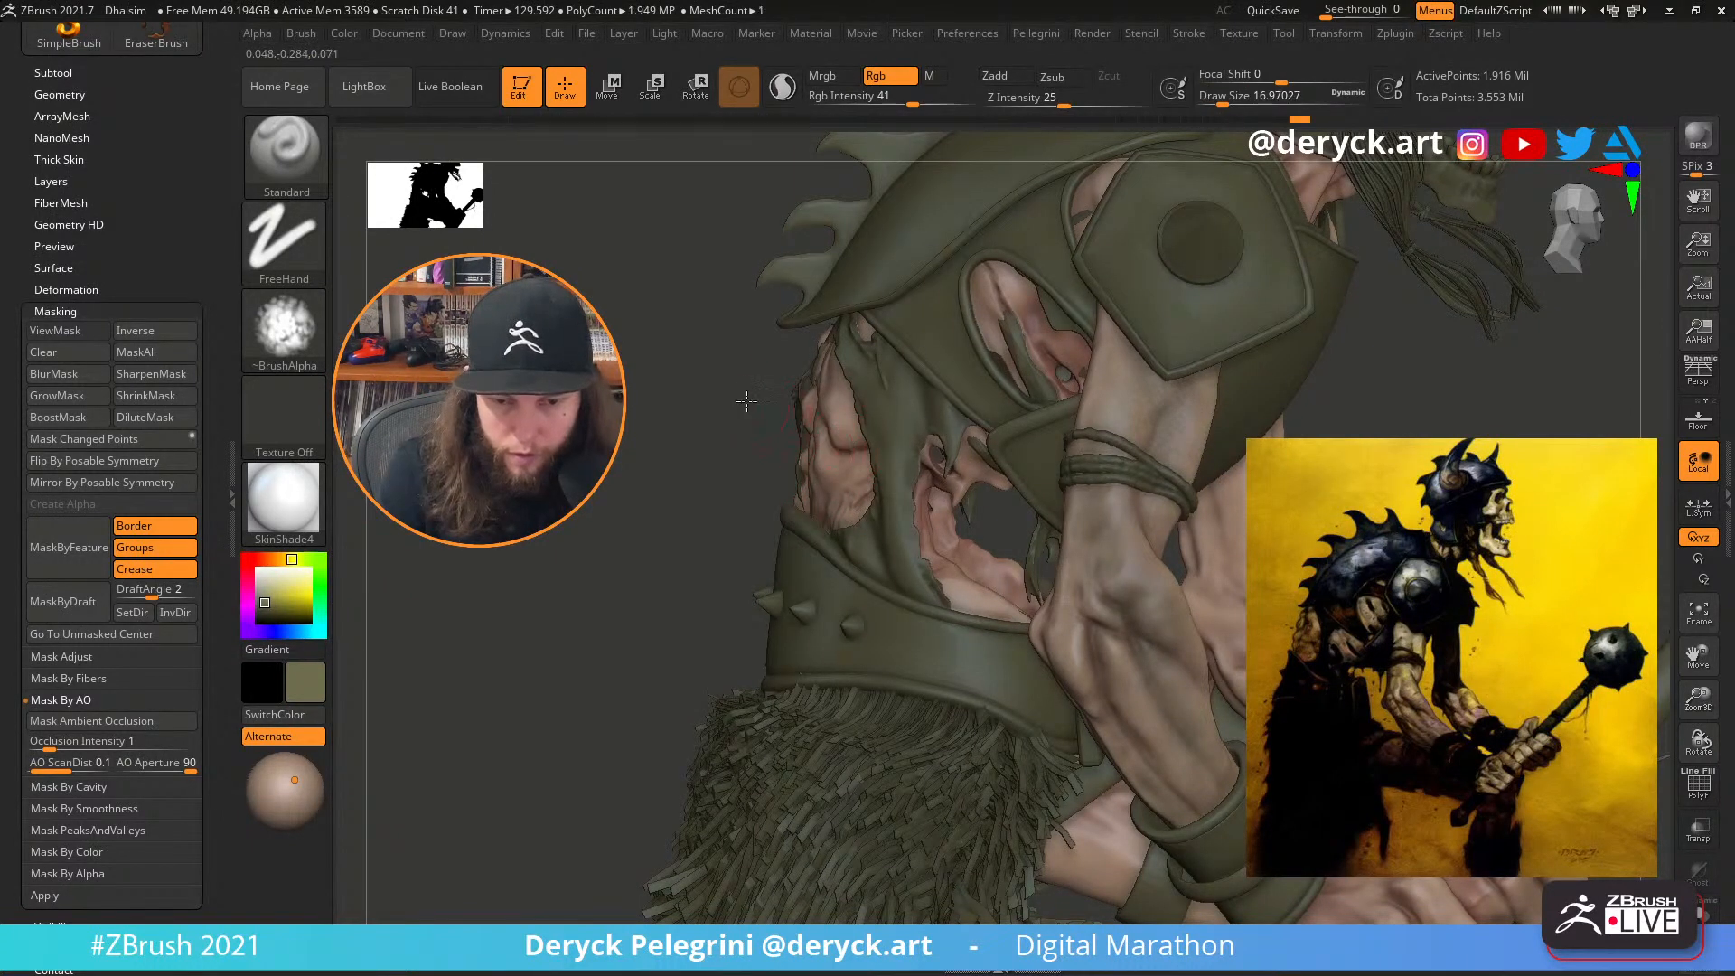
drag(743, 399, 831, 445)
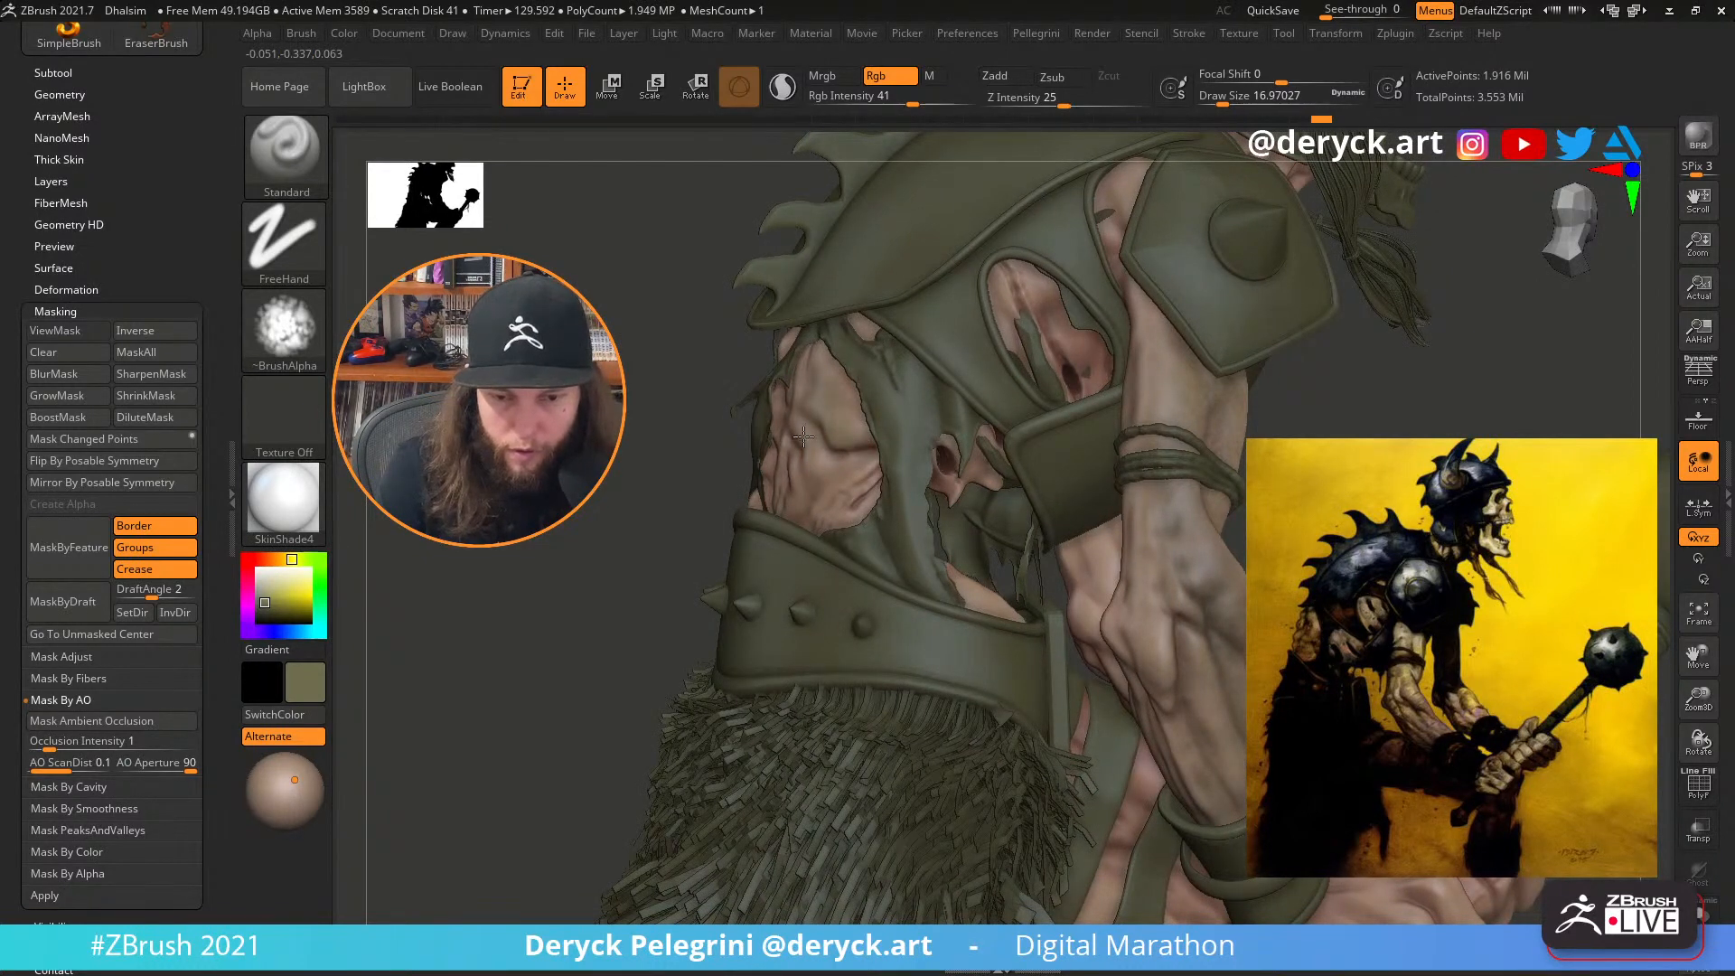
drag(778, 446, 786, 459)
mouse_move(667, 464)
mouse_down()
mouse_move(800, 461)
mouse_move(764, 472)
mouse_up()
Tint the back of the upper arm near the shoulder with the olive colour at a draw size of about 25
key(s)
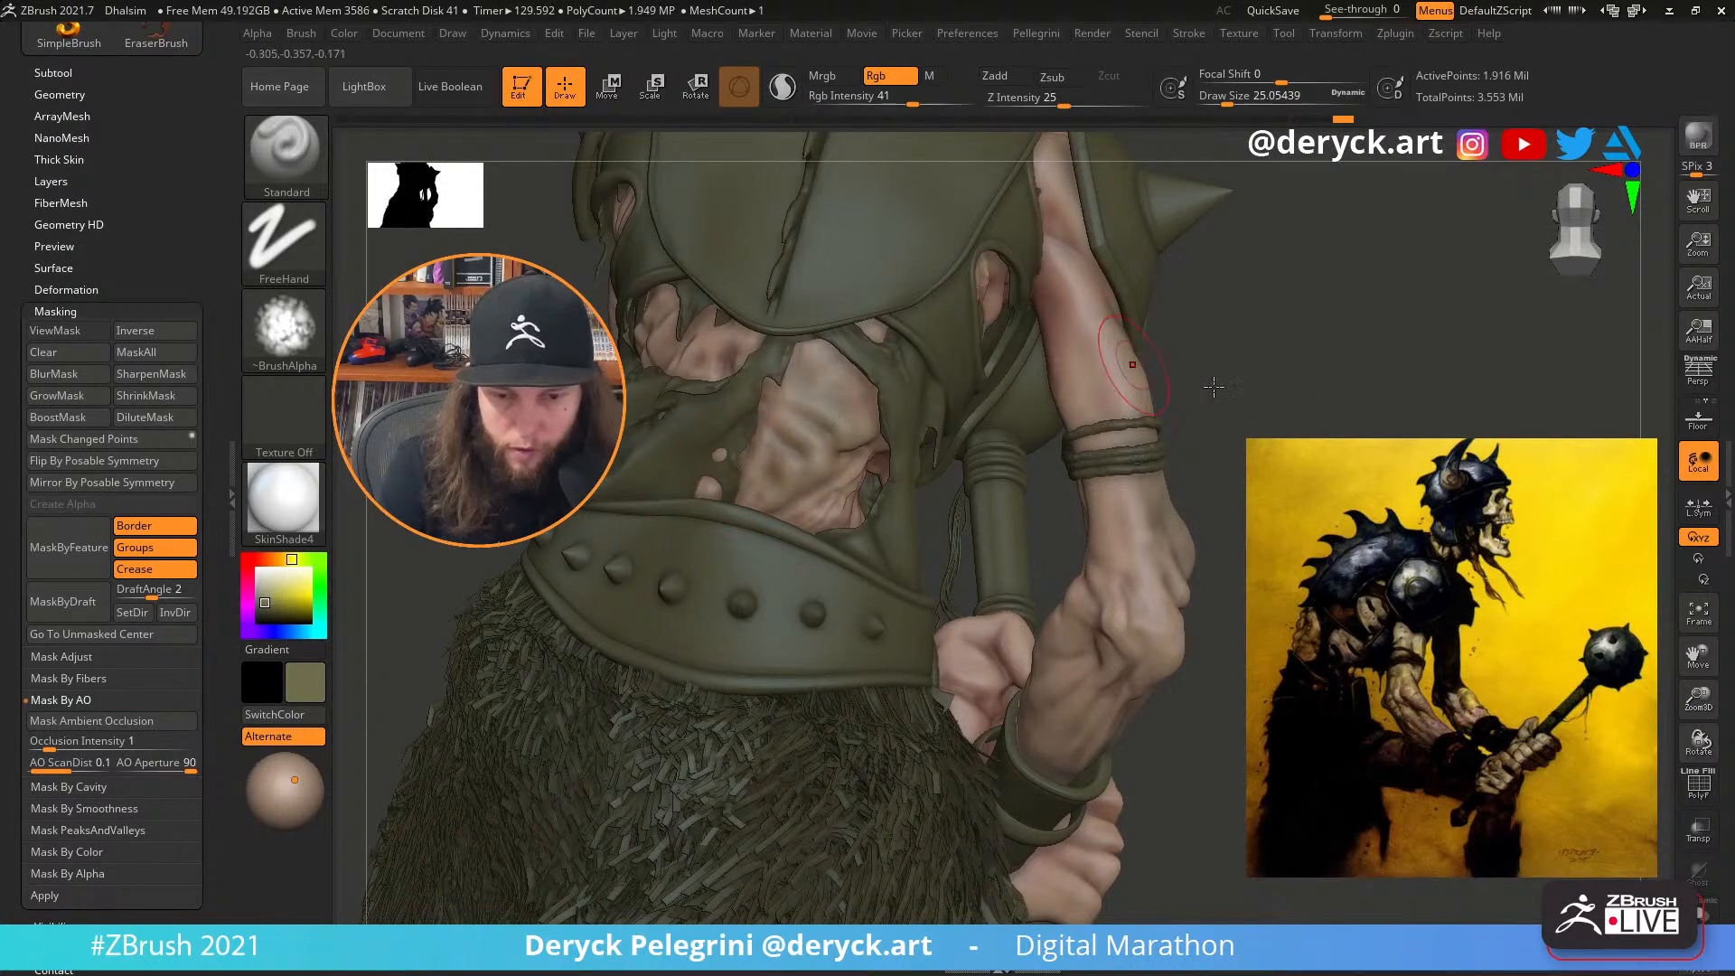
drag(1214, 388, 1155, 371)
key(s)
drag(1126, 273, 1122, 289)
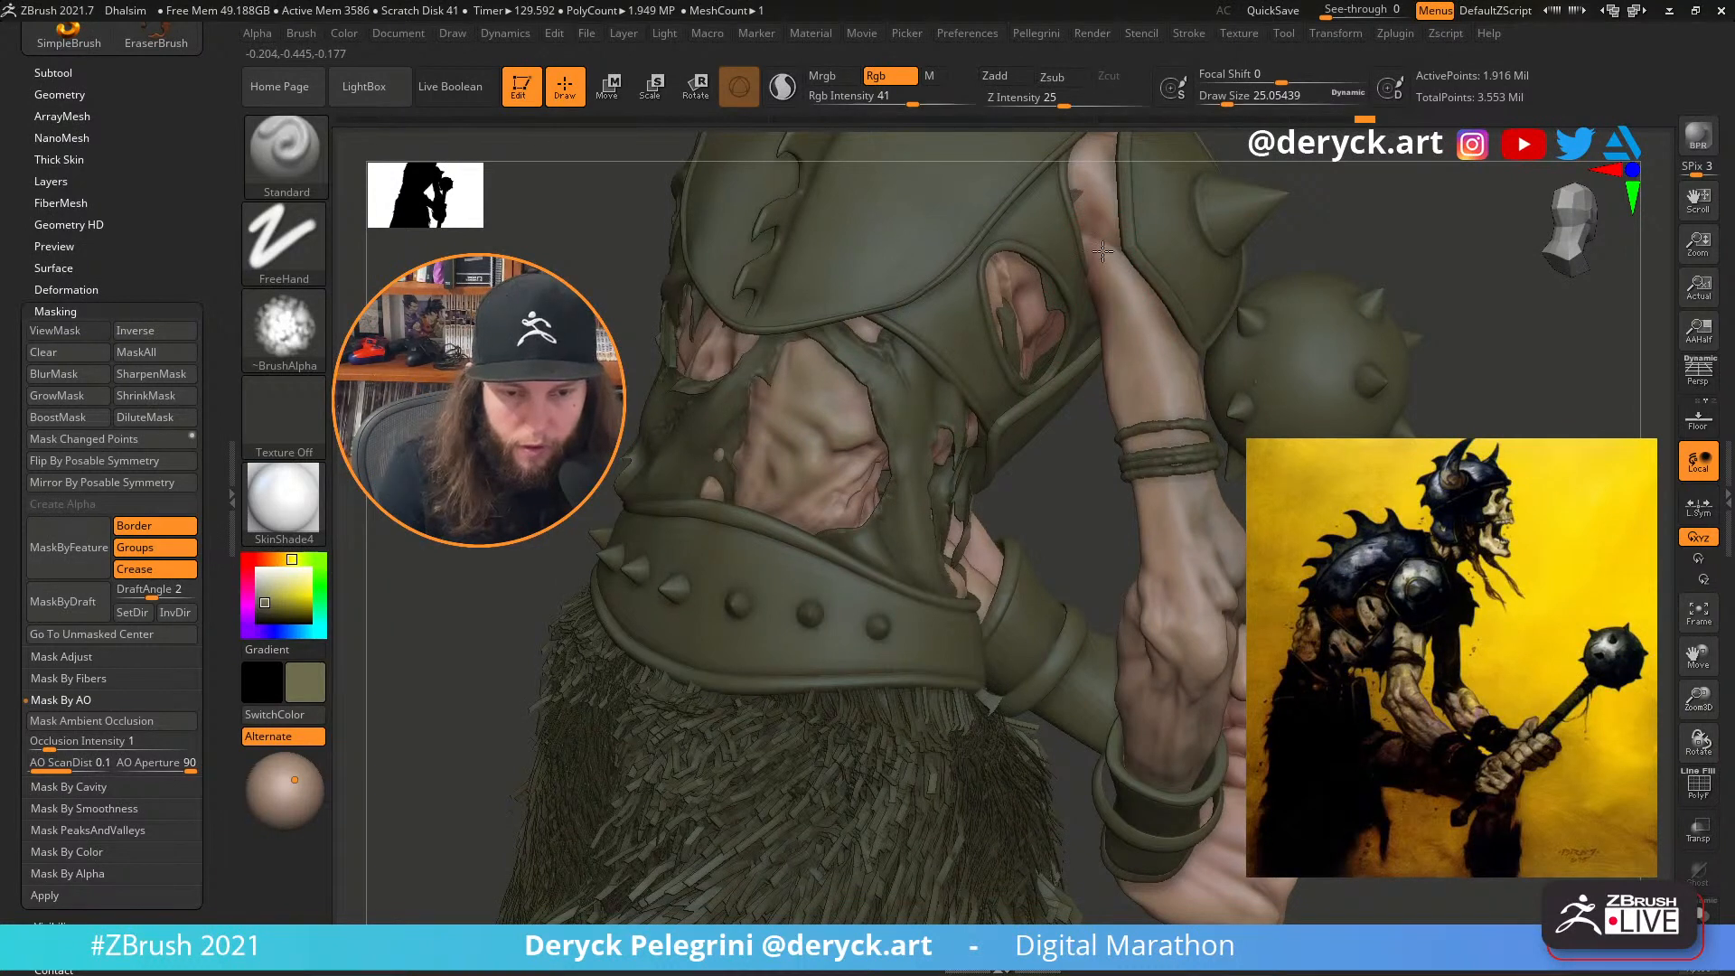
drag(1120, 237, 1120, 244)
Choose a dusty pink paint colour and paint the arm around the elbow with a draw size of about 12.9
right_drag(1125, 298, 1052, 325)
mouse_move(1120, 561)
alt+right_down()
mouse_move(1111, 443)
mouse_move(1118, 507)
mouse_move(1226, 587)
alt+right_up()
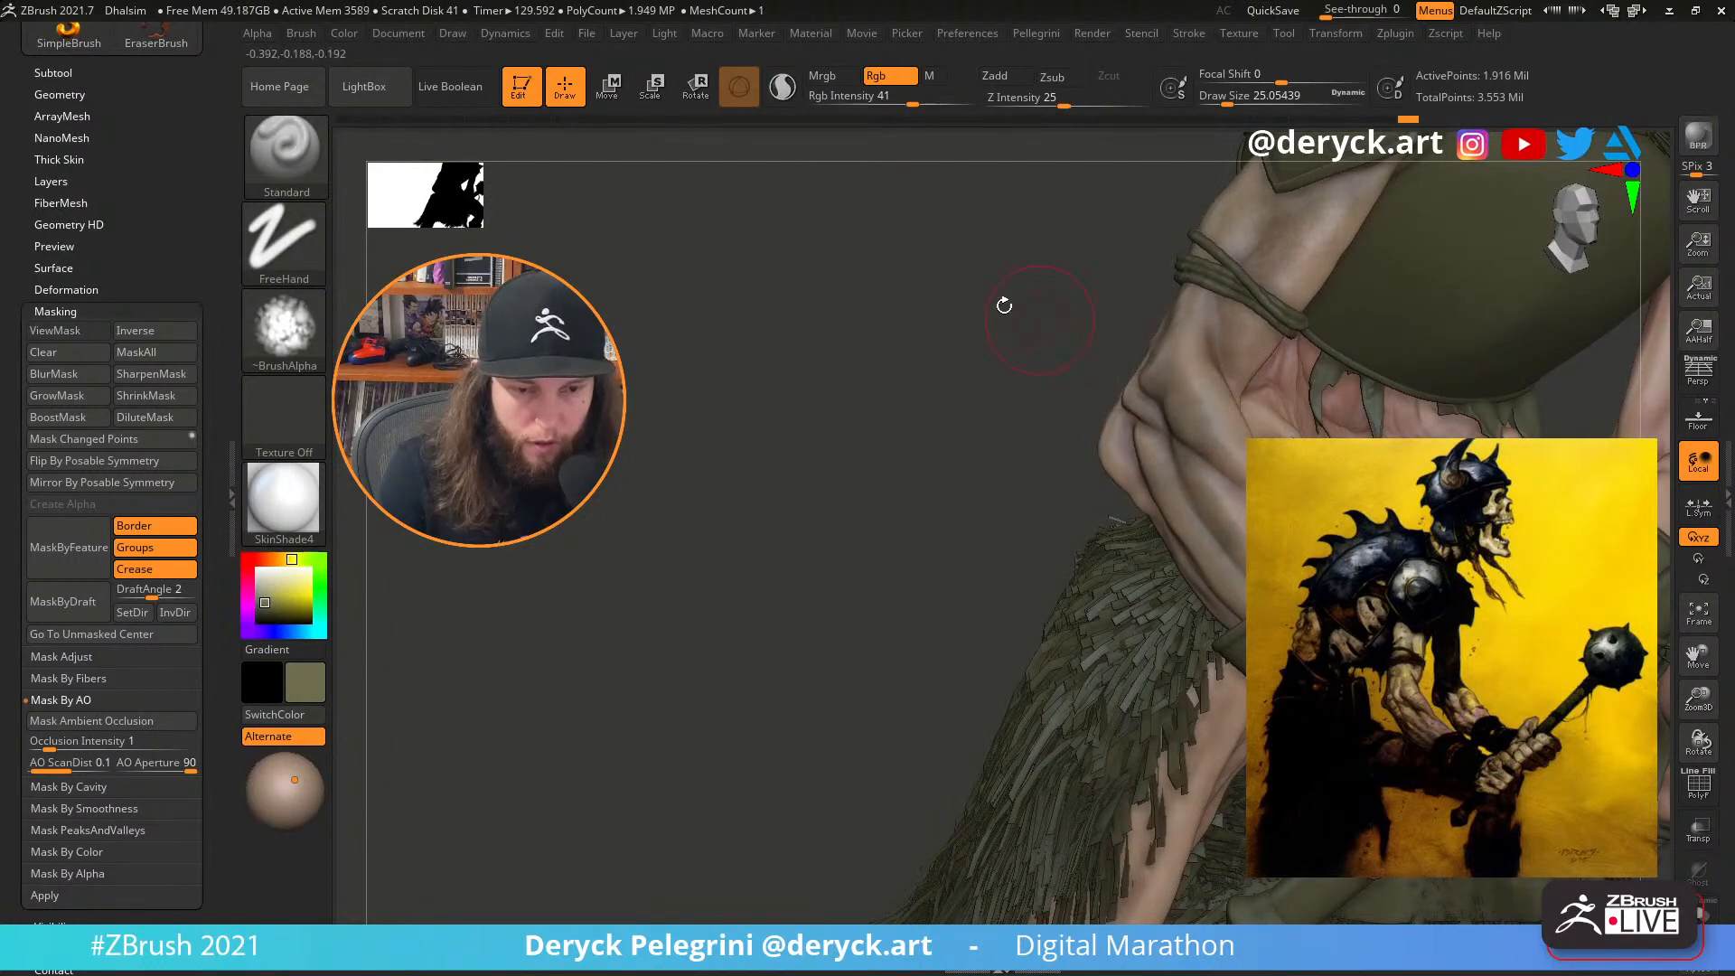
drag(1000, 302, 813, 403)
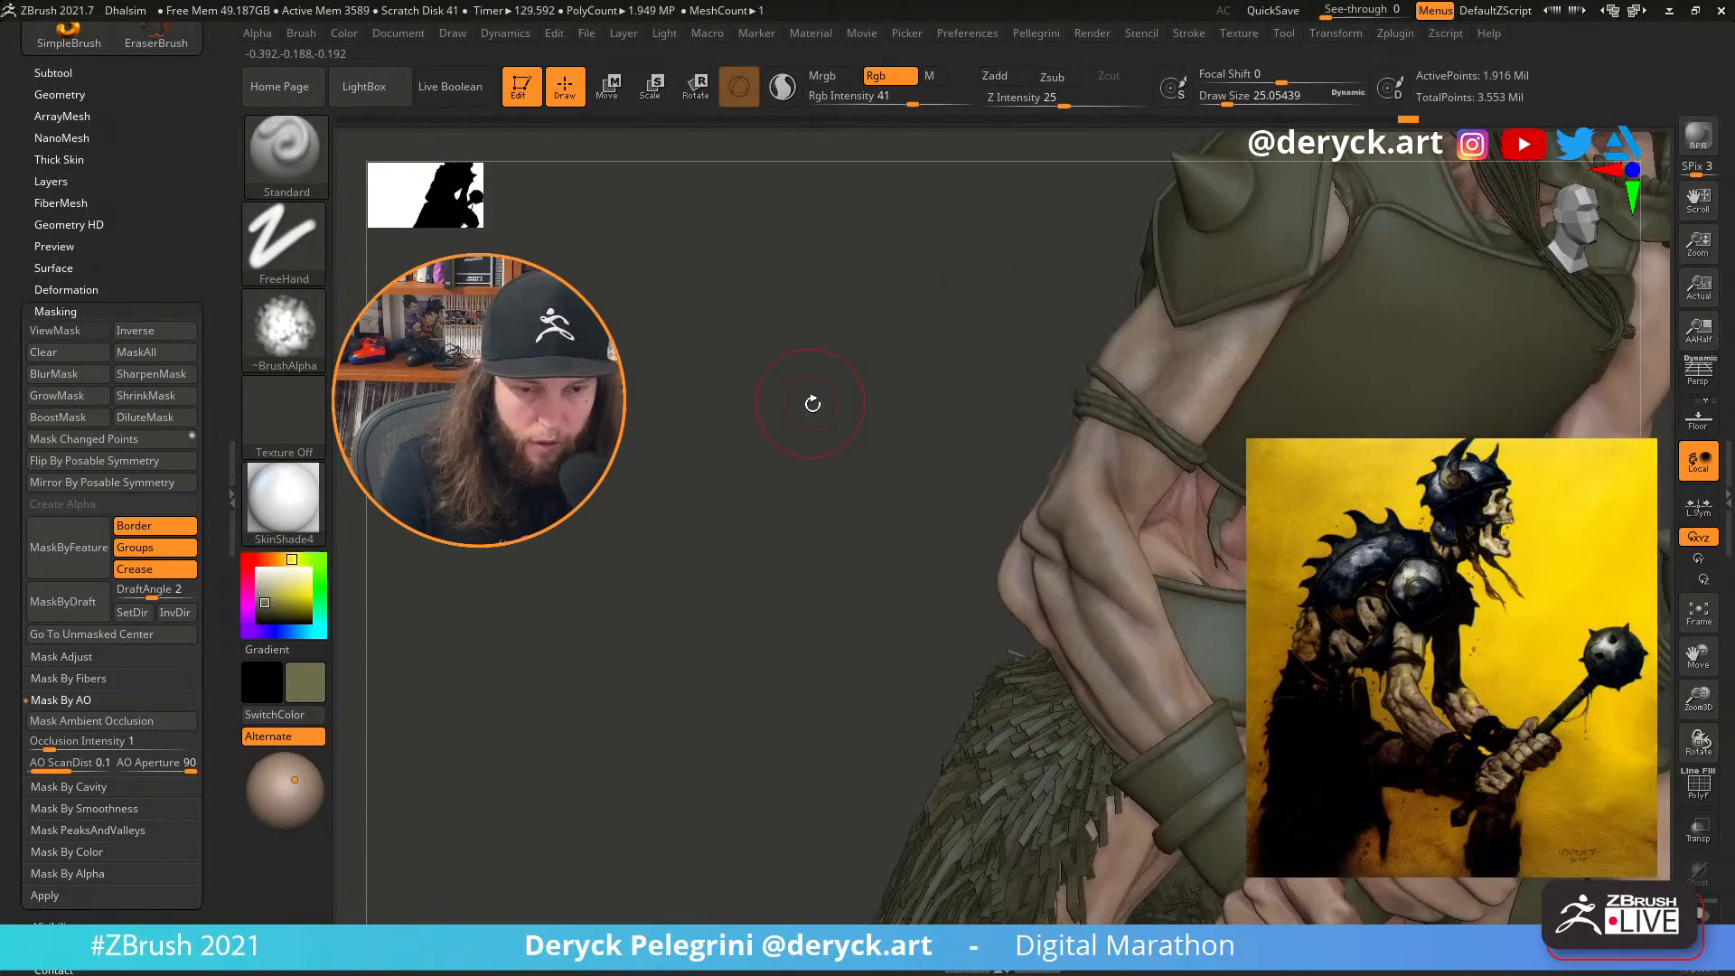
click(265, 560)
click(265, 593)
key(bracketleft)
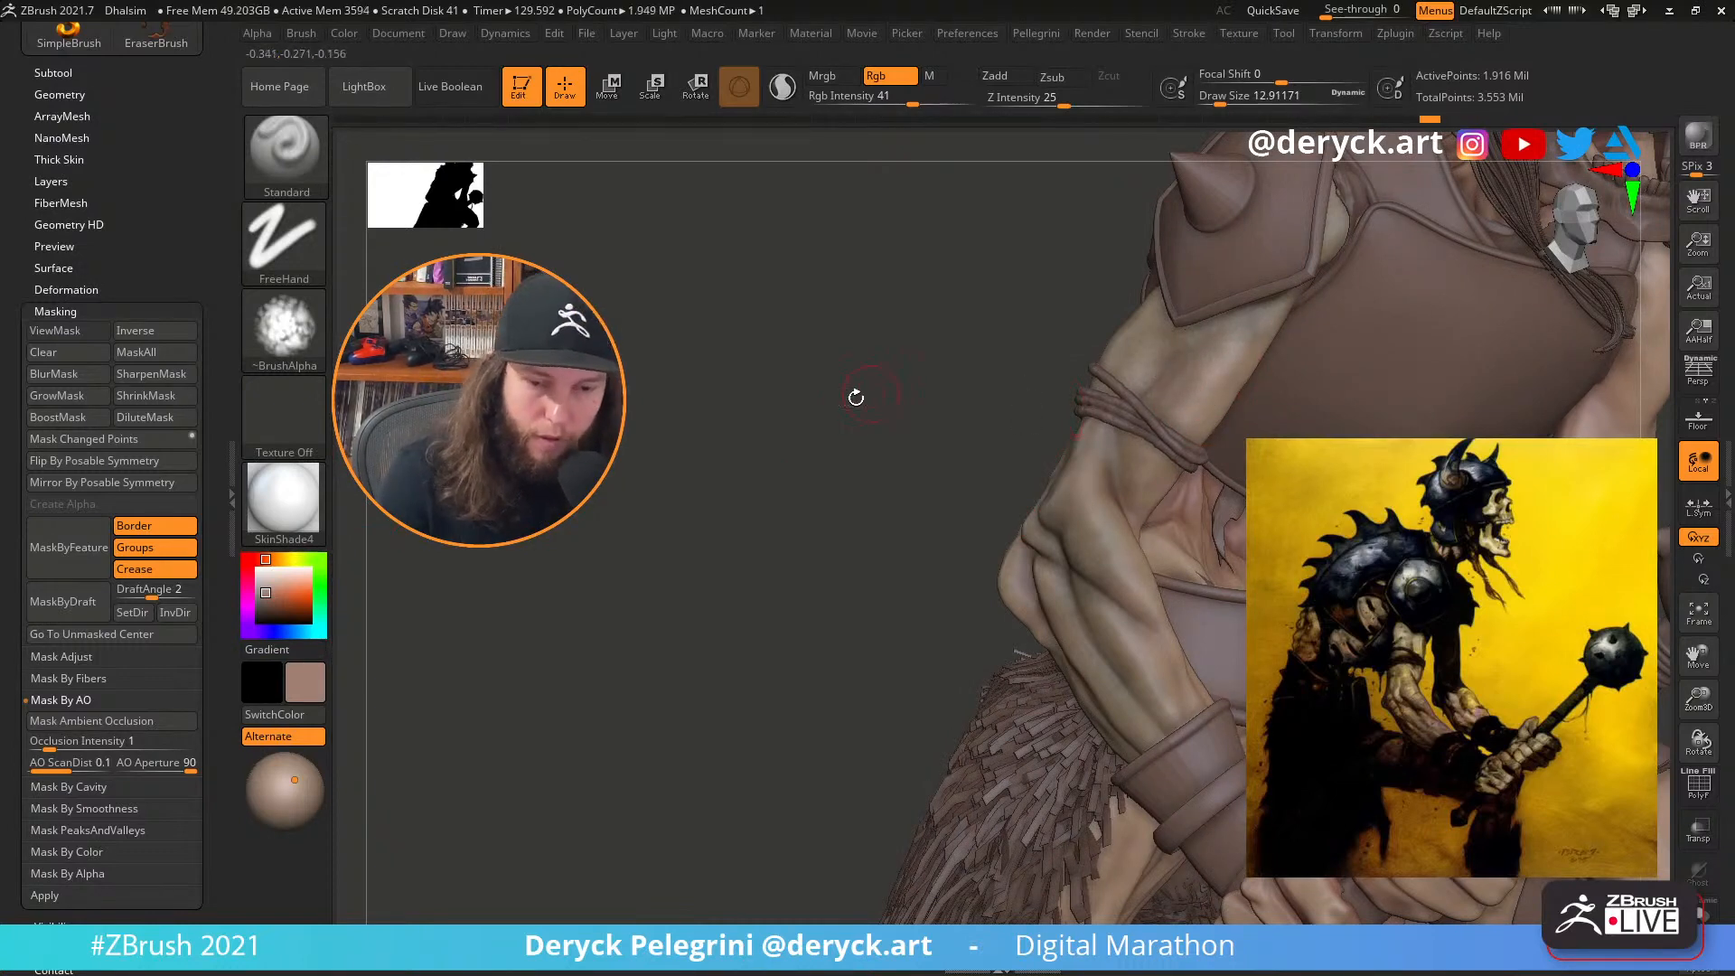
Switch the paint colour to a muted tan and paint the arm between the cord wrap and the elbow
mouse_move(855, 396)
alt+mouse_down()
mouse_move(825, 356)
mouse_move(837, 376)
alt+mouse_up()
alt+drag(637, 319, 643, 387)
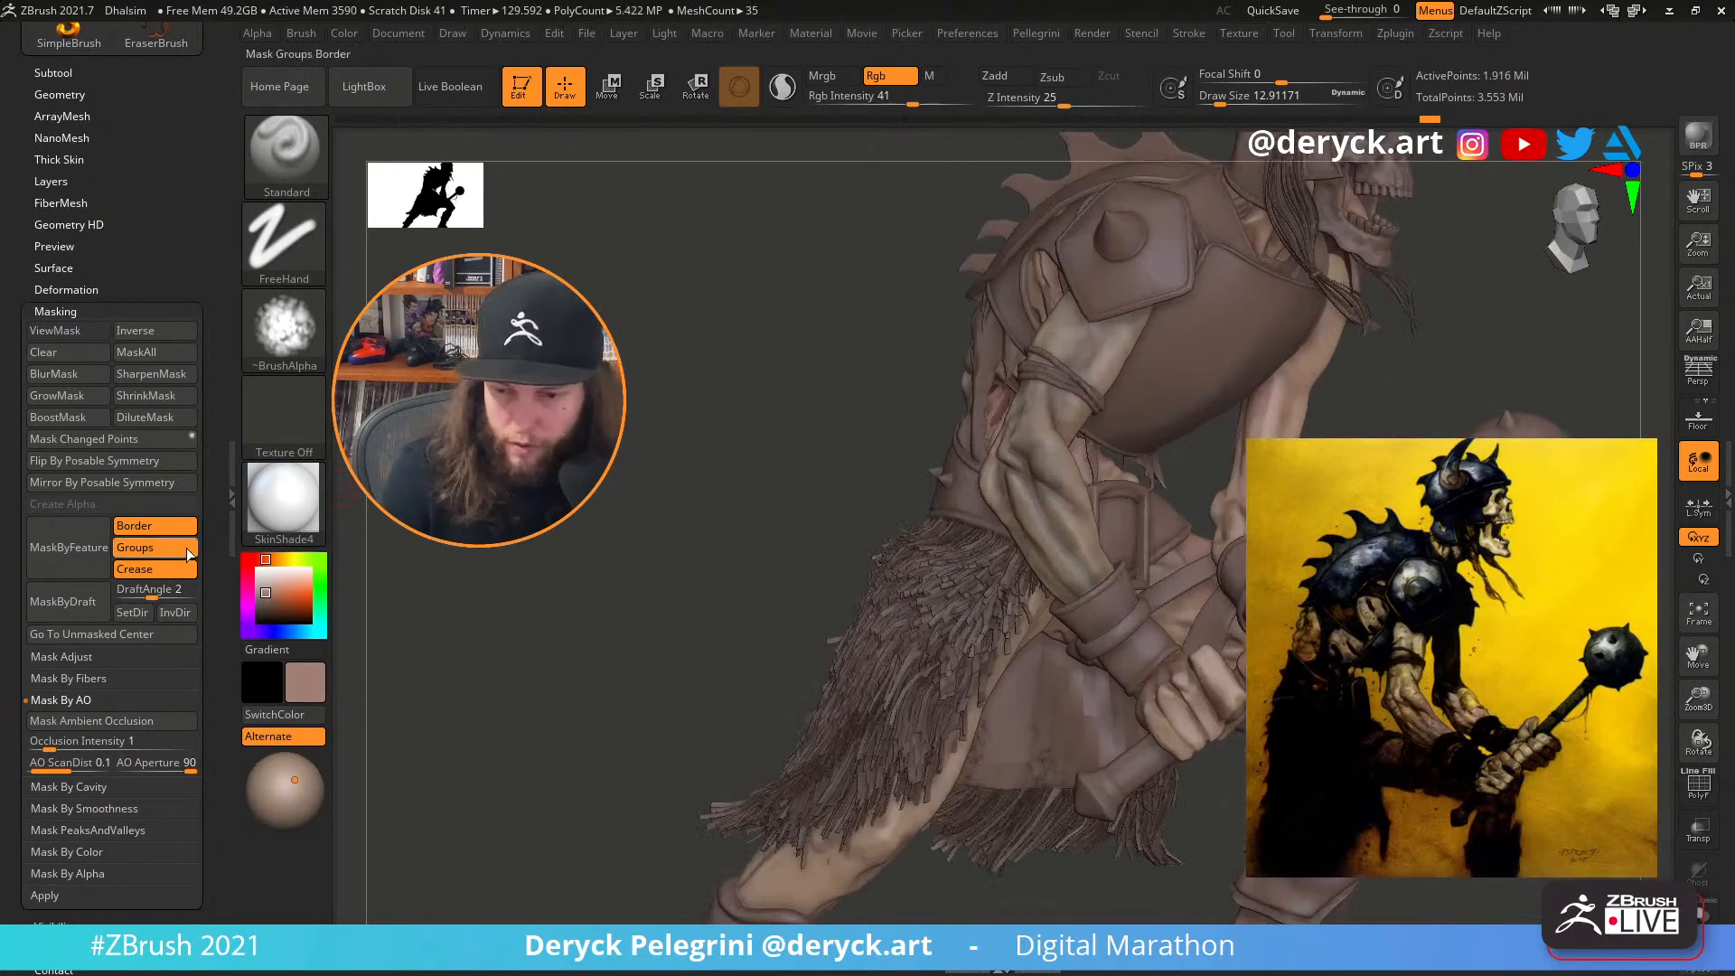
click(278, 559)
click(275, 597)
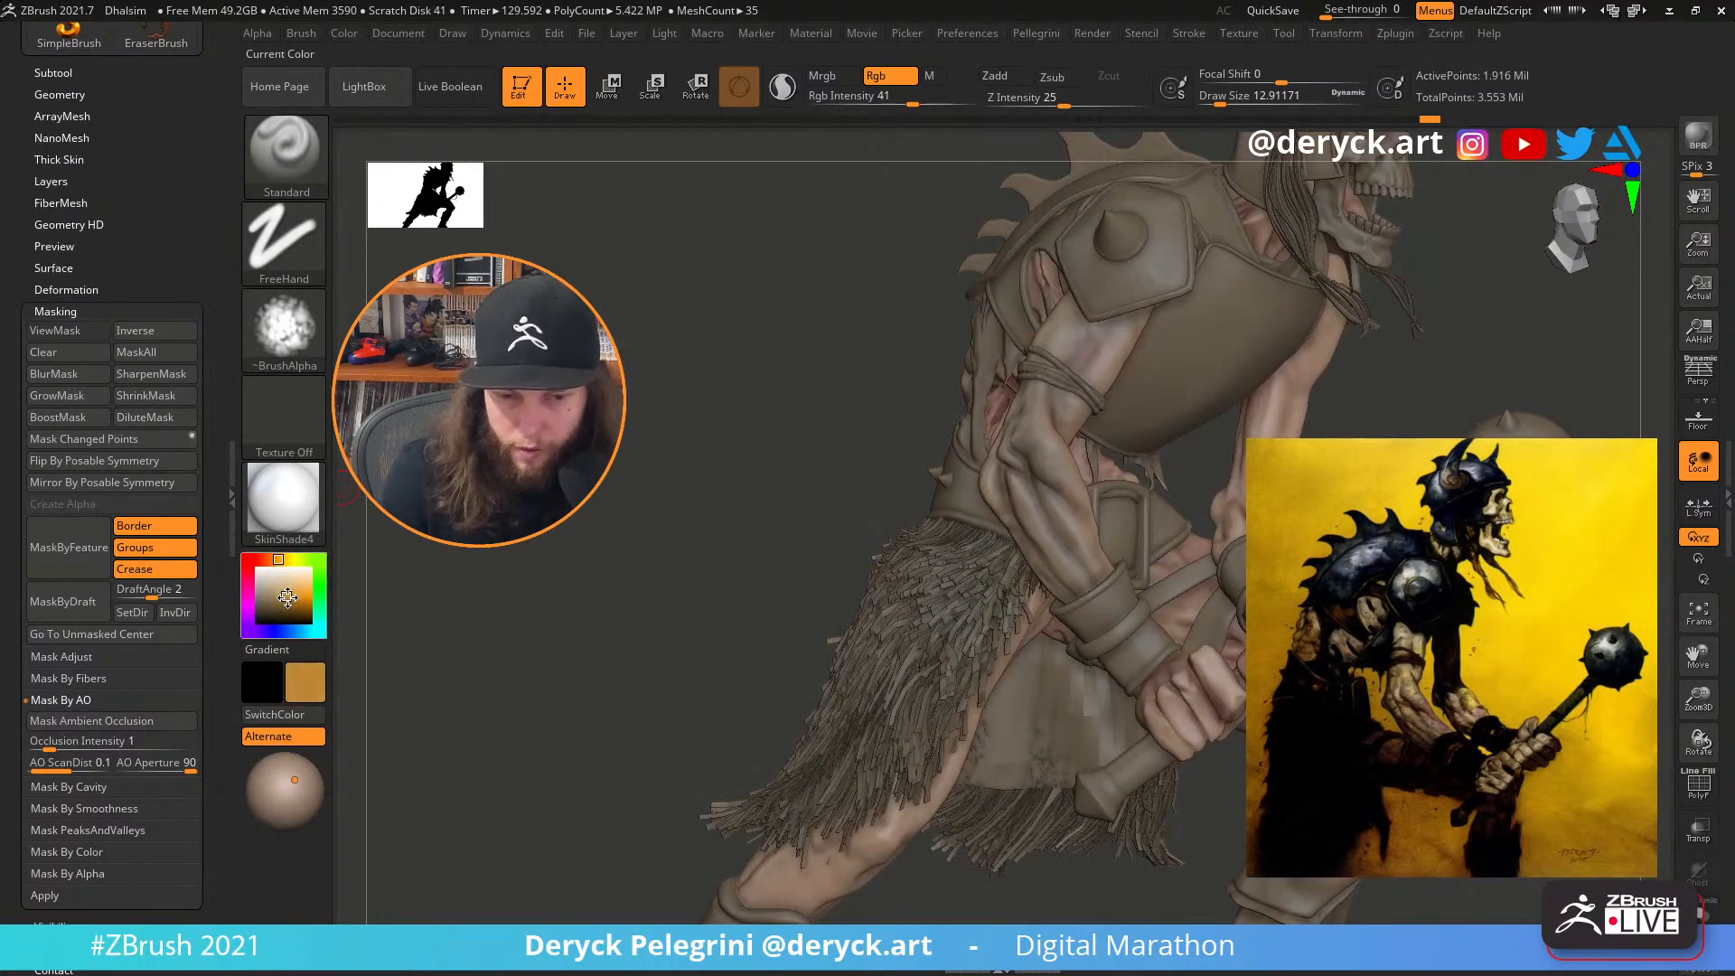
mouse_move(677, 530)
alt+mouse_down()
mouse_move(639, 510)
mouse_move(628, 551)
alt+mouse_up()
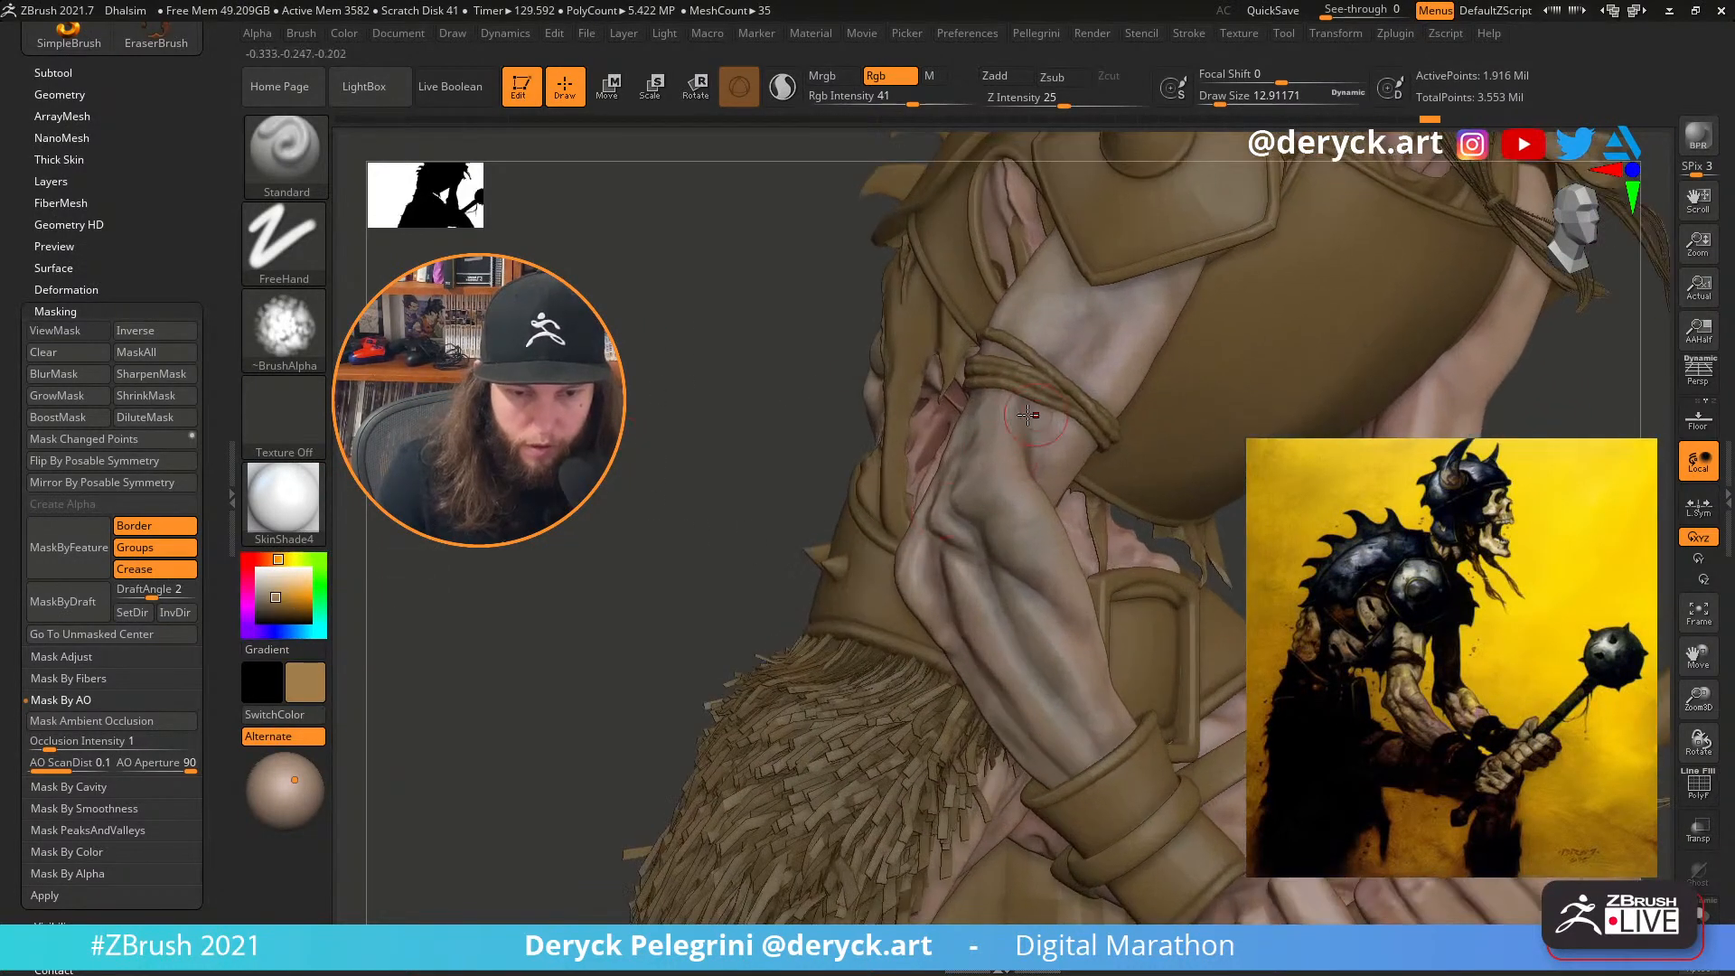
key(s)
mouse_move(1014, 425)
mouse_down()
mouse_move(997, 412)
mouse_move(985, 455)
mouse_up()
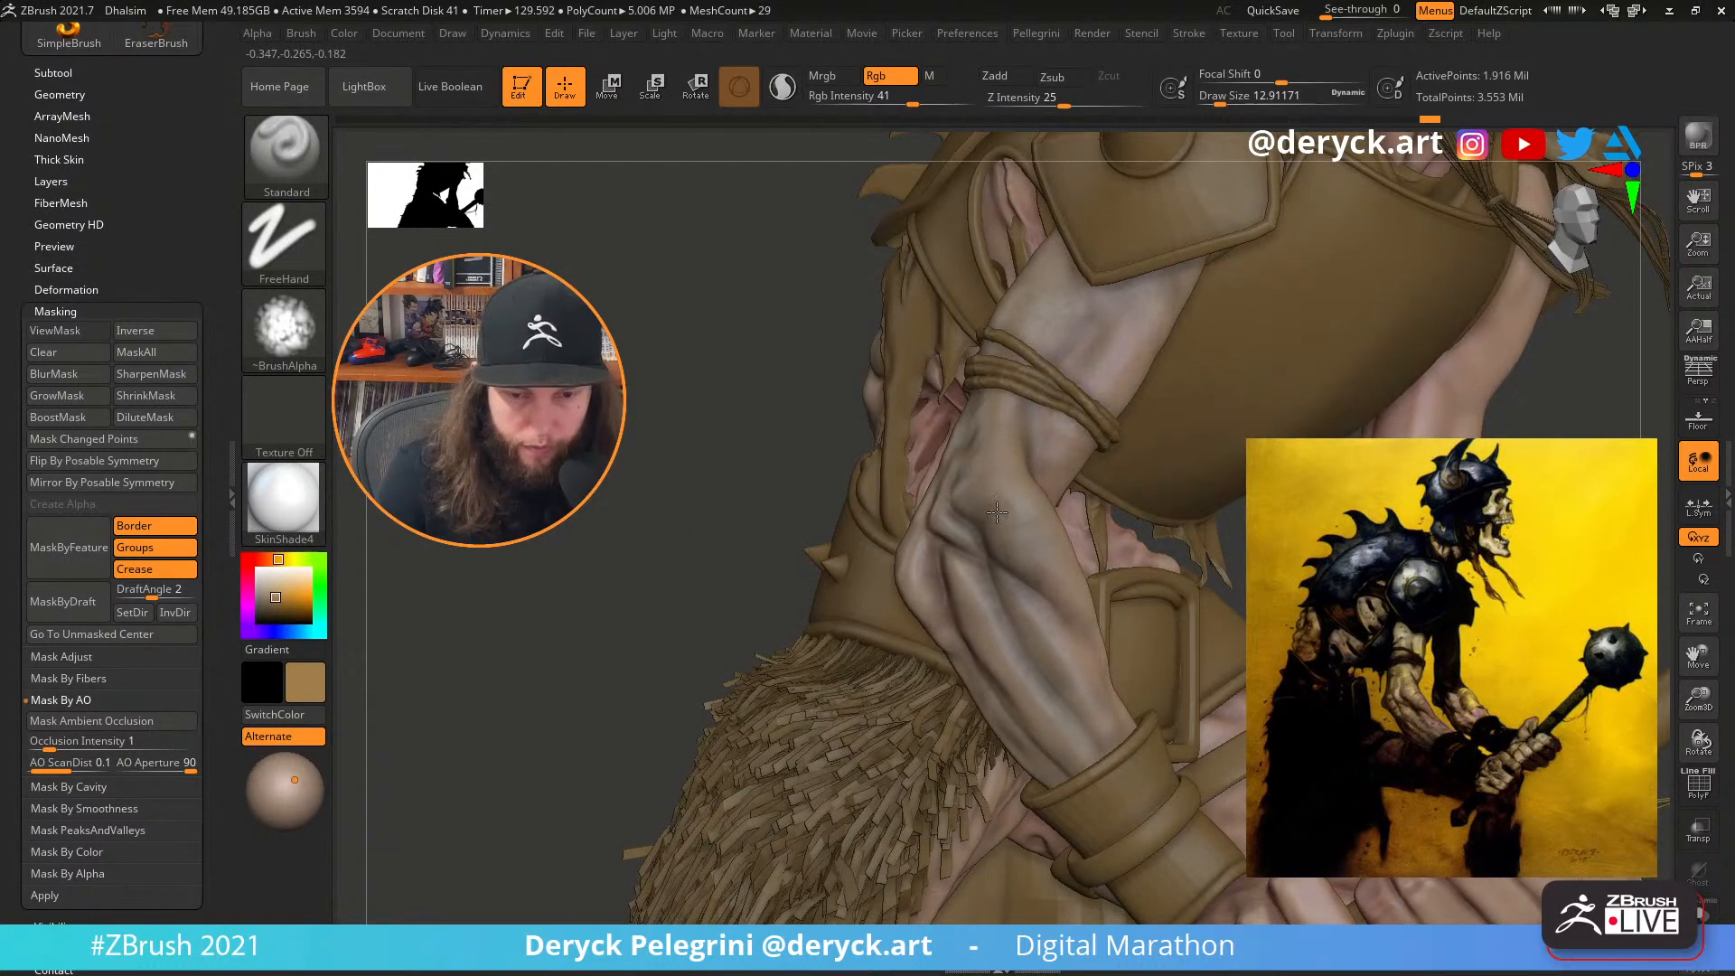
Choose a dark grey paint colour and shade the upper arm above the cord wrap with a draw size of about 25
alt+drag(767, 533, 750, 426)
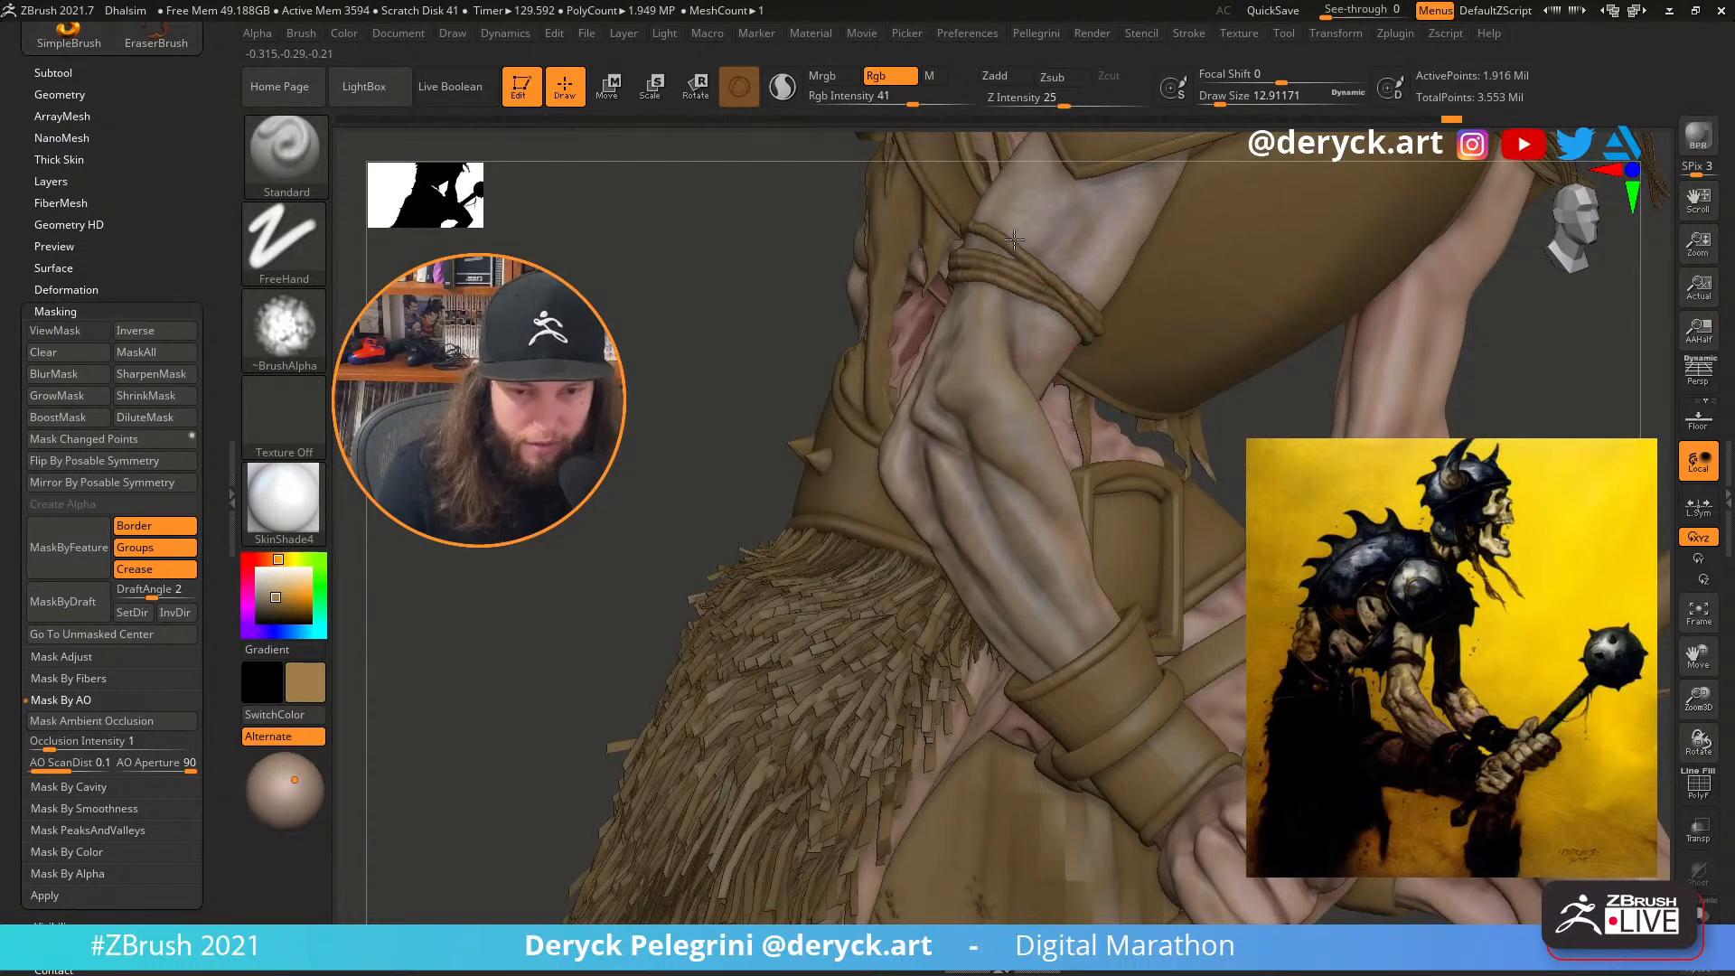
right_drag(1014, 239, 1019, 399)
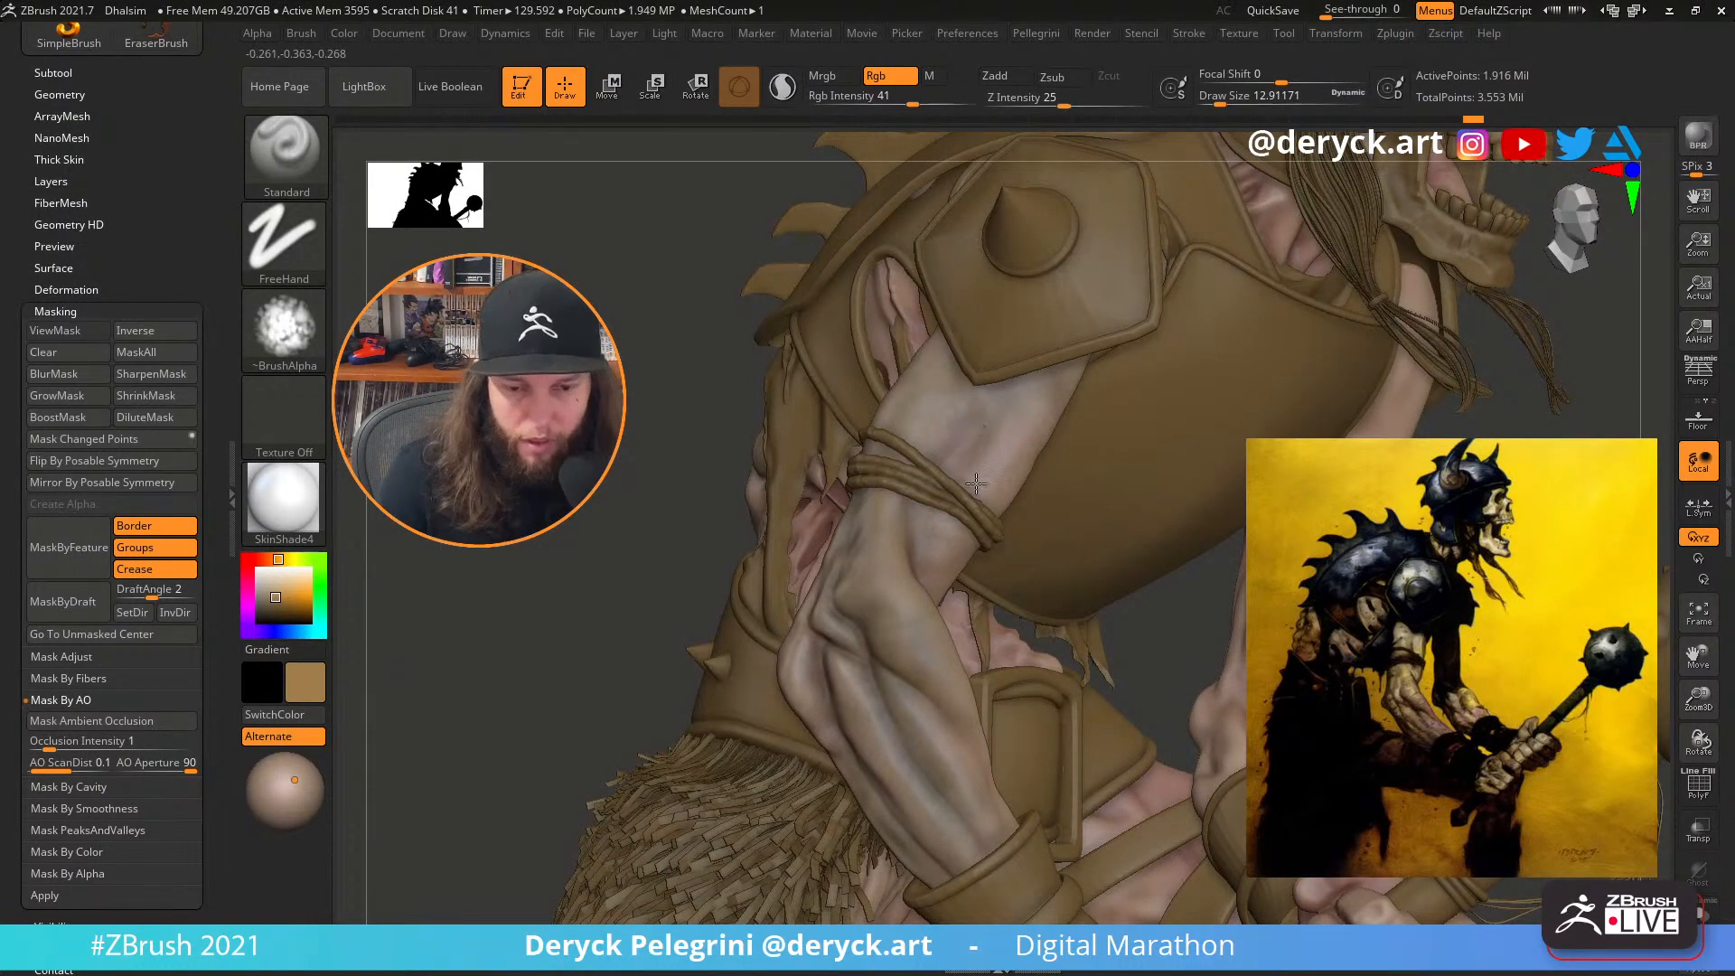
alt+right_drag(948, 770, 977, 569)
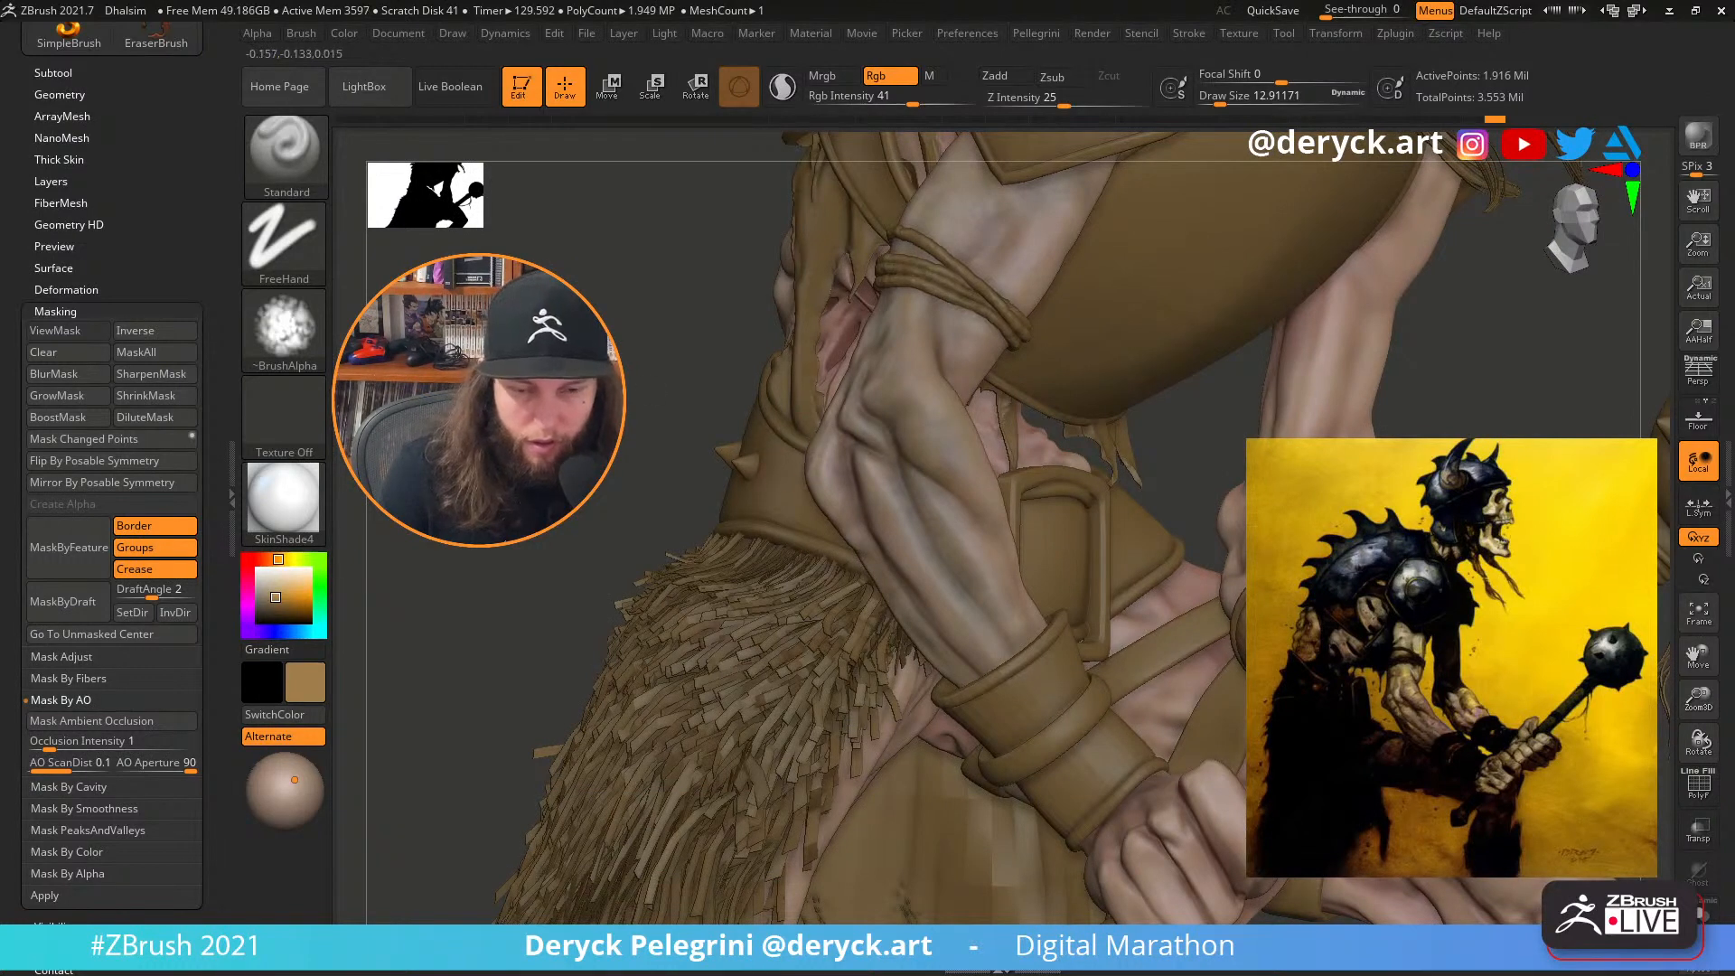
key(f)
click(258, 578)
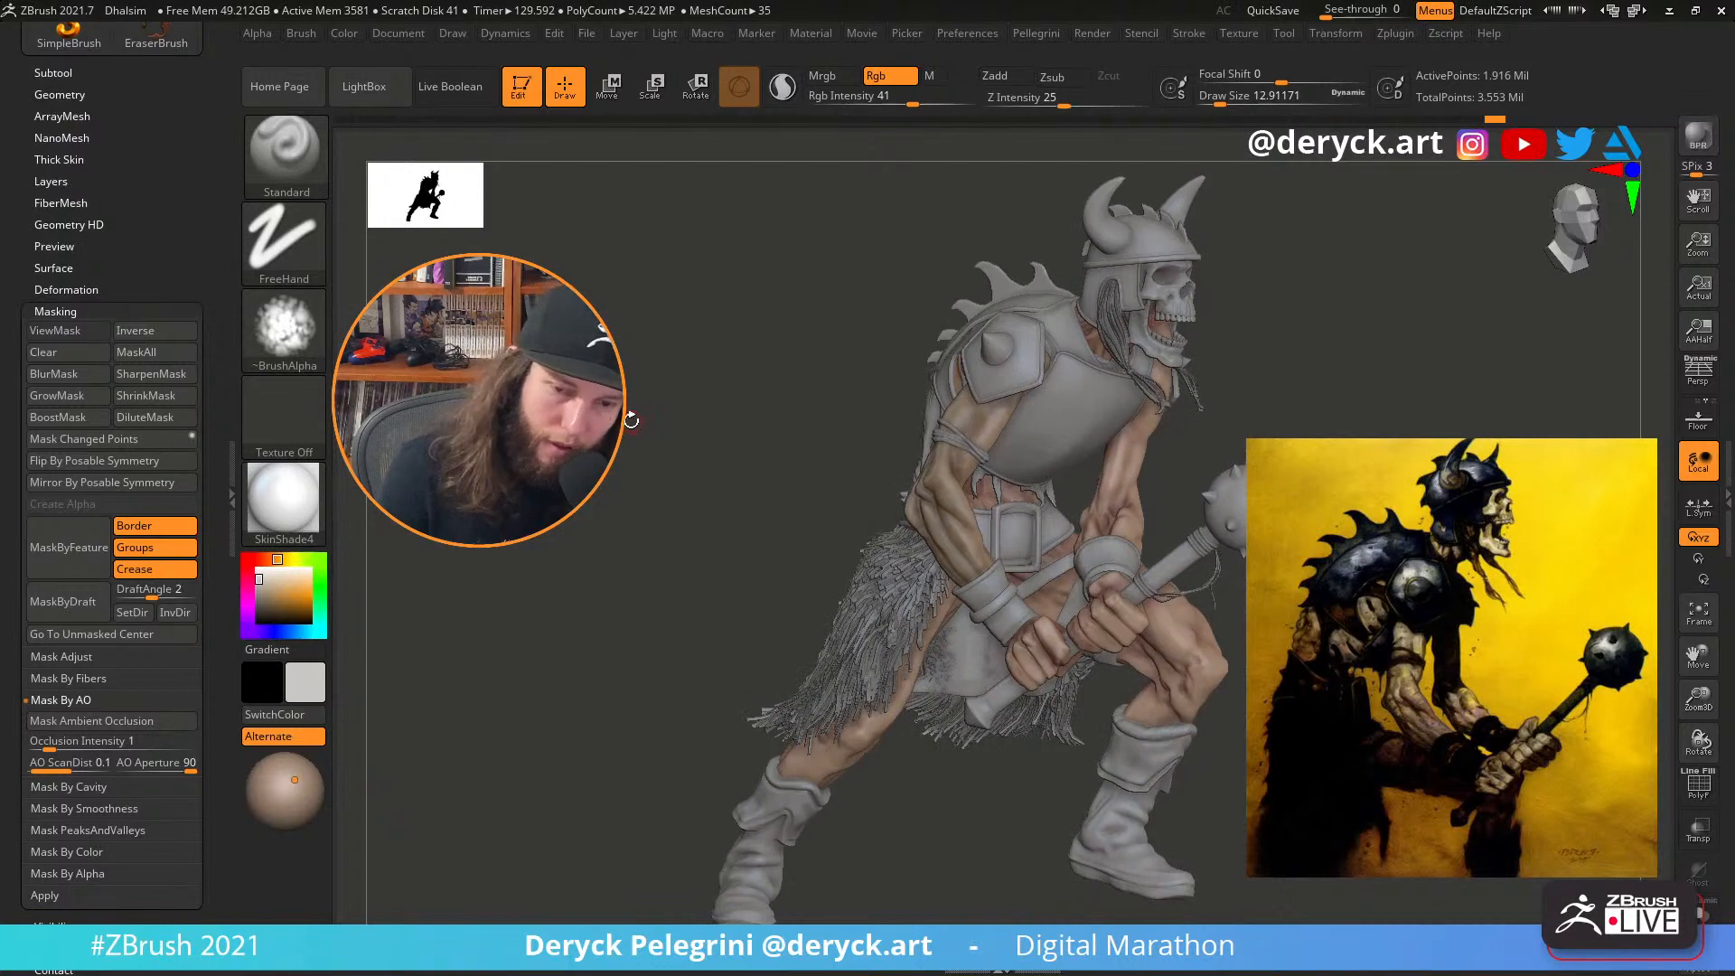
drag(645, 431, 614, 375)
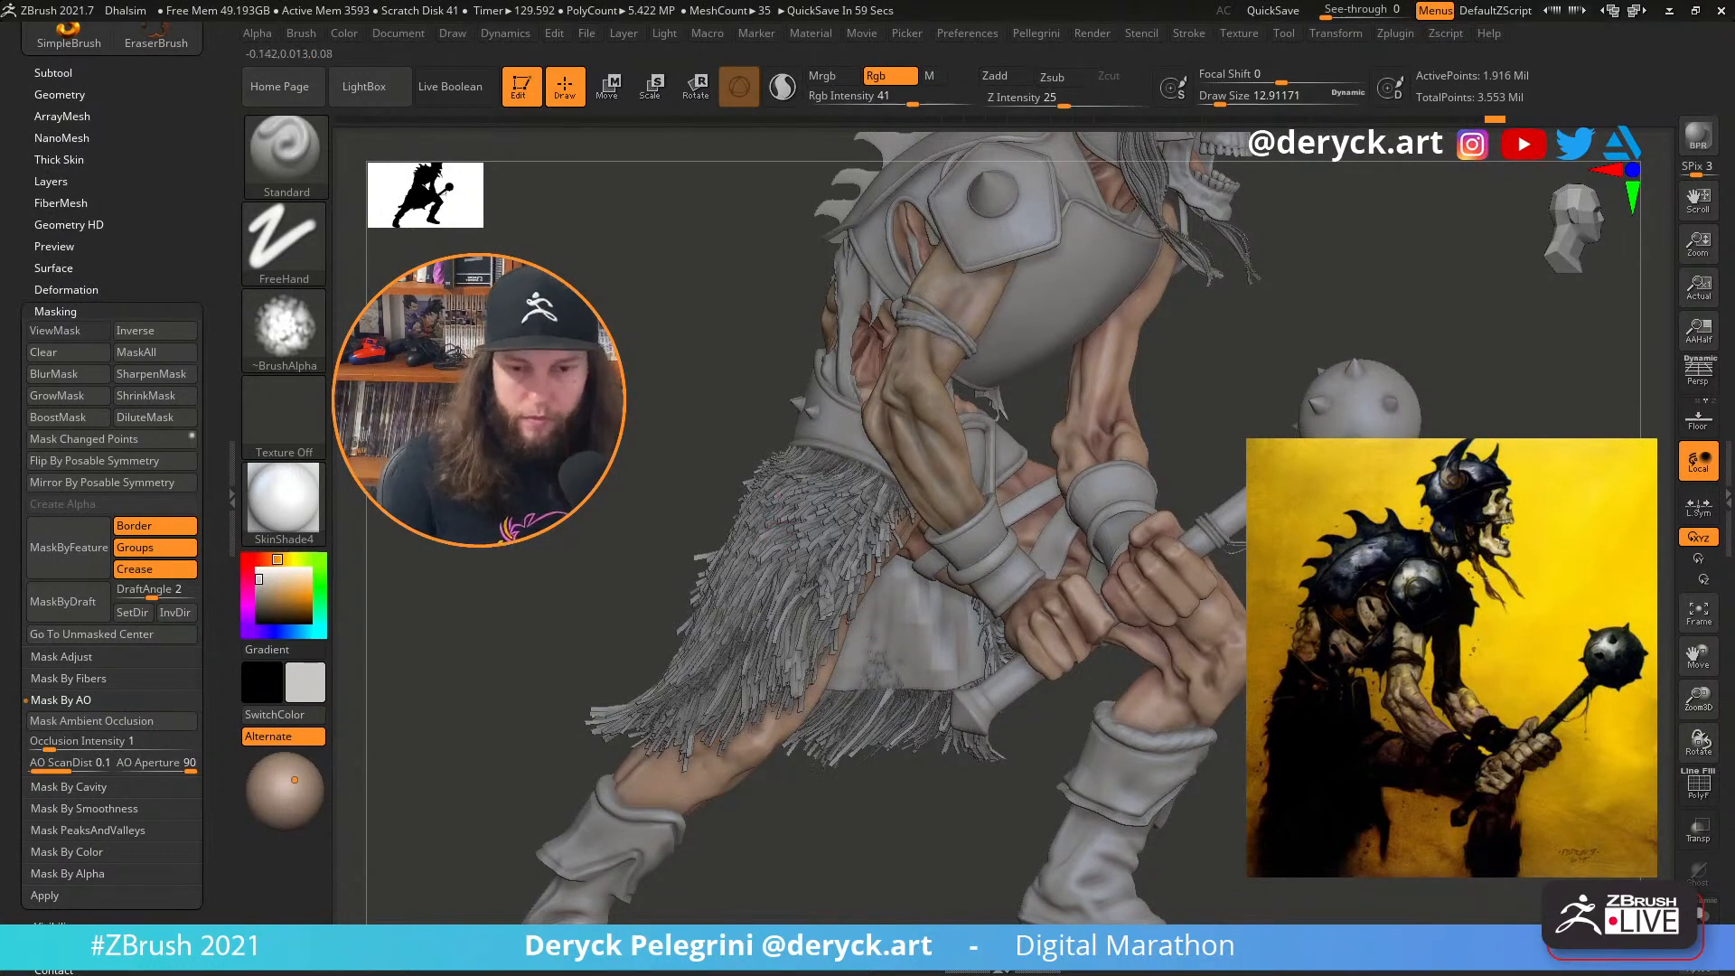
right_drag(789, 509, 895, 703)
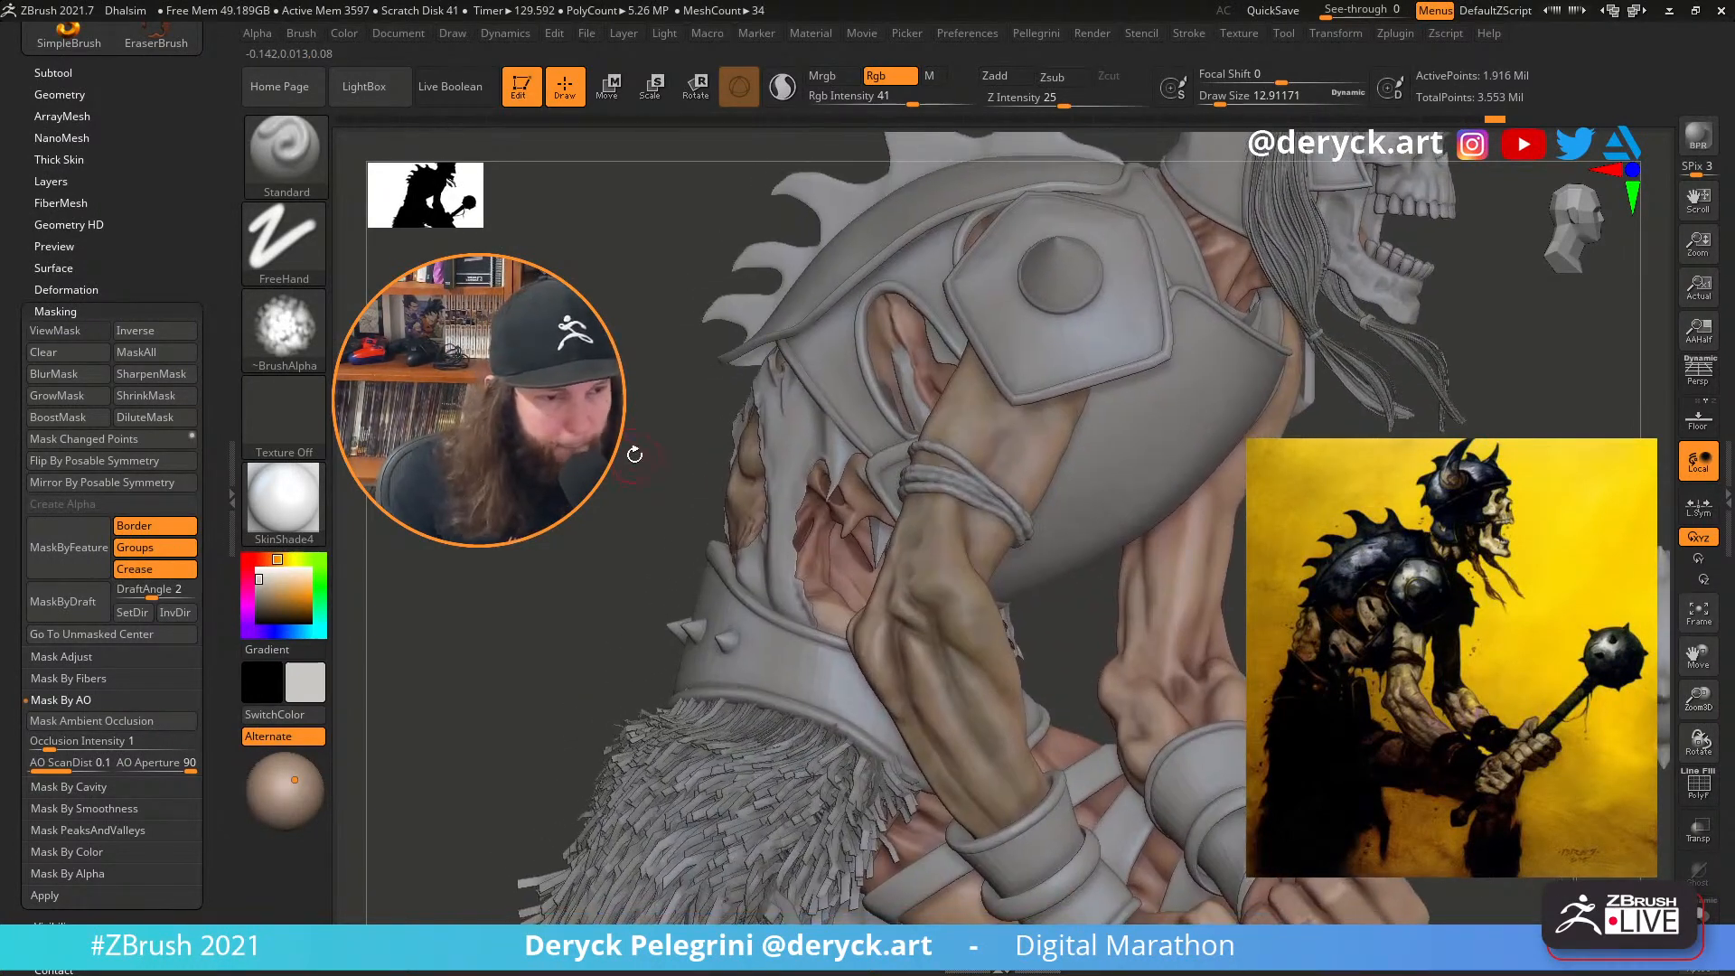
drag(264, 586, 263, 596)
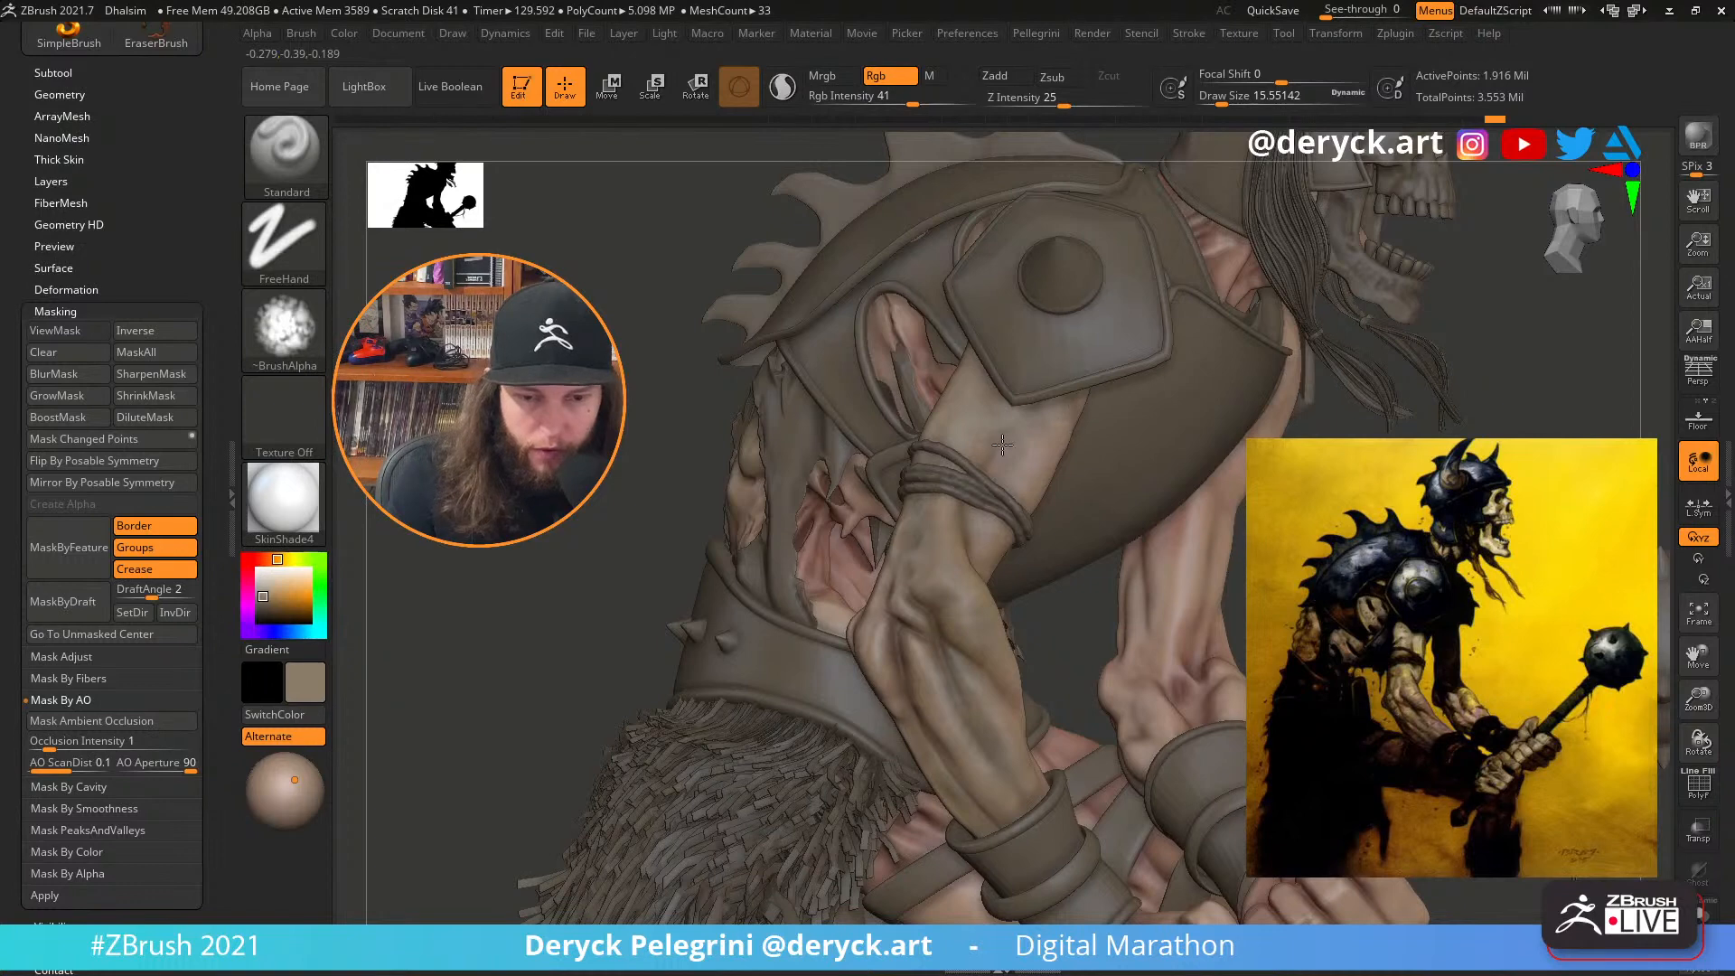
drag(262, 603, 258, 610)
mouse_move(994, 426)
mouse_down()
mouse_move(1089, 411)
mouse_move(999, 429)
mouse_move(1001, 408)
mouse_up()
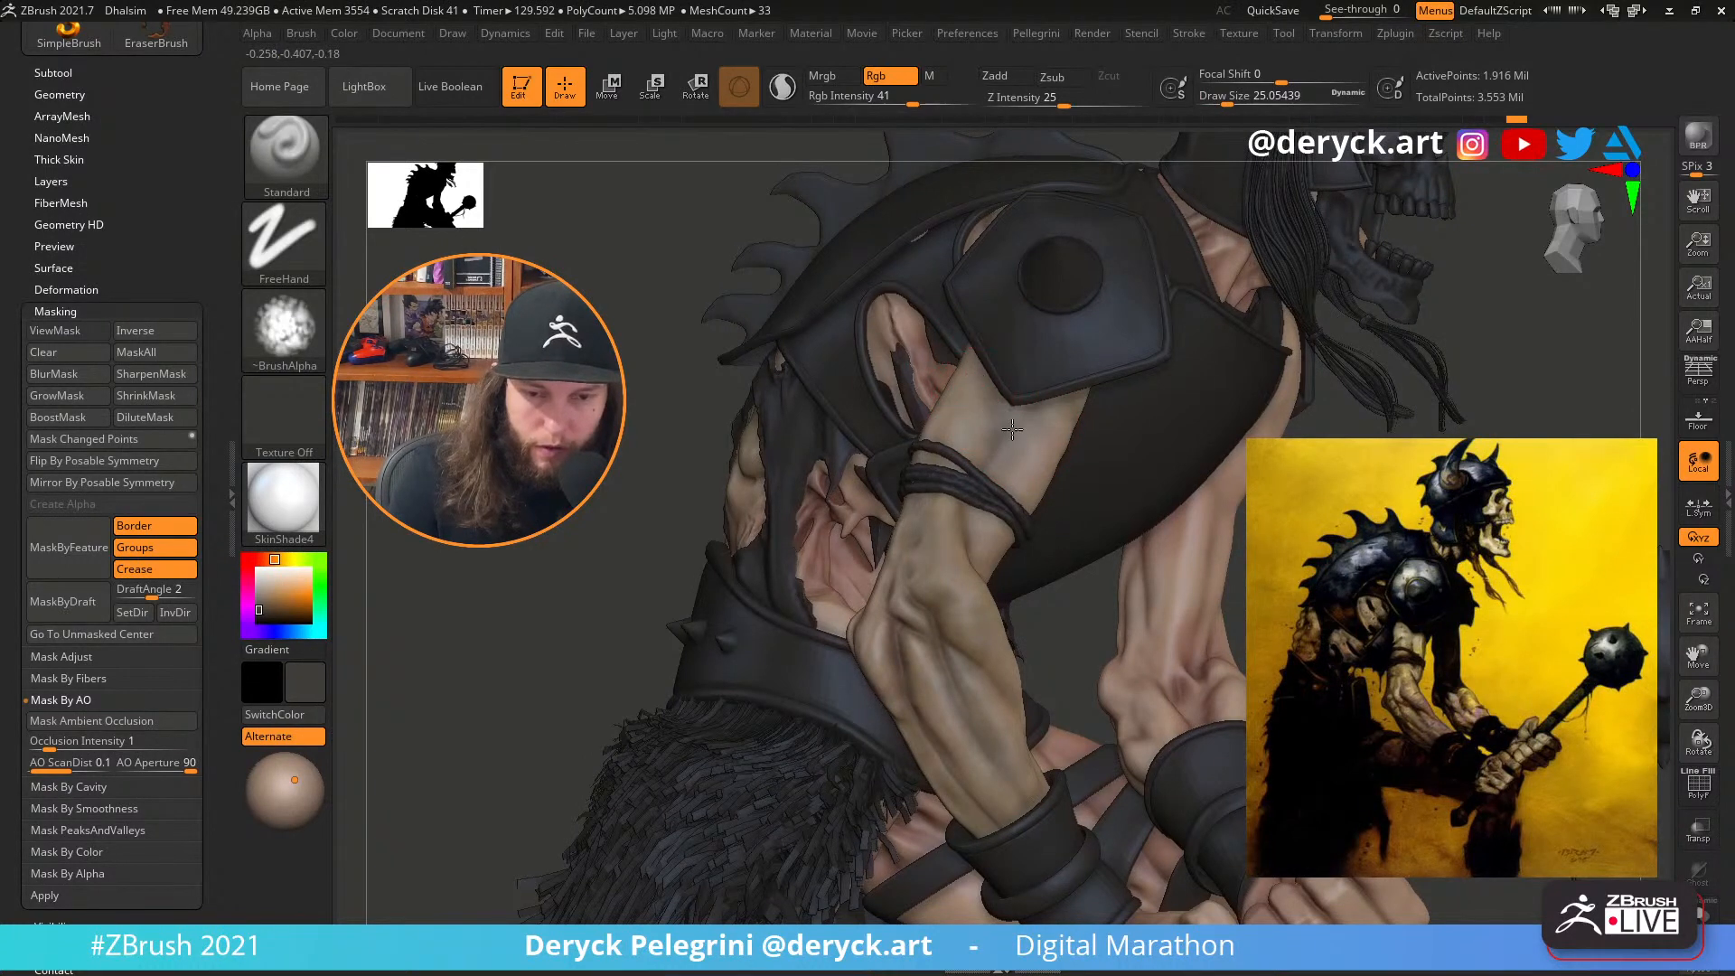
Isolate the body and paint dark grey shading over the shoulder and upper arm at a draw size of about 18.5
key(alt+s)
mouse_move(994, 474)
mouse_down()
mouse_move(1008, 452)
mouse_move(990, 479)
mouse_up()
right_drag(1134, 406, 1056, 402)
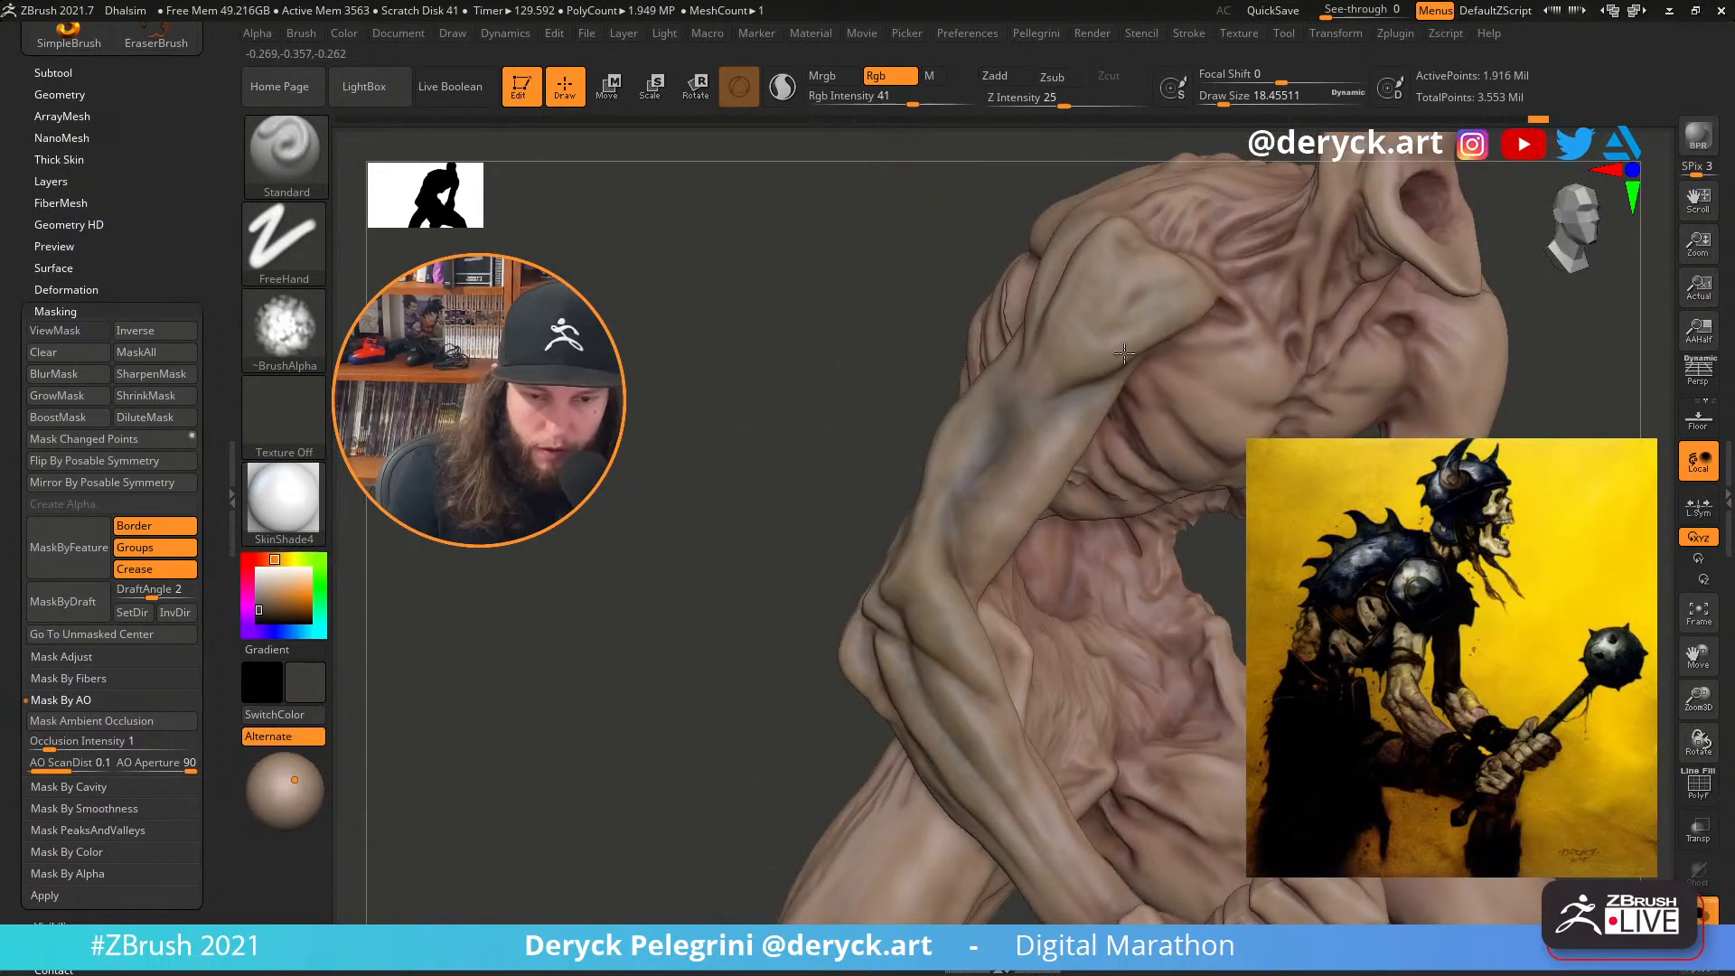
right_drag(890, 295, 1036, 301)
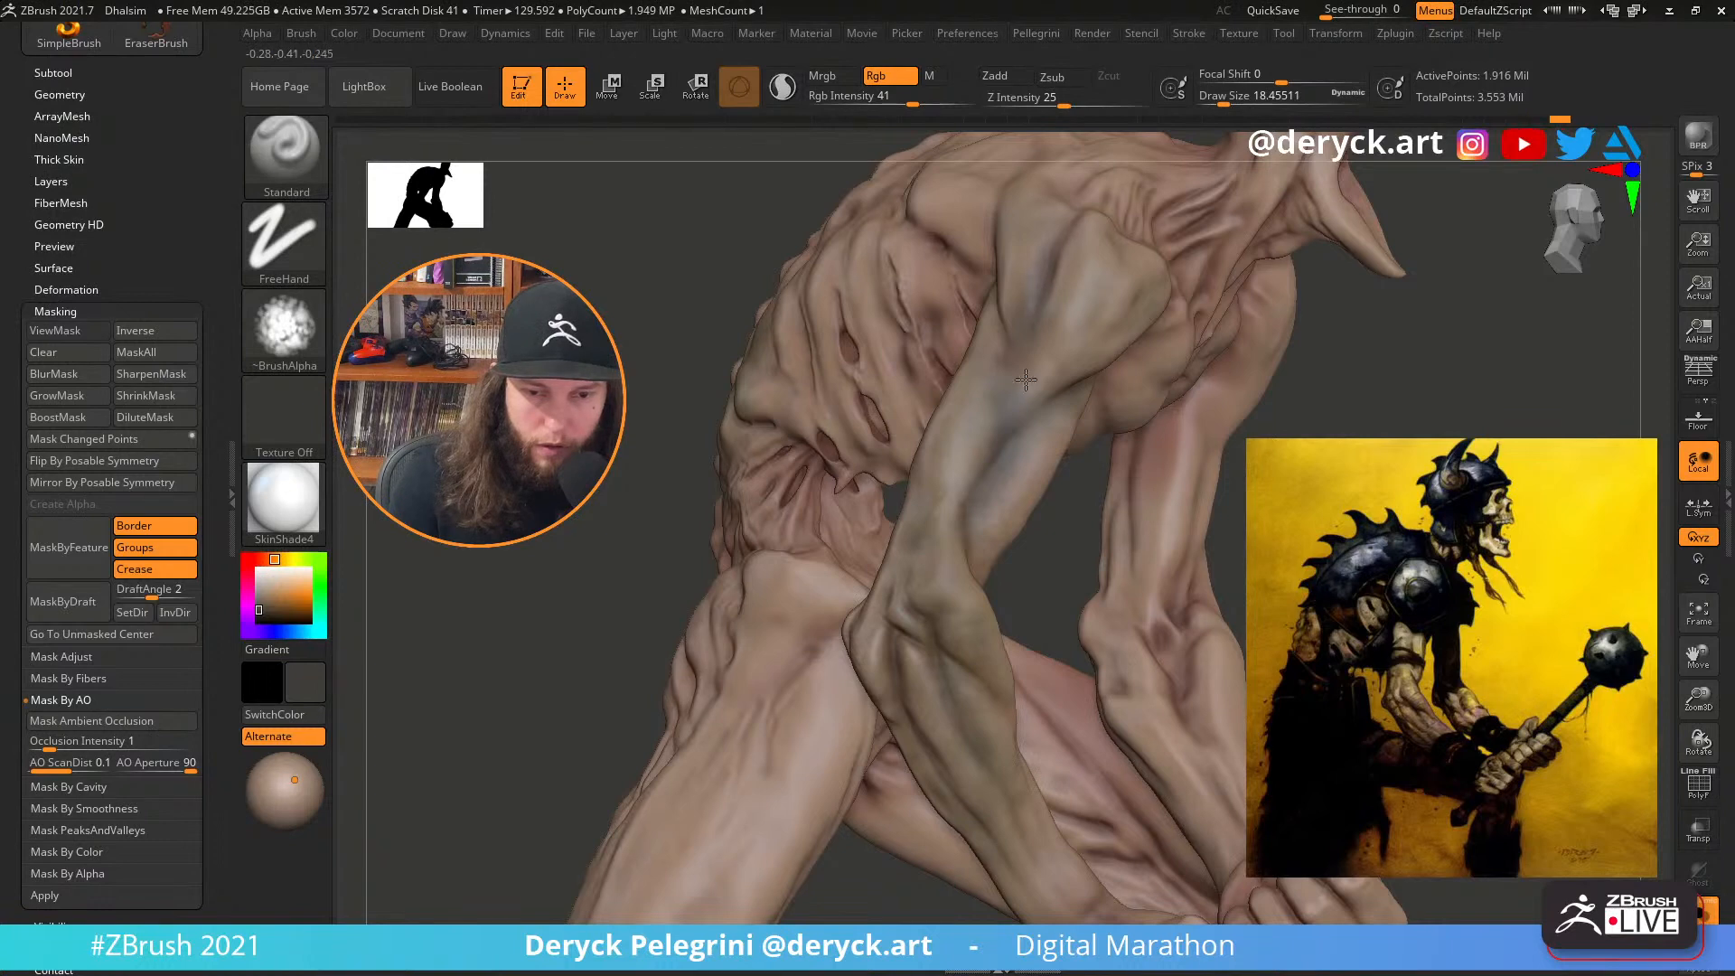
right_drag(1092, 347, 1039, 345)
drag(1138, 317, 1130, 321)
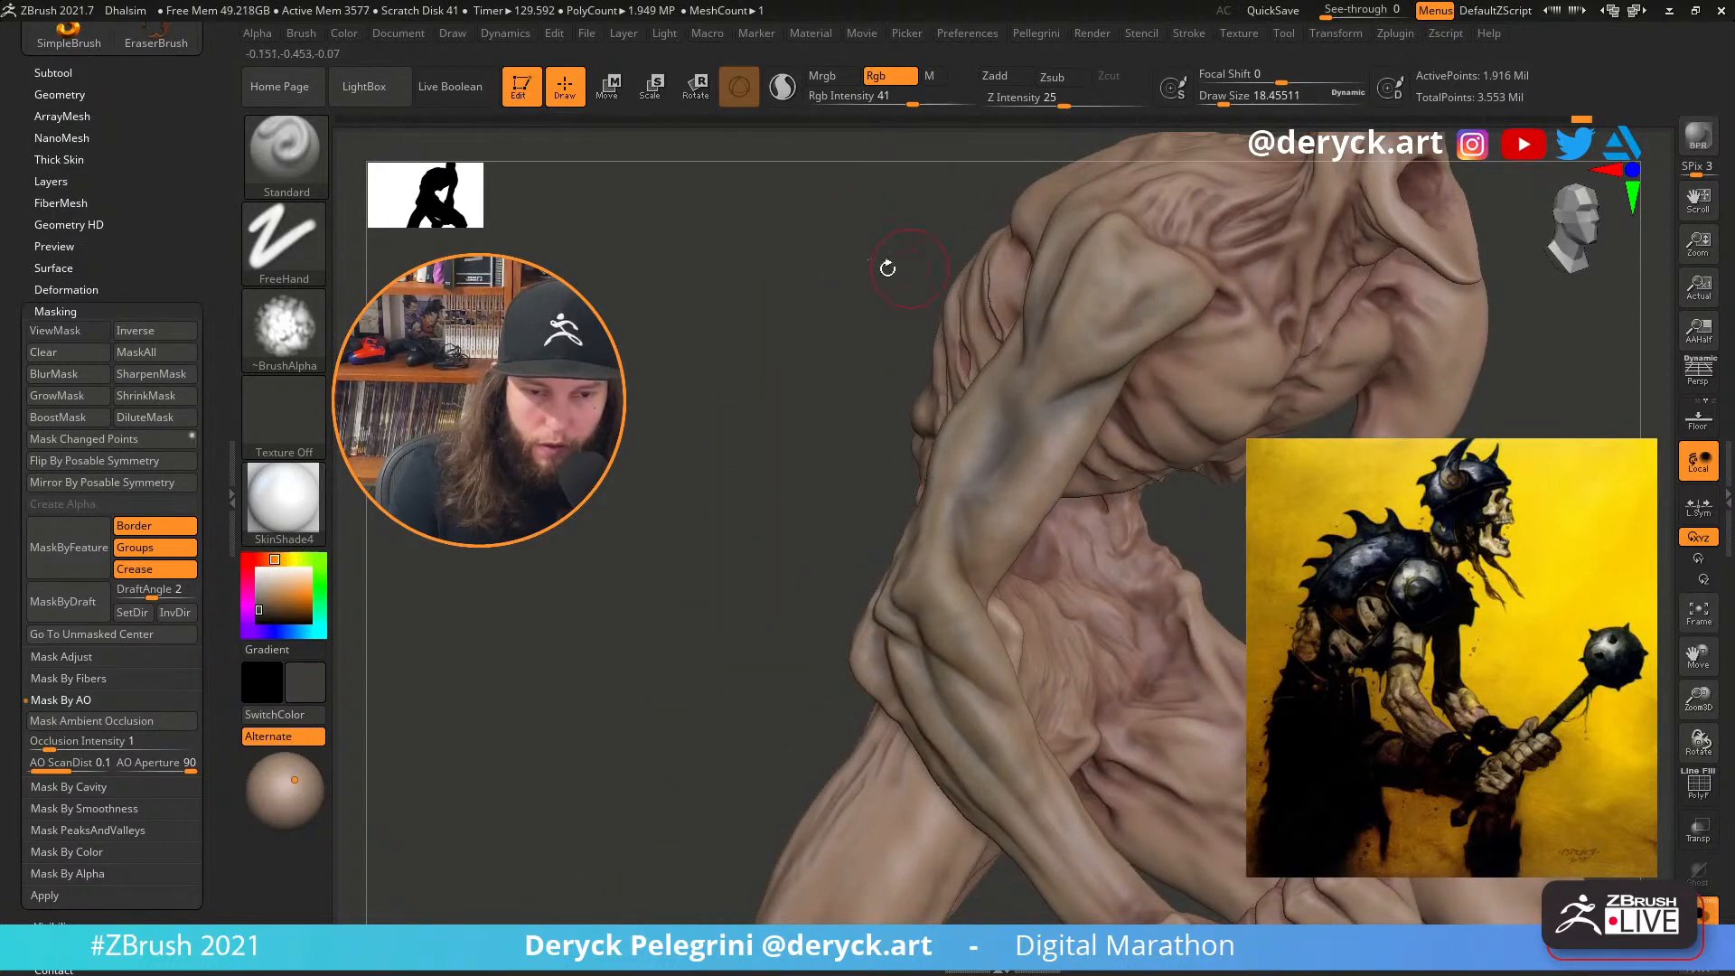
right_drag(887, 268, 782, 273)
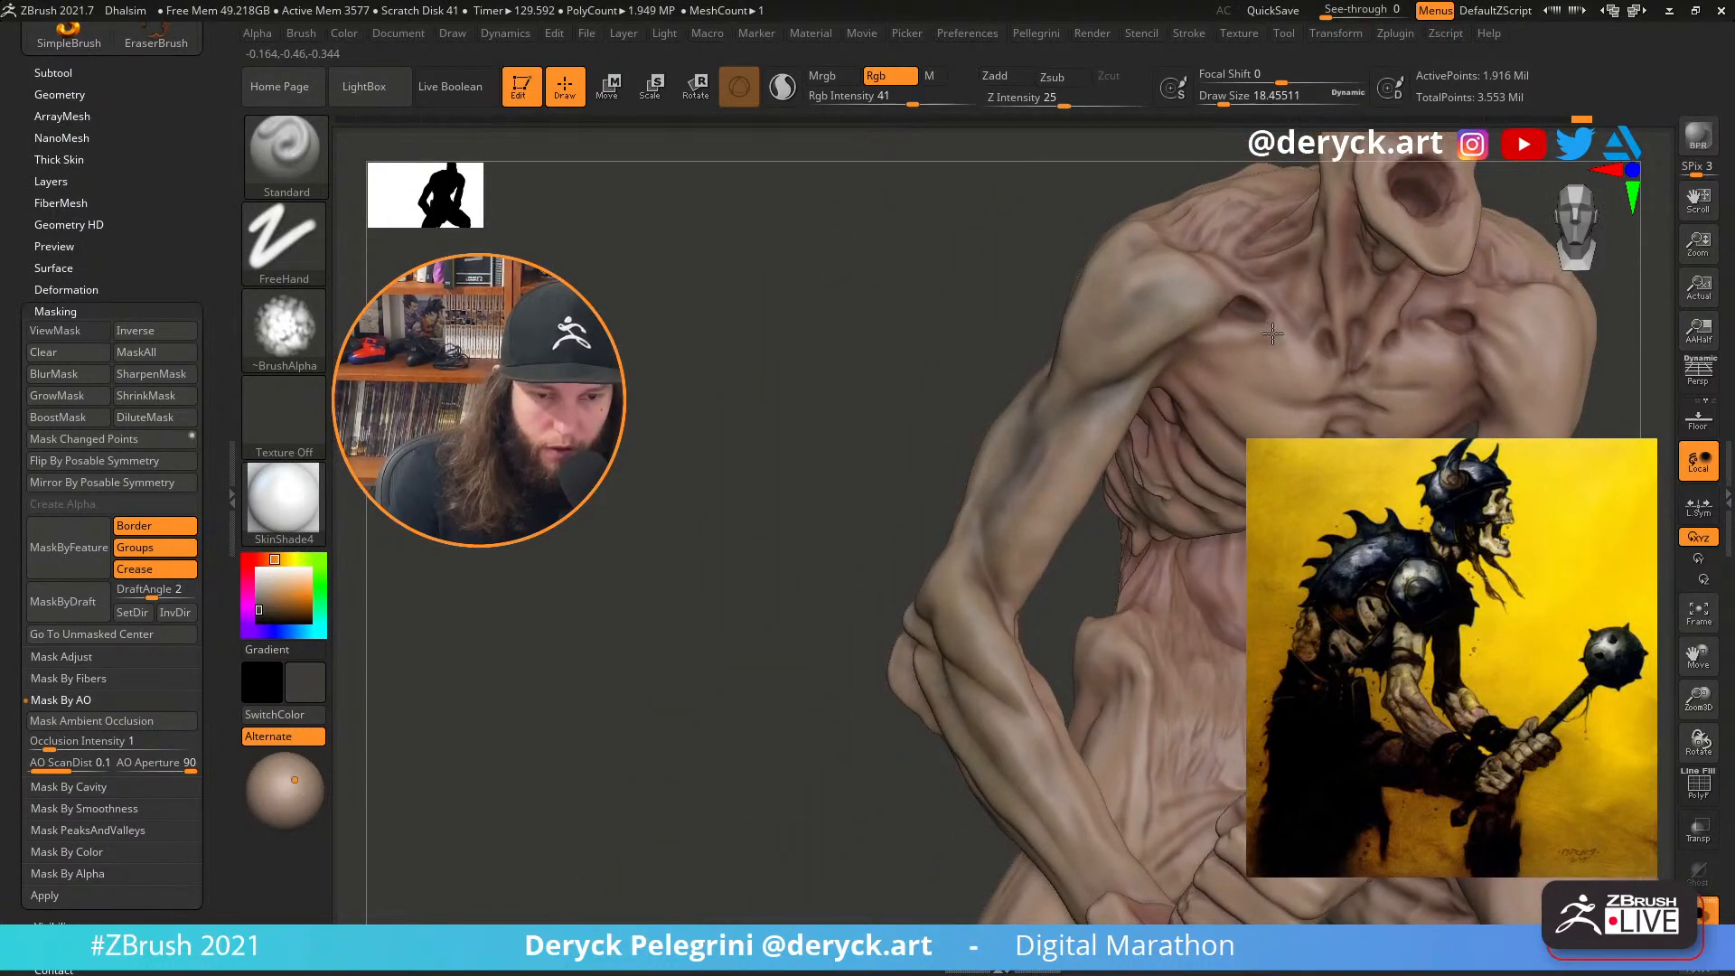
right_drag(1228, 371, 1211, 434)
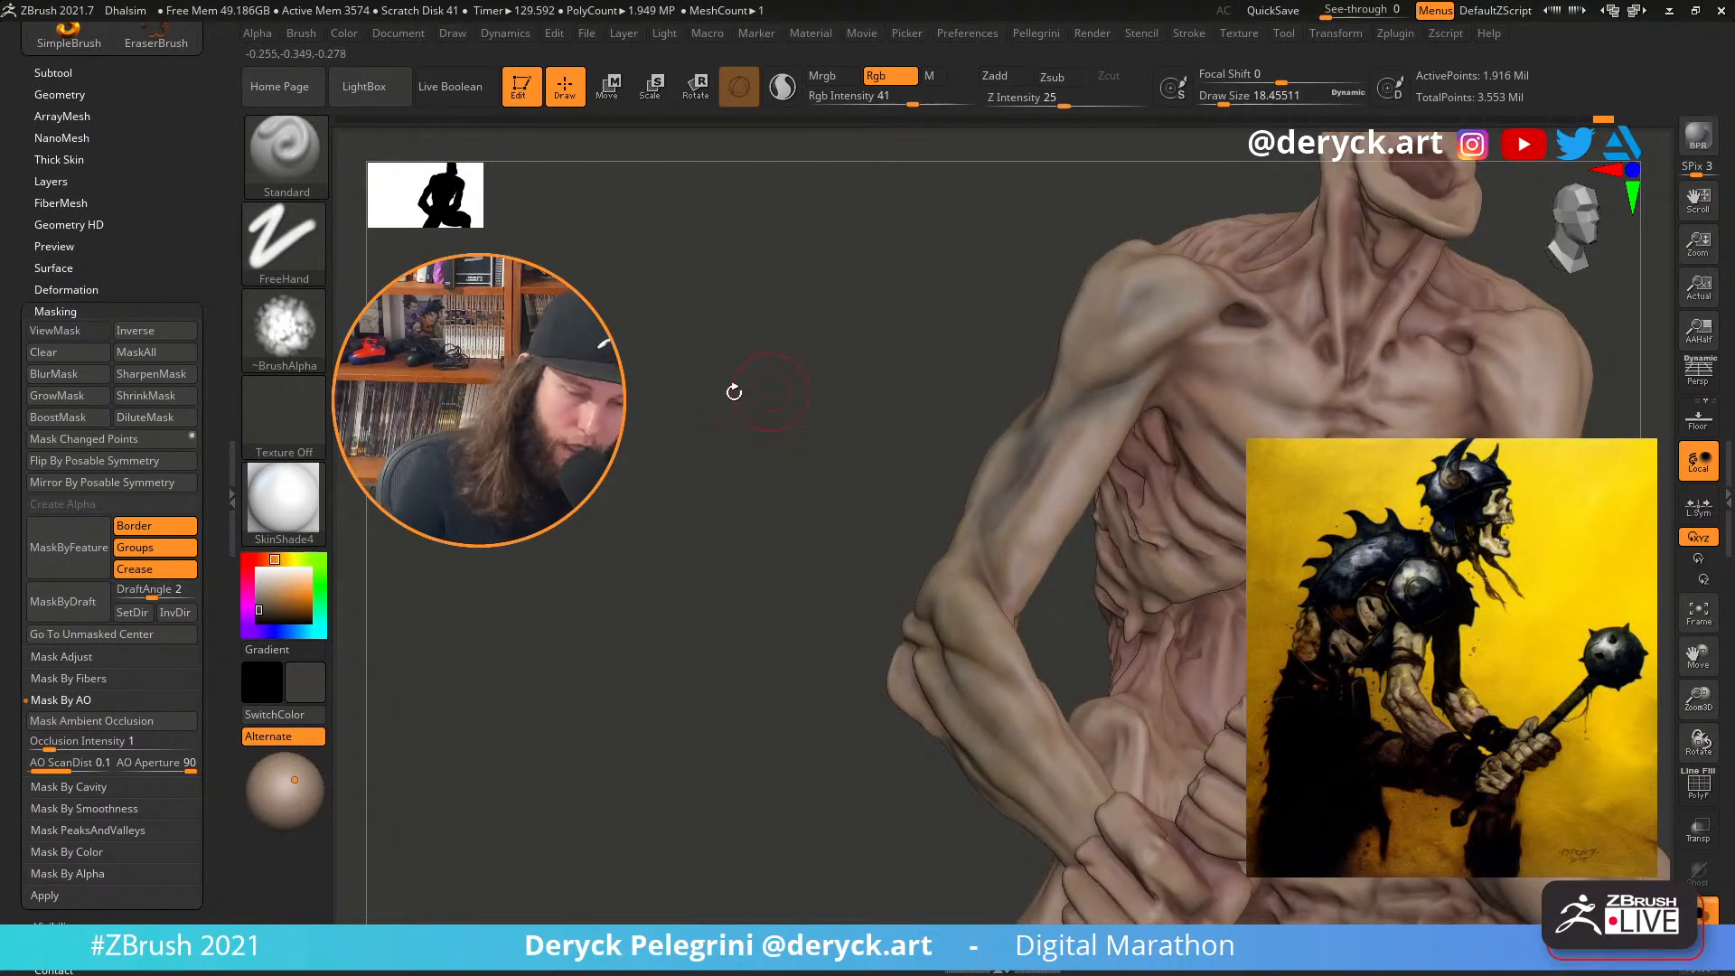
mouse_move(732, 388)
right_down()
mouse_move(666, 376)
mouse_move(1209, 524)
right_up()
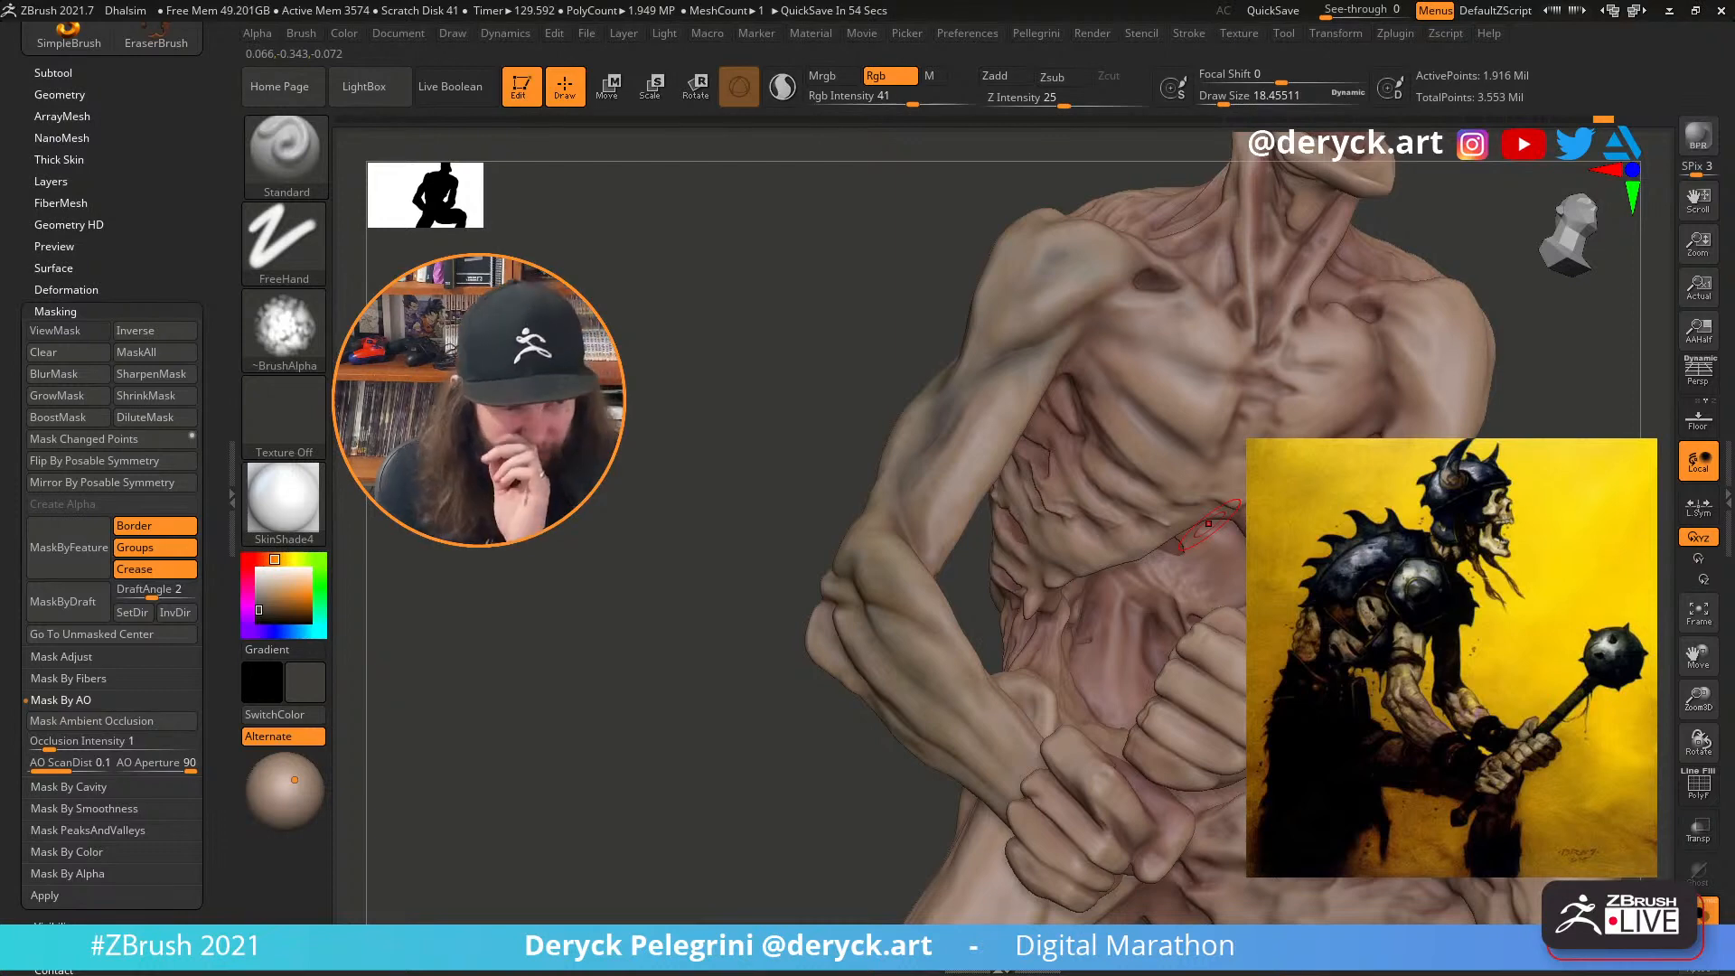
Shade the elbow and forearm with the dark grey at a draw size of about 11.7 and show the armour again
drag(779, 331, 890, 336)
drag(720, 349, 791, 398)
key(s)
click(957, 565)
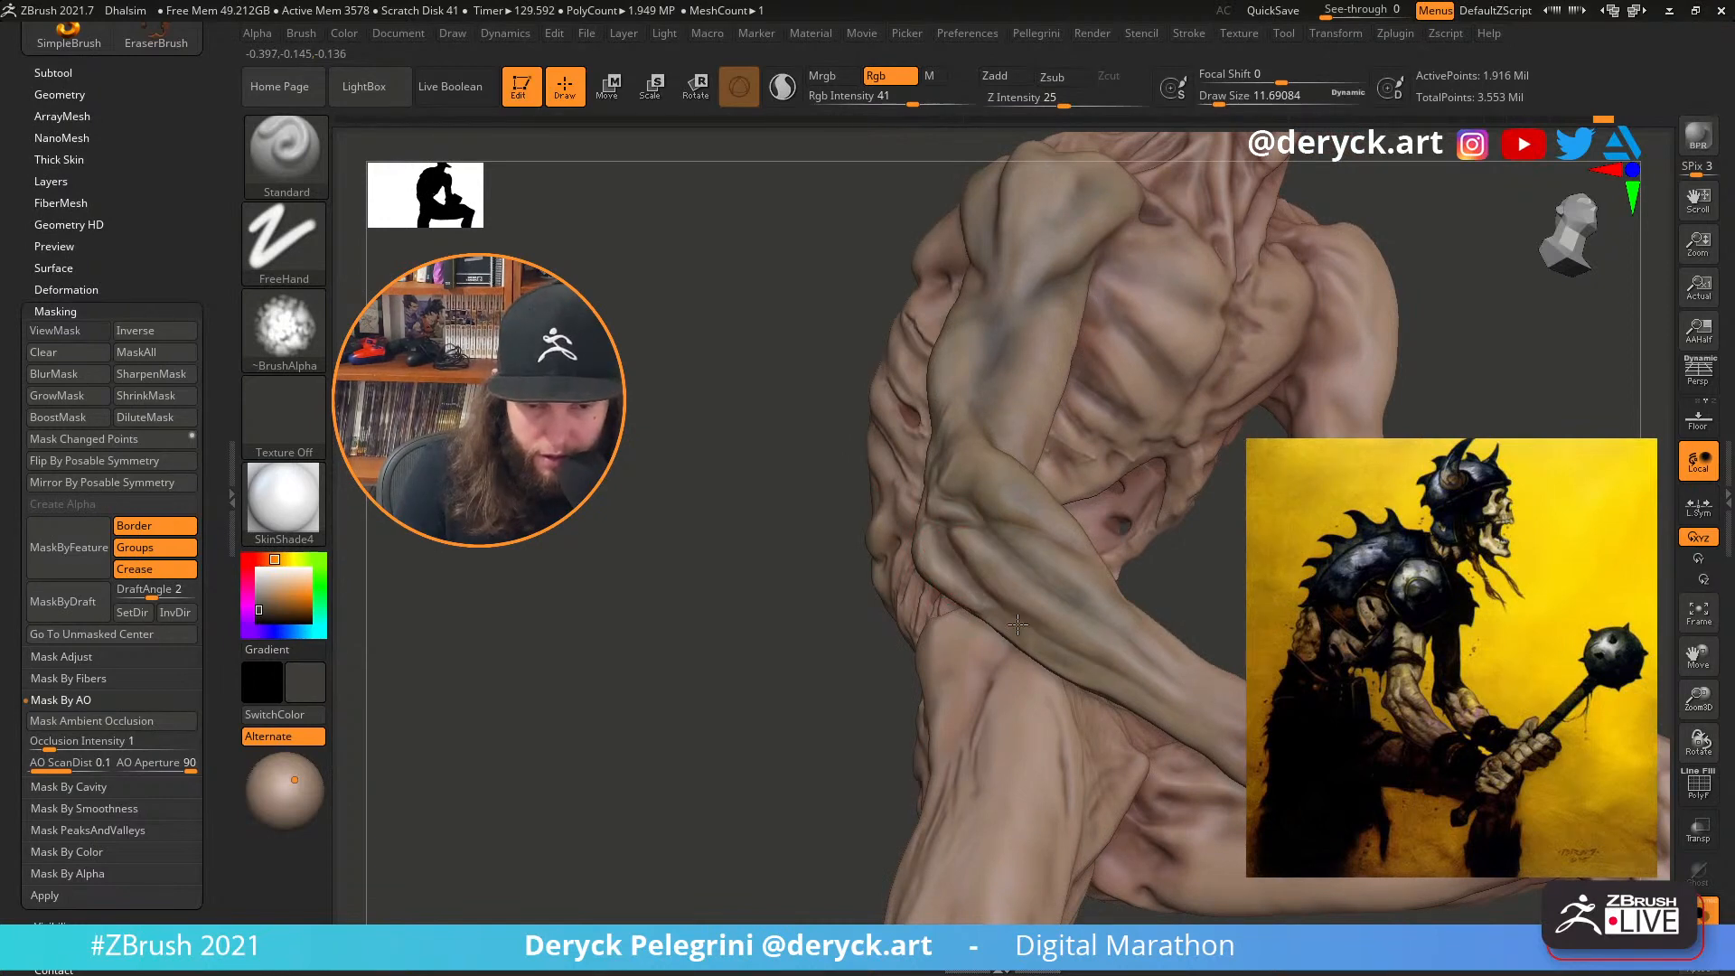
drag(1216, 738, 1188, 725)
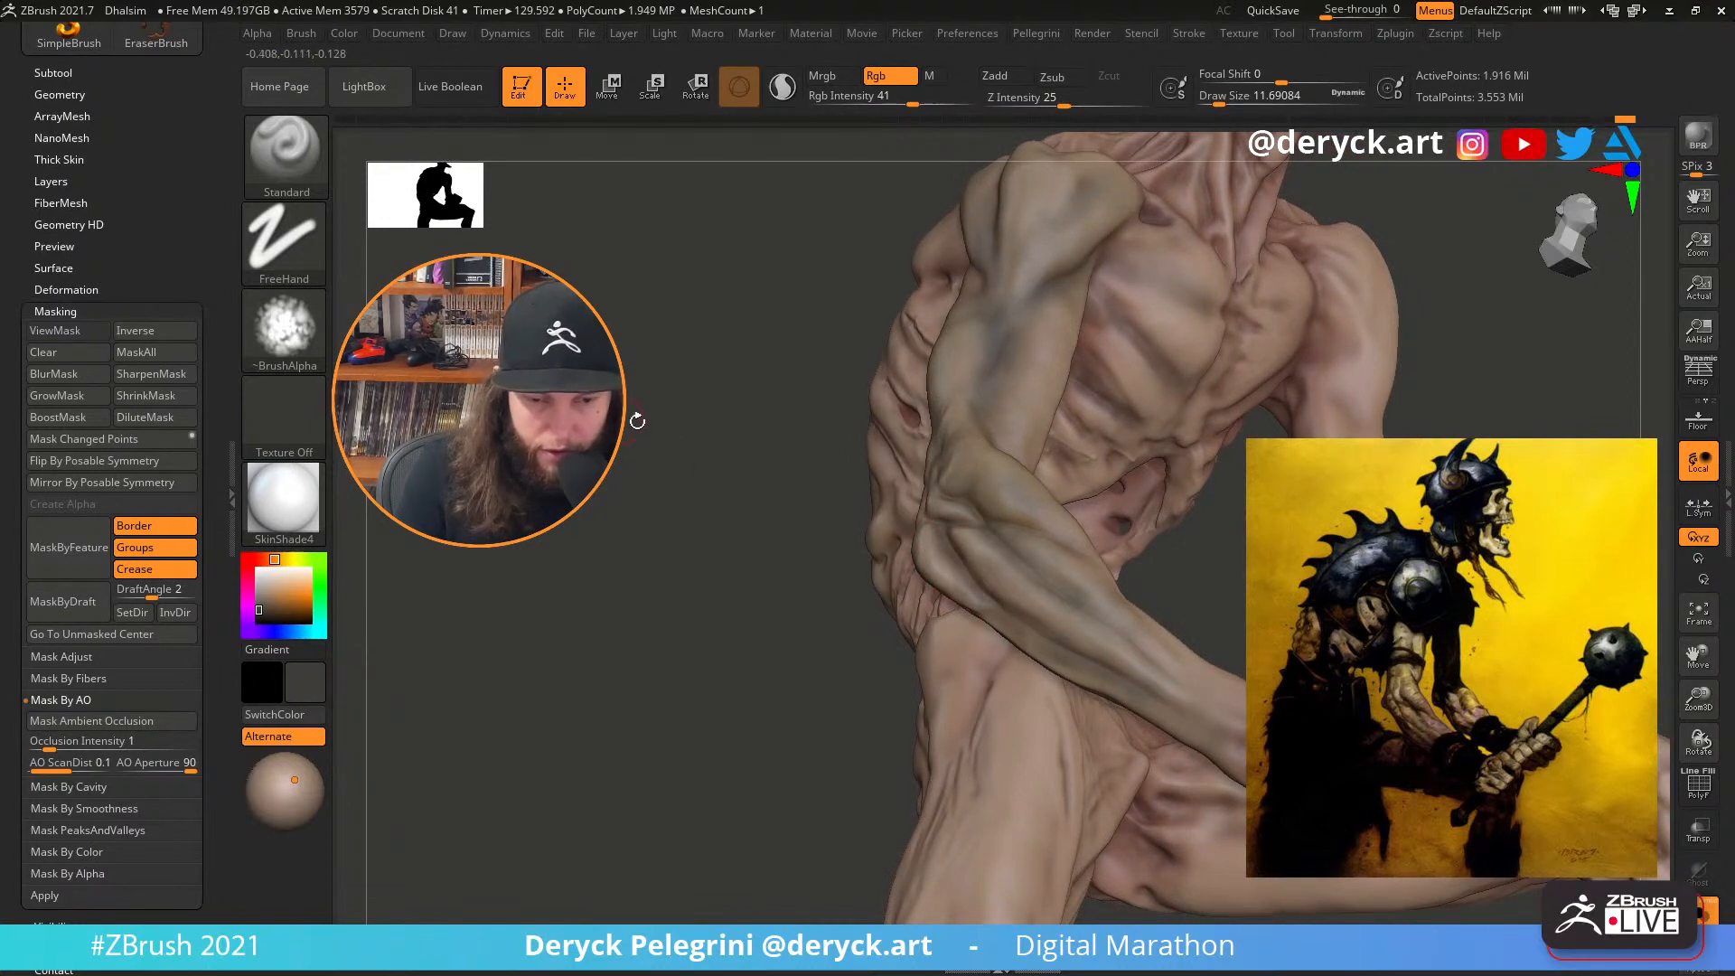
click(639, 418)
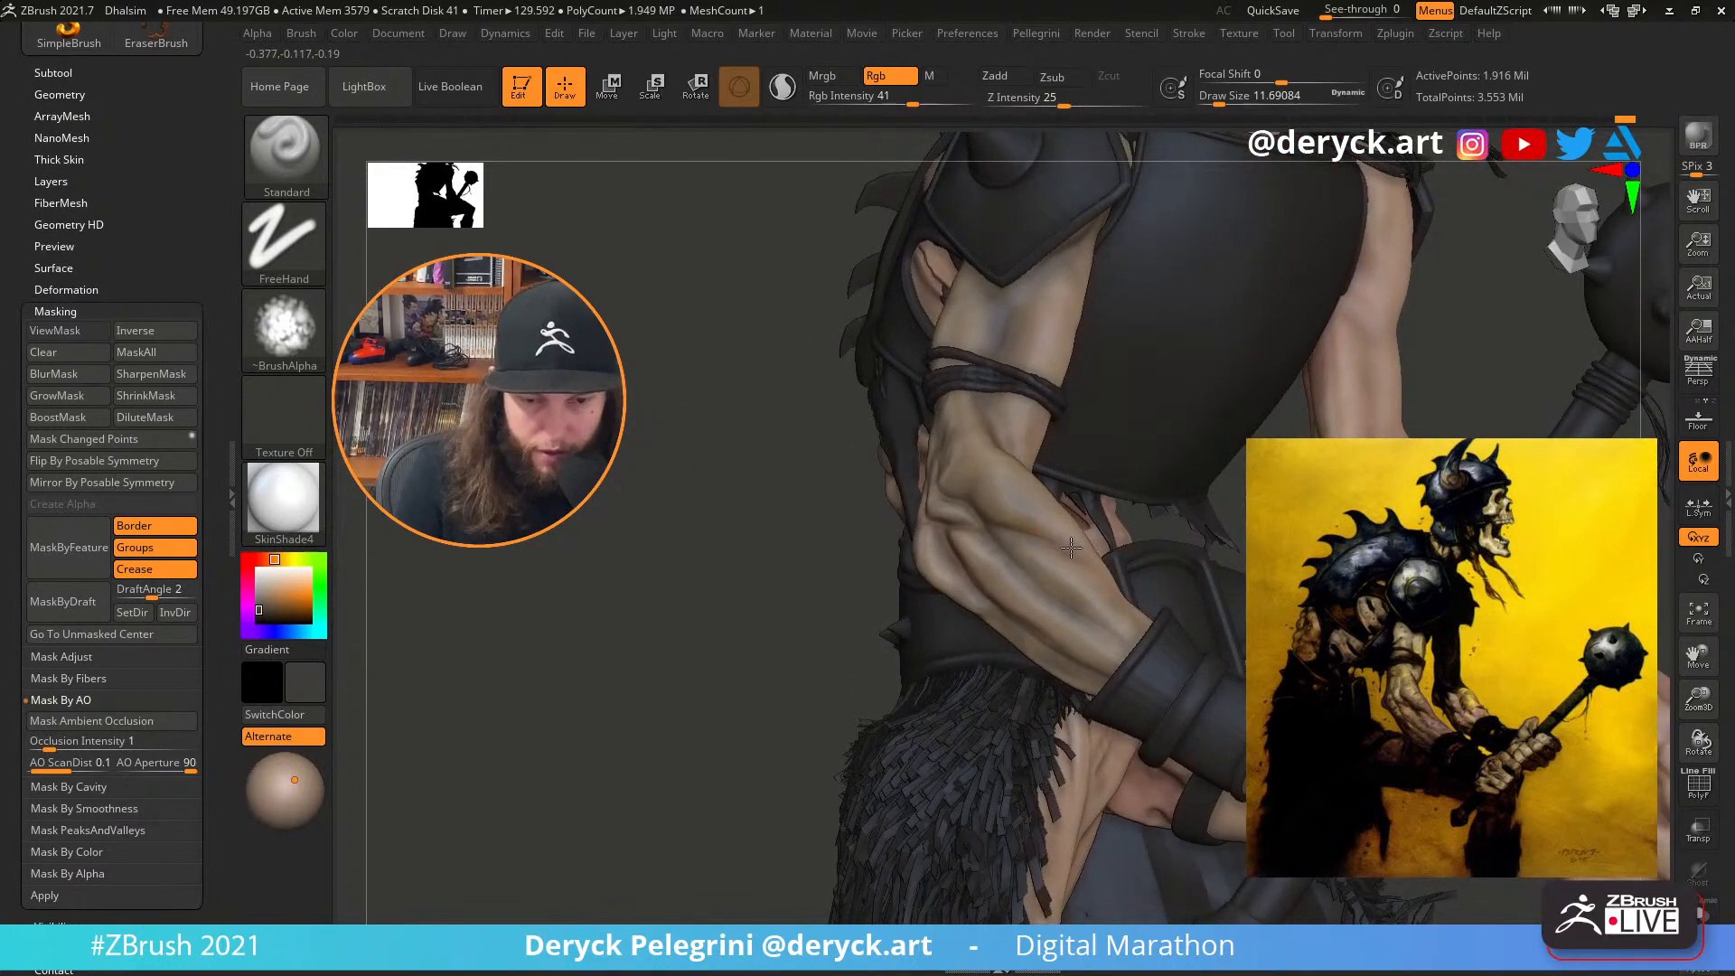
Switch the paint colour to a dark reddish brown and reduce the draw size to about 8.4
mouse_move(1070, 548)
right_down()
mouse_move(927, 443)
mouse_move(1099, 481)
right_up()
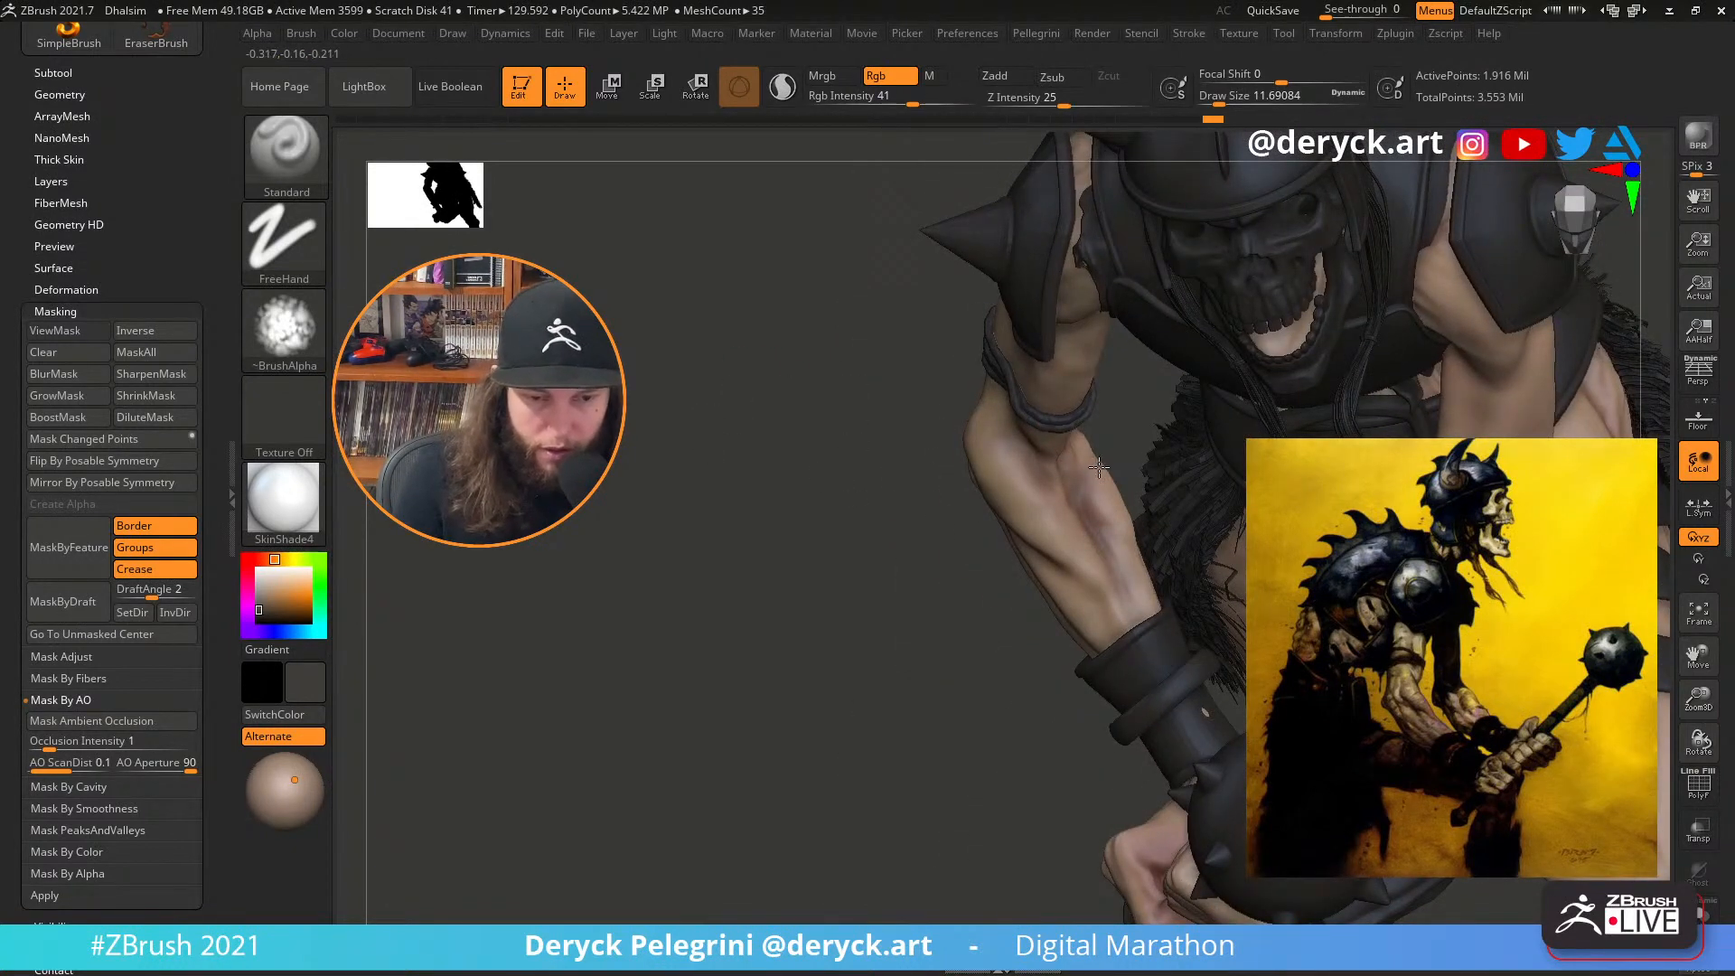
mouse_move(856, 406)
right_down()
mouse_move(888, 337)
mouse_move(689, 360)
mouse_move(713, 420)
mouse_move(594, 412)
mouse_move(584, 381)
right_up()
click(250, 560)
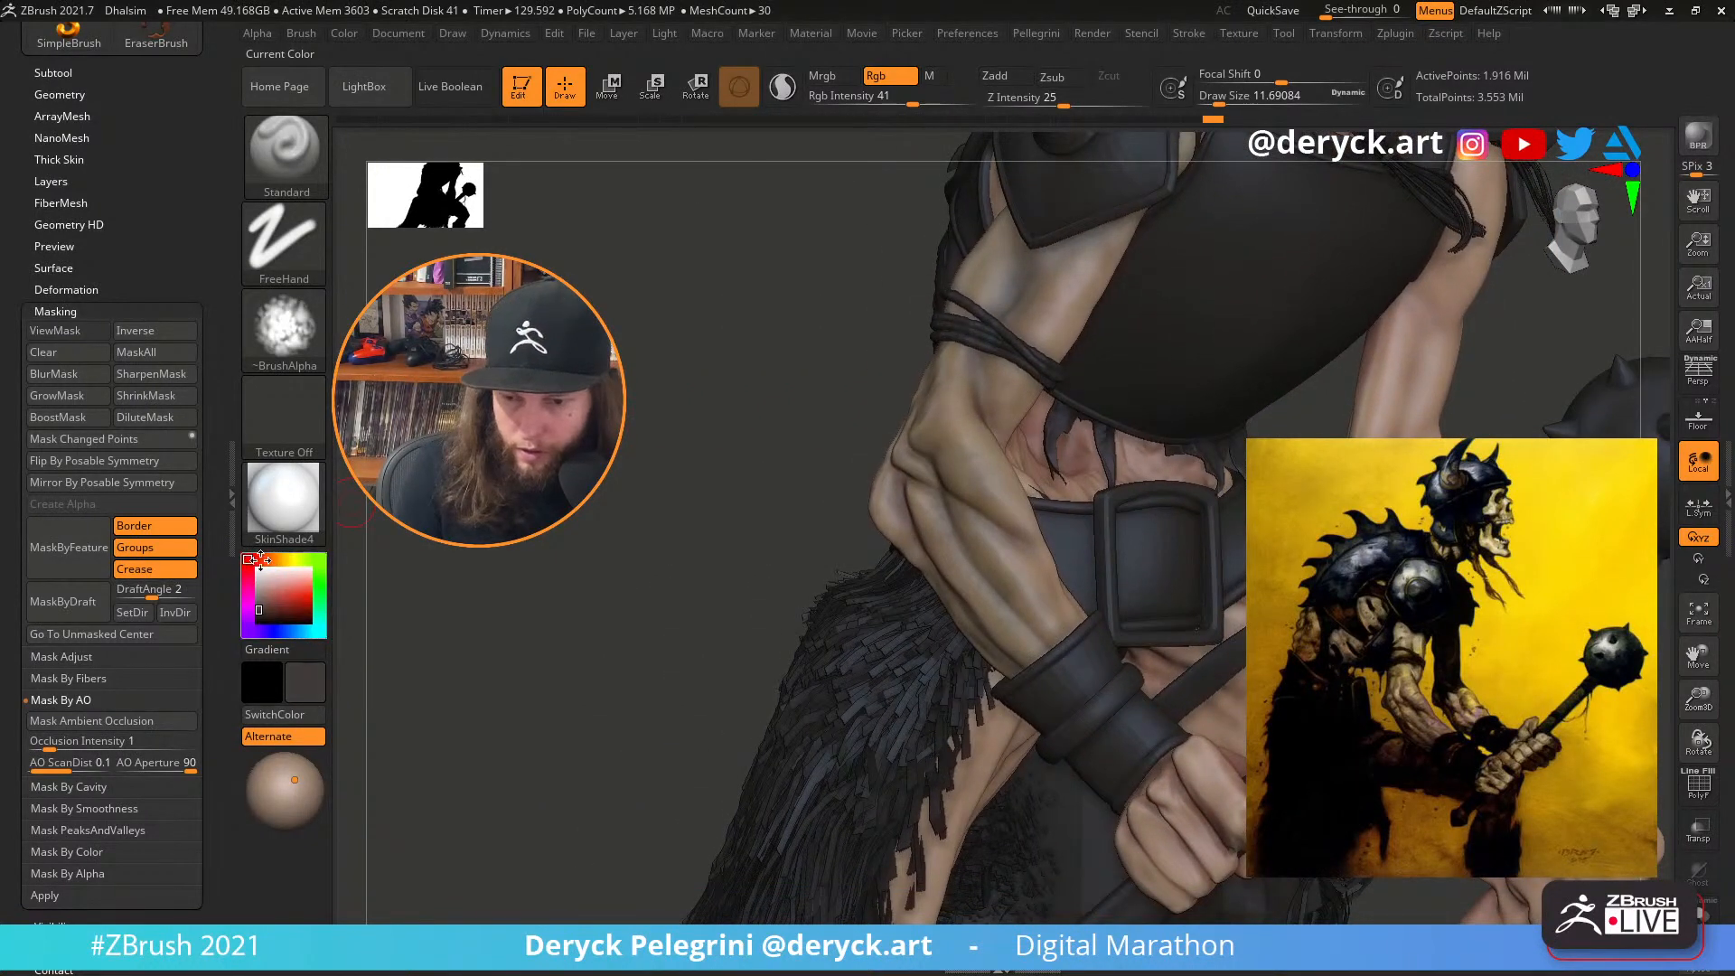
drag(260, 607, 265, 607)
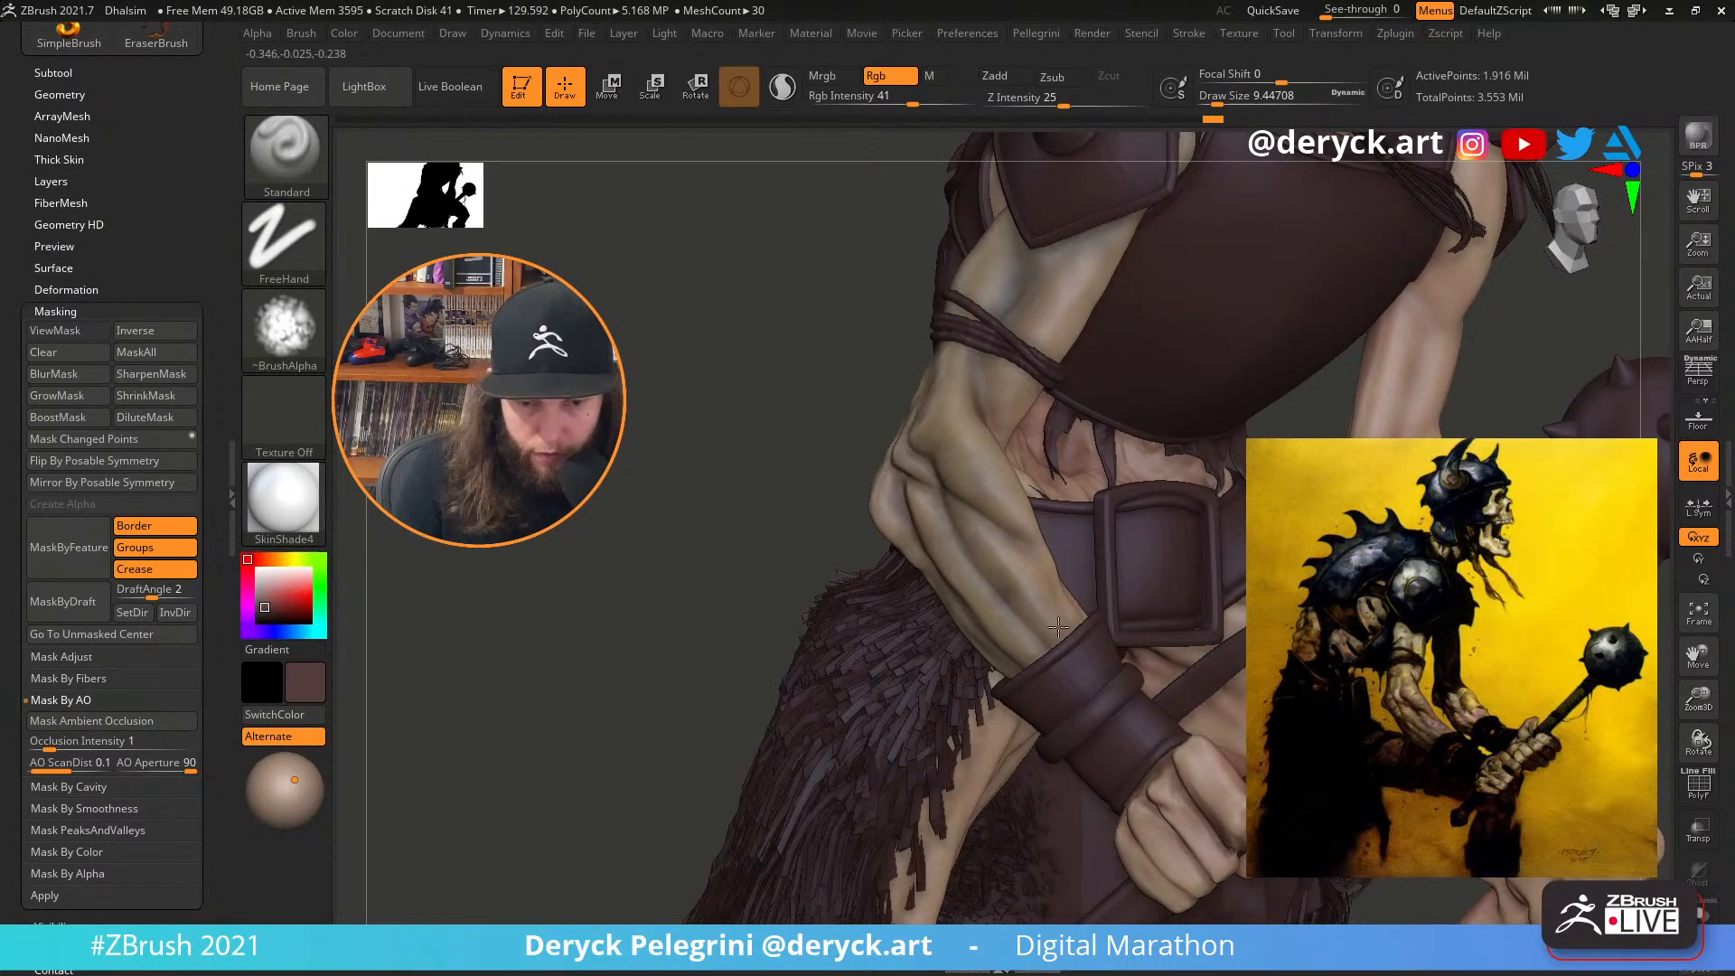
key(s)
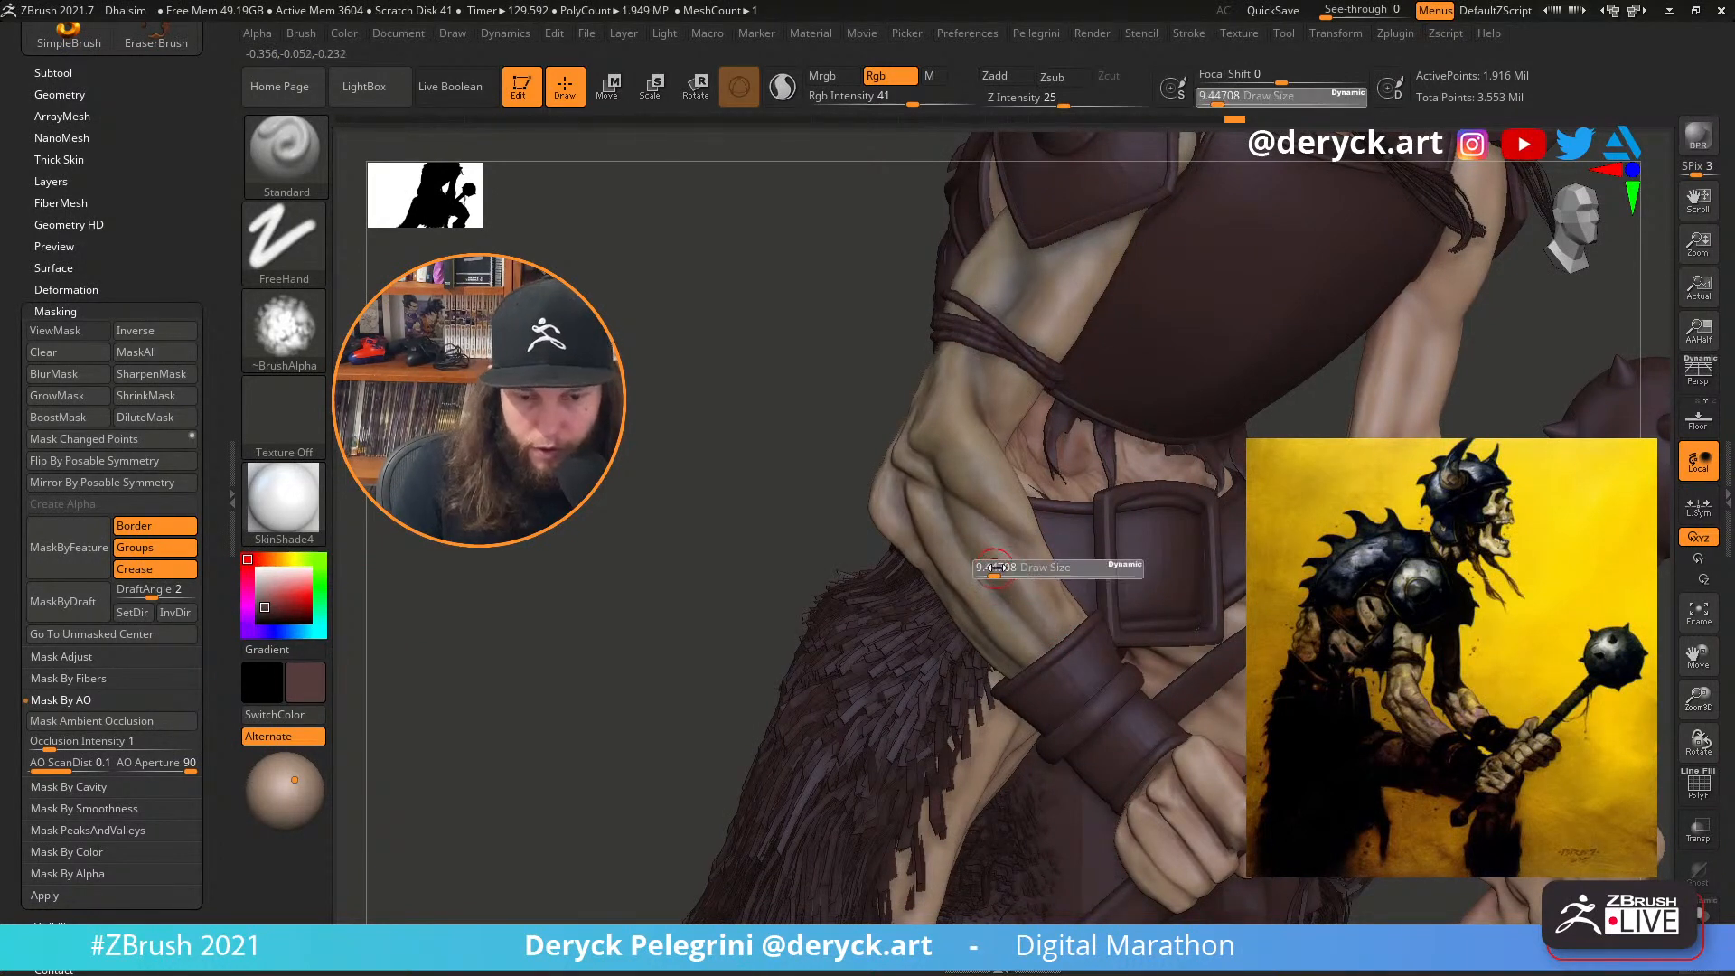
click(994, 563)
Change the brush alpha to Alpha 02 and check the painted forearm up close and on the whole figure
click(286, 331)
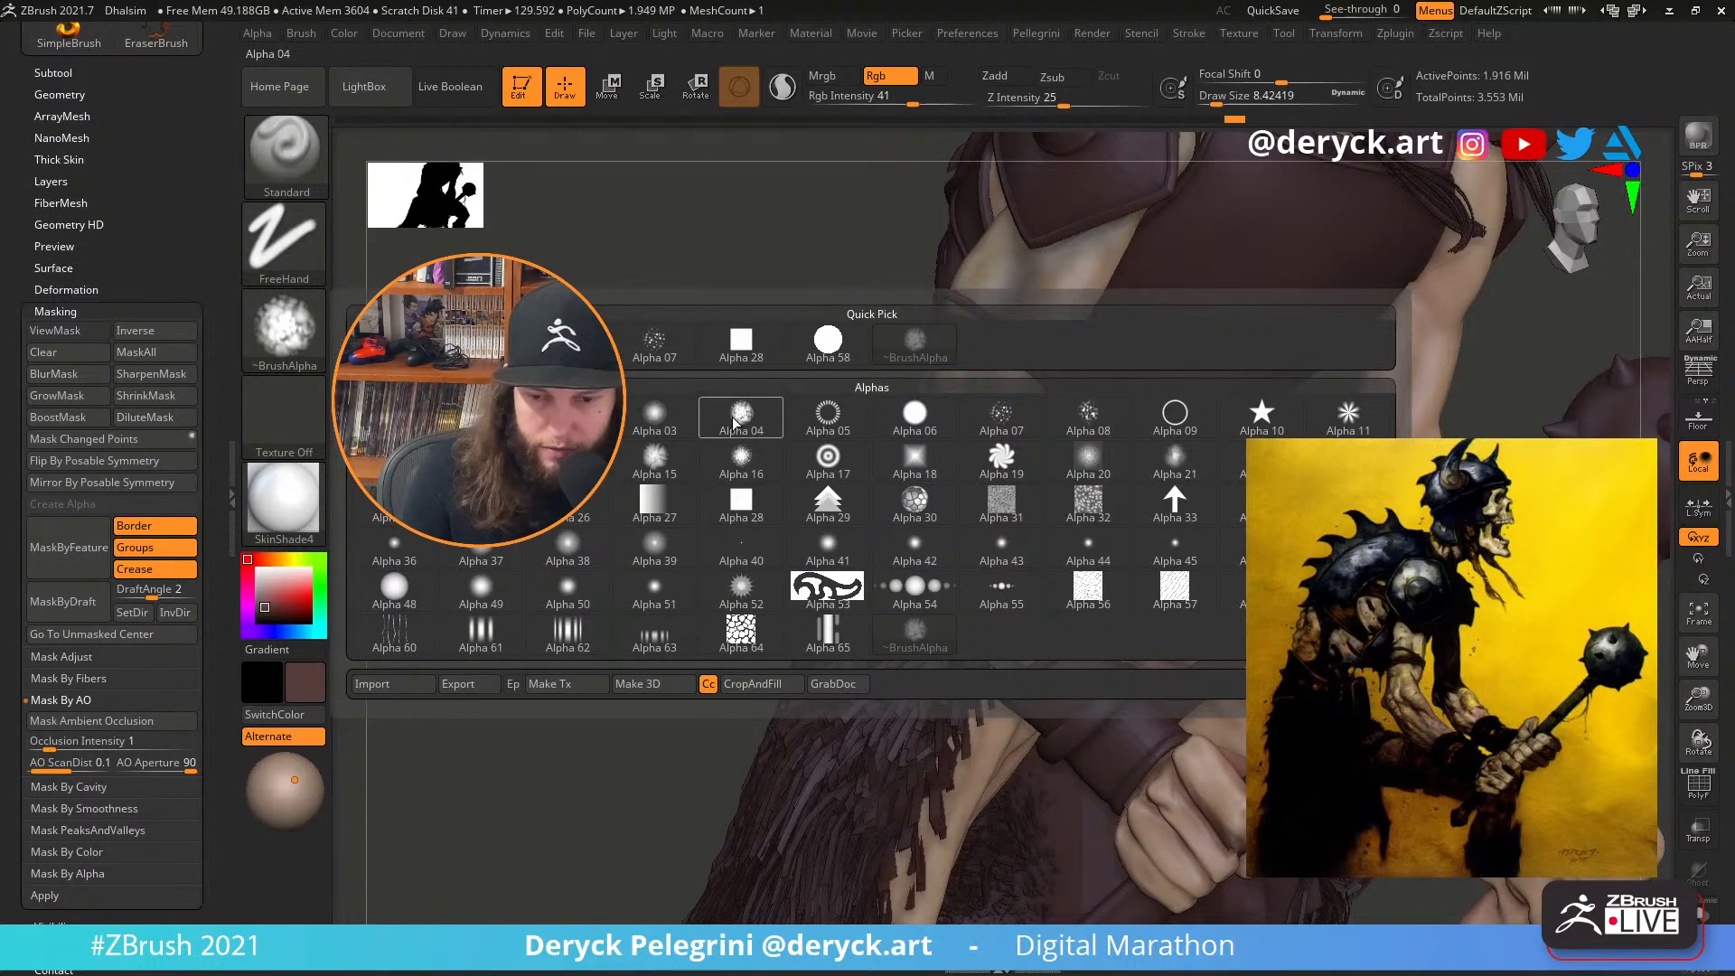
click(568, 416)
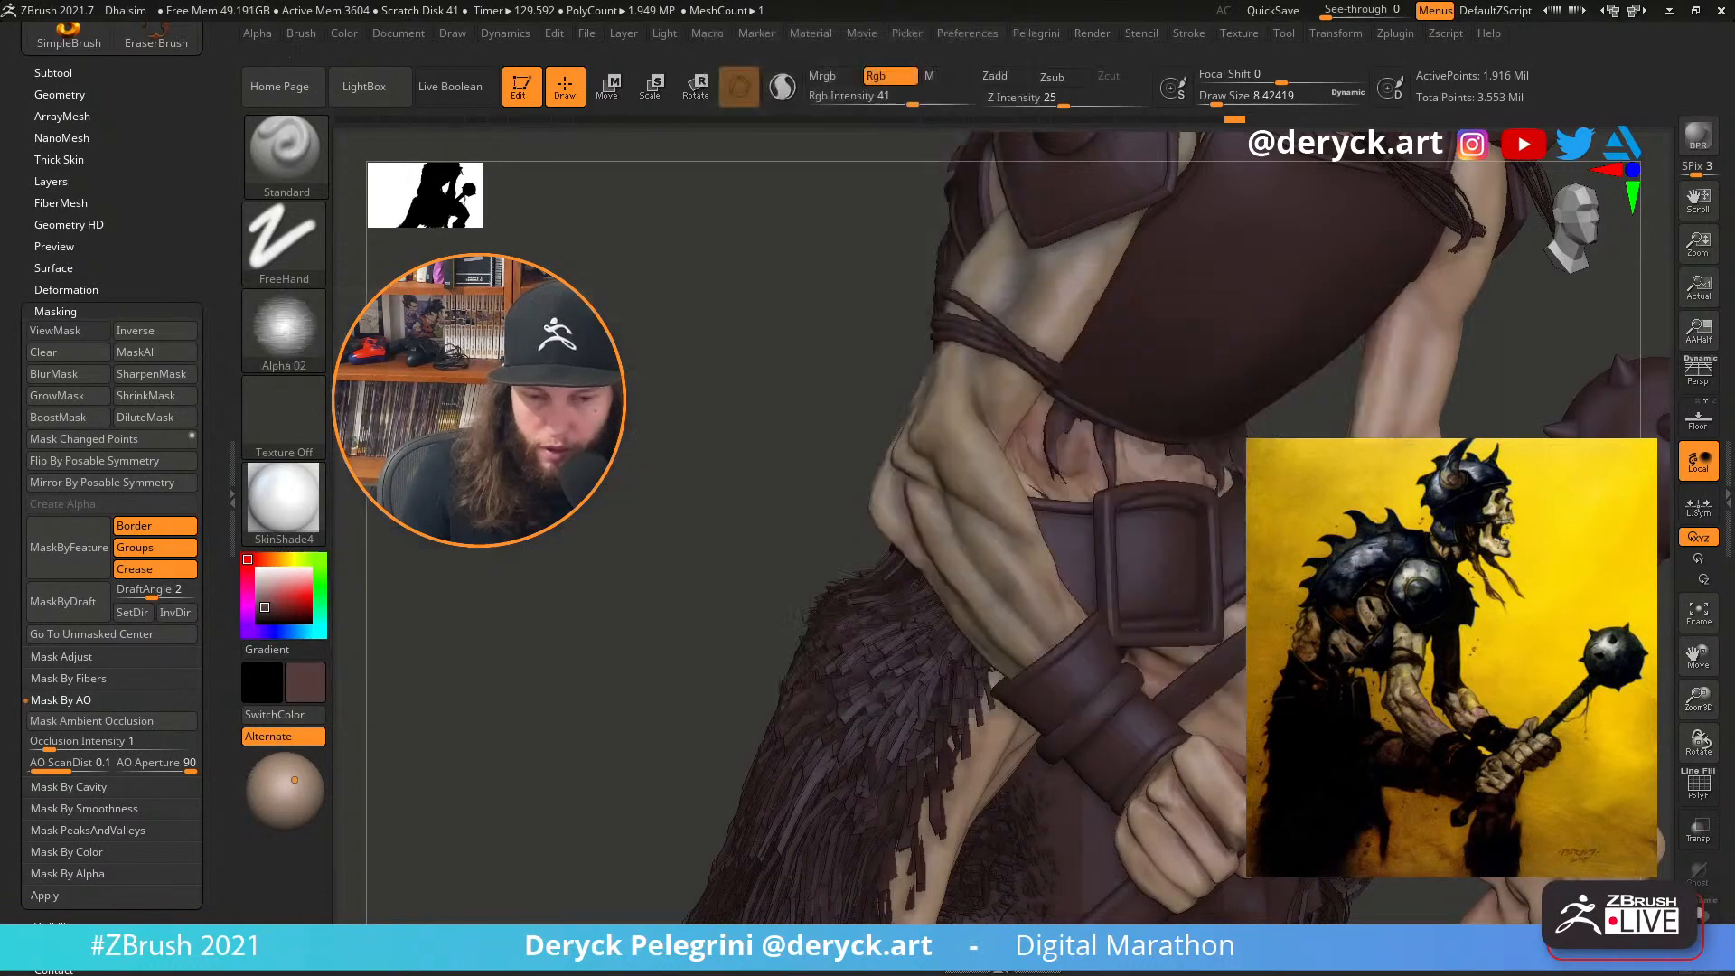
alt+drag(716, 511, 736, 596)
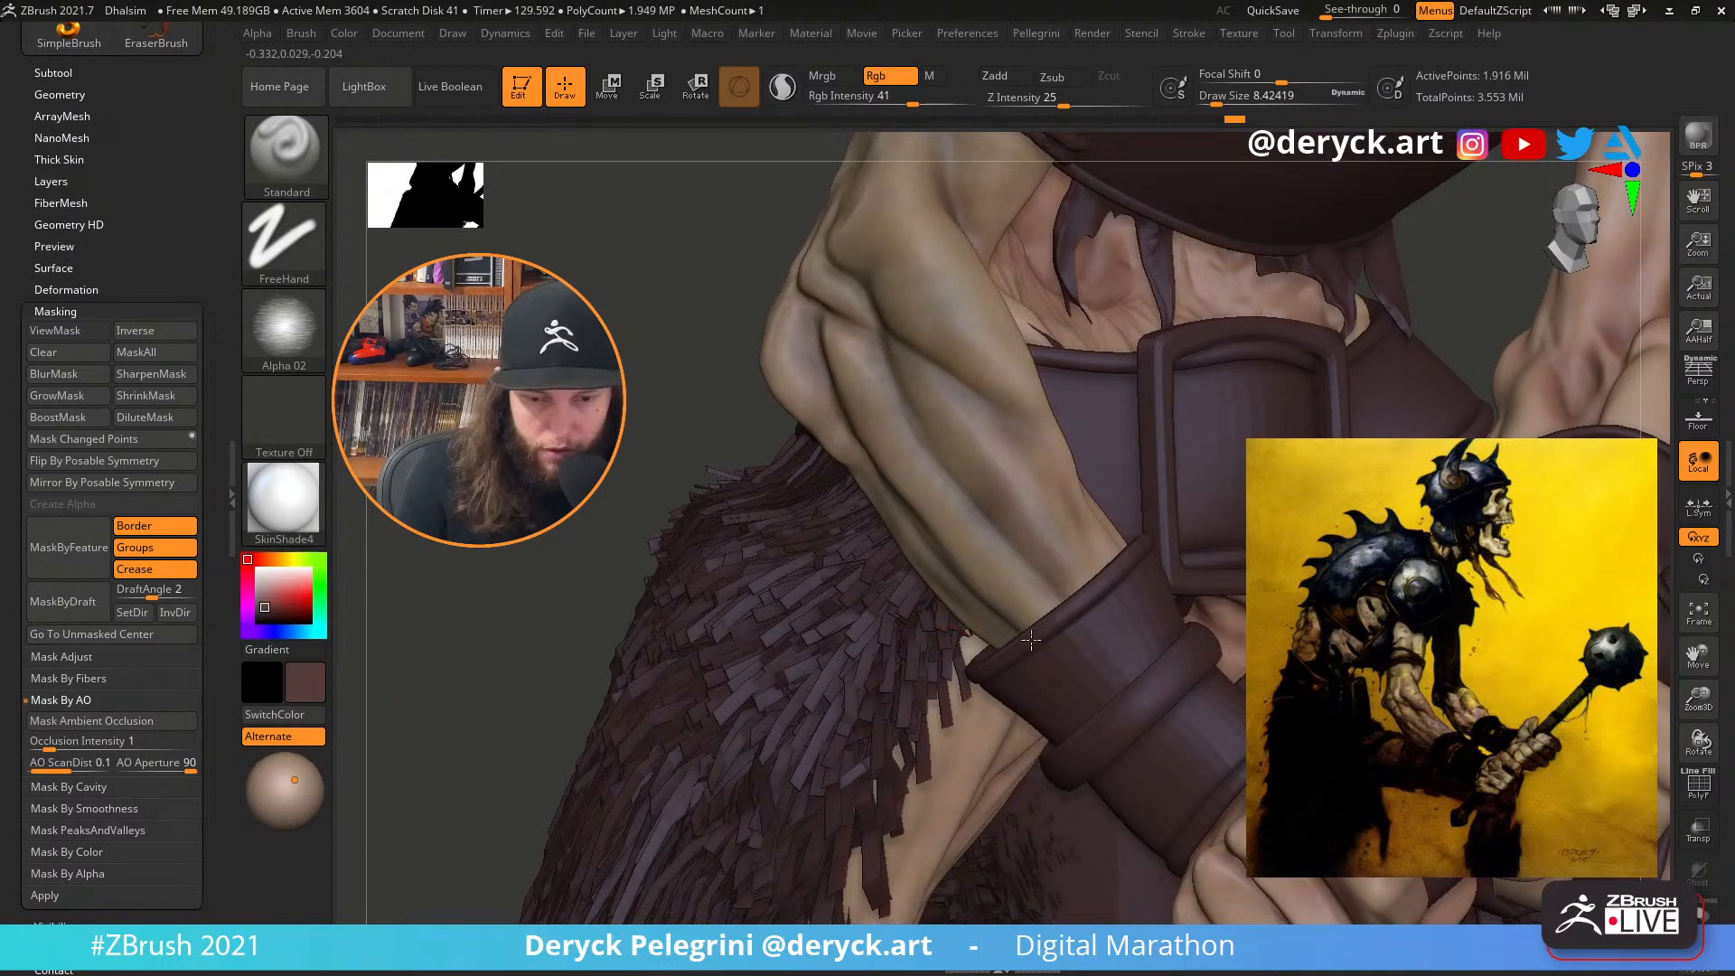
right_drag(1031, 640, 828, 448)
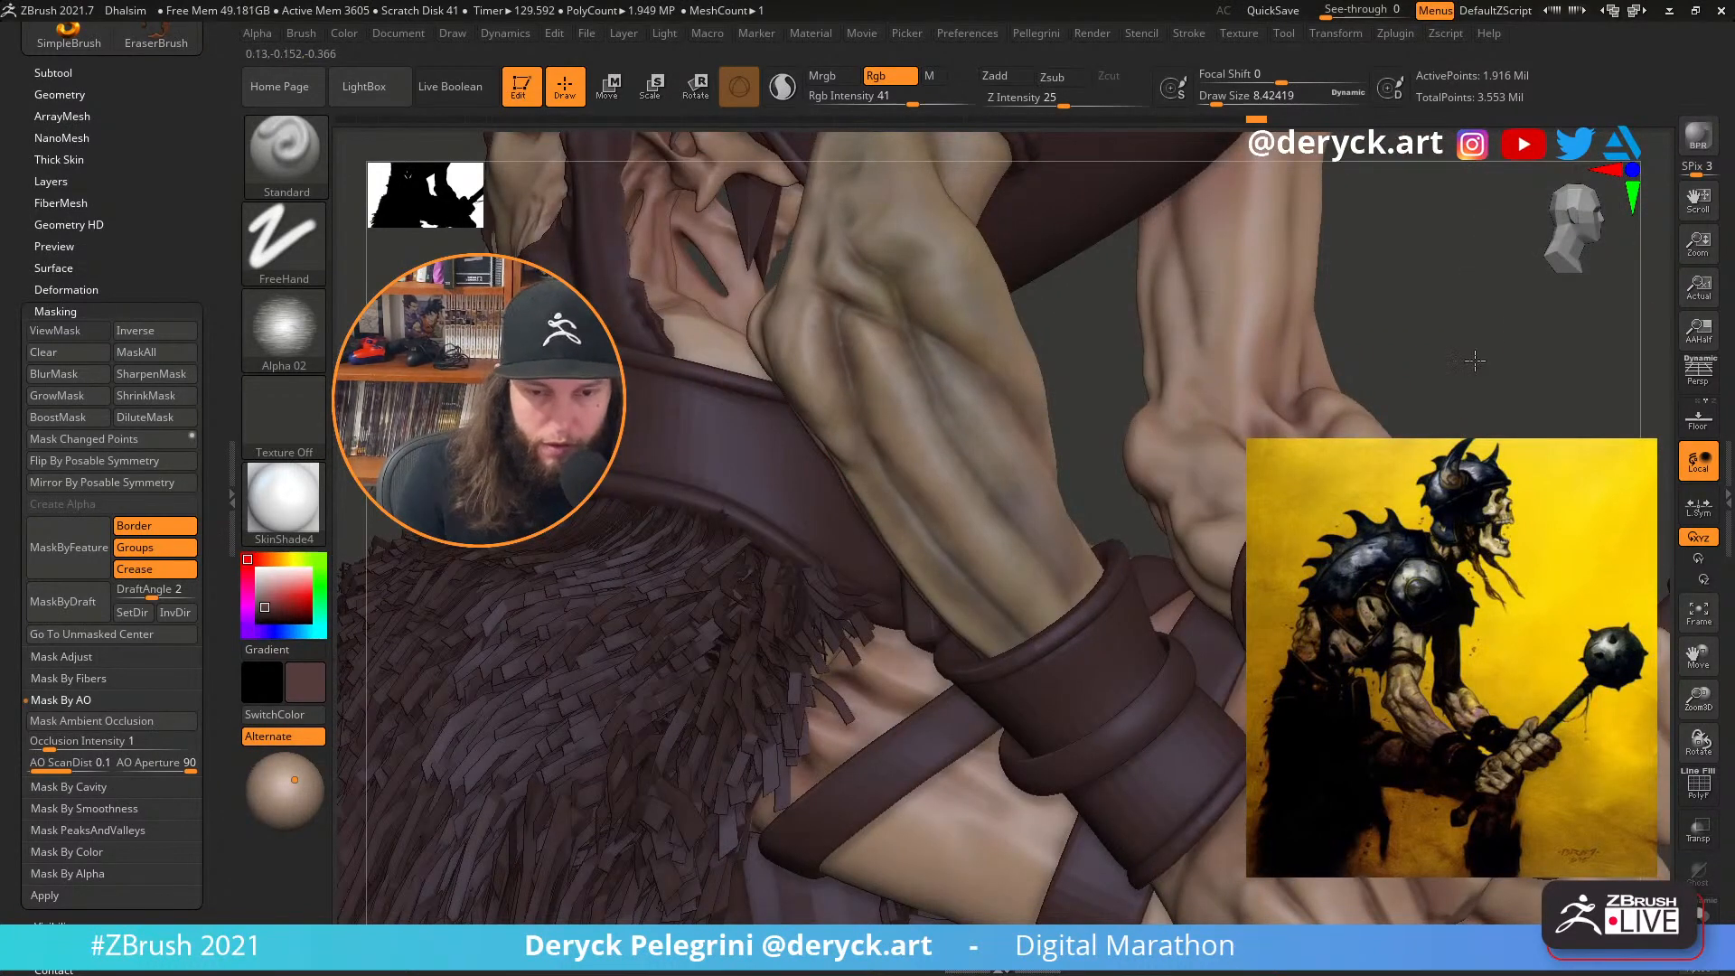
key(f)
drag(722, 311, 583, 410)
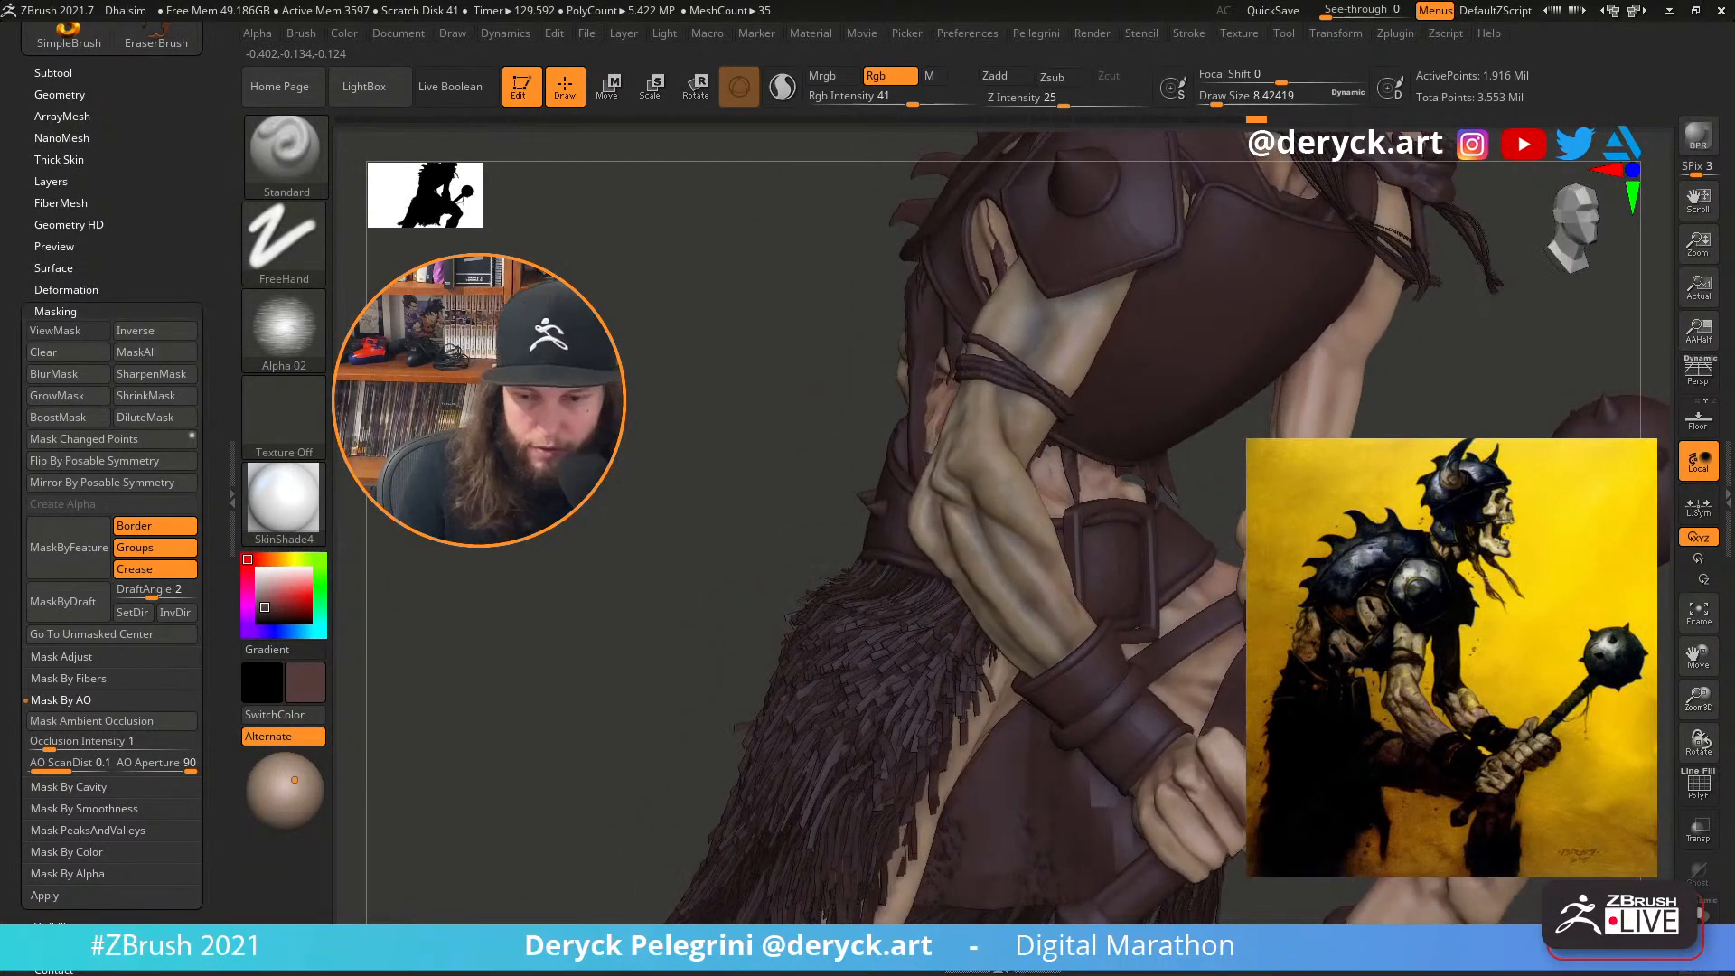
Choose a near-black paint colour and shade the outer elbow with a draw size of about 8.4
click(261, 617)
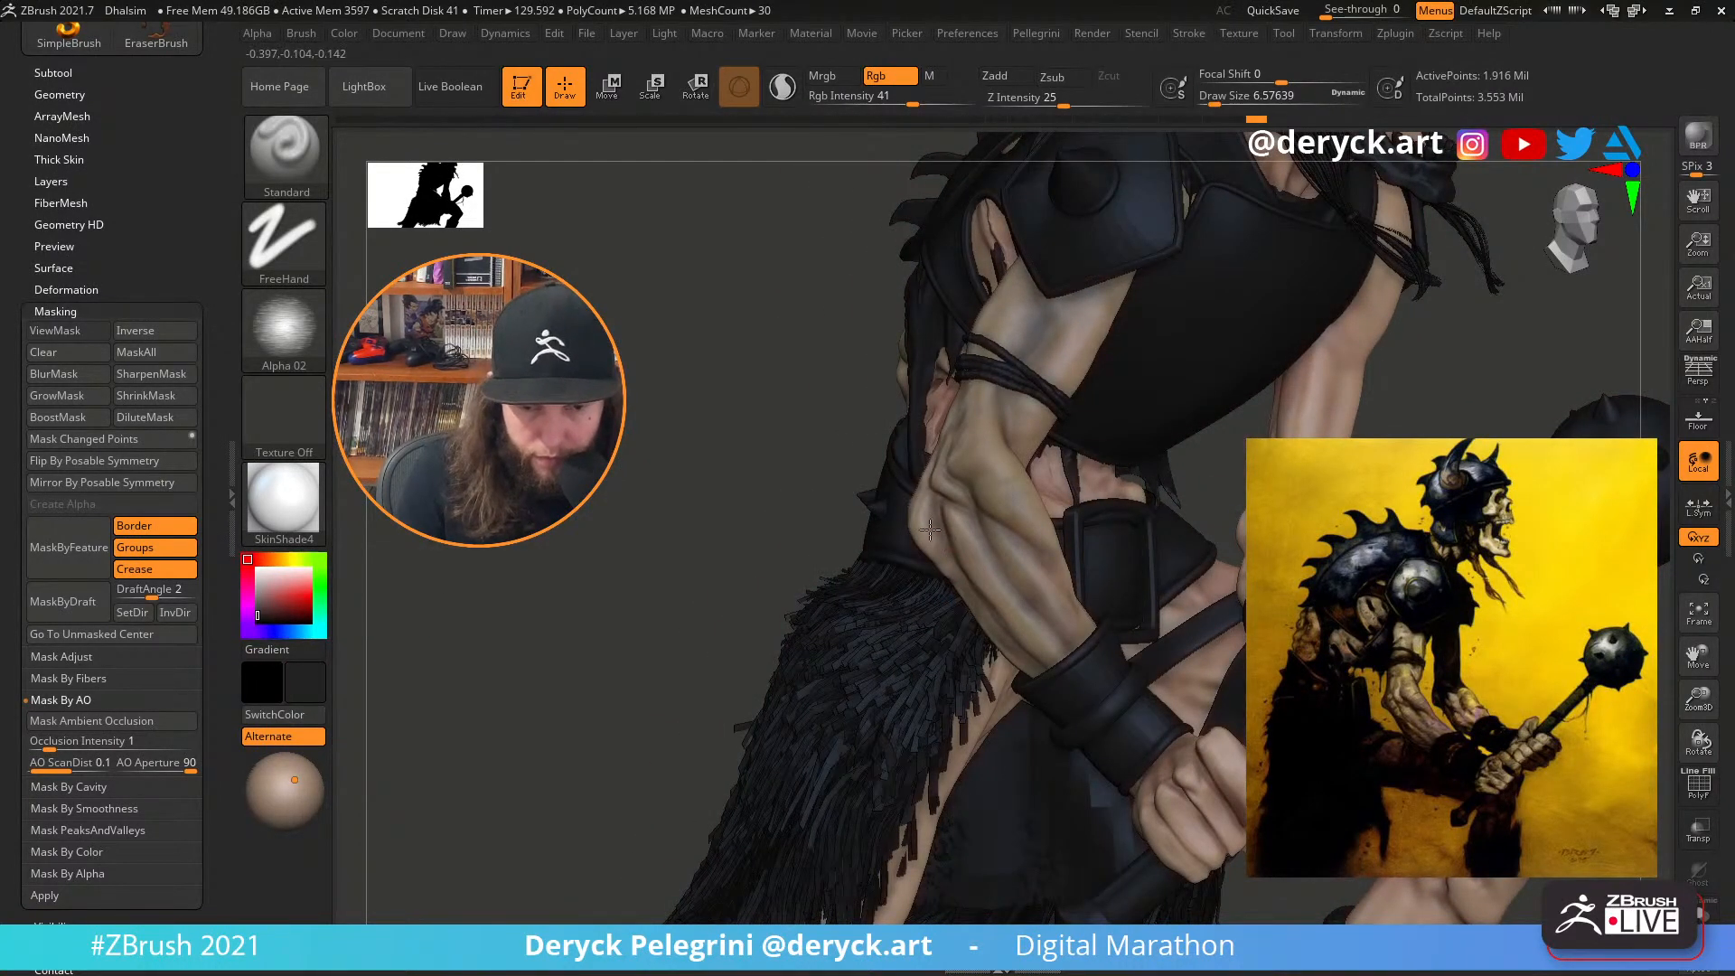
alt+drag(809, 463, 799, 551)
key(s)
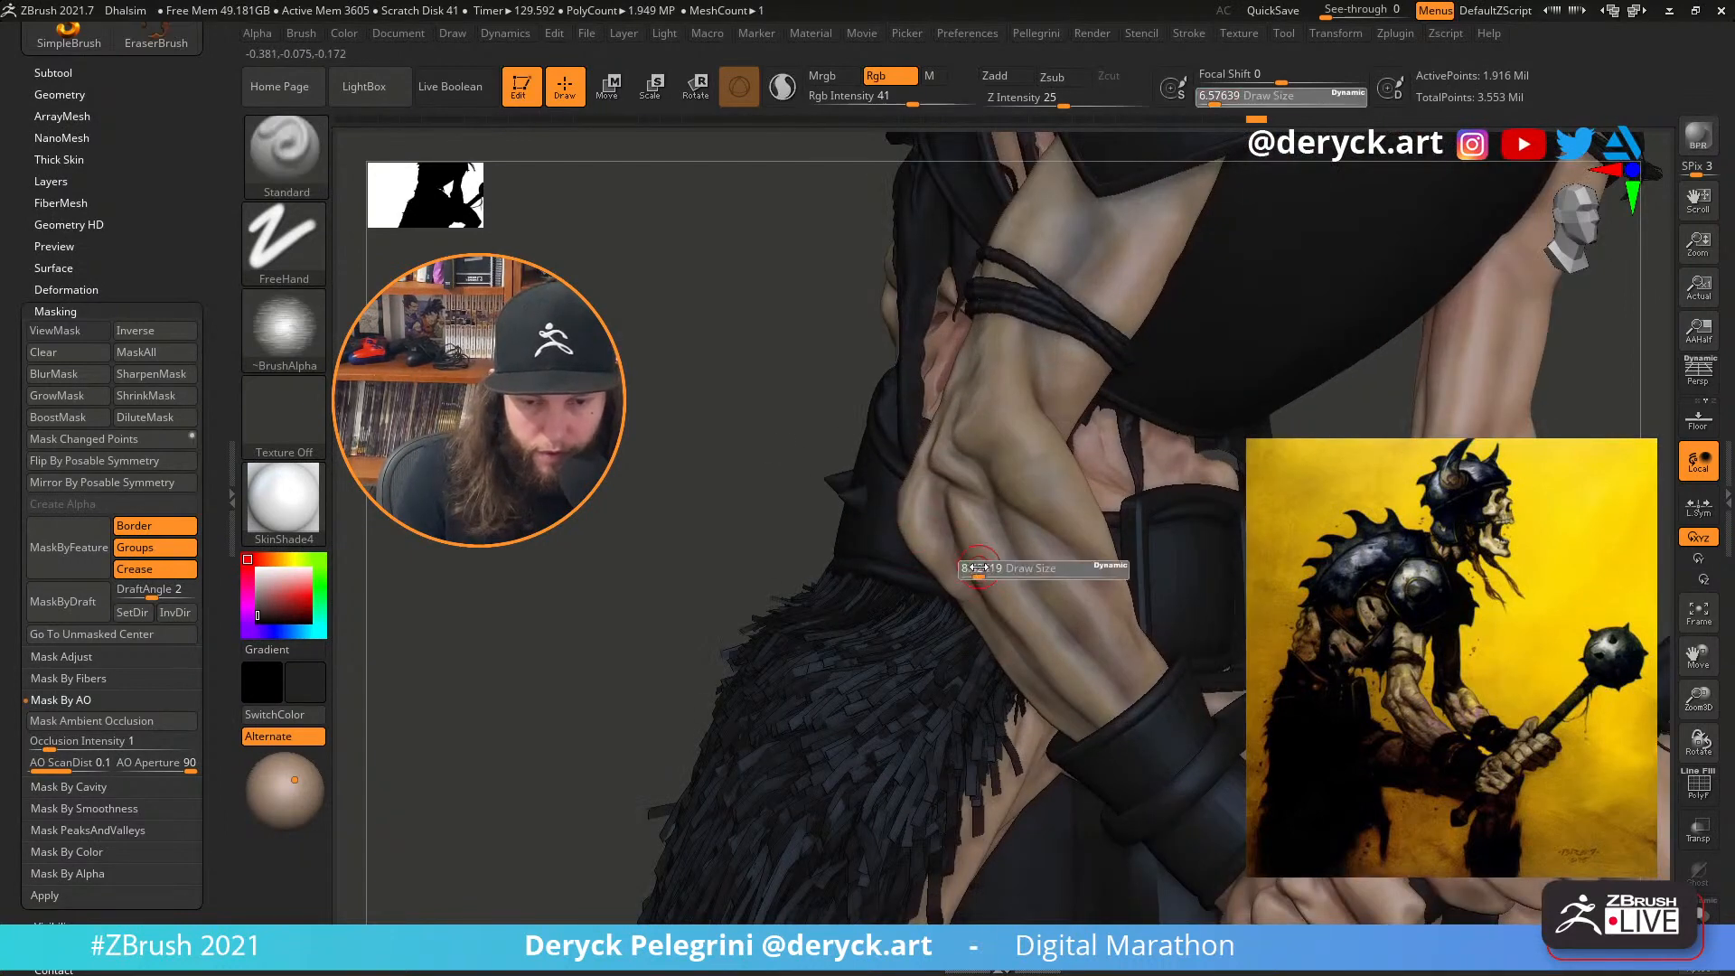
mouse_move(974, 571)
mouse_down()
mouse_move(982, 546)
mouse_move(976, 559)
mouse_move(921, 488)
mouse_move(944, 539)
mouse_up()
Set the brush stroke to Spray and speckle the back of the arm just below the cord wrap
click(284, 243)
click(740, 258)
key(s)
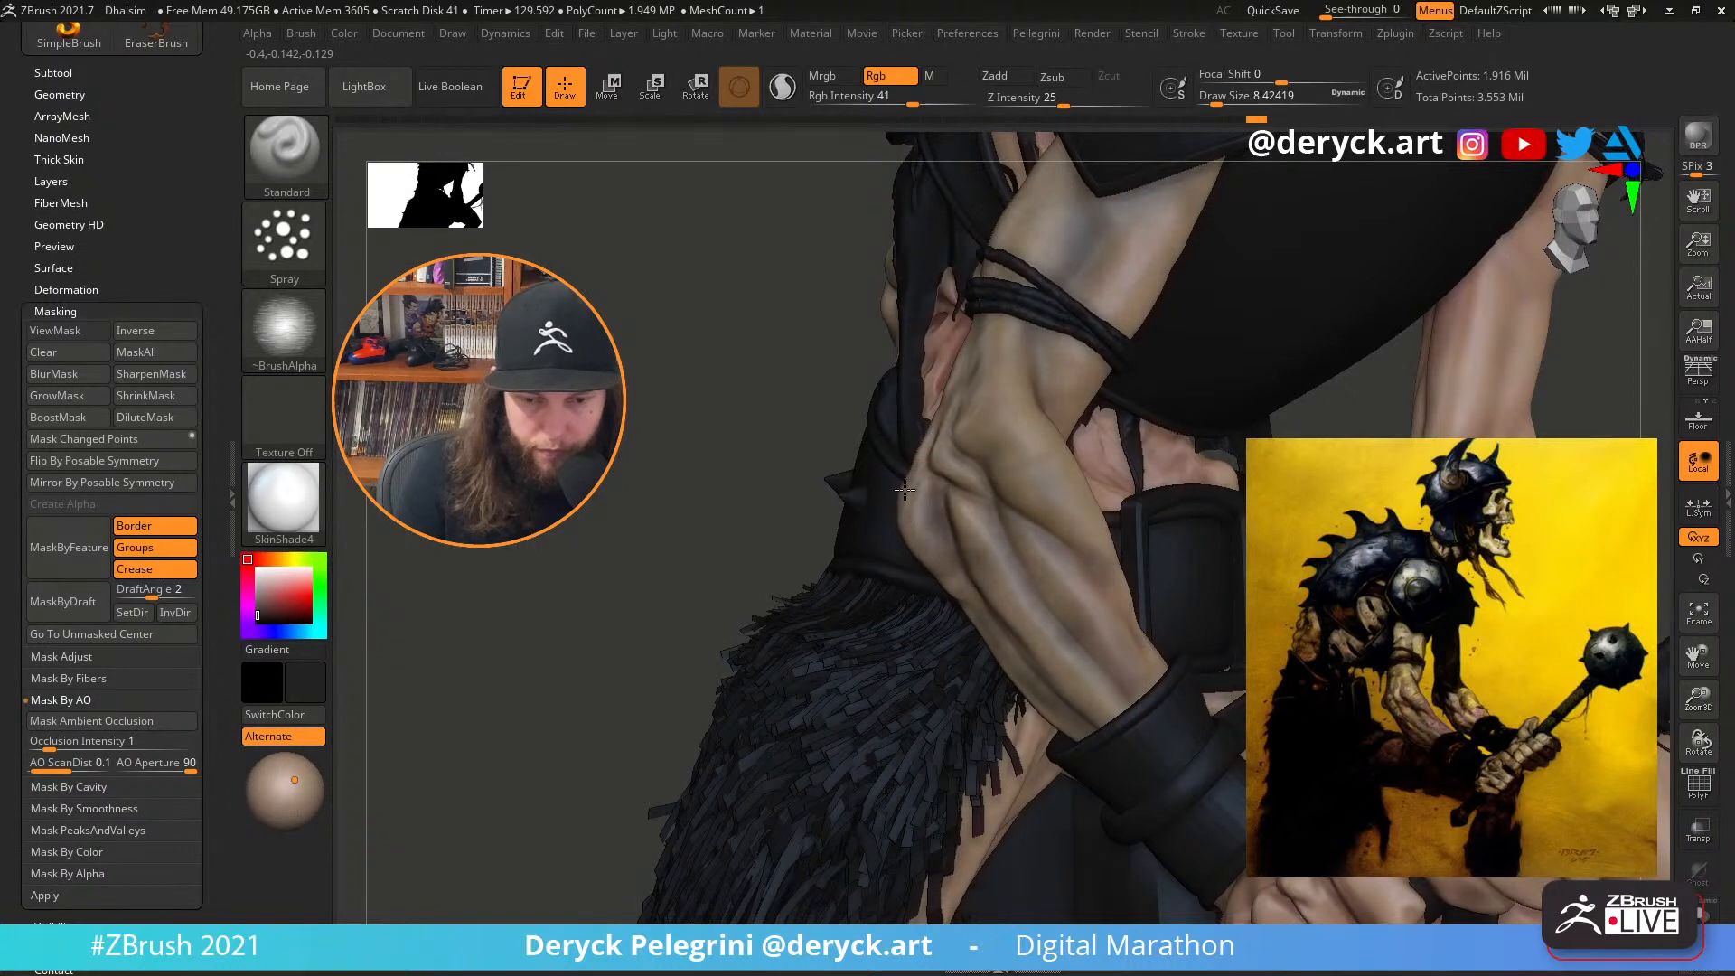
drag(966, 352, 949, 372)
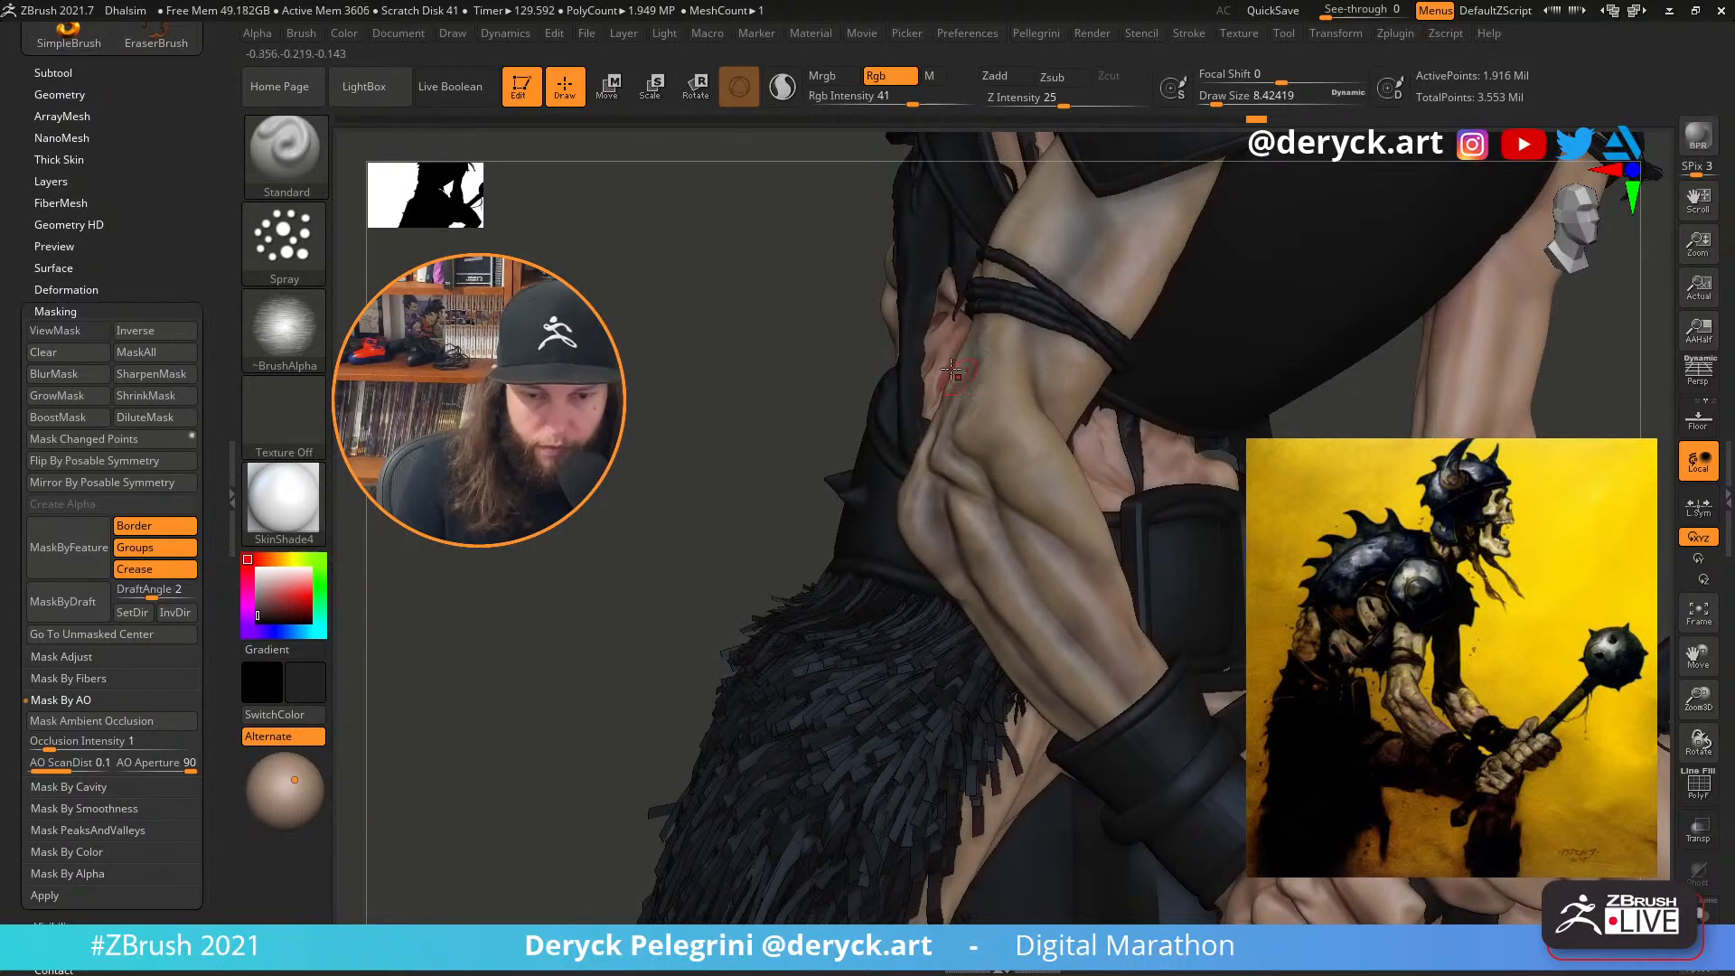
Spray near-black shading onto the inner elbow and upper forearm with a draw size of about 12.9
mouse_move(786, 397)
mouse_down()
mouse_move(700, 402)
mouse_move(689, 342)
mouse_move(730, 533)
mouse_up()
key(s)
drag(1043, 481, 1032, 549)
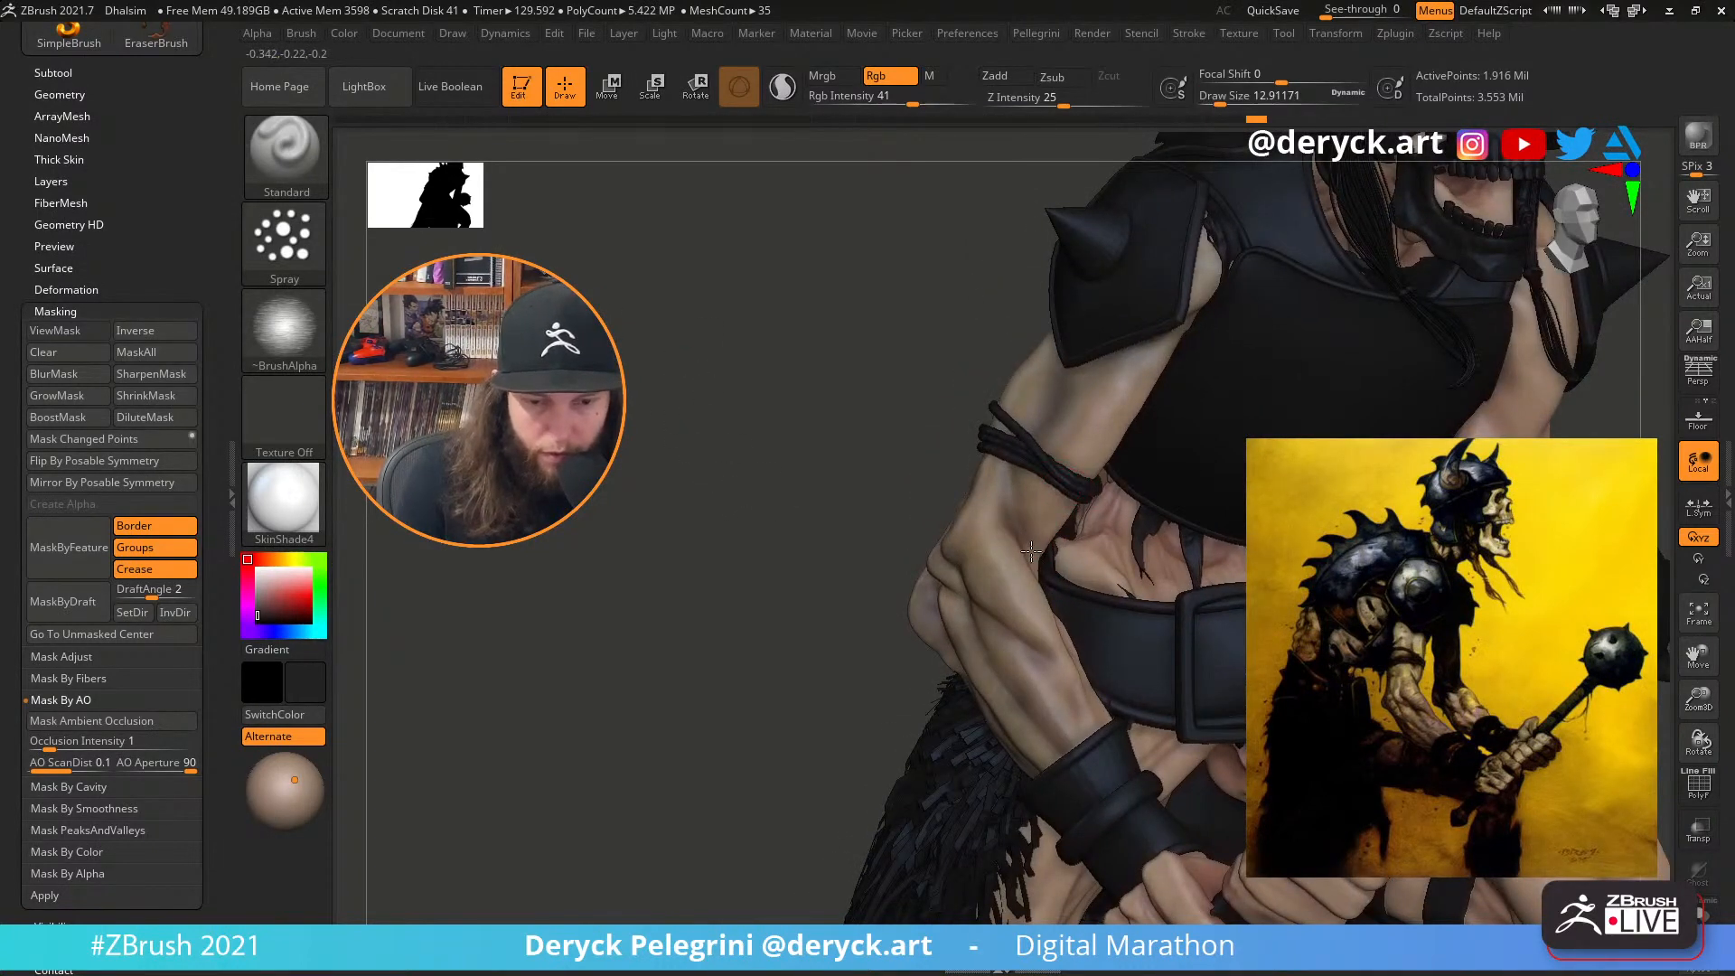
drag(867, 555, 768, 551)
drag(1049, 563, 1044, 579)
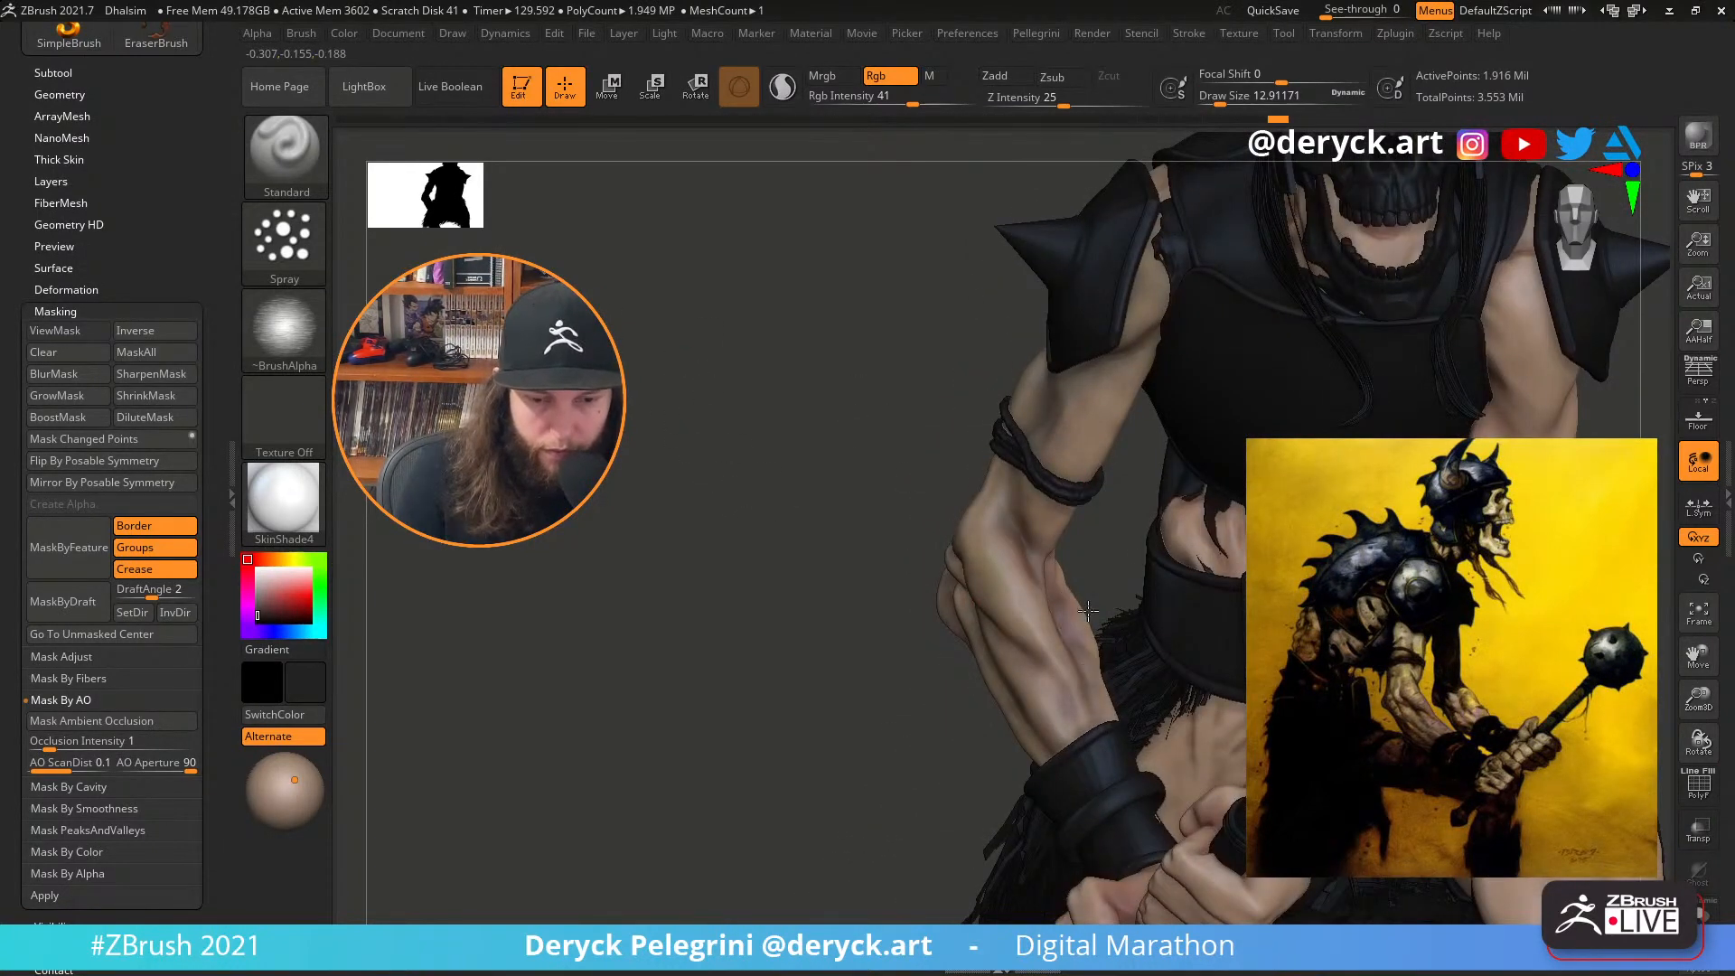
Spray near-black around the cord wrap and elbow, reducing the draw size to about 11.7
drag(732, 370, 912, 379)
mouse_move(813, 398)
alt+mouse_down()
mouse_move(799, 308)
mouse_move(809, 407)
alt+mouse_up()
key(s)
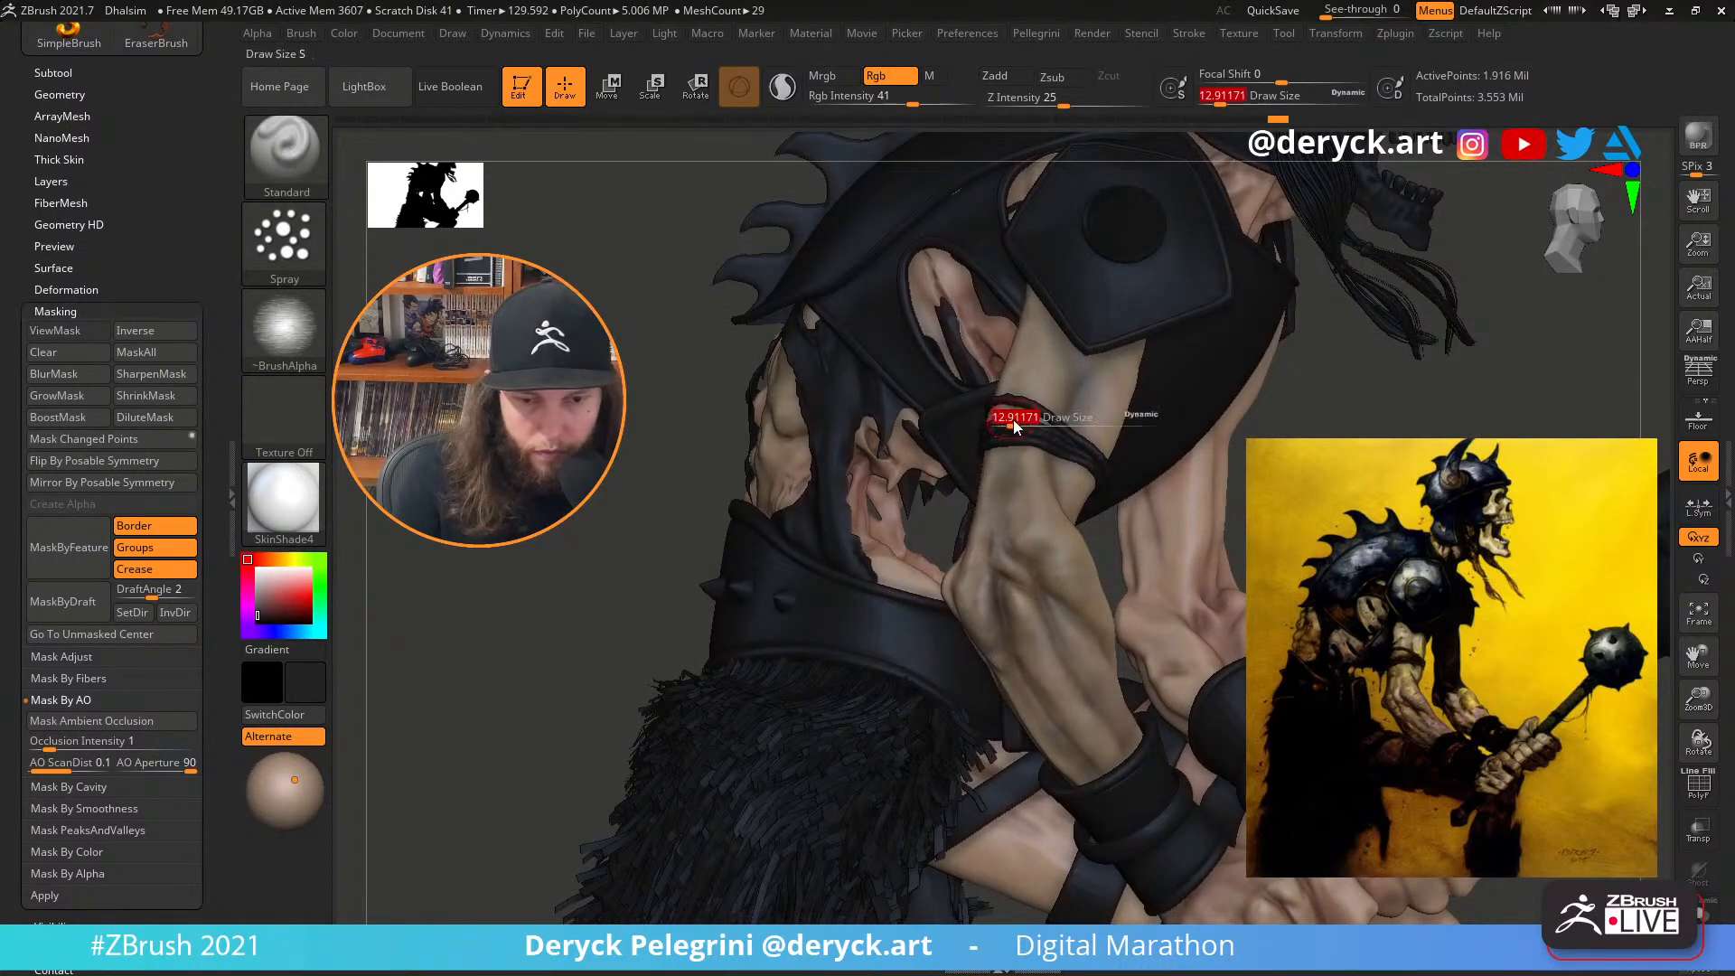
drag(1019, 452, 1036, 470)
key(s)
click(1000, 590)
mouse_move(997, 552)
mouse_down()
mouse_move(995, 526)
mouse_move(1045, 570)
mouse_move(999, 513)
mouse_up()
Continue spraying near-black shading around the back of the elbow and the forearm down to the bracer, temporarily isolating the body
drag(681, 593, 853, 600)
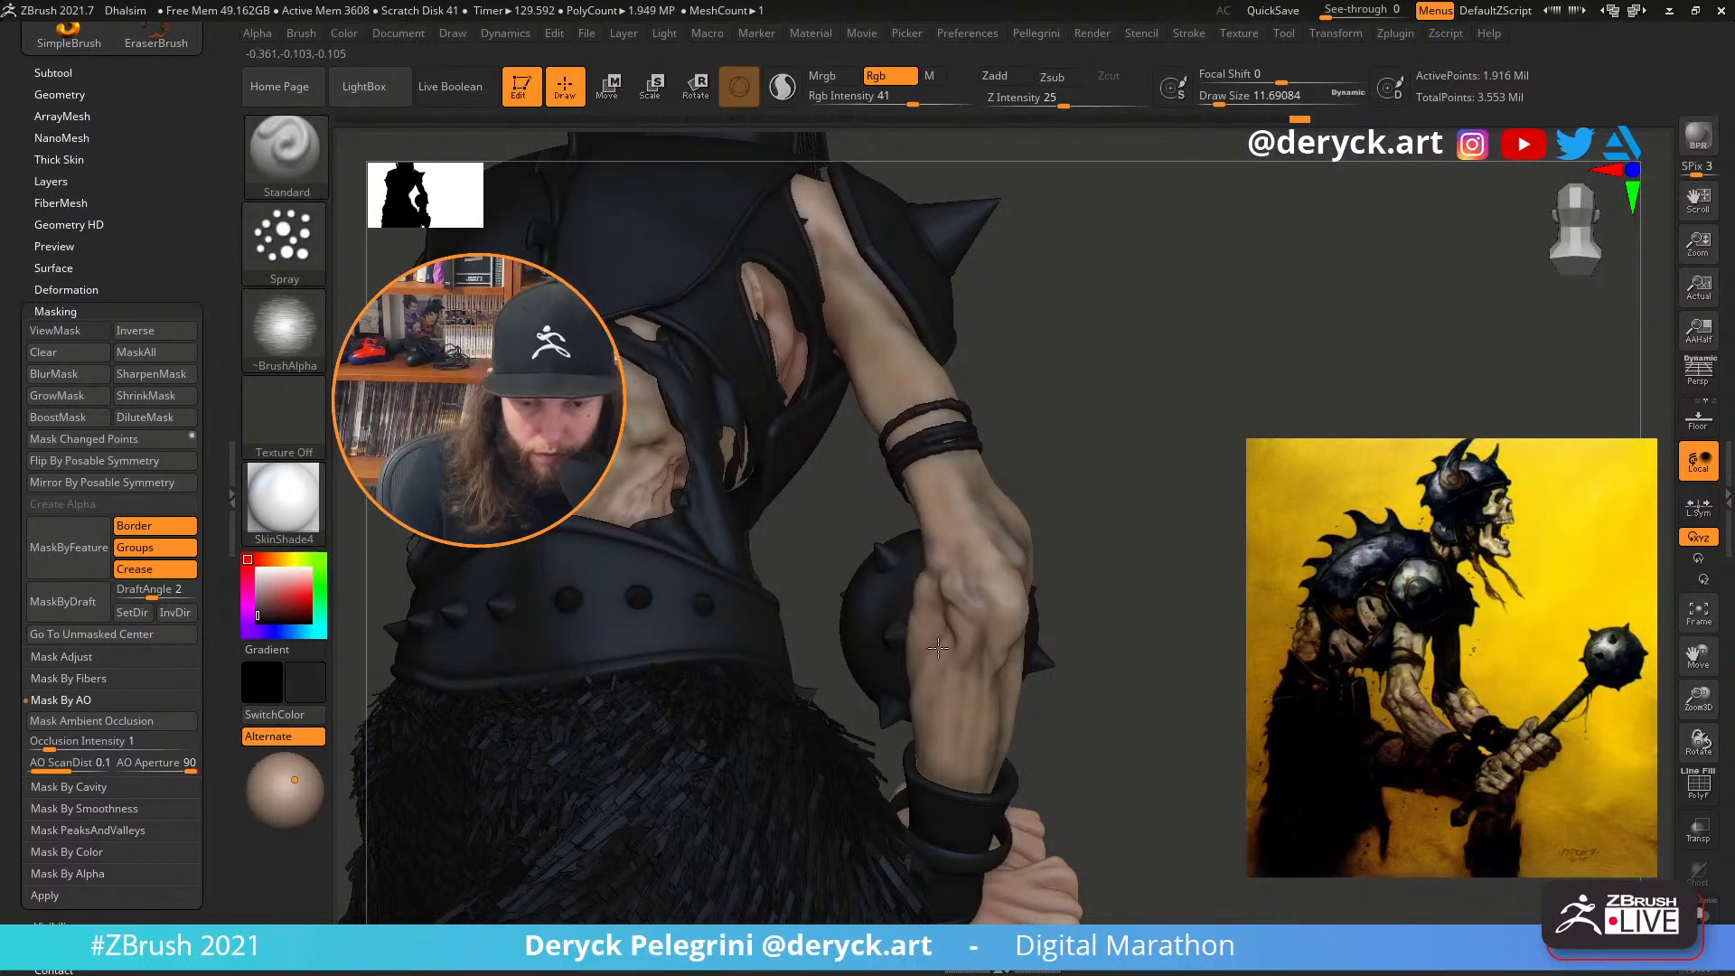
drag(1171, 626, 1256, 627)
key(alt+s)
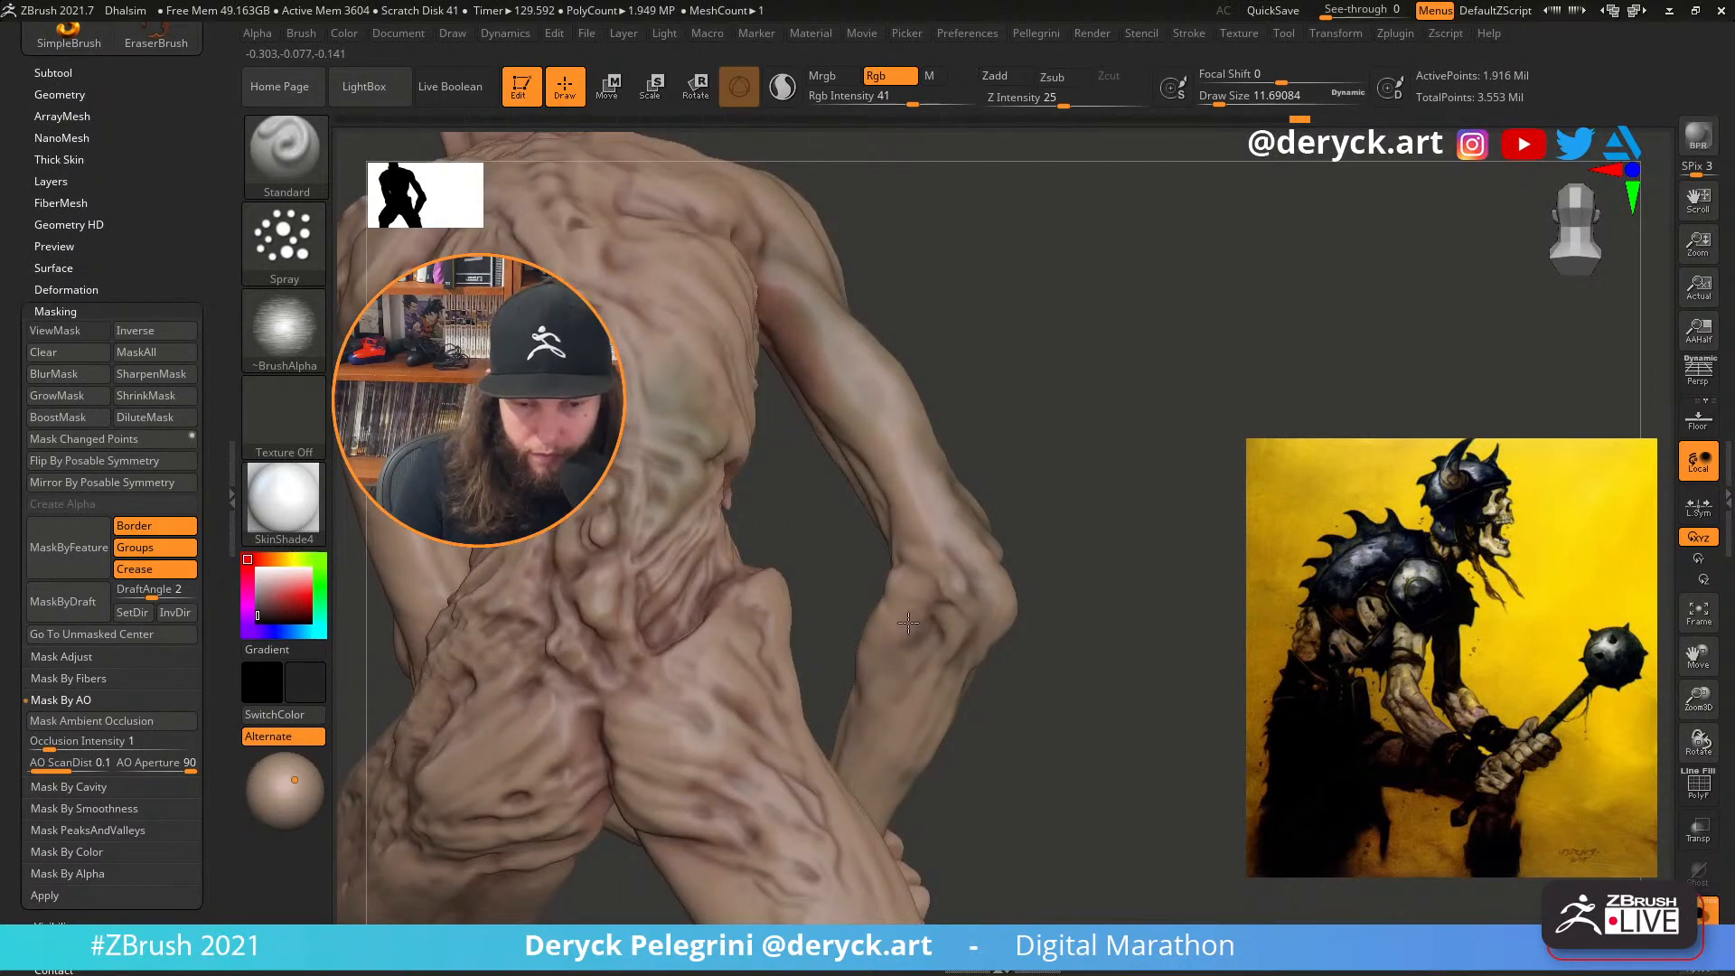
drag(1120, 551, 1000, 594)
key(alt+s)
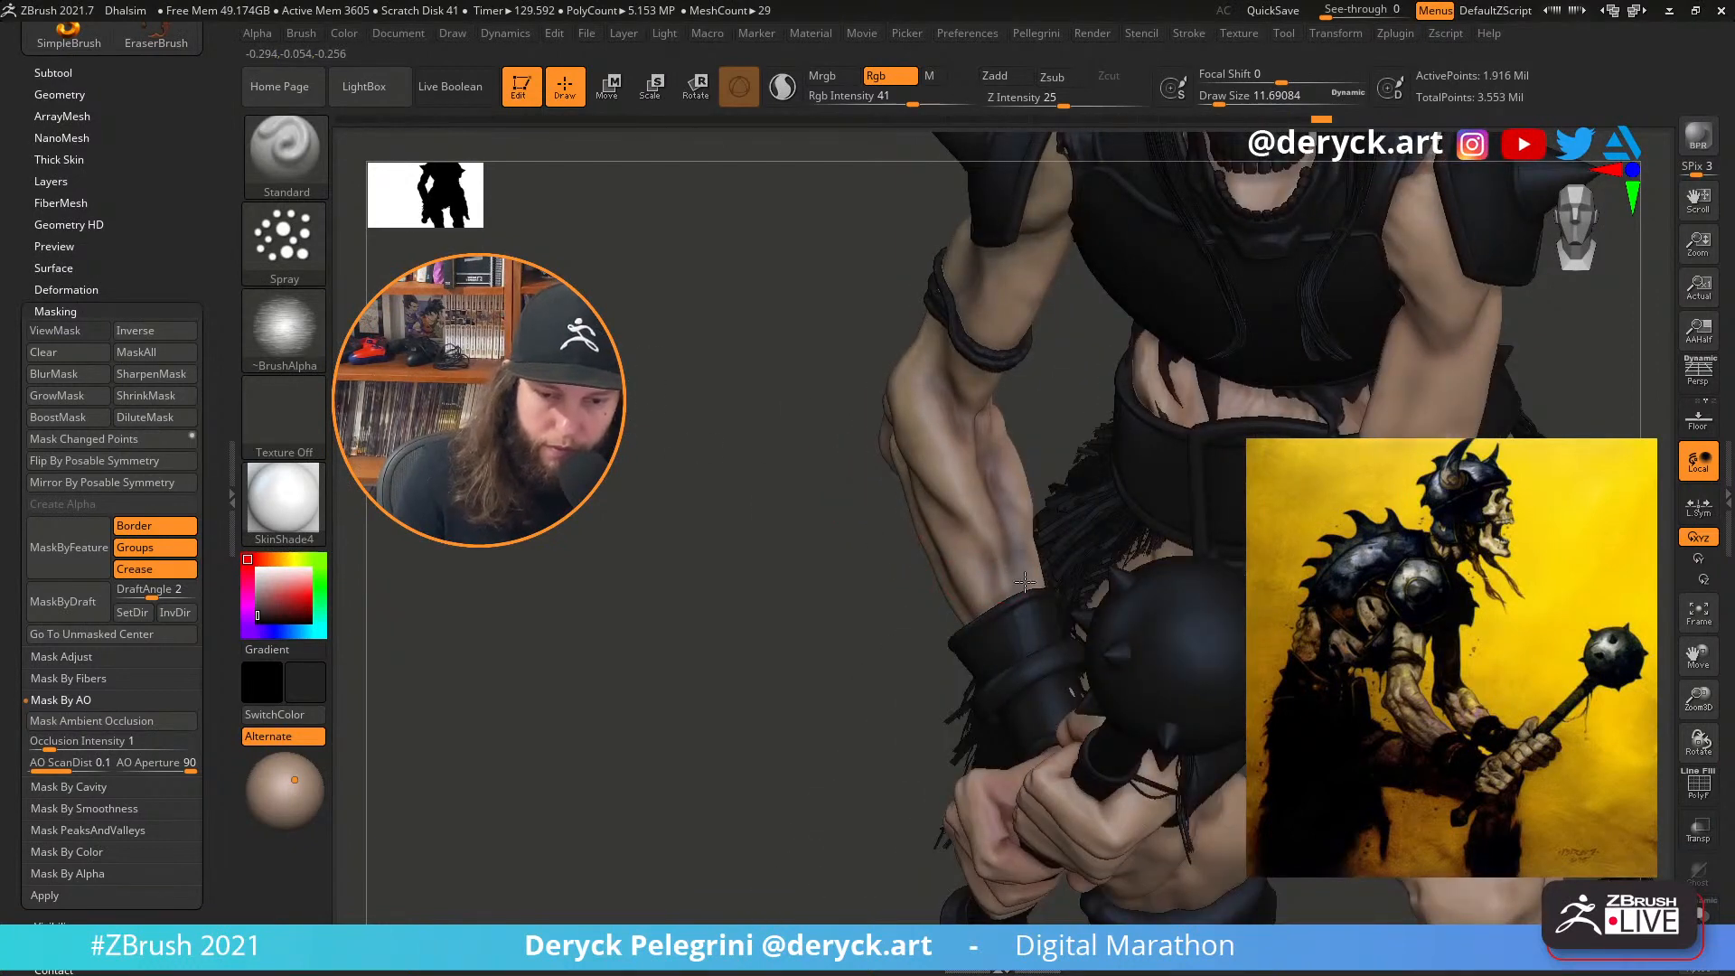
drag(840, 389, 646, 348)
Choose a brown paint colour and spray it around the elbow and forearm, reducing the draw size to about 8.4
drag(311, 579, 947, 492)
drag(272, 598, 279, 605)
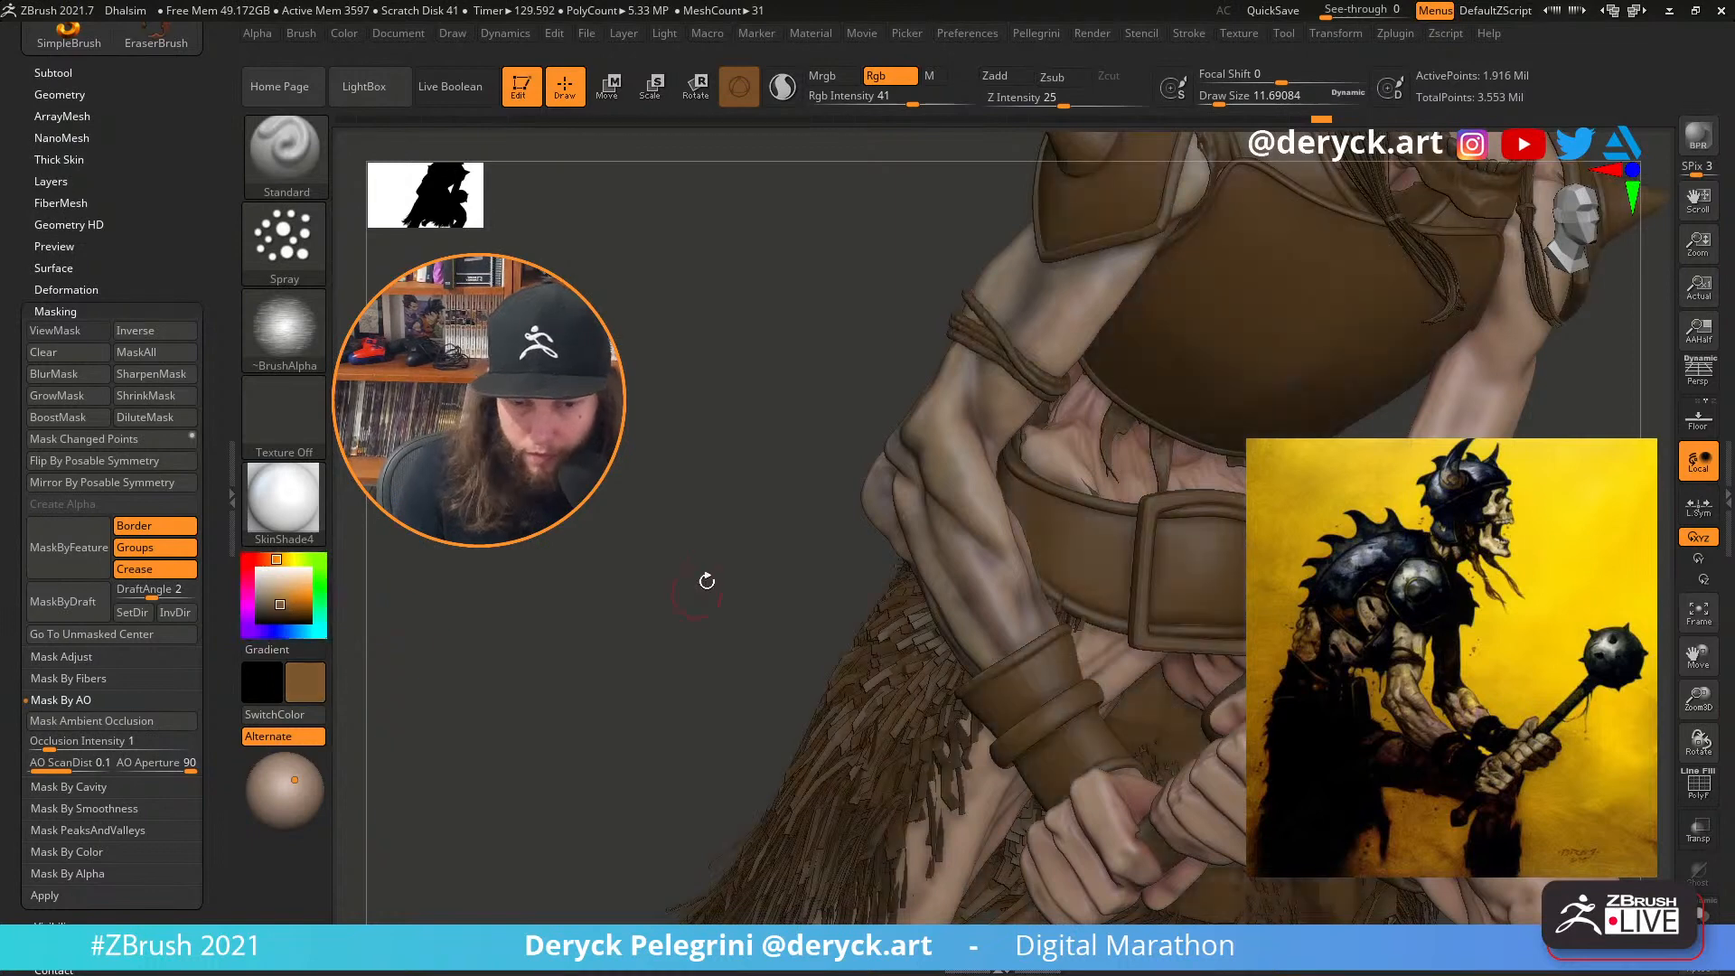
drag(707, 581, 684, 607)
key(s)
mouse_move(994, 496)
mouse_down()
mouse_move(949, 469)
mouse_move(980, 479)
mouse_move(938, 408)
mouse_up()
key(s)
key(s)
key(s)
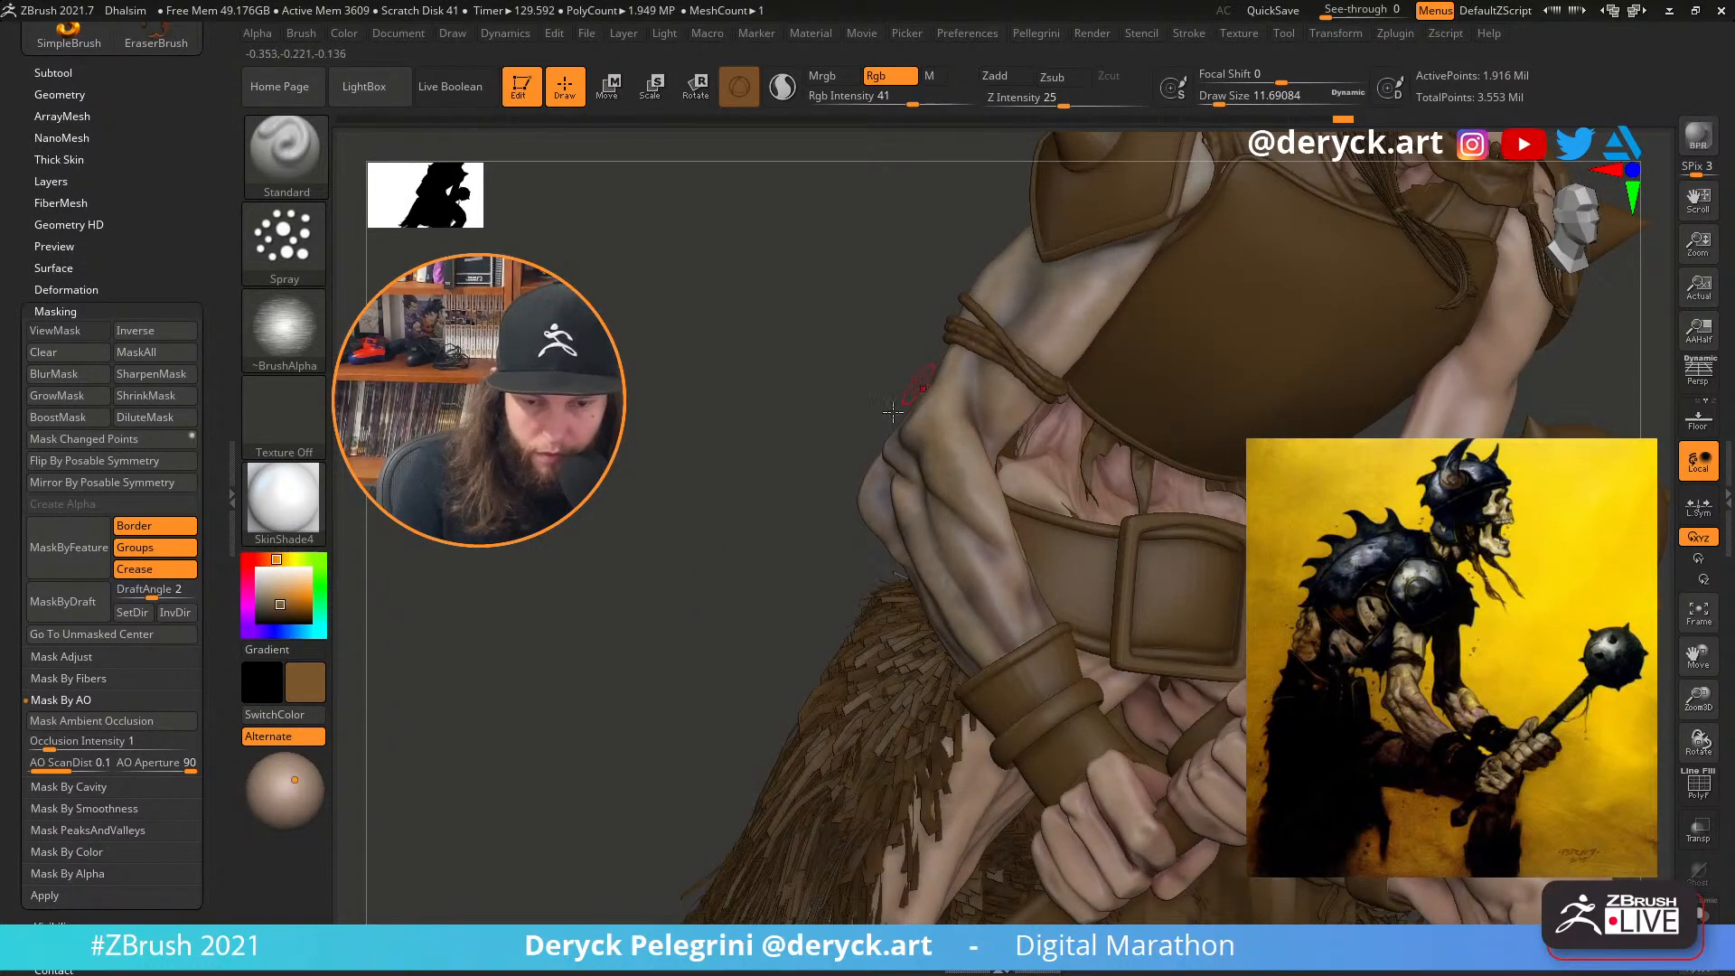
mouse_move(809, 423)
mouse_down()
mouse_move(949, 459)
mouse_move(948, 480)
mouse_up()
key(s)
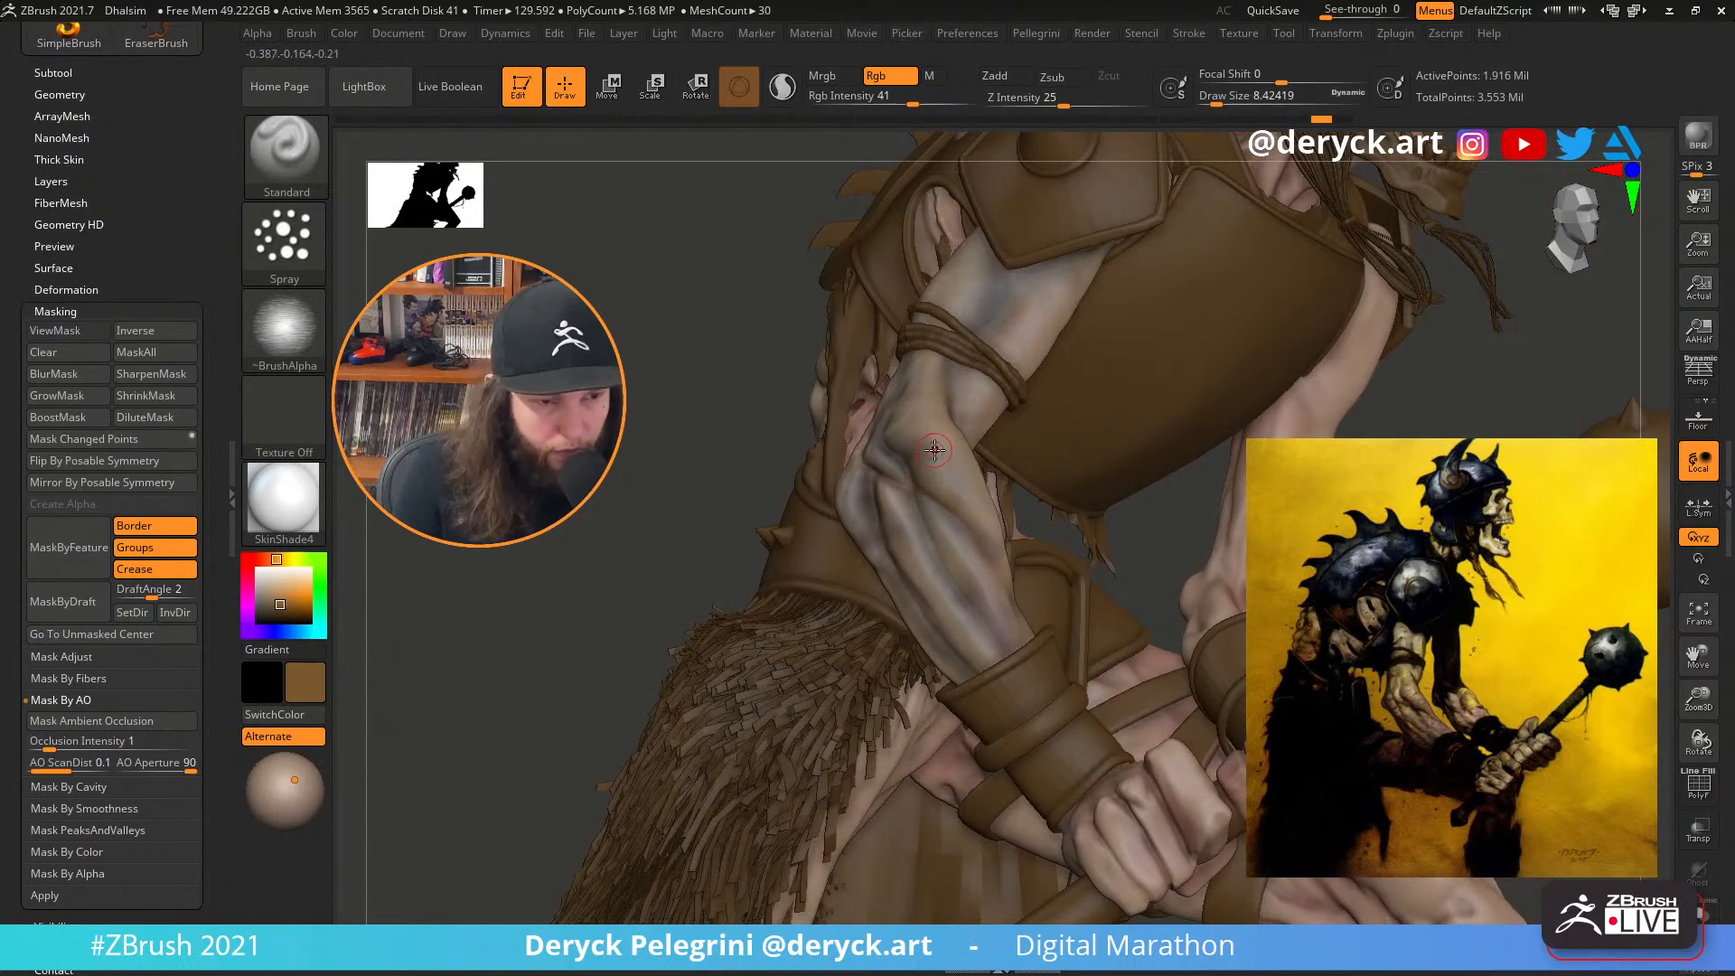
Set the brush stroke to DragRect and try a brown stamp on the forearm at an RGB intensity of 76
click(273, 339)
click(275, 259)
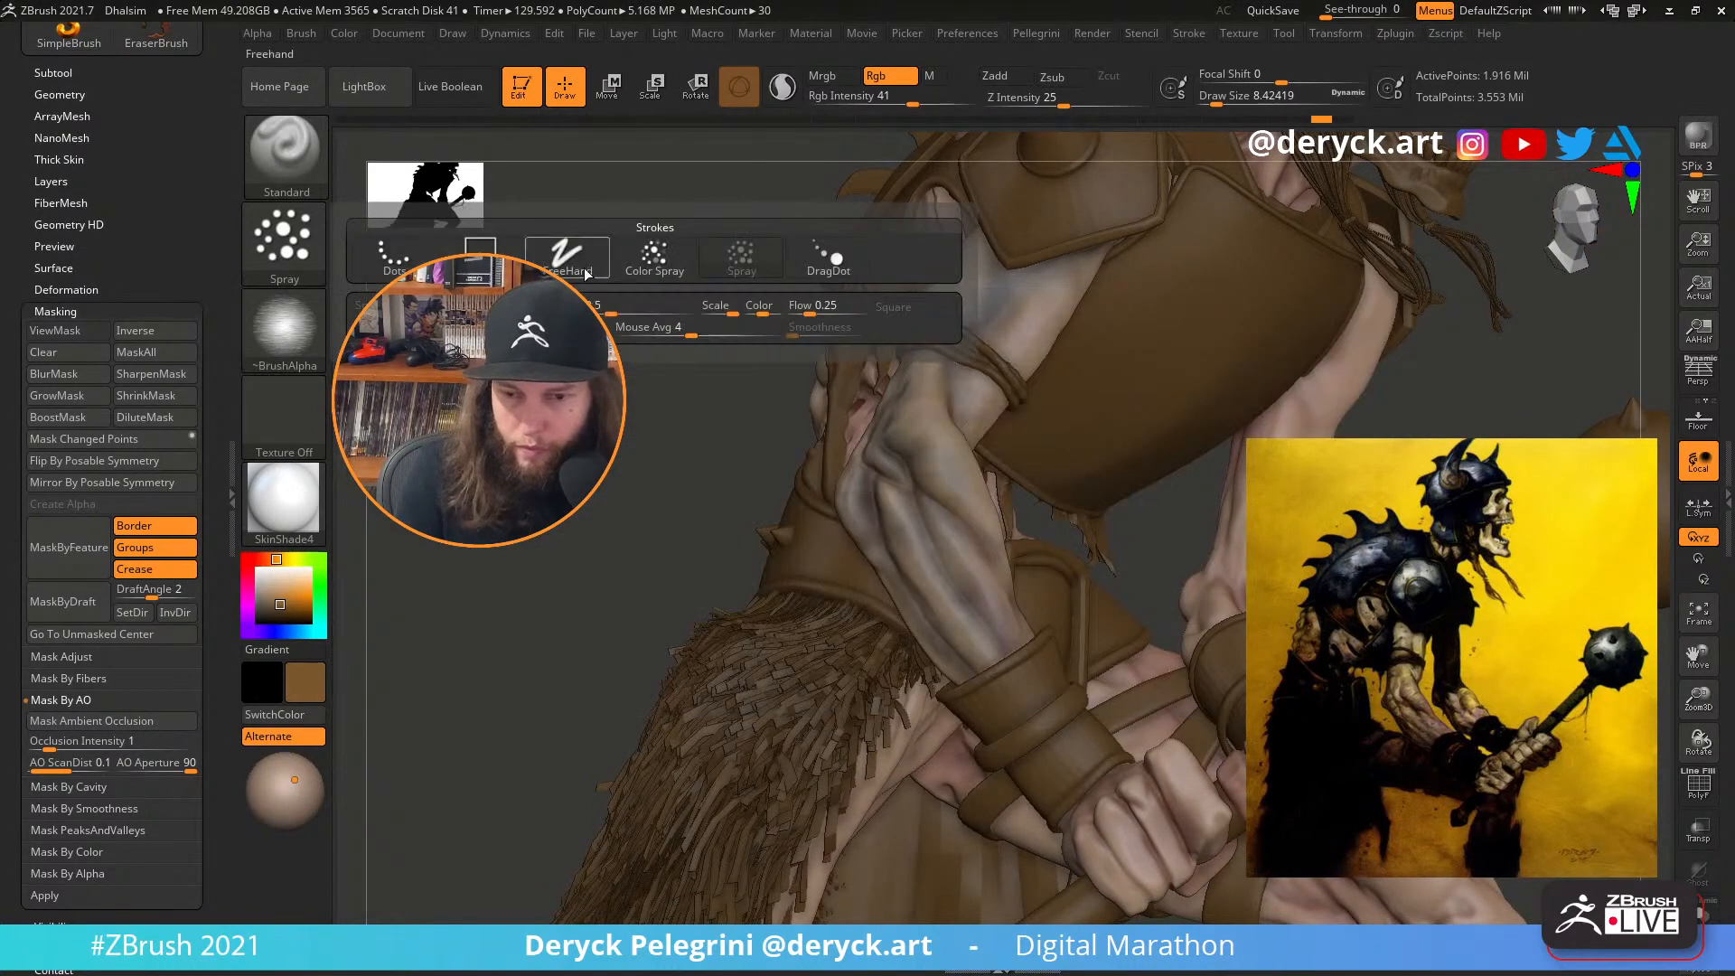
click(480, 259)
drag(1057, 515, 971, 496)
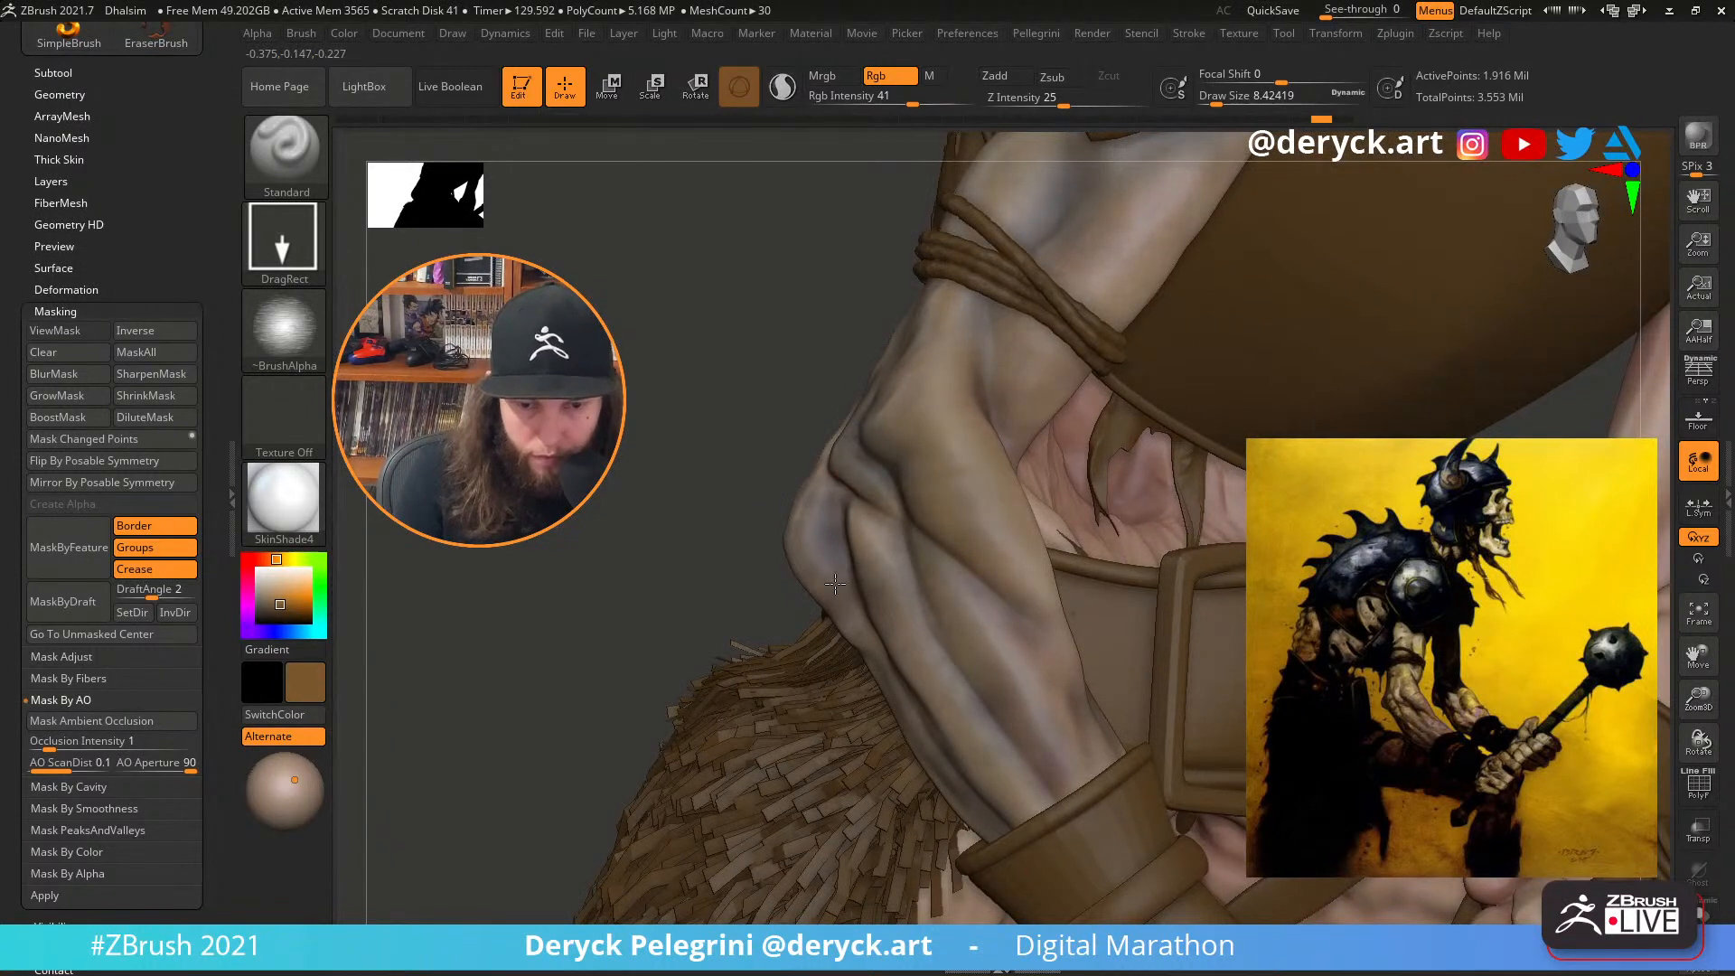
drag(912, 105, 967, 106)
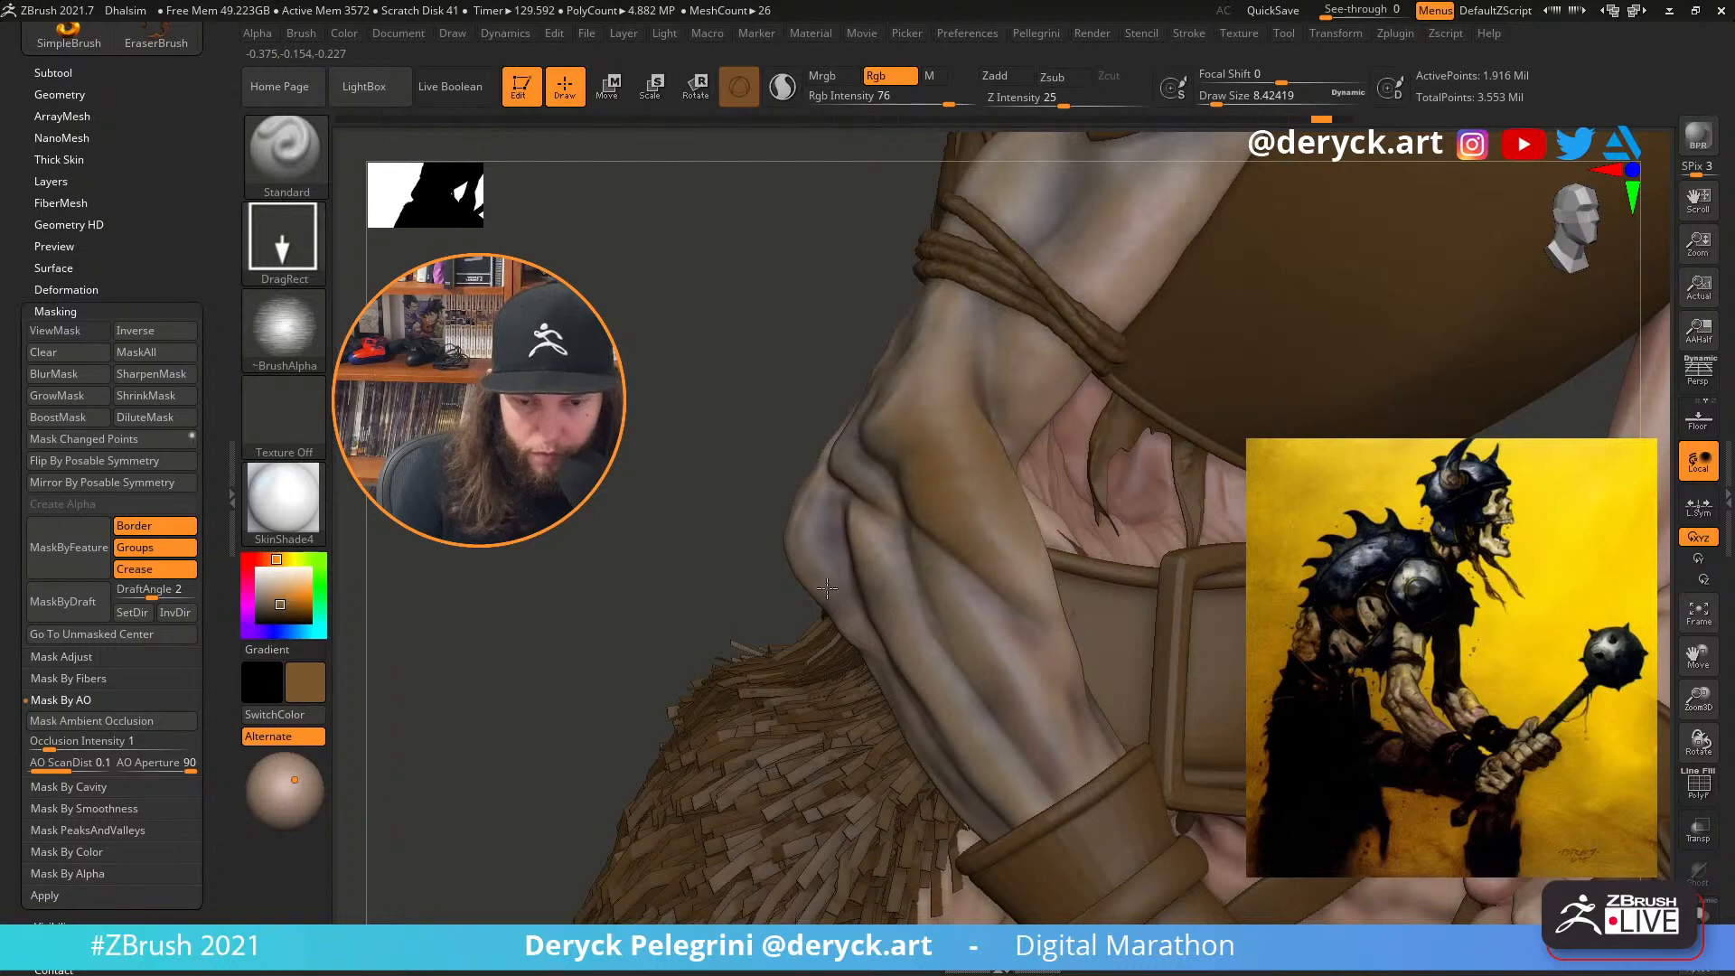
key(ctrl+z)
Increase the draw size to about 15.6 and try Alpha 62 and Alpha 60 for the brown stamp
key(s)
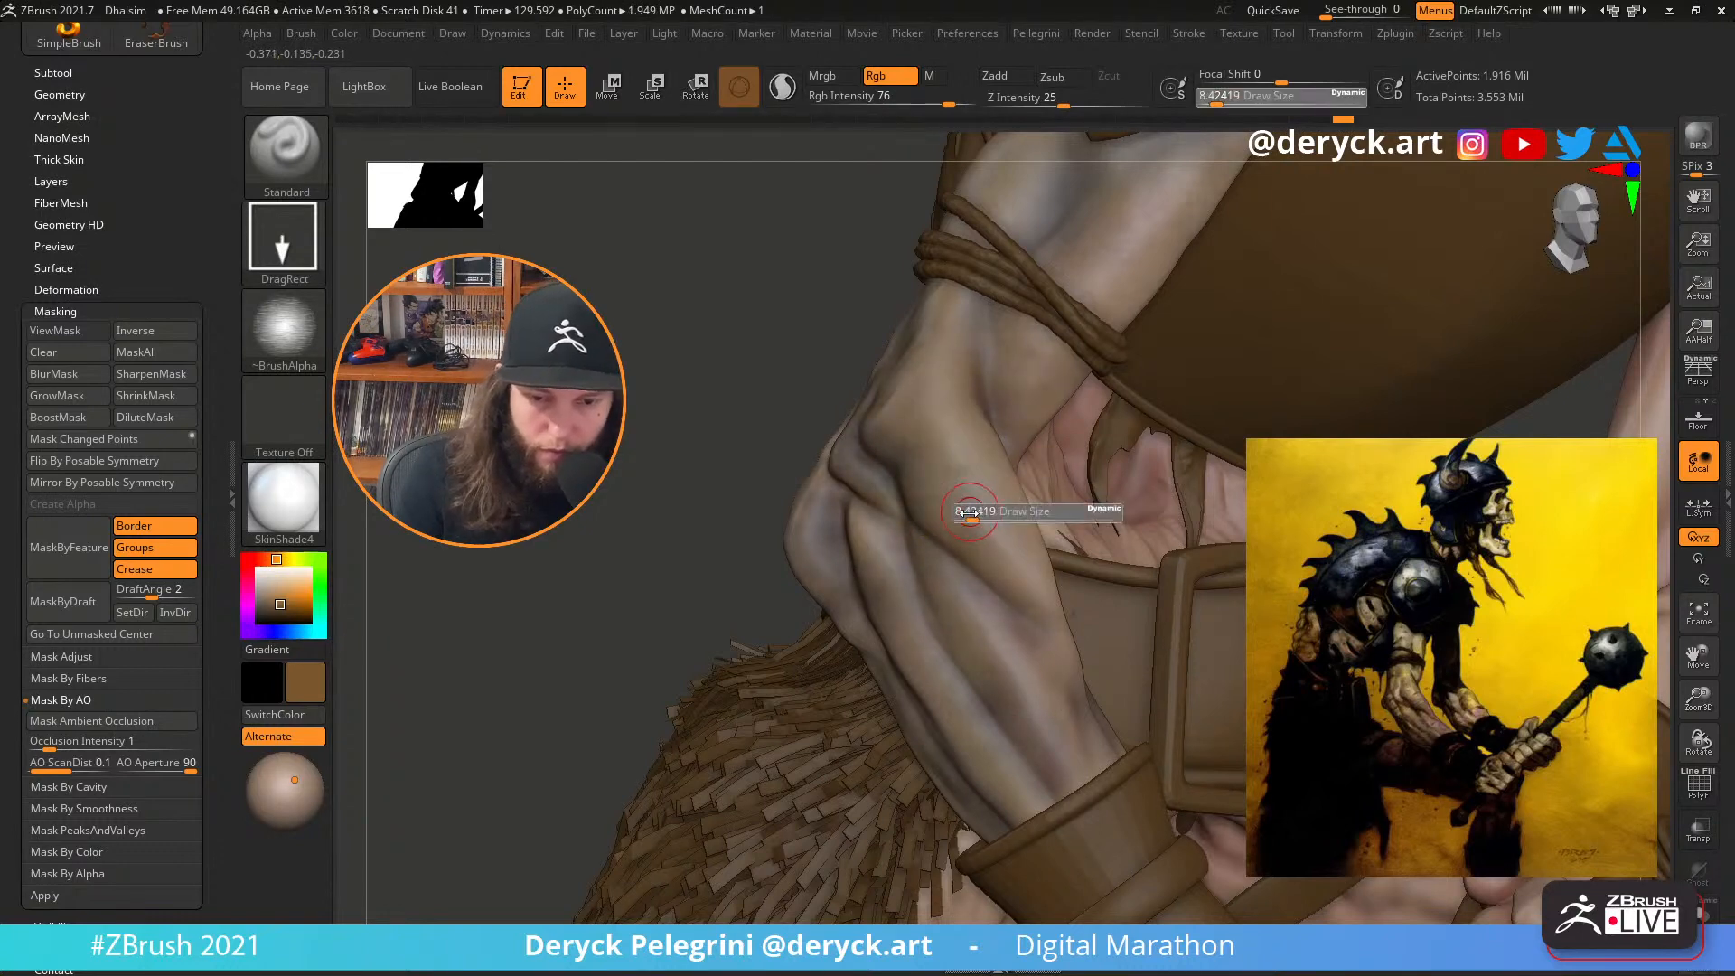
drag(969, 512, 979, 513)
click(289, 329)
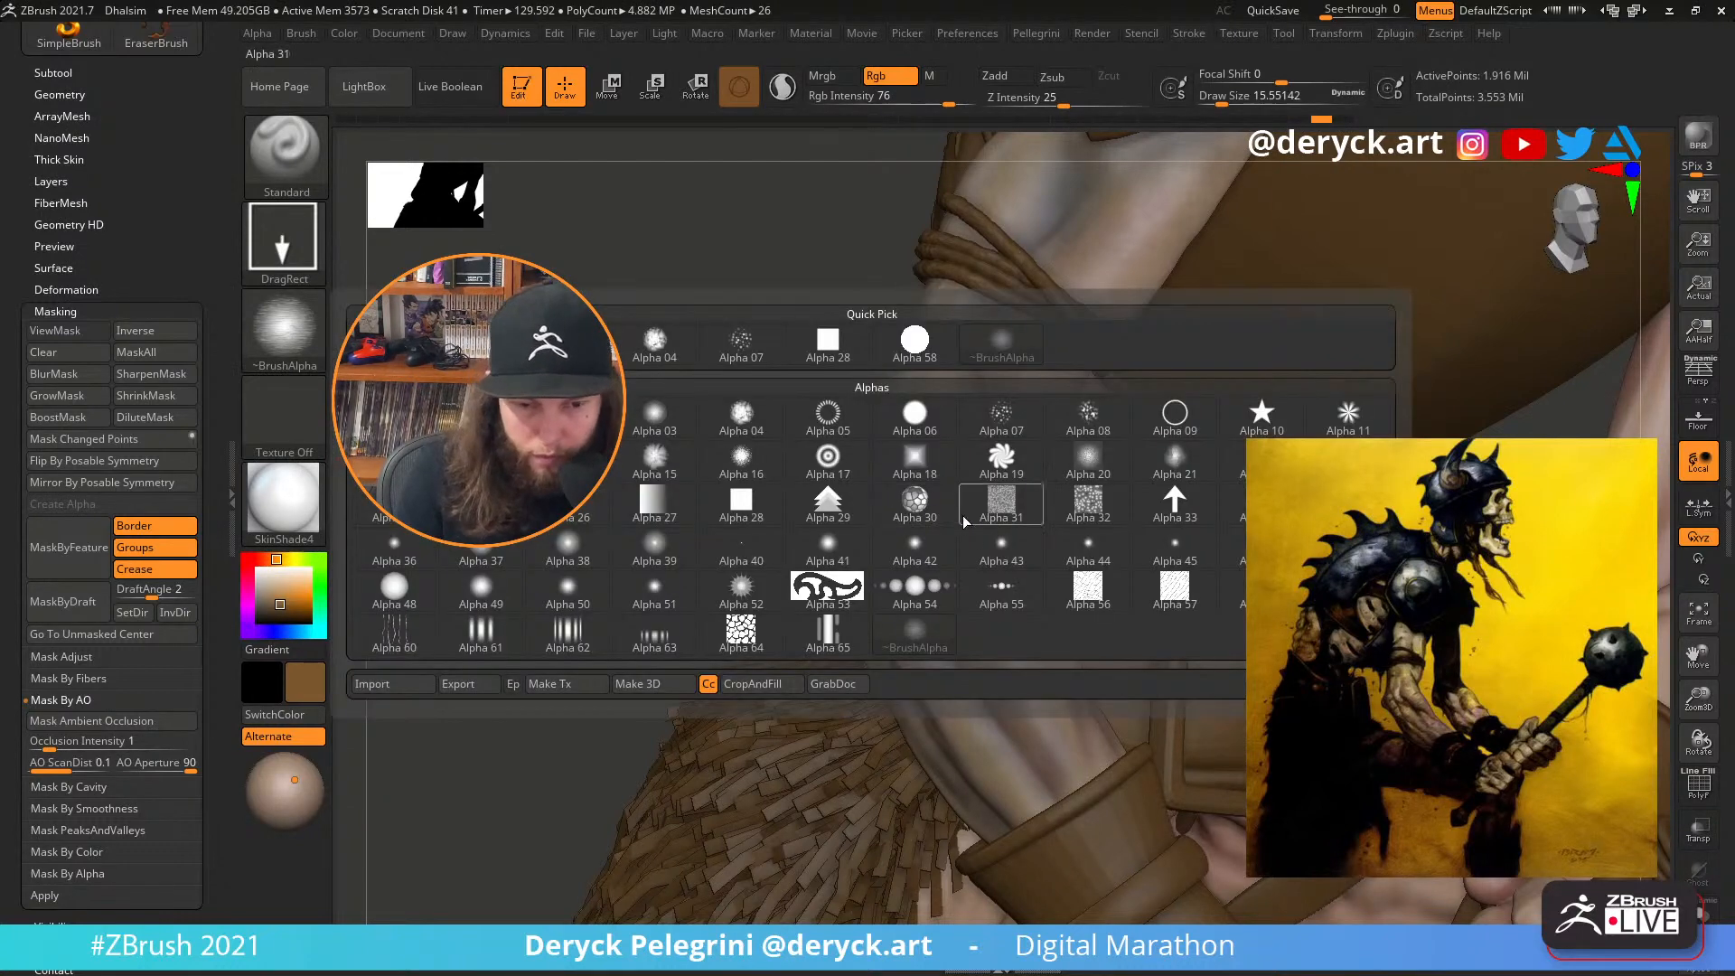
click(568, 632)
key(ctrl+z)
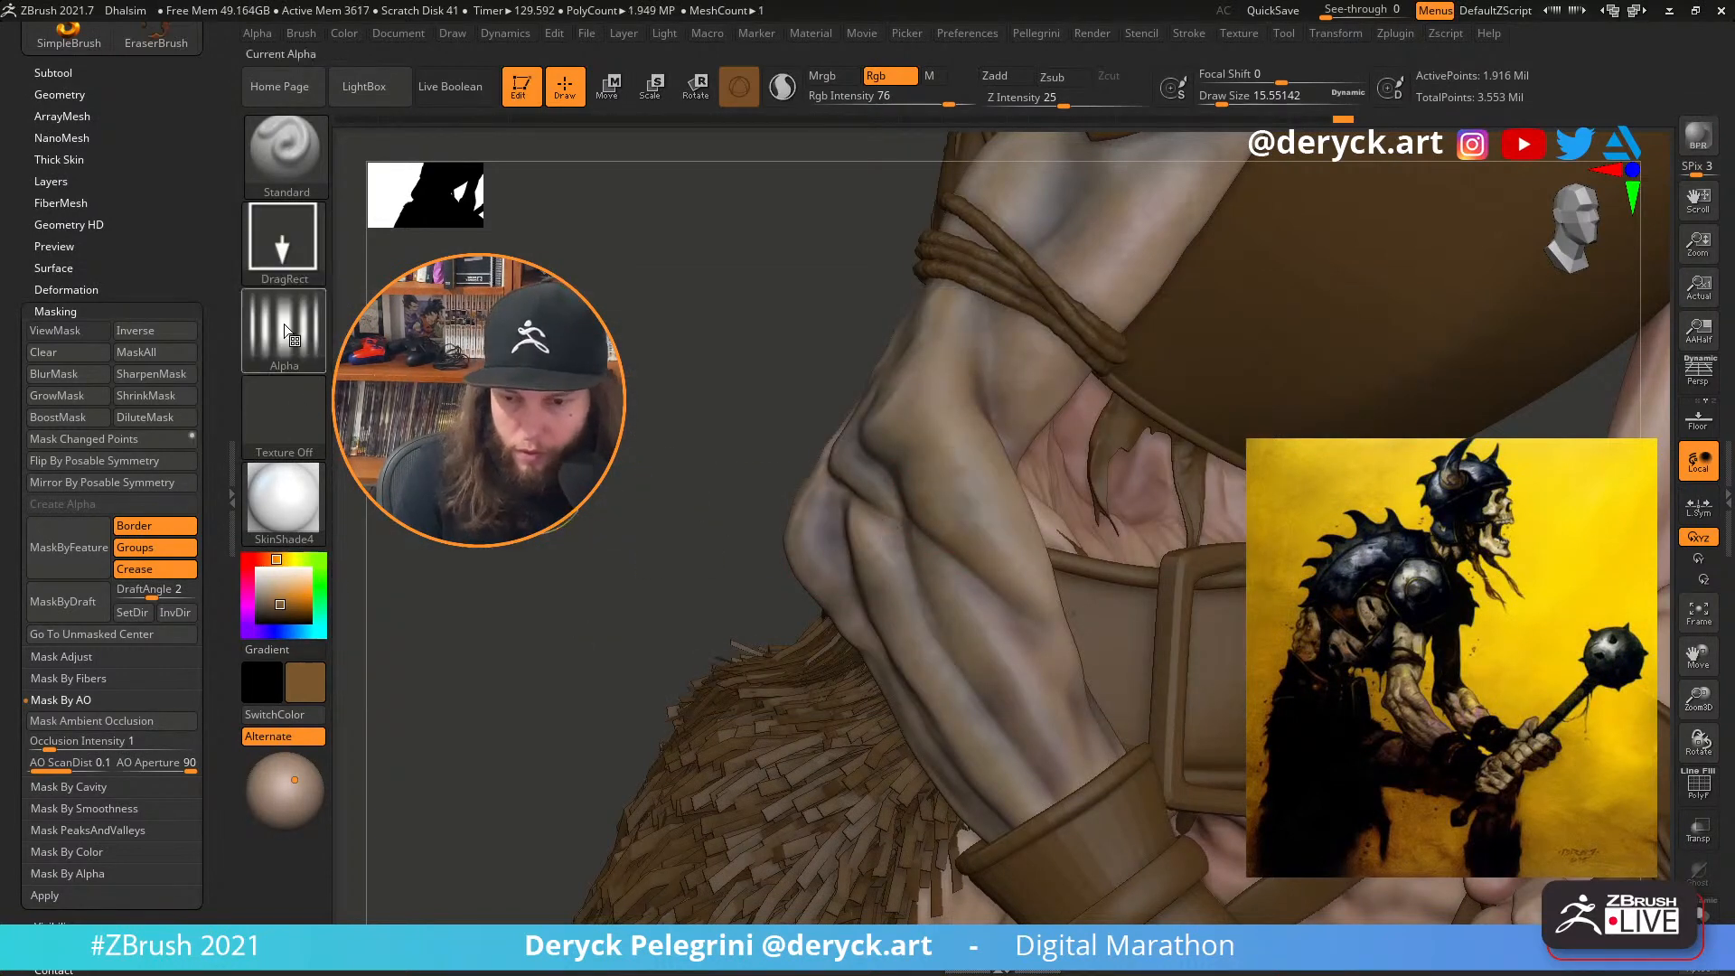
click(287, 331)
click(414, 637)
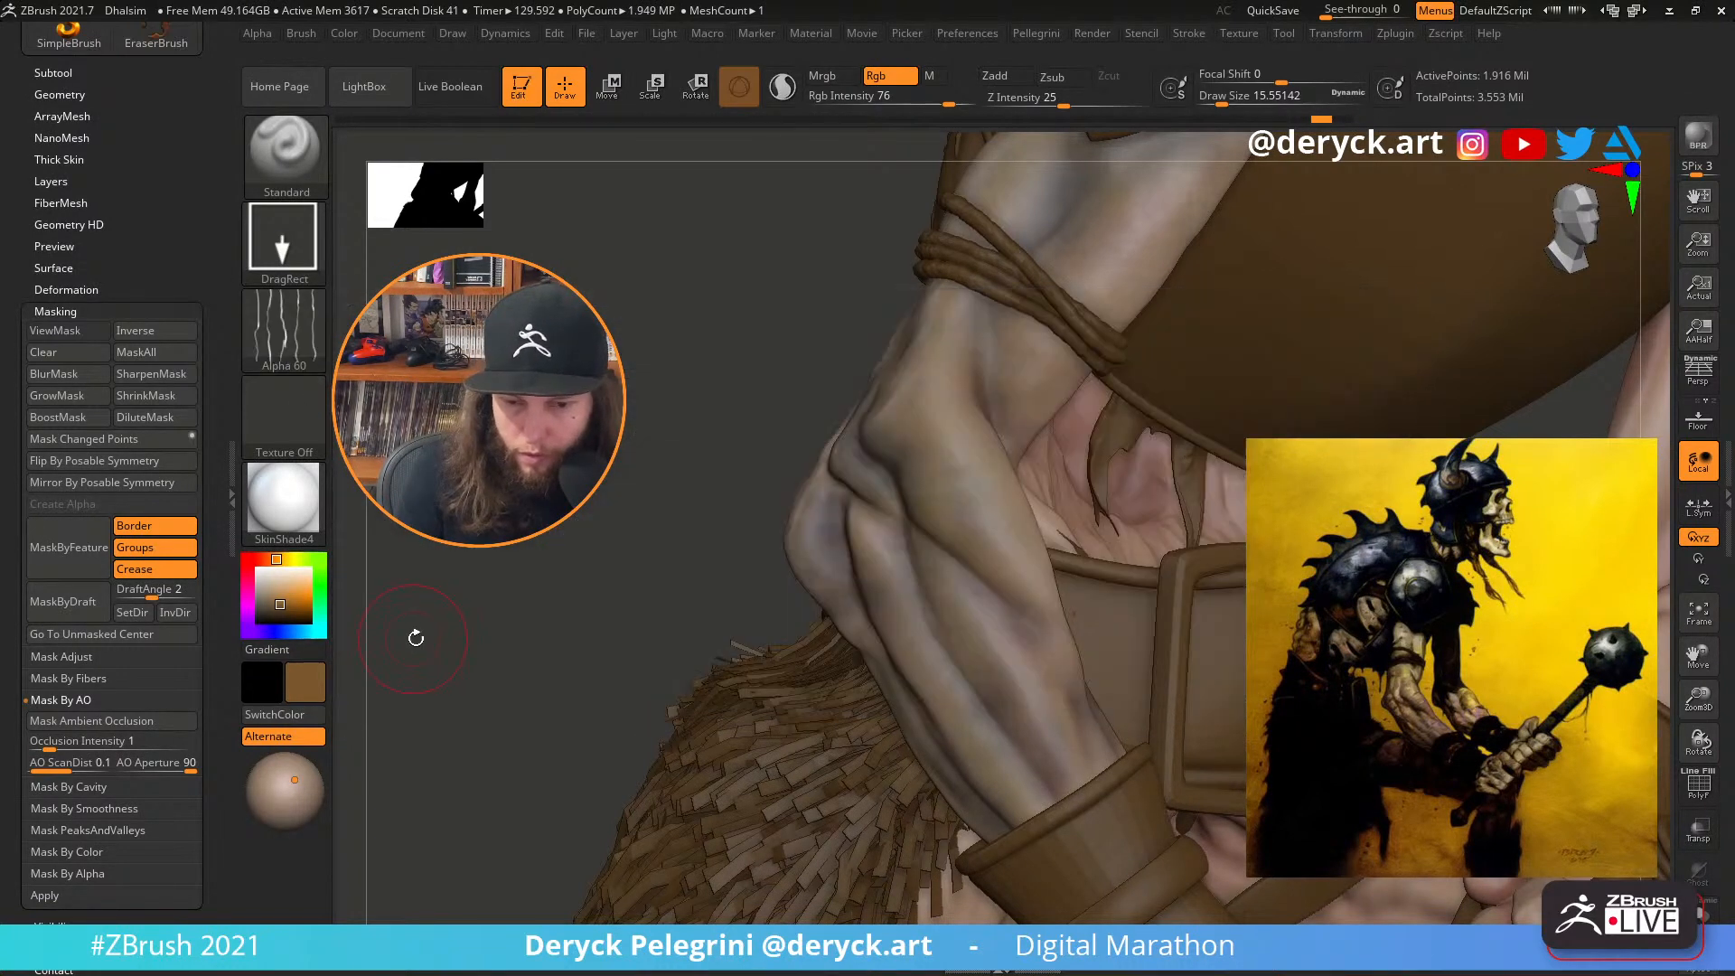
Load Alpha 24 as the brush alpha and try brown stamps on the upper forearm
click(284, 329)
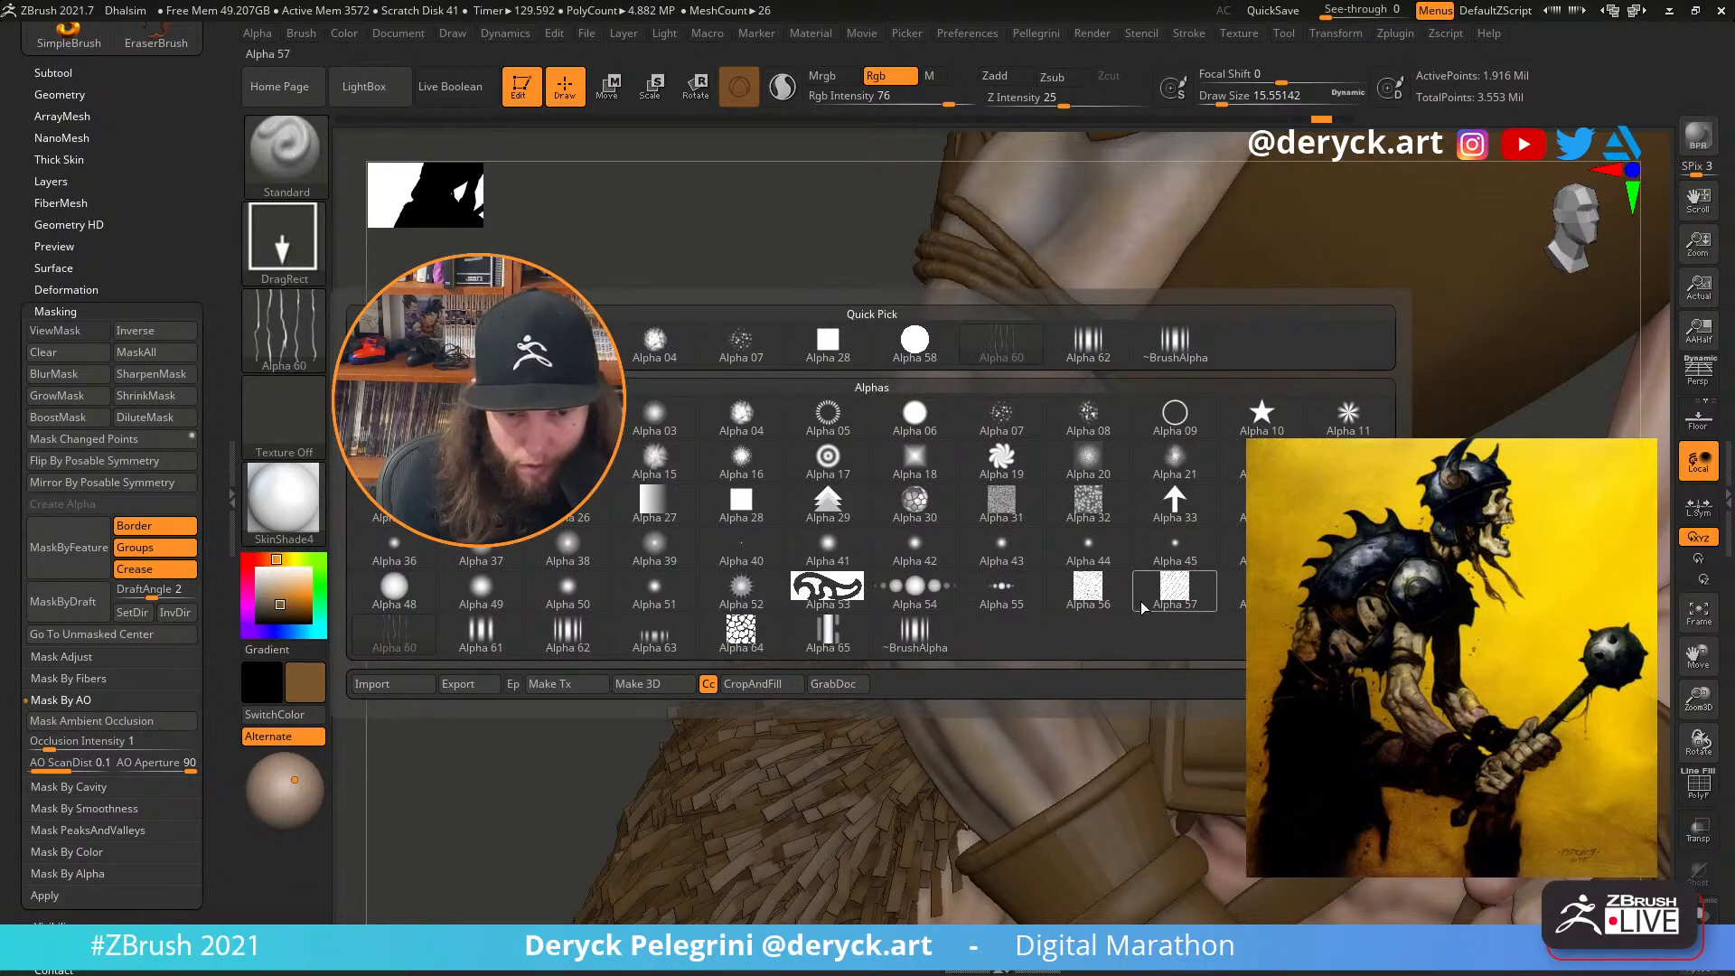
mouse_move(1107, 600)
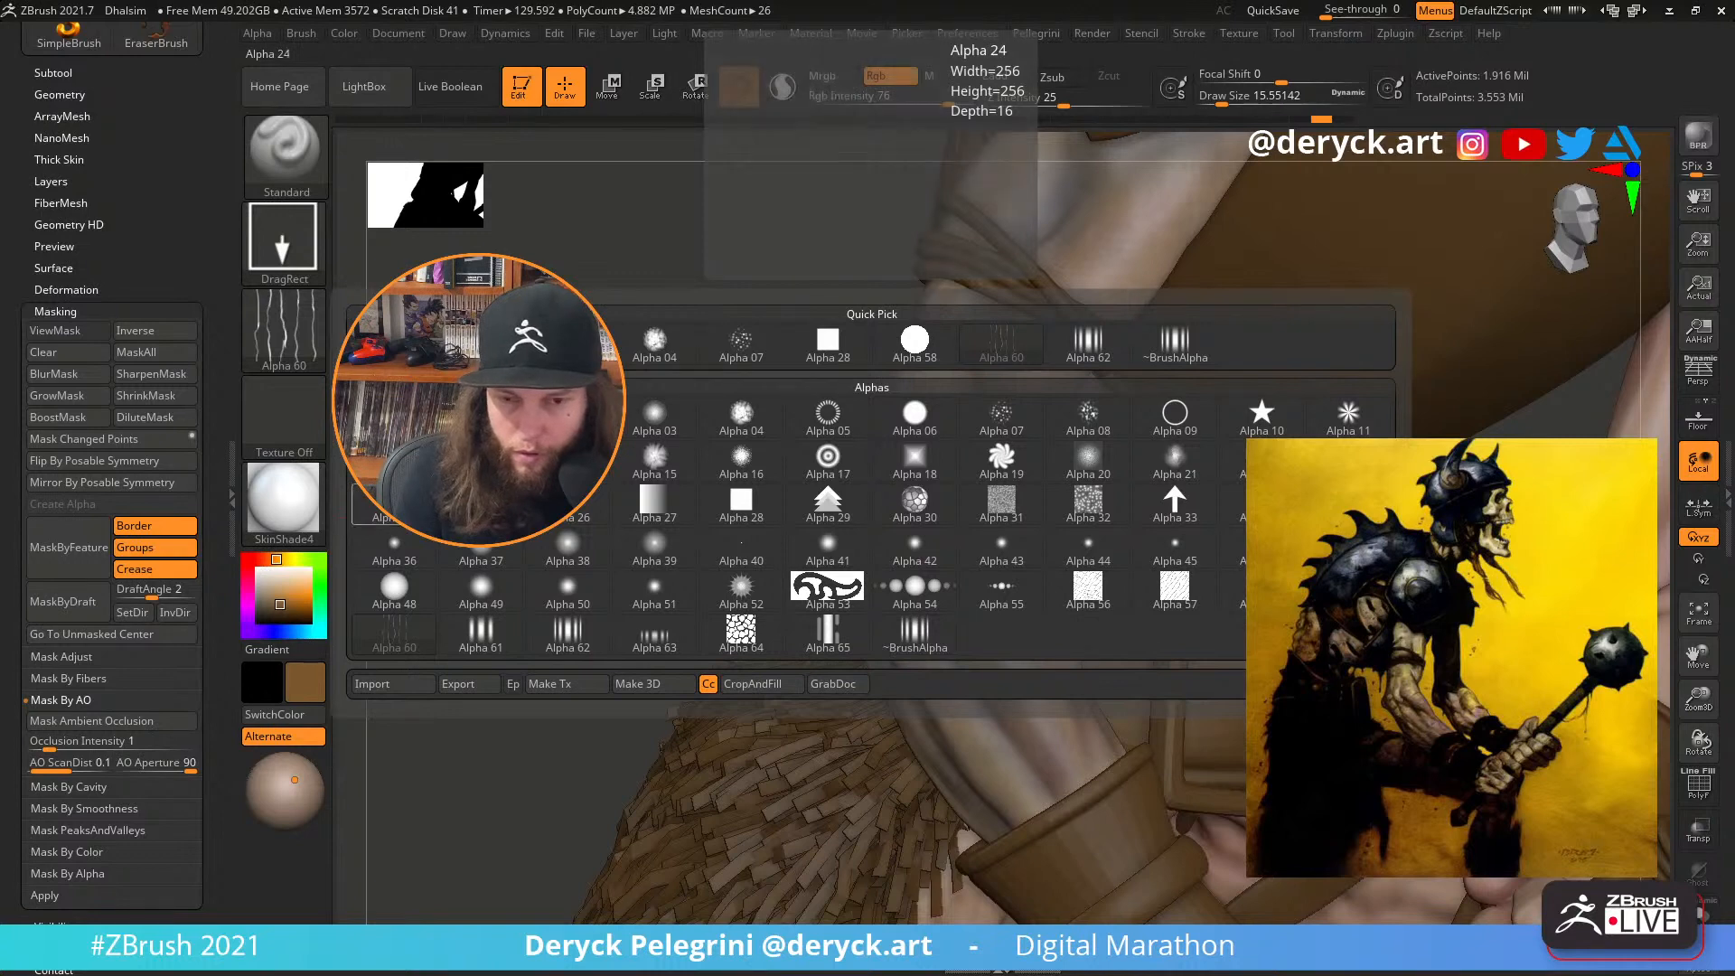
click(394, 502)
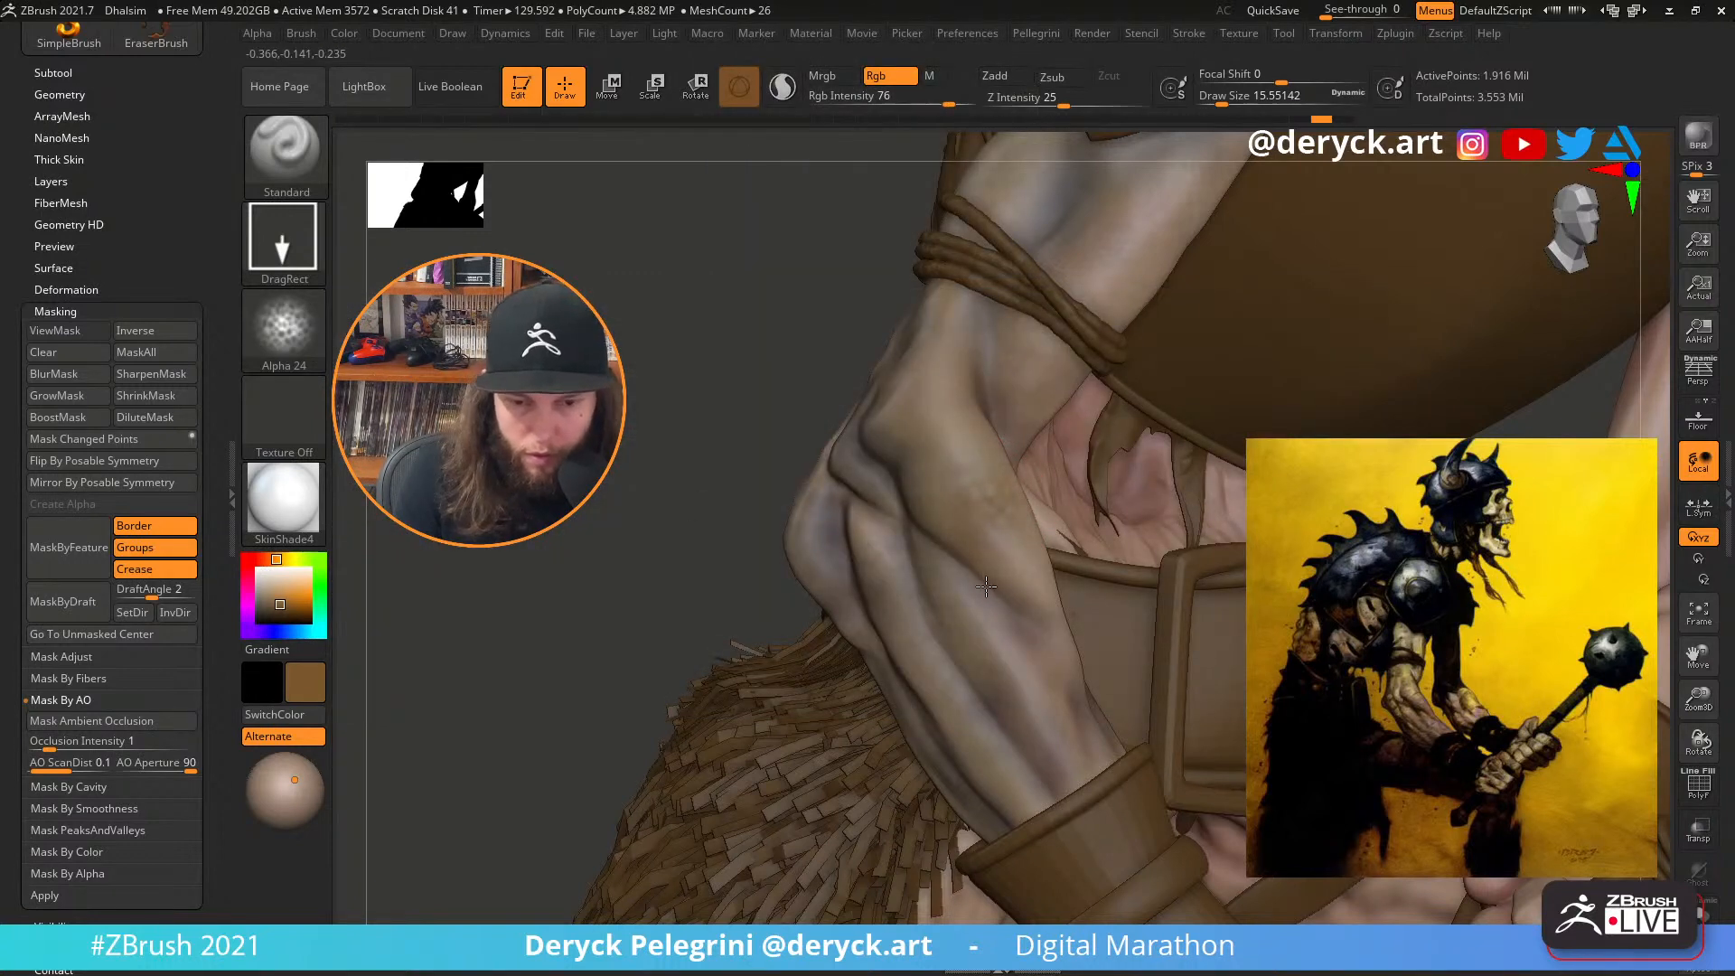
drag(990, 579, 992, 581)
drag(940, 510, 939, 427)
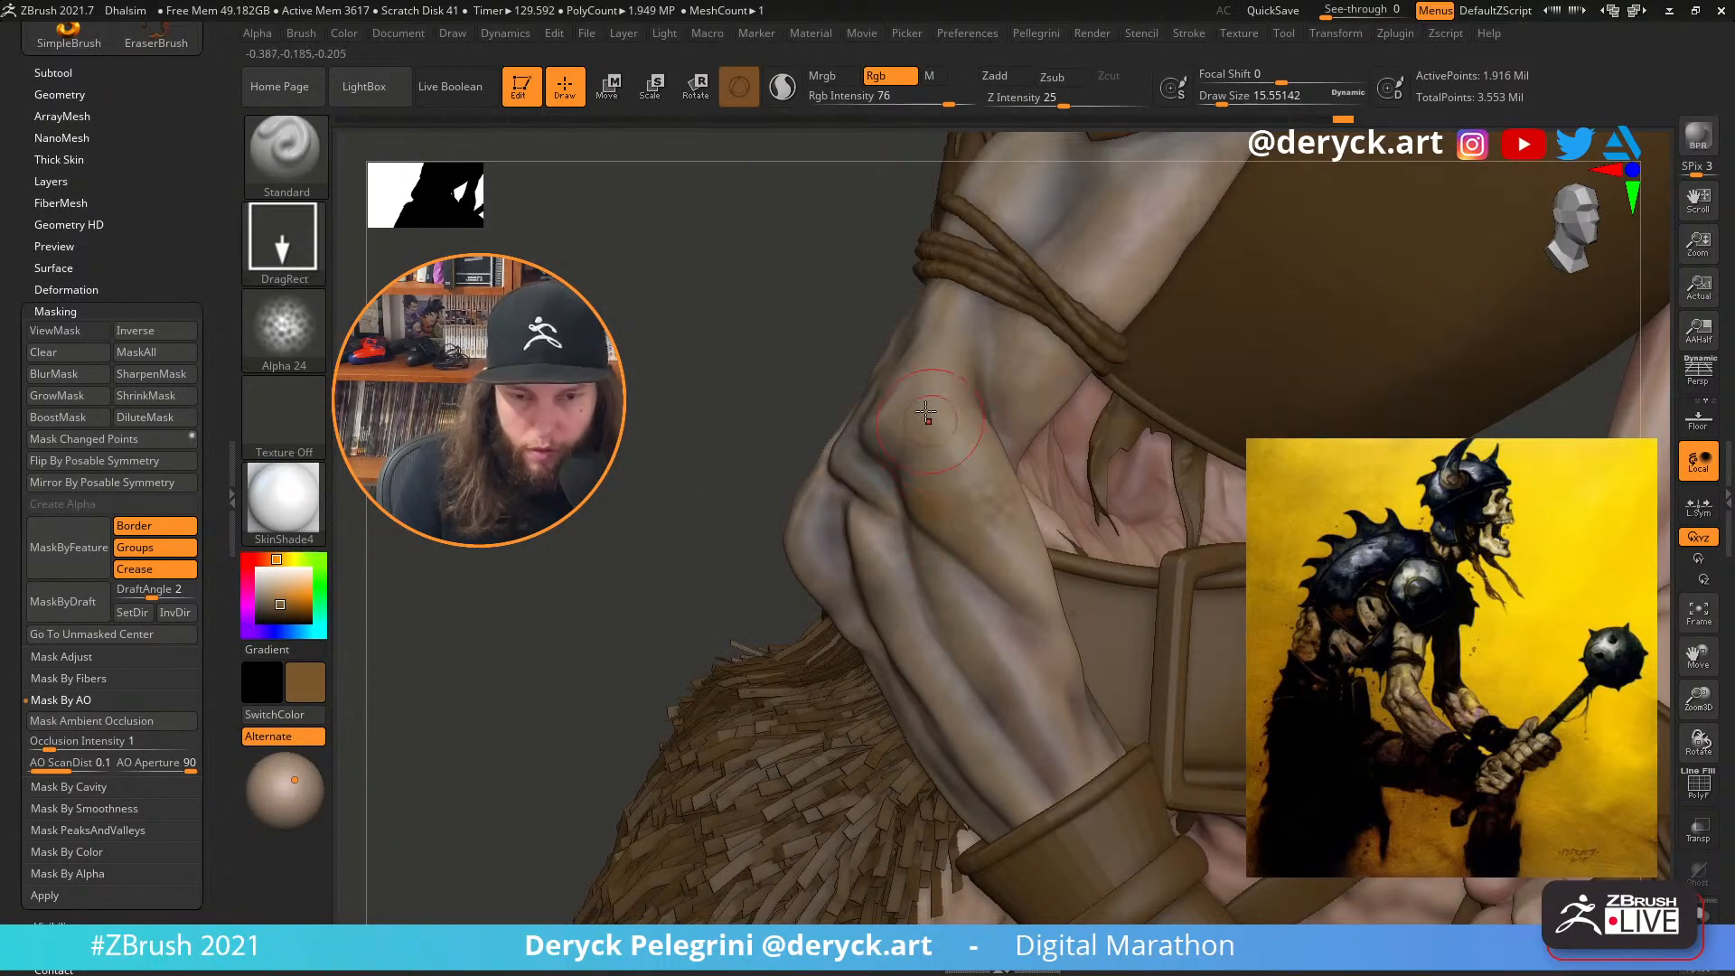
key(ctrl+z)
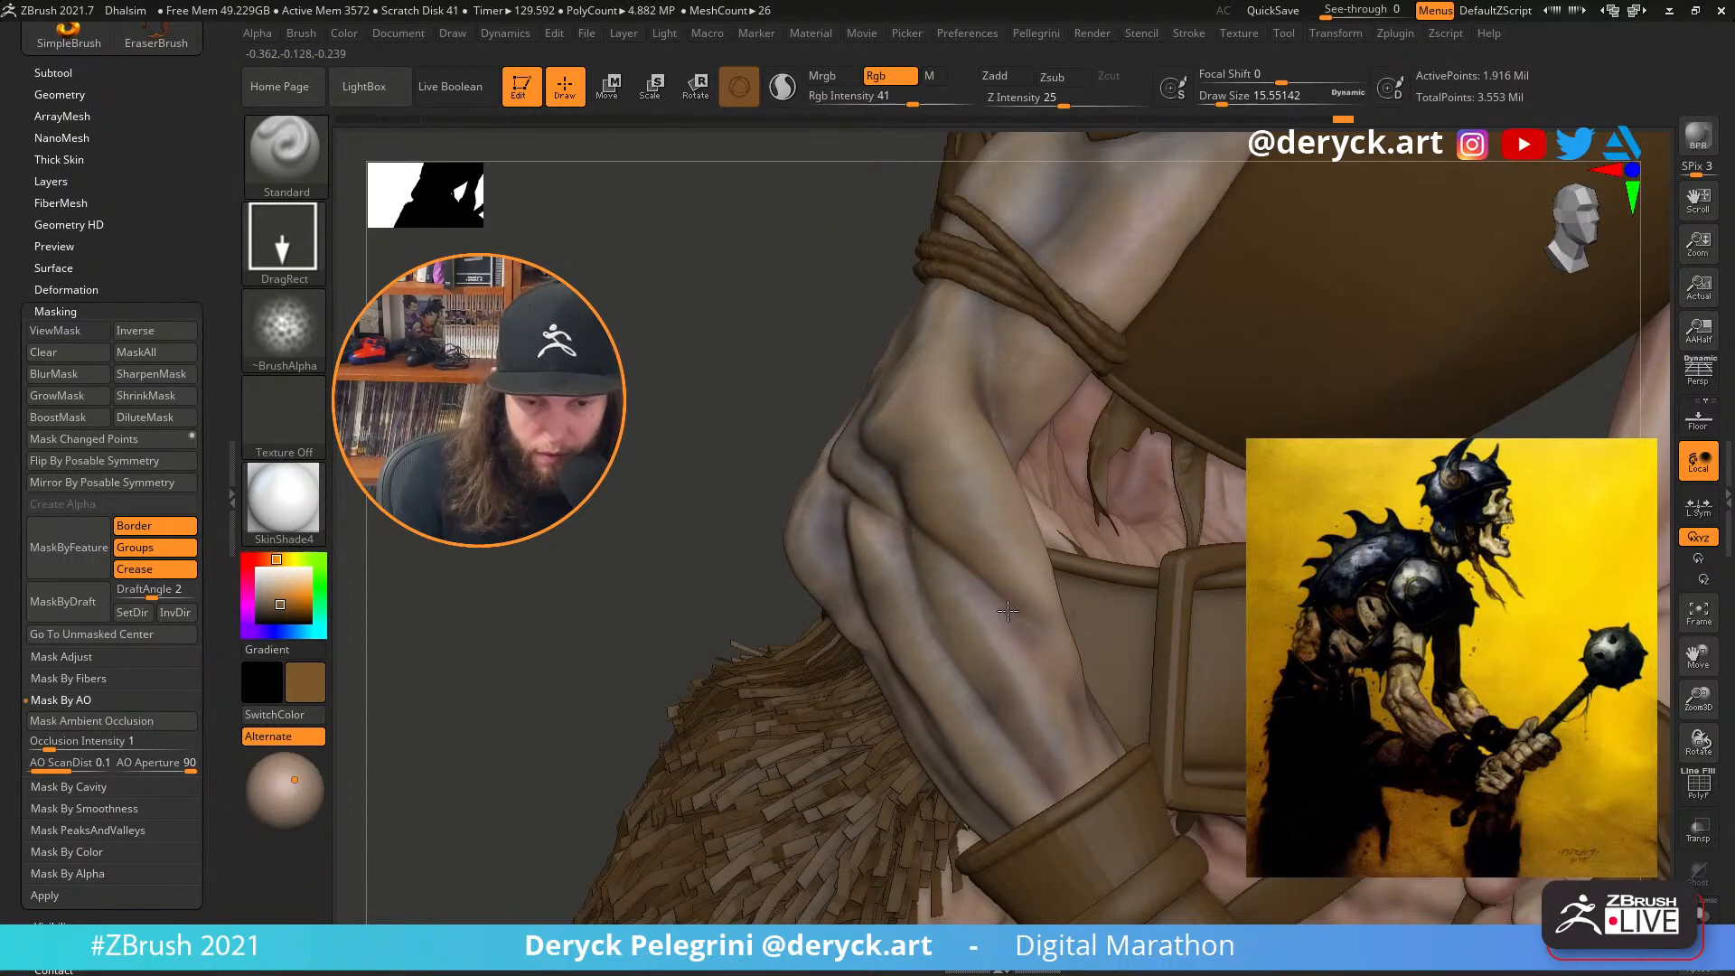
Stamp mottled brown over the elbow and forearm with Alpha 24 at an RGB intensity of 41
mouse_move(931, 445)
mouse_down()
mouse_move(950, 484)
mouse_move(934, 375)
mouse_move(924, 412)
mouse_up()
mouse_move(667, 324)
mouse_down()
mouse_move(661, 310)
mouse_move(1002, 488)
mouse_up()
drag(673, 366, 836, 398)
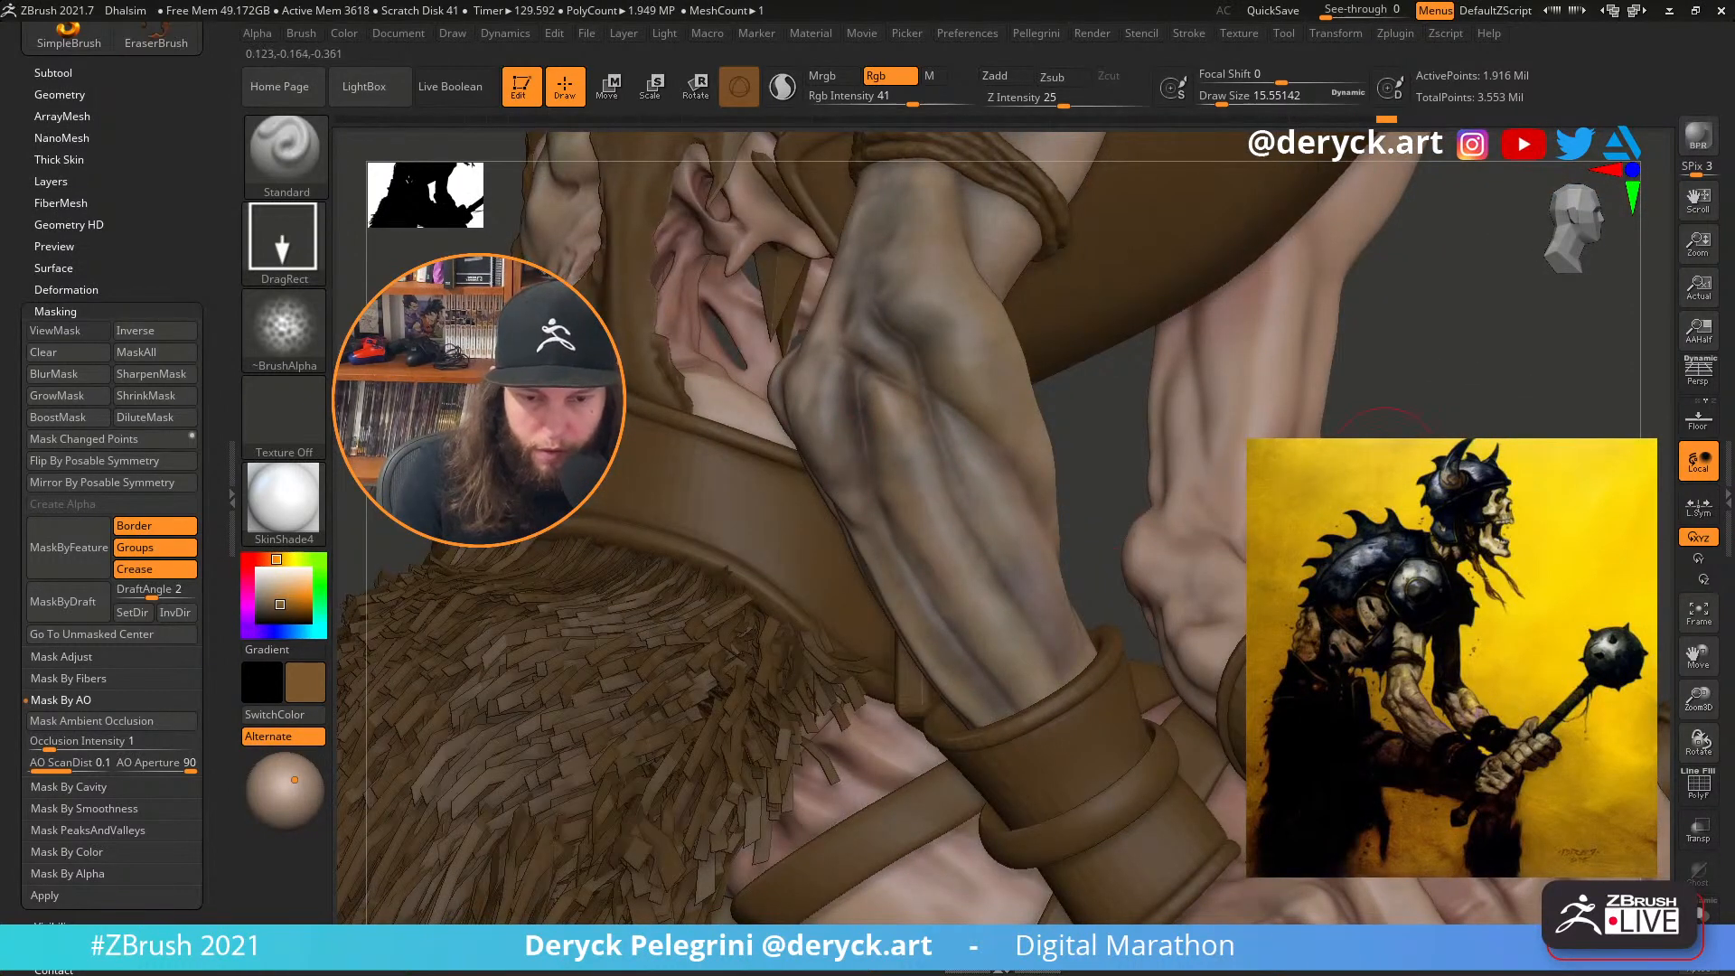
drag(1384, 461, 1107, 412)
alt+drag(637, 258, 629, 587)
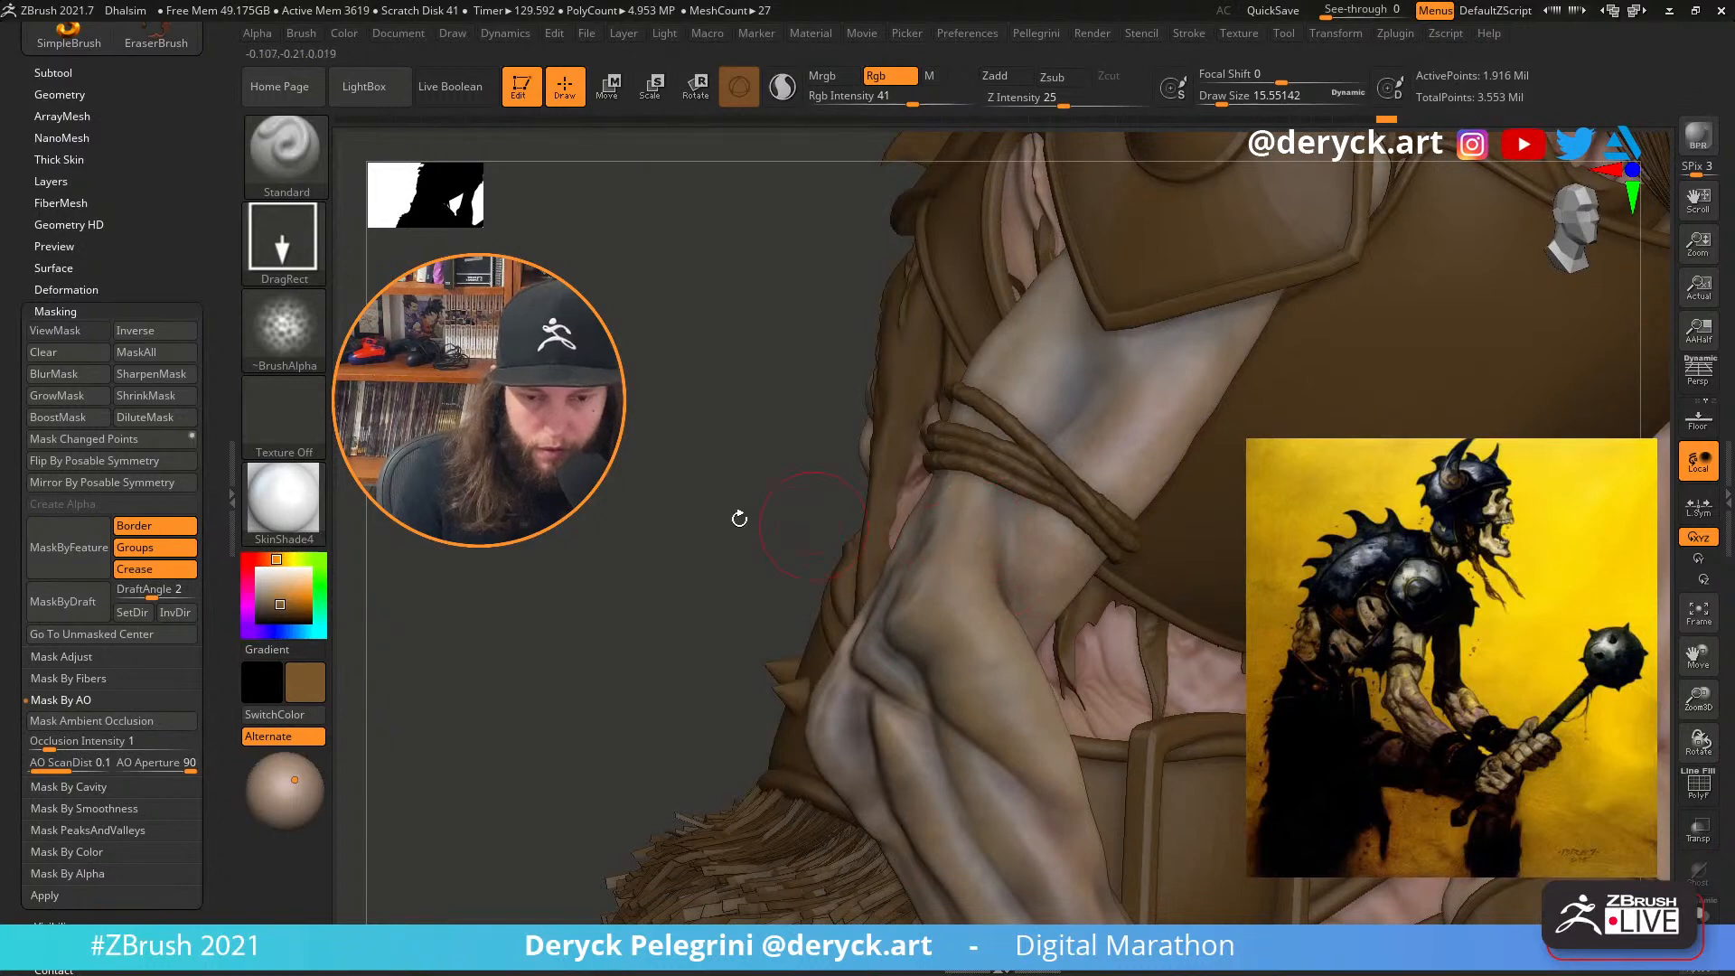
Choose a muted olive-green paint colour and stamp it around the elbow and upper forearm
alt+drag(648, 483, 611, 405)
drag(265, 597, 260, 611)
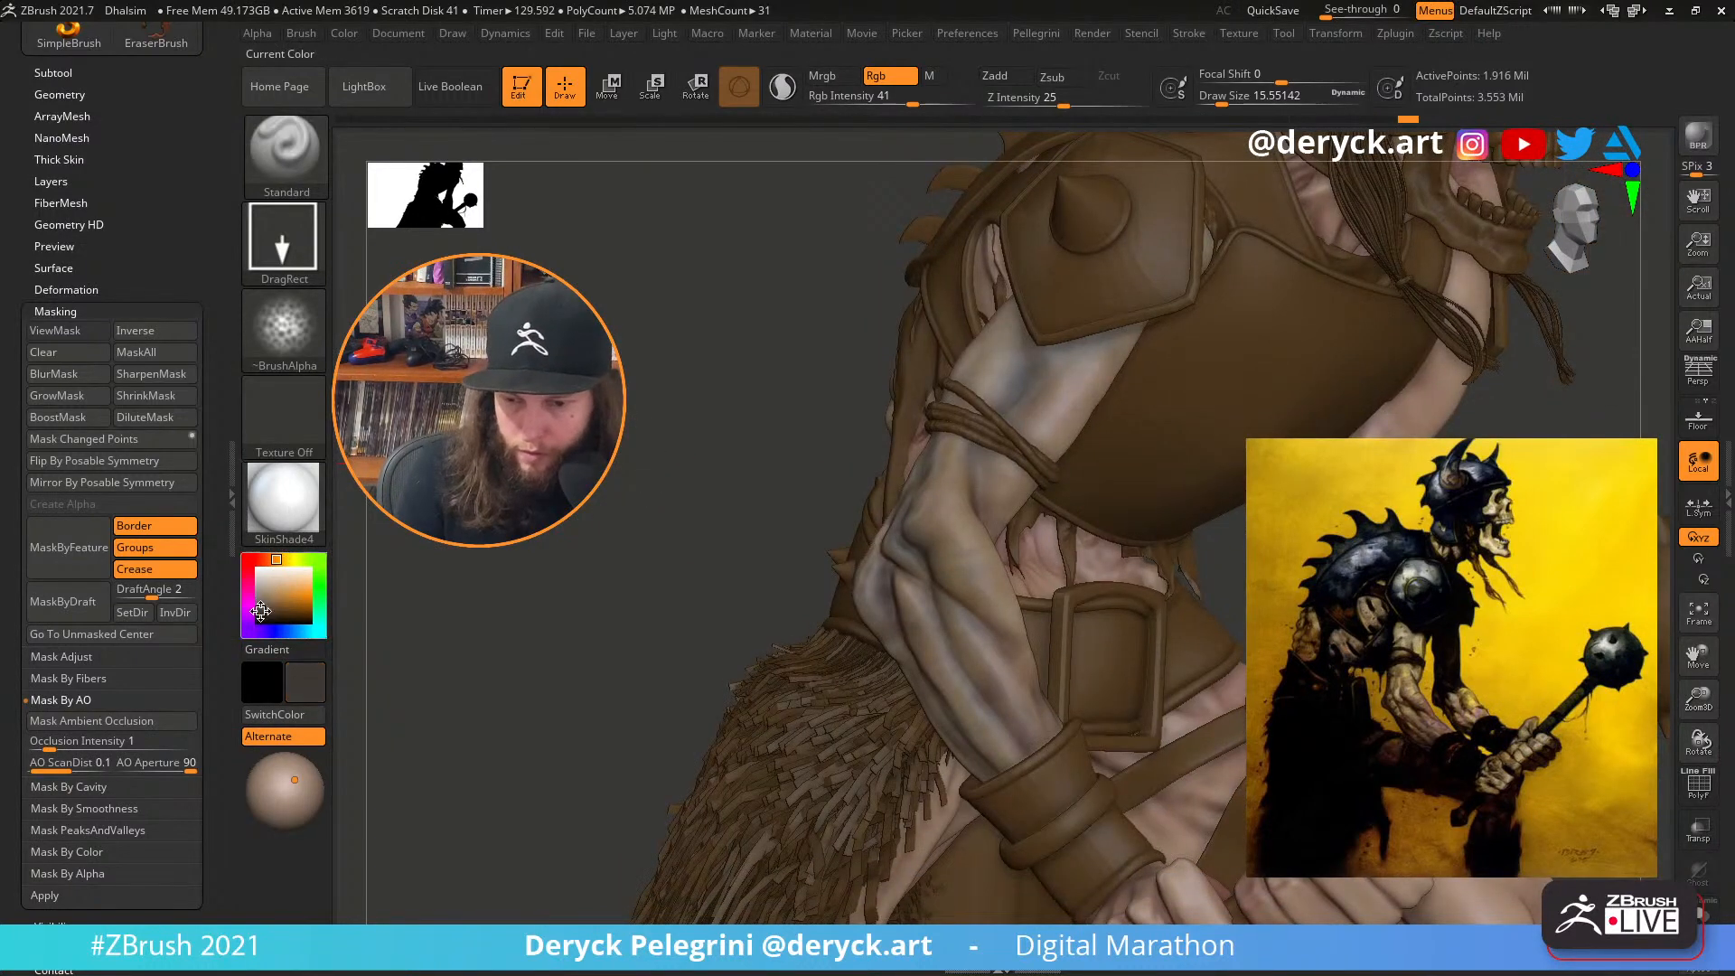
alt+drag(643, 561, 662, 566)
drag(277, 560, 304, 562)
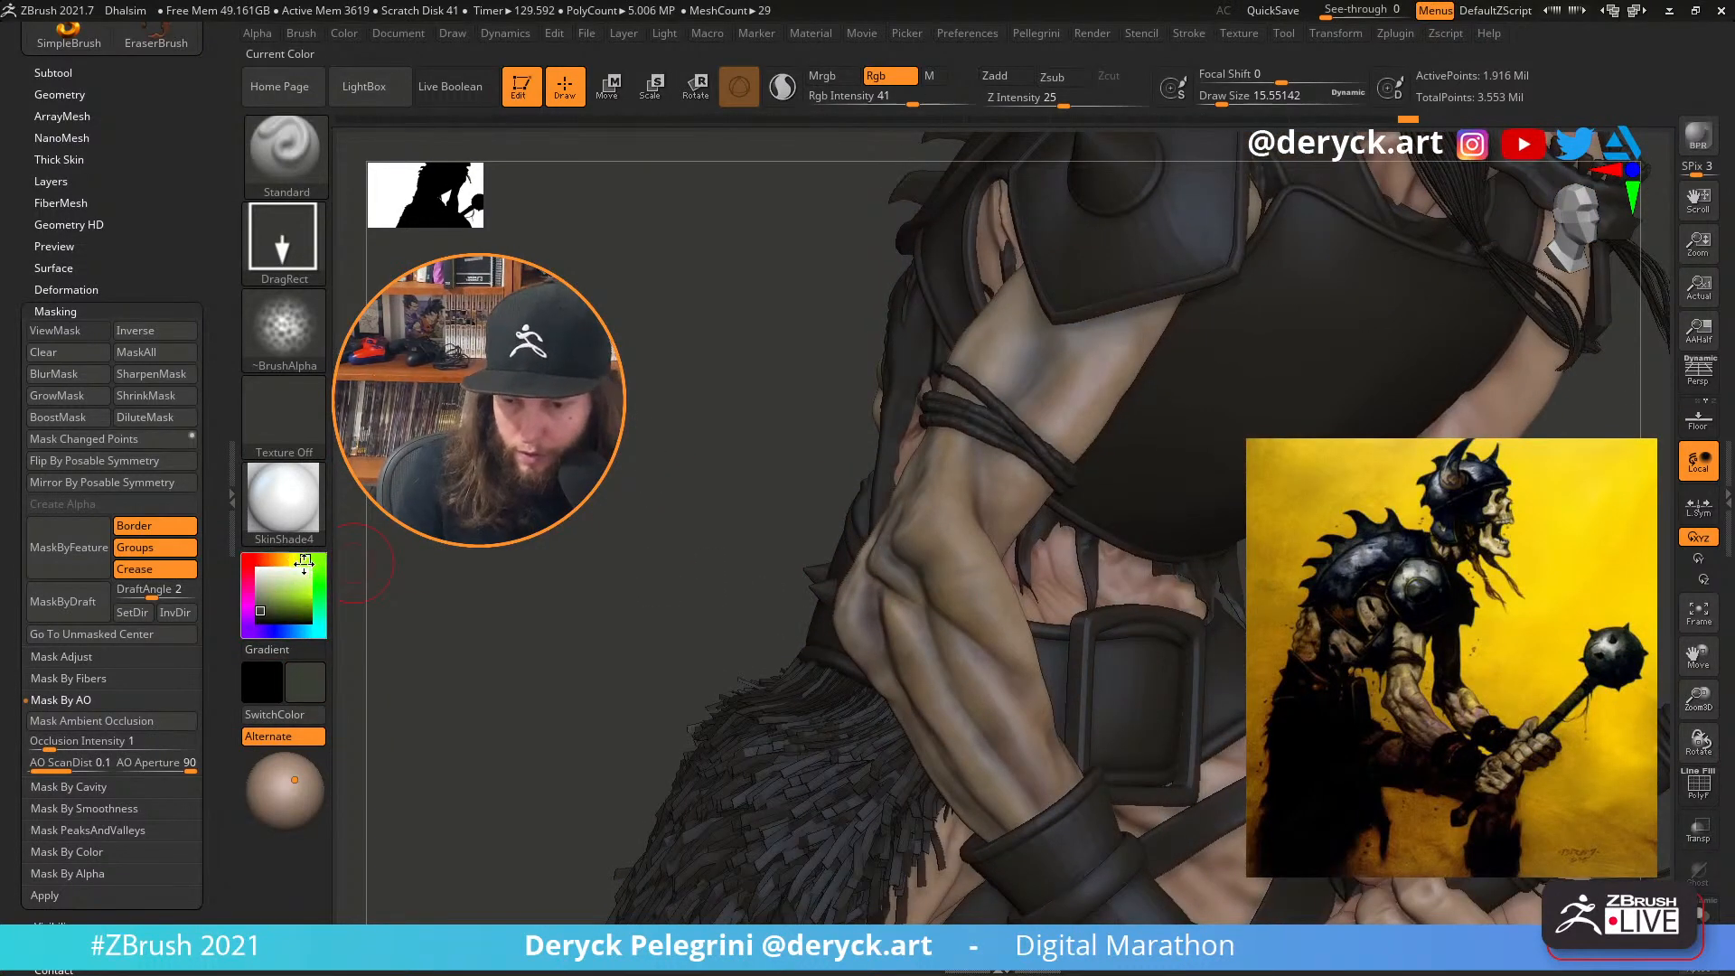
click(265, 605)
alt+drag(658, 574, 680, 615)
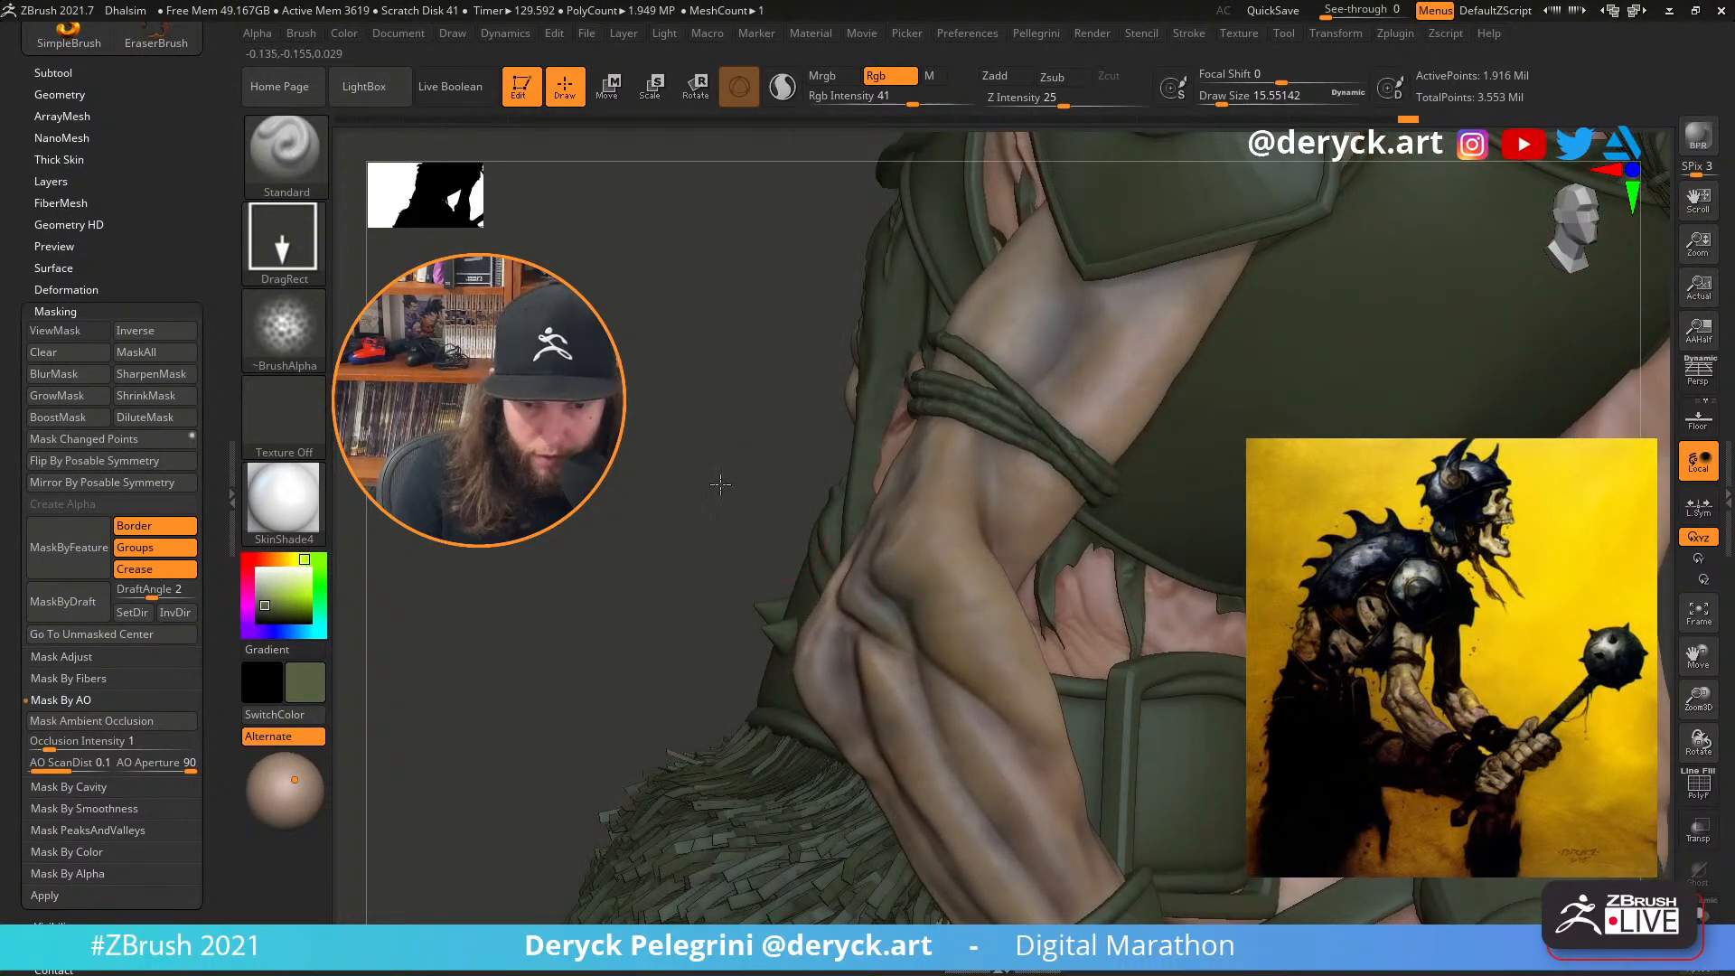
mouse_move(720, 485)
mouse_down()
mouse_move(909, 594)
mouse_move(986, 664)
mouse_up()
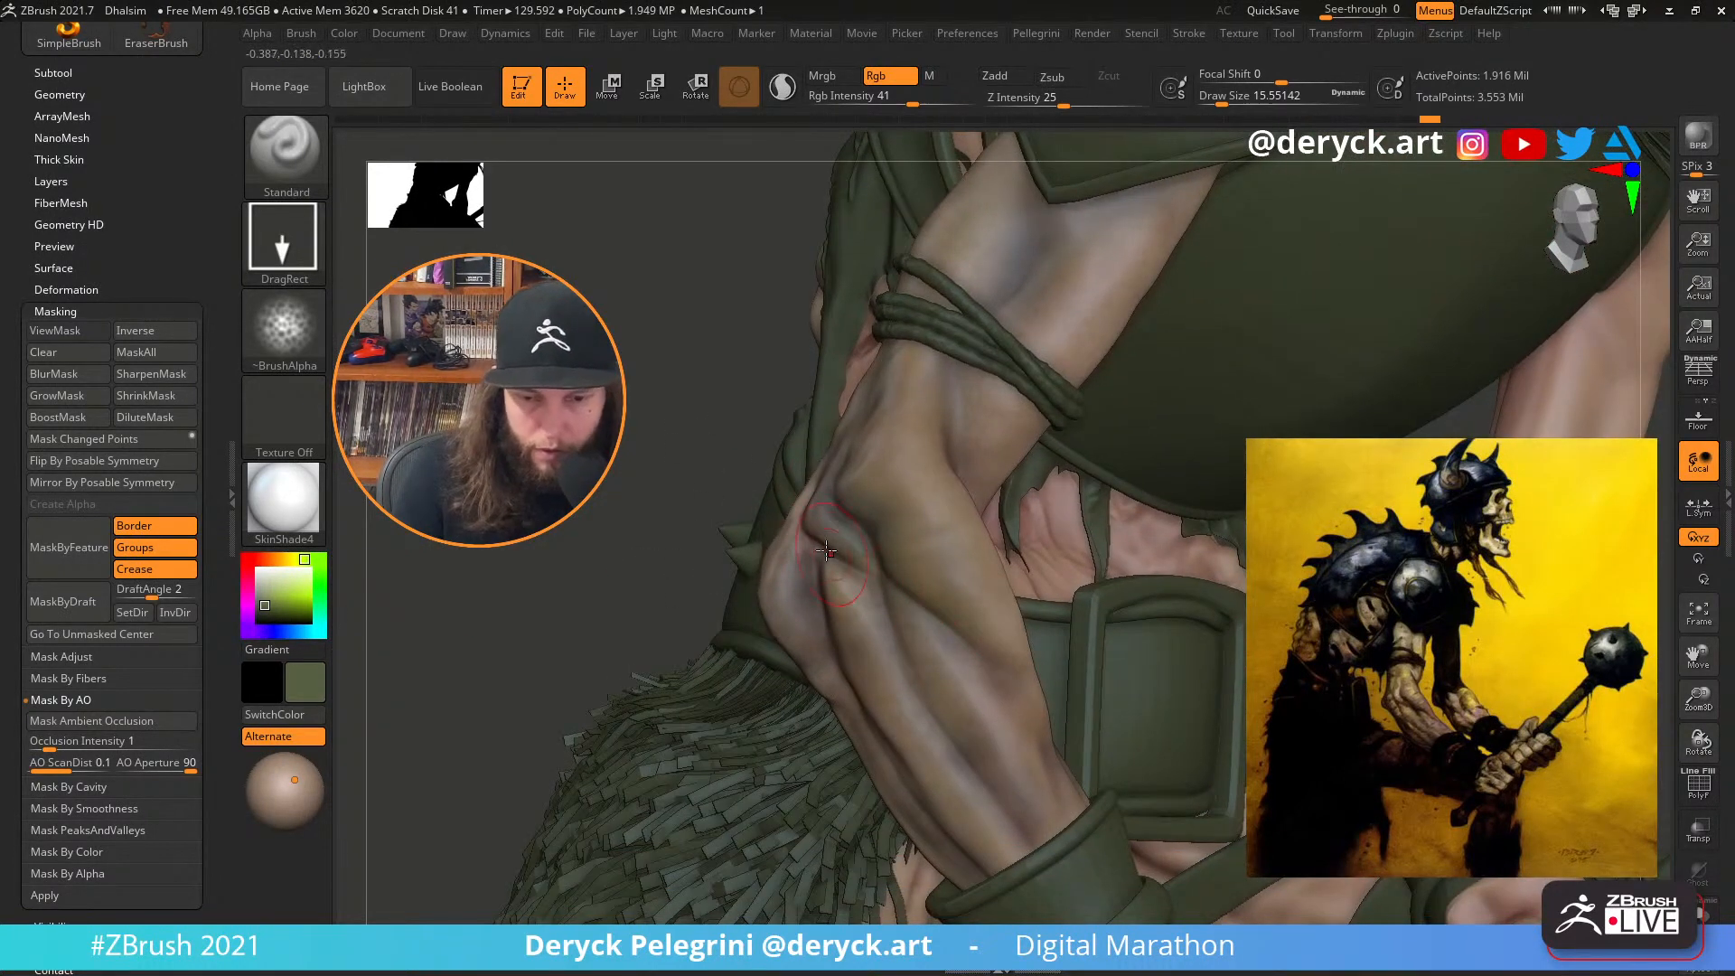
mouse_move(700, 488)
mouse_down()
mouse_move(821, 468)
mouse_move(853, 488)
mouse_up()
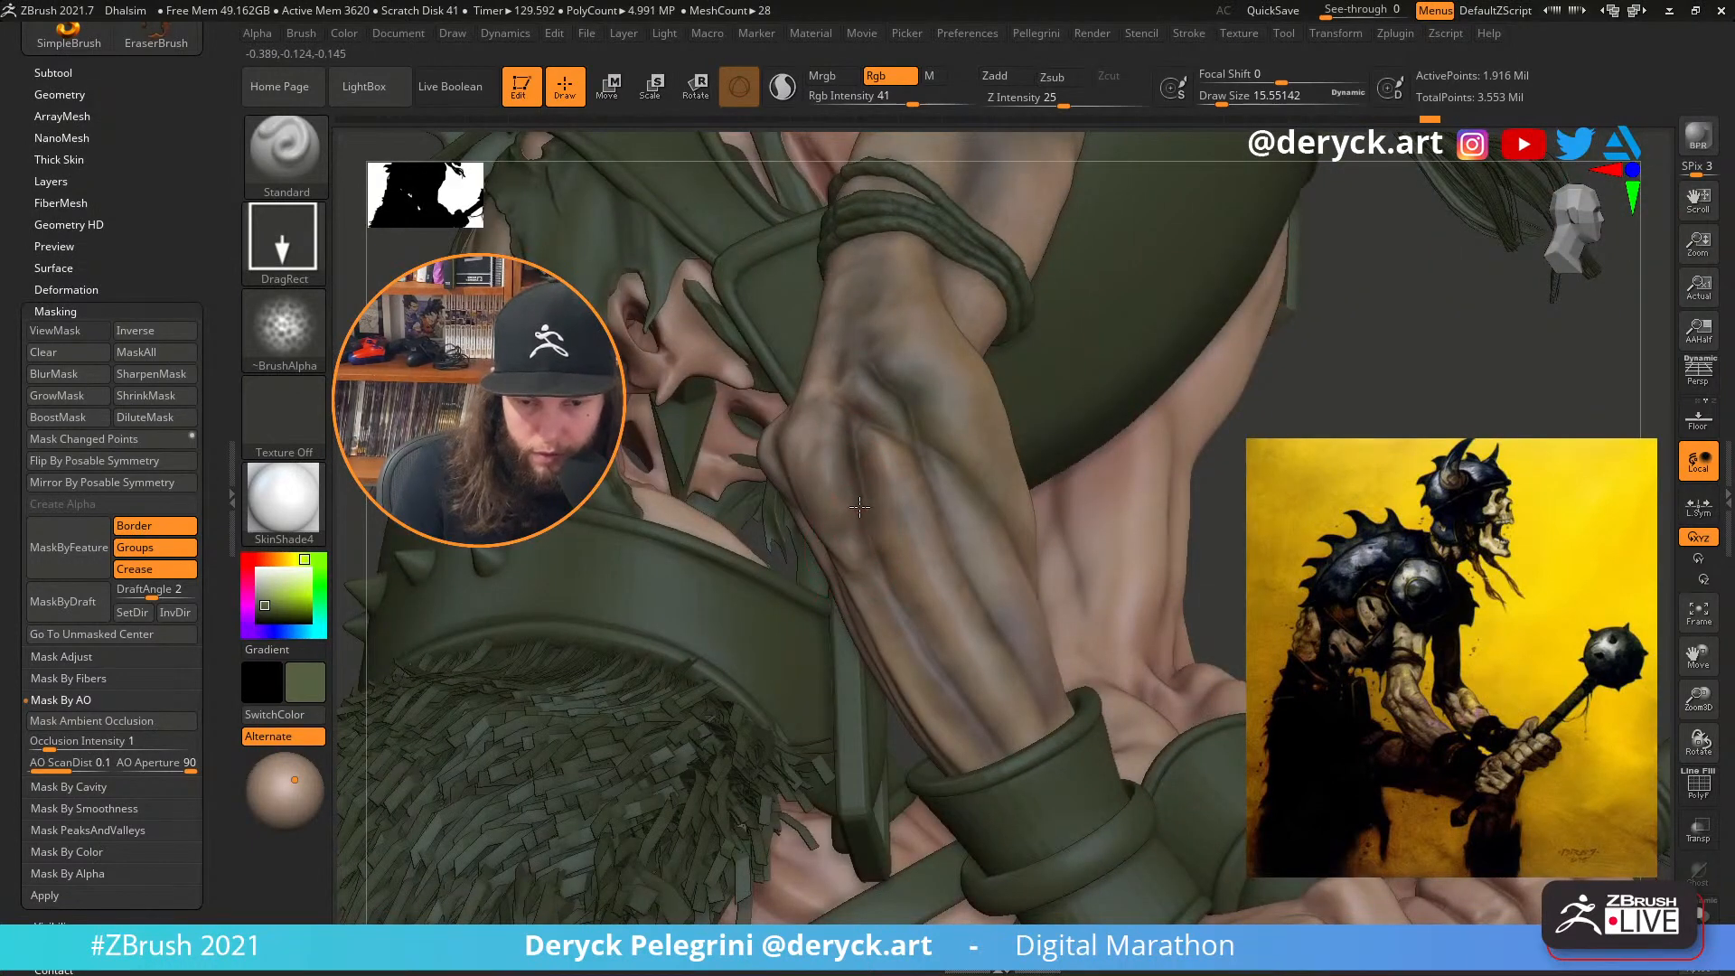
Stamp olive-green mottling along the outer and rear forearm toward the bracer
drag(869, 564, 886, 592)
drag(936, 670, 948, 689)
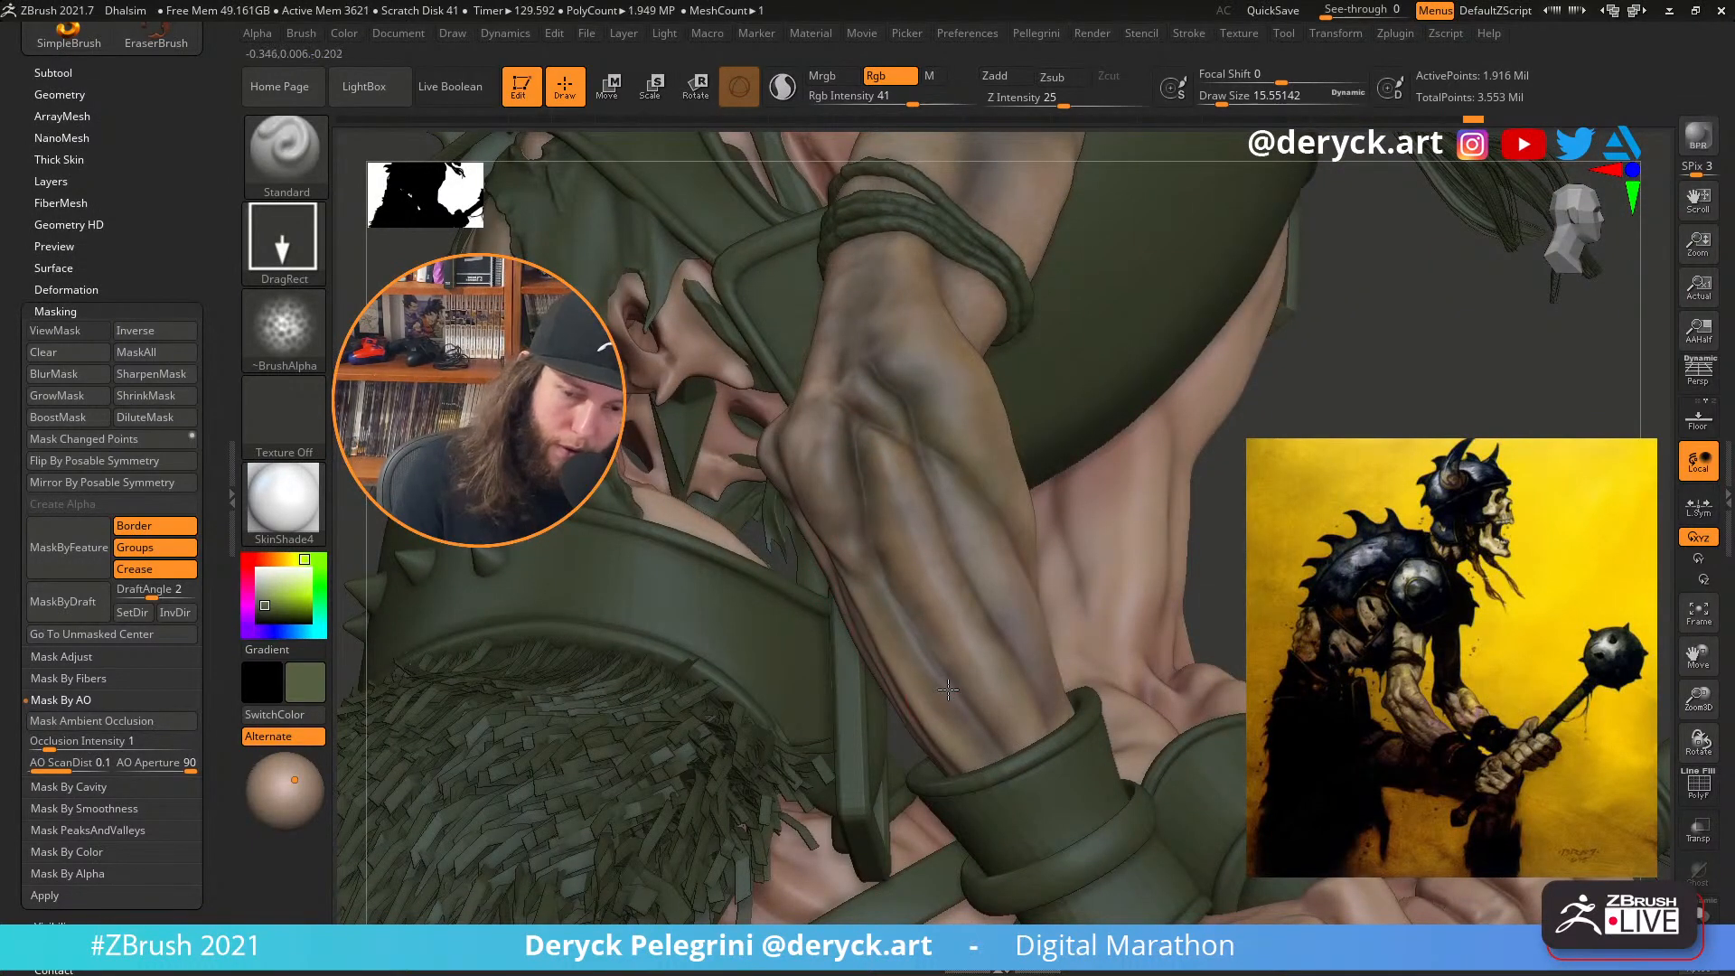
right_drag(714, 542, 906, 539)
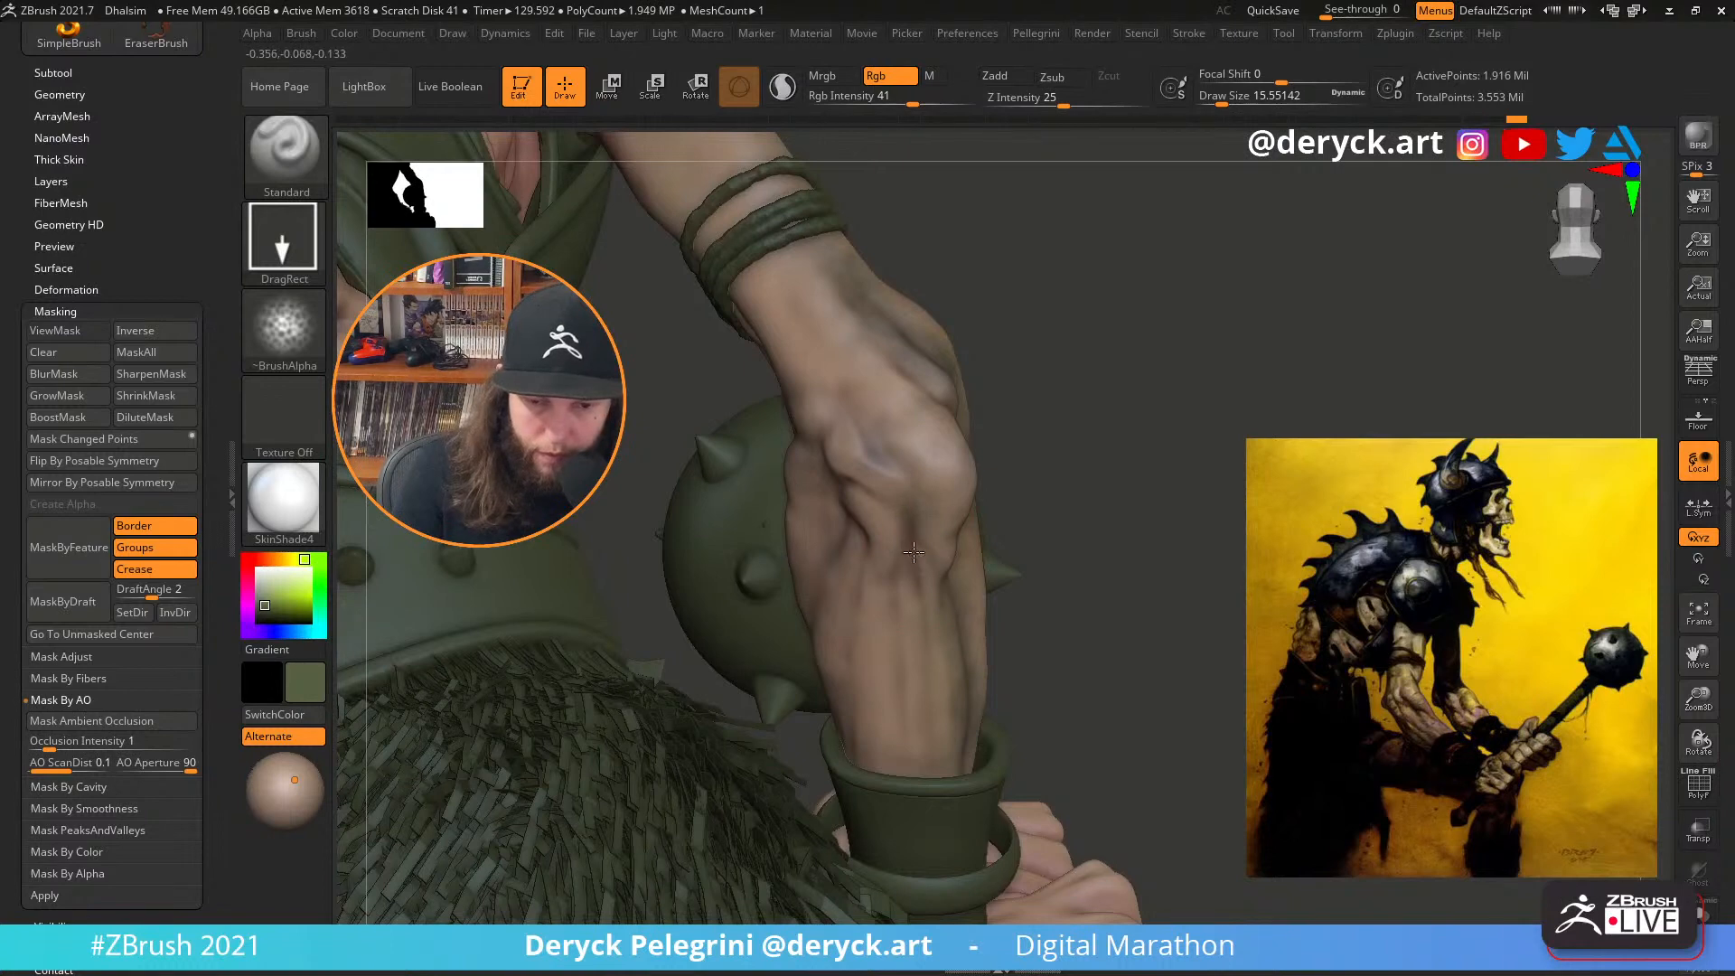
drag(917, 592, 923, 670)
right_drag(1036, 676, 553, 495)
Darken the olive paint for the arm, switch to a muted khaki brown, and stamp it on the elbow
drag(275, 608, 259, 612)
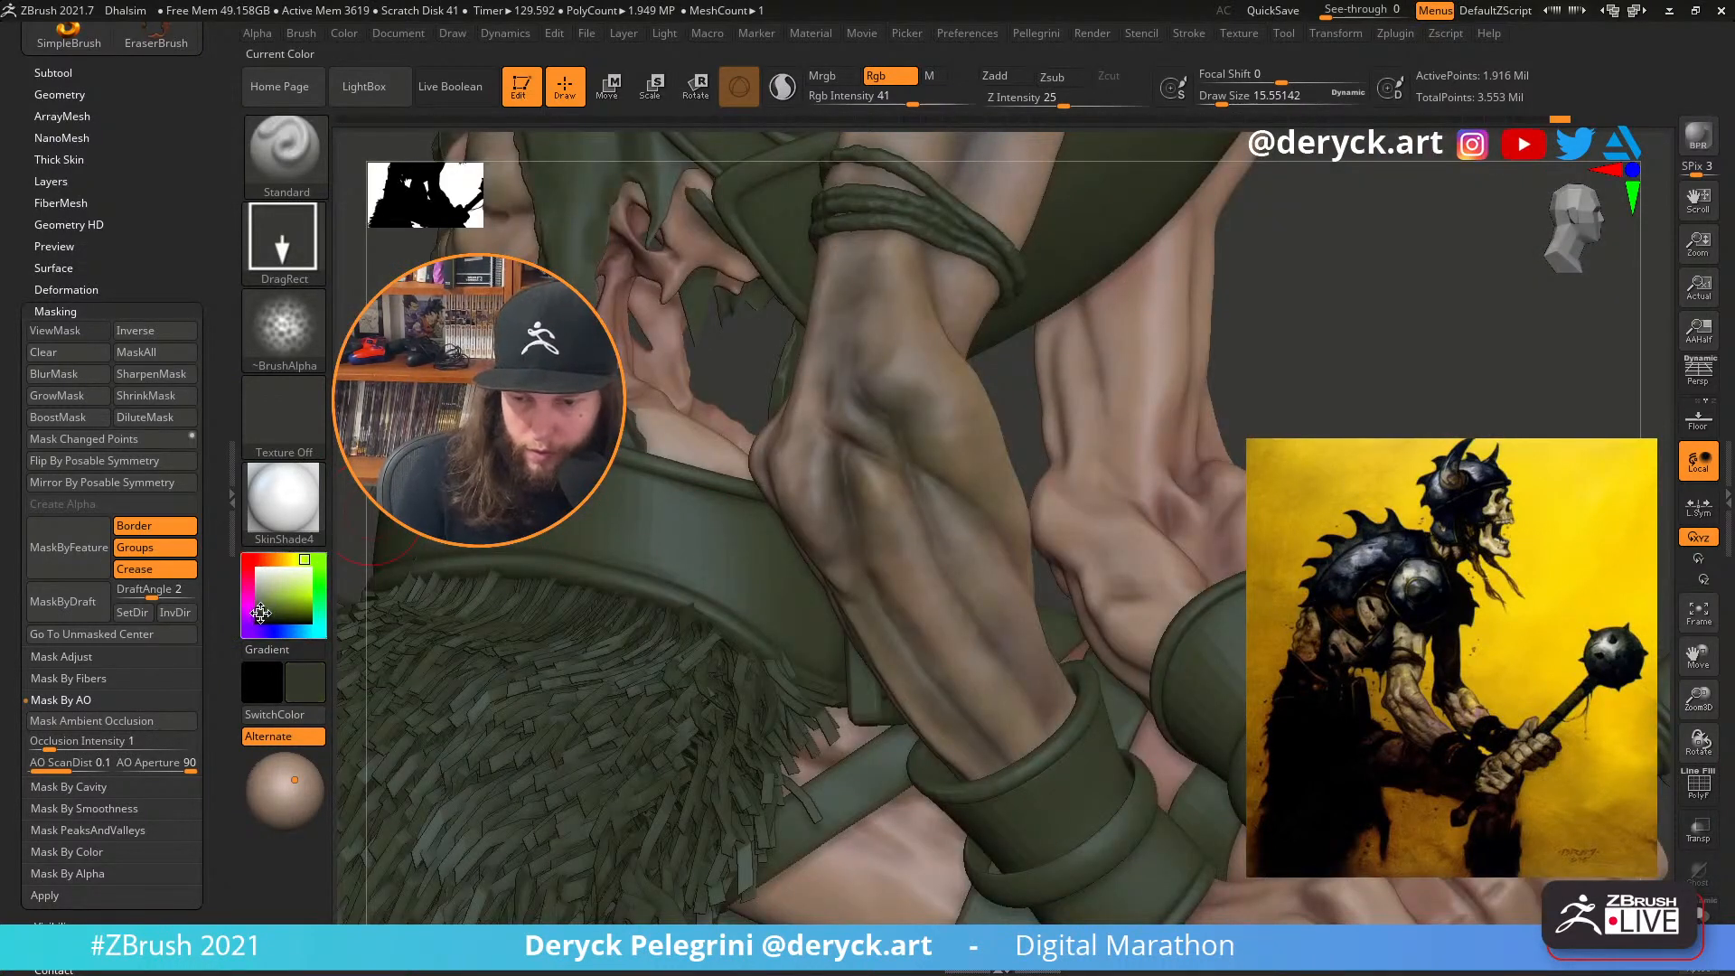
alt+right_drag(1256, 394, 809, 506)
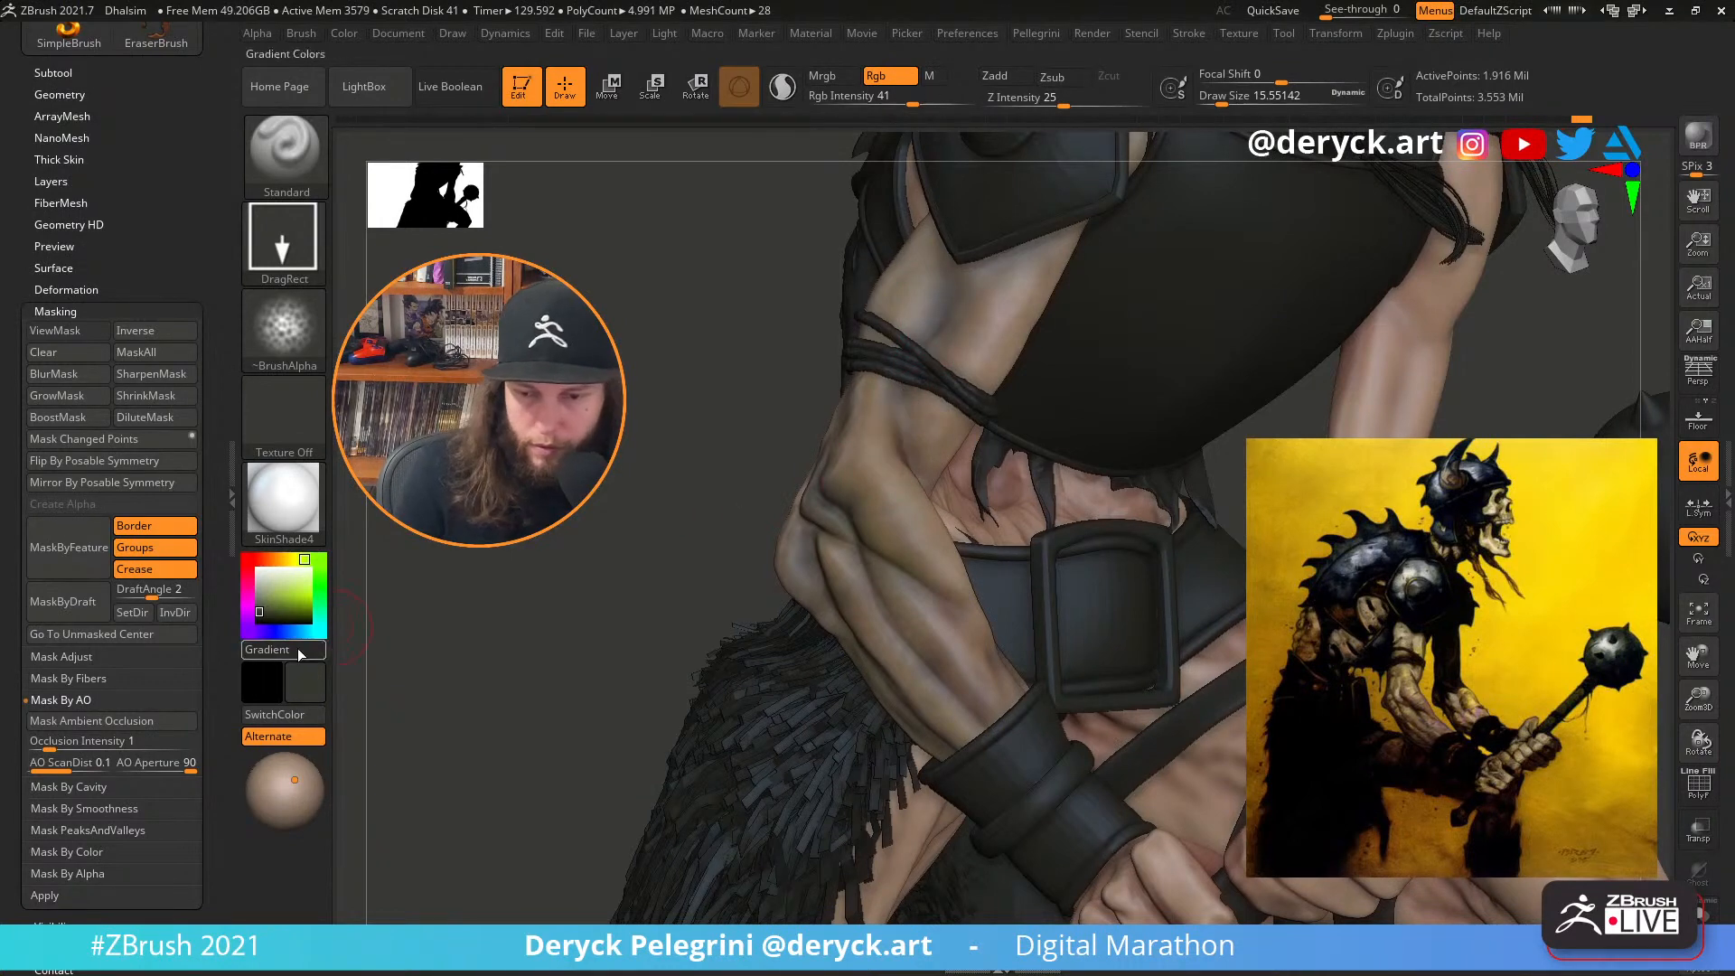
drag(266, 602, 268, 604)
click(281, 558)
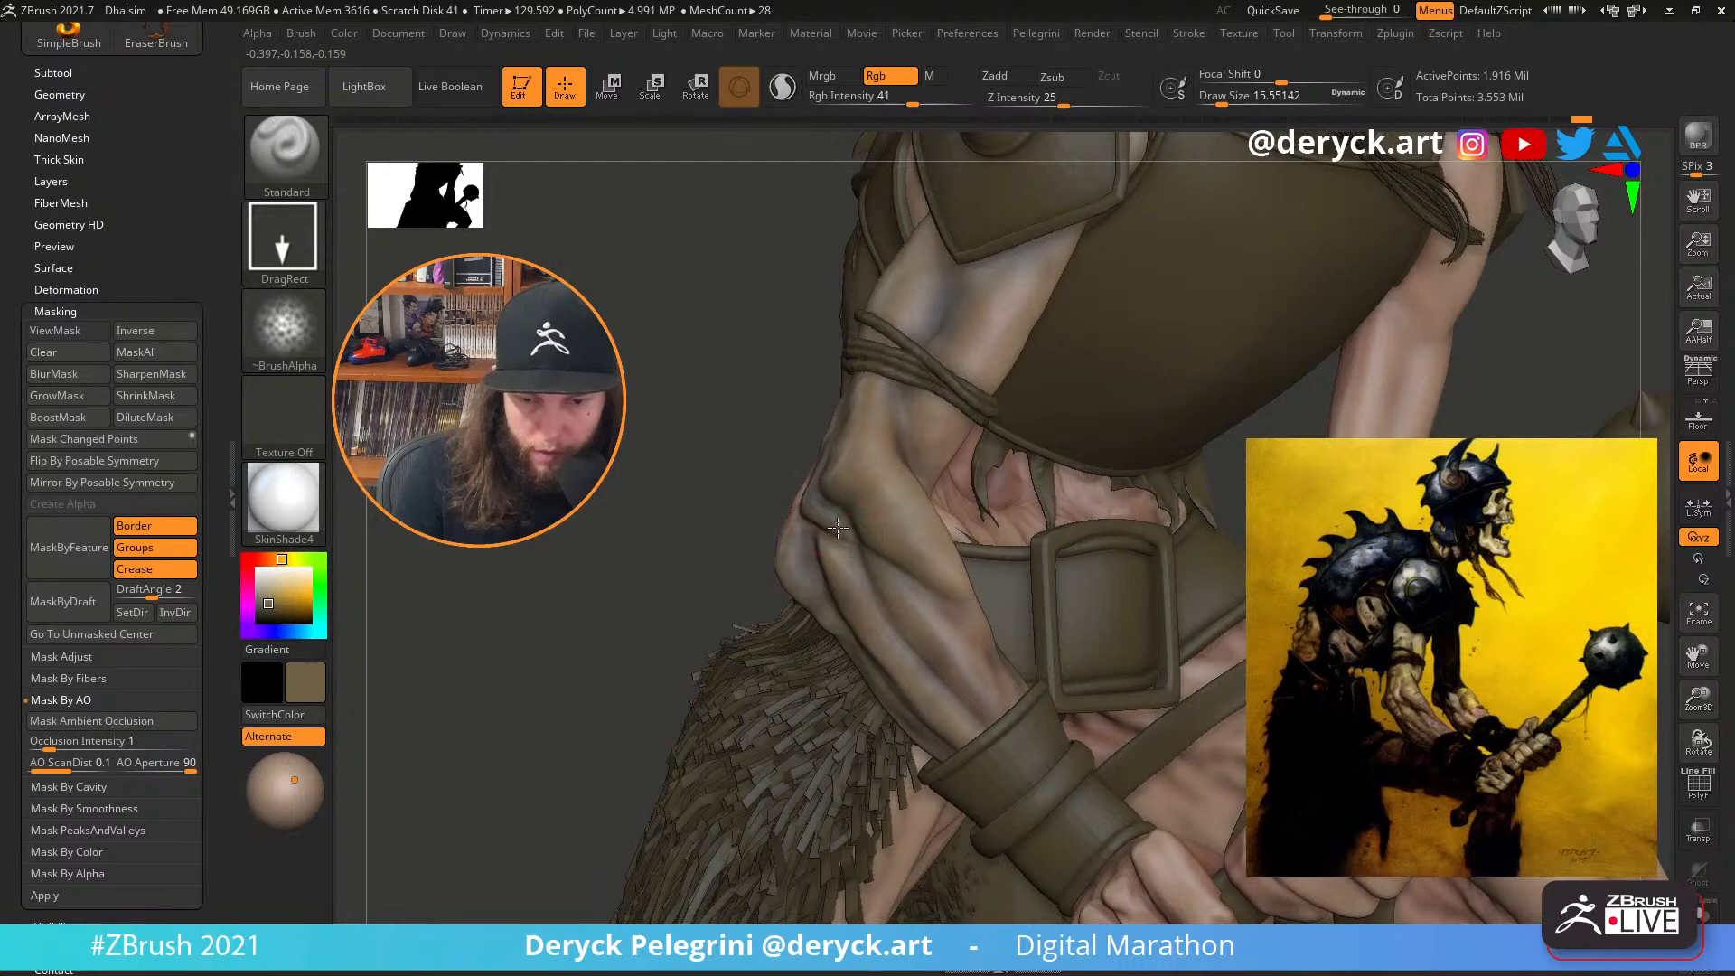
drag(823, 492, 784, 529)
Sample a warmer skin brown from the model and stamp it around the elbow creases
key(c)
key(c)
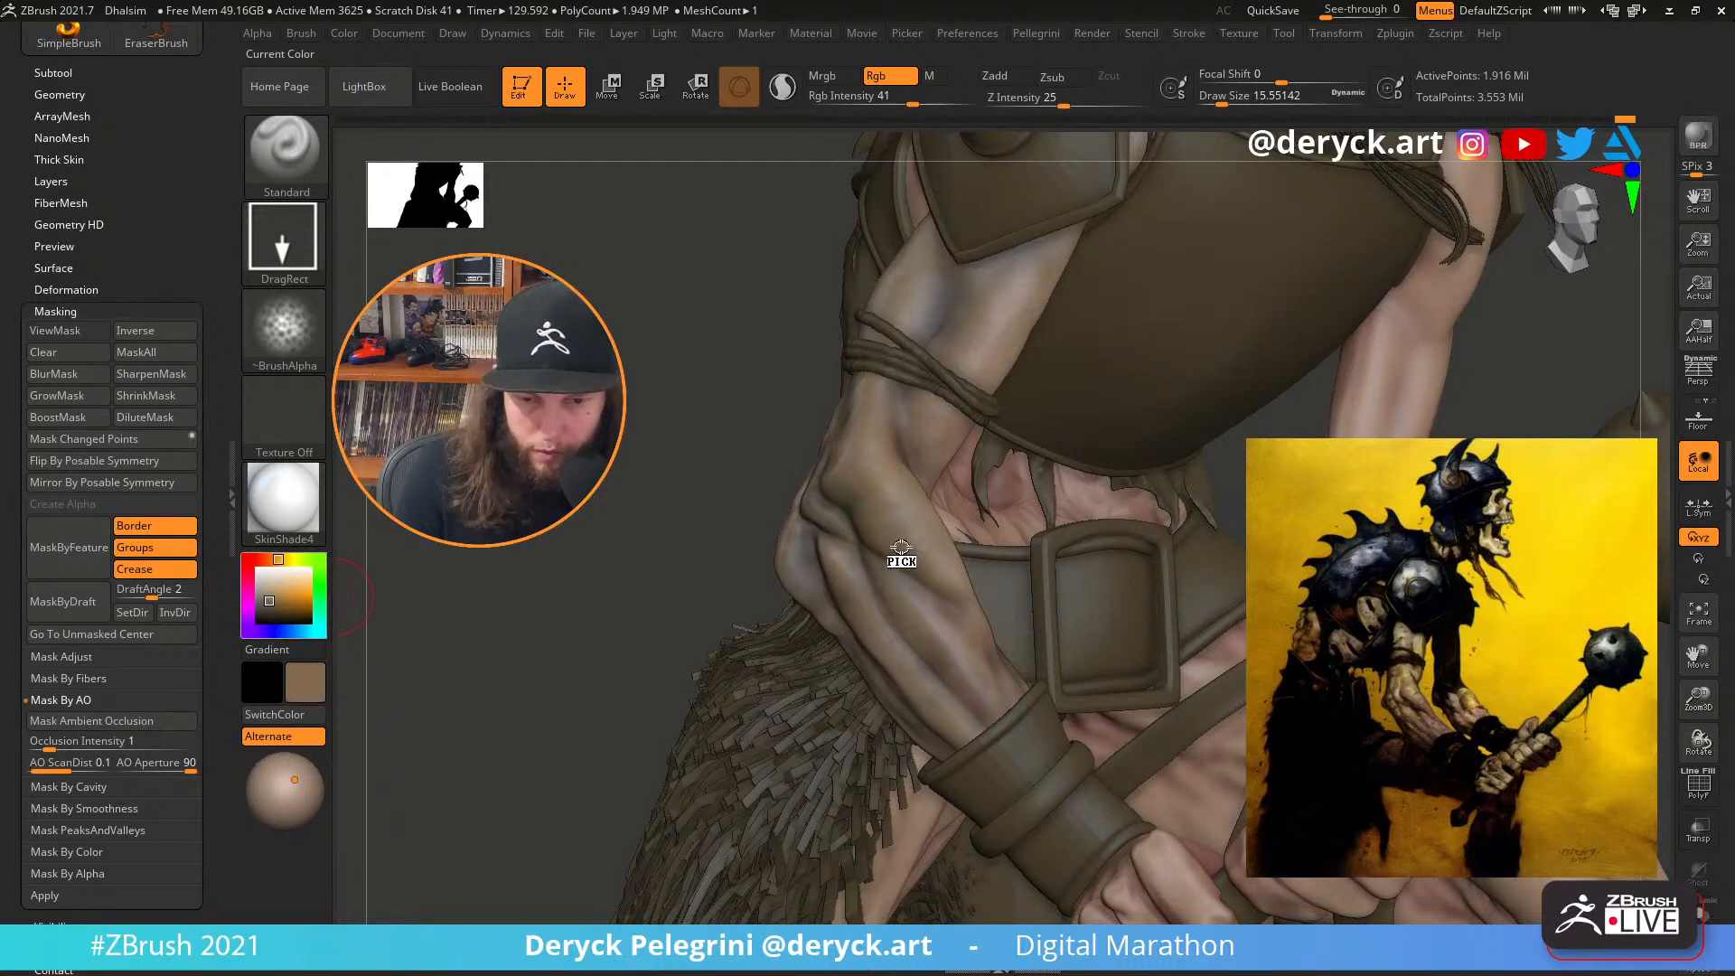
key(c)
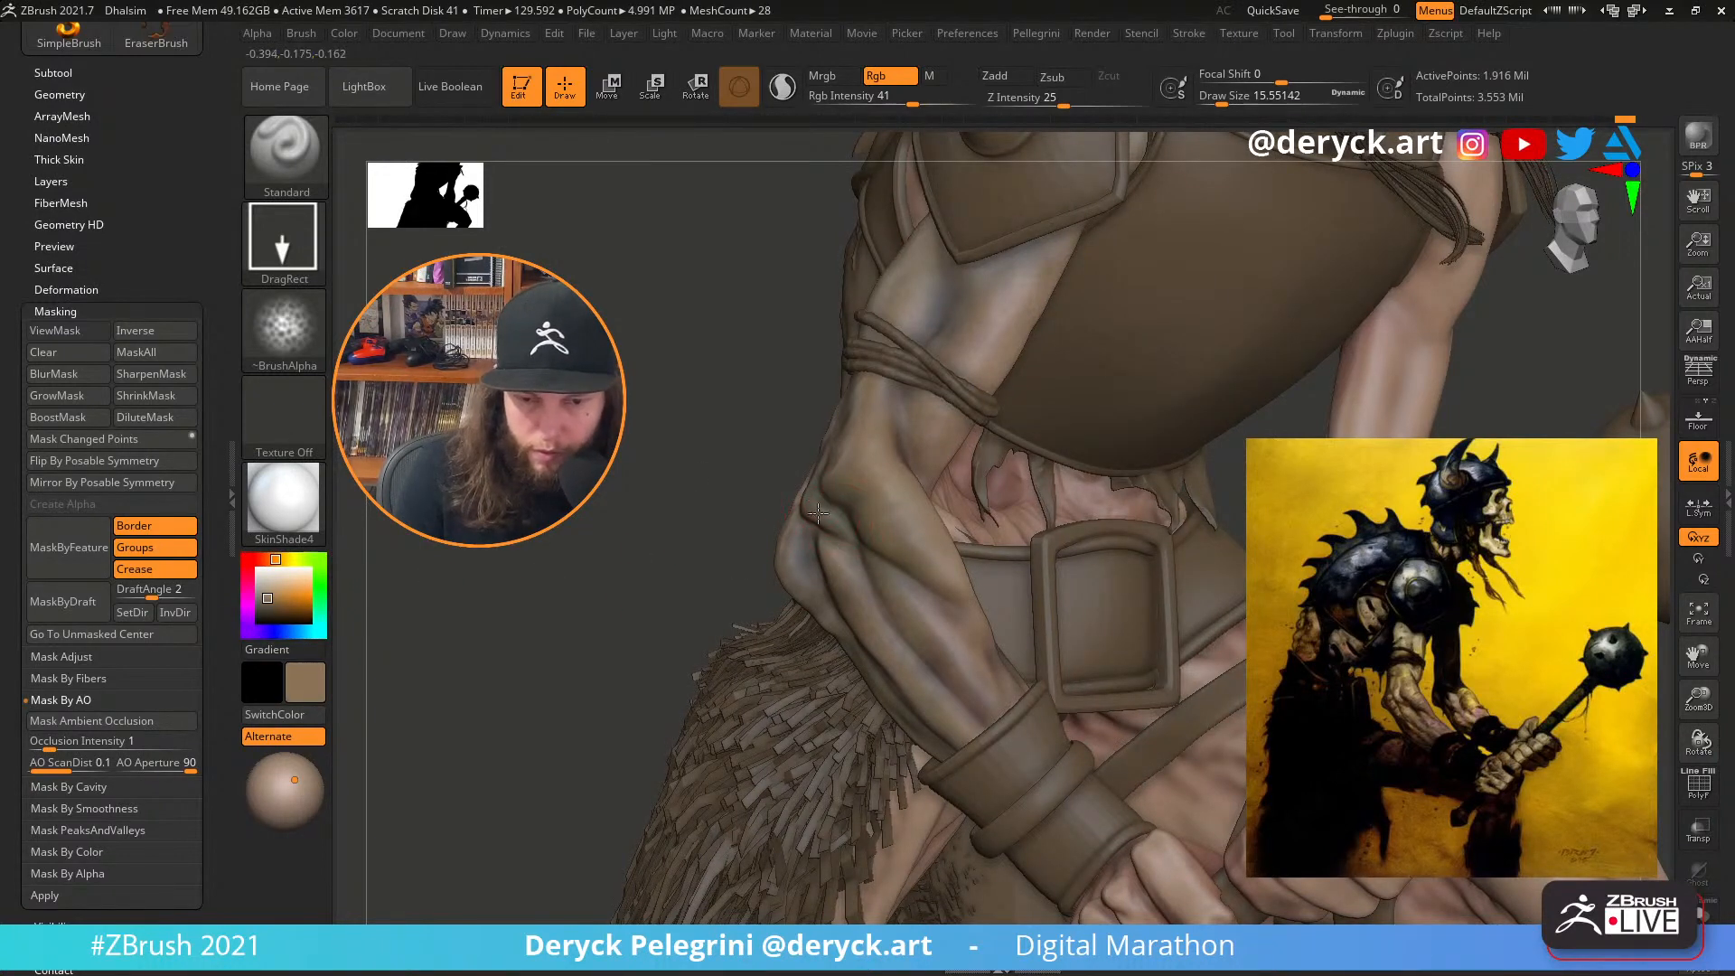
mouse_move(712, 433)
alt+mouse_down()
mouse_move(662, 388)
mouse_move(665, 333)
mouse_move(668, 427)
mouse_move(725, 449)
alt+mouse_up()
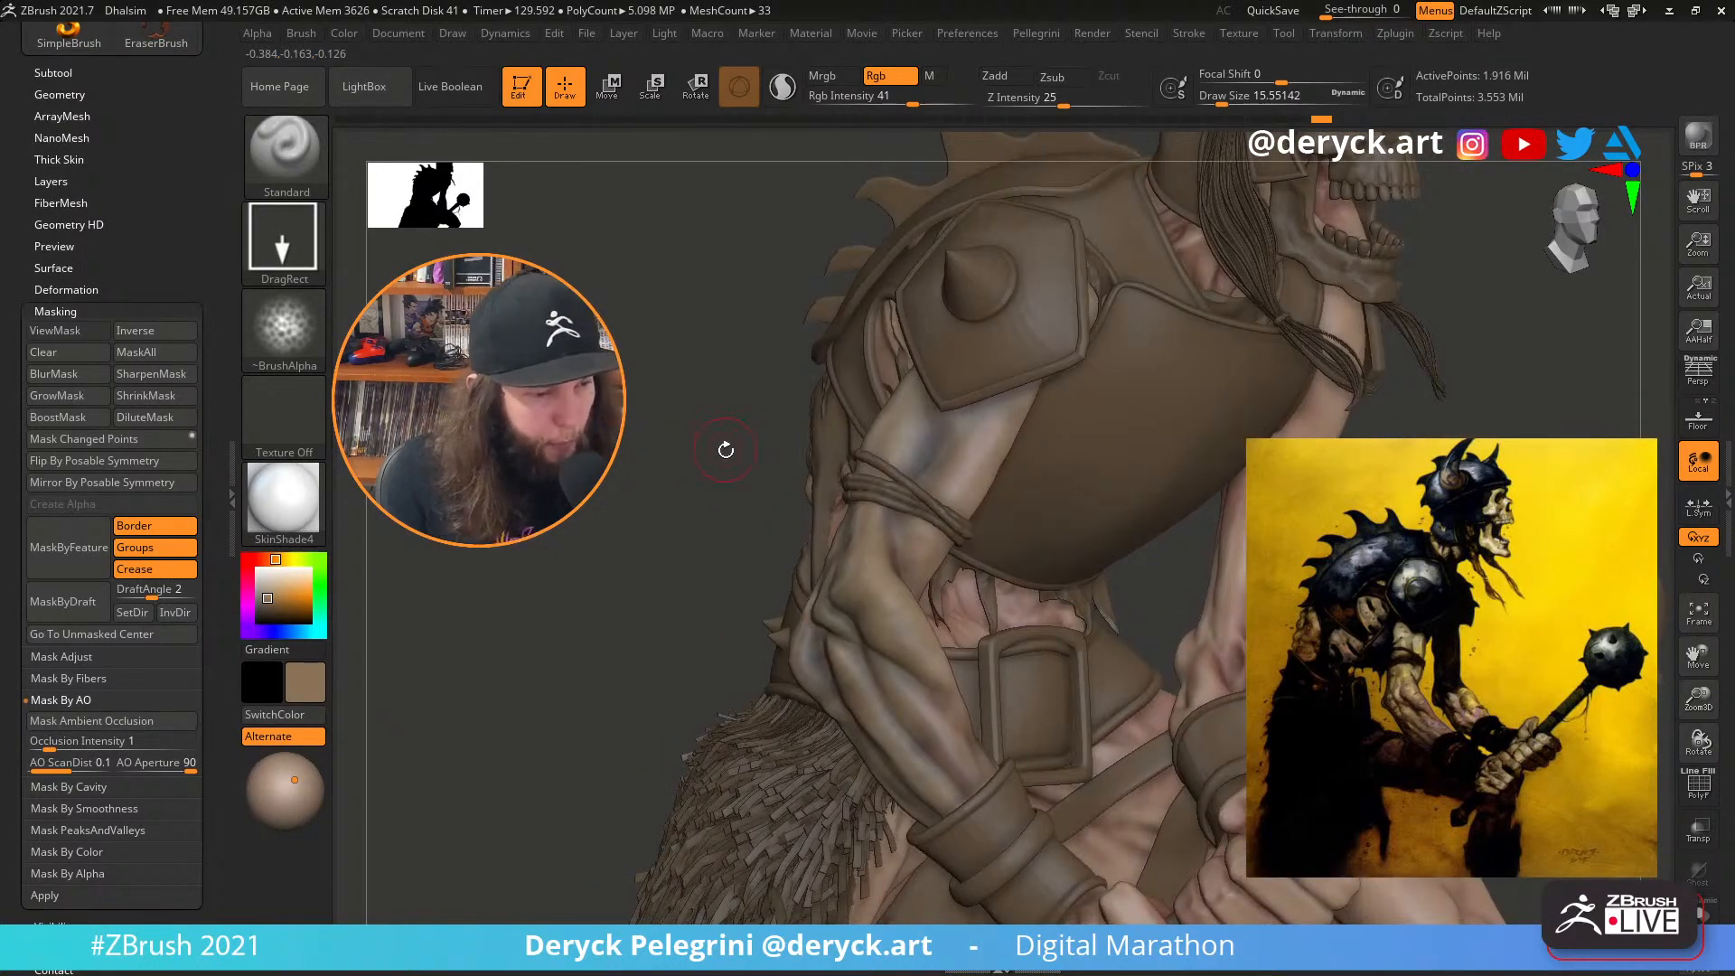
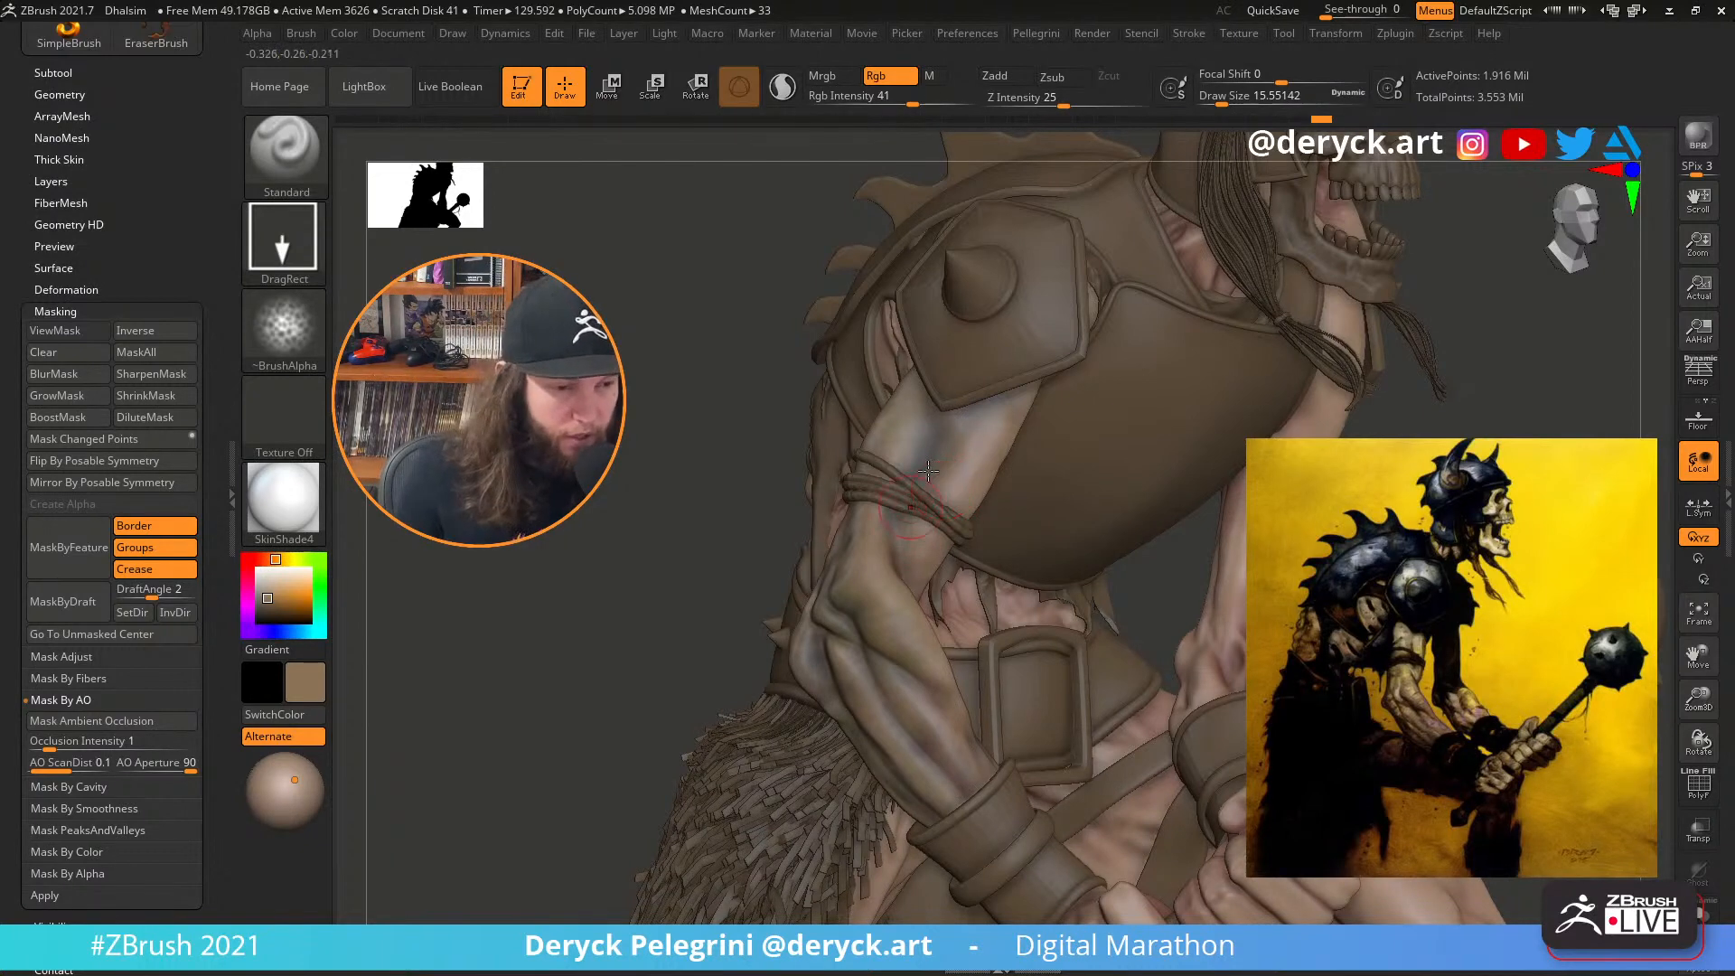
Examine the painted arm and shoulder from several angles, comparing the isolated body with the fully armoured figure
drag(724, 435, 836, 439)
alt+drag(1177, 578, 1129, 484)
key(alt+s)
key(alt+s)
key(alt+s)
mouse_move(649, 476)
alt+mouse_down()
mouse_move(701, 376)
mouse_move(651, 492)
mouse_move(638, 341)
mouse_move(716, 449)
mouse_move(564, 547)
mouse_move(651, 546)
mouse_move(664, 497)
alt+mouse_up()
key(alt+s)
key(alt+s)
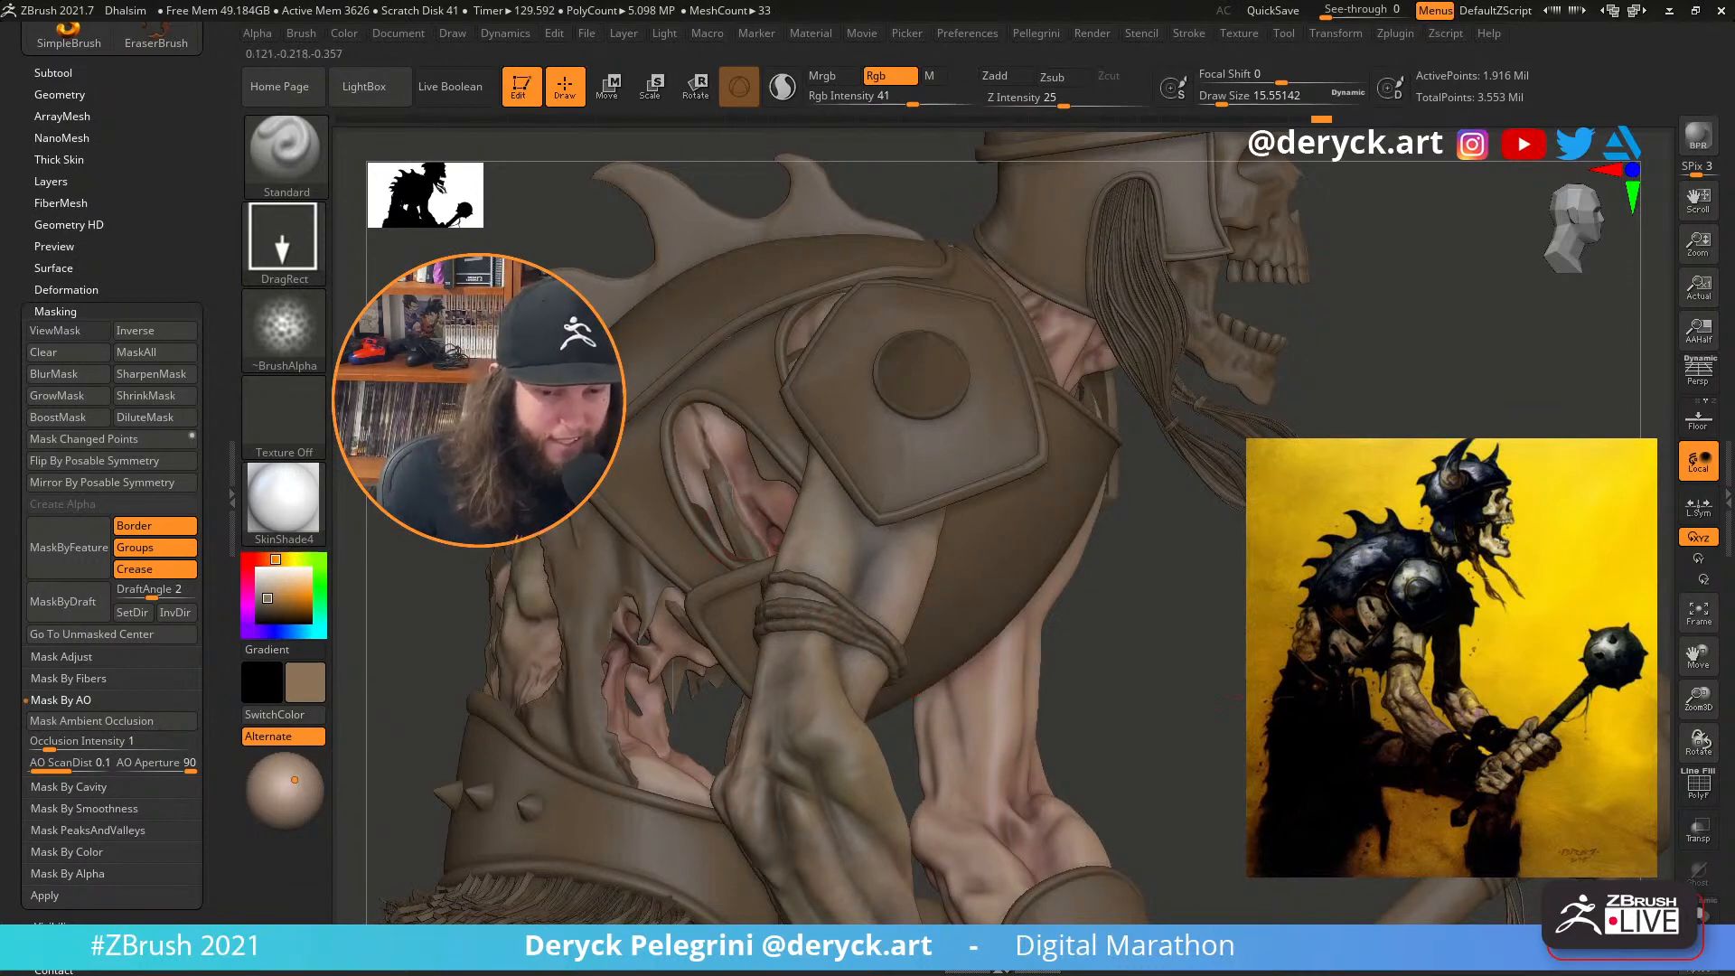
Switch the paint colour to white and lower the Rgb Intensity to 9 for highlighting the arm
drag(1147, 633, 579, 538)
drag(263, 580, 237, 559)
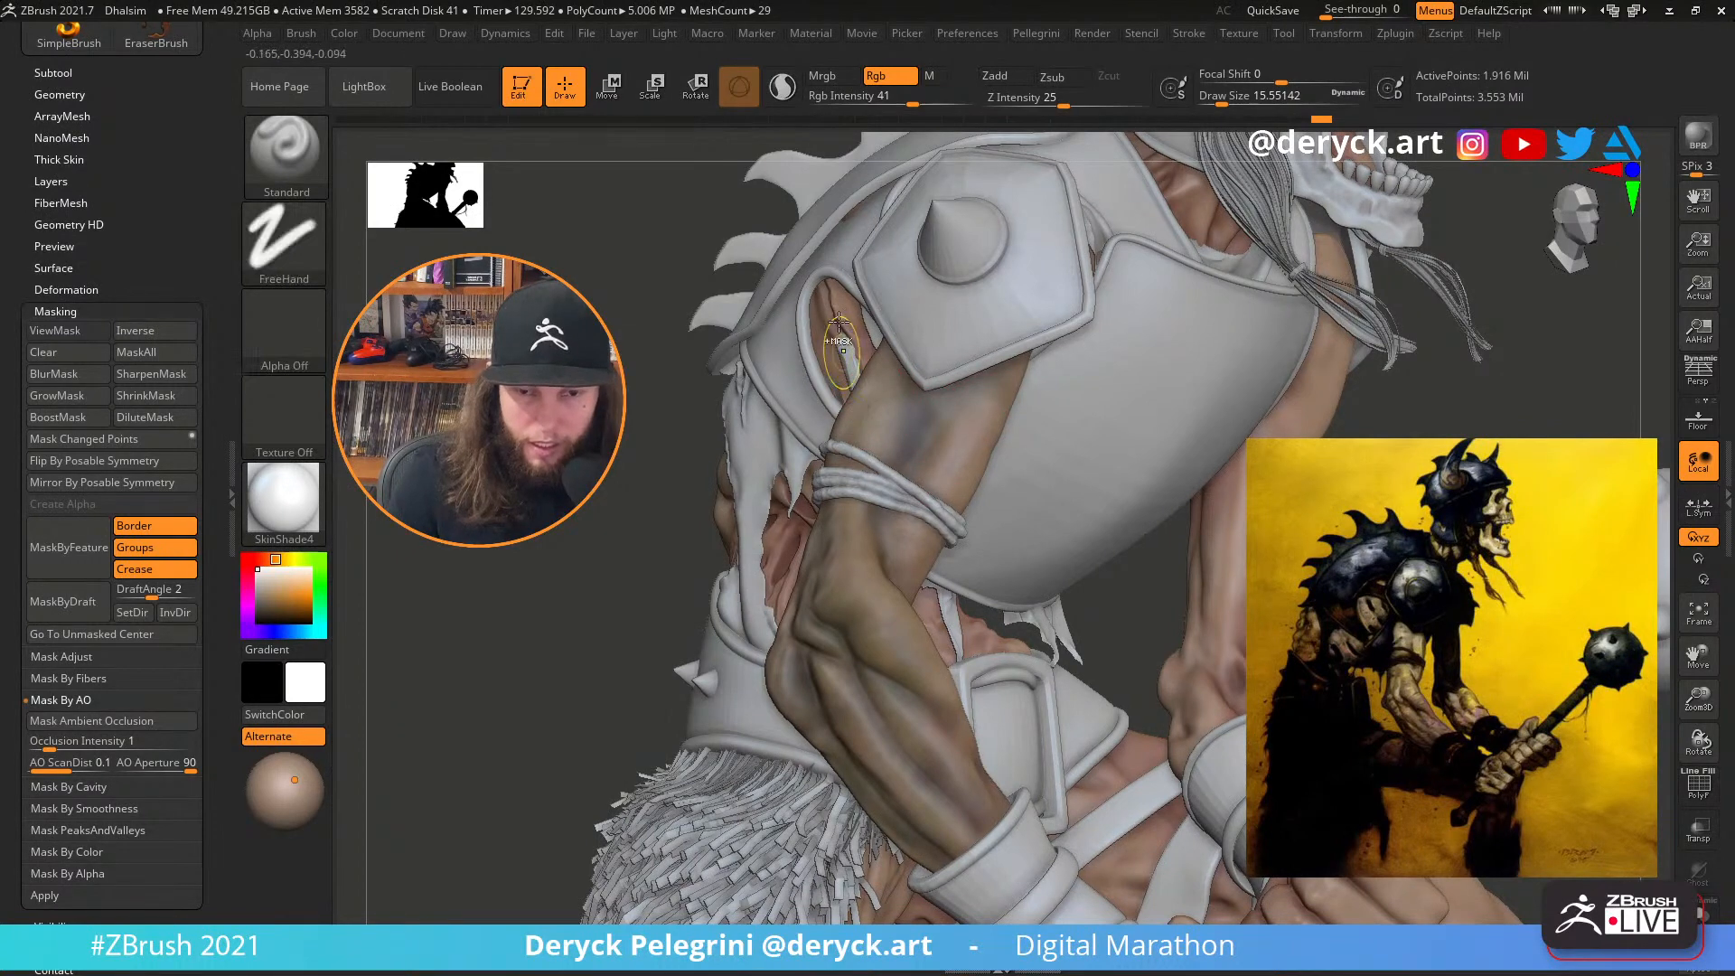
click(863, 106)
text(9)
right_drag(785, 390, 866, 396)
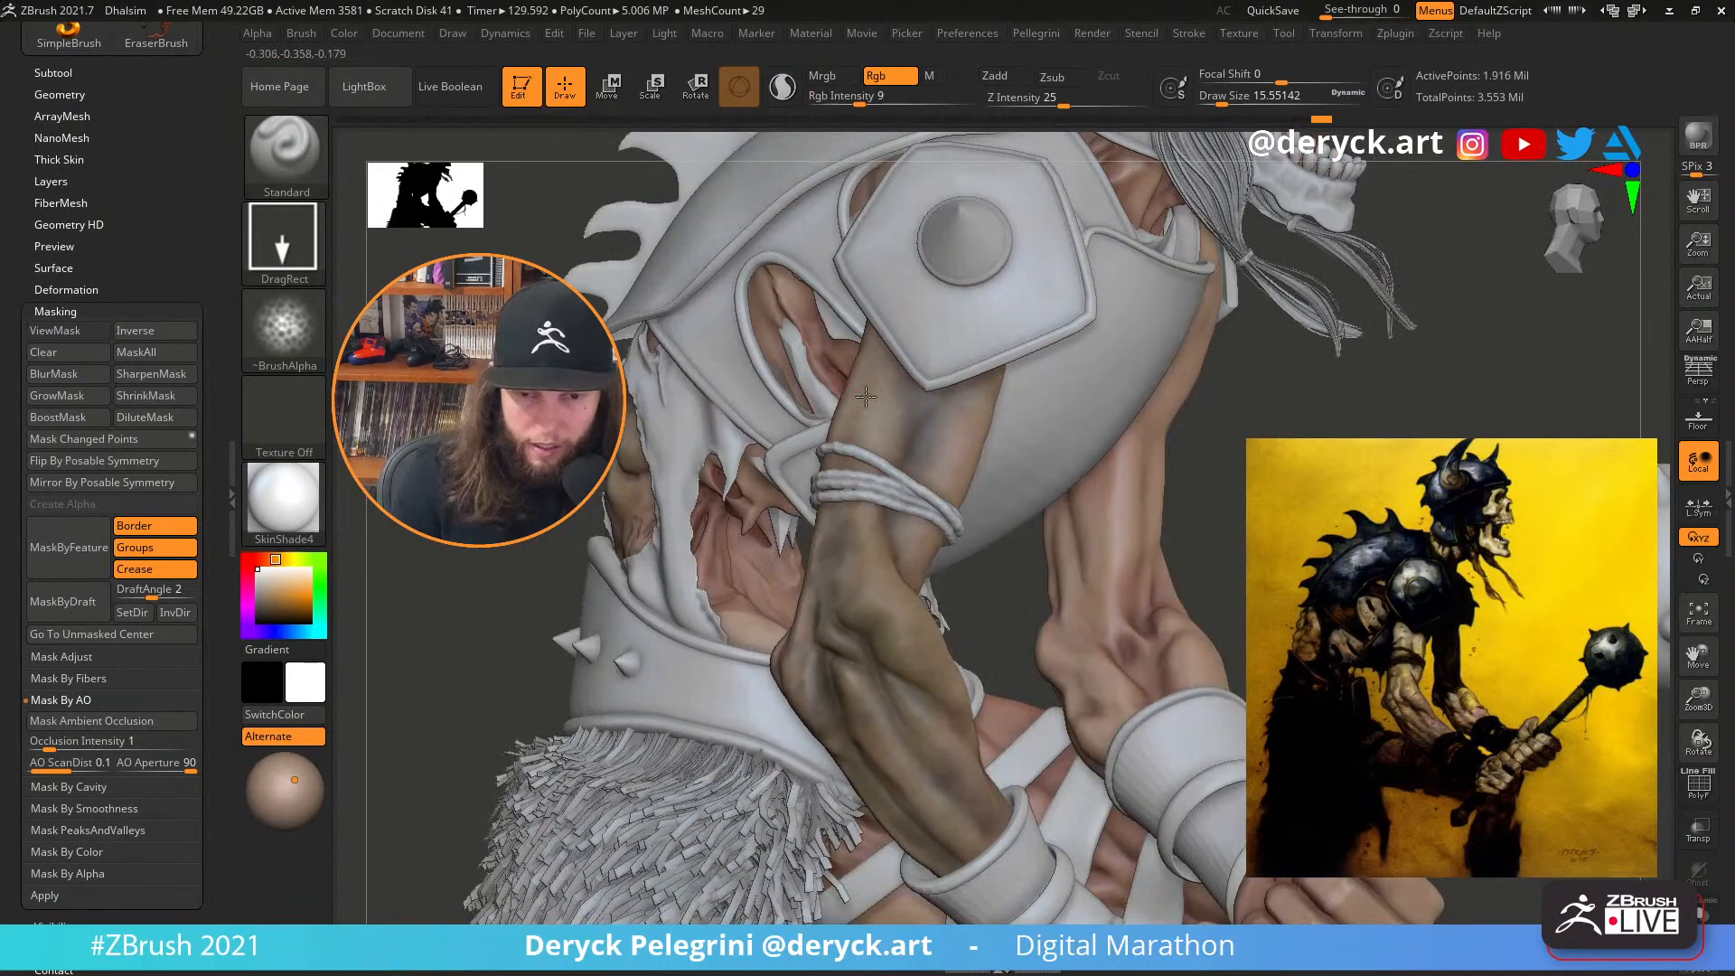
Set the Rgb Intensity to 18, raise it to 26, and stamp a white highlight on the upper arm above the cord
text(18)
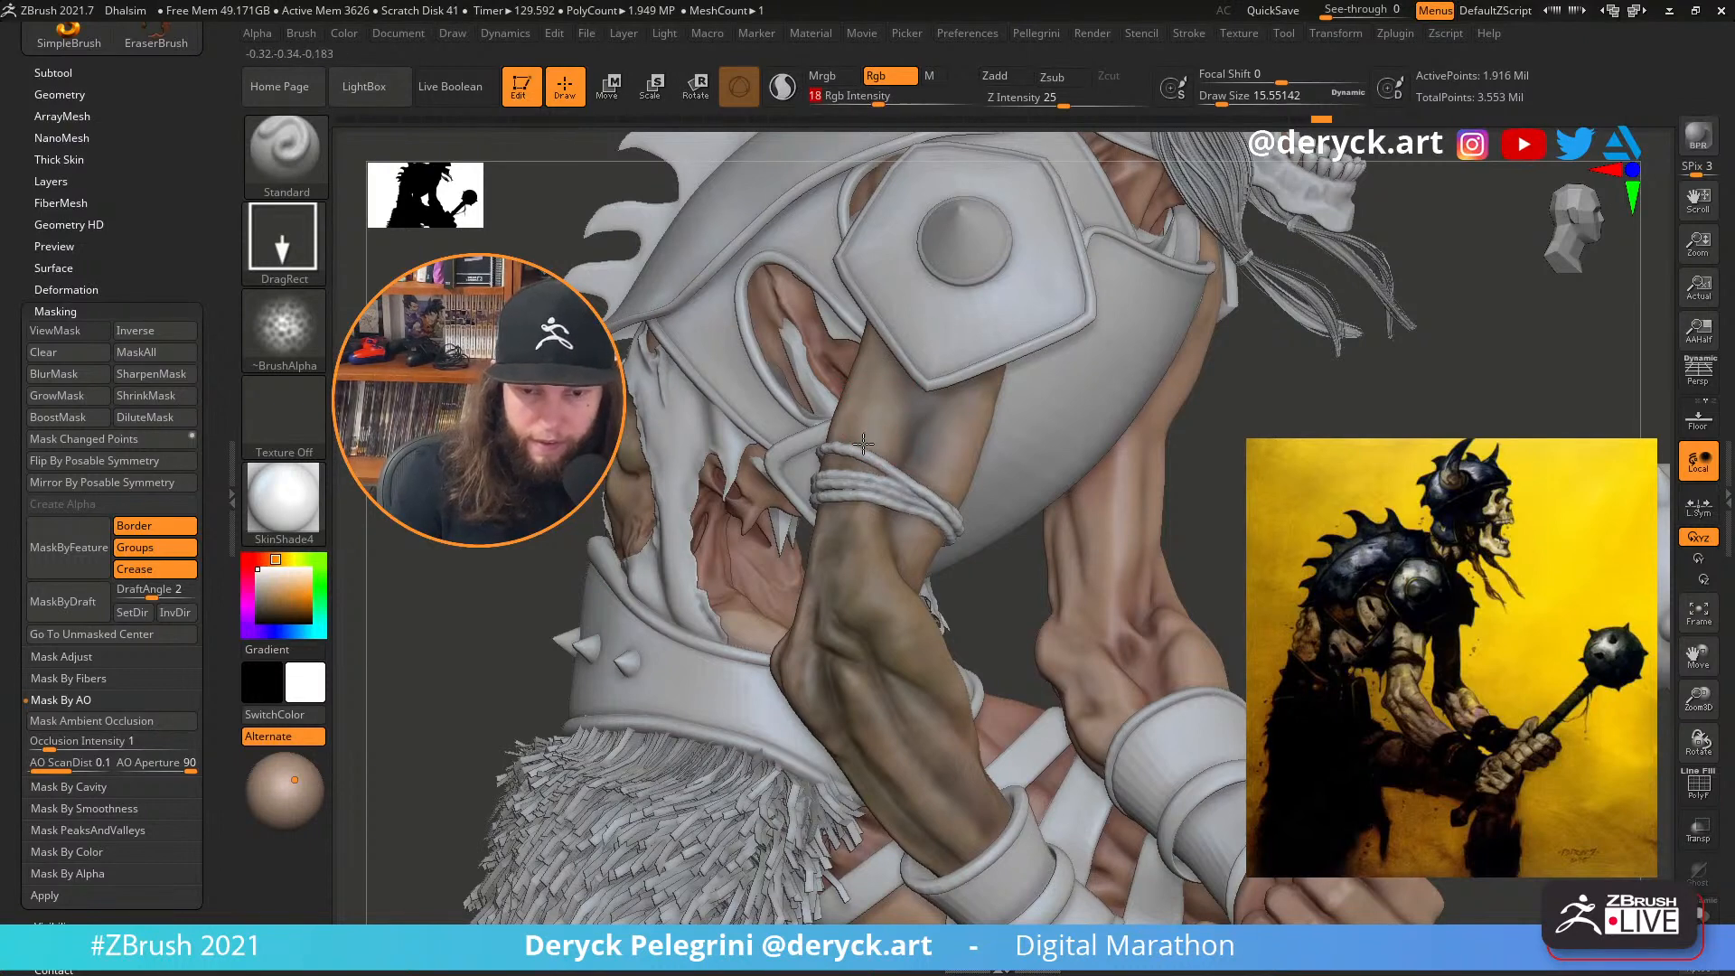
key(Return)
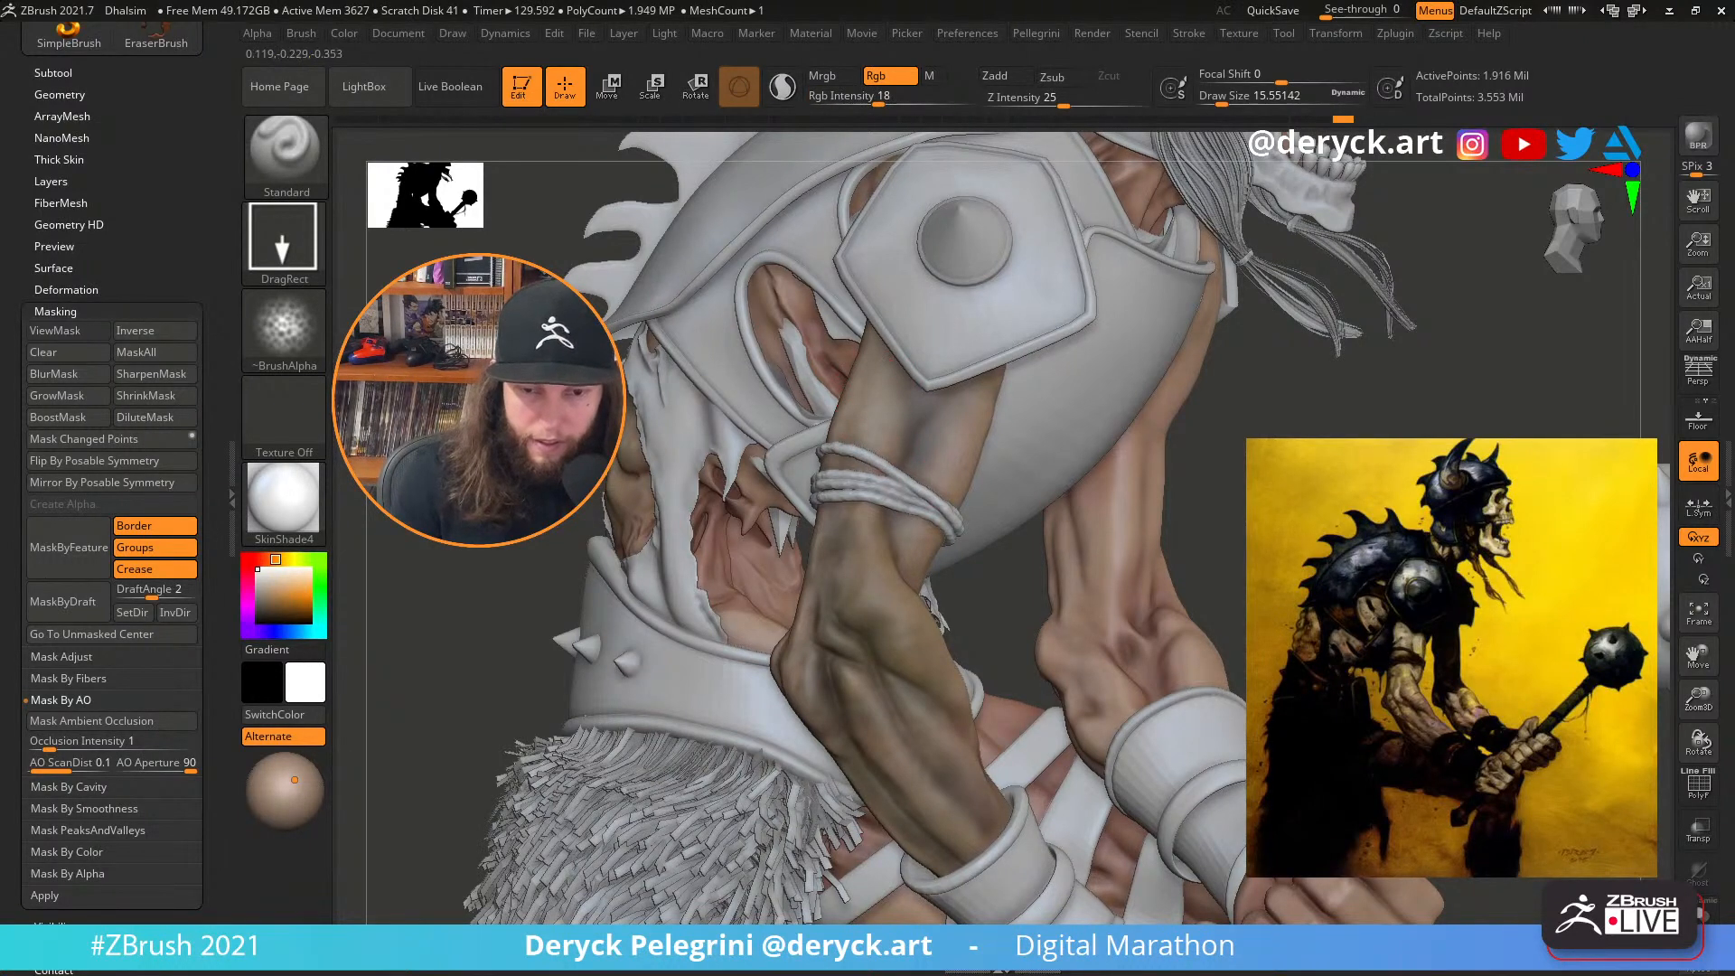
right_drag(912, 457, 953, 461)
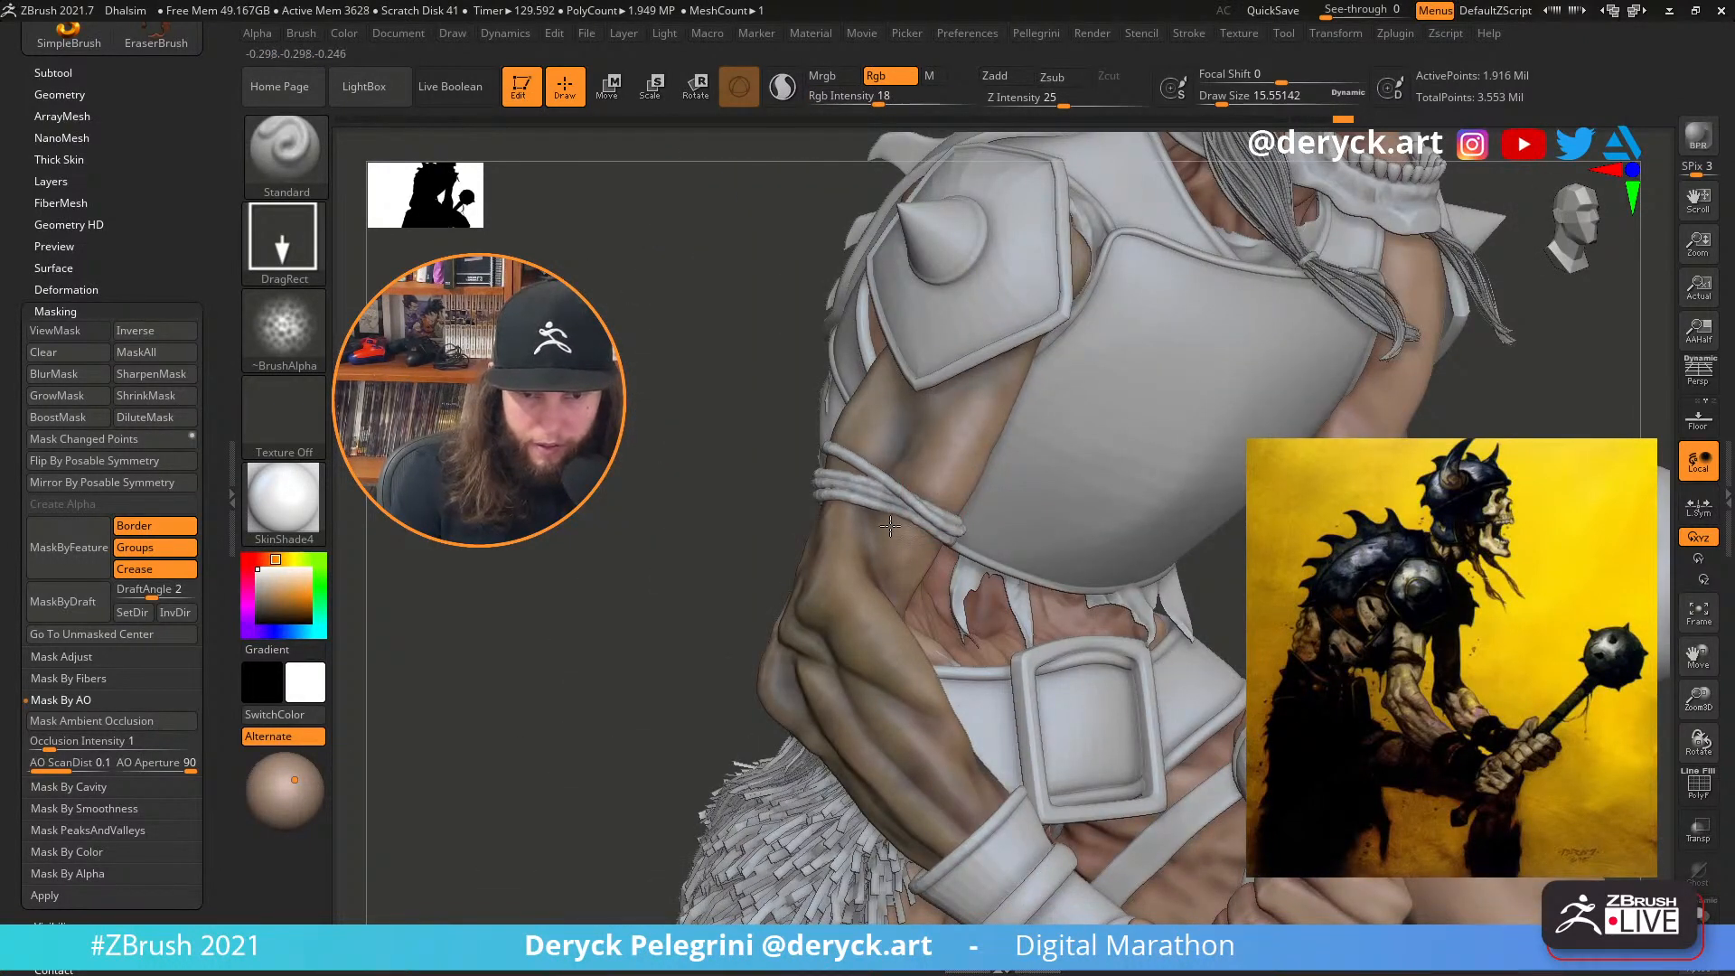
drag(874, 101, 892, 101)
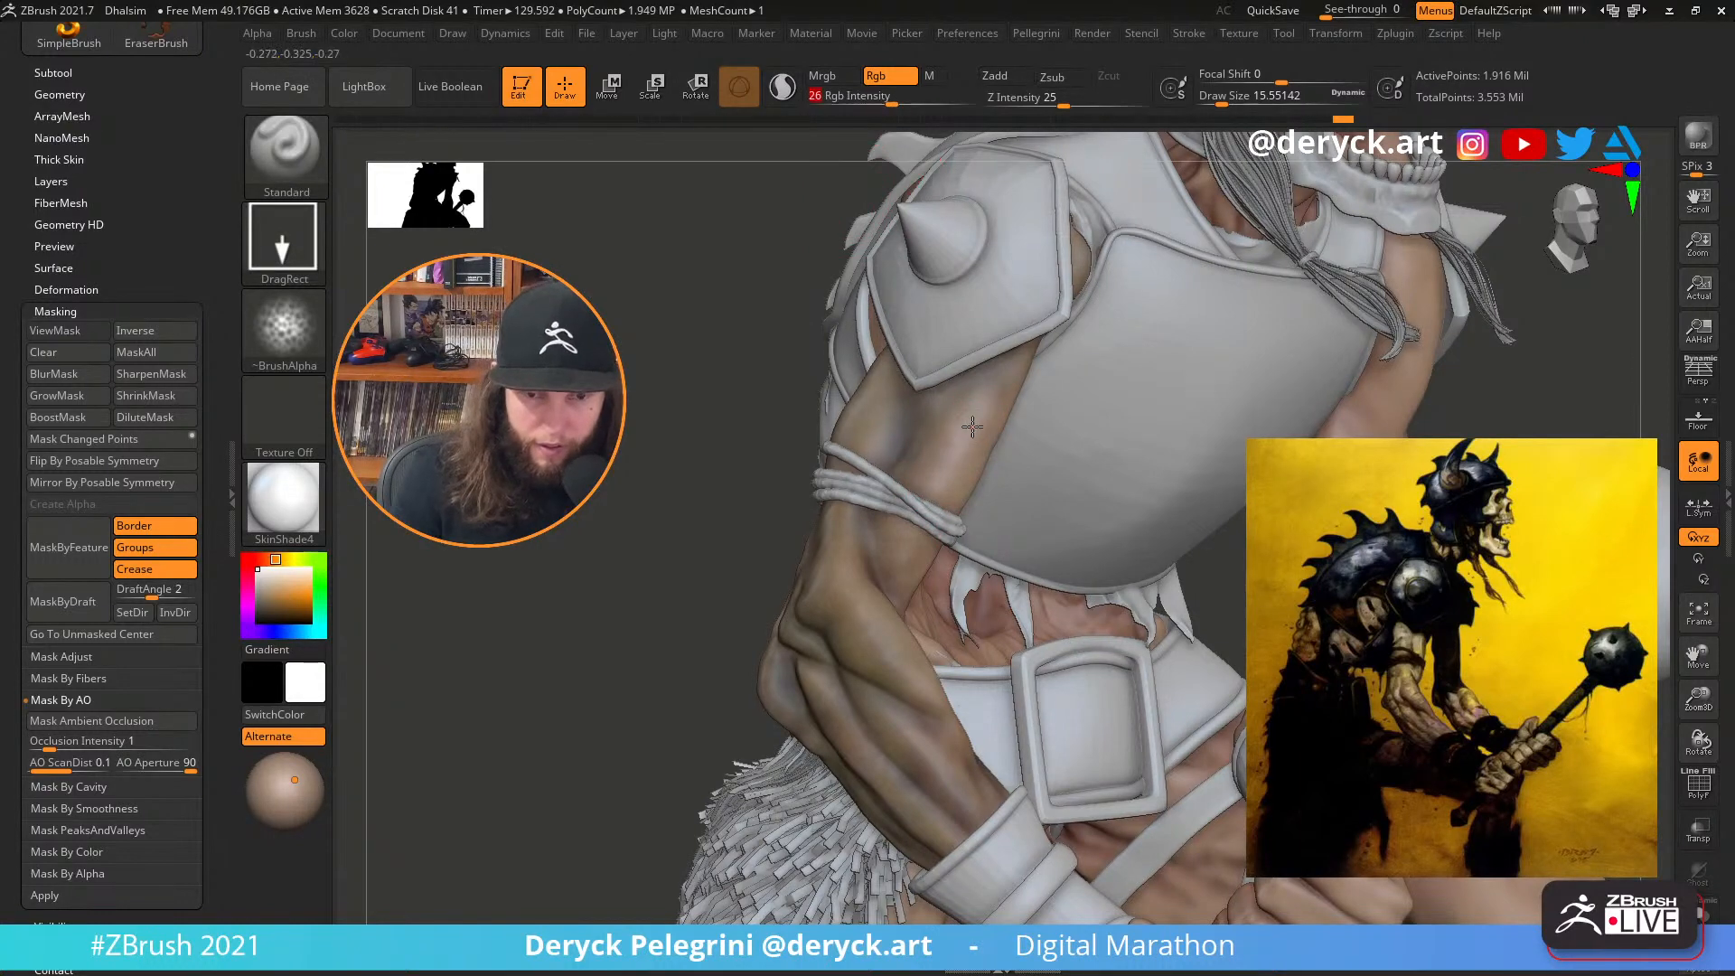
drag(970, 428, 946, 480)
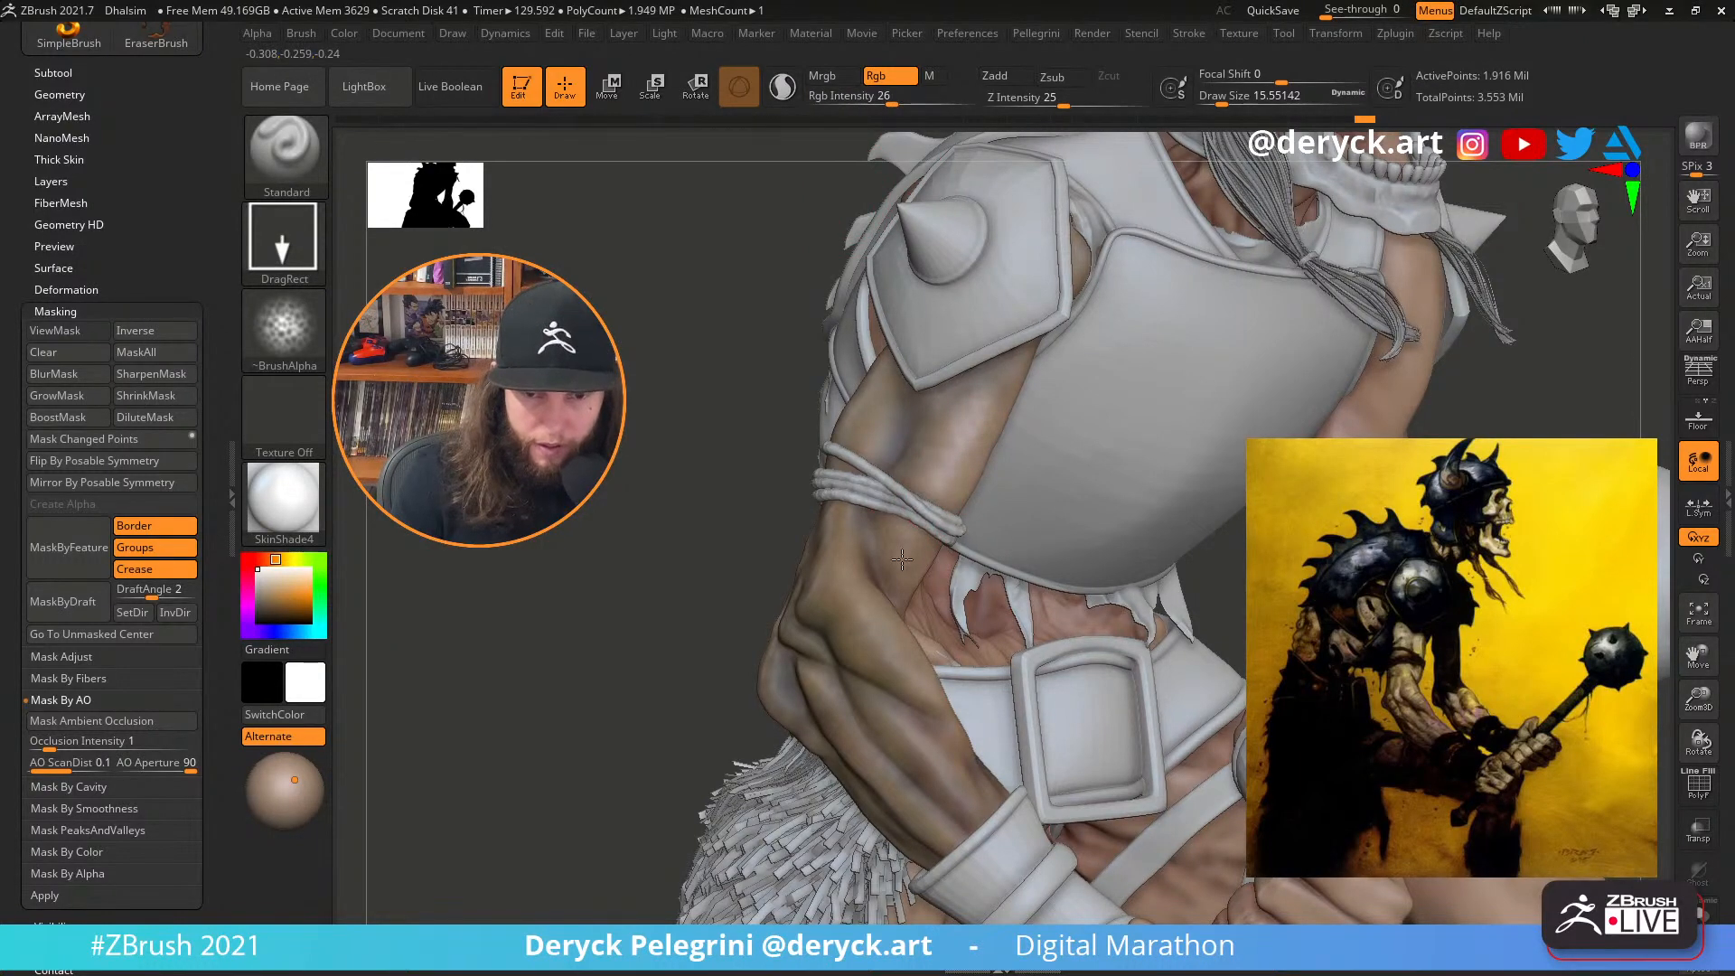
Reduce the draw size to about 10.5 and stamp white highlights around the elbow and along the inner forearm
mouse_move(906, 555)
right_down()
mouse_move(696, 404)
mouse_move(903, 443)
right_up()
mouse_move(999, 472)
right_down()
mouse_move(917, 578)
mouse_move(892, 539)
right_up()
key(bracketleft)
key(bracketleft)
mouse_move(871, 486)
mouse_down()
mouse_move(855, 506)
mouse_move(886, 539)
mouse_up()
right_drag(975, 548, 910, 545)
mouse_move(925, 533)
mouse_down()
mouse_move(911, 565)
mouse_move(968, 602)
mouse_up()
right_drag(967, 601, 983, 562)
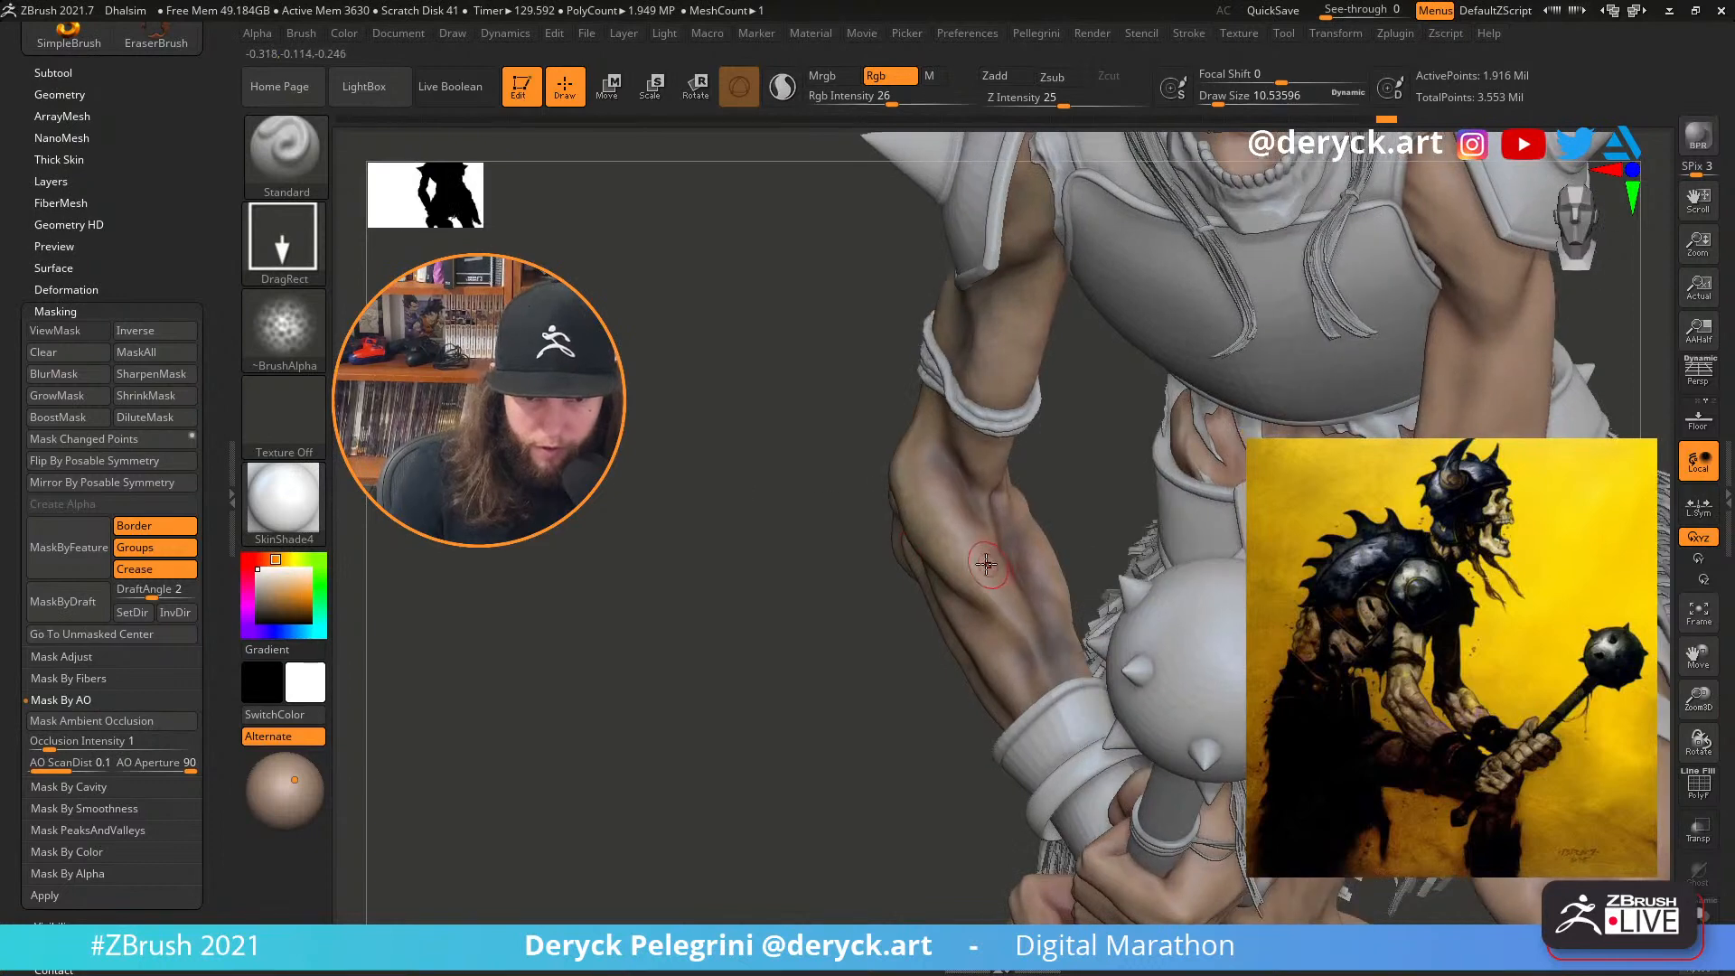
Stamp further white highlights on the outer forearm close to the bracer
right_drag(1014, 636, 947, 583)
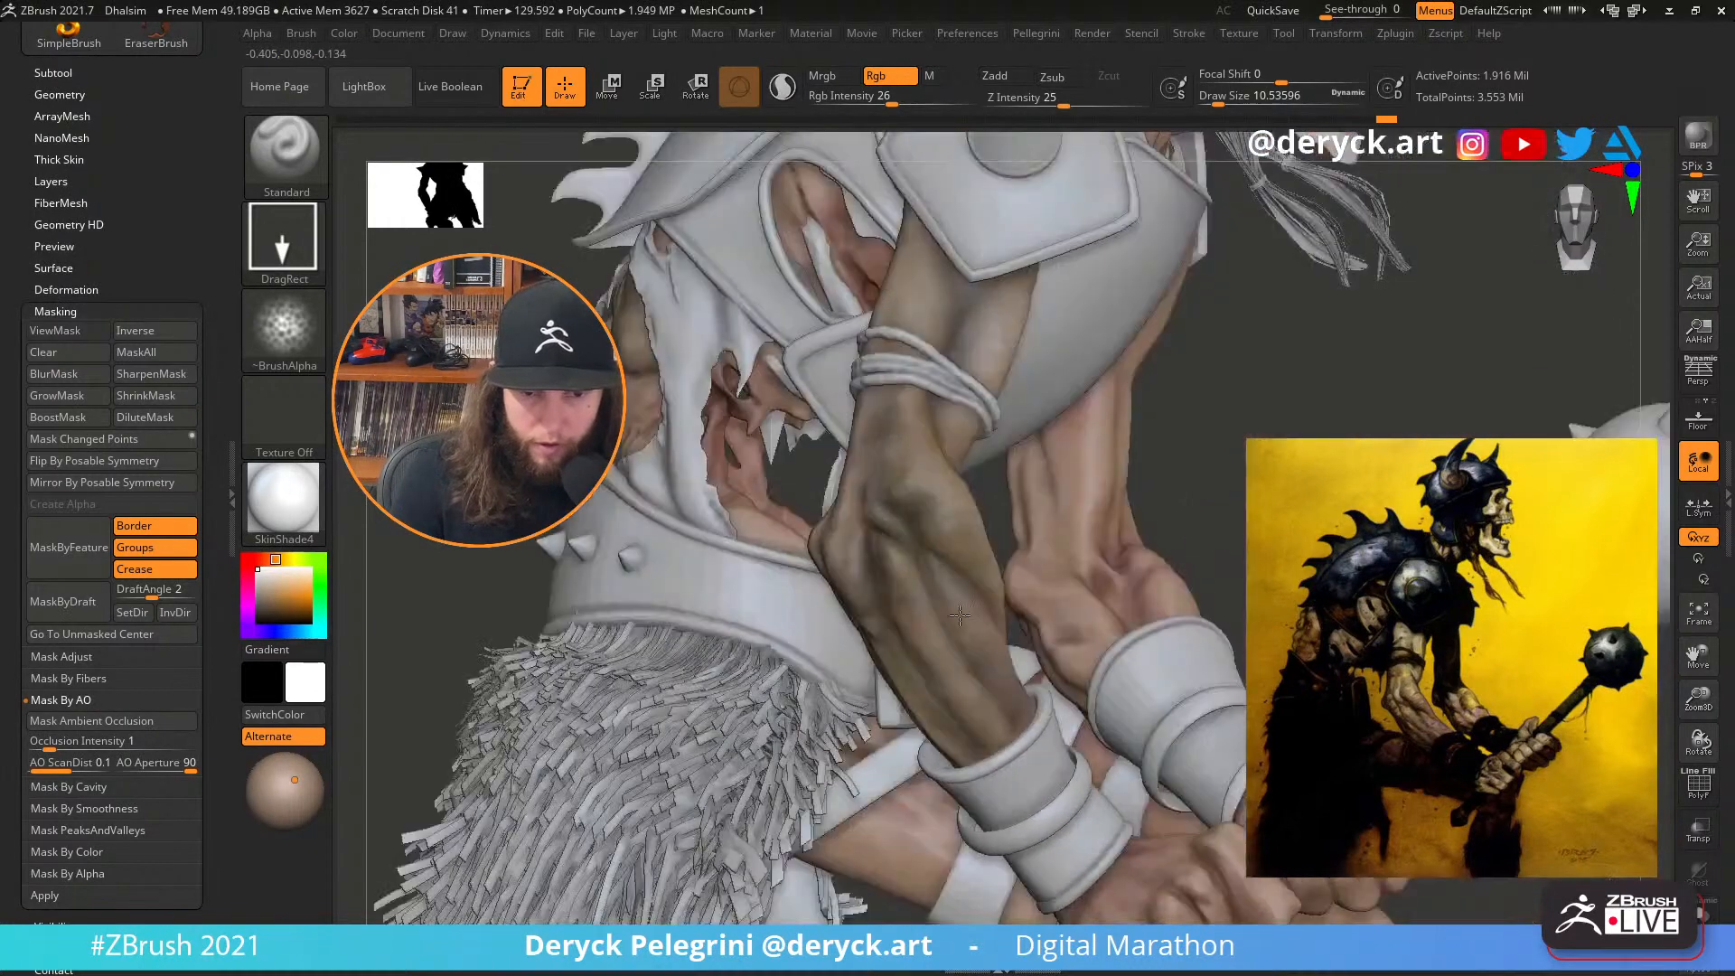
right_drag(1232, 586, 1003, 654)
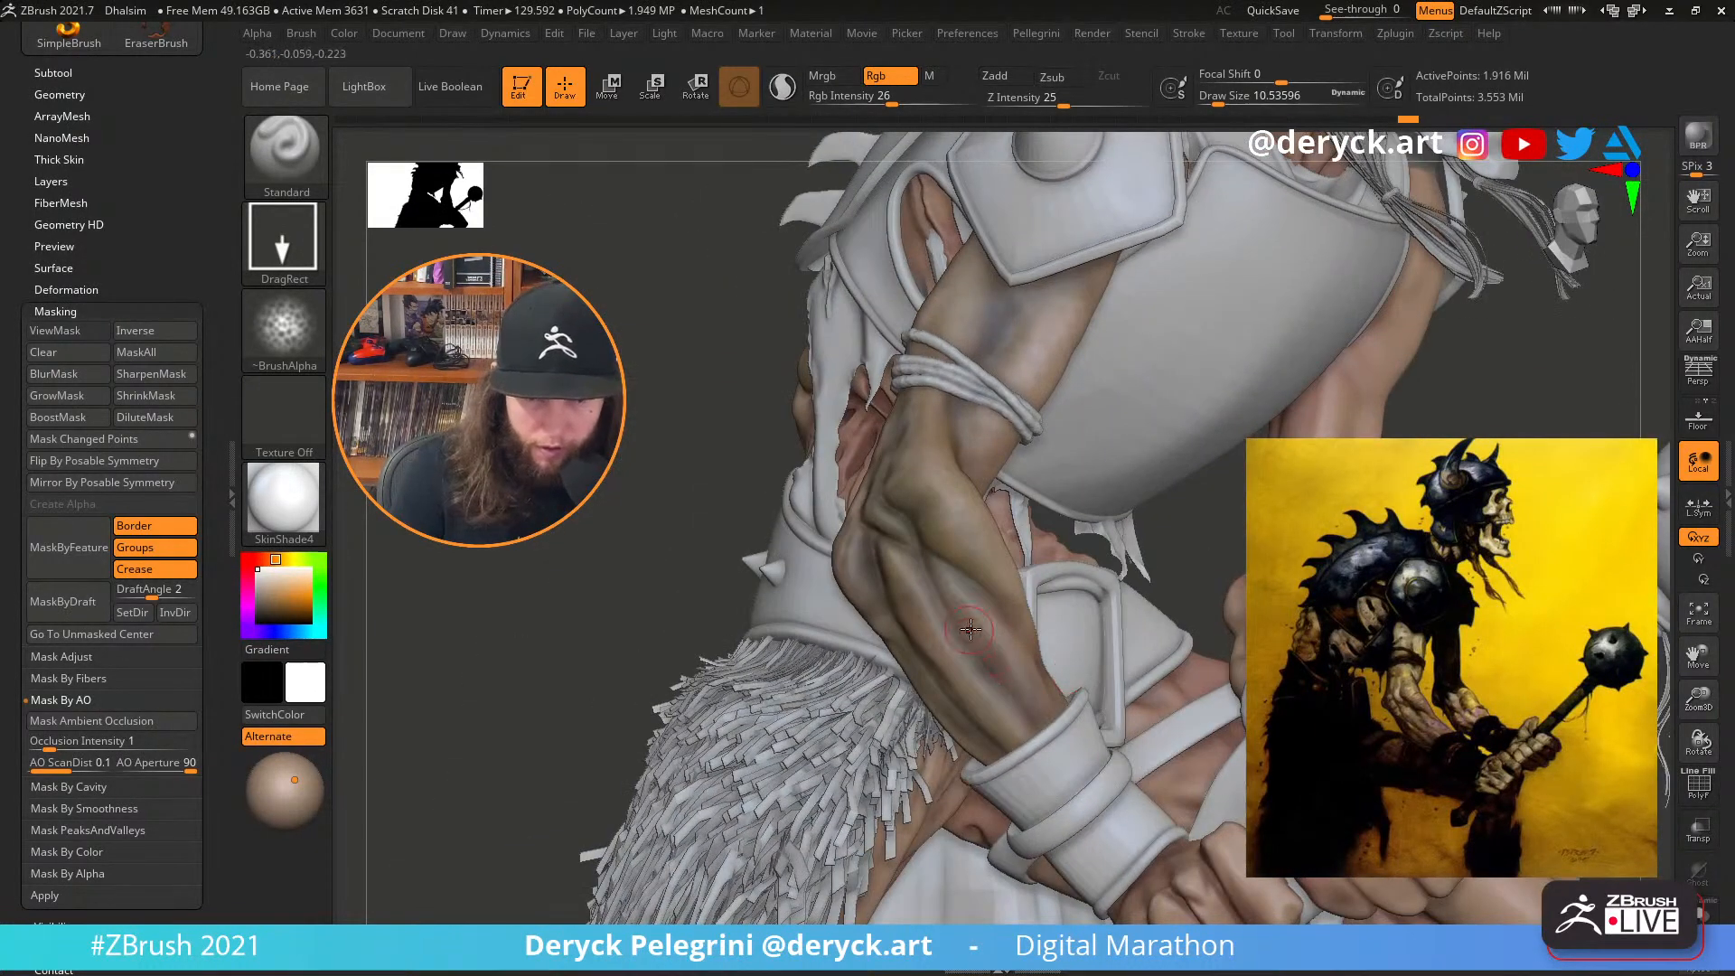
drag(1011, 668, 1033, 689)
mouse_move(1034, 688)
ctrl+right_down()
mouse_move(1002, 551)
mouse_move(948, 483)
ctrl+right_up()
Change the paint colour to a muted sage green and stamp it on the forearm
right_drag(632, 361, 627, 425)
click(303, 559)
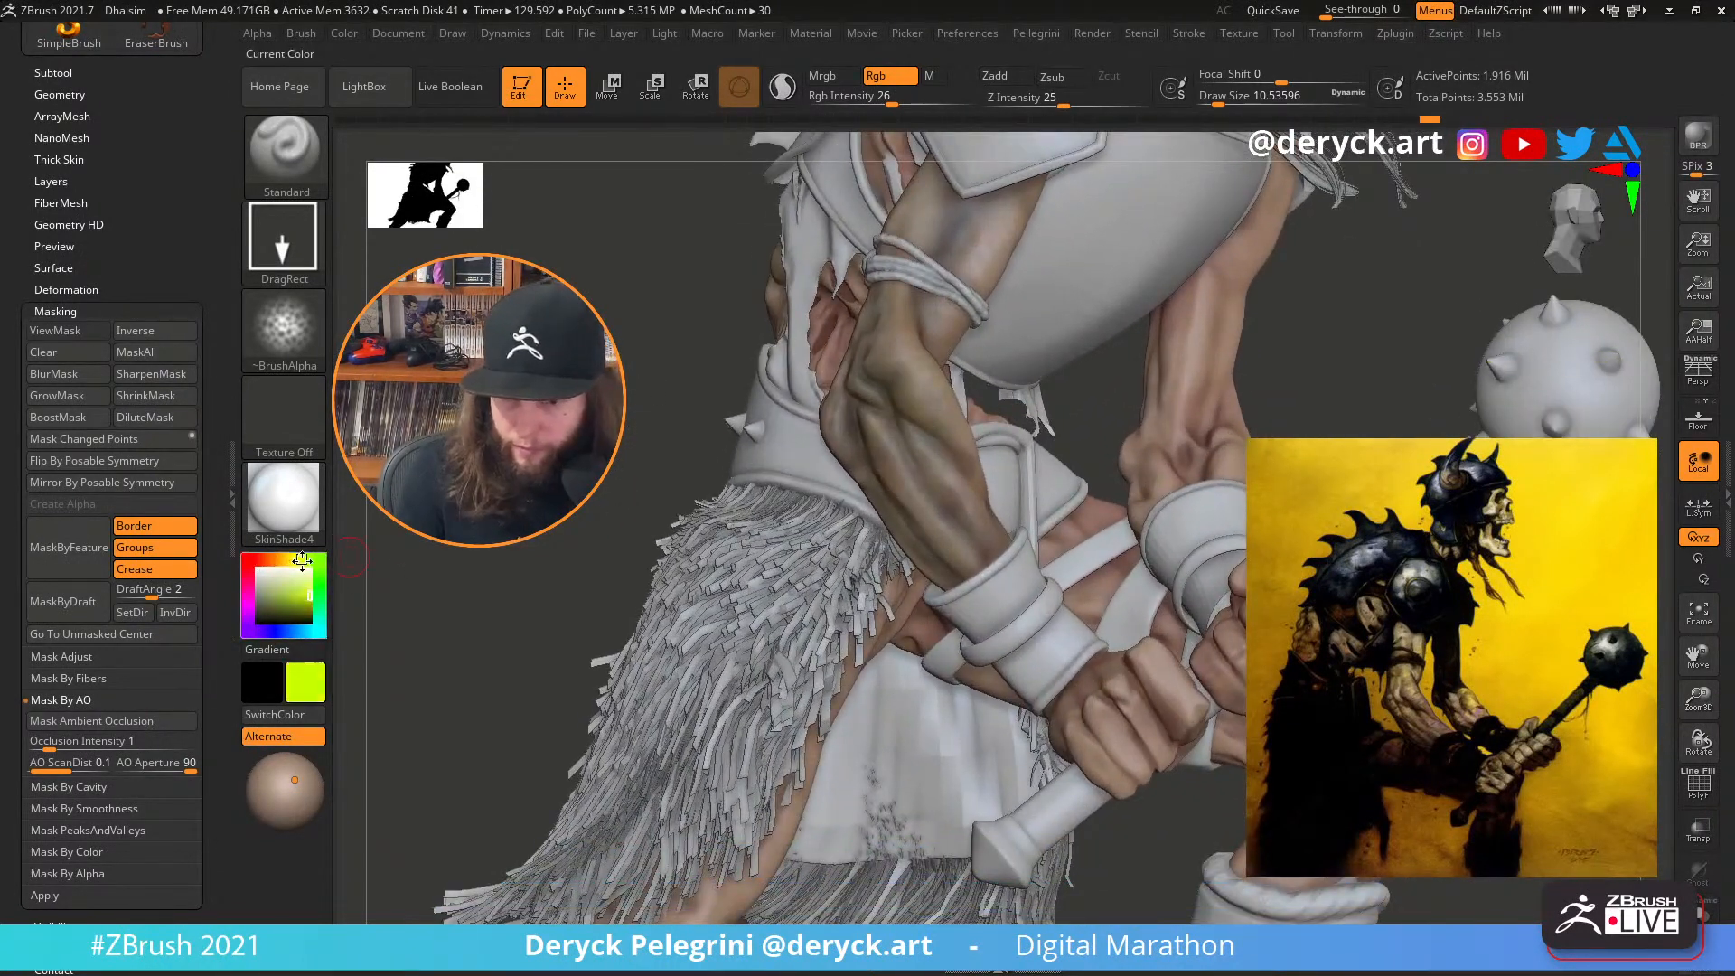
click(274, 593)
click(264, 594)
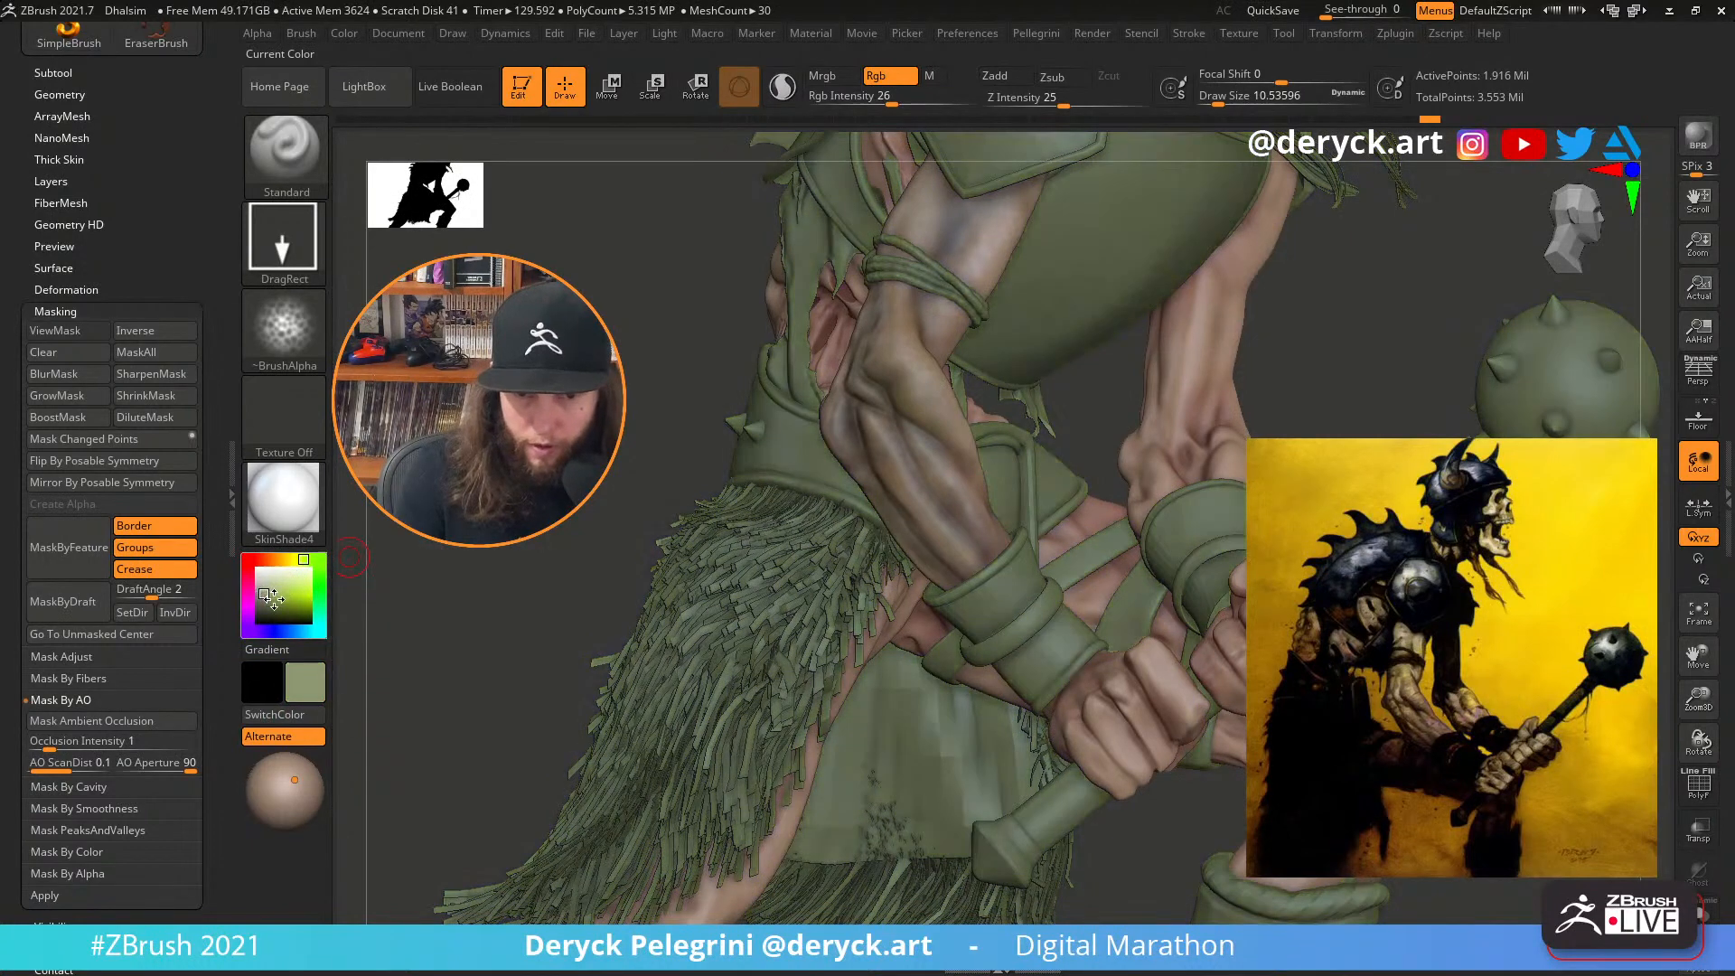
drag(434, 587, 420, 628)
mouse_move(975, 506)
right_down()
mouse_move(958, 502)
mouse_move(965, 579)
right_up()
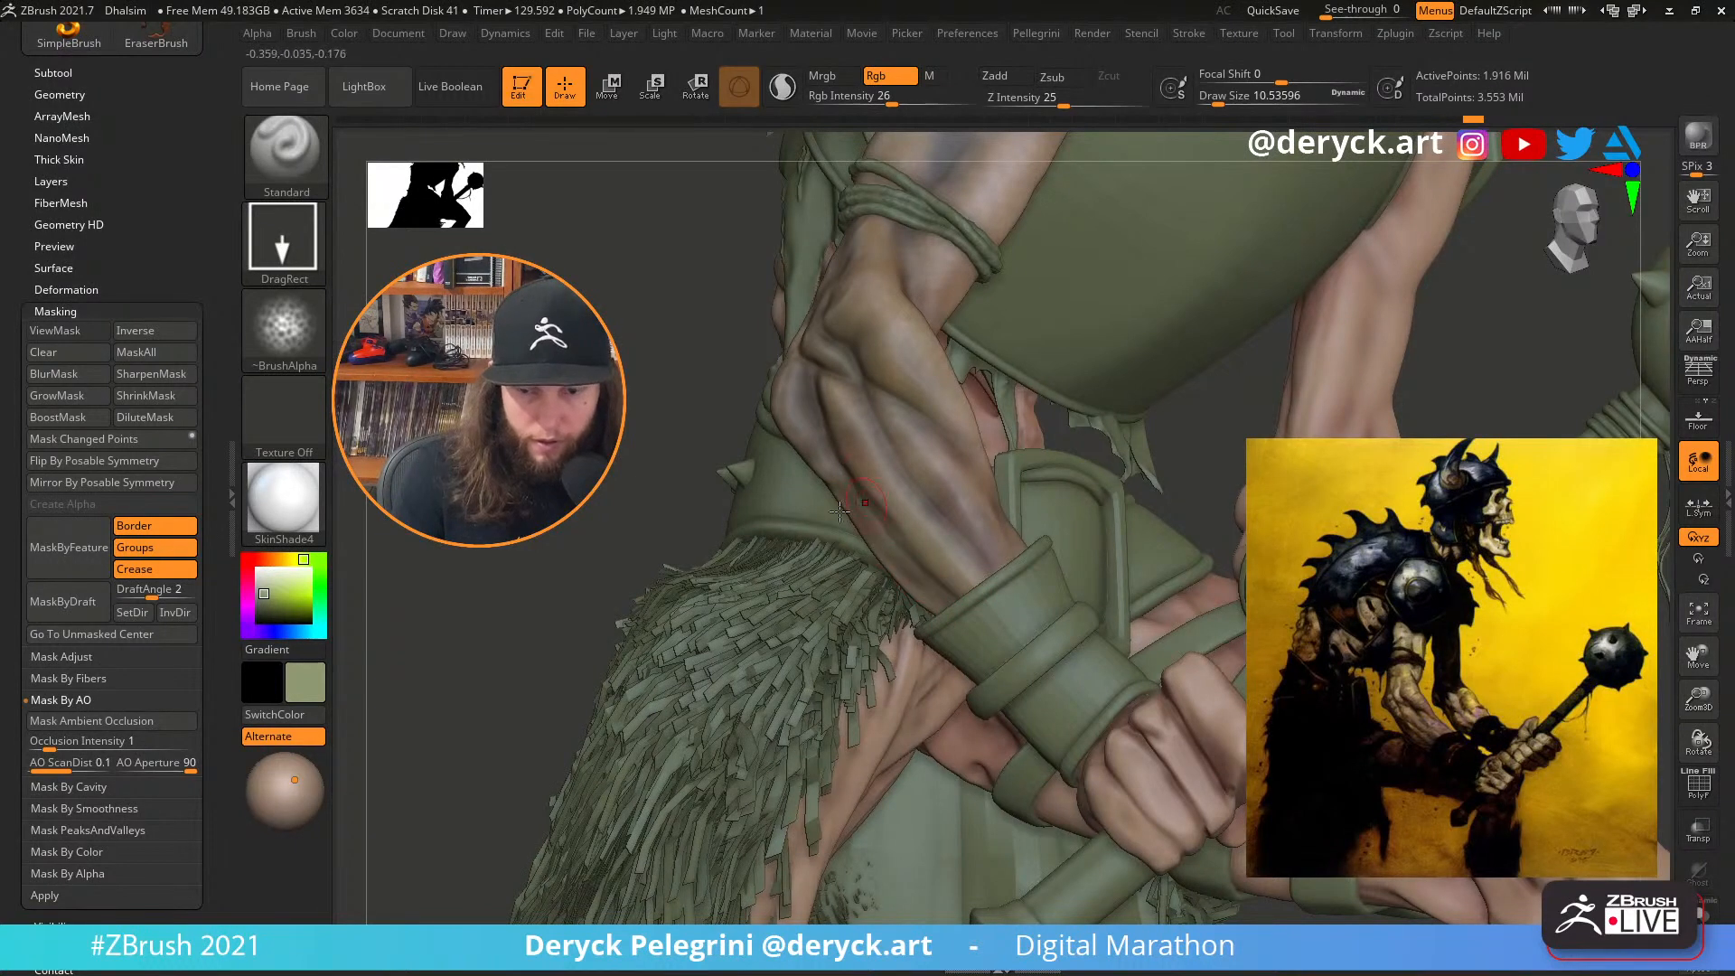
Darken the paint to a deep olive, isolate the body, and stamp it along the lower forearm toward the wrist
drag(292, 596, 272, 614)
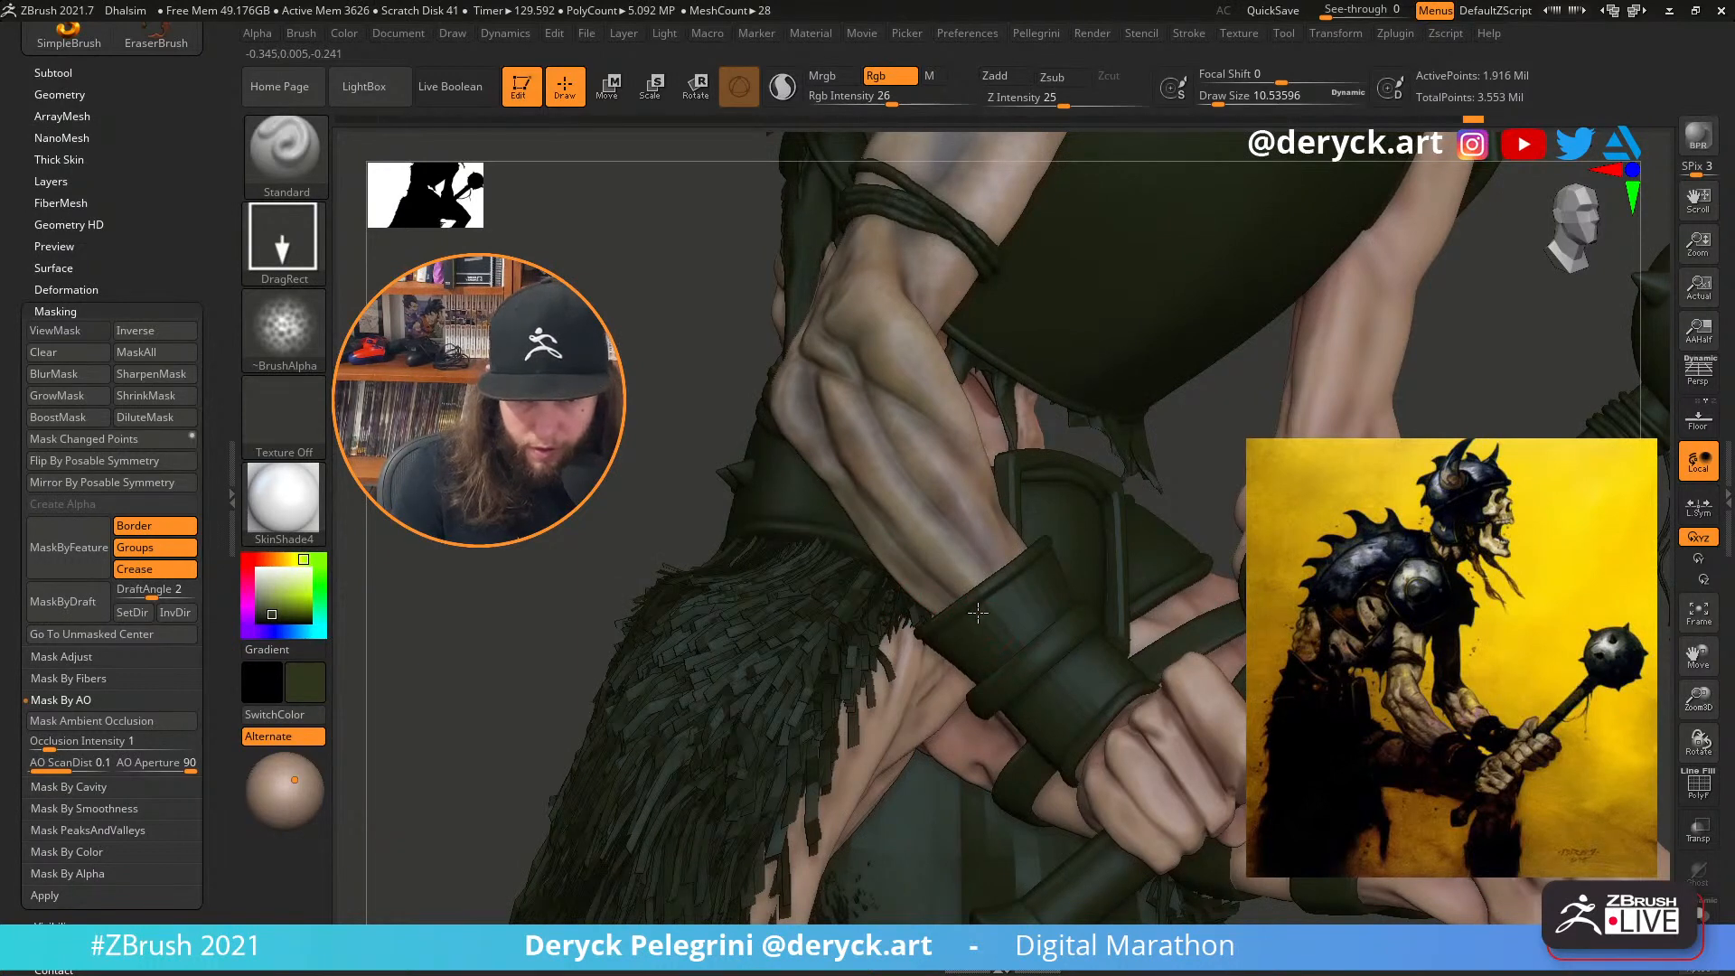
key(alt+s)
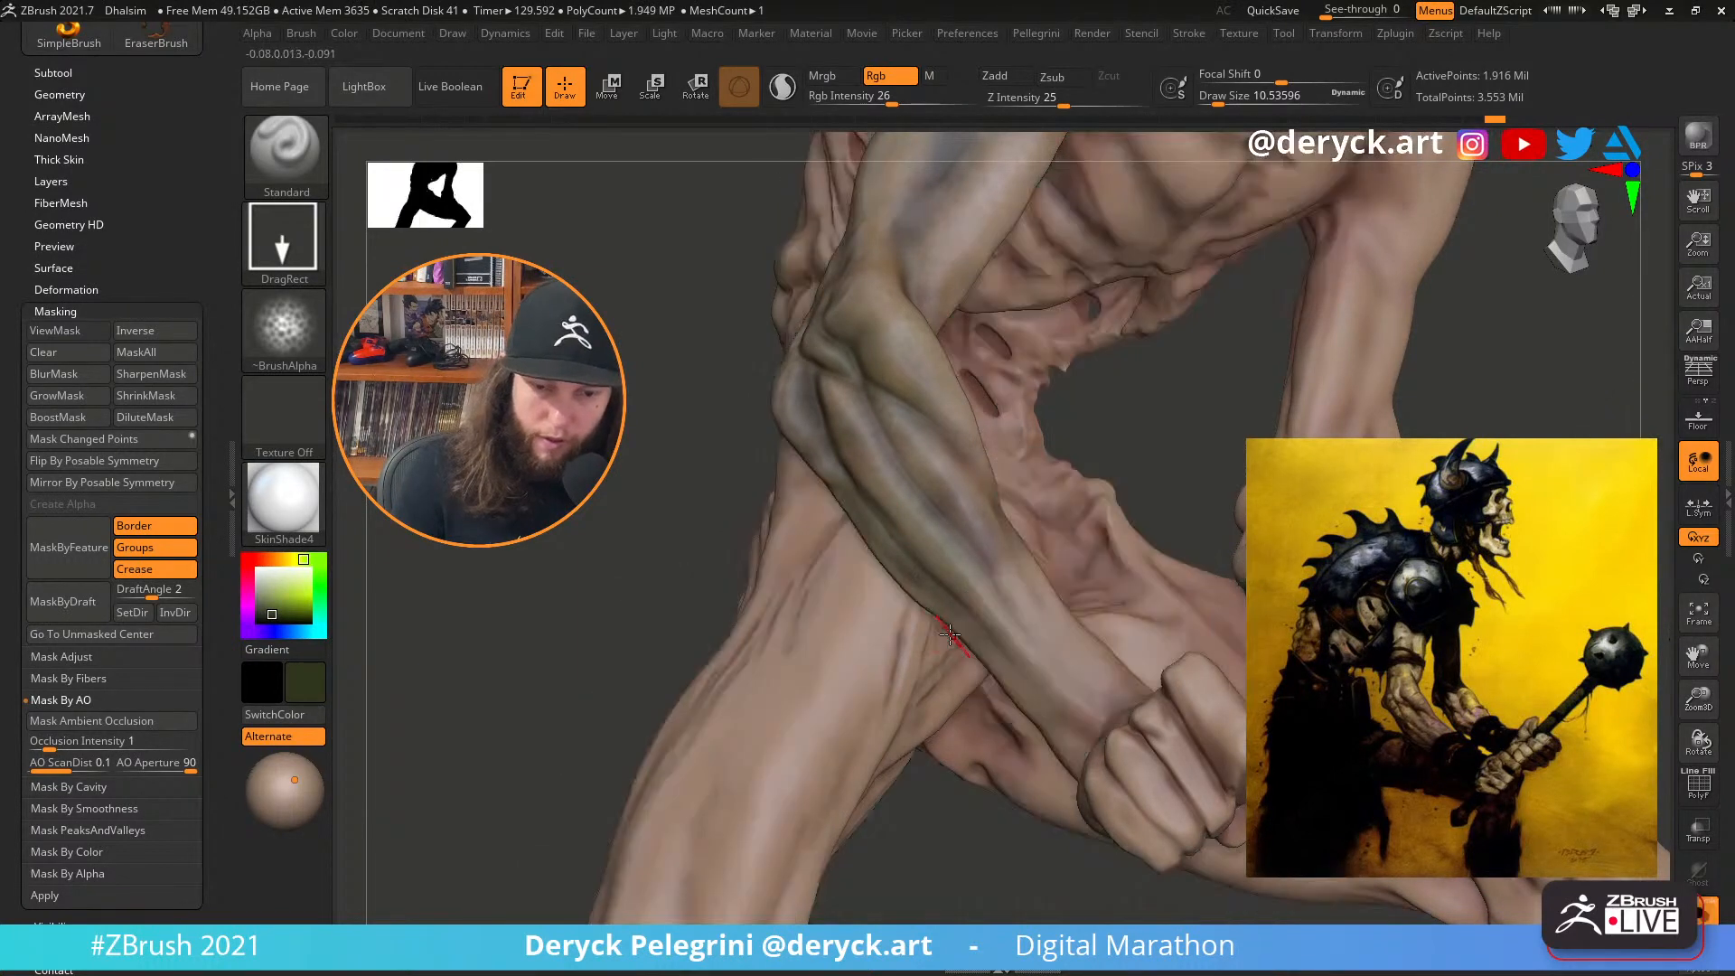
drag(992, 634, 994, 661)
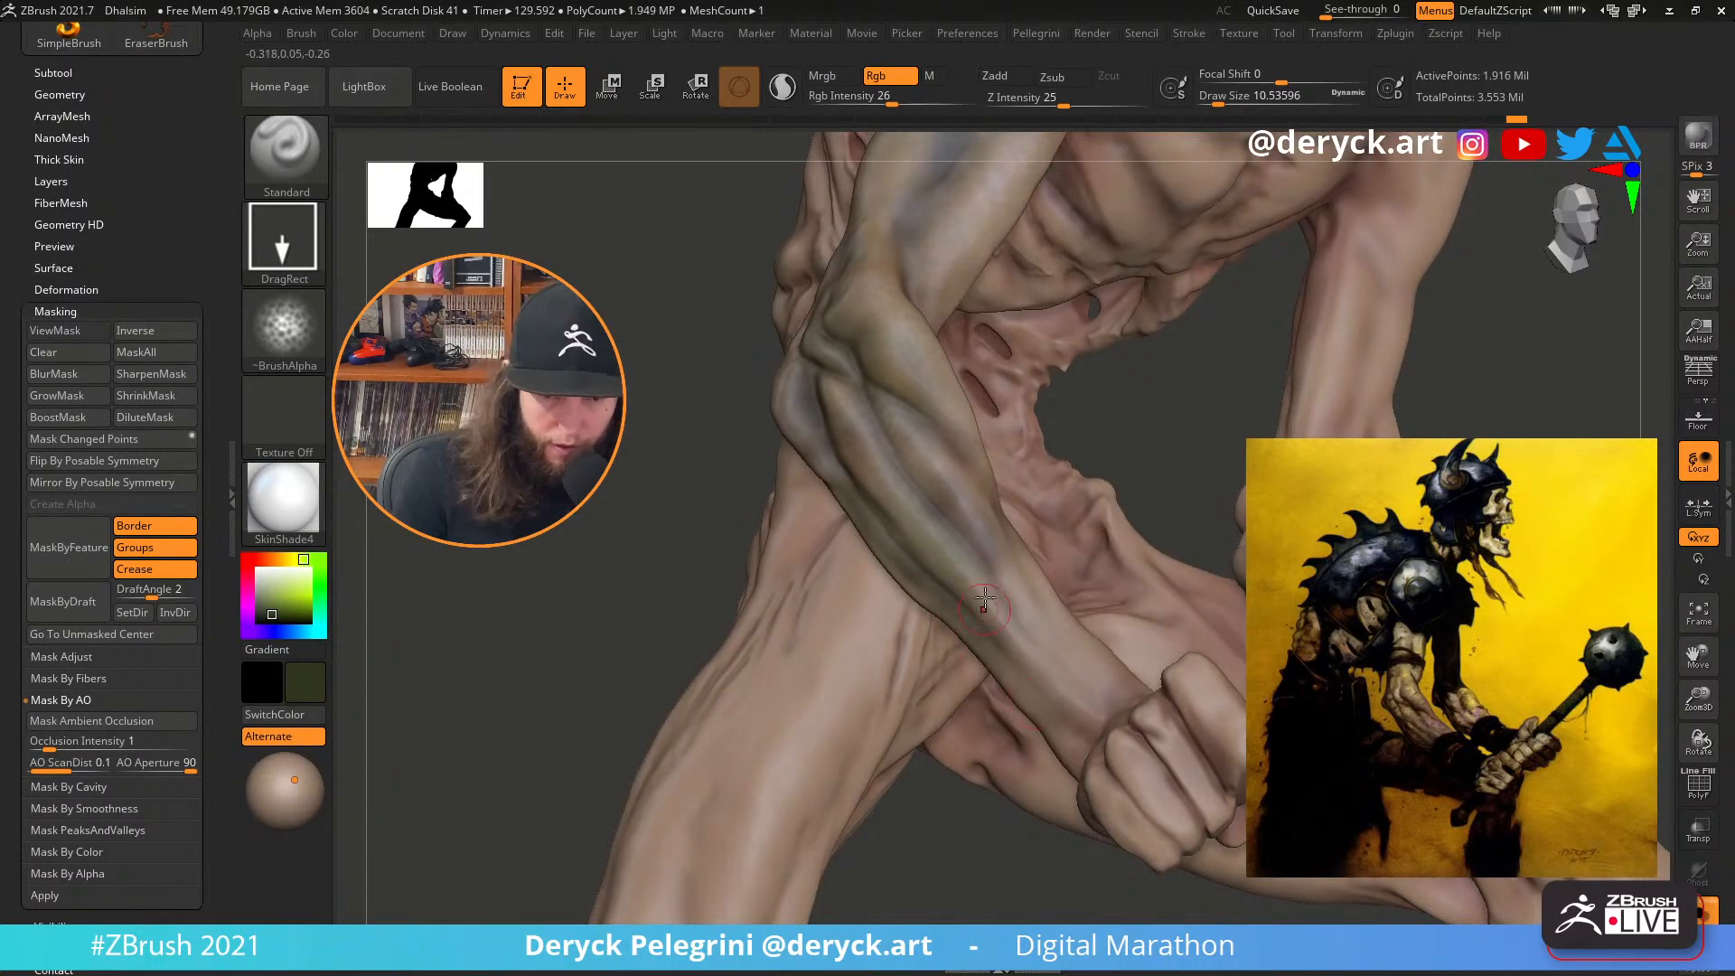
drag(986, 590, 1031, 667)
right_drag(1031, 666, 986, 682)
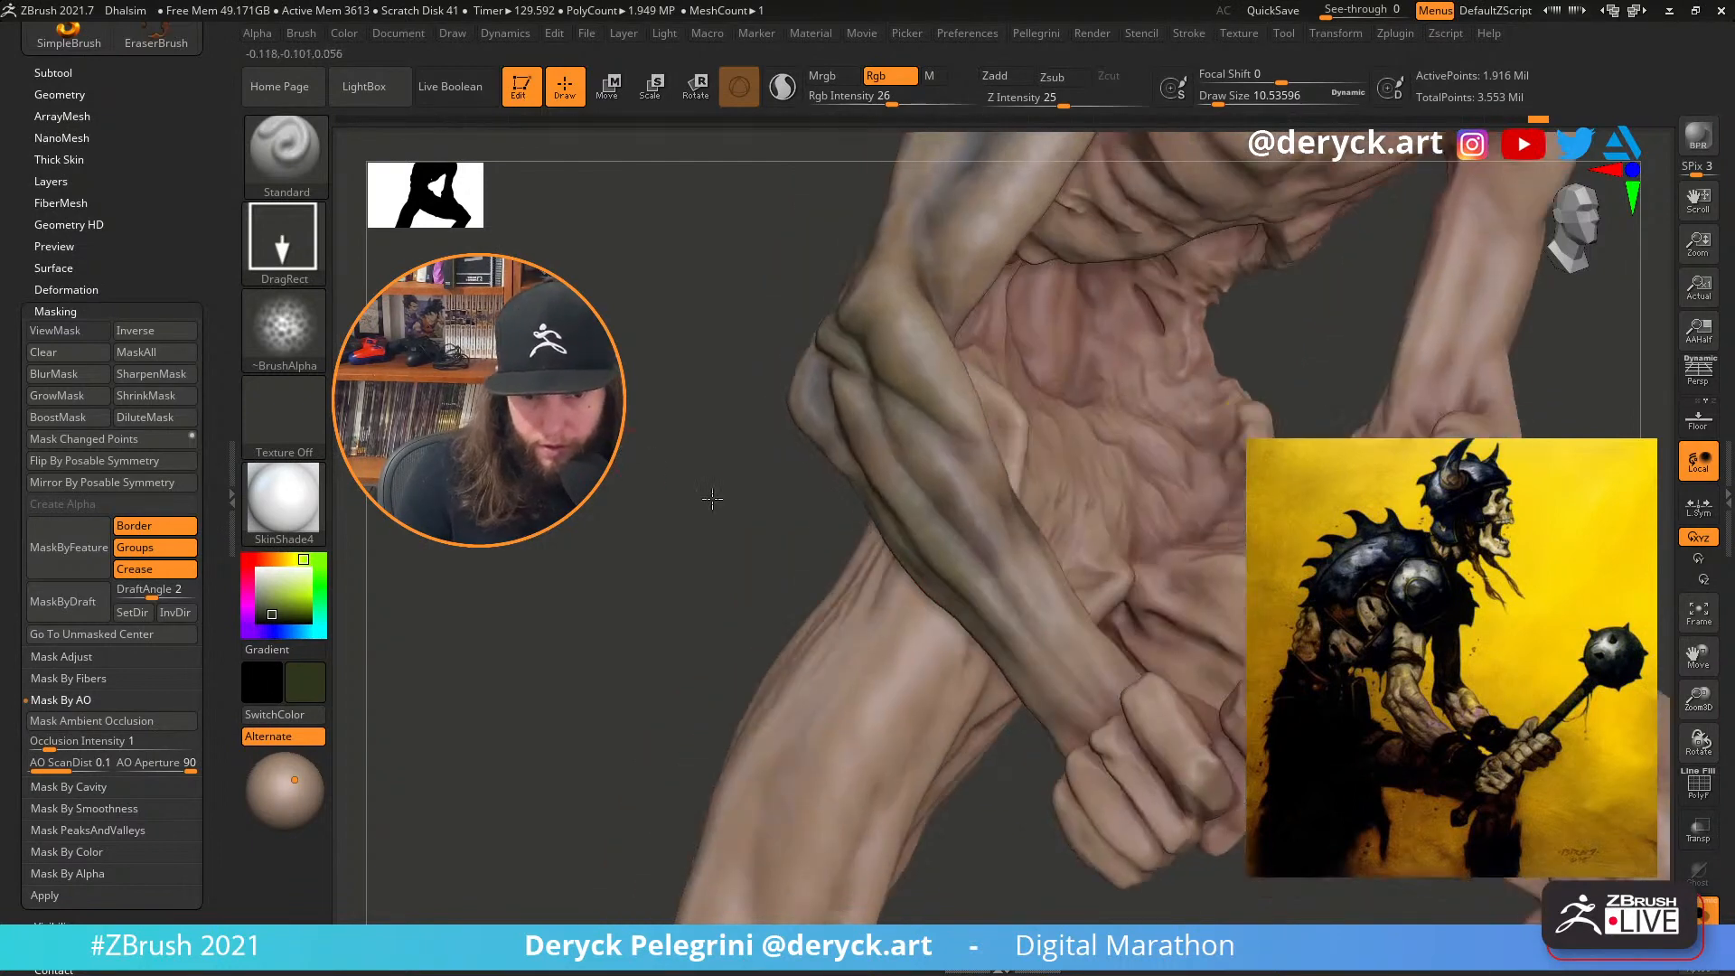
mouse_move(1008, 620)
mouse_down()
mouse_move(1002, 575)
mouse_move(1058, 623)
mouse_move(1058, 688)
mouse_up()
Show the full armoured figure again and review the painted arm
click(380, 307)
mouse_move(379, 307)
mouse_down()
mouse_move(280, 307)
mouse_move(397, 303)
mouse_move(357, 300)
mouse_up()
key(f)
drag(696, 348, 681, 485)
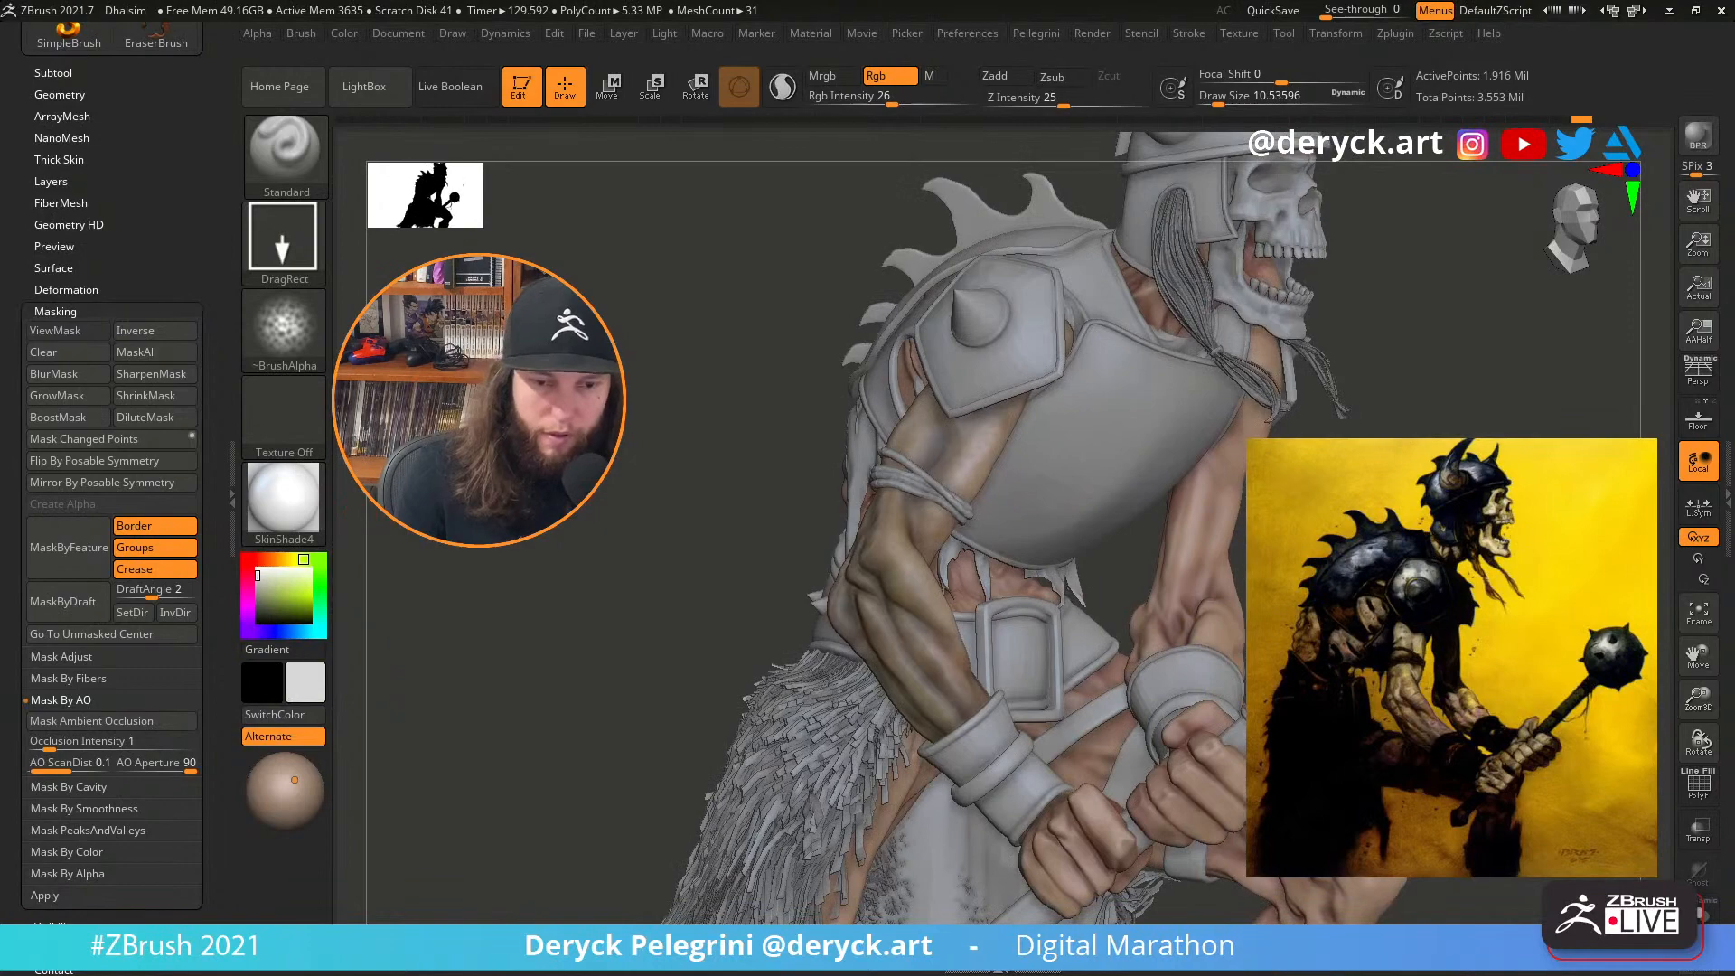
Switch to a muted tan paint, enlarge the draw size to about 17, and stamp it on the elbow and forearm
drag(768, 506, 1022, 512)
alt+drag(1162, 516, 1241, 514)
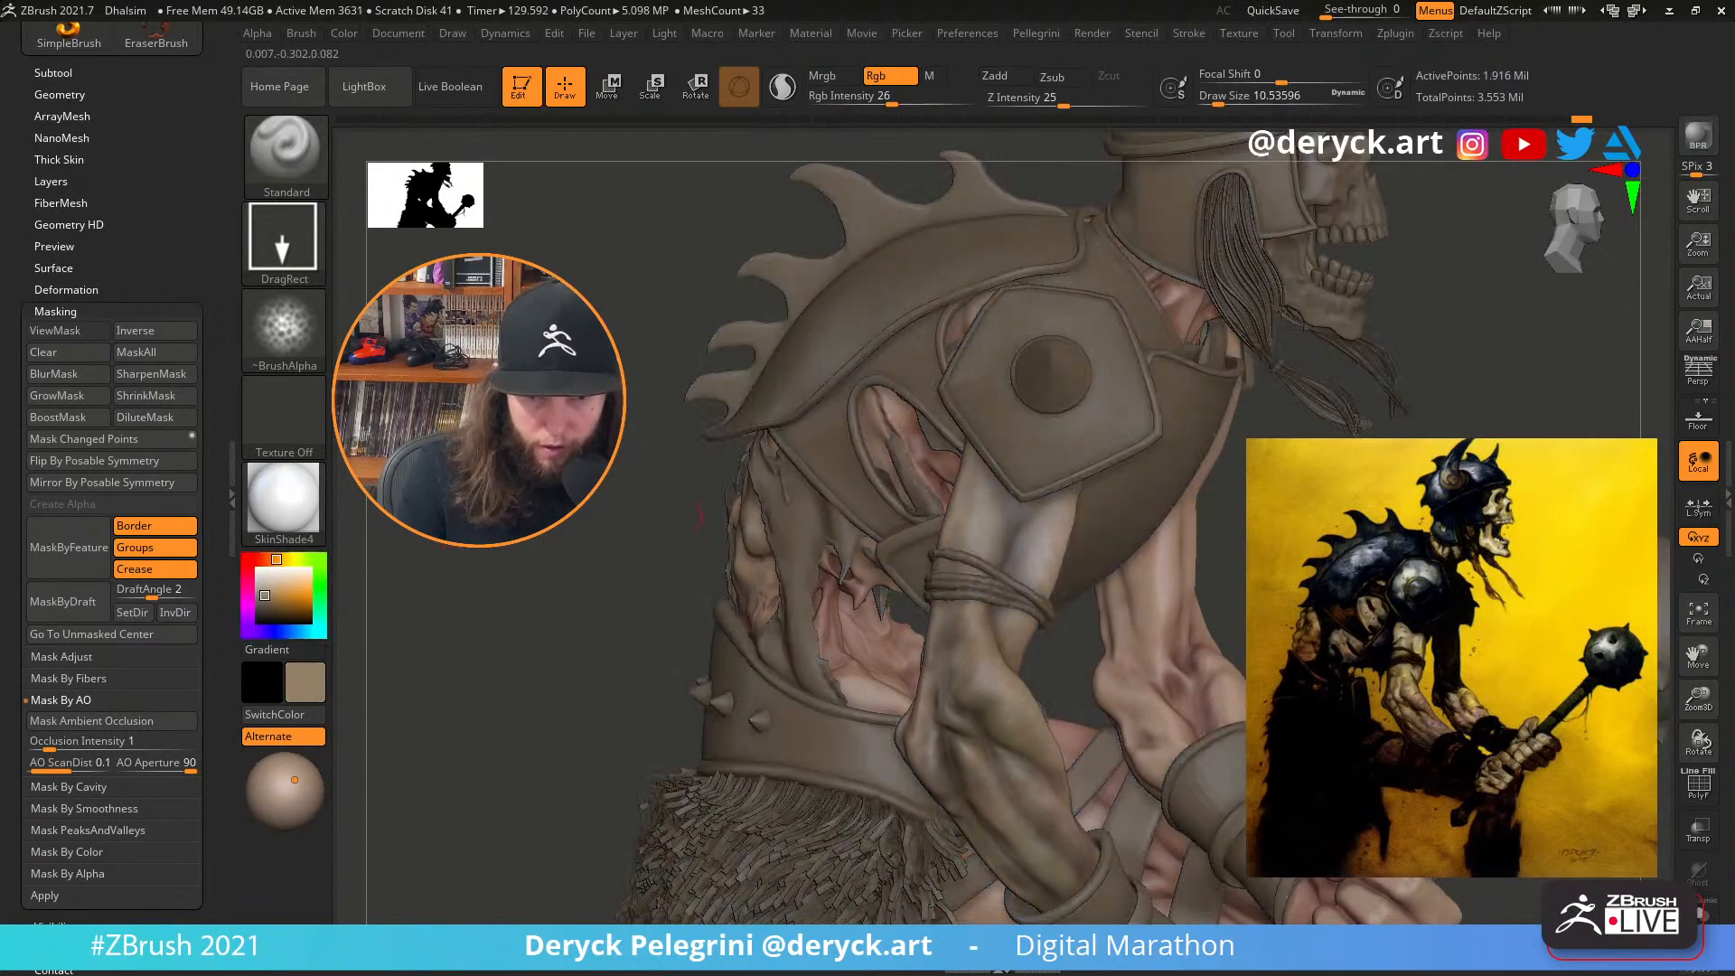
alt+drag(701, 516, 713, 415)
key(s)
drag(941, 597, 965, 647)
drag(694, 472, 647, 408)
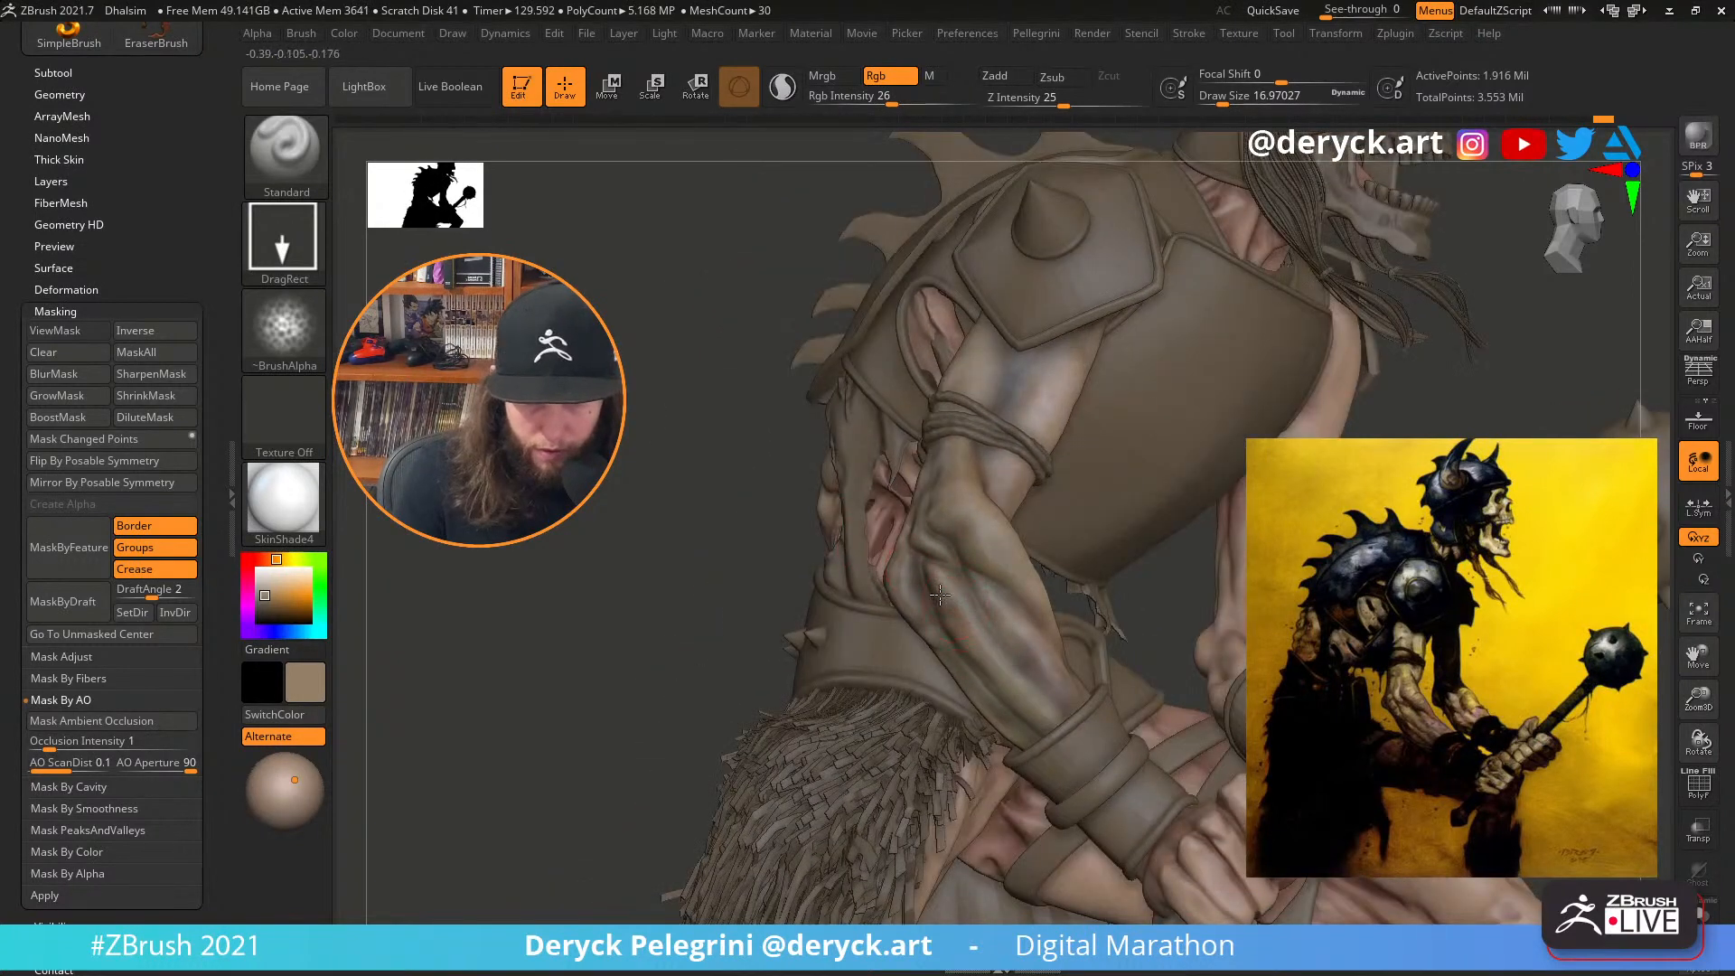
drag(949, 565, 1011, 583)
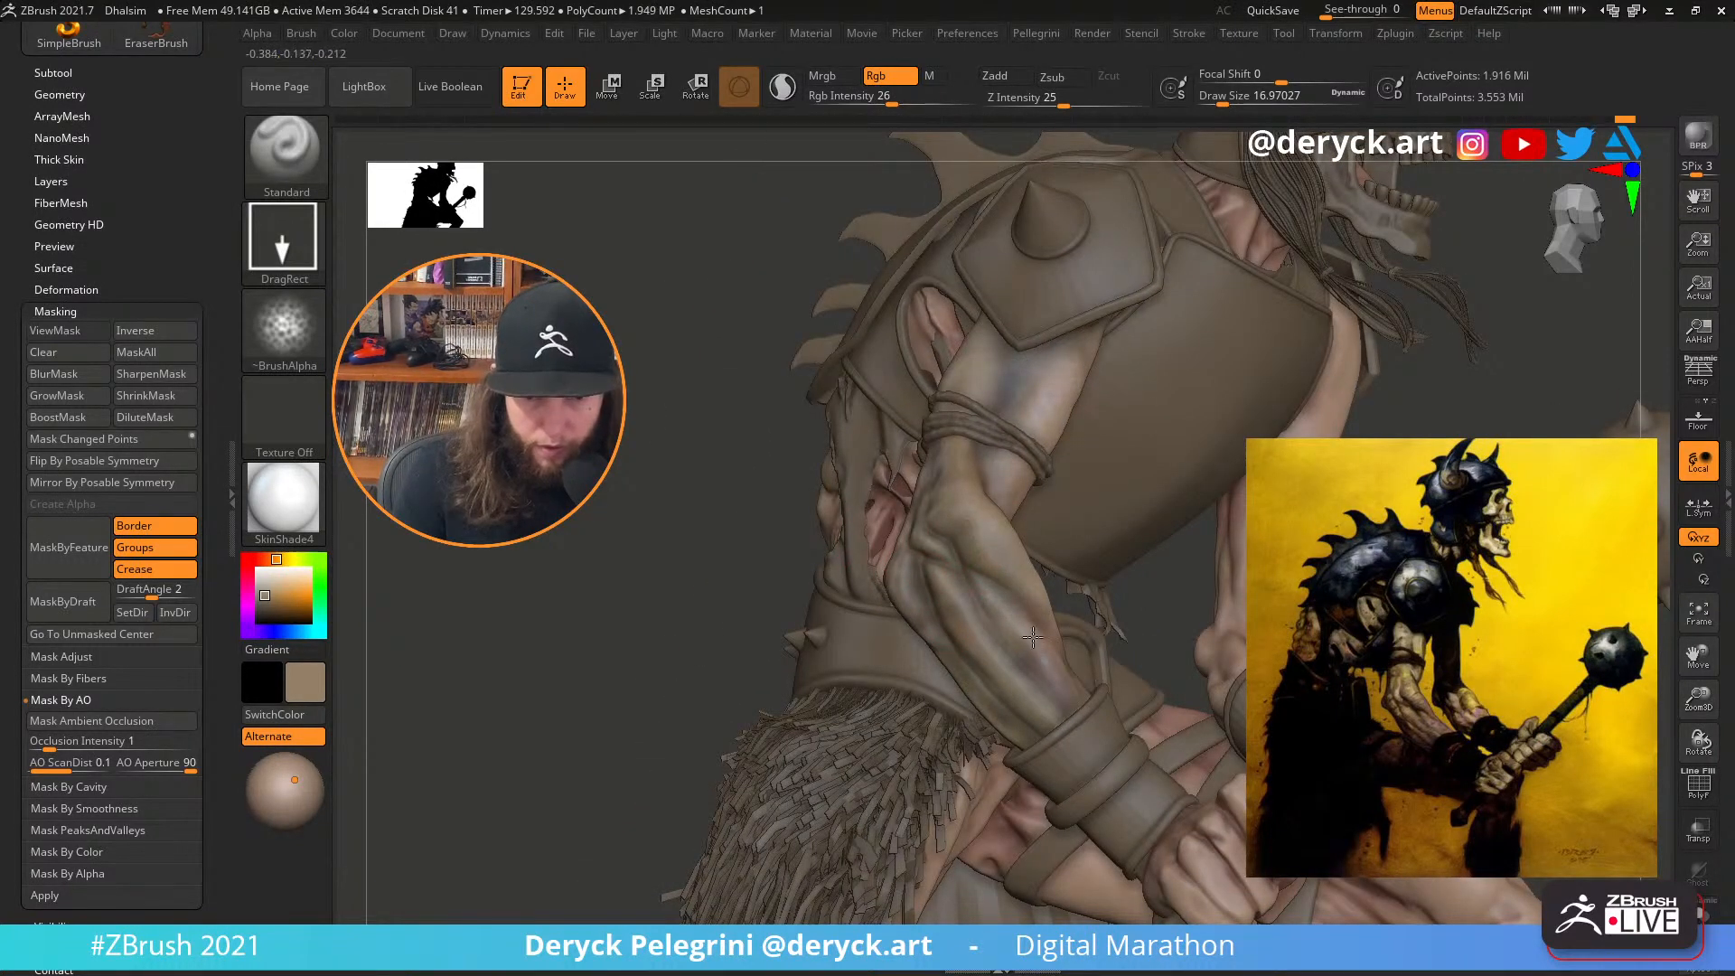
Change the paint colour to a muted red and reduce the draw size to about 4.3
drag(696, 551, 624, 592)
click(260, 560)
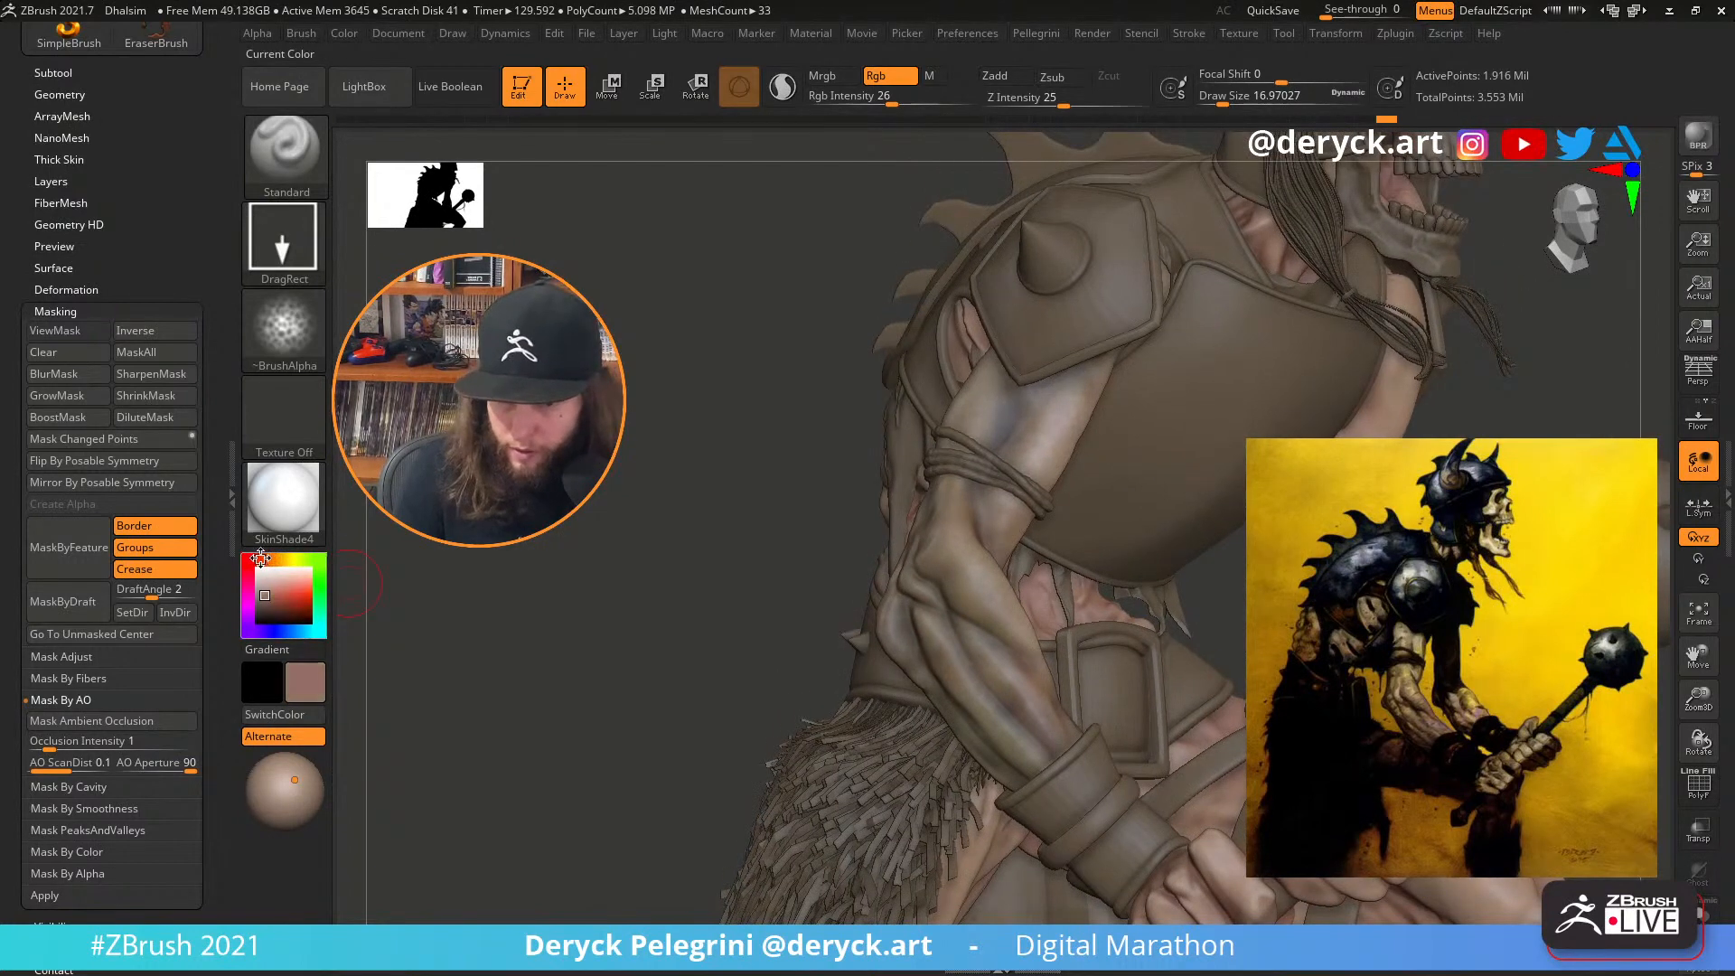
click(293, 596)
click(276, 596)
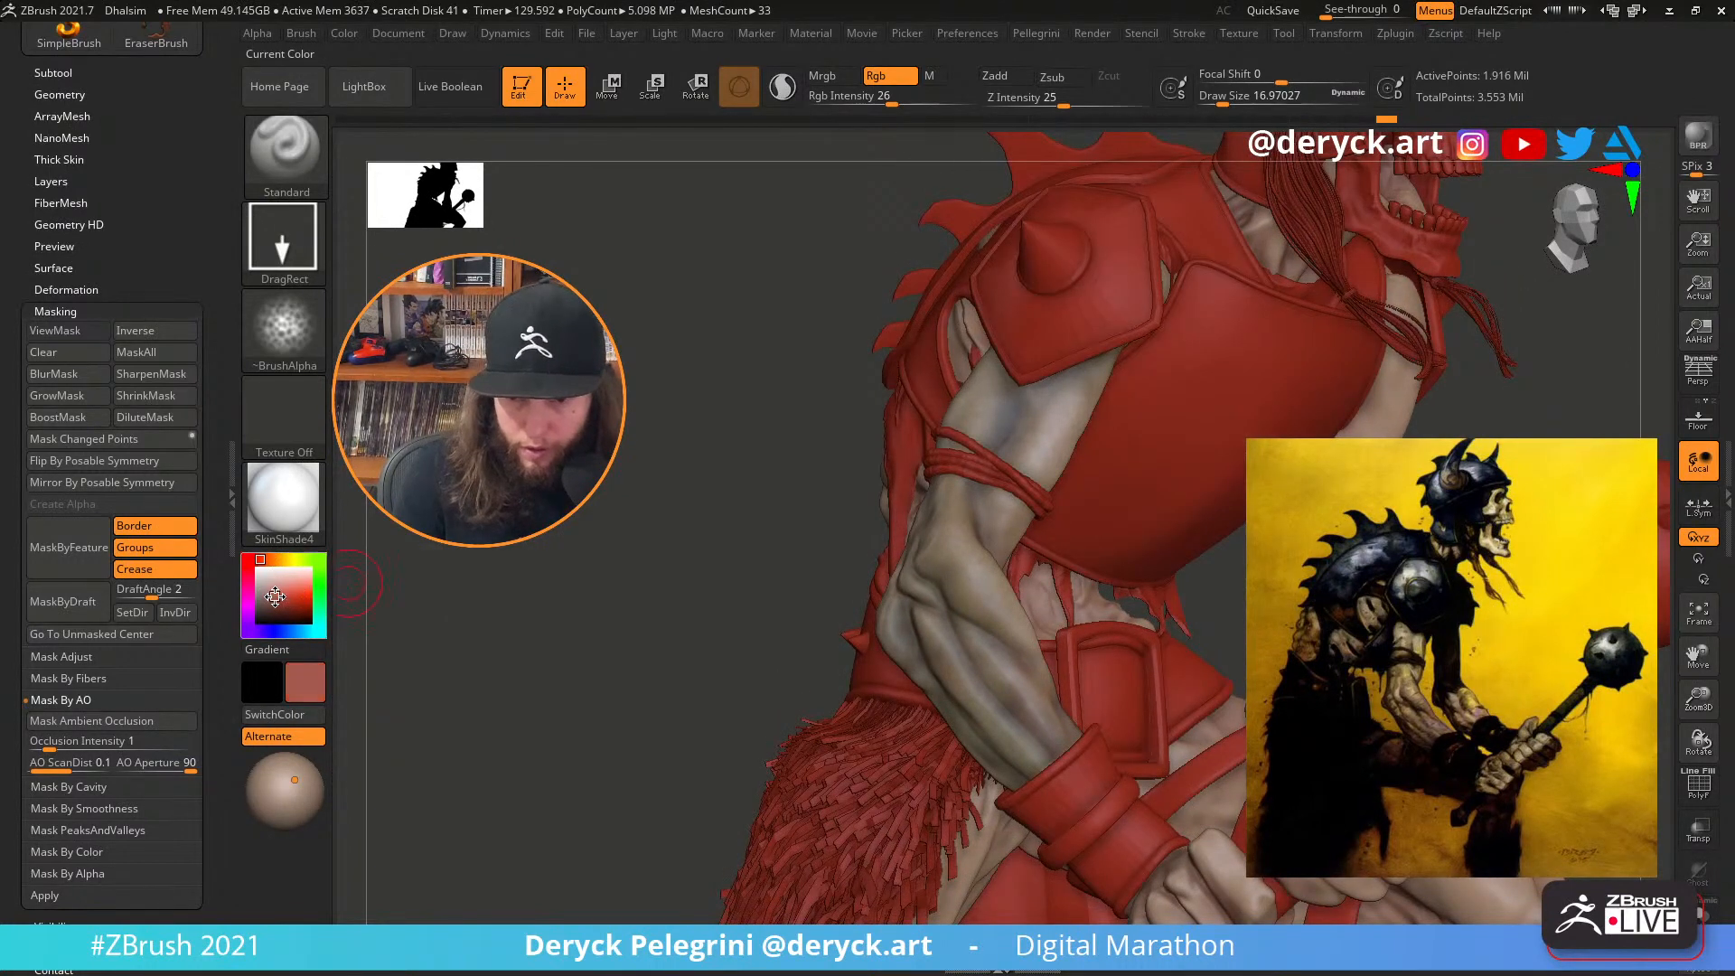
mouse_move(538, 583)
mouse_down()
mouse_move(616, 593)
mouse_move(583, 633)
mouse_up()
key(s)
click(612, 593)
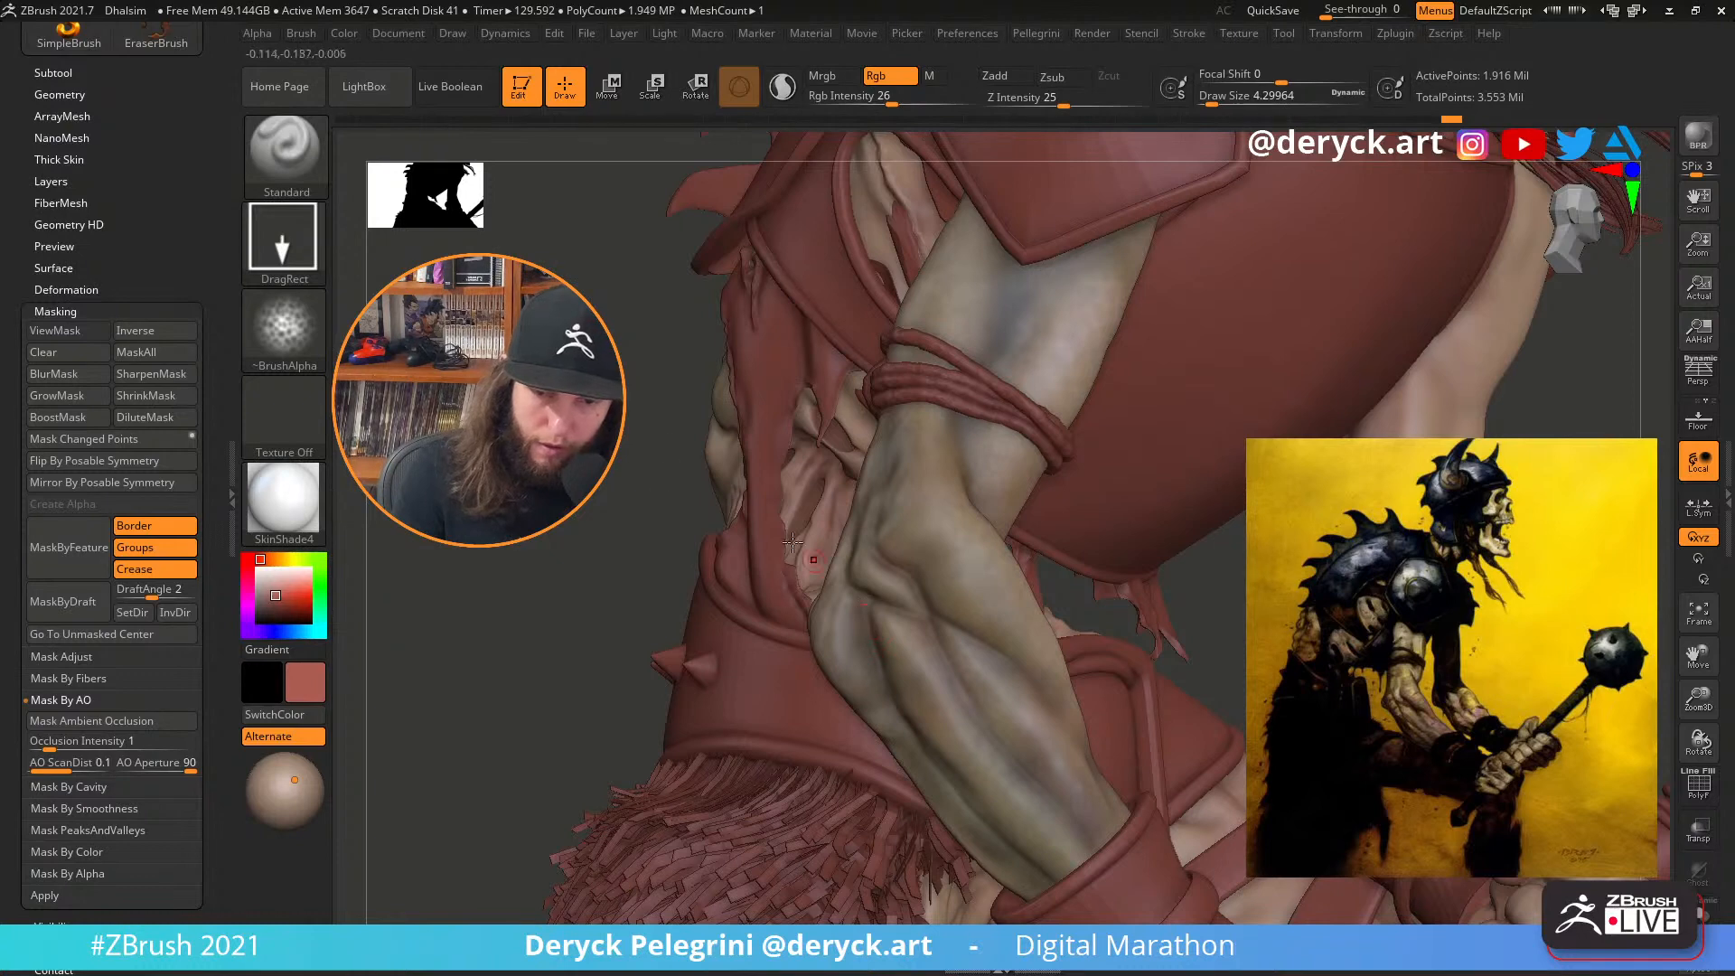
Stamp muted red tint on the elbow and forearm, enlarging the draw size to about 6.6 and then 10.5
right_drag(791, 542, 889, 581)
key(s)
drag(821, 645, 825, 645)
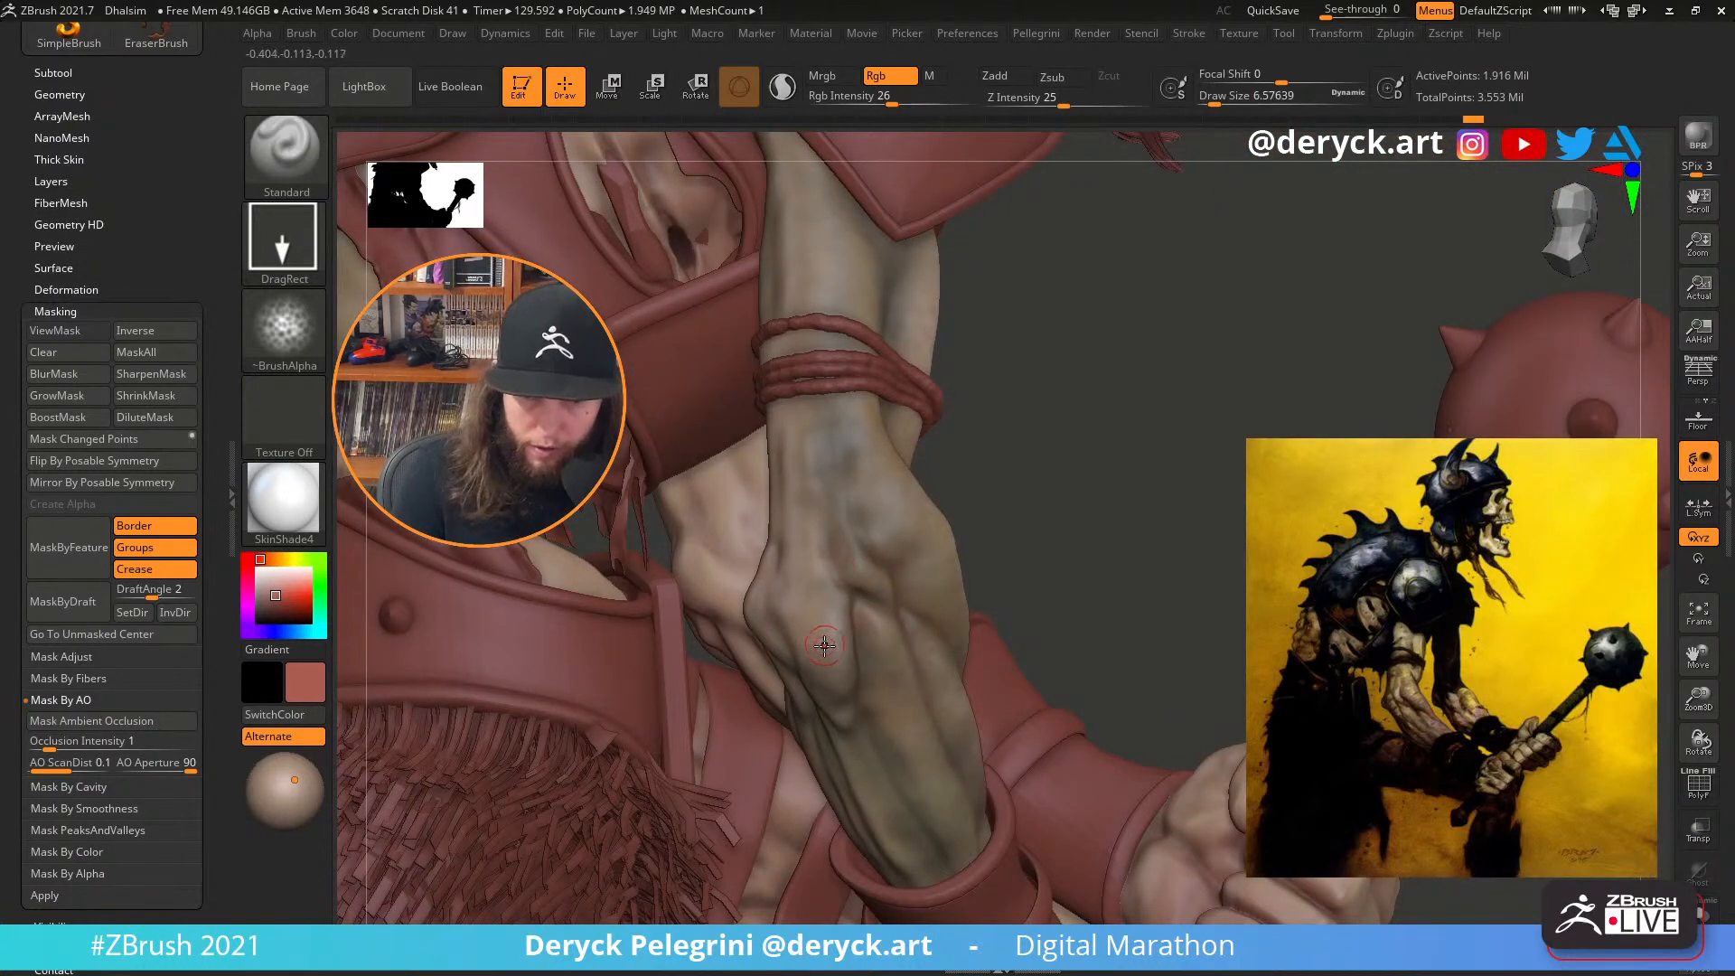
key(s)
drag(849, 587, 887, 542)
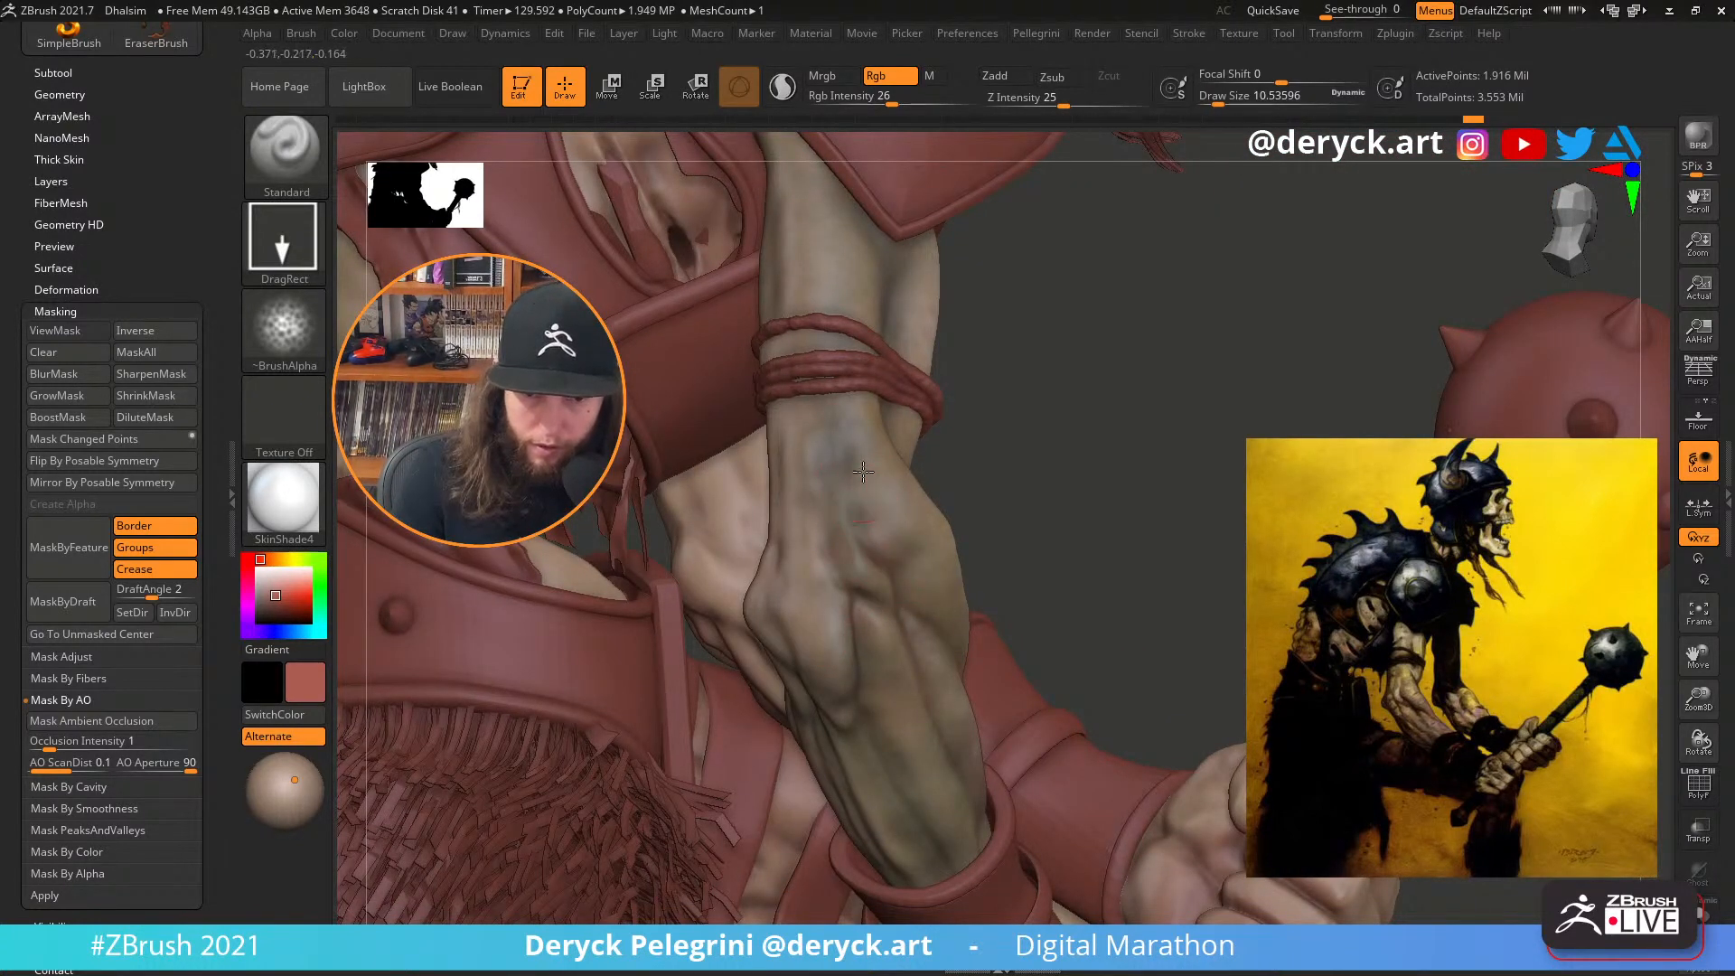
right_drag(1123, 538, 881, 619)
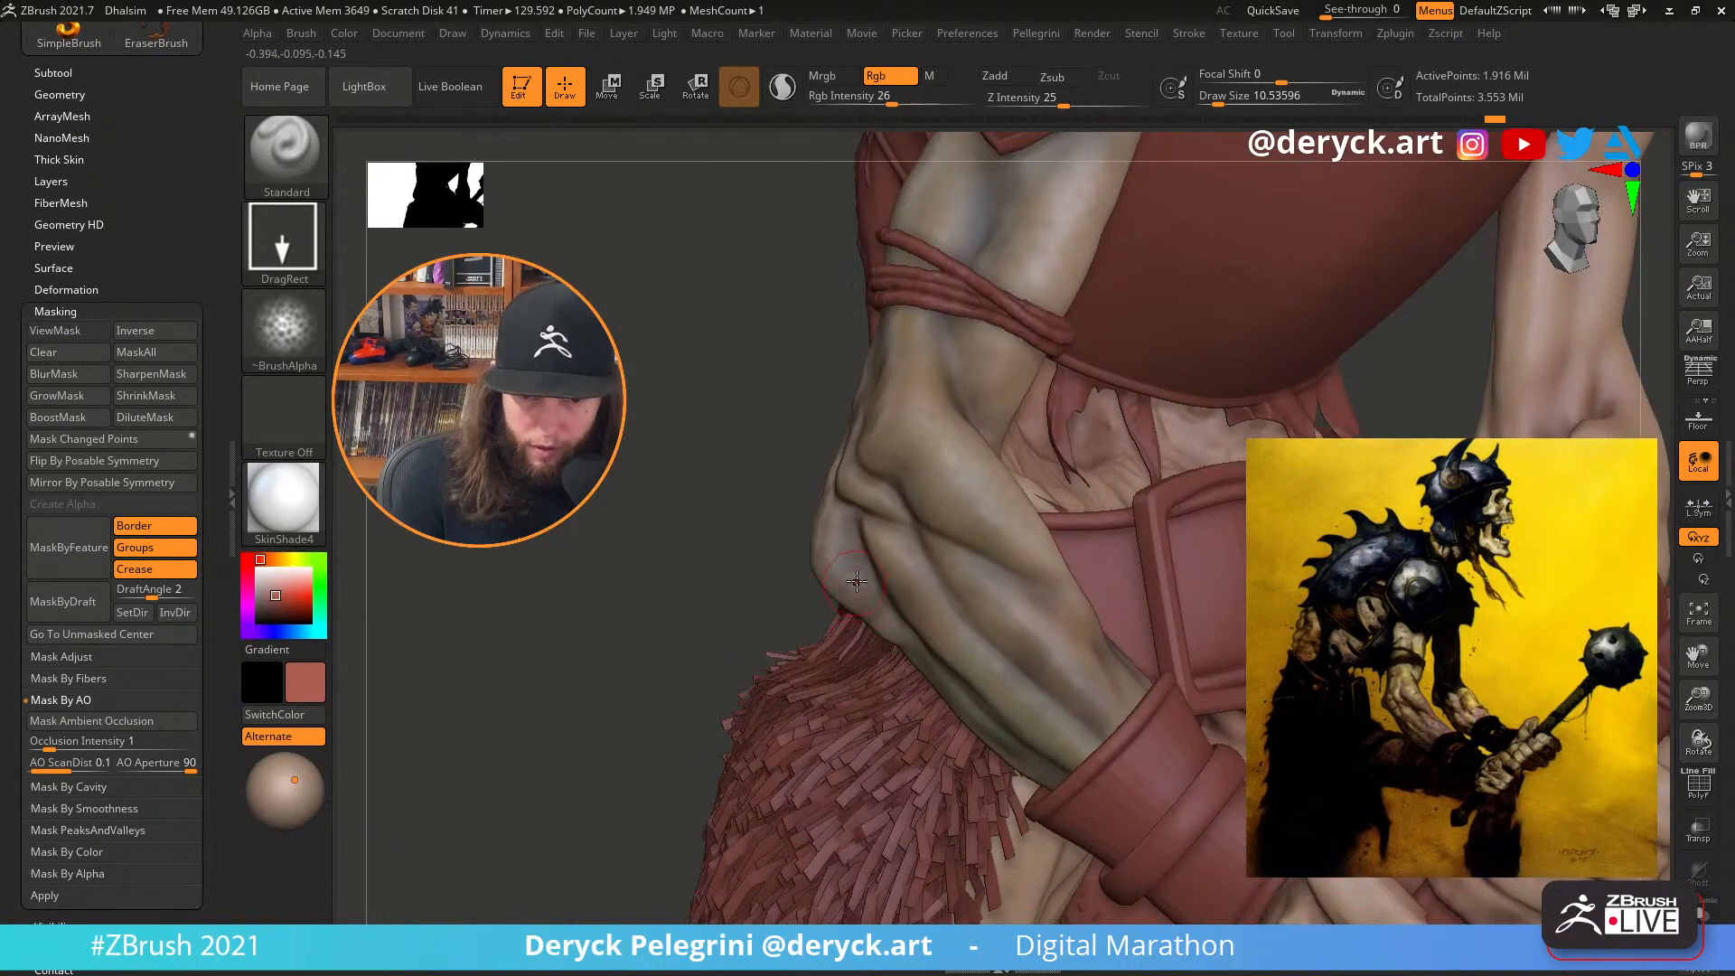
Reset the paint colour to white and review the whole figure's skin against the reference painting
click(258, 566)
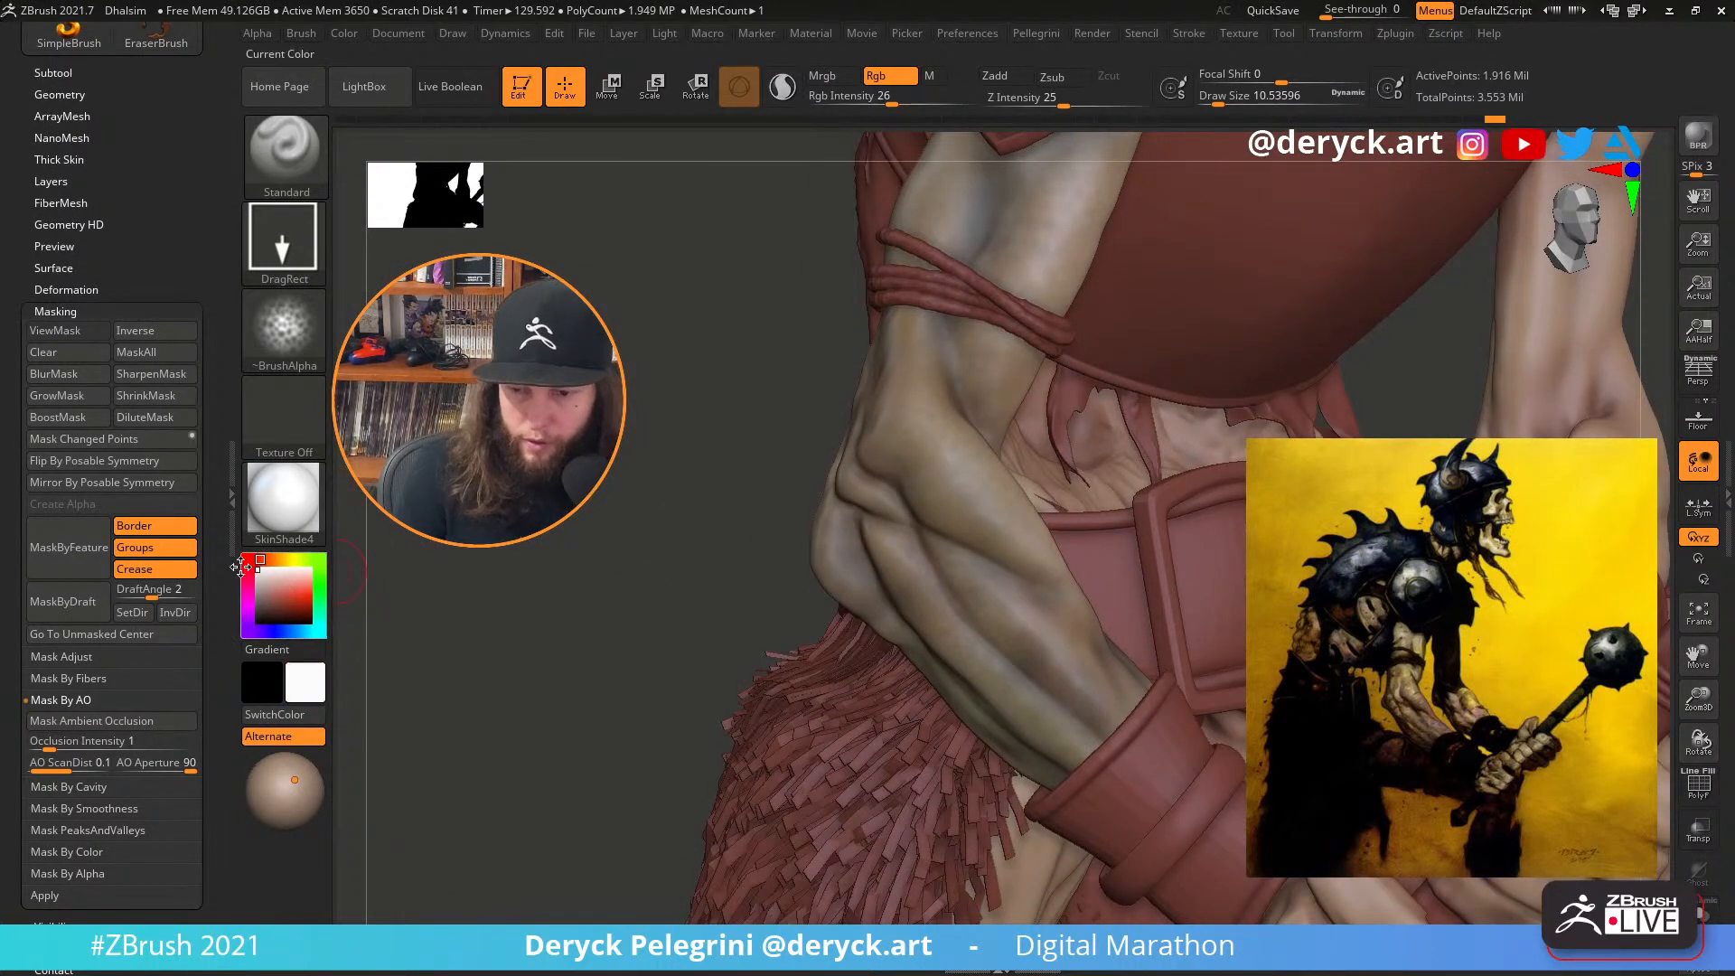
ctrl+right_drag(594, 554, 552, 466)
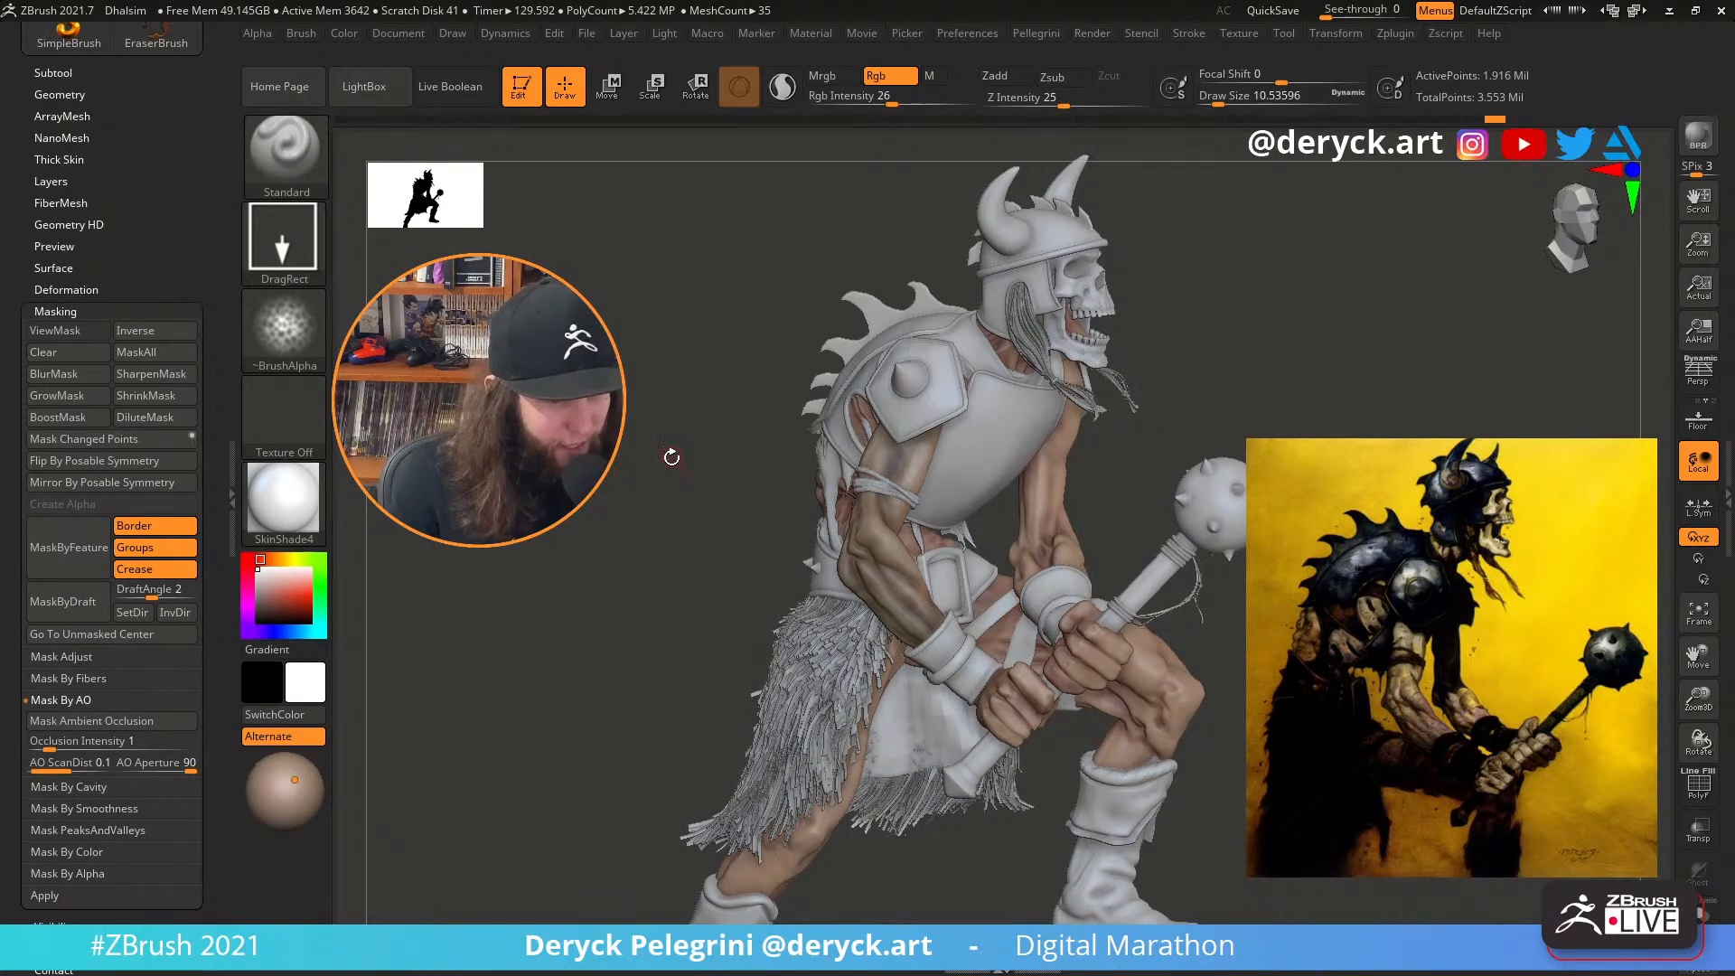
mouse_move(670, 457)
mouse_down()
mouse_move(629, 454)
mouse_move(640, 468)
mouse_up()
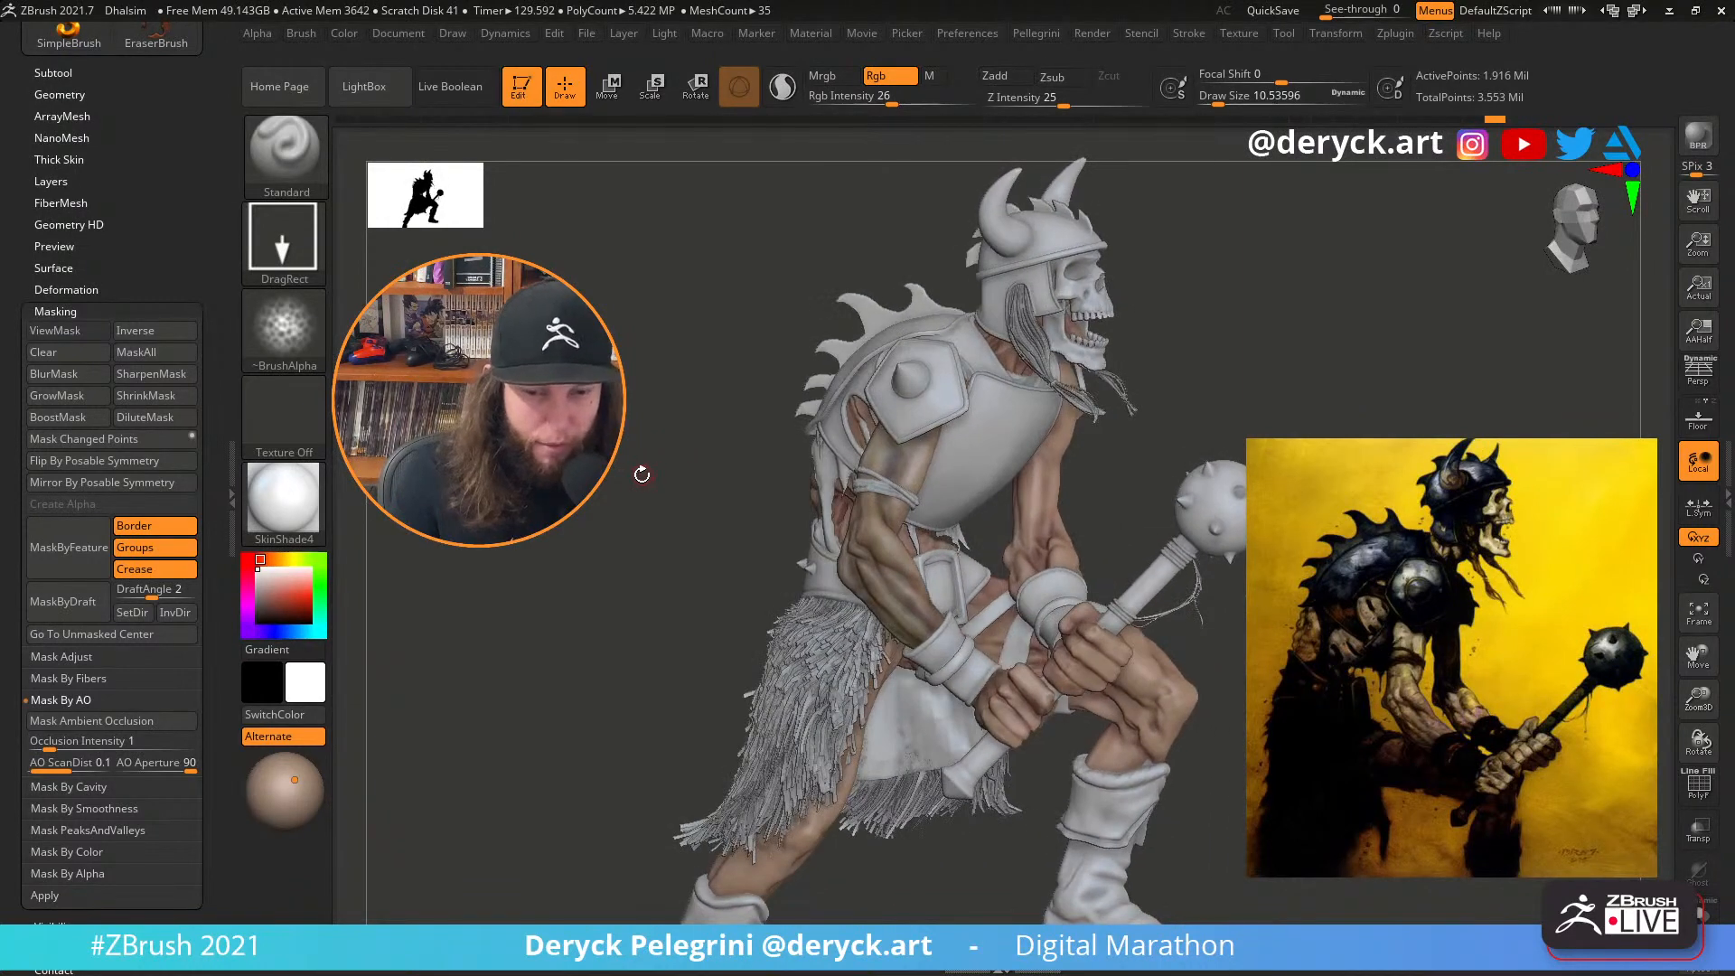
mouse_move(581, 521)
mouse_down()
mouse_move(643, 480)
mouse_move(601, 484)
mouse_move(643, 480)
mouse_move(655, 510)
mouse_move(605, 475)
mouse_up()
Select the skeleton anatomy subtool, isolate it for inspection, and bring the rest of the figure back into view
alt+click(1088, 465)
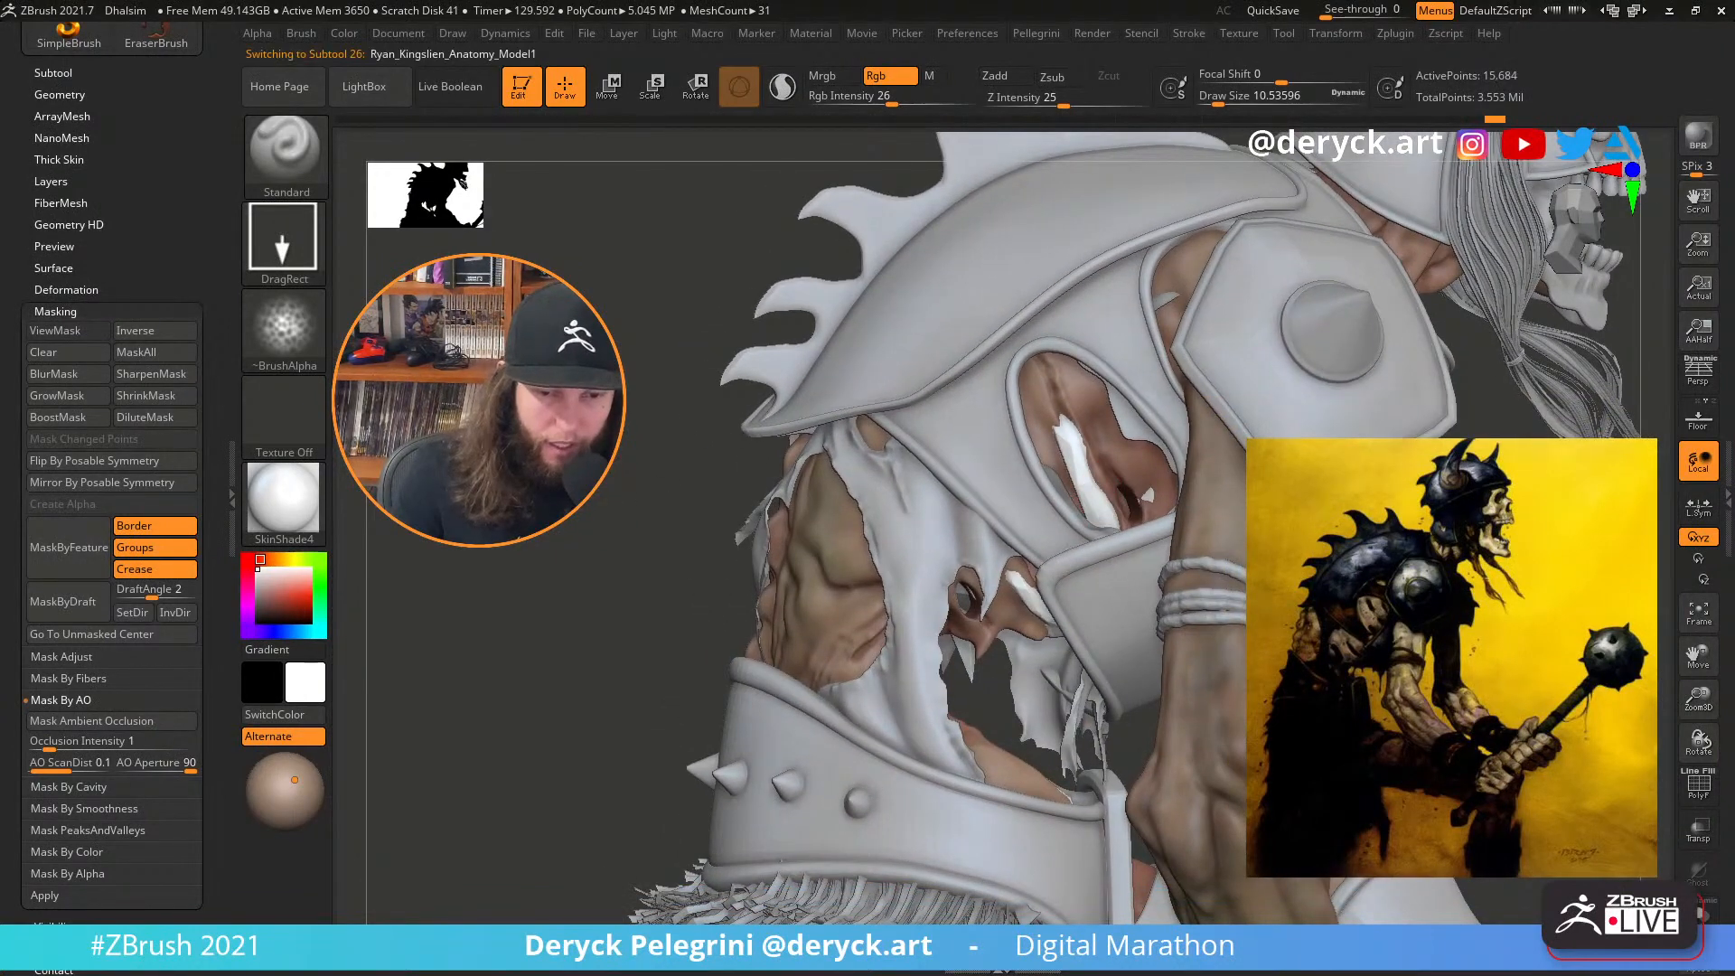
key(shift+s)
alt+drag(1446, 650, 1233, 452)
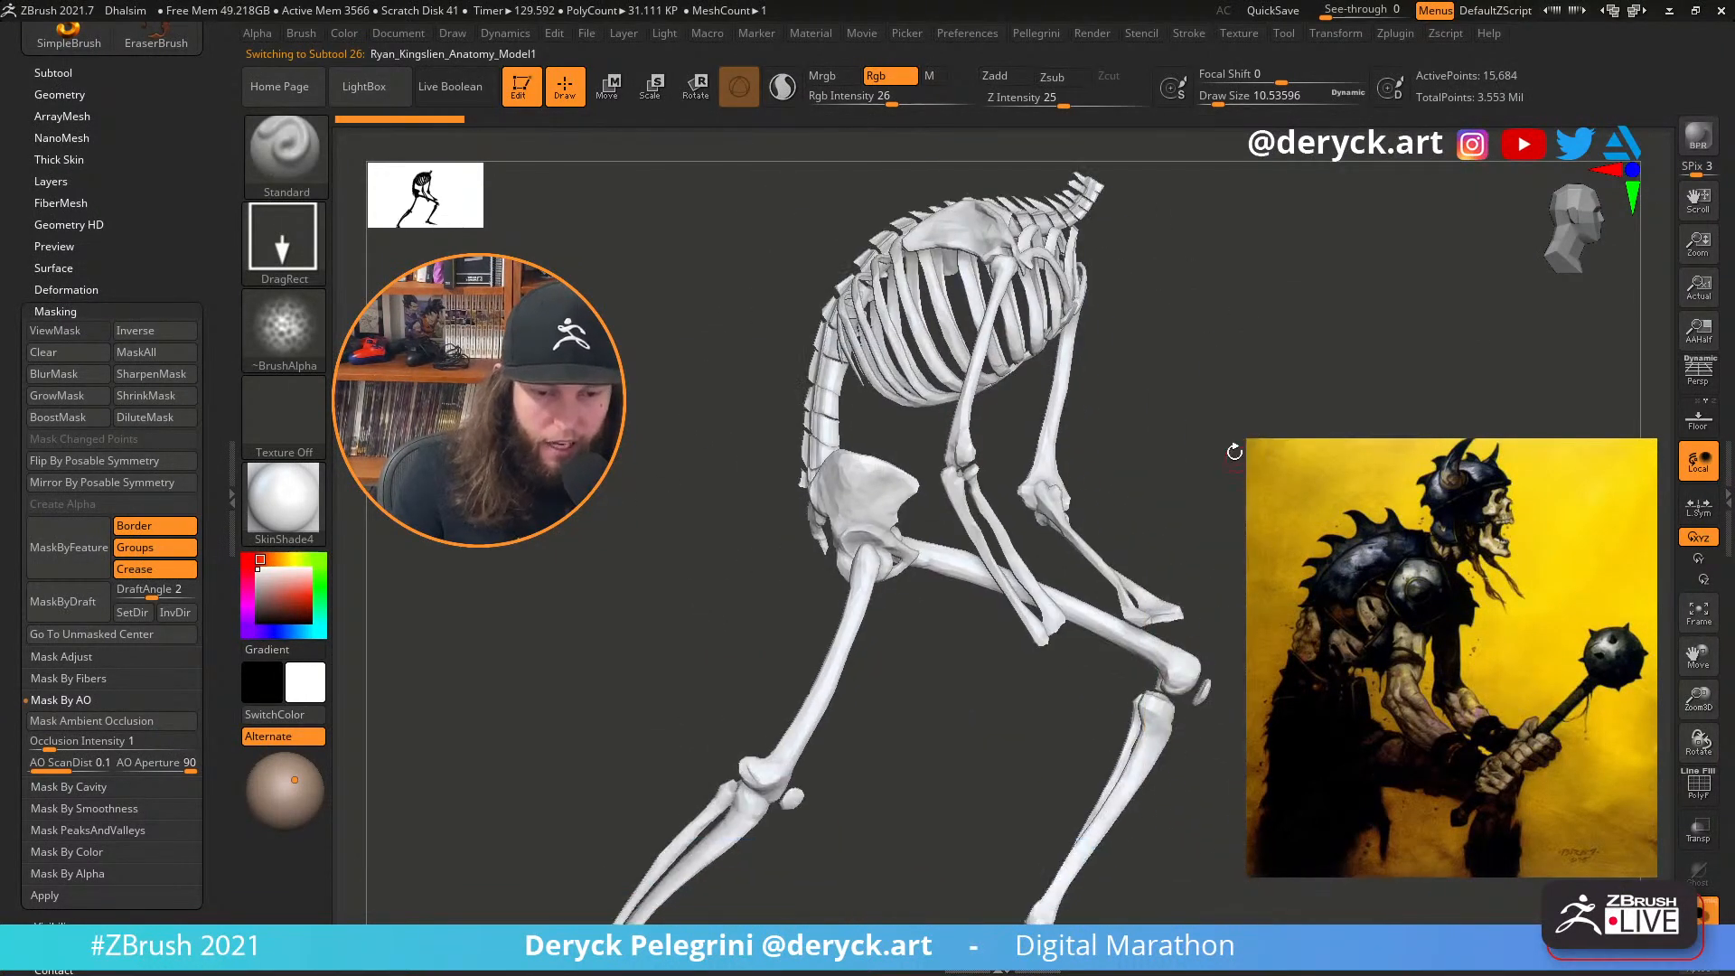
click(1698, 913)
mouse_move(1644, 723)
mouse_down()
mouse_move(1409, 719)
mouse_move(1613, 716)
mouse_up()
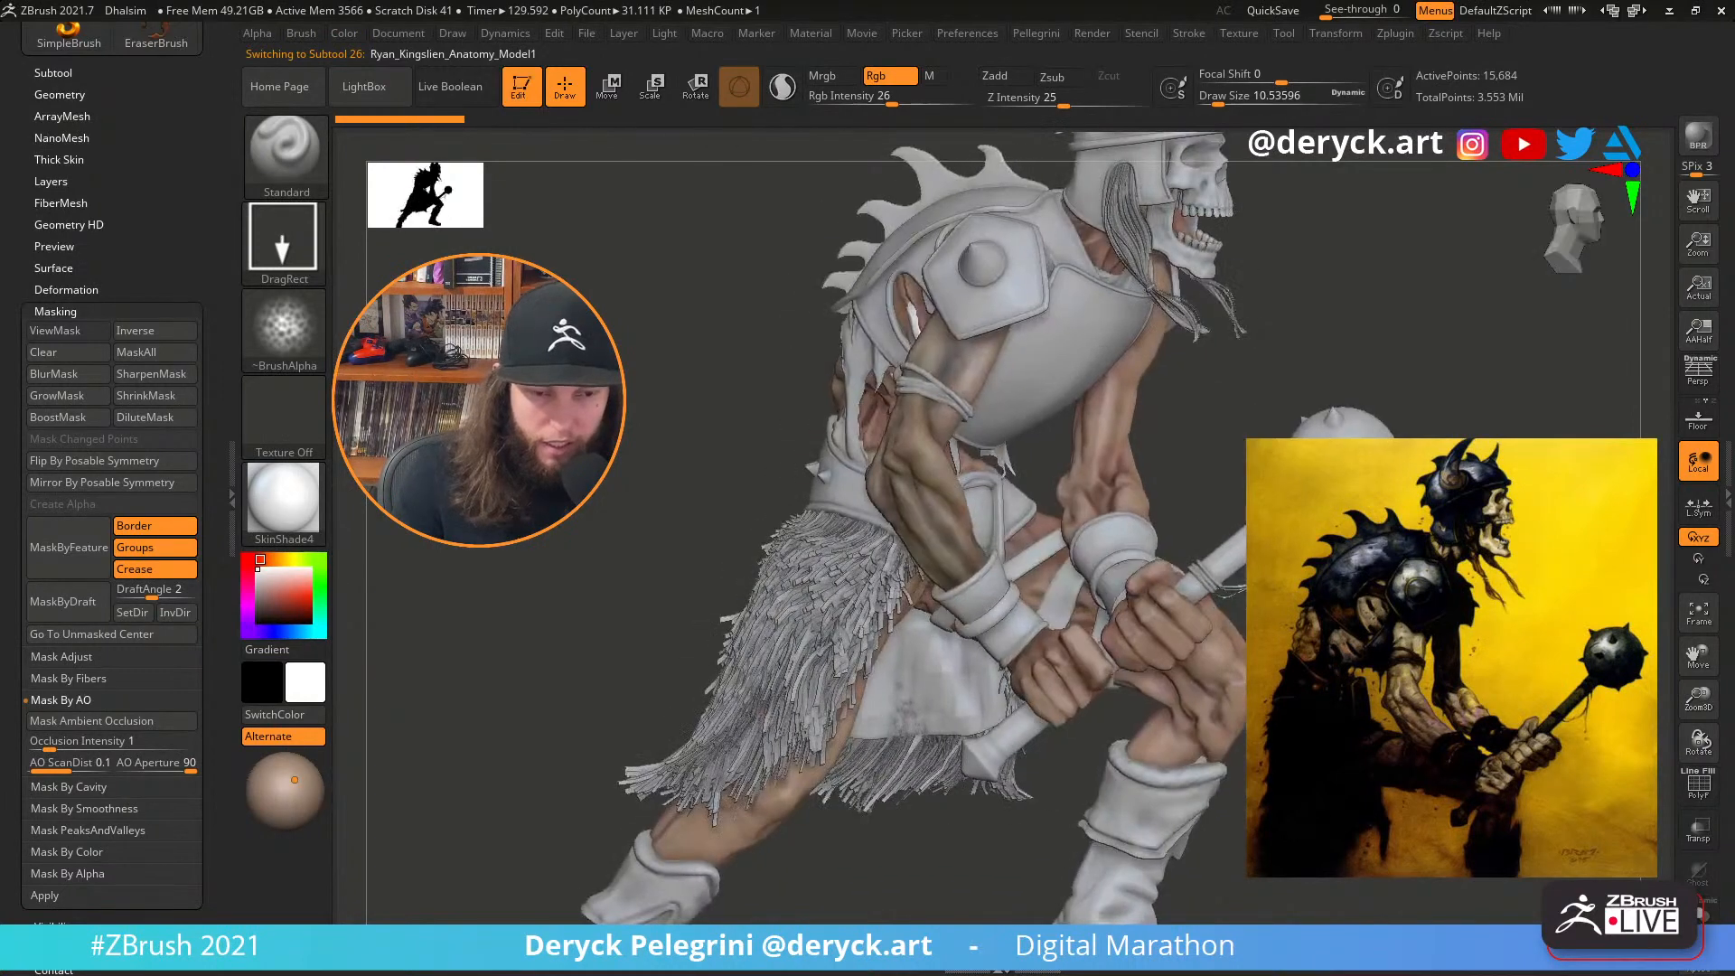
Turn on transparency and the polygon wireframe display to examine the skeleton's fit inside the warrior's body
click(1699, 829)
mouse_move(1608, 777)
alt+mouse_down()
mouse_move(1559, 691)
mouse_move(1575, 714)
mouse_move(1550, 715)
mouse_move(1573, 725)
mouse_move(1726, 723)
mouse_move(1717, 768)
mouse_move(1654, 750)
alt+mouse_up()
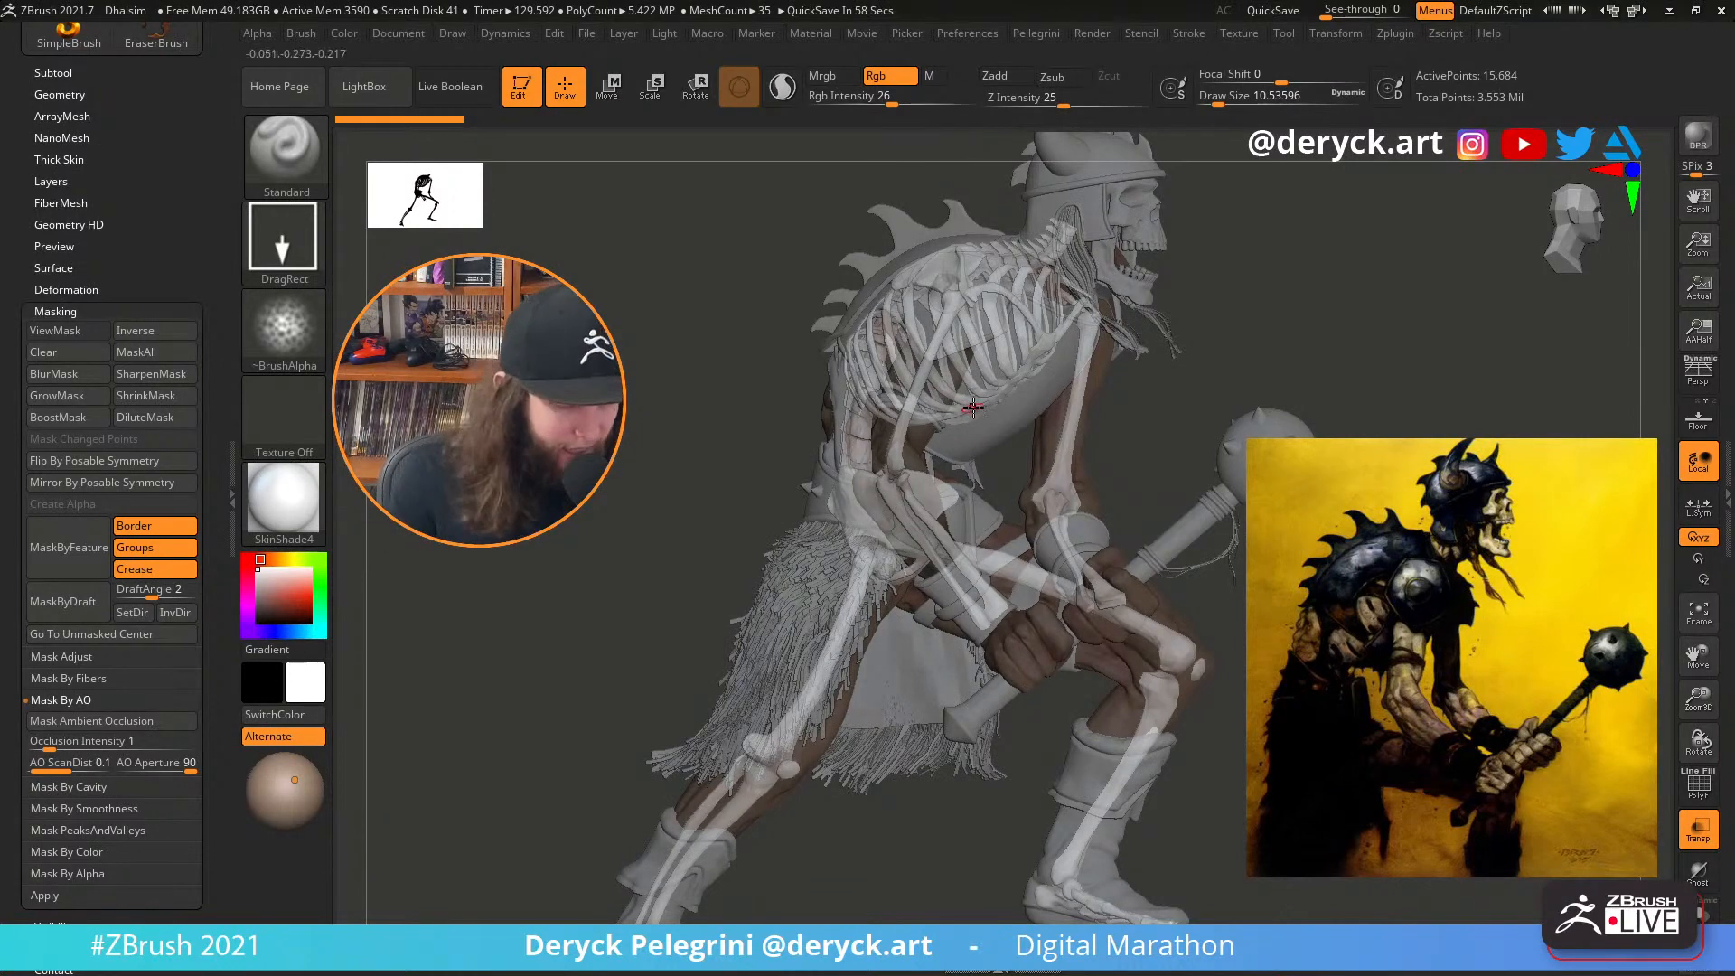
key(shift+f)
drag(736, 399, 701, 419)
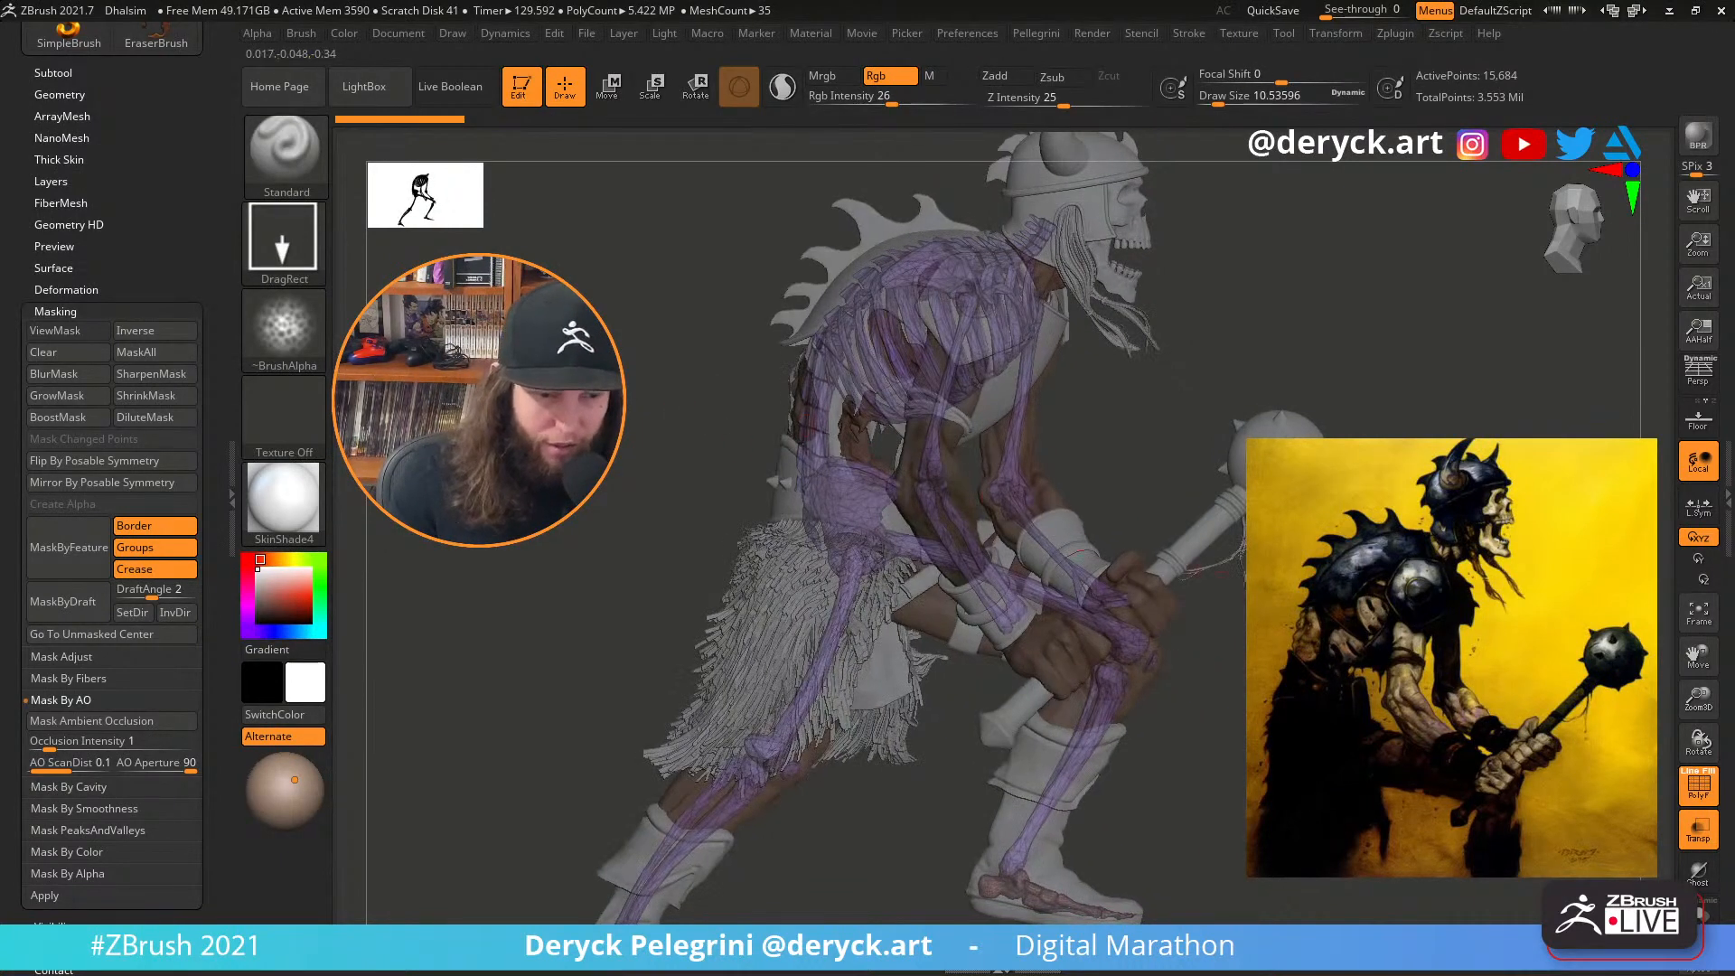
Turn off the polygon wireframe display and inspect the skeleton's fit inside the transparent figure
click(1698, 785)
mouse_move(1129, 436)
mouse_down()
mouse_move(1012, 441)
mouse_move(1119, 438)
mouse_up()
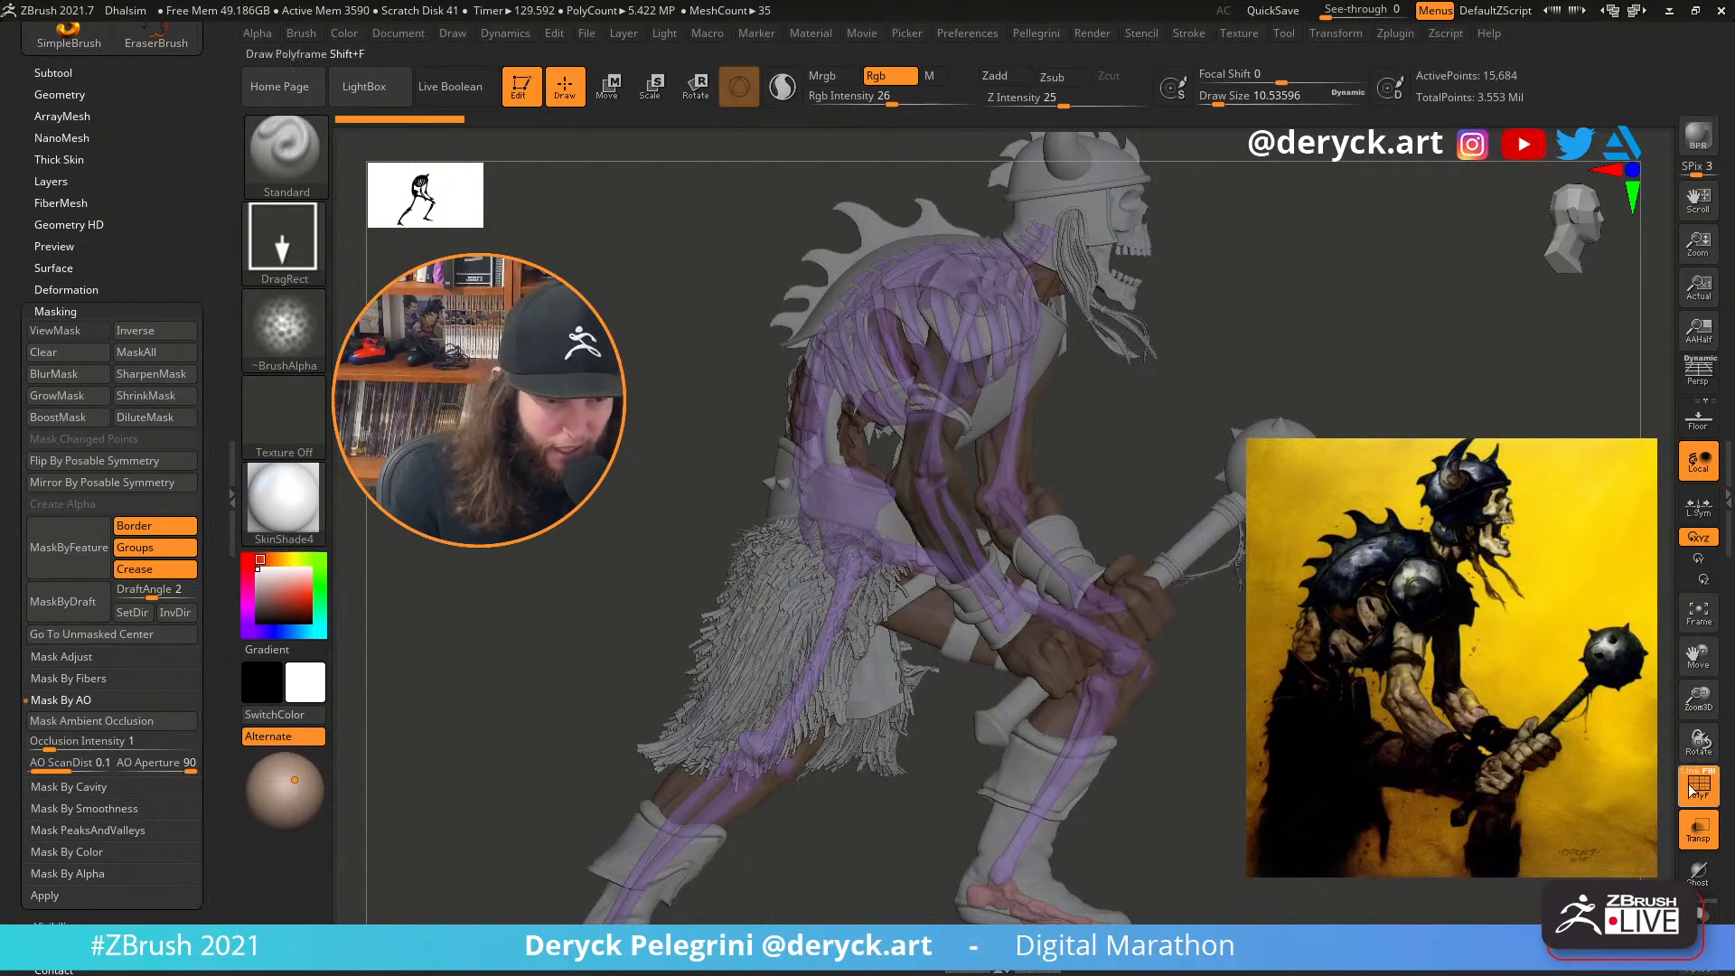
key(shift+f)
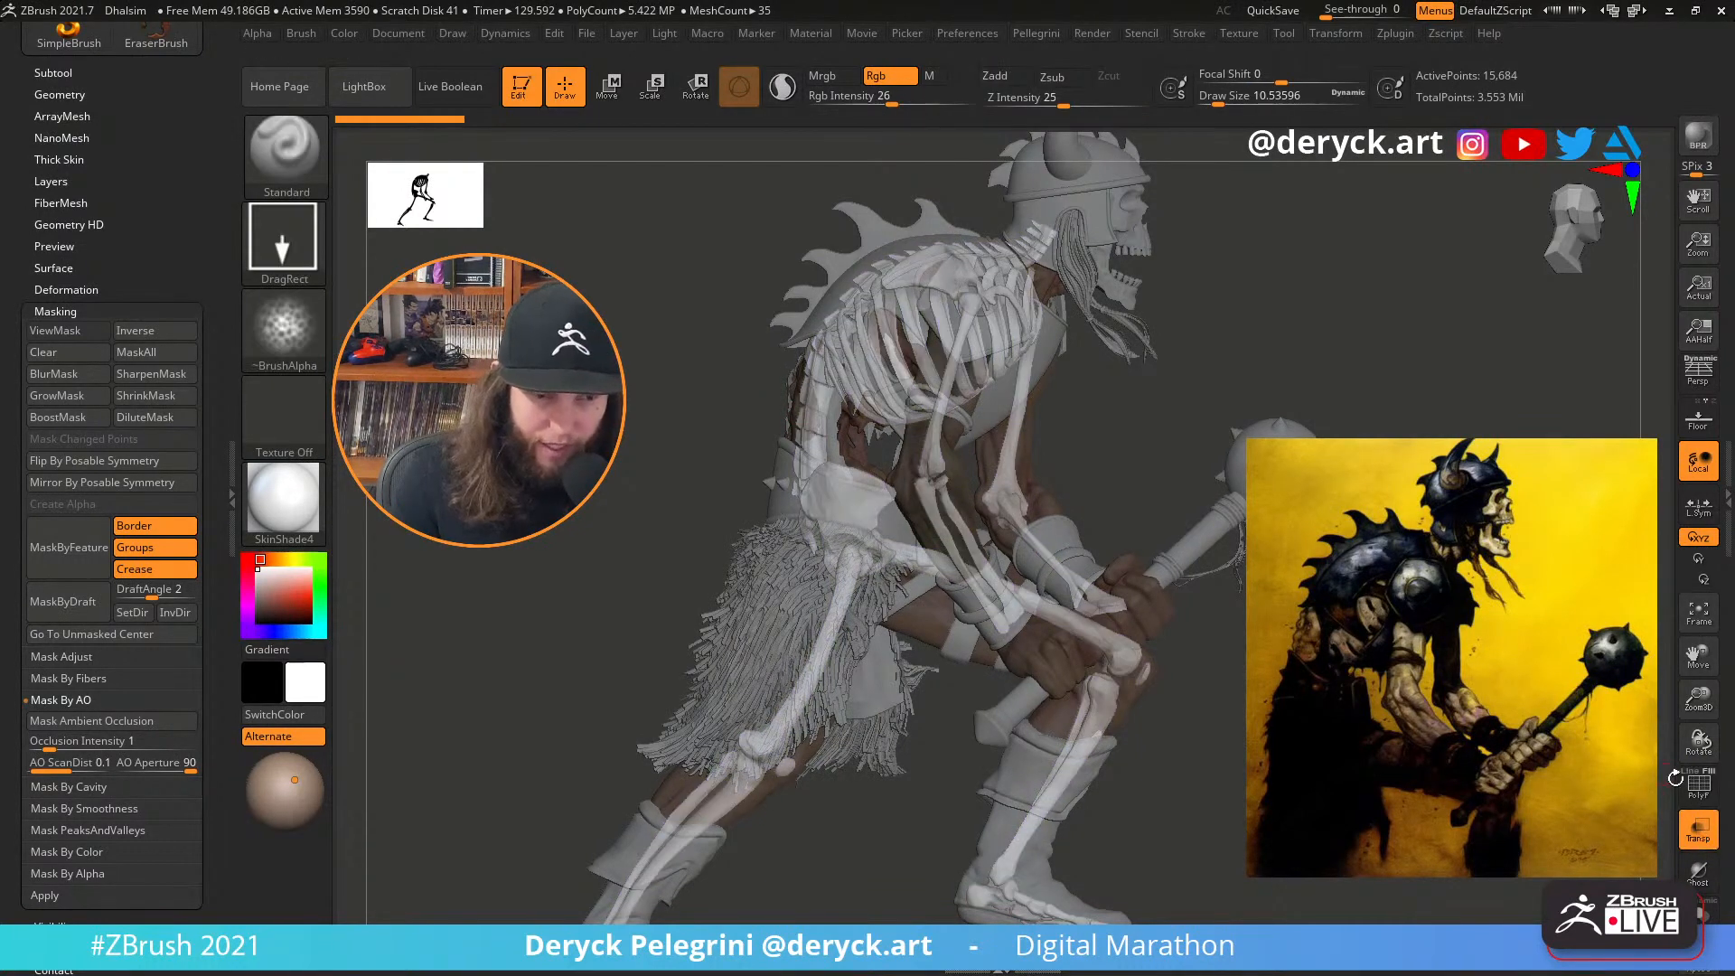
key(alt+s)
mouse_move(1233, 521)
mouse_down()
mouse_move(1211, 493)
mouse_move(1224, 533)
mouse_up()
key(alt+s)
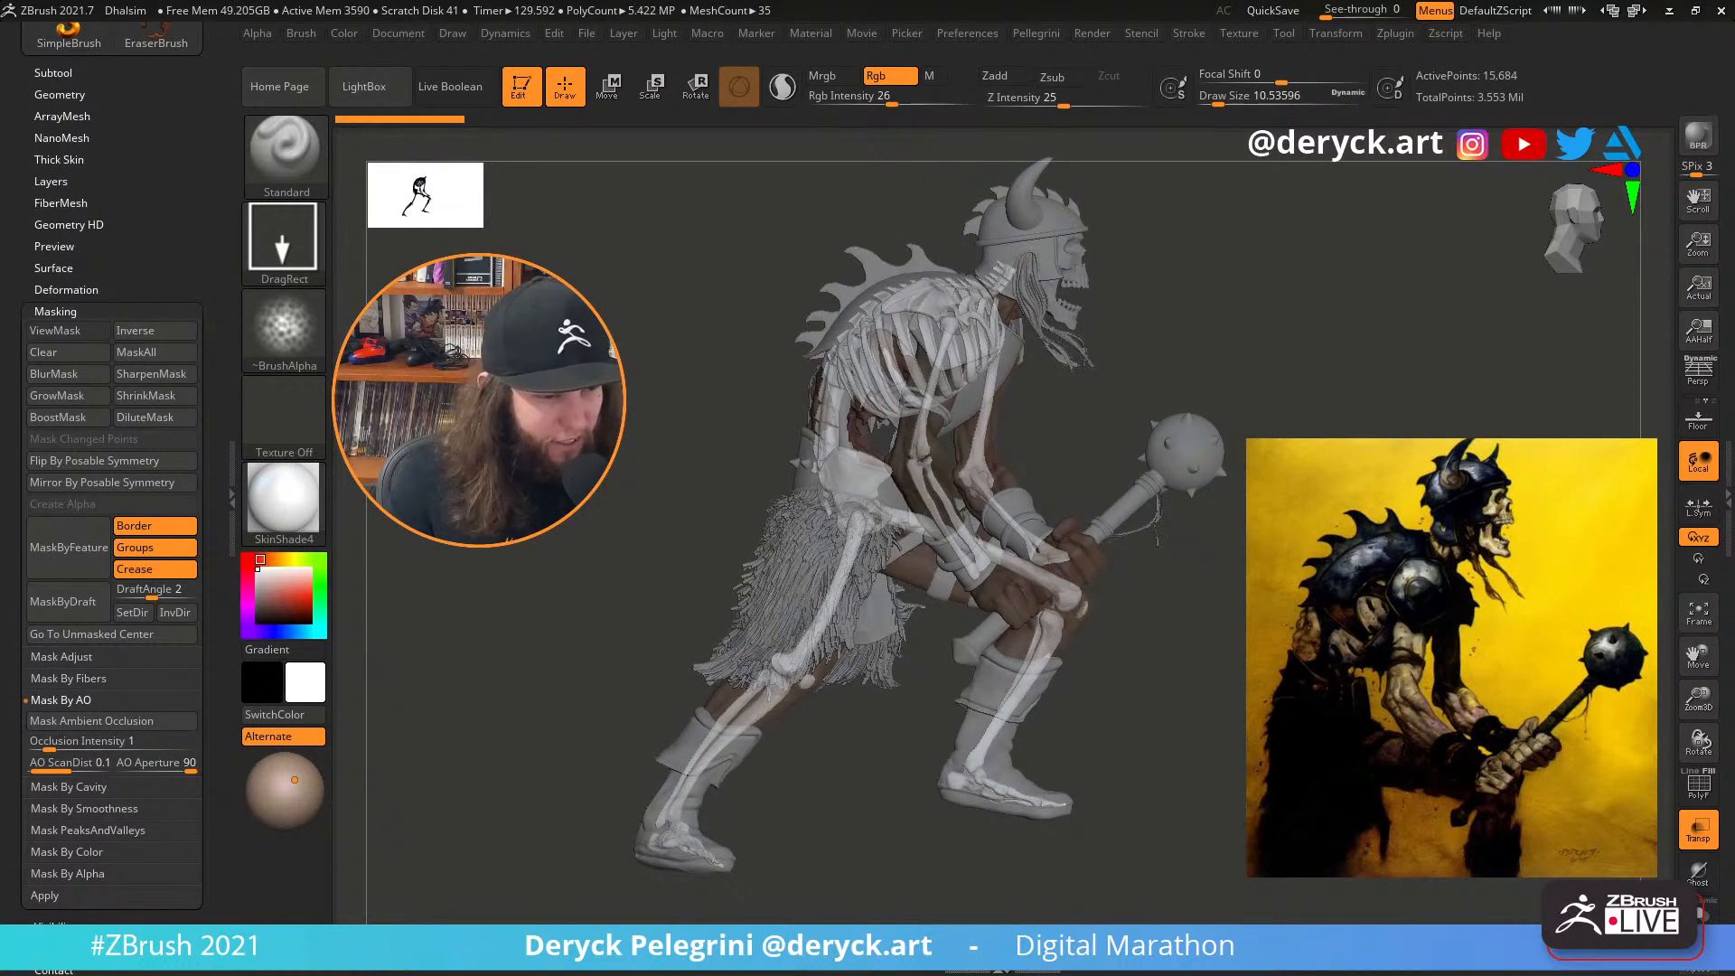
drag(1224, 542, 1174, 546)
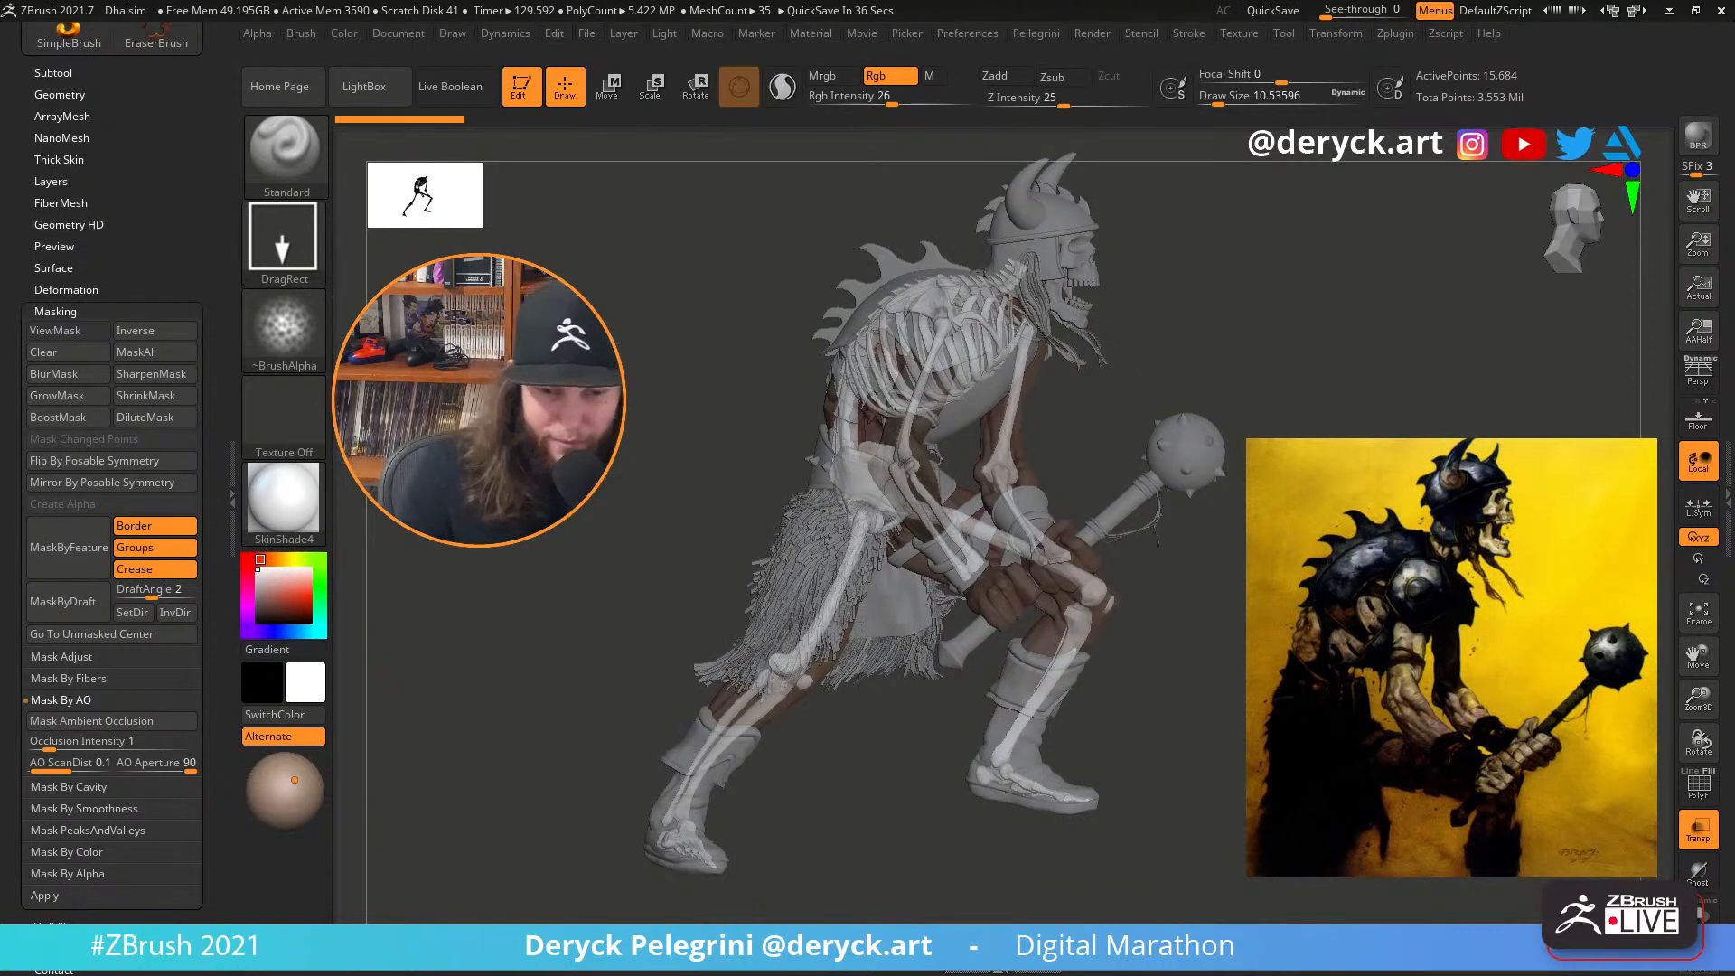
alt+drag(623, 433, 618, 524)
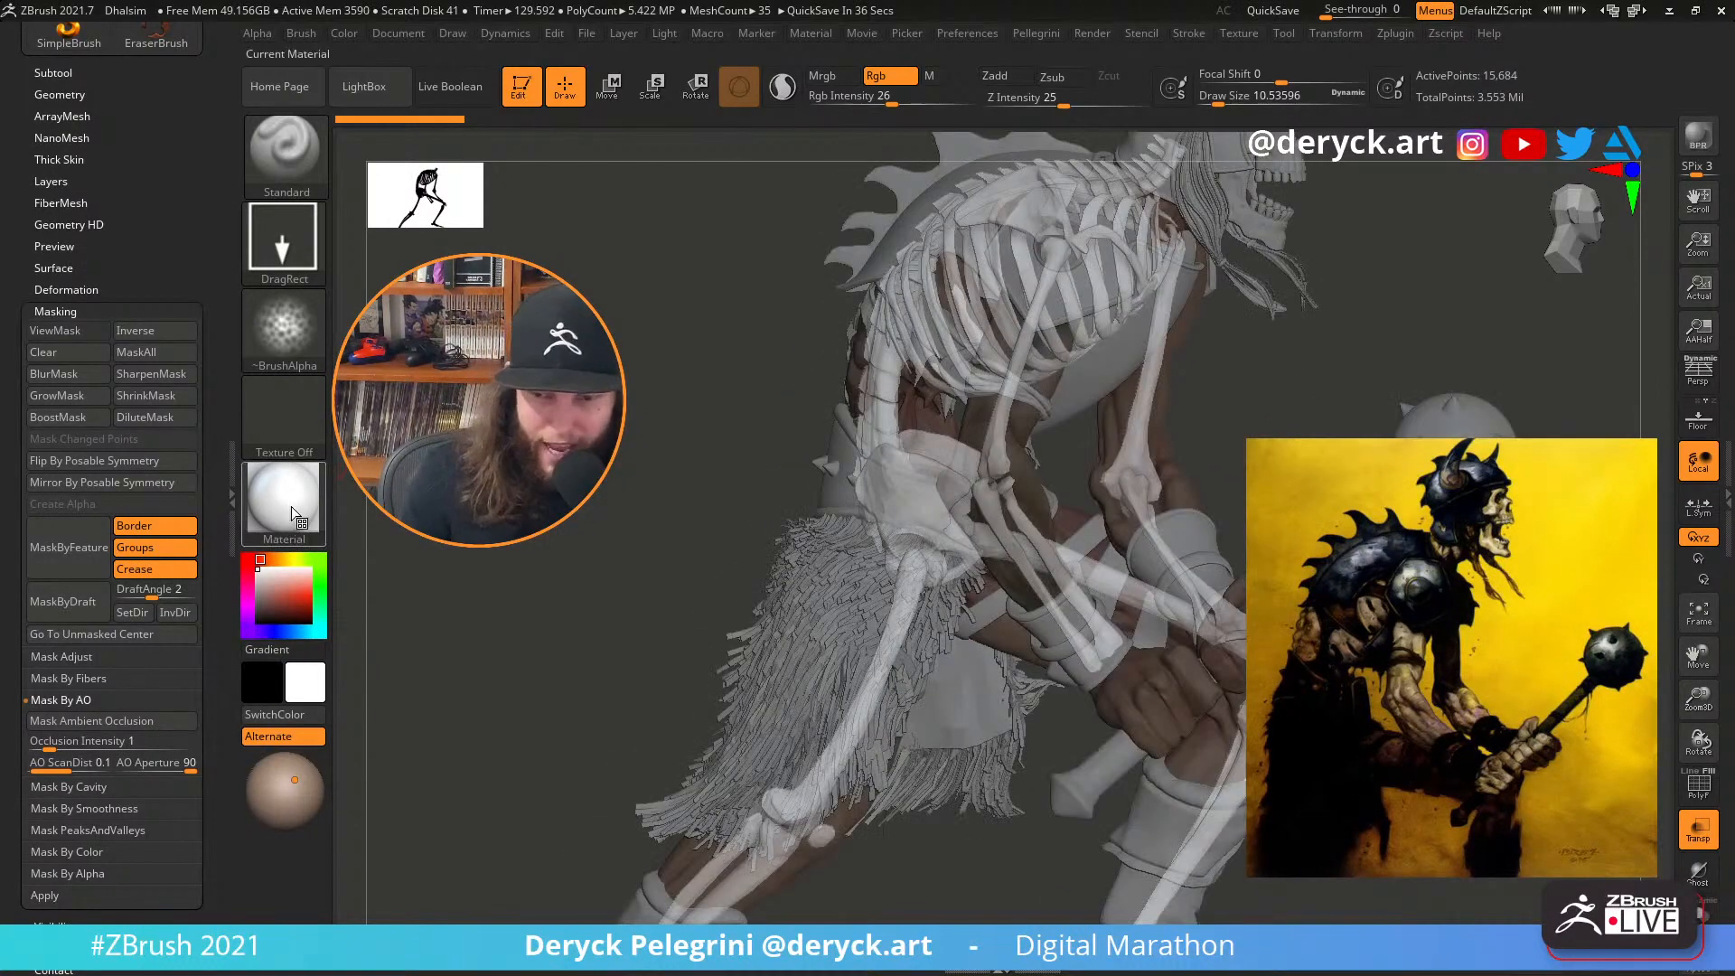
Isolate the skeleton and mix a muted tan bone colour of about red 184, green 170, blue 140
click(279, 560)
click(309, 596)
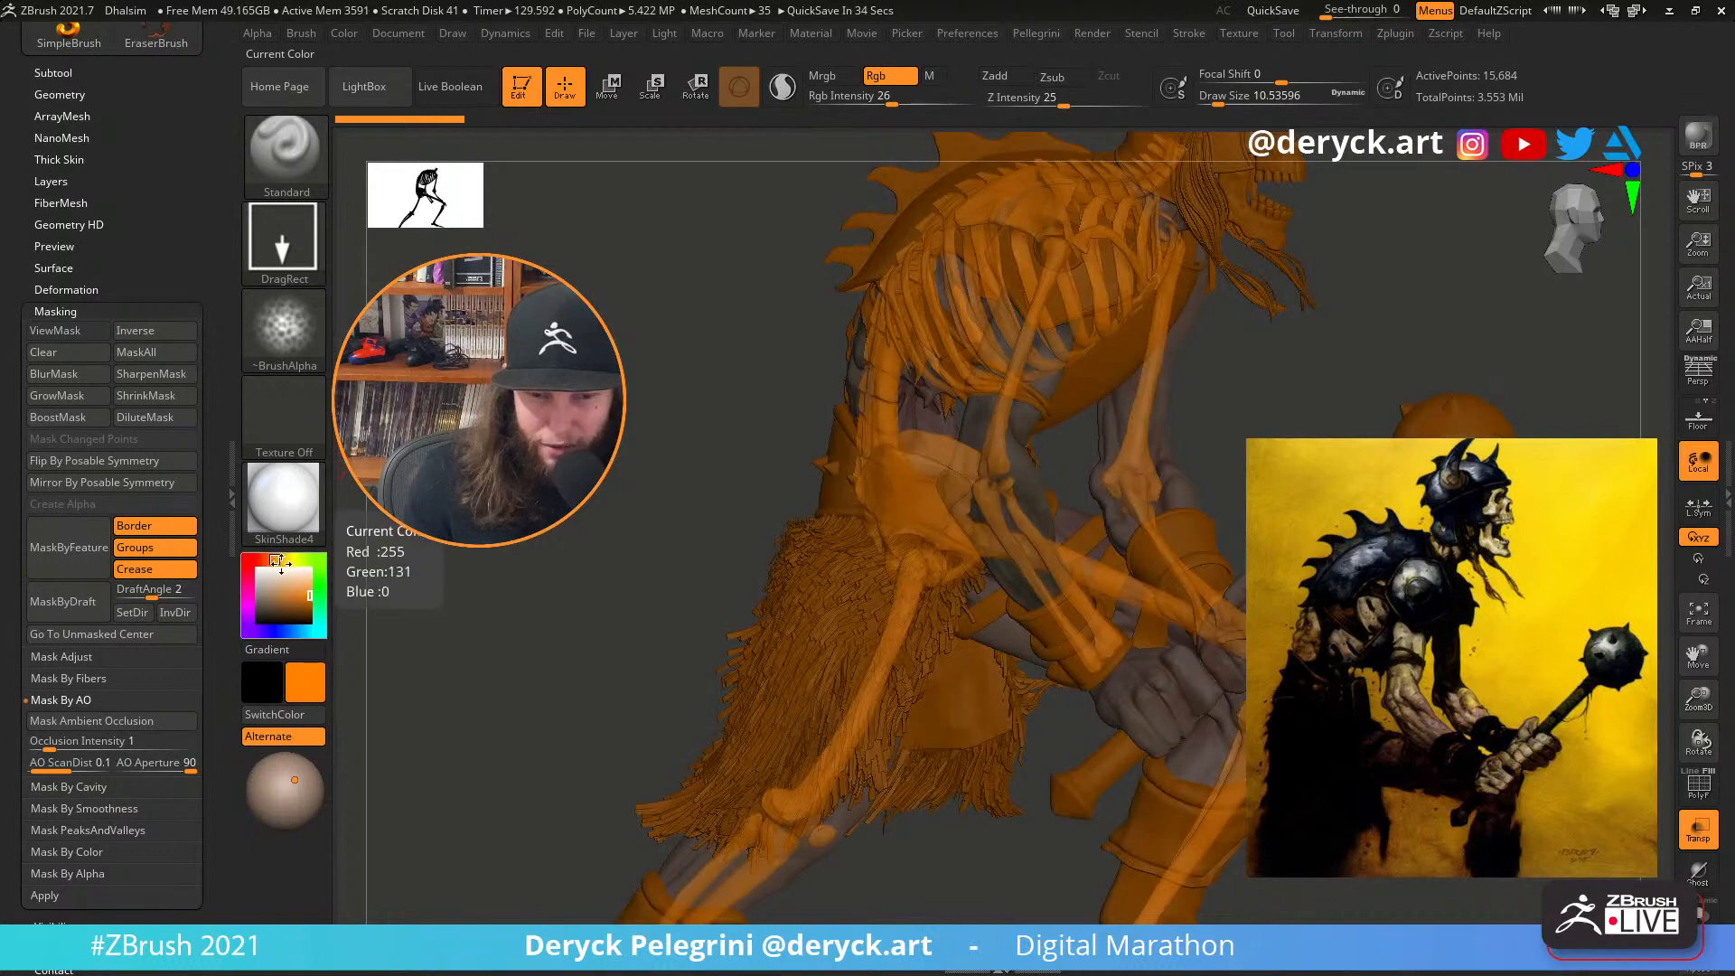
drag(280, 561, 278, 559)
click(264, 559)
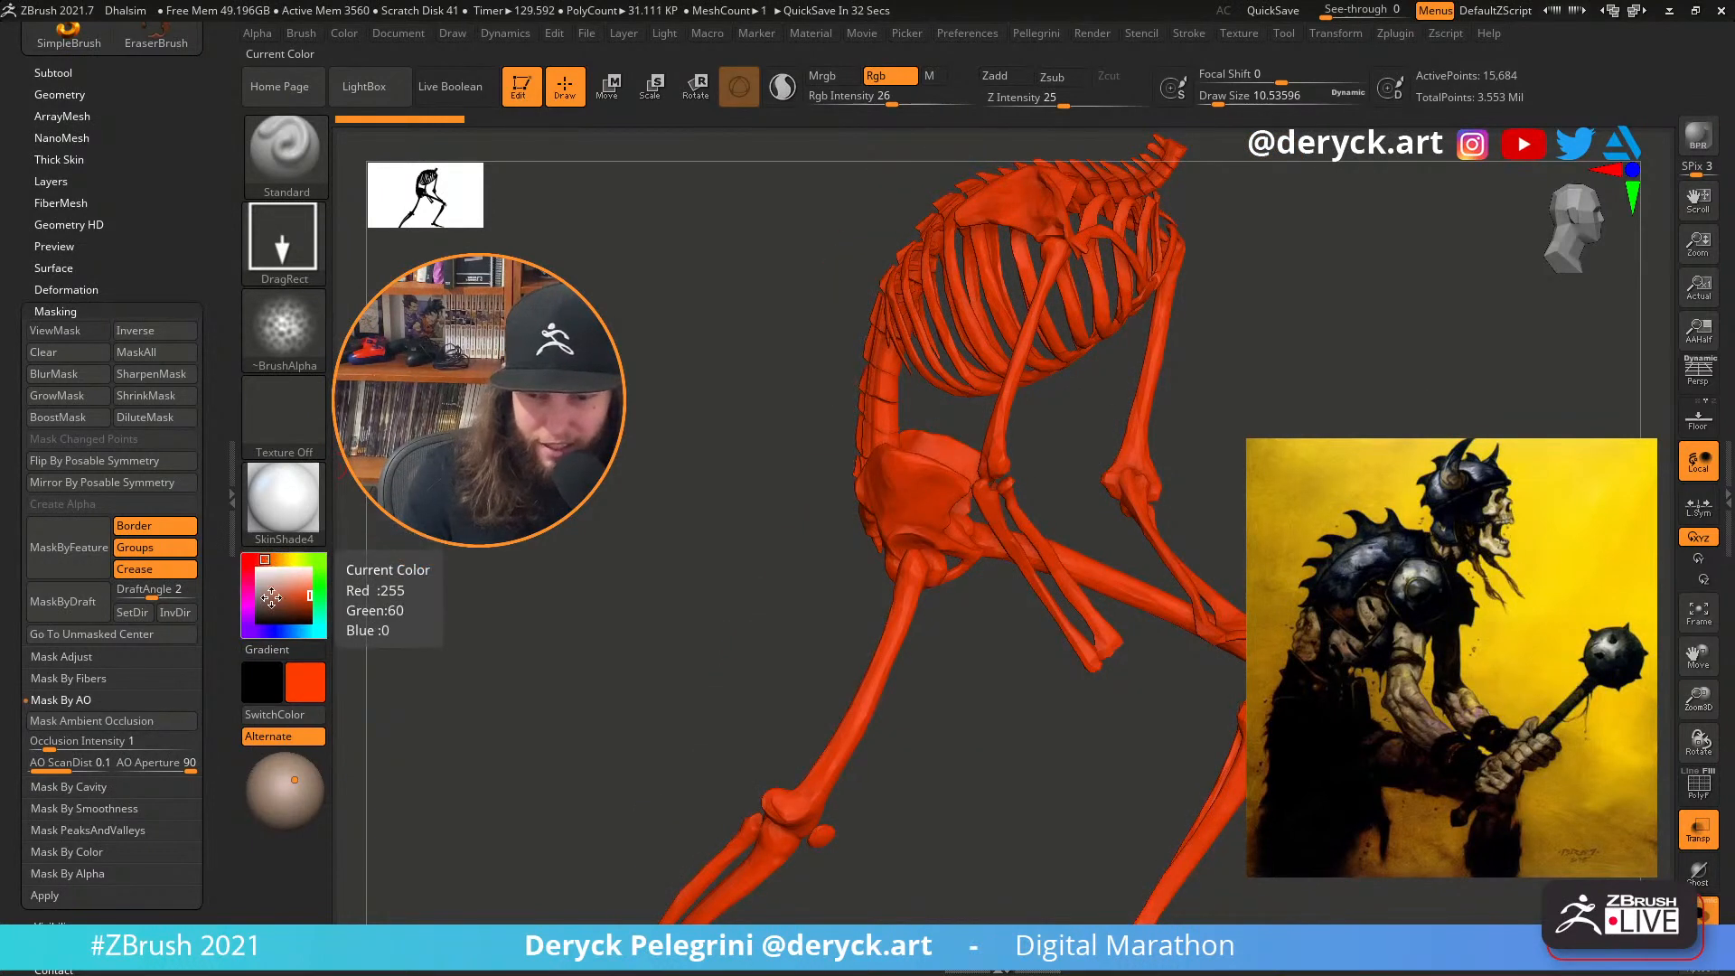
click(268, 590)
click(274, 590)
click(288, 591)
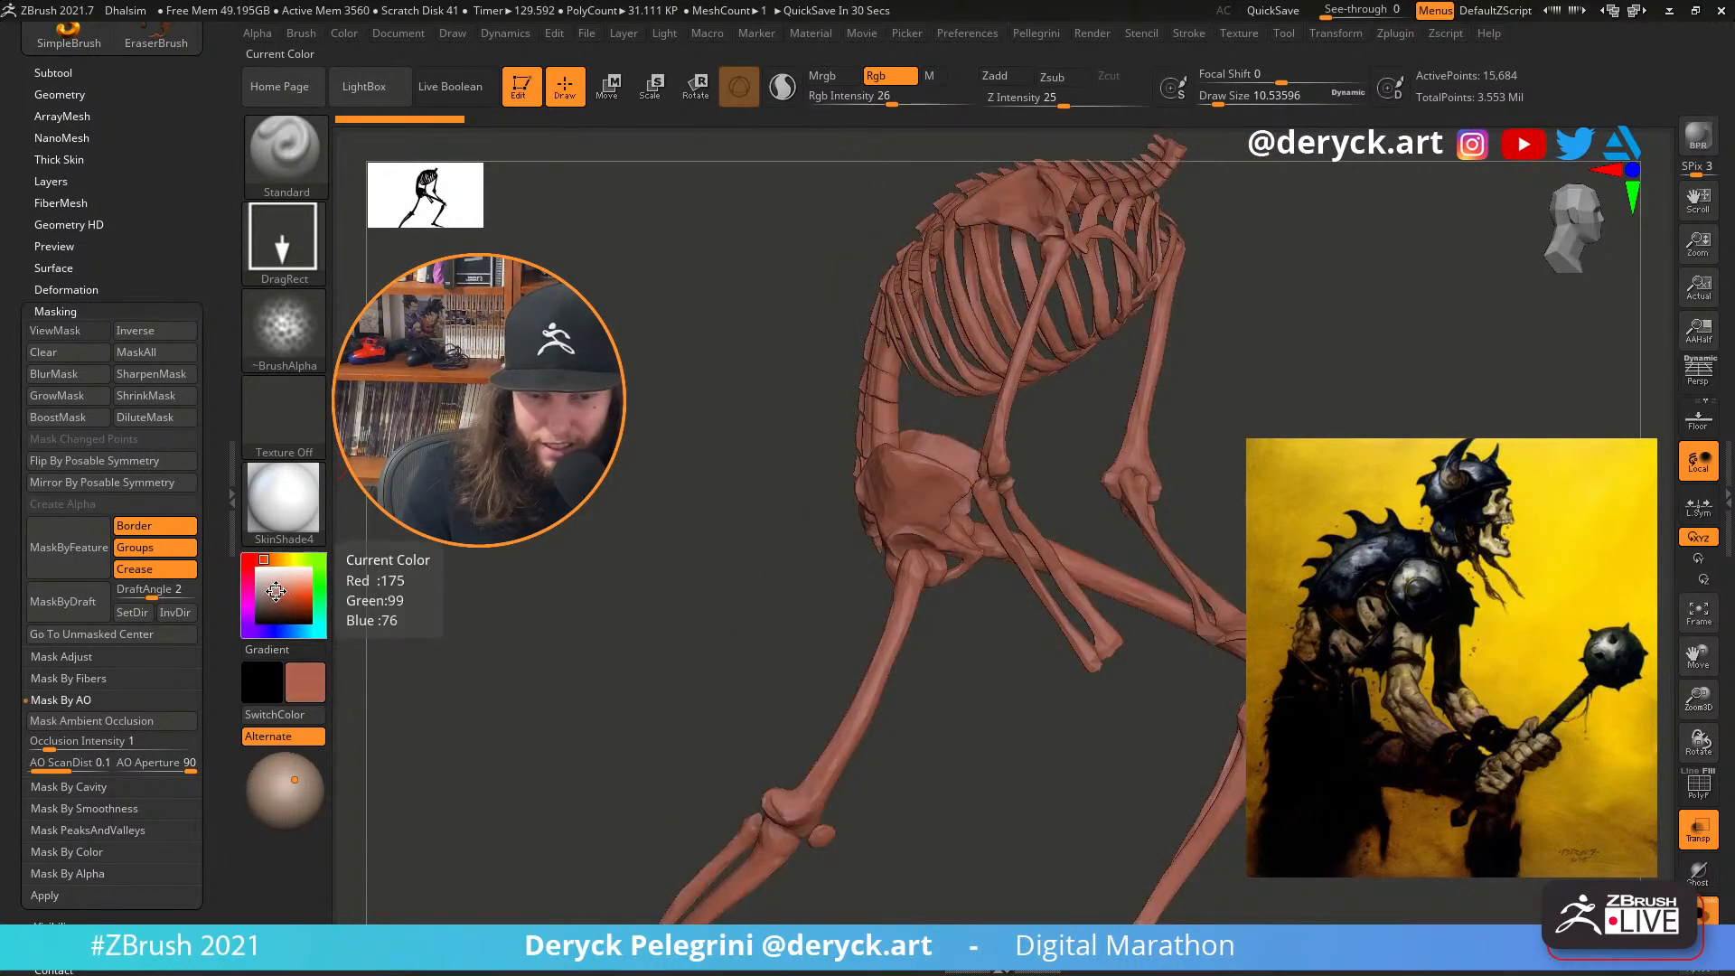
click(280, 589)
click(280, 585)
click(278, 583)
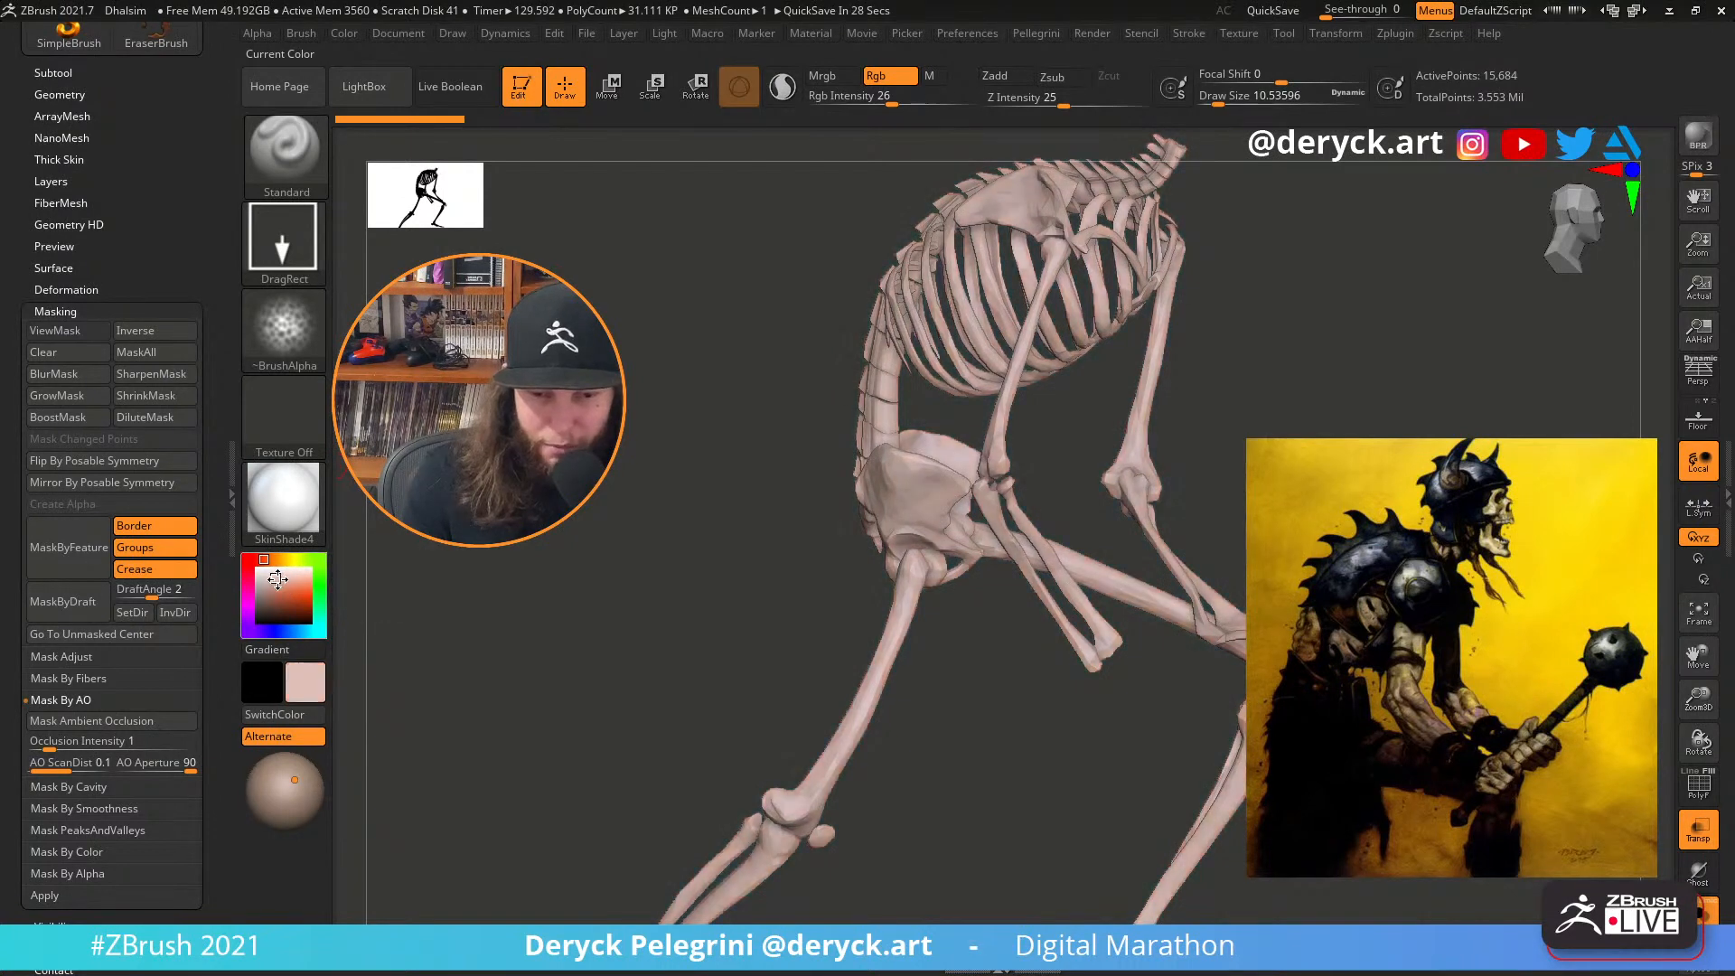
click(277, 585)
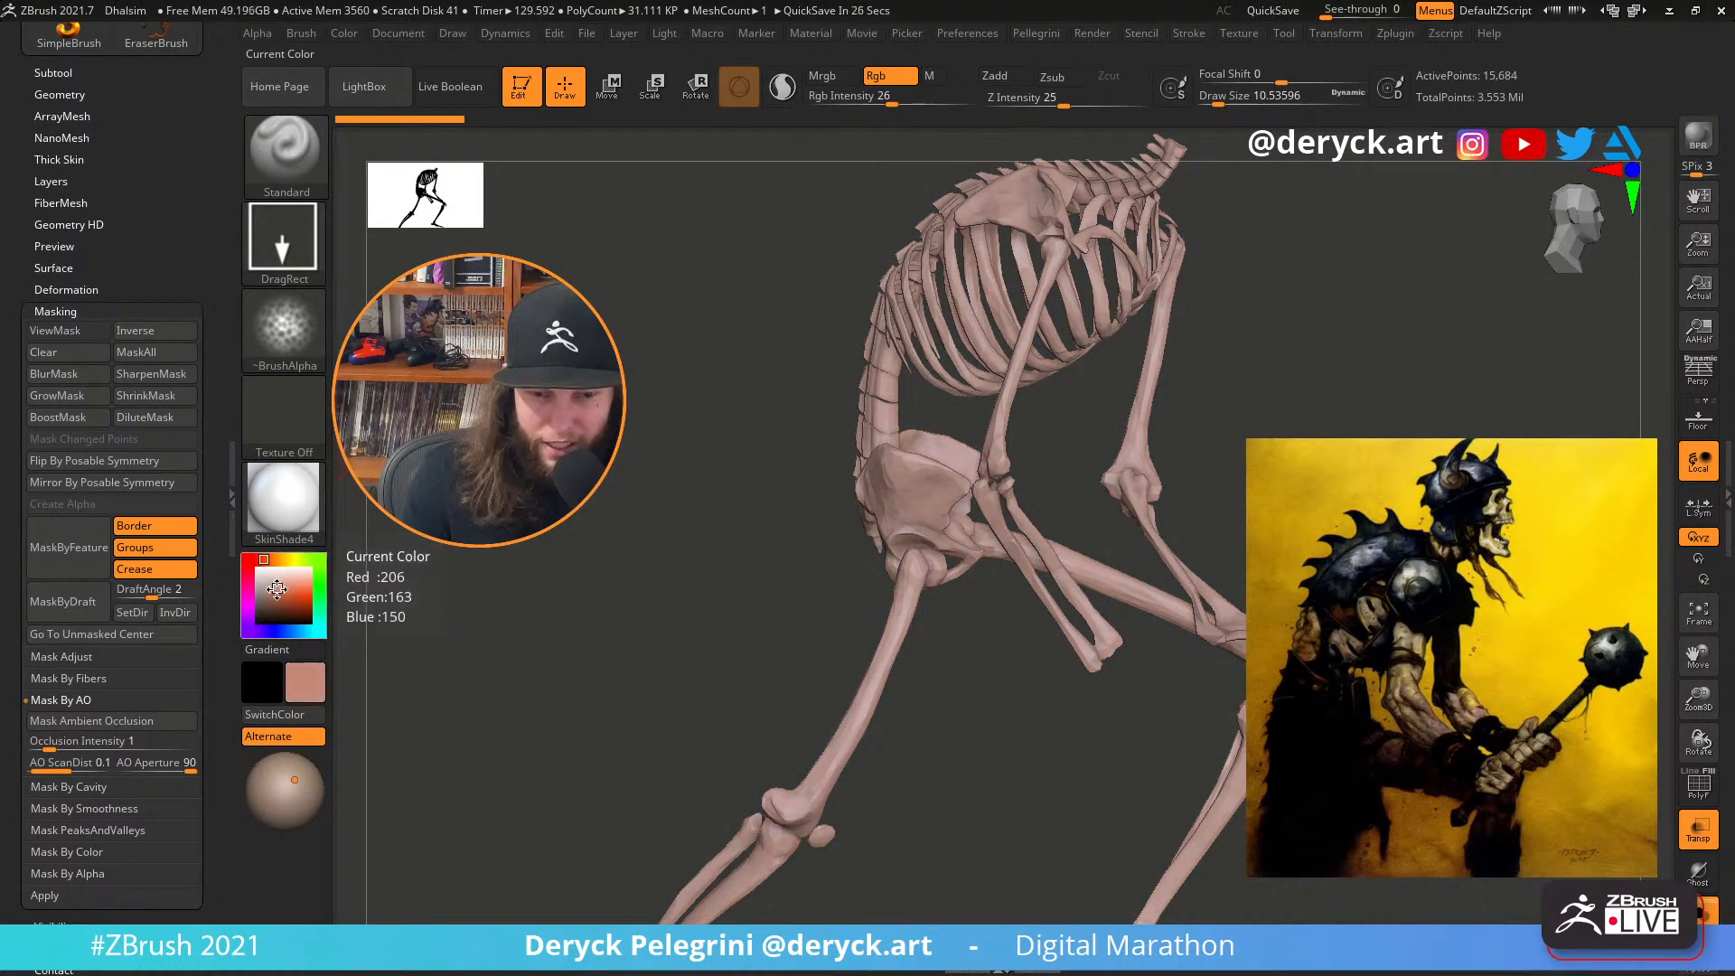
click(276, 589)
click(268, 588)
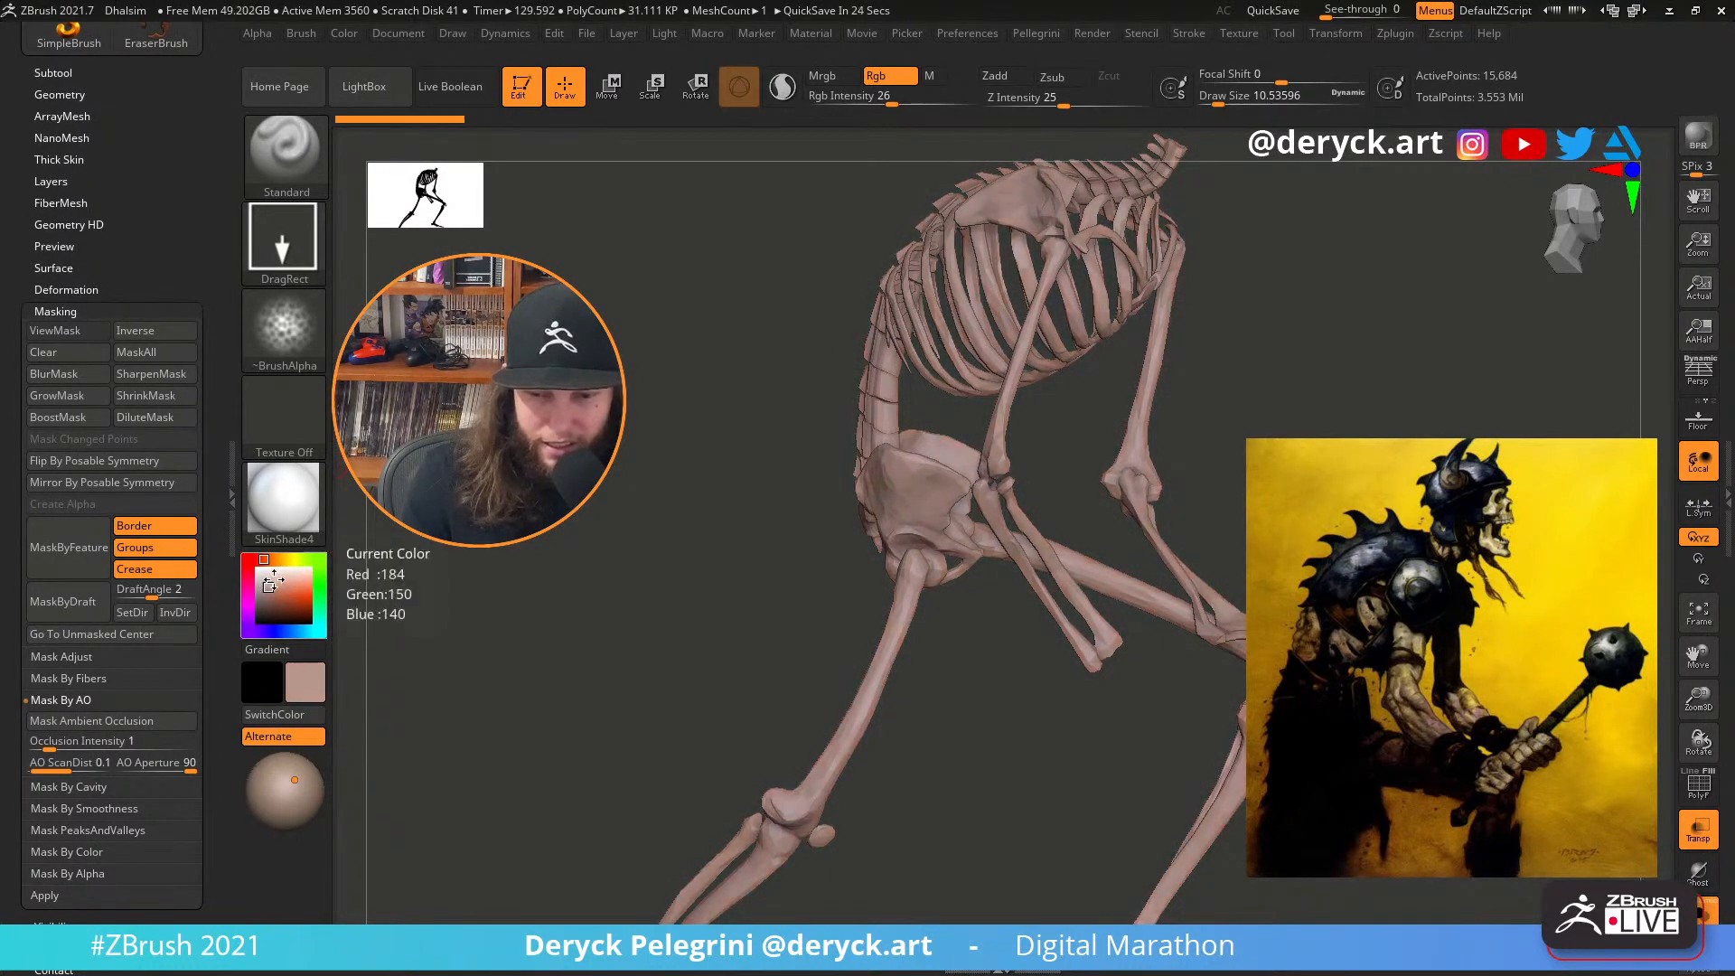
click(281, 559)
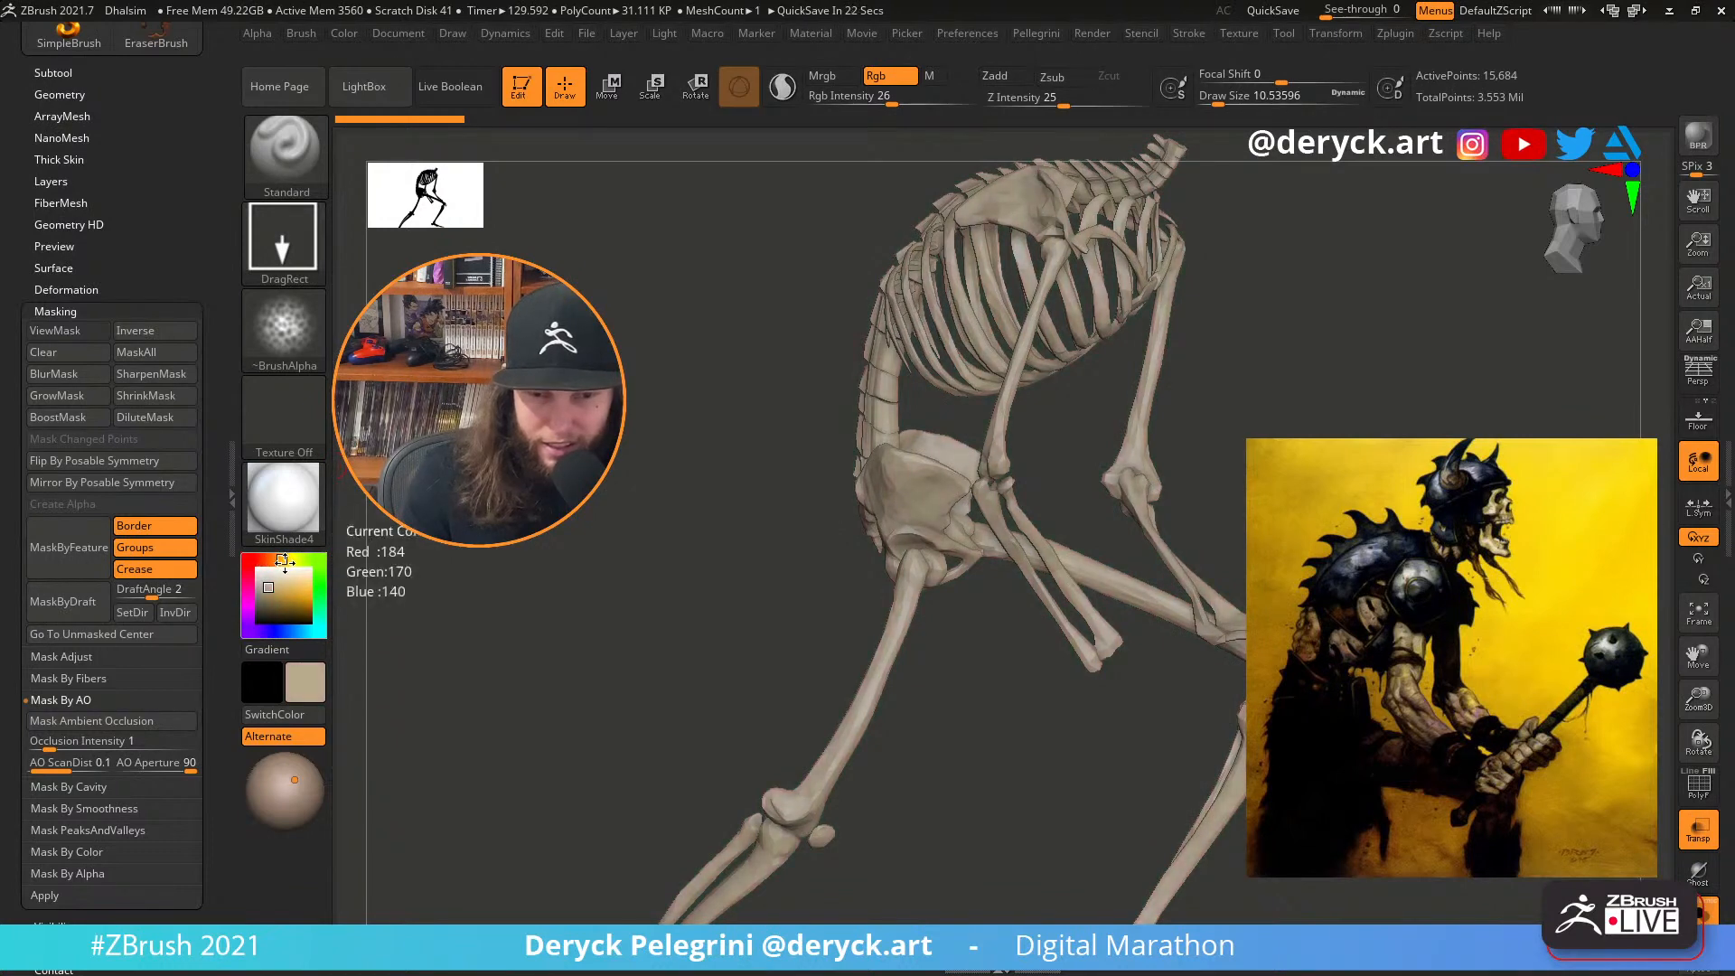
Fill the whole skeleton with the tan bone colour at an Rgb Intensity of 100
drag(626, 507, 658, 484)
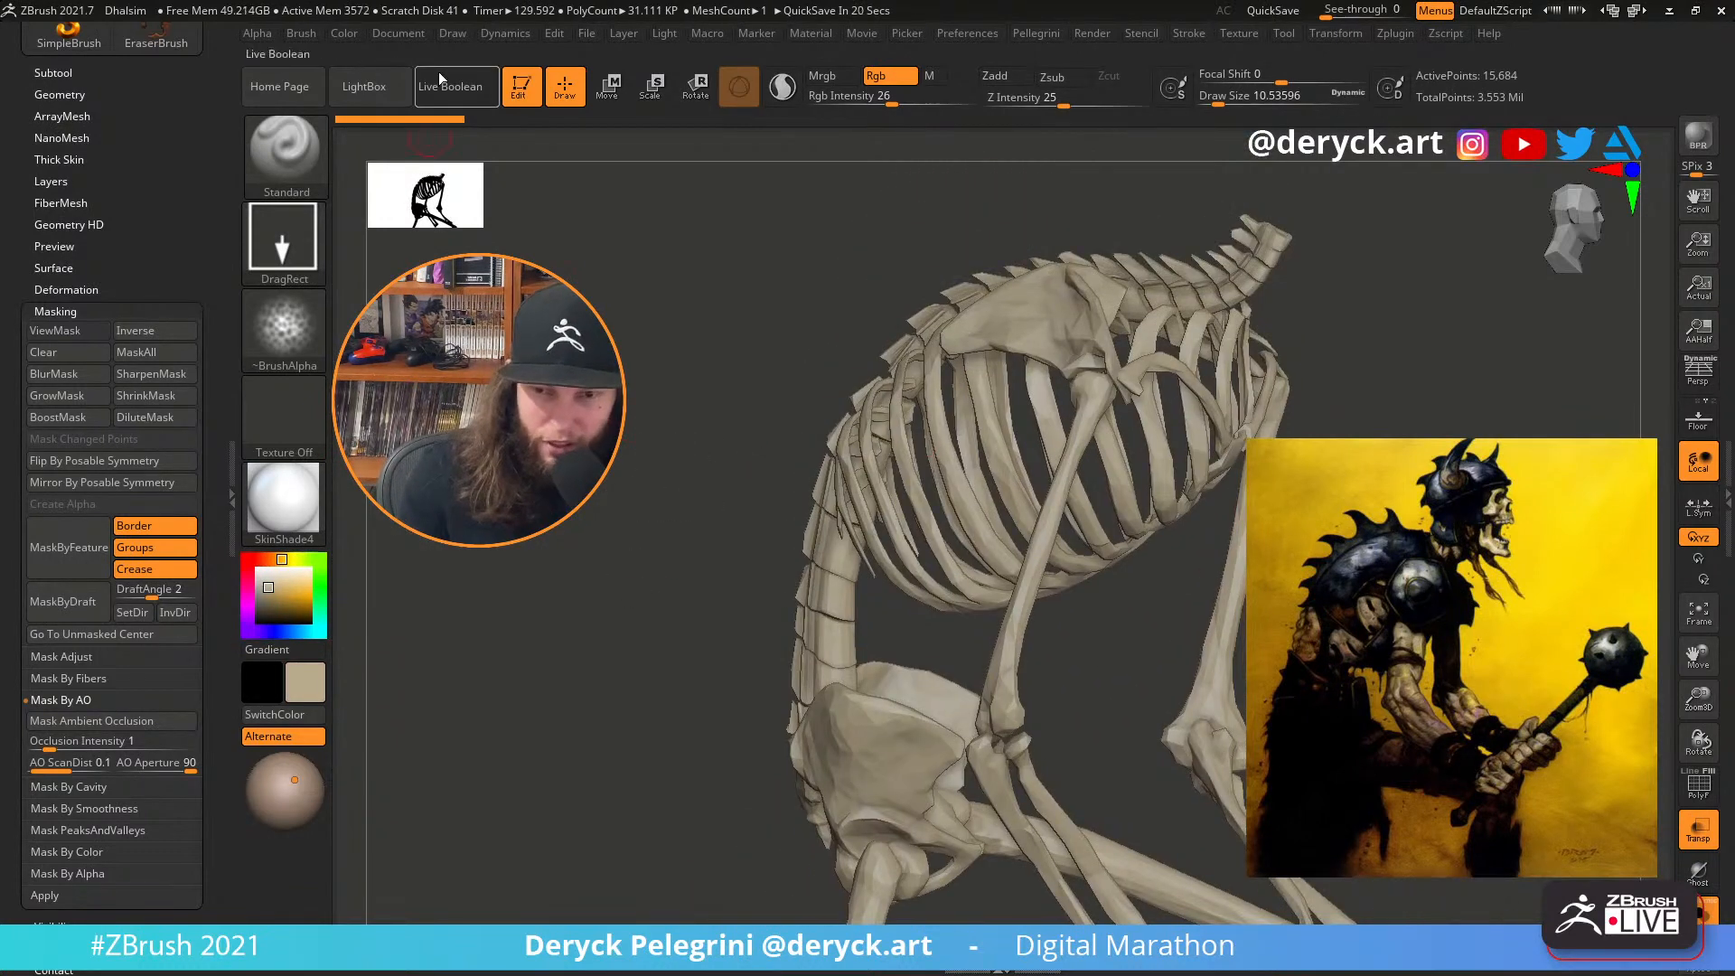
click(345, 34)
click(407, 375)
key(alt+s)
key(alt+s)
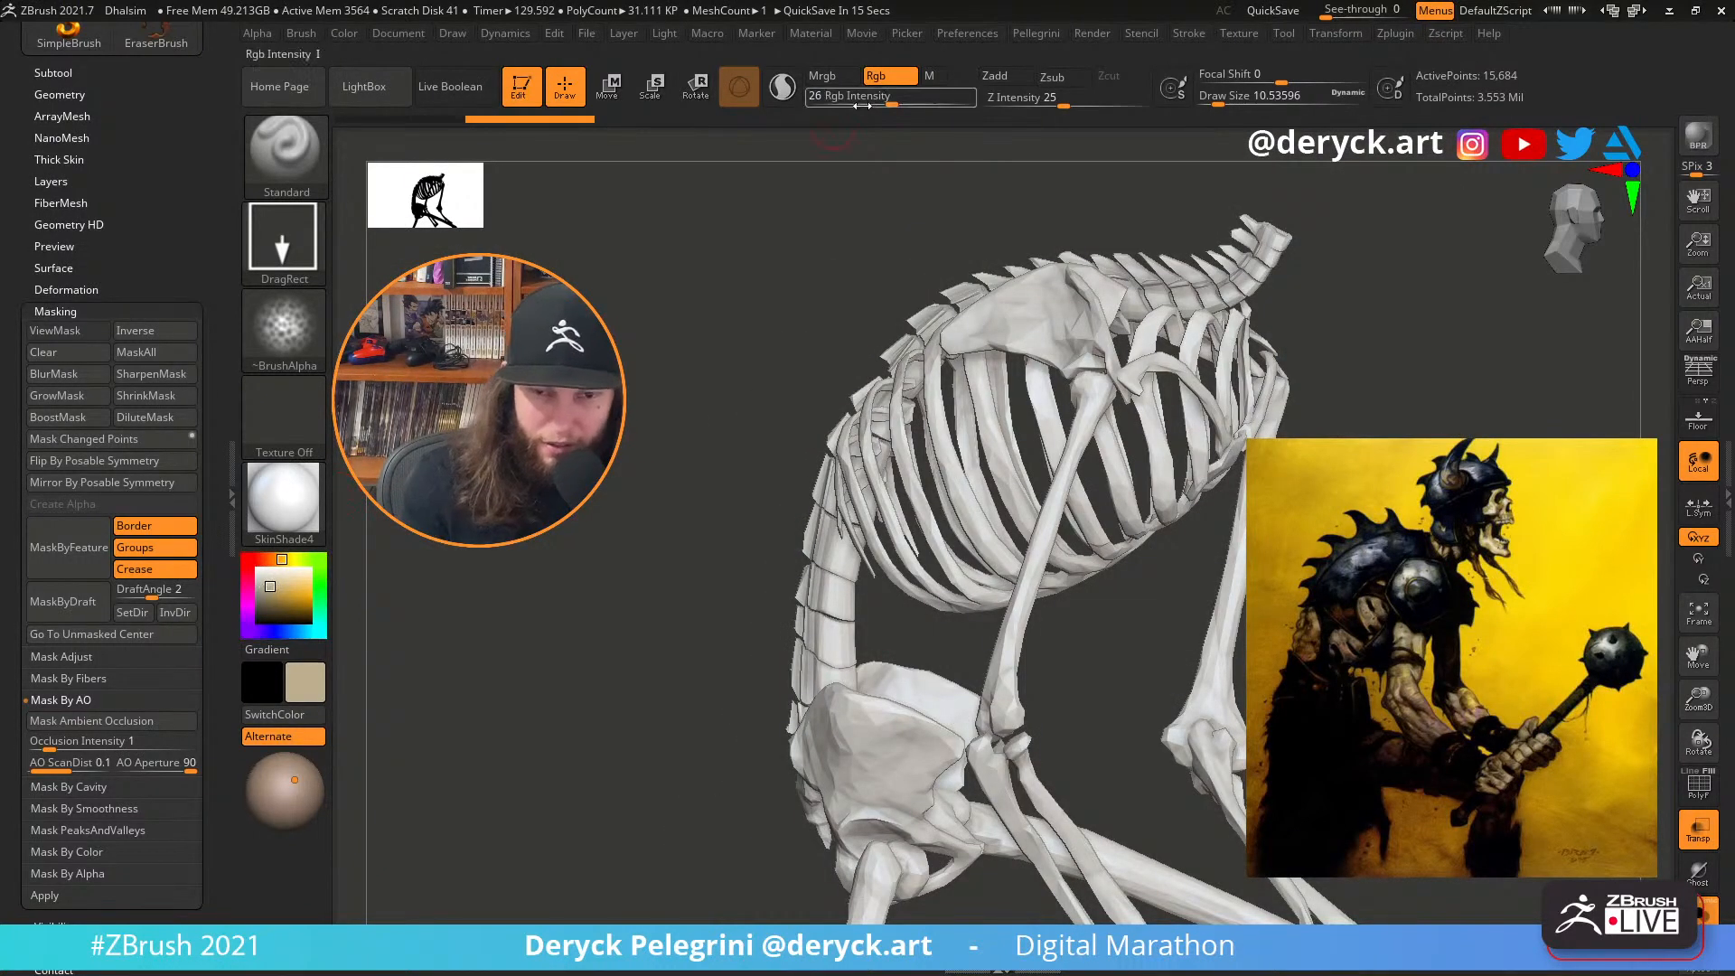
drag(892, 96, 955, 96)
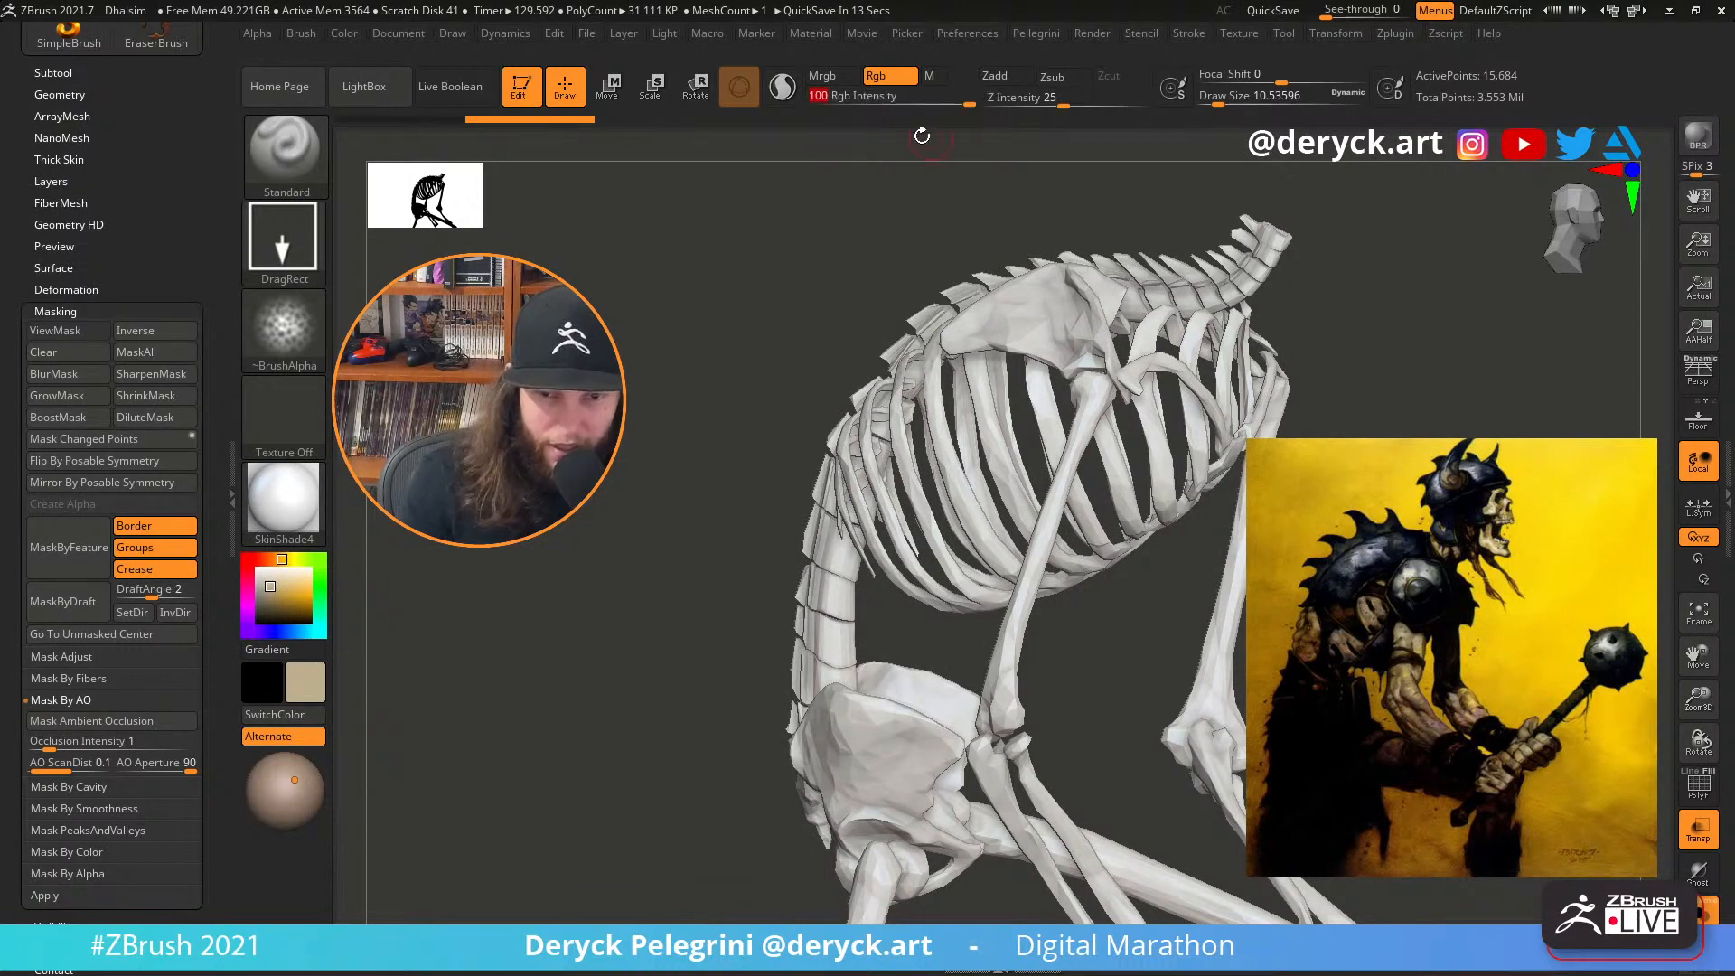
click(345, 34)
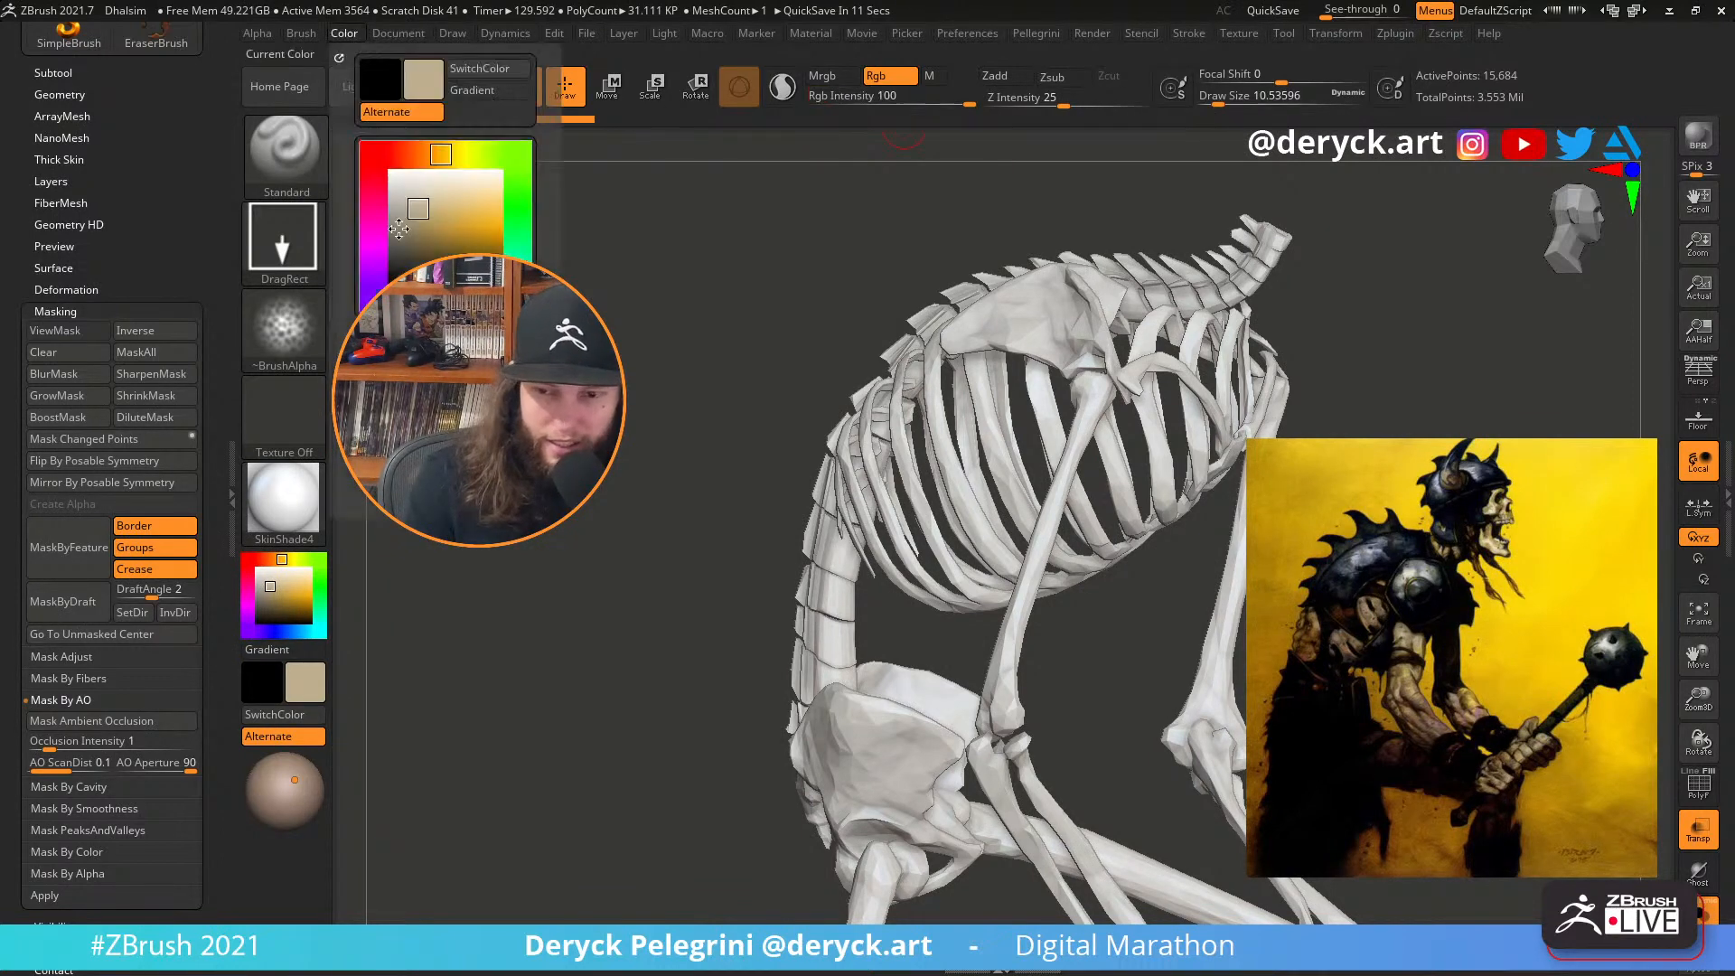
click(496, 390)
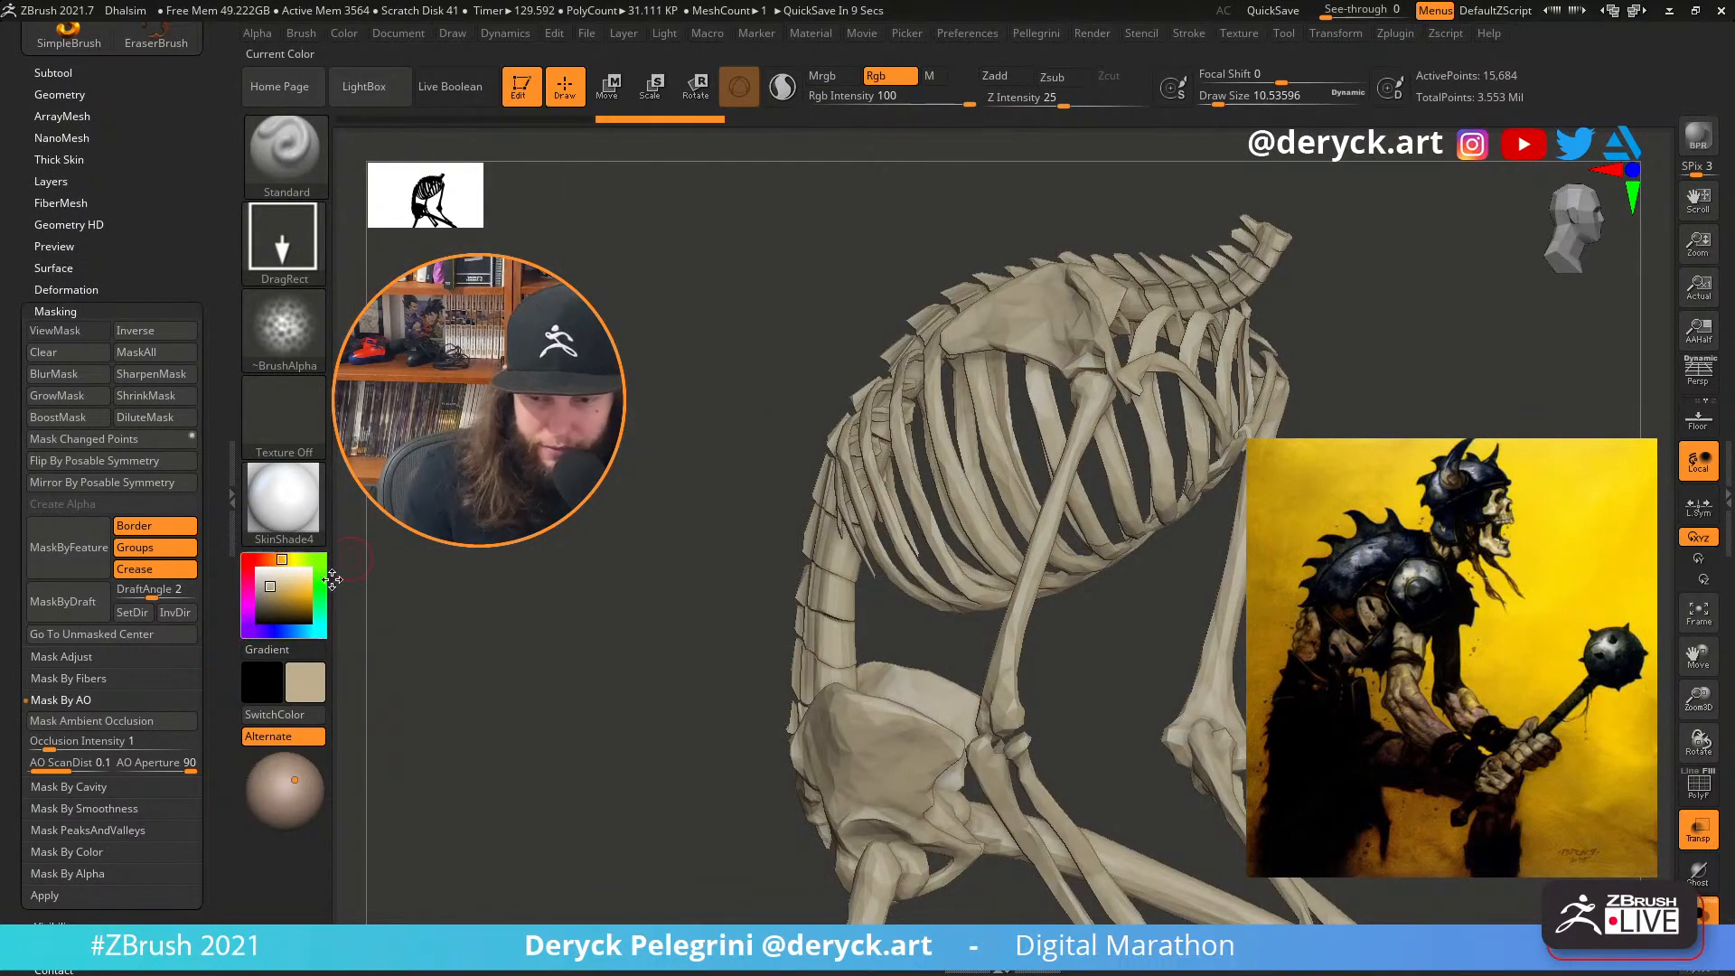
Bring back the rest of the figure with transparency off and the paint colour reset to white
key(alt+s)
click(257, 570)
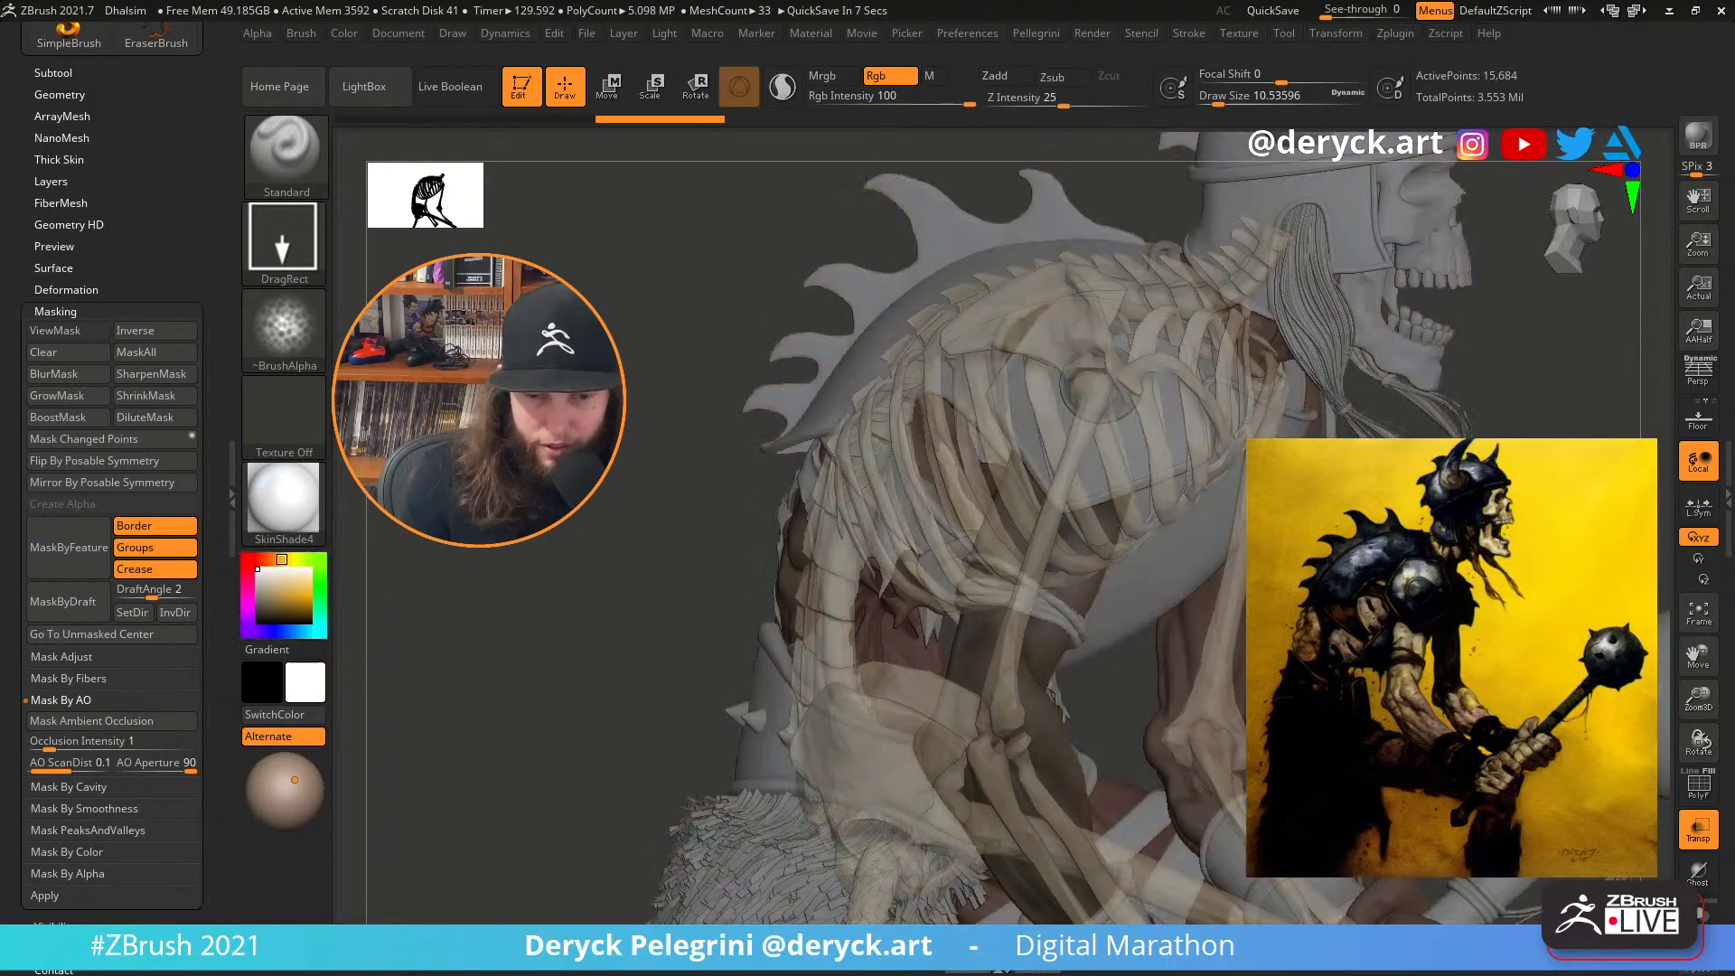
click(1698, 828)
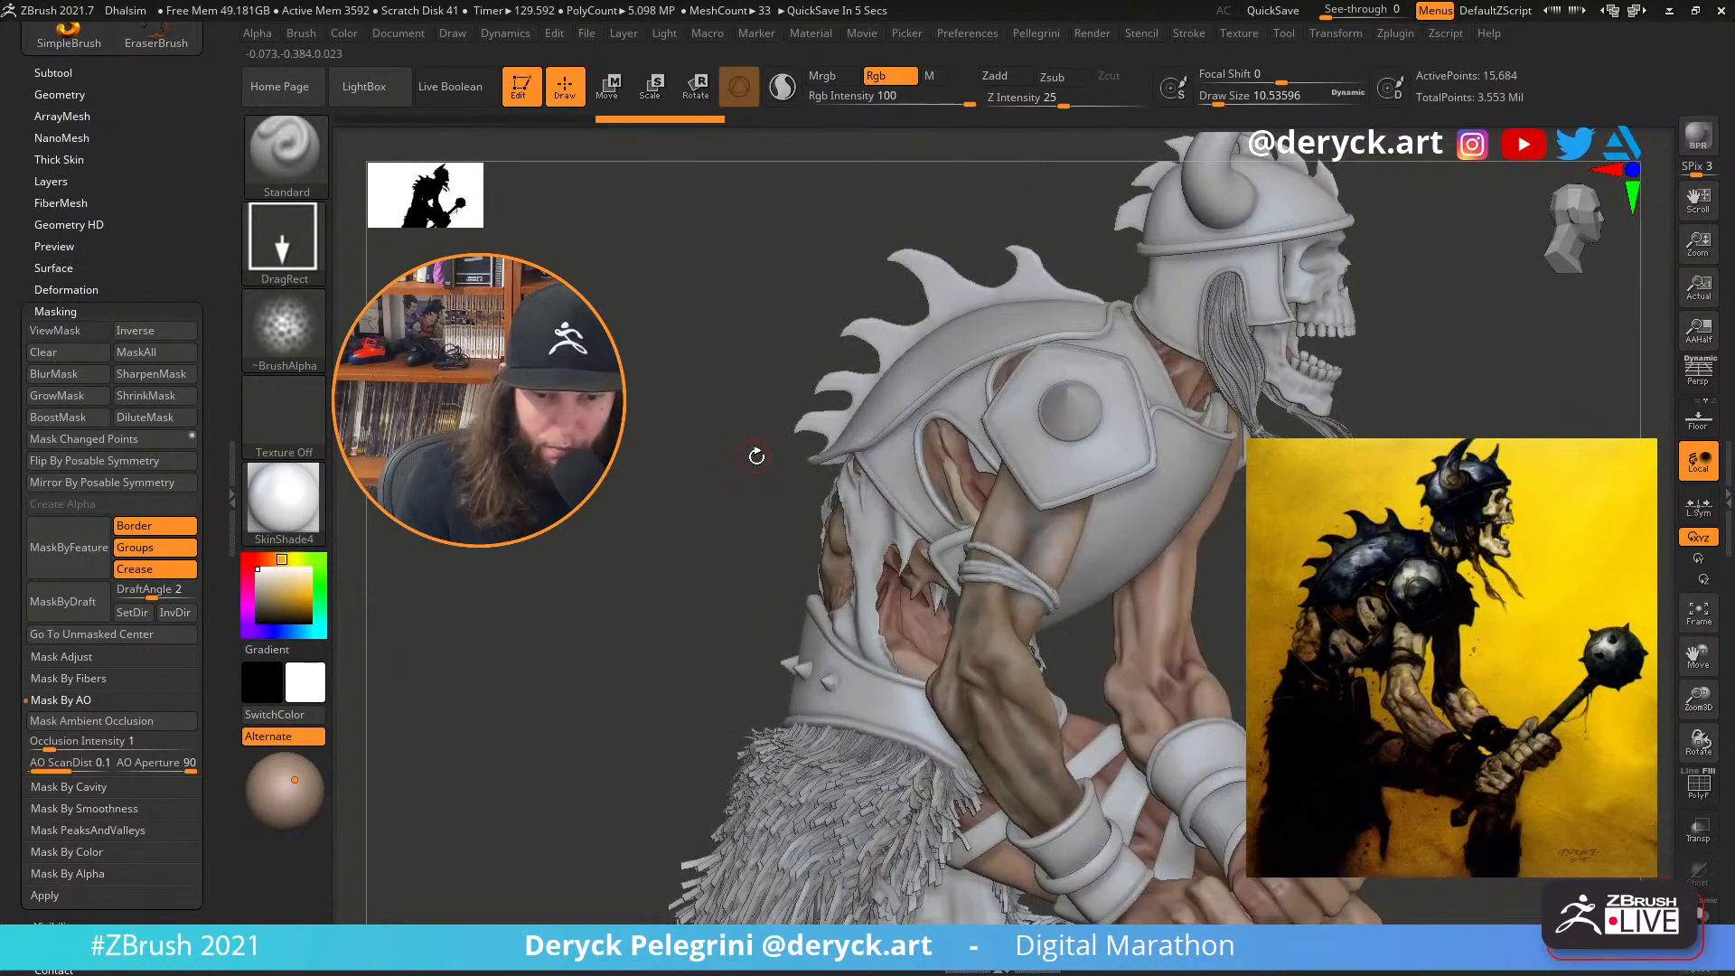
drag(755, 453, 673, 506)
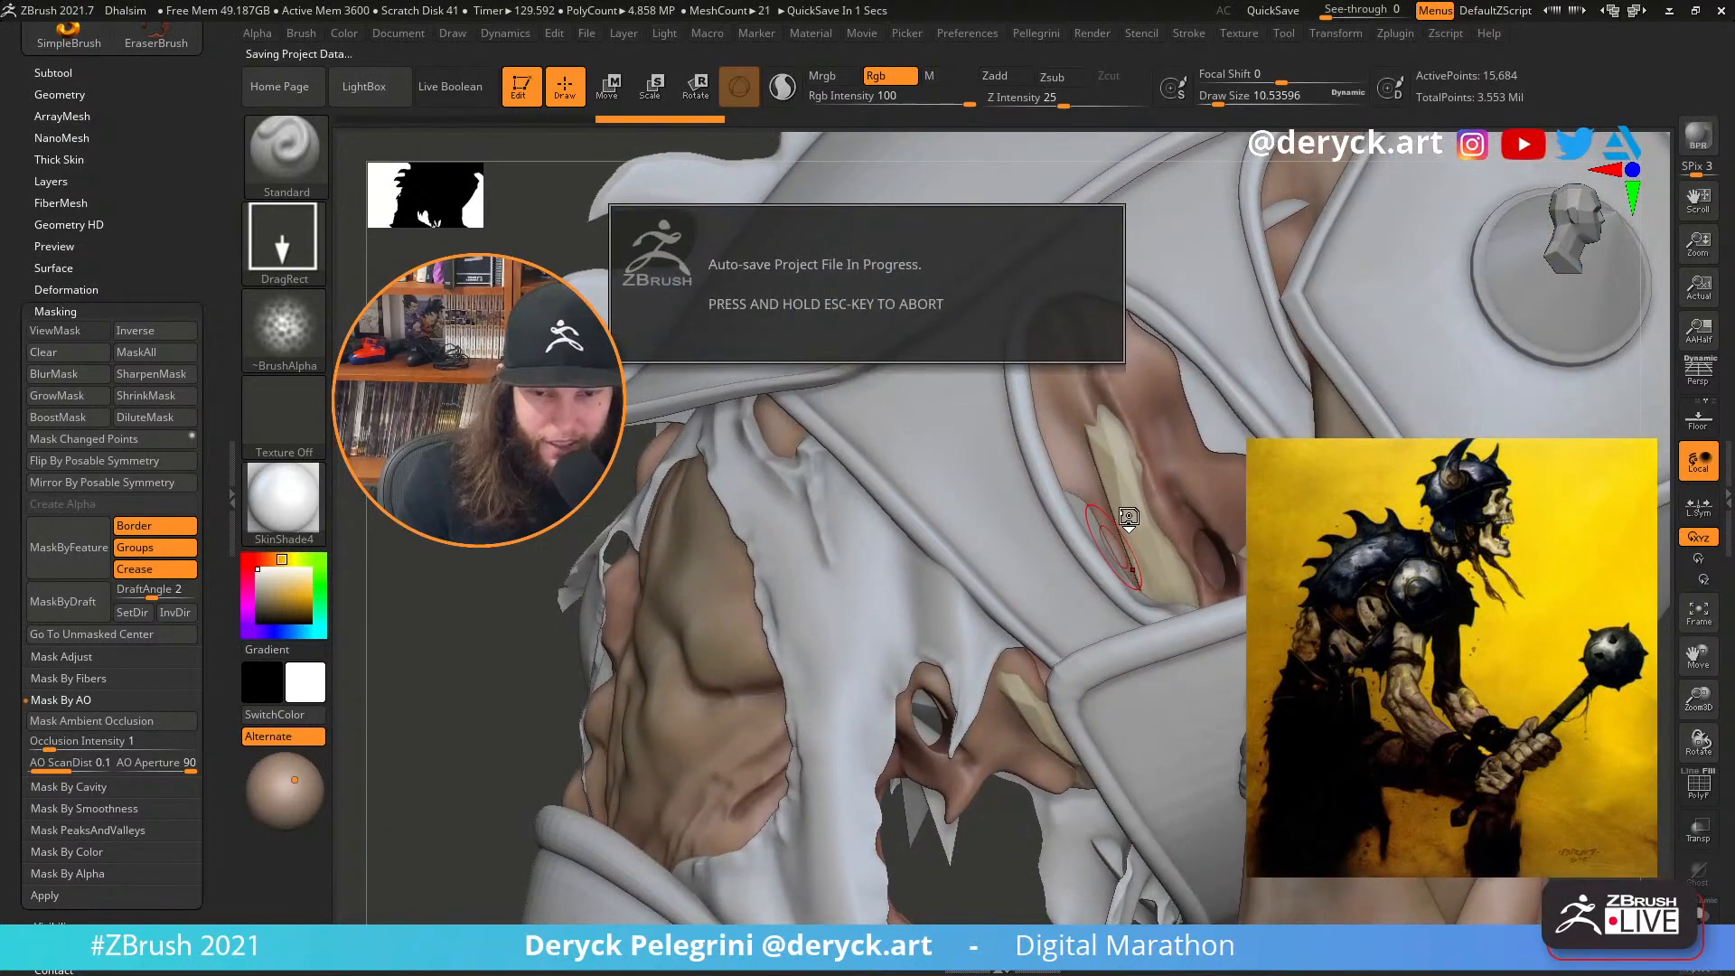
Abort the project auto-save and smooth the faceted bone exposed in the torso's side opening
key(Escape)
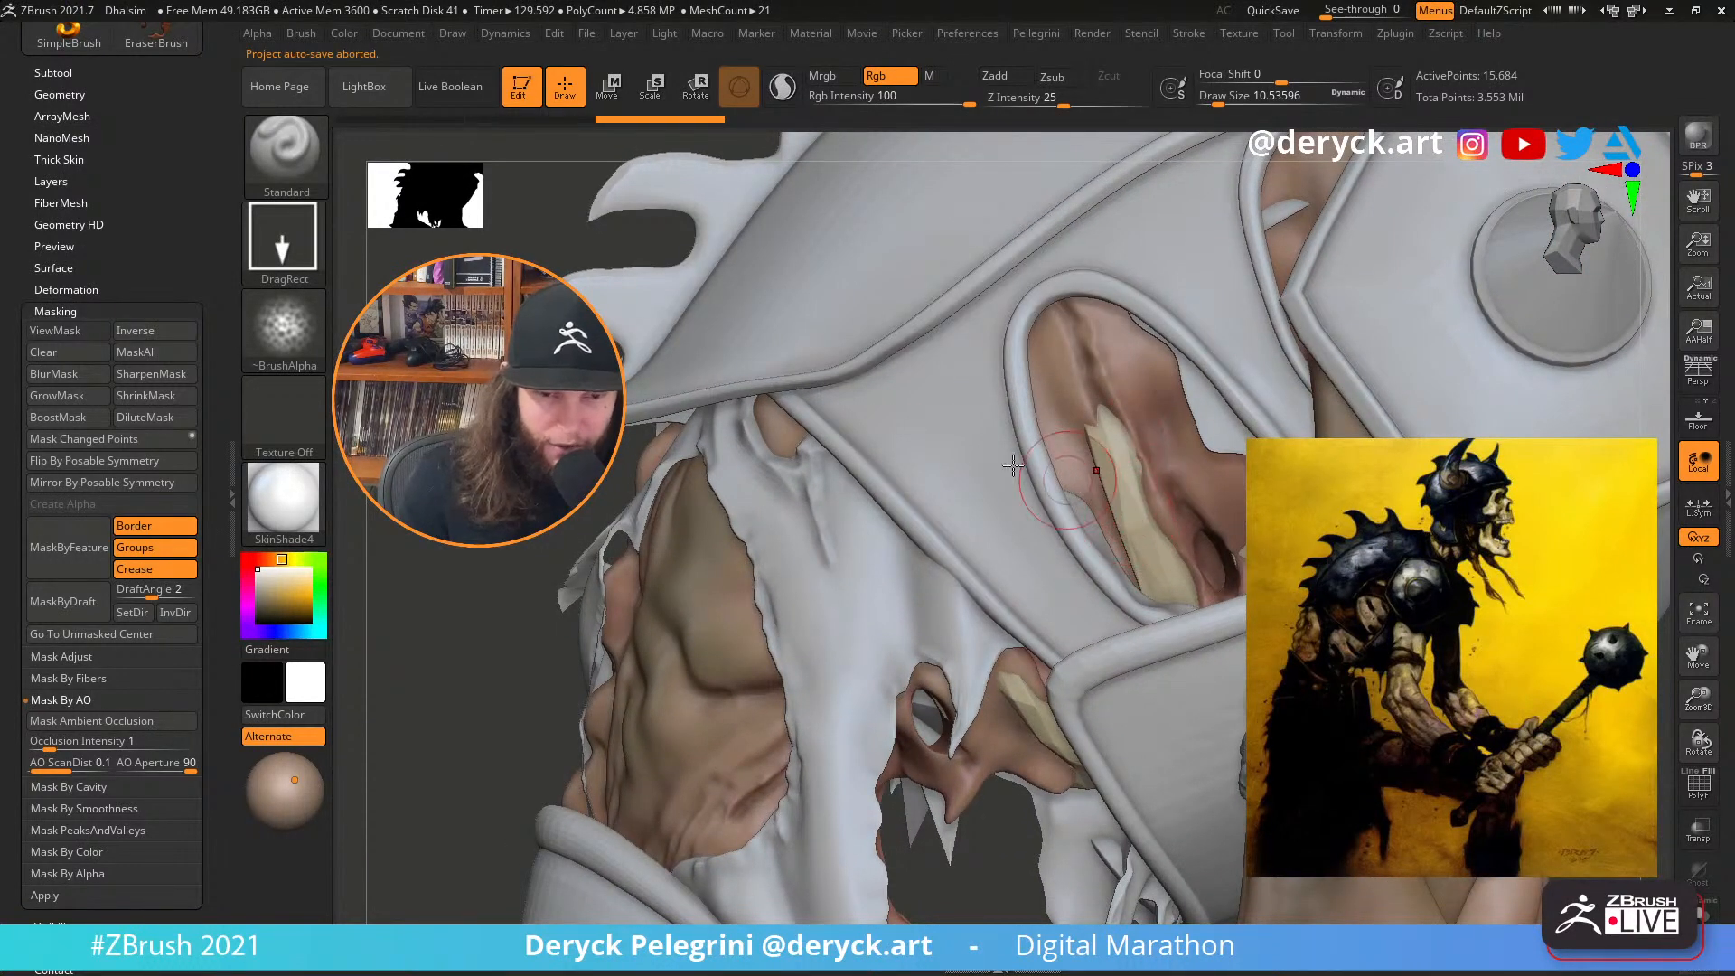
drag(1048, 491, 1161, 488)
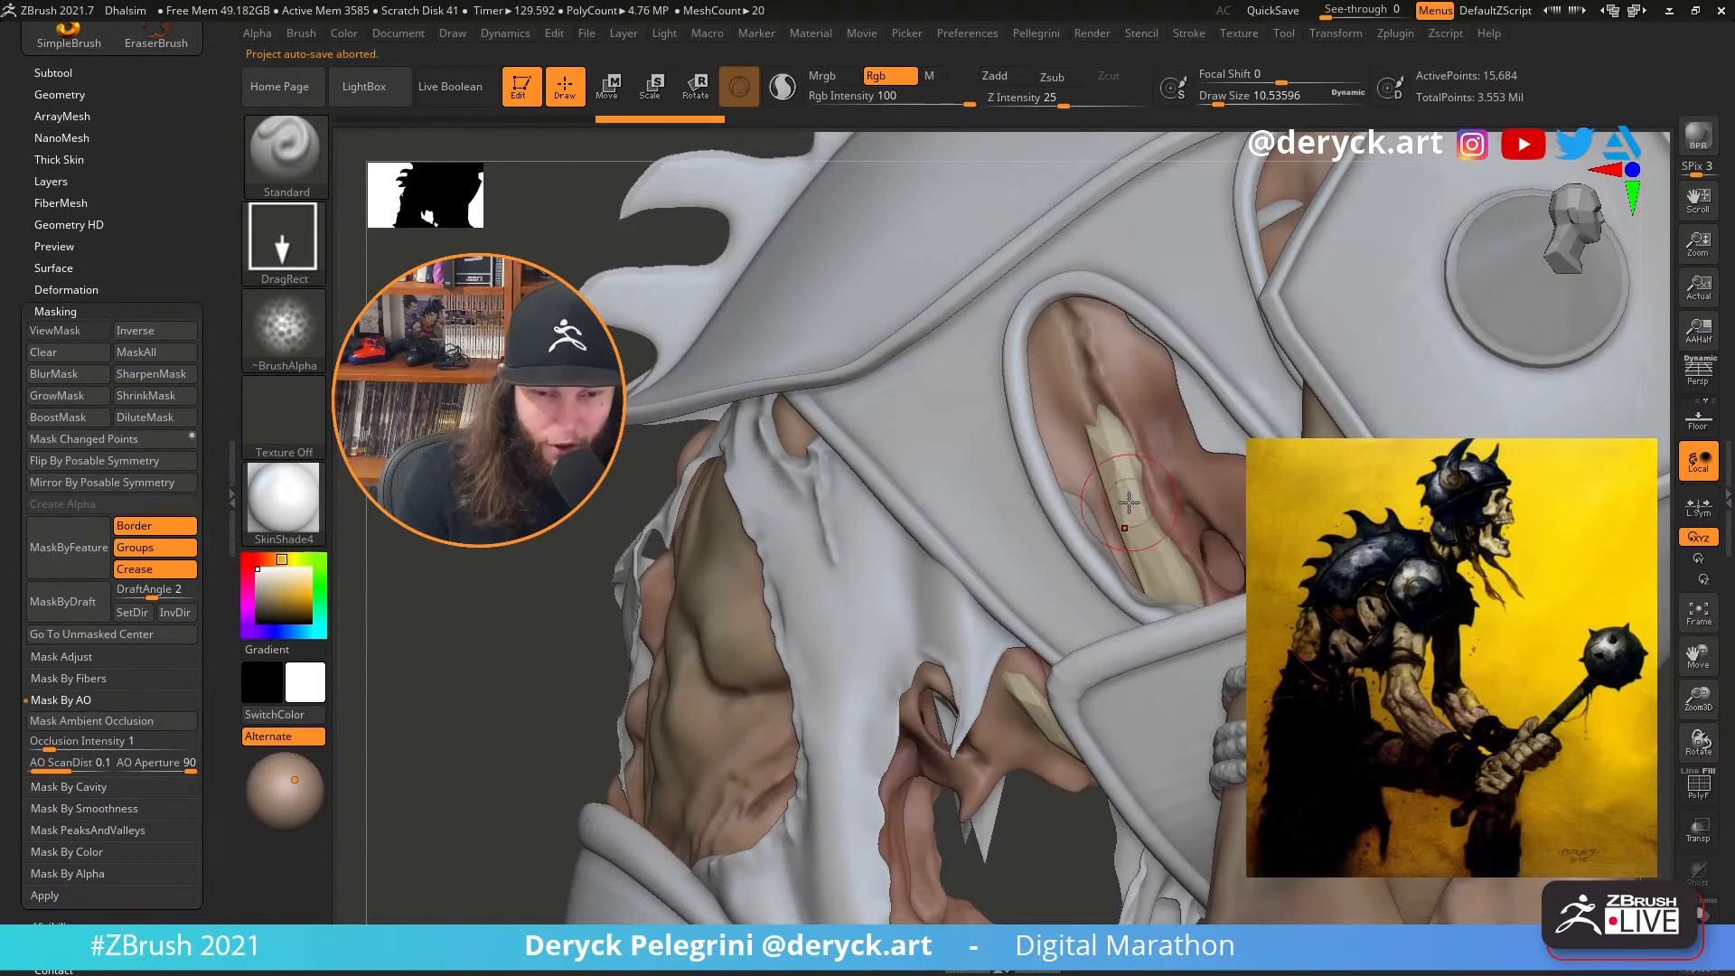
drag(1121, 499, 1132, 543)
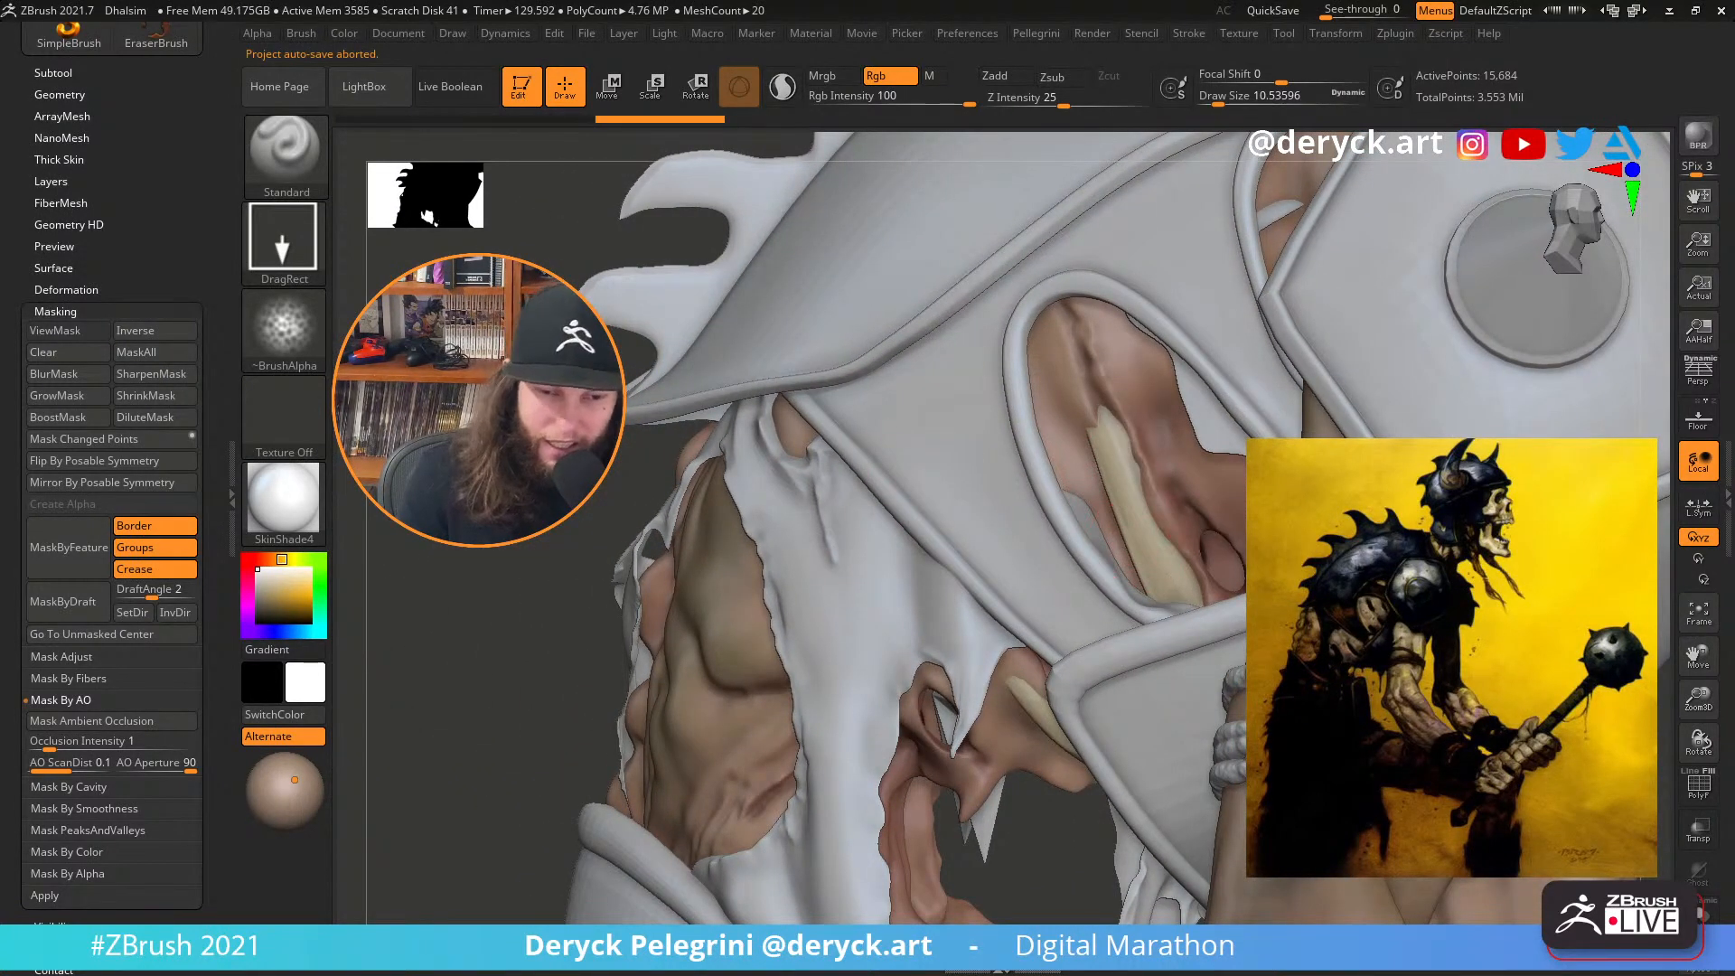
mouse_move(1147, 488)
ctrl+right_down()
mouse_move(1152, 387)
mouse_move(1158, 475)
ctrl+right_up()
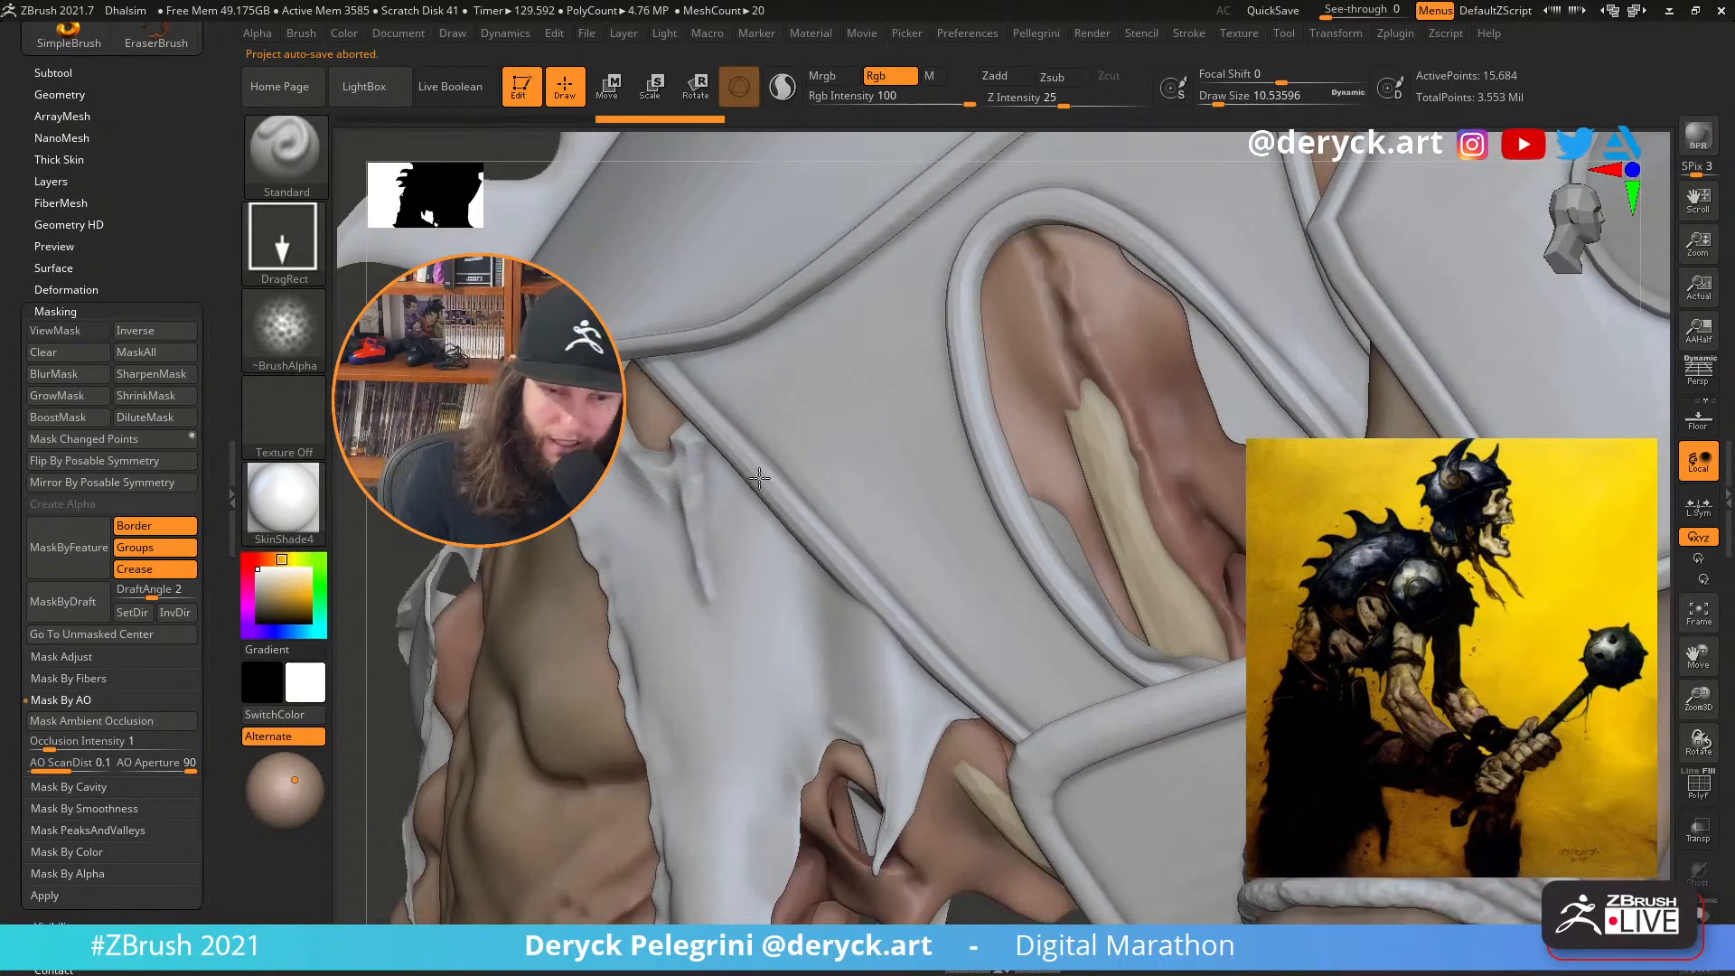
Select the body subtool and carve a torn flesh edge beside the exposed rib with DamStandard at draw sizes of about 2.2 and 2.6
alt+click(1155, 477)
key(s)
drag(1146, 489, 1141, 489)
key(b)
key(d)
key(s)
key(s)
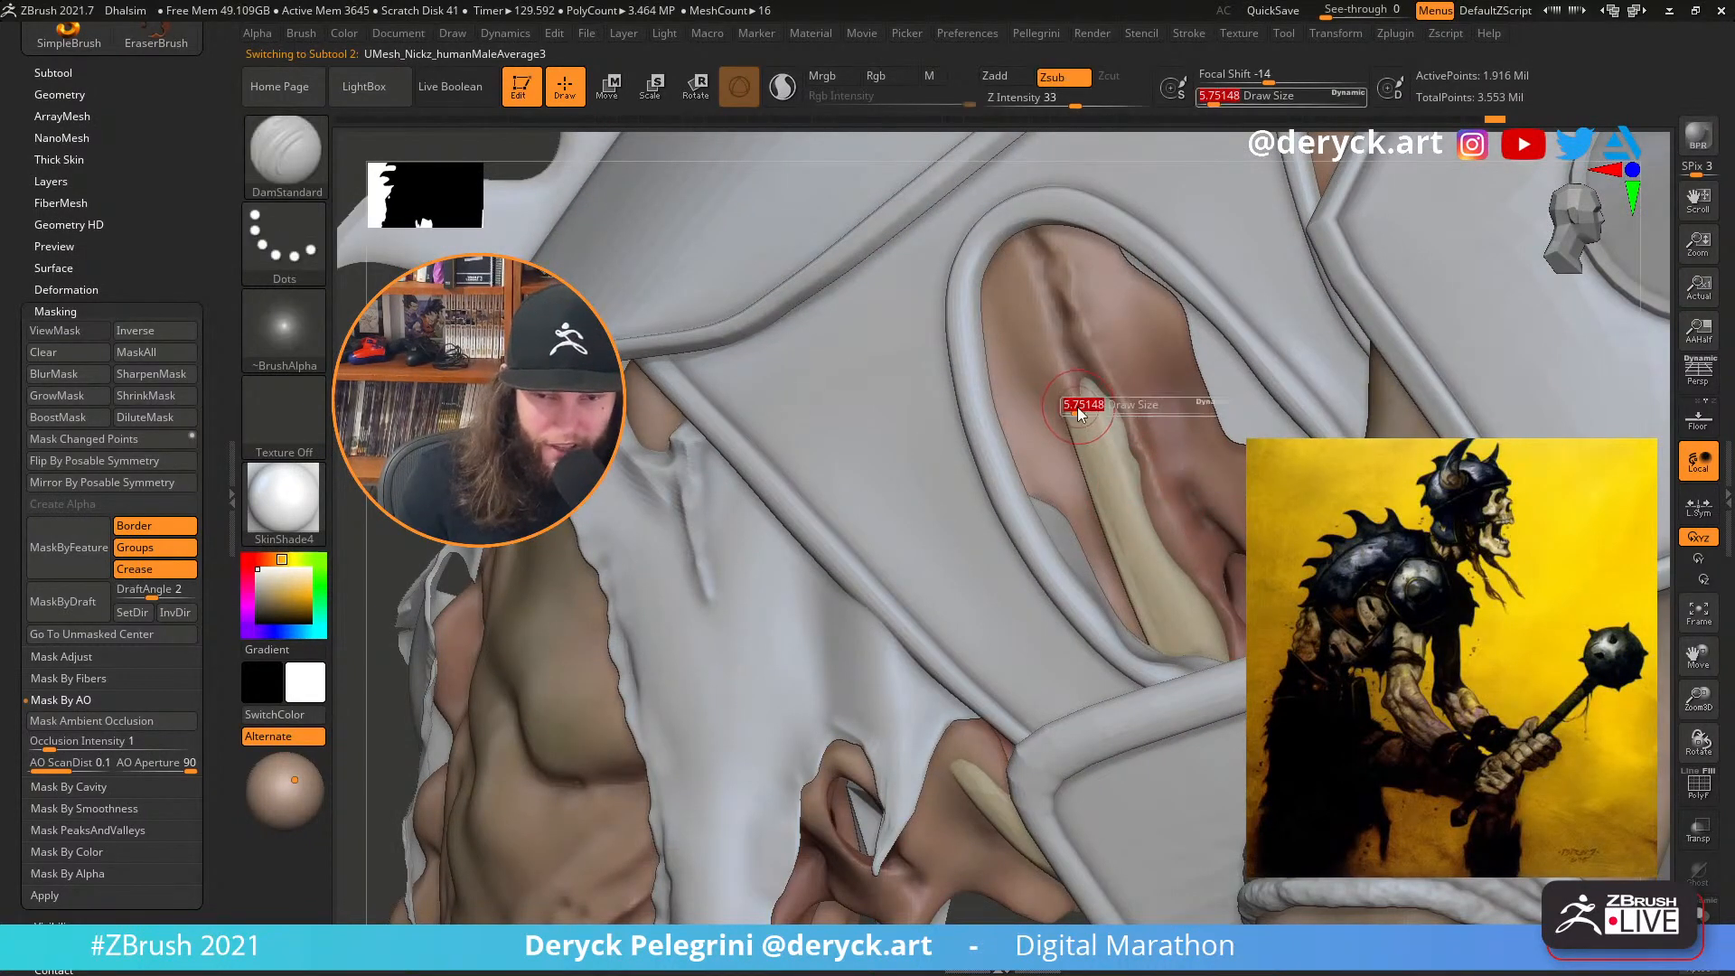
drag(1078, 412, 1059, 404)
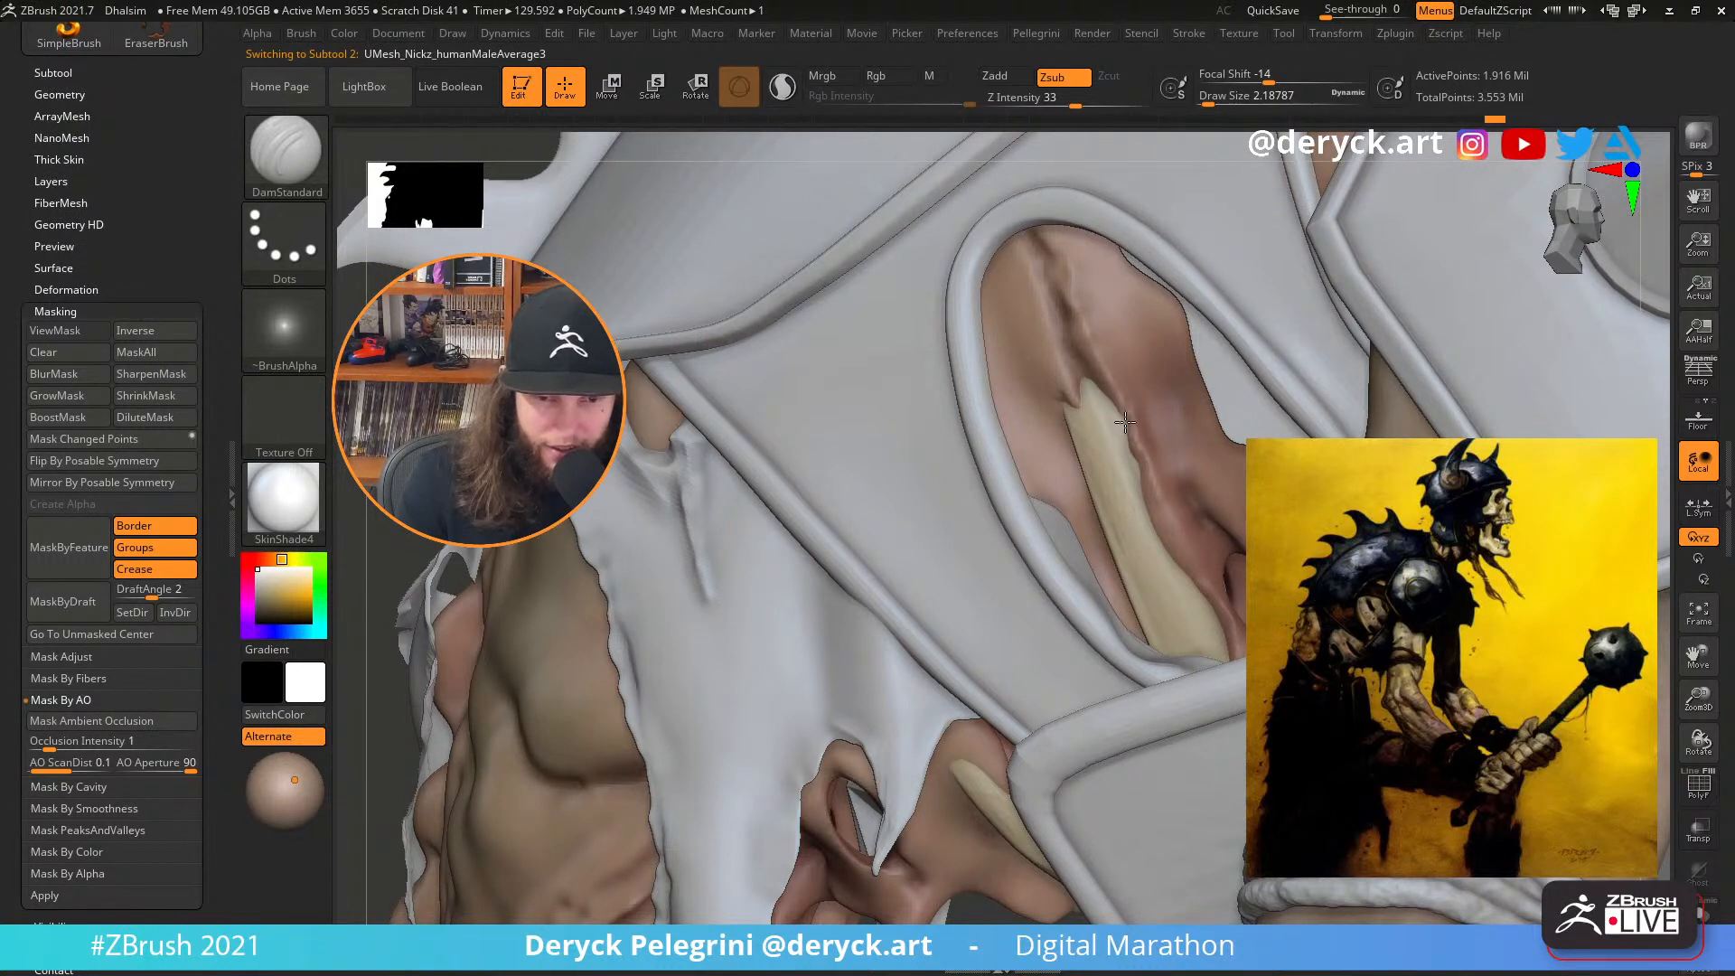
key(s)
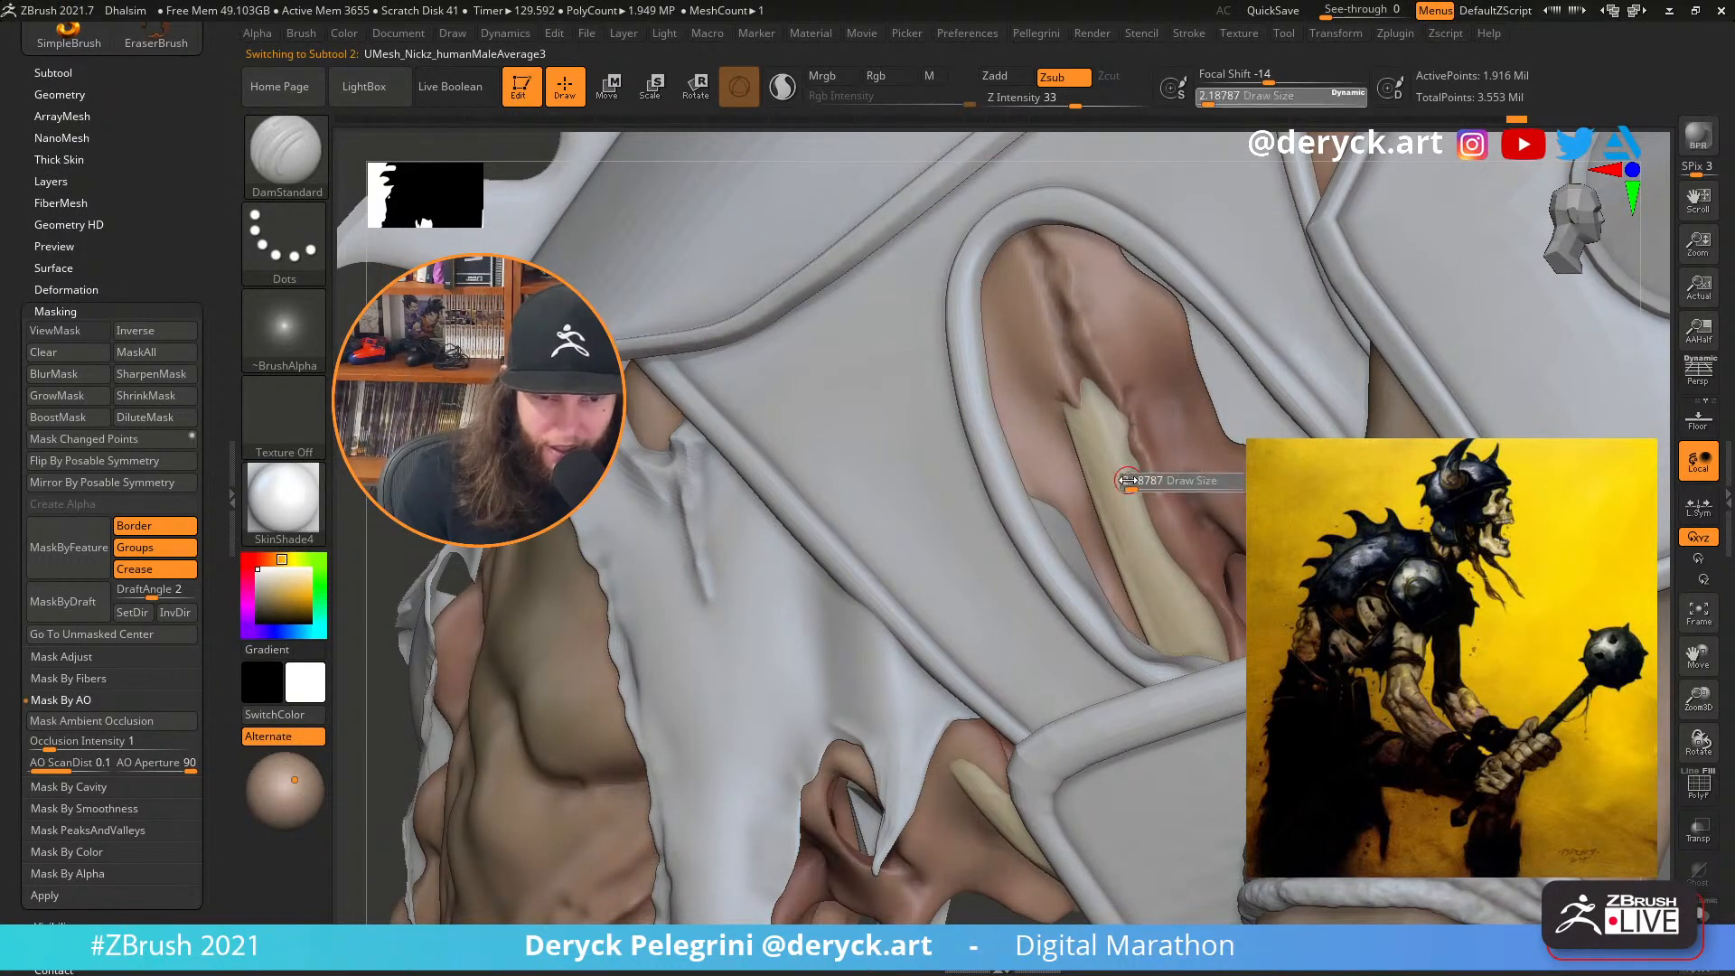
drag(1125, 474, 1150, 496)
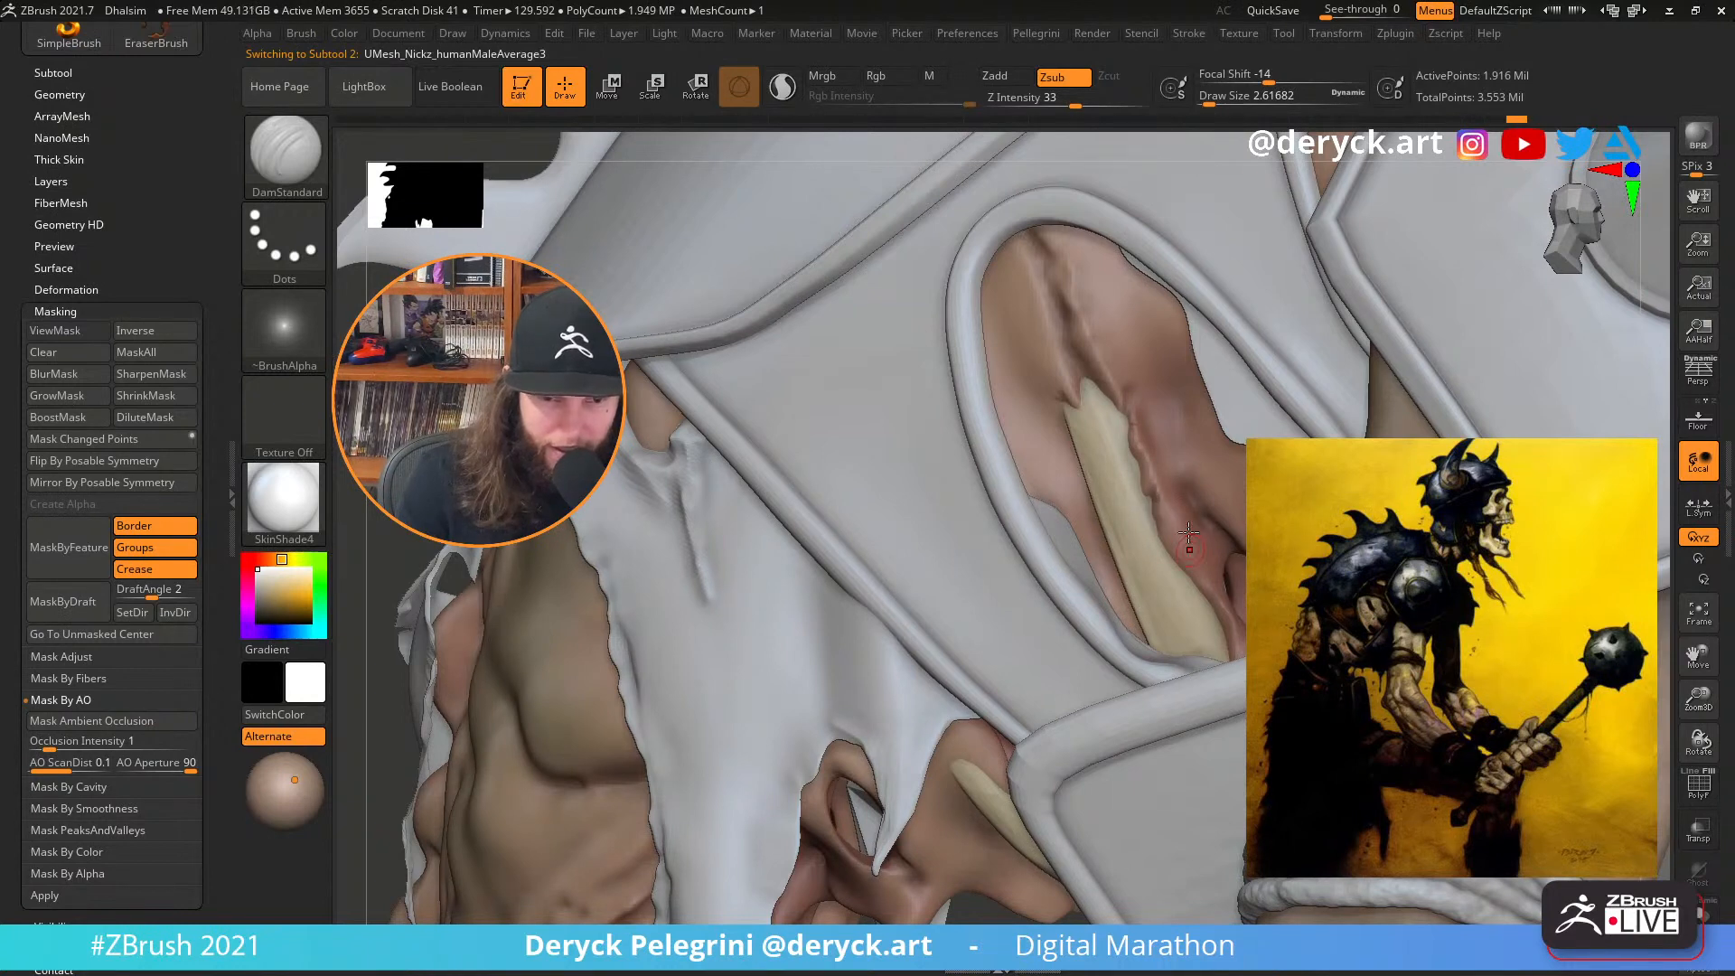
Enlarge the DamStandard draw size to about 3.7 and carve ragged tears around the bones in the upper and lower torso openings
right_drag(1189, 542, 1168, 549)
key(s)
drag(1167, 553, 1173, 559)
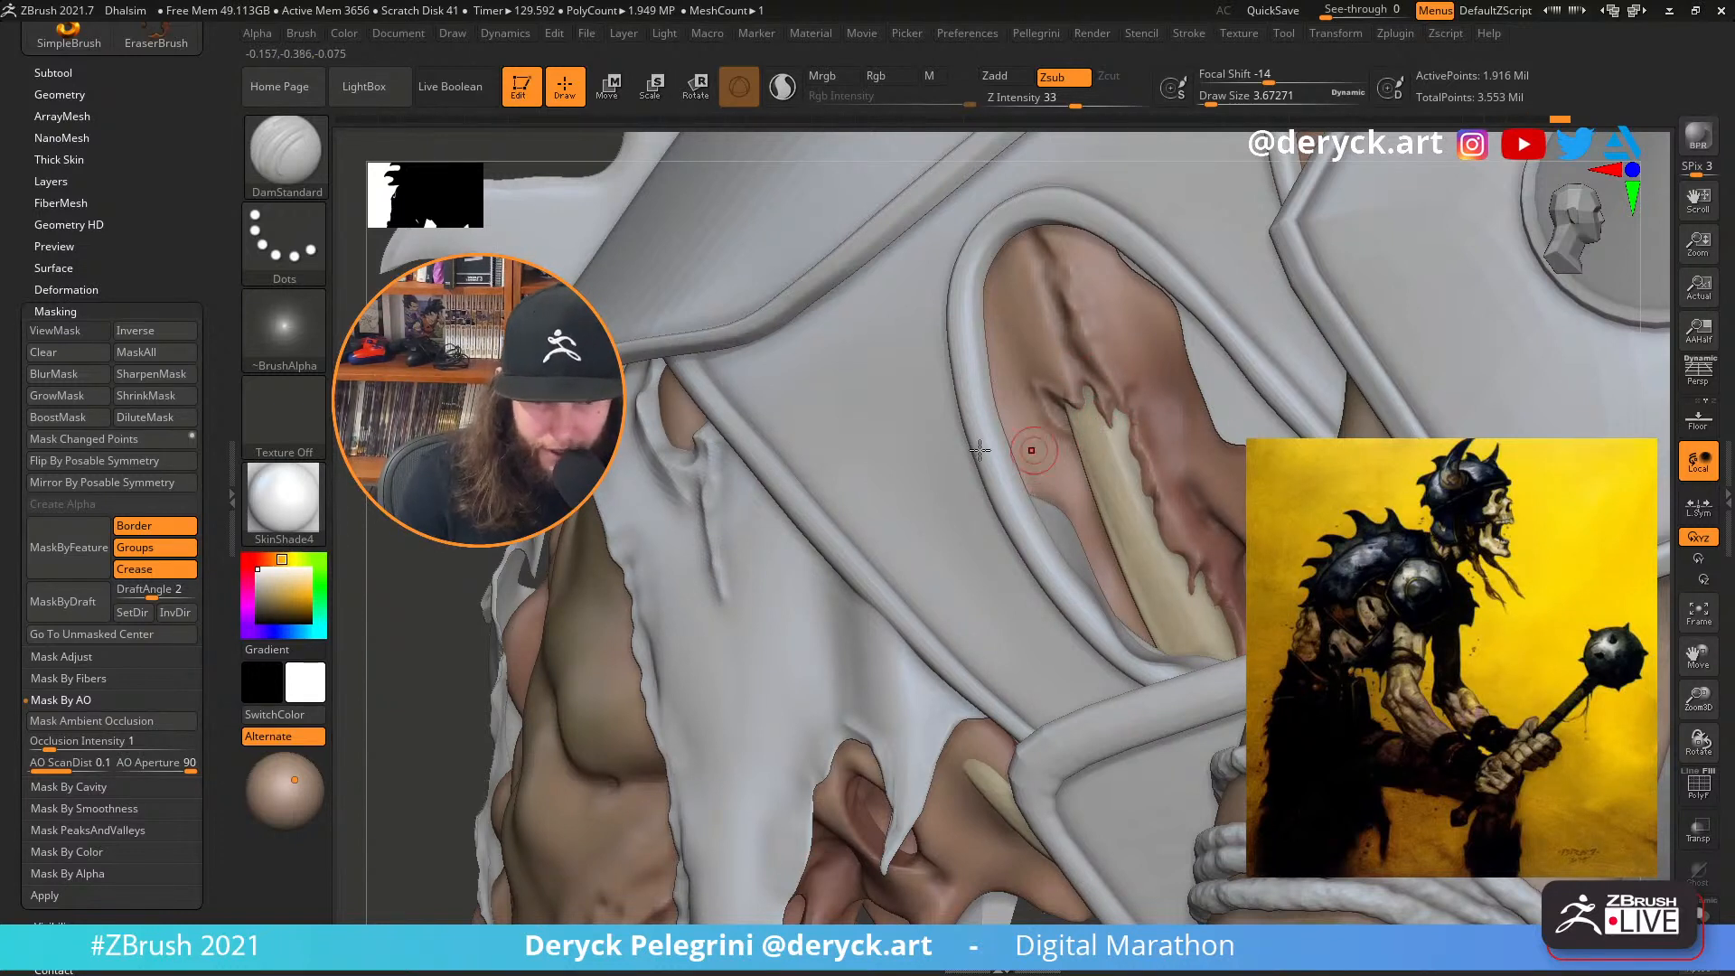
mouse_move(1039, 454)
ctrl+right_down()
mouse_move(1039, 361)
mouse_move(1076, 451)
mouse_move(1057, 452)
mouse_move(1057, 533)
ctrl+right_up()
mouse_move(1057, 533)
right_down()
mouse_move(1021, 542)
mouse_move(1080, 557)
right_up()
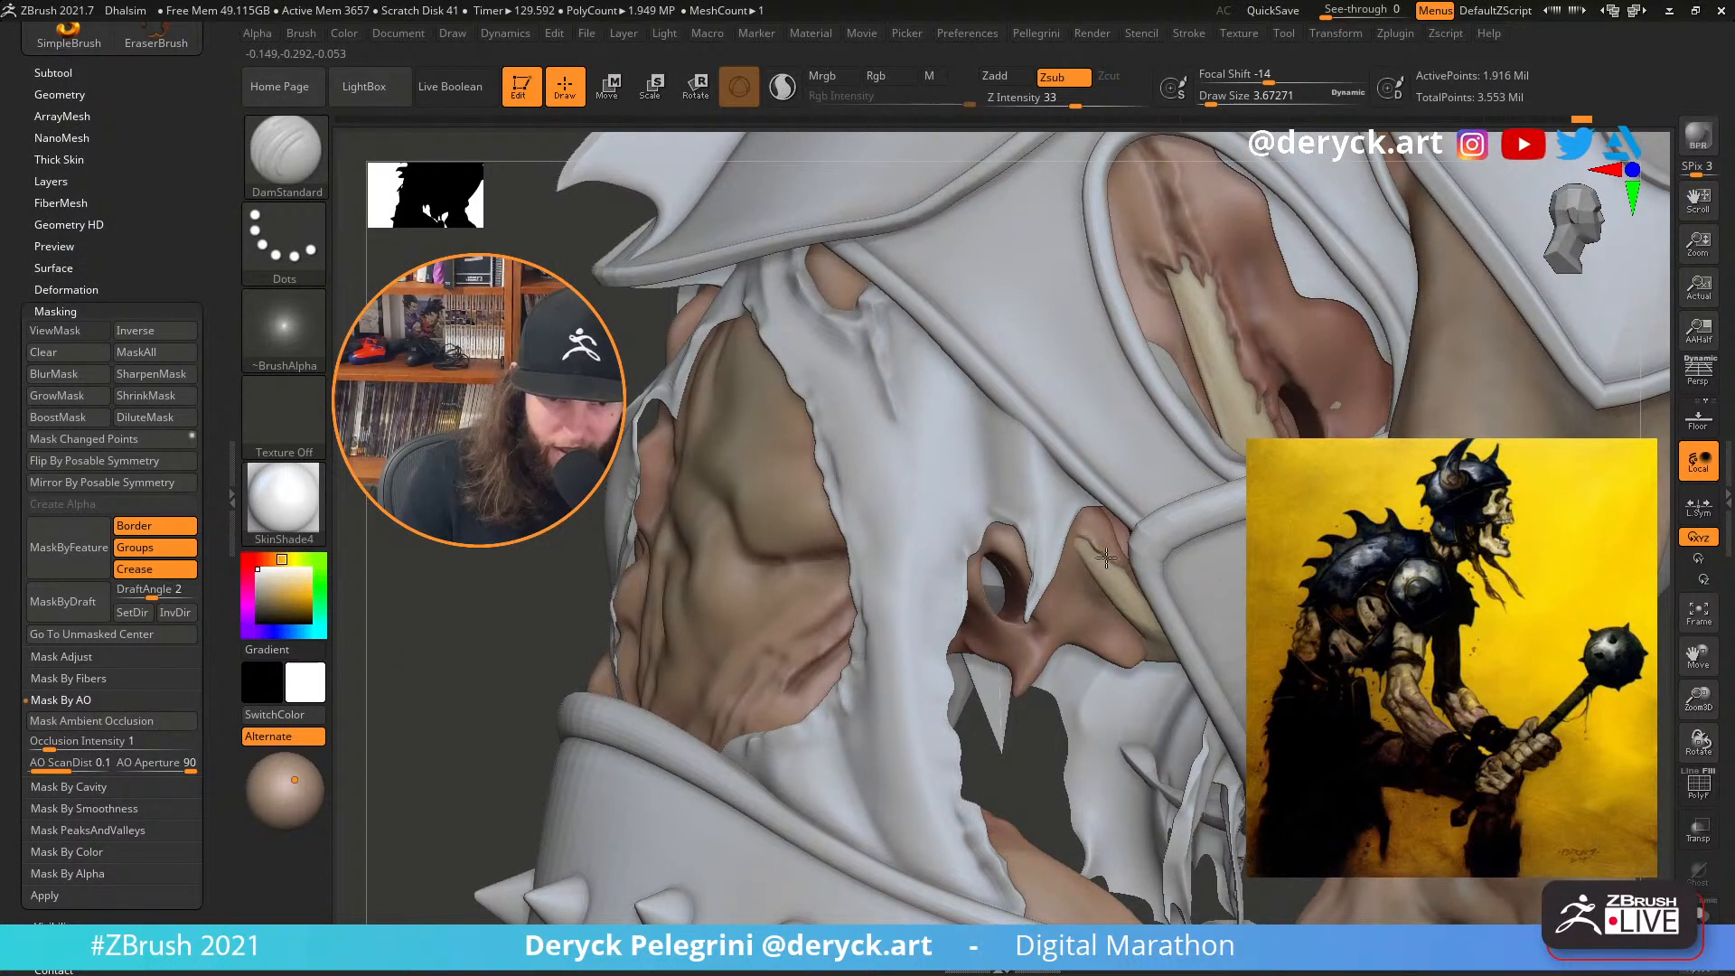
right_drag(894, 515, 1074, 548)
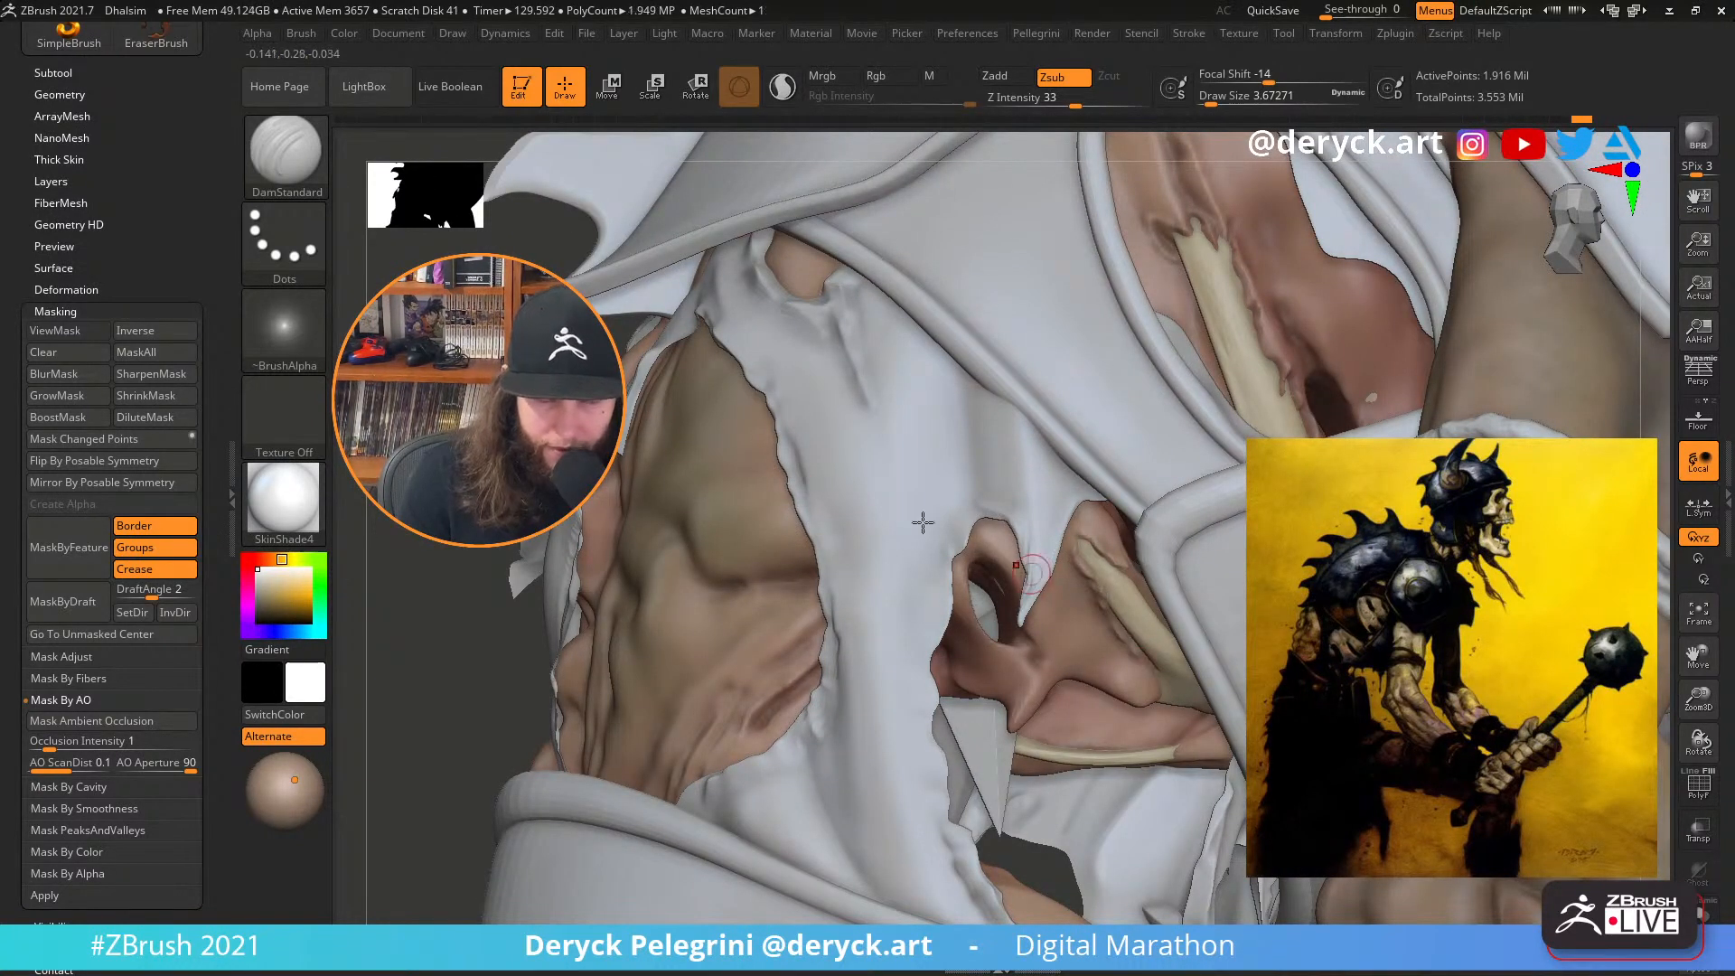
ctrl+right_drag(922, 521, 1009, 367)
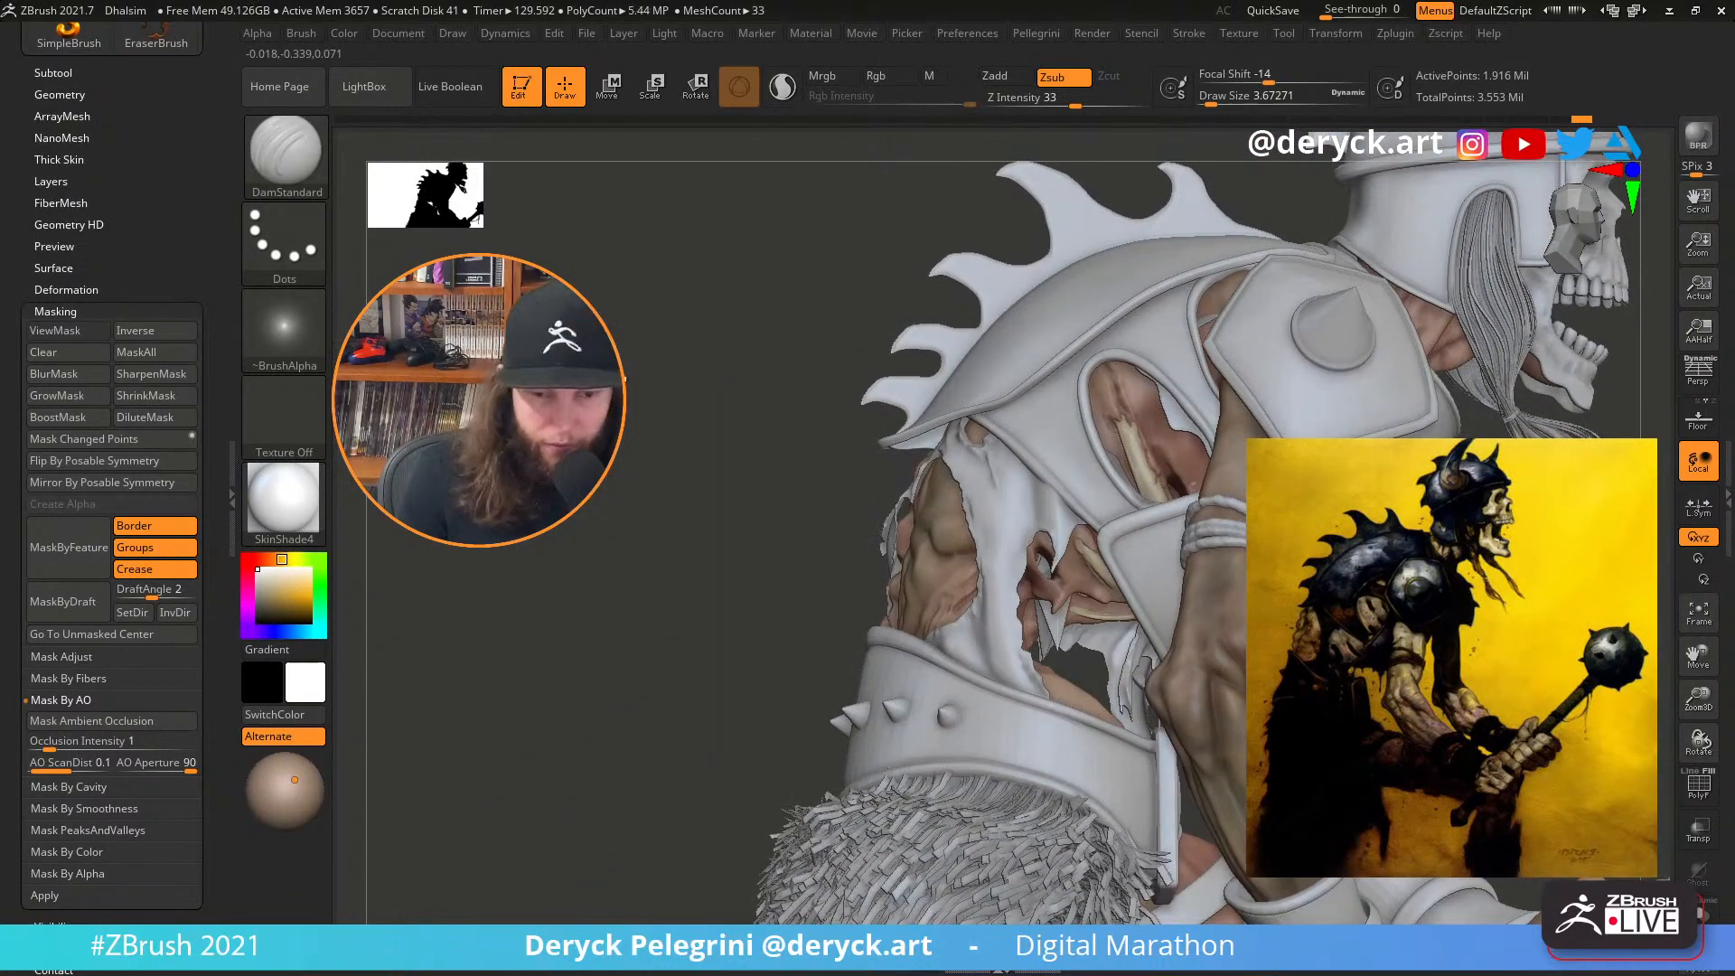
ctrl+right_drag(1165, 203, 1203, 486)
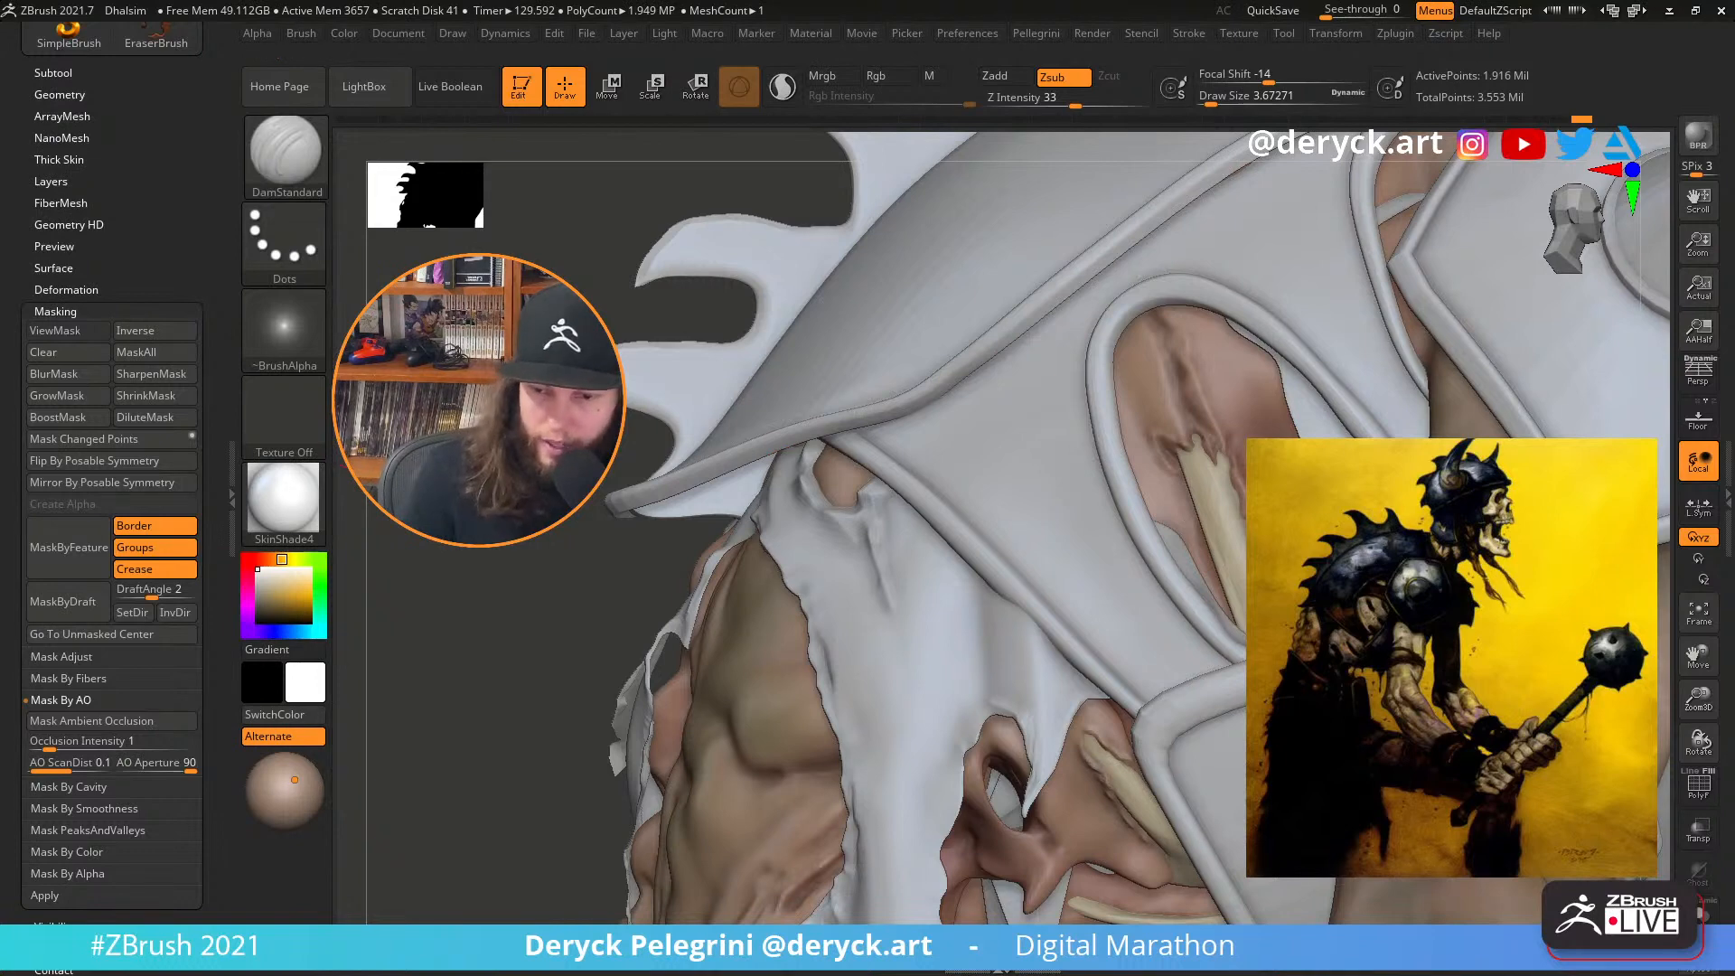
Switch to the Standard brush with a dark brick-red paint colour and a draw size of about 5.75
key(b)
key(s)
key(t)
click(266, 562)
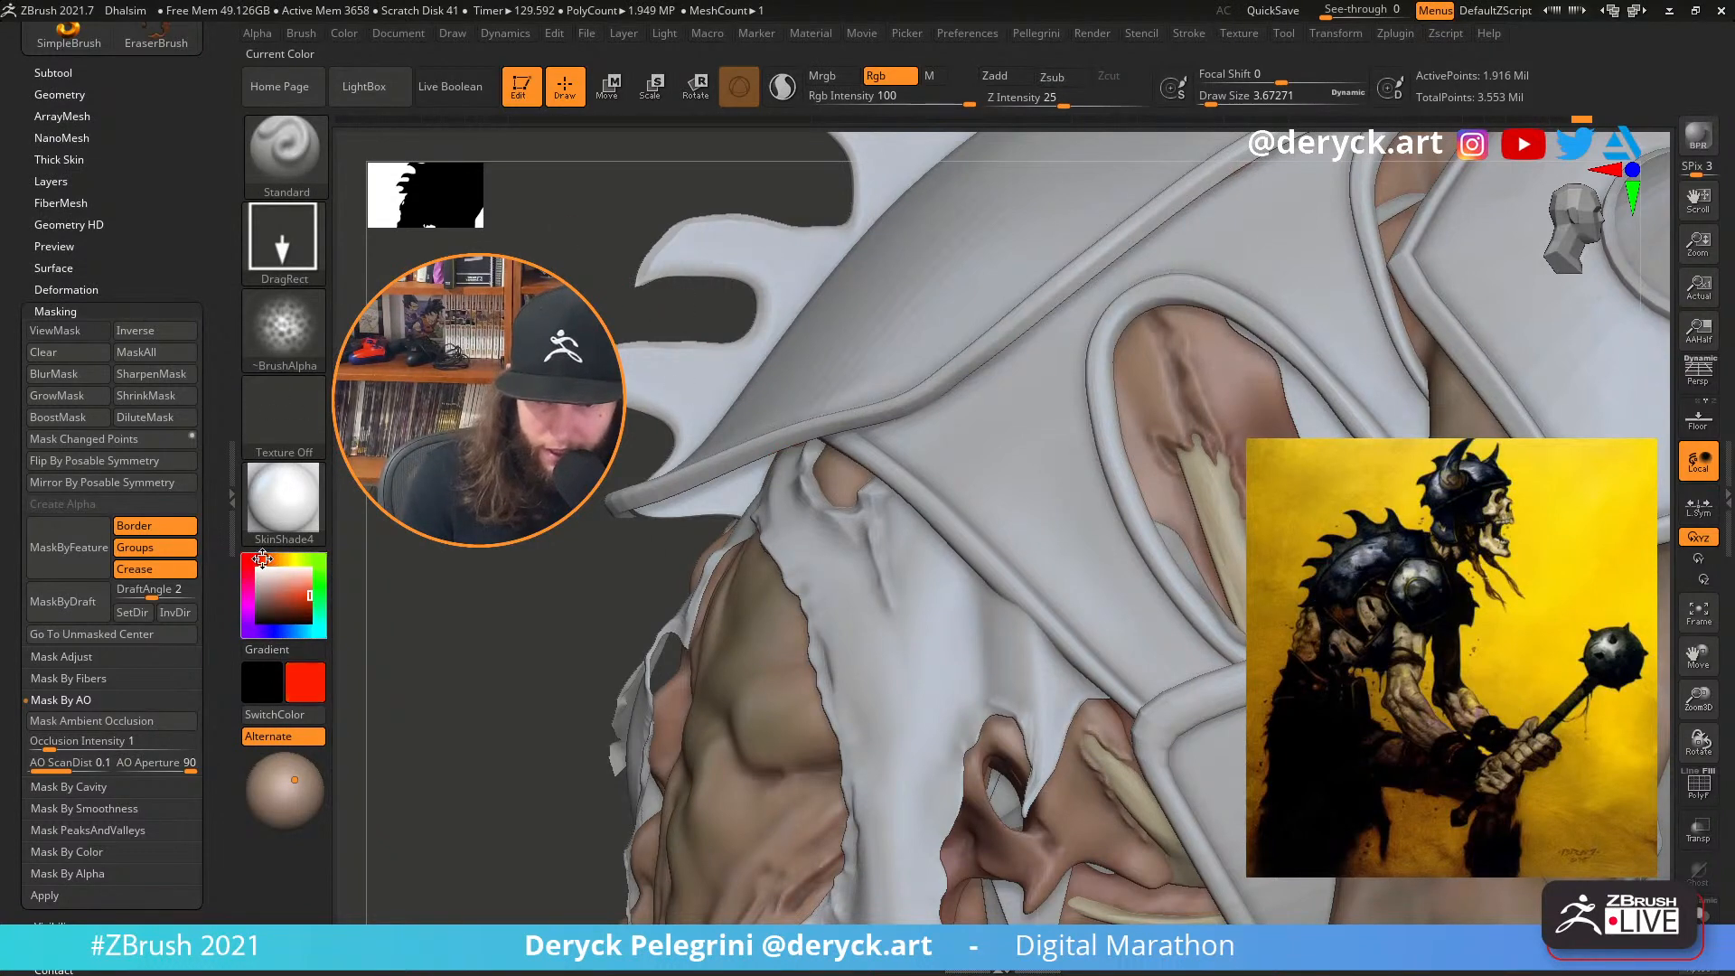
drag(285, 591, 292, 601)
key(])
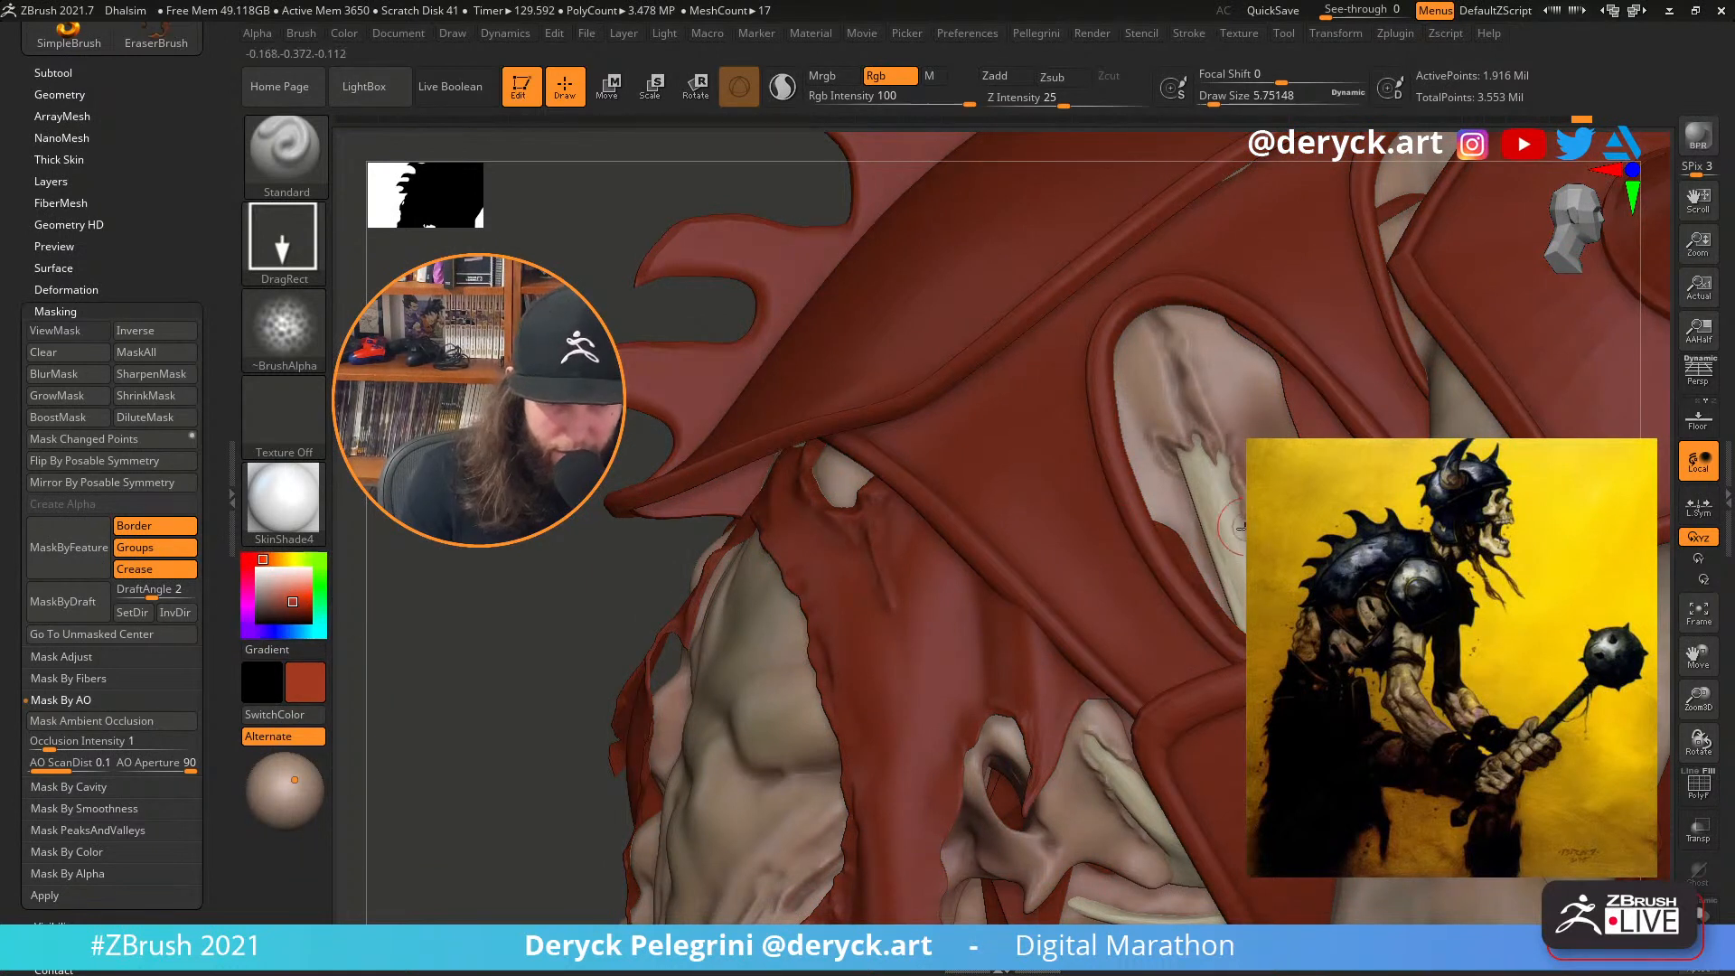
Lower the Rgb Intensity to 30 and tint the torn flesh around the bone in the upper torso opening red
click(879, 99)
text(19)
click(897, 102)
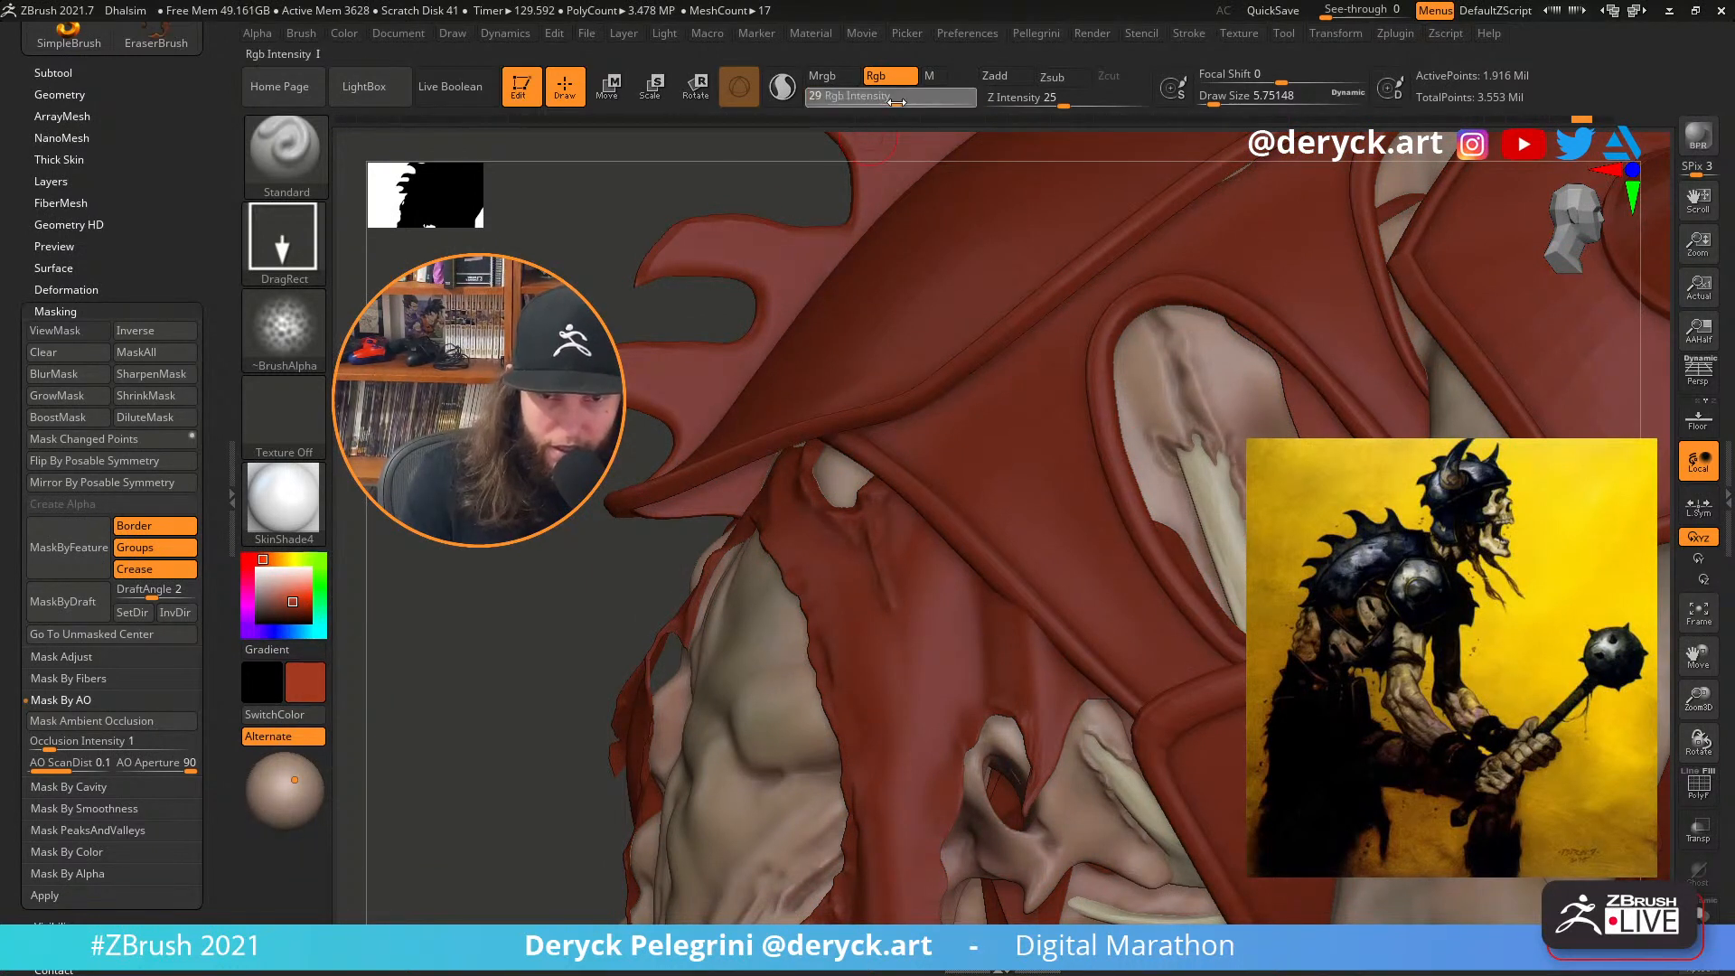
drag(902, 100, 897, 101)
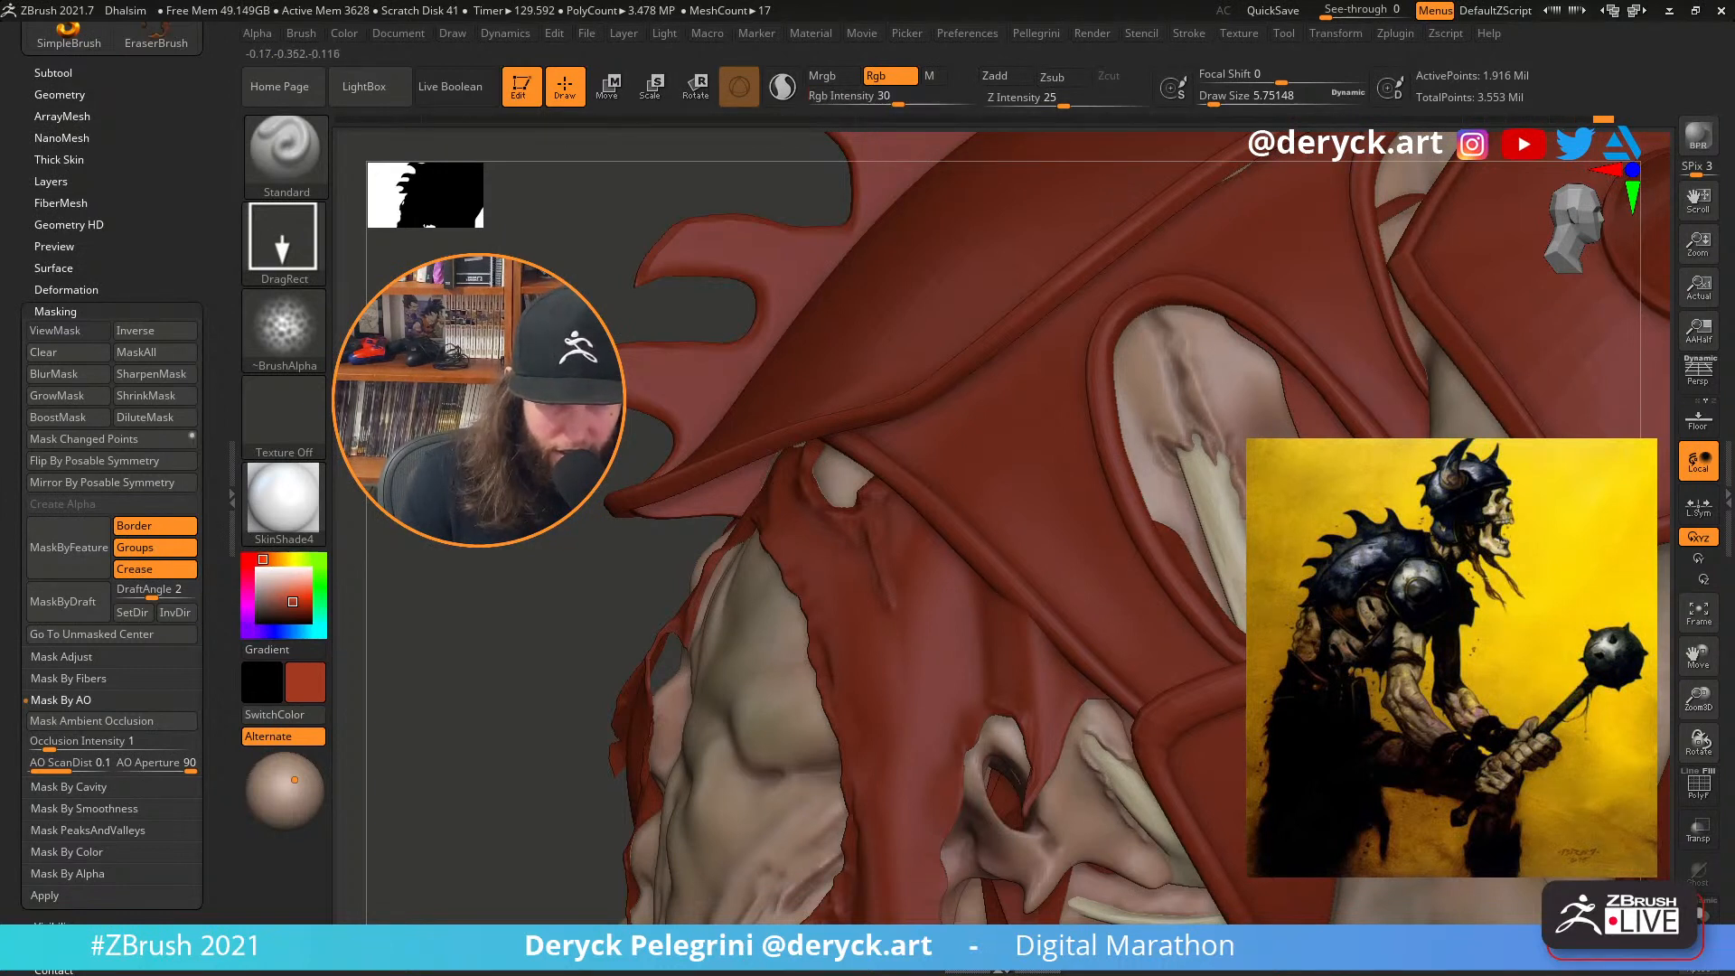
right_drag(1258, 583, 1263, 582)
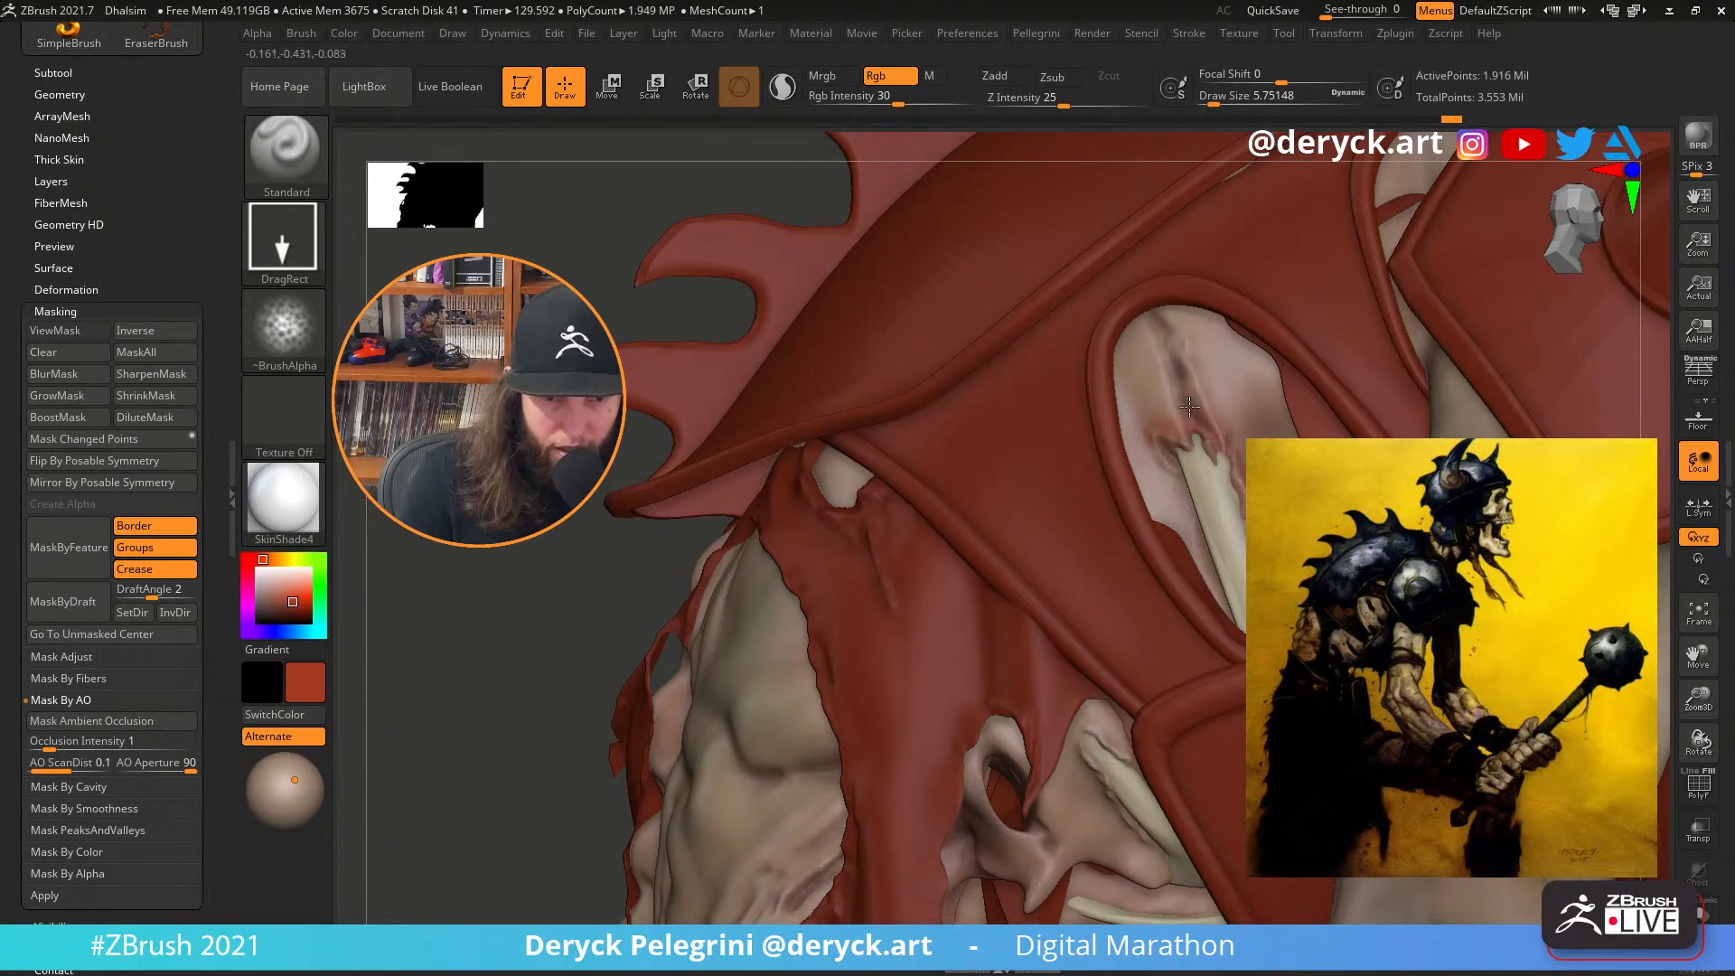
right_drag(1182, 399, 1130, 403)
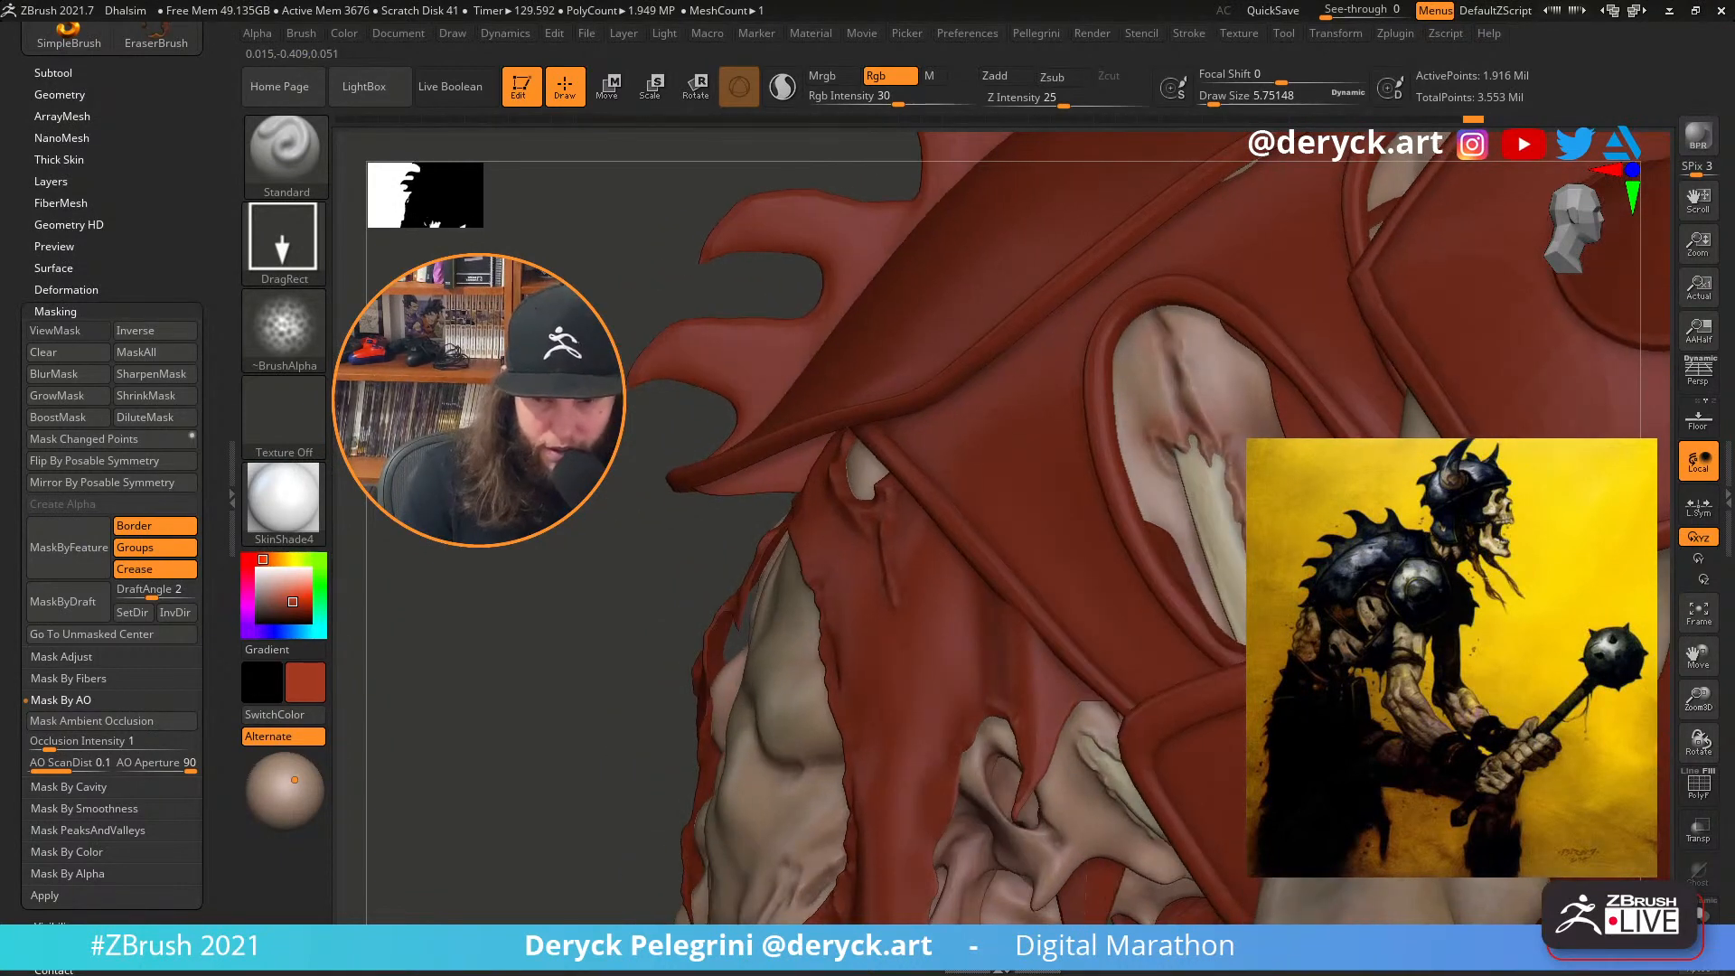
Choose a dark olive green and shade the tear and the surrounding flesh in the upper torso opening
click(258, 569)
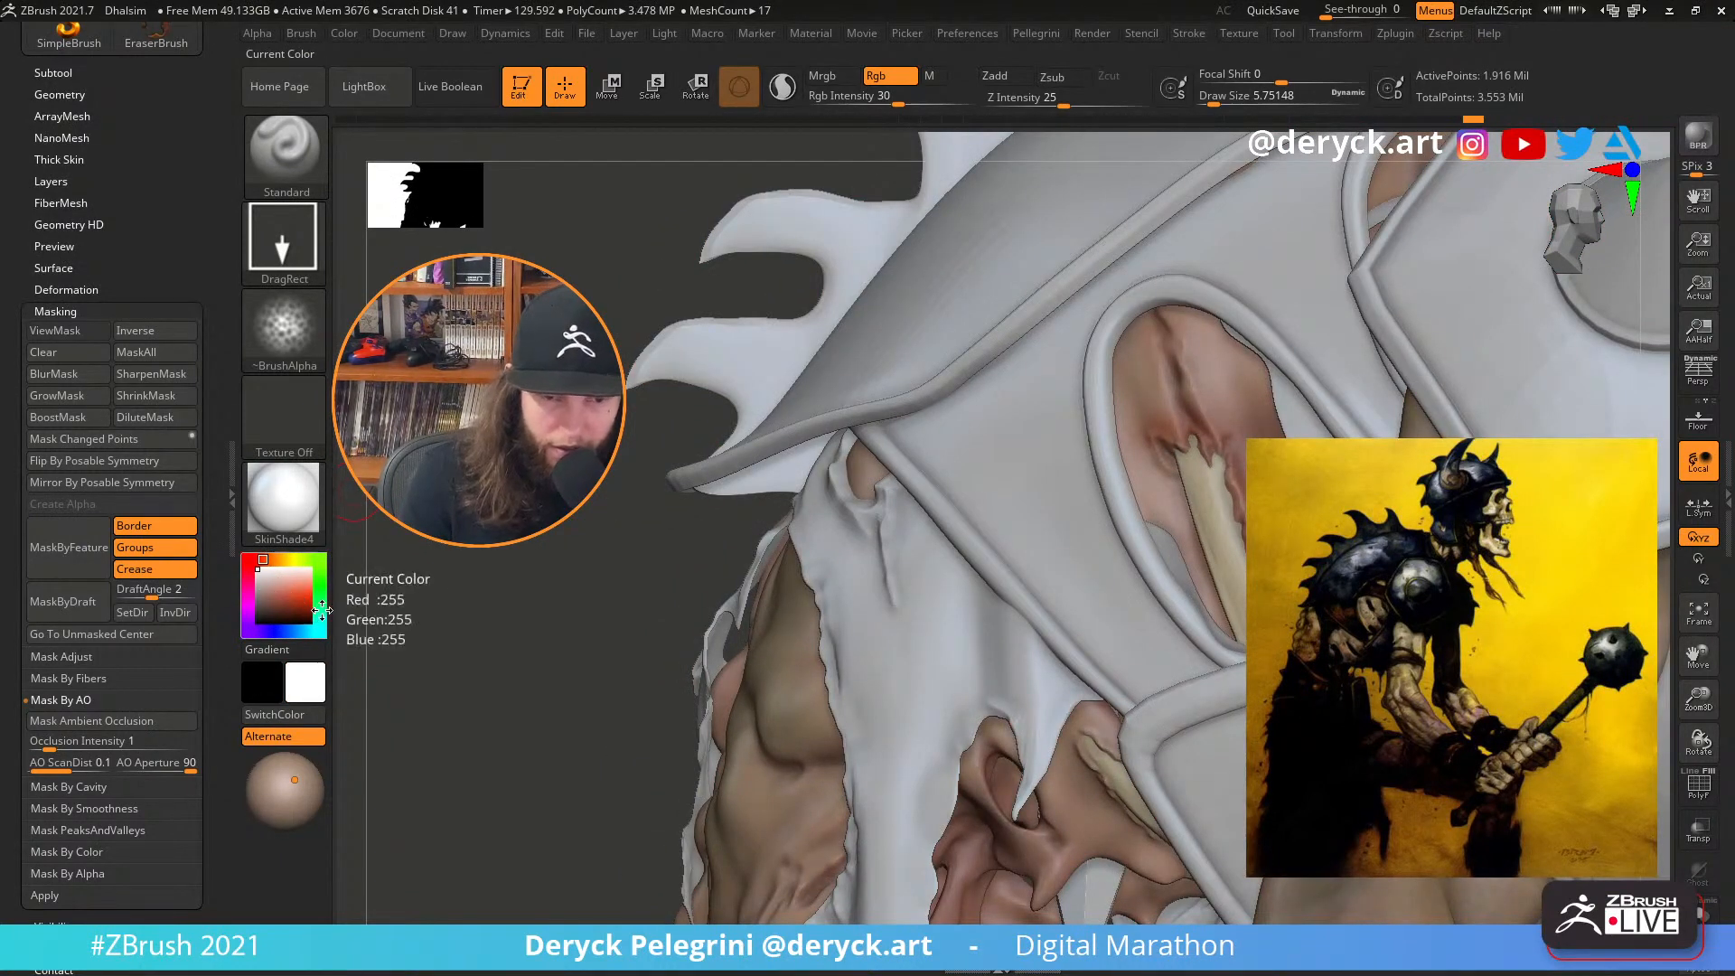
click(308, 560)
drag(297, 579, 276, 610)
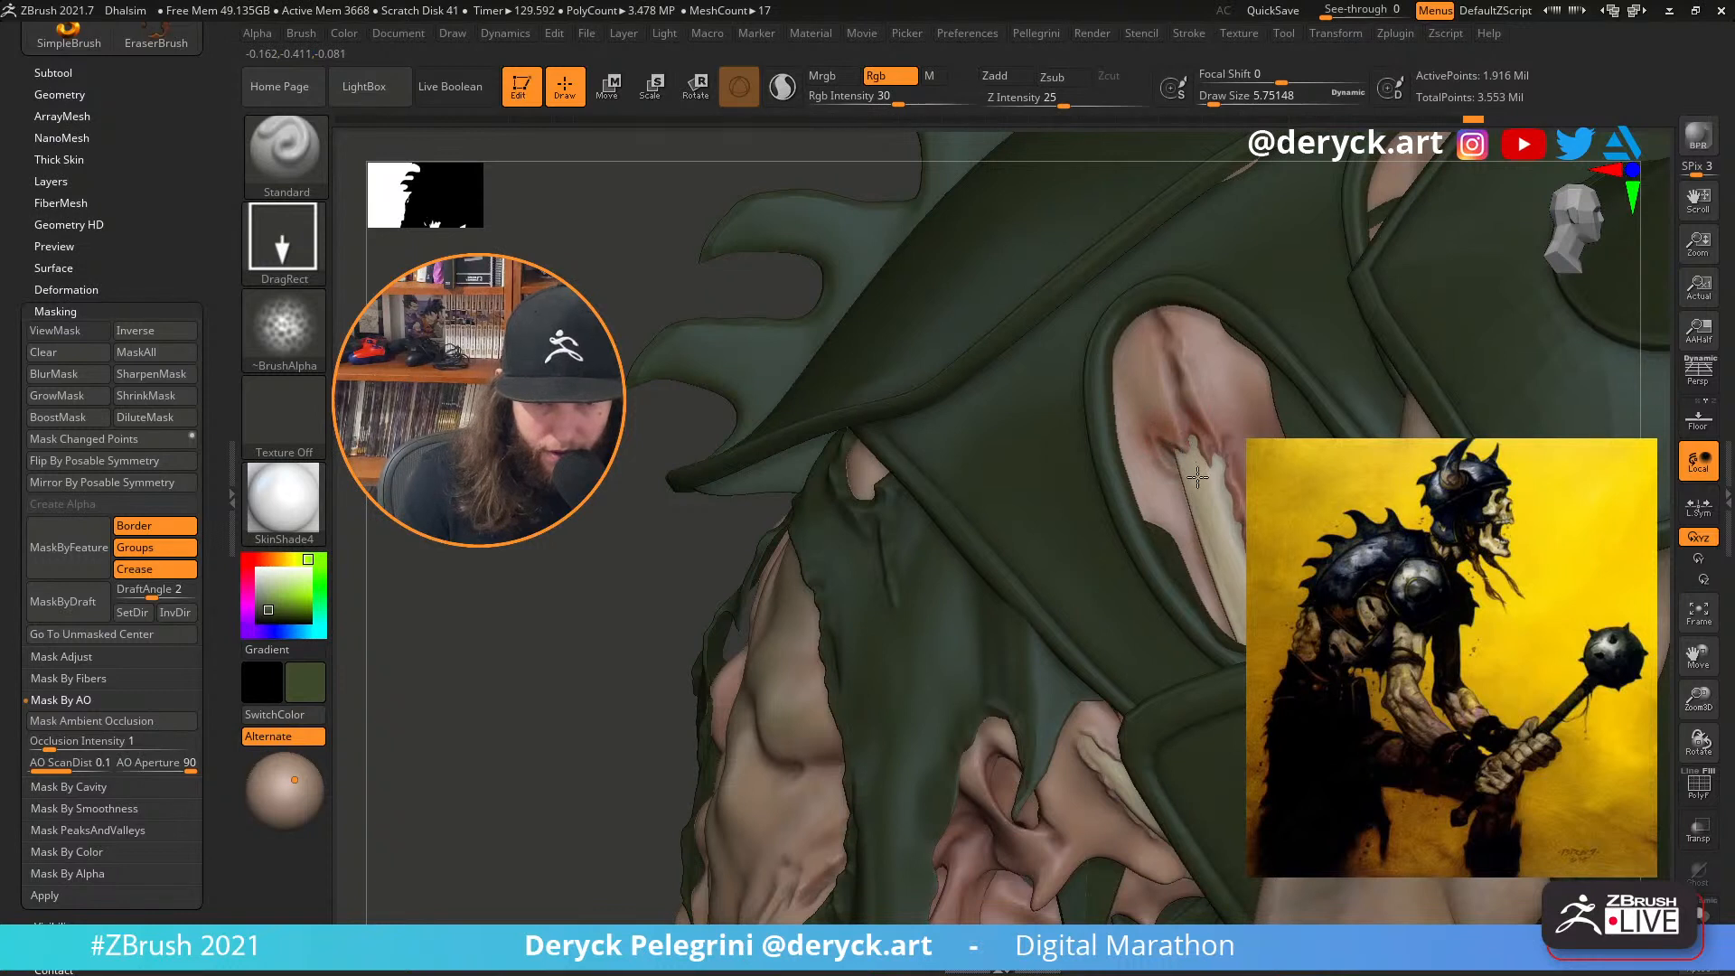
drag(1159, 431, 1160, 440)
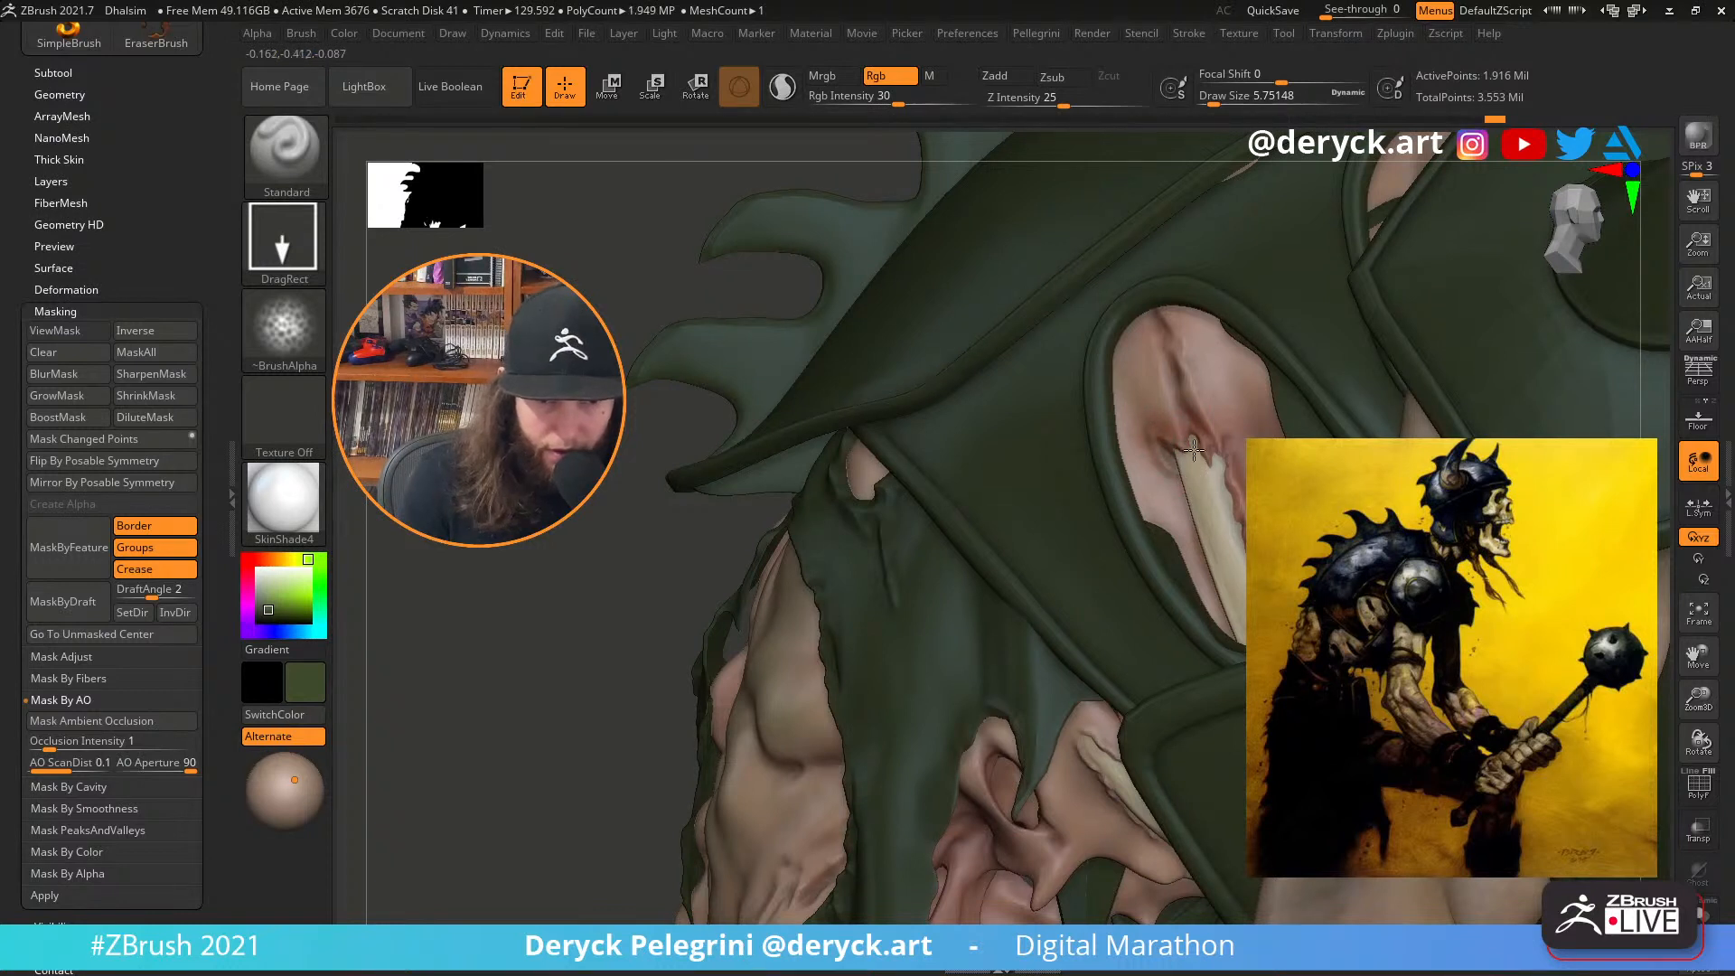
drag(1191, 379, 1176, 370)
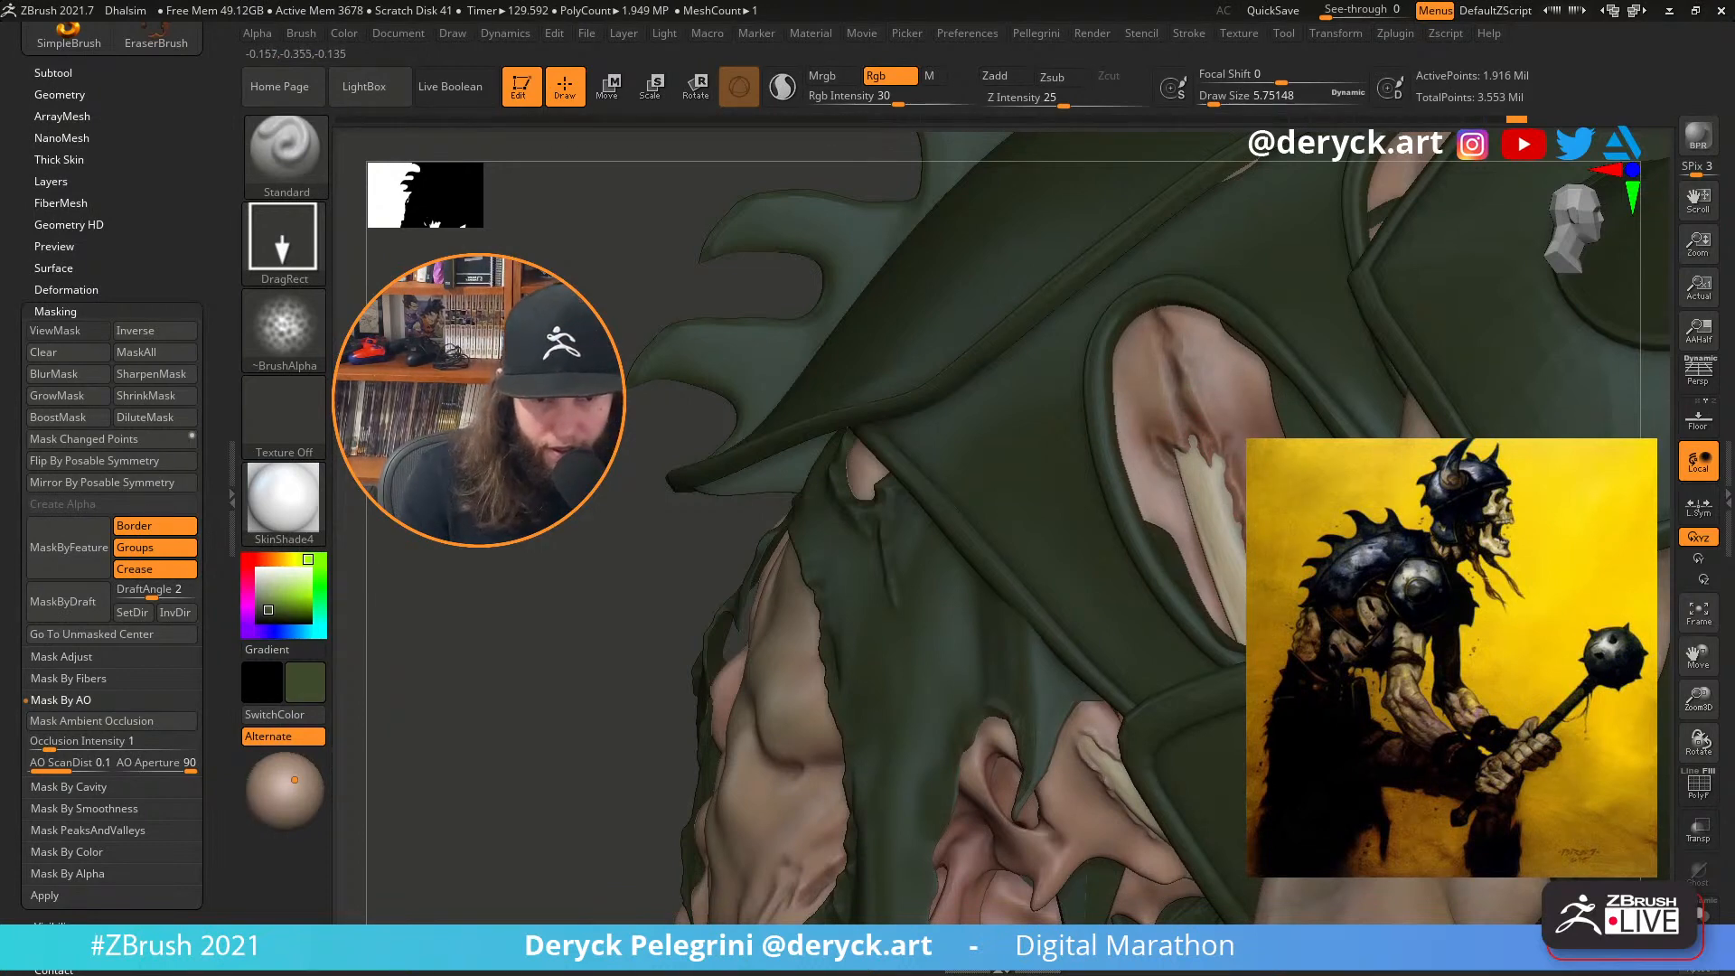
right_drag(1107, 470, 1161, 471)
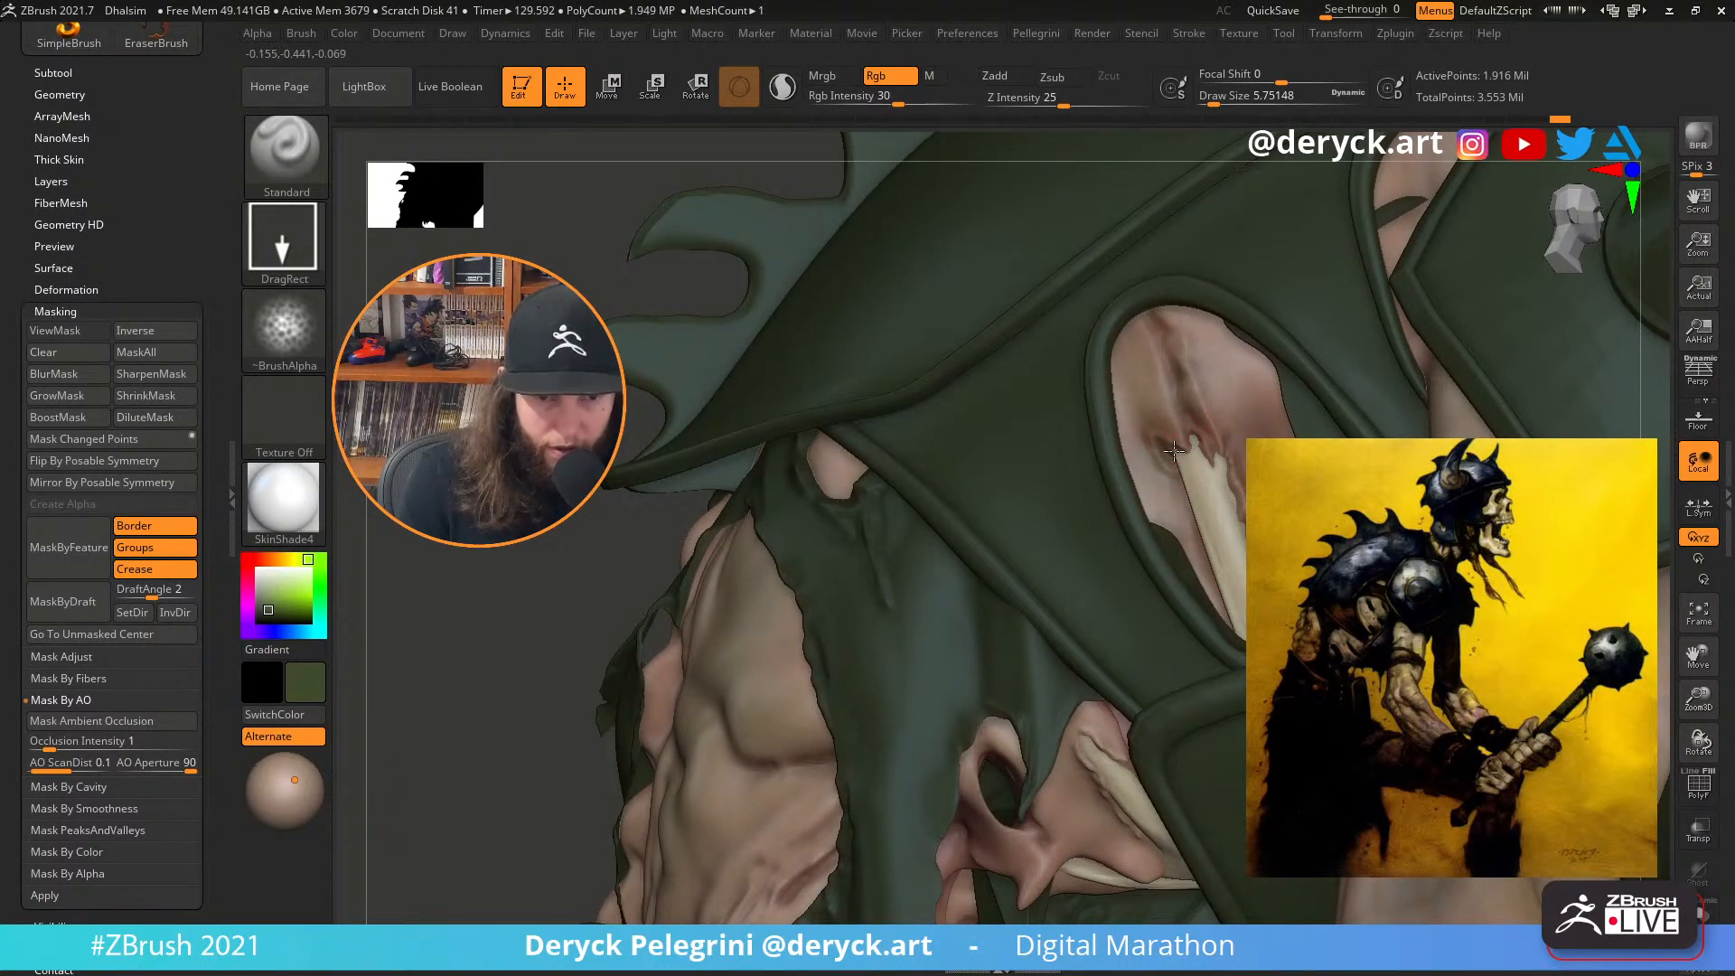
mouse_move(524, 508)
mouse_down()
mouse_move(578, 503)
mouse_move(538, 499)
mouse_up()
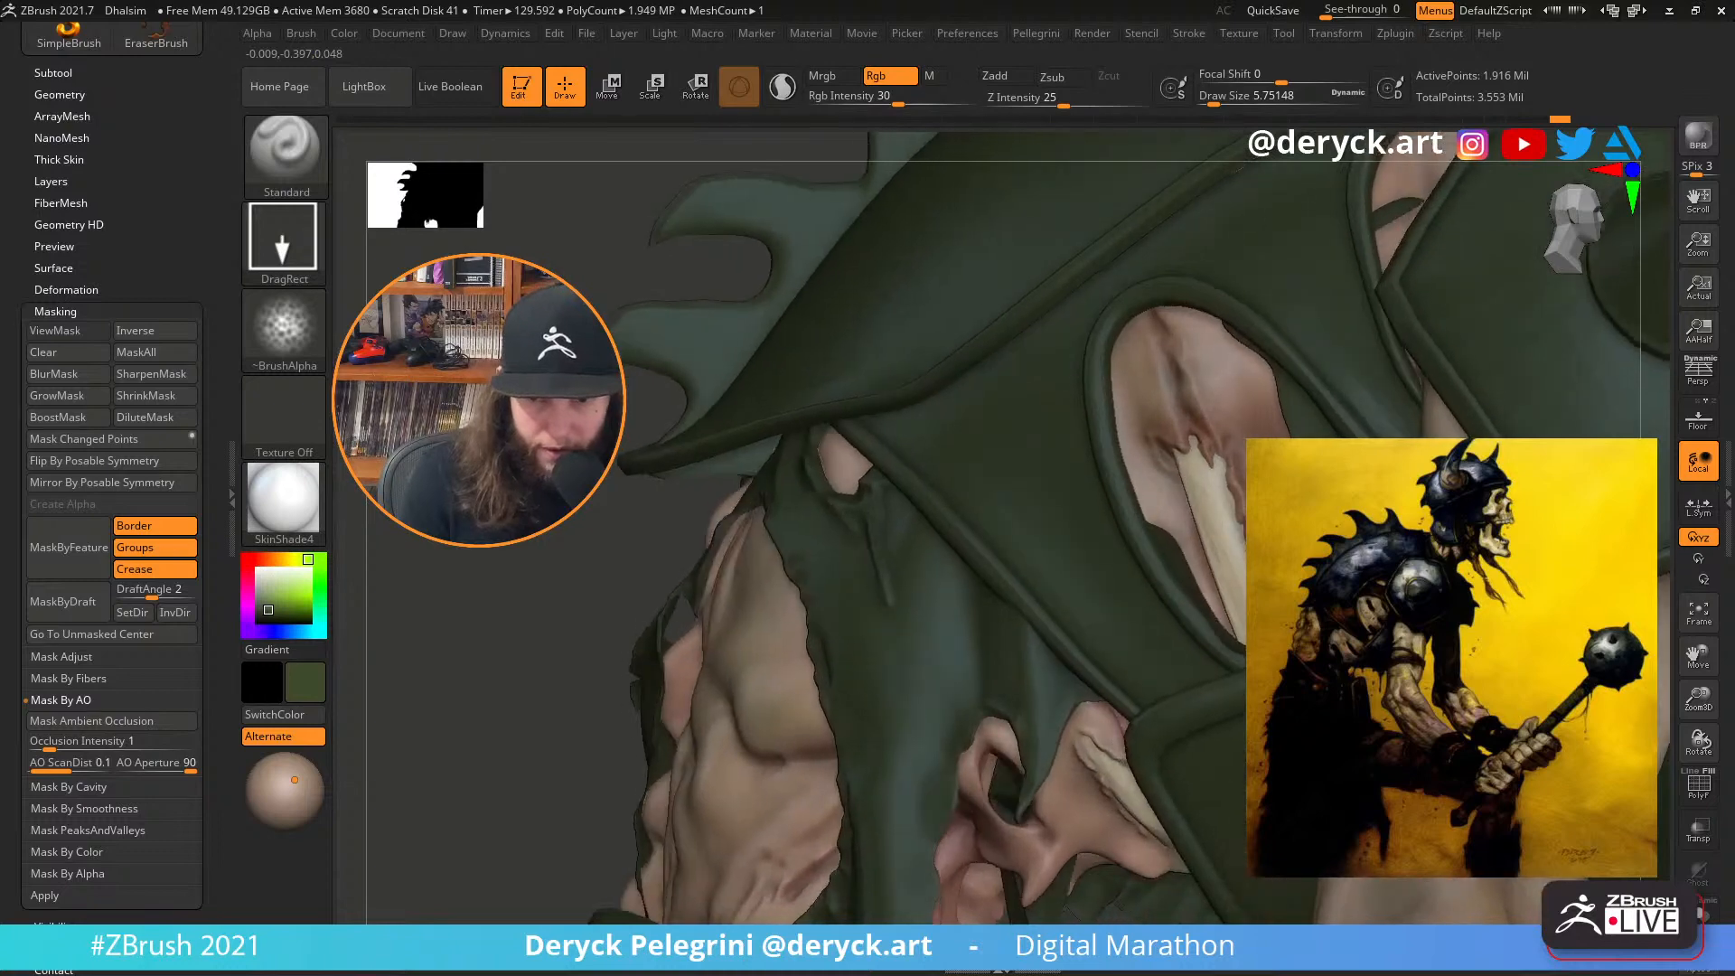
Choose a bright red and paint the flesh around the exposed bone in the lower torso opening at a draw size of about 3.1
mouse_move(265, 584)
mouse_down()
mouse_move(254, 614)
mouse_move(251, 565)
mouse_up()
alt+drag(381, 548, 524, 407)
drag(673, 397, 618, 459)
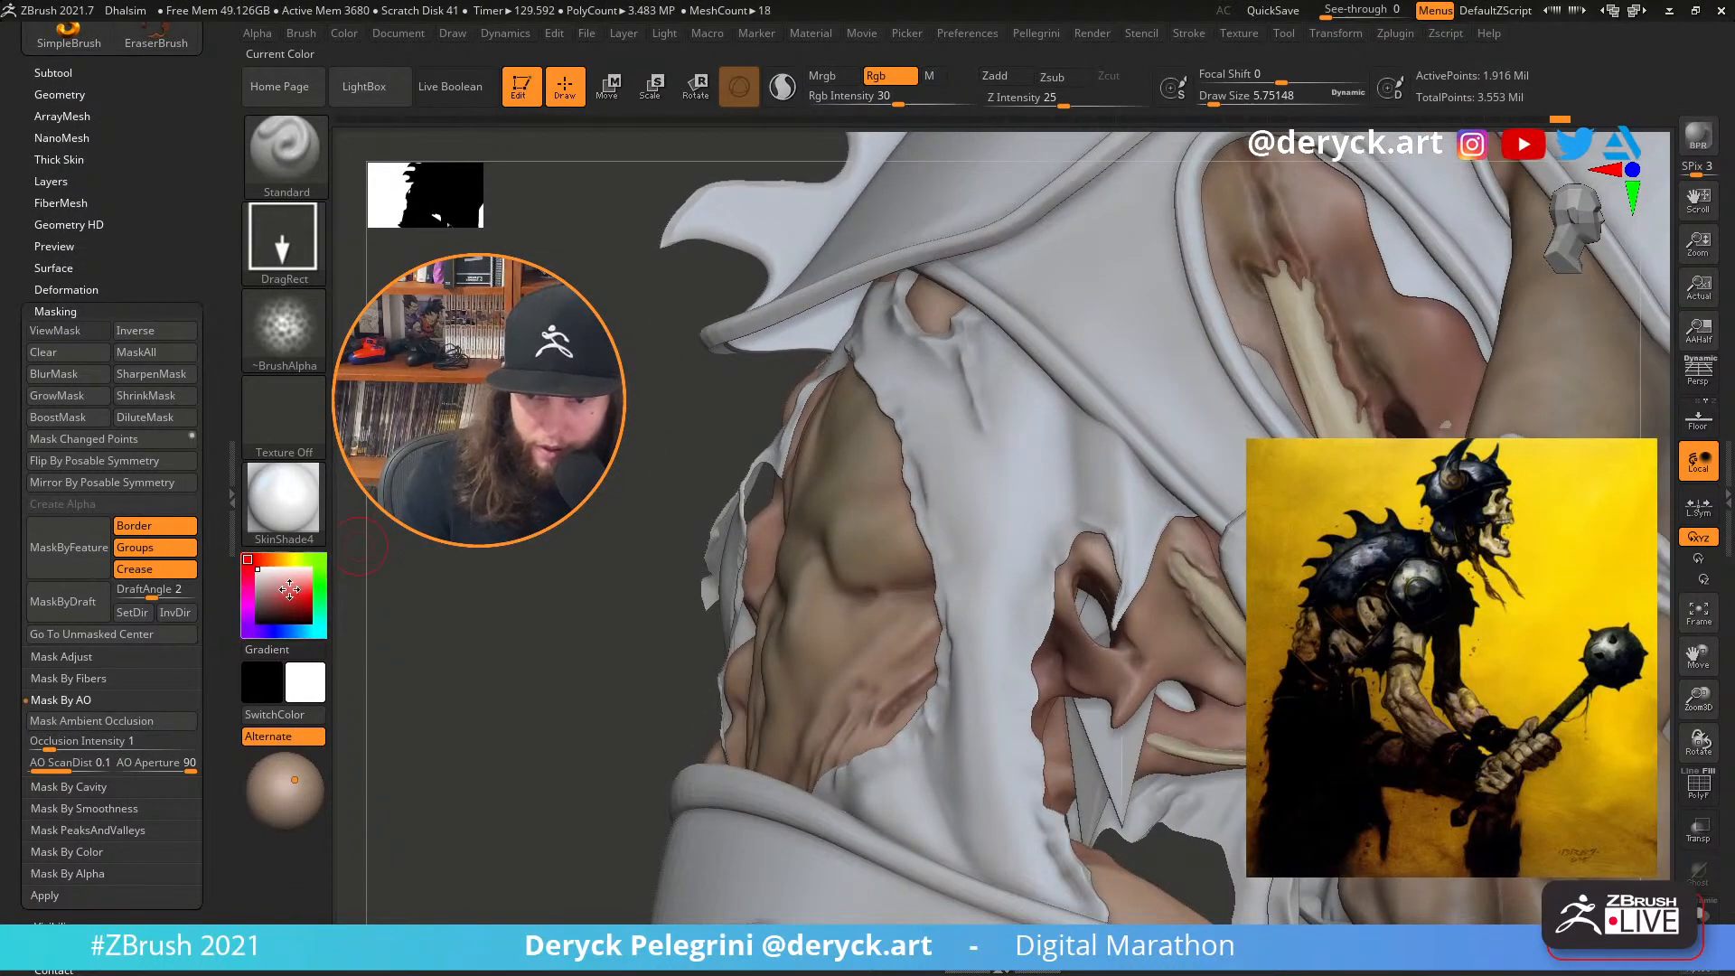
click(289, 594)
click(278, 591)
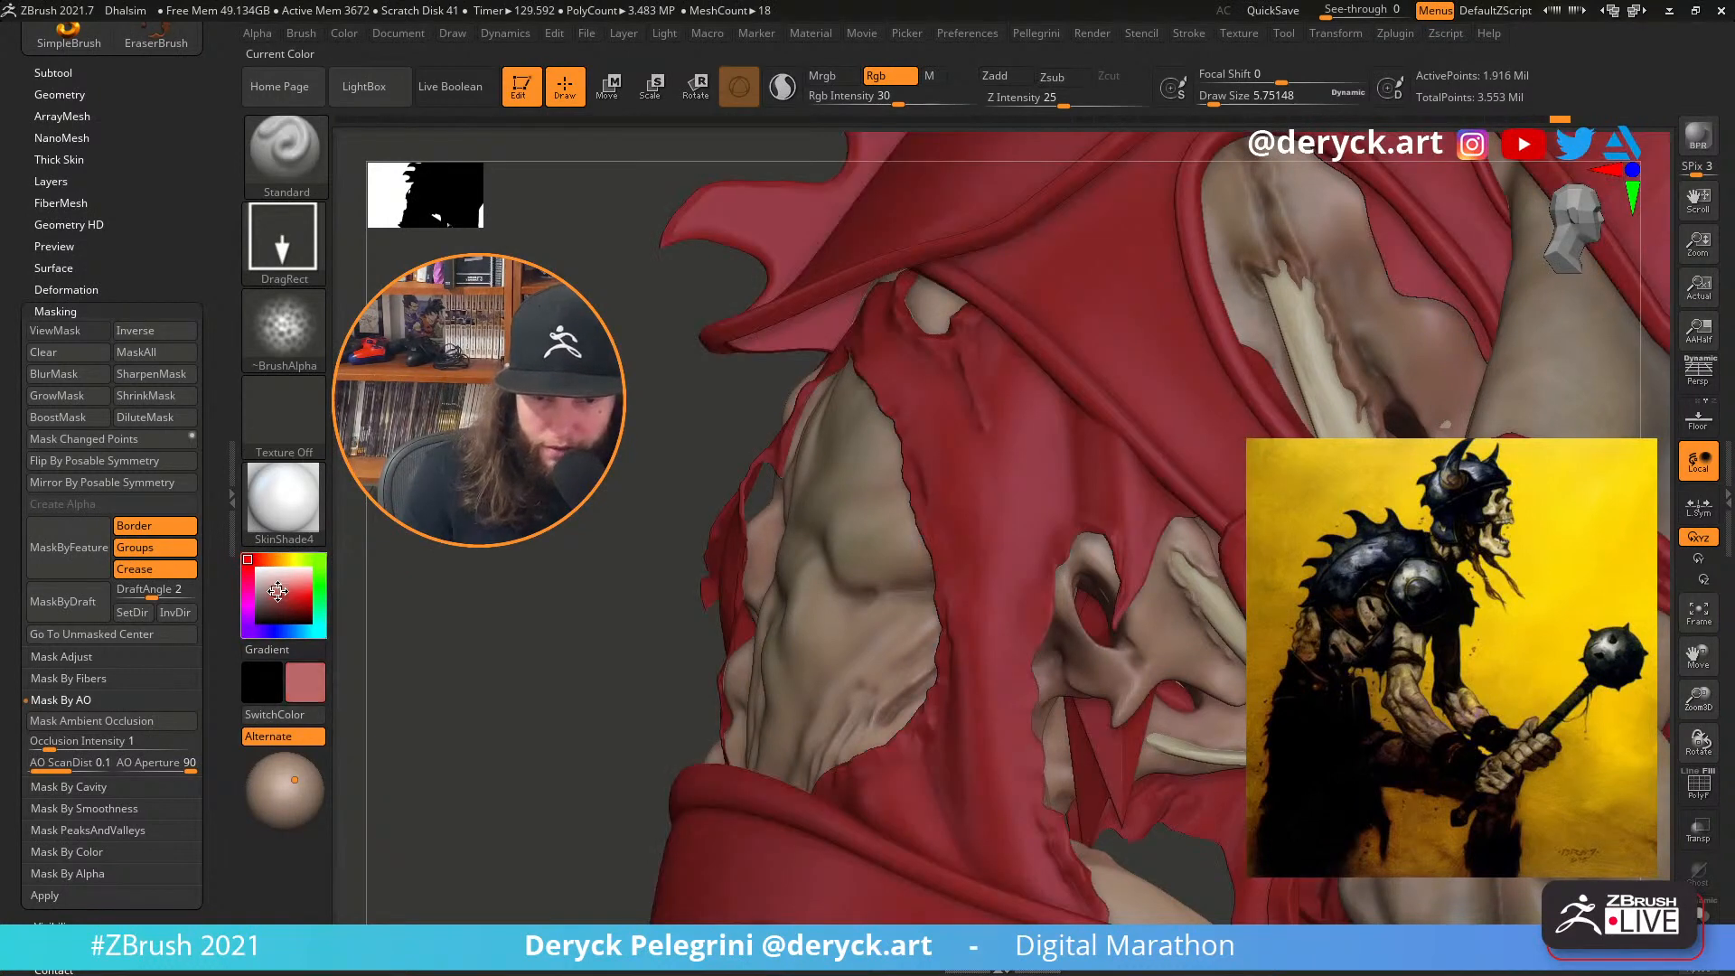
click(295, 590)
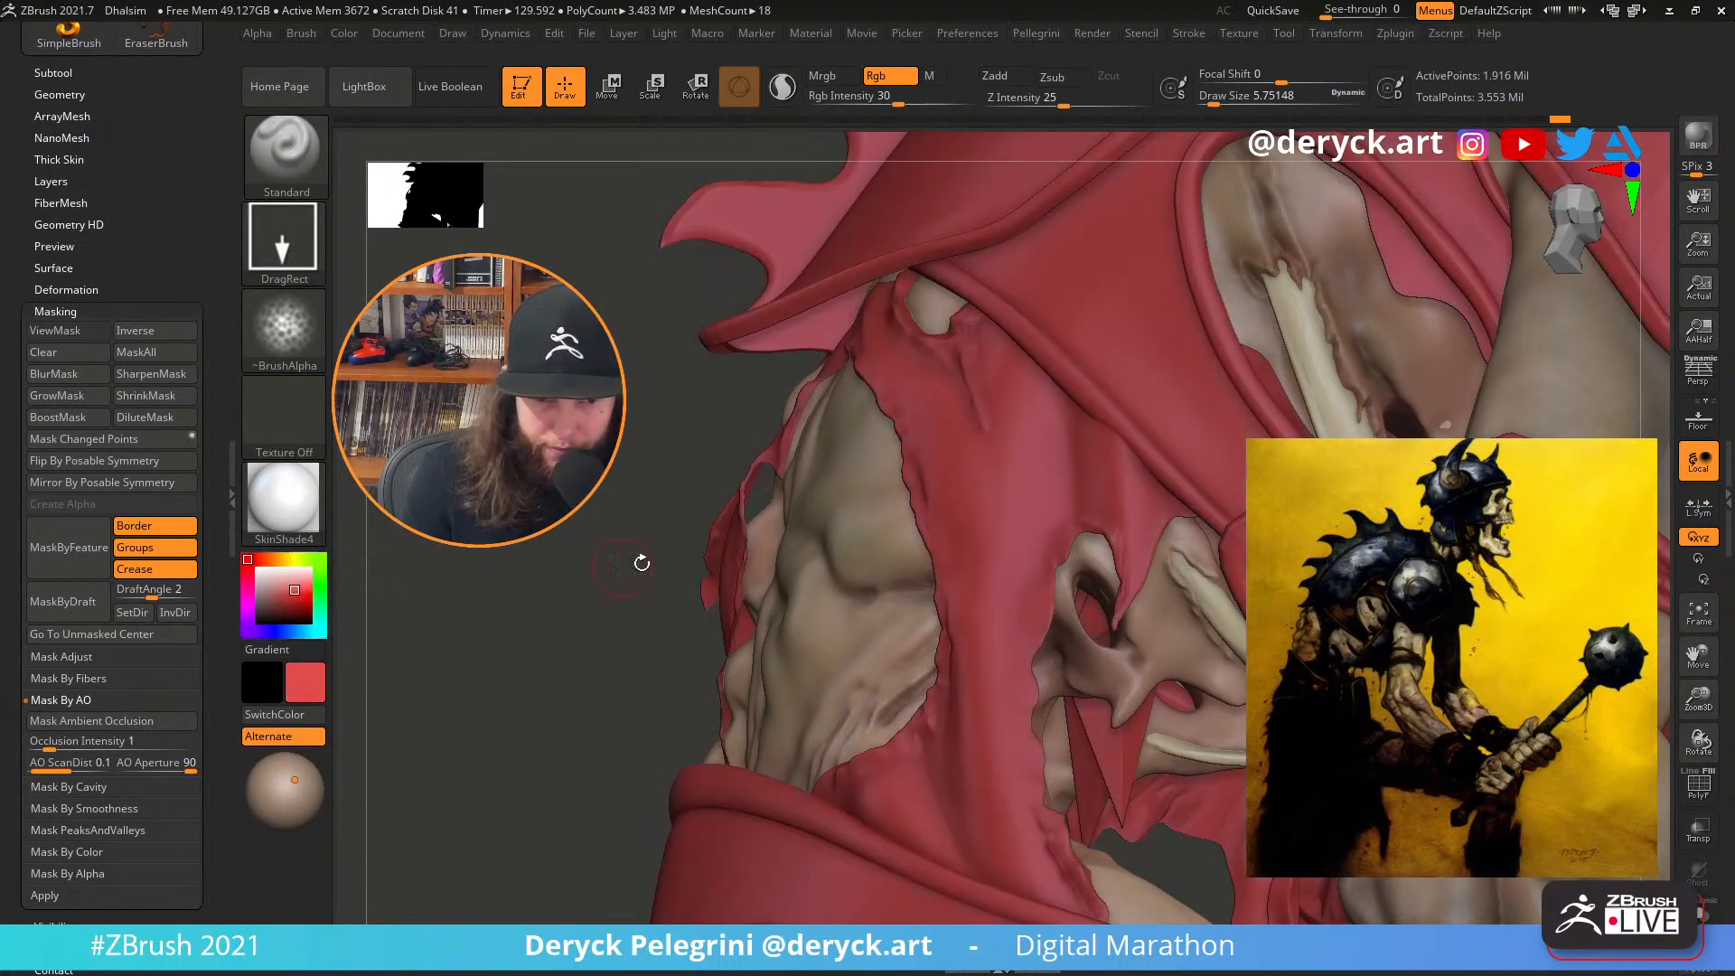
mouse_move(641, 563)
alt+mouse_down()
mouse_move(574, 465)
mouse_move(384, 513)
mouse_move(437, 232)
mouse_move(458, 267)
alt+mouse_up()
key(s)
click(1052, 726)
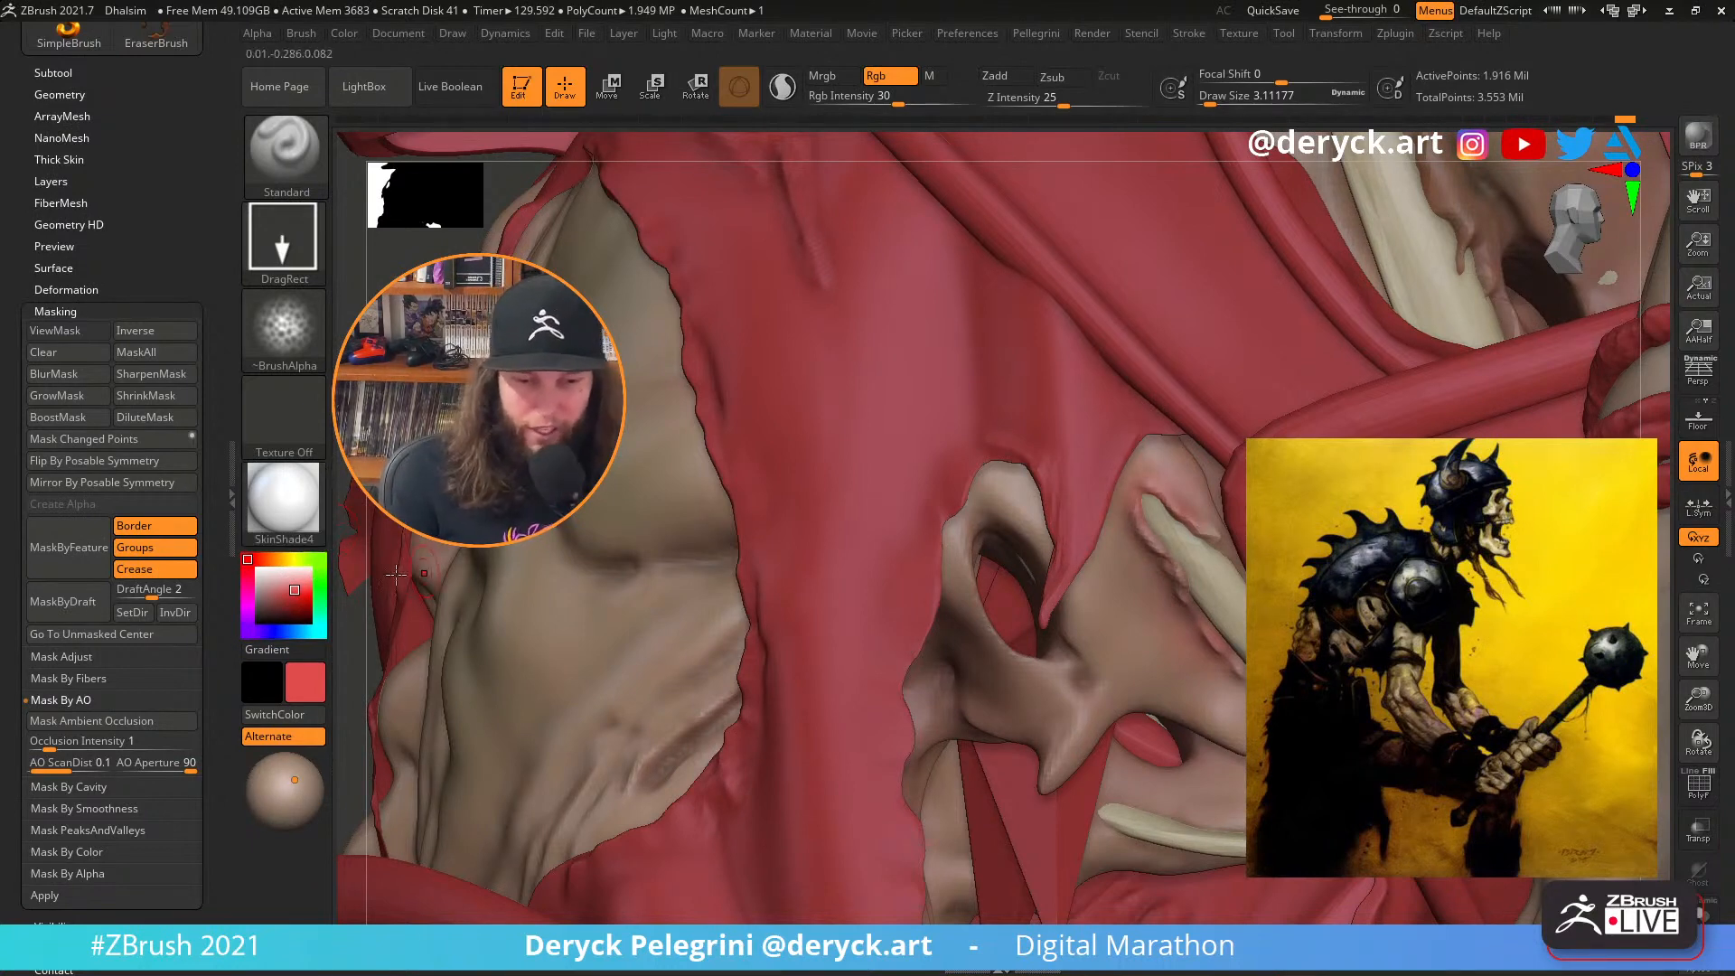
Choose a muted grey-green and tint the flesh around the lower opening's bone at draw sizes between about 2.2 and 8.4
mouse_move(253, 559)
mouse_down()
mouse_move(299, 559)
mouse_move(260, 602)
mouse_up()
click(268, 609)
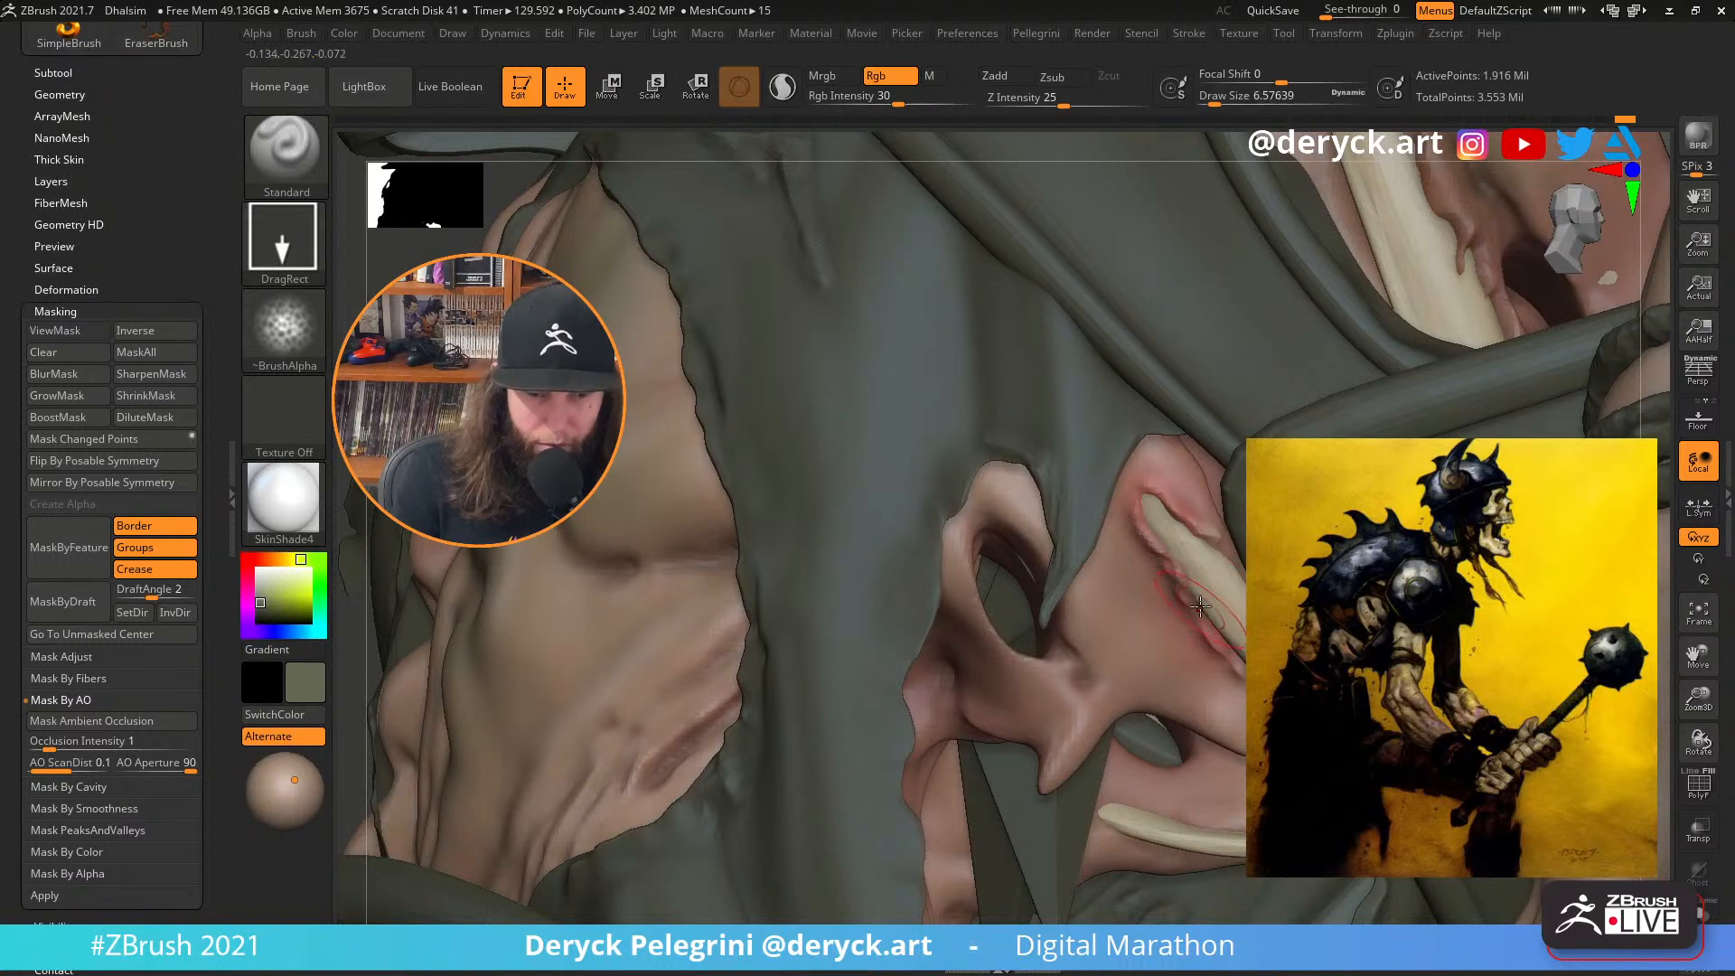
key(s)
click(1120, 572)
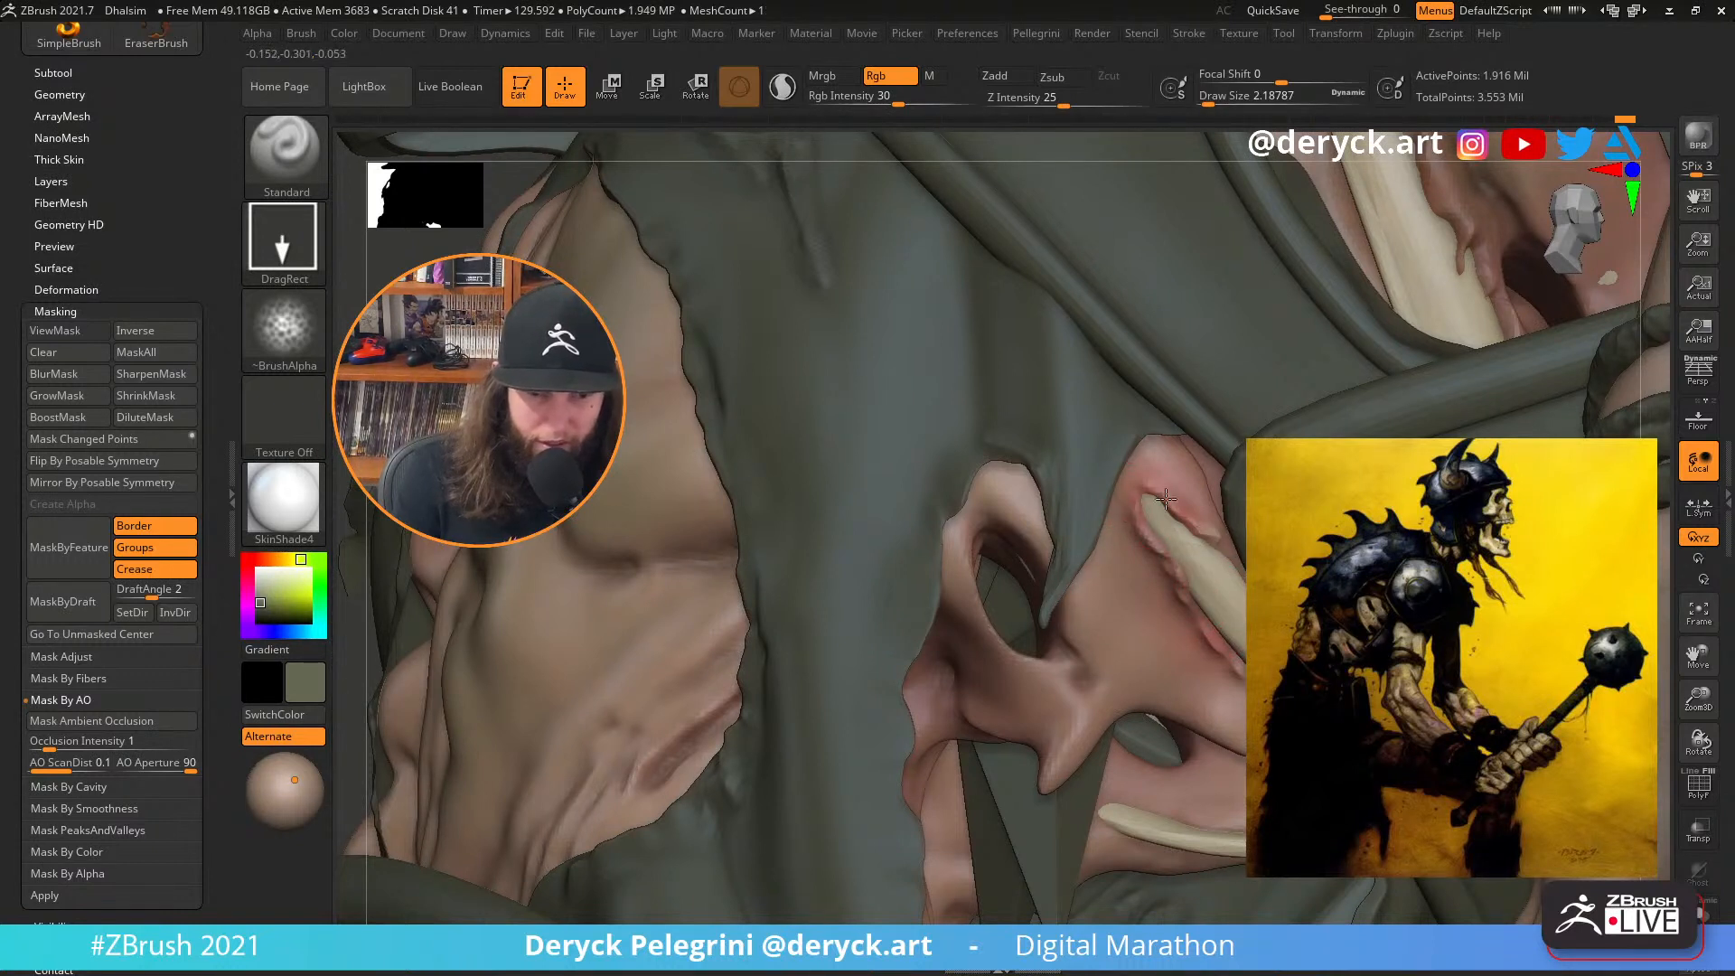
key(s)
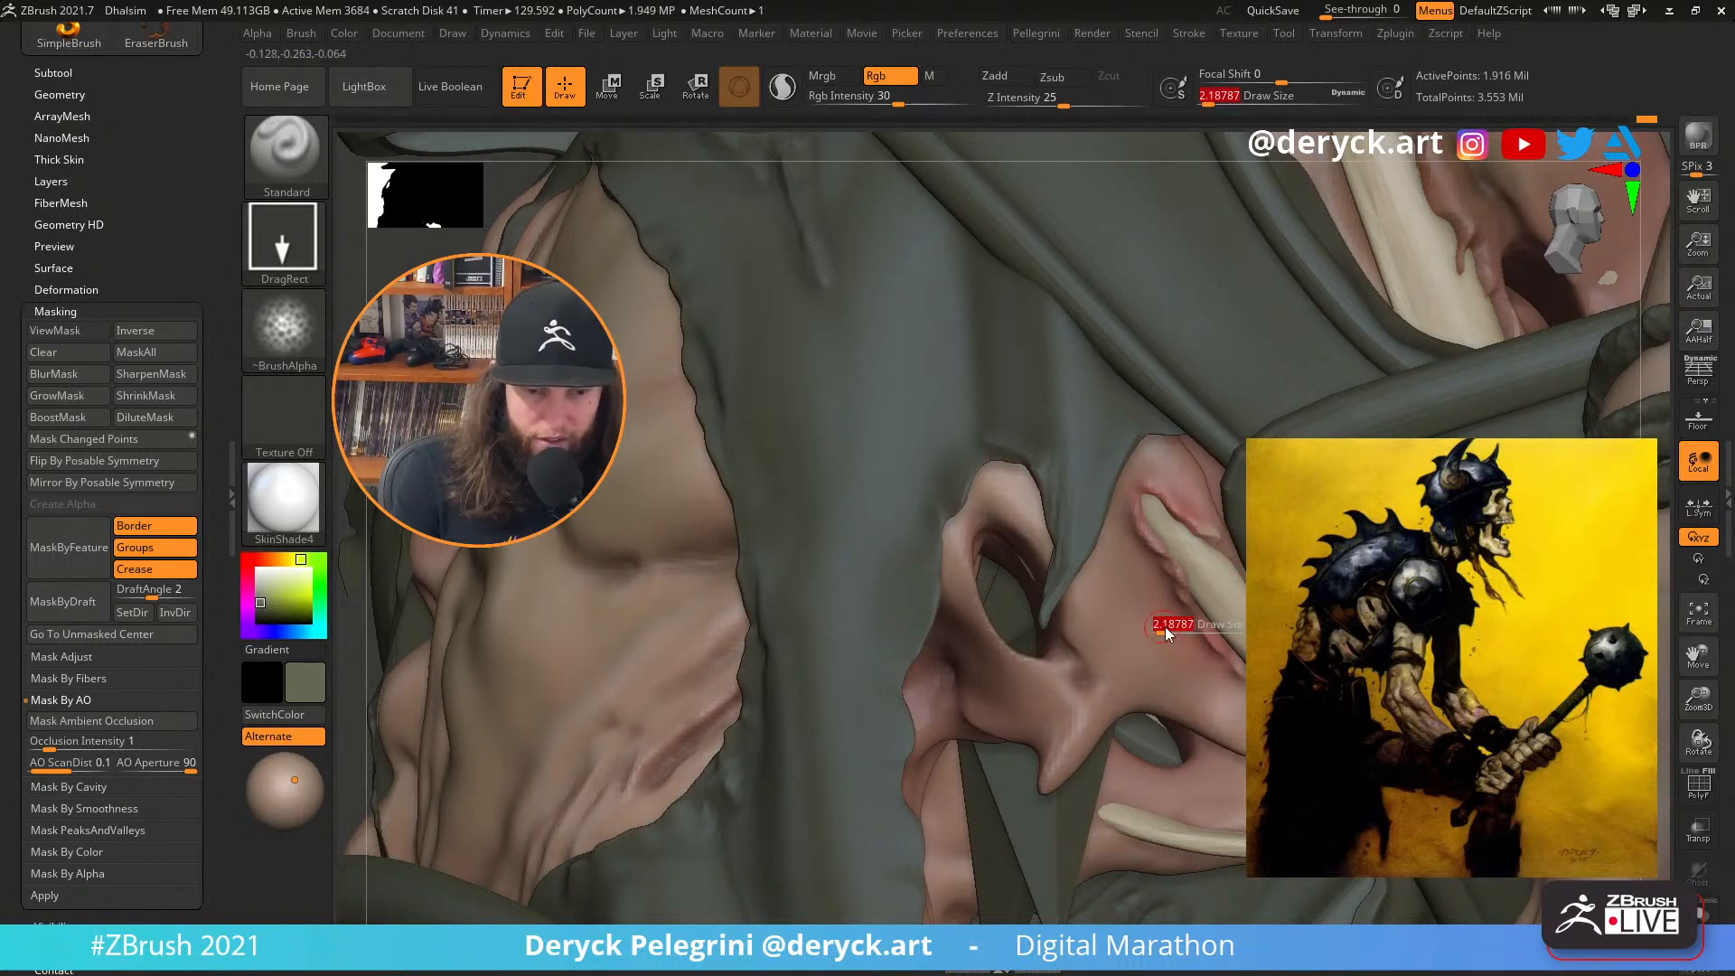
click(1168, 624)
drag(1188, 638, 1131, 543)
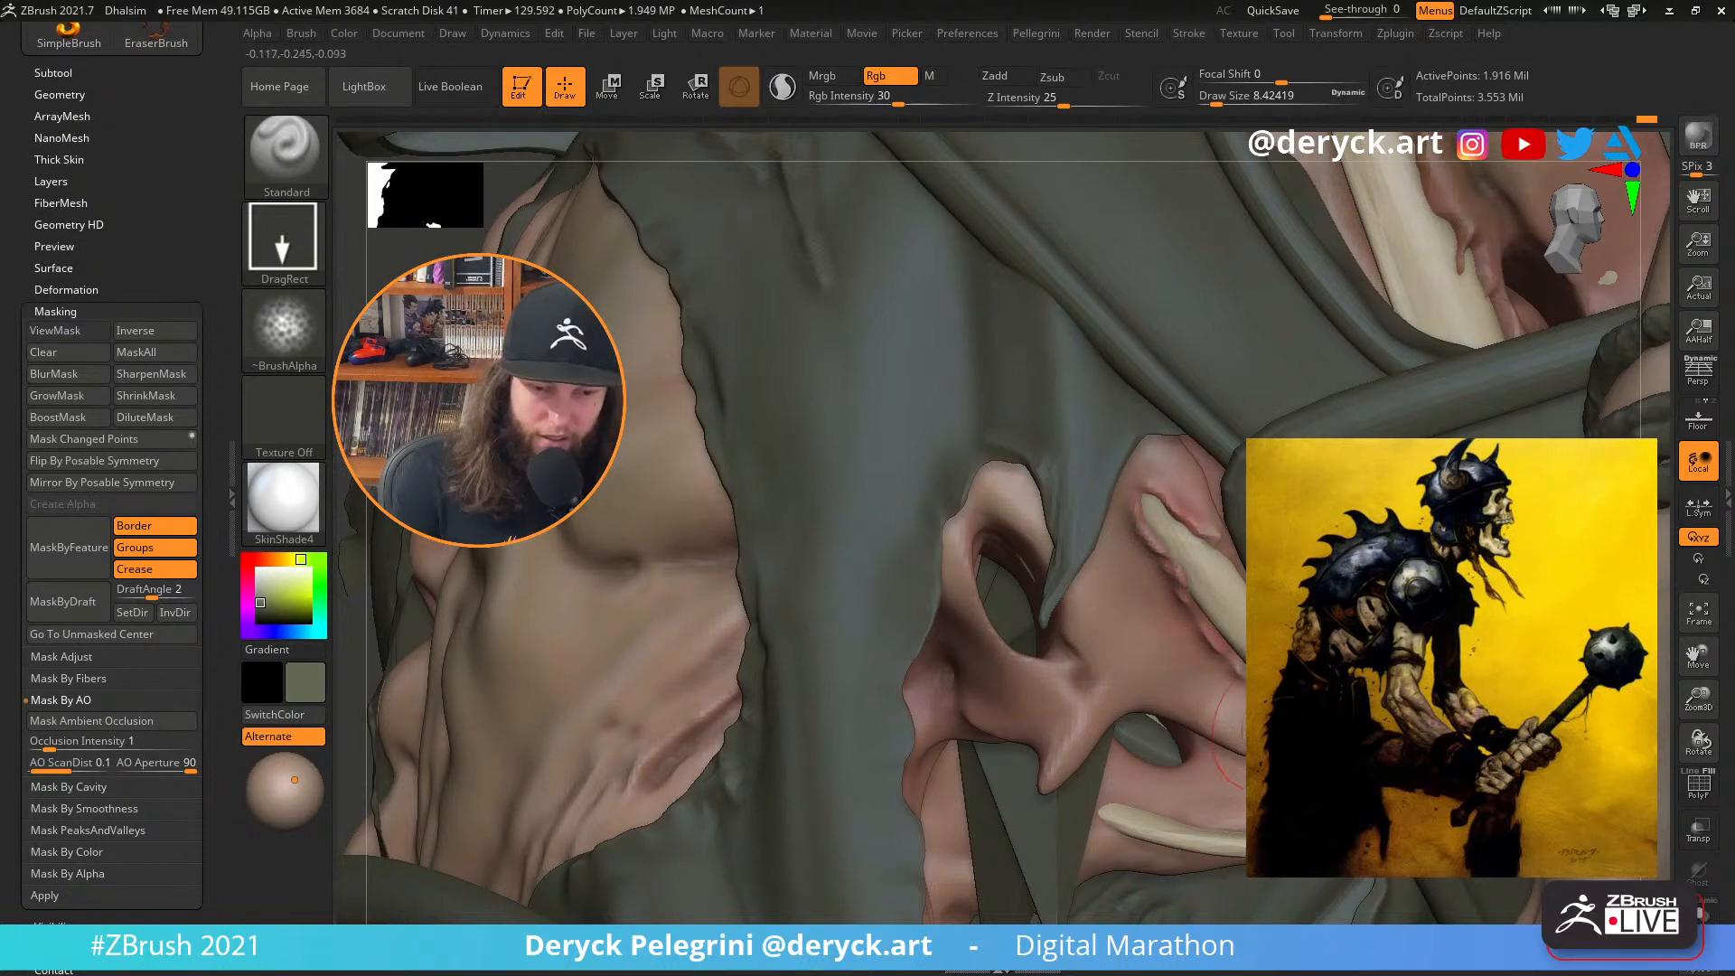
Select the torn garment subtool around the waist, turn on its polypaint display, and reset the paint colour to white
alt+drag(431, 342, 418, 195)
drag(633, 420, 660, 456)
alt+click(1089, 427)
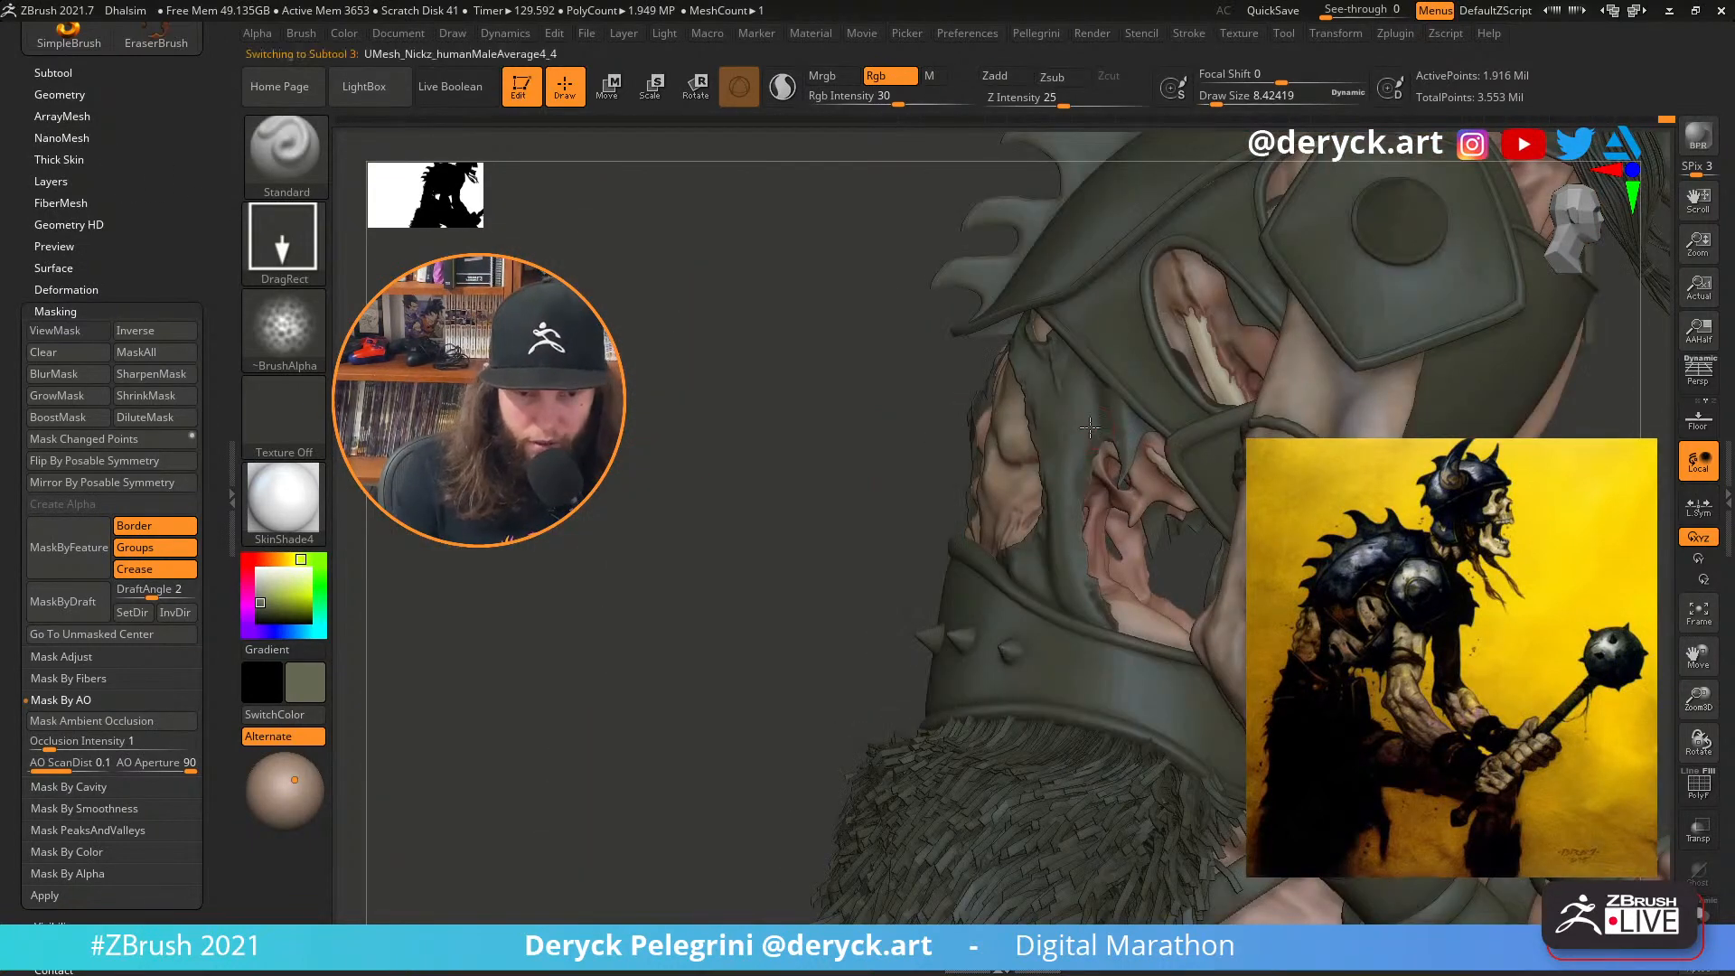
scroll(37, 262, up, 3)
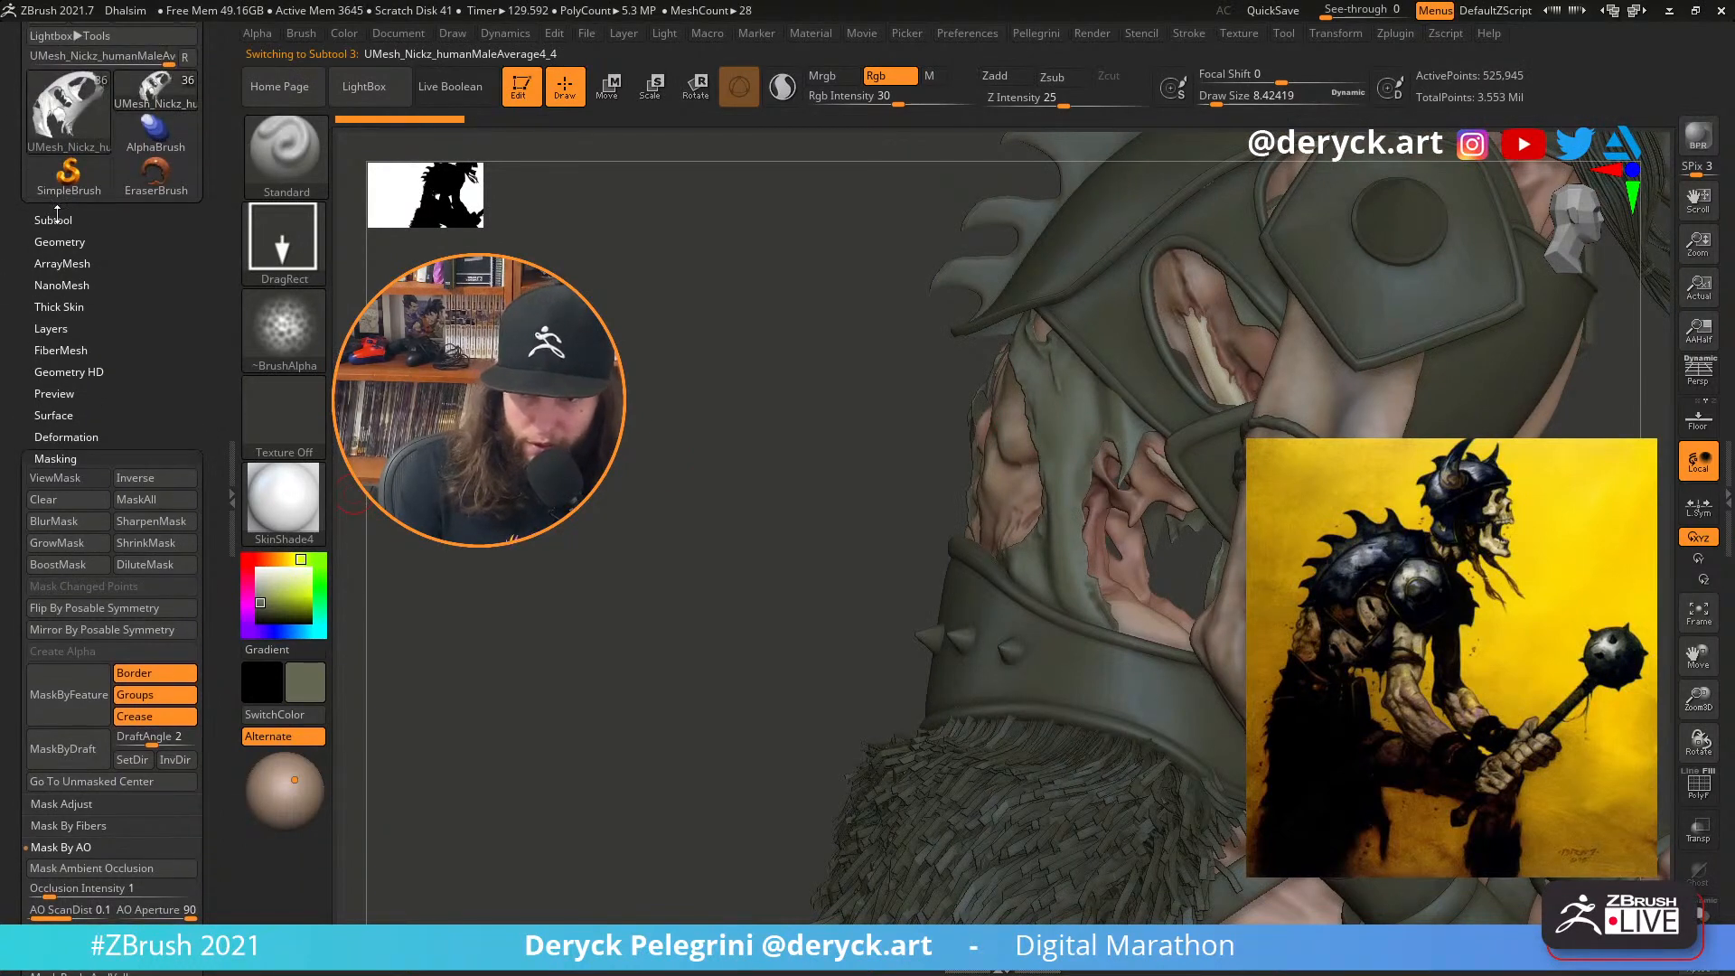
click(53, 220)
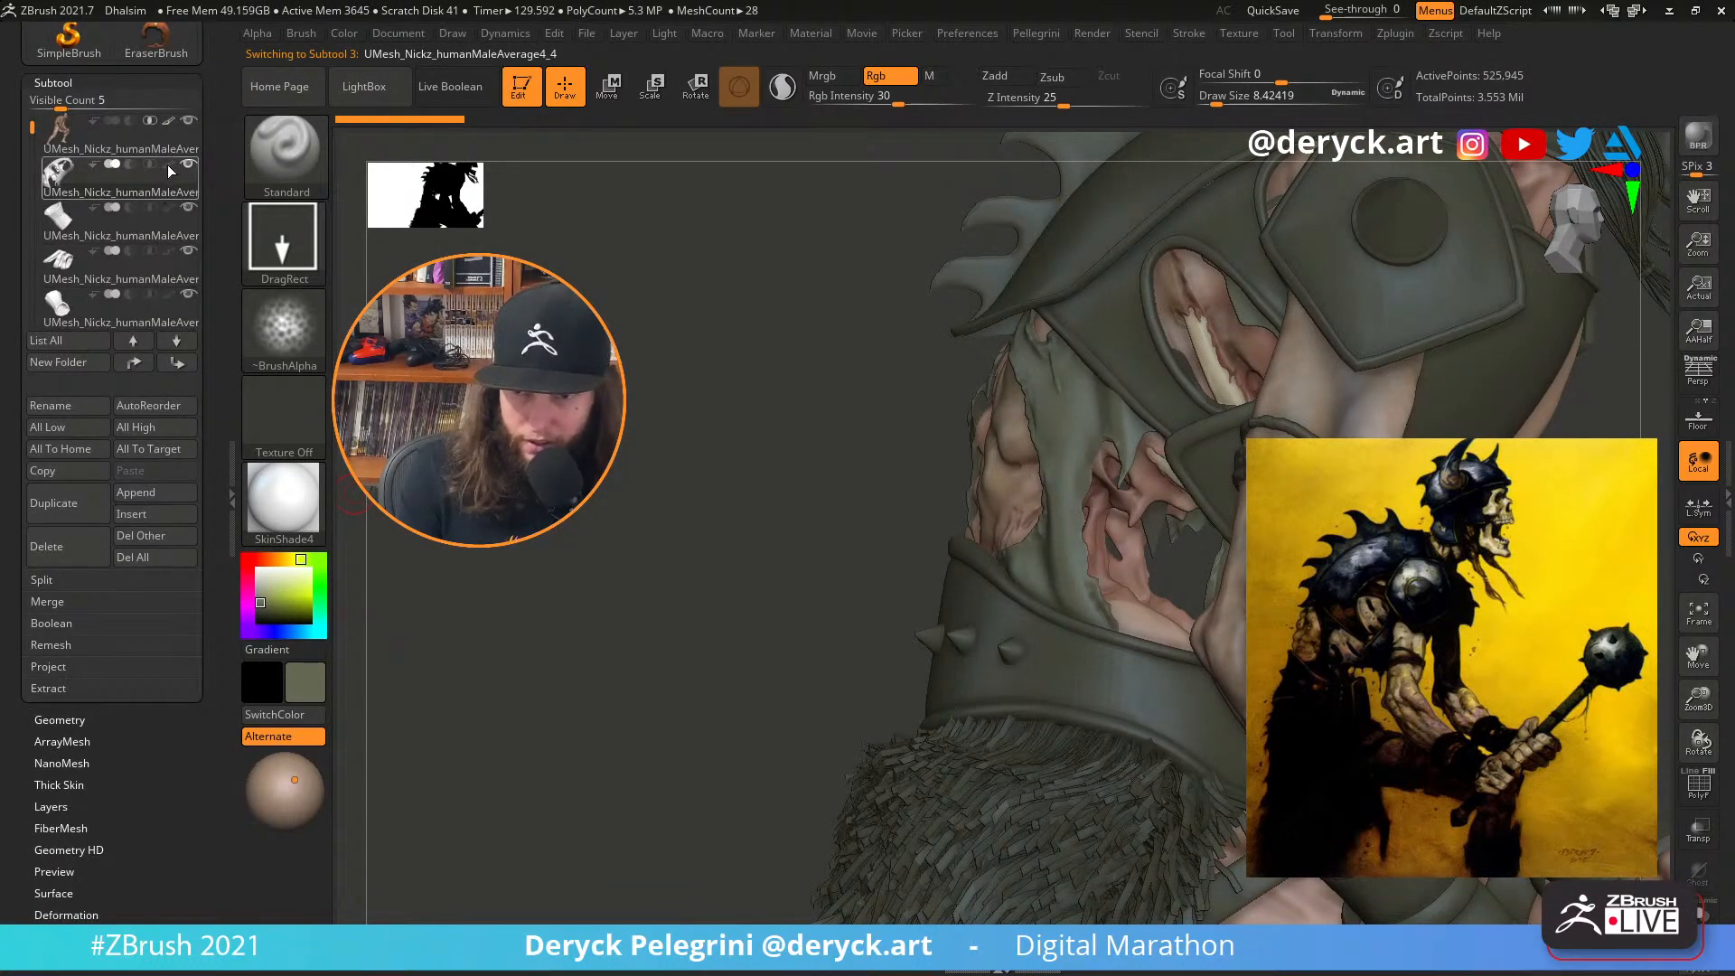
drag(273, 571, 257, 569)
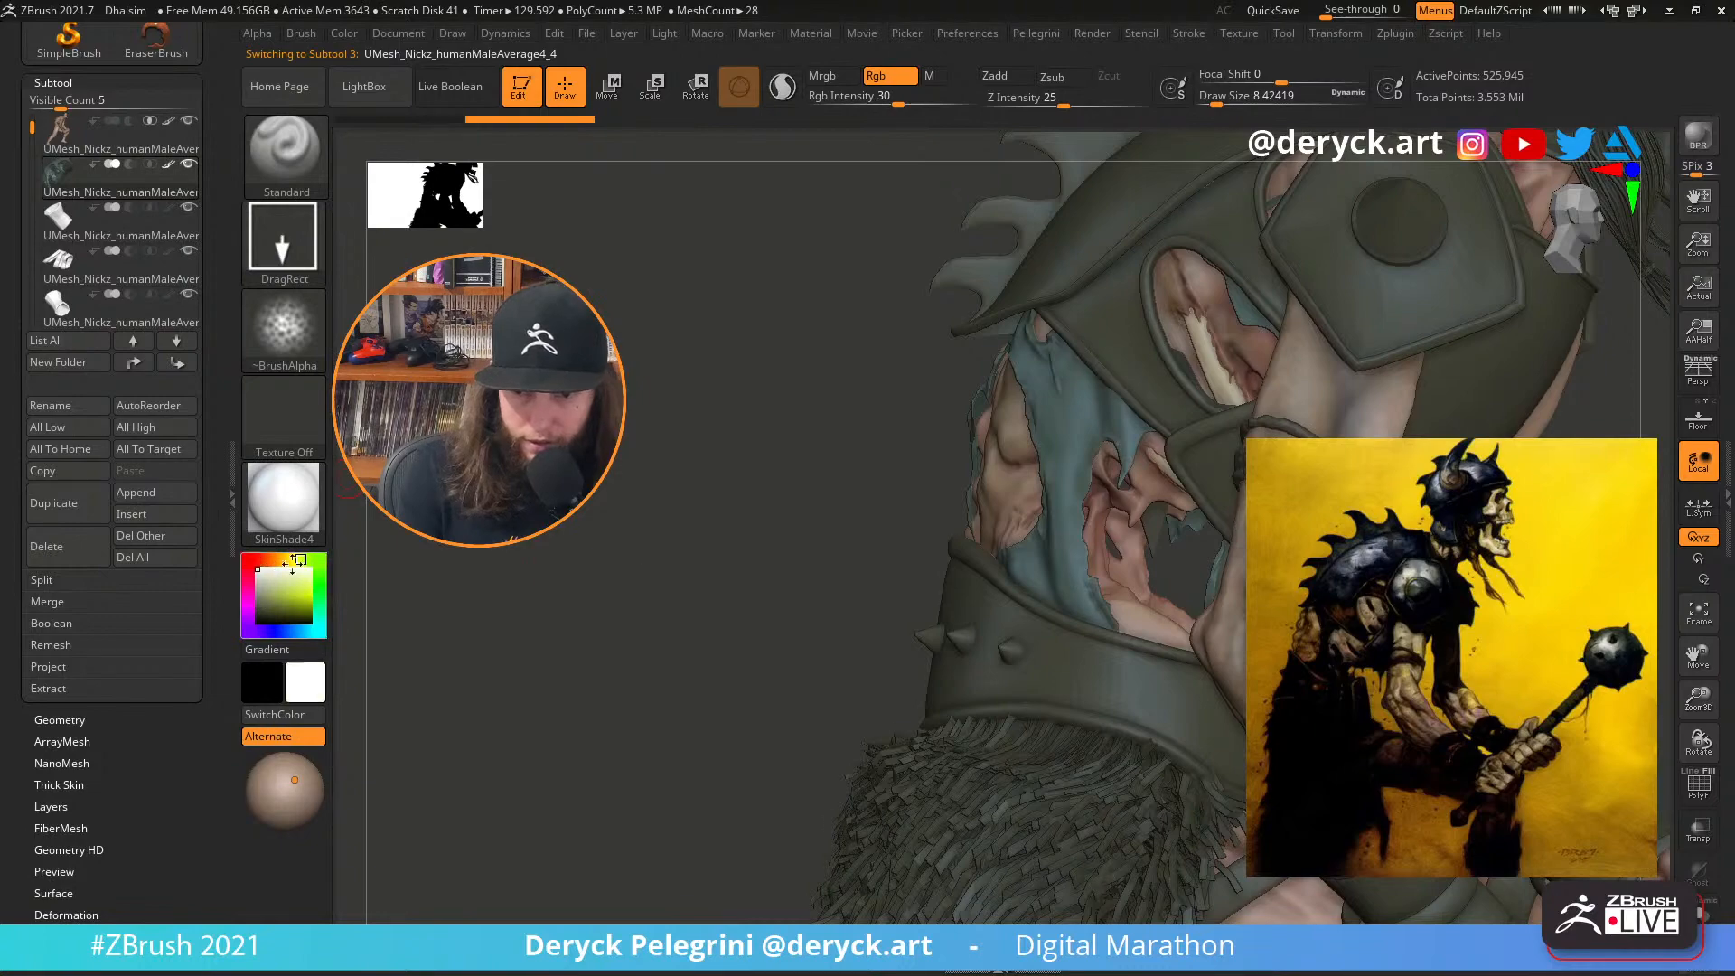
Choose a dark olive green and paint the torn garment around the lower-back opening at a draw size of about 10.5
drag(723, 490, 638, 497)
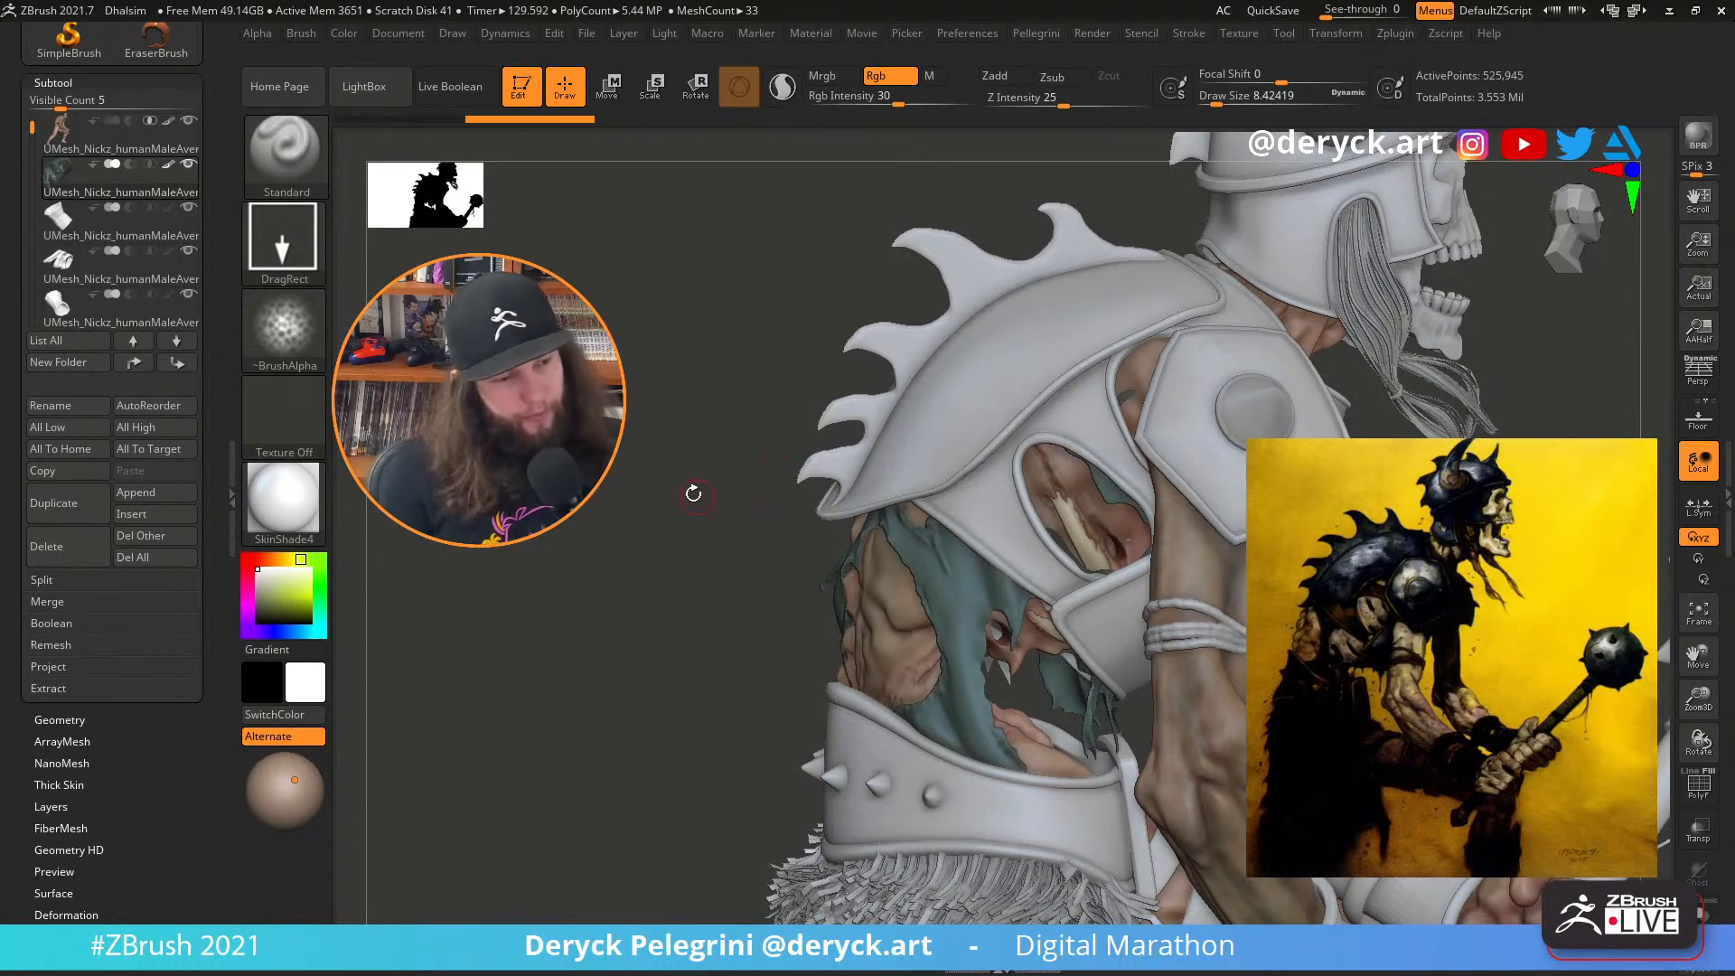
drag(701, 507, 568, 632)
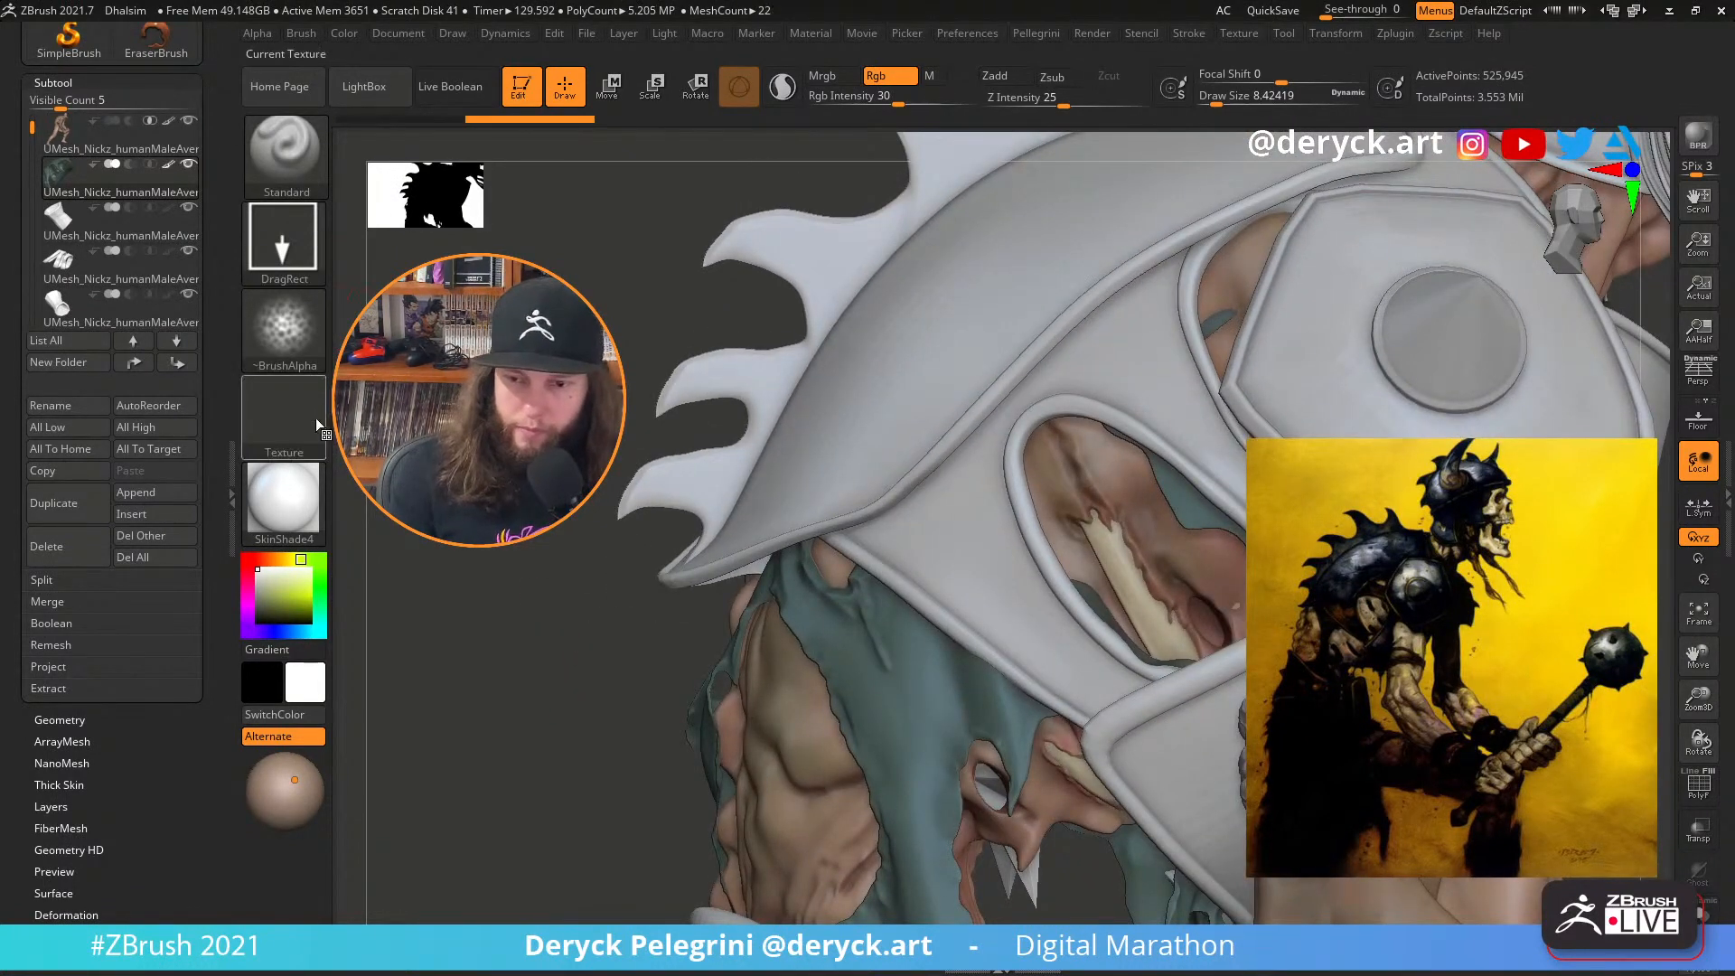
click(275, 603)
drag(274, 602, 267, 607)
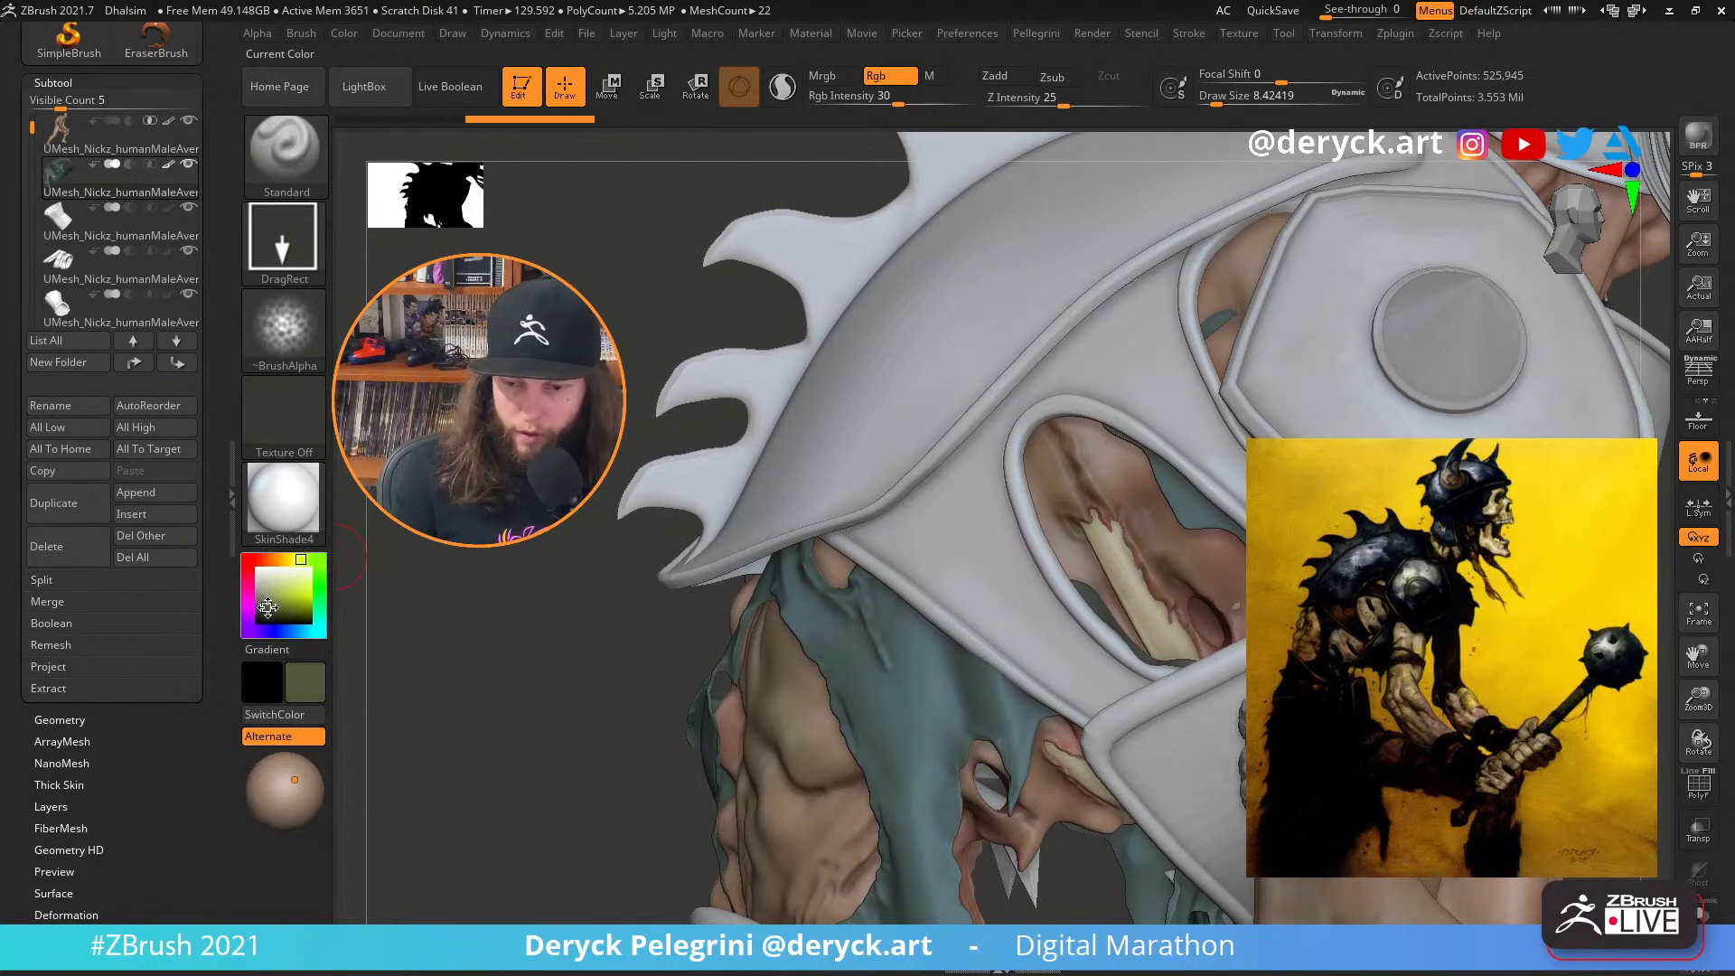
alt+drag(537, 645, 553, 544)
drag(553, 544, 632, 592)
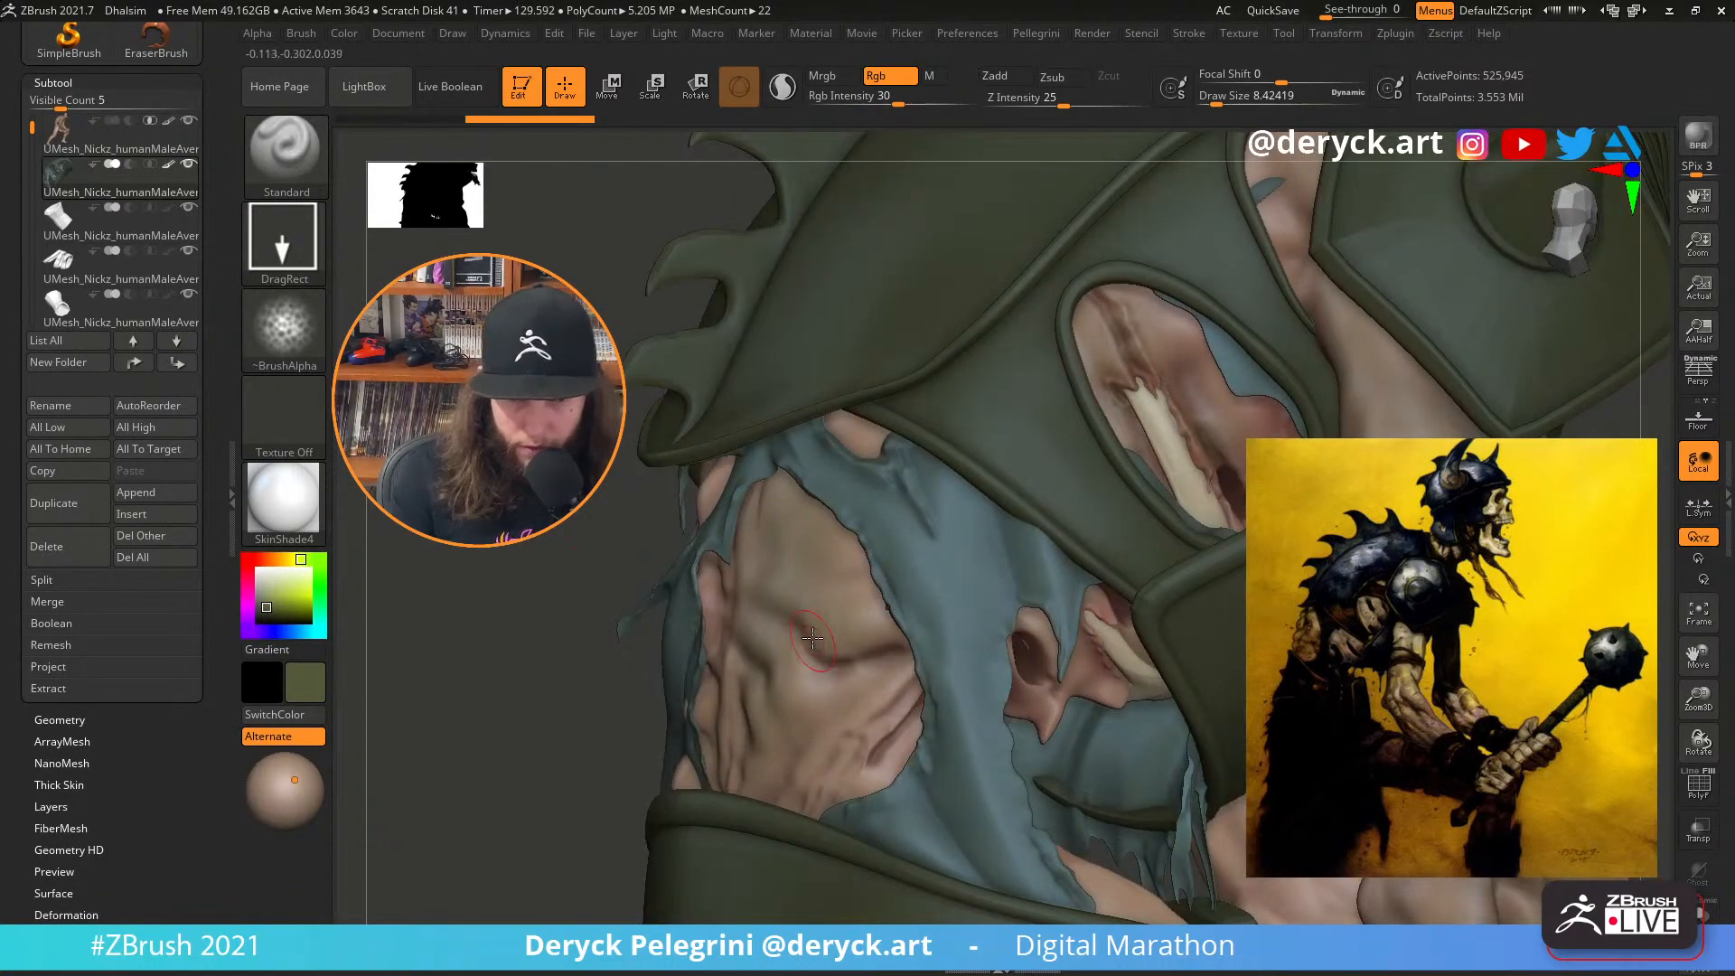
drag(829, 644, 872, 621)
drag(857, 686, 776, 700)
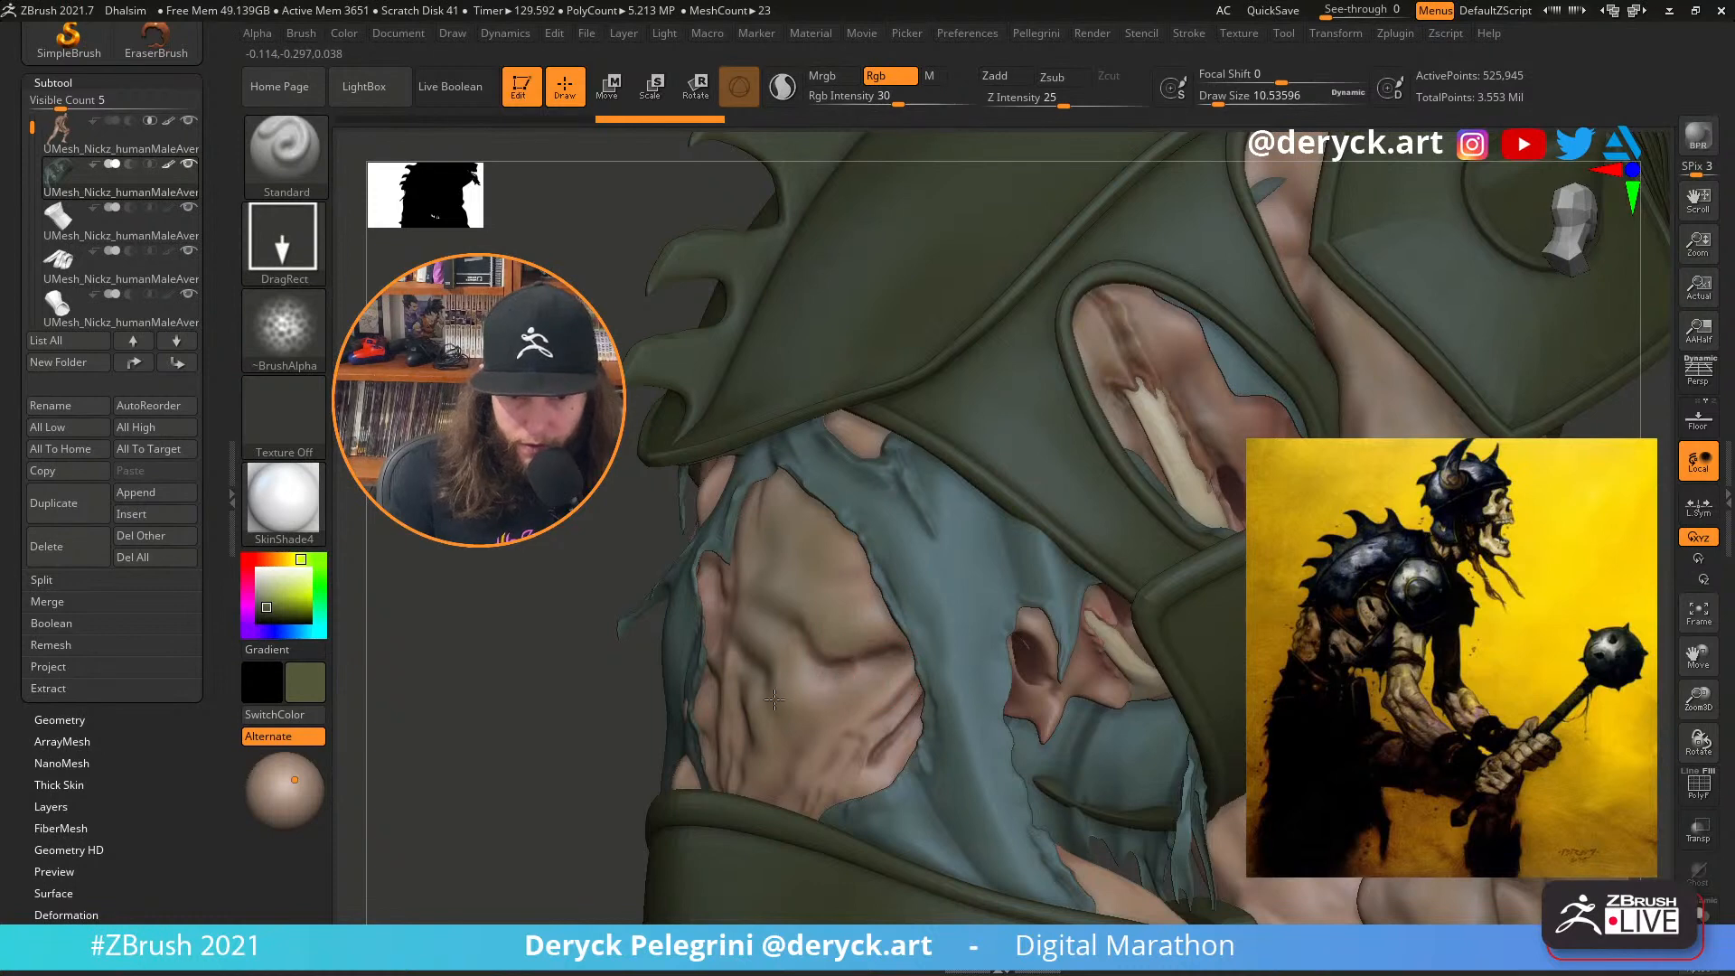
mouse_move(592, 673)
mouse_down()
mouse_move(737, 632)
mouse_move(677, 670)
mouse_move(664, 710)
mouse_move(683, 716)
mouse_up()
drag(788, 538, 768, 508)
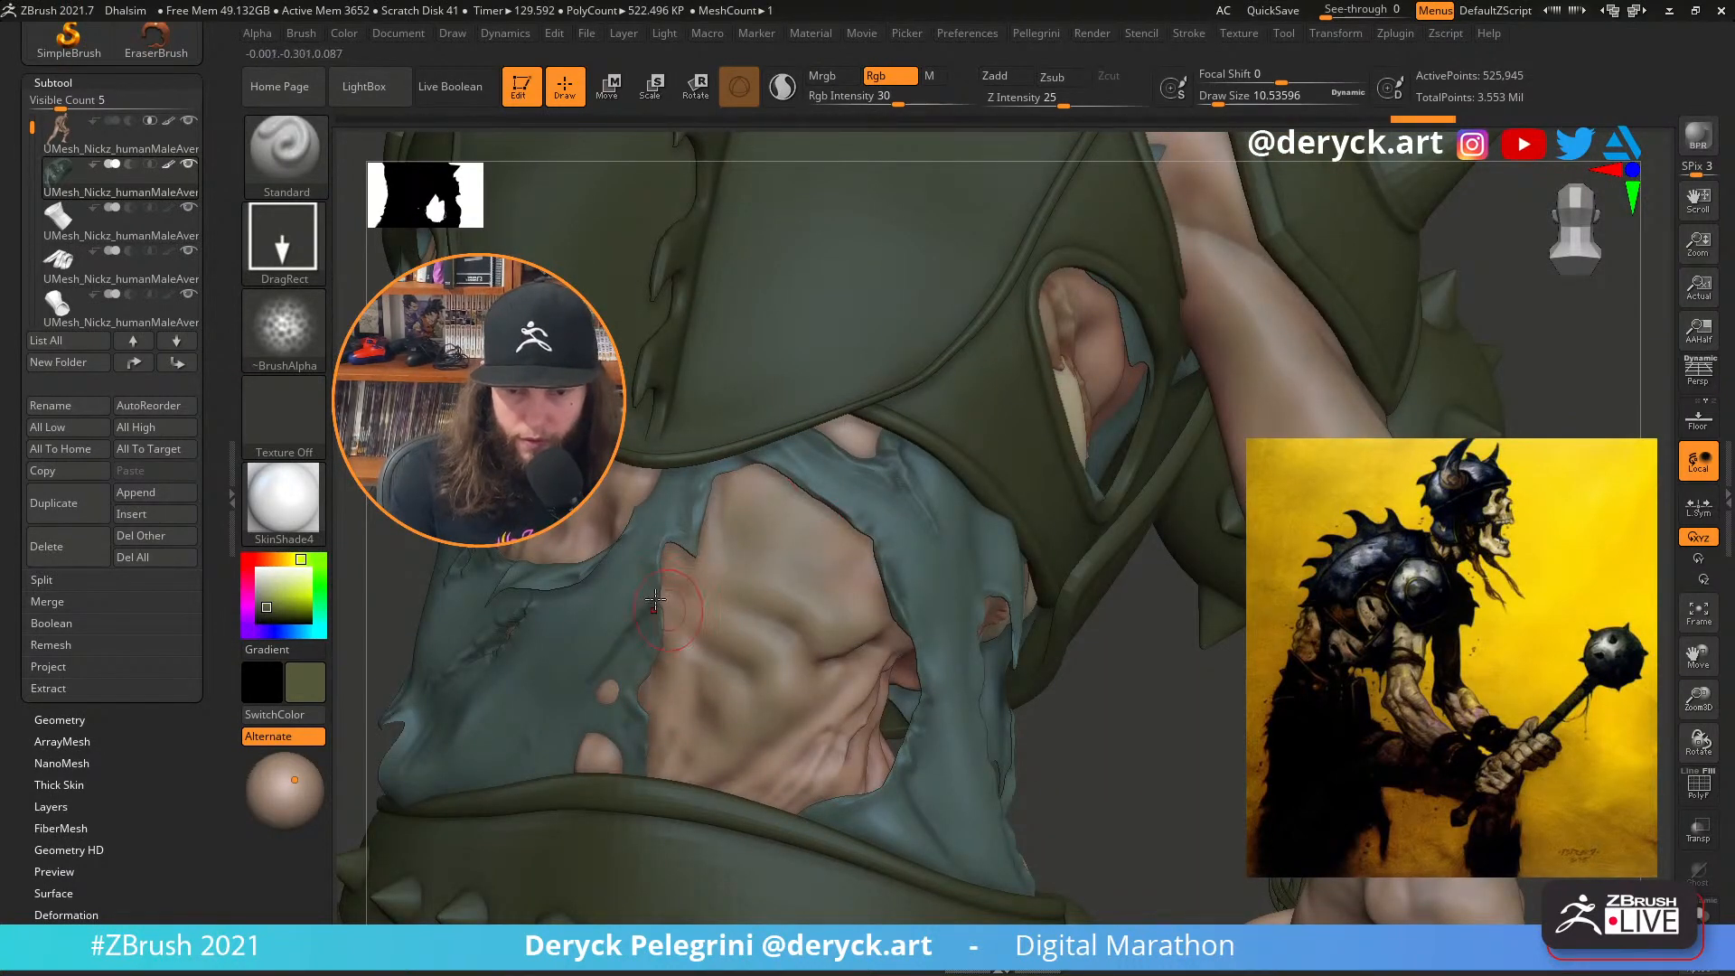
drag(761, 761, 815, 757)
right_drag(839, 741, 480, 589)
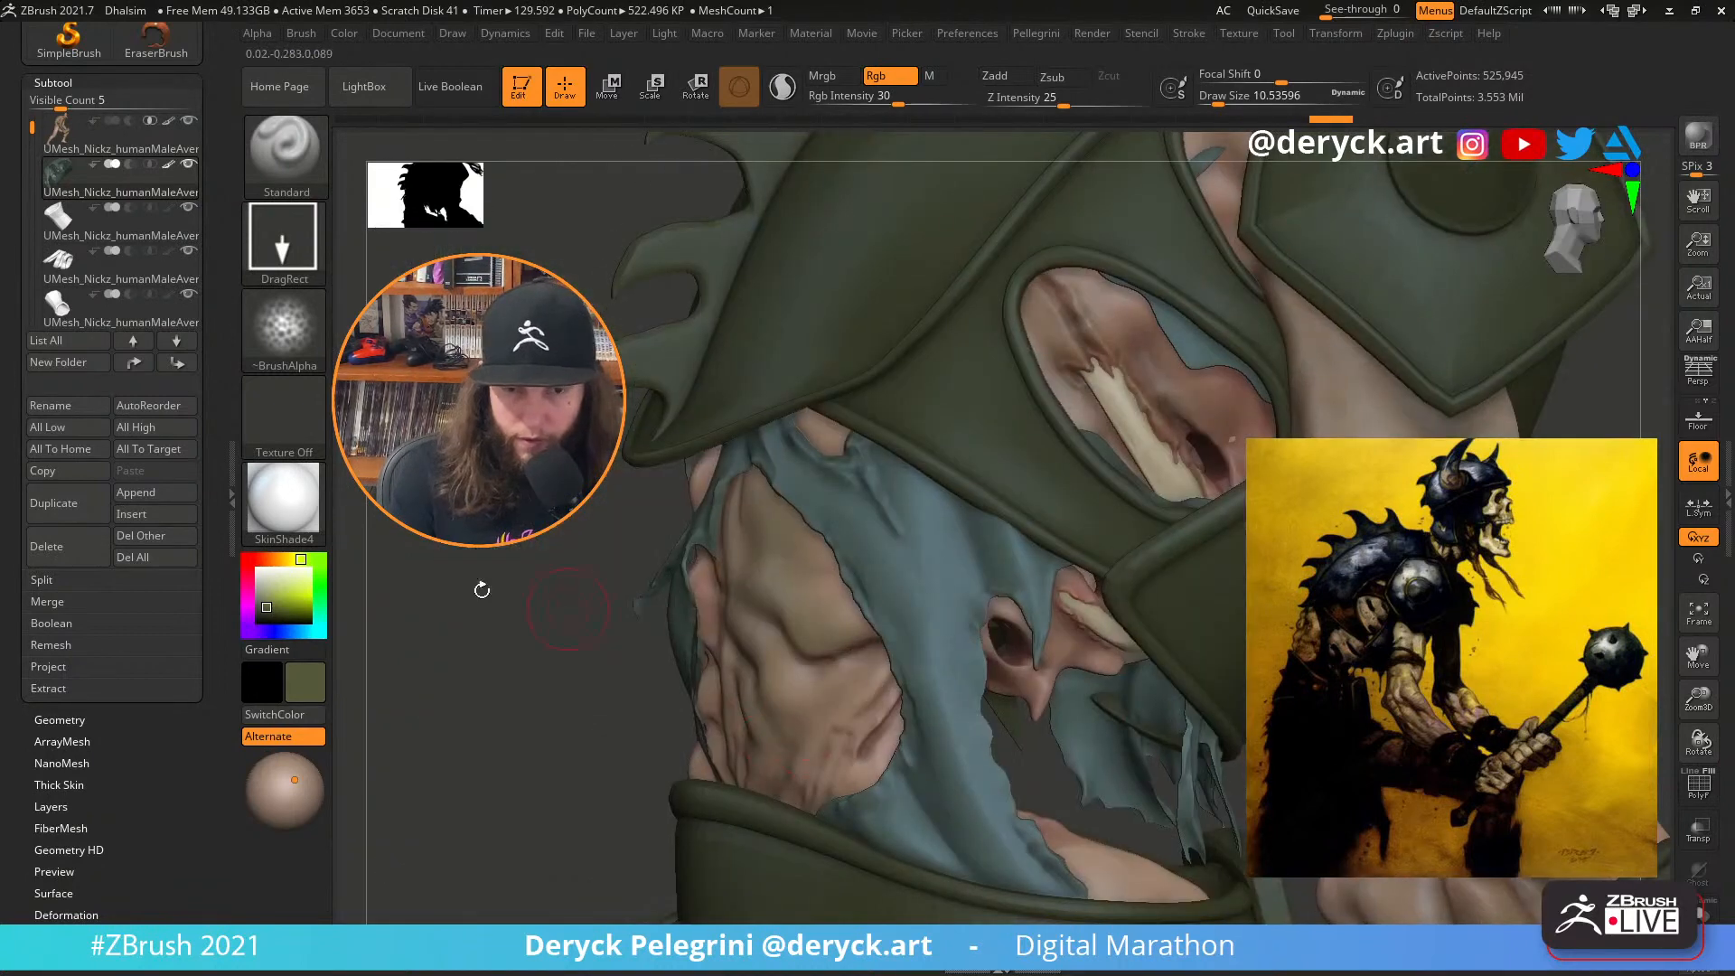
Select the body subtool, isolate it to tint the lower-back skin olive green, and bring the other parts back
right_drag(890, 650, 843, 693)
key(alt+s)
alt+click(840, 712)
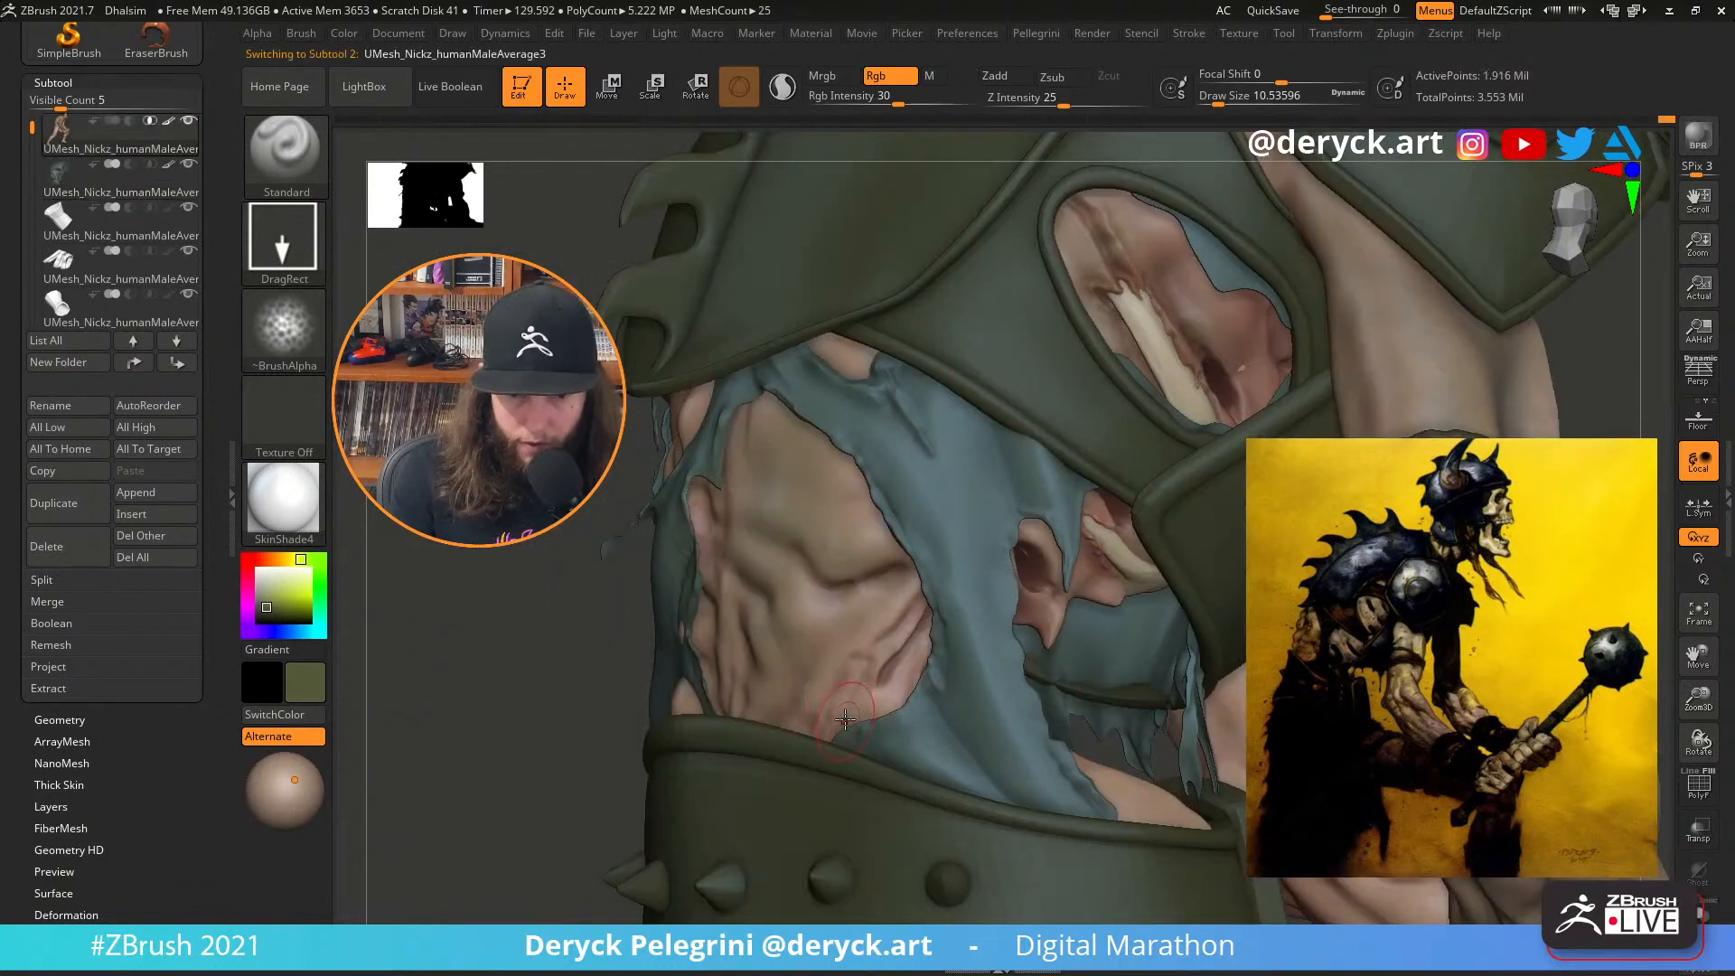
key(alt+s)
key(alt+s)
key(alt+s)
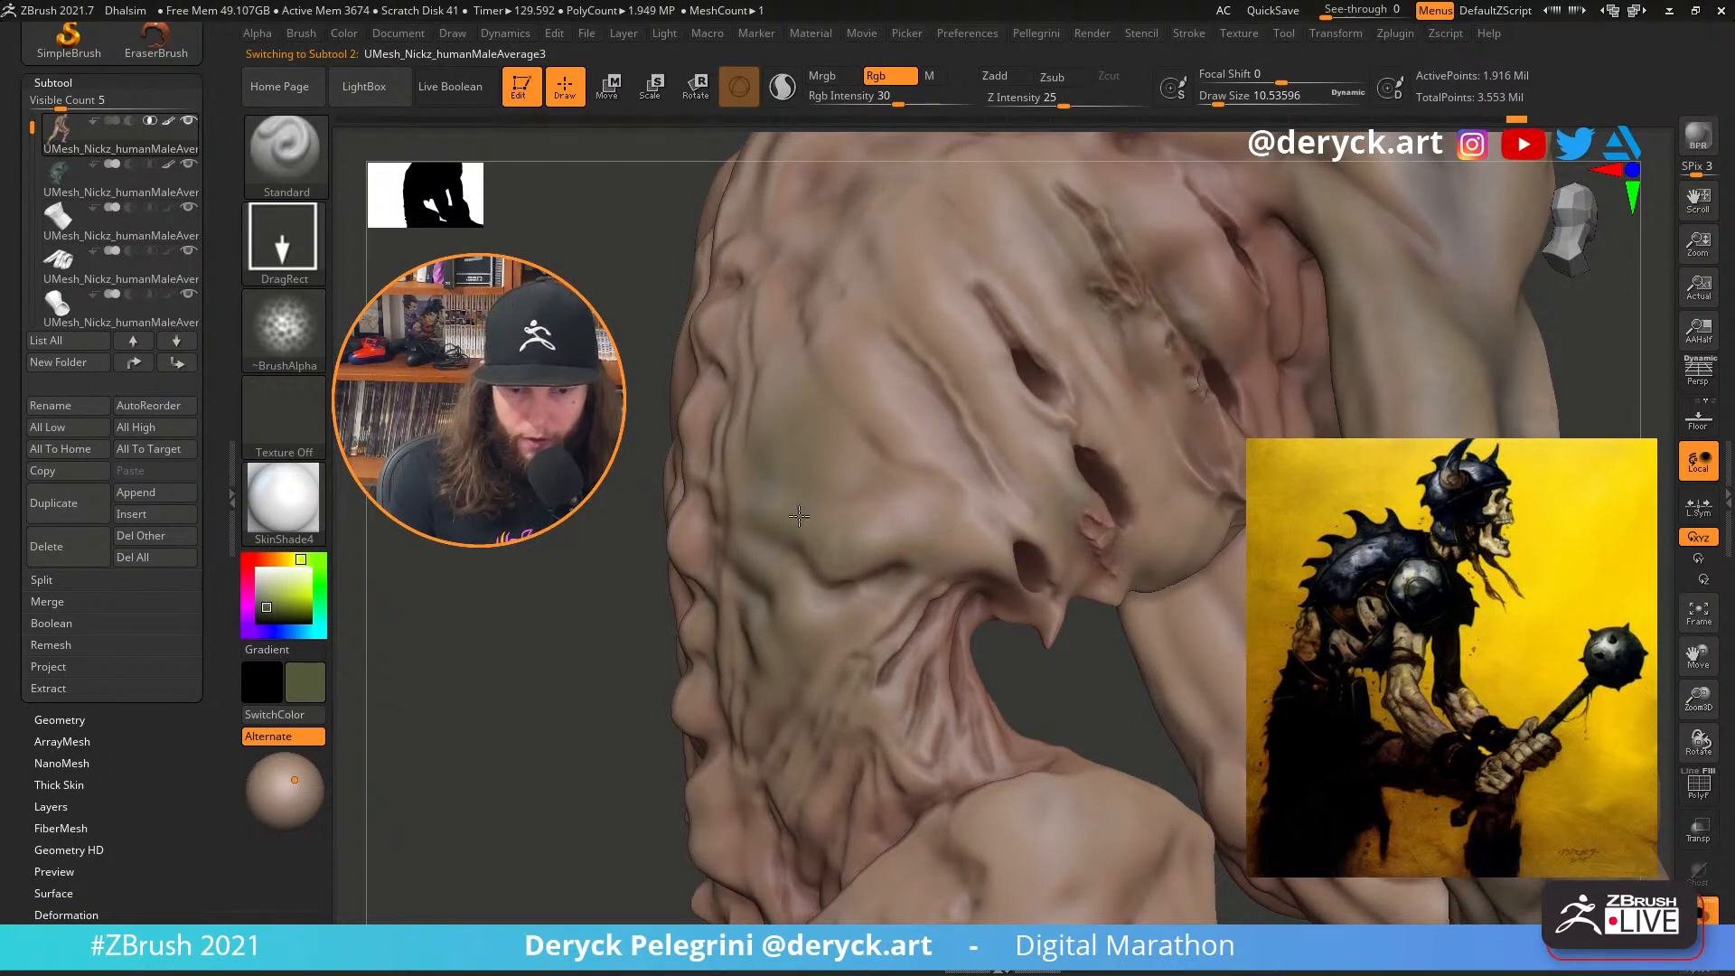
key(alt+s)
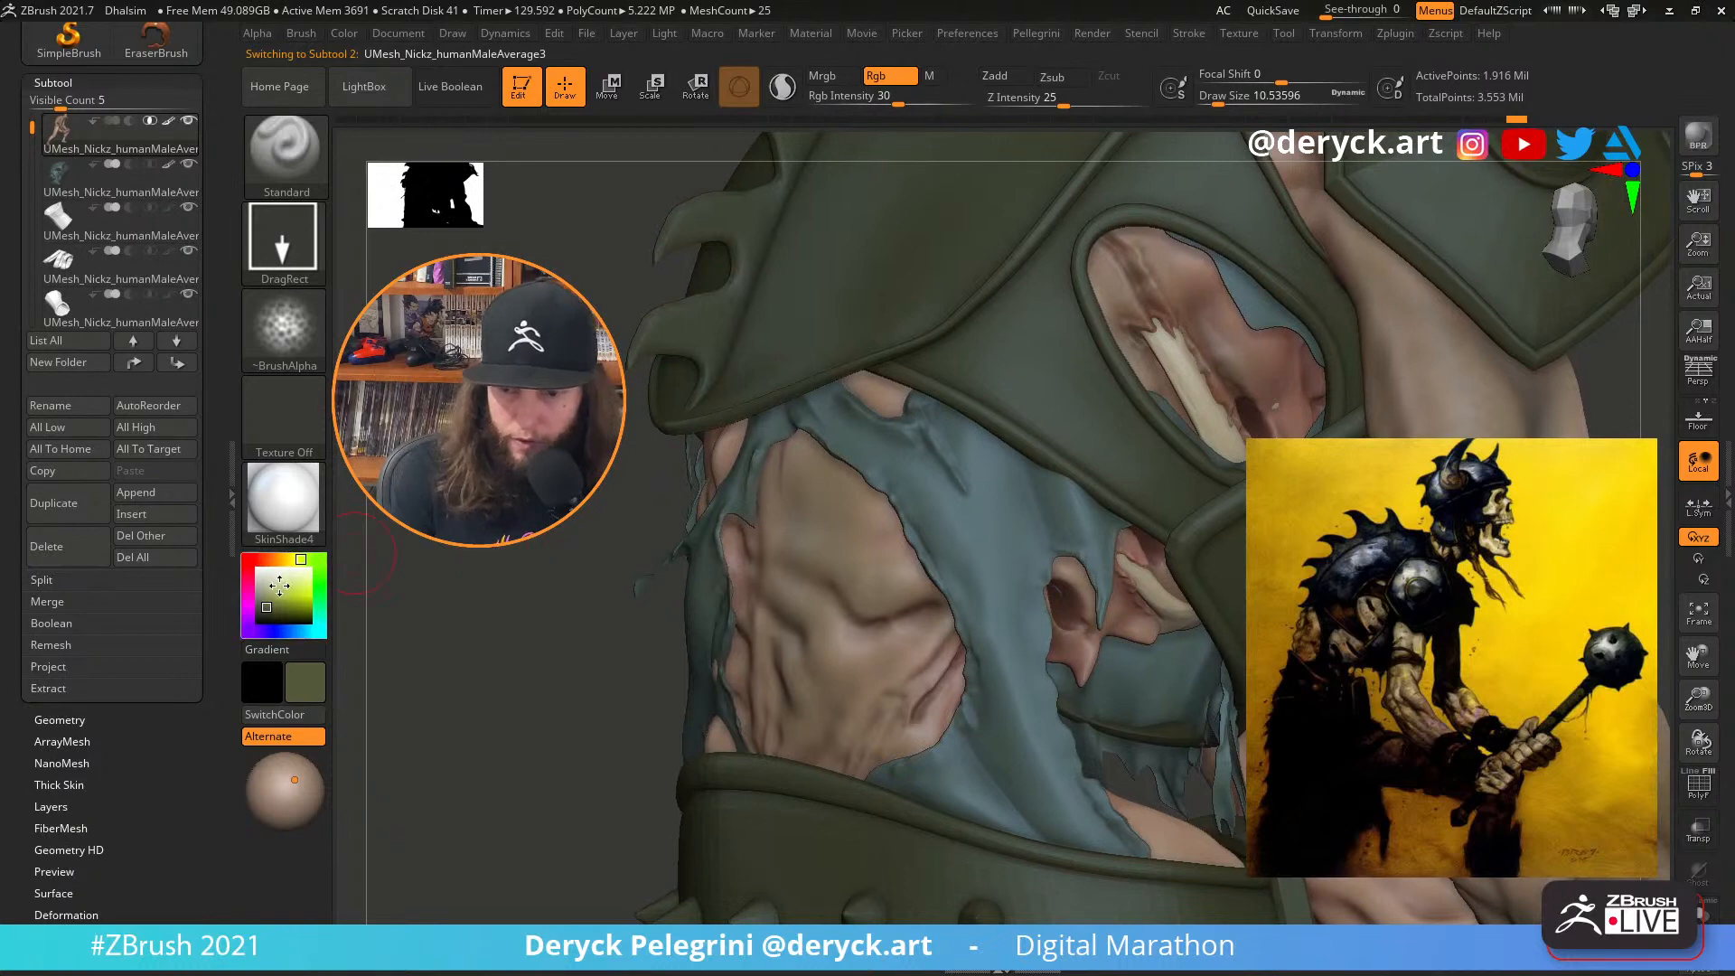
Choose a muted tan and tint the lower-back skin with the body isolated, and bring the other parts back
click(278, 559)
drag(280, 598, 277, 596)
key(alt+s)
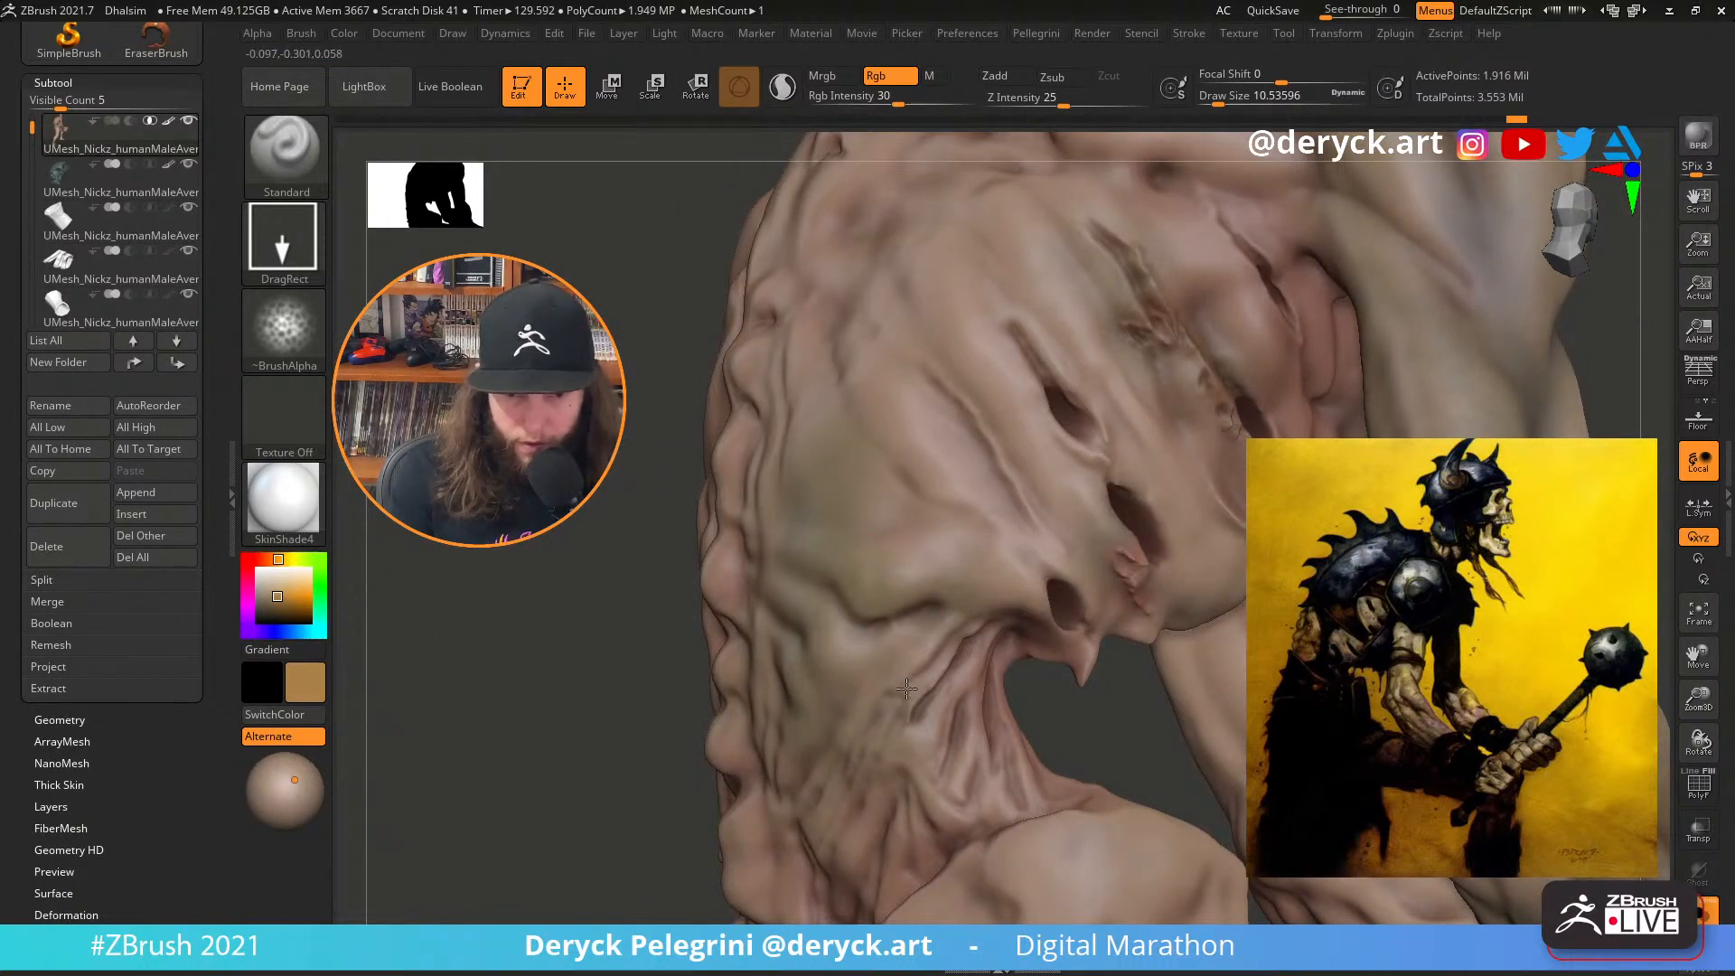
drag(684, 566, 805, 533)
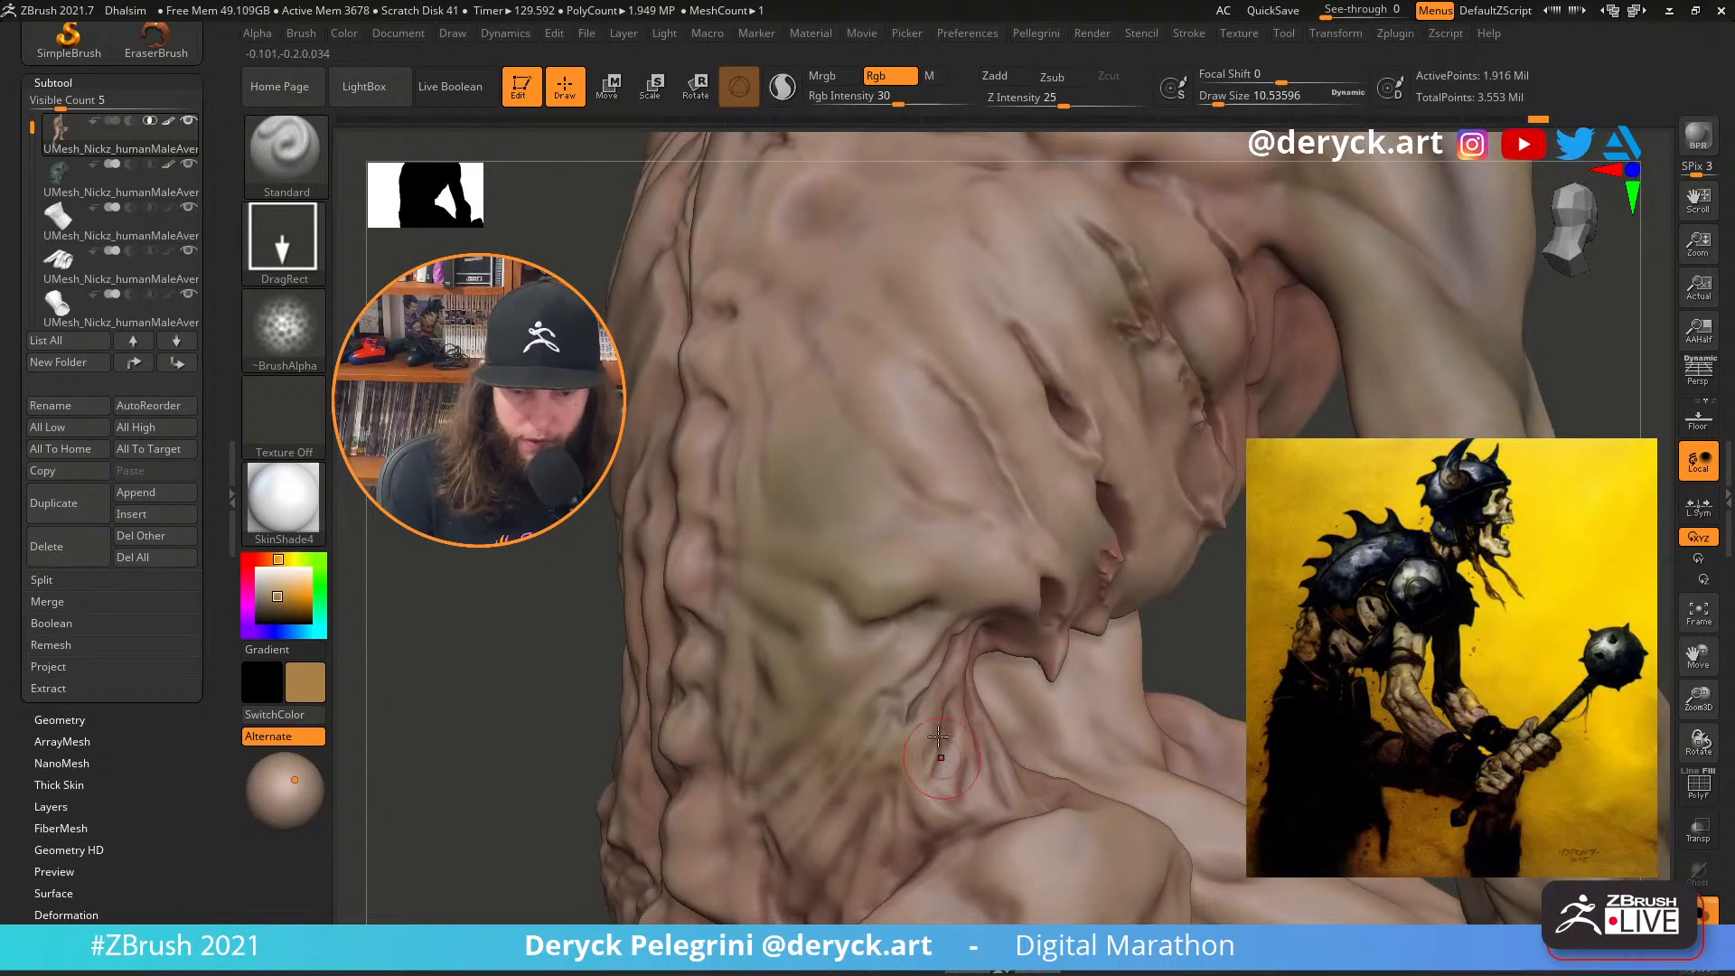
key(alt+s)
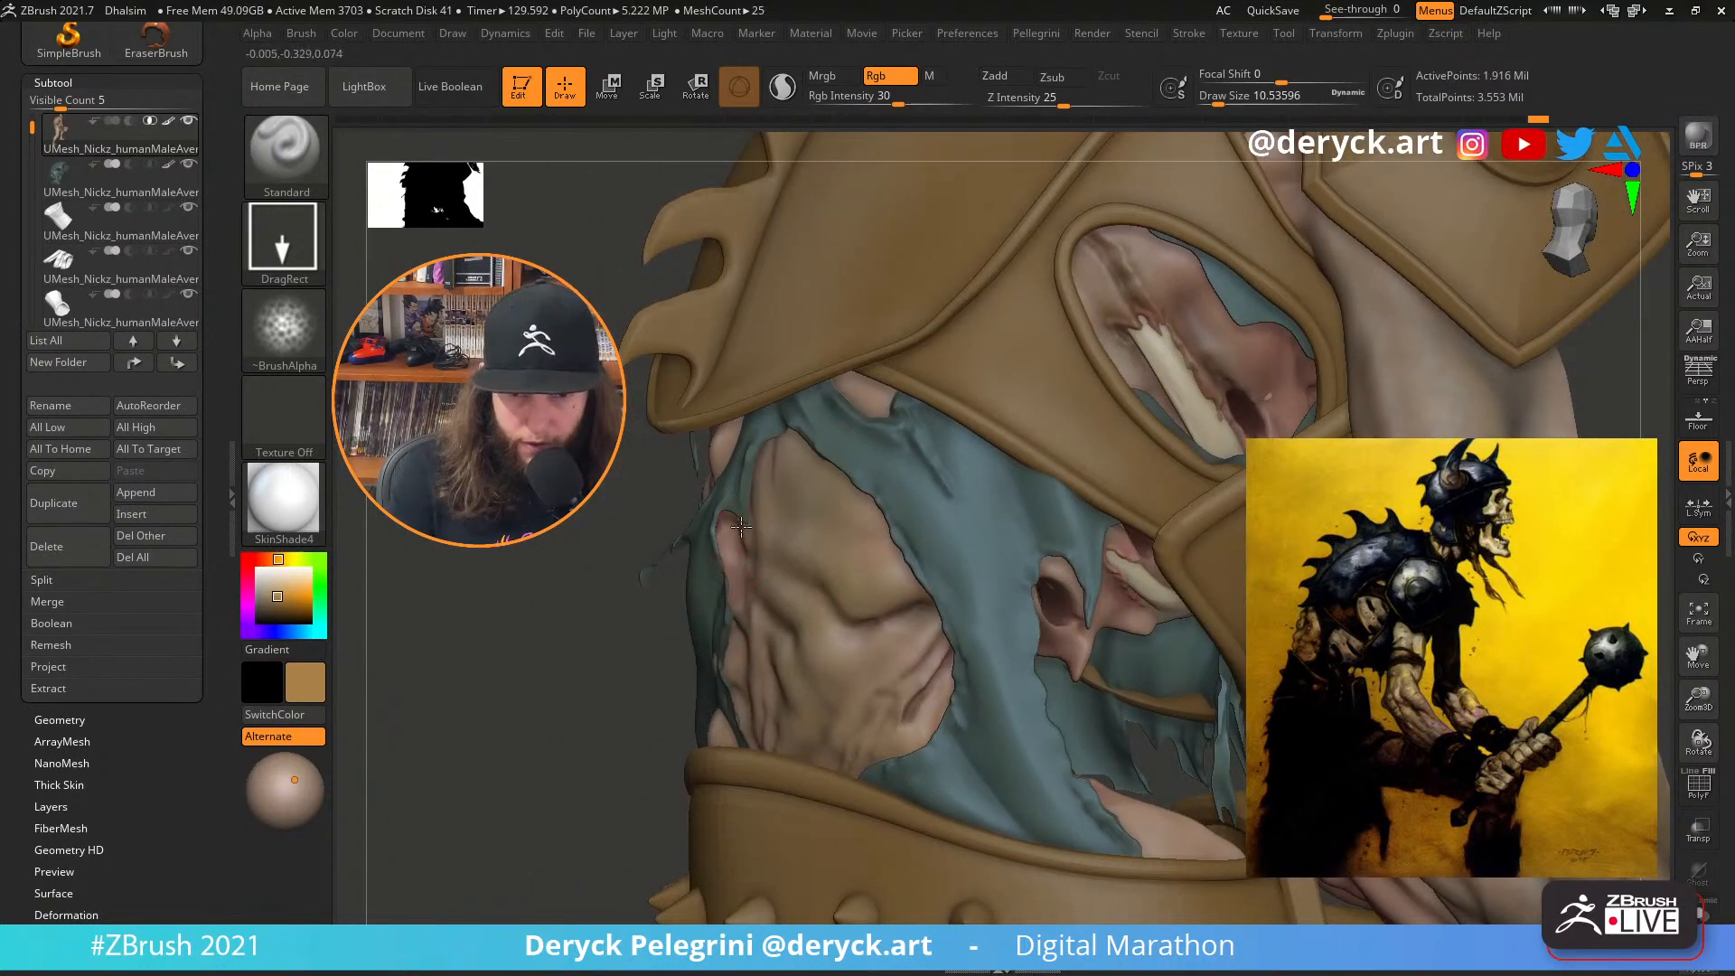
Isolate the body, choose a dark red, tint the furrows on its side at a draw size of about 7.5, and restore the other parts
key(alt+s)
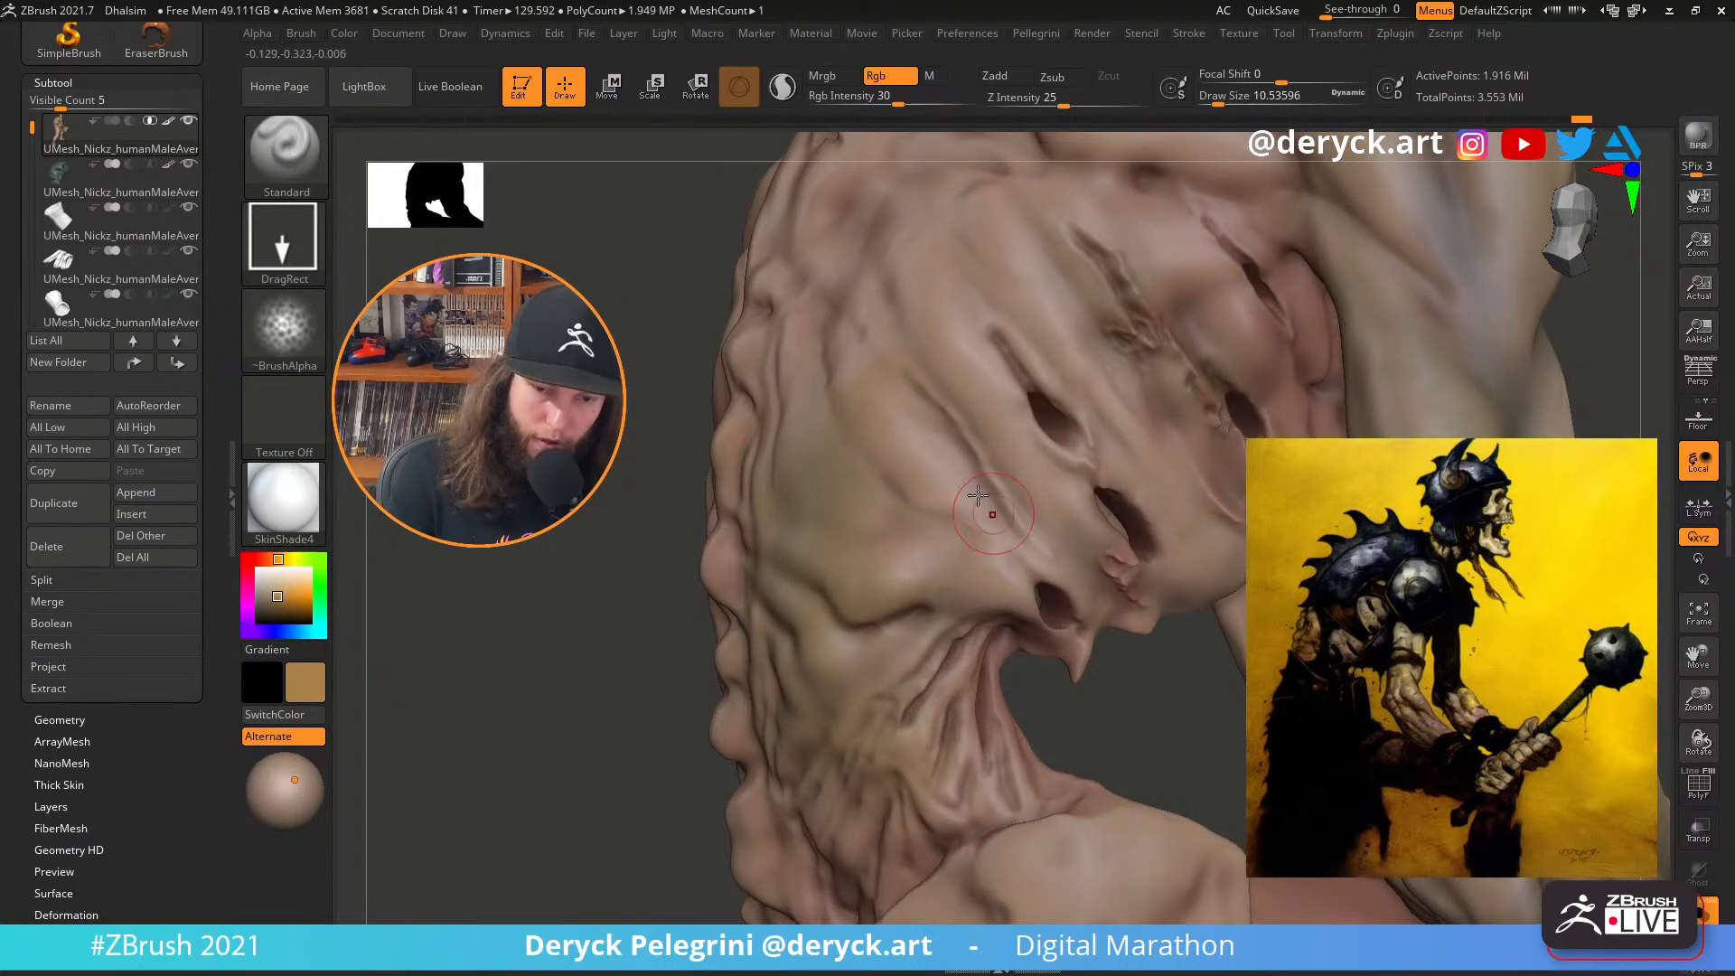
click(250, 558)
click(283, 603)
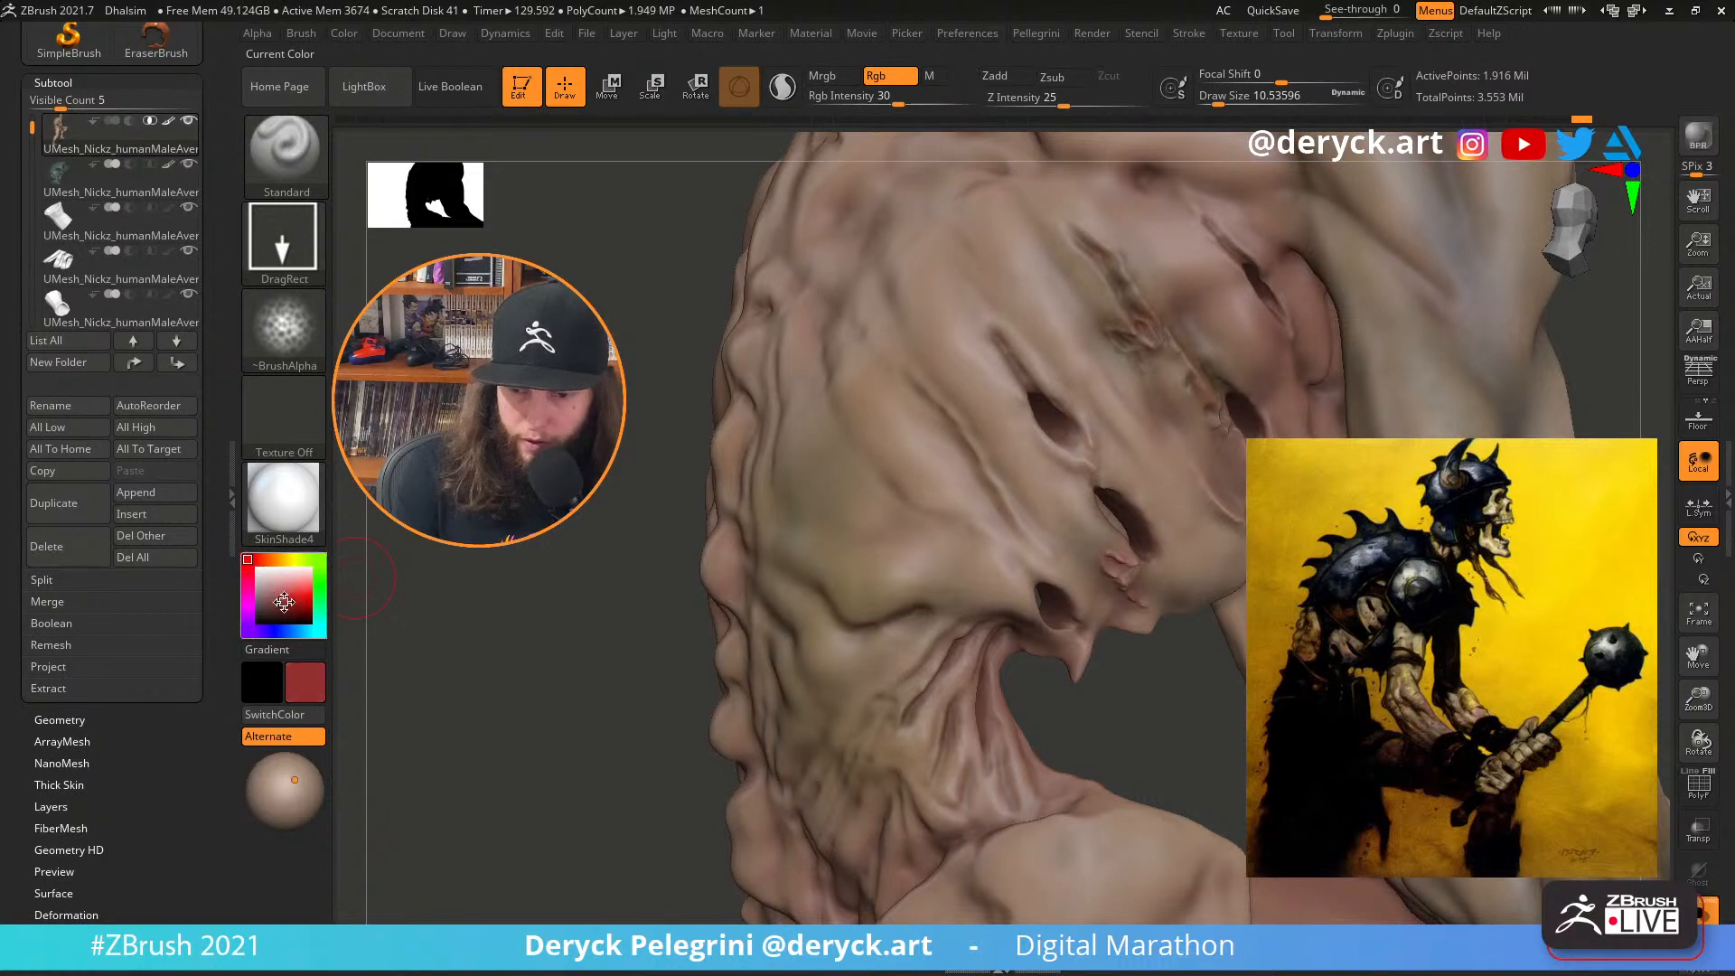
key([)
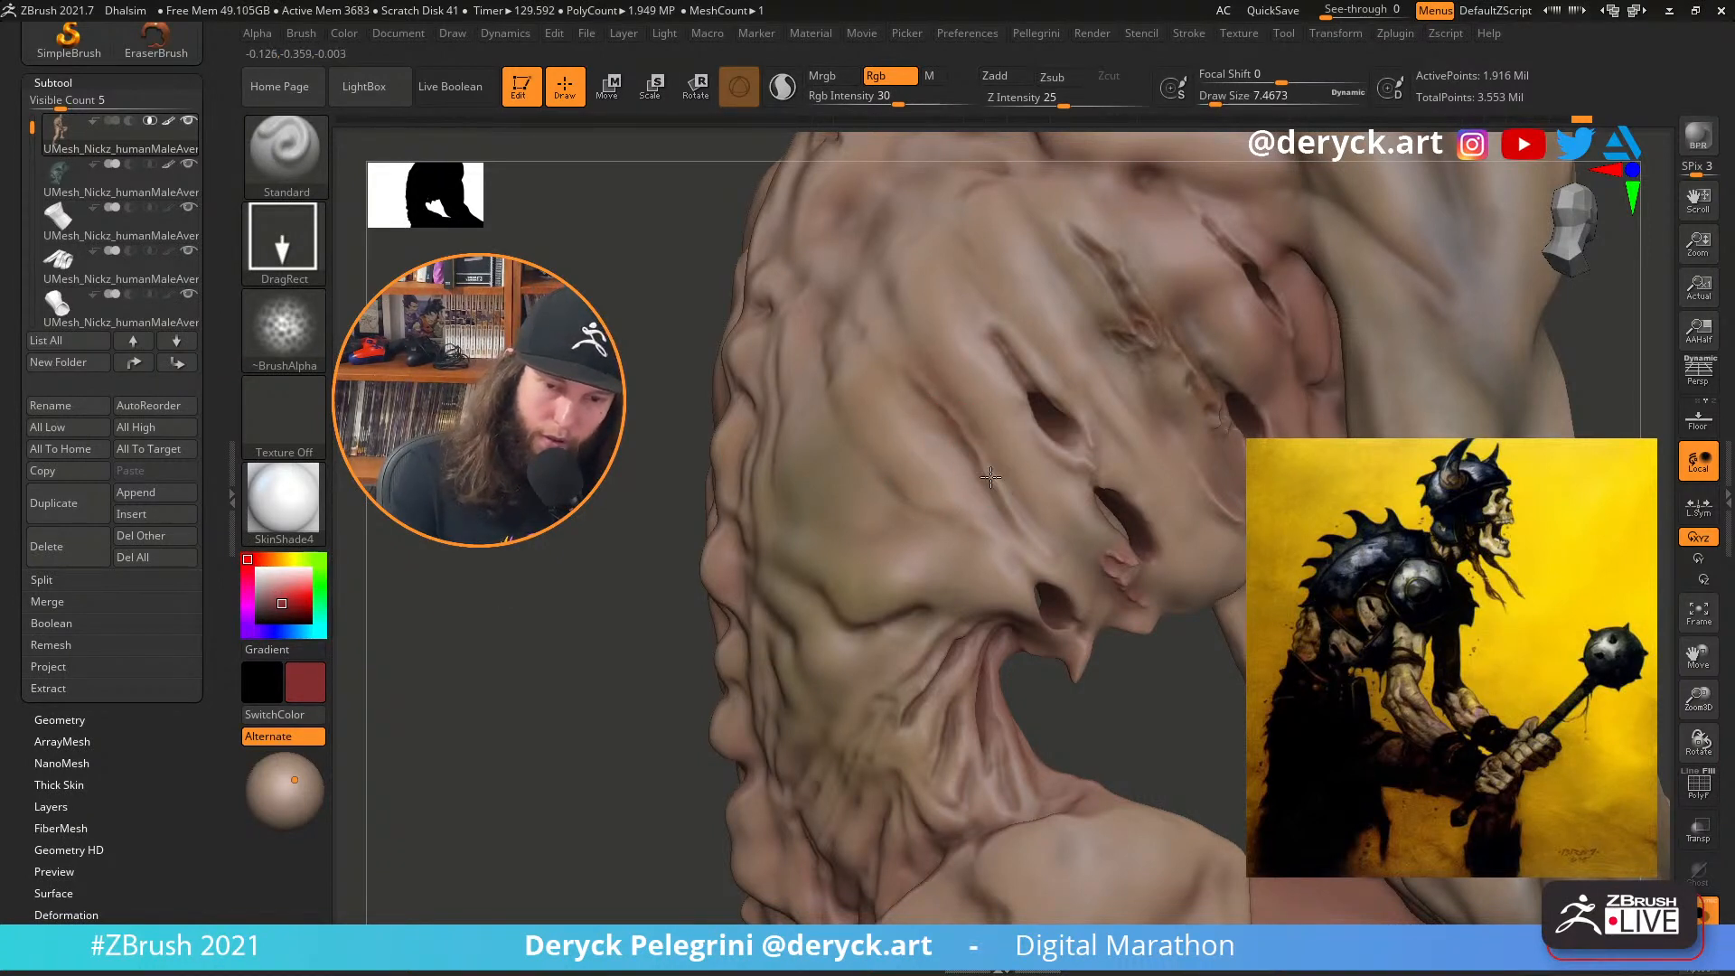
drag(990, 477, 1001, 493)
key(alt+s)
drag(624, 429, 670, 441)
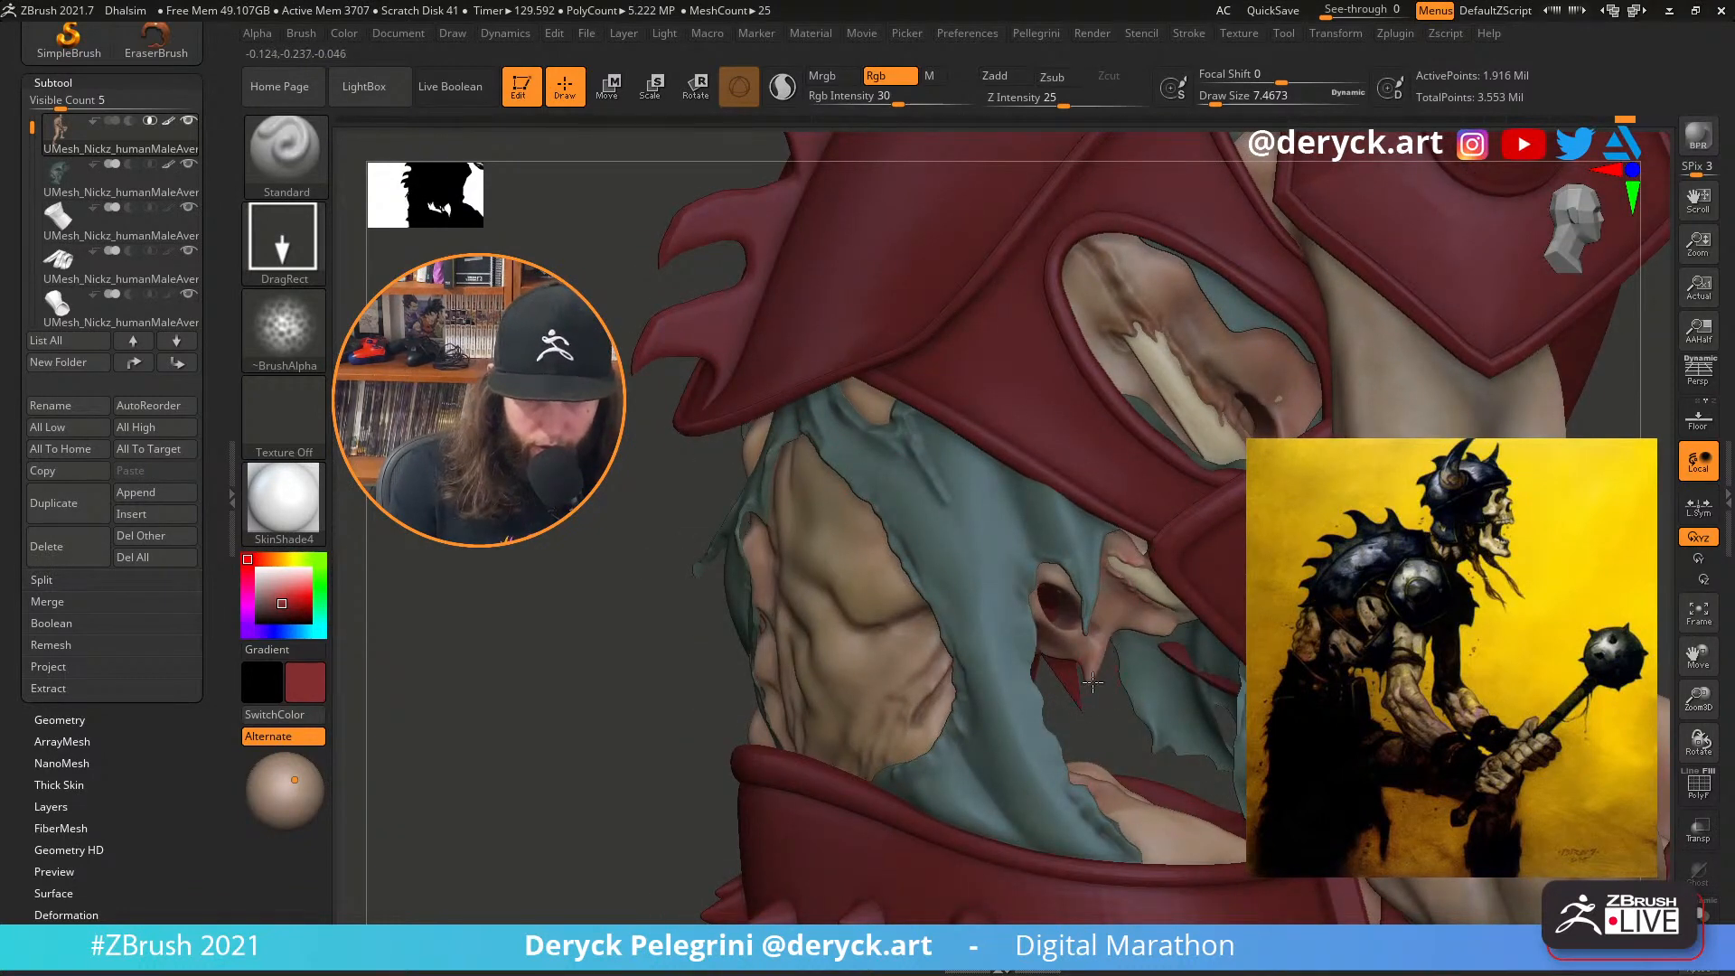
drag(1133, 625, 1060, 650)
drag(642, 554, 650, 561)
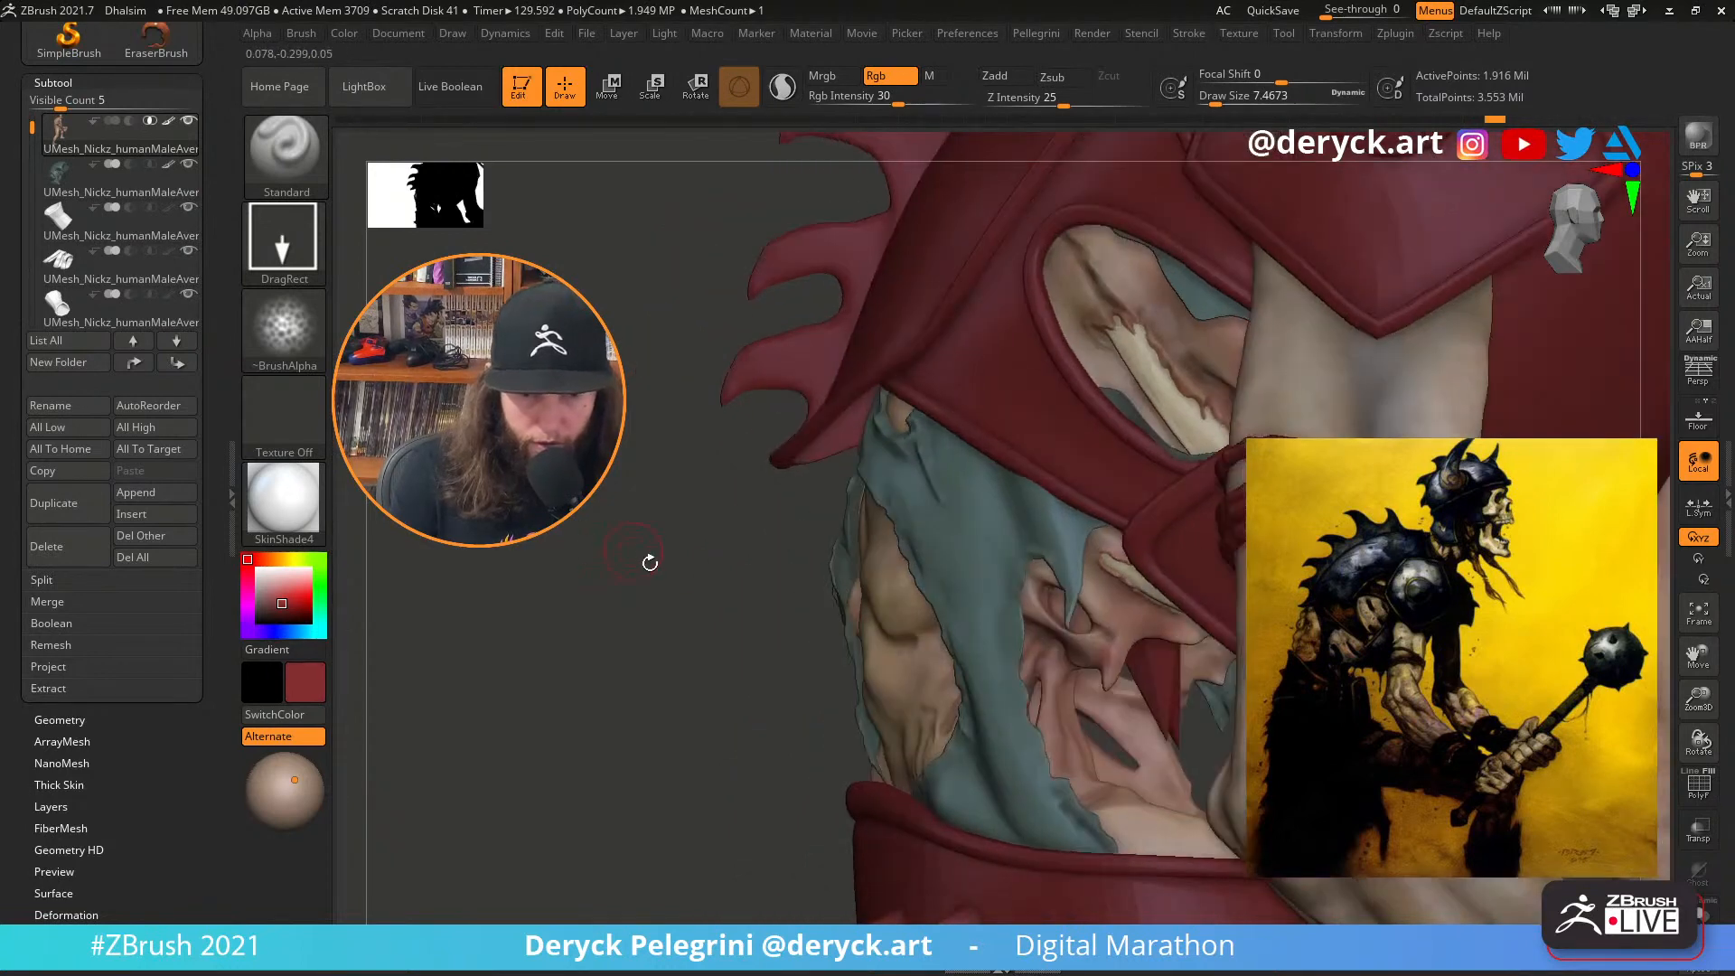
Isolate the body and redden the rim of the small flesh hole and the spike below it at a draw size of about 2.6
key(alt+s)
alt+drag(677, 636, 640, 574)
key(s)
drag(1003, 548, 997, 548)
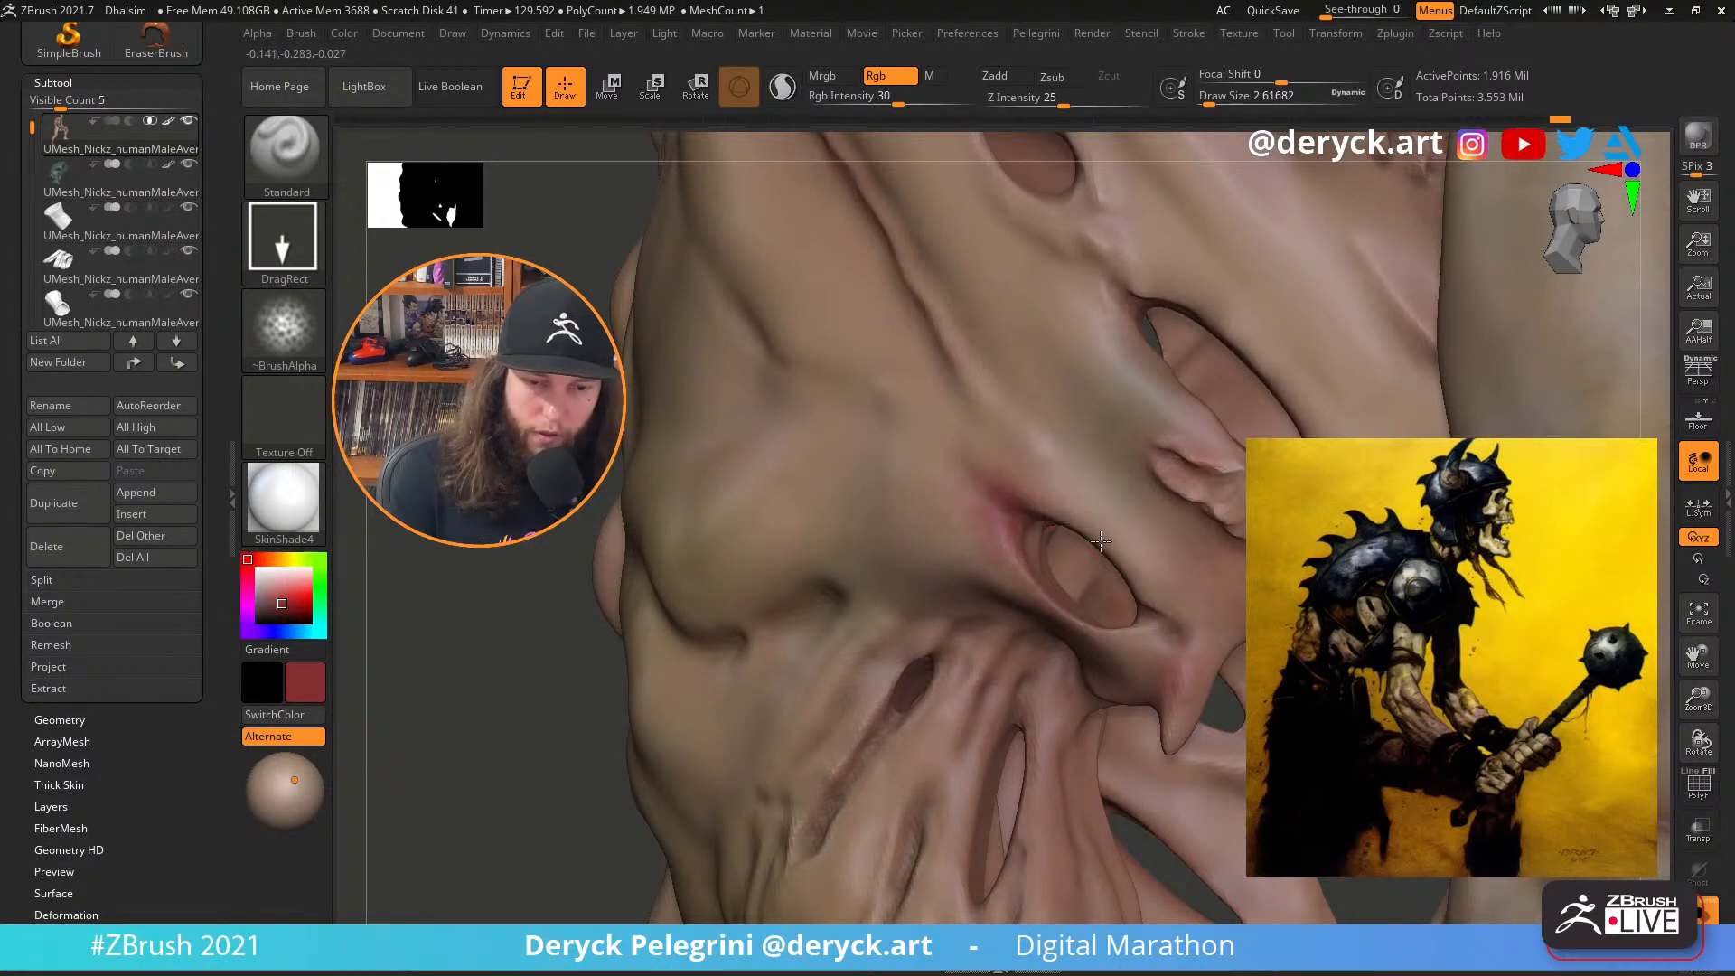
mouse_move(1157, 611)
mouse_down()
mouse_move(1132, 617)
mouse_move(1142, 650)
mouse_up()
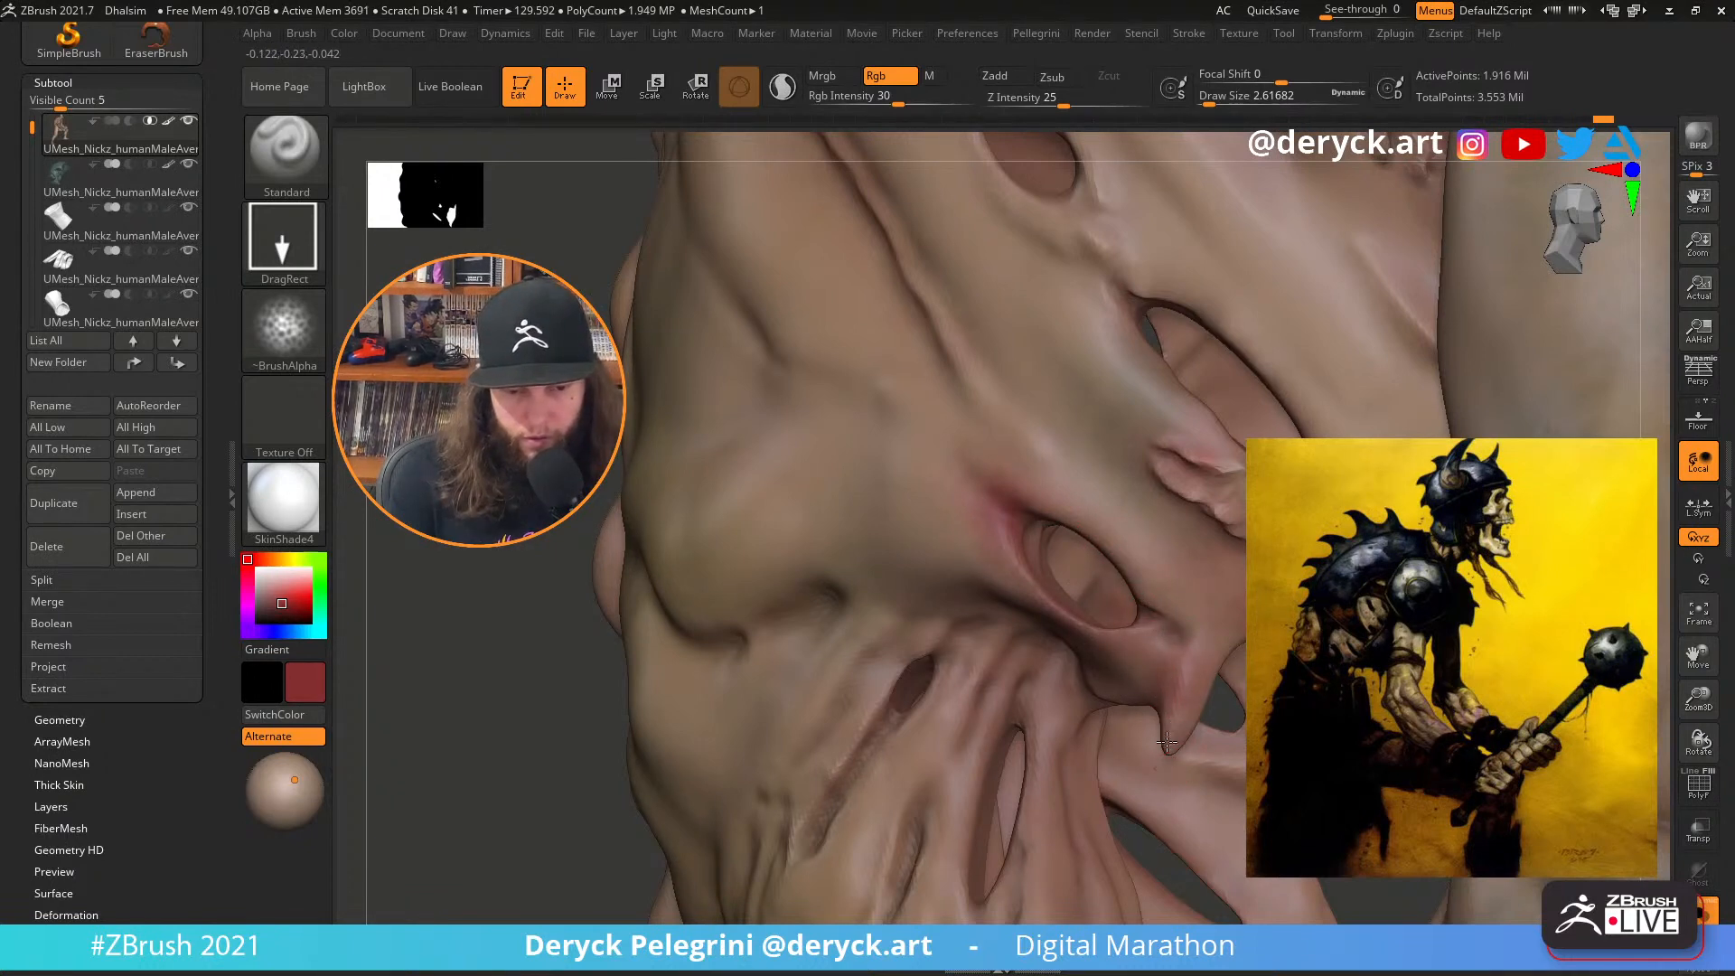
right_drag(1201, 759, 1288, 759)
key(shift+alt+s)
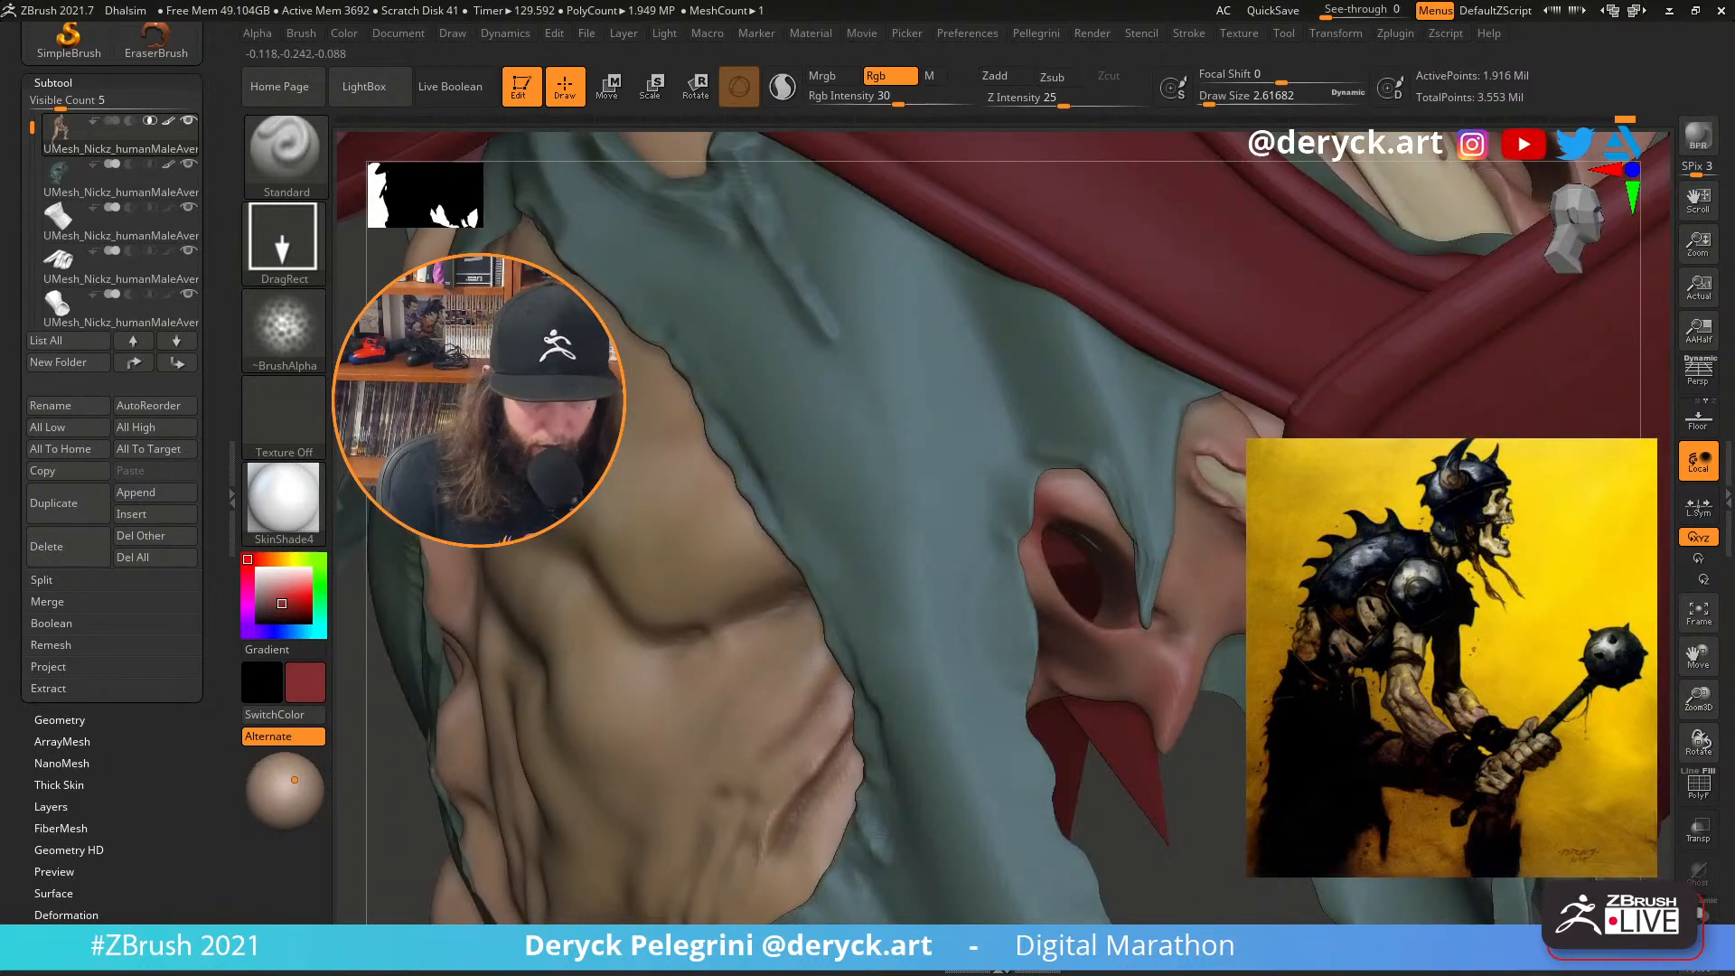
Choose a muted grey-green, tint the isolated skin around the small hole and lower back, and reset the paint colour to white
click(309, 559)
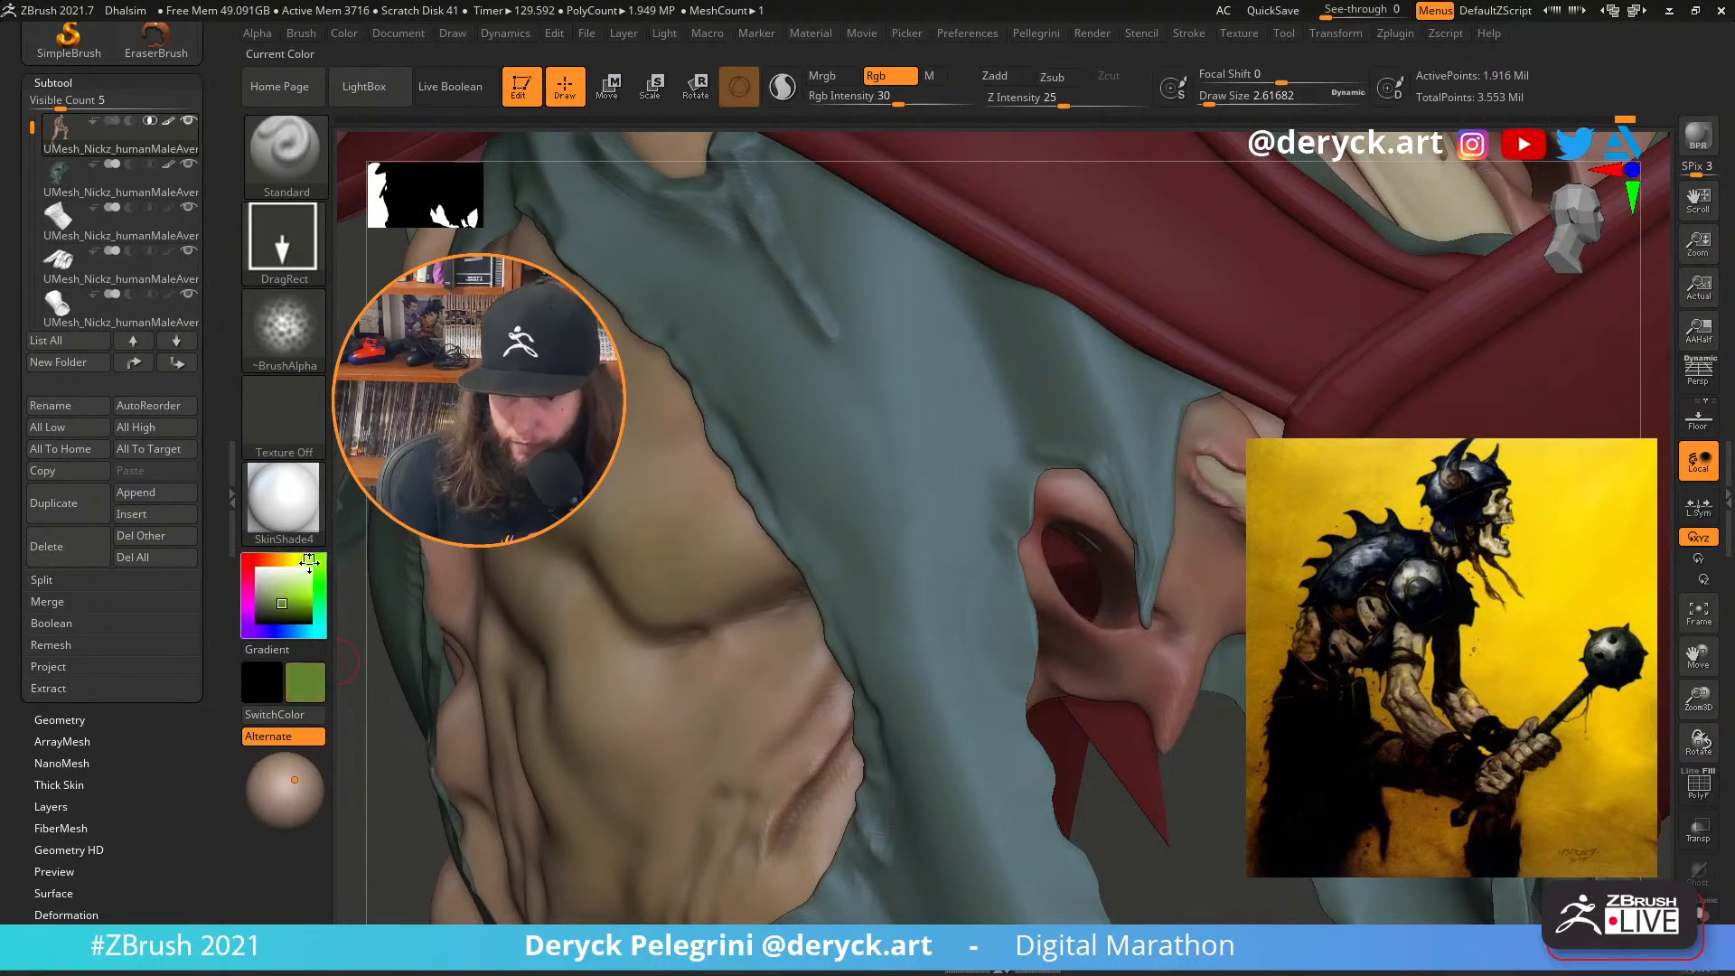
drag(276, 599, 262, 604)
key(shift+alt+s)
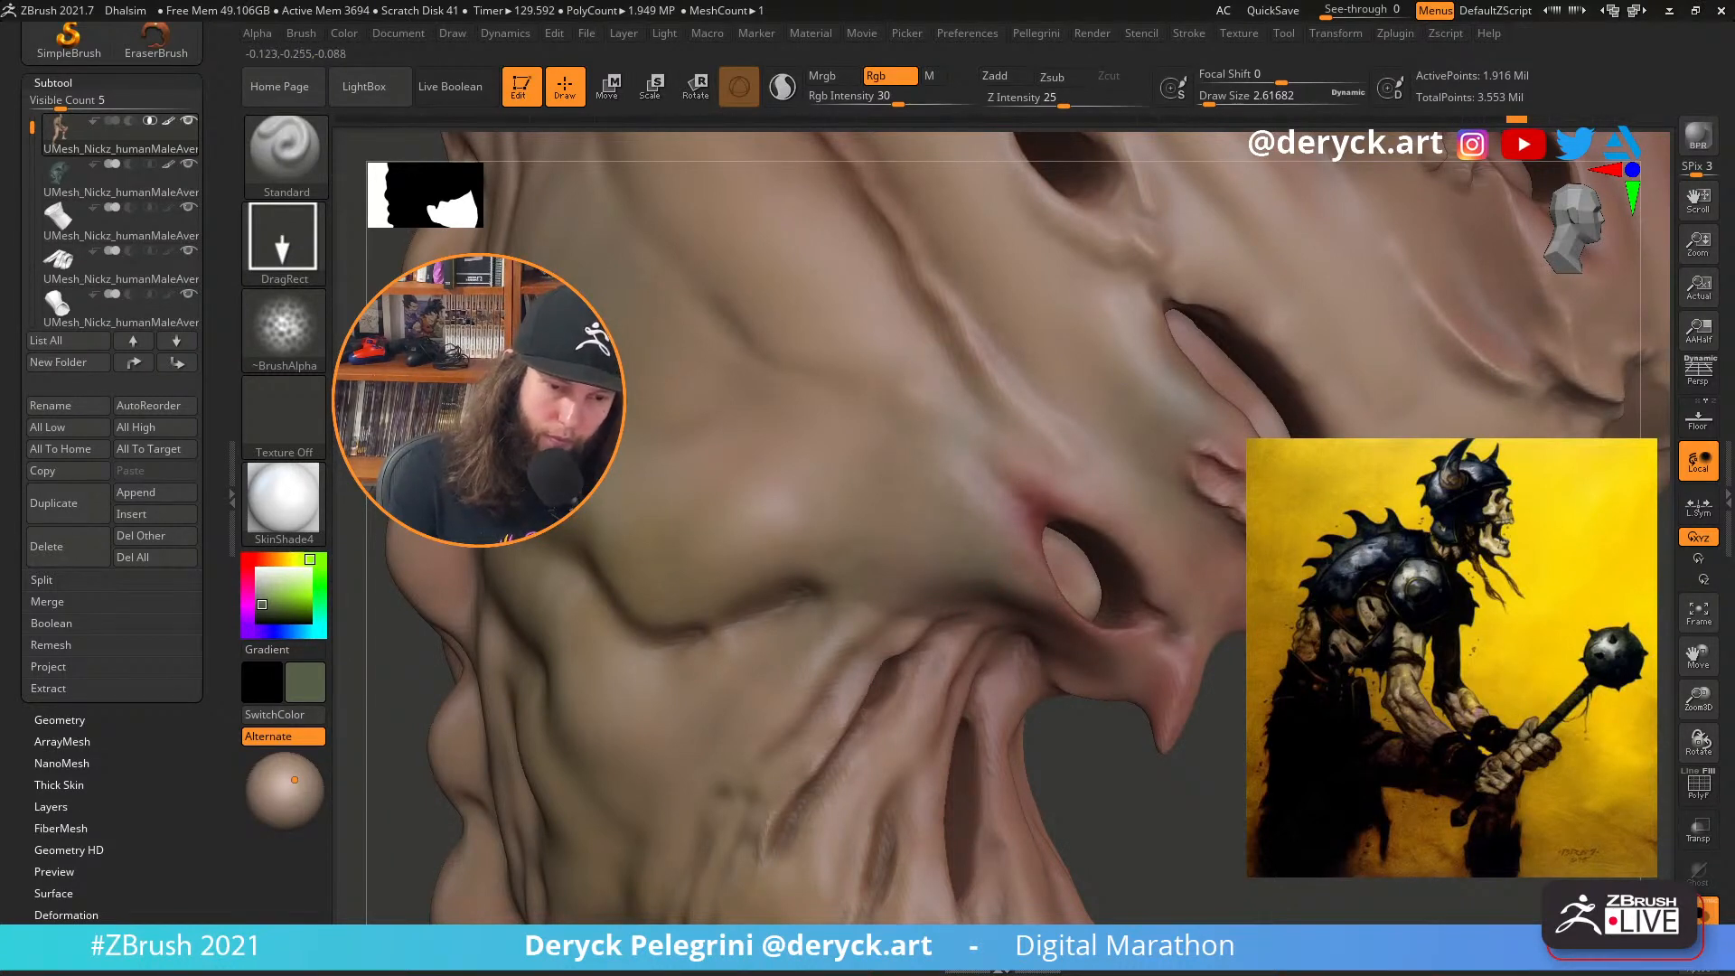
drag(1215, 730, 1148, 721)
click(508, 575)
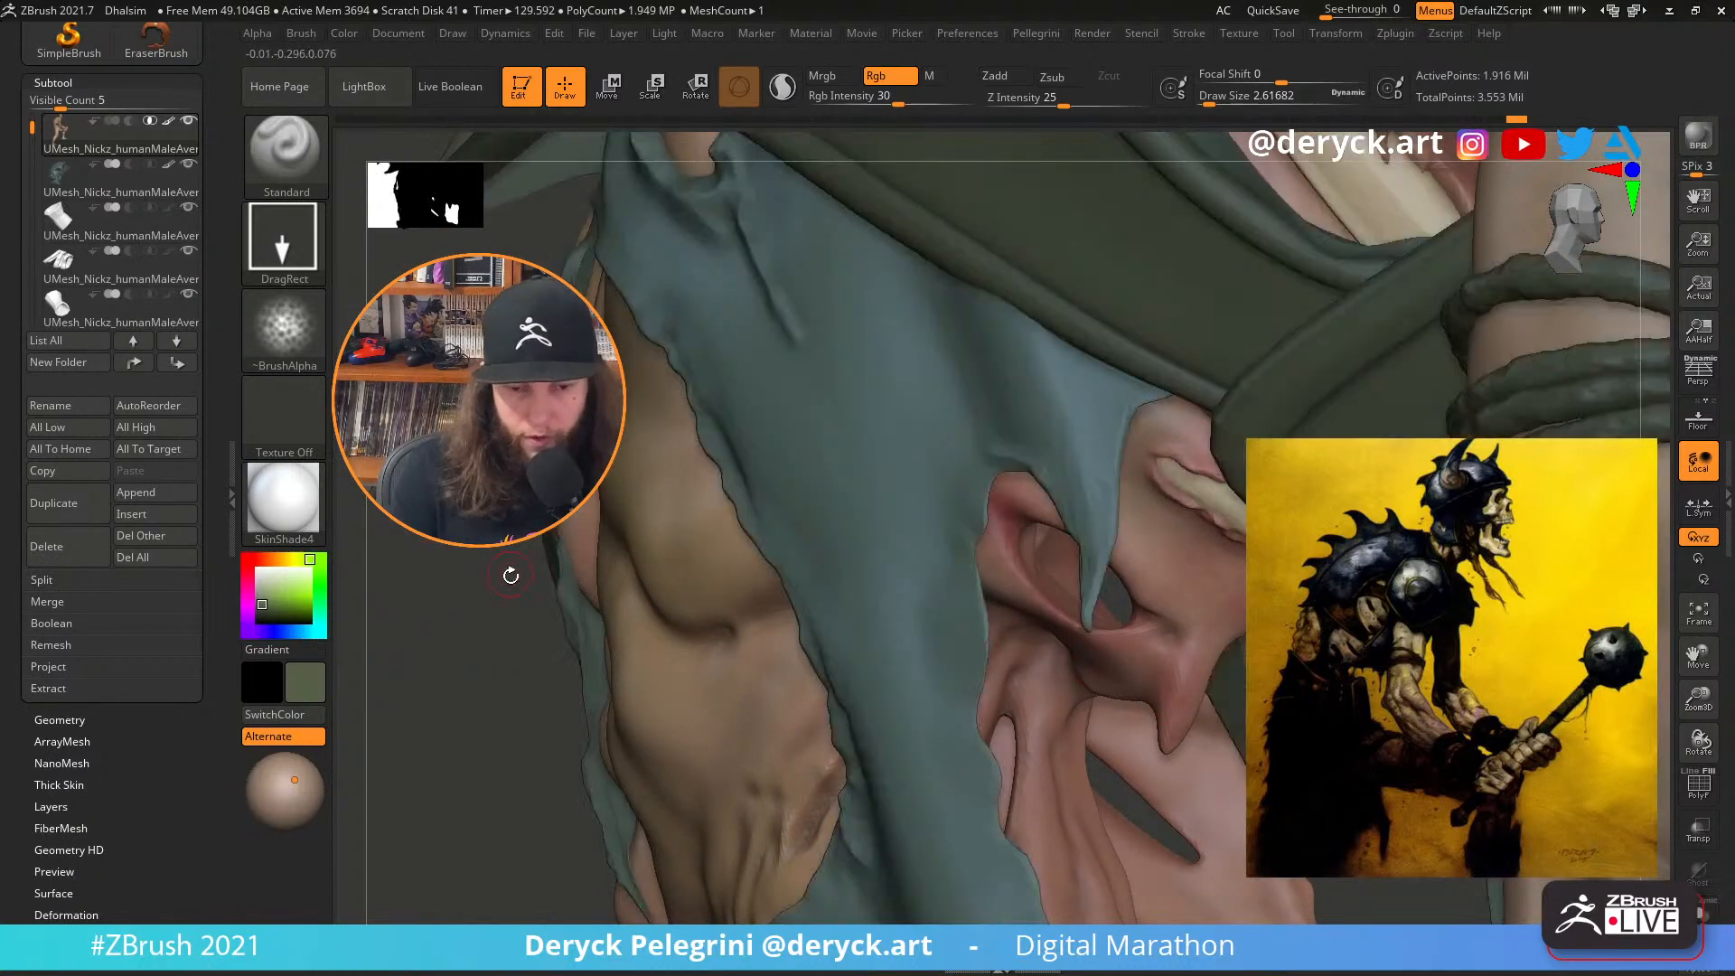
alt+drag(394, 610, 708, 554)
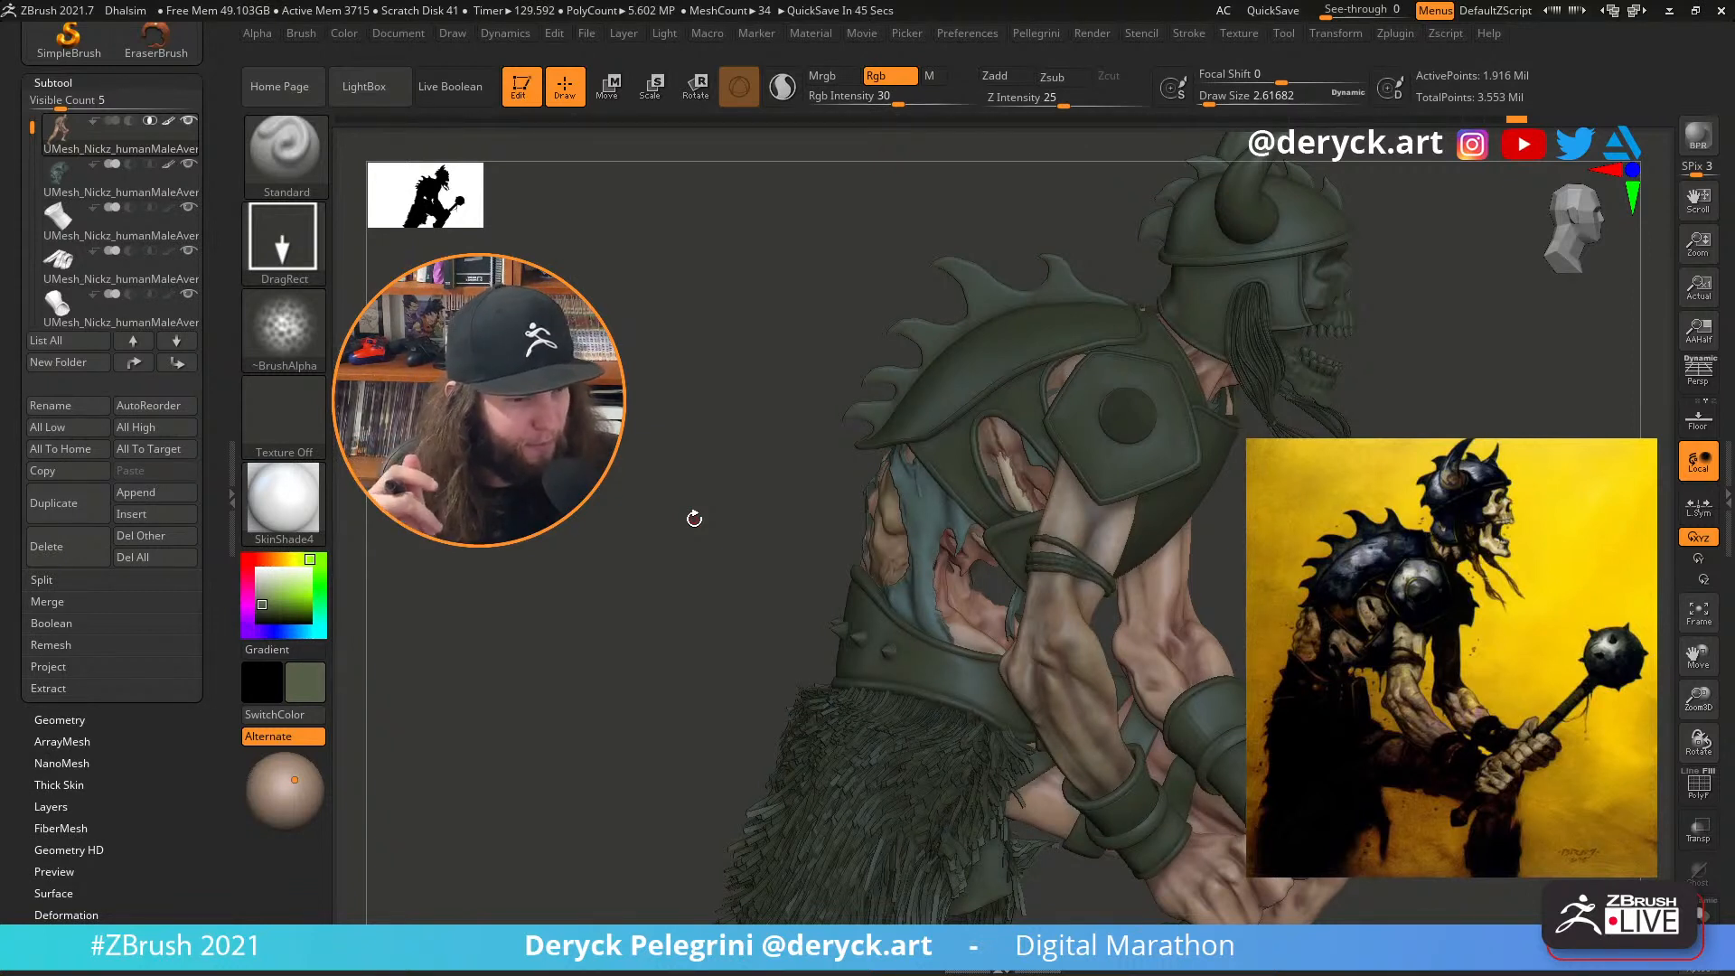
drag(261, 583, 244, 559)
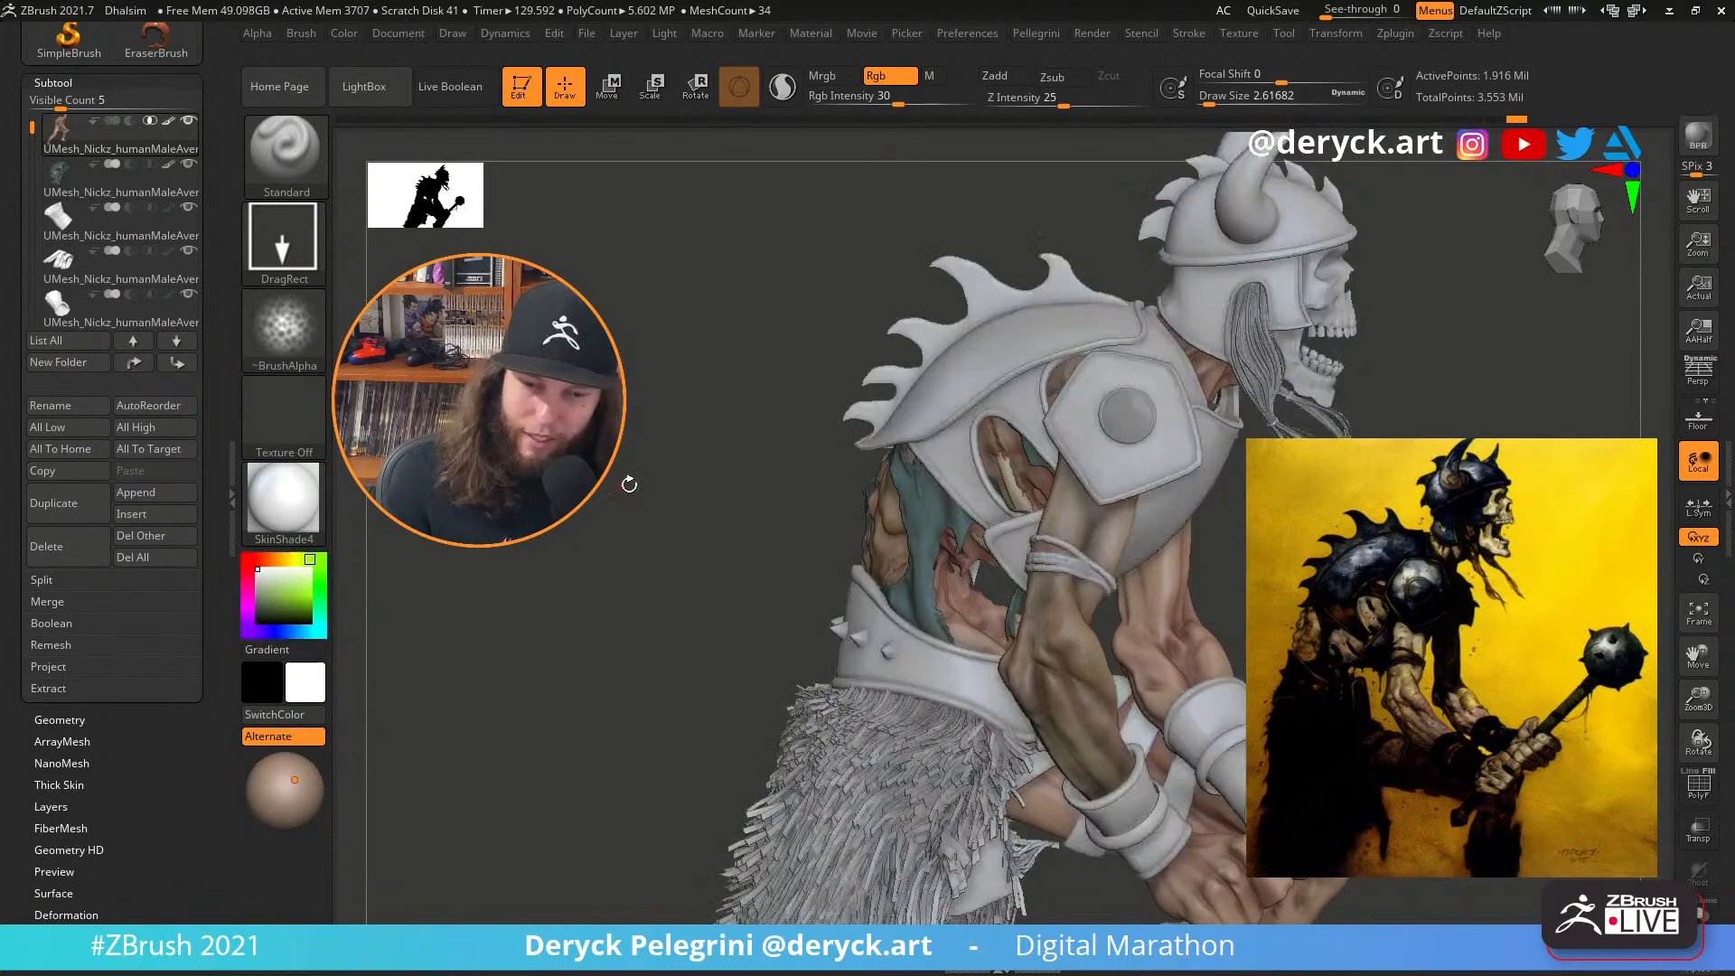
Examine the whole figure from the side, comparing its painted skin and garment with the reference painting
alt+drag(679, 483, 660, 429)
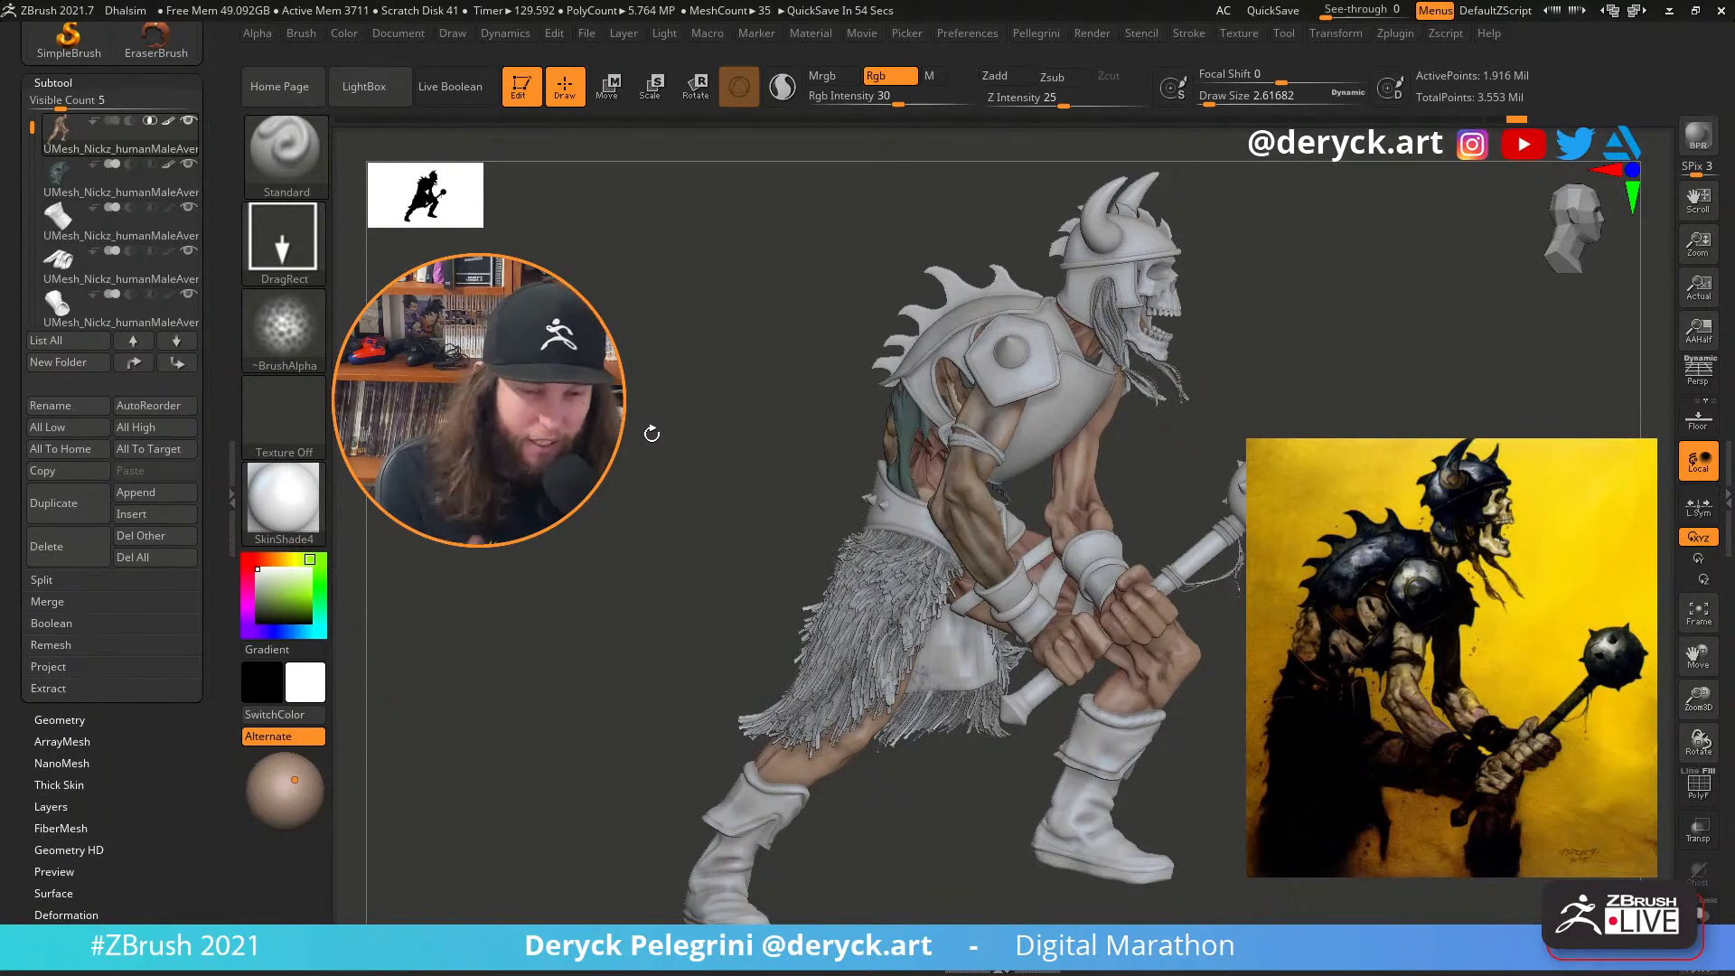
mouse_move(651, 434)
mouse_down()
mouse_move(638, 372)
mouse_move(669, 379)
mouse_move(651, 383)
mouse_move(663, 428)
mouse_up()
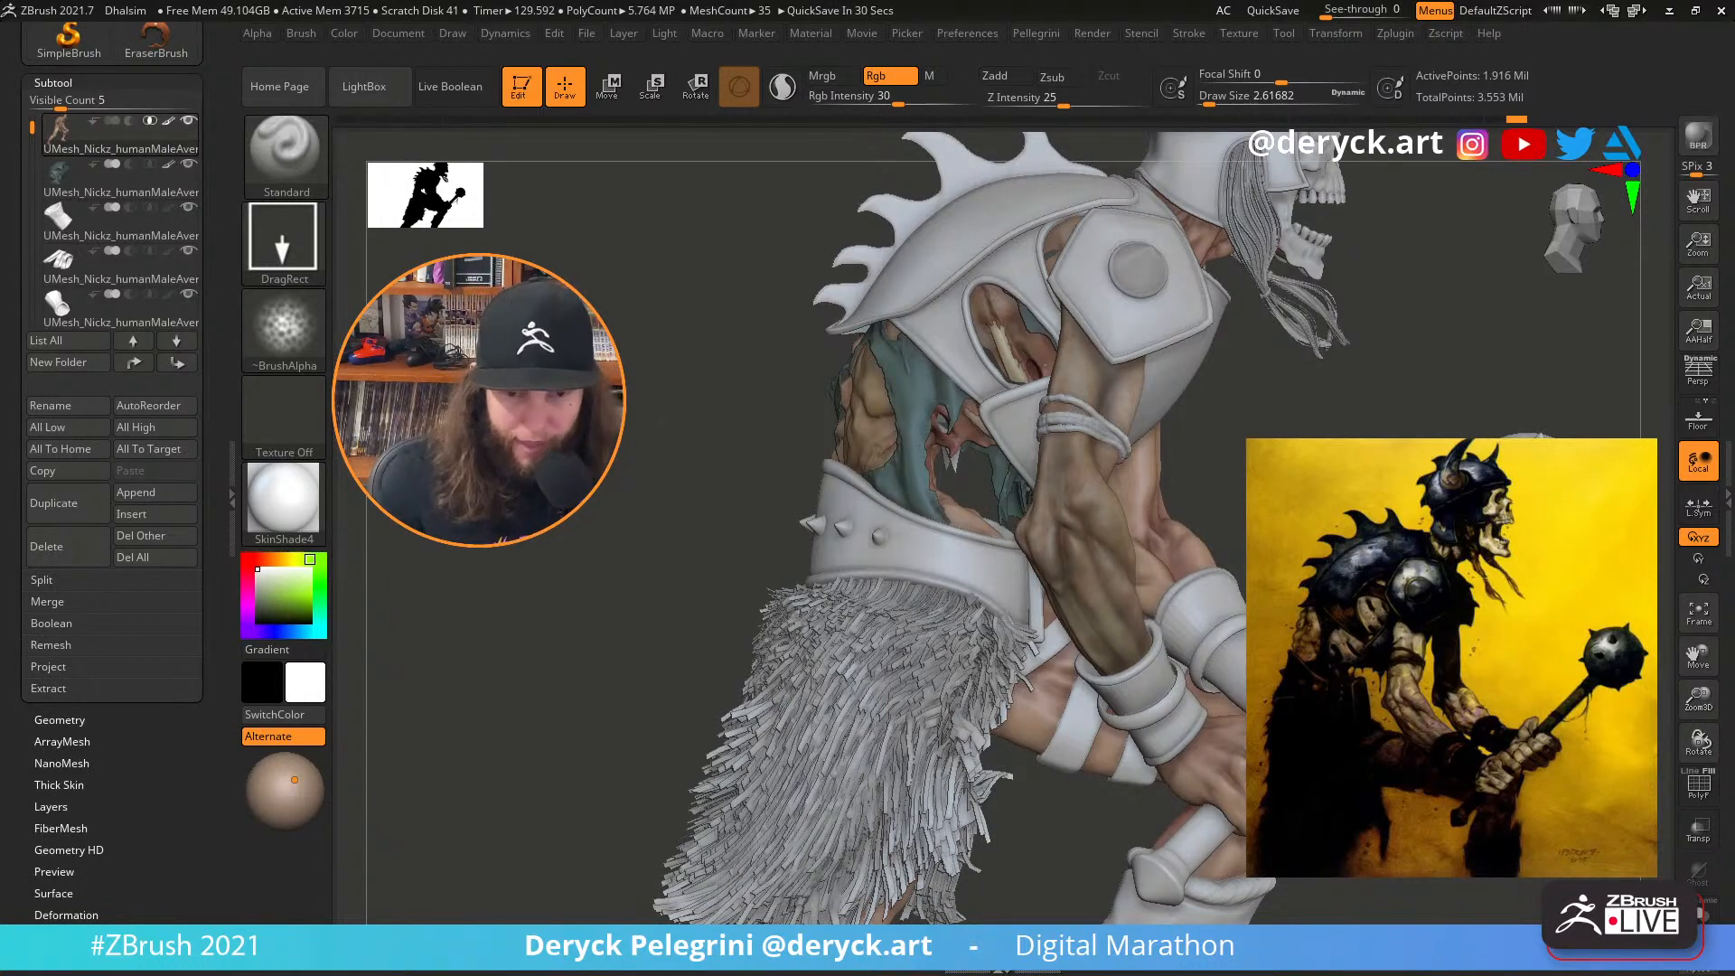
mouse_move(705, 406)
mouse_down()
mouse_move(664, 406)
mouse_move(634, 442)
mouse_up()
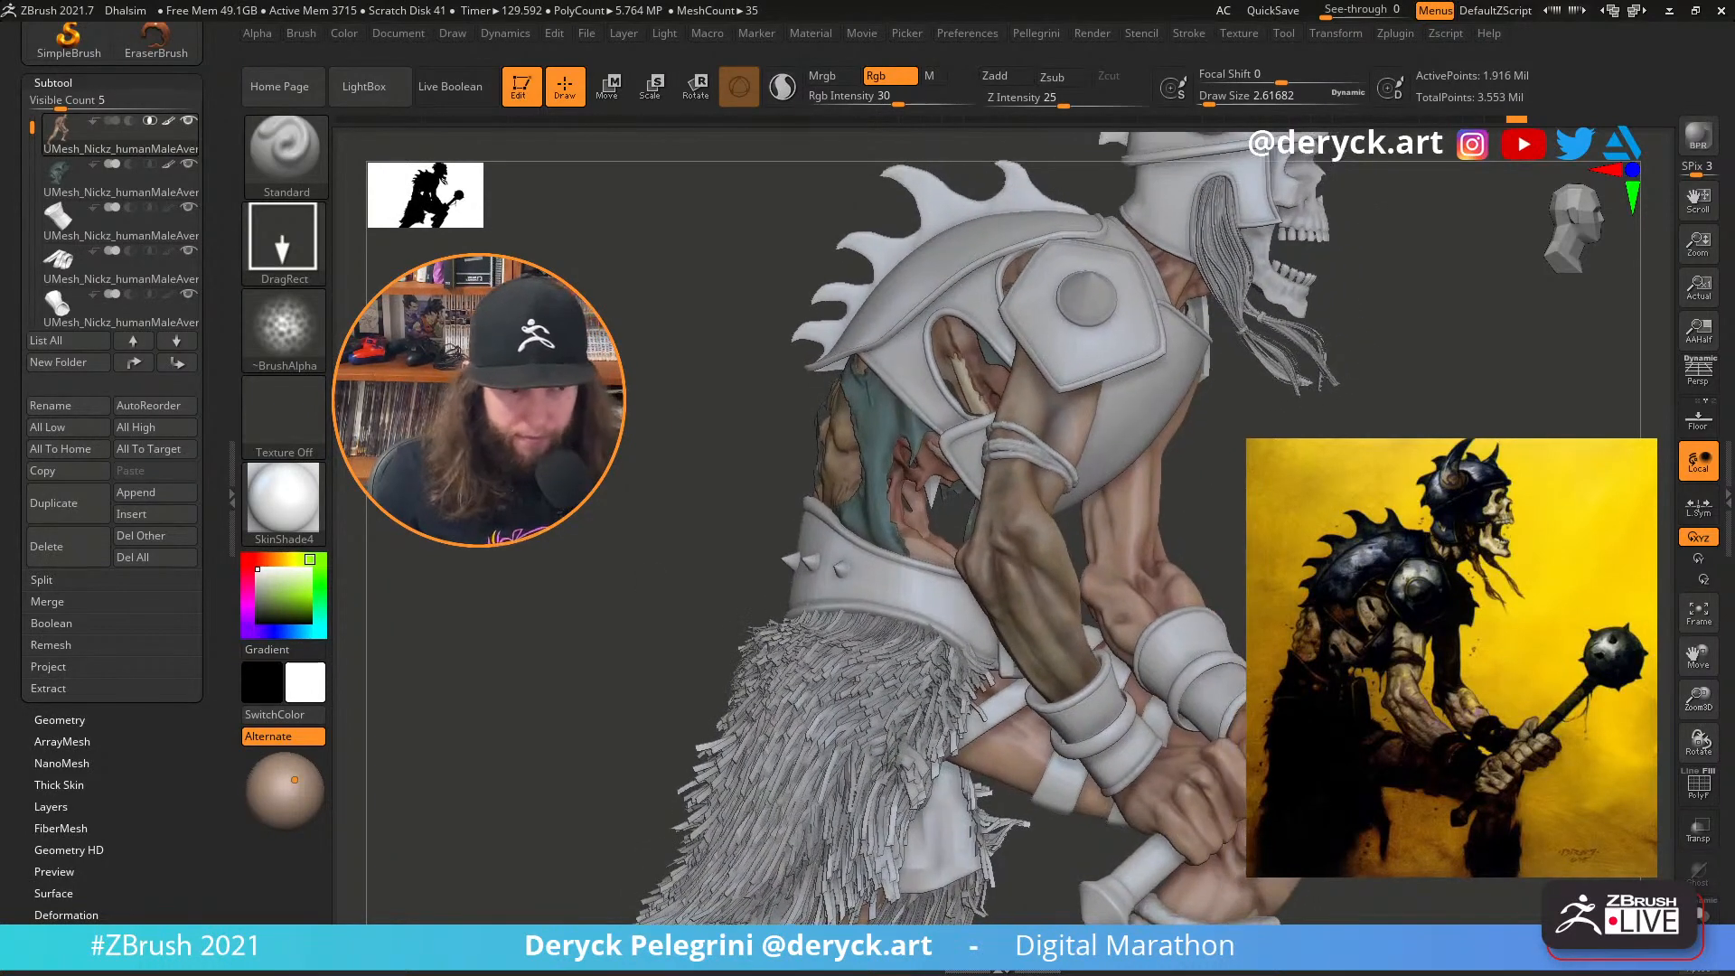
drag(691, 508, 624, 544)
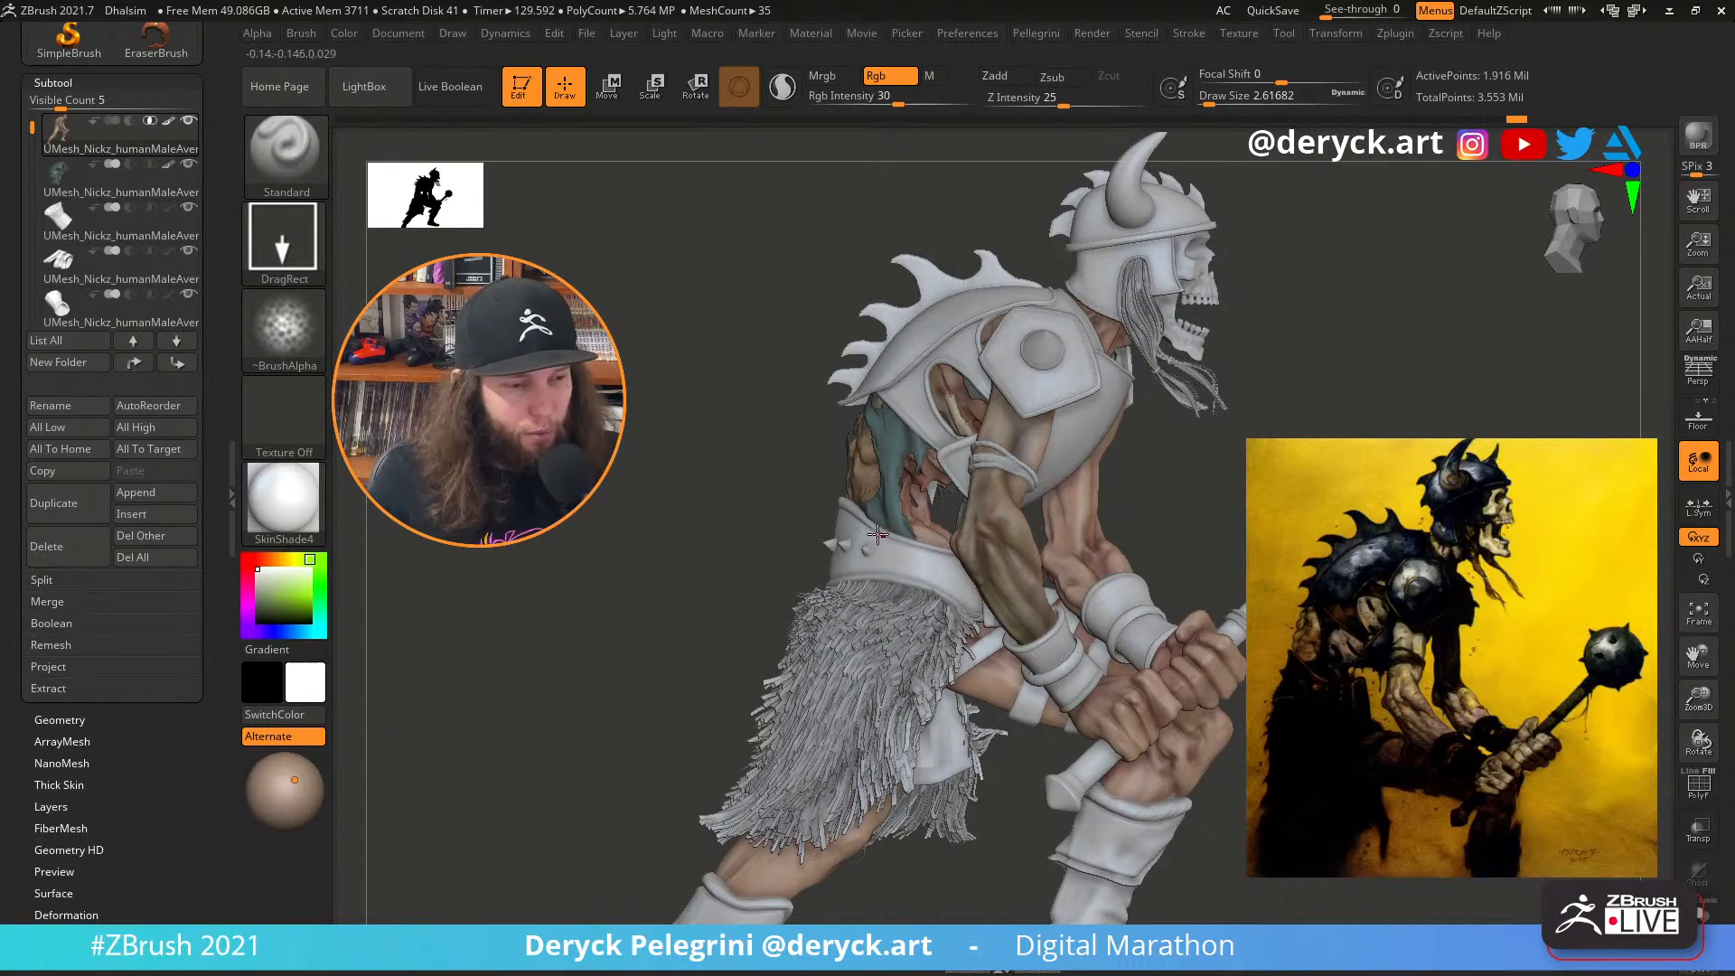
drag(689, 517, 724, 561)
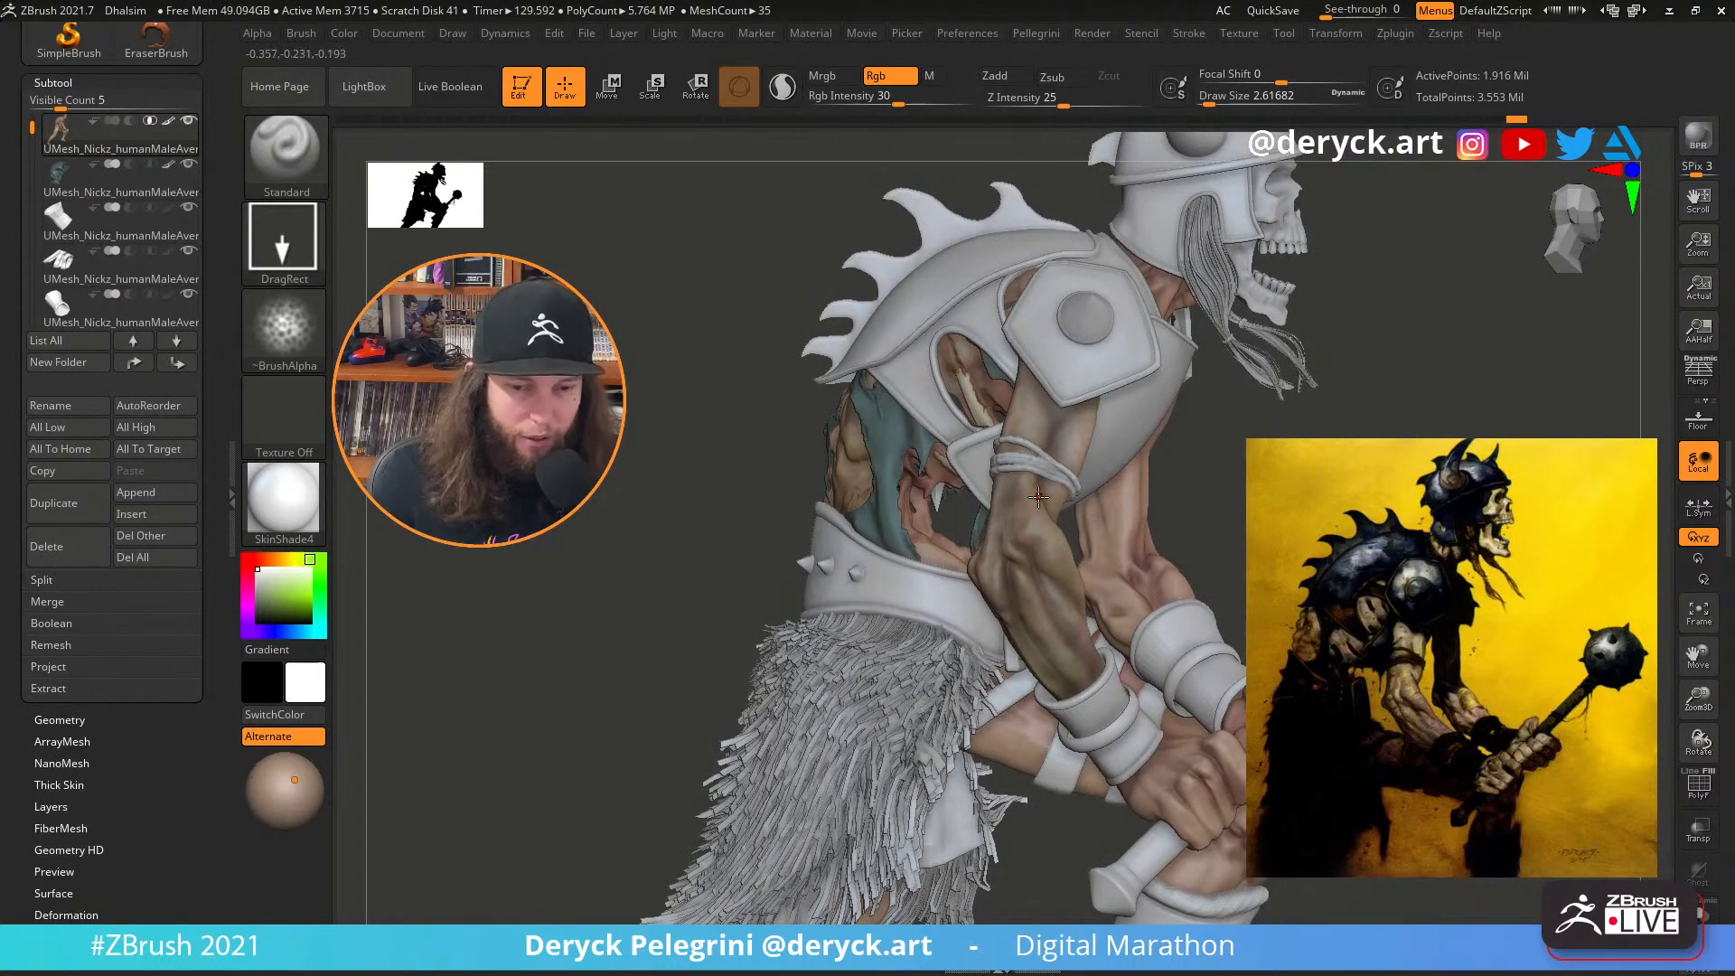
ctrl+right_drag(990, 571, 941, 501)
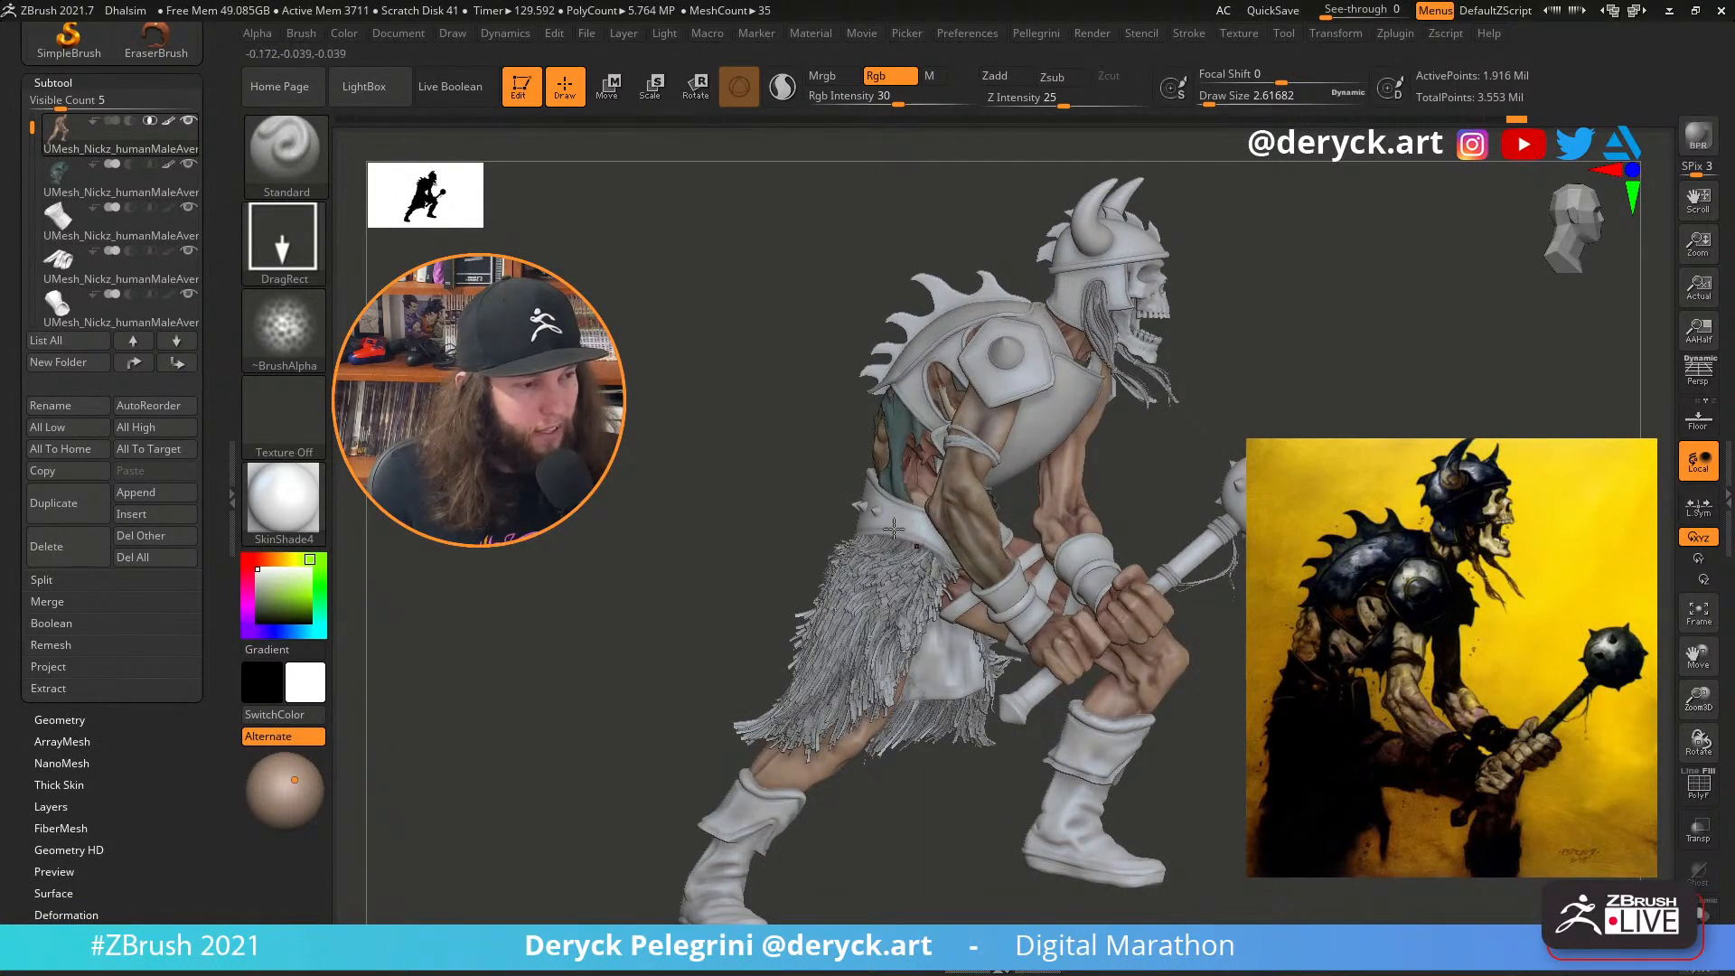
mouse_move(705, 474)
right_down()
mouse_move(692, 485)
mouse_move(715, 488)
right_up()
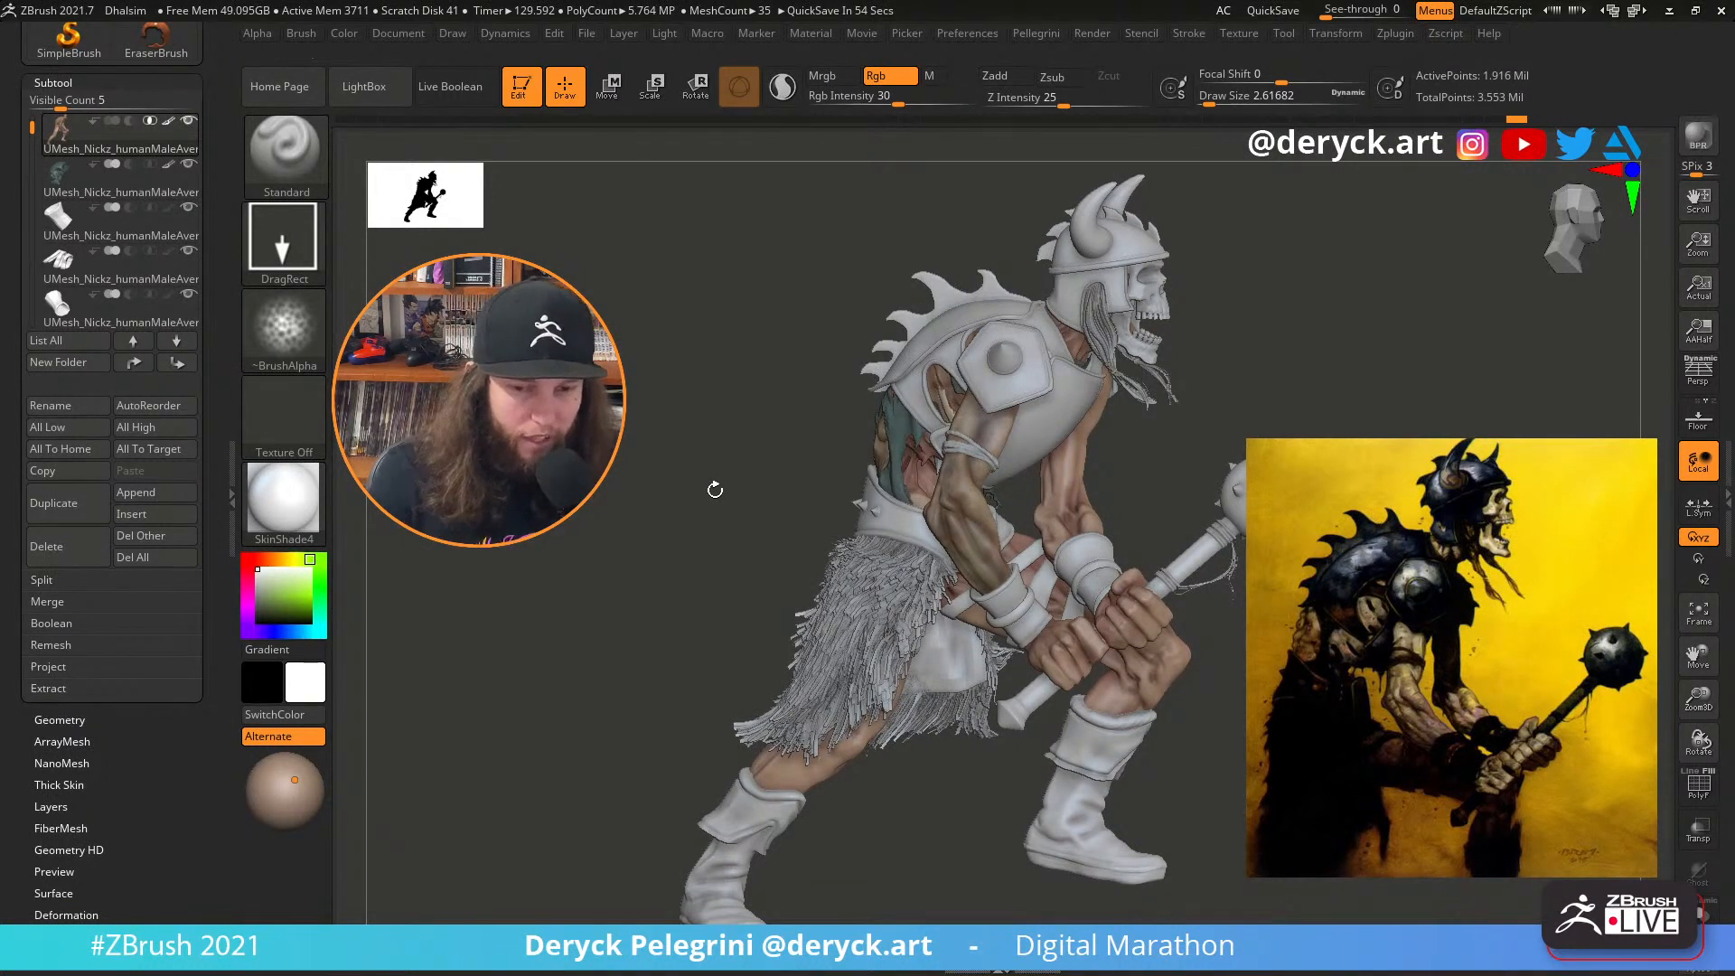
drag(705, 526, 662, 496)
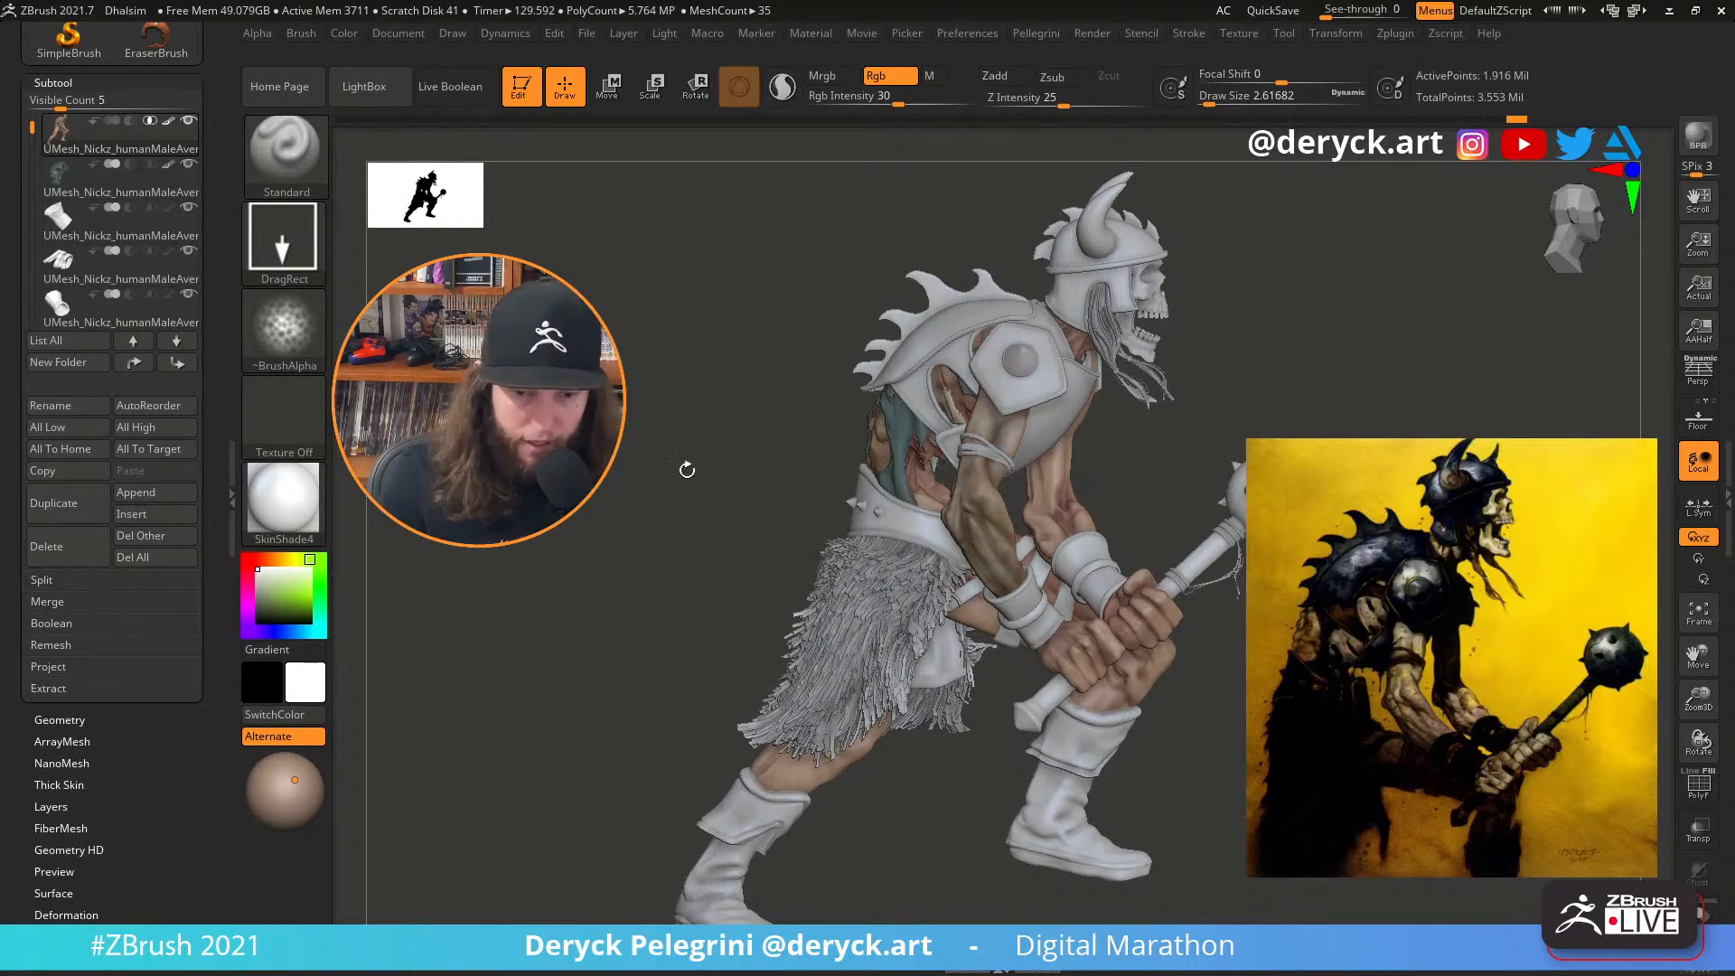
drag(804, 497, 708, 497)
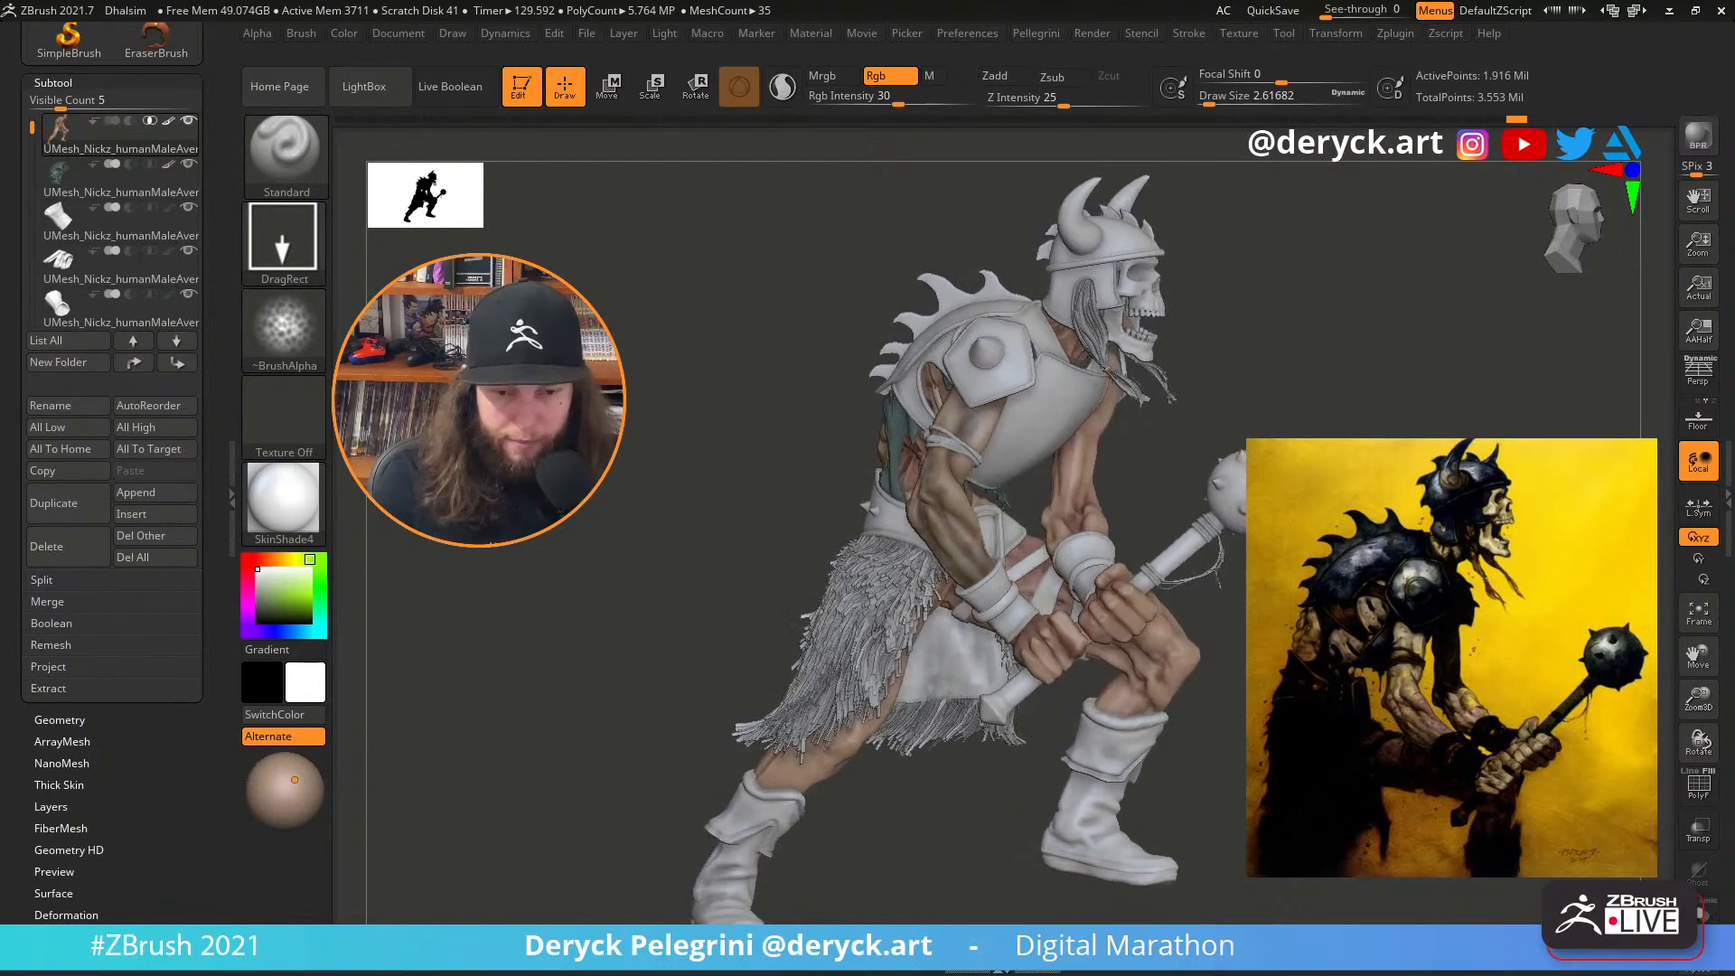
Choose a dark brown paint colour (RGB 86, 57, 43) and set the draw size to about 14.2 at the waist
drag(546, 488, 661, 348)
alt+drag(581, 530, 584, 489)
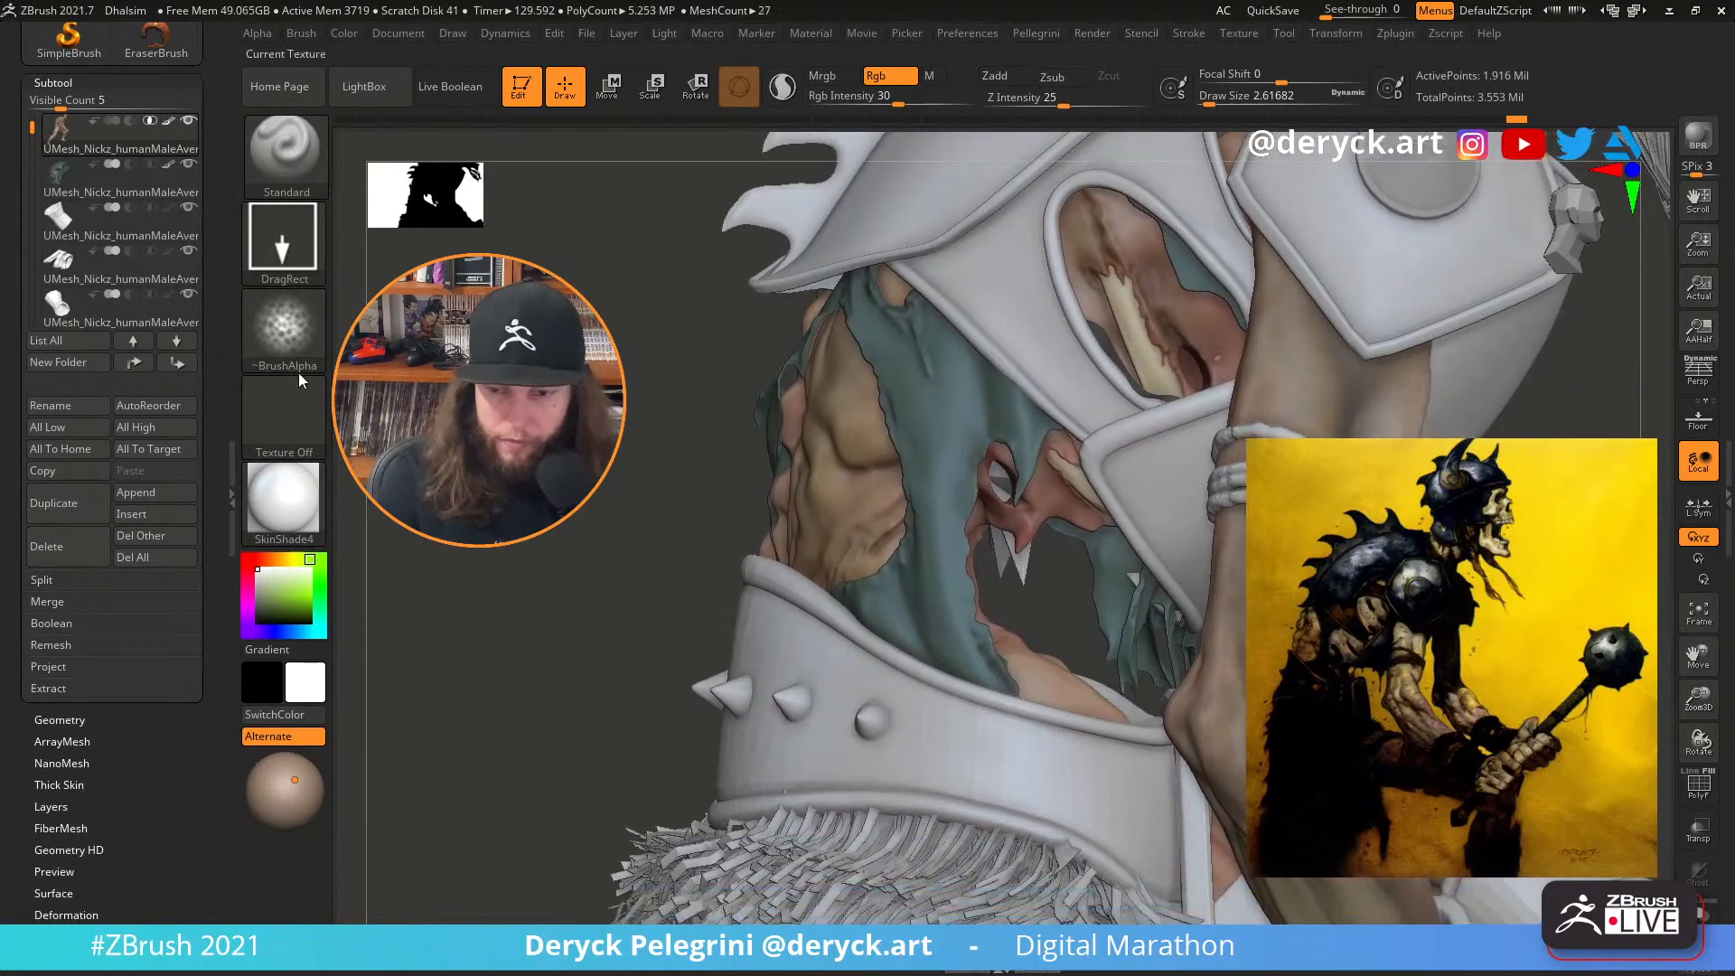
click(269, 559)
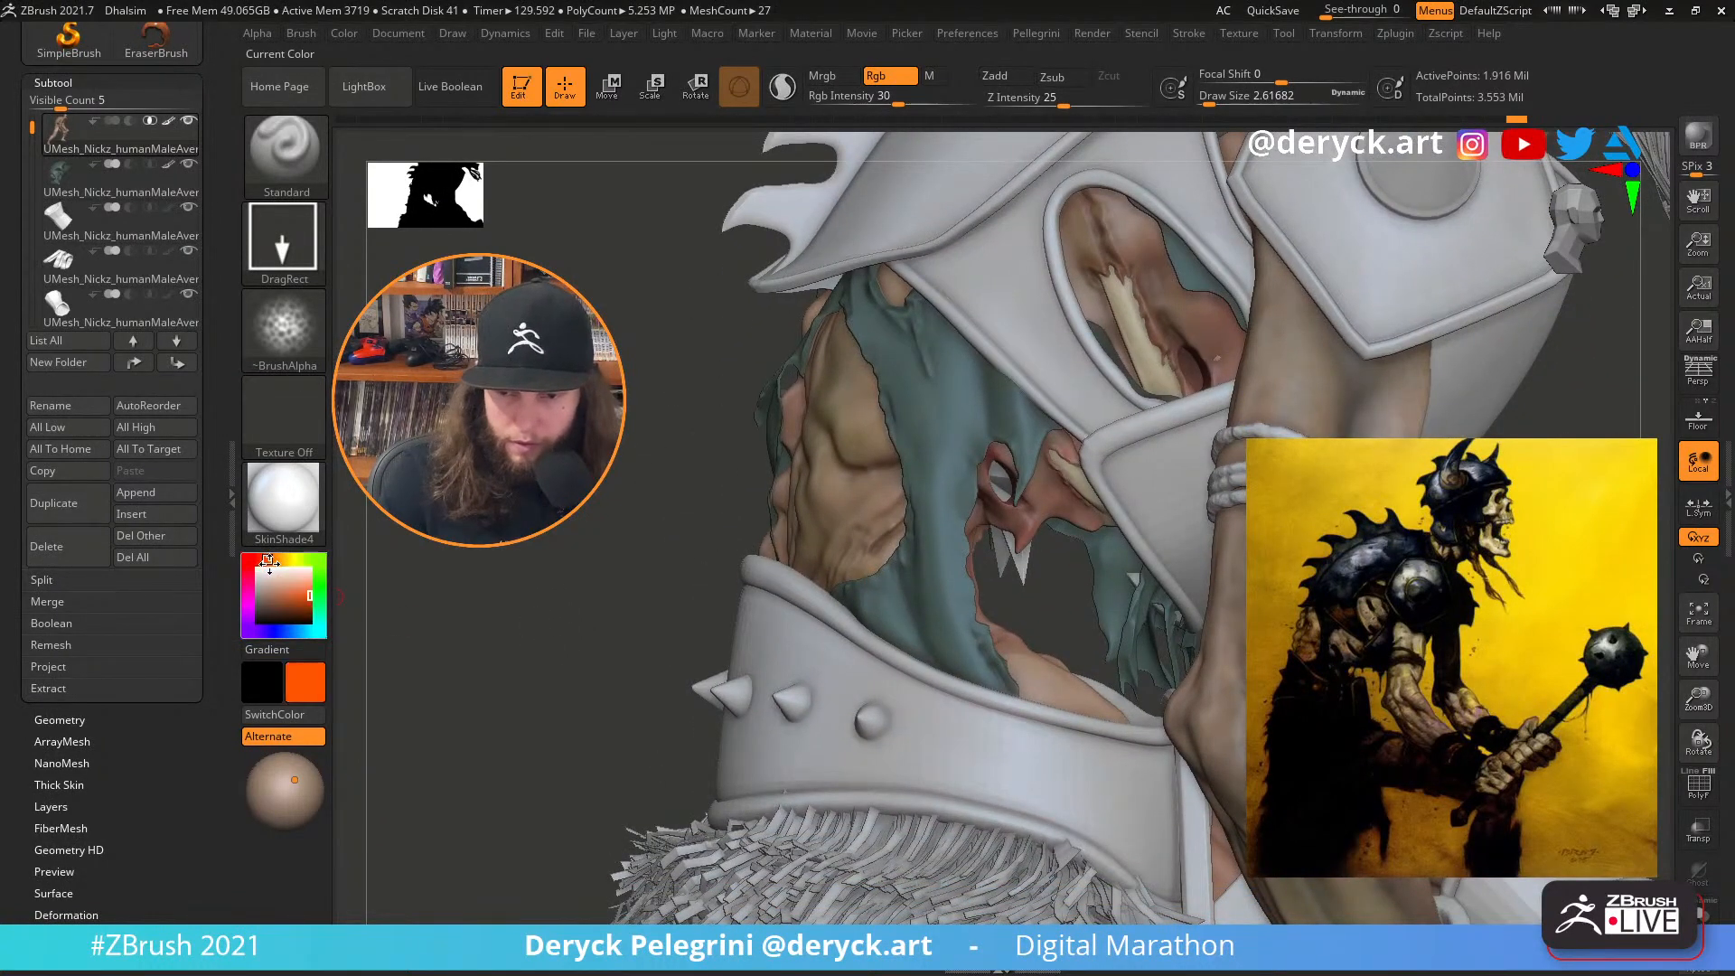
click(268, 594)
click(273, 609)
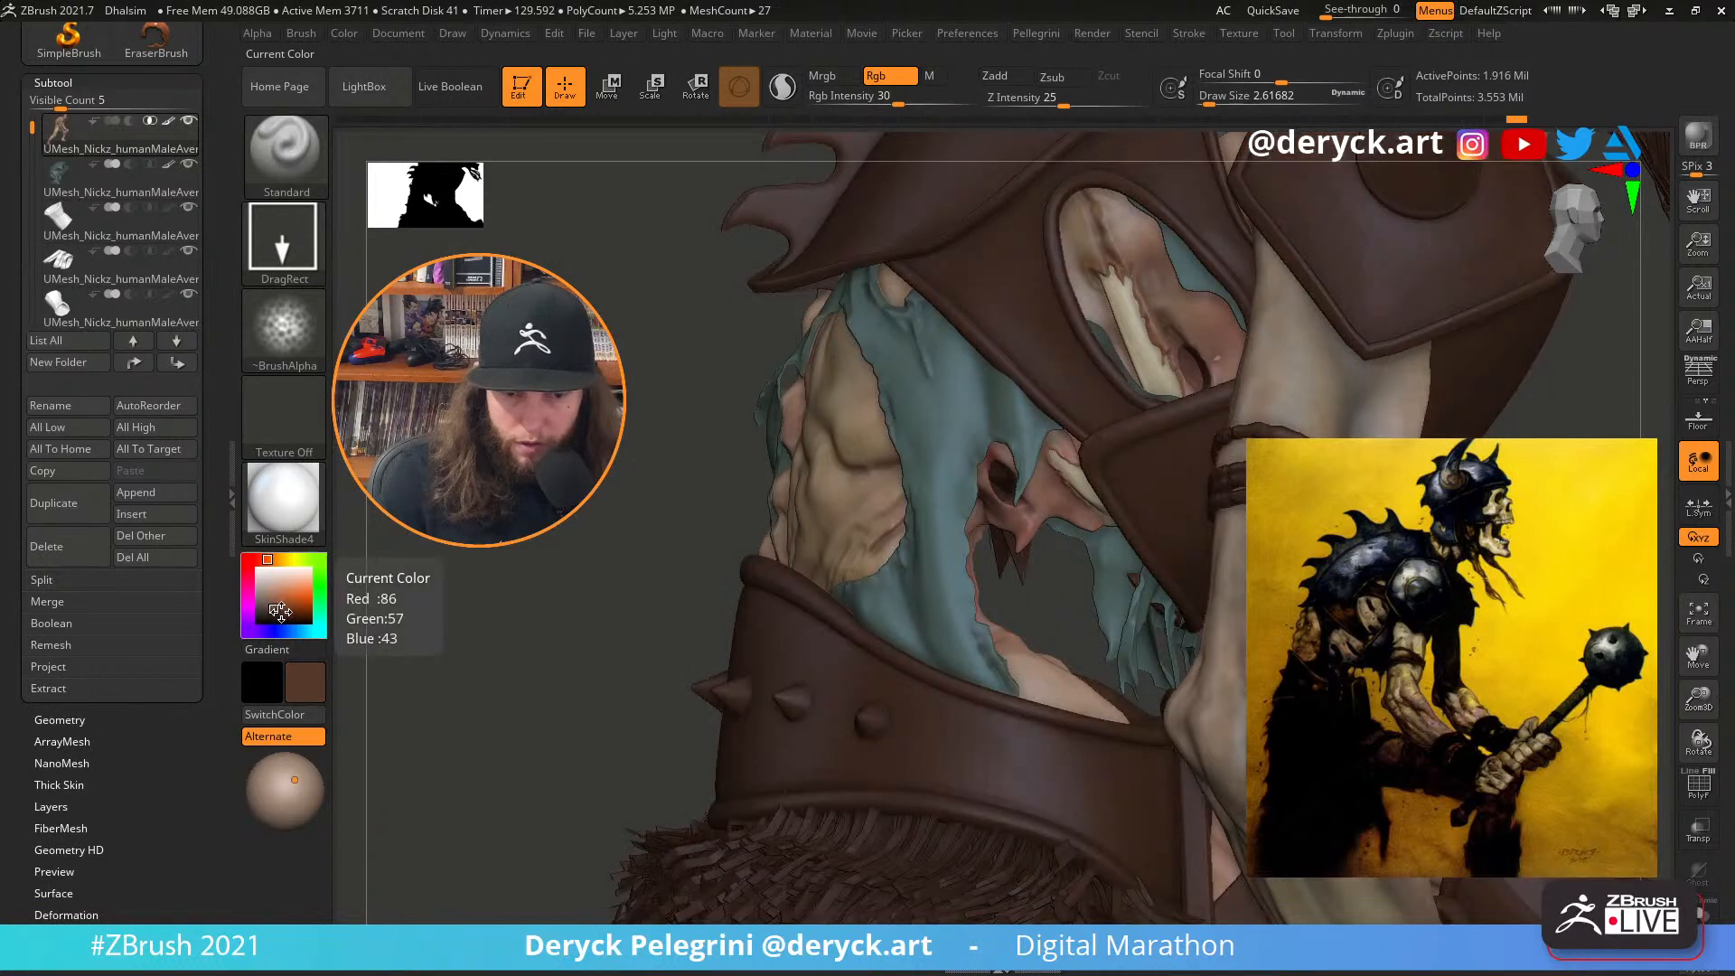
drag(573, 569, 964, 699)
key(s)
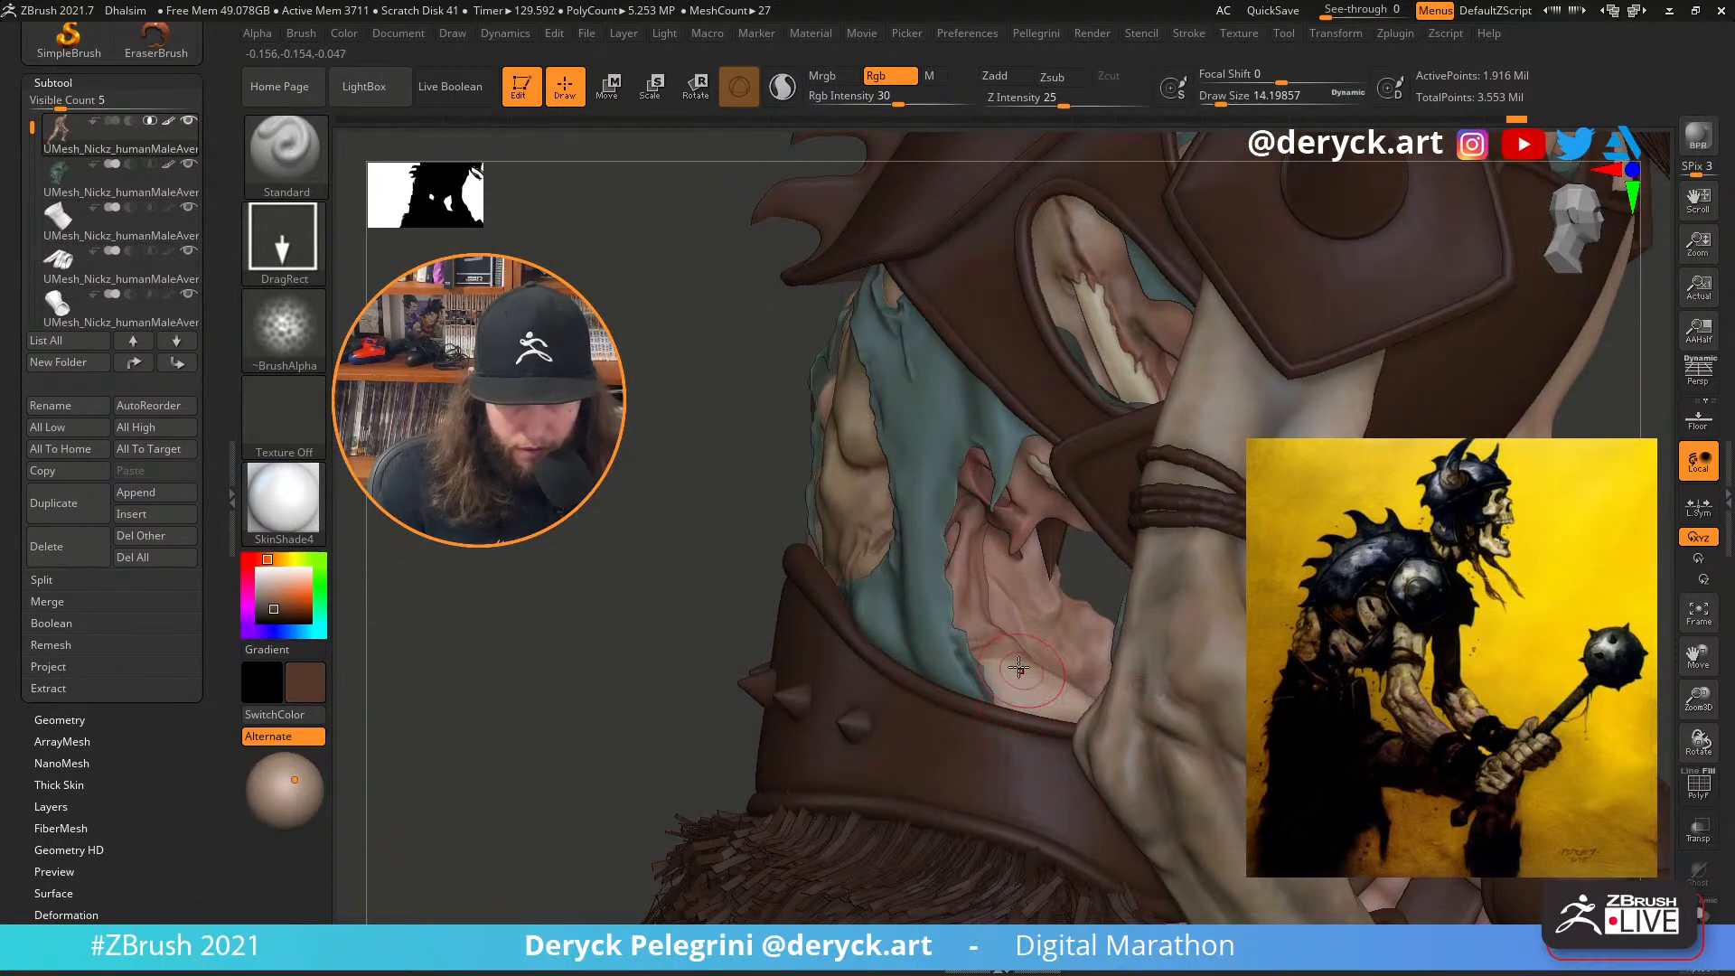
right_drag(949, 647, 1001, 697)
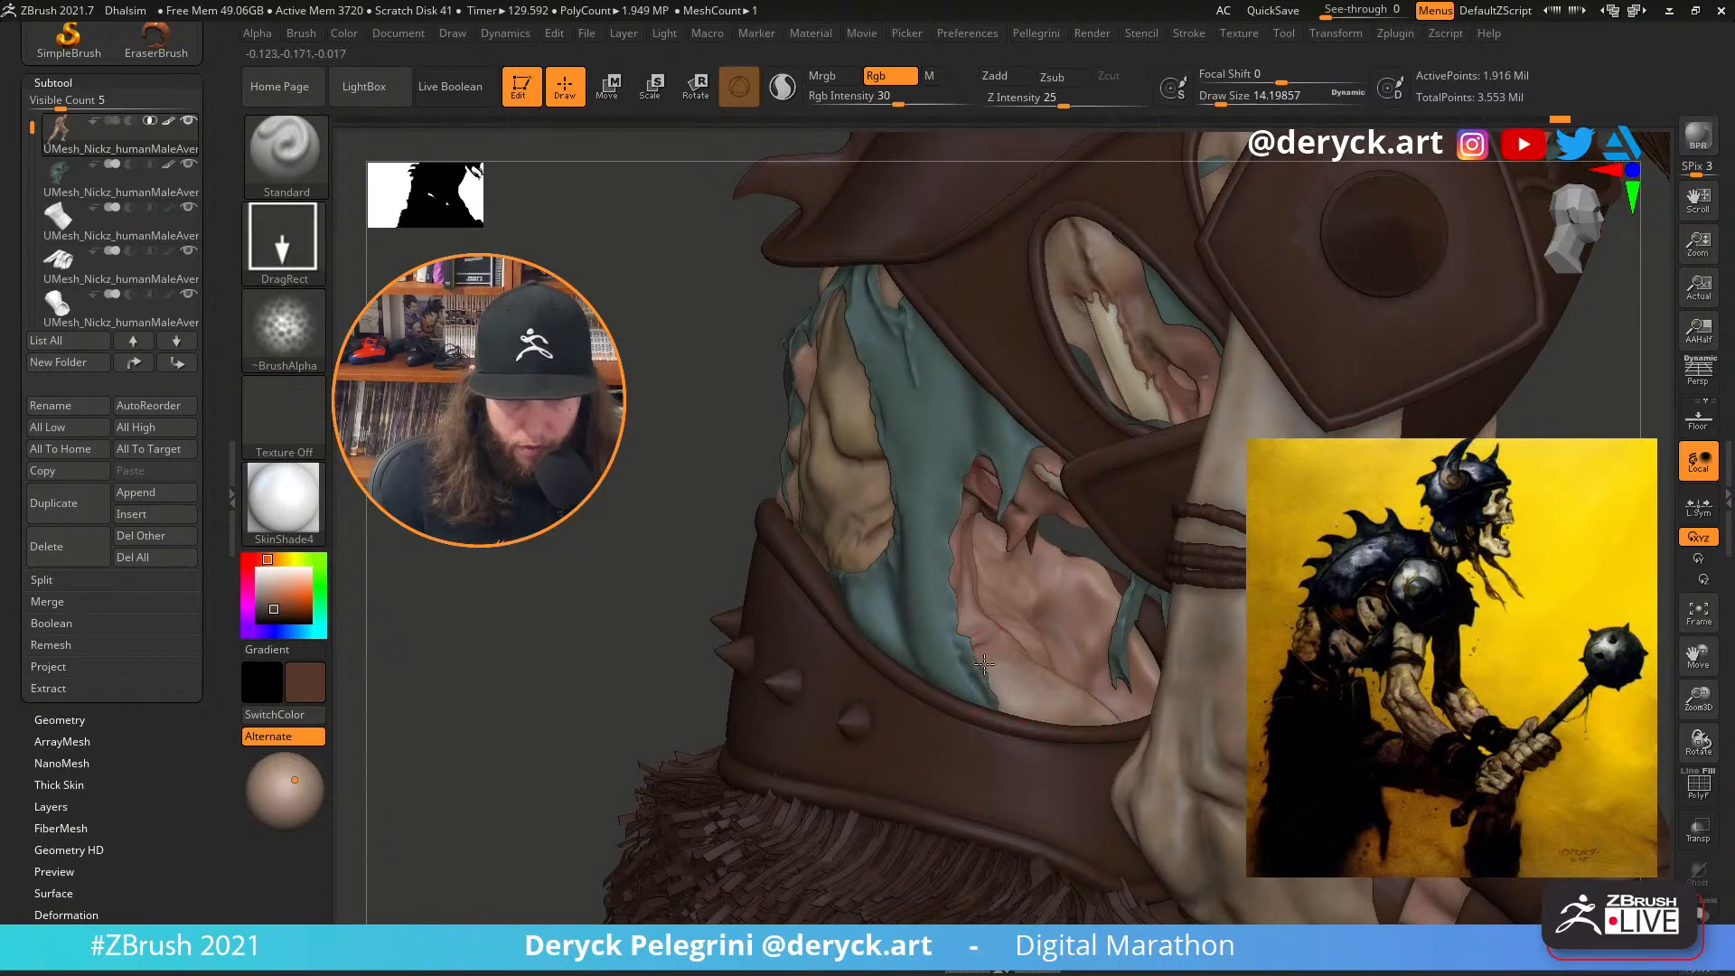
Isolate the body, tint the abdomen and waist skin brown at a draw size of about 25, and bring the other parts back
drag(723, 615, 890, 659)
key(alt+s)
key(s)
drag(1127, 678, 1134, 678)
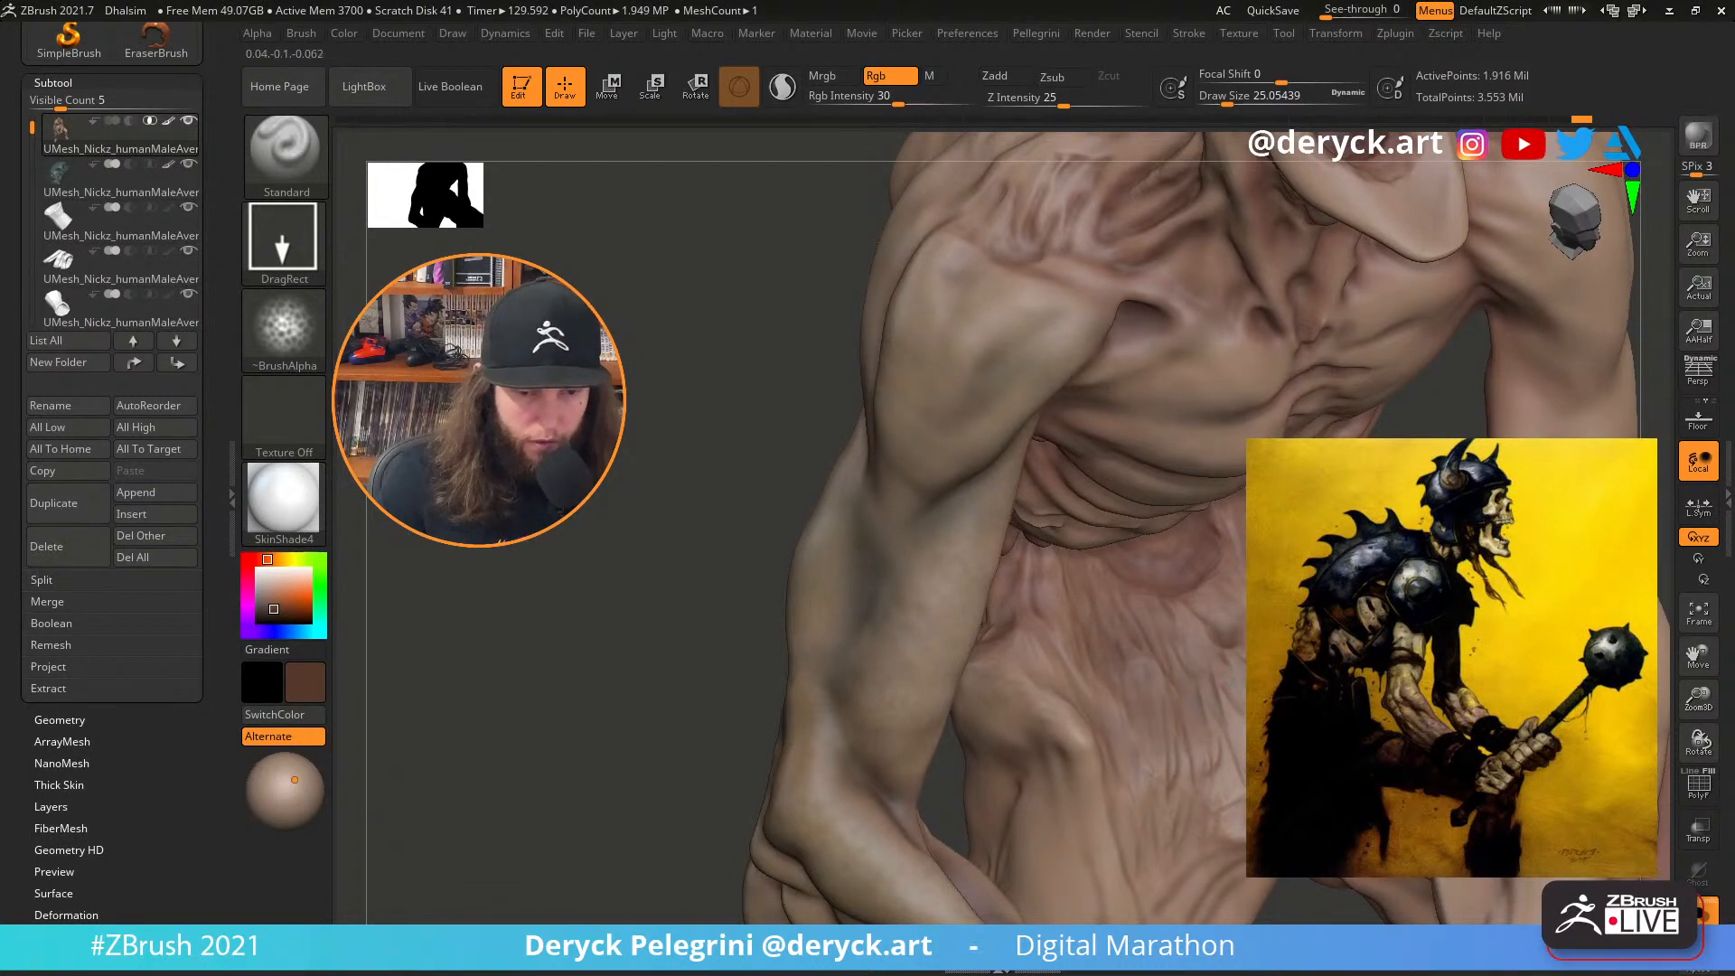
mouse_move(1319, 705)
mouse_down()
mouse_move(968, 551)
mouse_move(1097, 644)
mouse_up()
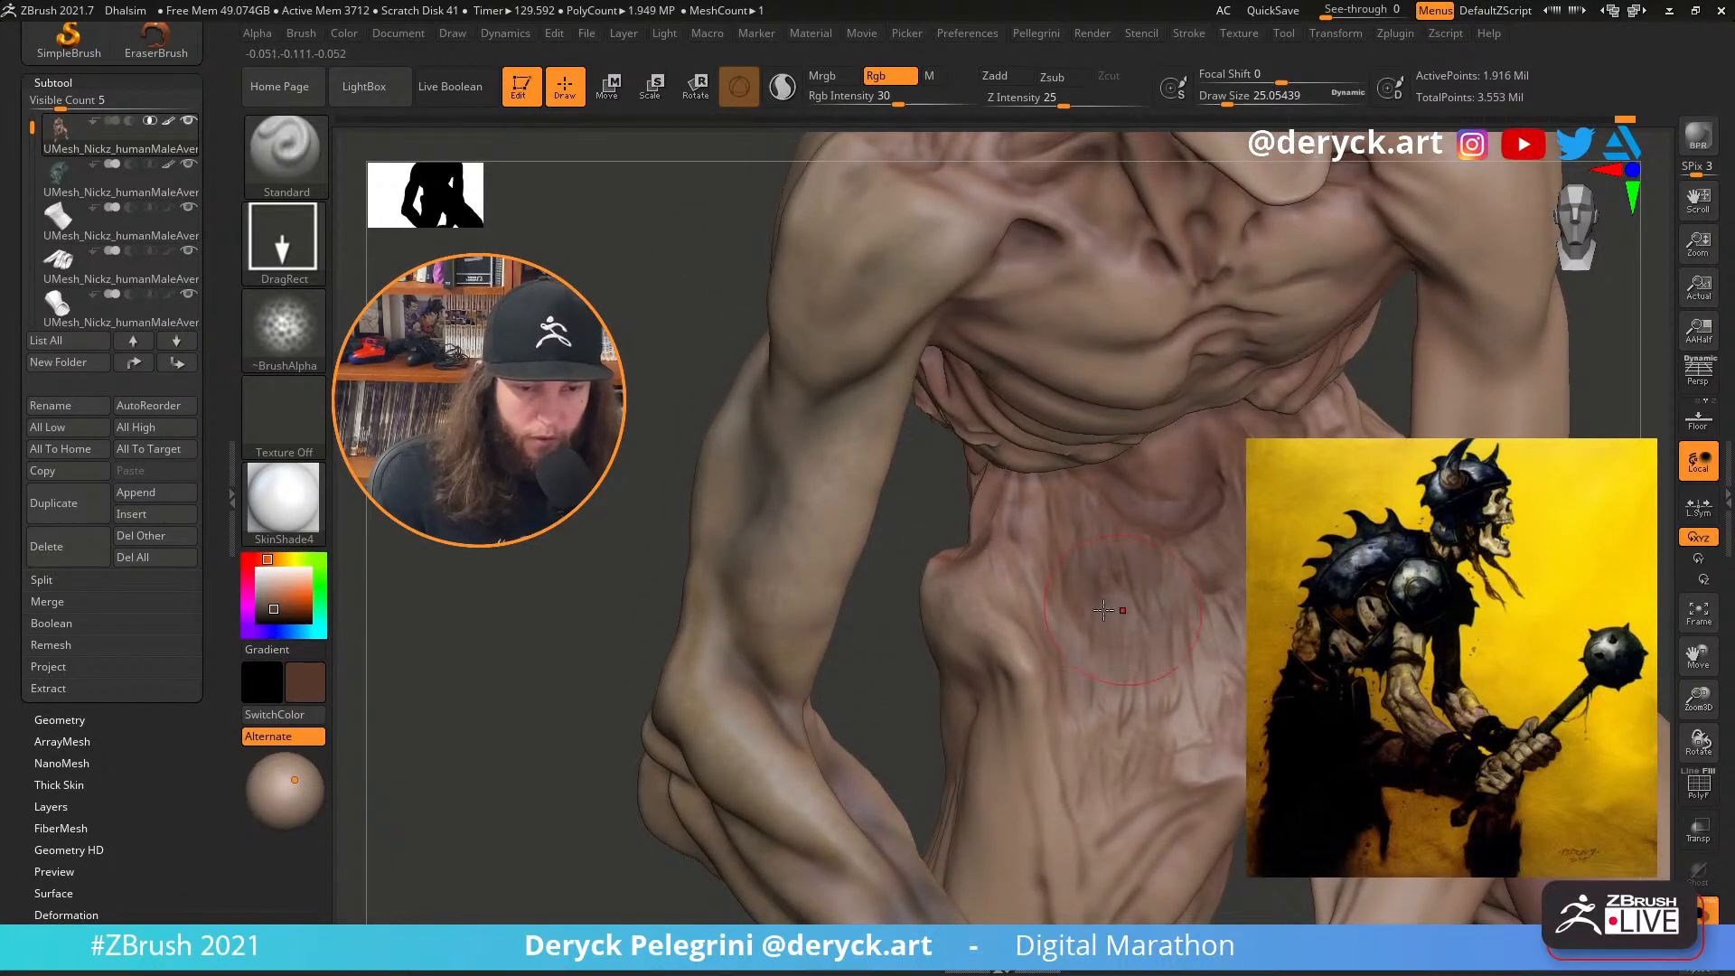
drag(1104, 611, 1054, 470)
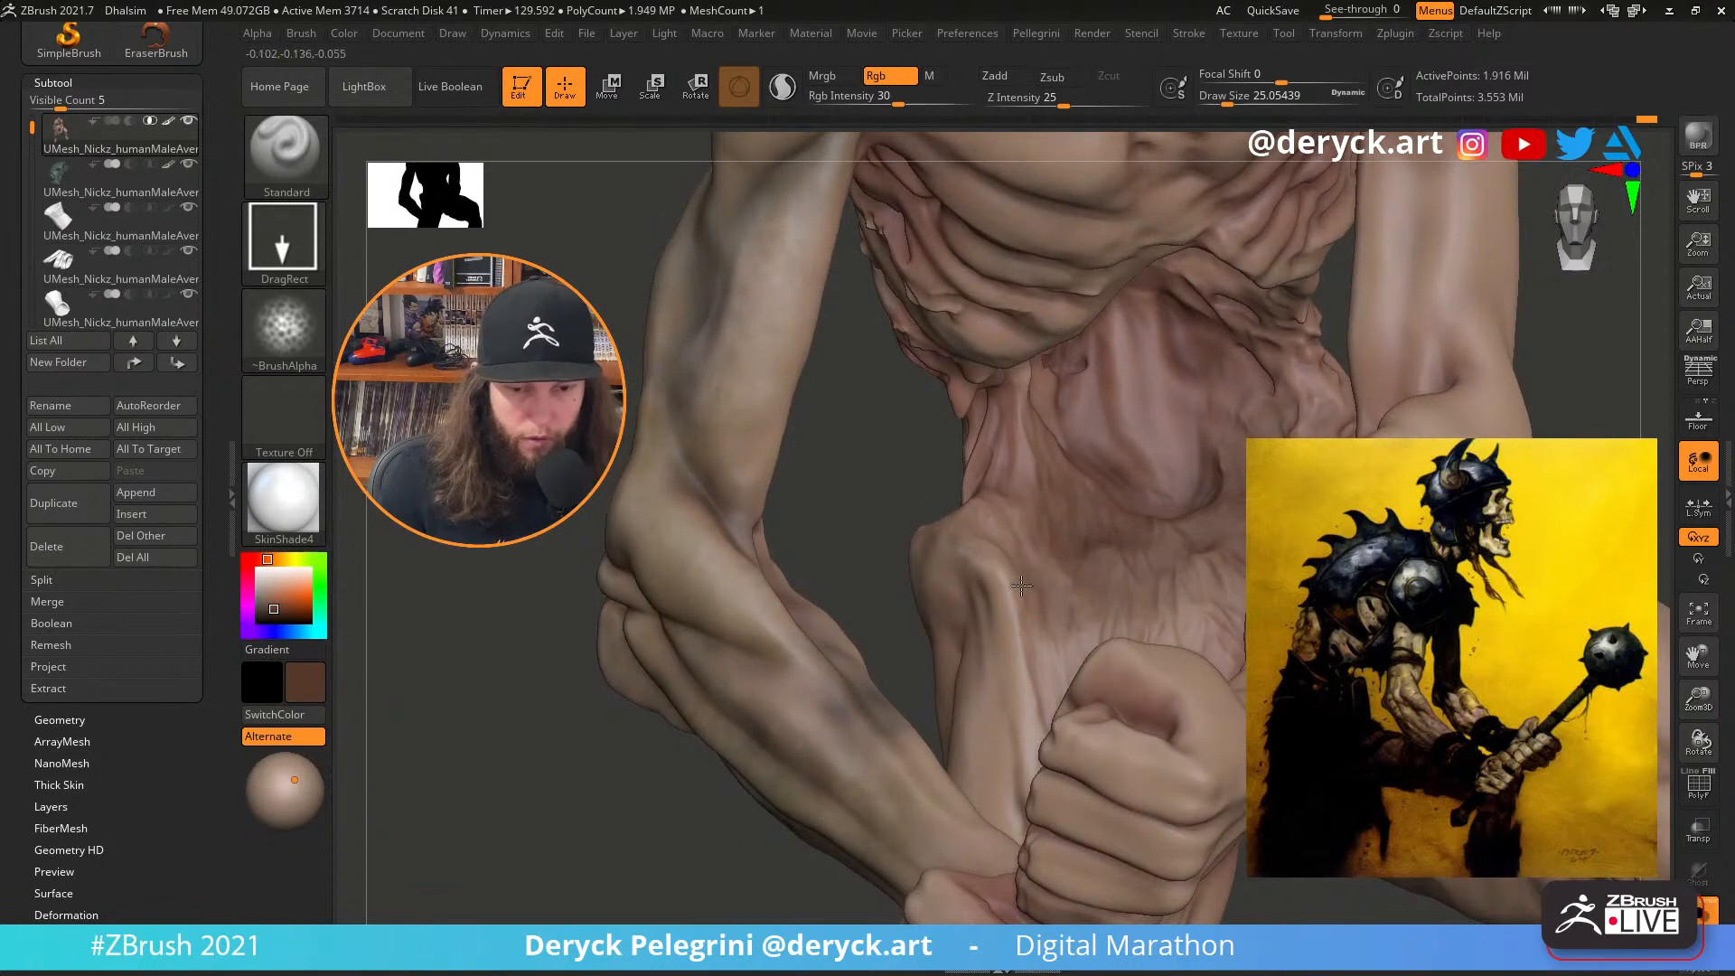
drag(1021, 585, 1084, 714)
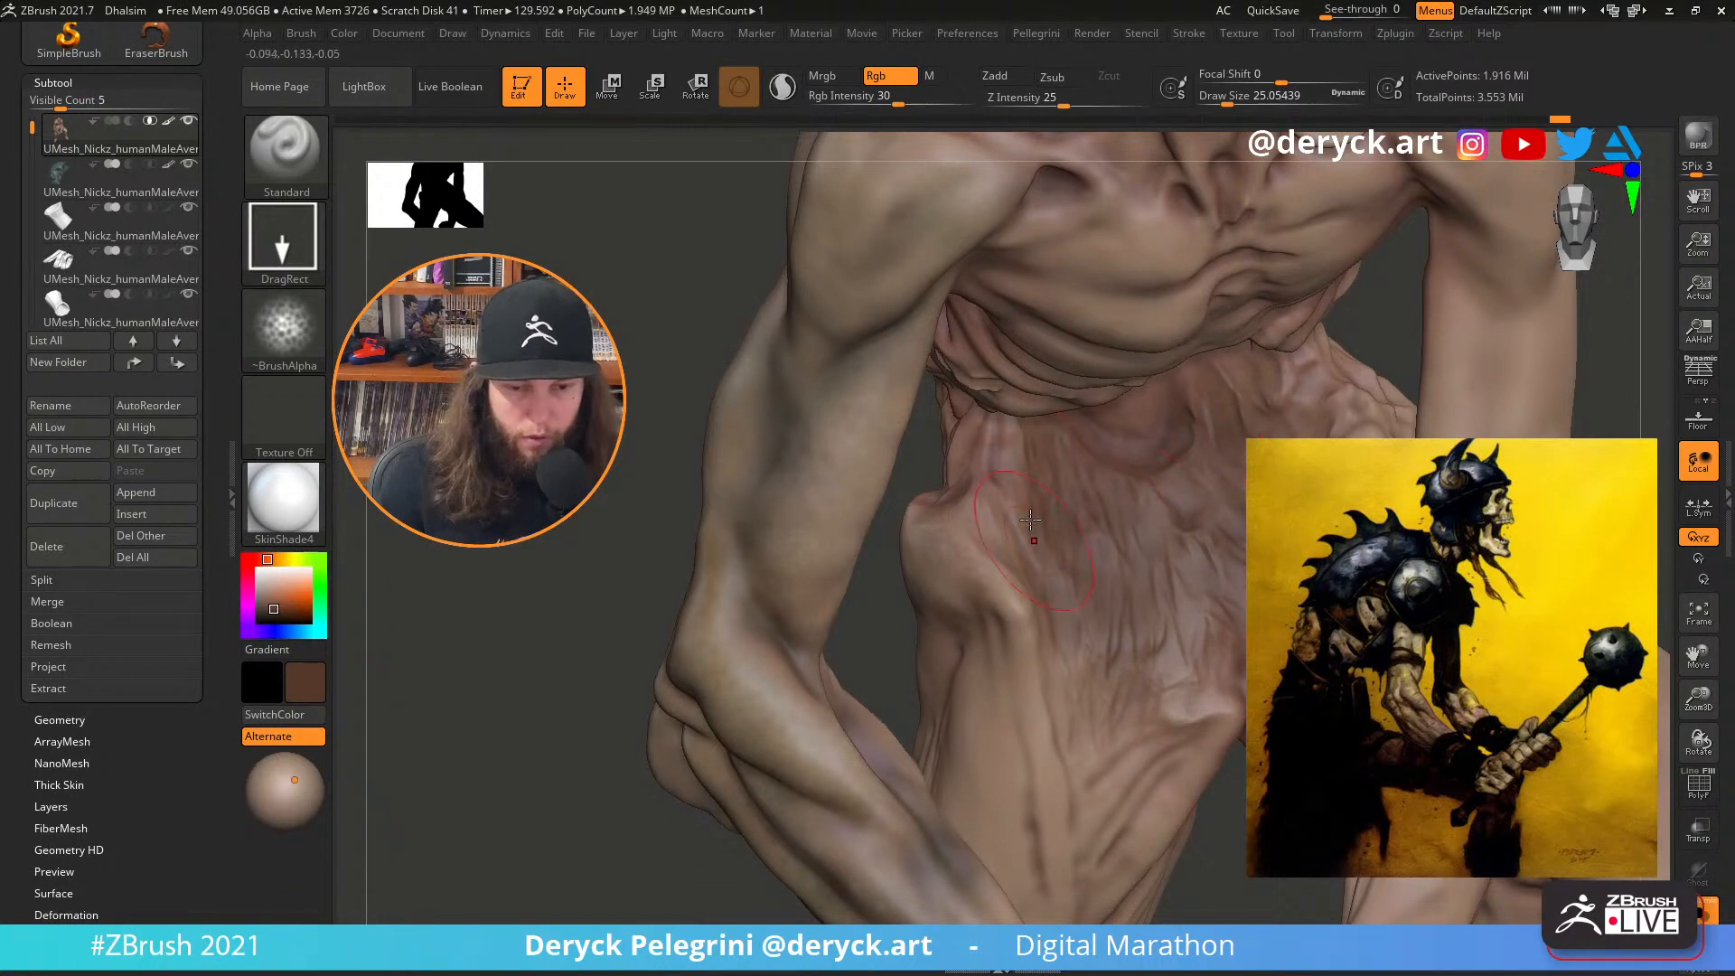
drag(979, 522, 994, 535)
key(alt+s)
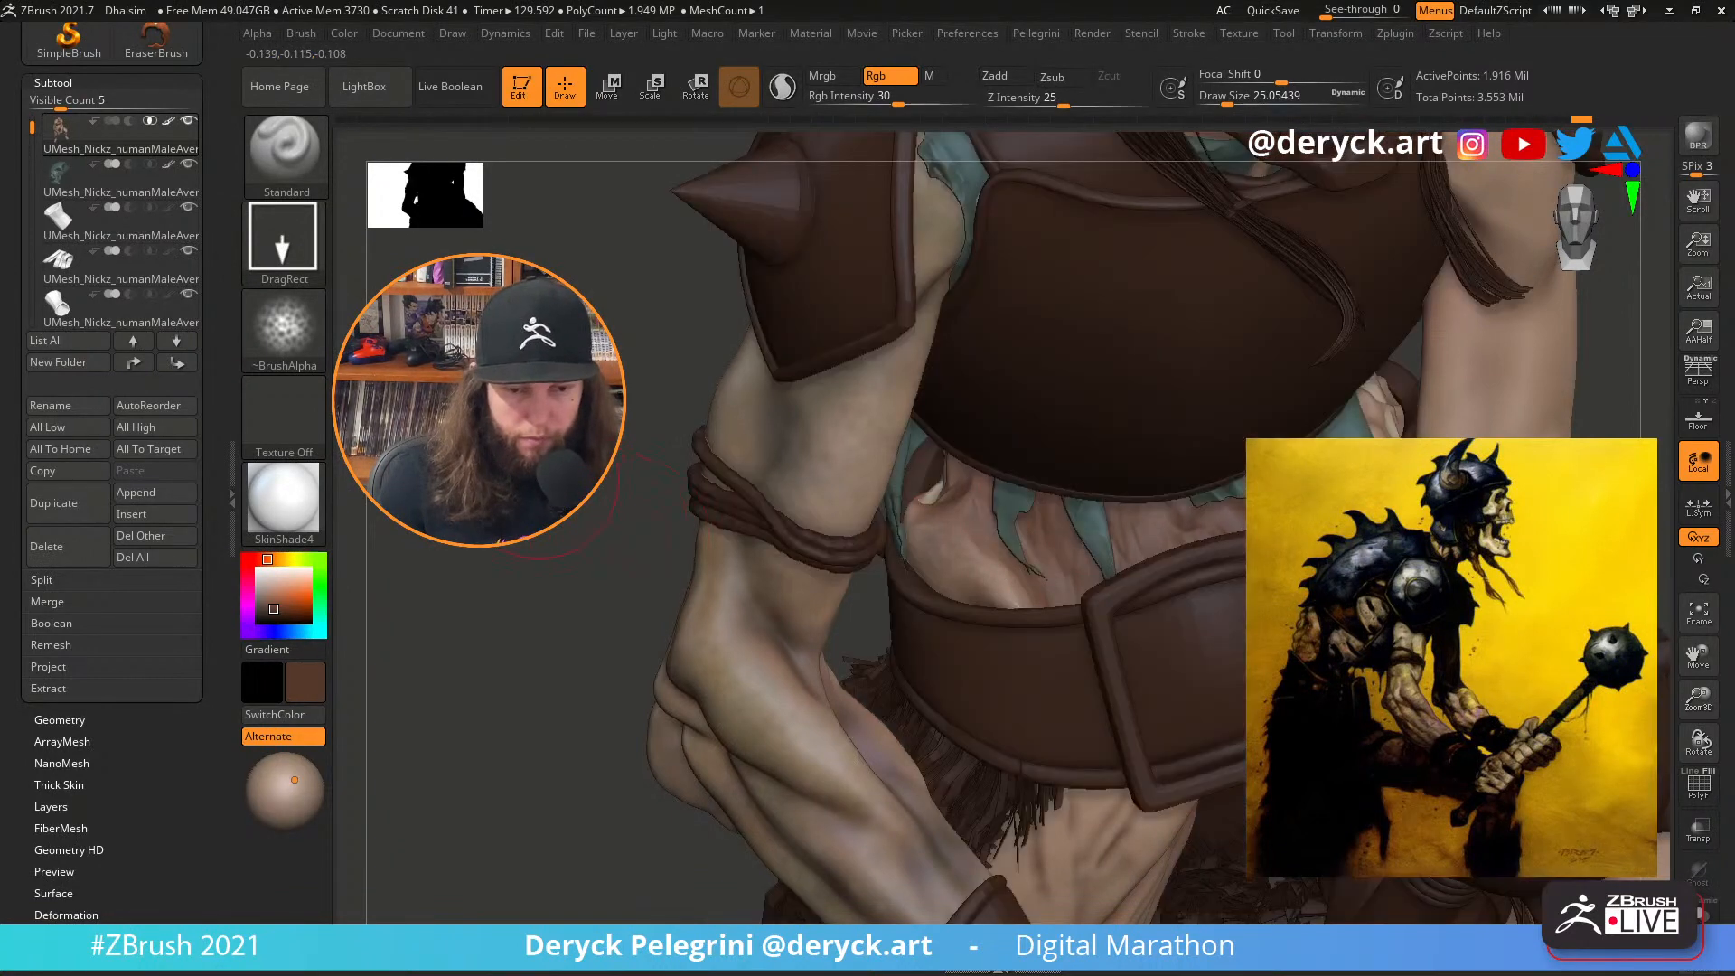
Reset the paint colour to white and toggle the perspective to check the whole figure from the side
drag(540, 481, 646, 289)
drag(678, 452, 614, 456)
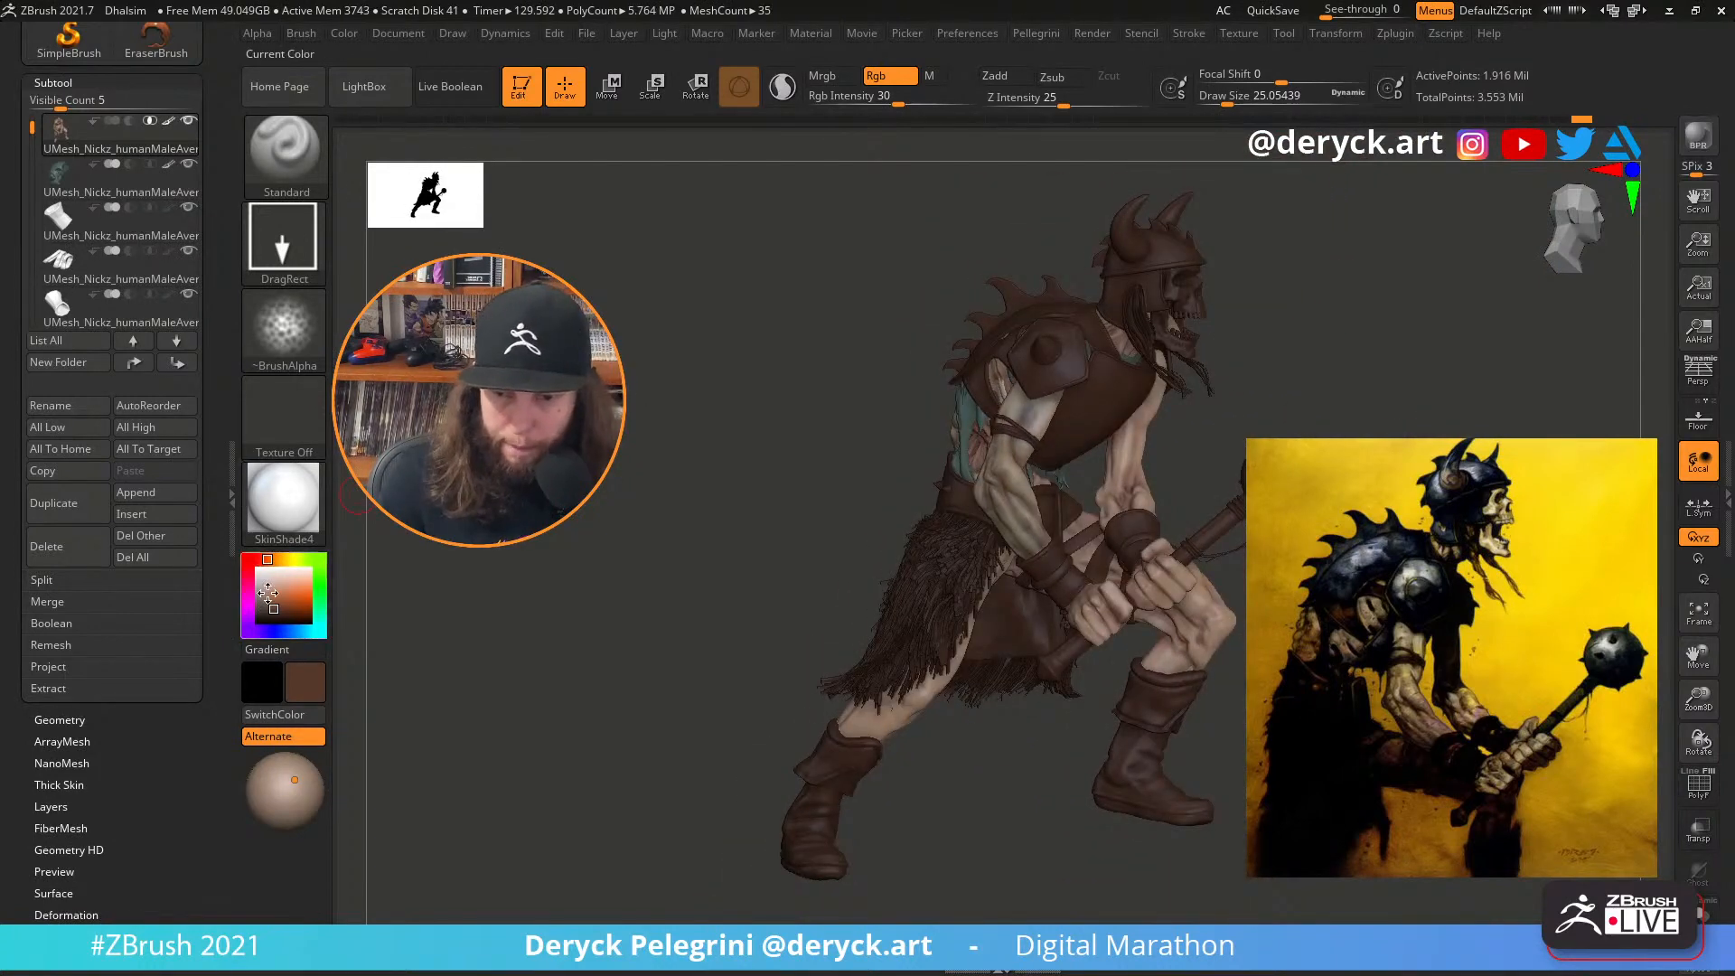
drag(268, 592, 258, 570)
drag(633, 615, 700, 669)
key(p)
key(p)
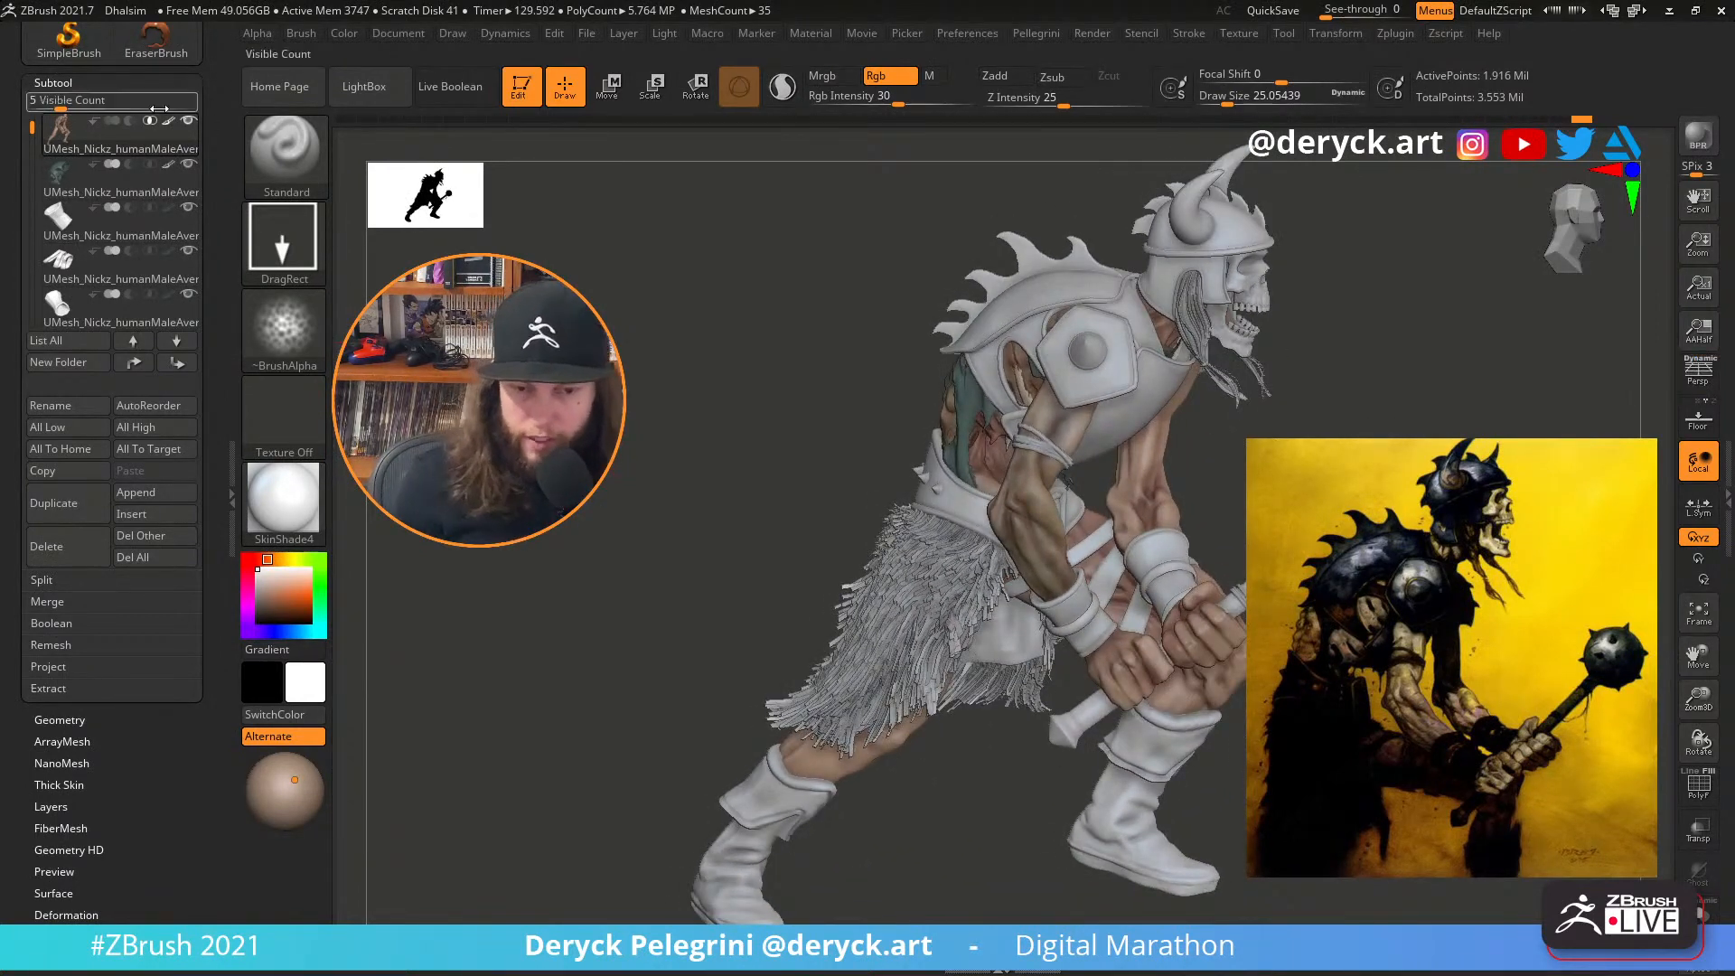
Save the current state of the painted warrior
click(228, 128)
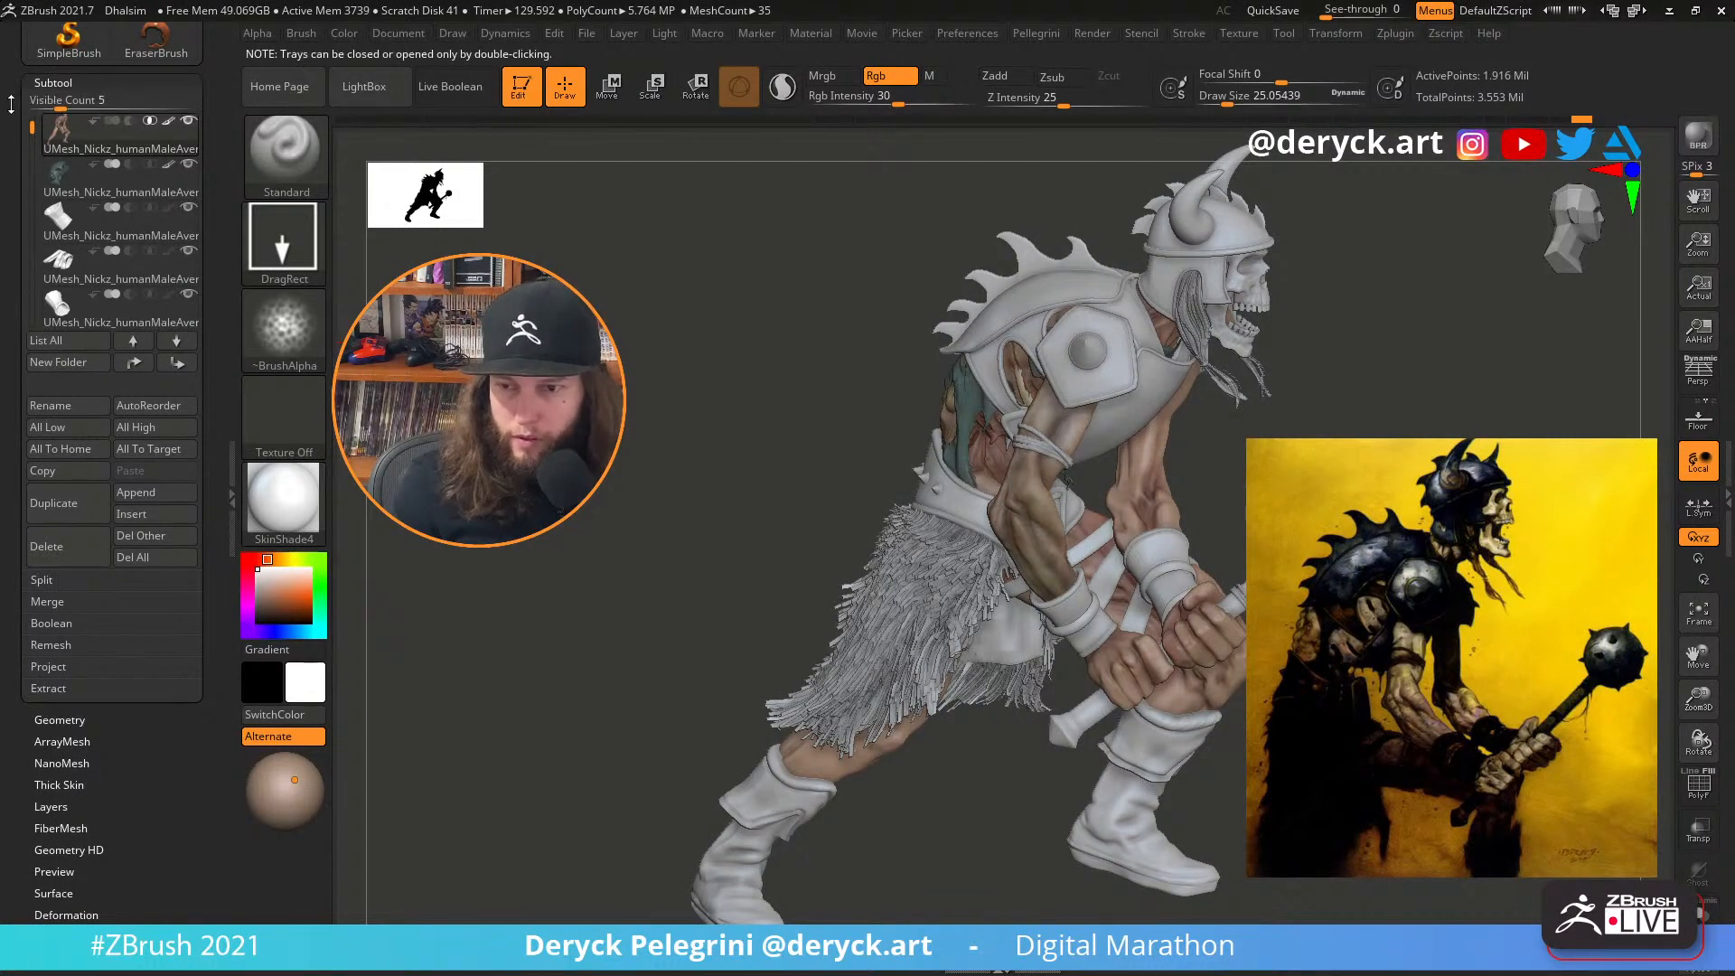
scroll(136, 90, up, 3)
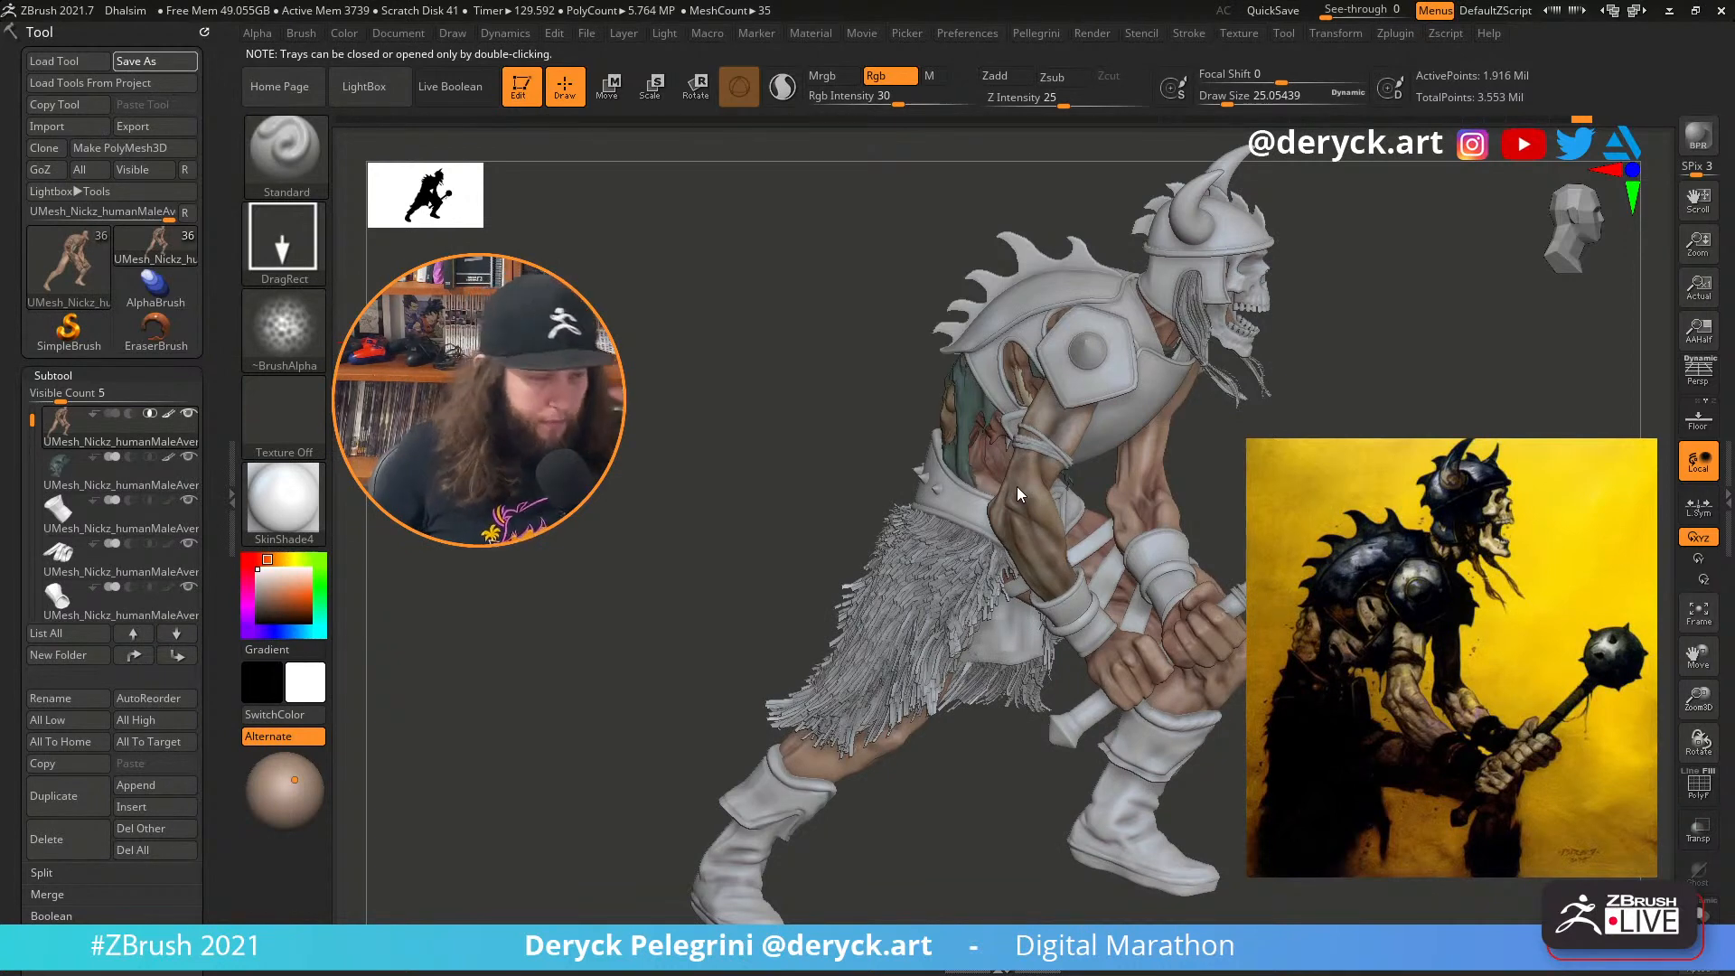
key(ctrl+s)
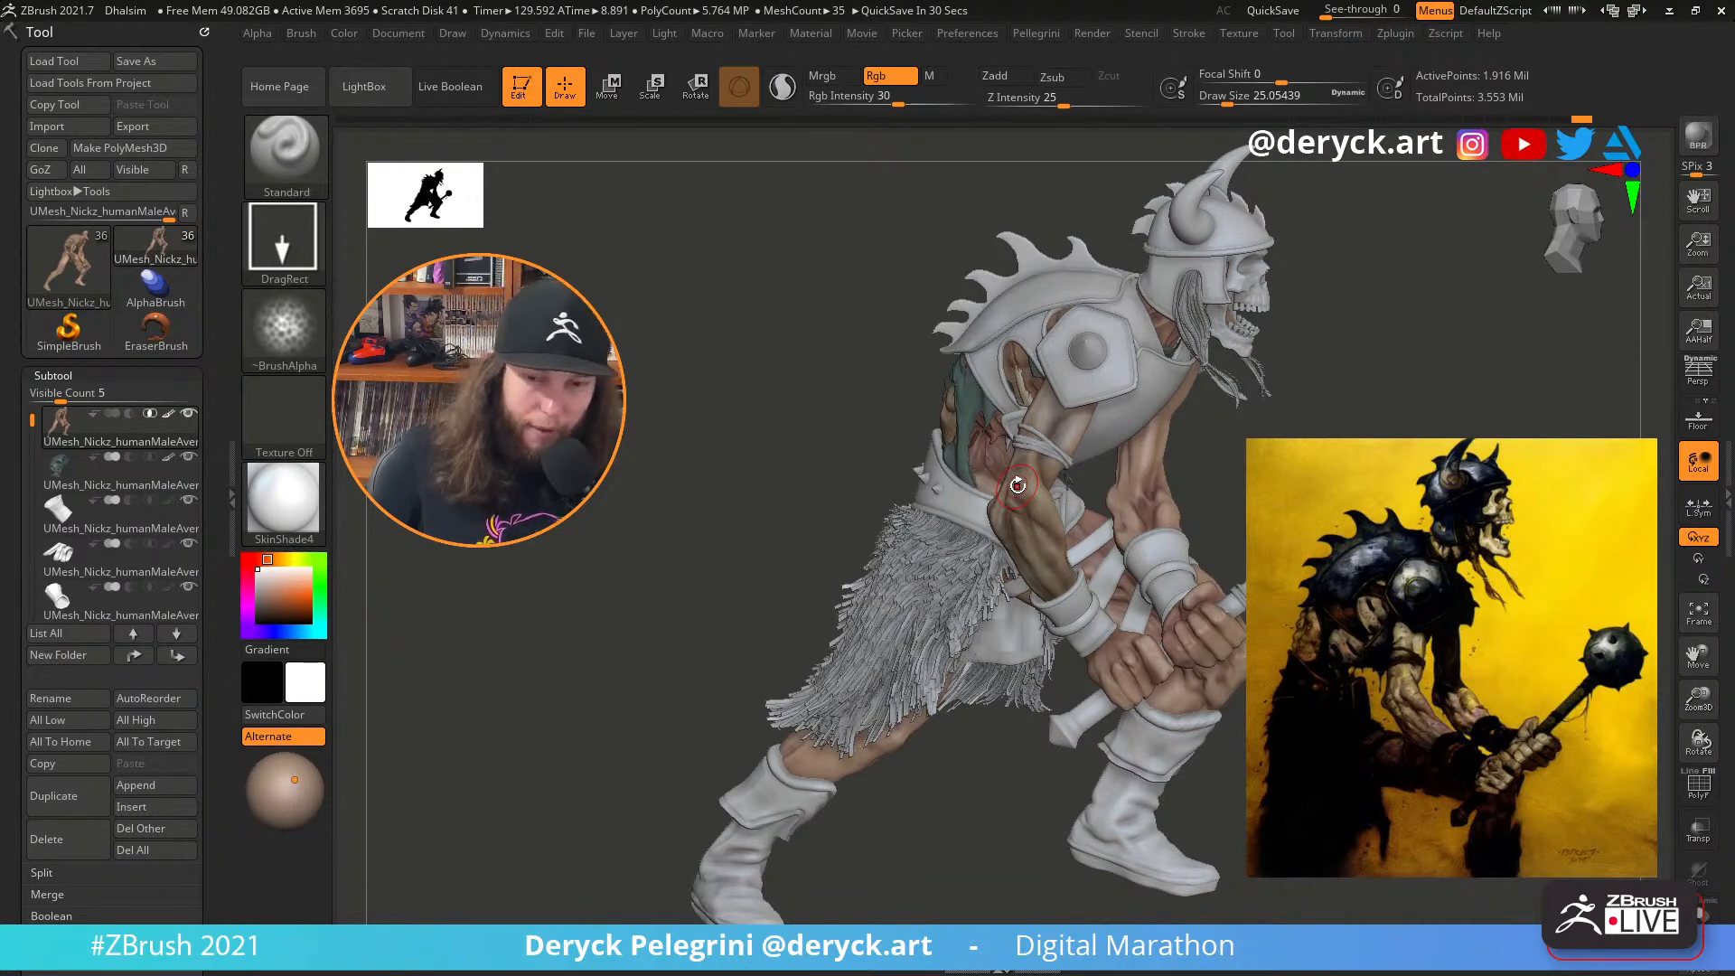
Choose a dark reddish-brown paint colour and set the draw size to about 11.7 for the torn opening at the lower back
drag(681, 458, 647, 415)
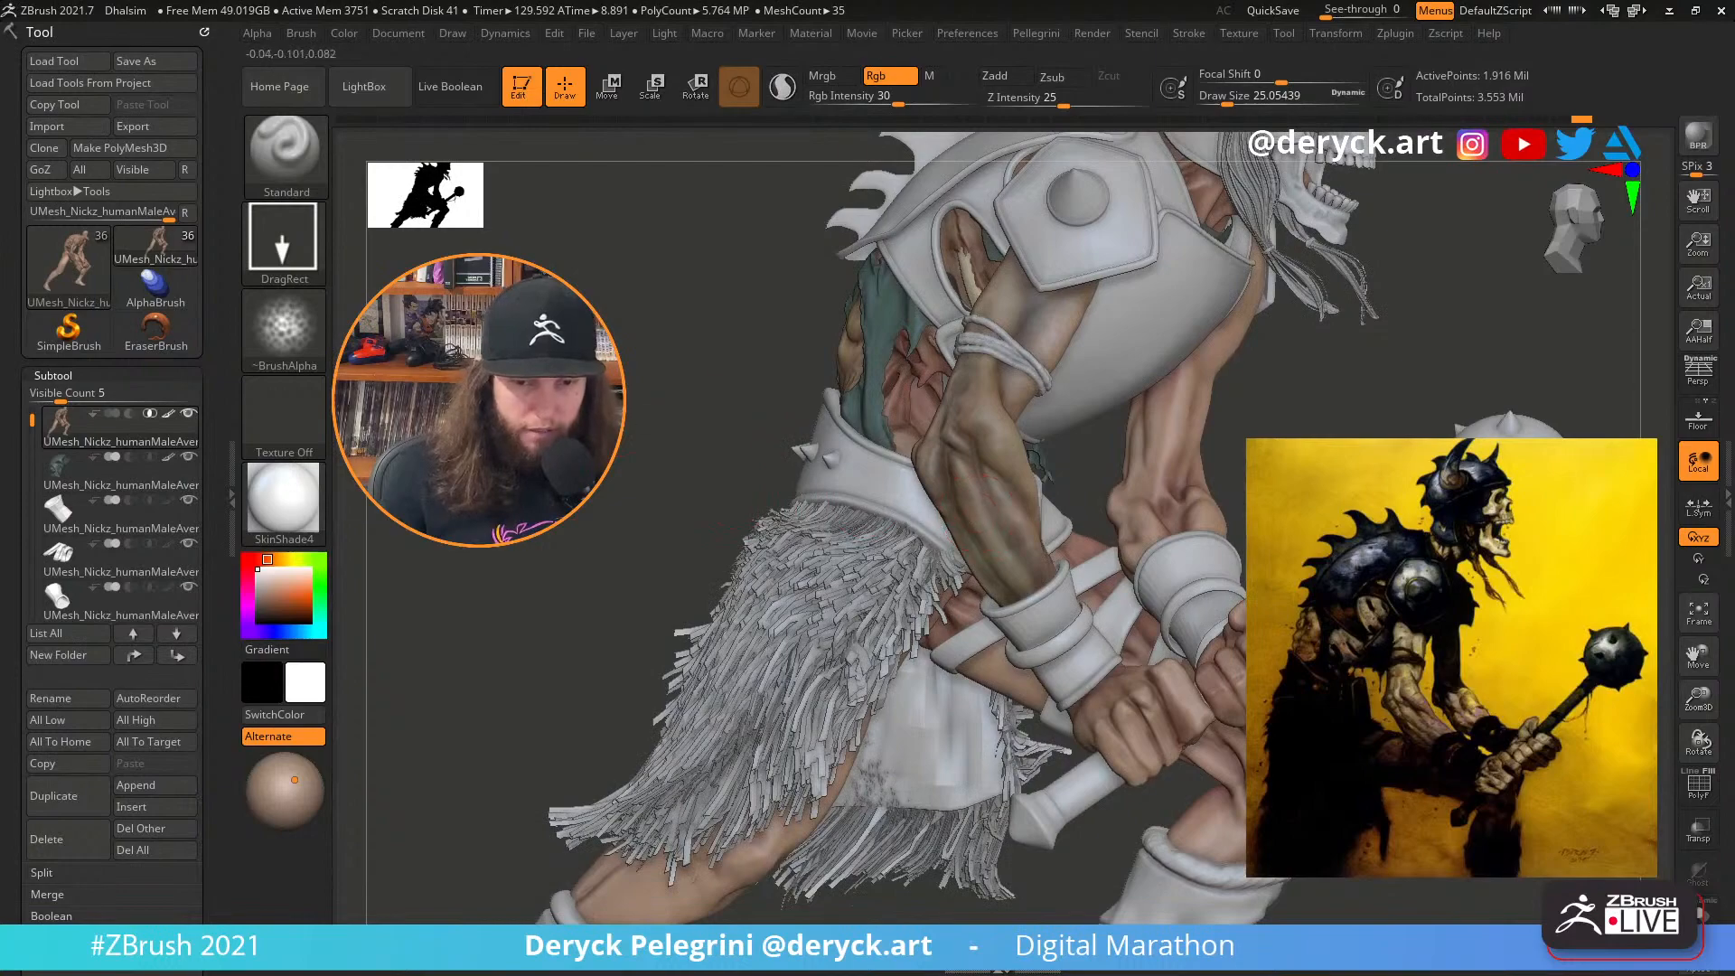
drag(751, 439, 350, 551)
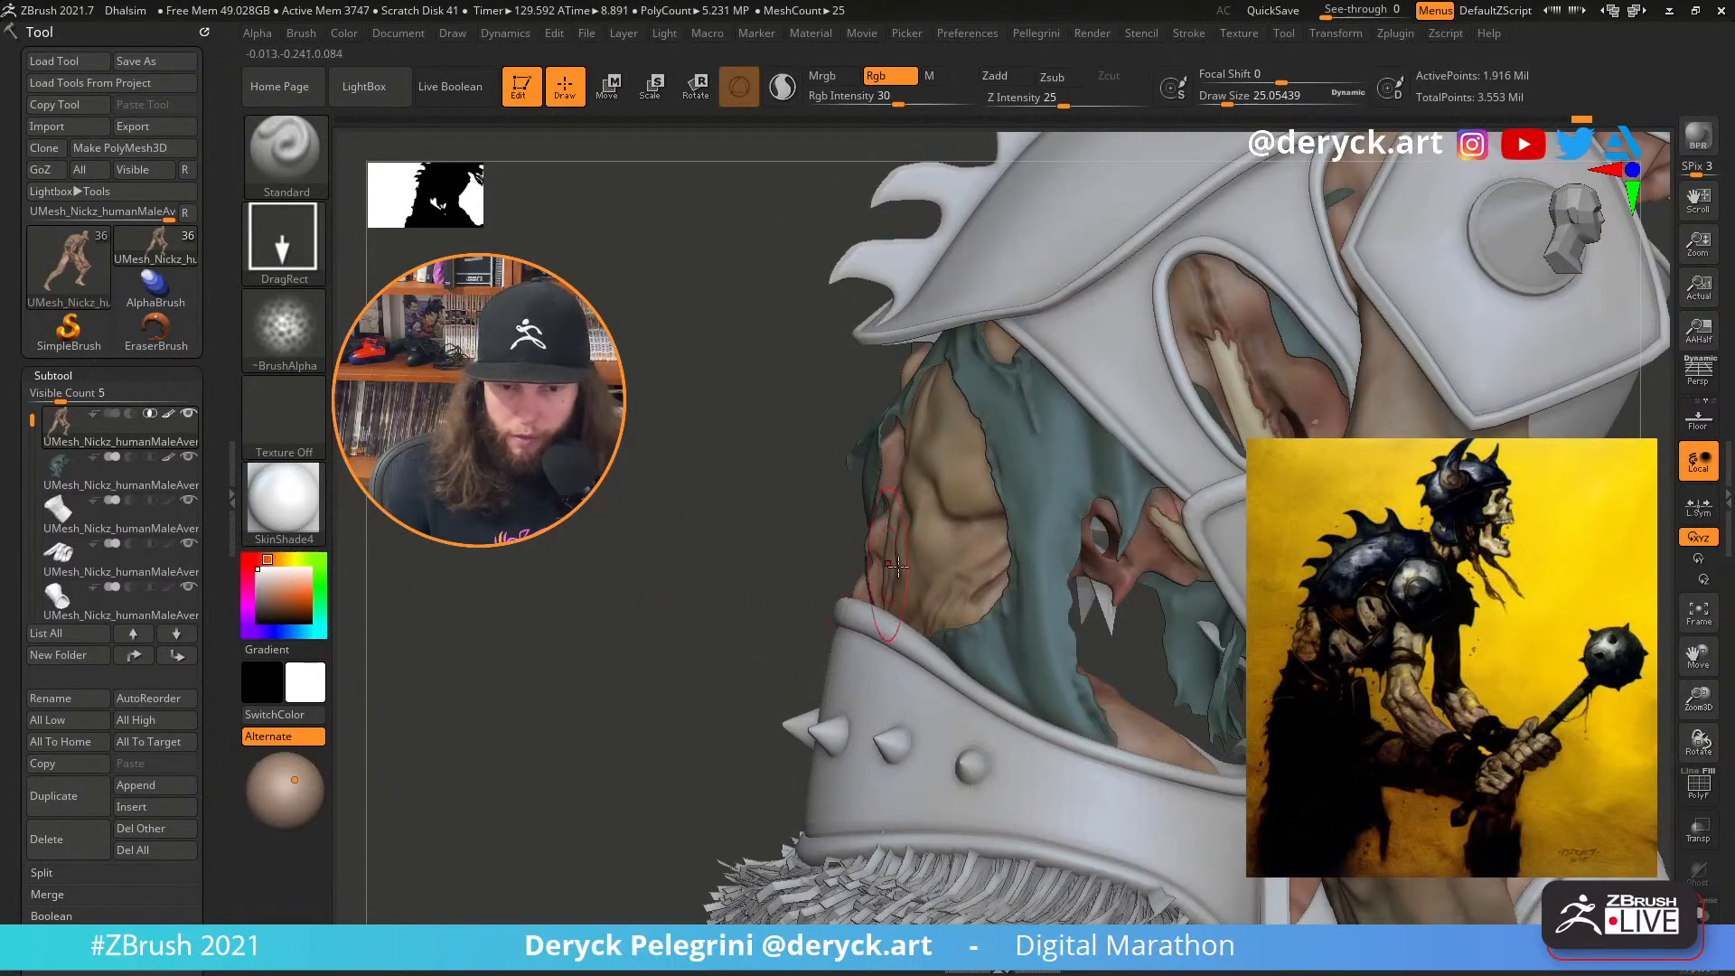
key(s)
drag(1028, 577, 1023, 577)
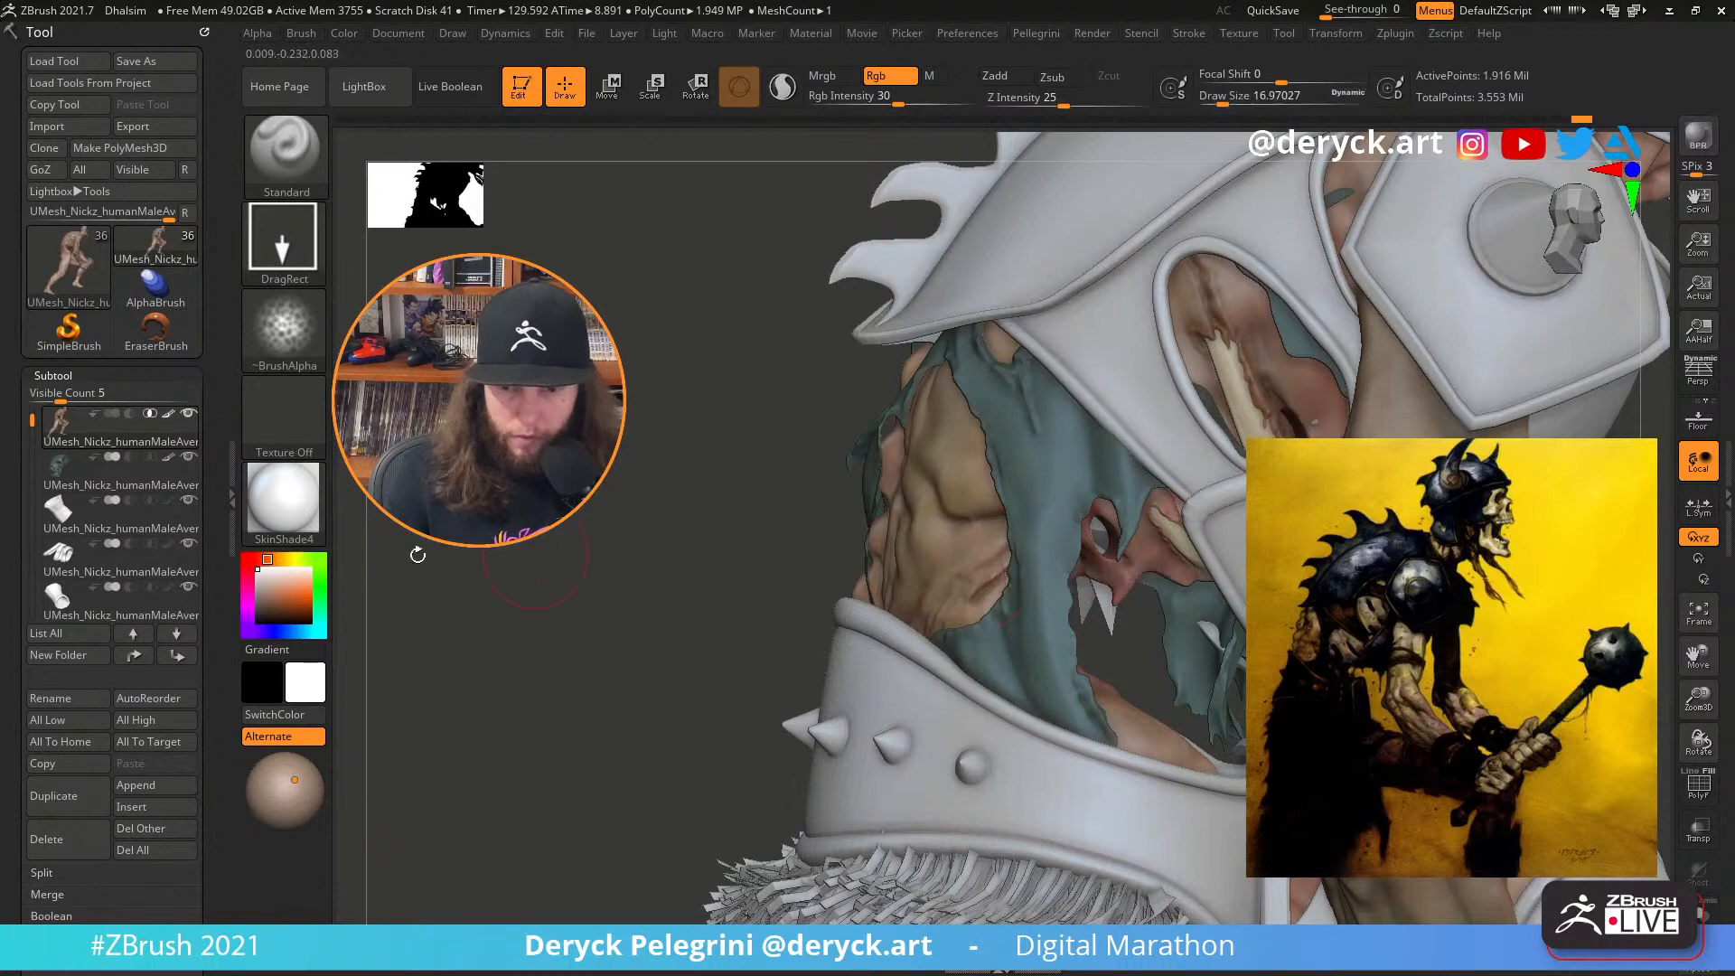
drag(273, 578, 299, 608)
key(s)
drag(956, 583, 953, 583)
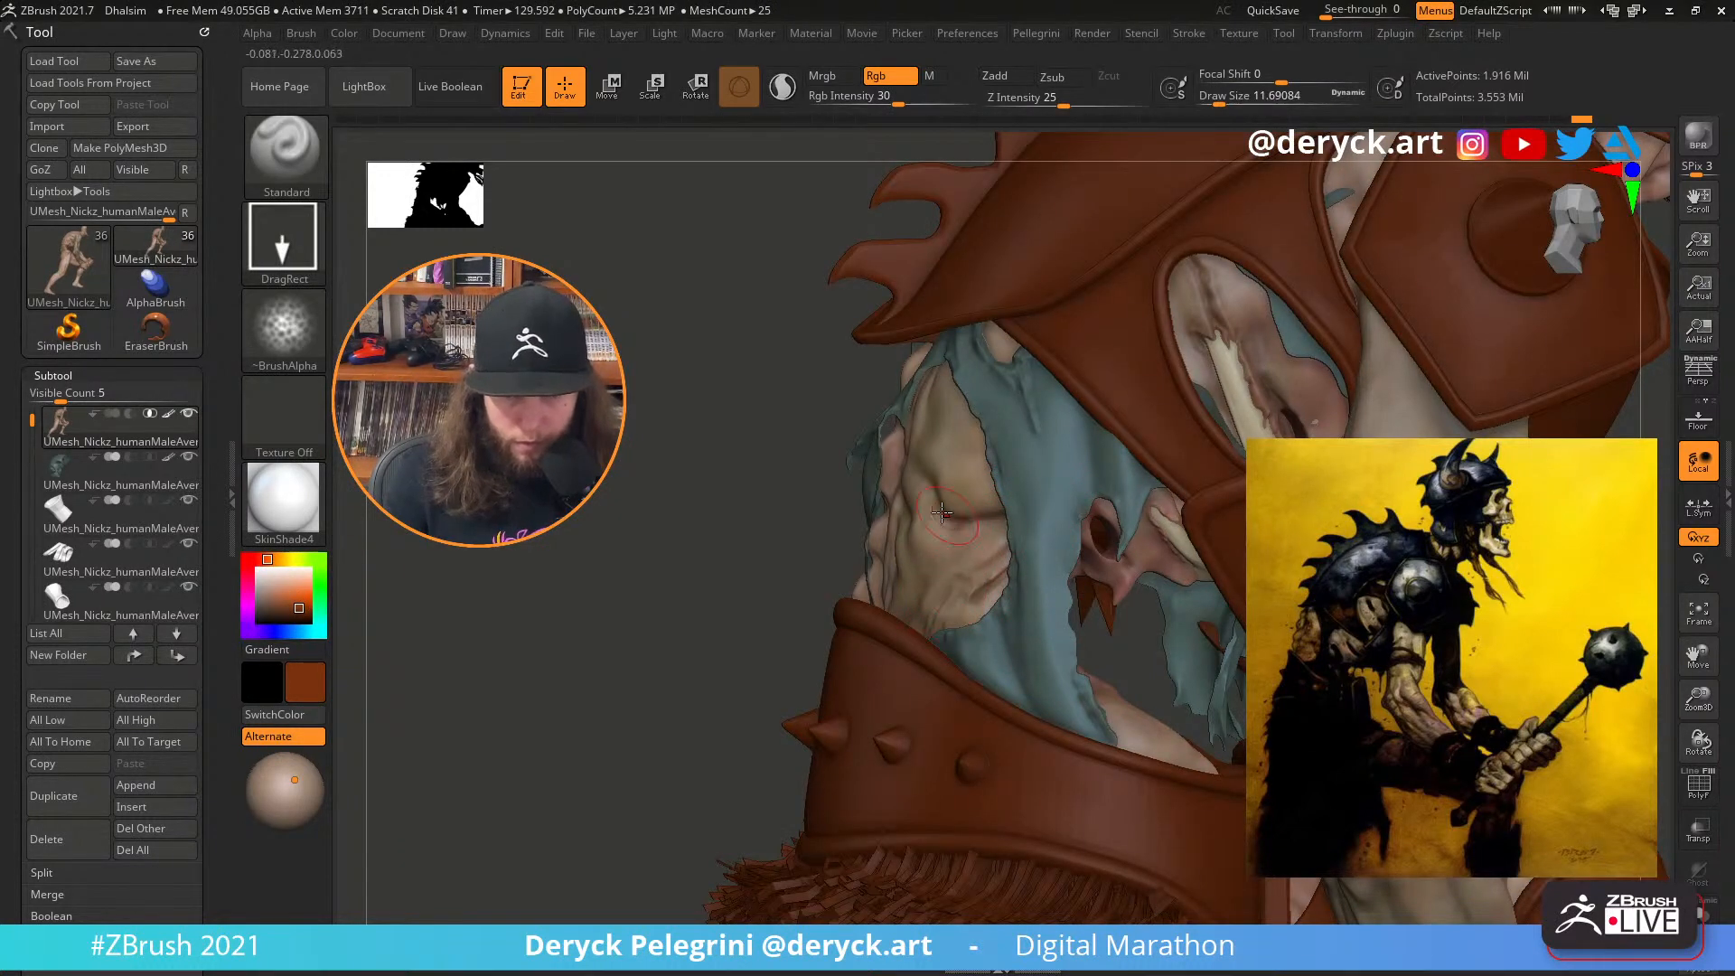
Isolate the body, tint the folds of the lower back and waist reddish brown, and bring the other parts back
click(988, 526)
key(alt+s)
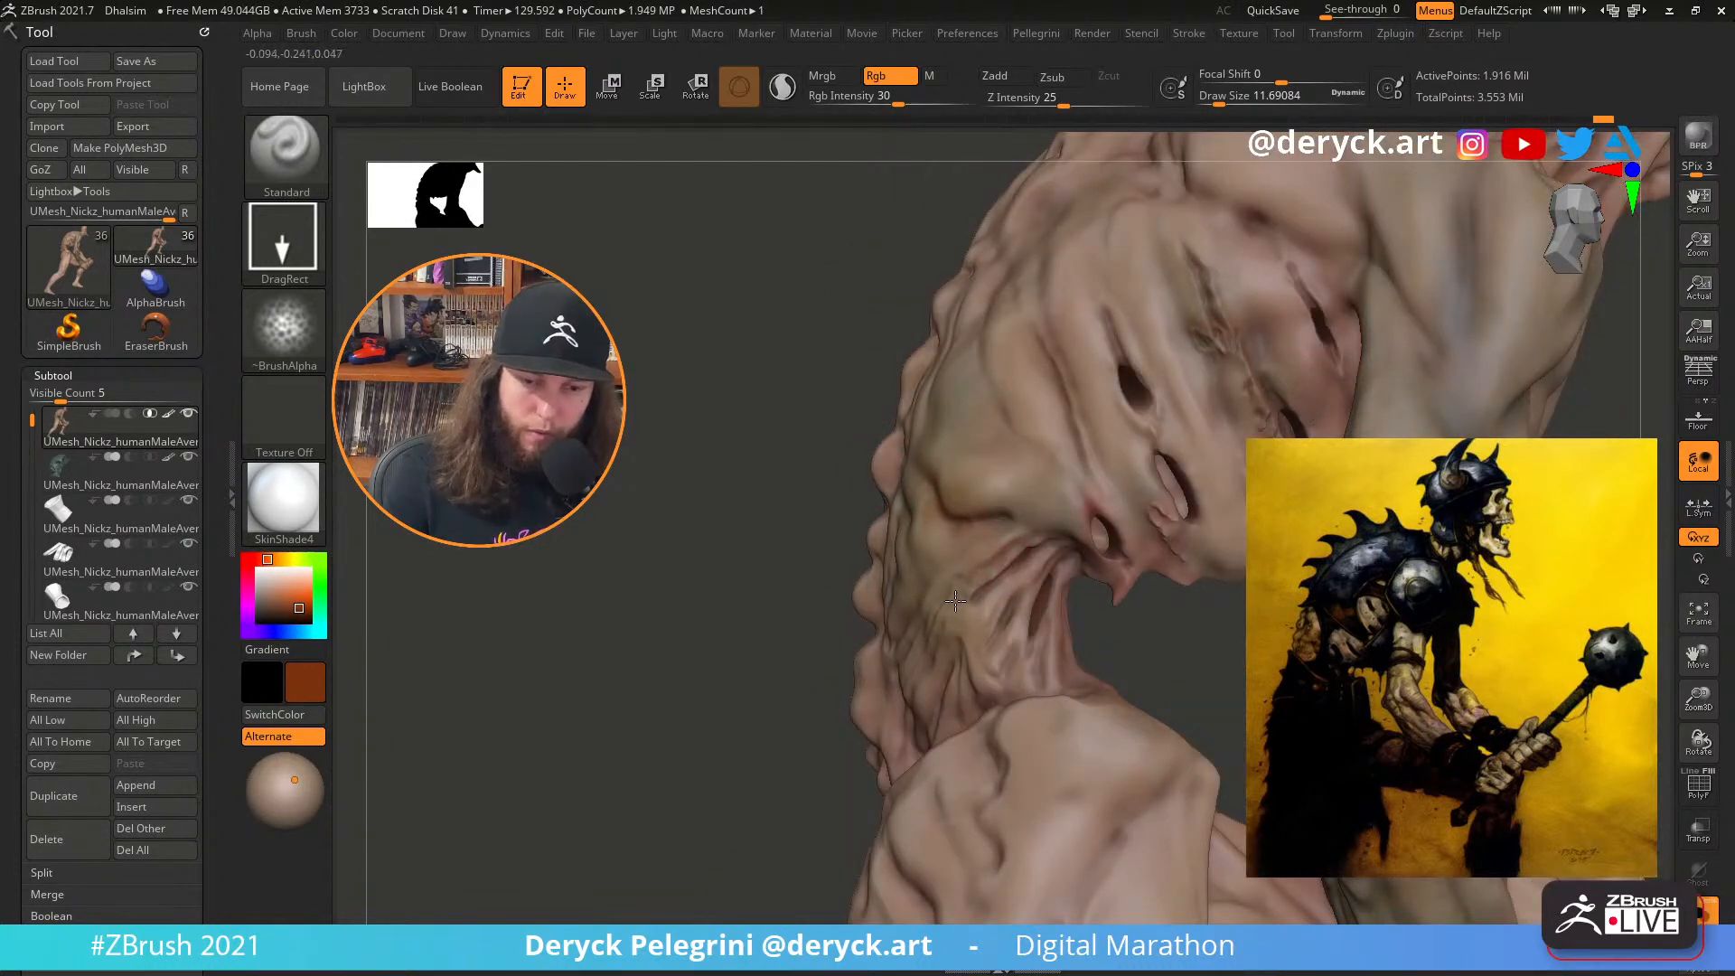
drag(955, 600, 935, 624)
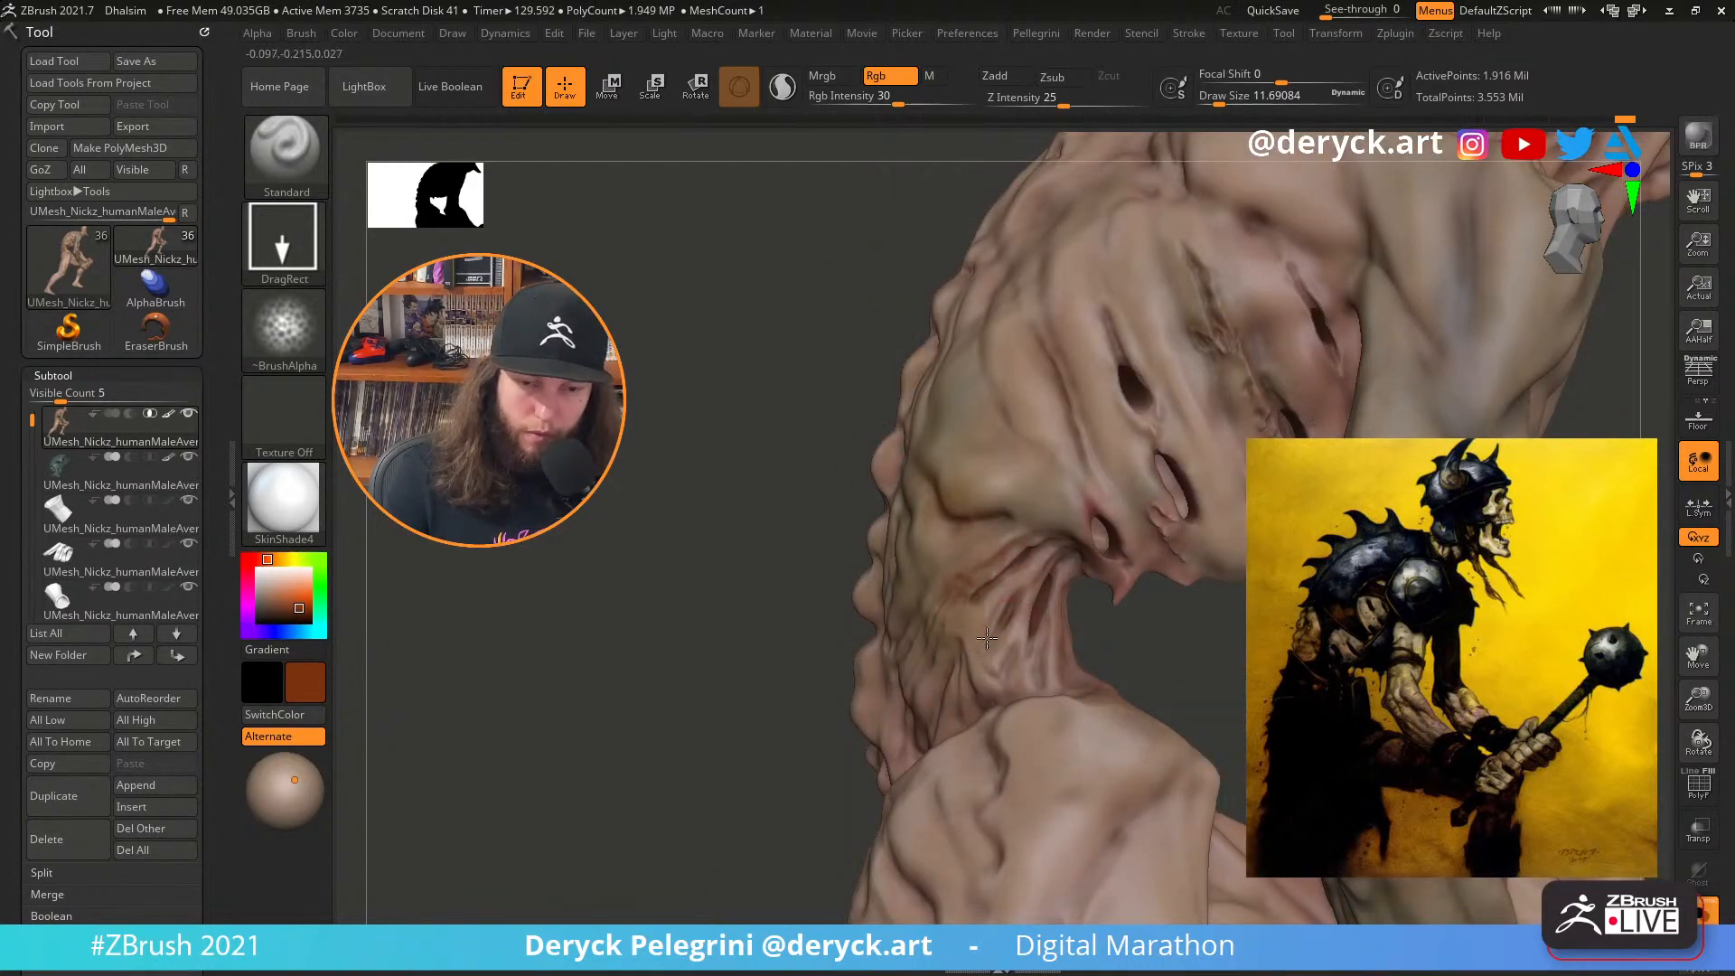
drag(740, 449, 962, 551)
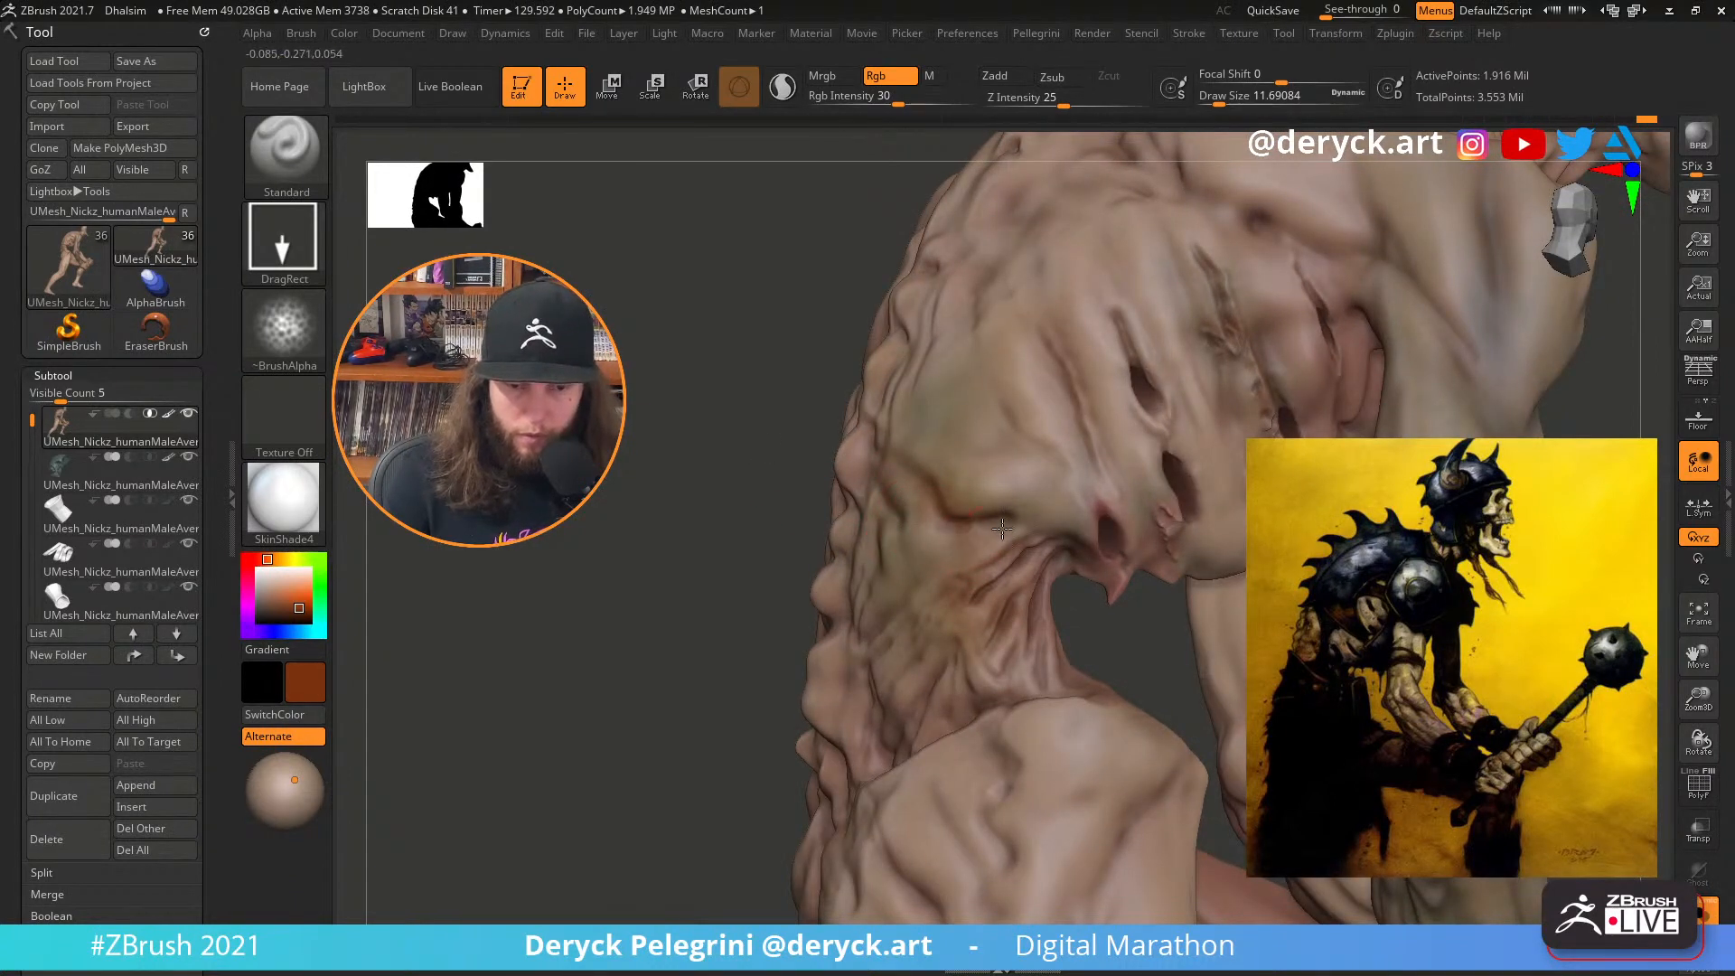
key(ctrl+shift+s)
mouse_move(689, 506)
mouse_down()
mouse_move(859, 581)
mouse_move(867, 498)
mouse_up()
drag(703, 386, 830, 395)
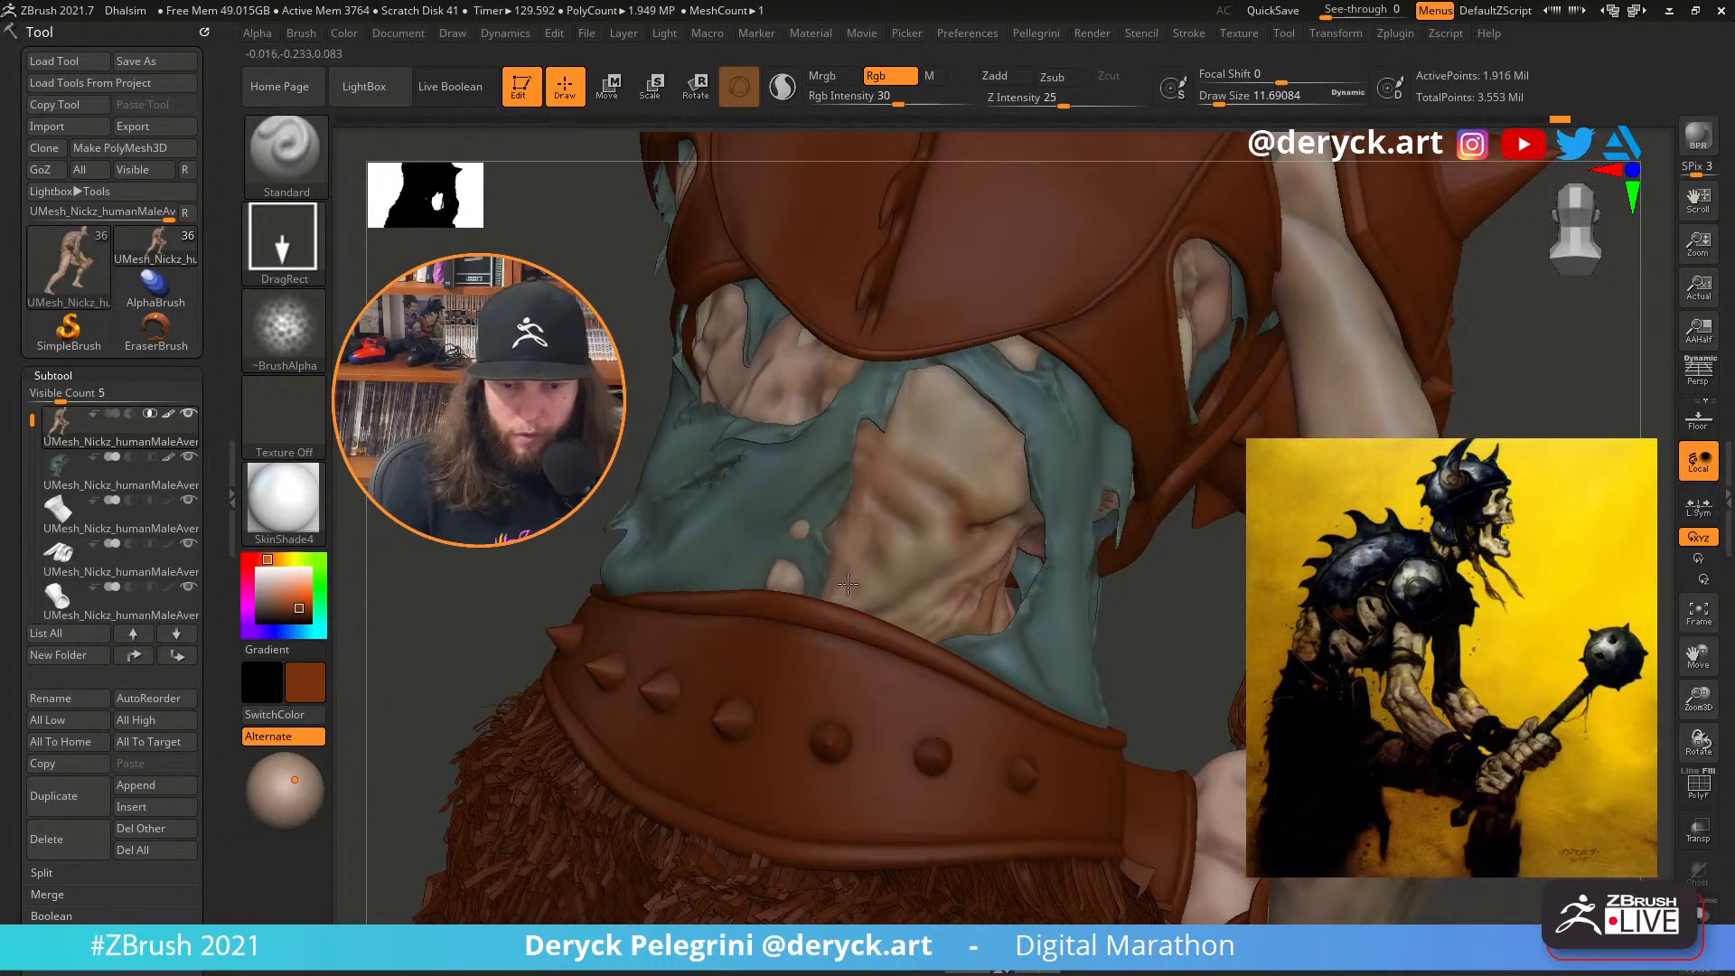
Lower the RGB intensity to 17, isolate the body and choose an ochre paint colour for the lower back
drag(898, 101, 876, 101)
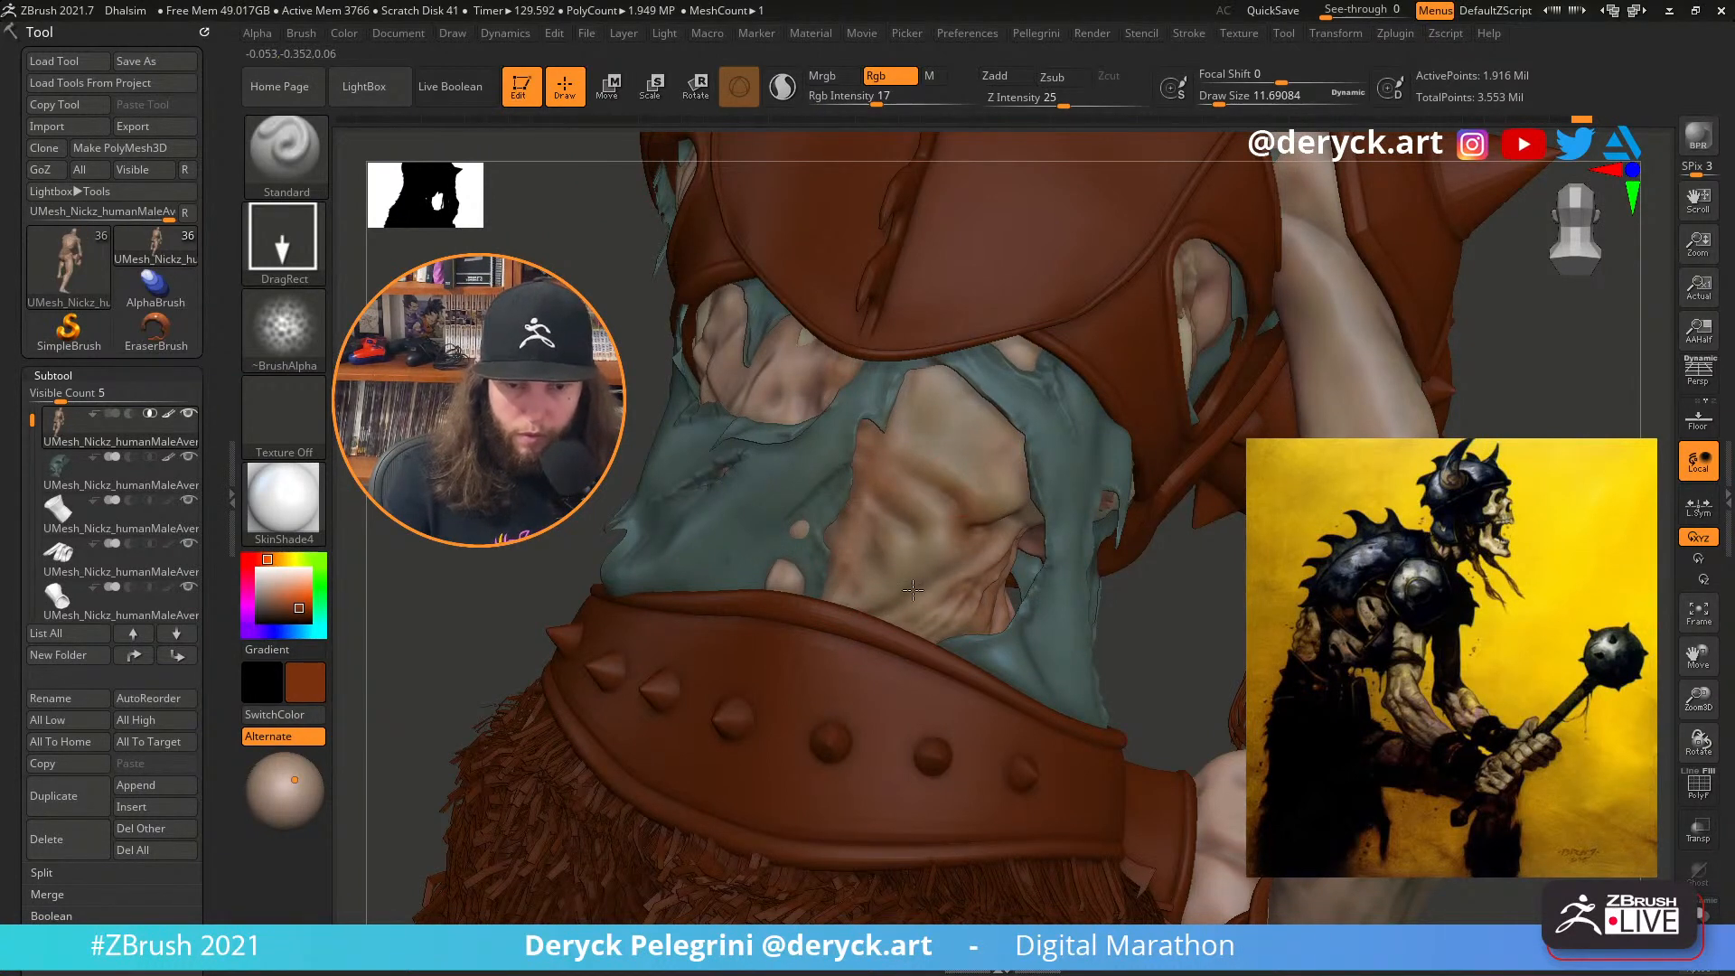
right_drag(814, 641, 632, 677)
drag(269, 560, 279, 595)
right_drag(659, 580, 714, 579)
key(alt+s)
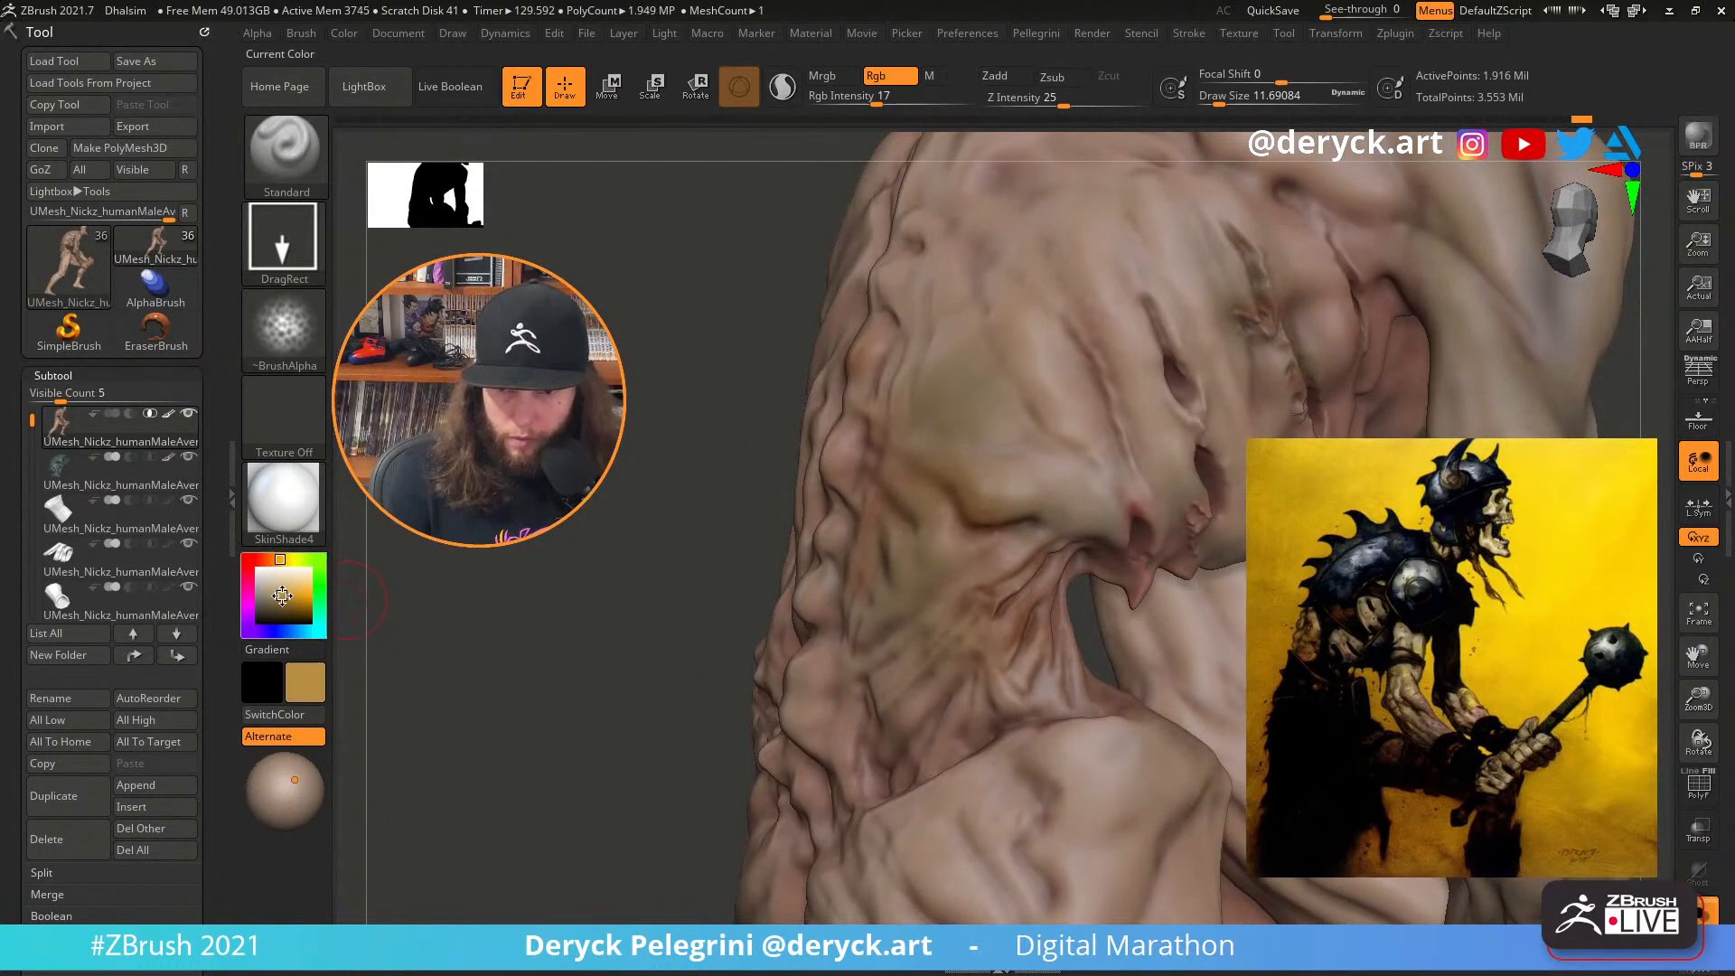
drag(284, 601, 290, 598)
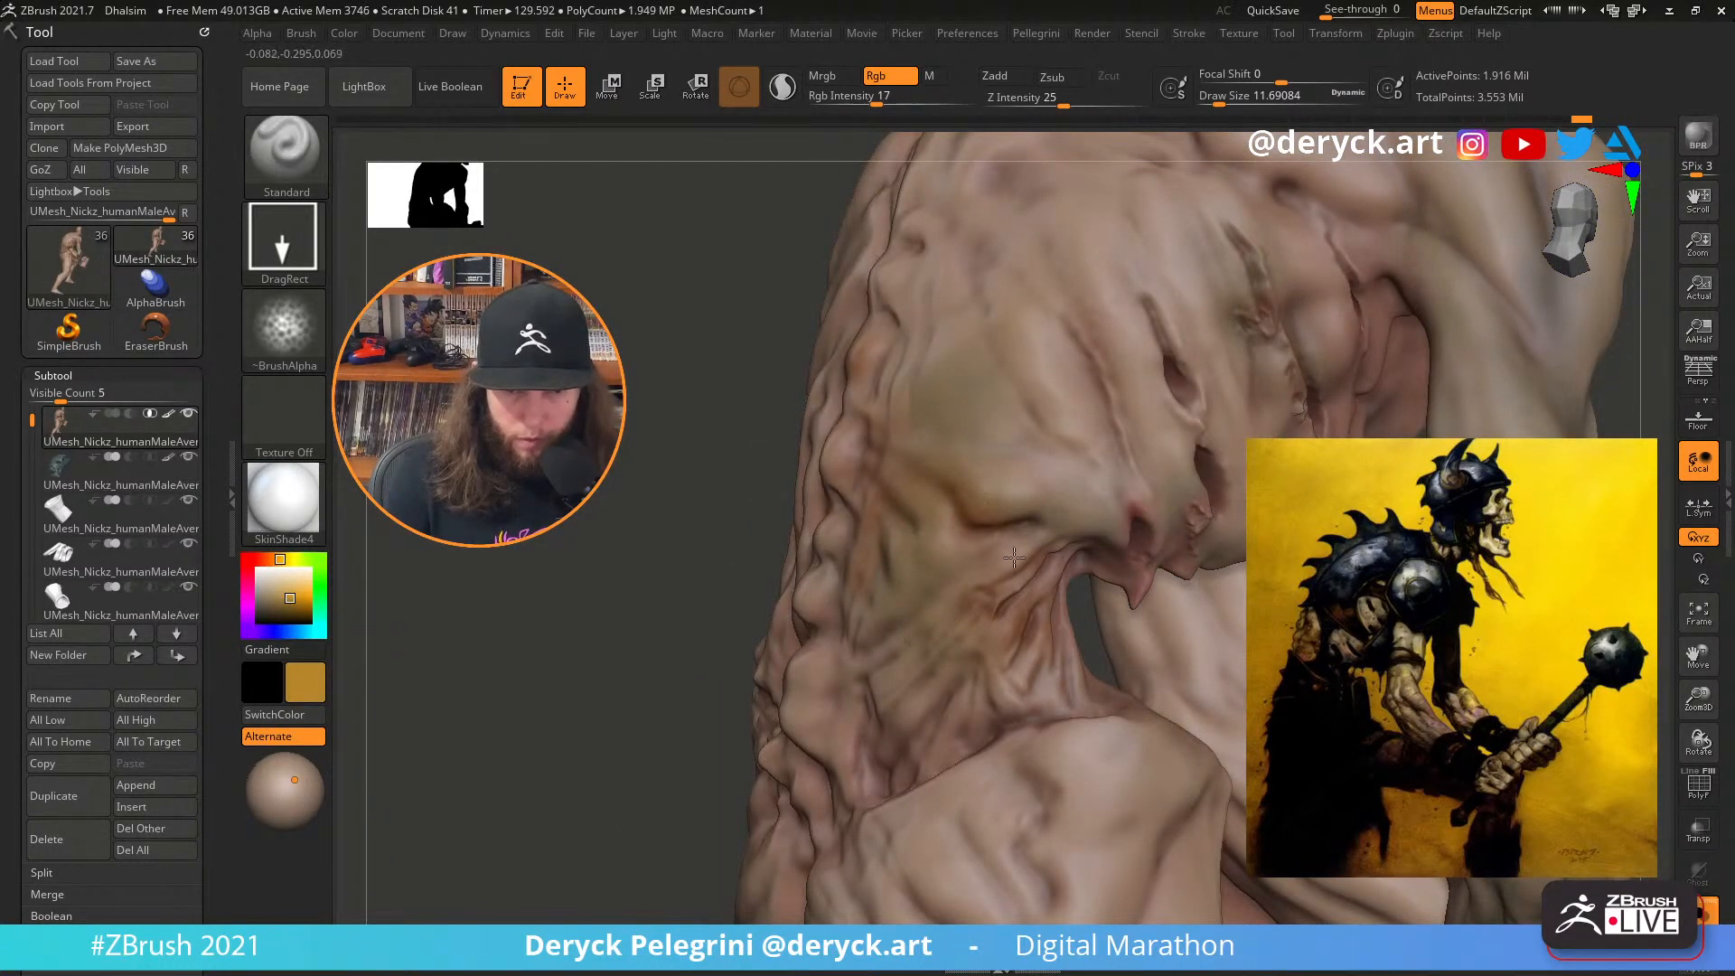
Tint the skin of the lower back and waist below the ribs ochre, and bring the other parts back
drag(1013, 494, 1060, 467)
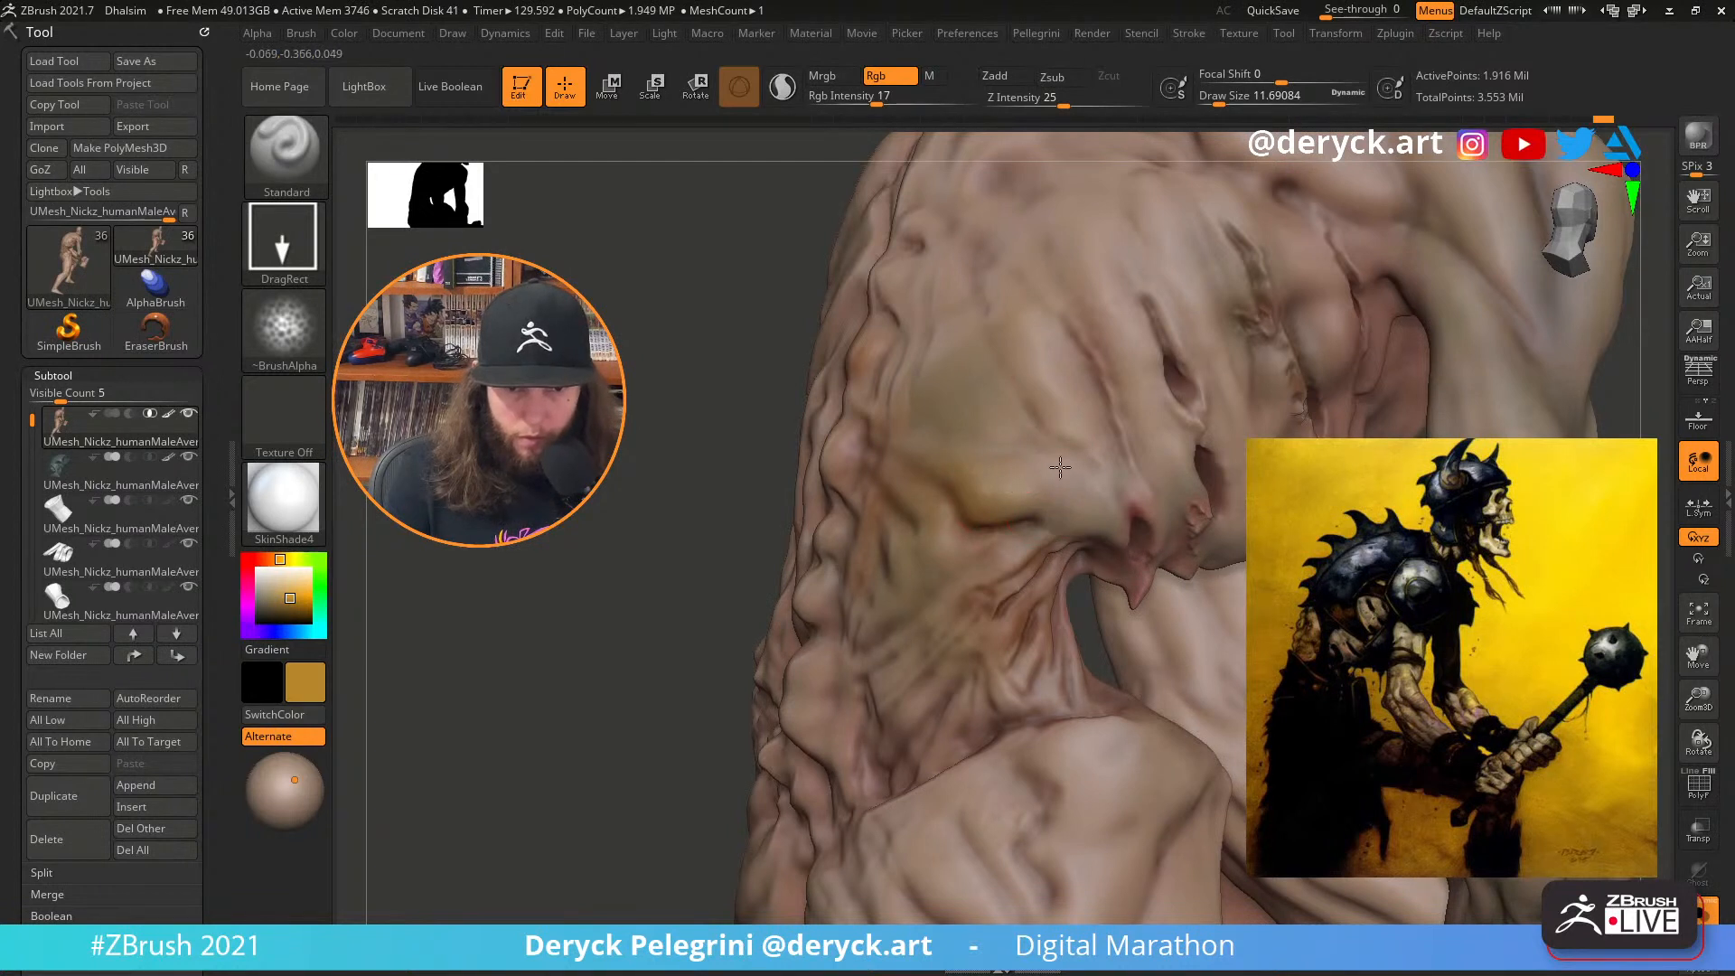
drag(846, 637, 890, 648)
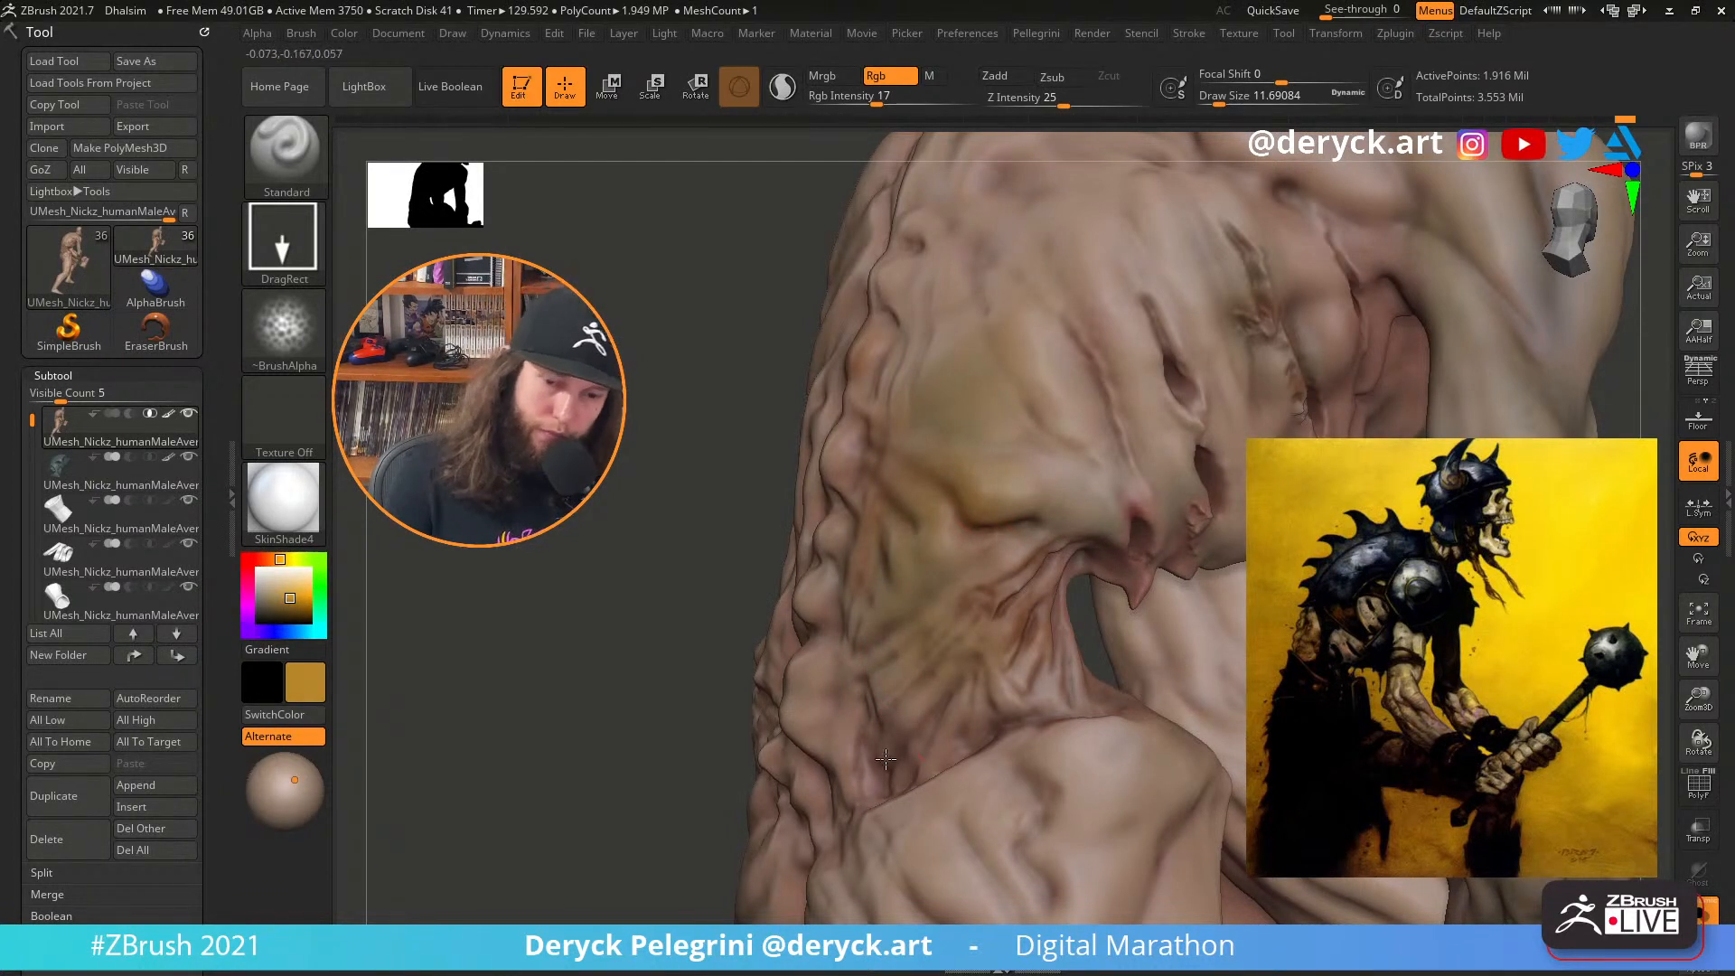
drag(1023, 705, 1046, 673)
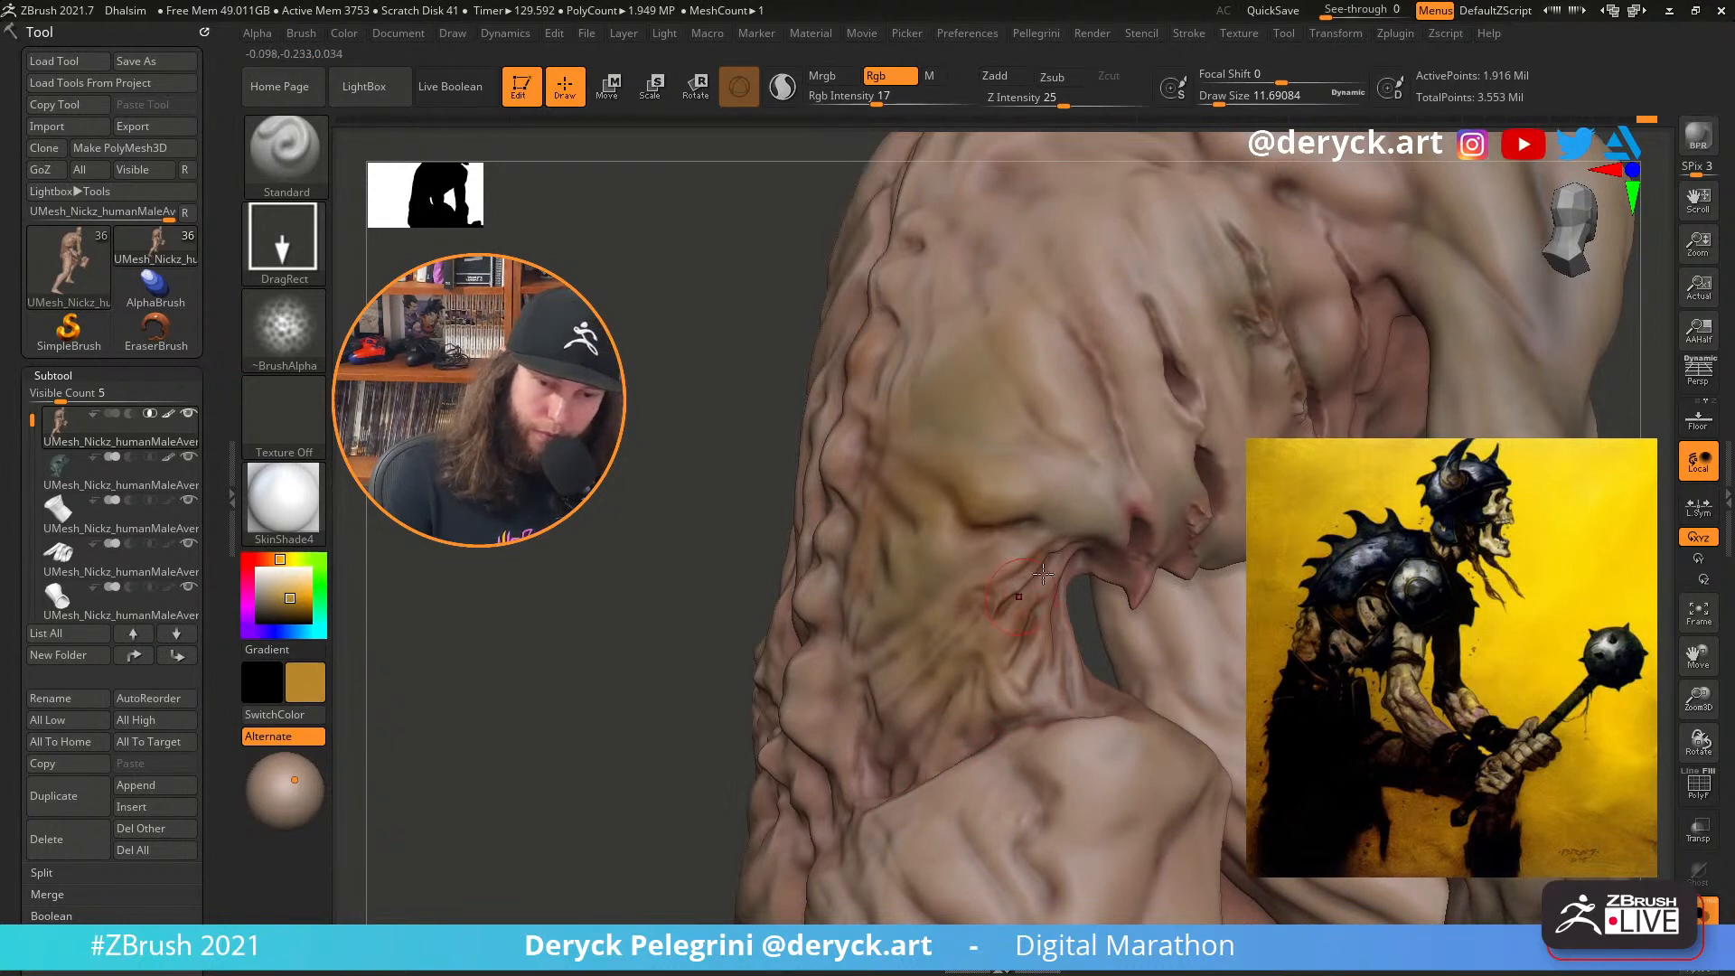
drag(673, 492, 660, 452)
click(681, 484)
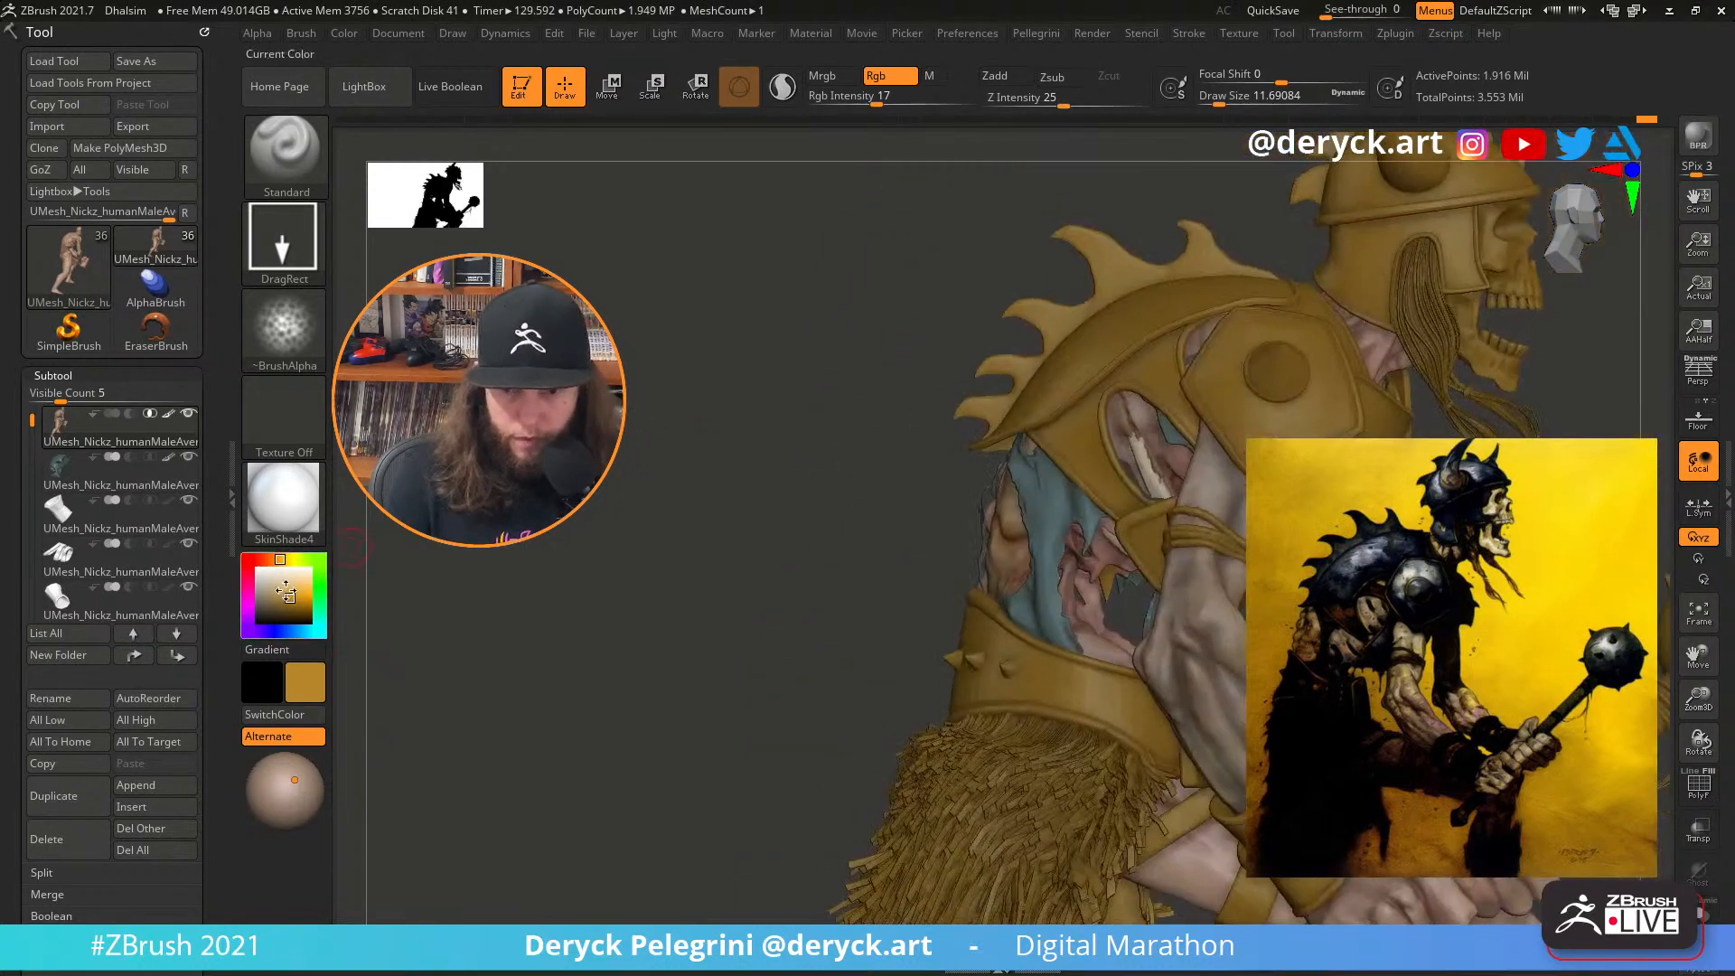
Check the torso with the colour reset to white, and choose a lighter golden-yellow paint colour
click(257, 568)
drag(763, 507, 644, 529)
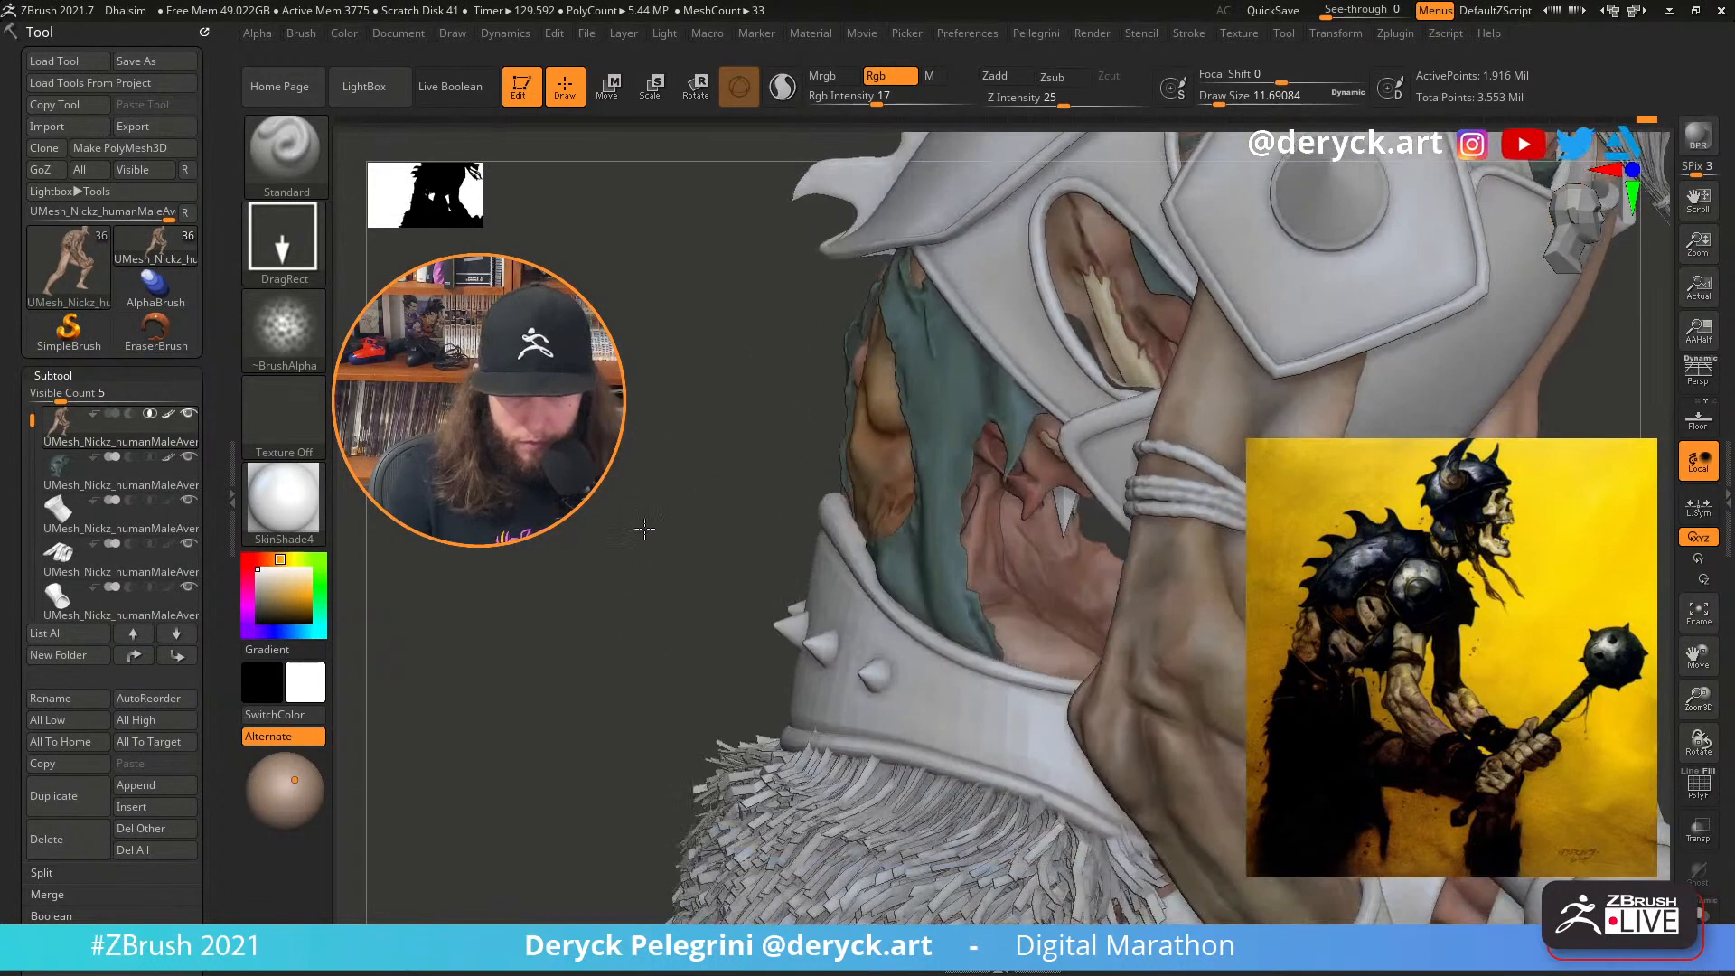
click(646, 530)
mouse_move(403, 592)
mouse_down()
mouse_move(370, 589)
mouse_move(473, 600)
mouse_up()
click(284, 587)
mouse_move(284, 587)
mouse_down()
mouse_move(301, 591)
mouse_move(281, 559)
mouse_move(294, 592)
mouse_up()
Tint the top of the isolated body's hip golden yellow
drag(678, 608, 851, 651)
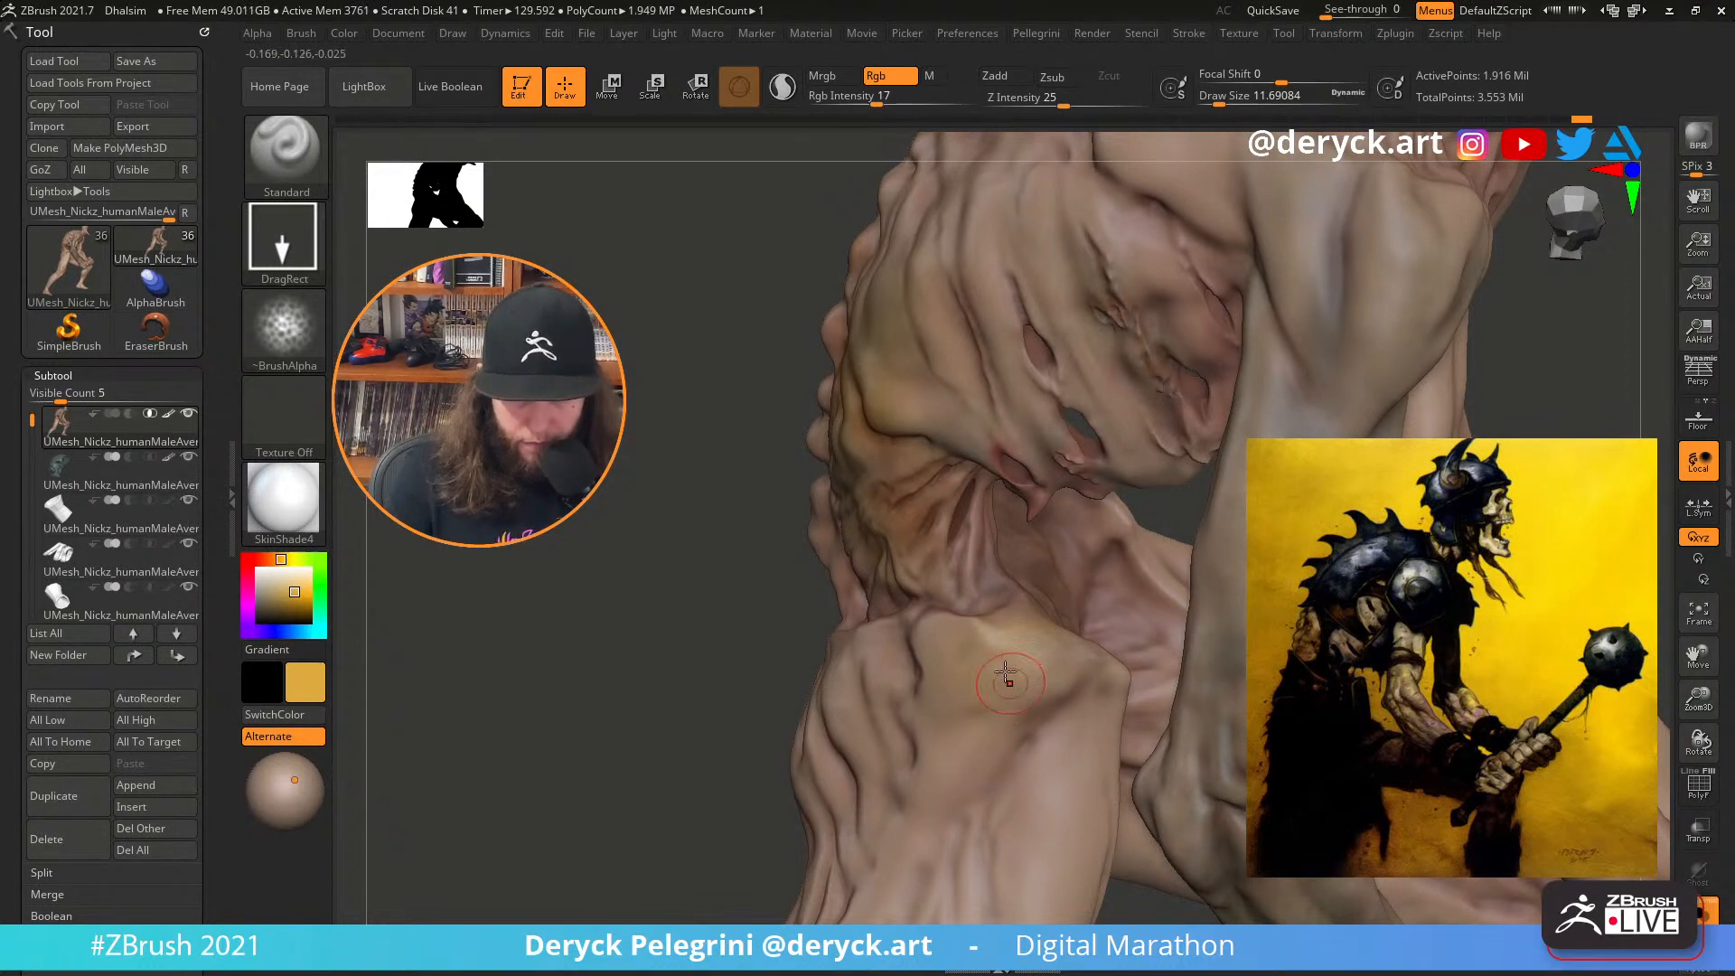
mouse_move(1010, 676)
mouse_down()
mouse_move(971, 750)
mouse_move(893, 696)
mouse_up()
mouse_move(659, 484)
mouse_down()
mouse_move(628, 467)
mouse_move(589, 503)
mouse_move(633, 499)
mouse_move(693, 442)
mouse_move(659, 496)
mouse_move(1080, 503)
mouse_up()
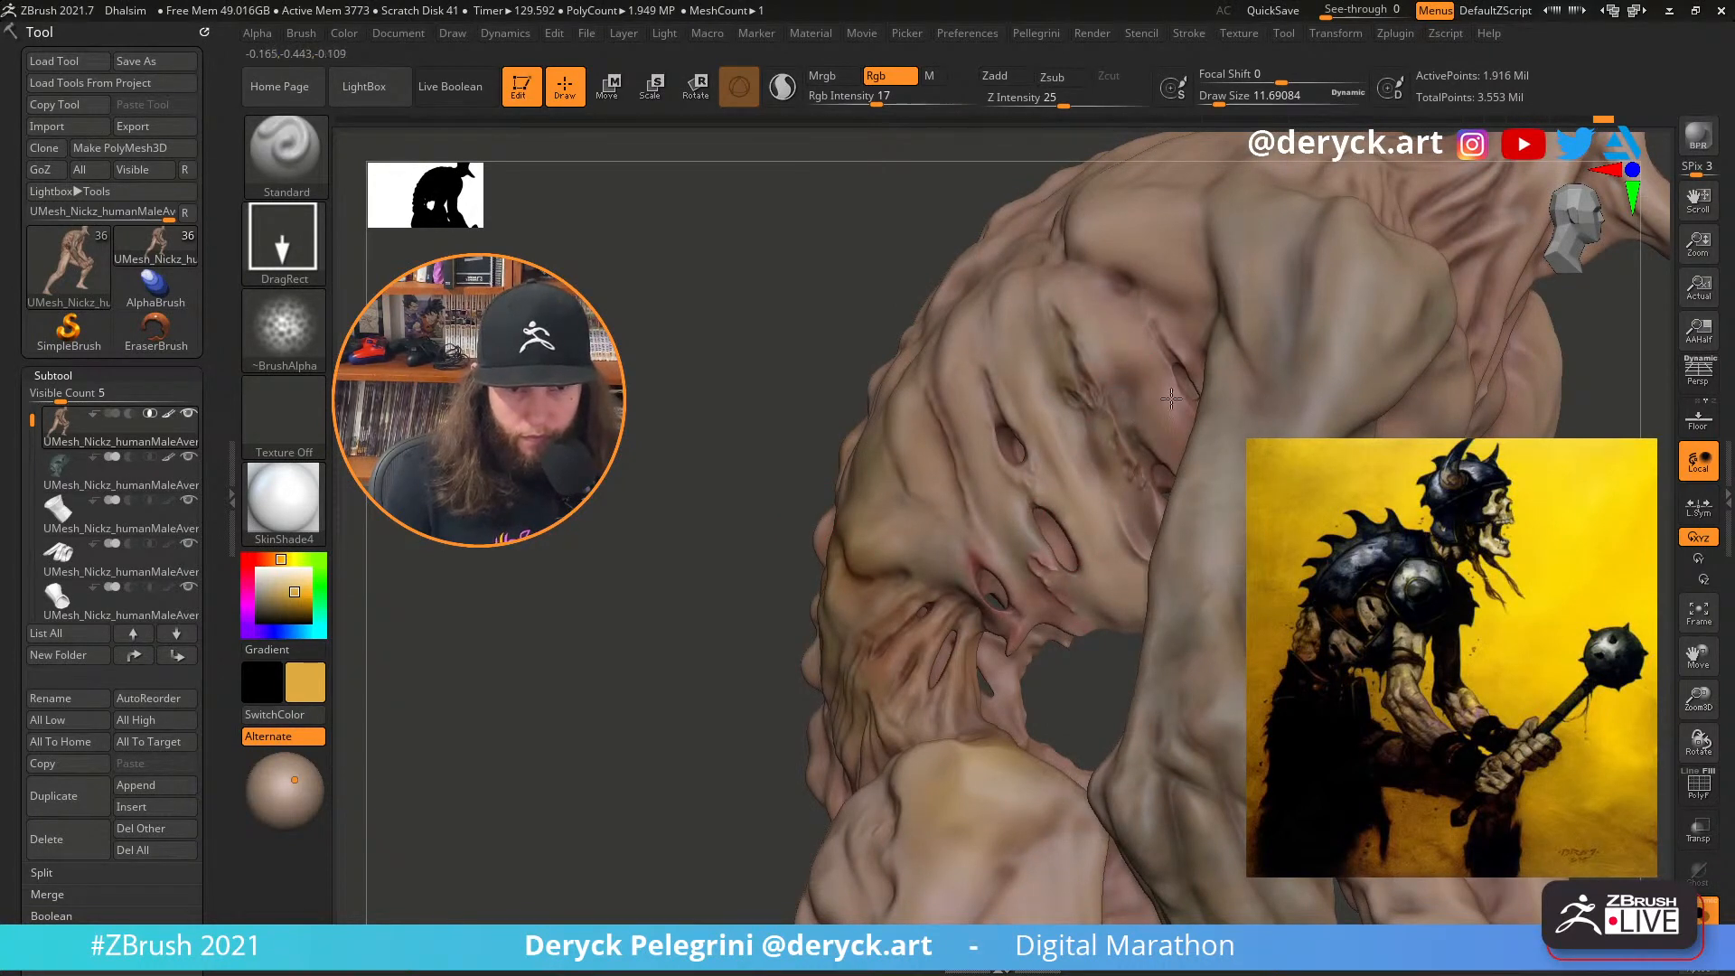
Tint the upper ribs, the shoulder blade and the skin around the armpit slits golden yellow
drag(1148, 404, 1144, 404)
mouse_move(737, 358)
mouse_down()
mouse_move(824, 386)
mouse_move(777, 395)
mouse_up()
key(alt+s)
key(alt+s)
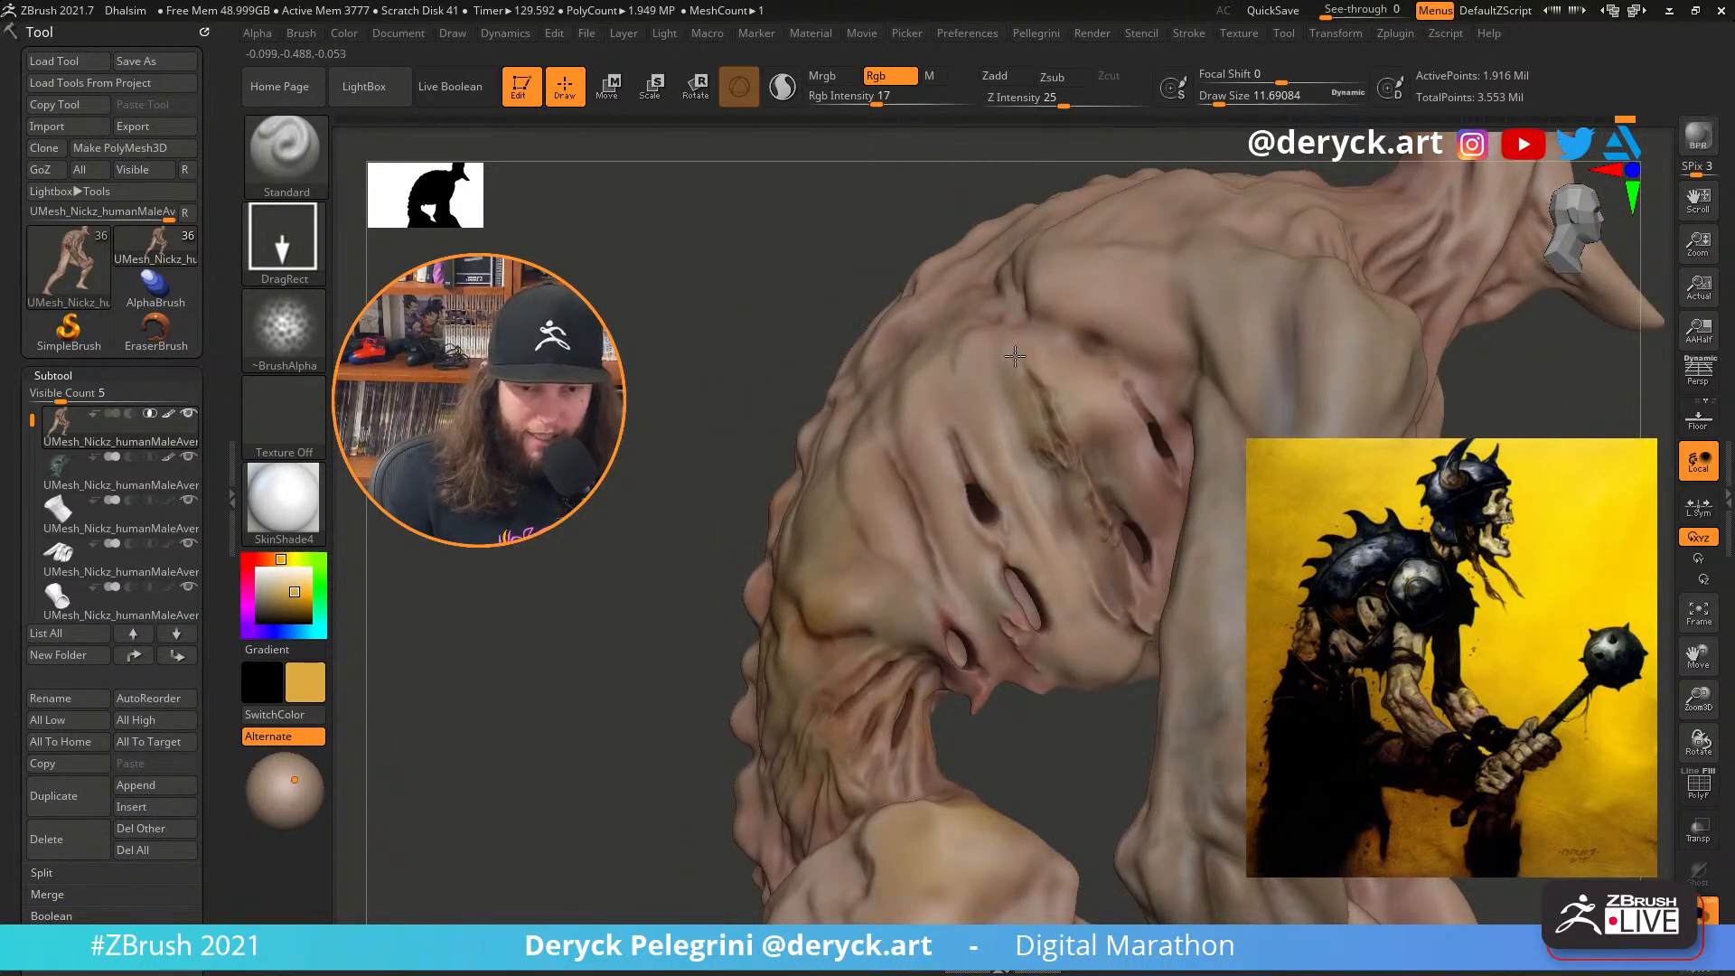
drag(1042, 318, 1179, 355)
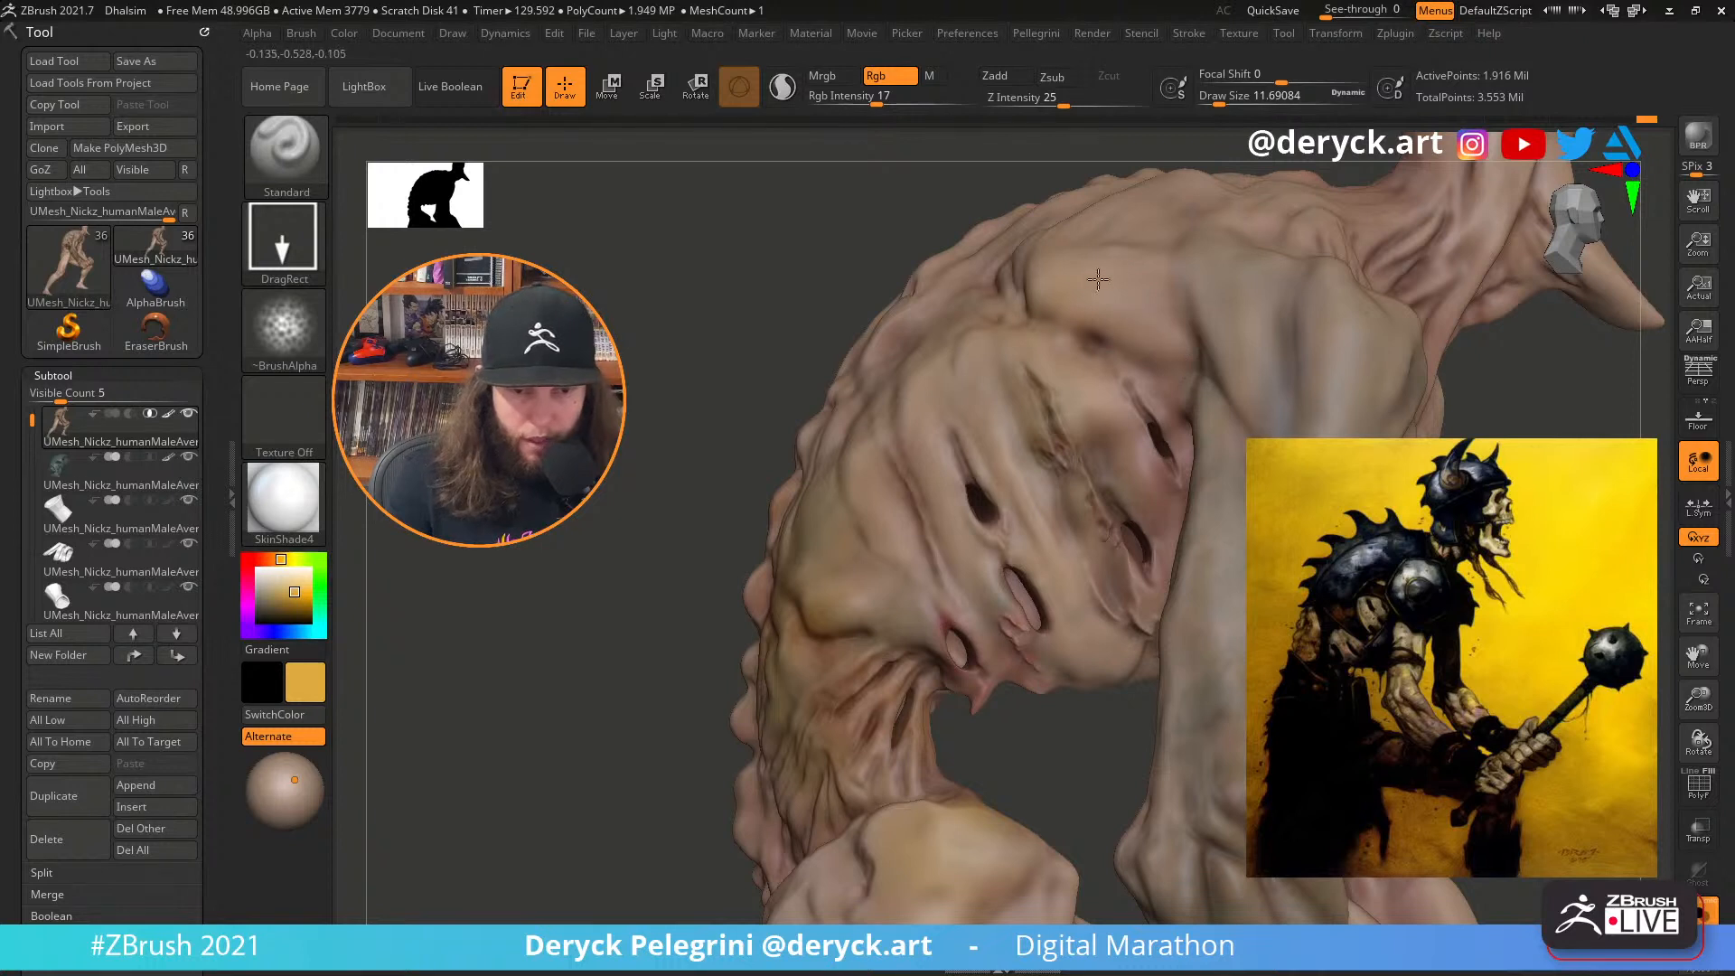
drag(1169, 424, 1152, 395)
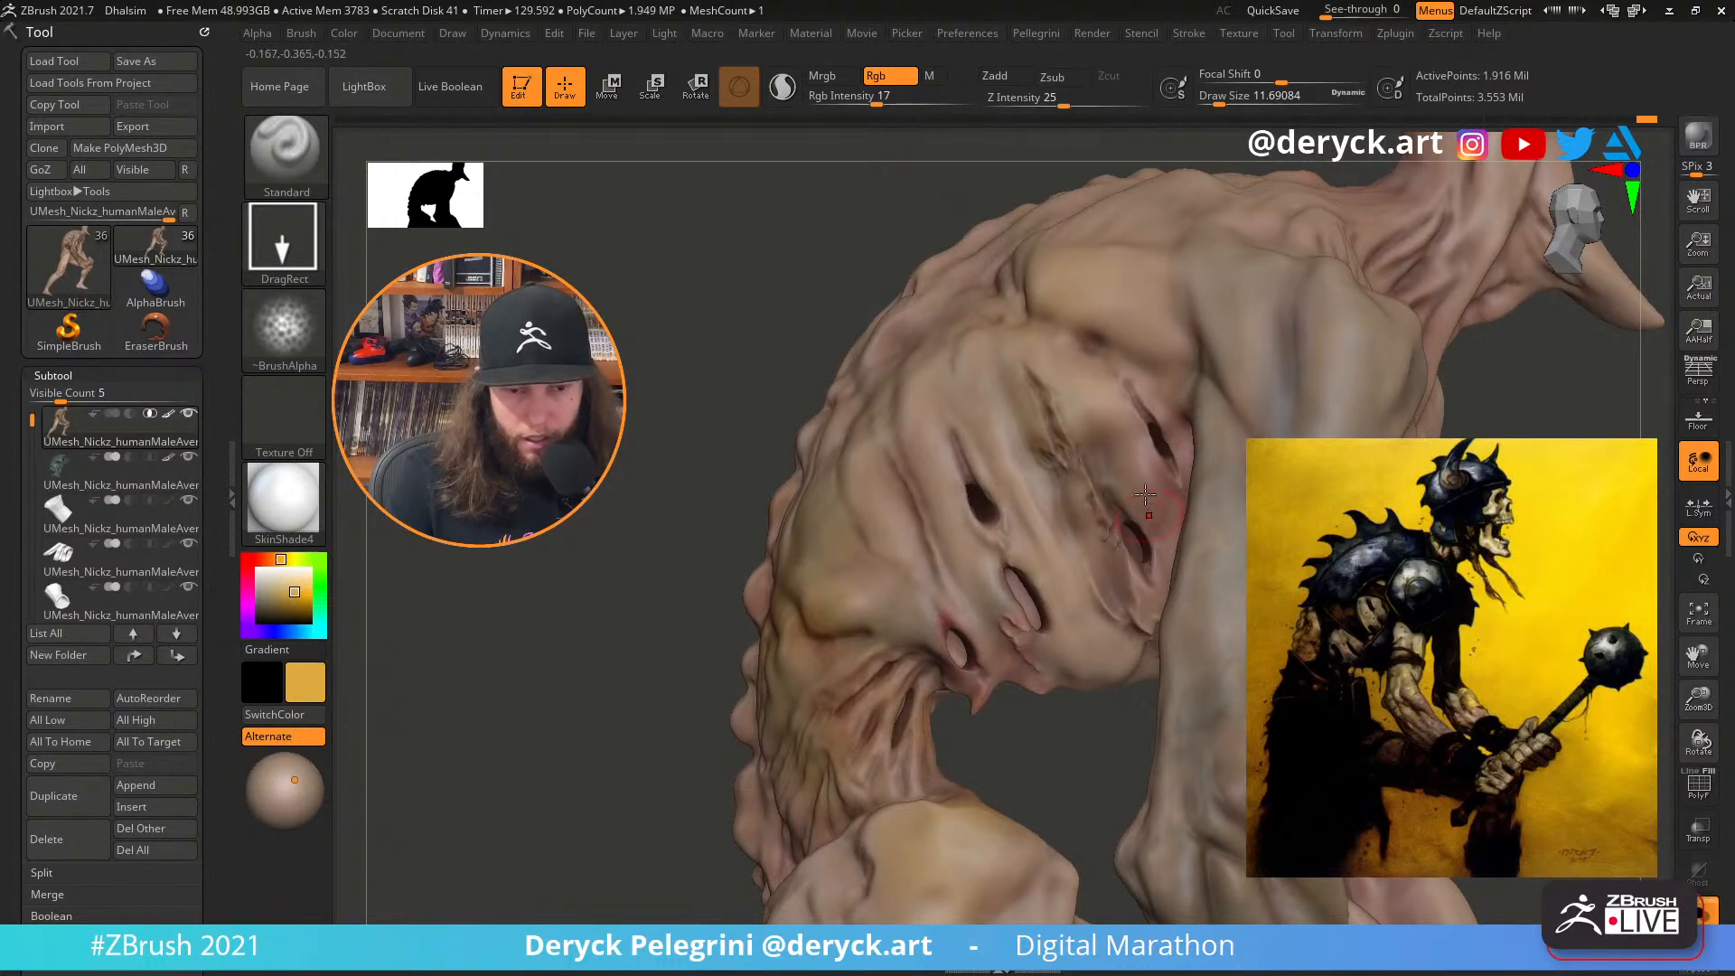
drag(1149, 527, 1164, 578)
Choose a dark olive-green paint colour and tint the skin between and around the rib slits
mouse_move(282, 561)
mouse_down()
mouse_move(313, 566)
mouse_move(293, 563)
mouse_move(264, 611)
mouse_up()
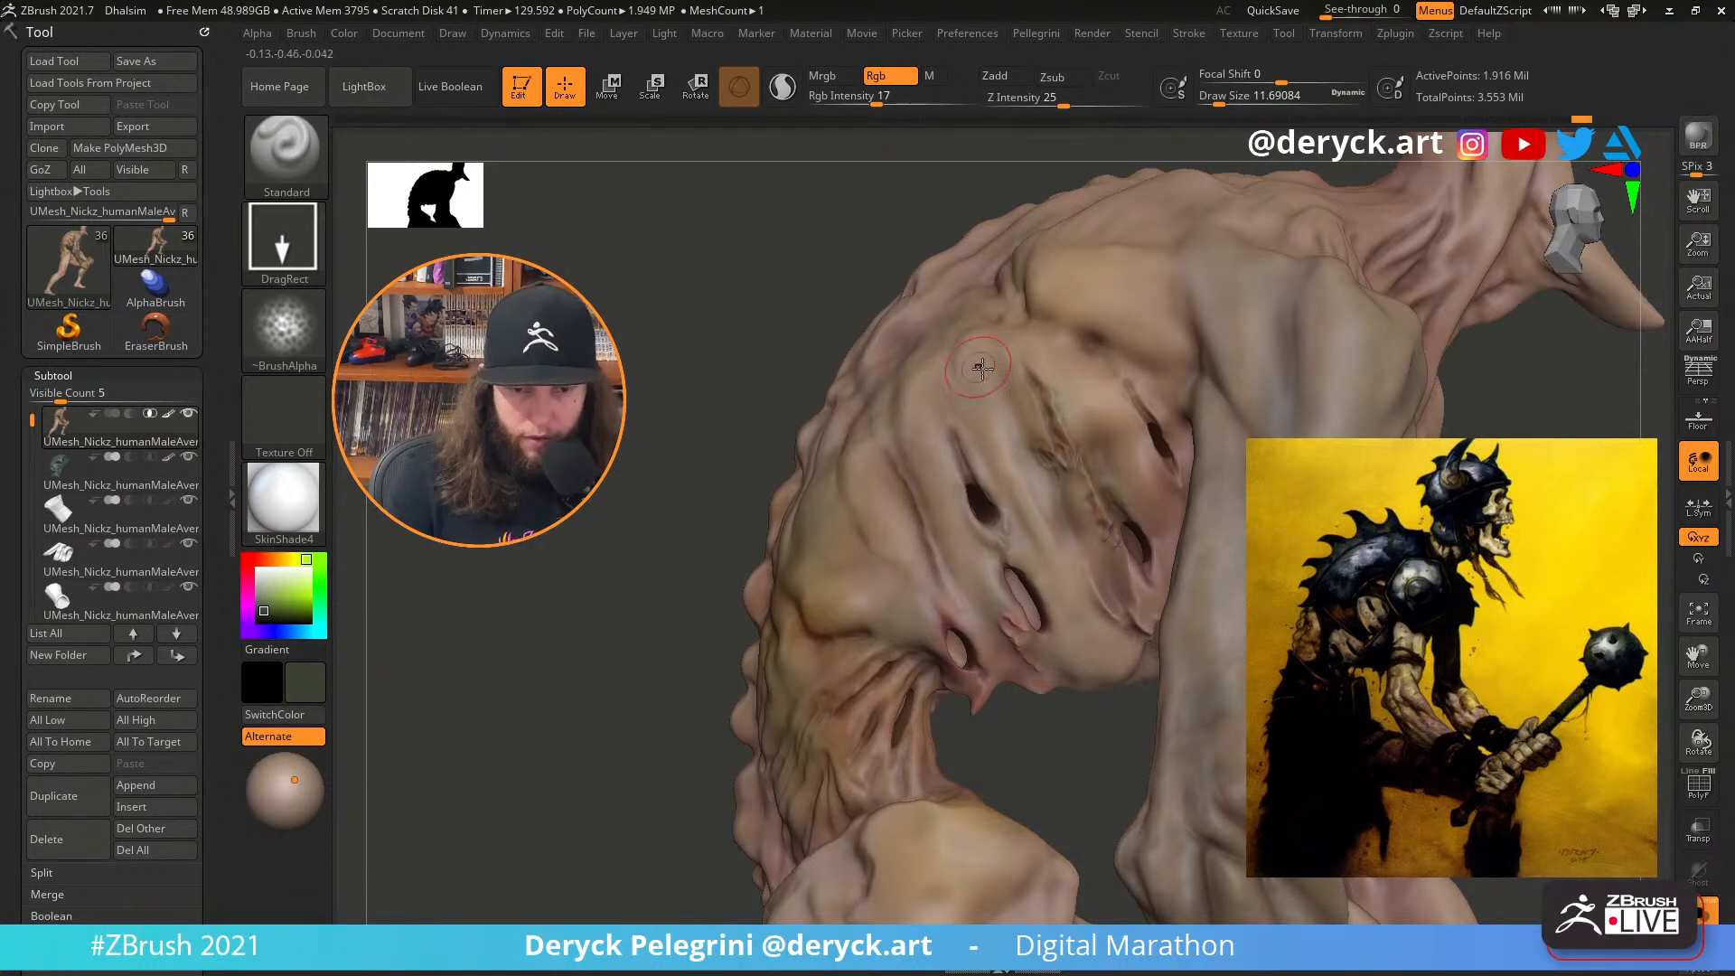
drag(982, 368, 1045, 464)
mouse_move(1122, 397)
mouse_down()
mouse_move(1152, 411)
mouse_move(1166, 464)
mouse_up()
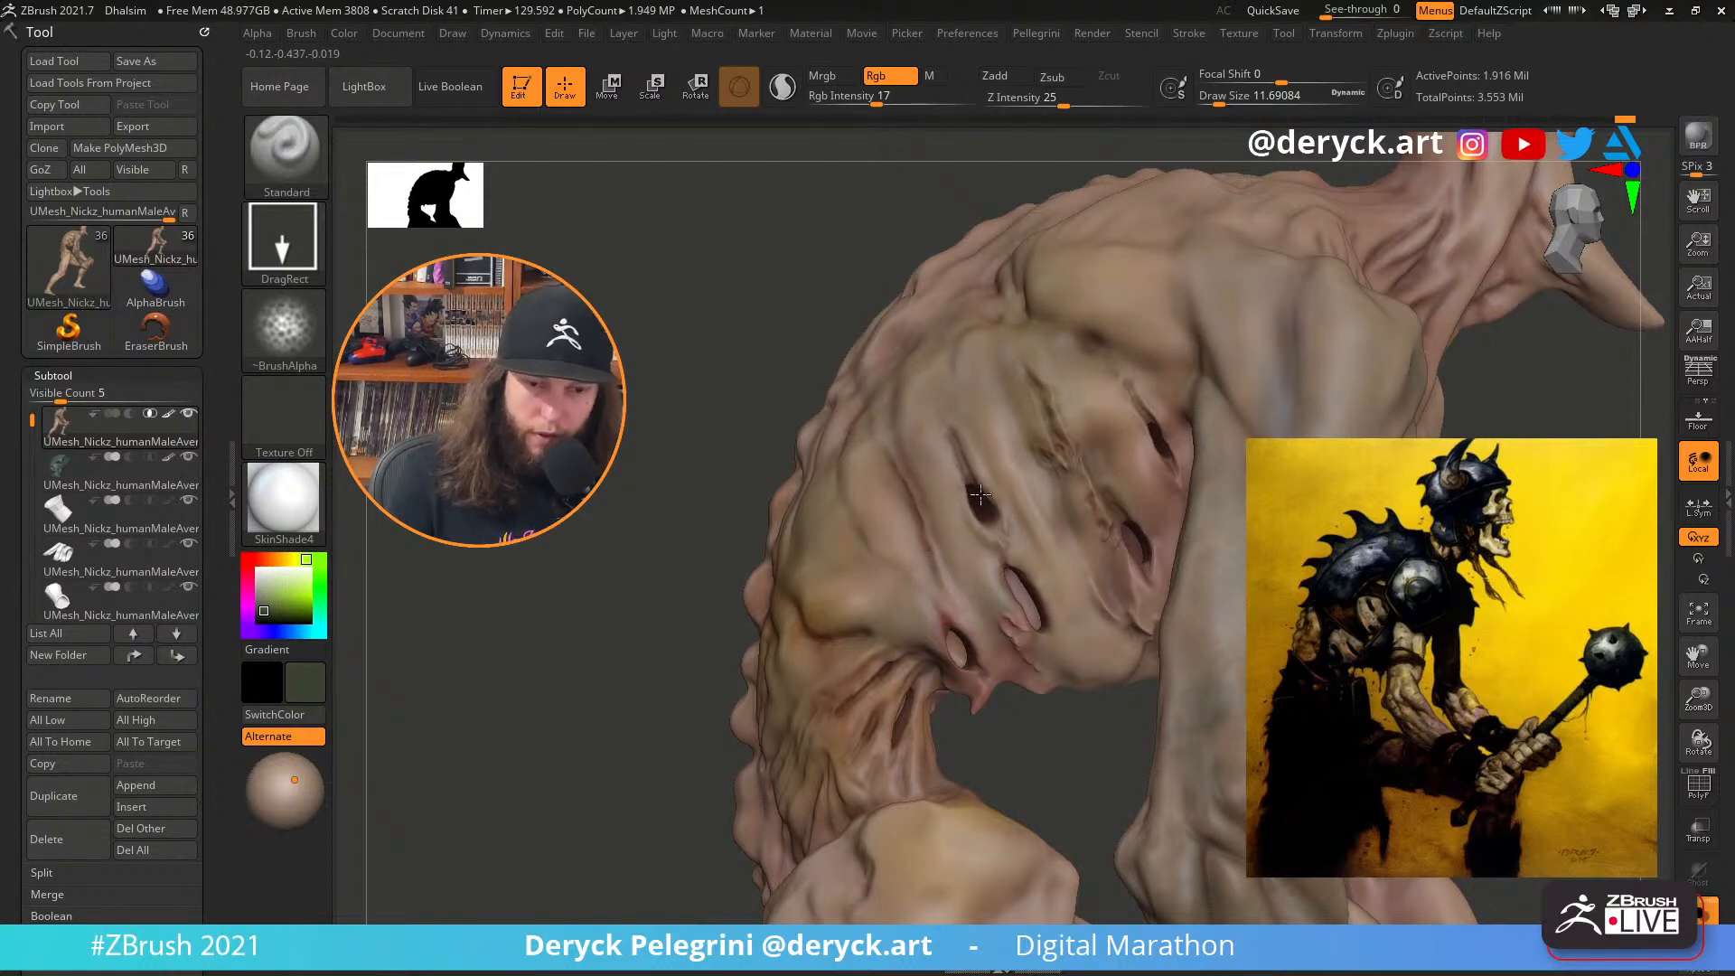
mouse_move(694, 420)
alt+mouse_down()
mouse_move(642, 430)
mouse_move(666, 434)
alt+mouse_up()
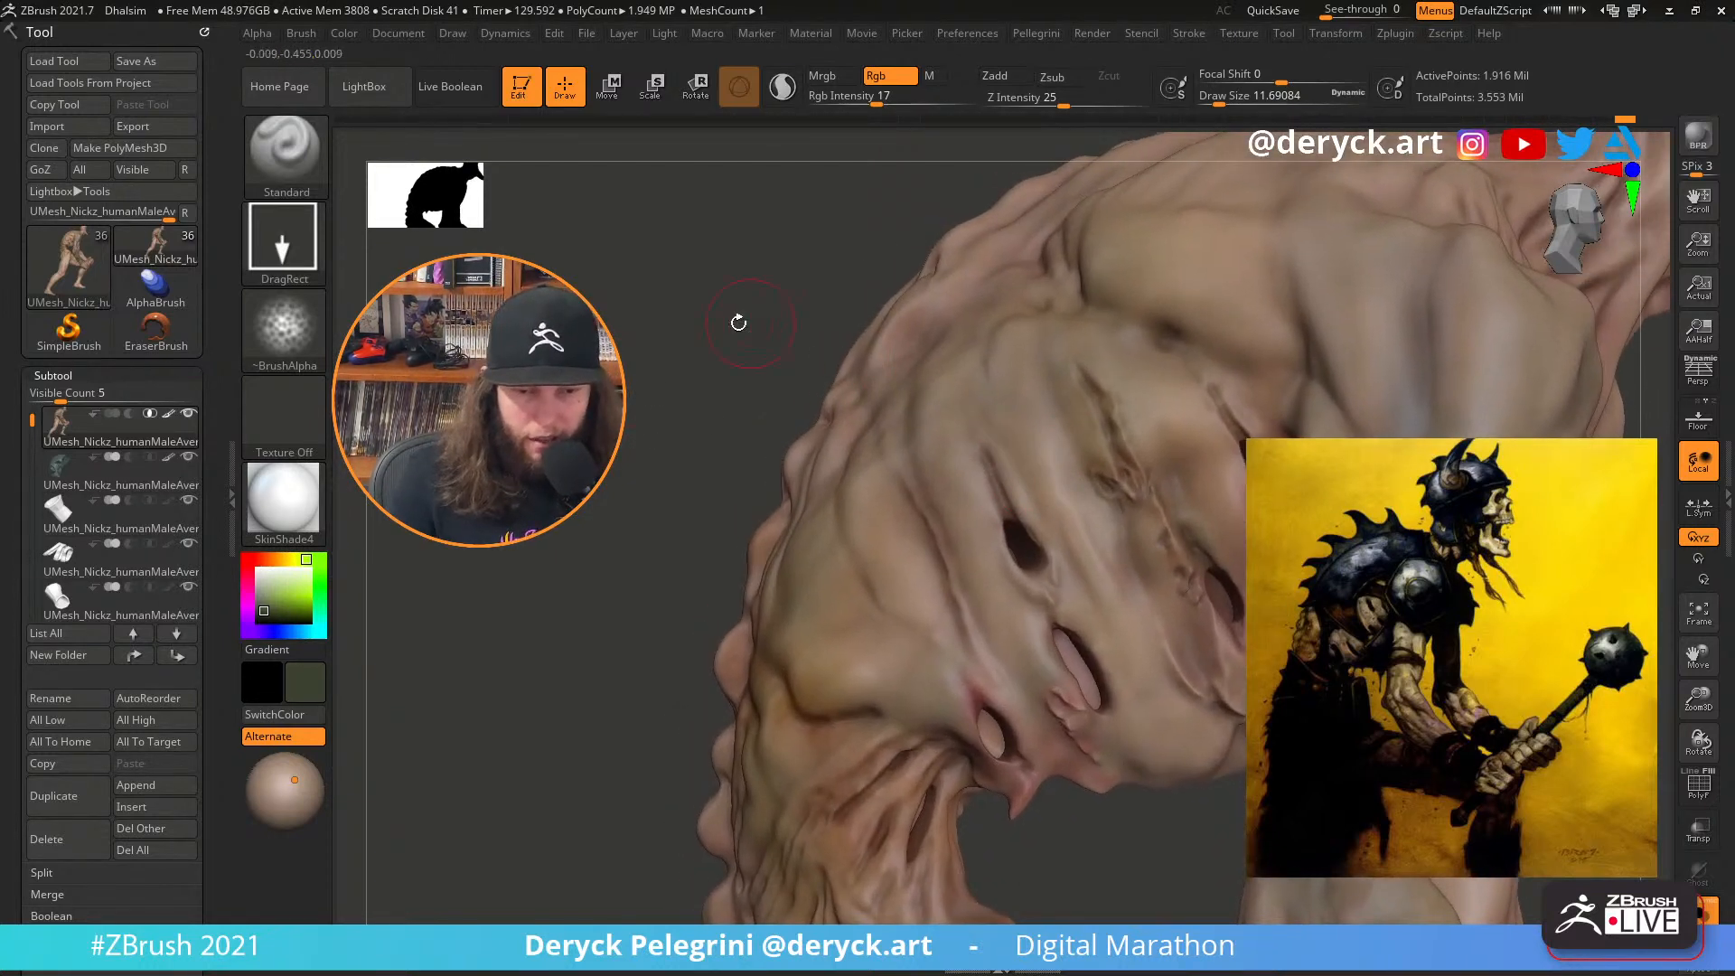
mouse_move(738, 323)
mouse_down()
mouse_move(724, 368)
mouse_move(795, 397)
mouse_up()
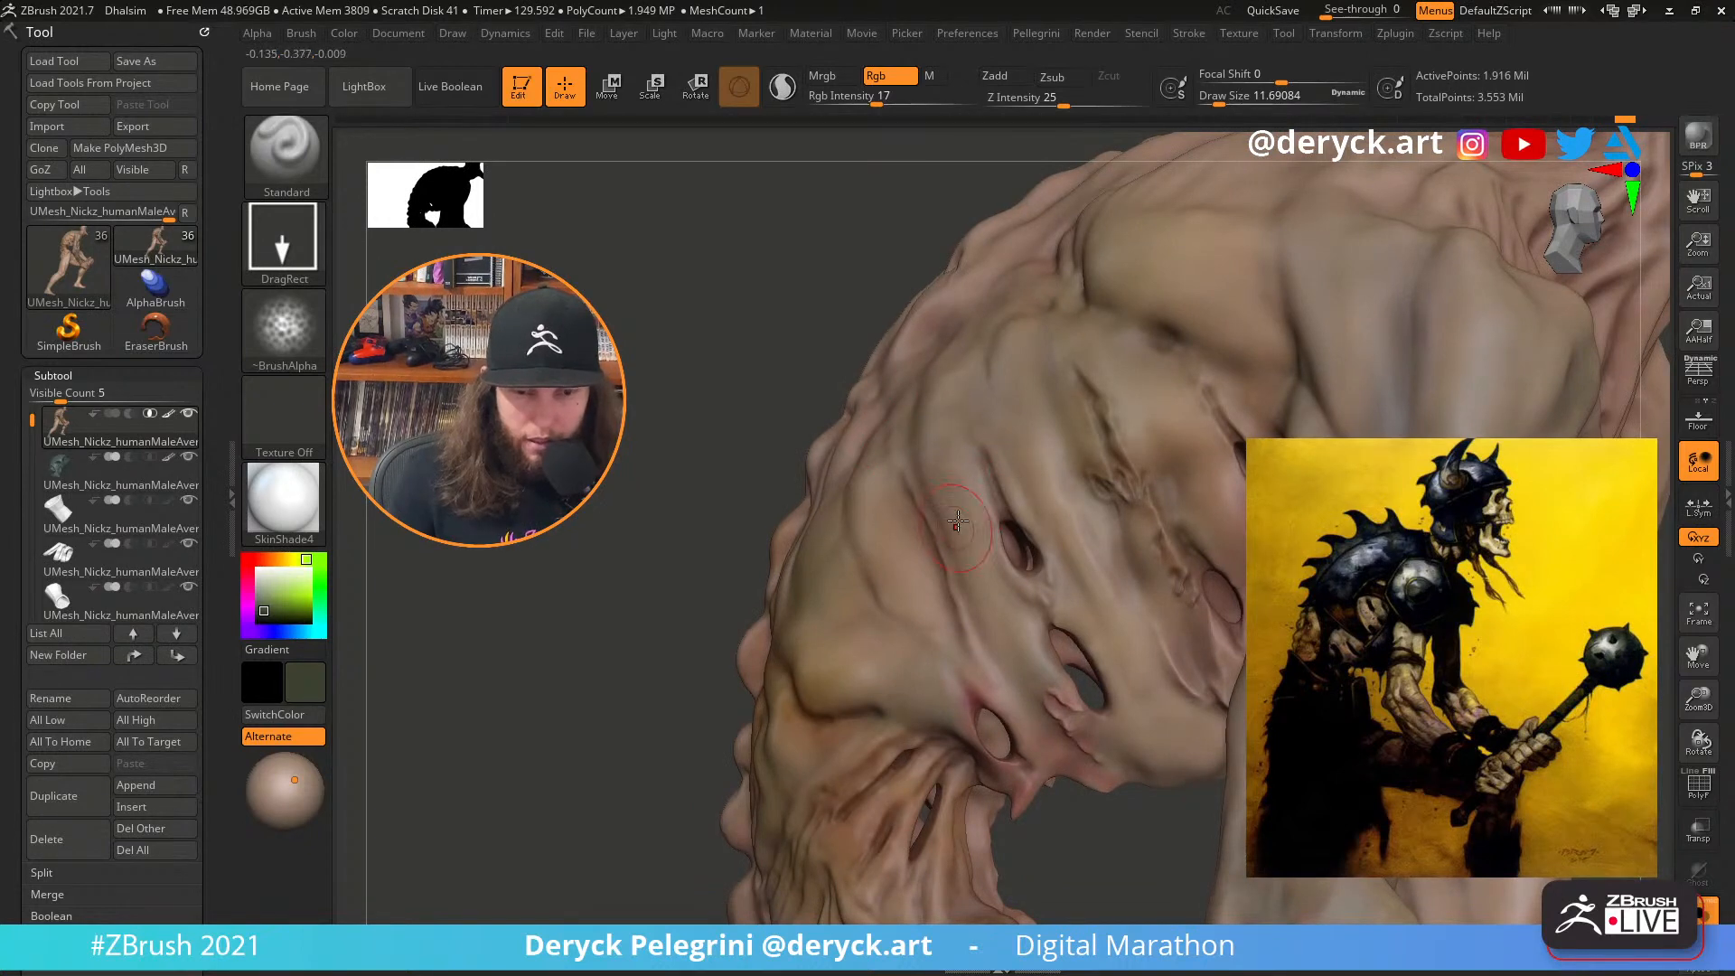
Tint the upper back between the spine and shoulder blade dark olive green, and bring the other parts back
drag(881, 309, 947, 348)
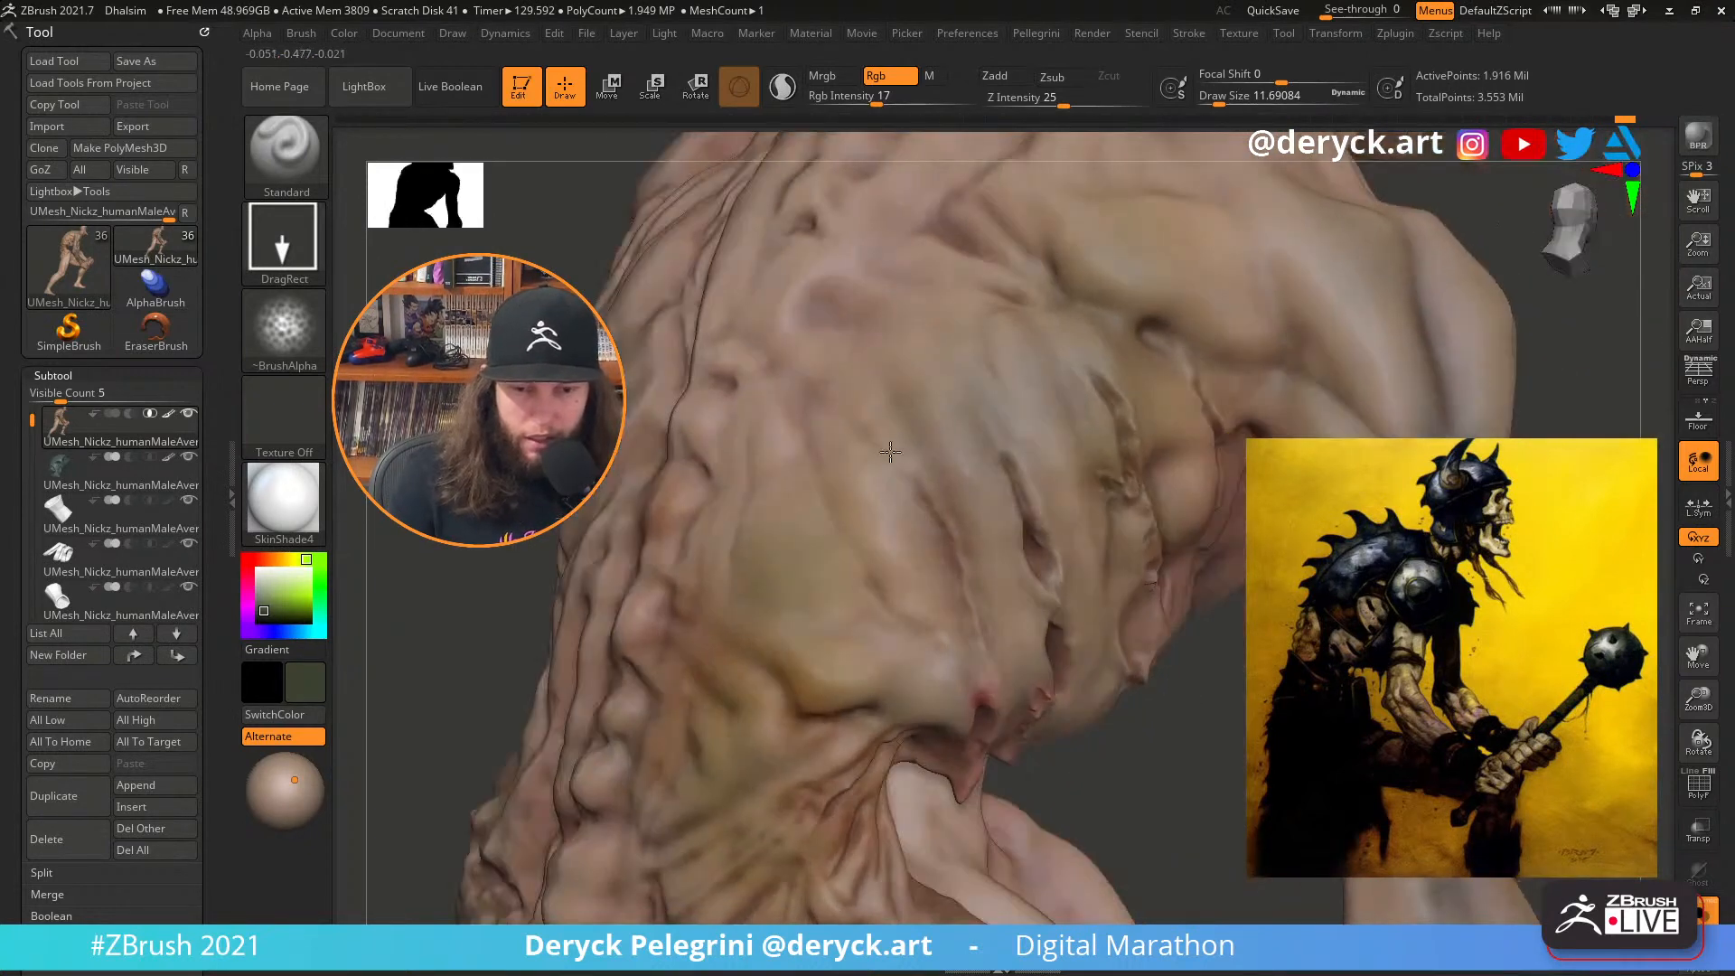
mouse_move(1170, 691)
mouse_down()
mouse_move(1220, 542)
mouse_move(1104, 750)
mouse_up()
drag(859, 425, 833, 432)
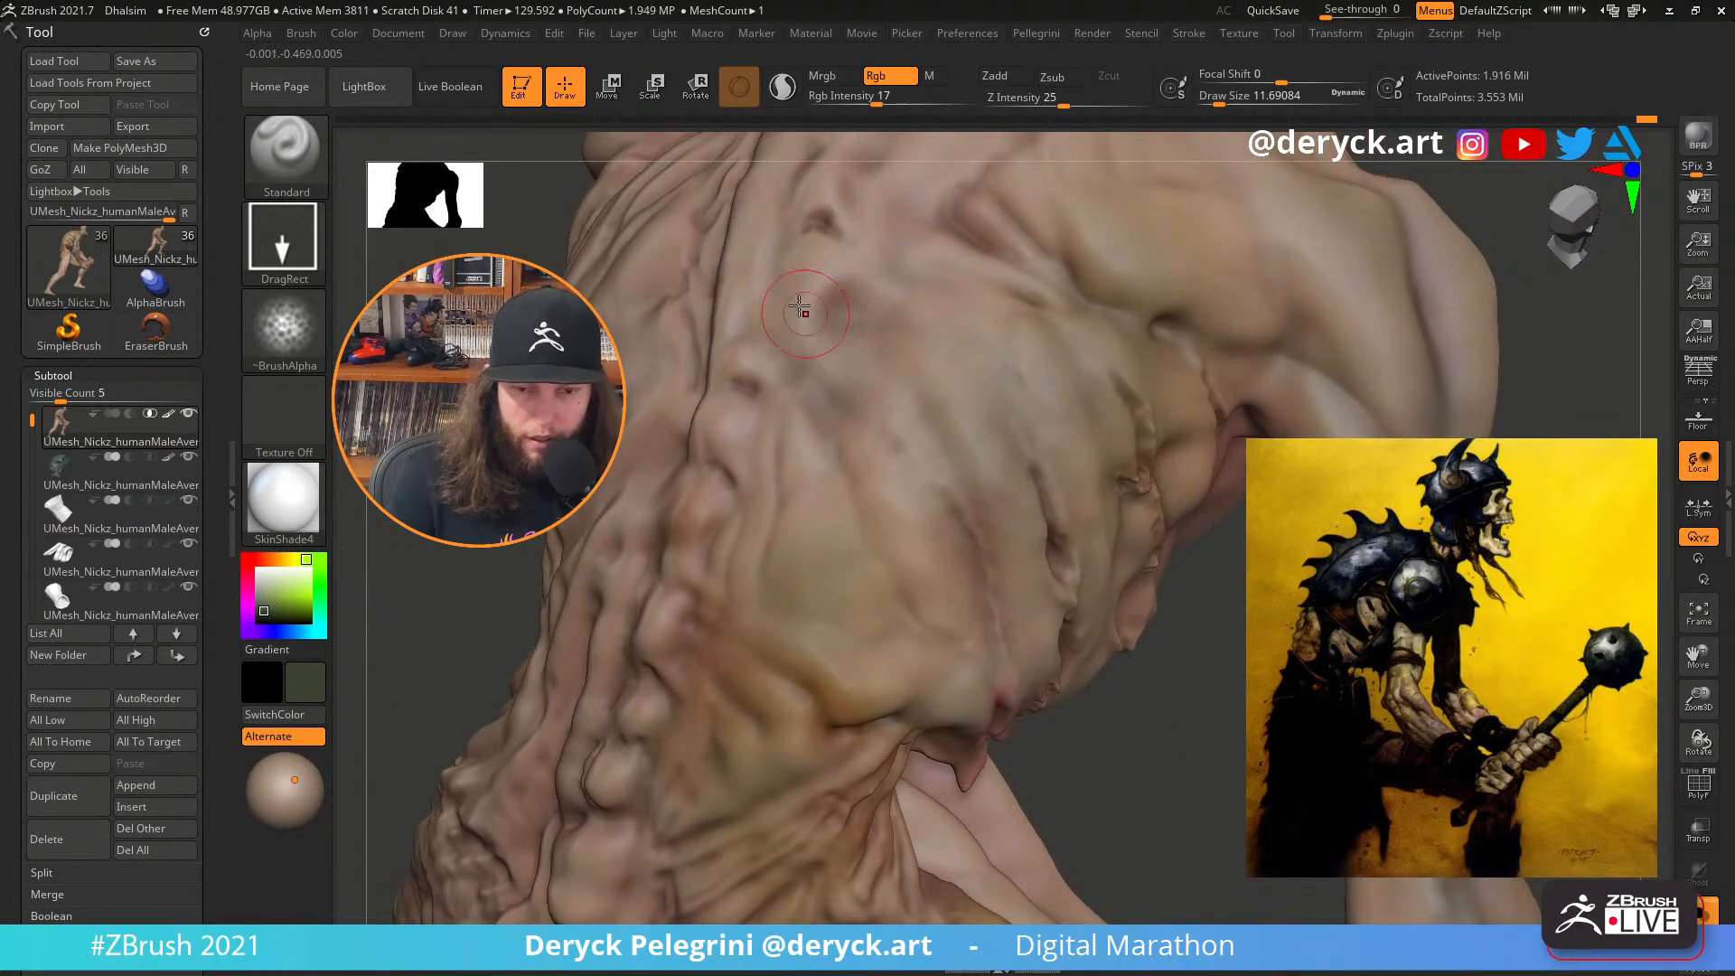
mouse_move(799, 307)
mouse_down()
mouse_move(832, 360)
mouse_move(822, 341)
mouse_move(885, 259)
mouse_up()
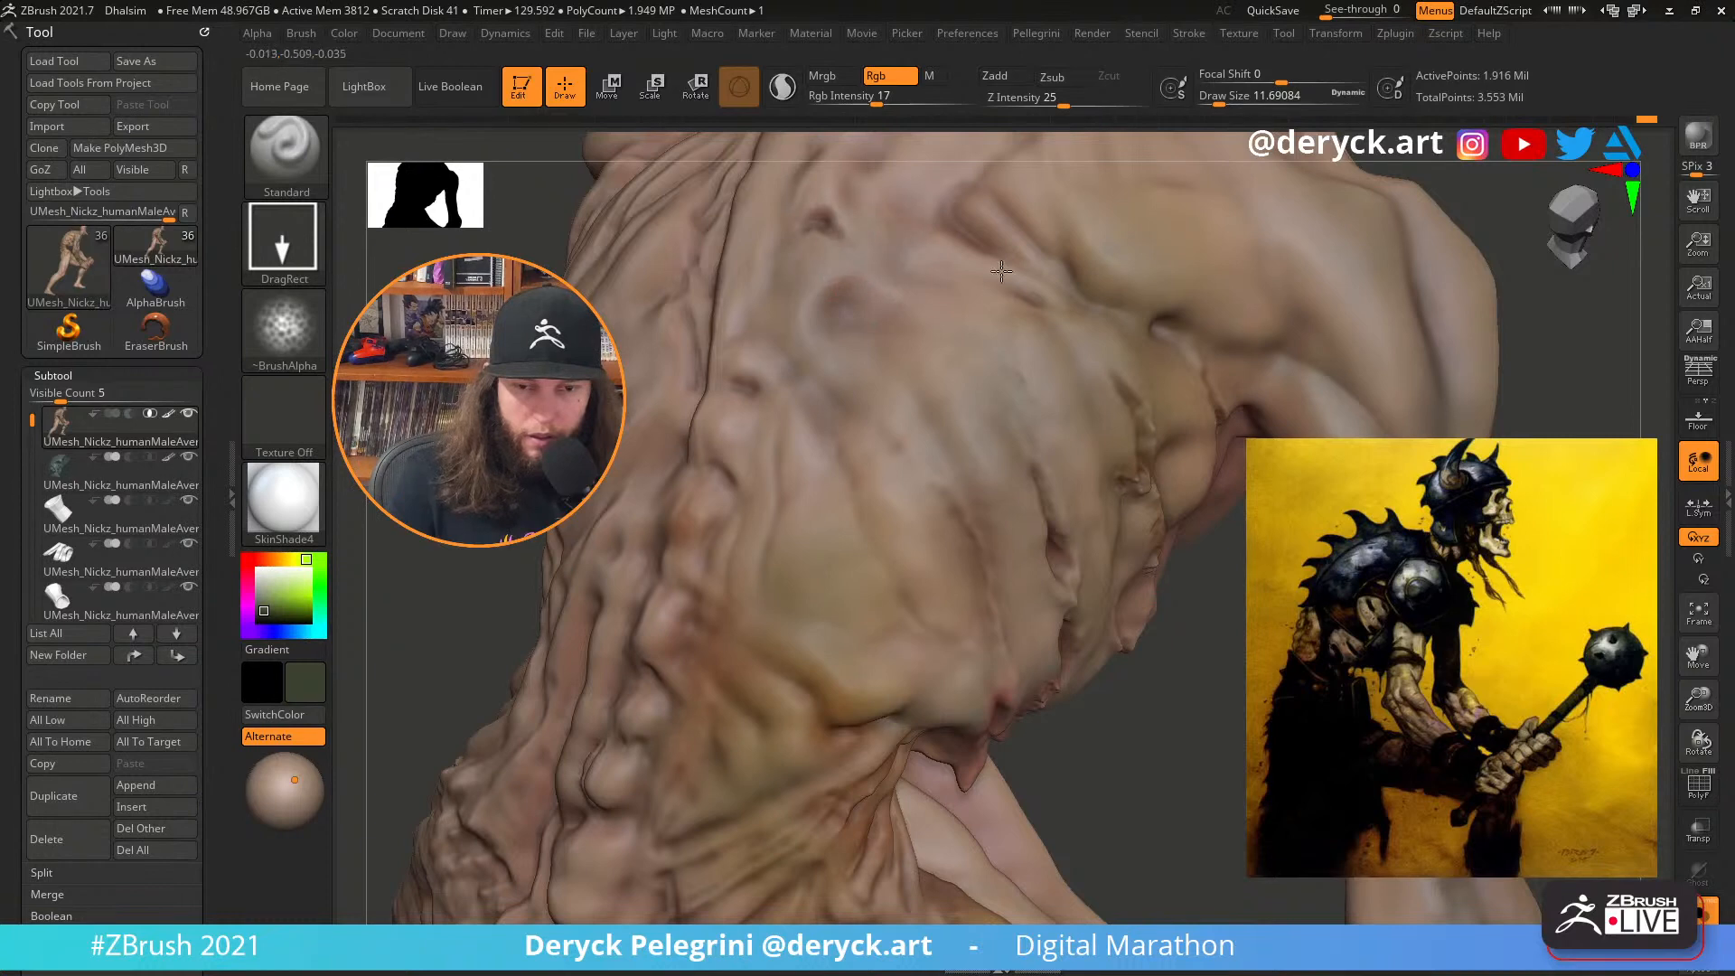
drag(1001, 271, 908, 214)
alt+right_drag(888, 200, 846, 408)
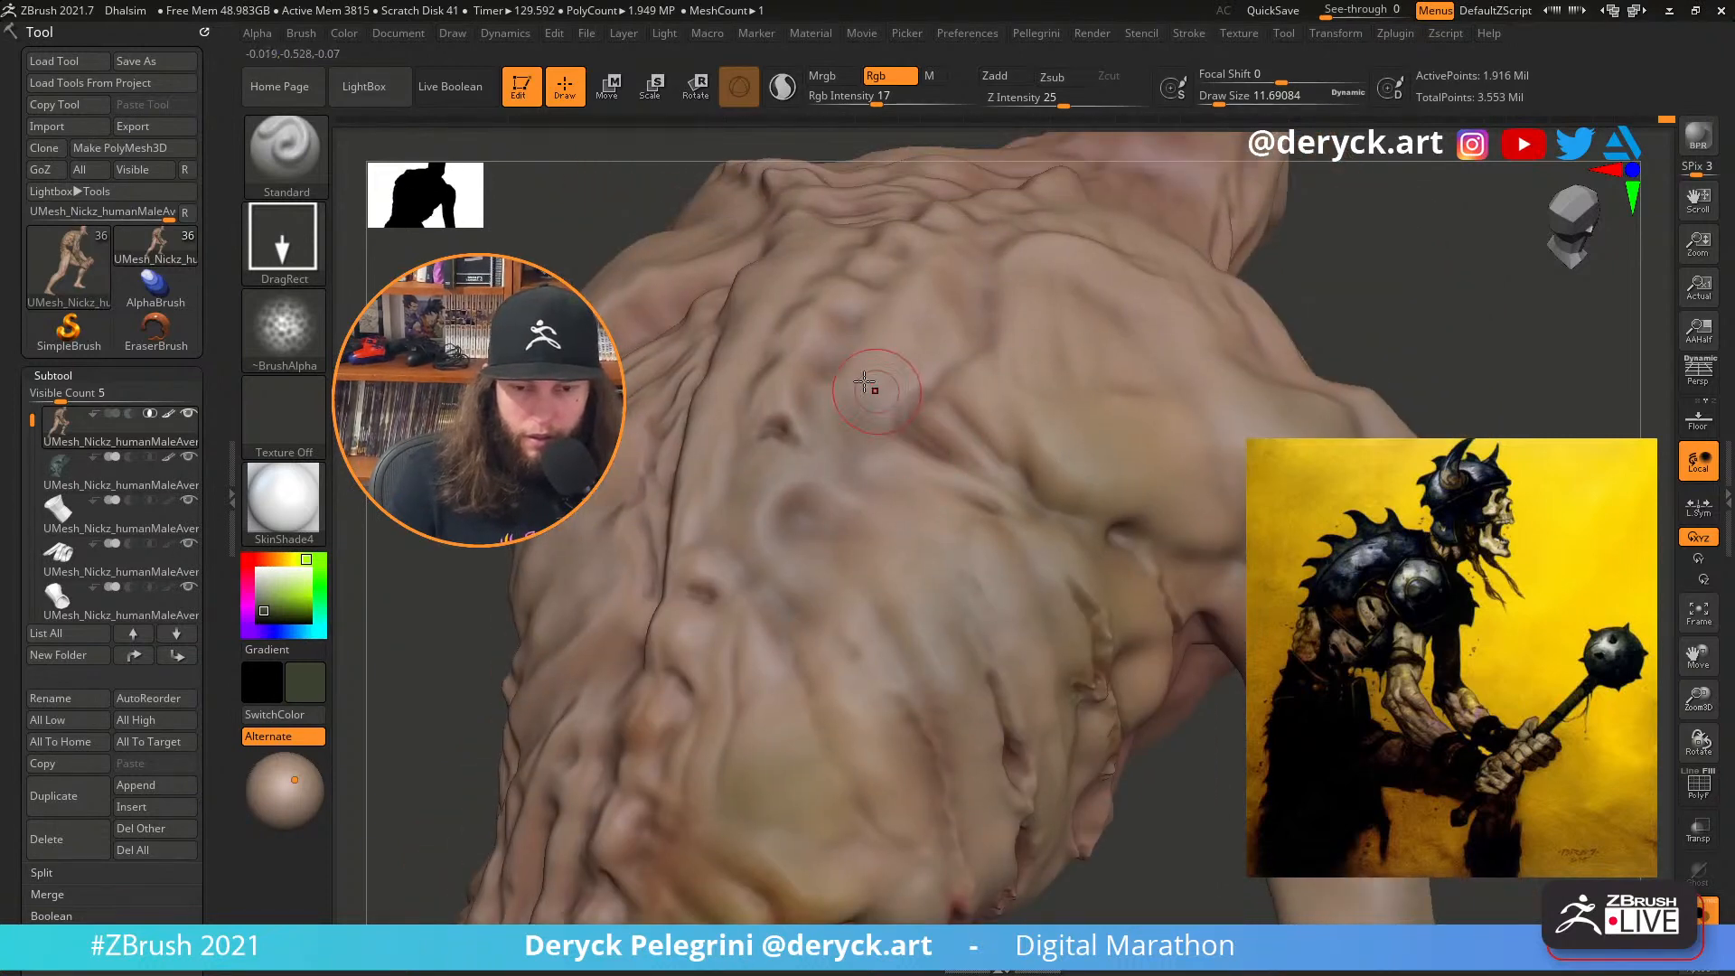
drag(919, 311, 978, 302)
mouse_move(979, 303)
right_down()
mouse_move(835, 382)
mouse_move(824, 369)
mouse_move(836, 388)
mouse_move(890, 271)
mouse_move(912, 294)
mouse_move(867, 317)
mouse_move(795, 298)
mouse_move(786, 217)
mouse_move(764, 389)
right_up()
key(alt+shift+s)
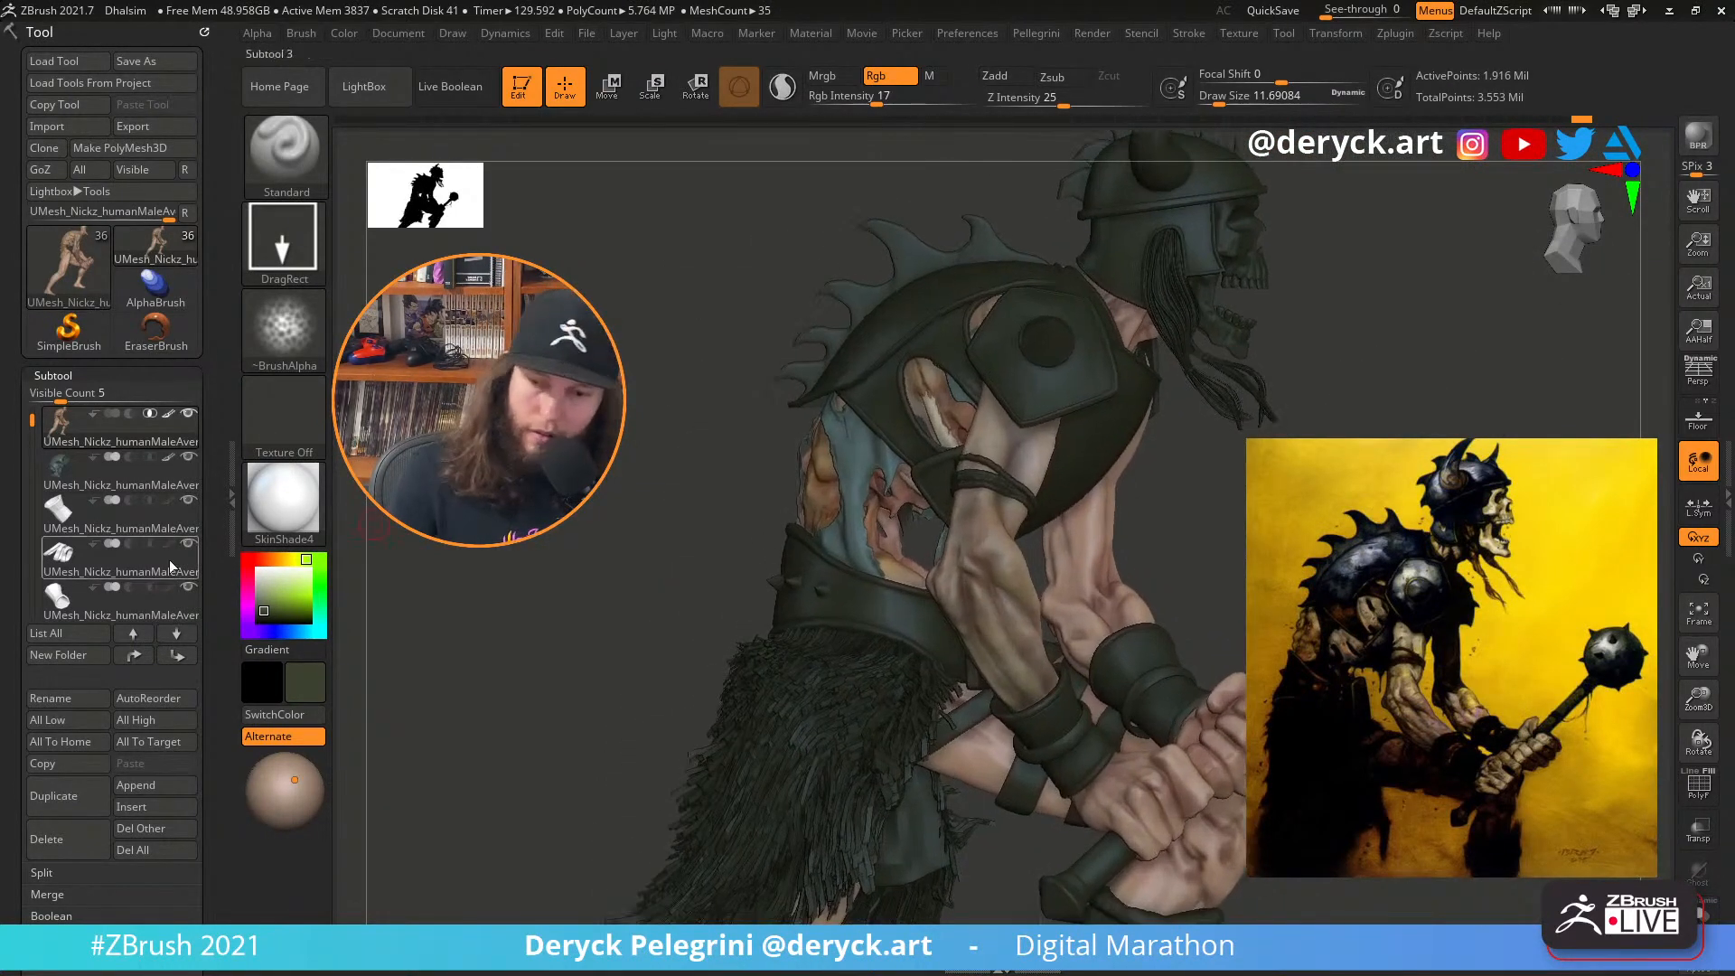
drag(268, 592, 236, 644)
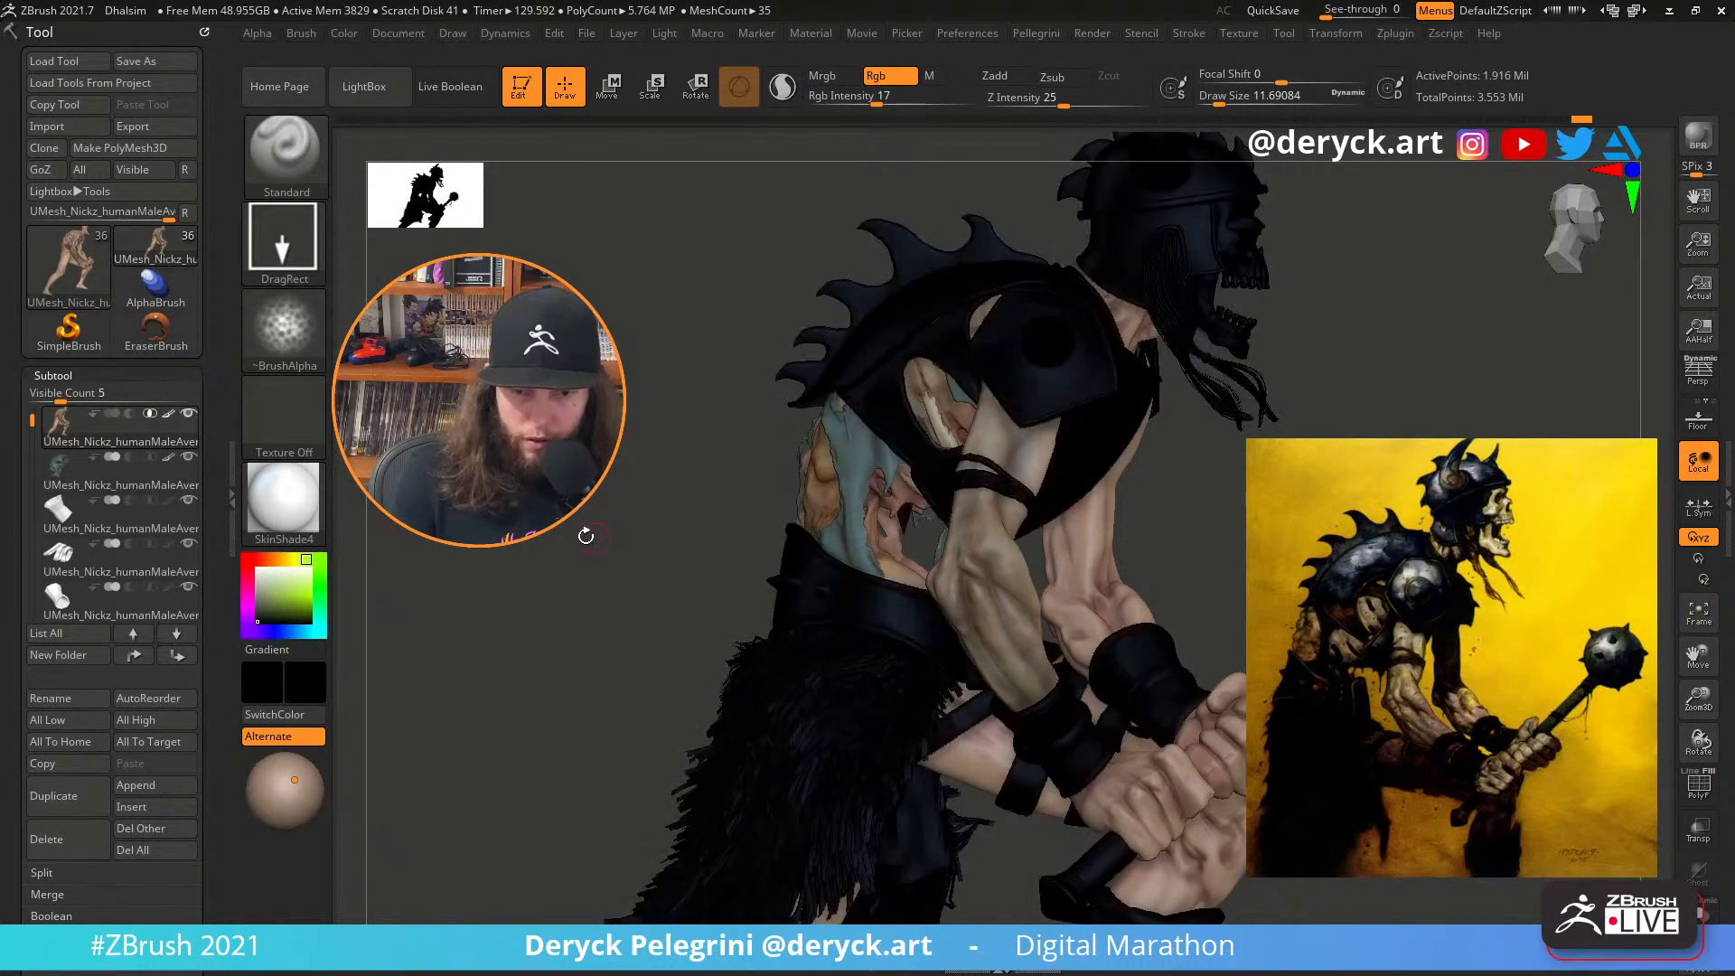
mouse_move(574, 528)
right_down()
mouse_move(561, 564)
mouse_move(515, 578)
right_up()
click(258, 569)
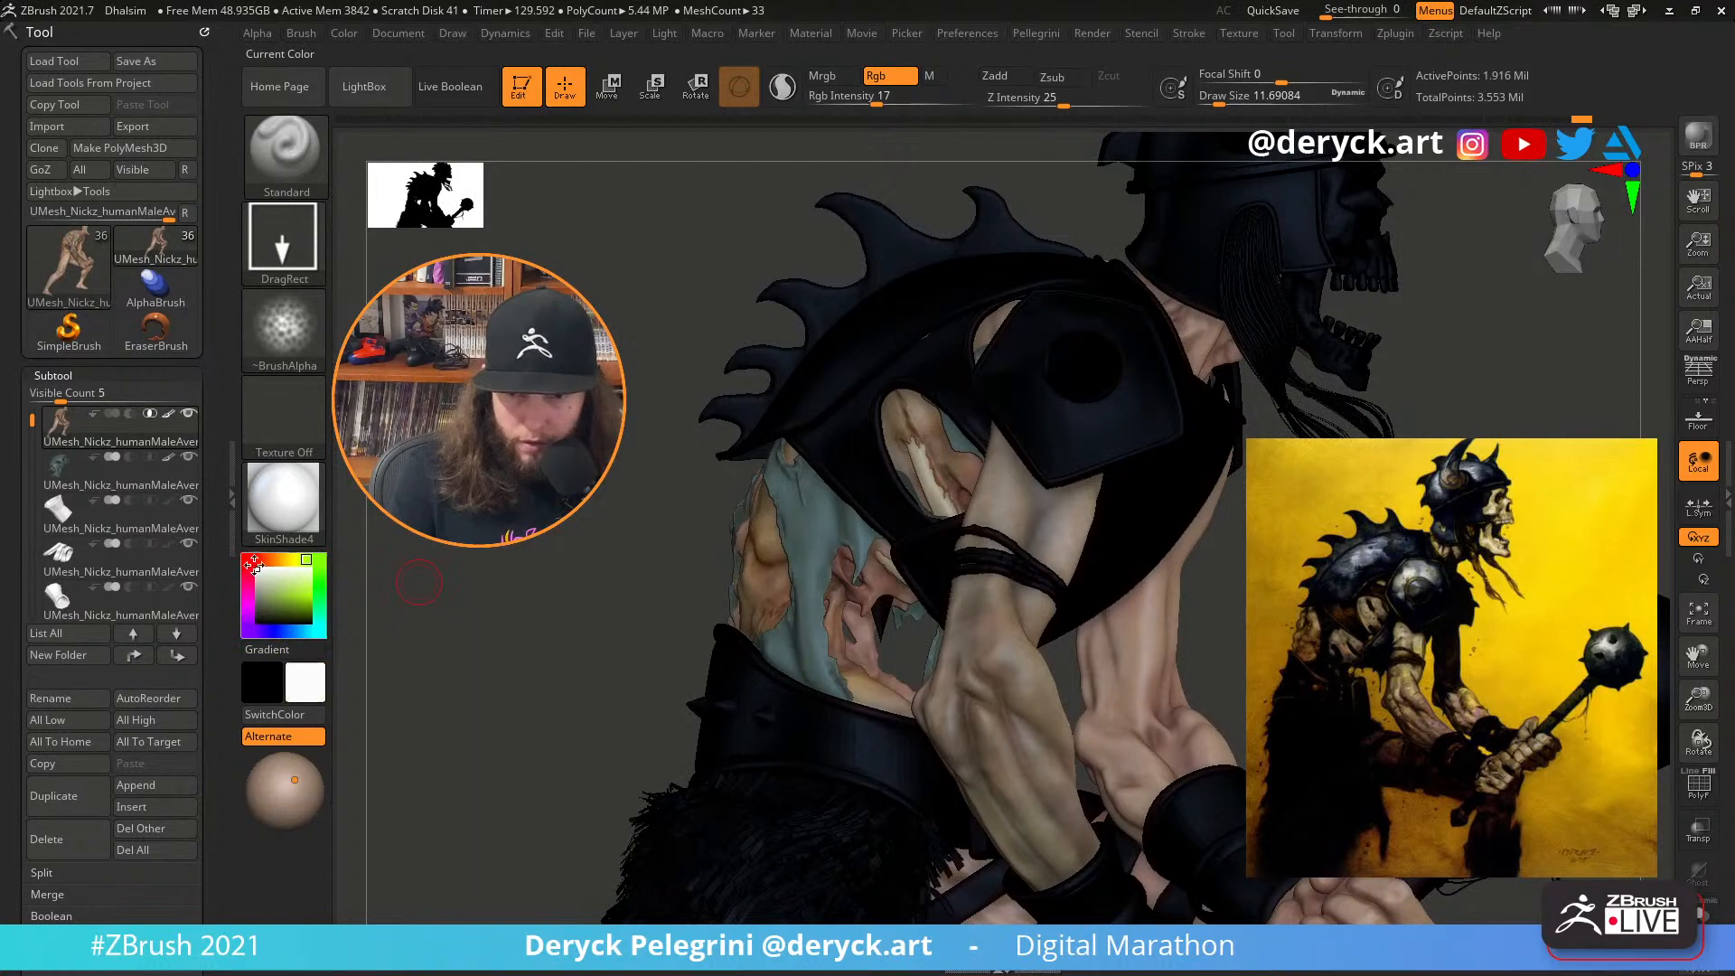
alt+drag(555, 568, 637, 456)
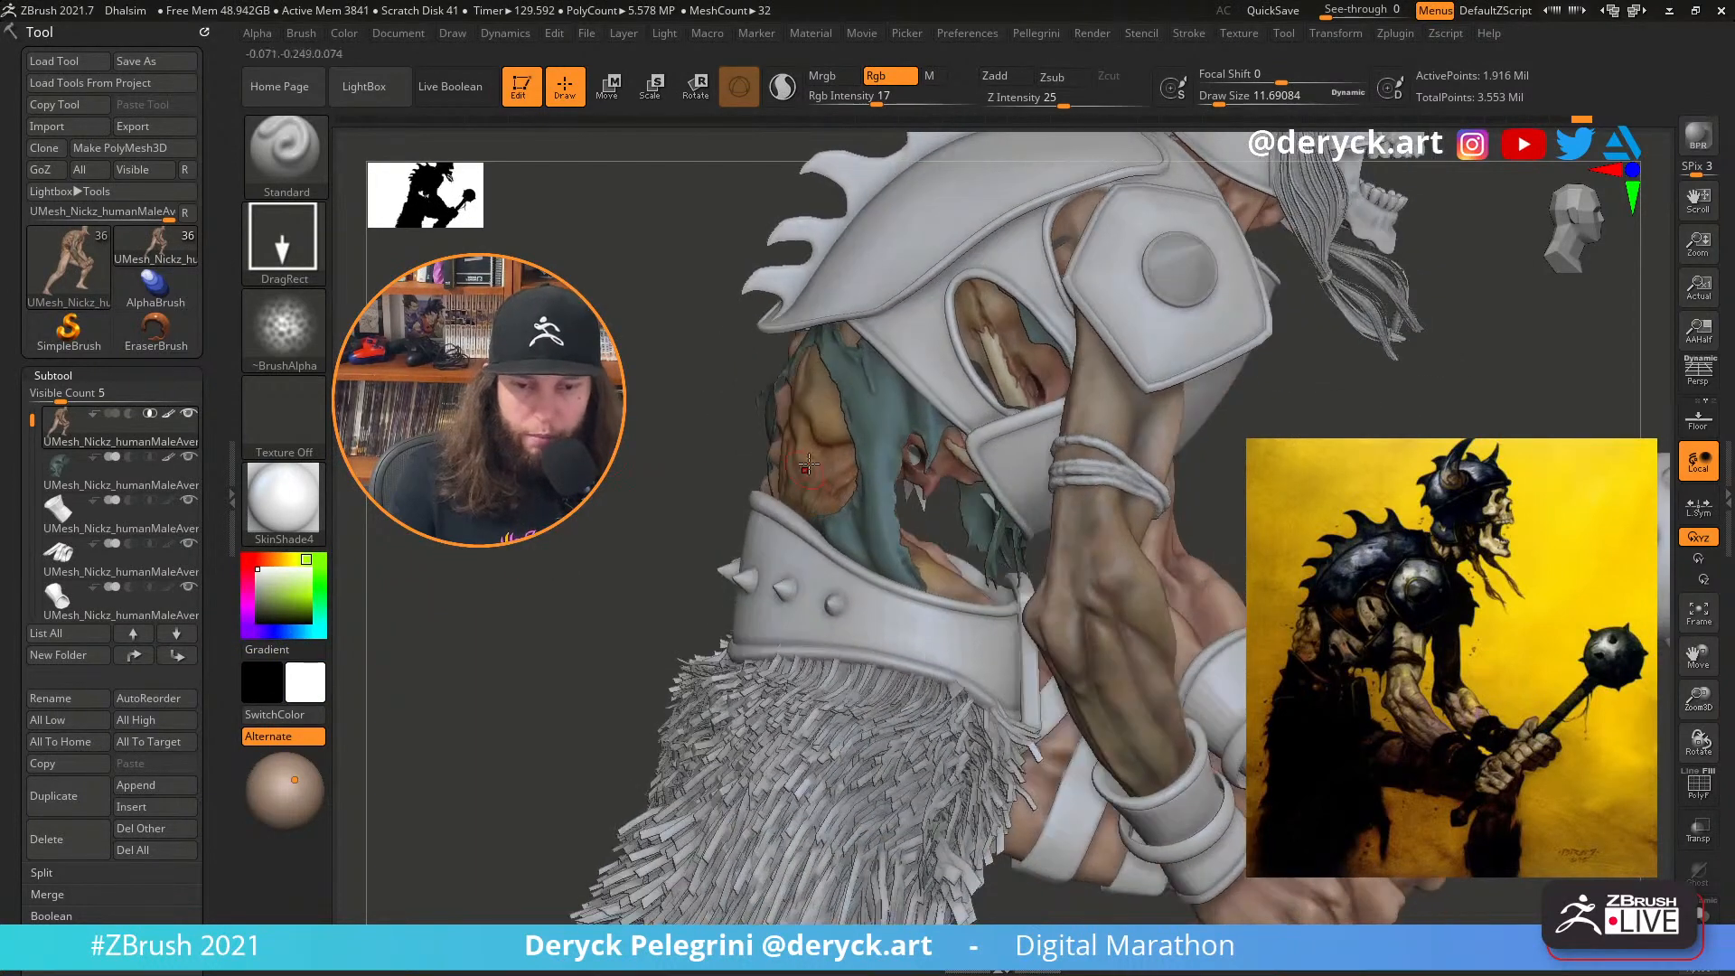
drag(650, 386, 470, 556)
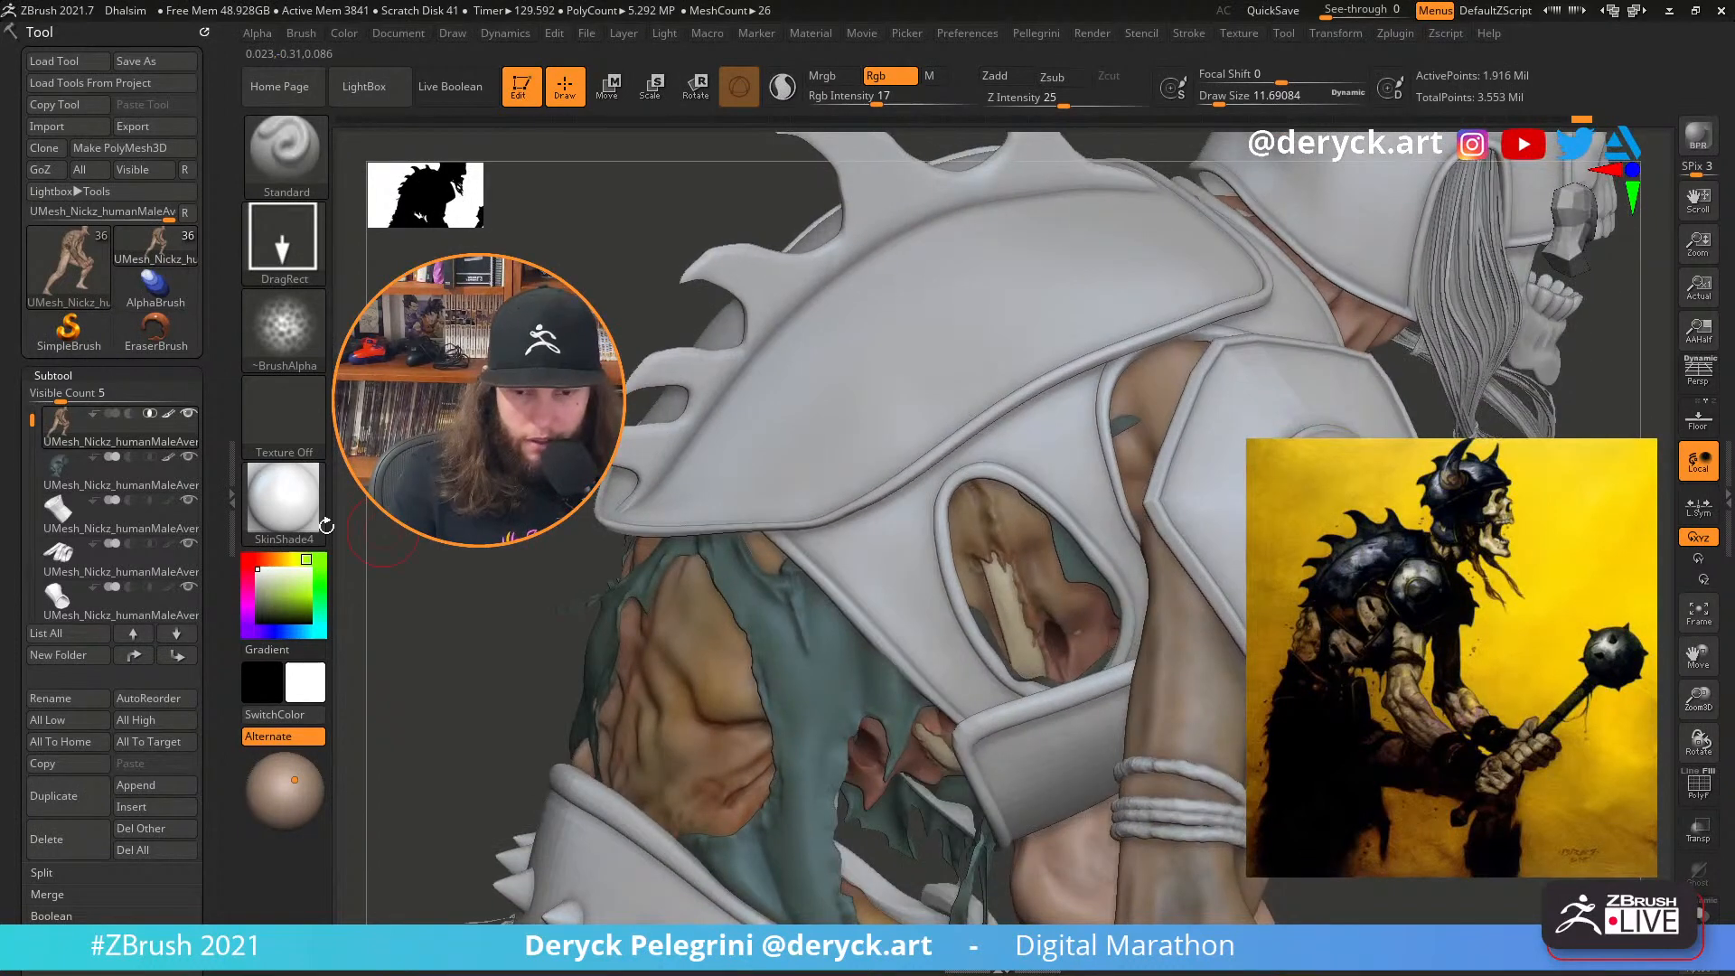
Choose a golden-yellow paint colour, isolate the body, and tint the back of the right upper arm down to the elbow
click(265, 559)
mouse_move(266, 560)
mouse_down()
mouse_move(289, 584)
mouse_move(282, 559)
mouse_up()
click(296, 588)
click(276, 558)
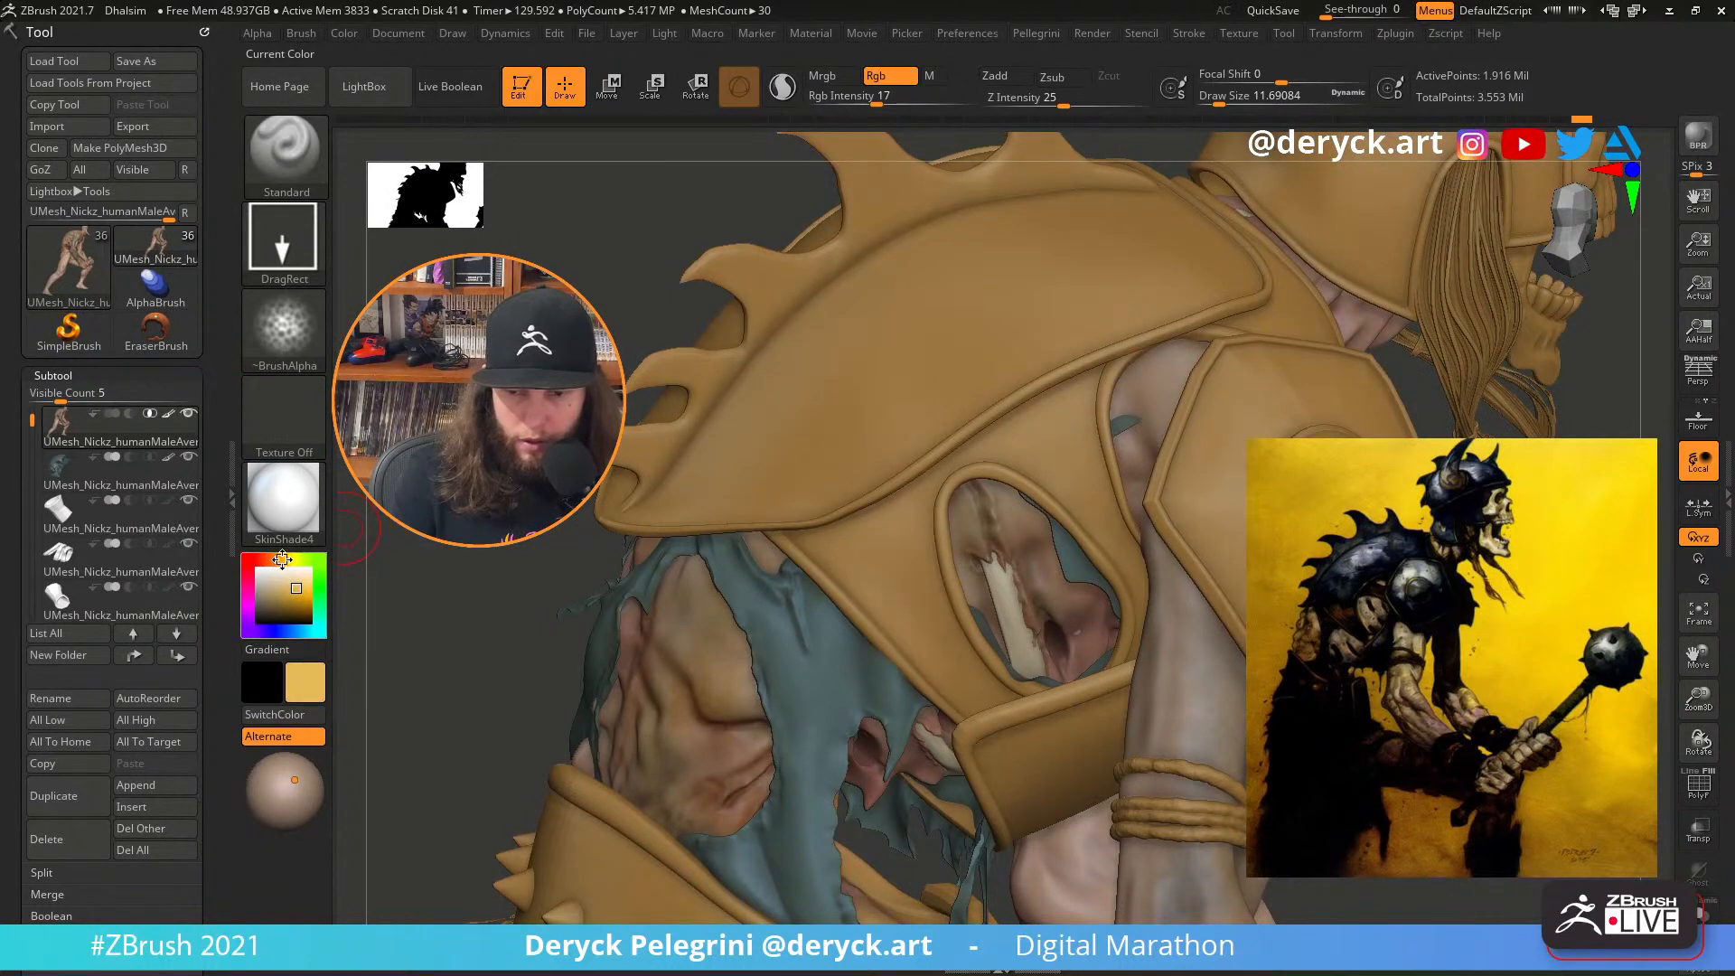
key(alt+s)
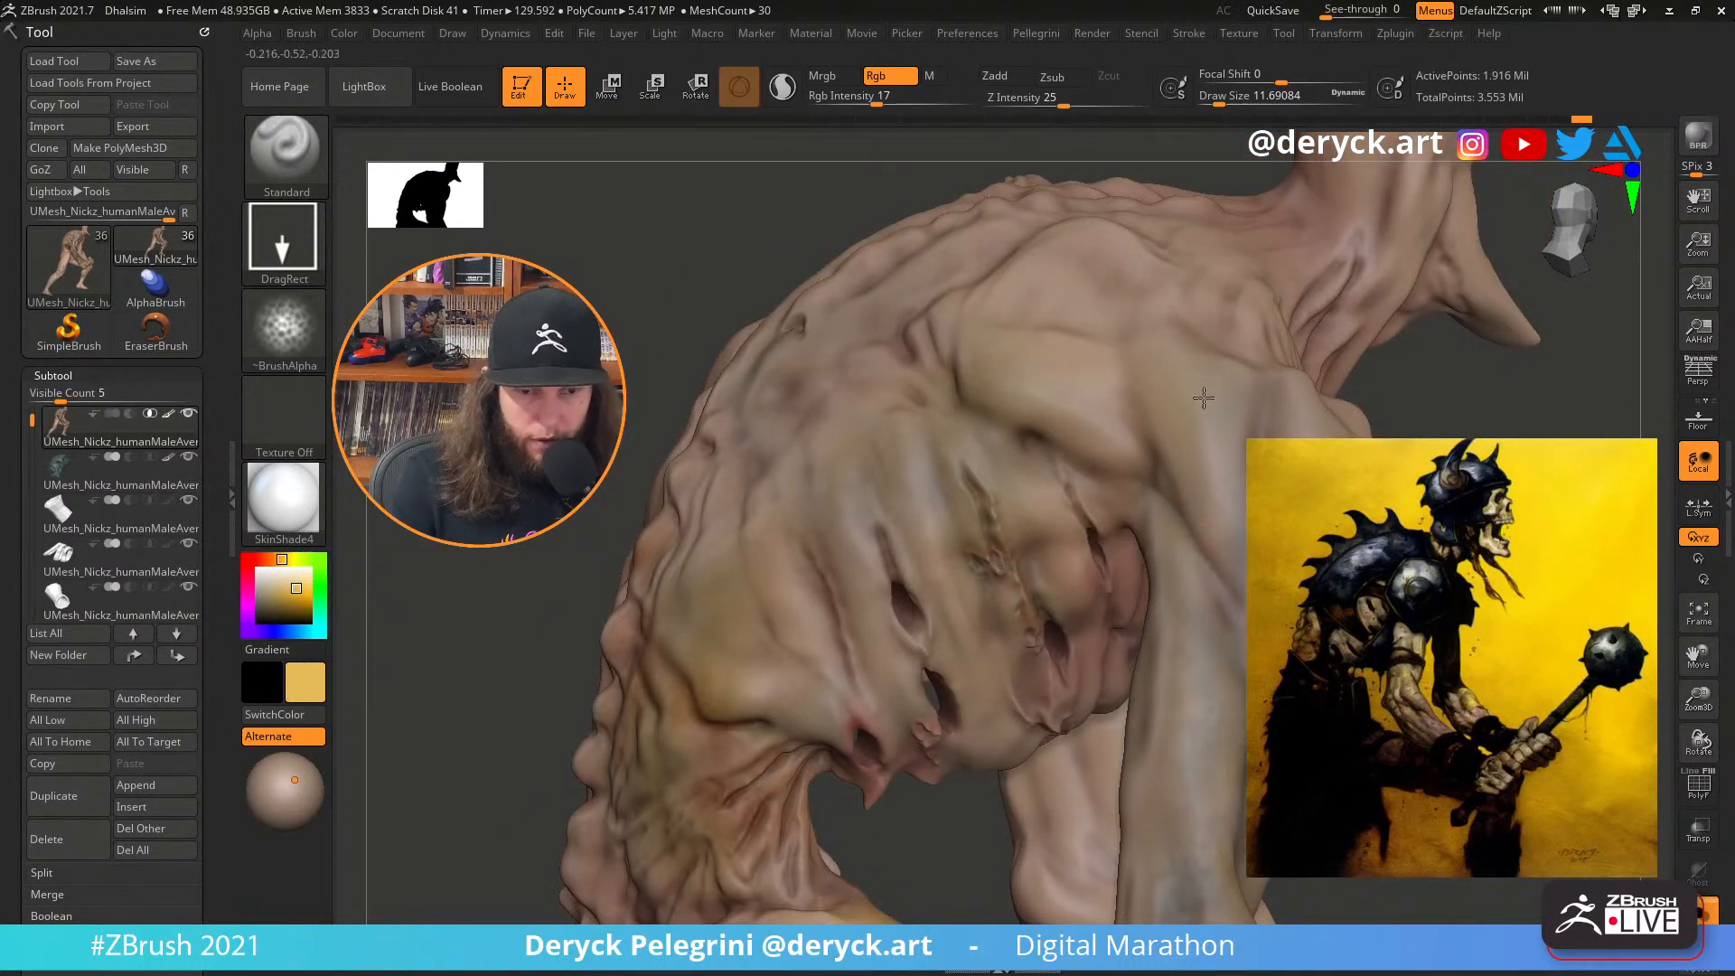
drag(1236, 581, 1206, 506)
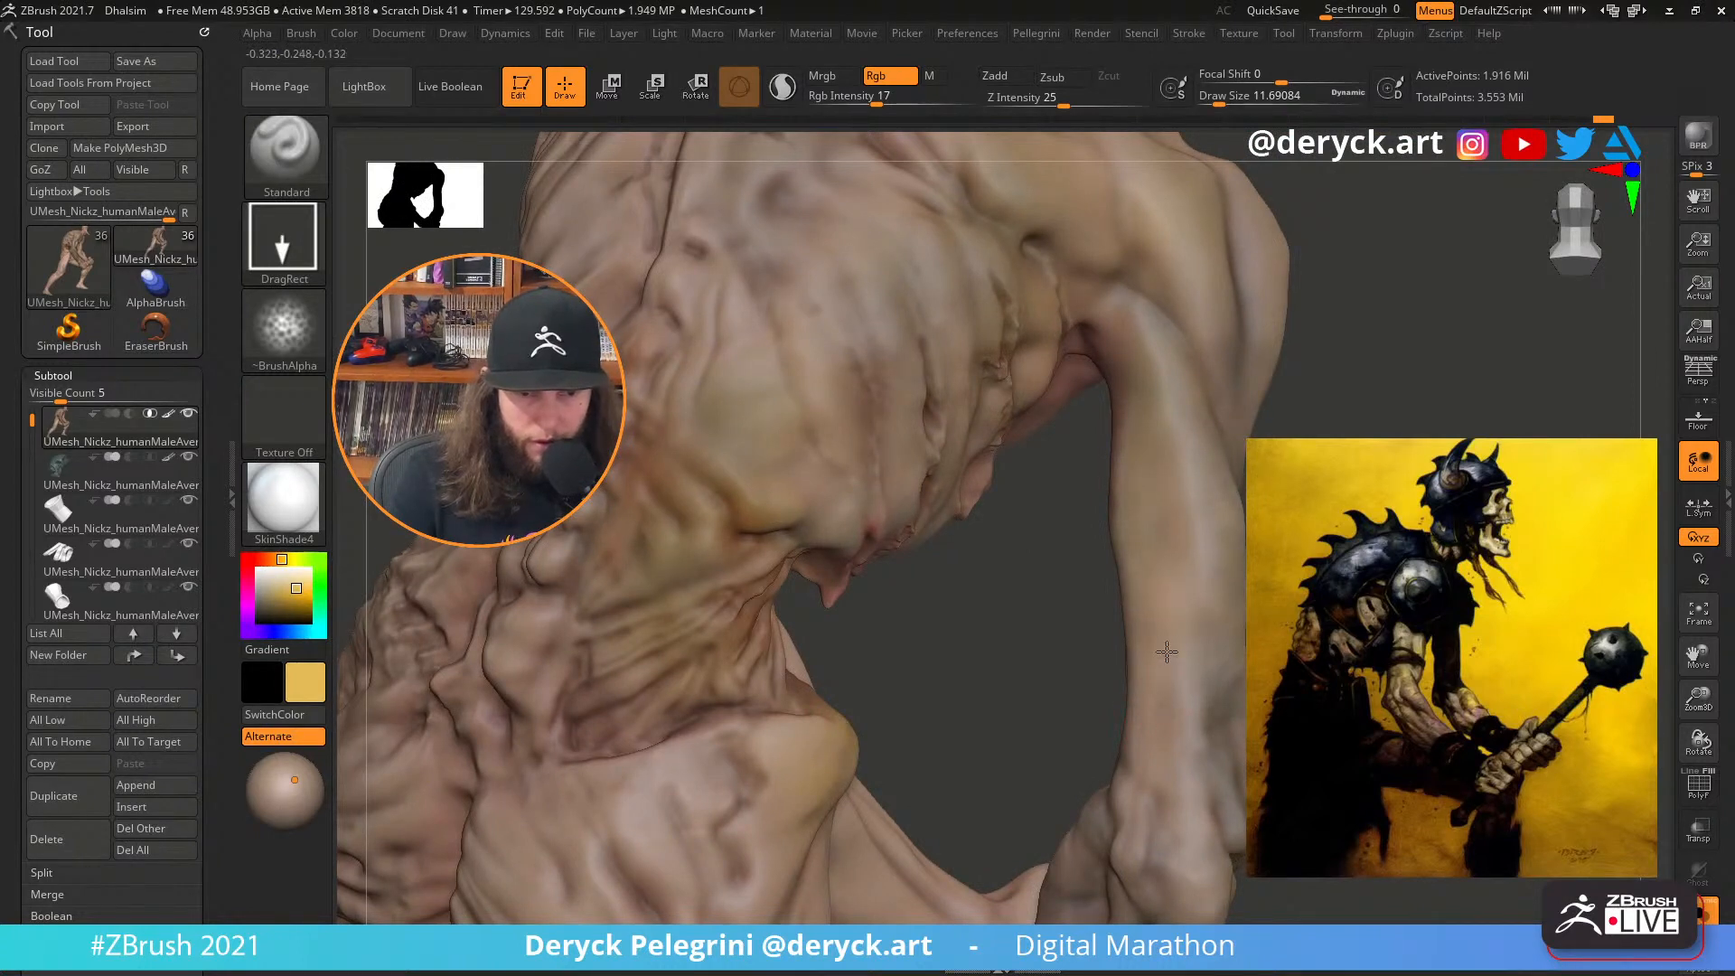
drag(1230, 820, 1091, 630)
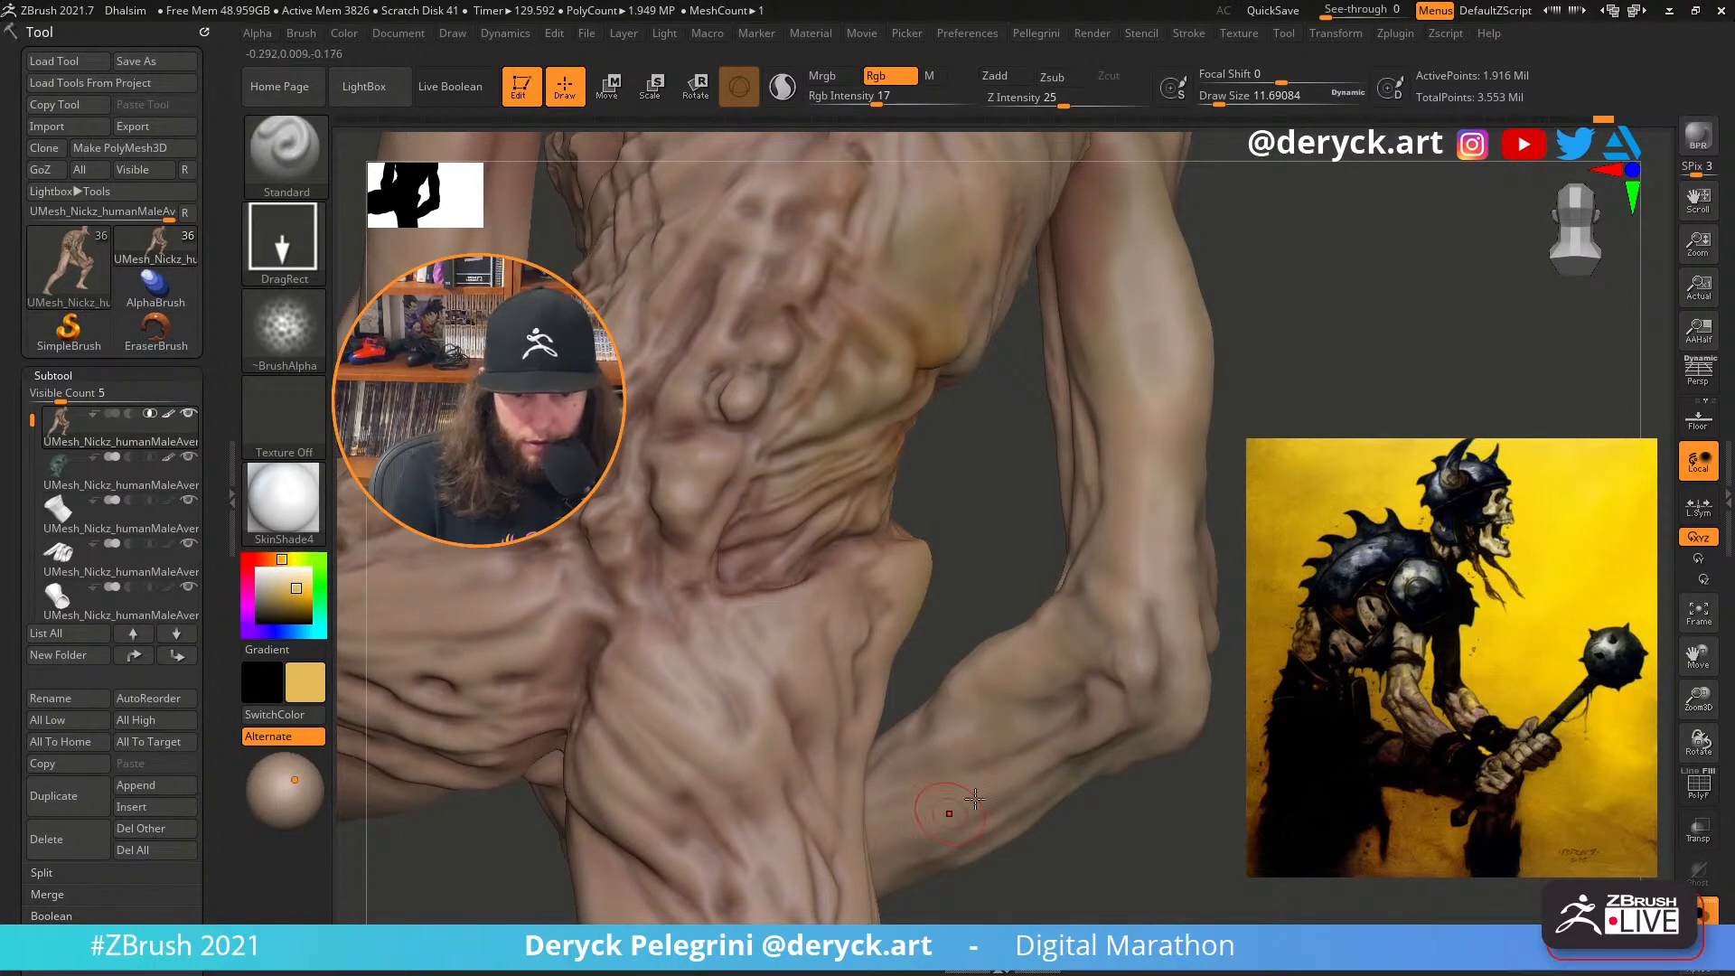
Tint the inner side of the right upper arm and the forearm golden yellow
mouse_move(1019, 794)
mouse_down()
mouse_move(903, 615)
mouse_move(716, 488)
mouse_move(745, 538)
mouse_up()
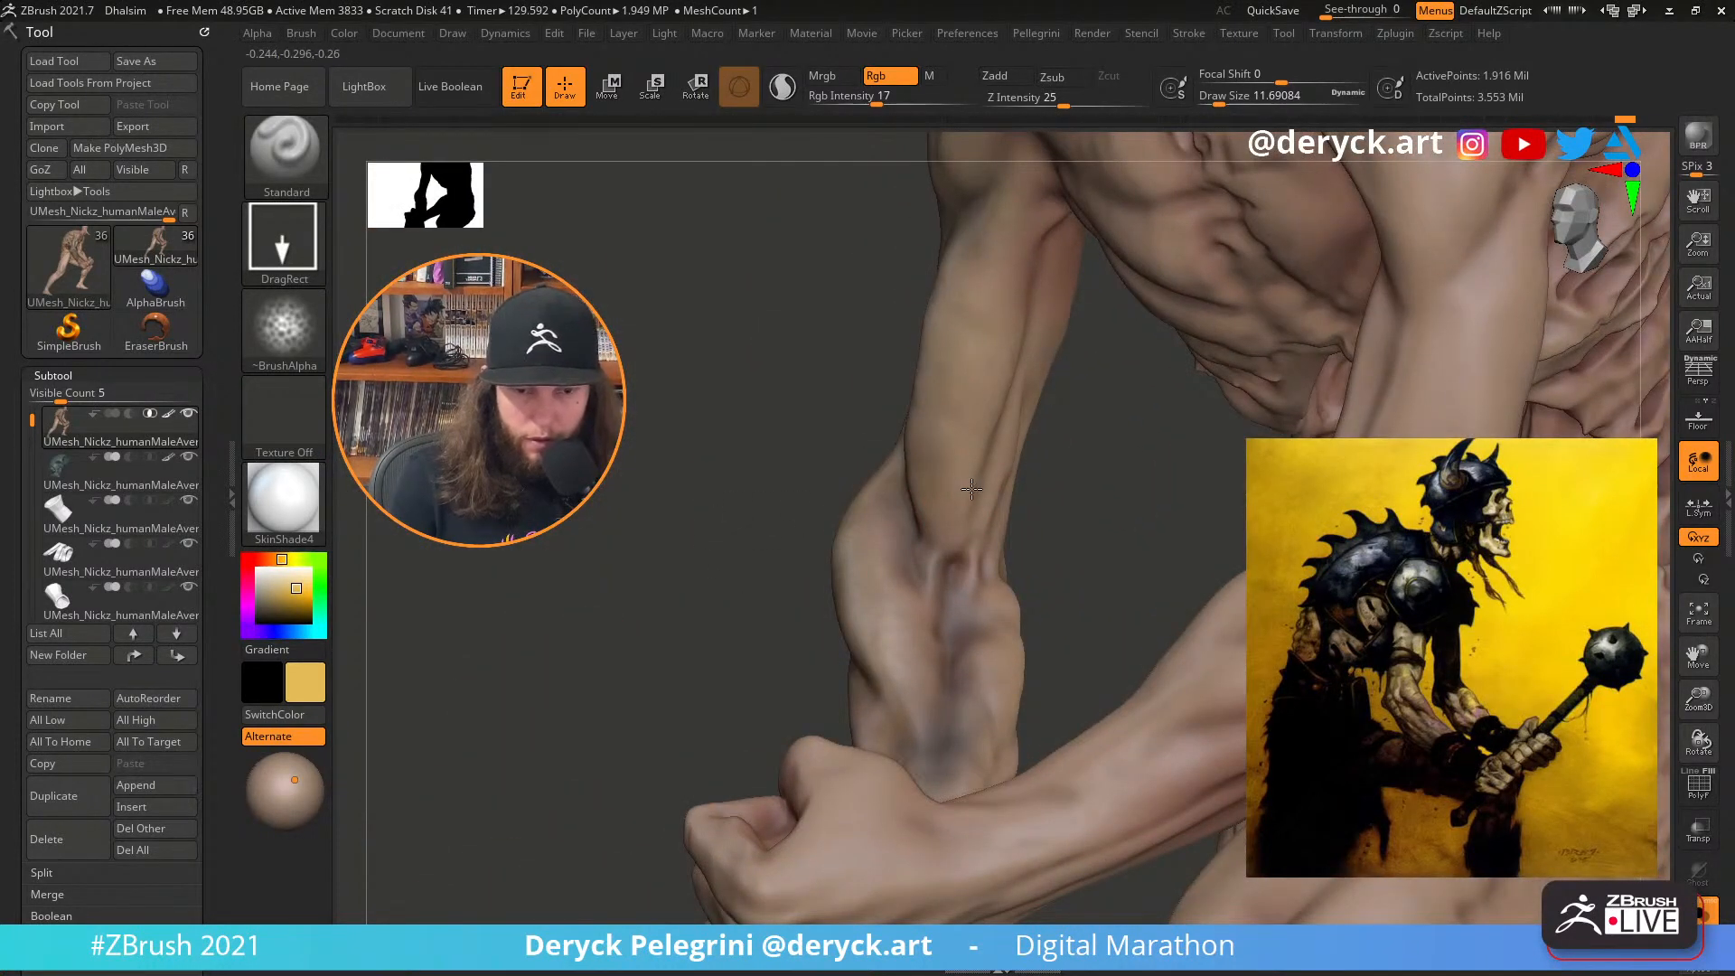
drag(704, 373, 989, 660)
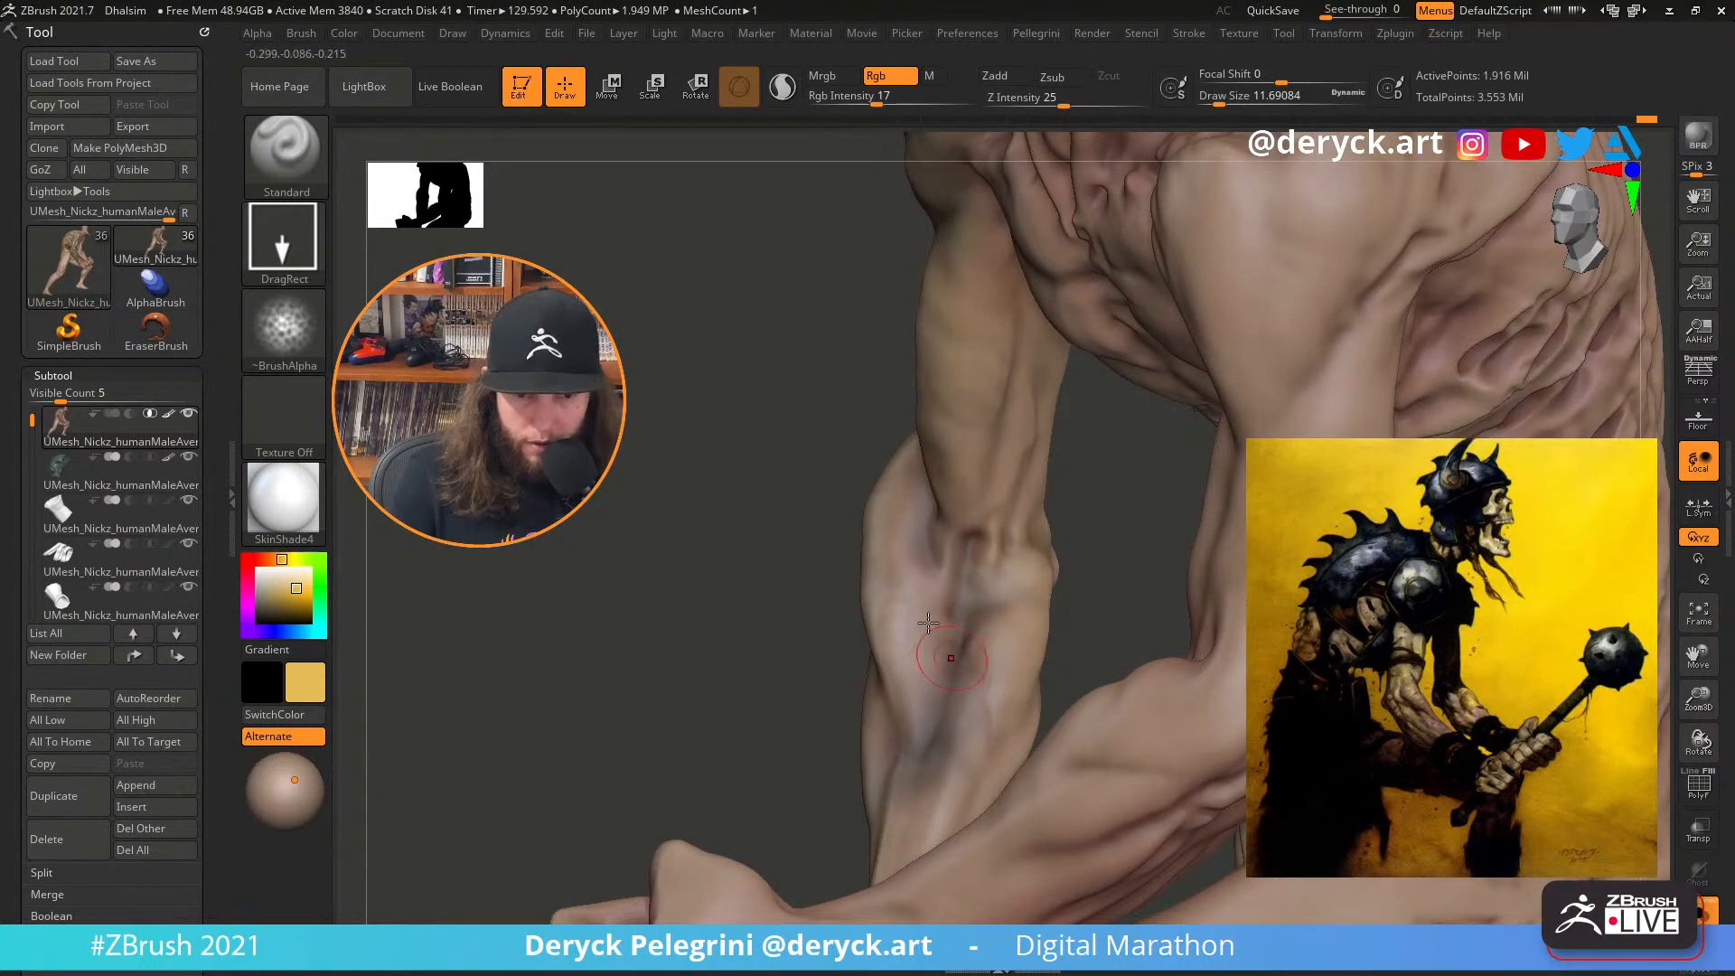
drag(623, 370, 976, 379)
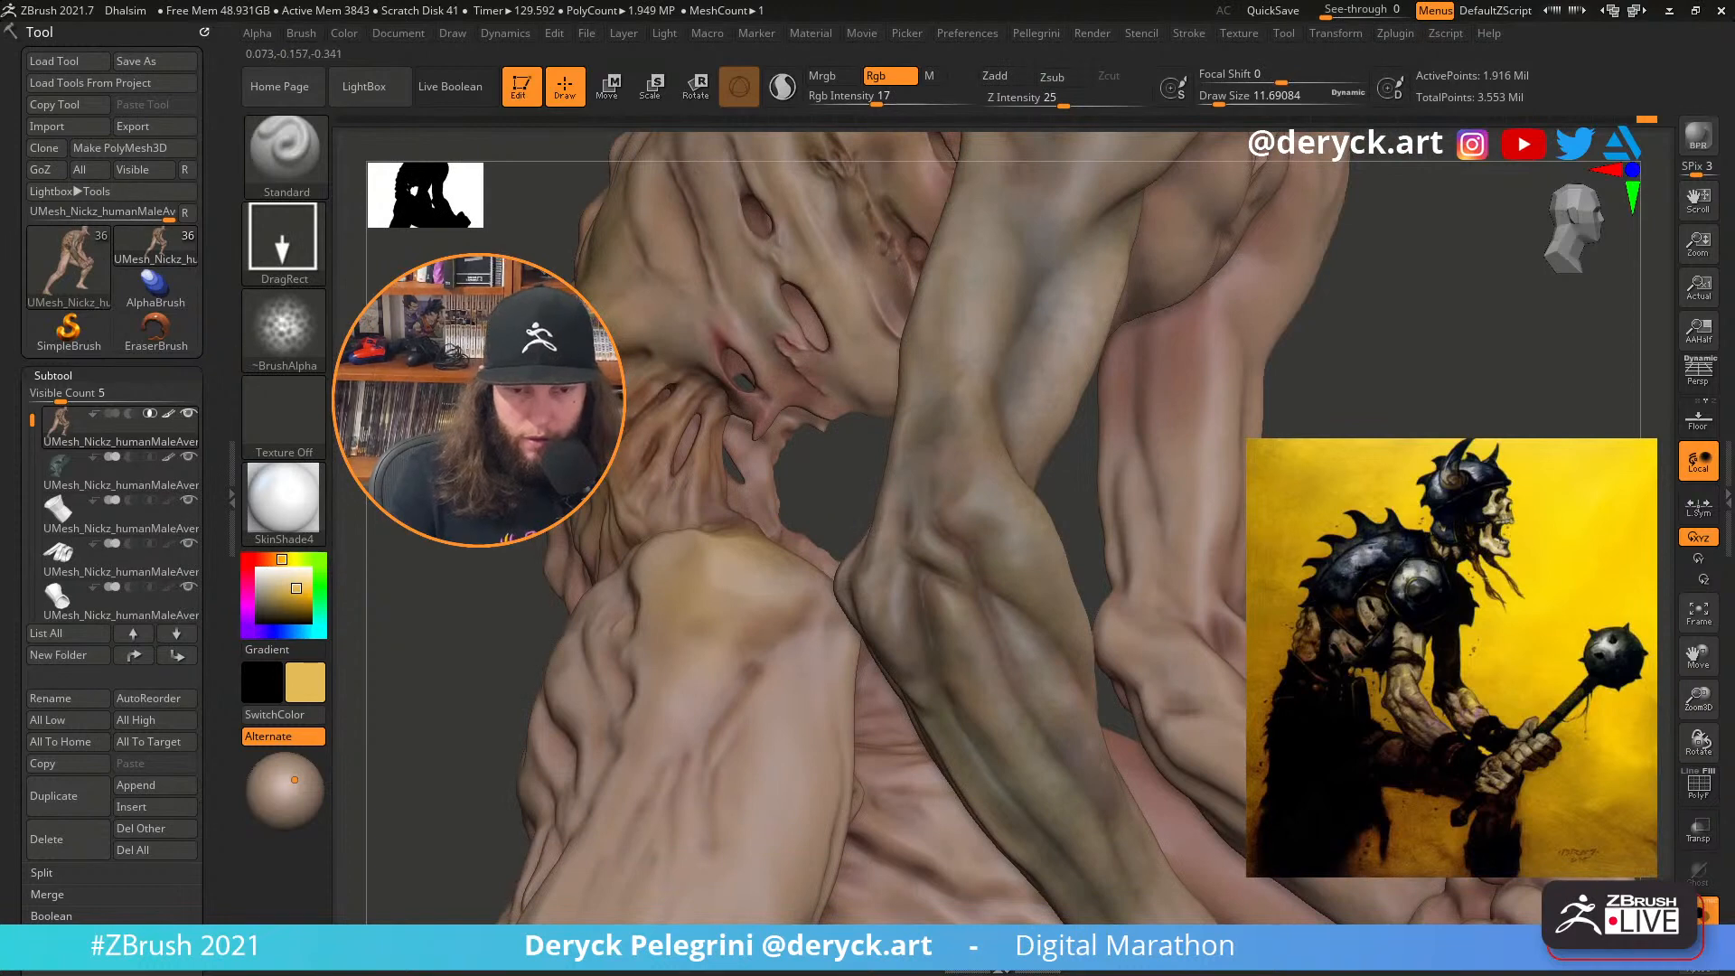
Choose a dark green paint colour and tint the isolated body's left shoulder with a draw size of about 10.5
alt+drag(1328, 560, 1318, 371)
click(263, 572)
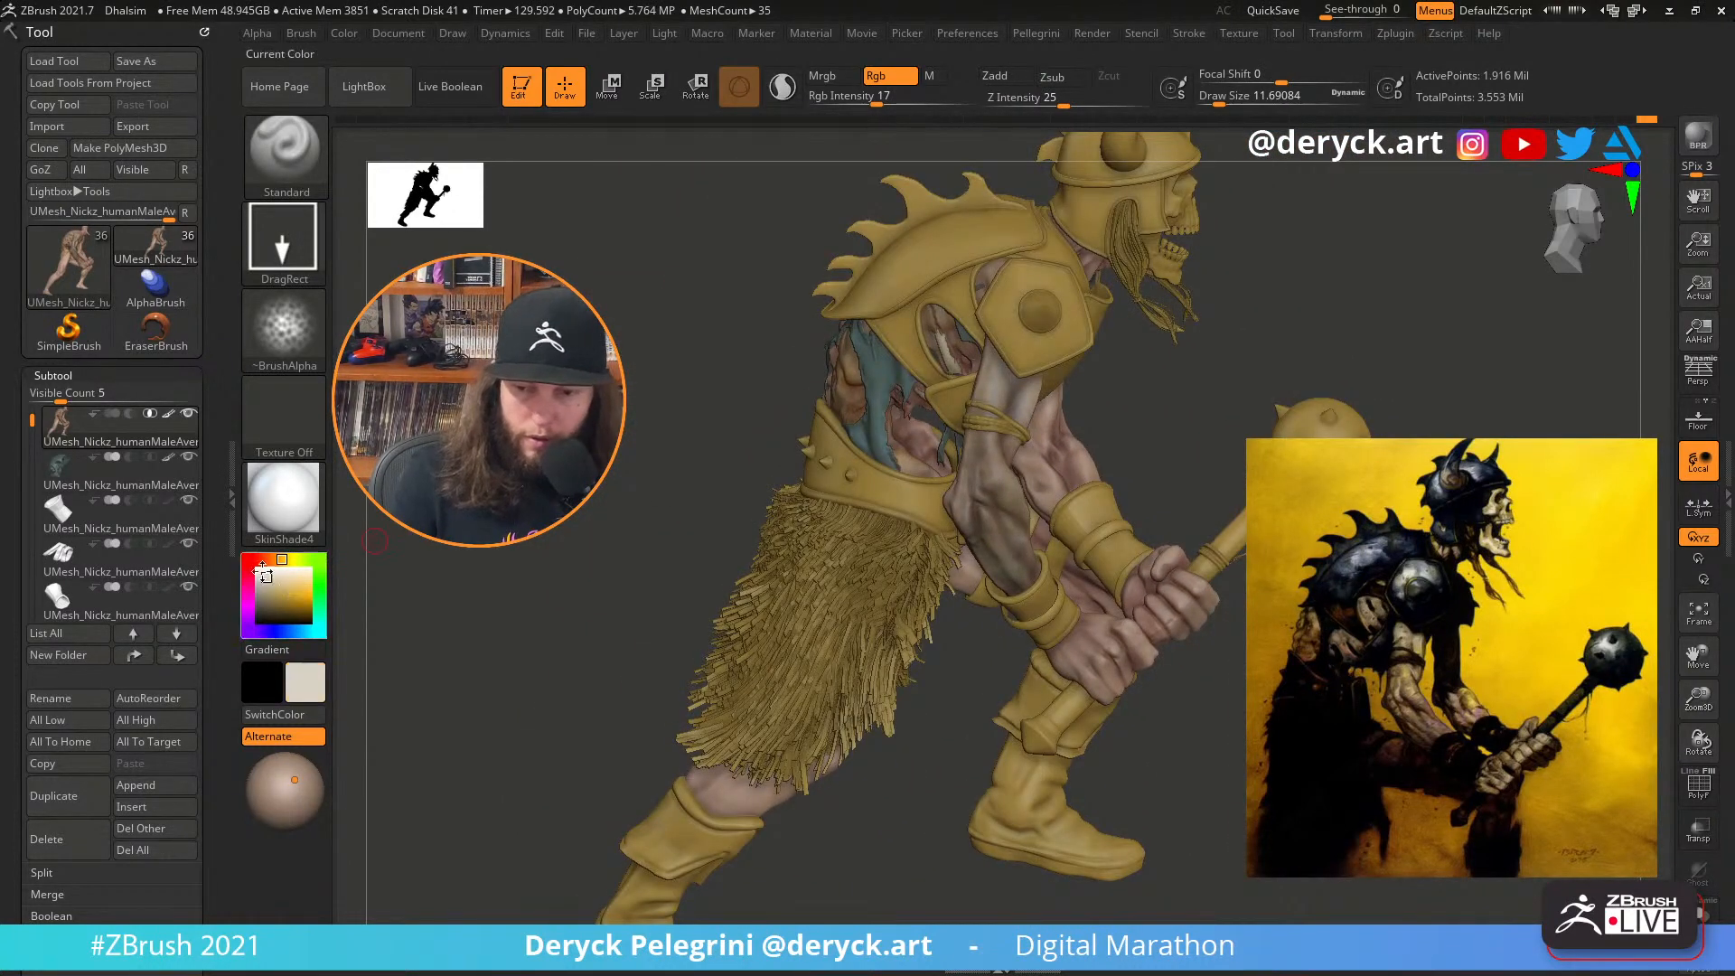
drag(263, 573, 246, 556)
mouse_move(619, 472)
mouse_down()
mouse_move(600, 463)
mouse_move(596, 503)
mouse_move(799, 515)
mouse_move(643, 403)
mouse_move(627, 464)
mouse_up()
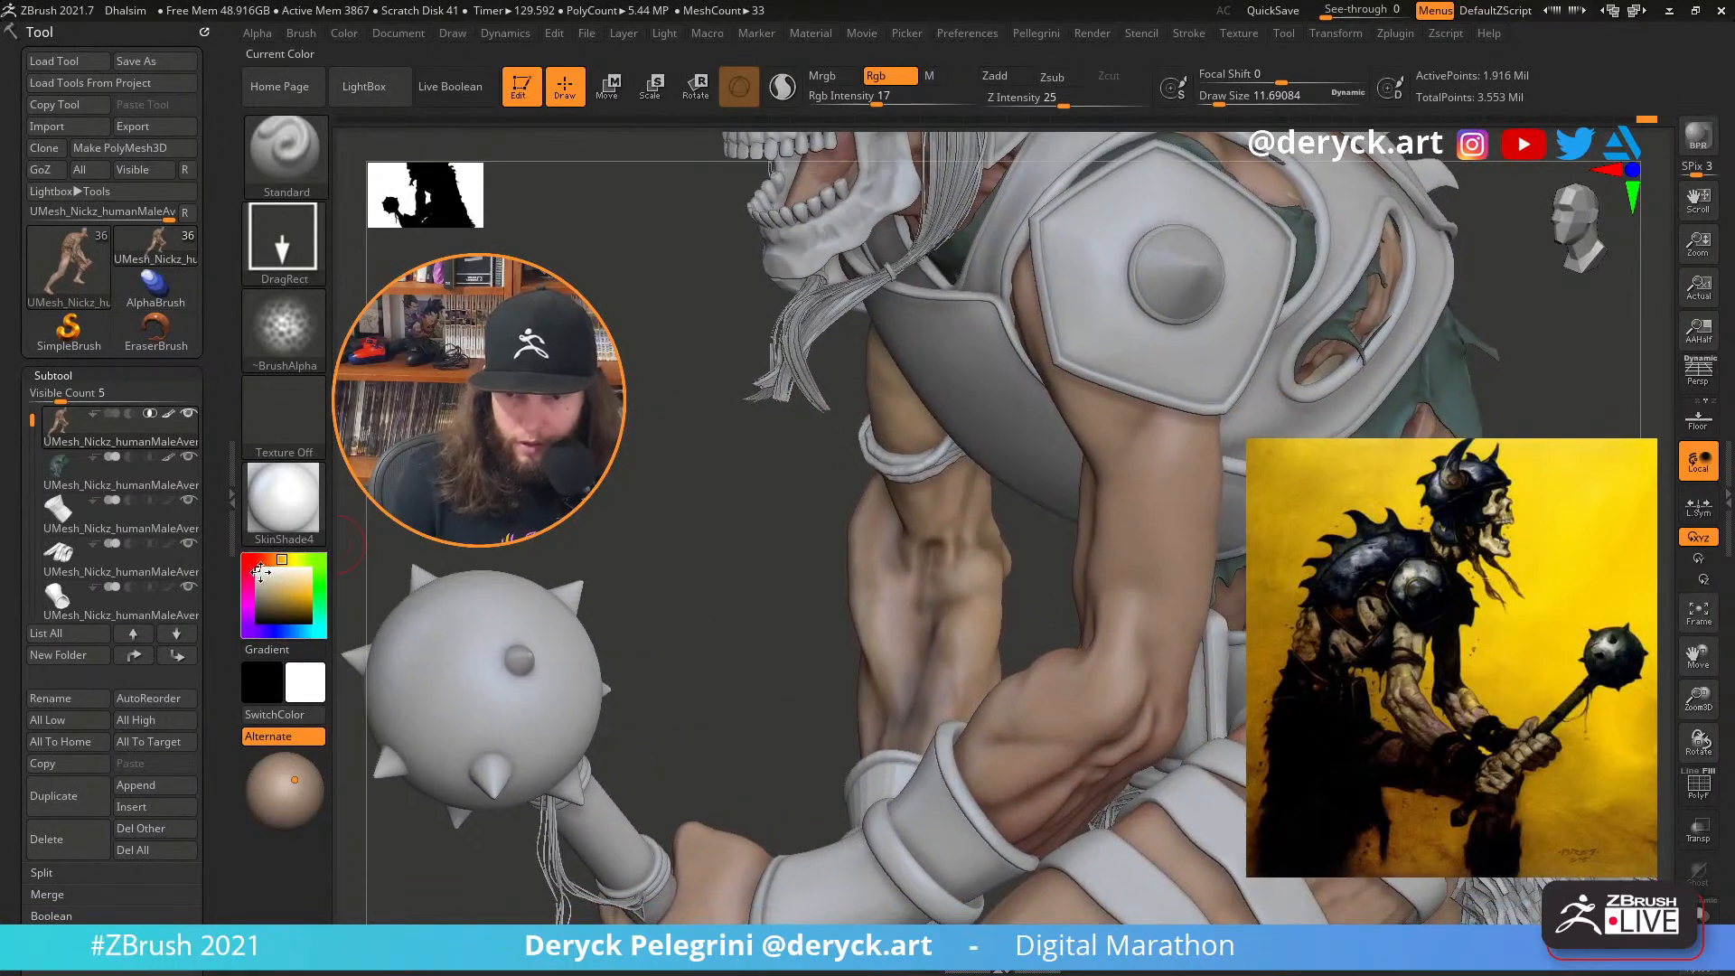
mouse_move(279, 559)
mouse_down()
mouse_move(301, 560)
mouse_move(280, 560)
mouse_move(296, 586)
mouse_move(319, 583)
mouse_move(266, 617)
mouse_up()
key(alt+s)
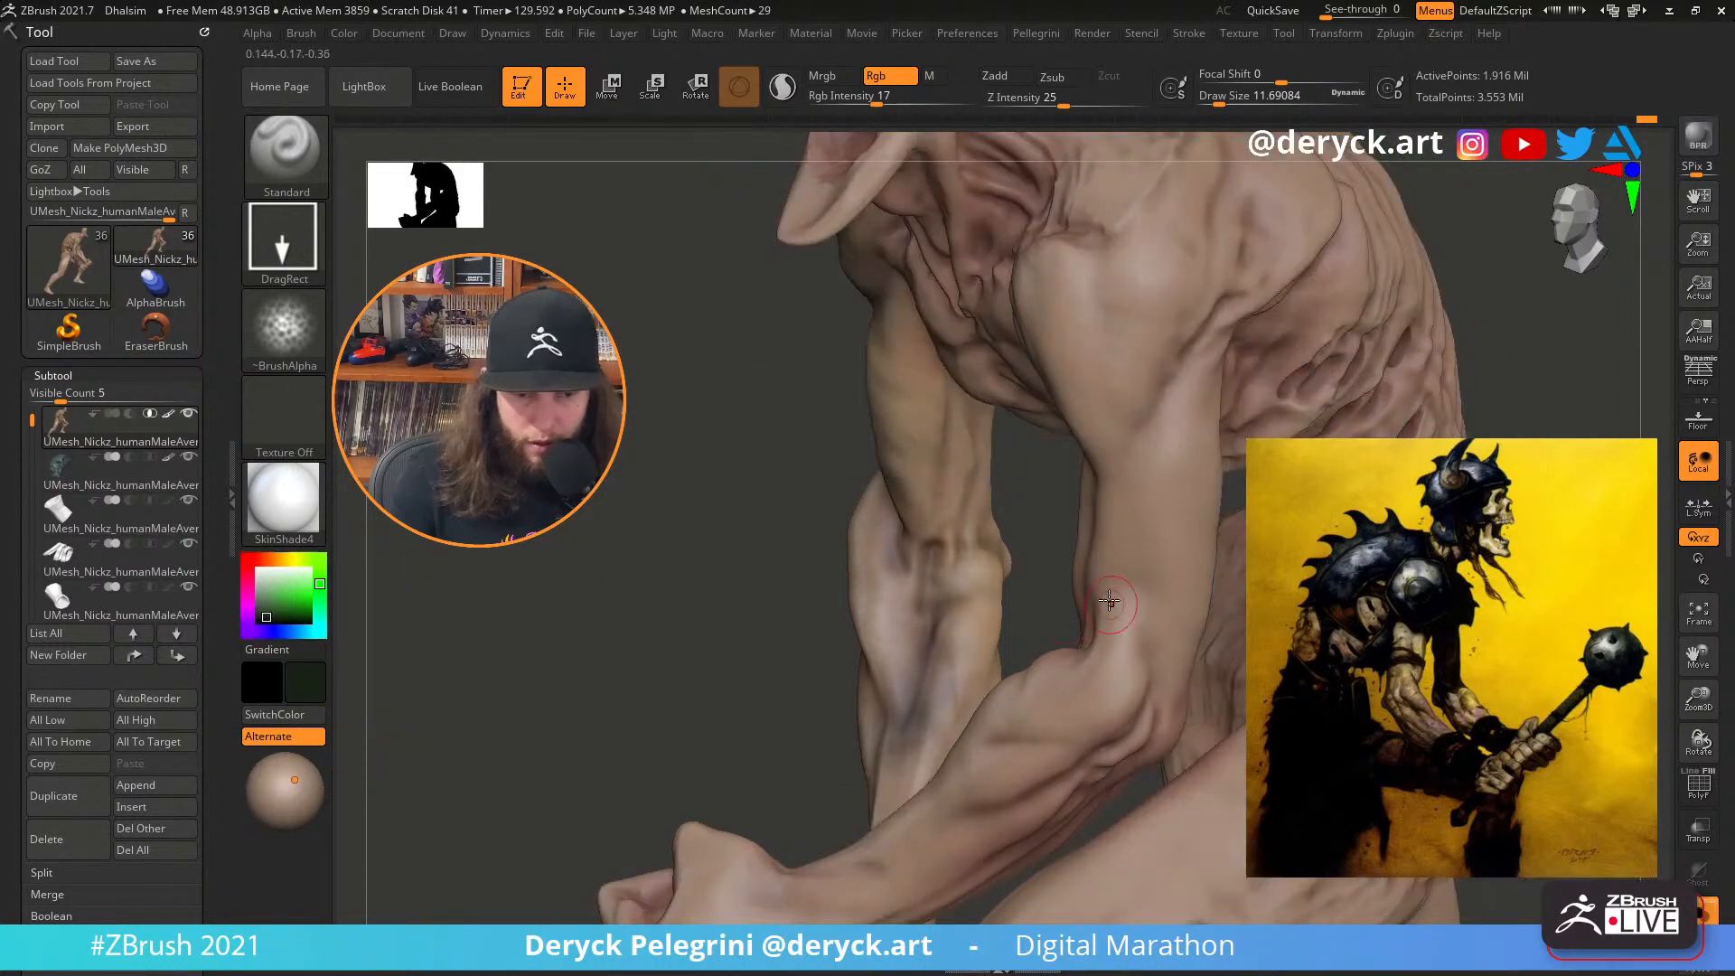
key(s)
drag(1110, 592, 1121, 589)
key(s)
drag(1162, 462, 1151, 458)
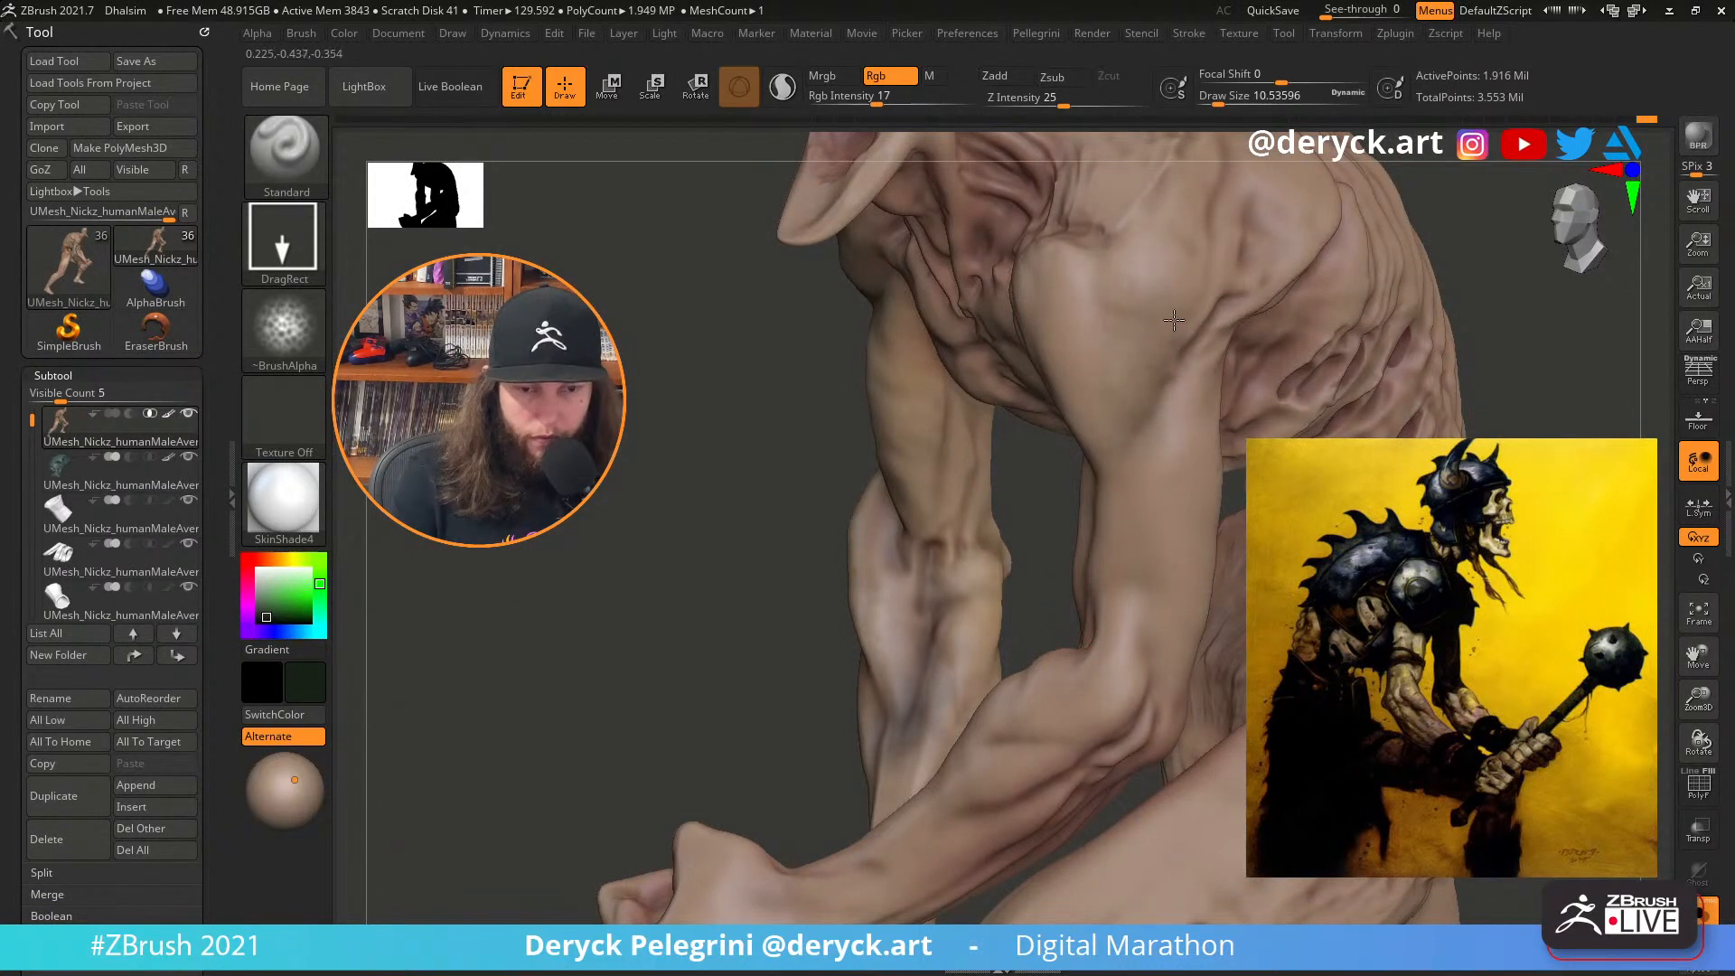
drag(1158, 264, 1173, 307)
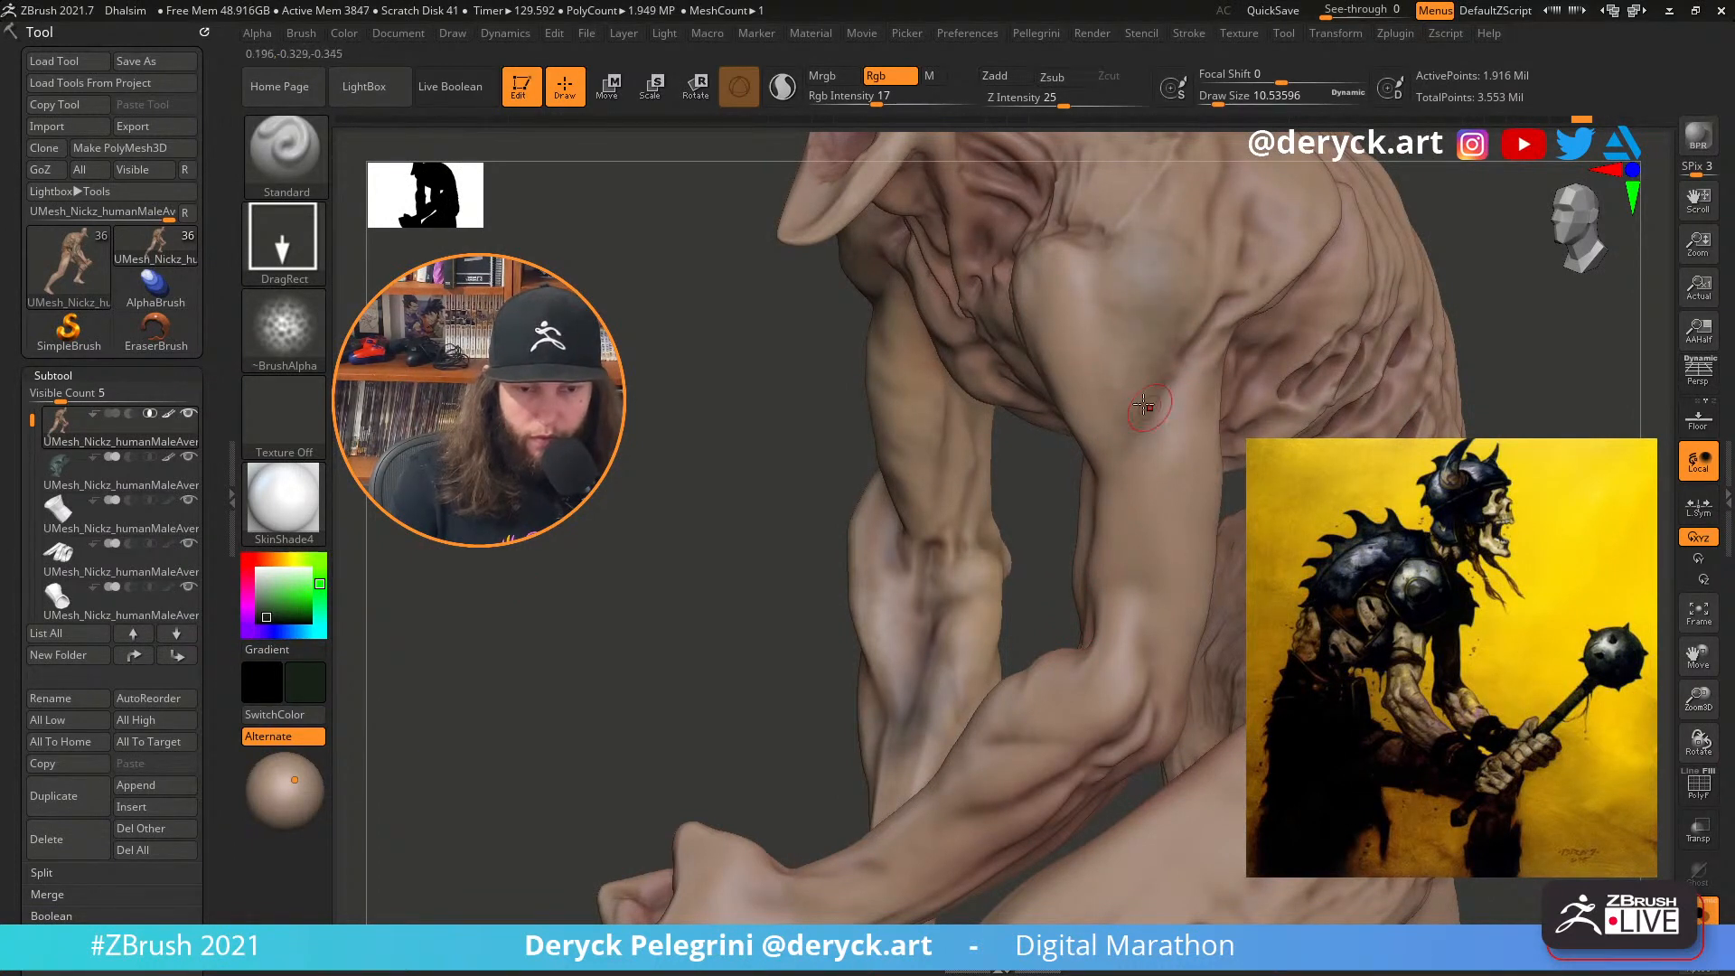
Tint patches of skin over the left shoulder blade dark green
drag(764, 391, 1124, 427)
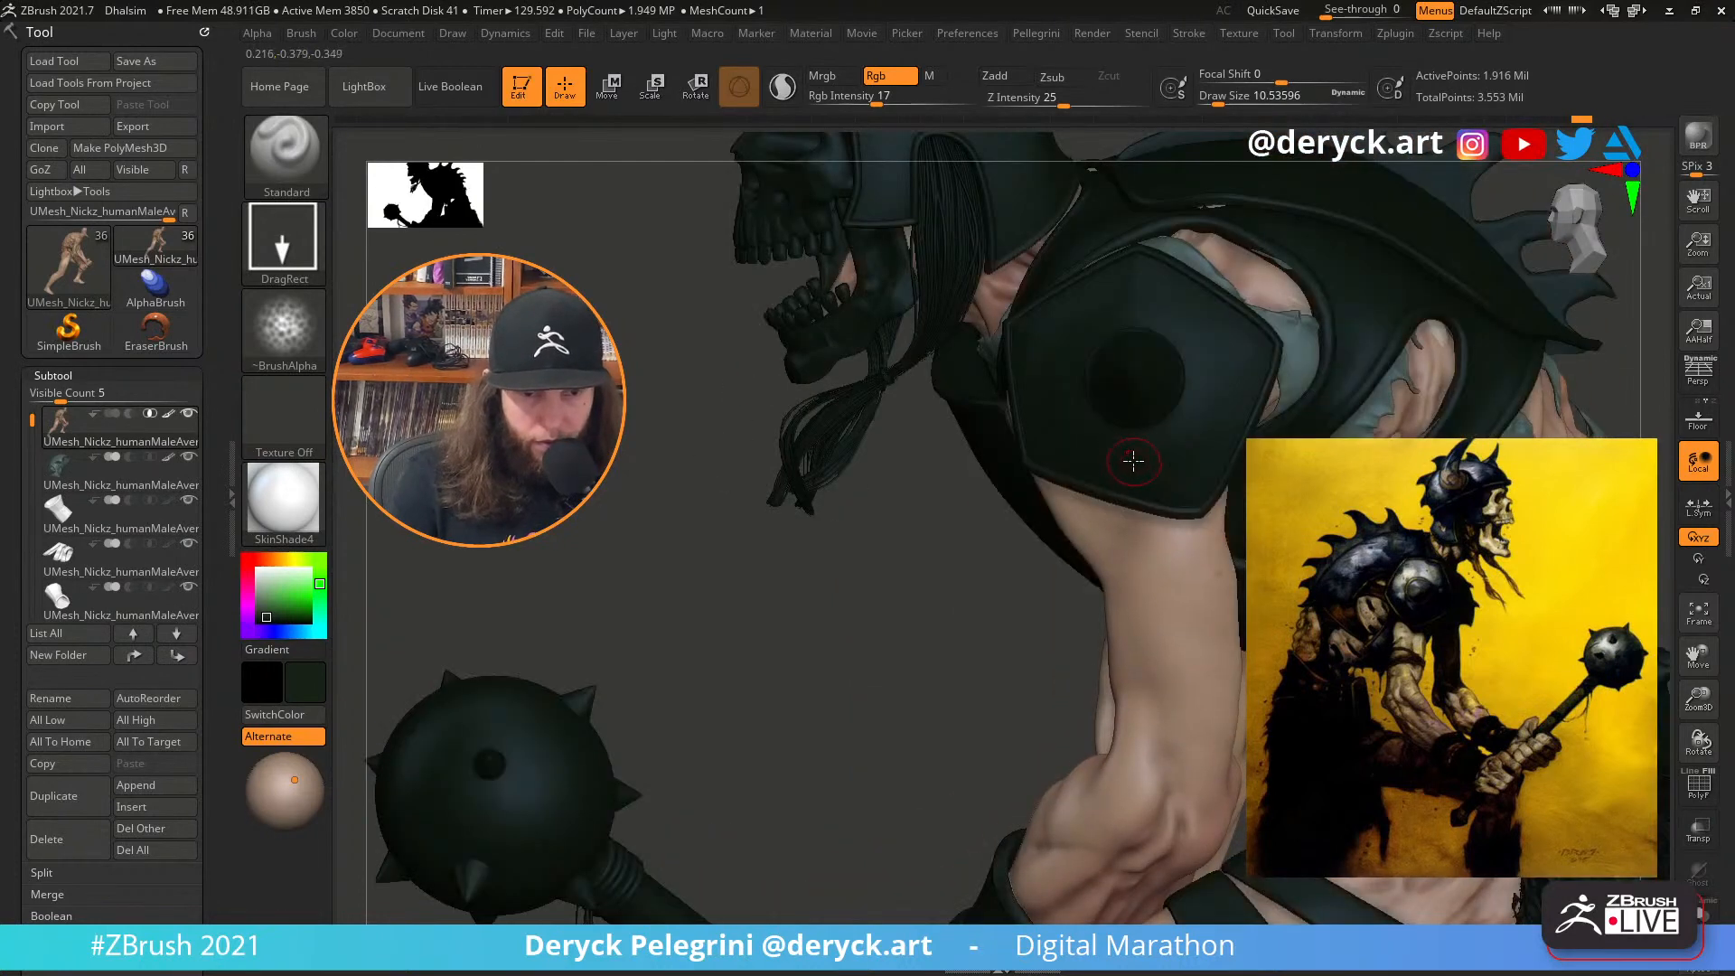
mouse_move(1268, 337)
mouse_down()
mouse_move(1282, 324)
mouse_move(1224, 379)
mouse_move(1255, 305)
mouse_move(1287, 318)
mouse_up()
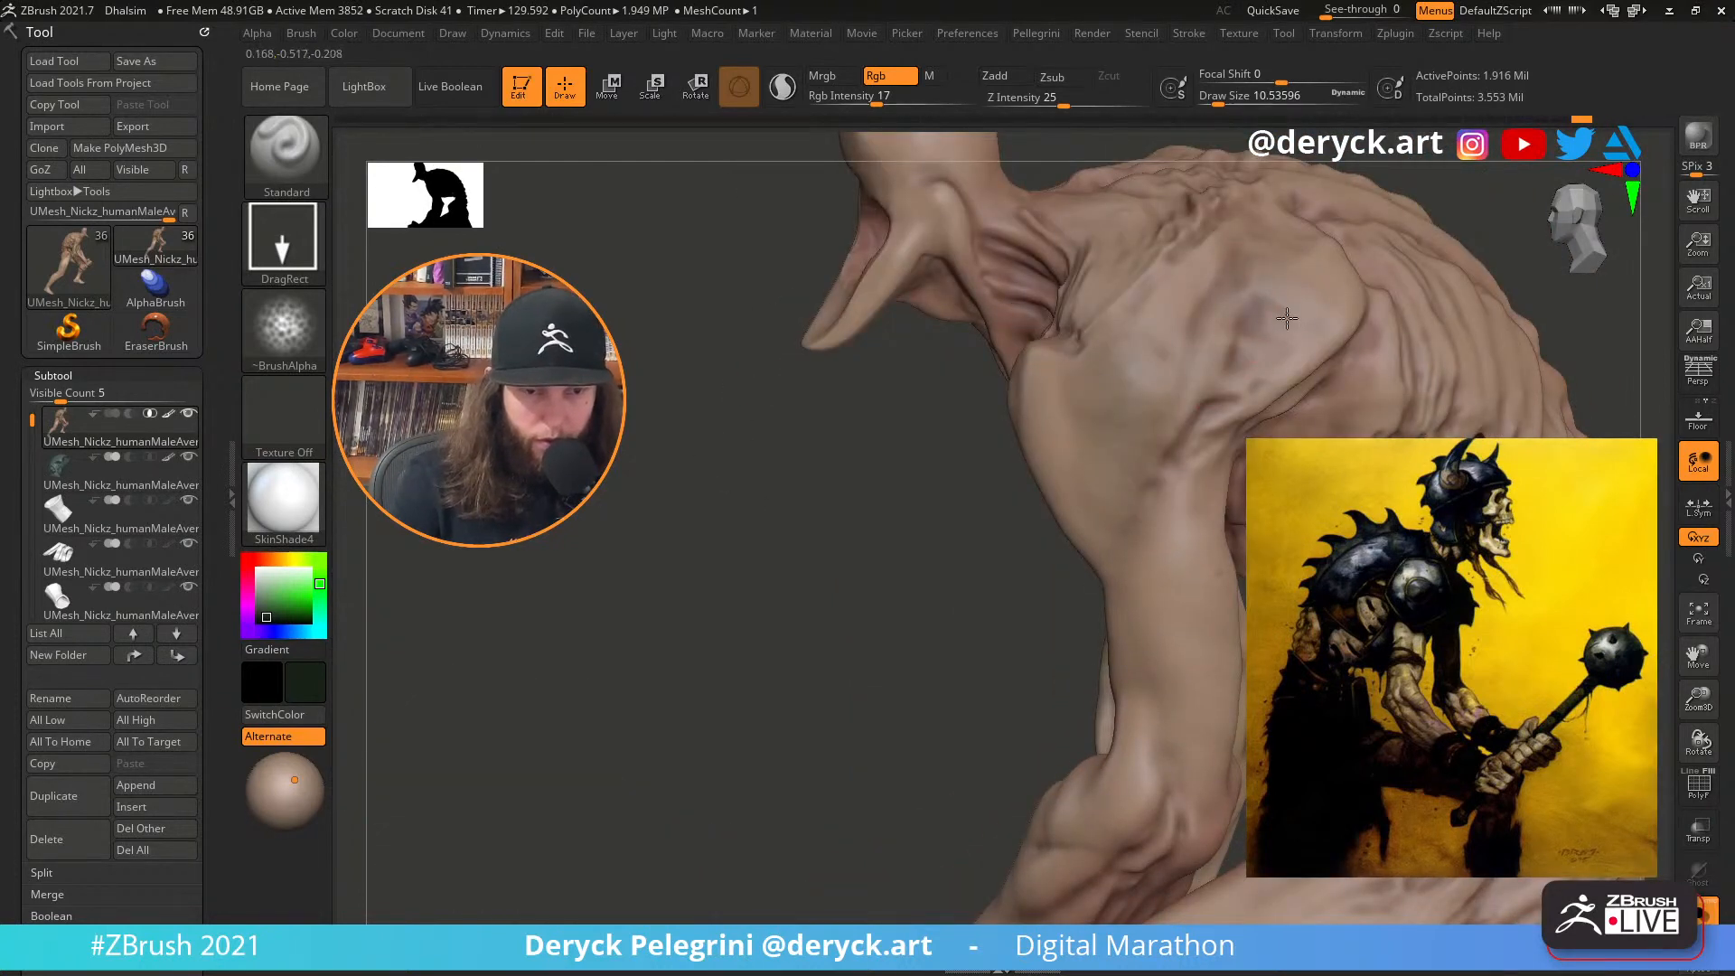
mouse_move(768, 529)
mouse_down()
mouse_move(693, 561)
mouse_move(651, 527)
mouse_move(695, 534)
mouse_up()
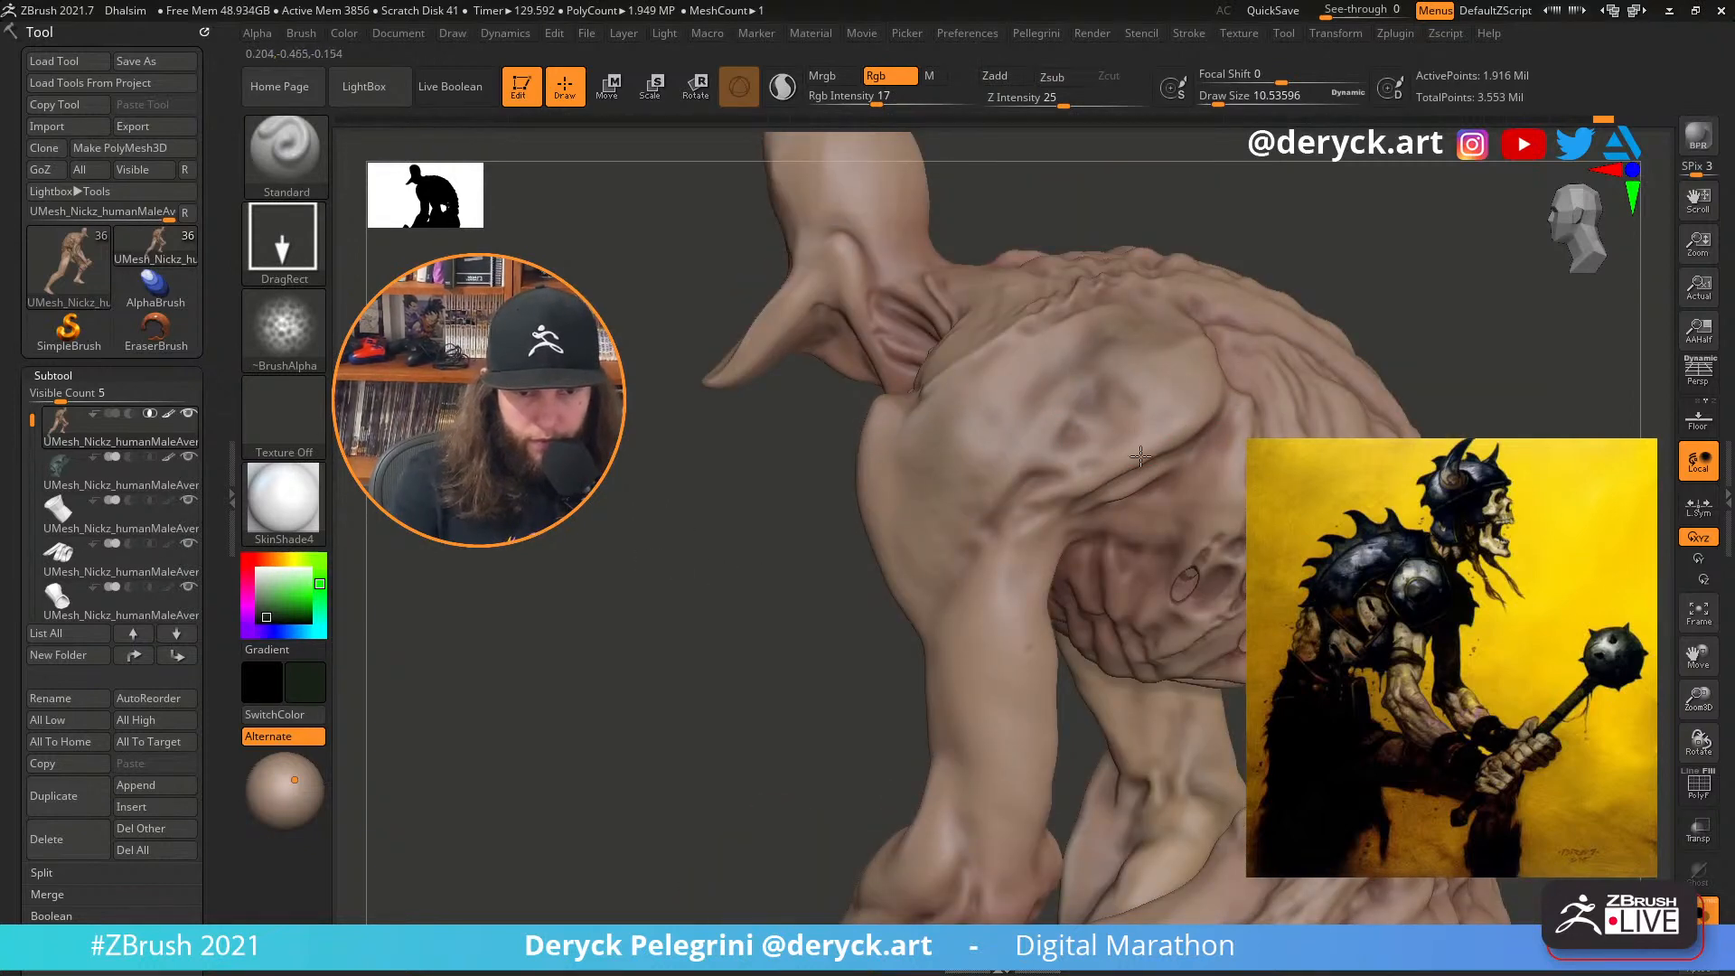
Tint the outer left upper arm and the skin around the elbow dark green
drag(710, 615, 995, 513)
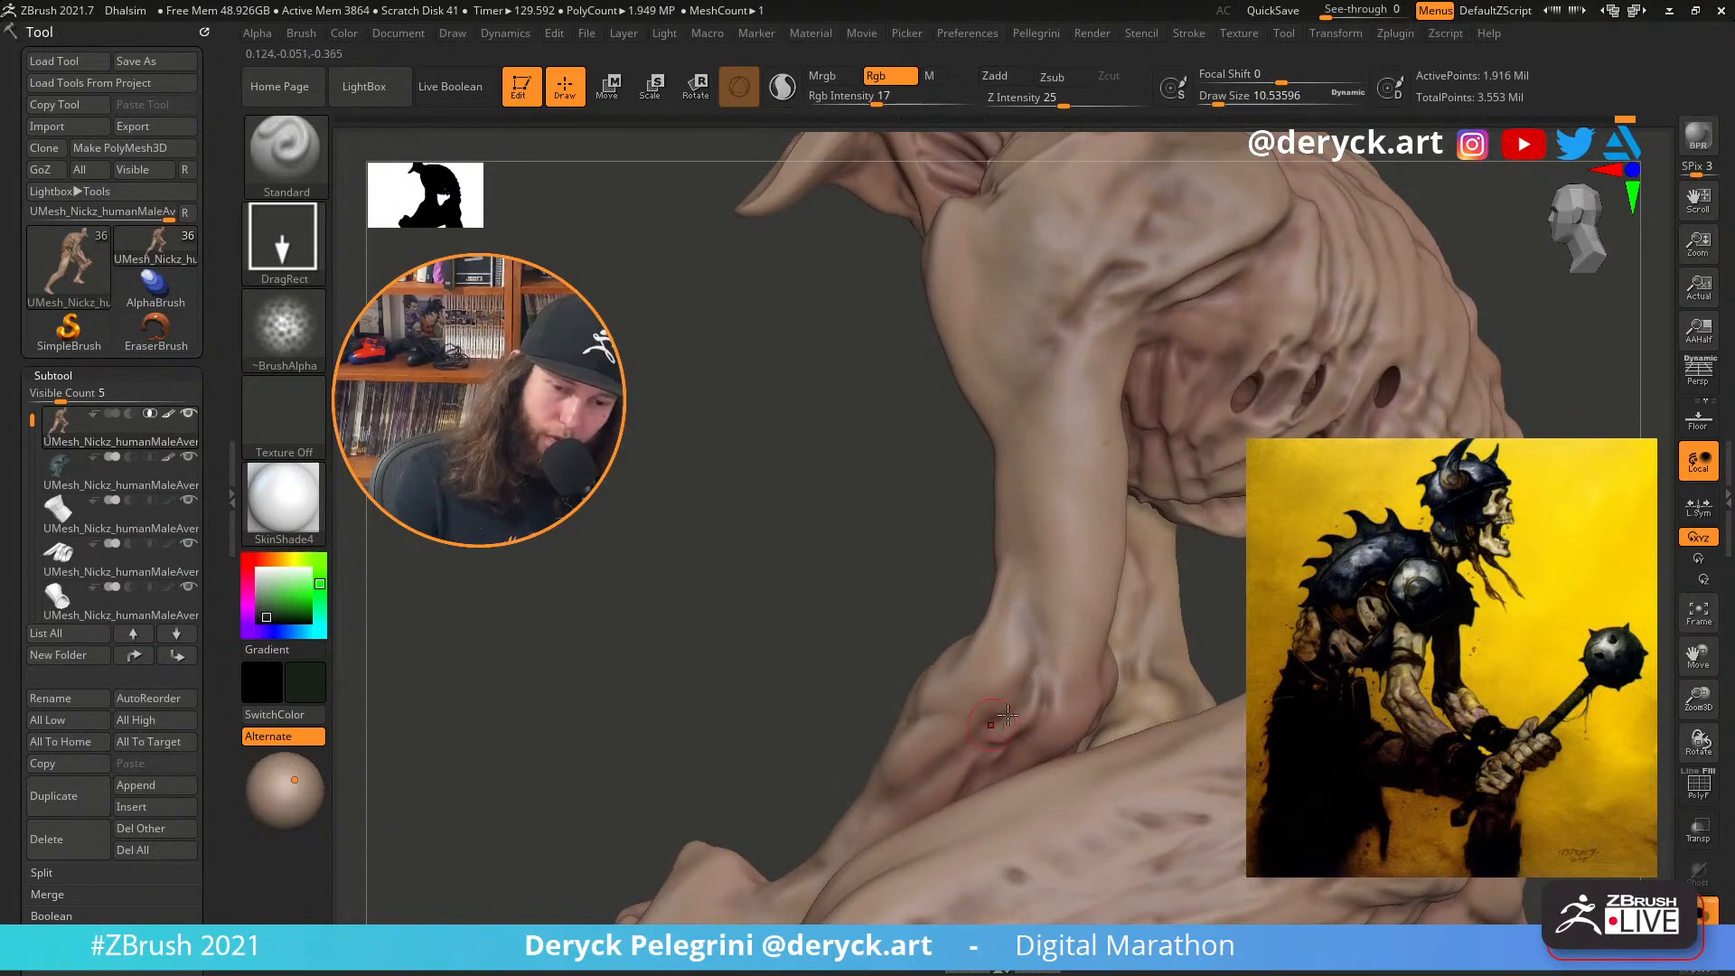
drag(904, 579, 1044, 556)
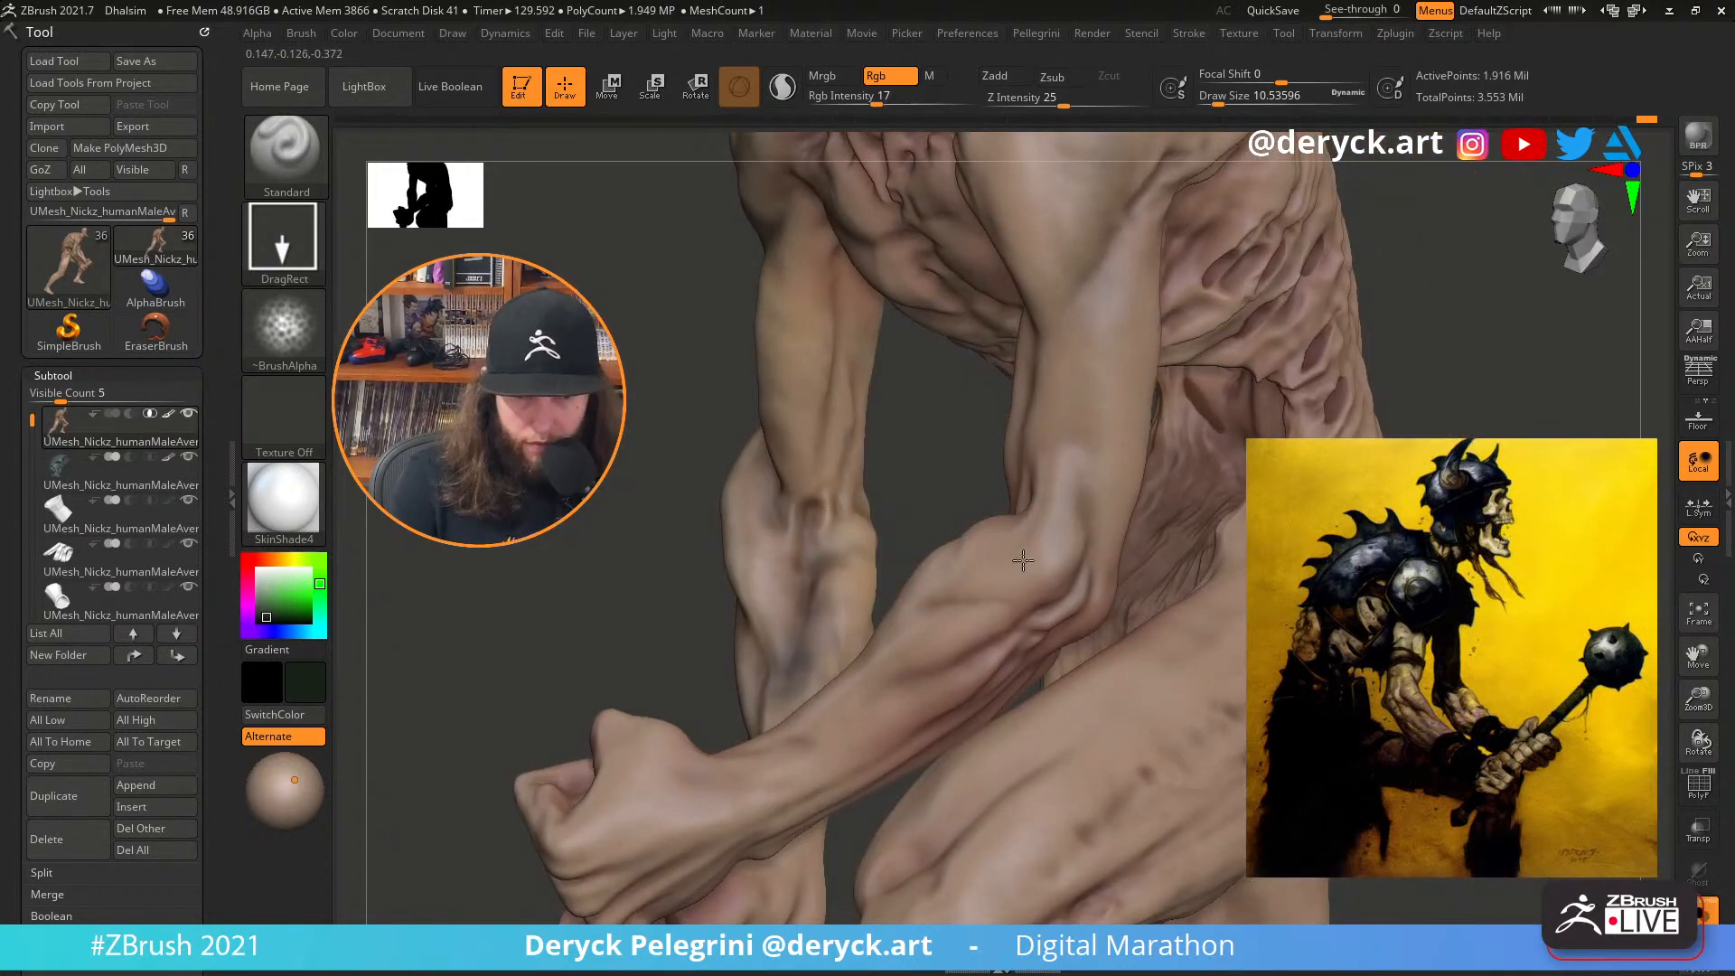
drag(609, 508, 1126, 350)
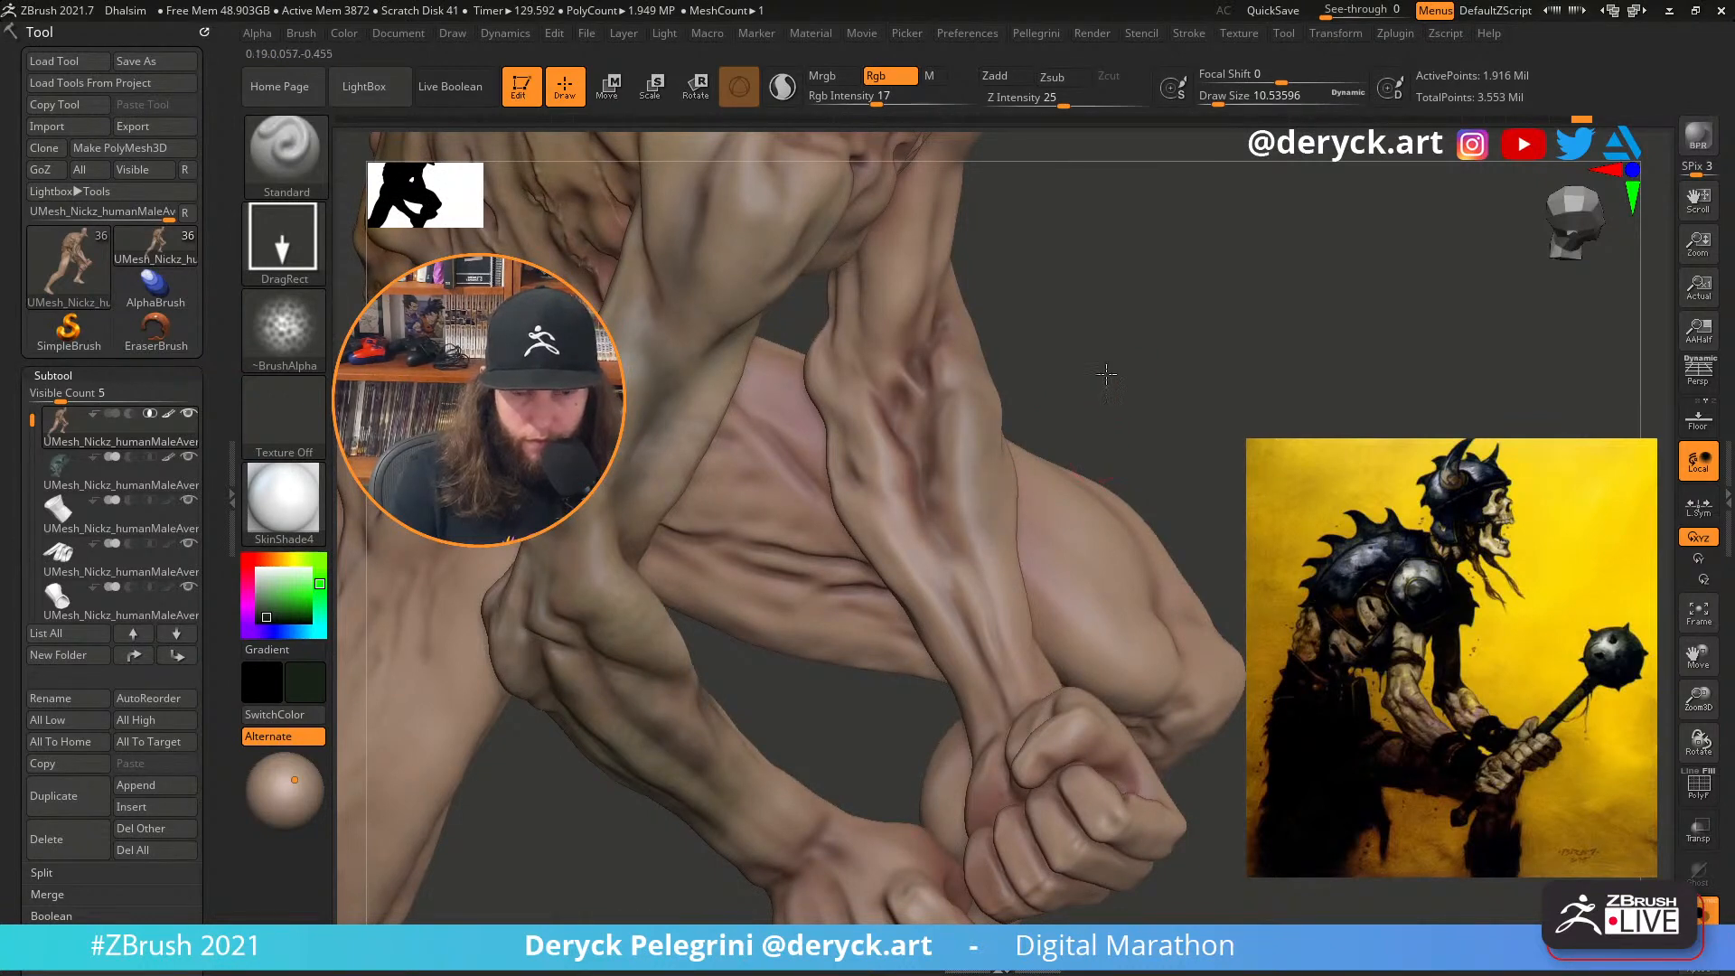
Tint the front of the left upper arm and the muscle hollows of the left forearm dark green
drag(1106, 374, 1011, 533)
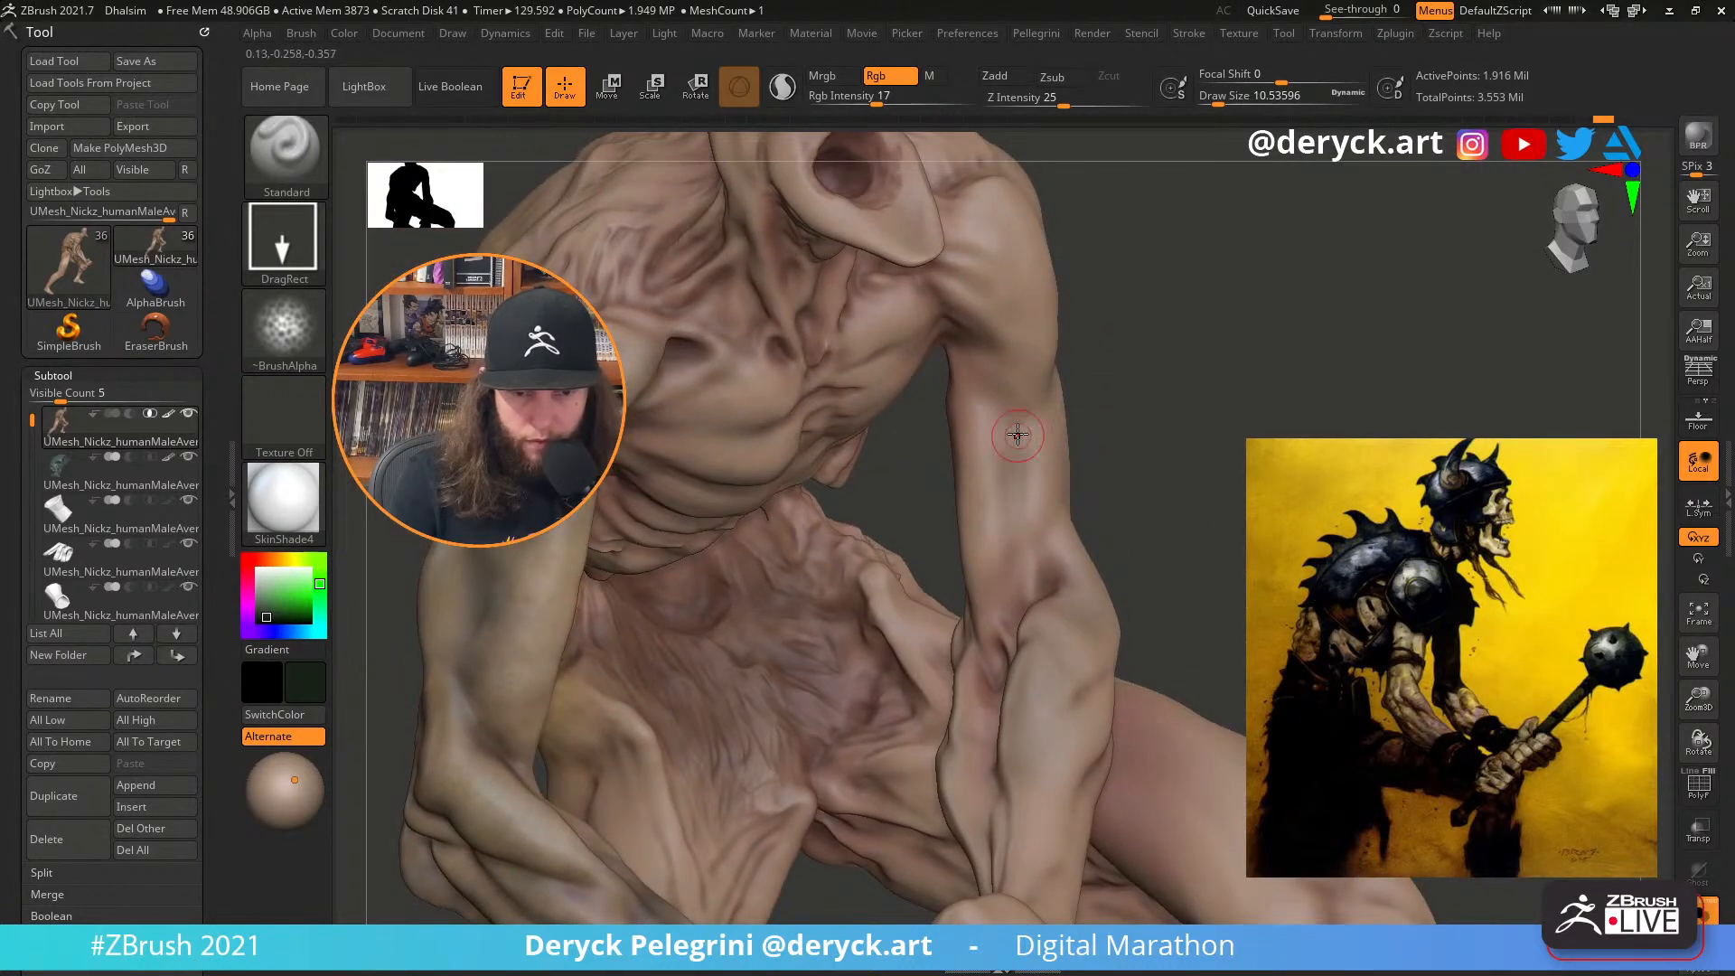
right_drag(1030, 441, 1044, 436)
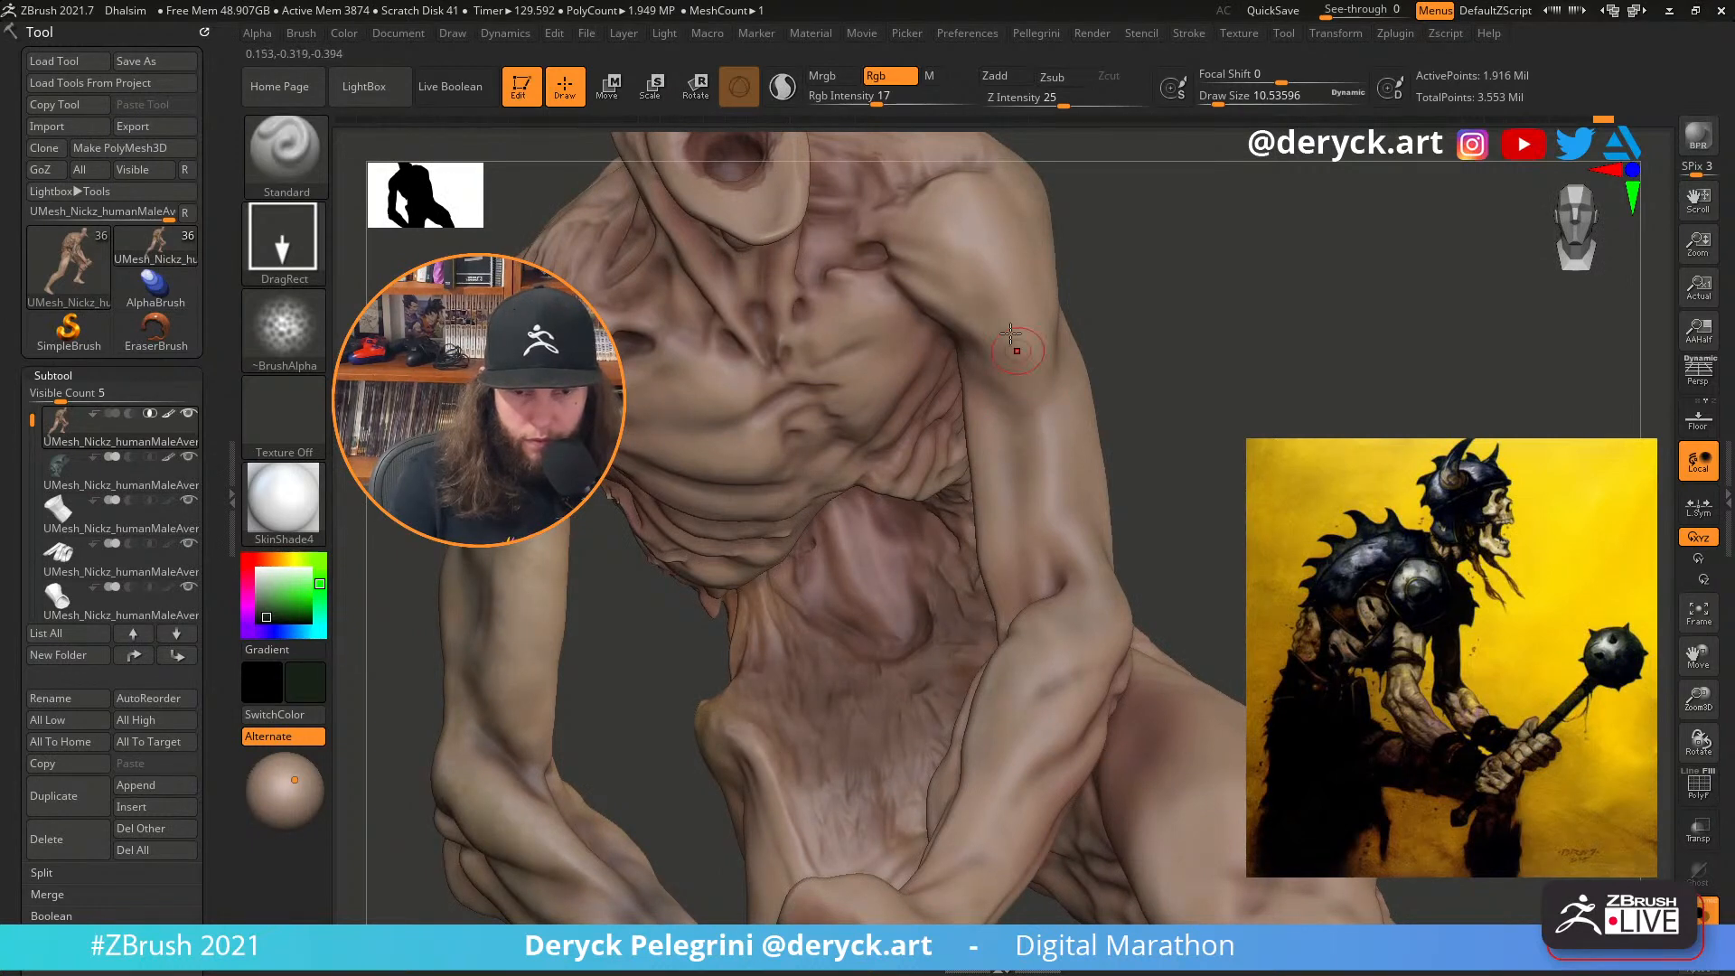
right_drag(932, 289, 1124, 411)
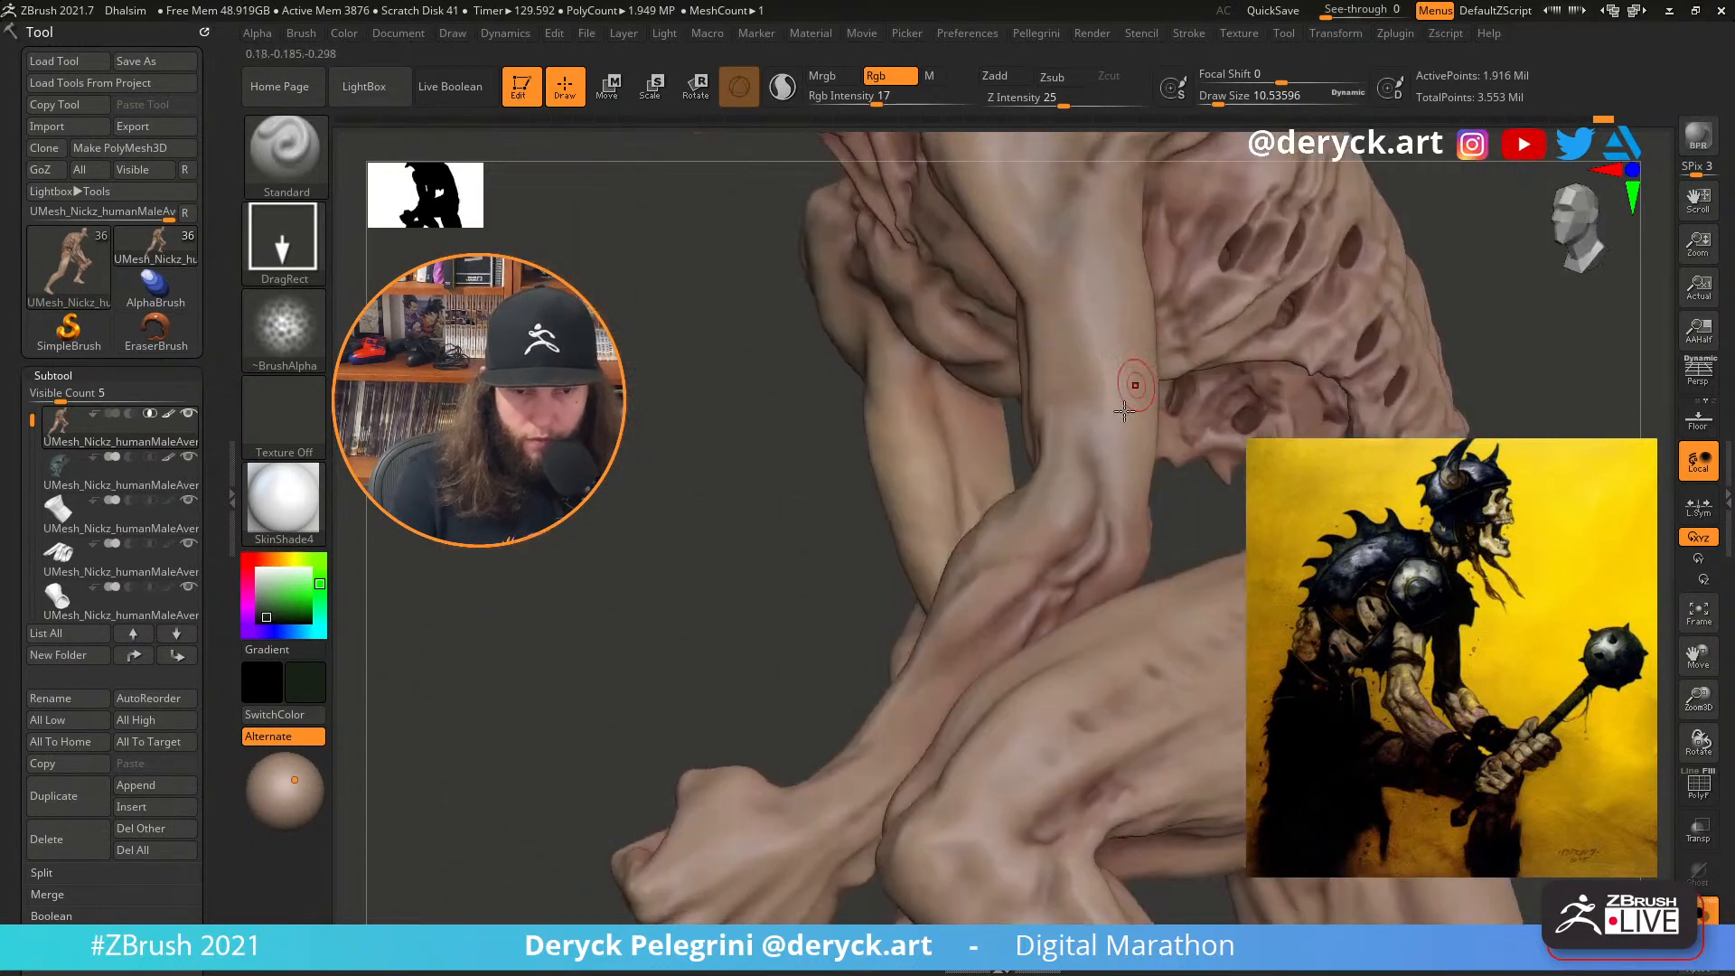
right_drag(754, 488, 1033, 530)
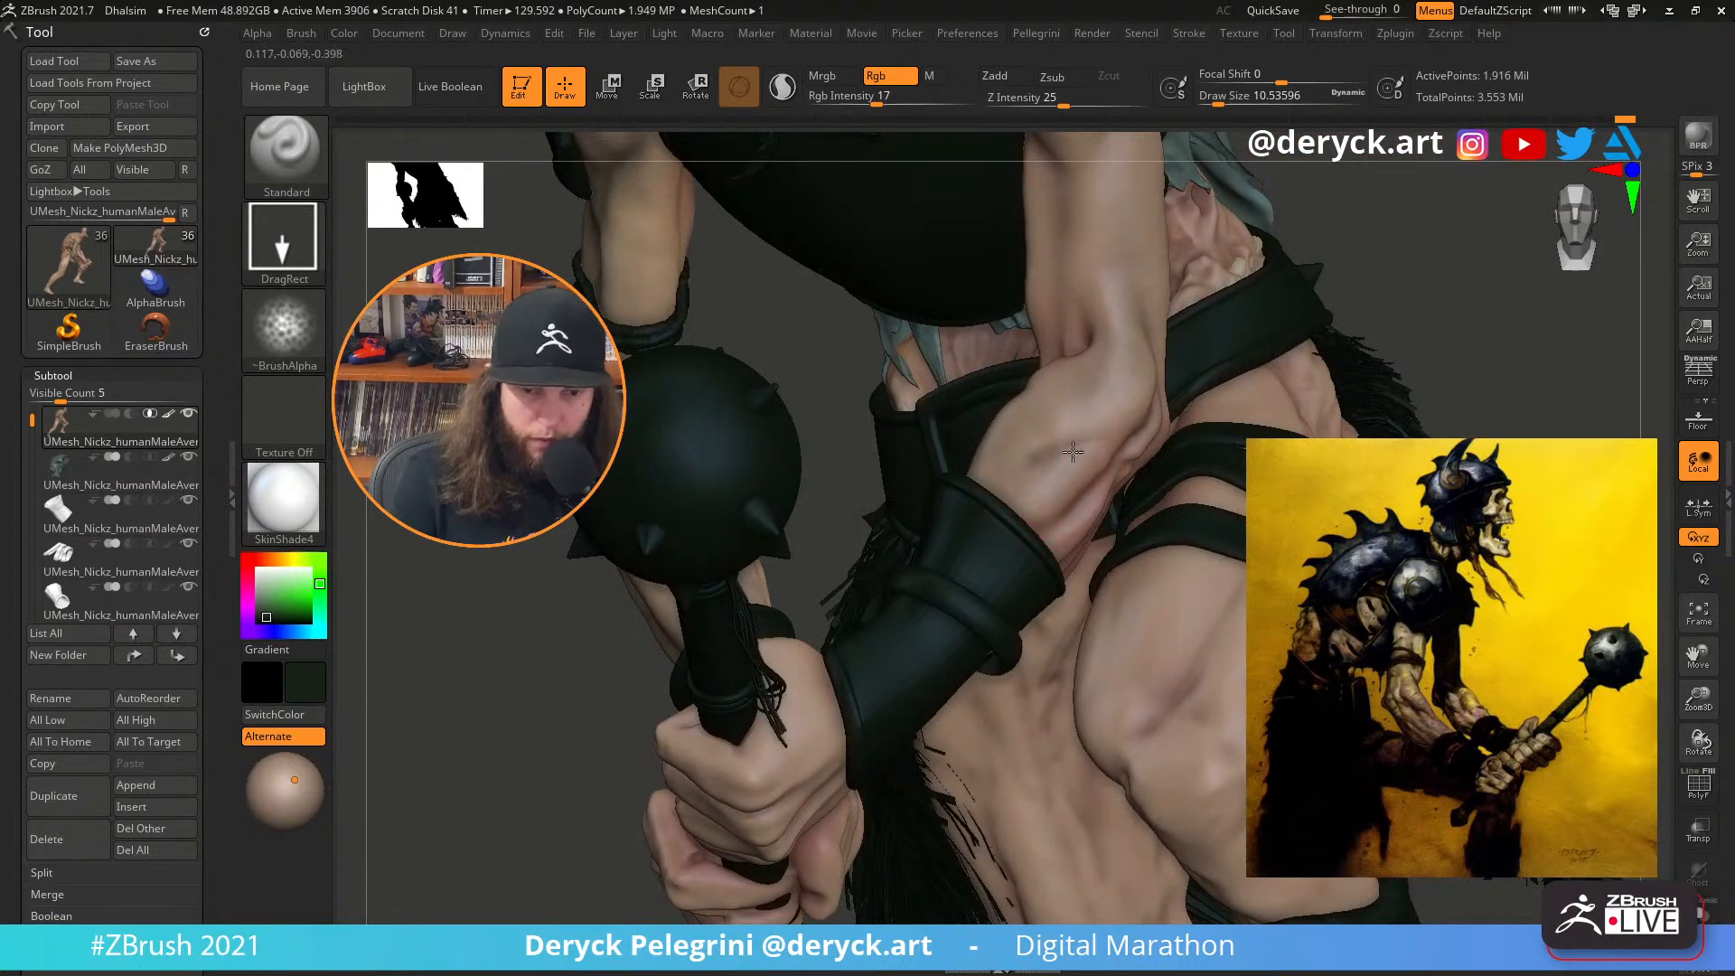
right_drag(1452, 322, 992, 533)
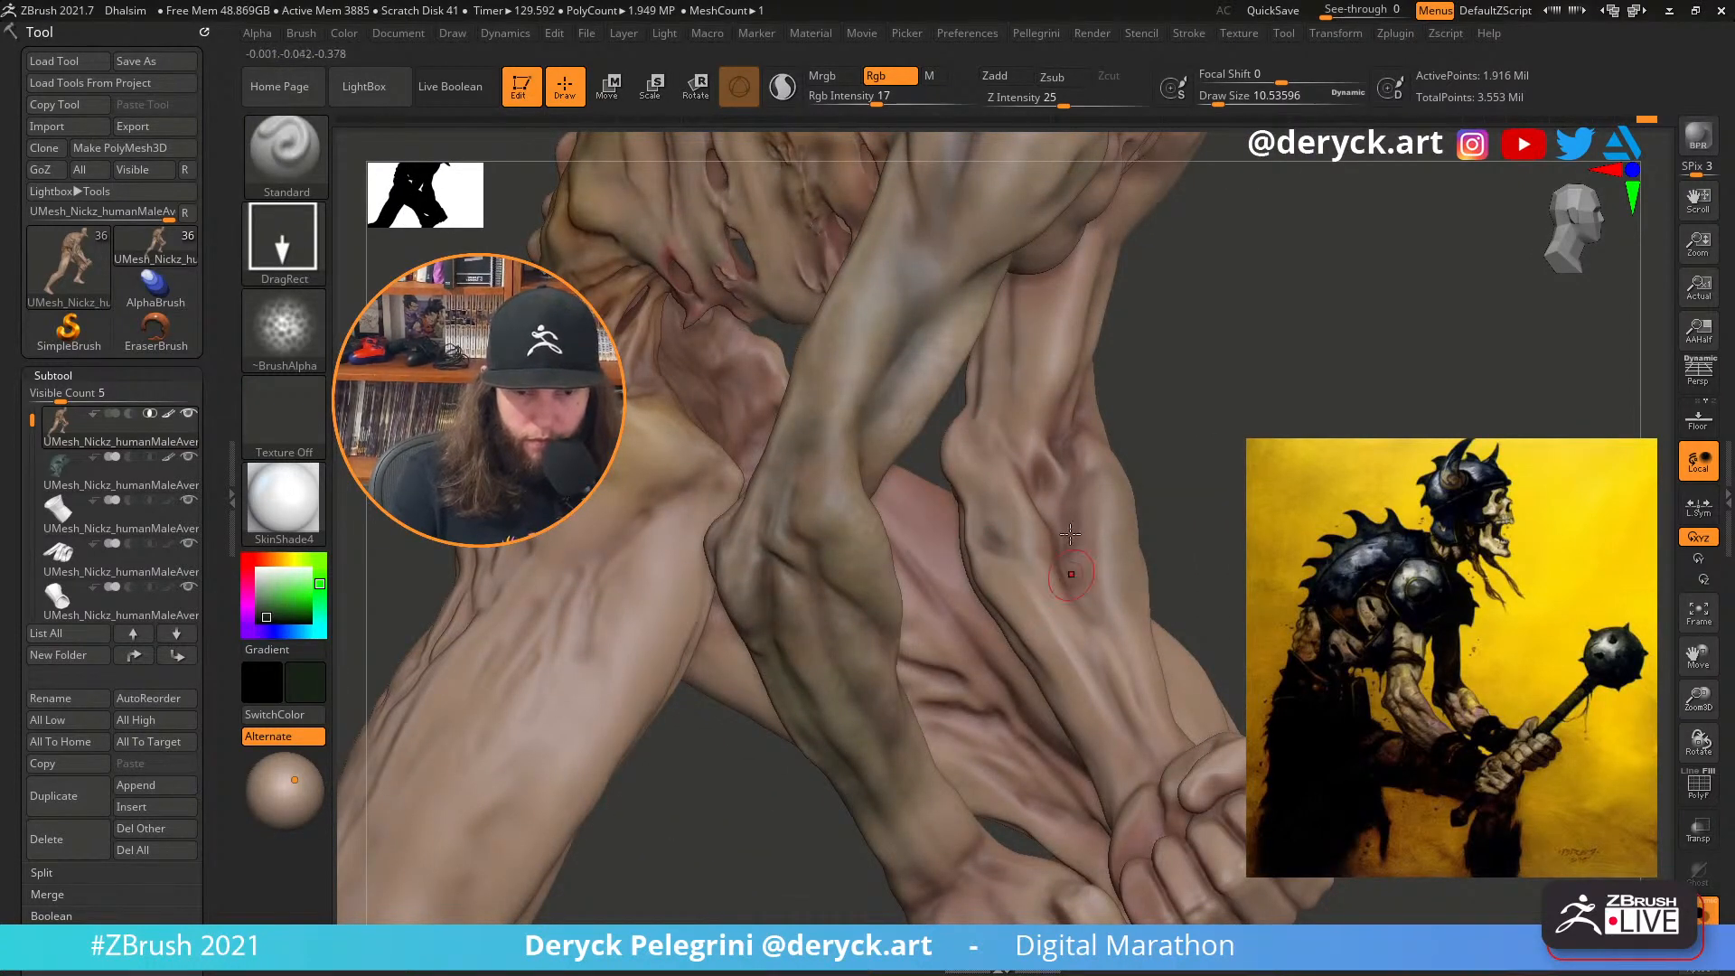
right_drag(1069, 534, 1215, 352)
Choose an olive-yellow paint colour and tint the isolated body's left forearm below the elbow
key(alt+s)
click(287, 559)
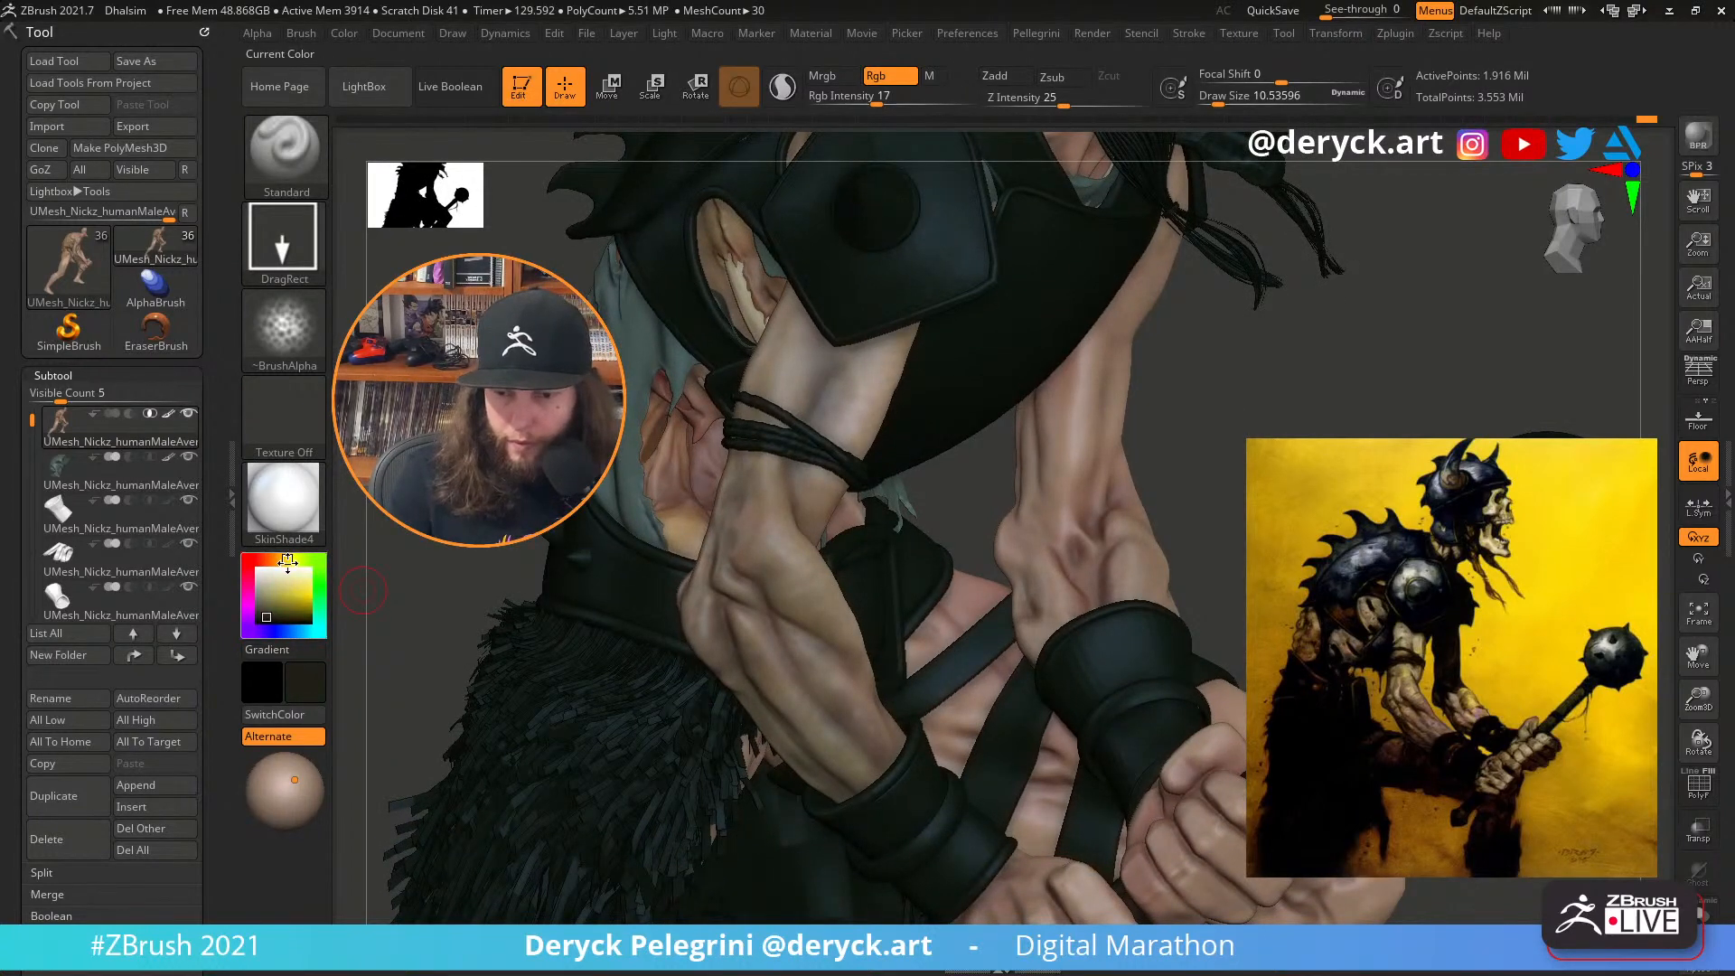
drag(285, 592, 295, 600)
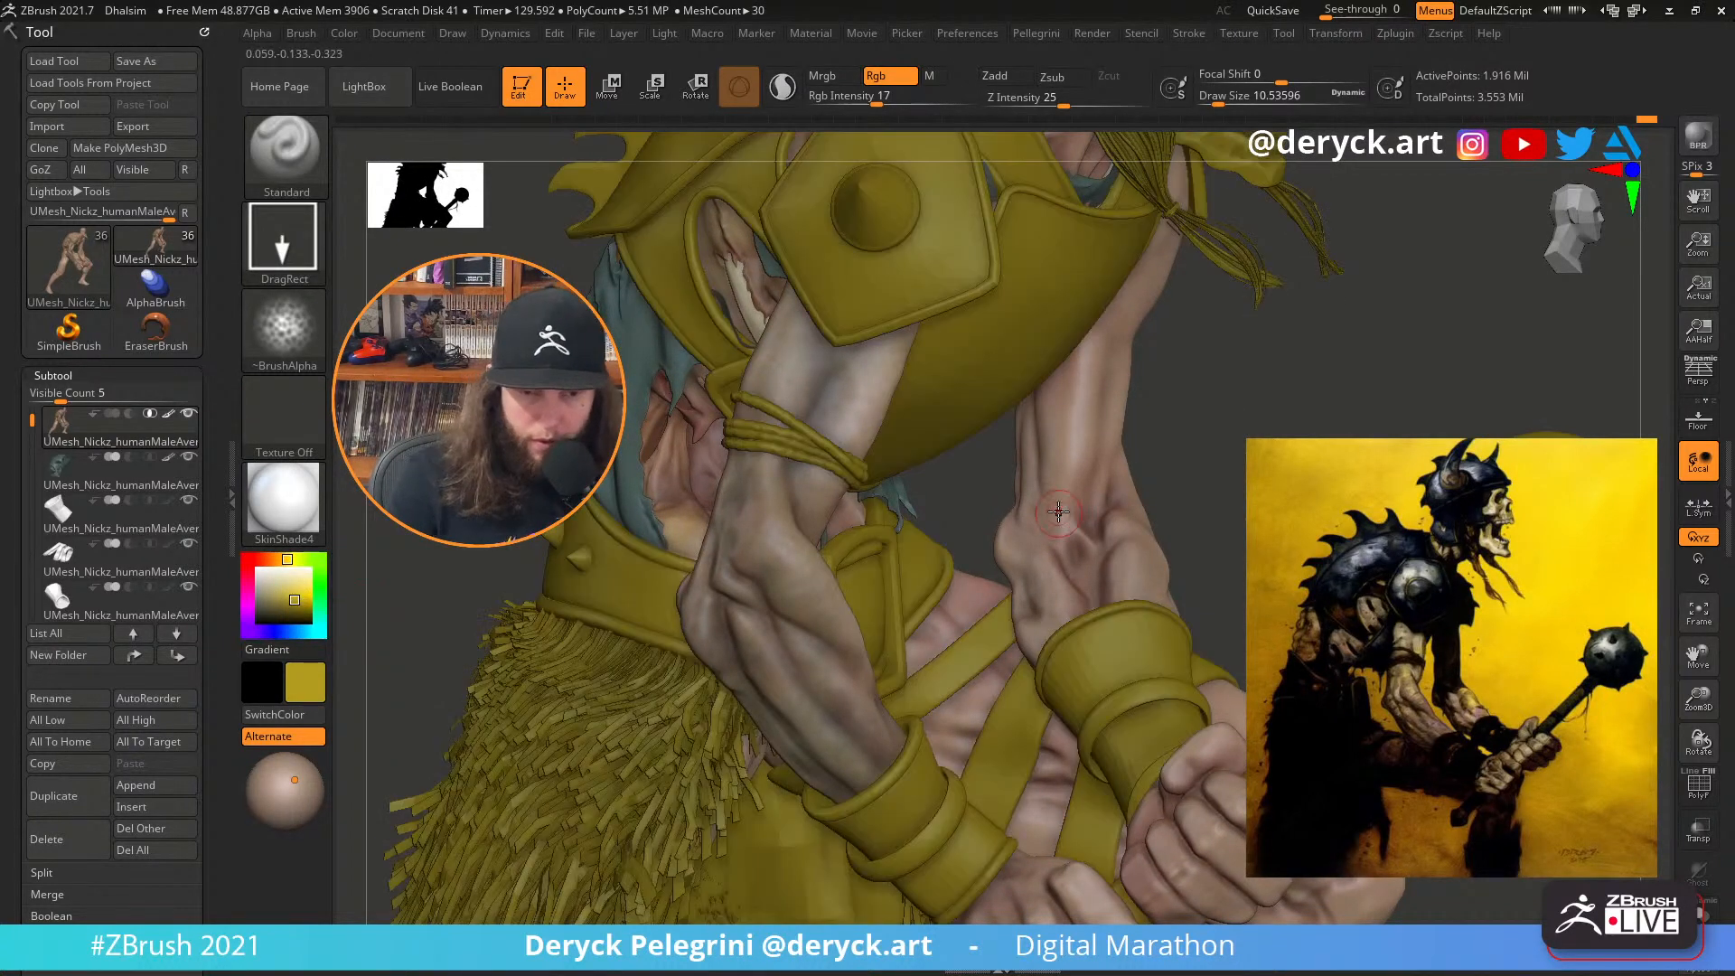
key(alt+s)
right_drag(1261, 479, 1148, 540)
right_drag(1123, 626, 1162, 598)
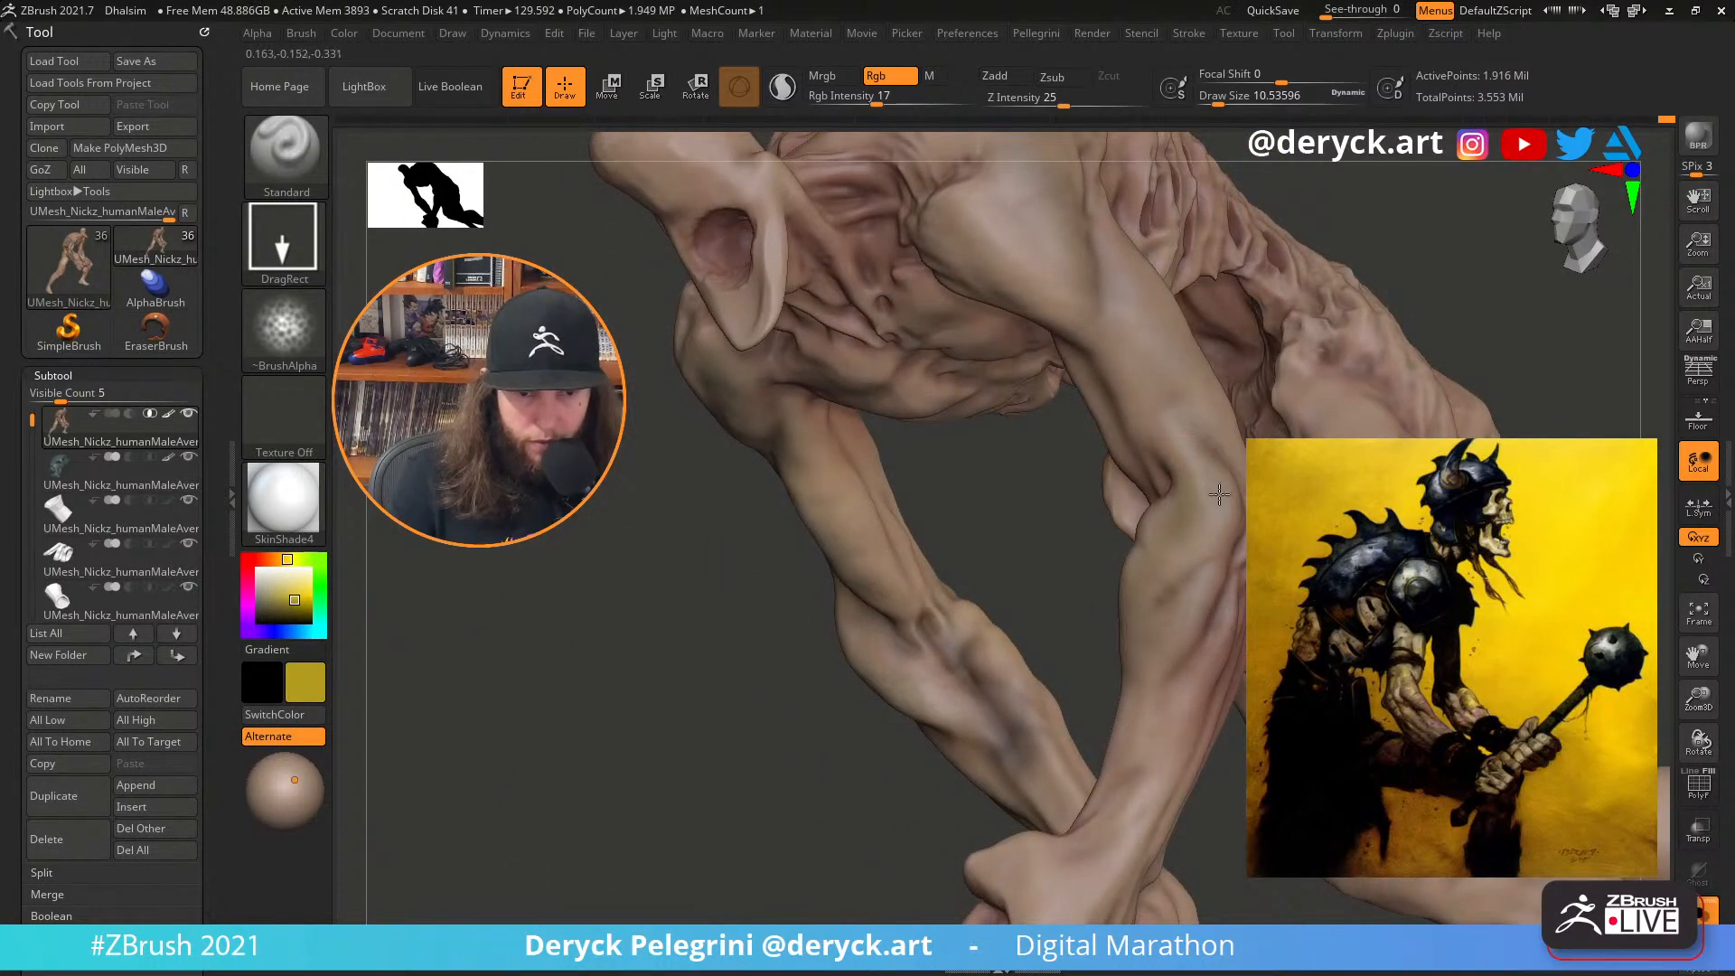
right_drag(1179, 406, 1121, 547)
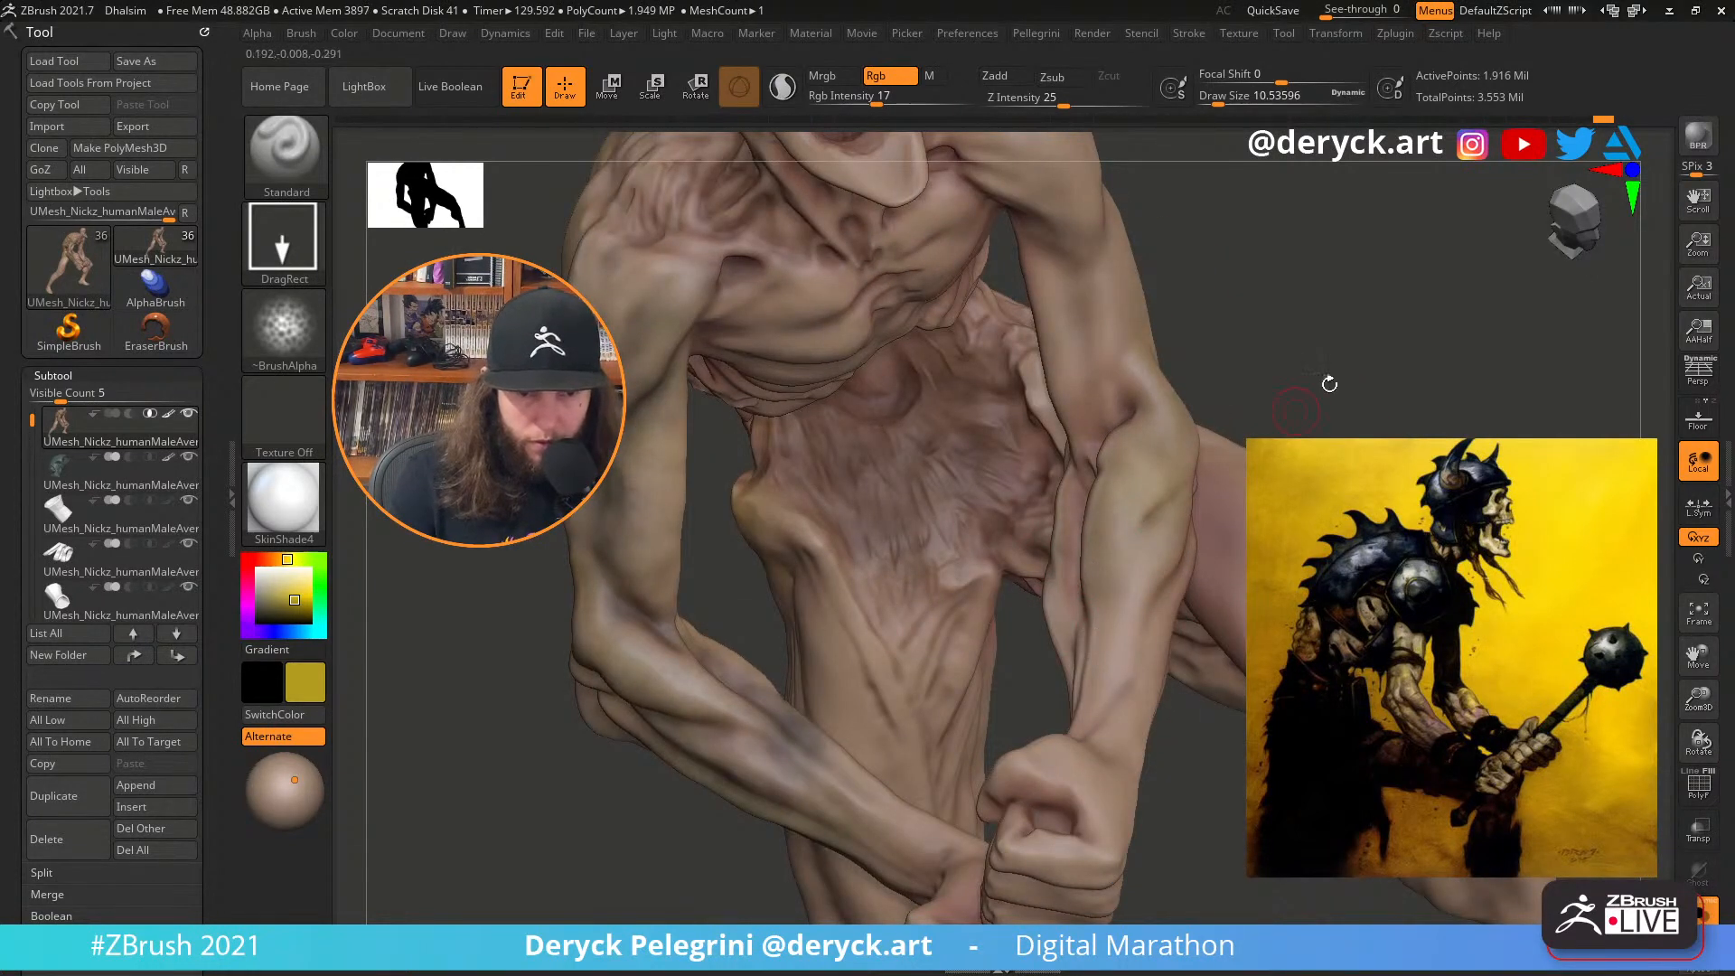
Tint the left shoulder muscle and upper arm olive yellow, and bring the other parts back
right_drag(1328, 380, 1091, 596)
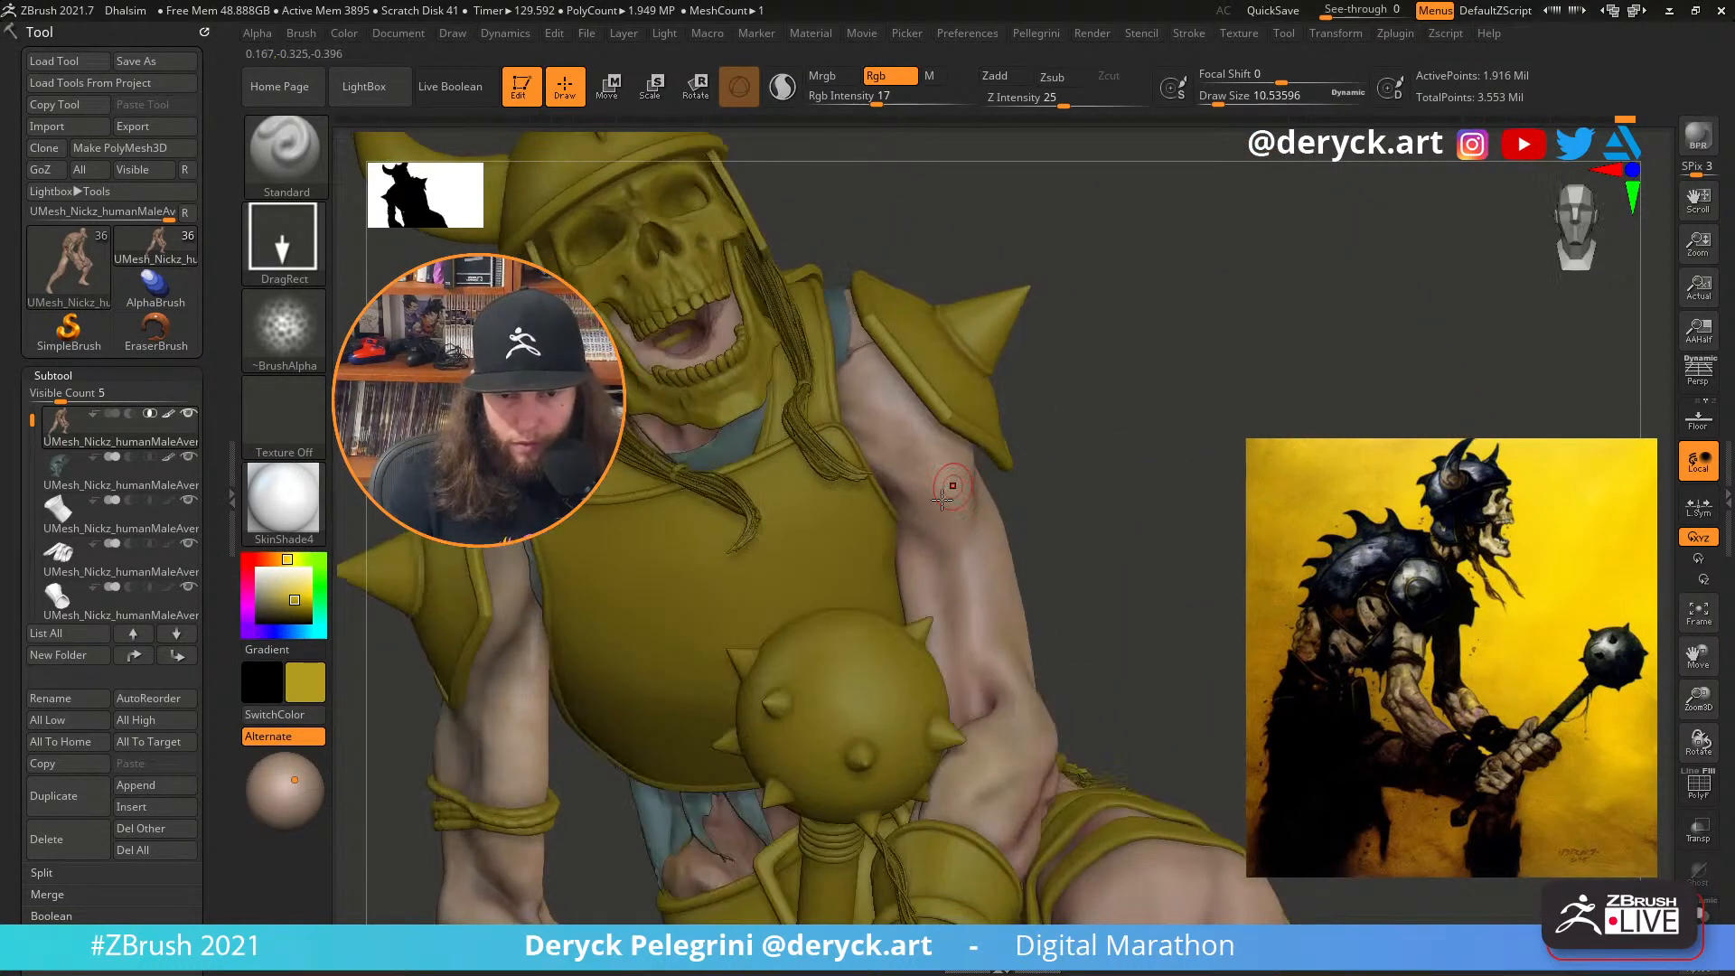
key(alt+s)
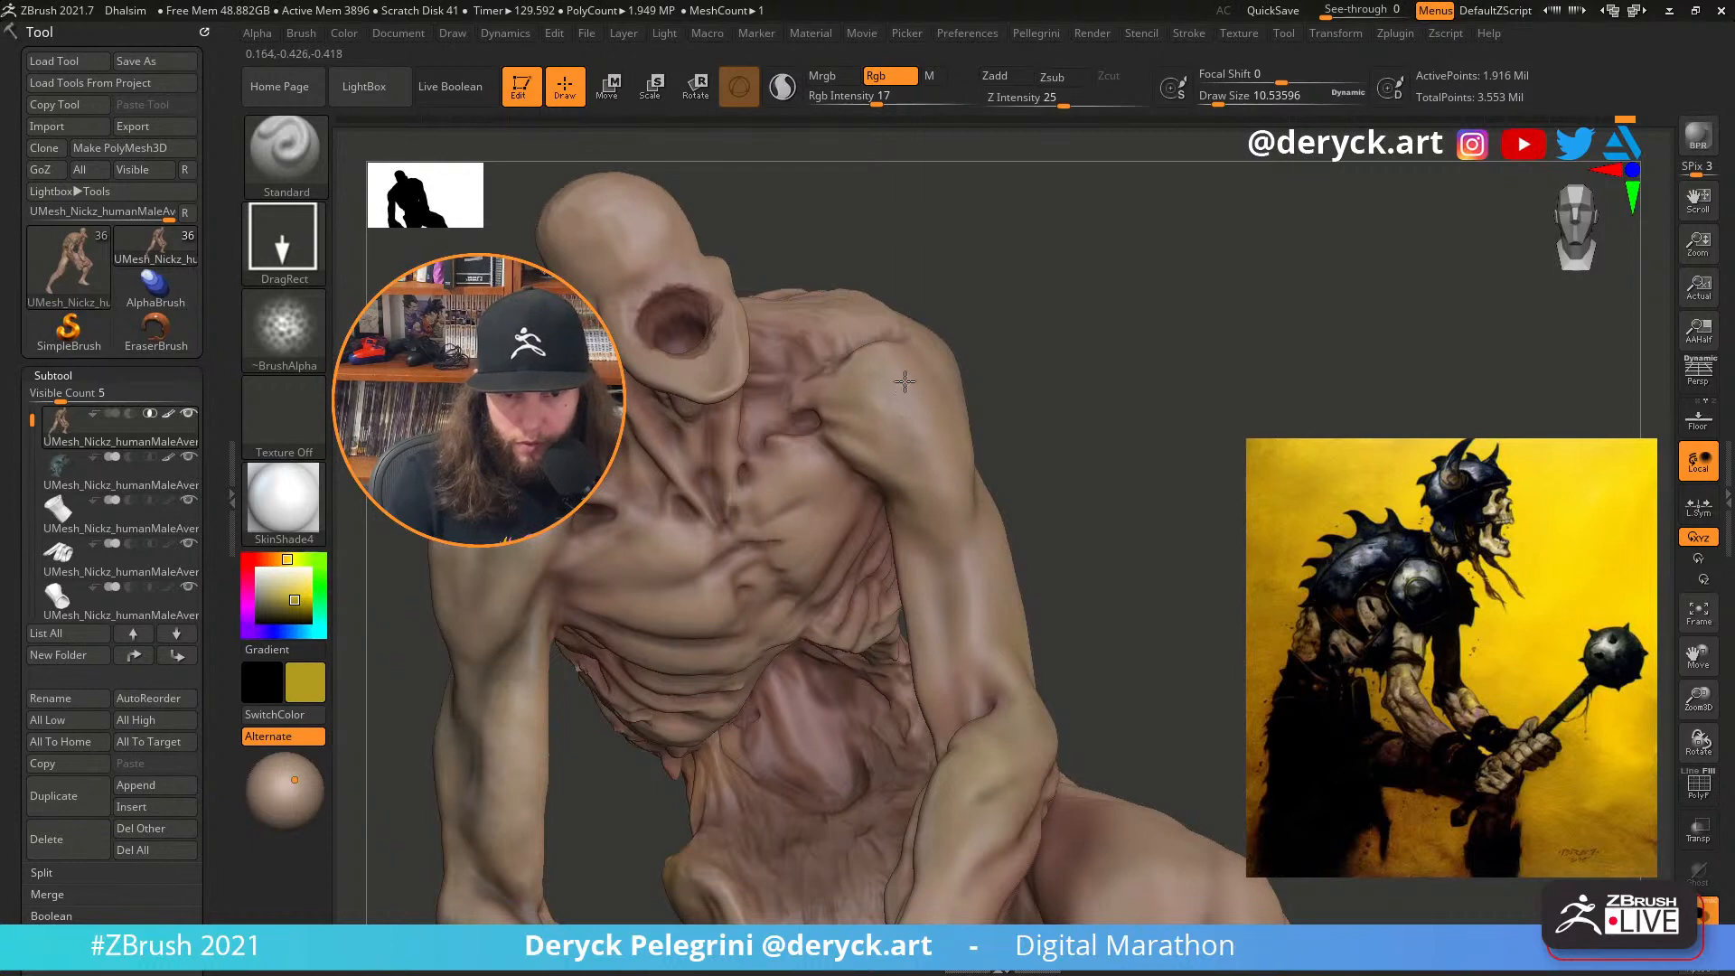
right_drag(932, 452, 890, 505)
key(alt+s)
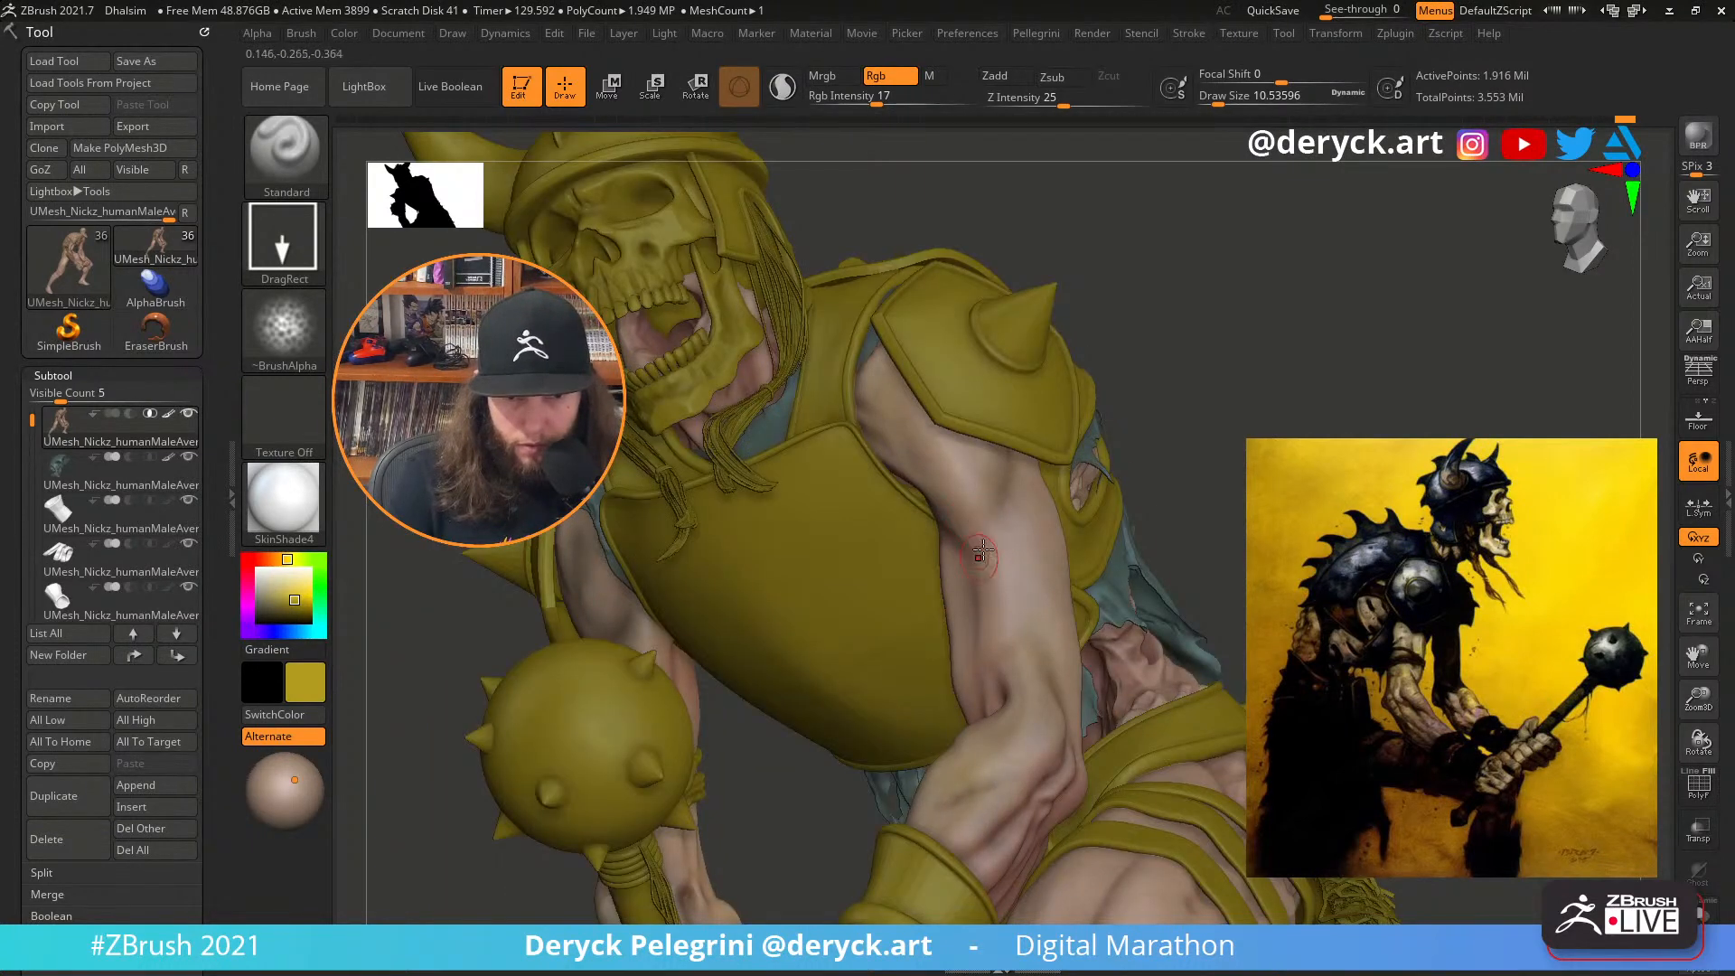
alt+right_drag(1116, 655, 1050, 508)
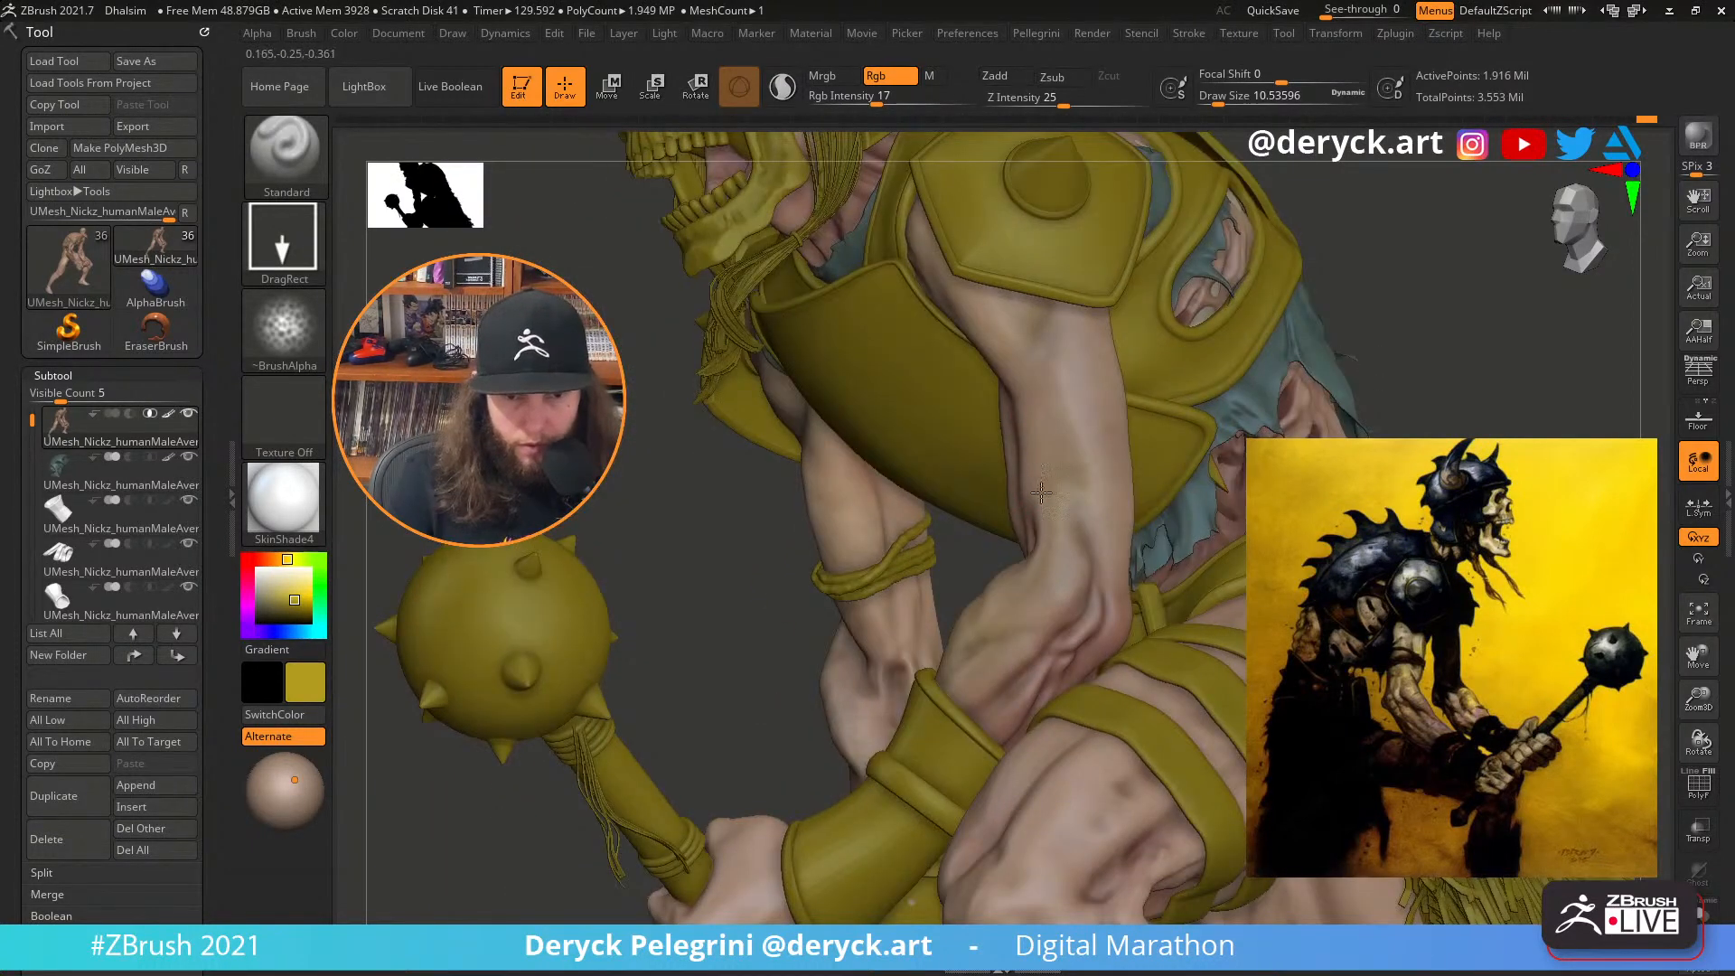
Examine the tinted arms from the front, side and back, and compare the whole figure with the reference painting
right_drag(634, 580, 1031, 601)
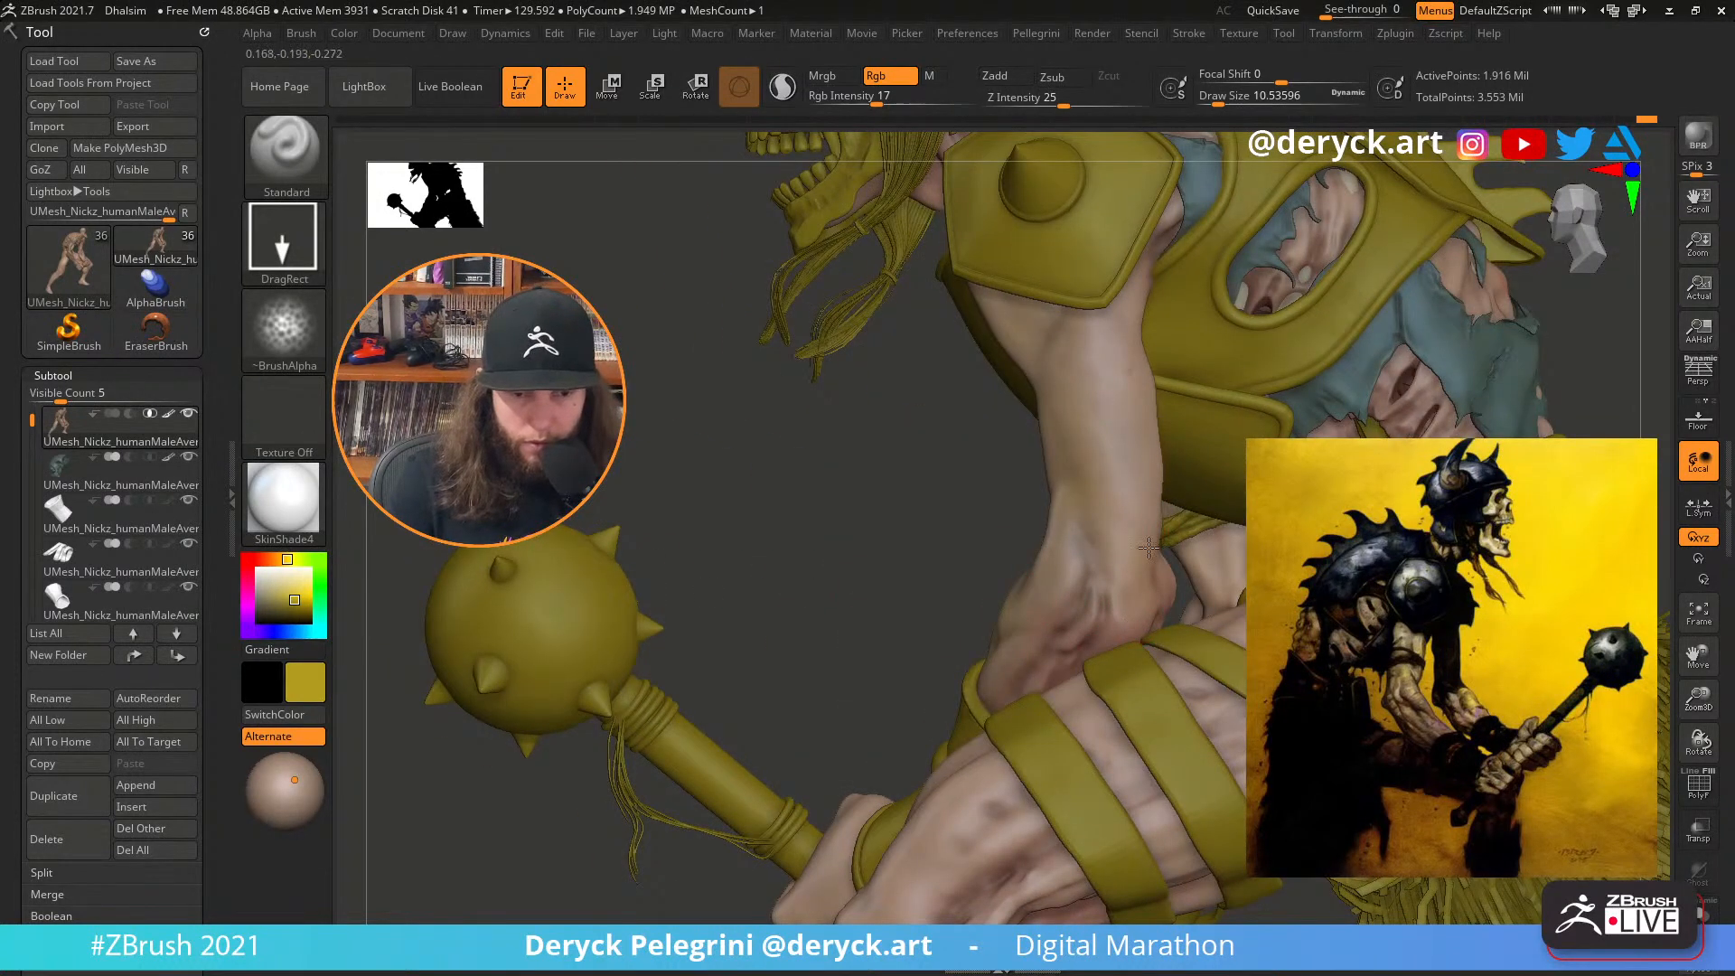
right_drag(1148, 547, 1189, 526)
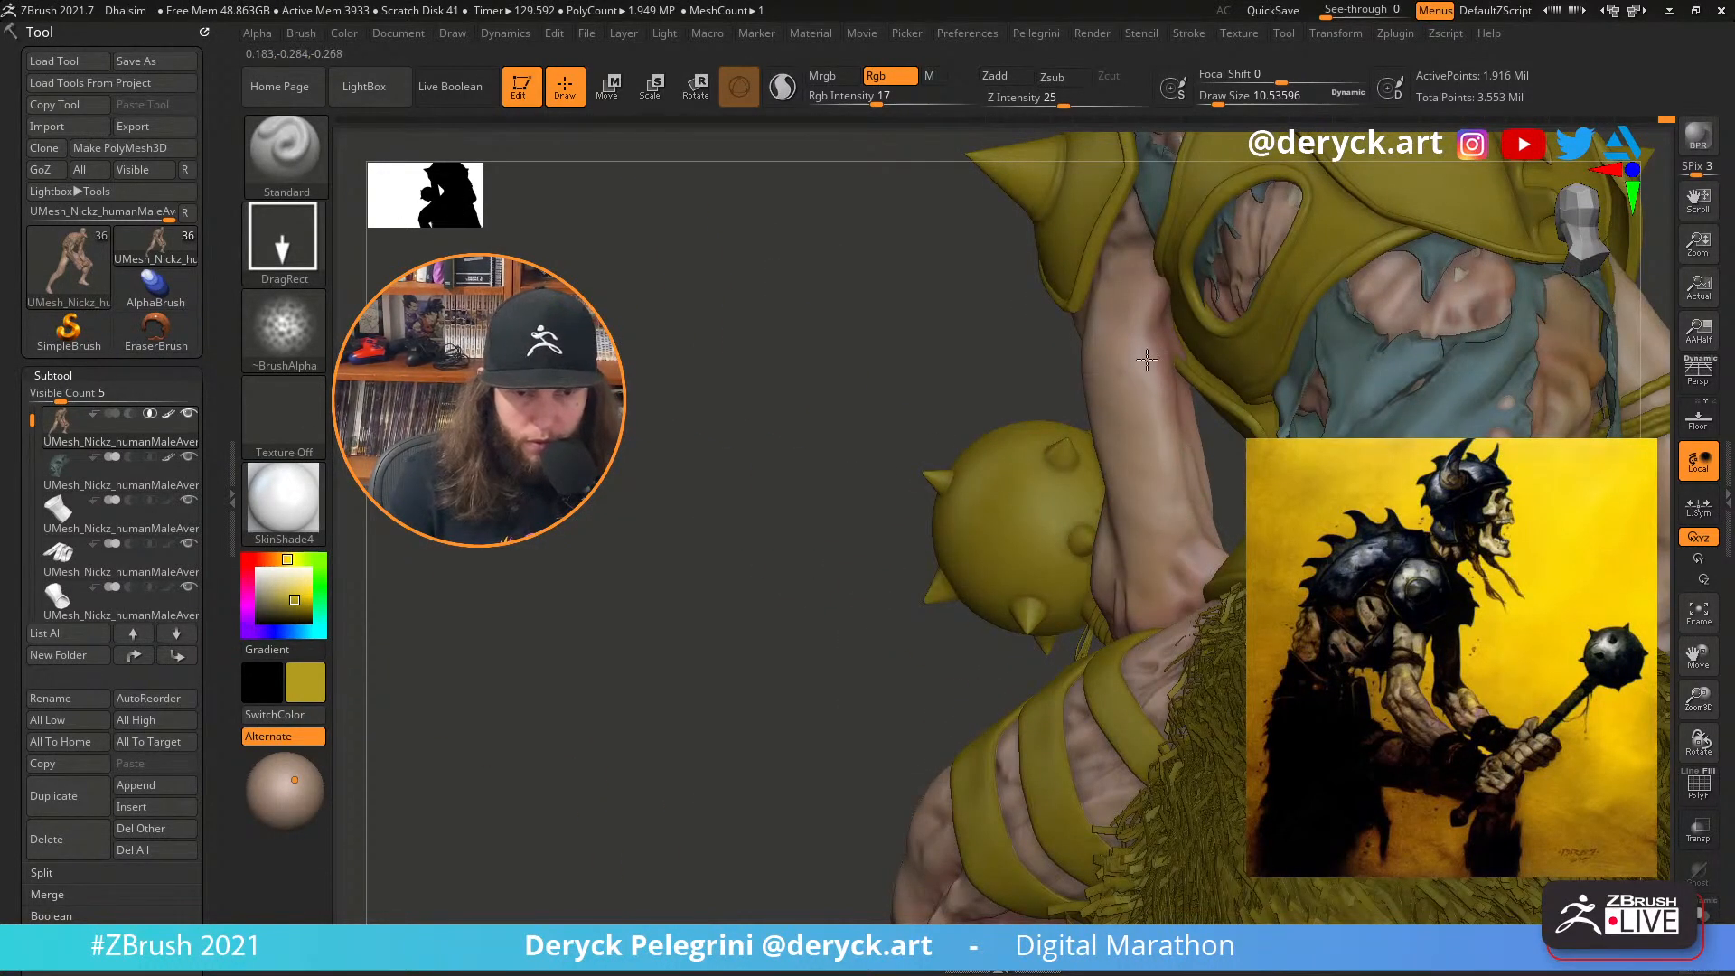
right_drag(904, 296, 1064, 370)
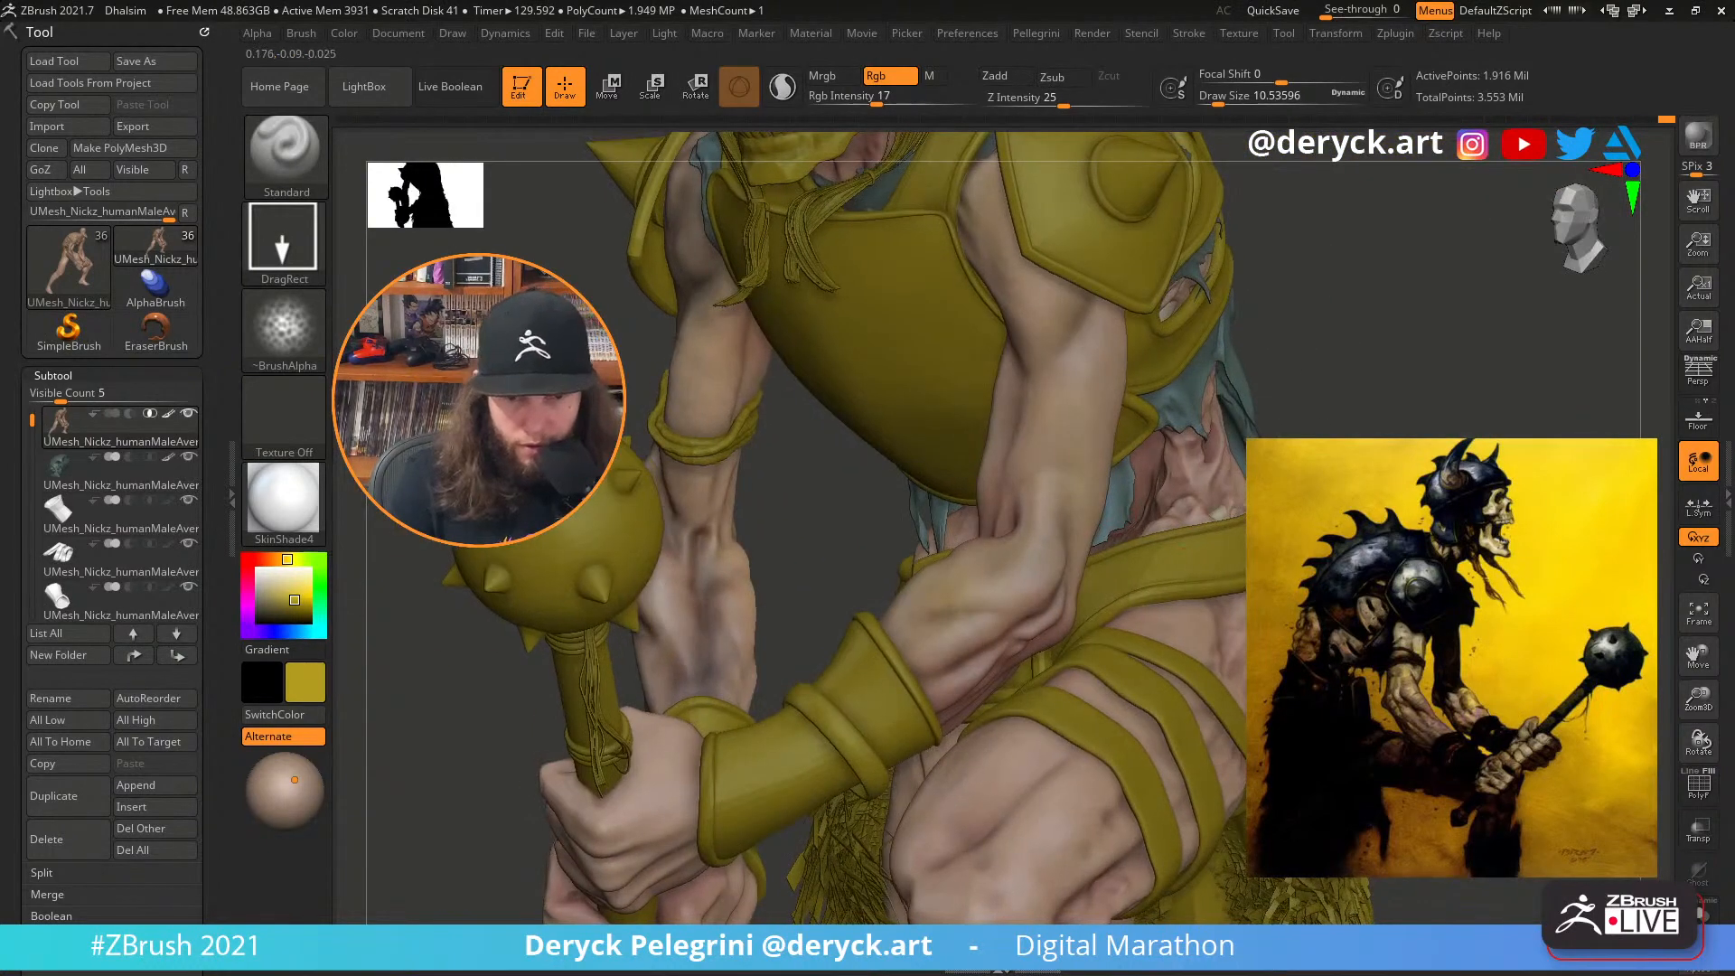
alt+right_drag(961, 658, 996, 588)
right_drag(1039, 643, 902, 554)
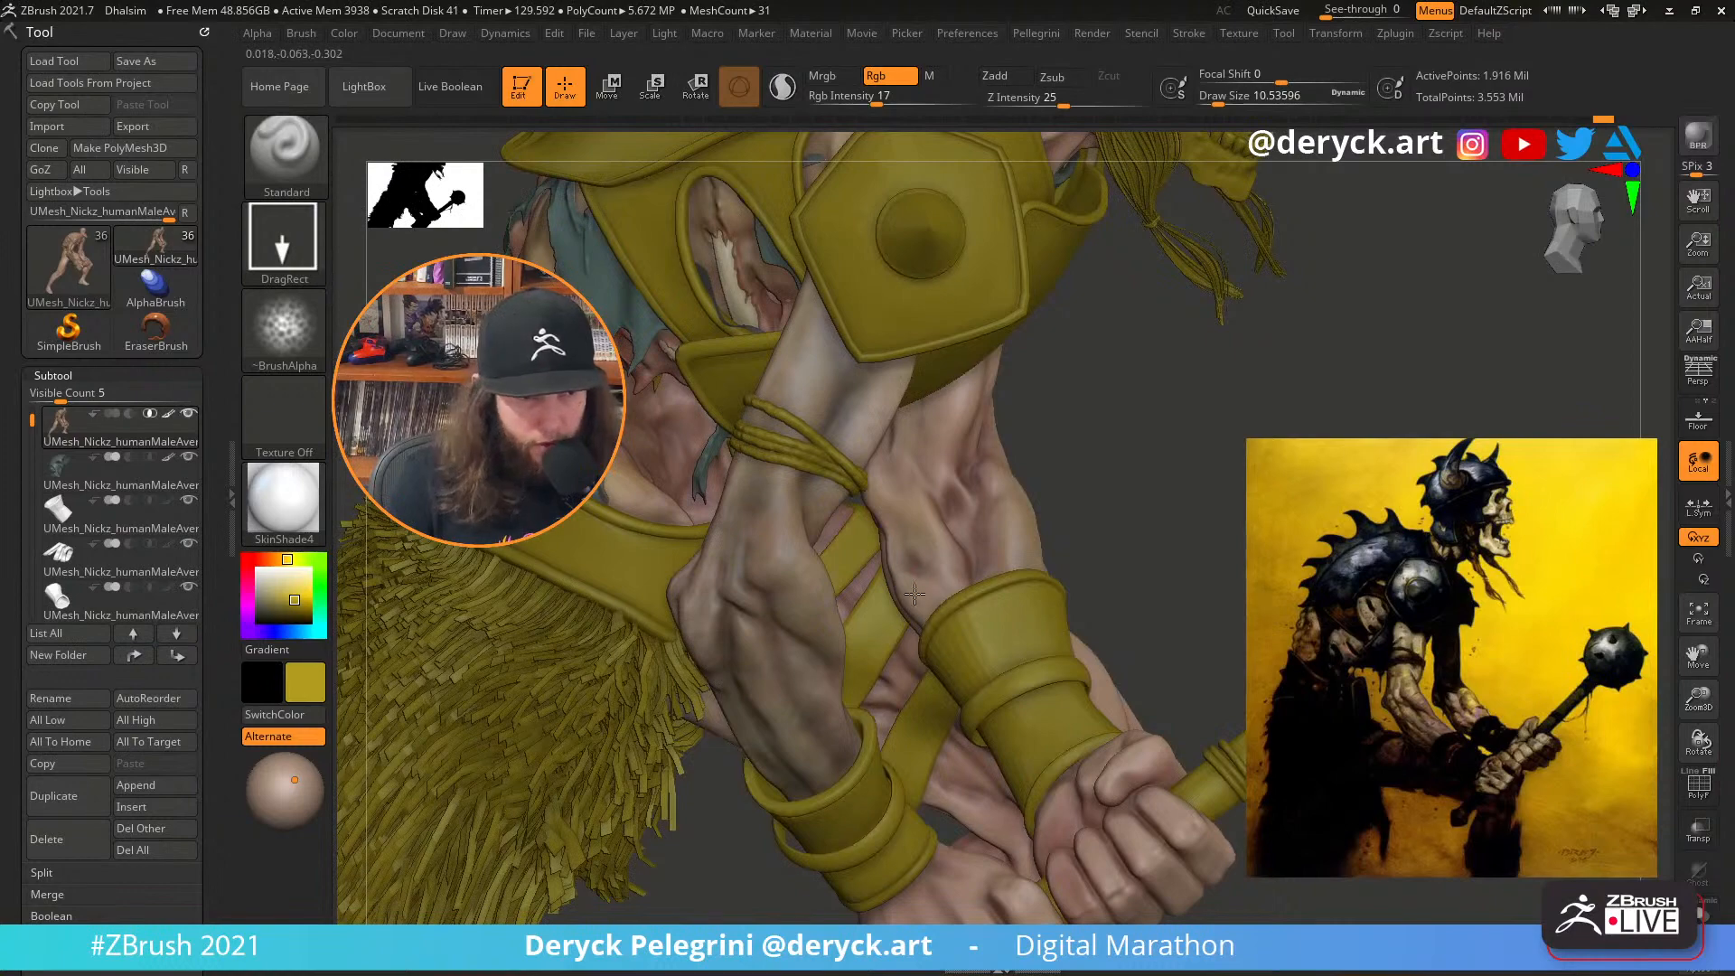
right_drag(1192, 499, 963, 514)
right_drag(1190, 515, 920, 555)
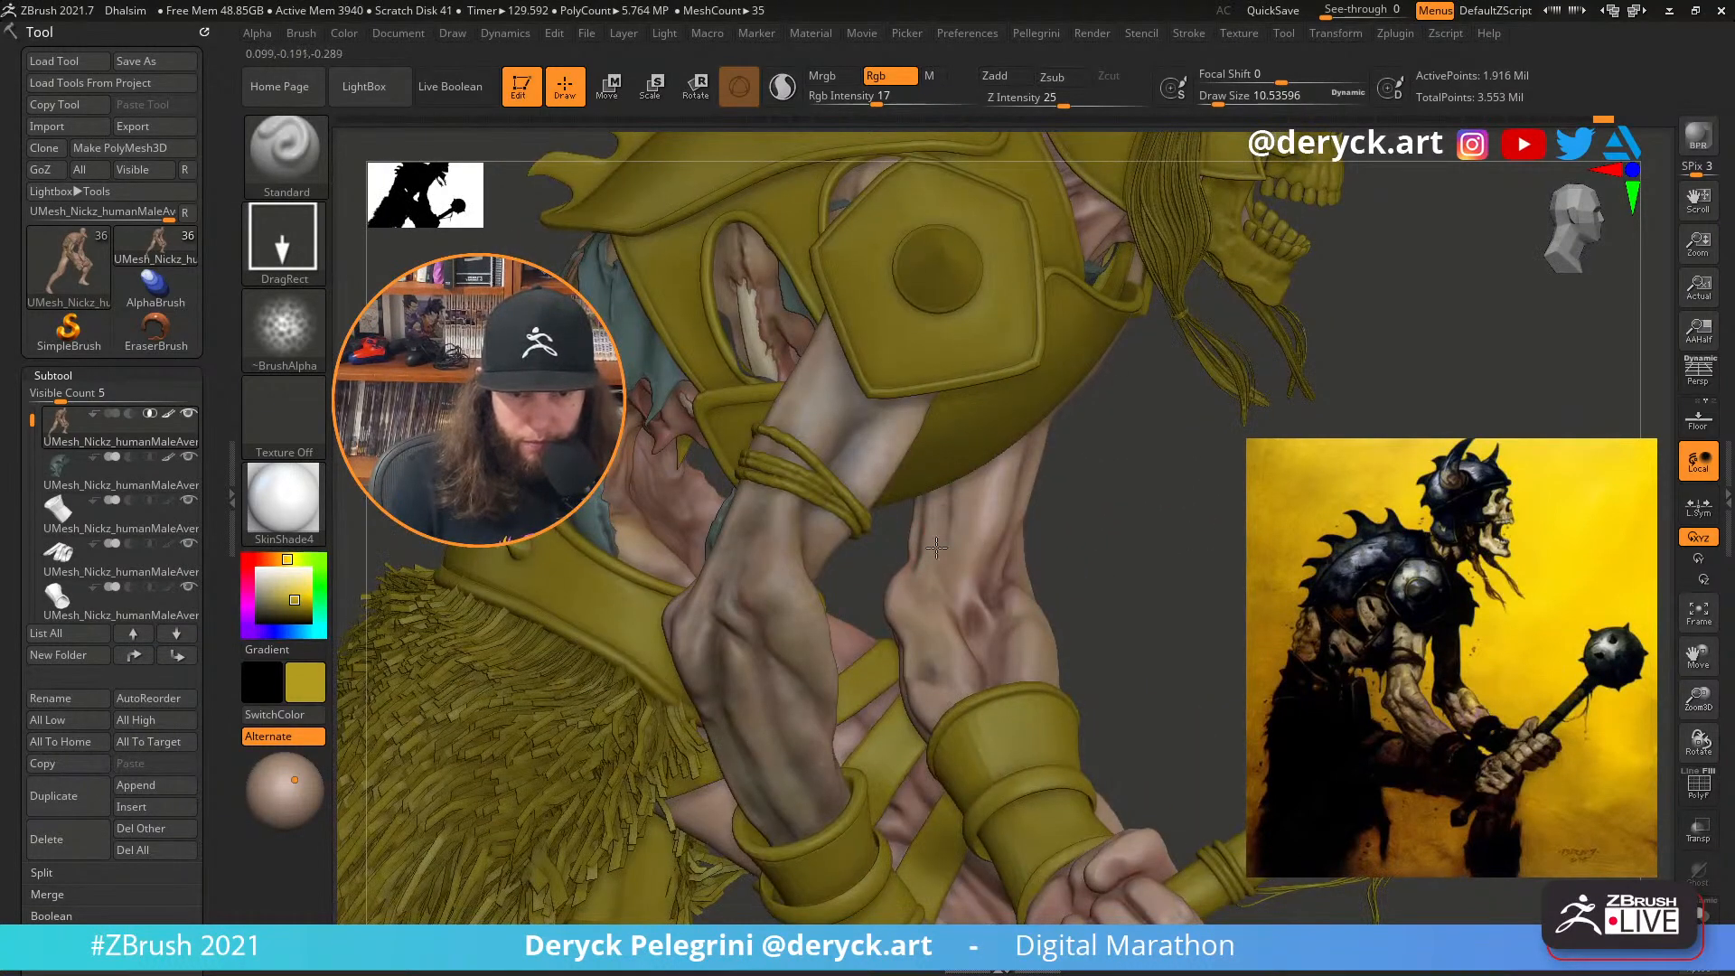
alt+right_drag(1197, 546, 931, 423)
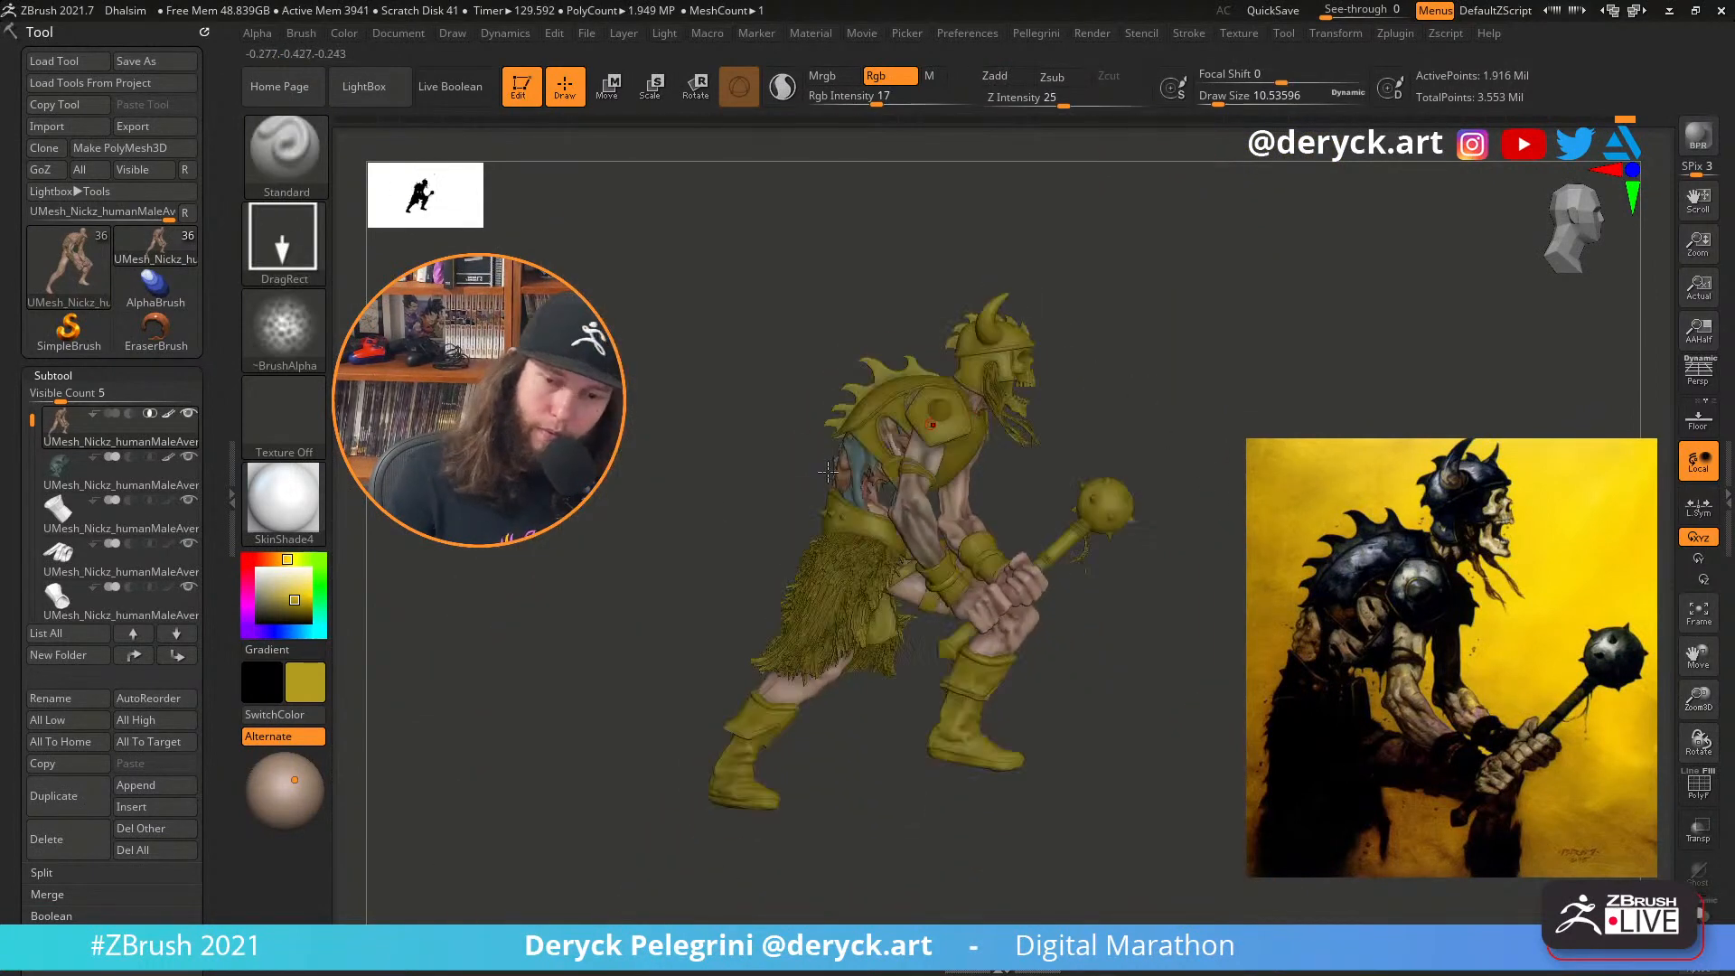
Choose a very dark green paint colour and darken the hollow at the front of the left elbow at a draw size of about 11.7
drag(270, 587, 253, 565)
mouse_move(724, 481)
right_down()
mouse_move(650, 514)
mouse_move(1138, 513)
mouse_move(1142, 551)
mouse_move(1111, 561)
right_up()
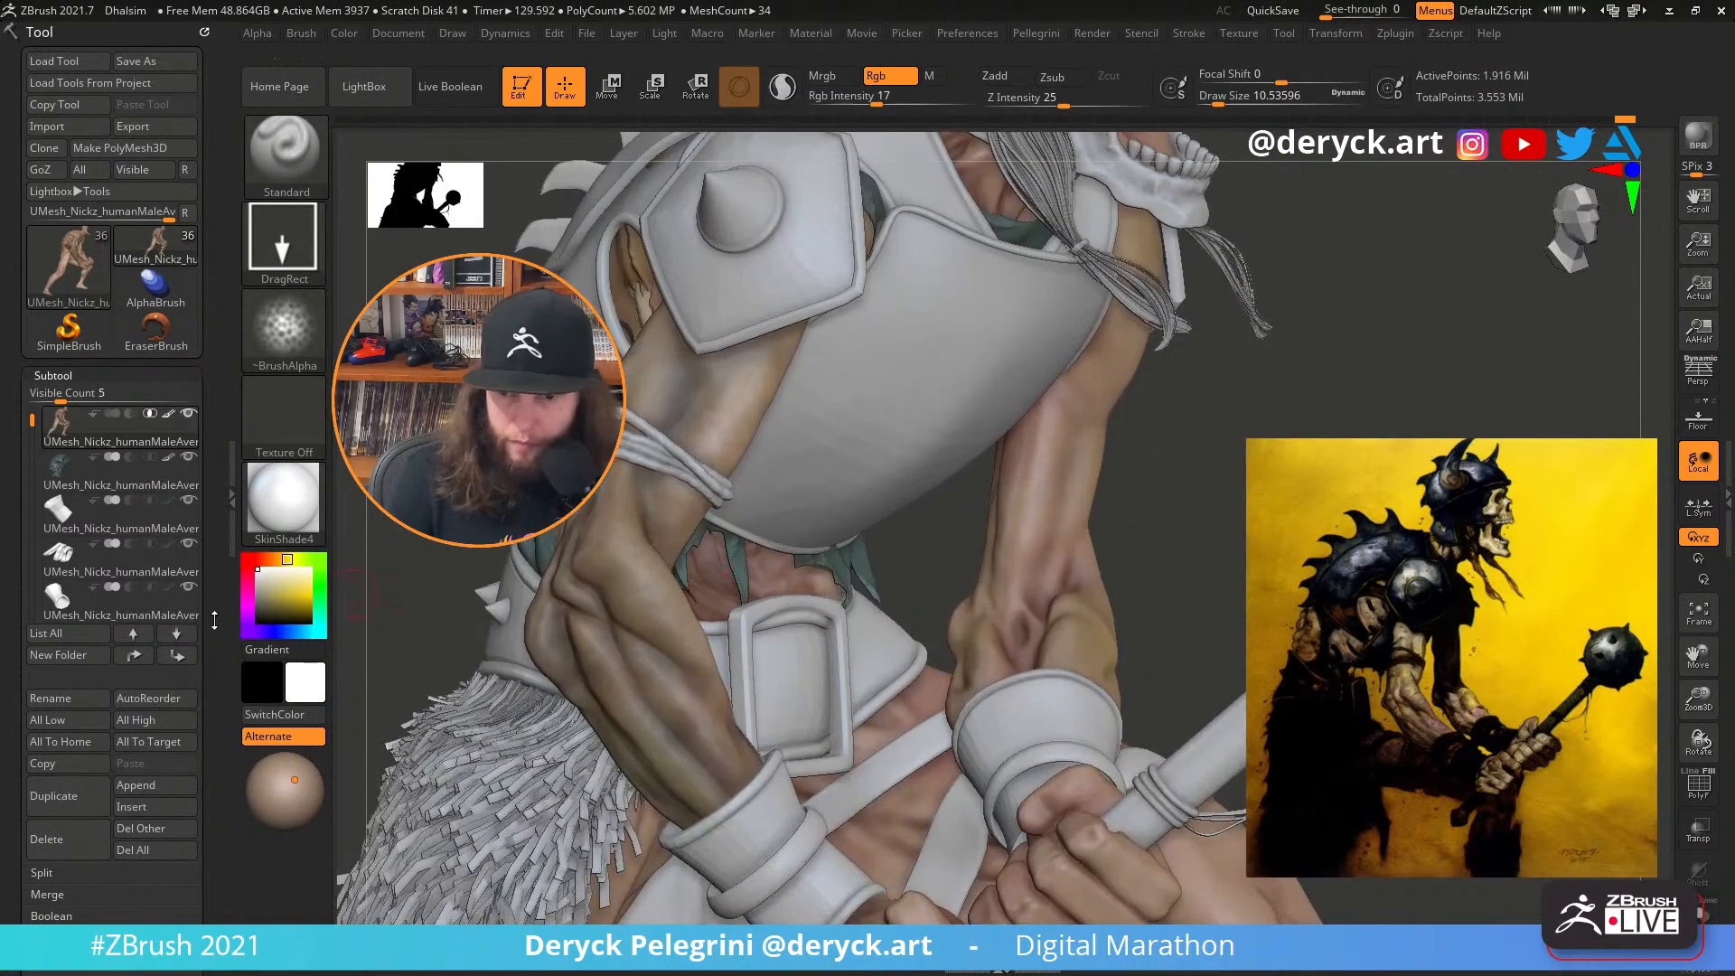
click(320, 593)
mouse_move(268, 589)
mouse_down()
mouse_move(275, 605)
mouse_move(303, 561)
mouse_move(268, 615)
mouse_up()
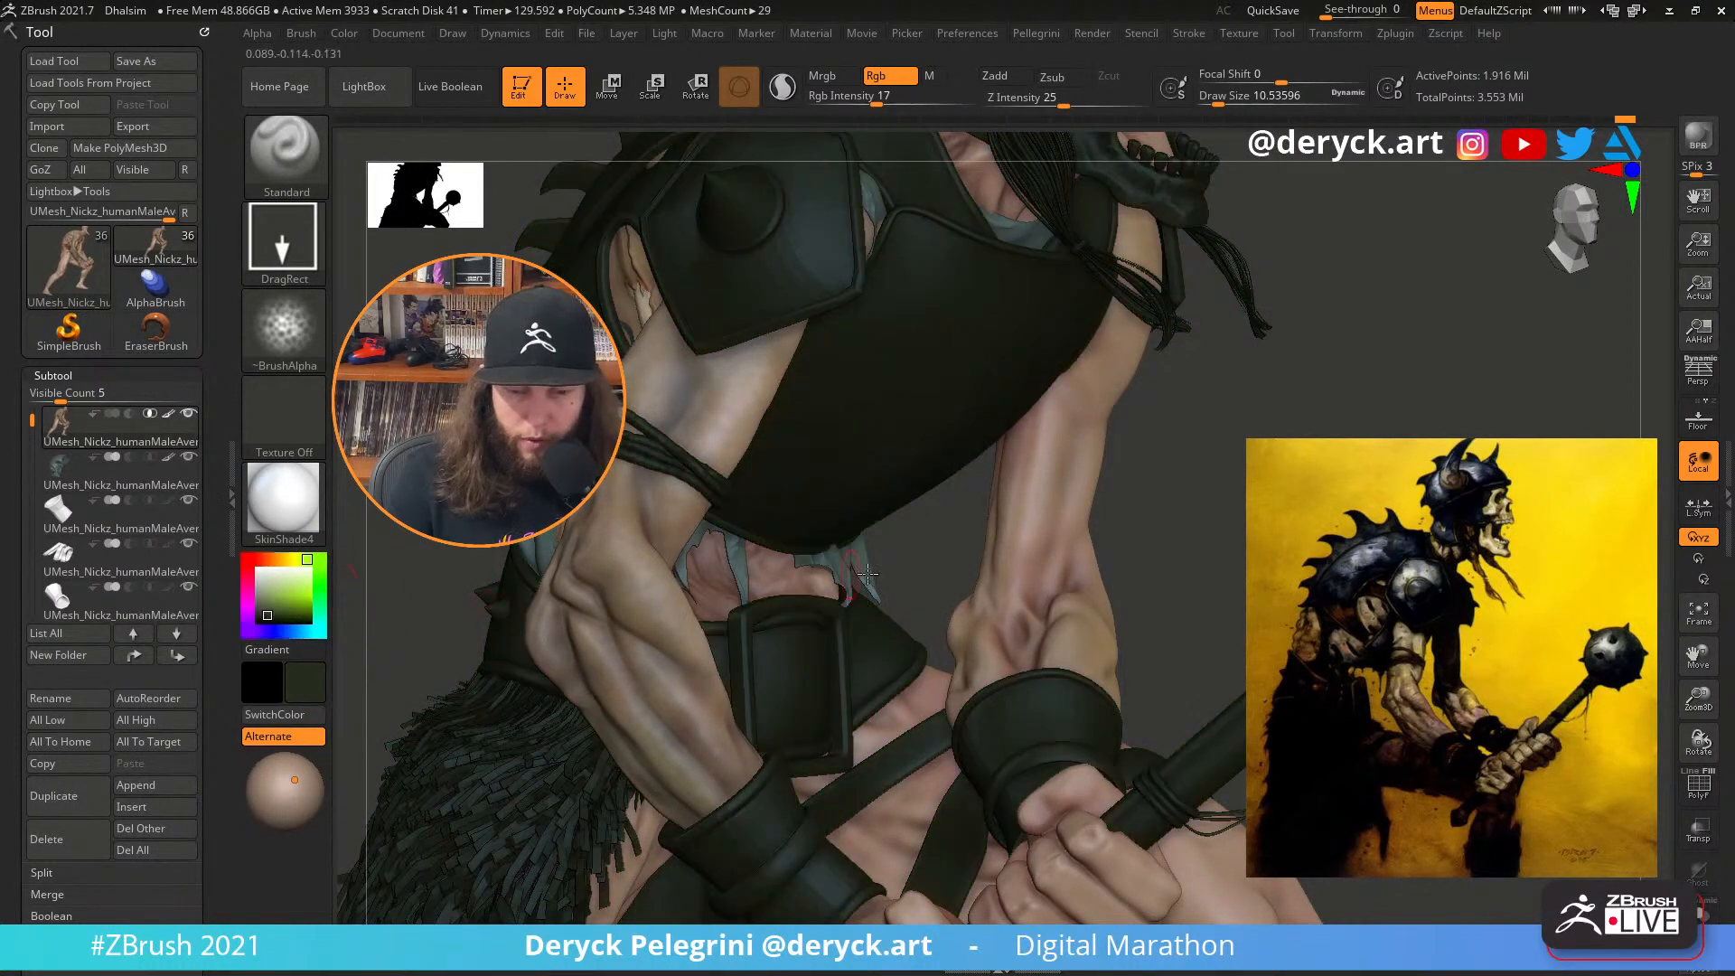
drag(1253, 503, 1269, 539)
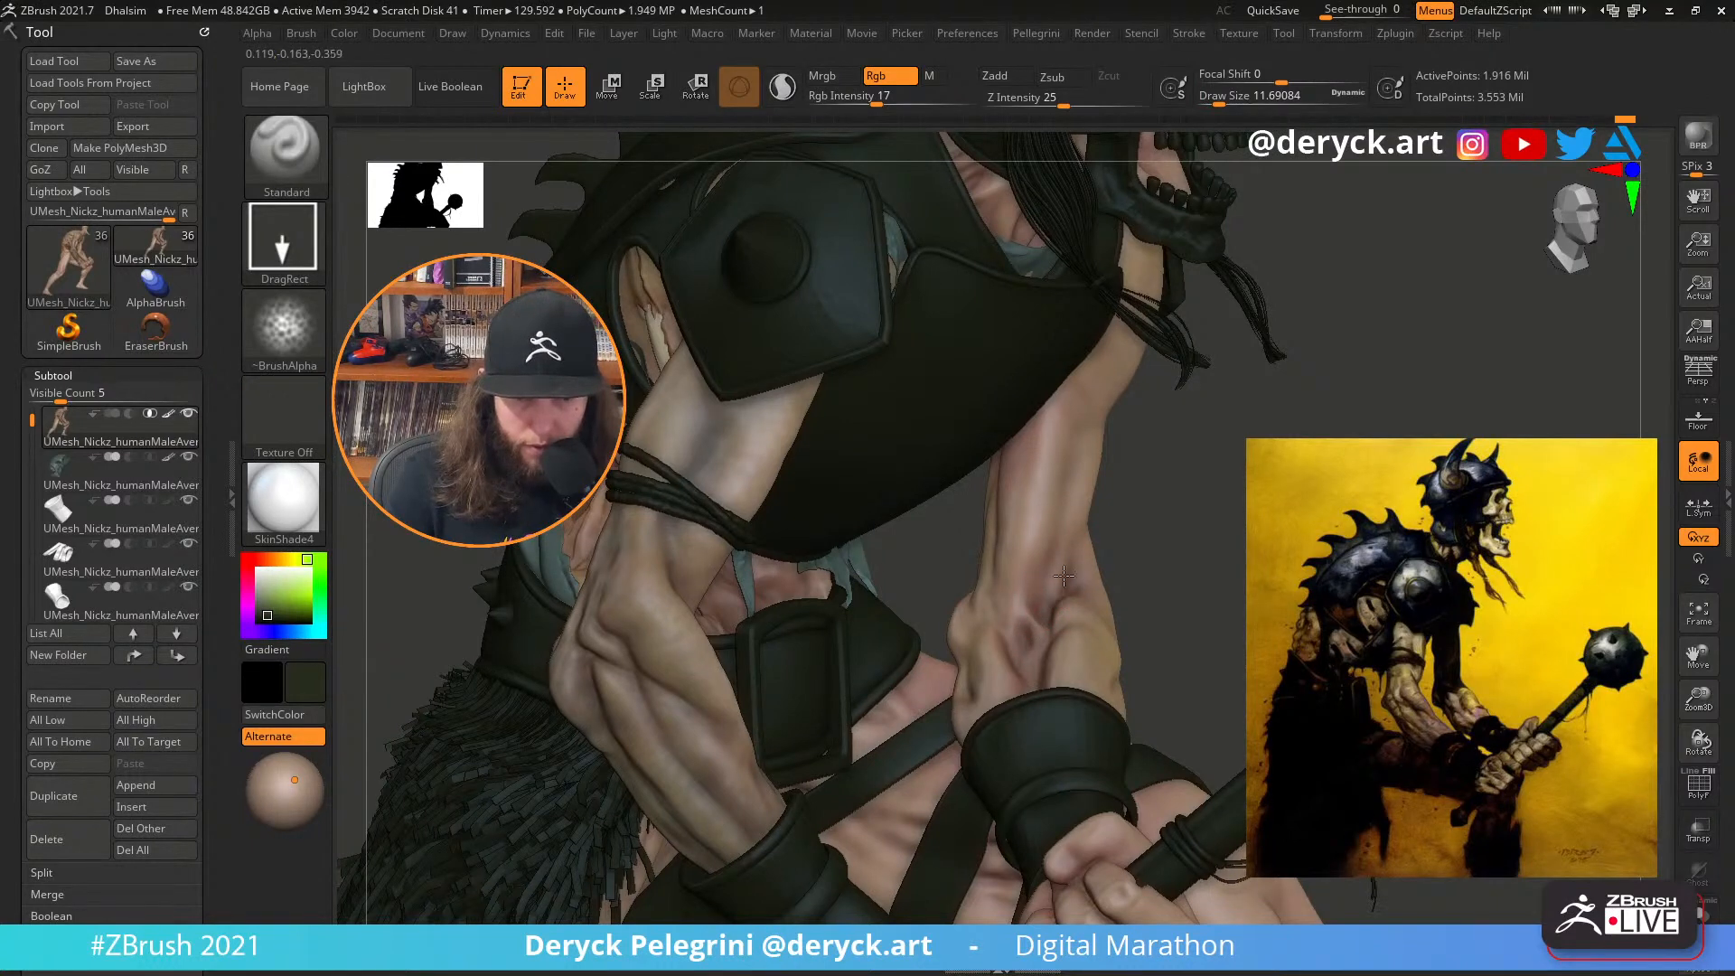
right_drag(1036, 657, 1049, 527)
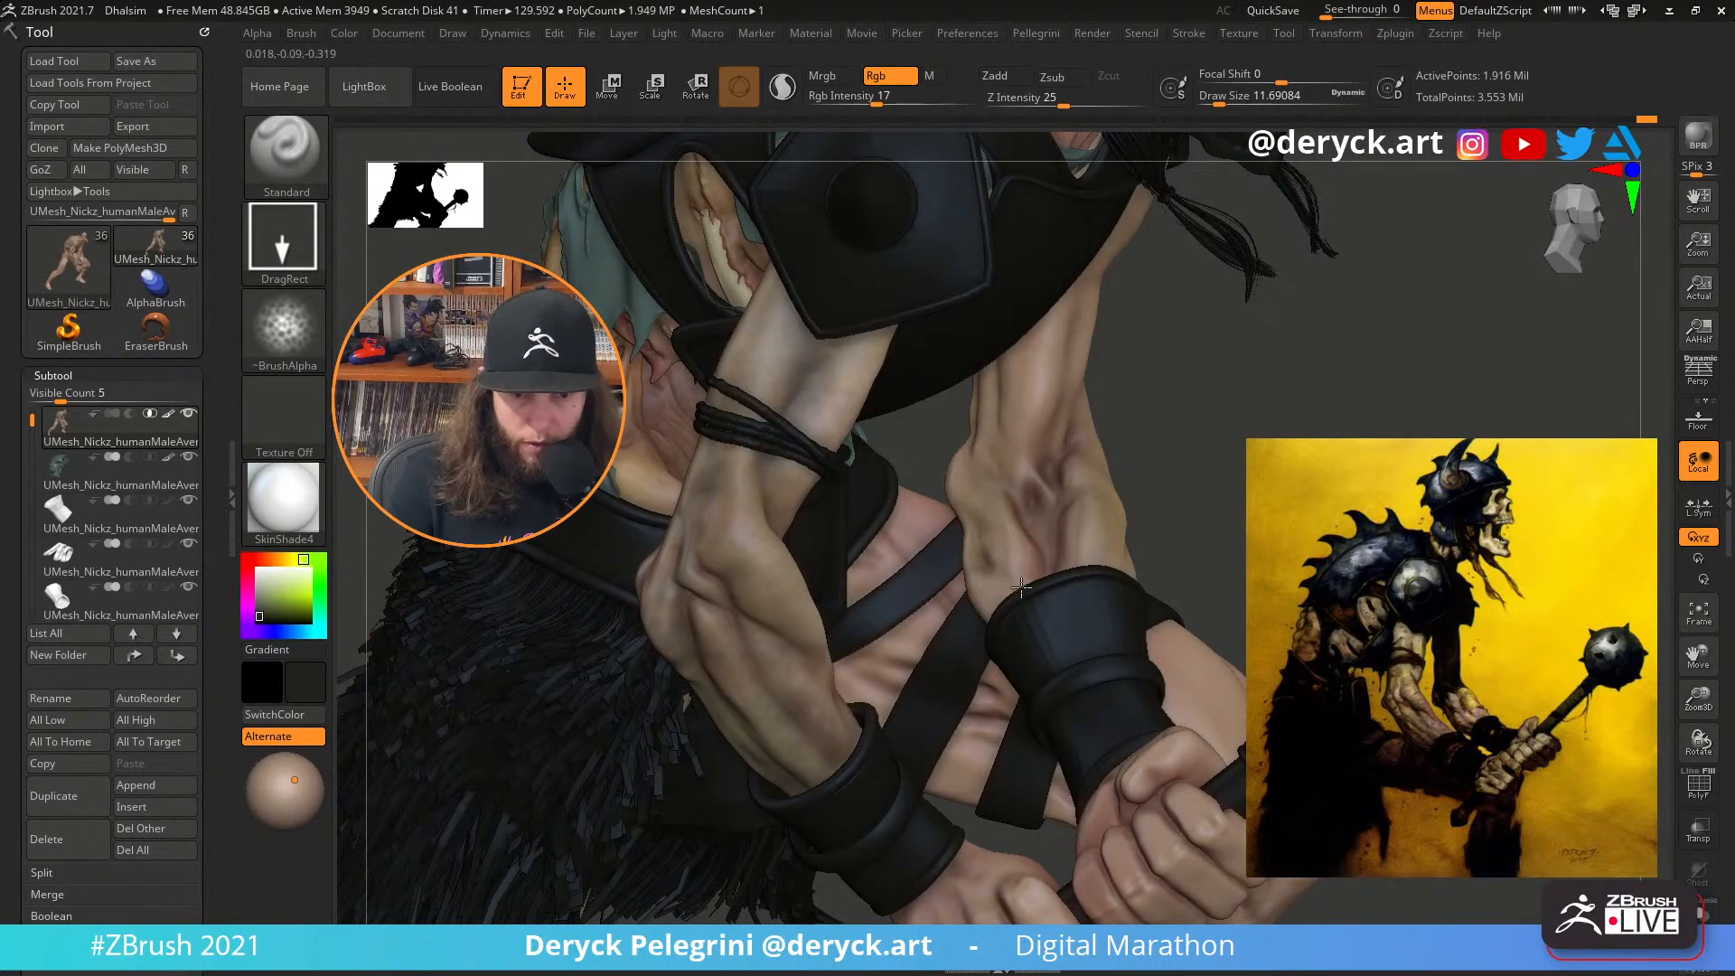
Isolate the body, darken the muscle hollows of the left forearm at a draw size of about 18.5, and bring the other parts back
key(alt+s)
key(s)
drag(1008, 547, 1013, 547)
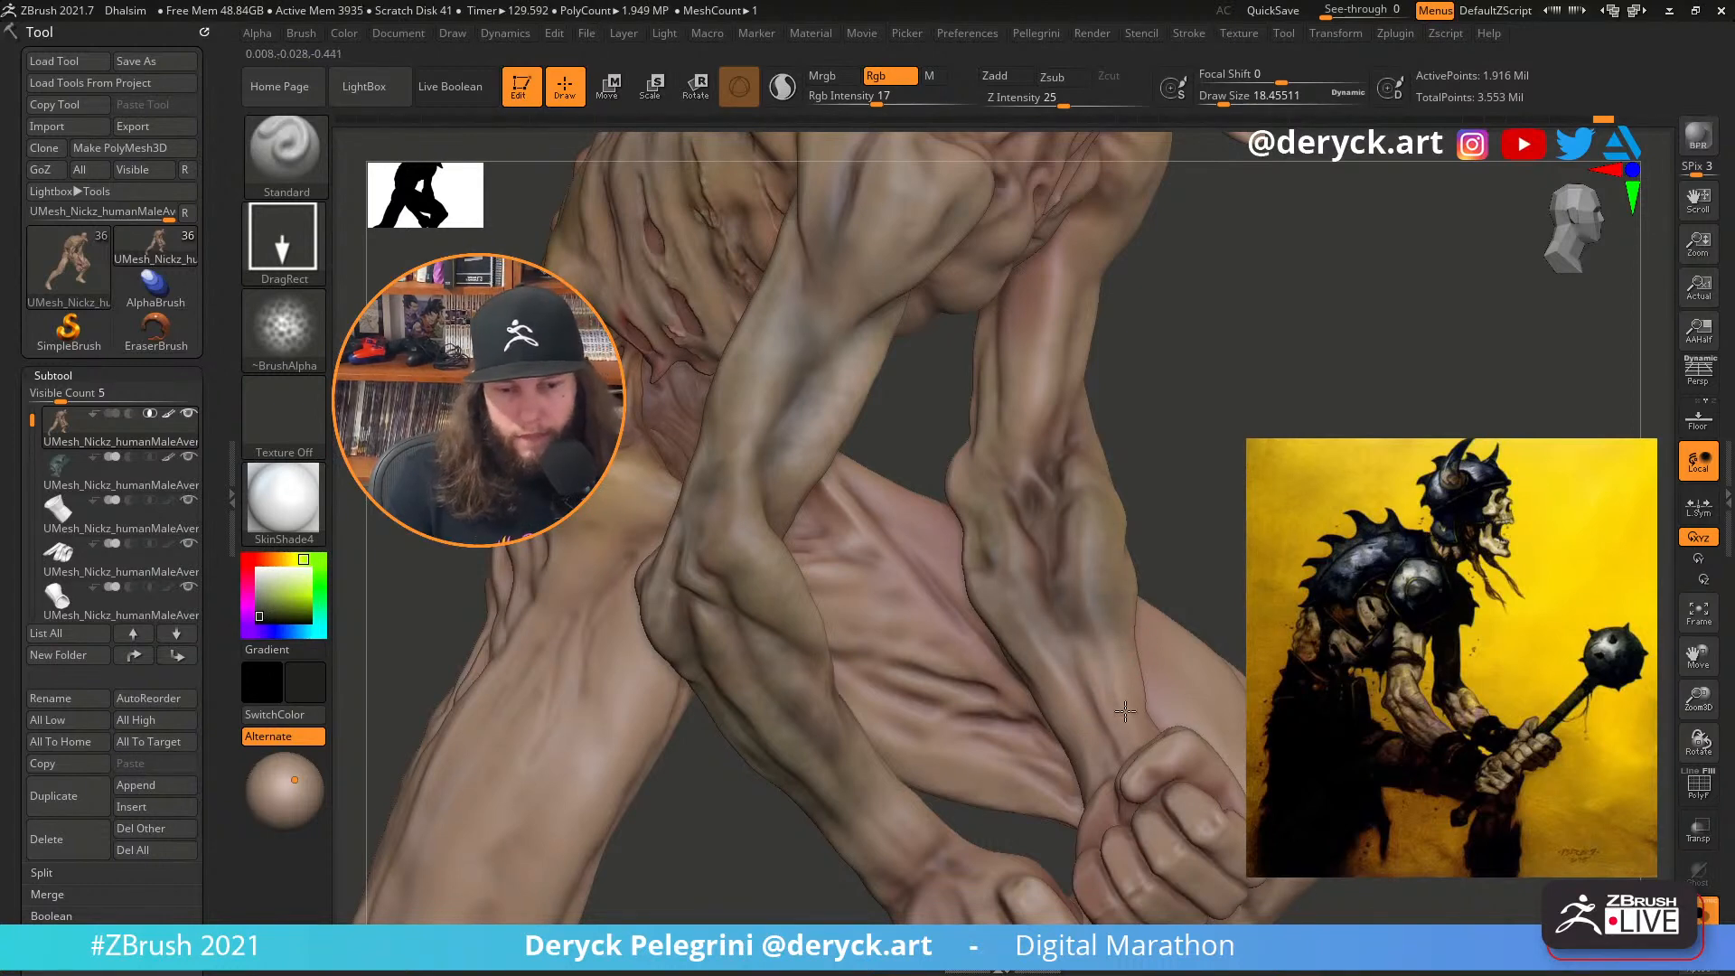
right_drag(1031, 527, 930, 627)
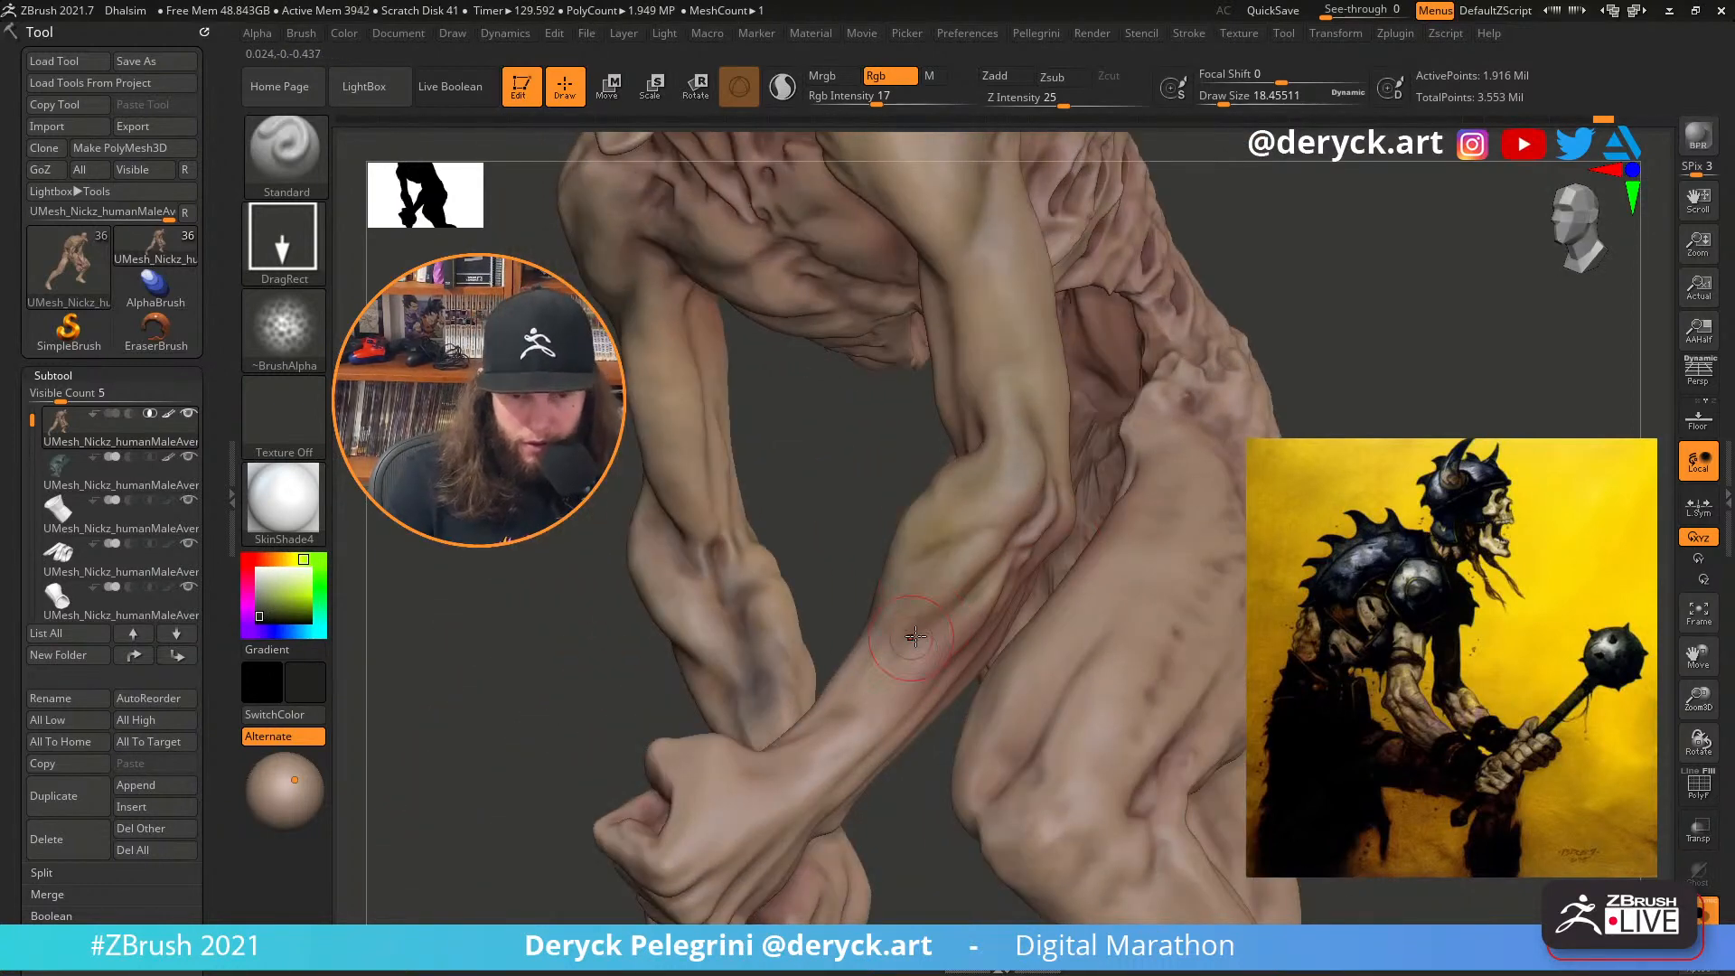
right_drag(1152, 595, 1101, 552)
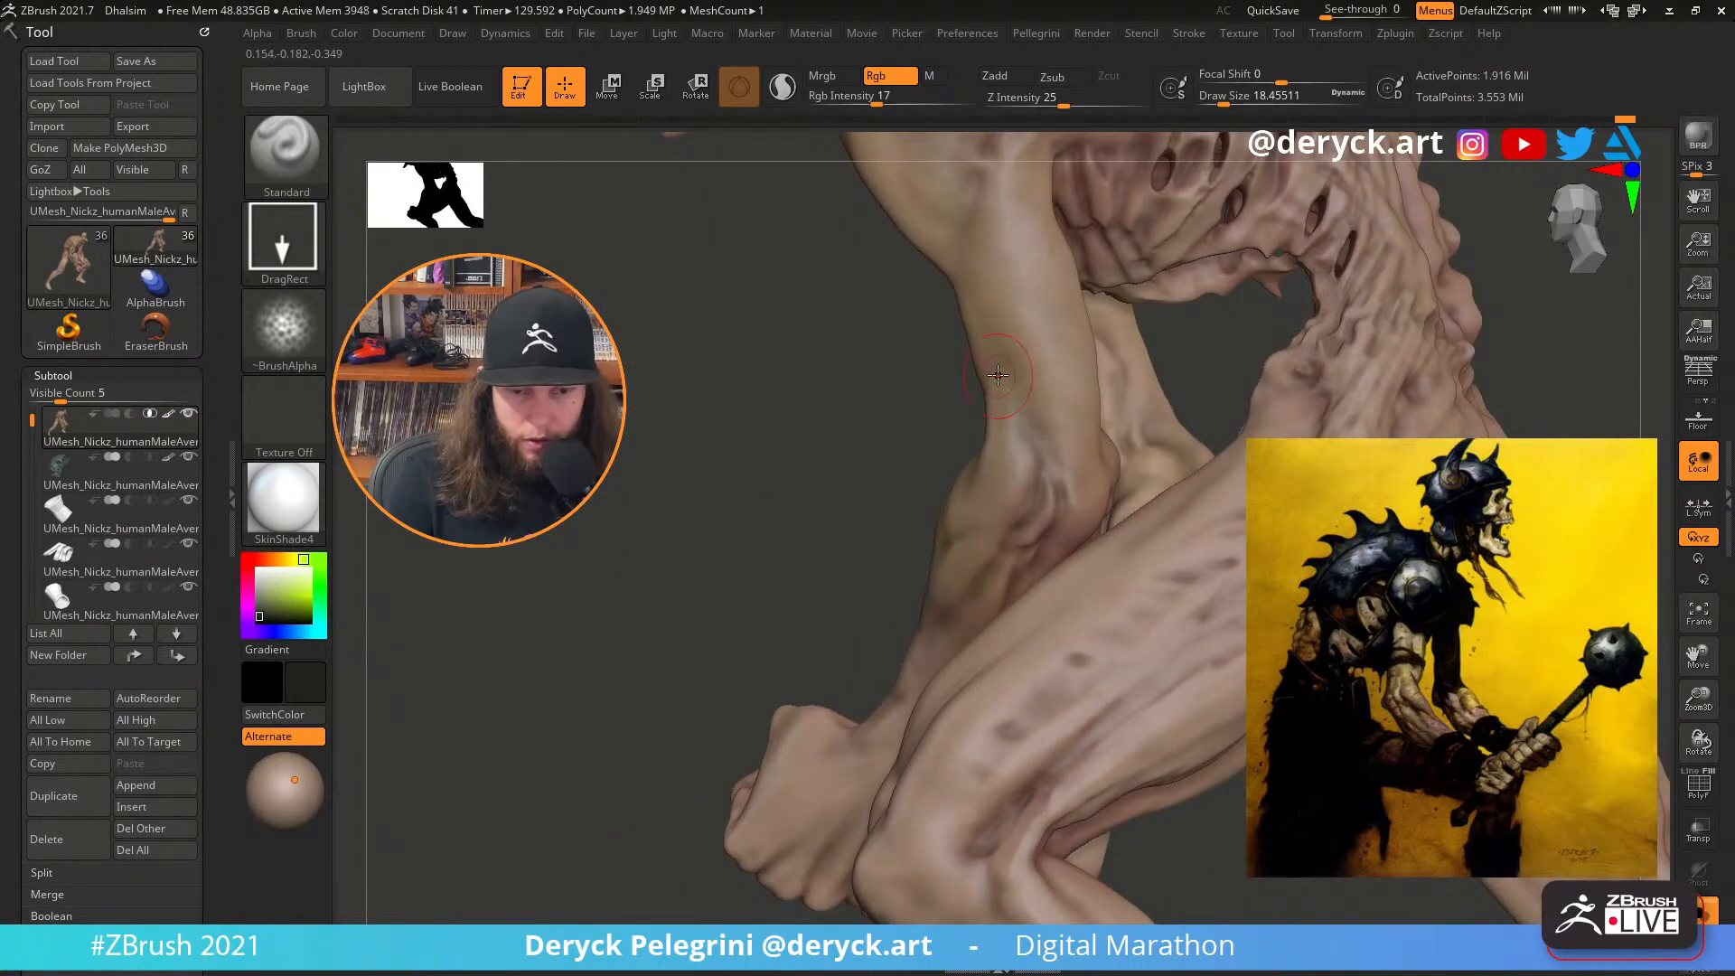
right_drag(813, 370, 949, 434)
key(alt+s)
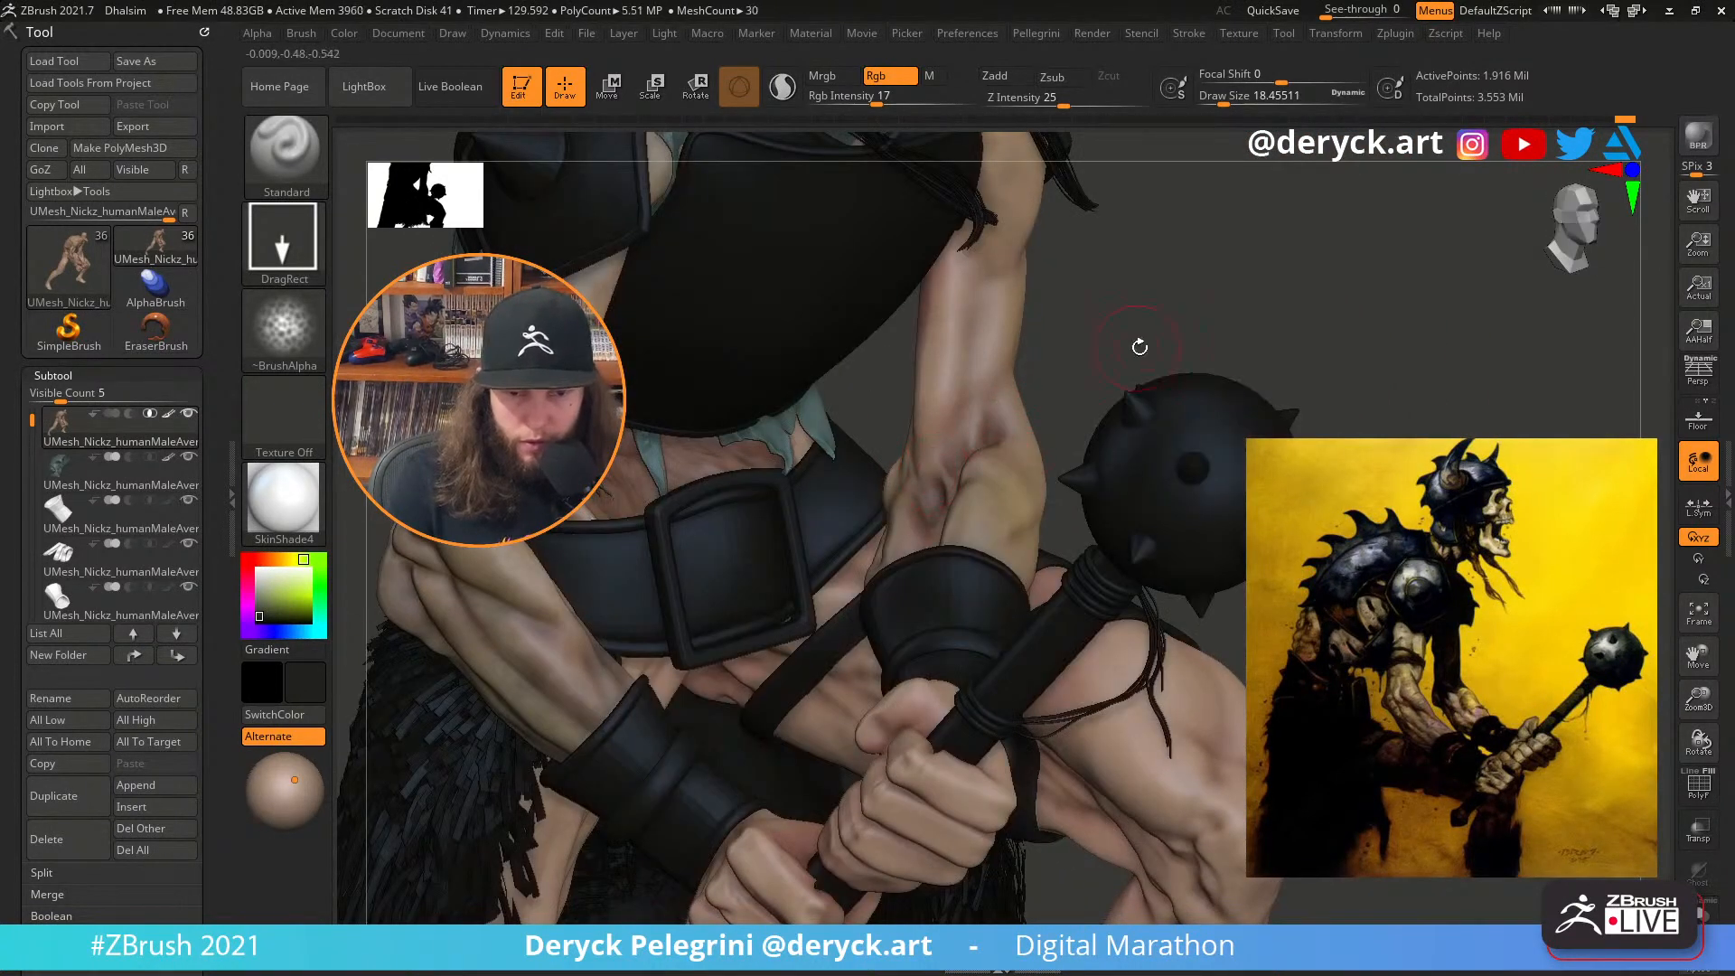
Switch the brush stroke to FreeHand and lightly shade the left upper arm with the dark green
mouse_move(1138, 347)
right_down()
mouse_move(1161, 412)
mouse_move(1030, 517)
right_up()
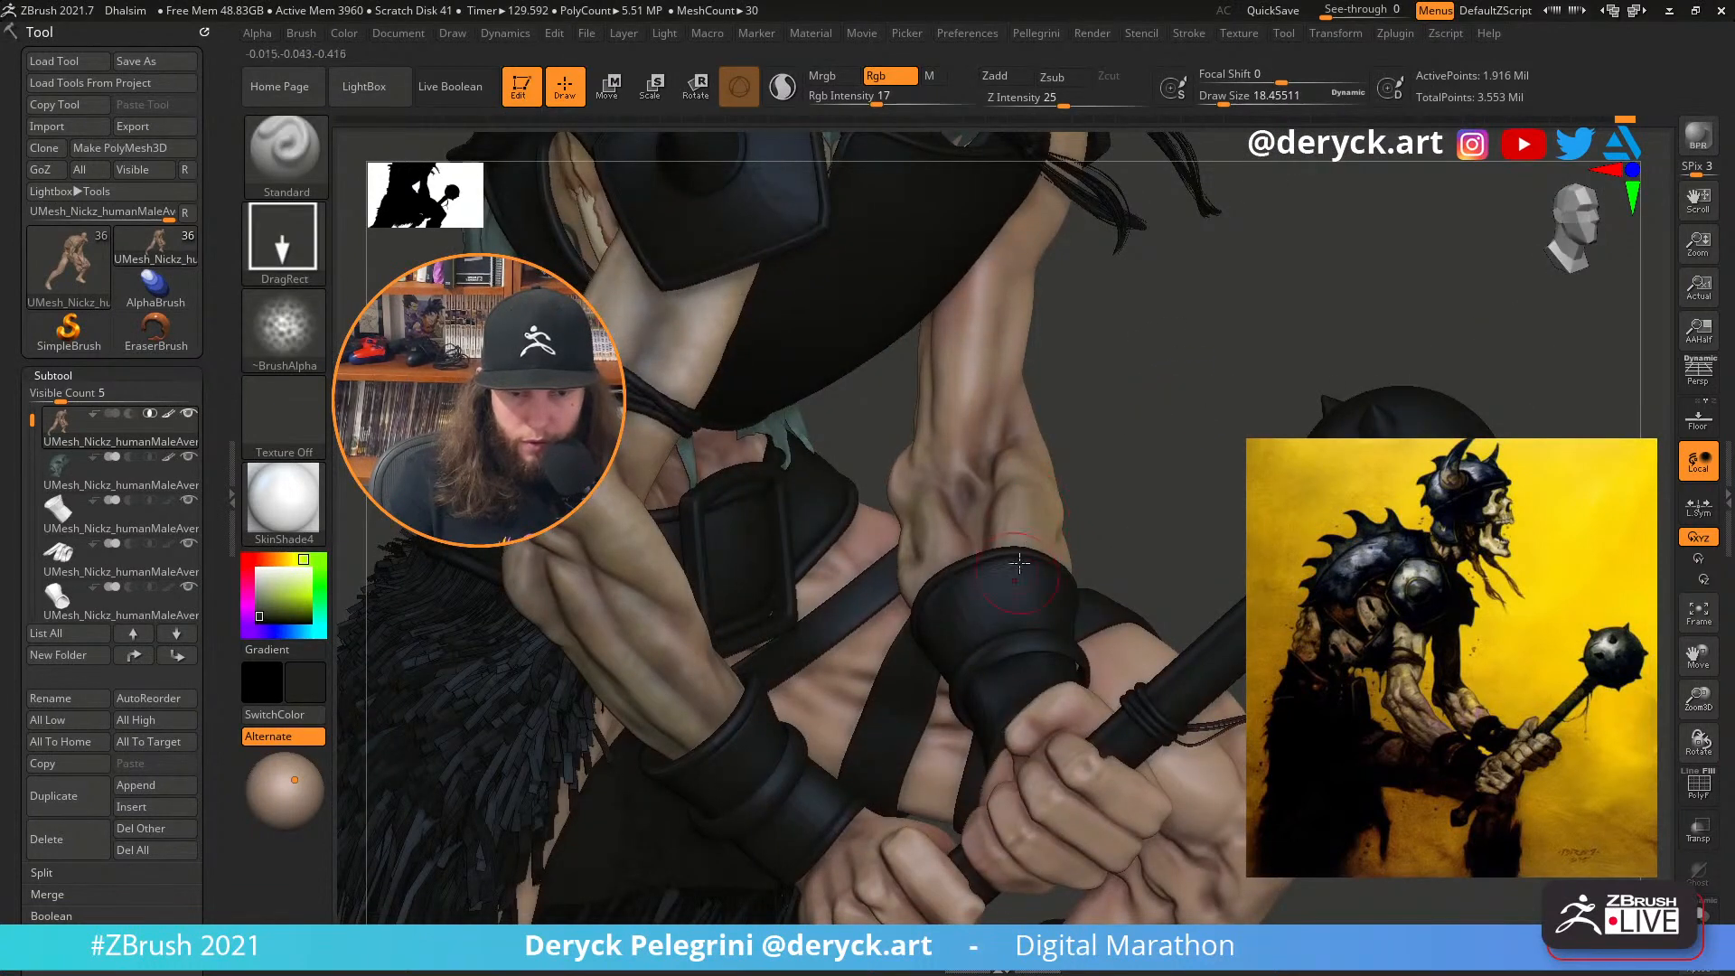
right_drag(1178, 429, 1171, 443)
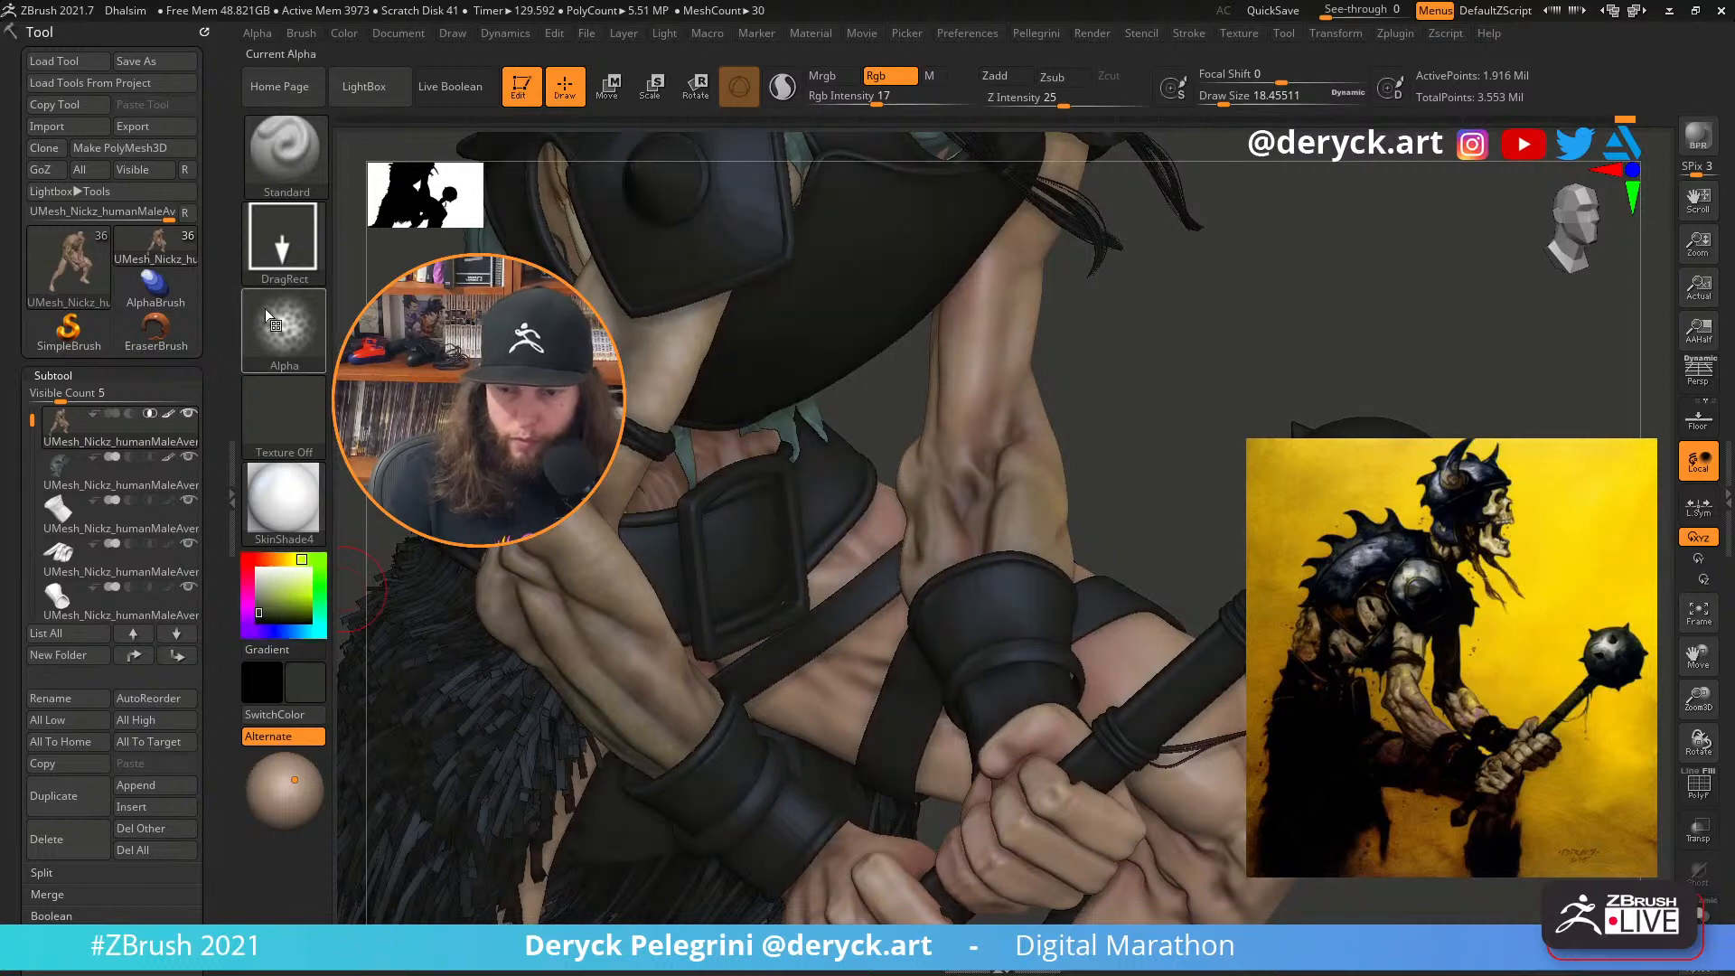
click(274, 264)
click(562, 259)
key(s)
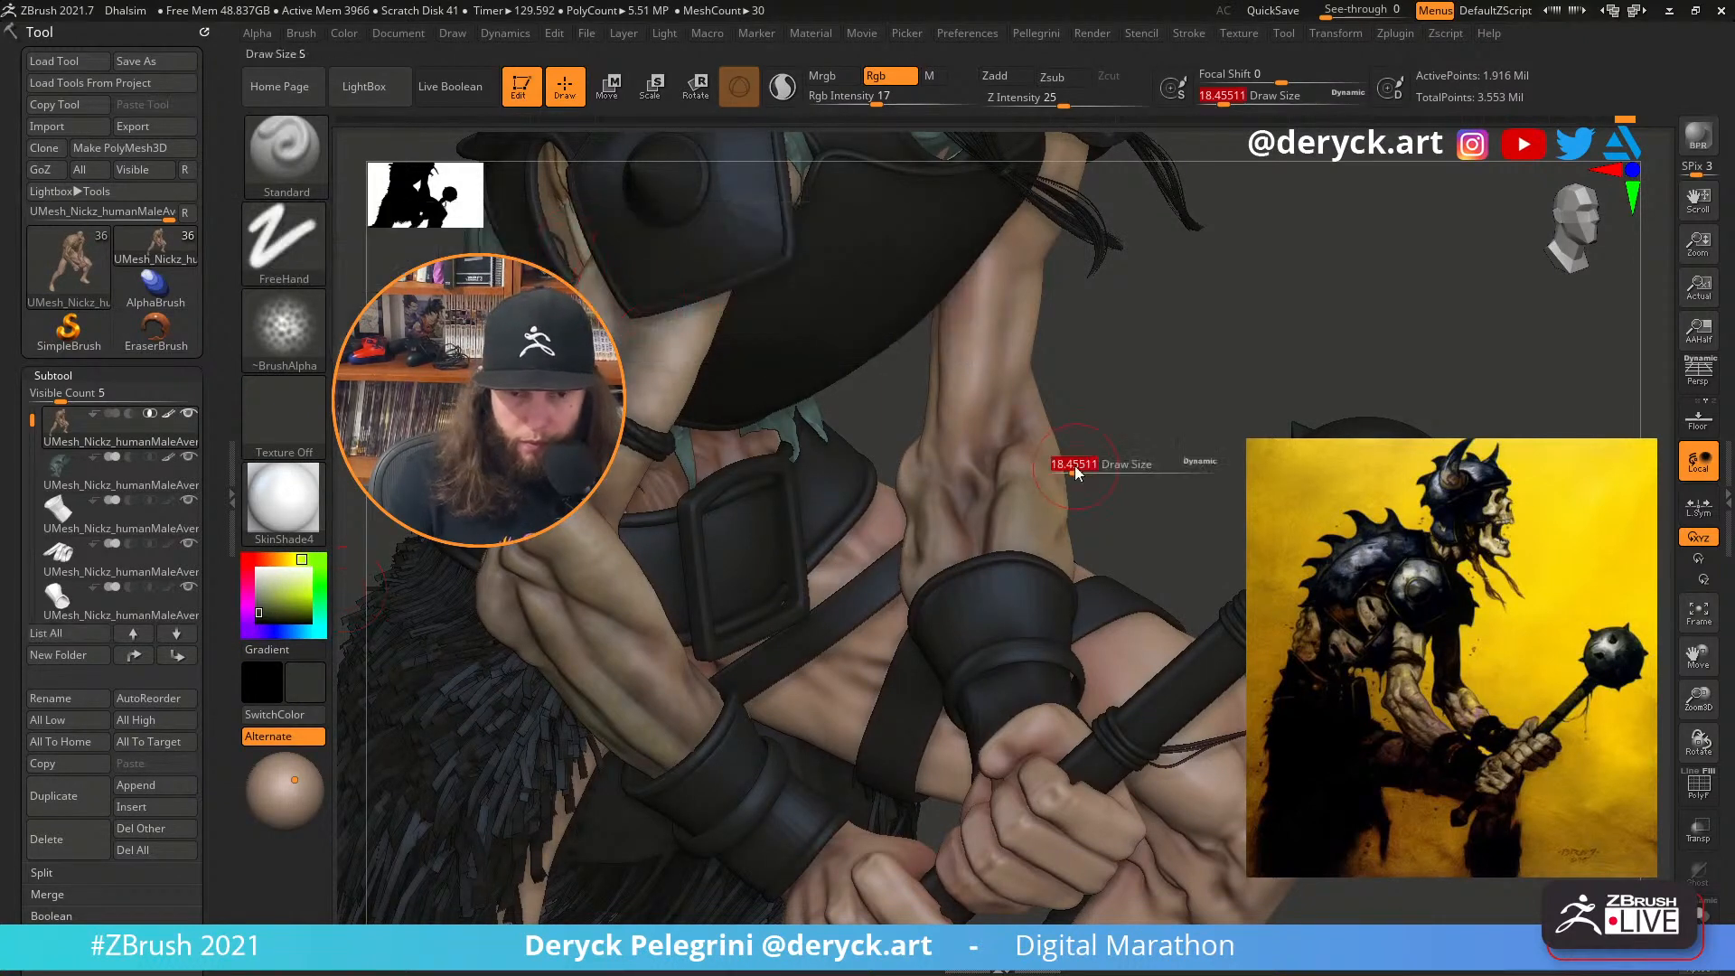
mouse_move(1075, 464)
mouse_down()
mouse_move(1066, 416)
mouse_move(1012, 404)
mouse_up()
key(s)
drag(1140, 493, 962, 452)
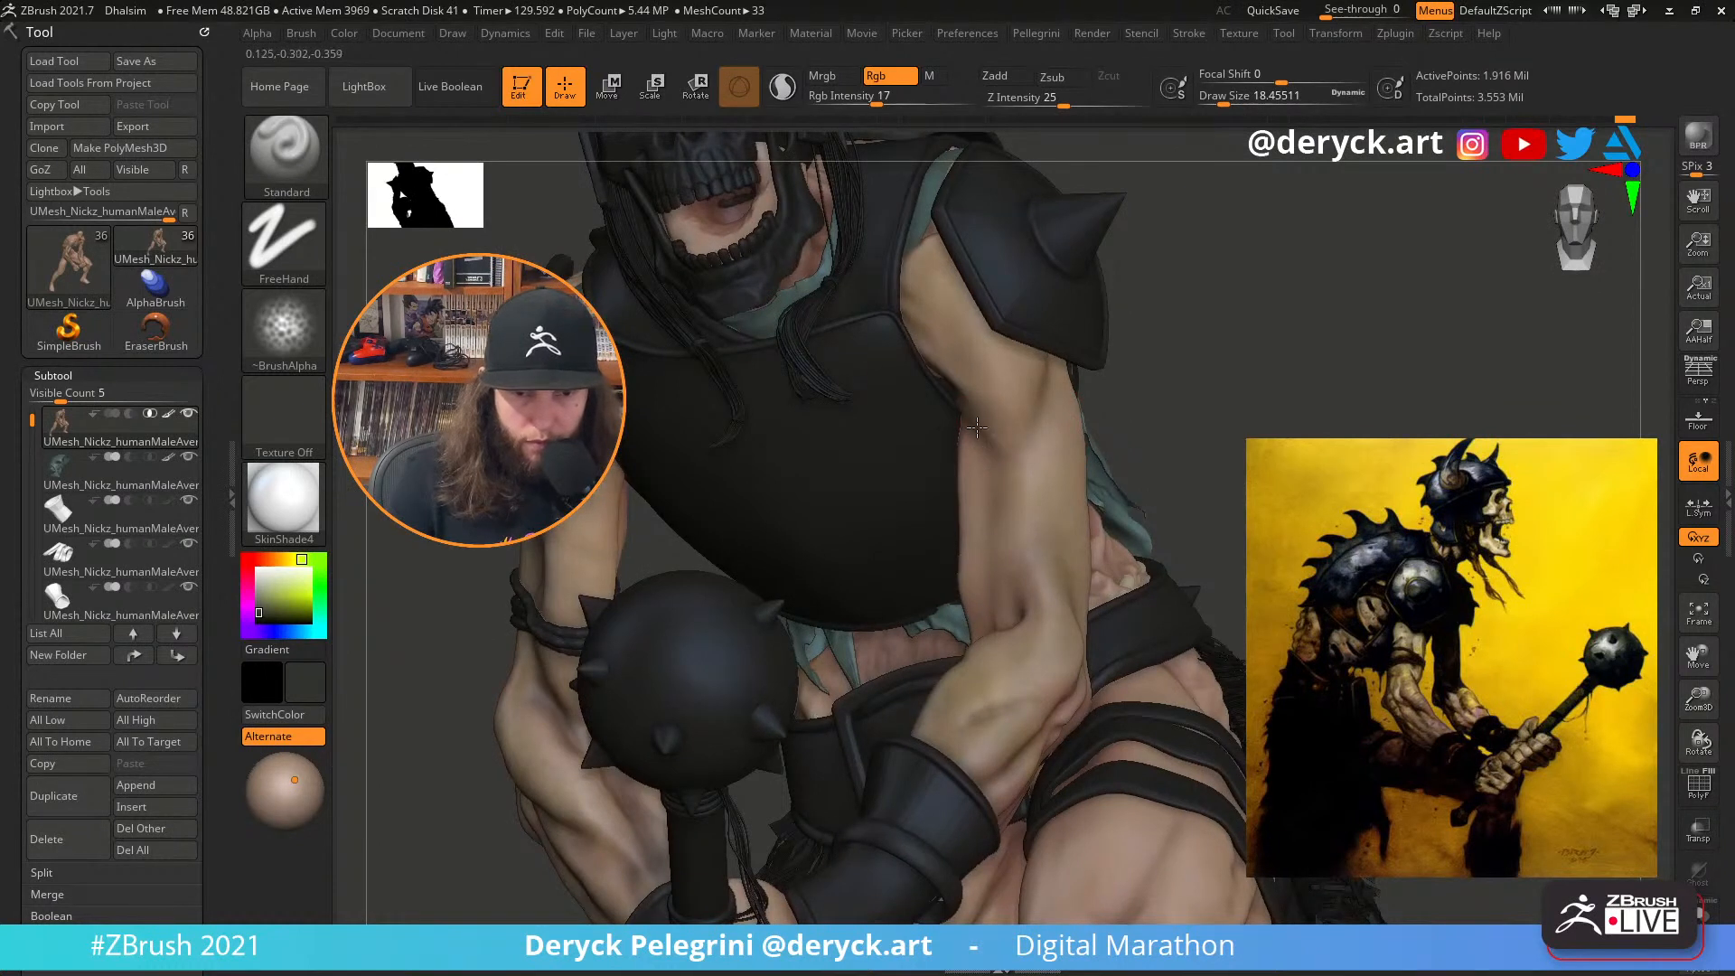
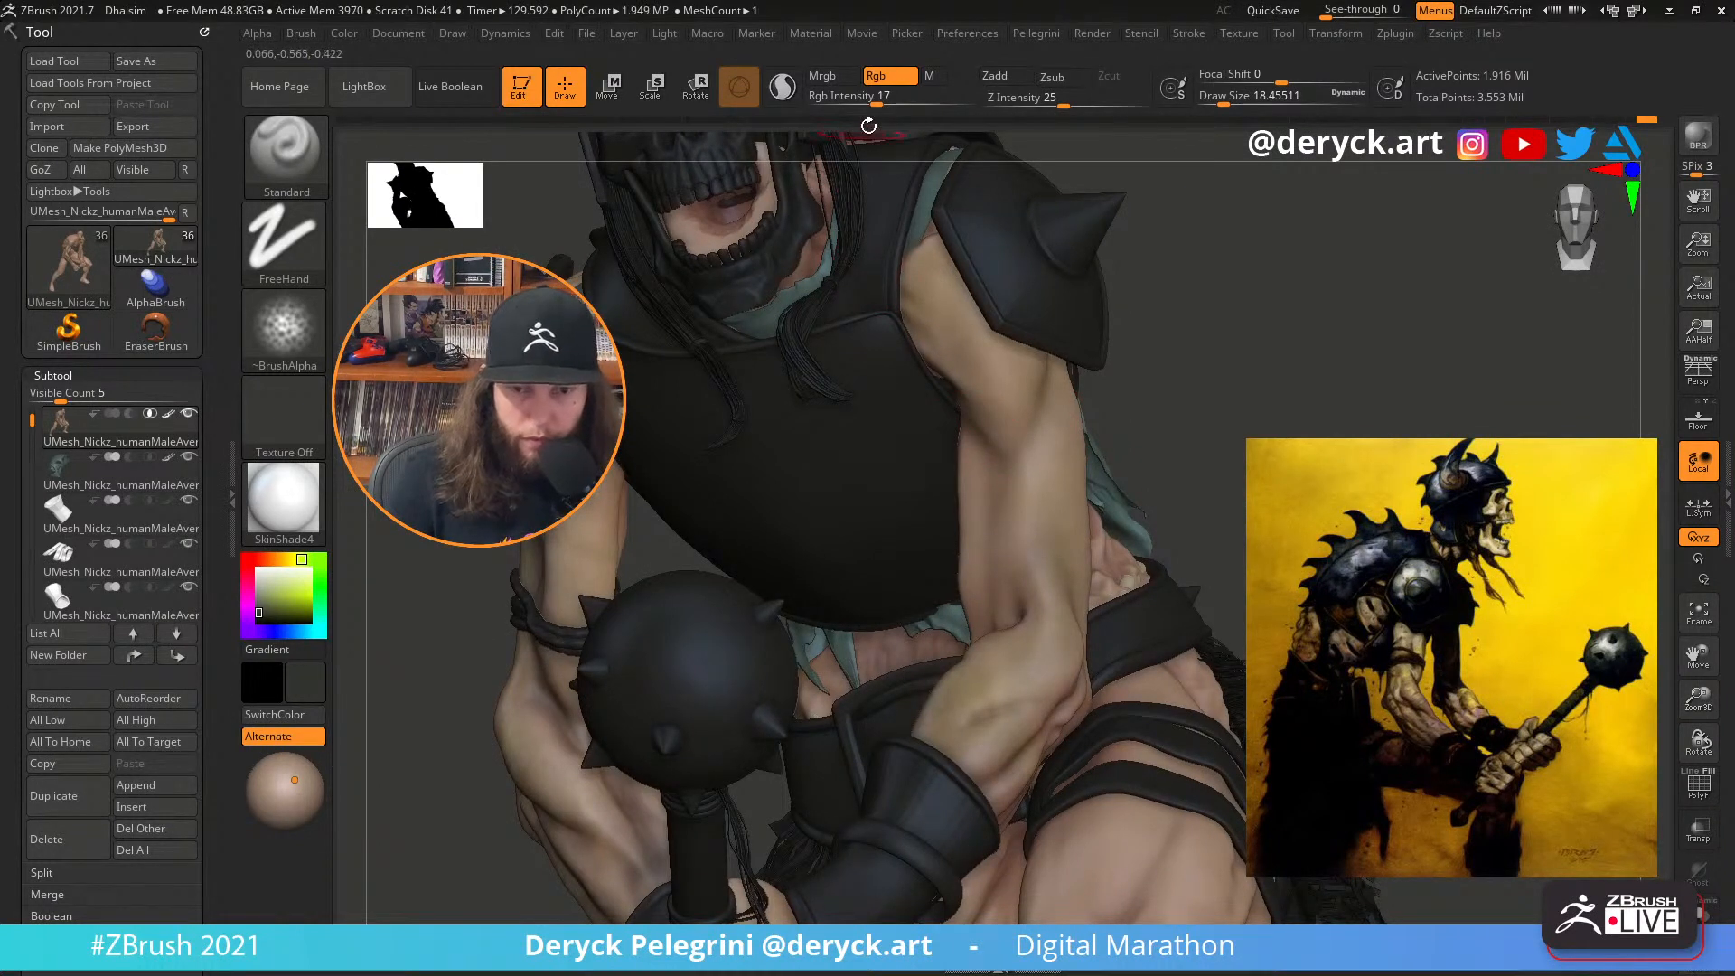
Set the RGB intensity to 27, isolate the body and try shading the crease below the left shoulder muscle, undoing the last stroke
drag(877, 99, 893, 100)
key(s)
drag(1037, 478, 1018, 458)
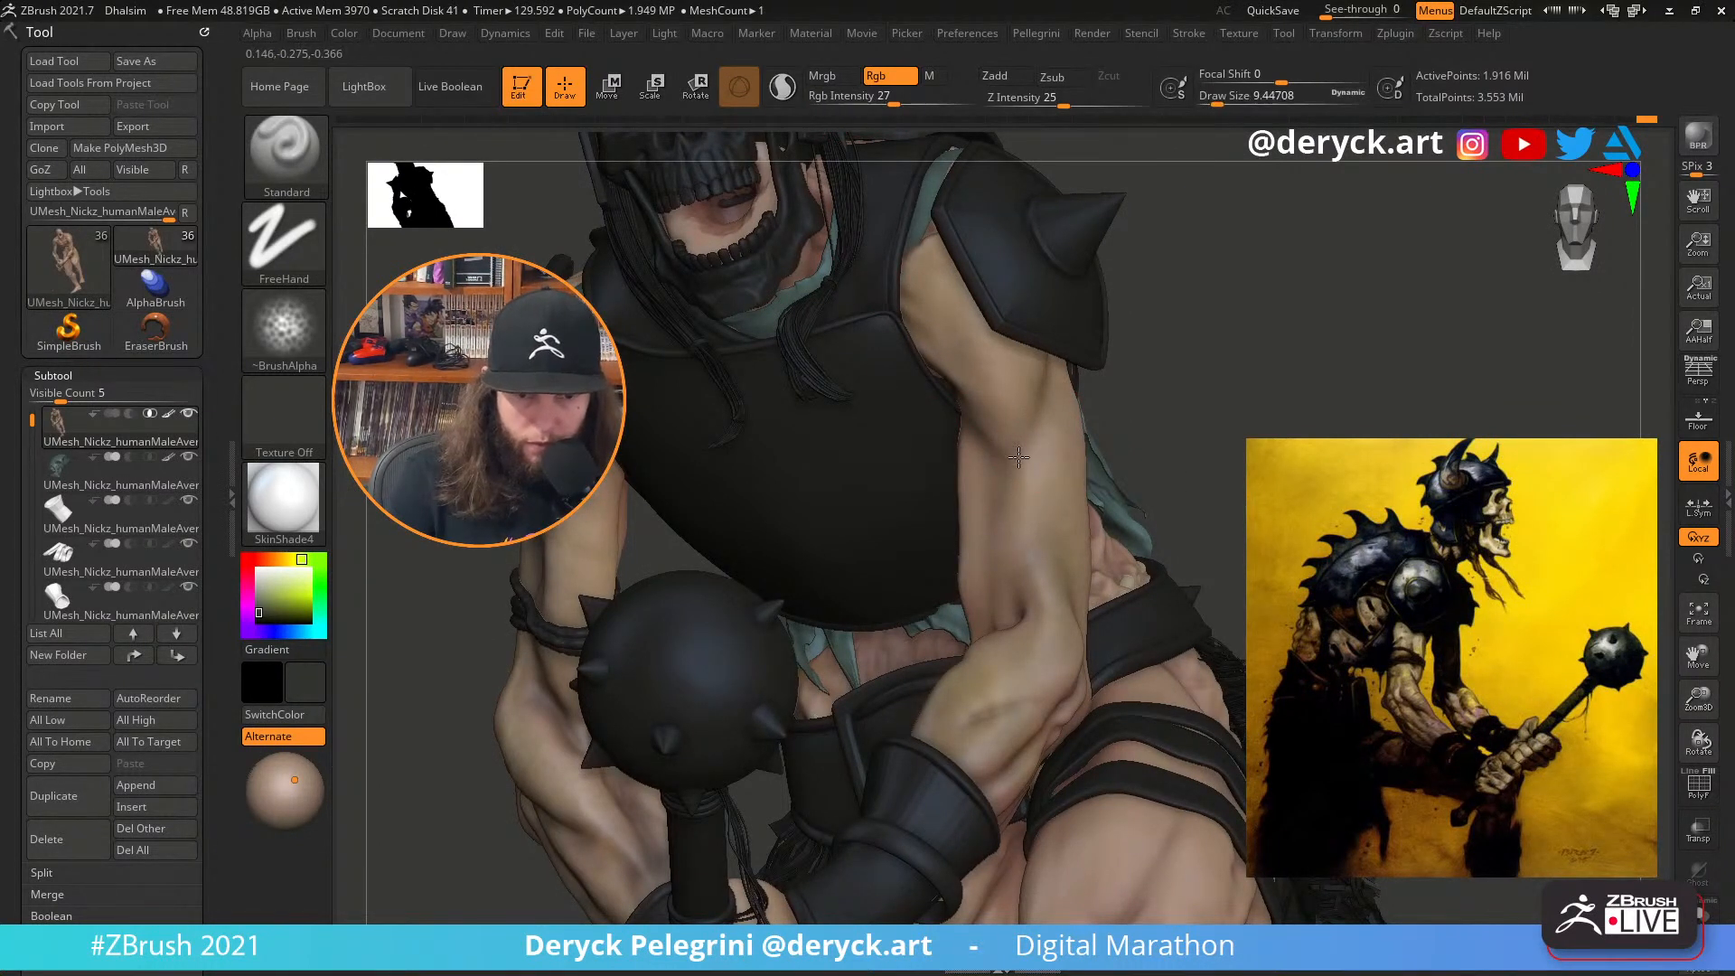
drag(1243, 411, 1161, 415)
key(alt+s)
key(])
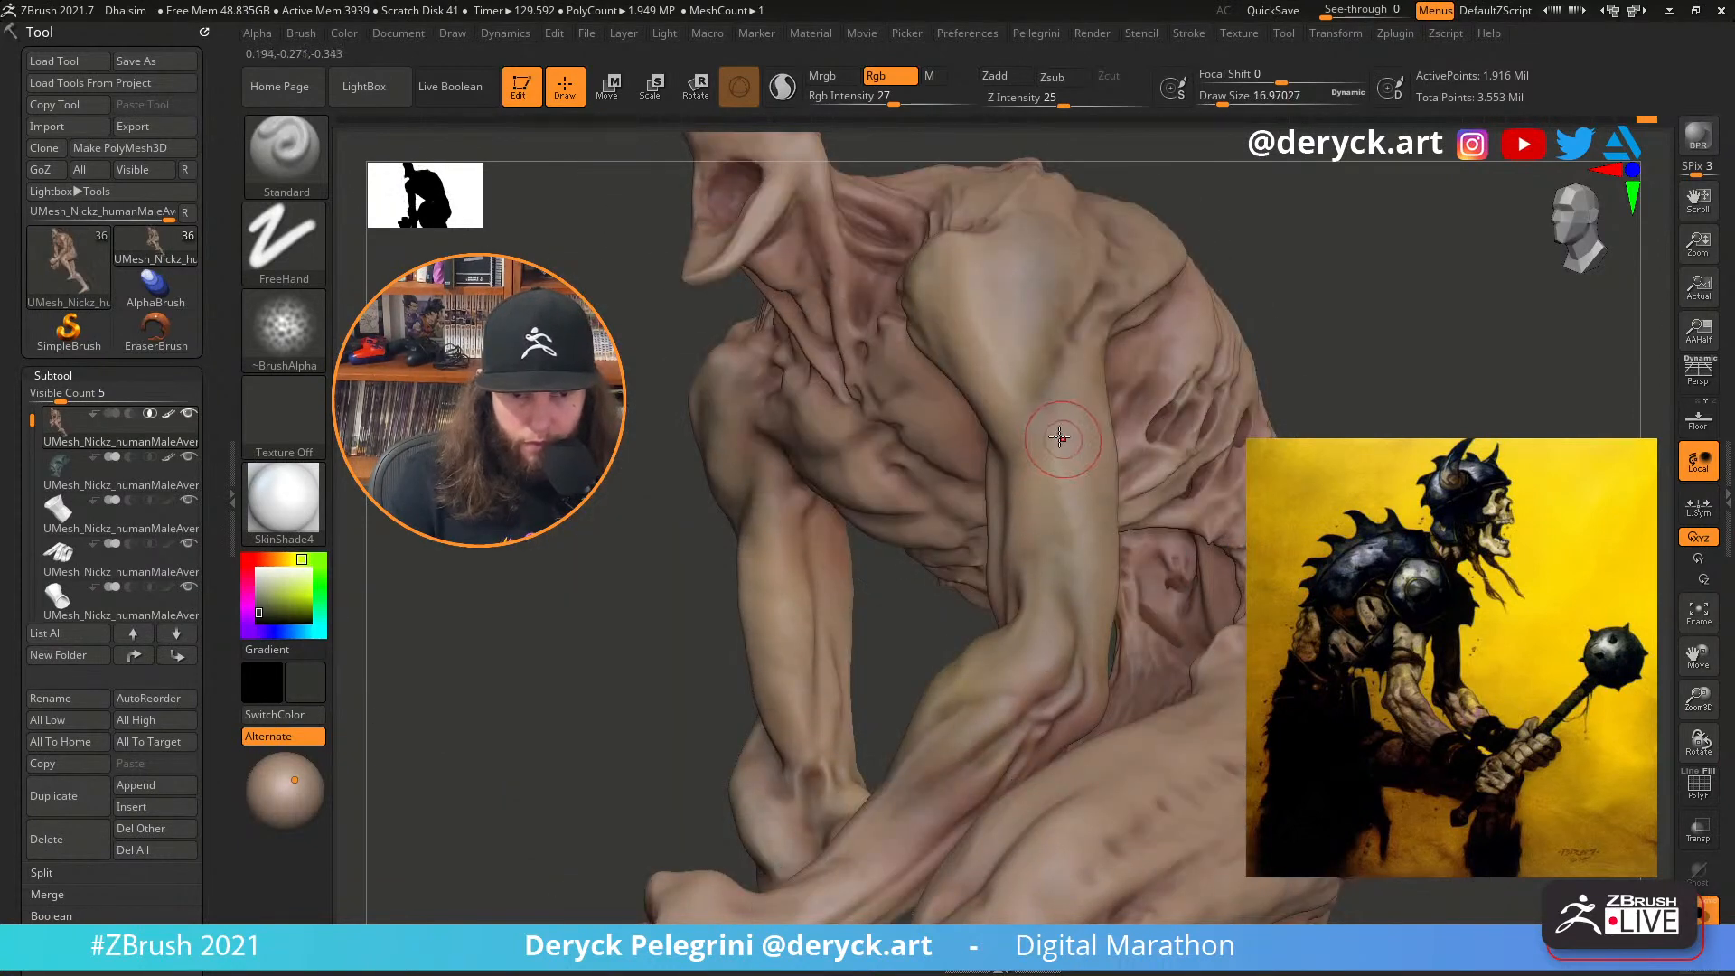
key(ctrl+z)
Set the RGB intensity to 34 and darken the crease between the left shoulder muscle and upper arm using draw sizes of about 7.5 and 15.6
key(s)
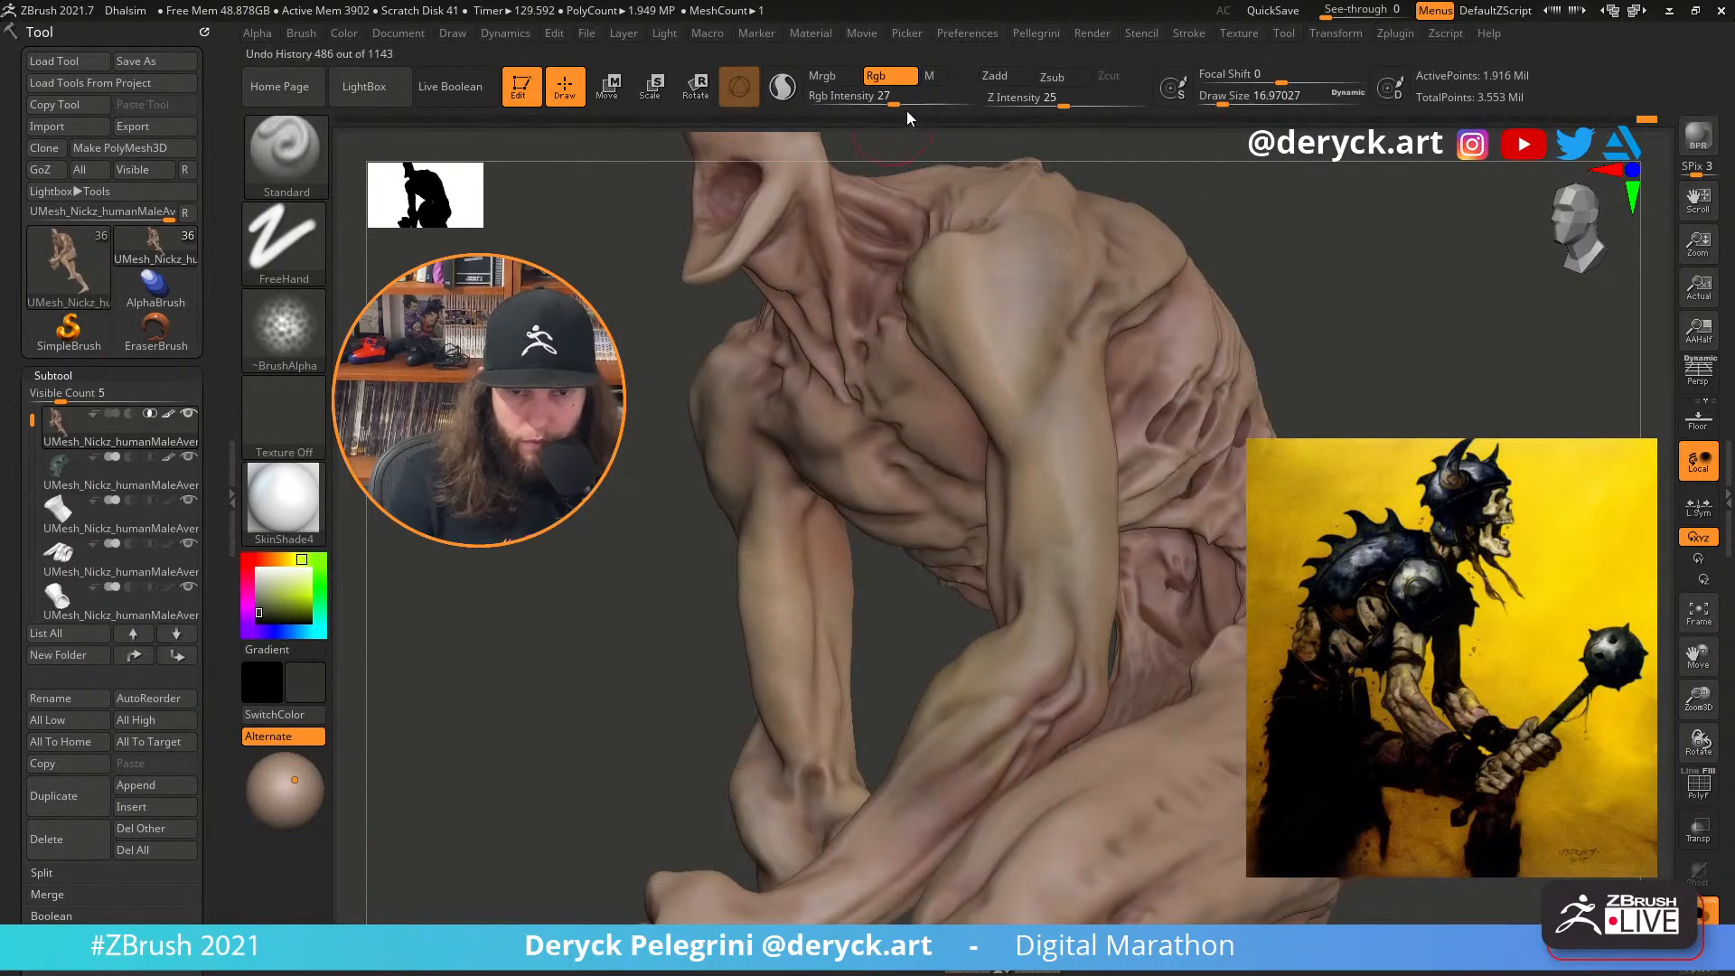
click(903, 104)
key(s)
drag(1042, 427, 1031, 419)
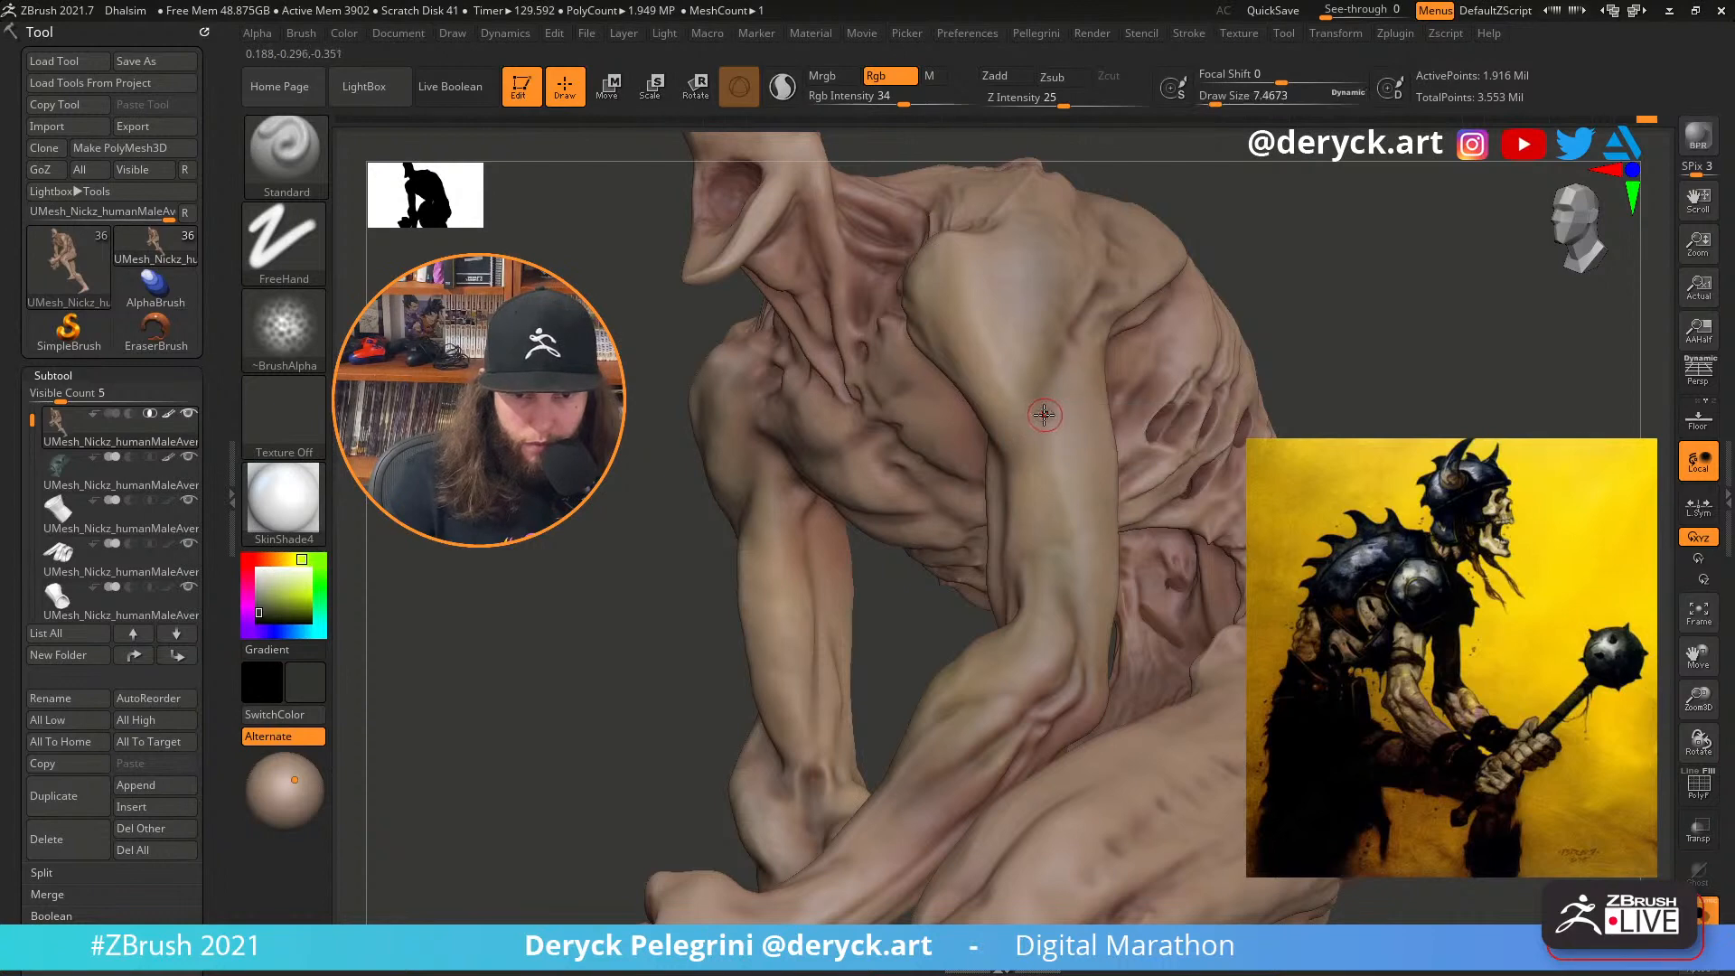
key(s)
click(1041, 389)
Shade the left armpit, shoulder and upper arm dark green, enlarging the brush to 28.75 for the broader areas
drag(1416, 393, 1206, 371)
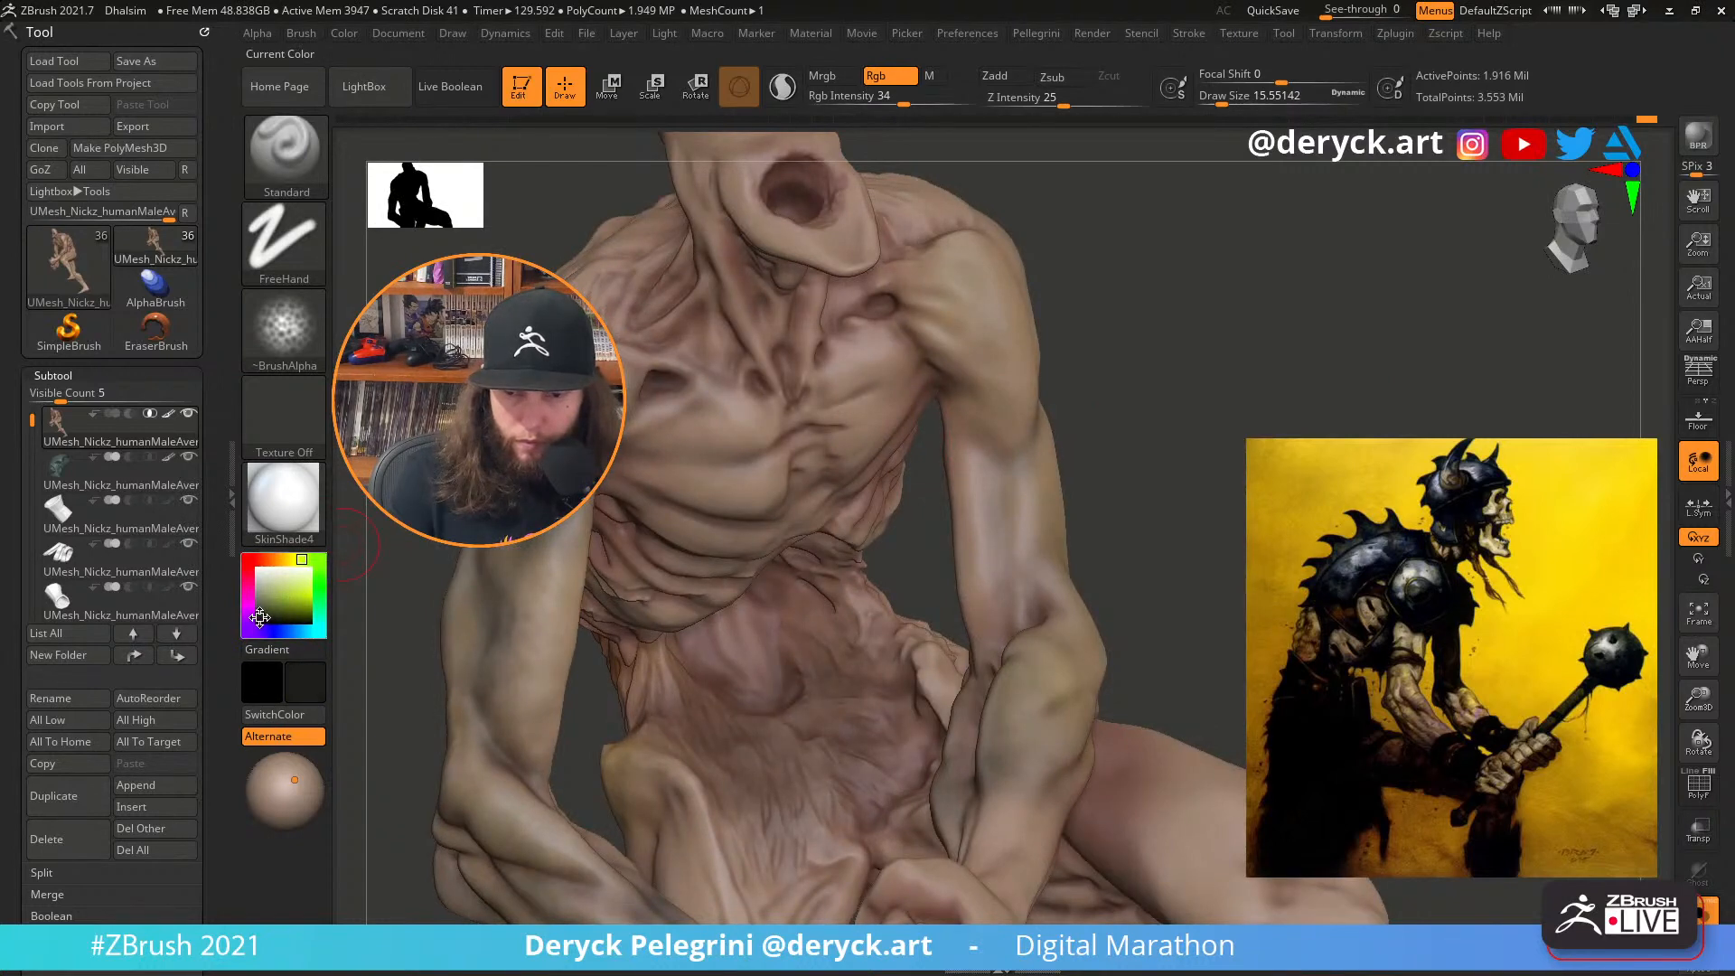
drag(915, 533, 1007, 442)
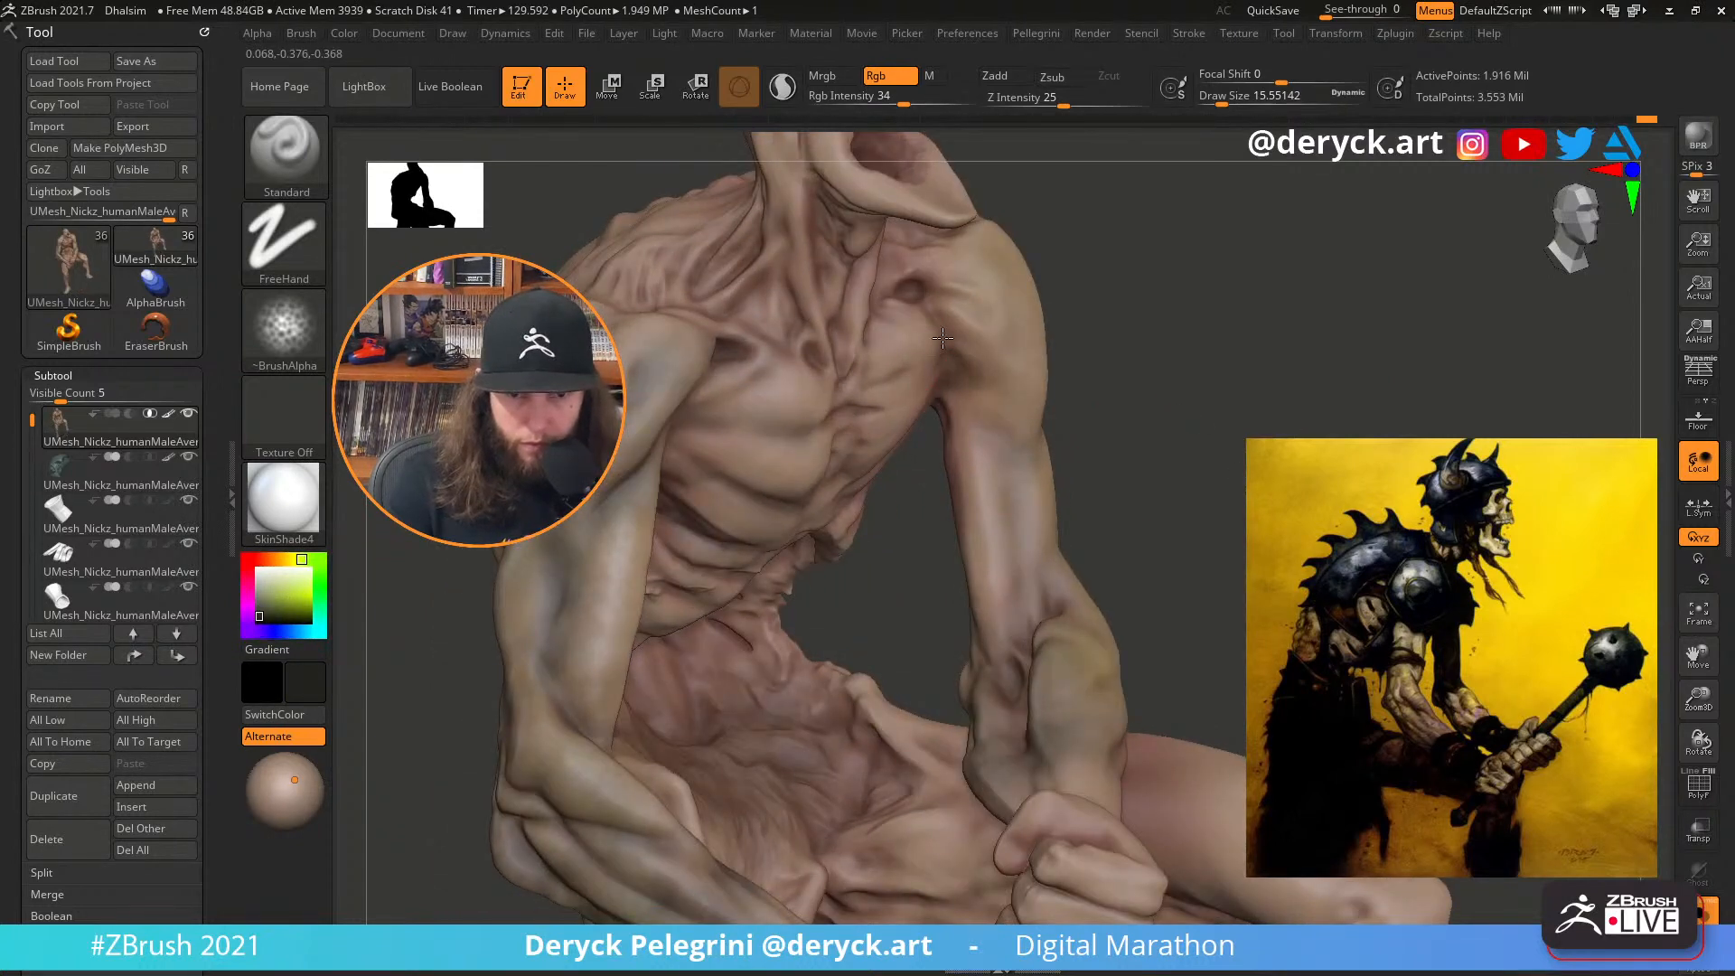
drag(957, 369, 932, 469)
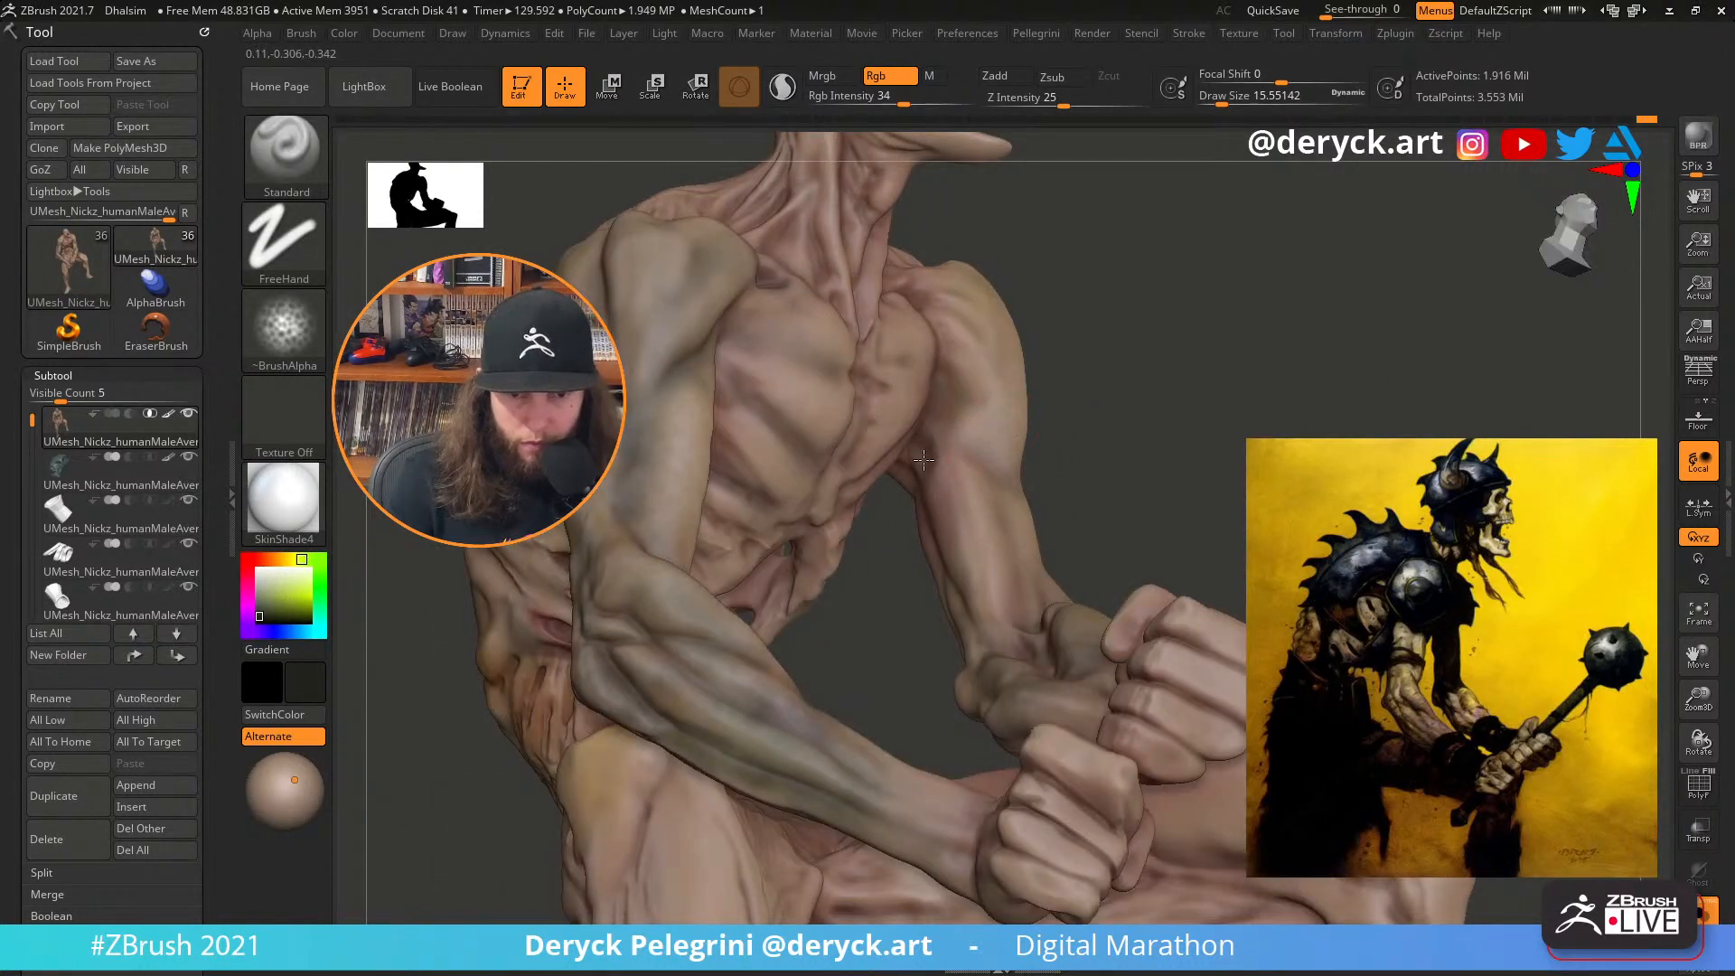
mouse_move(1142, 433)
mouse_down()
mouse_move(953, 422)
mouse_move(1020, 361)
mouse_up()
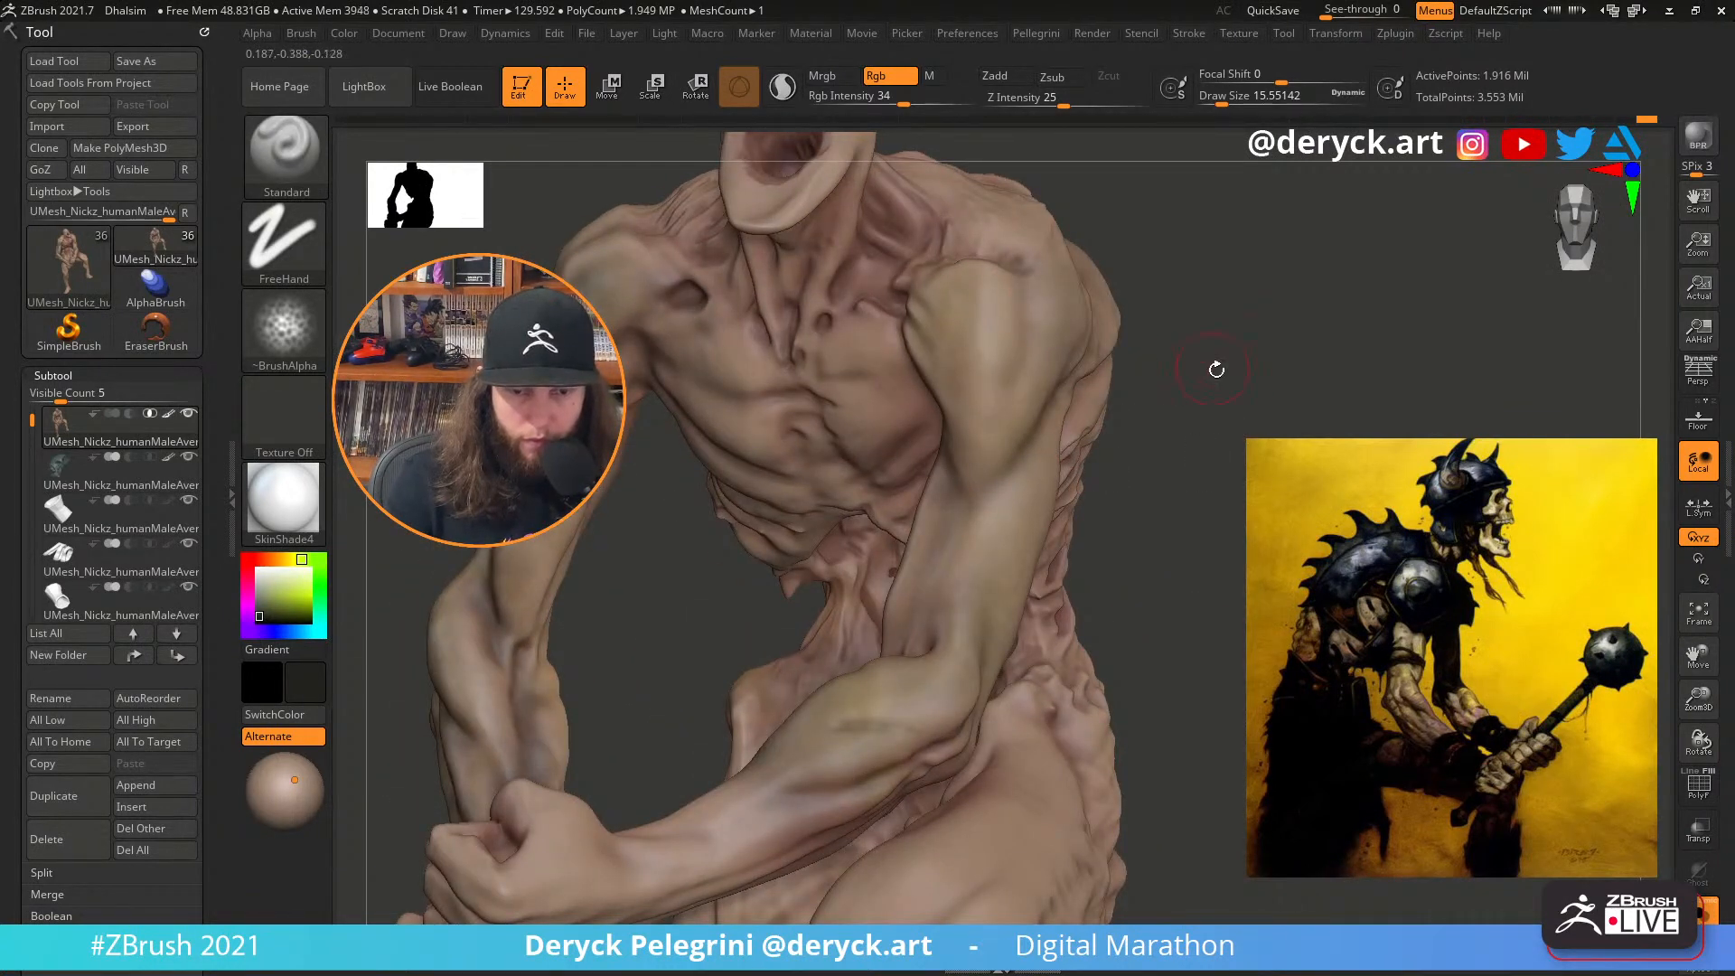
drag(1216, 369, 1007, 338)
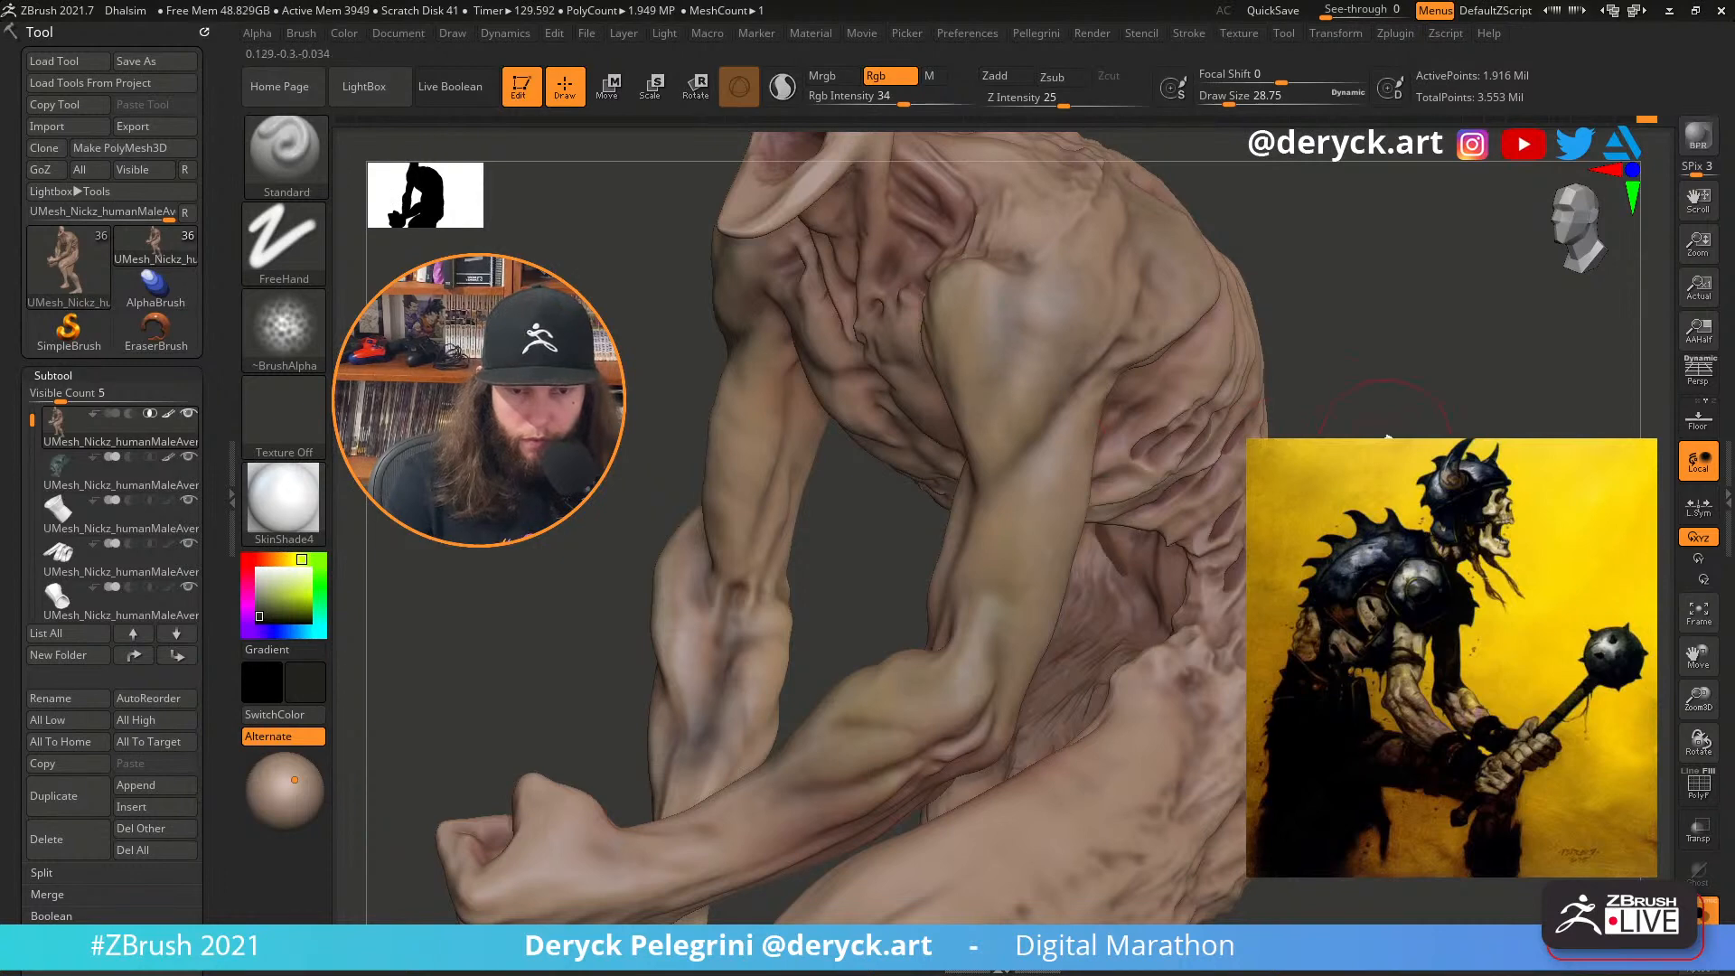
drag(1389, 438, 976, 510)
Darken the muscle creases of the left forearm, reducing the draw size to about 18.5 and about 11.7
key(s)
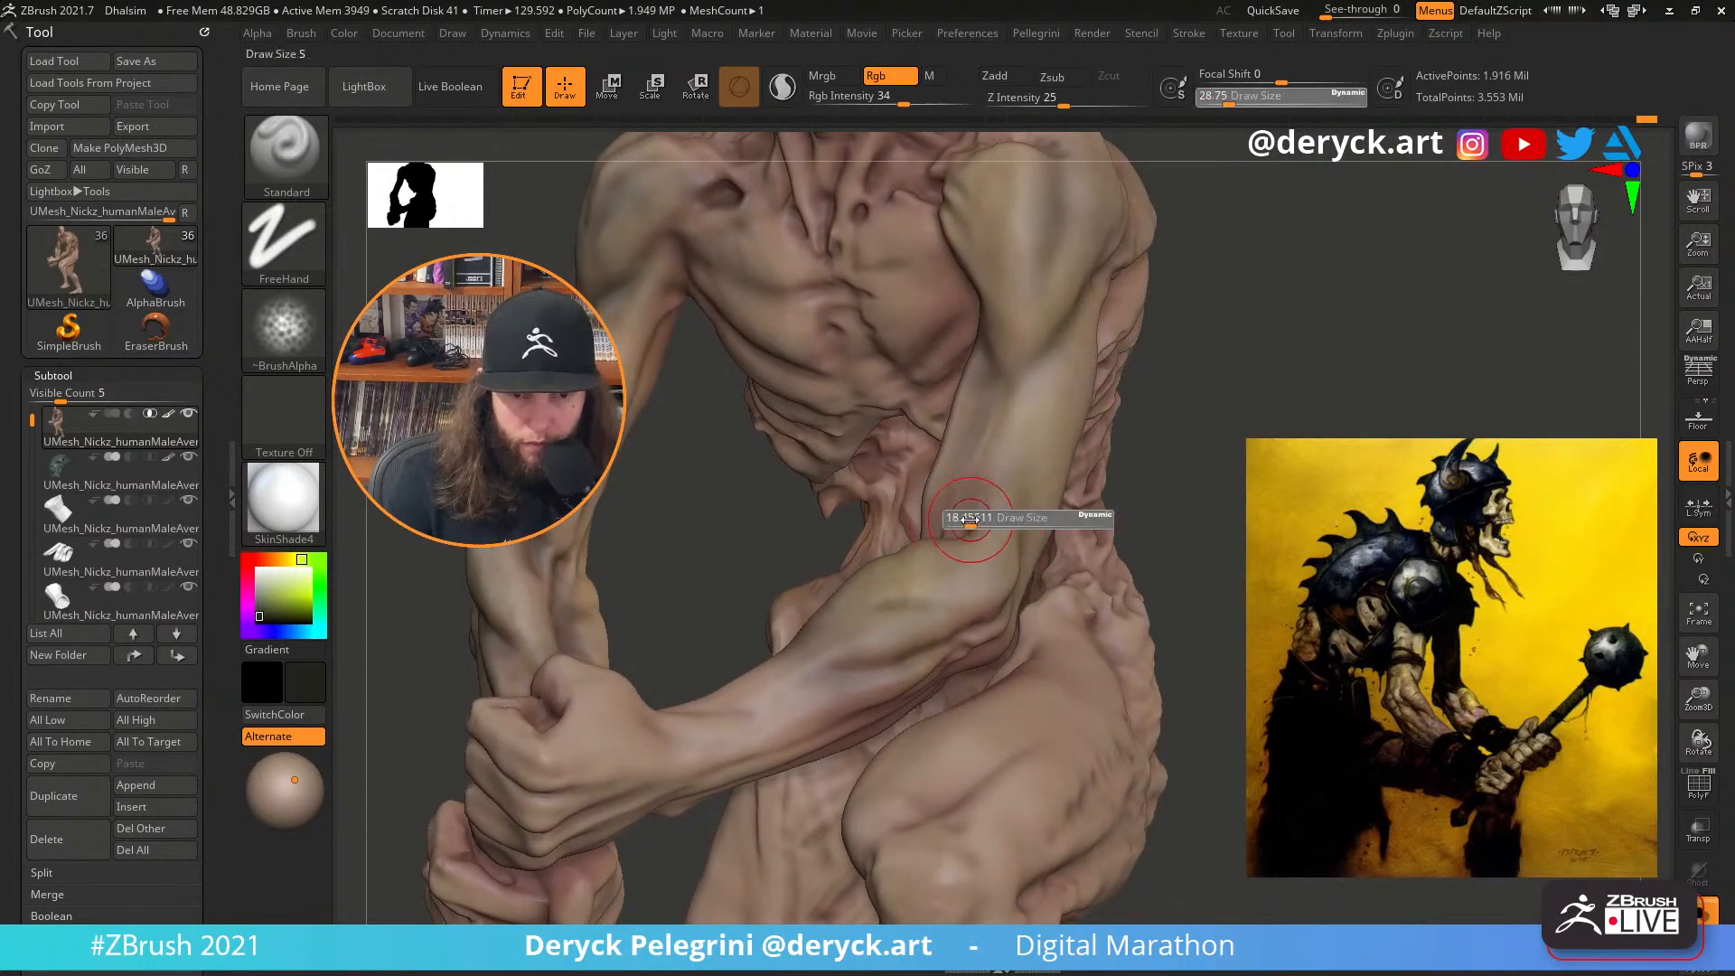
click(970, 519)
drag(873, 619, 839, 603)
right_drag(1025, 618, 866, 530)
right_drag(1075, 552, 987, 505)
mouse_move(983, 503)
mouse_down()
mouse_move(935, 499)
mouse_move(953, 509)
mouse_up()
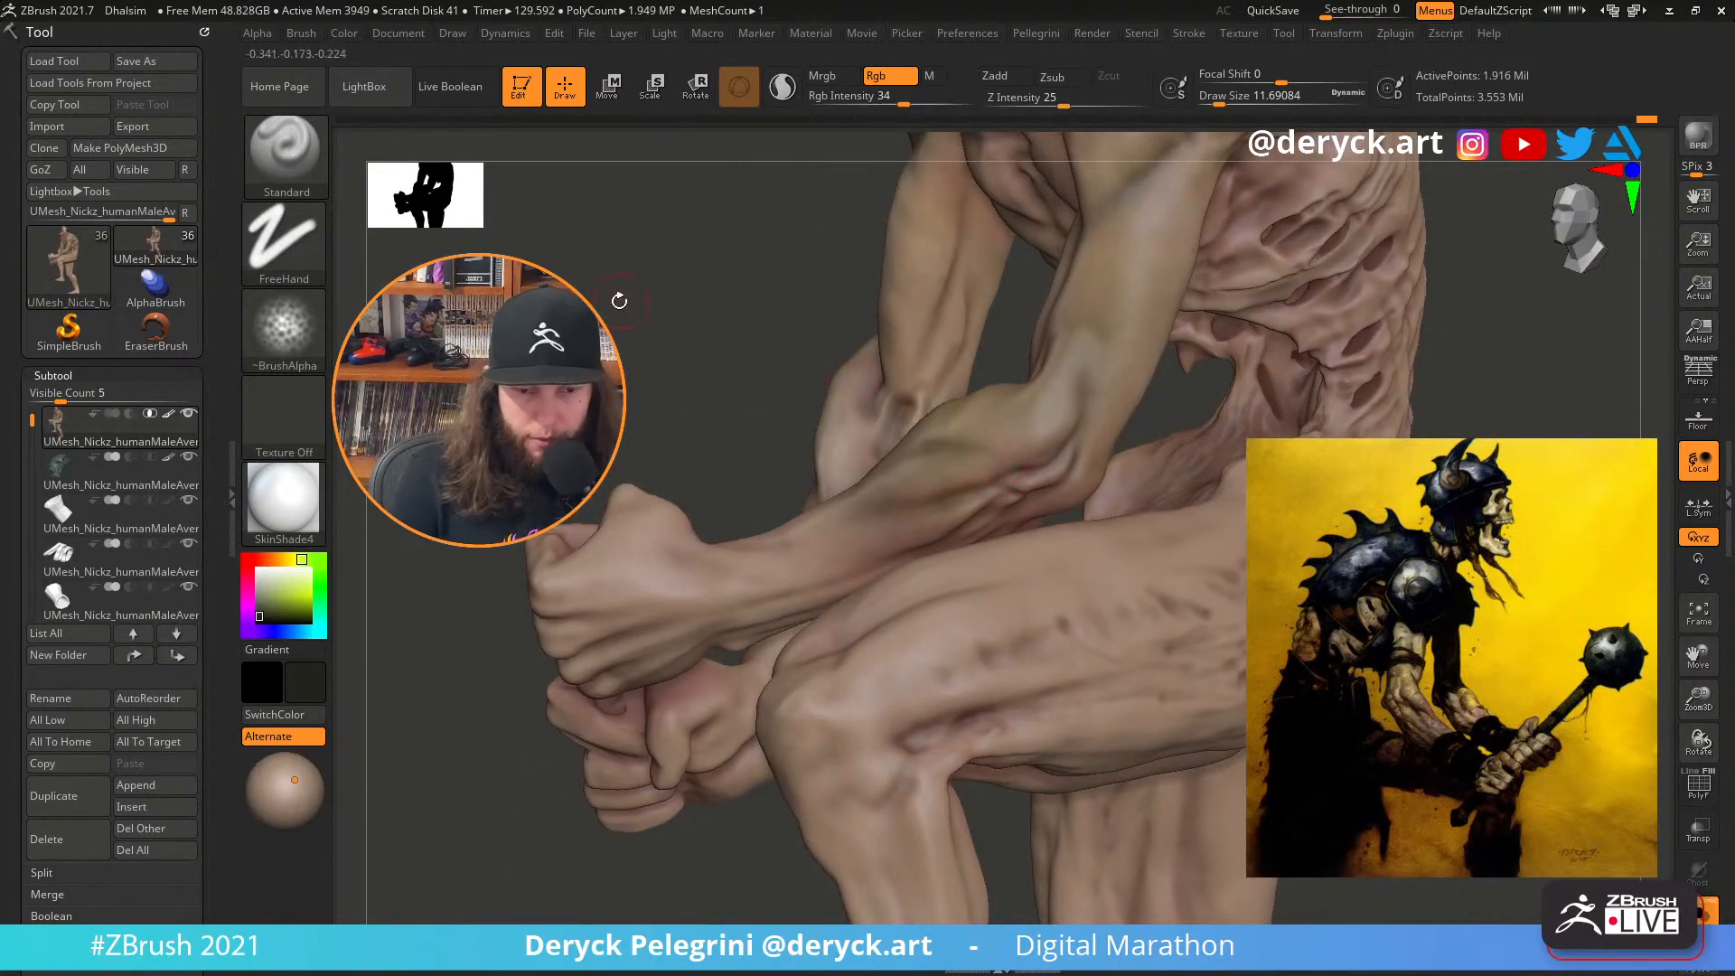
Bring the other parts back and deepen the left elbow hollow and upper forearm crease at a draw size of about 12.9
right_drag(619, 300, 1012, 519)
mouse_move(836, 406)
right_down()
mouse_move(778, 295)
mouse_move(724, 387)
mouse_move(819, 370)
mouse_move(881, 574)
right_up()
key(s)
drag(913, 578, 938, 534)
right_drag(950, 547, 930, 598)
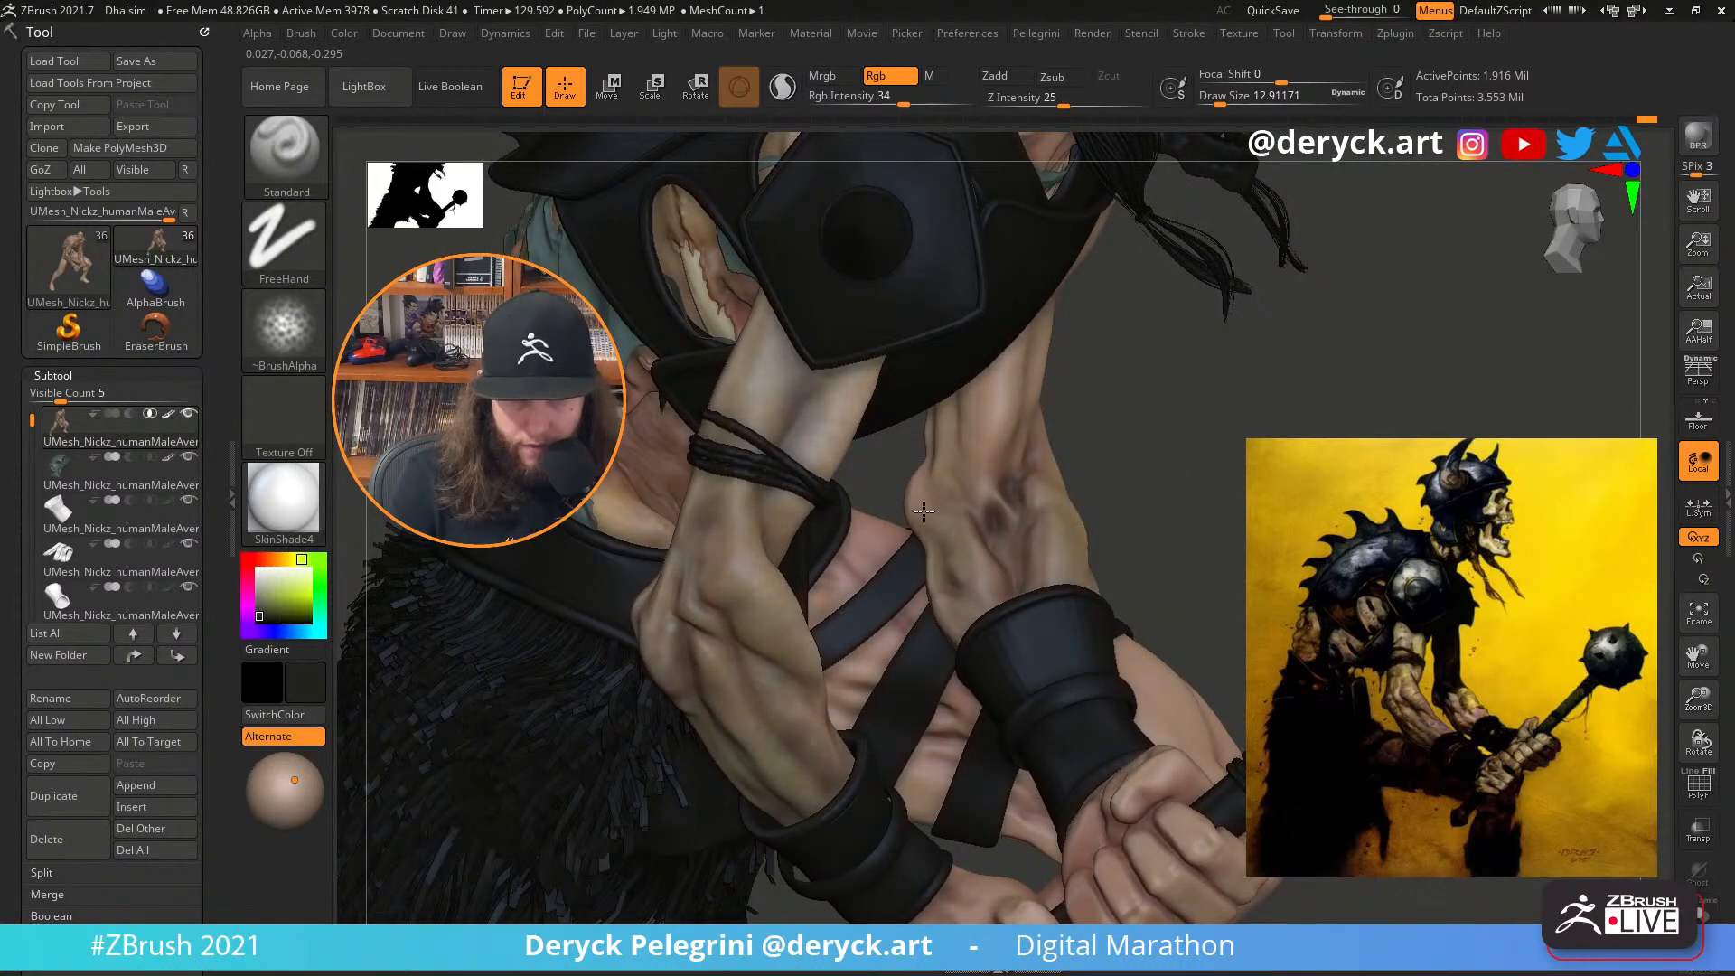
right_drag(978, 450, 959, 617)
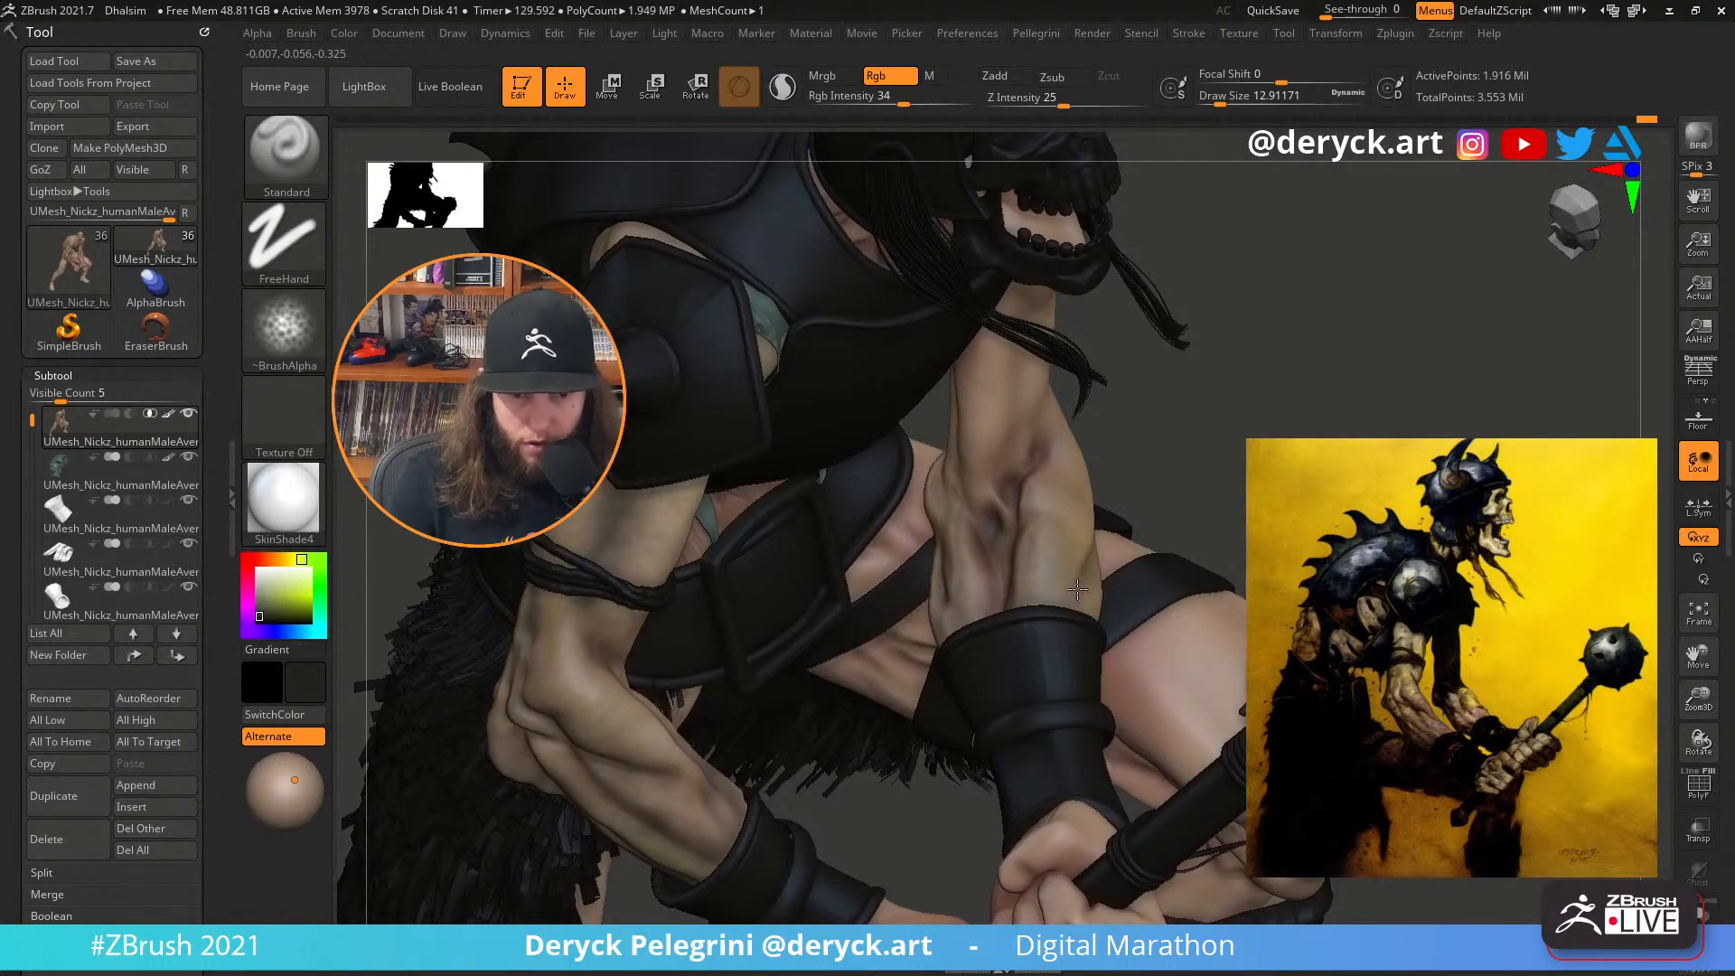
right_drag(1077, 589, 1017, 593)
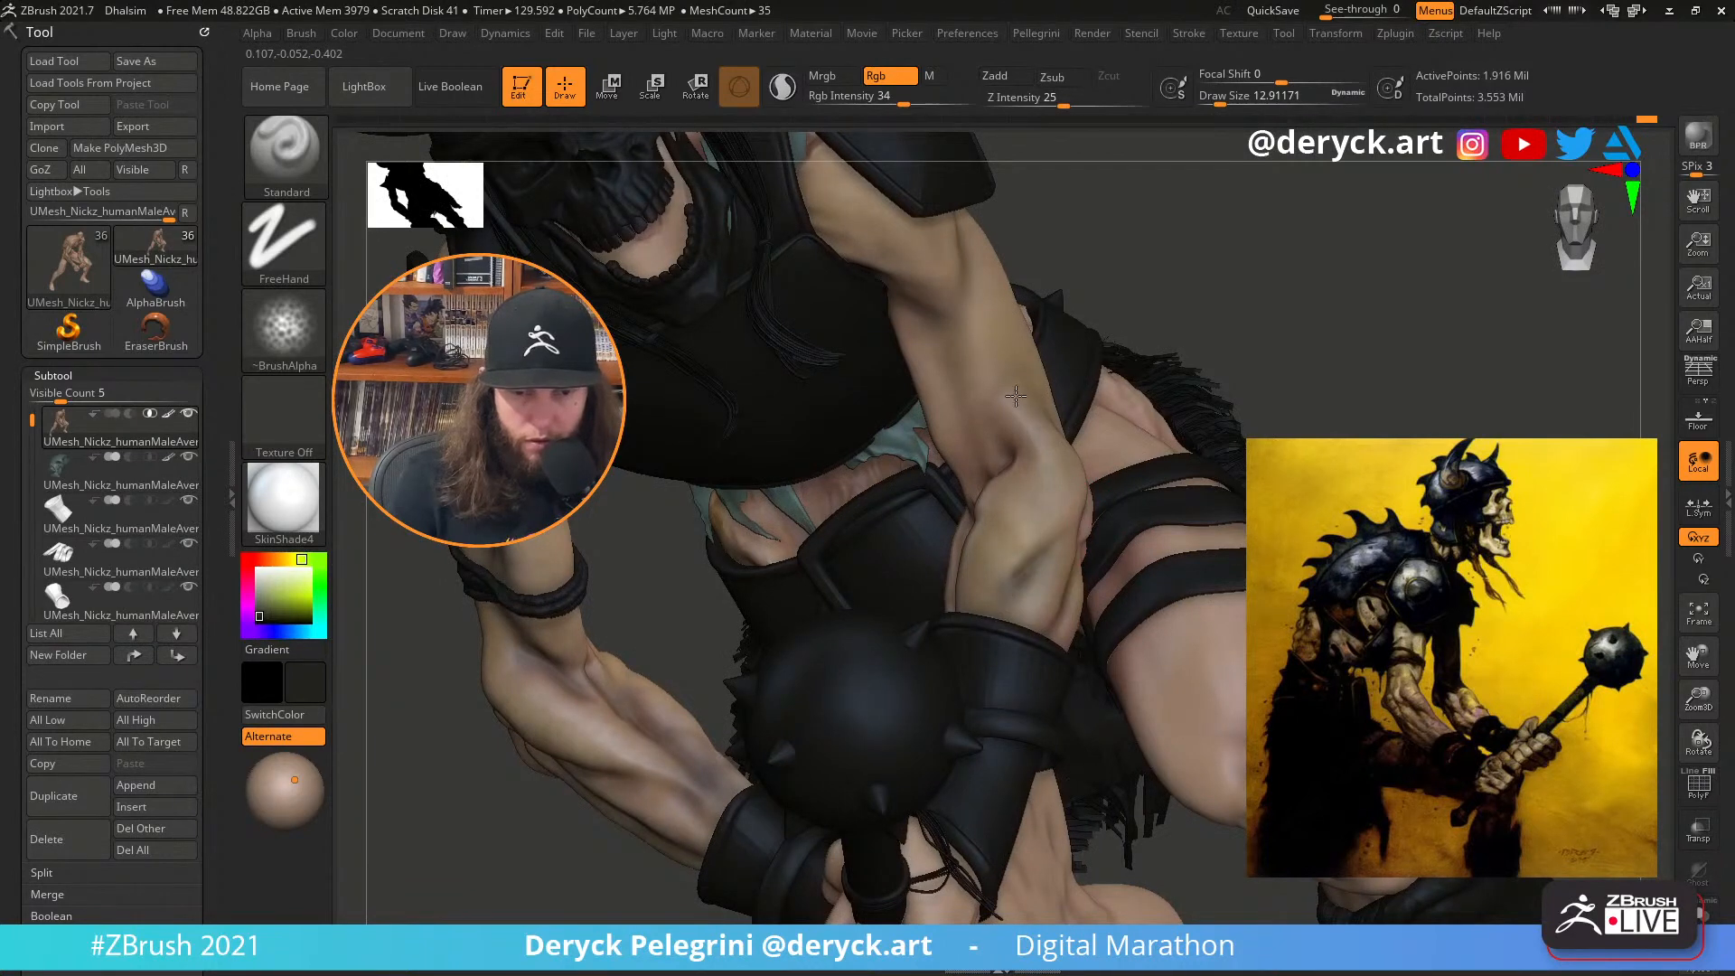
right_drag(1208, 361, 1325, 345)
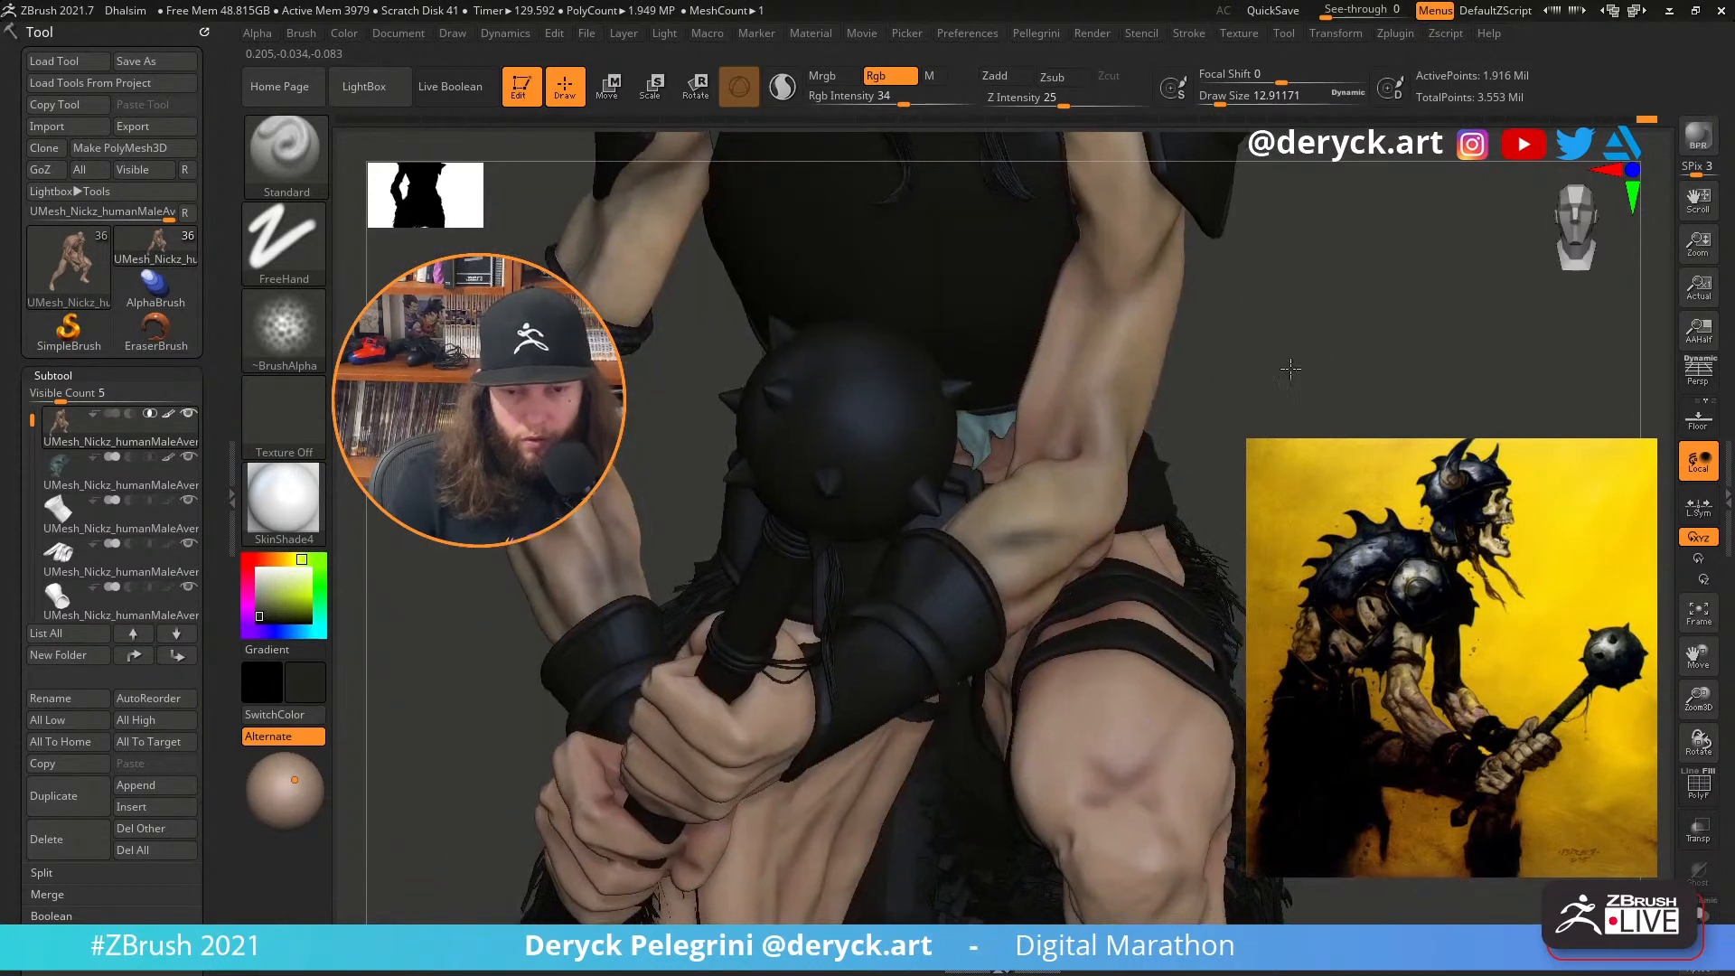
key(f)
mouse_move(1276, 396)
right_down()
mouse_move(1328, 420)
mouse_move(1283, 474)
mouse_move(1020, 540)
right_up()
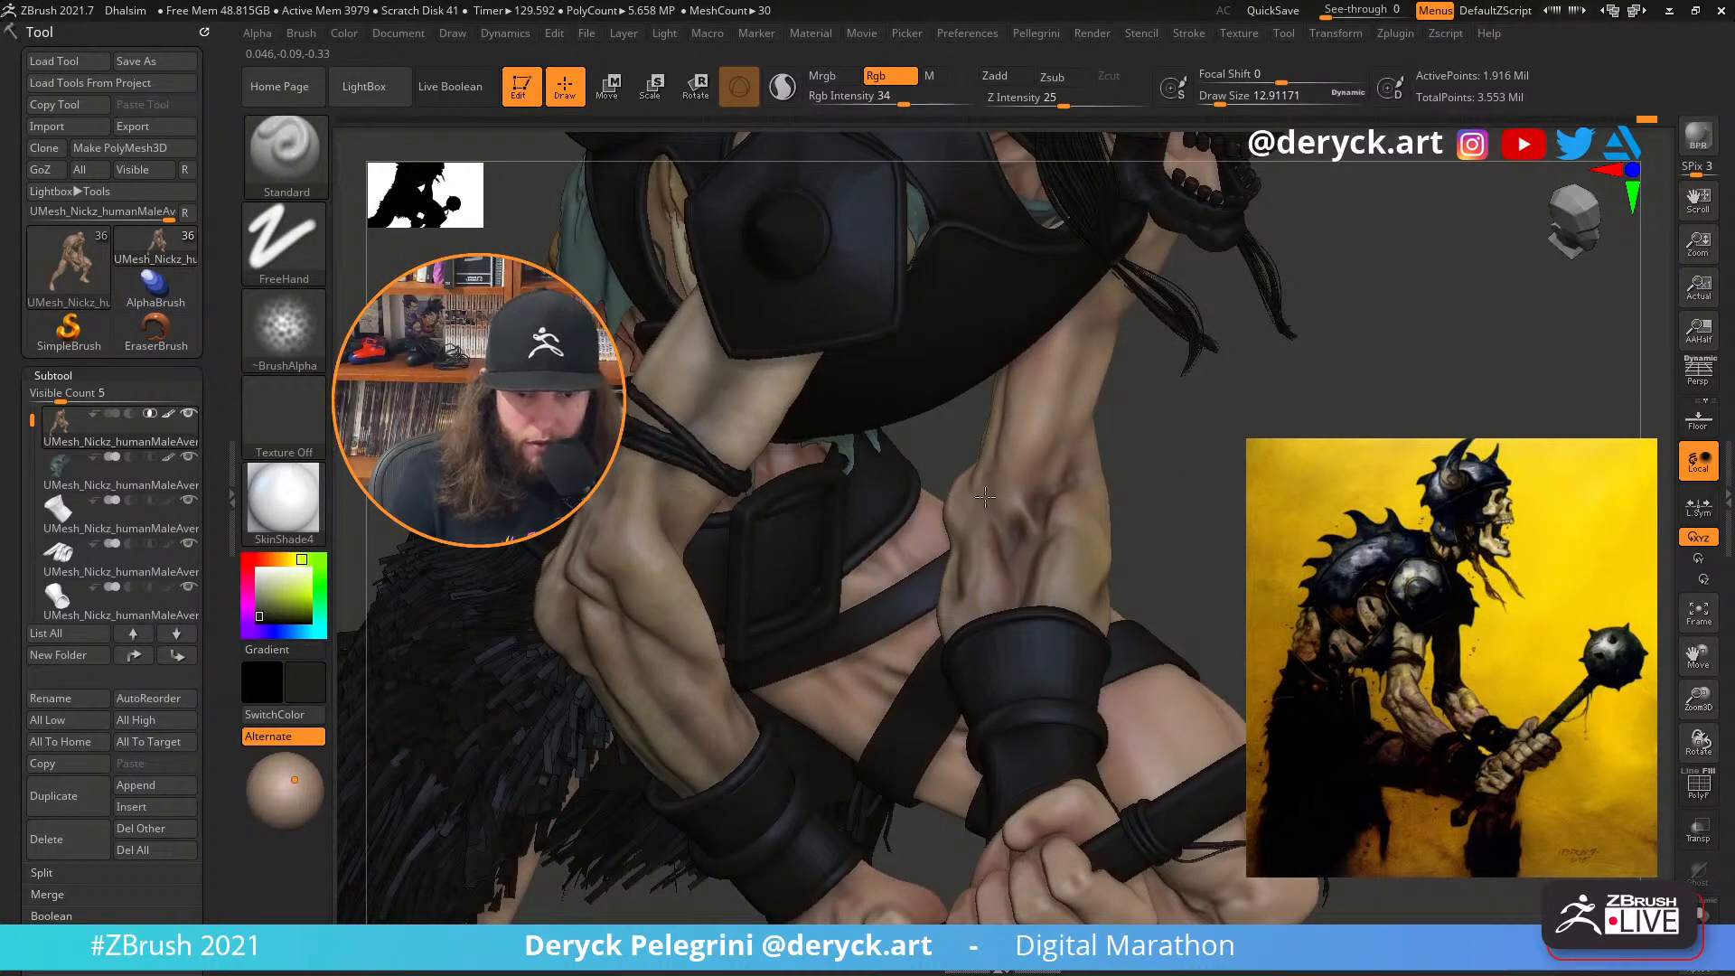
Deepen the dark green elbow and forearm creases of both arms at a draw size of about 15.6
right_drag(984, 496, 995, 555)
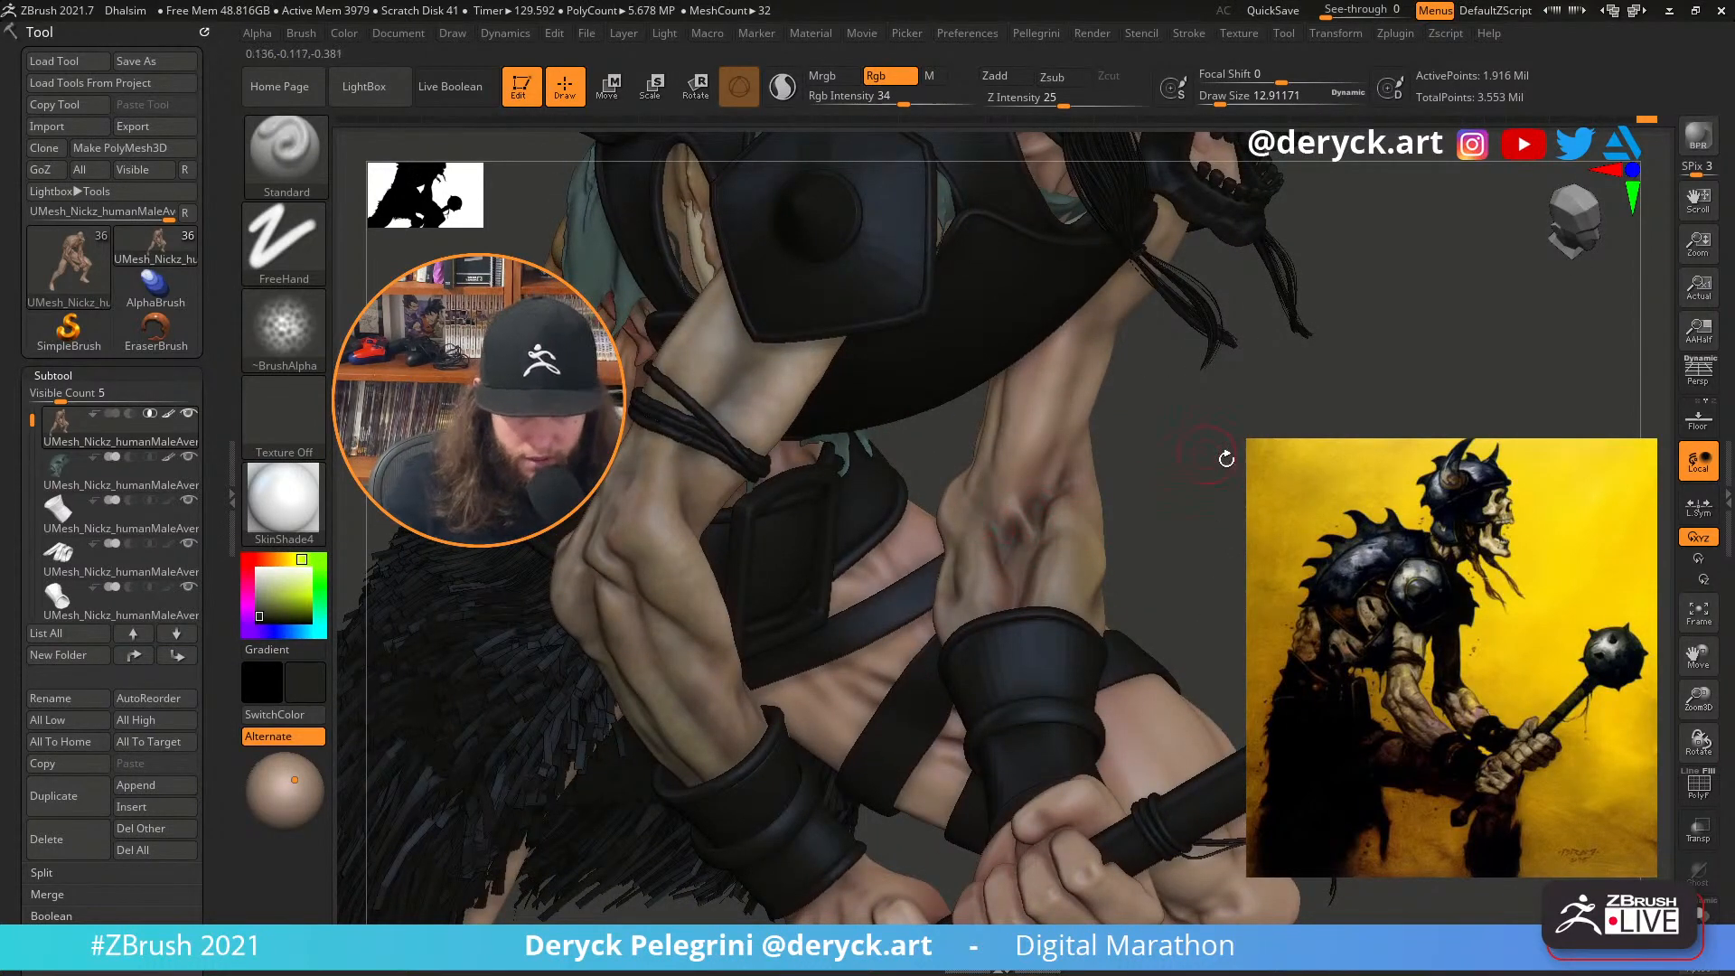
mouse_move(1226, 459)
right_down()
mouse_move(1013, 543)
mouse_move(1047, 491)
right_up()
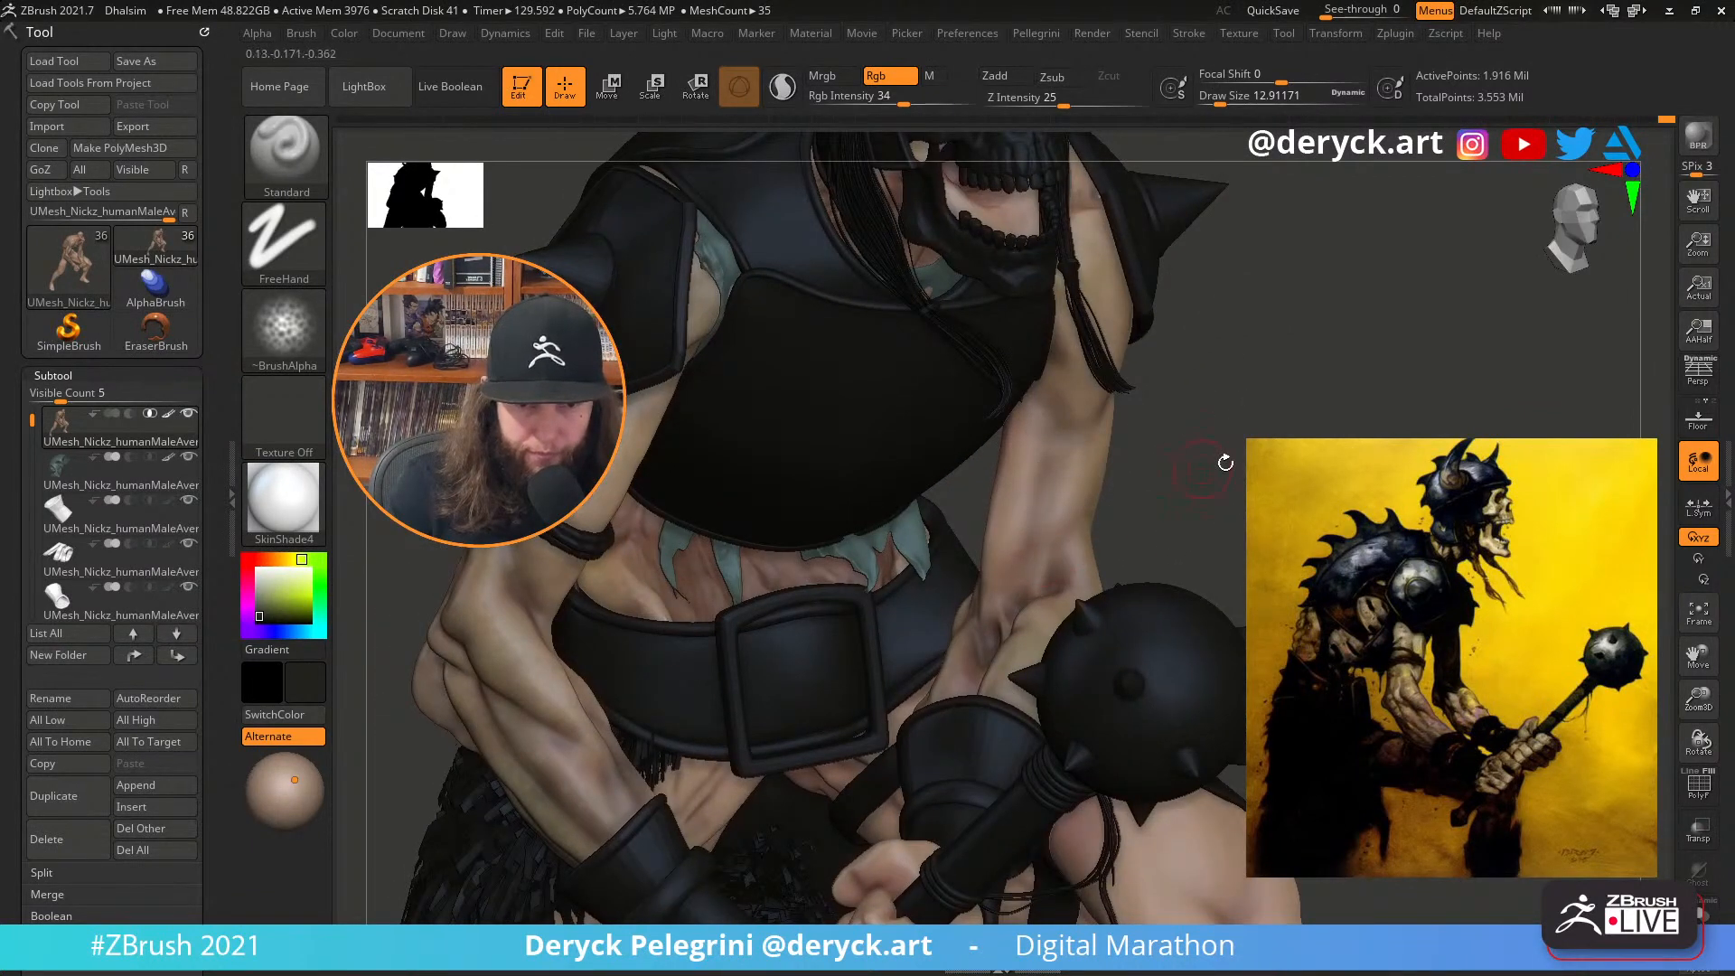
right_drag(1225, 462, 1061, 466)
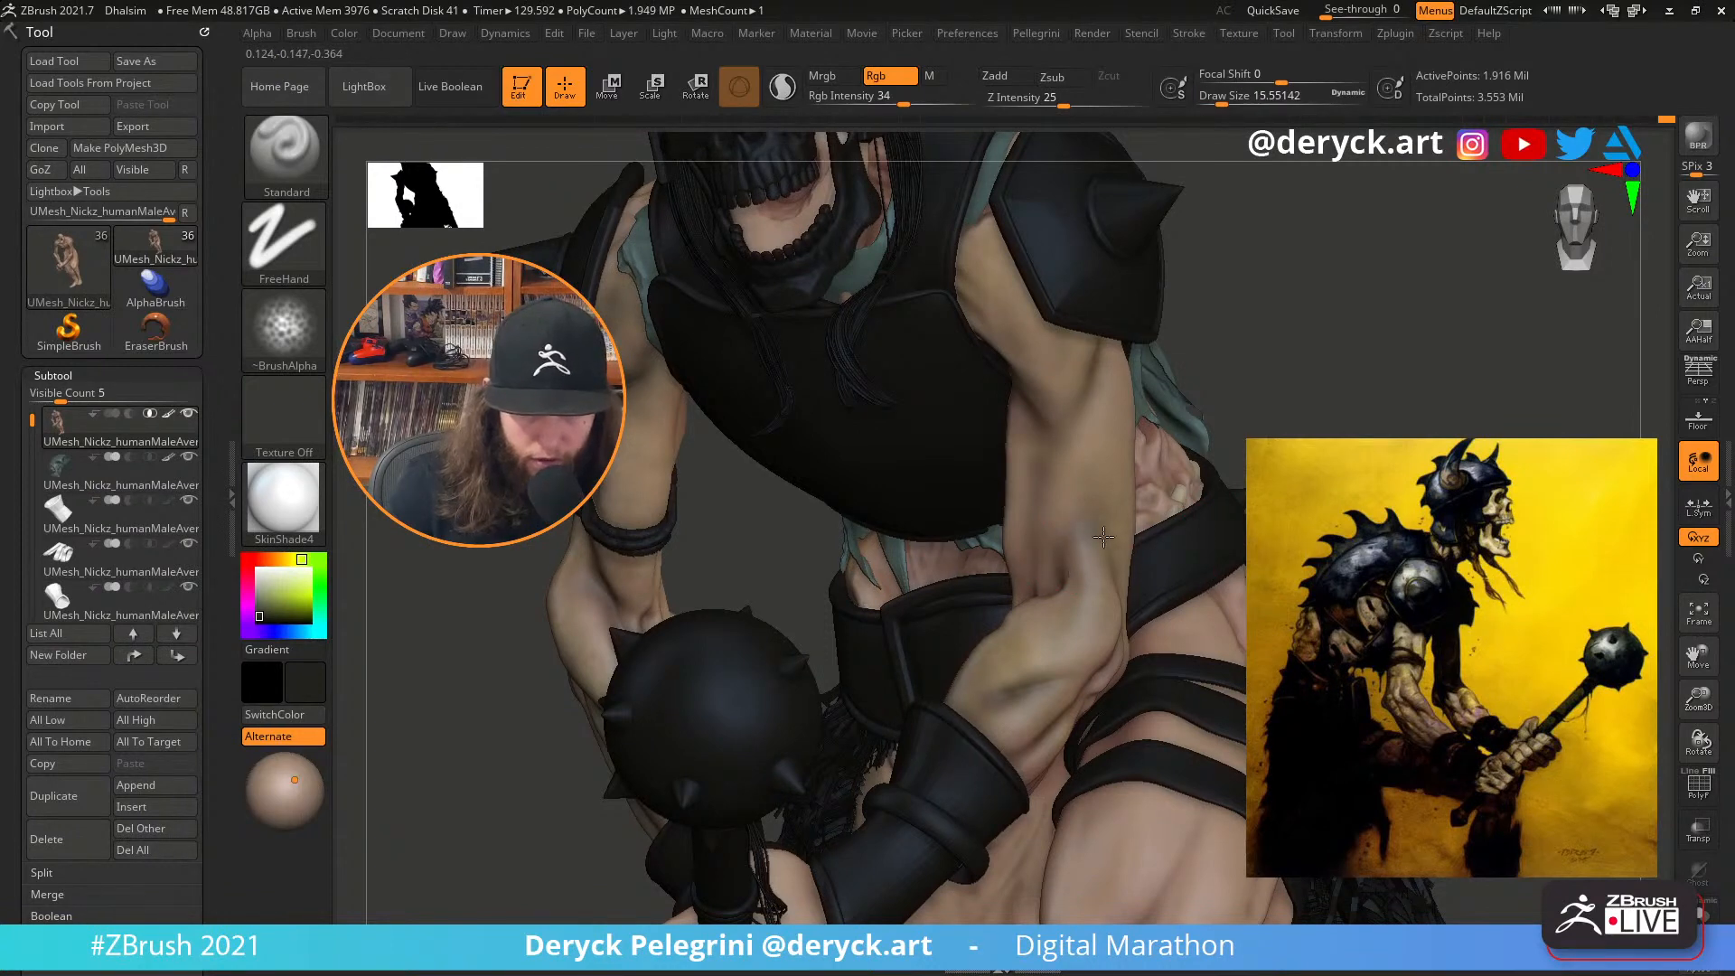
right_drag(997, 658, 1130, 596)
drag(818, 563, 904, 565)
mouse_move(1227, 455)
mouse_down()
mouse_move(1086, 442)
mouse_move(1134, 666)
mouse_up()
mouse_move(971, 606)
mouse_down()
mouse_move(1265, 623)
mouse_move(1322, 403)
mouse_up()
key(s)
drag(1106, 588, 1097, 589)
mouse_move(1265, 398)
mouse_down()
mouse_move(1301, 515)
mouse_move(1301, 456)
mouse_move(1409, 448)
mouse_up()
Choose a light tan skin tone and blend it into the left elbow hollow at draw sizes of about 15.6 and 14.2
mouse_move(282, 594)
mouse_down()
mouse_move(857, 522)
mouse_move(1078, 416)
mouse_up()
key(s)
drag(1062, 521, 1059, 520)
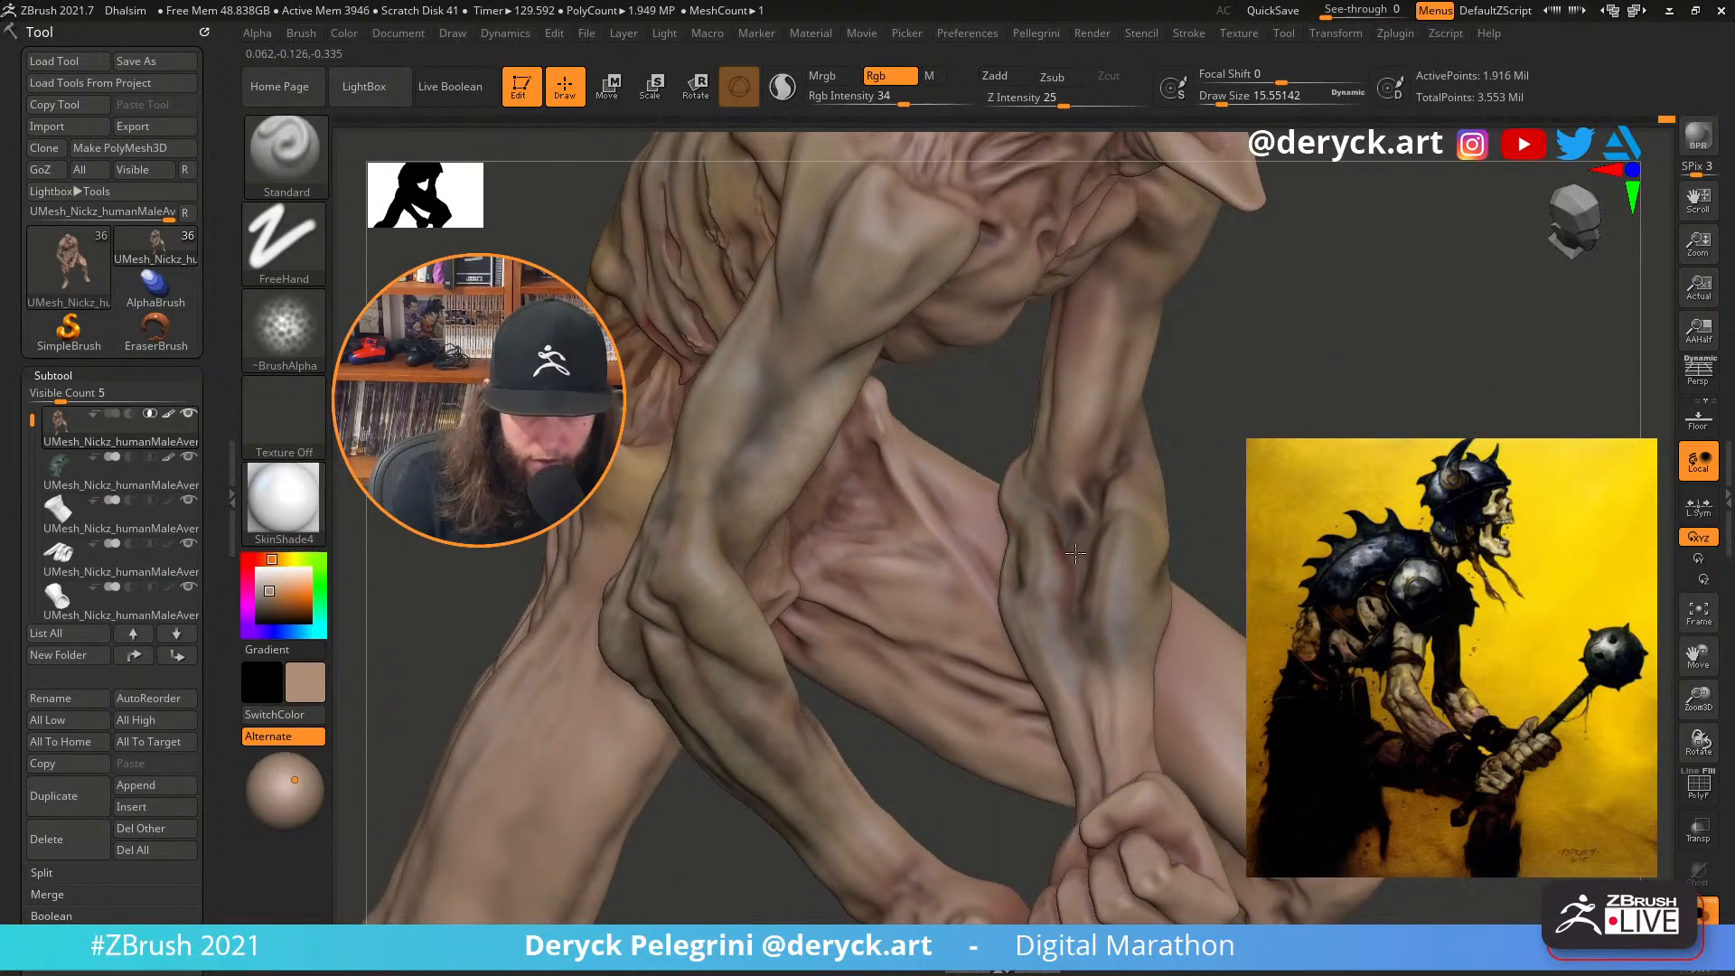
drag(1210, 406, 1226, 441)
key(s)
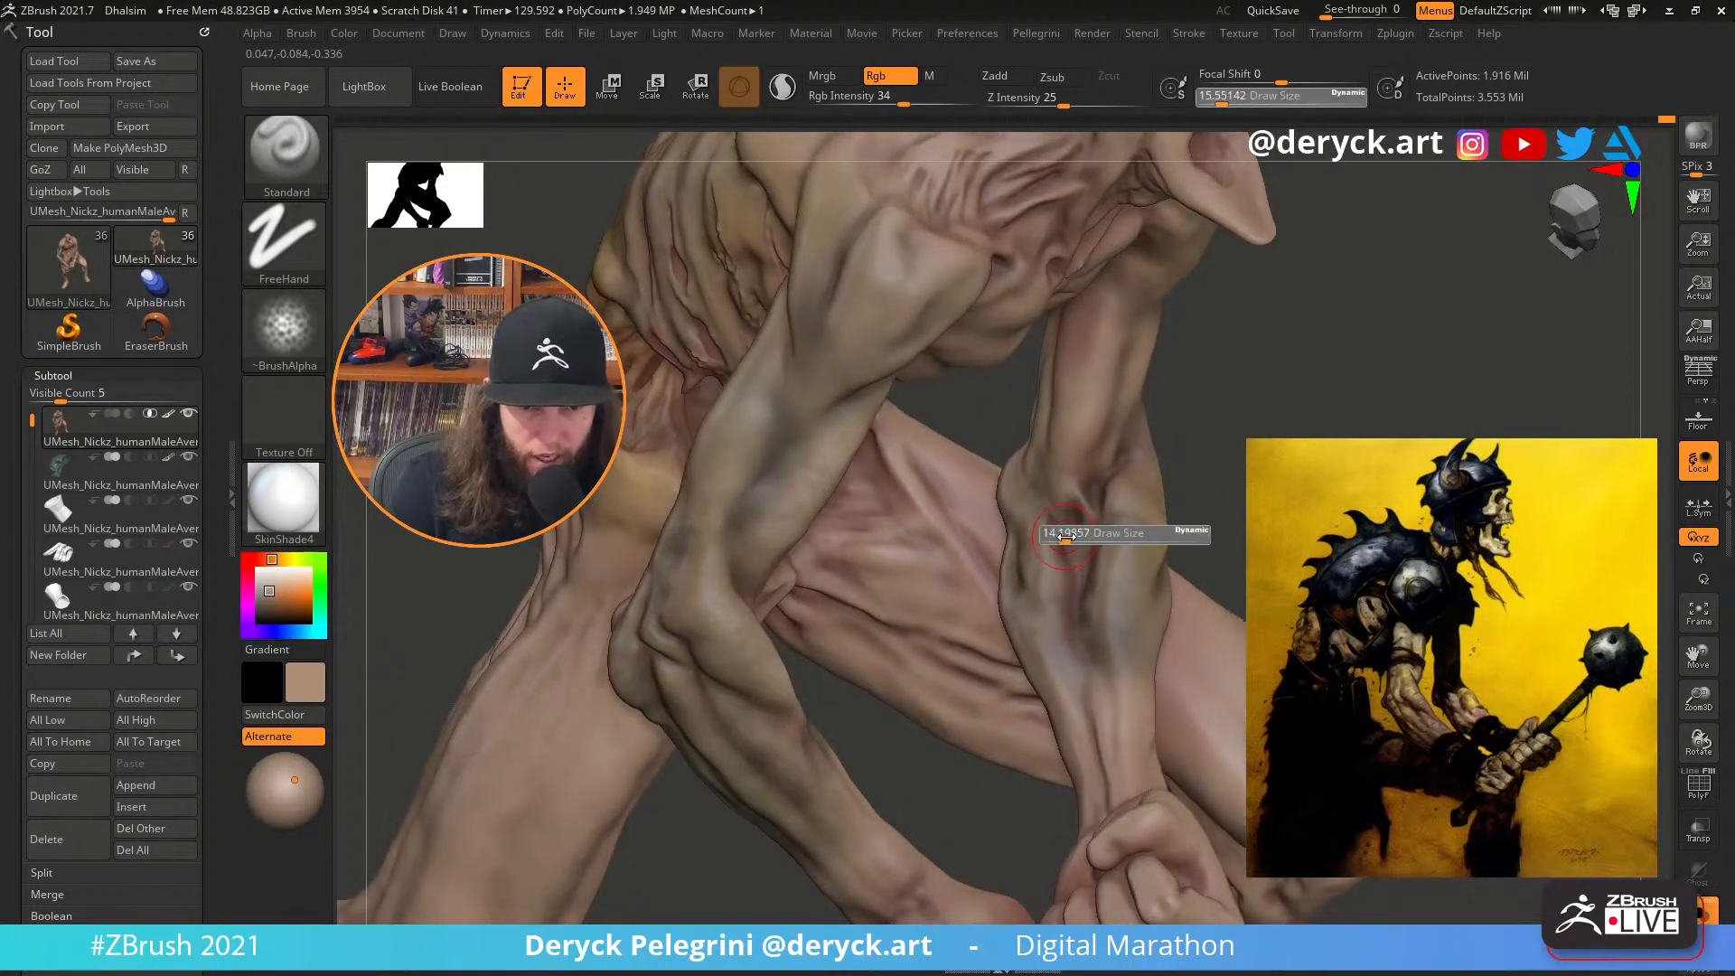
drag(1063, 538, 1060, 539)
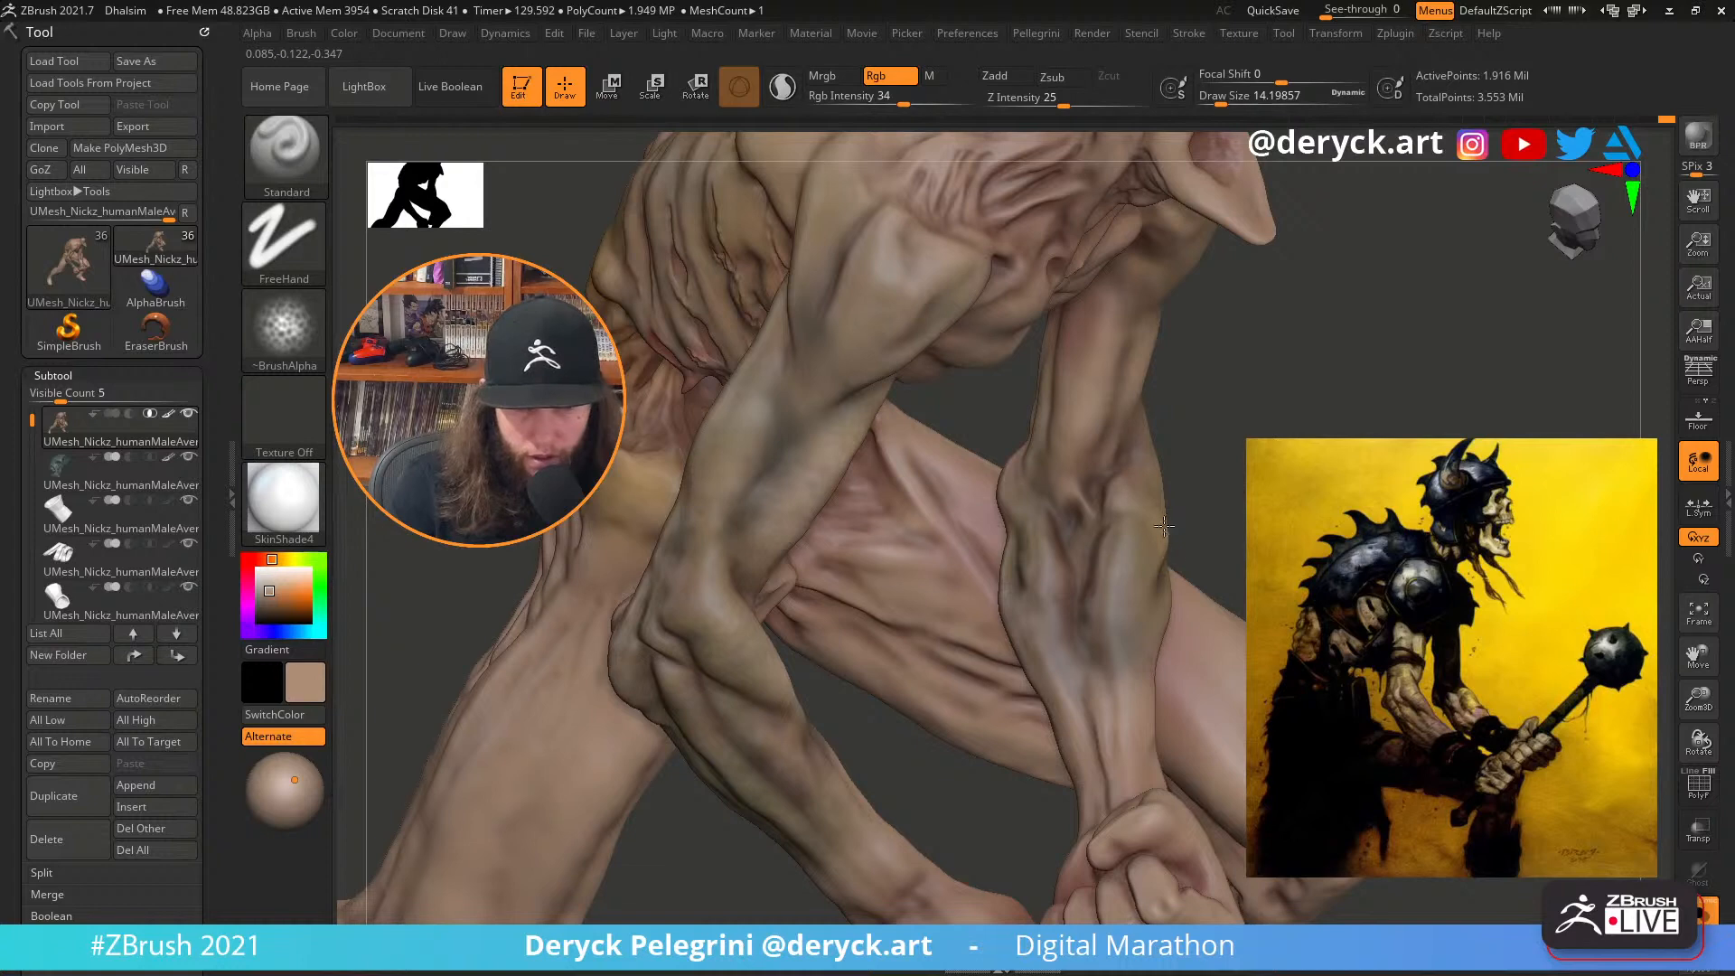
Bring the other parts back and set the paint colour to white with the whole figure in view
key(alt+s)
shift+drag(1210, 407, 1317, 388)
key(f)
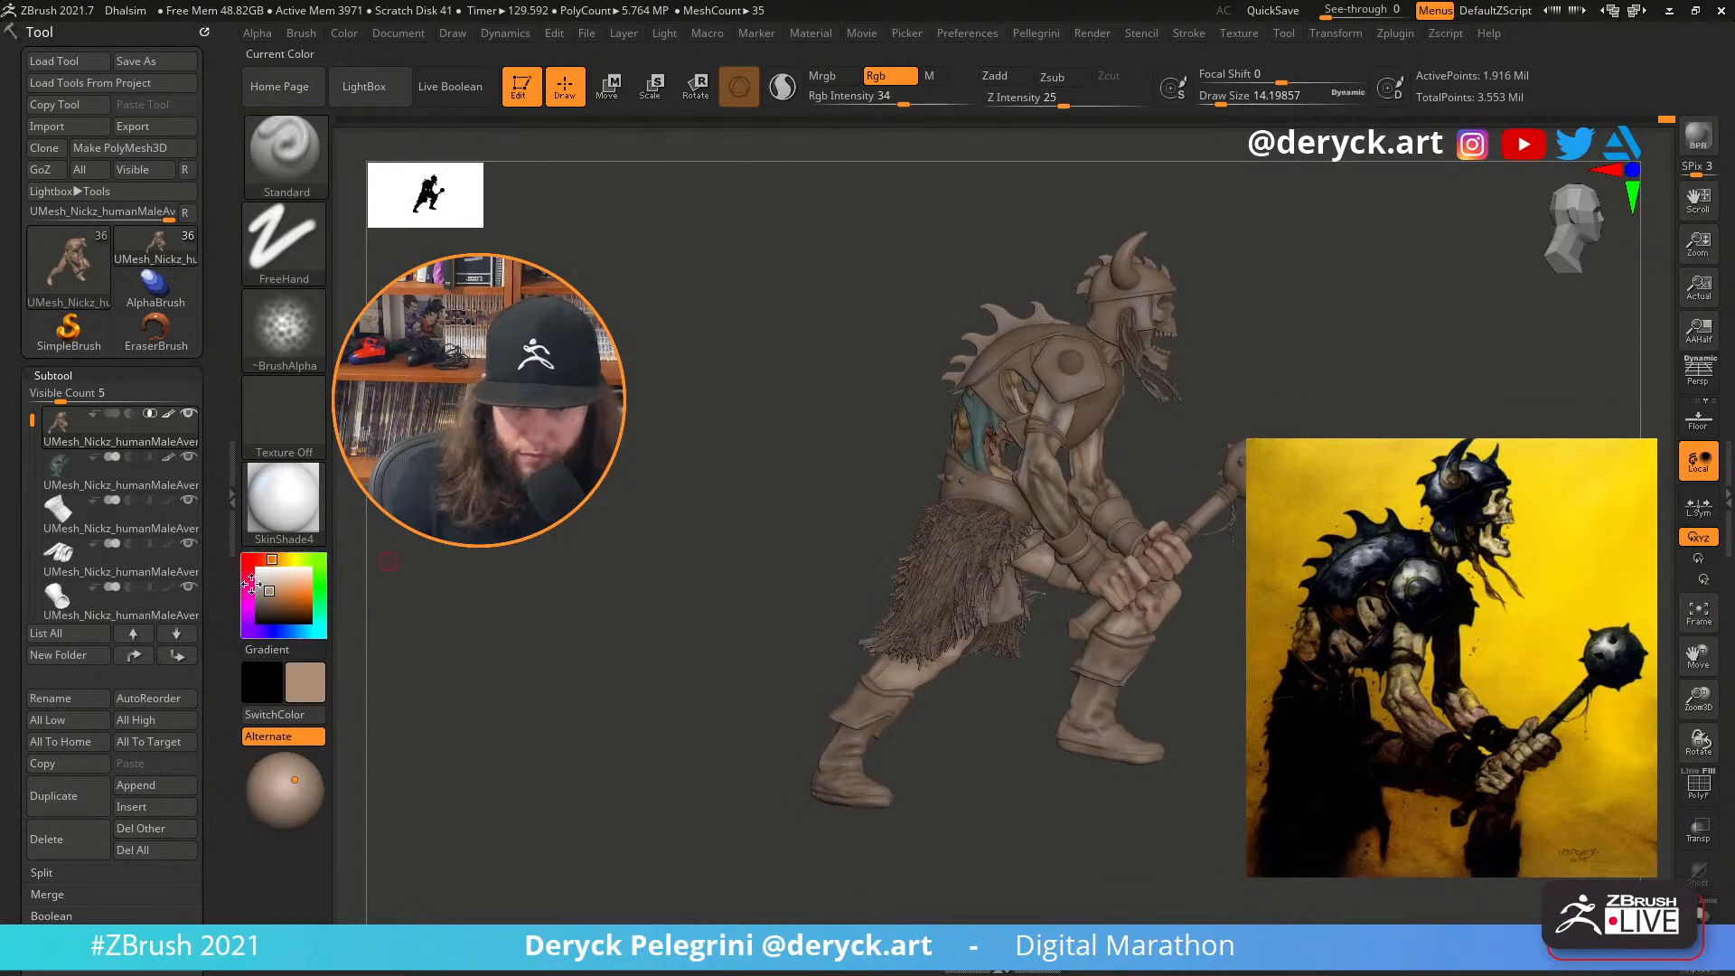
drag(259, 576, 247, 561)
drag(695, 448, 623, 502)
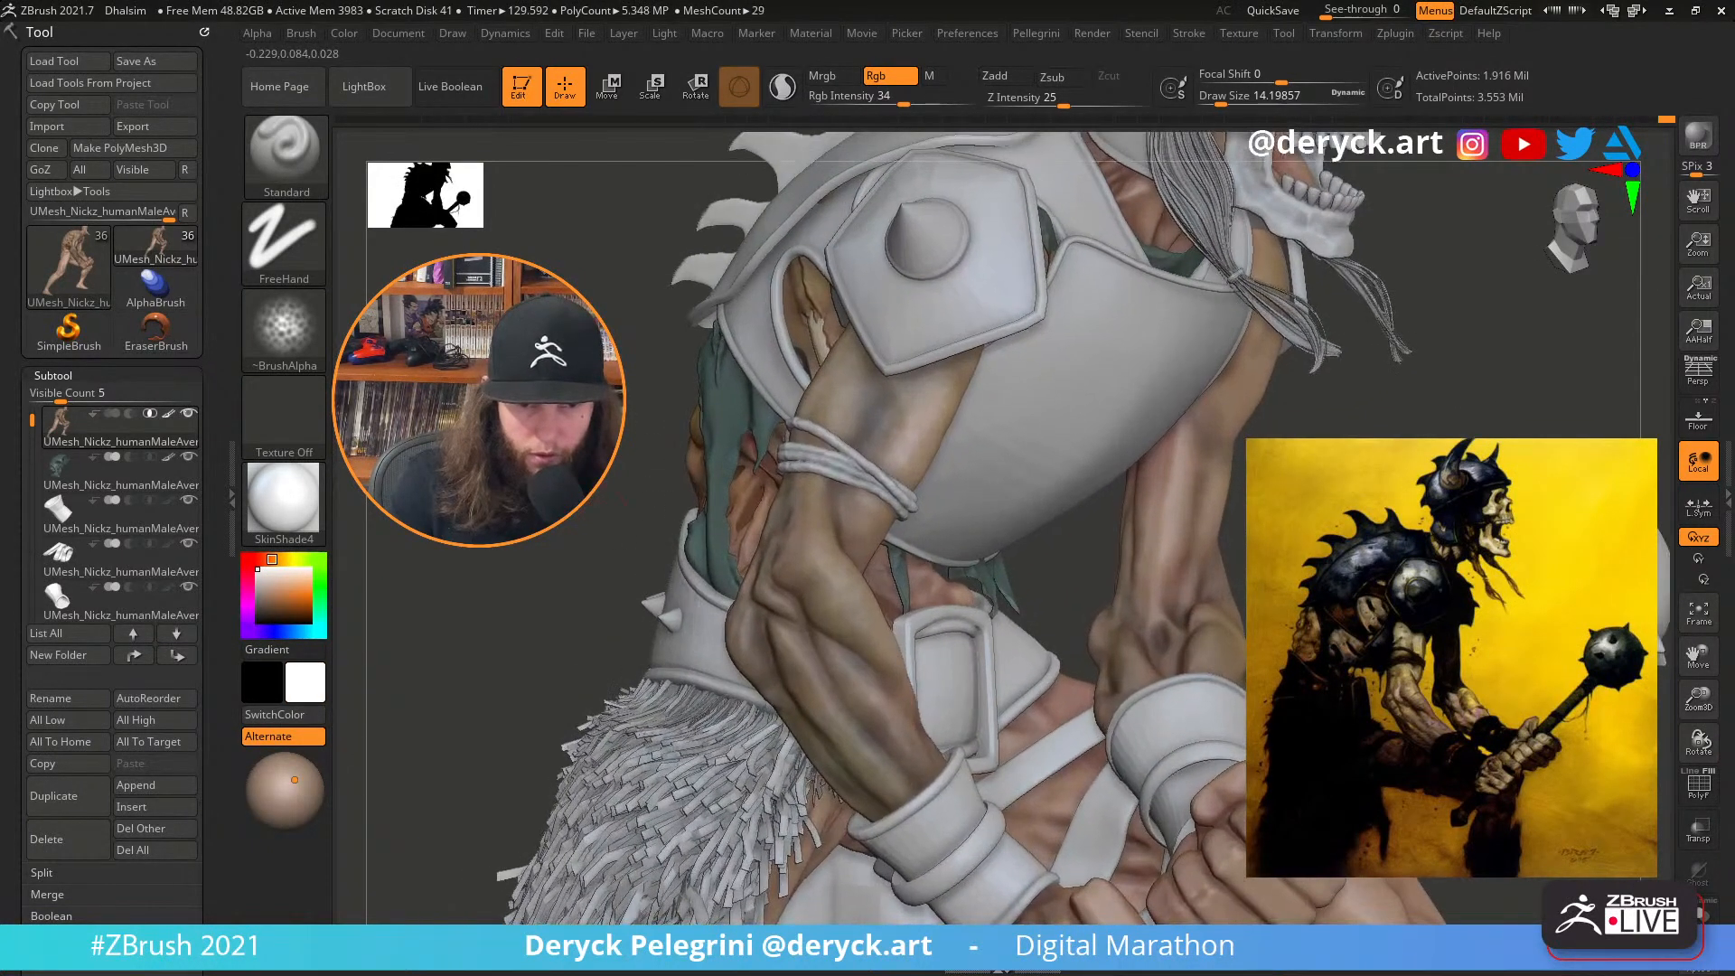
Load Alpha 02 and set the paint colour to a muted ochre for tinting the arms
click(246, 315)
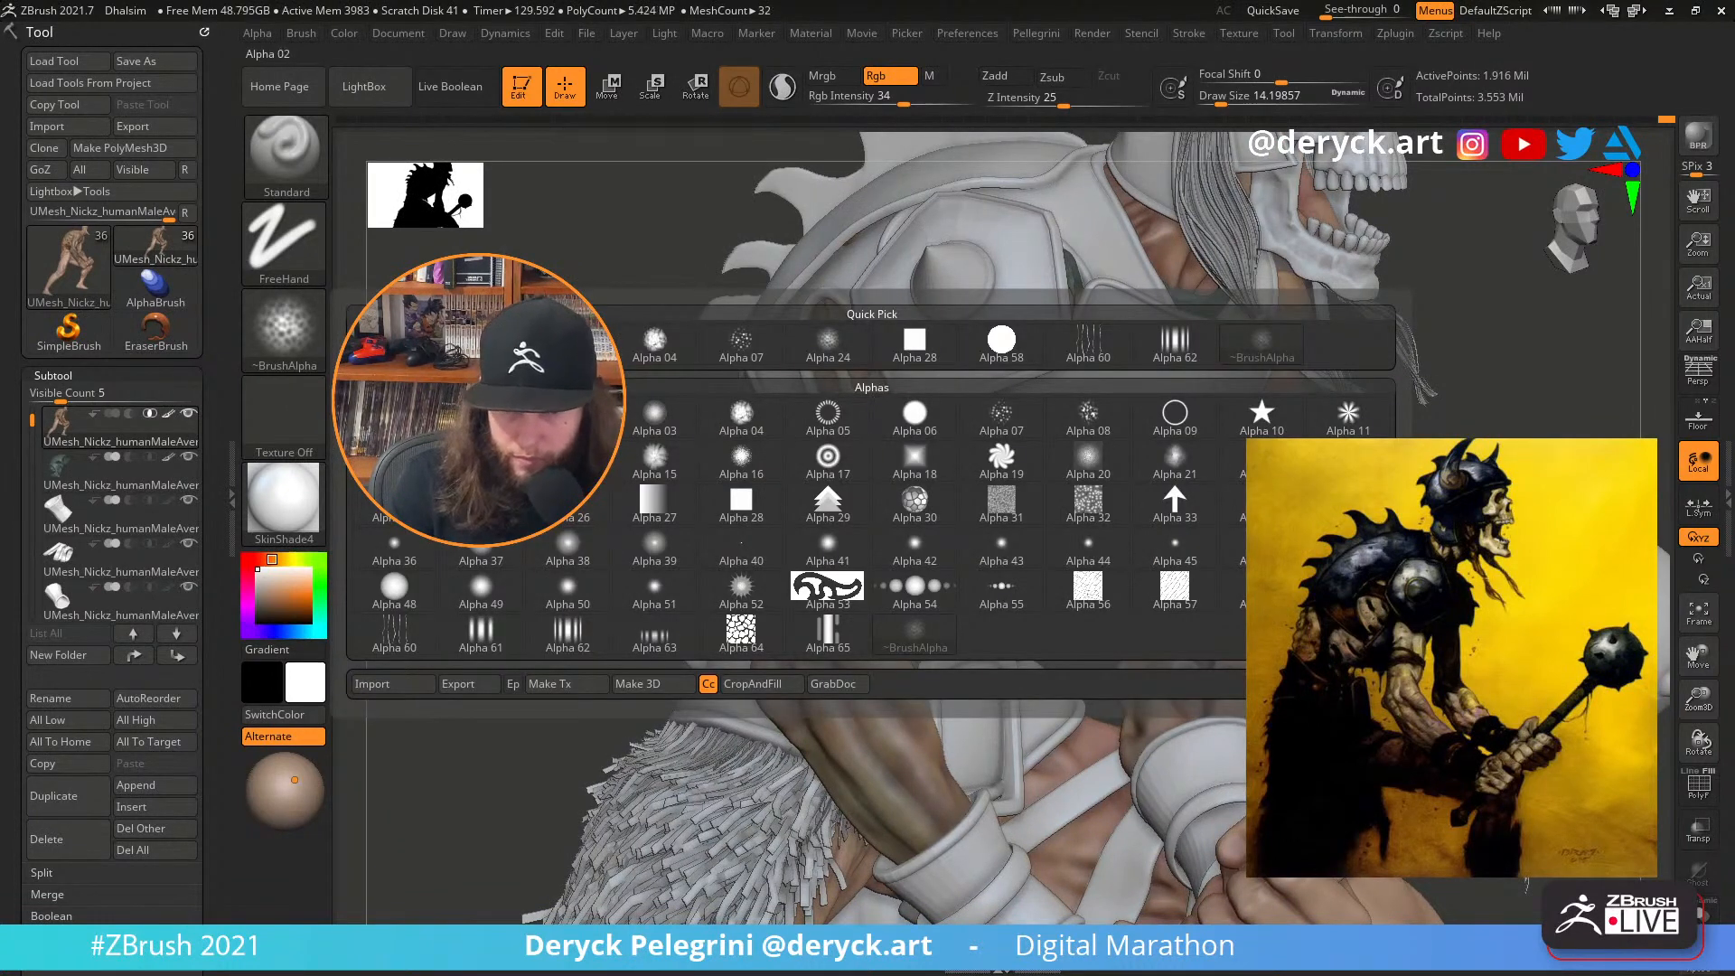
click(568, 414)
mouse_move(272, 578)
mouse_down()
mouse_move(286, 594)
mouse_move(285, 559)
mouse_move(290, 600)
mouse_up()
drag(584, 517, 515, 528)
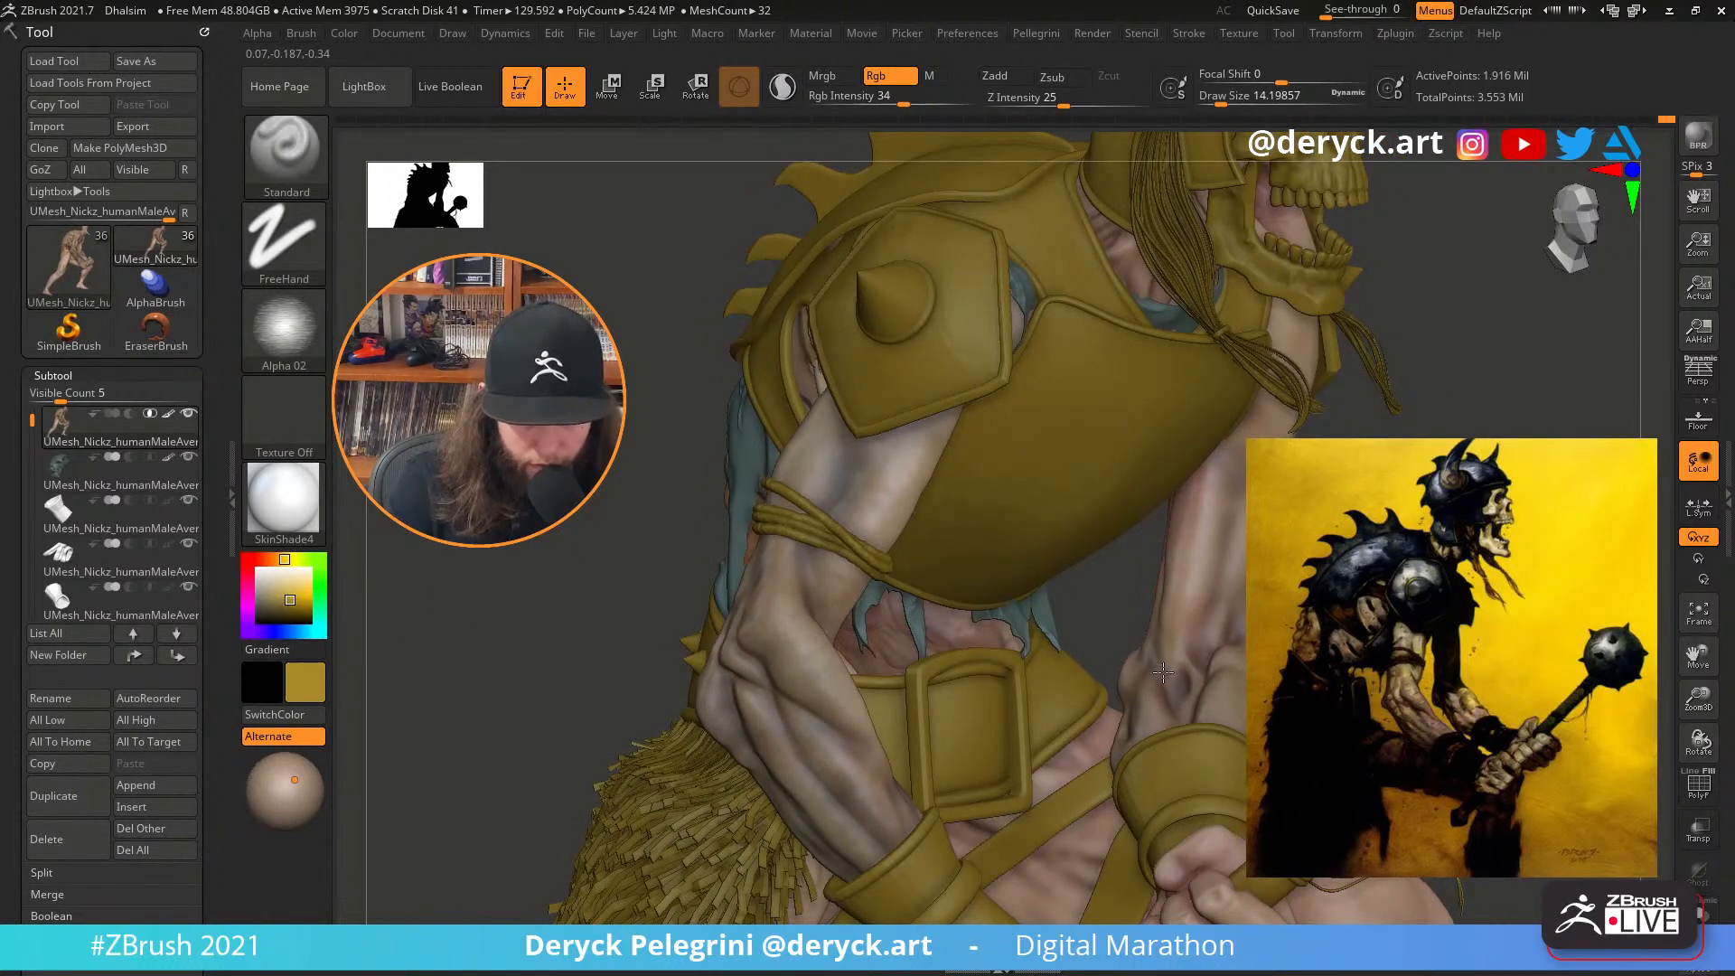
right_drag(1162, 672, 1210, 582)
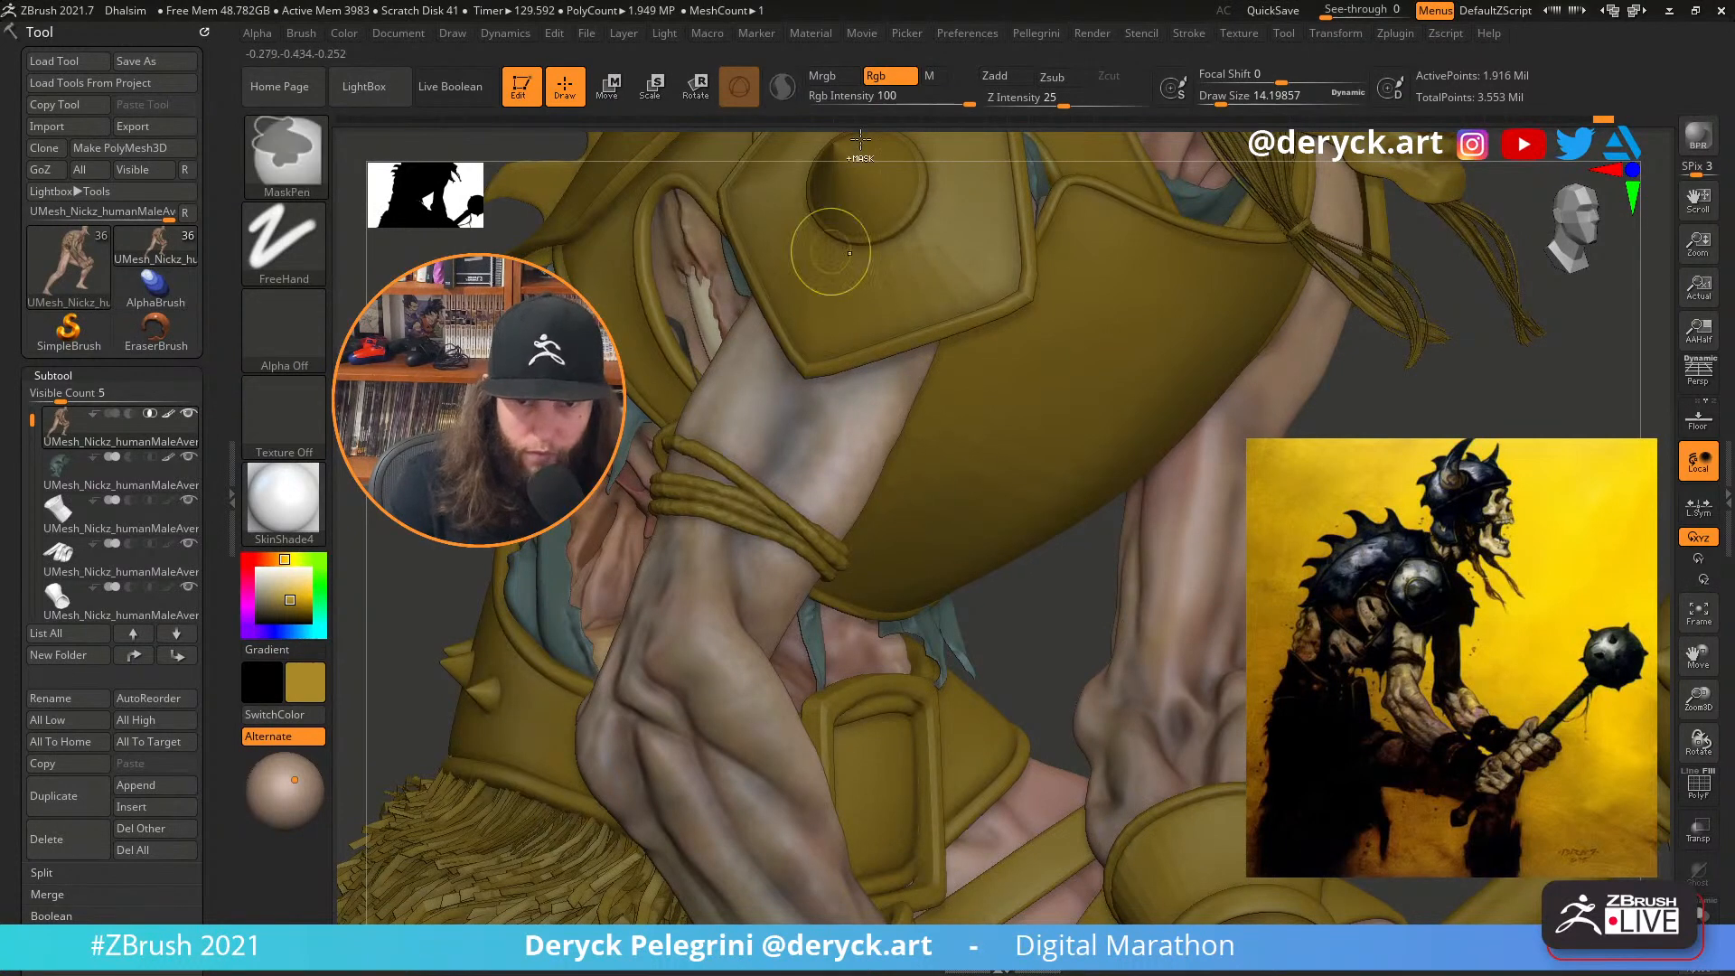
Try an ochre patch on the isolated left upper arm using the DragRect stroke, RGB intensity 80 and draw size about 11.7
click(952, 98)
key(alt+shift+s)
right_drag(1249, 548, 1223, 557)
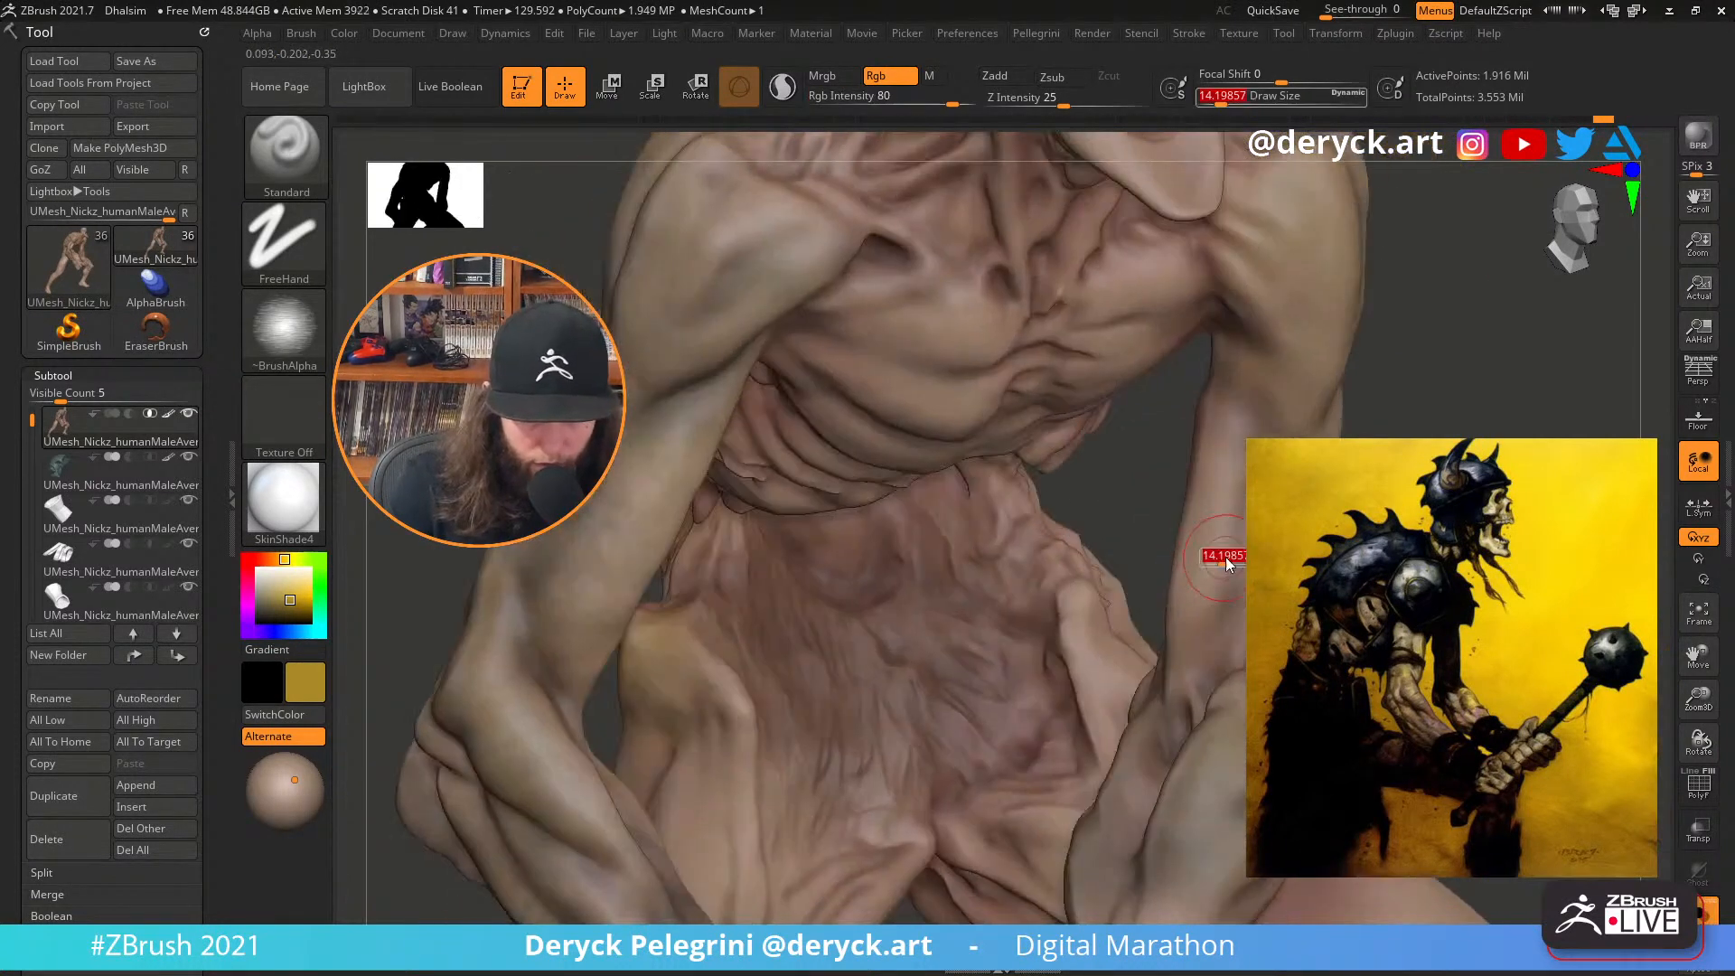
click(284, 242)
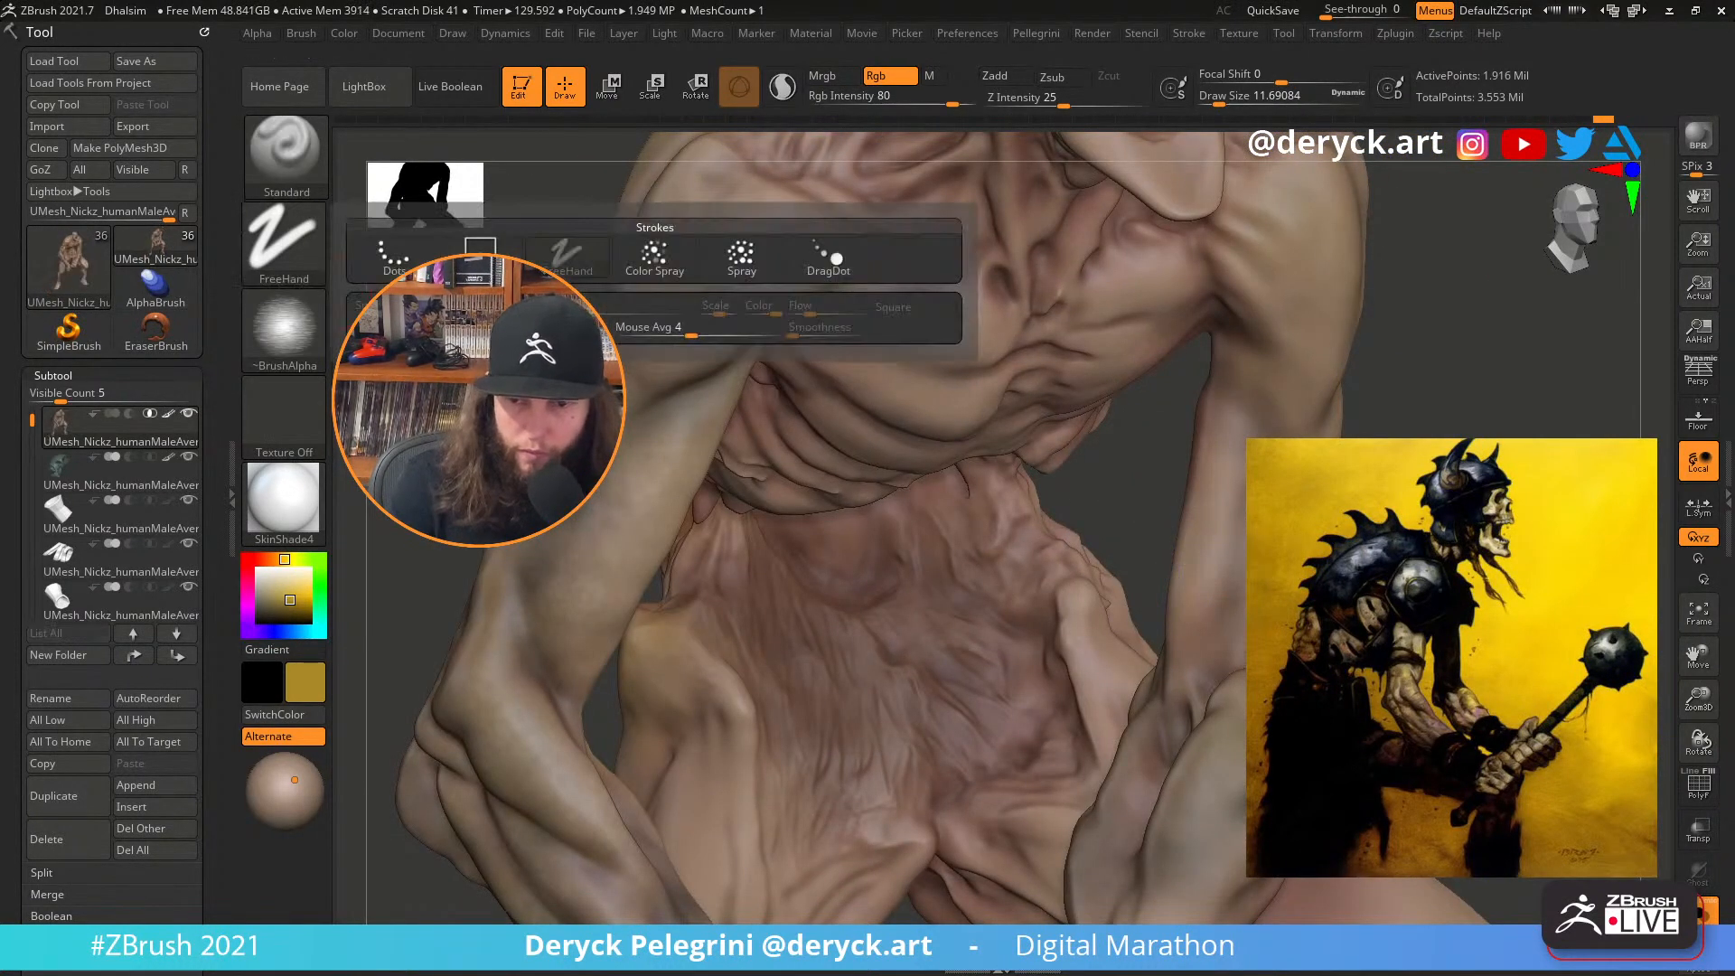
click(481, 253)
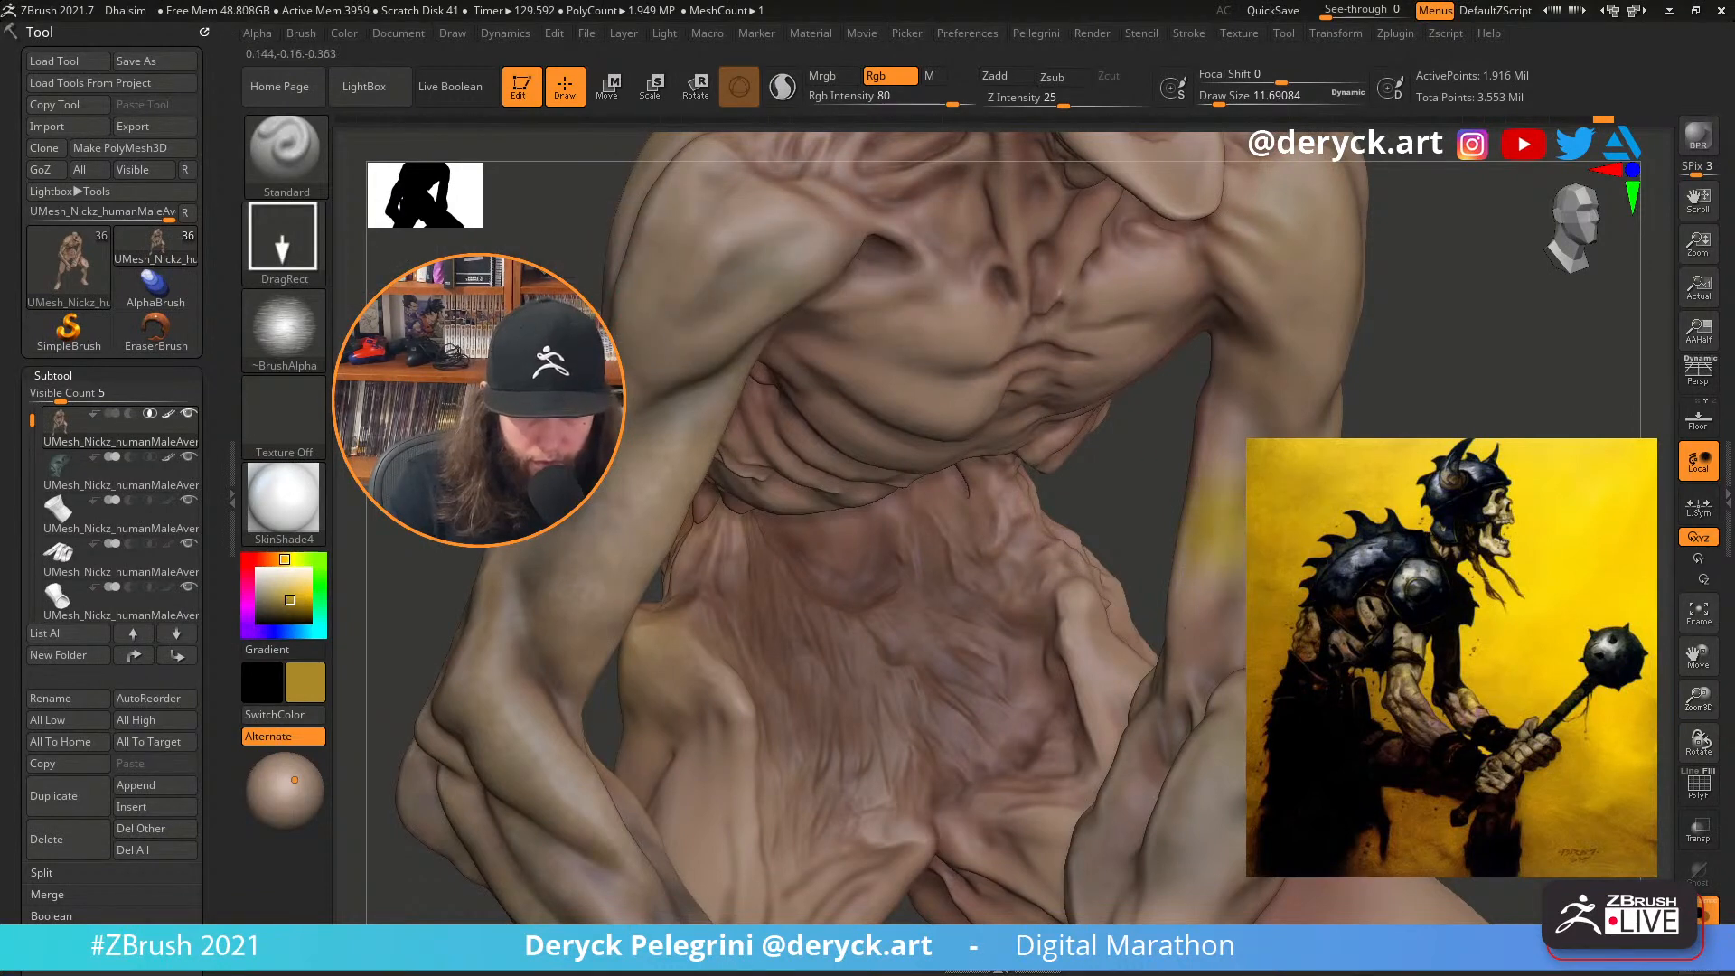
right_drag(1193, 623, 1265, 622)
Lower the RGB intensity to 23, show the other parts again and load the speckled Alpha 07
click(898, 103)
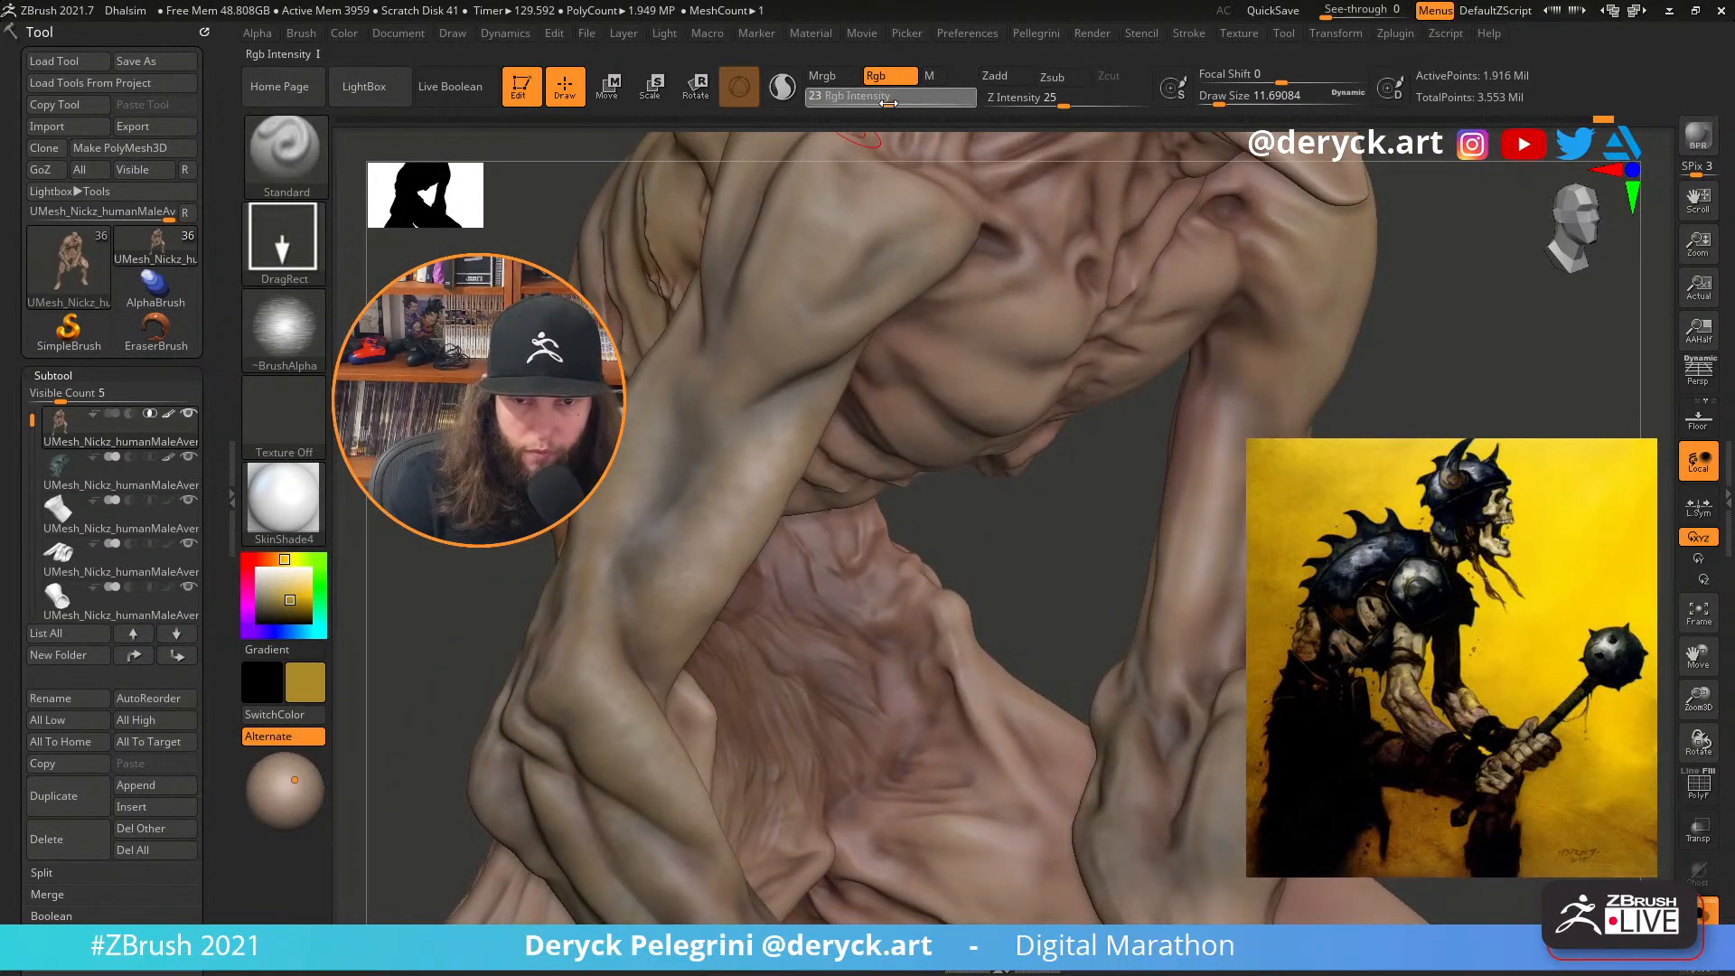
key(shift+s)
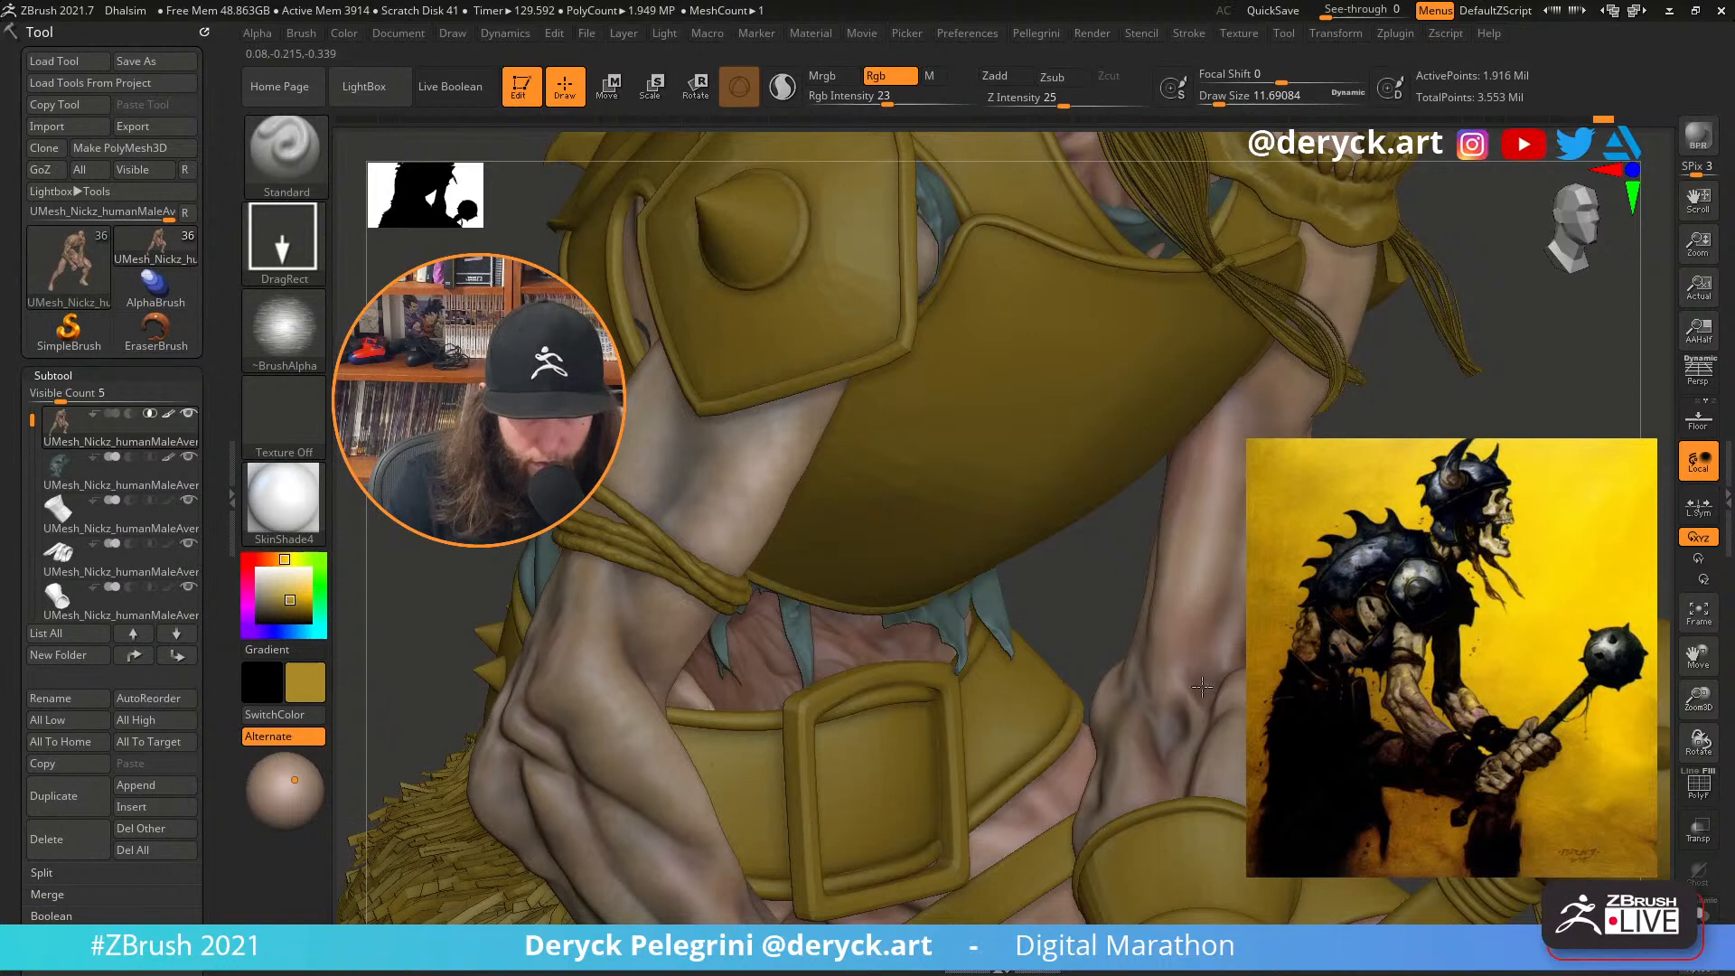
right_drag(1240, 522, 1172, 515)
click(273, 338)
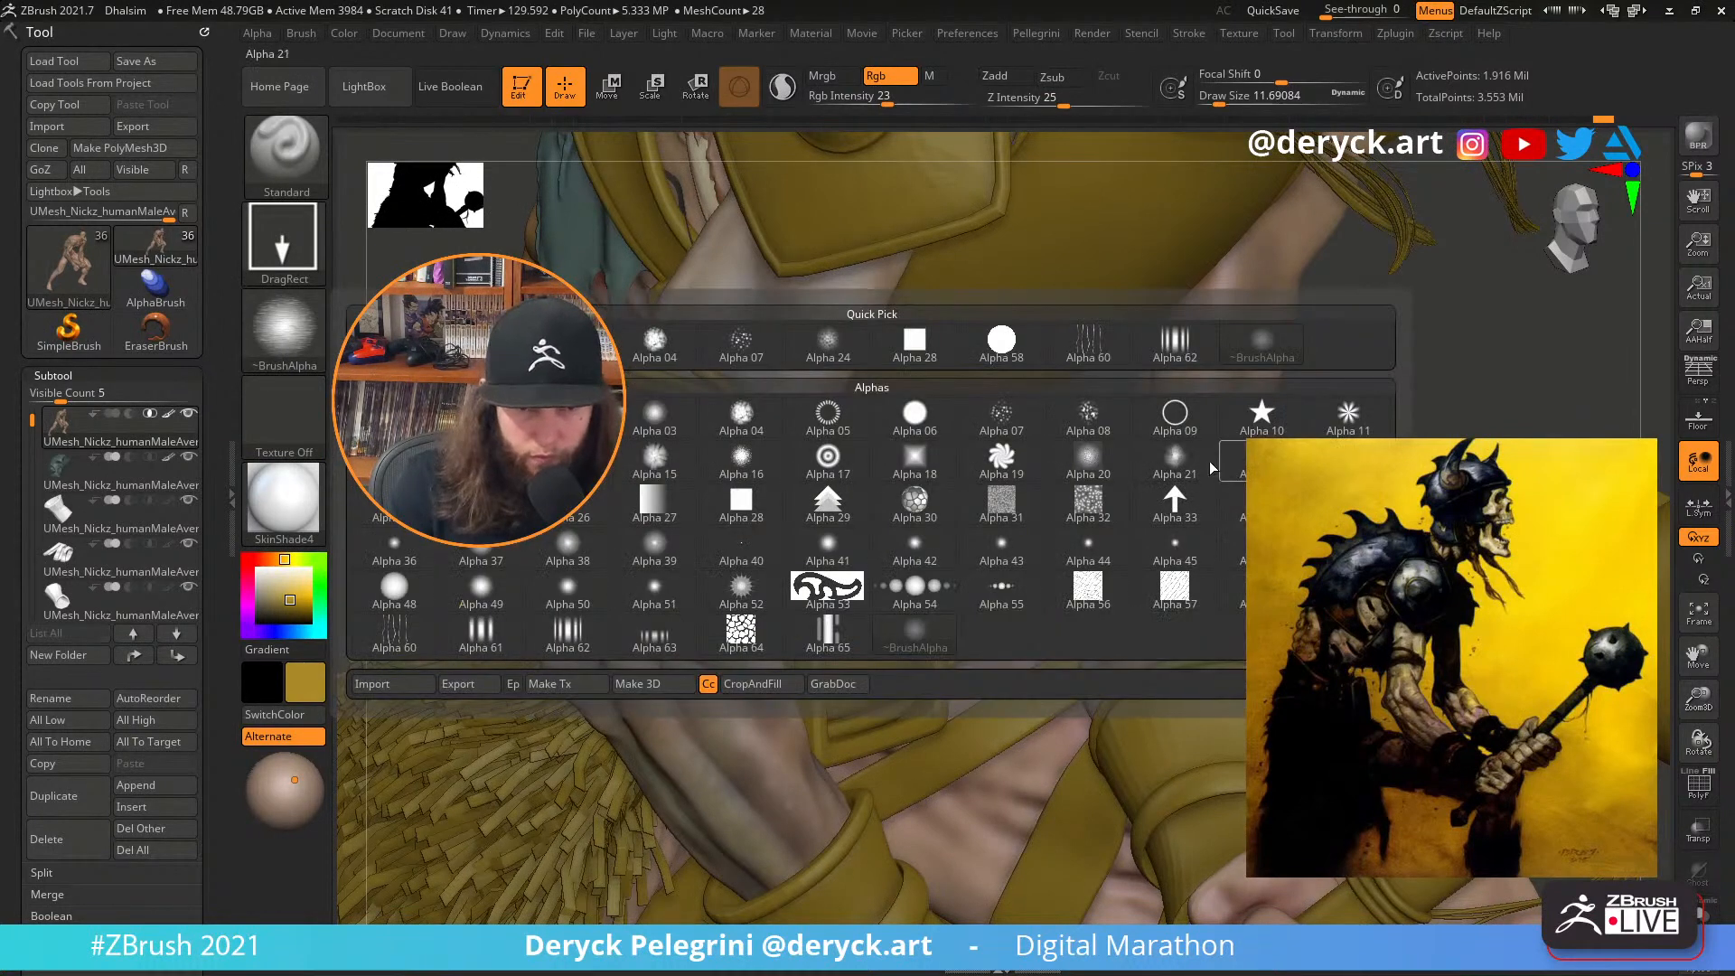
click(1001, 414)
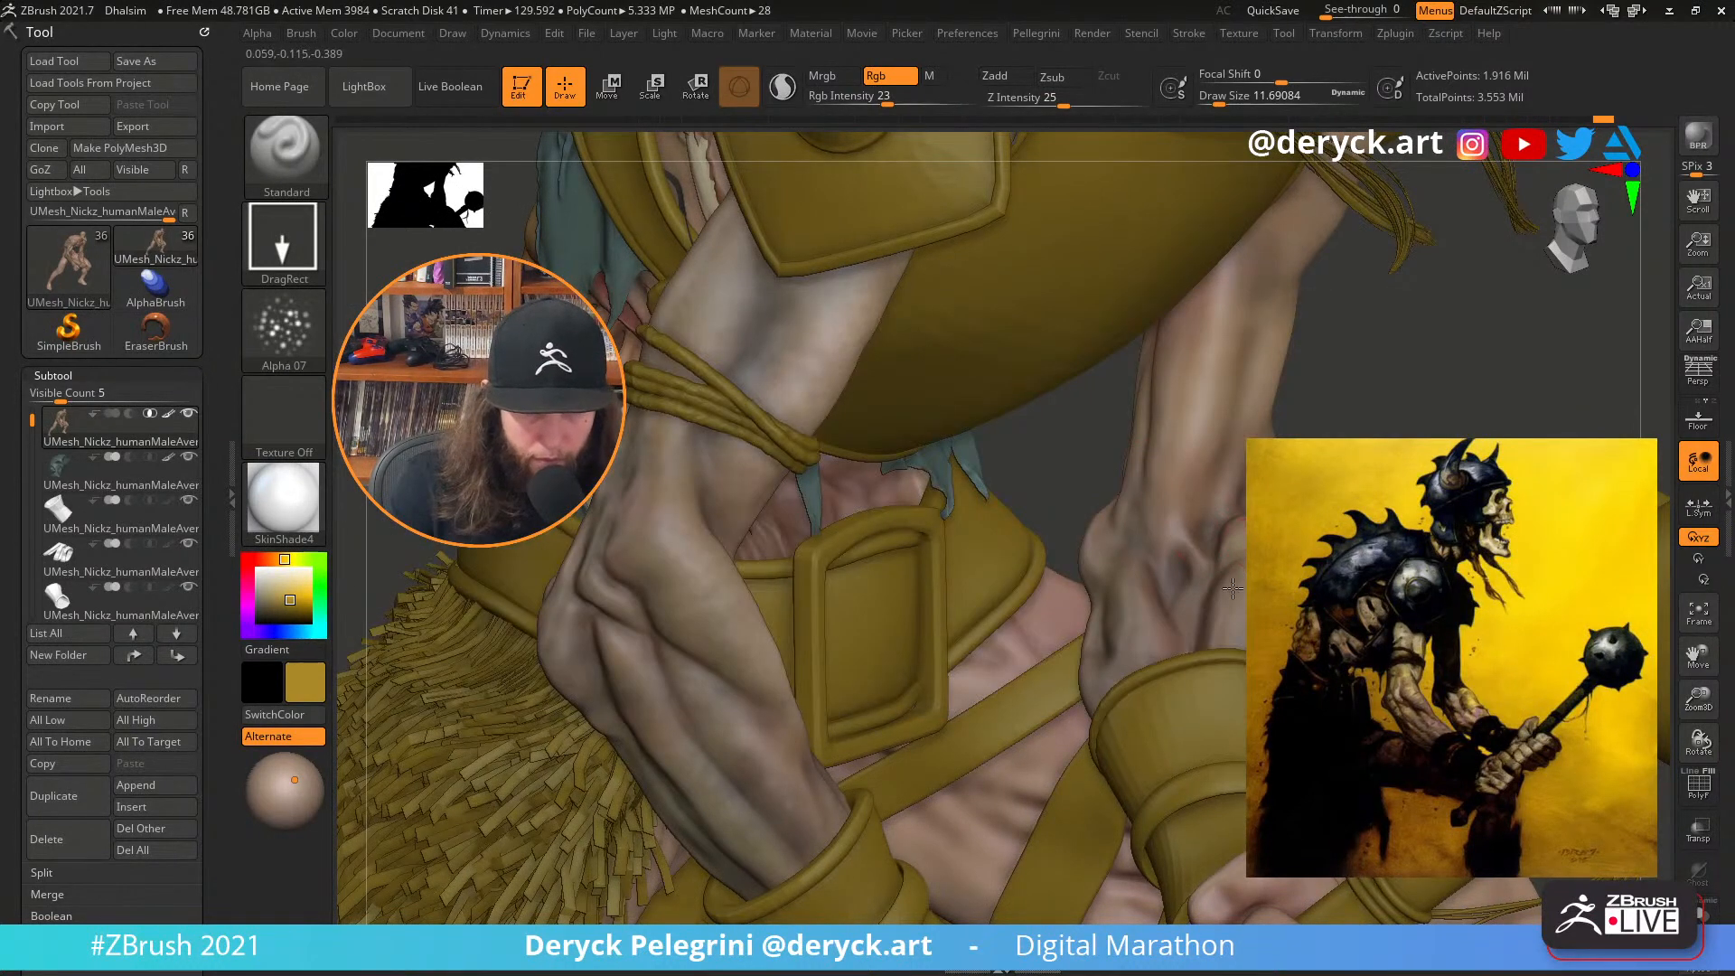
Add faint ochre speckling around the elbow hollows and forearms with Alpha 07
right_drag(1236, 594, 1242, 646)
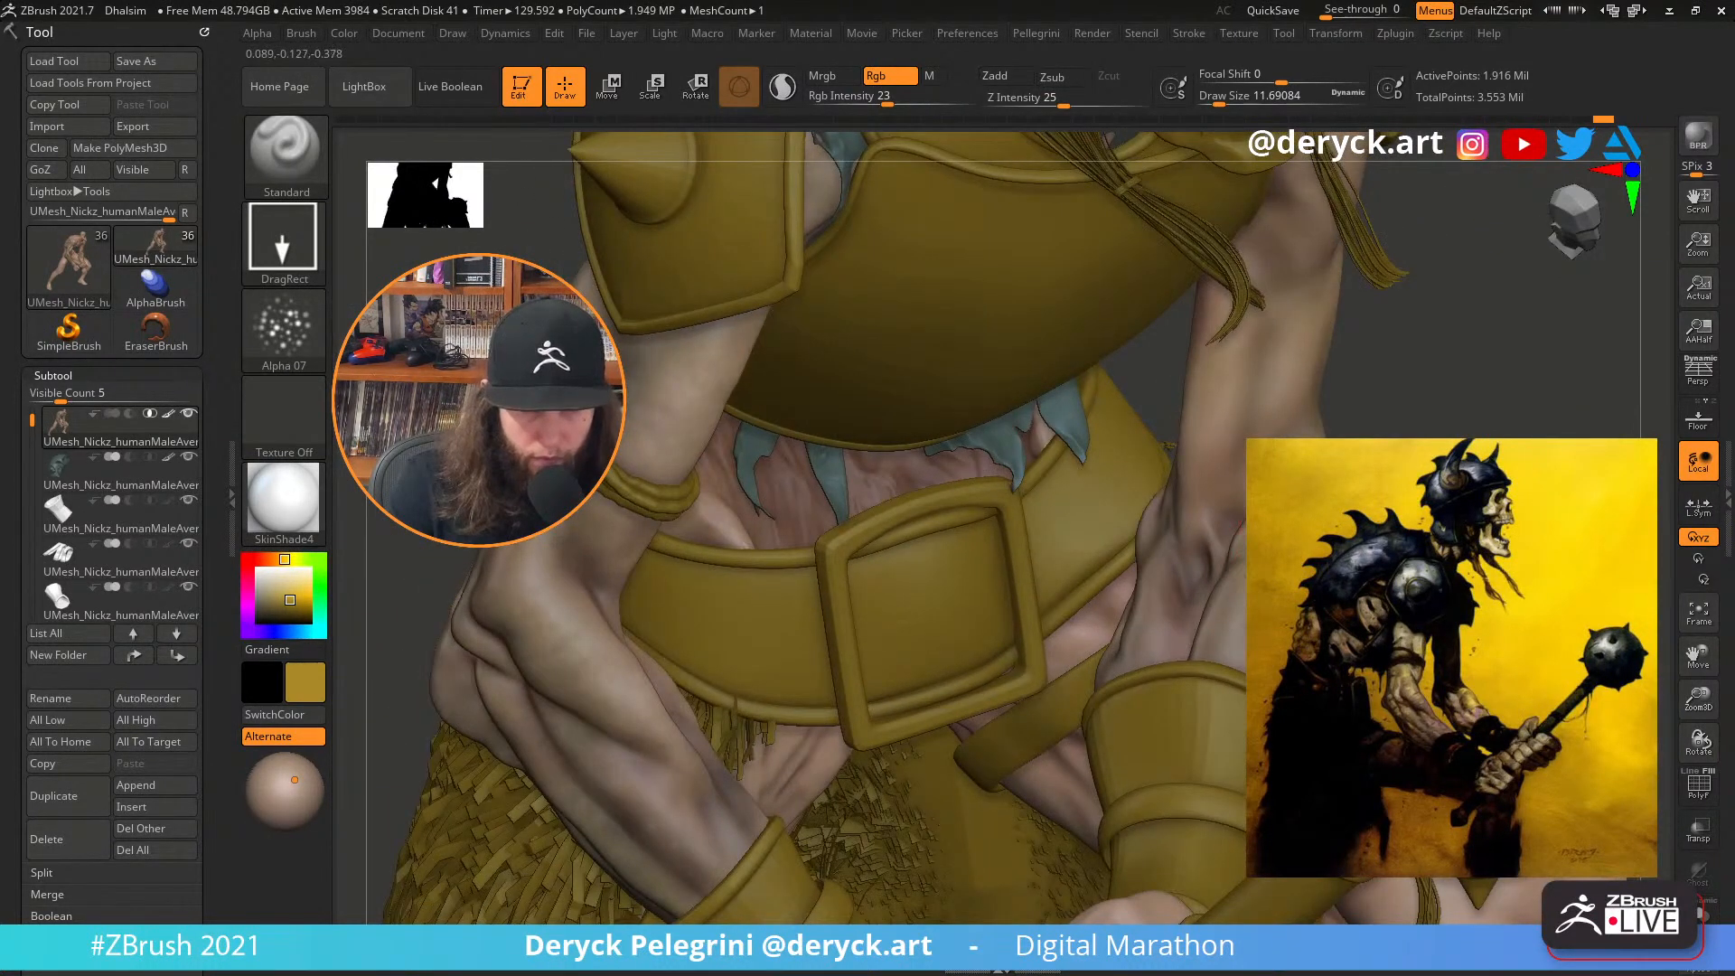
right_drag(1274, 430, 1203, 535)
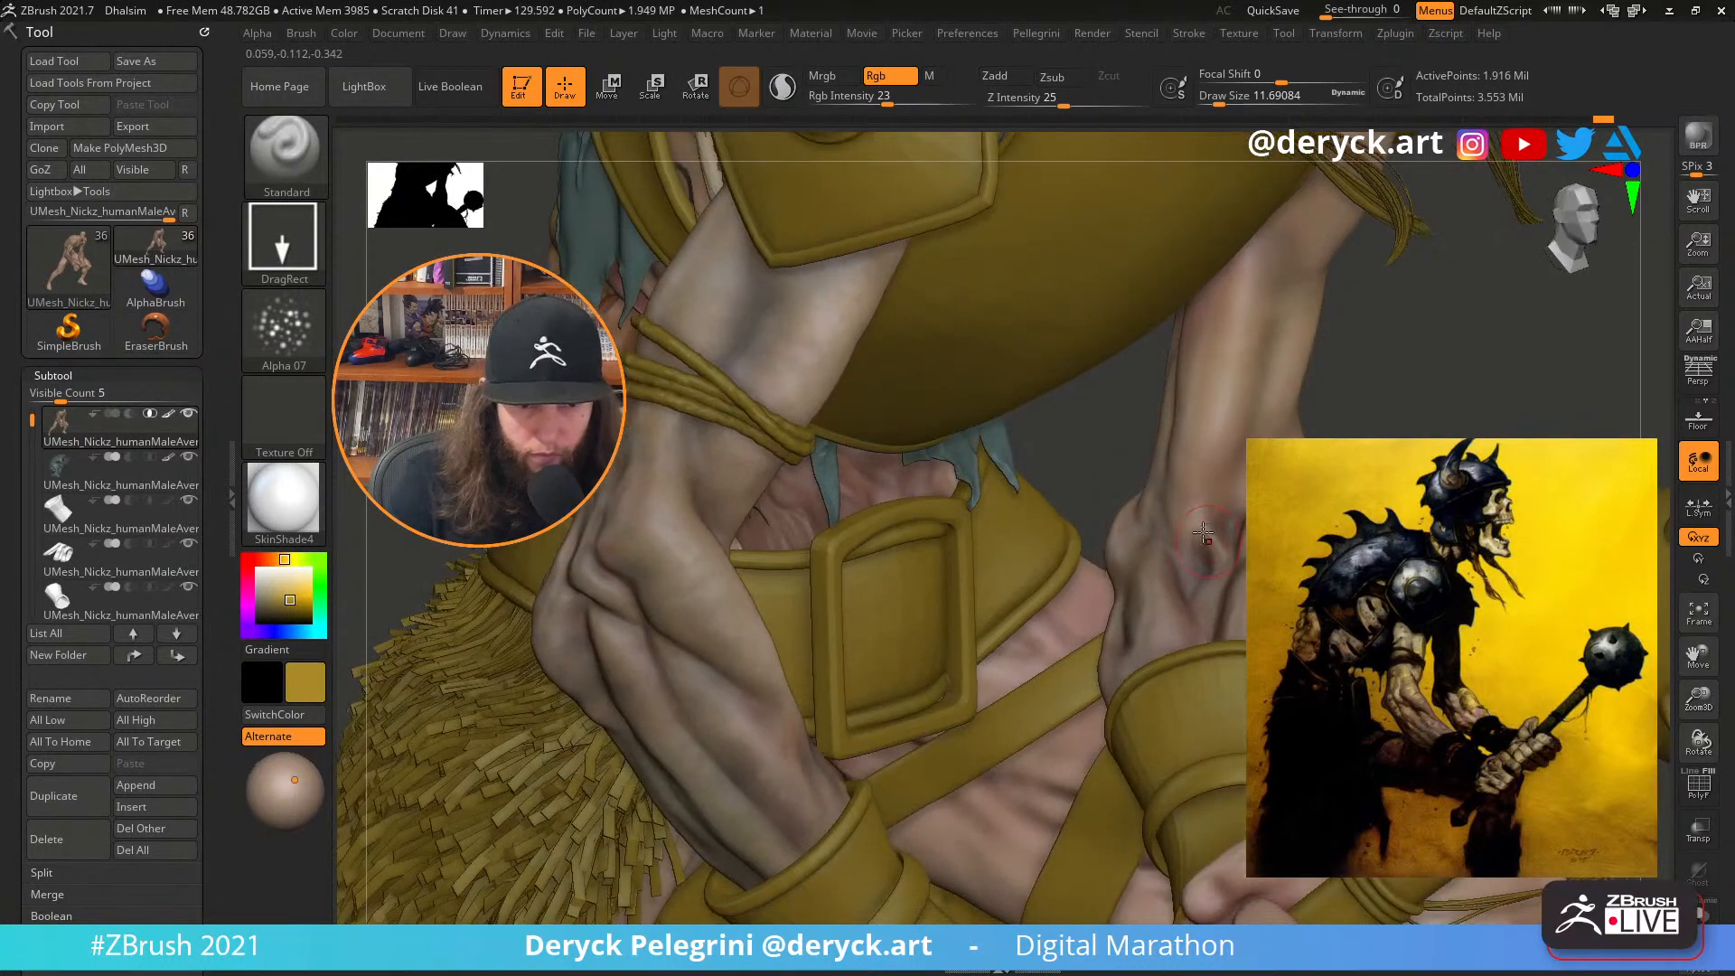
right_drag(1197, 605, 1184, 636)
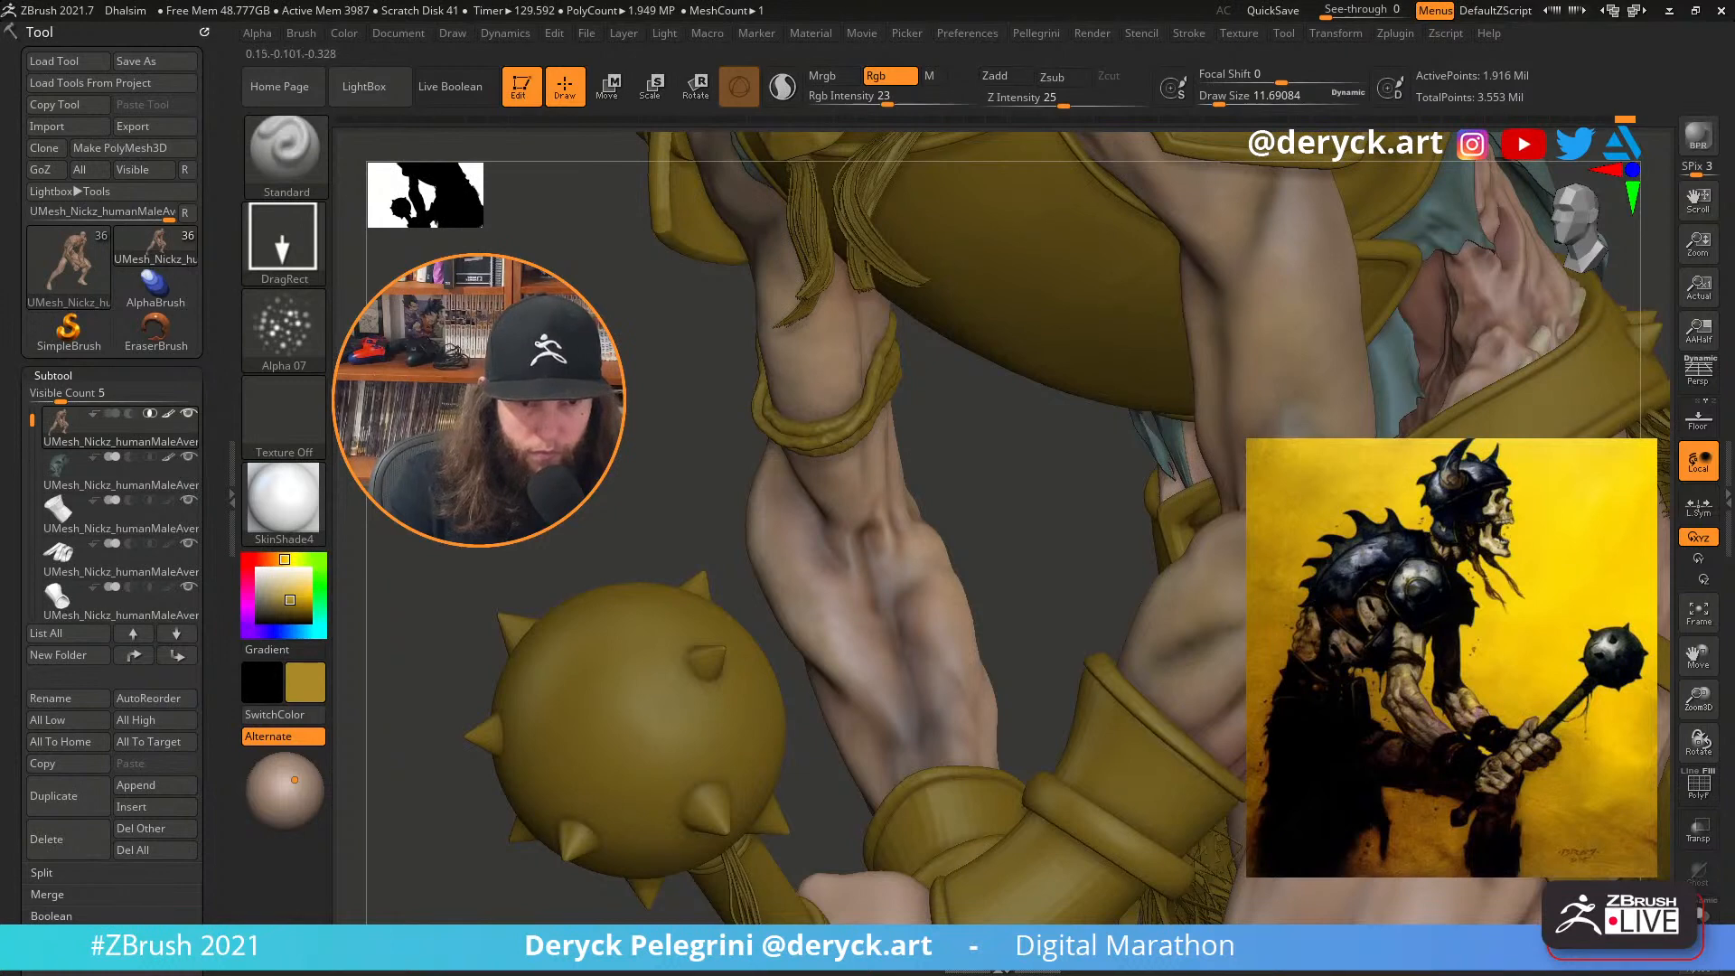
right_drag(716, 505, 1195, 501)
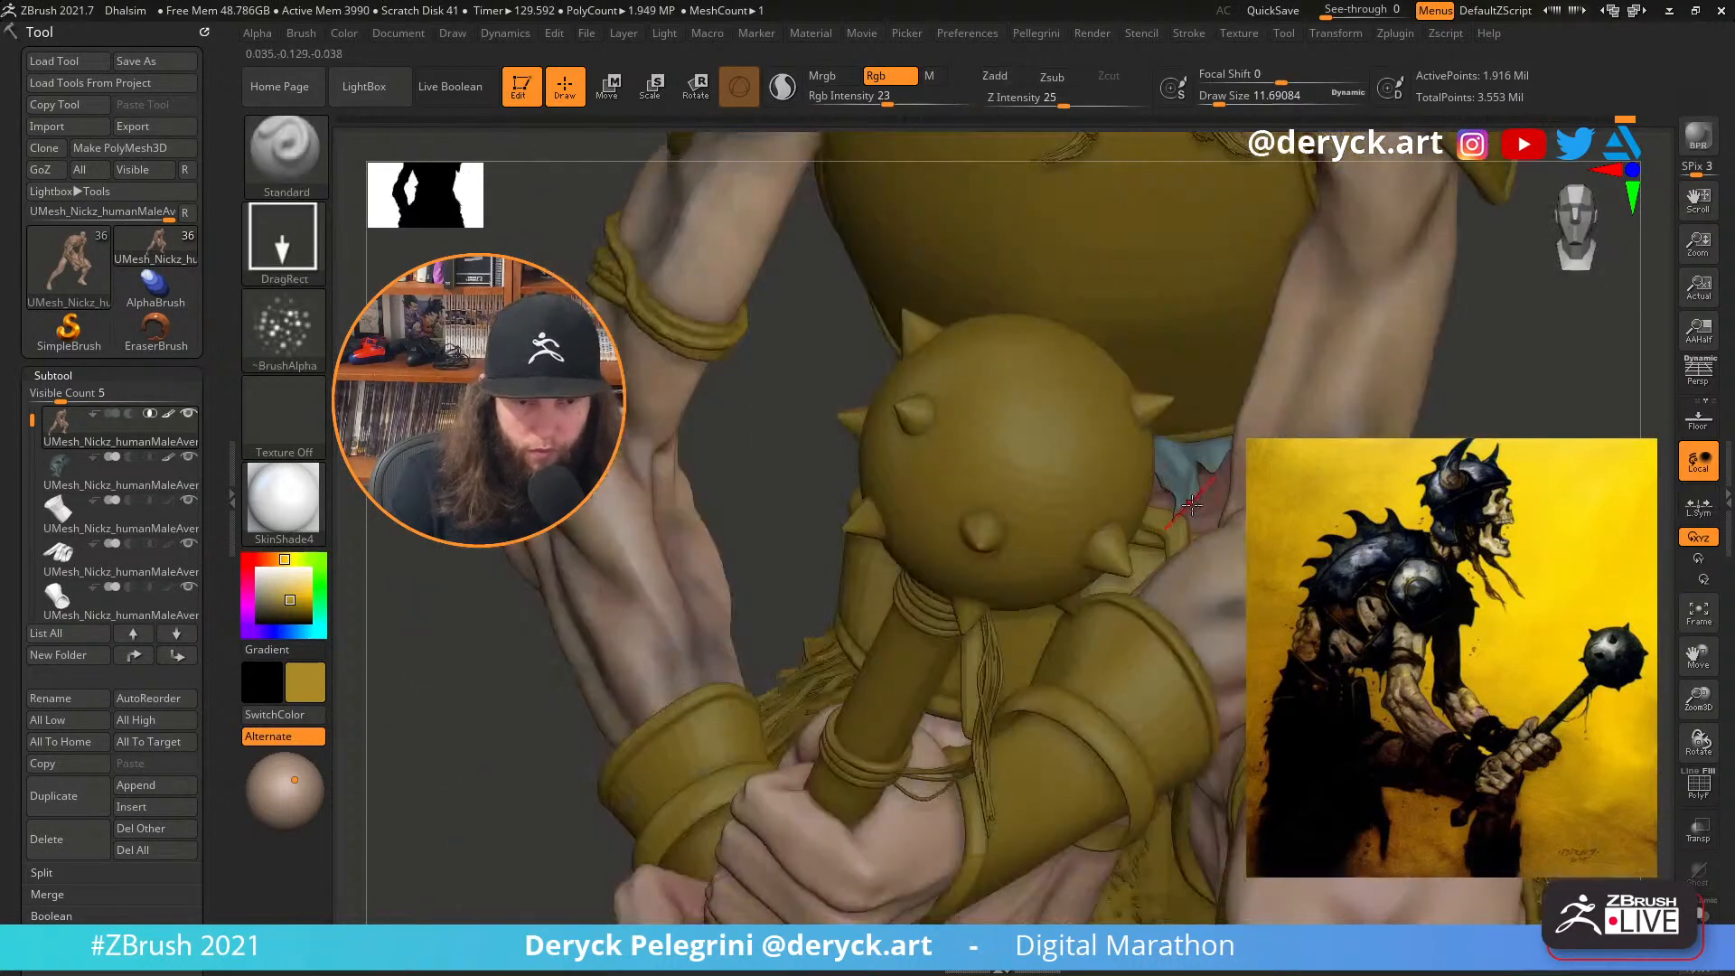
ctrl+right_drag(1228, 559, 1355, 524)
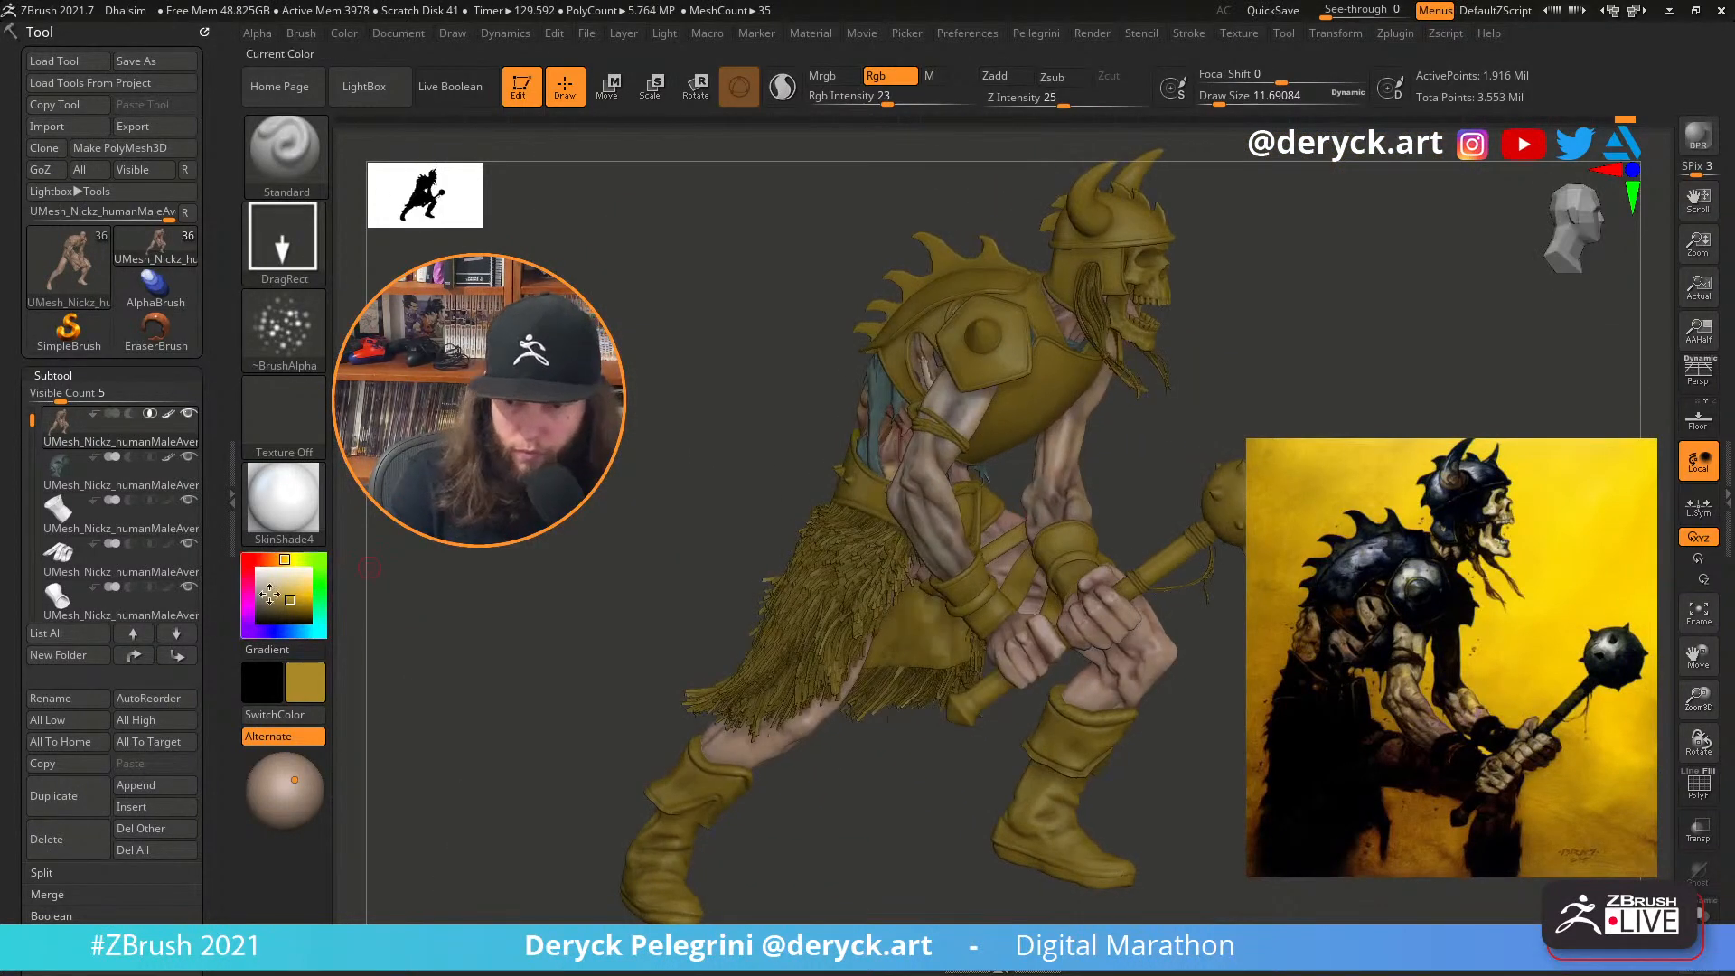
Change the paint colour to a muted red and raise the draw size to about 15.6 for the left arm
drag(271, 579, 242, 562)
shift+right_drag(578, 479, 375, 470)
ctrl+right_drag(635, 403, 884, 509)
click(310, 595)
drag(284, 559, 279, 599)
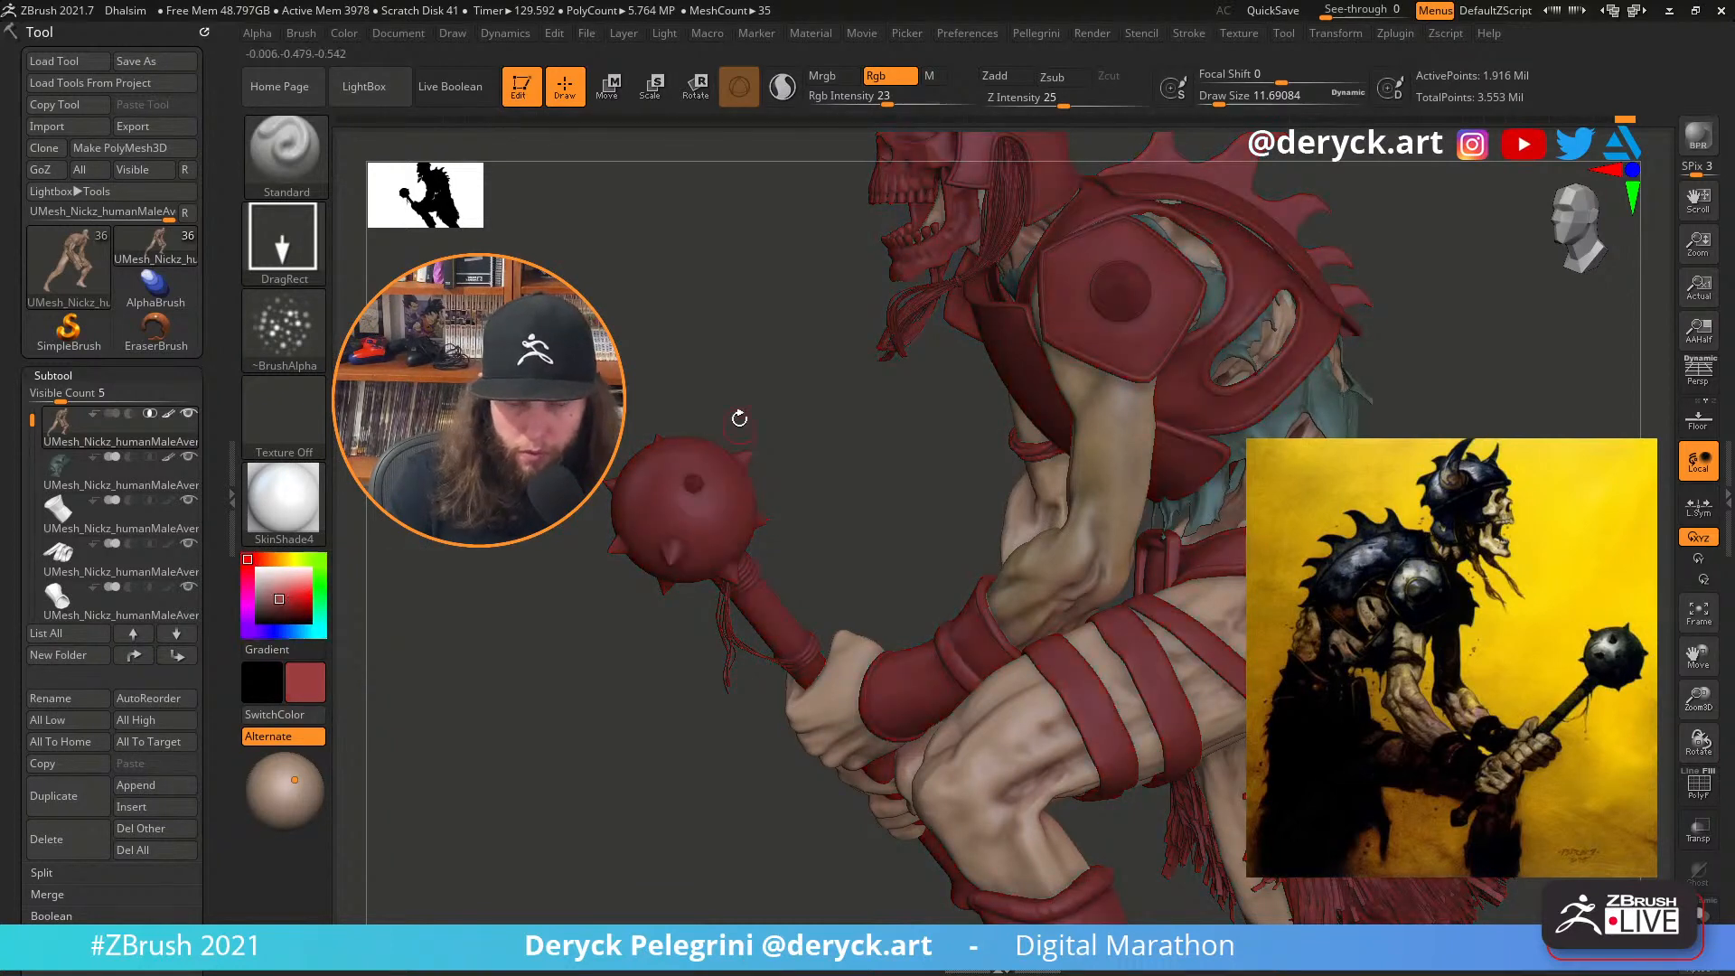
mouse_move(739, 418)
right_down()
mouse_move(798, 414)
mouse_move(851, 546)
mouse_move(891, 569)
mouse_move(1184, 576)
right_up()
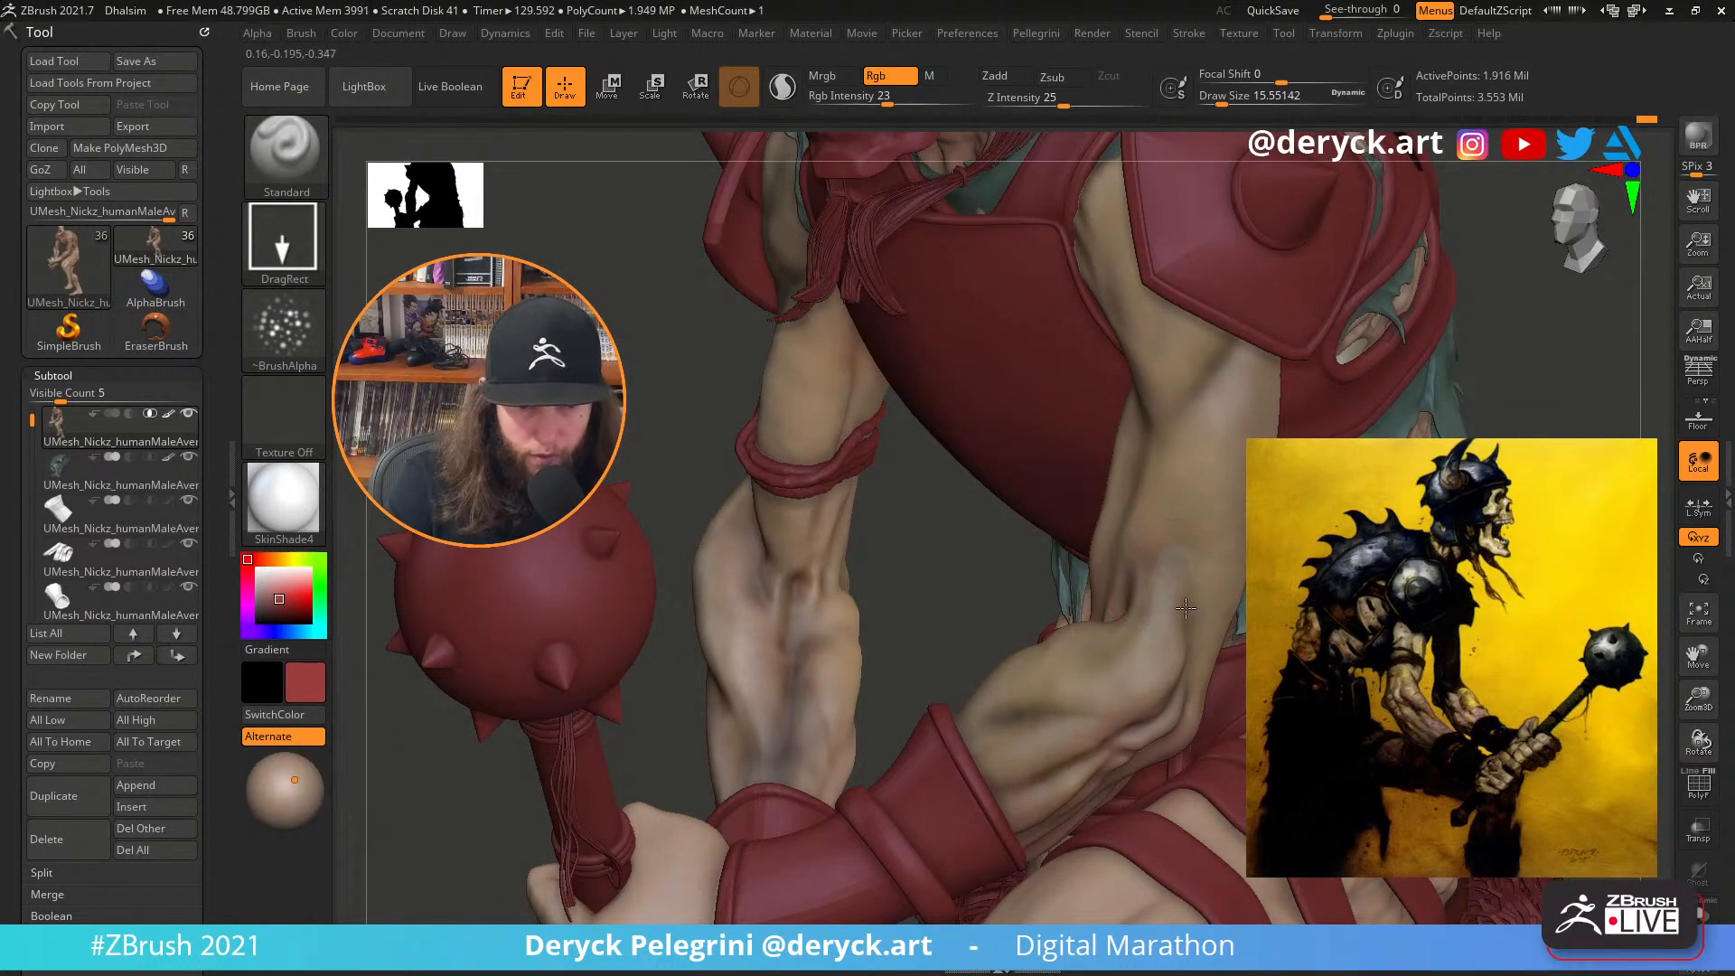
Load Alpha 02 and tint the left elbow with muted red using the DragRect stroke
click(283, 240)
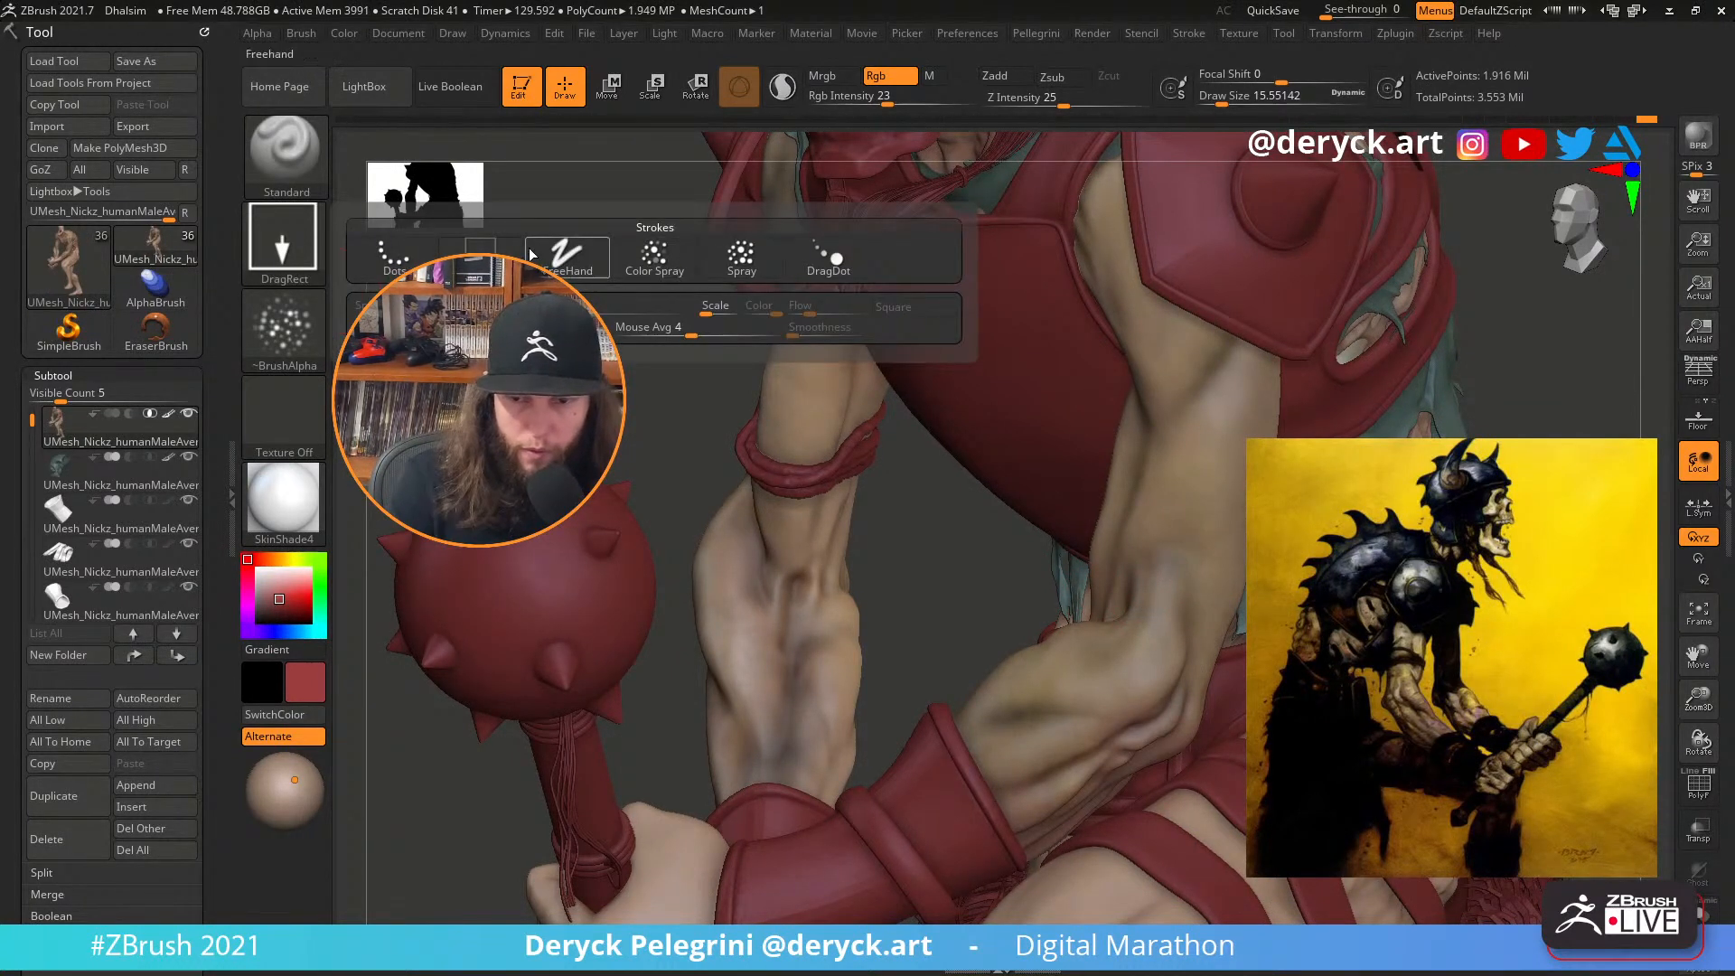
click(288, 333)
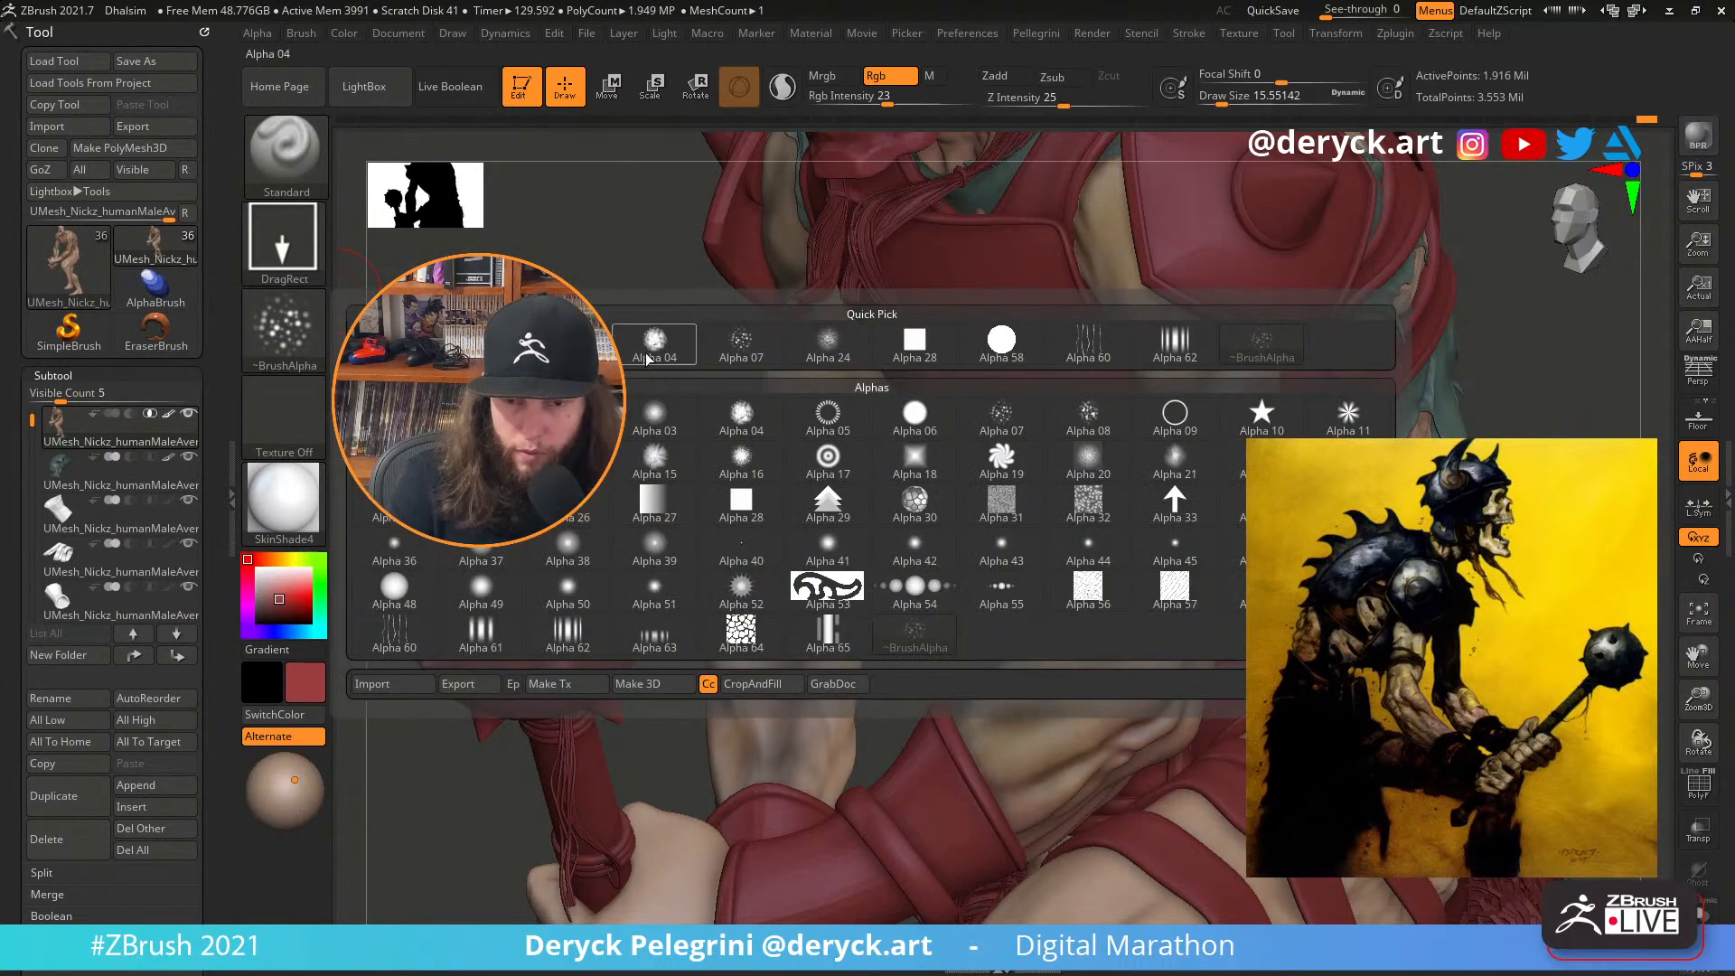
click(568, 414)
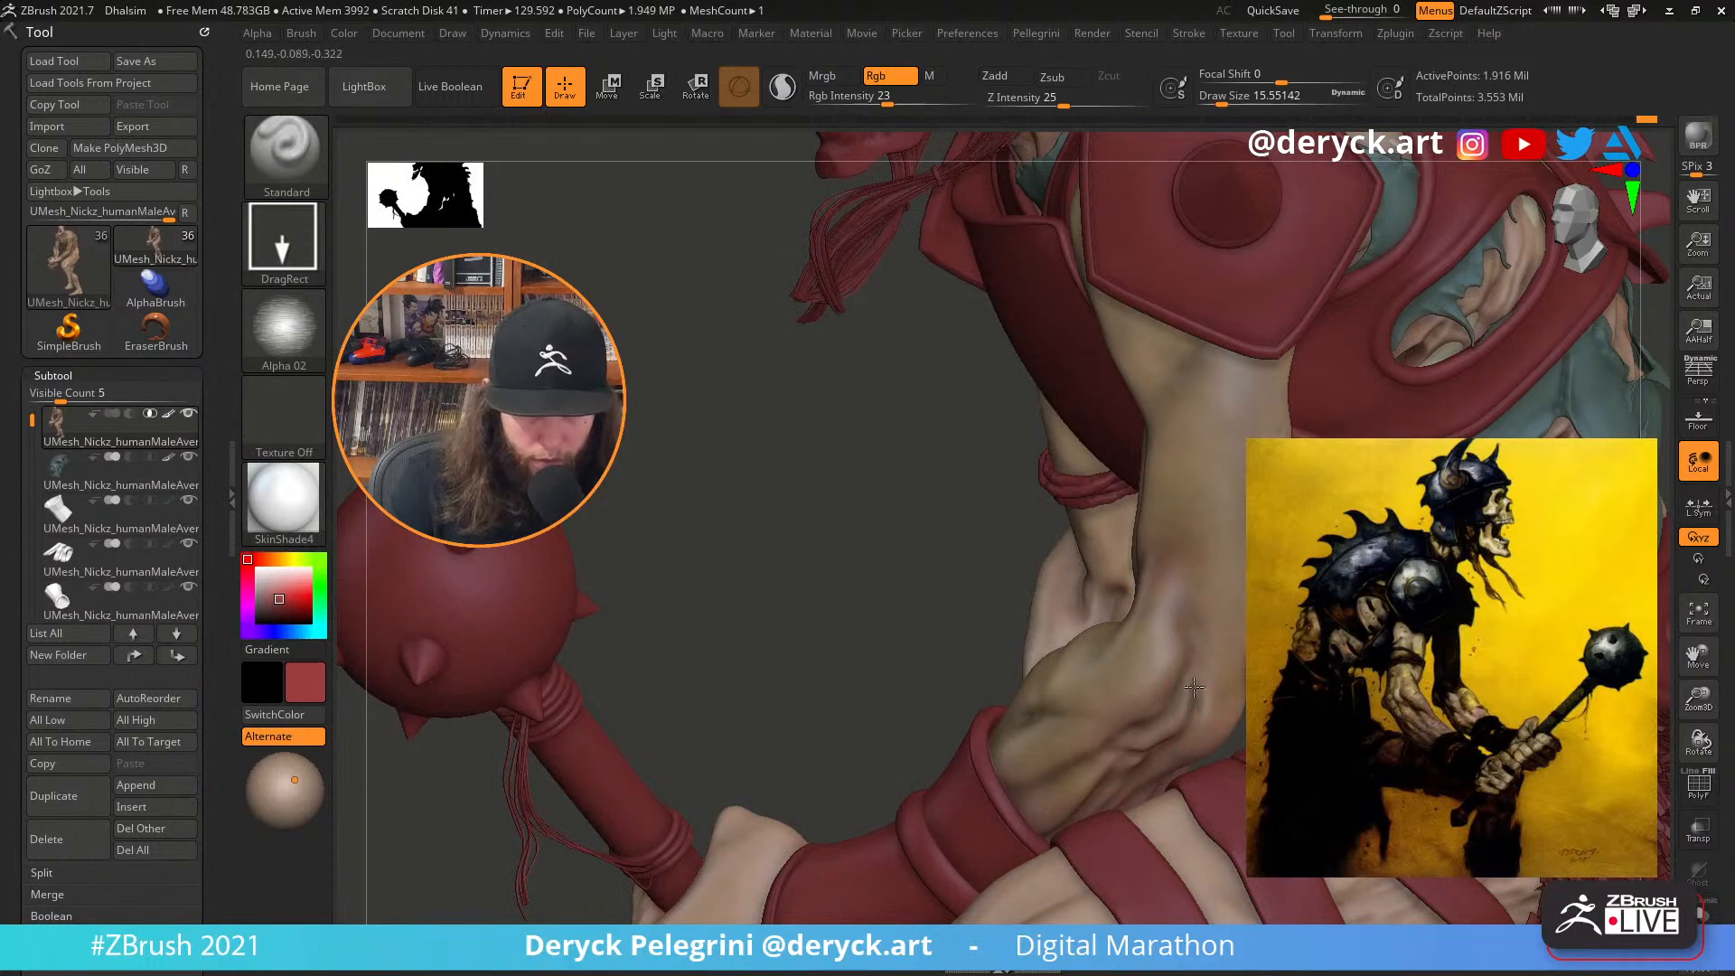
drag(884, 577, 1129, 646)
Isolate the body, redden the back of the left elbow, and show the other parts again
key(alt+s)
drag(985, 673, 1048, 698)
alt+right_drag(1048, 698, 987, 370)
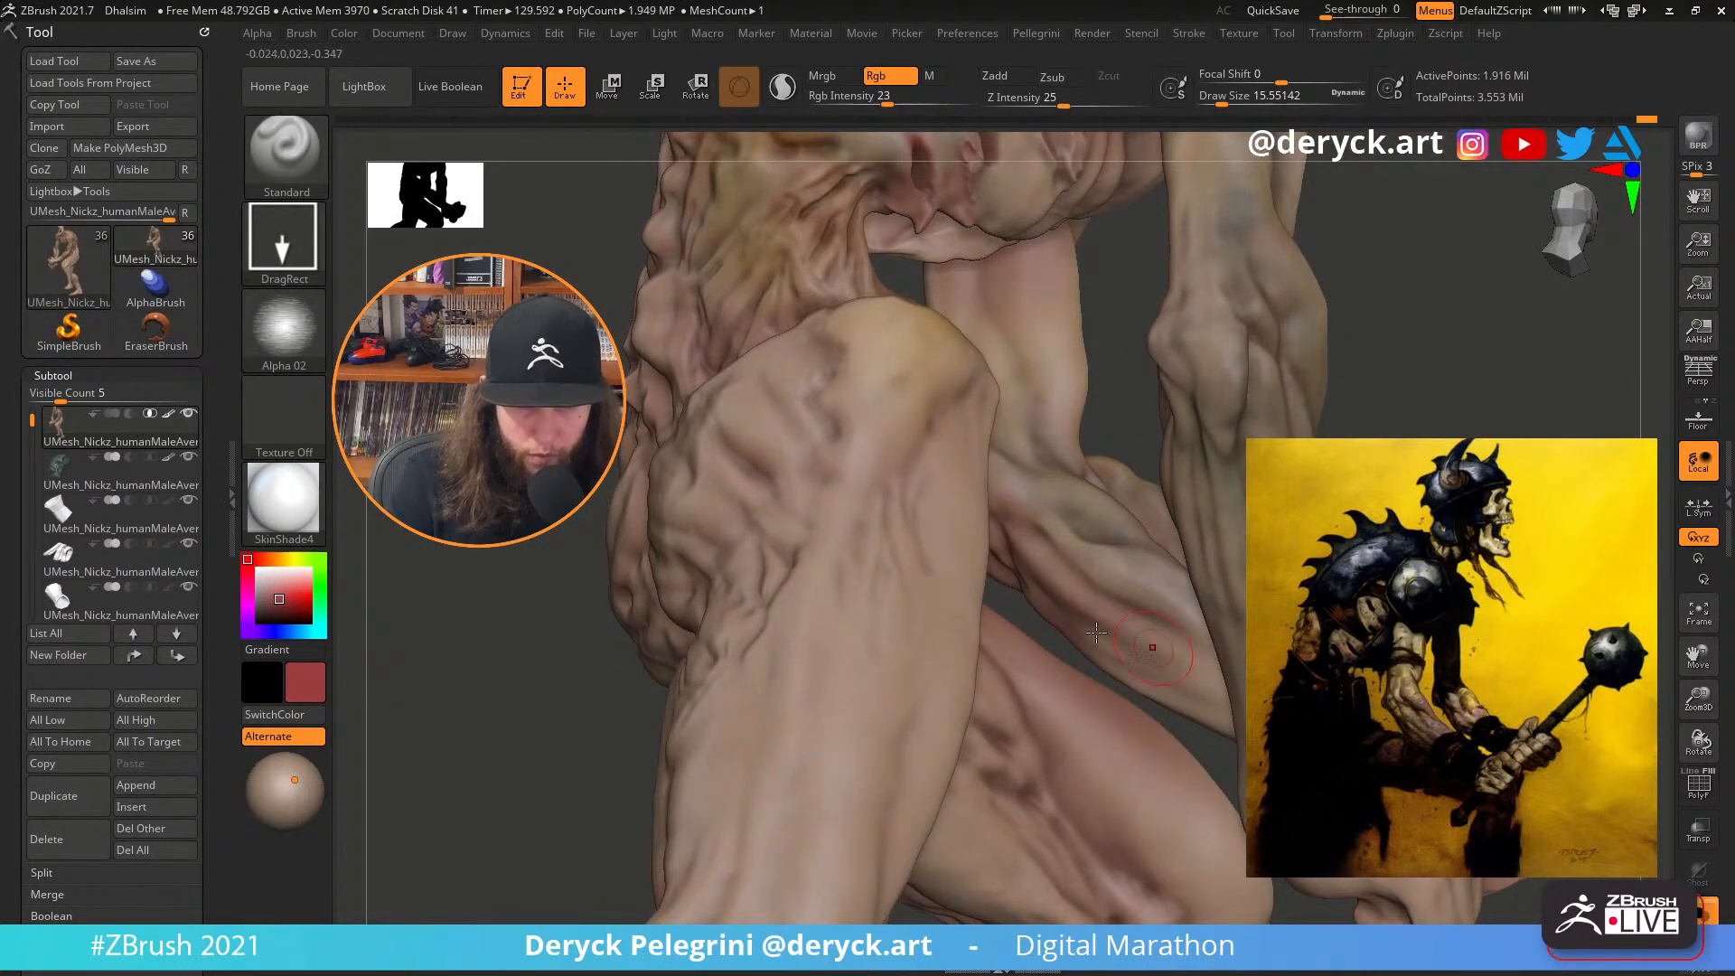
right_drag(1096, 633, 1009, 374)
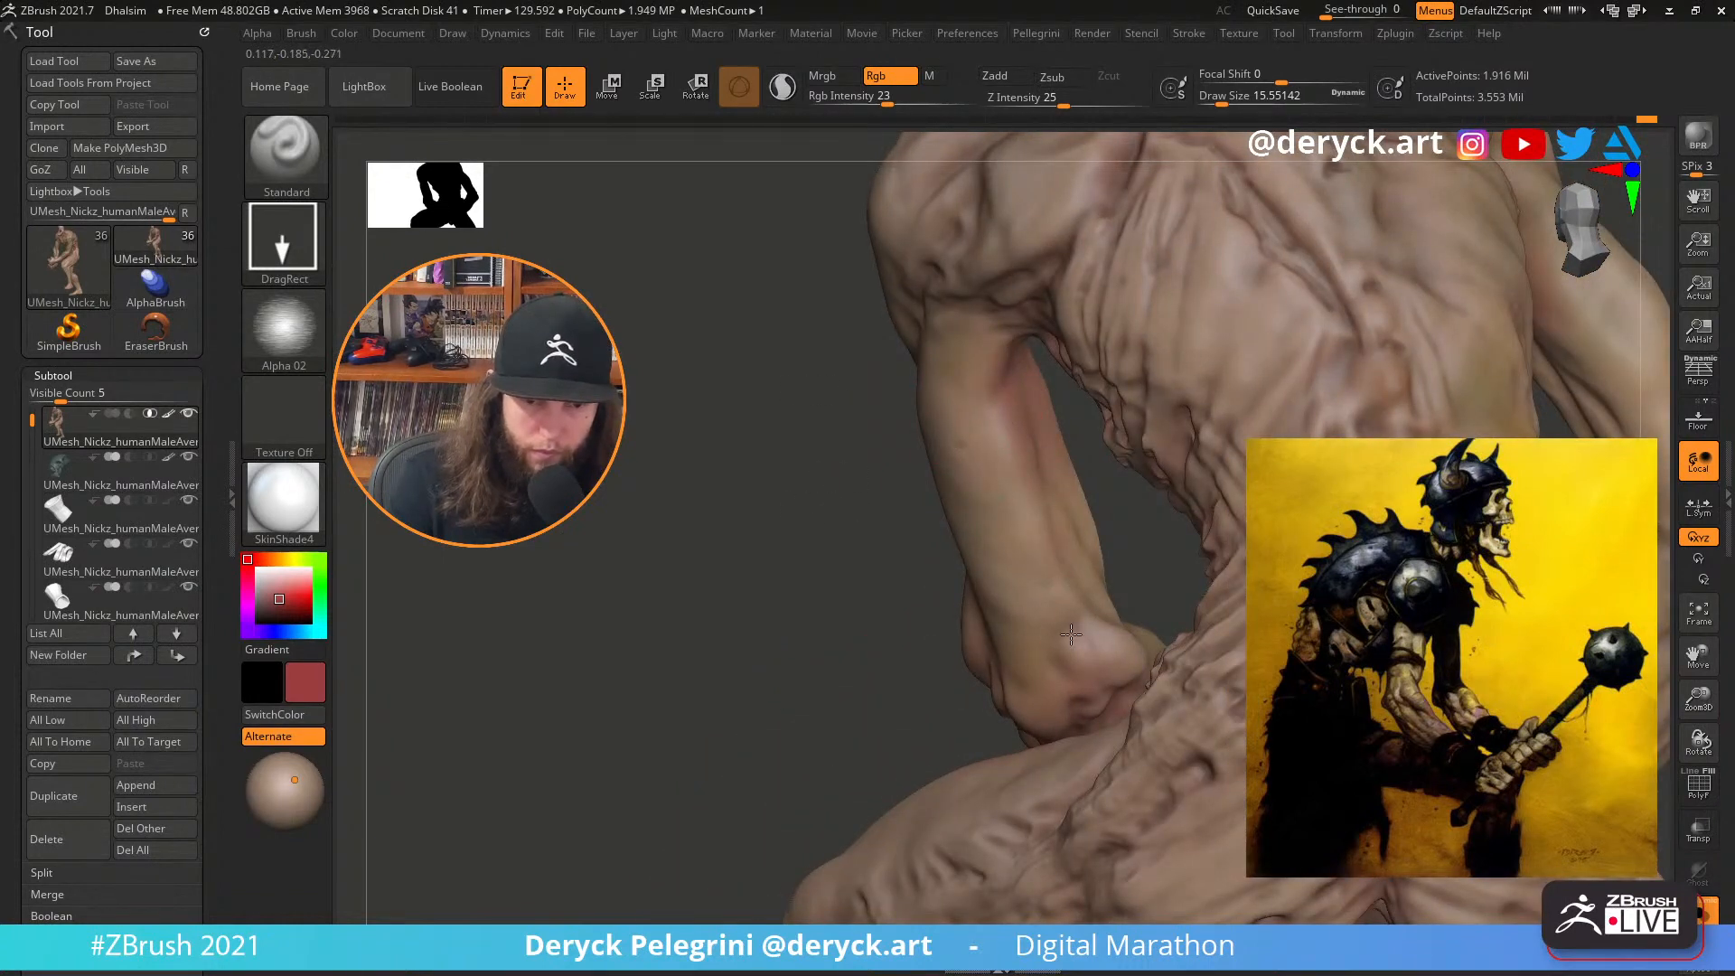
right_drag(1078, 682, 638, 438)
key(shift+s)
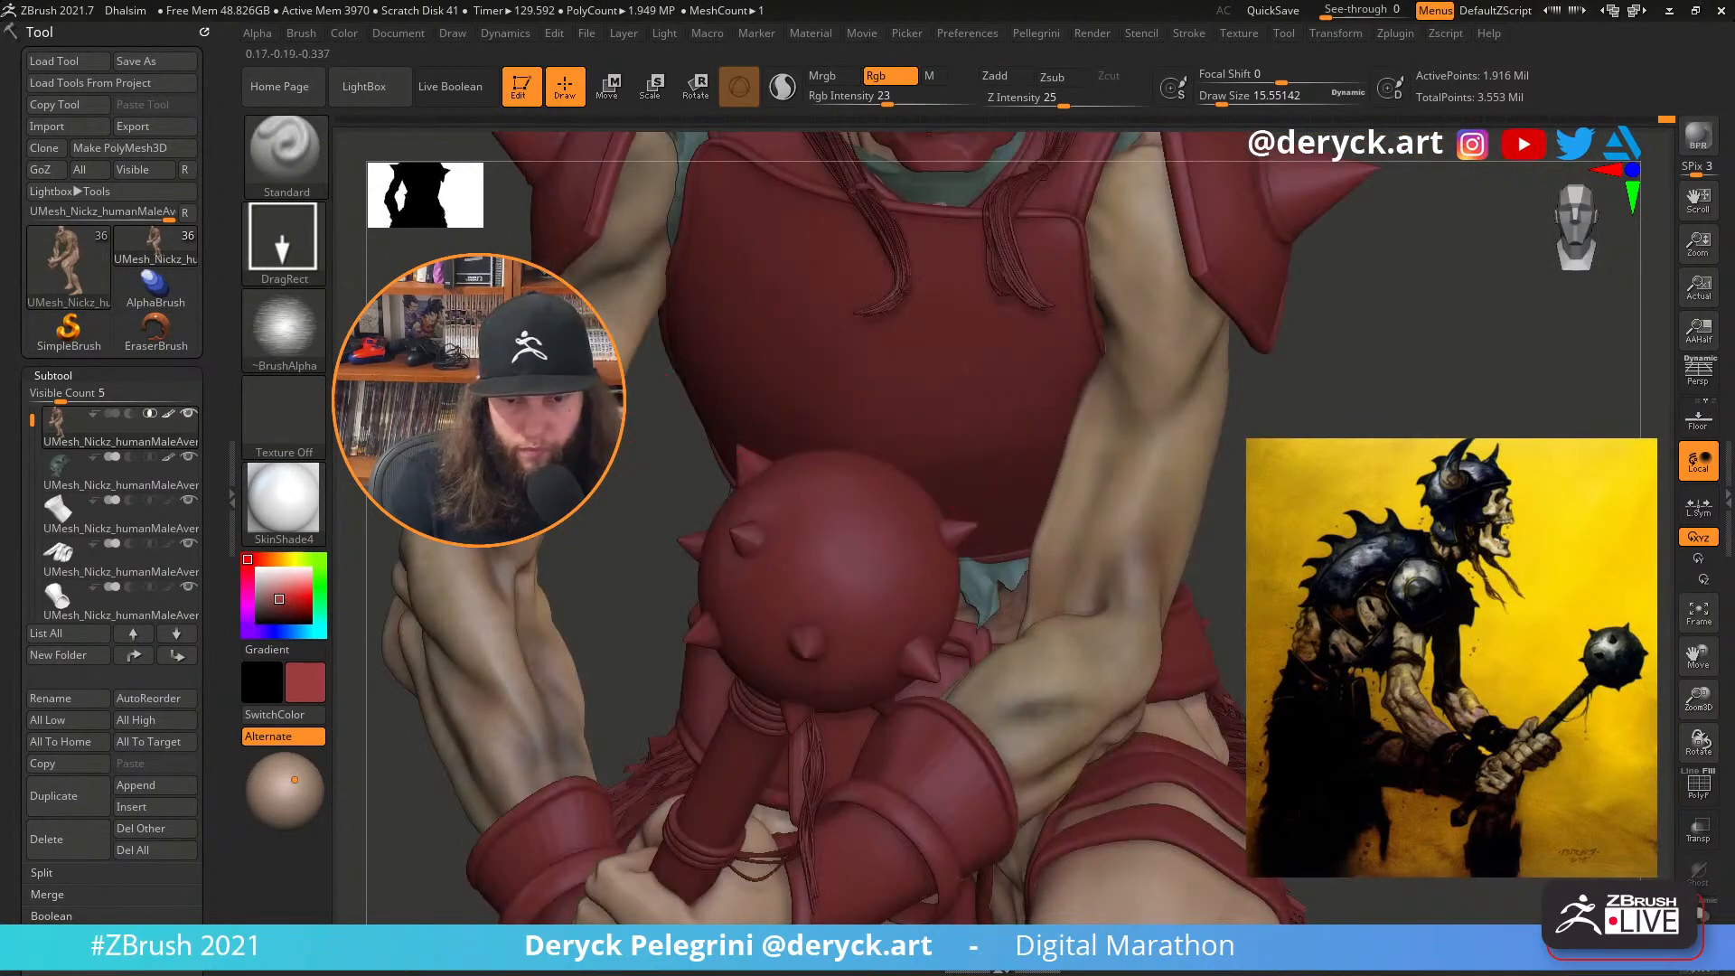
Change the paint colour to a dark desaturated green for shading the torso's torn left side
ctrl+right_drag(1202, 633, 1251, 366)
right_drag(1175, 407, 1356, 479)
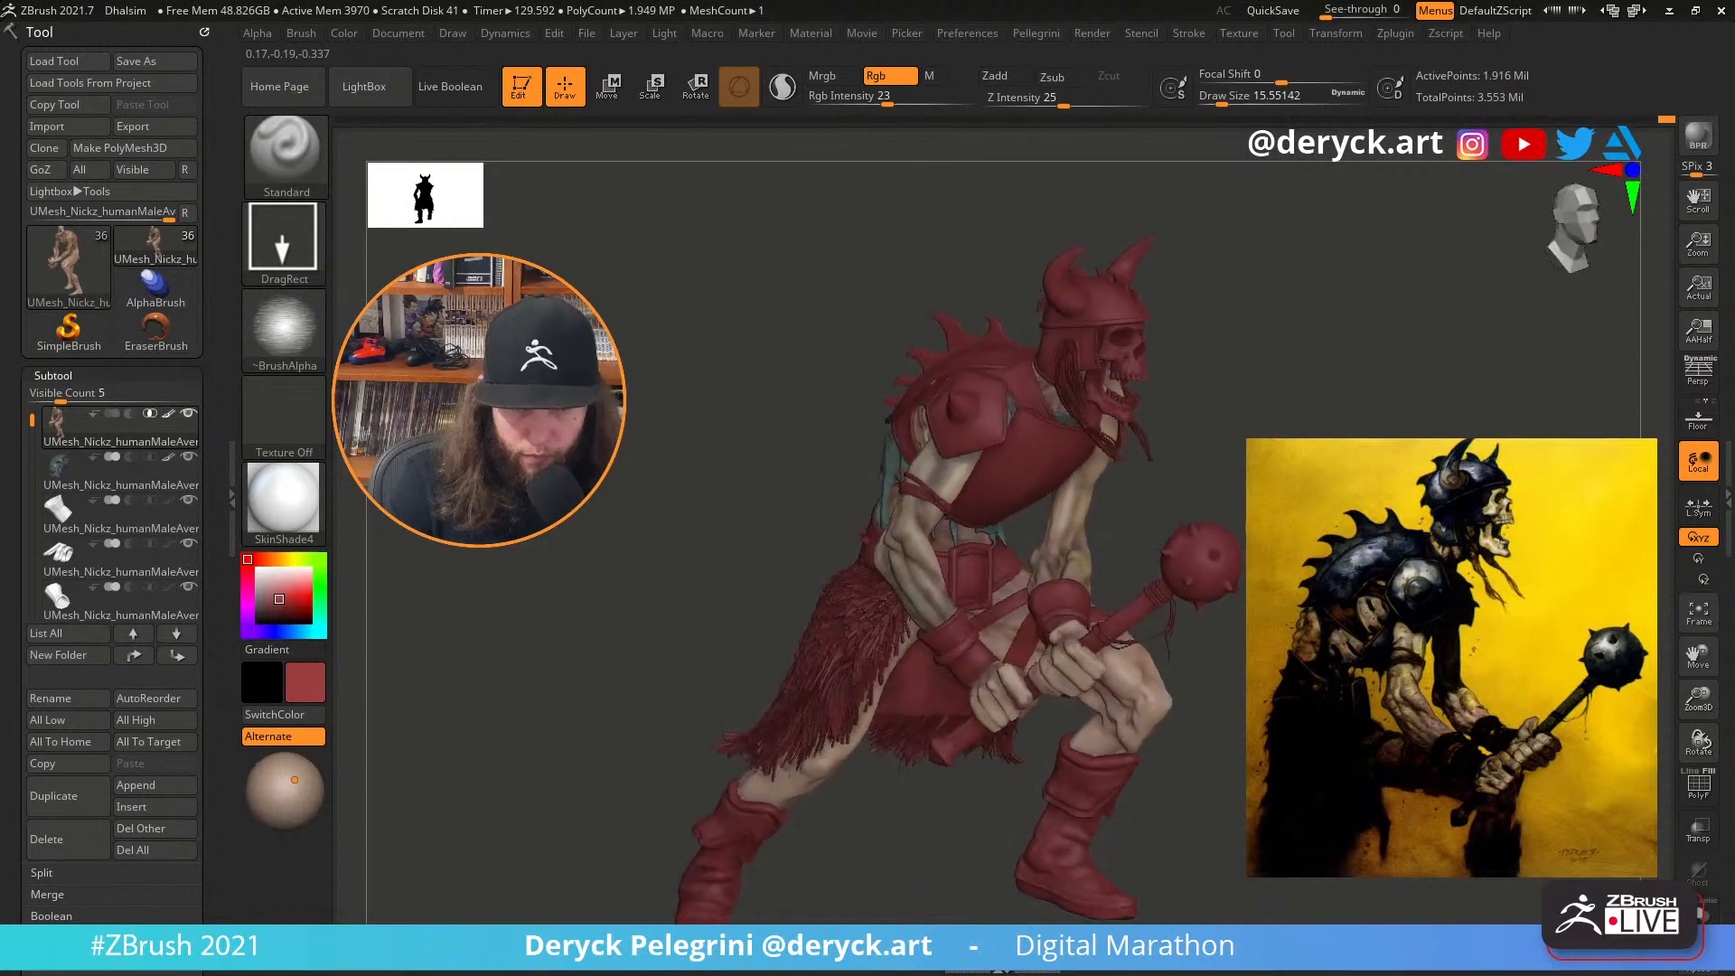
drag(271, 585, 240, 555)
right_drag(658, 457, 429, 497)
ctrl+right_drag(533, 542, 540, 642)
alt+right_drag(754, 483, 560, 564)
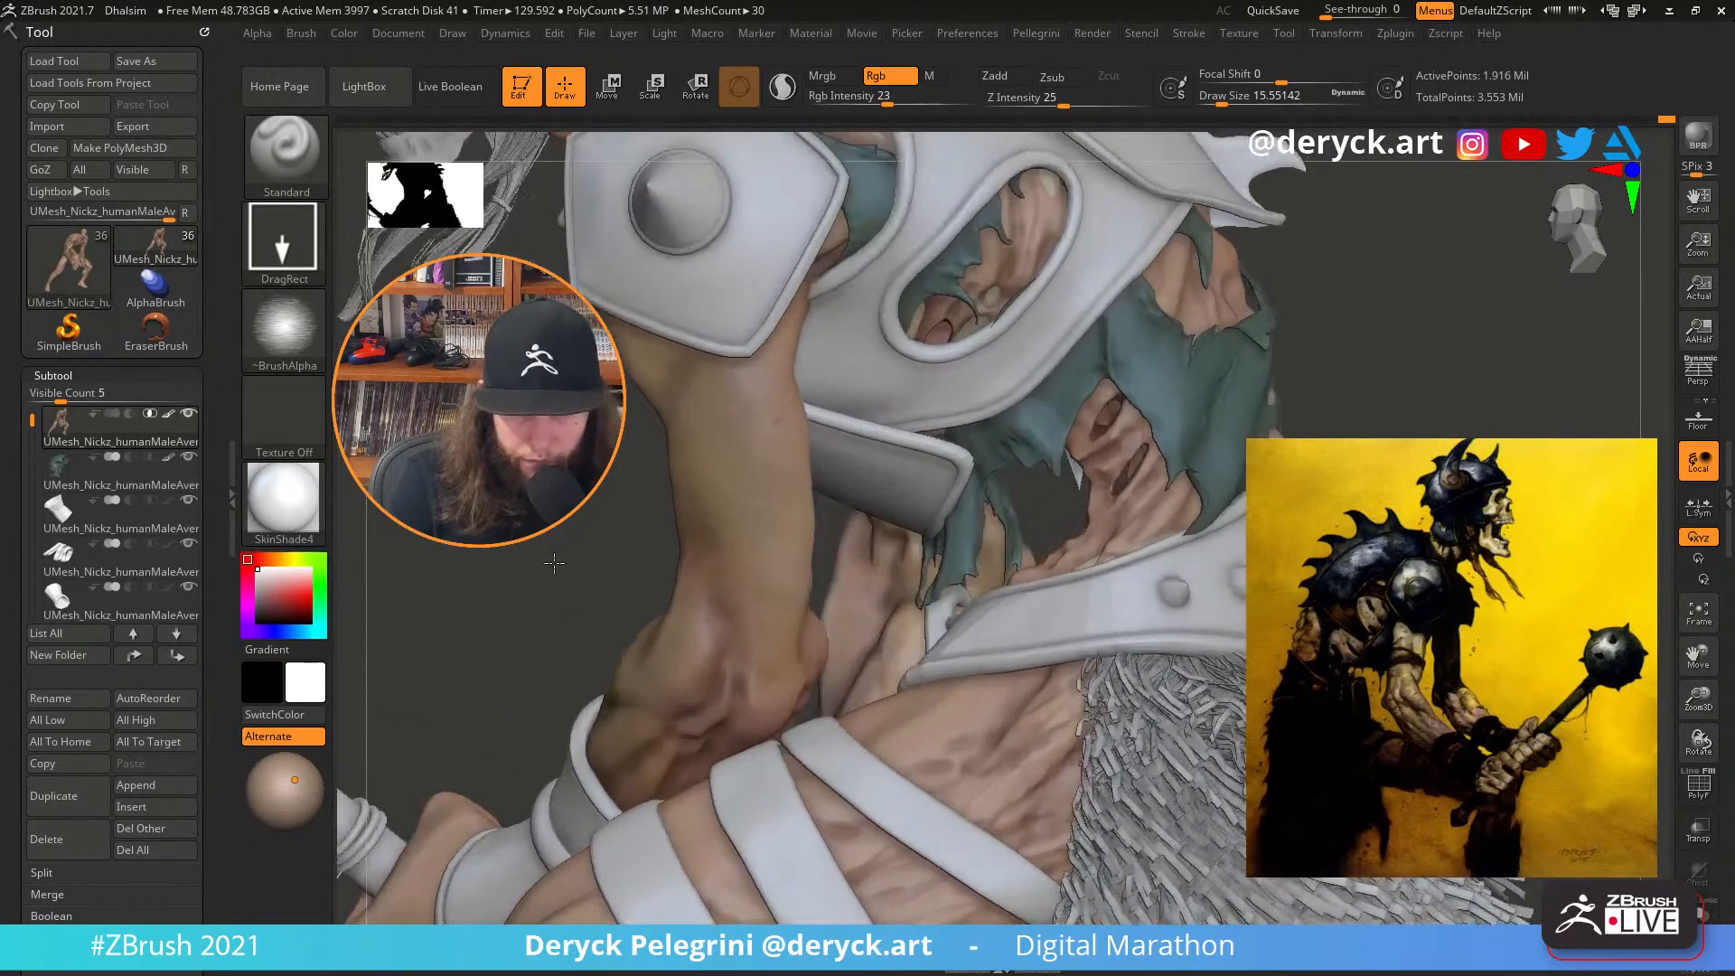
click(319, 568)
drag(270, 613, 264, 614)
right_drag(590, 588, 603, 589)
Reduce the draw size to about 7.5 and darken the torn flesh recesses on the left side of the torso
key(s)
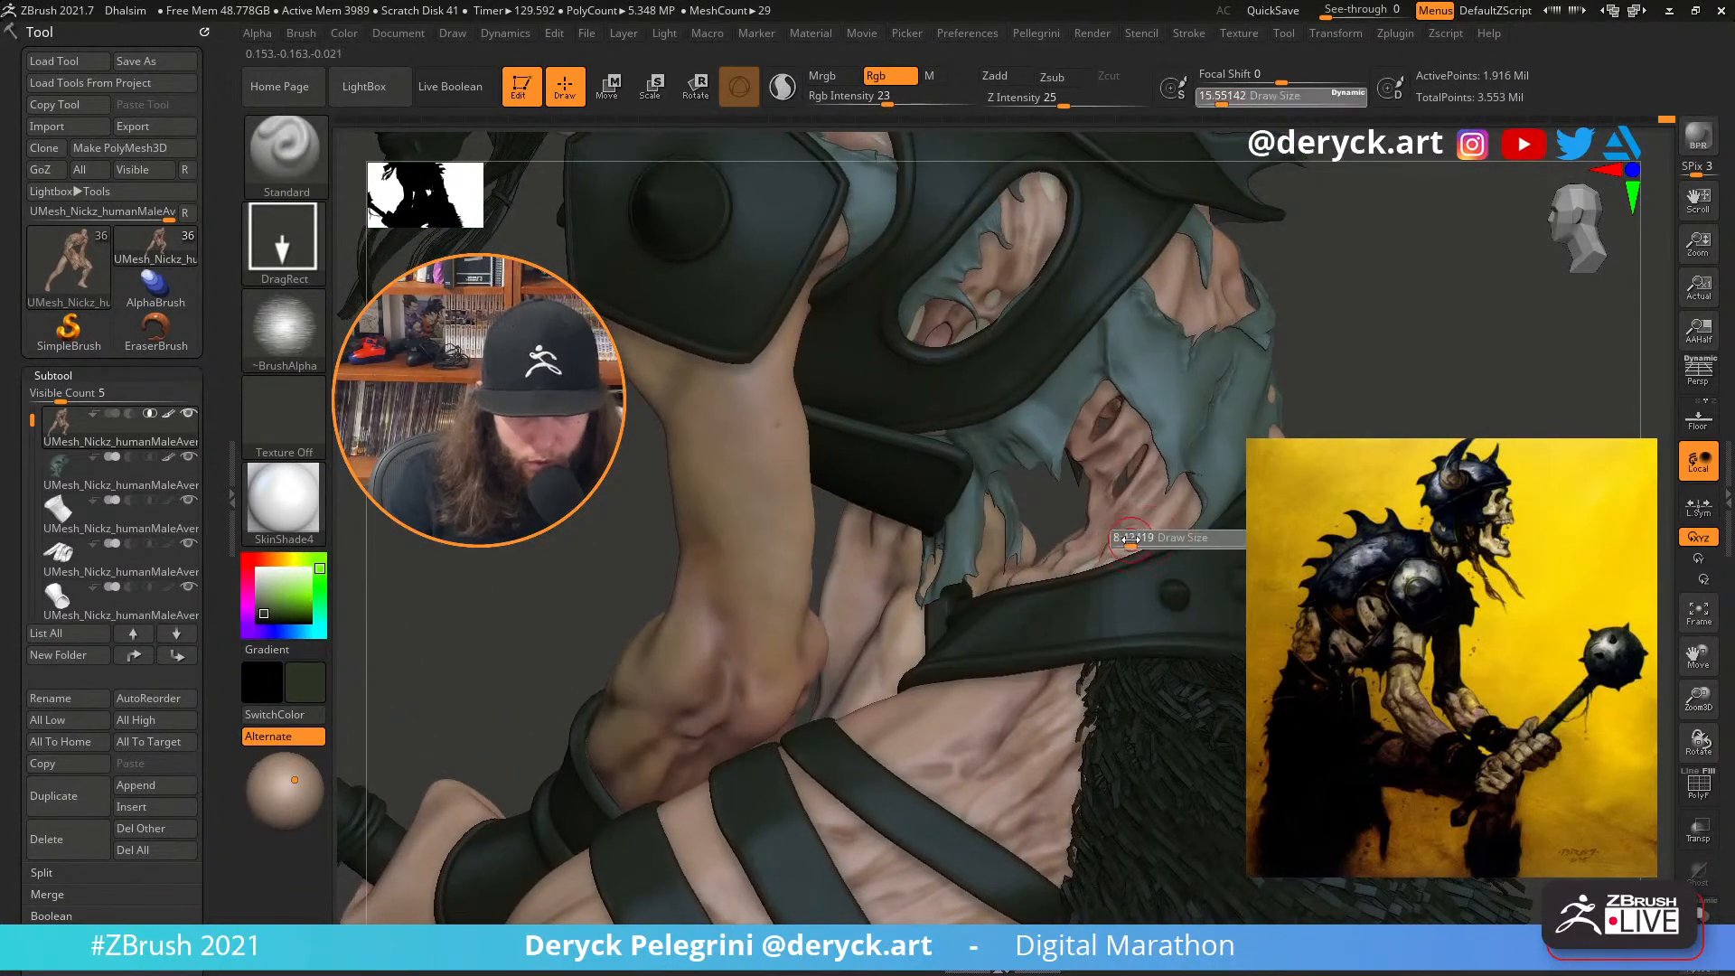
drag(1130, 542, 1123, 542)
right_drag(1103, 553, 1087, 571)
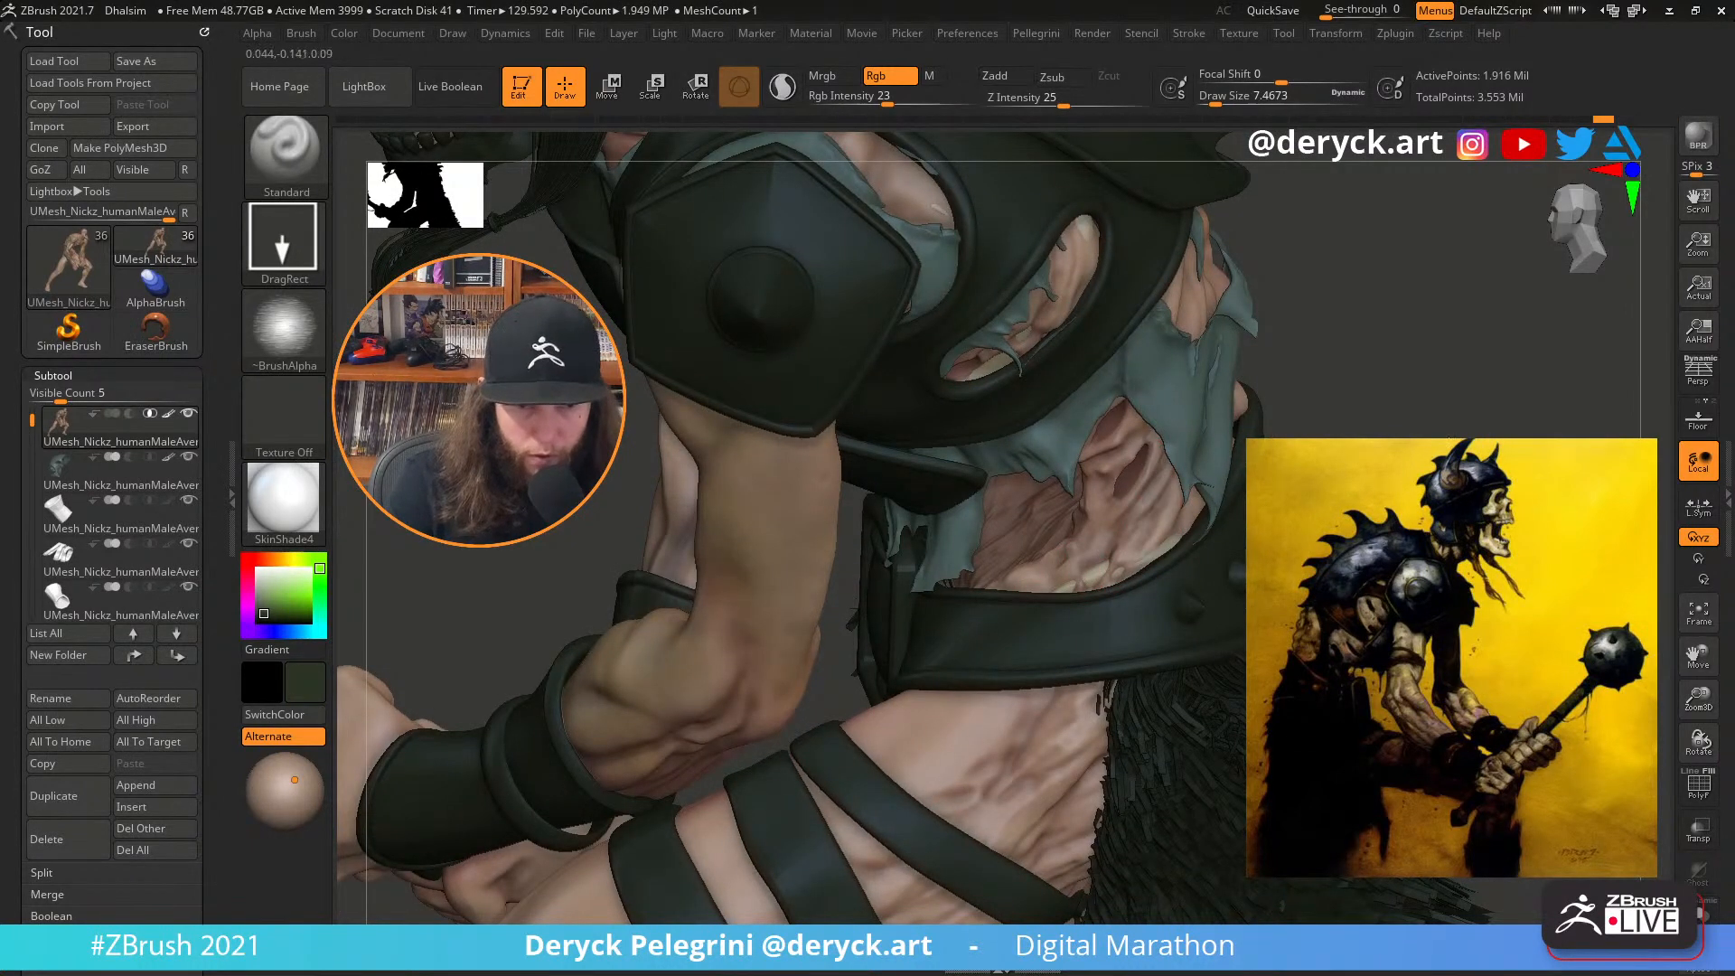
right_drag(1164, 456, 1270, 390)
drag(1136, 308, 1142, 277)
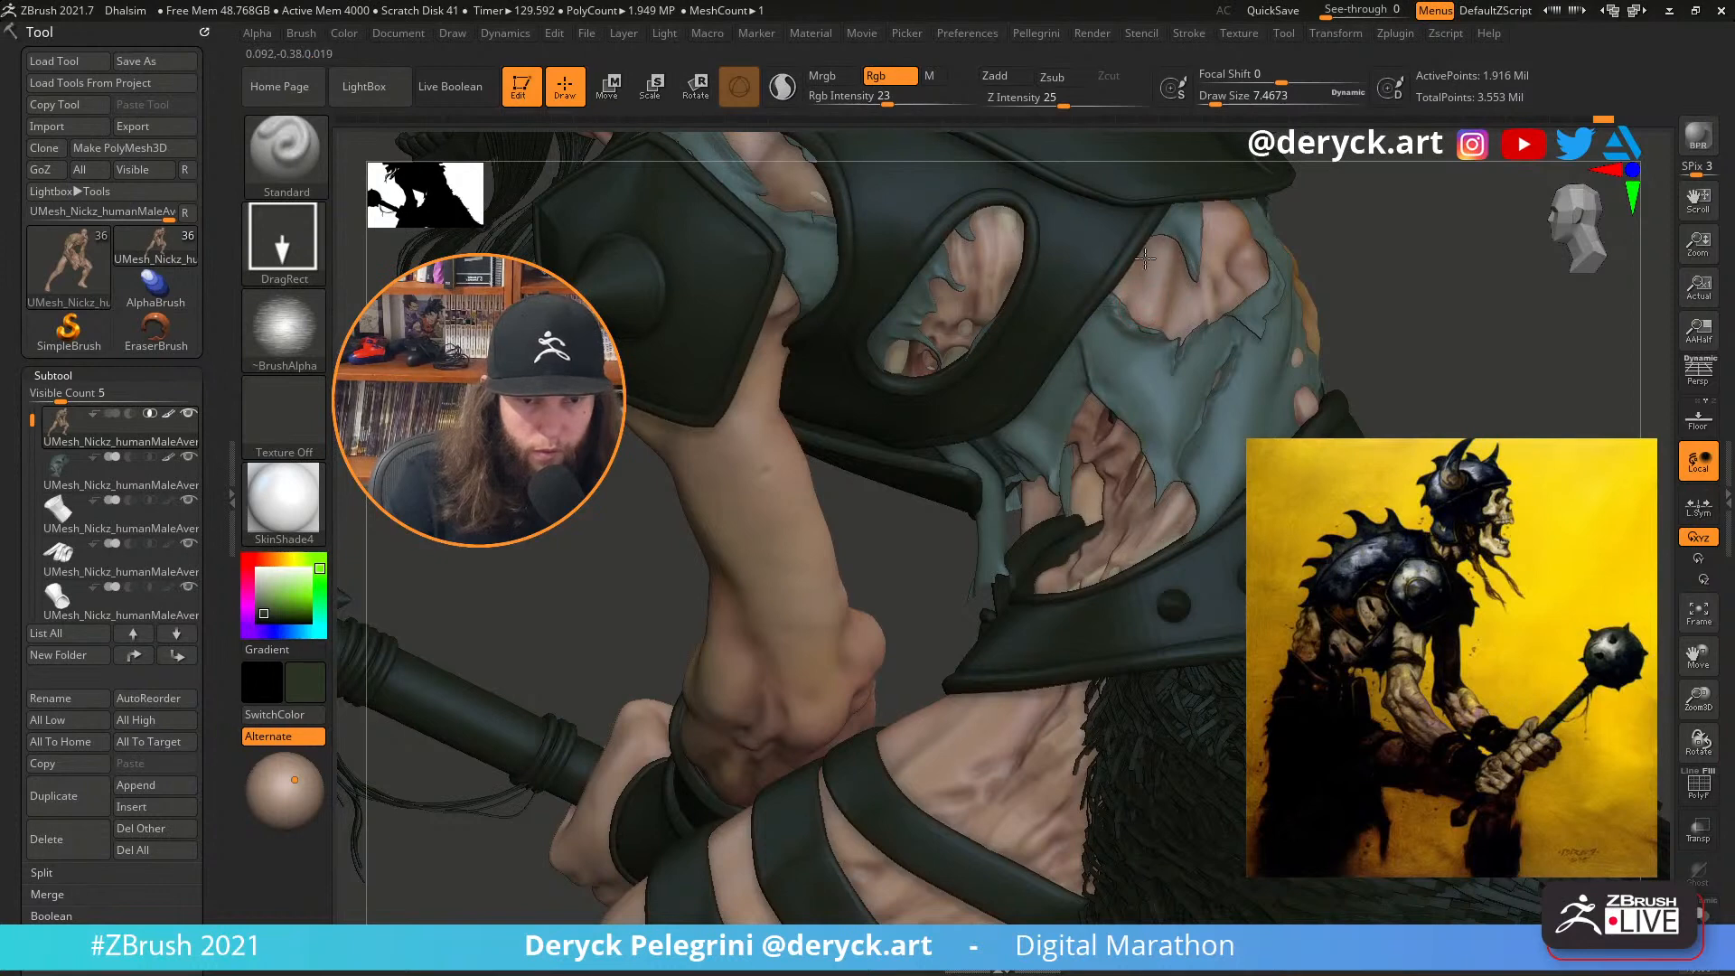
Choose a near-black paint colour and shade the skin exposed through the armour opening and torn cloth around the waist
right_drag(1409, 310, 1344, 407)
mouse_move(1152, 434)
right_down()
mouse_move(1202, 453)
mouse_move(1156, 468)
right_up()
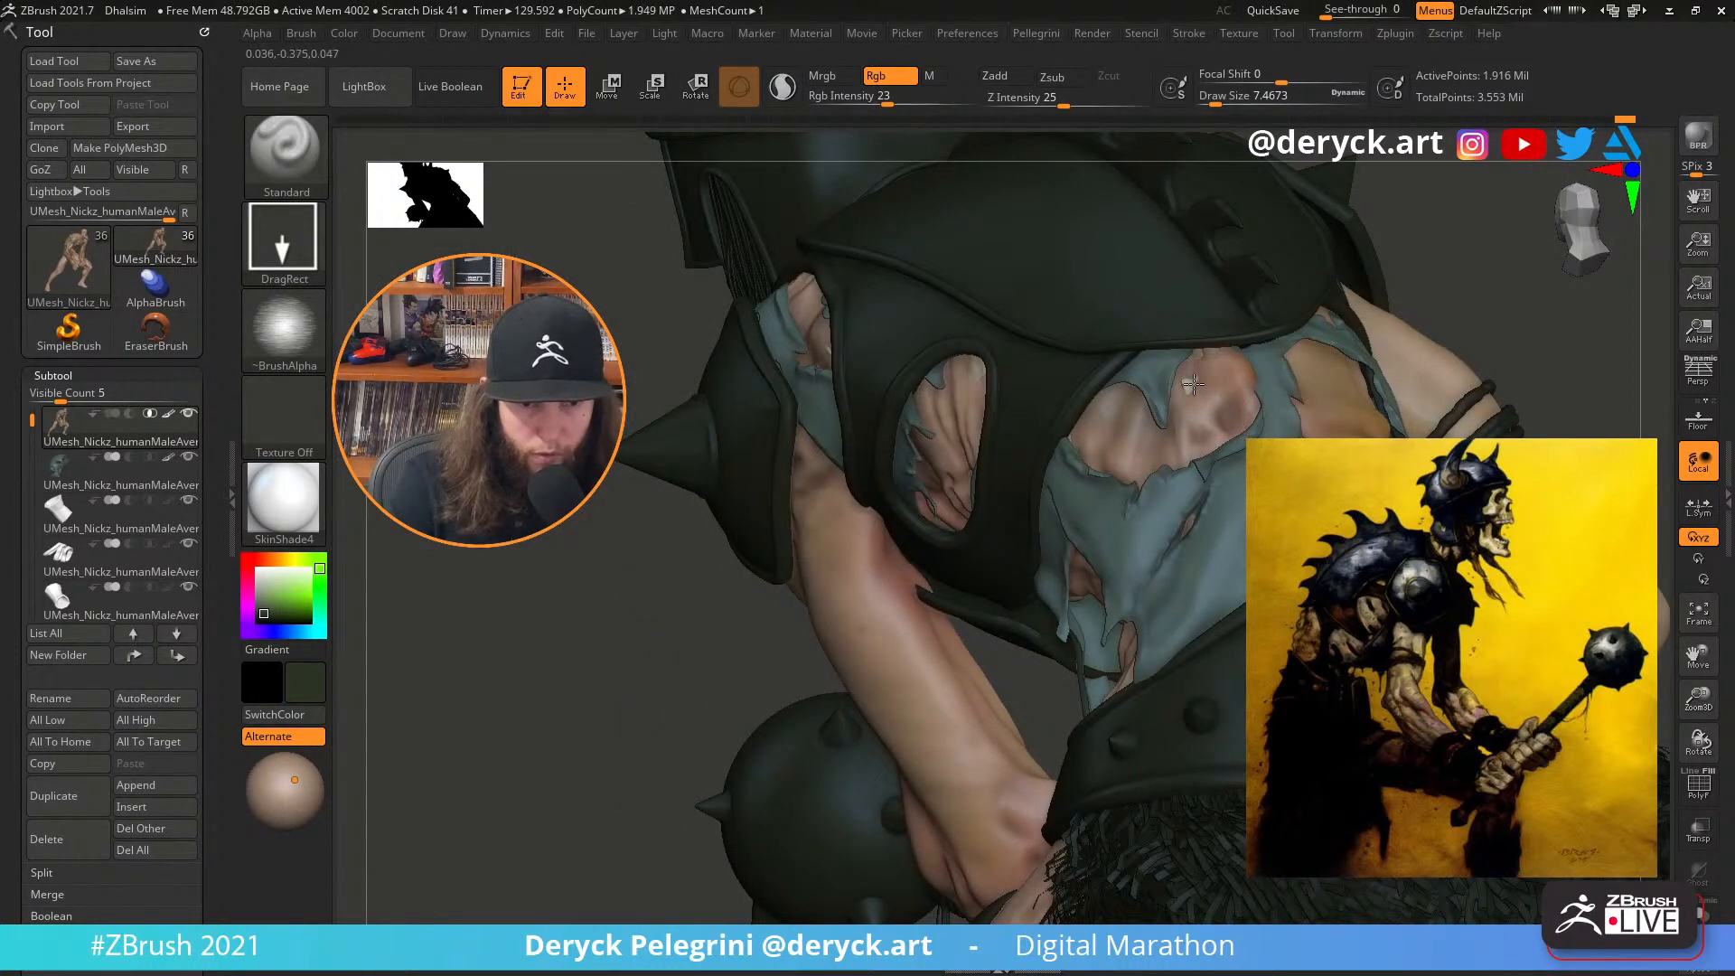
drag(1573, 366, 1355, 393)
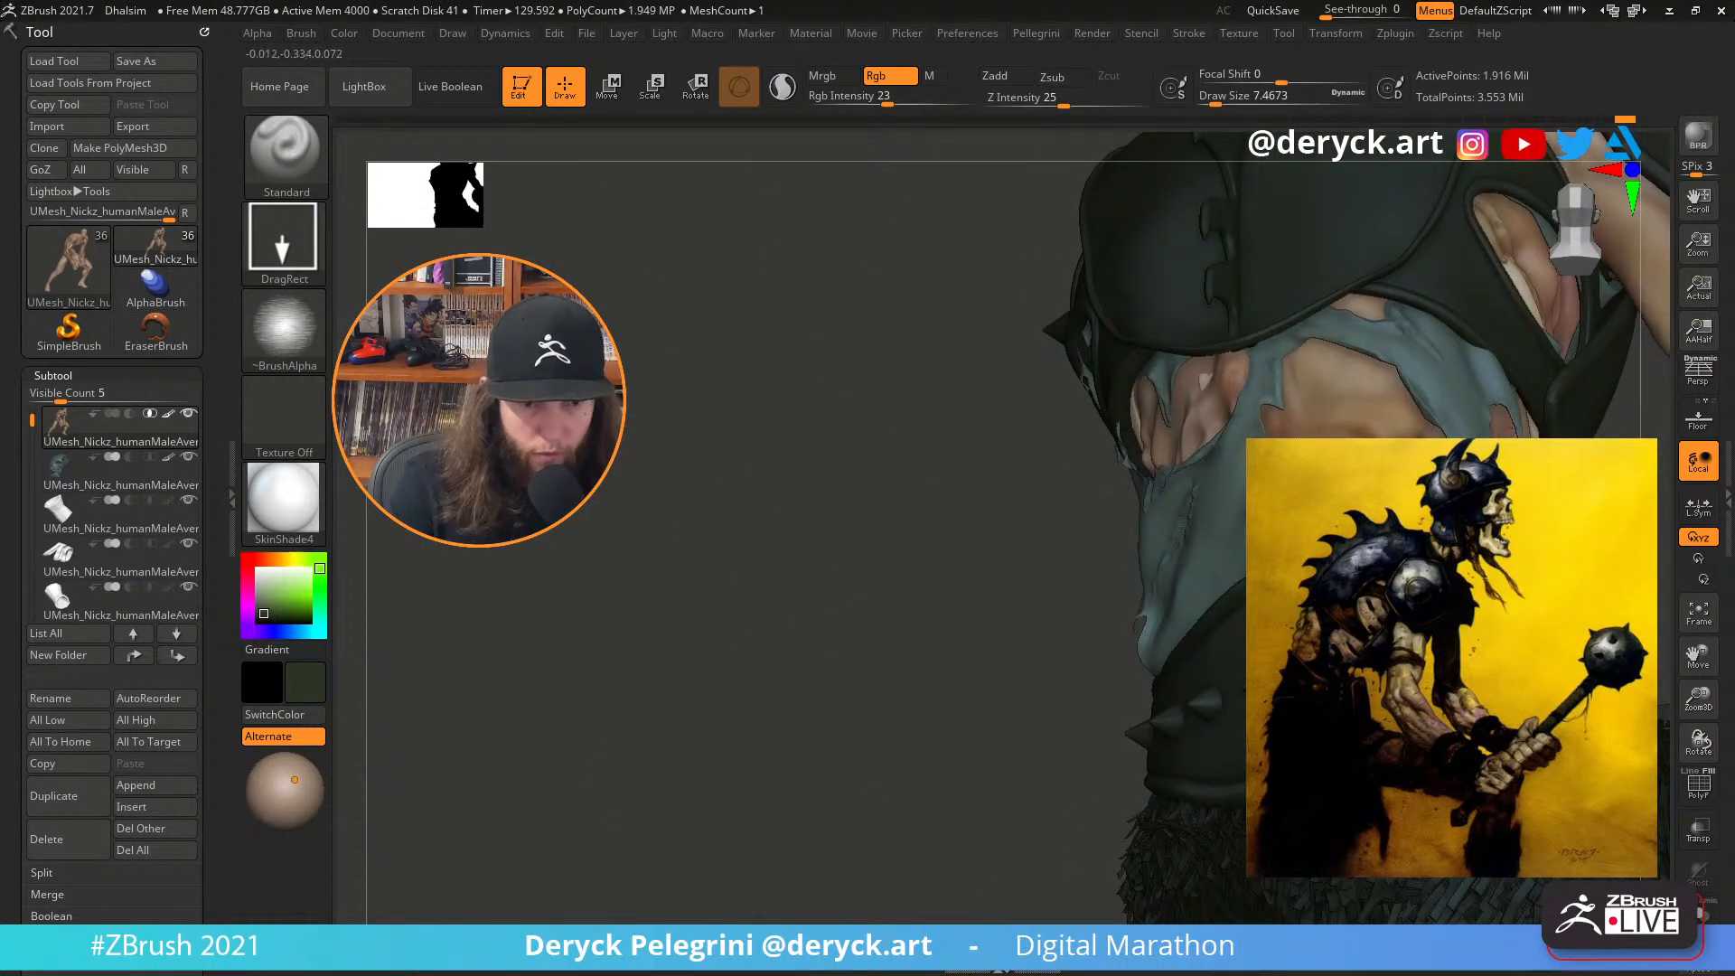
mouse_move(936, 372)
mouse_down()
mouse_move(1021, 403)
mouse_move(1066, 389)
mouse_up()
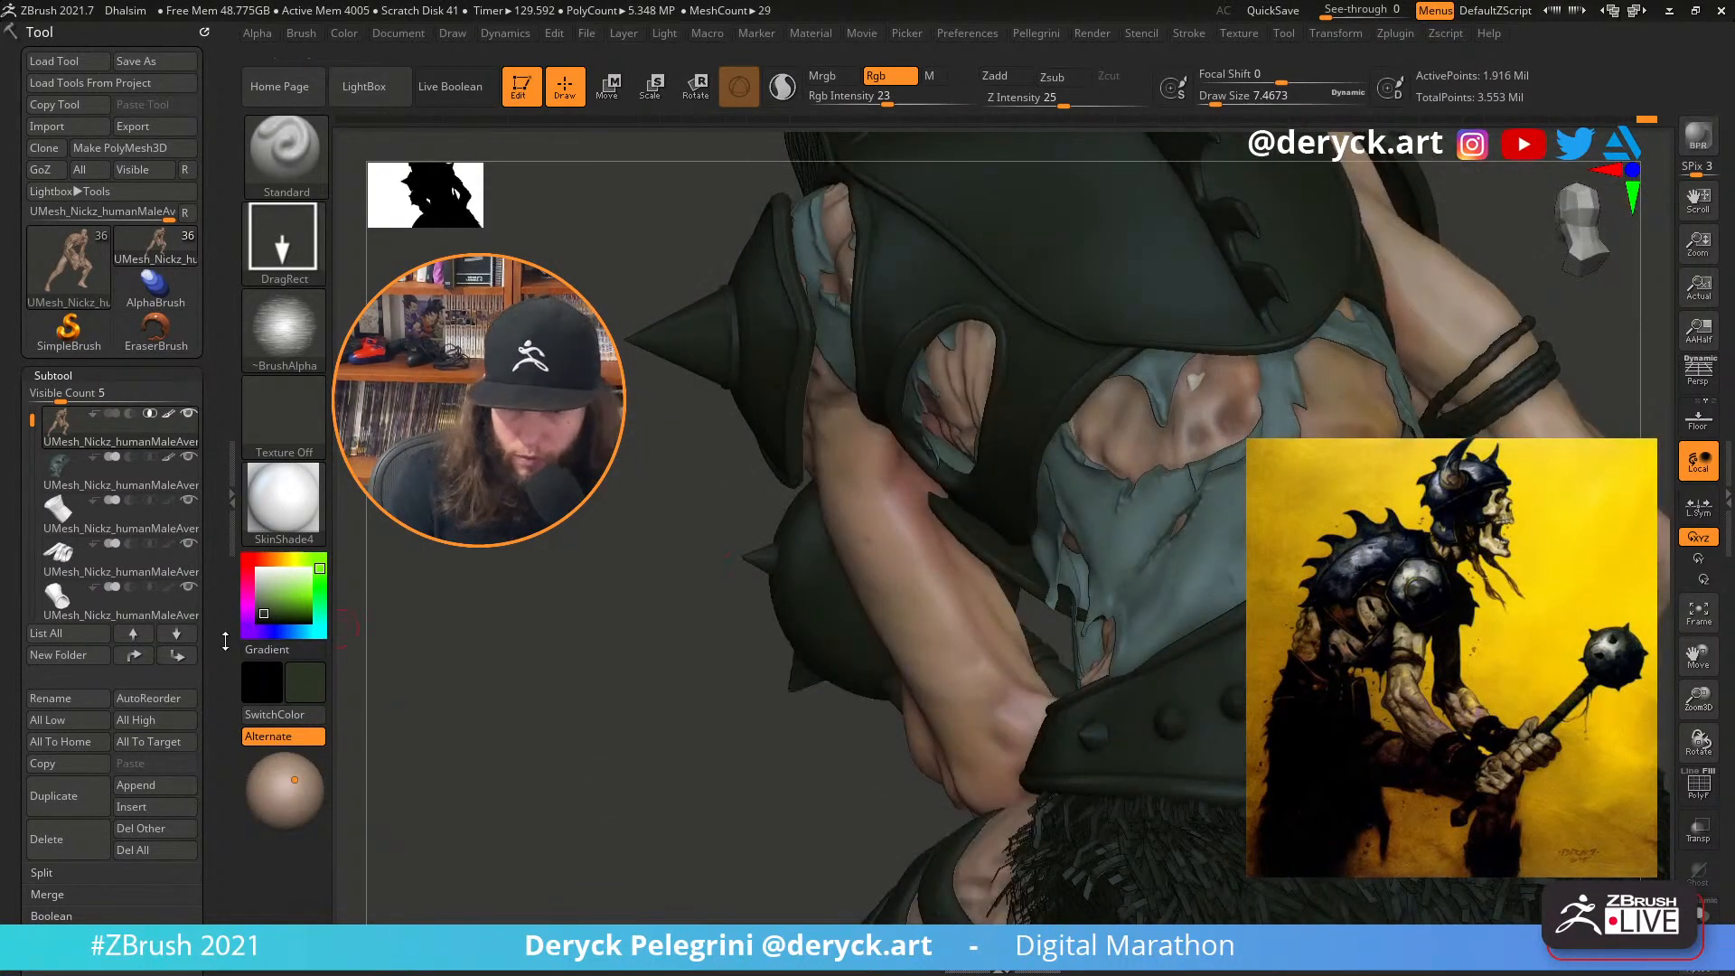
click(259, 618)
drag(440, 613, 542, 623)
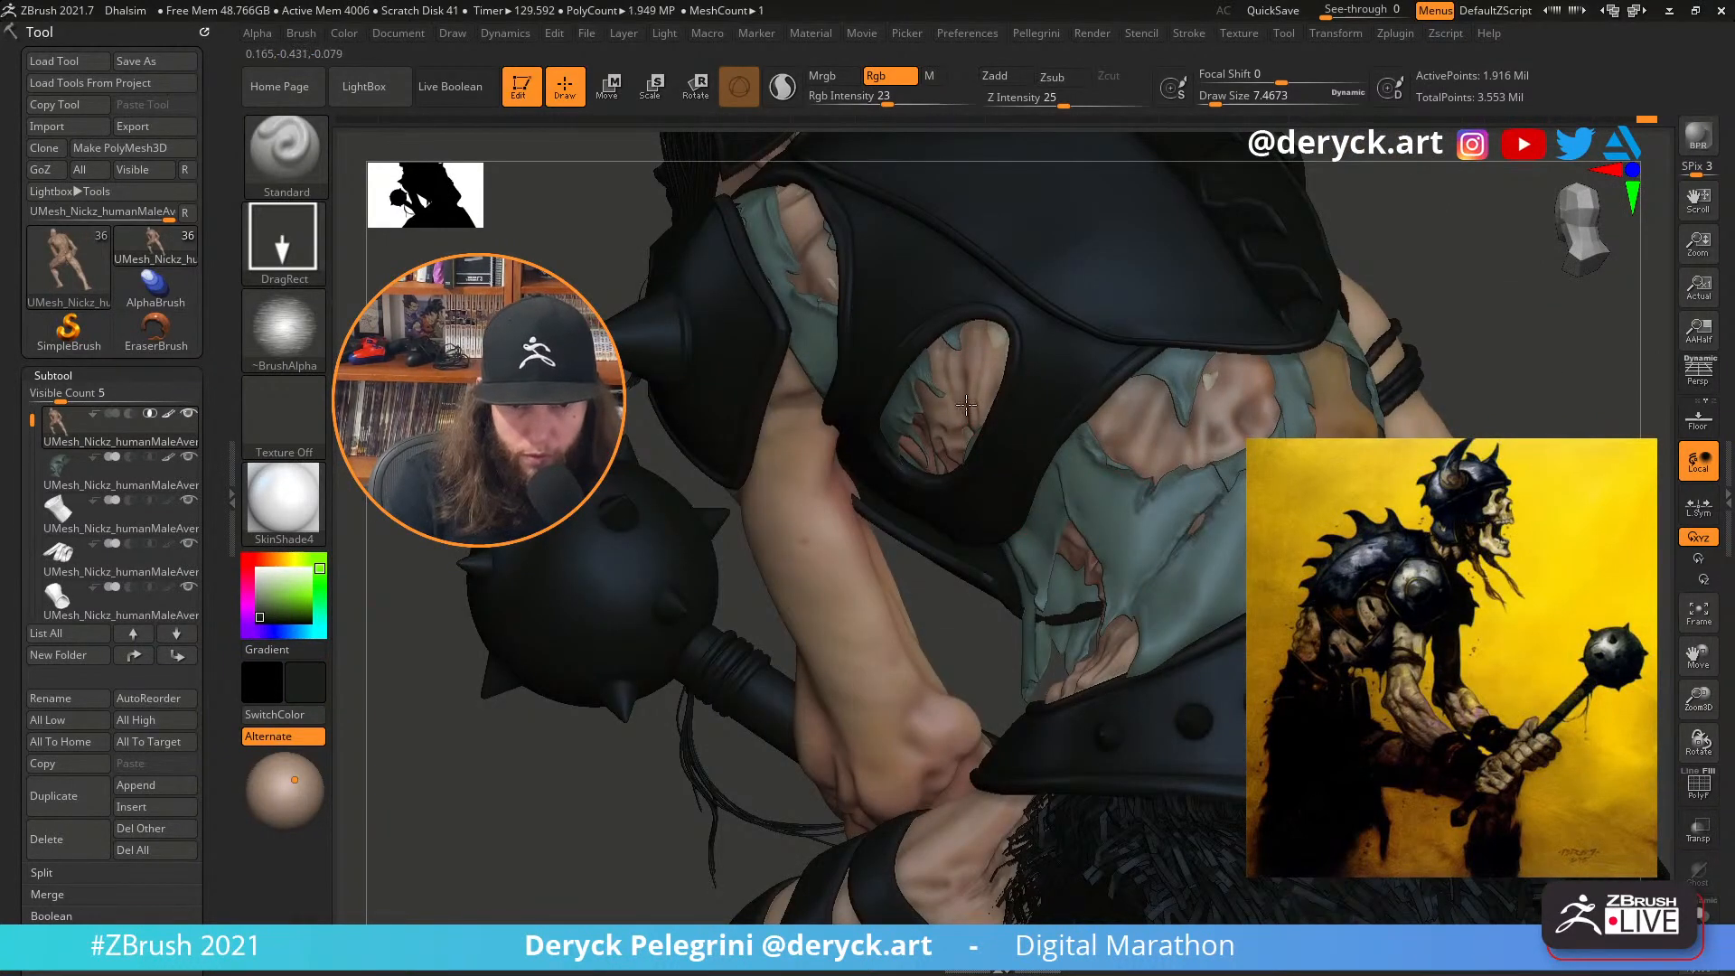
right_drag(1057, 370, 949, 367)
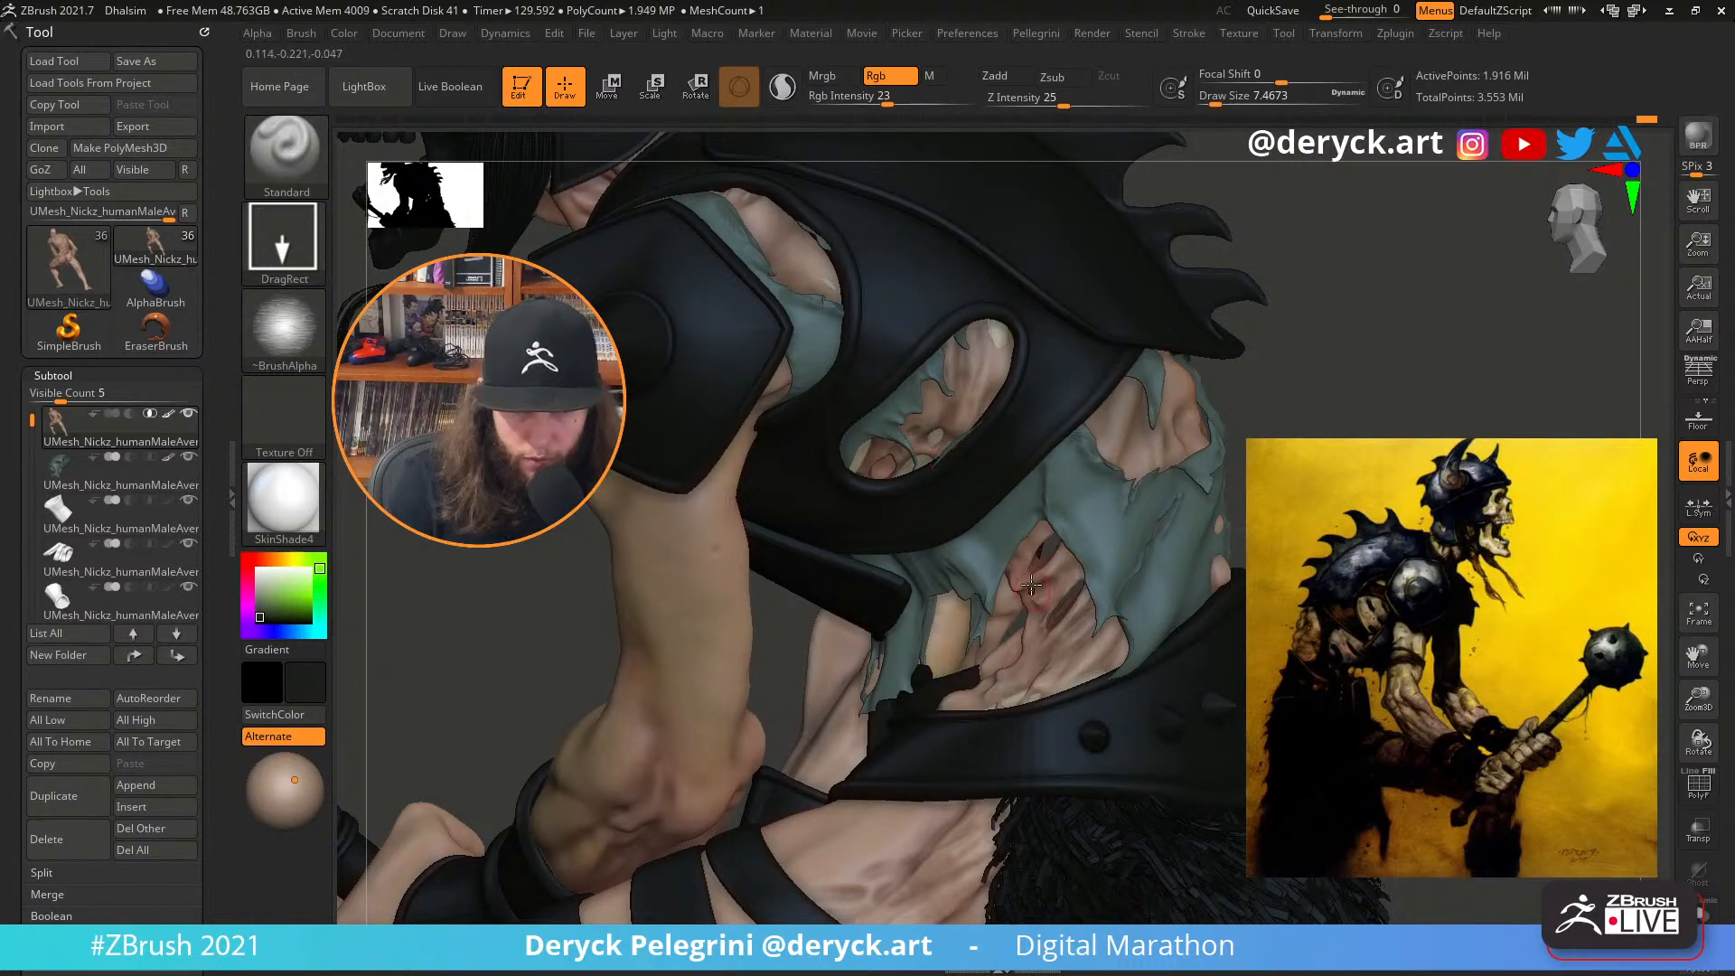
mouse_move(1030, 623)
alt+right_down()
mouse_move(1032, 535)
mouse_move(1041, 611)
alt+right_up()
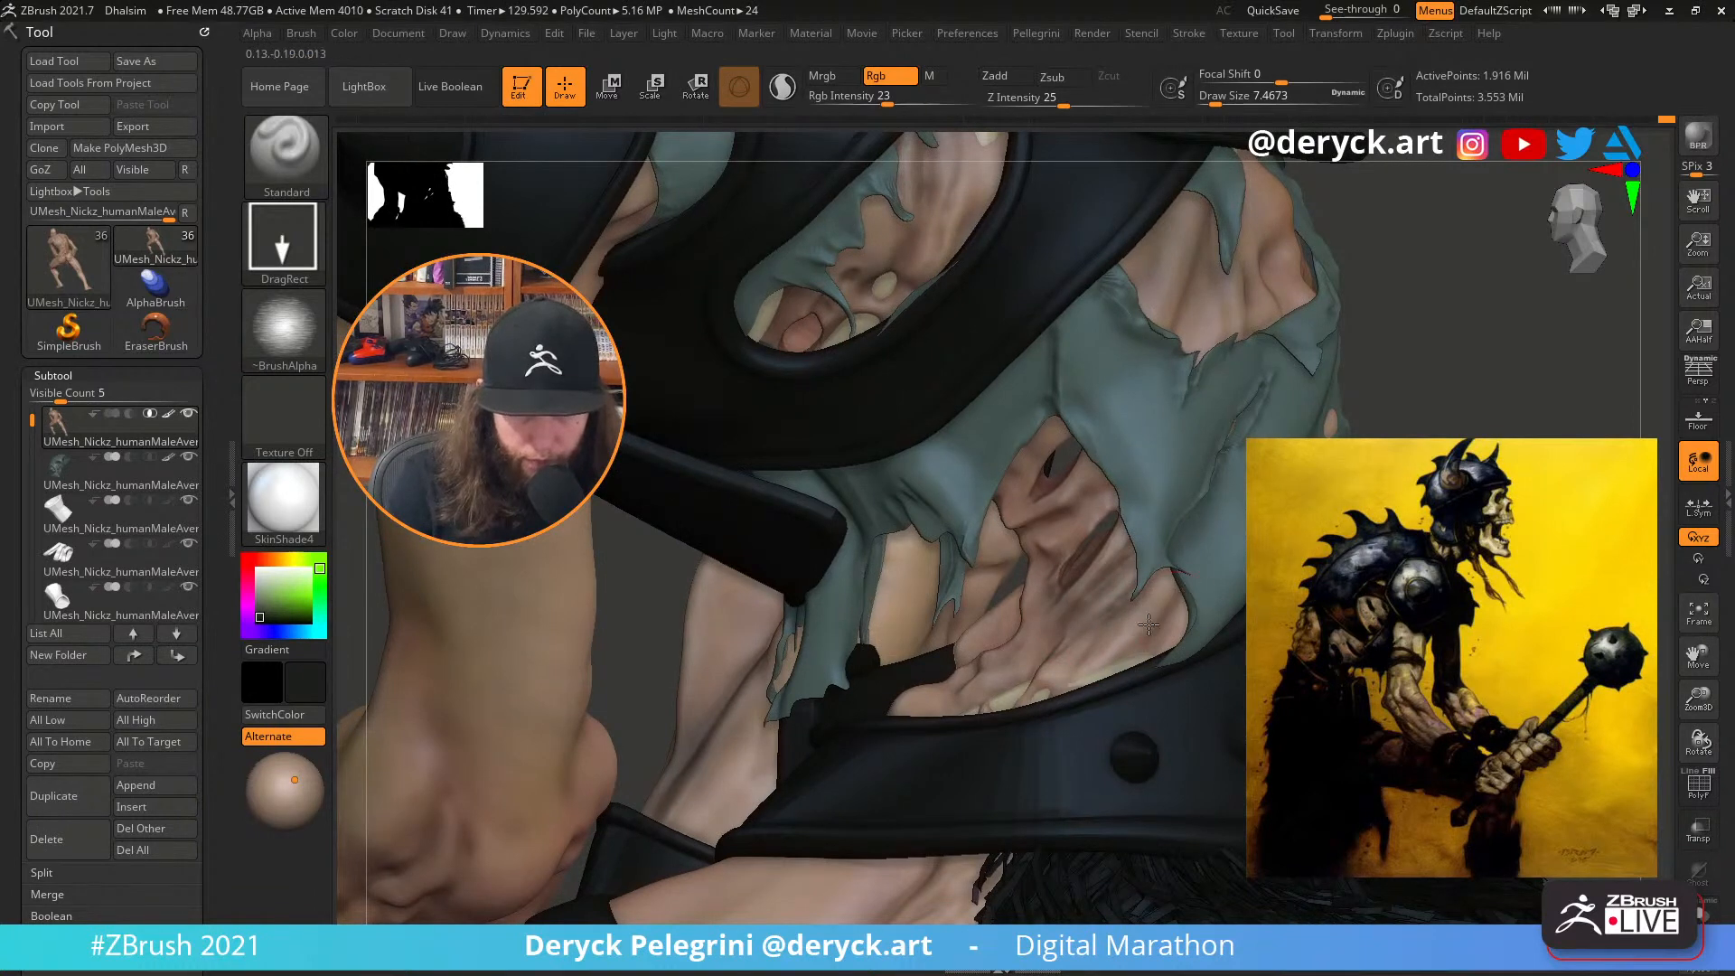
right_drag(1017, 693, 987, 580)
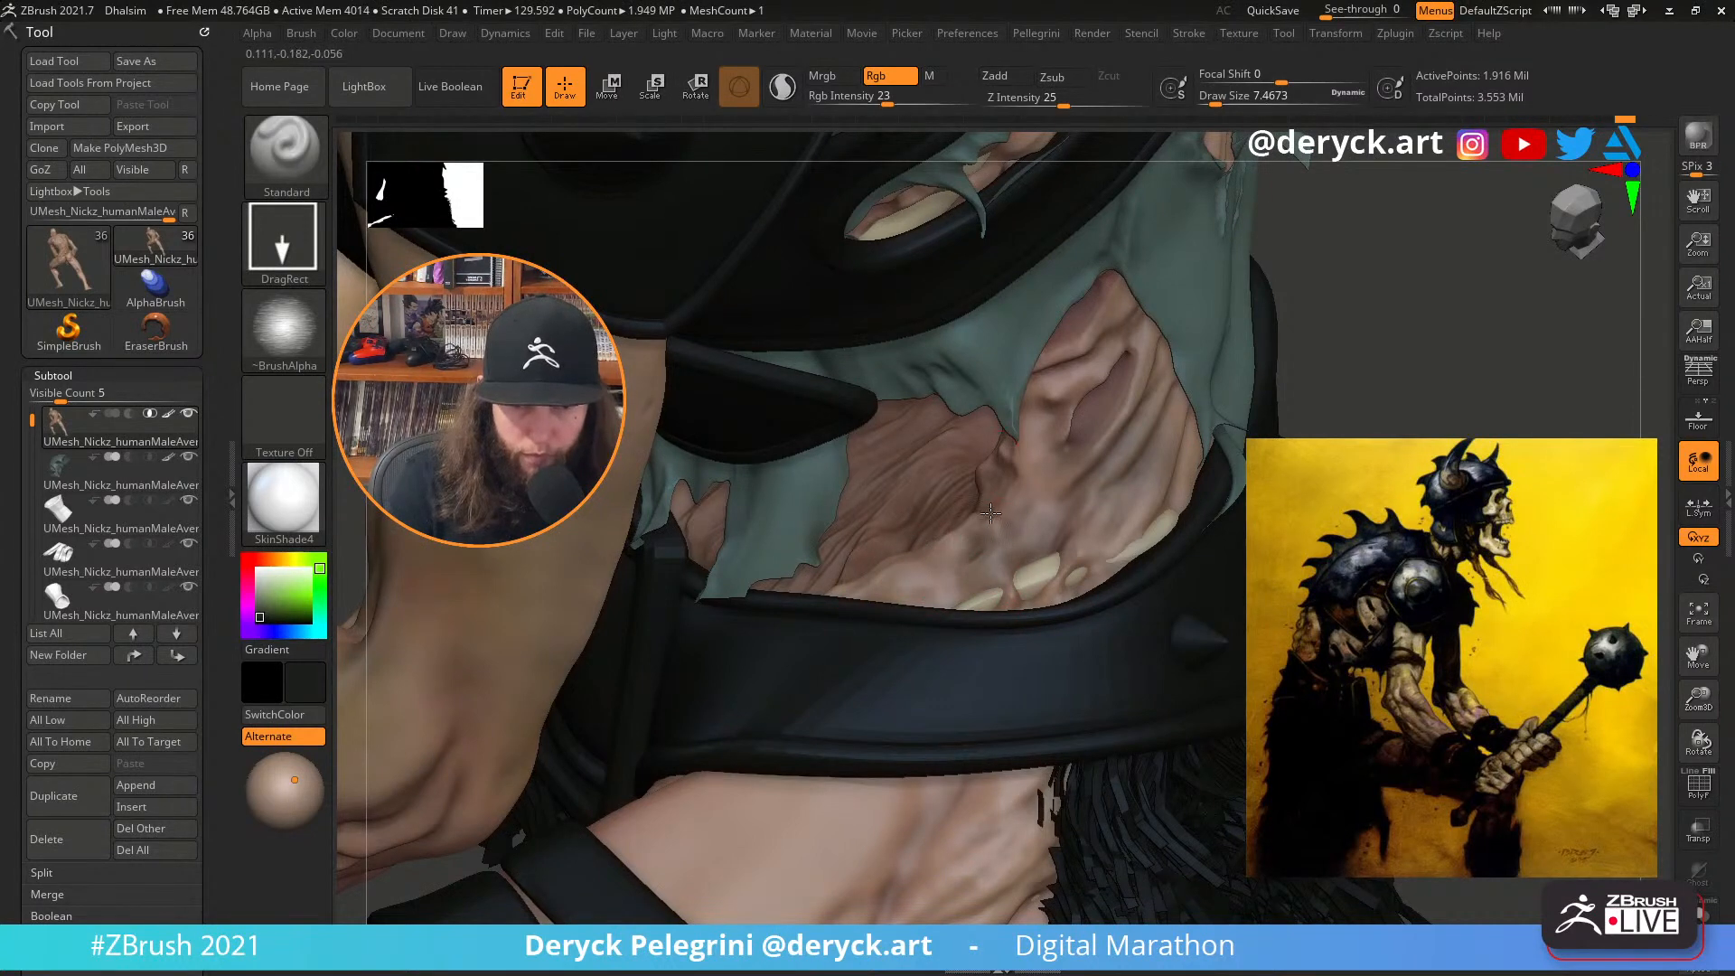
right_drag(1049, 447, 1211, 482)
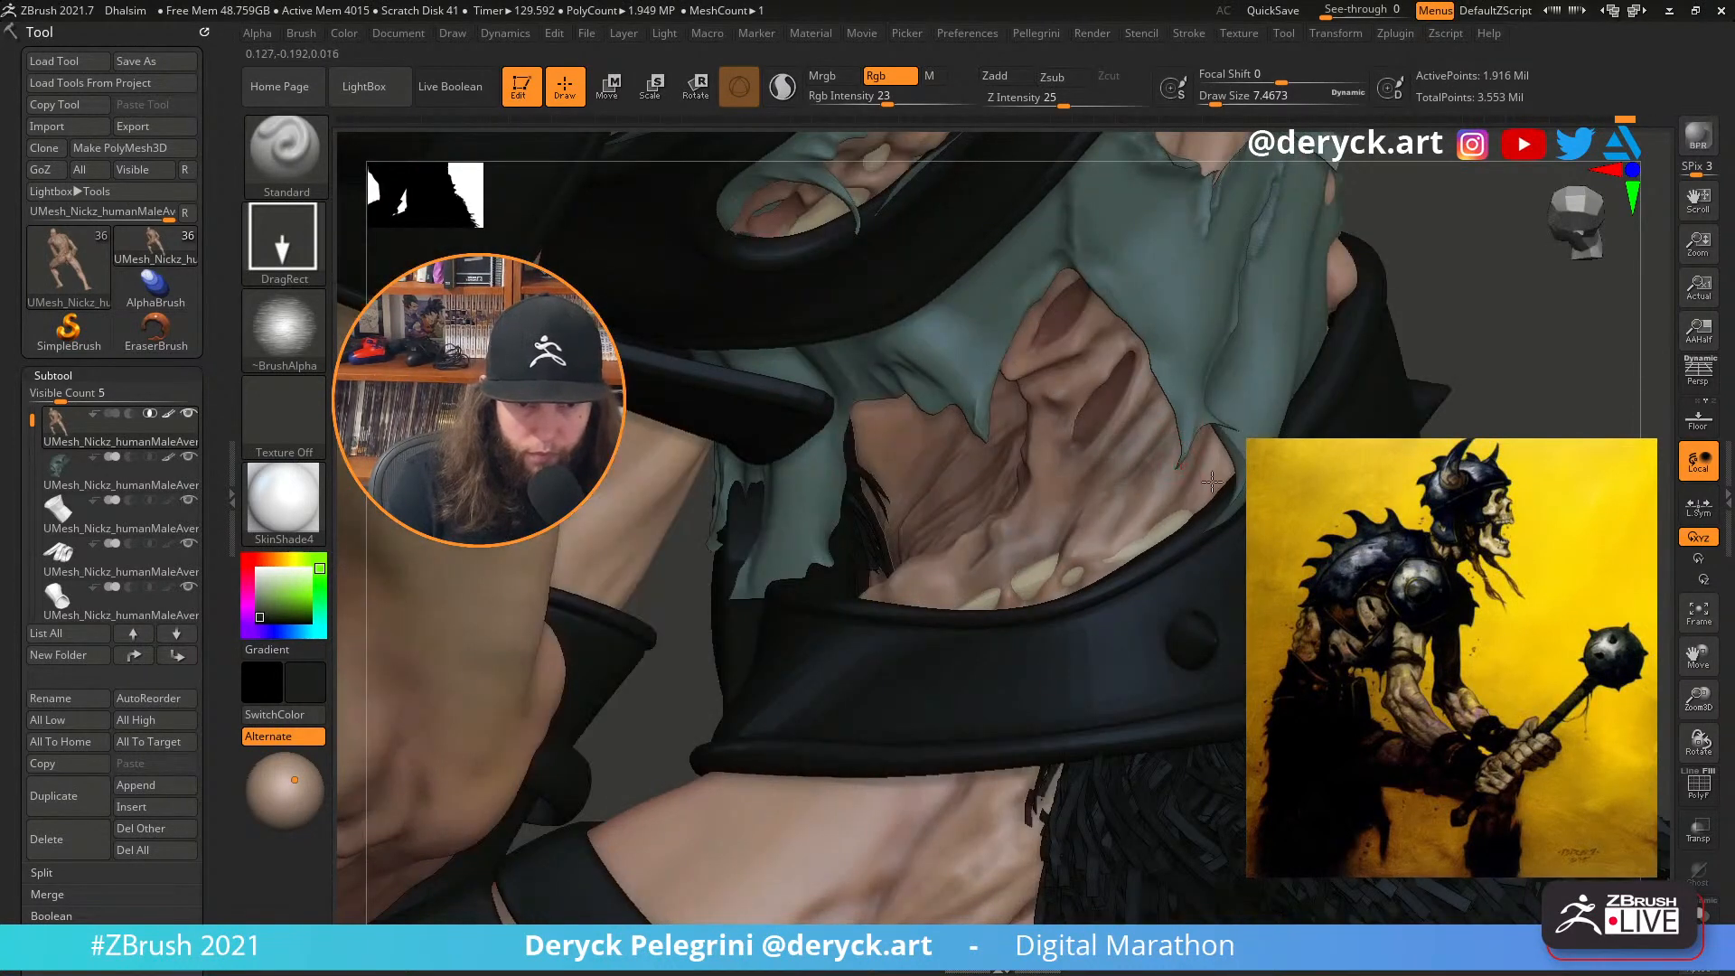
Switch the paint colour to golden yellow at RGB intensity 17 and isolate the body subtool
mouse_move(1545, 408)
ctrl+right_down()
mouse_move(1541, 262)
mouse_move(1518, 296)
mouse_move(1522, 477)
ctrl+right_up()
drag(271, 559, 298, 589)
click(285, 585)
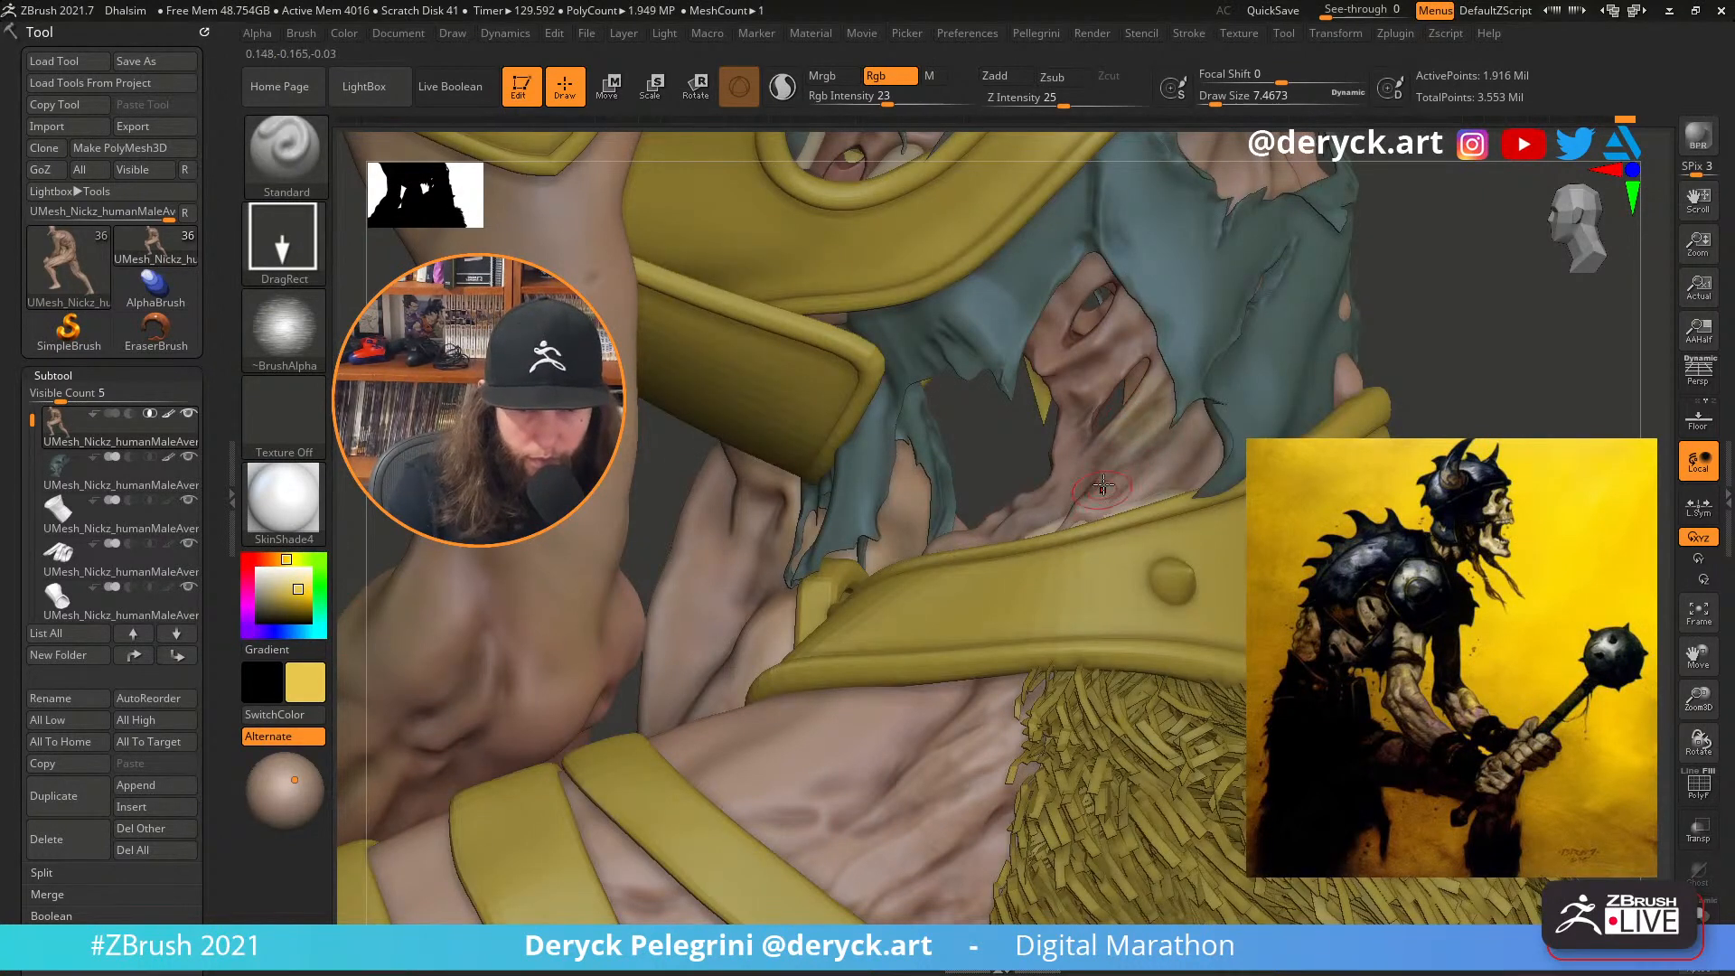
drag(887, 97, 875, 96)
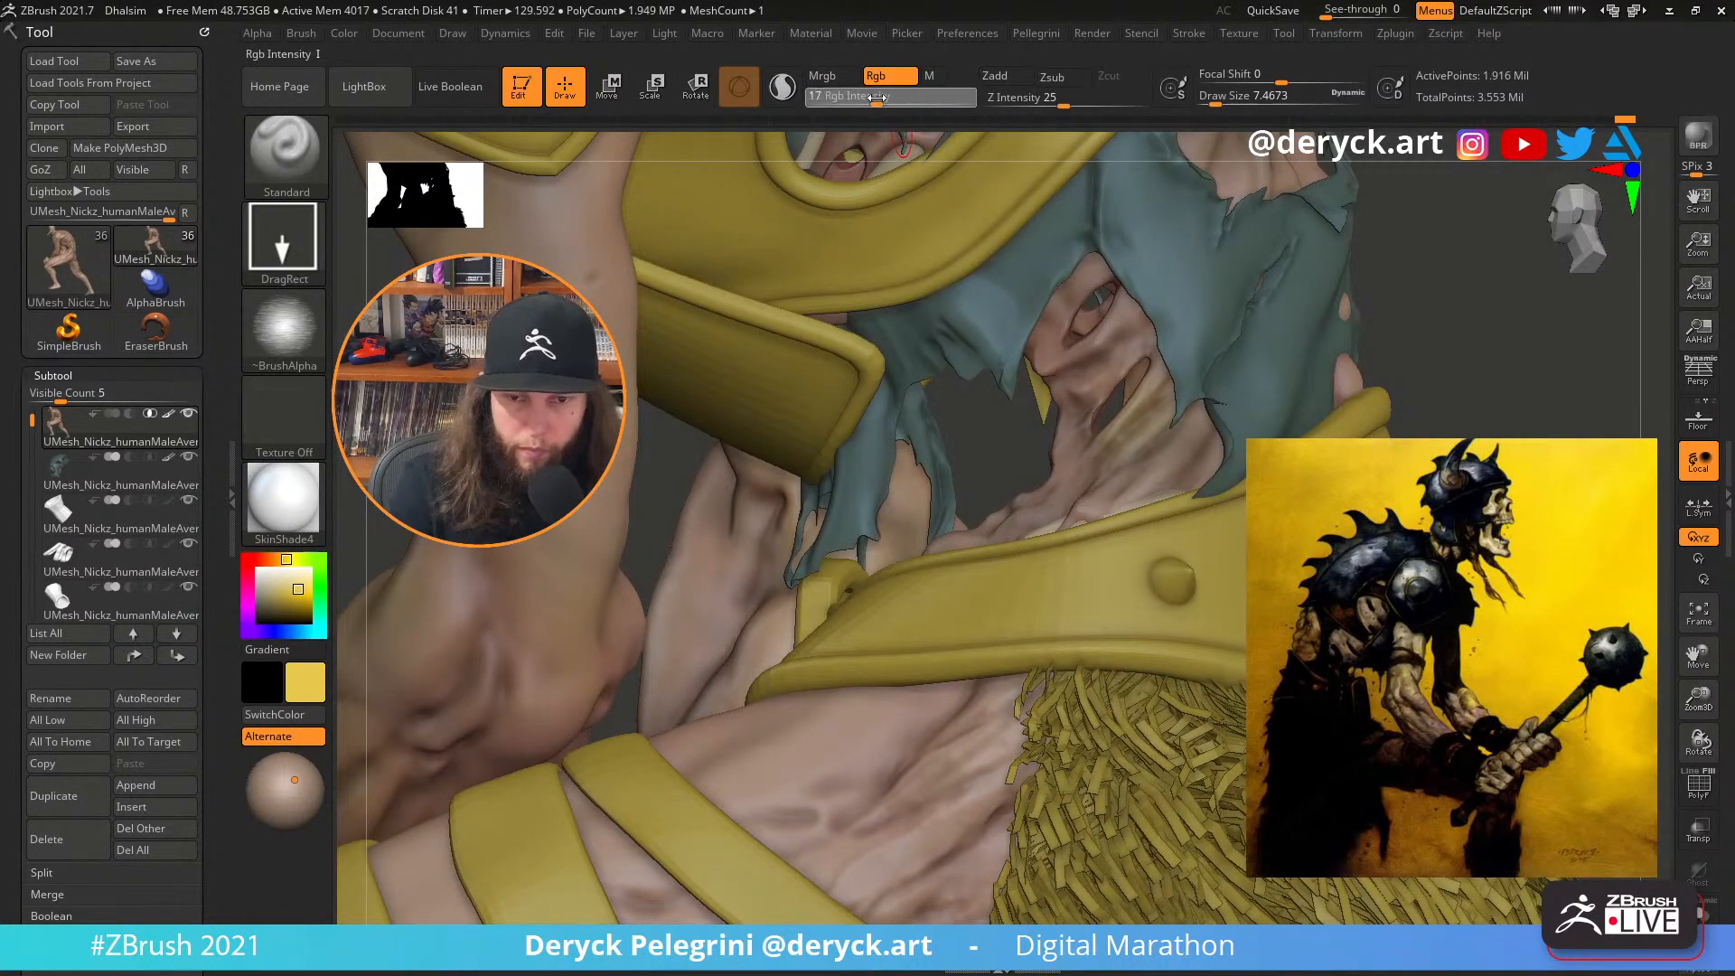
key(alt+s)
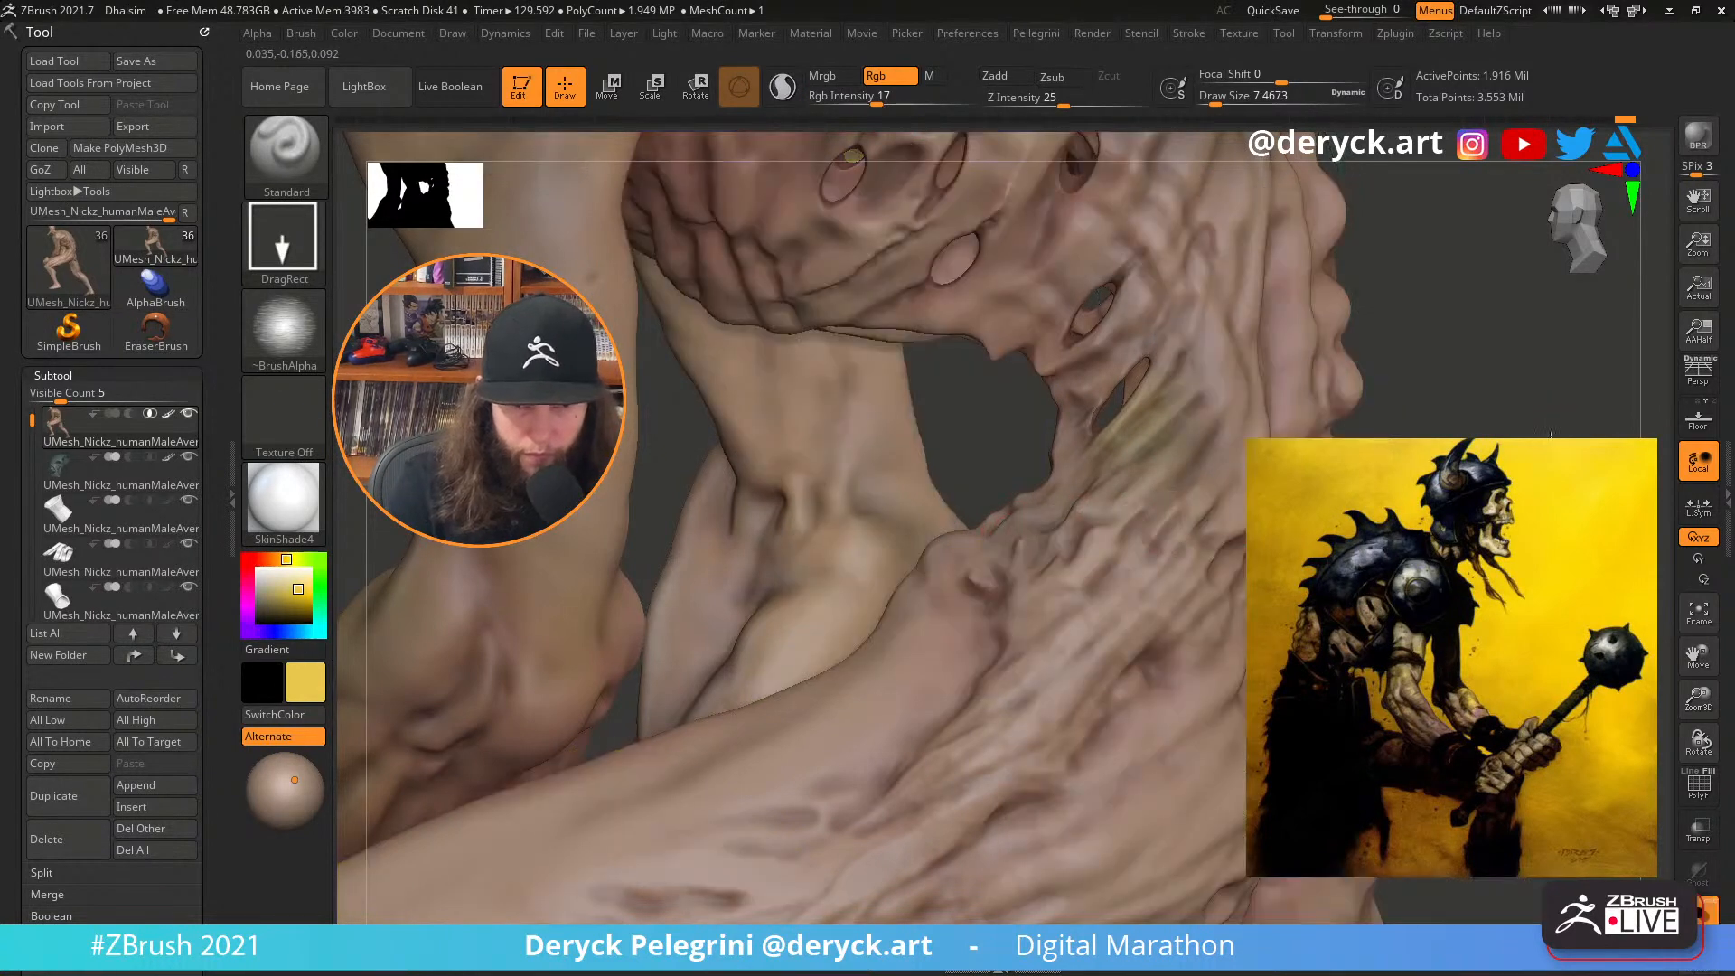
Paint a yellow tint over the wrinkled skin of the isolated body's waist and hip
right_drag(998, 531, 1030, 515)
drag(945, 580, 860, 646)
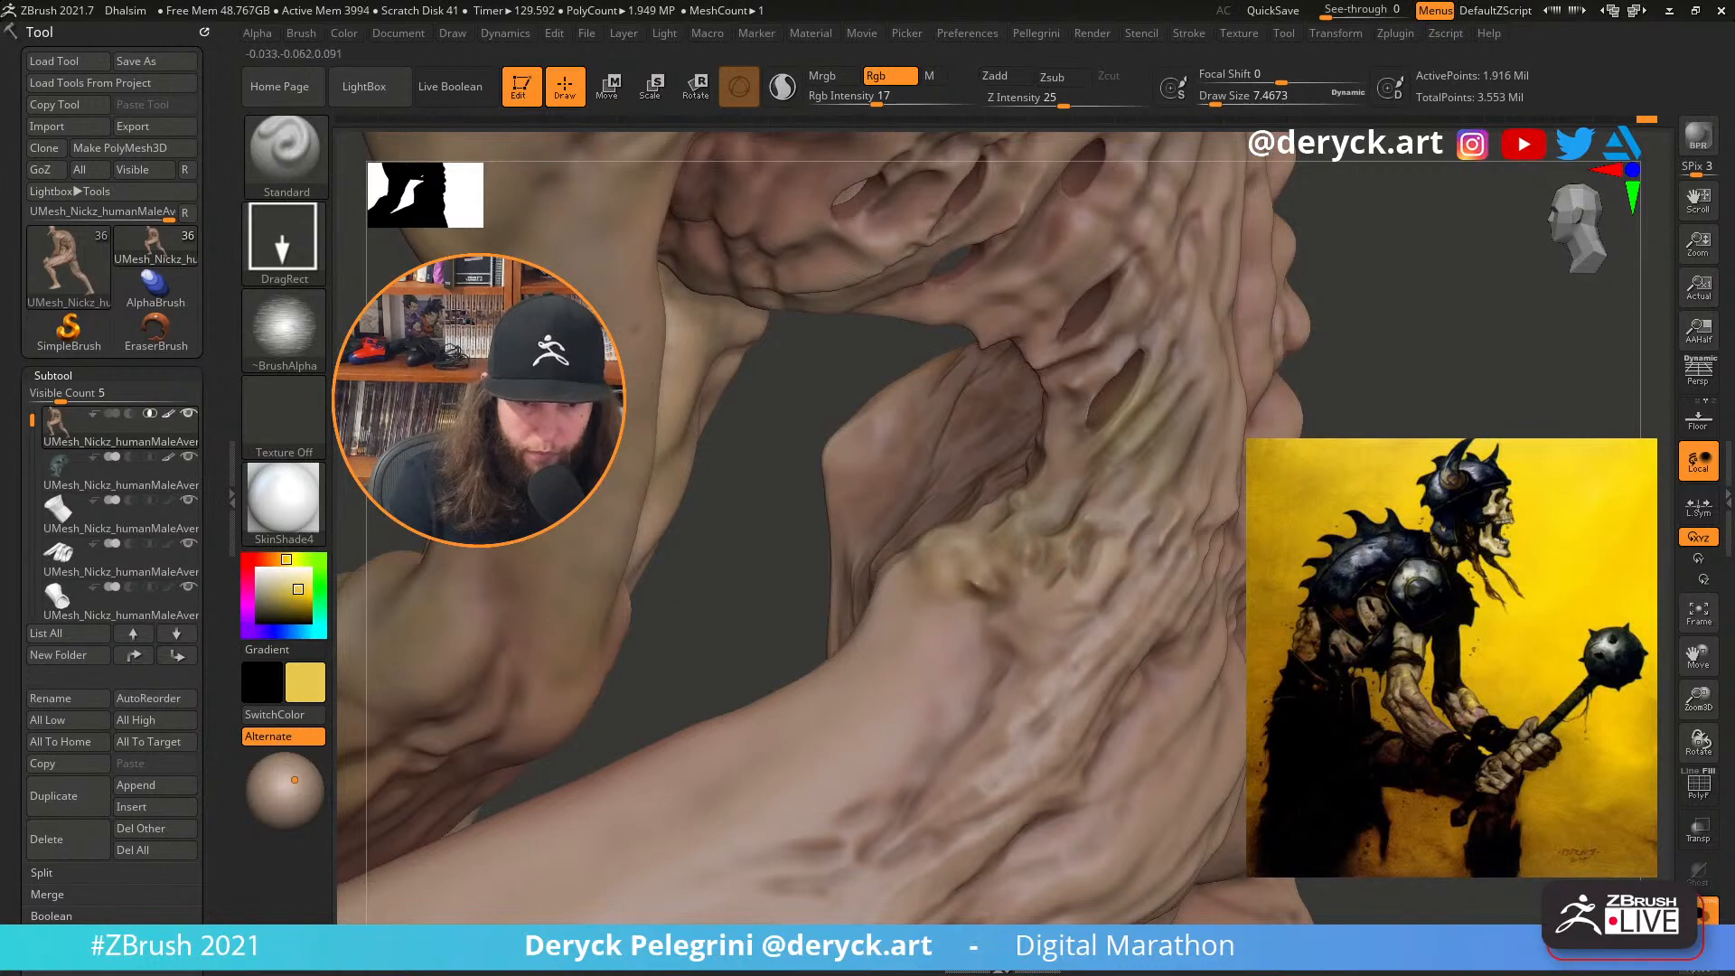
right_drag(1137, 571, 1075, 531)
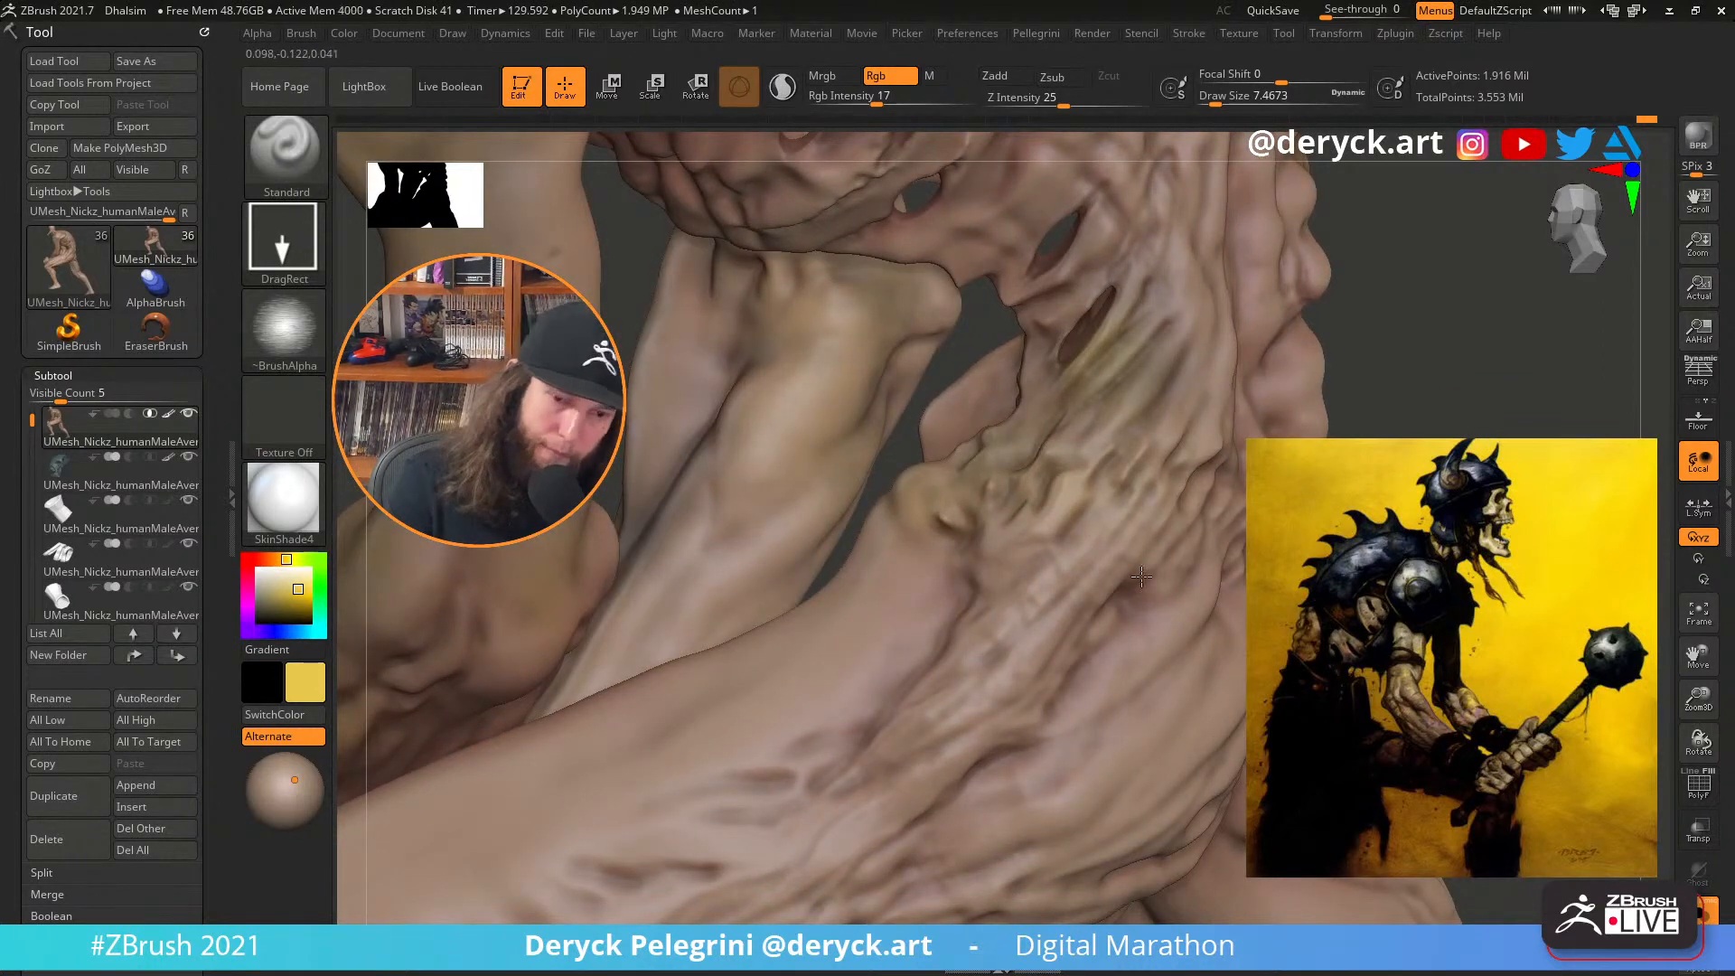
right_drag(1181, 574, 1076, 547)
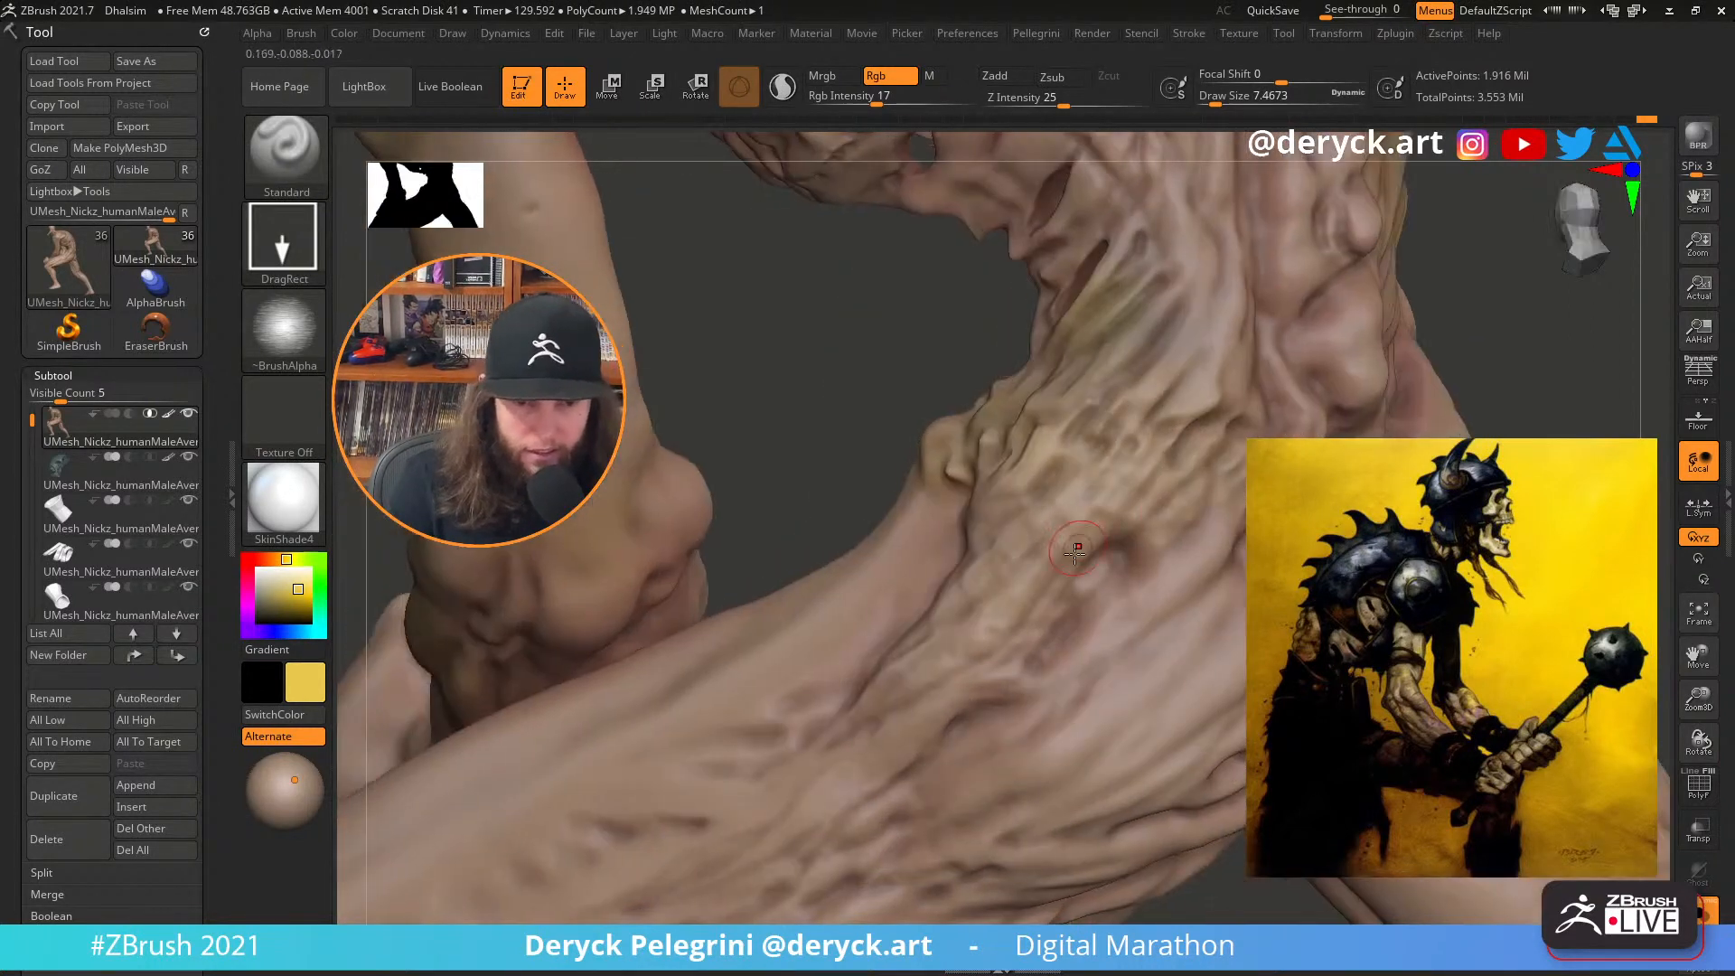
mouse_move(786, 387)
right_down()
mouse_move(985, 613)
mouse_move(887, 612)
right_up()
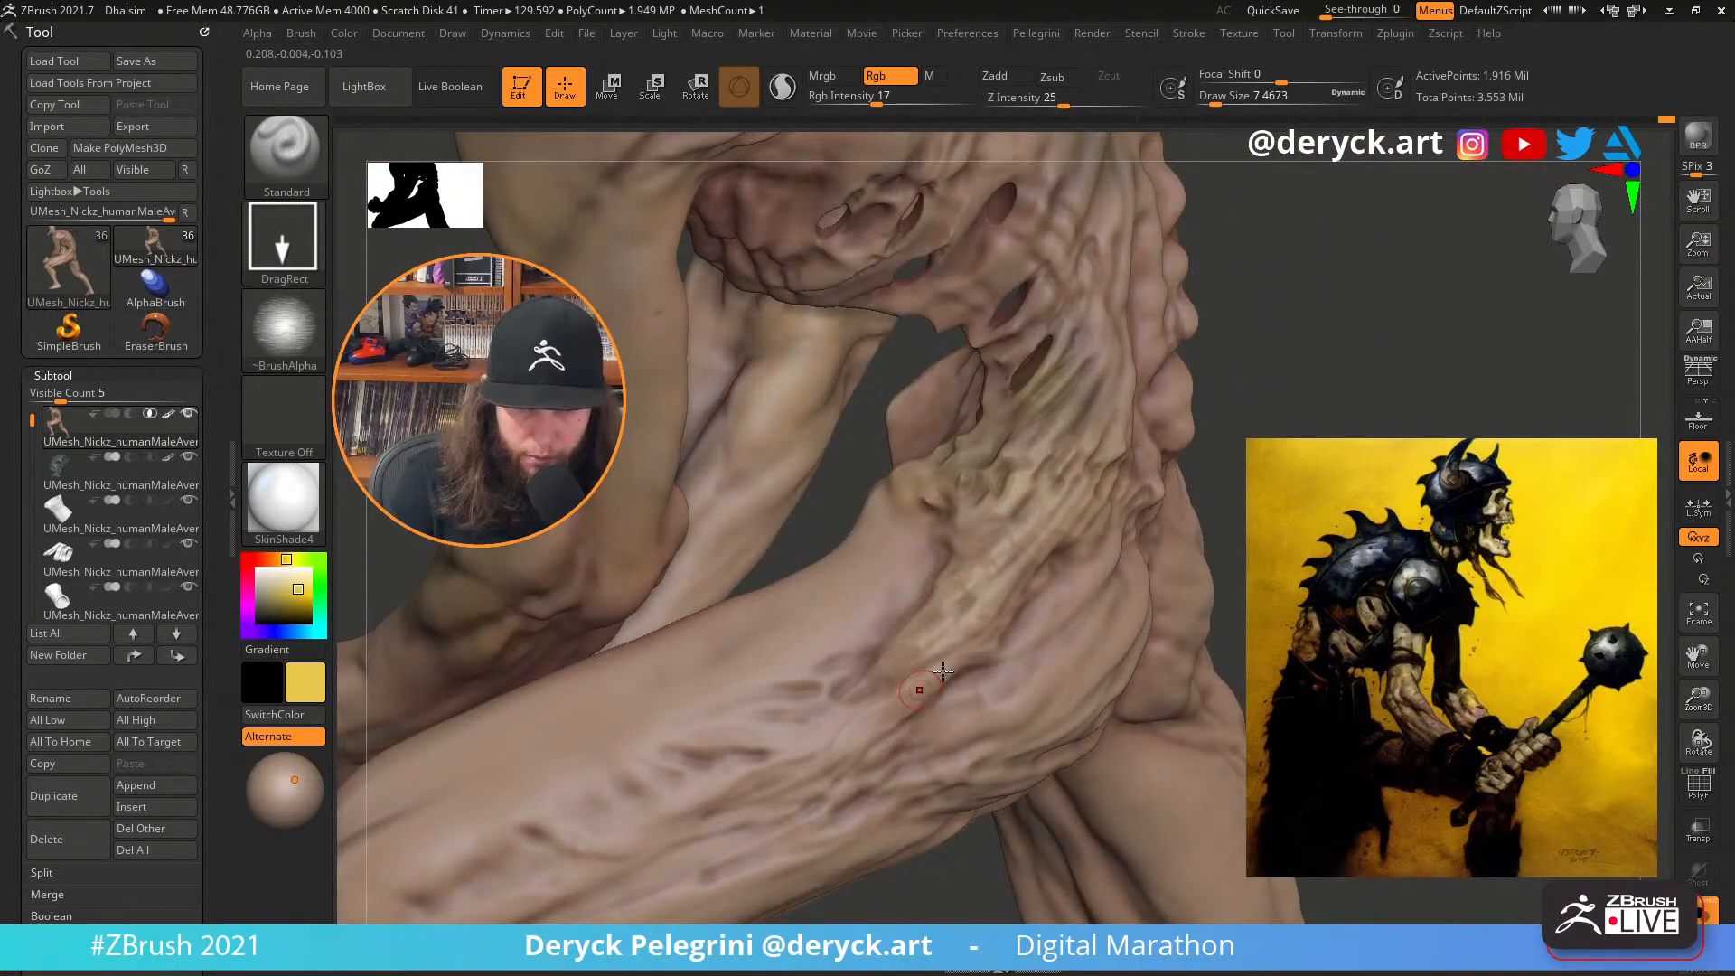
mouse_move(1089, 375)
alt+right_down()
mouse_move(1104, 570)
mouse_move(1084, 623)
mouse_move(1035, 581)
alt+right_up()
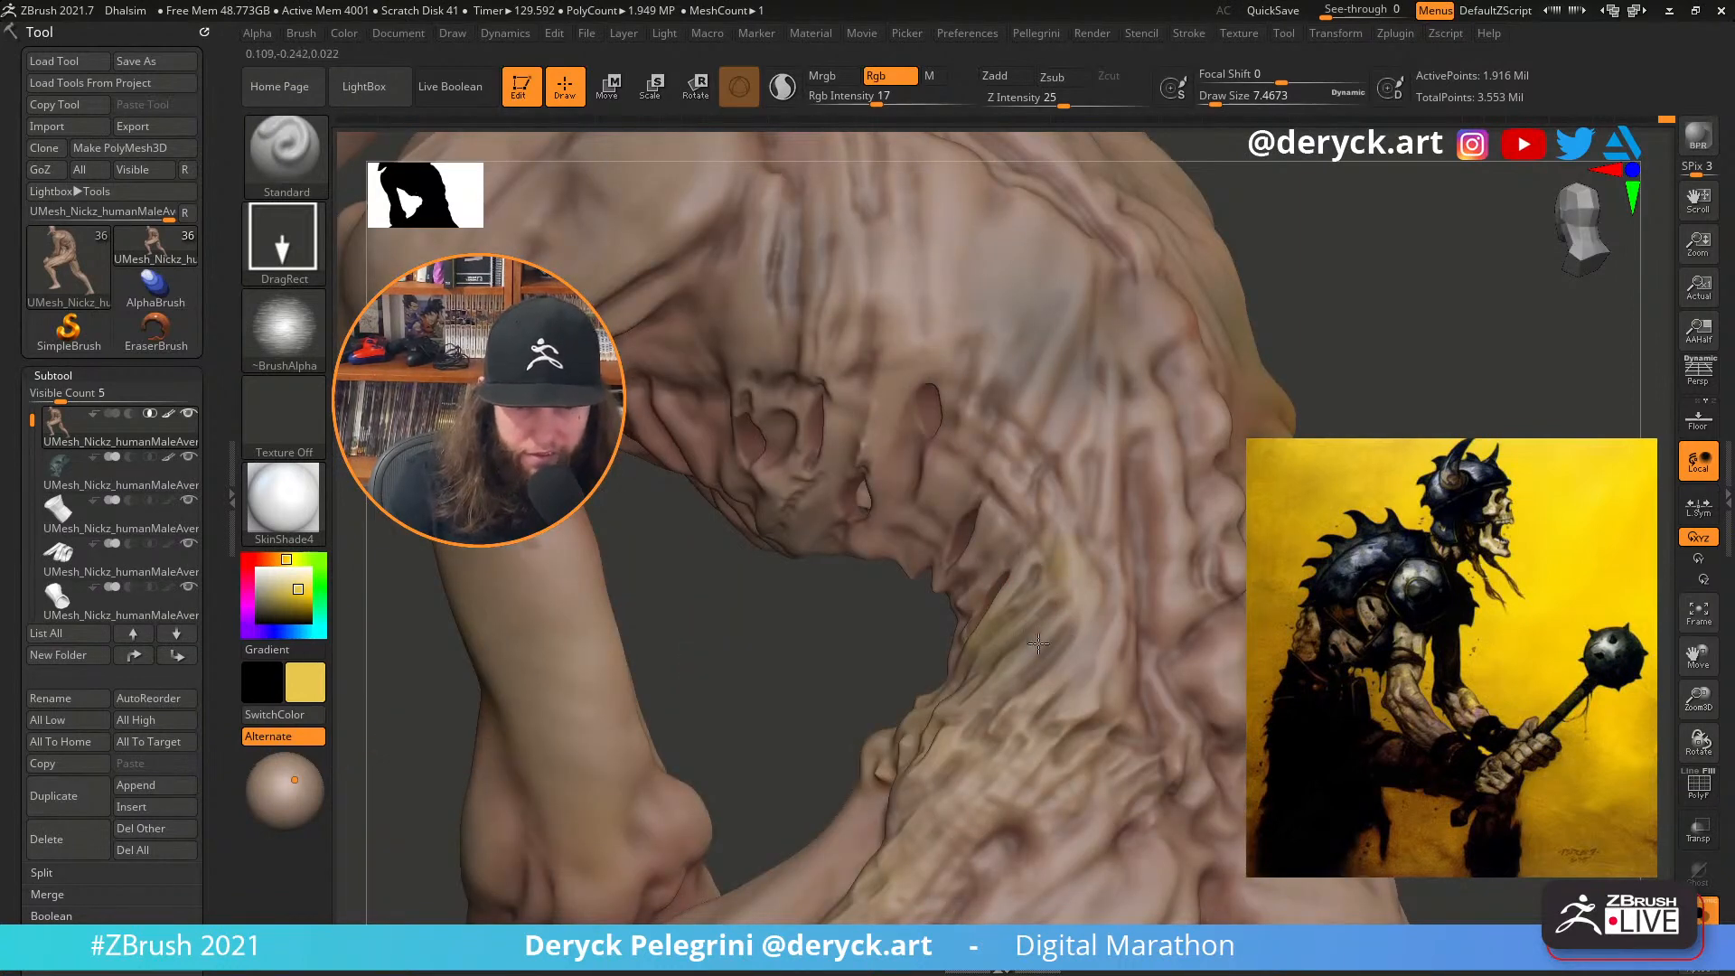
right_drag(1039, 643, 928, 516)
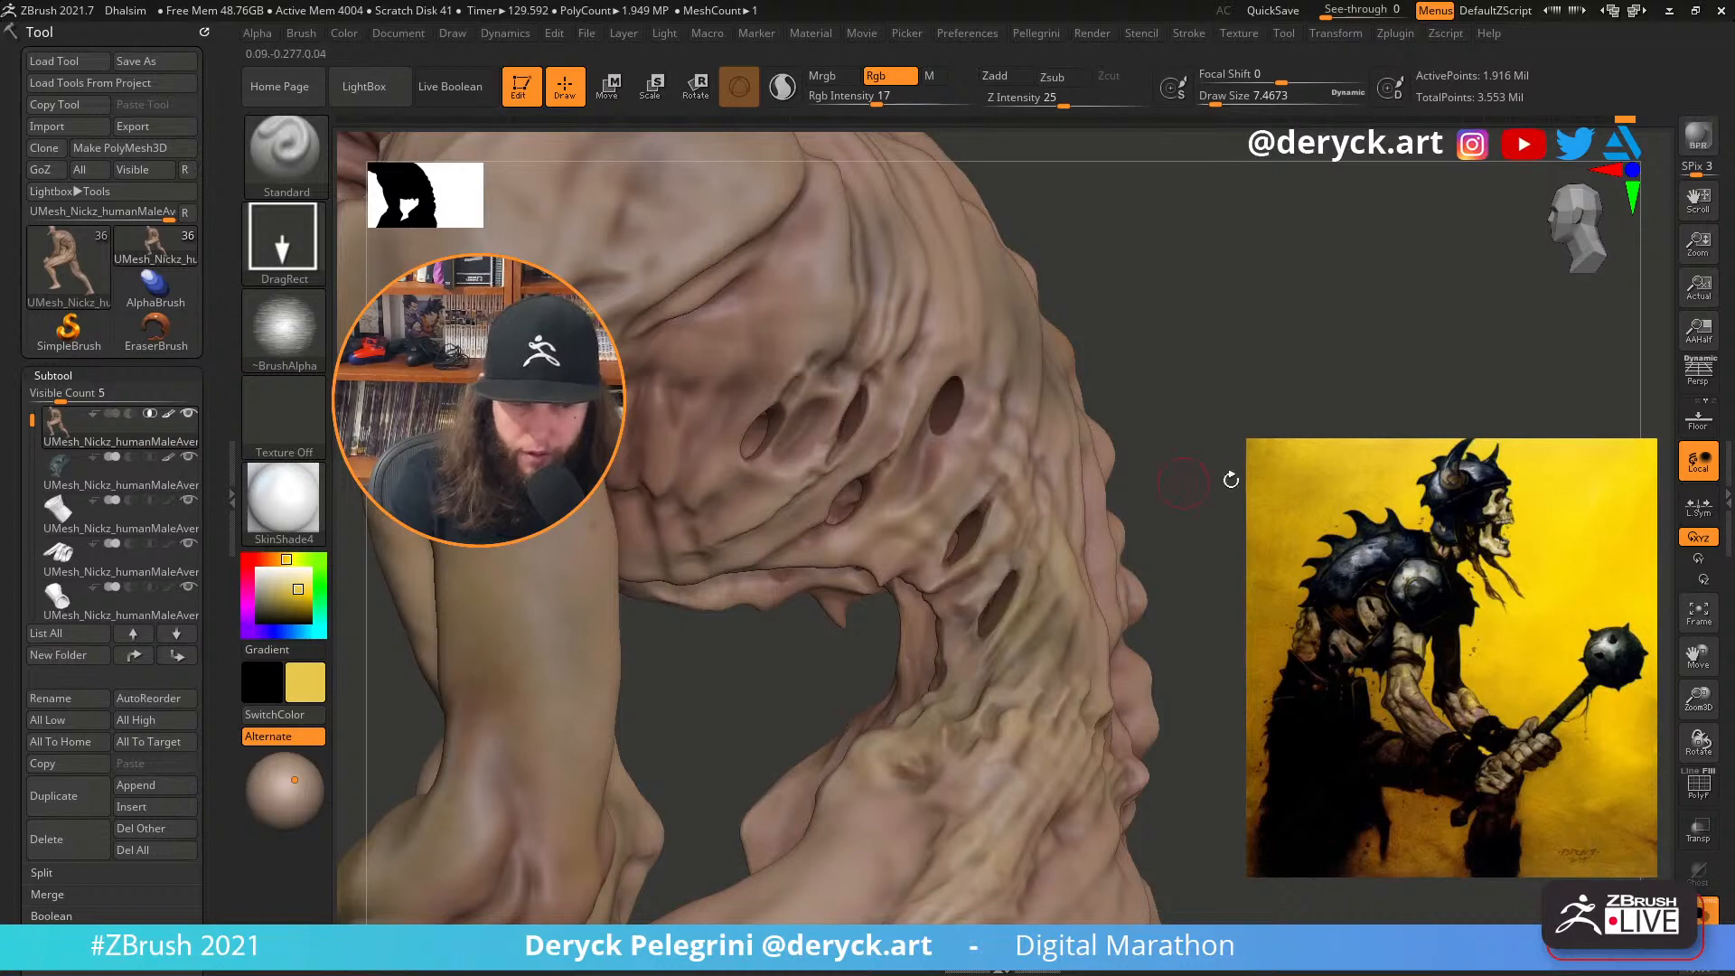
Tint the skin around the rib openings yellow and show the armour and cloth subtools again
mouse_move(1231, 480)
shift+right_down()
mouse_move(1287, 478)
mouse_move(1274, 387)
shift+right_up()
key(alt+s)
mouse_move(1162, 500)
alt+right_down()
mouse_move(1313, 425)
mouse_move(1292, 524)
mouse_move(1169, 589)
mouse_move(1183, 703)
alt+right_up()
key(alt+s)
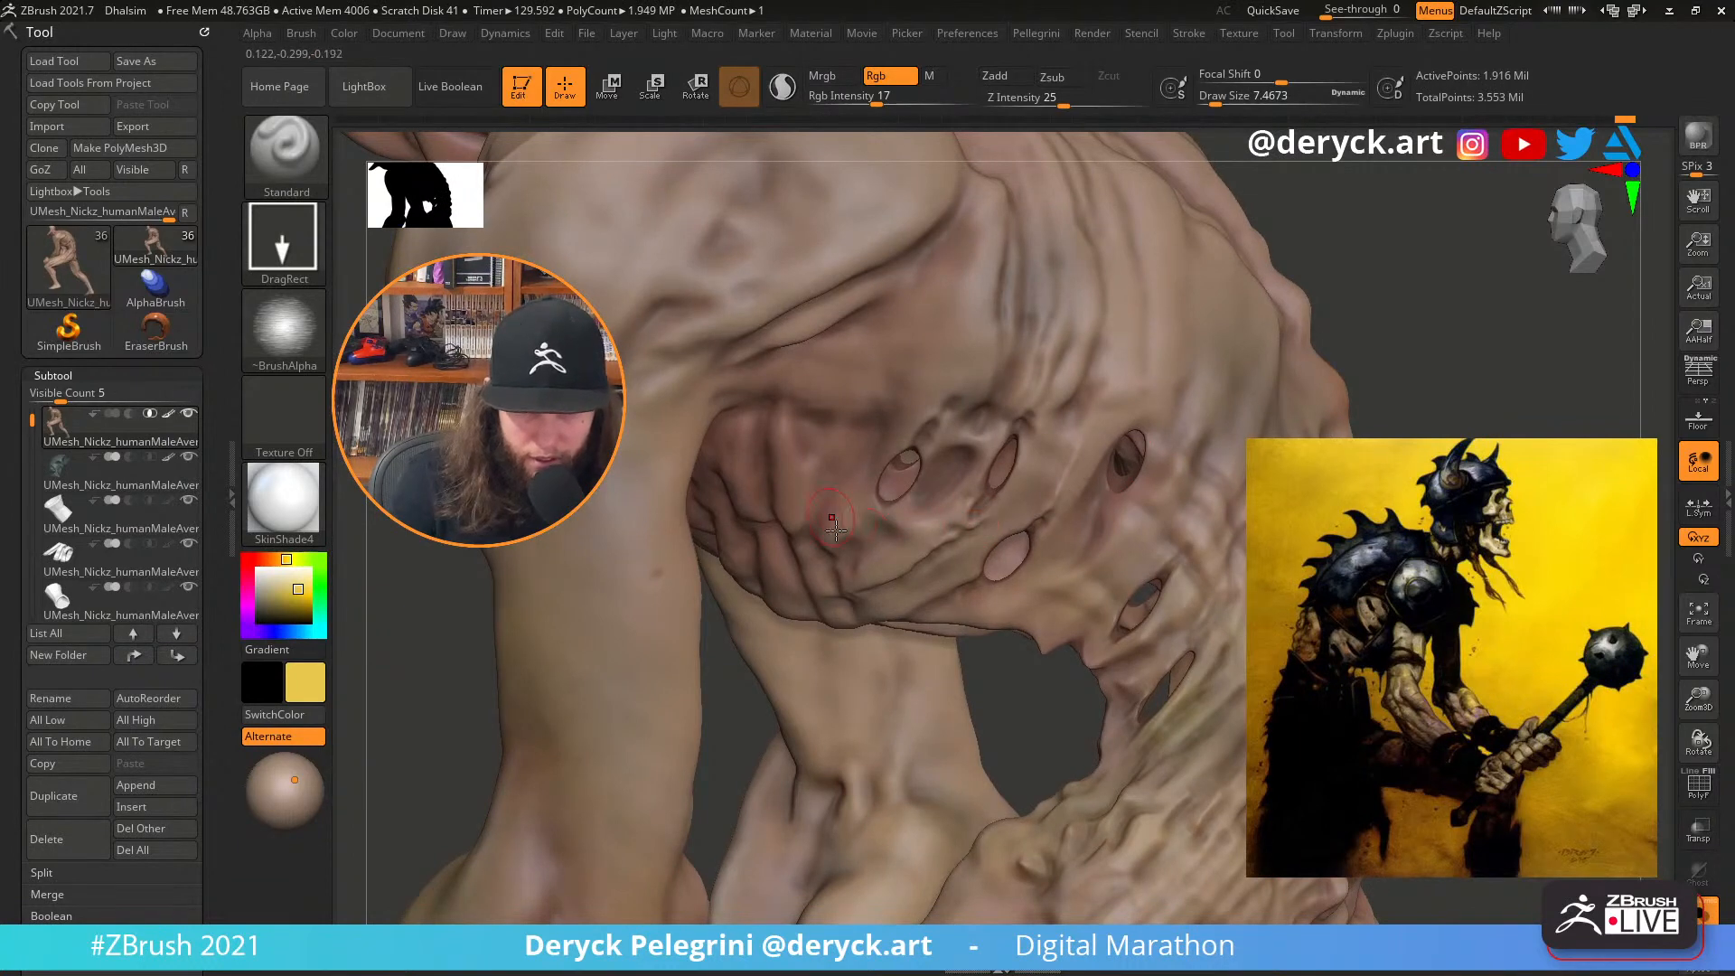
mouse_move(1018, 665)
right_down()
mouse_move(740, 626)
mouse_move(1093, 669)
right_up()
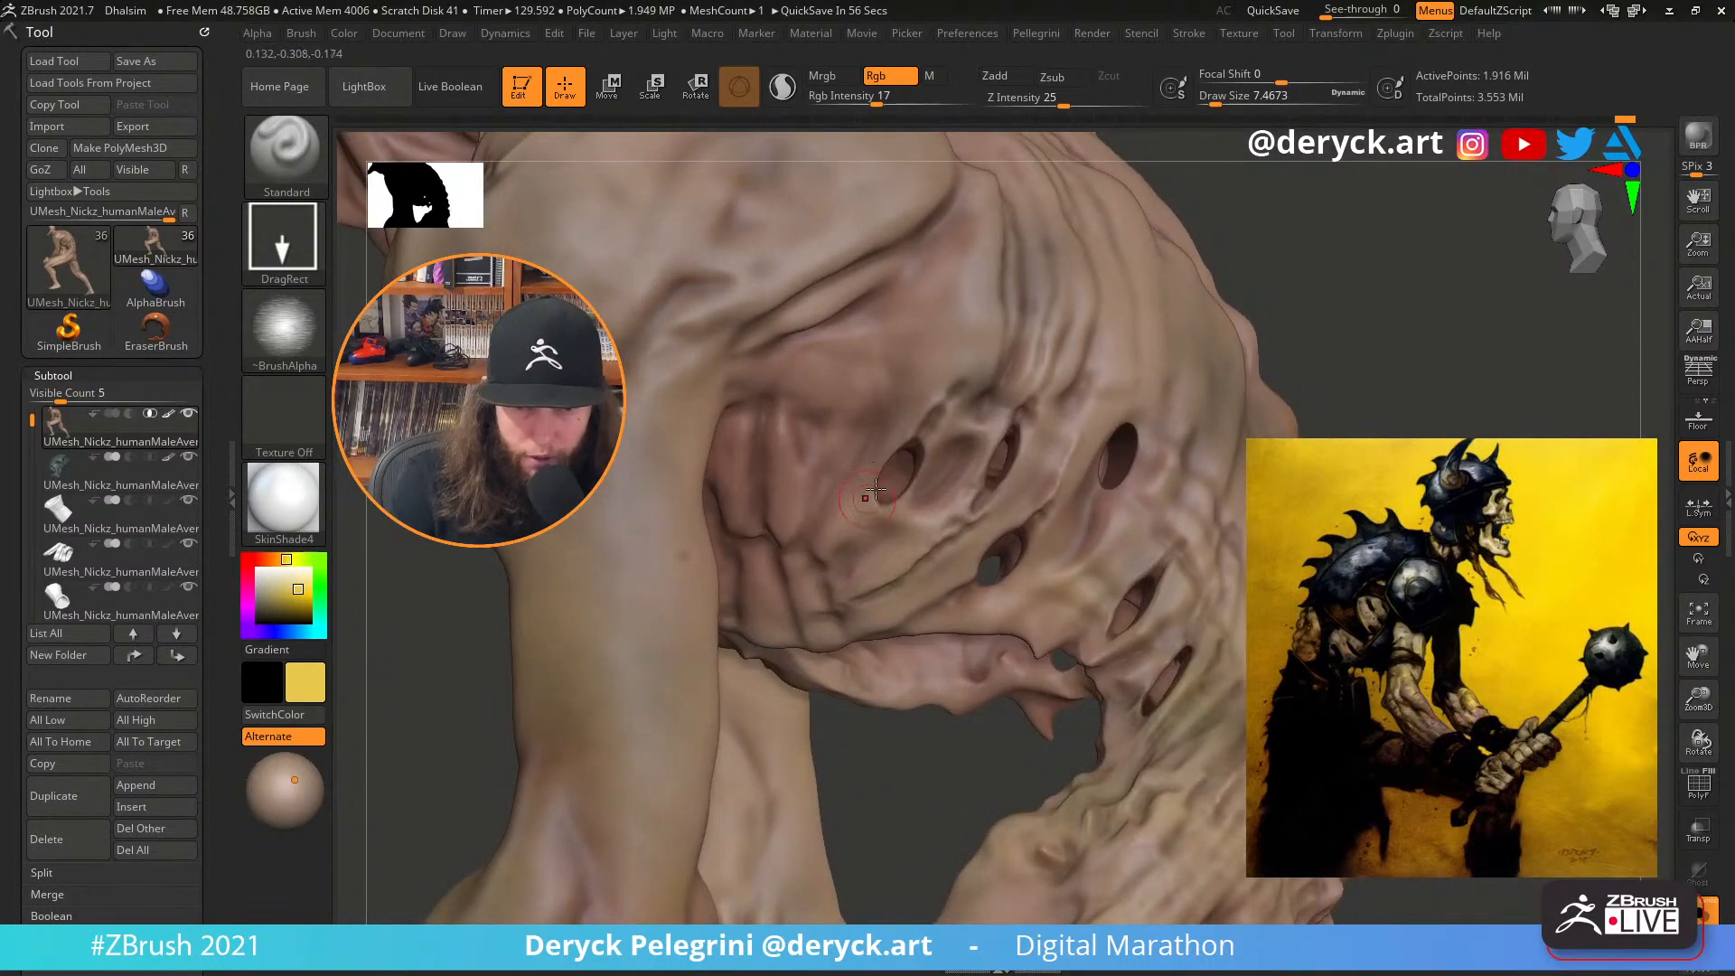
key(alt+s)
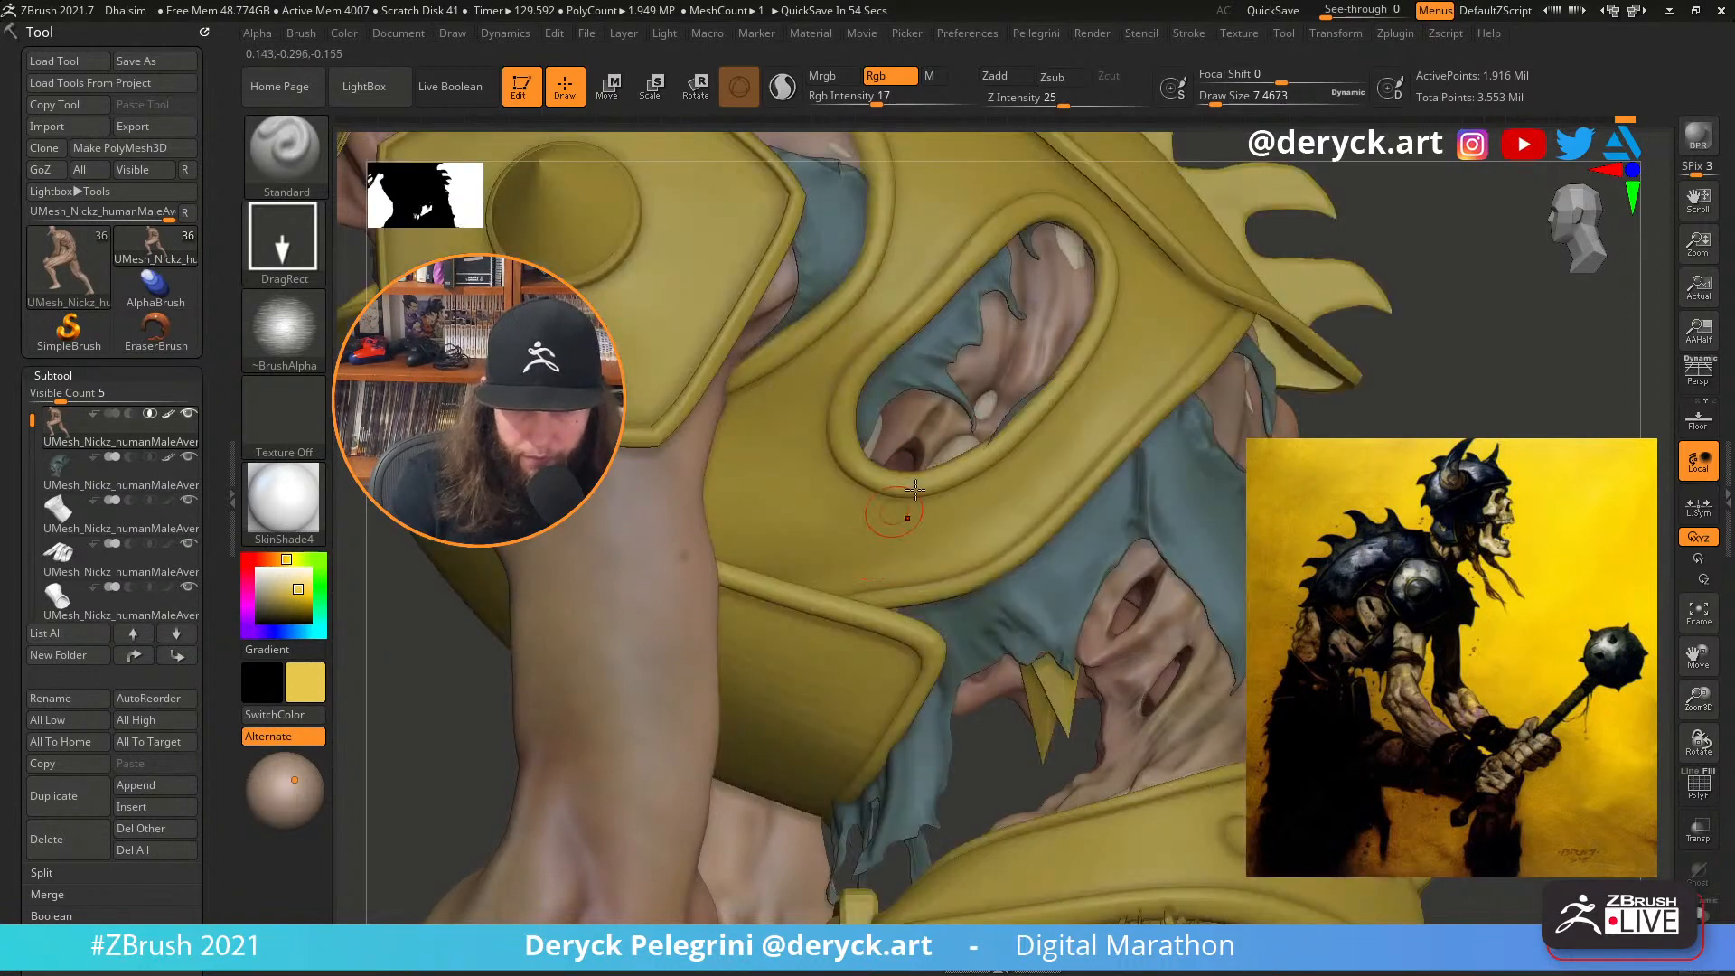
Choose a dark green paint colour and shade the skin inside the side opening of the chest armour
mouse_move(992, 447)
right_down()
mouse_move(1026, 479)
mouse_move(998, 495)
right_up()
mouse_move(290, 561)
mouse_down()
mouse_move(305, 560)
mouse_move(263, 616)
mouse_up()
alt+right_drag(983, 342, 990, 431)
mouse_move(980, 489)
mouse_down()
mouse_move(1046, 360)
mouse_move(1064, 443)
mouse_up()
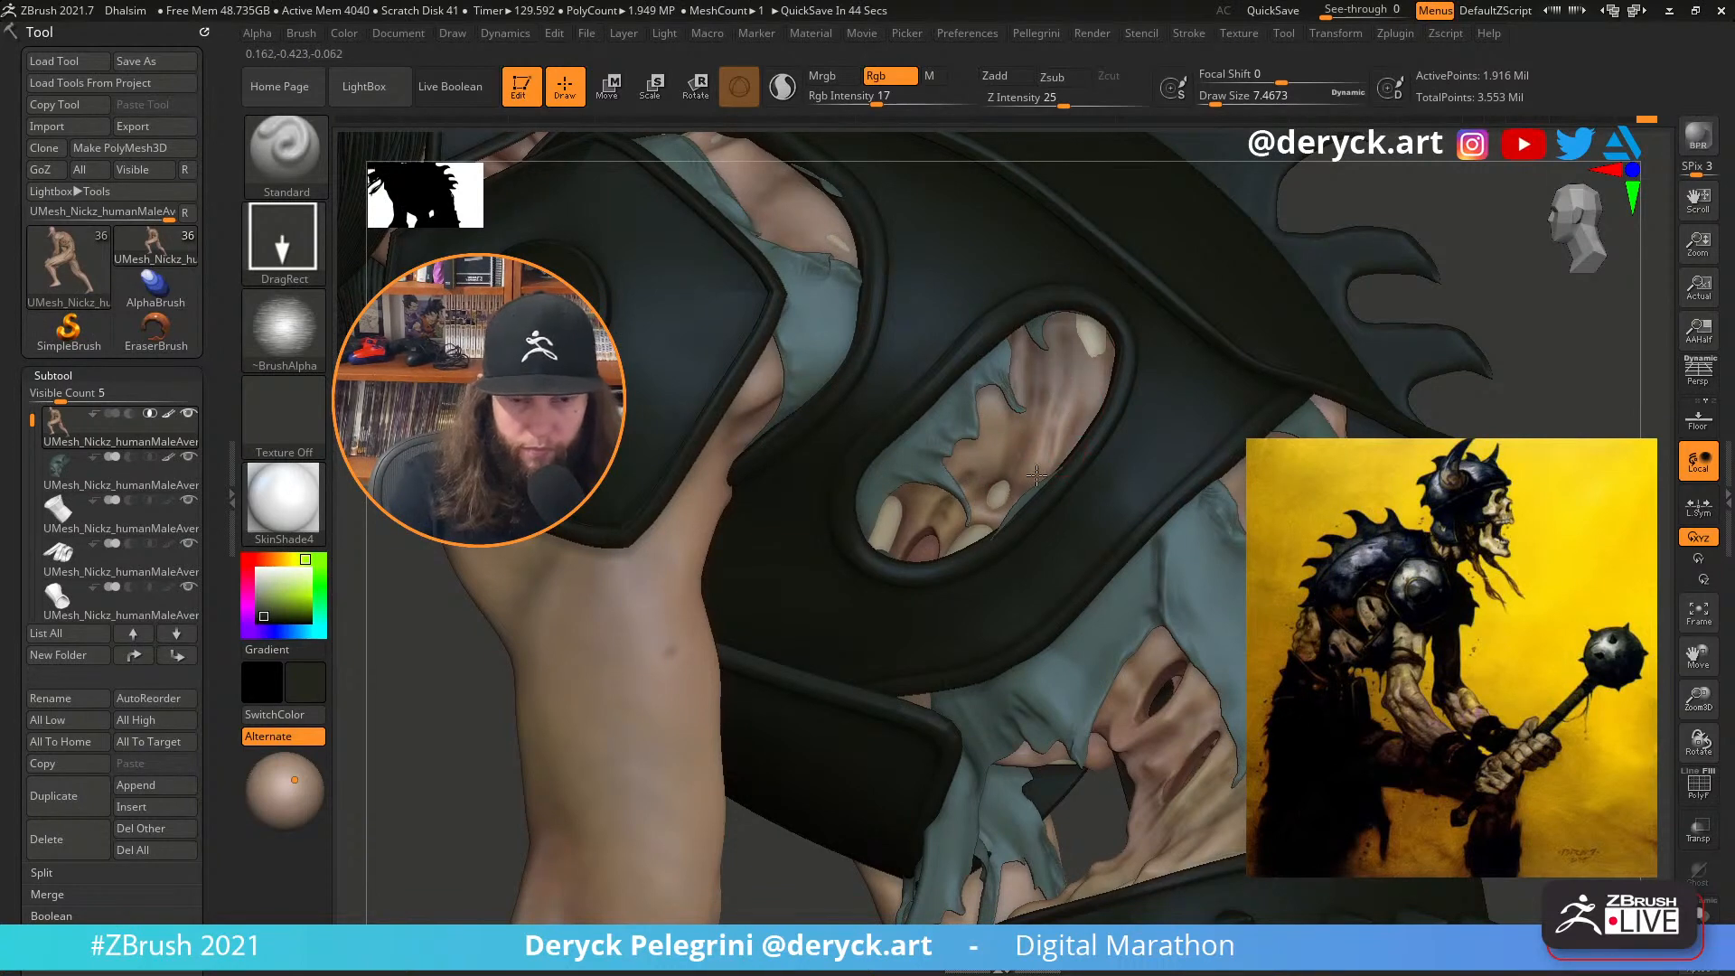
ctrl+right_drag(1127, 517, 1126, 479)
right_drag(1283, 473, 1199, 465)
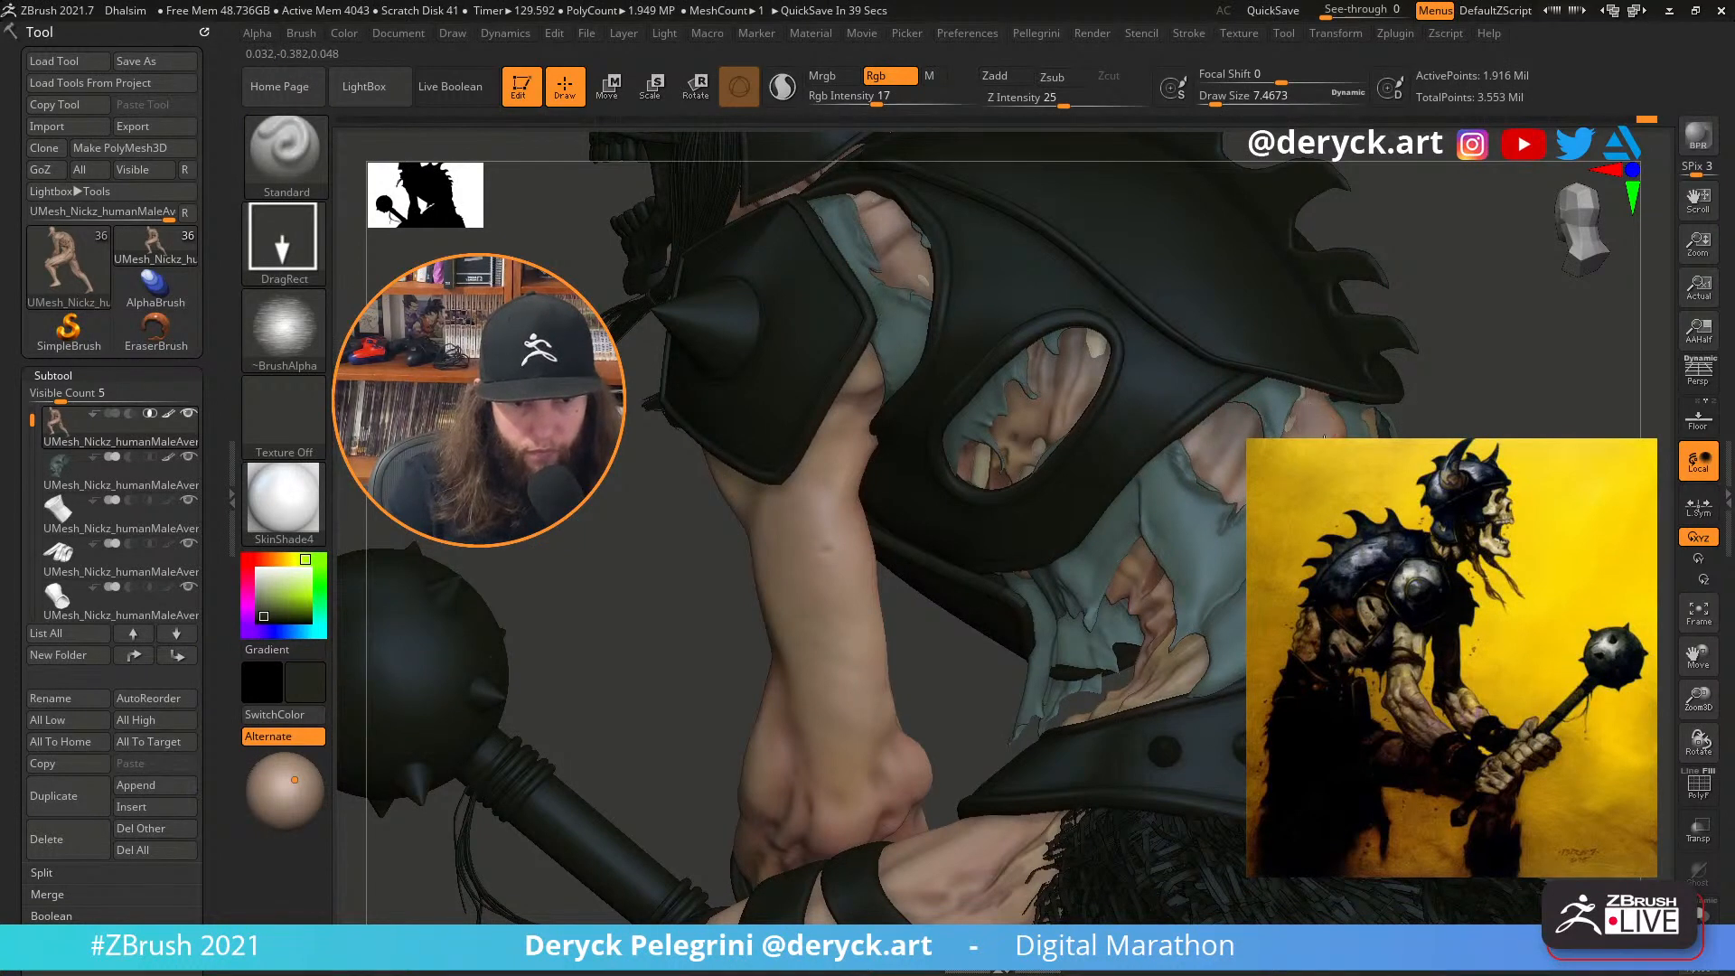
right_drag(958, 424, 988, 420)
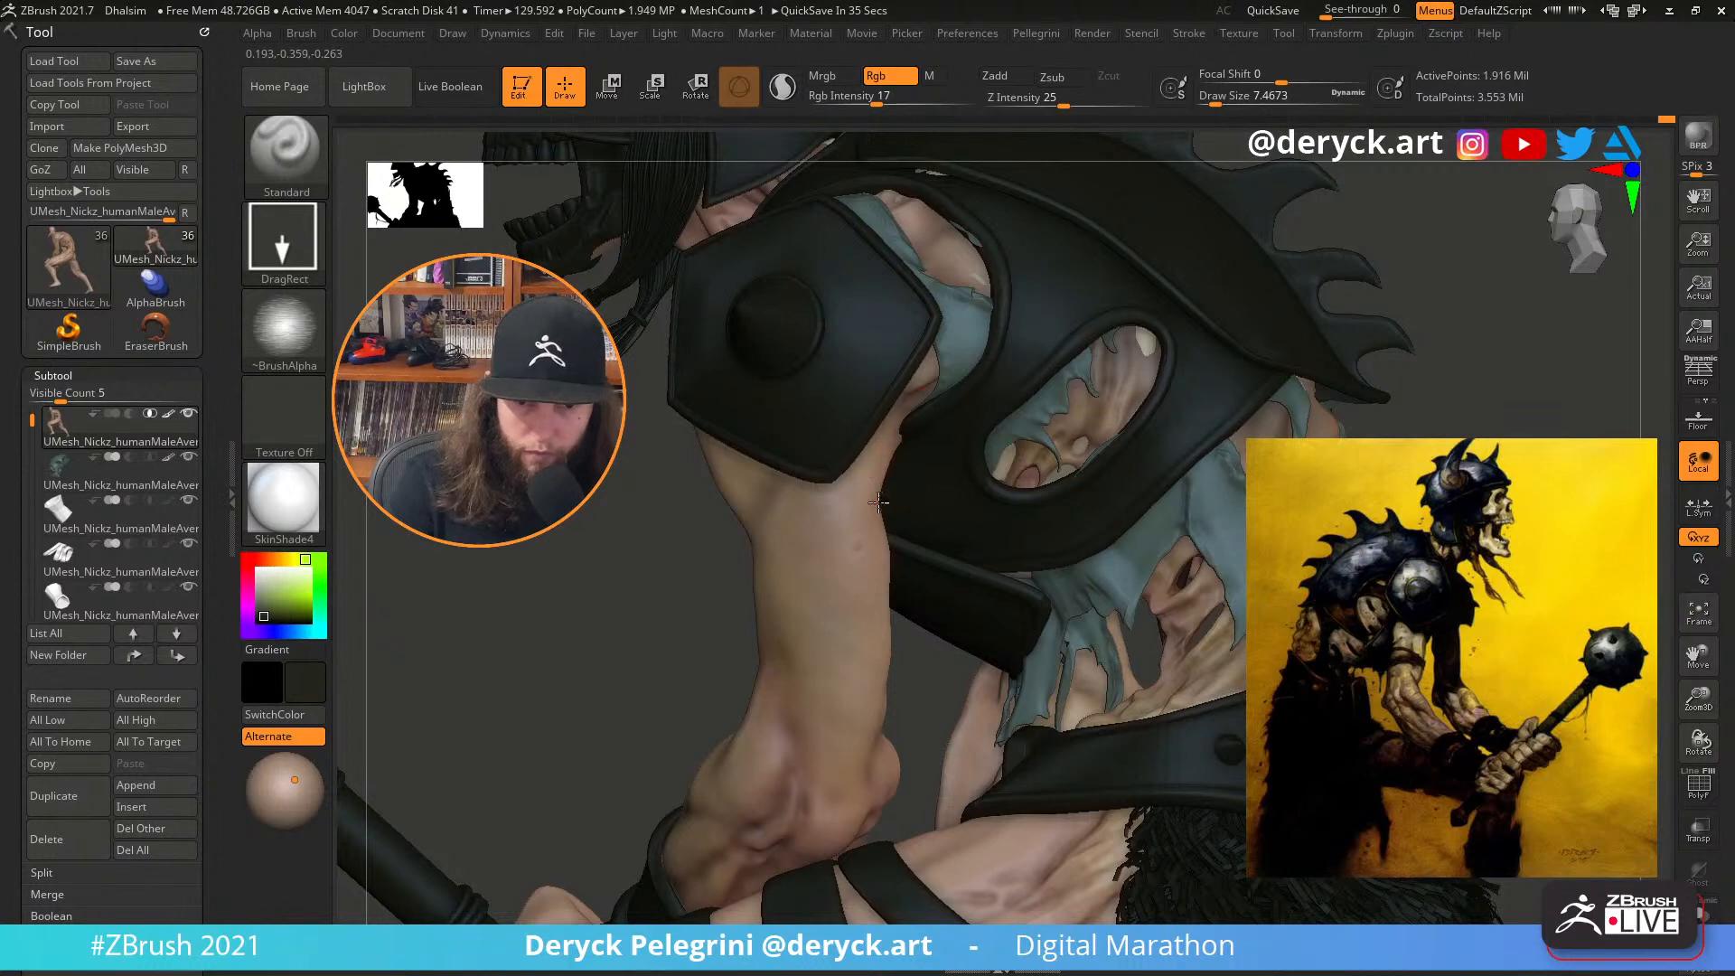
right_drag(878, 503, 805, 472)
Enlarge the brush to a draw size of about 25 and darken the upper arm below the shoulder guard
key(s)
drag(835, 464, 844, 466)
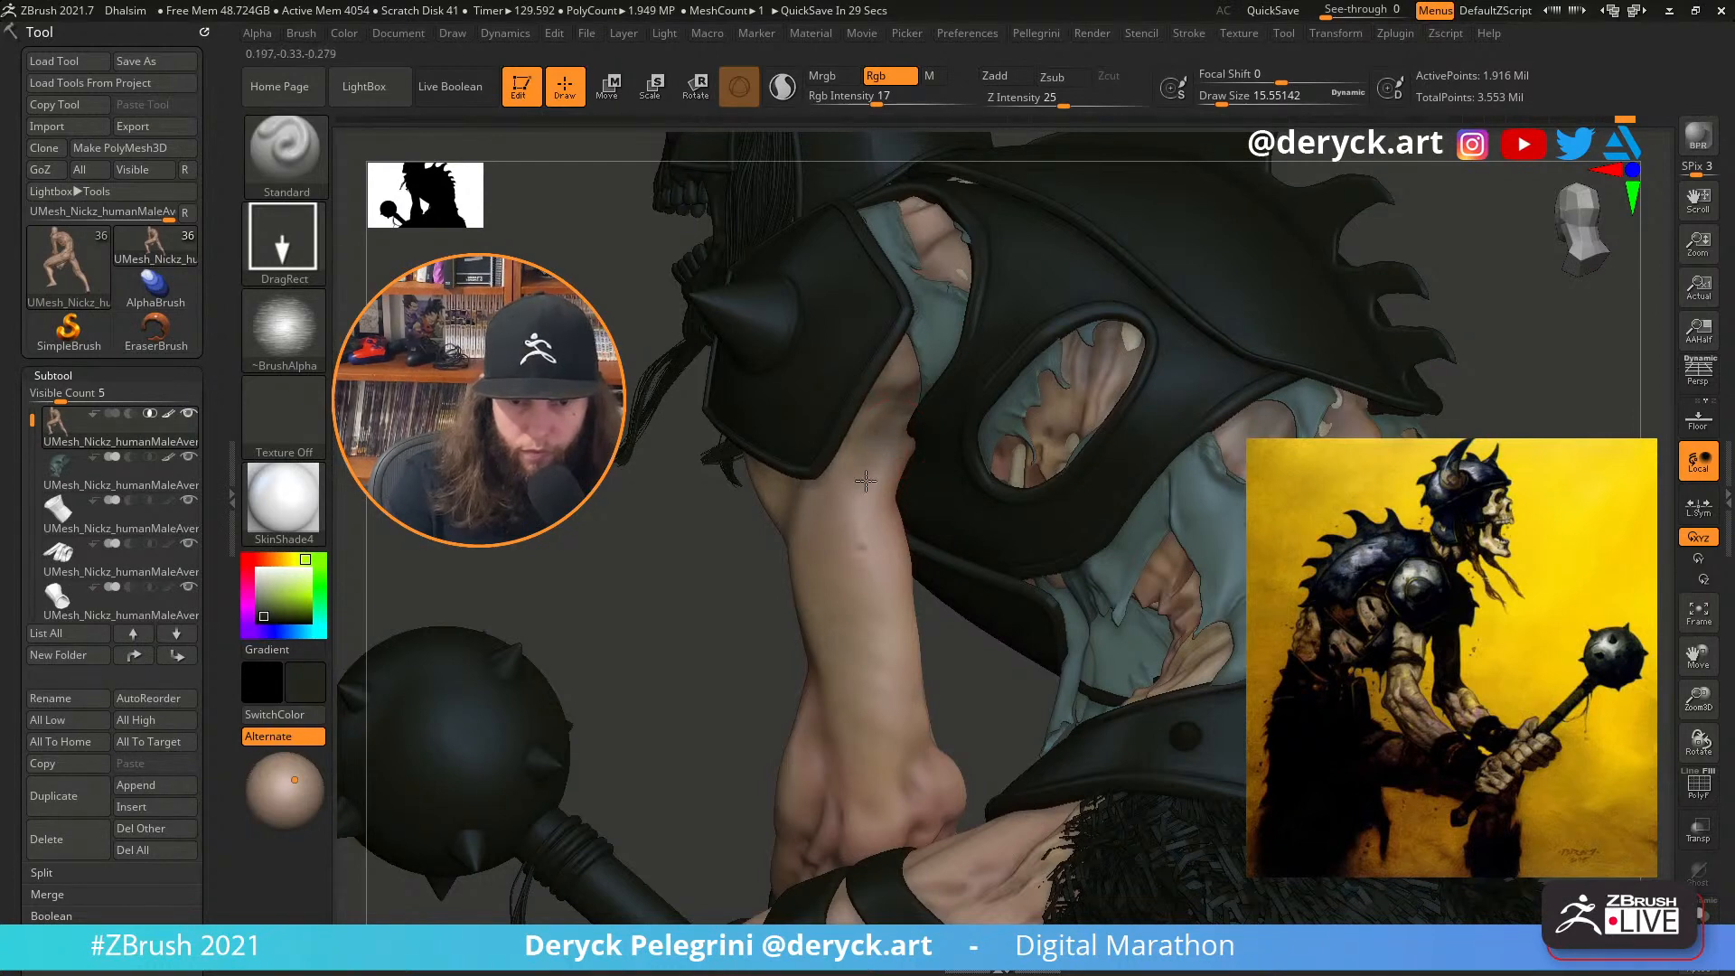
key(s)
drag(850, 499, 881, 499)
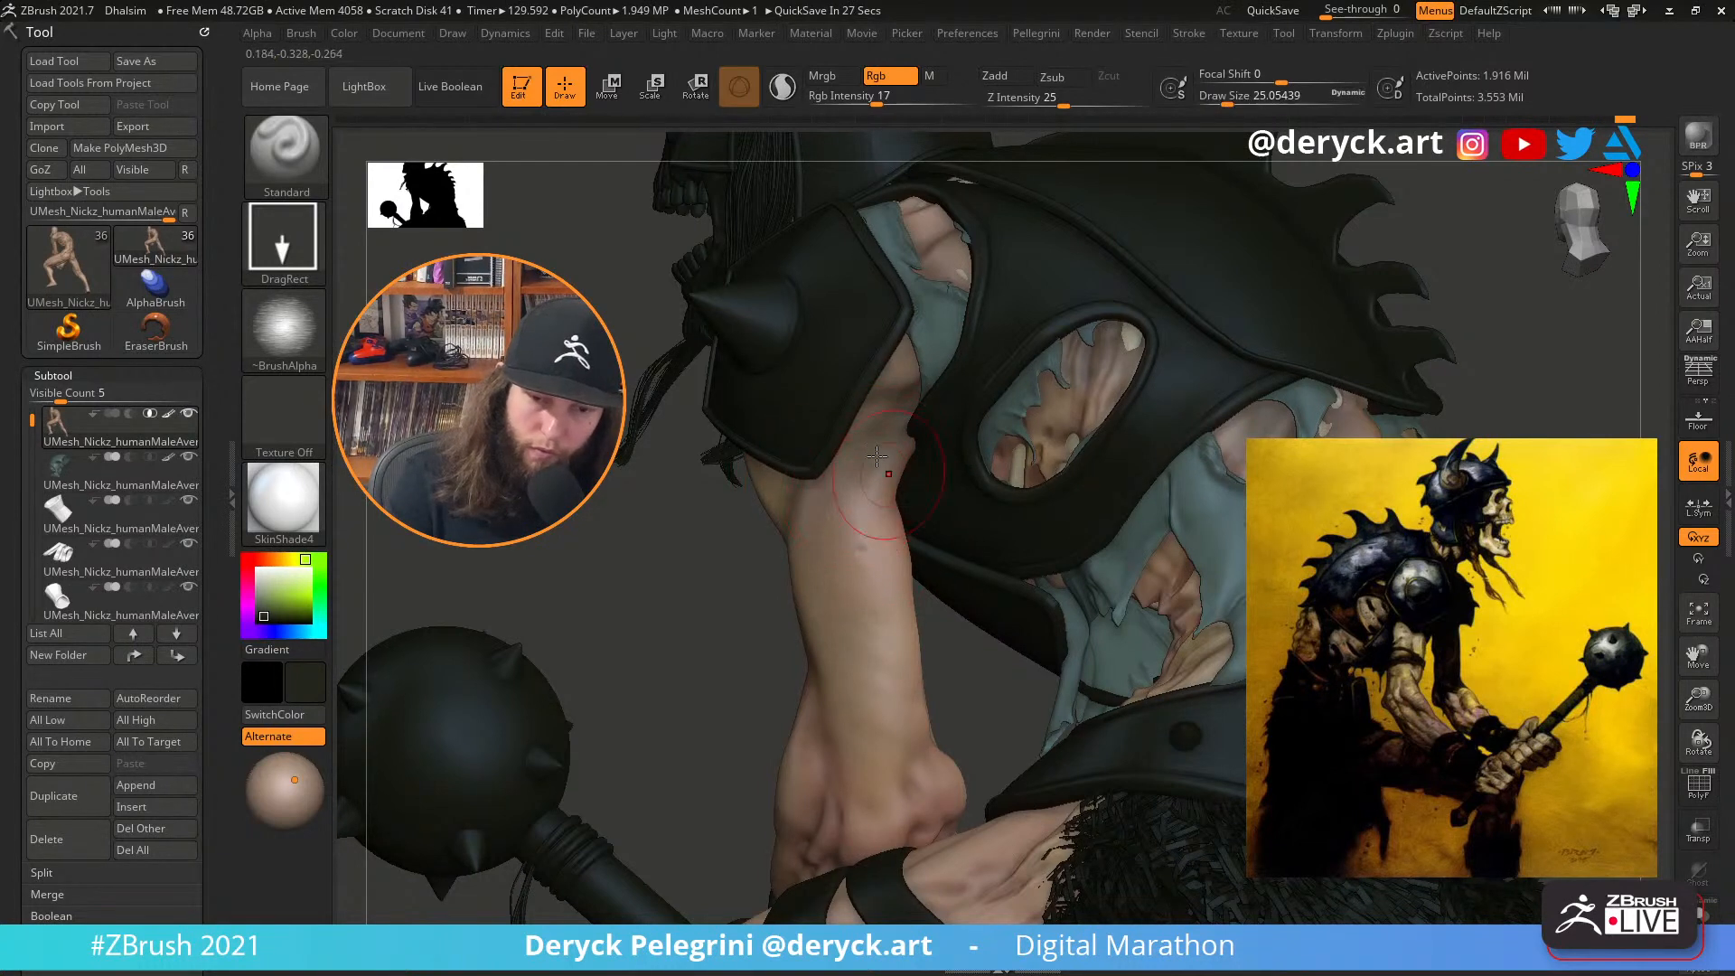
Tint the exposed arm, shoulder and waist skin with an orange-yellow colour at a draw size of about 20
mouse_move(540, 499)
mouse_down()
mouse_move(696, 623)
mouse_move(291, 590)
mouse_up()
click(284, 560)
click(485, 570)
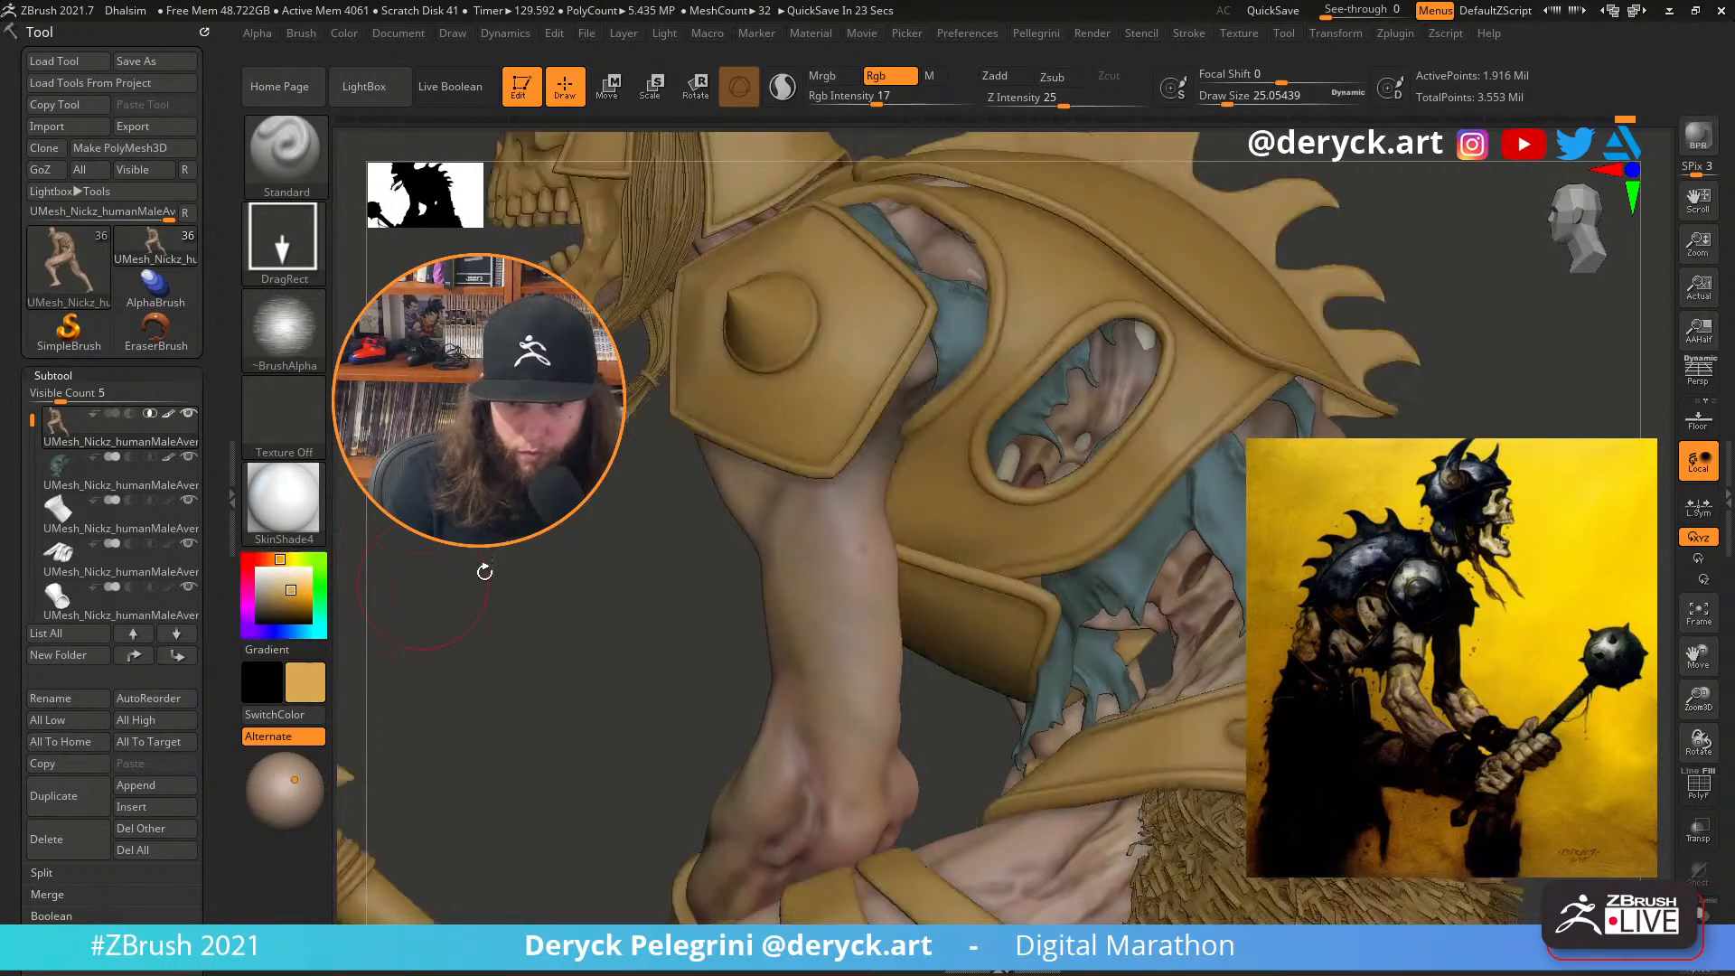
key(s)
drag(860, 483, 849, 483)
drag(646, 555, 795, 506)
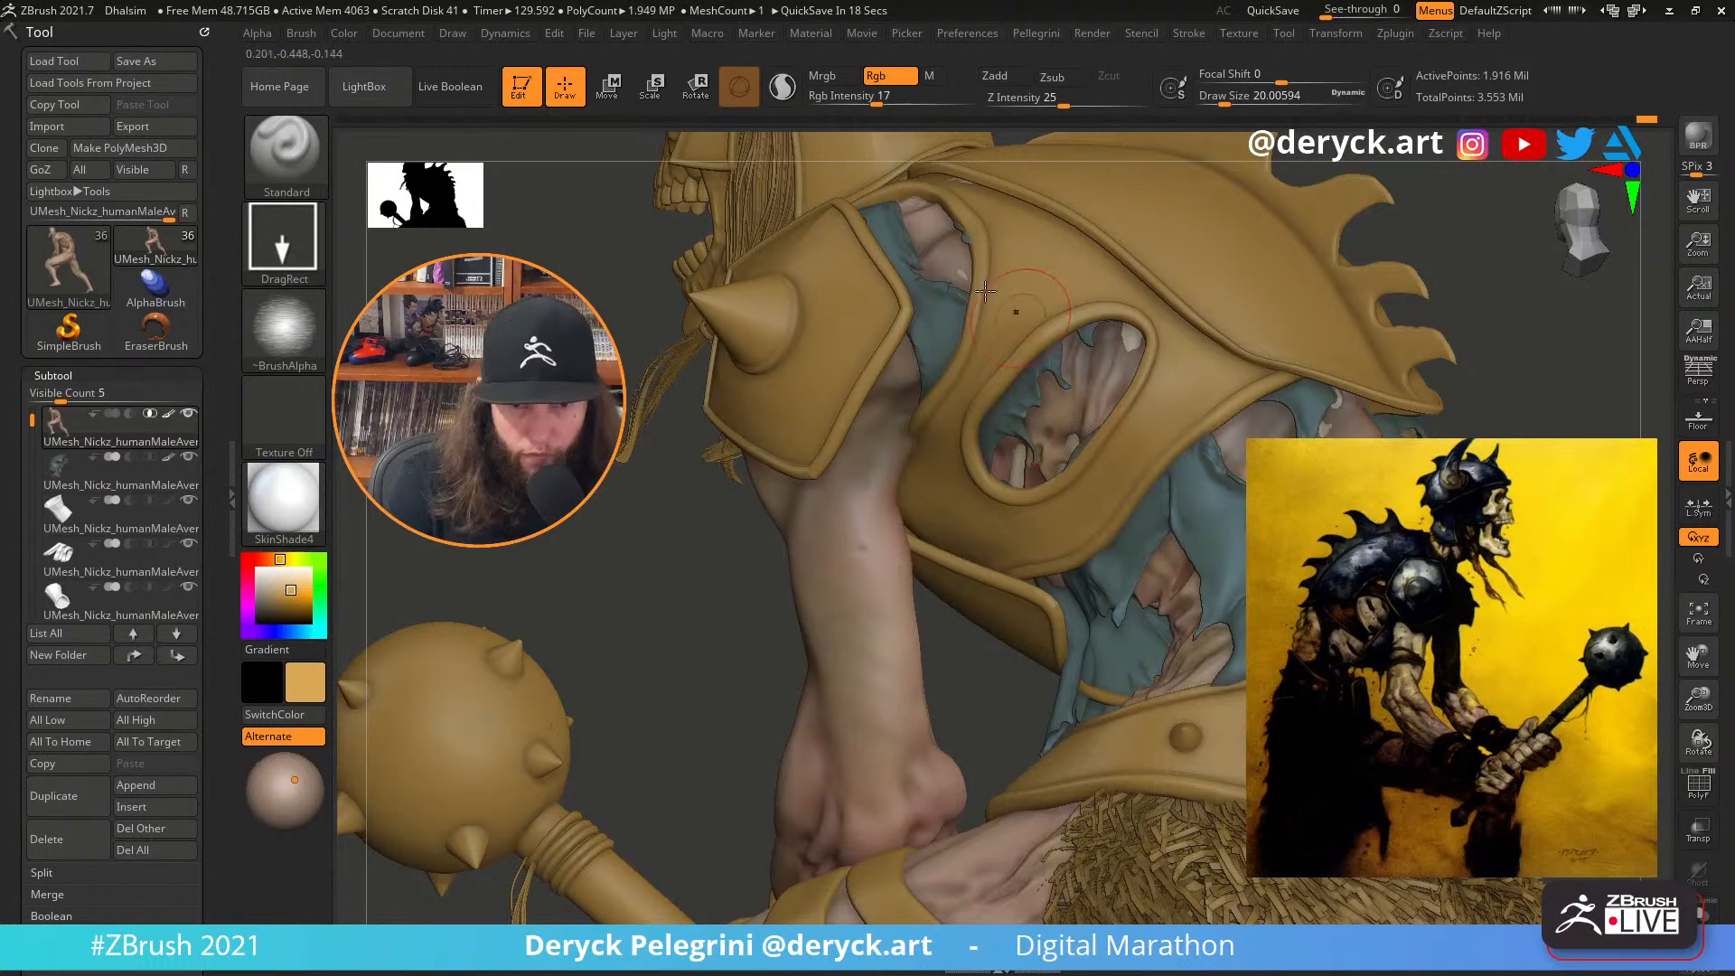
drag(592, 307, 994, 381)
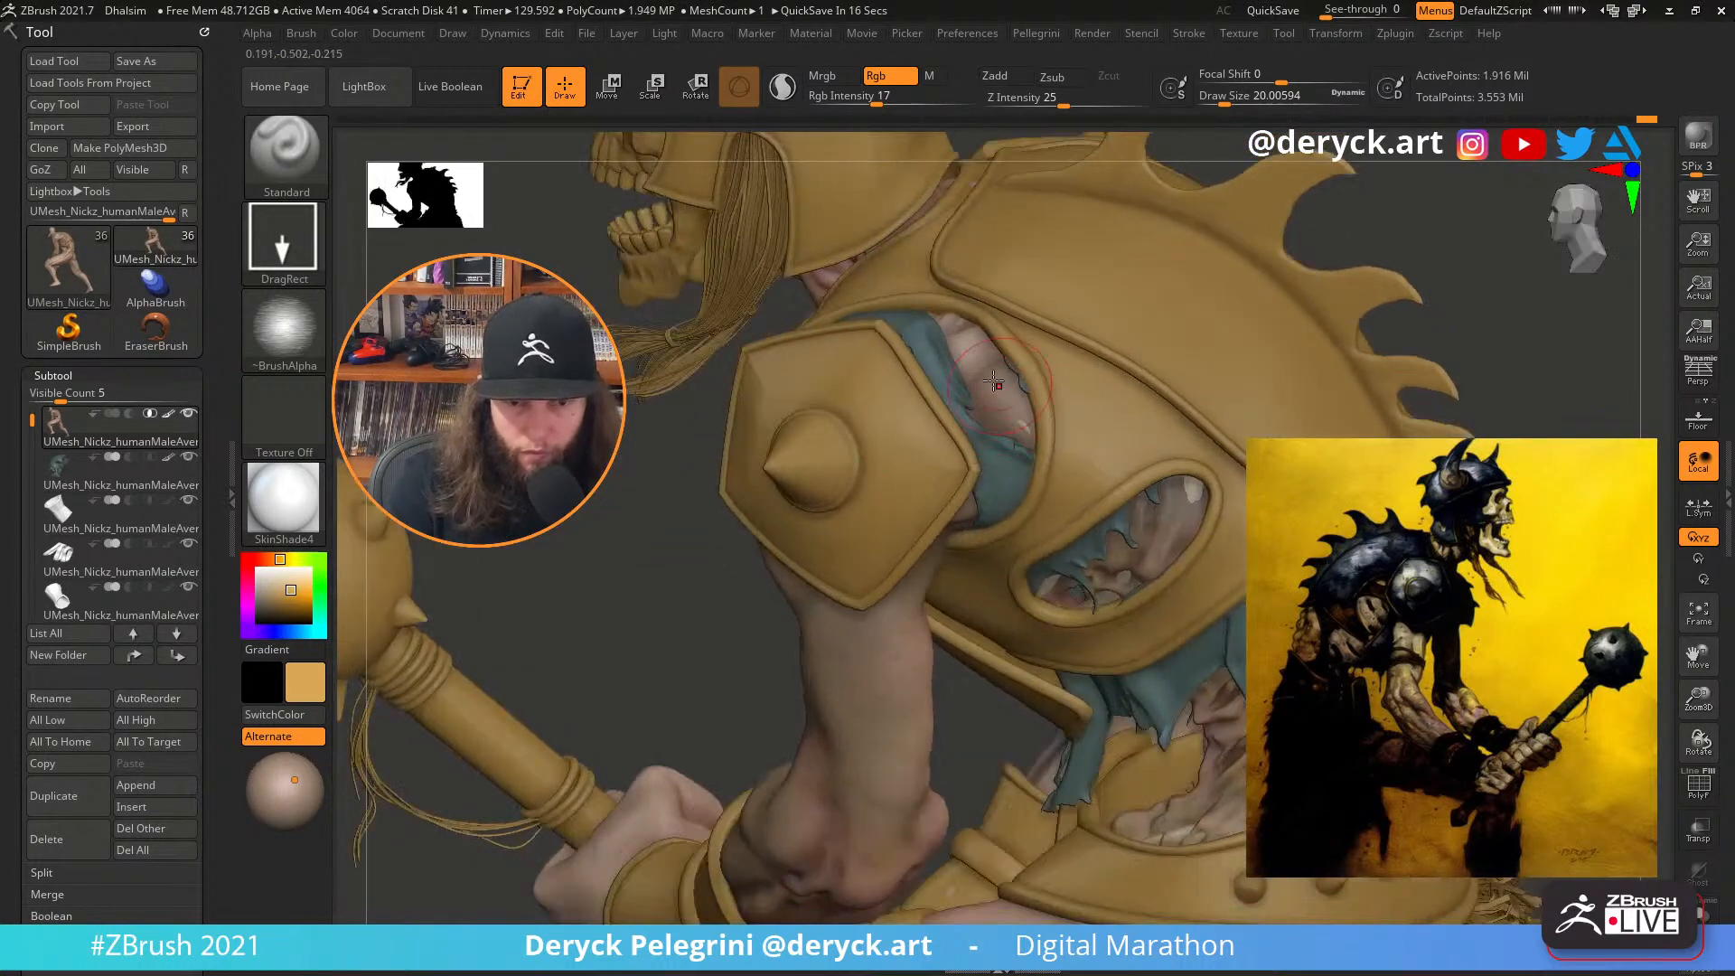
right_drag(1045, 415, 1096, 590)
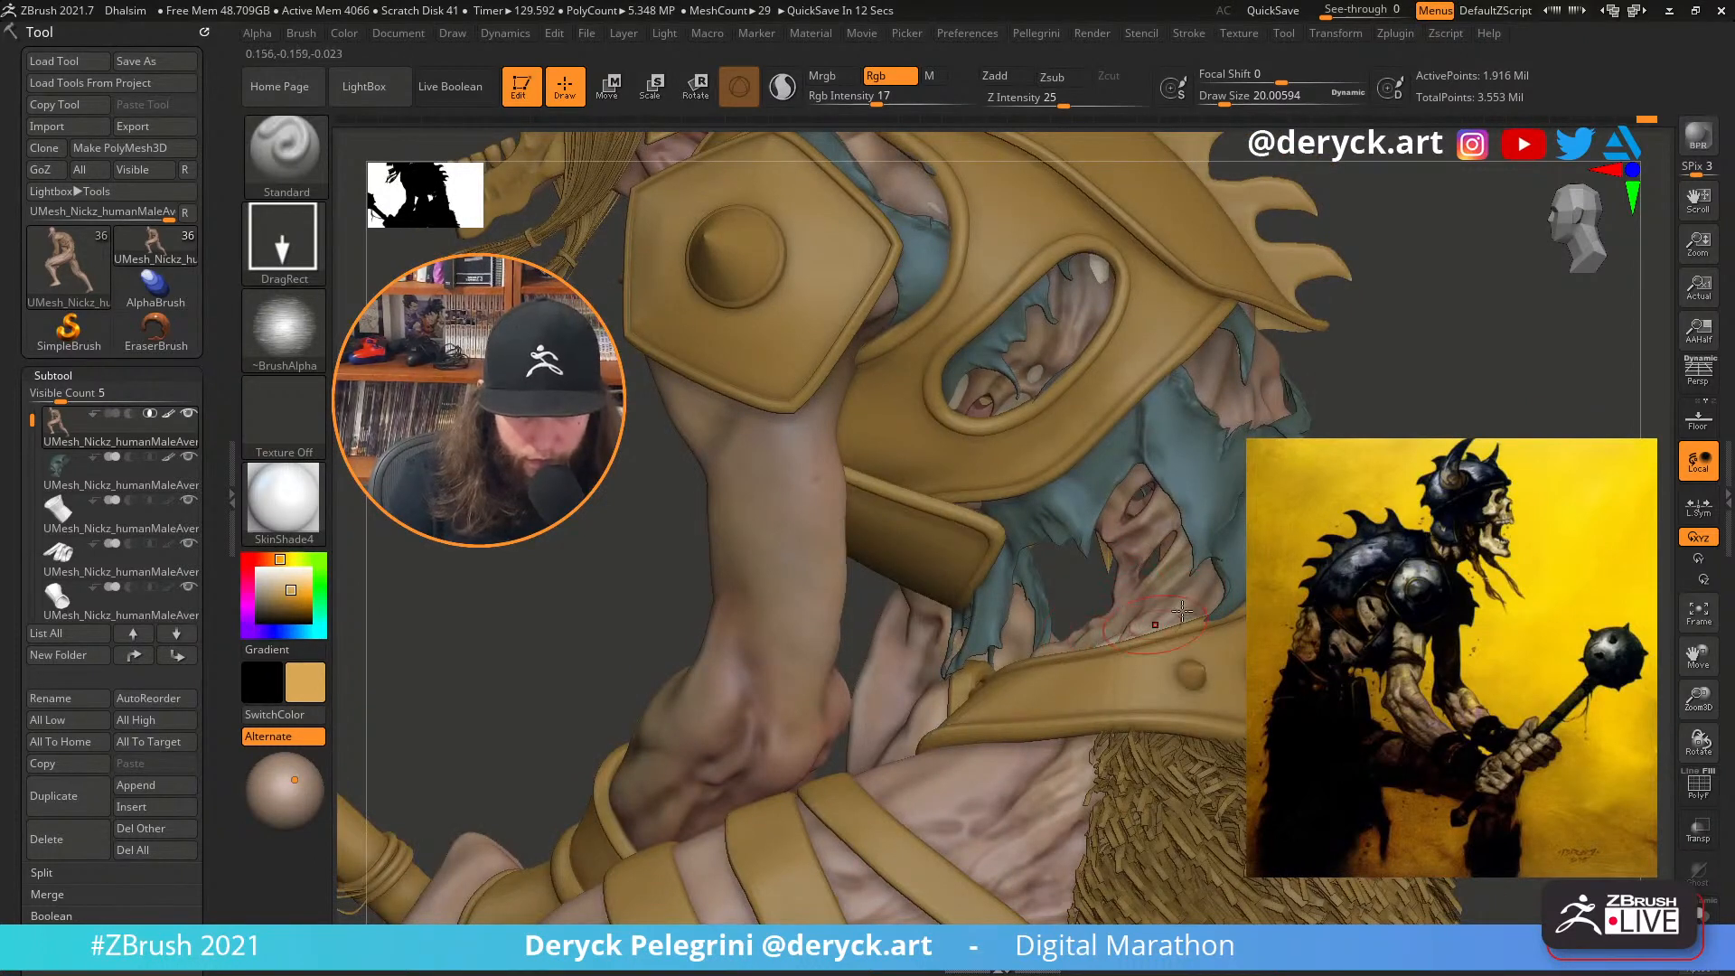
mouse_move(1292, 580)
right_down()
mouse_move(1206, 579)
mouse_move(1200, 402)
mouse_move(1168, 427)
right_up()
Shade the skin between the torn cloth and armour with dark olive green, reducing the draw size to about 8.4
key(bracketleft)
key(bracketleft)
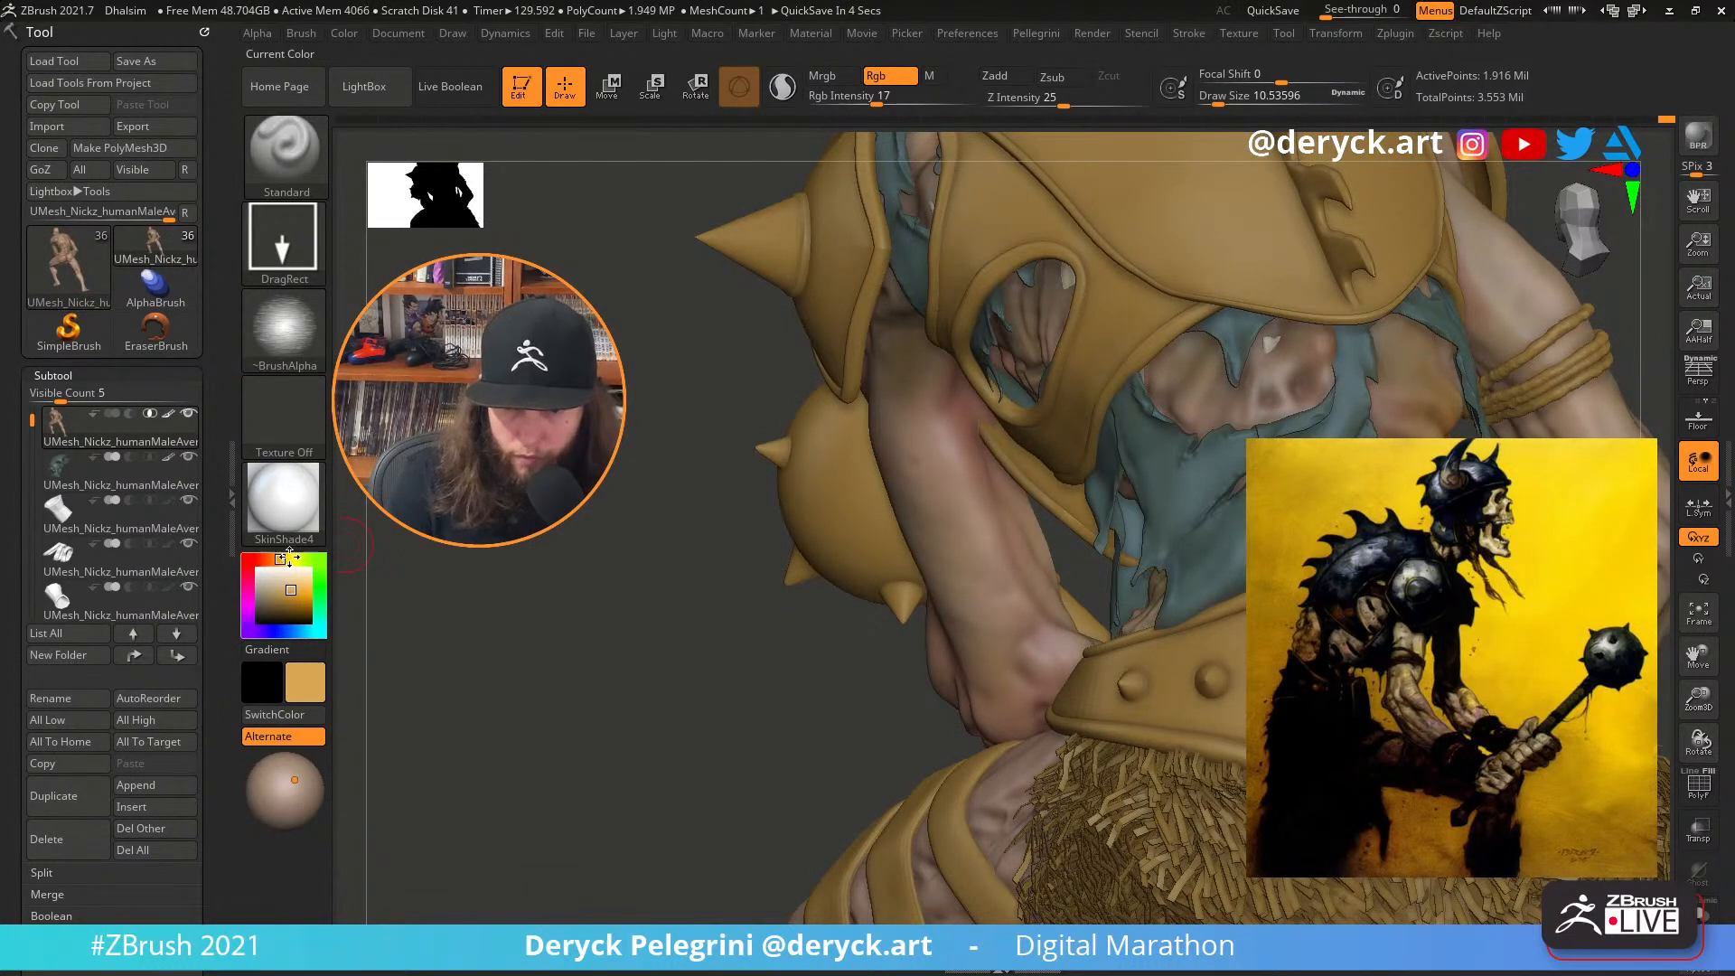
click(318, 559)
drag(266, 597, 262, 611)
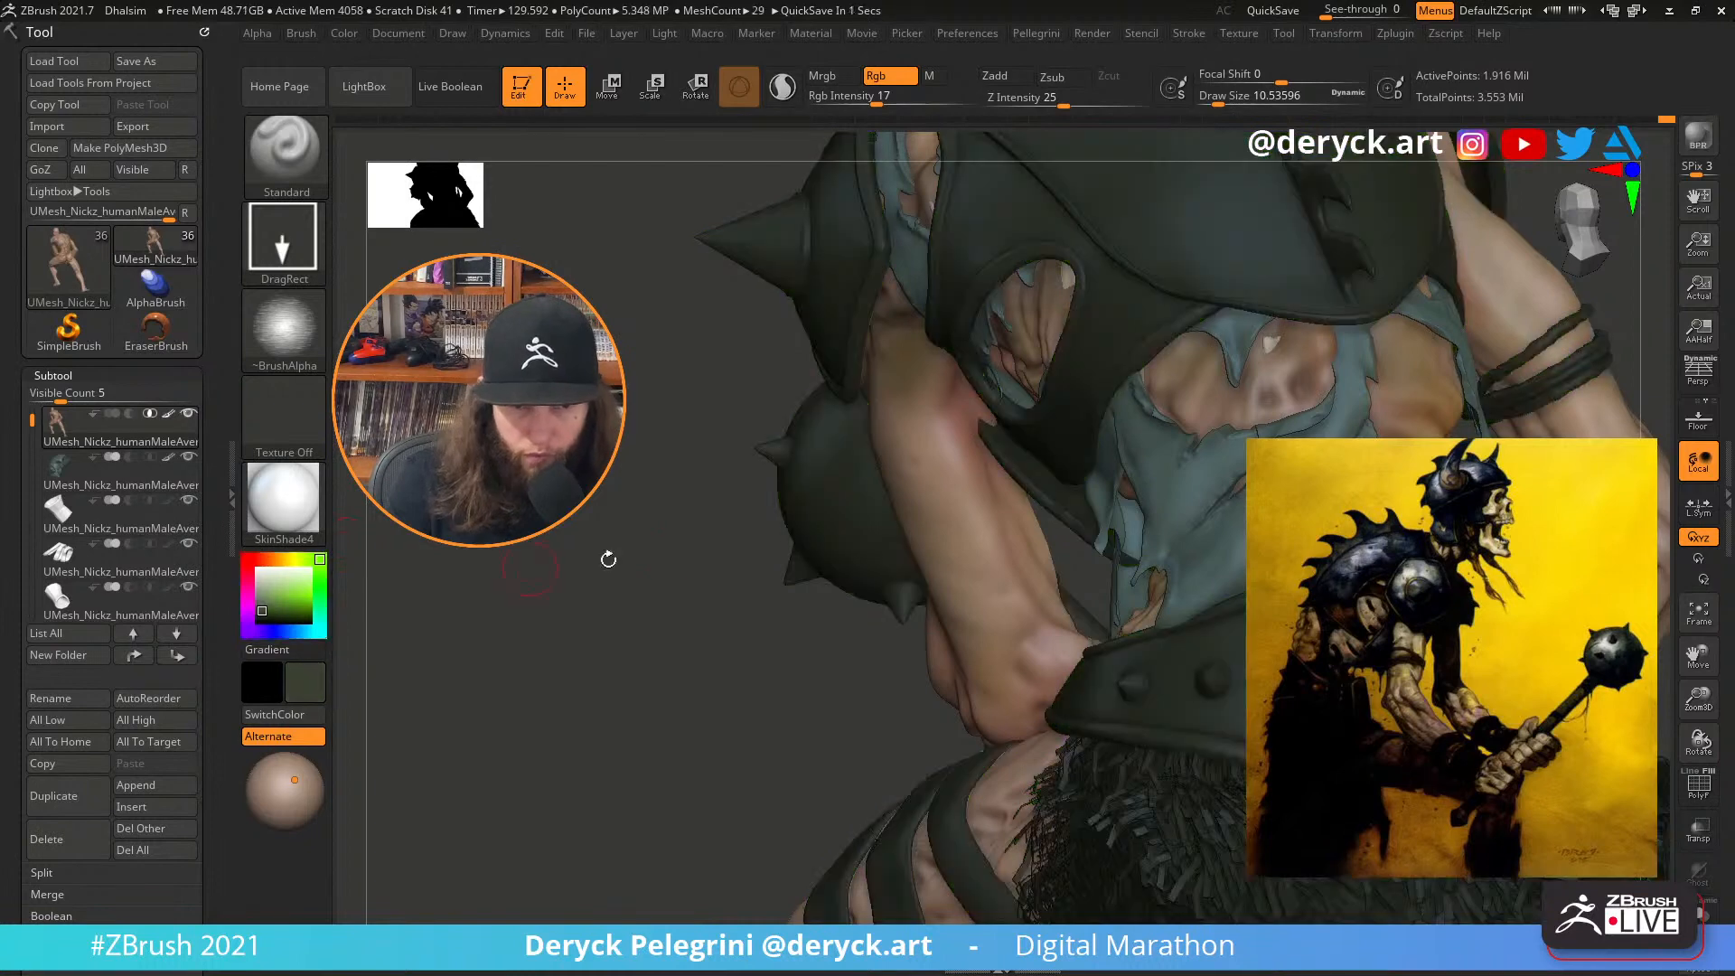
key(Escape)
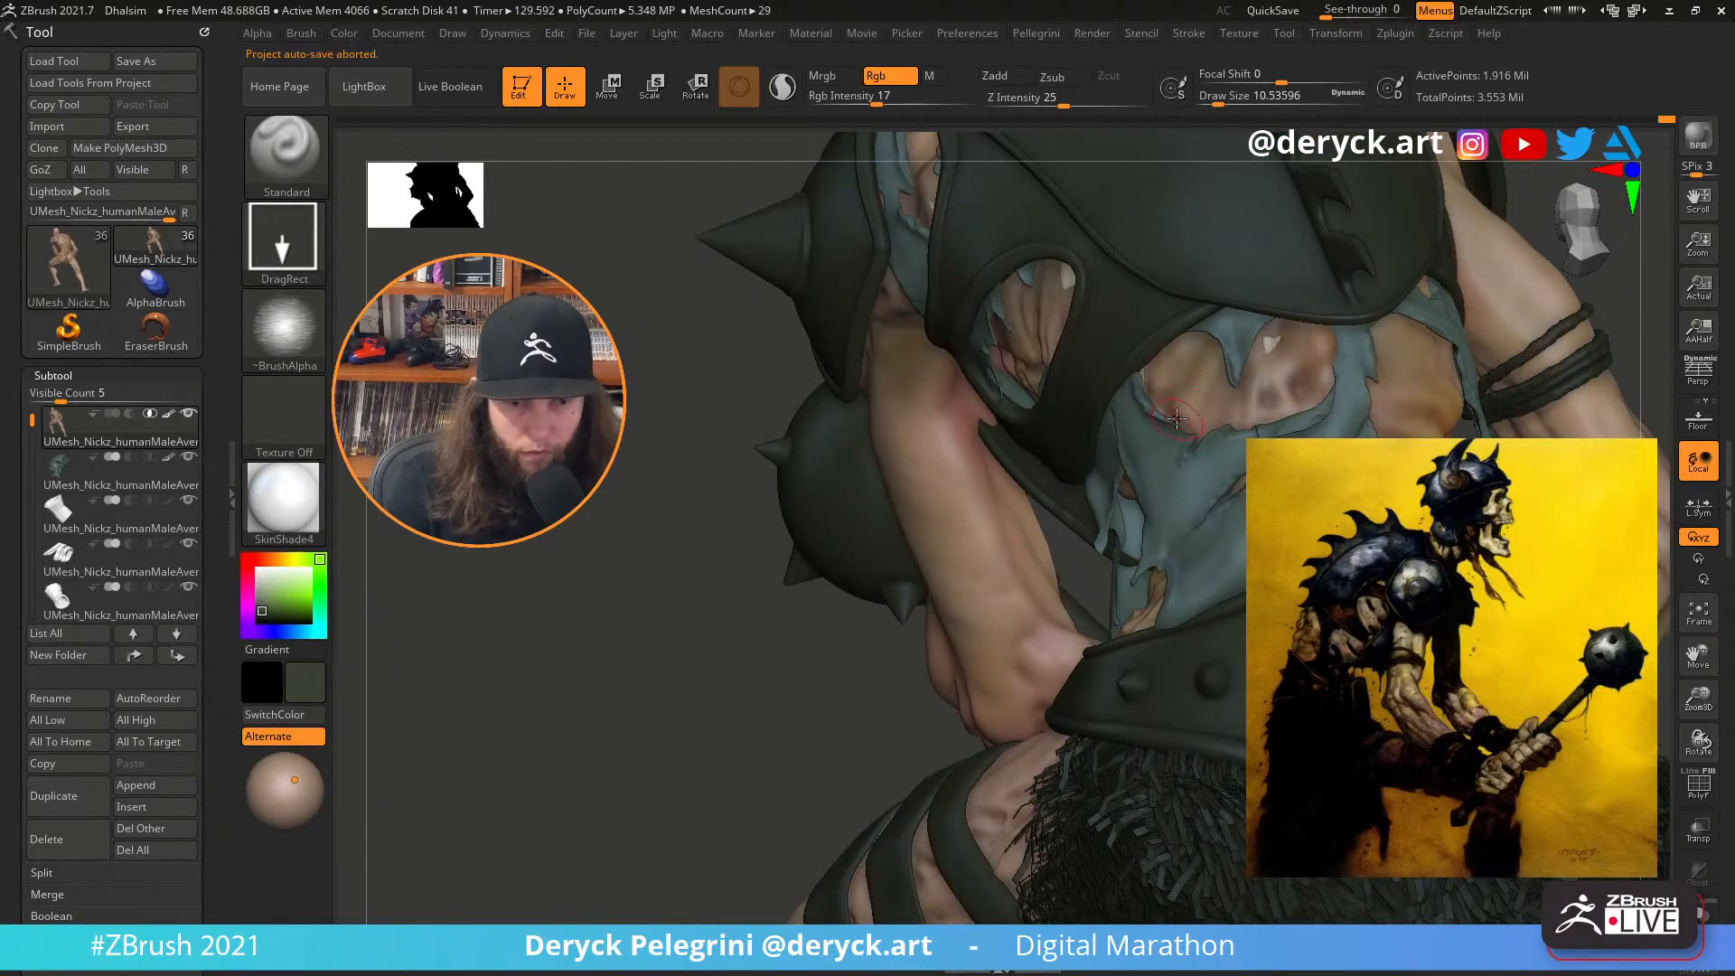
right_drag(1172, 439, 1446, 479)
key([)
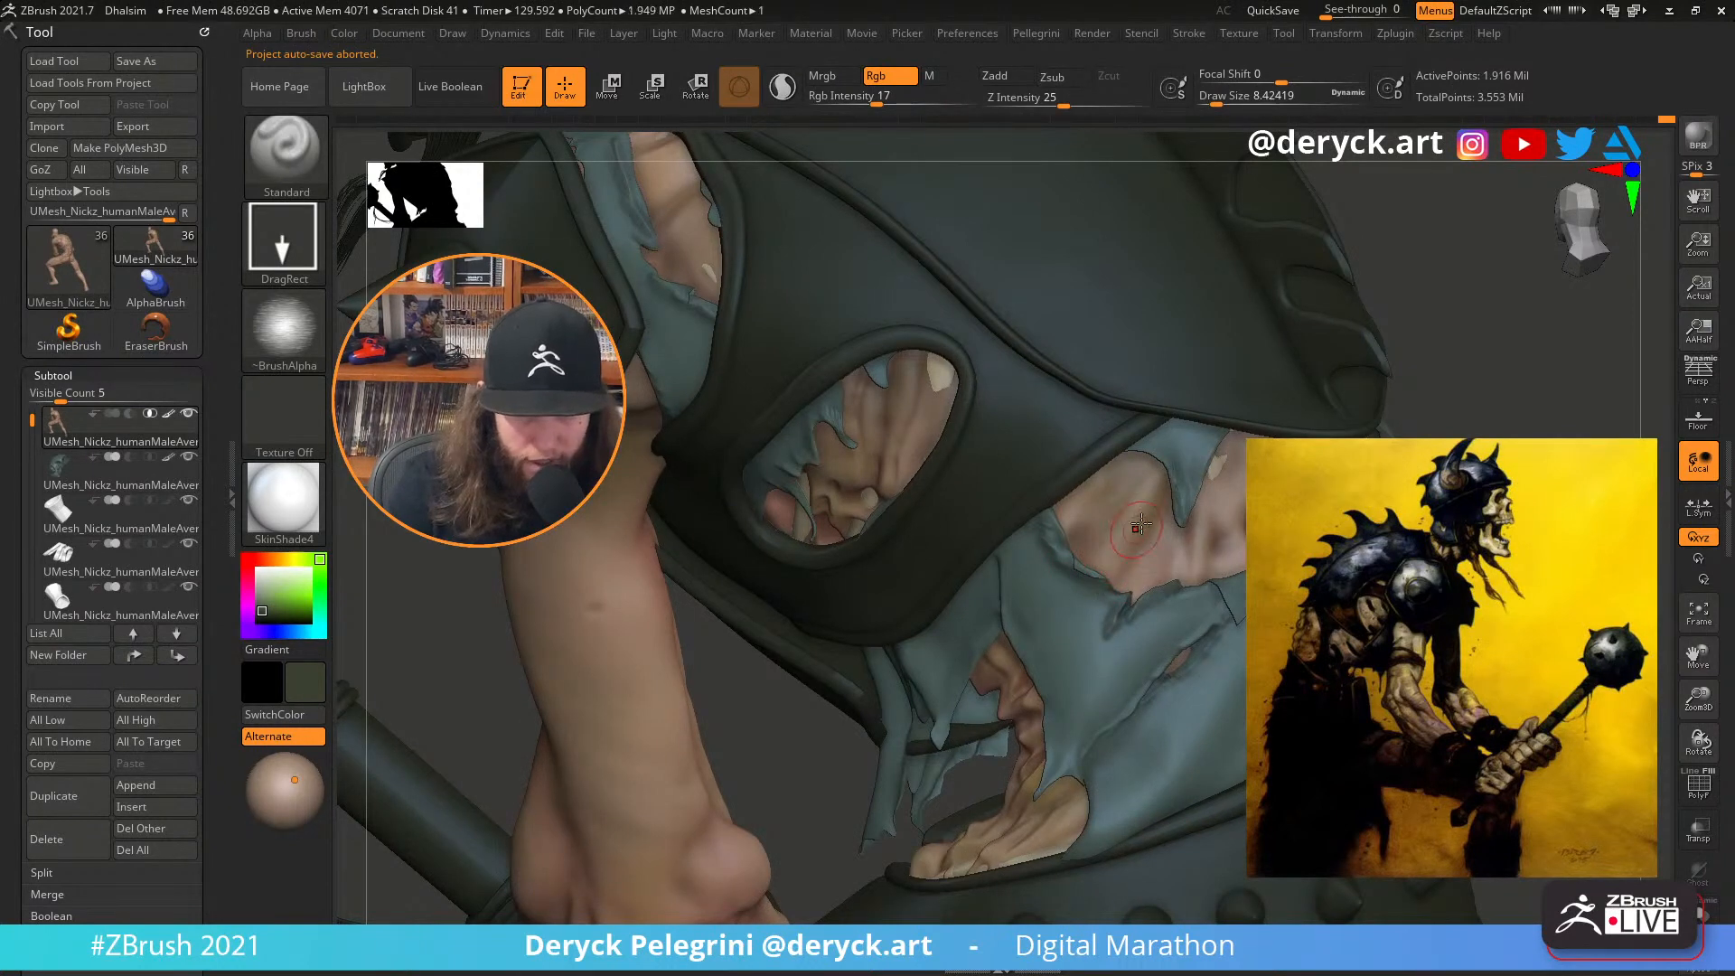
mouse_move(1051, 543)
right_down()
mouse_move(1174, 519)
mouse_move(1071, 533)
right_up()
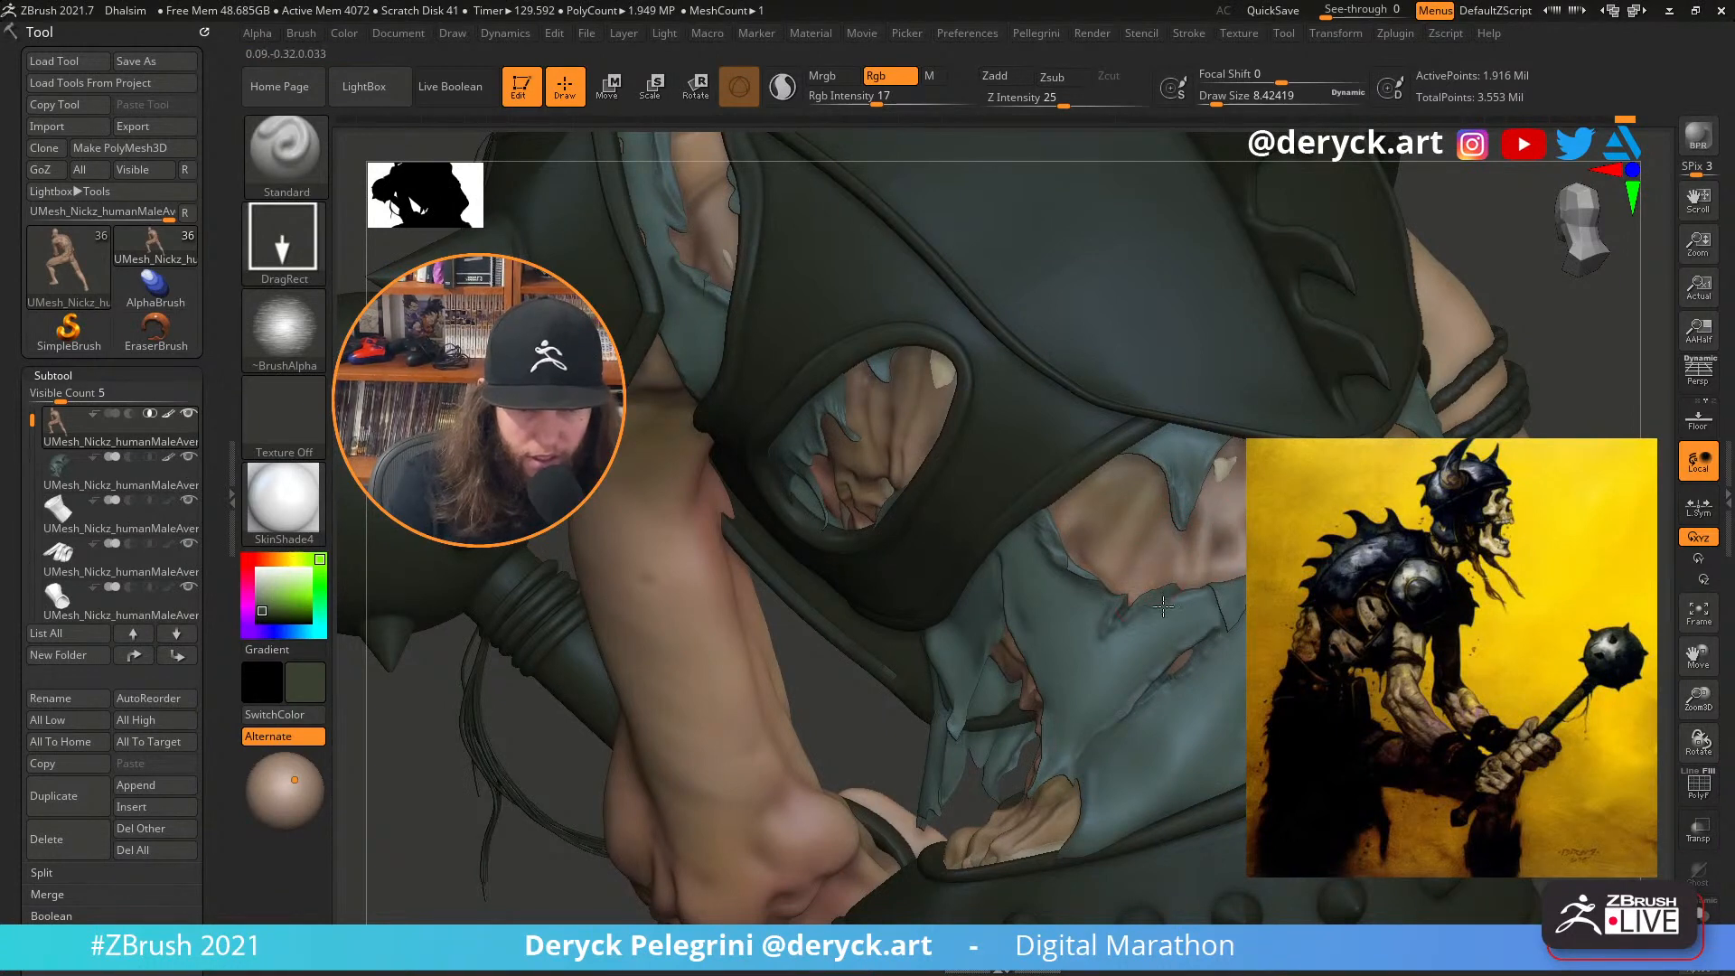
mouse_move(1211, 593)
right_down()
mouse_move(1160, 560)
mouse_move(922, 600)
mouse_move(994, 533)
right_up()
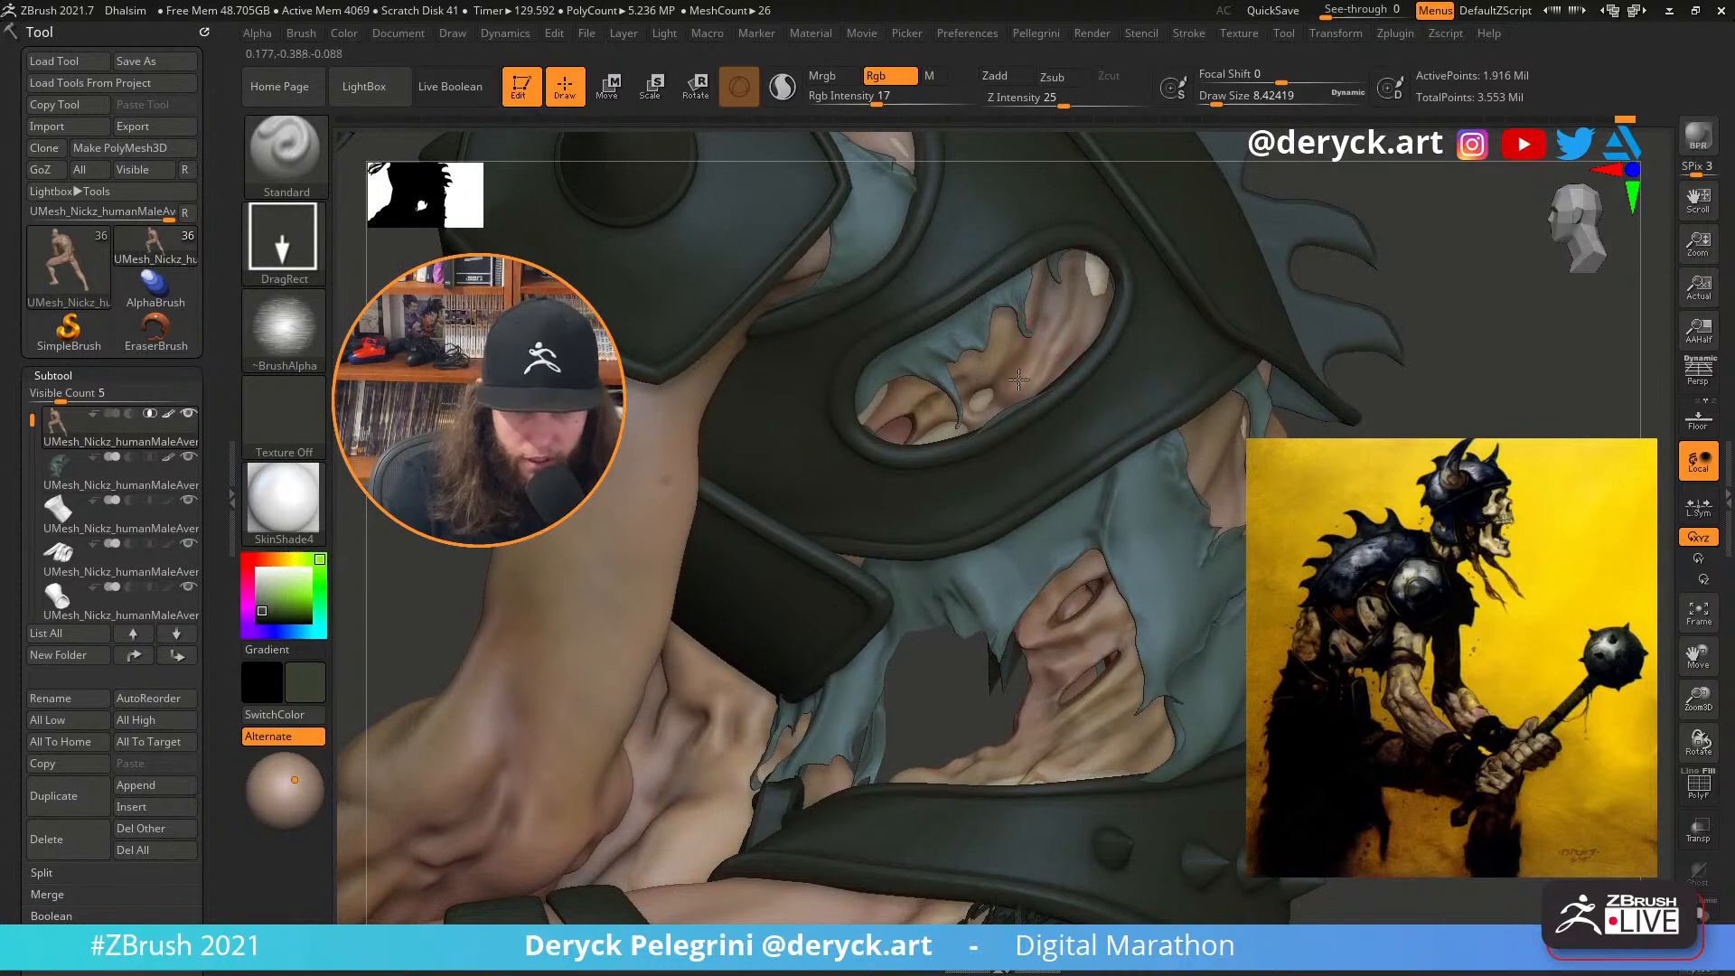
Darken the folds of the exposed waist skin above the belt with dark olive green paint at a draw size of about 8.4
mouse_move(1409, 470)
right_down()
mouse_move(1538, 562)
mouse_move(1524, 465)
mouse_move(1337, 515)
mouse_move(971, 693)
mouse_move(1075, 571)
right_up()
key(s)
drag(1075, 573, 1072, 536)
key(s)
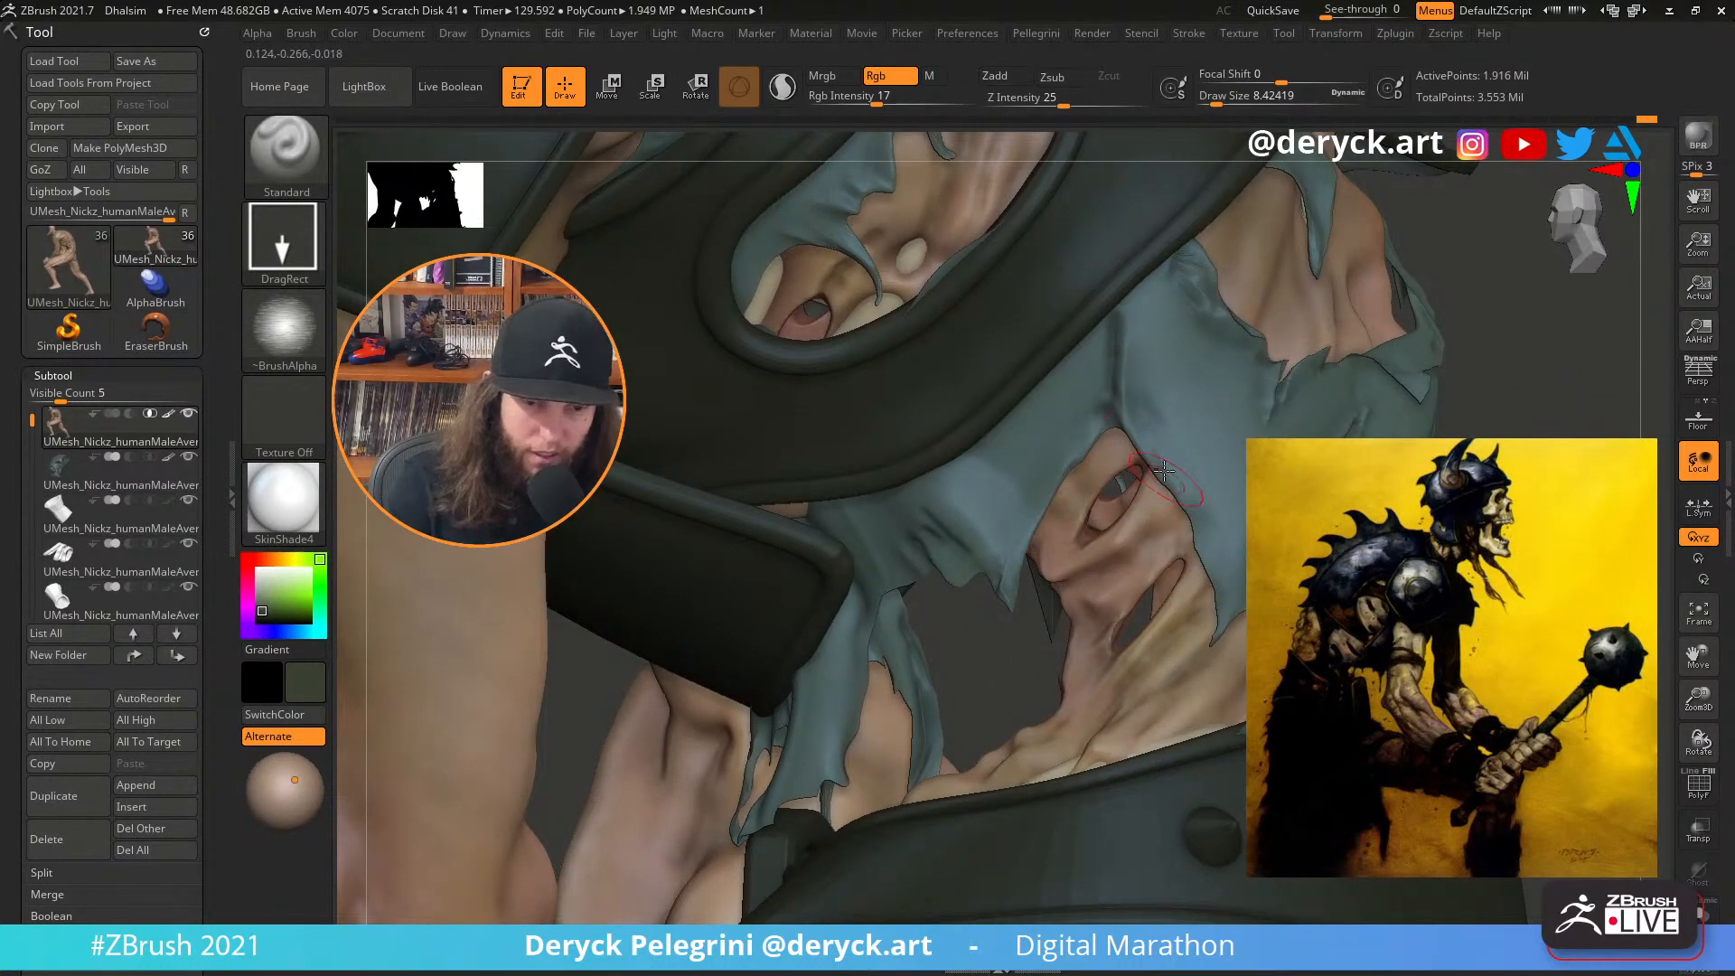
drag(1060, 609, 1061, 648)
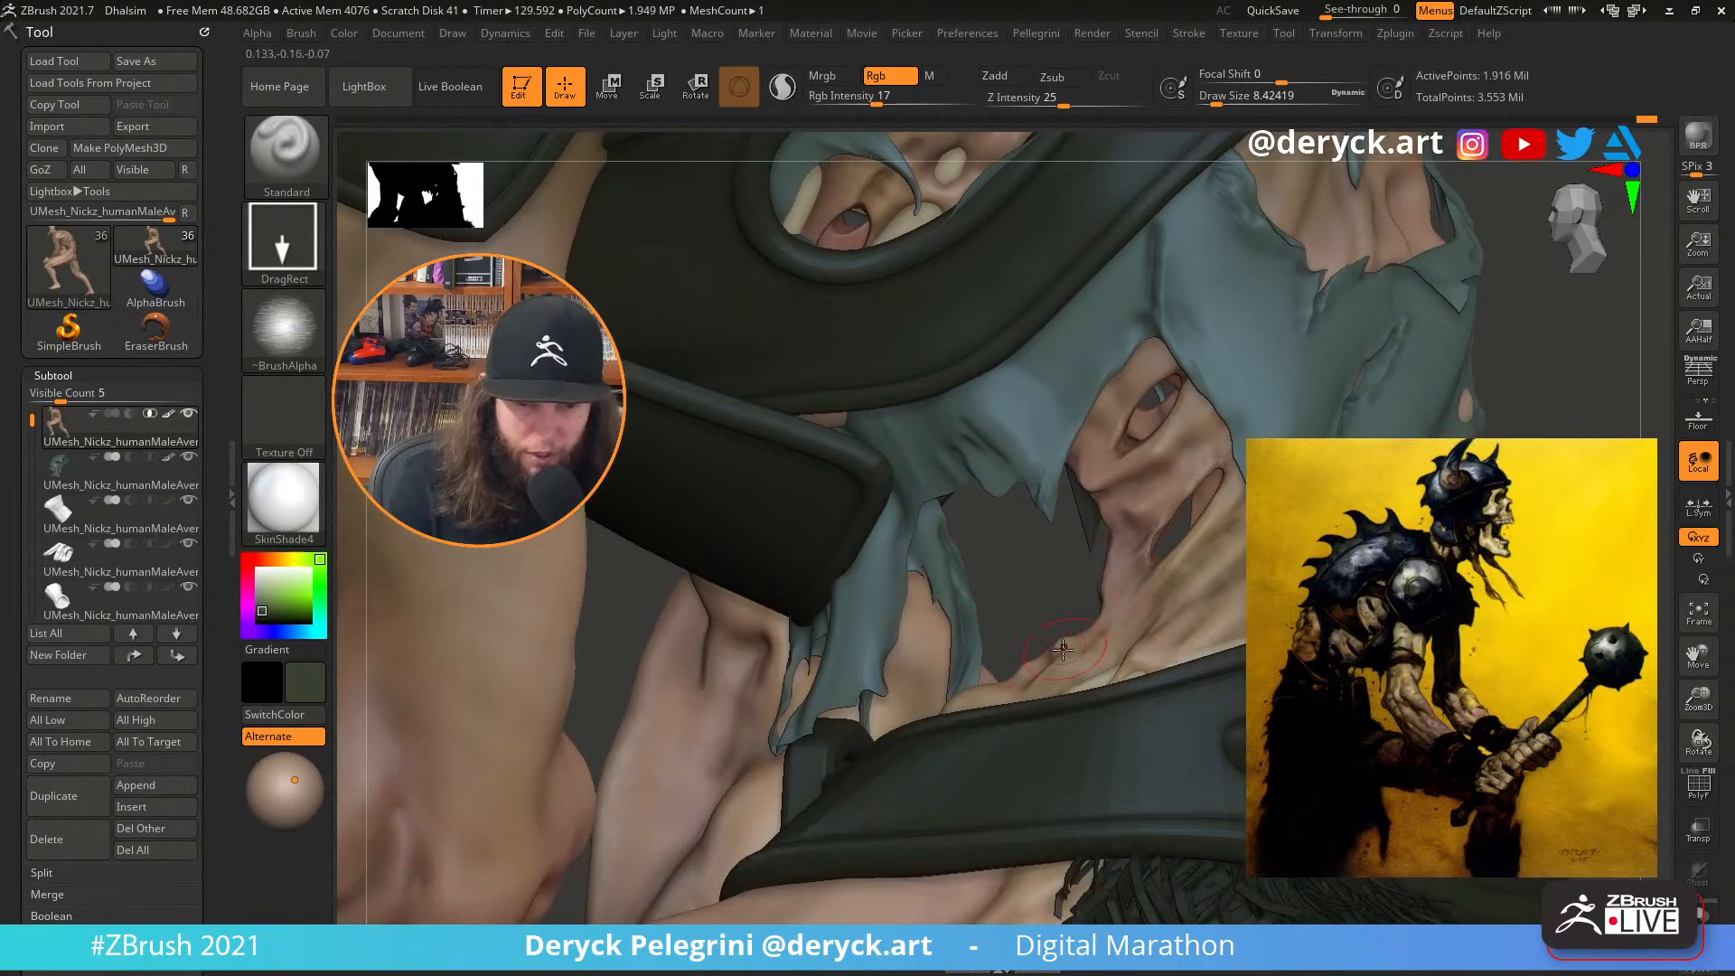
drag(1009, 580, 967, 698)
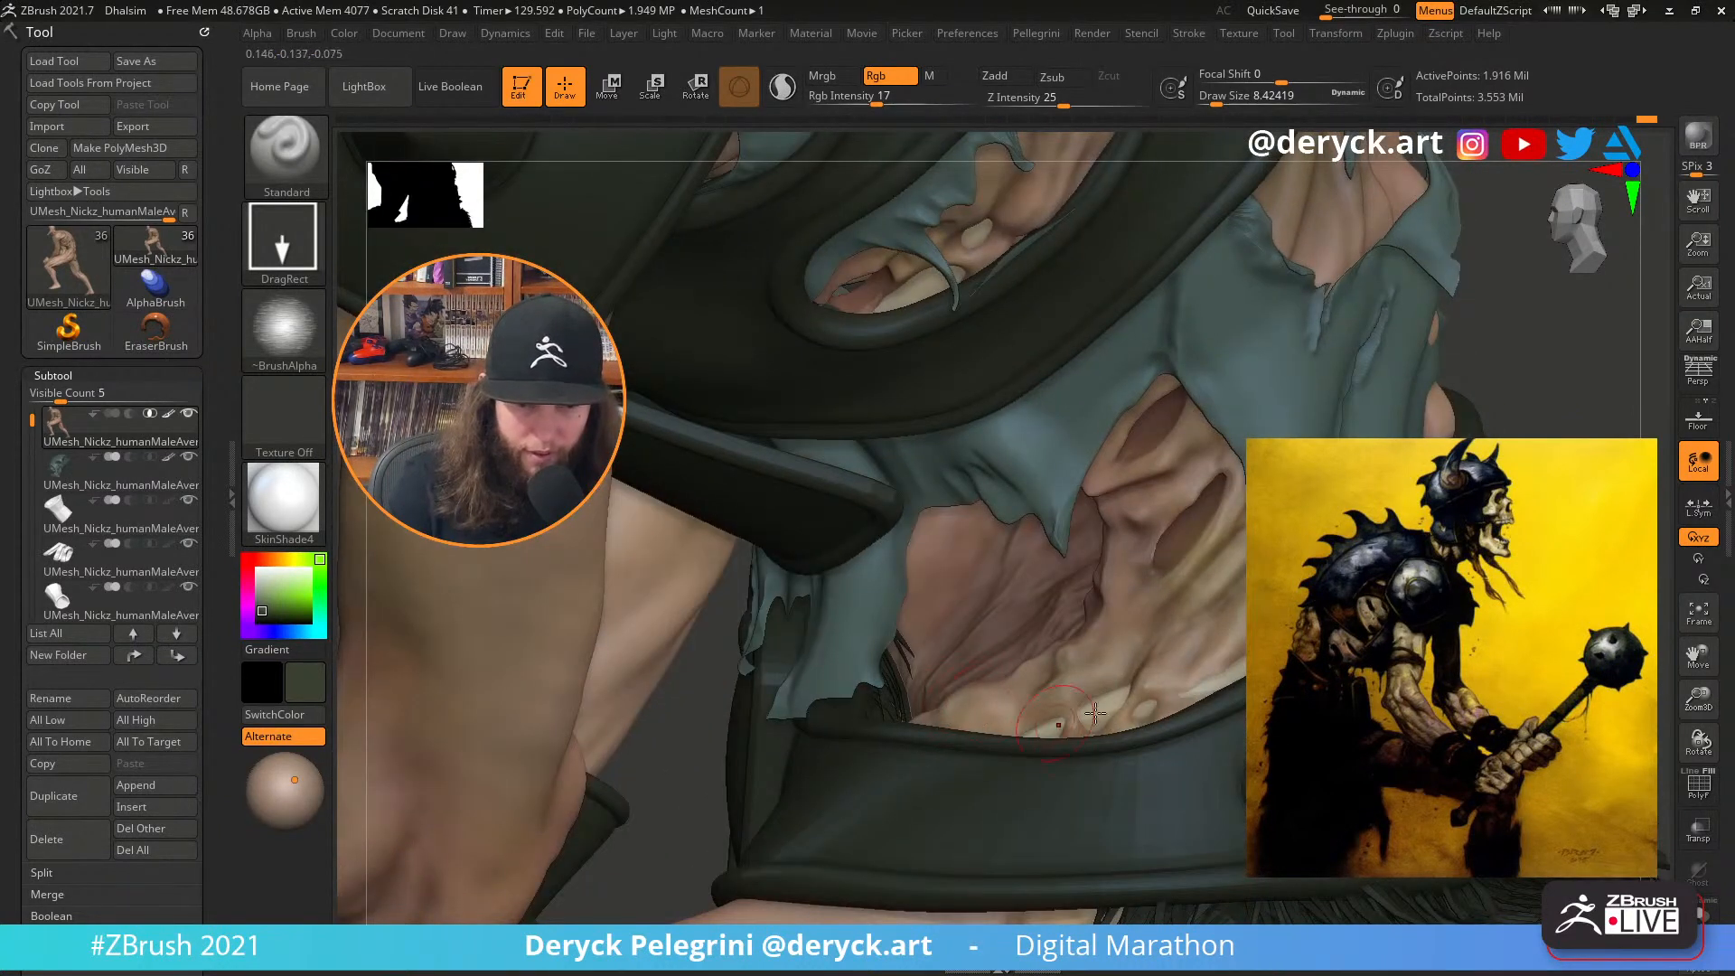
drag(1613, 415, 1537, 506)
alt+drag(1405, 531, 1423, 444)
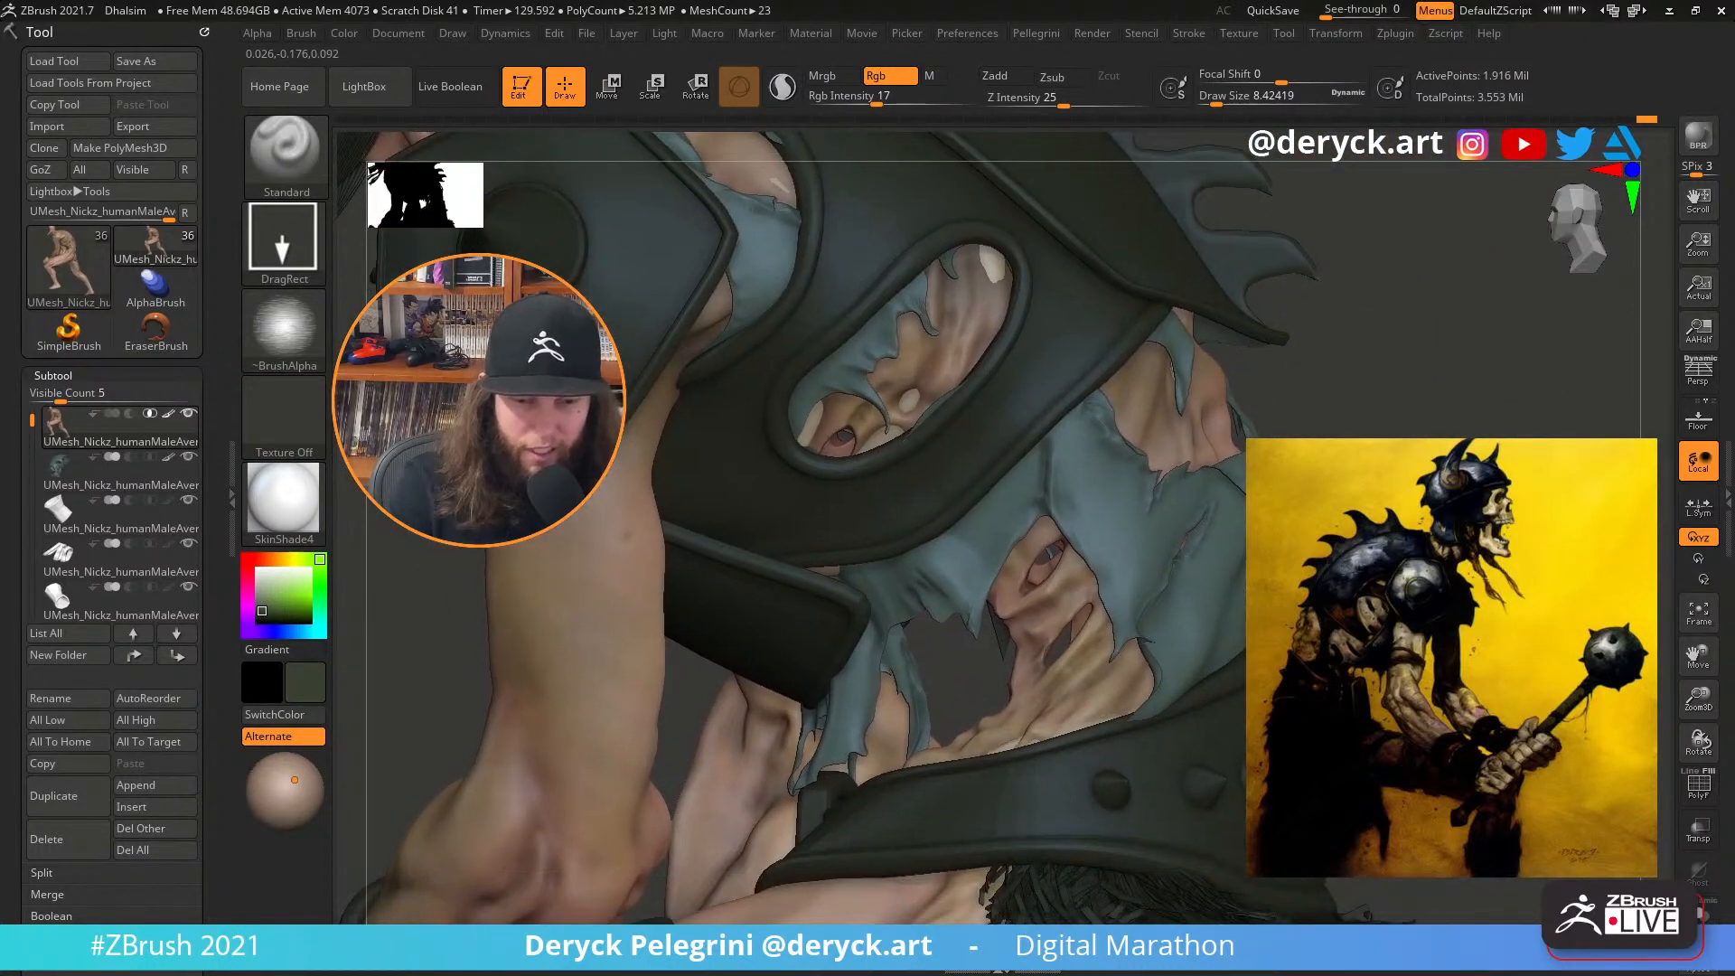
Shade the abdomen skin in the front armour opening with dark green, adjust the green slightly, and undo the last two strokes
drag(949, 671, 782, 662)
drag(890, 643, 816, 679)
alt+drag(929, 666, 438, 660)
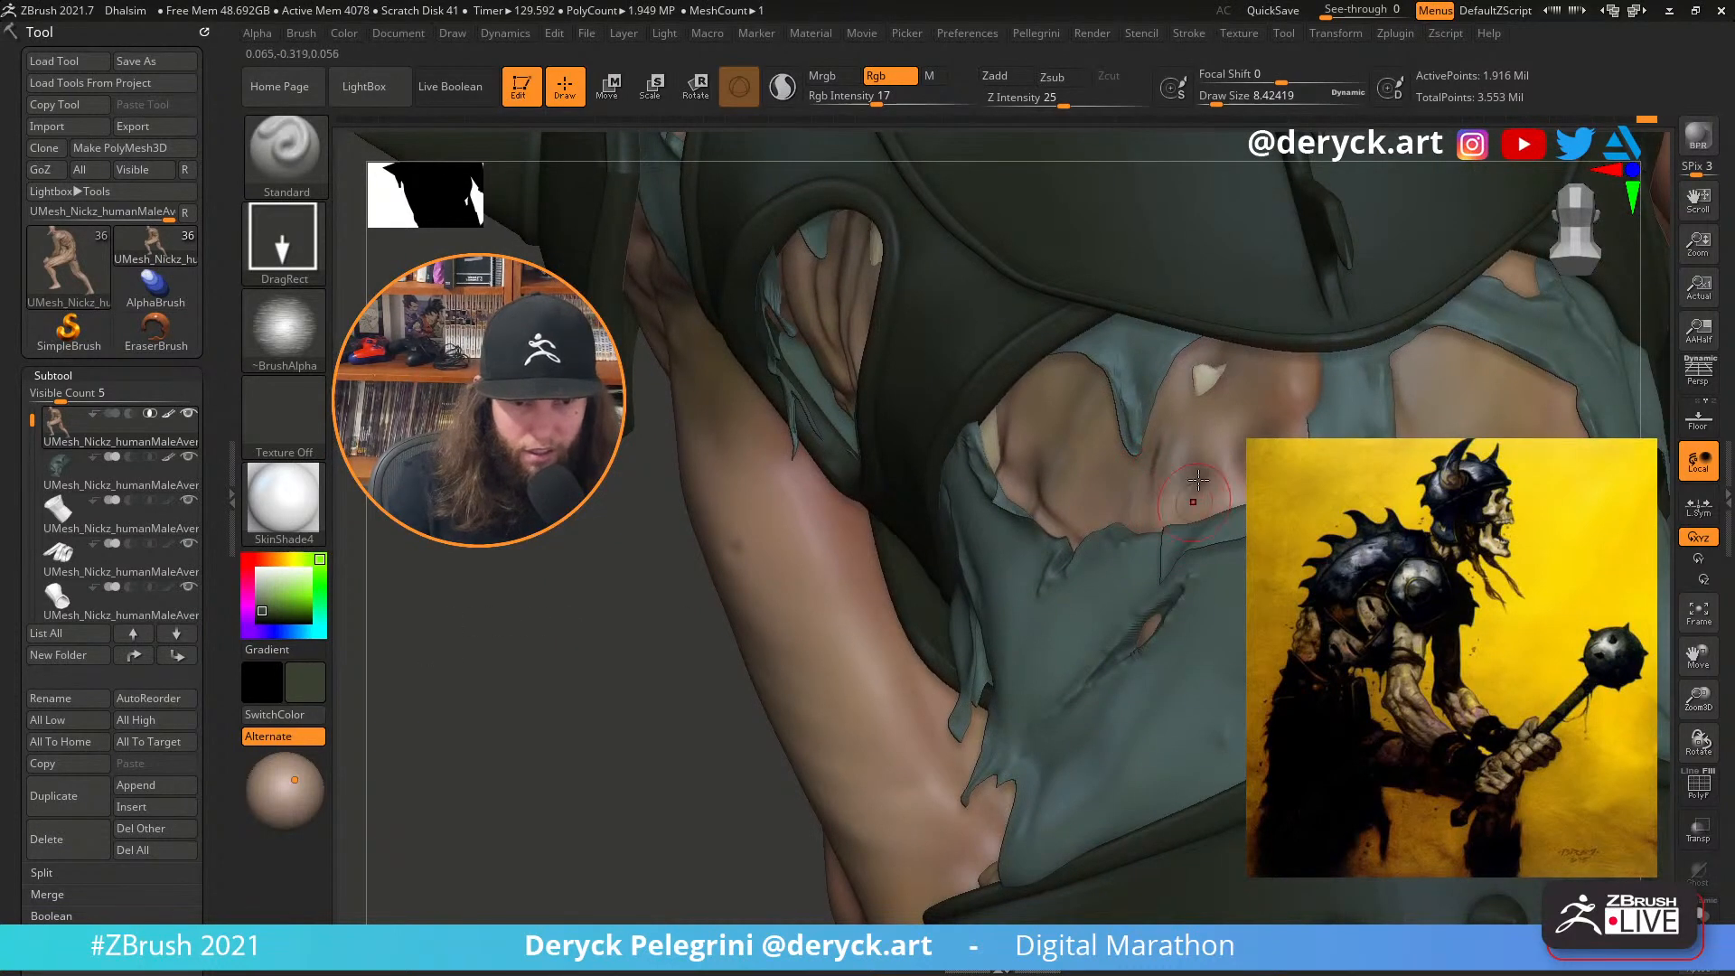
drag(1198, 480, 1236, 474)
drag(560, 709, 668, 708)
drag(265, 610, 269, 612)
drag(1184, 441, 1147, 519)
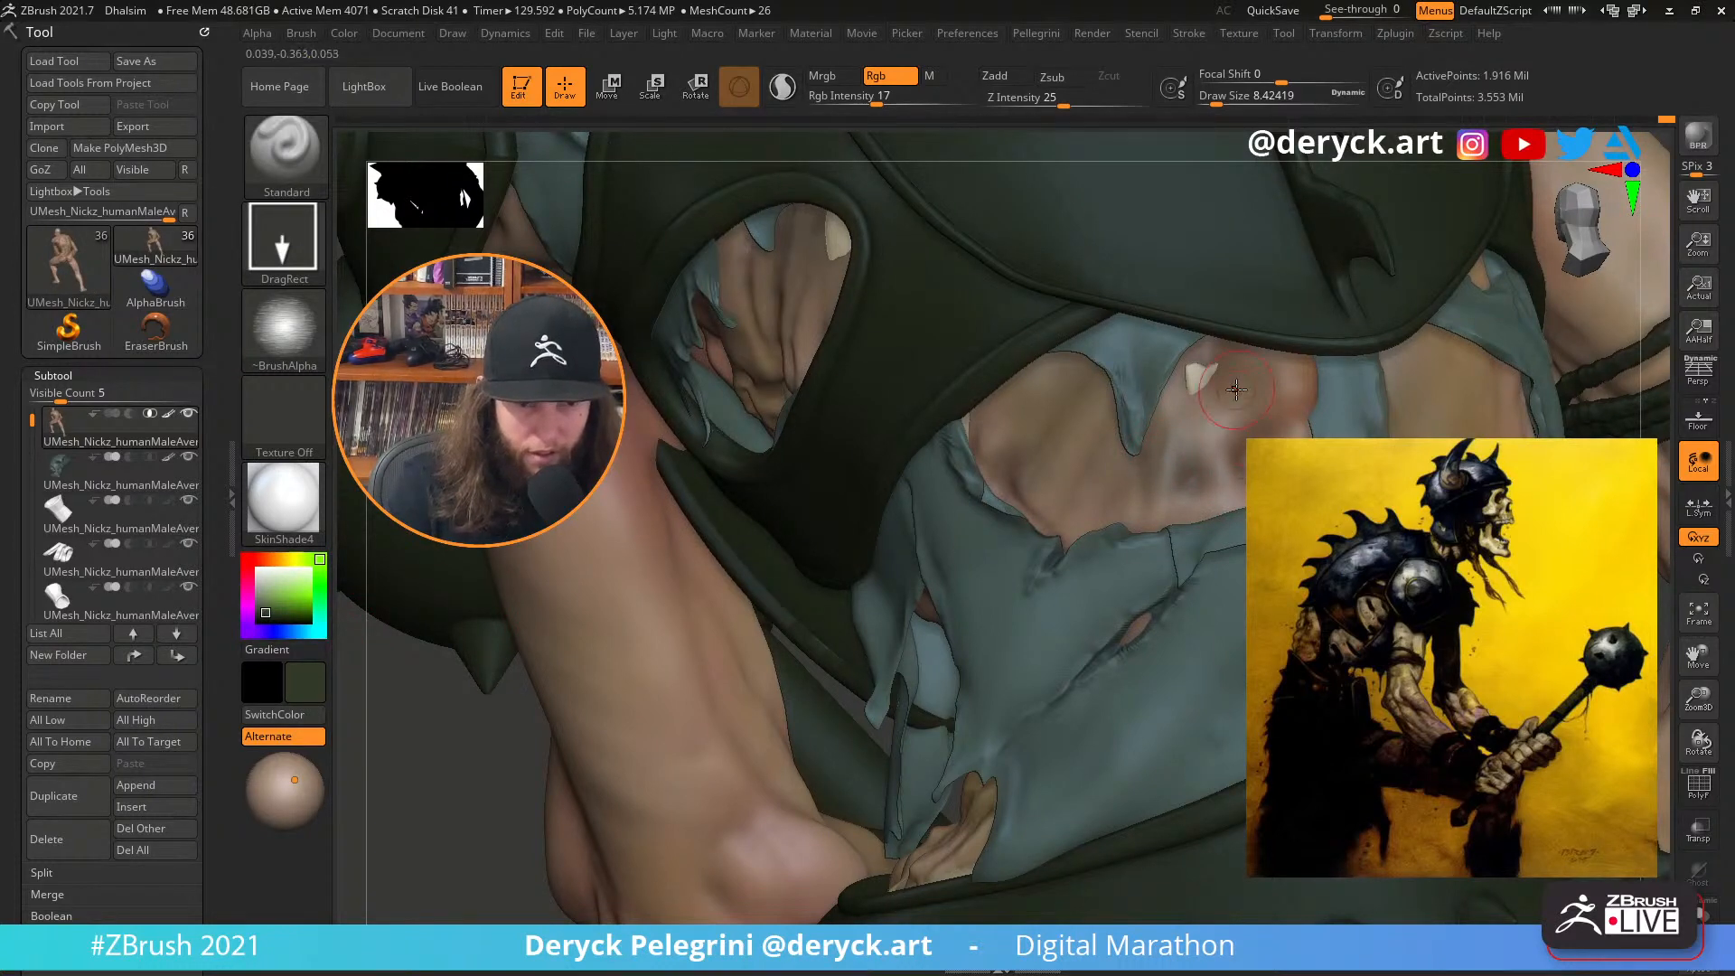
key(ctrl+z)
key(ctrl+z)
Set up the paint brush with a reddish-brown colour, Alpha 07, a draw size of about 5.75 and an Rgb Intensity of 48
drag(445, 694, 370, 694)
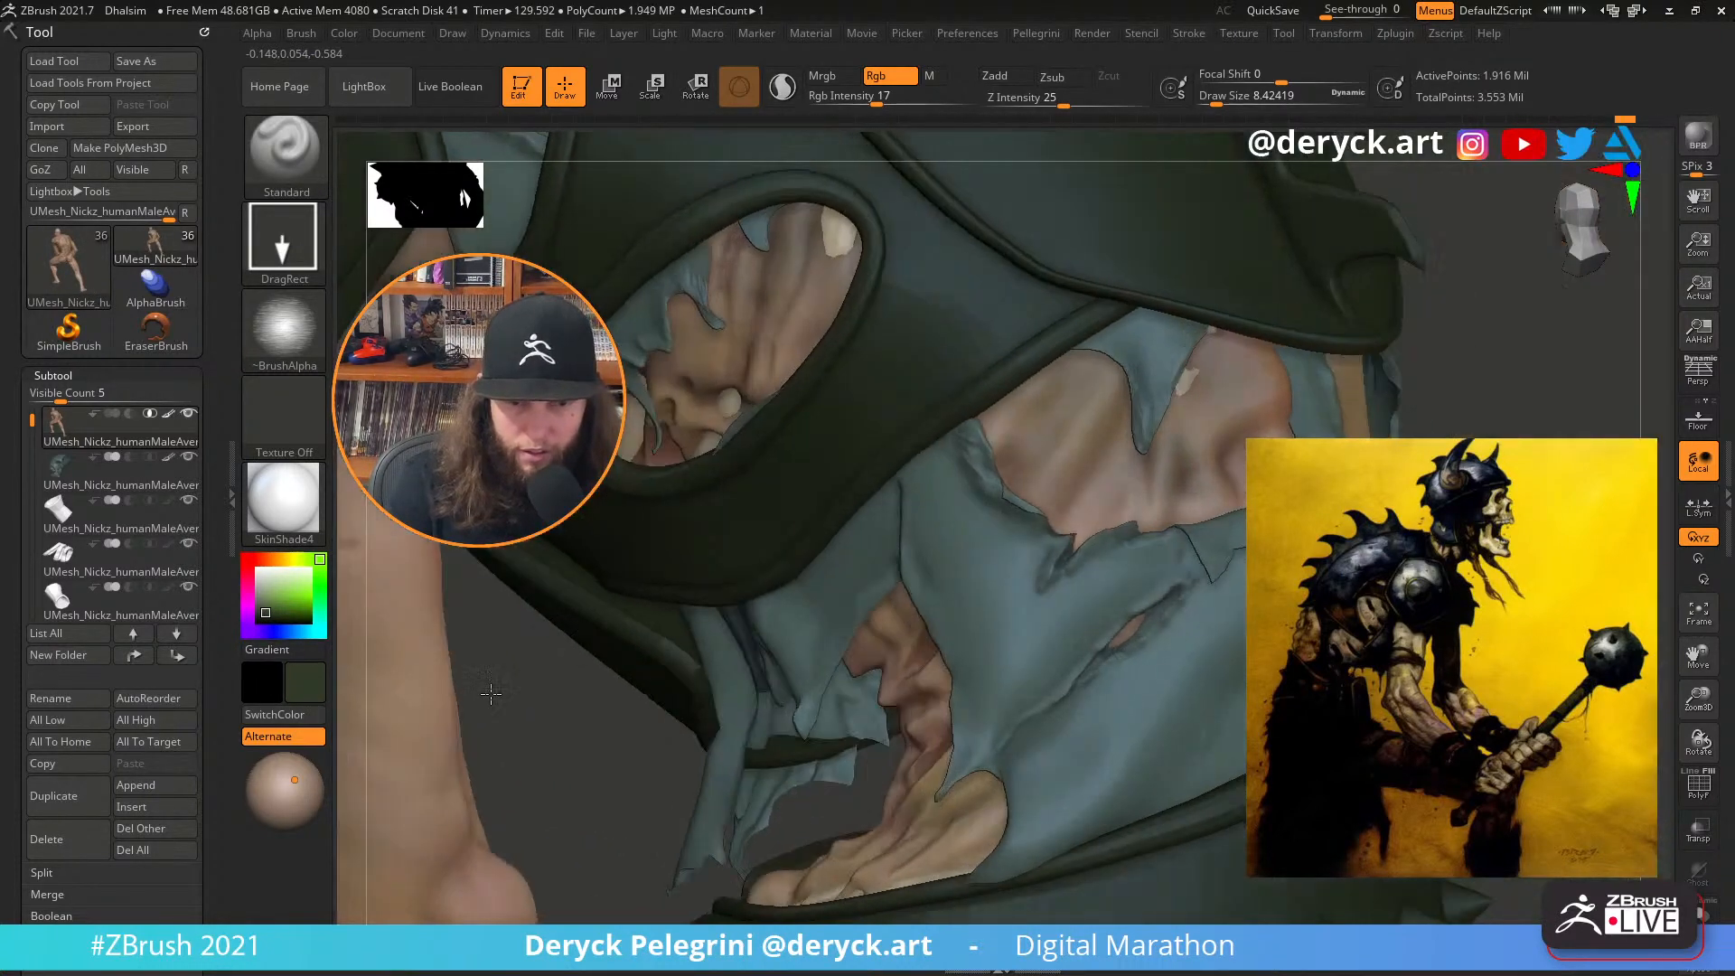
mouse_move(624, 692)
mouse_down()
mouse_move(592, 691)
mouse_move(686, 682)
mouse_move(581, 696)
mouse_up()
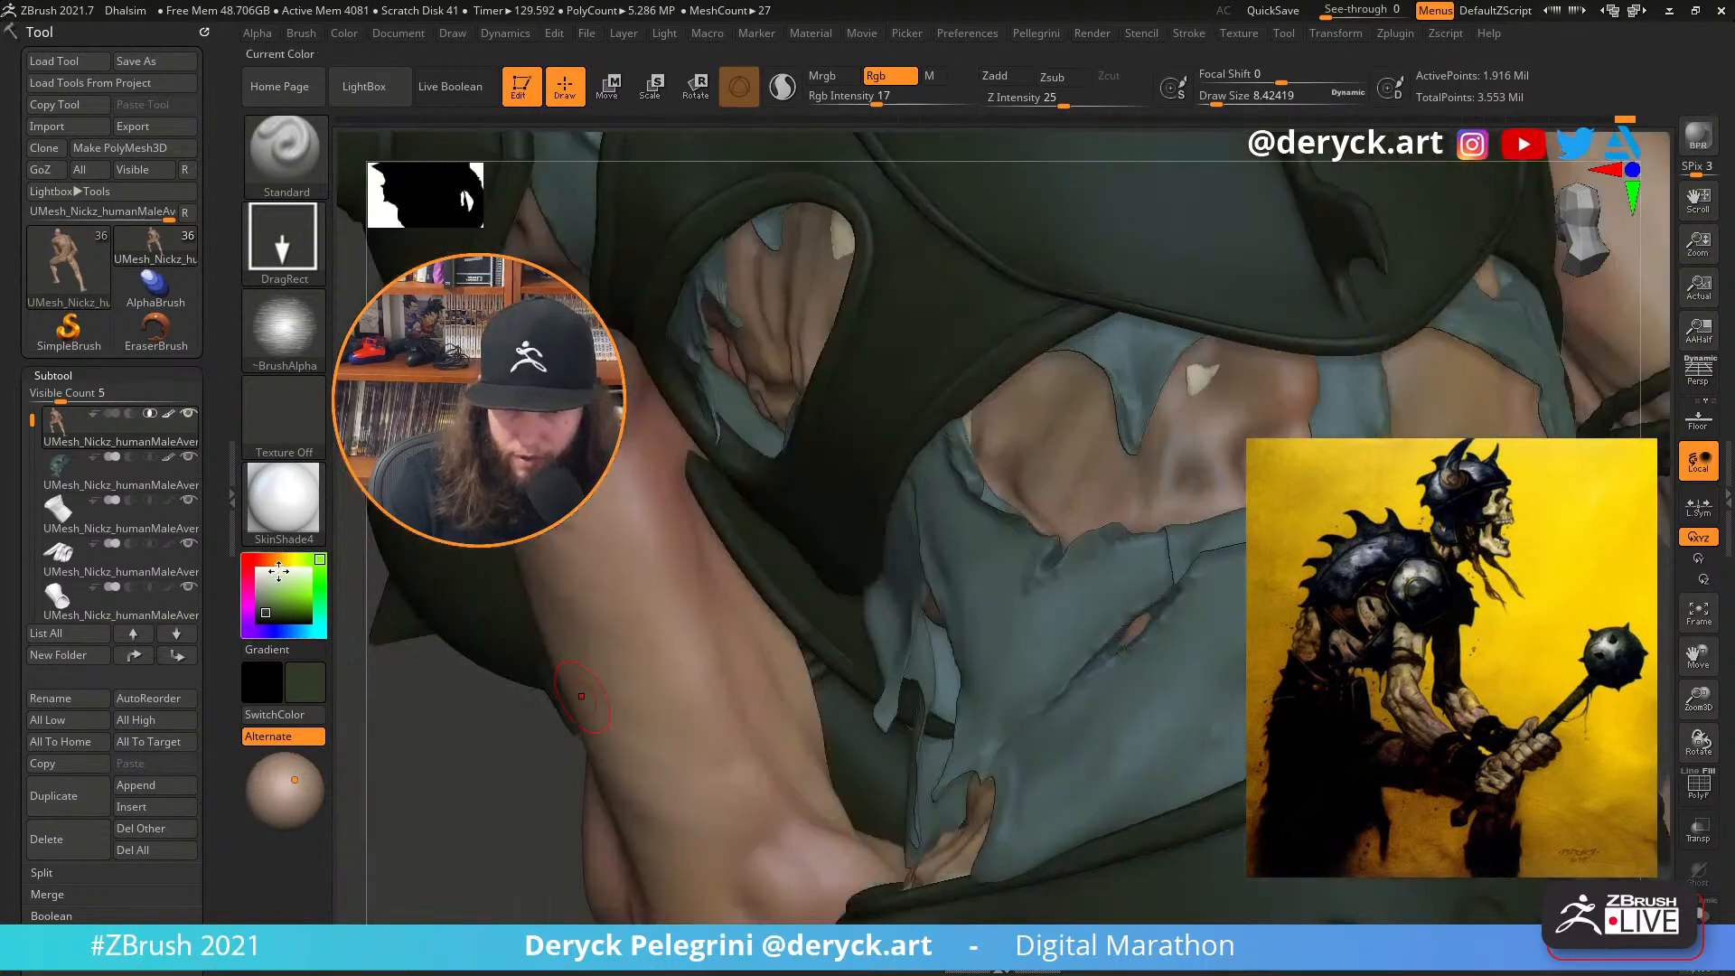
click(266, 559)
drag(291, 592, 280, 599)
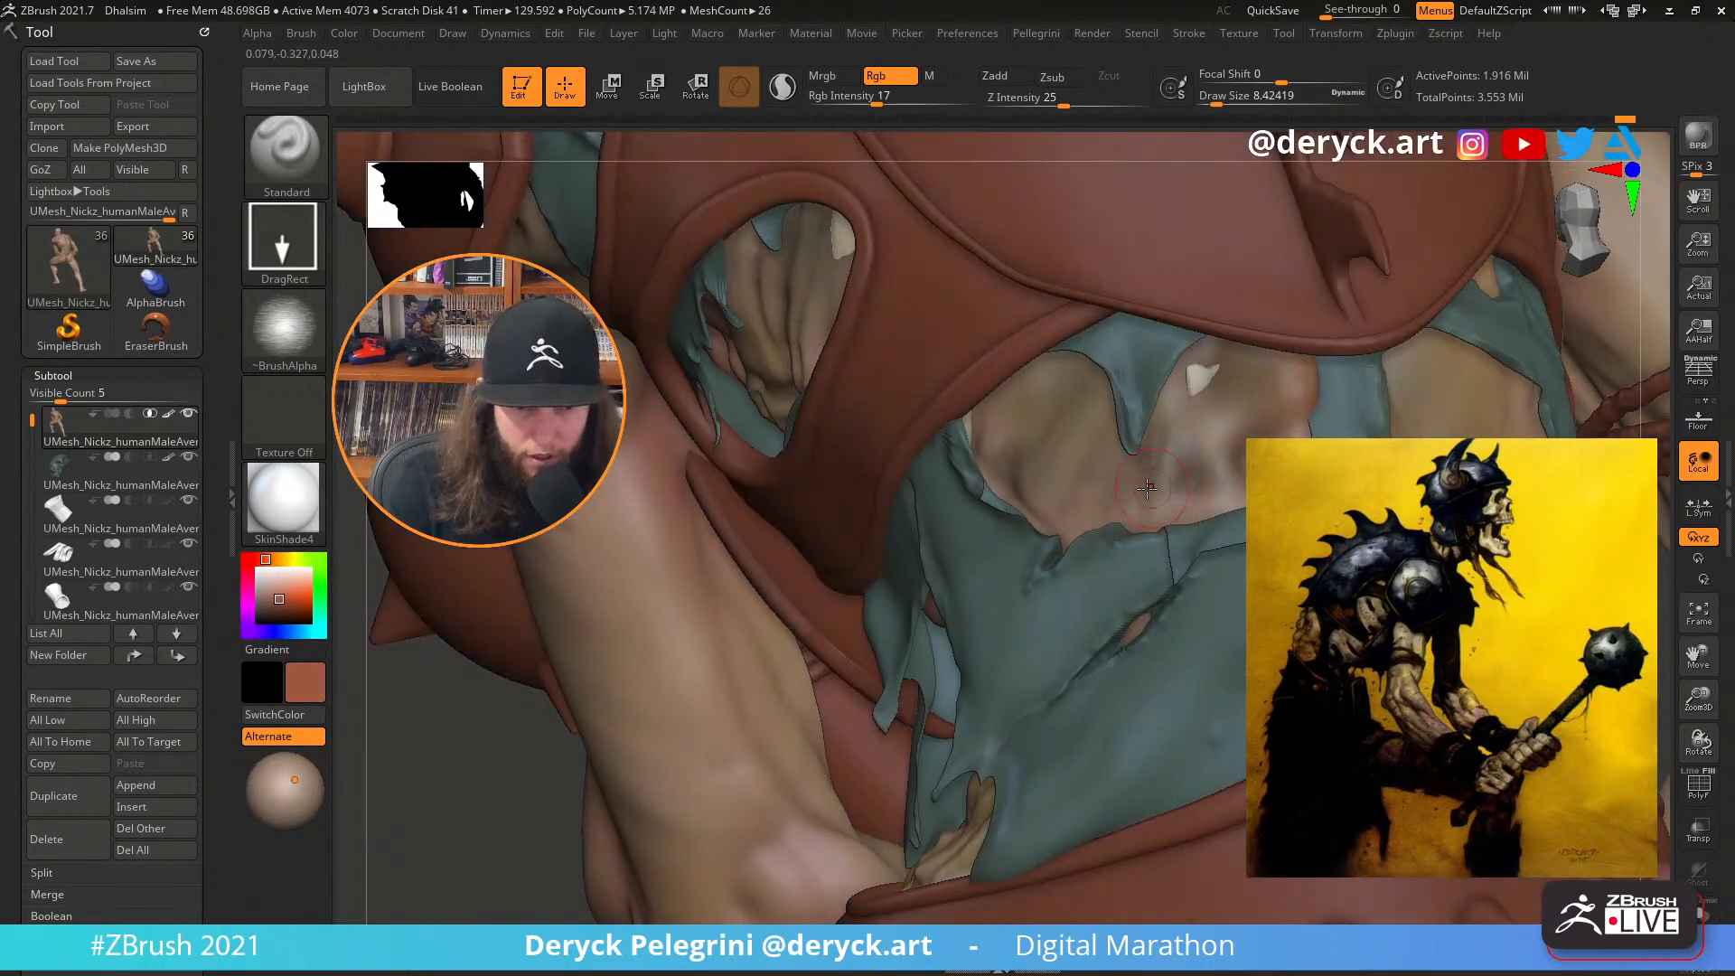
key(s)
drag(1146, 489, 1142, 489)
click(303, 336)
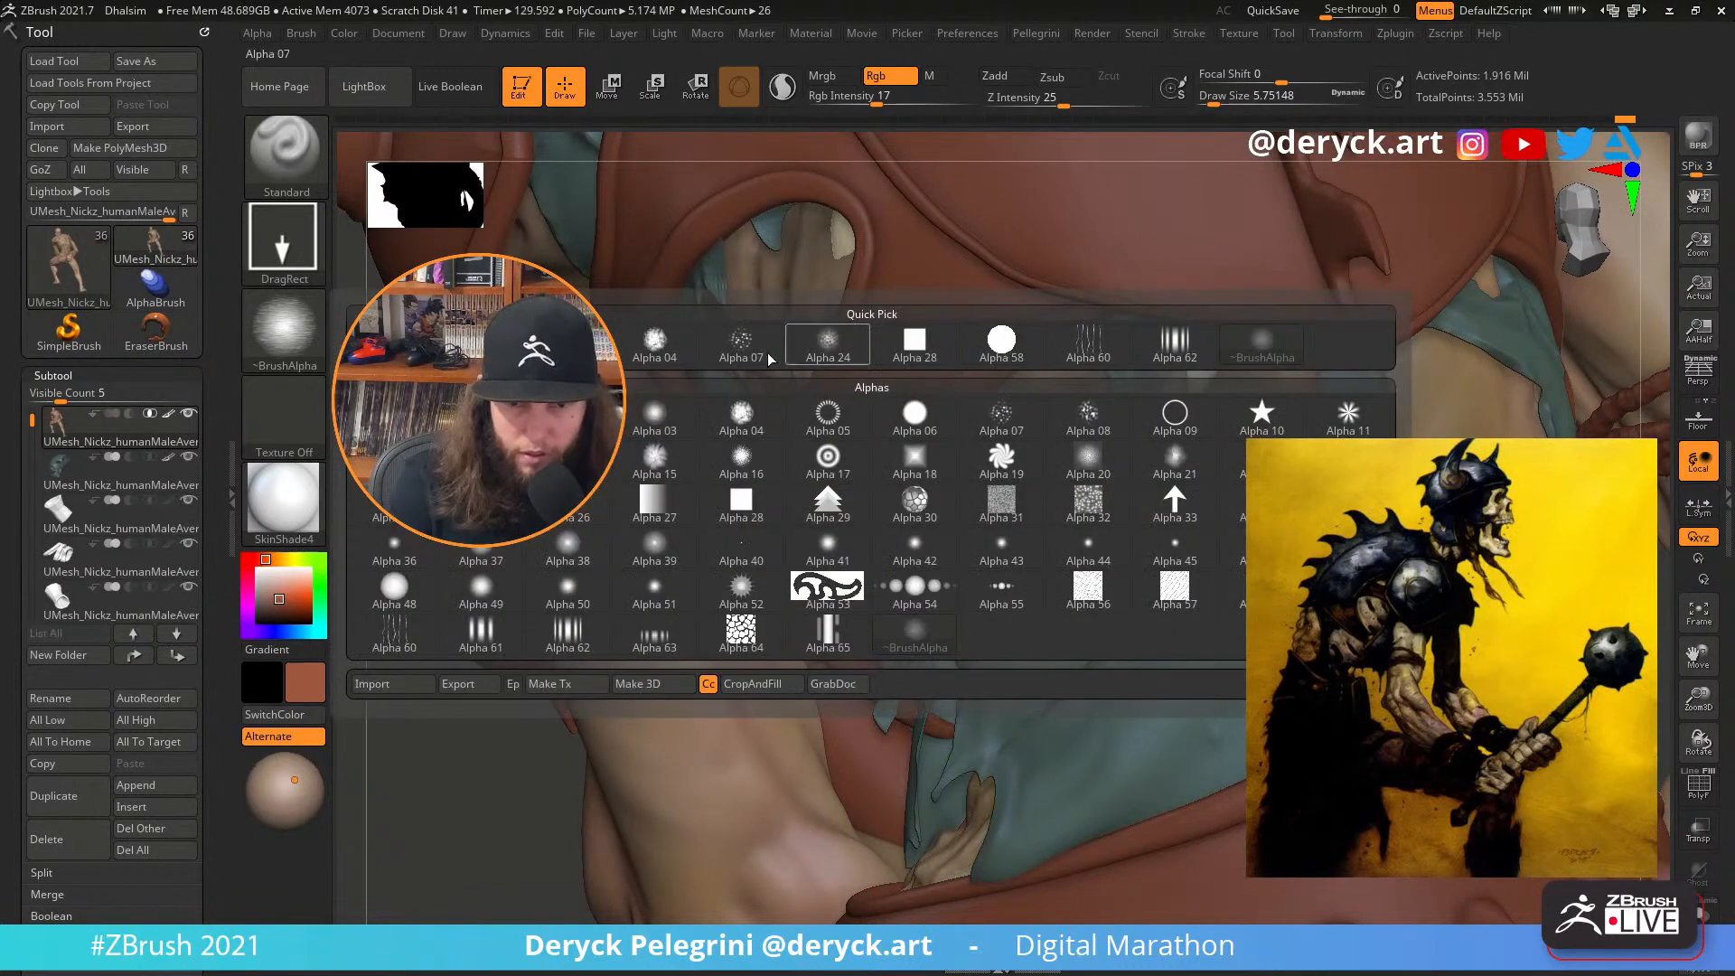
click(740, 341)
drag(1053, 559, 1046, 589)
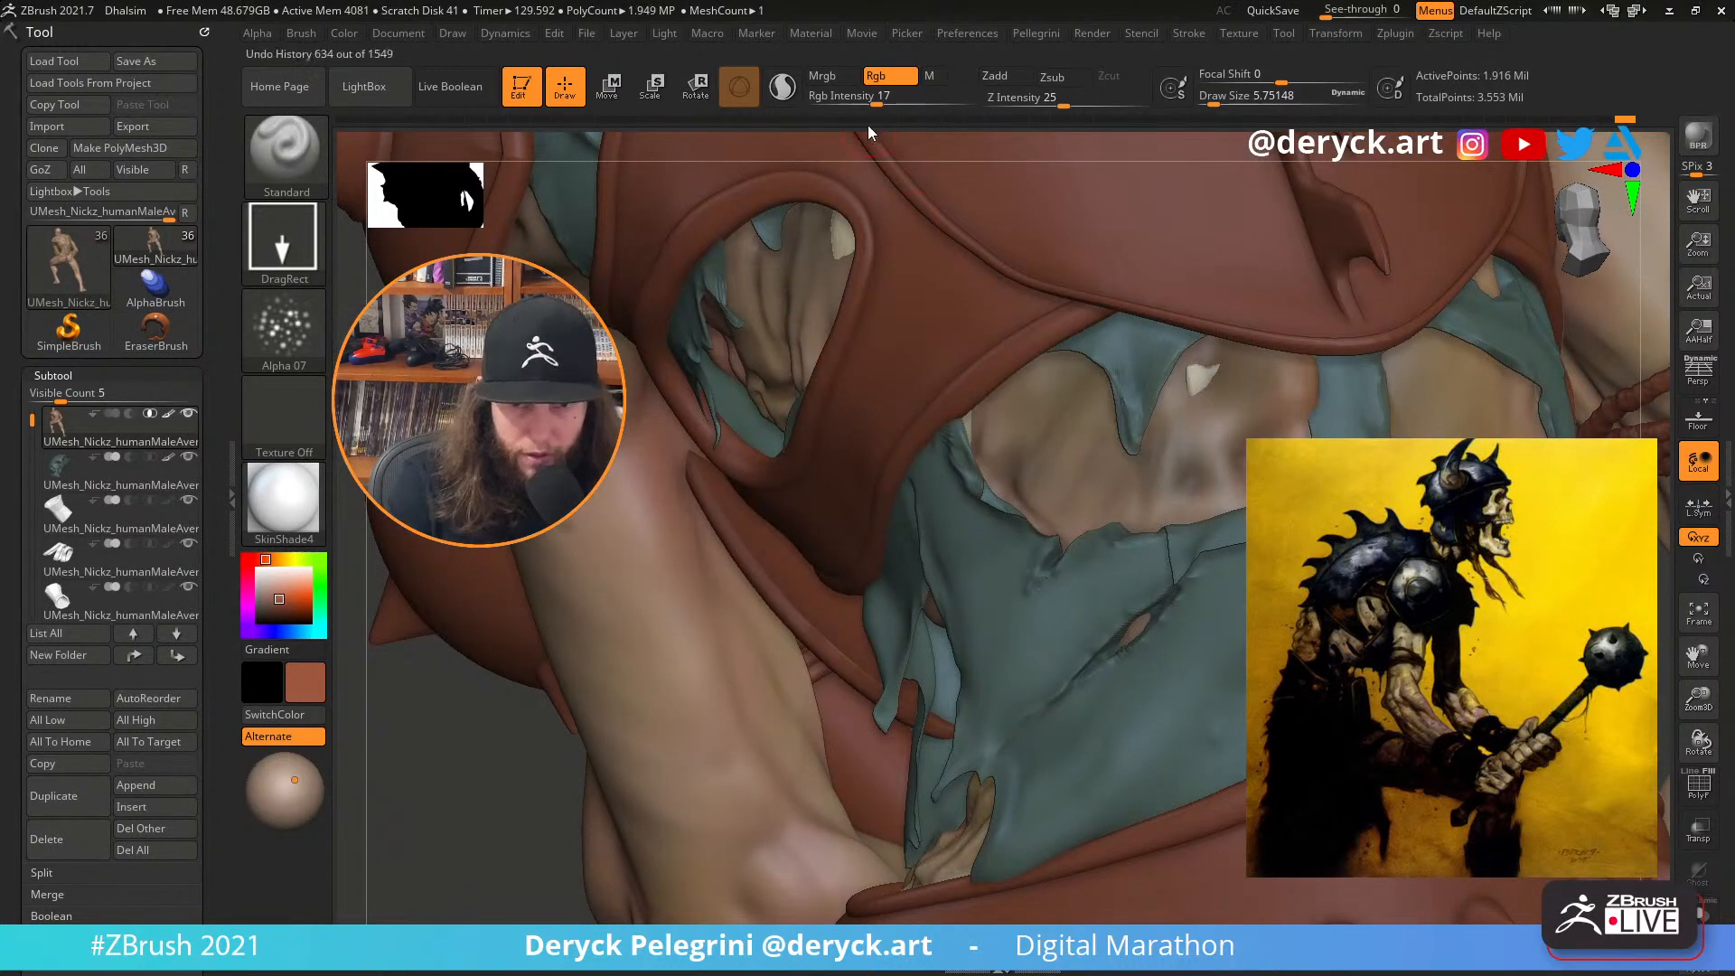
click(920, 98)
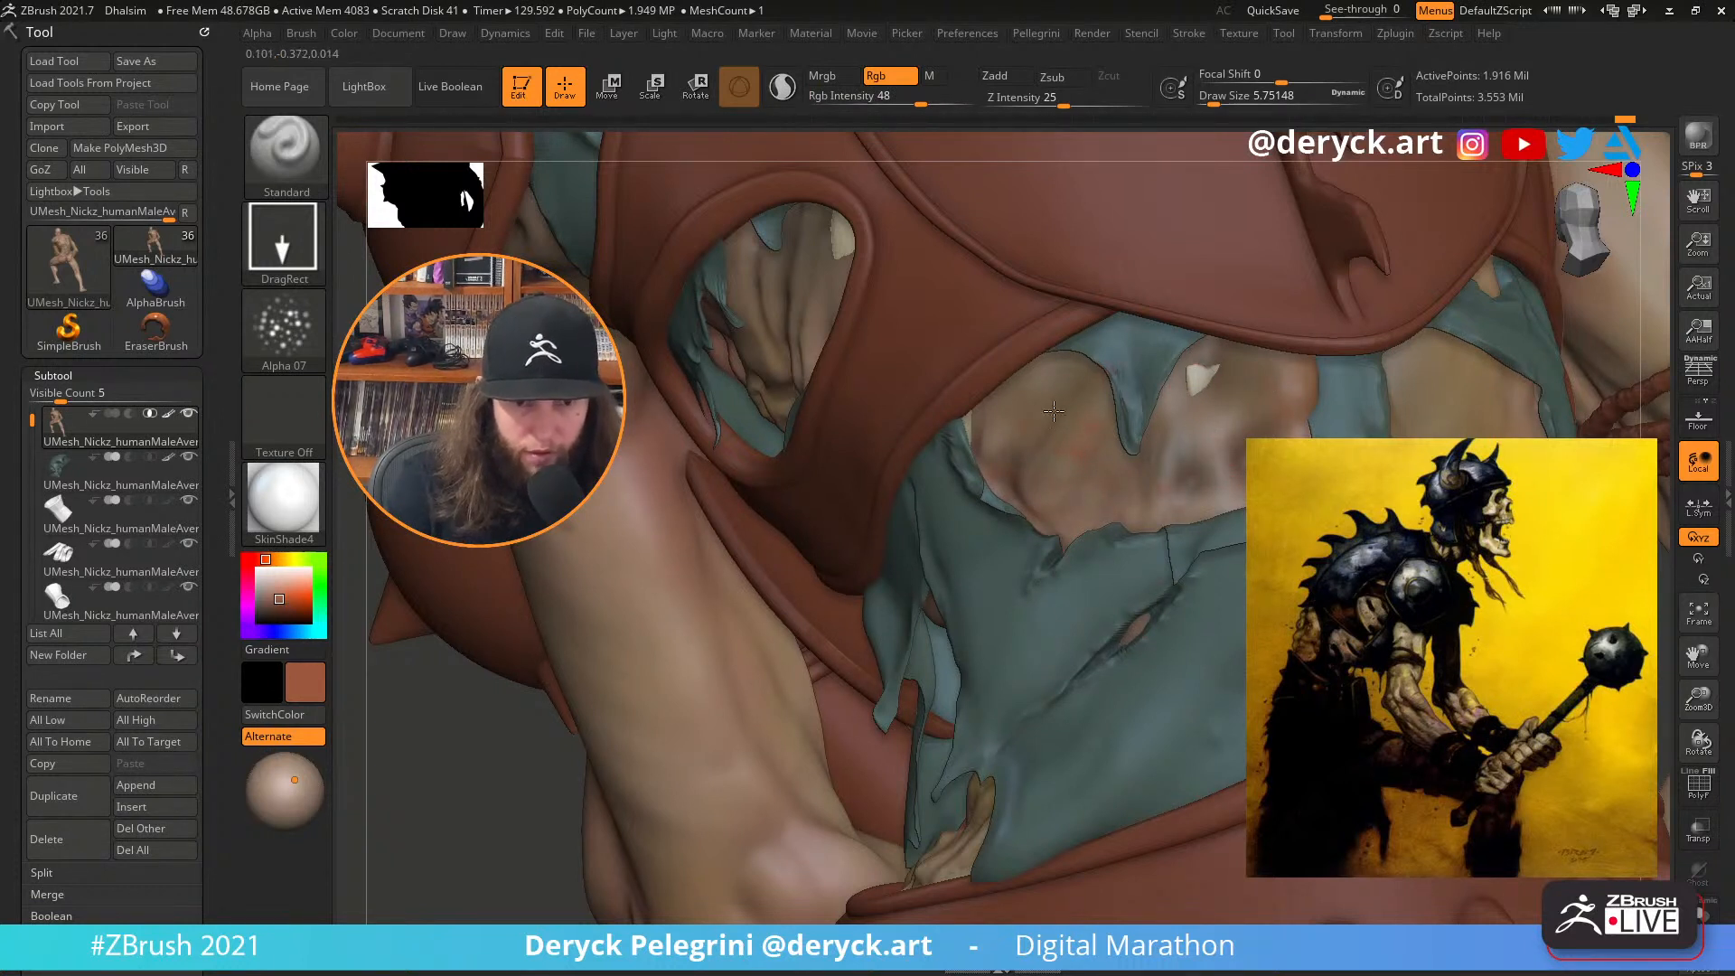
Speckle the skin inside the side armour opening and at the waist with the reddish-brown colour
drag(419, 704, 741, 365)
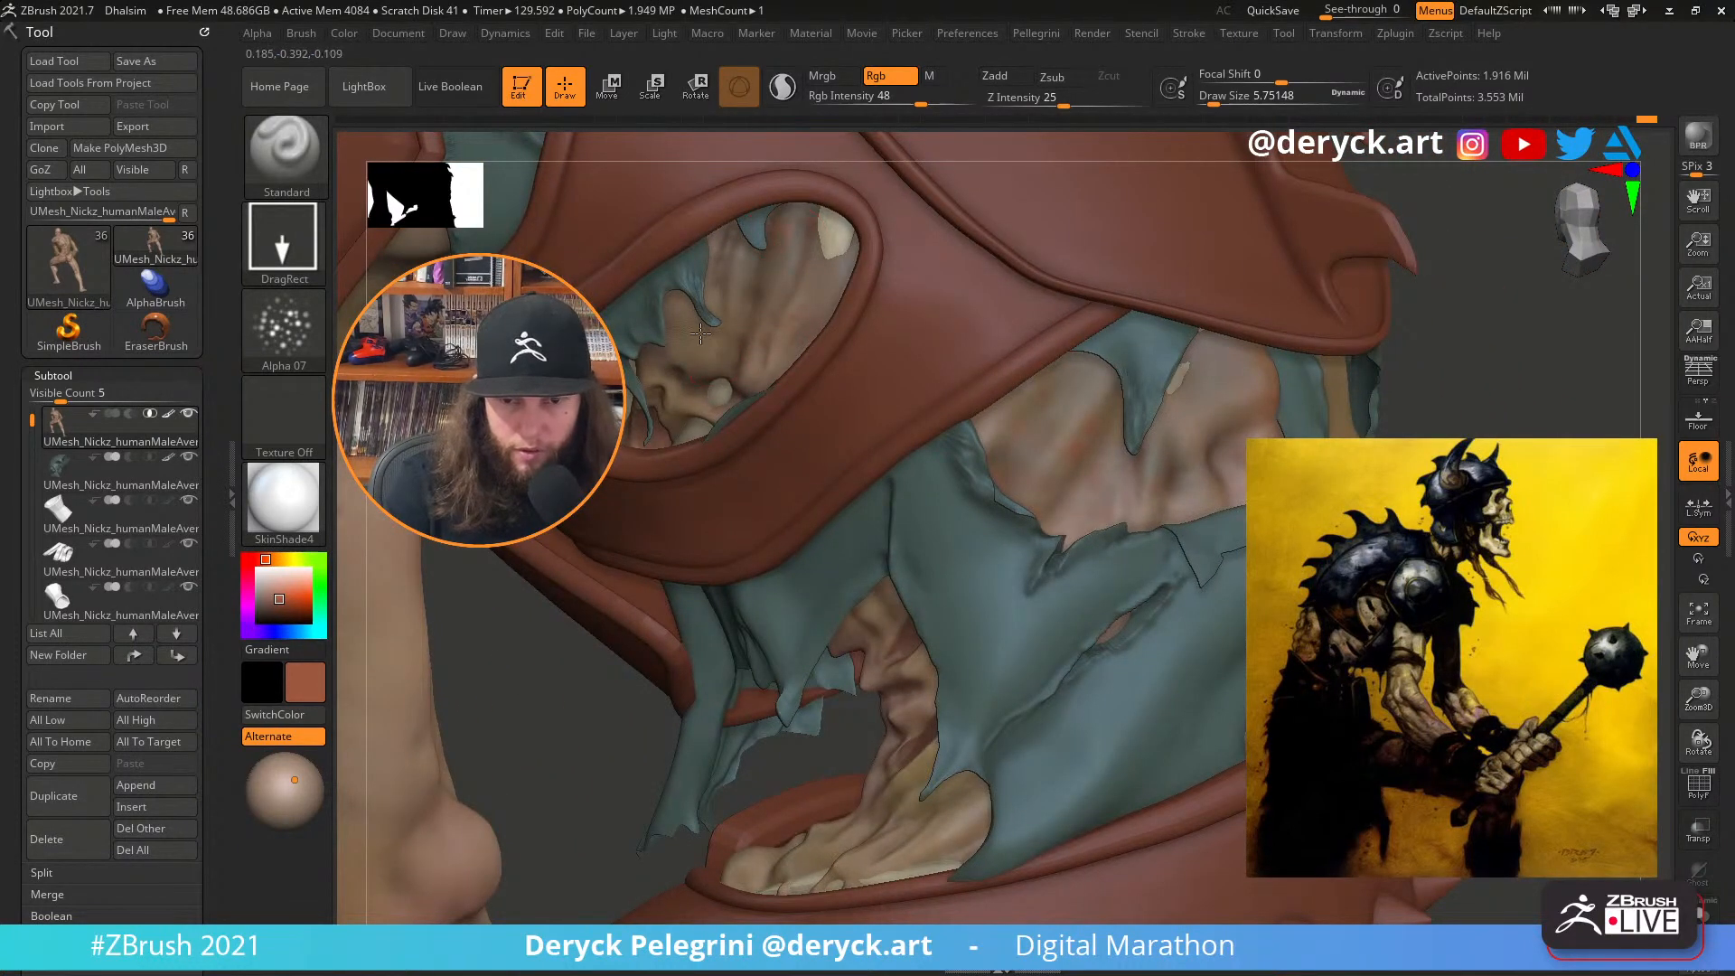
alt+right_drag(1044, 505, 955, 653)
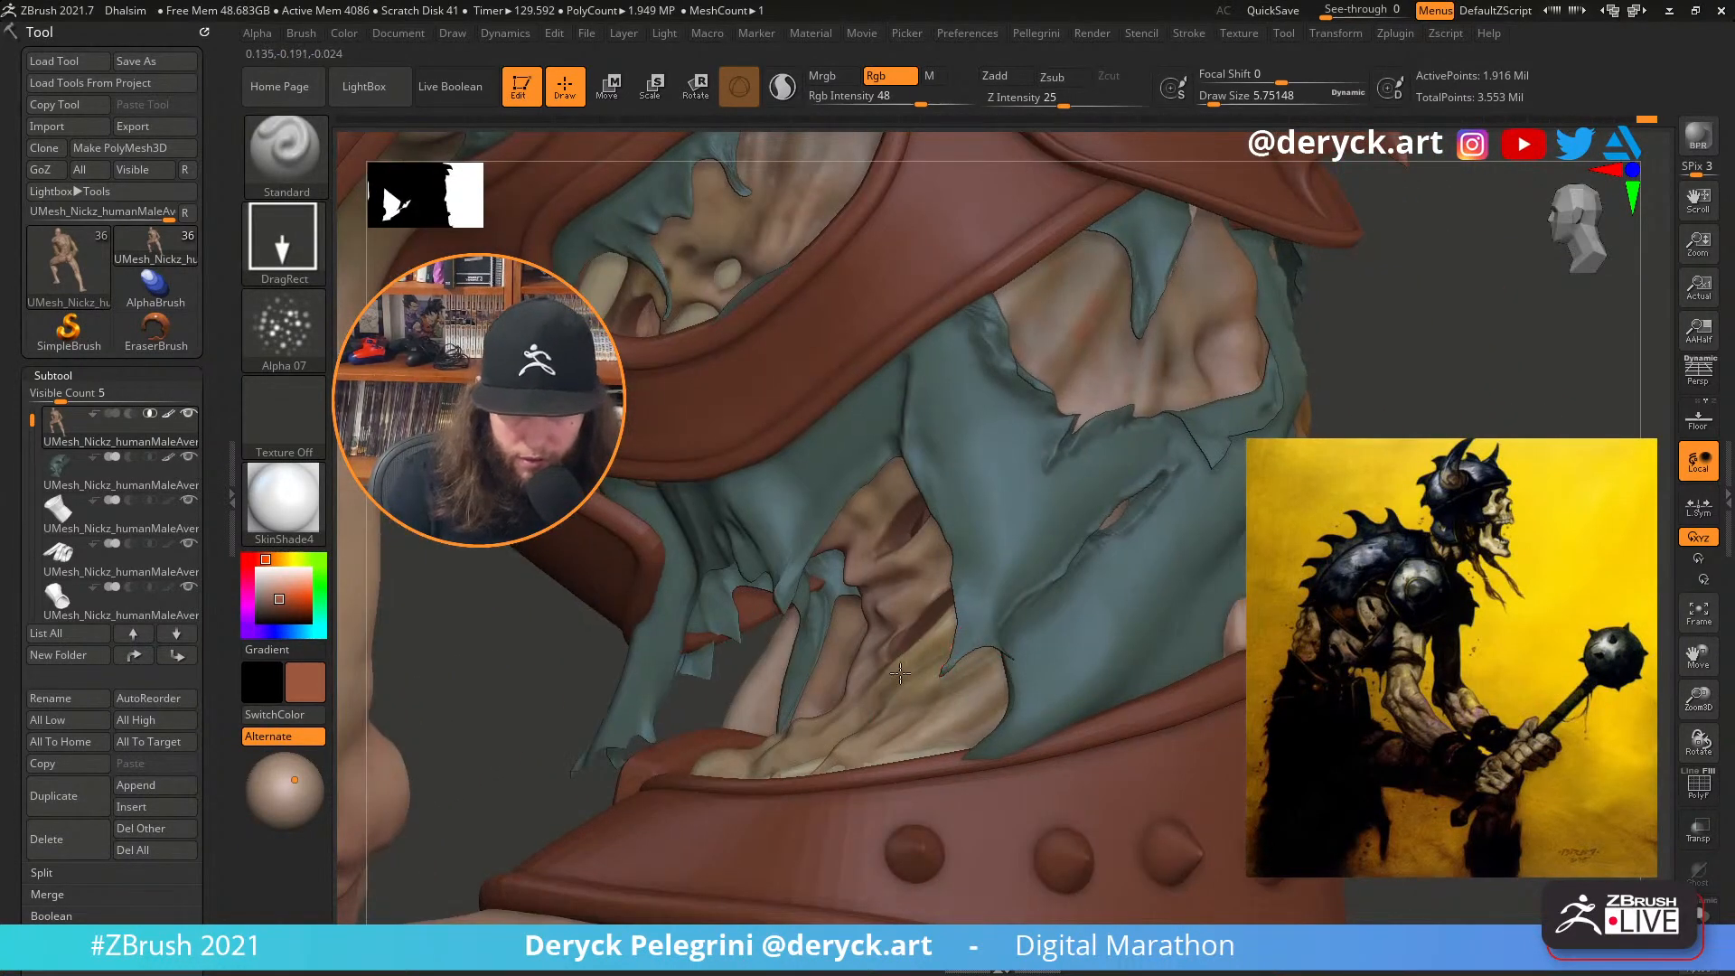
alt+right_drag(1208, 664, 1258, 617)
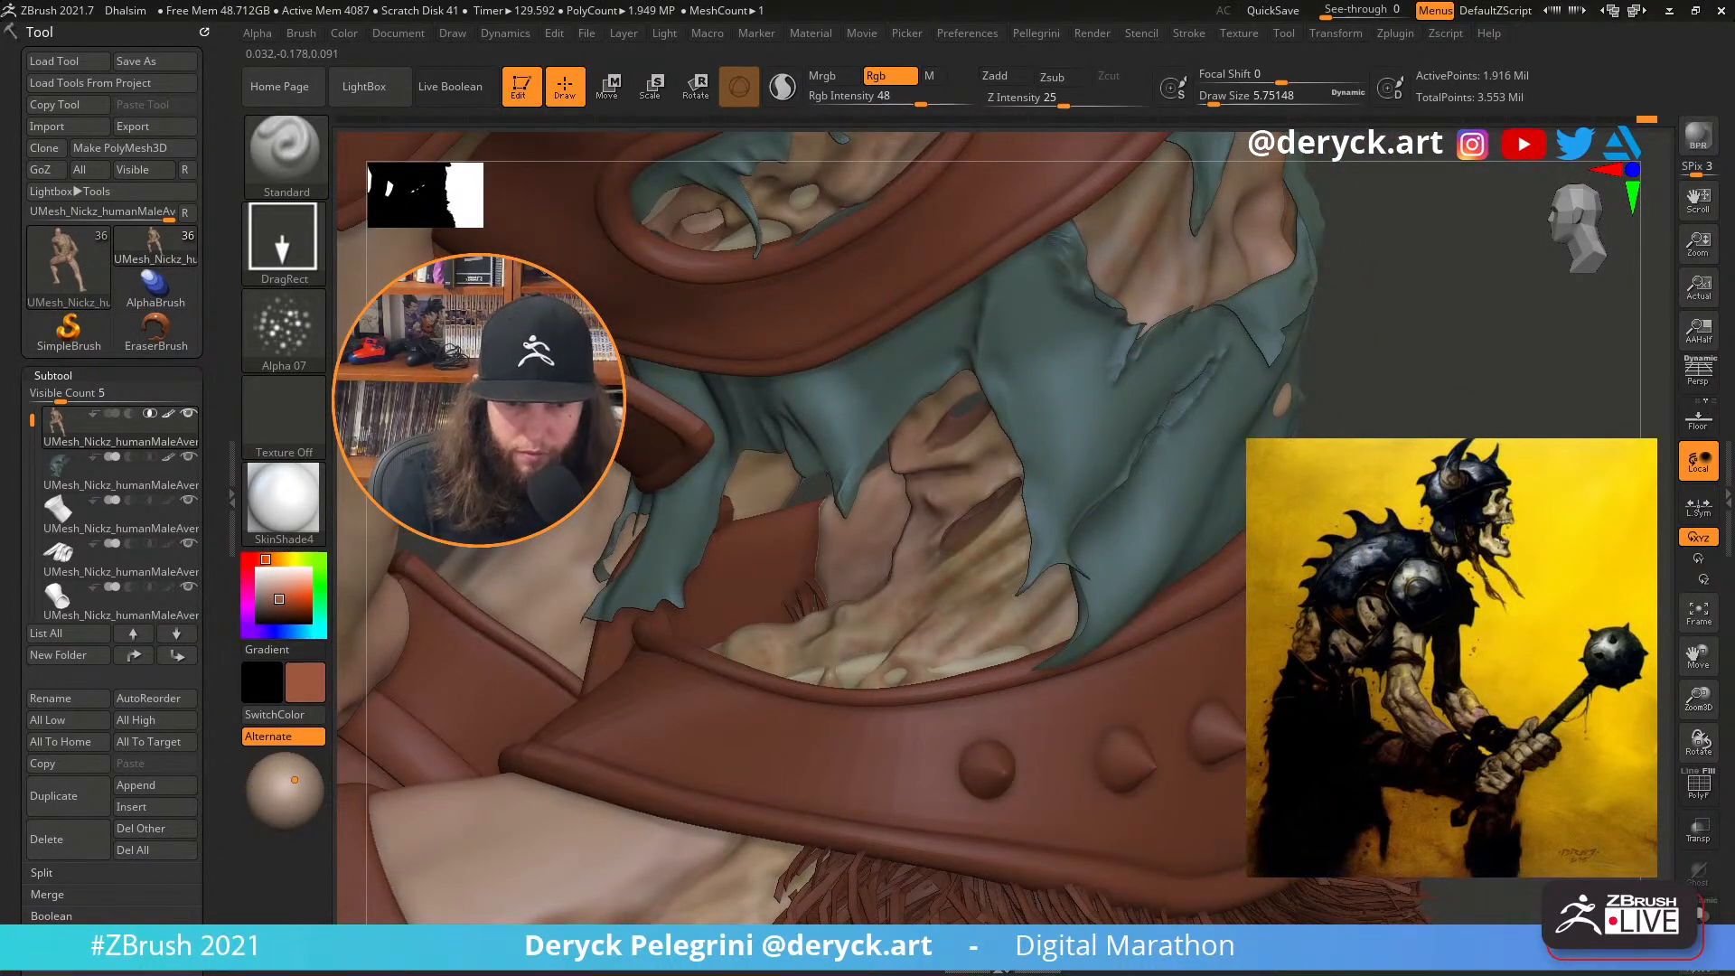
right_drag(1175, 506, 1351, 579)
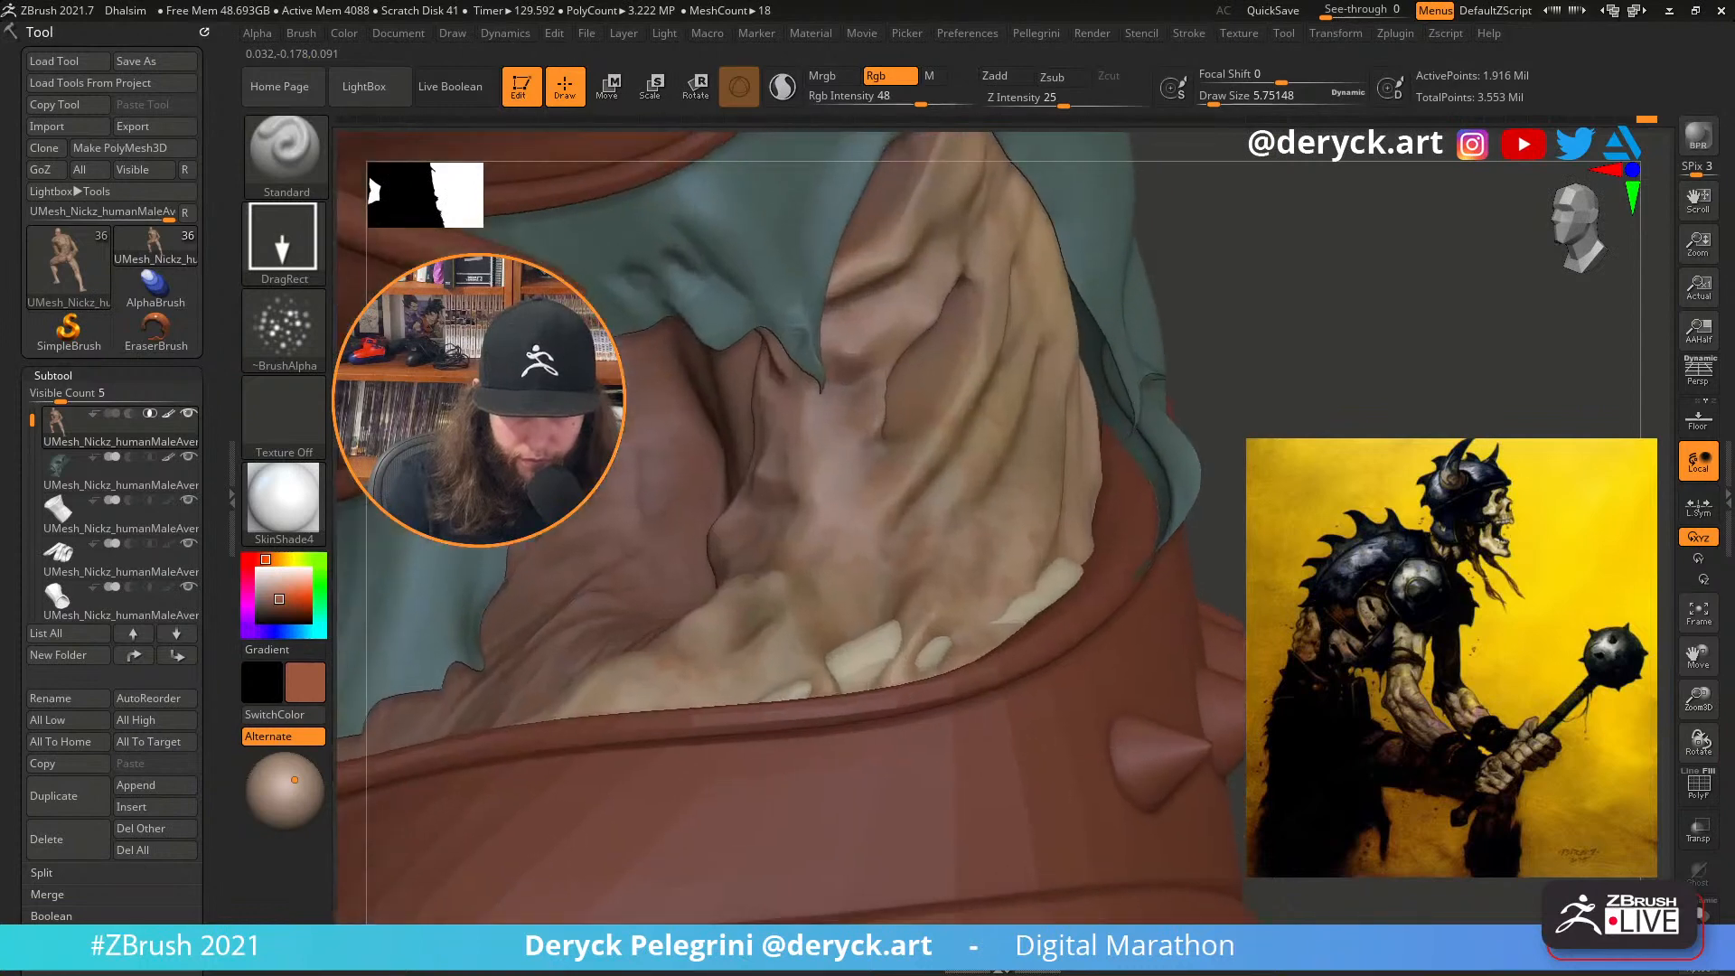
Carve a crease into the skin beside the uppermost exposed bone at the belt with DamStandard at a draw size of about 2.6
right_drag(1202, 542, 1166, 623)
key(b)
key(d)
key(s)
key(s)
drag(992, 547, 983, 547)
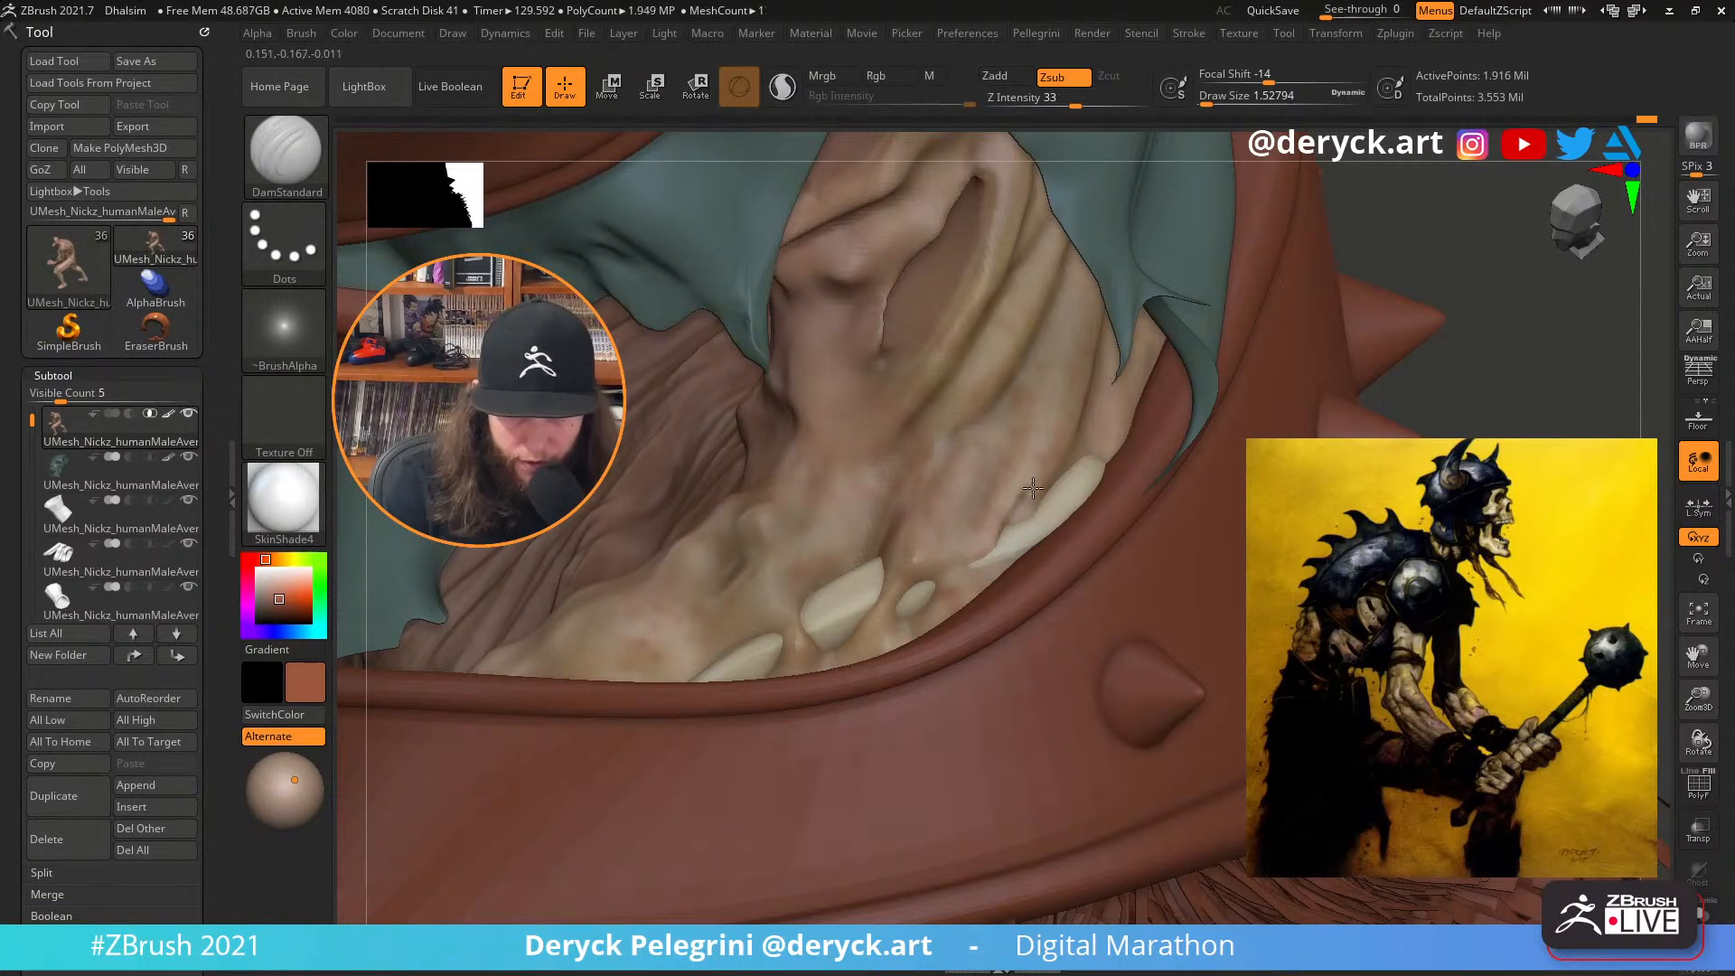
key(s)
drag(1028, 502, 1035, 503)
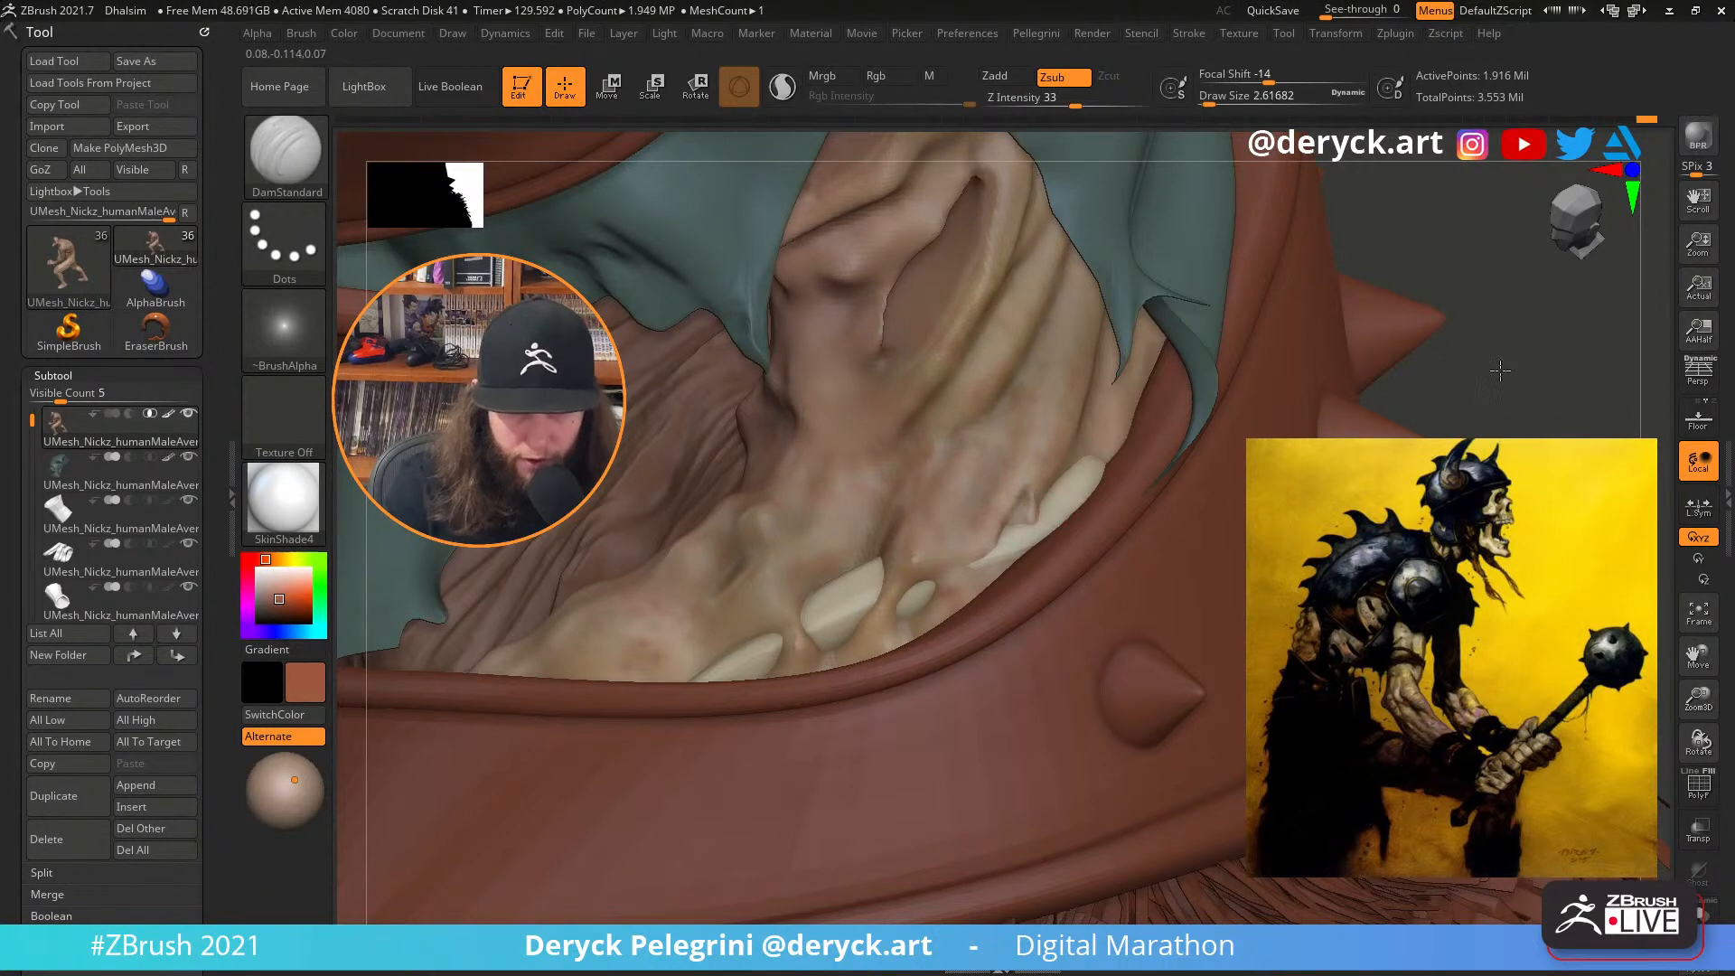
right_drag(1003, 533, 1034, 534)
Carve more wrinkles into the skin around the middle and lower exposed bones above the belt, smoothing the lowest crease
mouse_move(881, 582)
mouse_down()
mouse_move(900, 618)
mouse_move(930, 560)
mouse_up()
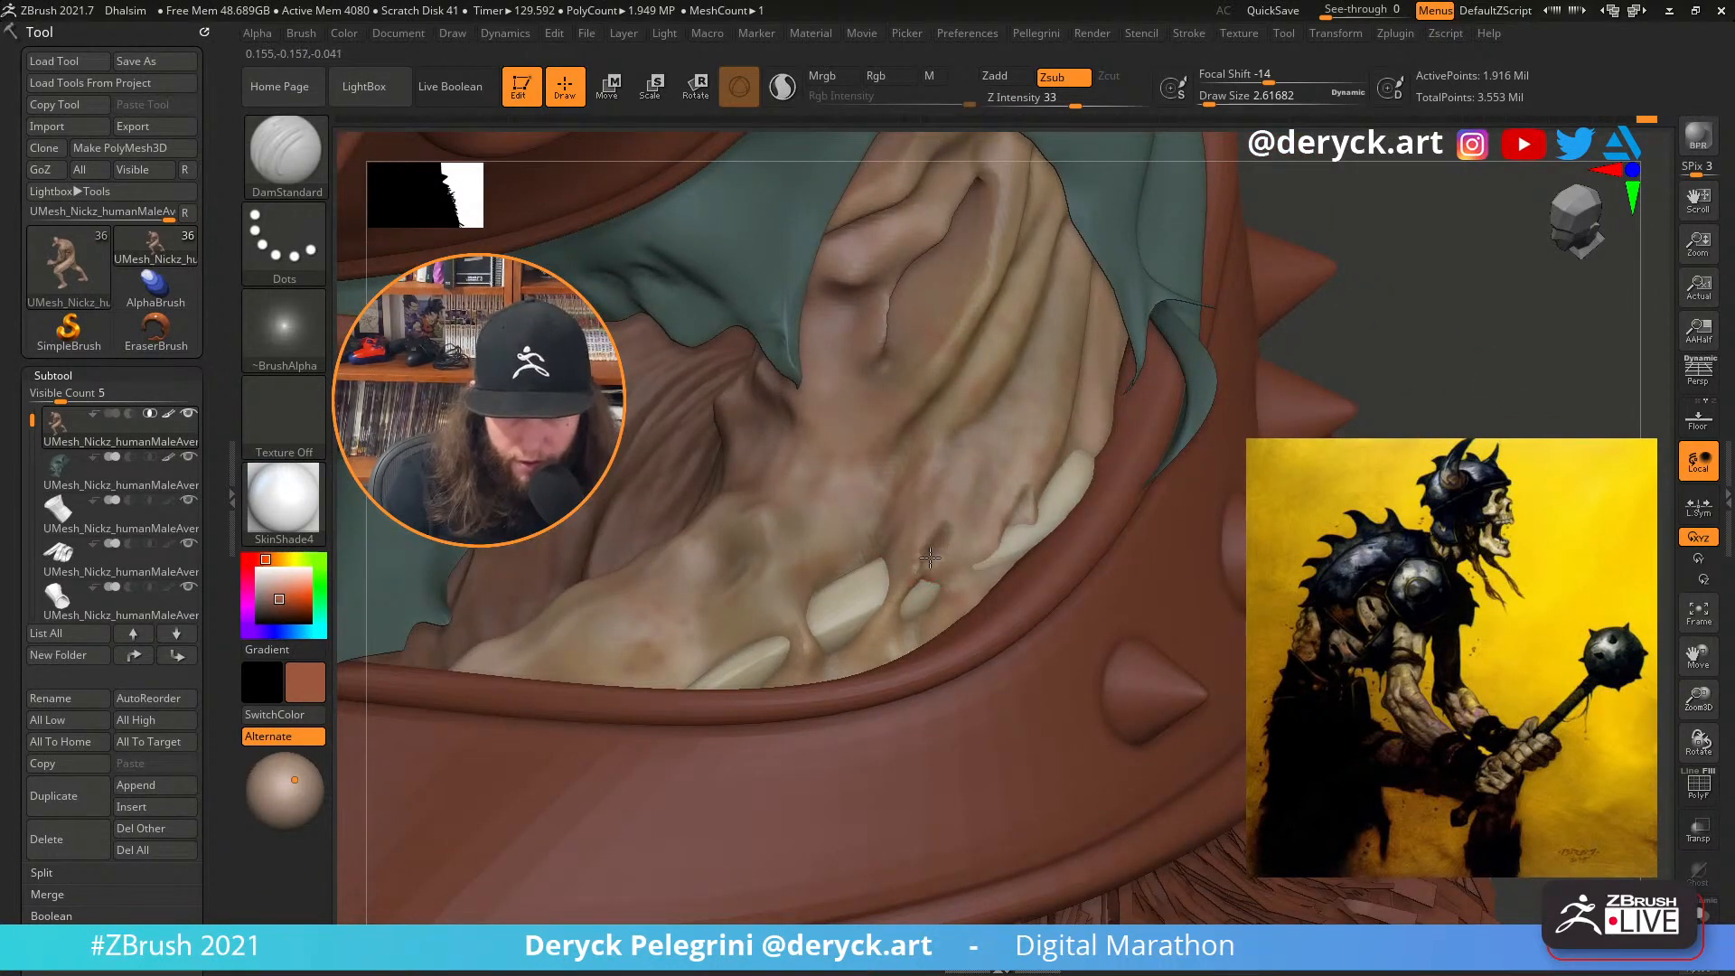
drag(927, 570, 907, 584)
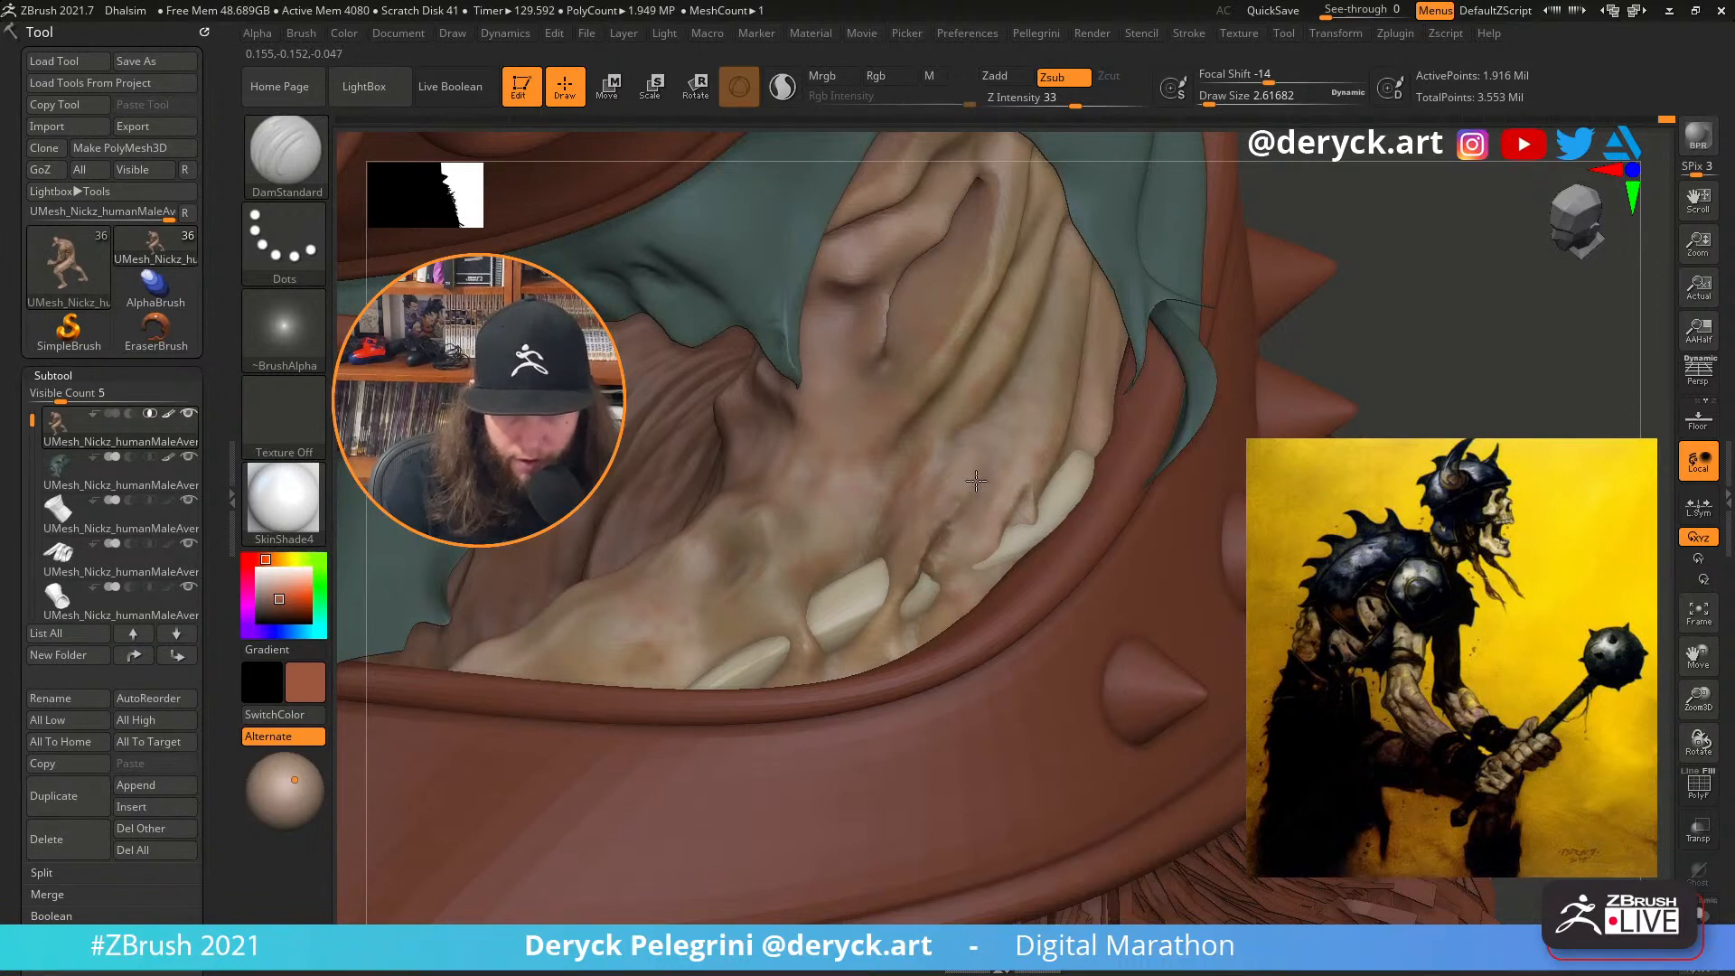
drag(945, 530, 940, 547)
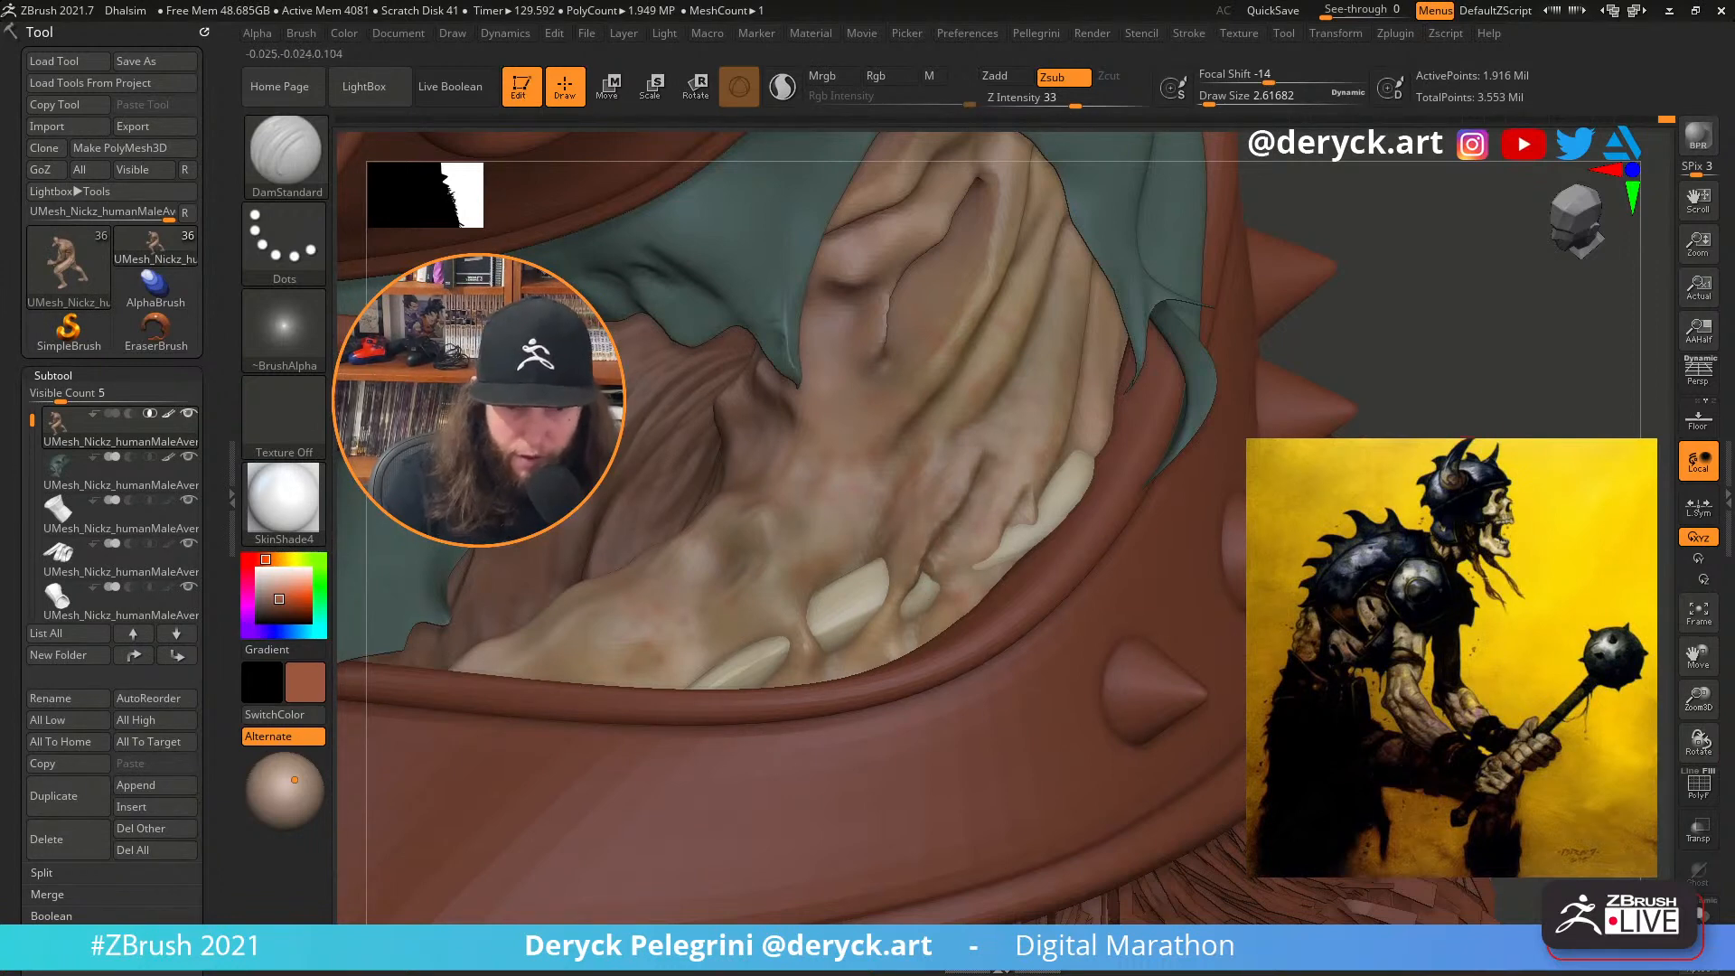
mouse_move(1517, 411)
mouse_down()
mouse_move(1553, 421)
mouse_move(1504, 437)
mouse_up()
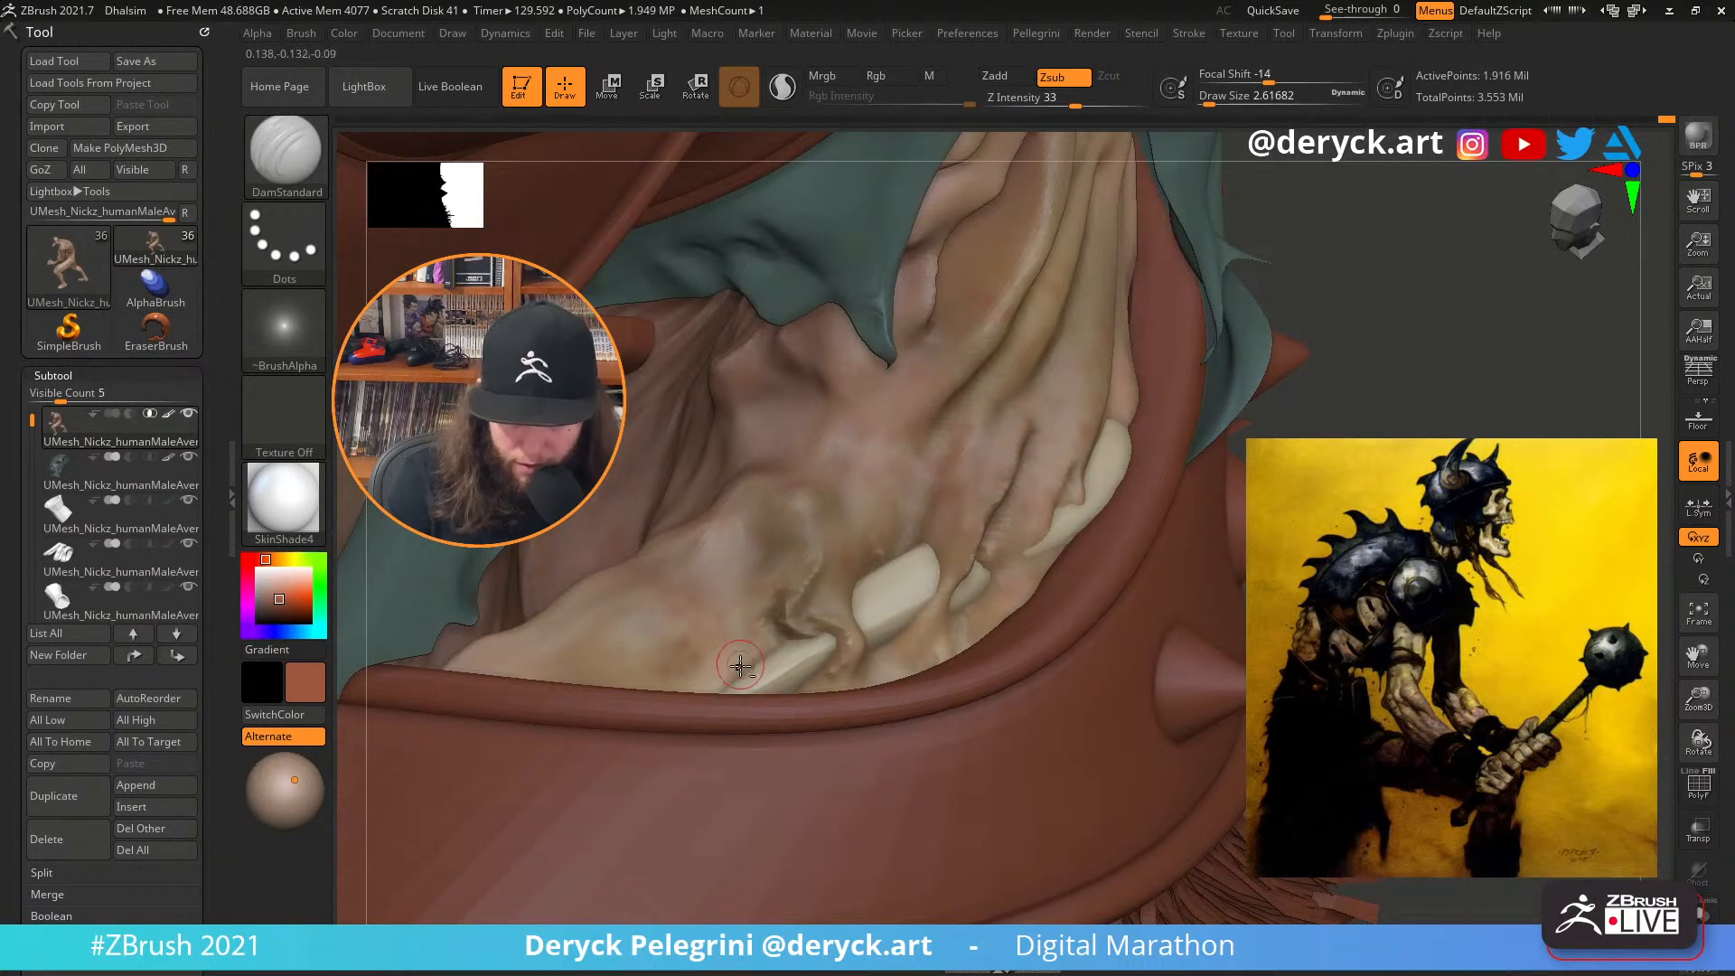
drag(746, 605, 742, 645)
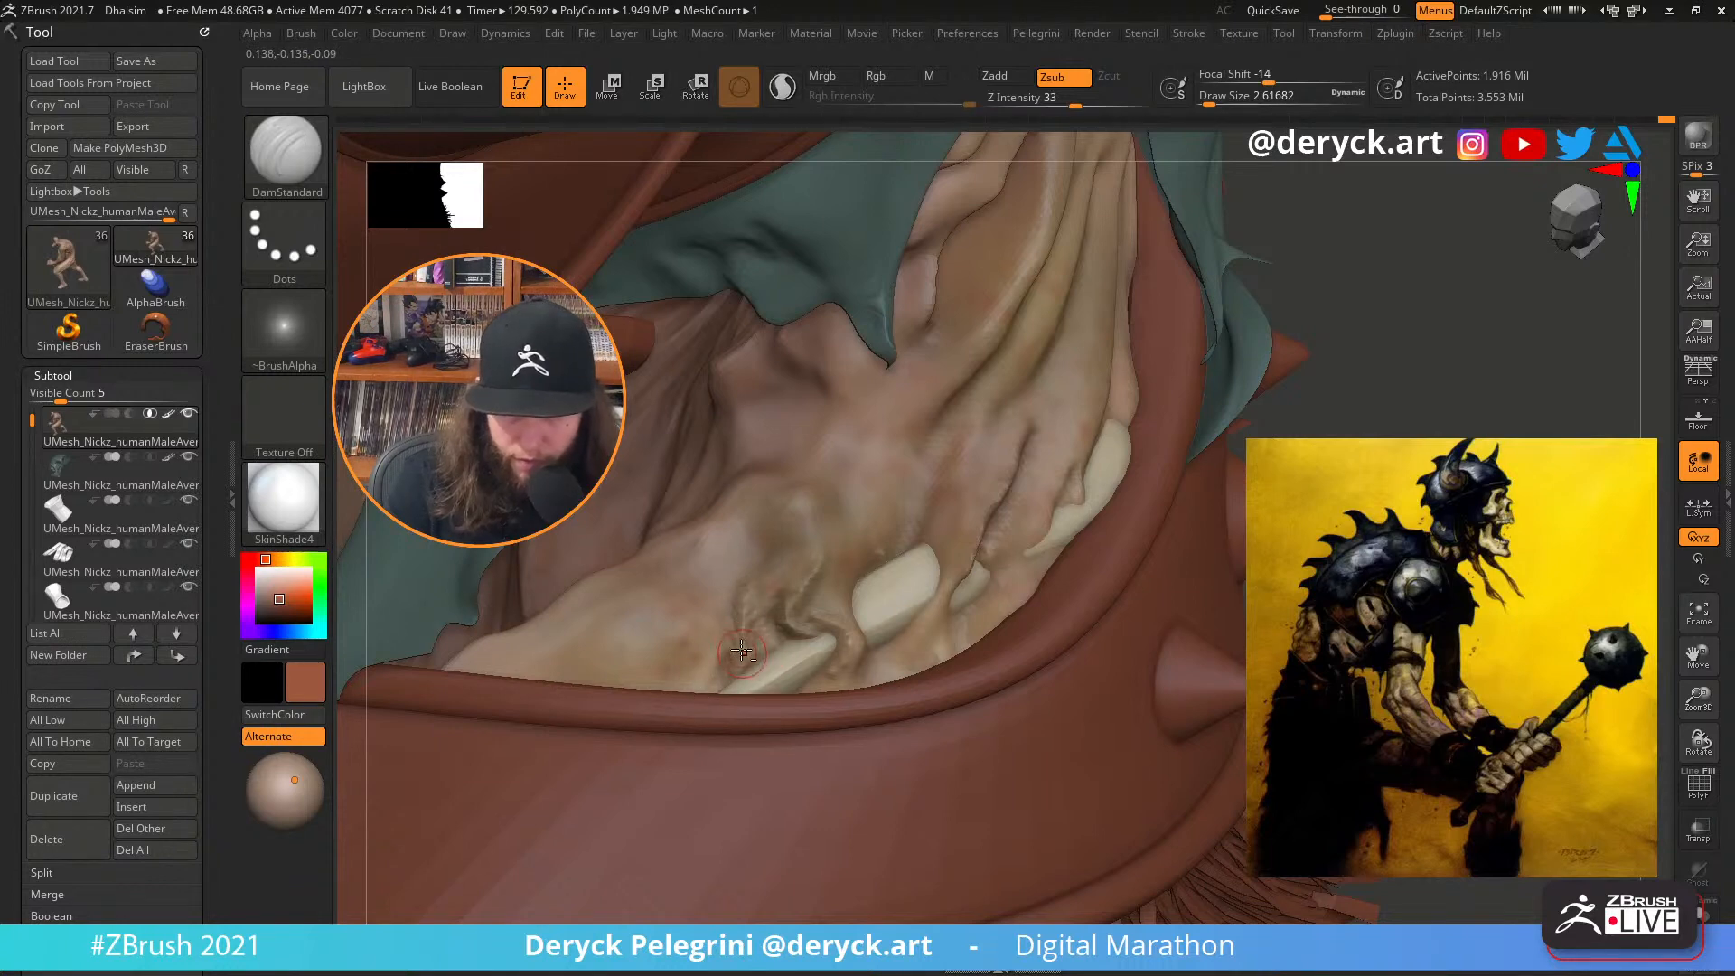
shift+drag(738, 608, 743, 652)
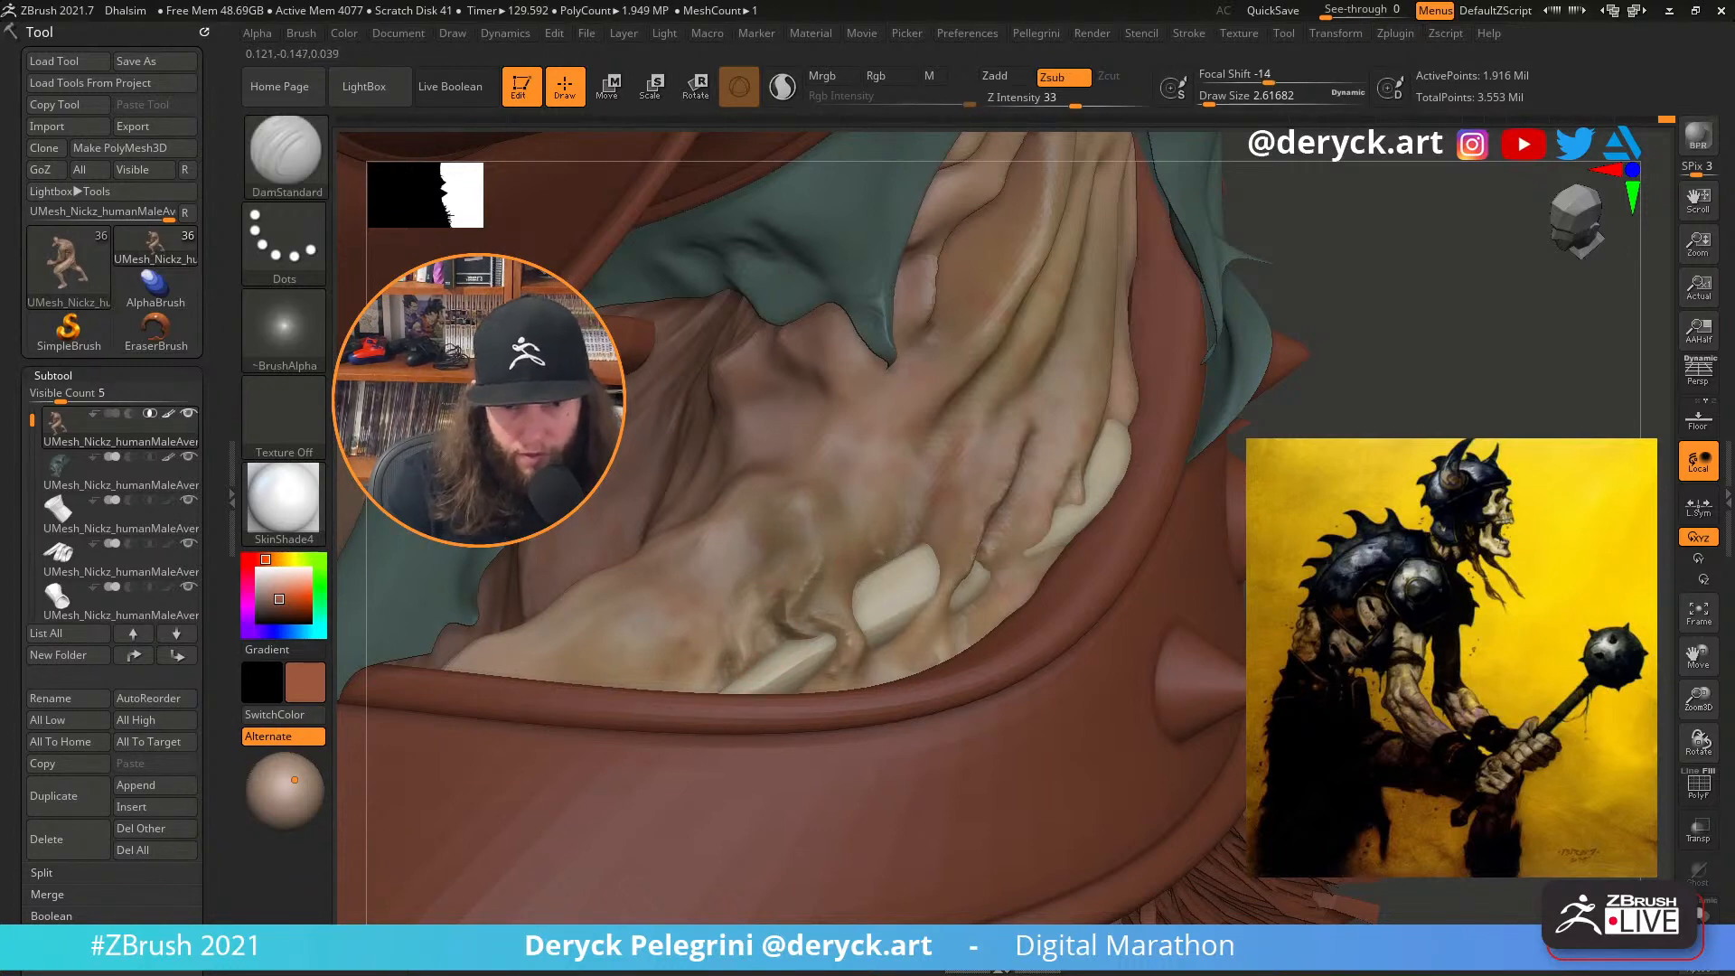
Return to the Standard brush, choose a more saturated orange-red, and redden the wrinkled skin around the exposed bones at the belt
mouse_move(1583, 425)
mouse_down()
mouse_move(1510, 432)
mouse_move(1547, 382)
mouse_move(1492, 409)
mouse_up()
key(1)
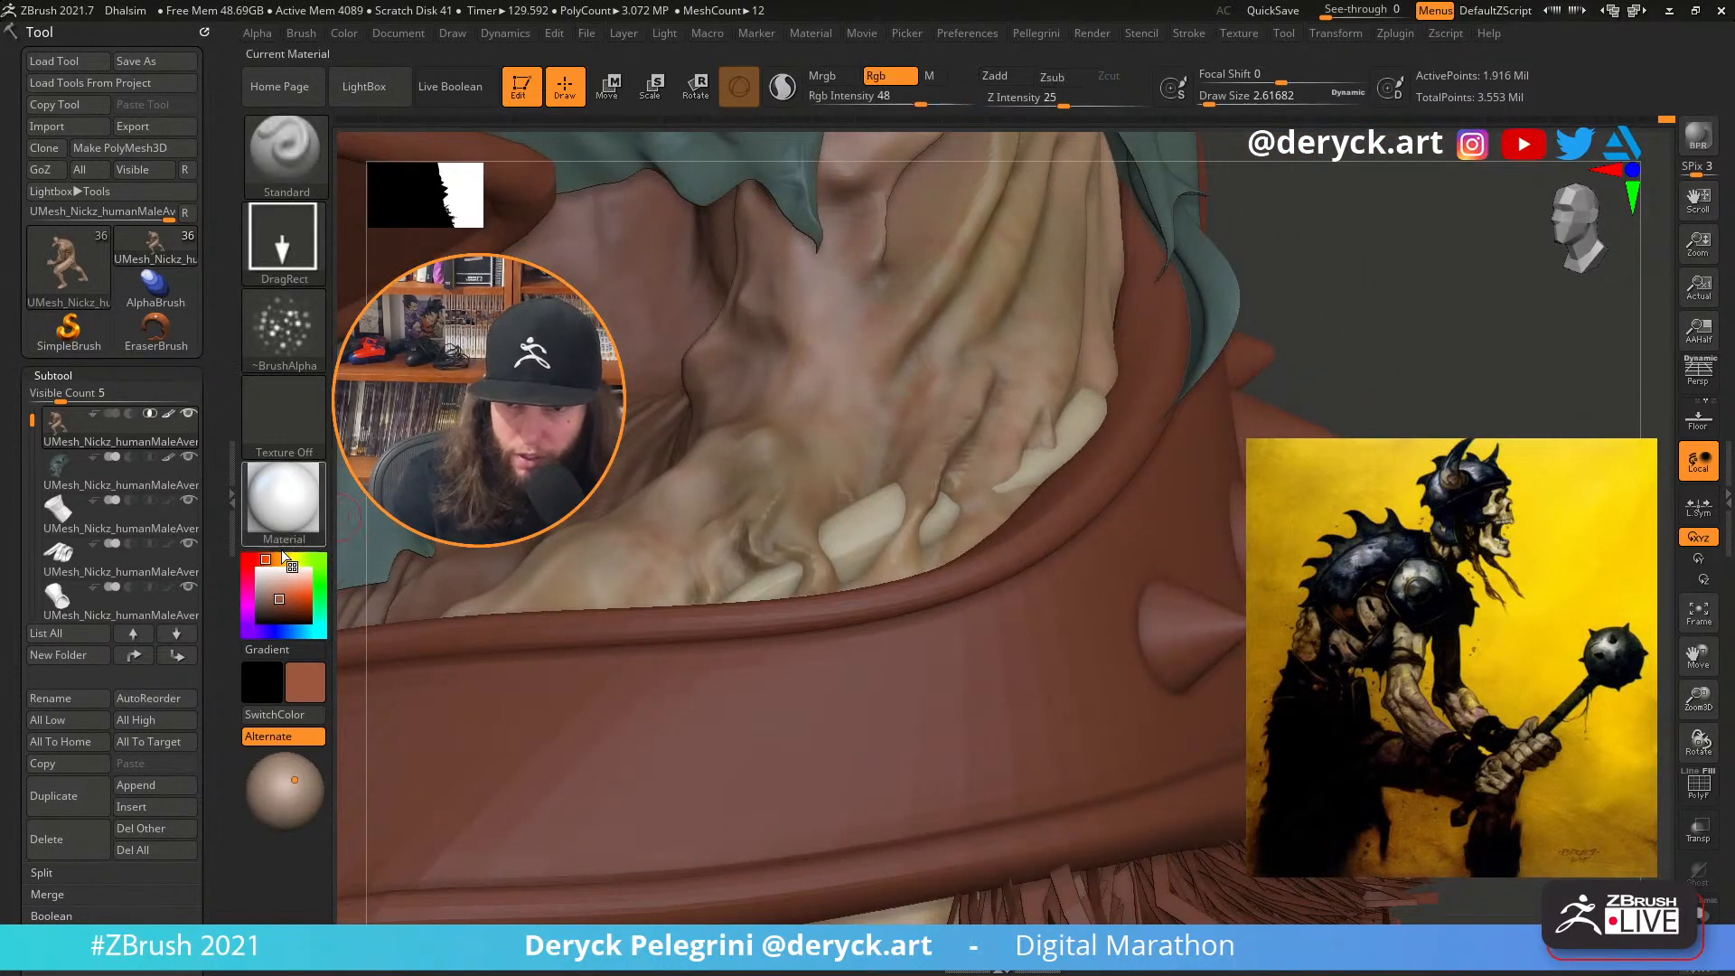
drag(282, 593, 289, 600)
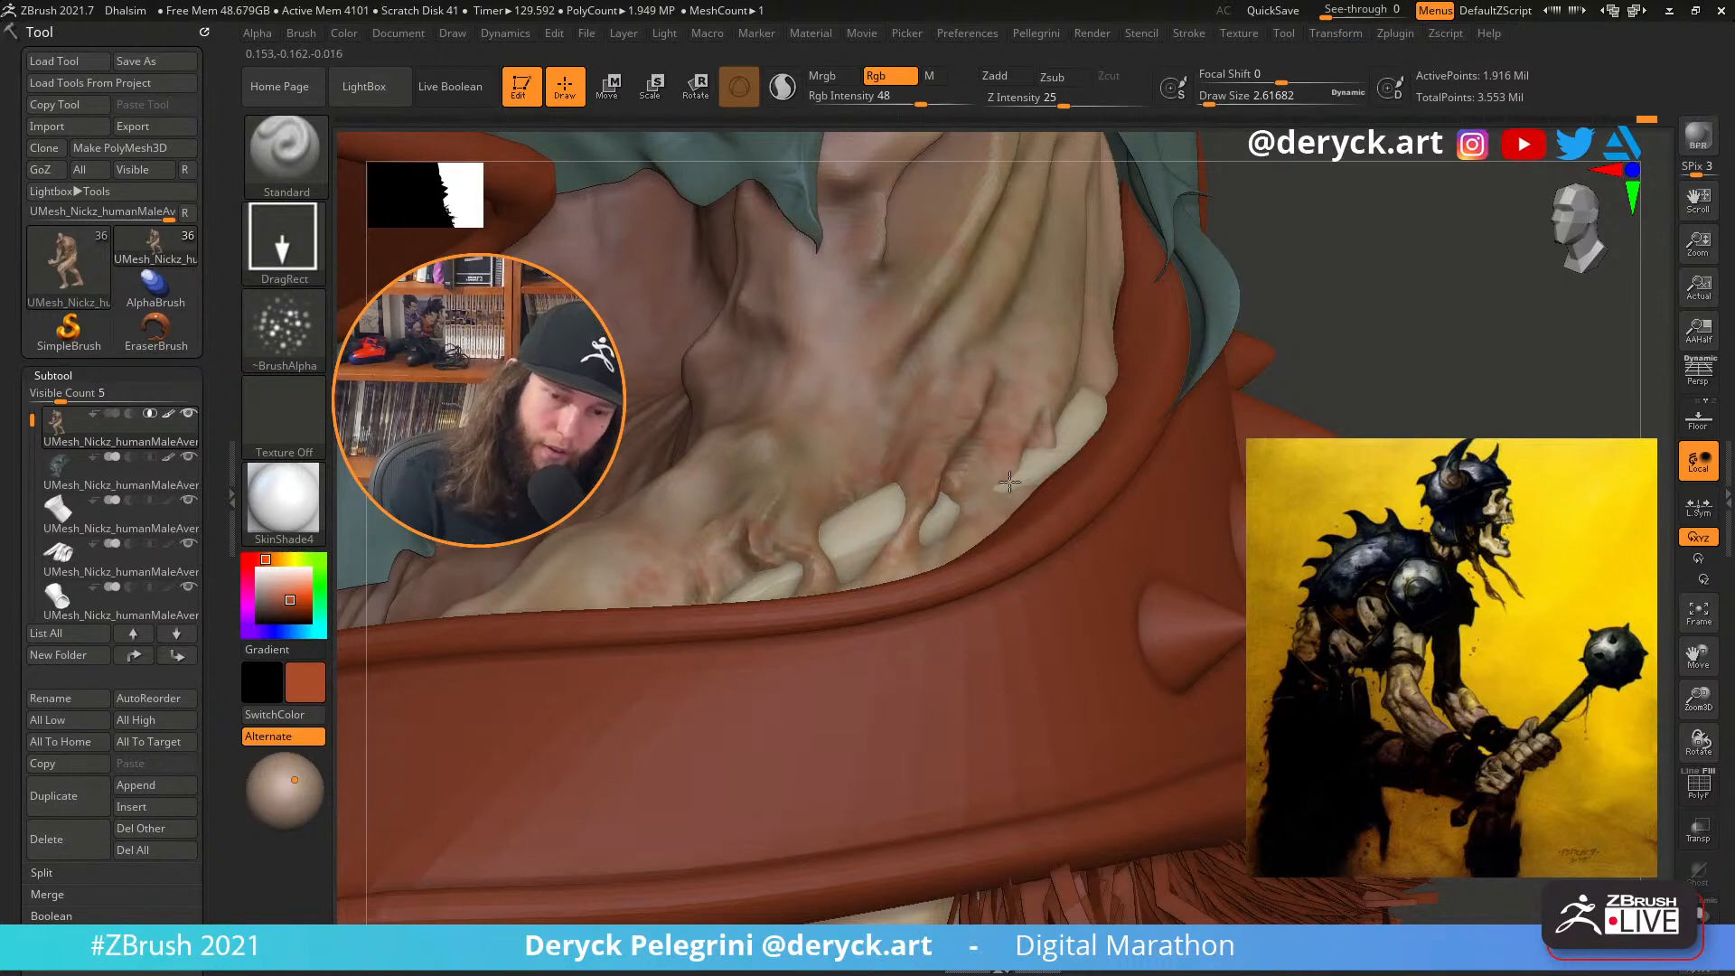
drag(1291, 383, 1220, 506)
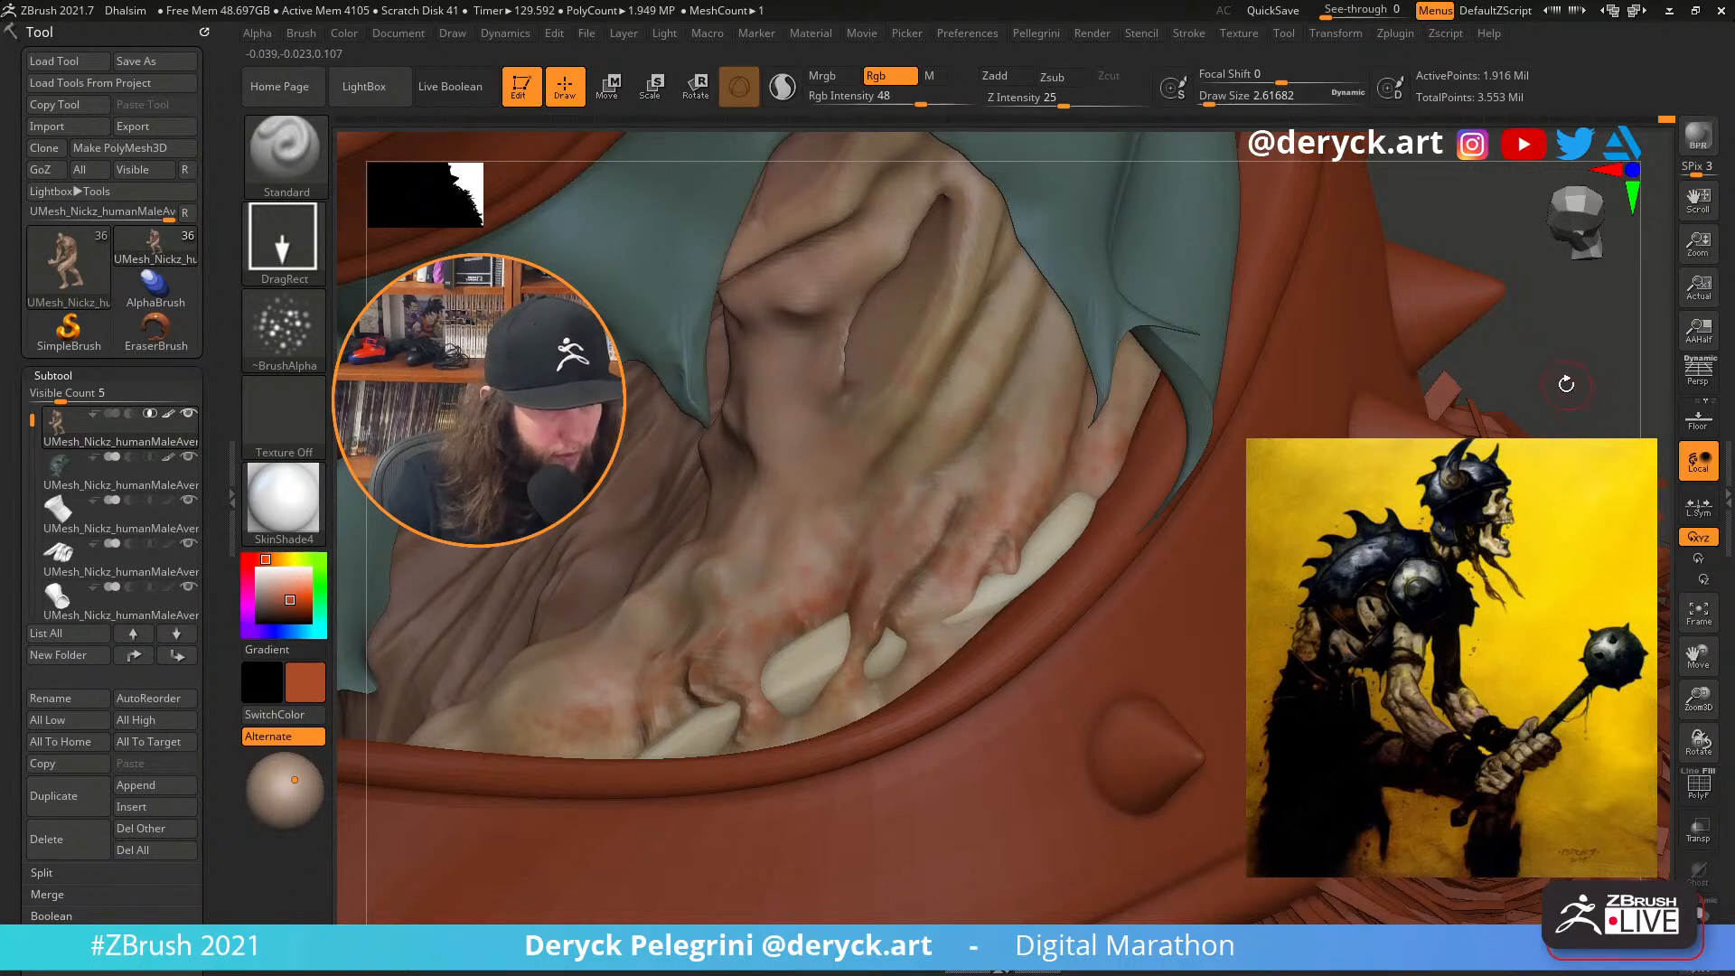
Inspect the painted waist with the body isolated, and review the whole figure with the paint colour set to white
alt+drag(1563, 383, 1495, 461)
key(alt+s)
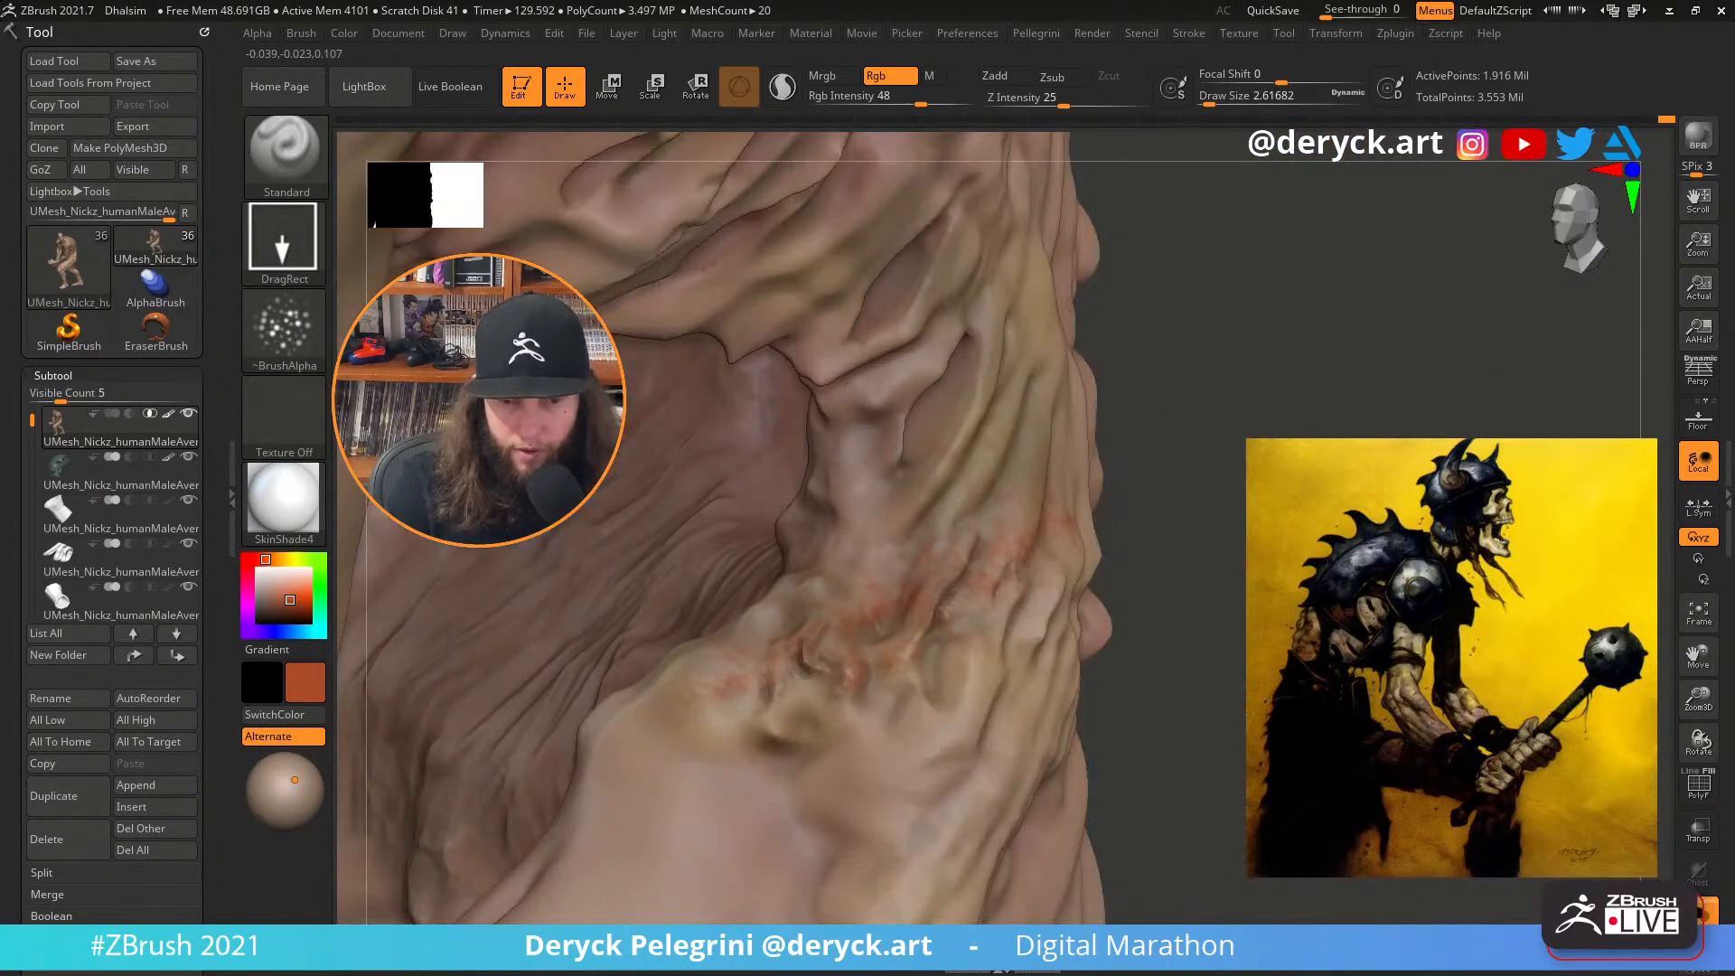
alt+drag(1301, 470, 1239, 506)
drag(269, 580, 253, 566)
key(alt+s)
alt+drag(1226, 548, 1356, 395)
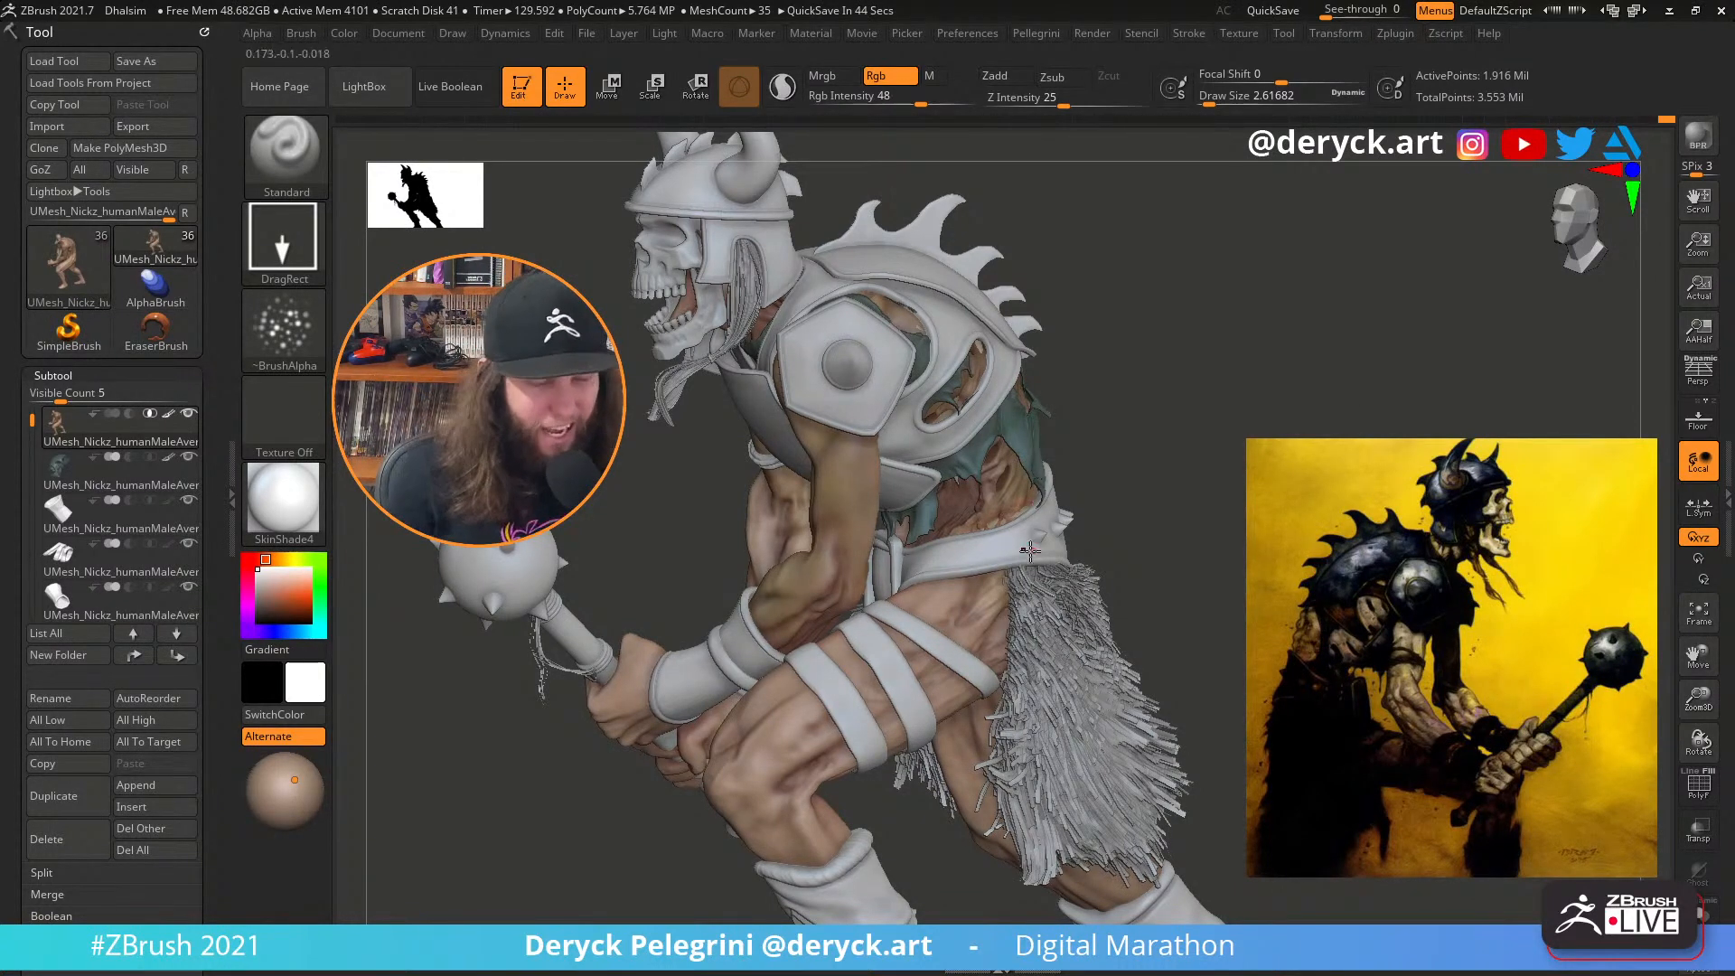
drag(1208, 503, 1243, 633)
alt+drag(1242, 542, 1192, 625)
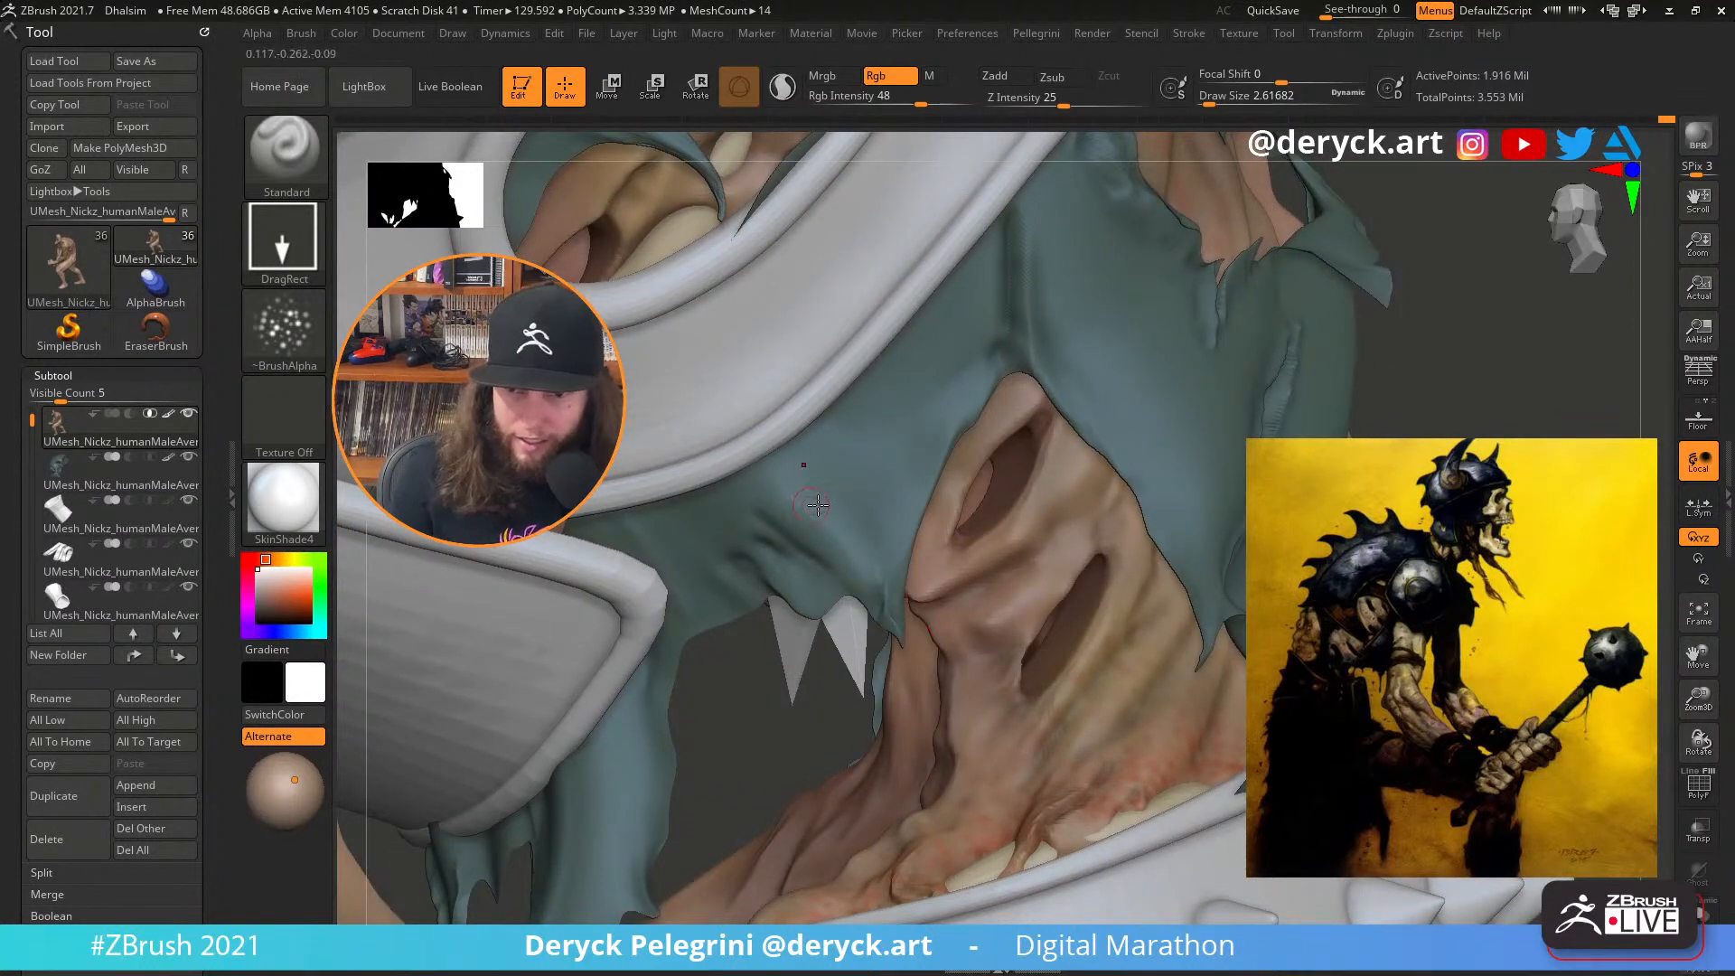
Choose a muted orange-red and tint the rims of the holes in the waist skin at a draw size of about 4.3
click(287, 597)
drag(874, 639, 917, 638)
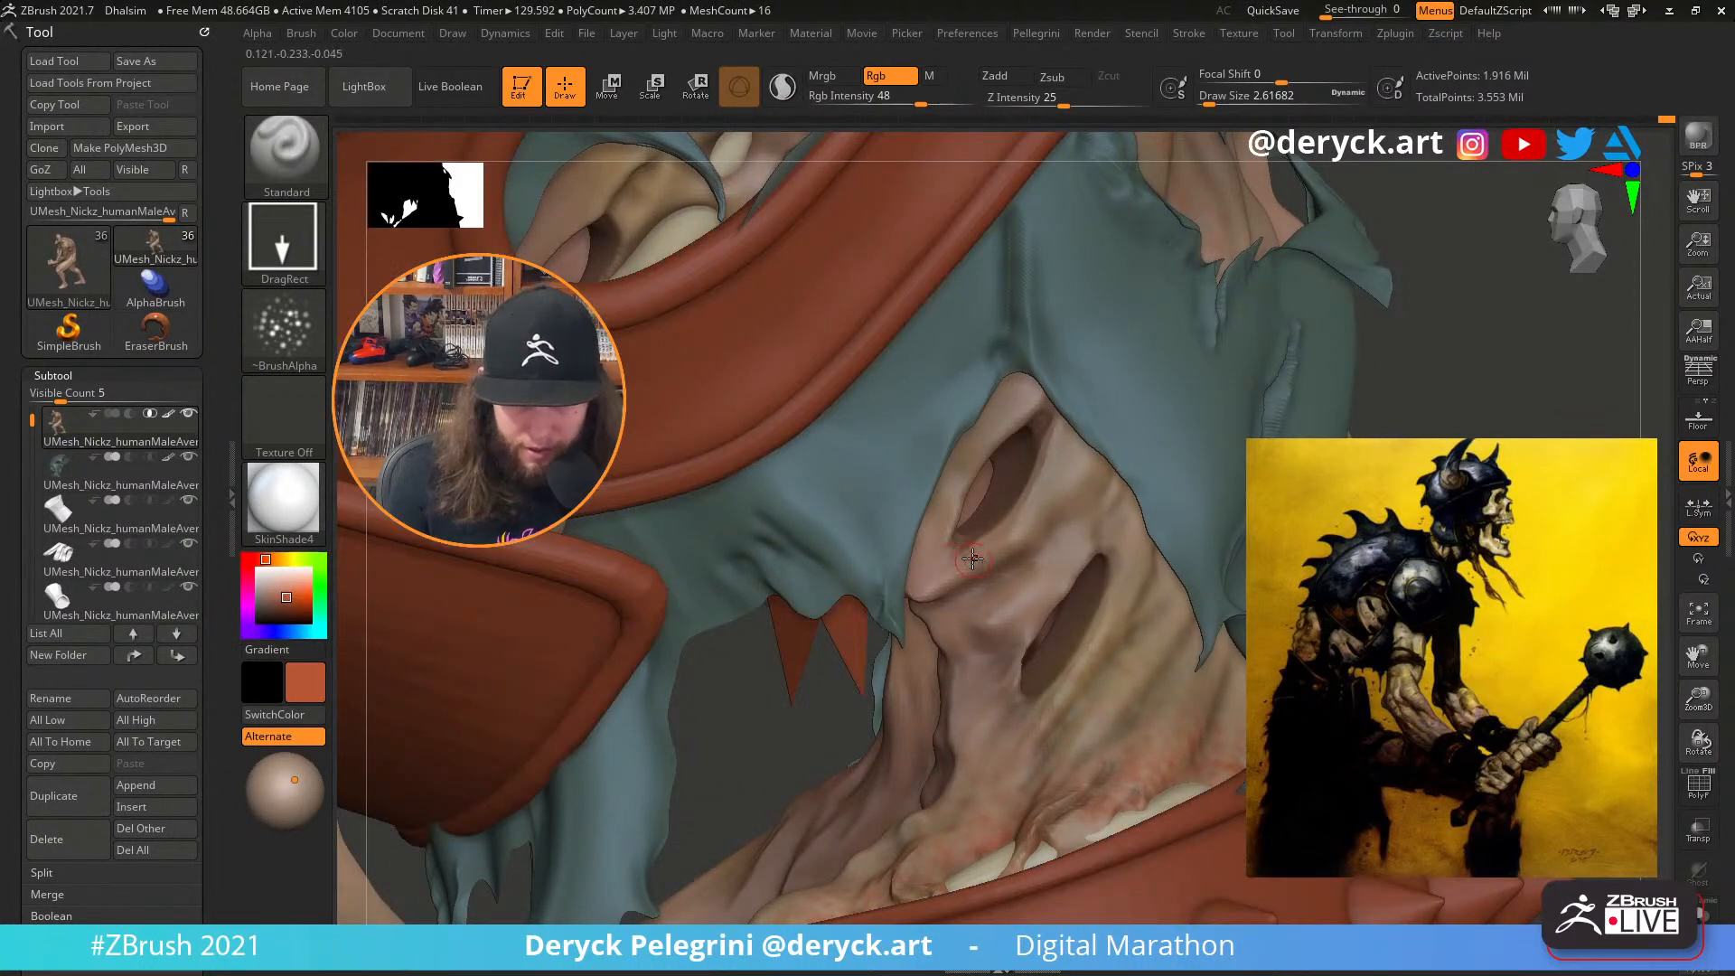
key(s)
drag(963, 560, 967, 560)
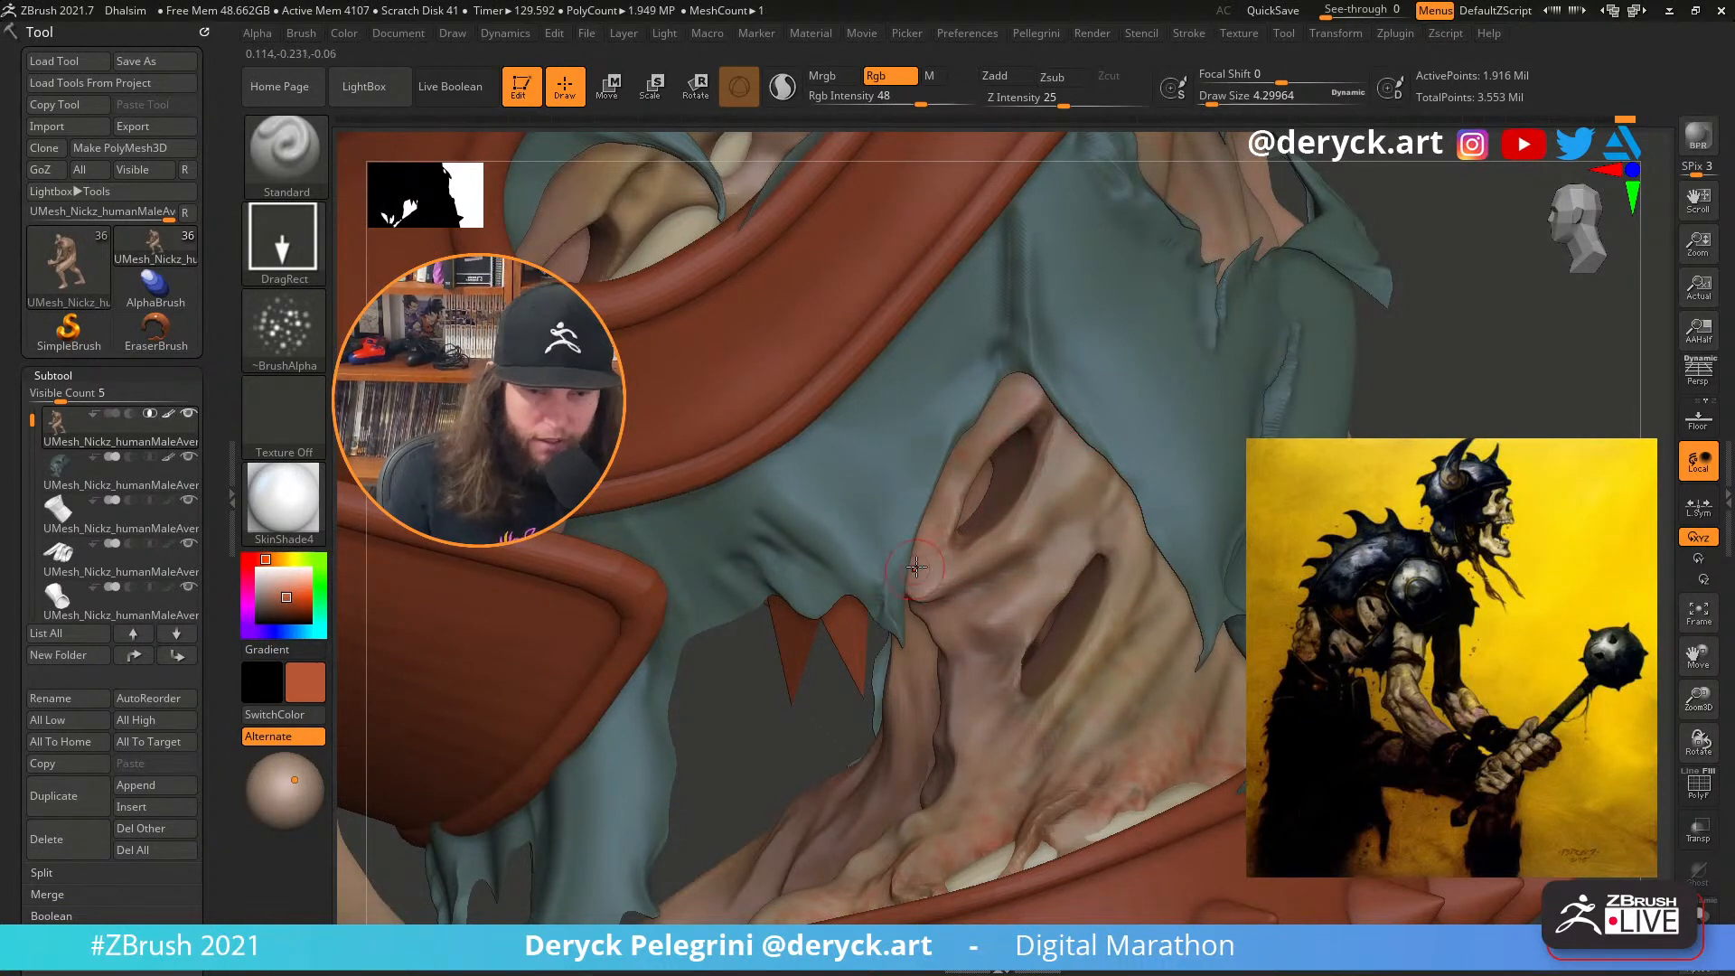
mouse_move(915, 569)
right_down()
mouse_move(1034, 569)
mouse_move(1039, 531)
mouse_move(1022, 563)
right_up()
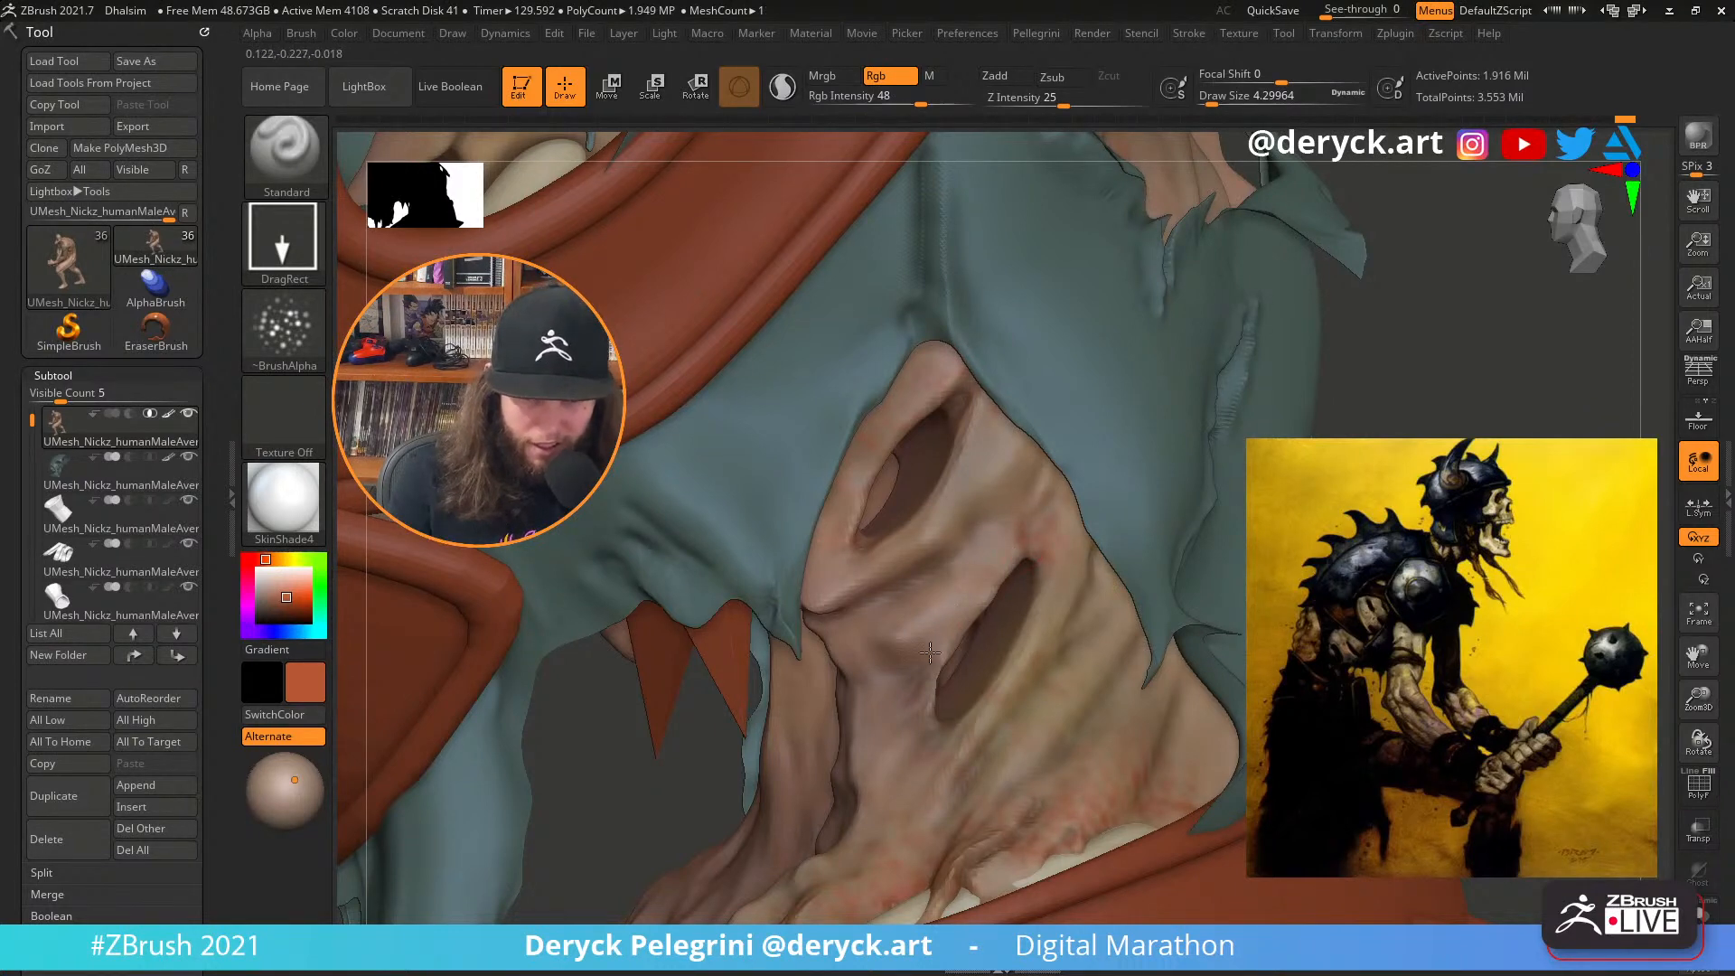
mouse_move(692, 768)
right_down()
mouse_move(700, 818)
mouse_move(752, 835)
mouse_move(840, 705)
right_up()
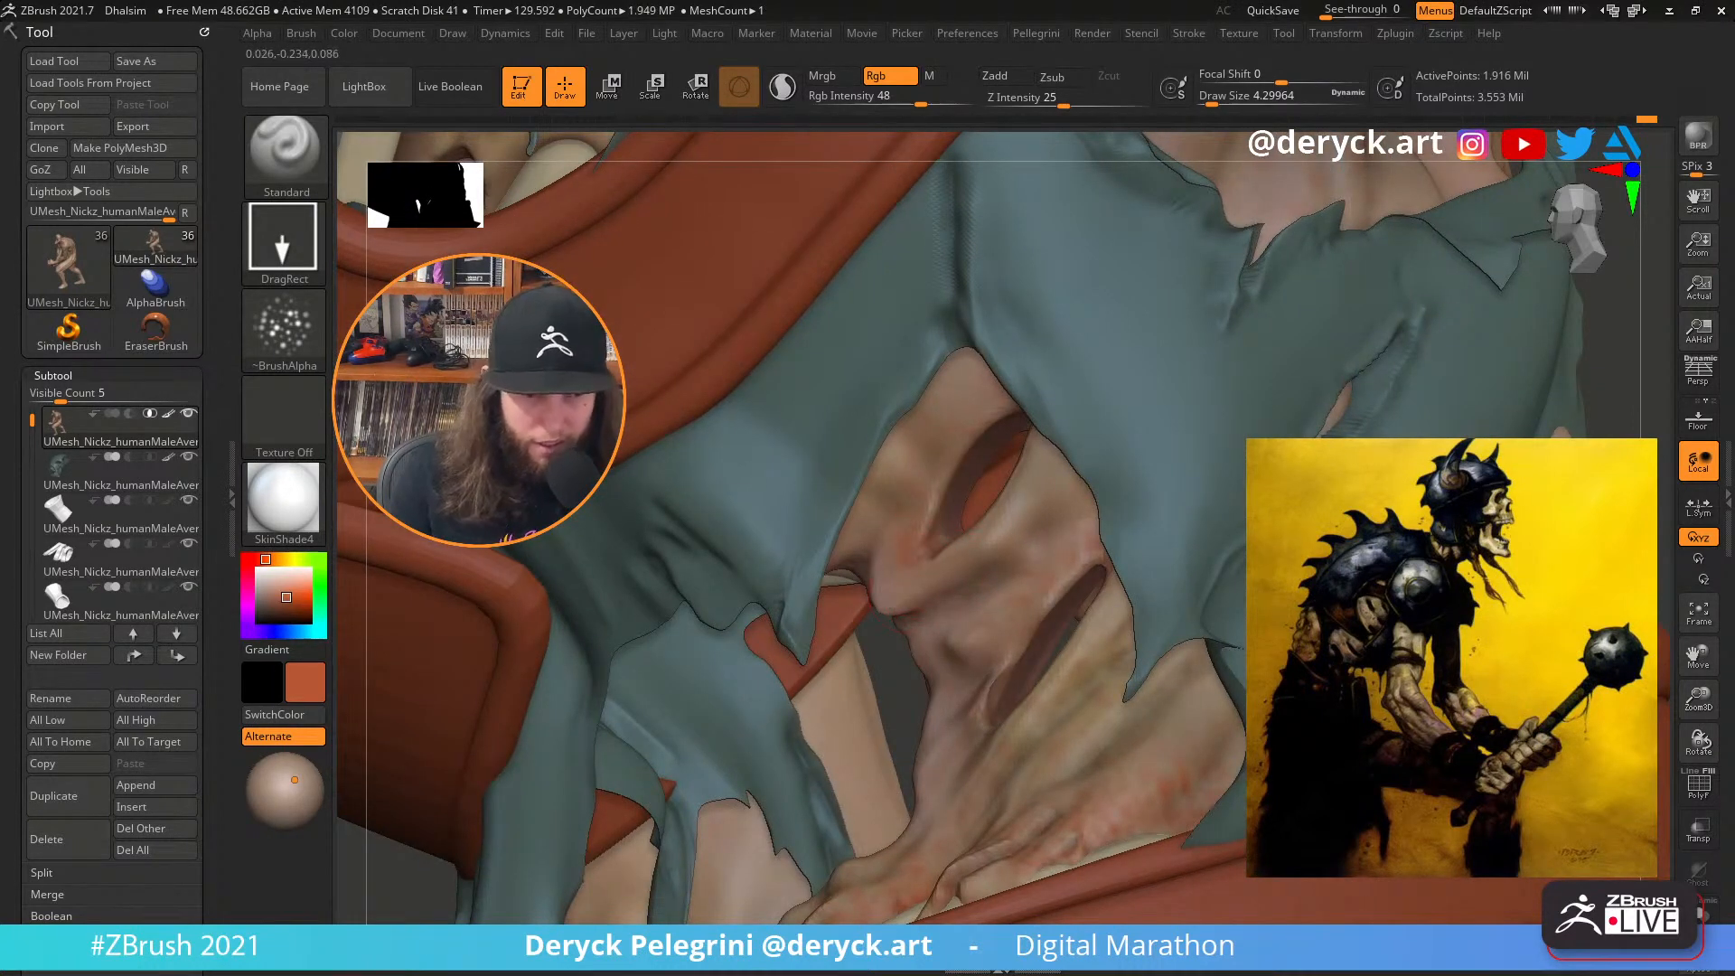
right_drag(985, 519, 931, 601)
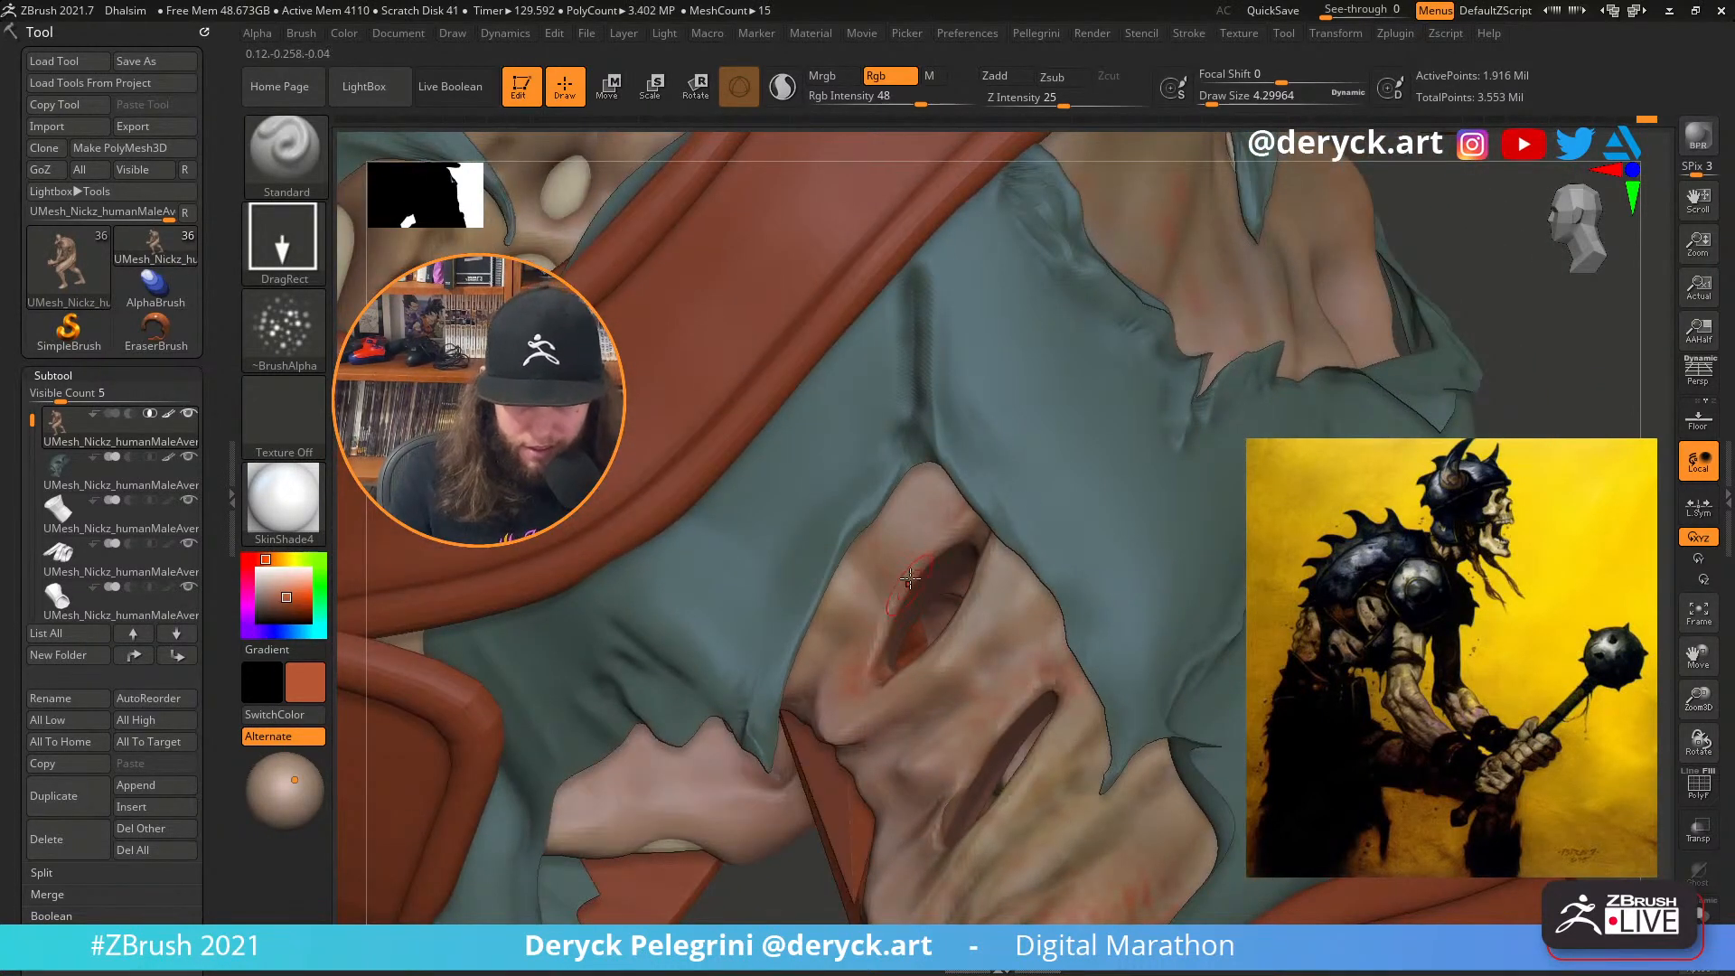
mouse_move(744, 905)
right_down()
mouse_move(975, 813)
mouse_move(1046, 738)
mouse_move(1026, 673)
mouse_move(1012, 714)
mouse_move(930, 599)
right_up()
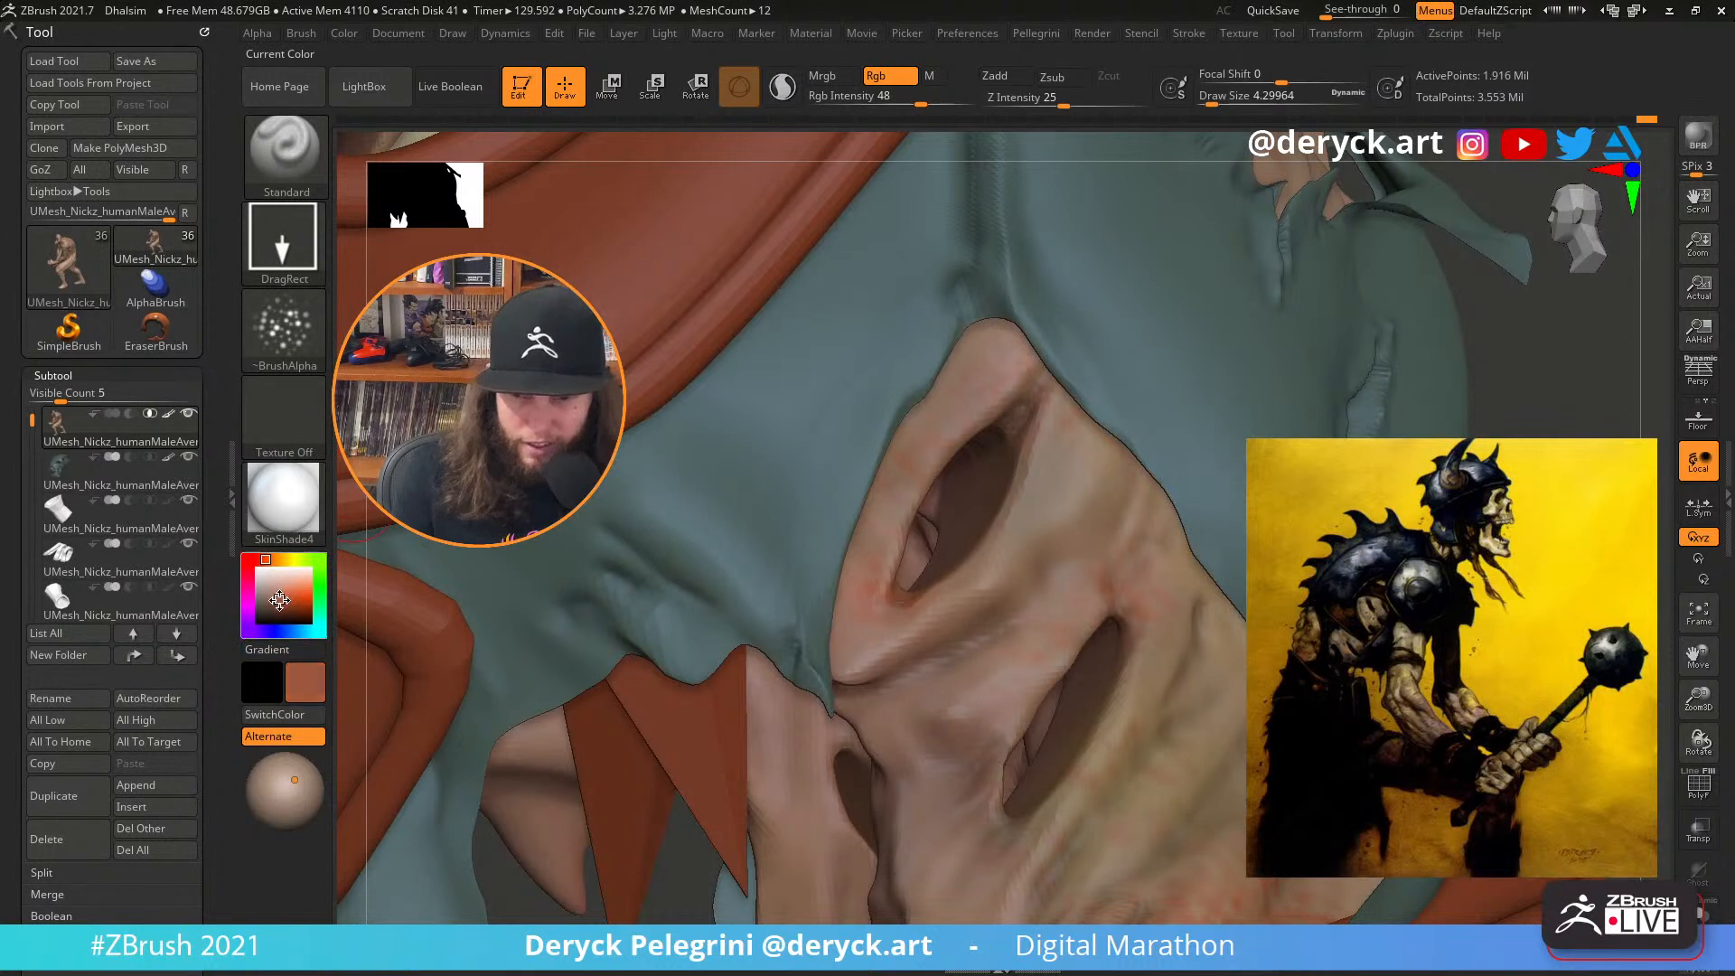
Choose a more saturated orange-red and redden the edges of the upper waist hole at a draw size of about 3.7
drag(281, 598, 303, 603)
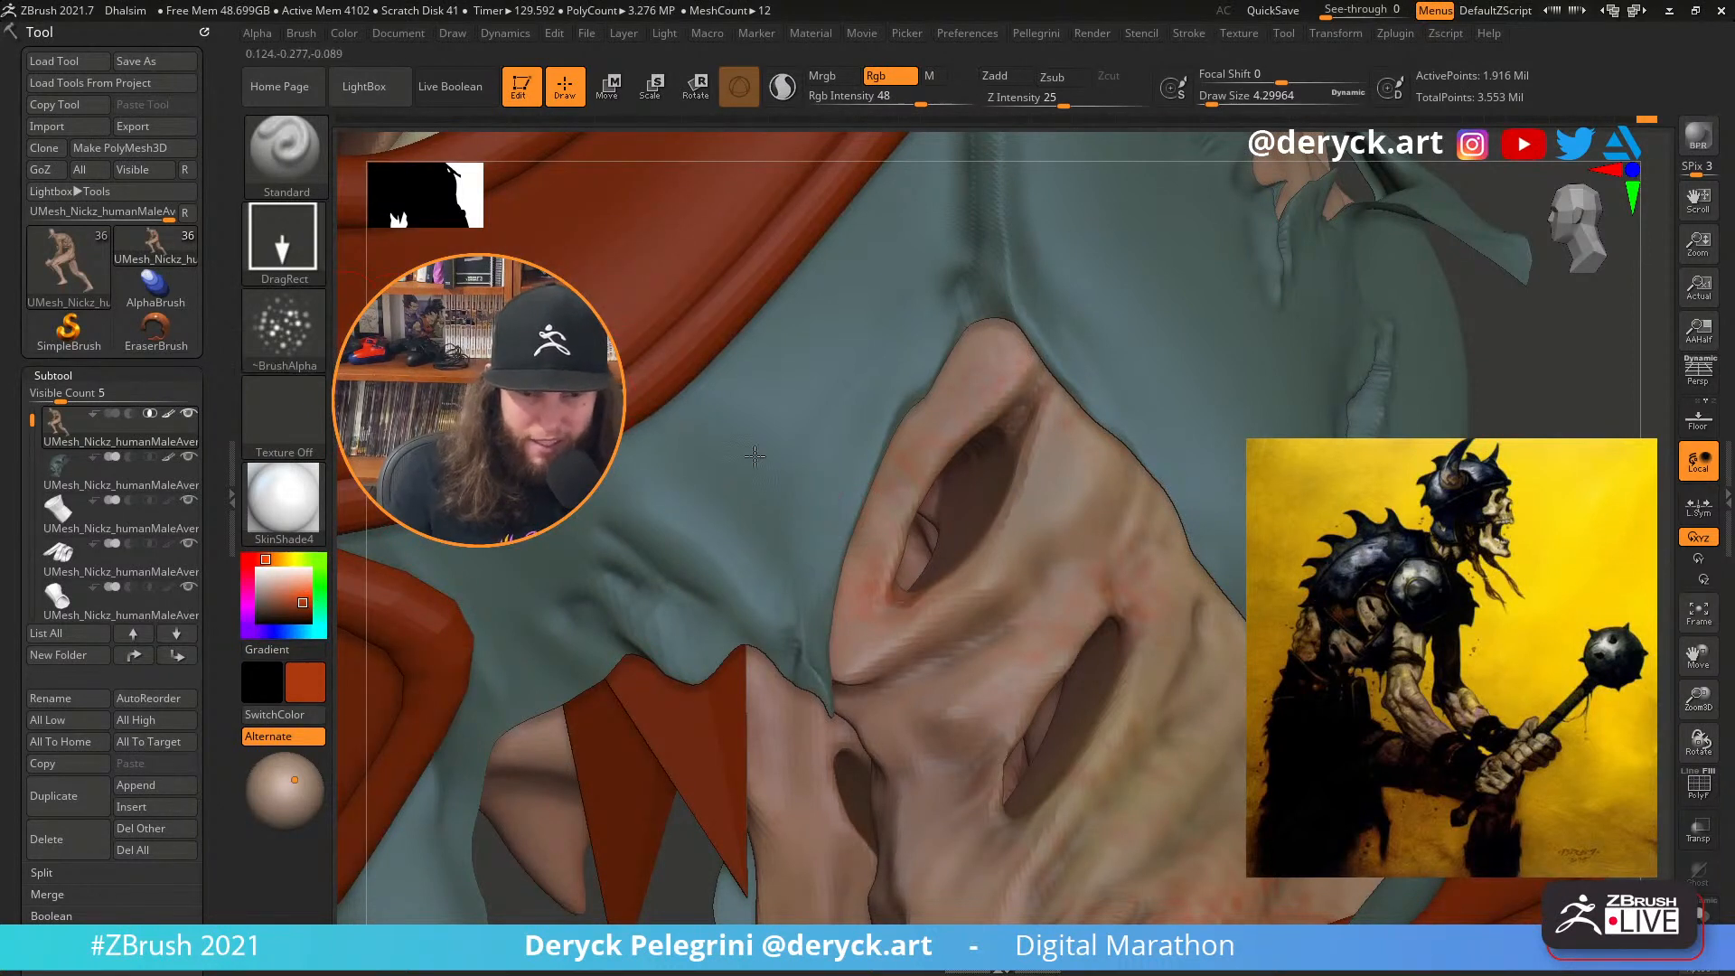
key(s)
drag(947, 463, 939, 460)
mouse_move(1007, 381)
mouse_down()
mouse_move(1024, 373)
mouse_move(1010, 506)
mouse_move(918, 621)
mouse_up()
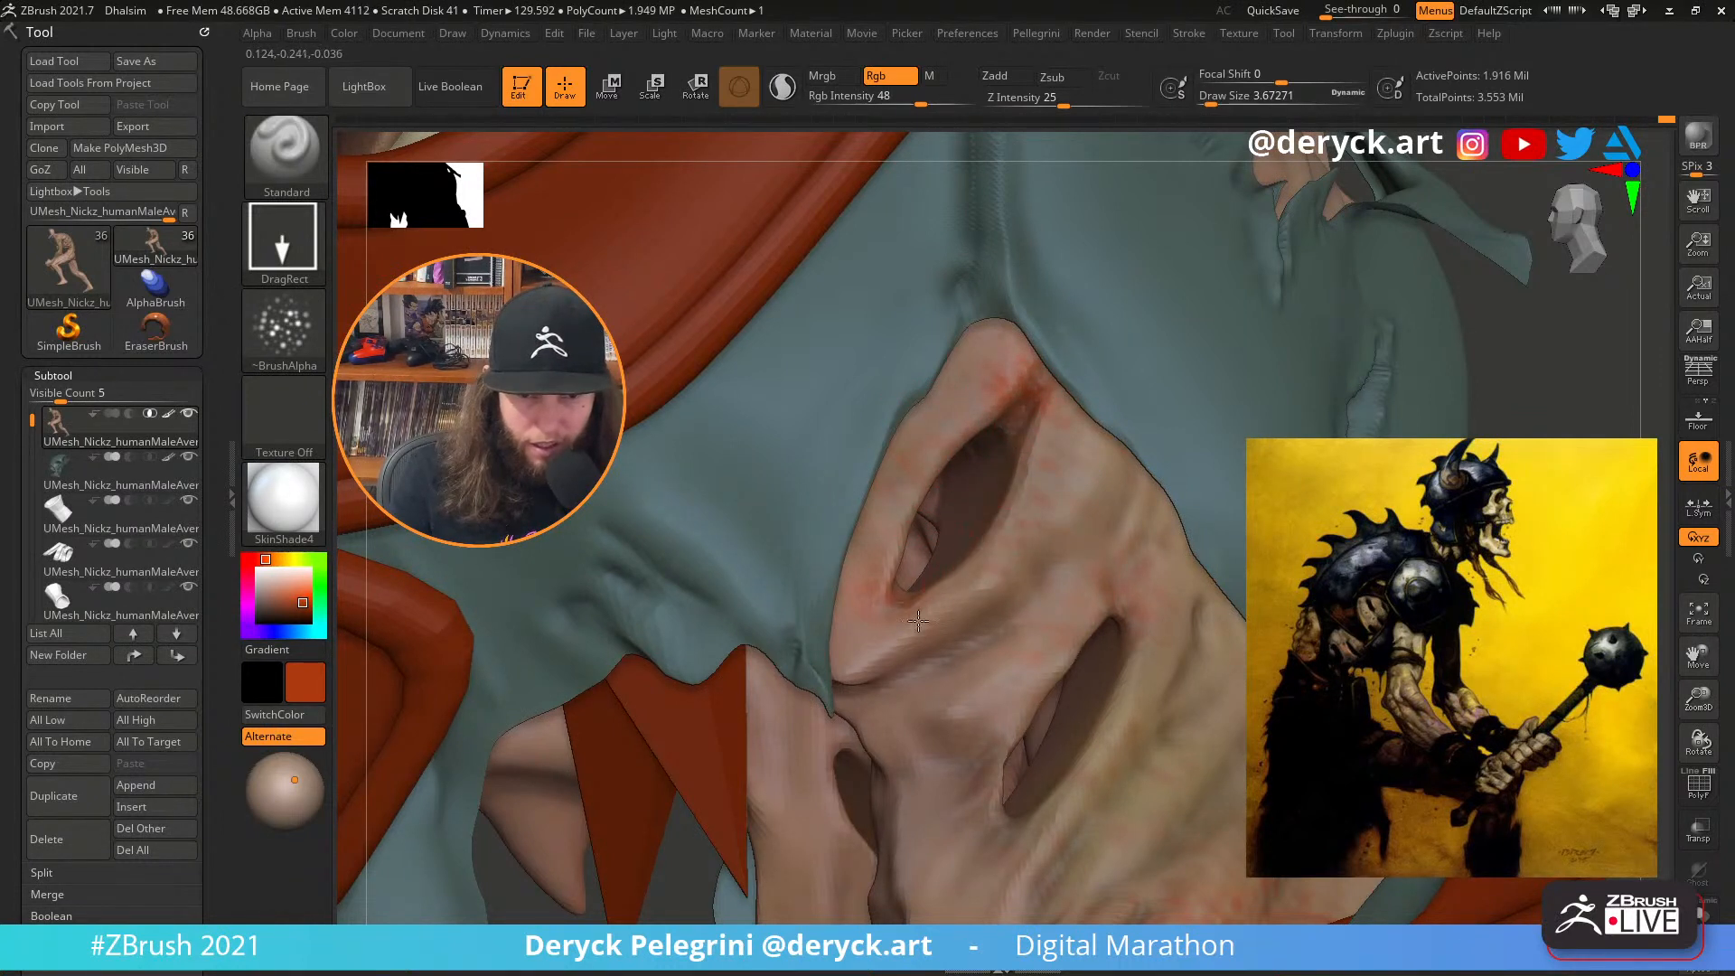
drag(948, 472, 991, 417)
drag(1595, 465, 1629, 461)
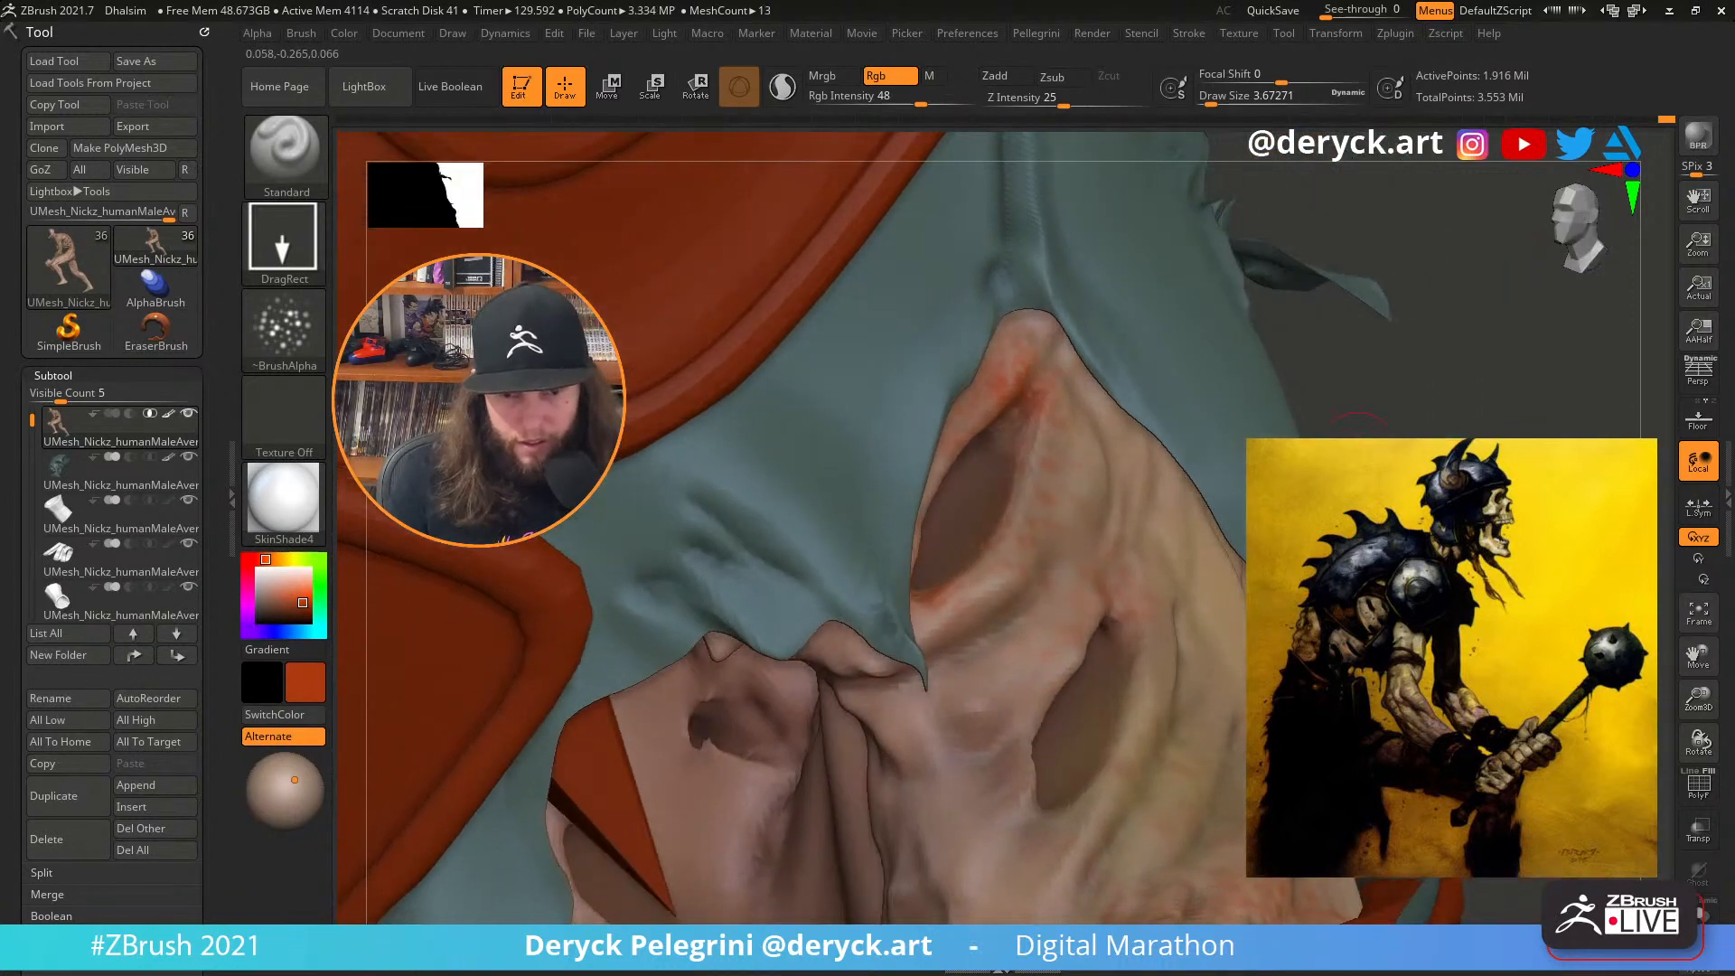
Change the paint colour to a dark crimson and set the brush stroke to FreeHand
click(277, 605)
drag(278, 606, 291, 611)
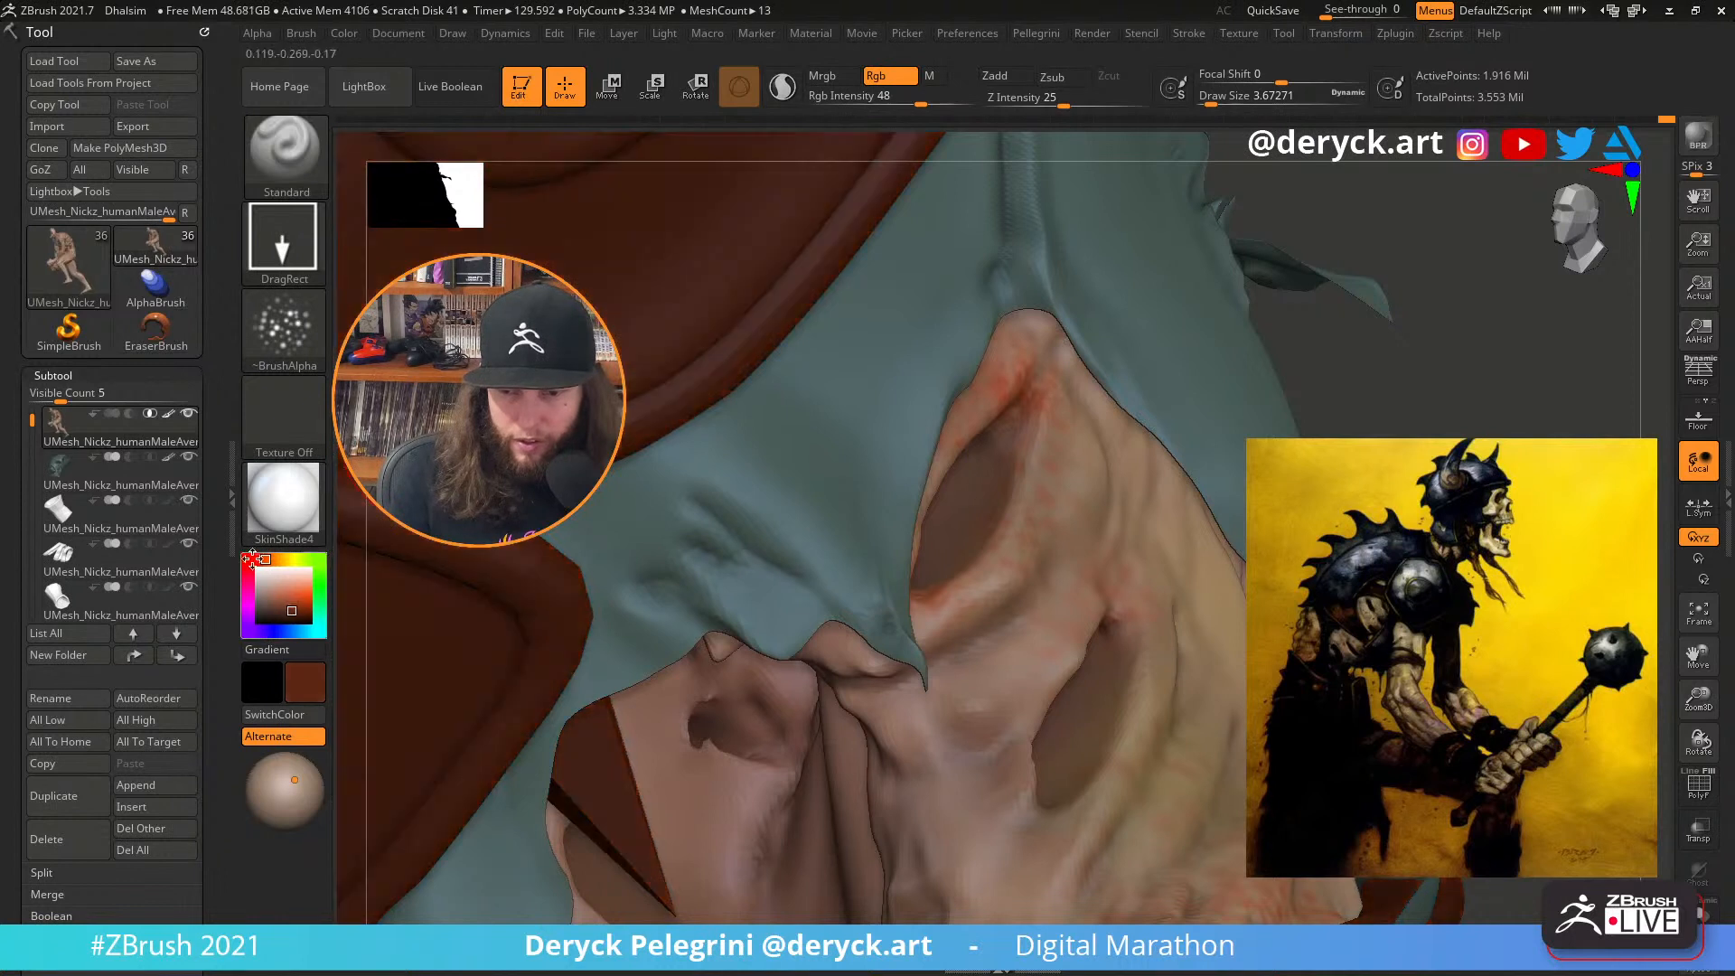
click(250, 557)
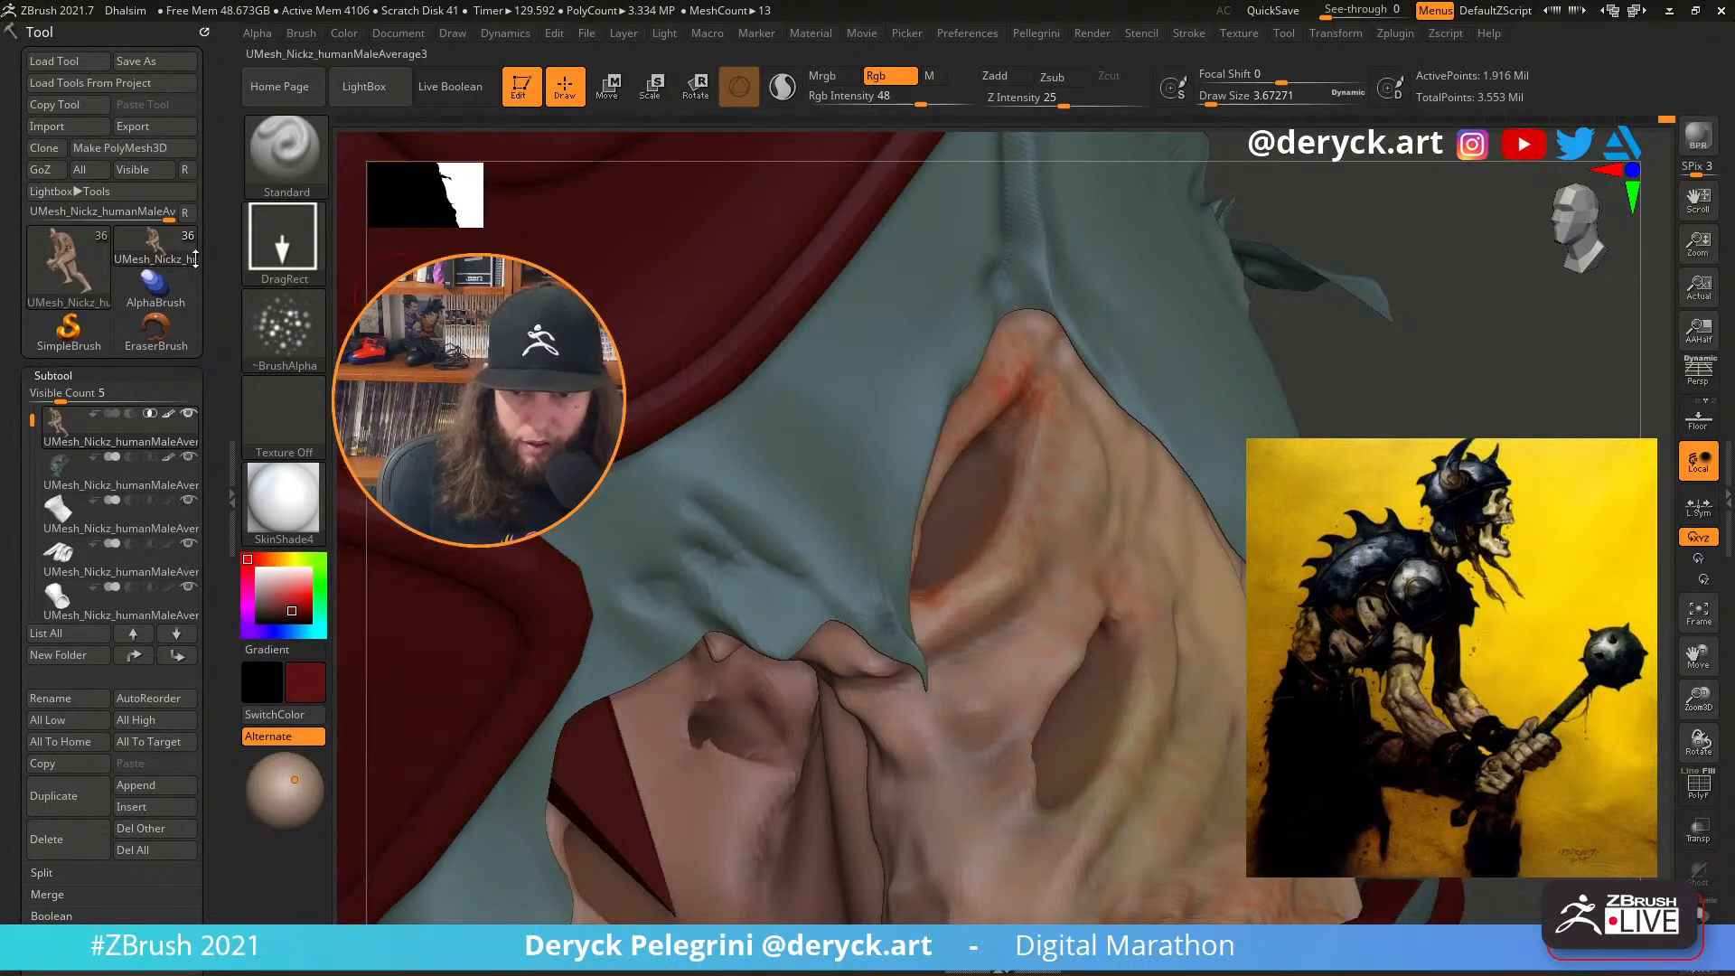
click(283, 237)
click(581, 269)
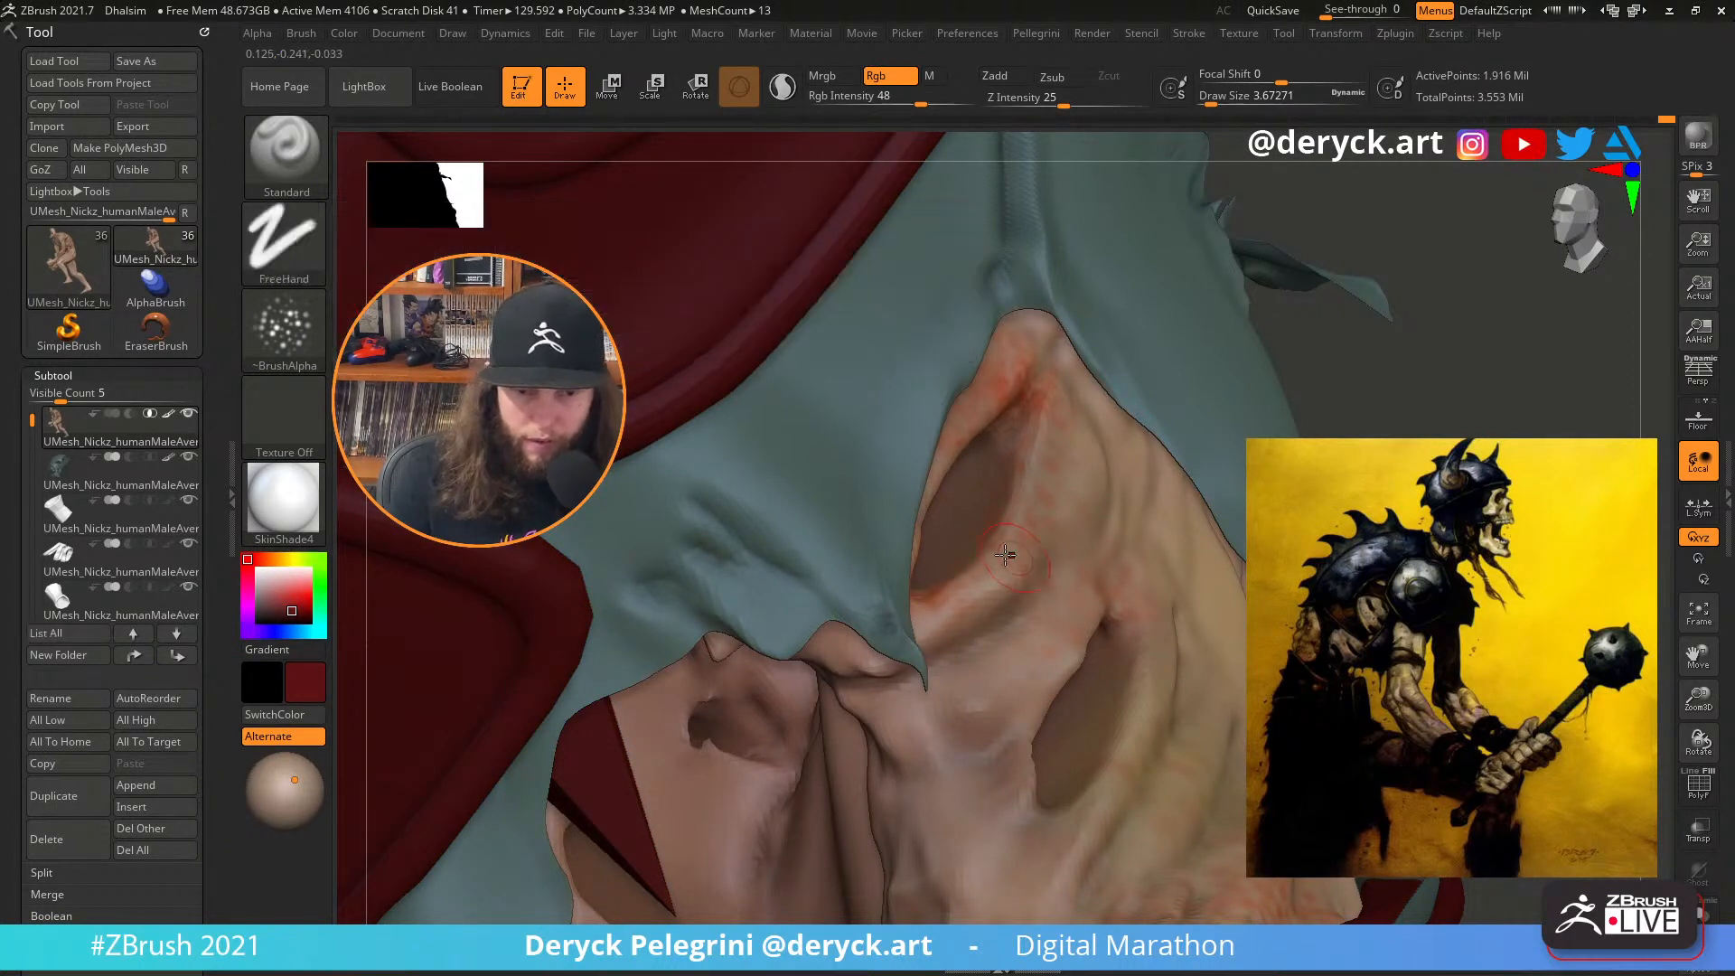
Paint dark crimson around the upper waist hole with RGB intensity 49 and a draw size of about 5
key(s)
click(979, 542)
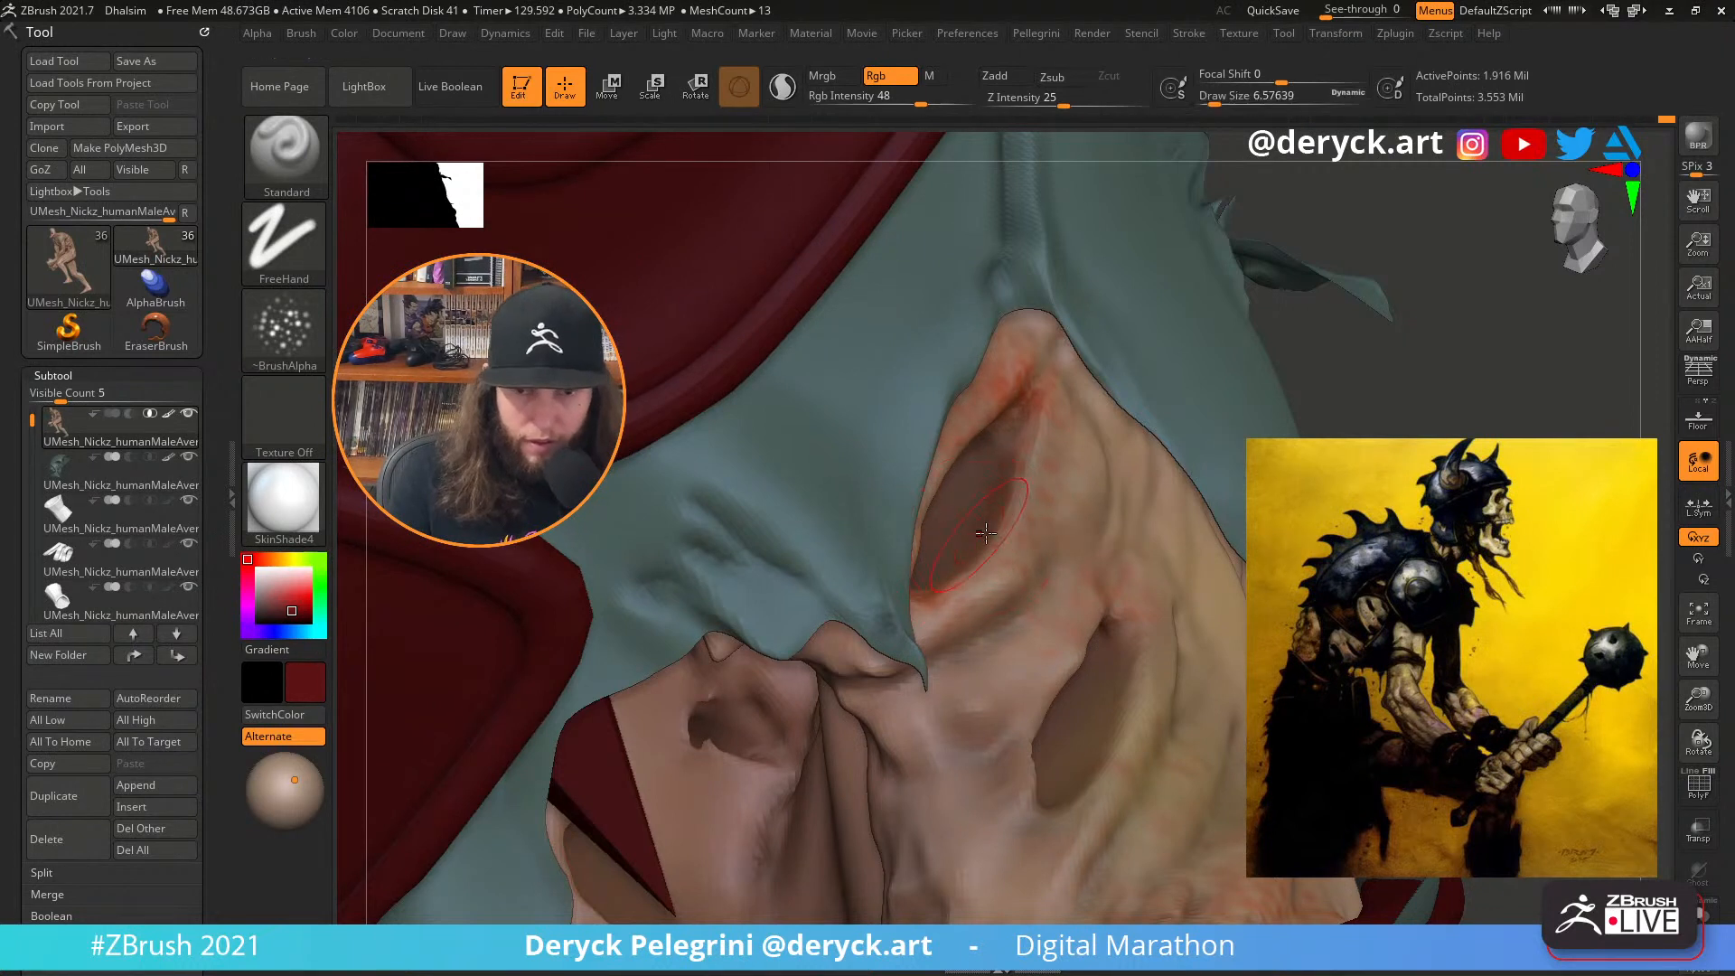
click(922, 98)
mouse_move(1074, 486)
mouse_down()
mouse_move(1055, 580)
mouse_move(1048, 560)
mouse_up()
key([)
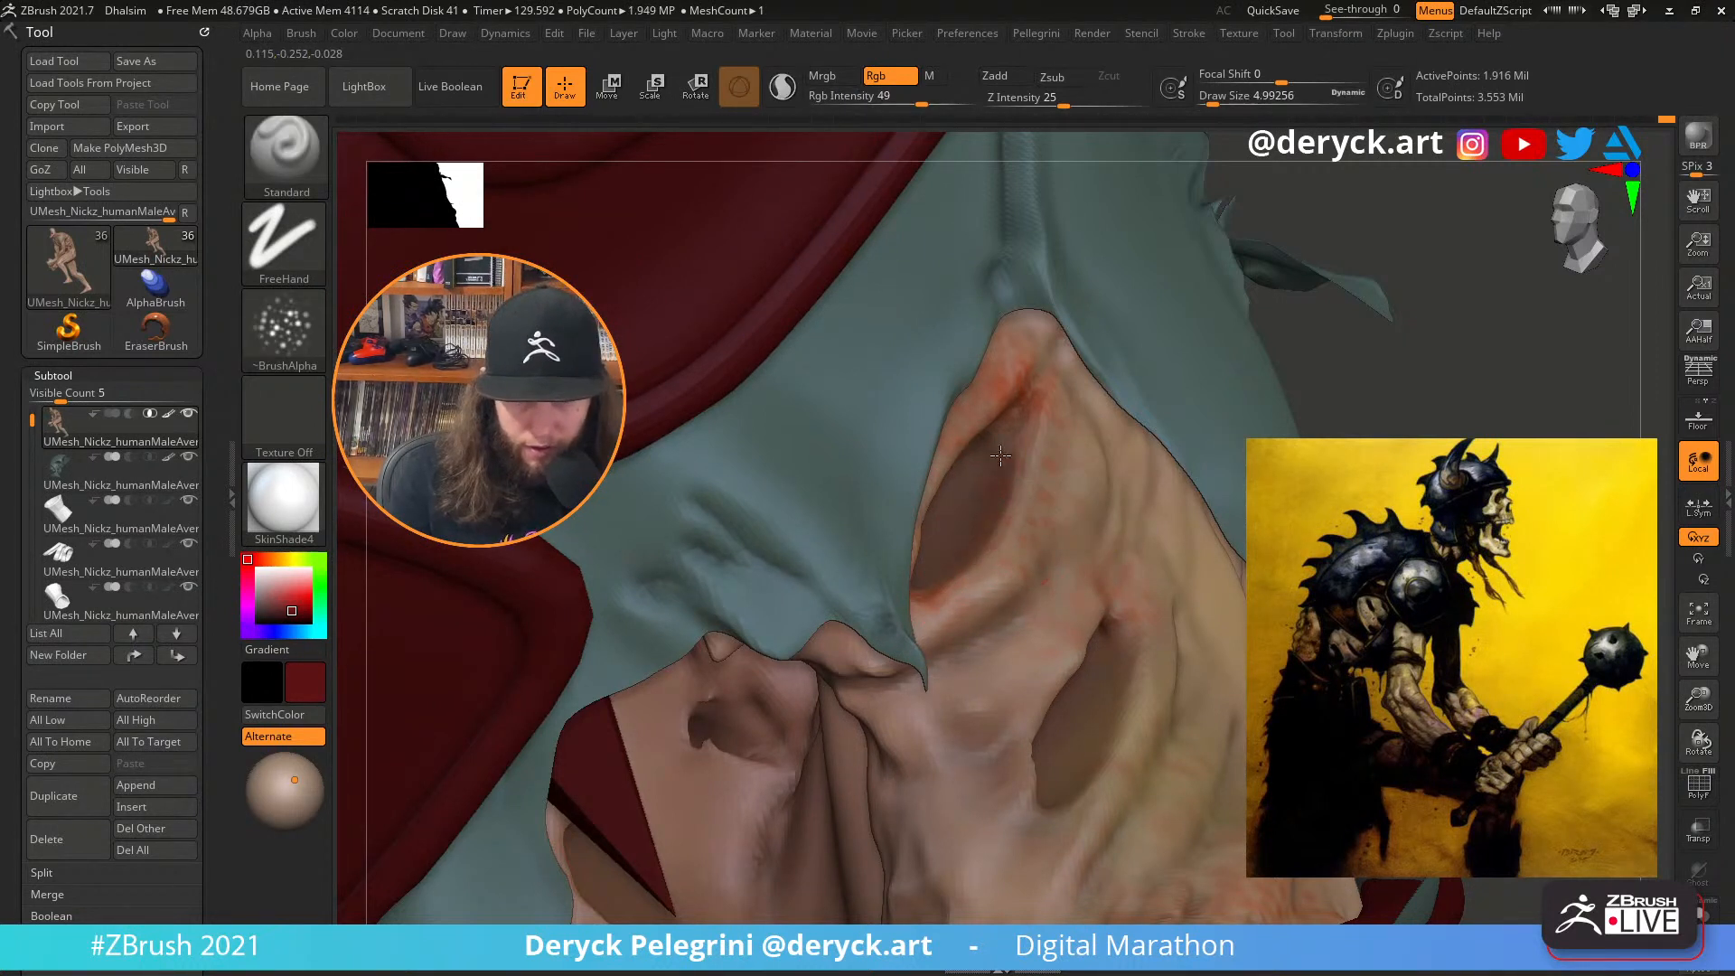
mouse_move(1229, 379)
right_down()
mouse_move(1103, 397)
mouse_move(1066, 384)
right_up()
mouse_move(832, 584)
mouse_down()
mouse_move(833, 621)
mouse_move(901, 598)
mouse_up()
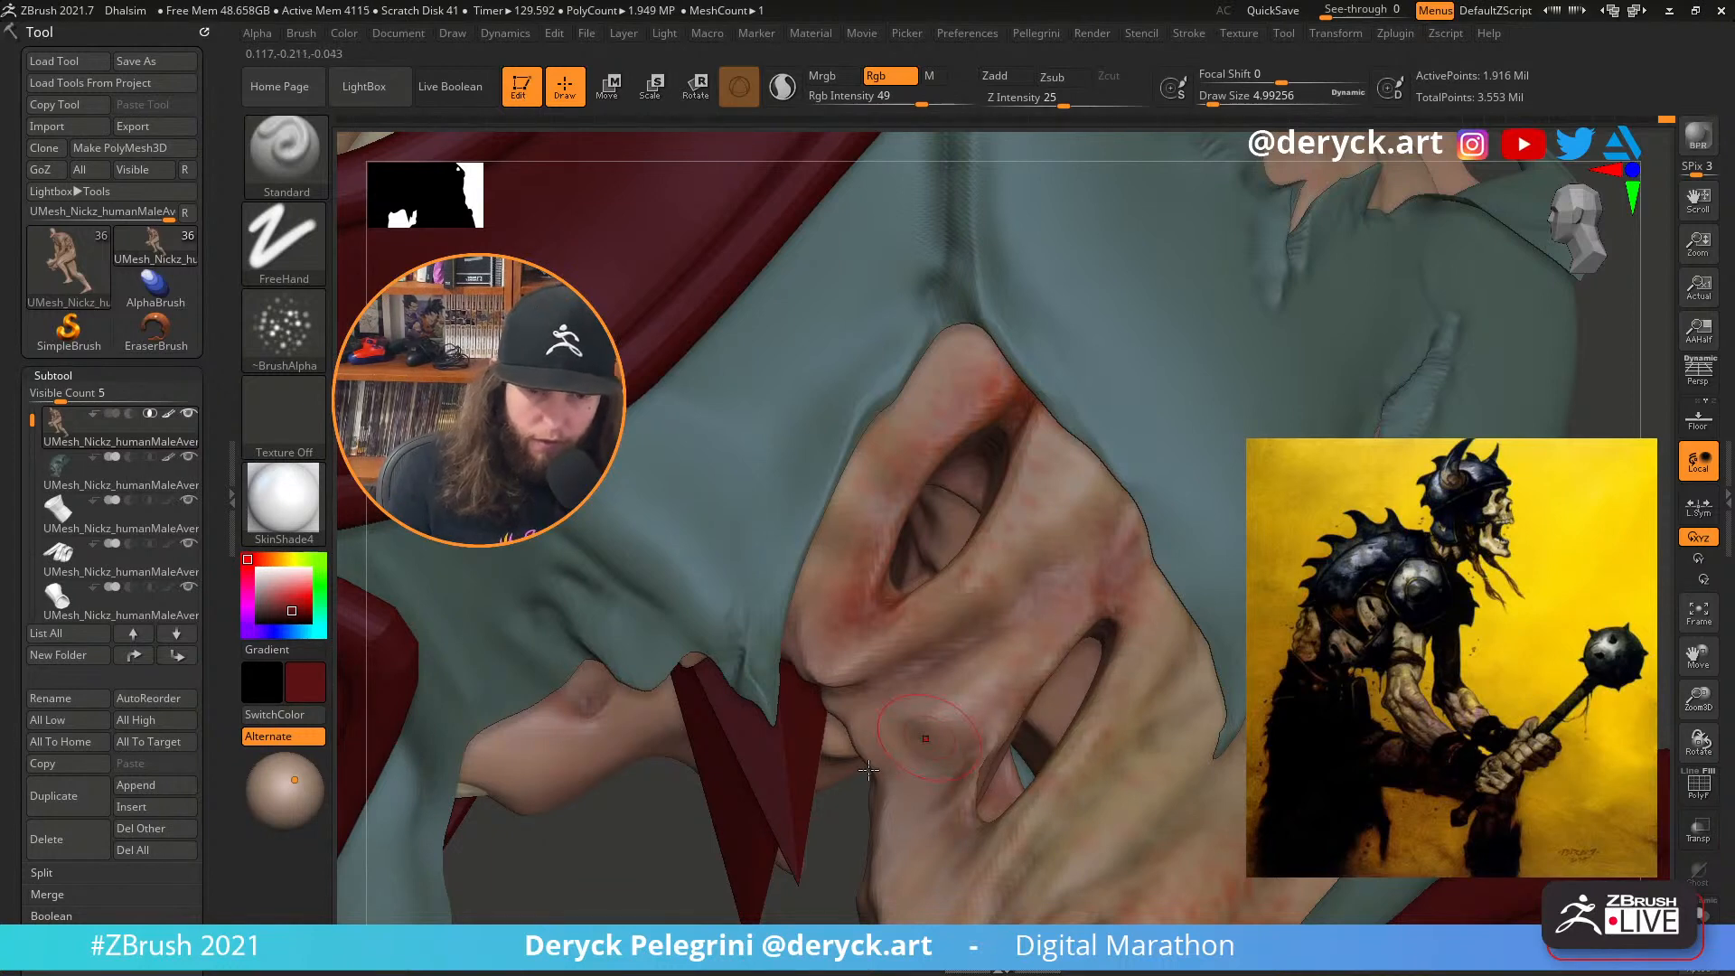
Choose orange and glaze it over the skin around the upper waist hole at a draw size of about 7.5
alt+drag(850, 804, 849, 560)
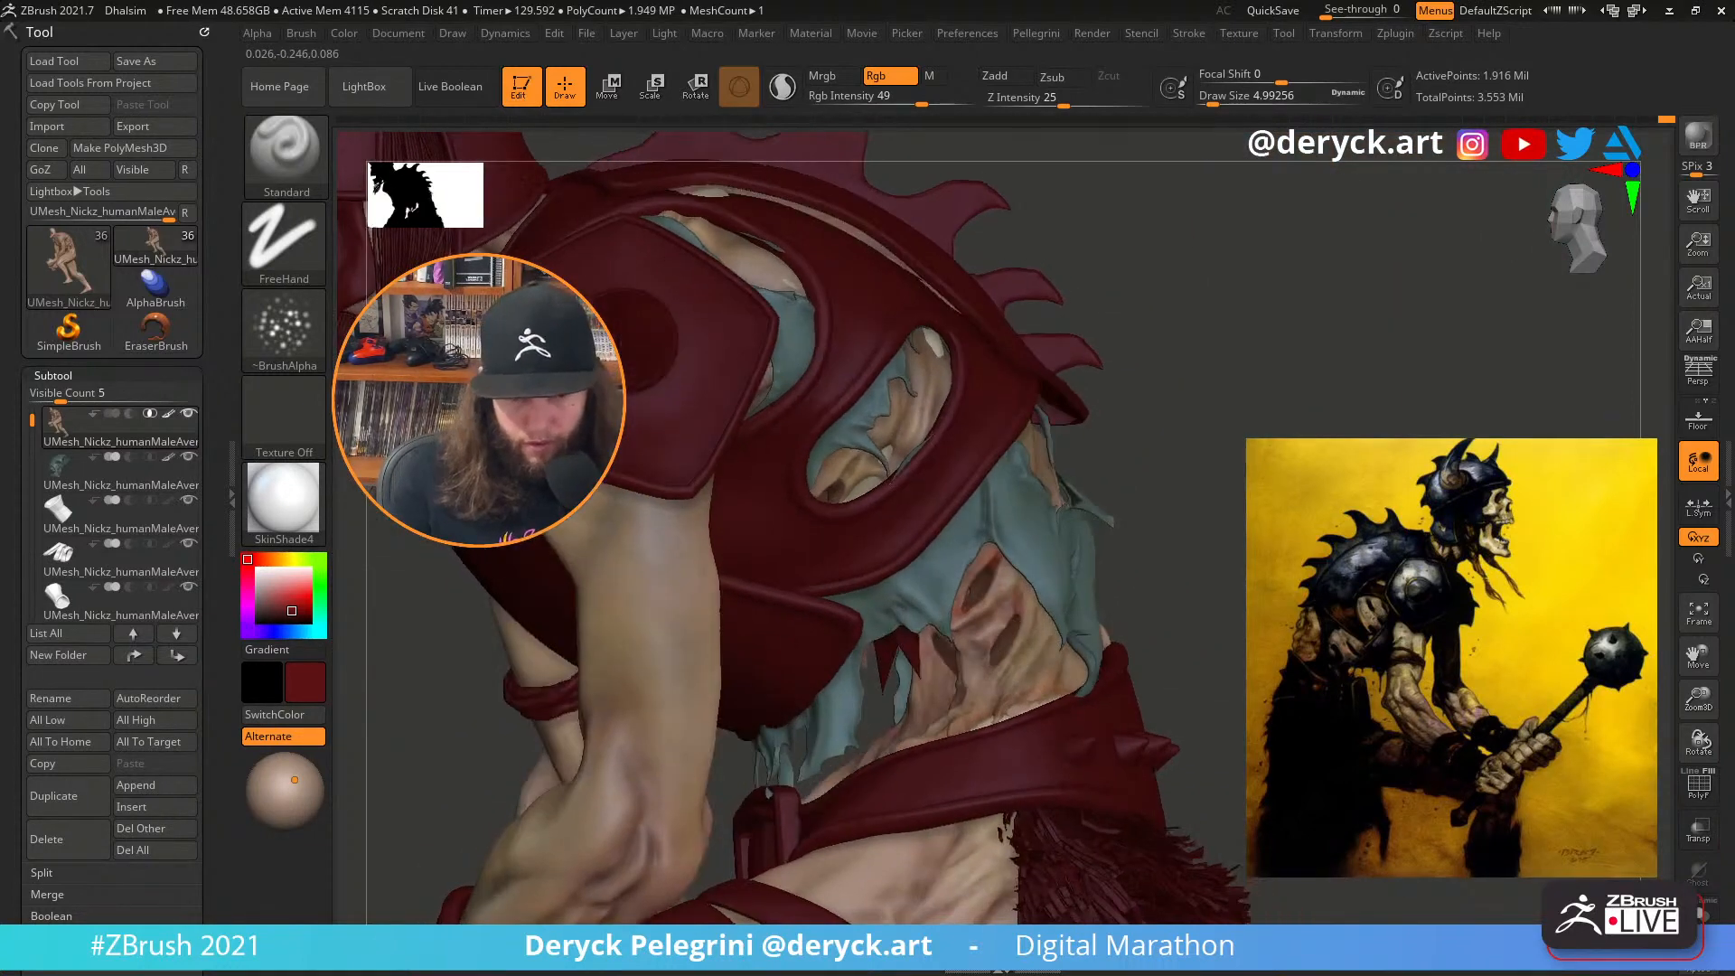
alt+drag(892, 477, 835, 569)
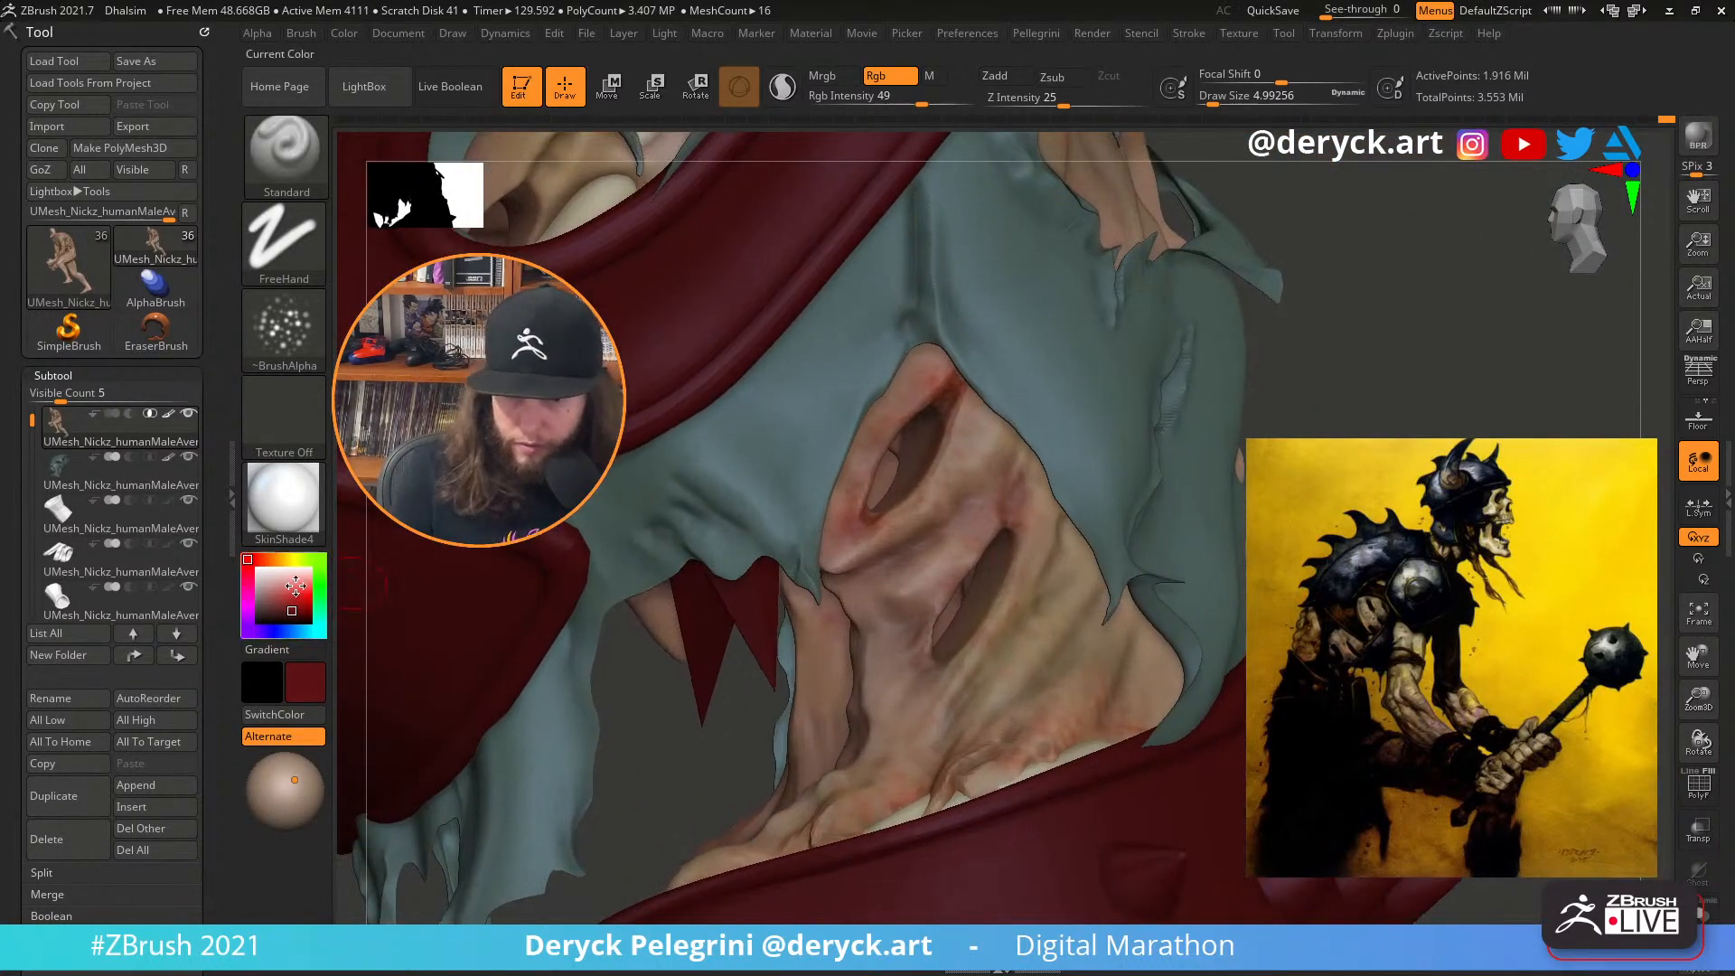
click(271, 559)
mouse_move(292, 587)
mouse_down()
mouse_move(271, 559)
mouse_move(292, 594)
mouse_up()
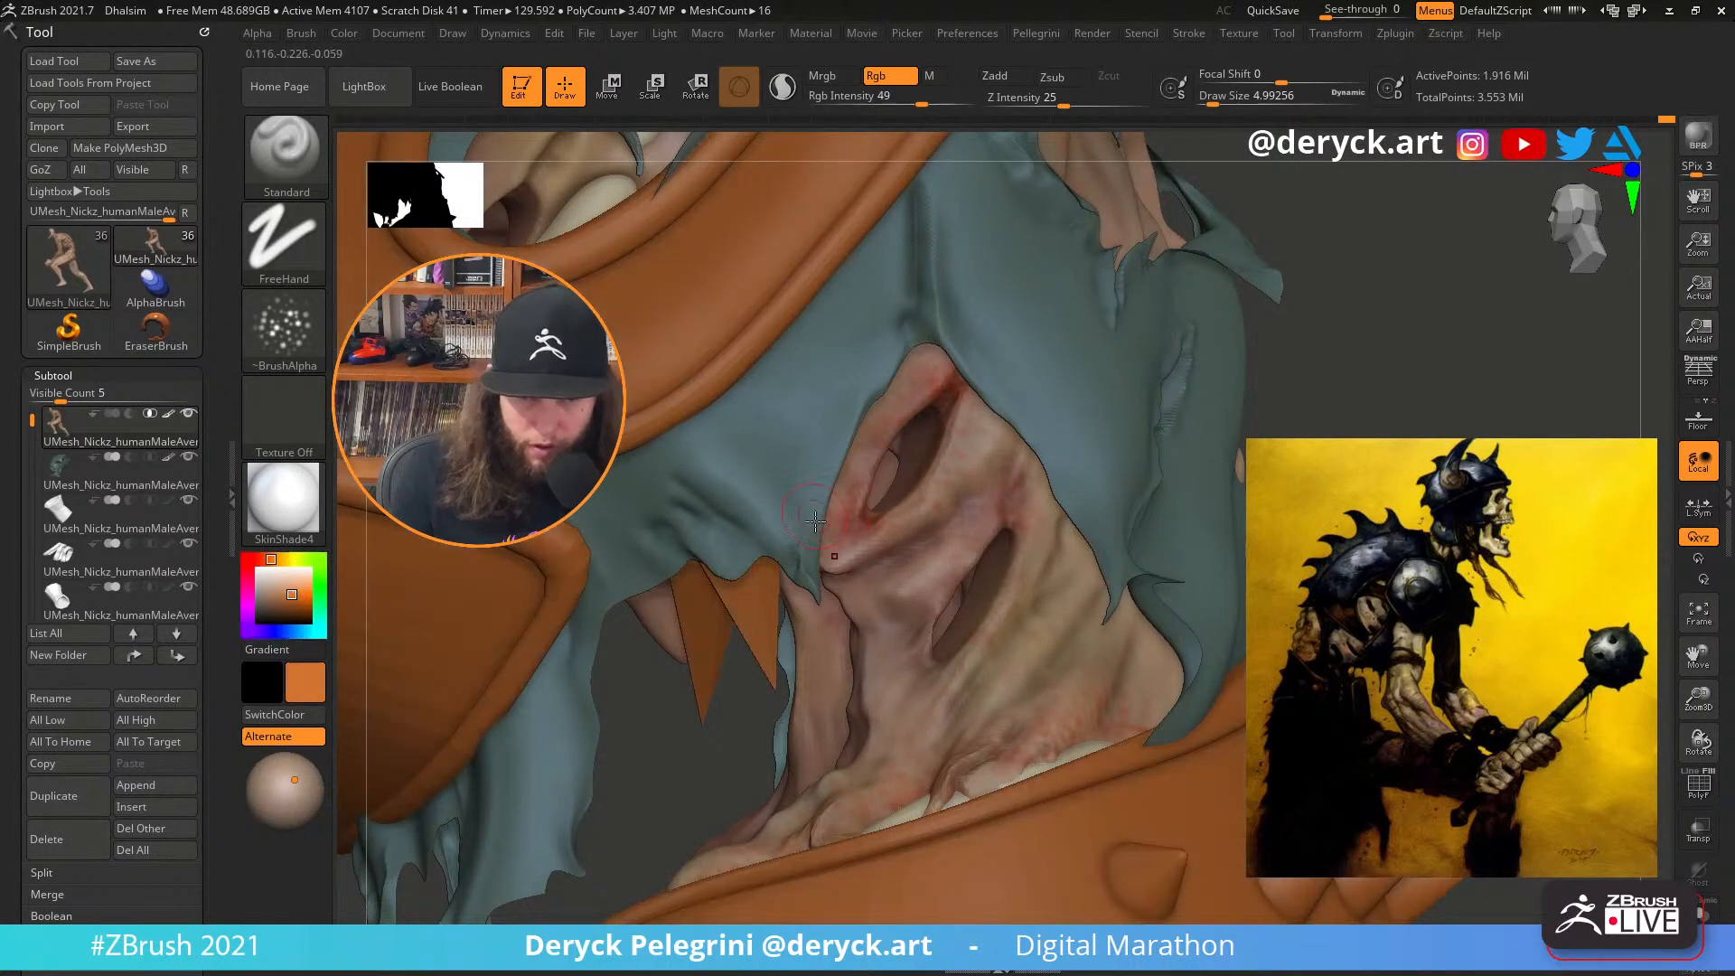
drag(844, 535, 861, 496)
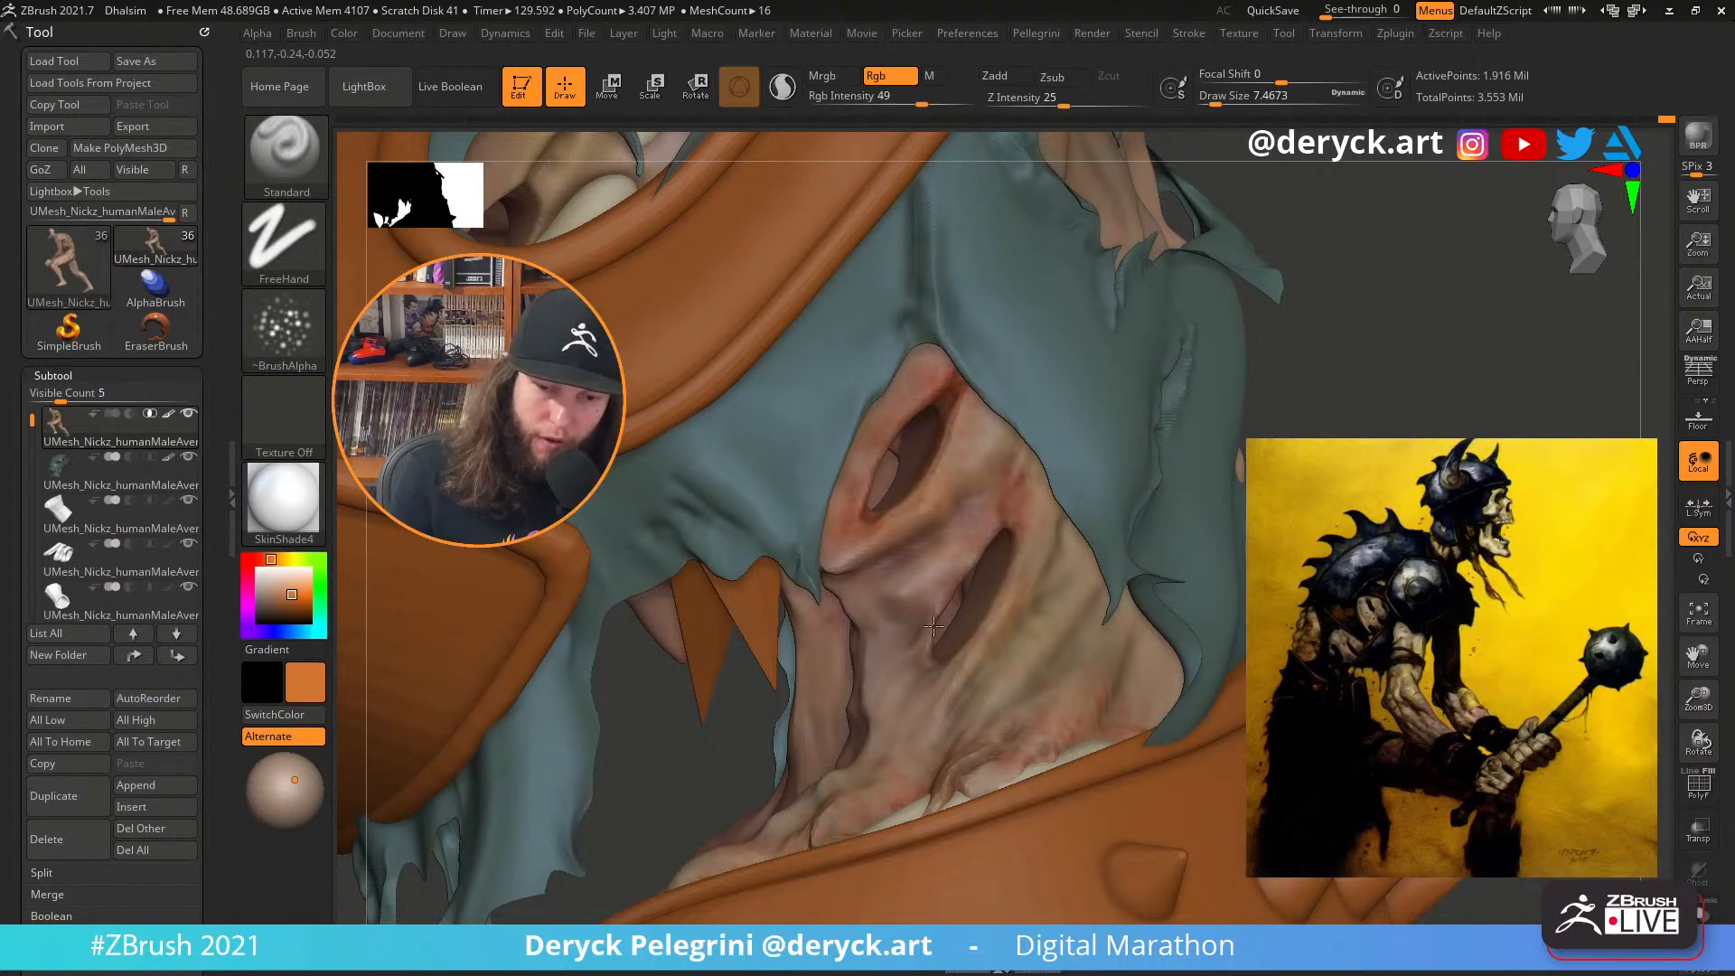
Set the paint colour to white and review the painted waist against the whole figure from the side
ctrl+right_drag(934, 626, 1107, 452)
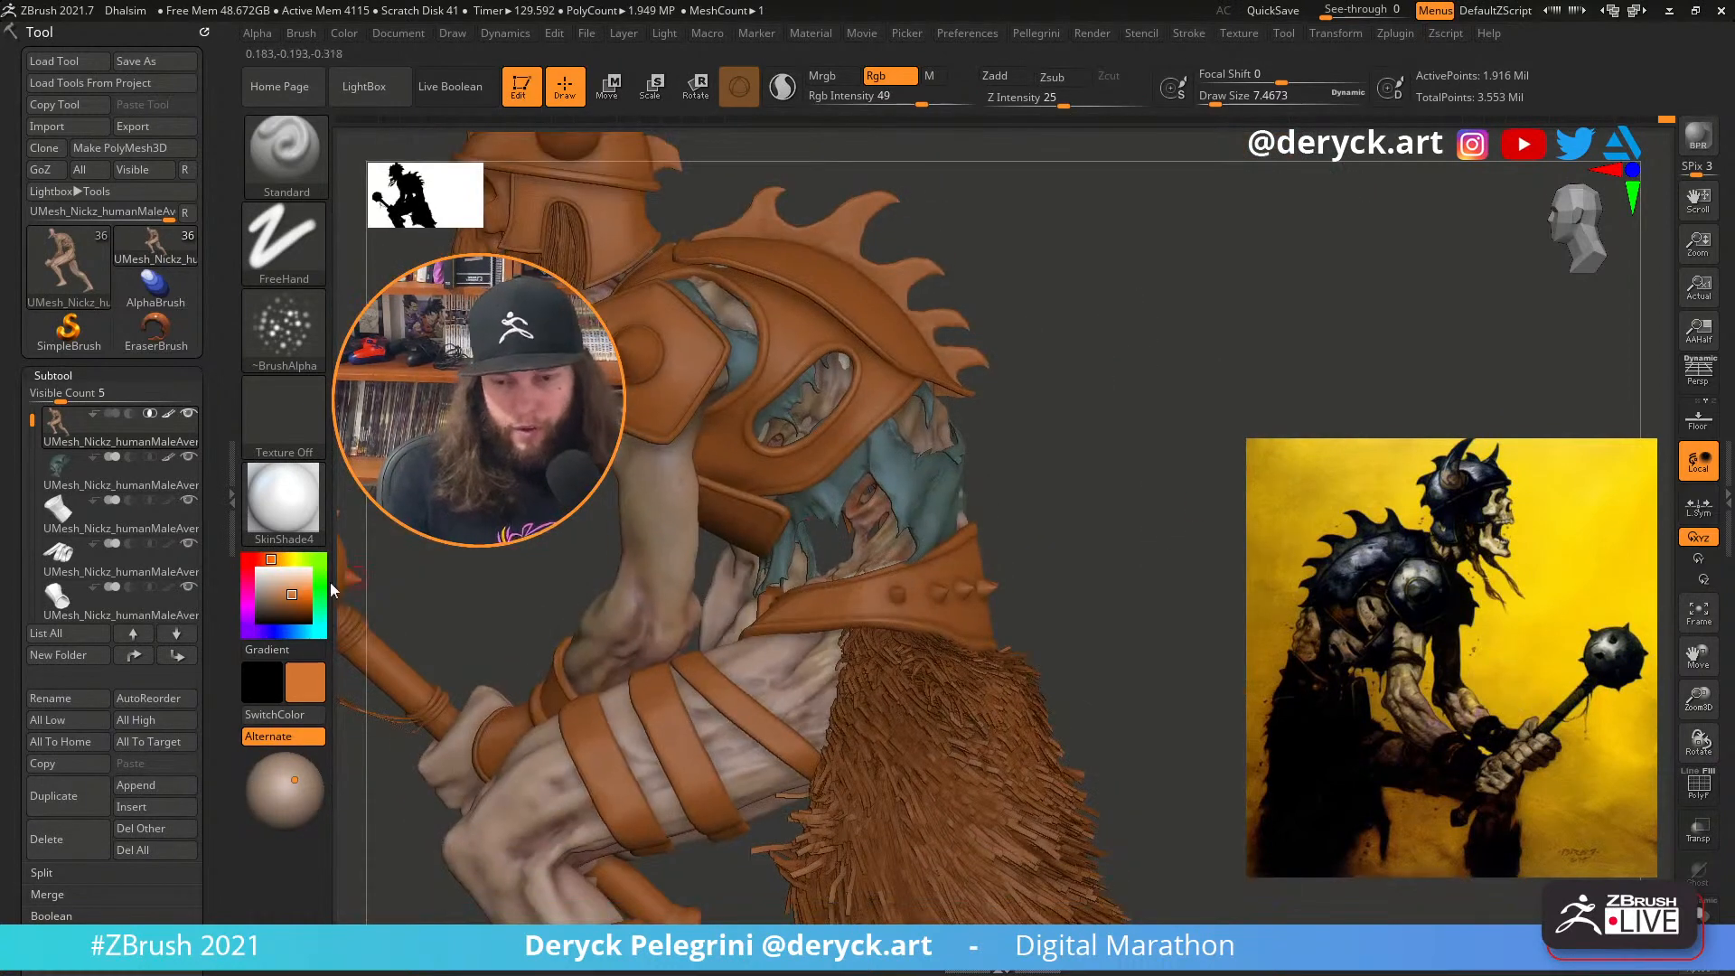
drag(268, 579, 256, 569)
alt+drag(1218, 535, 1293, 519)
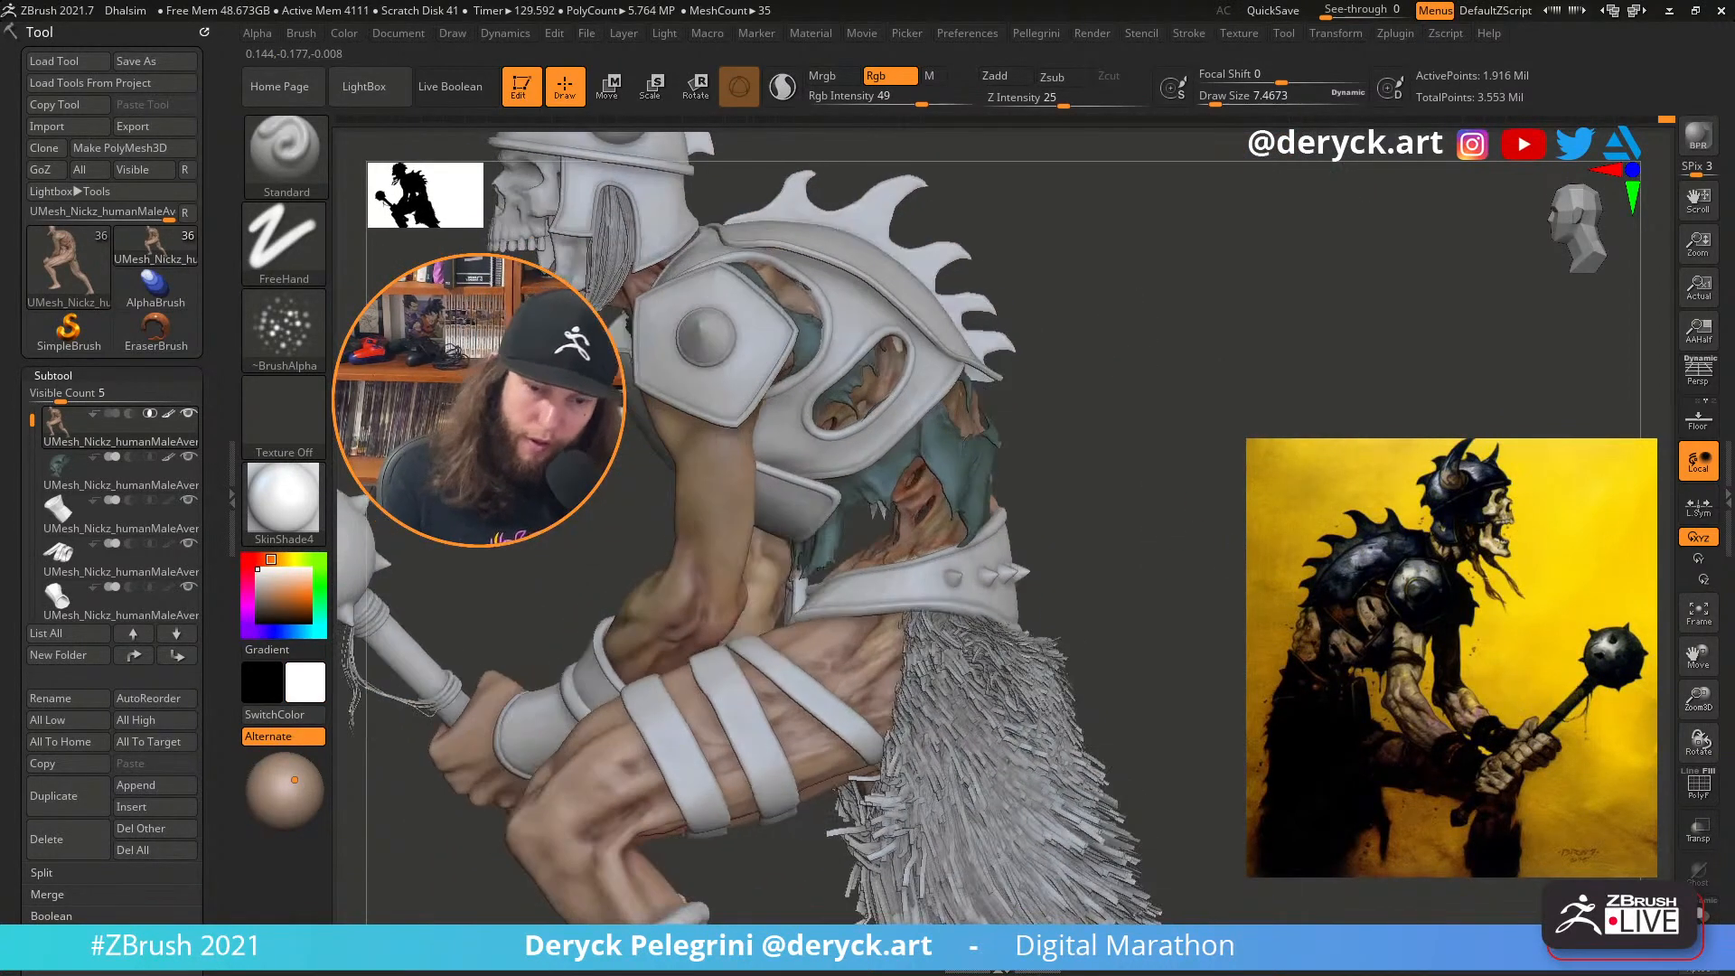
ctrl+right_drag(1292, 519, 1301, 578)
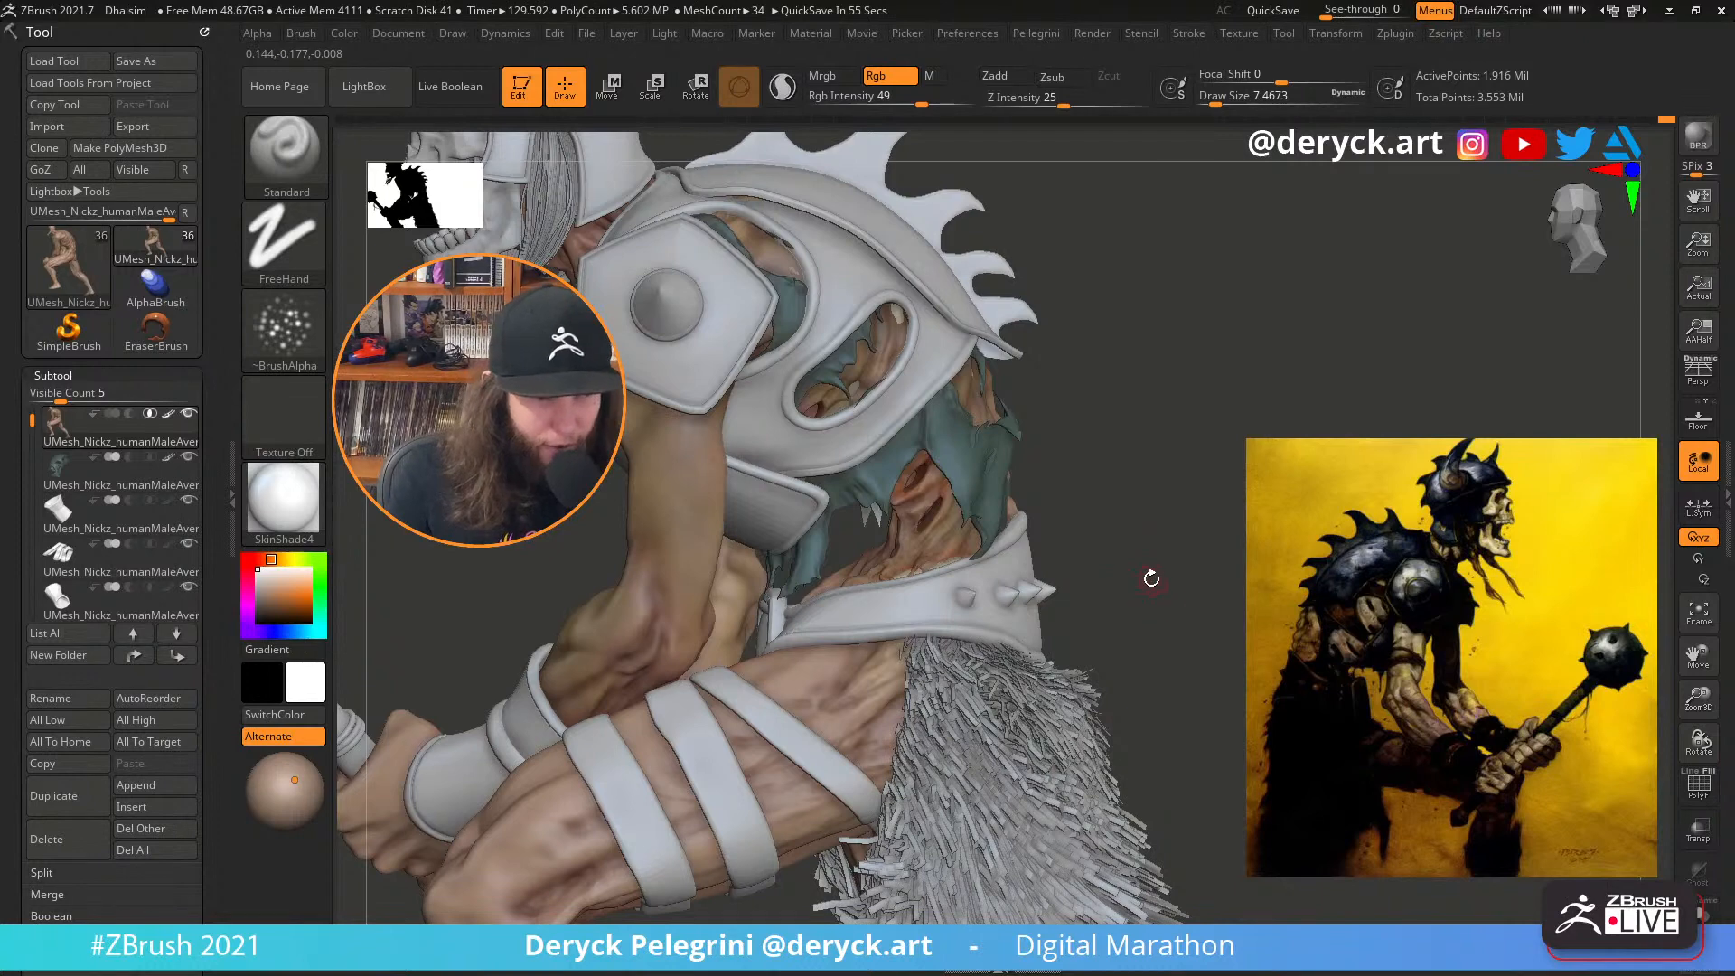
mouse_move(1194, 564)
mouse_down()
mouse_move(1177, 580)
mouse_move(1162, 561)
mouse_up()
ctrl+right_drag(1162, 561, 1176, 679)
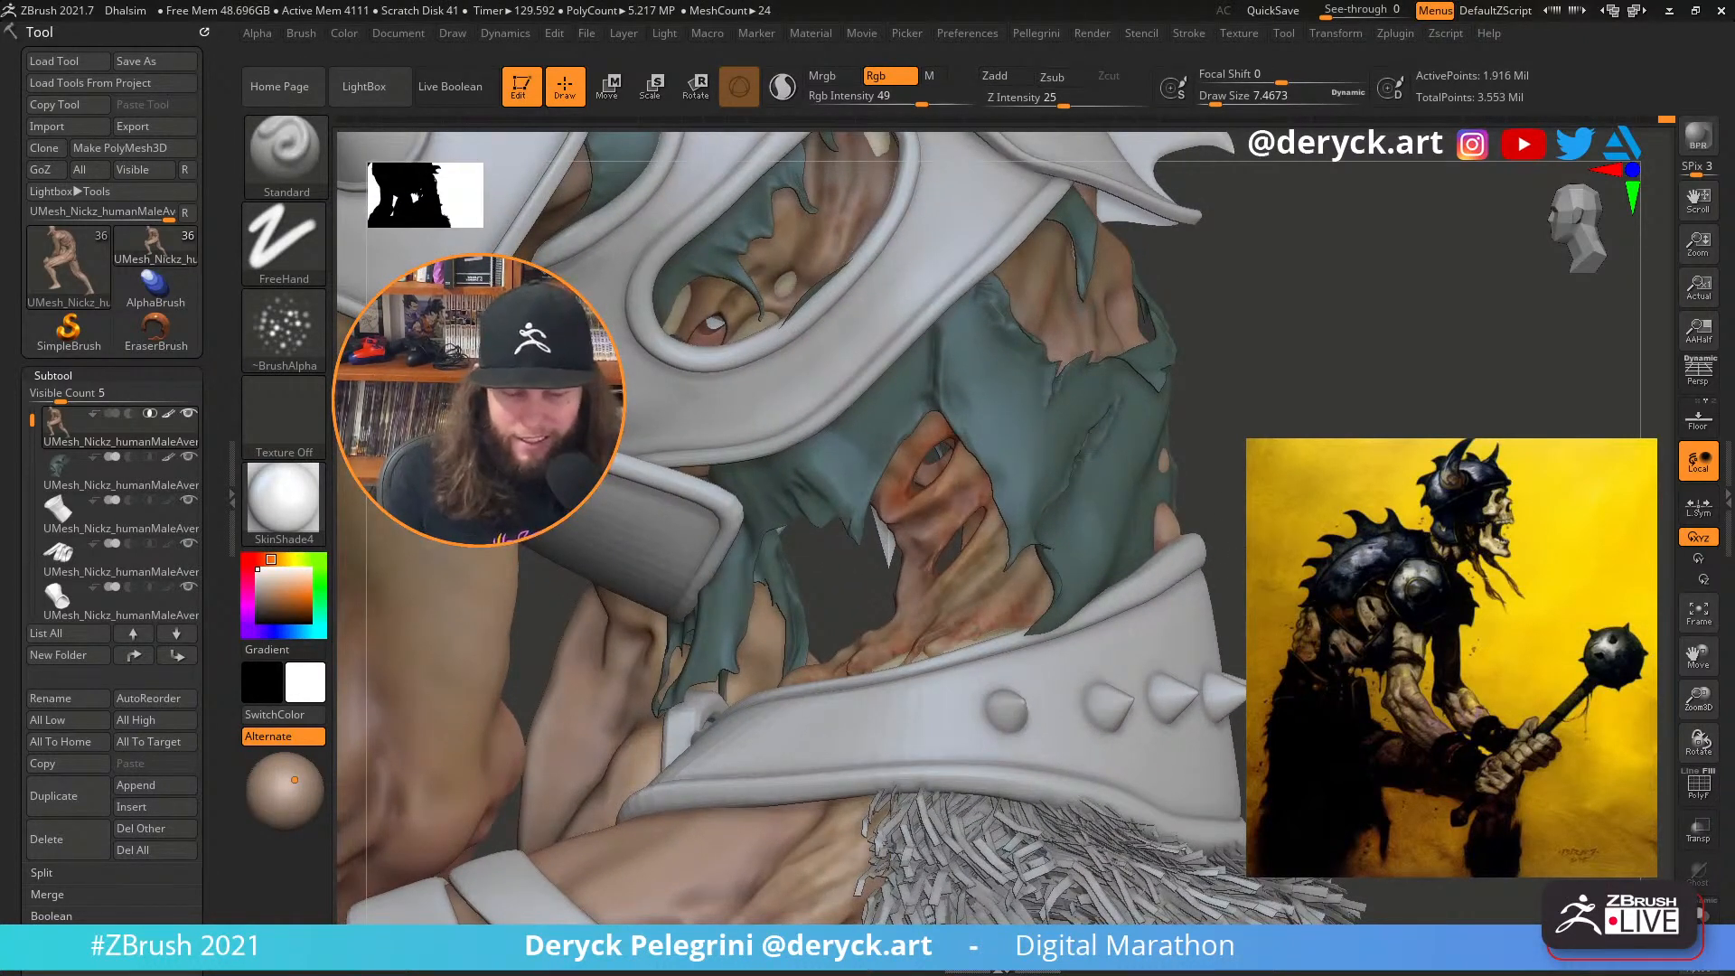
Smooth the painted skin just below the lower waist hole at a draw size of about 4.3
alt+right_drag(815, 553, 879, 652)
mouse_move(853, 649)
mouse_down()
mouse_move(851, 632)
mouse_move(781, 649)
mouse_move(985, 688)
mouse_up()
key(s)
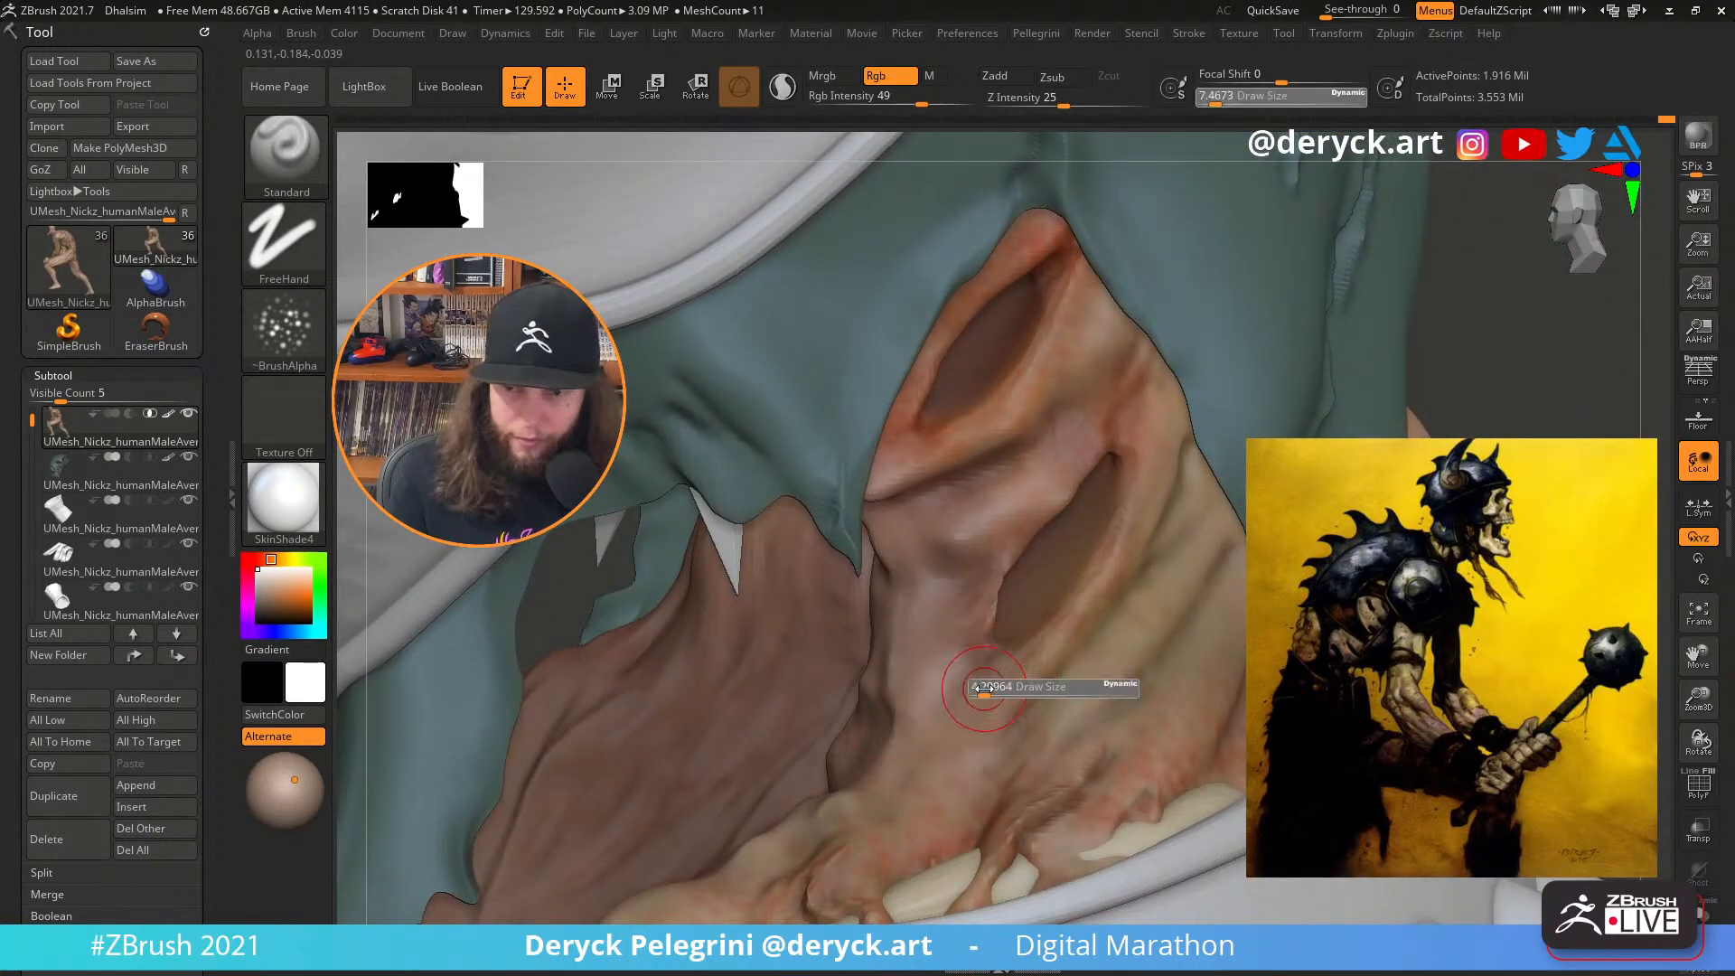
click(984, 689)
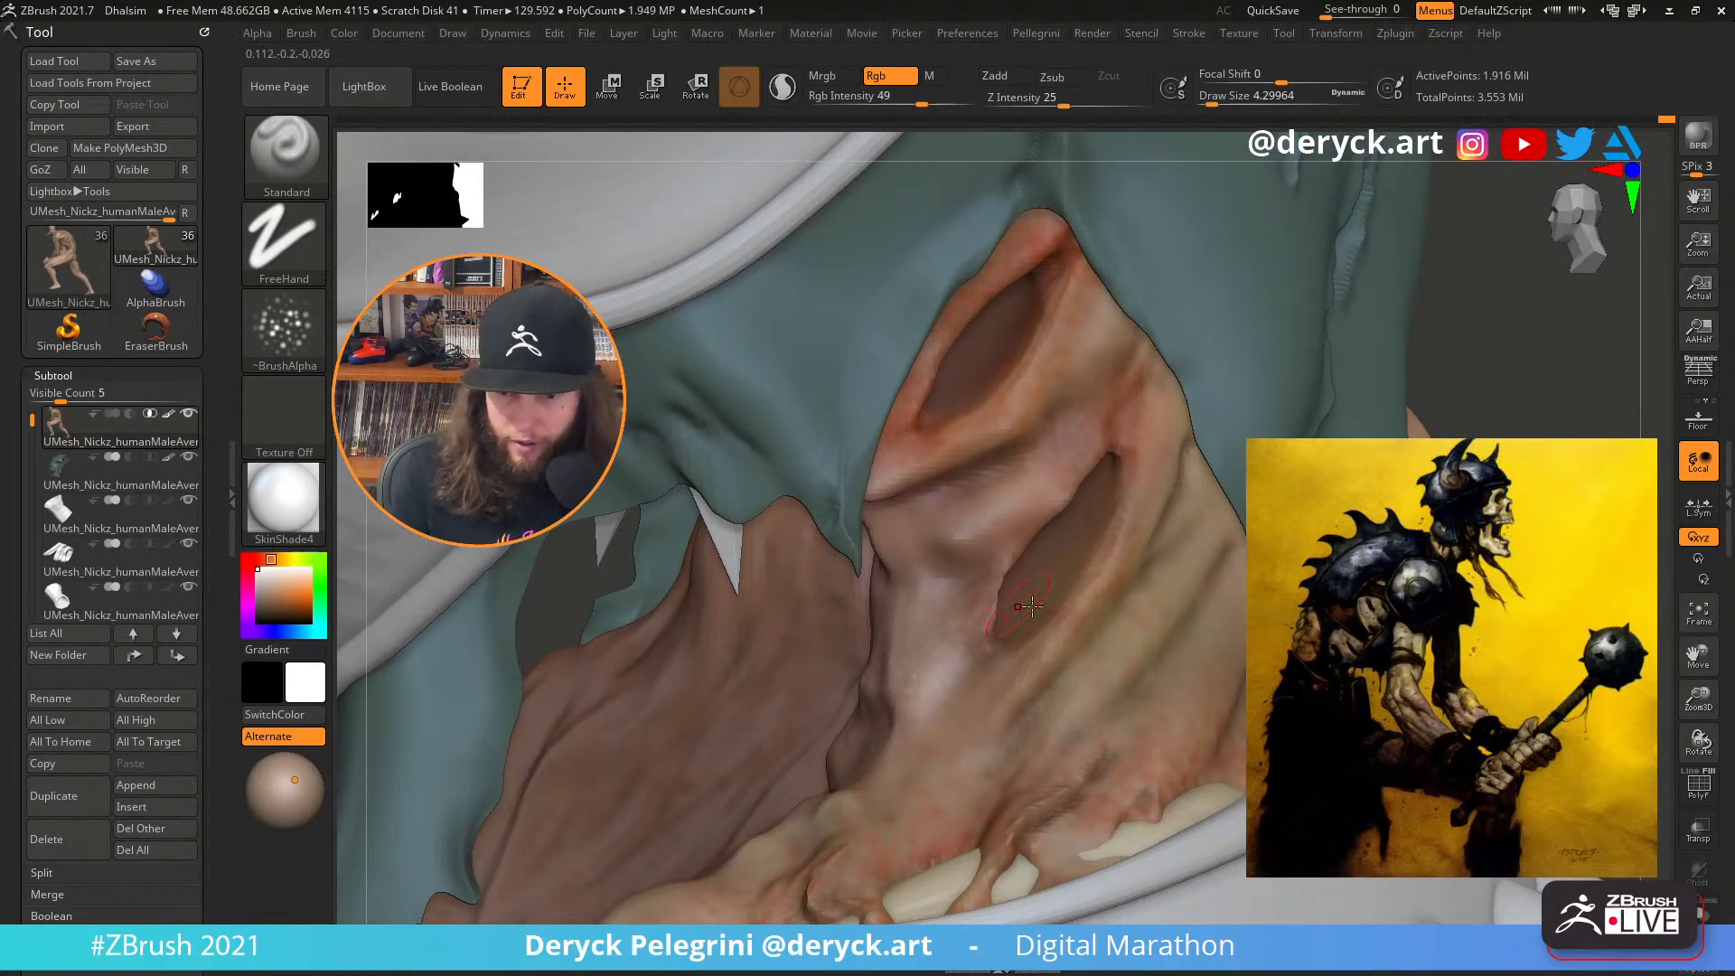
shift+drag(942, 650, 938, 687)
drag(1564, 434, 1491, 439)
Sample a tan brown from the skin and blend it below the lower waist hole, varying the draw size between about 5.8 and 1.8
key(s)
click(1017, 673)
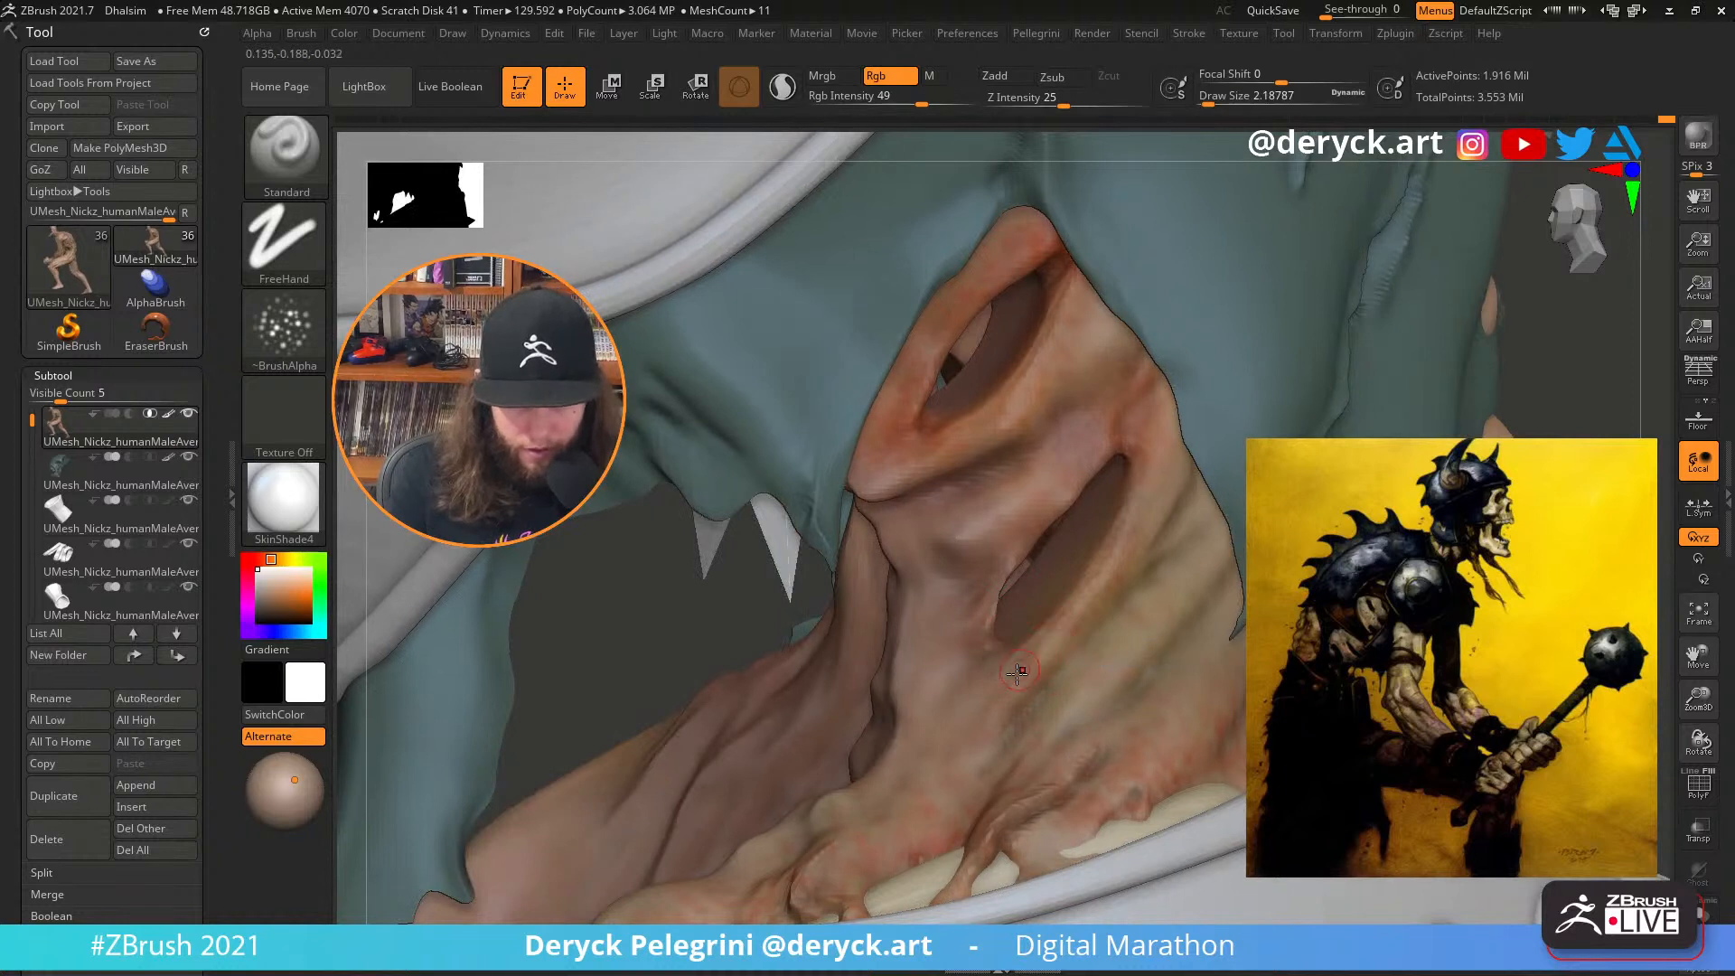
key(c)
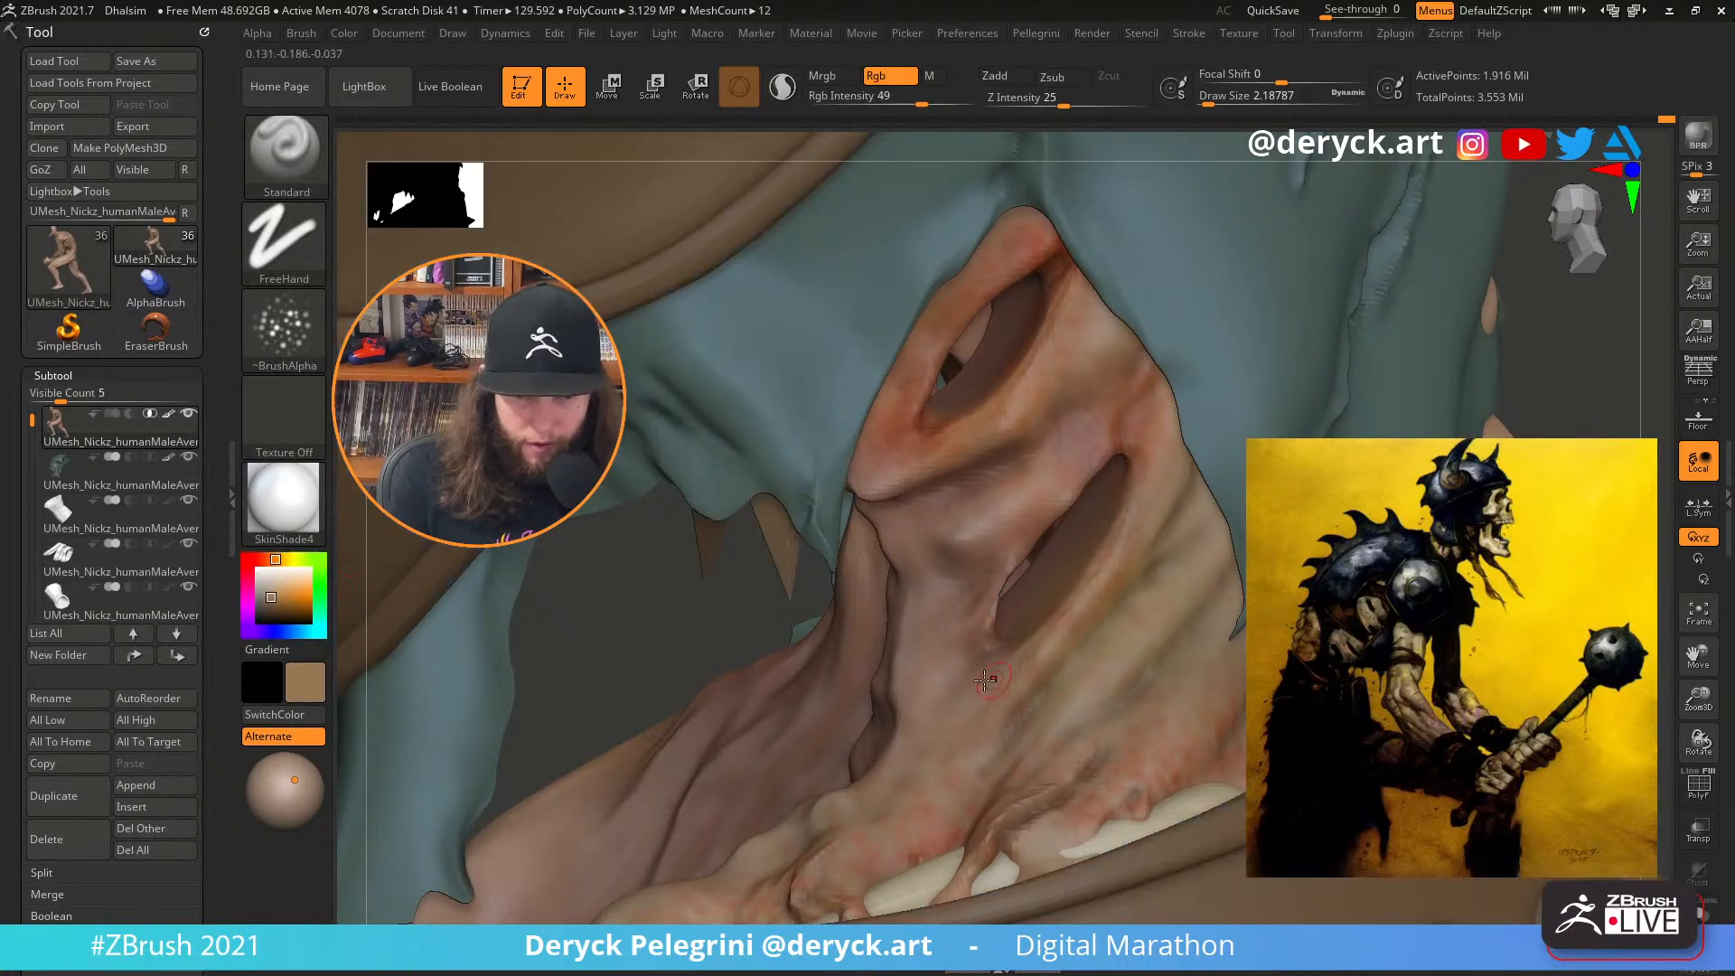
key(s)
click(988, 678)
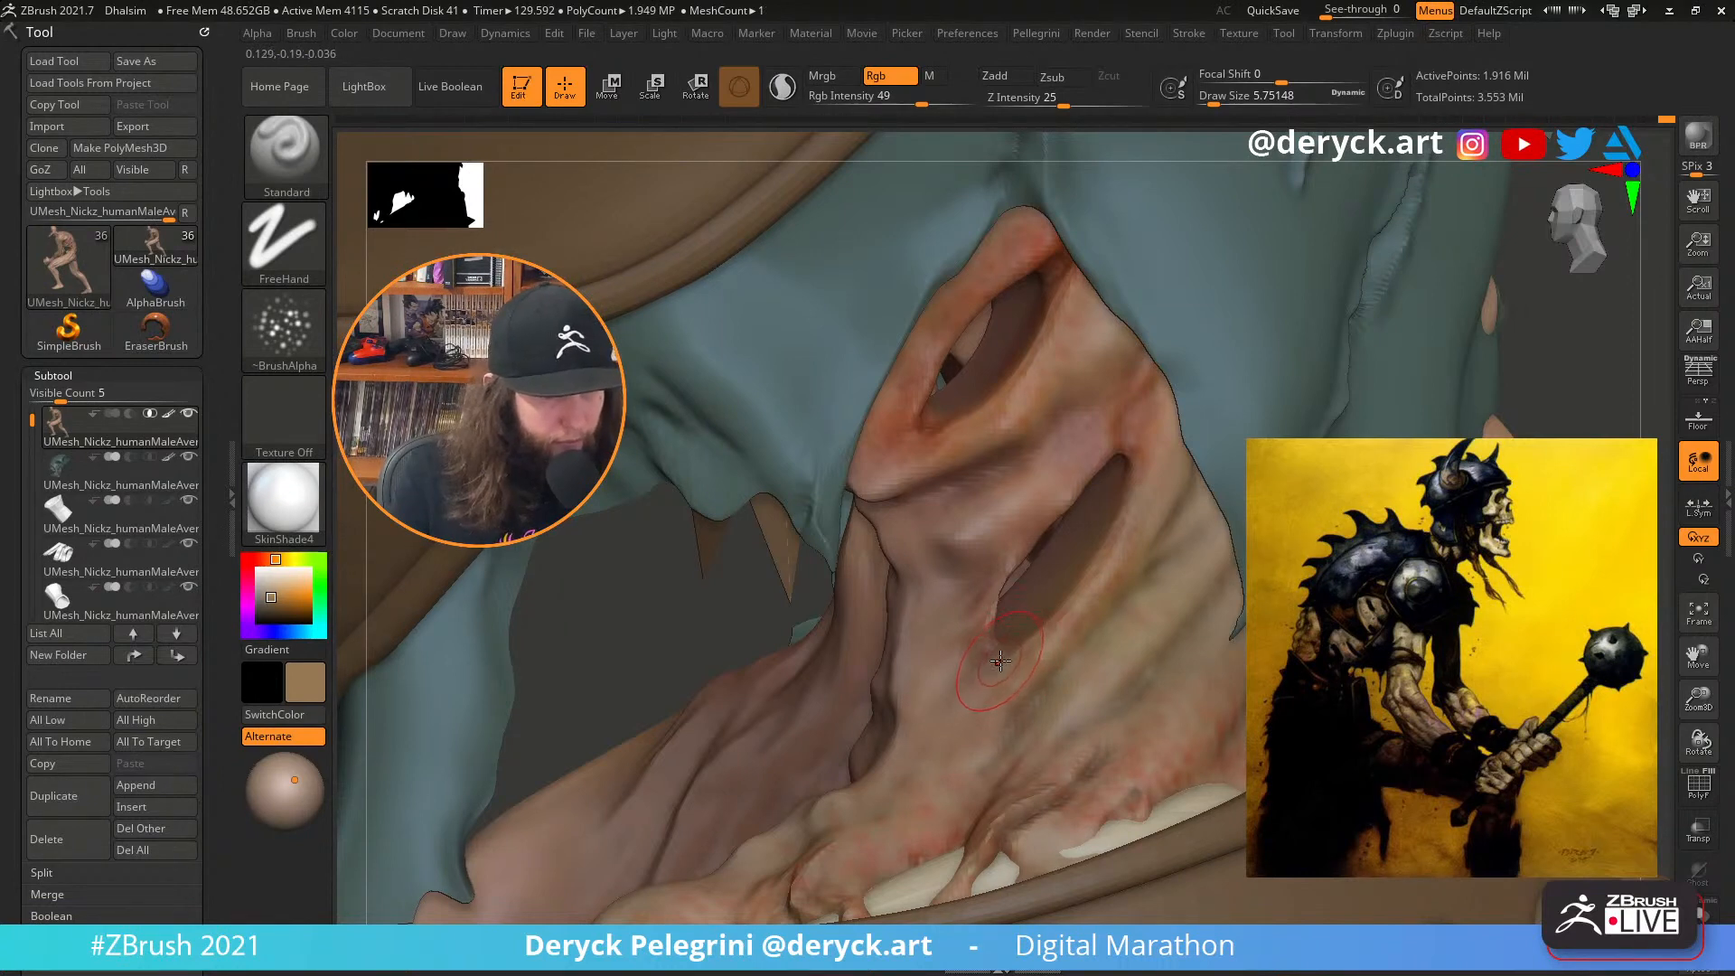
key(s)
click(968, 682)
drag(601, 618, 730, 623)
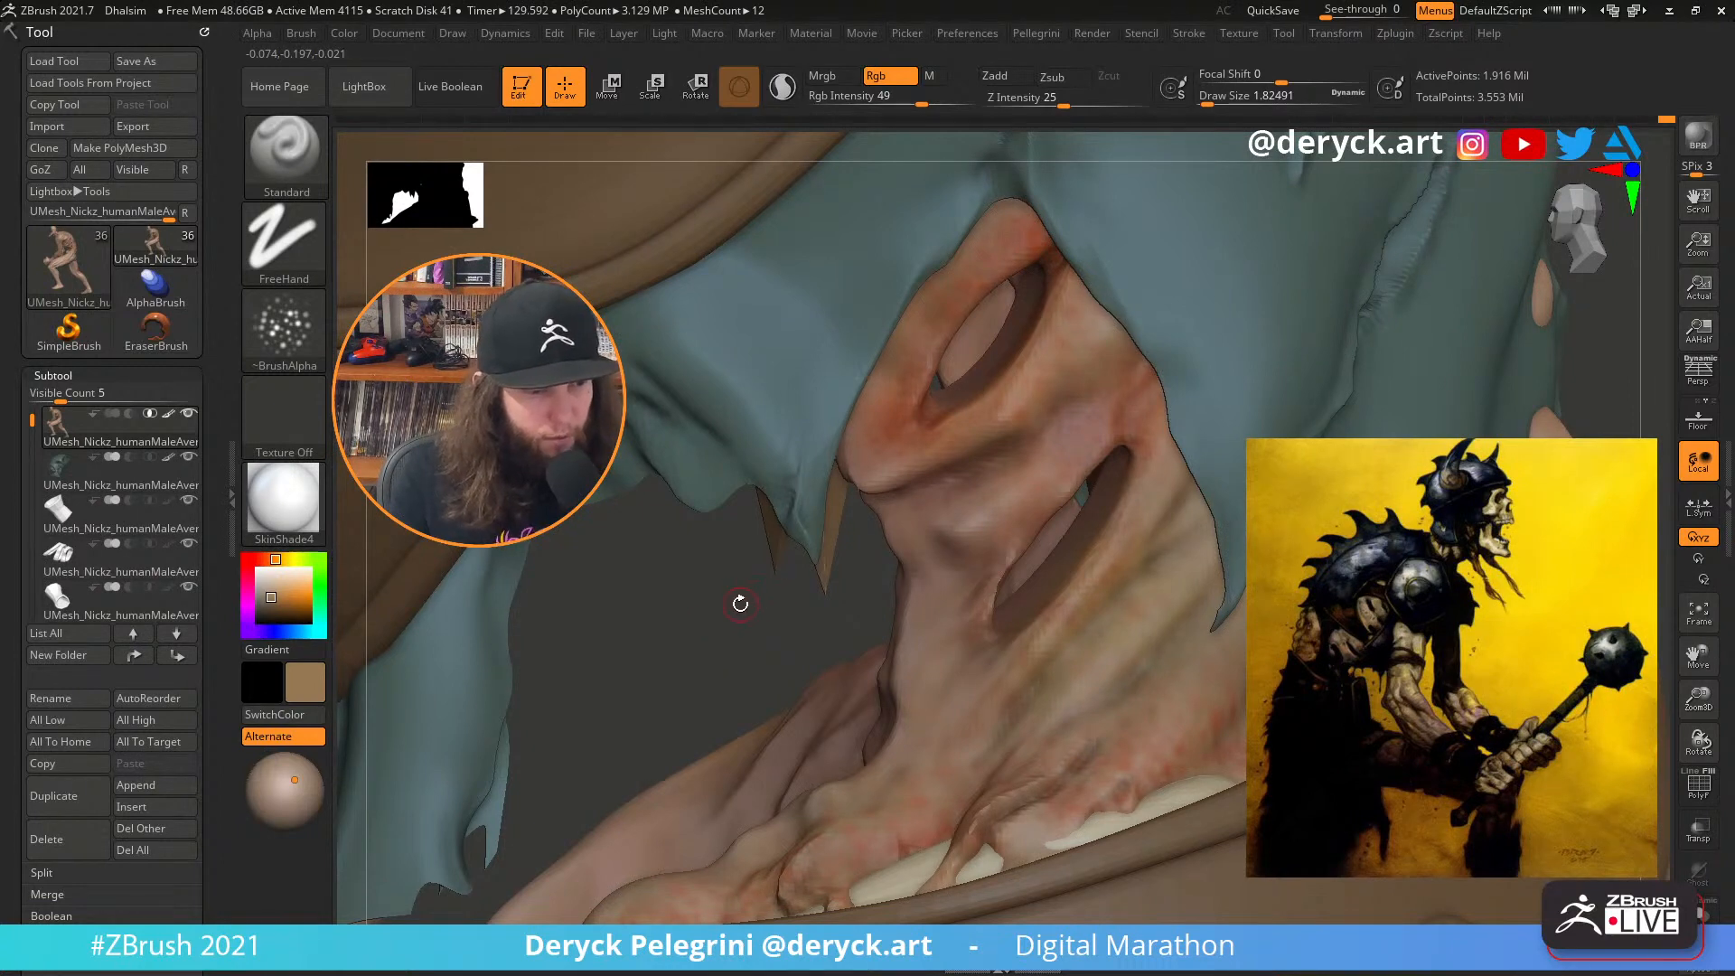
mouse_move(704, 636)
mouse_down()
mouse_move(736, 567)
mouse_move(688, 573)
mouse_move(840, 542)
mouse_up()
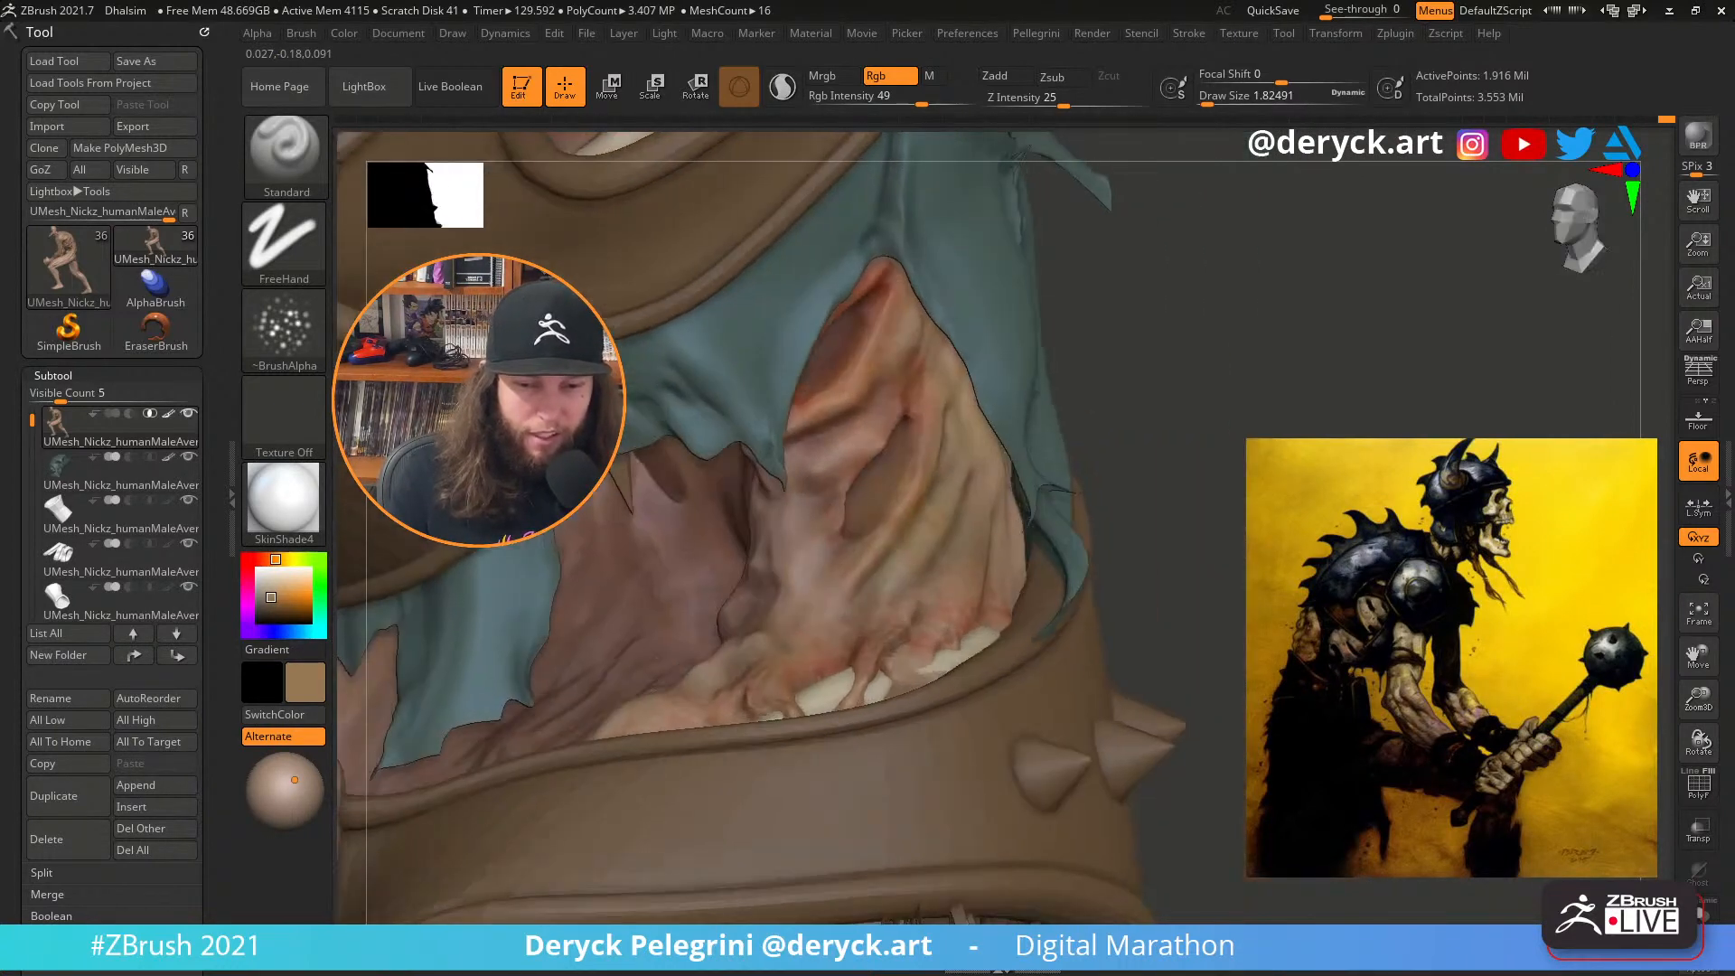
Return the paint colour to white and examine the skin painting on the whole figure from the side, front and back
alt+drag(1066, 506, 921, 524)
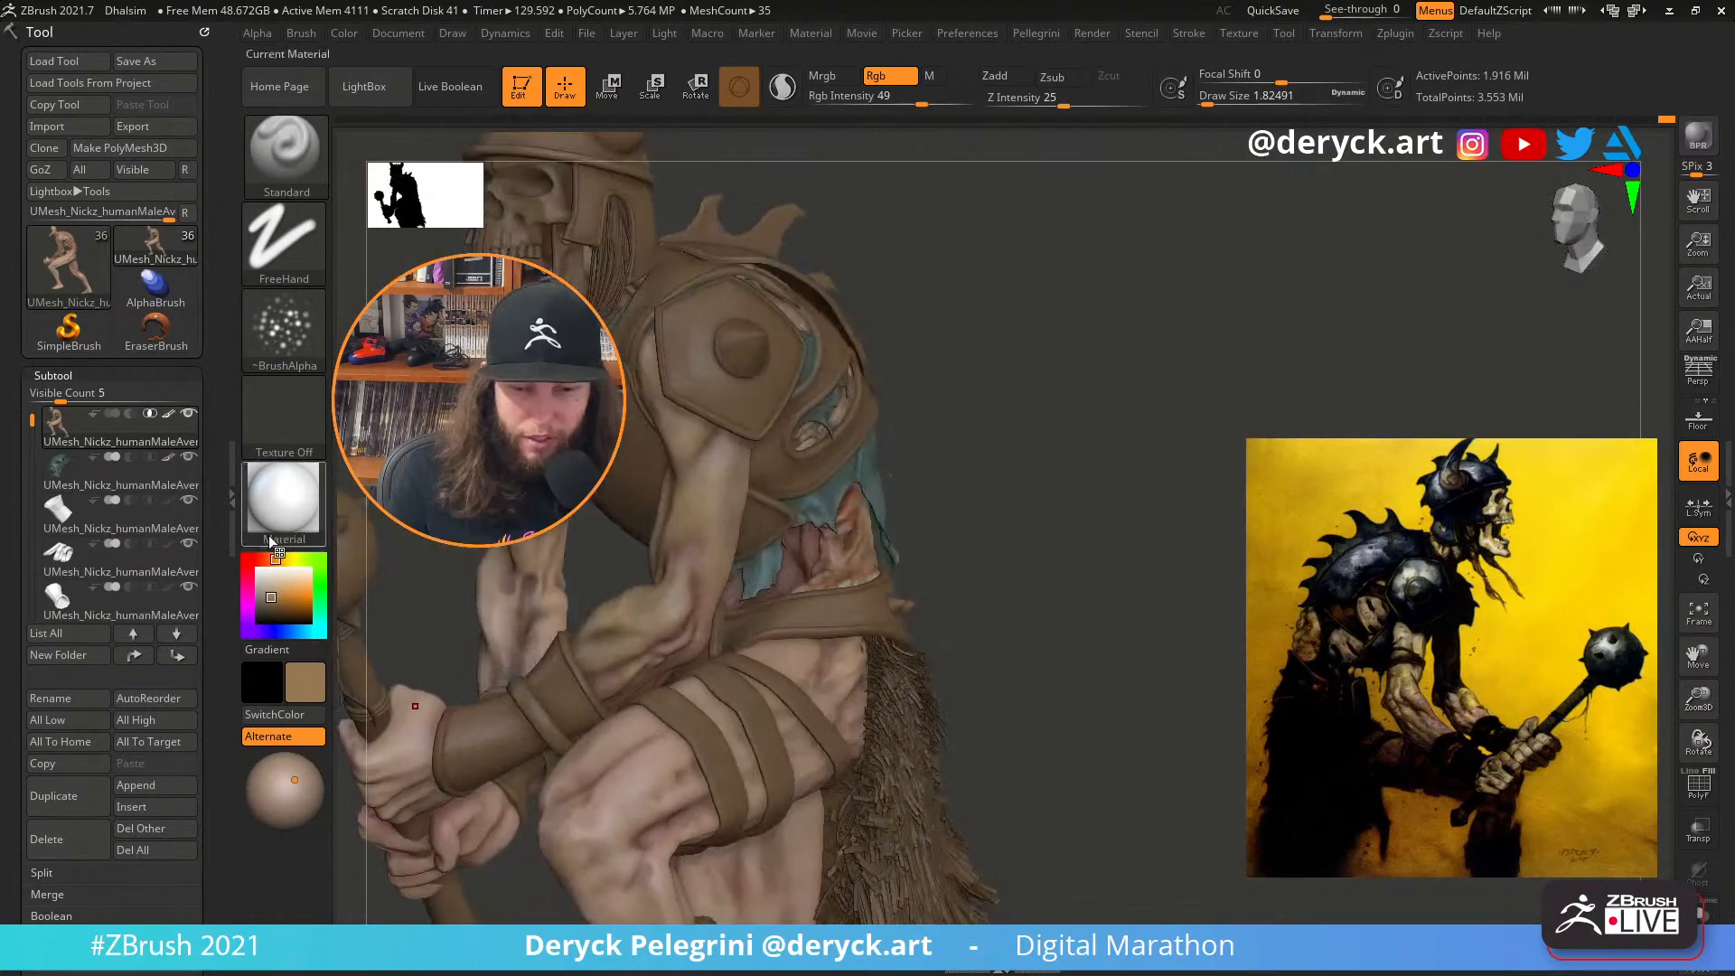
click(257, 569)
drag(1165, 533, 1084, 535)
alt+drag(1206, 651, 1410, 524)
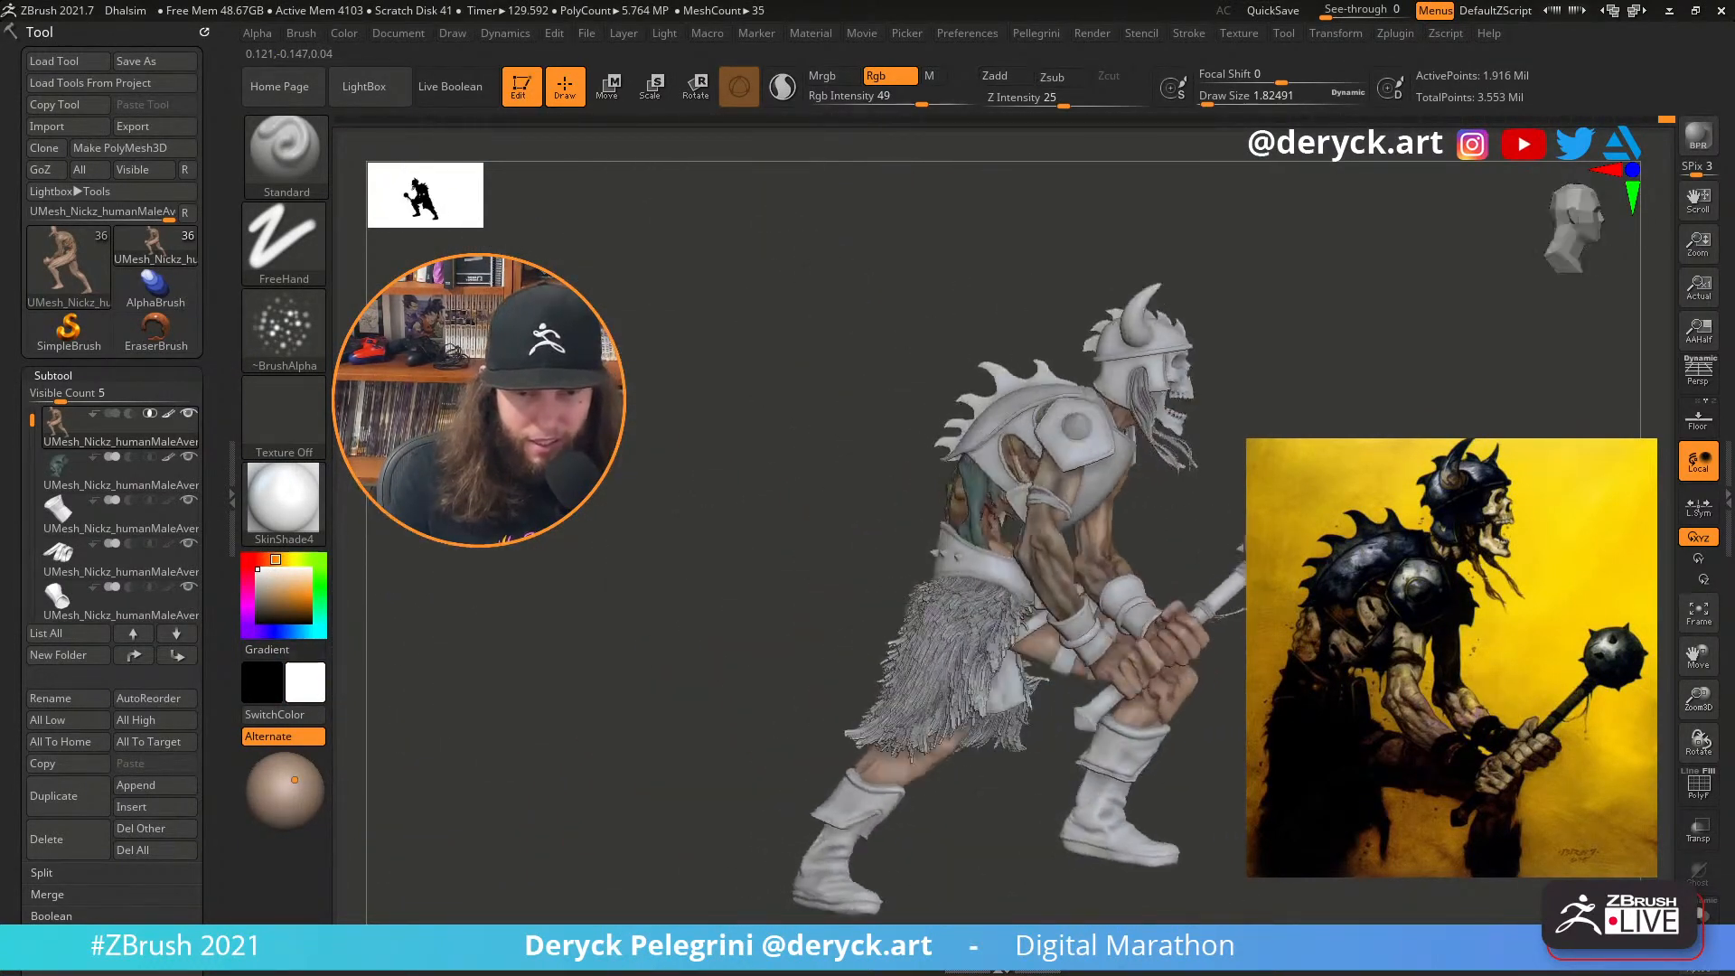
mouse_move(685, 491)
alt+mouse_down()
mouse_move(642, 511)
mouse_move(643, 561)
mouse_move(632, 496)
mouse_move(591, 495)
mouse_move(608, 513)
mouse_move(583, 499)
mouse_move(628, 526)
mouse_move(689, 519)
mouse_move(631, 516)
mouse_move(654, 497)
mouse_move(484, 503)
mouse_move(578, 500)
mouse_move(633, 547)
alt+mouse_up()
mouse_move(653, 456)
alt+mouse_down()
mouse_move(664, 552)
mouse_move(562, 486)
mouse_move(578, 452)
mouse_move(542, 447)
mouse_move(916, 450)
alt+mouse_up()
drag(674, 470, 670, 491)
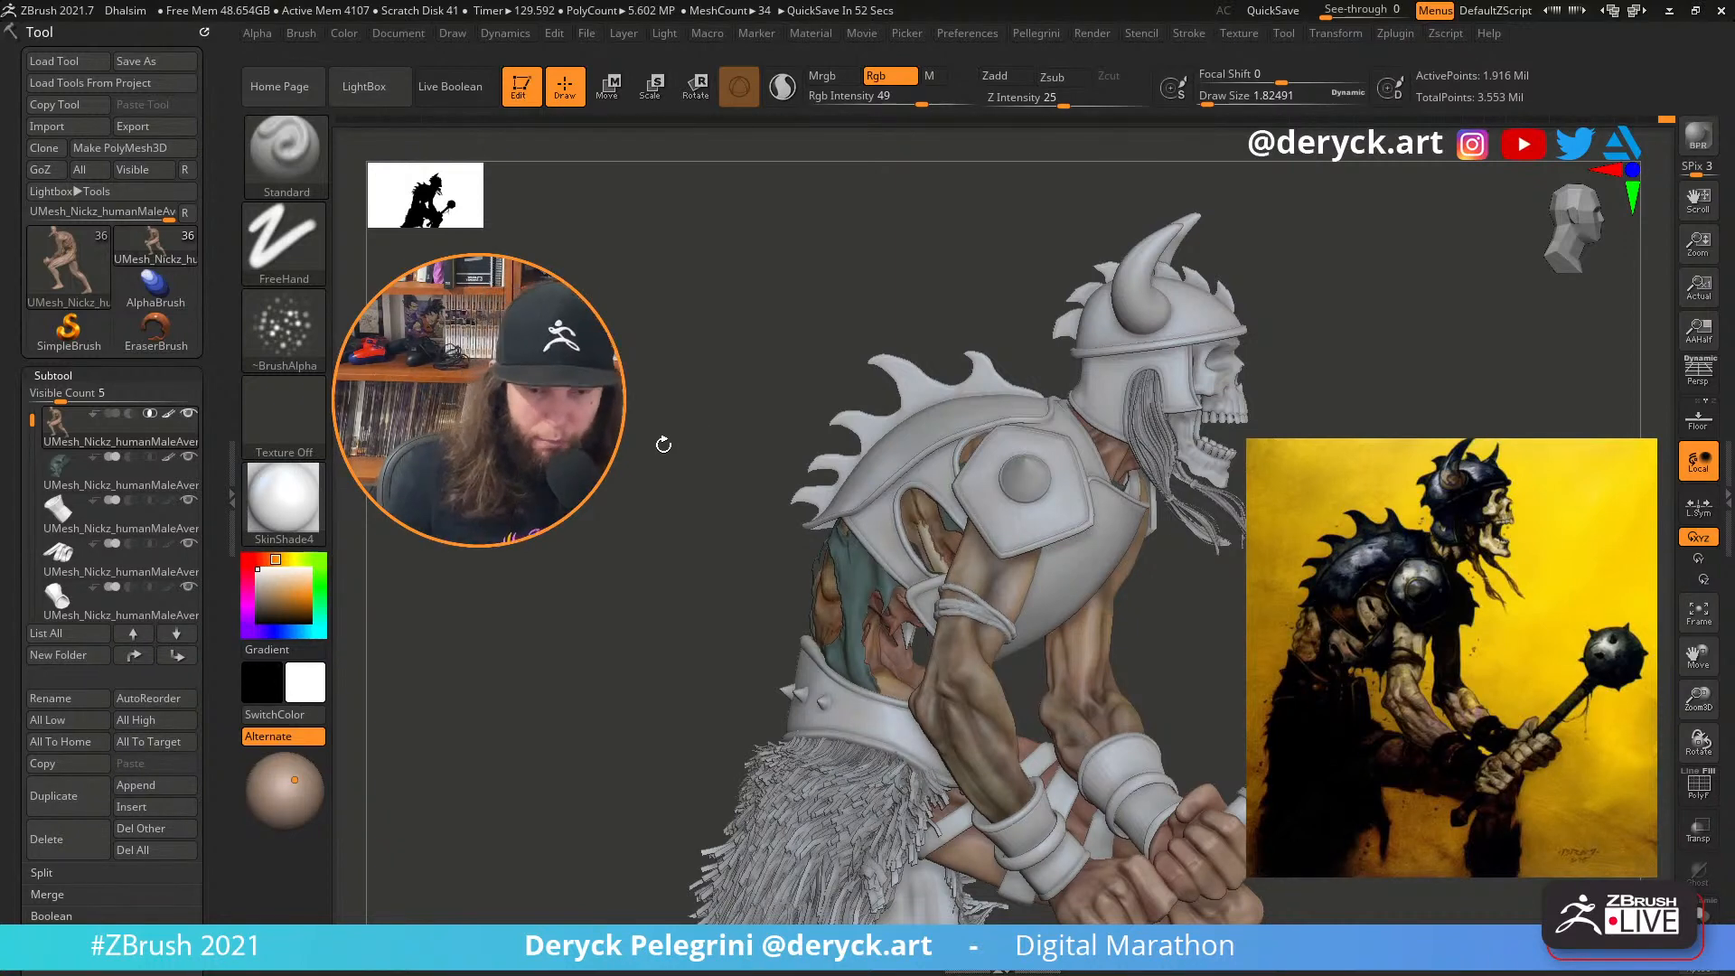
mouse_move(620, 540)
alt+mouse_down()
mouse_move(611, 604)
mouse_move(592, 613)
mouse_move(574, 520)
mouse_move(379, 555)
alt+mouse_up()
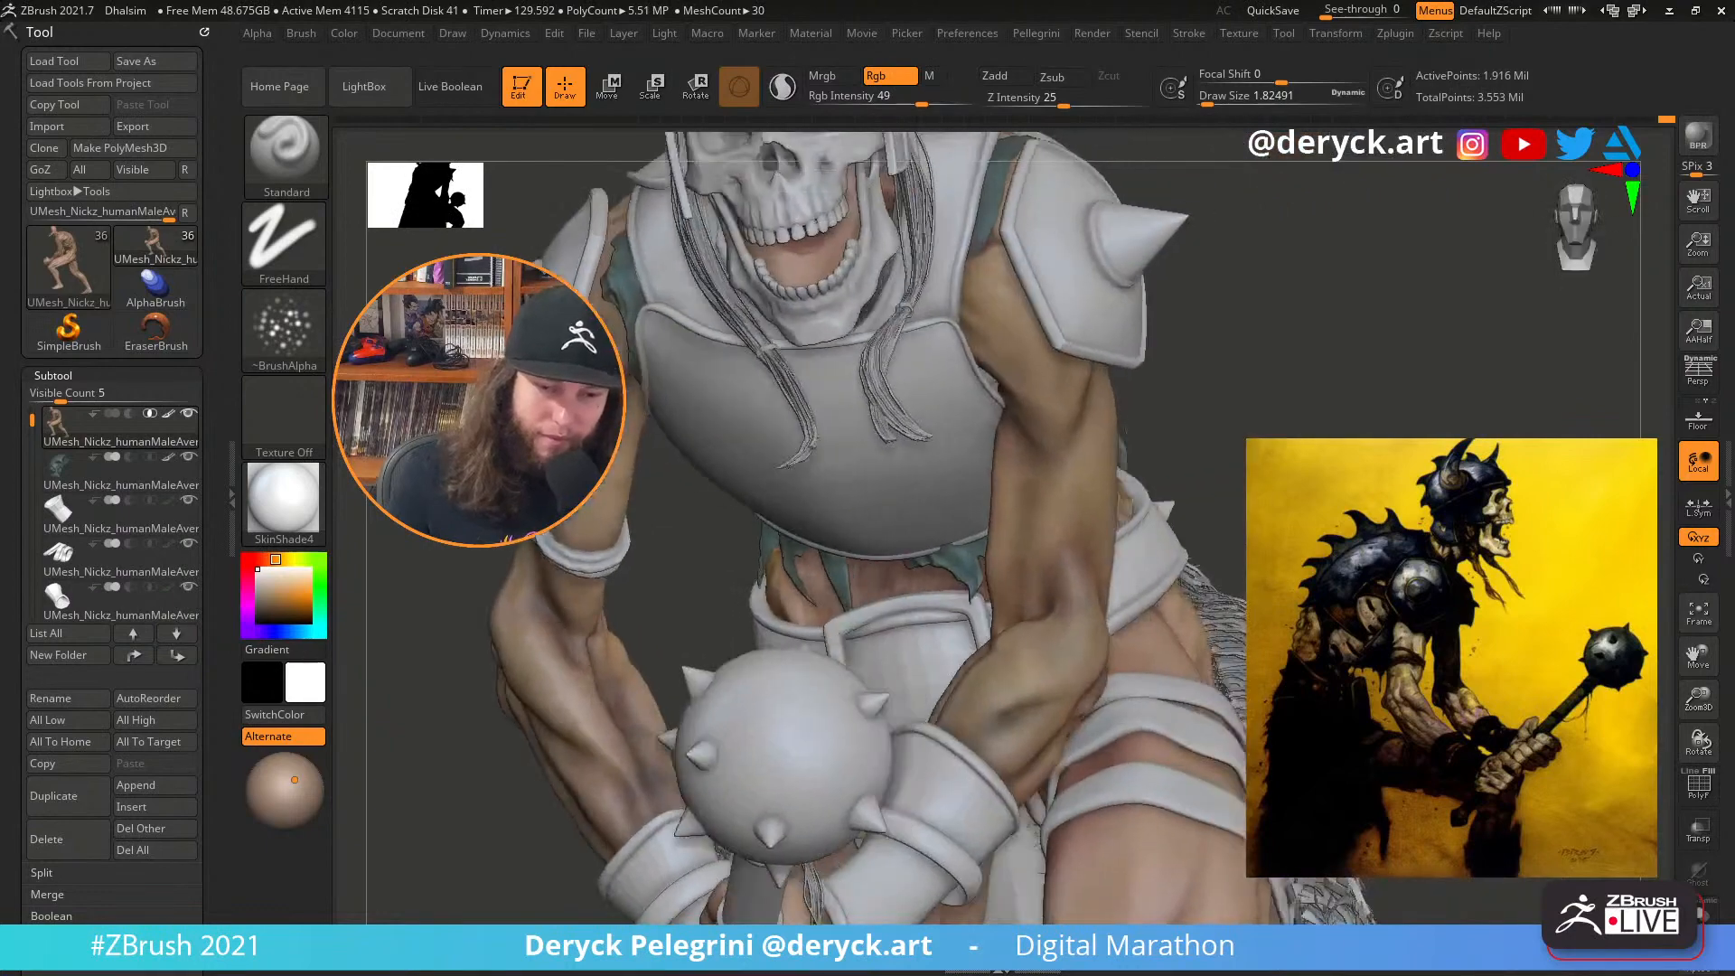
mouse_move(1337, 542)
mouse_down()
mouse_move(1455, 529)
mouse_move(1292, 511)
mouse_move(1192, 398)
mouse_move(1247, 459)
mouse_move(1289, 425)
mouse_move(1301, 759)
mouse_move(1283, 813)
mouse_up()
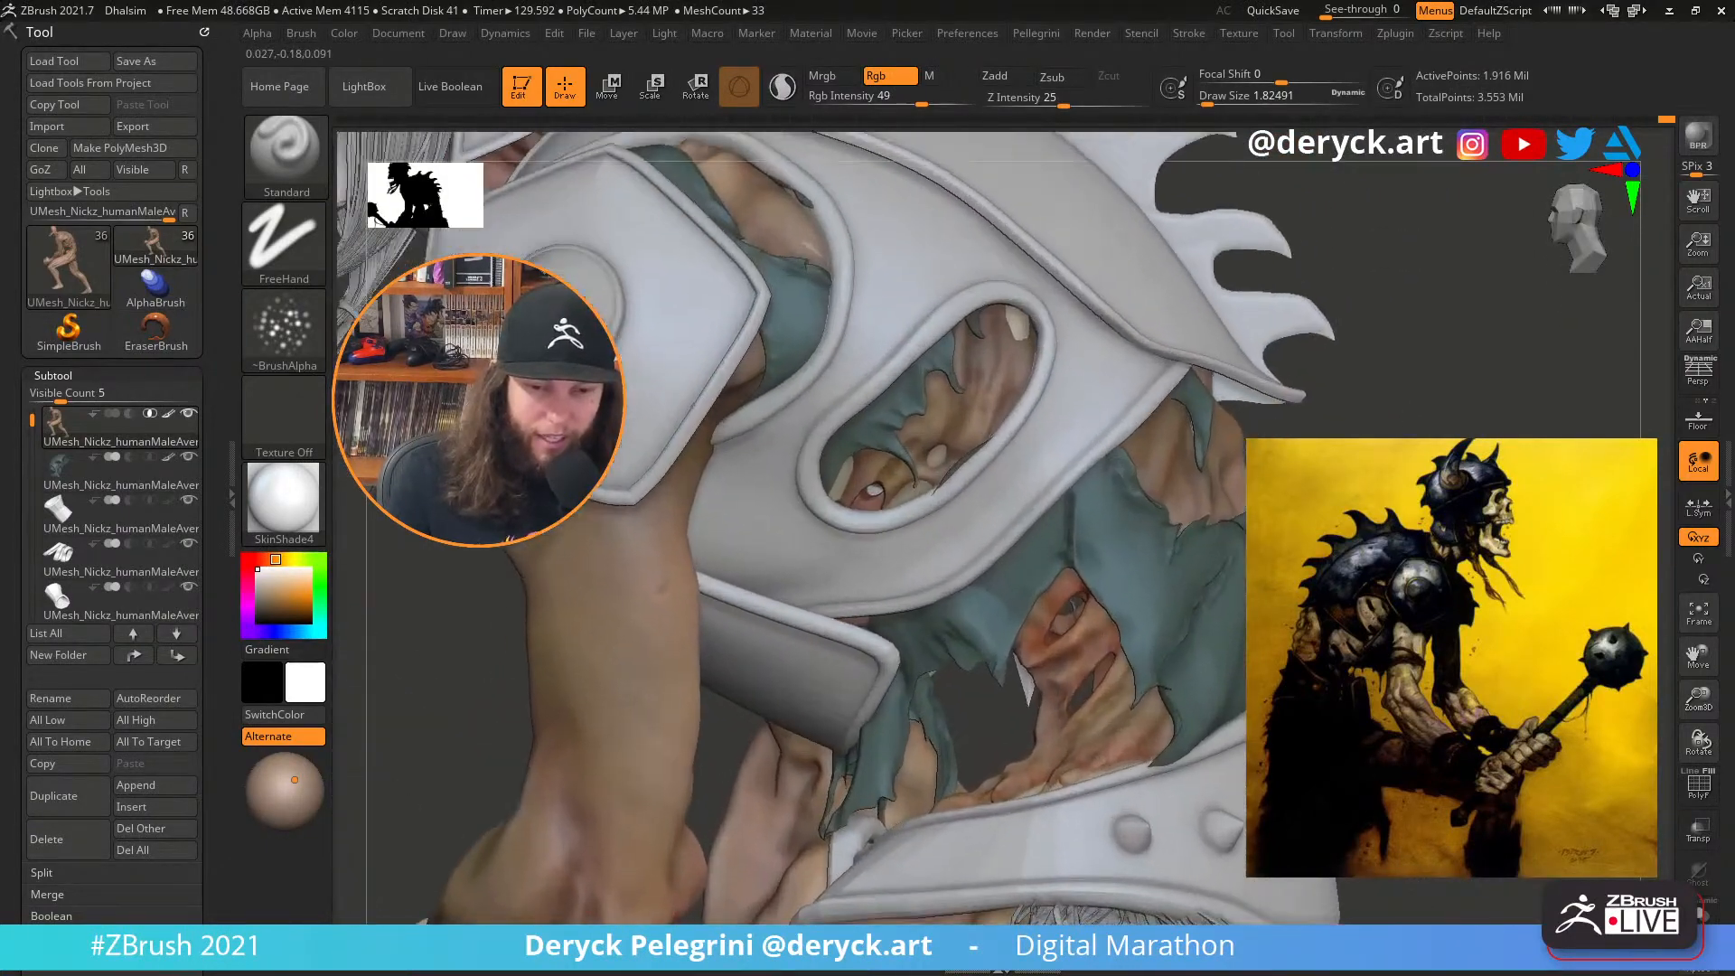
Change the Standard brush's stroke type to Spray, test a stroke and undo it, with the draw size at about 5
mouse_move(1410, 298)
alt+mouse_down()
mouse_move(1384, 384)
mouse_move(1419, 389)
mouse_move(1373, 389)
mouse_move(1296, 348)
mouse_move(1292, 406)
mouse_move(1265, 397)
alt+mouse_up()
click(283, 244)
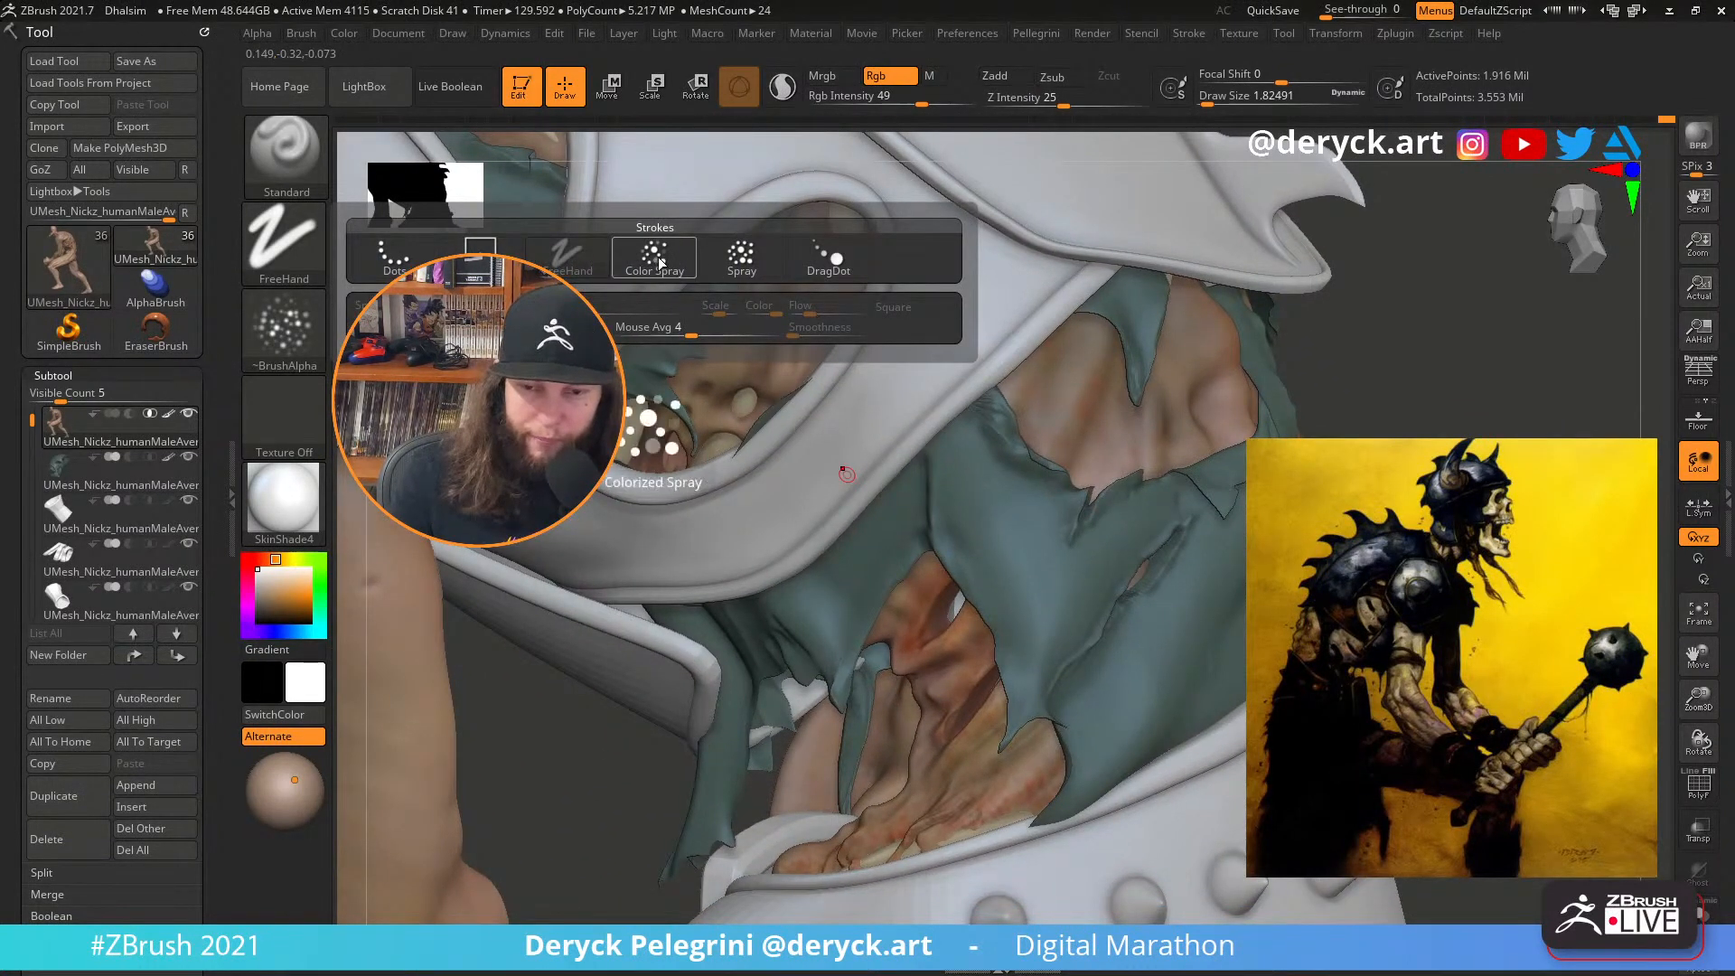
click(736, 262)
mouse_move(1452, 395)
mouse_down()
mouse_move(1435, 395)
mouse_move(1369, 511)
mouse_up()
key(s)
mouse_move(918, 558)
mouse_down()
mouse_move(971, 510)
mouse_move(968, 546)
mouse_up()
key(ctrl+z)
key(s)
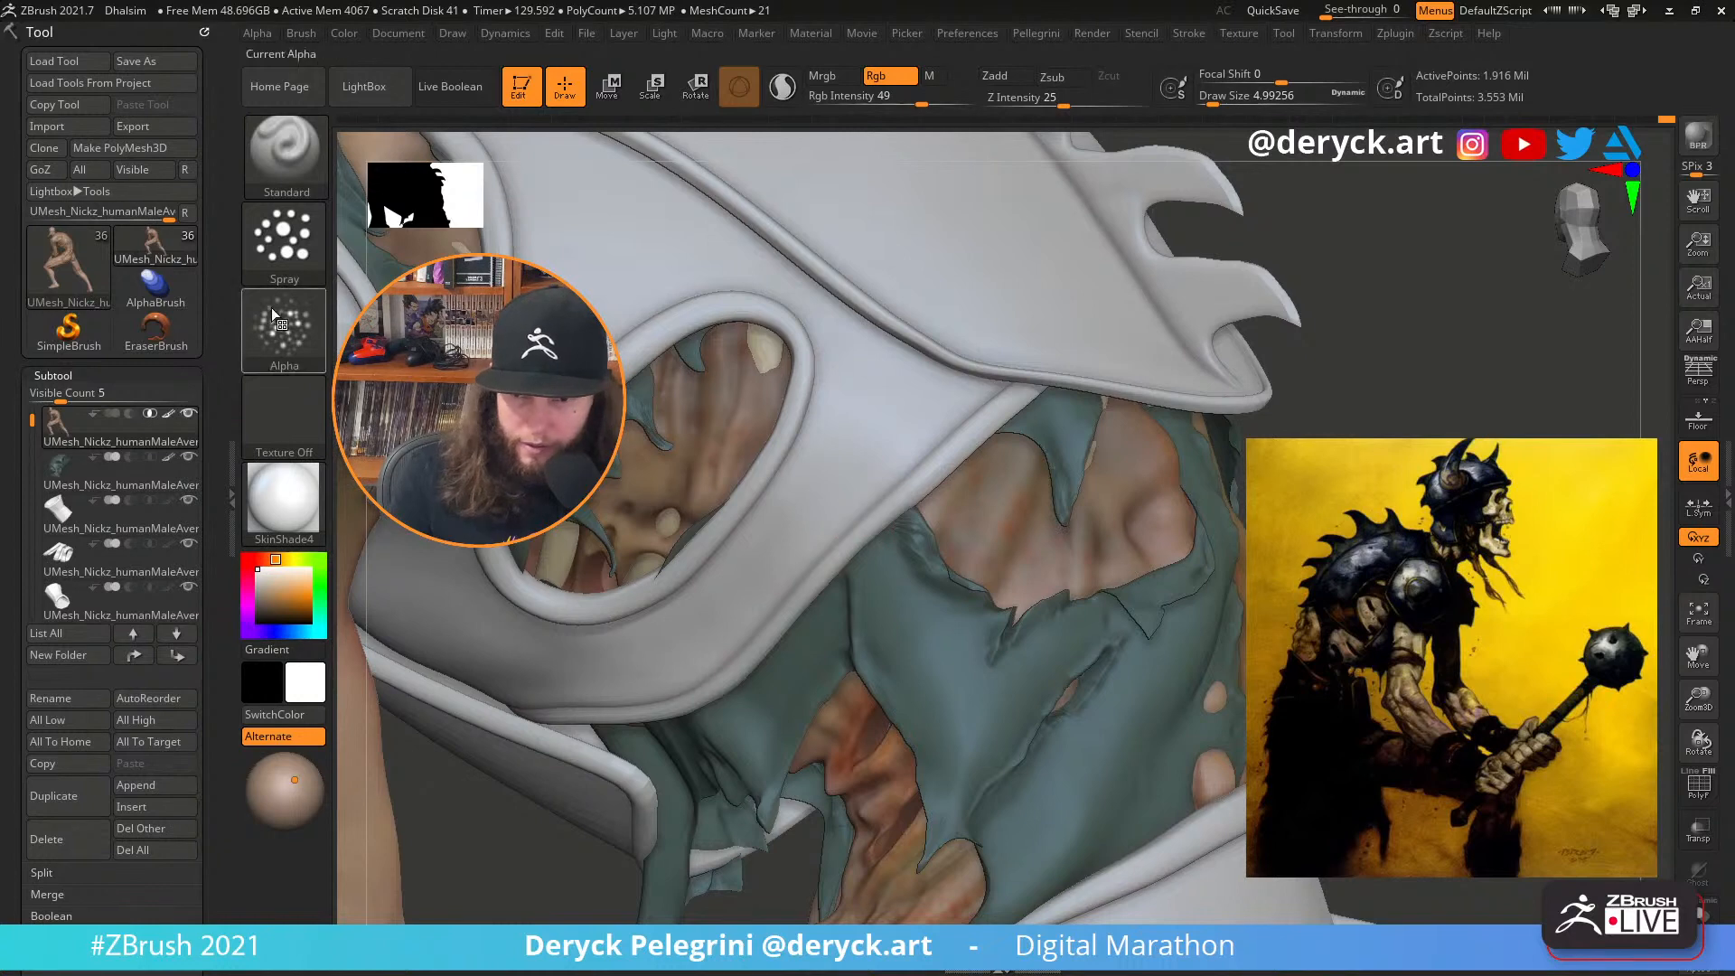
Set the paint colour to a dark olive green and isolate the body, raising the draw size to about 9.4 for spraying the waist
click(271, 597)
mouse_move(271, 596)
mouse_down()
mouse_move(303, 559)
mouse_move(266, 608)
mouse_up()
click(271, 607)
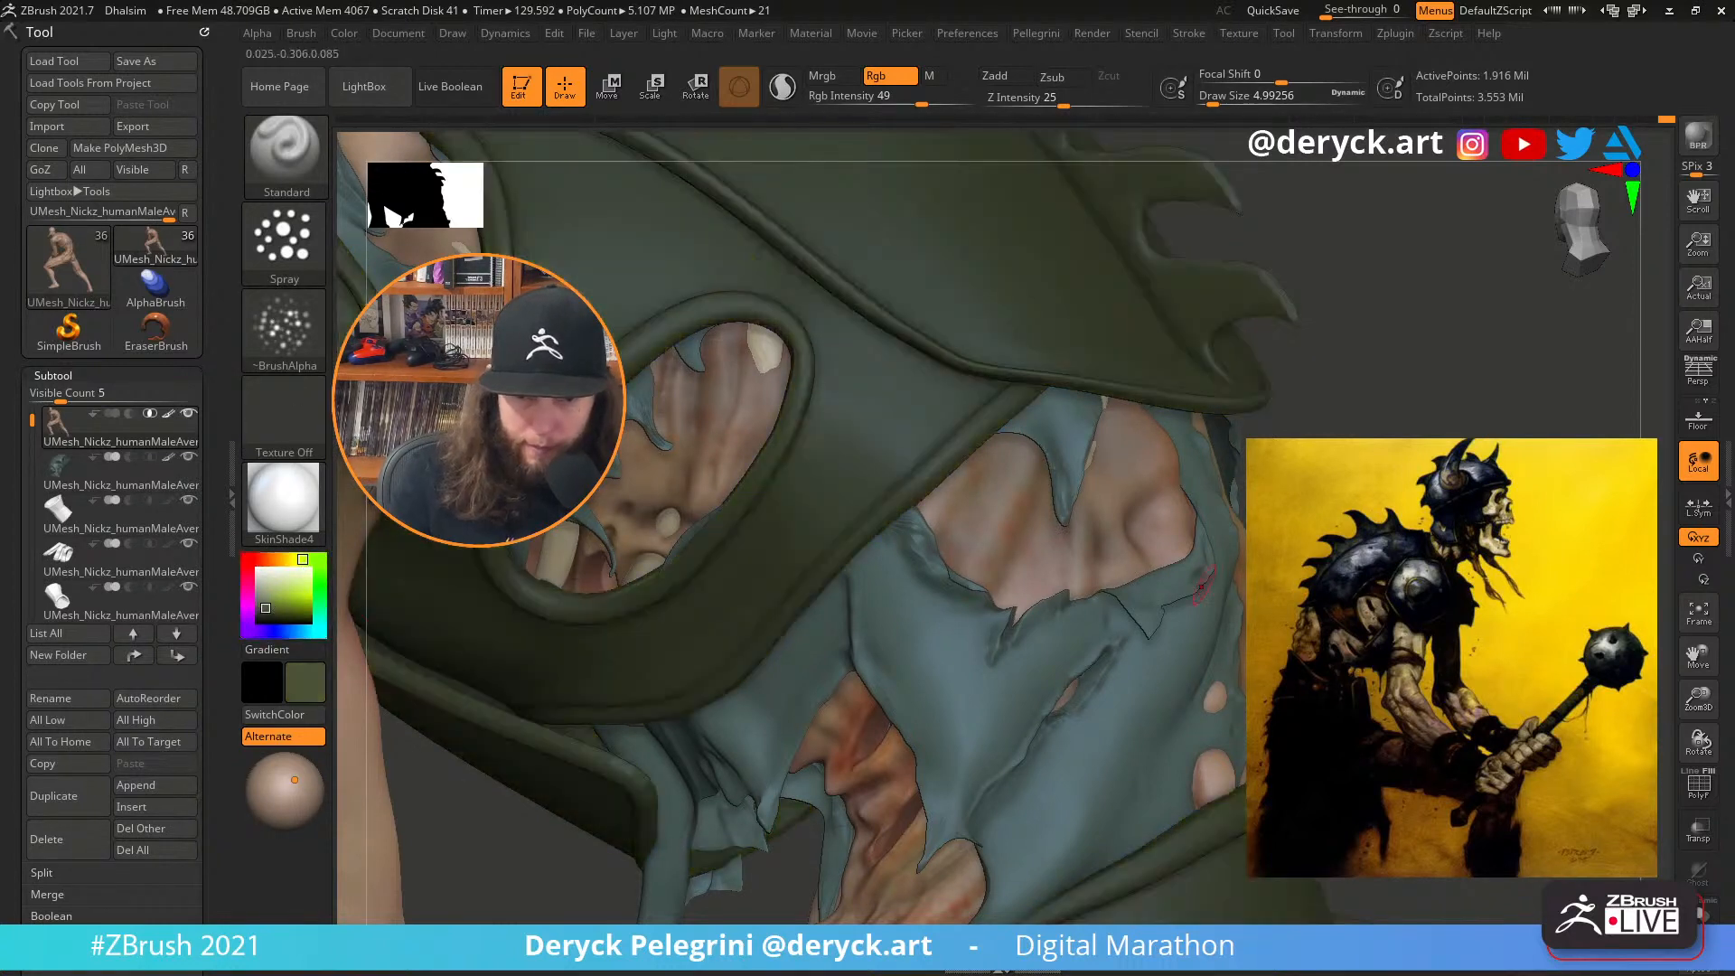
alt+right_drag(835, 538, 856, 457)
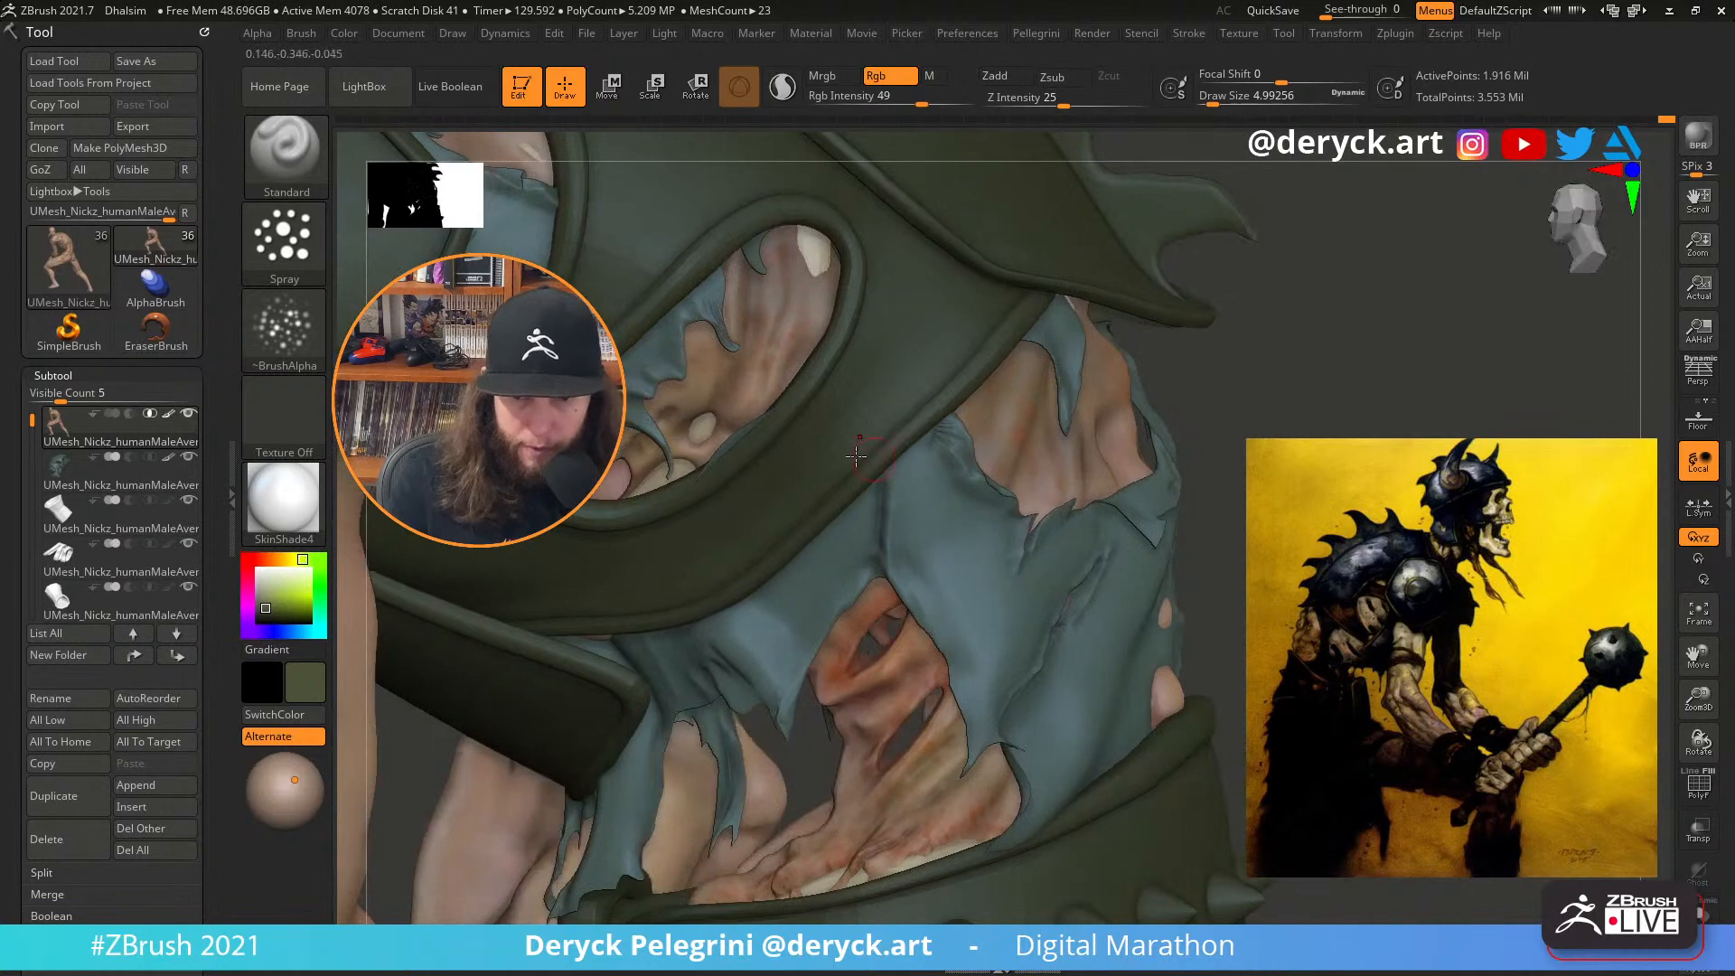
key(alt+s)
key(s)
click(758, 392)
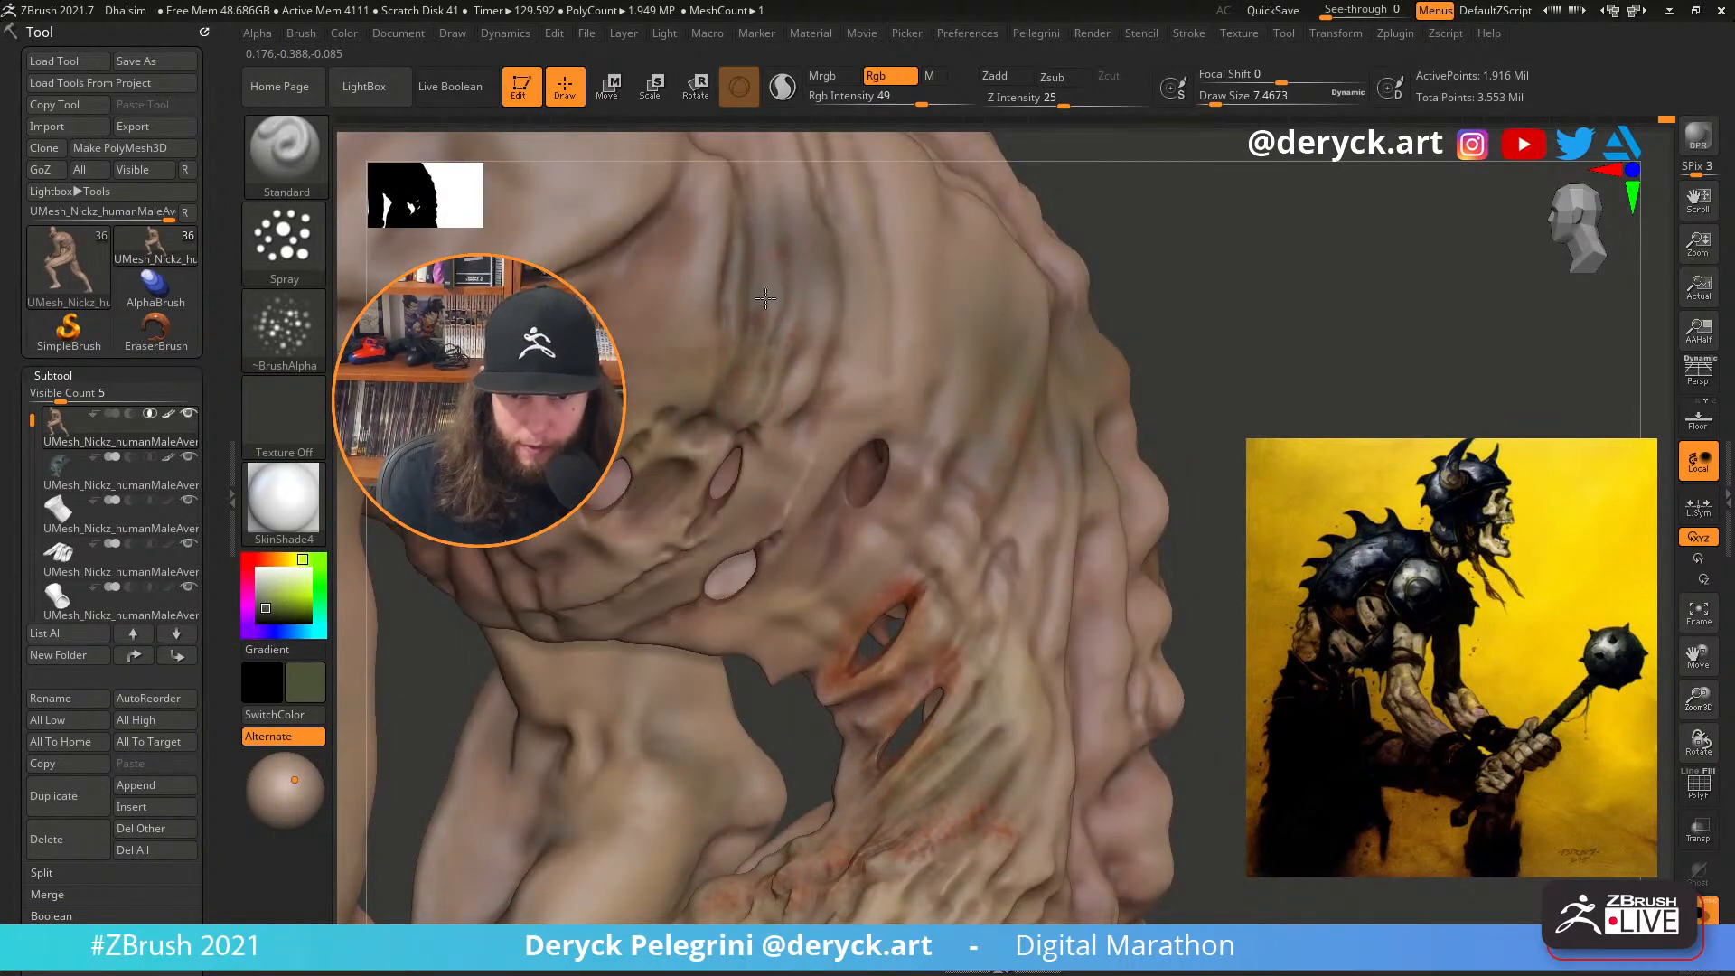
key(s)
click(752, 371)
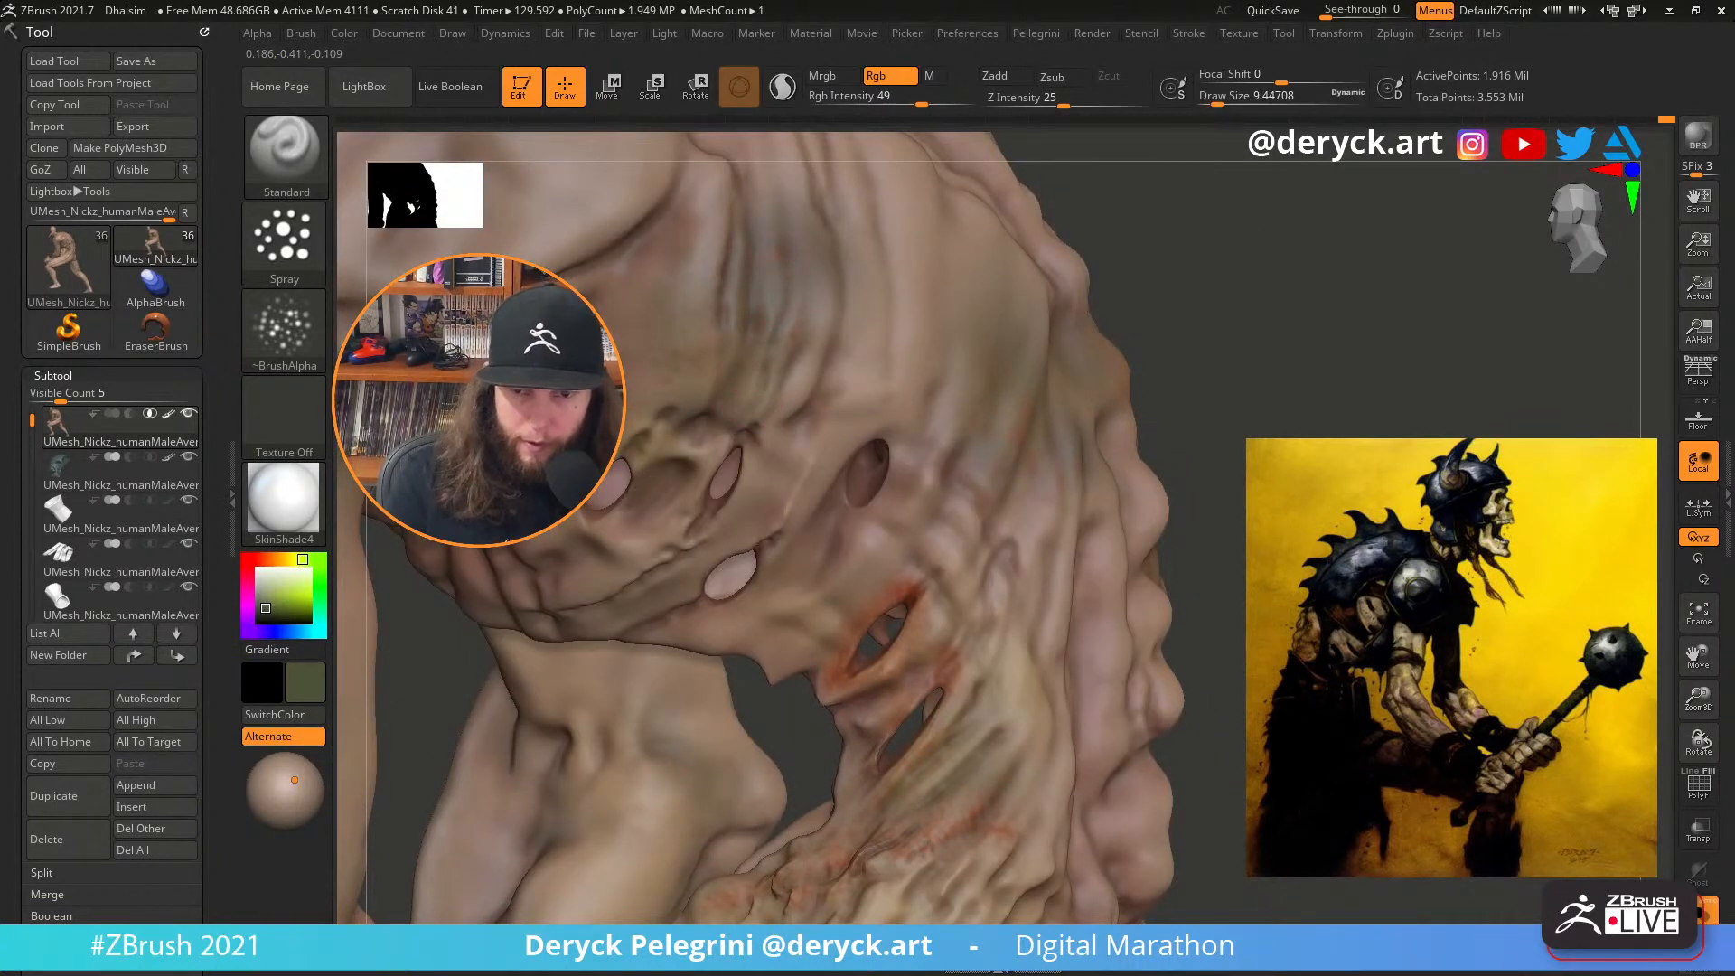
Sample a tan brown from the skin and spray it over the orange edges of the waist holes to soften them
drag(1307, 390, 888, 509)
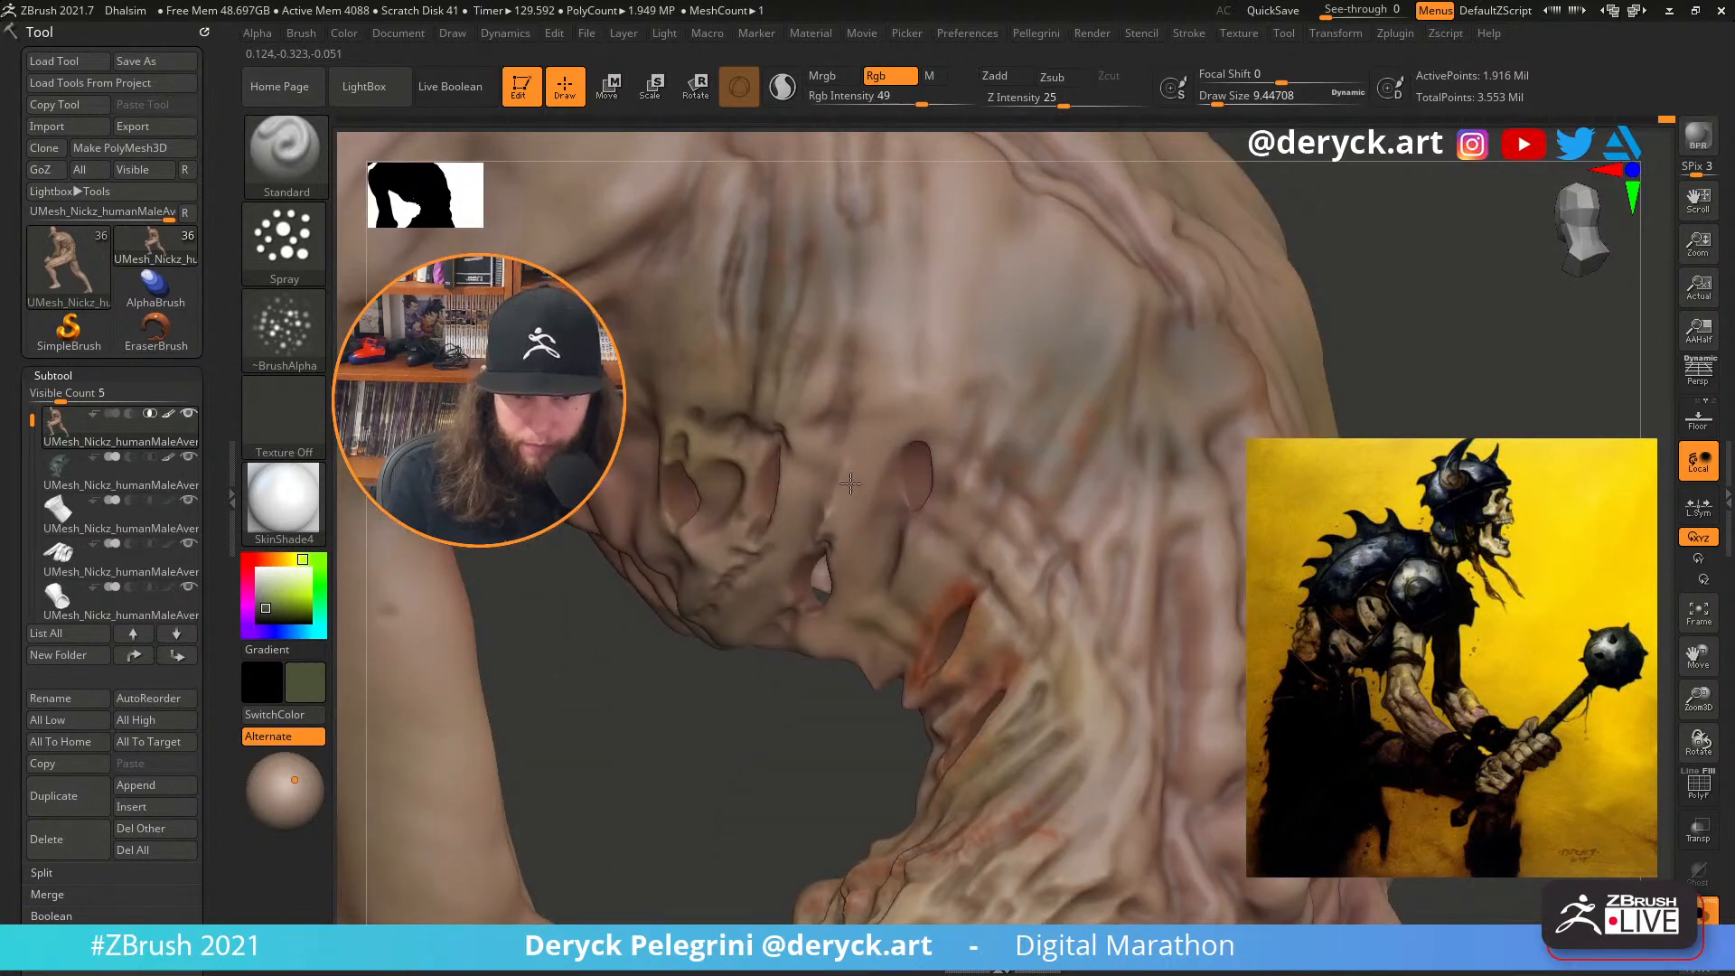
drag(1527, 379, 1265, 424)
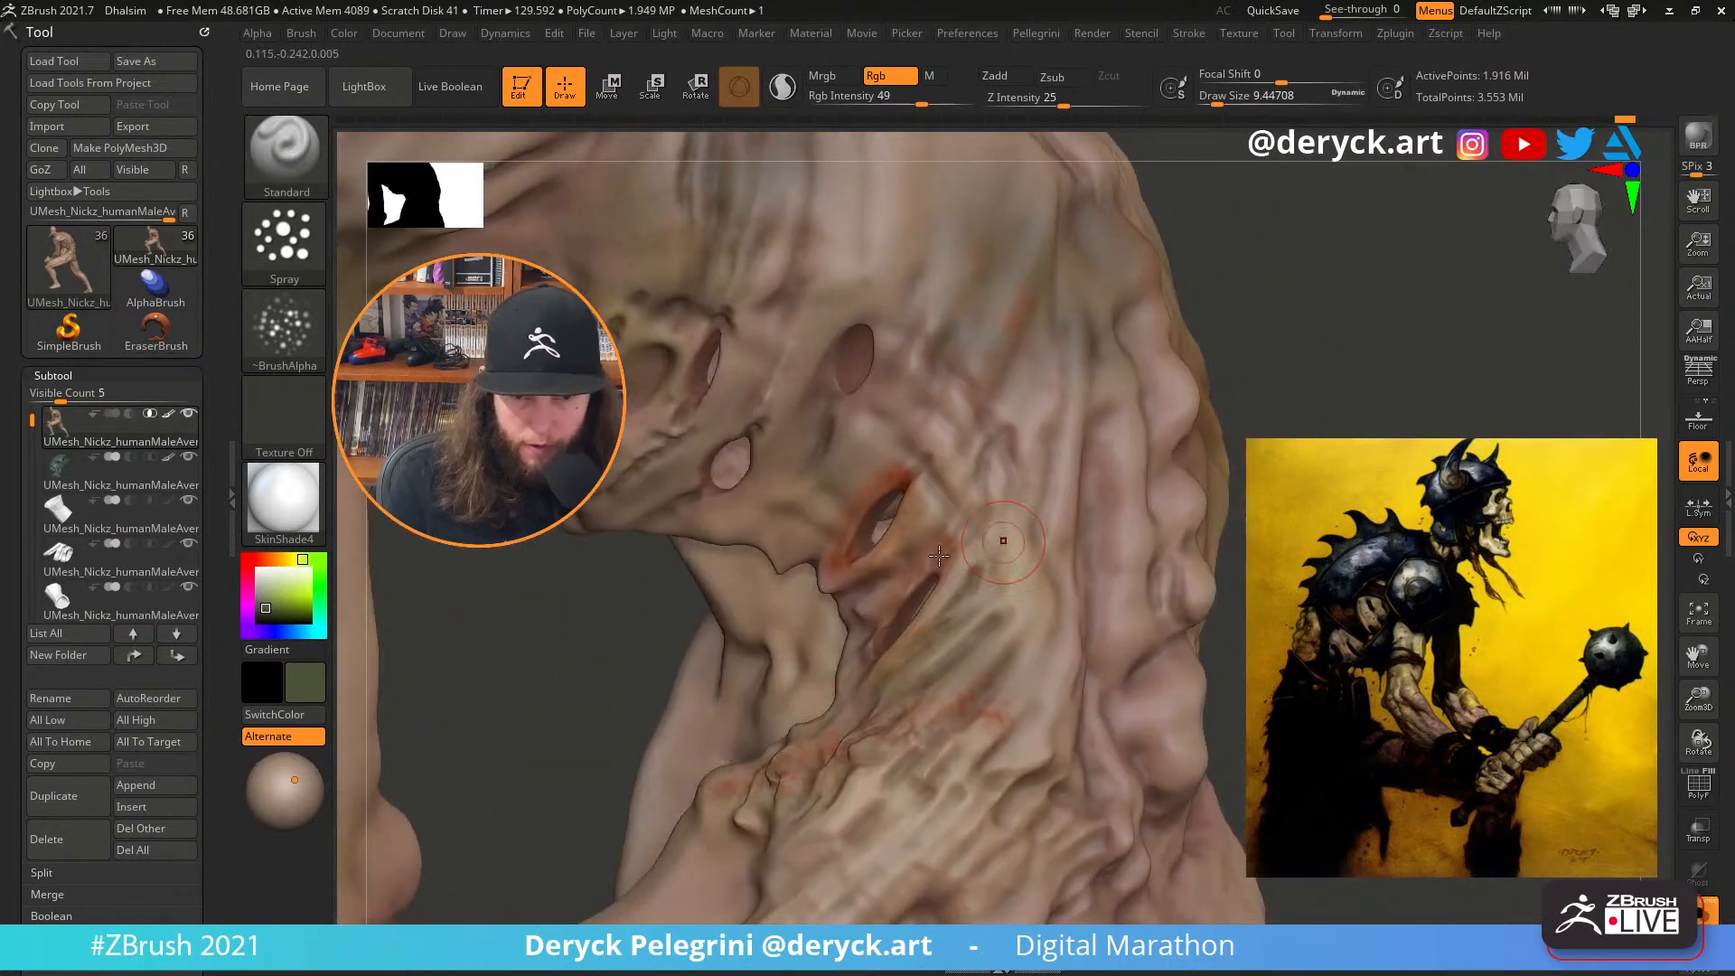
key(c)
key(c)
key(c)
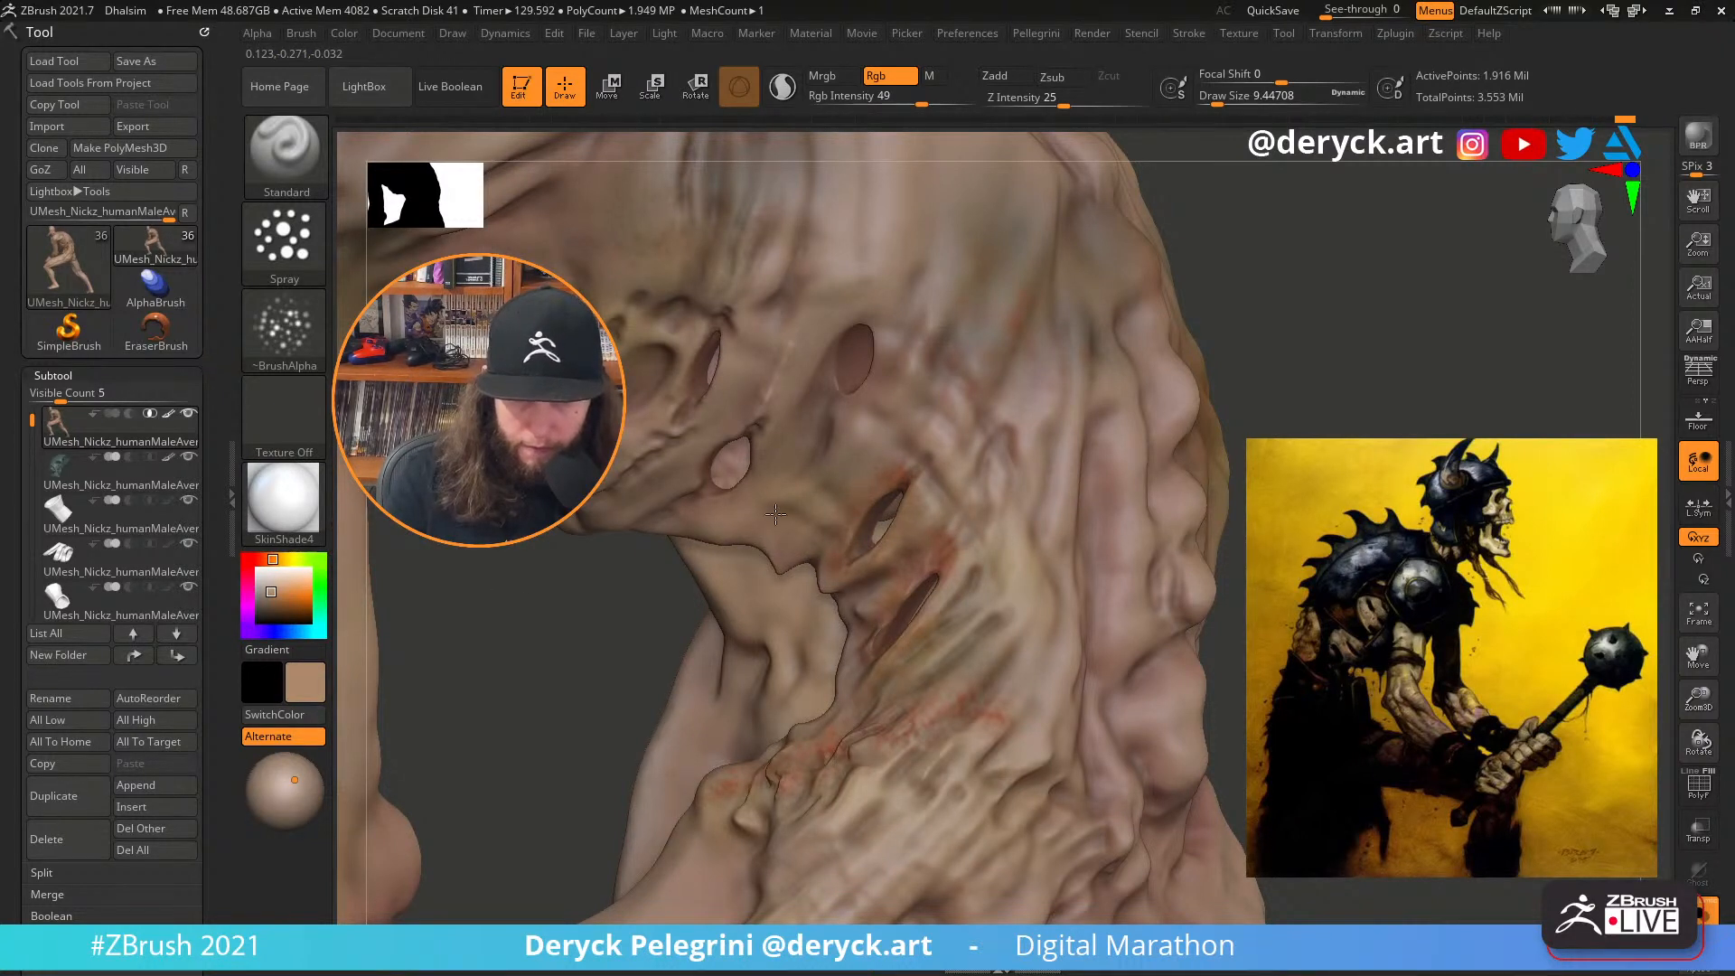
drag(644, 512, 476, 666)
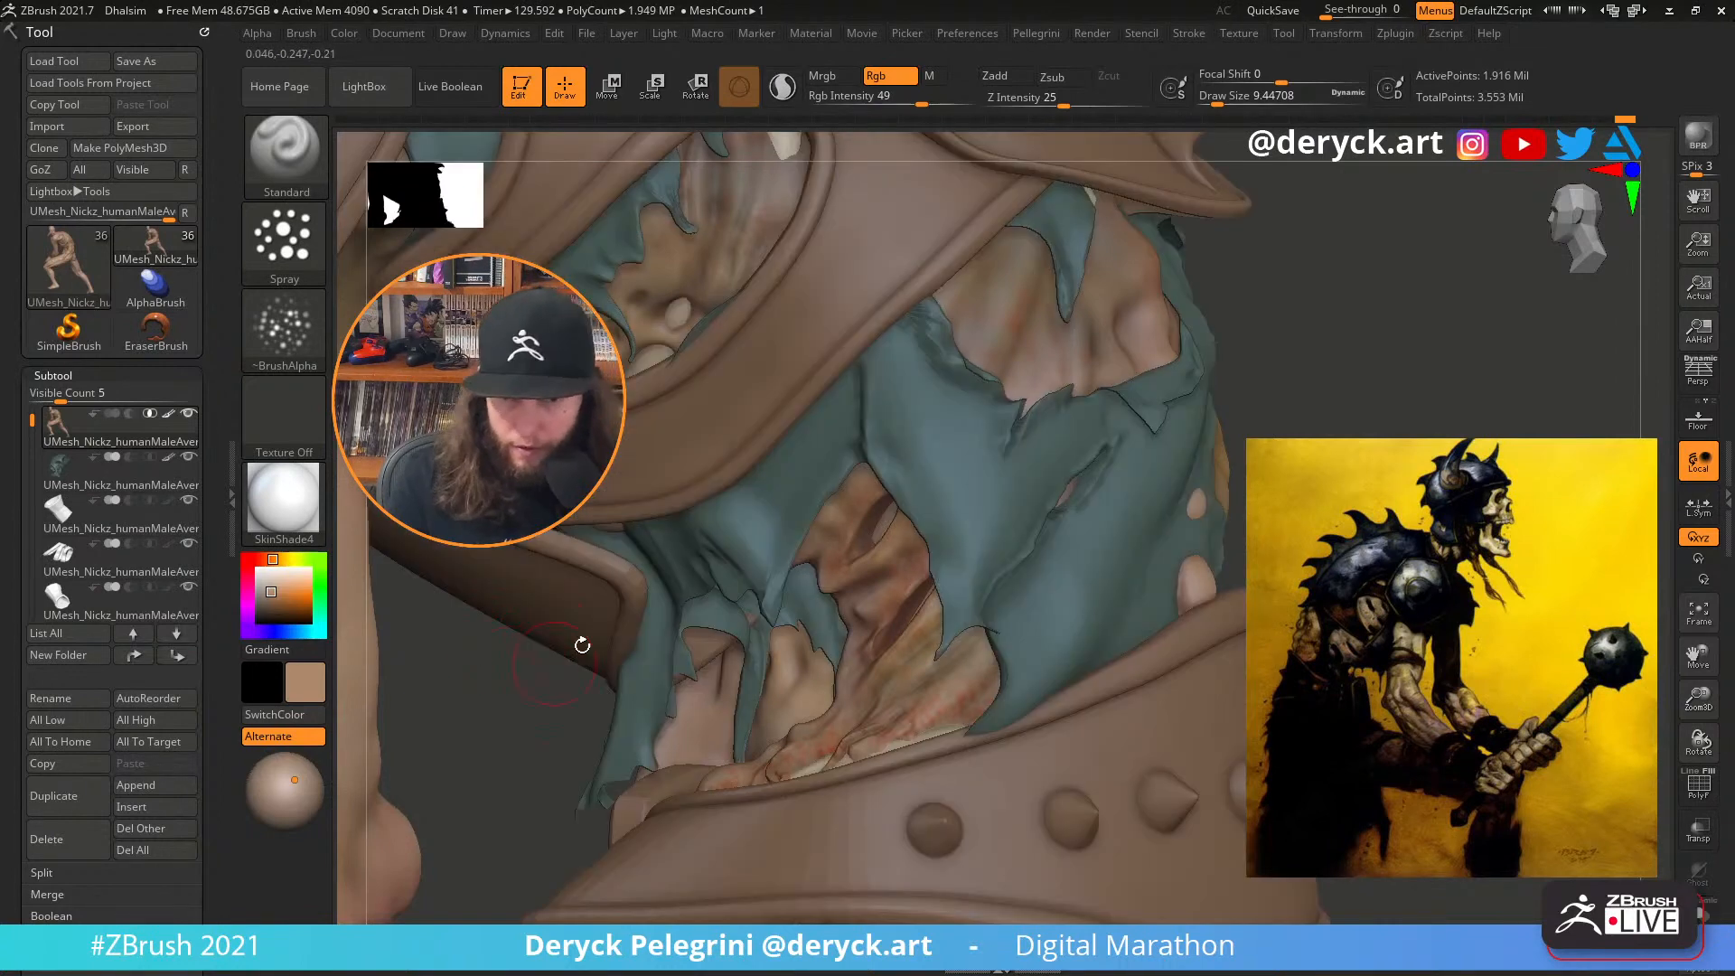
Switch to the DamStandard brush for carving detail into the torn waist skin
mouse_move(1394, 402)
alt+mouse_down()
mouse_move(1554, 524)
mouse_move(1535, 578)
mouse_move(1527, 524)
mouse_move(1563, 515)
mouse_move(1554, 624)
alt+mouse_up()
mouse_move(351, 366)
mouse_down()
mouse_move(584, 554)
mouse_move(353, 542)
mouse_move(104, 109)
mouse_up()
key(b)
key(d)
key(s)
mouse_move(1528, 470)
mouse_down()
mouse_move(1463, 497)
mouse_move(1464, 651)
mouse_up()
Set the draw size to about 2.6 and carve creases into the skin around the upper hole in the lower waist tear
alt+right_drag(914, 834, 779, 657)
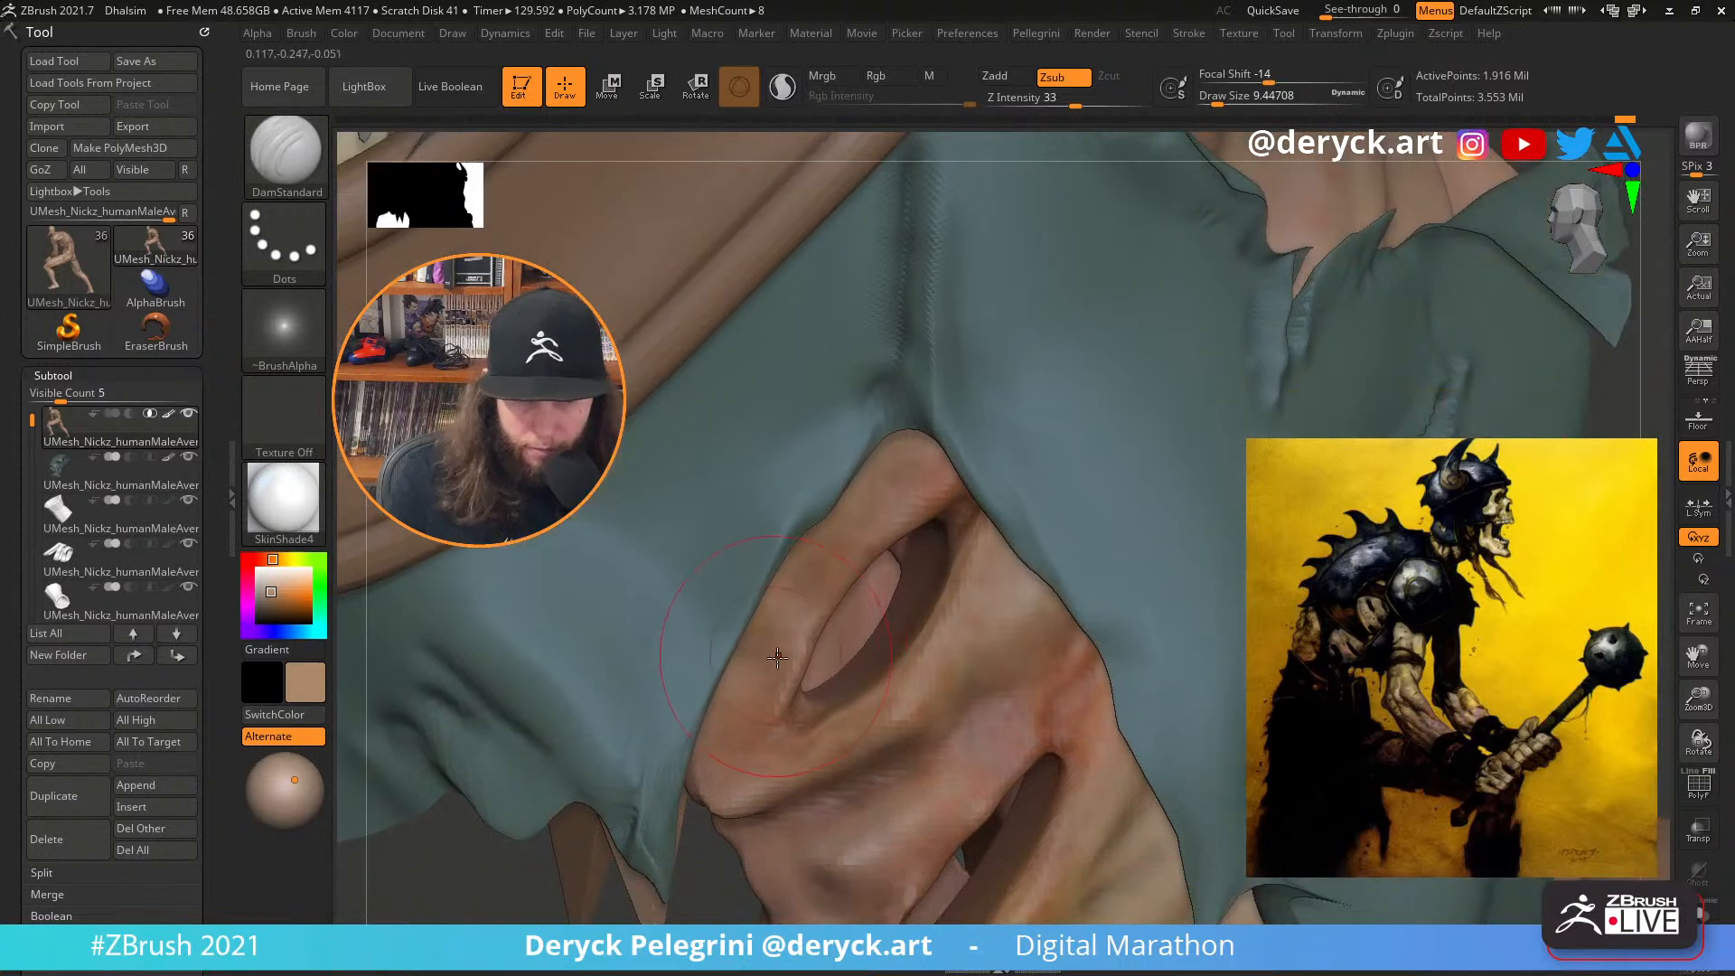
key(s)
key(s)
mouse_move(759, 690)
mouse_down()
mouse_move(779, 717)
mouse_move(801, 654)
mouse_up()
key(s)
key(s)
key(s)
key(s)
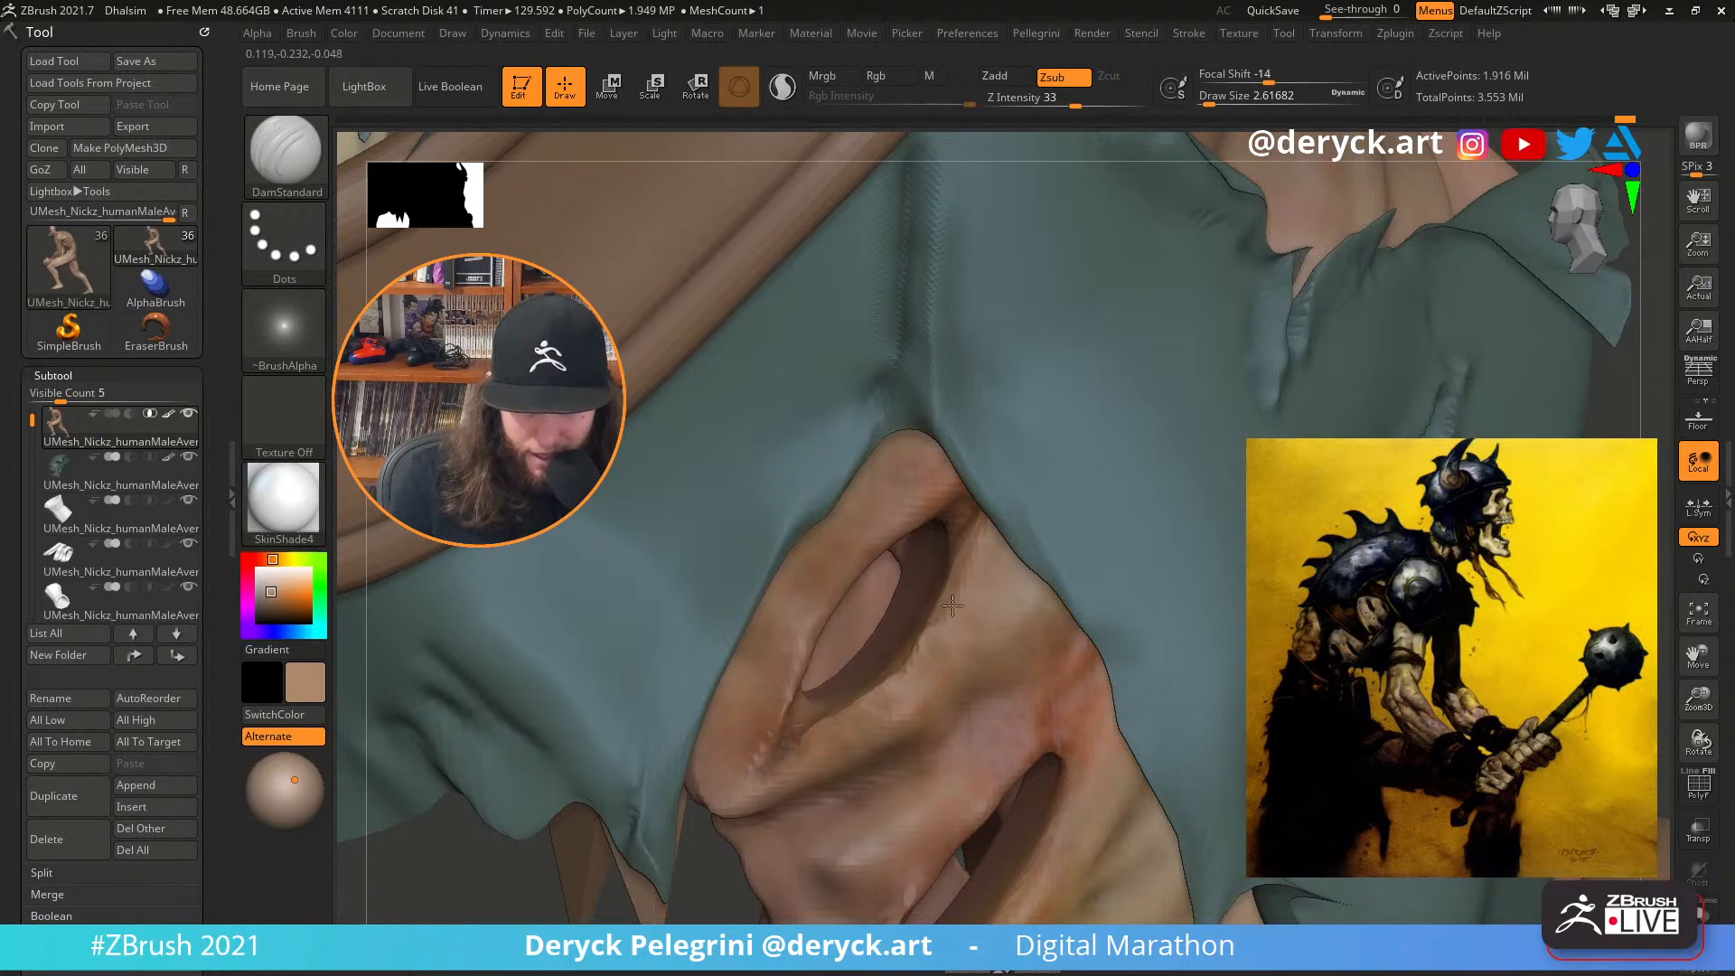
drag(953, 606, 972, 579)
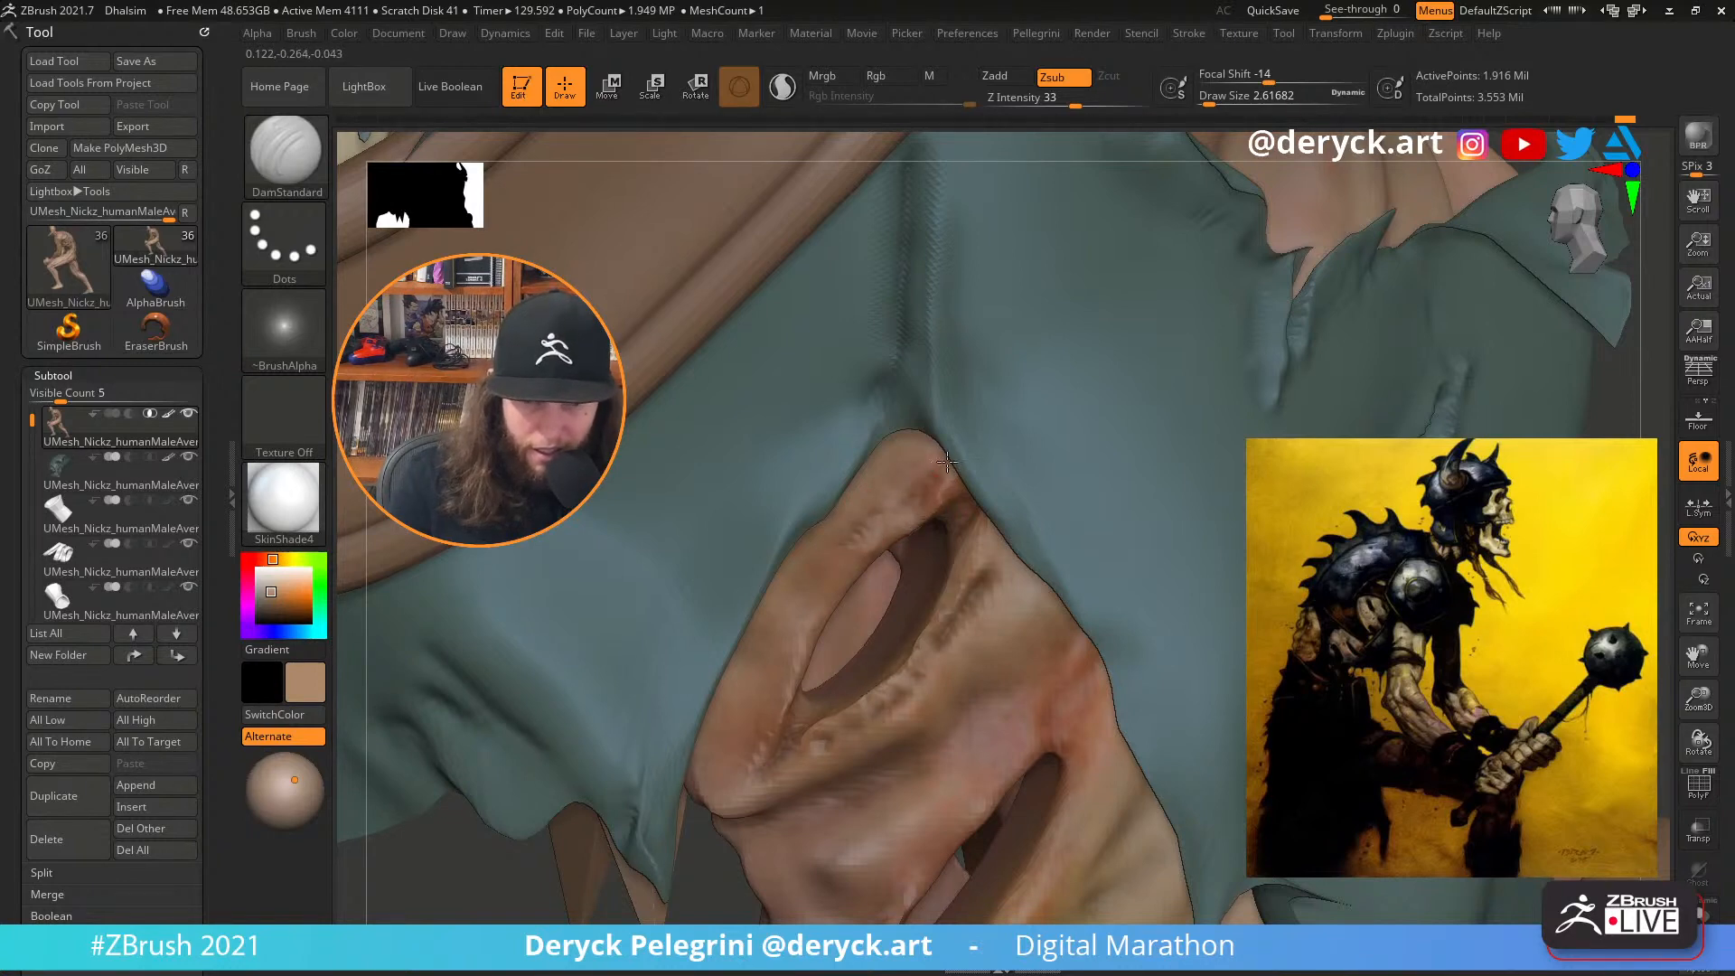
mouse_move(973, 587)
right_down()
mouse_move(944, 587)
mouse_move(944, 434)
mouse_move(903, 543)
mouse_move(939, 542)
mouse_move(939, 651)
mouse_move(985, 641)
mouse_move(985, 587)
right_up()
Smooth the skin around the small exposed bone inside the oval armour opening, then carve creases along its edge
alt+right_drag(713, 361, 795, 597)
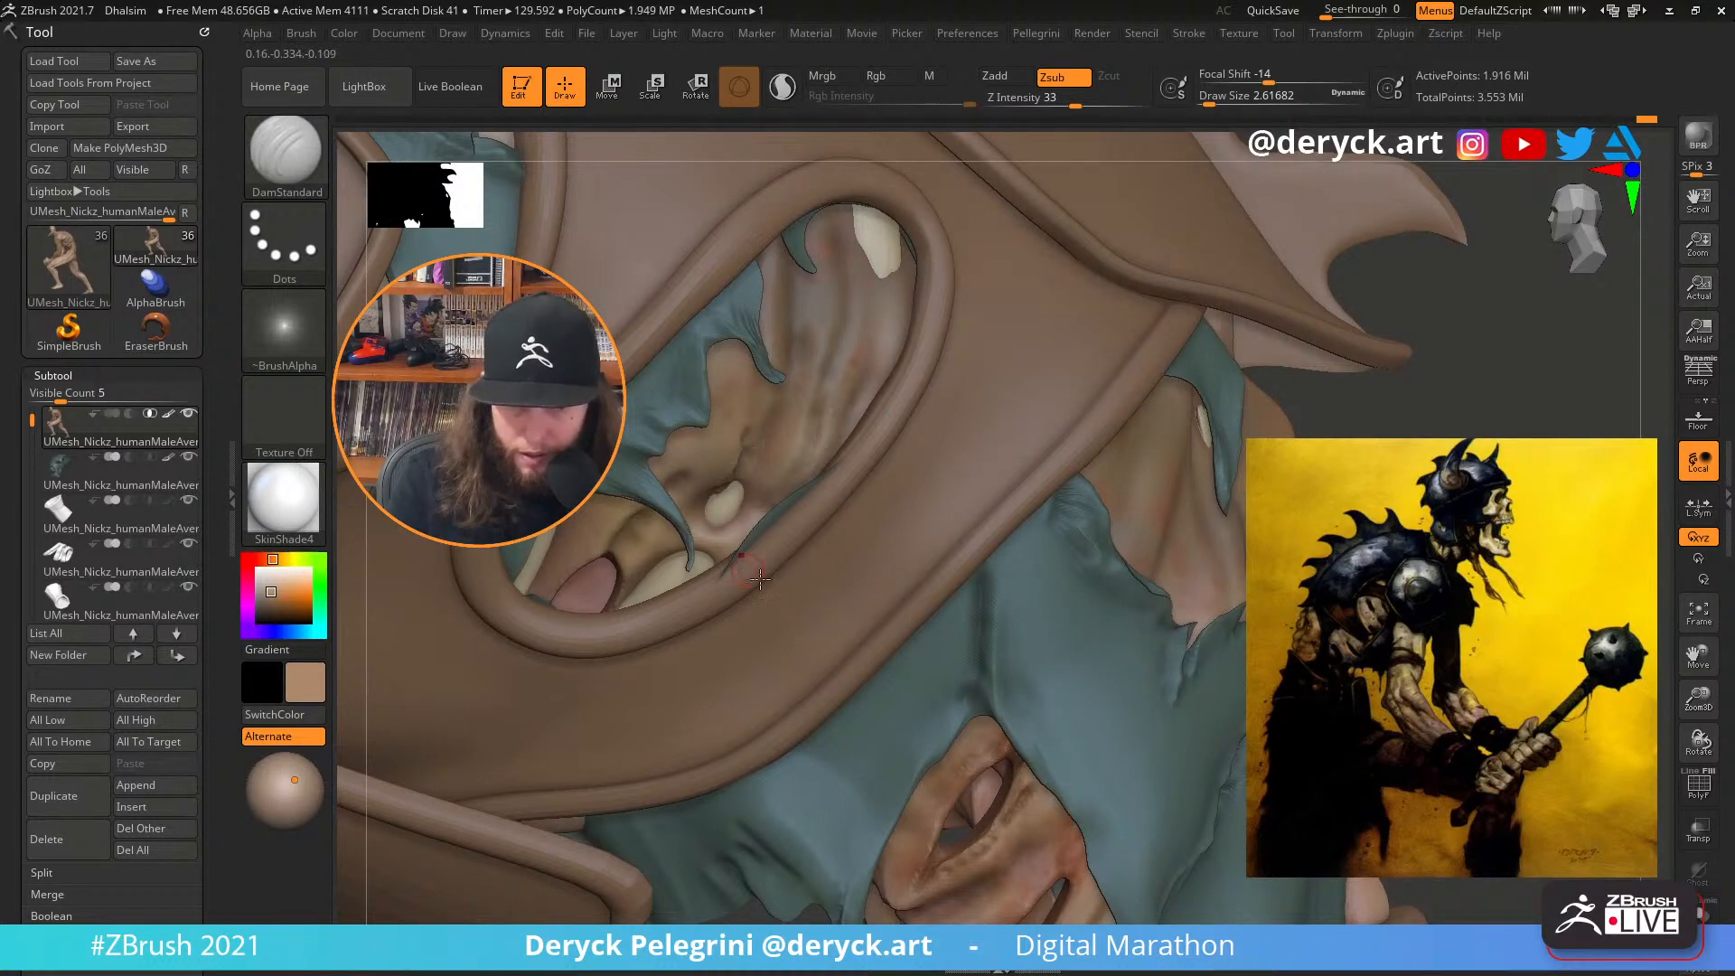
ctrl+right_drag(747, 455, 734, 592)
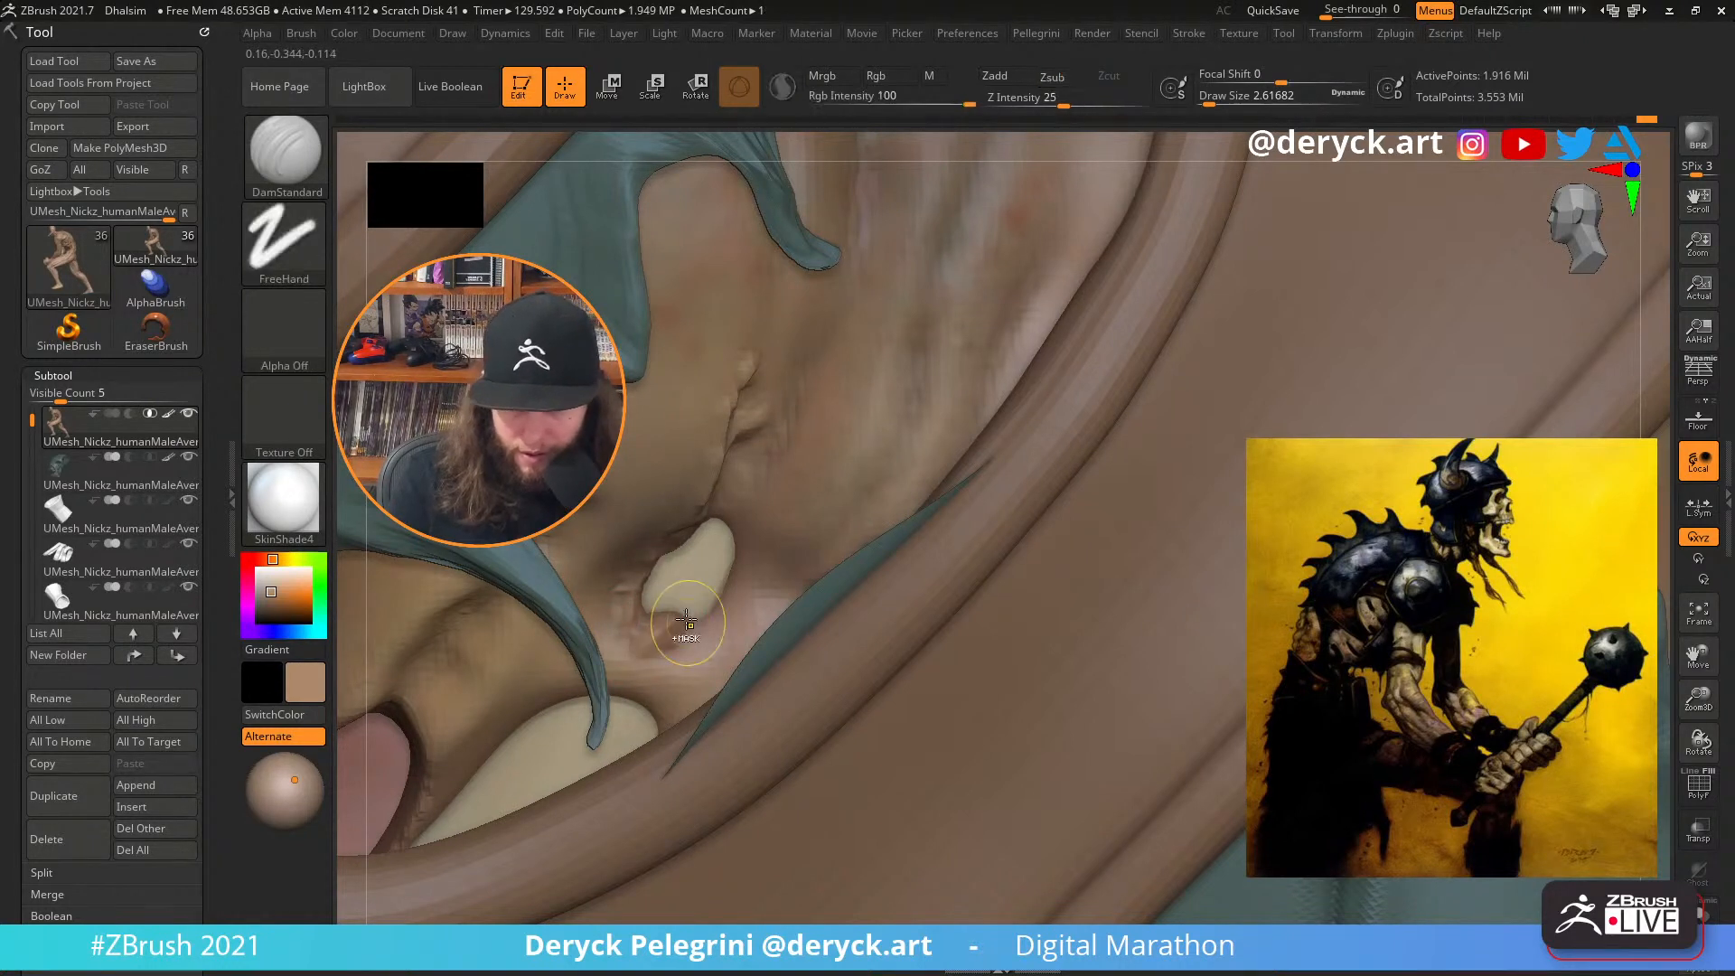
mouse_move(653, 628)
shift+mouse_down()
mouse_move(639, 643)
mouse_move(725, 540)
mouse_move(706, 545)
shift+mouse_up()
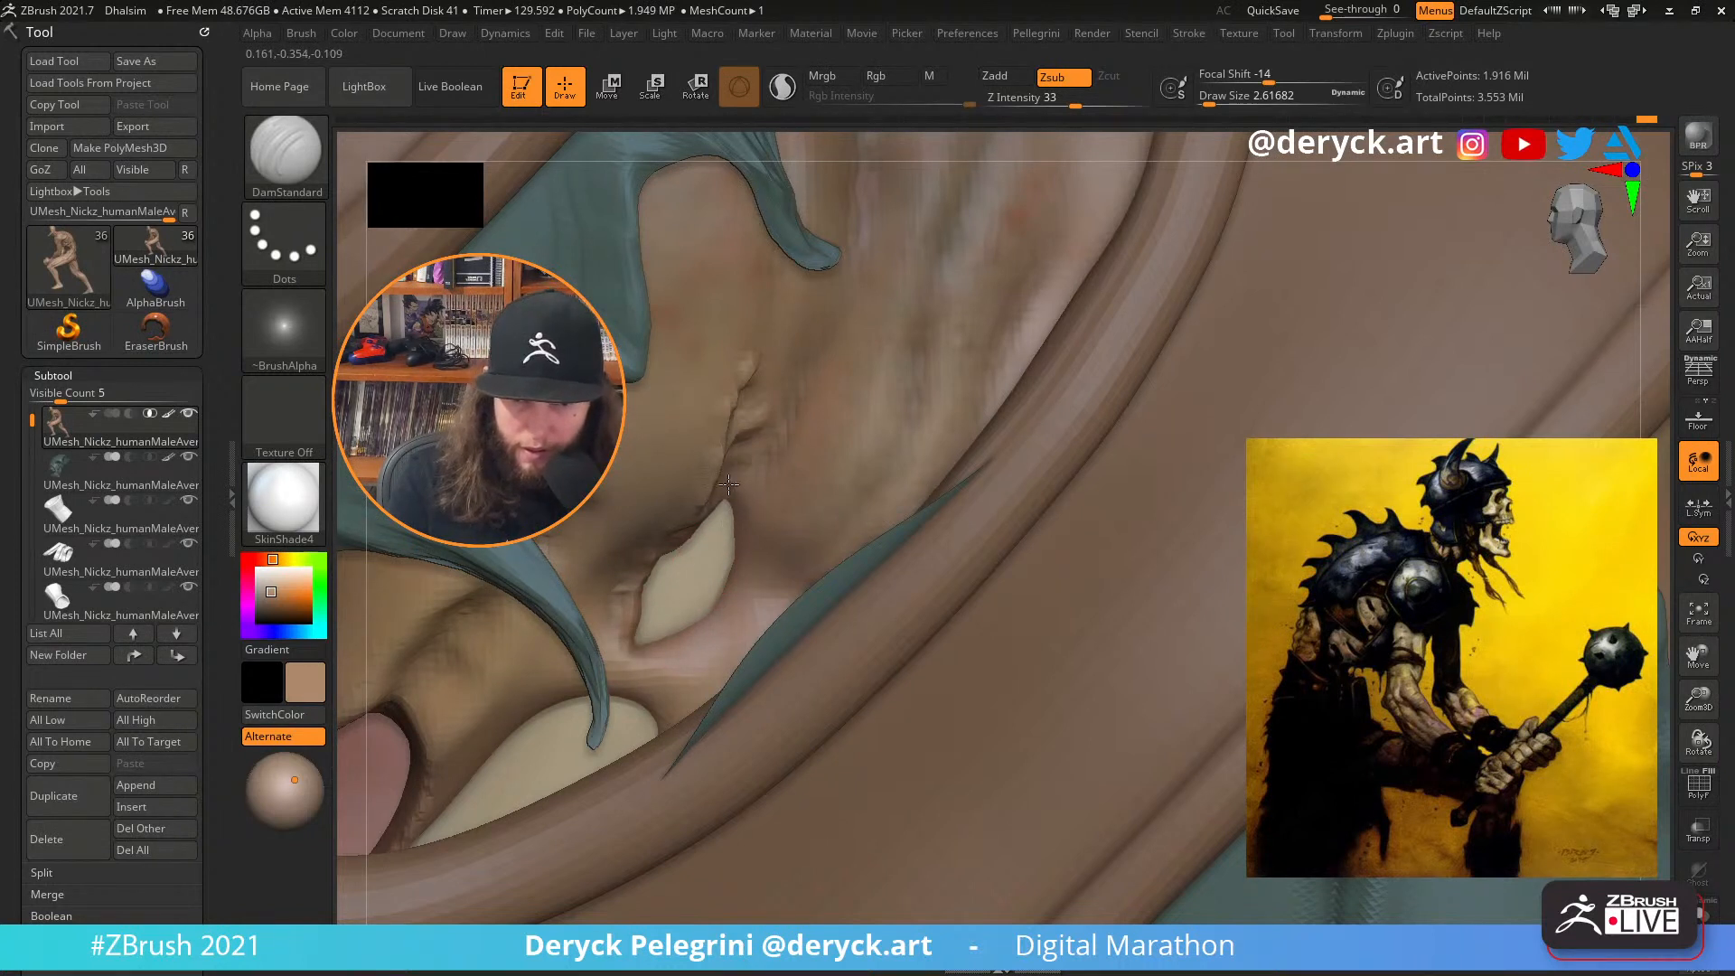
mouse_move(728, 485)
mouse_down()
mouse_move(746, 528)
mouse_move(714, 614)
mouse_move(609, 675)
mouse_up()
Carve the skin edge around the larger exposed bone at the lower rim of the oval armour opening
drag(493, 720, 439, 788)
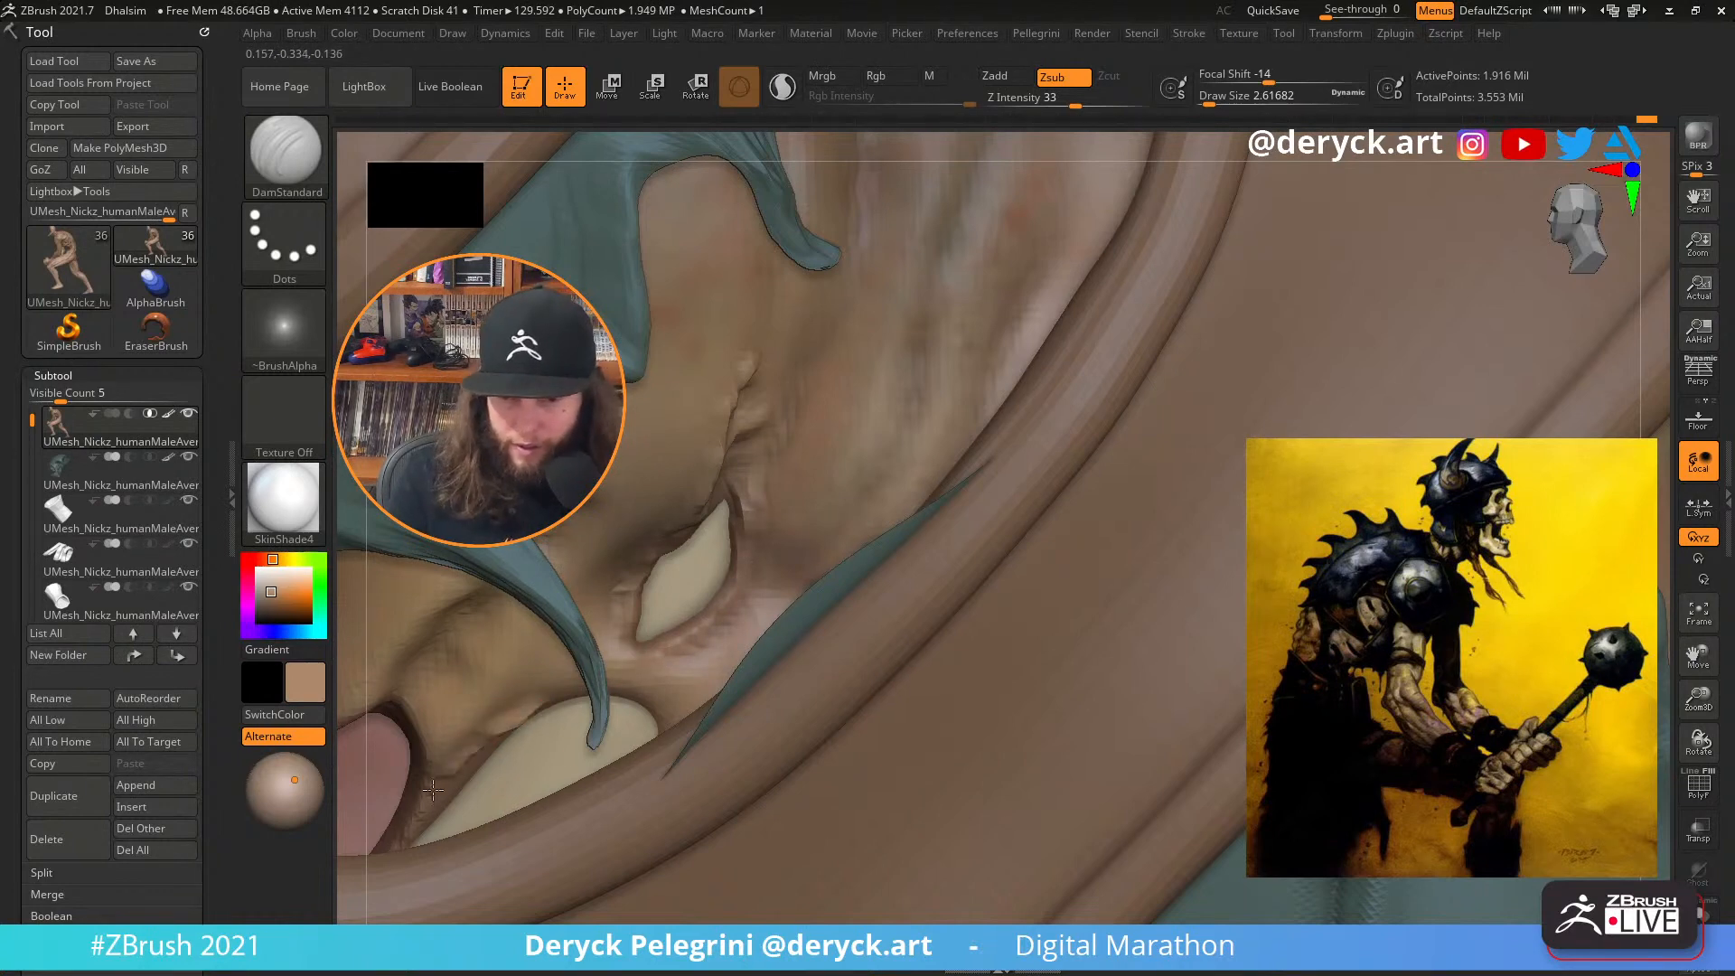
key(alt+s)
mouse_move(537, 698)
mouse_down()
mouse_move(646, 700)
mouse_move(667, 728)
mouse_up()
key(alt+s)
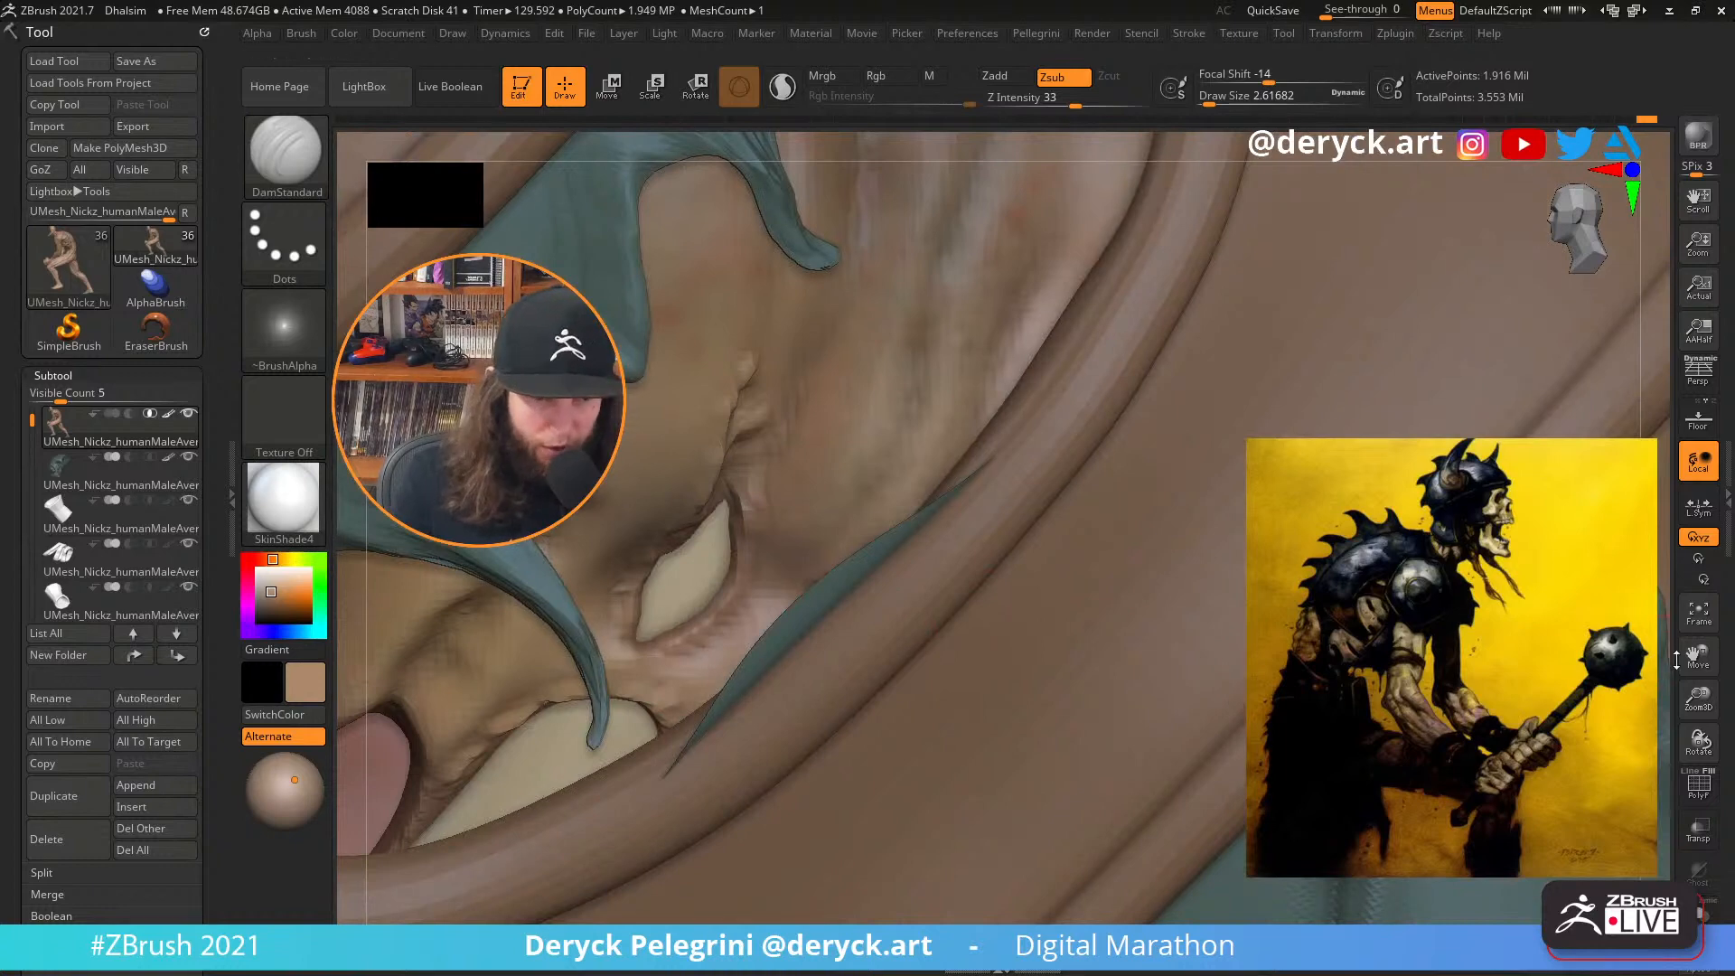
Raise the DamStandard draw size to about 3.7 and carve a crease outlining the exposed bone near the top of the oval armour opening
alt+drag(1671, 660, 1669, 542)
mouse_move(1446, 515)
alt+mouse_down()
mouse_move(1668, 348)
mouse_move(1670, 461)
mouse_move(1635, 477)
mouse_move(1303, 818)
mouse_move(1279, 804)
mouse_move(1293, 787)
mouse_move(1234, 783)
alt+mouse_up()
drag(725, 428, 735, 429)
mouse_move(730, 428)
shift+mouse_down()
mouse_move(735, 414)
mouse_move(732, 449)
shift+mouse_up()
mouse_move(698, 364)
mouse_down()
mouse_move(717, 389)
mouse_move(703, 362)
mouse_up()
key(shift+s)
key(s)
click(696, 348)
key(shift+s)
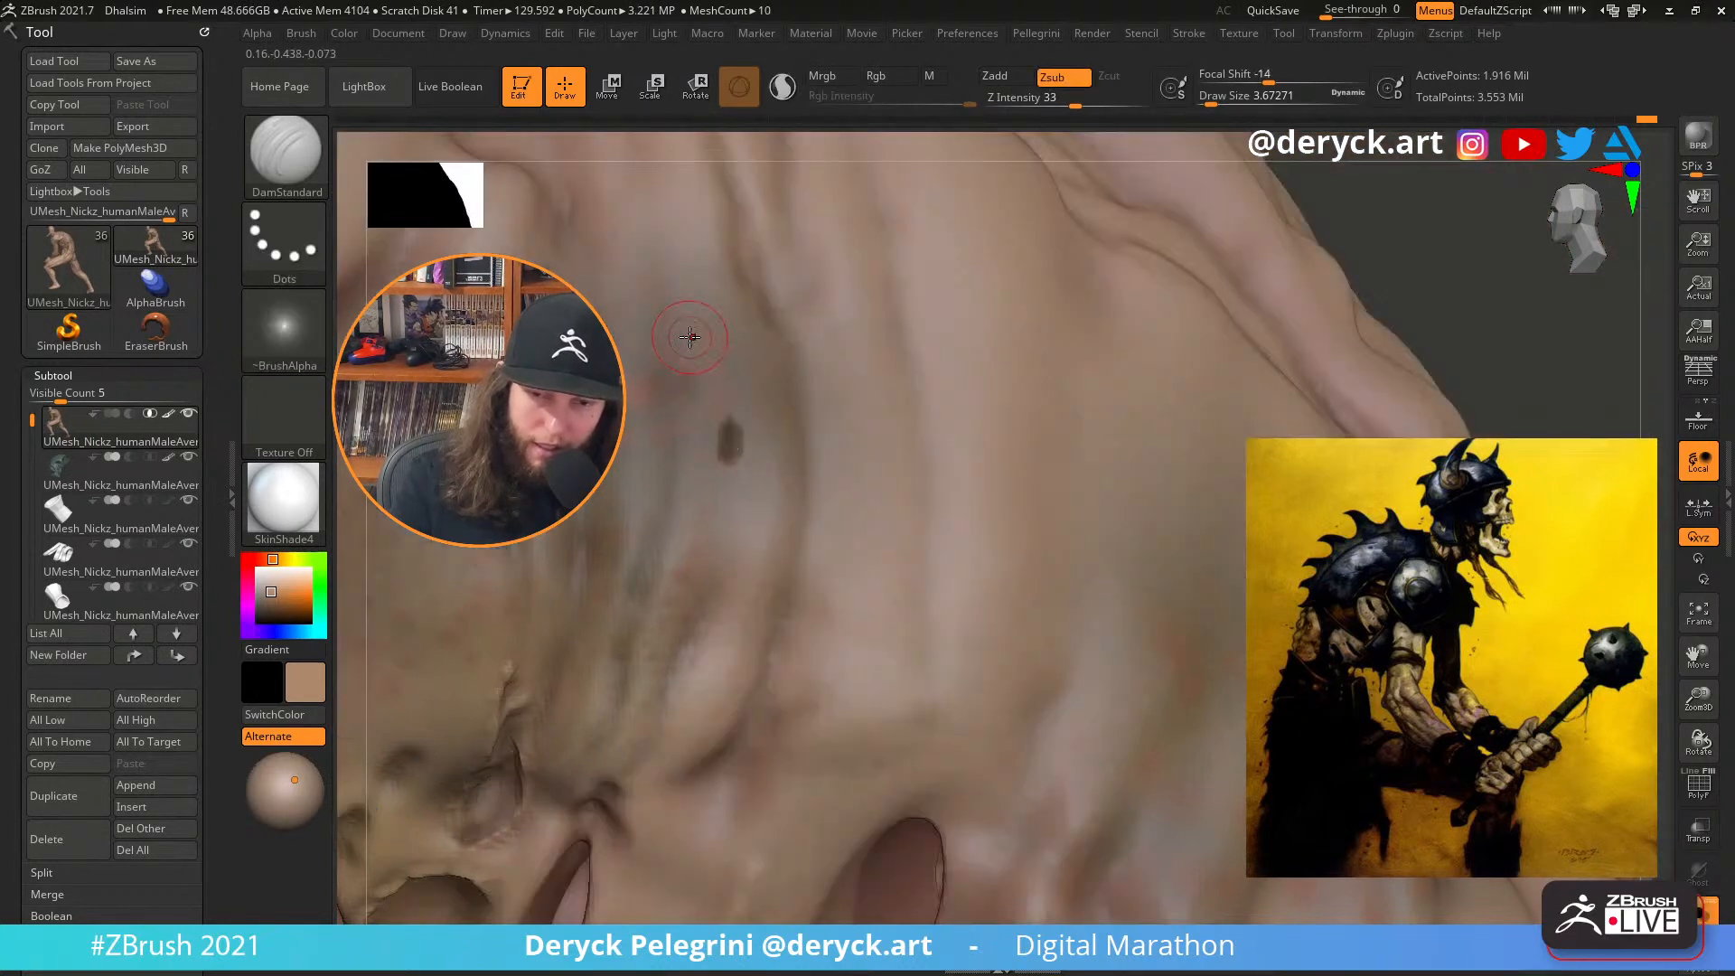
mouse_move(685, 321)
mouse_down()
mouse_move(685, 358)
mouse_move(685, 332)
mouse_up()
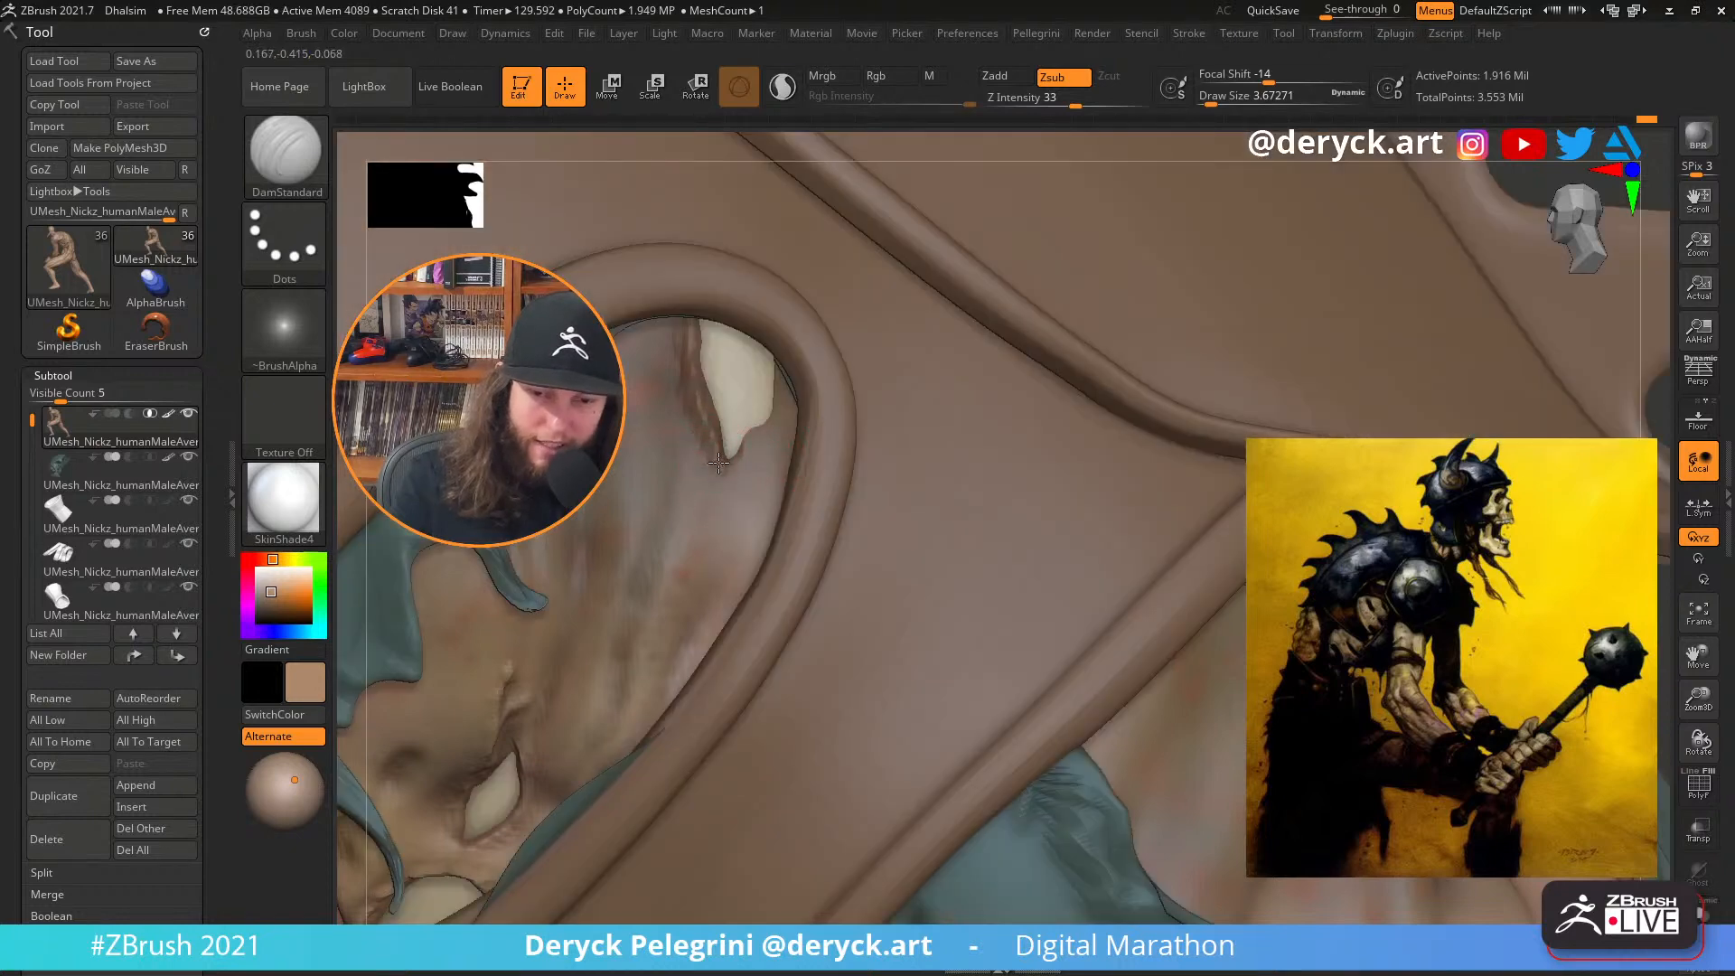
mouse_move(719, 462)
mouse_down()
mouse_move(720, 488)
mouse_move(745, 456)
mouse_up()
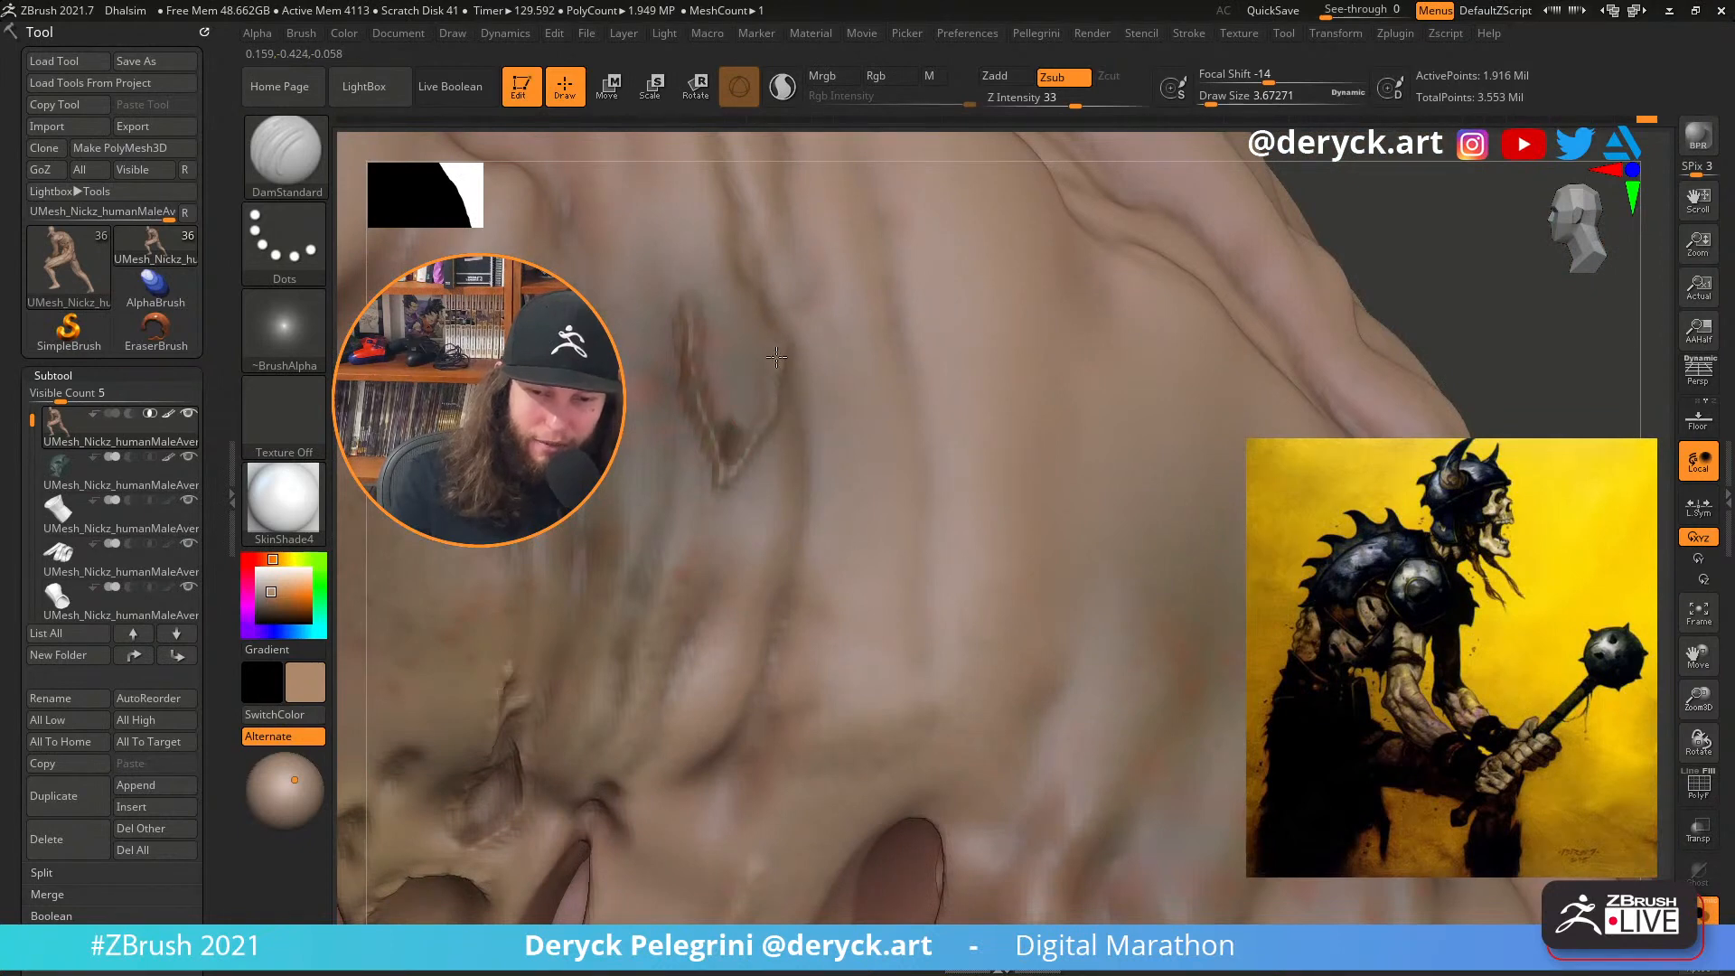
drag(767, 418, 727, 489)
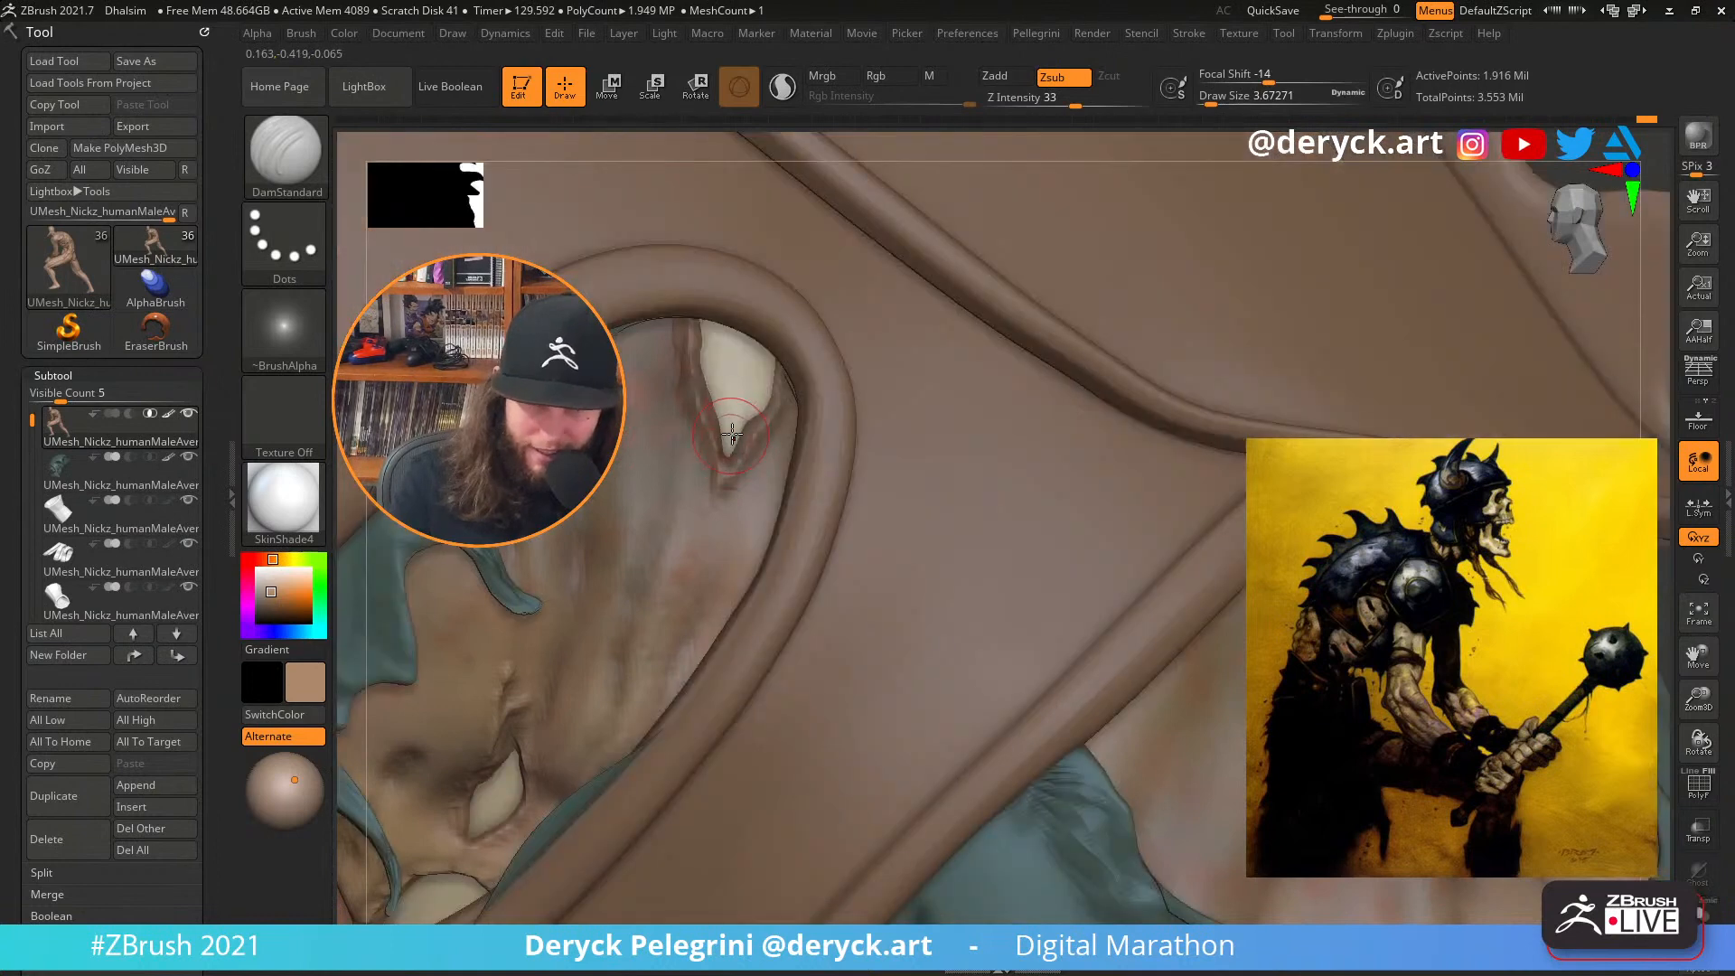
Refine the skin edge around that upper bone into jagged torn points at a draw size of about 2.6
drag(732, 435, 747, 424)
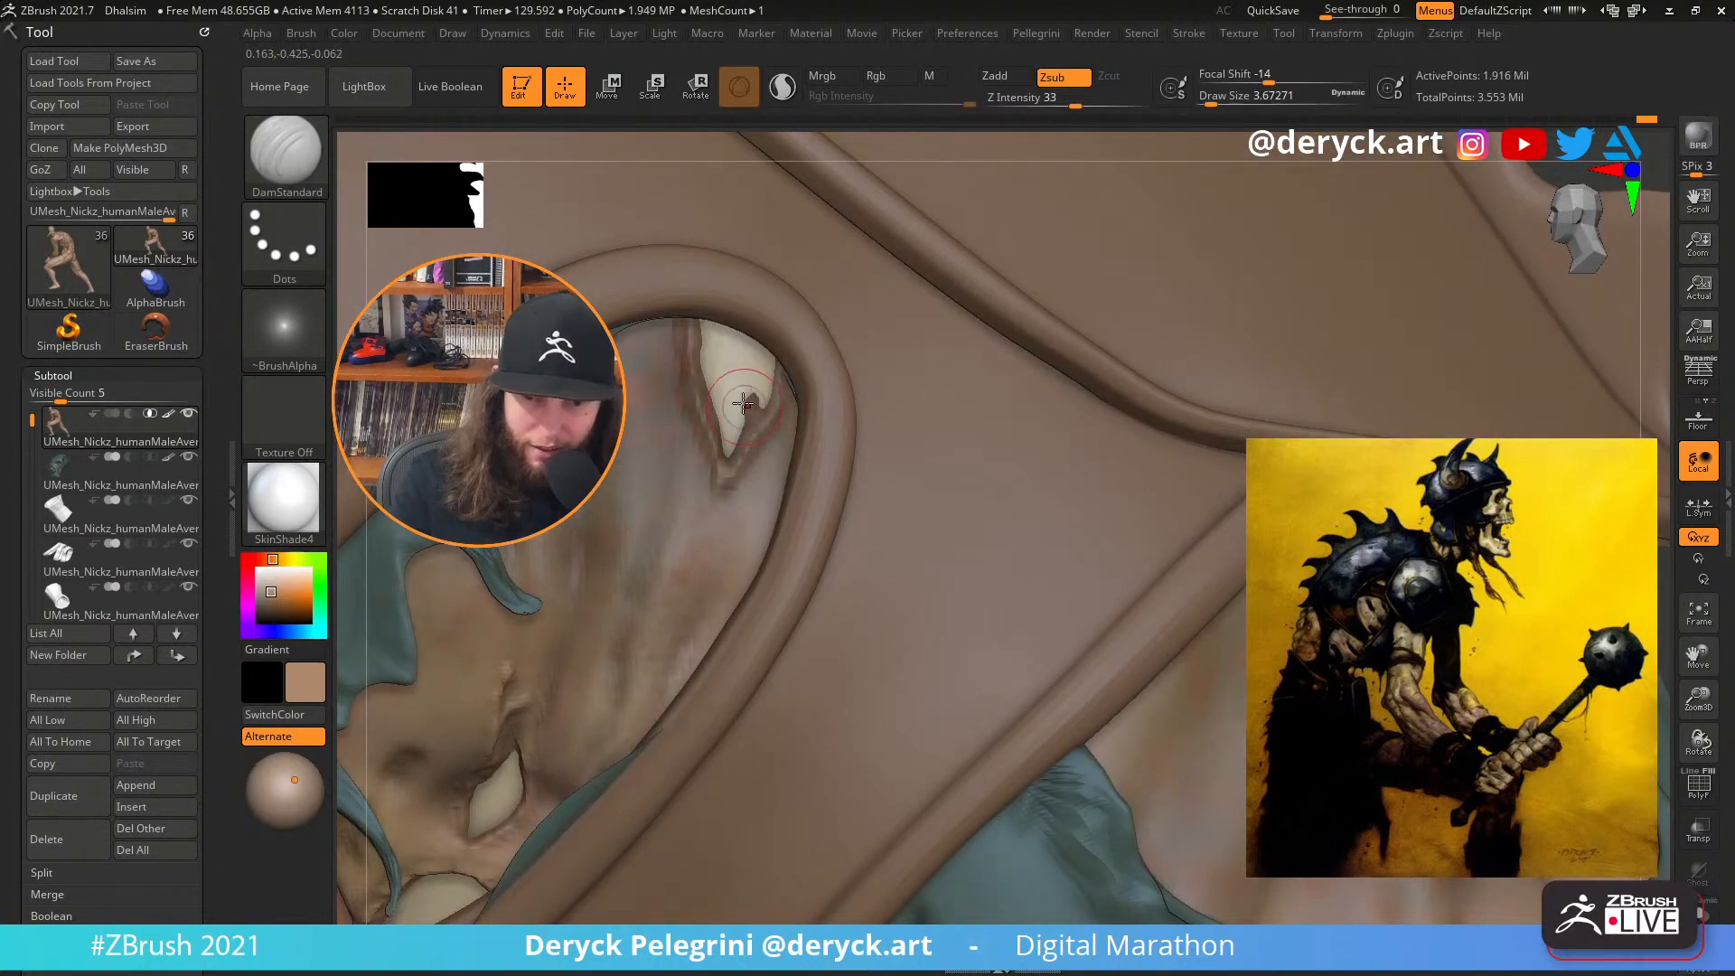
key(s)
mouse_move(740, 420)
mouse_down()
mouse_move(712, 393)
mouse_move(722, 418)
mouse_up()
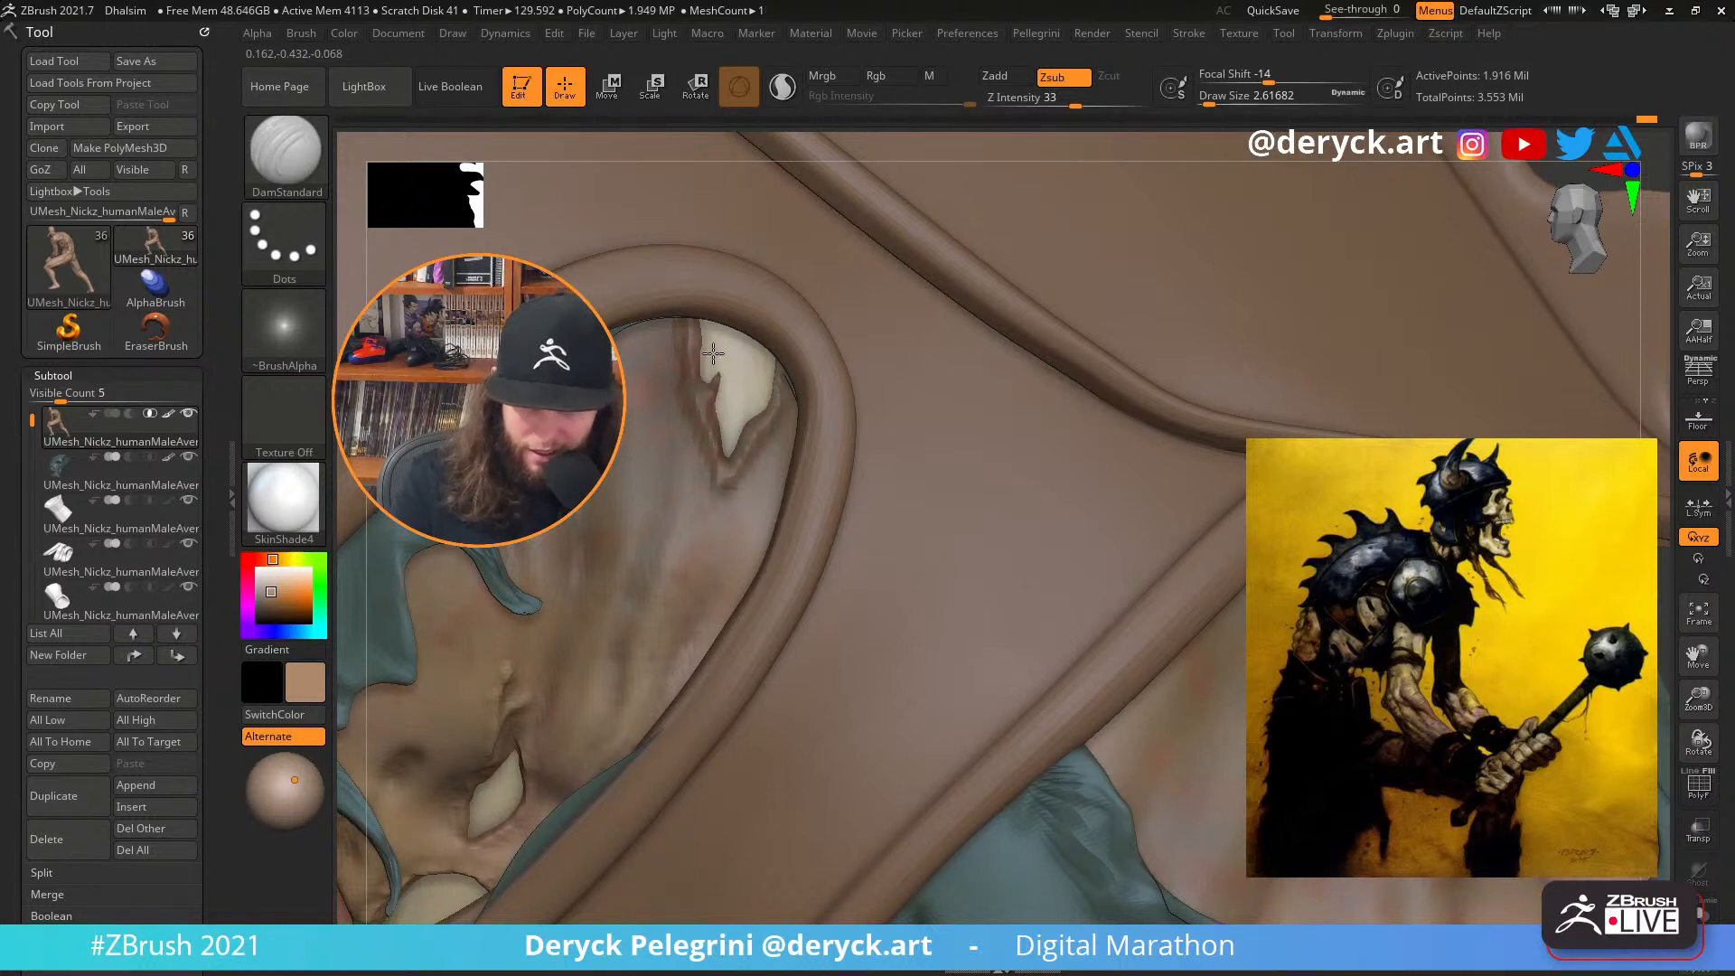
mouse_move(708, 371)
mouse_down()
mouse_move(756, 421)
mouse_move(741, 436)
mouse_up()
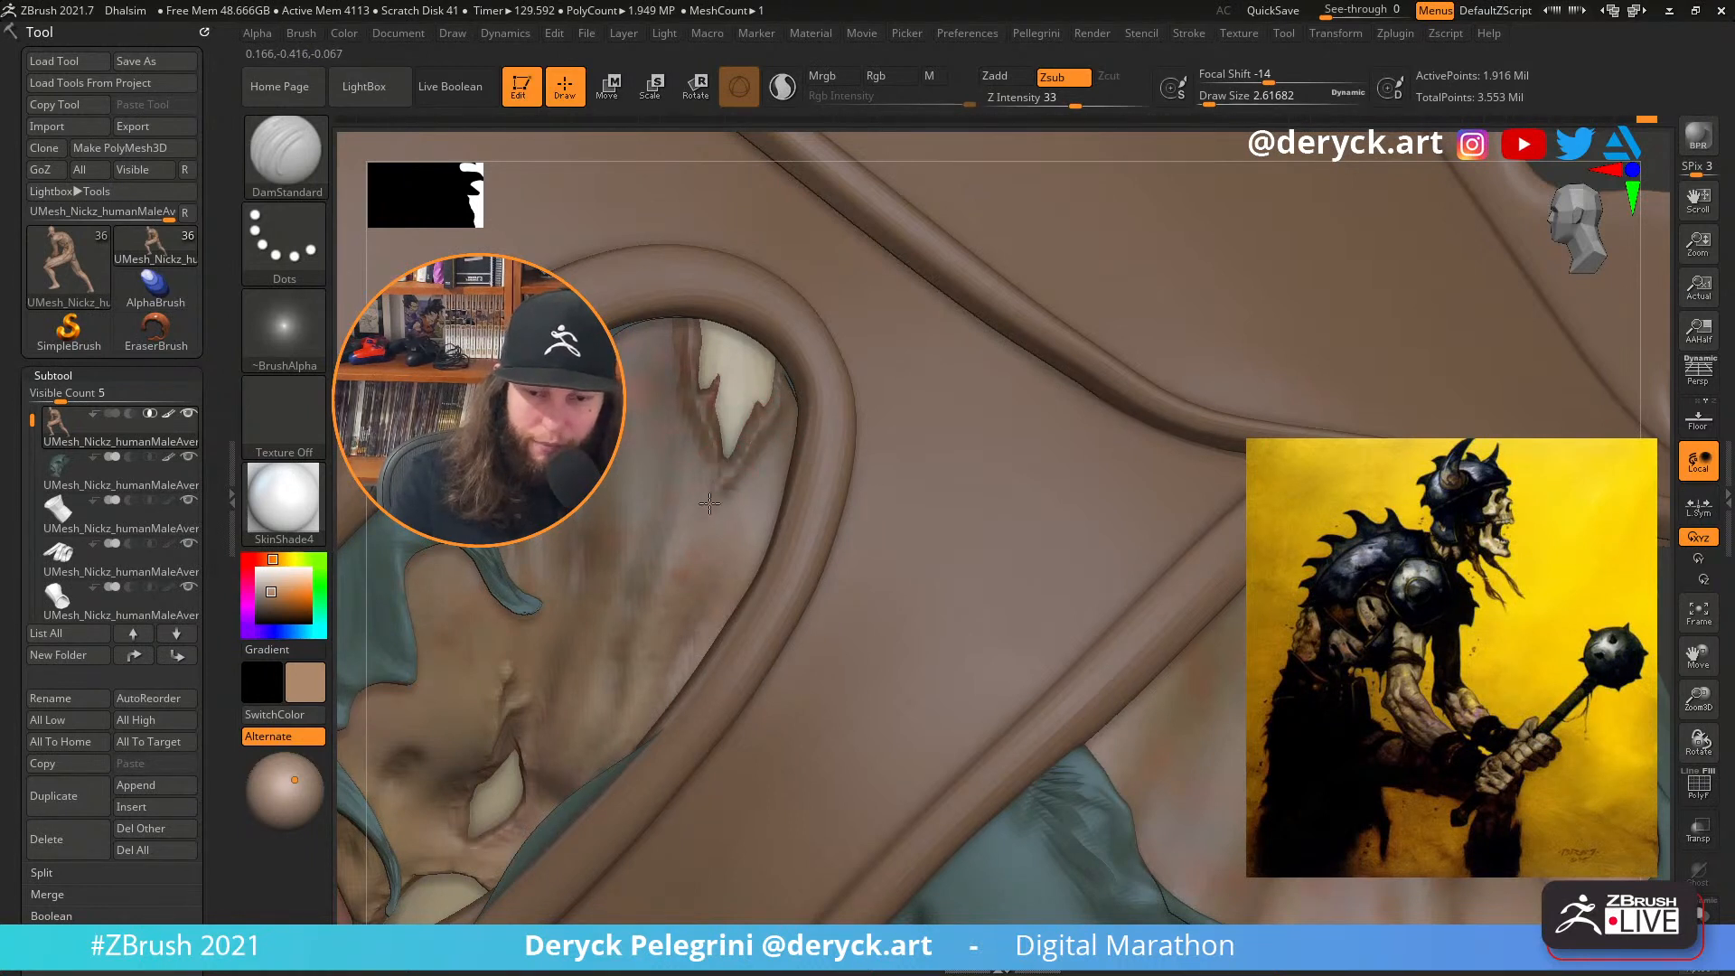
drag(720, 476, 720, 474)
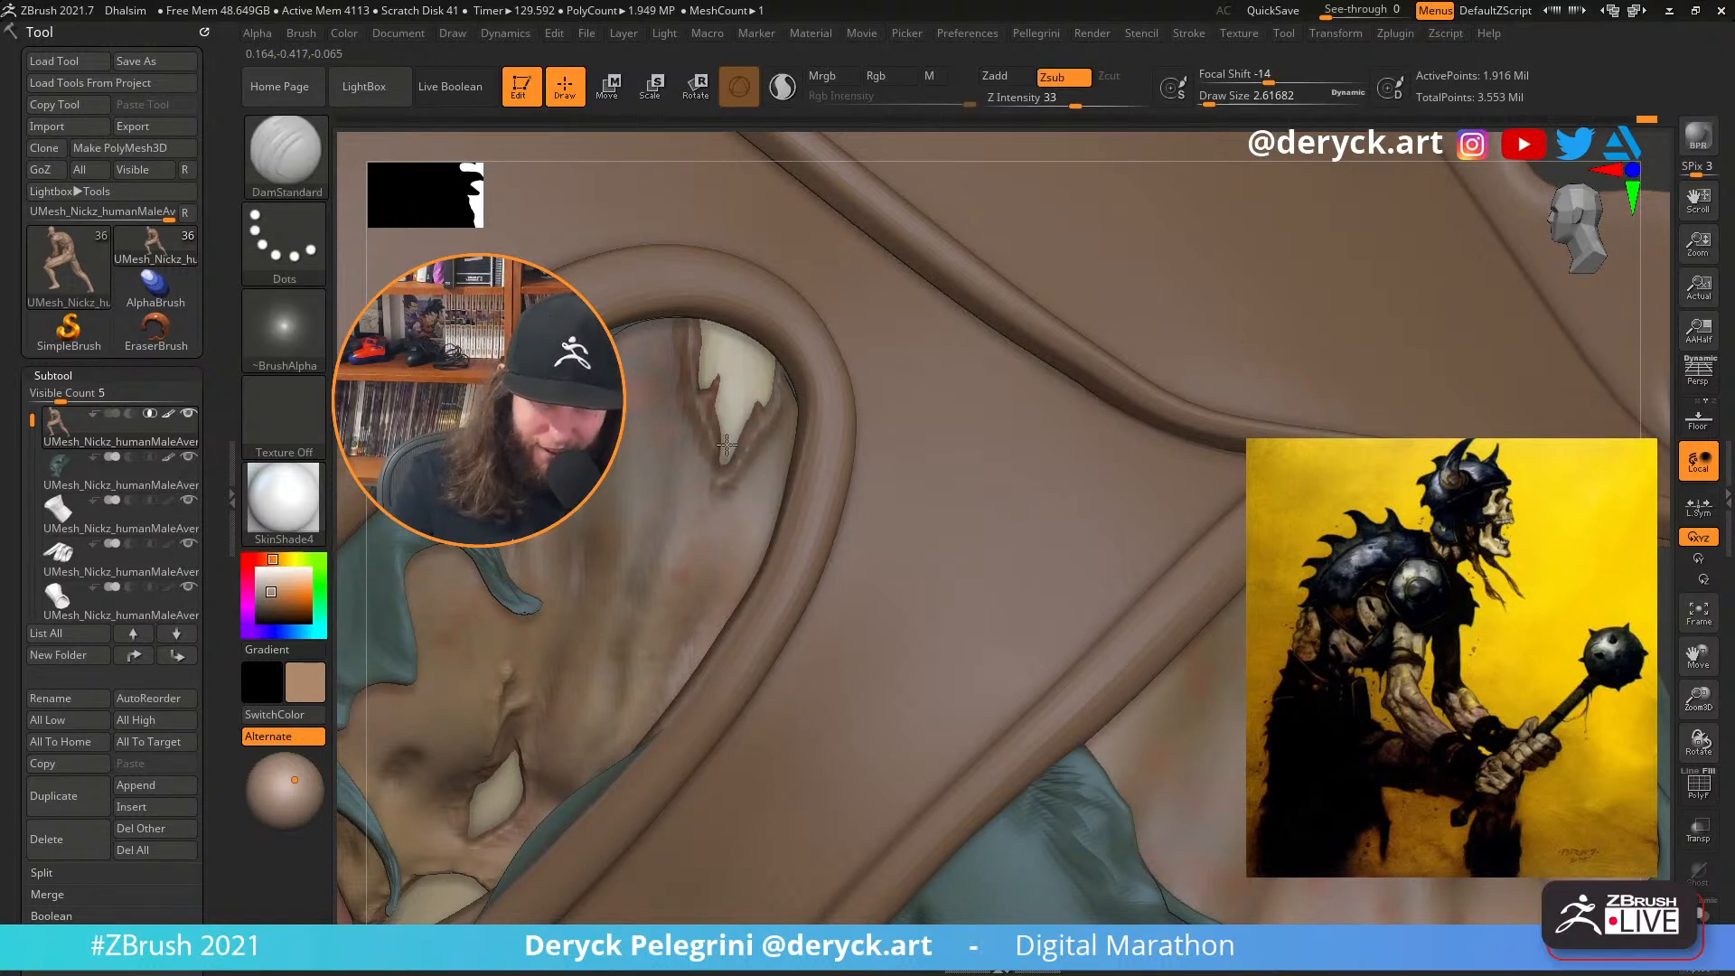
drag(720, 461, 708, 494)
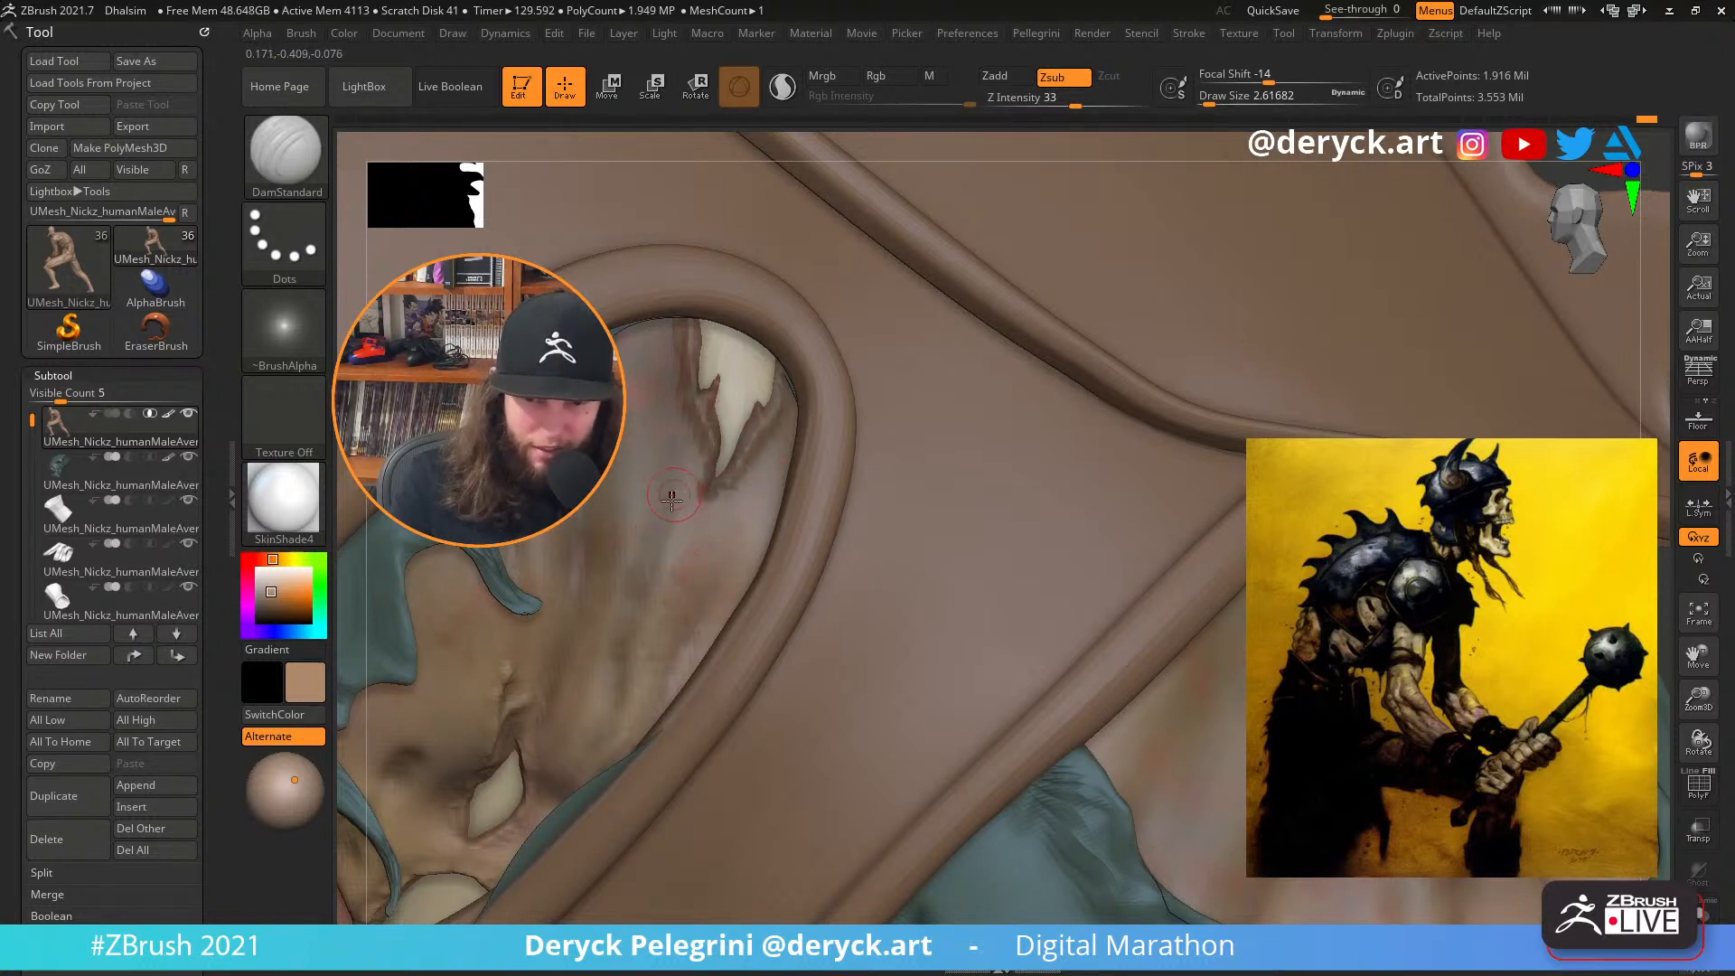
Carve long vertical creases into the skin beside and below the upper exposed bone
mouse_move(663, 538)
mouse_down()
mouse_move(665, 472)
mouse_move(663, 593)
mouse_up()
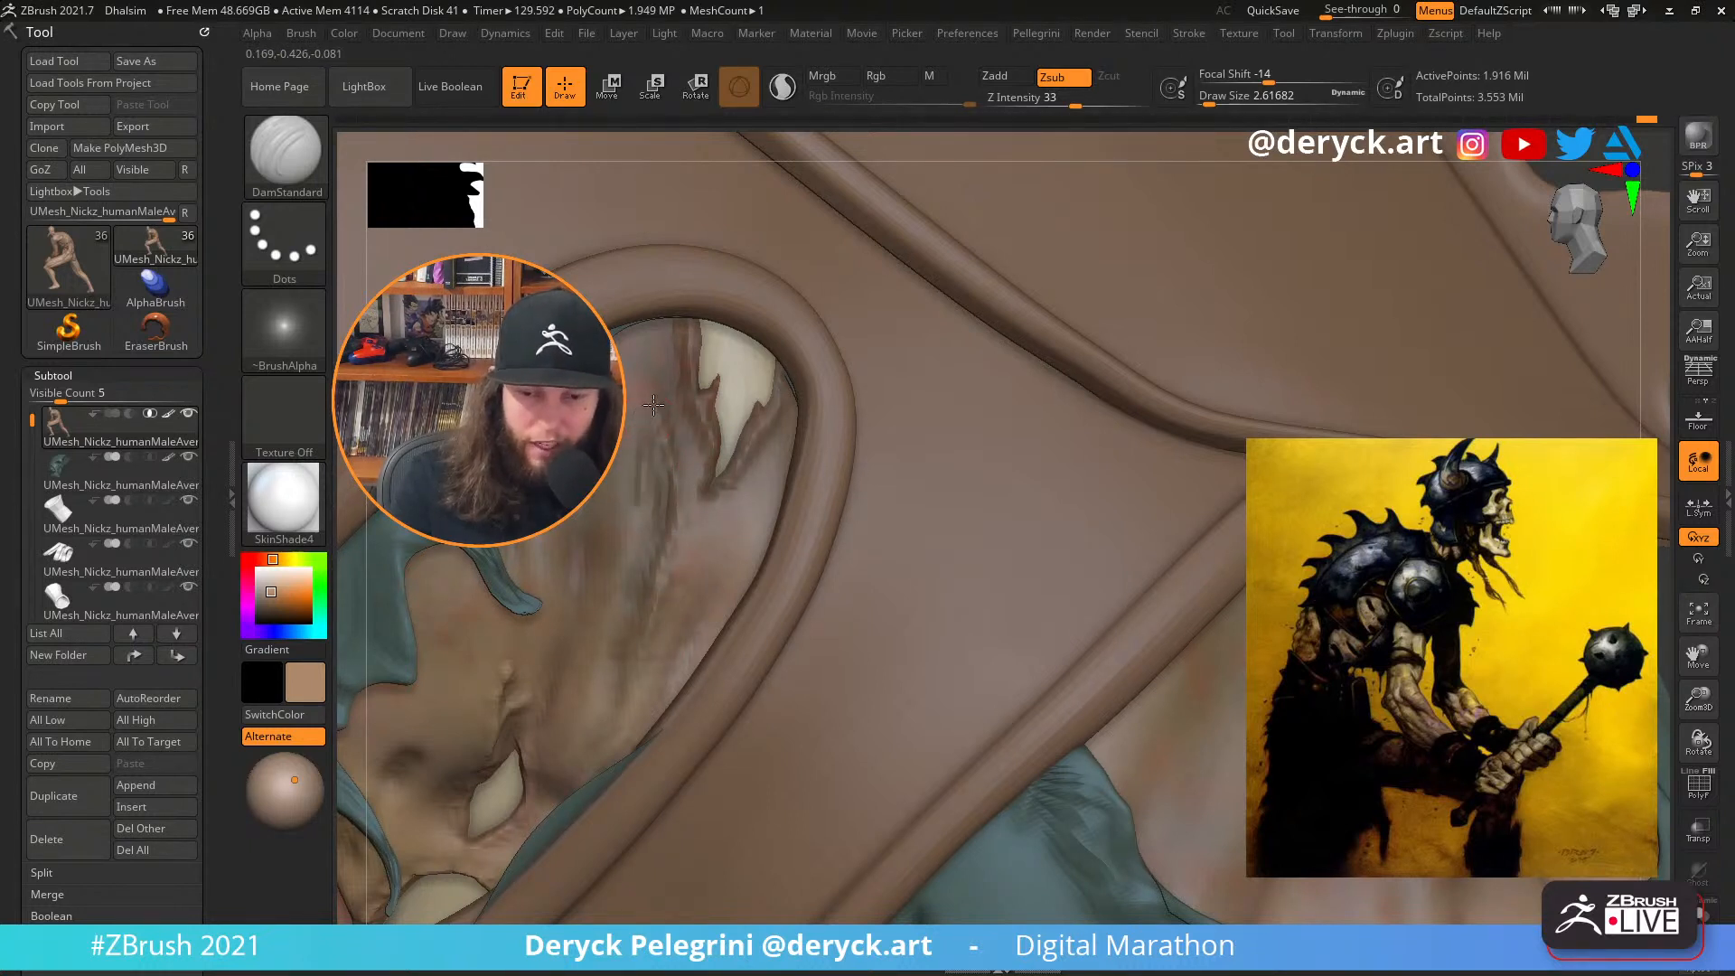
drag(643, 504, 638, 542)
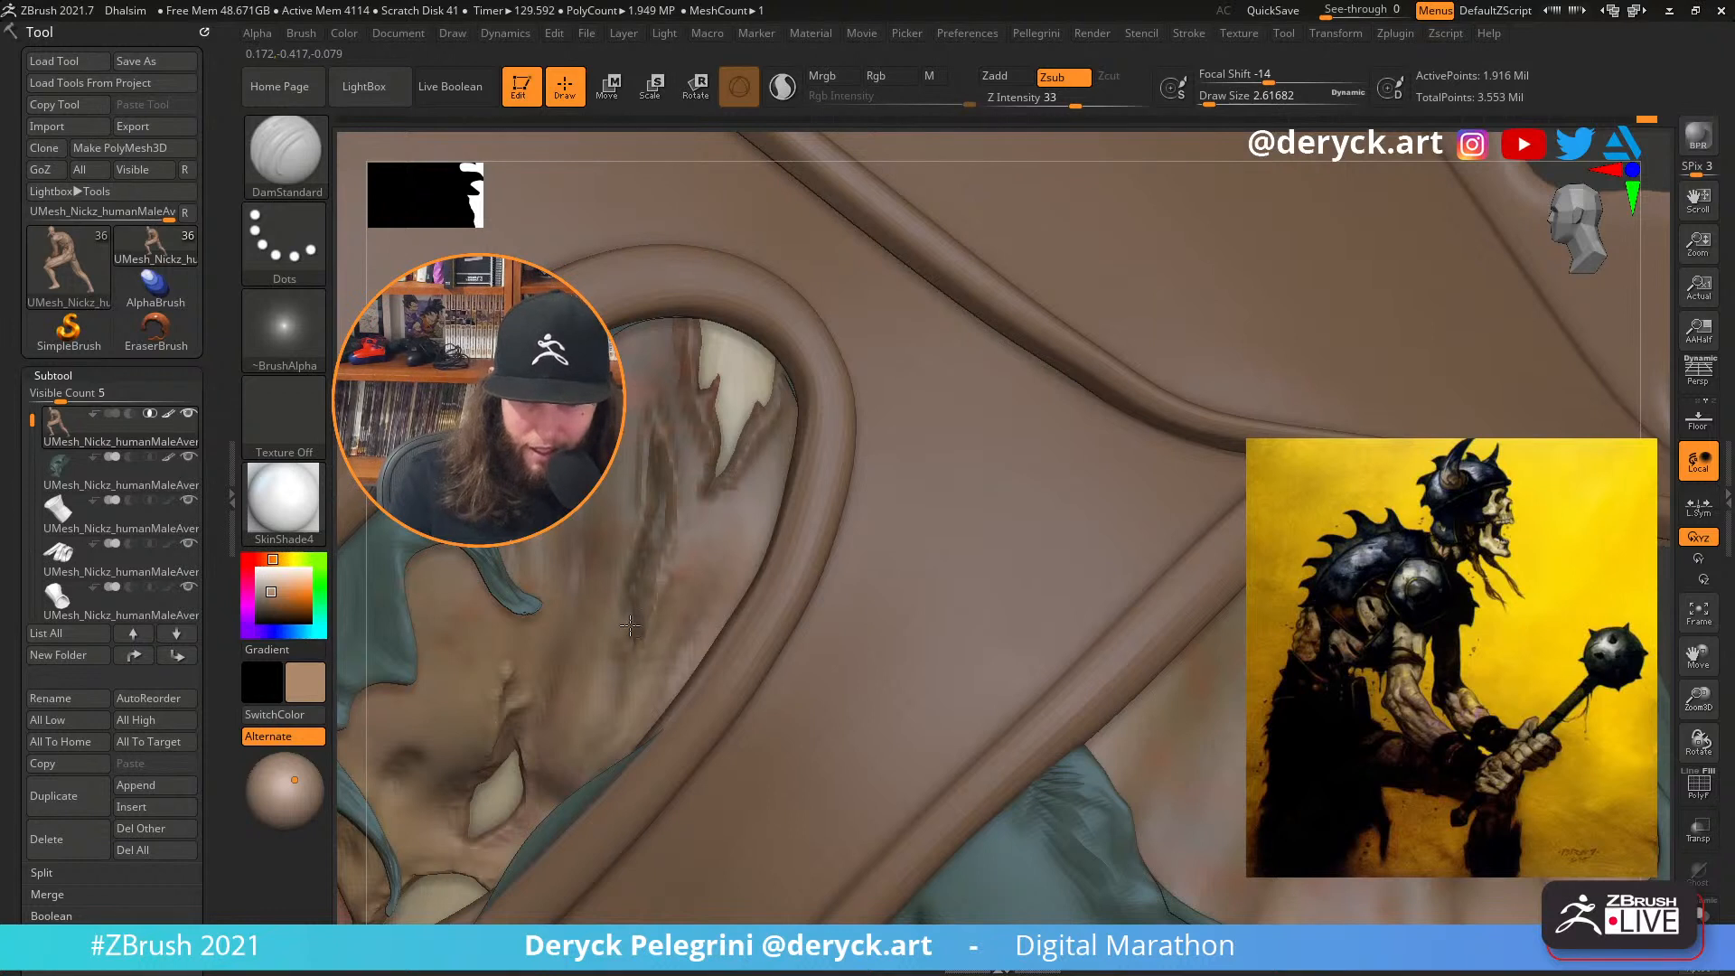
mouse_move(676, 615)
mouse_down()
mouse_move(652, 656)
mouse_move(650, 635)
mouse_up()
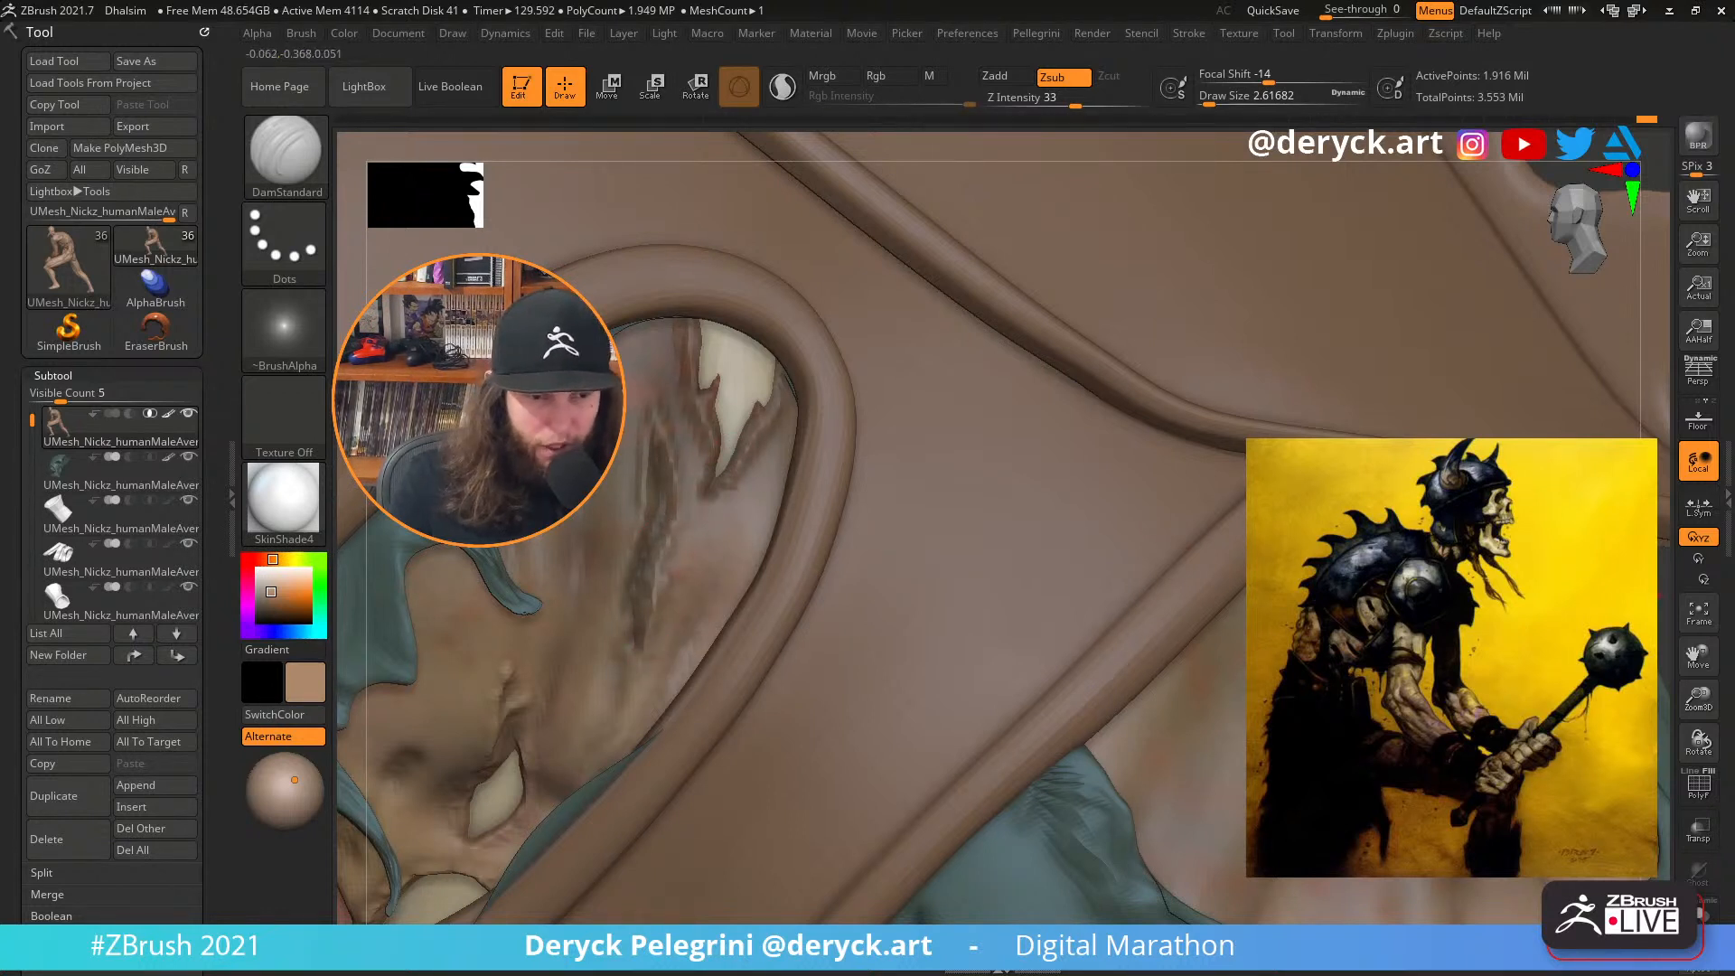
Examine the carved creases and exposed bones in the oval armour opening from several angles and distances
alt+right_drag(553, 506, 498, 488)
mouse_move(1003, 560)
ctrl+right_down()
mouse_move(904, 488)
mouse_move(921, 478)
mouse_move(904, 506)
mouse_move(841, 353)
mouse_move(976, 280)
mouse_move(957, 244)
ctrl+right_up()
right_drag(1148, 511, 1234, 633)
ctrl+right_drag(1084, 479, 1059, 564)
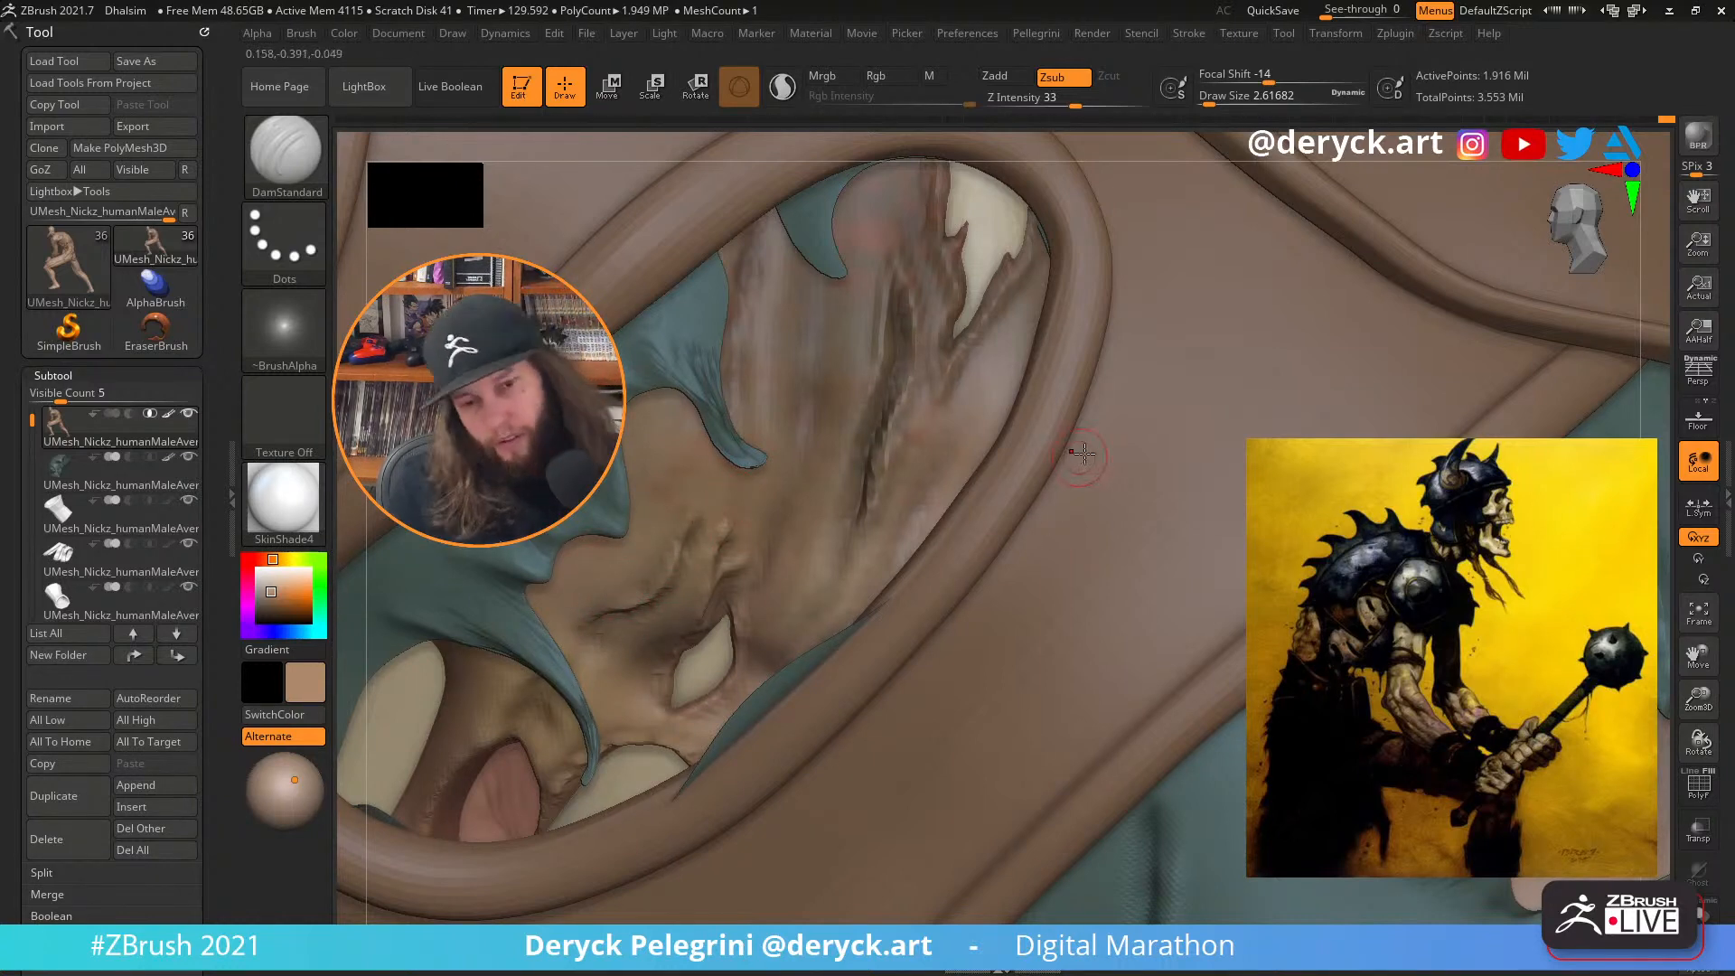
key(f)
alt+drag(1254, 379, 1239, 517)
mouse_move(1445, 389)
mouse_down()
mouse_move(1265, 397)
mouse_move(1224, 420)
mouse_move(1301, 388)
mouse_move(1481, 398)
mouse_move(1418, 388)
mouse_move(1410, 416)
mouse_move(1383, 375)
mouse_move(1472, 380)
mouse_move(1401, 371)
mouse_move(1383, 389)
mouse_move(1374, 316)
mouse_move(1355, 380)
mouse_move(1446, 406)
mouse_move(1491, 361)
mouse_move(1355, 375)
mouse_move(1459, 361)
mouse_up()
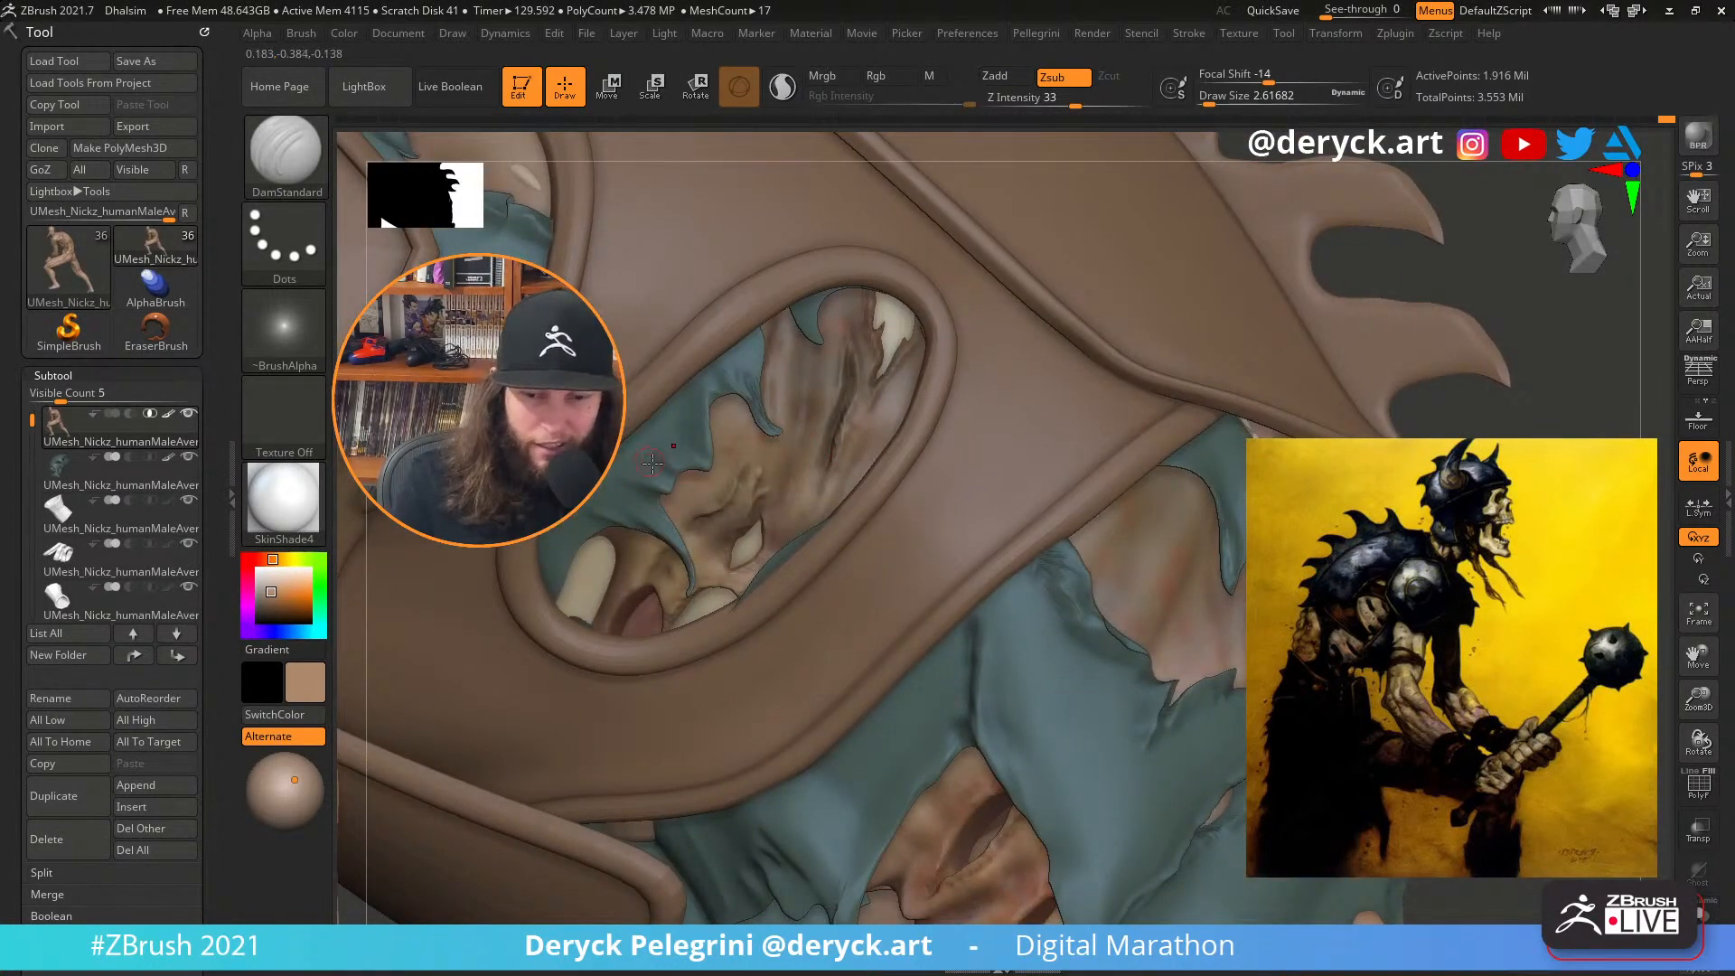
Carve creases into the lower waist skin, including one running down from the lower end of the narrow slit
alt+drag(1446, 298, 1402, 181)
key(shift+s)
mouse_move(421, 813)
mouse_down()
mouse_move(480, 844)
mouse_move(433, 795)
mouse_up()
alt+drag(917, 763, 931, 470)
key(shift+s)
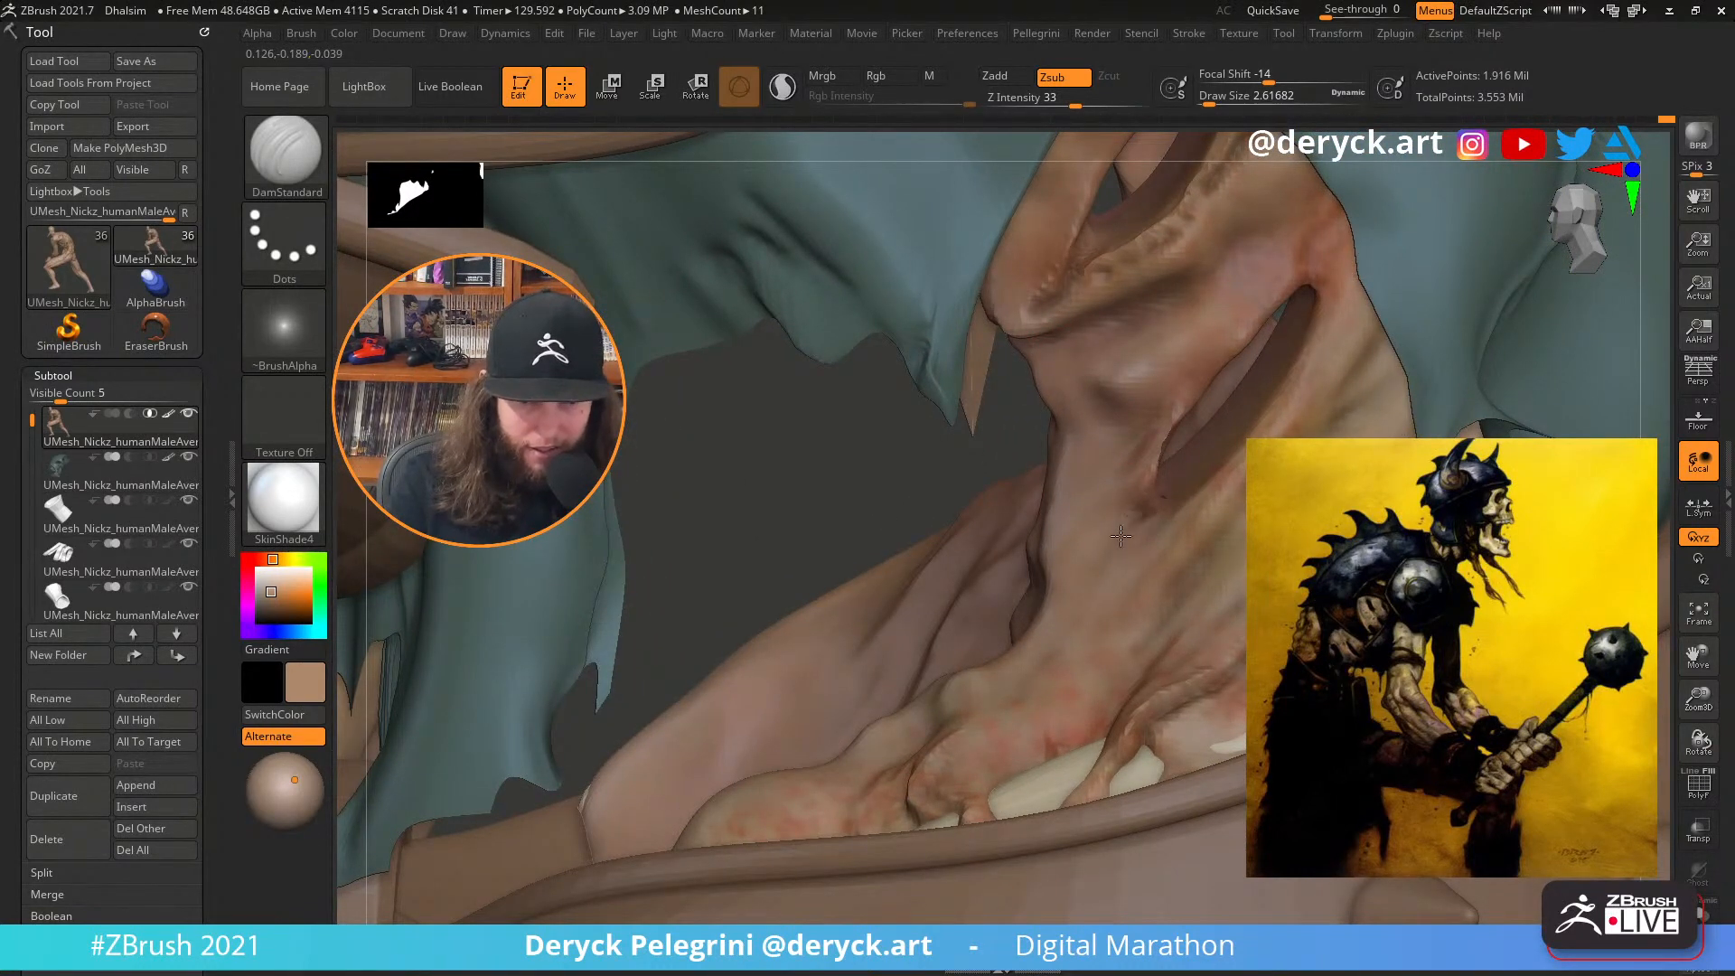
drag(1127, 517, 1096, 549)
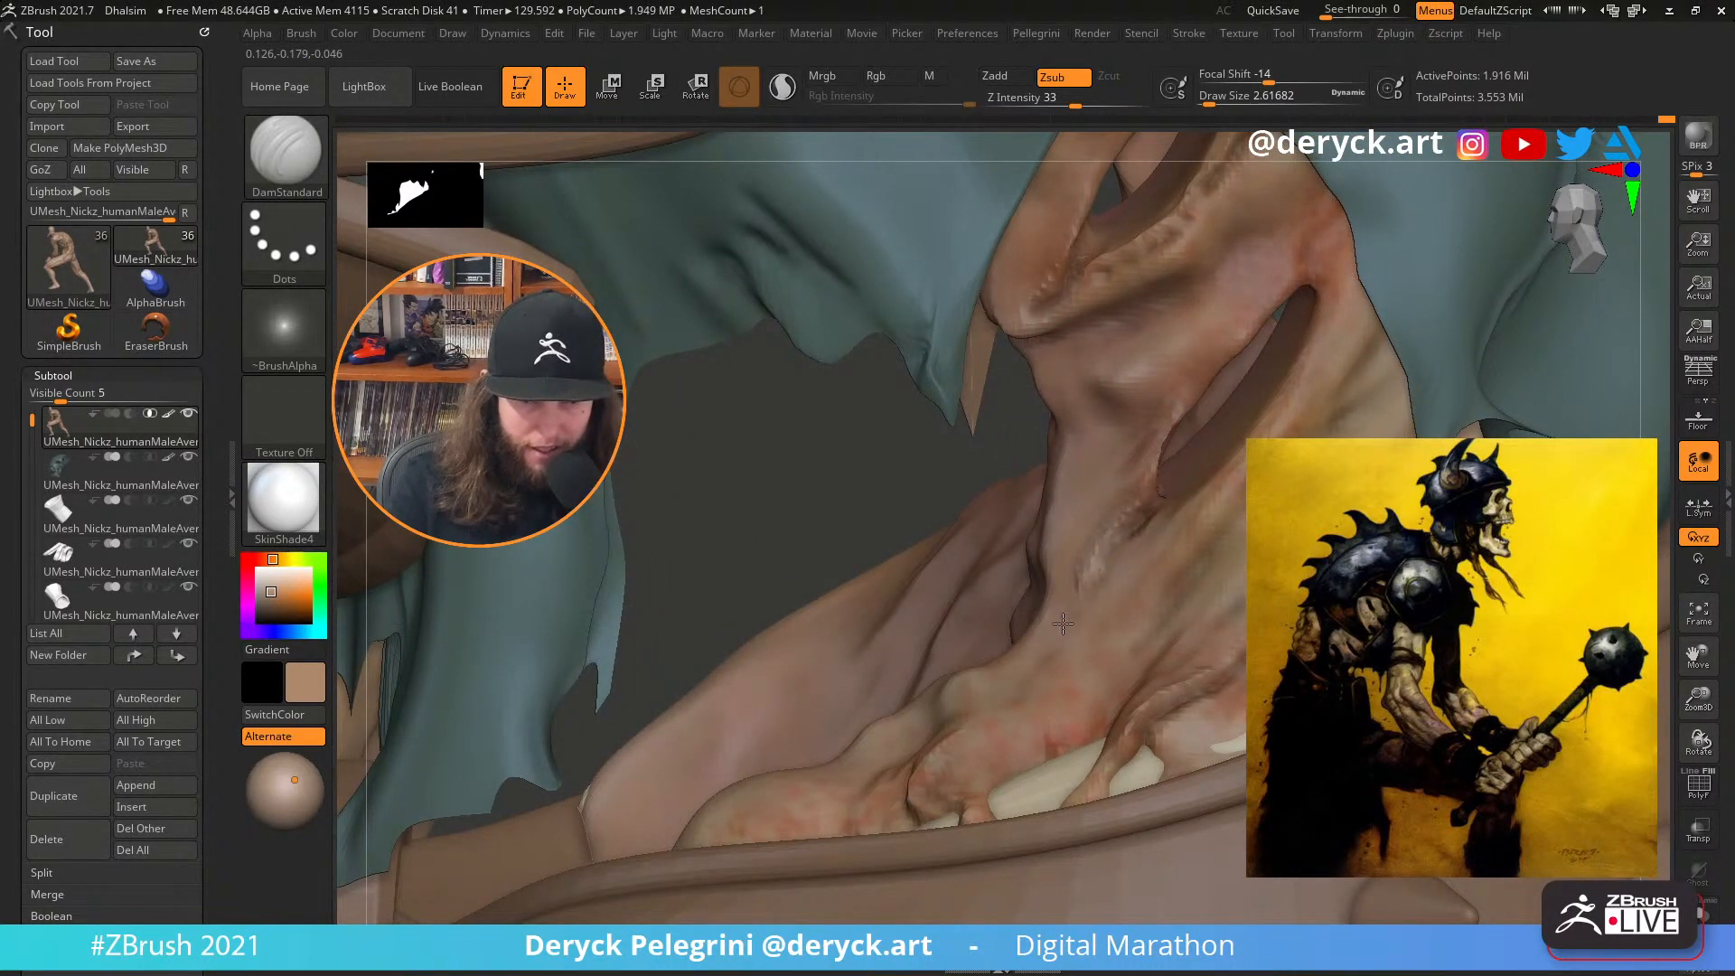
Pick a darker brown paint colour and set up the Standard brush with spray stroke at a draw size of about 18.5
alt+drag(693, 465, 670, 307)
drag(1409, 397, 604, 556)
mouse_move(273, 592)
mouse_down()
mouse_move(558, 598)
mouse_move(1245, 527)
mouse_up()
key(s)
drag(883, 517, 897, 518)
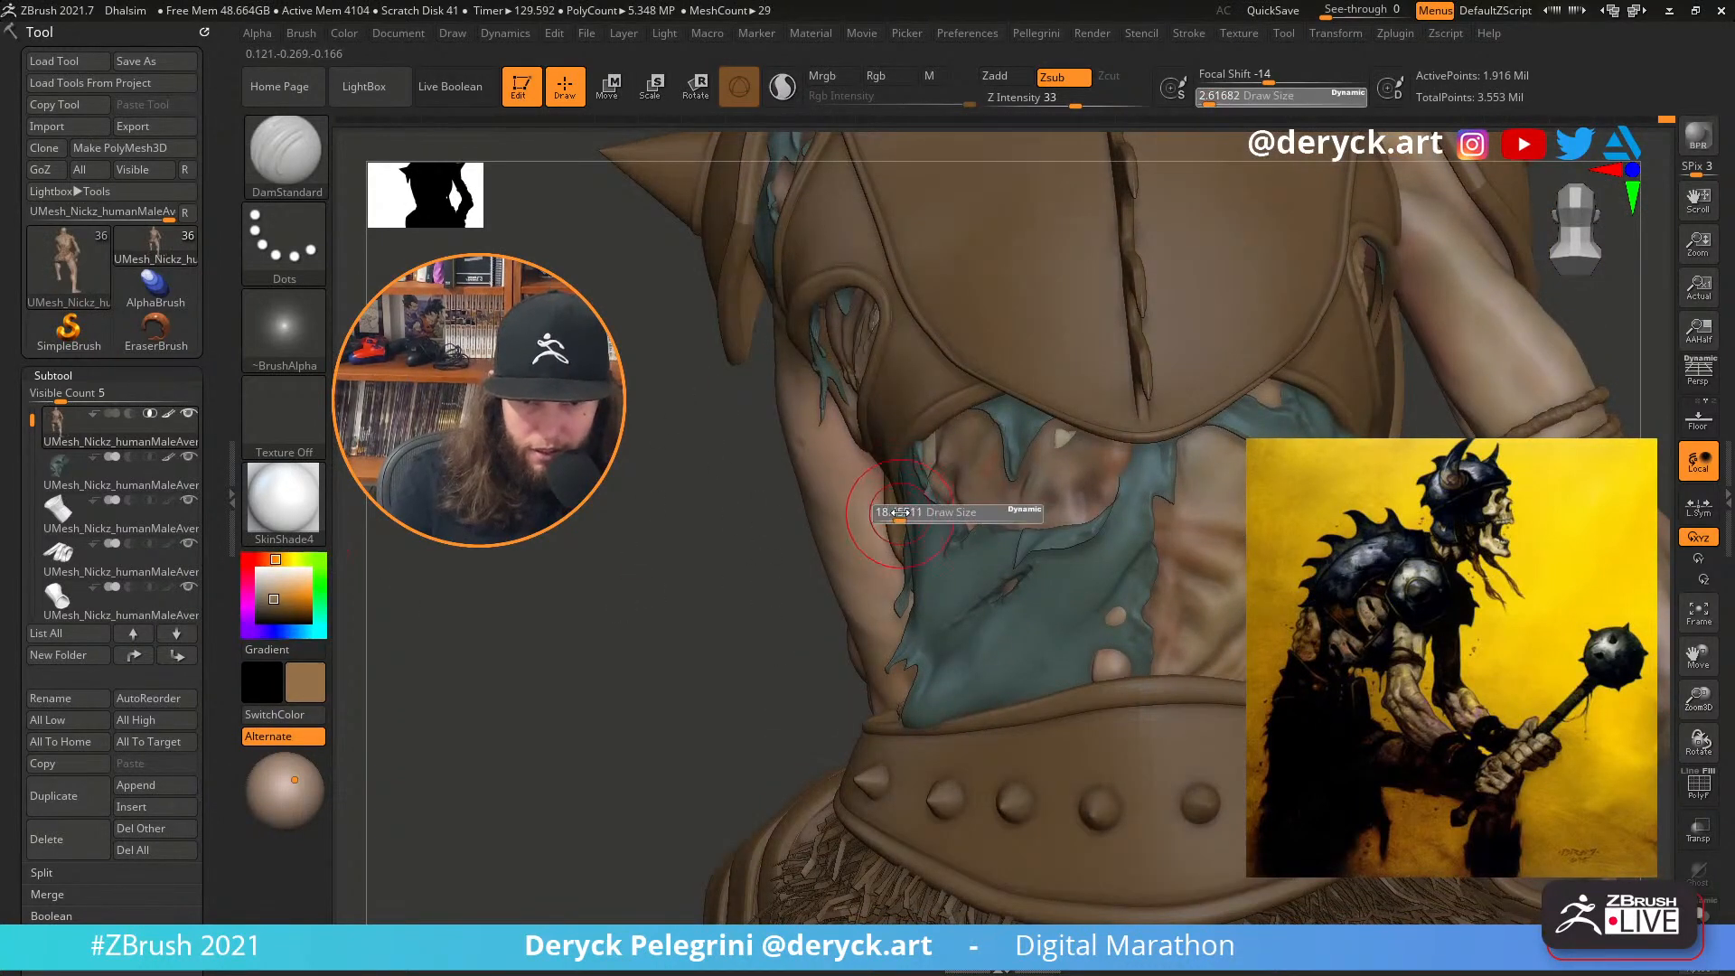
key(b)
key(s)
key(t)
drag(664, 579, 786, 571)
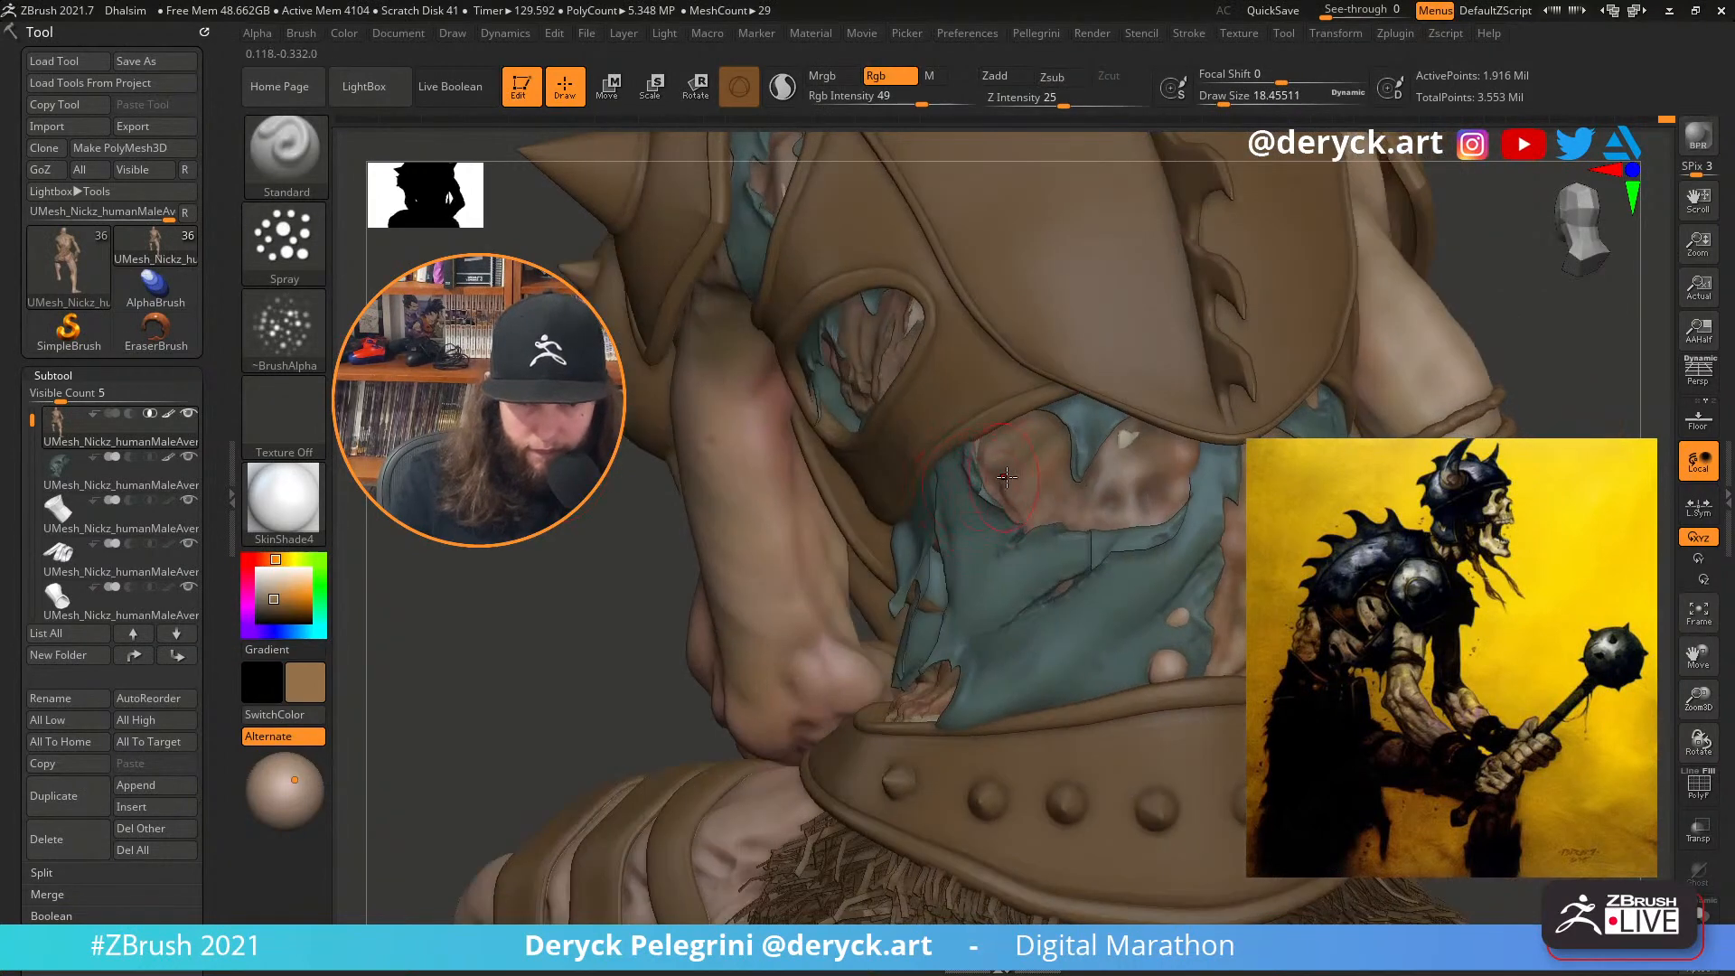
Isolate the body mesh so the bare thigh under the straps and fur can be painted
right_drag(754, 533, 1029, 421)
right_drag(824, 466, 829, 533)
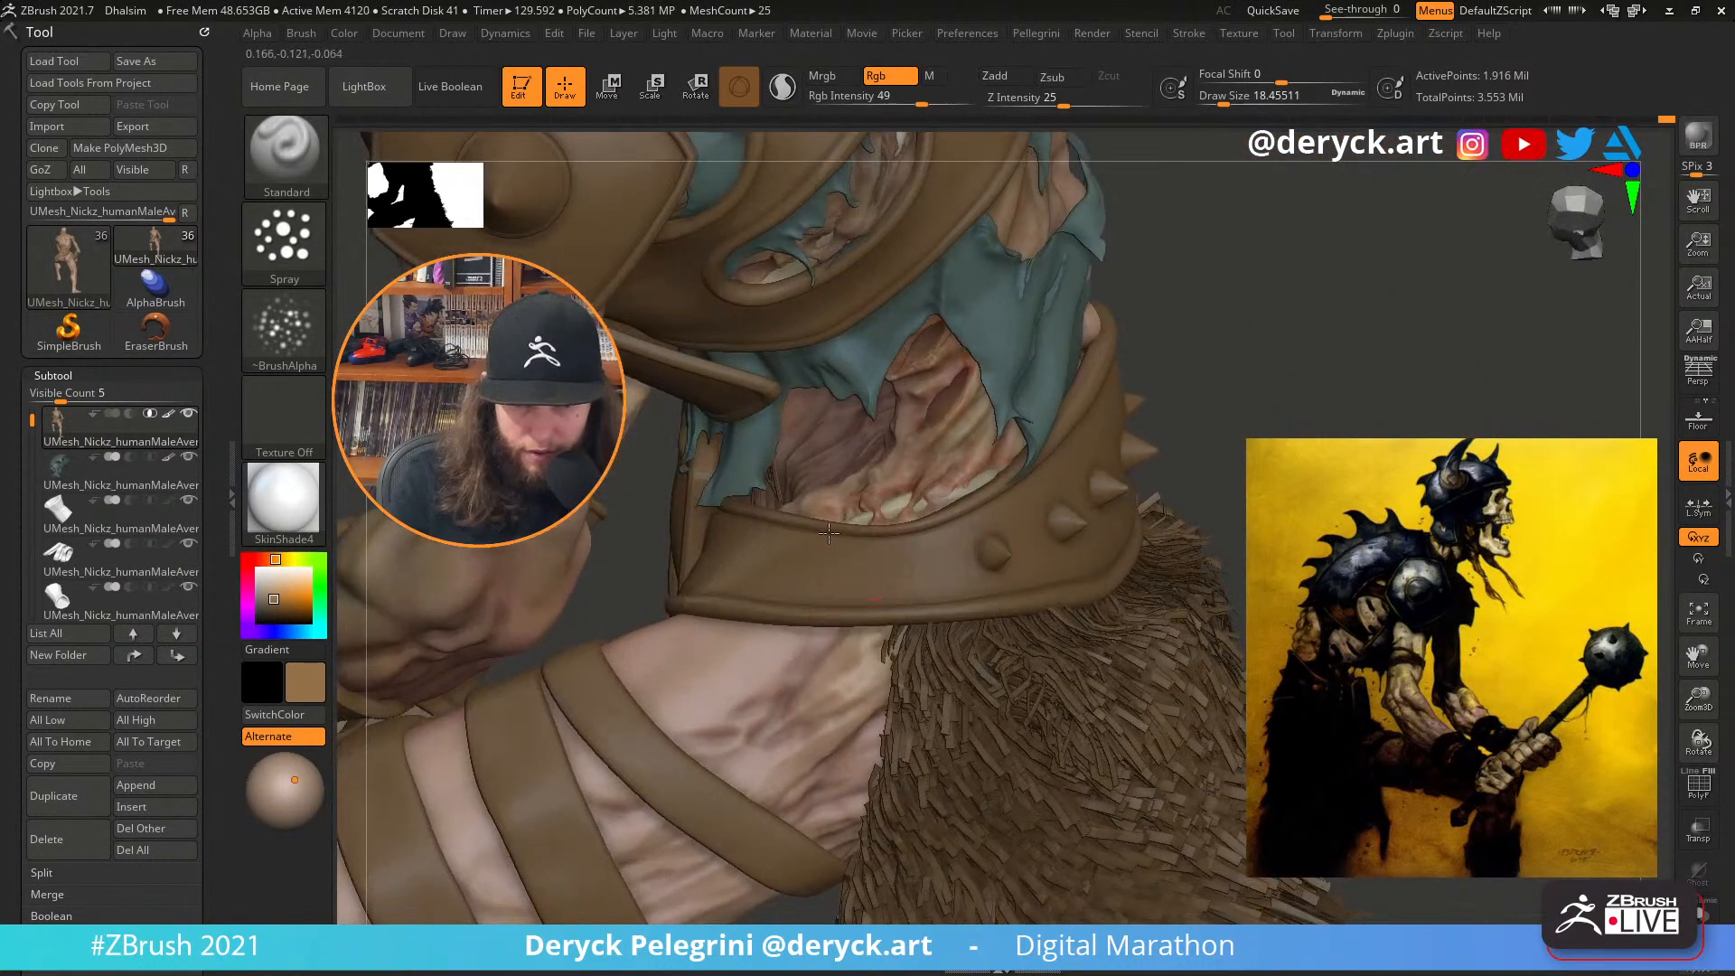
ctrl+right_drag(922, 637, 1346, 446)
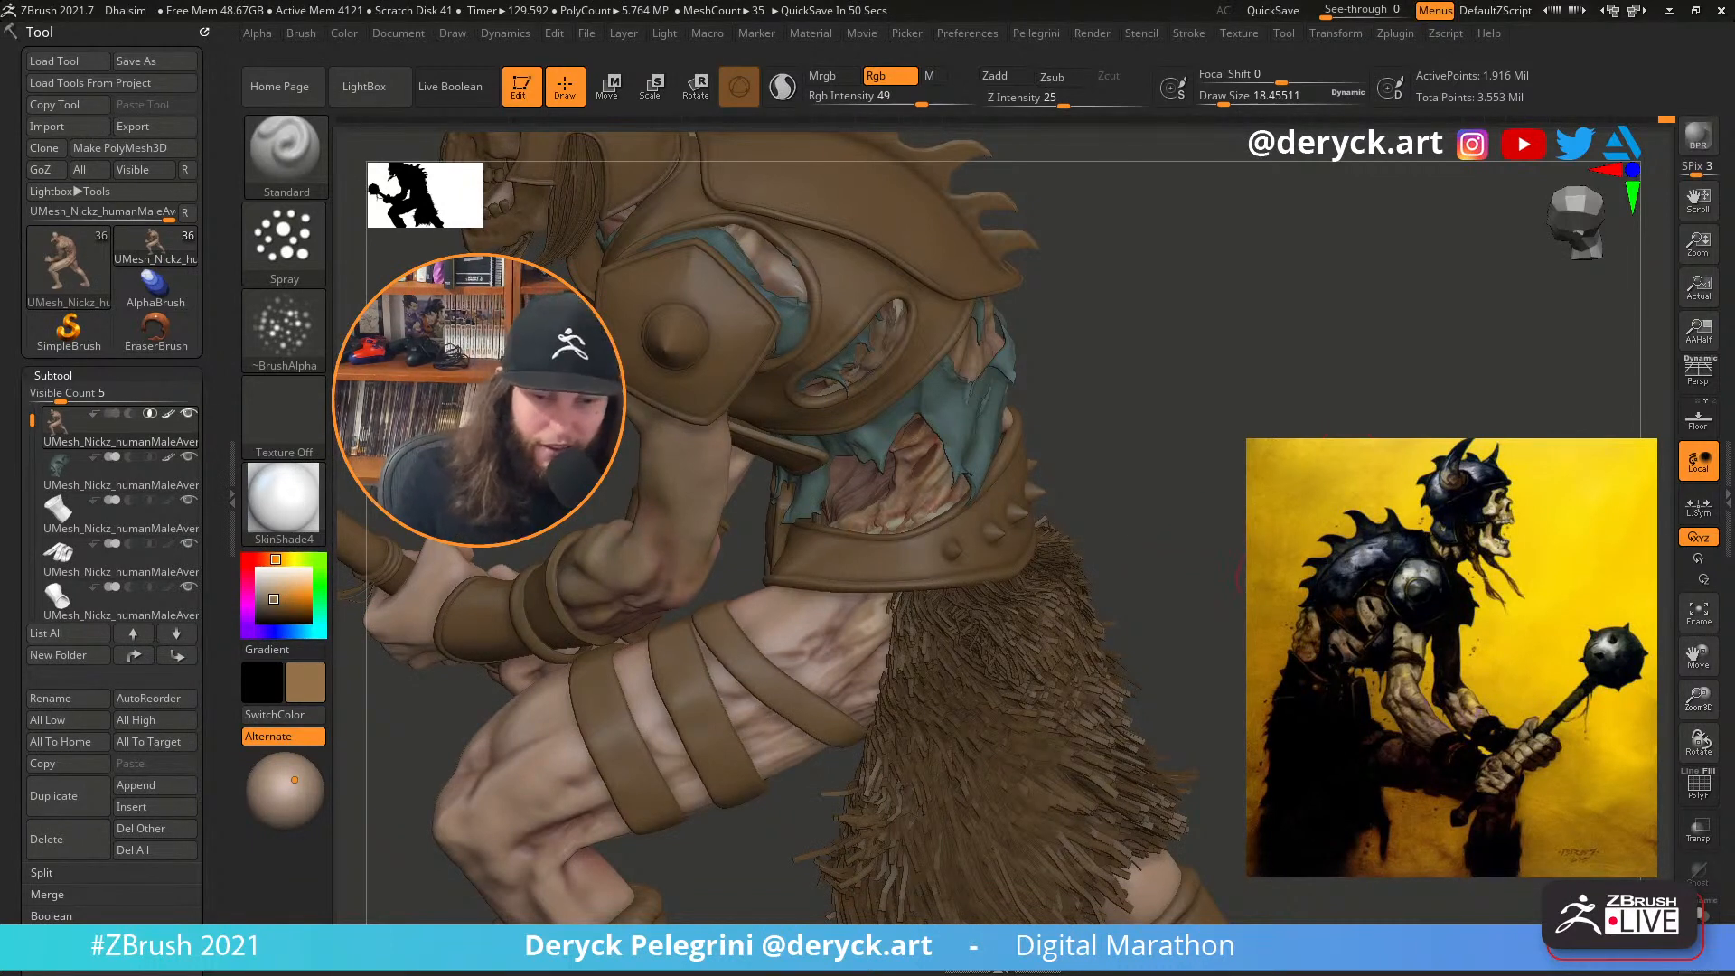
drag(1215, 527, 1192, 379)
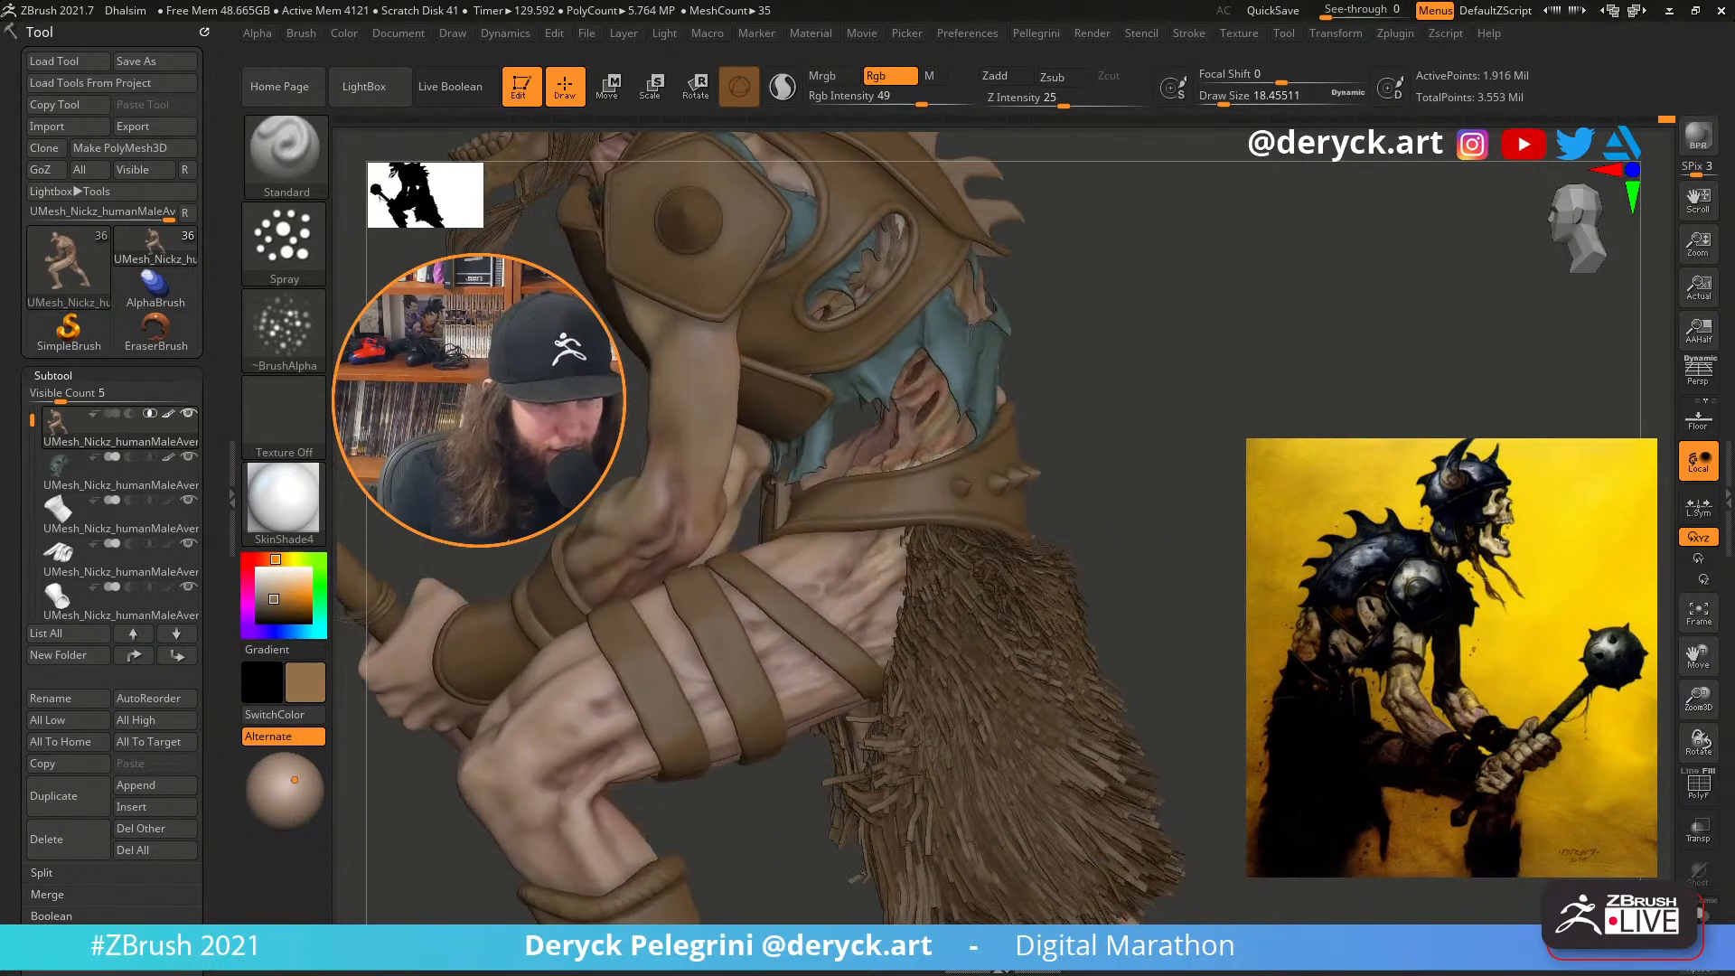
drag(1217, 535, 1238, 479)
drag(1419, 411, 1495, 420)
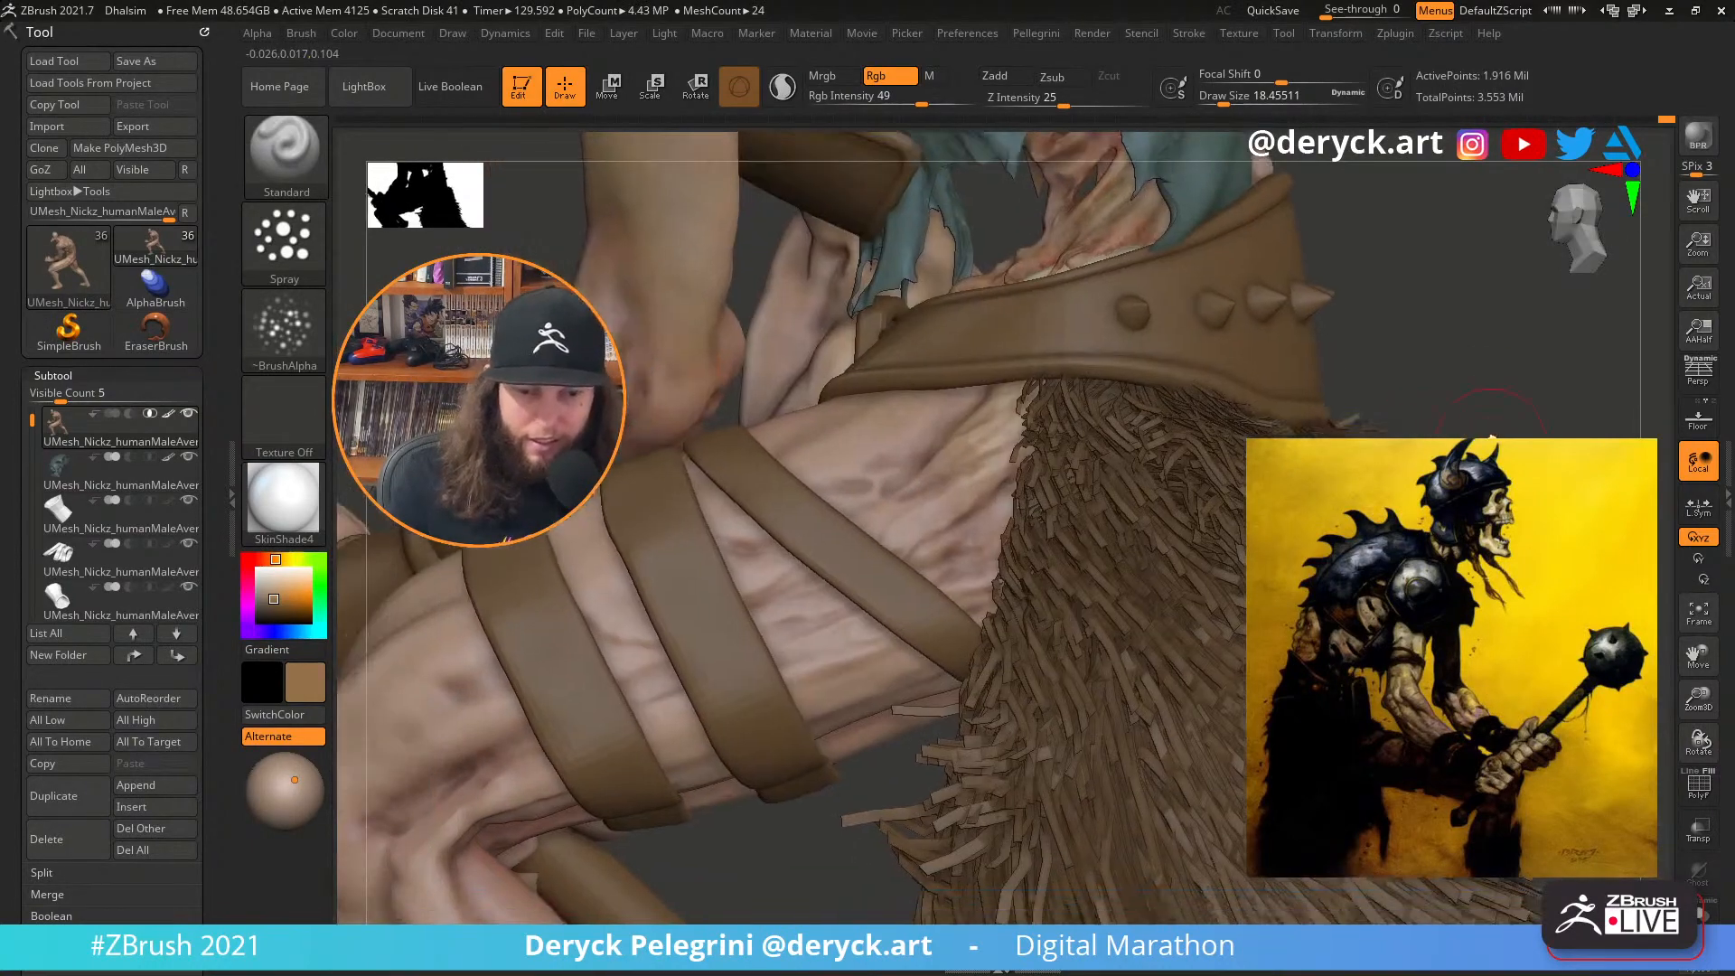
click(976, 805)
mouse_move(976, 805)
mouse_down()
mouse_move(991, 720)
mouse_move(999, 755)
mouse_move(964, 387)
mouse_up()
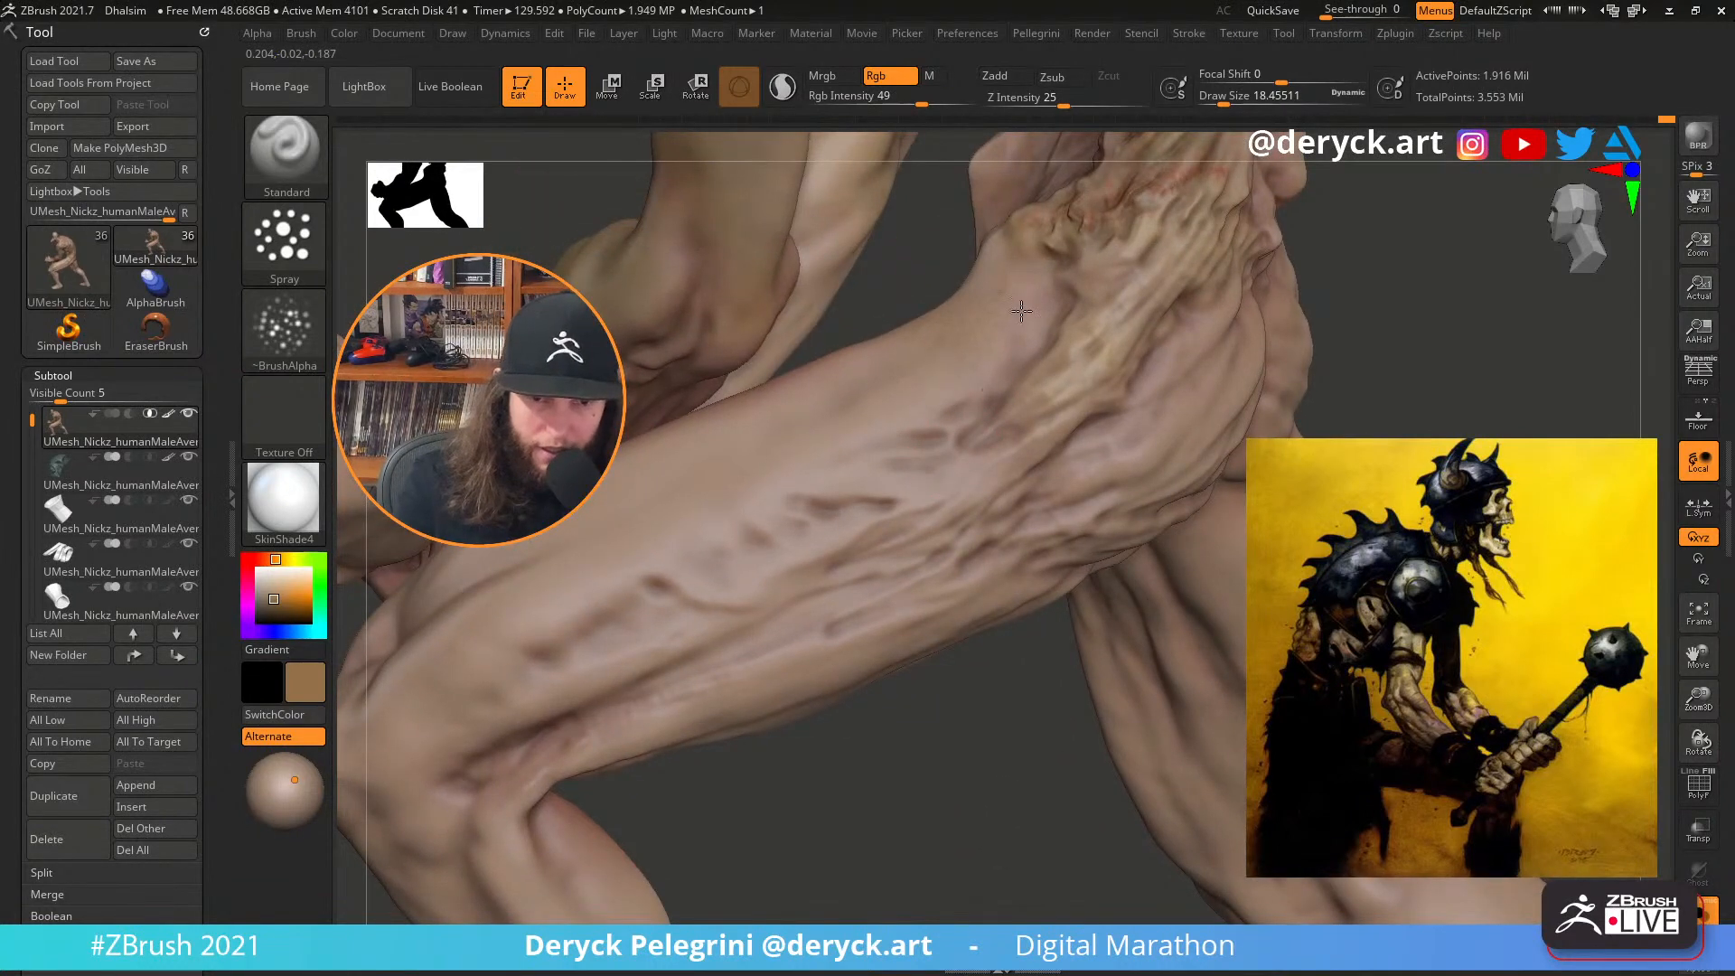
Spray the brown tint over the creased hip and outer thigh at draw sizes of about 21.6 to 28.8
mouse_move(1545, 408)
mouse_down()
mouse_move(1509, 542)
mouse_move(1447, 518)
mouse_up()
key(s)
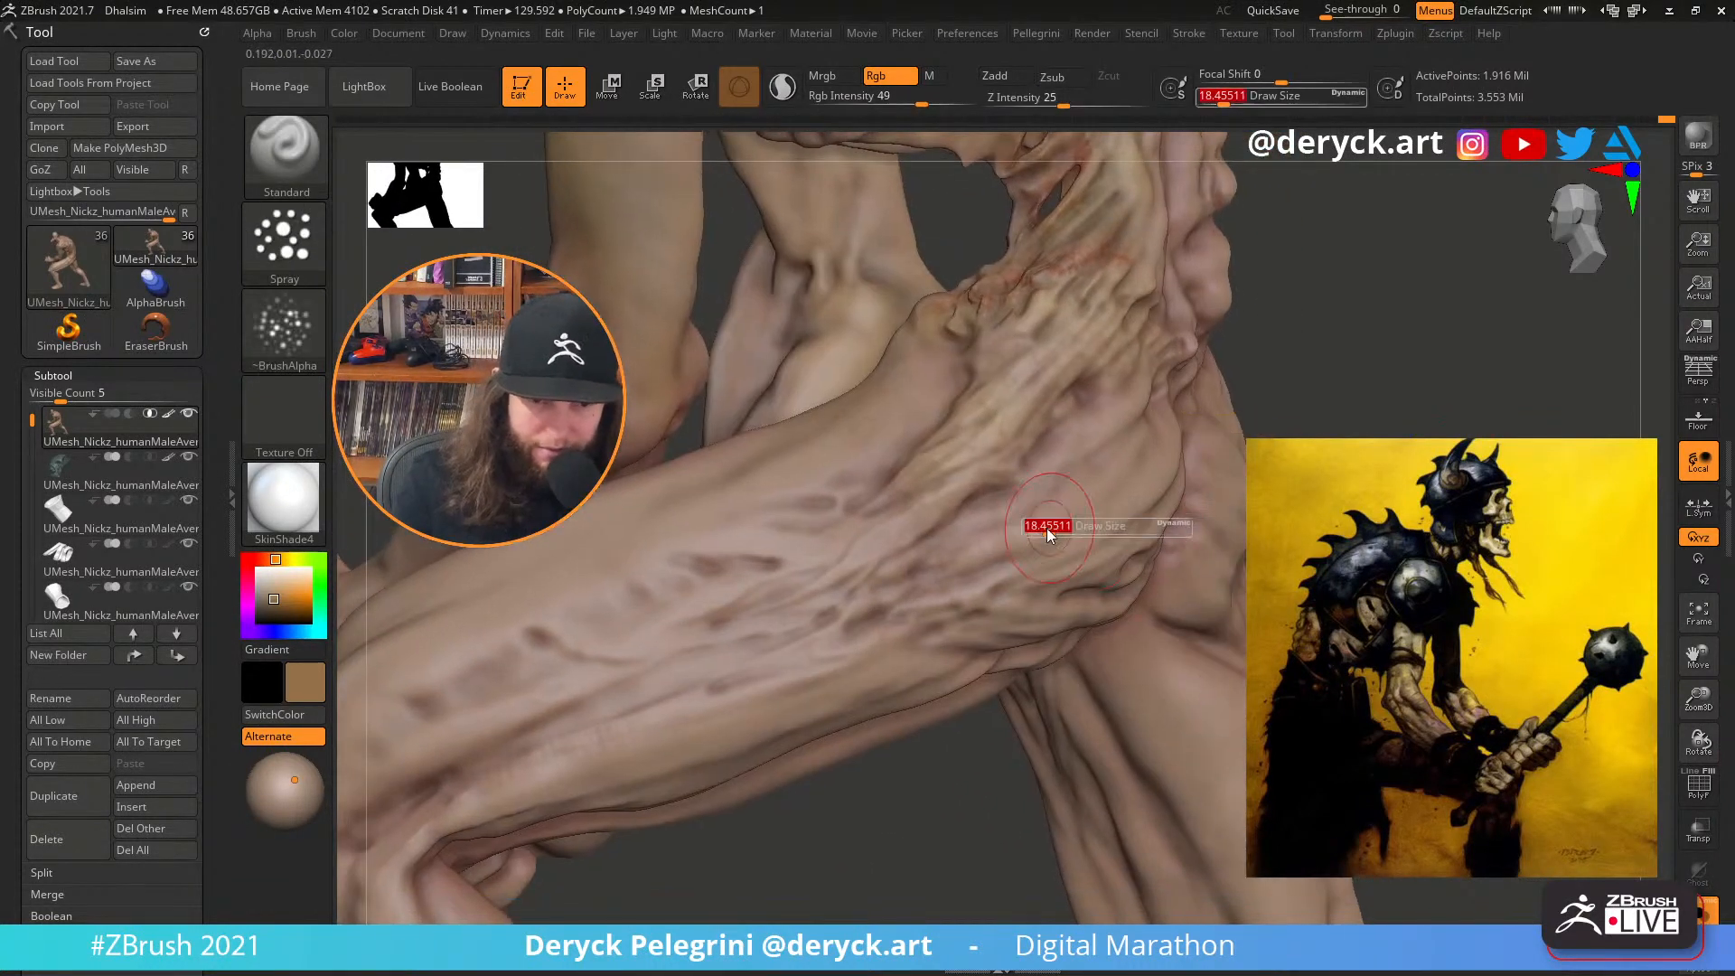
drag(1047, 529, 1051, 529)
right_drag(1043, 542, 931, 573)
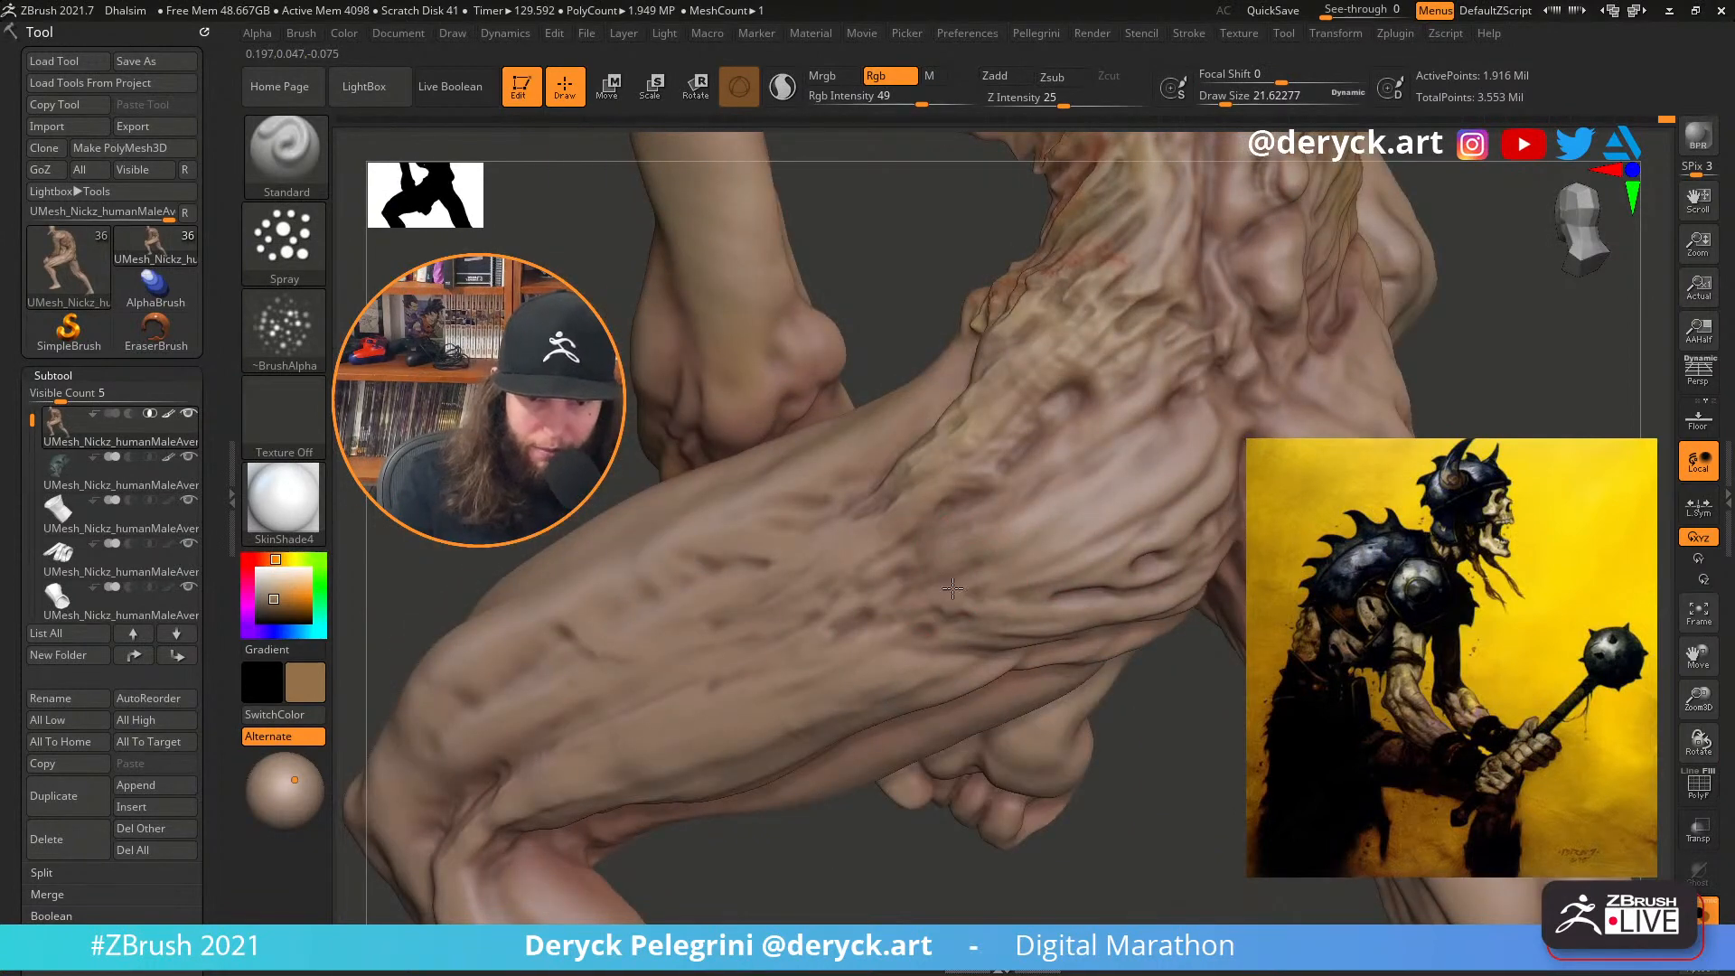
key(bracketright)
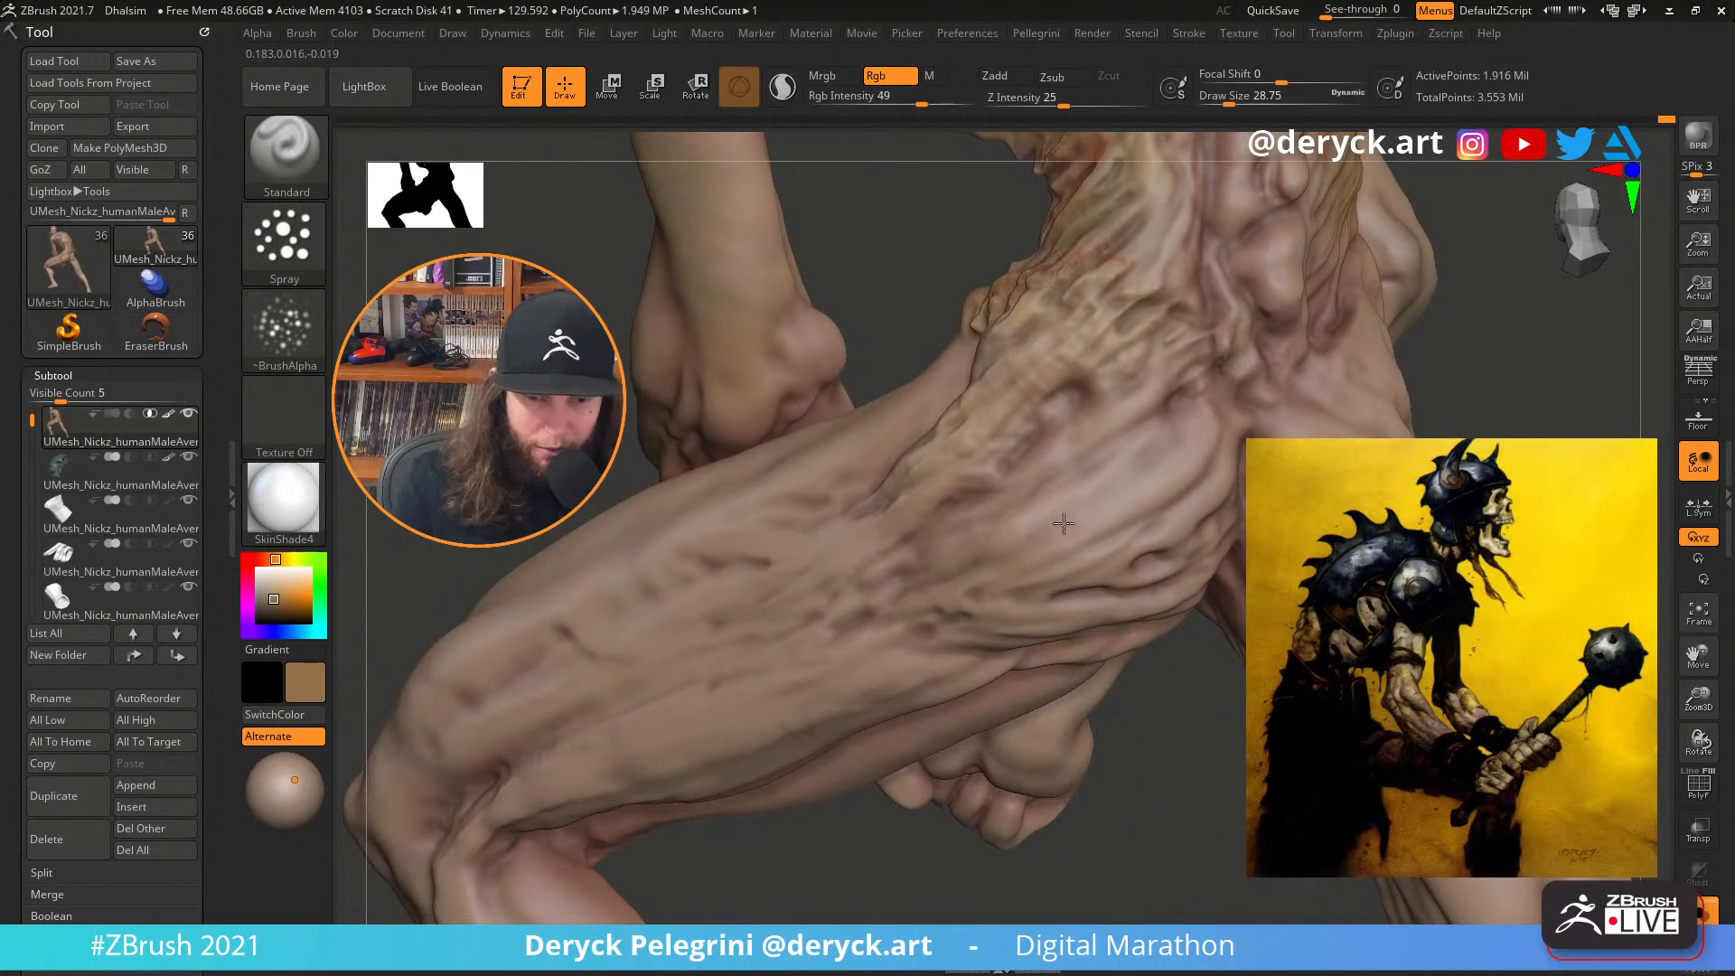
mouse_move(1208, 798)
mouse_down()
mouse_move(1201, 726)
mouse_move(1319, 709)
mouse_up()
key(s)
drag(992, 571, 961, 553)
Blend the brown tint more broadly across the thigh skin, settling on a draw size of about 32.7
key(s)
key(s)
drag(1500, 389, 1445, 407)
key(s)
drag(1065, 544, 1074, 544)
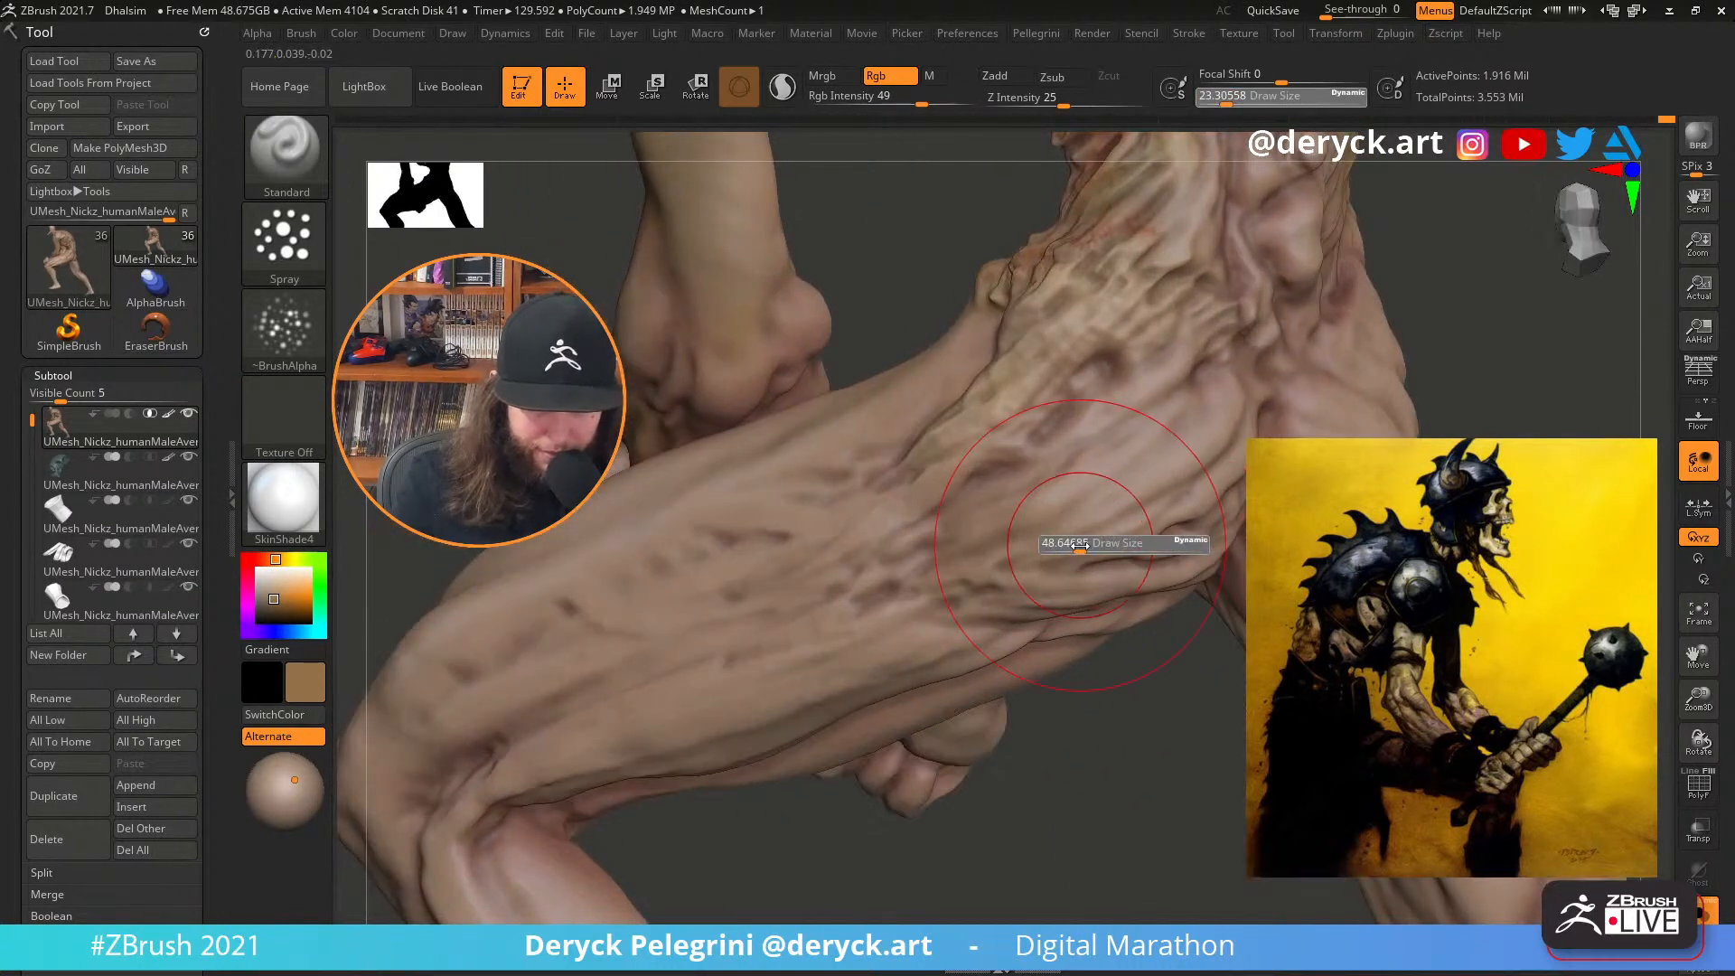
drag(1139, 696, 1192, 659)
mouse_move(1445, 407)
mouse_down()
mouse_move(1581, 421)
mouse_move(1353, 463)
mouse_move(1265, 447)
mouse_up()
key(s)
mouse_move(922, 412)
mouse_down()
mouse_move(907, 412)
mouse_move(927, 412)
mouse_up()
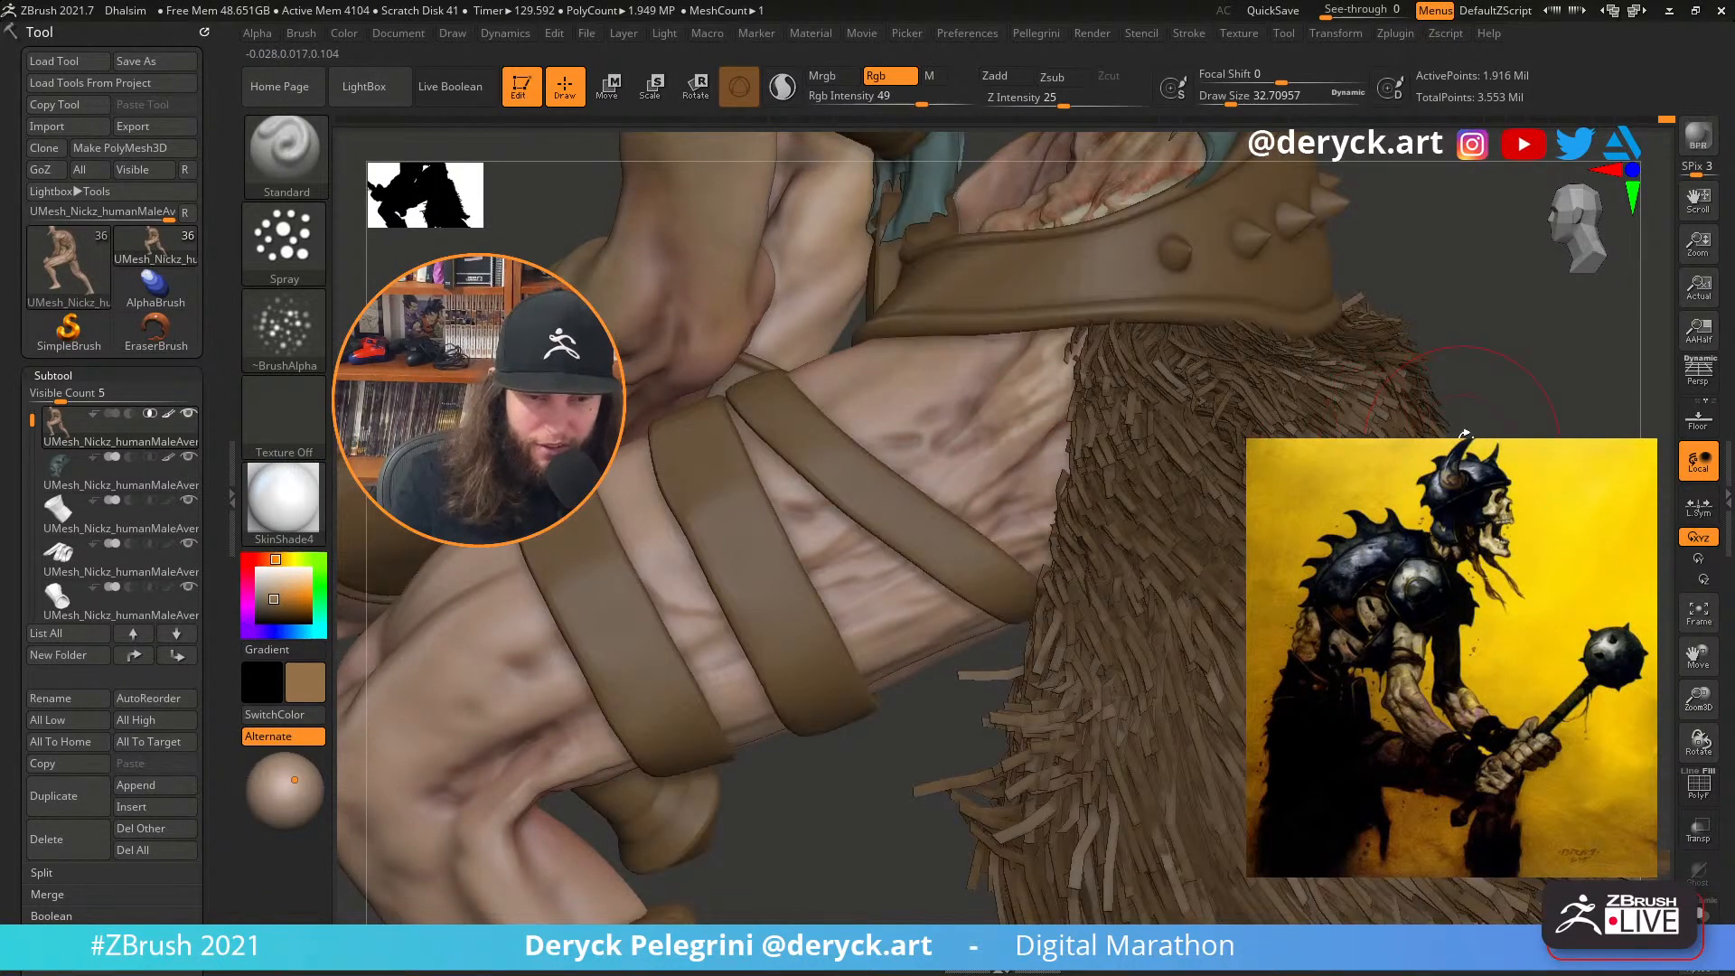
Choose a darker, greyer brown paint colour, reduce the draw size to about 26.9 and isolate the body
drag(1502, 383, 1529, 399)
alt+drag(1481, 338, 1530, 405)
key(s)
click(880, 486)
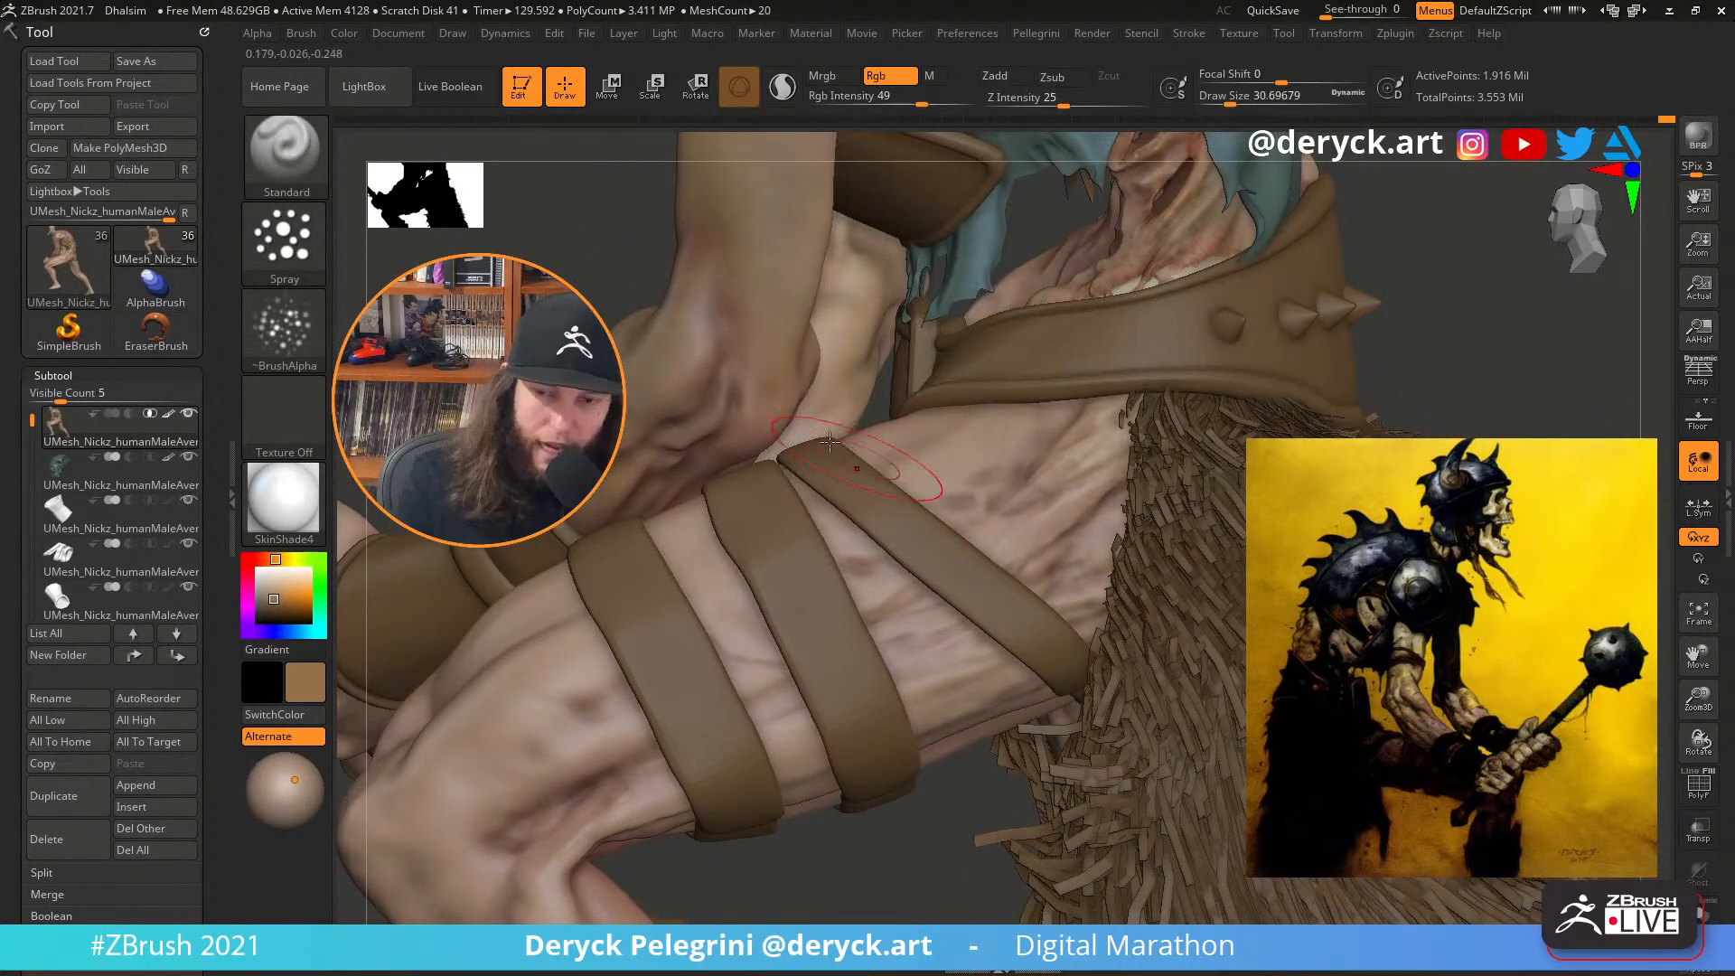
drag(269, 600, 270, 607)
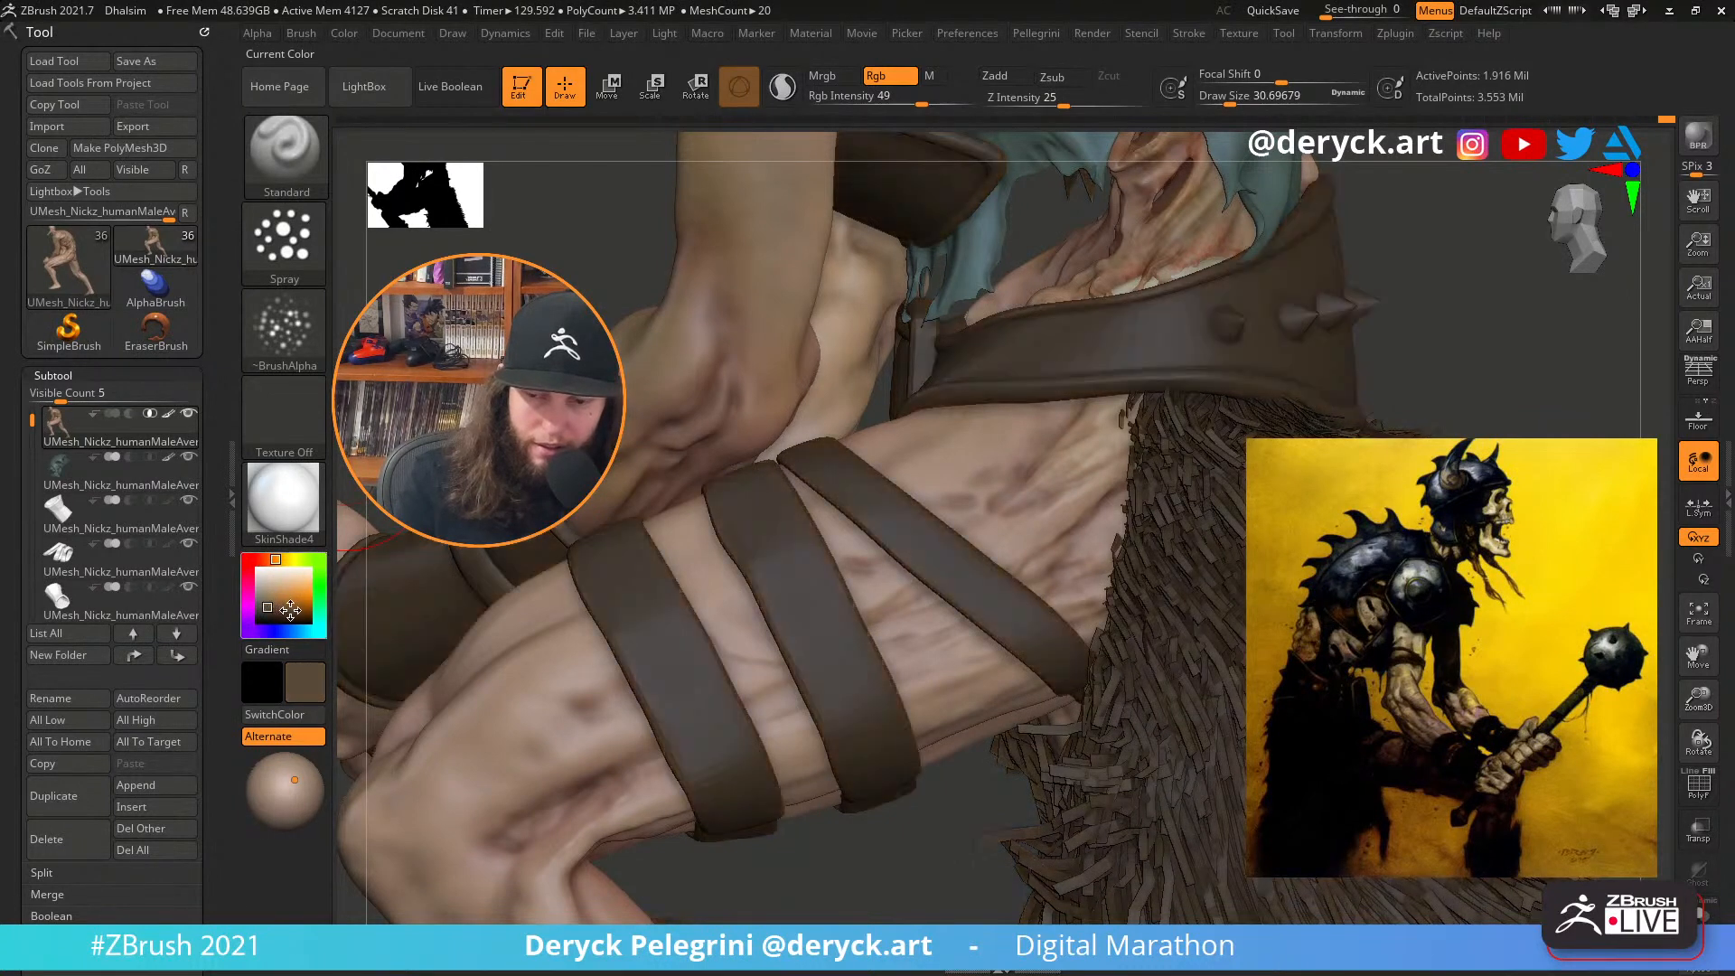
click(270, 607)
key(s)
click(950, 510)
key(alt+s)
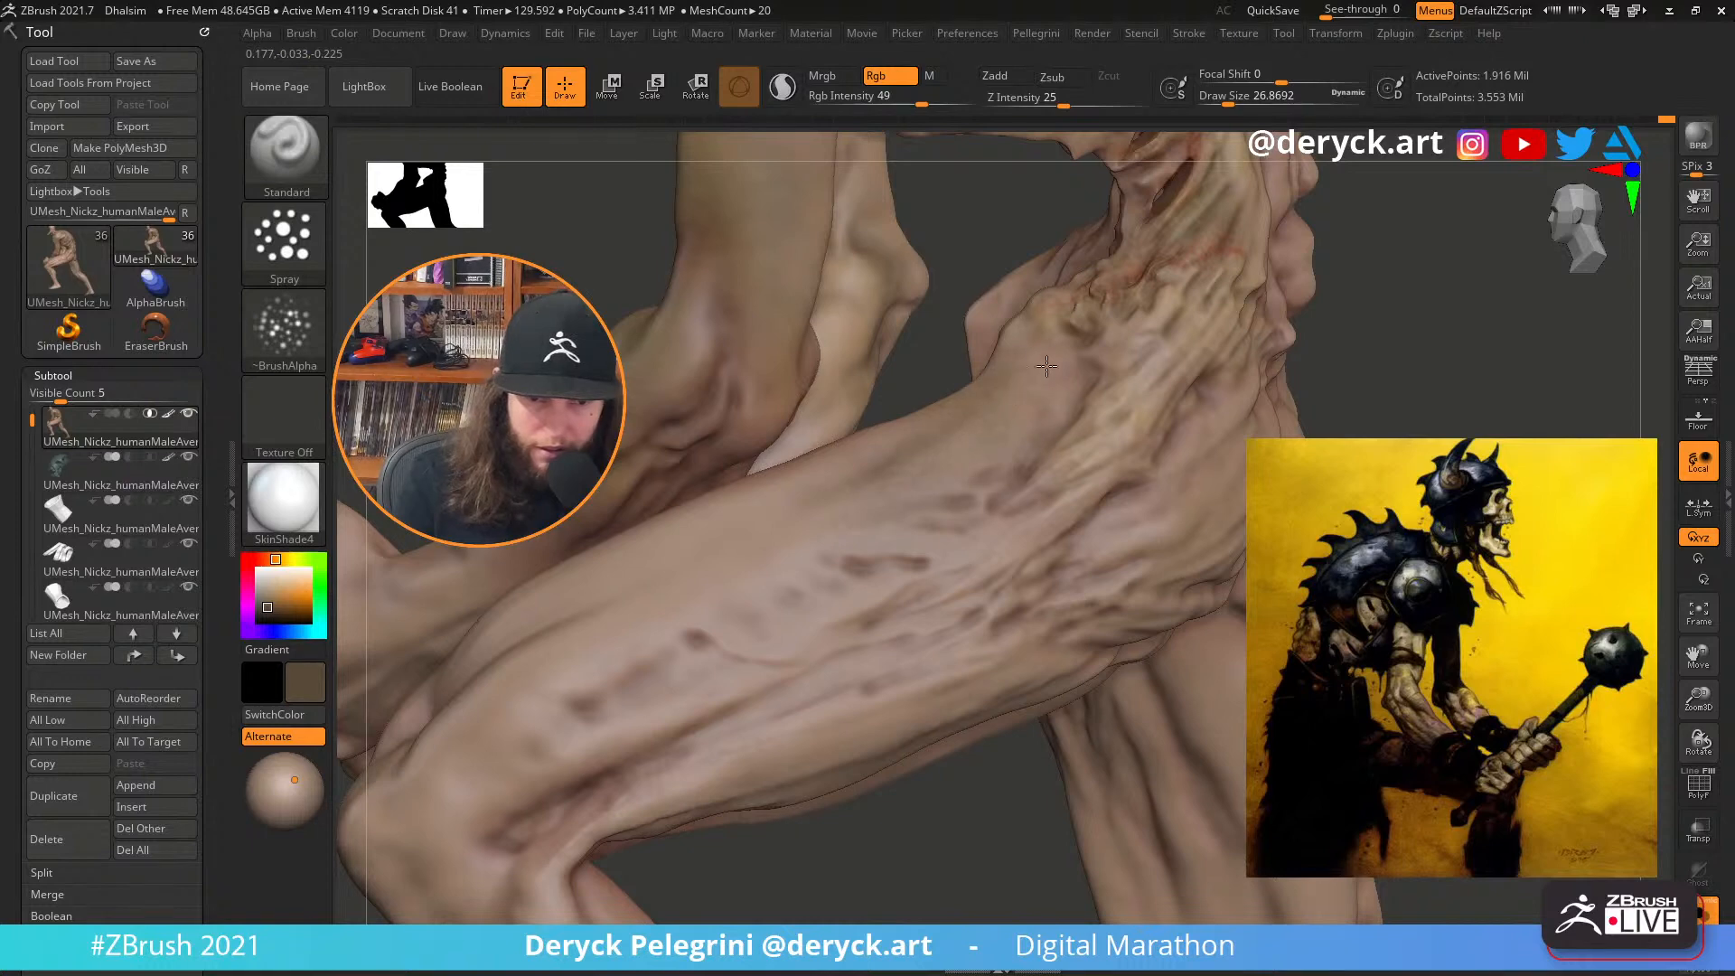
Spray the dark brown into the upper thigh and hip creases at a draw size of about 17
key(s)
click(969, 559)
key(s)
click(970, 554)
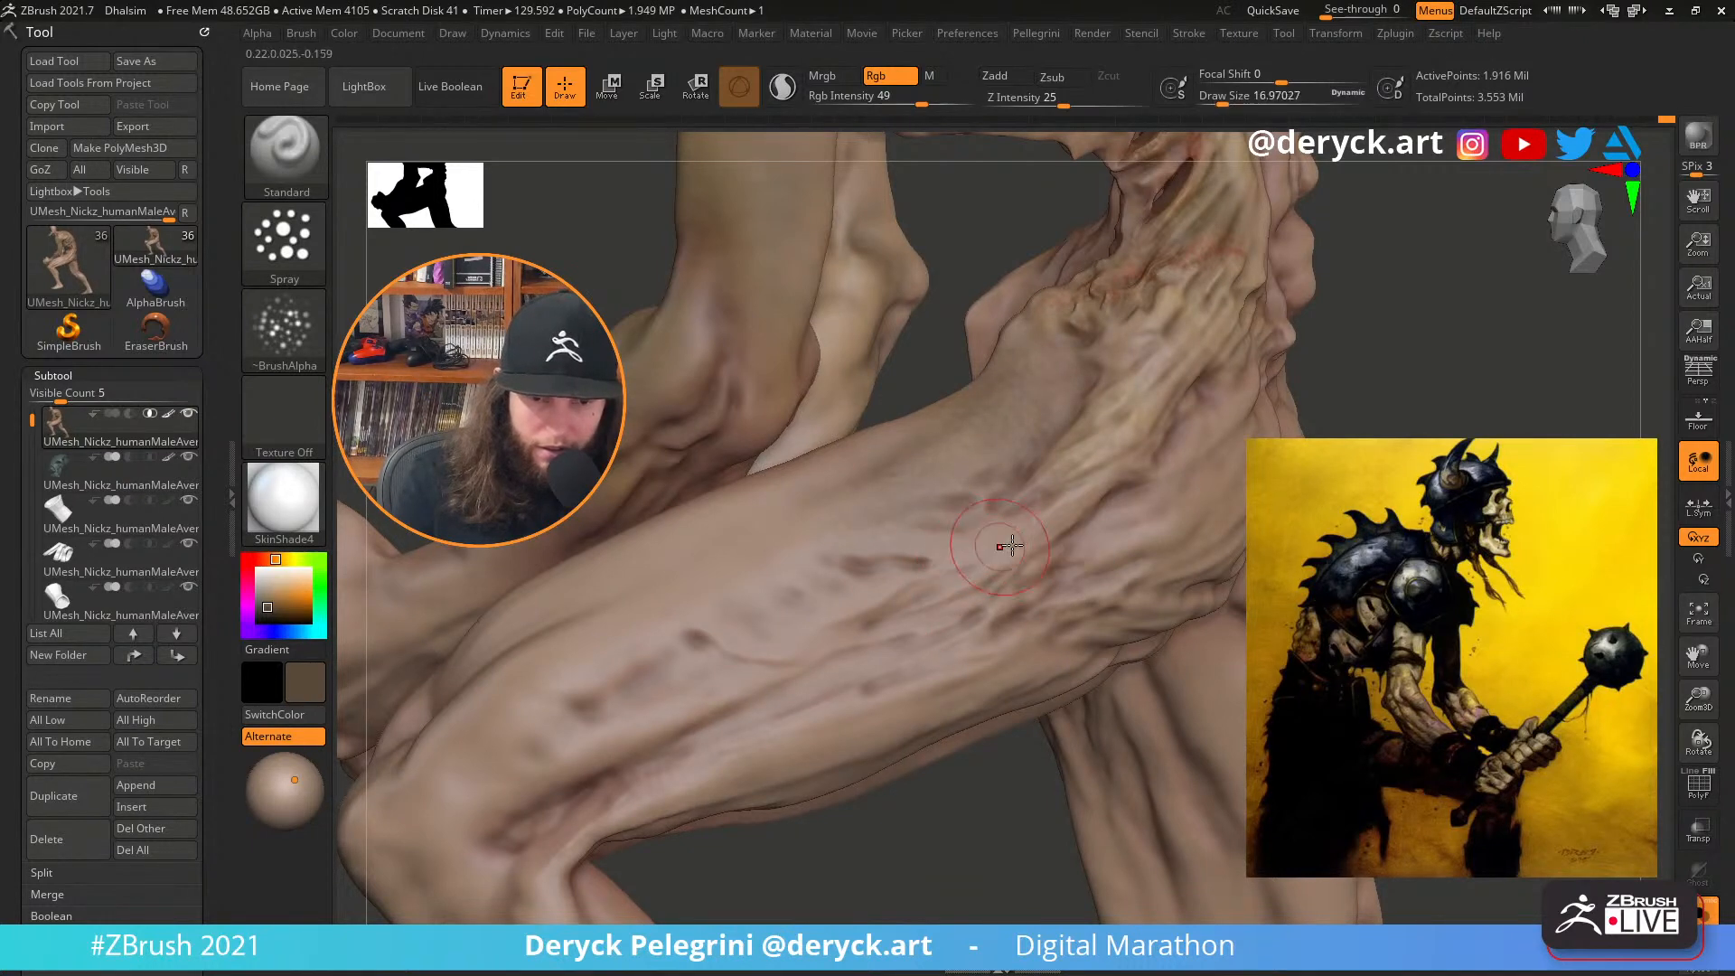
right_drag(830, 542, 1015, 588)
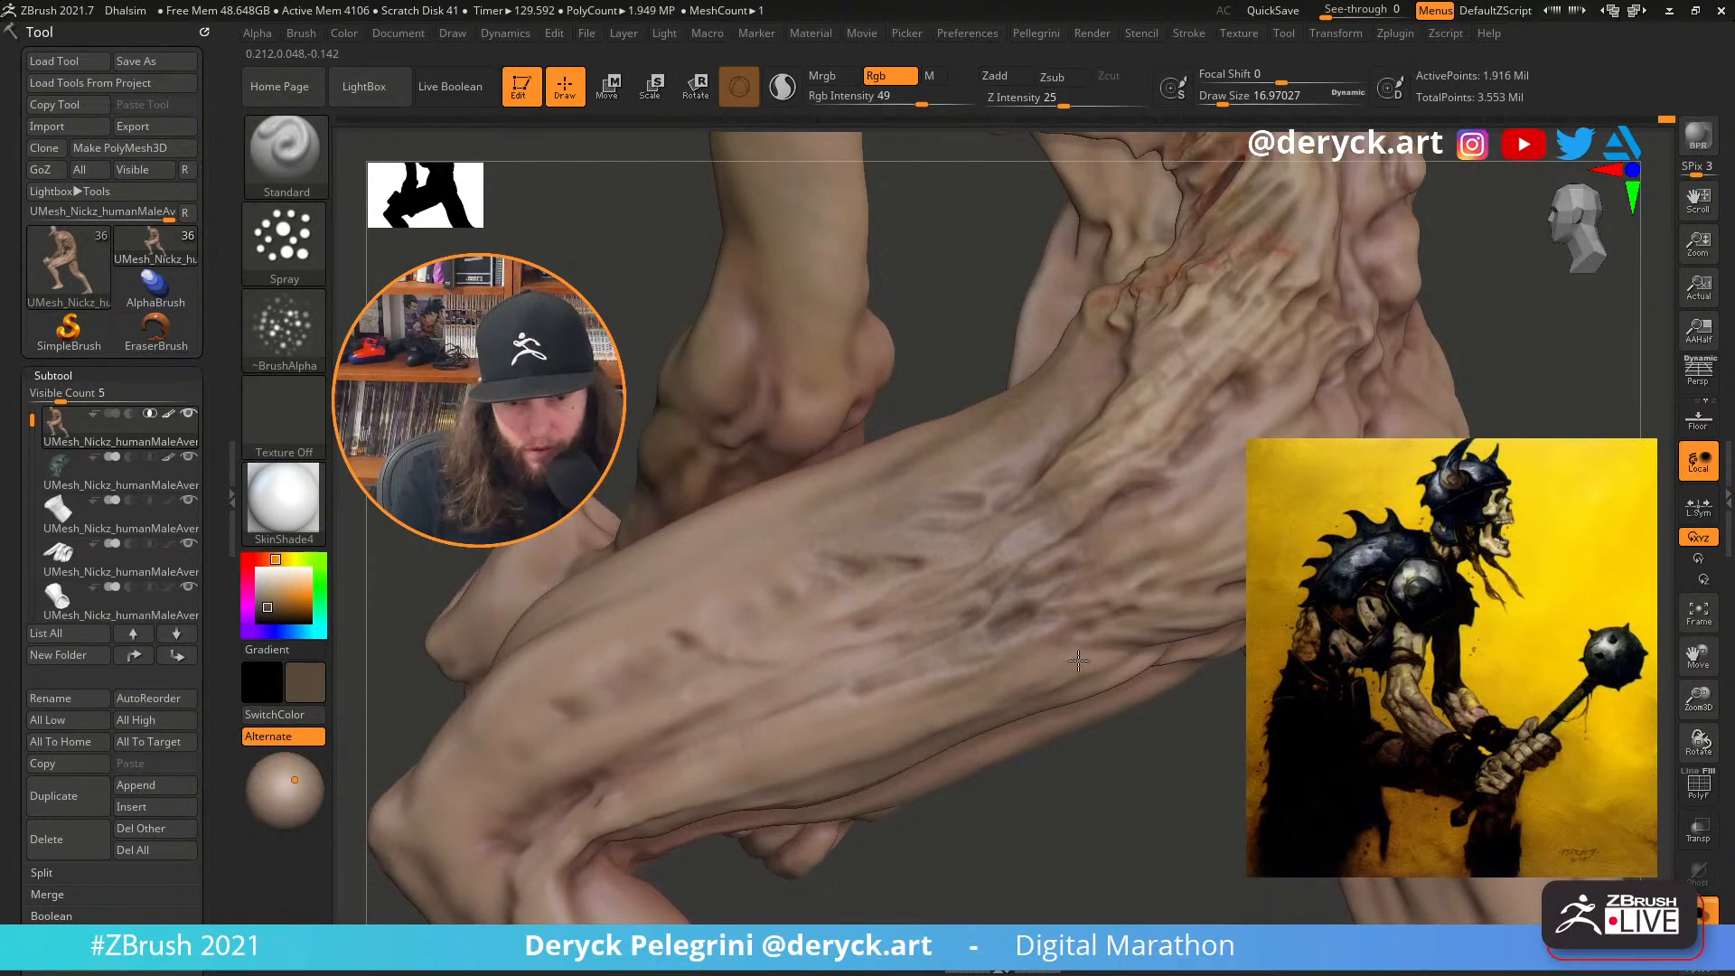
drag(1089, 598, 1213, 594)
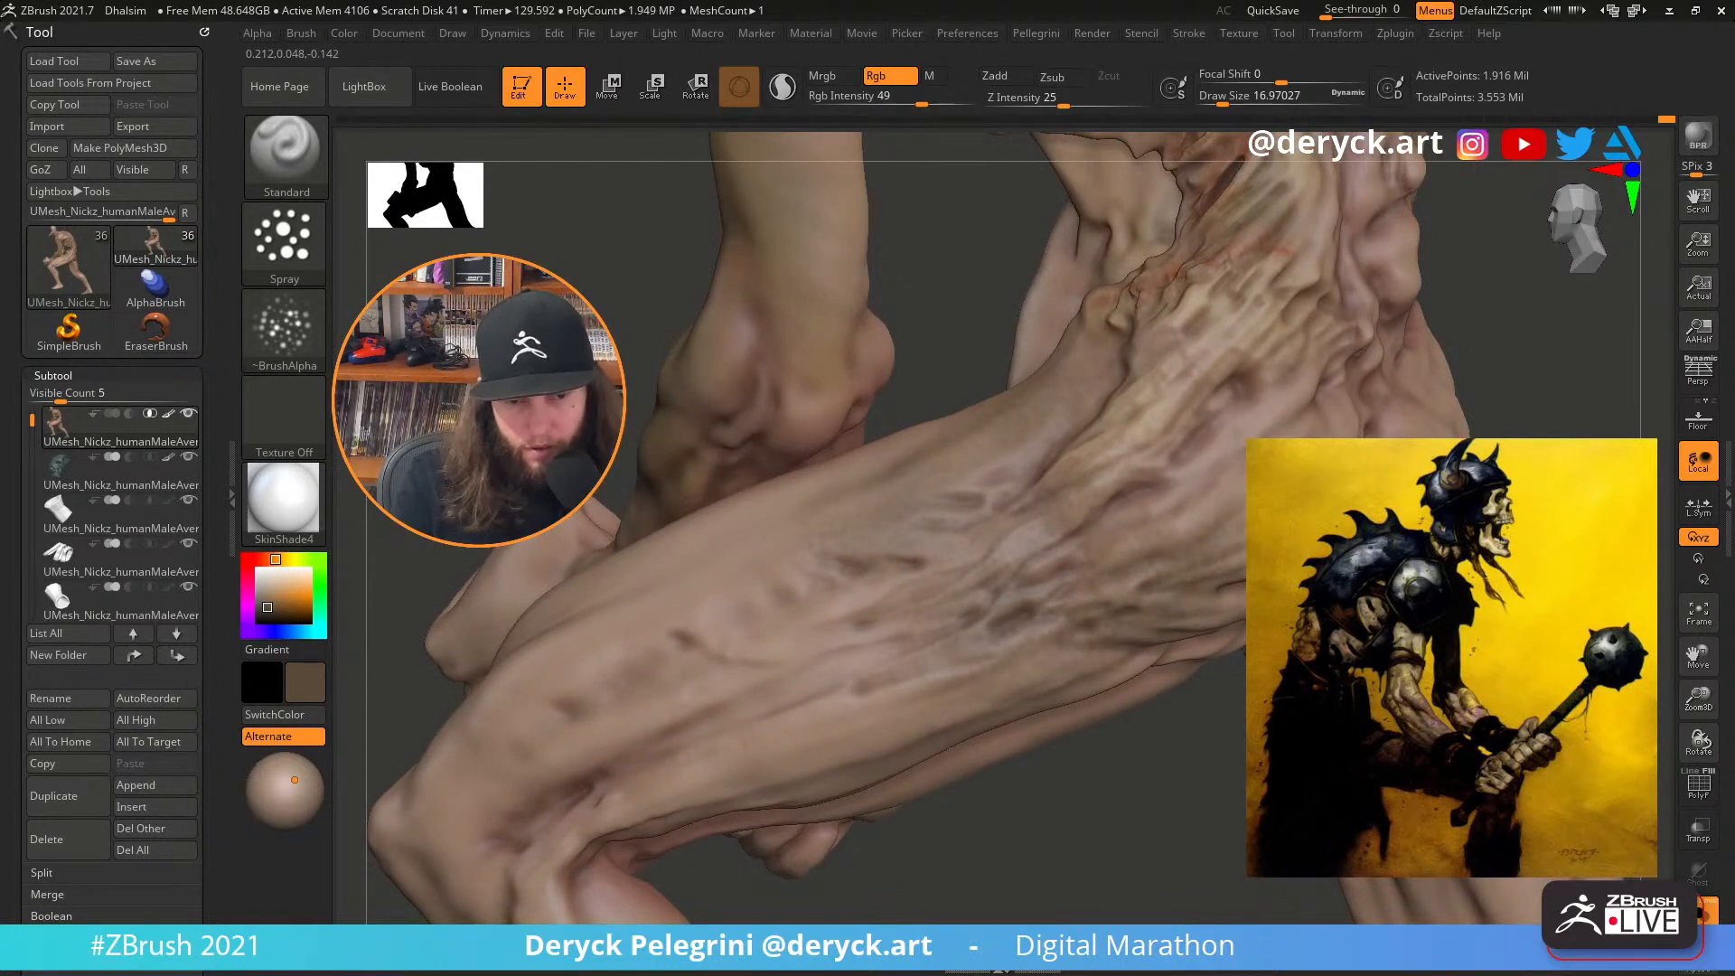
right_drag(1053, 588, 1108, 599)
Shade the lower side of the thigh with dark brown down to the back of the knee, checking it against the straps
key(alt+s)
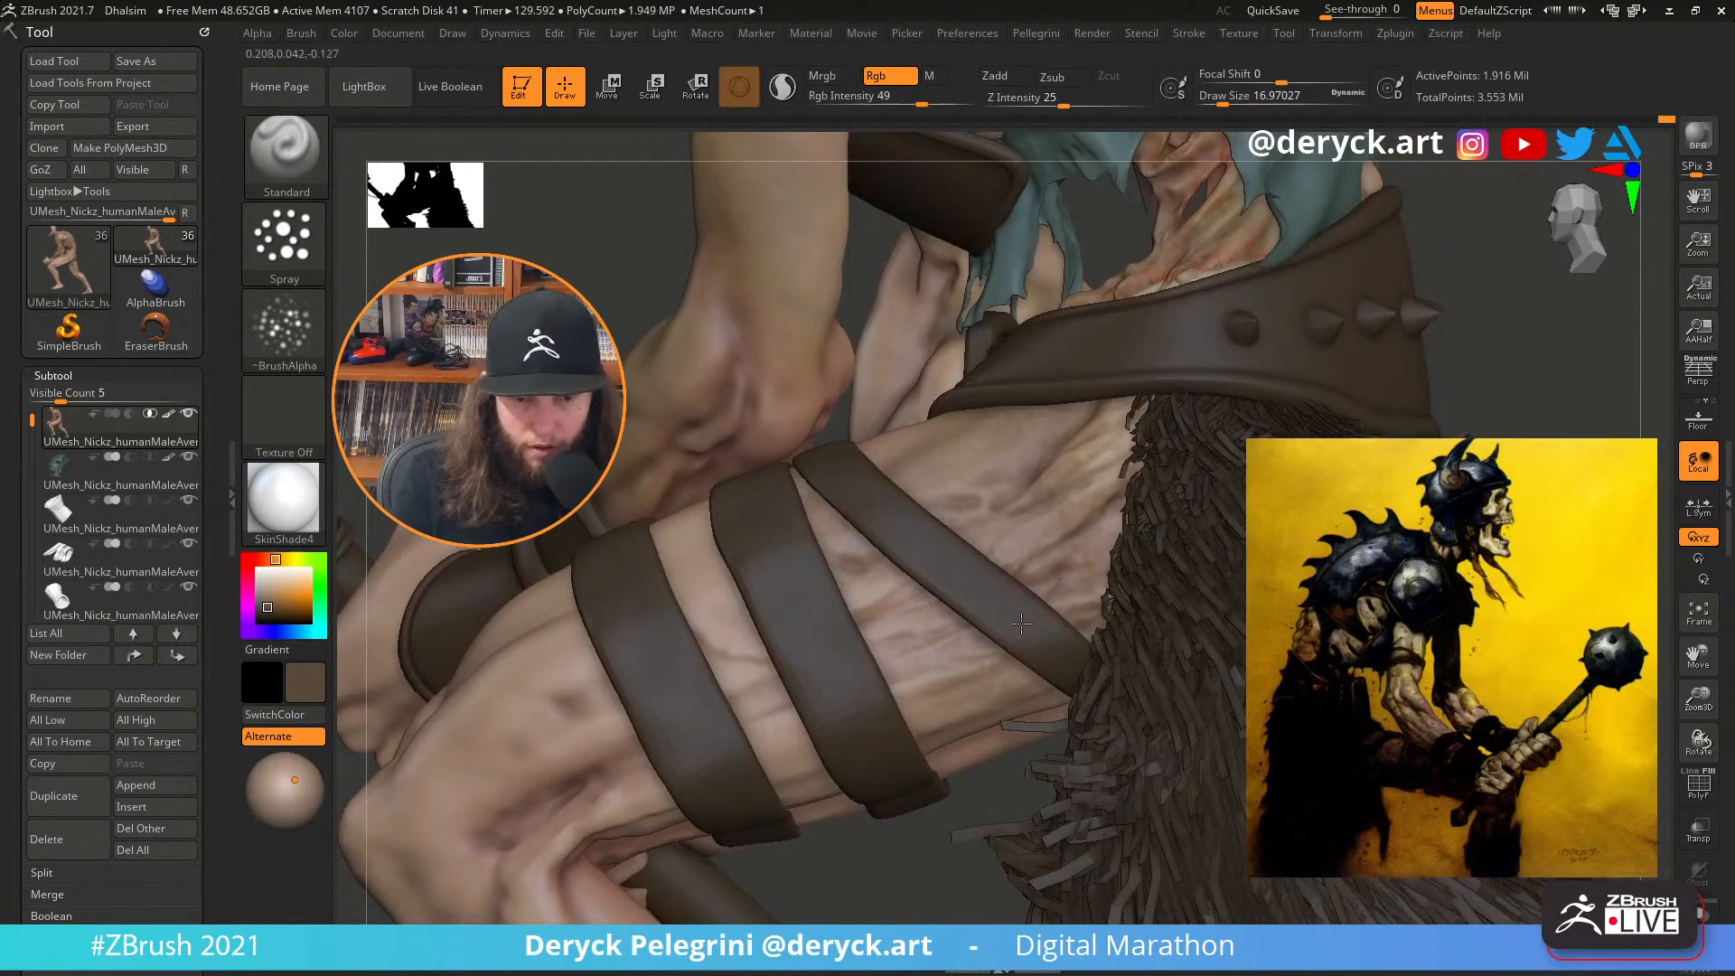
key(alt+s)
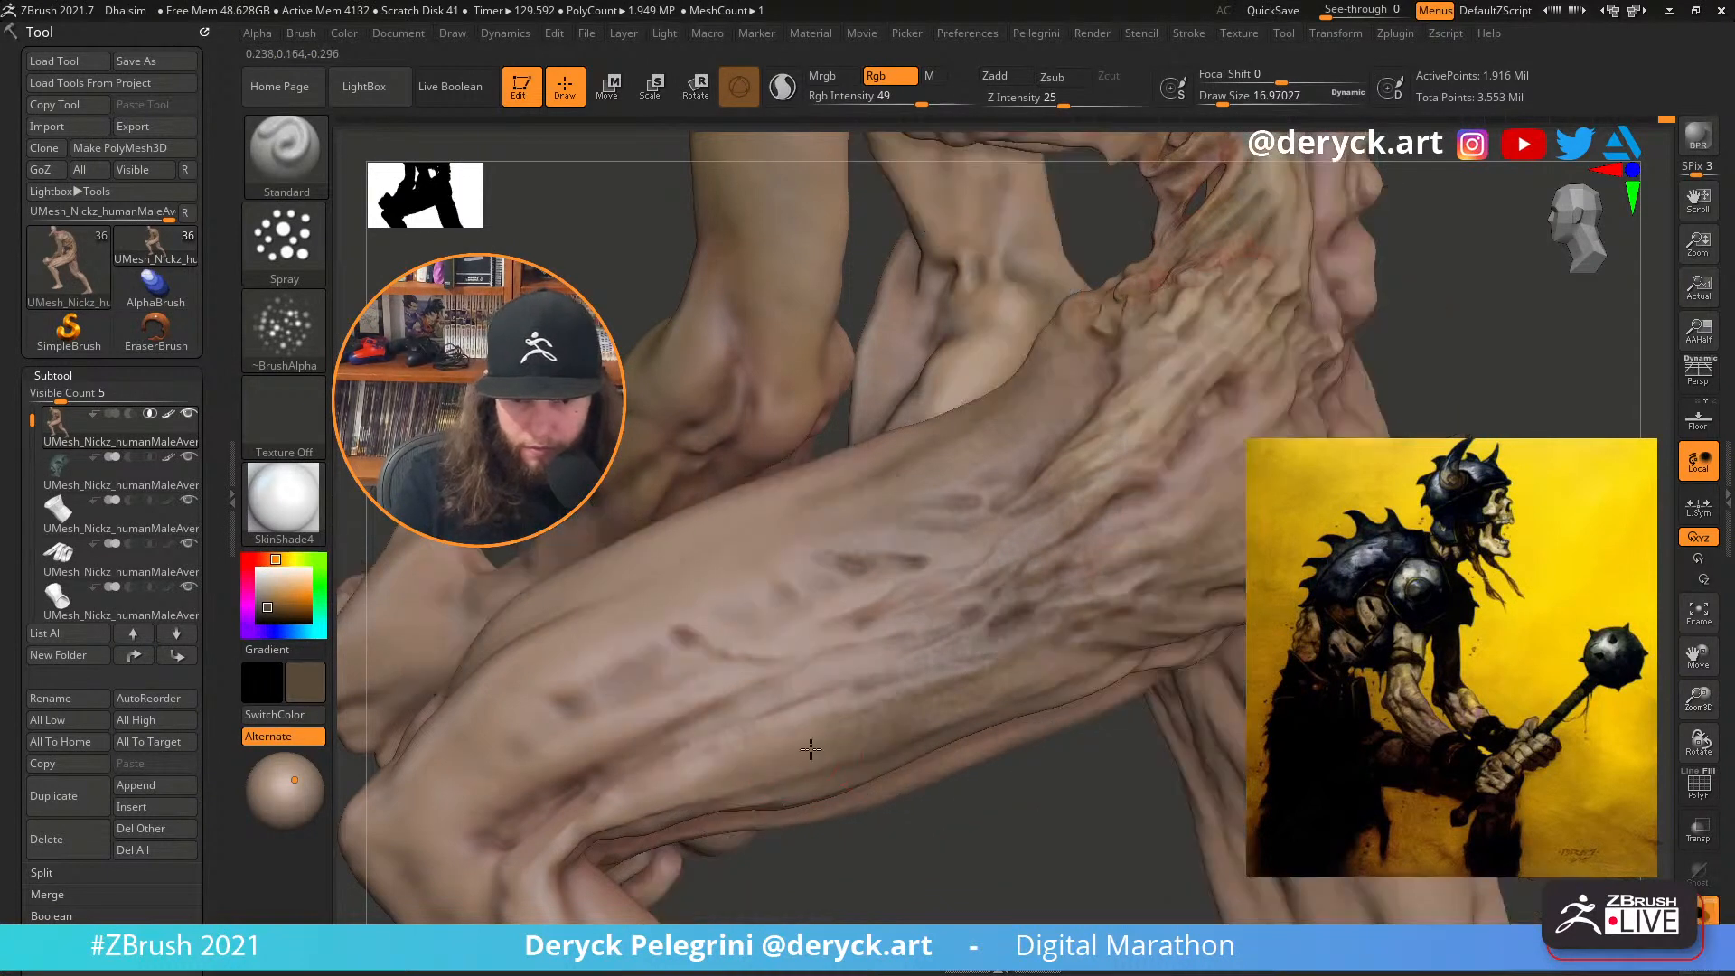
drag(653, 784, 546, 853)
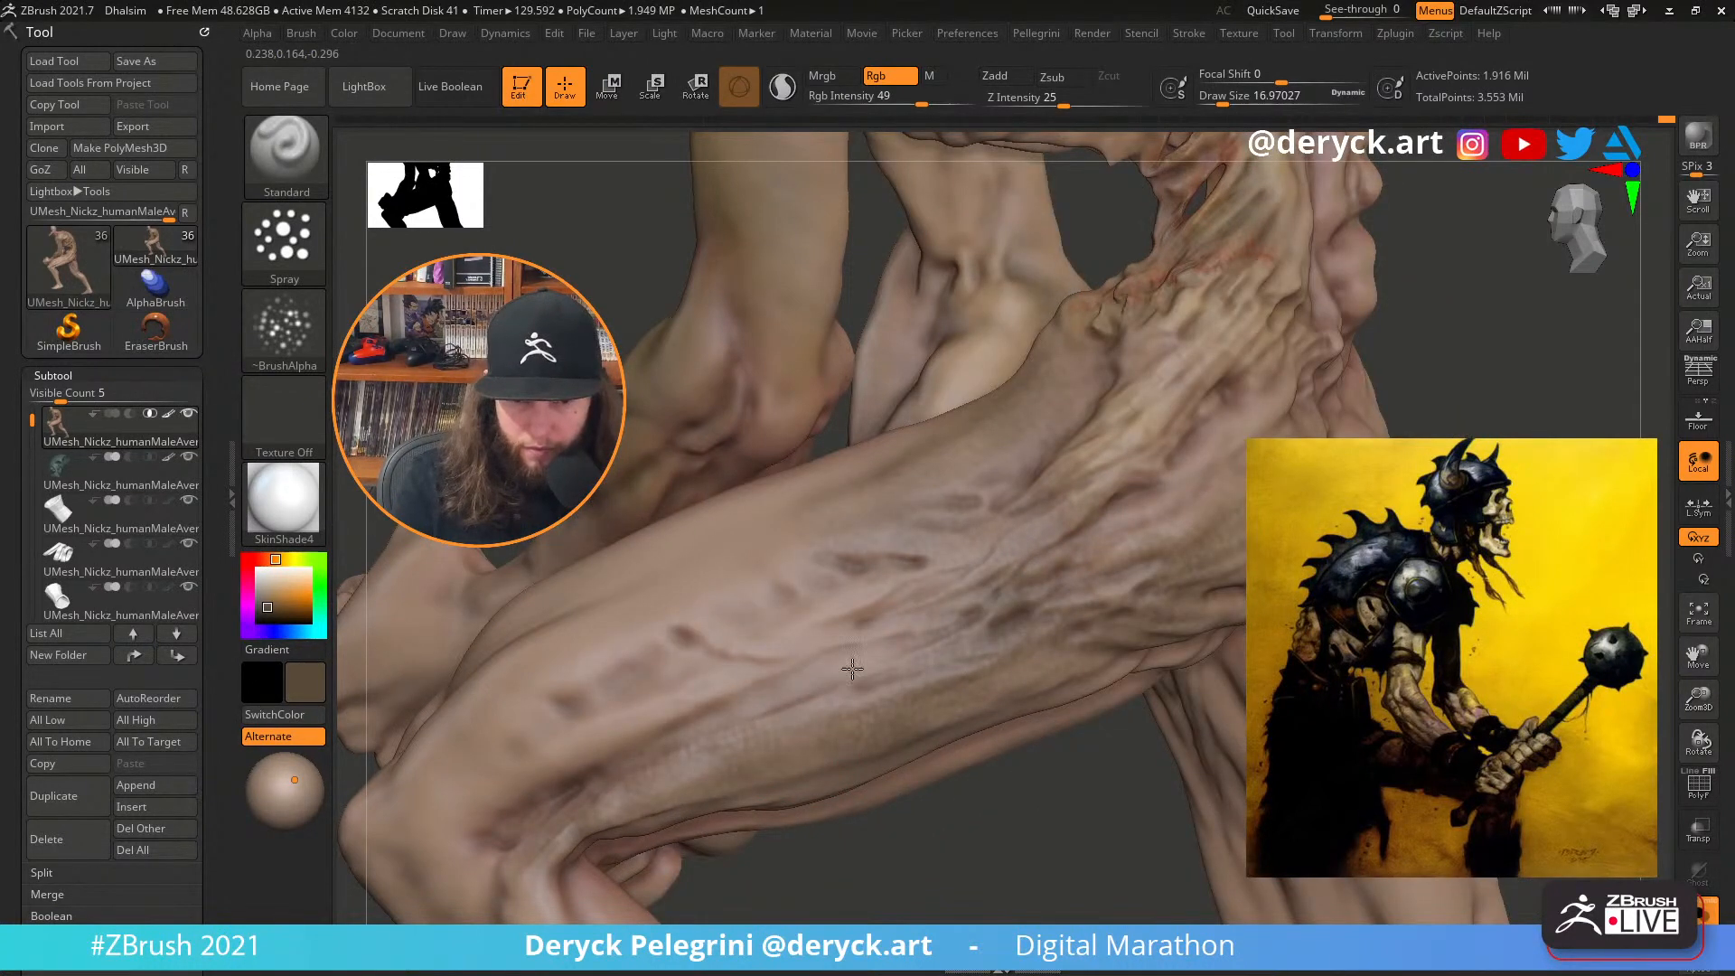
mouse_move(1033, 836)
right_down()
mouse_move(1064, 786)
mouse_move(1022, 813)
right_up()
key(alt+s)
key(alt+s)
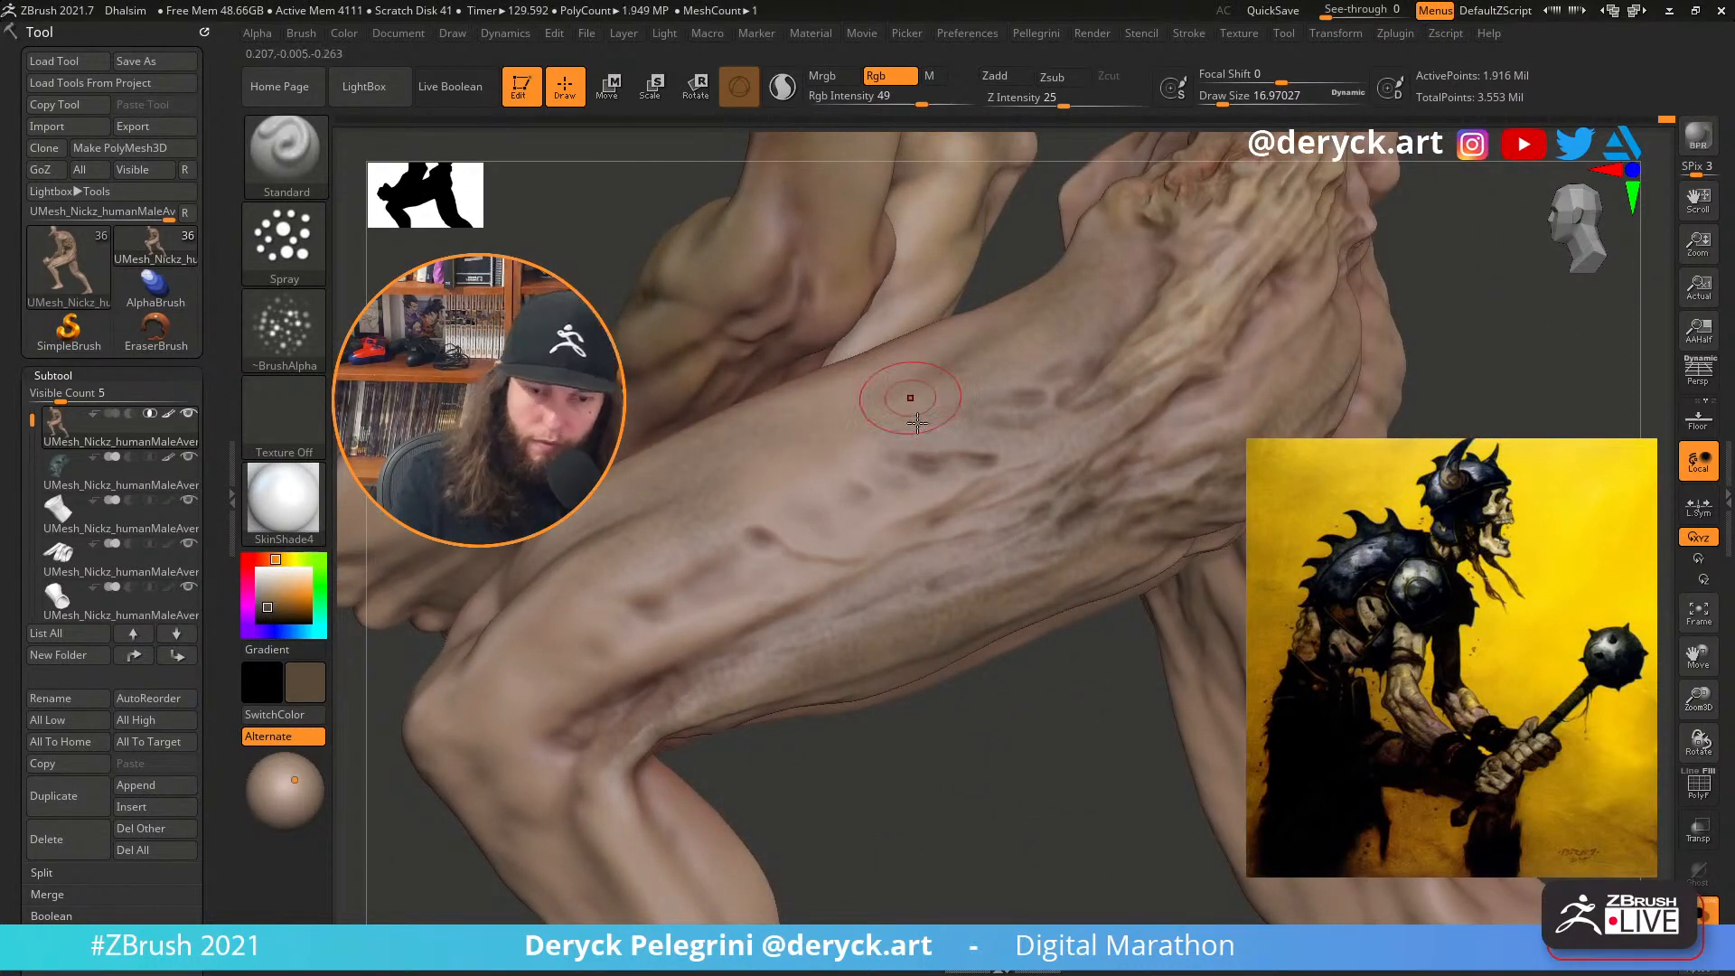
Show the whole figure again and shade the knee area with dark brown at a draw size of about 39
ctrl+right_drag(1012, 777, 967, 673)
key(alt+s)
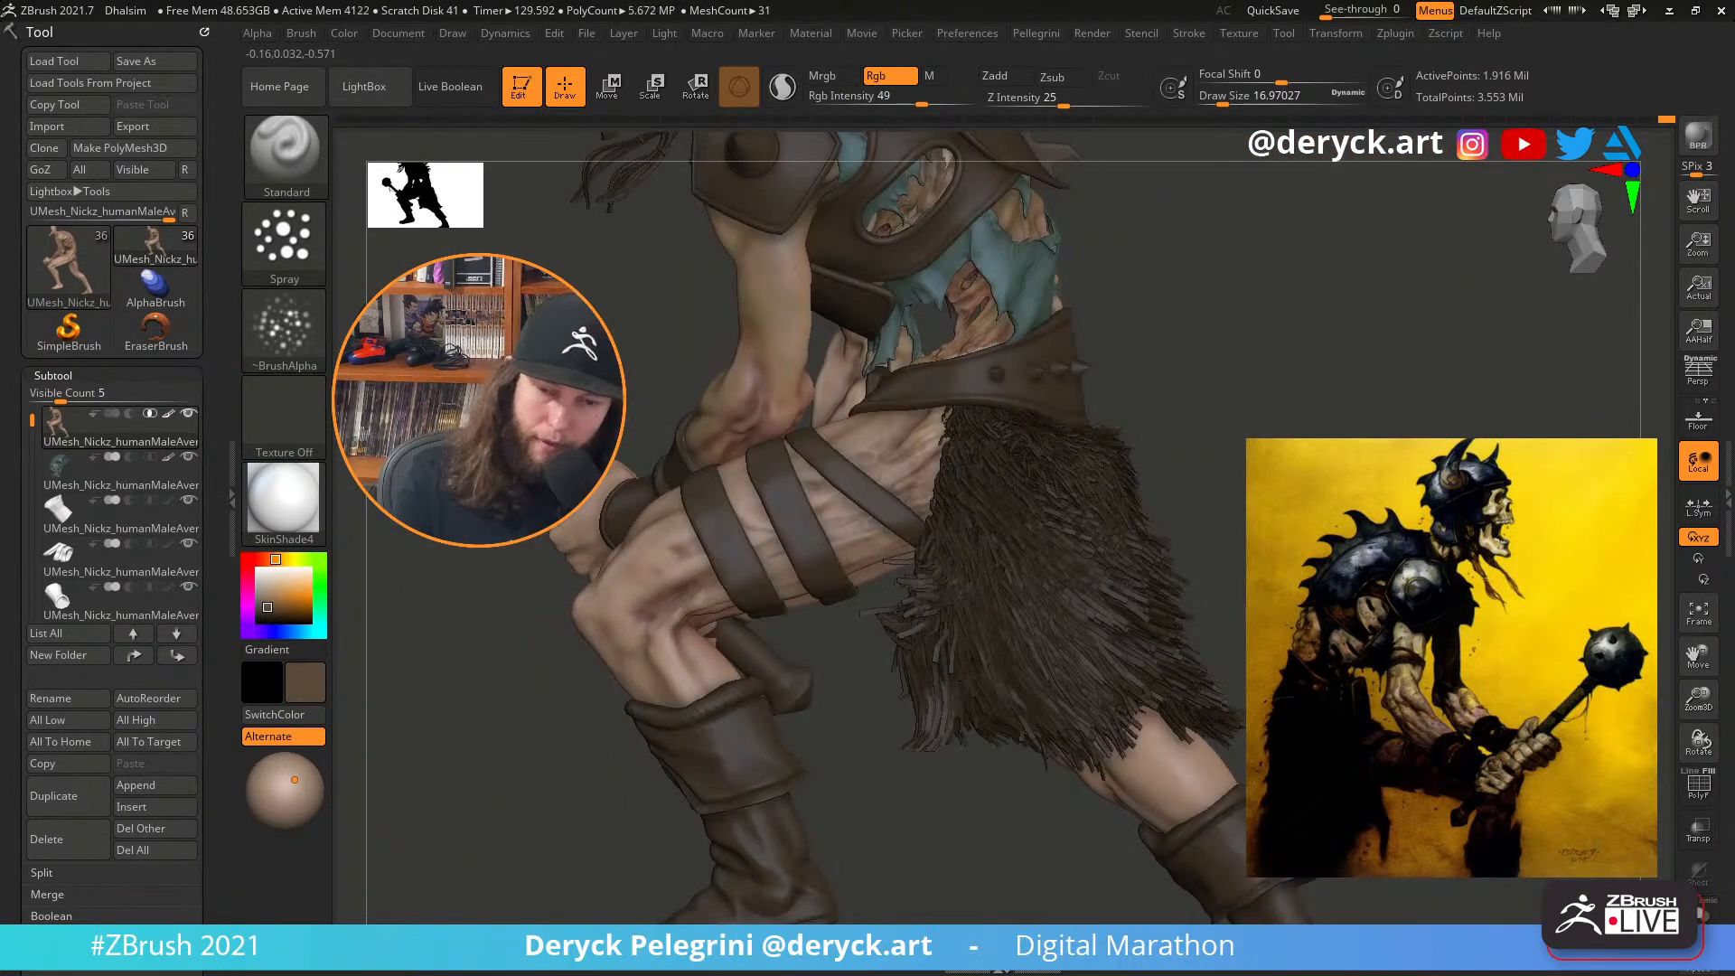
alt+right_drag(484, 289, 670, 506)
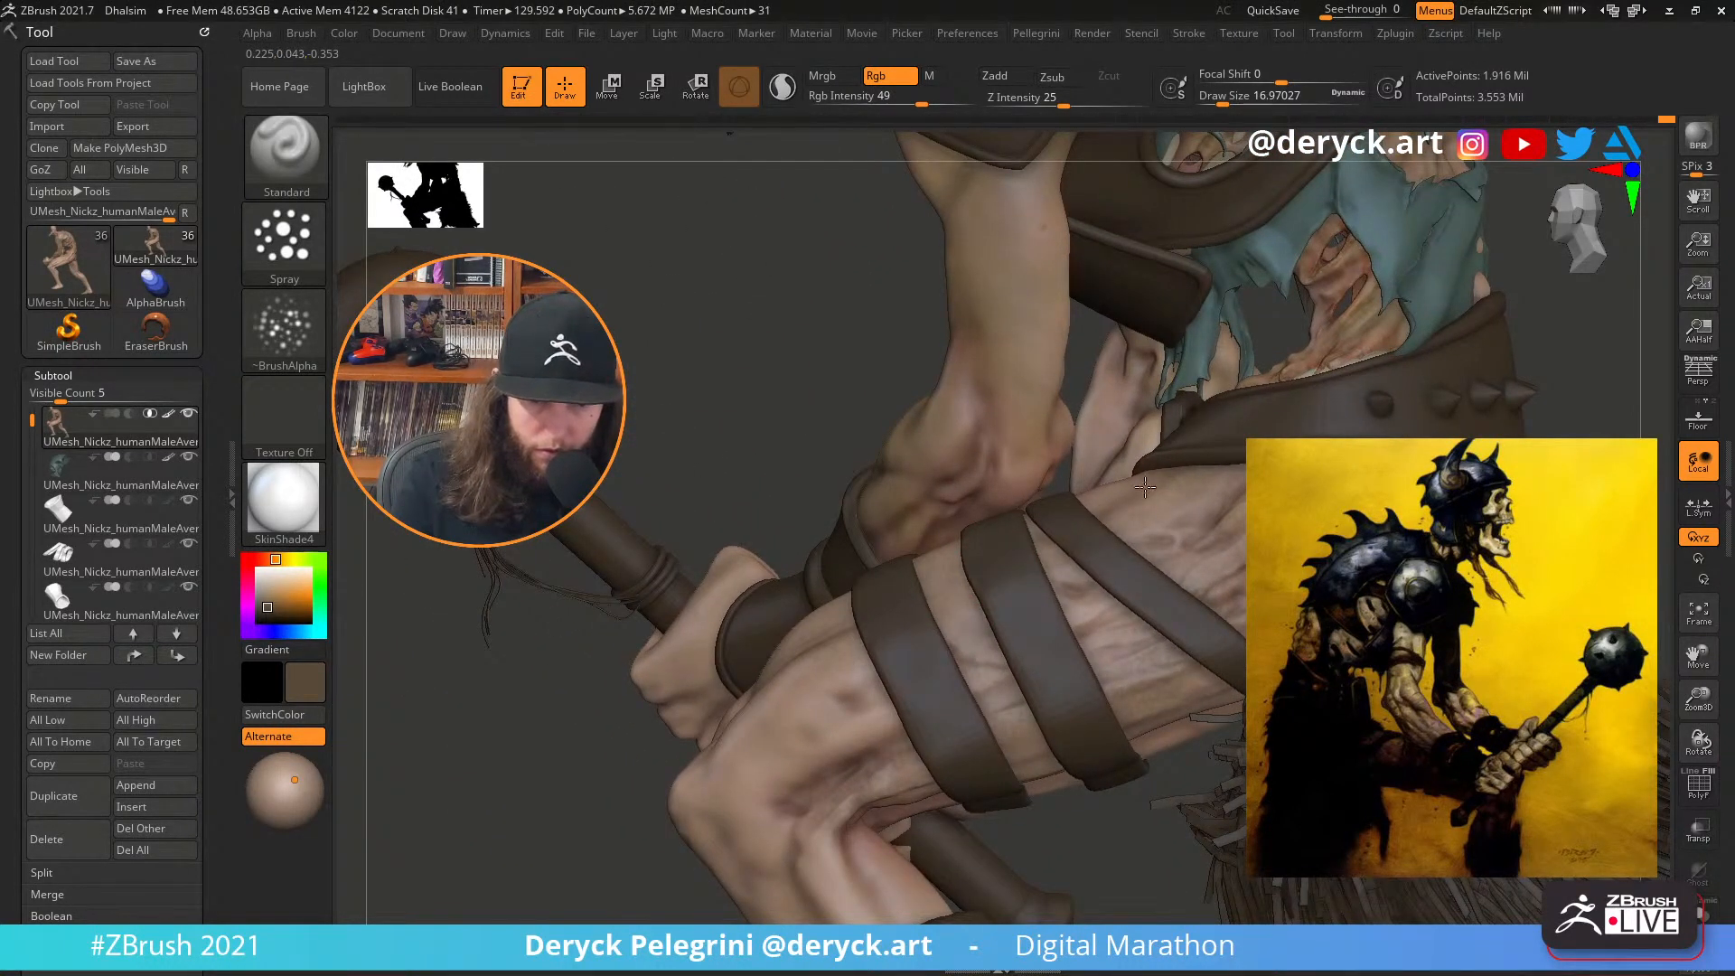
mouse_move(1118, 832)
alt+right_down()
mouse_move(1098, 643)
mouse_move(1143, 643)
alt+right_up()
key(s)
drag(852, 533, 860, 533)
key(s)
drag(777, 577, 779, 576)
alt+drag(518, 615, 545, 528)
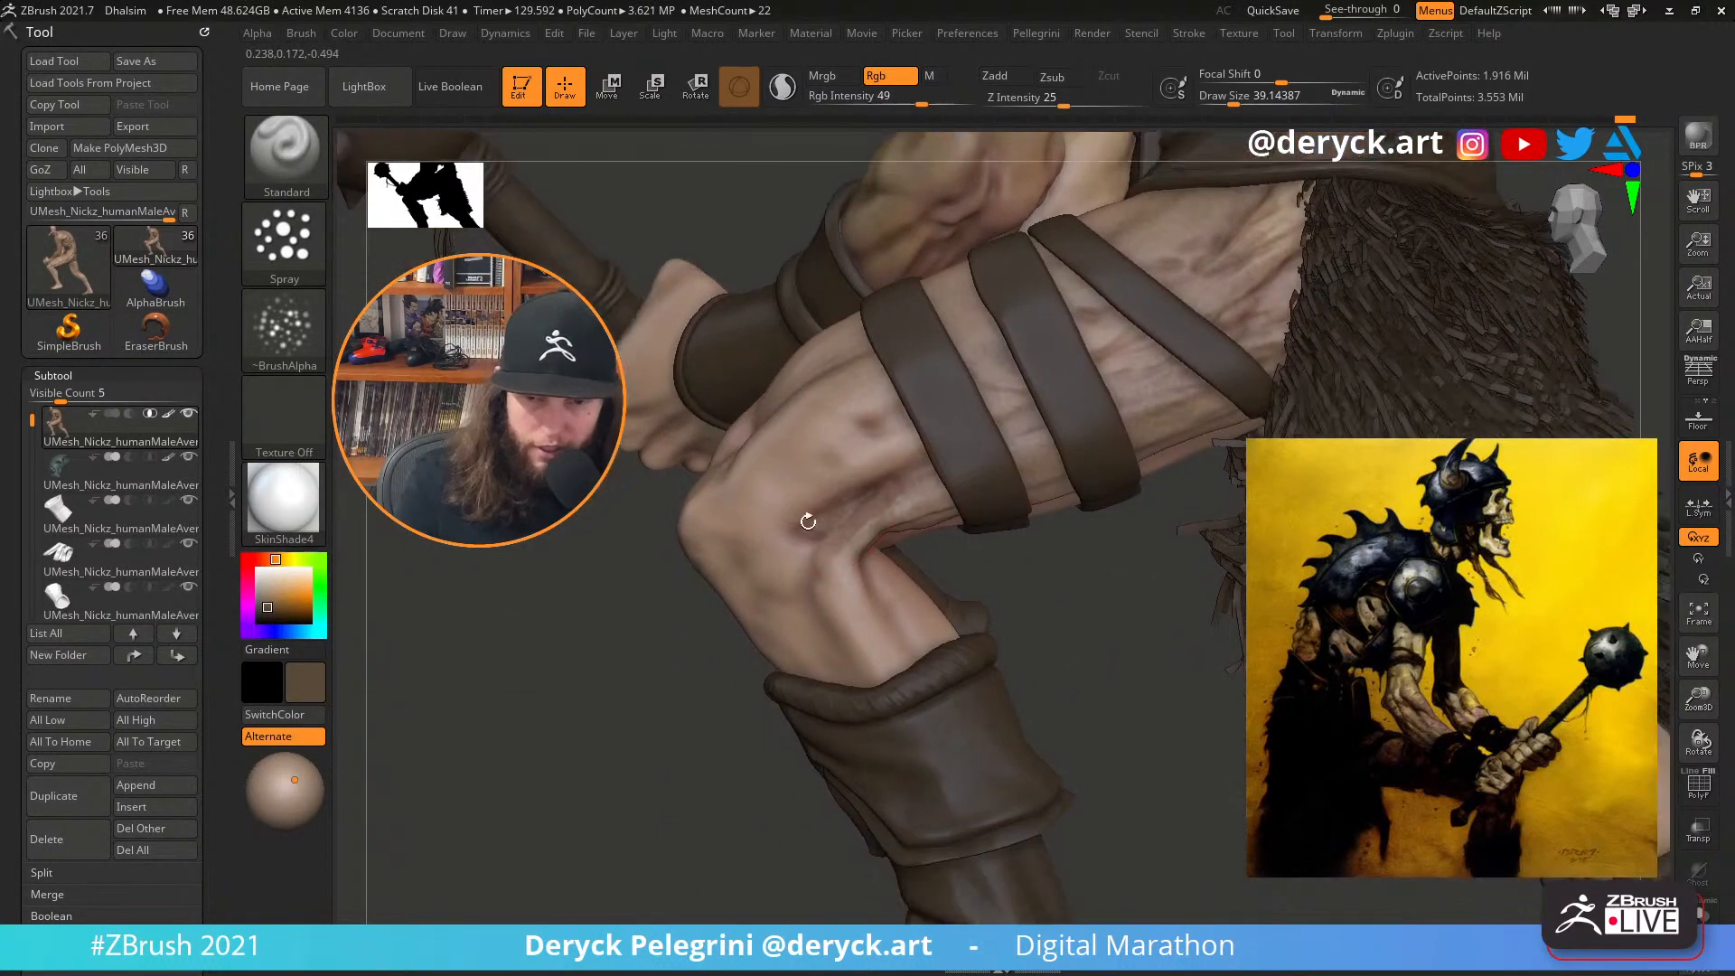
Refine the dark brown shading around the knee and upper shin, reducing the draw size from about 28.8 to 18.5
right_drag(808, 522, 814, 517)
key(s)
drag(823, 481, 819, 481)
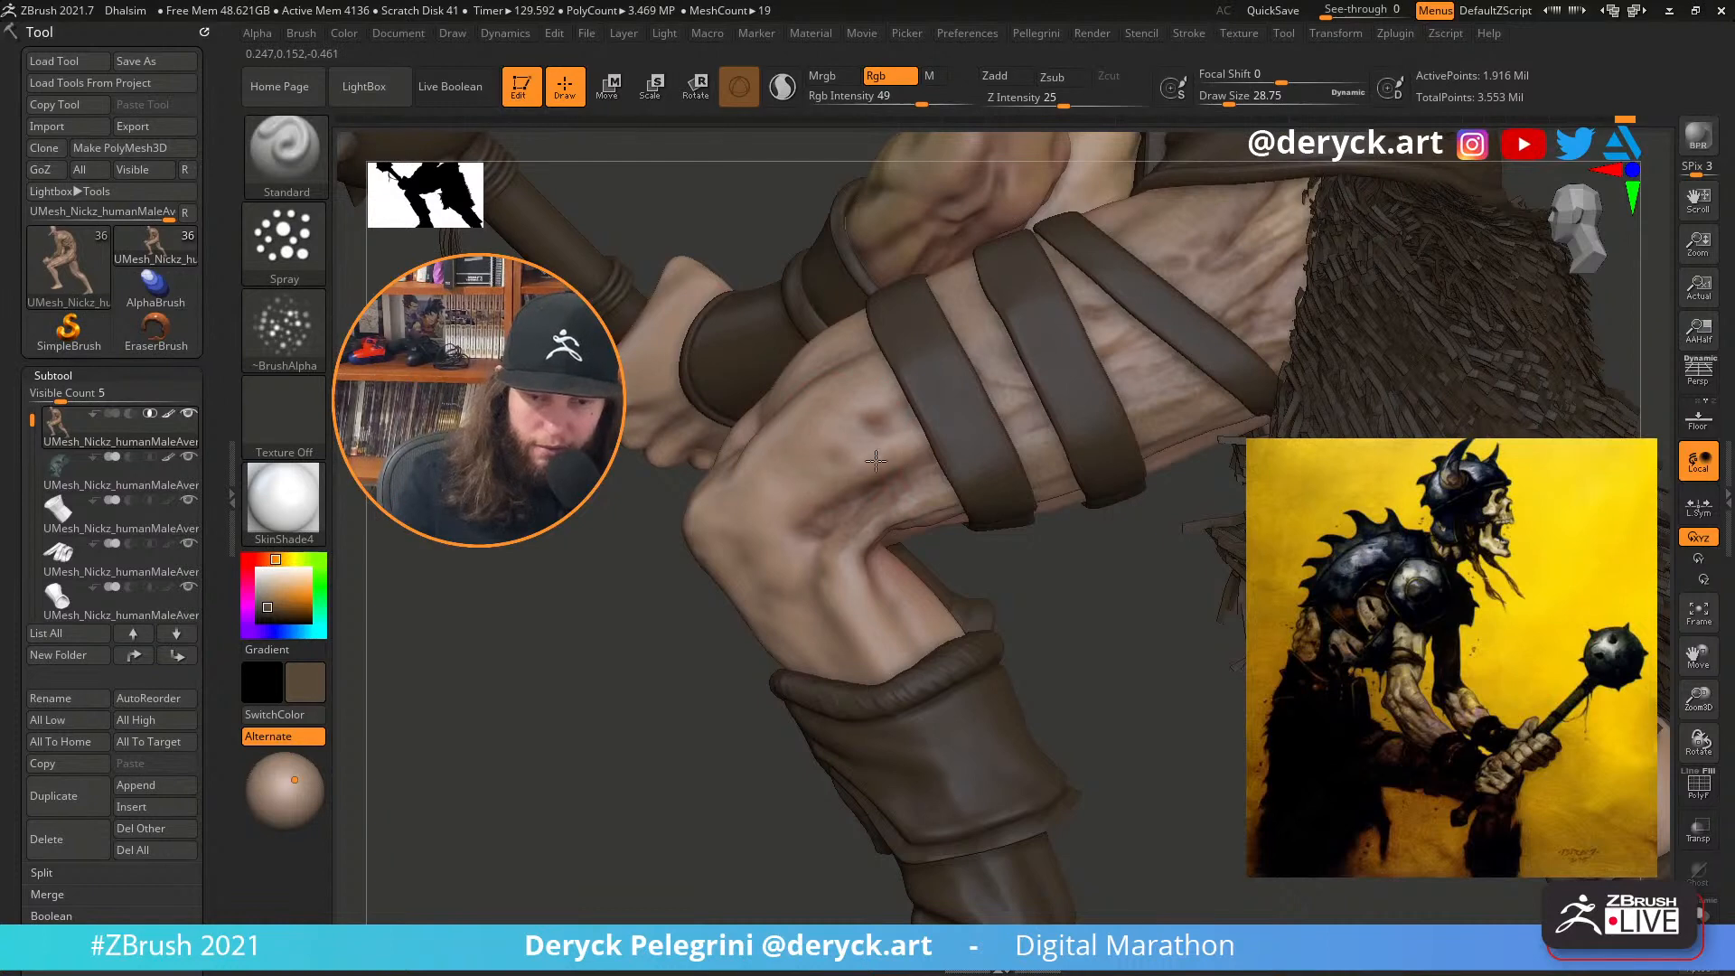
mouse_move(629, 600)
alt+mouse_down()
mouse_move(742, 560)
mouse_move(781, 678)
alt+mouse_up()
key(s)
mouse_move(954, 566)
mouse_down()
mouse_move(1018, 637)
mouse_move(1095, 649)
mouse_up()
key(s)
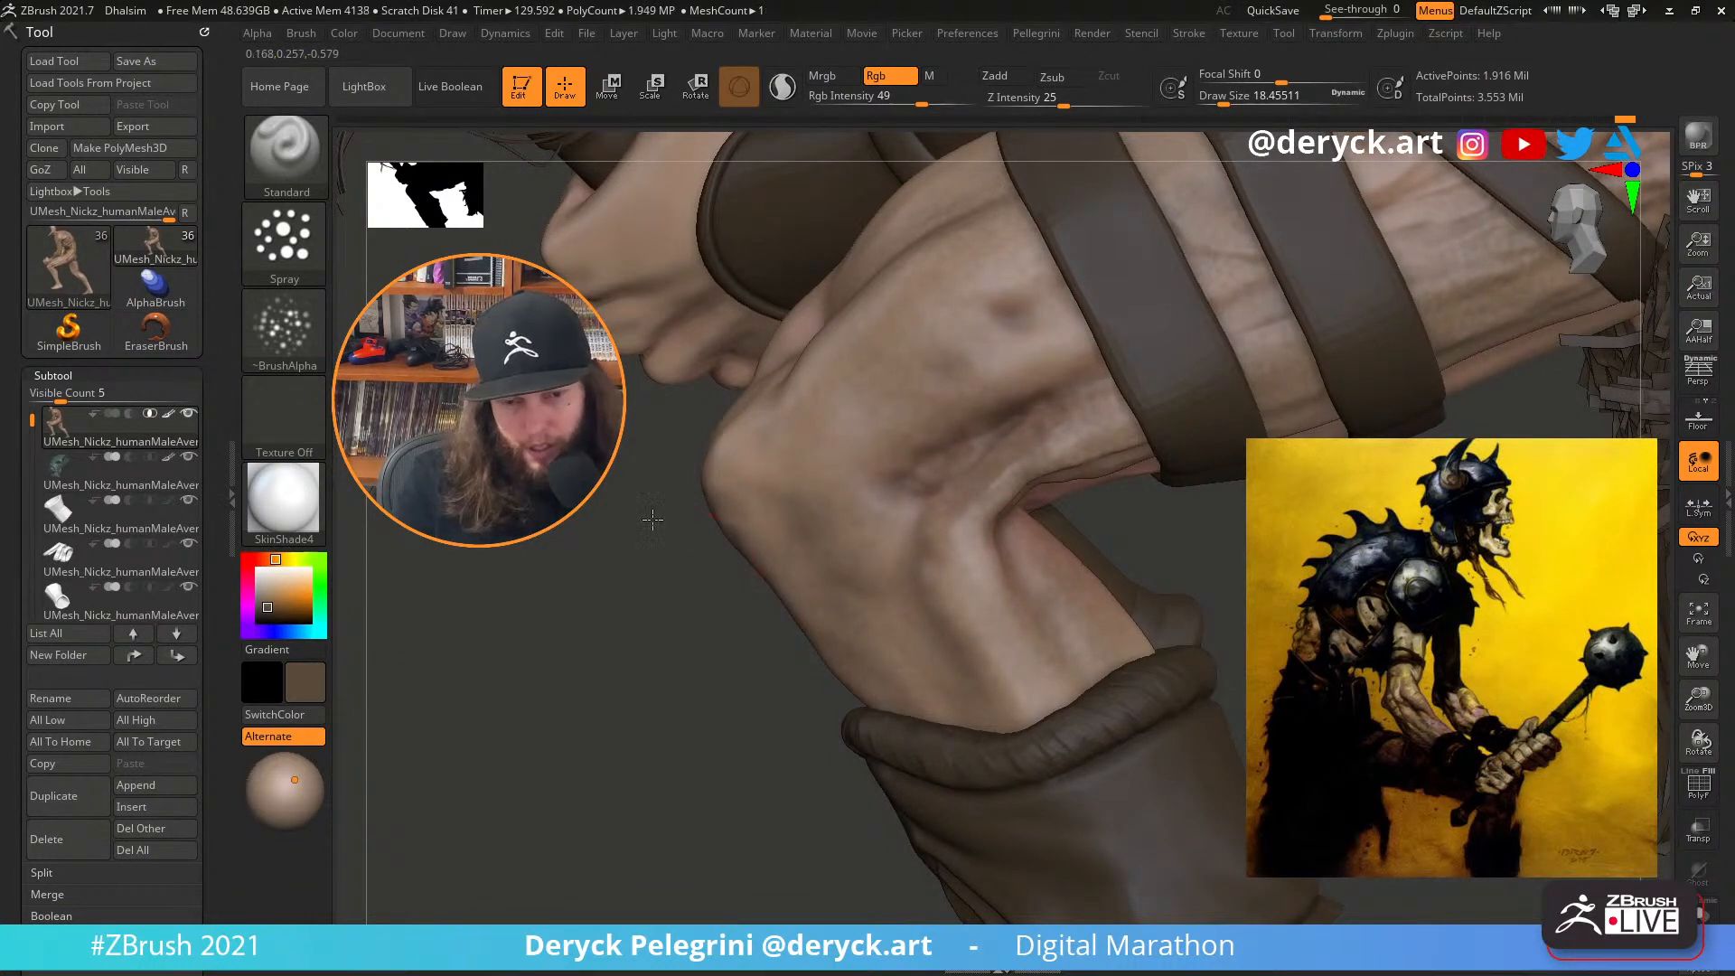
Spray dark brown over the kneecap, inner knee folds and skin above the boot cuff at a draw size of about 18.5
alt+drag(653, 520, 683, 462)
mouse_move(718, 585)
mouse_down()
mouse_move(743, 623)
mouse_move(829, 625)
mouse_move(1130, 578)
mouse_move(1193, 728)
mouse_move(1098, 705)
mouse_up()
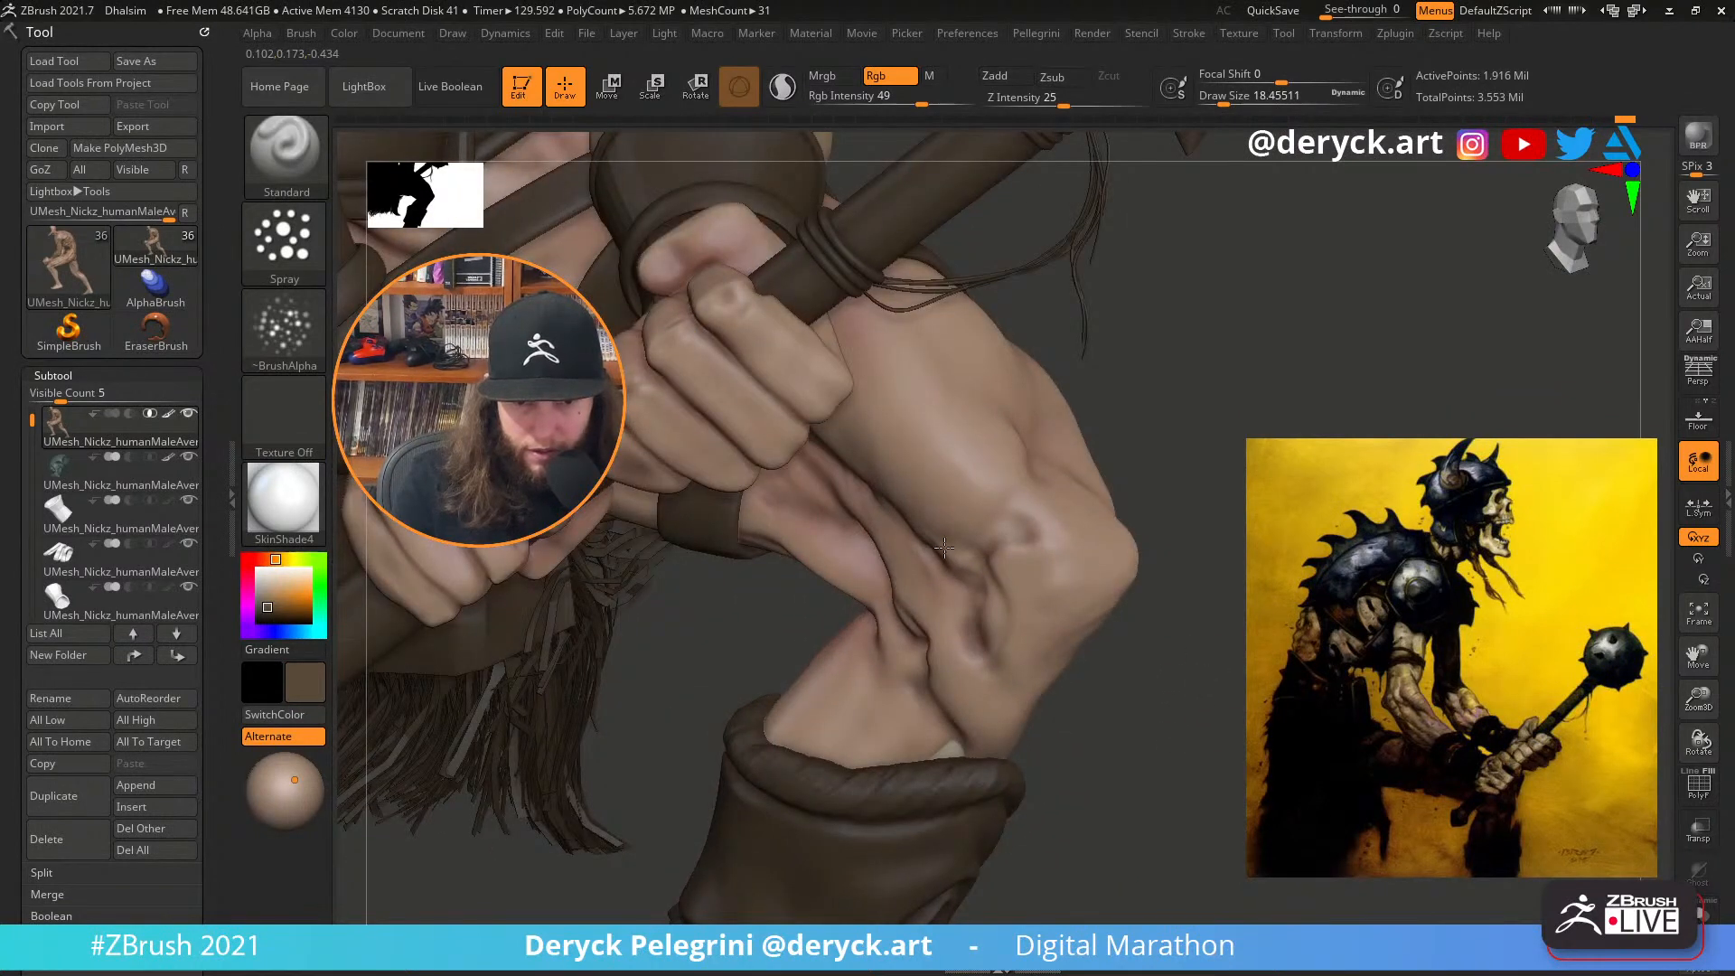
alt+drag(1177, 407, 1042, 533)
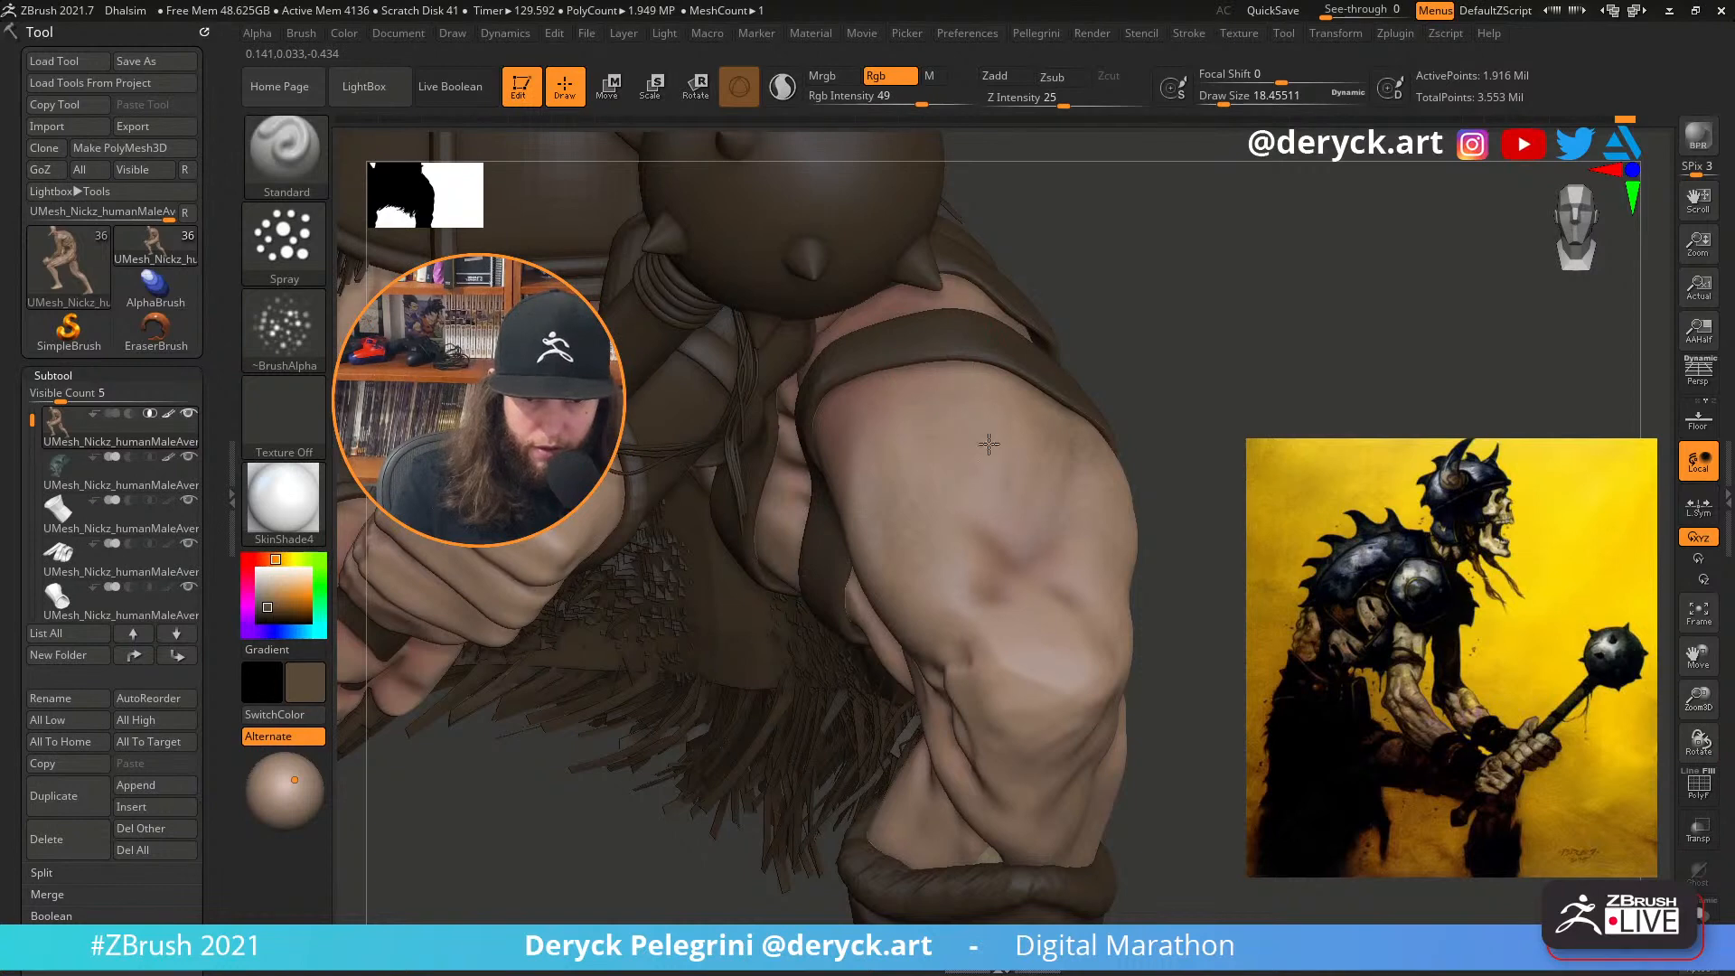
drag(1161, 547, 1150, 643)
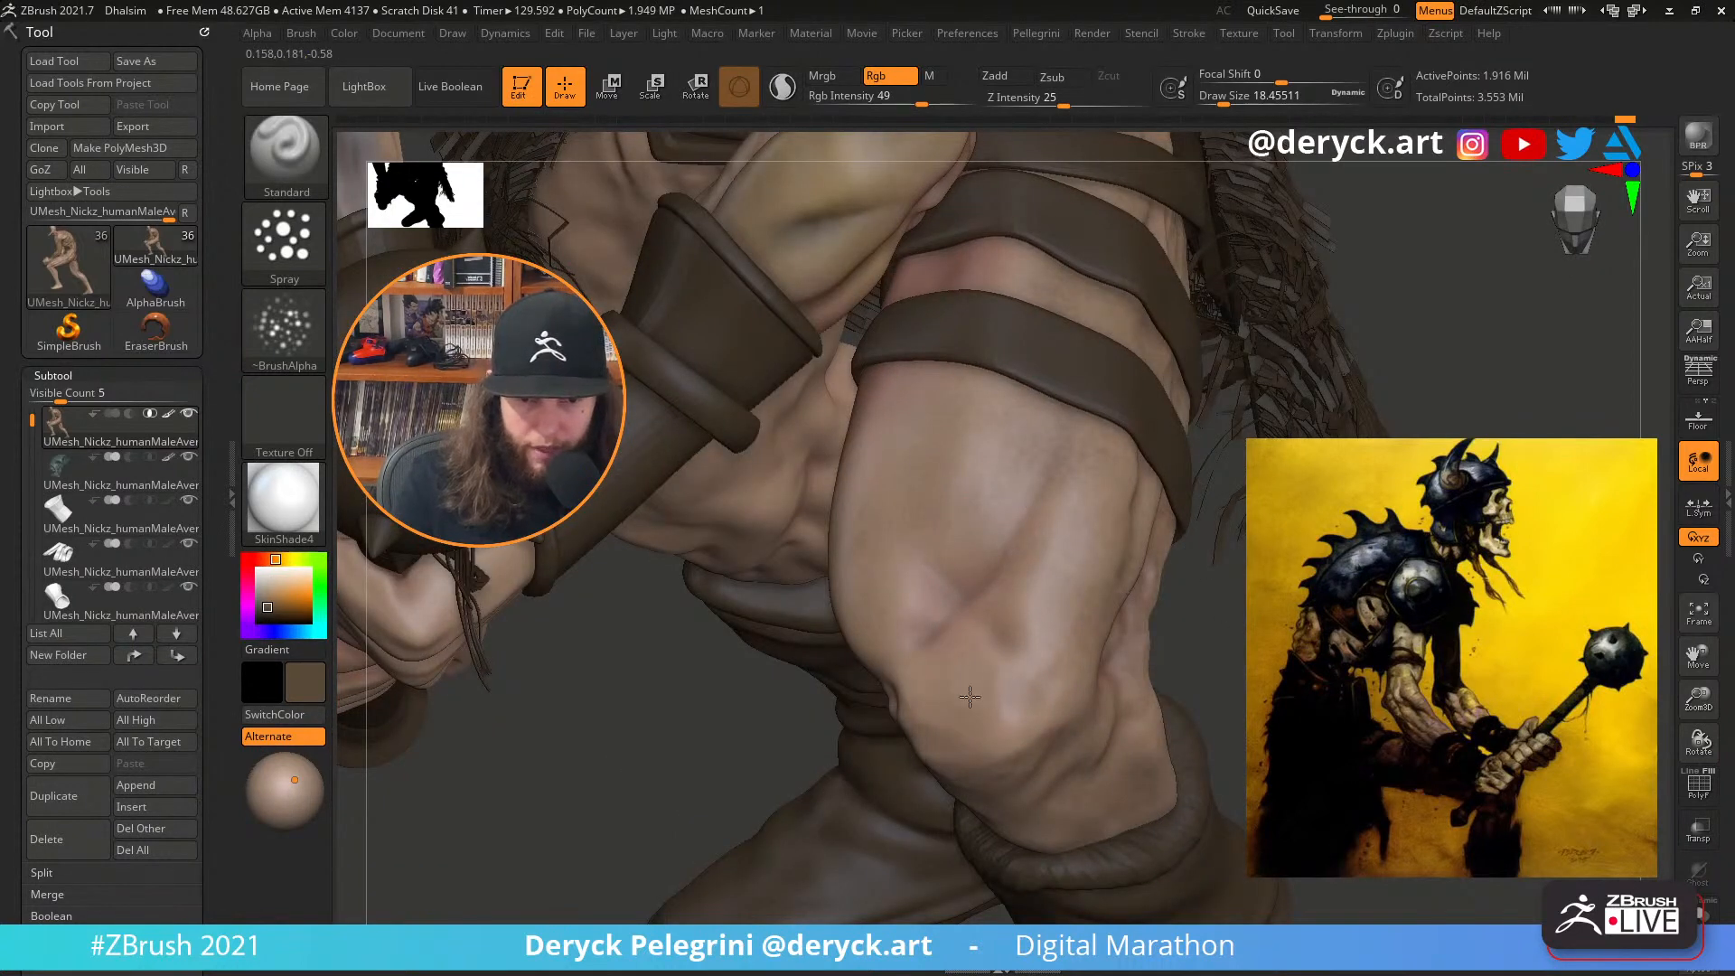
drag(1206, 588, 1373, 506)
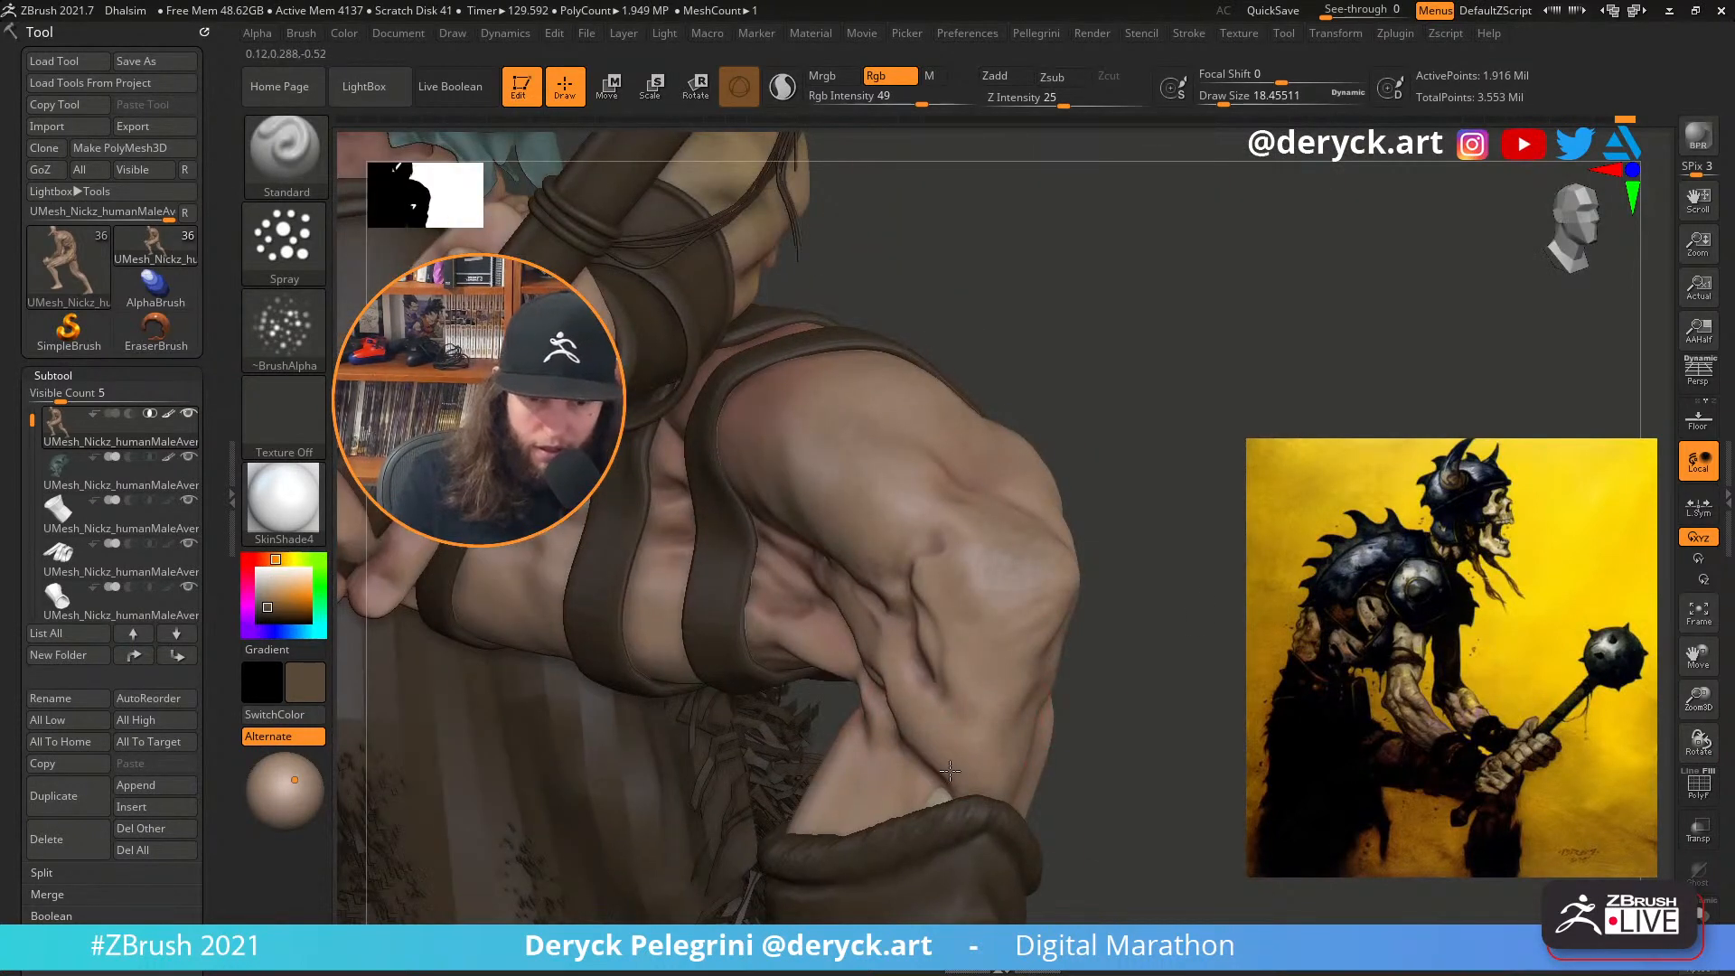
drag(1142, 737, 868, 608)
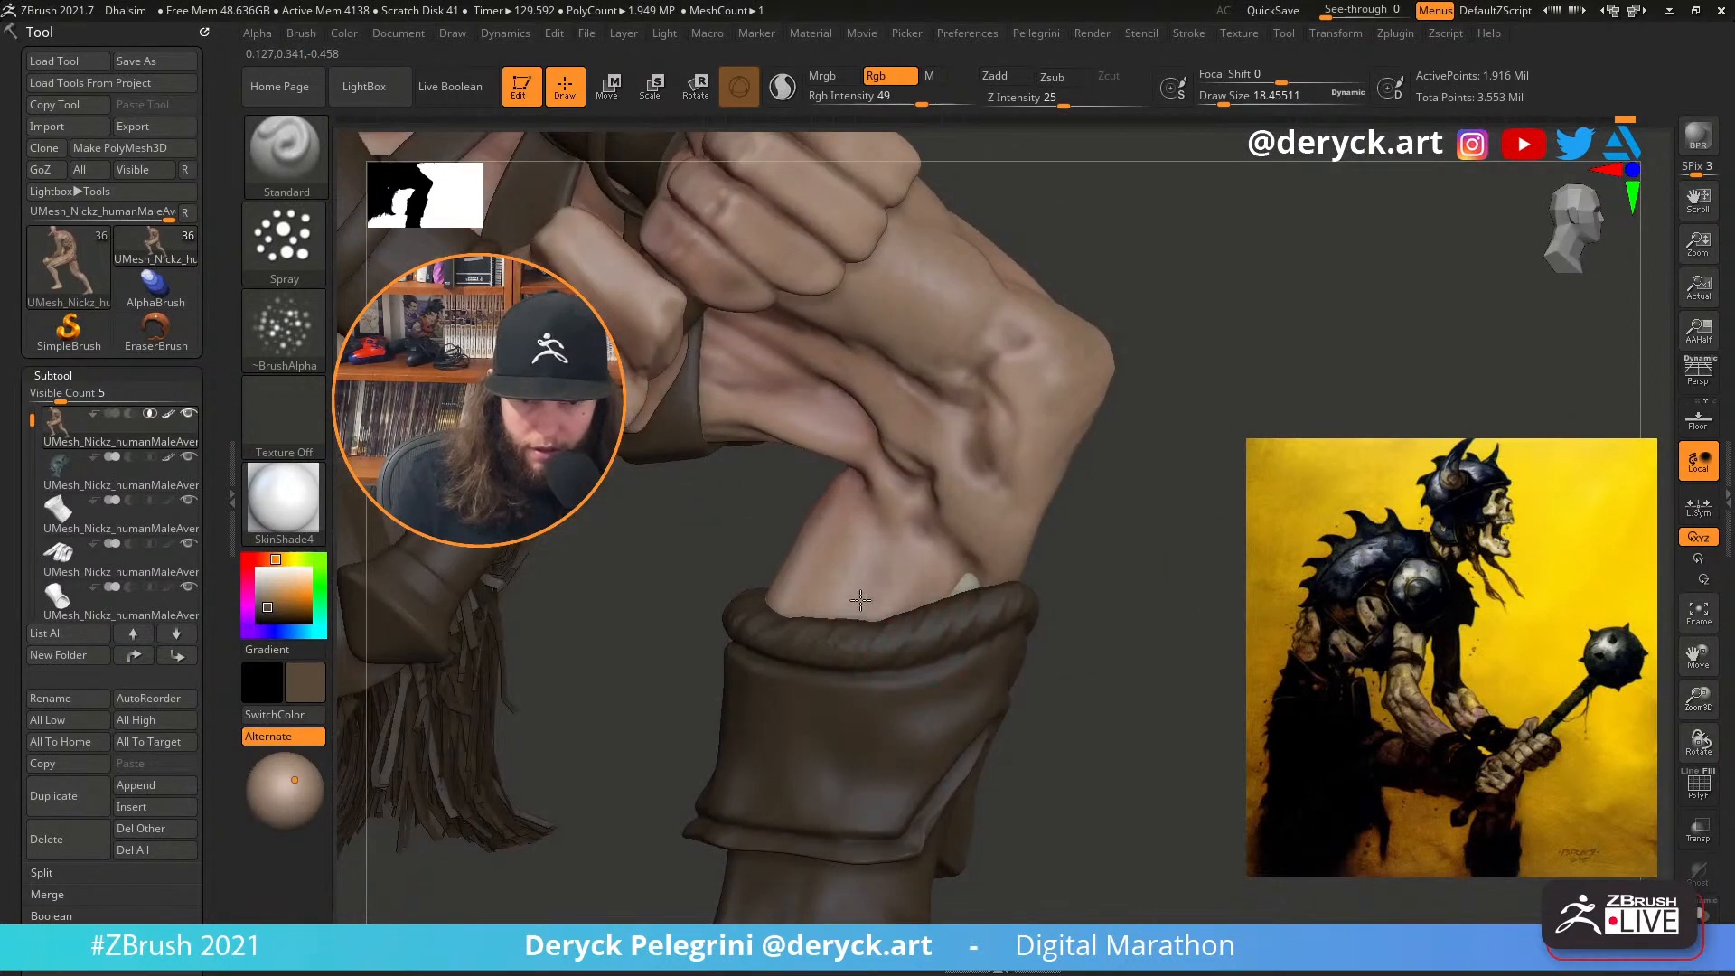
Carve torn creases into the skin beside the exposed bone above the boot cuff with DamStandard at a draw size of about 5
mouse_move(1226, 632)
mouse_down()
mouse_move(1228, 554)
mouse_move(1200, 570)
mouse_move(1206, 714)
mouse_move(1197, 695)
mouse_up()
key(b)
key(d)
key(s)
key(s)
mouse_move(1101, 469)
mouse_down()
mouse_move(1079, 440)
mouse_move(1083, 478)
mouse_move(1114, 433)
mouse_up()
key(s)
key(s)
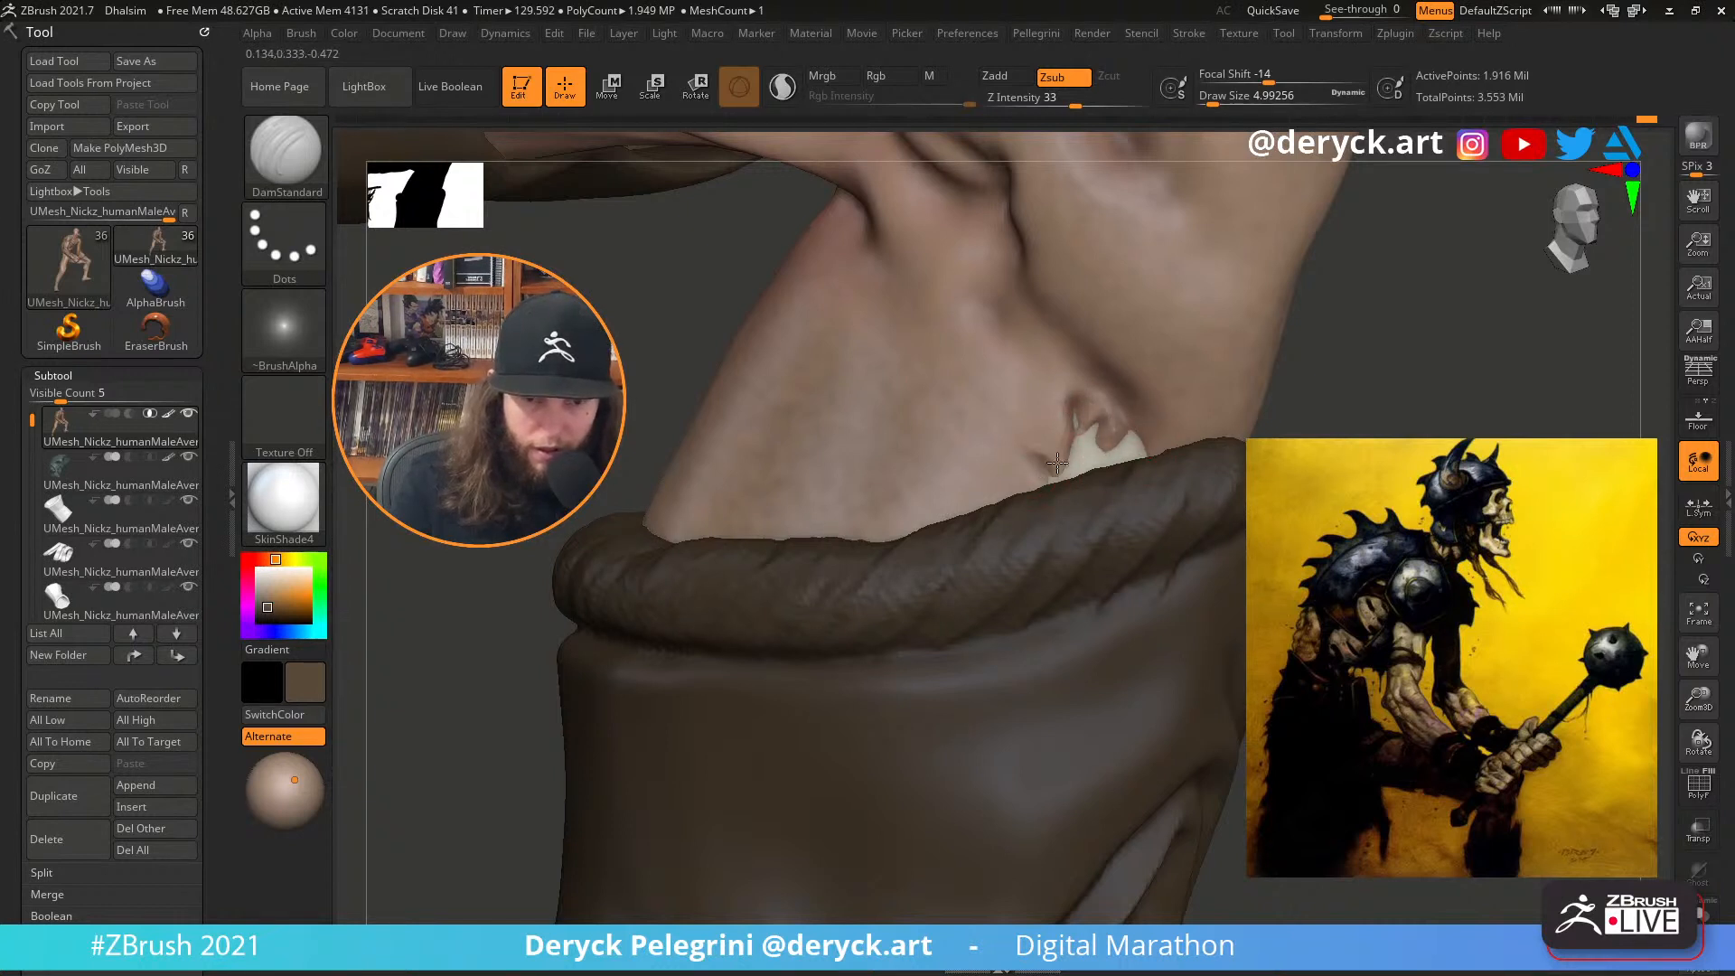
mouse_move(1039, 447)
mouse_down()
mouse_move(995, 408)
mouse_move(1031, 465)
mouse_up()
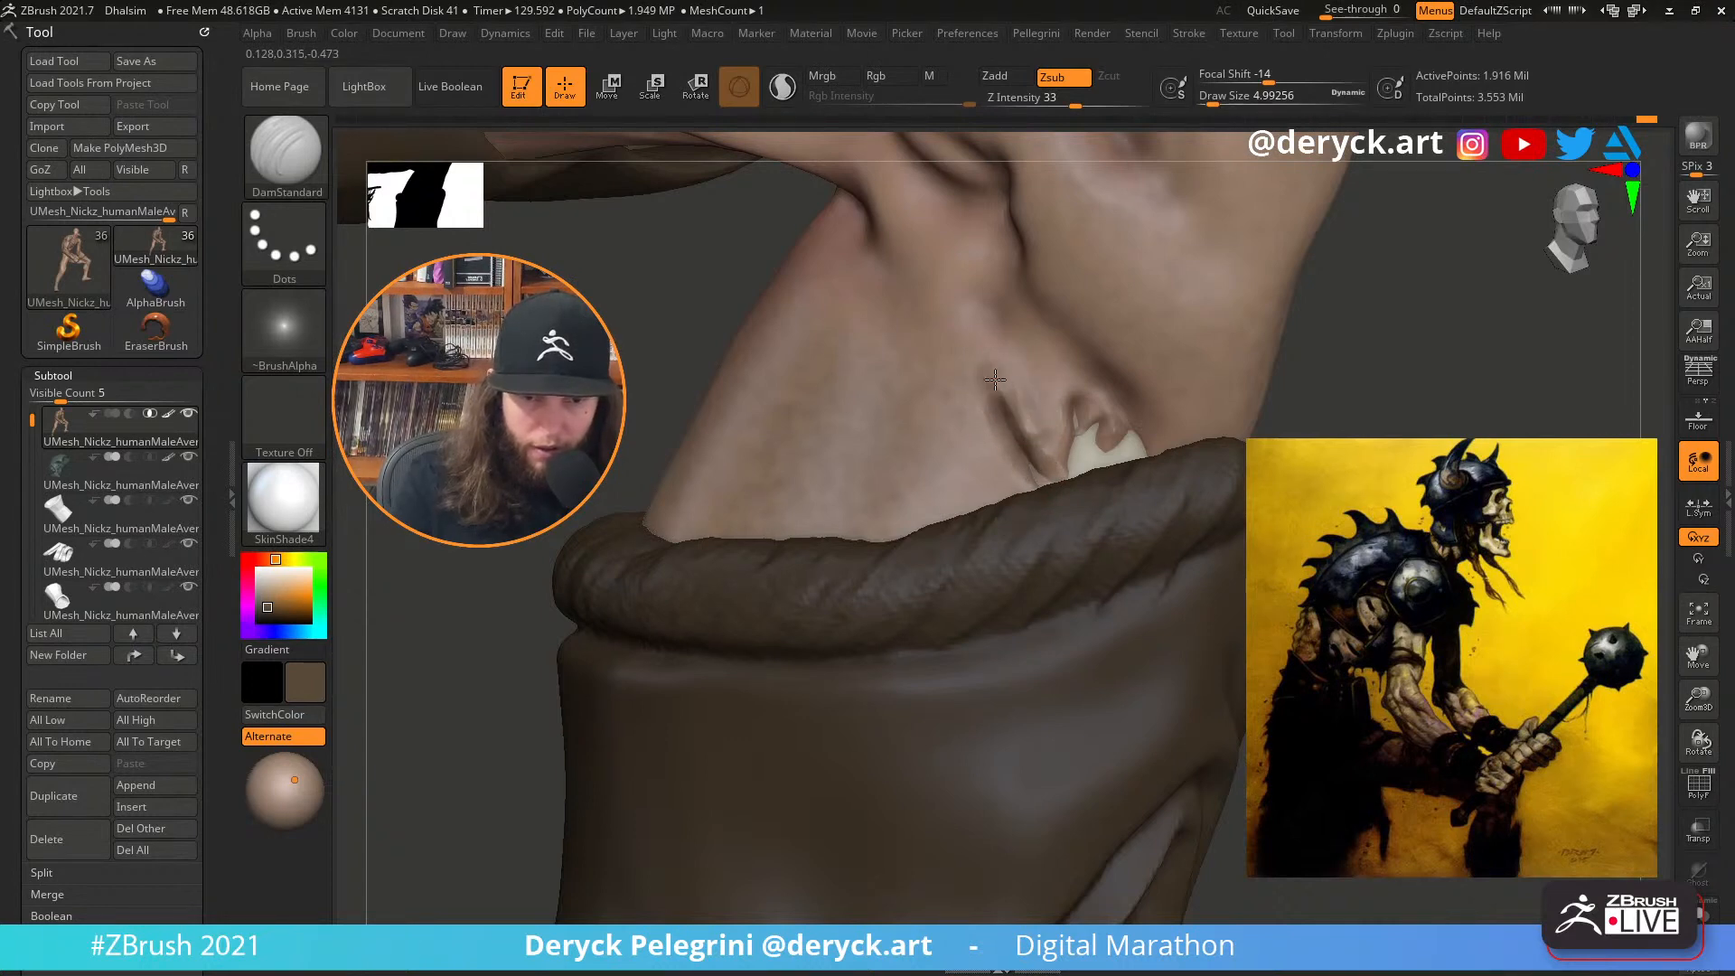
drag(1383, 420, 1337, 506)
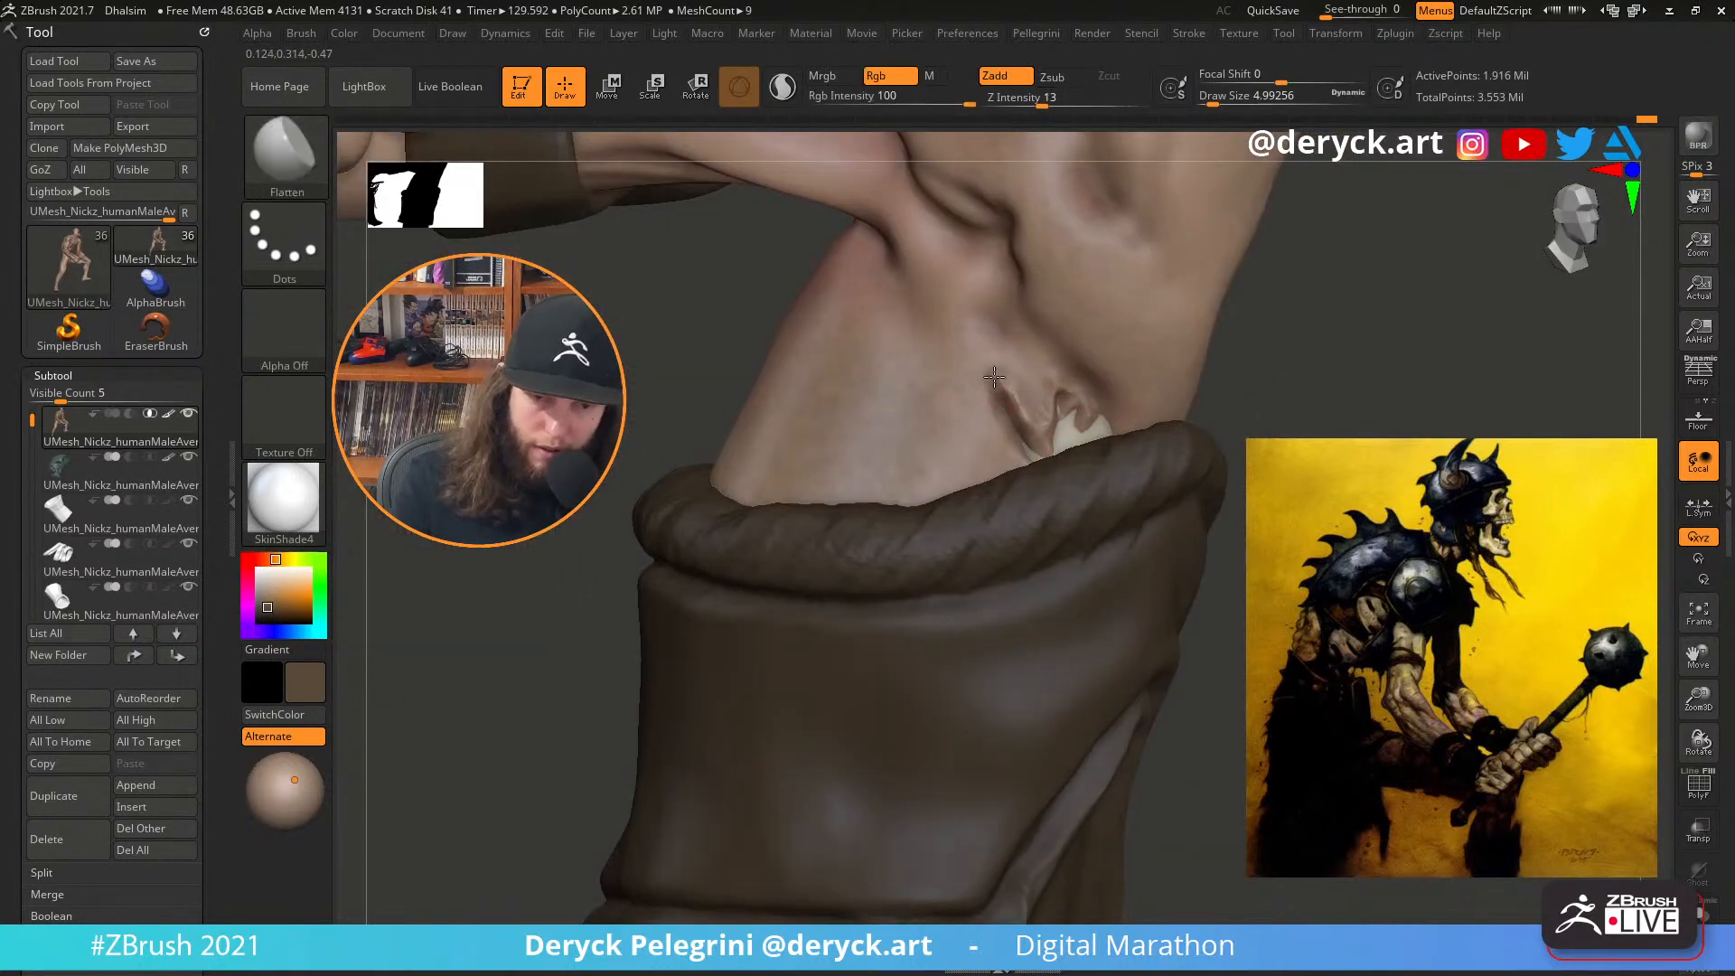
Soften the torn skin edge beside the exposed bone above the boot cuff and select DamStandard at a draw size of about 10.5
mouse_move(1001, 394)
shift+mouse_down()
mouse_move(1020, 423)
mouse_move(1017, 398)
mouse_move(1092, 421)
shift+mouse_up()
mouse_move(1288, 429)
alt+mouse_down()
mouse_move(1195, 403)
mouse_move(1232, 413)
mouse_move(886, 552)
mouse_move(795, 542)
mouse_move(883, 728)
mouse_move(840, 647)
mouse_move(777, 615)
alt+mouse_up()
key(bracketright)
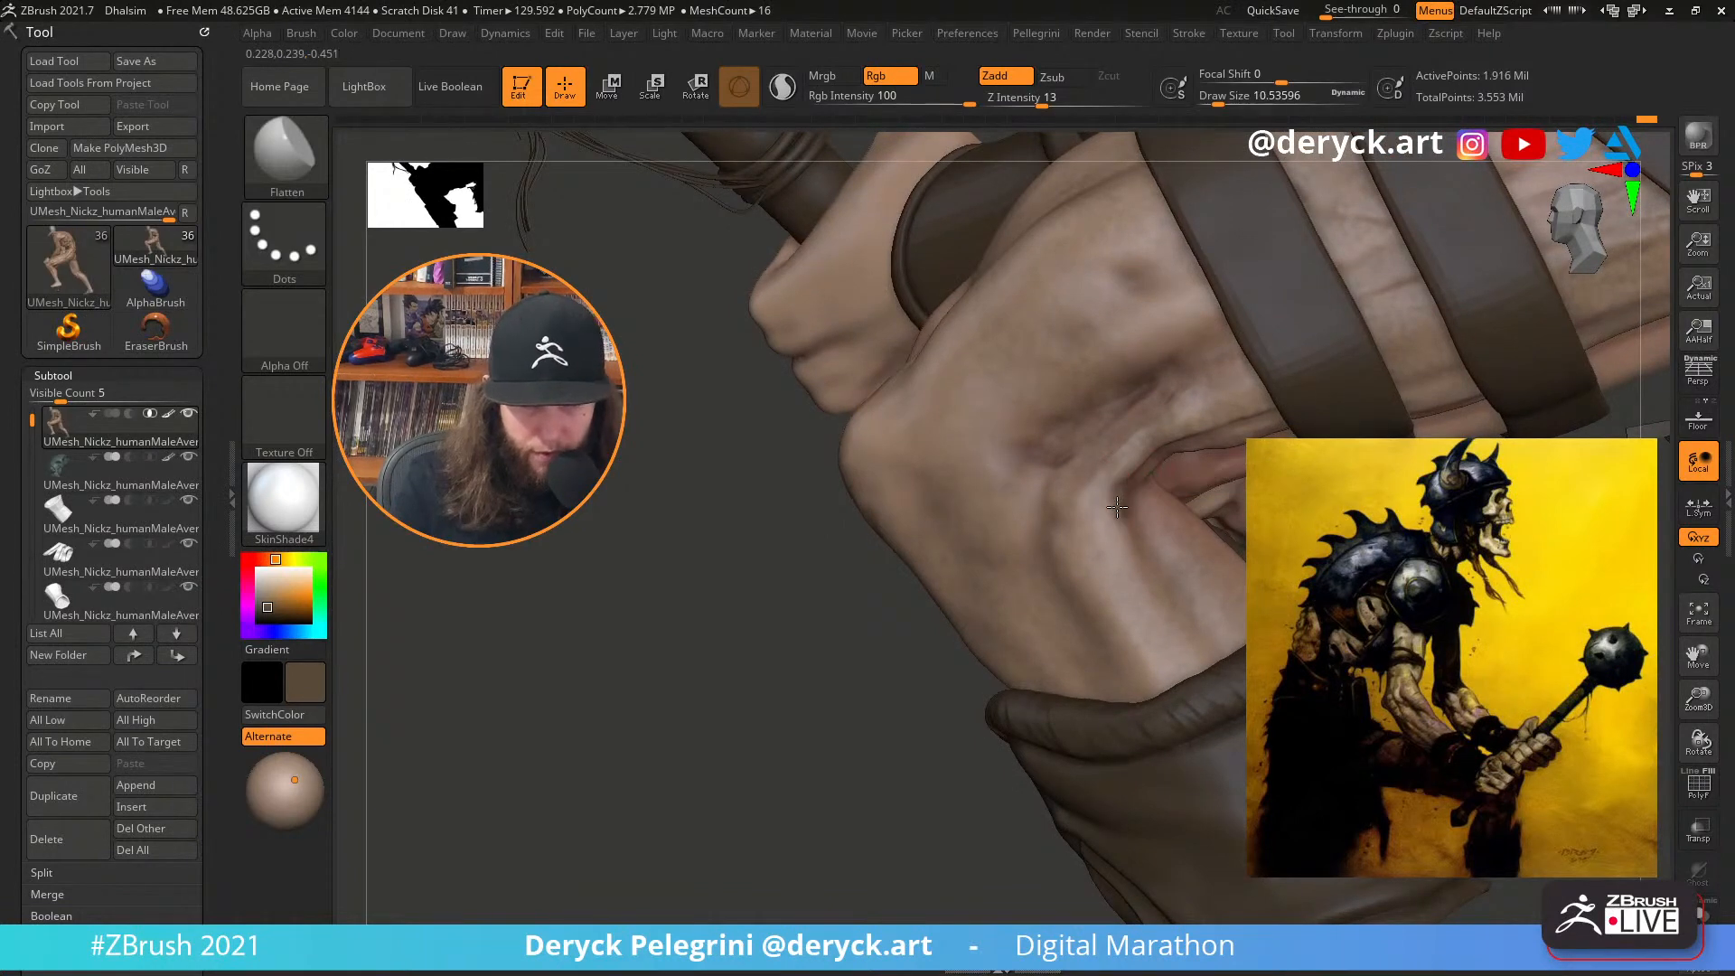
drag(930, 614, 888, 571)
key(b)
key(d)
key(s)
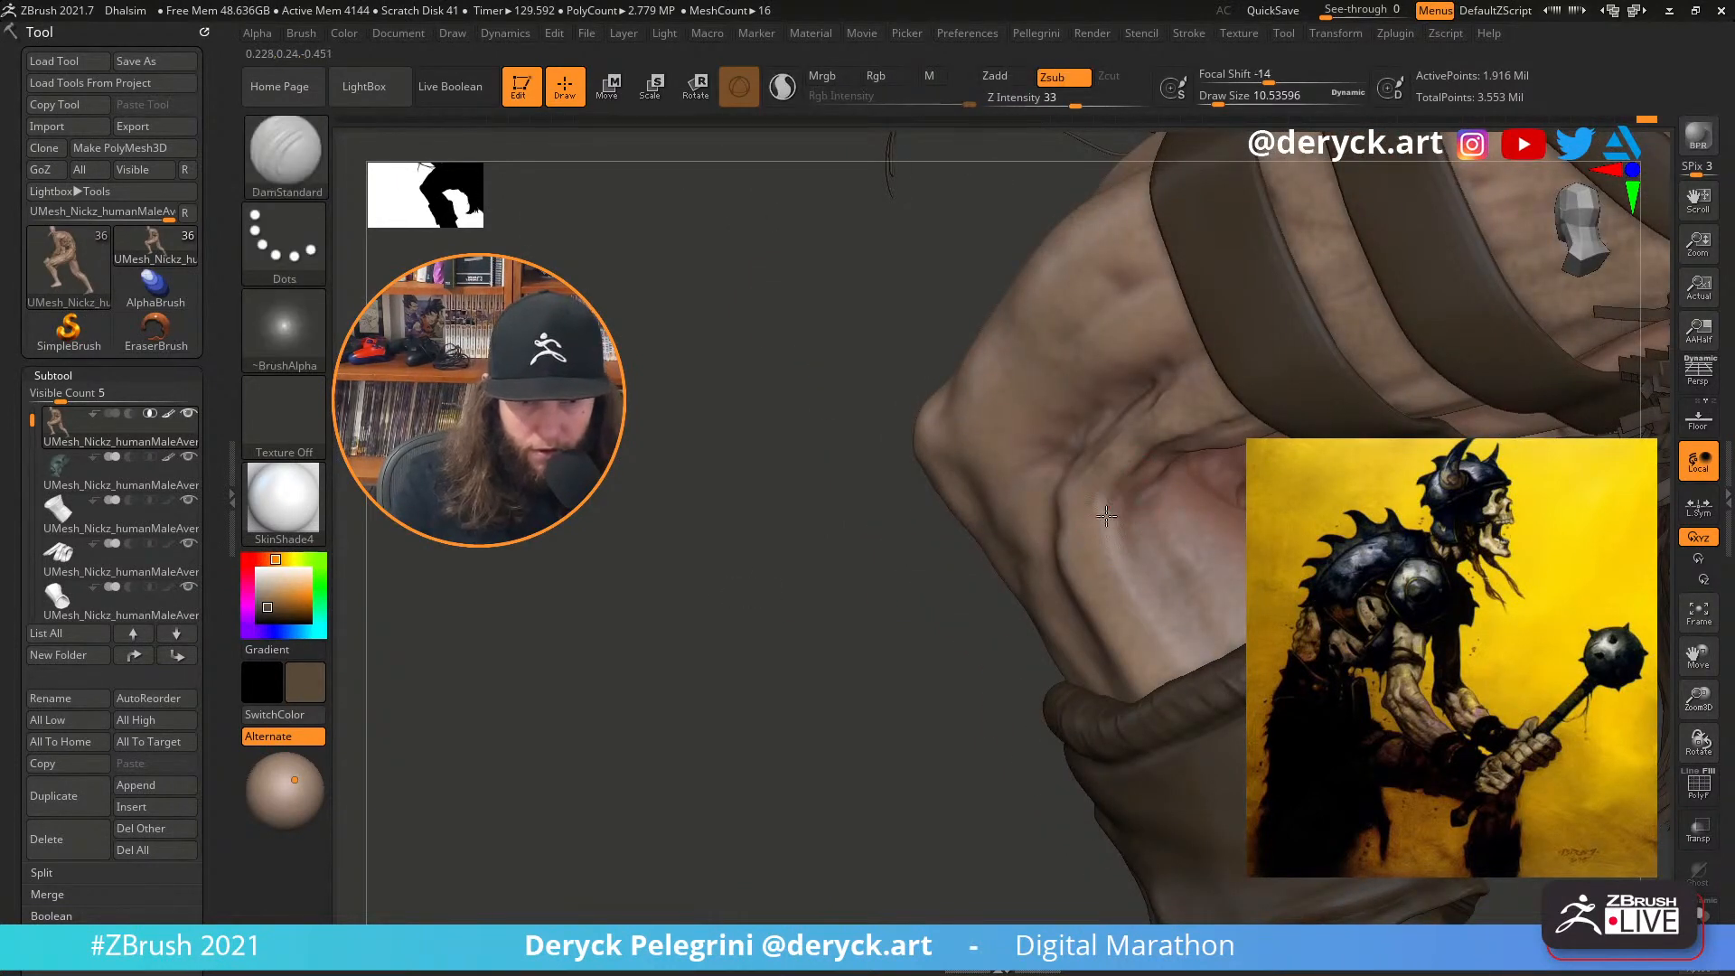
drag(831, 632, 666, 600)
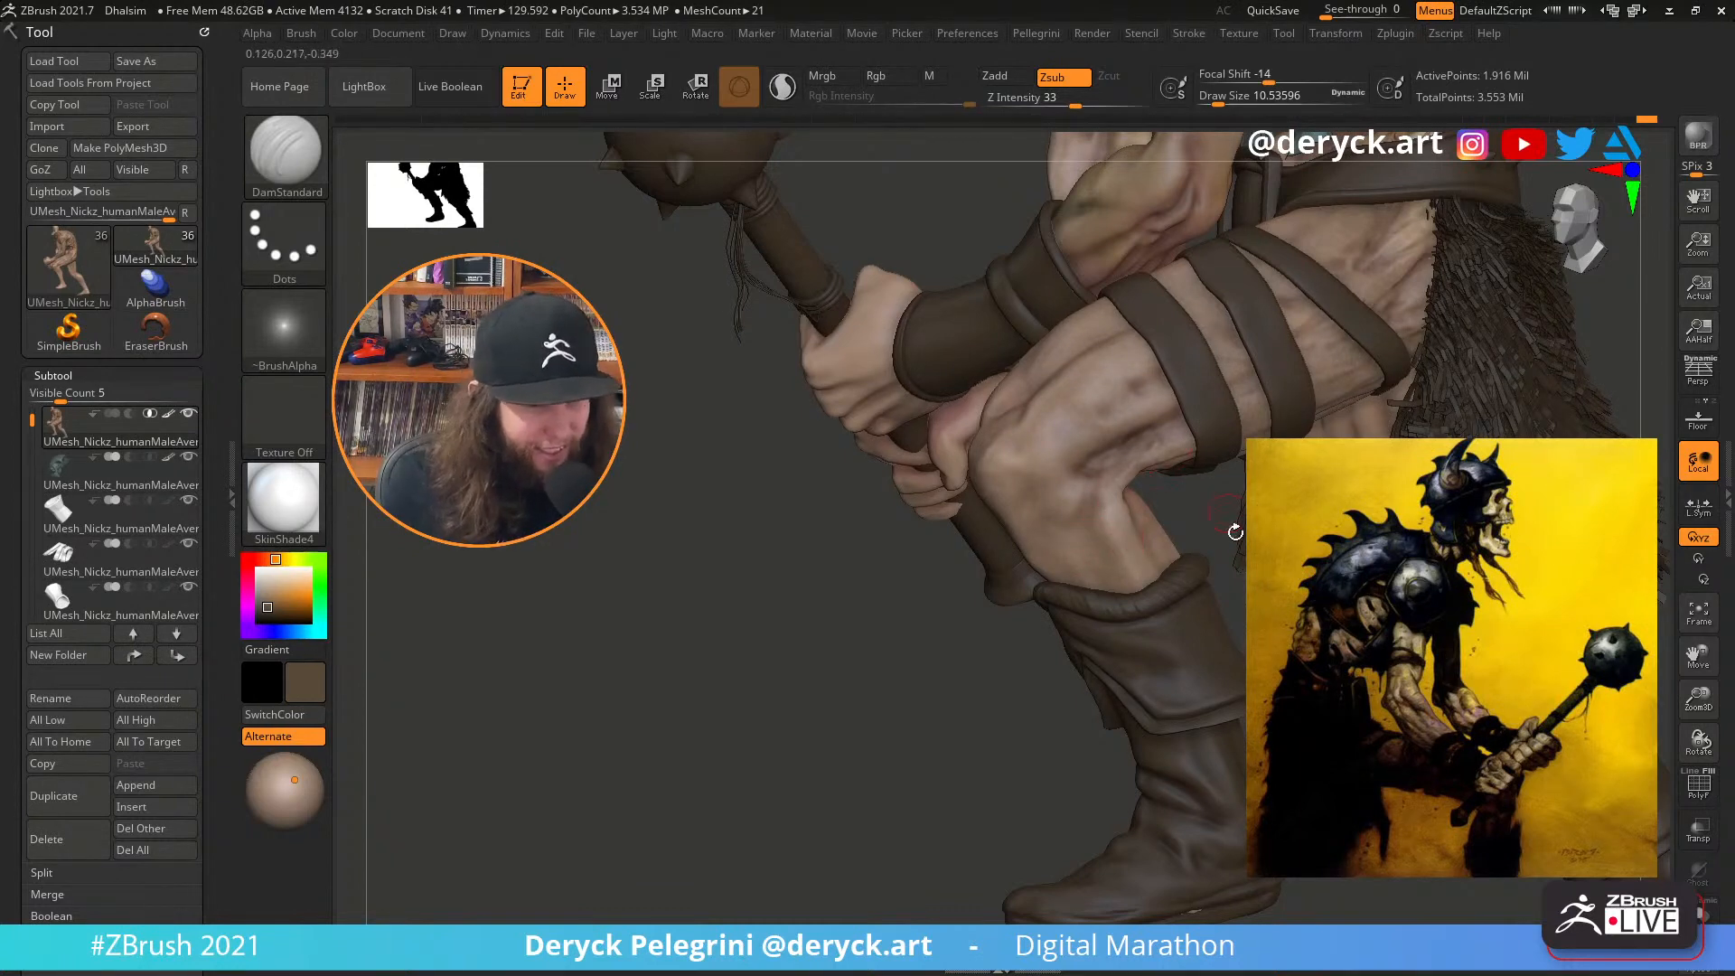
Spray dark brown over the inner knee folds and the strapped thigh at a draw size of about 26.9
mouse_move(901, 603)
mouse_down()
mouse_move(1287, 591)
mouse_move(1292, 687)
mouse_move(1275, 627)
mouse_move(724, 596)
mouse_move(774, 684)
mouse_move(758, 687)
mouse_move(792, 669)
mouse_move(774, 637)
mouse_move(798, 608)
mouse_move(714, 621)
mouse_move(836, 564)
mouse_up()
mouse_move(773, 649)
mouse_down()
mouse_move(751, 607)
mouse_move(749, 623)
mouse_move(1244, 542)
mouse_move(1261, 682)
mouse_move(1418, 664)
mouse_move(1409, 795)
mouse_move(1301, 723)
mouse_move(1365, 759)
mouse_up()
key(1)
alt+drag(880, 493, 937, 530)
key(s)
mouse_move(1265, 565)
mouse_down()
mouse_move(1392, 601)
mouse_move(1233, 573)
mouse_up()
key(s)
key(s)
drag(1137, 525, 1131, 525)
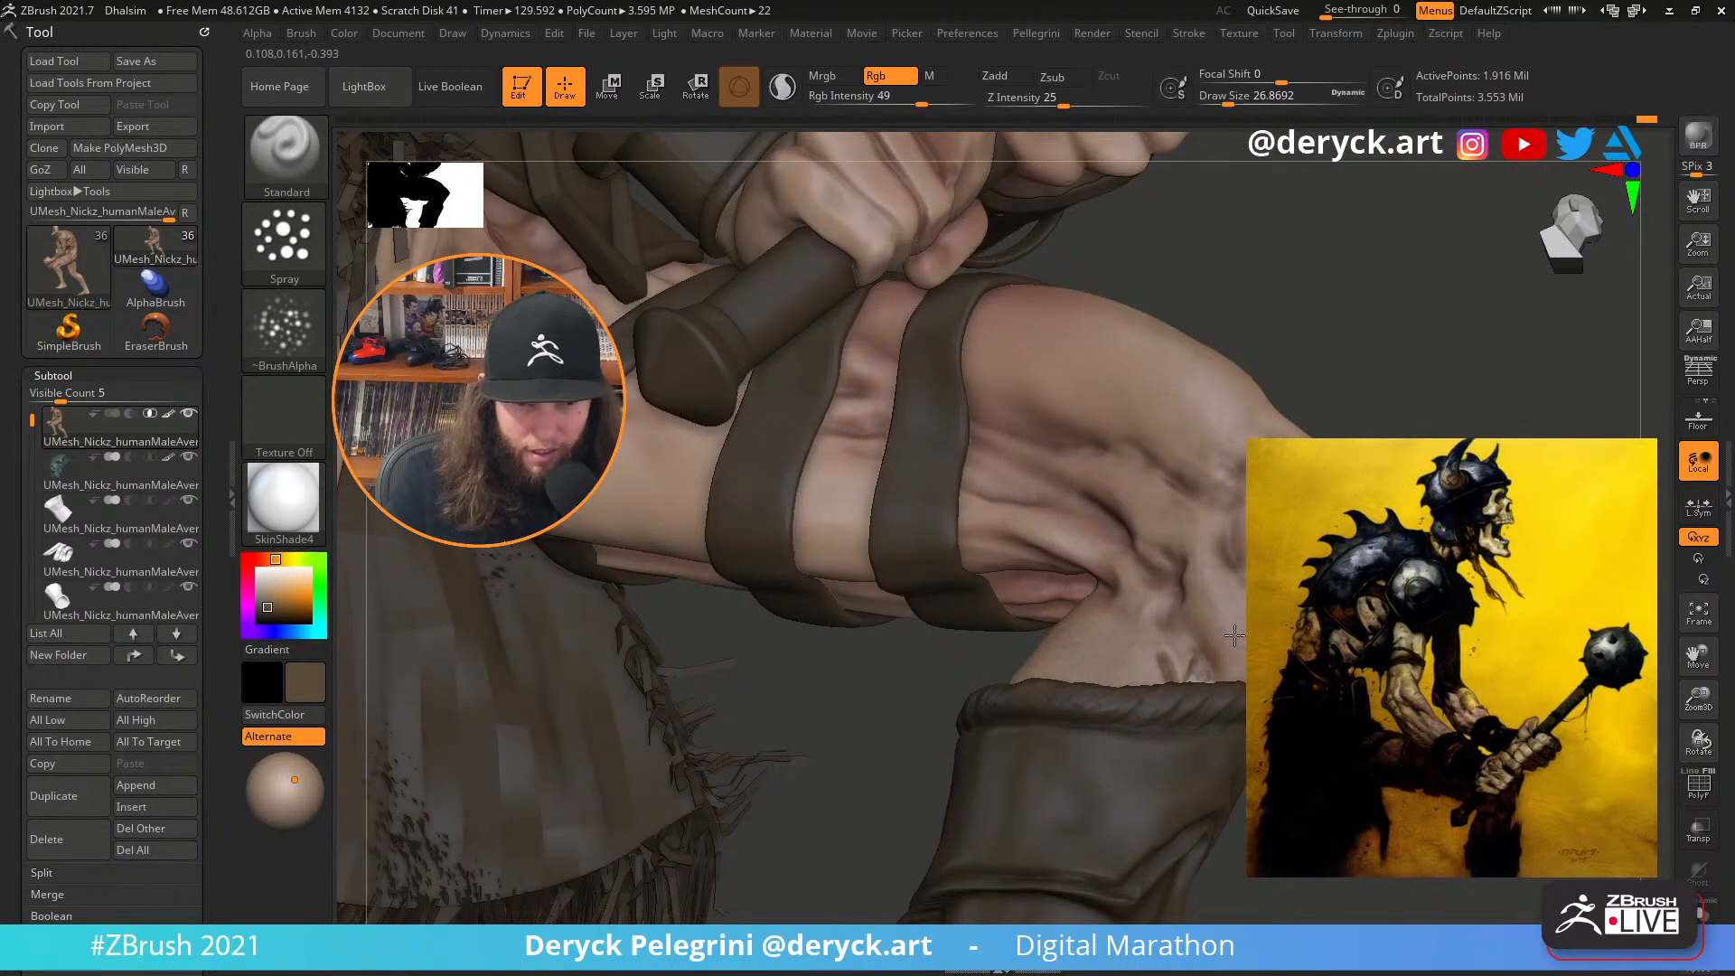
drag(1234, 636, 720, 485)
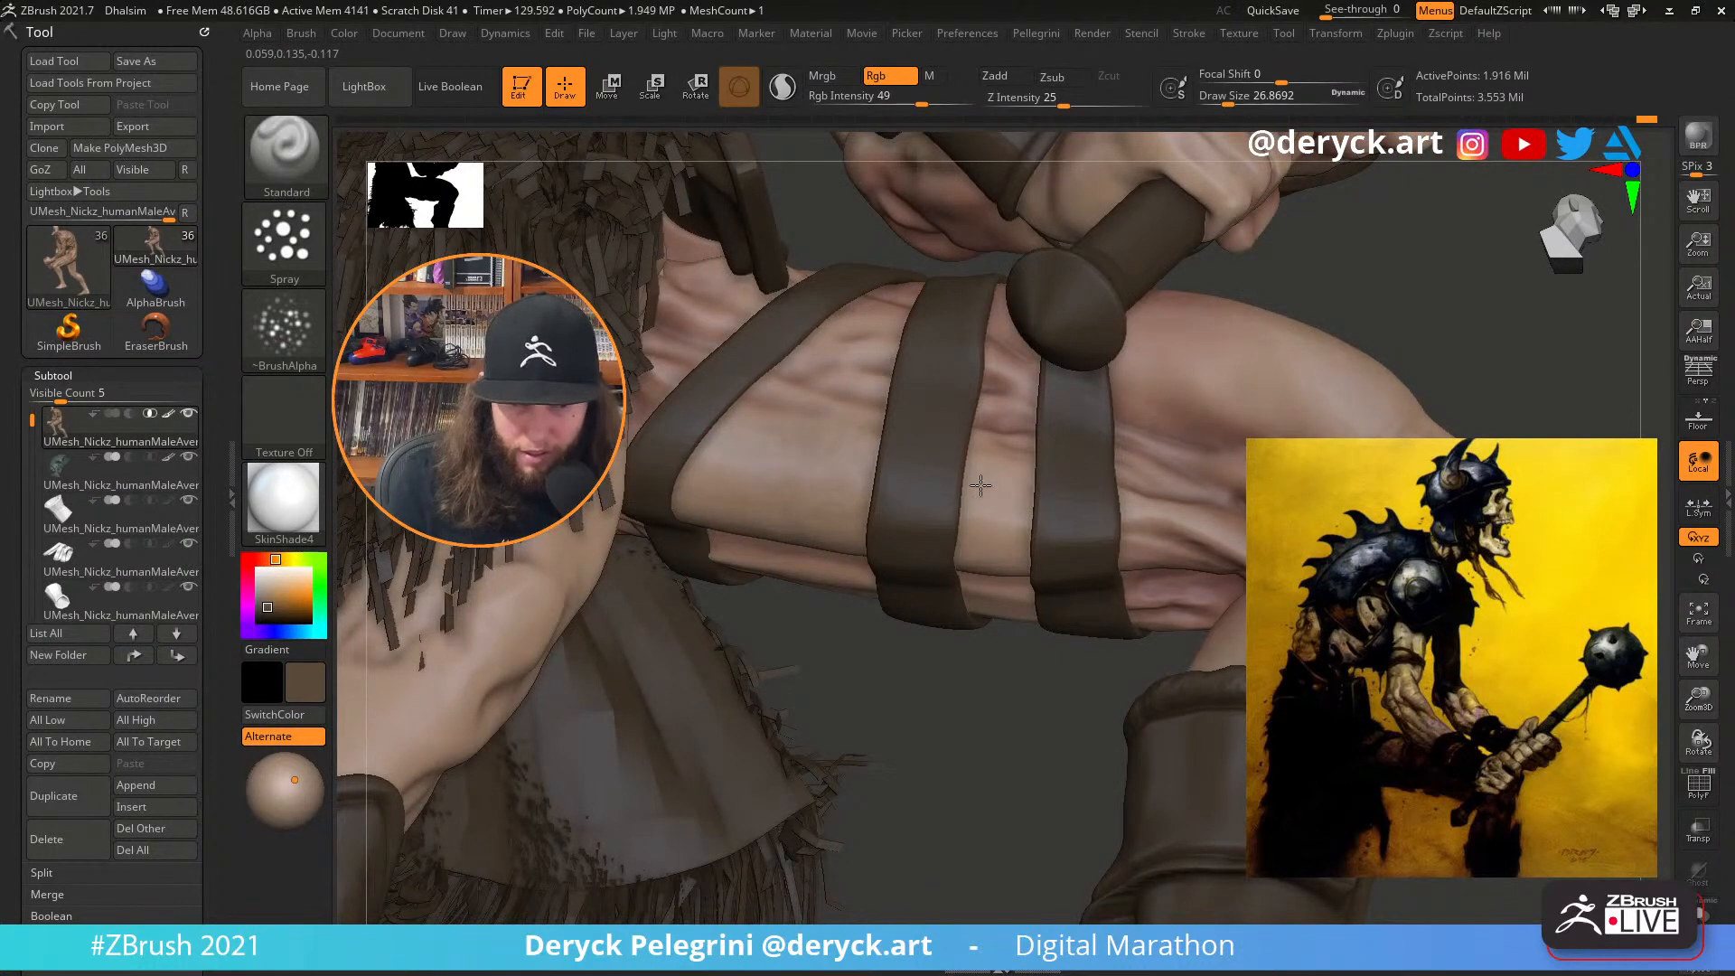
drag(897, 611, 770, 533)
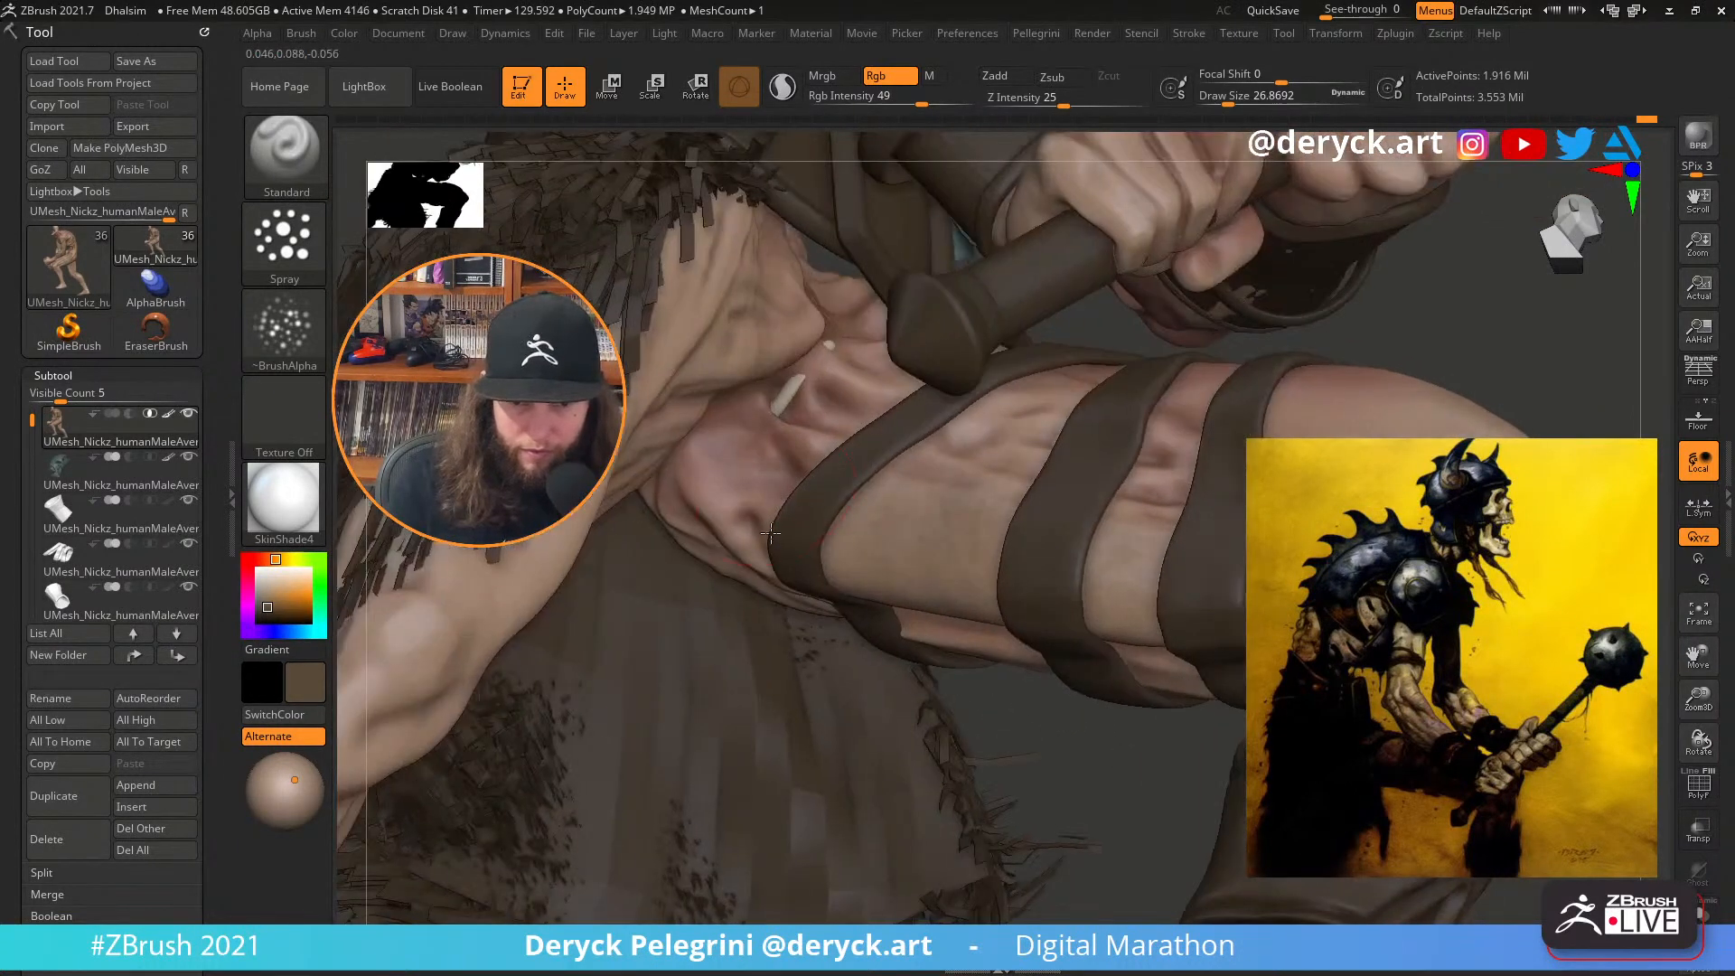
mouse_move(1012, 735)
mouse_down()
mouse_move(976, 800)
mouse_move(1008, 751)
mouse_move(1257, 714)
mouse_move(915, 603)
mouse_move(971, 623)
mouse_move(1147, 624)
mouse_move(1007, 694)
mouse_up()
Shade the upper thigh between the leather straps with brown and a darker grey-brown at a draw size of about 30.7
key(s)
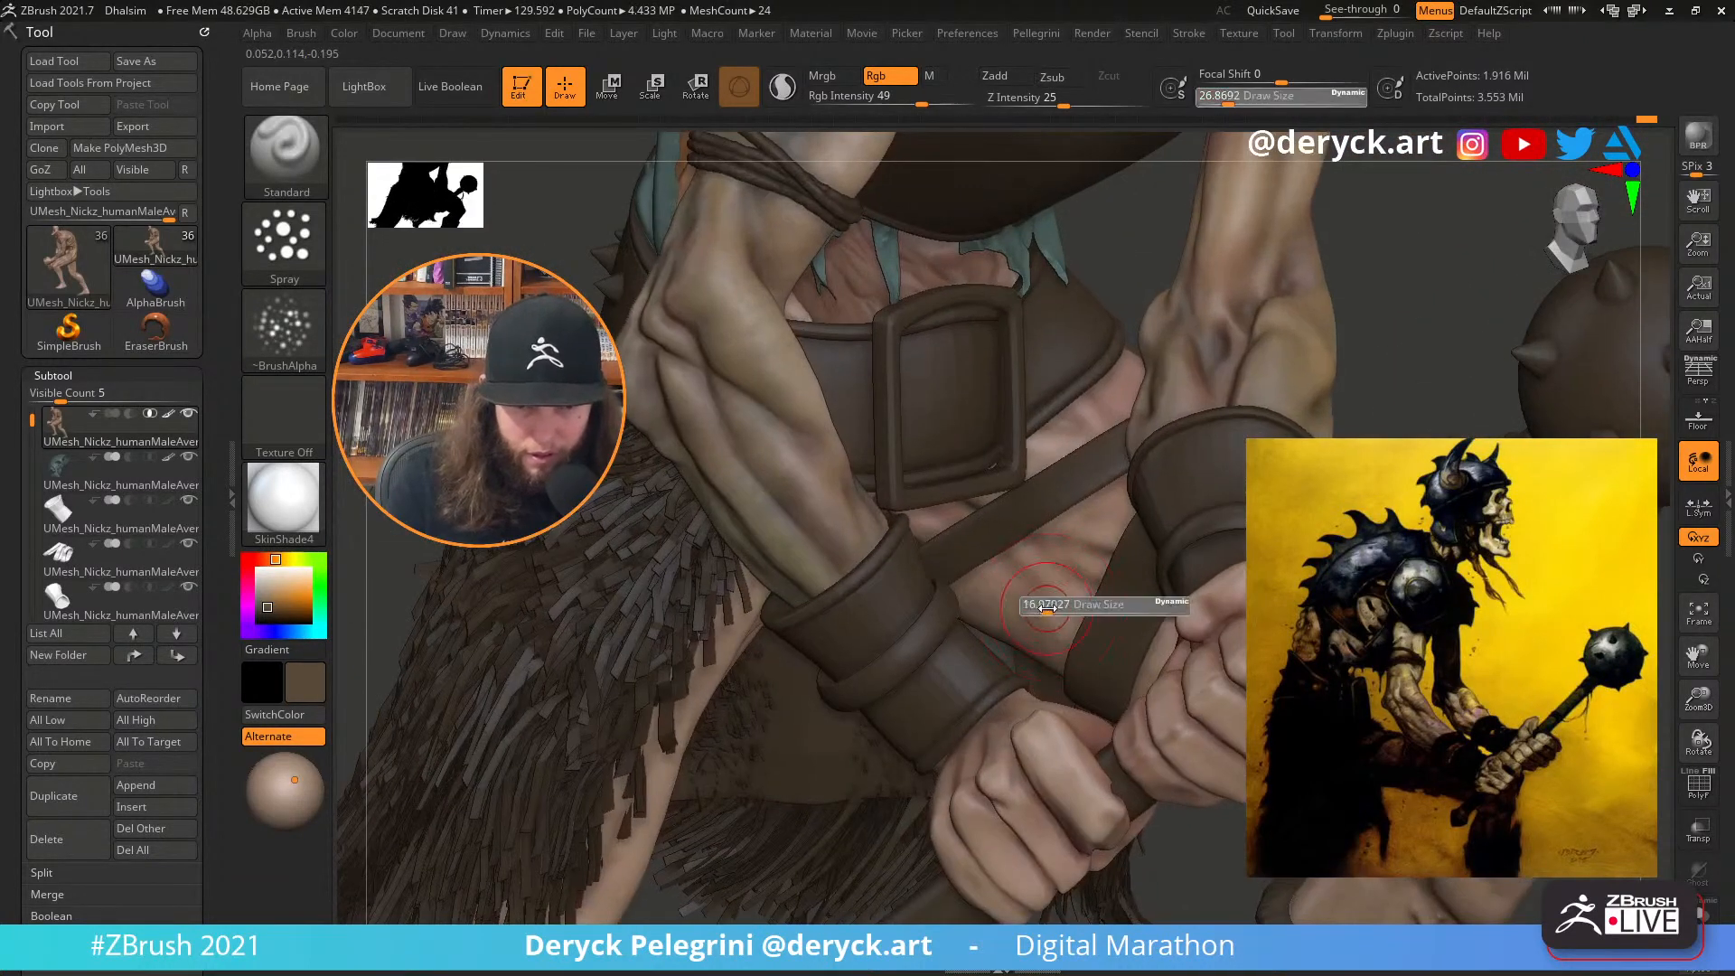
click(1048, 604)
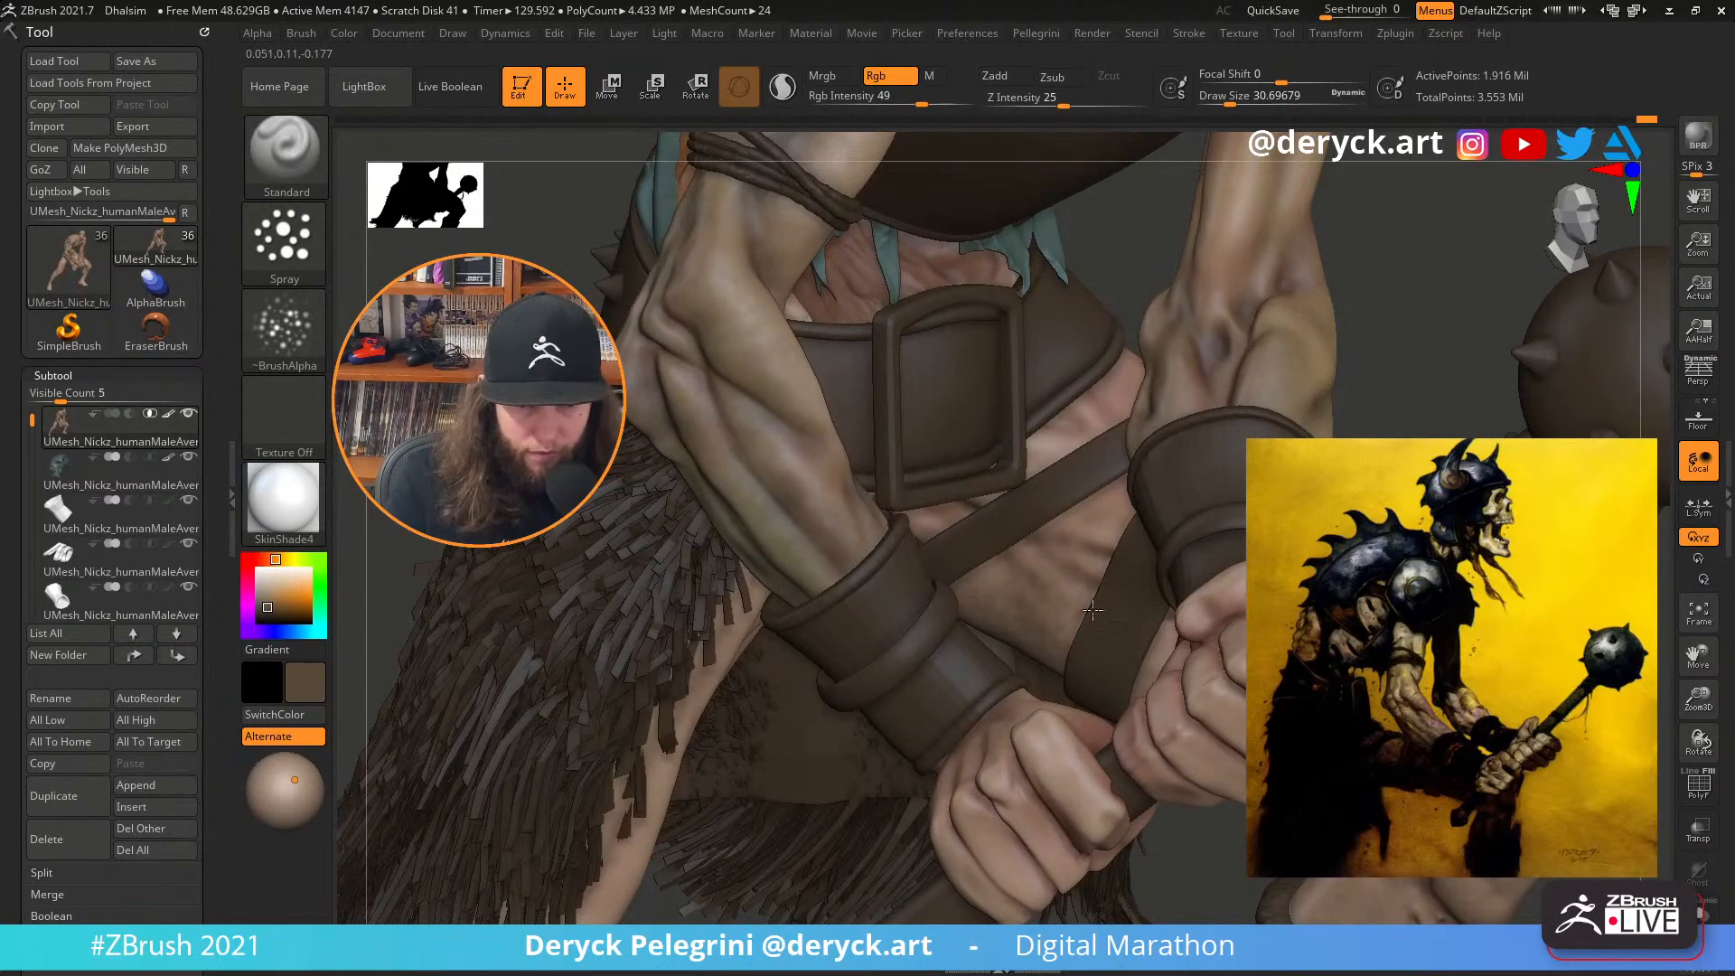
click(261, 612)
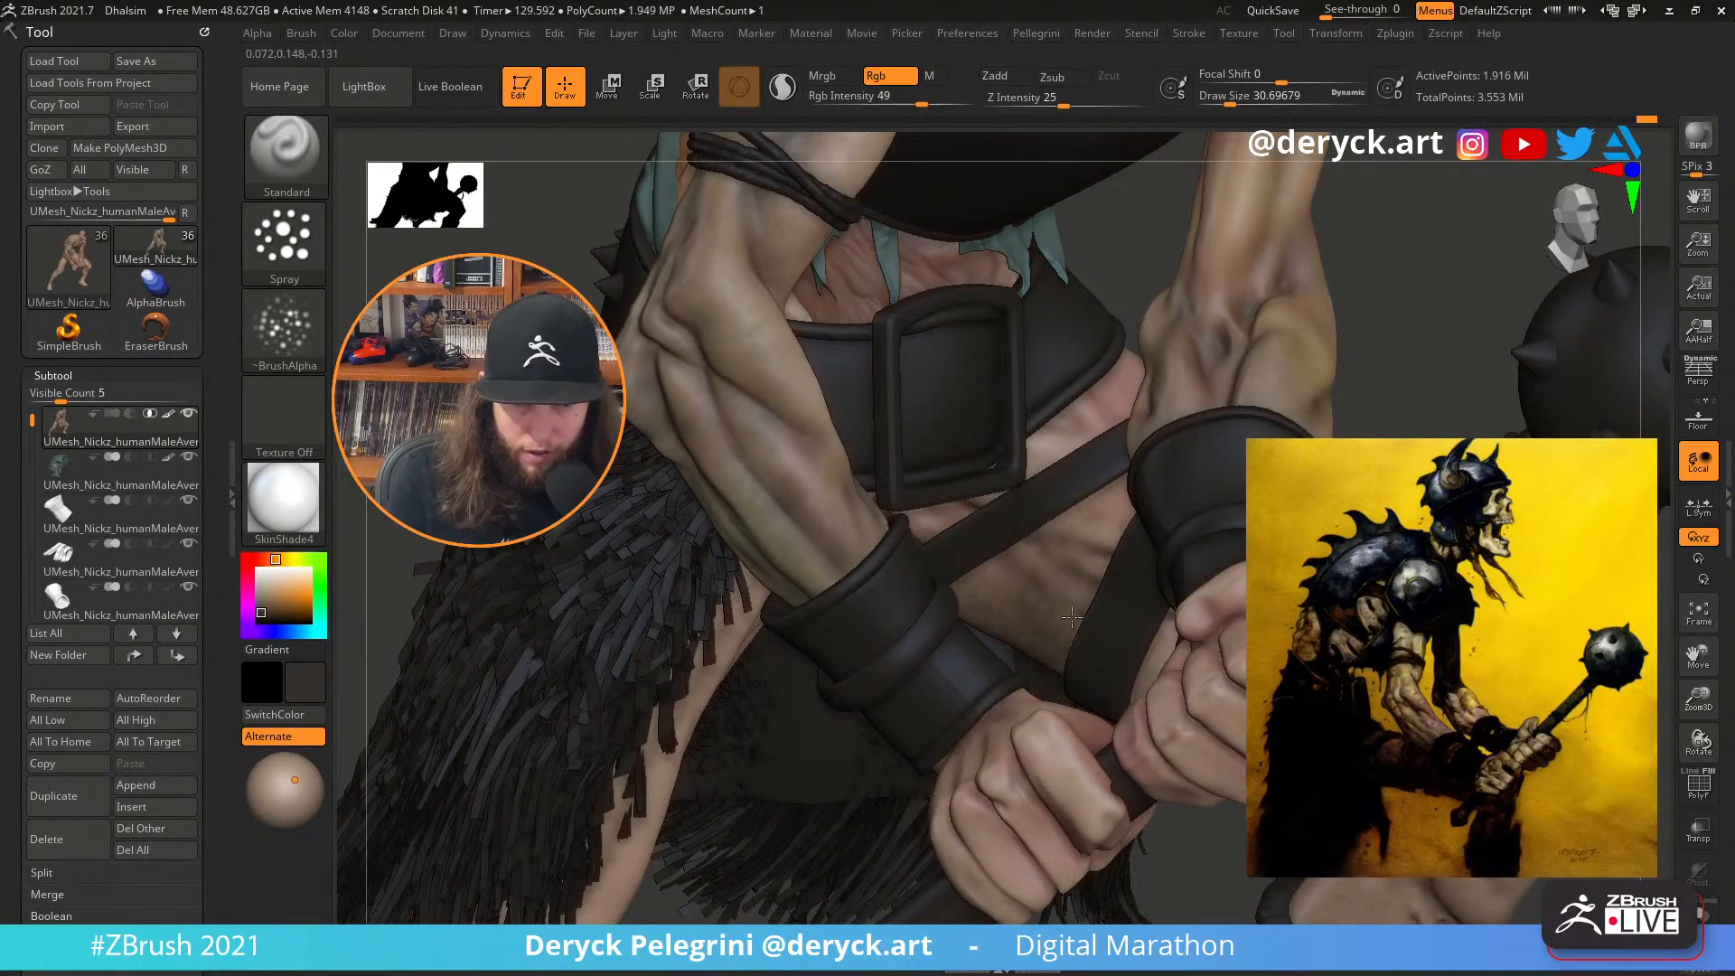
alt+drag(1410, 777, 1310, 668)
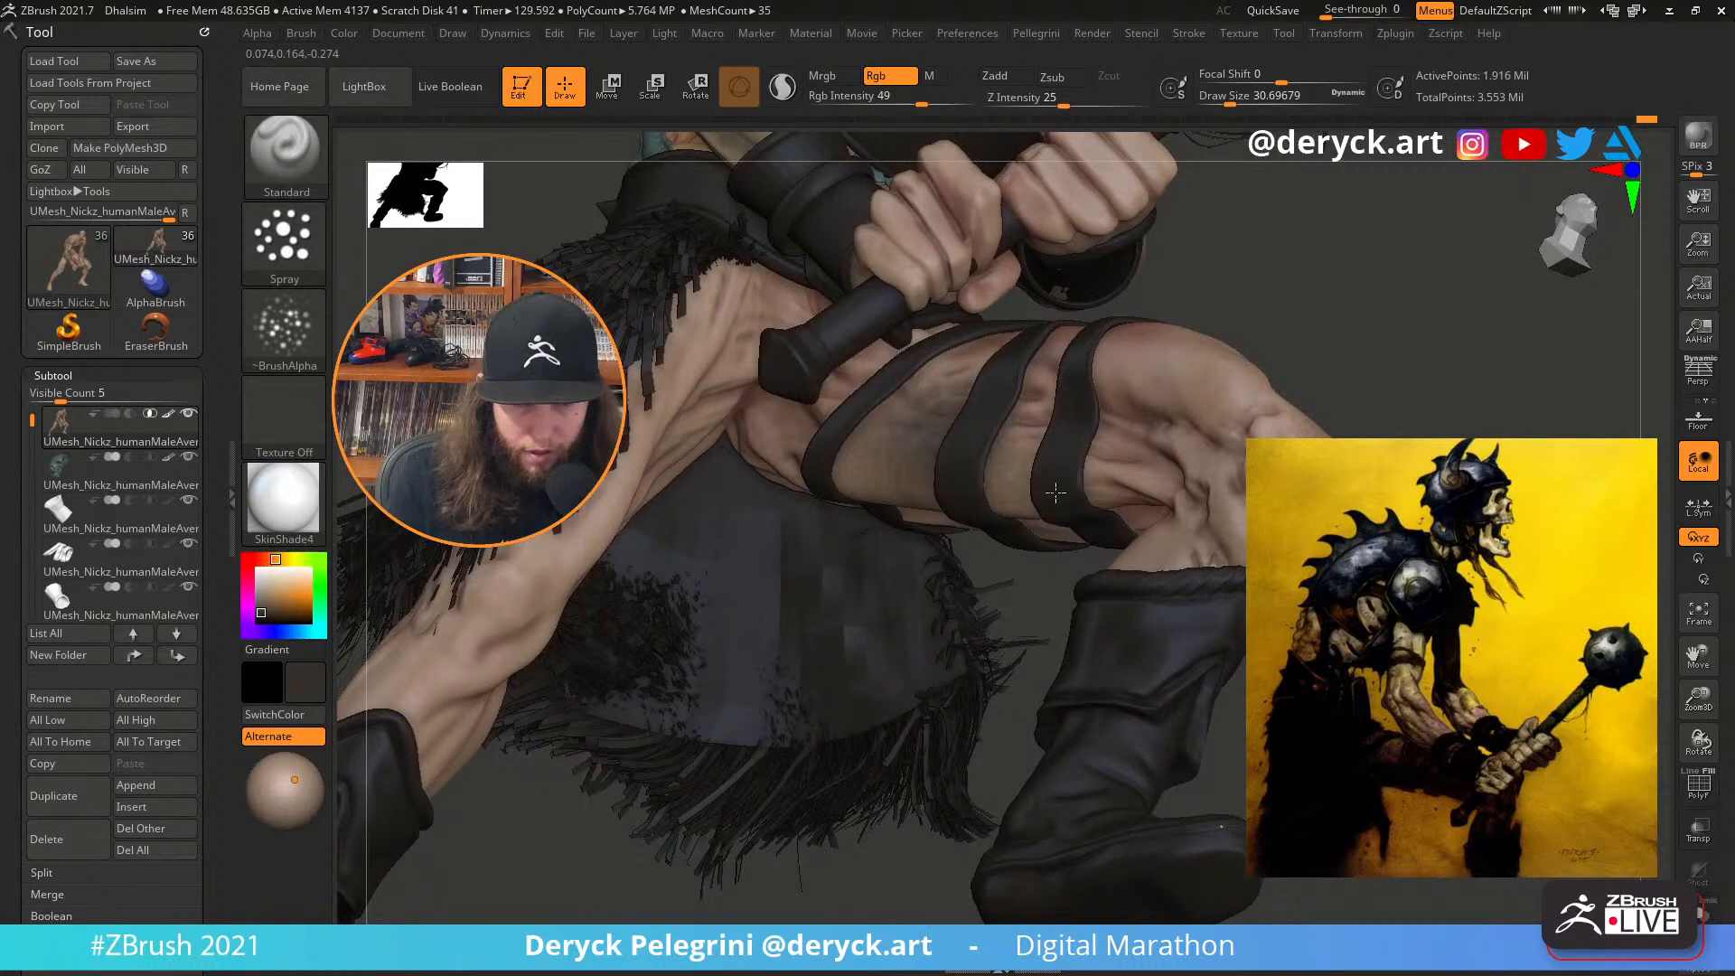
mouse_move(1160, 483)
mouse_down()
mouse_move(824, 565)
mouse_move(899, 596)
mouse_move(974, 582)
mouse_up()
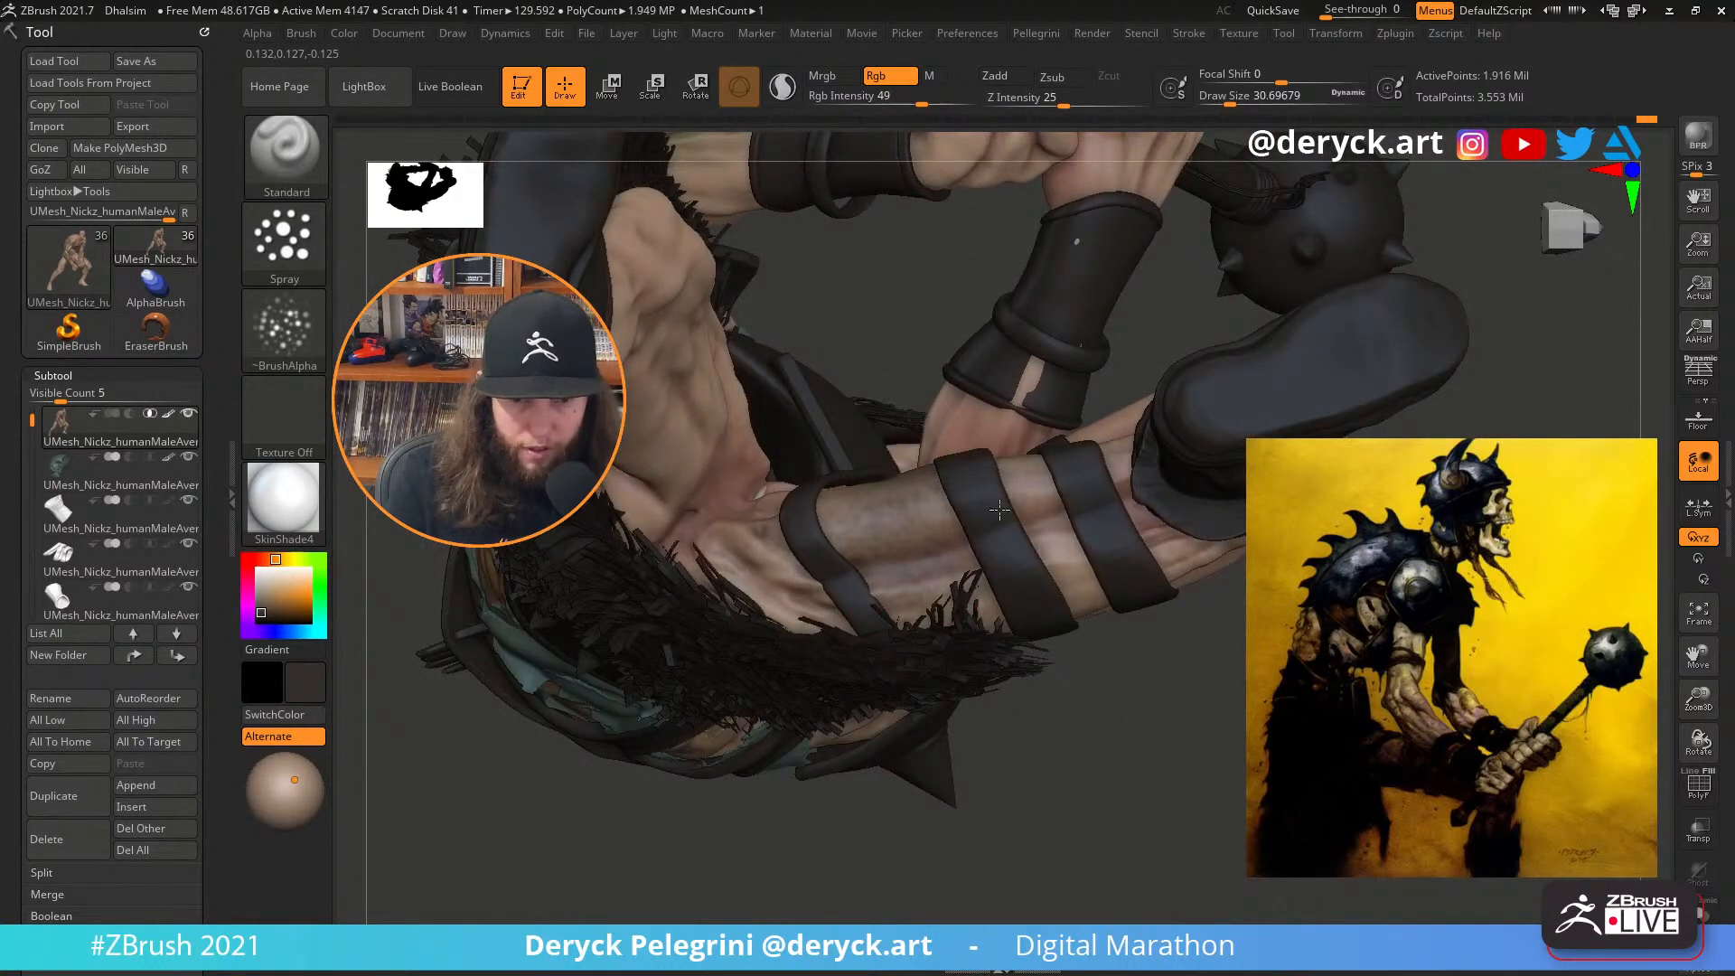
mouse_move(999, 511)
mouse_down()
mouse_move(1048, 542)
mouse_move(1035, 530)
mouse_up()
Spray dark grey-brown into the outer knee and leg folds at a draw size of about 14.2
drag(1116, 758, 842, 708)
mouse_move(842, 708)
right_down()
mouse_move(747, 717)
mouse_move(867, 713)
right_up()
key(s)
drag(847, 643, 845, 643)
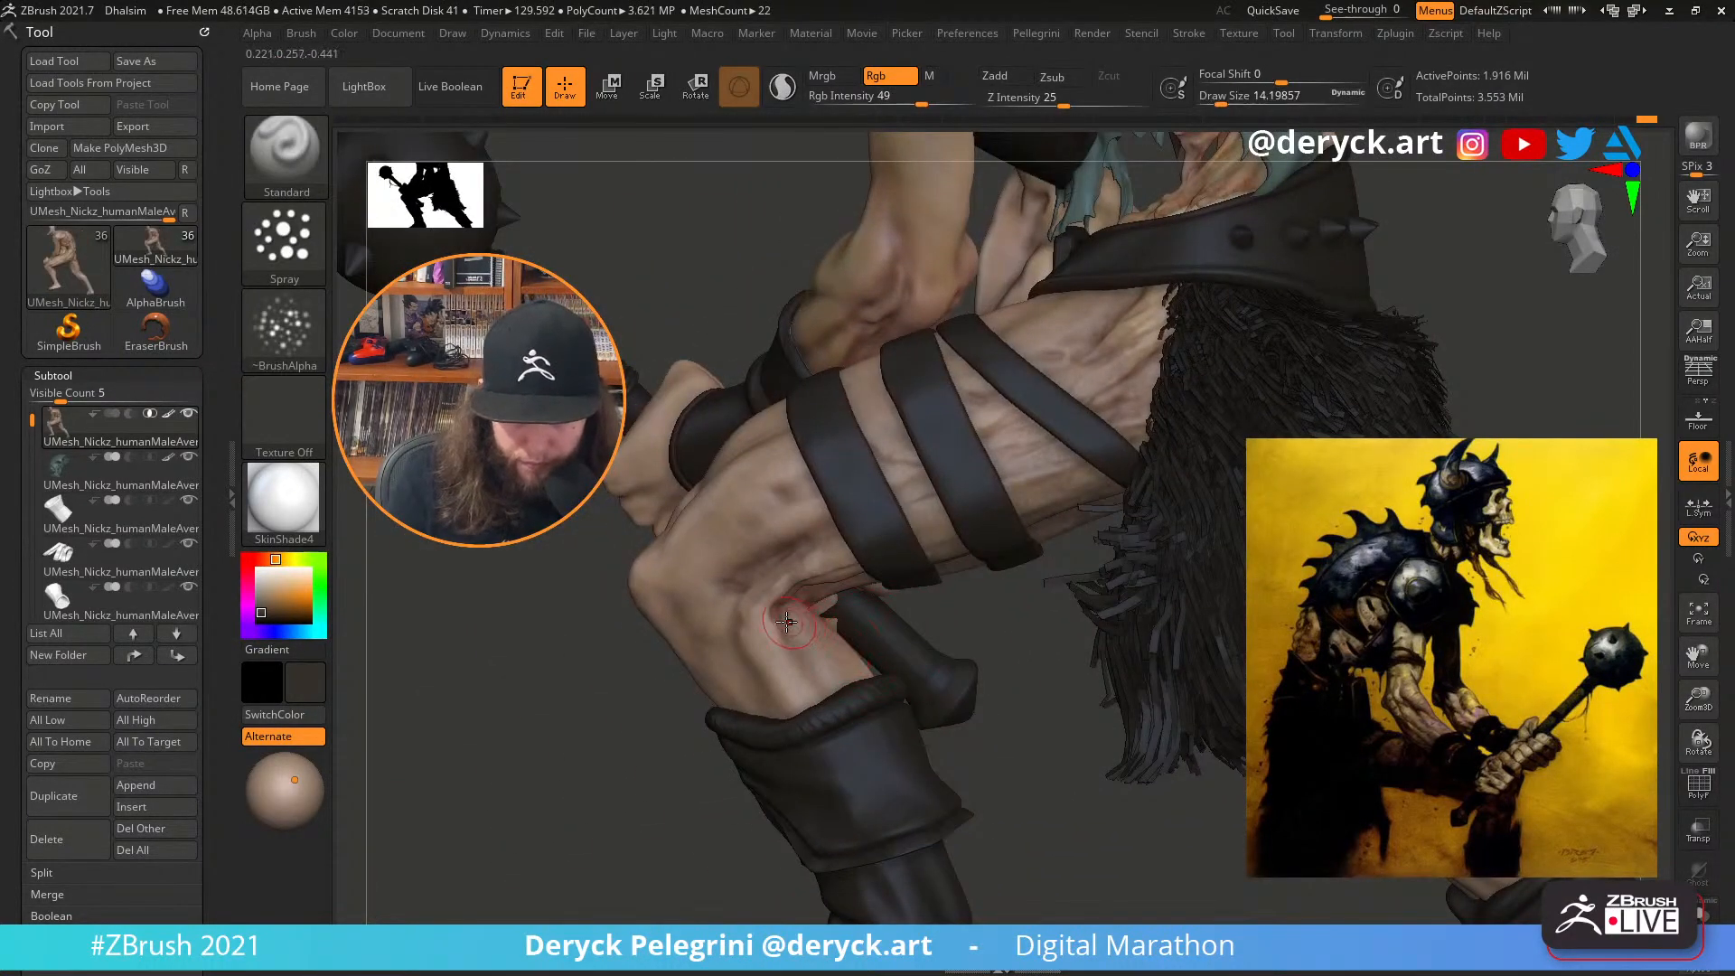
right_drag(816, 685, 889, 534)
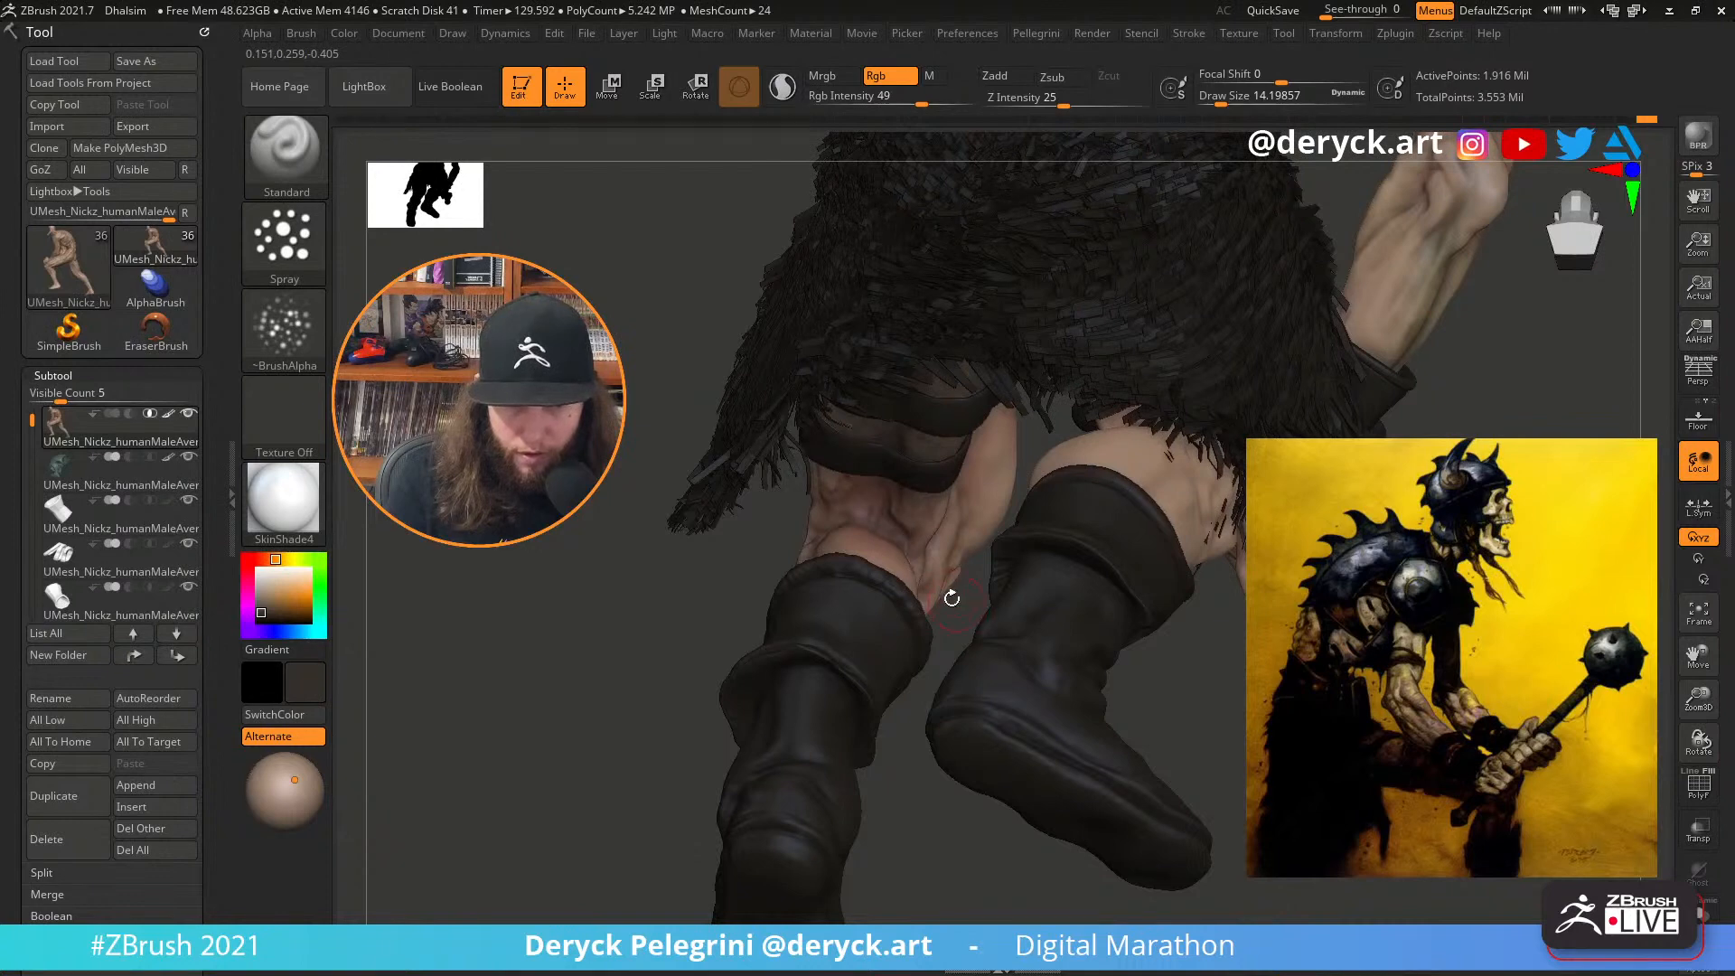
right_drag(951, 598, 950, 547)
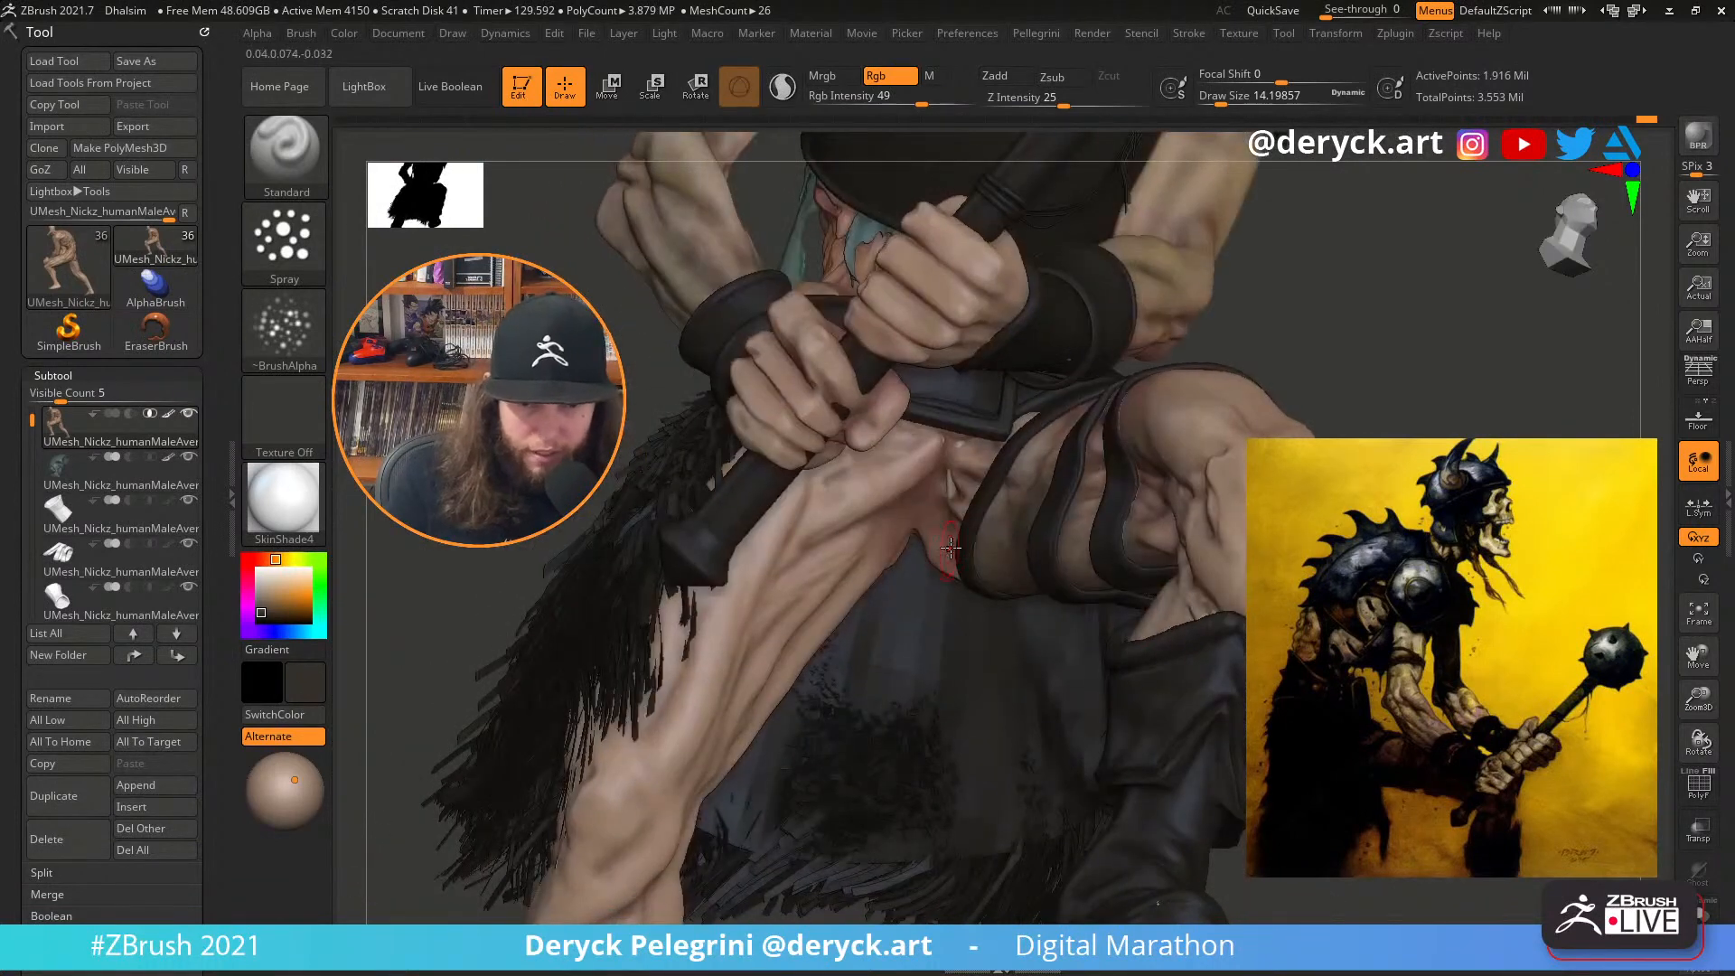
Shade the inner thigh muscles of the extended leg down to the knee with dark grey-brown at a draw size of about 26.9
key(])
key(])
key(])
key(])
key(s)
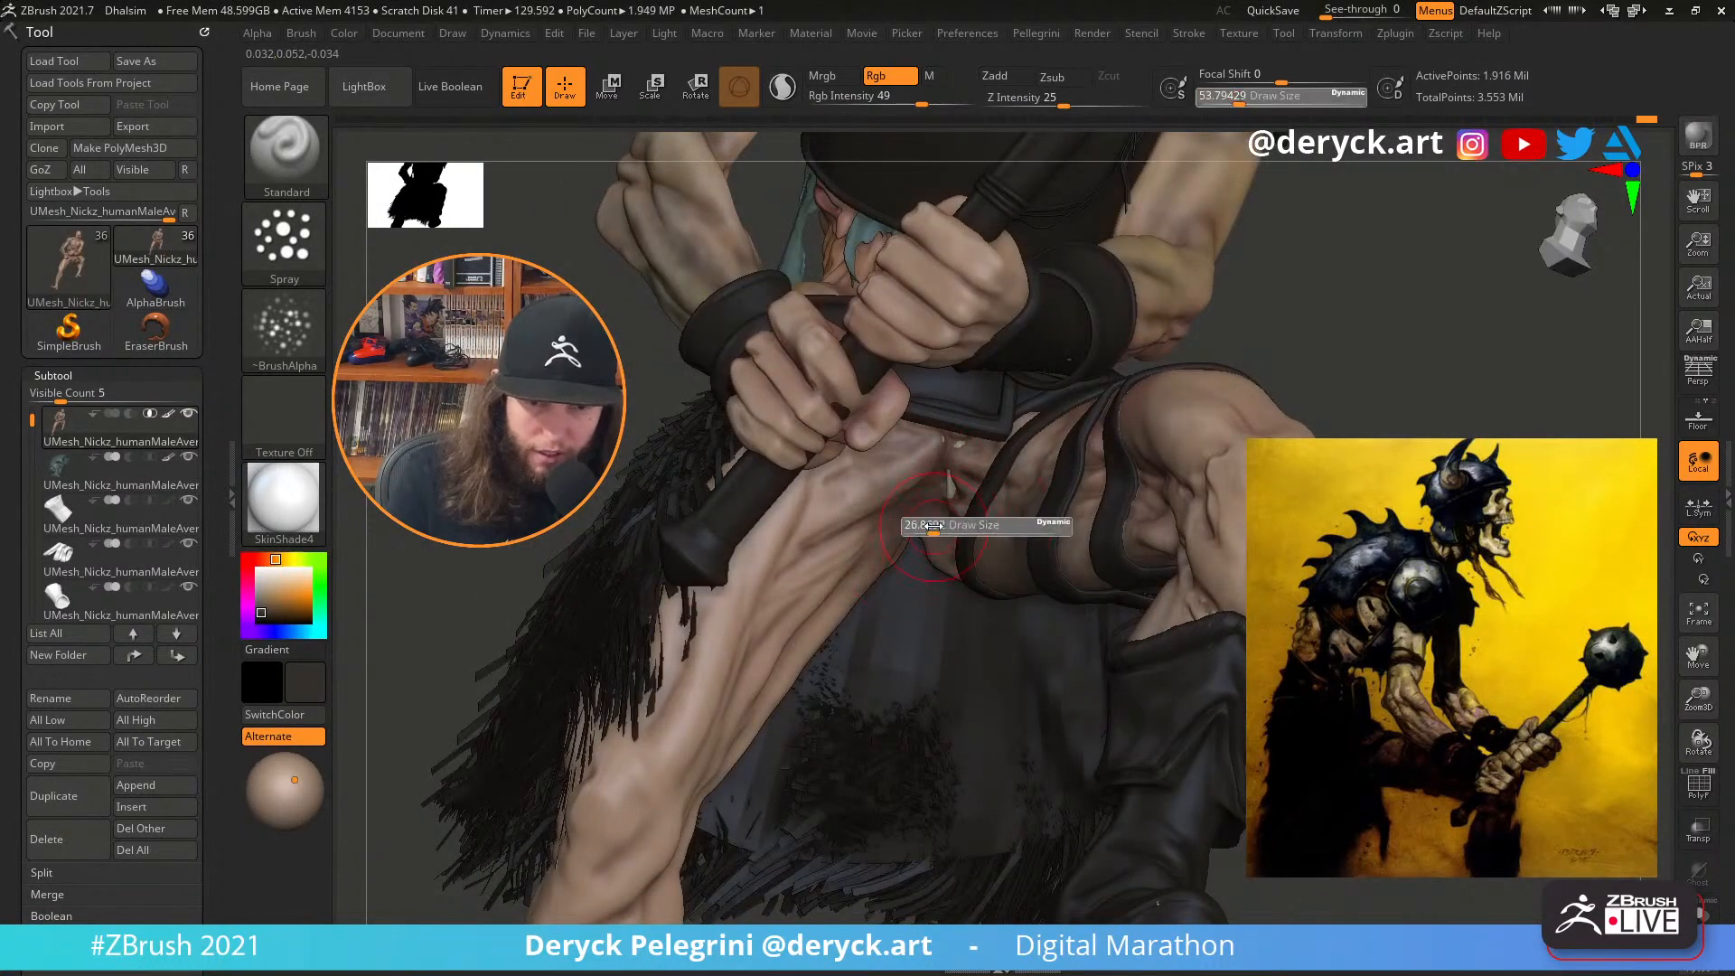
drag(949, 524, 938, 525)
right_drag(1139, 554, 800, 612)
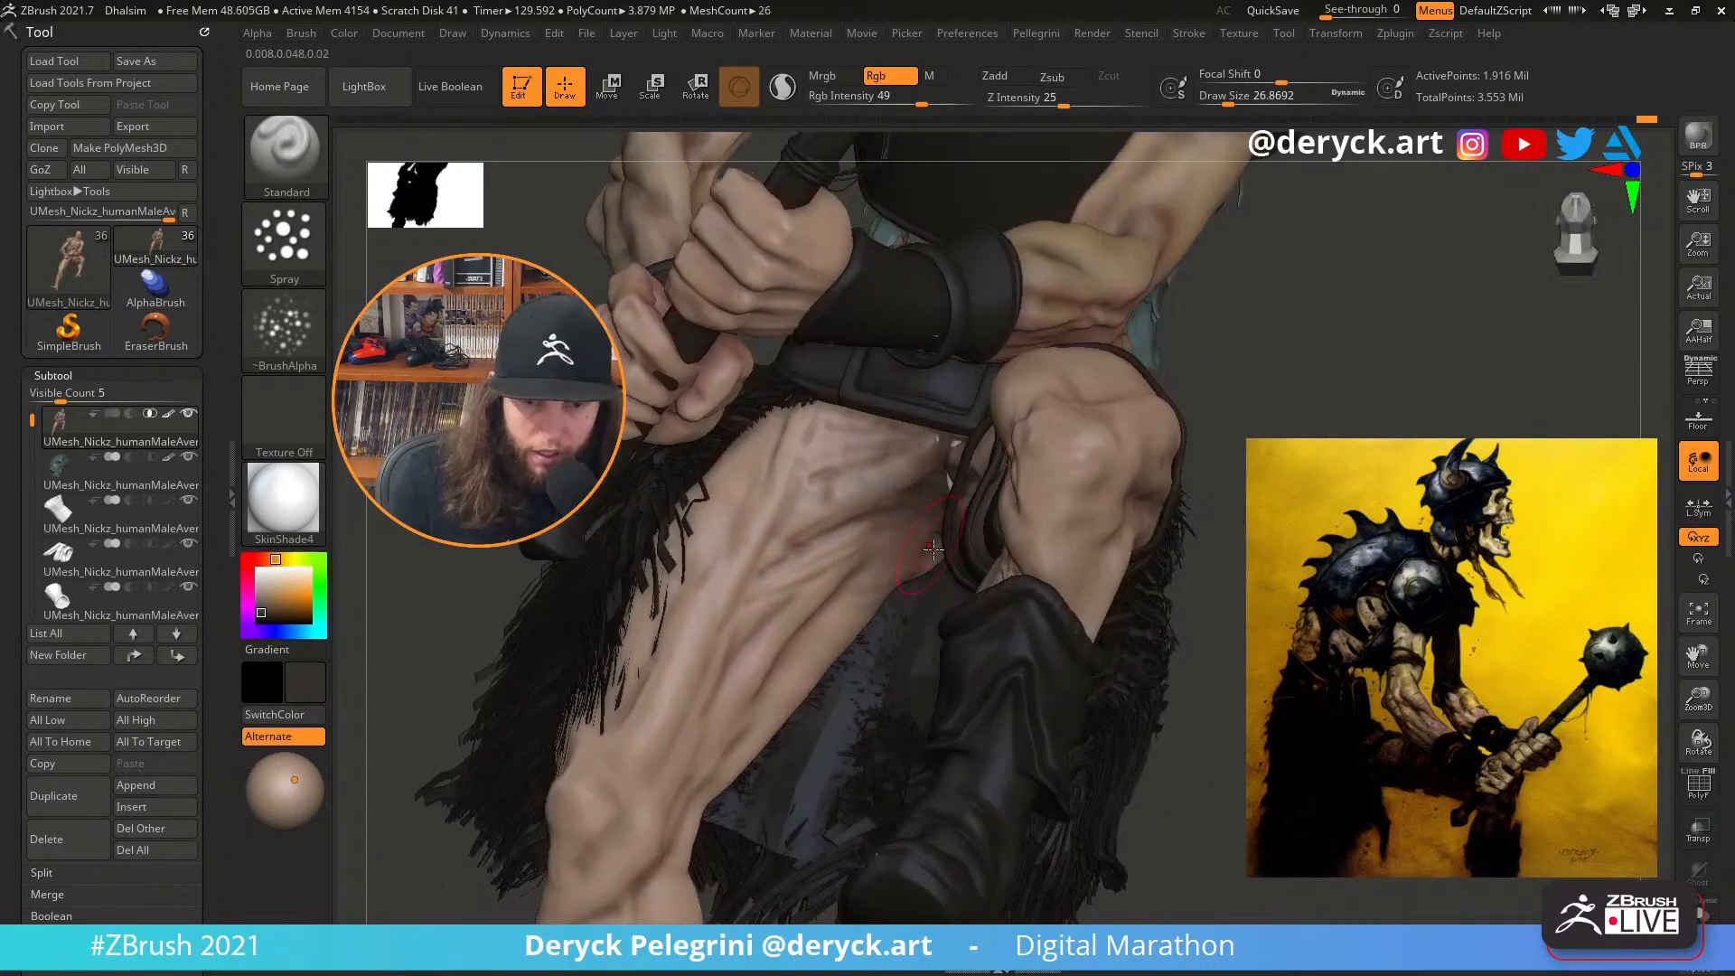
mouse_move(900, 507)
mouse_down()
mouse_move(843, 553)
mouse_move(816, 533)
mouse_up()
drag(800, 612, 792, 653)
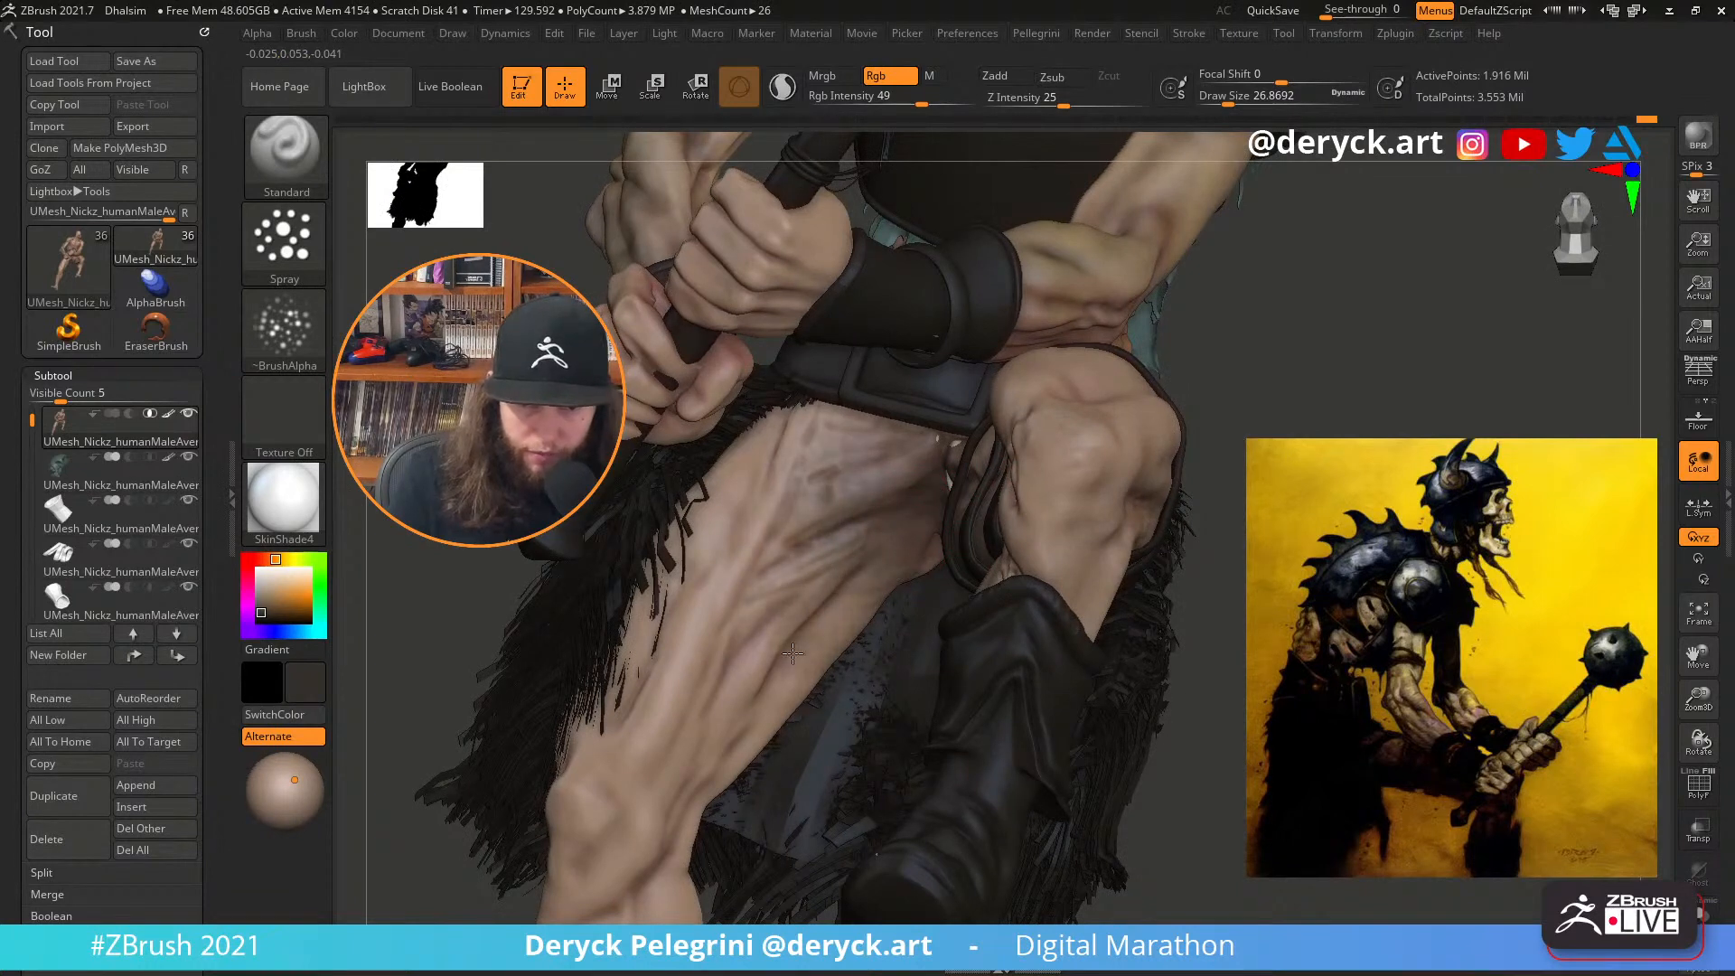
drag(764, 717, 739, 767)
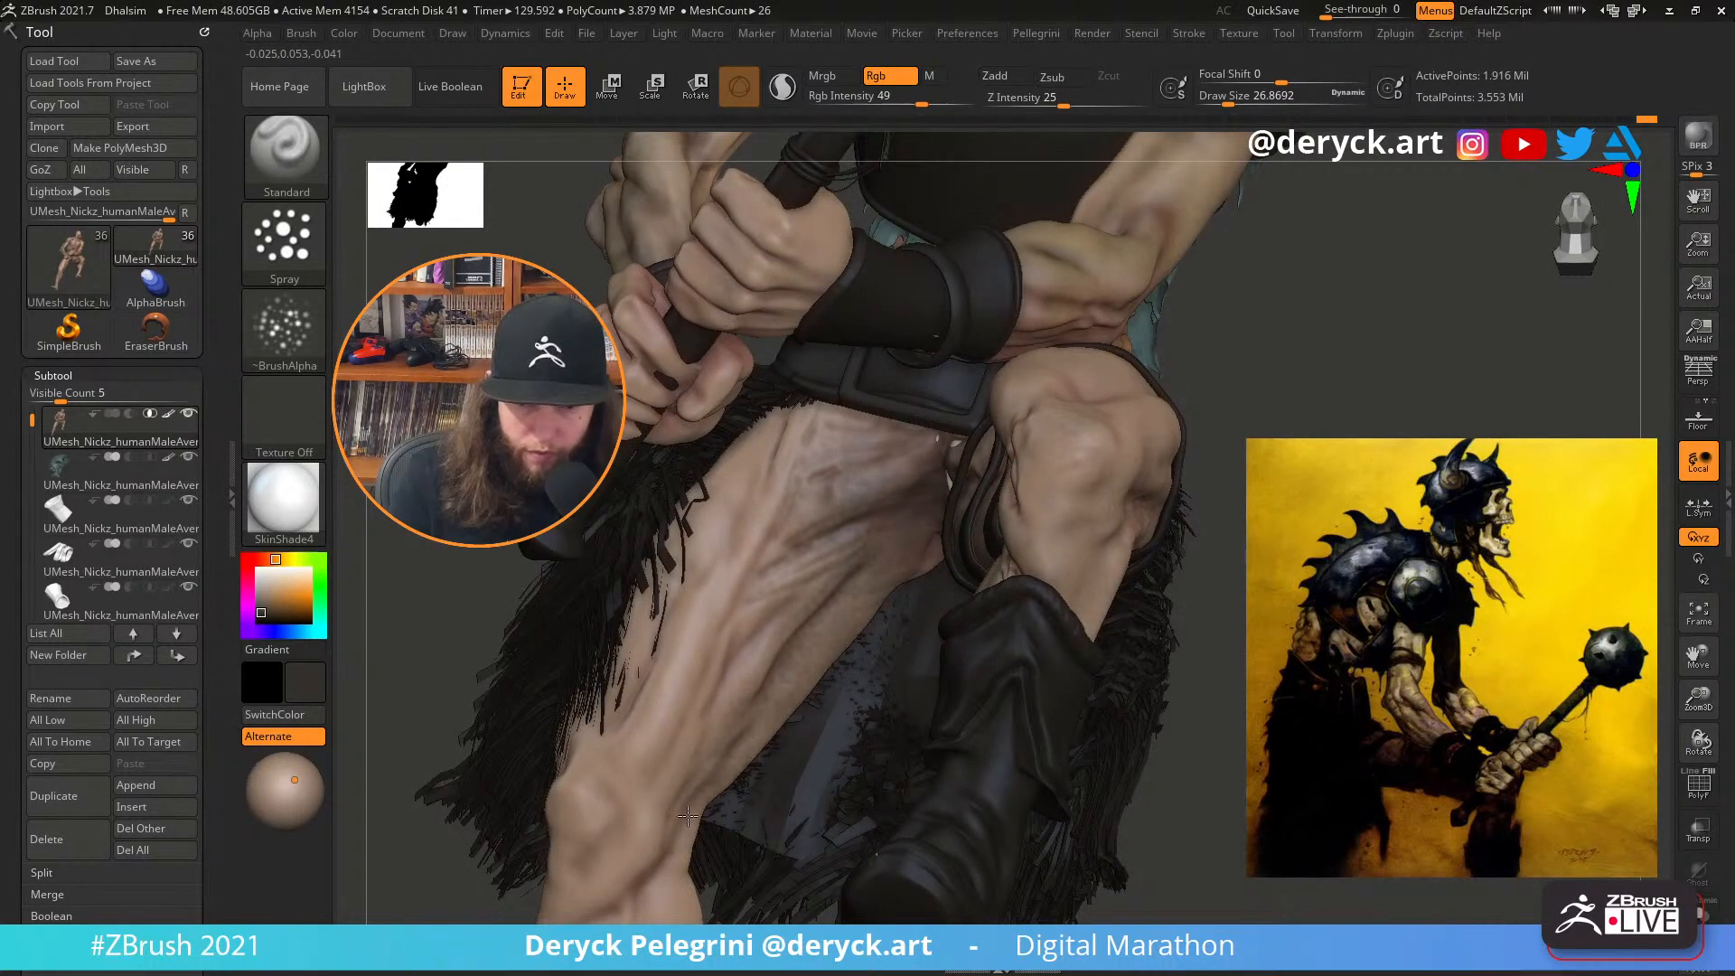
Shade the bent leg's kneecap edges, upper shin and outer knee hollows with dark grey-brown at a draw size of about 15.6
key(f)
mouse_move(1239, 678)
right_down()
mouse_move(1183, 624)
mouse_move(967, 624)
mouse_move(966, 750)
mouse_move(813, 551)
mouse_move(863, 538)
right_up()
key(s)
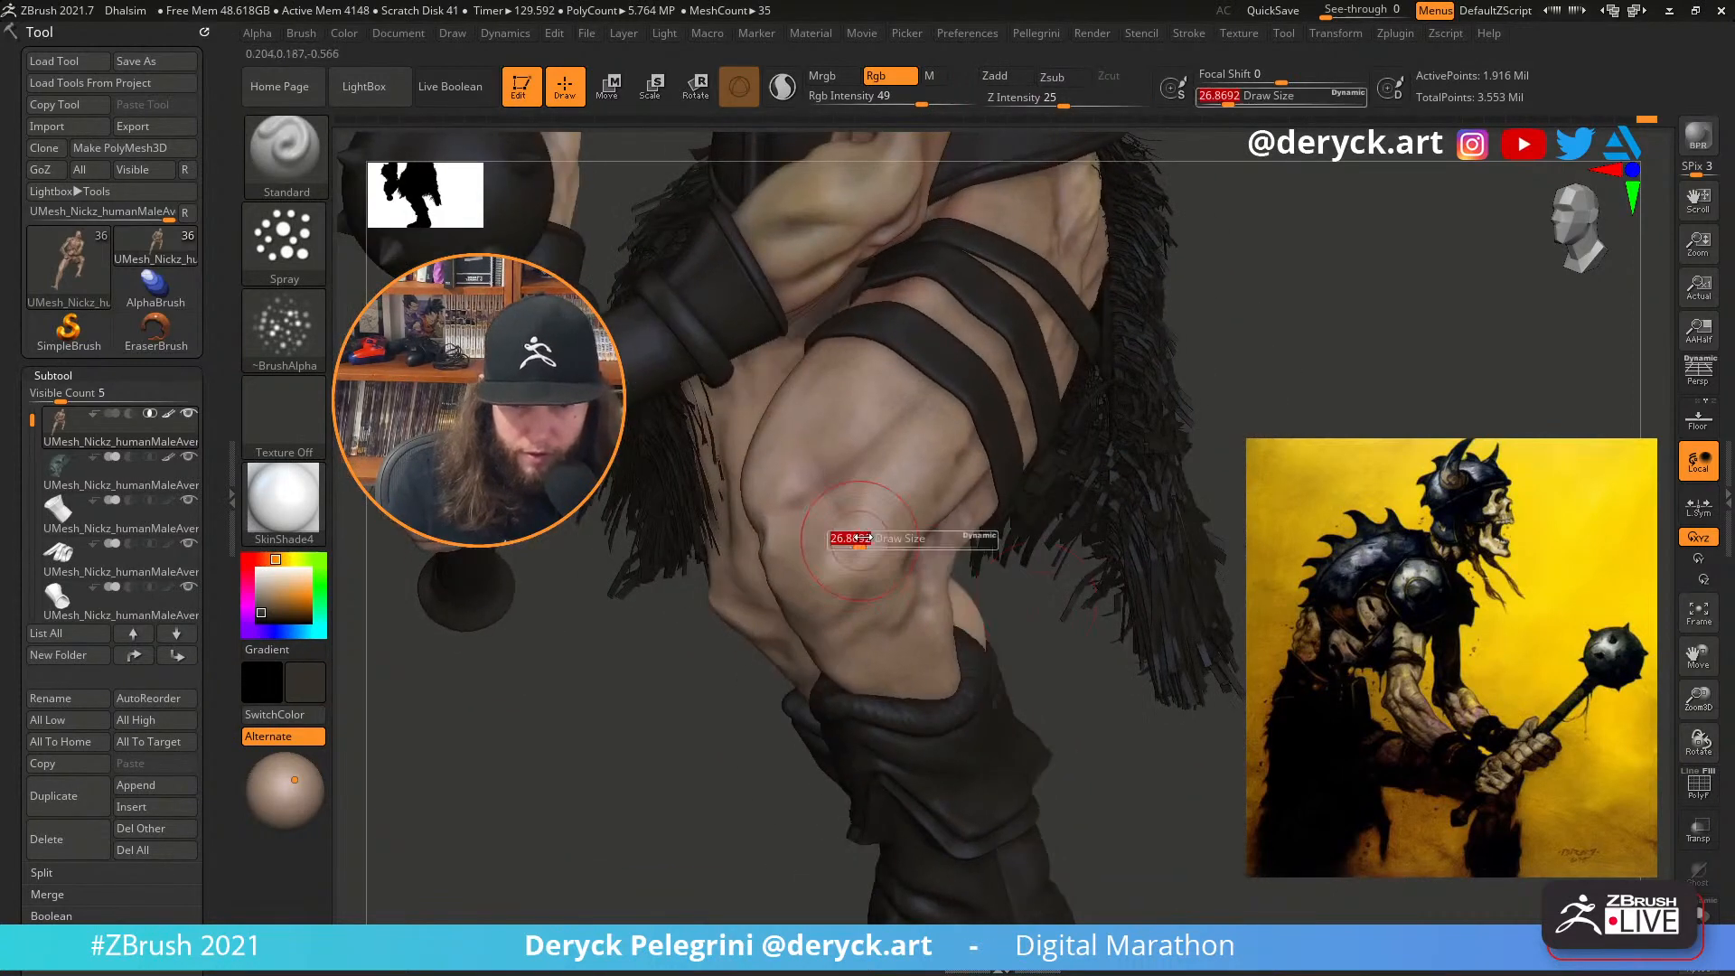
drag(854, 539, 844, 540)
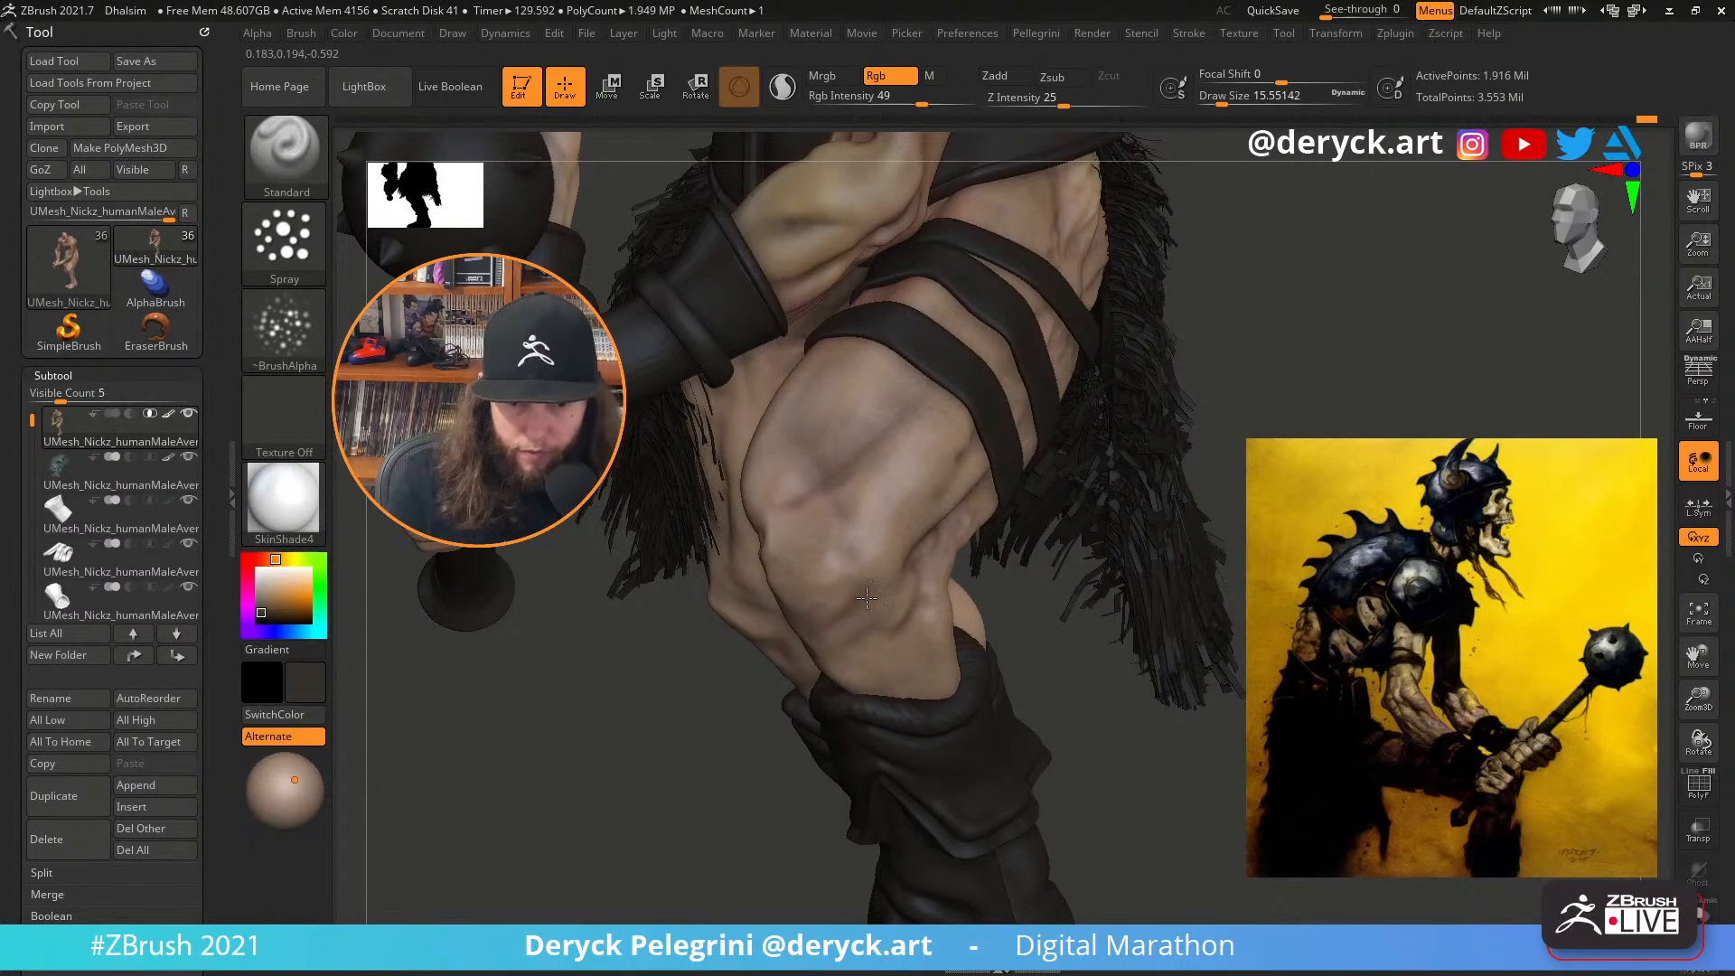
right_drag(1209, 594, 854, 487)
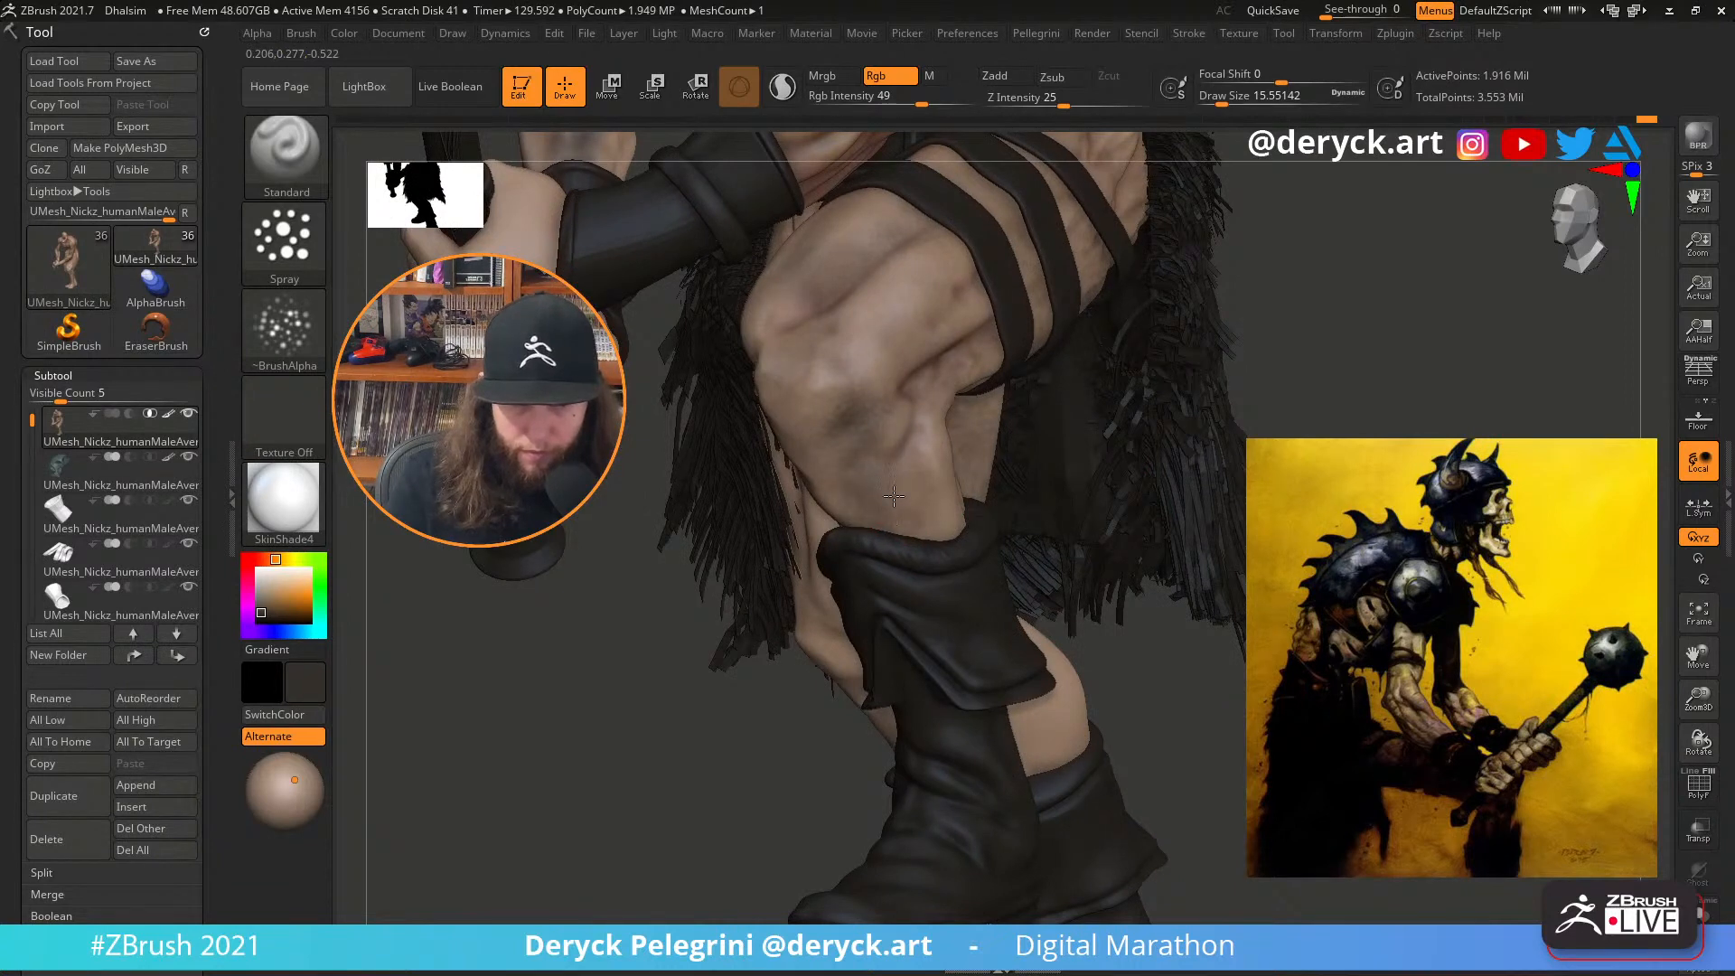
mouse_move(648, 583)
right_down()
mouse_move(587, 616)
mouse_move(656, 669)
mouse_move(890, 533)
right_up()
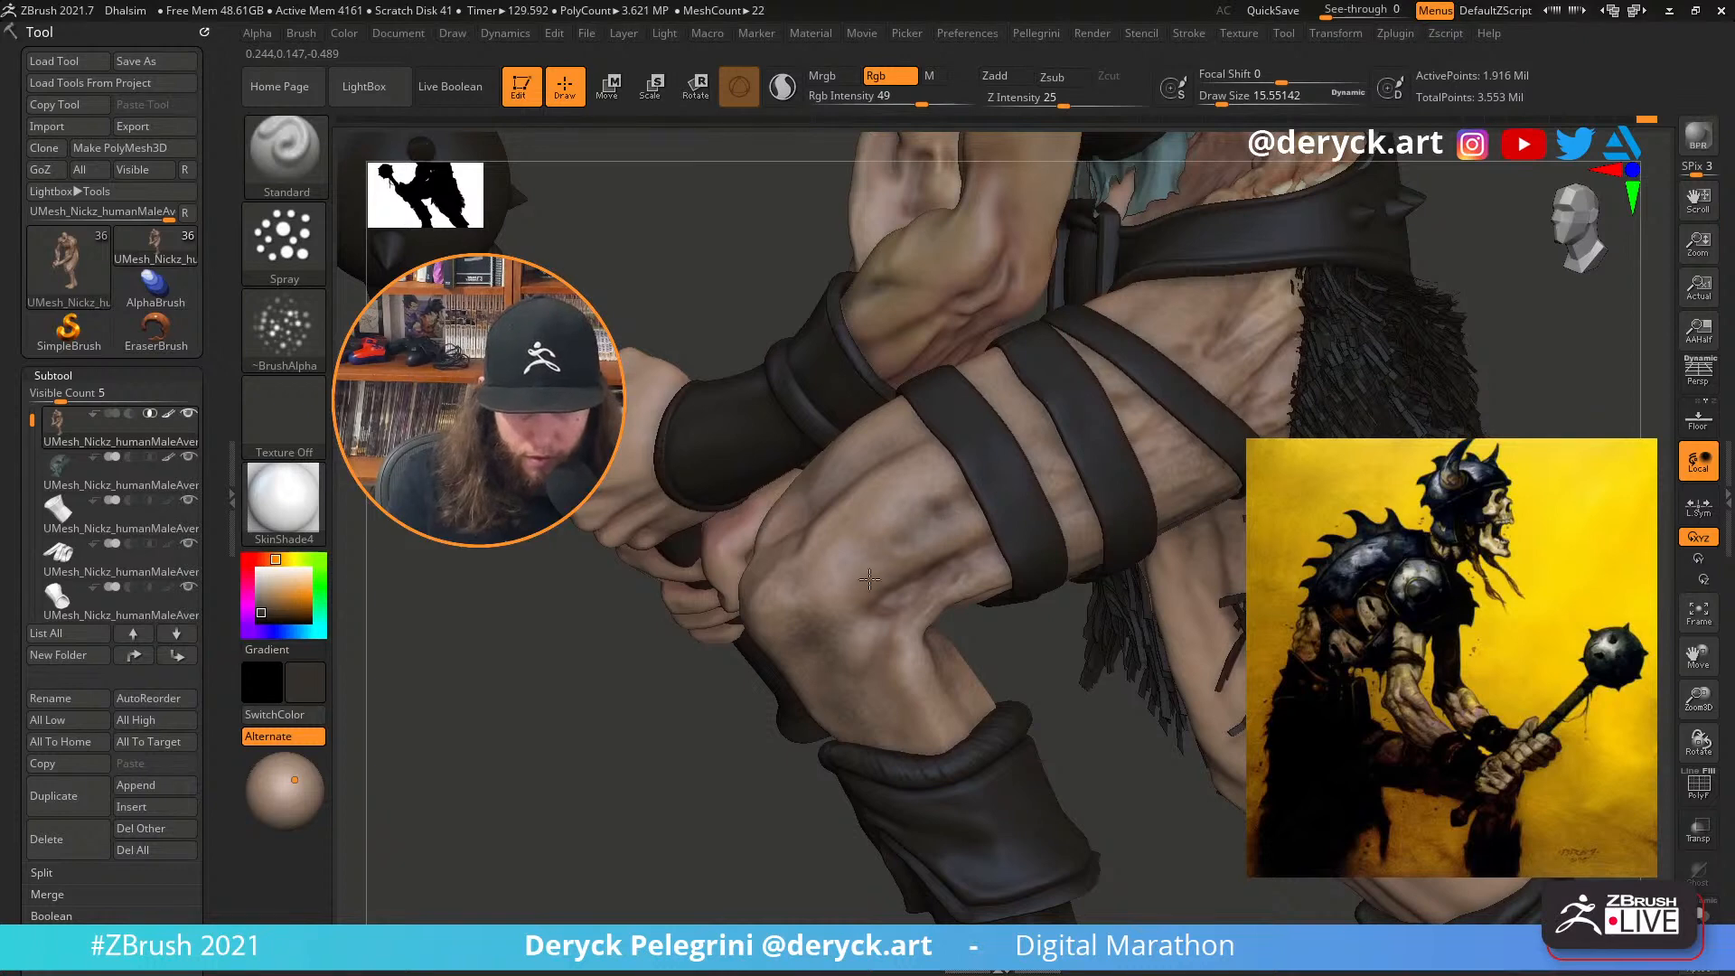
right_drag(901, 574, 1183, 579)
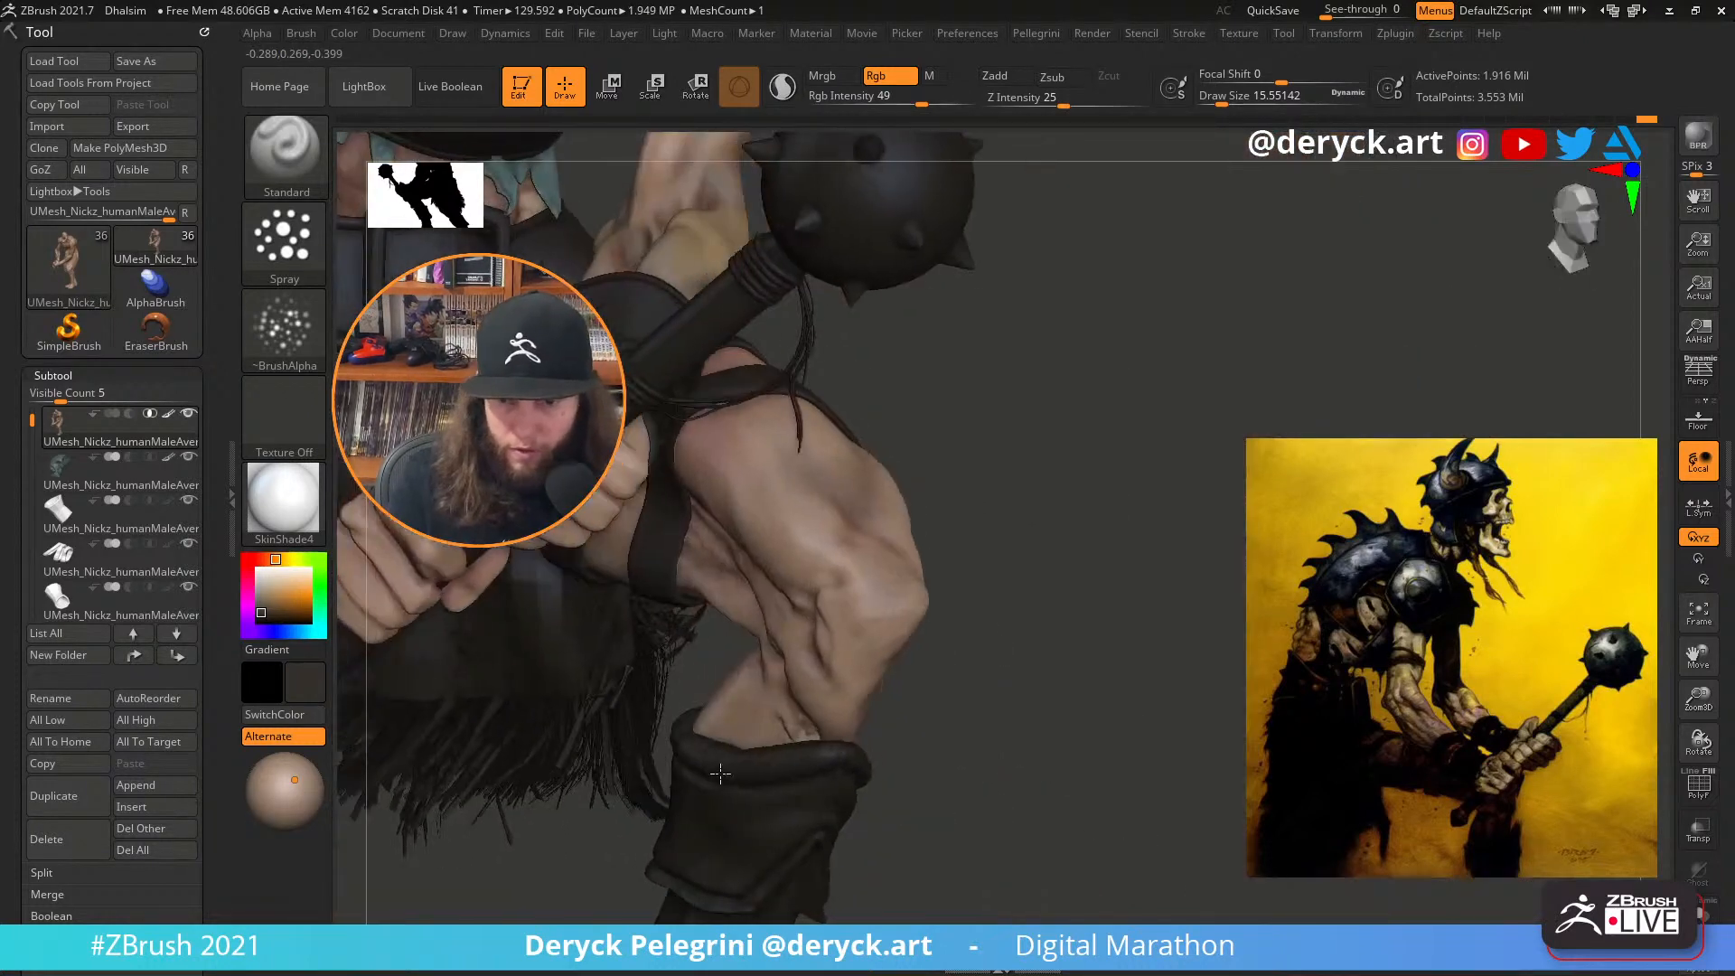
Switch the paint to a reddish brown and spray it over the inner knee folds and the skin between the thigh straps
drag(272, 598, 267, 605)
click(258, 559)
click(269, 560)
drag(1013, 604, 841, 515)
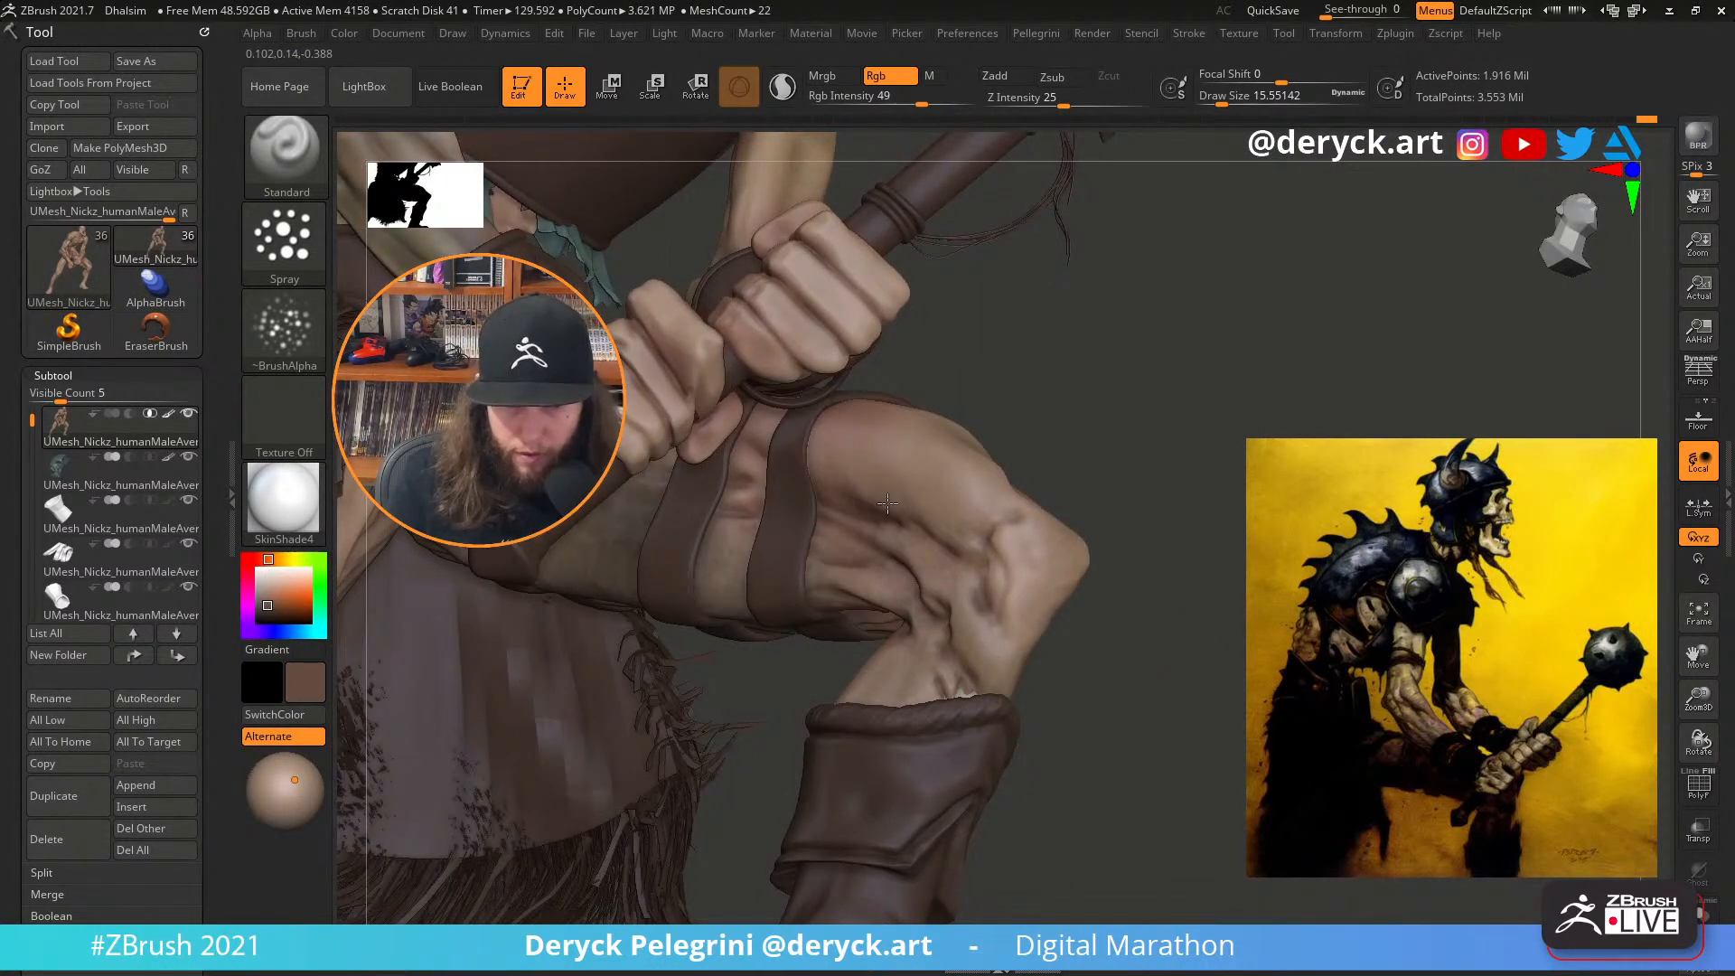
drag(982, 523, 730, 526)
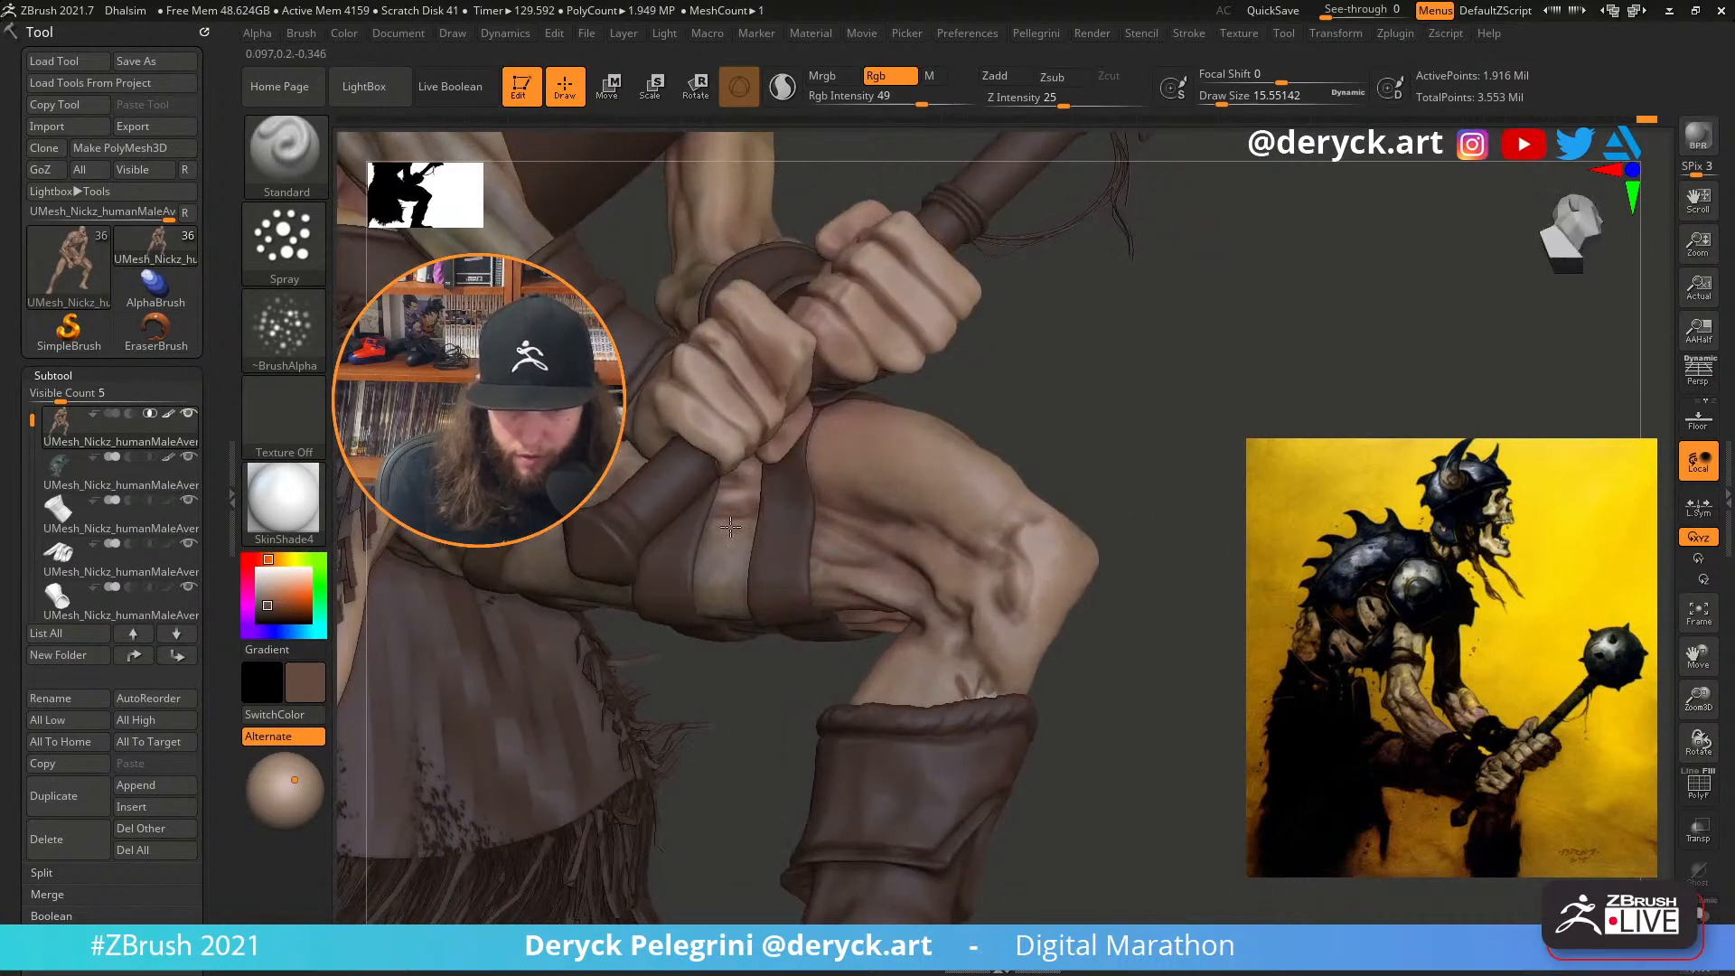
alt+drag(1221, 561, 1245, 542)
Try a muted green, change the paint to light brown and tint the strapped inner thigh at a draw size of about 18.5
click(319, 587)
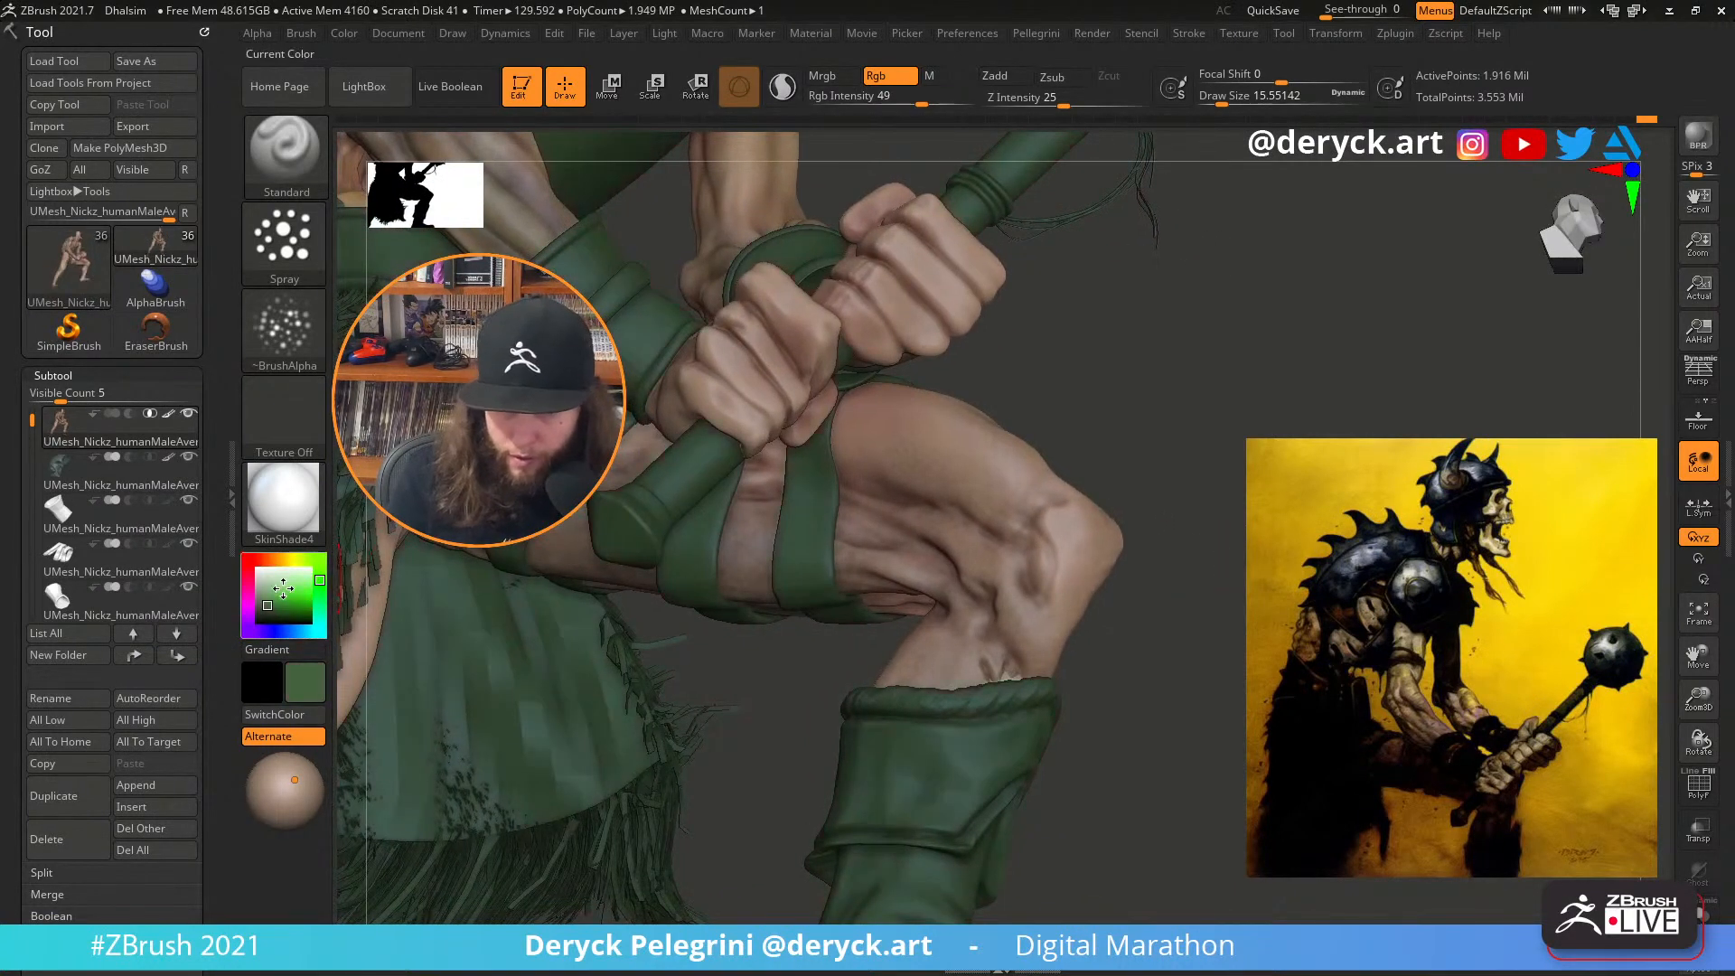
mouse_move(287, 588)
mouse_down()
mouse_move(966, 526)
mouse_move(925, 478)
mouse_up()
key(s)
click(705, 535)
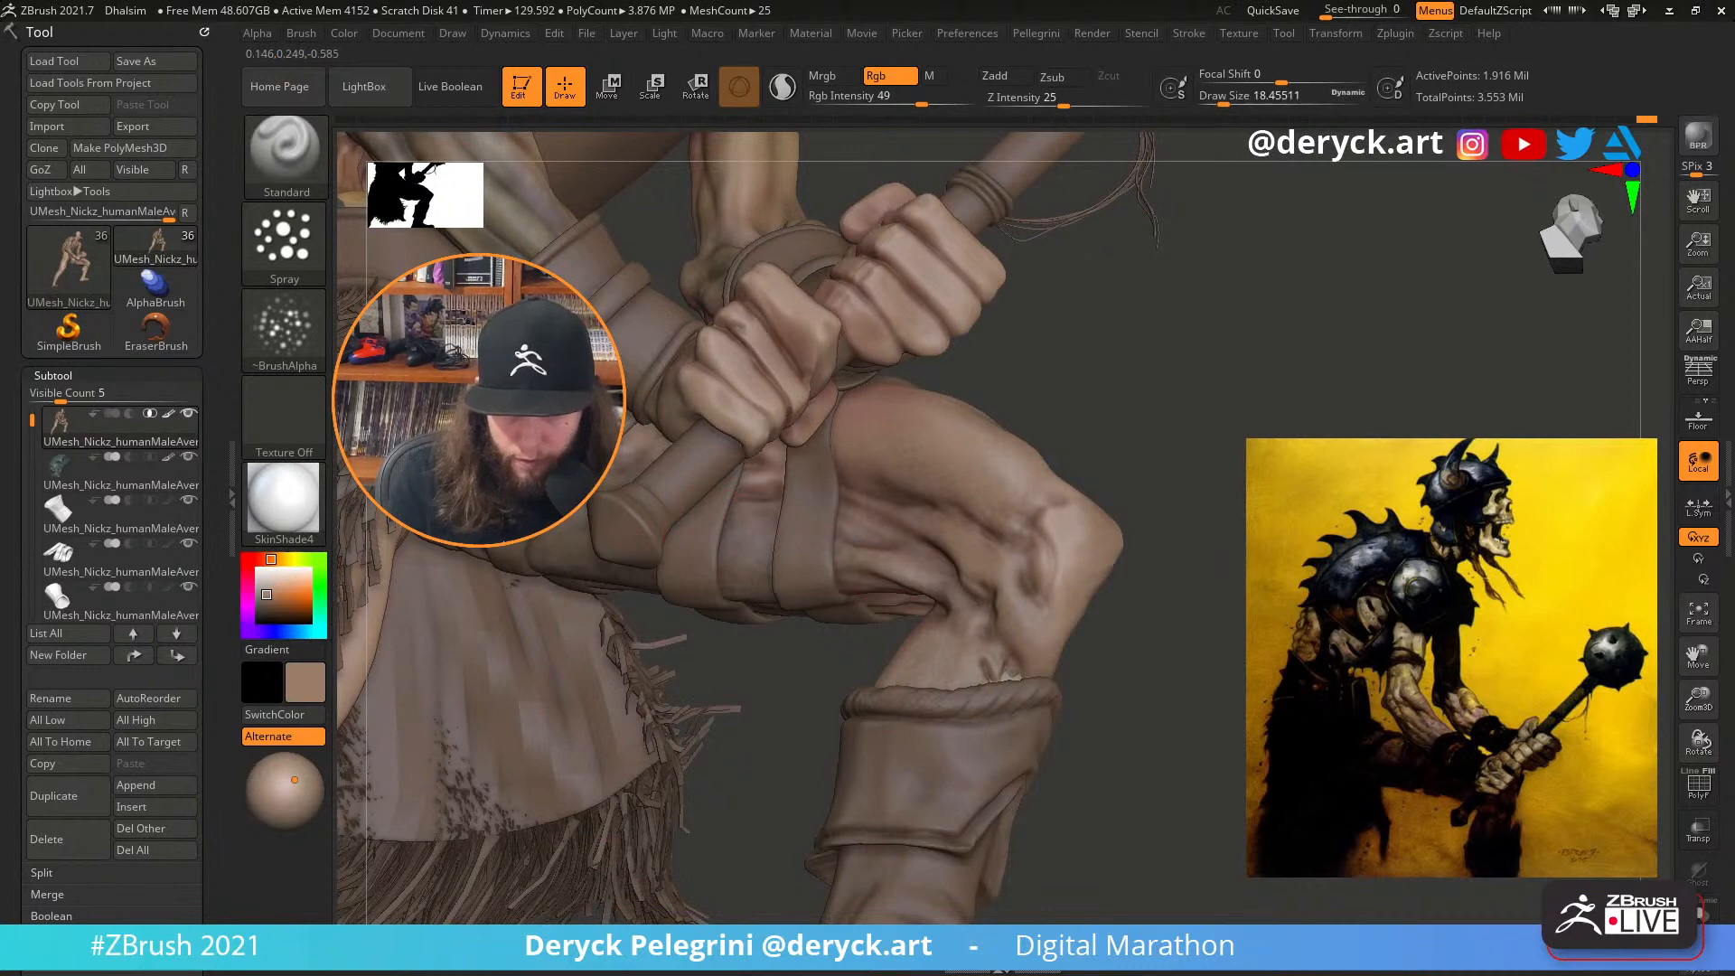
right_drag(805, 548, 778, 523)
right_drag(653, 512, 634, 437)
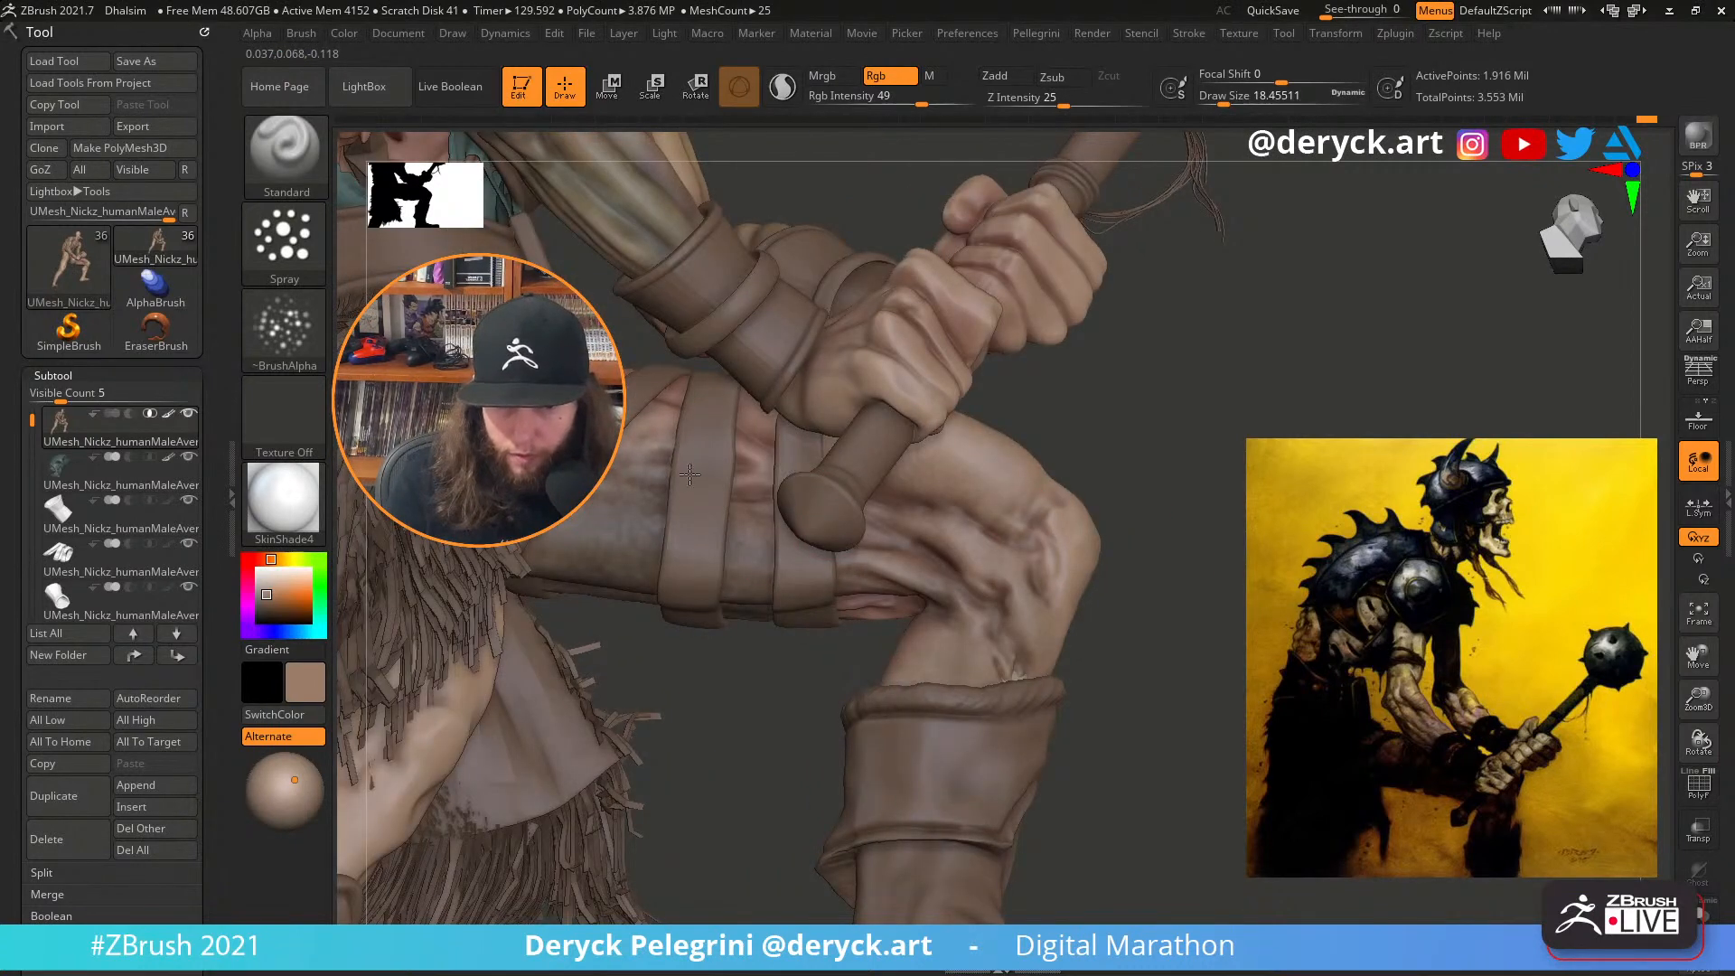
Tint the front of the bent leg's thigh and knee, briefly isolating the body from the armour and straps
mouse_move(1193, 493)
mouse_down()
mouse_move(1154, 600)
mouse_move(1095, 562)
mouse_move(855, 606)
mouse_up()
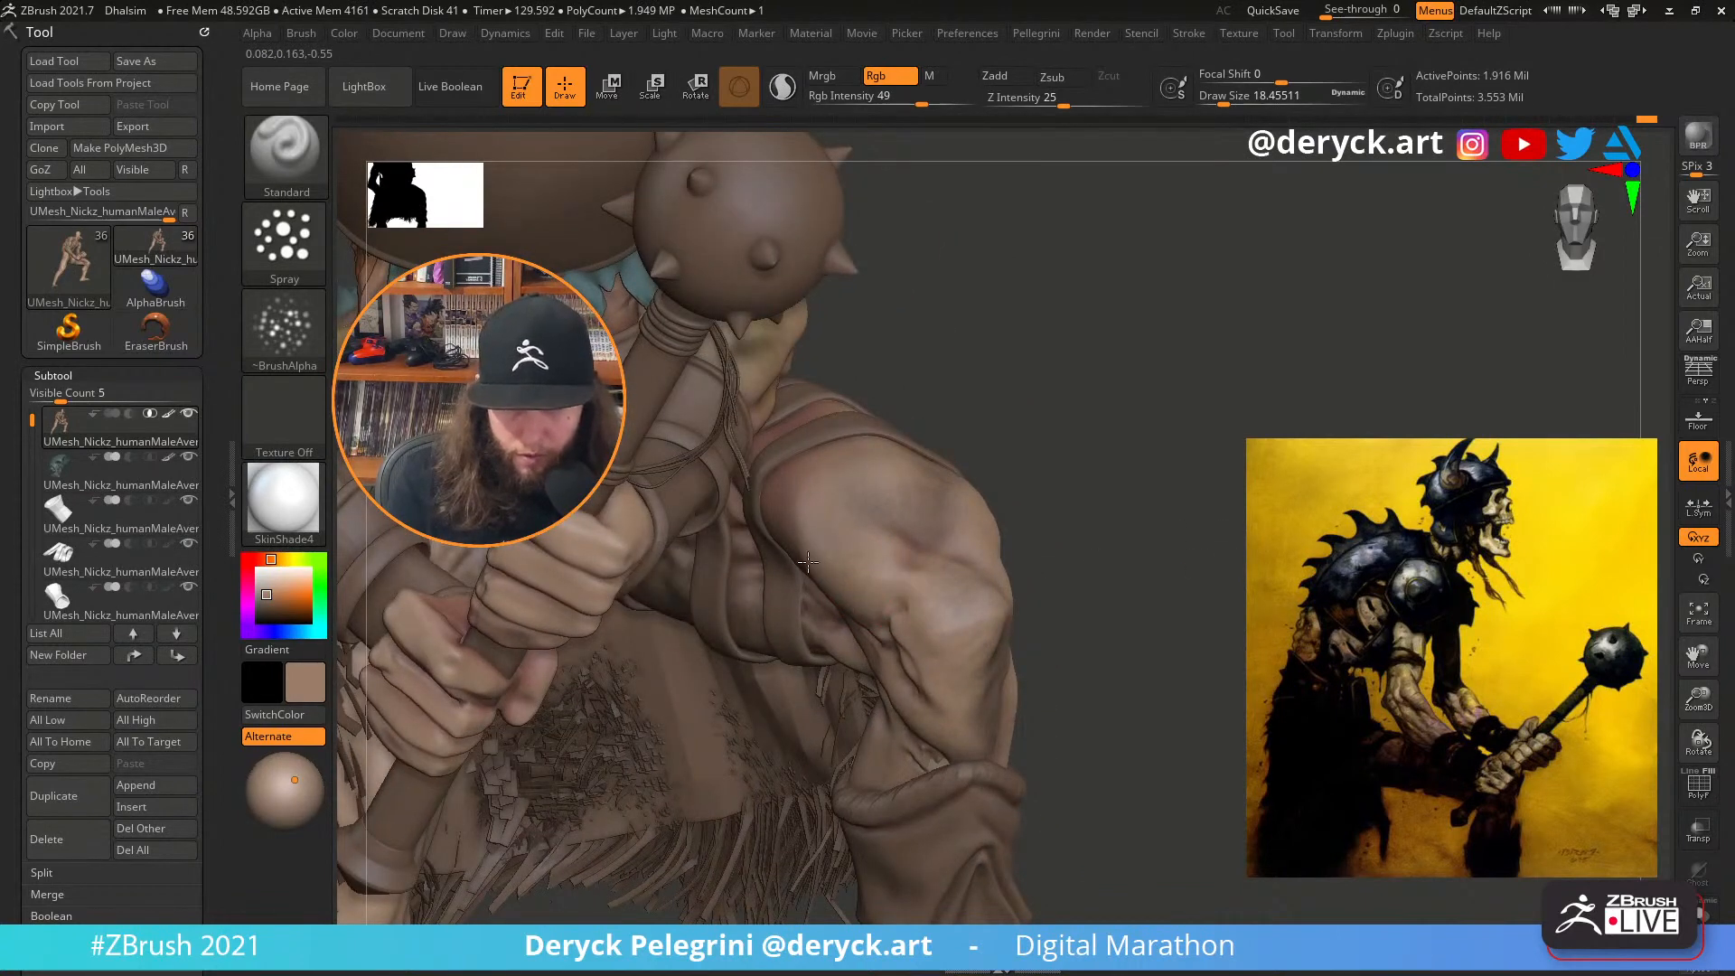
mouse_move(1039, 470)
mouse_down()
mouse_move(1120, 633)
mouse_move(1208, 604)
mouse_move(1185, 576)
mouse_up()
key(alt+s)
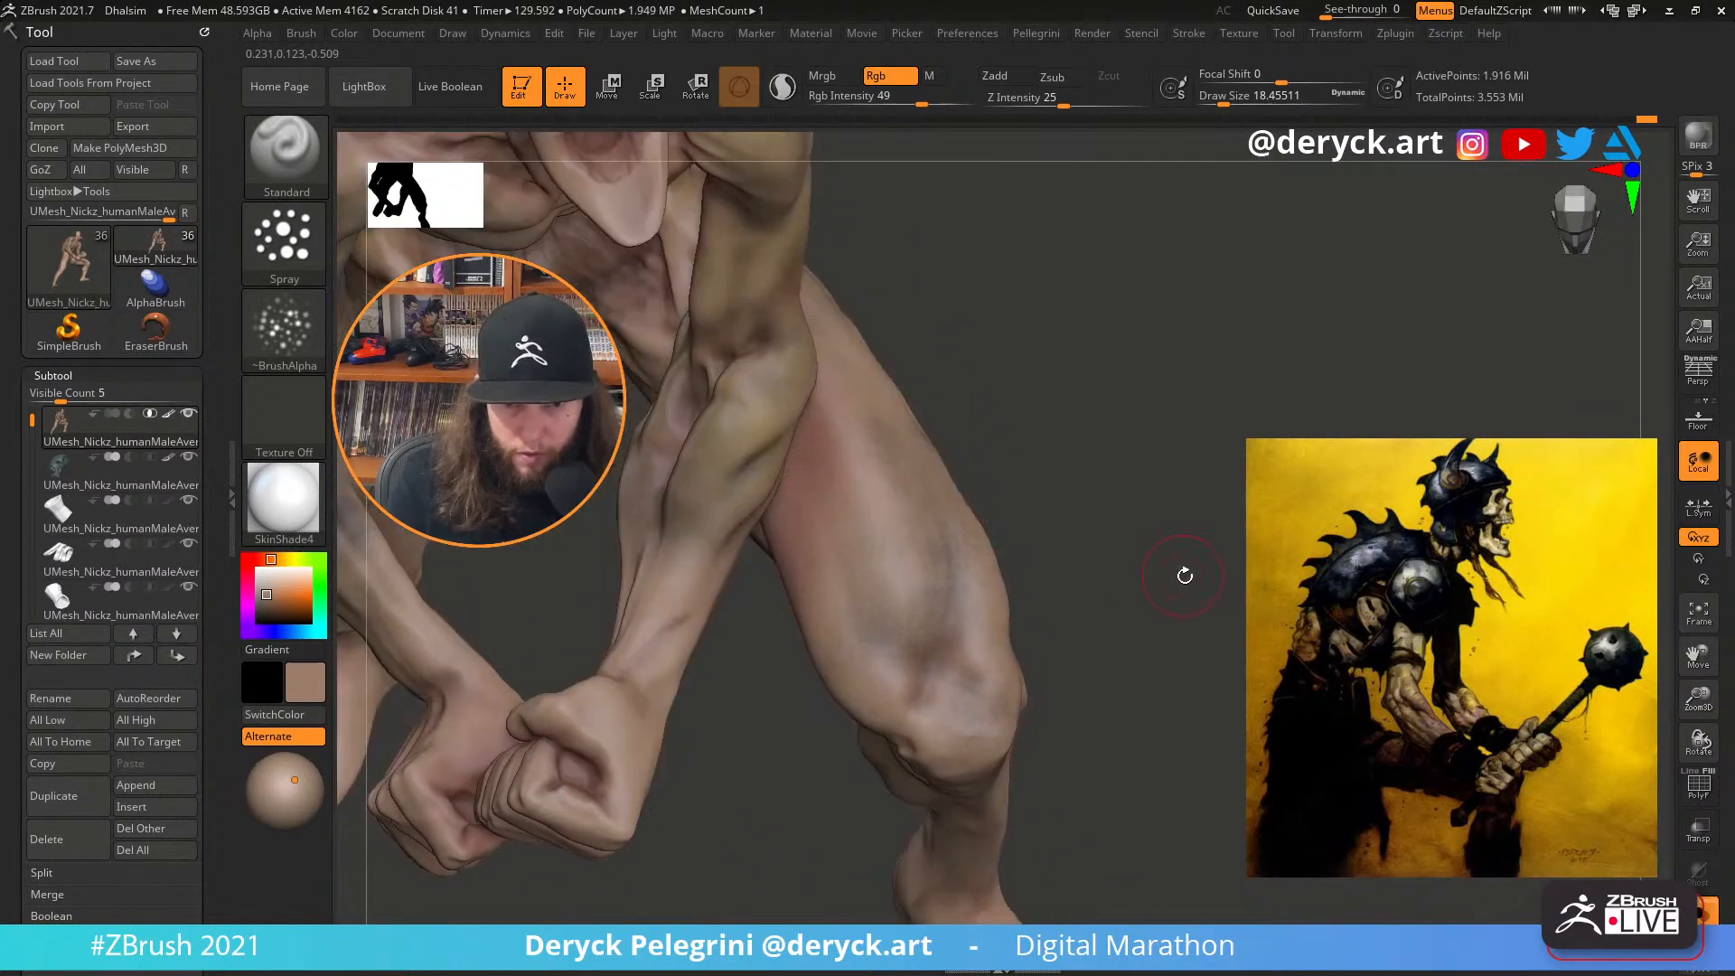
key(alt+s)
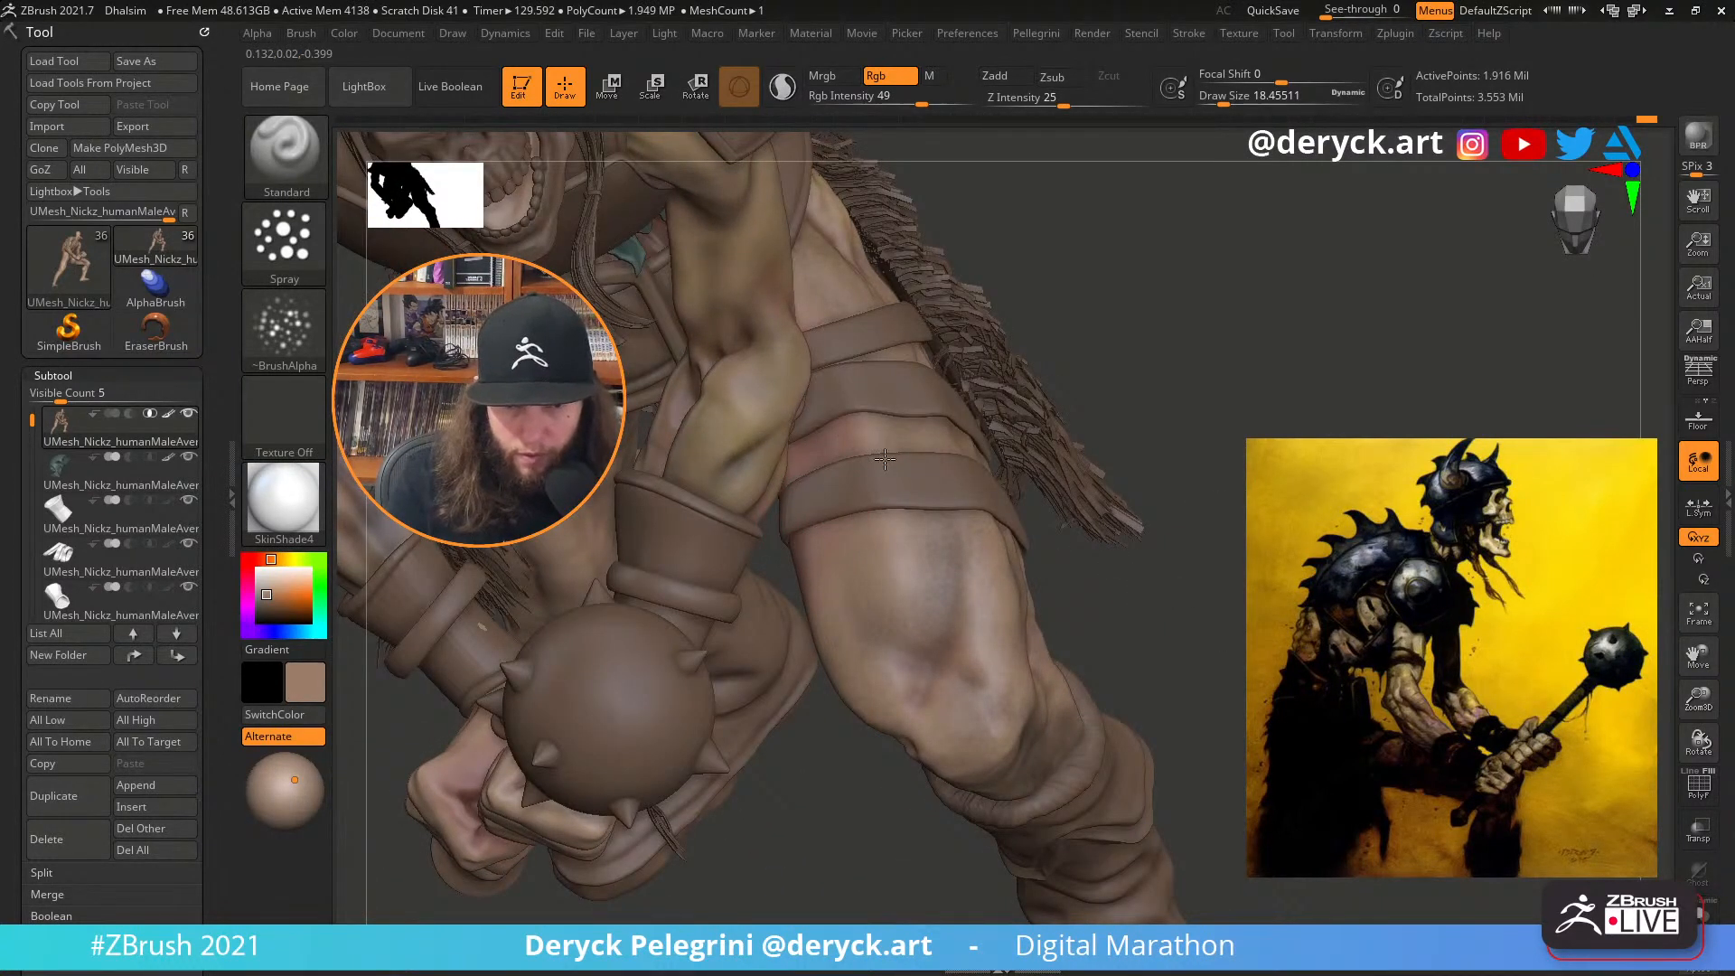
mouse_move(1215, 633)
mouse_down()
mouse_move(1226, 558)
mouse_move(1205, 491)
mouse_move(1165, 506)
mouse_up()
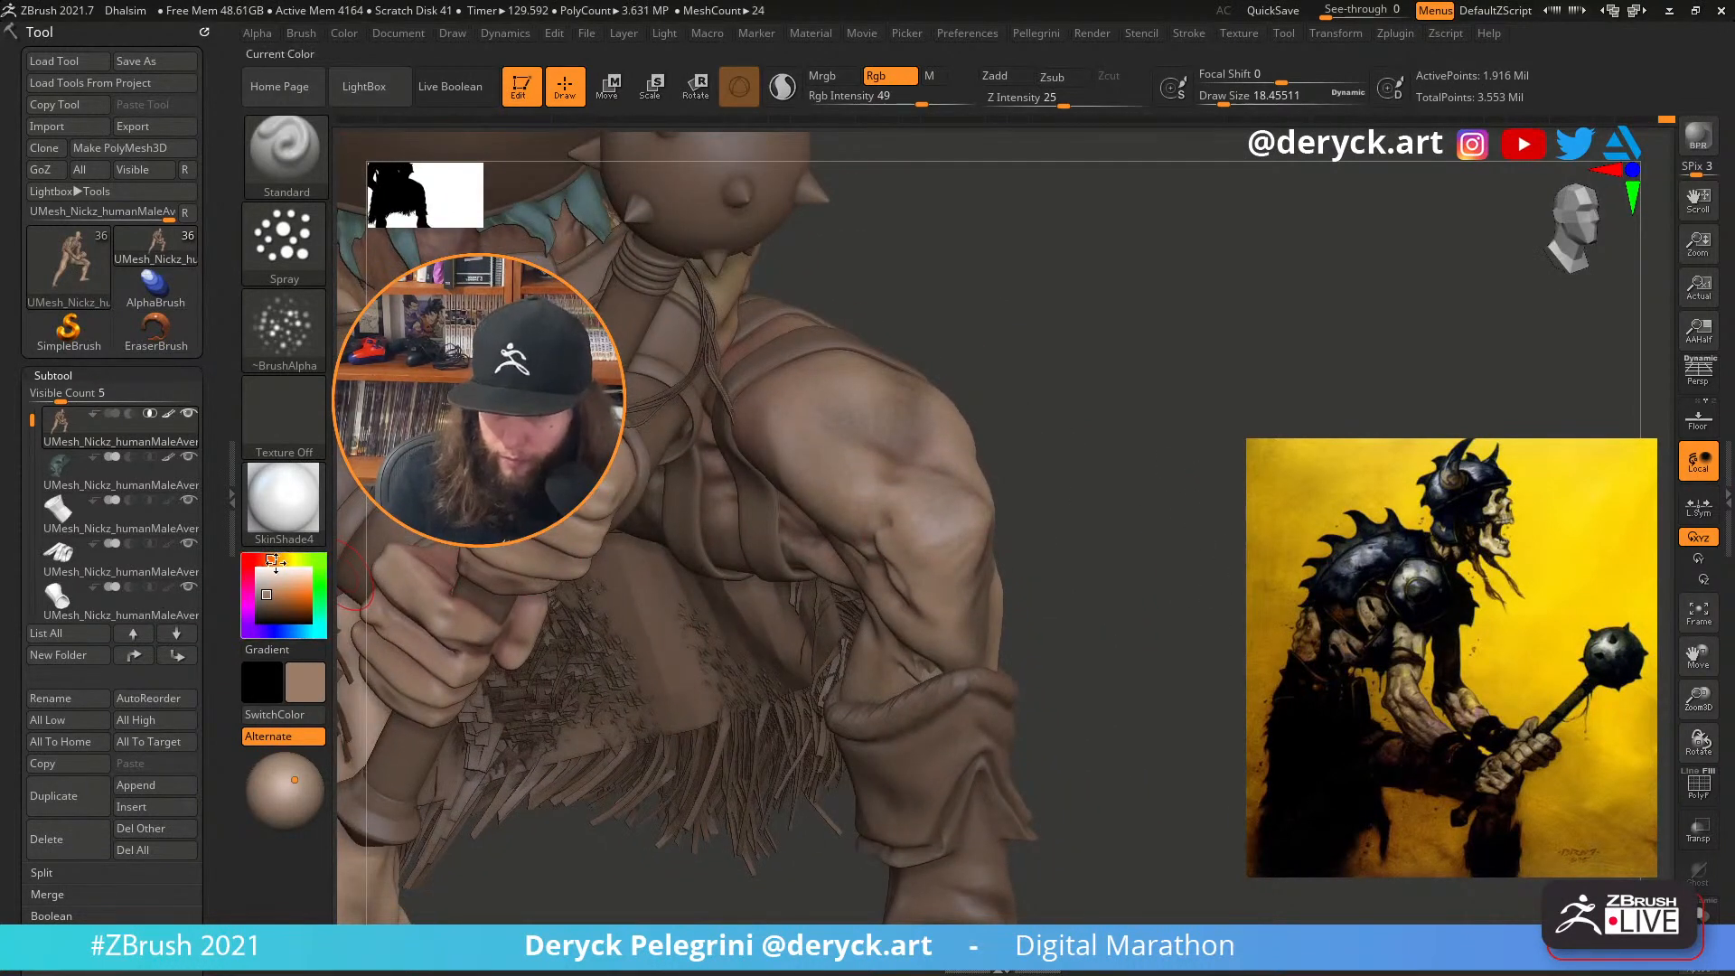
Pick a warm orange tan and spray it over the front thigh above the knee at a draw size of about 26.9
click(288, 559)
click(267, 560)
click(289, 560)
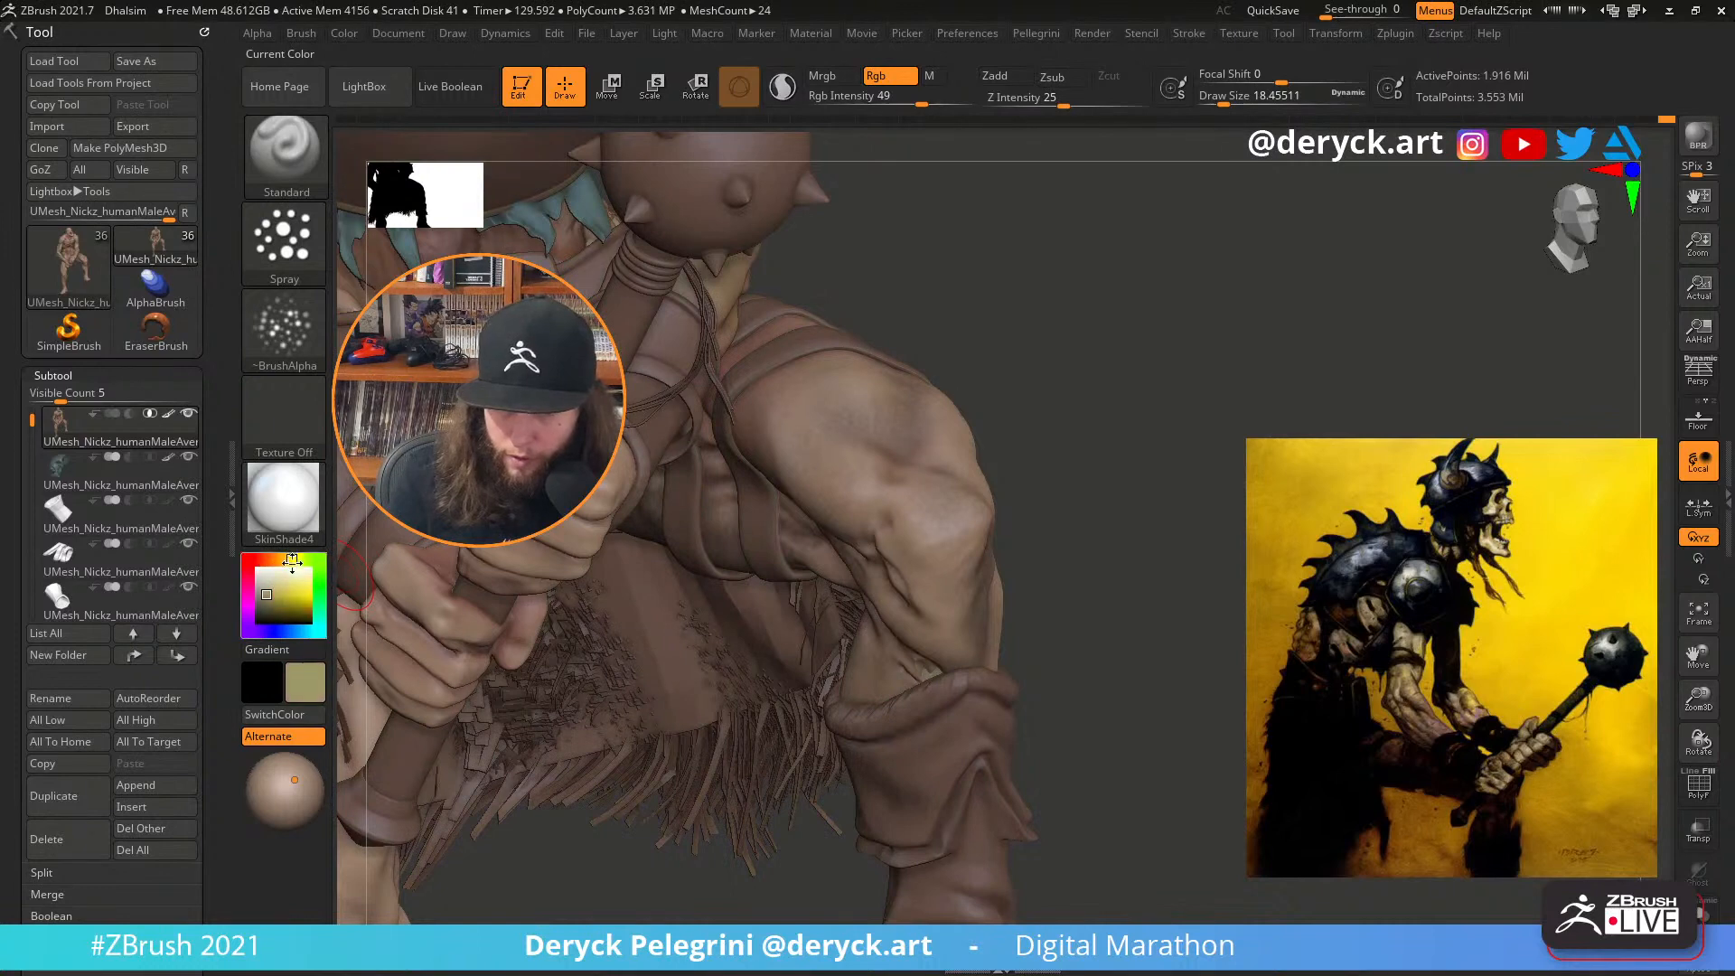
click(294, 591)
click(275, 560)
drag(290, 589, 299, 585)
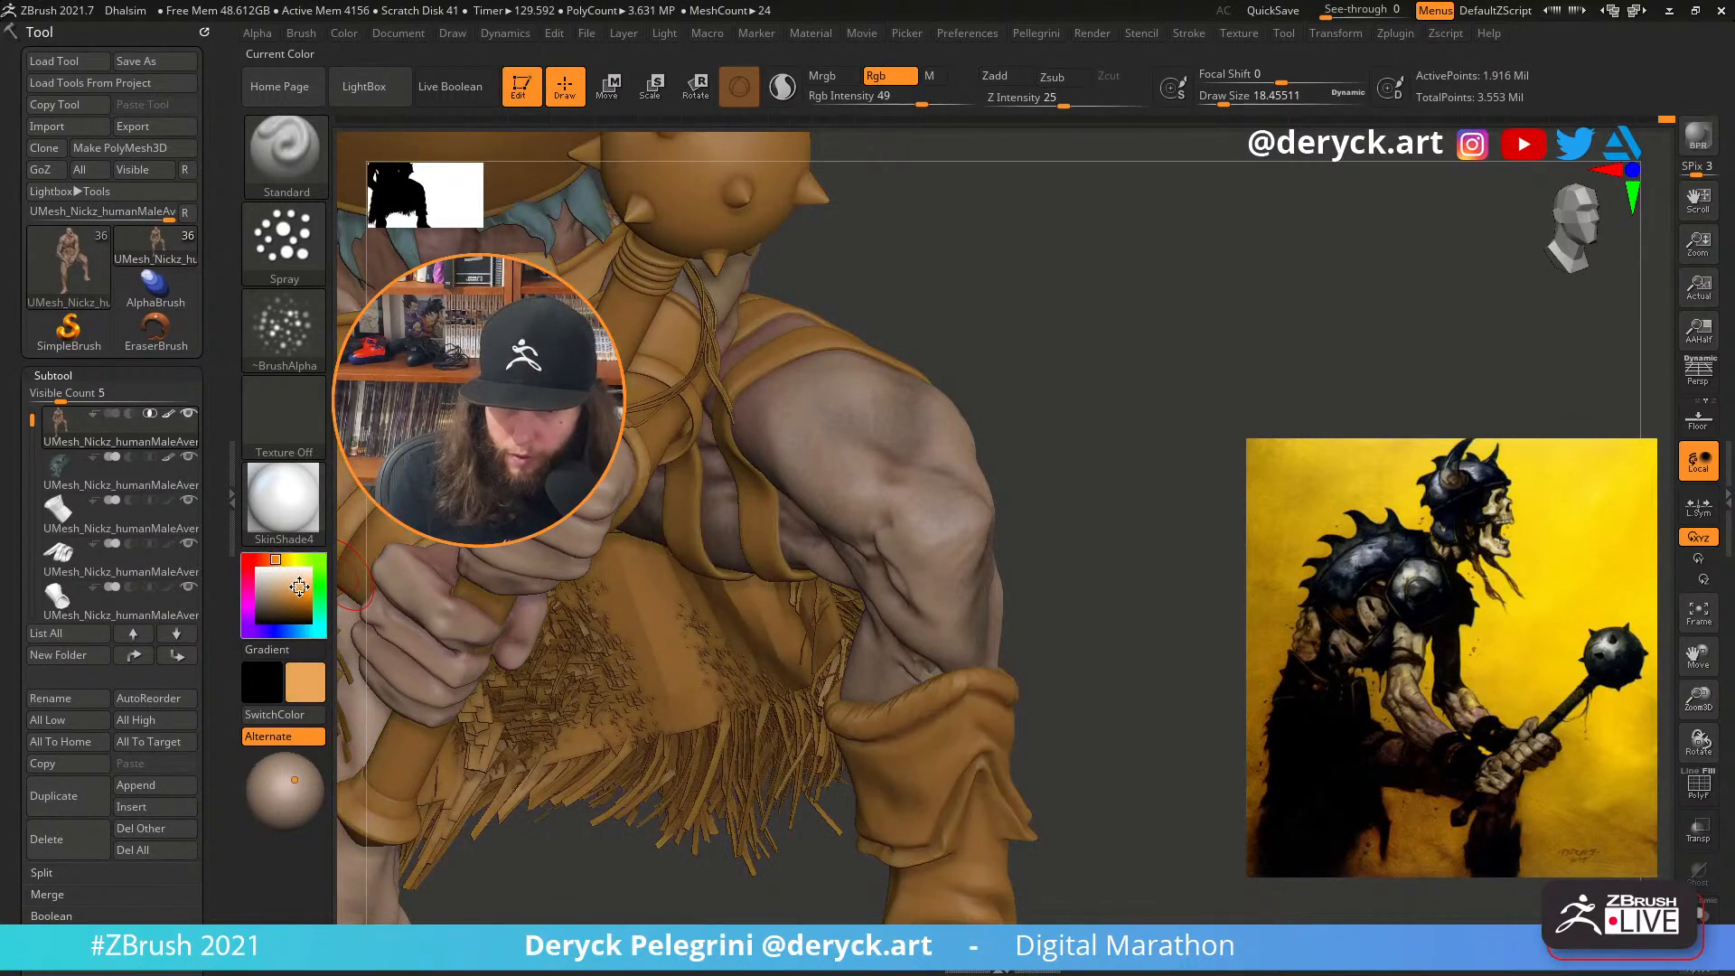
drag(1137, 474, 1096, 540)
key(s)
drag(814, 485, 815, 485)
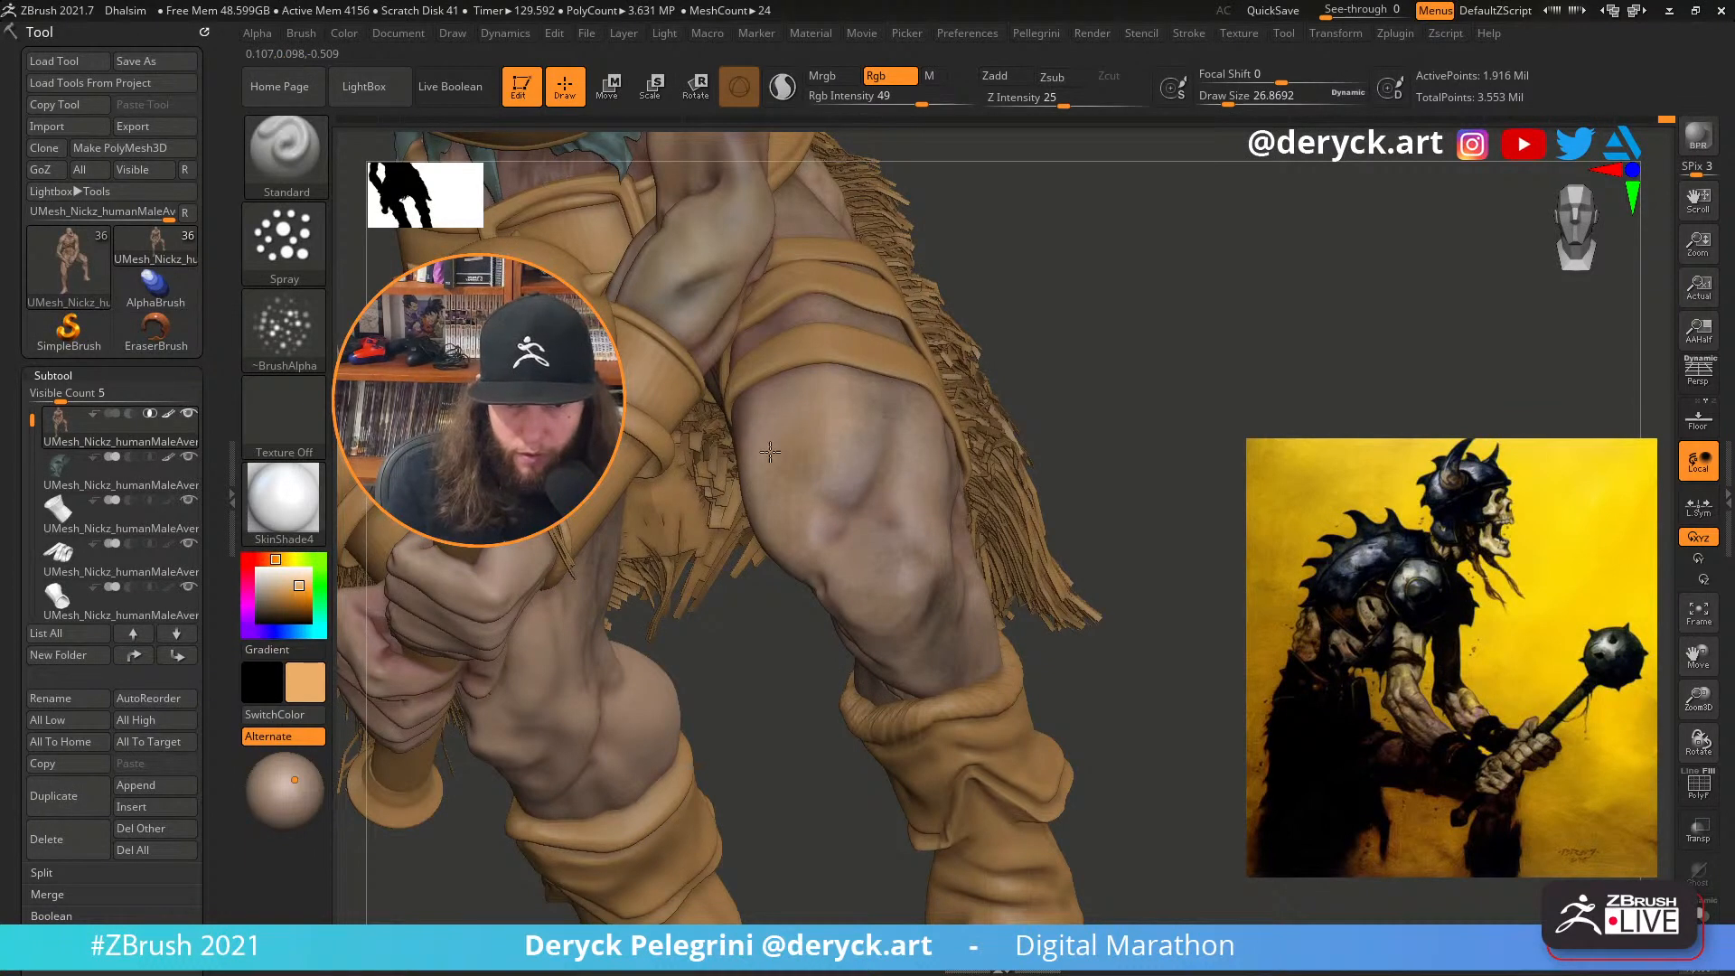
Spray the warm orange tan over the knee and thigh of the bent leg at a draw size of about 17
key(s)
drag(904, 571, 881, 573)
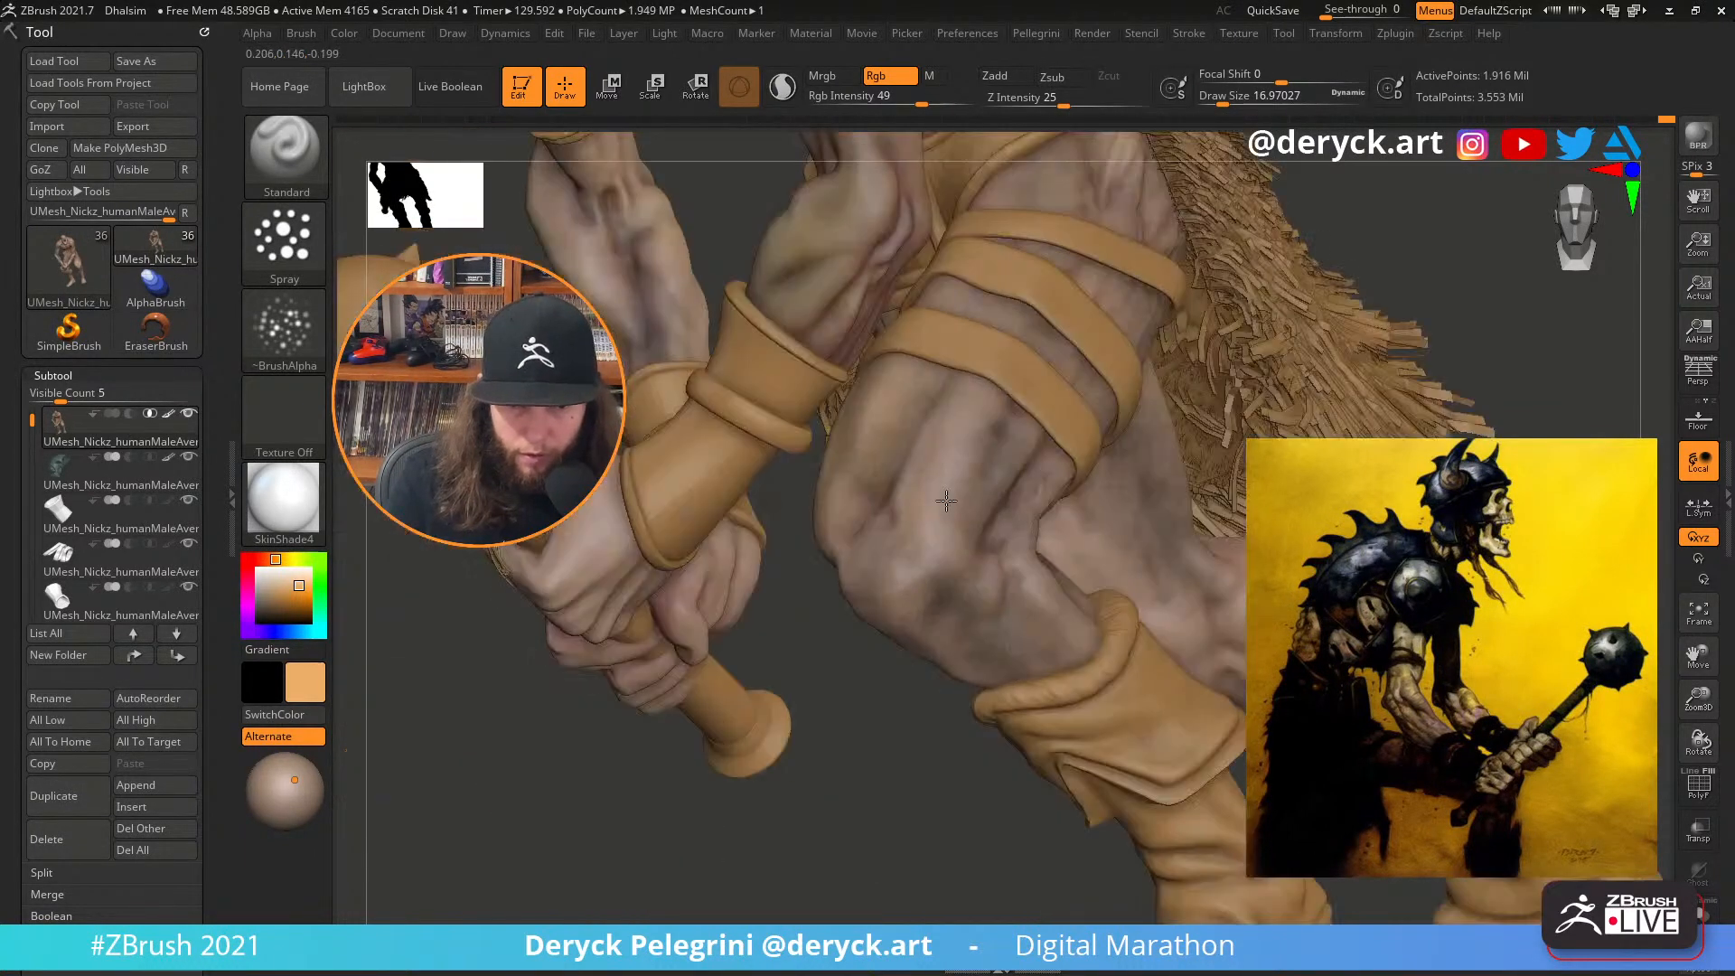
right_drag(946, 500, 927, 480)
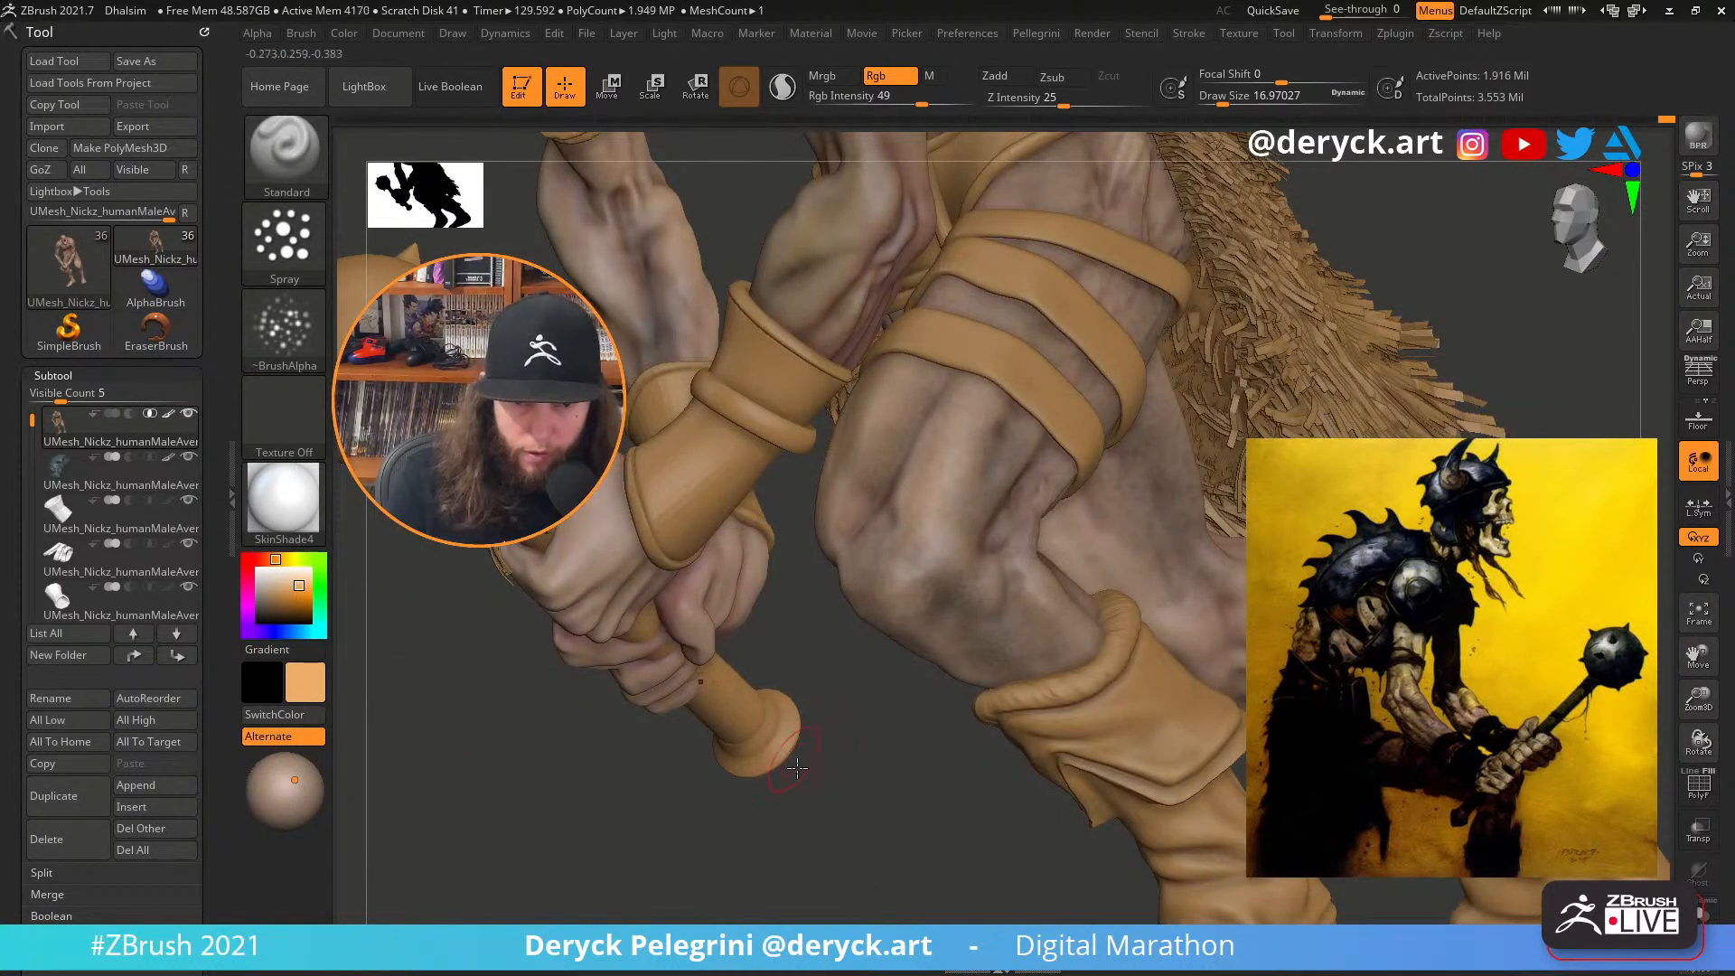
right_drag(946, 571, 1075, 597)
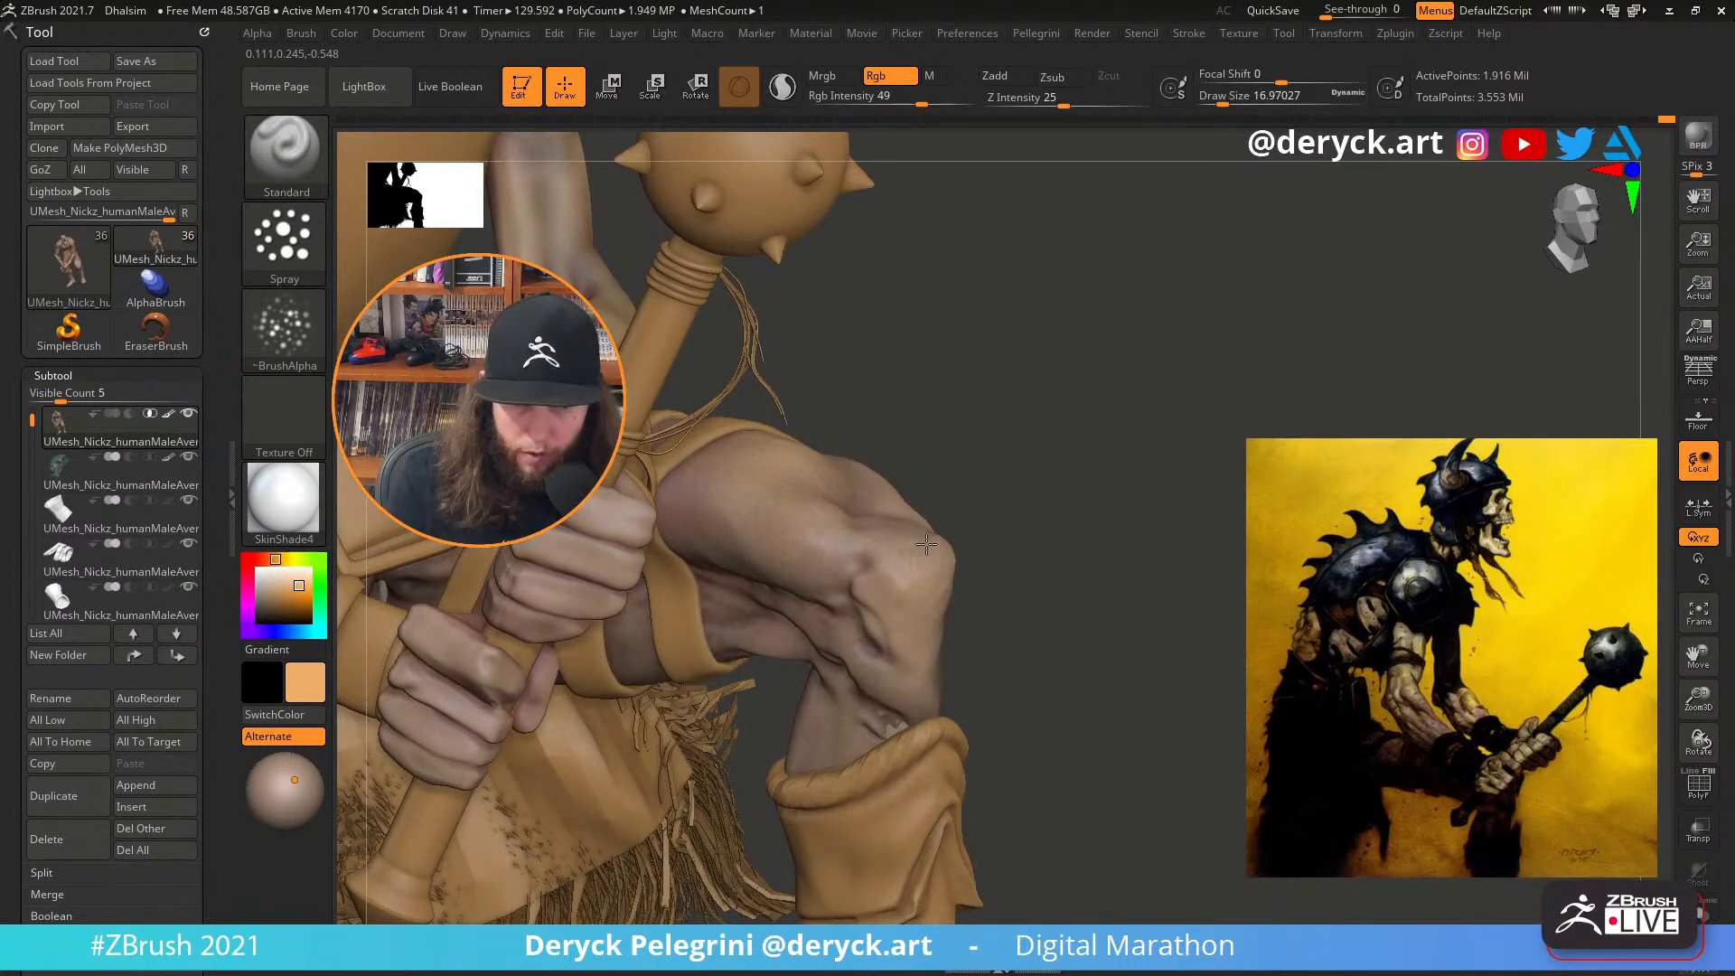
right_drag(927, 615, 850, 524)
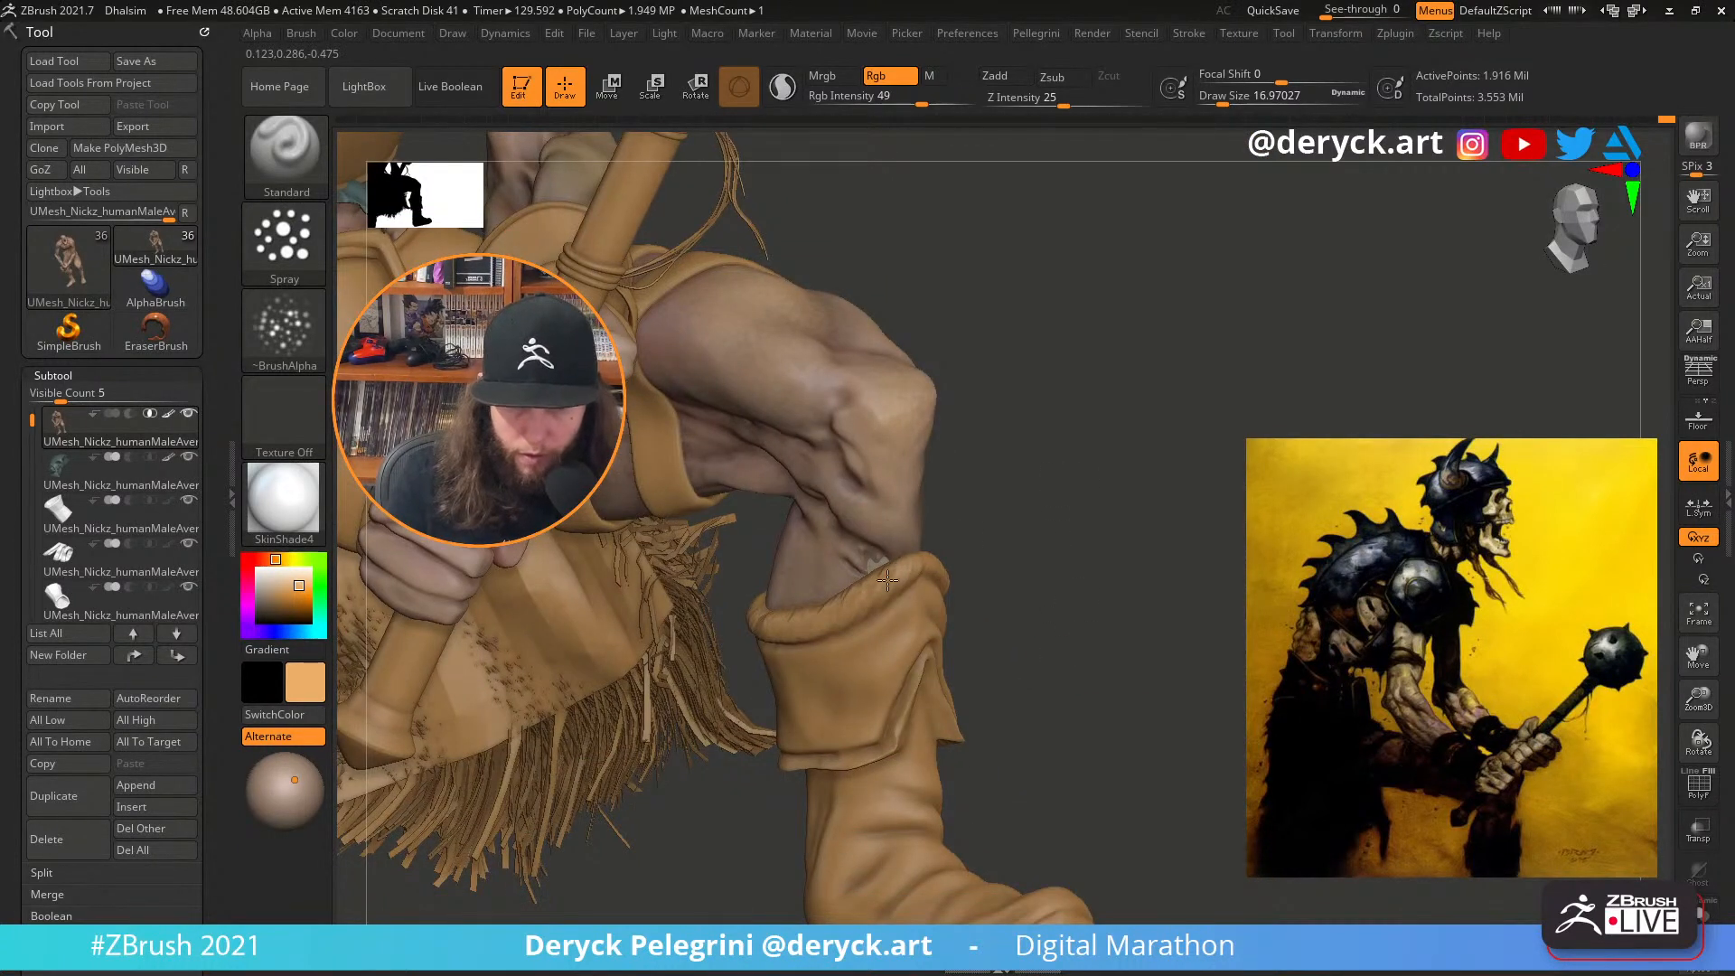
right_drag(1039, 564, 878, 530)
right_drag(1355, 547, 1066, 587)
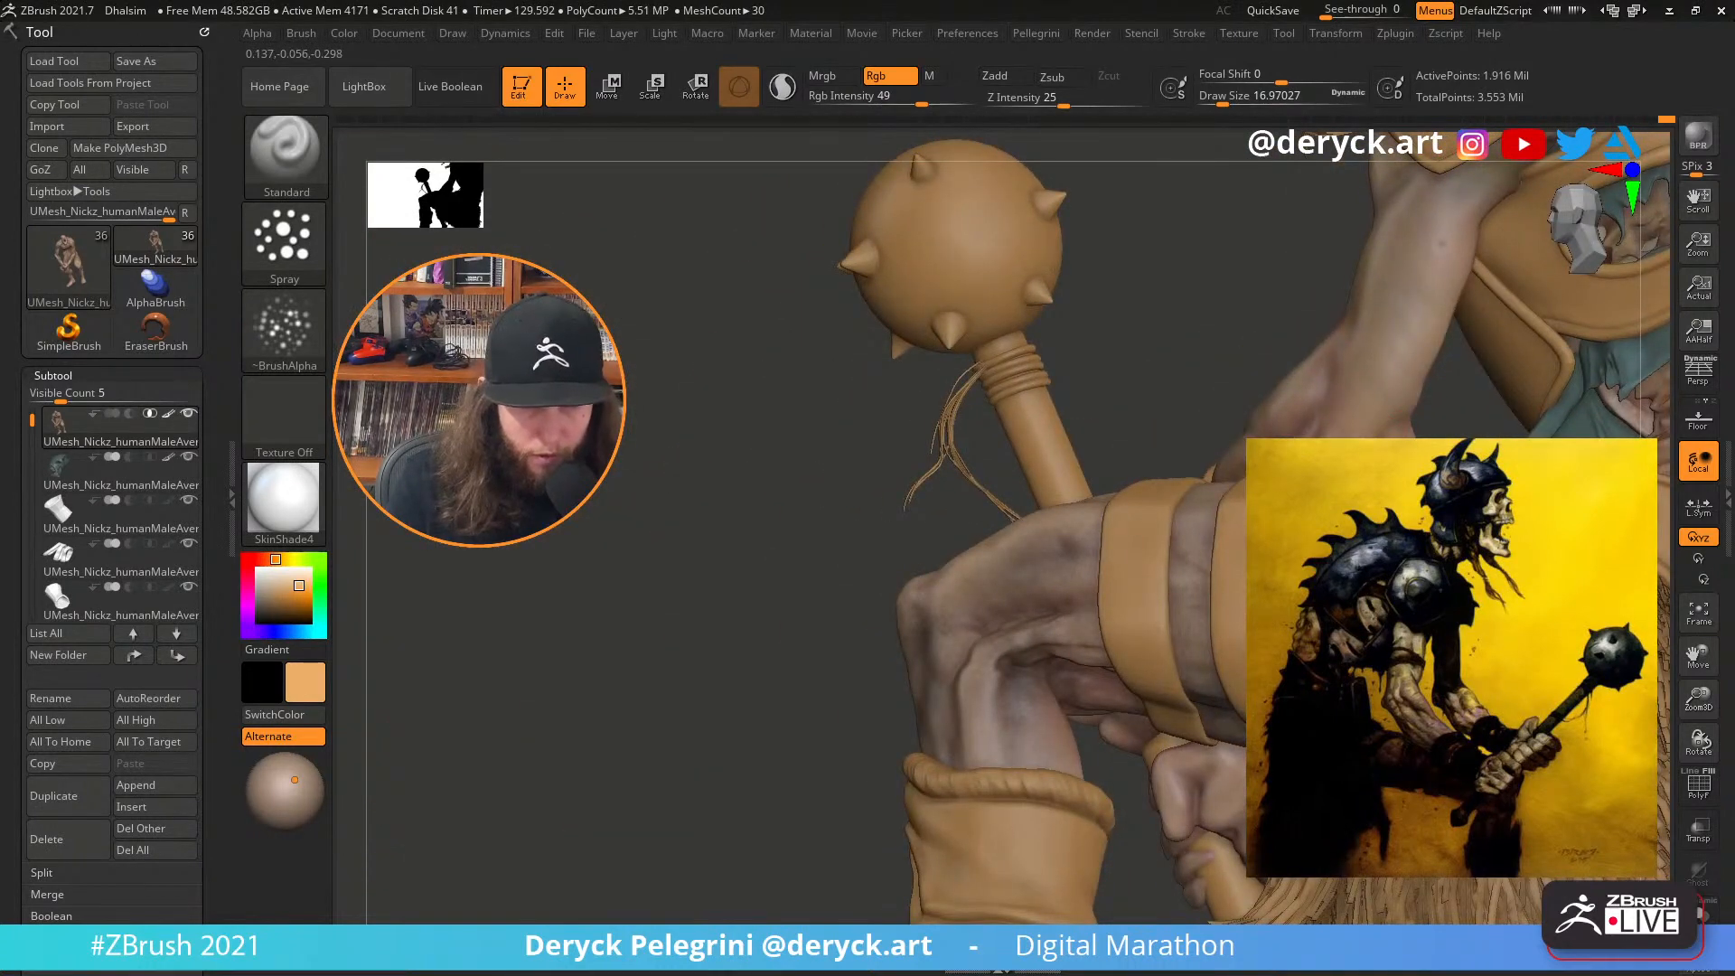
right_drag(434, 759, 565, 587)
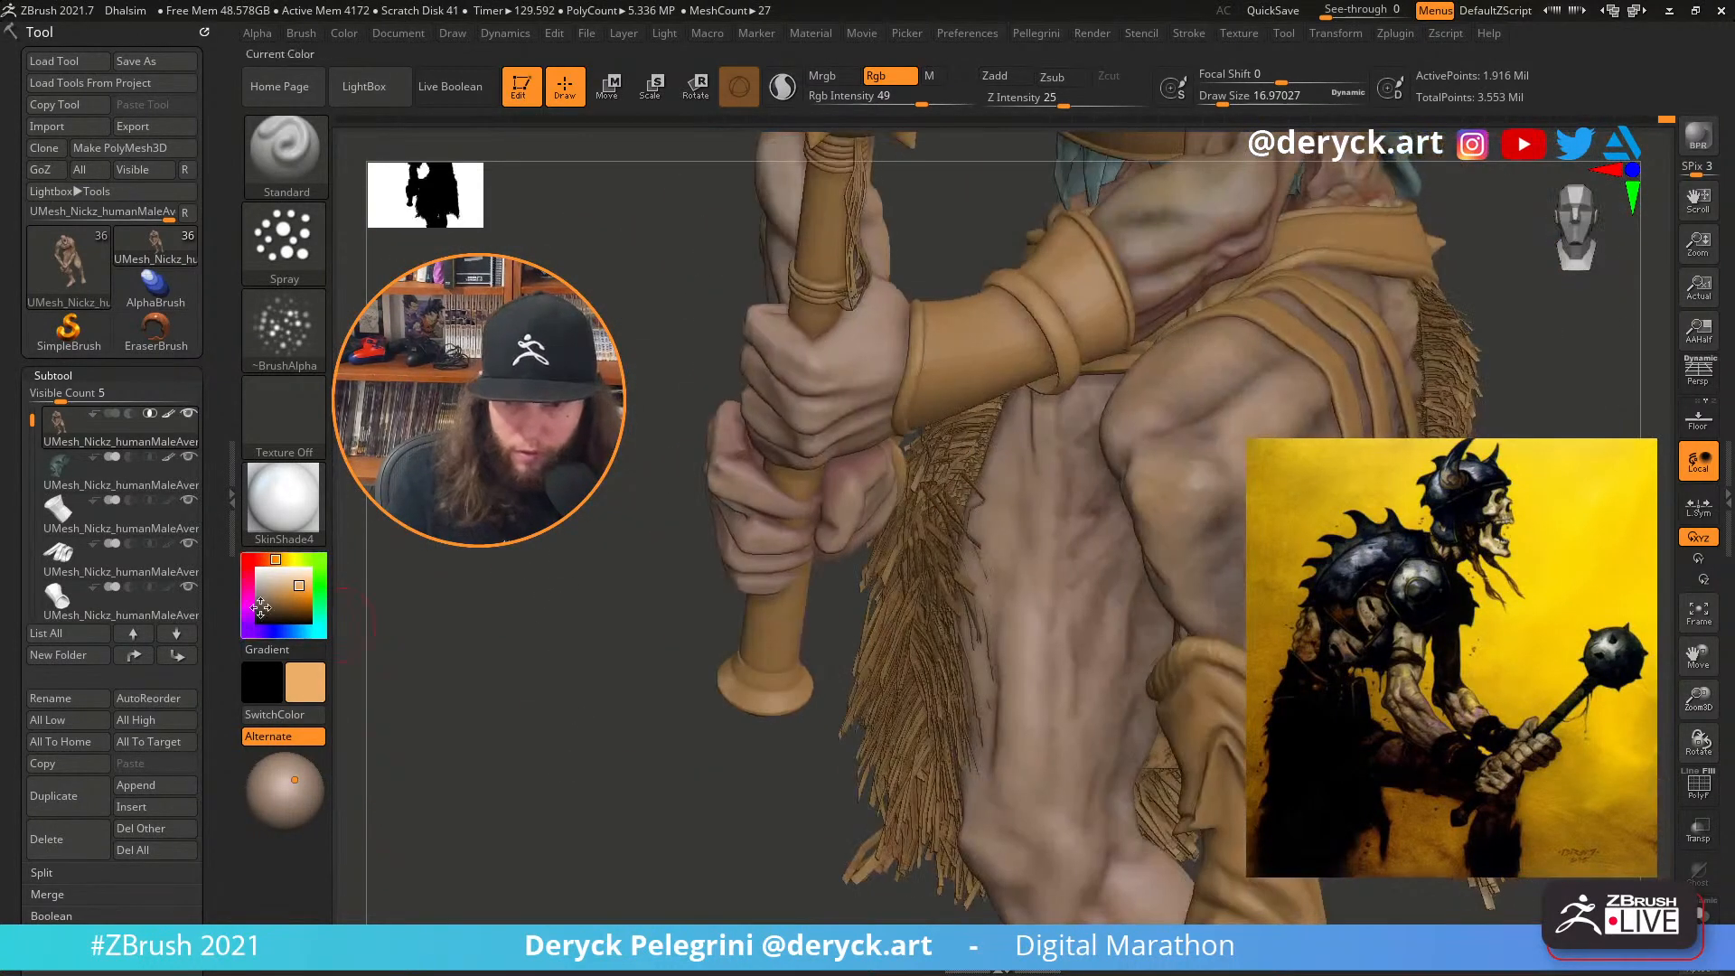
Change the paint to a dark greenish grey and tint the hollows around the bent knee at a draw size of about 15.6
drag(288, 560, 257, 610)
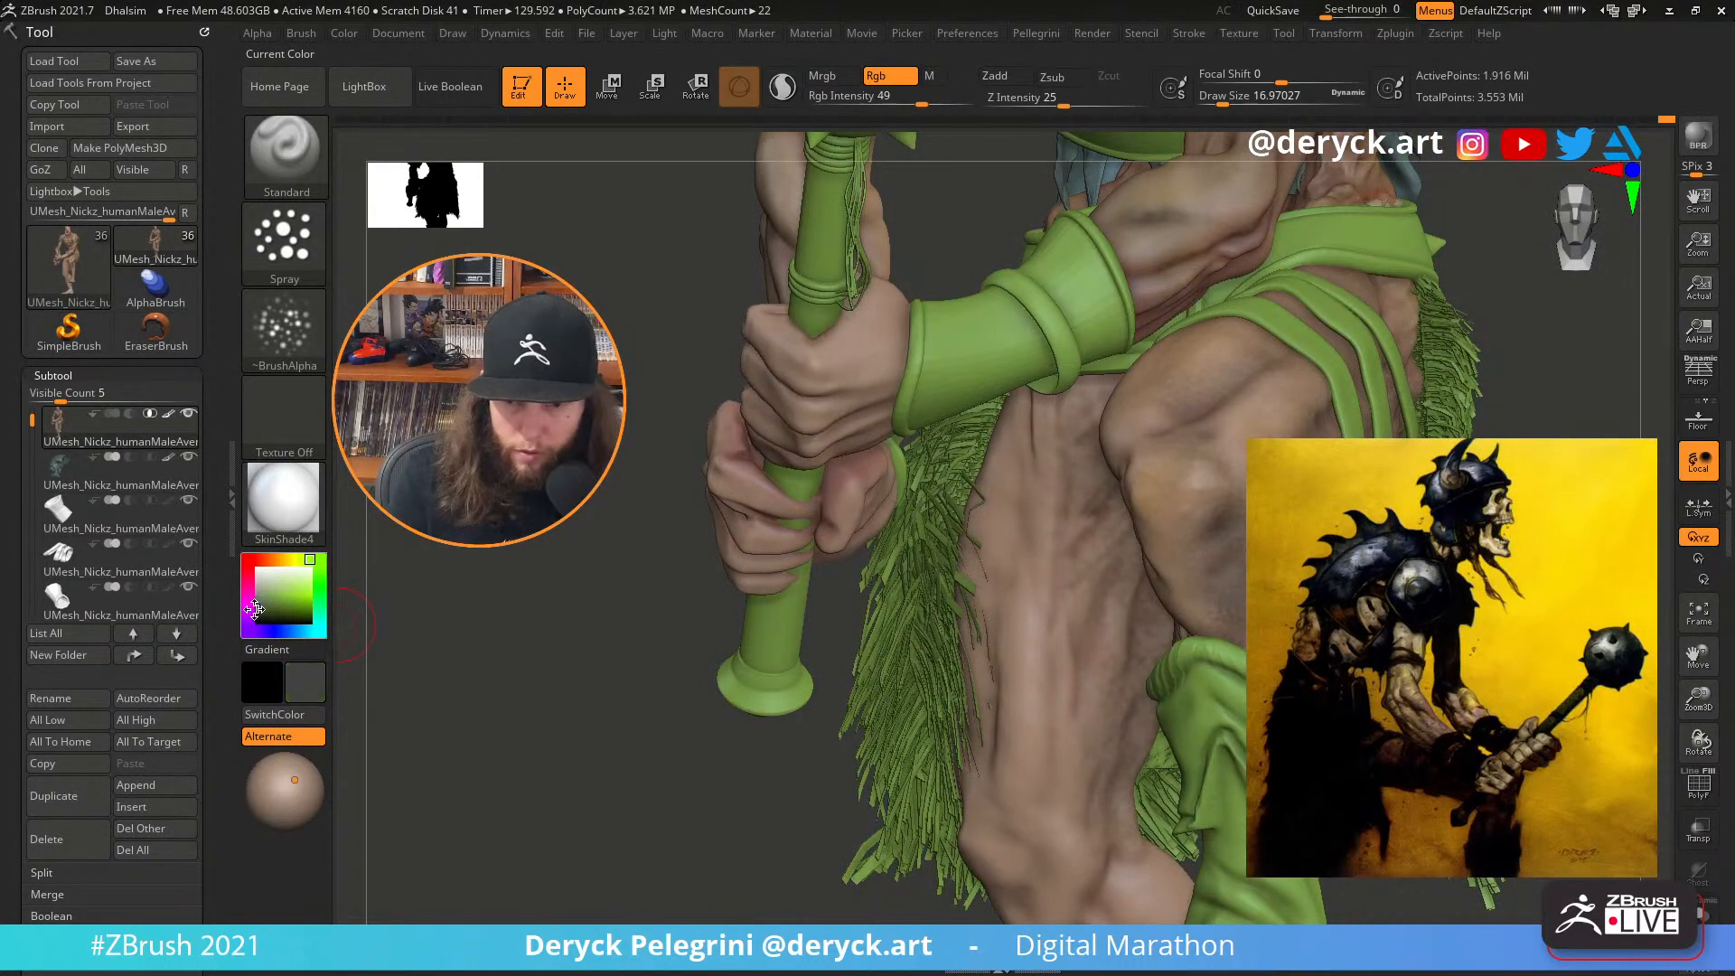
right_drag(697, 703, 1117, 542)
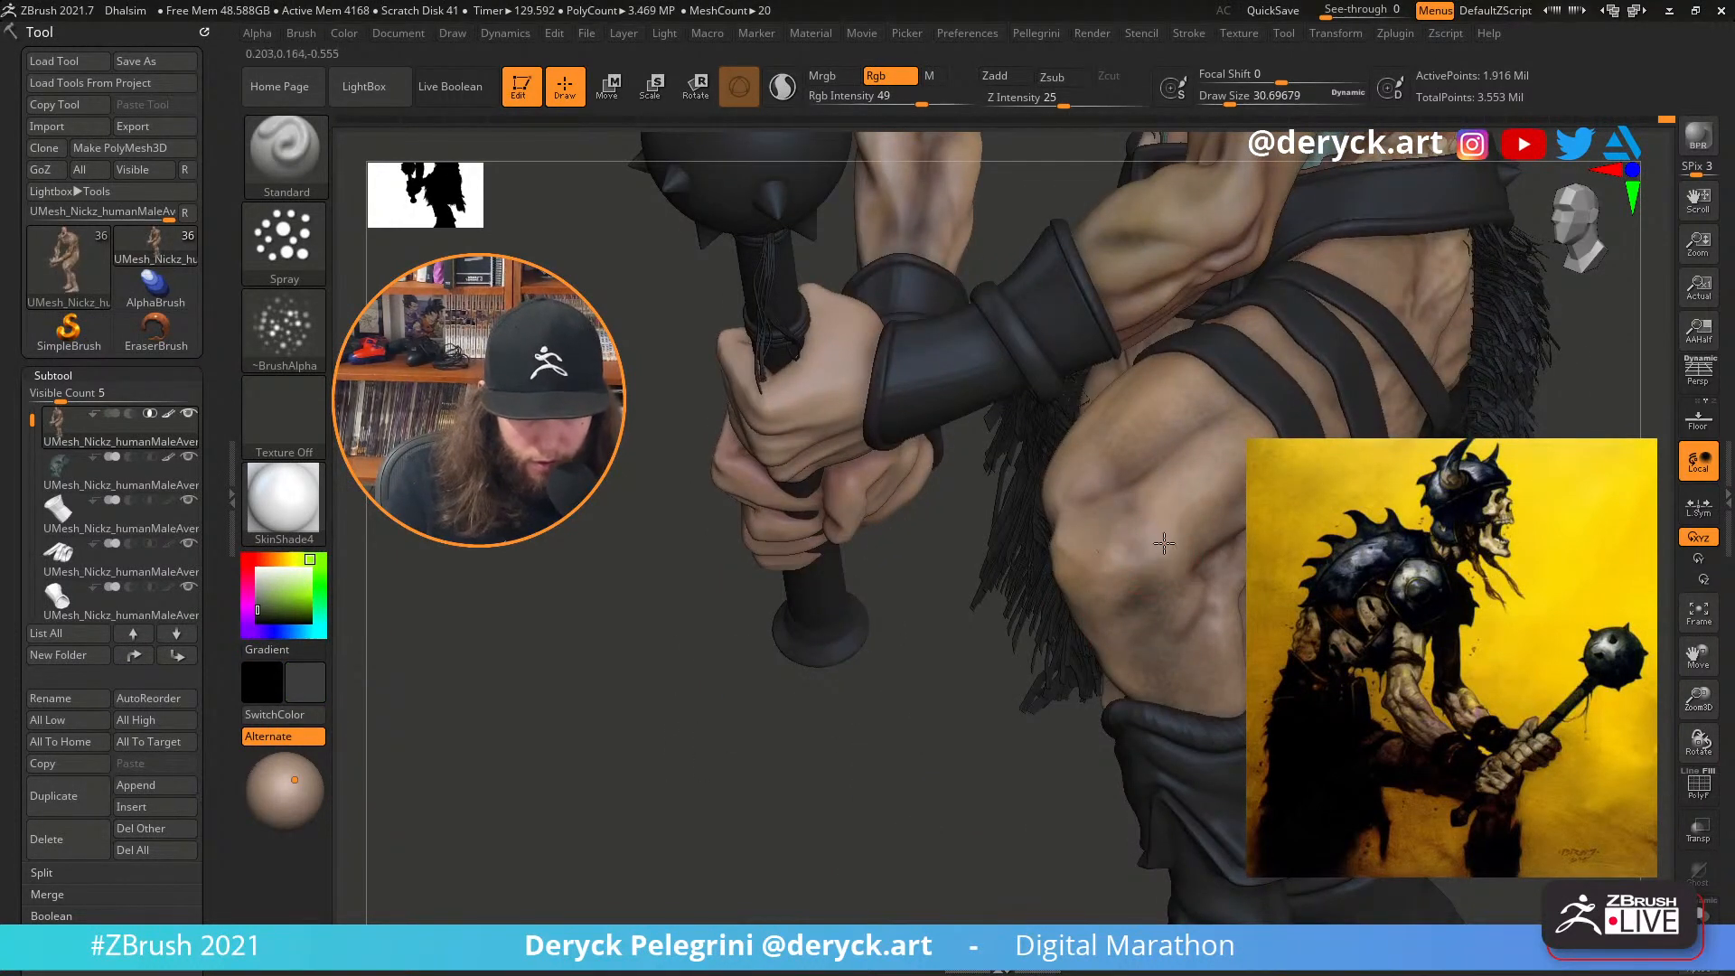
key(s)
key(s)
drag(1169, 518, 1153, 518)
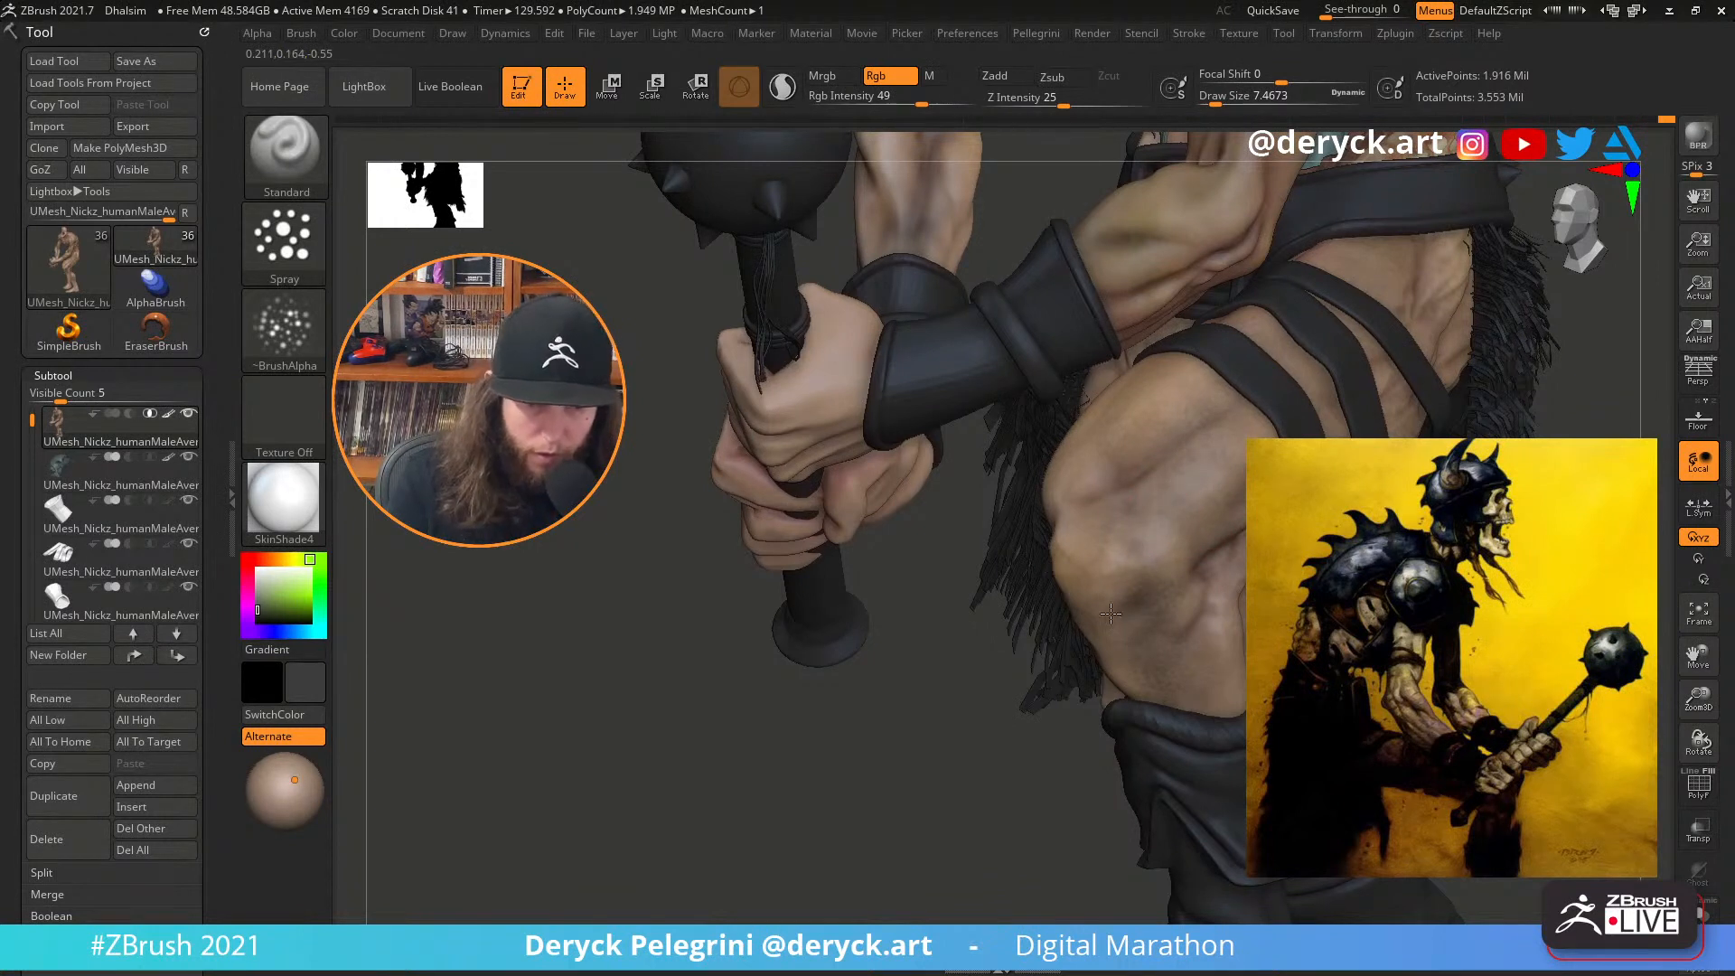
key(s)
drag(1082, 588, 1090, 588)
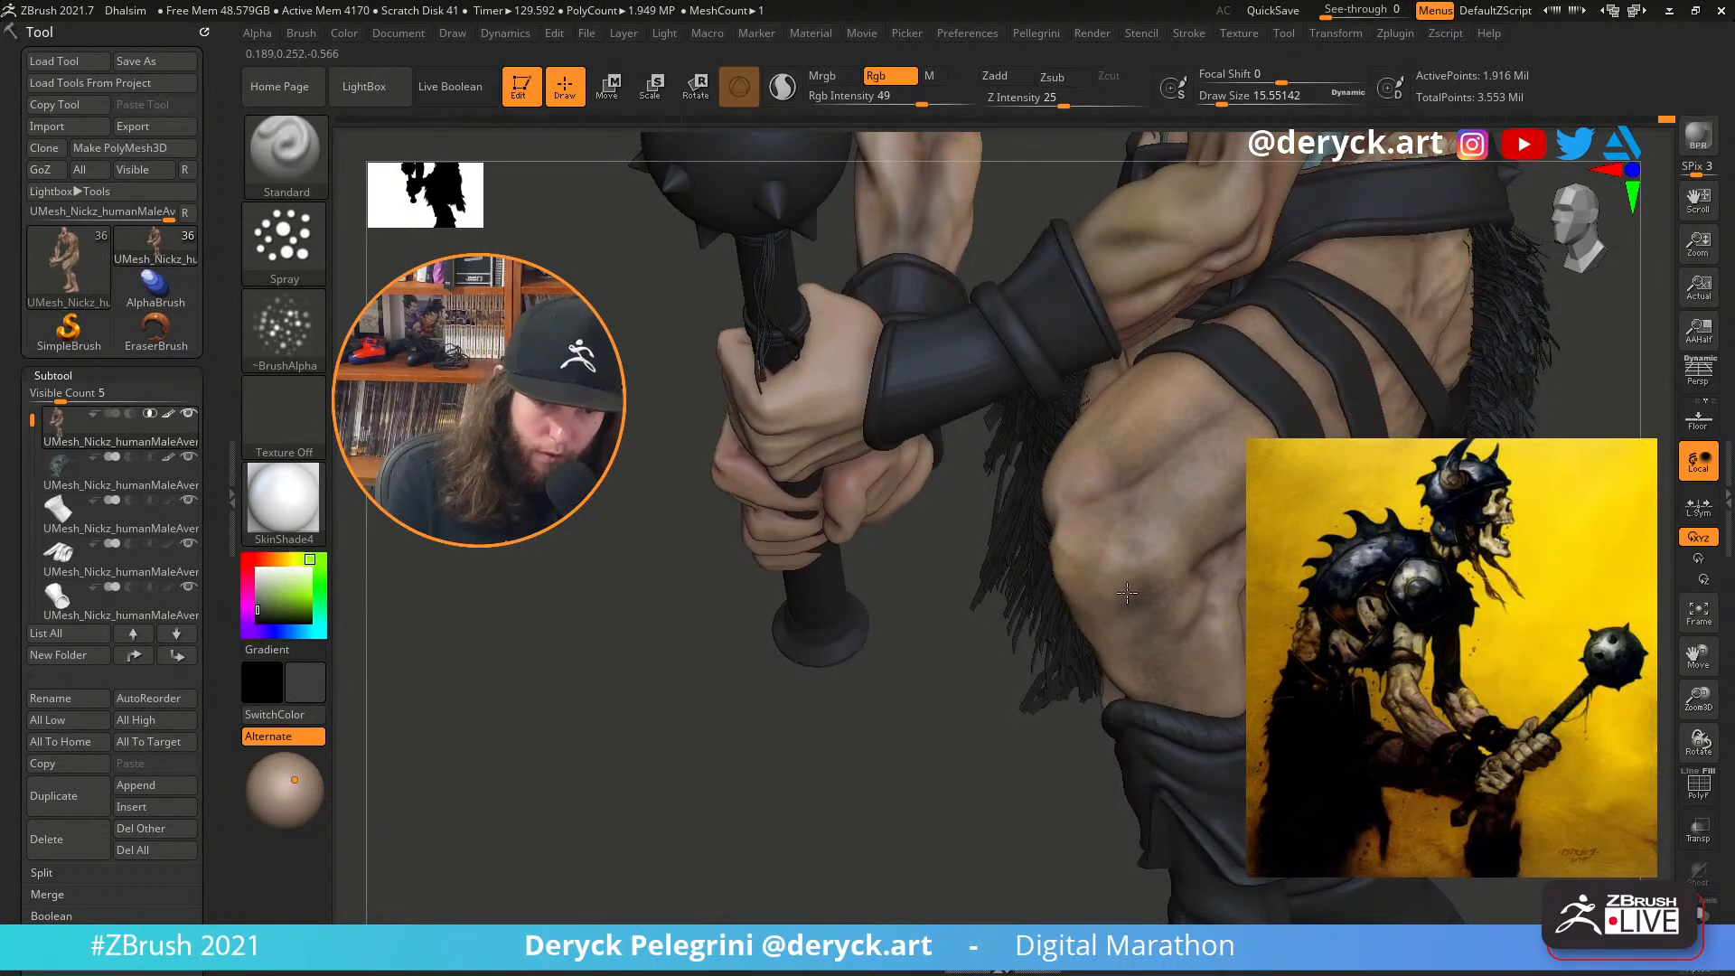
alt+drag(816, 736, 729, 649)
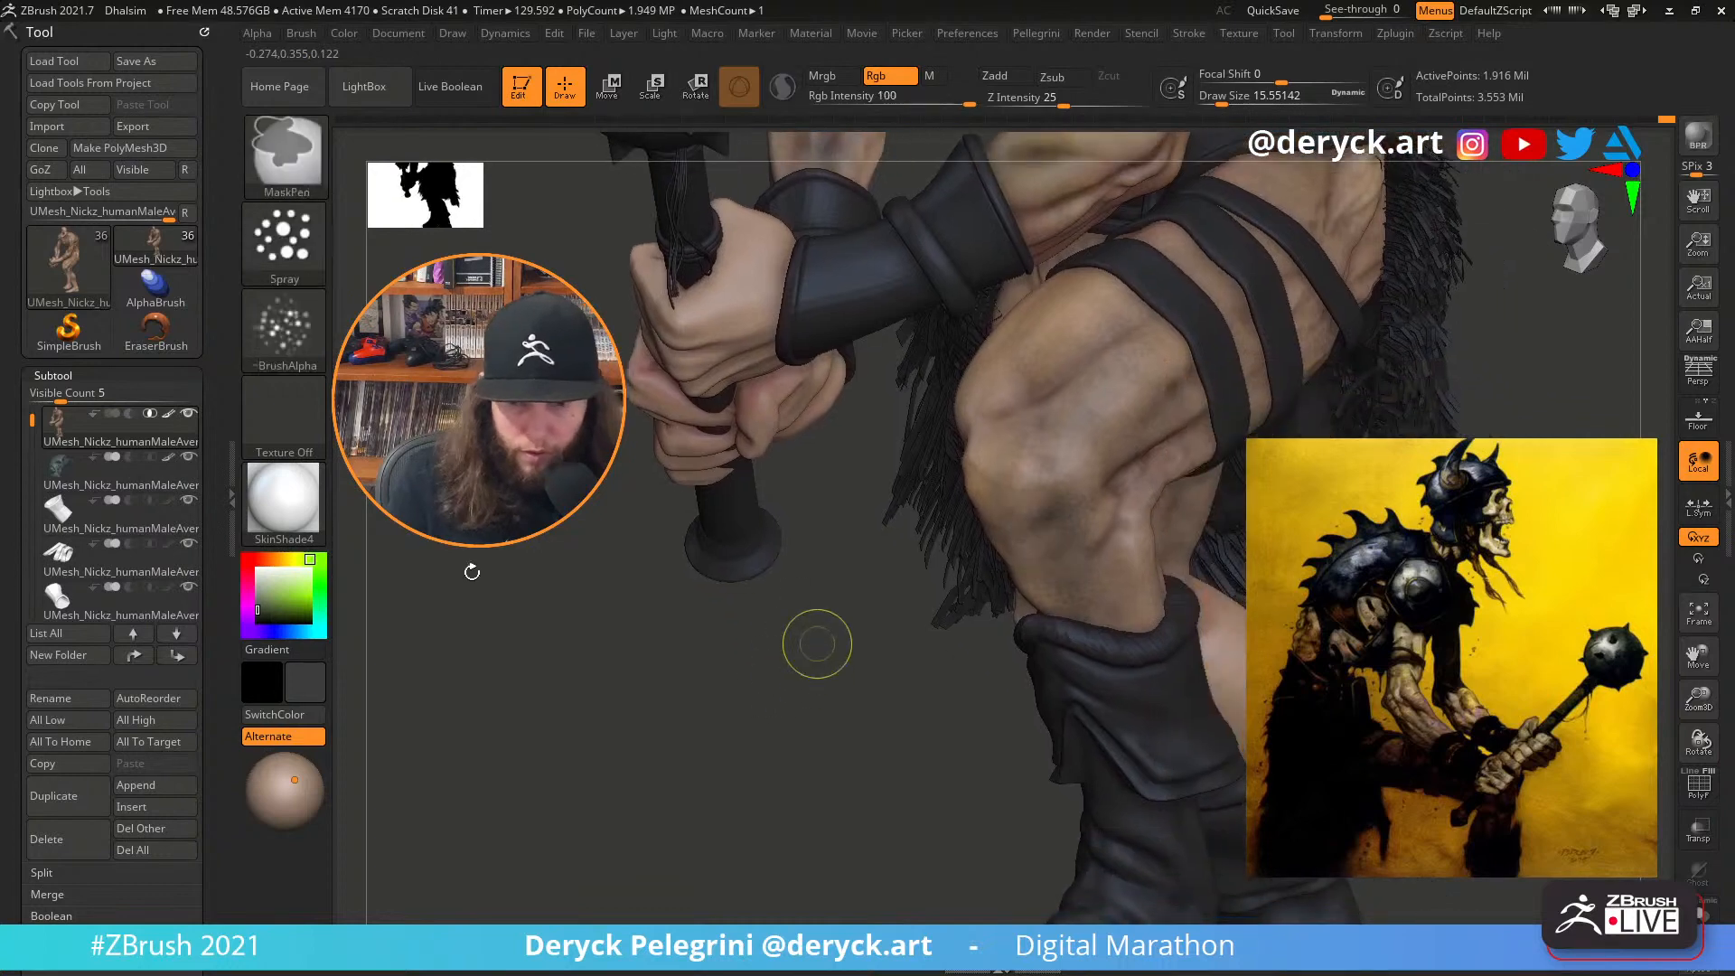
Pick a slightly greener grey, switch the brush alpha to Alpha 23 and undo the trial stroke below the knee
click(261, 607)
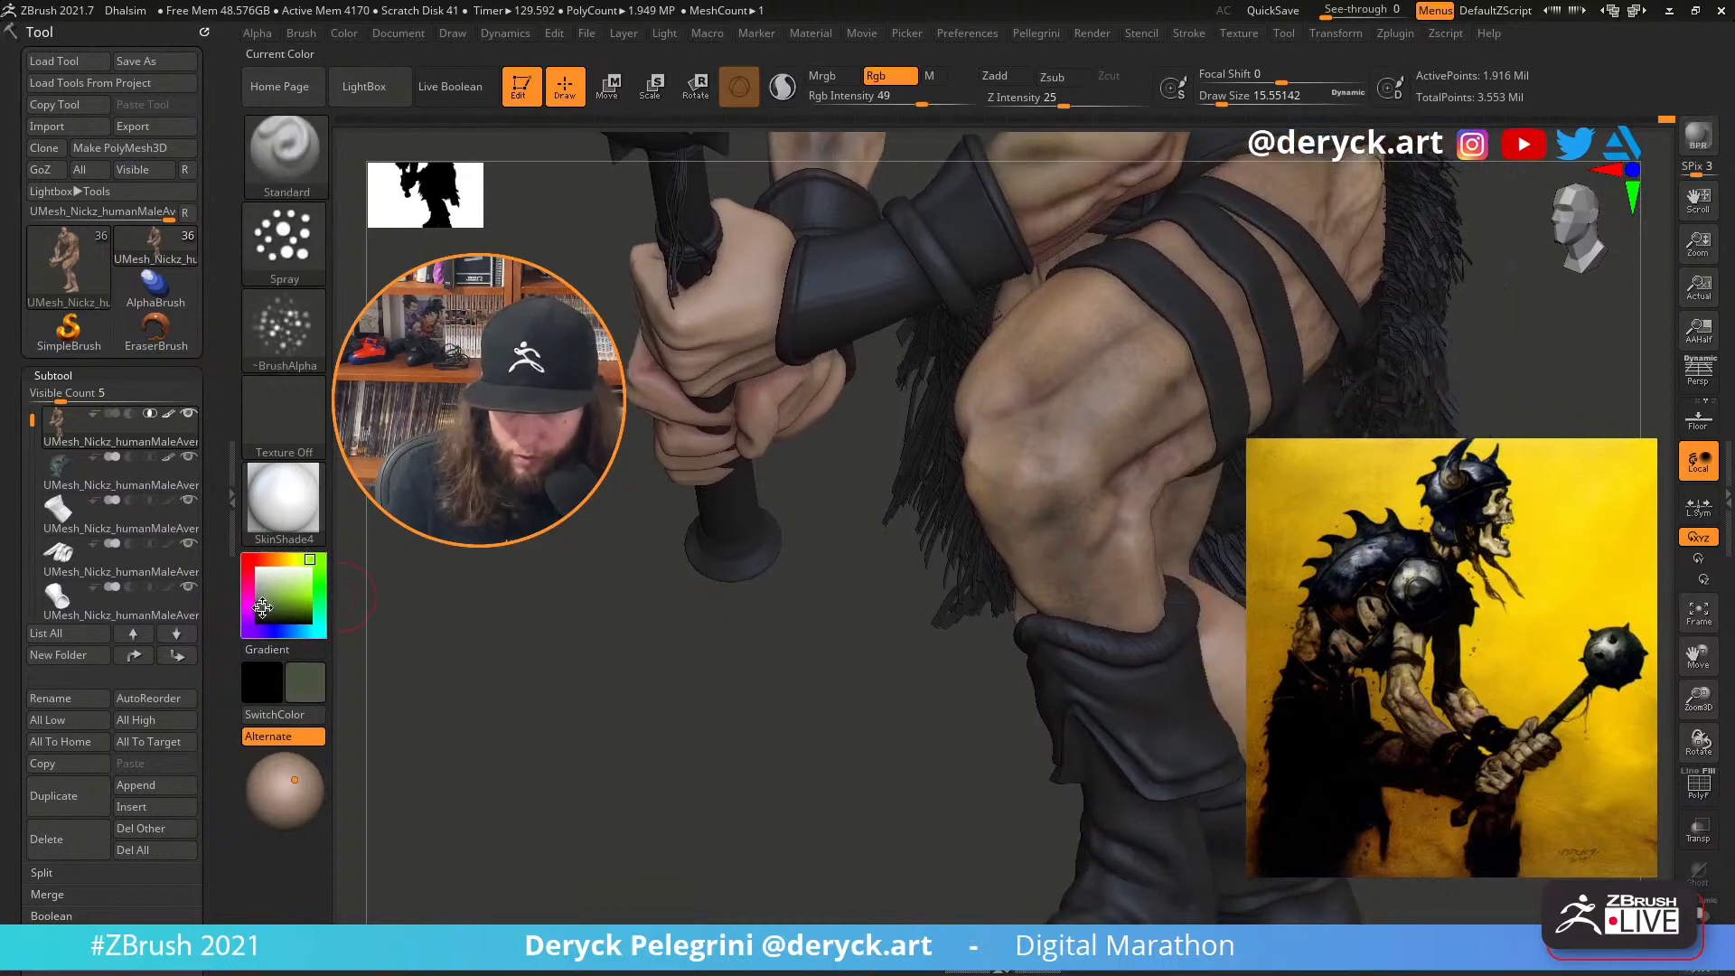
click(285, 321)
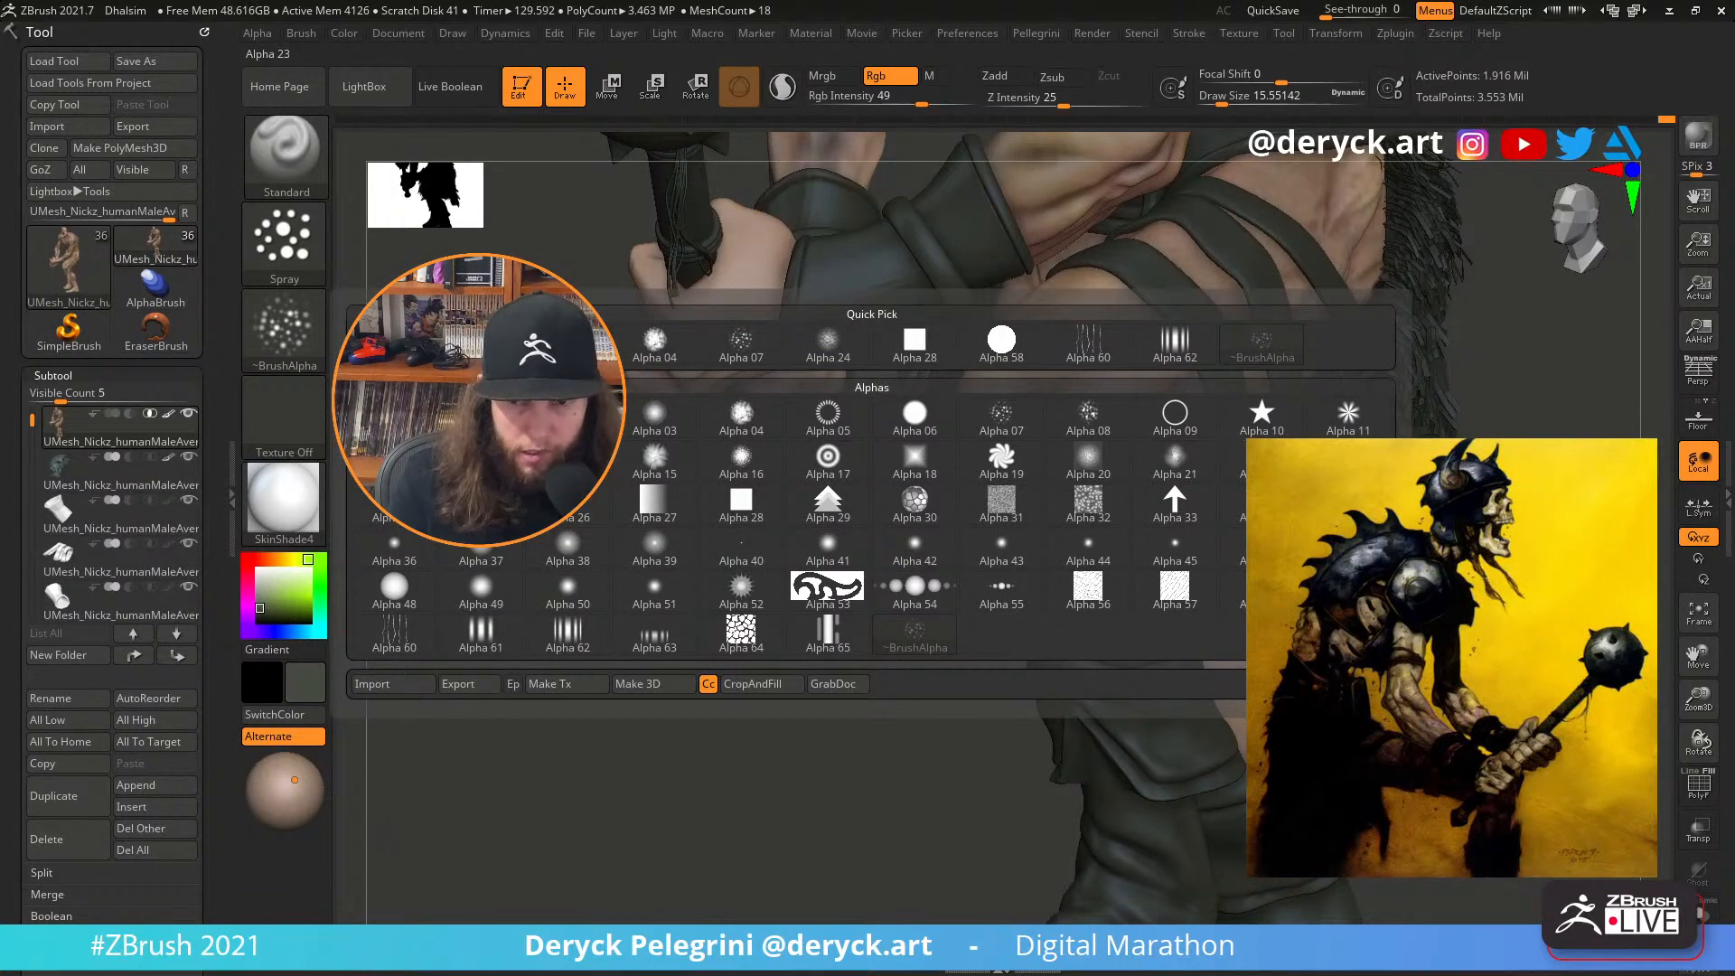
click(1348, 461)
mouse_move(801, 710)
alt+mouse_down()
mouse_move(782, 660)
mouse_move(787, 709)
alt+mouse_up()
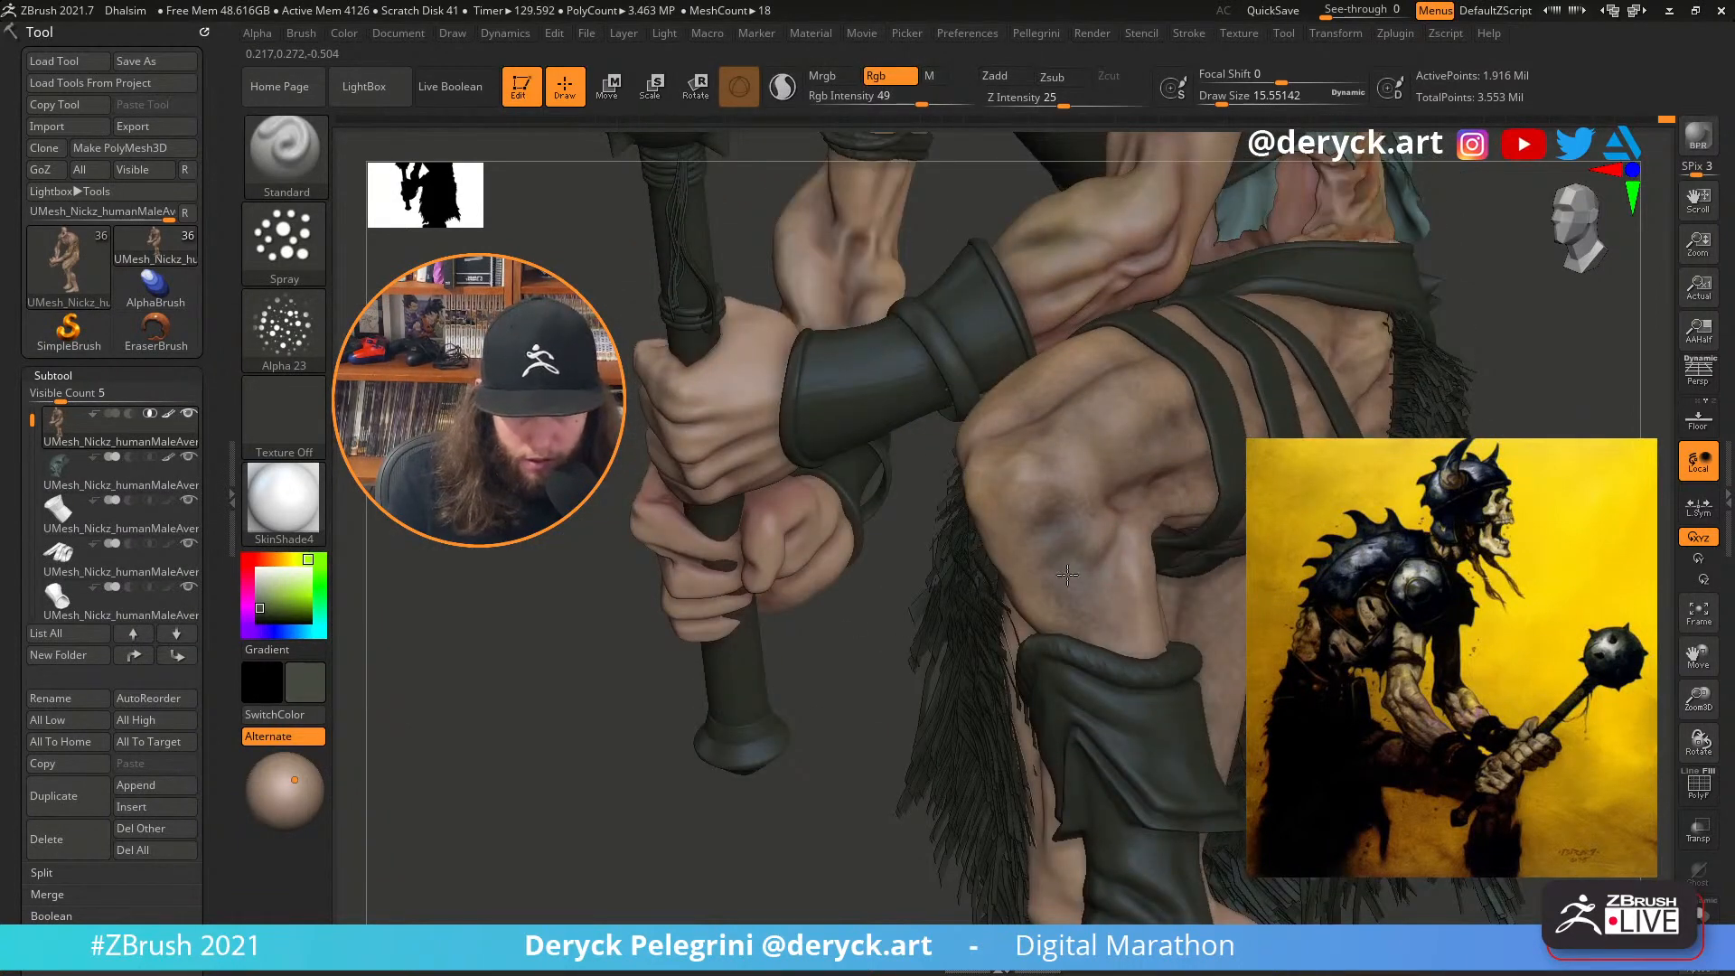
drag(1067, 575, 1096, 624)
key(ctrl+z)
Spray the muted grey-green over the inner knee folds and the front of the thigh
drag(550, 737, 777, 712)
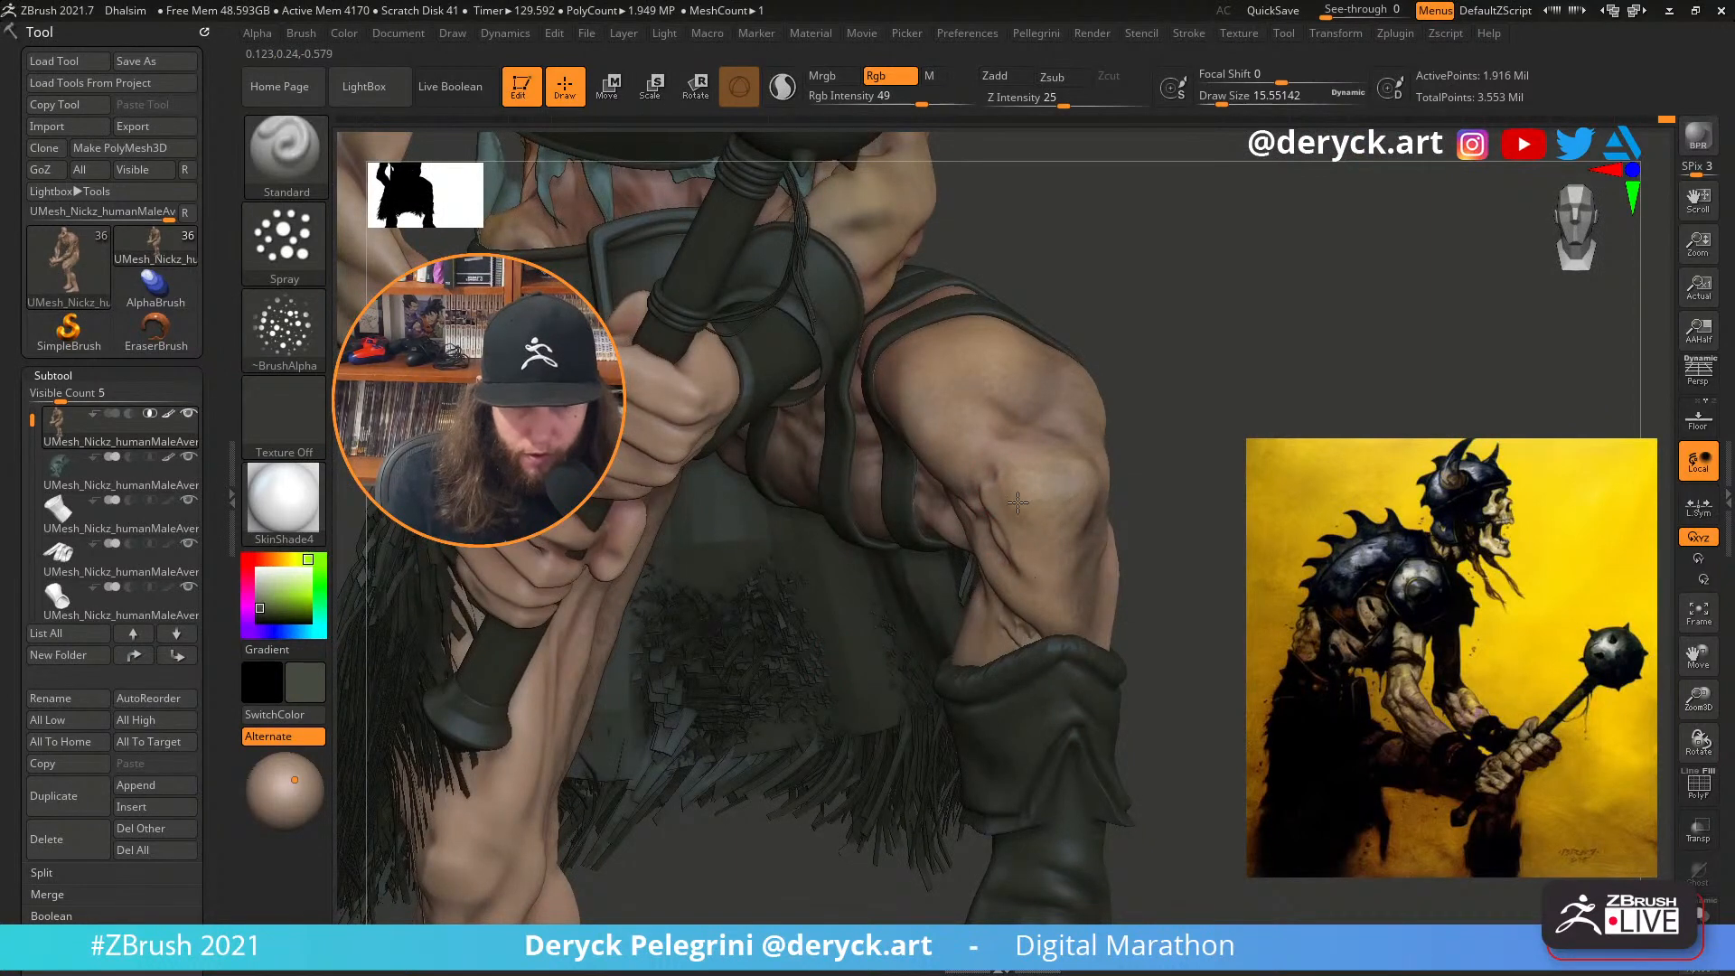
drag(1200, 493, 957, 445)
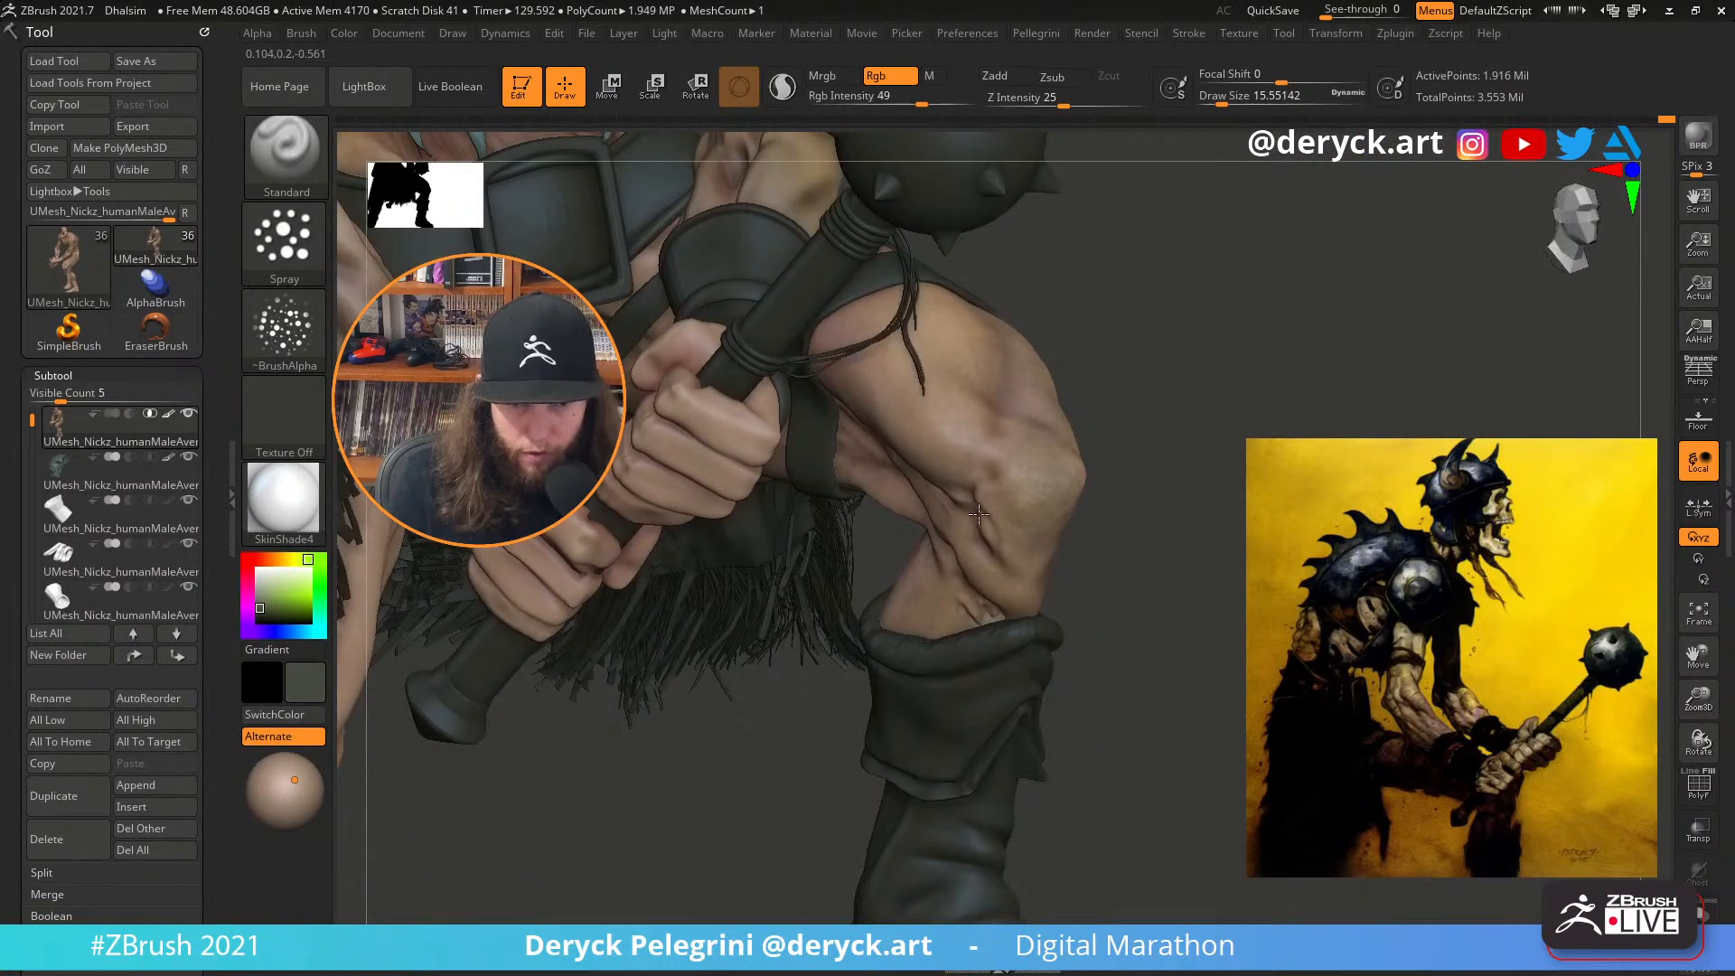
drag(1185, 413, 1227, 491)
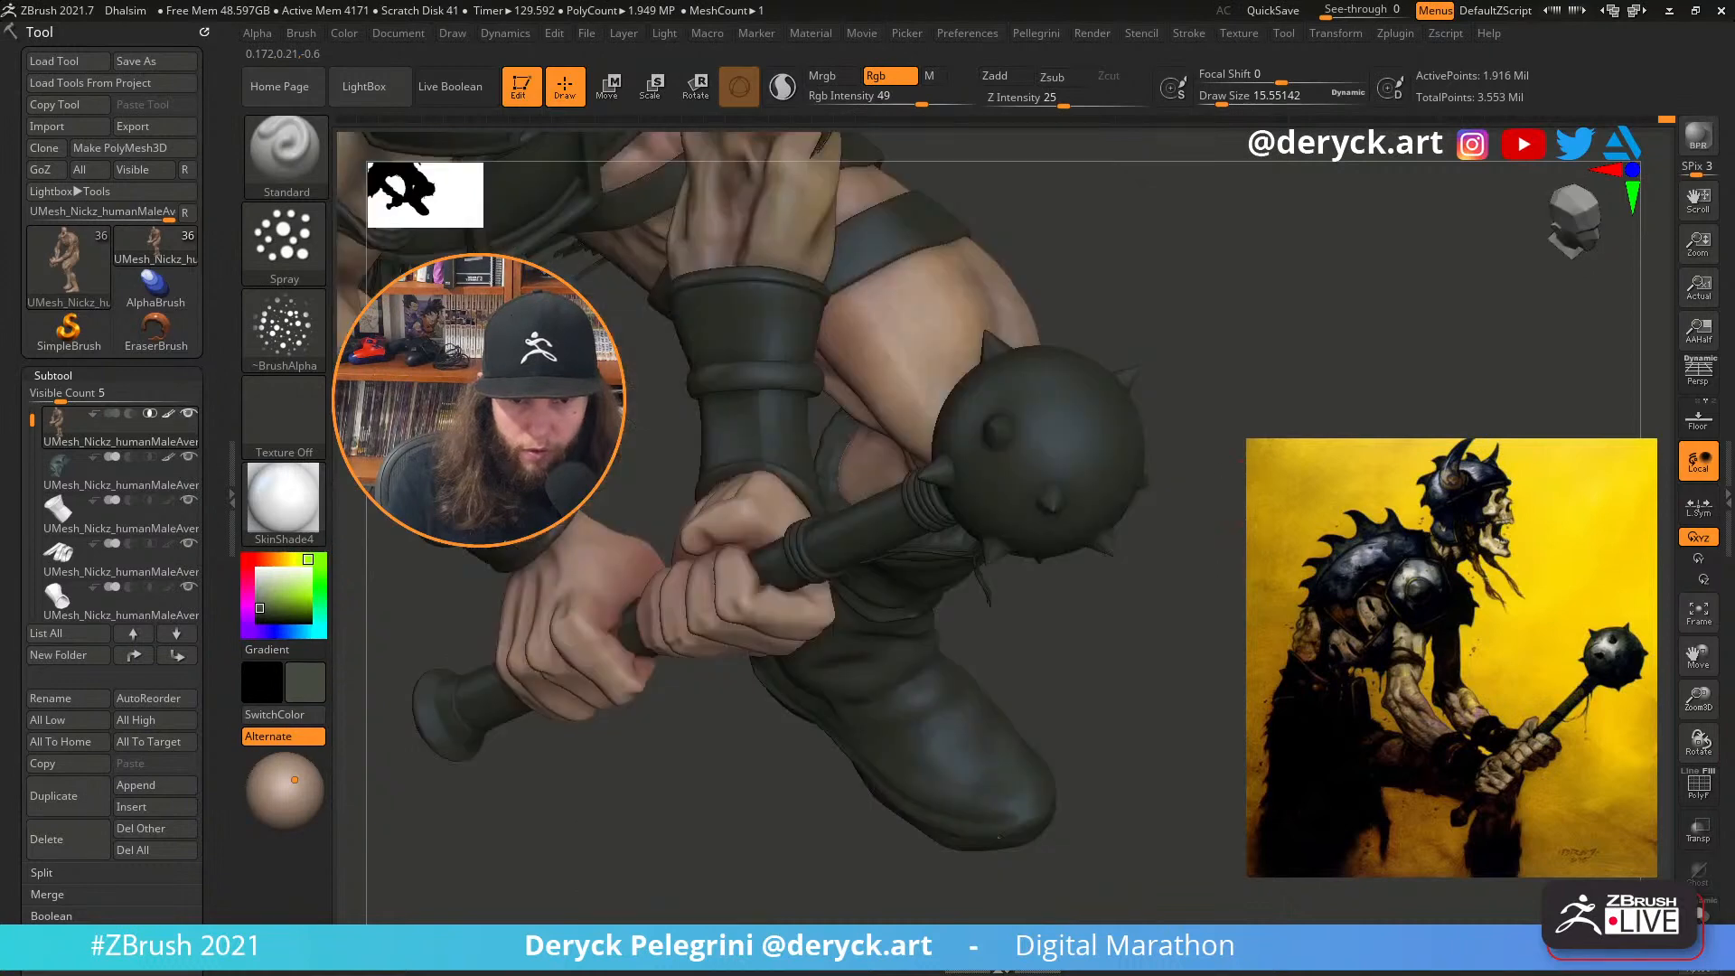
alt+drag(1206, 380, 868, 509)
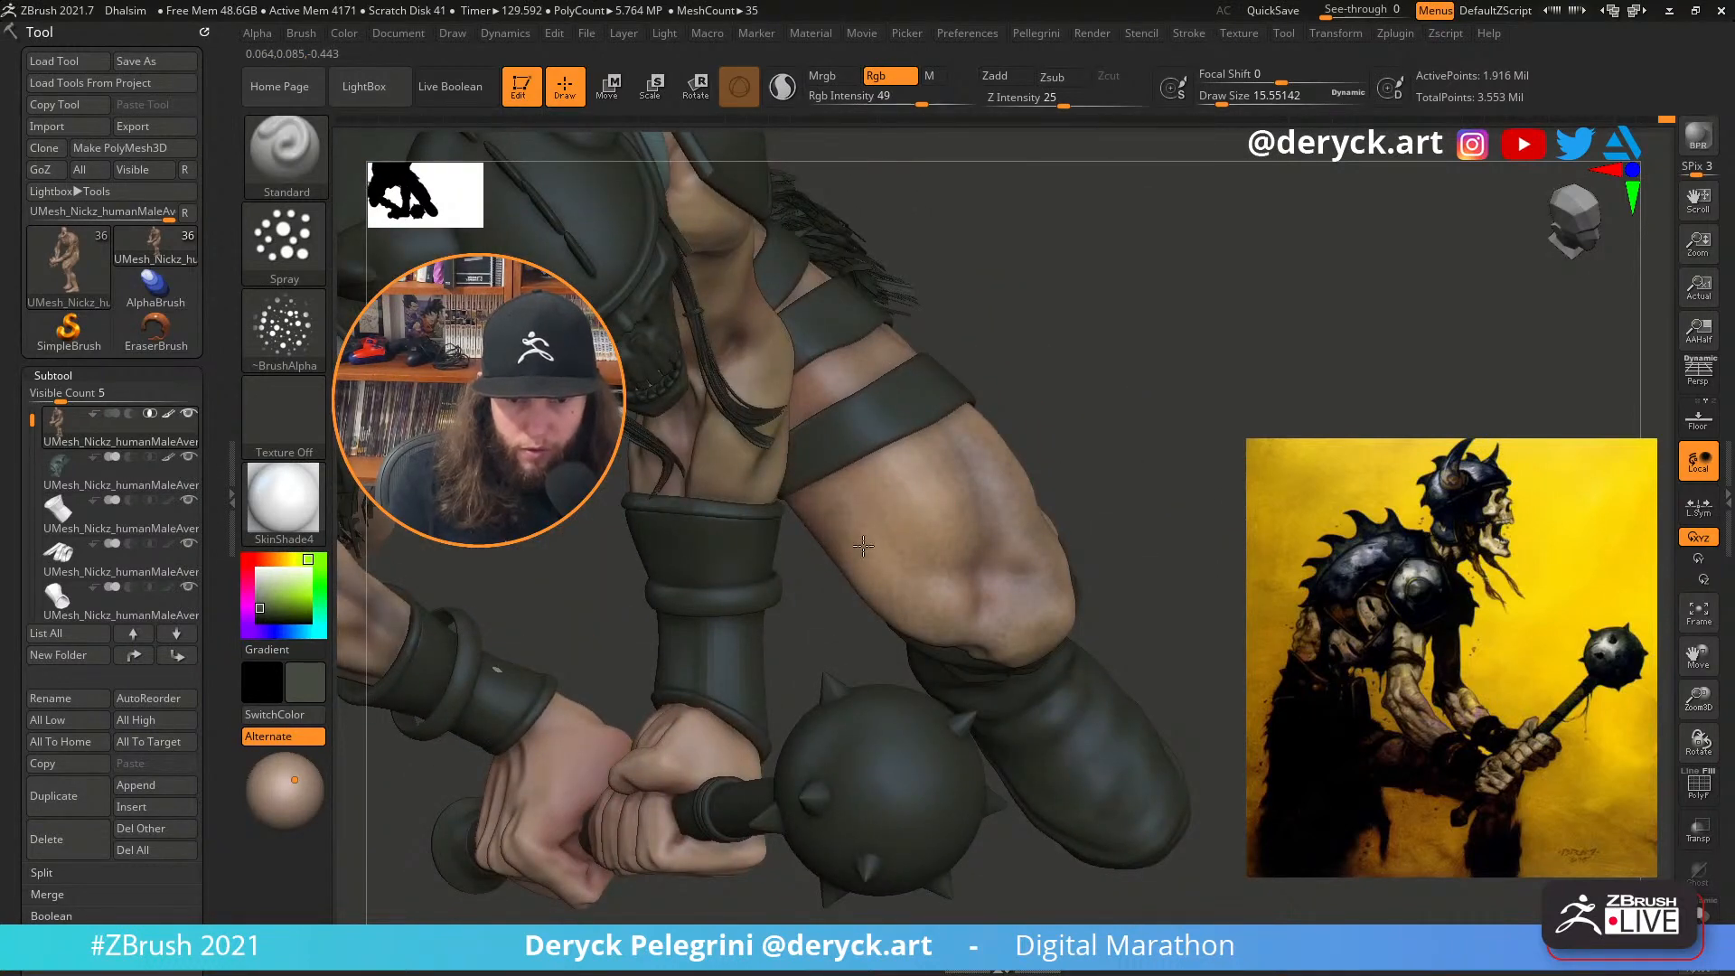
drag(1198, 542, 1217, 439)
Pick a reddish brown and spray it around the knee and upper shin at a draw size of about 21.6, briefly isolating the body
click(267, 559)
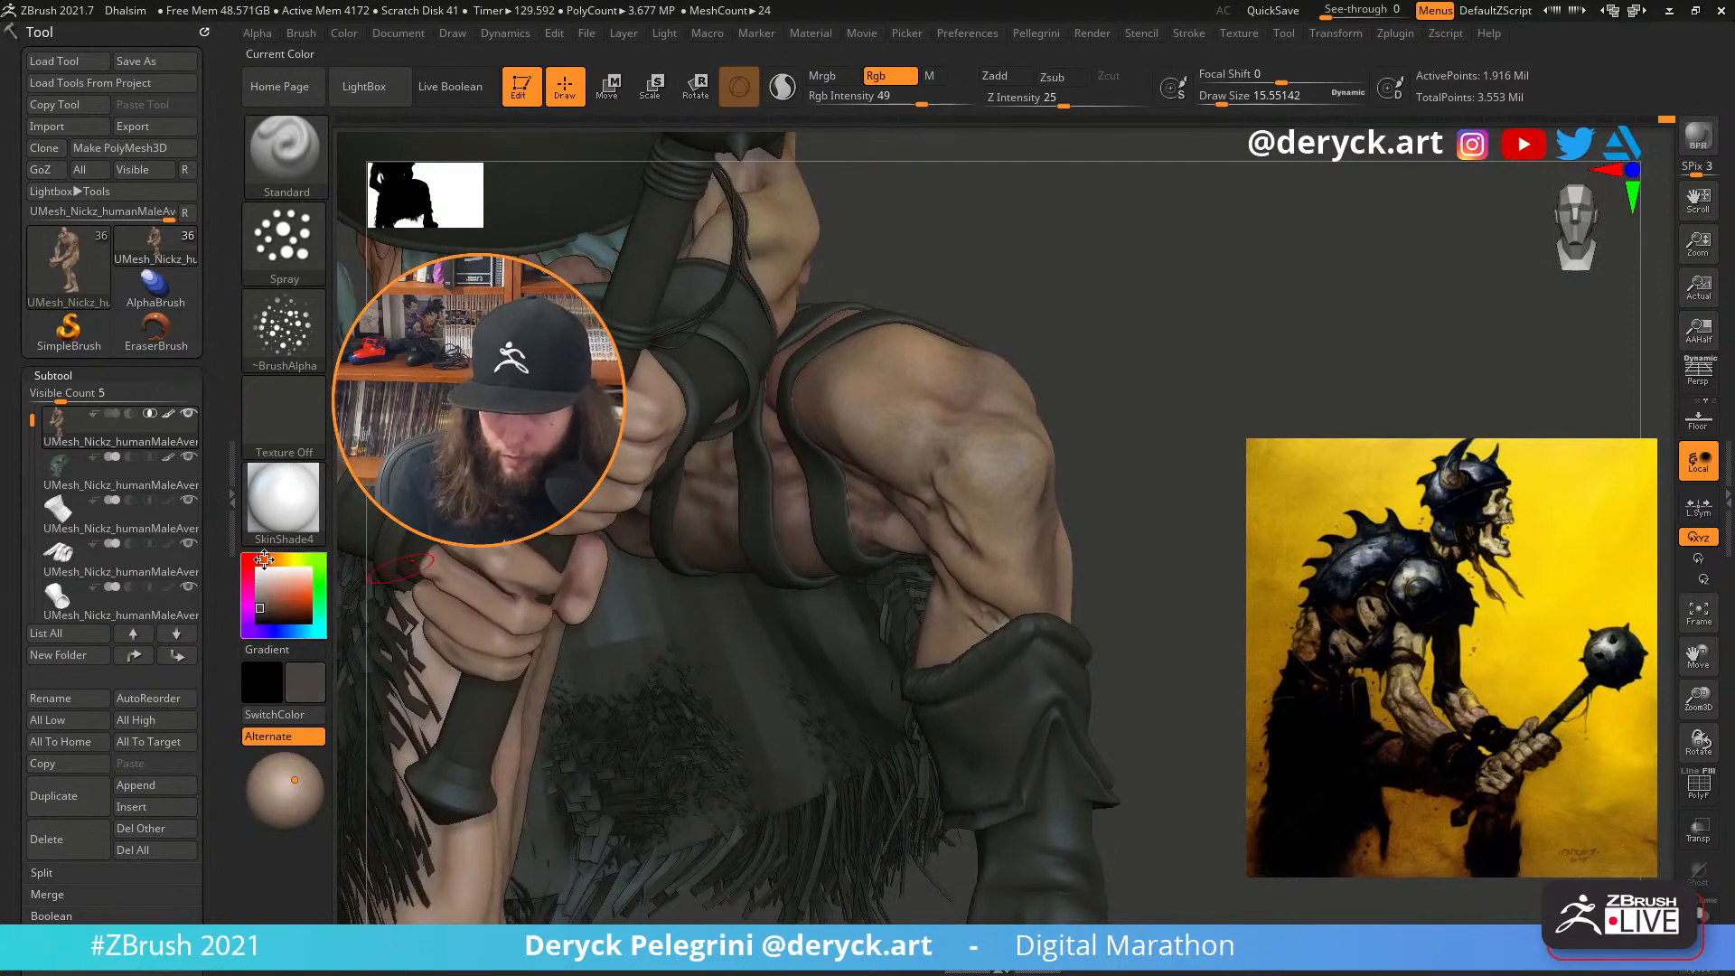
click(283, 608)
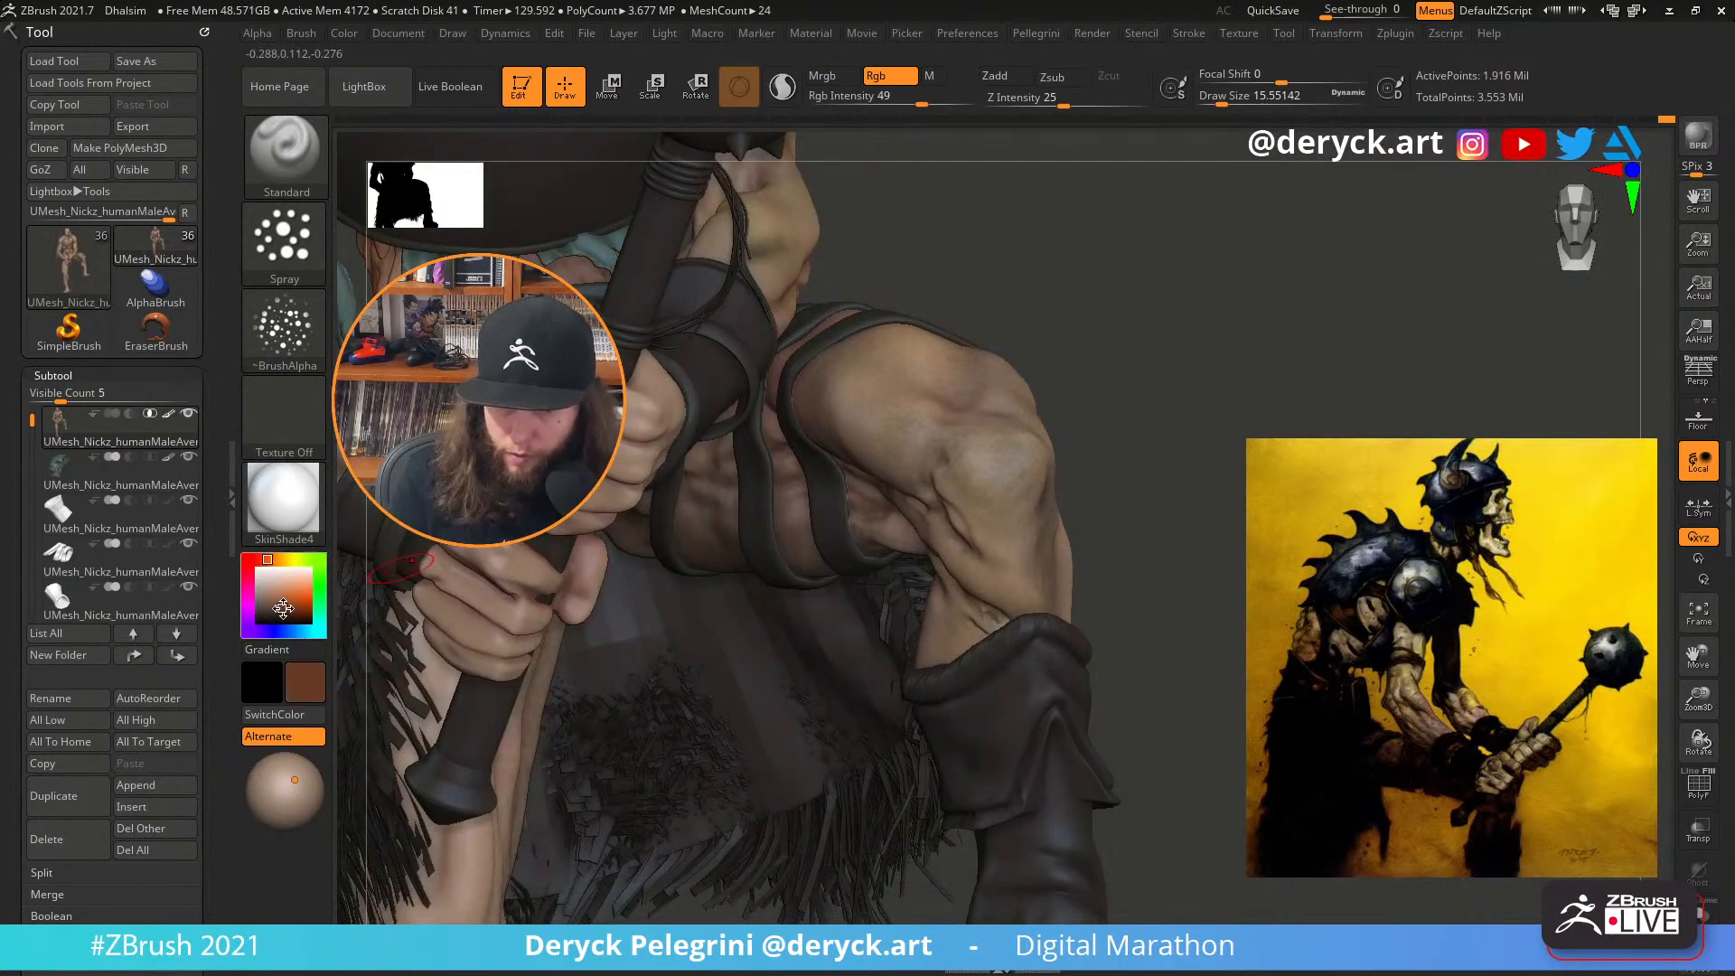
key(s)
click(999, 515)
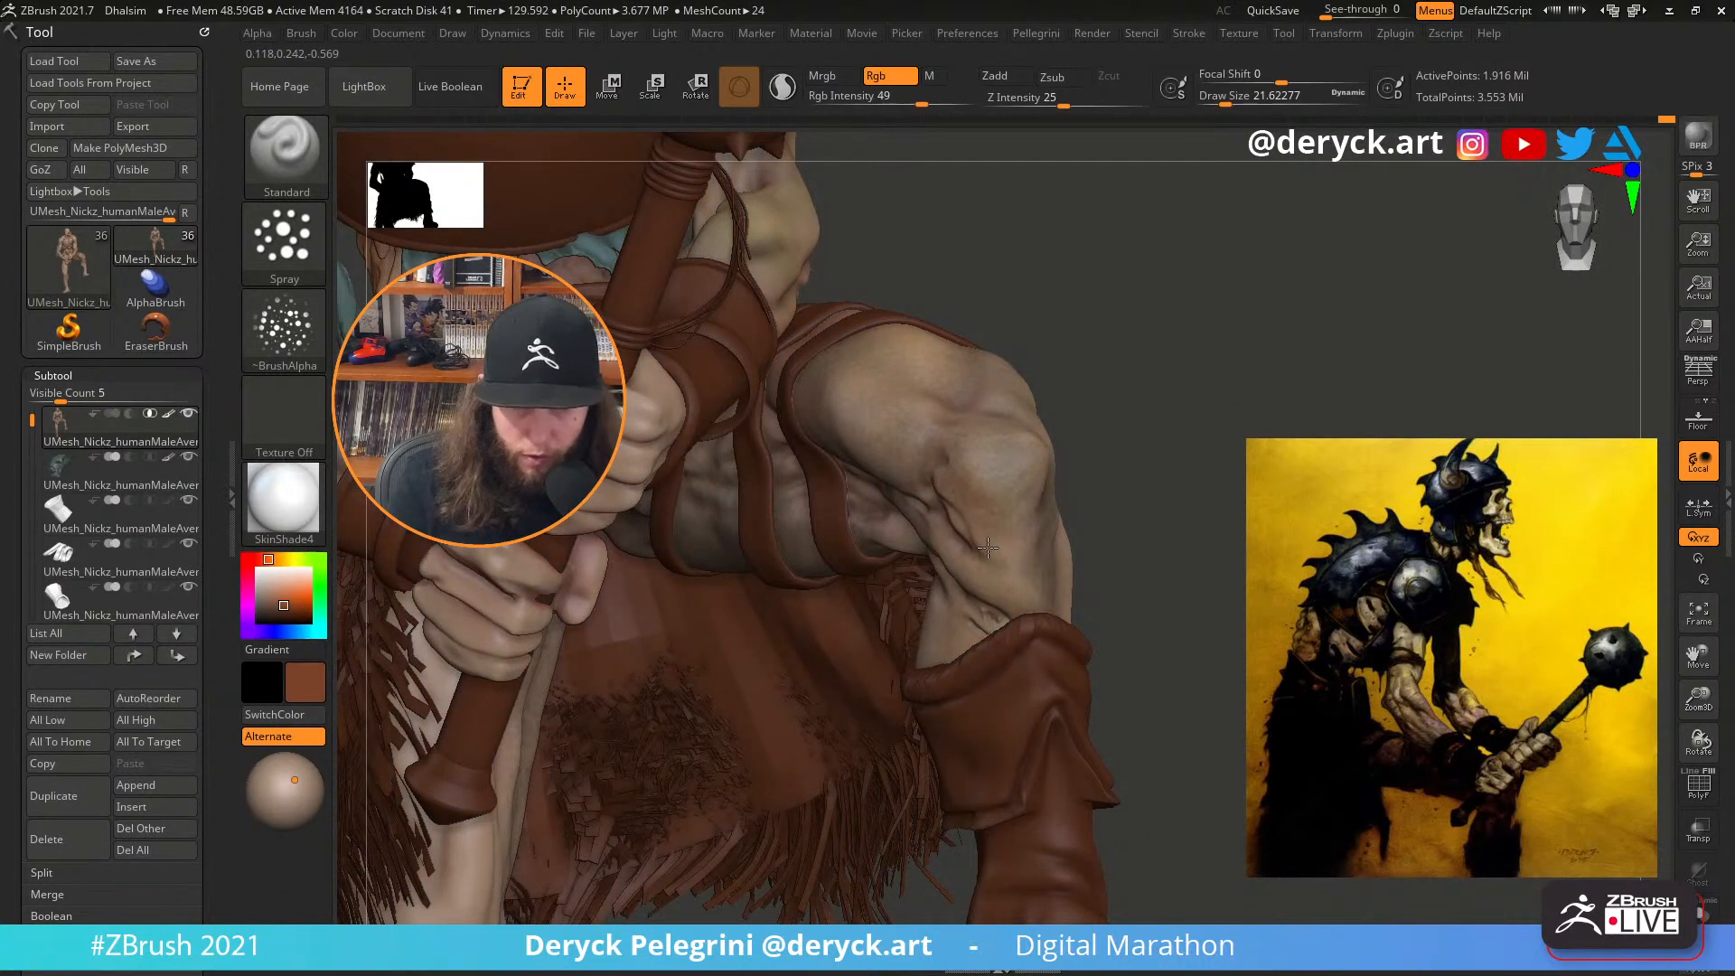
key(alt+s)
right_drag(947, 610, 905, 500)
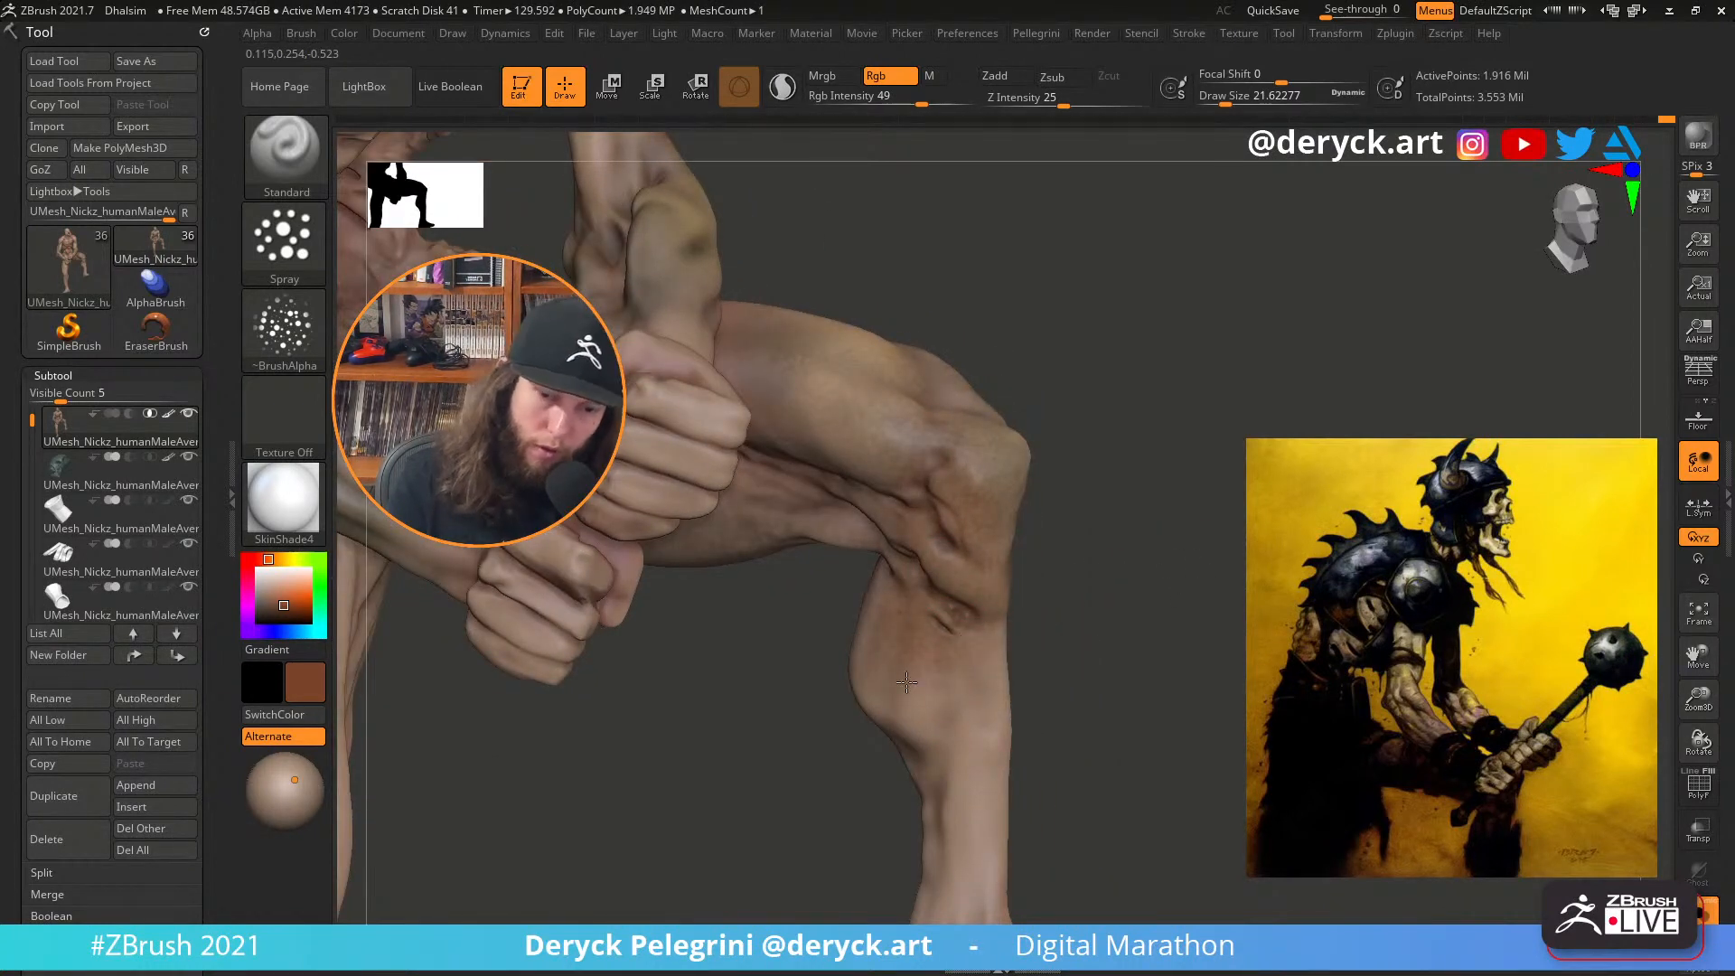
key(alt+s)
Spray the reddish brown over the outer knee, the strapped thigh and the folds of the inner knee
right_drag(1200, 592, 1112, 533)
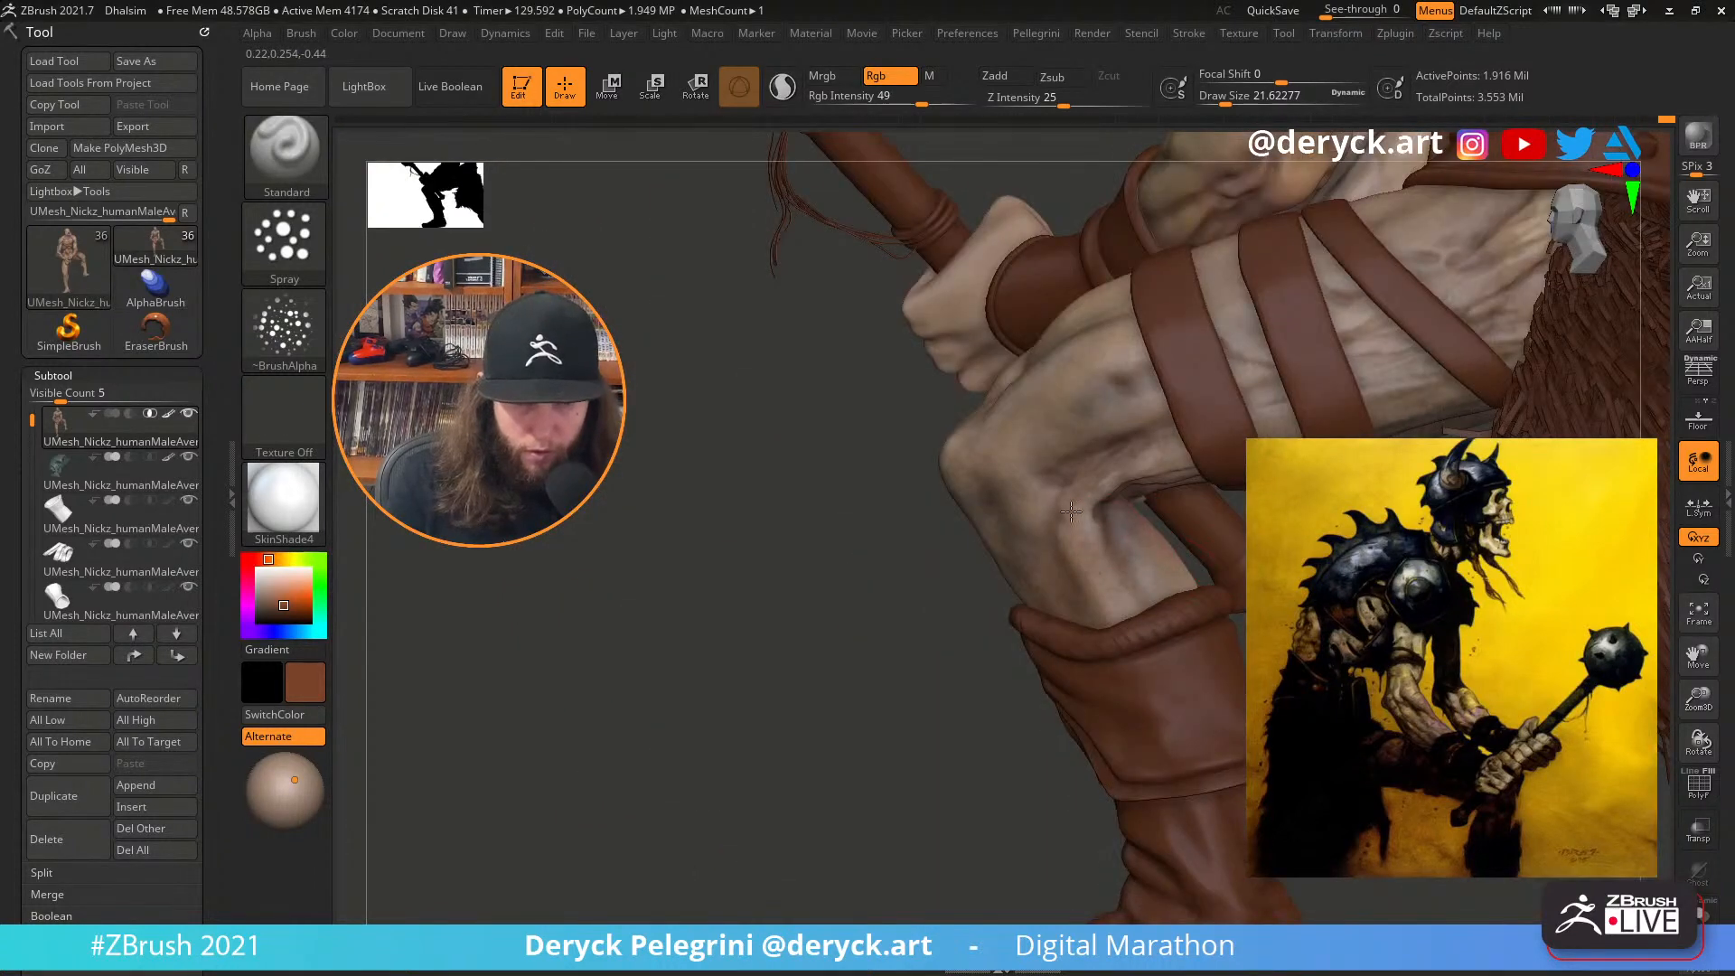
right_drag(786, 468, 1025, 500)
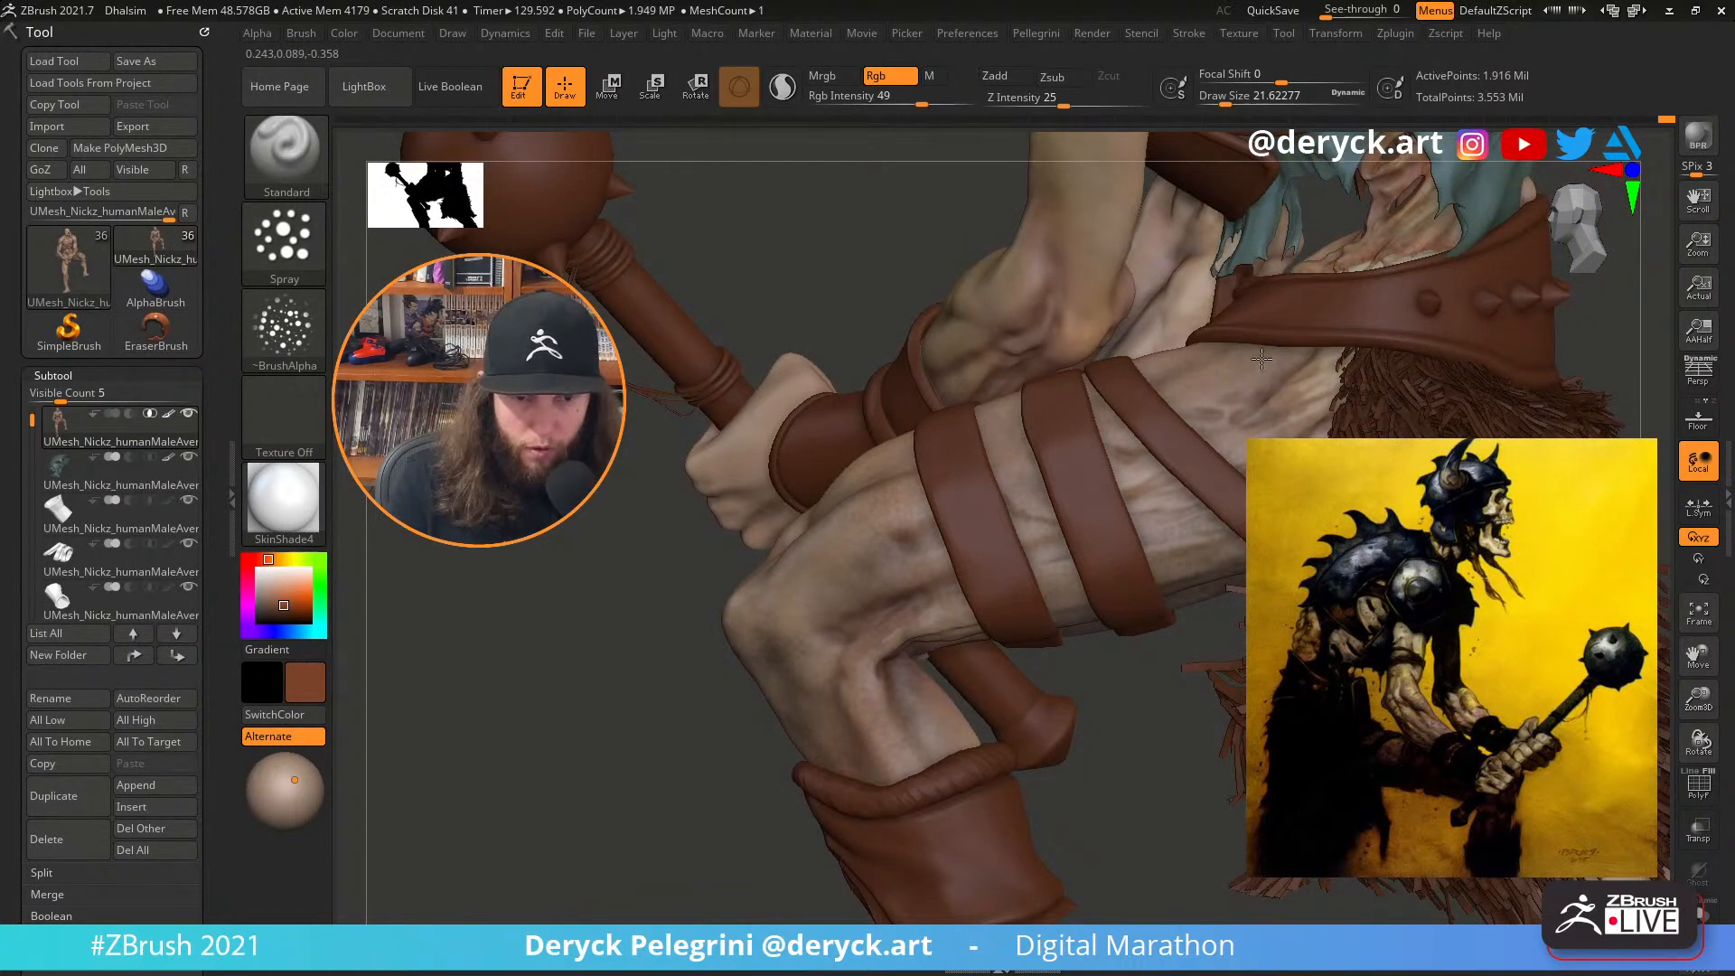
right_drag(537, 673, 813, 604)
ctrl+right_drag(1200, 577, 965, 577)
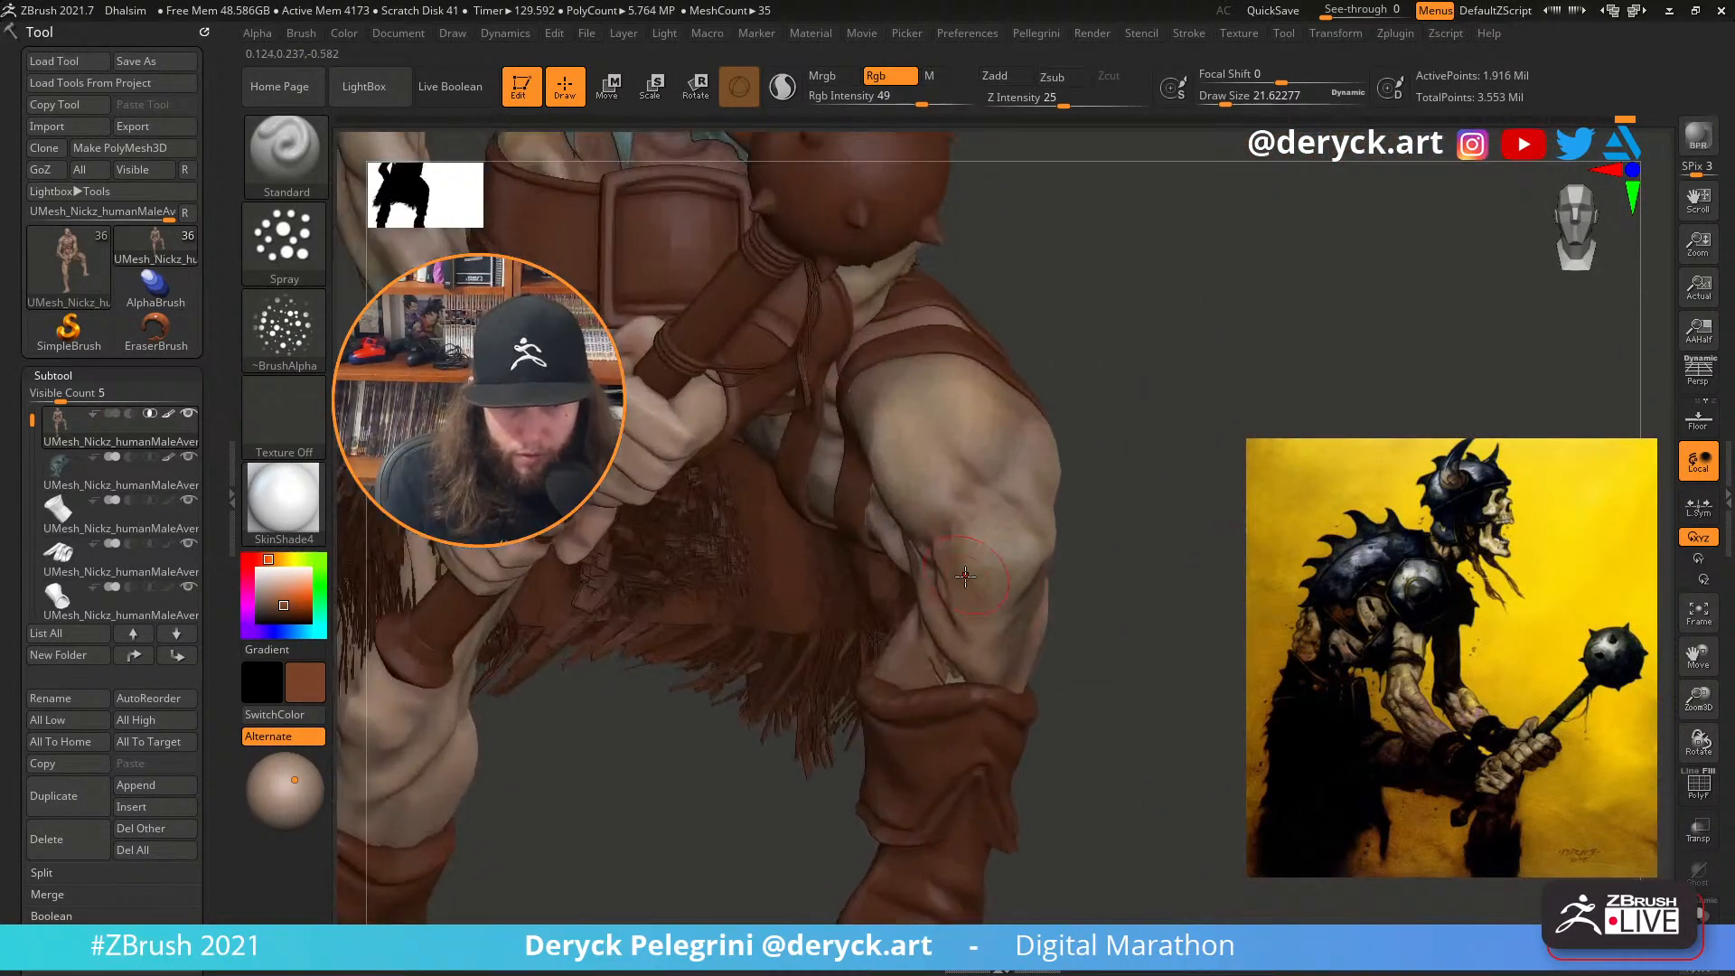
right_drag(638, 531, 775, 525)
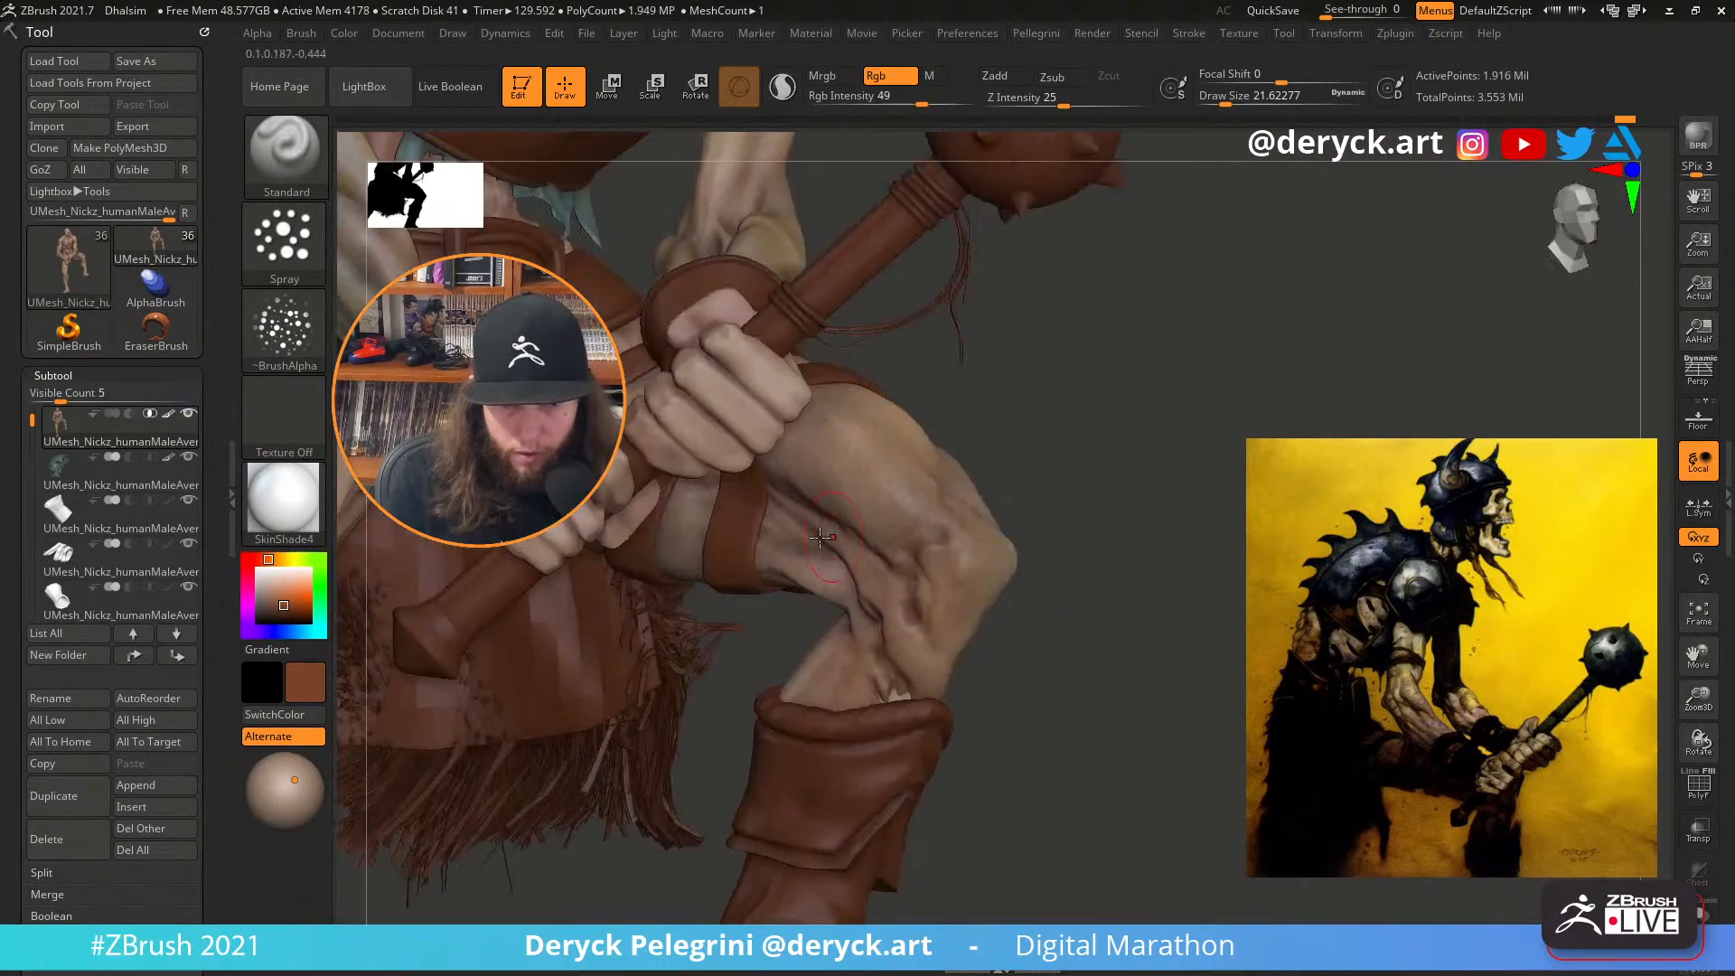
alt+right_drag(1031, 600, 1109, 566)
Change the paint to a darker, muted brown and shade the inner thigh folds and the strapped outer thigh
drag(259, 598, 269, 610)
right_drag(807, 517, 908, 503)
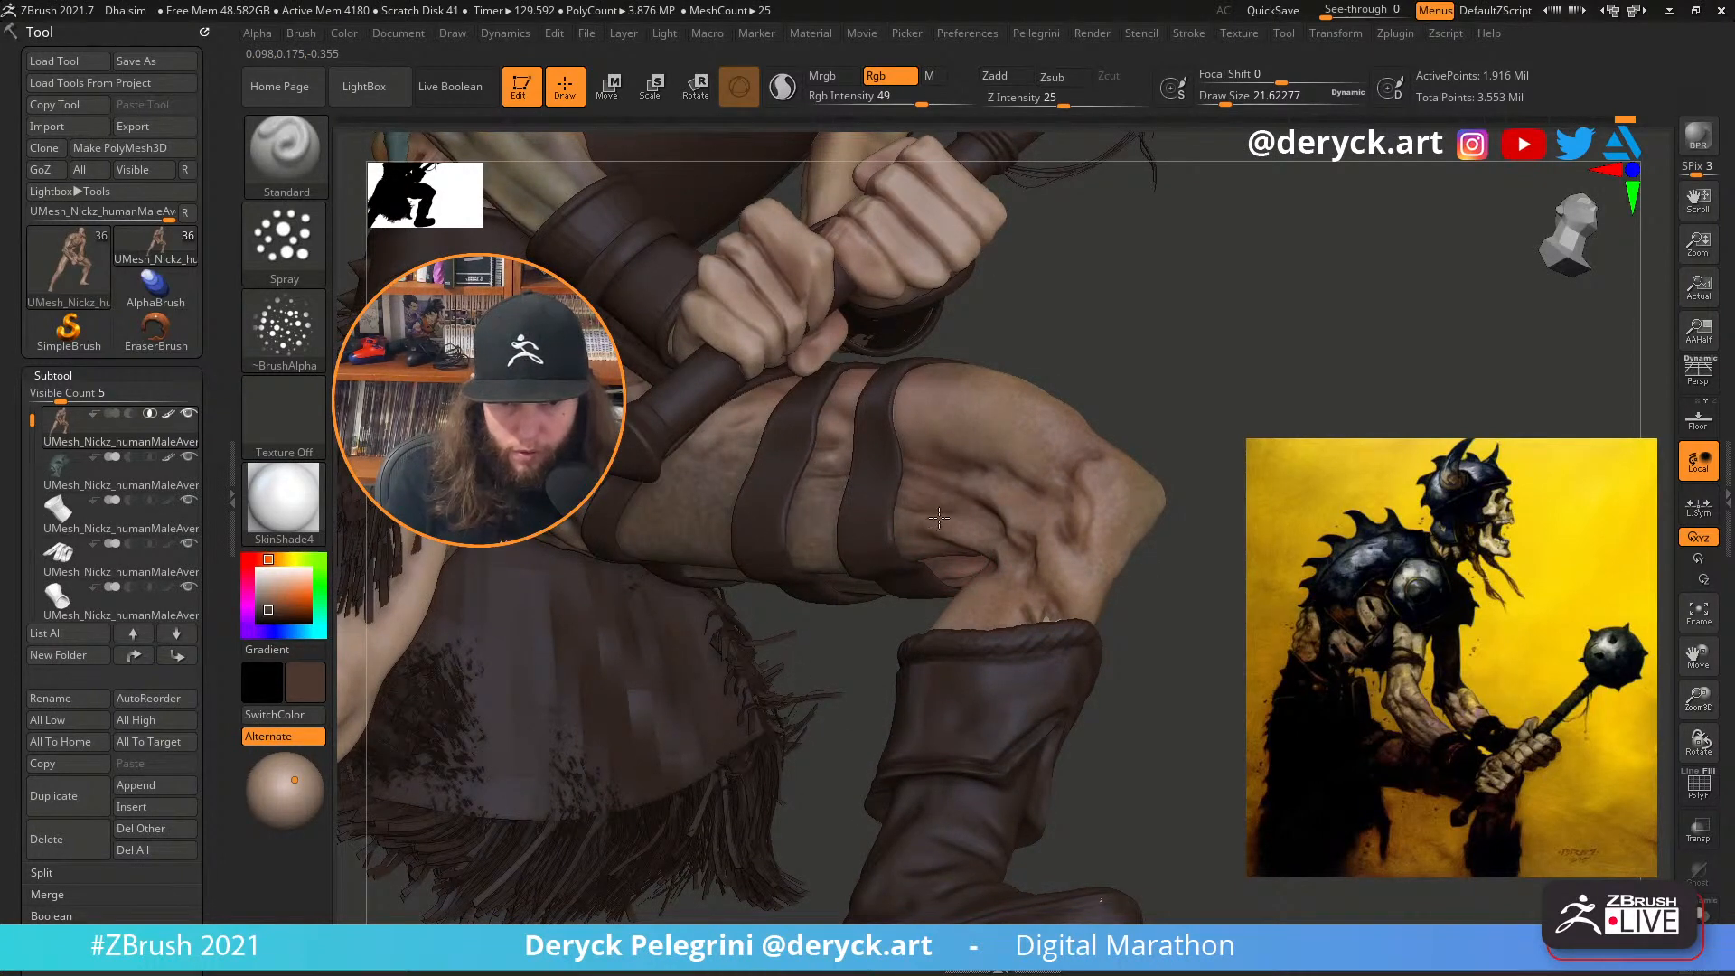
drag(939, 517, 998, 557)
mouse_move(1177, 573)
right_down()
mouse_move(1039, 583)
mouse_move(1087, 477)
right_up()
alt+right_drag(1087, 476, 1014, 639)
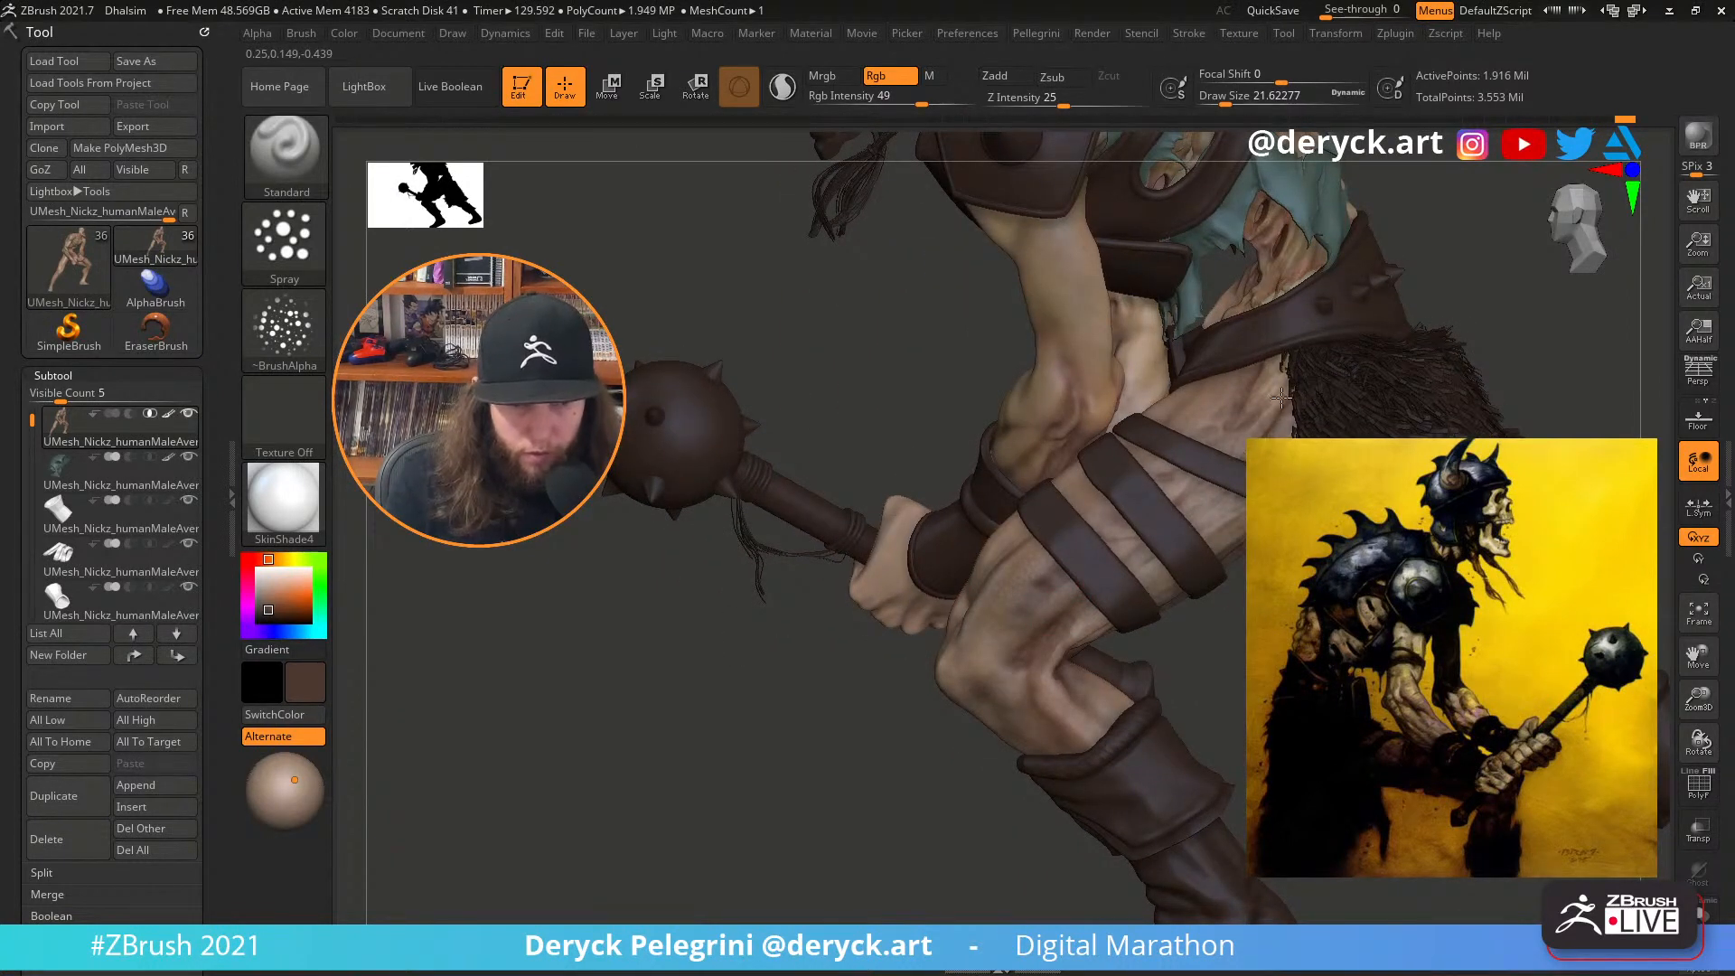
Set the paint to white and examine the whole figure's painted skin from both sides against the reference
ctrl+right_drag(620, 666, 527, 638)
click(257, 570)
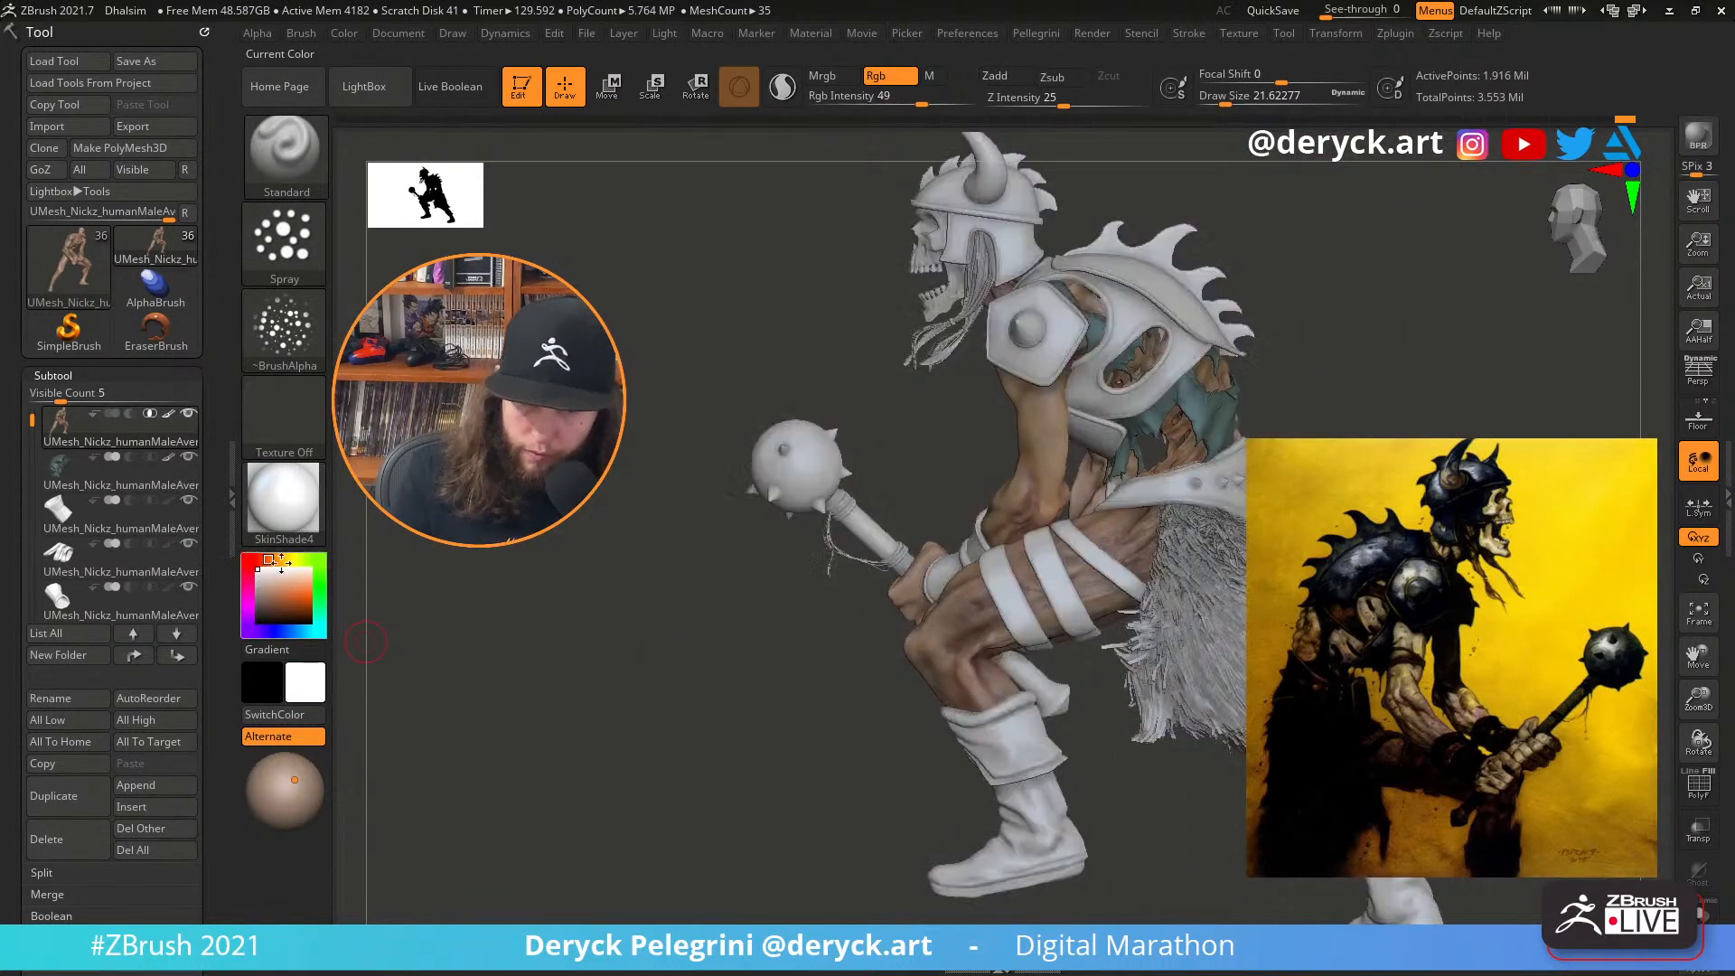
drag(596, 597, 578, 646)
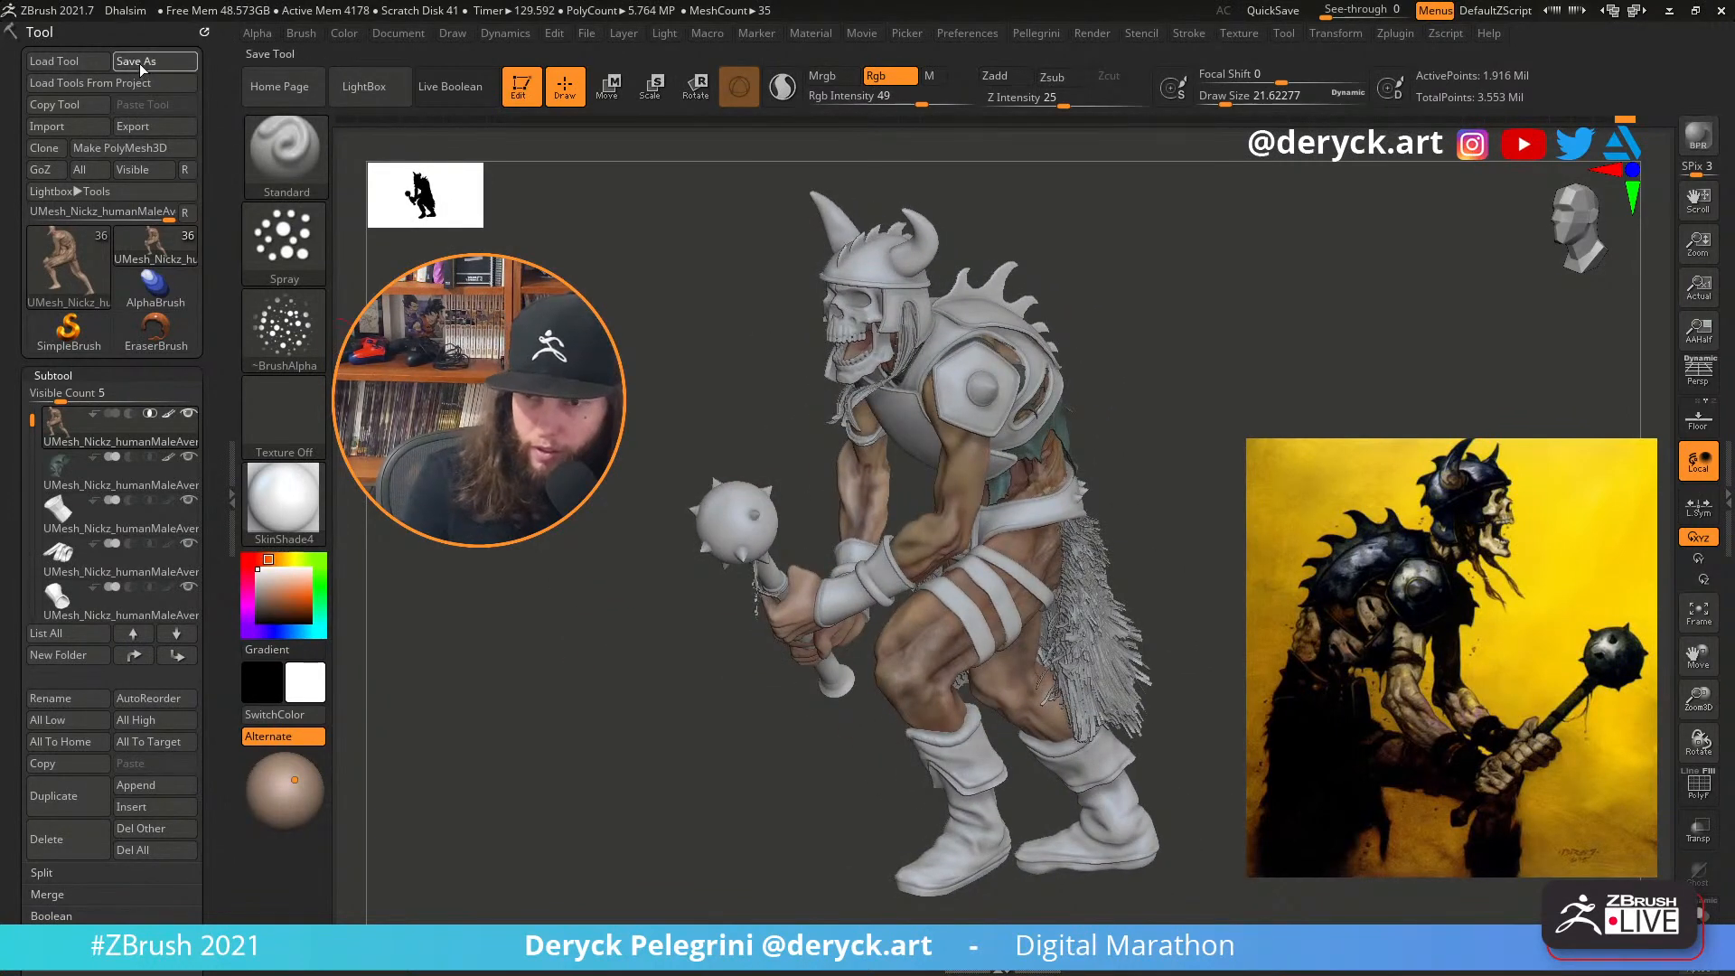
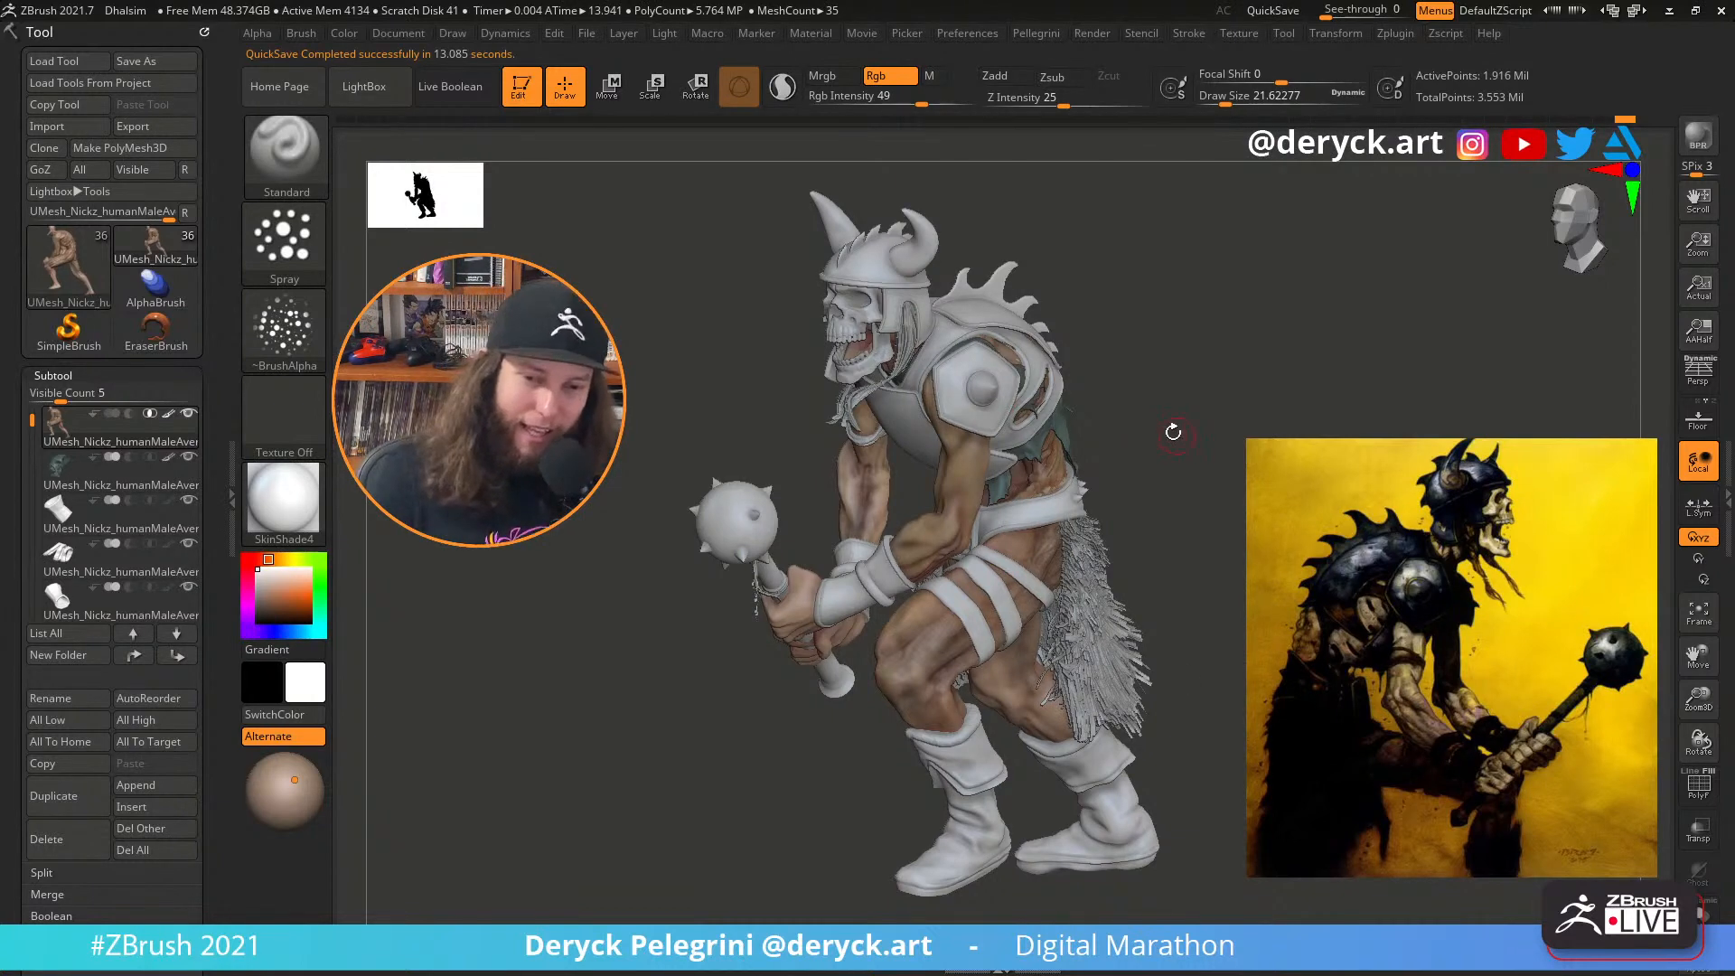
drag(1173, 432, 1170, 511)
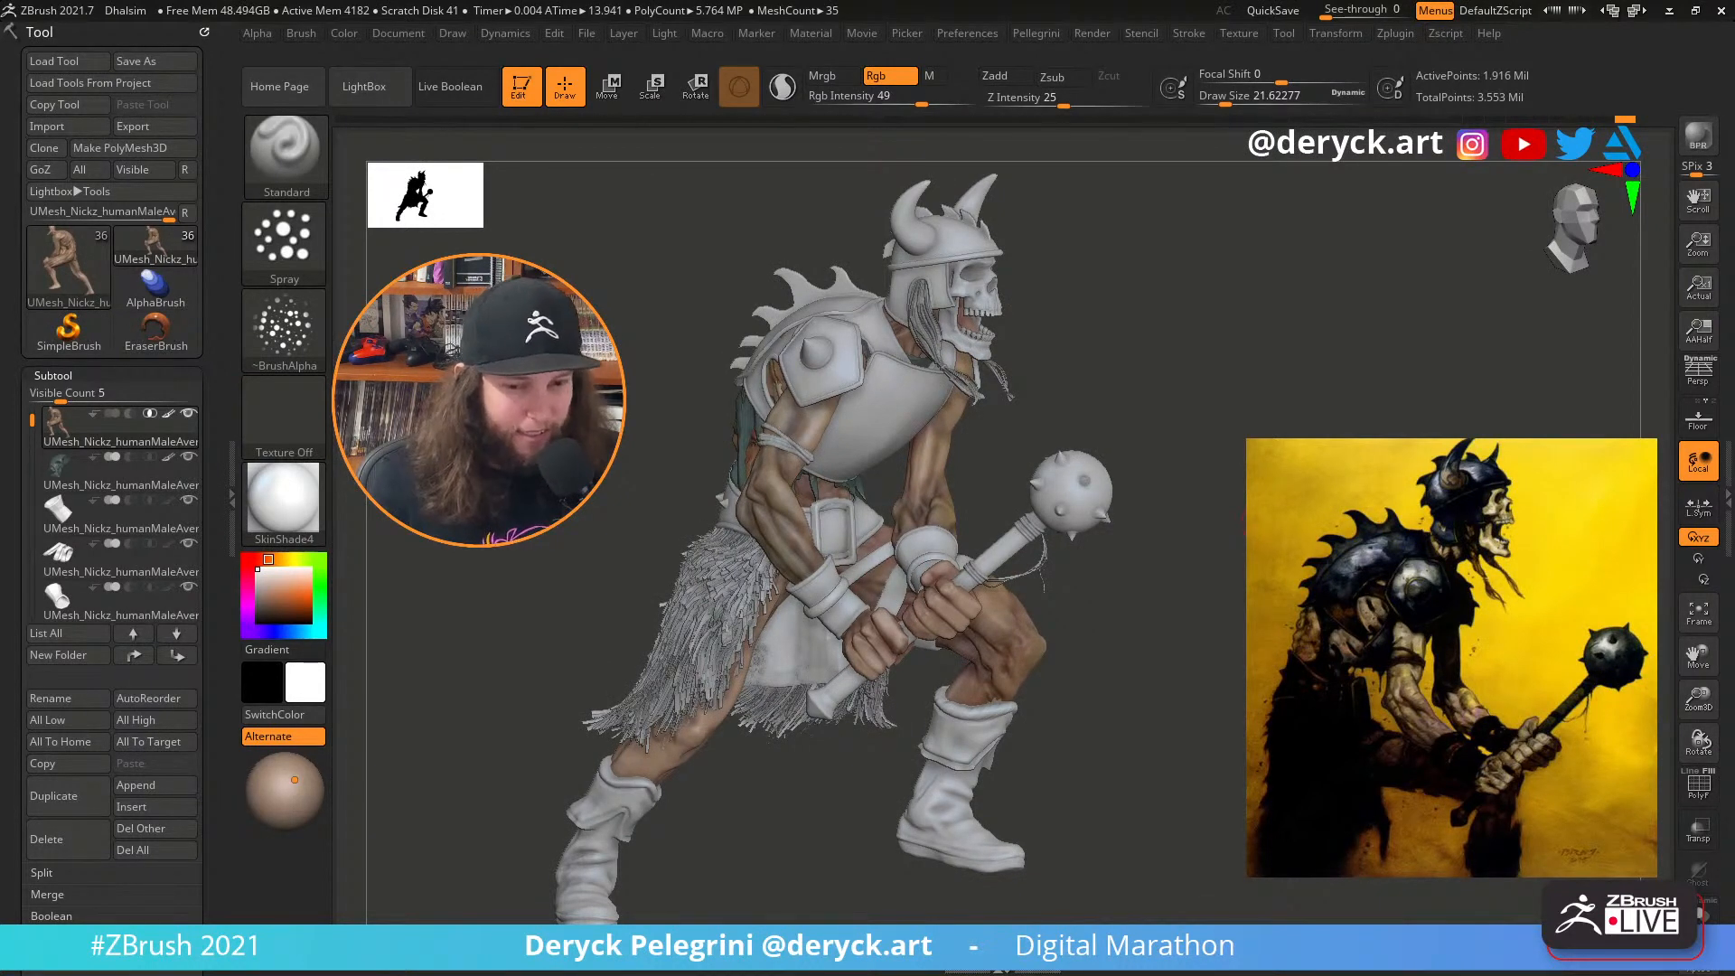
drag(1250, 524, 1012, 714)
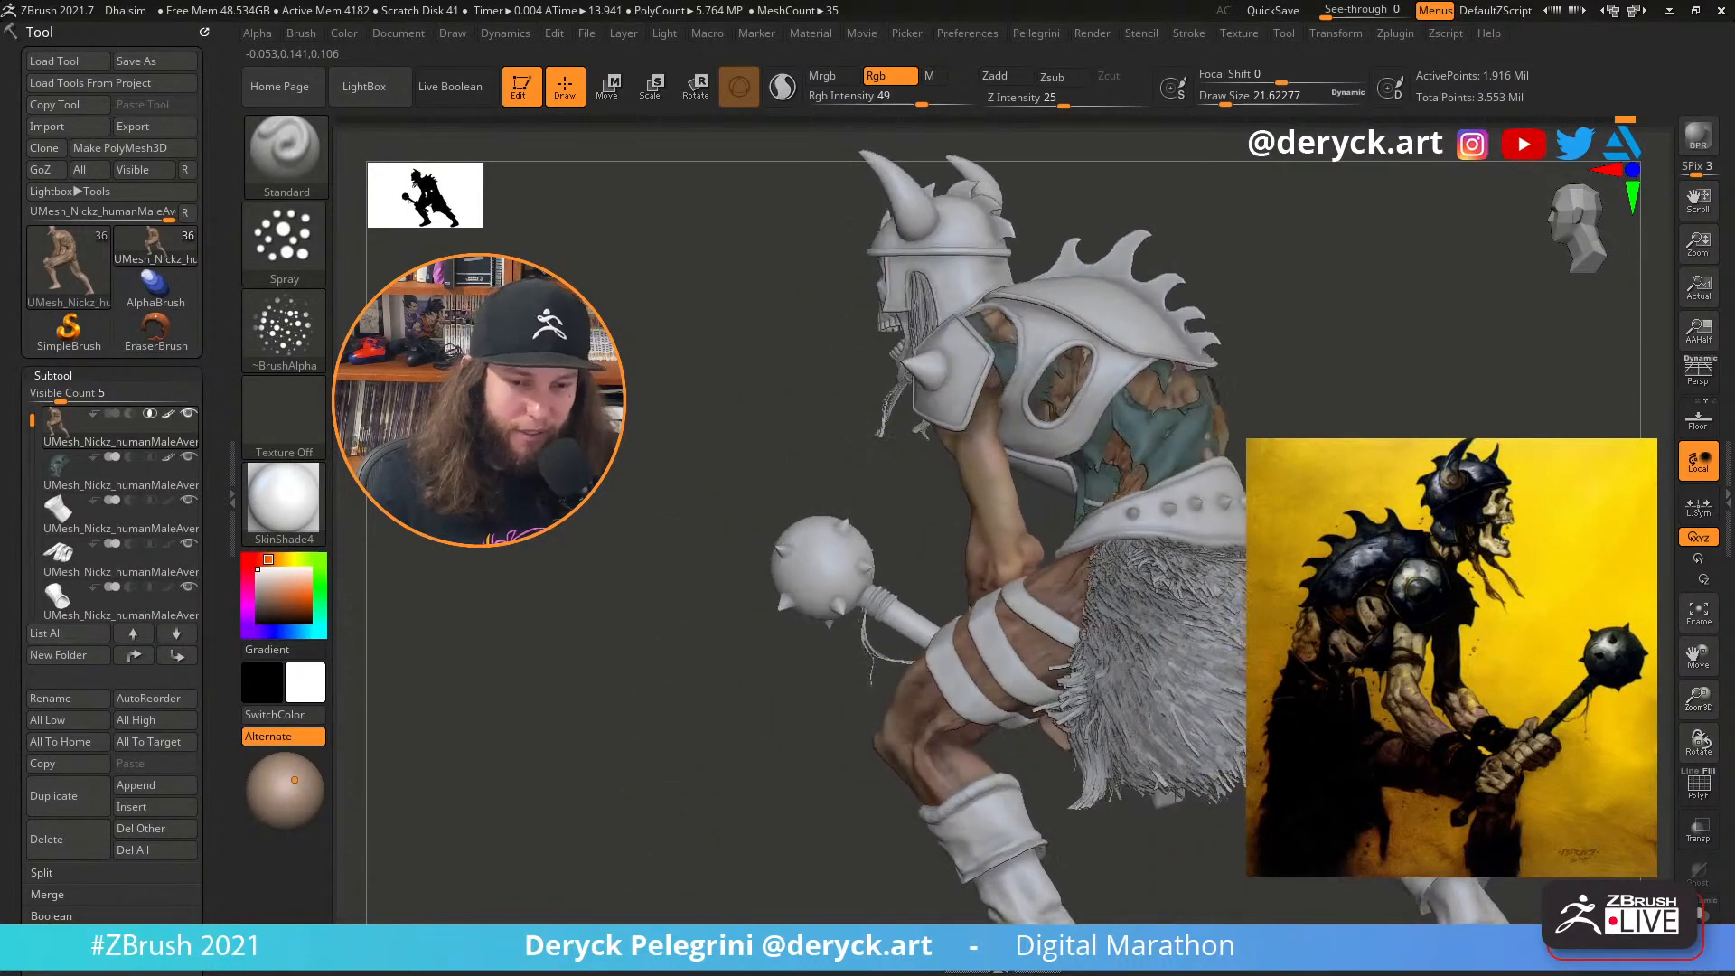
drag(1535, 542, 1490, 508)
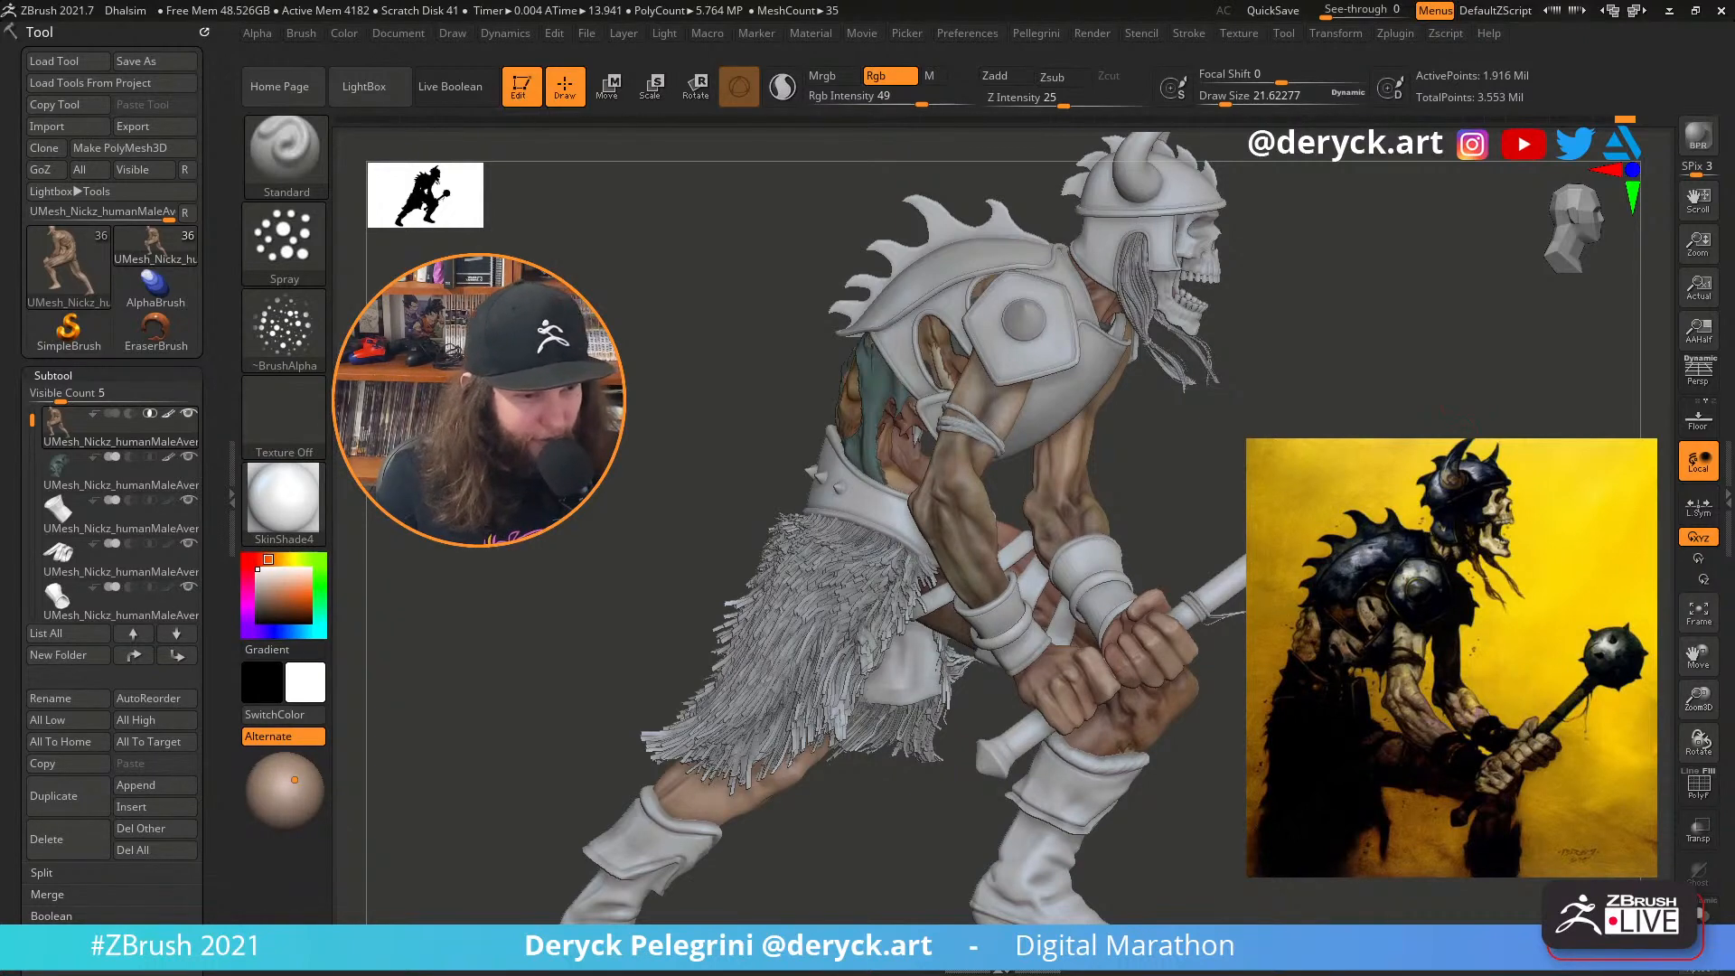
drag(1455, 421, 958, 705)
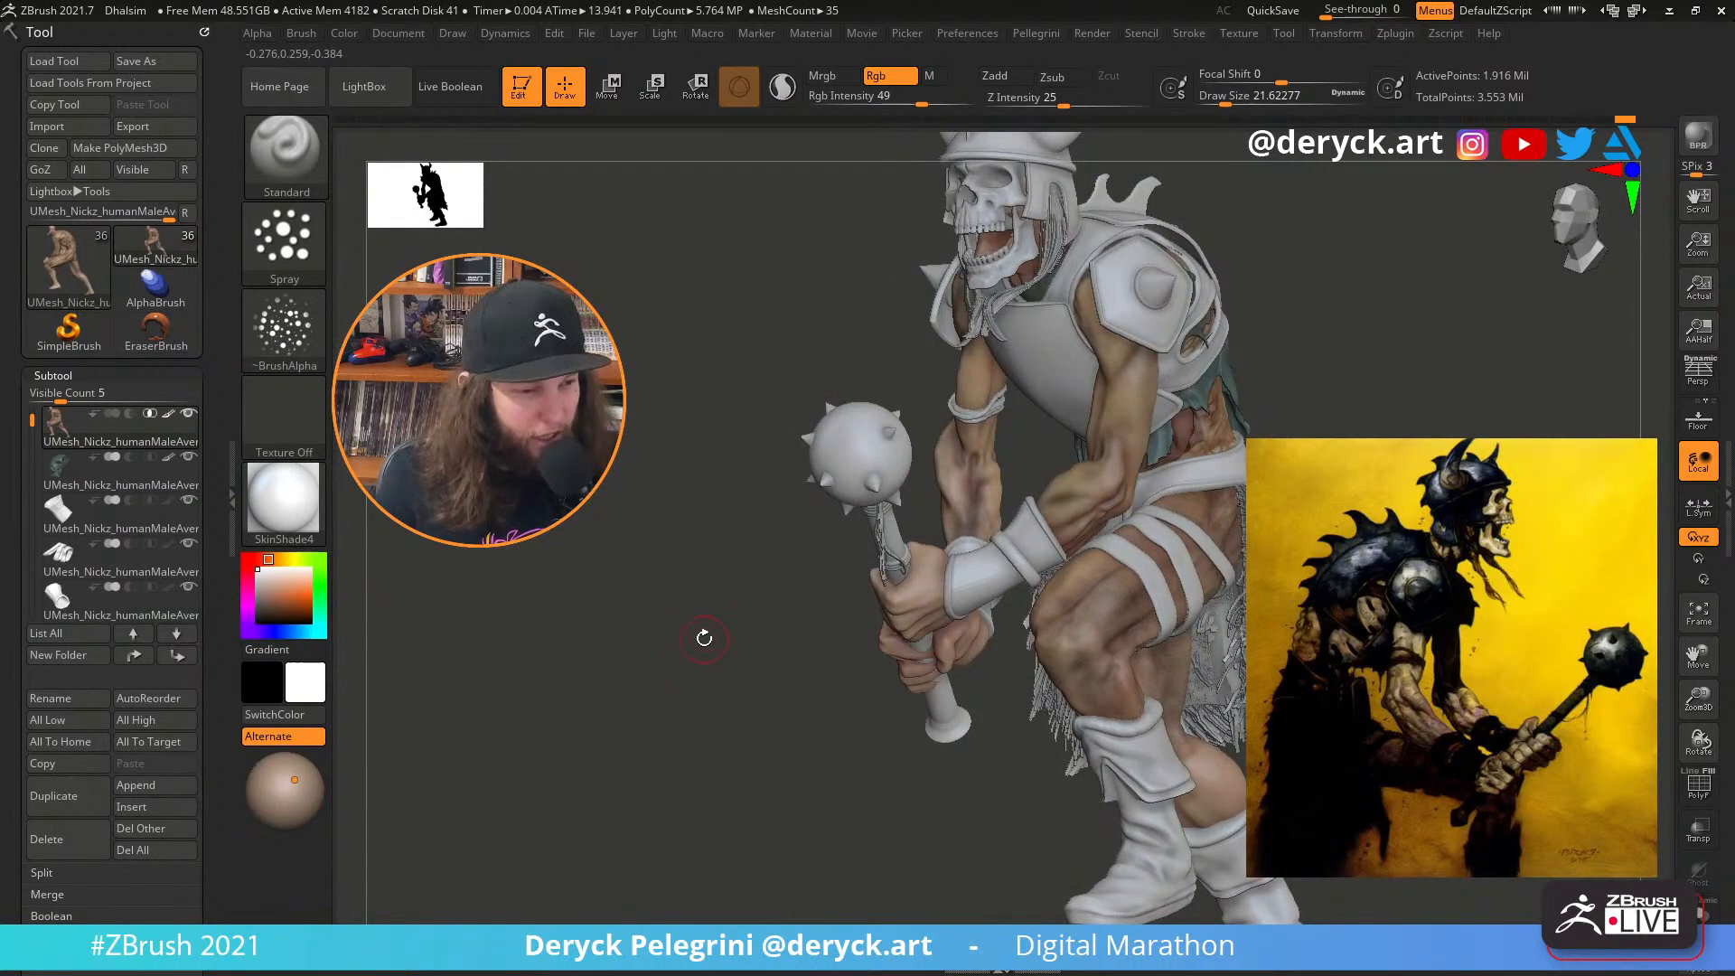
Examine the painted arms, legs and torso of the full figure from the front and both flanks
mouse_move(702, 640)
mouse_down()
mouse_move(723, 639)
mouse_move(709, 642)
mouse_up()
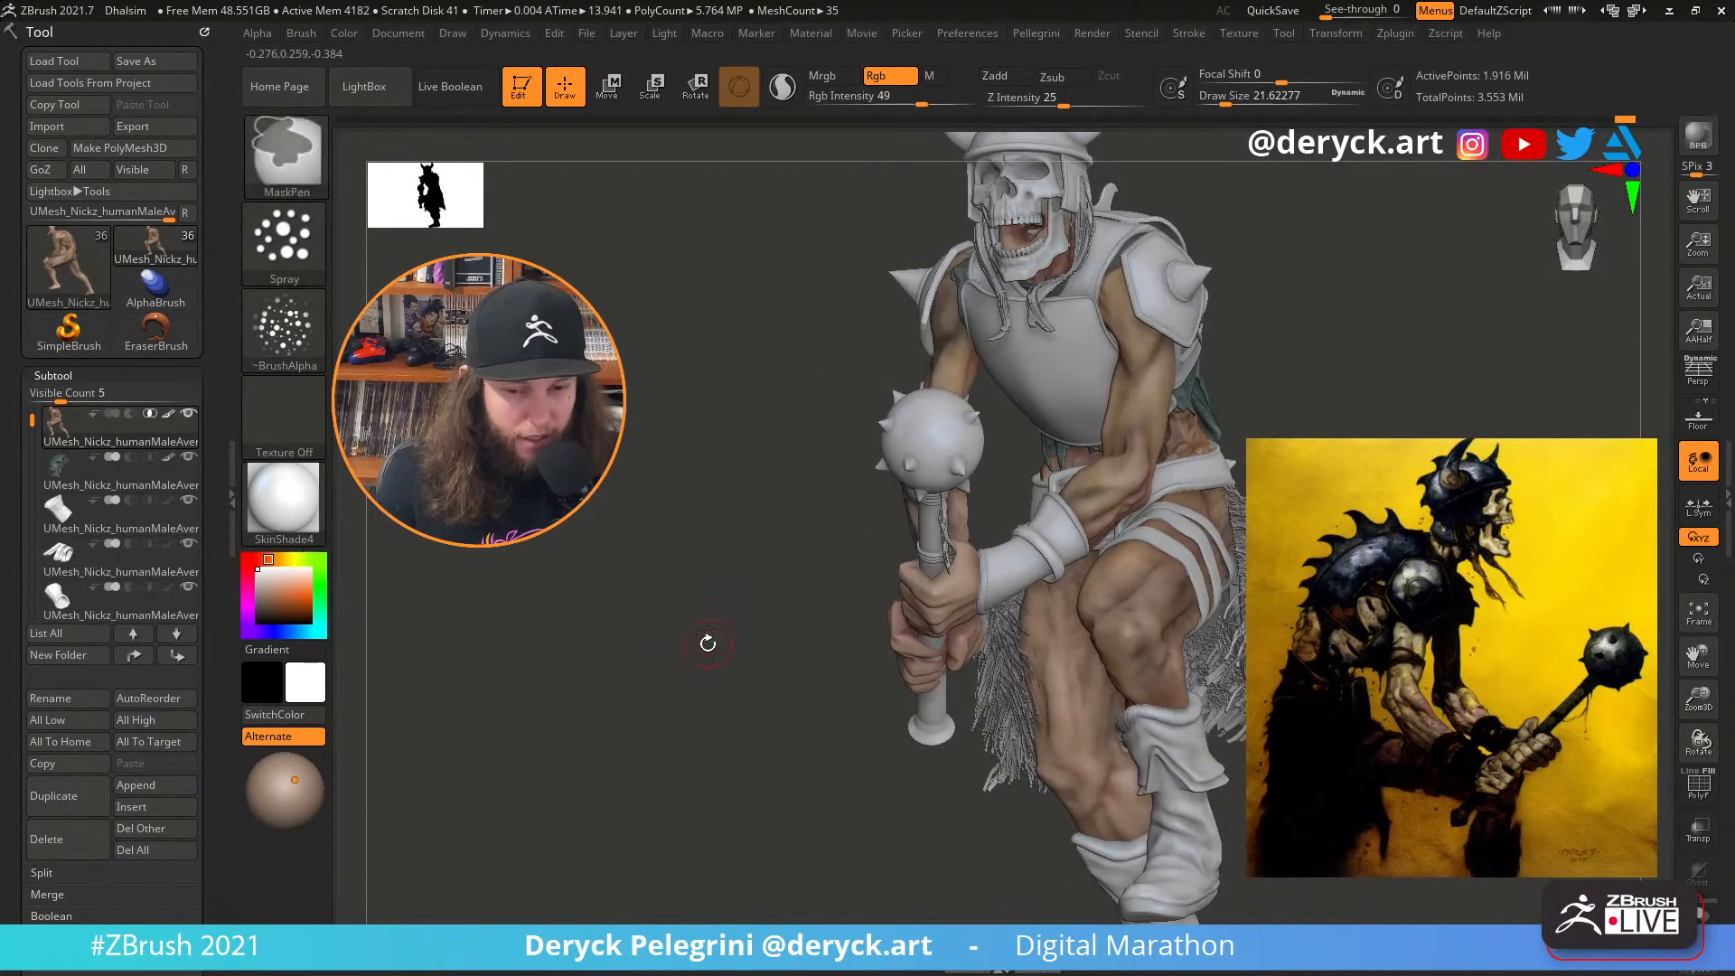
drag(728, 571, 980, 728)
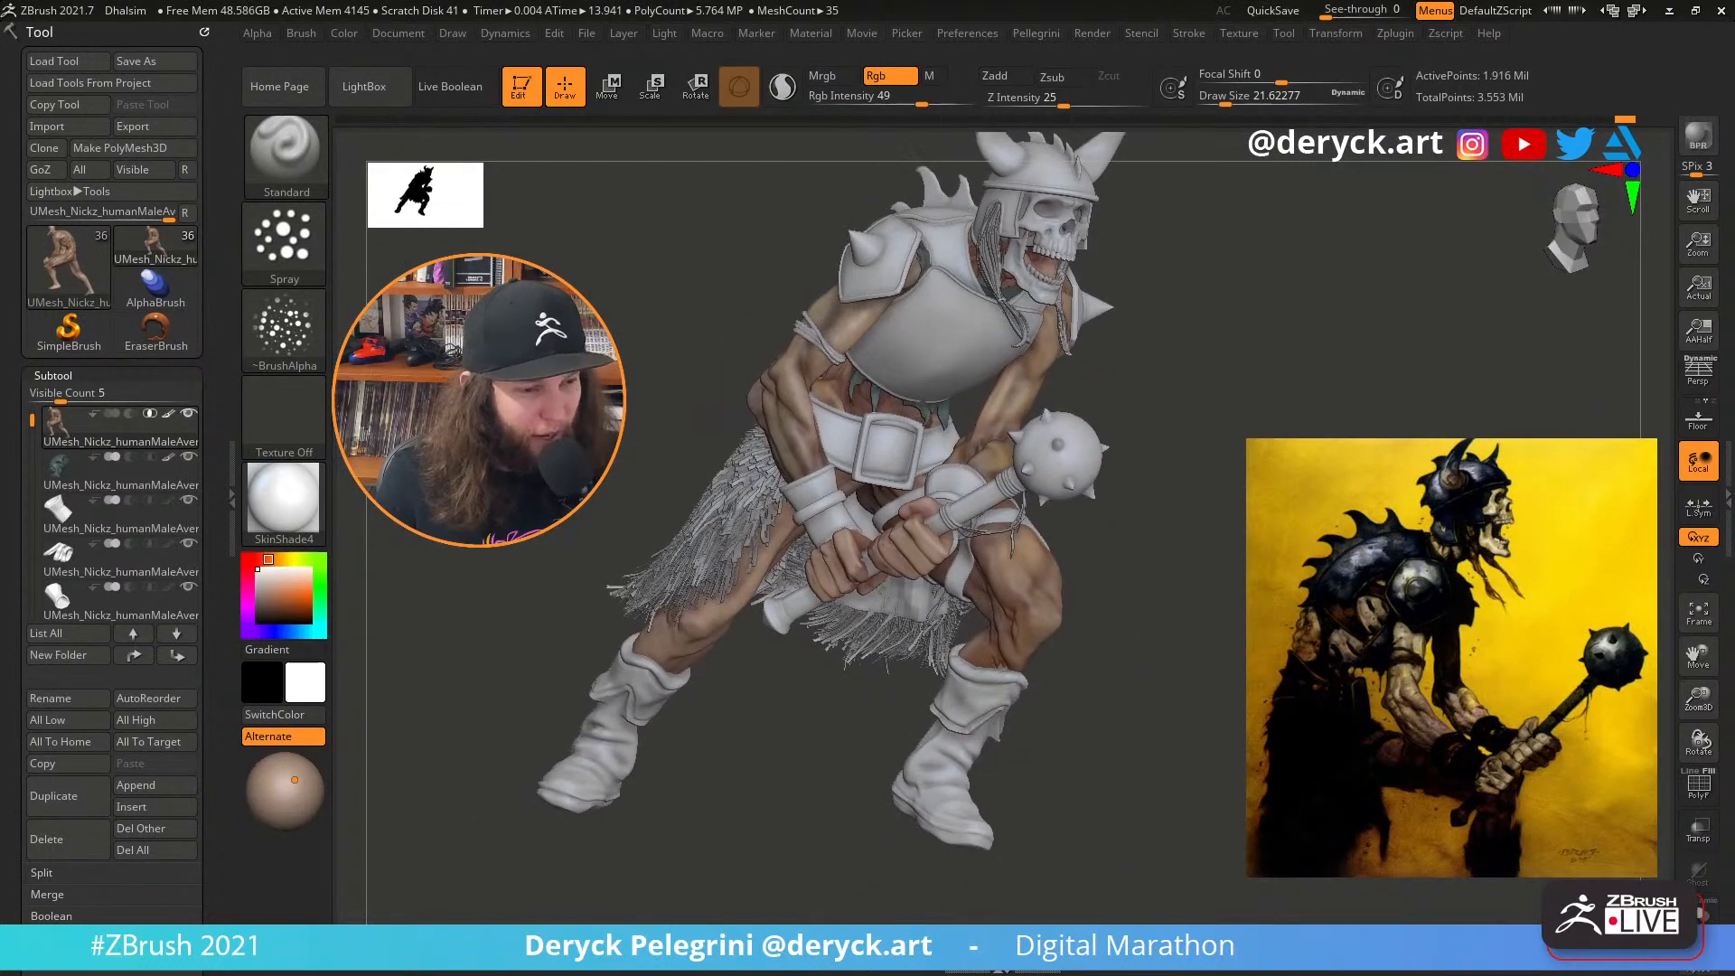
drag(1139, 696, 989, 696)
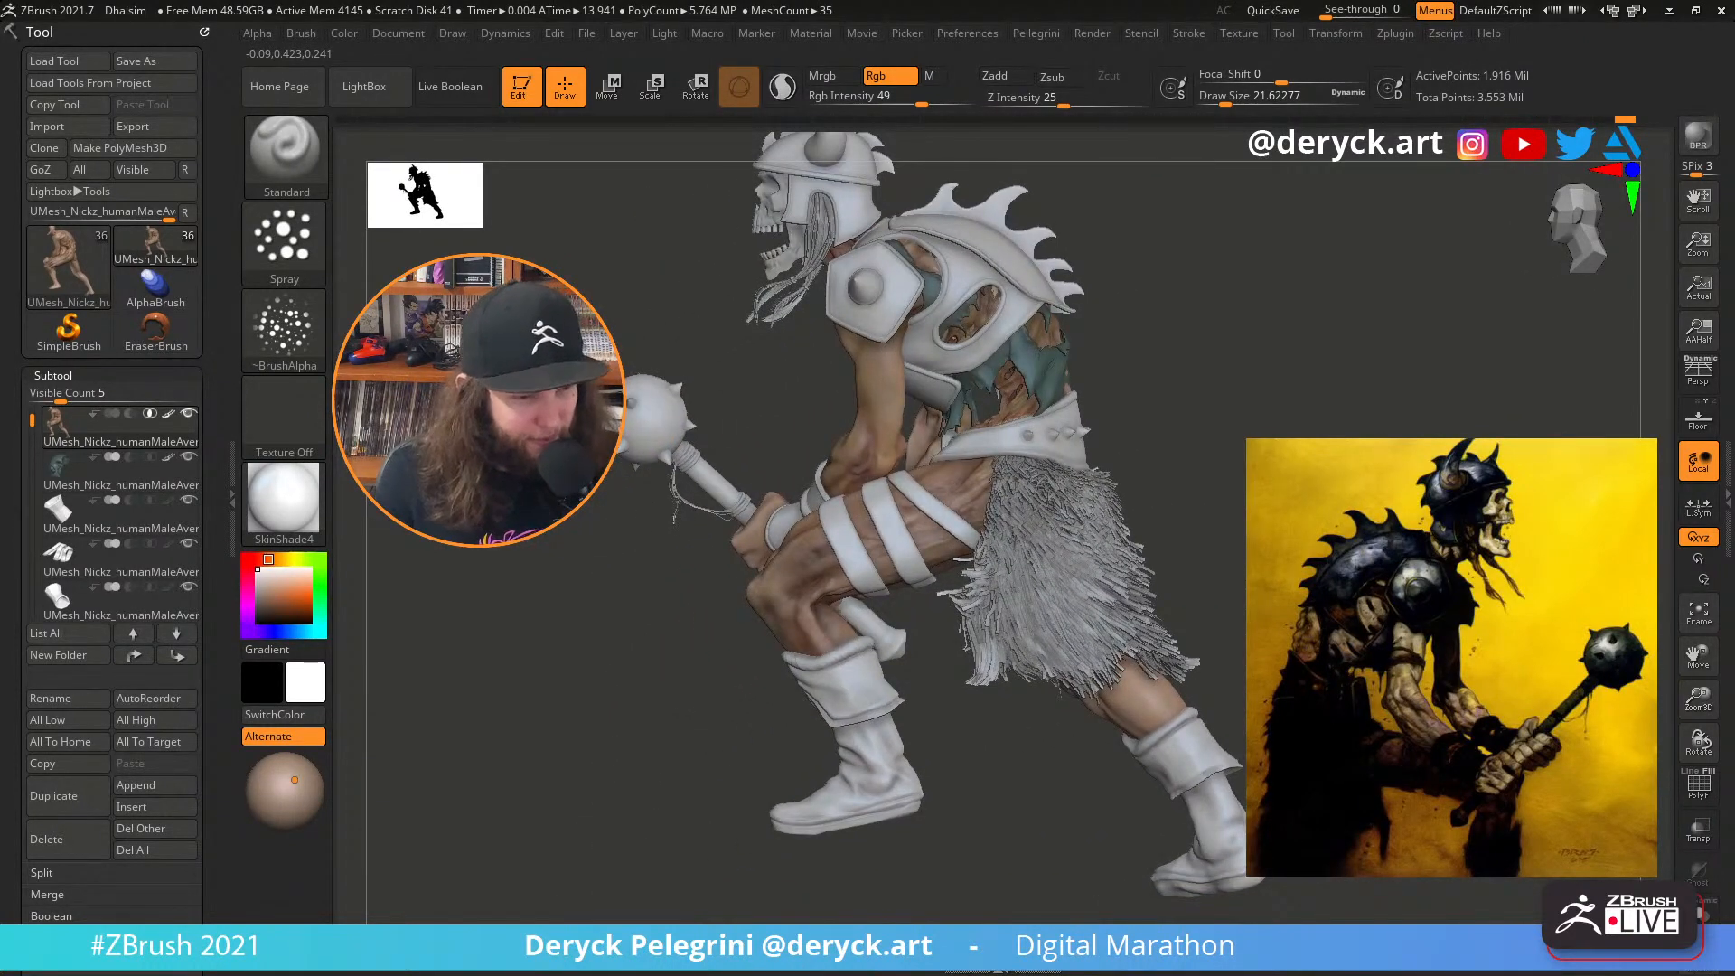
drag(989, 696, 1000, 739)
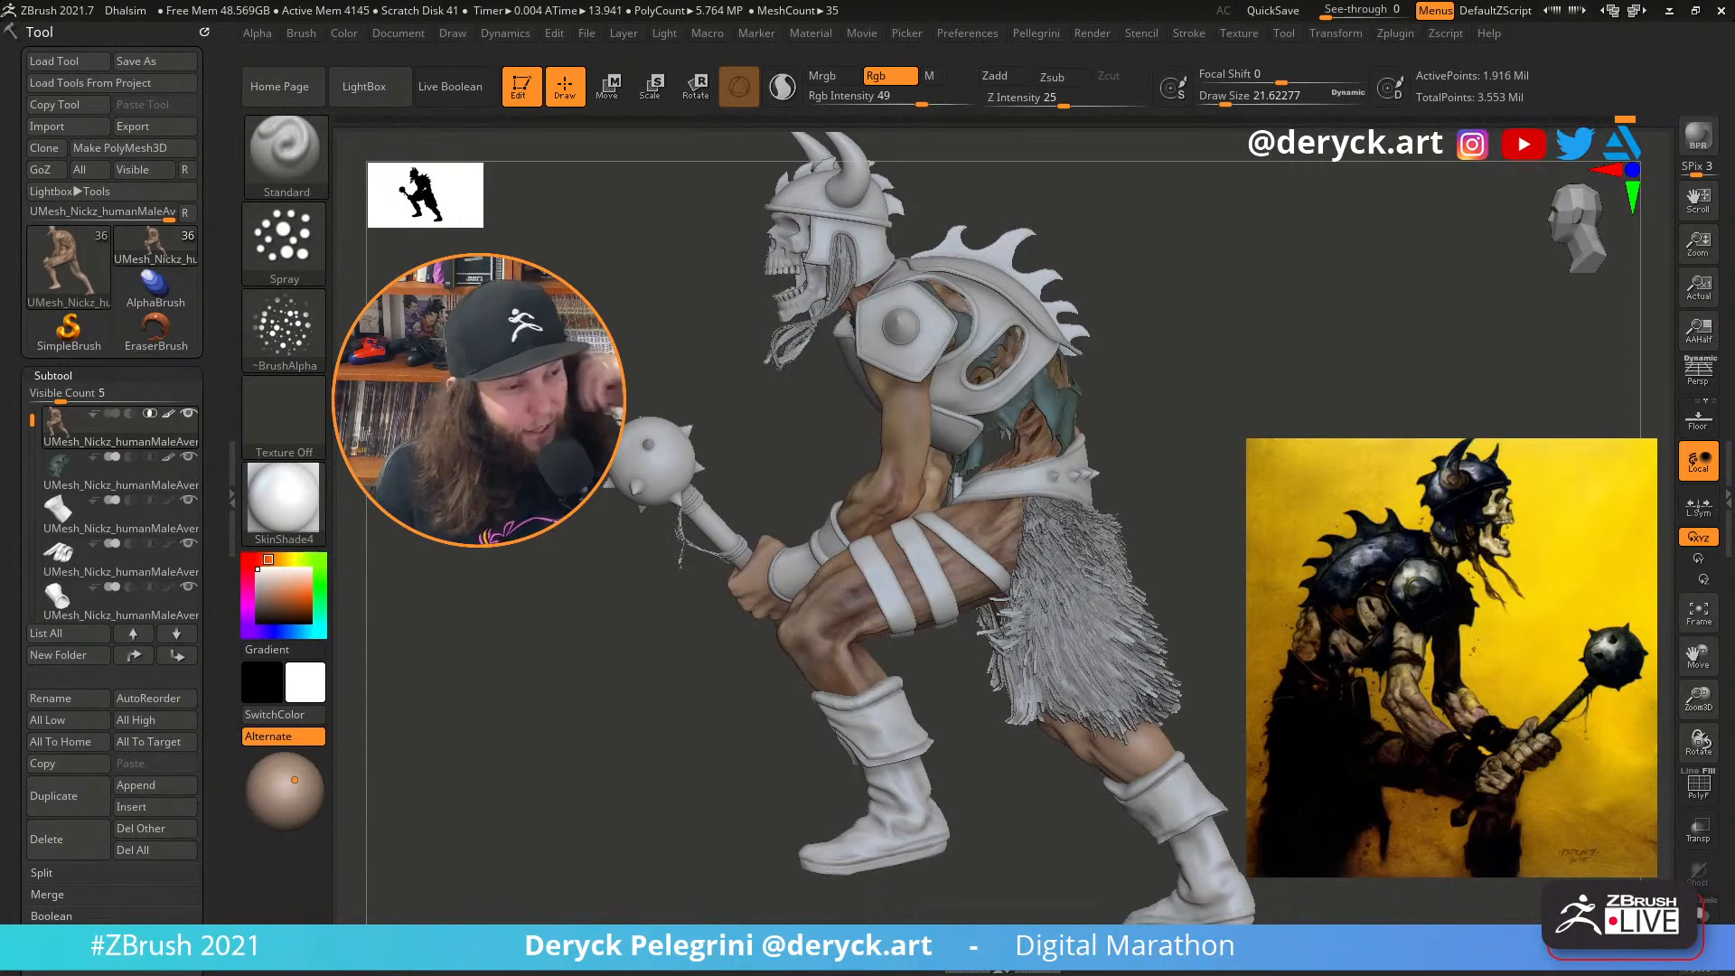
drag(651, 722, 750, 734)
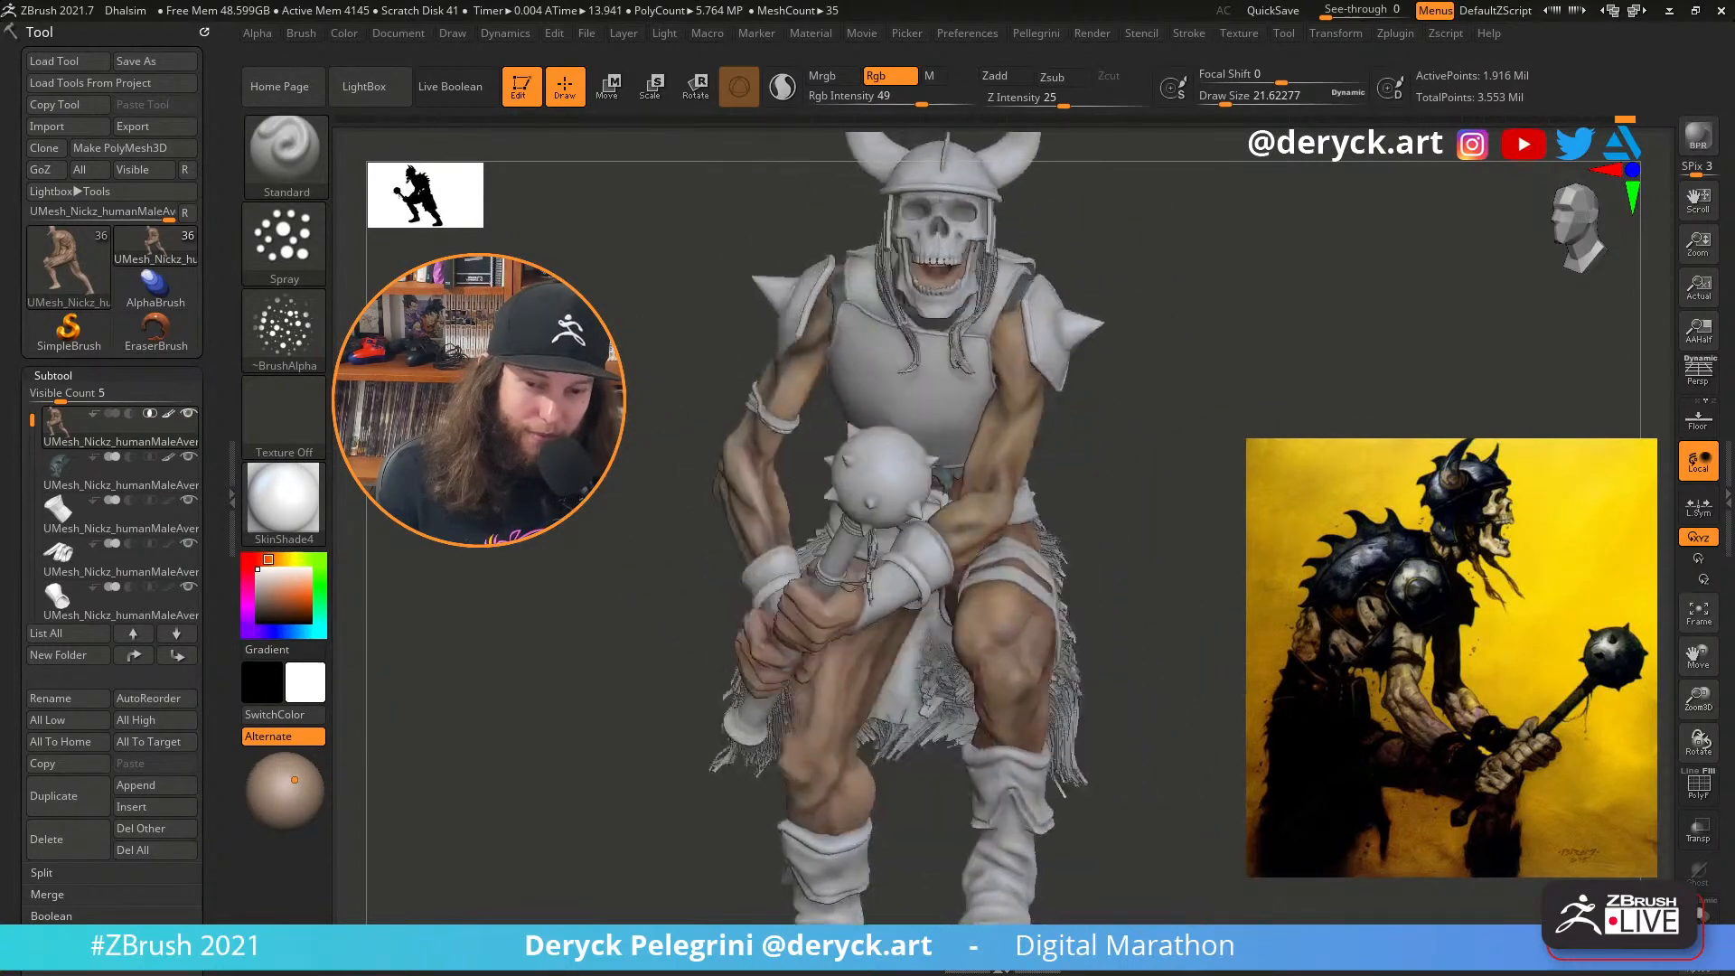
drag(579, 736, 646, 737)
drag(646, 737, 465, 655)
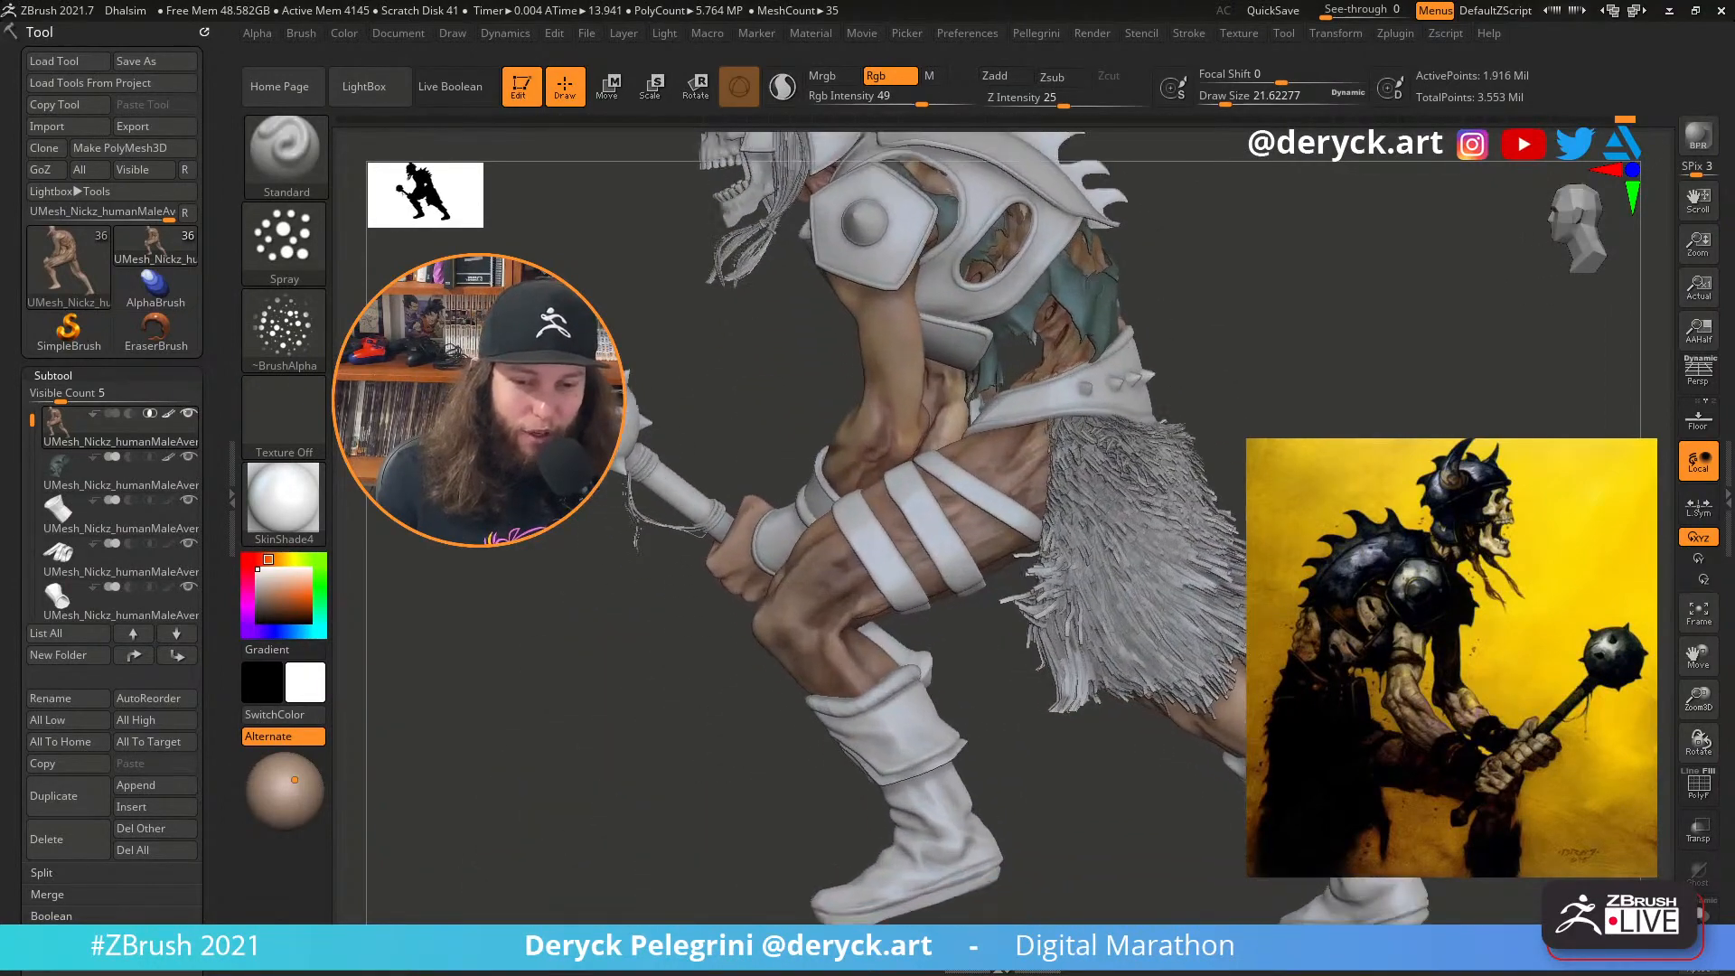
mouse_move(1053, 768)
mouse_down()
mouse_move(1069, 825)
mouse_move(1111, 587)
mouse_move(1150, 577)
mouse_move(1157, 659)
mouse_up()
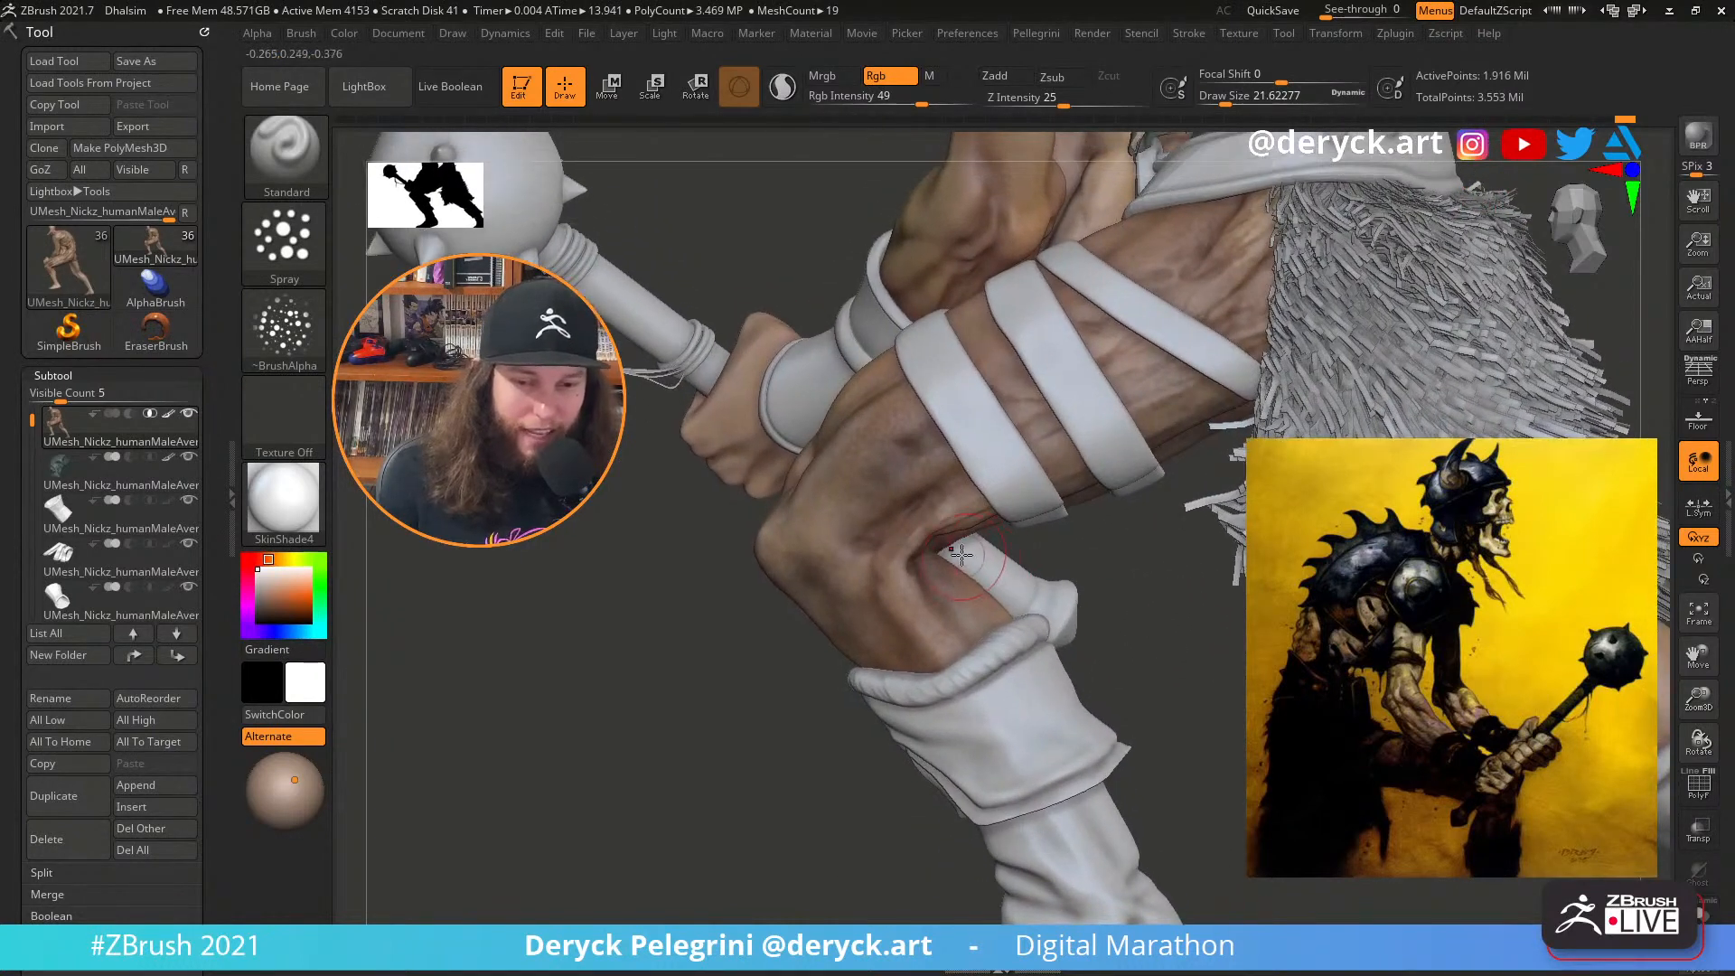
Spray soft white highlights around the inner knee and upper calf at a draw size of about 17
key(s)
key(s)
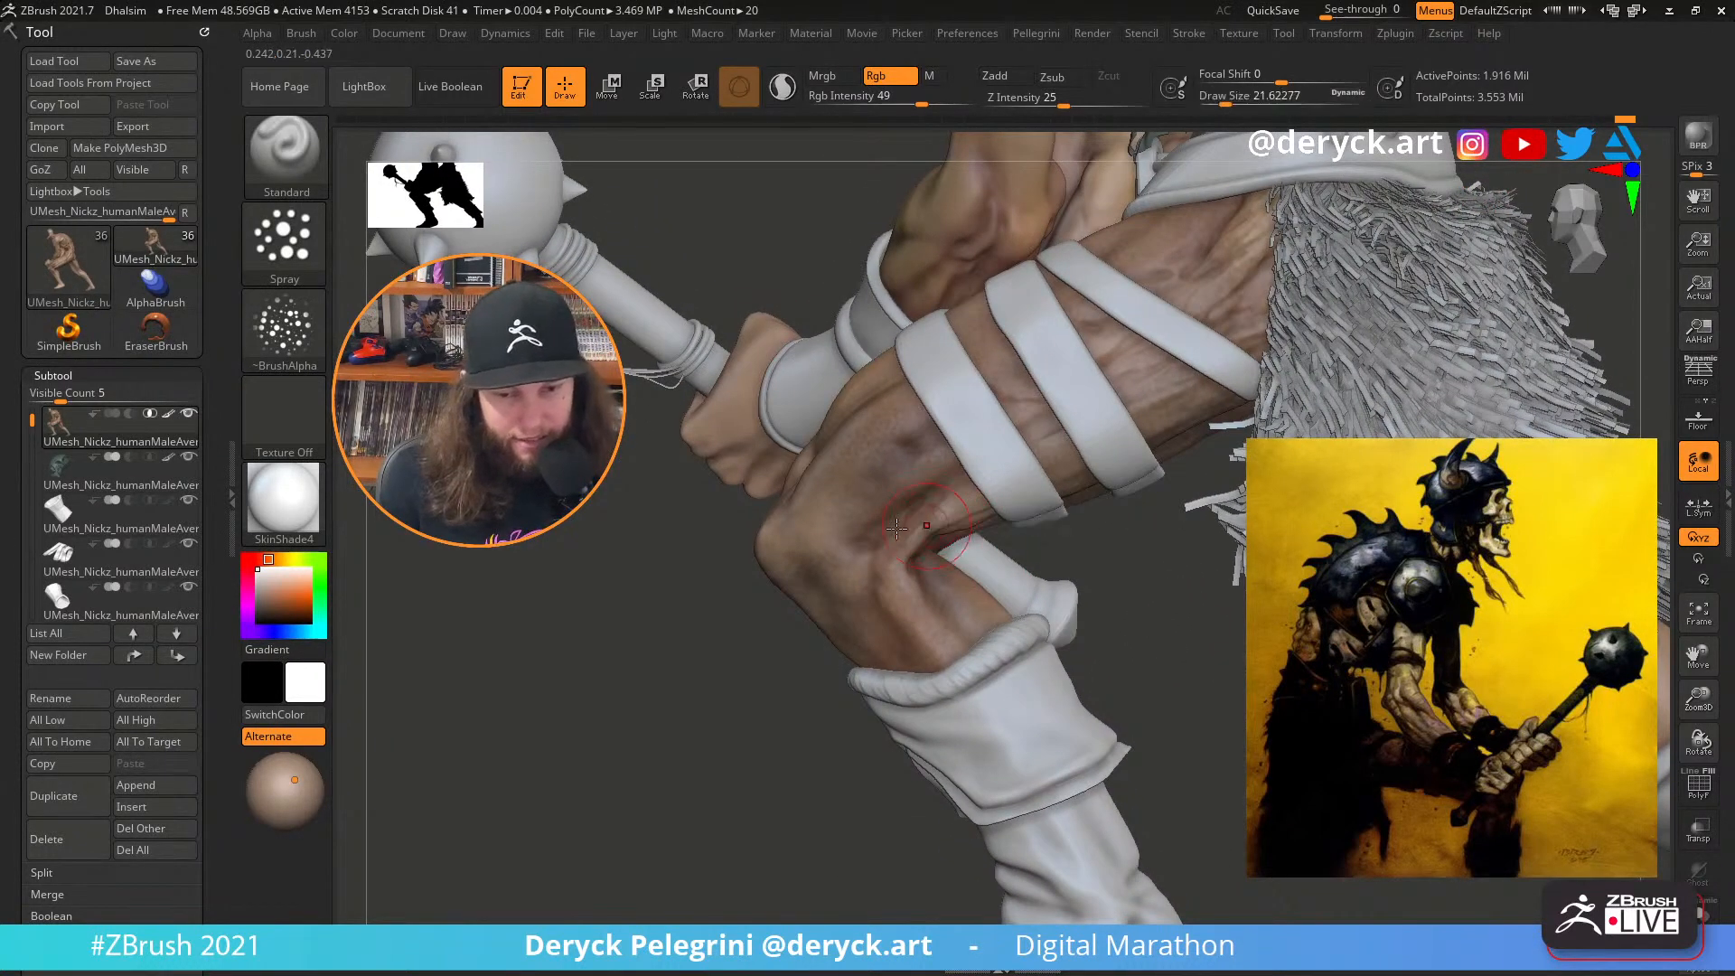
mouse_move(574, 631)
mouse_down()
mouse_move(599, 627)
mouse_move(581, 588)
mouse_move(630, 518)
mouse_move(594, 564)
mouse_up()
key(s)
click(994, 571)
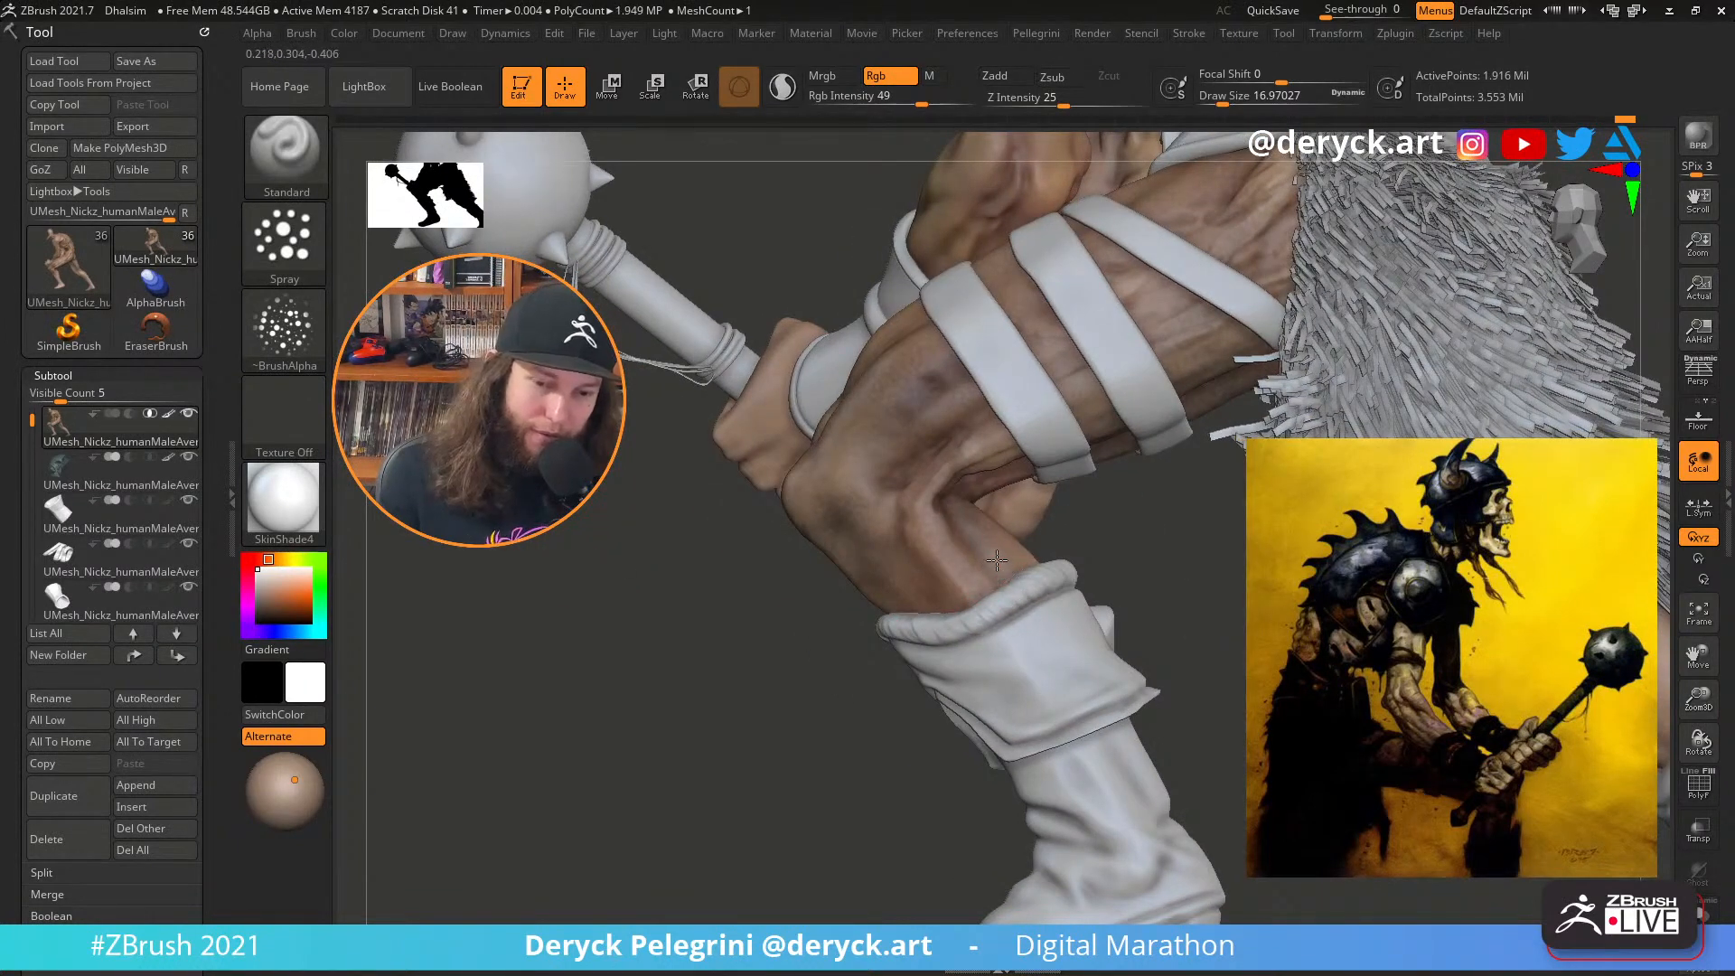
key(s)
drag(987, 580, 994, 581)
Lighten the strapped upper thigh and hip area with white at a draw size of about 25
drag(720, 624, 1054, 653)
mouse_move(1144, 687)
mouse_down()
mouse_move(1092, 735)
mouse_move(1096, 708)
mouse_move(1048, 890)
mouse_move(1053, 831)
mouse_move(981, 818)
mouse_up()
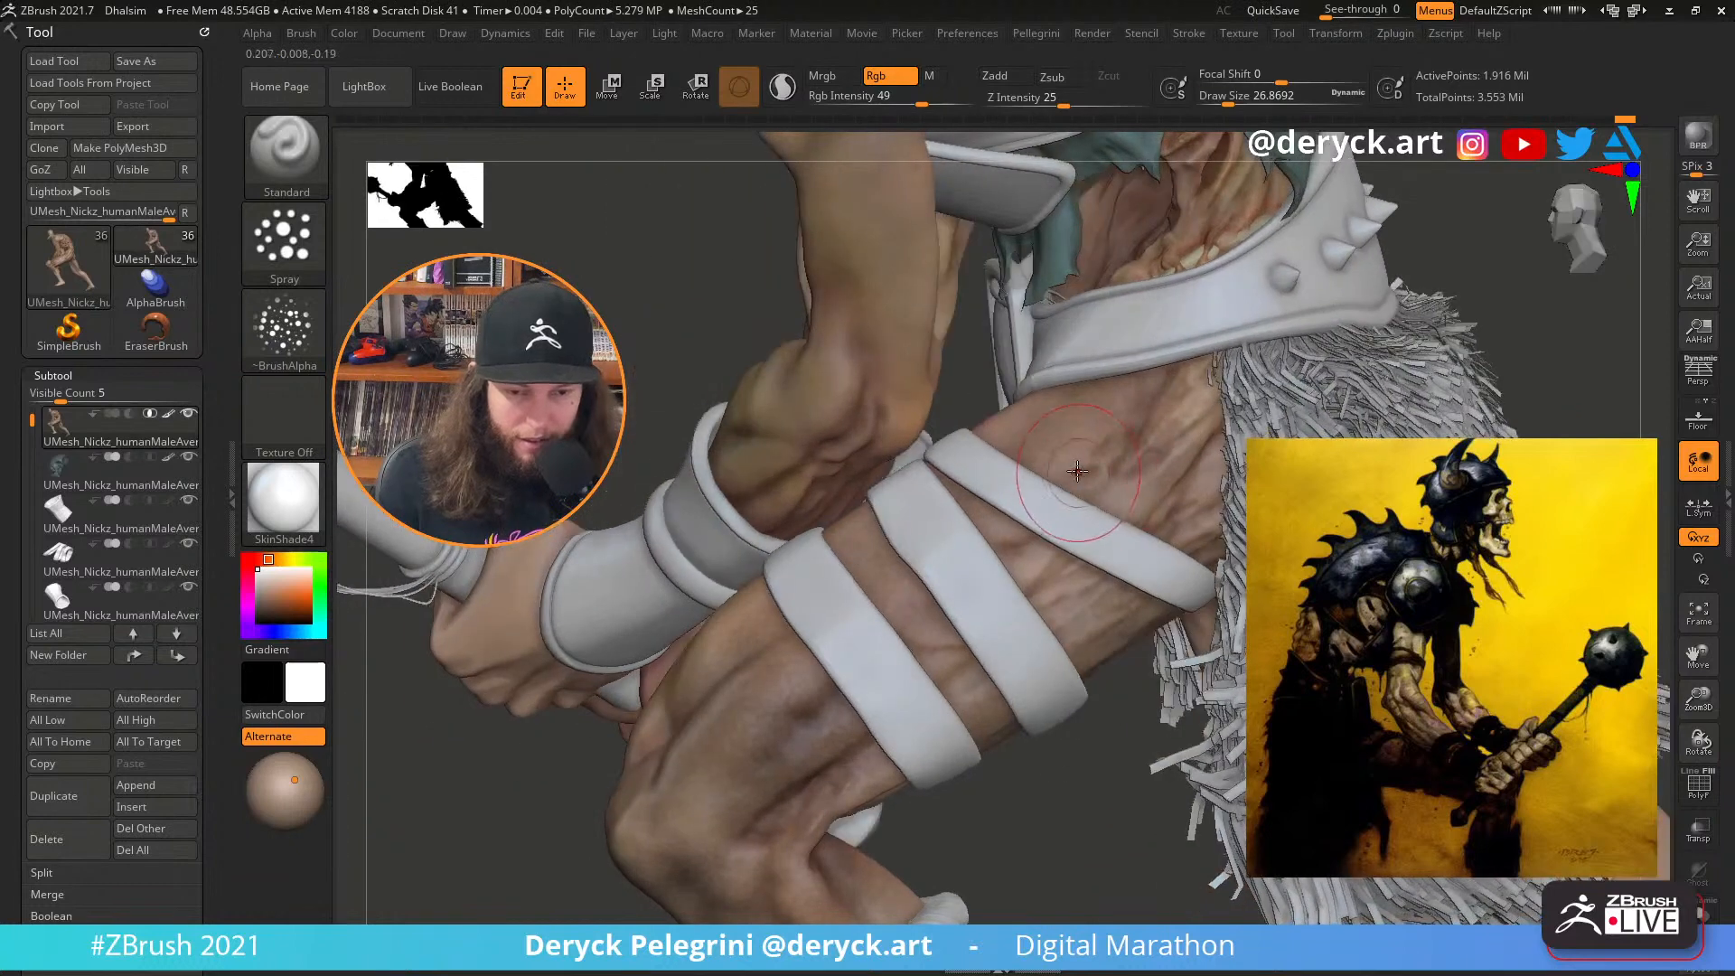
key(s)
drag(1075, 473, 1058, 472)
mouse_move(1191, 402)
mouse_down()
mouse_move(1206, 380)
mouse_move(1203, 394)
mouse_up()
alt+drag(1039, 795, 1001, 810)
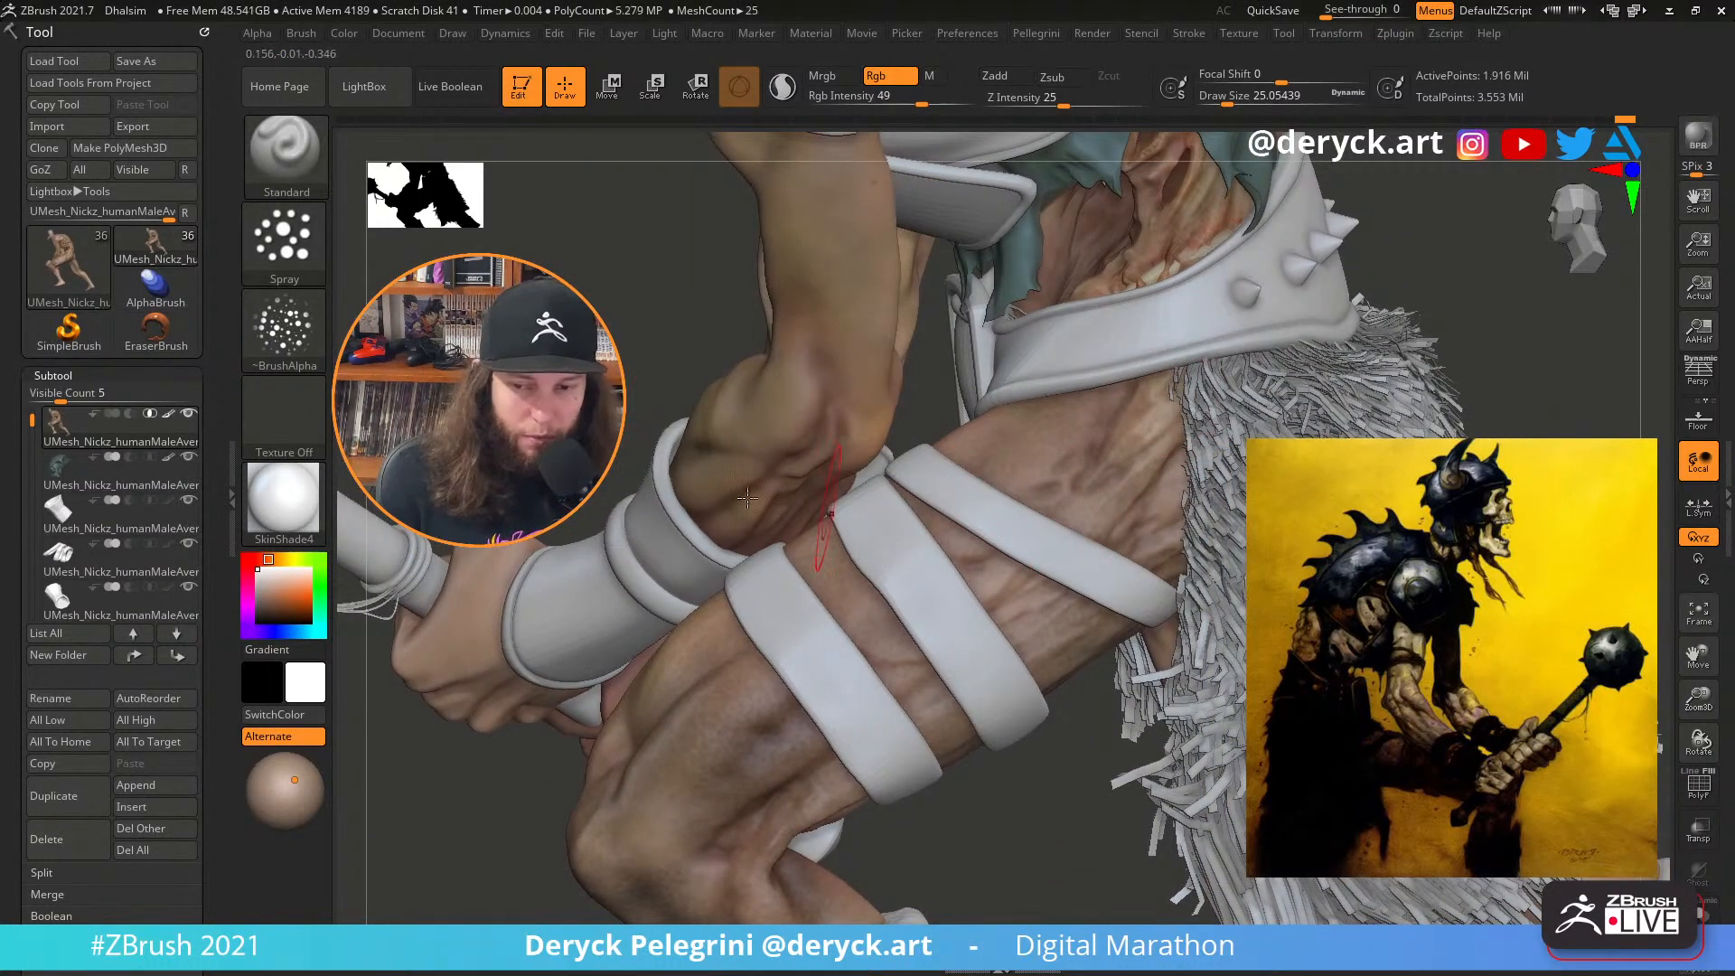
Sample a reddish brown from the skin and spray it into the upper thigh folds at a draw size of about 20
key(c)
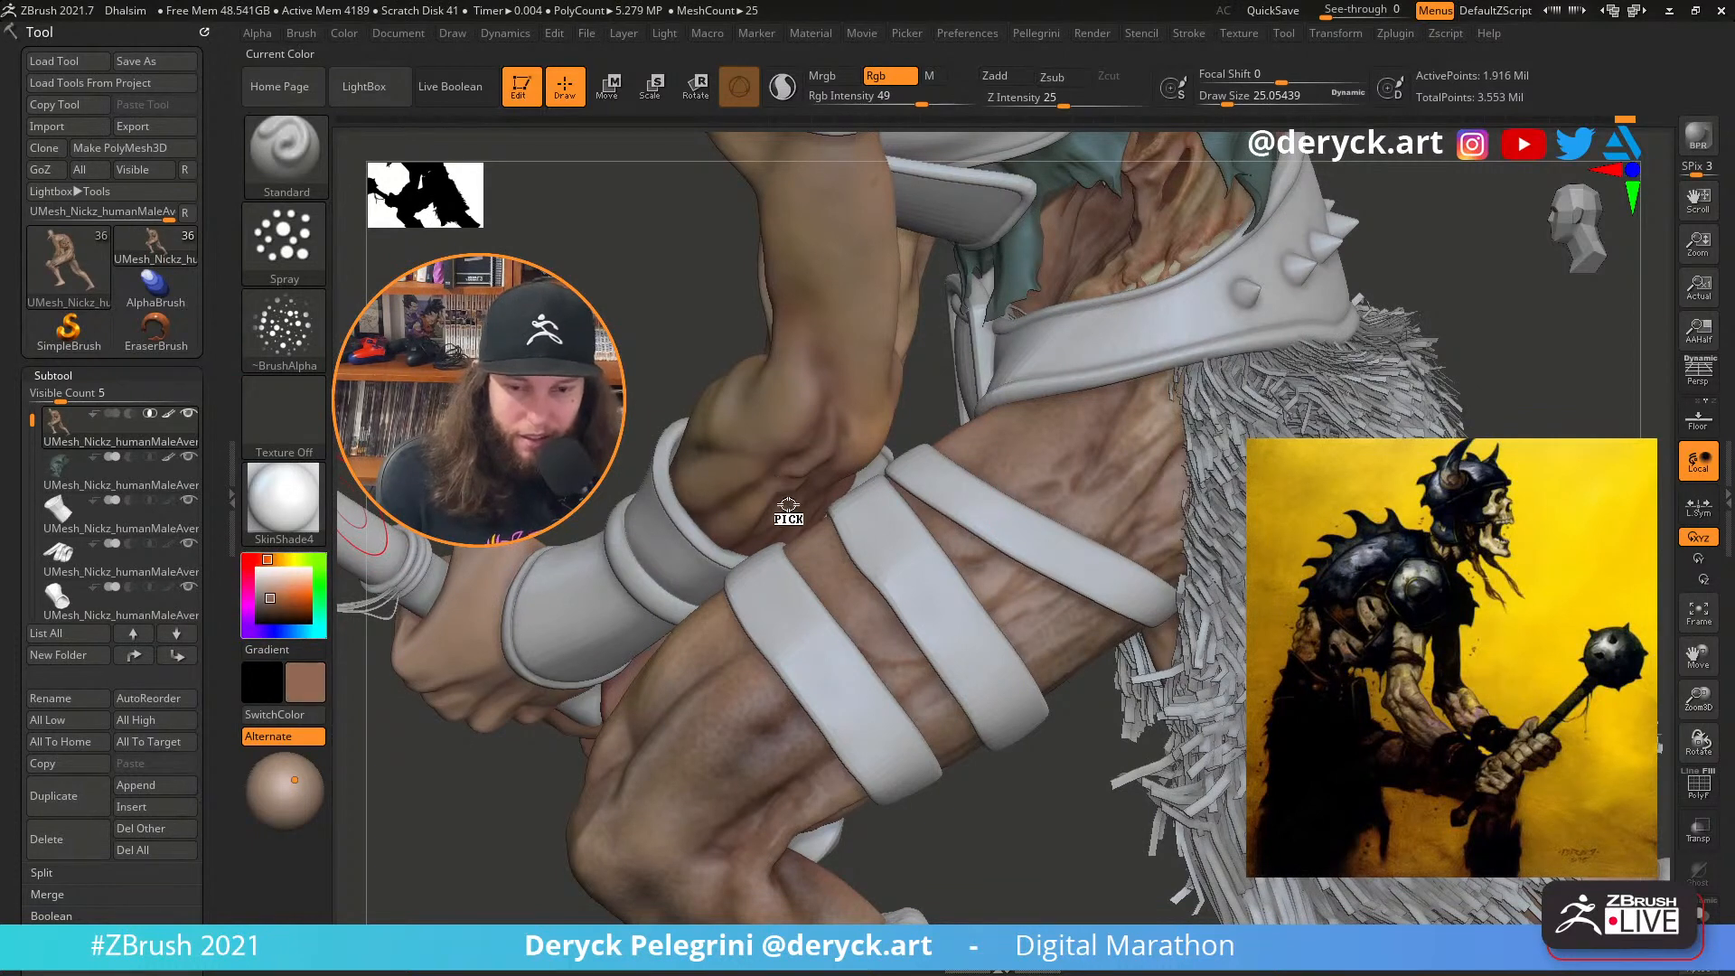
drag(1021, 813, 998, 831)
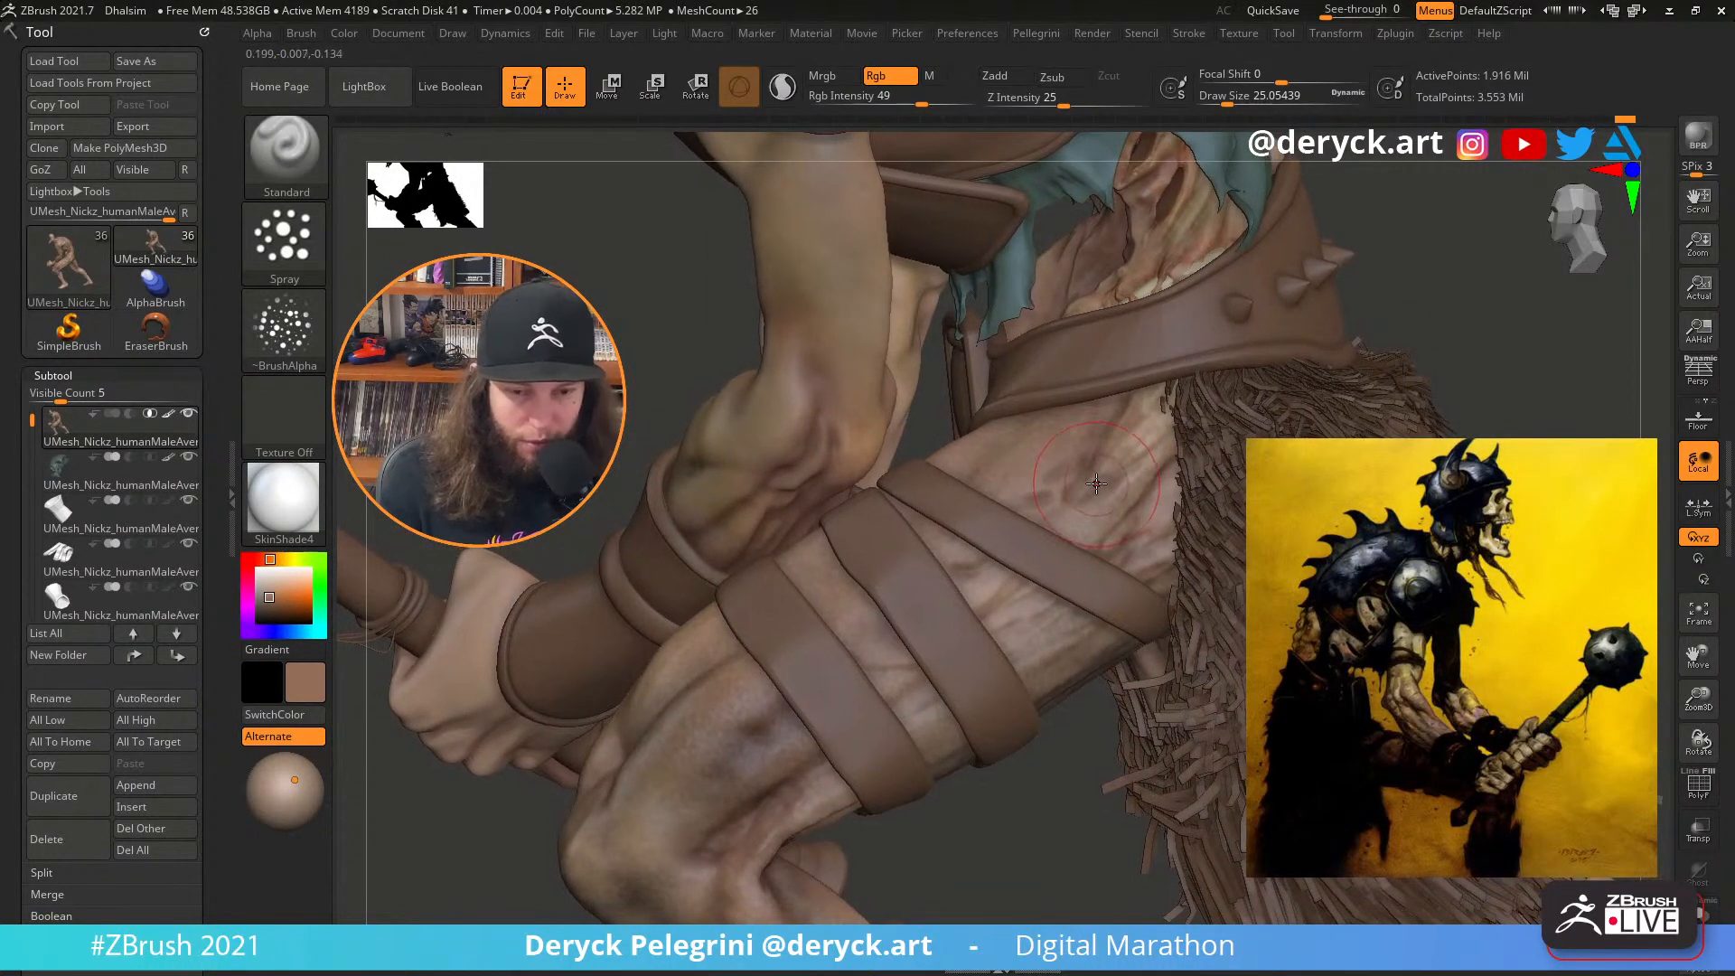
drag(1102, 488, 1117, 482)
key(s)
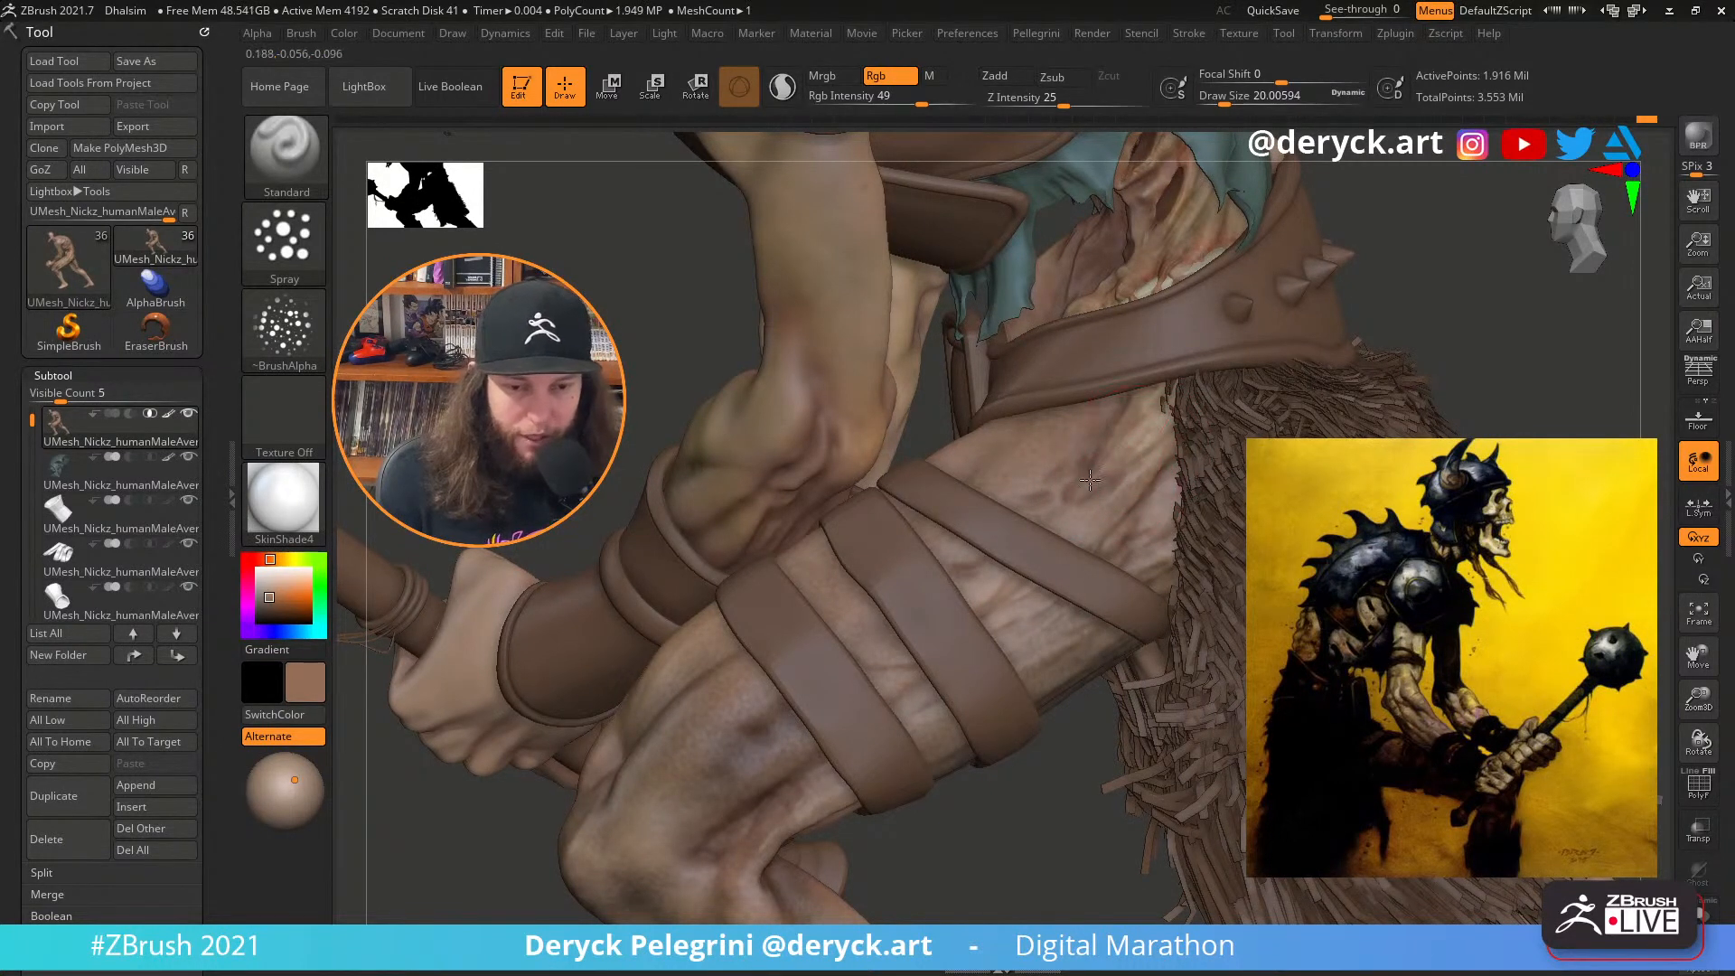
Isolate the body and deepen the hip and outer thigh folds with the reddish brown at a draw size of about 12.9
drag(1474, 316, 1396, 339)
key(shift+s)
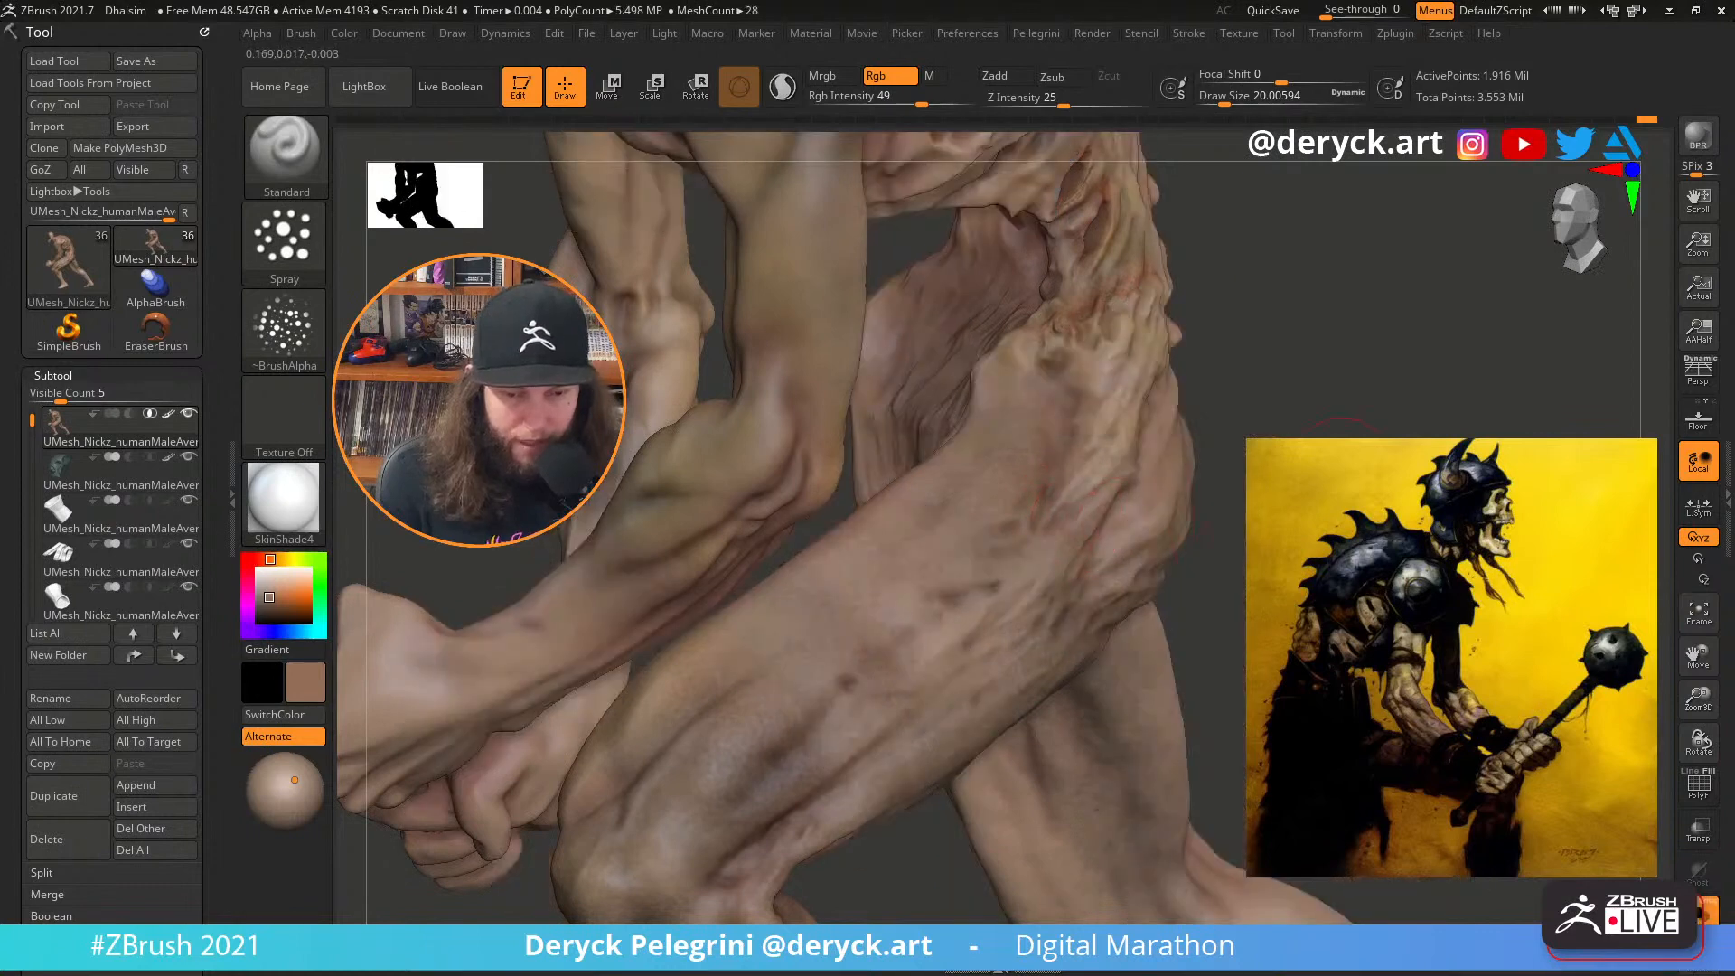
mouse_move(1101, 564)
mouse_down()
mouse_move(1093, 549)
mouse_move(1053, 562)
mouse_up()
key(s)
key(s)
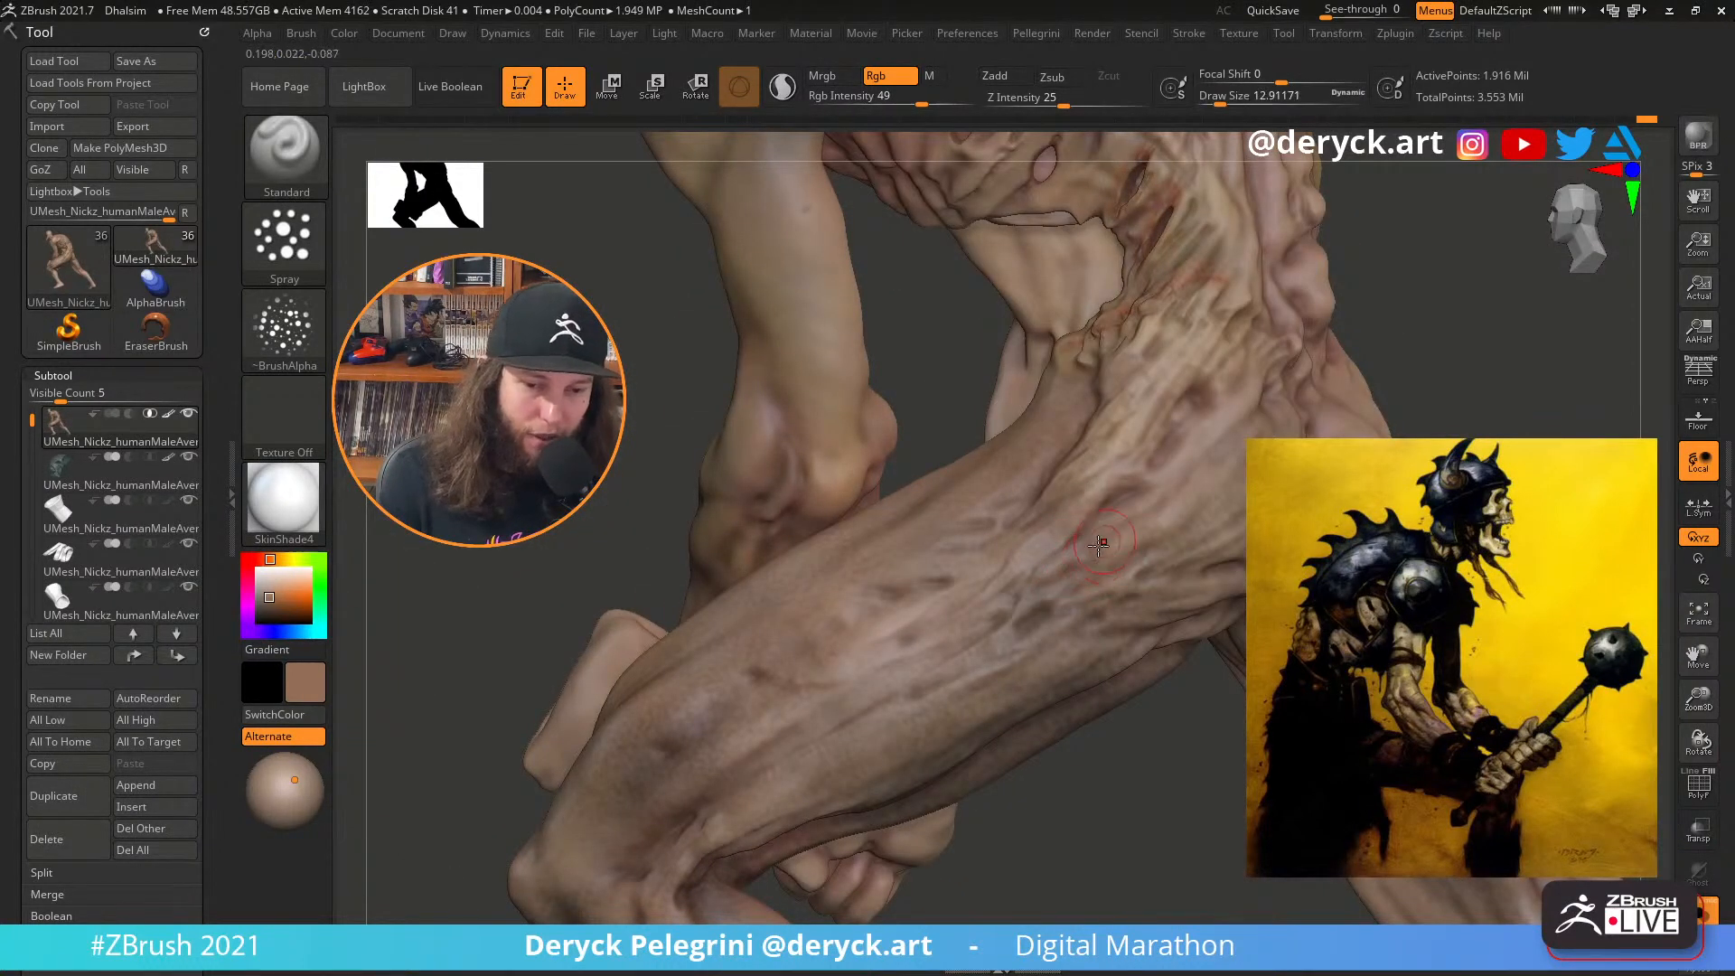
mouse_move(1178, 540)
alt+right_down()
mouse_move(1098, 442)
mouse_move(1165, 506)
mouse_move(1353, 435)
mouse_move(1382, 397)
mouse_move(1310, 407)
mouse_move(1265, 443)
mouse_move(1283, 488)
mouse_move(1256, 496)
alt+right_up()
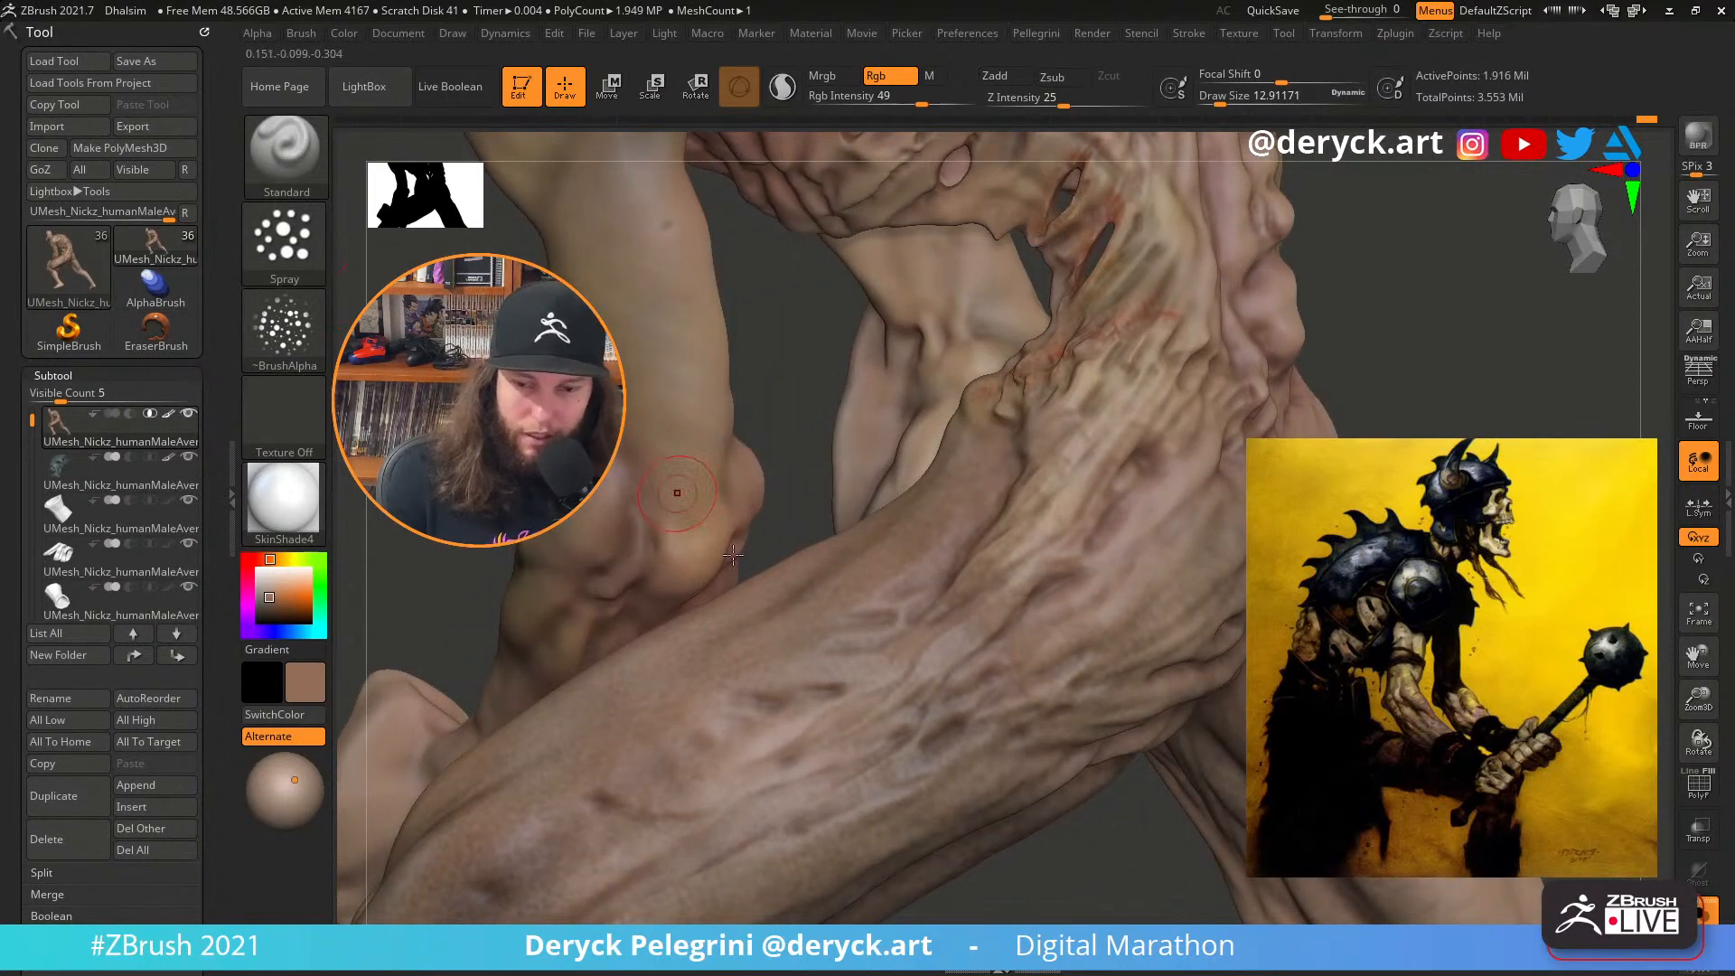
Change the paint to a dark grayish brown (RGB 78, 67, 60) and shade the hip and thigh creases at a draw size of about 11.7
drag(256, 579, 262, 608)
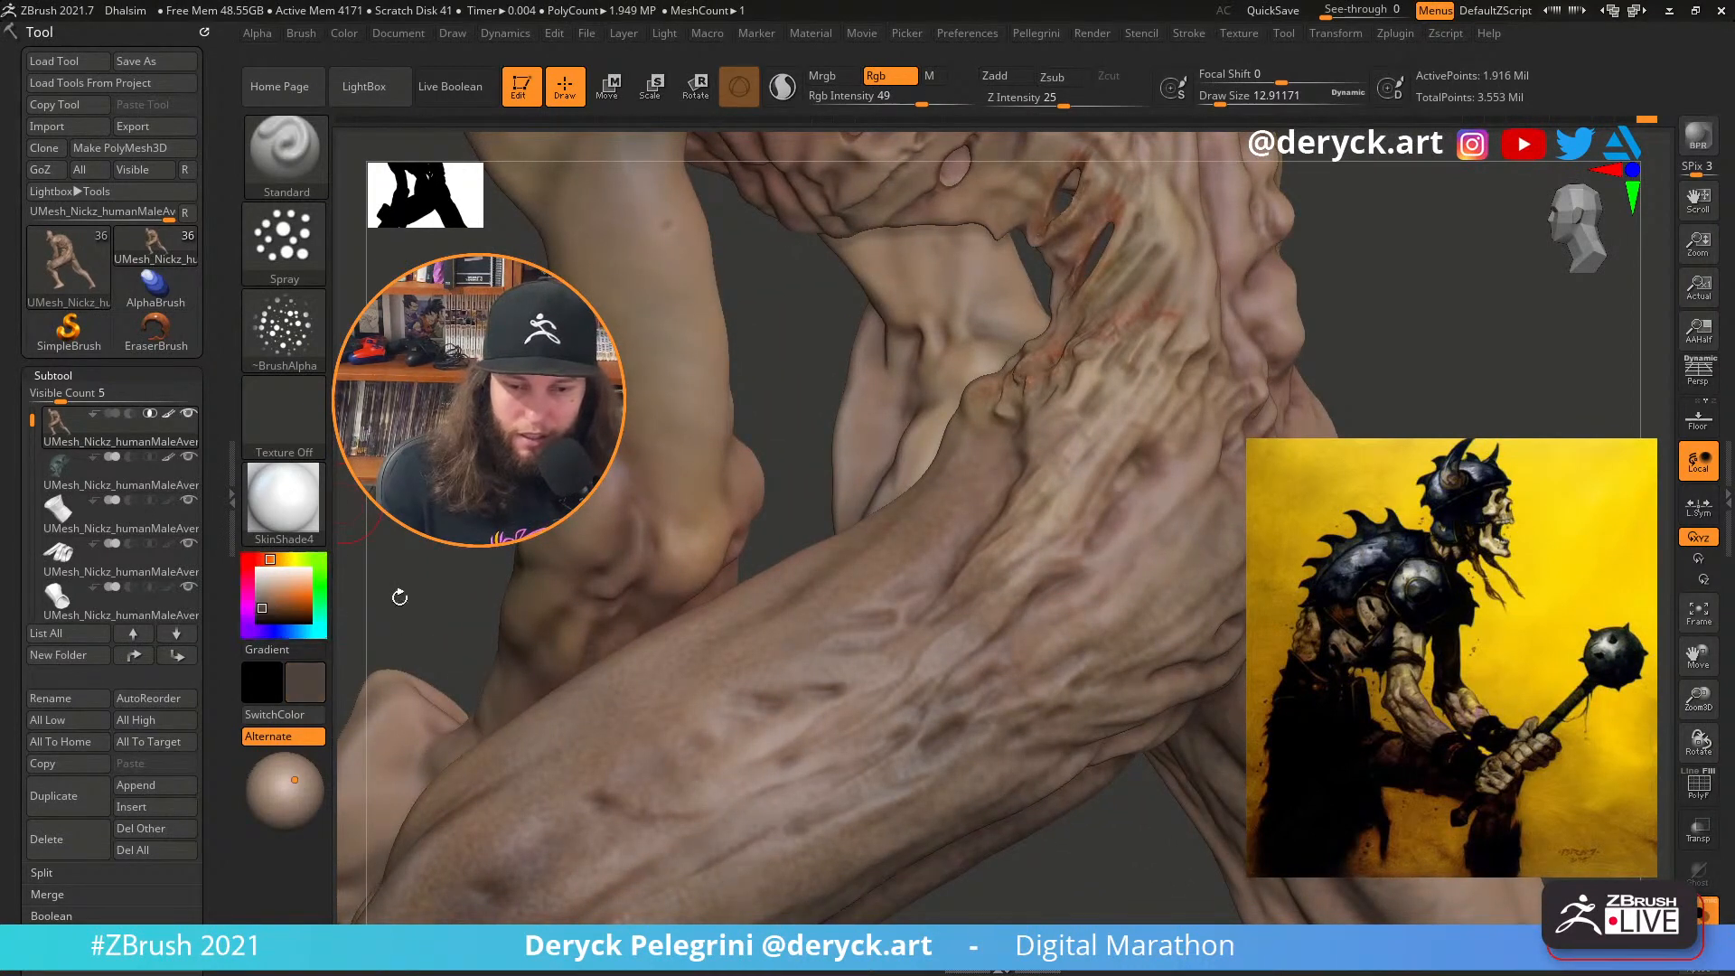
key(s)
click(1077, 622)
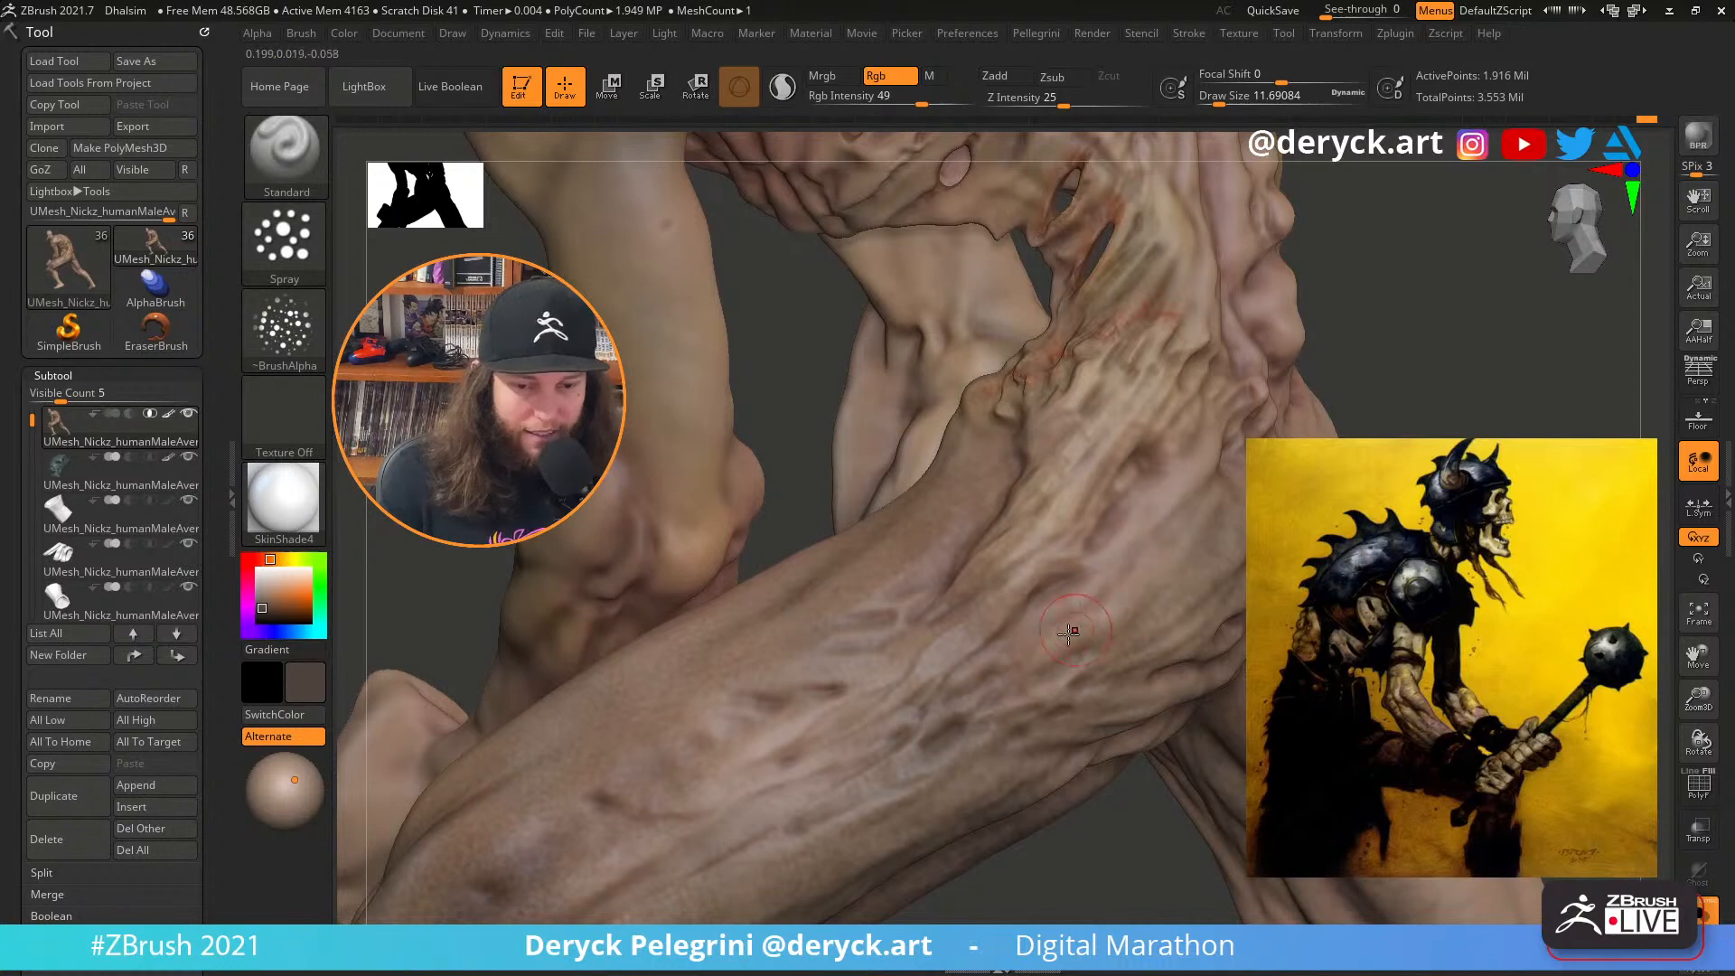
right_drag(1233, 517, 1093, 551)
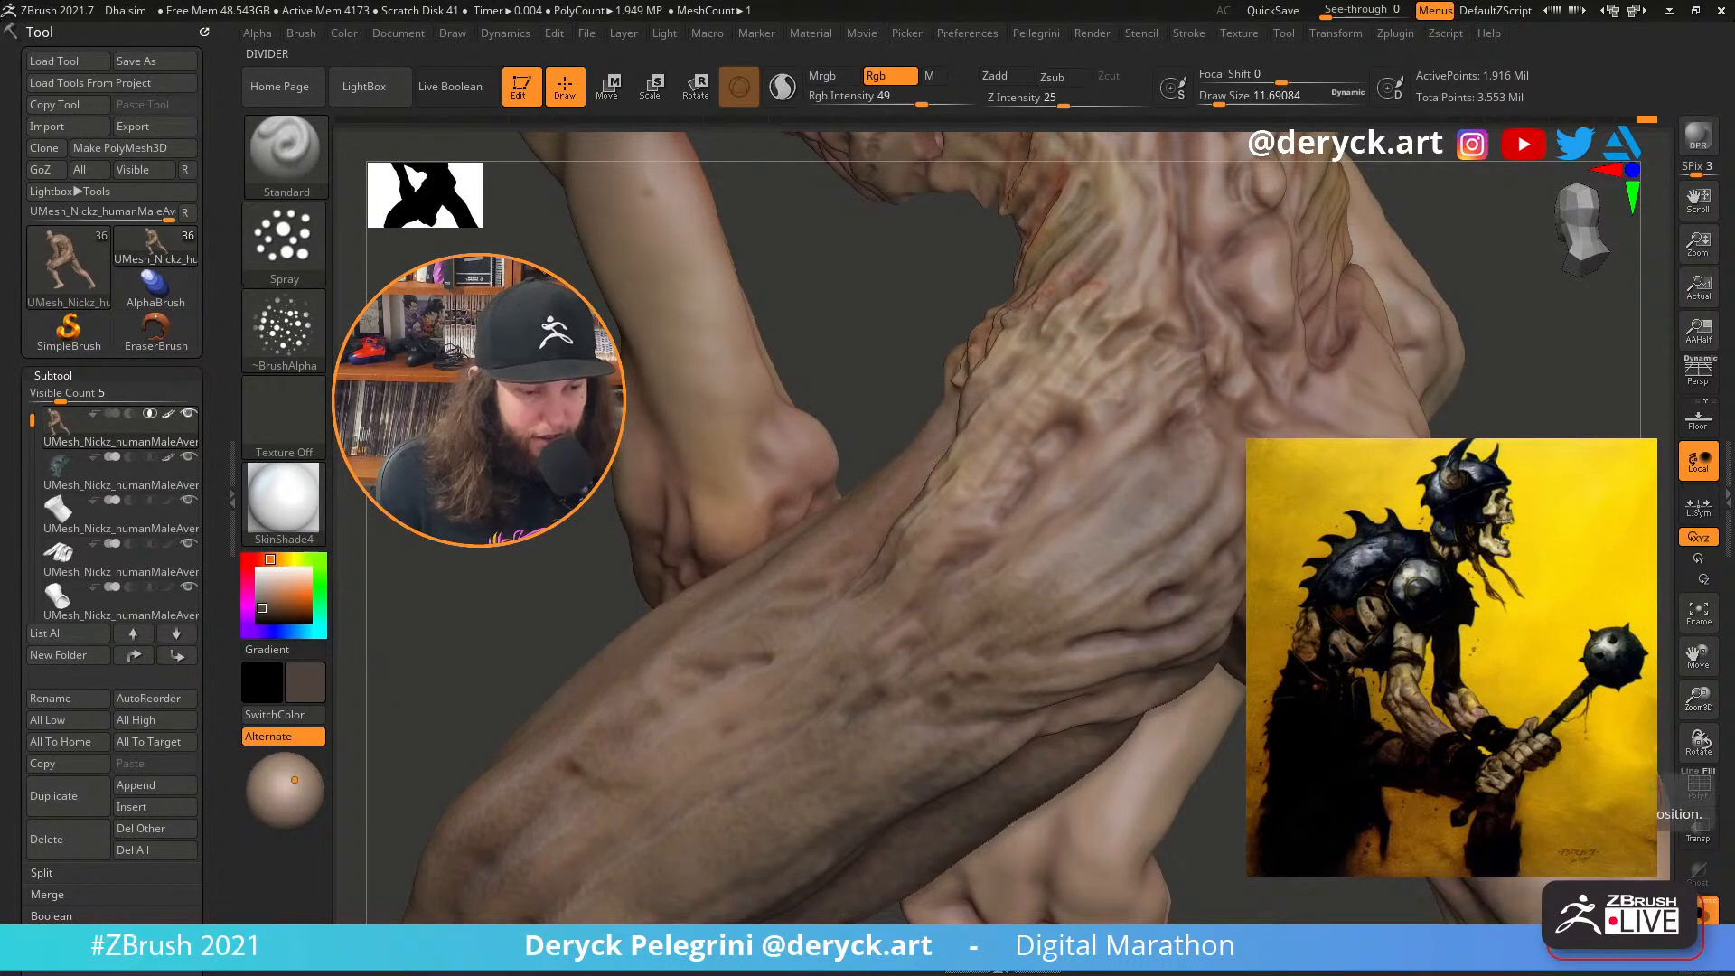
drag(1660, 703, 1644, 664)
drag(1337, 361, 1157, 364)
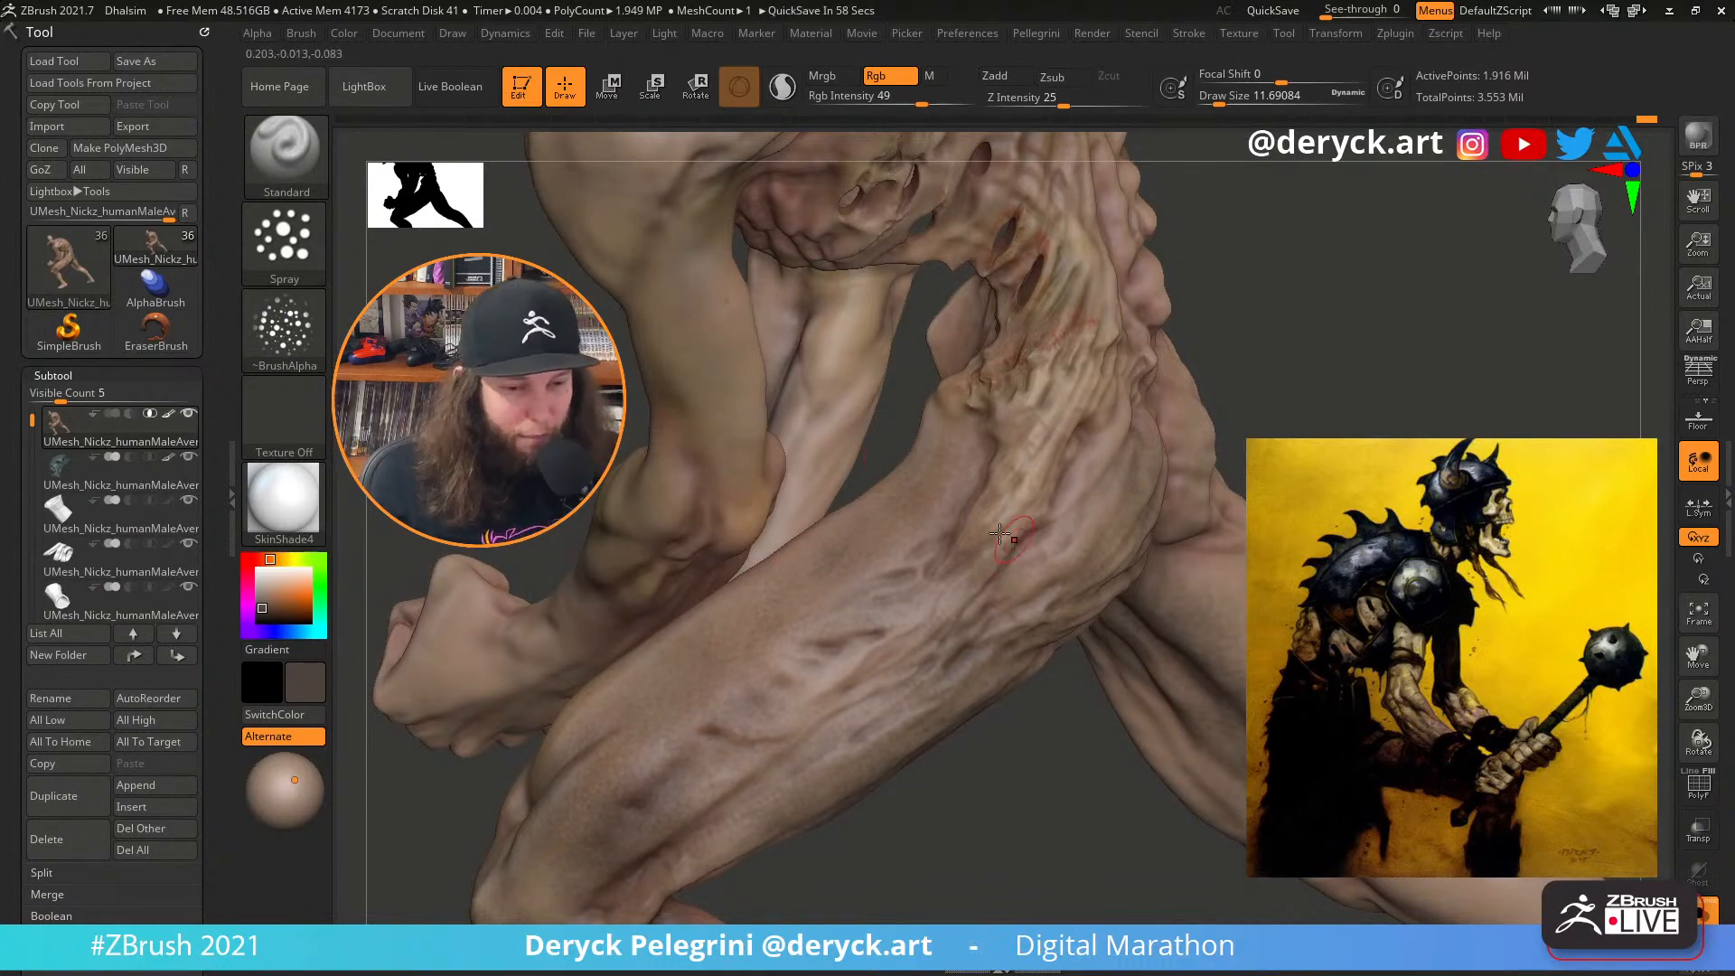
Shade the torn holes and folds of the torso with the dark grayish brown at a draw size of about 9.4
drag(994, 786, 1135, 866)
mouse_move(1382, 515)
mouse_down()
mouse_move(1446, 506)
mouse_move(1454, 452)
mouse_move(1396, 442)
mouse_move(1436, 533)
mouse_up()
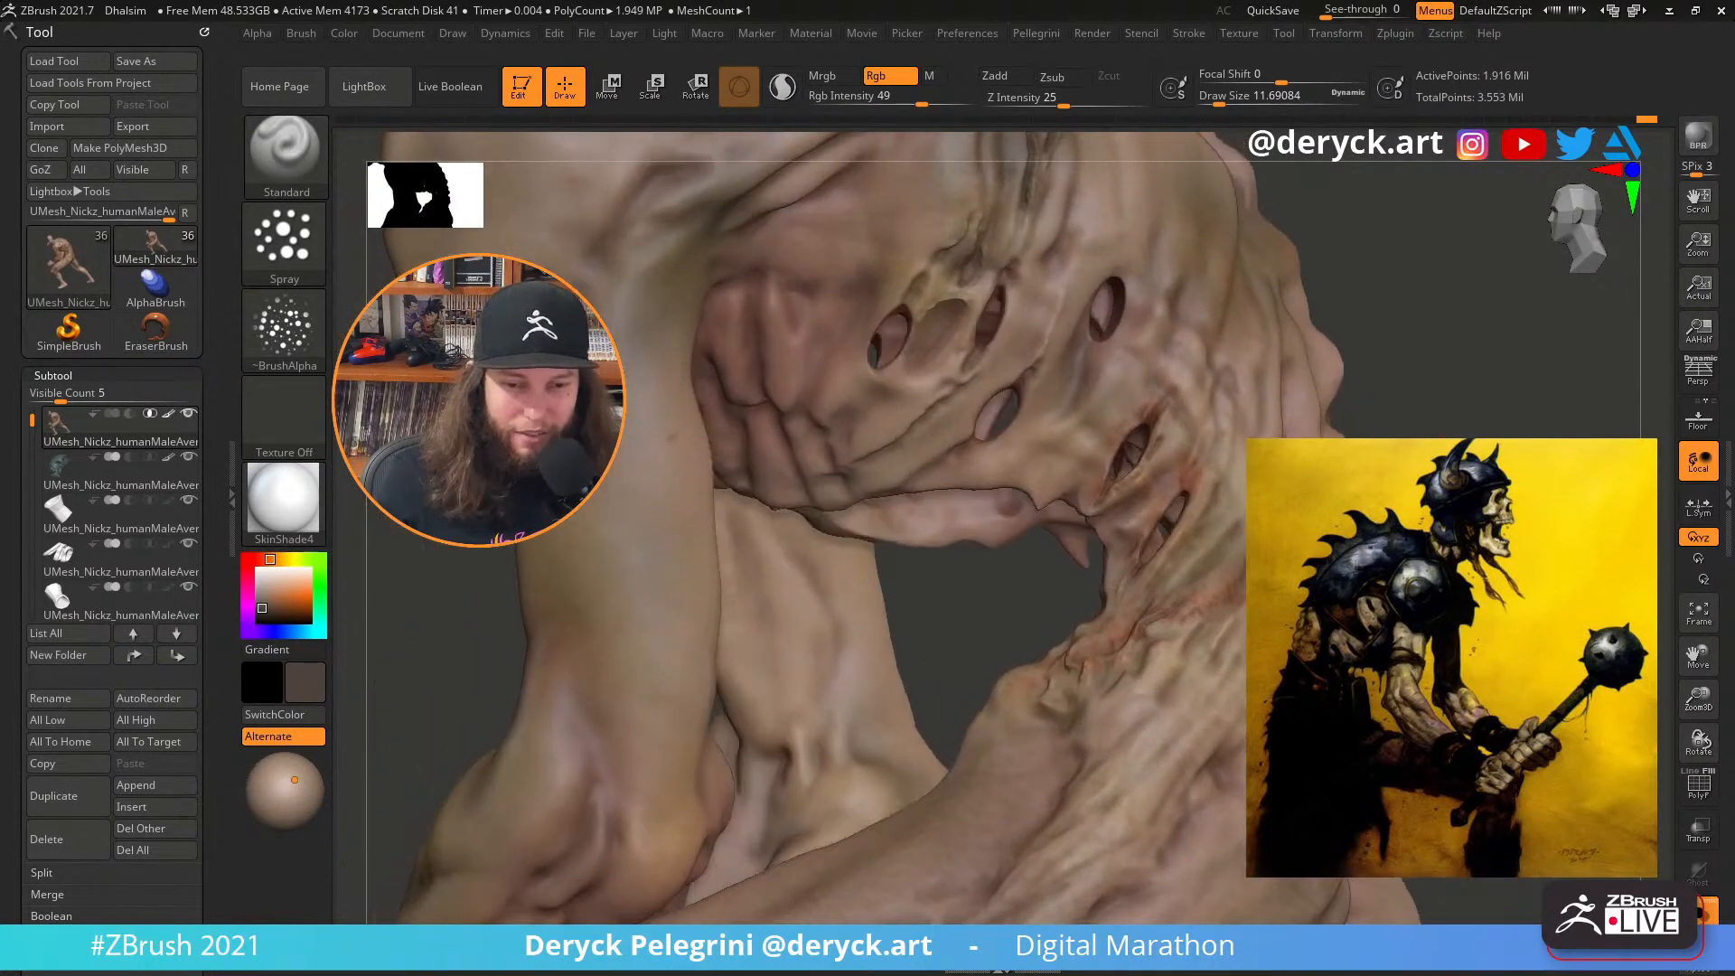
mouse_move(958, 578)
mouse_down()
mouse_move(959, 632)
mouse_move(1003, 479)
mouse_up()
key(s)
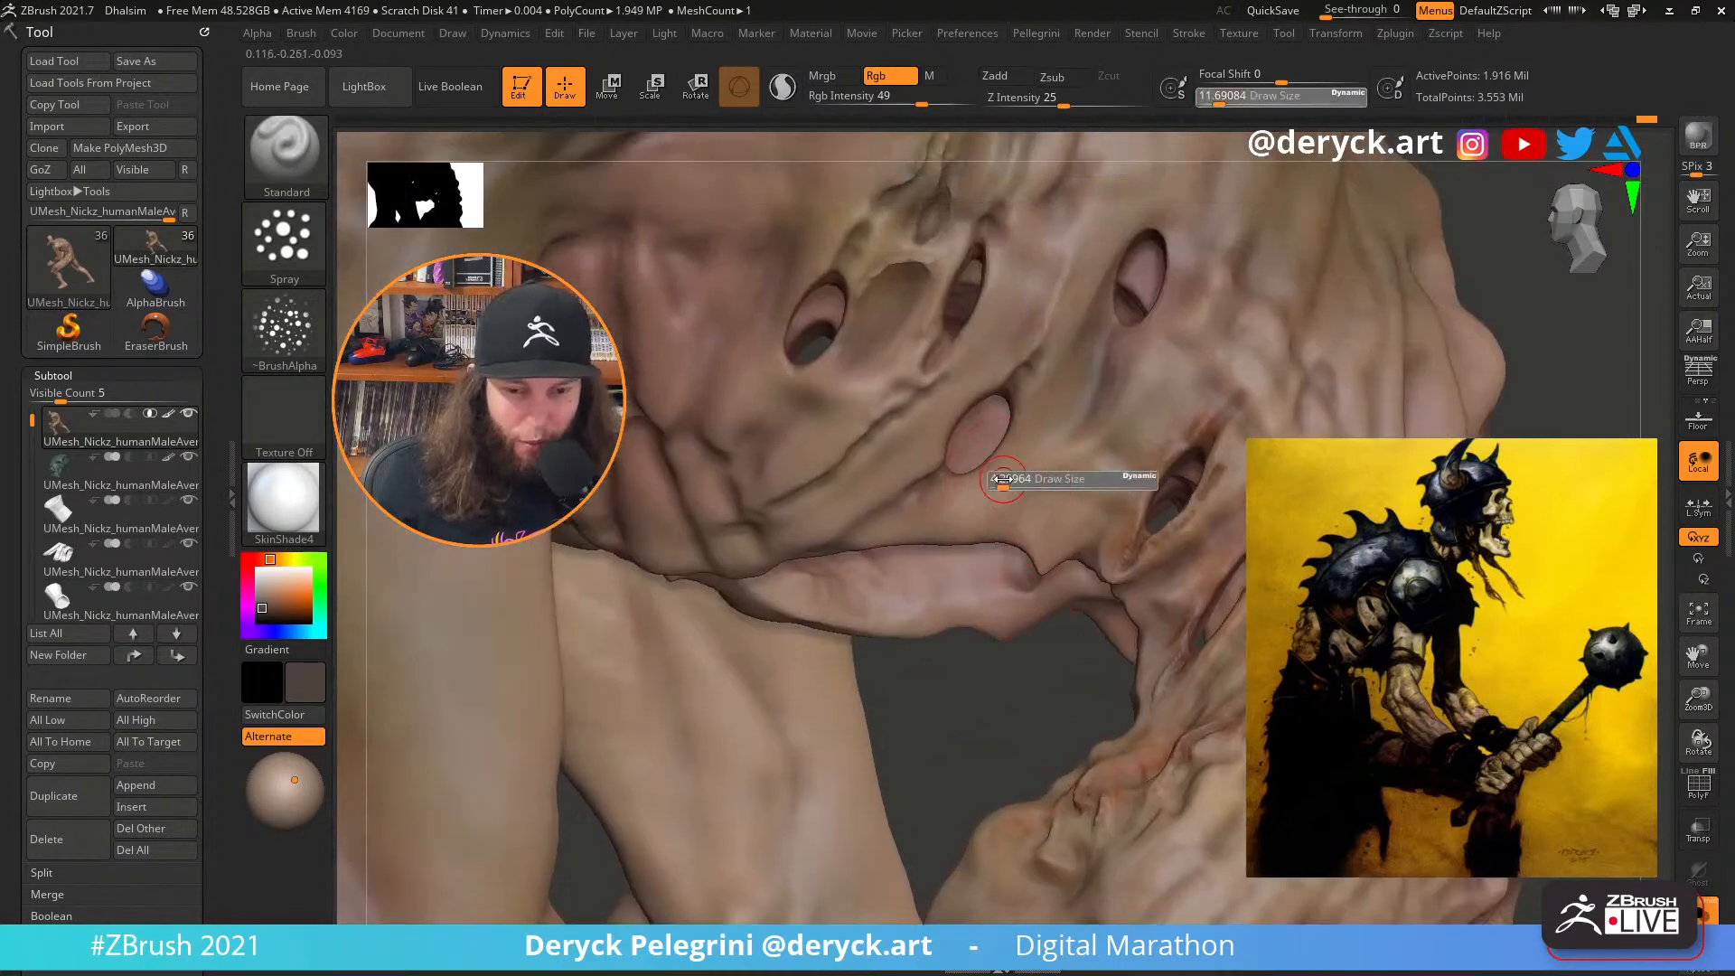
click(1010, 479)
mouse_move(972, 695)
mouse_down()
mouse_move(957, 712)
mouse_move(963, 624)
mouse_up()
drag(712, 760, 822, 742)
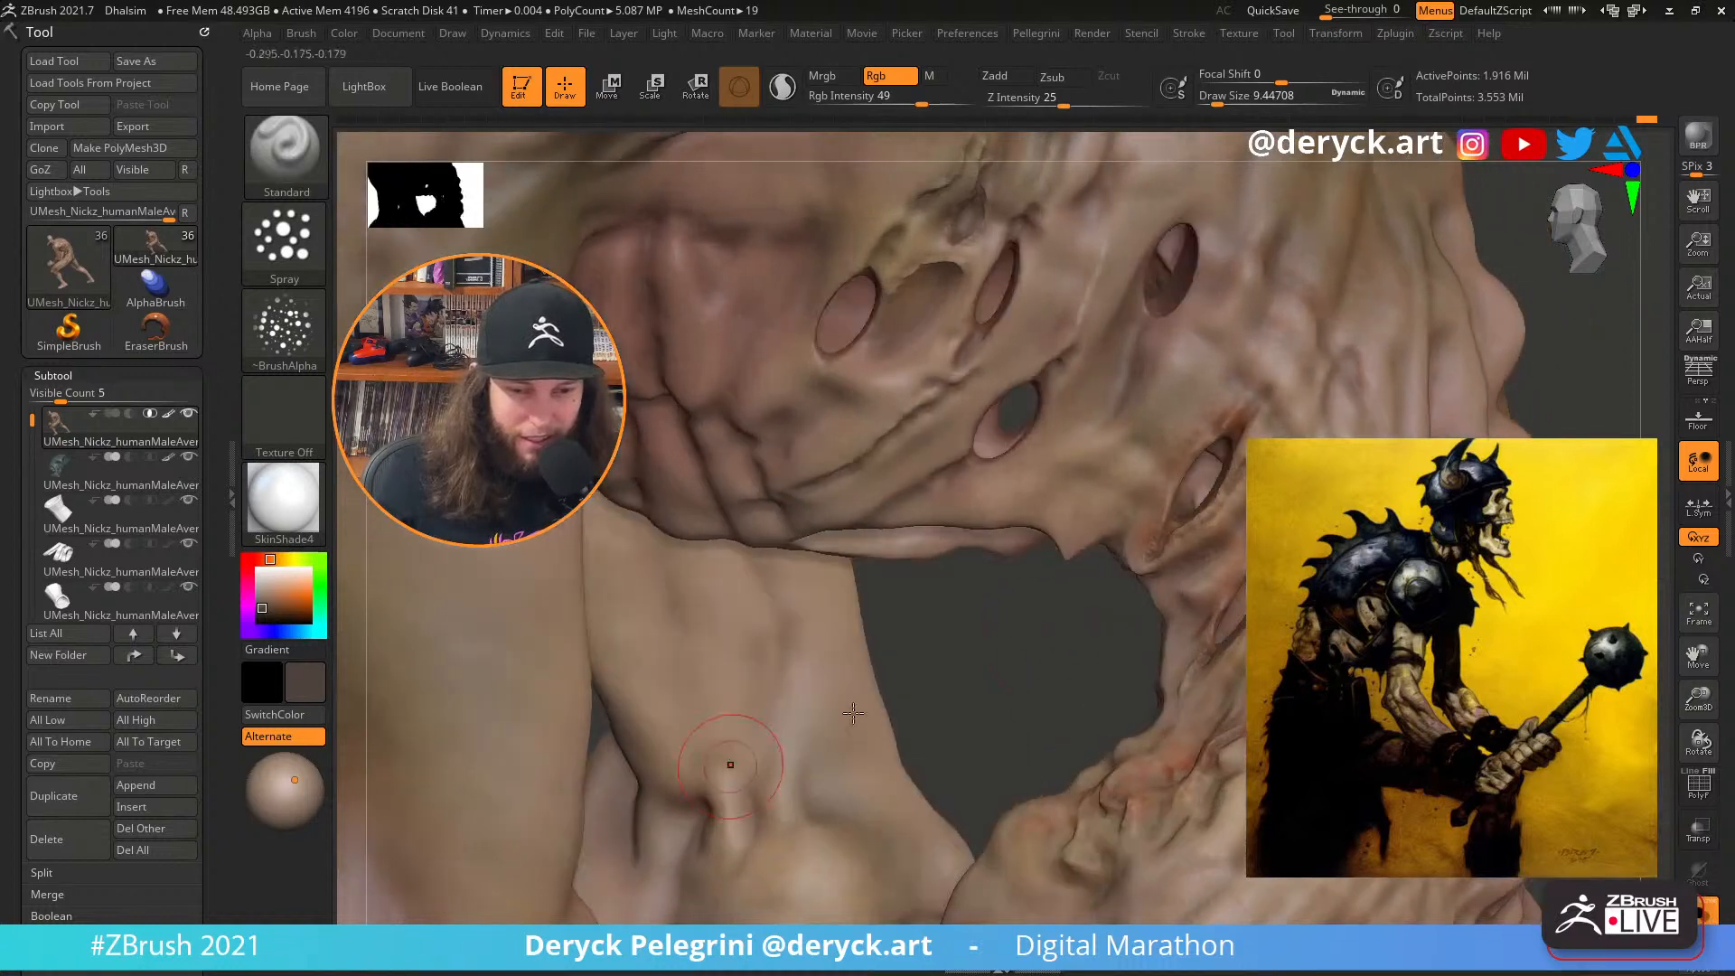
drag(1086, 629, 1418, 614)
Set the paint to white, then highlight and blend the forearm and elbow at a draw size of about 26.9
alt+drag(1165, 723, 1138, 664)
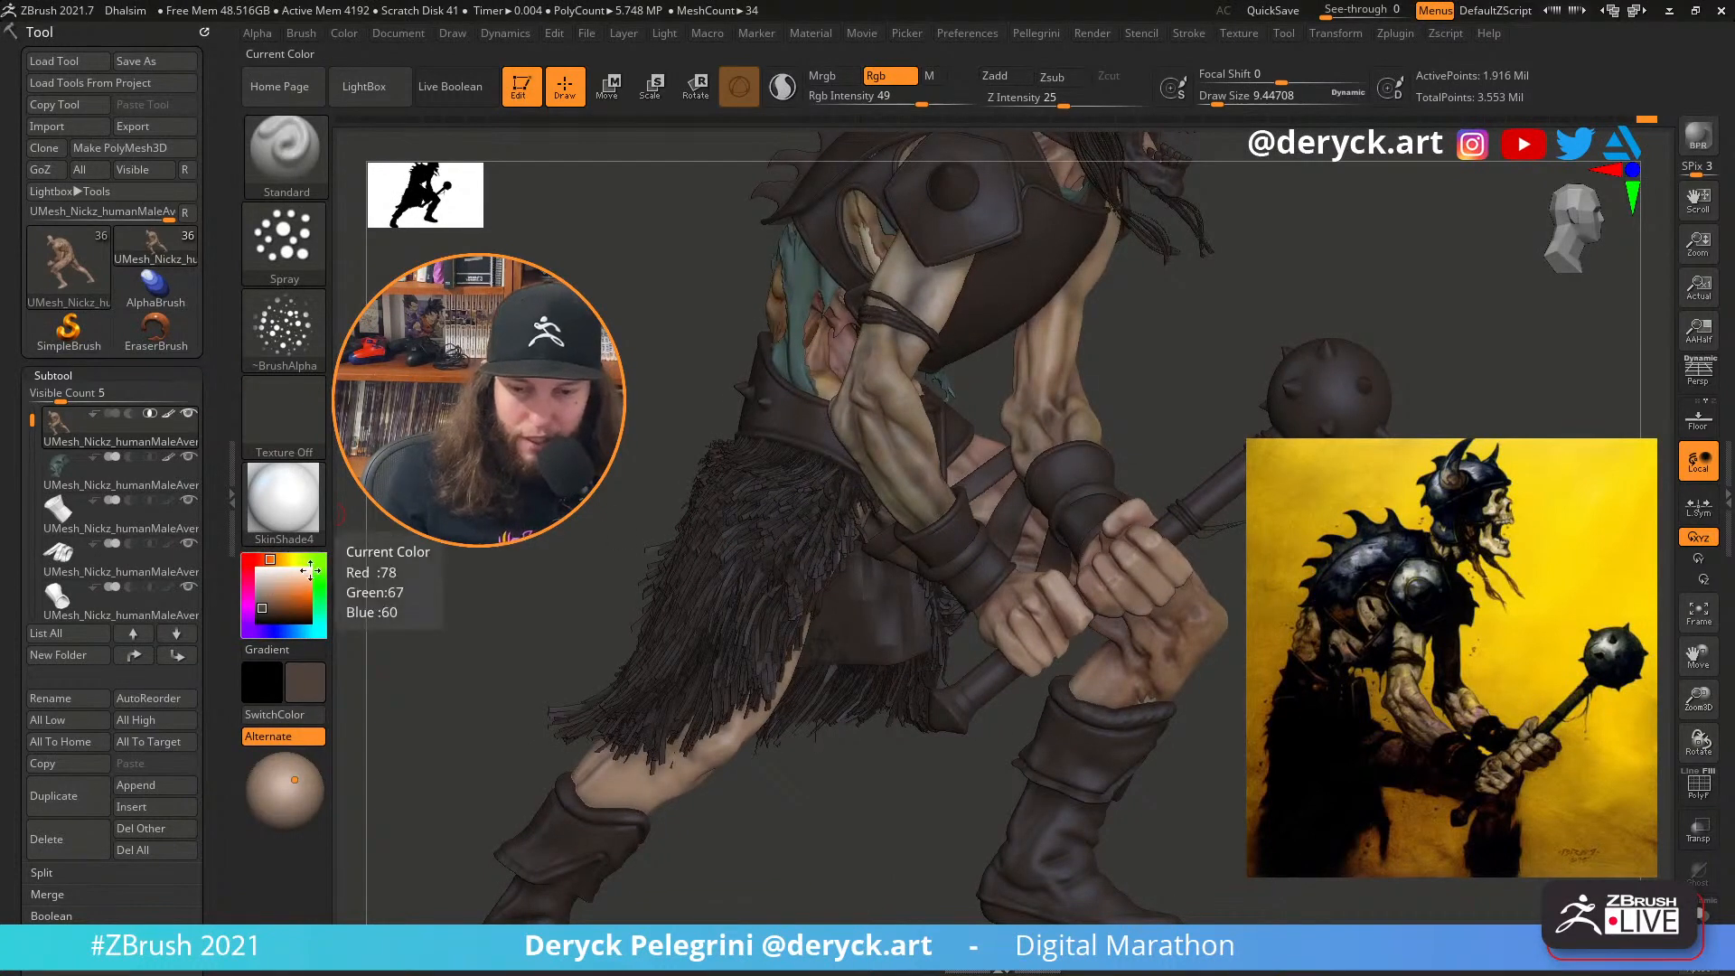
drag(442, 596, 534, 479)
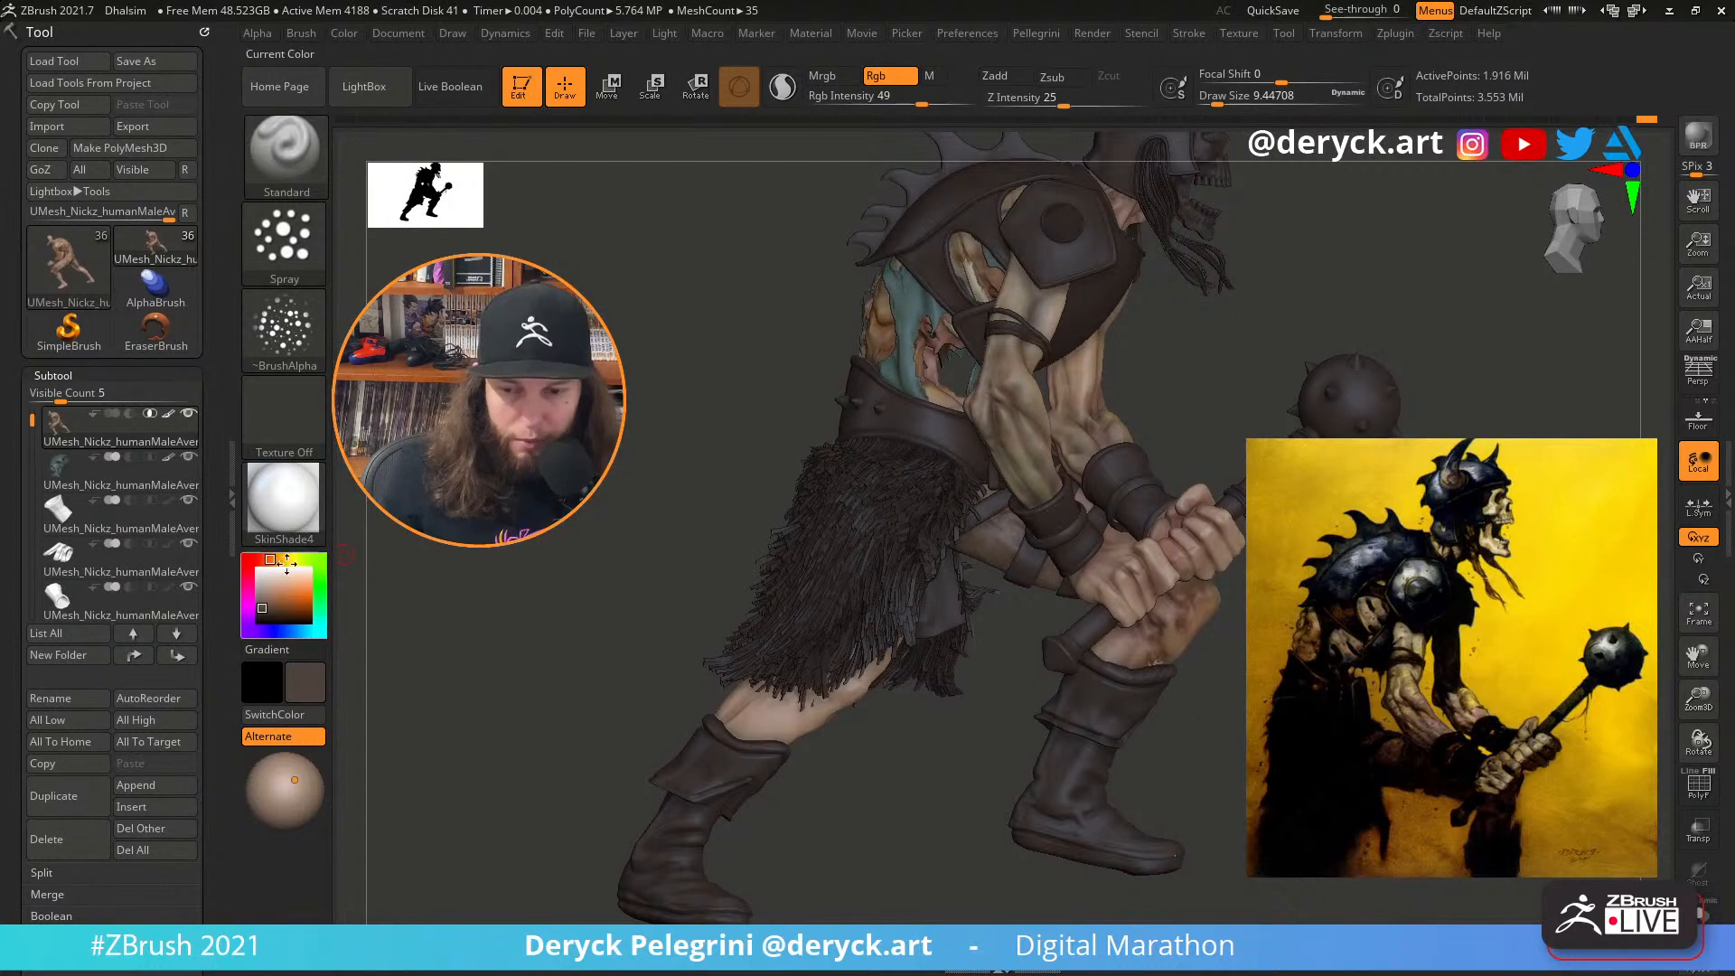
click(258, 569)
mouse_move(560, 572)
alt+mouse_down()
mouse_move(554, 542)
mouse_move(393, 515)
mouse_move(588, 632)
mouse_move(543, 589)
mouse_move(574, 617)
mouse_move(609, 601)
mouse_move(546, 658)
mouse_move(535, 610)
mouse_move(565, 669)
mouse_move(527, 701)
mouse_move(614, 708)
alt+mouse_up()
alt+drag(1265, 488, 1296, 436)
alt+drag(1406, 421, 1373, 519)
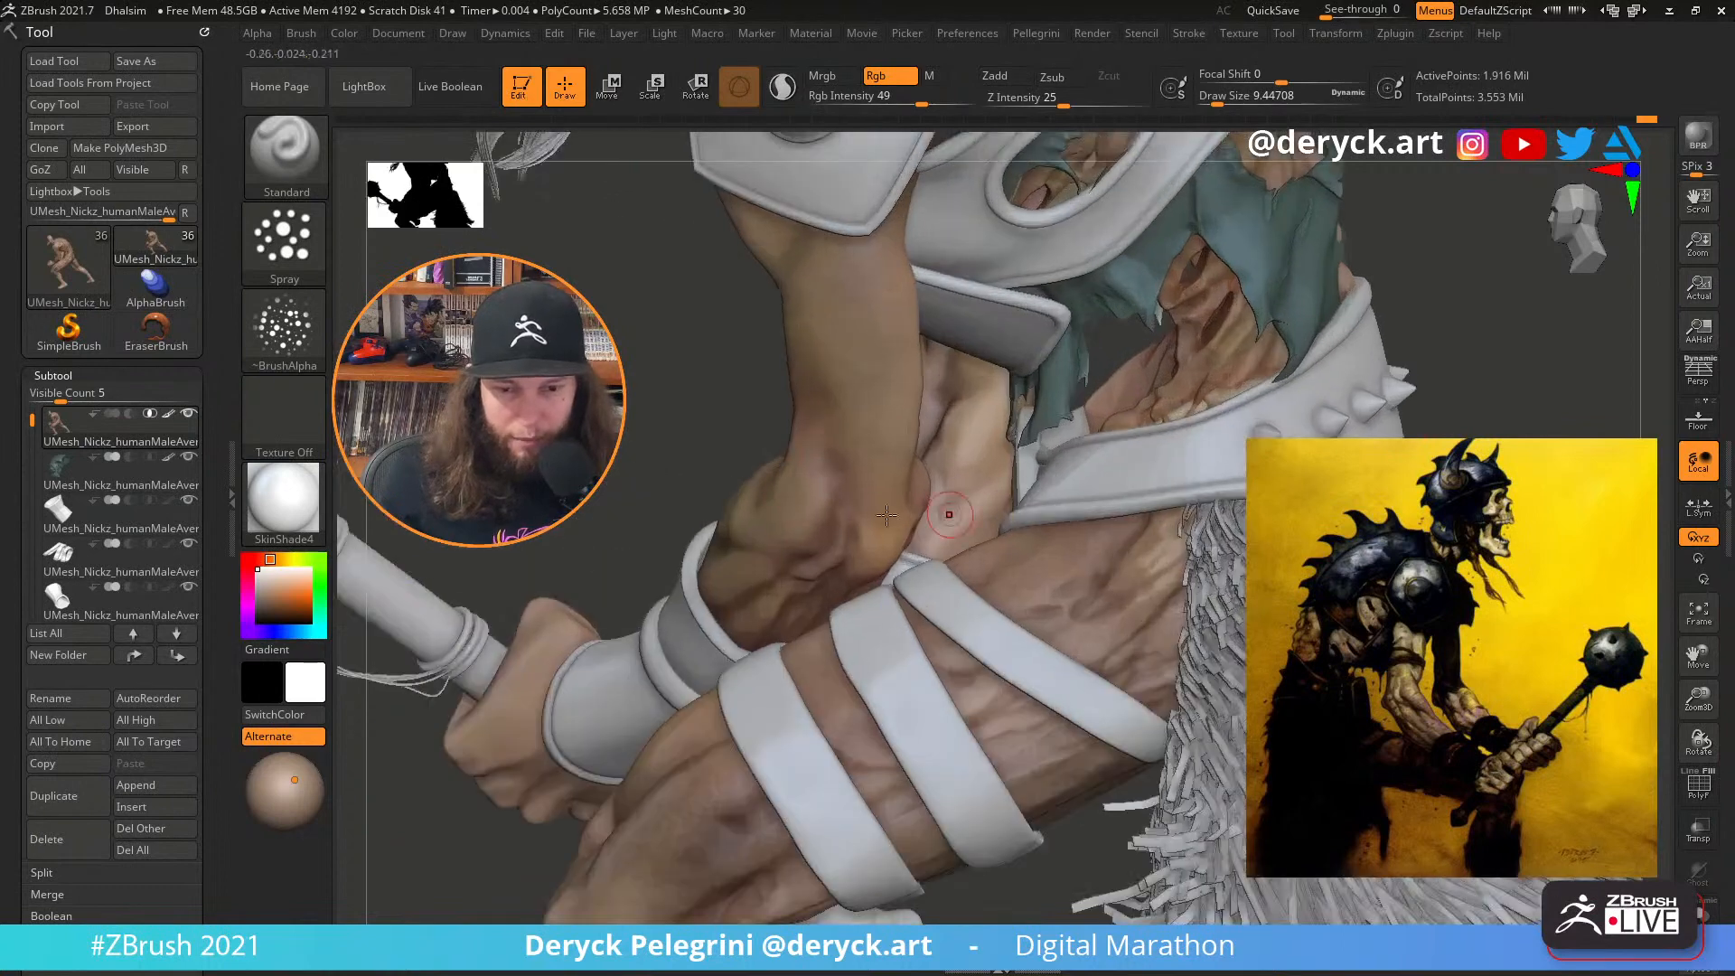
drag(683, 432, 795, 429)
key(s)
drag(780, 527, 791, 527)
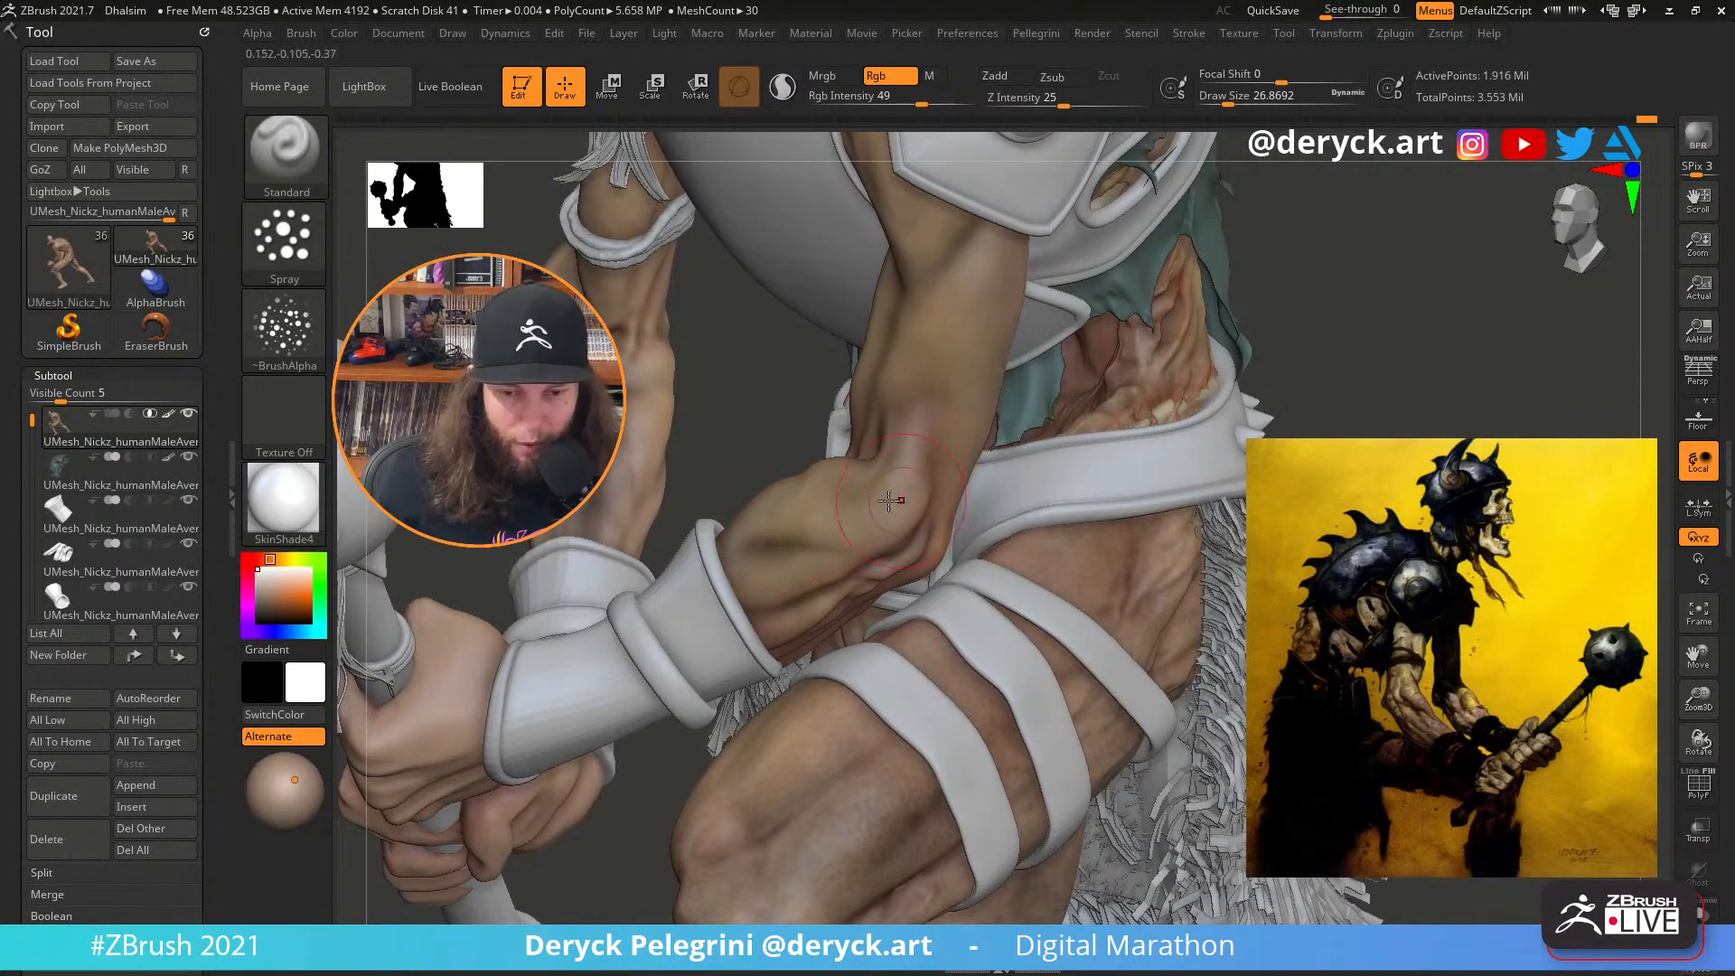
mouse_move(888, 501)
mouse_down()
mouse_move(878, 518)
mouse_move(840, 510)
mouse_up()
mouse_move(795, 542)
shift+mouse_down()
mouse_move(767, 540)
mouse_move(785, 512)
mouse_move(805, 527)
shift+mouse_up()
Spray white highlights over the elbow and upper arm at a draw size of about 18.5
key(s)
key(s)
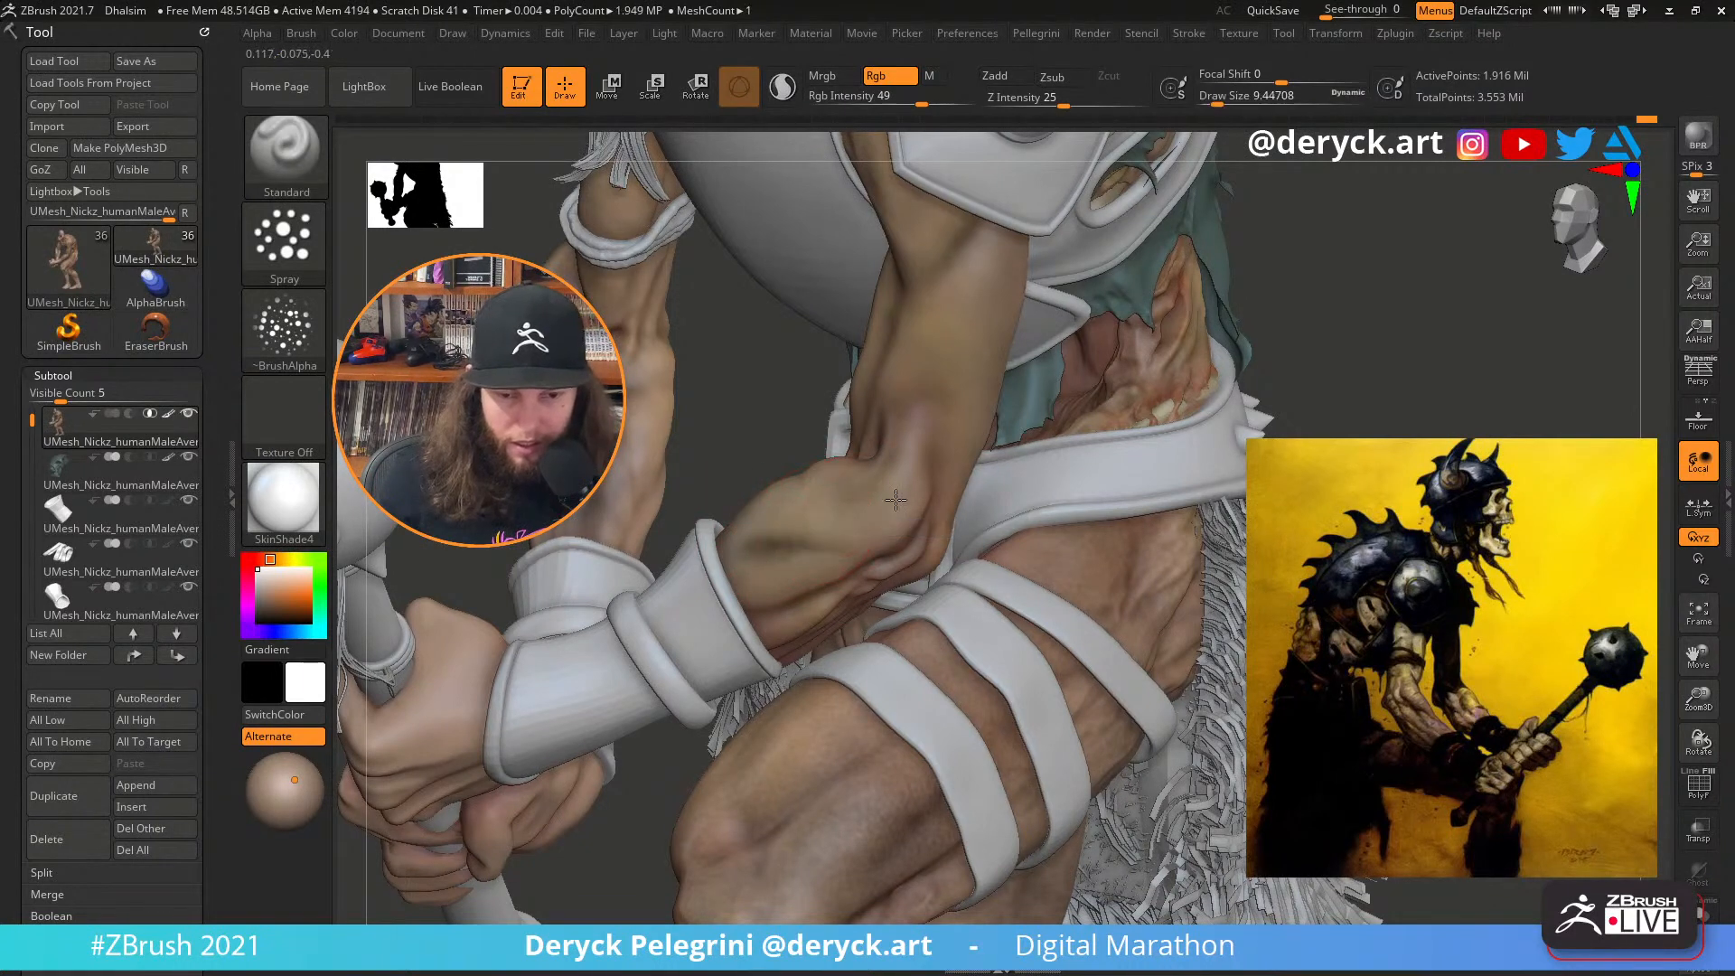
key(s)
drag(920, 379, 927, 378)
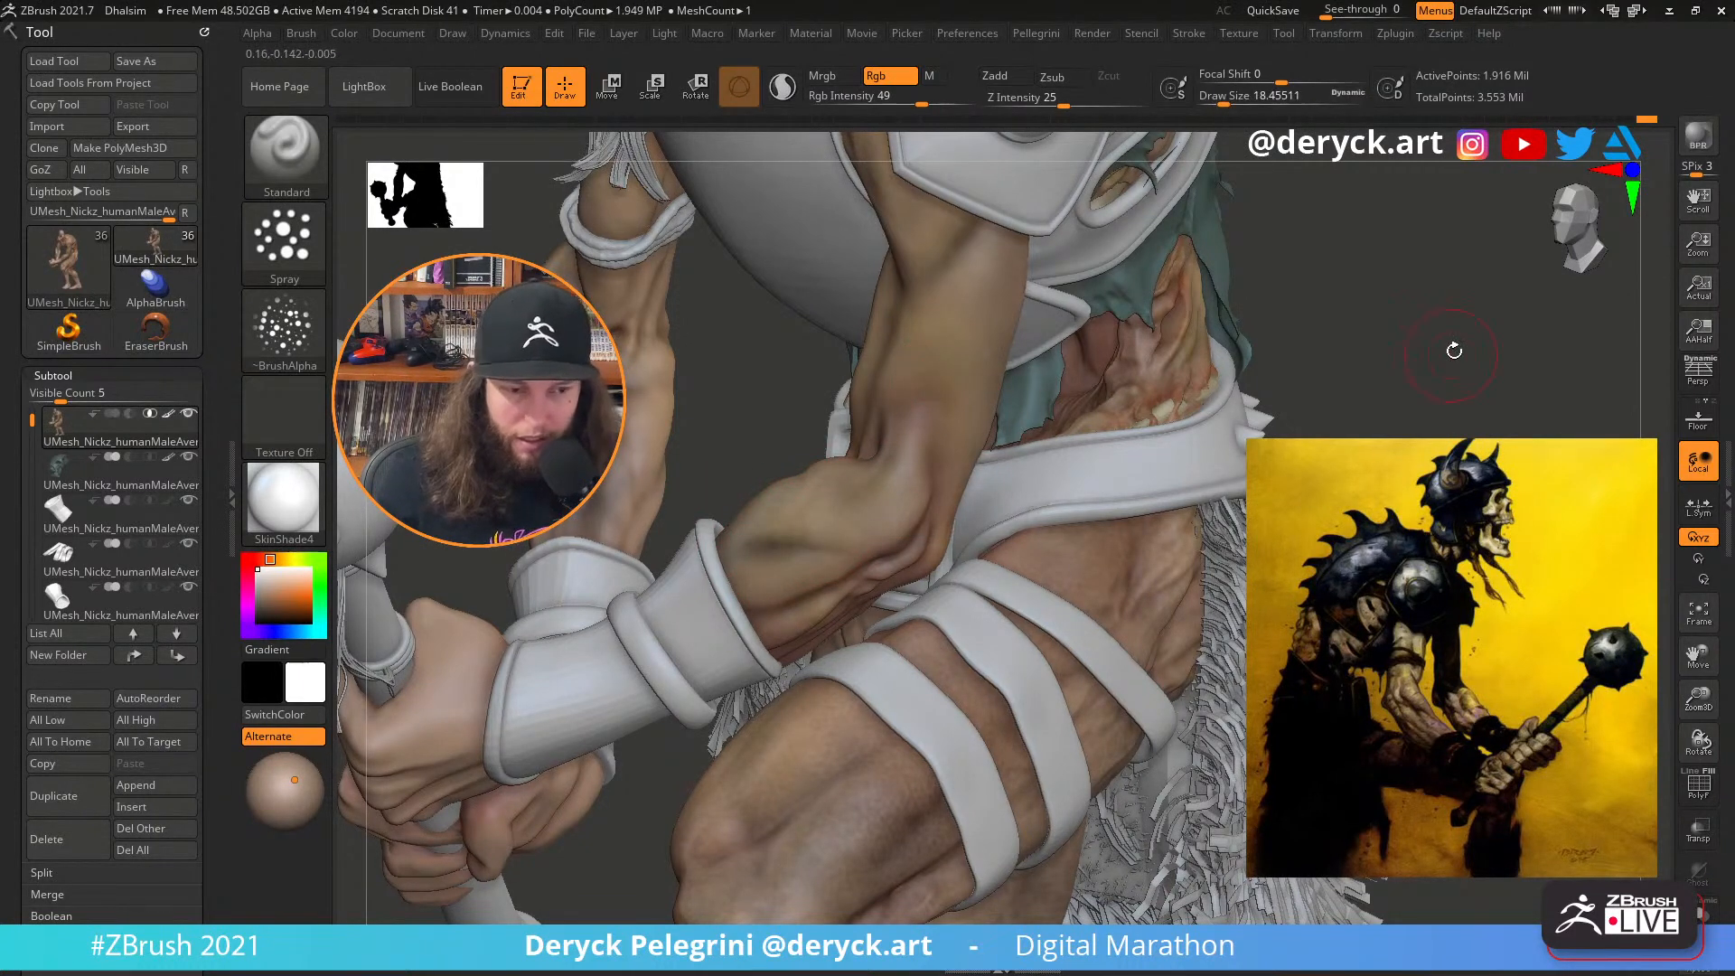
drag(1455, 351, 1092, 396)
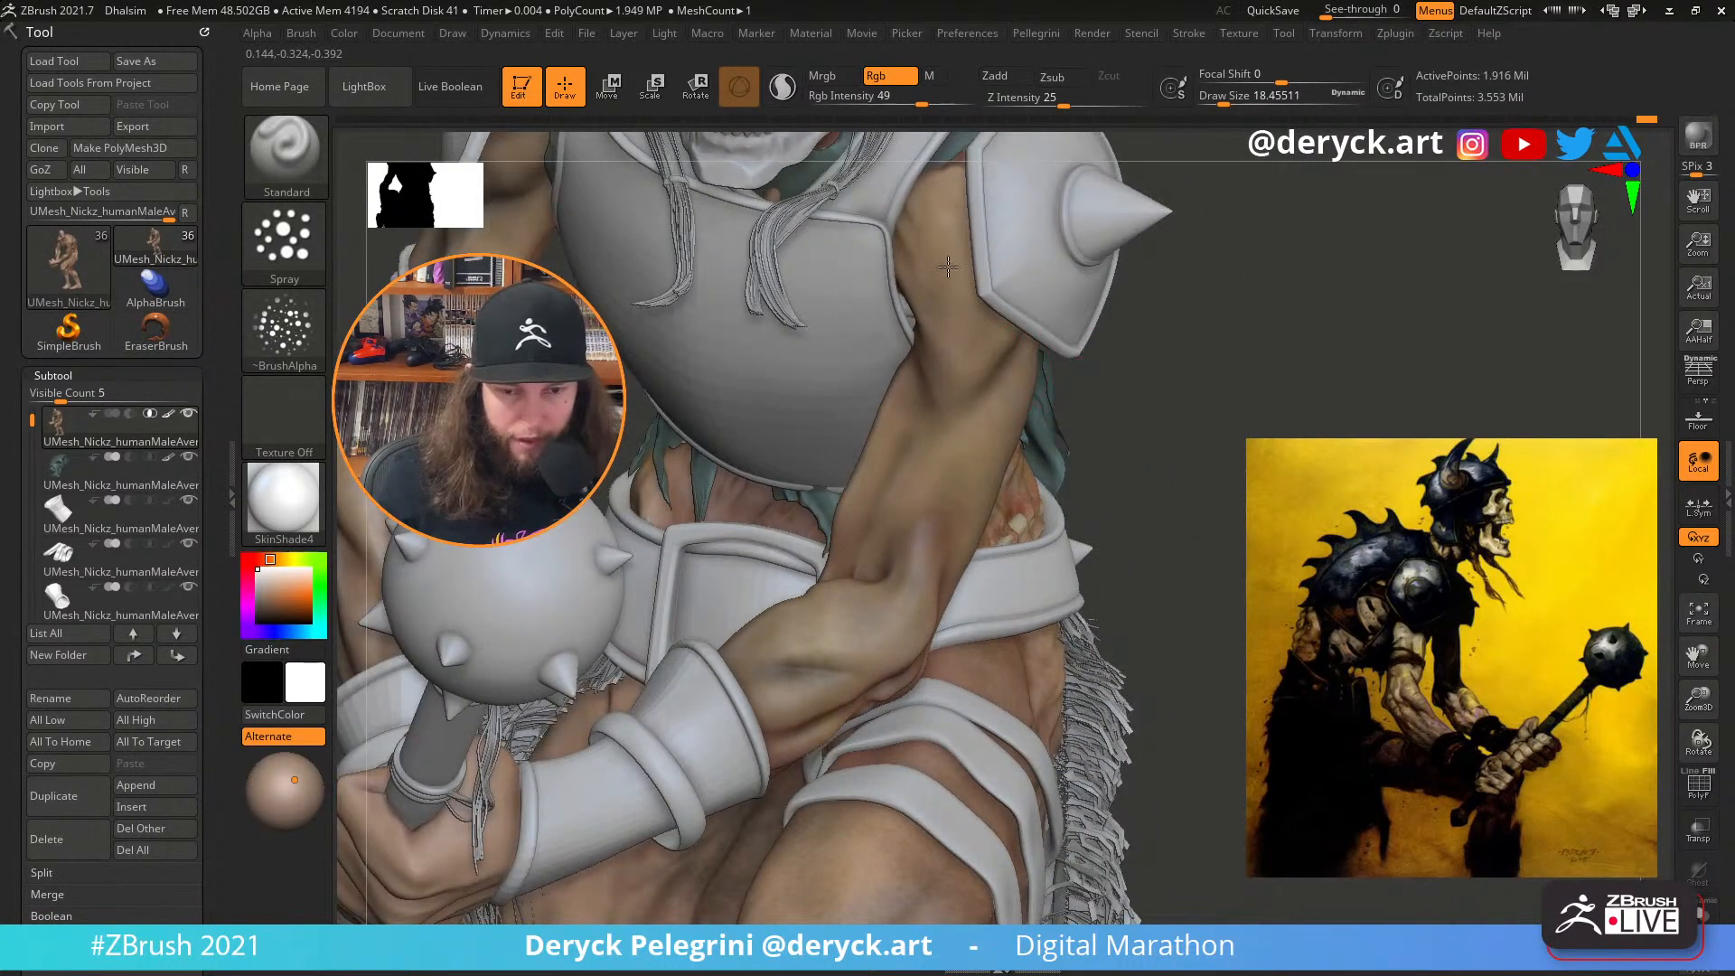
drag(1288, 379, 1059, 372)
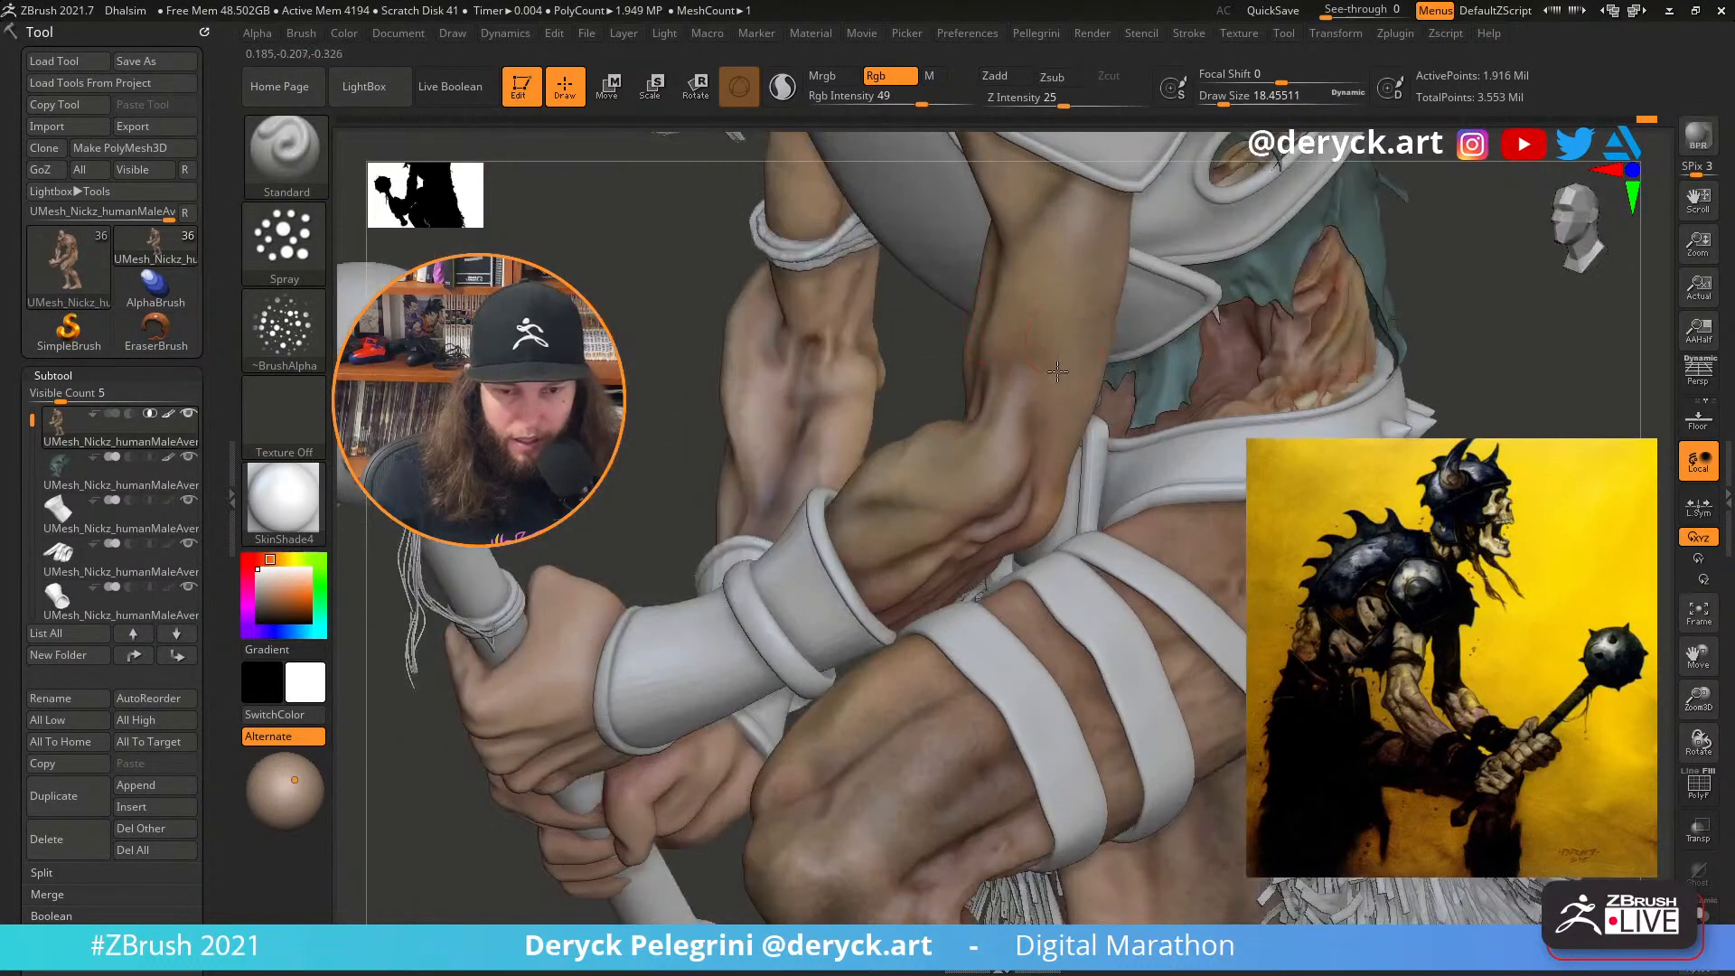
drag(721, 301, 1021, 307)
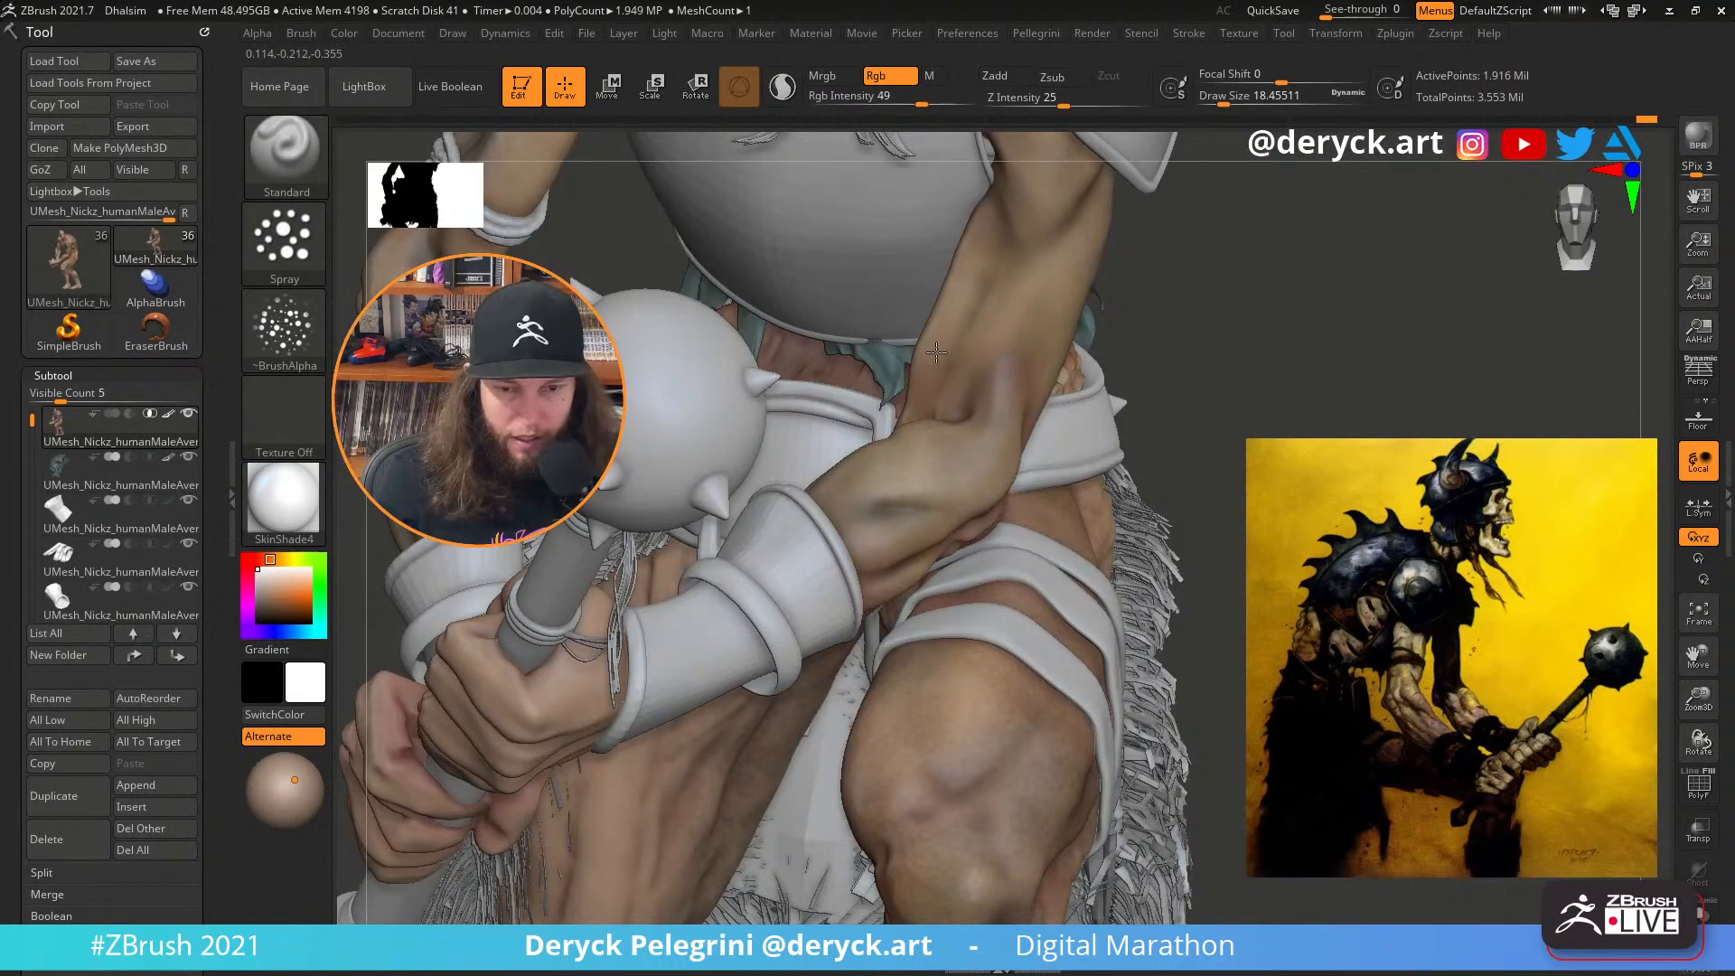
Spray white along the inner side of the upper arm and blend the stroke into the skin
drag(936, 353, 984, 237)
shift+drag(952, 316, 960, 307)
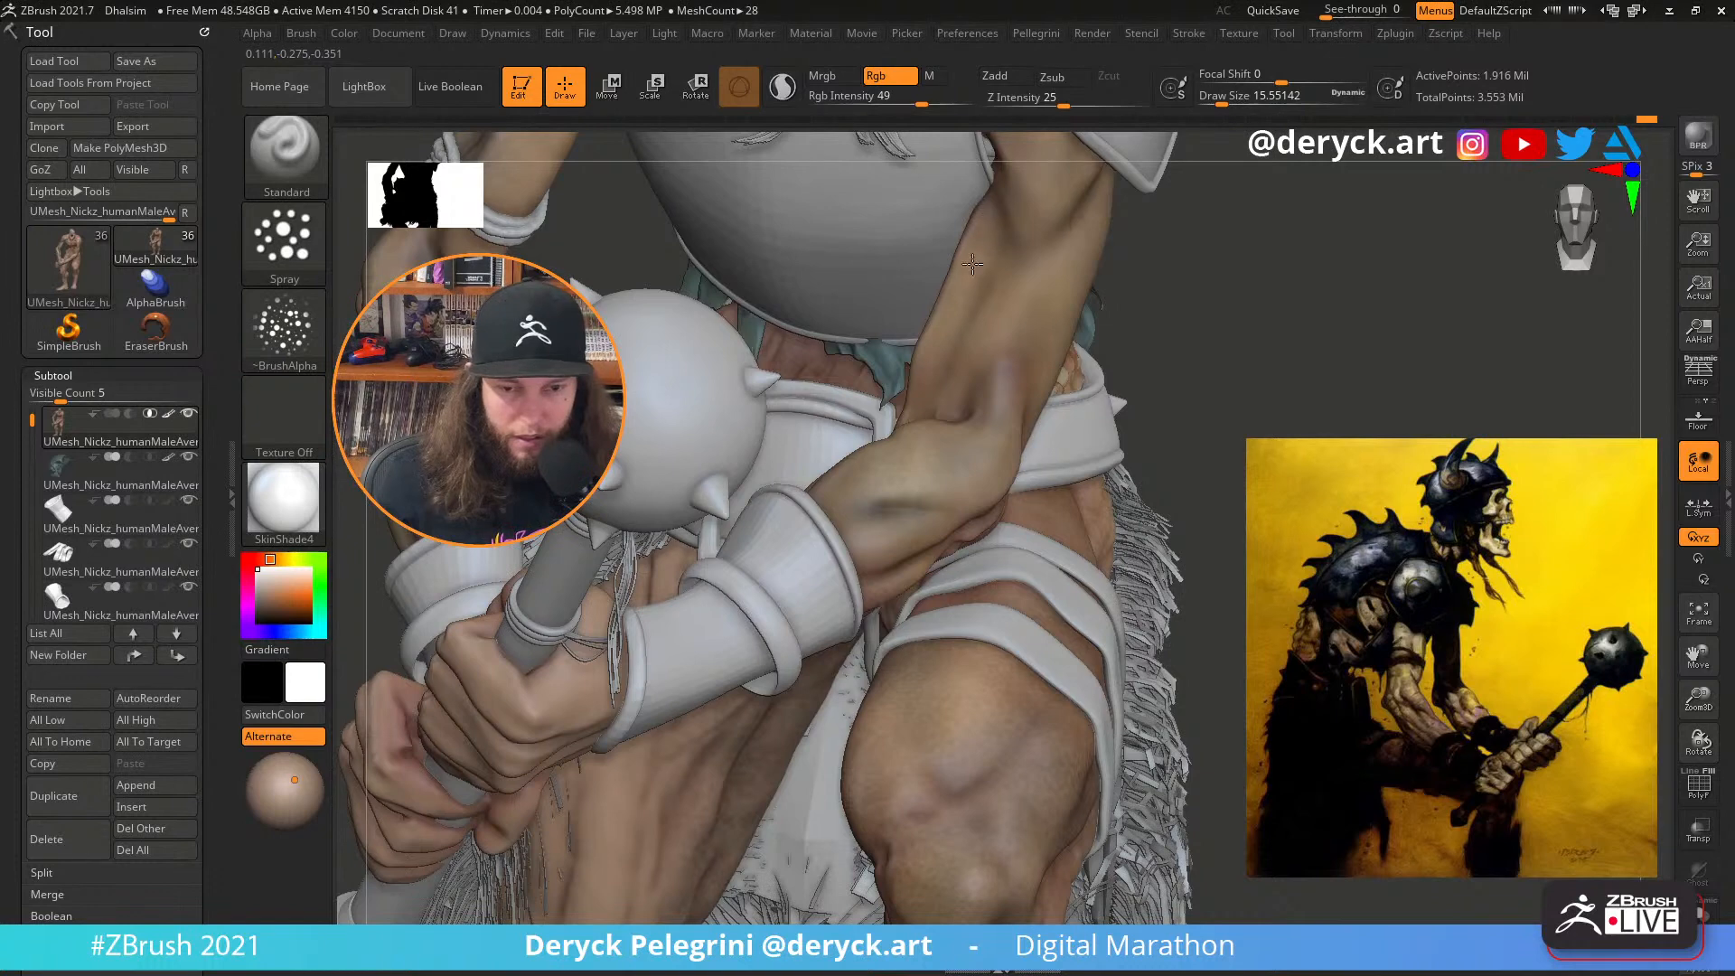
drag(1264, 361, 1328, 344)
mouse_move(1356, 447)
alt+mouse_down()
mouse_move(1359, 387)
mouse_move(1265, 398)
alt+mouse_up()
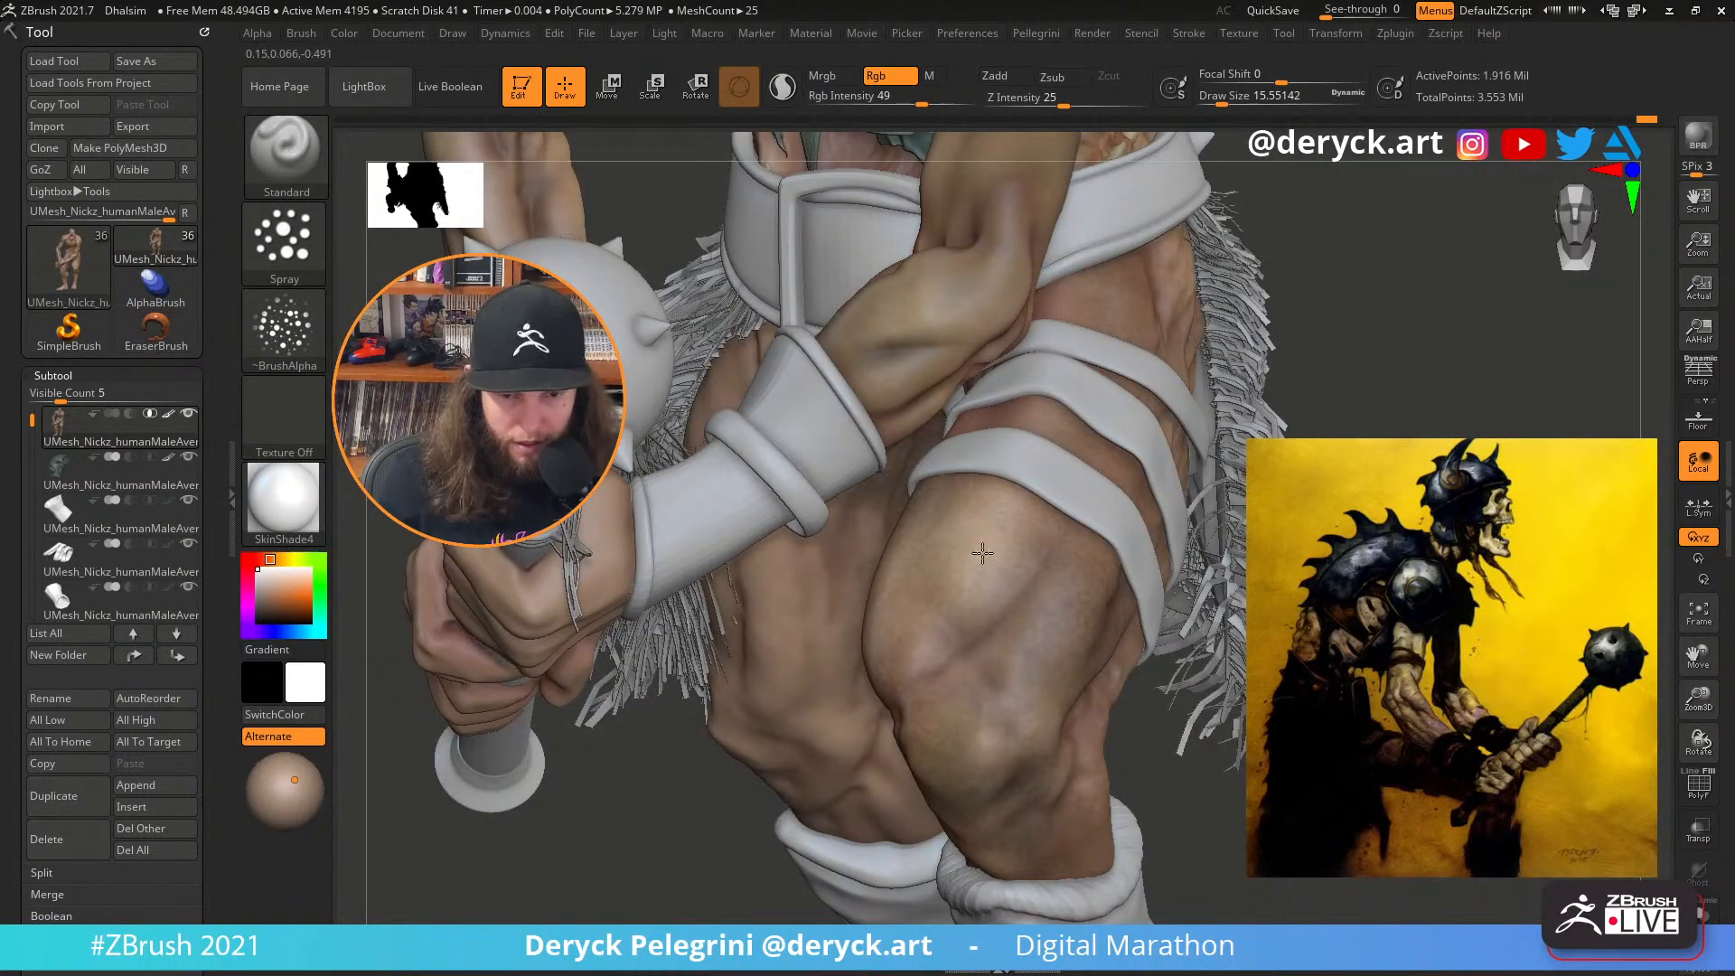
Spray white highlights over the raised thigh and knee at a draw size of about 30.7, undoing a stray stroke
mouse_move(1469, 469)
alt+mouse_down()
mouse_move(1503, 379)
mouse_move(1410, 386)
alt+mouse_up()
key(s)
mouse_move(995, 514)
mouse_down()
mouse_move(1076, 461)
mouse_move(1096, 488)
mouse_up()
key(s)
key(])
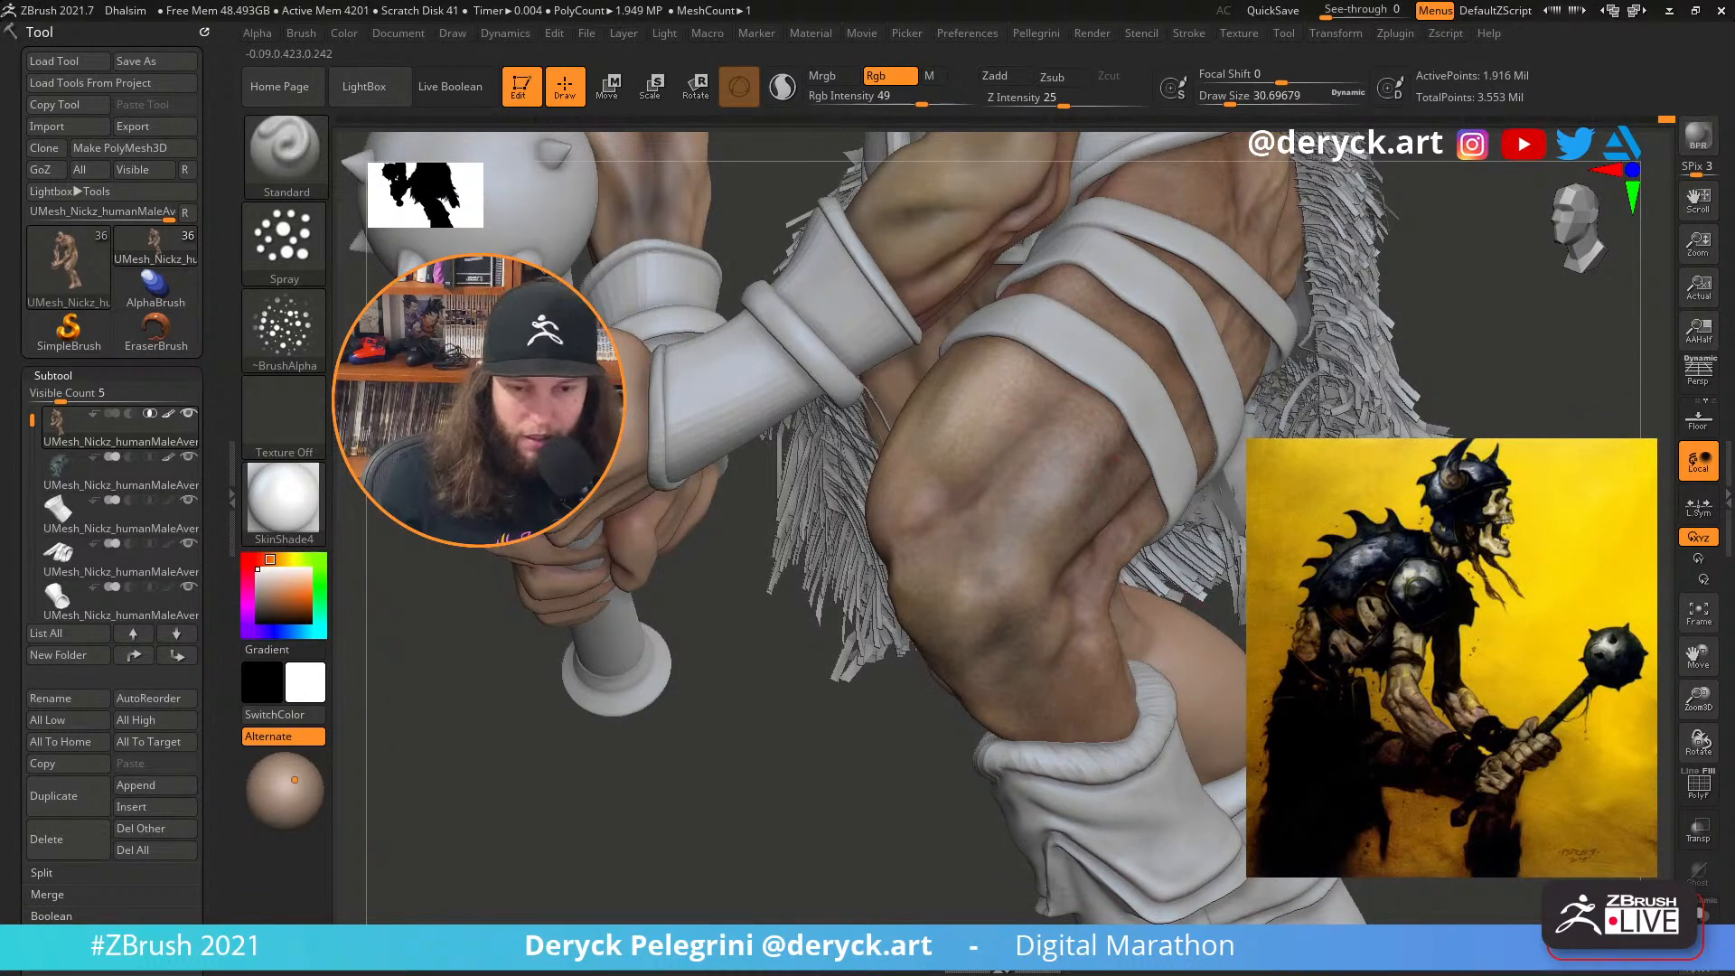
mouse_move(1096, 488)
right_down()
mouse_move(795, 716)
mouse_move(1045, 476)
mouse_move(1106, 503)
right_up()
key(ctrl+z)
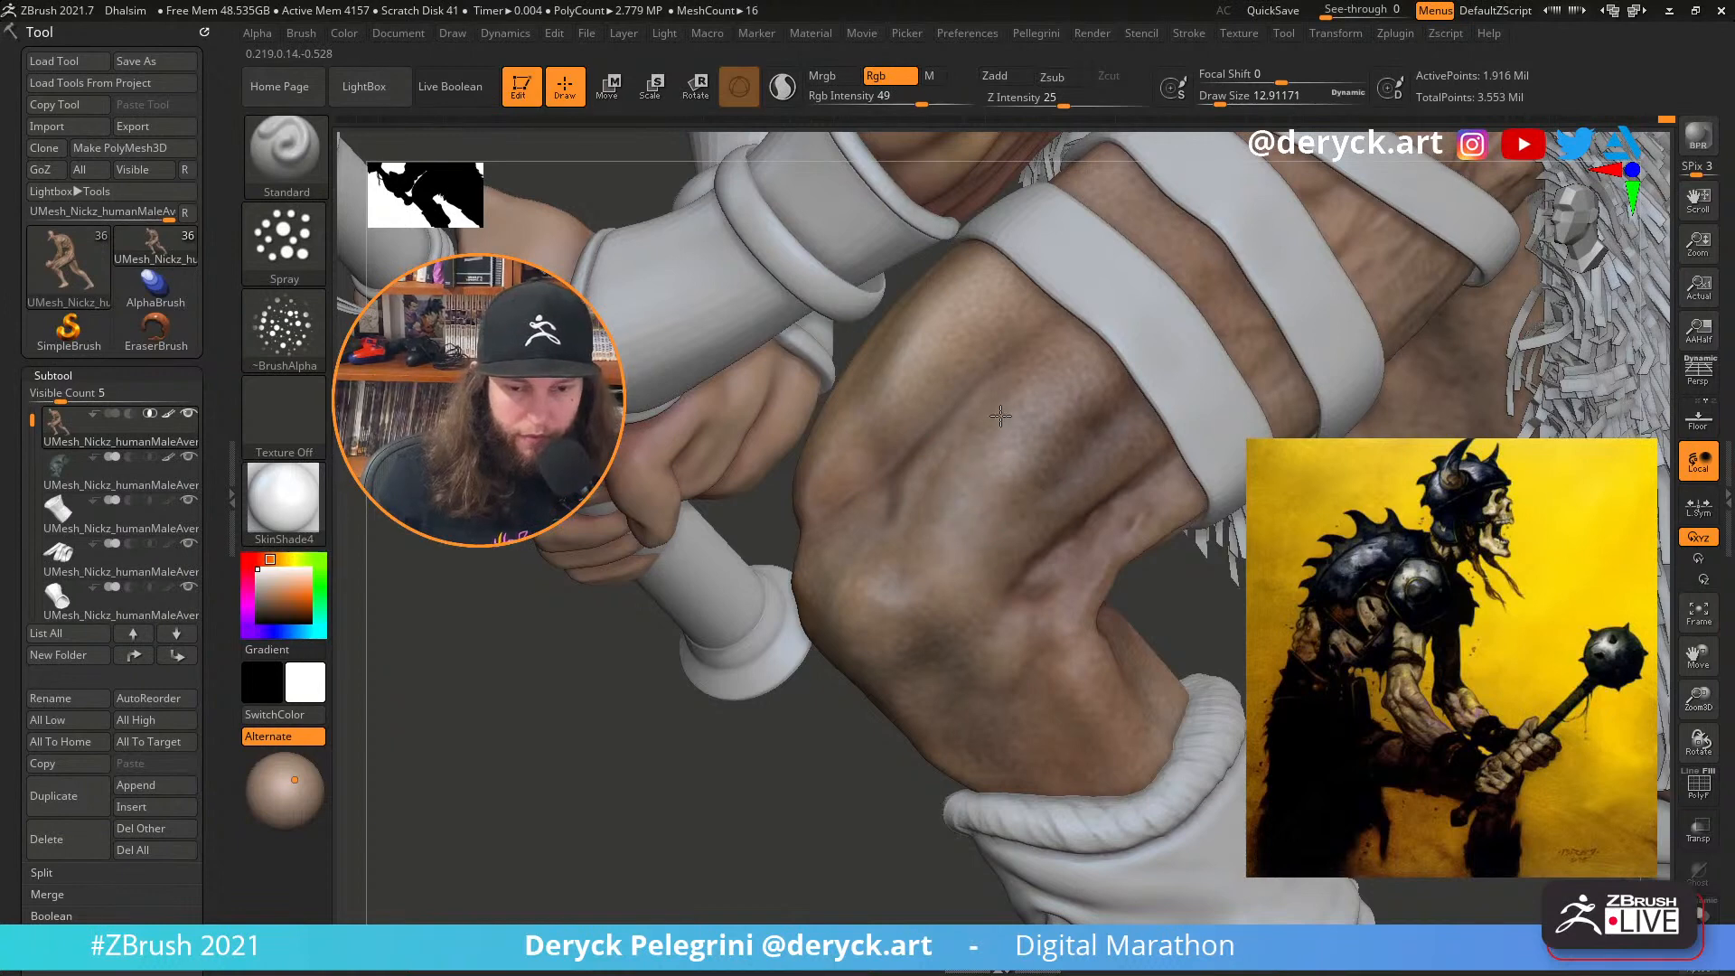
Brighten the inner side of the raised thigh with white at draw sizes of about 21.6 and 23.3
ctrl+right_drag(706, 800, 1220, 646)
right_drag(814, 456, 867, 433)
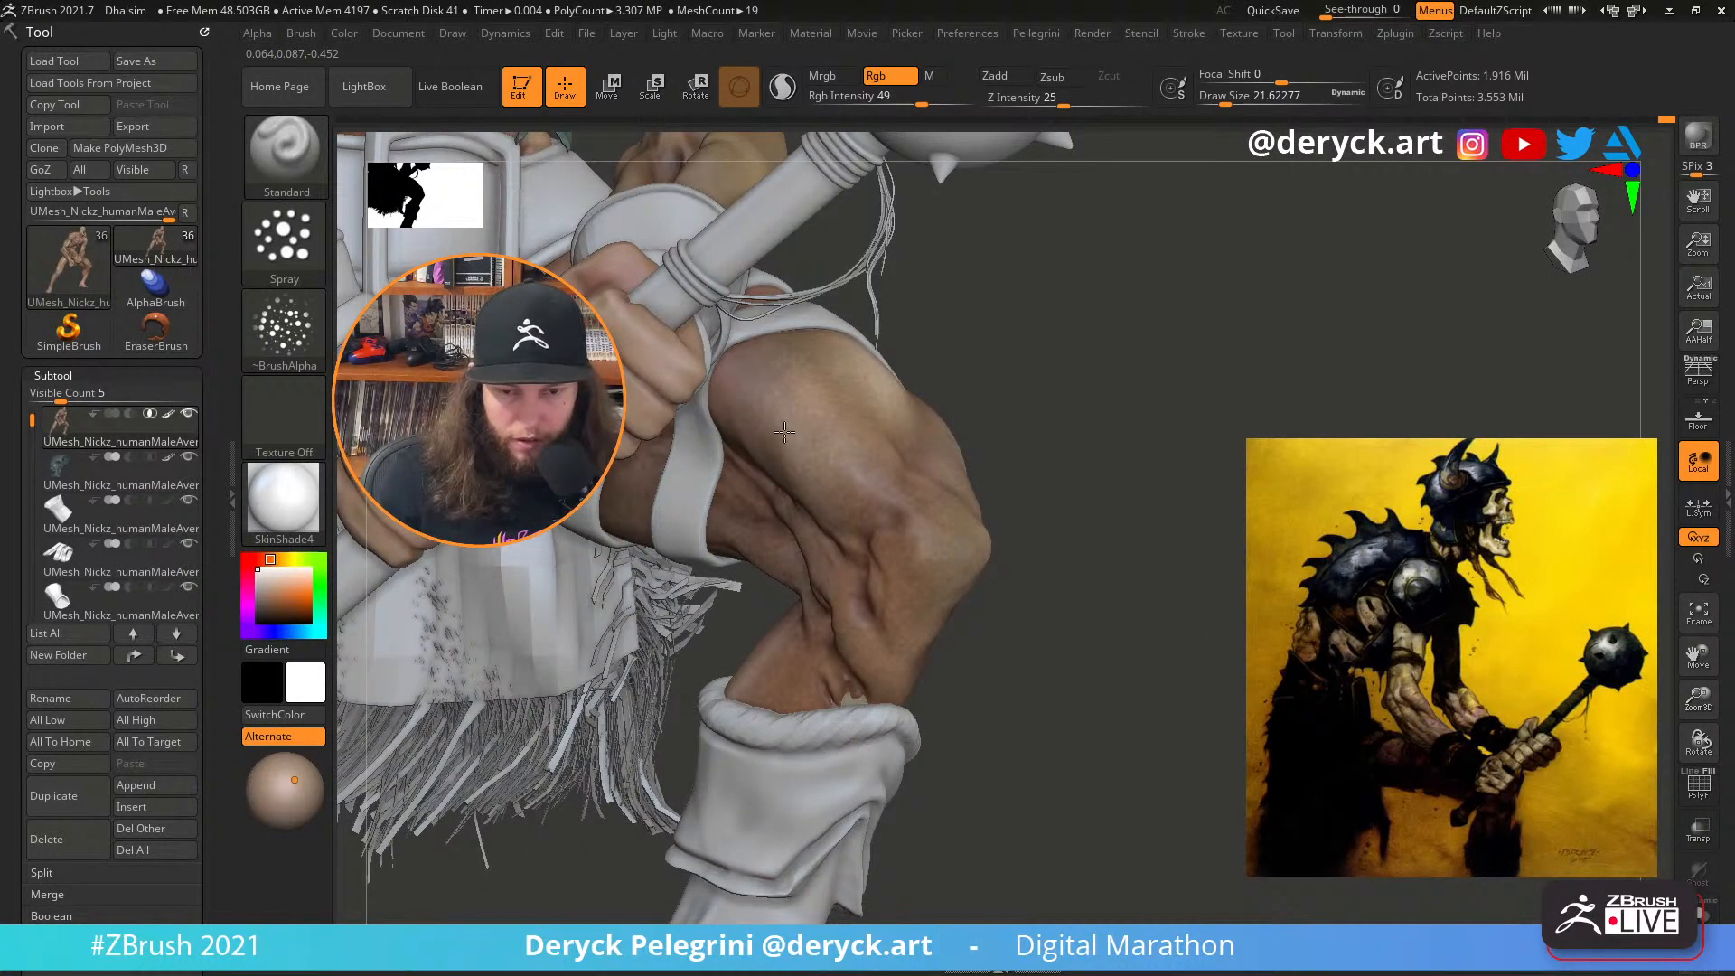
right_drag(766, 413, 825, 384)
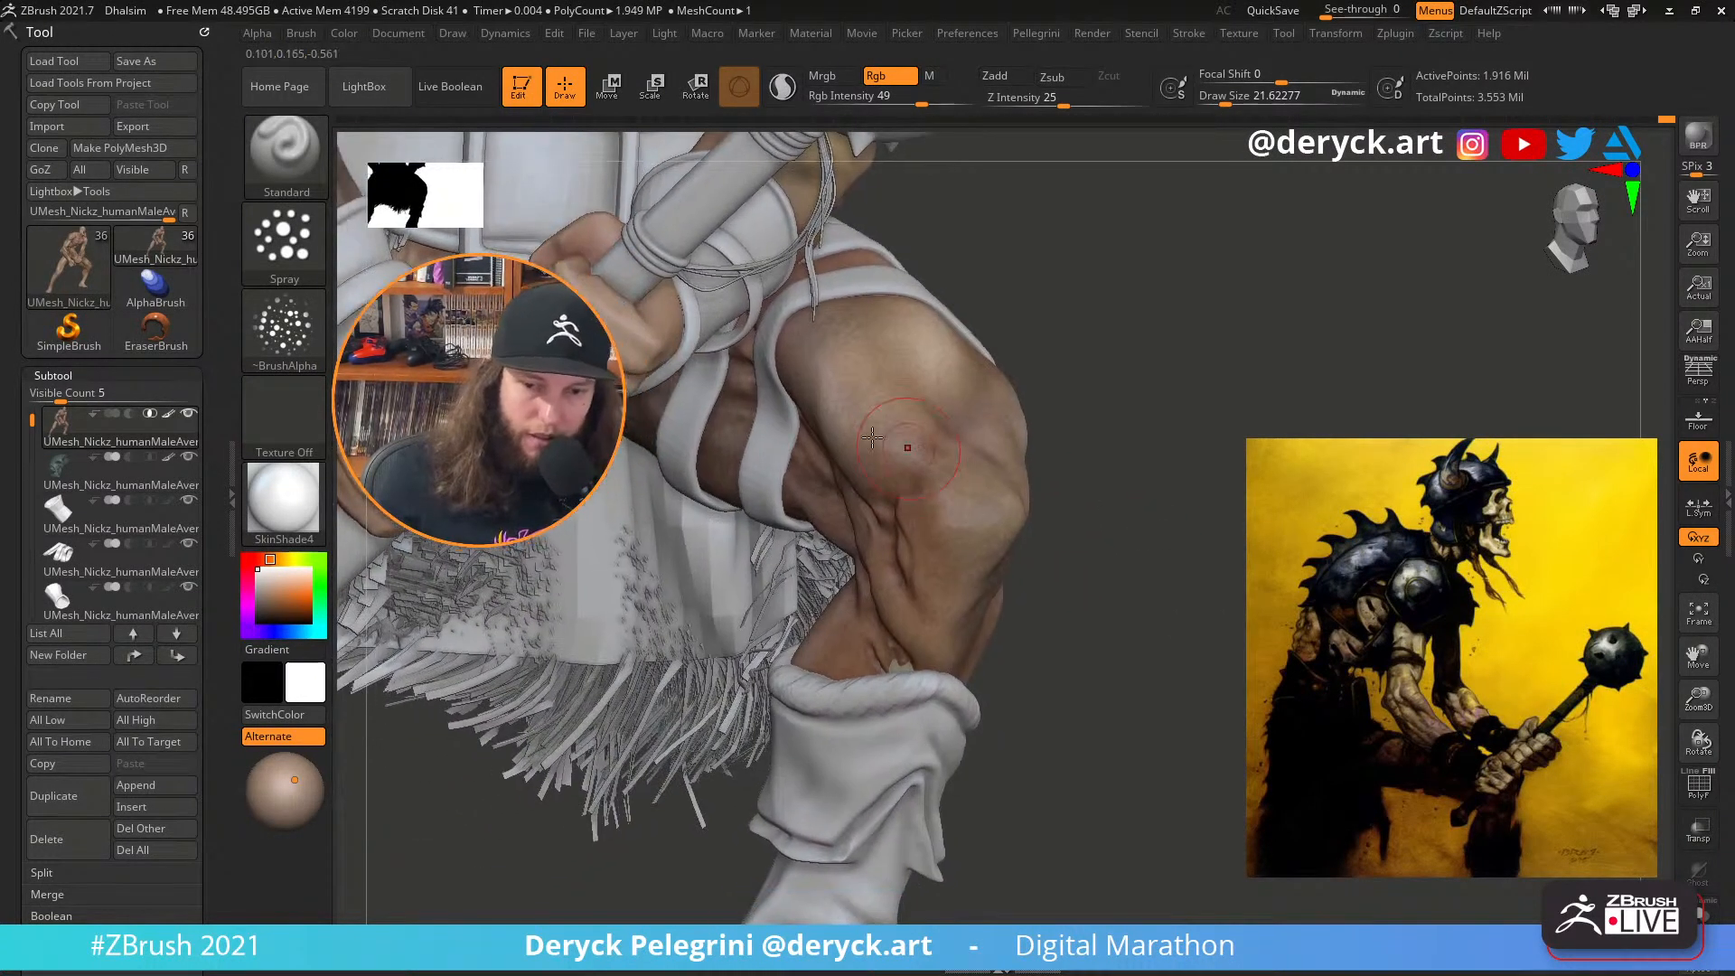
key(s)
key(s)
drag(806, 350, 811, 350)
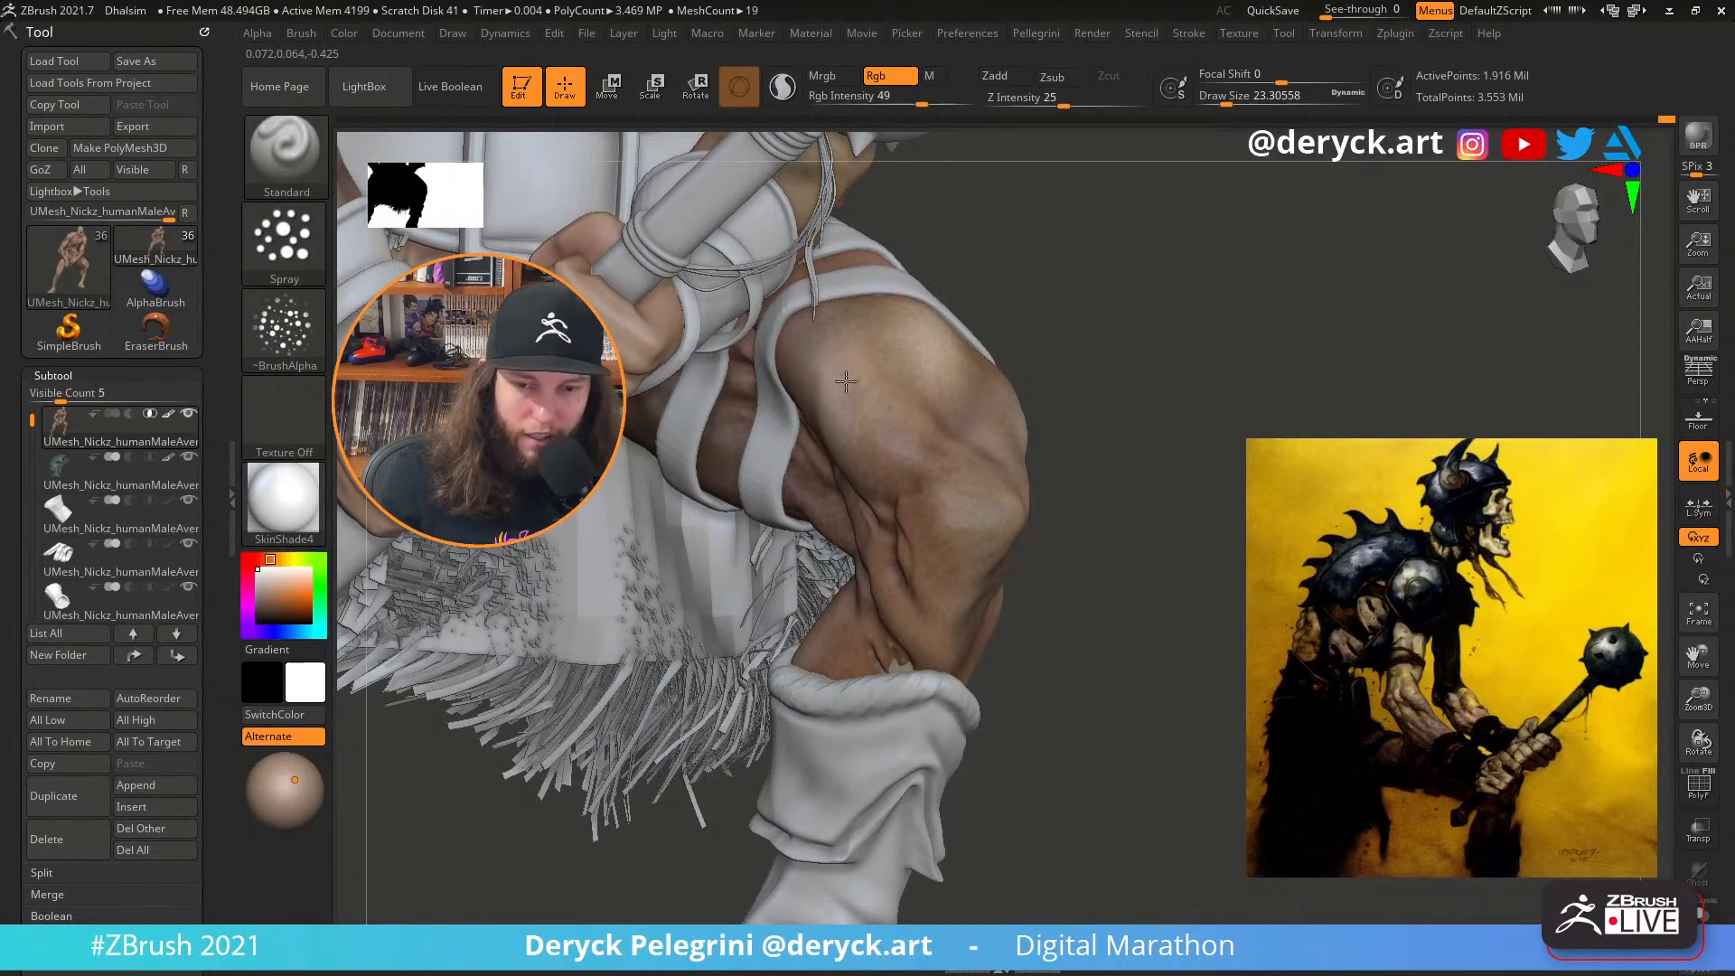
Highlight the upper arm below the spiked shoulder guard with white at a draw size of about 25.1
mouse_move(1209, 506)
mouse_down()
mouse_move(1075, 510)
mouse_move(1129, 624)
mouse_move(1130, 813)
mouse_move(1193, 804)
mouse_move(1085, 786)
mouse_move(1057, 886)
mouse_up()
key(s)
drag(998, 467, 1002, 467)
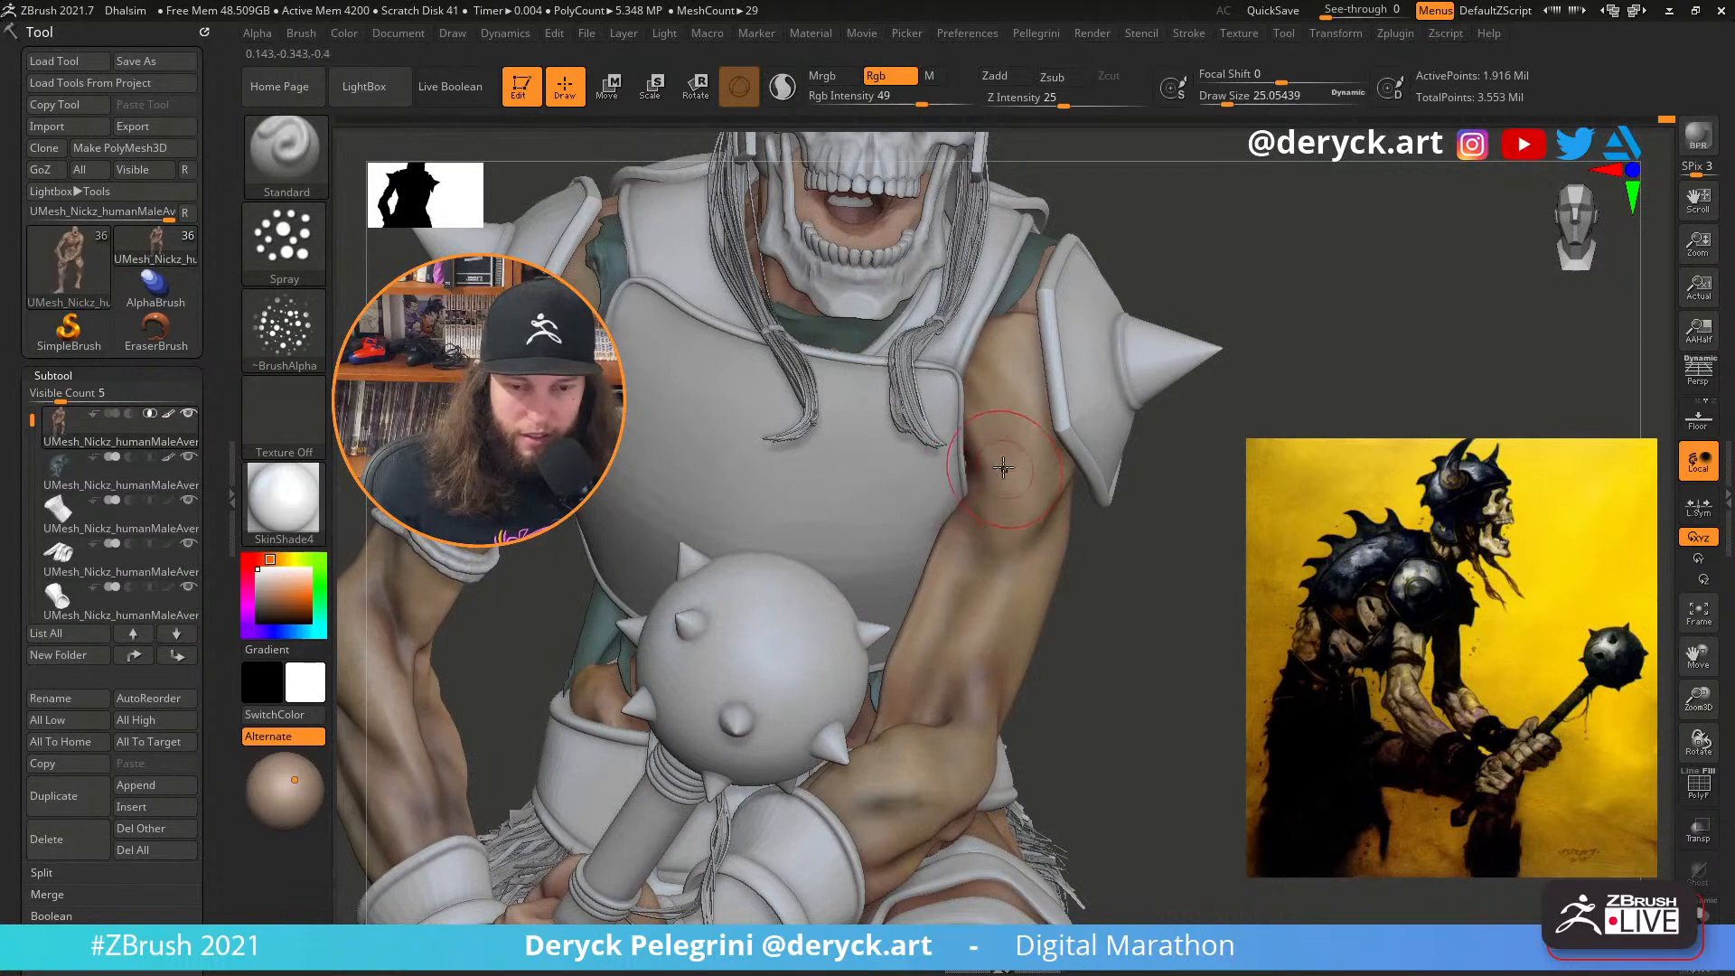
mouse_move(1244, 557)
mouse_down()
mouse_move(1369, 565)
mouse_move(1373, 587)
mouse_up()
key(s)
drag(914, 627, 909, 627)
Spray white over the forearm muscles above the bracer at a draw size of about 23.3
drag(1148, 849, 1292, 678)
key(s)
drag(914, 534, 929, 469)
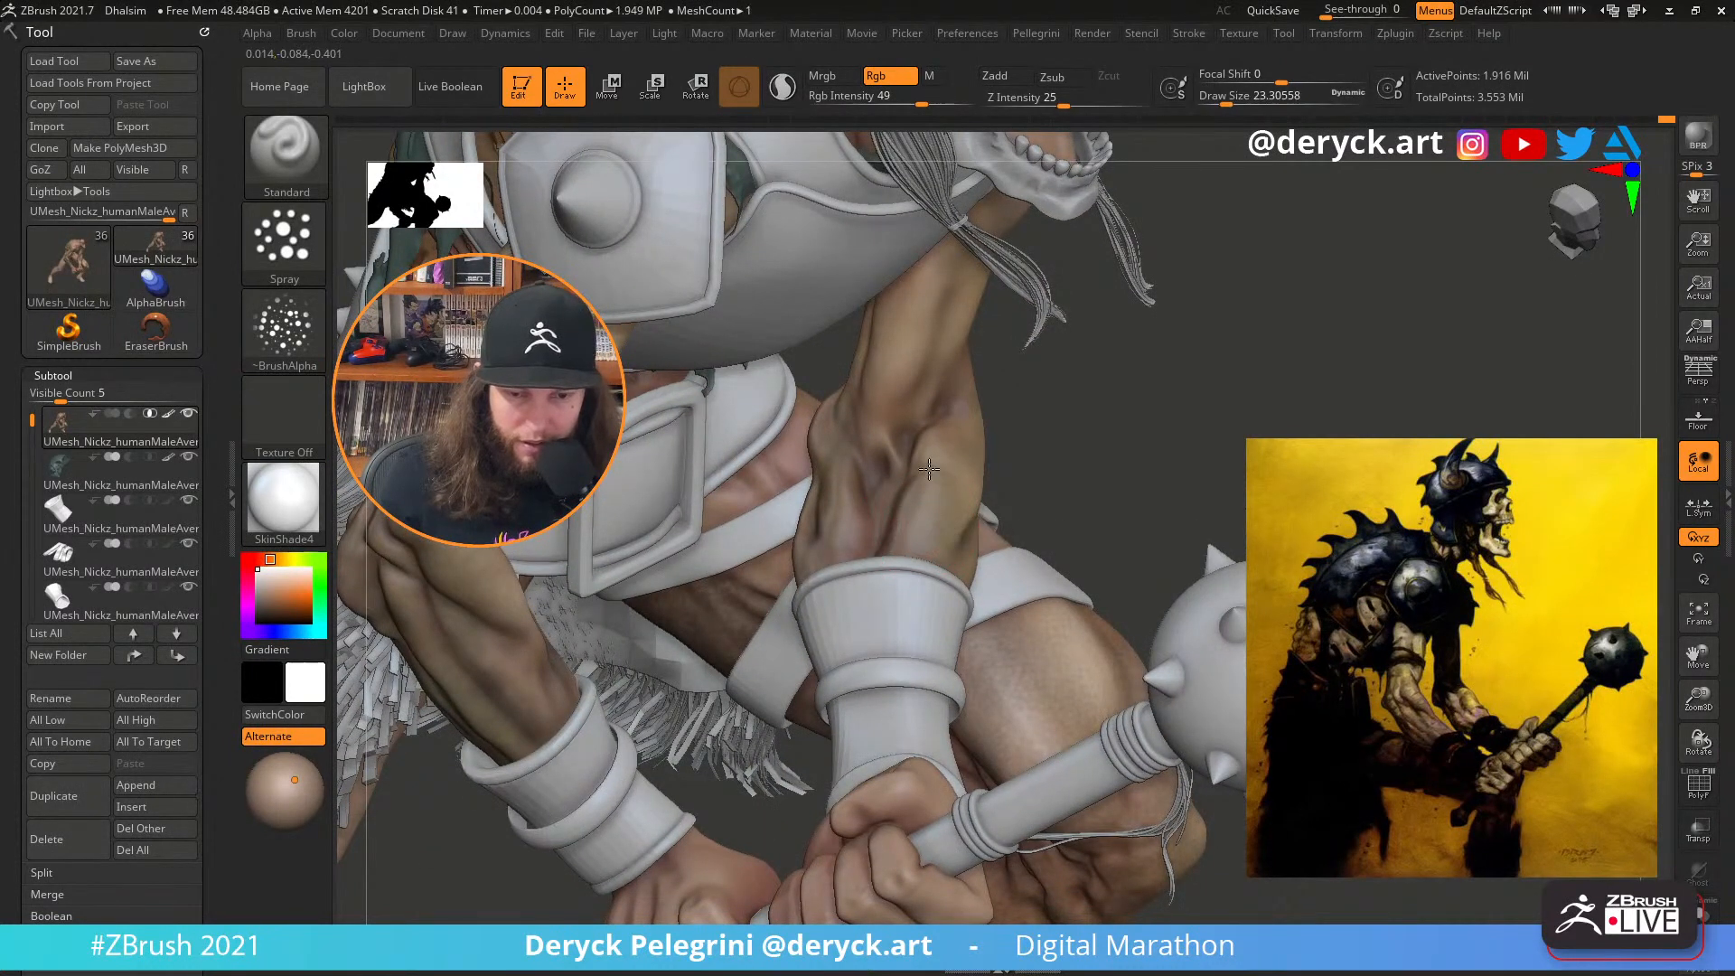
drag(1097, 437, 990, 460)
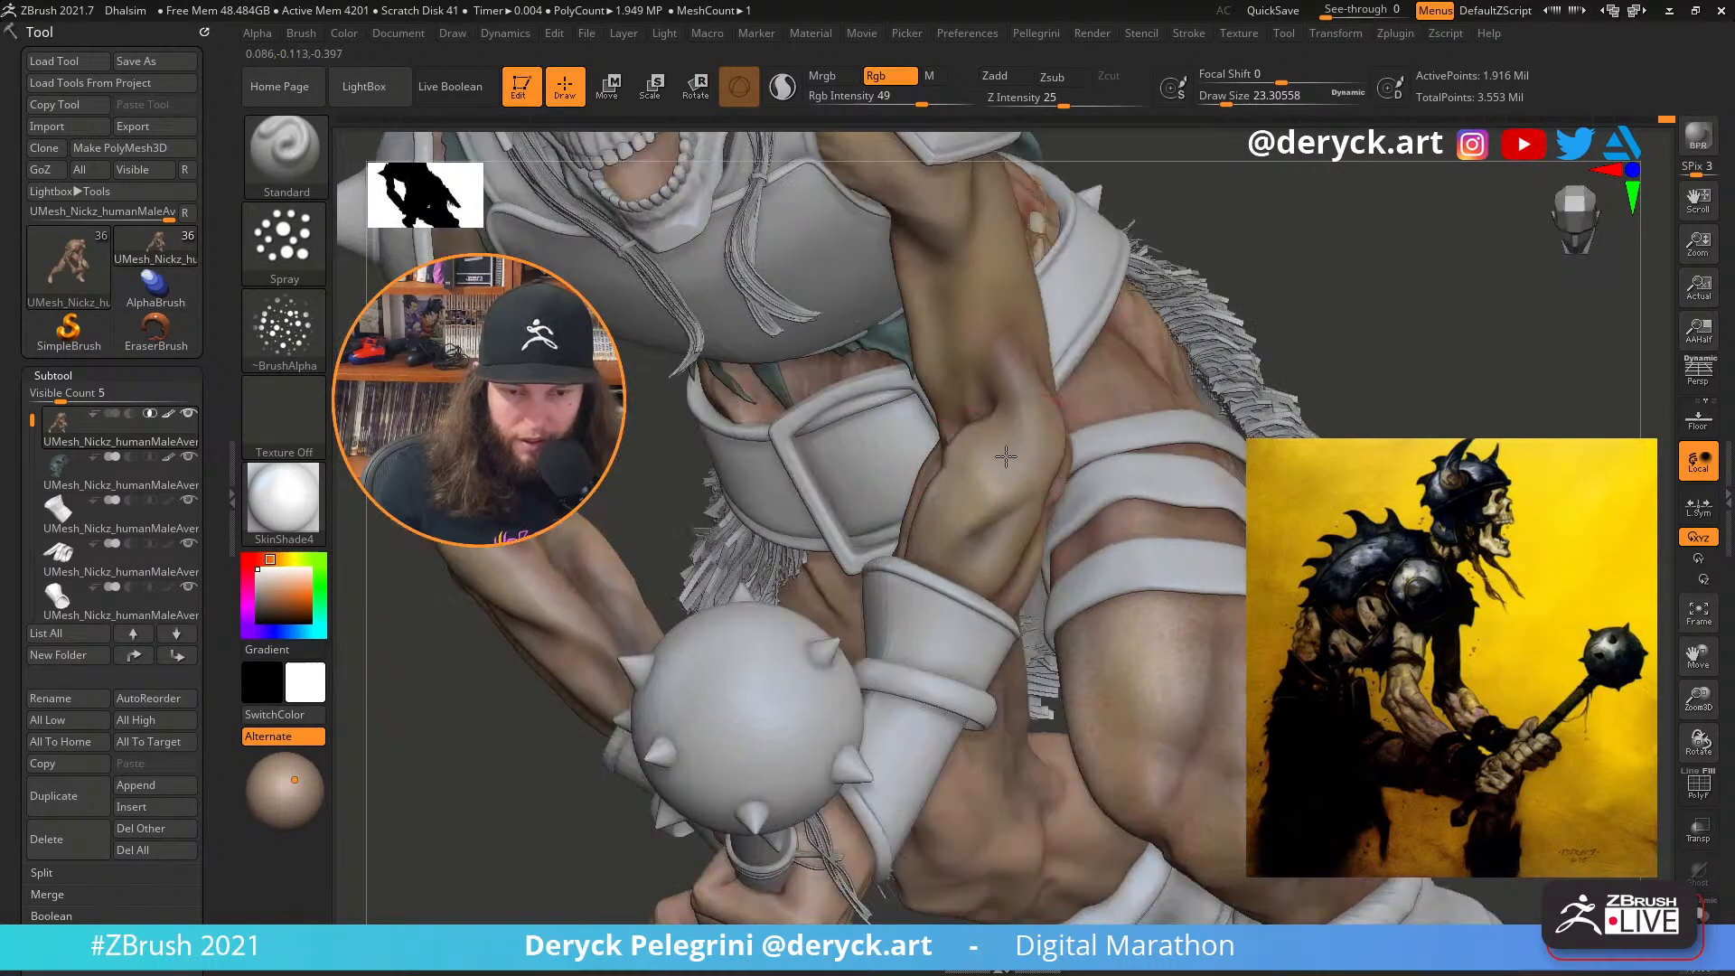
Lighten the outer side of the arm with broad white strokes at a draw size of about 56.5
drag(1499, 412, 1429, 400)
key(f)
mouse_move(777, 551)
mouse_down()
mouse_move(571, 596)
mouse_move(561, 622)
mouse_move(628, 605)
mouse_move(646, 686)
mouse_up()
alt+drag(885, 364, 947, 555)
key(s)
drag(947, 554, 954, 555)
key(s)
drag(1008, 503, 1016, 503)
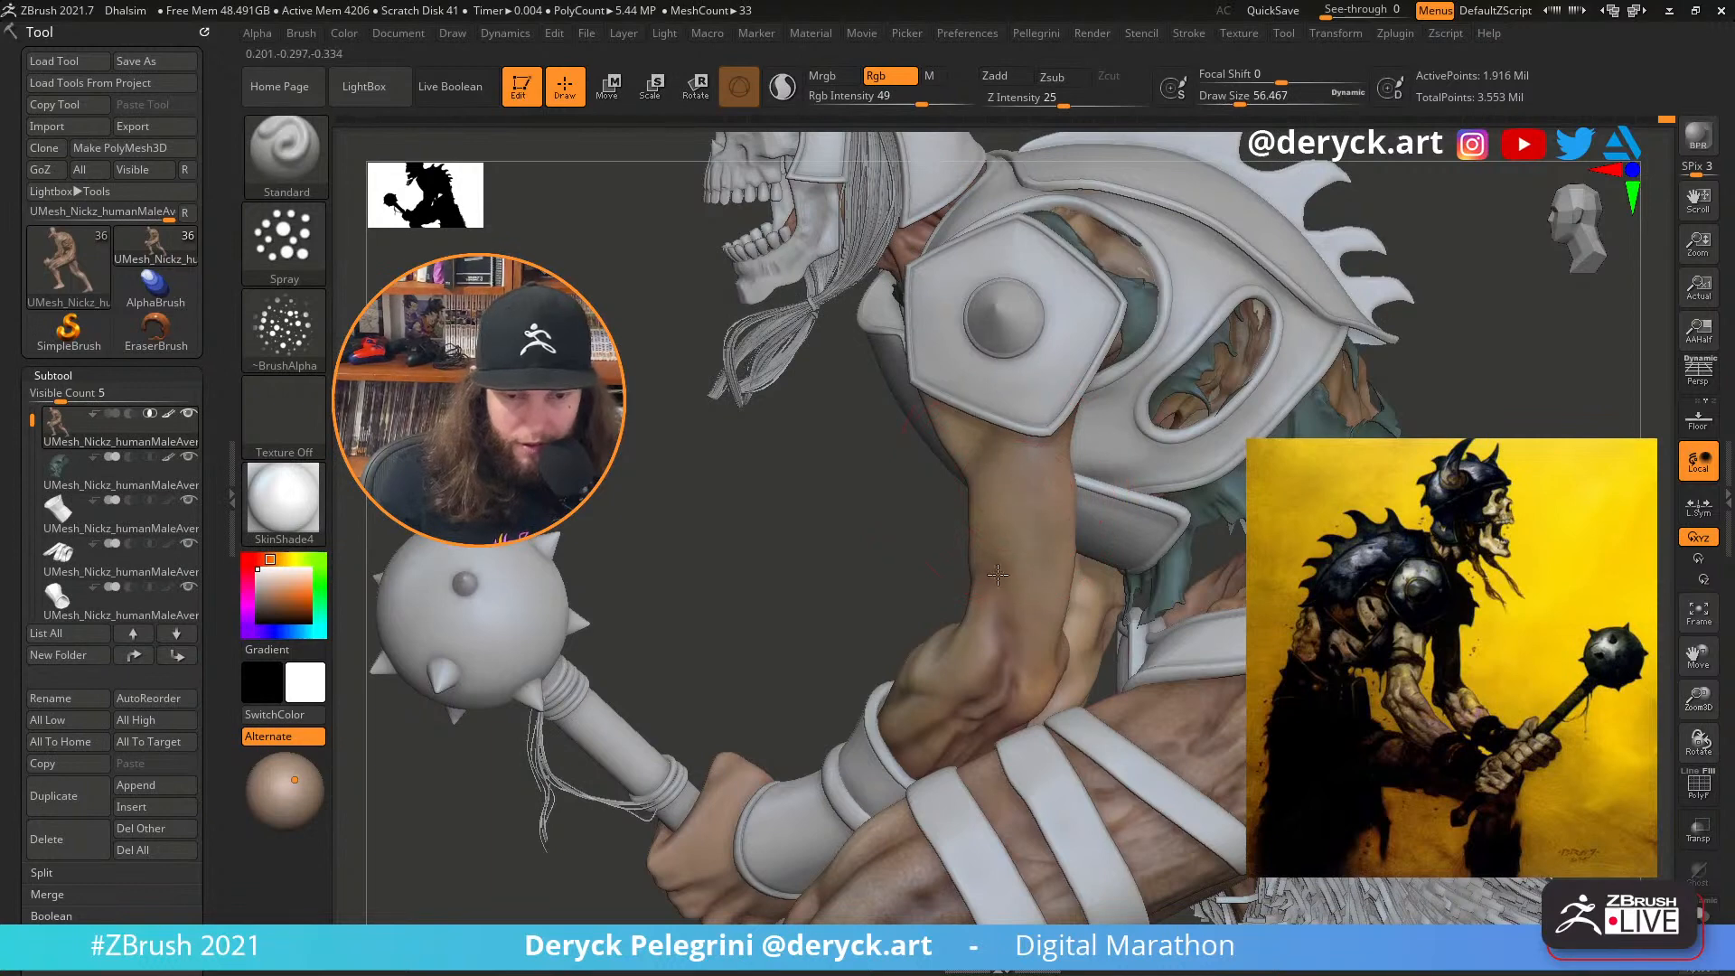
mouse_move(998, 570)
mouse_down()
mouse_move(993, 514)
mouse_move(998, 533)
mouse_up()
Refine the white highlights on the upper arm and elbow at draw sizes of about 36.9 and 25.1
key(s)
mouse_move(1013, 461)
mouse_down()
mouse_move(1017, 533)
mouse_move(1012, 417)
mouse_up()
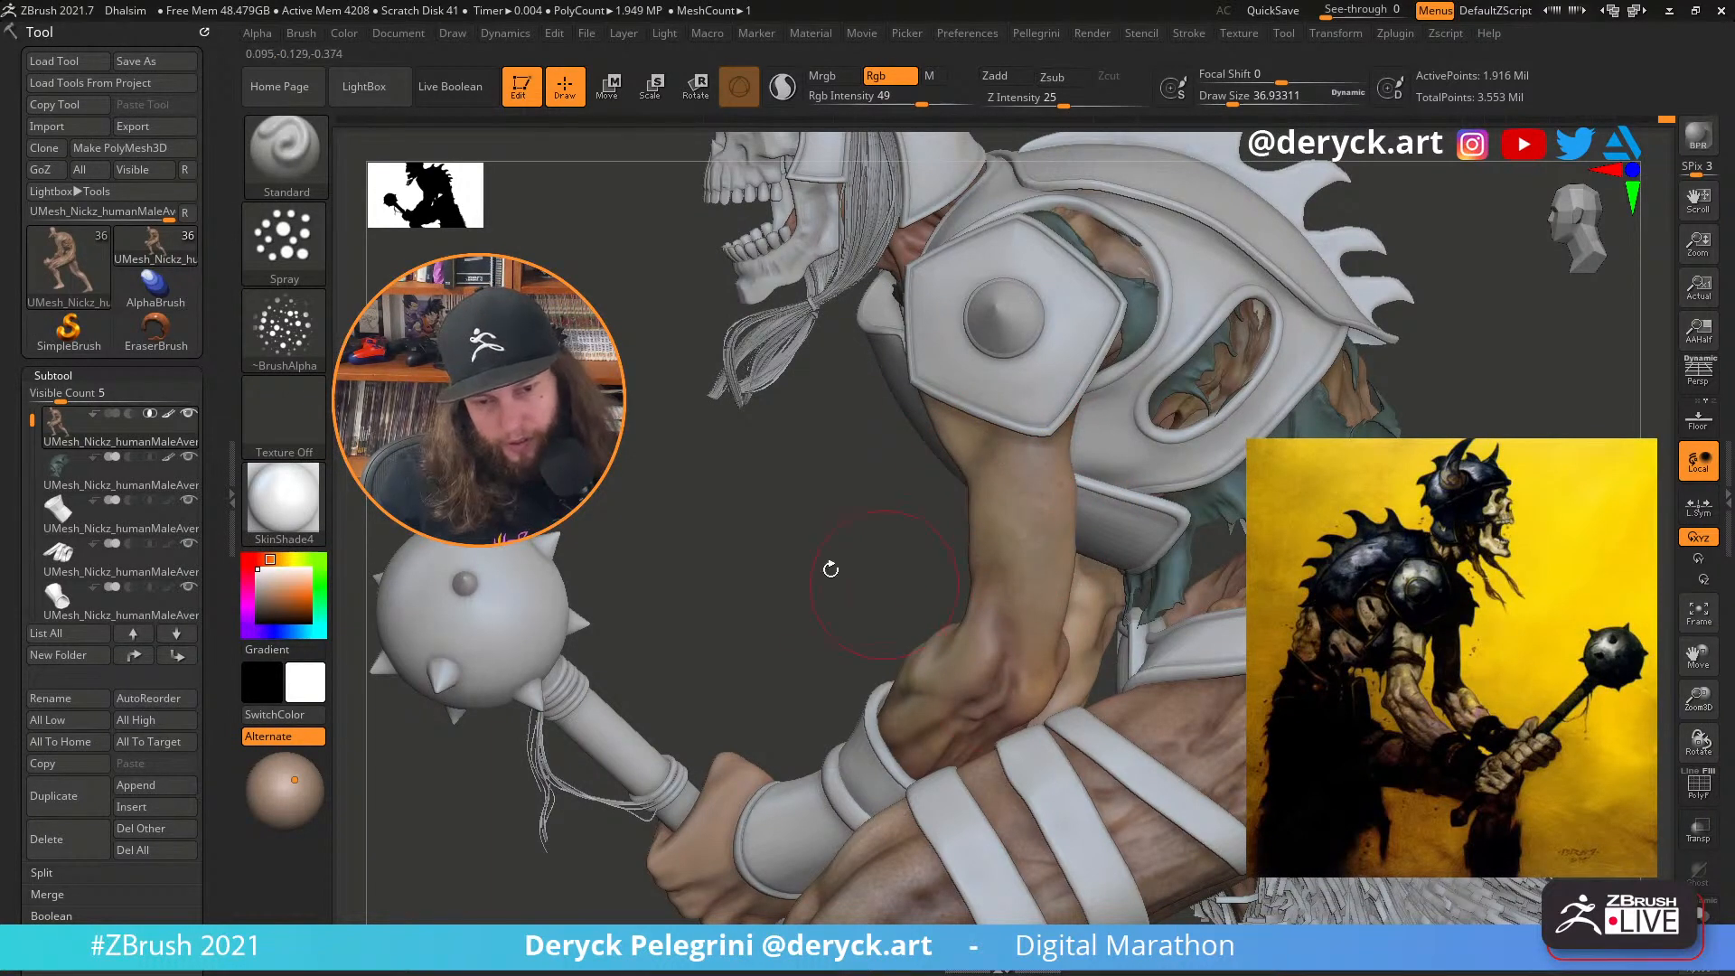
drag(795, 553, 890, 533)
key(s)
drag(928, 479, 907, 349)
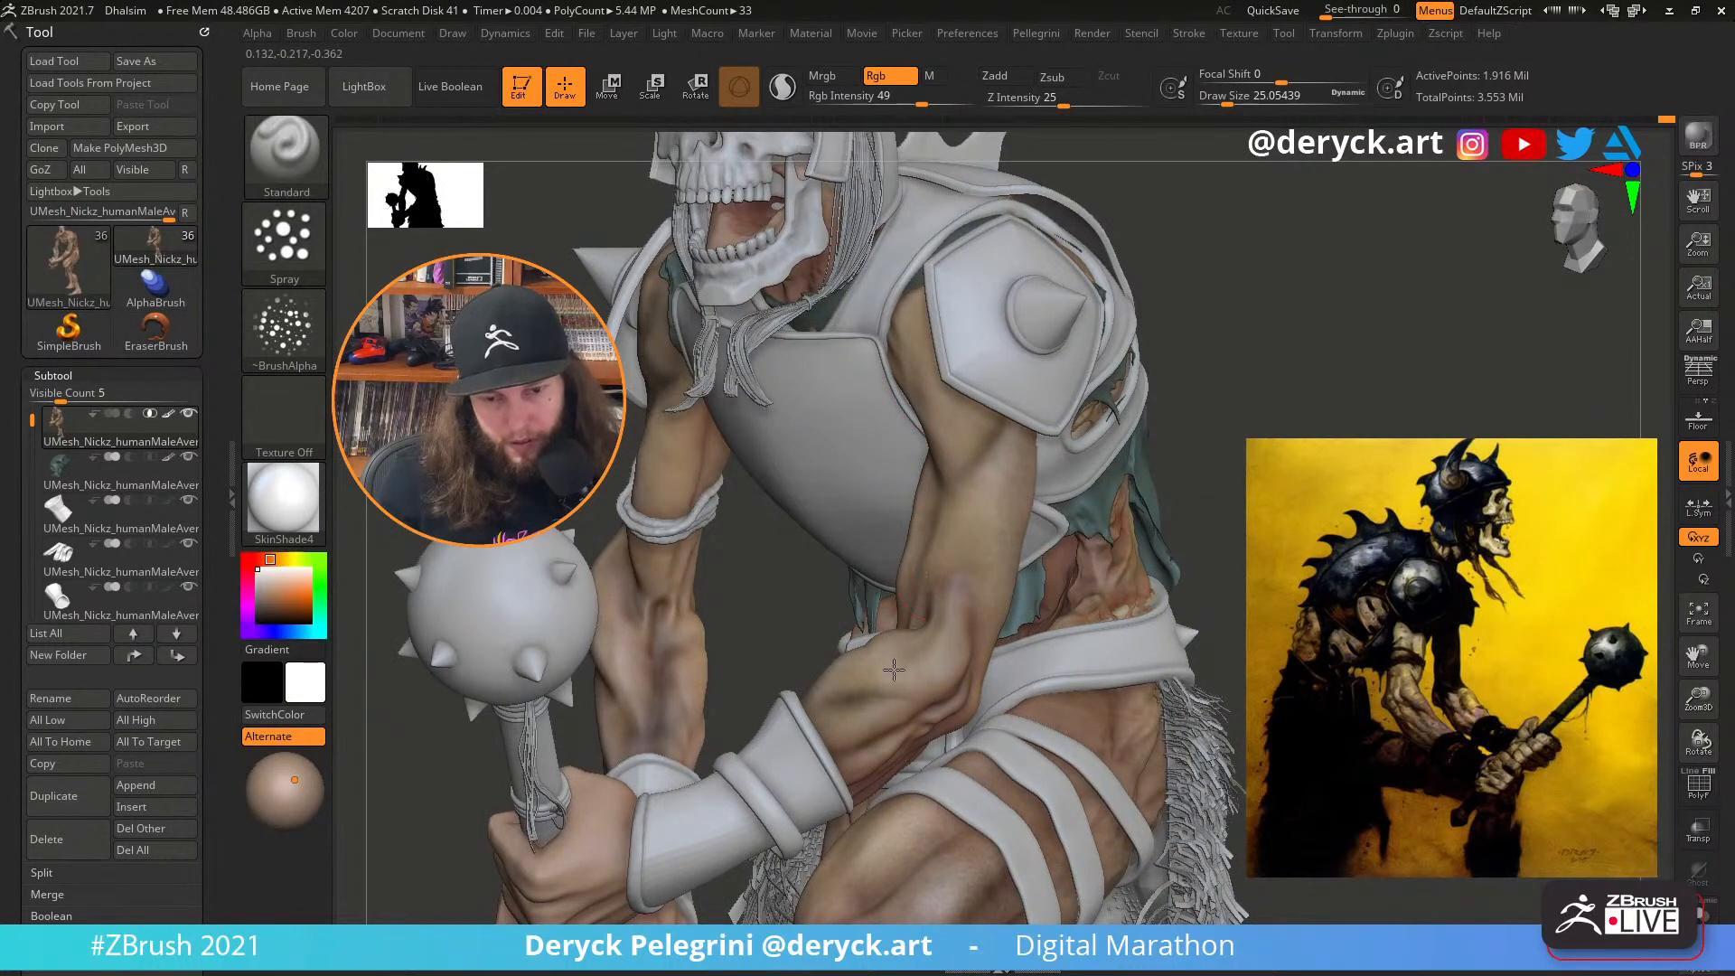
Examine the painted skin of the whole figure from both sides against the reference illustration, aborting the project auto-save
alt+drag(1210, 578, 1051, 571)
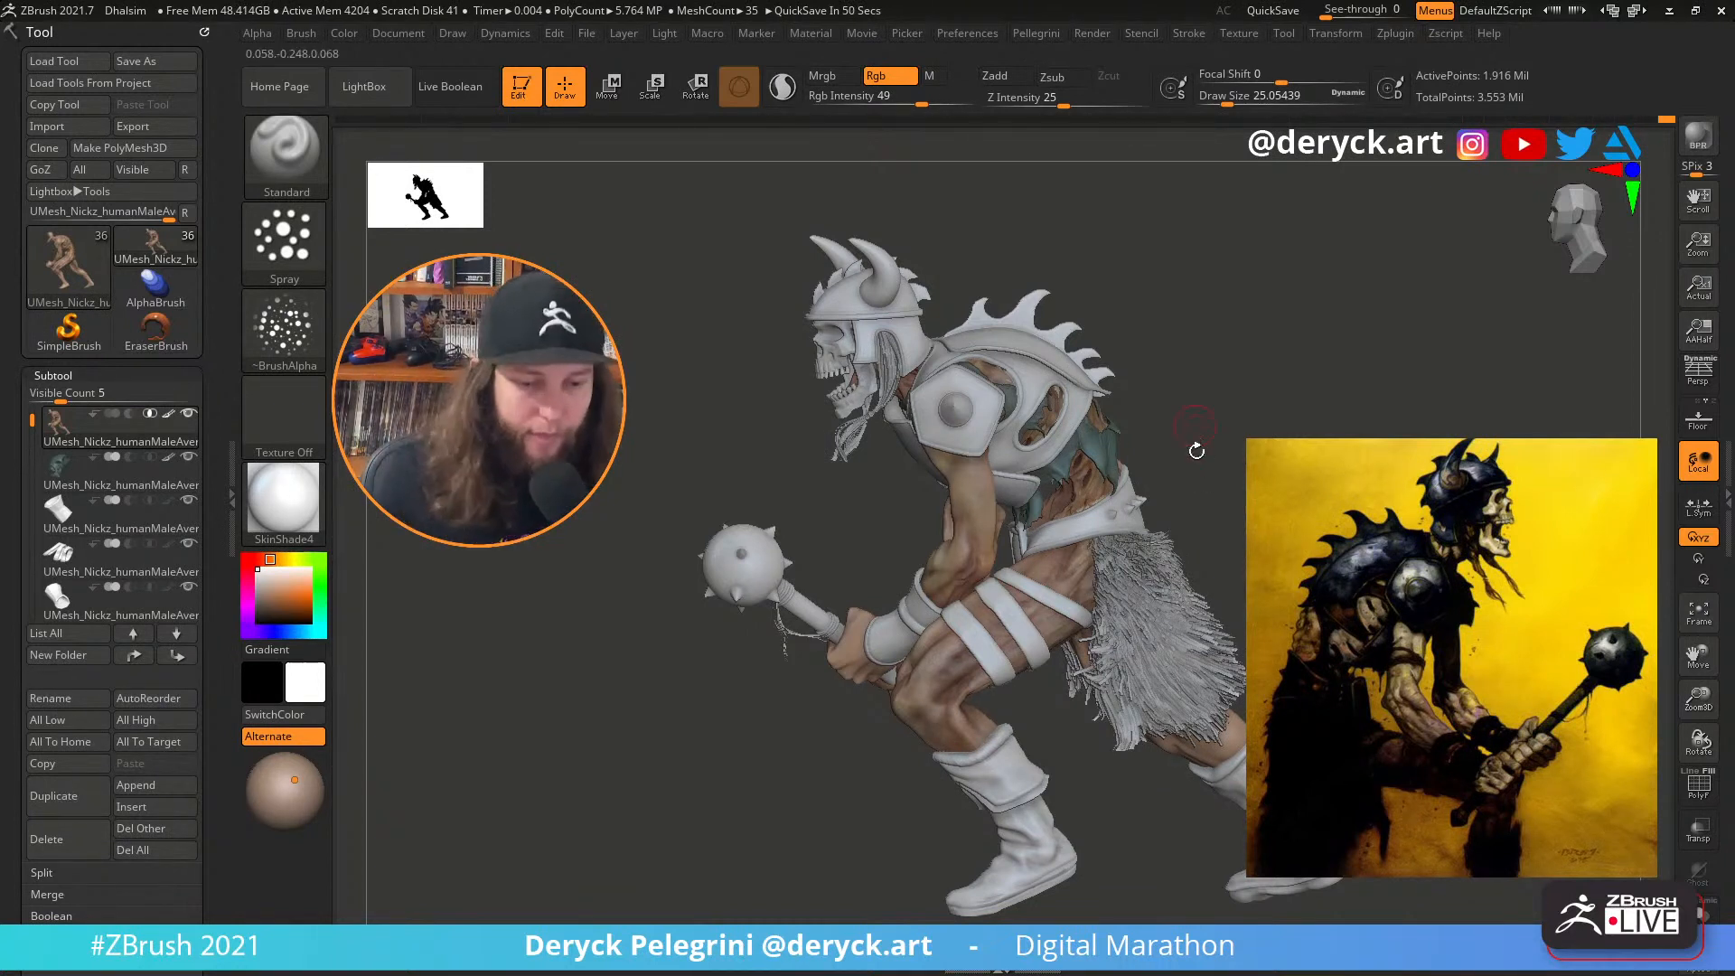
drag(1196, 451, 1428, 479)
alt+drag(1239, 576, 1284, 504)
drag(1260, 434, 1292, 614)
drag(1610, 384, 1220, 307)
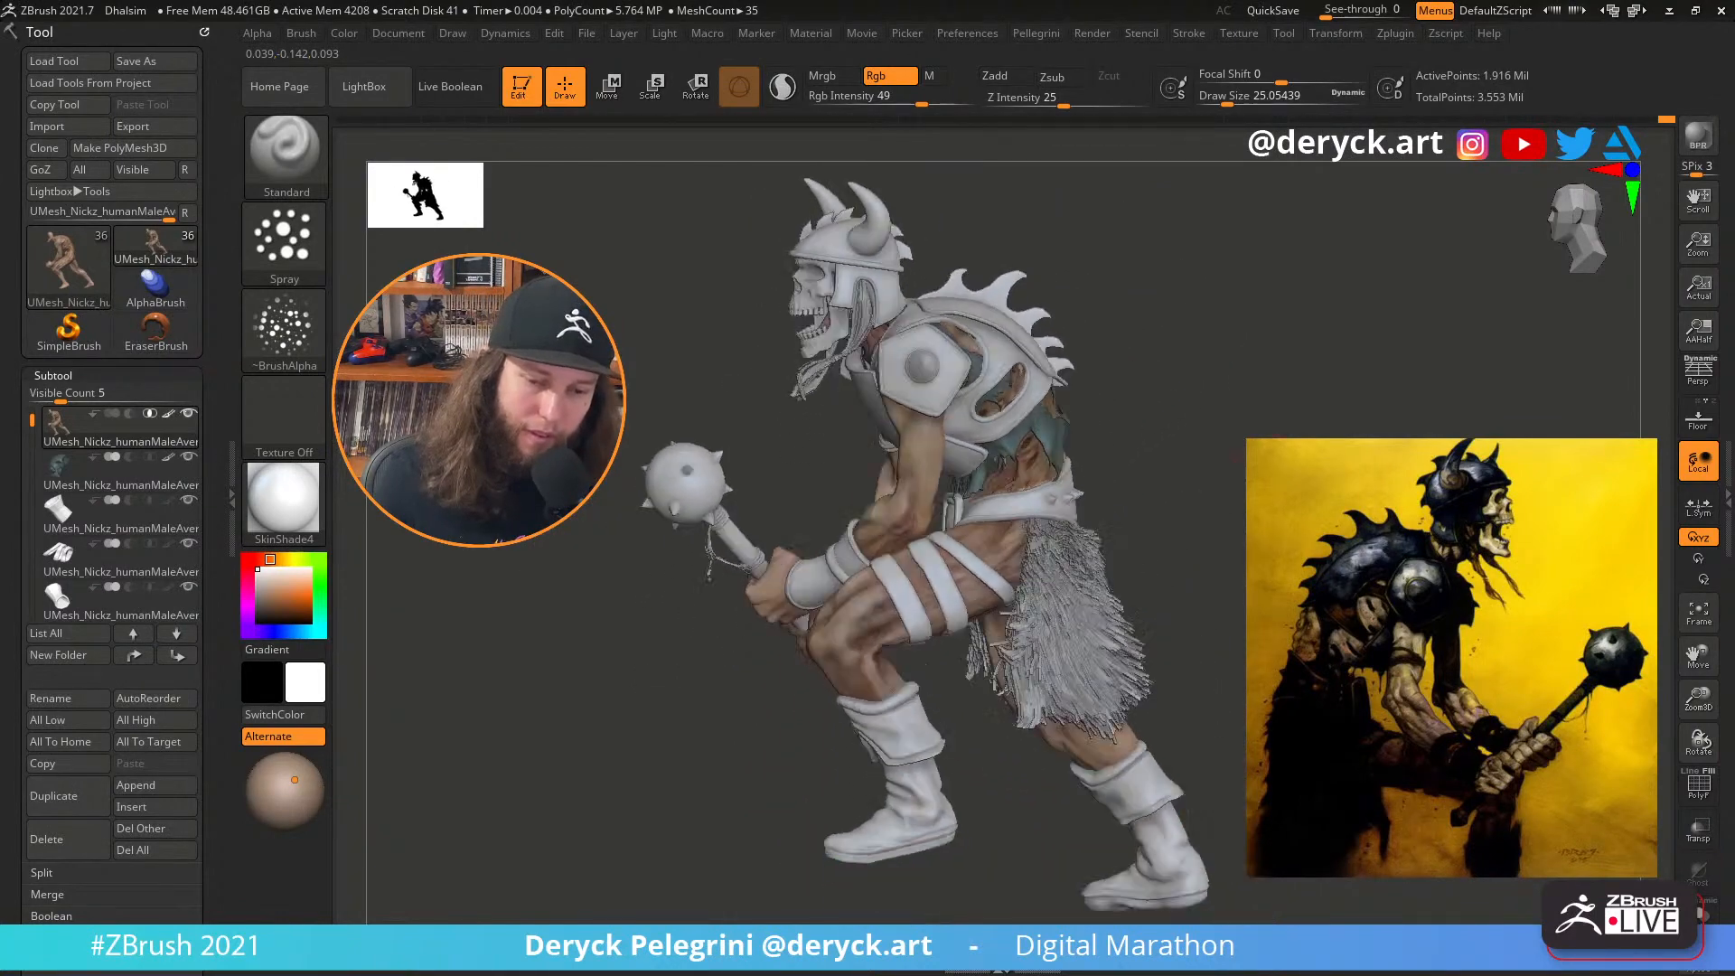
drag(1084, 406, 958, 584)
drag(1175, 411, 1125, 497)
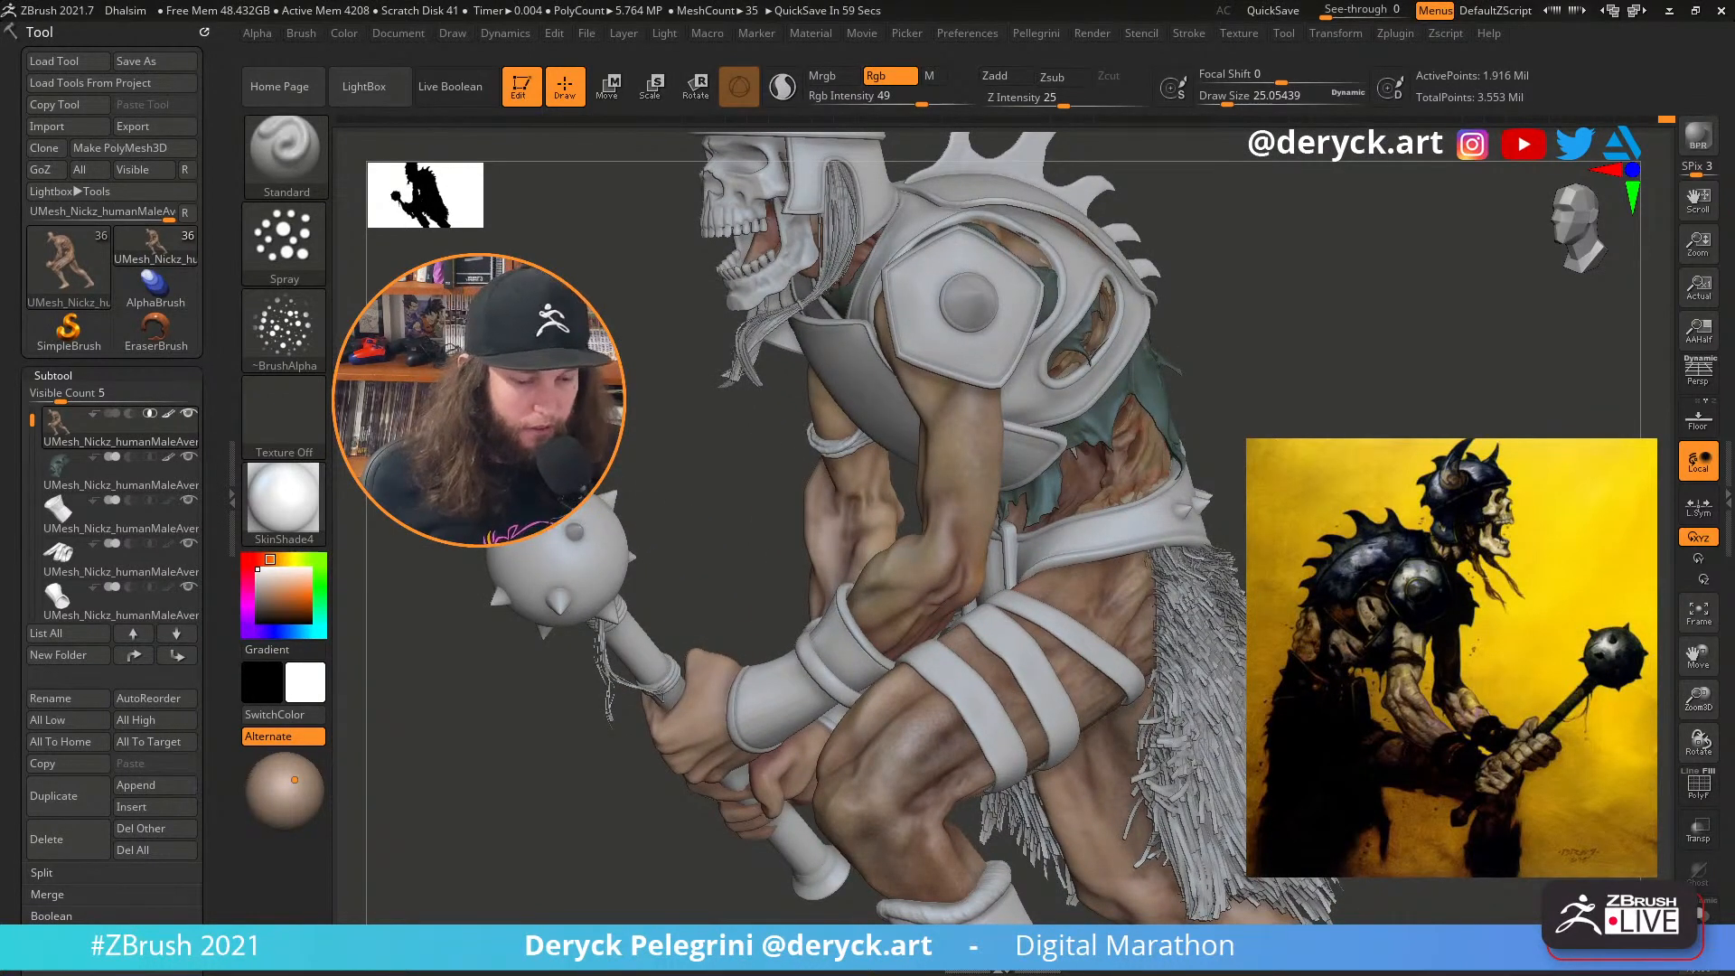
key(f)
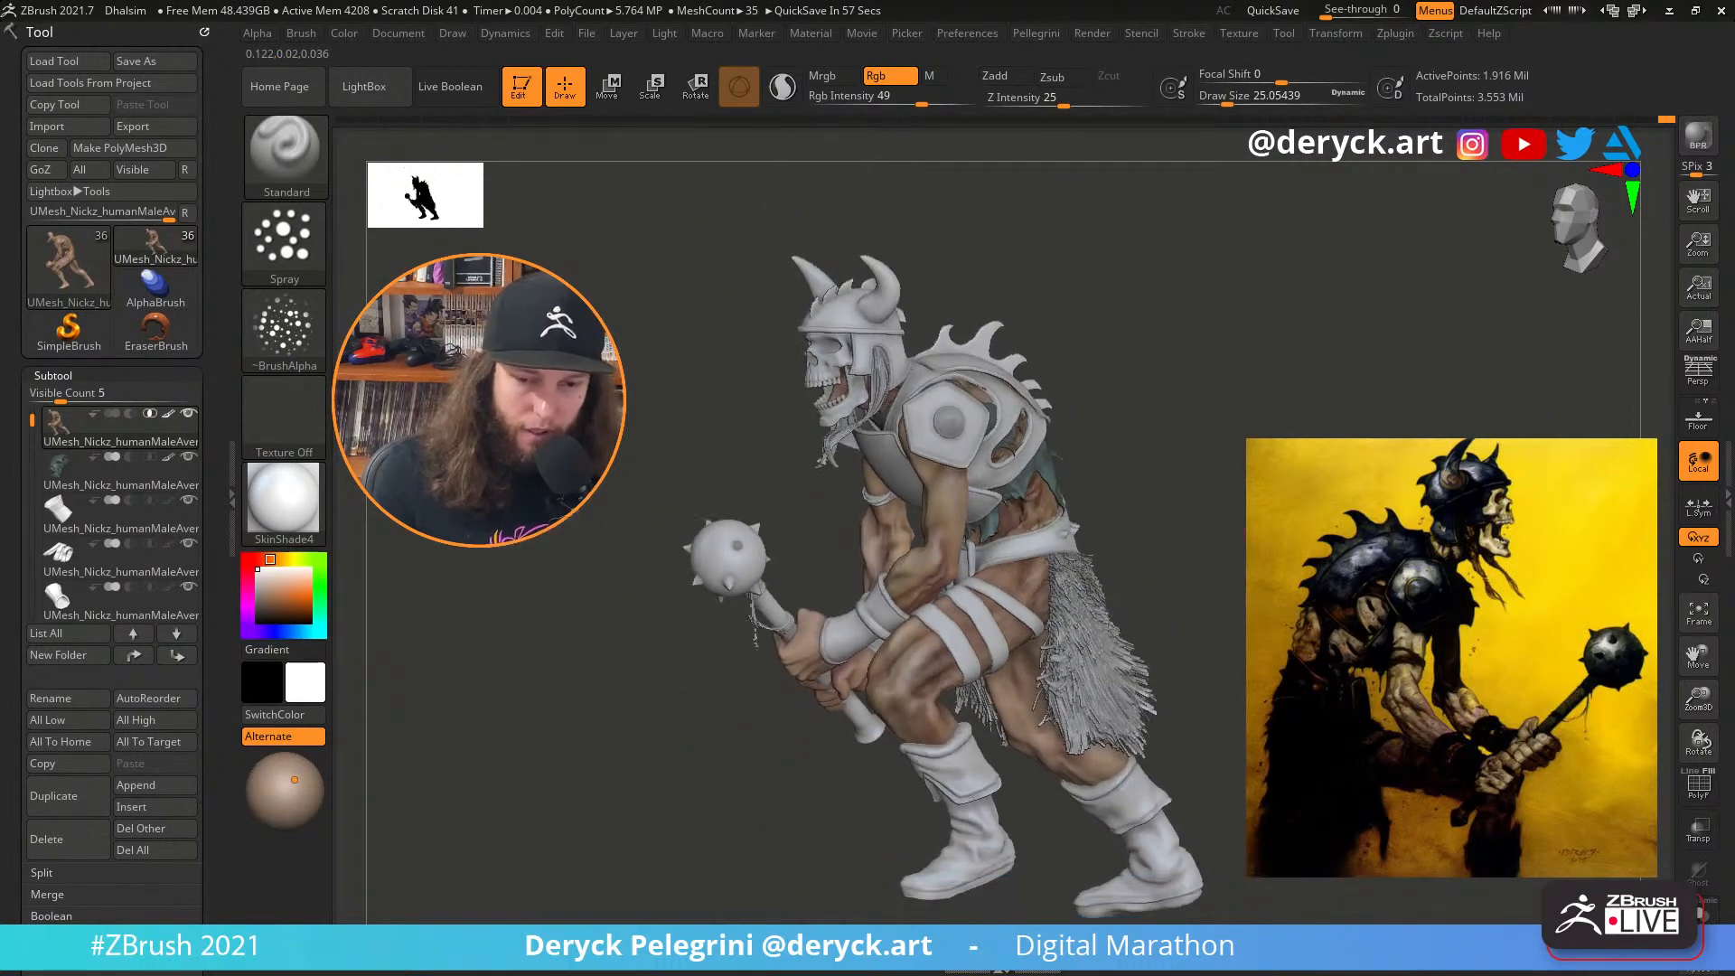
drag(1125, 452, 1368, 461)
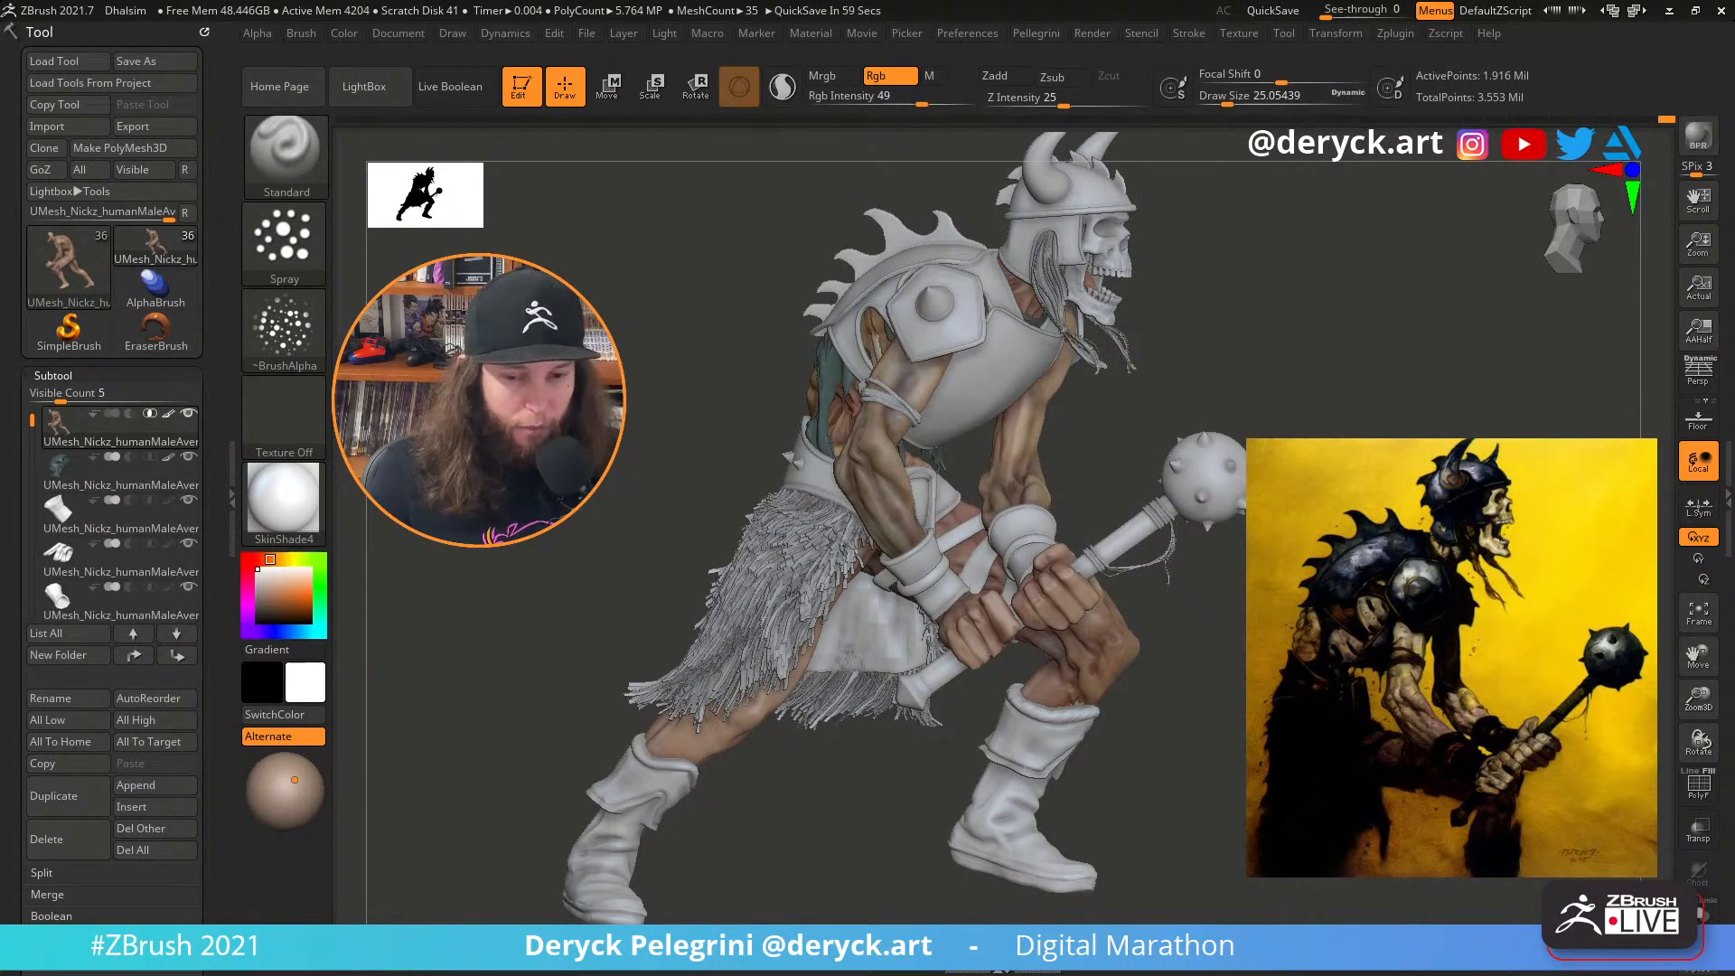
drag(1301, 380, 1362, 372)
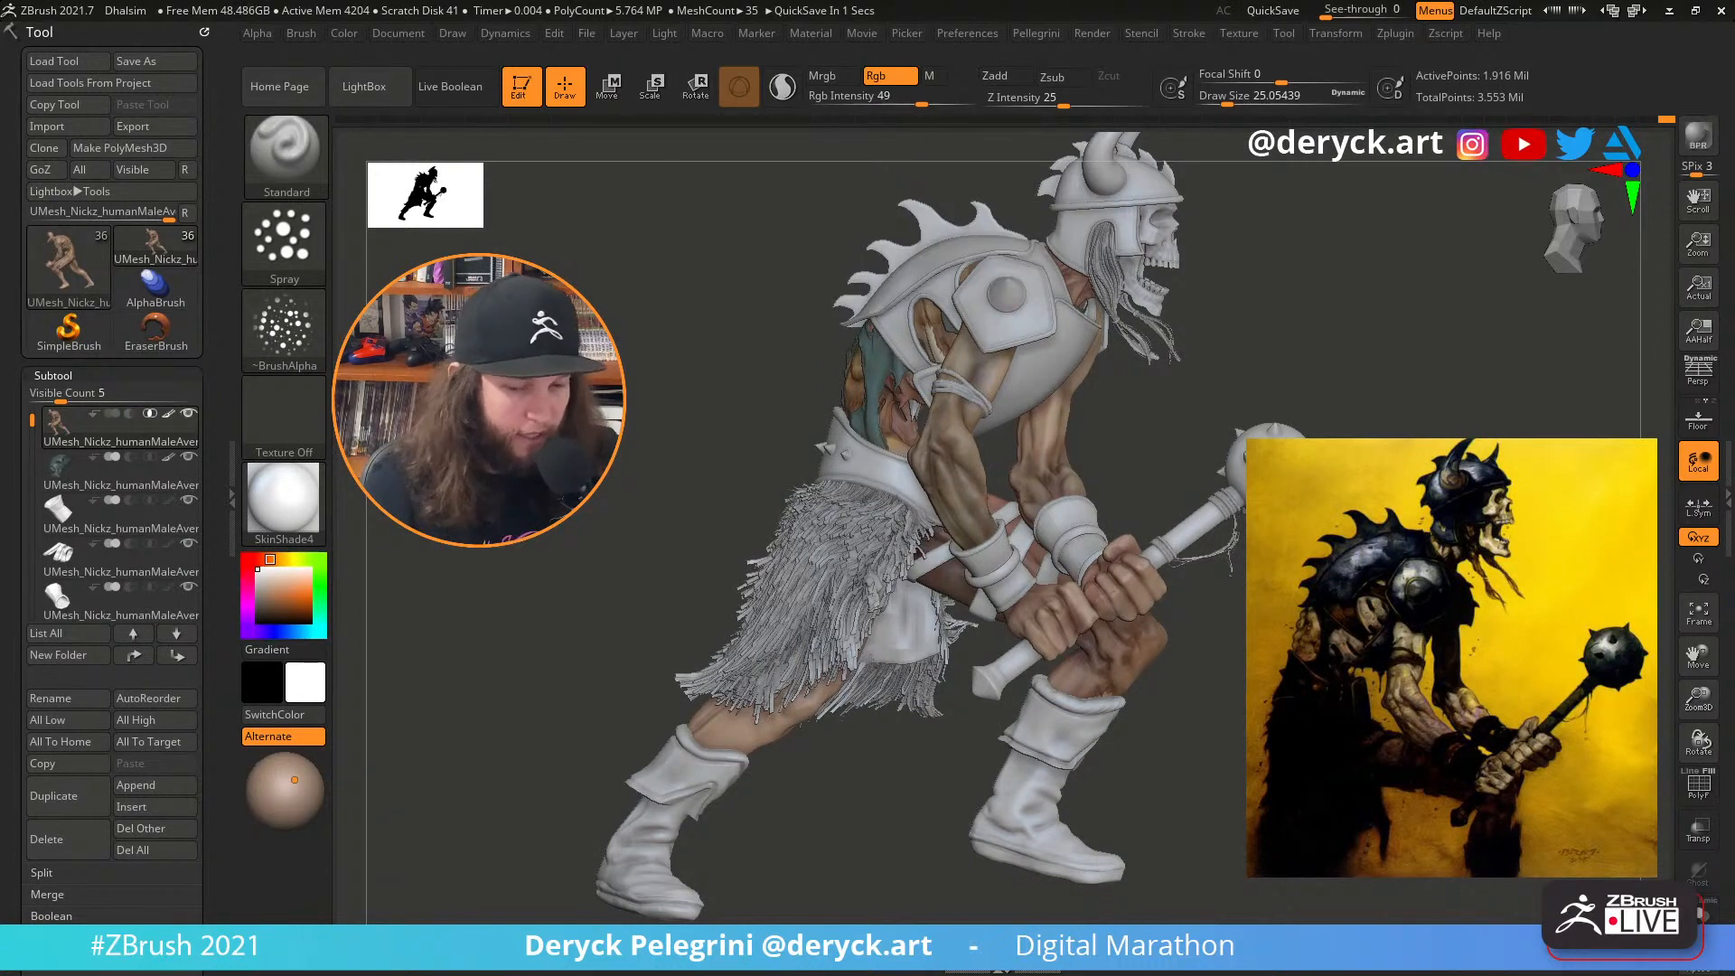
key(Escape)
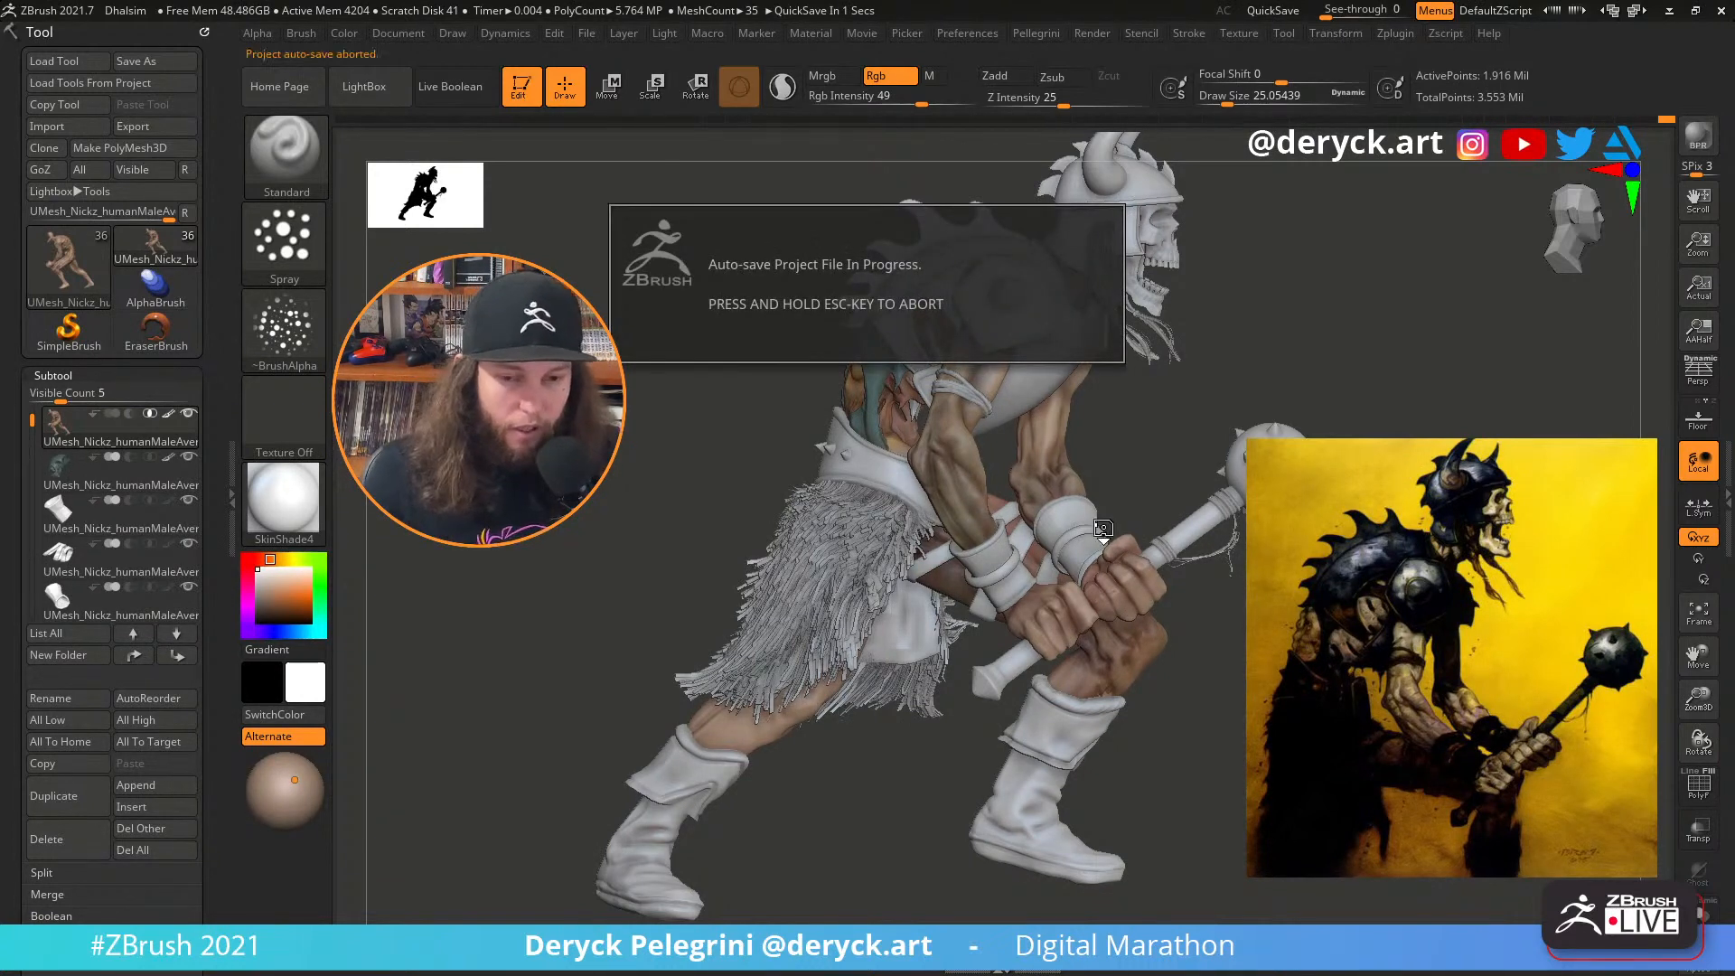
drag(1202, 632, 1180, 668)
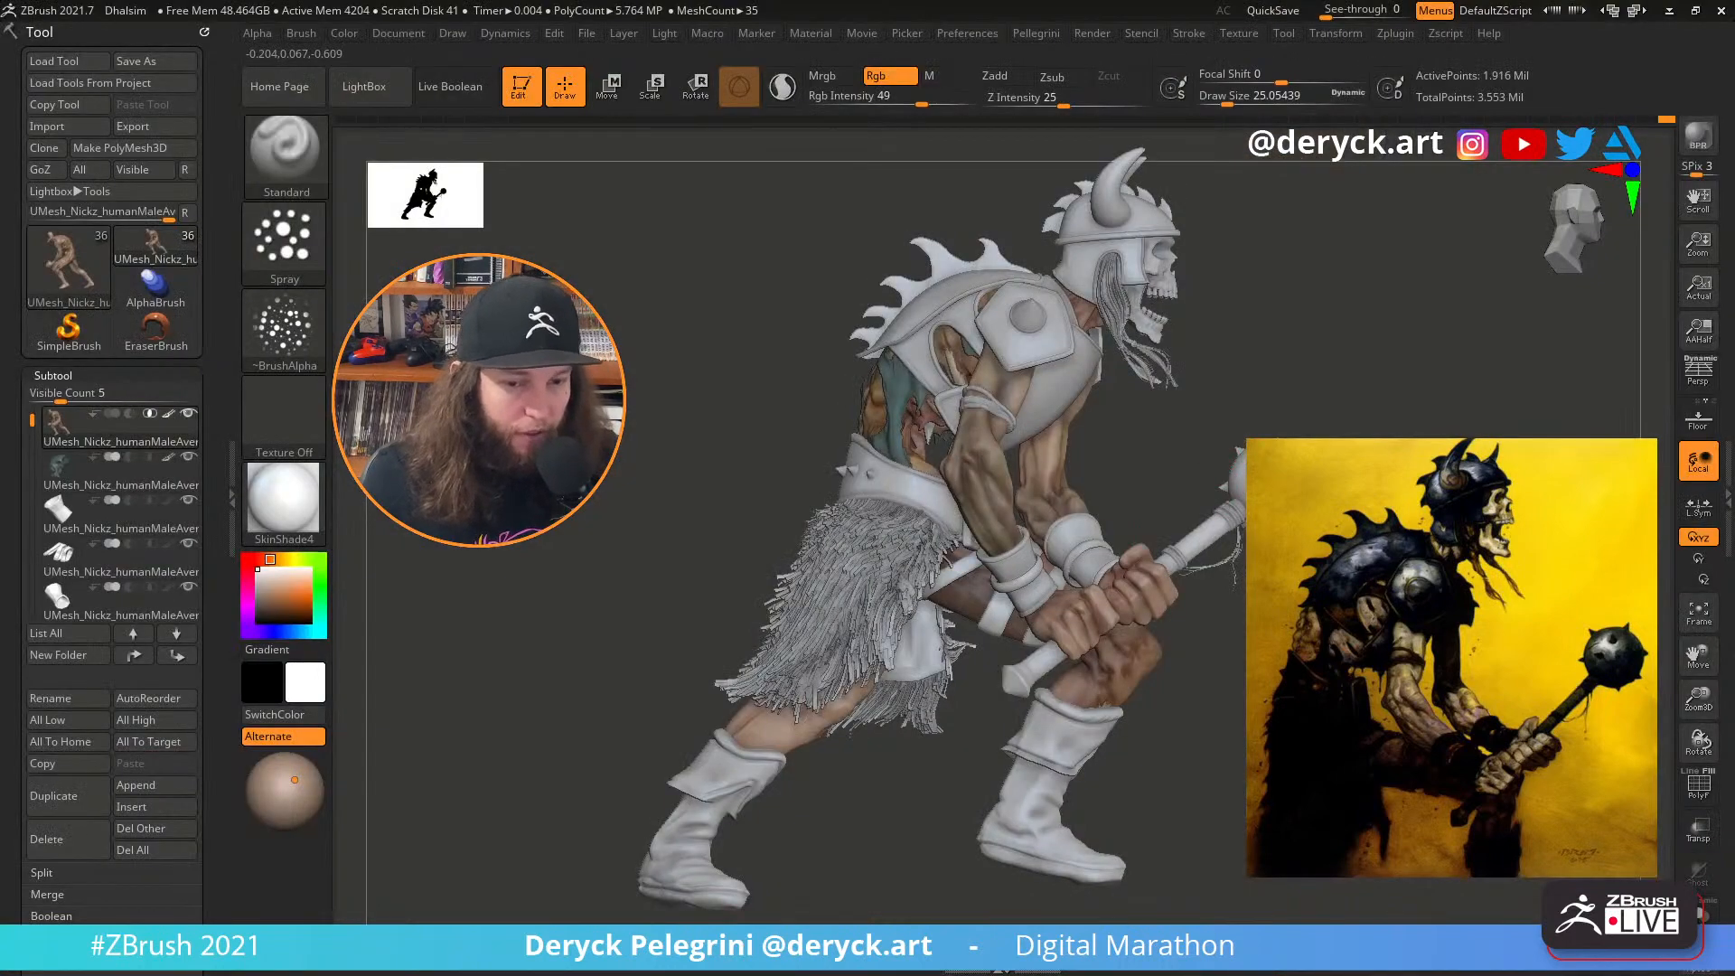
drag(1234, 452, 1285, 470)
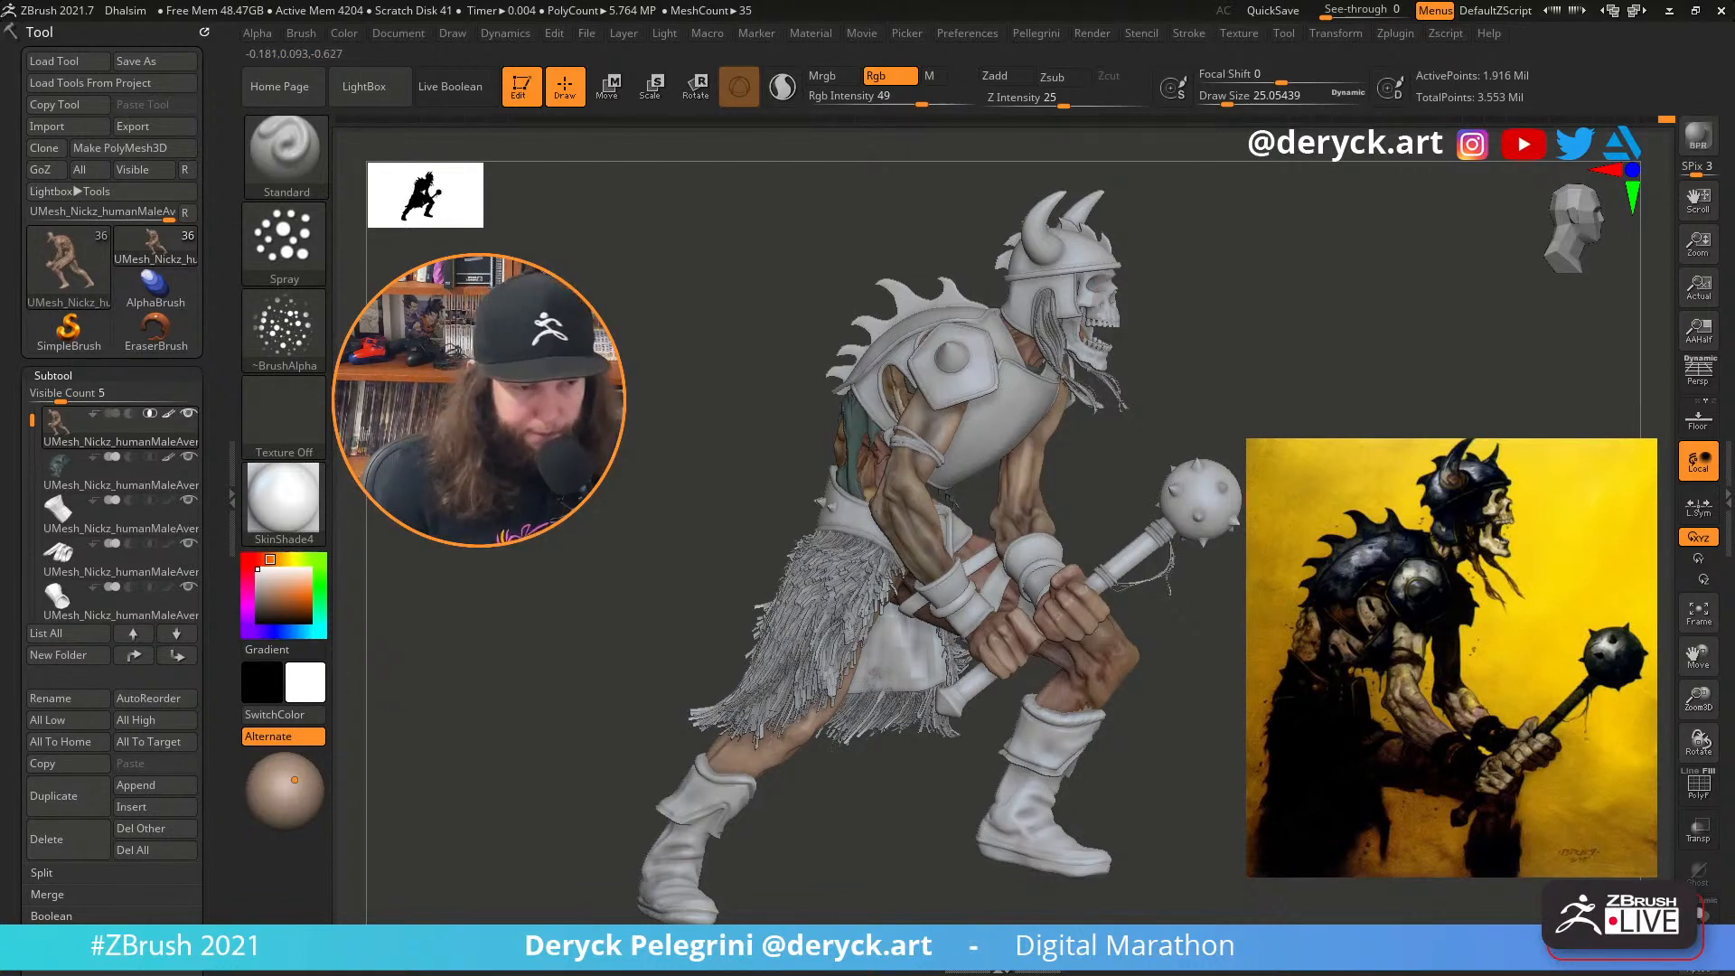
mouse_move(1301, 596)
mouse_down()
mouse_move(1246, 599)
mouse_move(1287, 598)
mouse_move(1251, 598)
mouse_move(1274, 664)
mouse_move(1265, 592)
mouse_move(1260, 625)
mouse_move(1250, 615)
mouse_move(1295, 621)
mouse_move(1295, 667)
mouse_move(1305, 610)
mouse_move(1308, 640)
mouse_move(1134, 636)
mouse_move(1251, 640)
mouse_up()
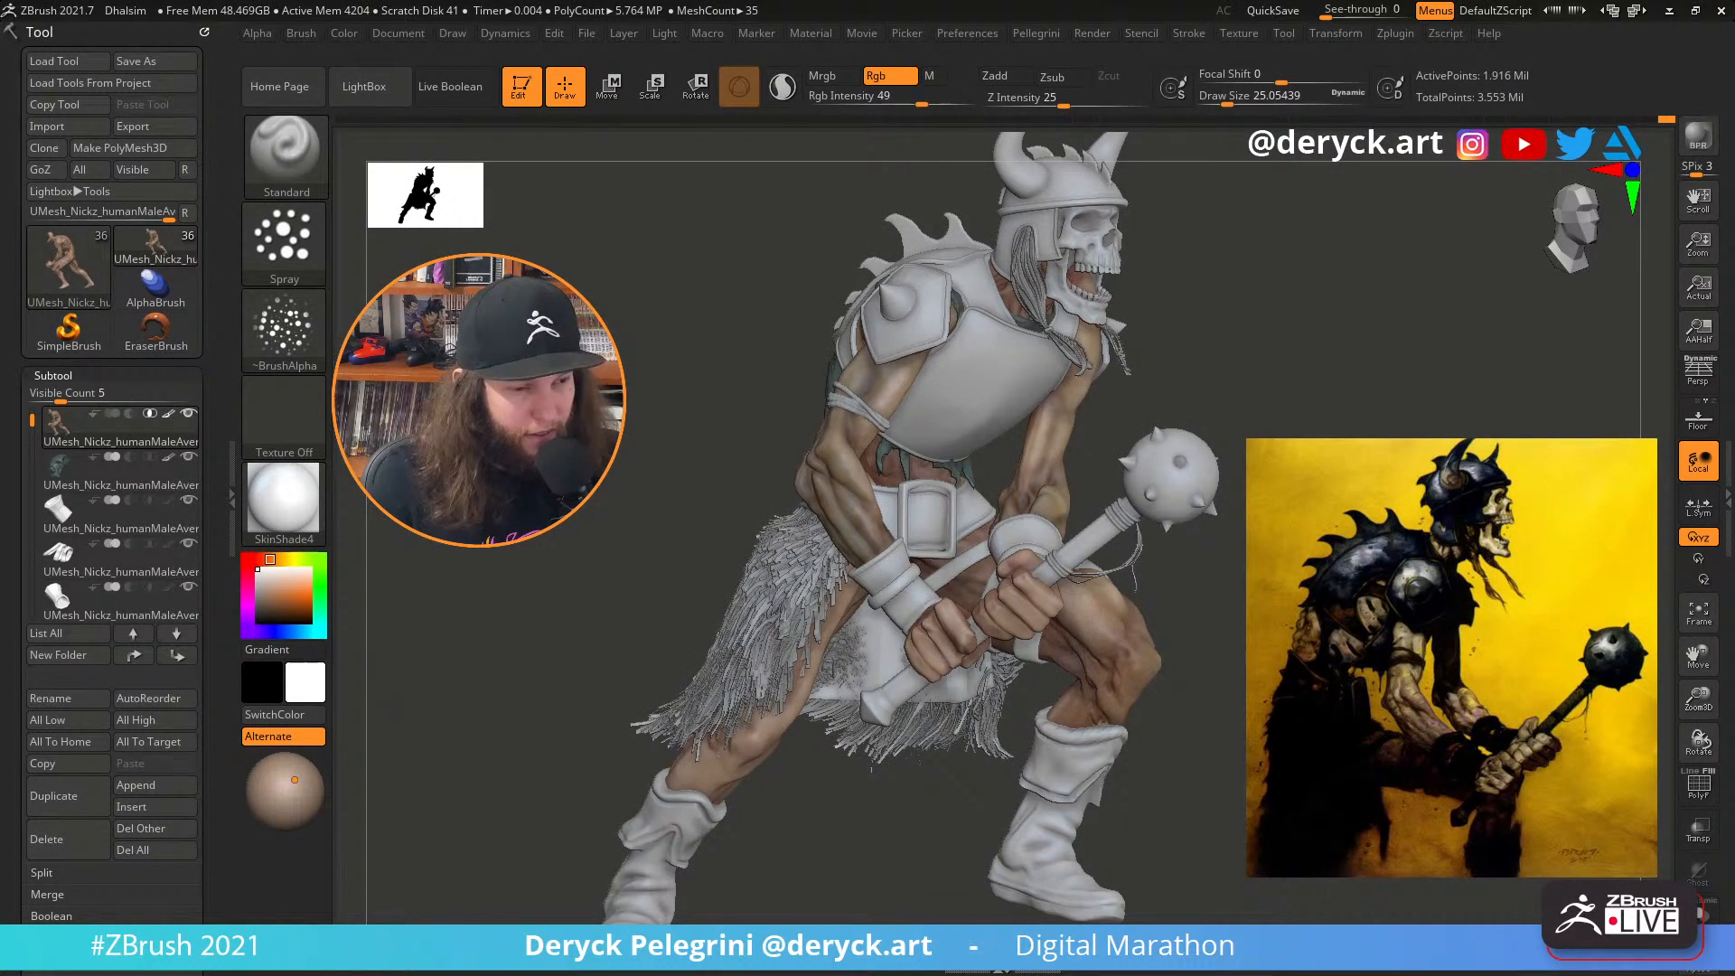
drag(1197, 637, 1238, 638)
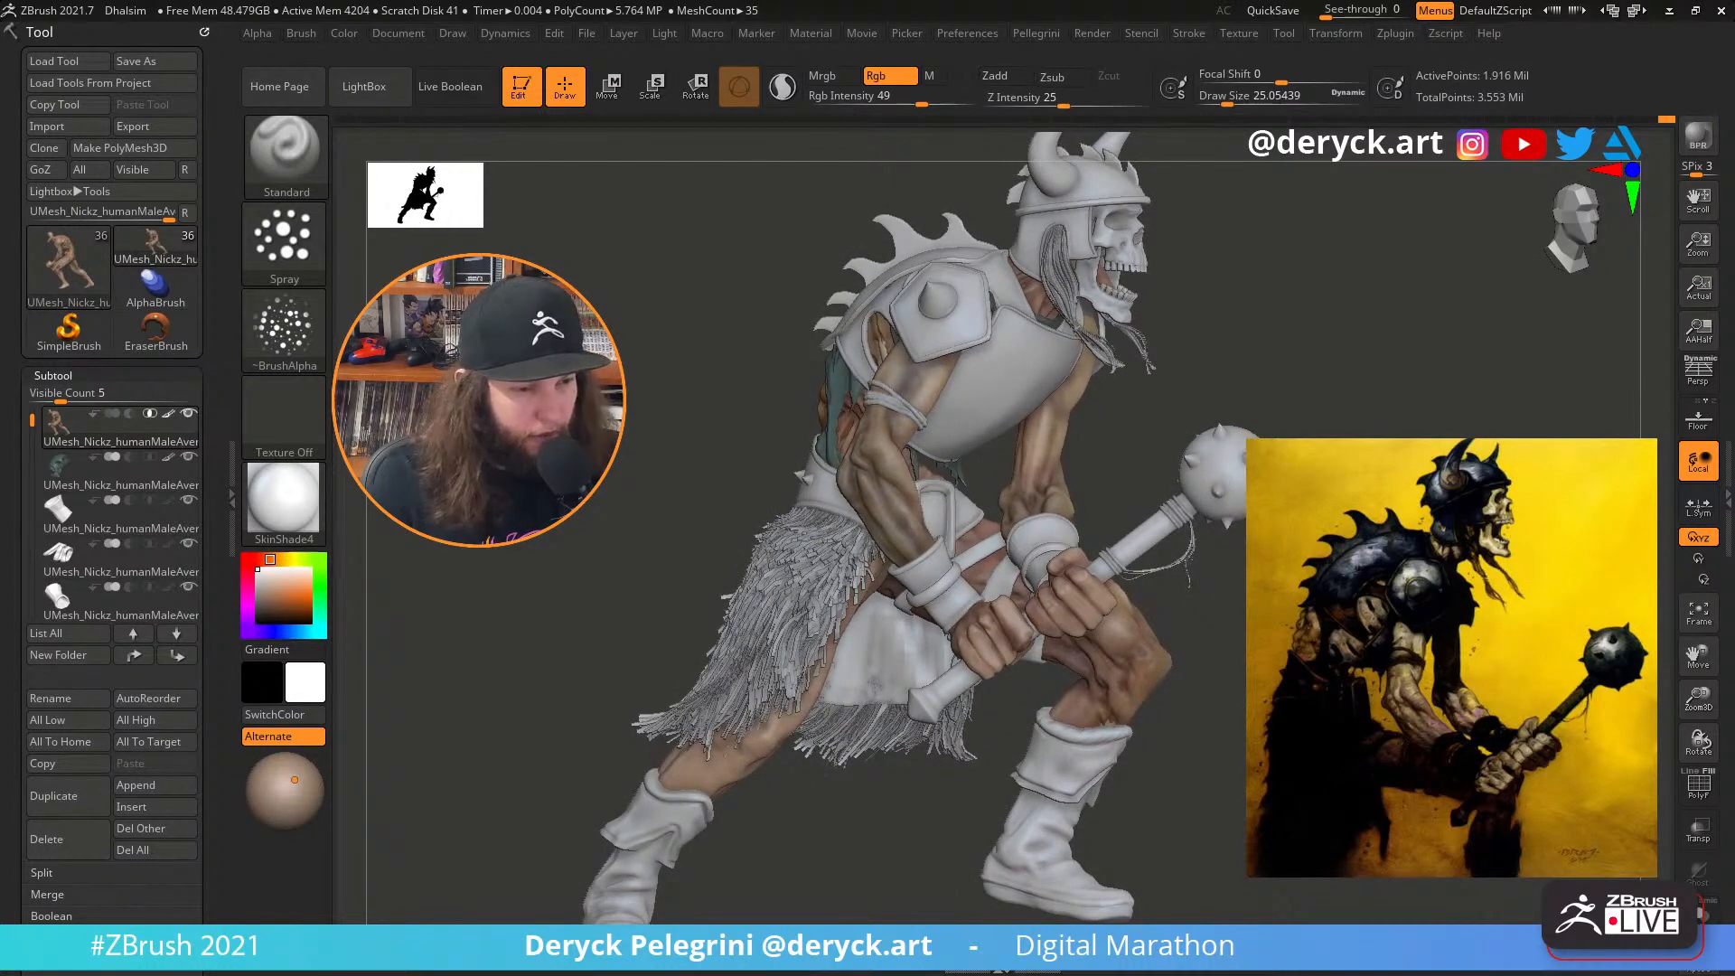
mouse_move(1197, 637)
mouse_down()
mouse_move(1184, 673)
mouse_move(1202, 637)
mouse_move(1166, 660)
mouse_move(1177, 614)
mouse_move(1179, 641)
mouse_up()
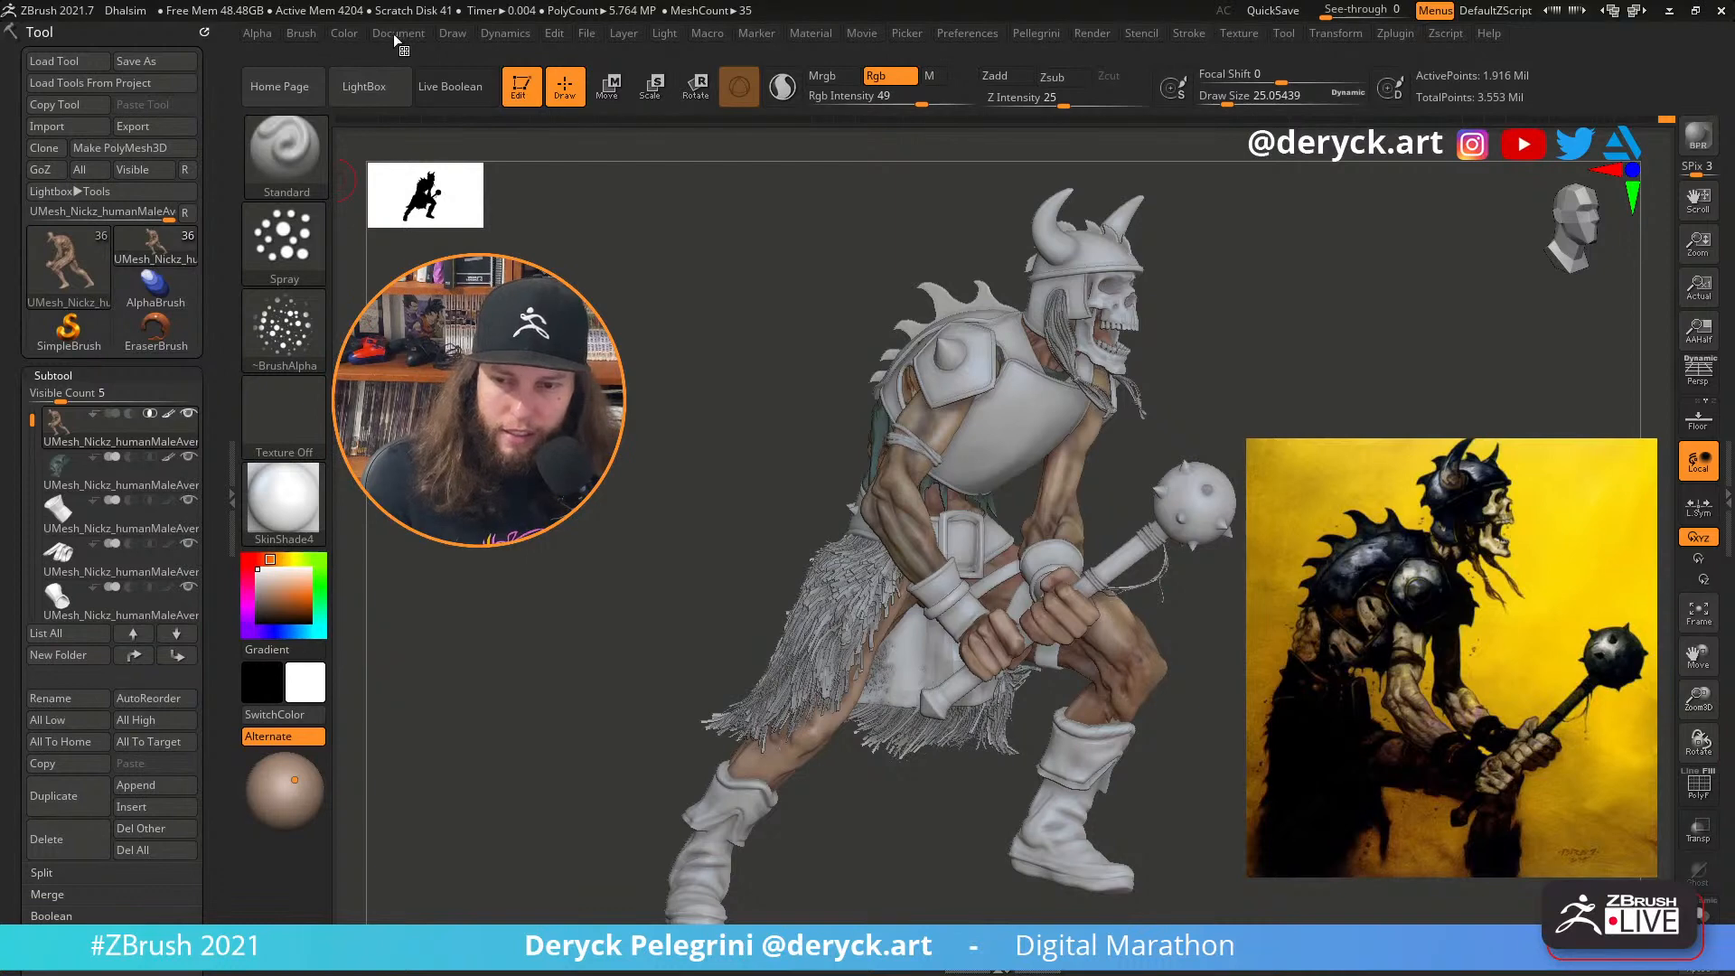
click(299, 34)
click(339, 490)
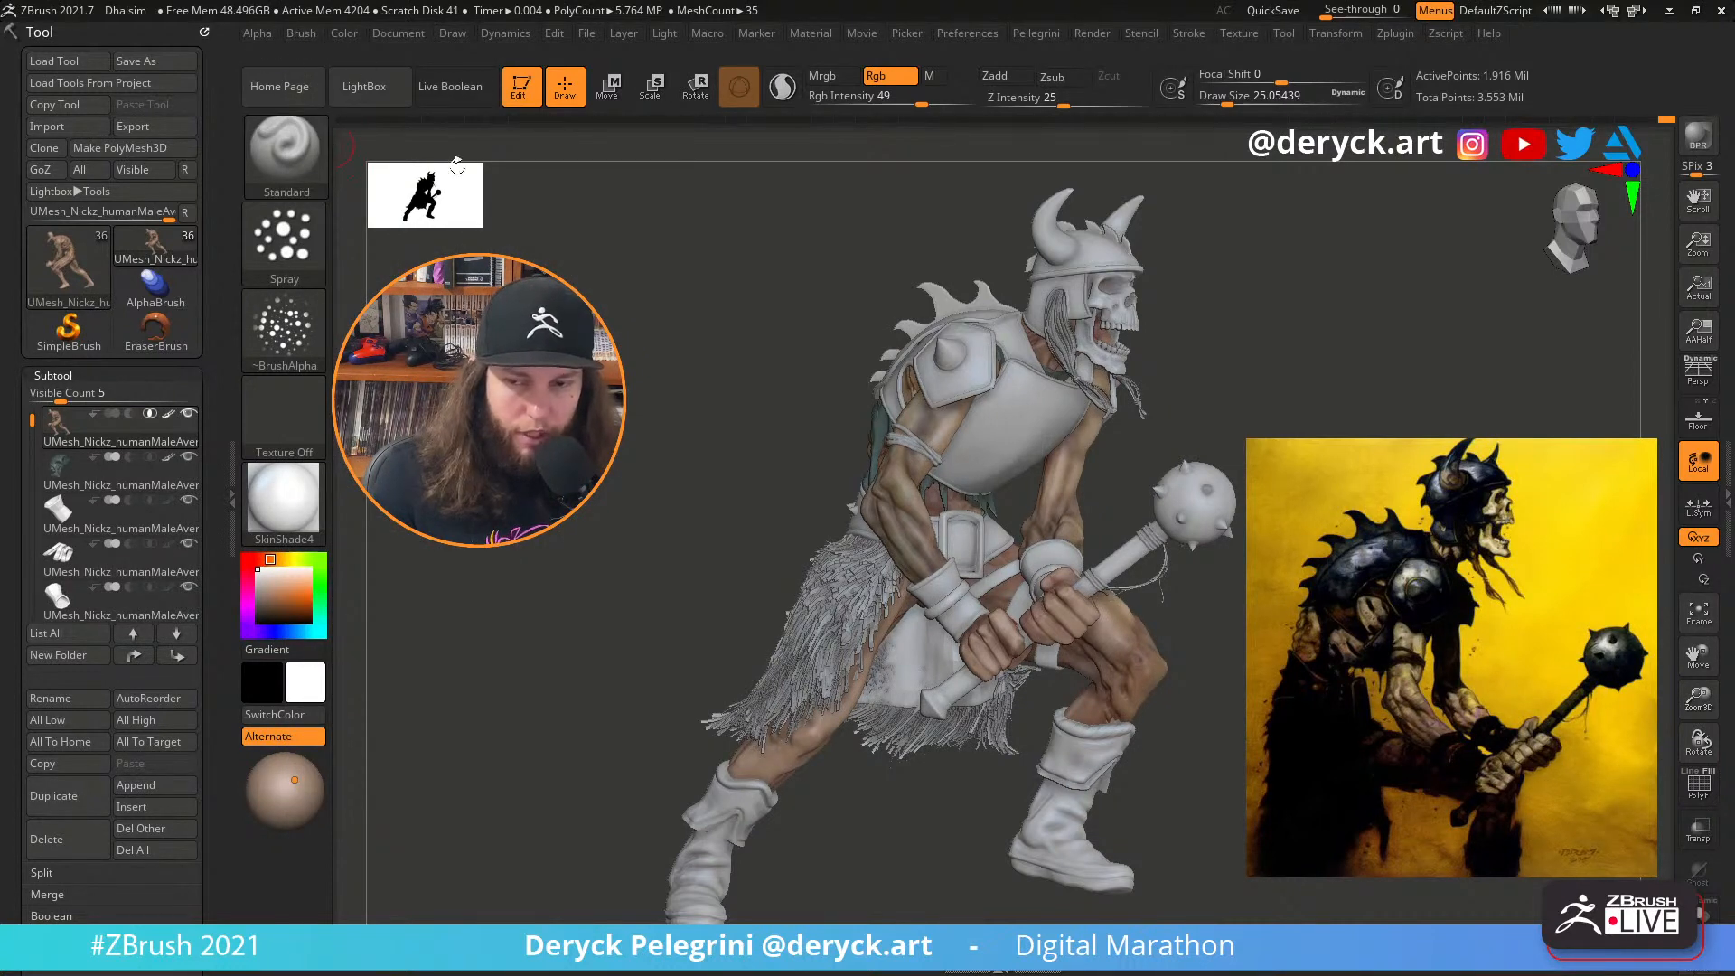
mouse_move(1310, 344)
mouse_down()
mouse_move(1307, 384)
mouse_move(1251, 366)
mouse_move(1337, 362)
mouse_move(1292, 361)
mouse_up()
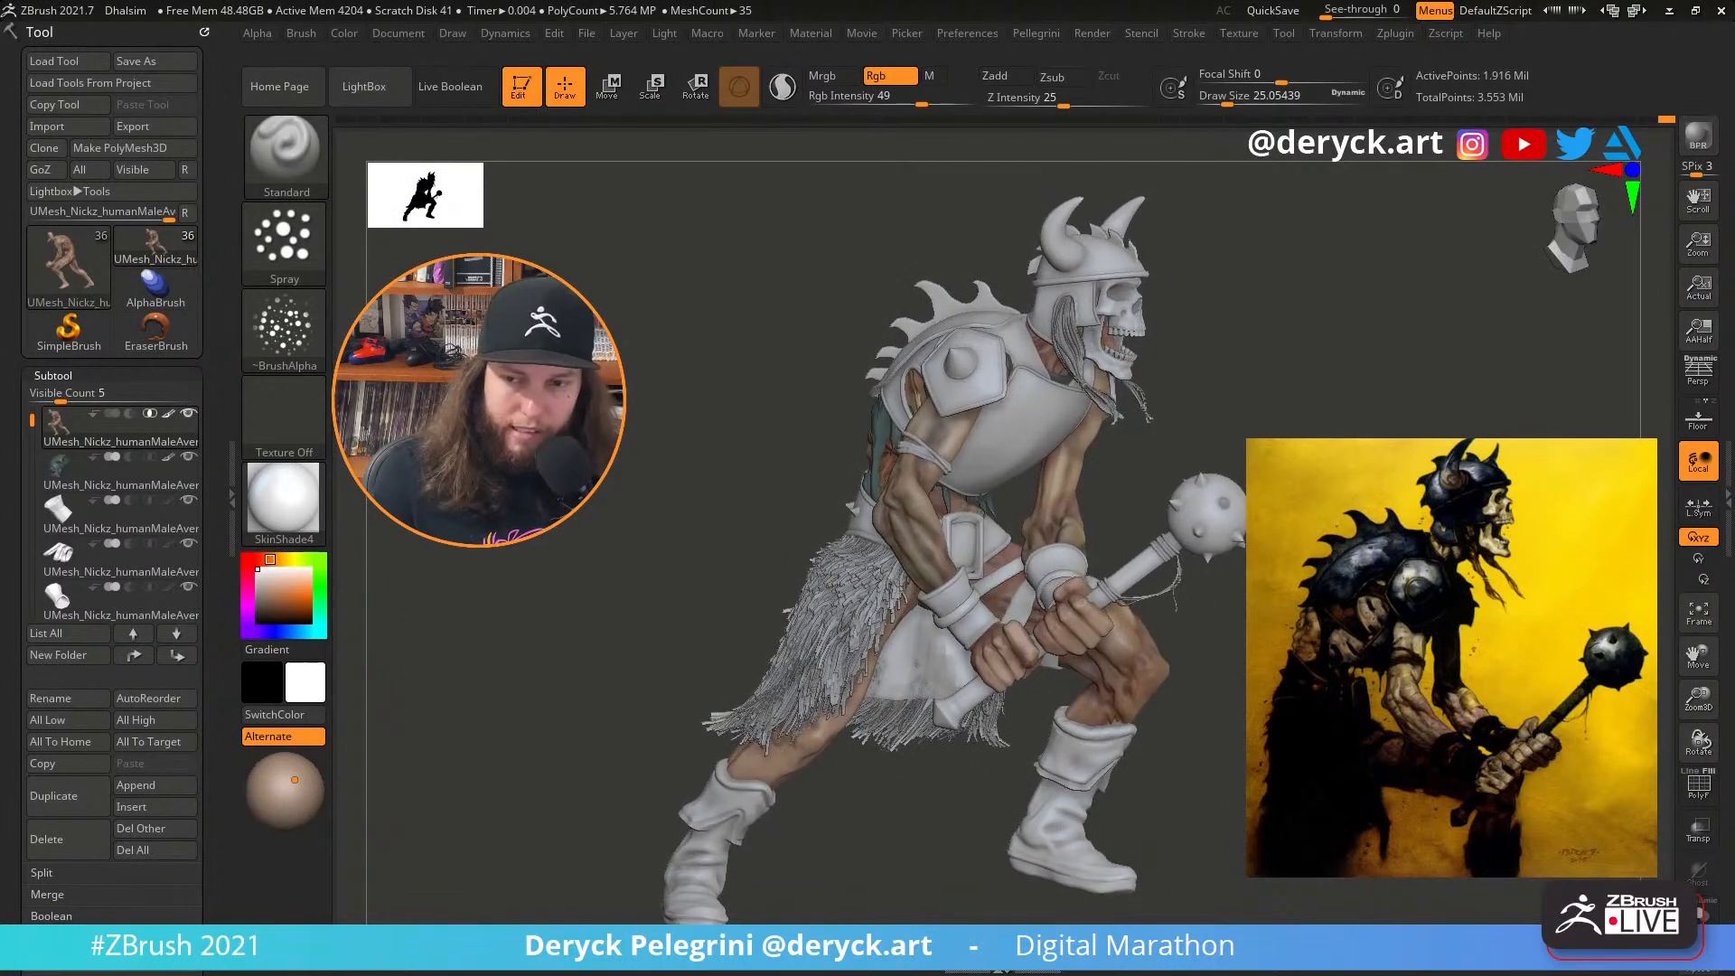
click(299, 34)
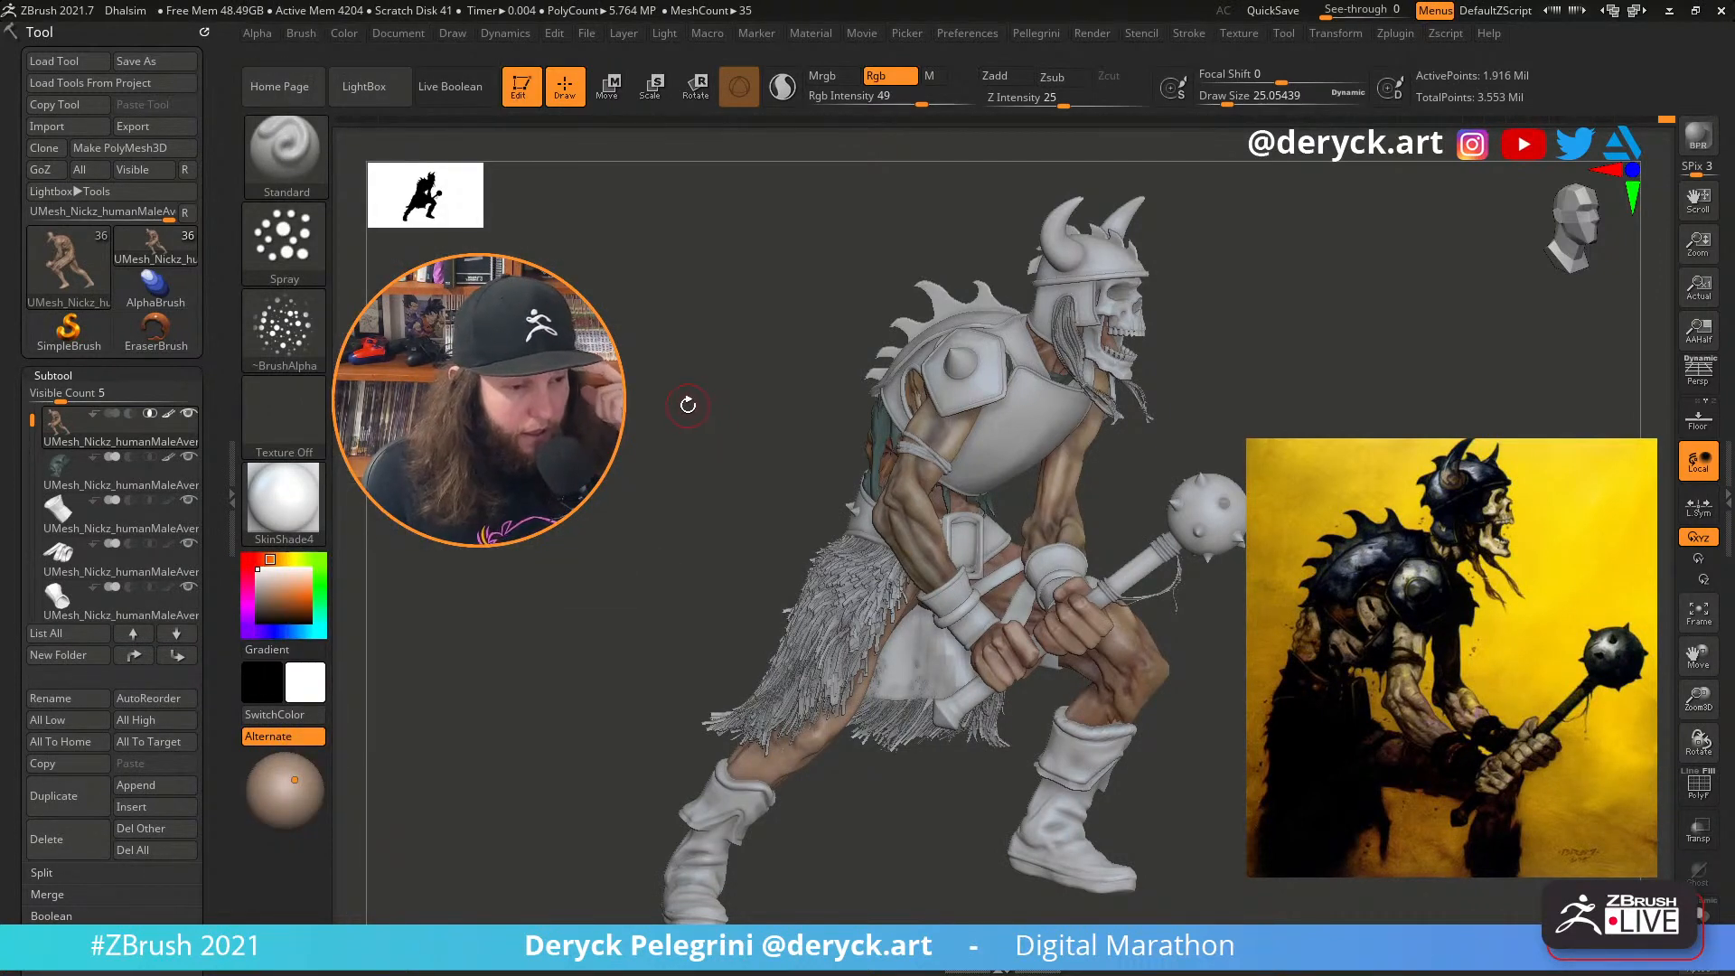
Set the paint colour to a dark brown for shading the rear leg
mouse_move(654, 426)
mouse_down()
mouse_move(627, 434)
mouse_move(687, 443)
mouse_move(648, 448)
mouse_move(676, 432)
mouse_move(668, 466)
mouse_move(685, 469)
mouse_move(643, 499)
mouse_move(690, 360)
mouse_move(597, 544)
mouse_move(624, 298)
mouse_move(543, 362)
mouse_move(615, 395)
mouse_up()
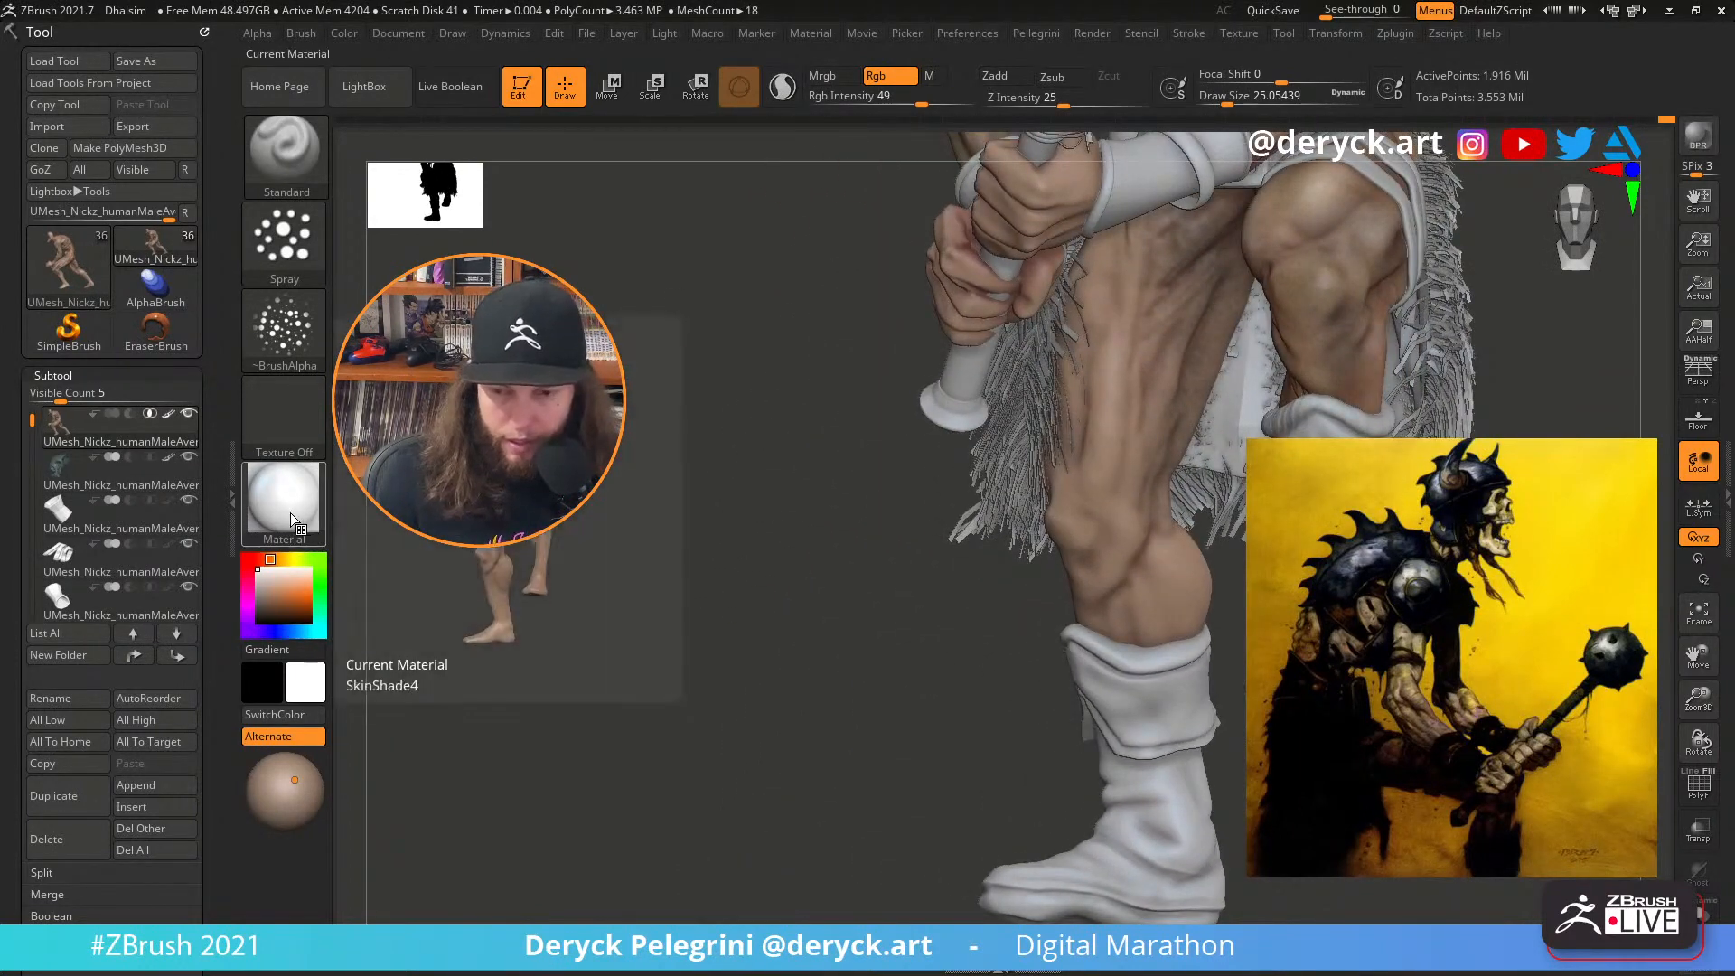
click(287, 515)
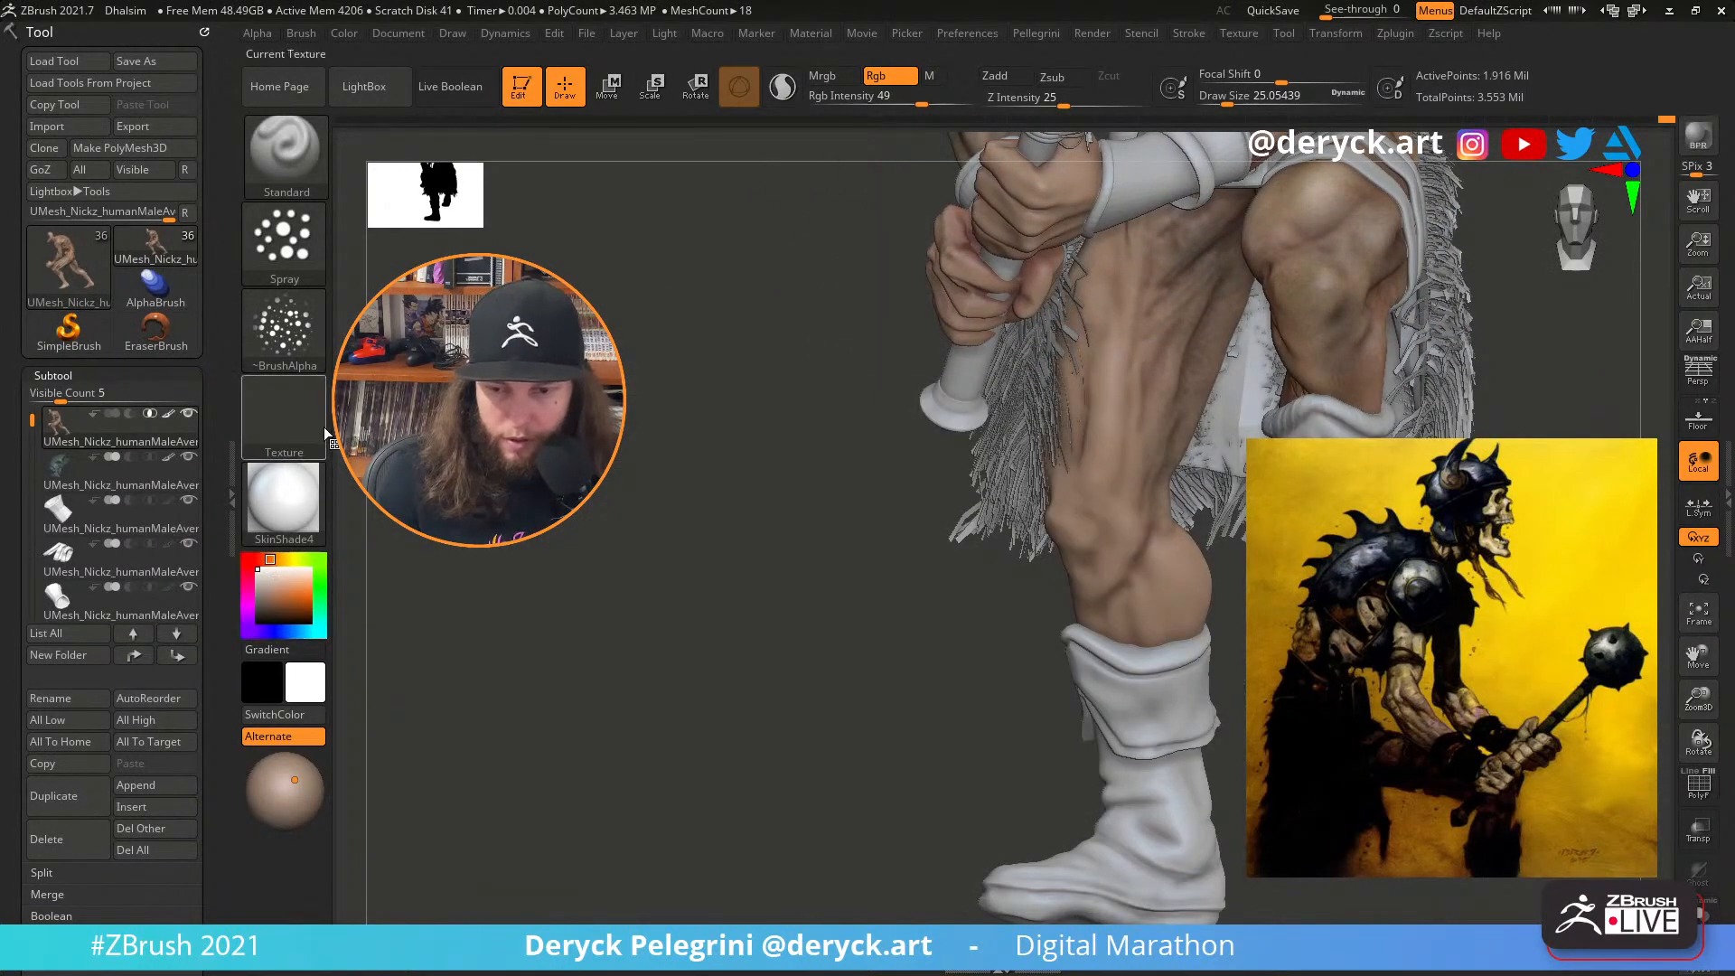
drag(270, 597, 271, 610)
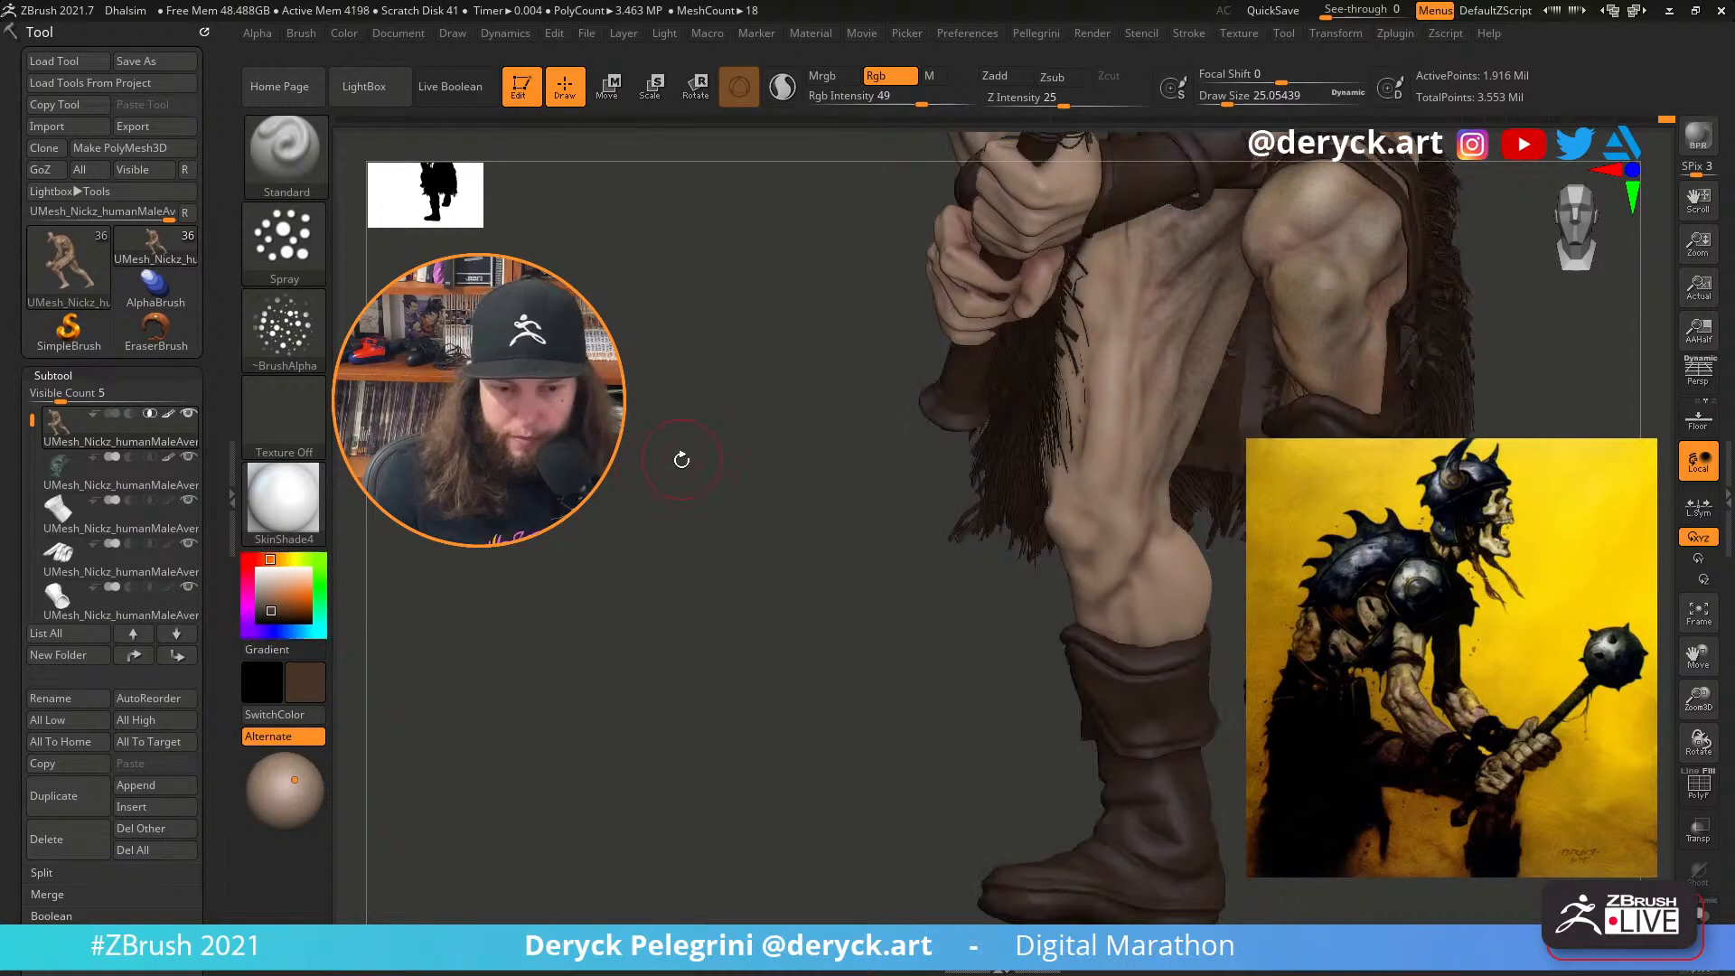
Shade the rear leg around the knee and above the boot with dark brown at draw sizes of about 11.7 and 20
drag(681, 459, 592, 561)
key(s)
drag(1005, 545, 1001, 545)
drag(774, 730, 1047, 611)
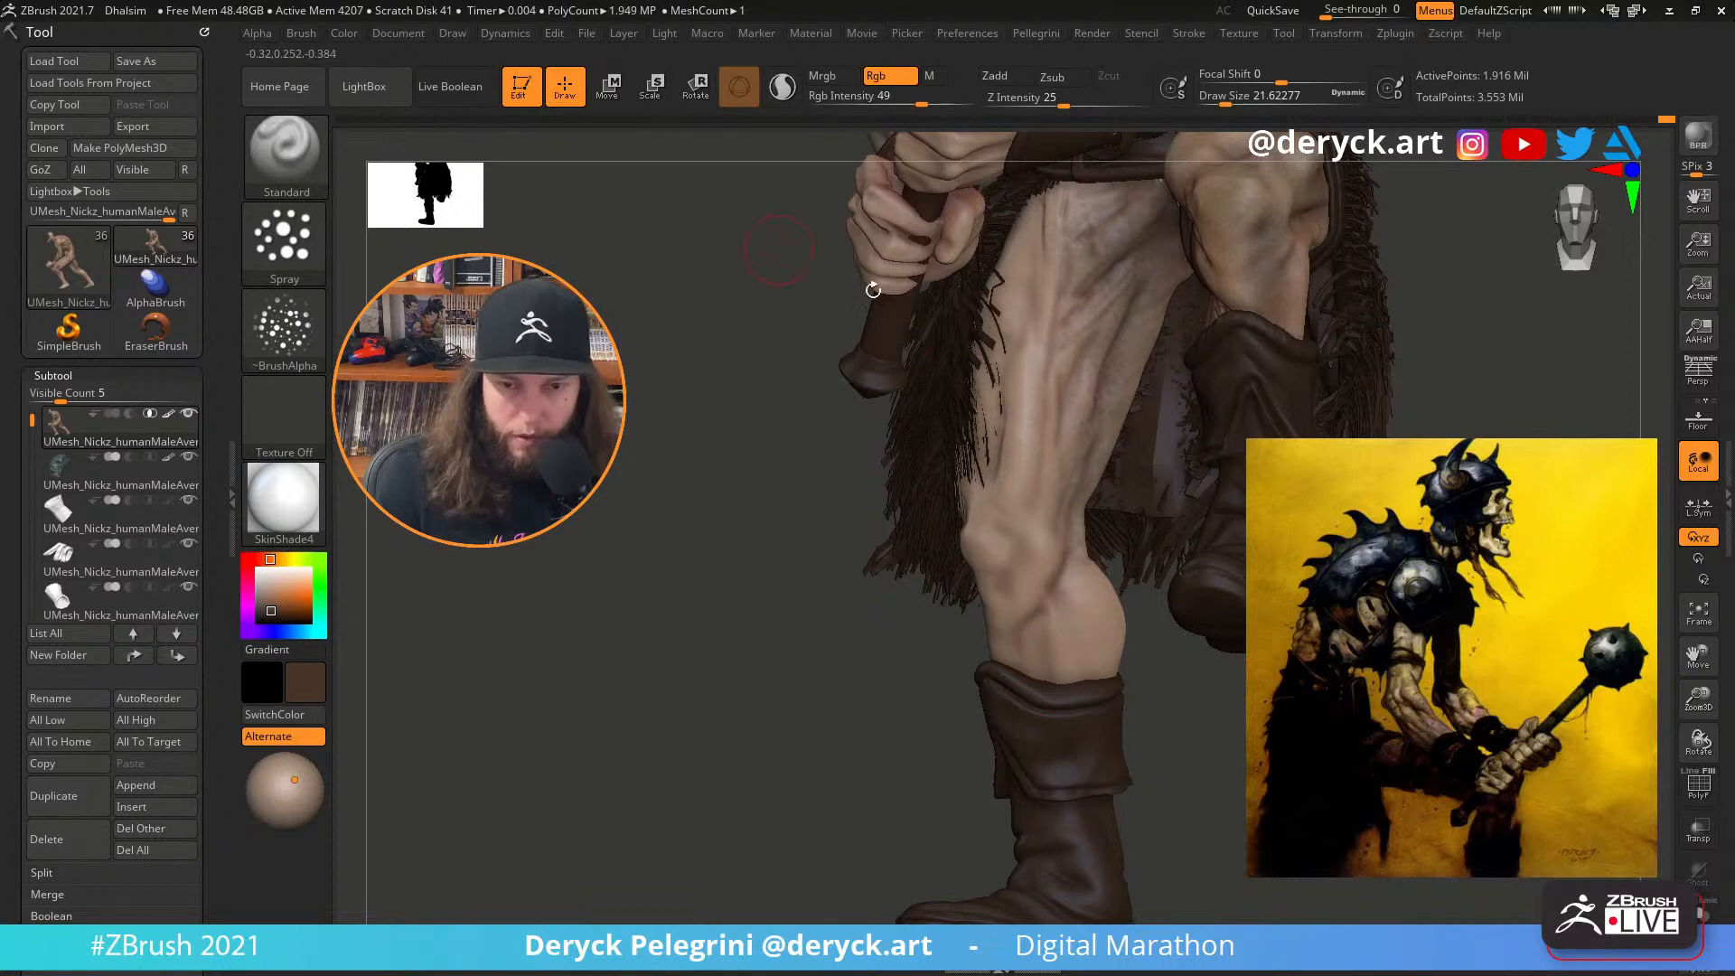
key(s)
click(1031, 649)
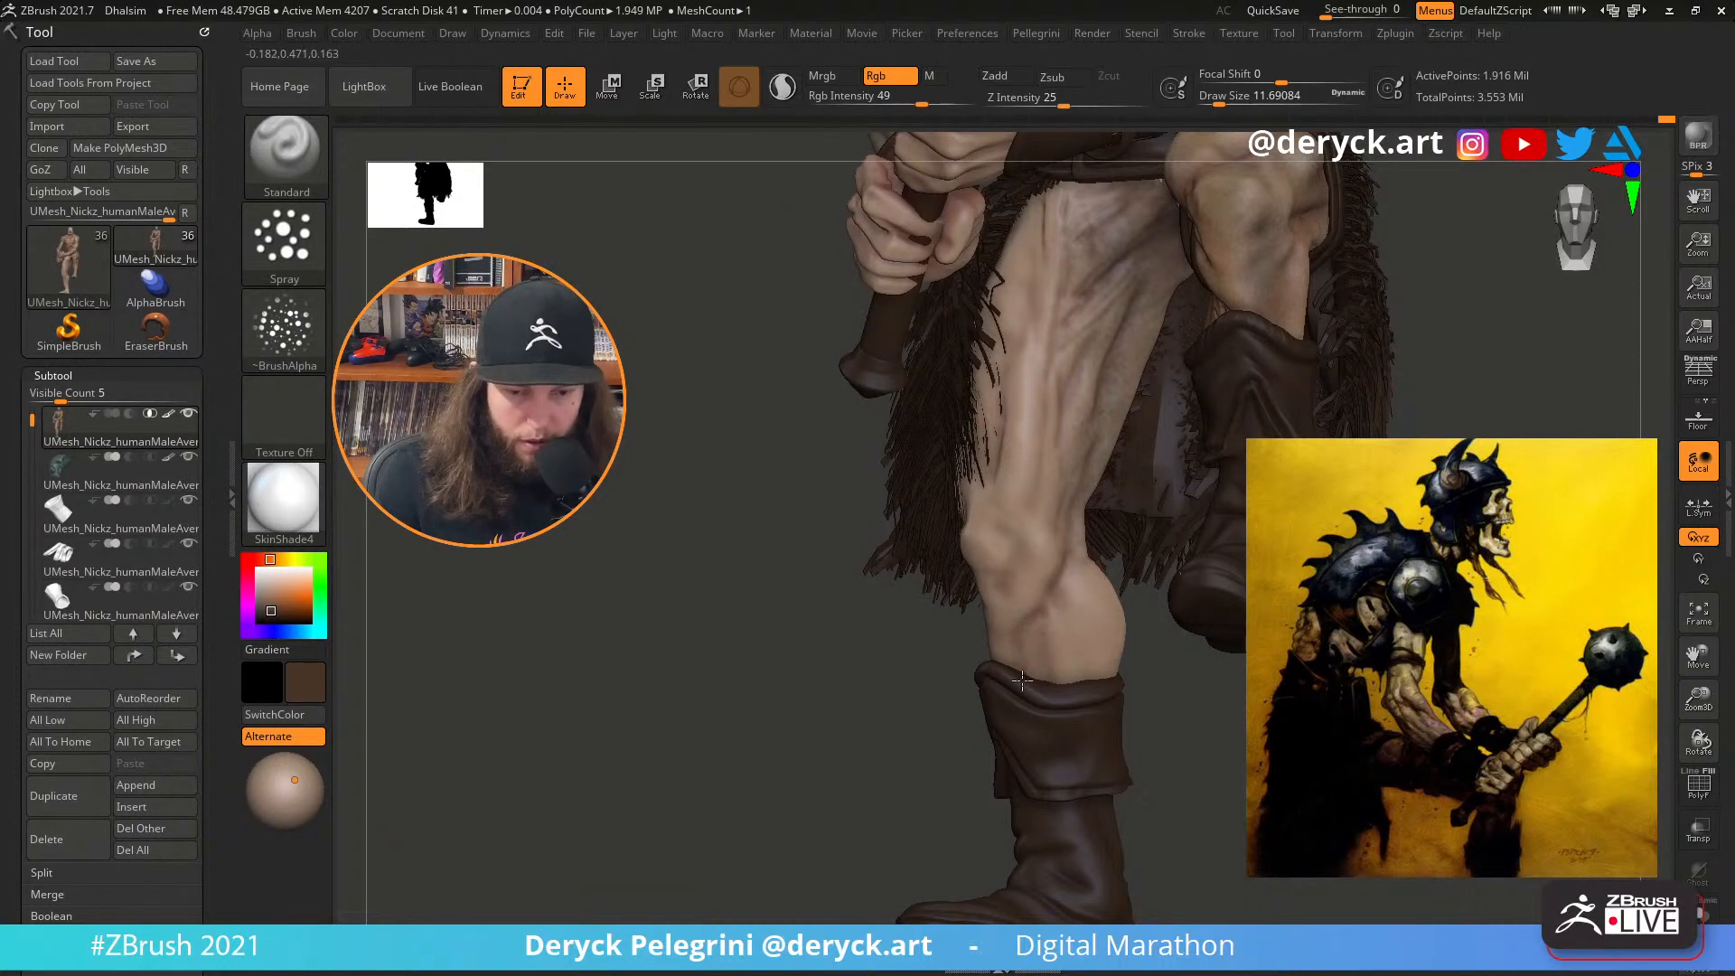
key(s)
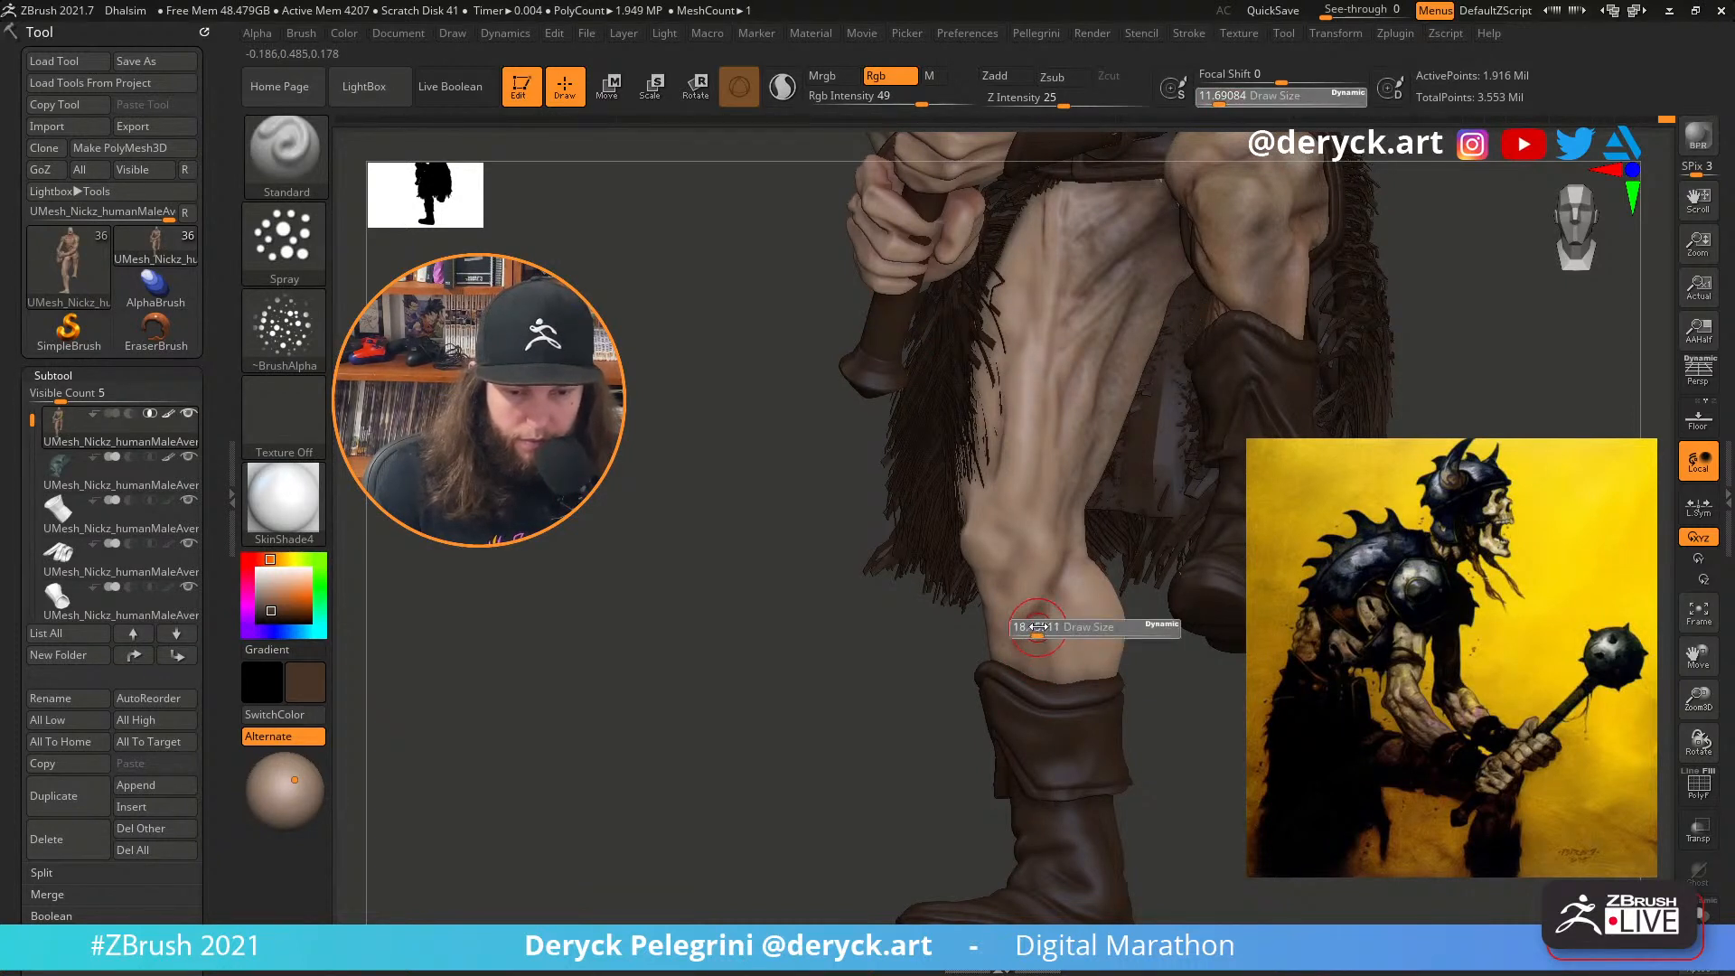
click(1039, 638)
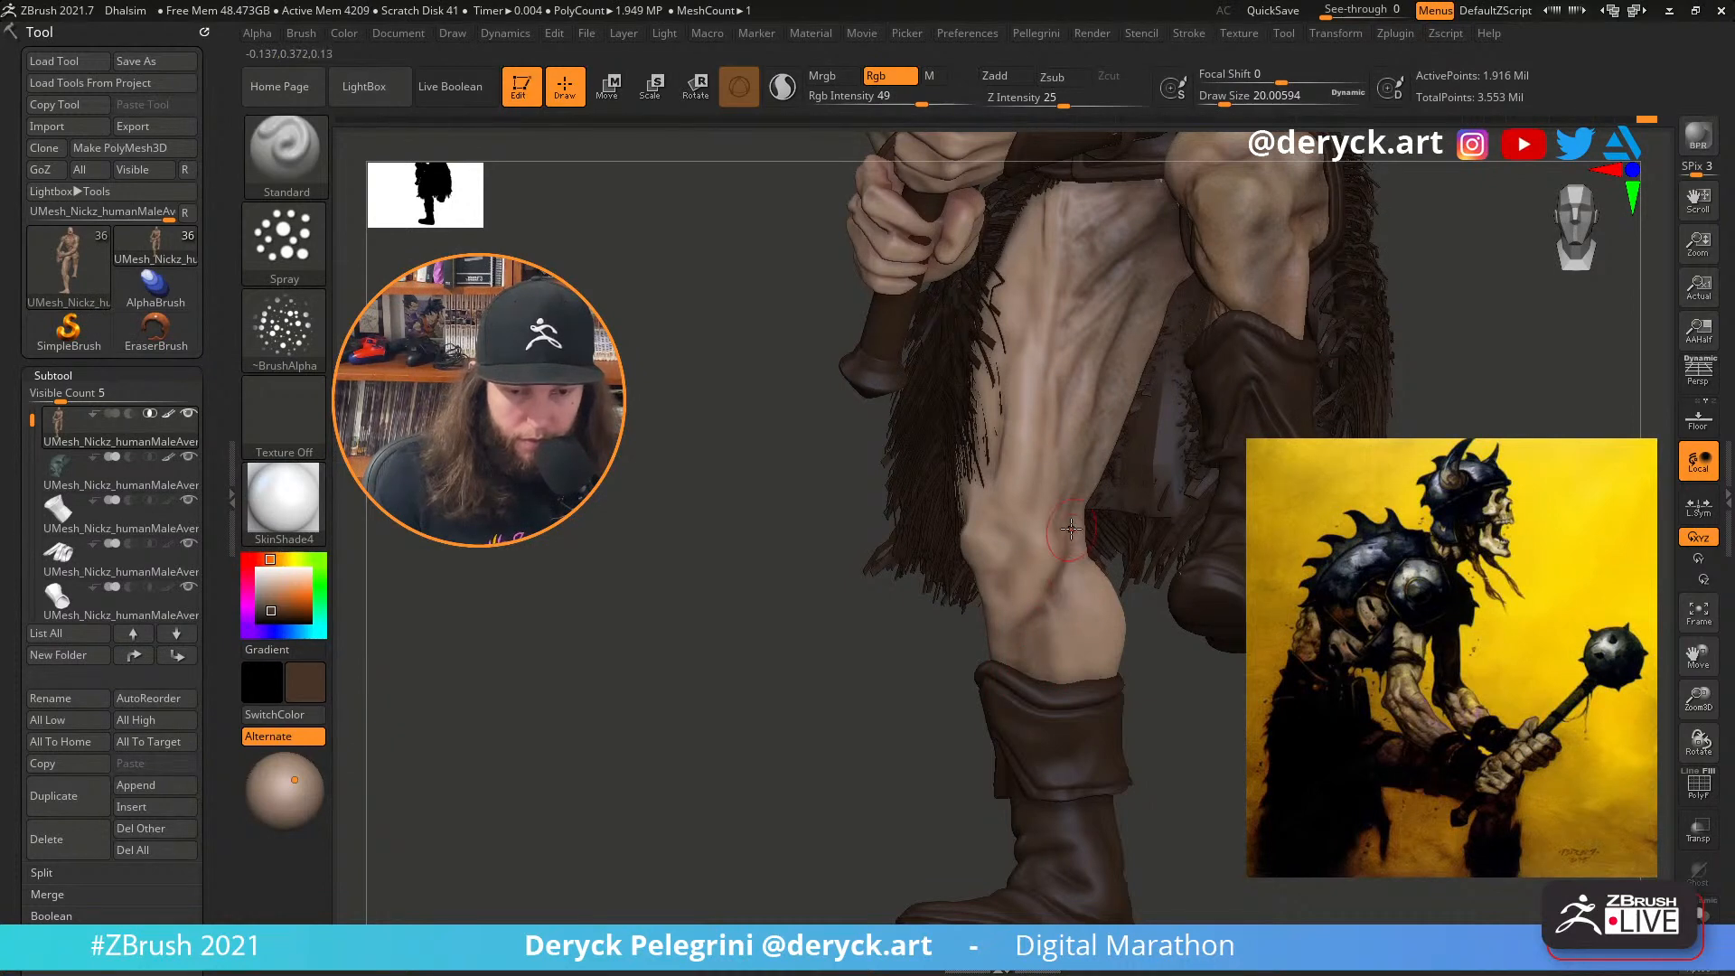
Deepen the dark brown shading along the rear leg's calf at draw sizes of about 30.7 and 17
drag(1227, 728, 1117, 629)
key(s)
click(1097, 623)
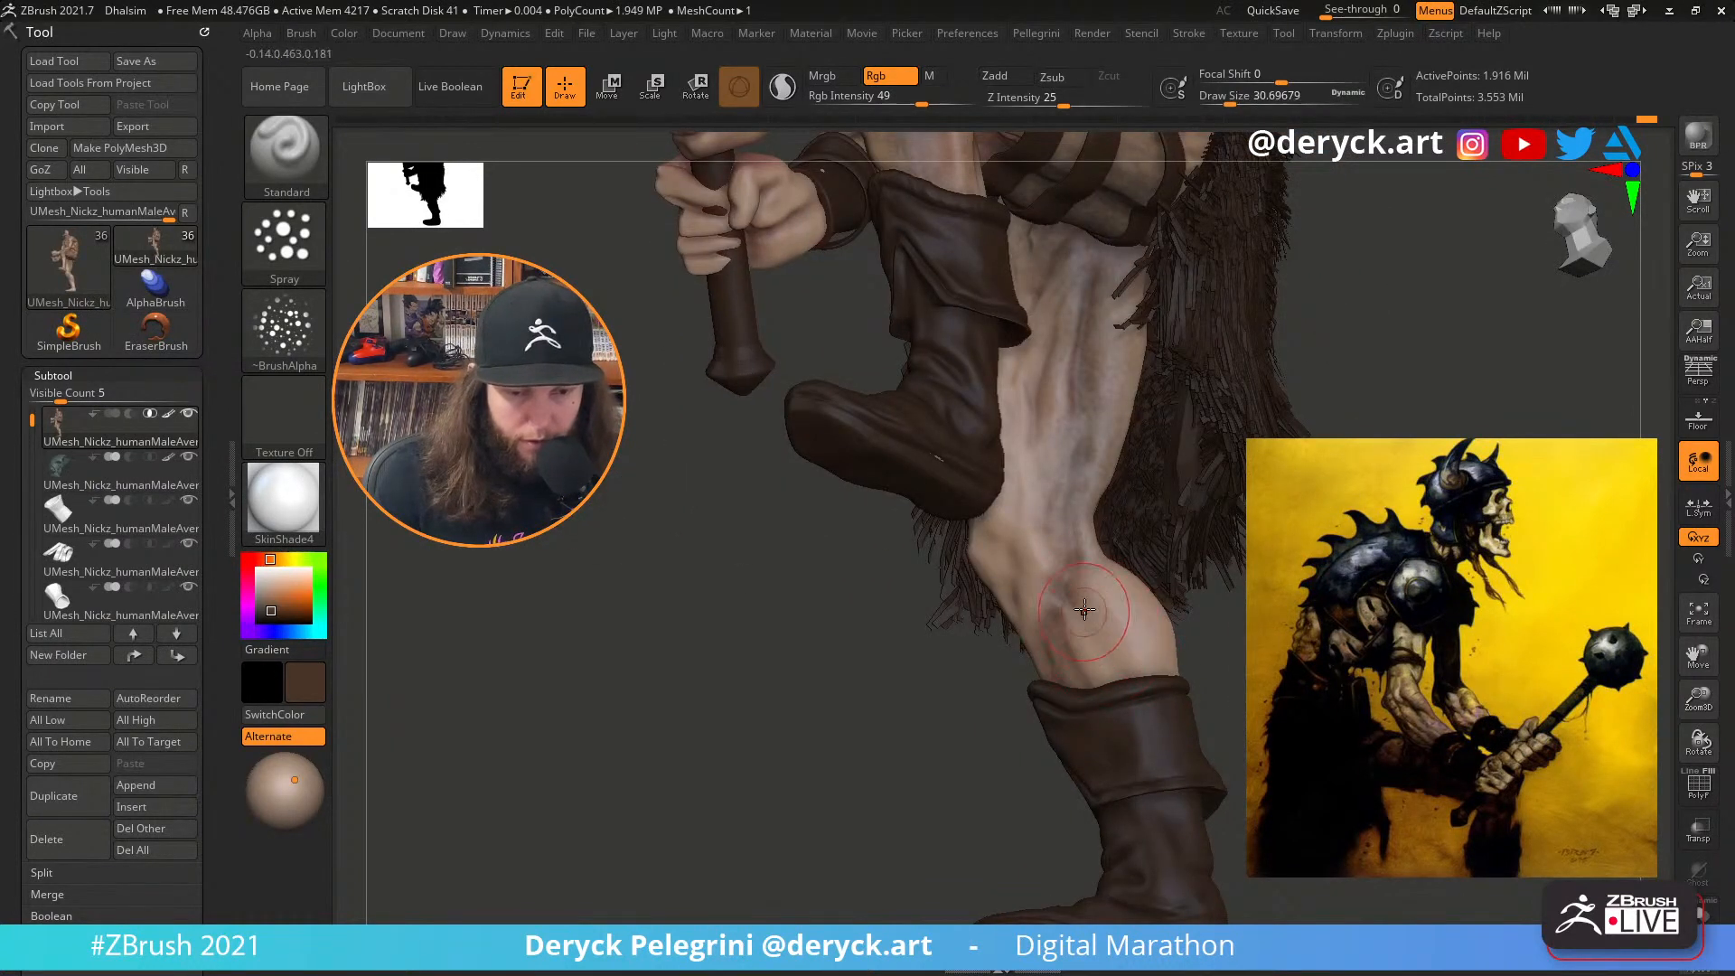
key(s)
click(1092, 625)
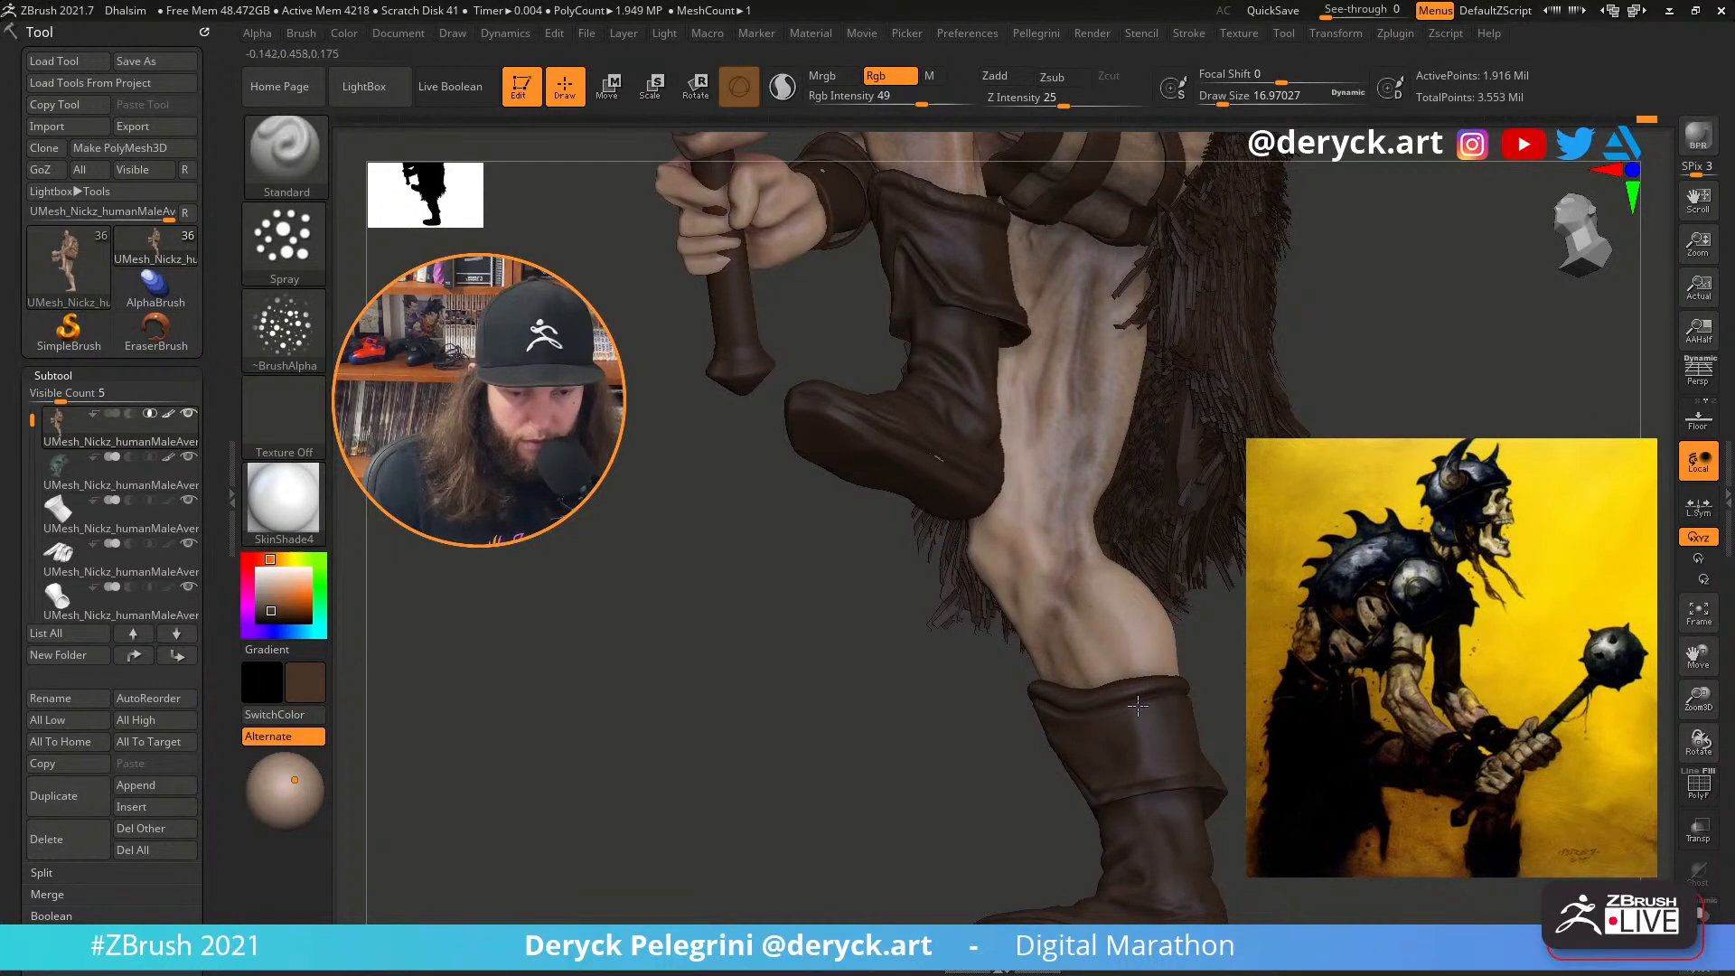
Shade below the rear leg's knee and above the boot with dark brown at a draw size of about 21.6
mouse_move(1216, 700)
mouse_down()
mouse_move(1143, 658)
mouse_move(1105, 673)
mouse_up()
key(s)
drag(994, 692, 1098, 677)
key(s)
drag(1083, 668, 1079, 668)
mouse_move(1066, 587)
mouse_down()
mouse_move(1091, 649)
mouse_move(1072, 659)
mouse_up()
drag(1055, 581, 1082, 628)
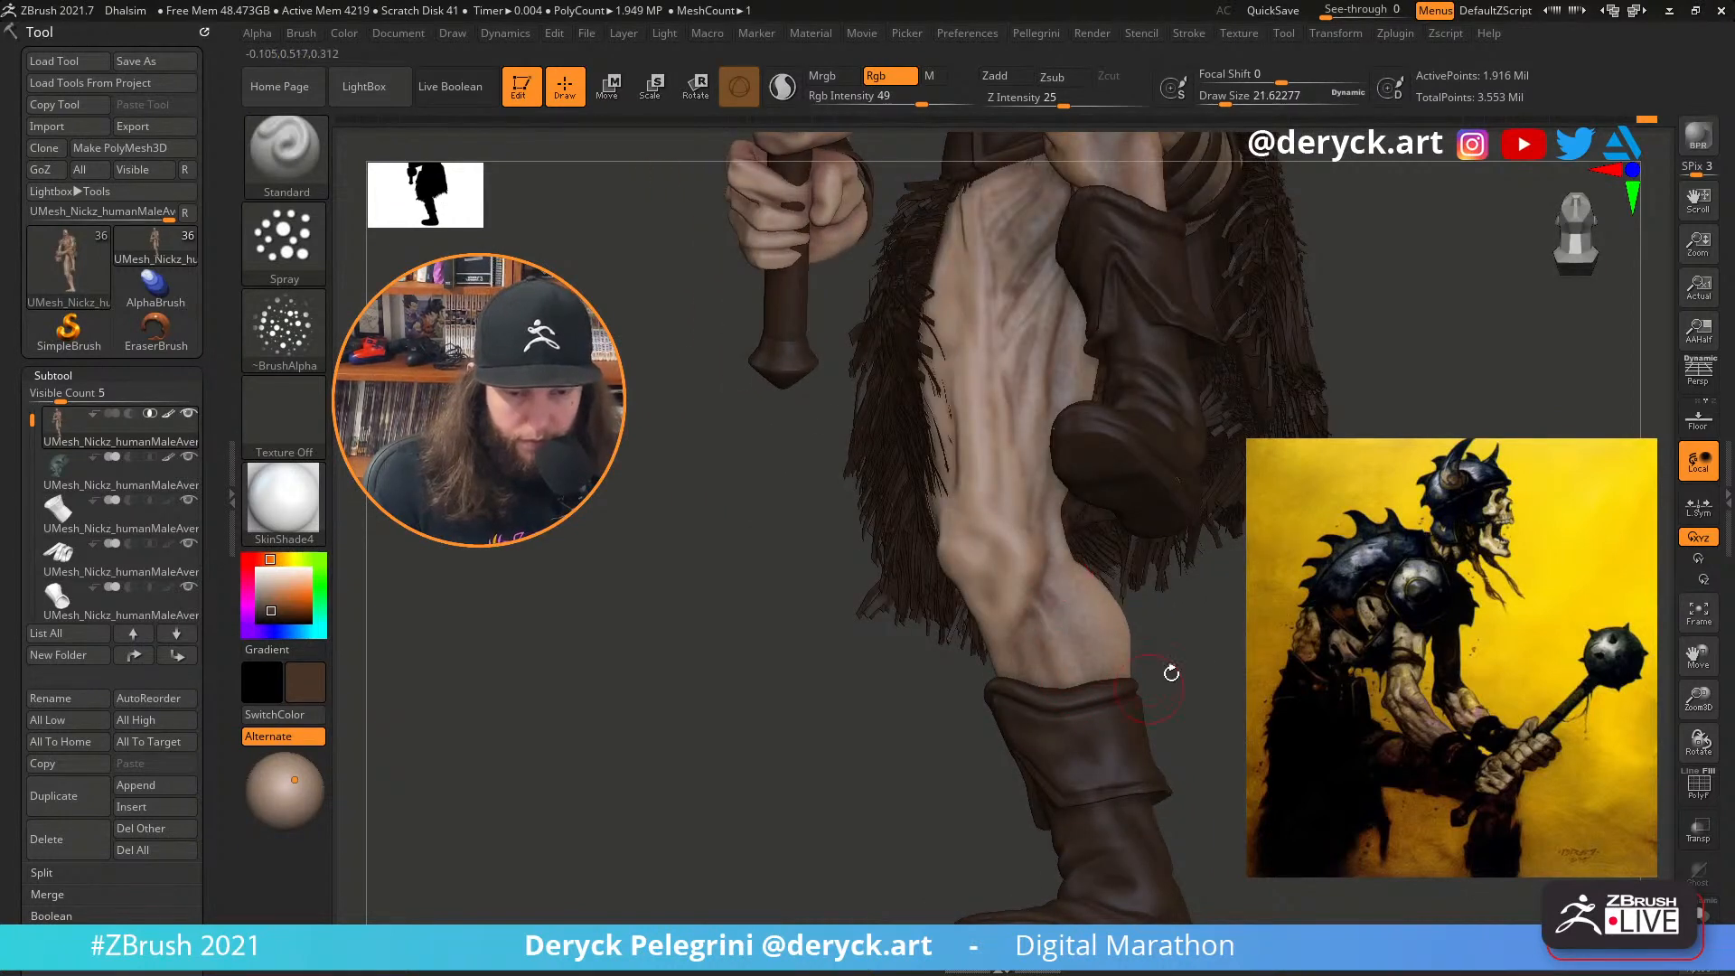
drag(1171, 673, 1238, 704)
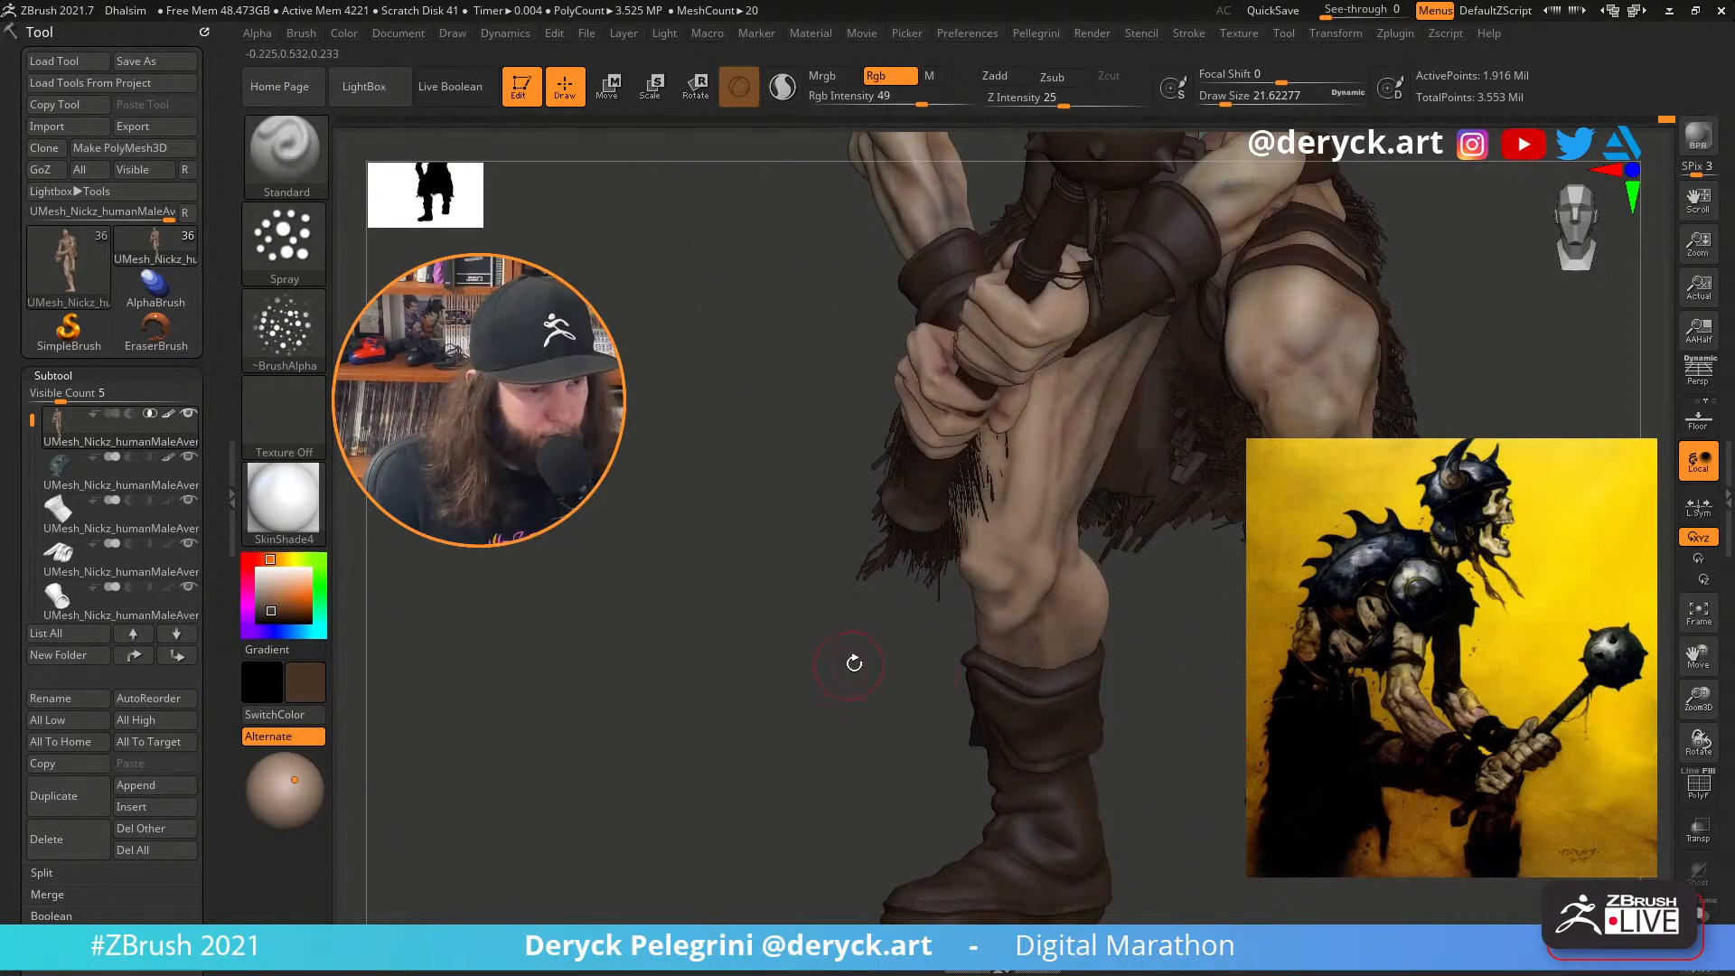
Shade the rear leg's thigh up towards the hip with dark brown at a draw size of about 26.9
drag(854, 664, 1172, 590)
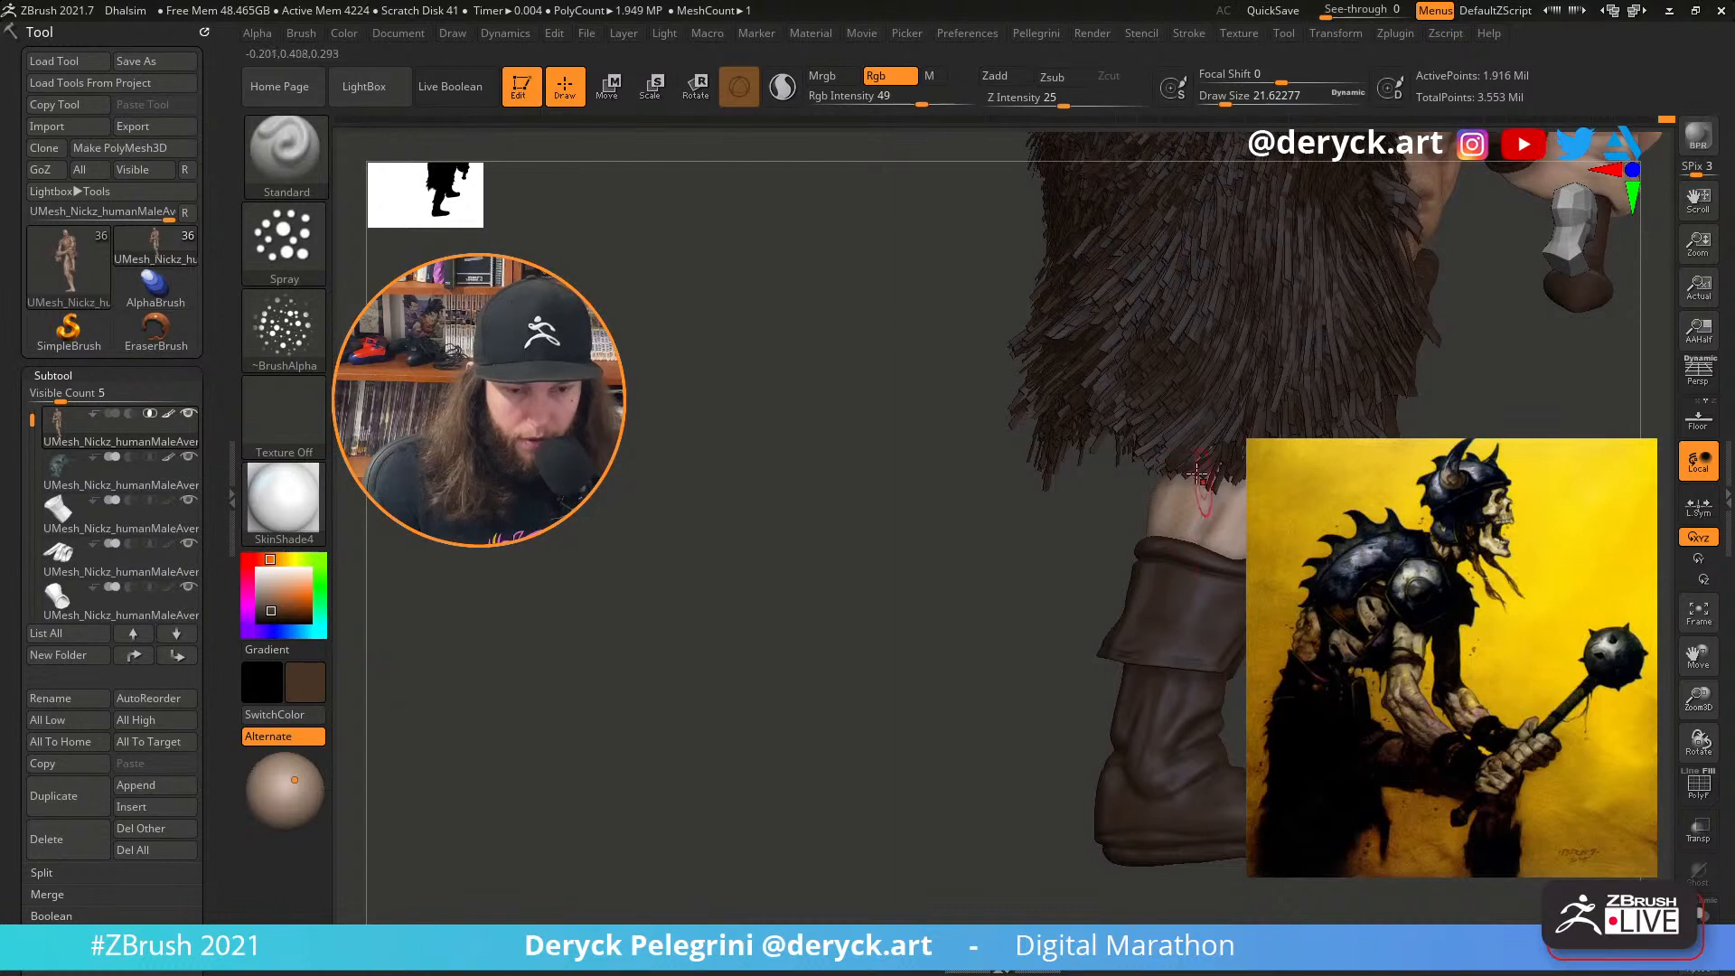
right_drag(1203, 503, 1197, 539)
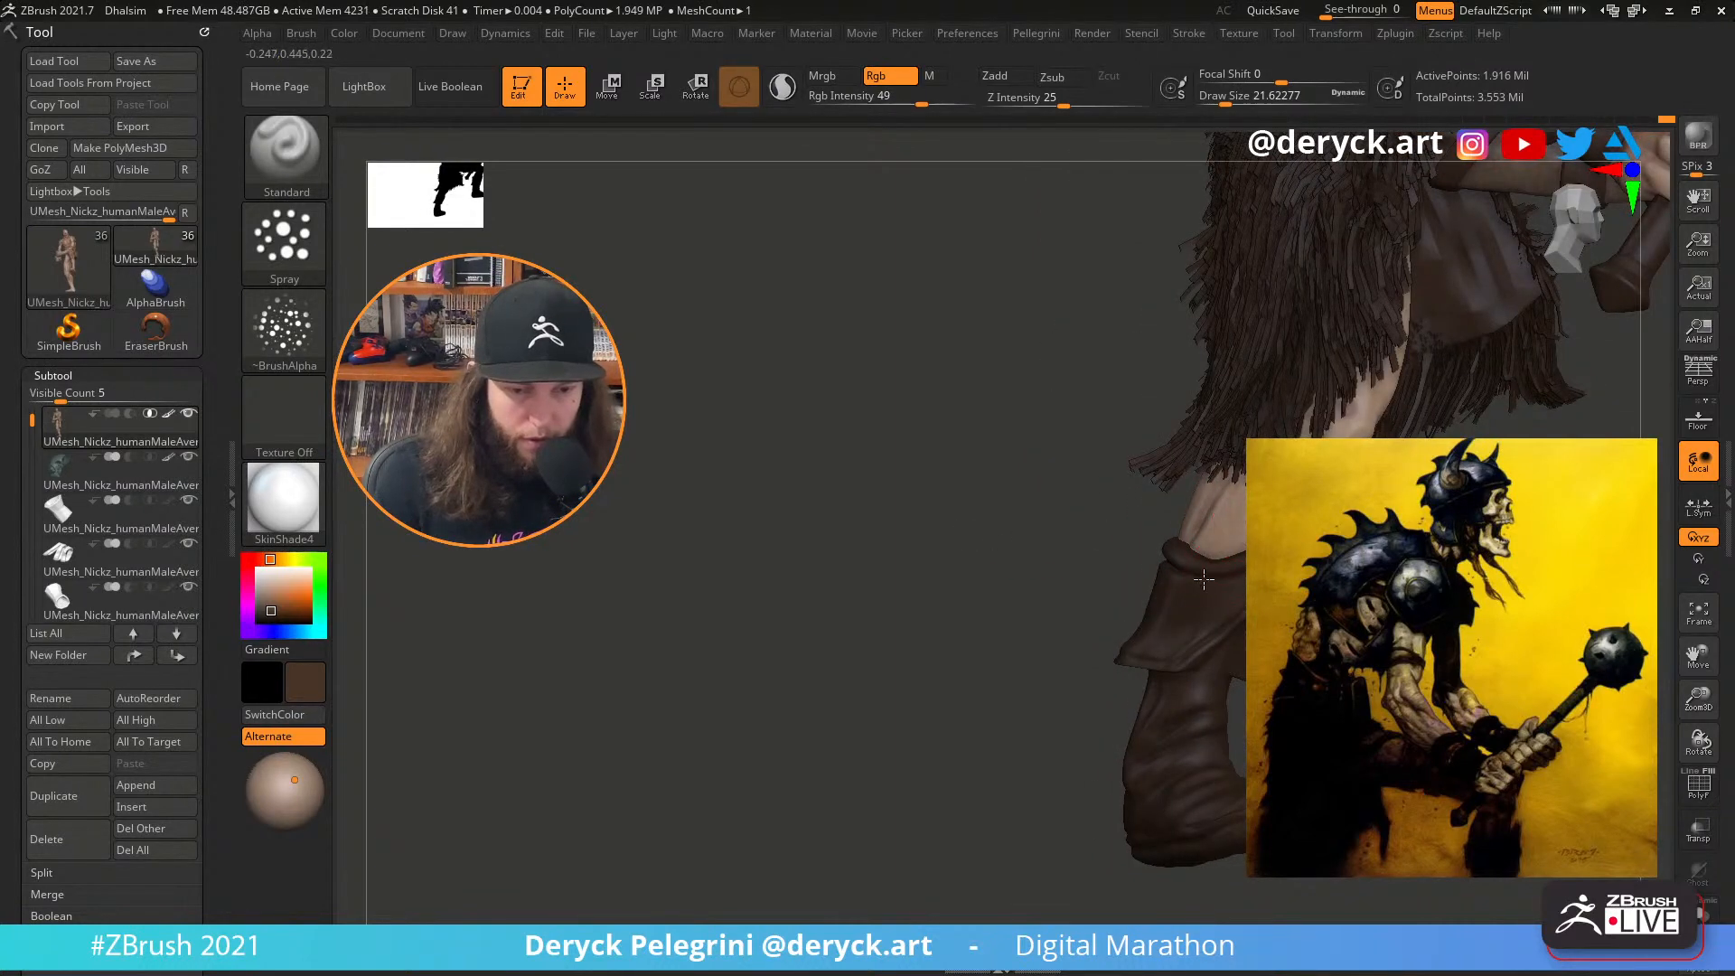
right_drag(1215, 506, 1161, 511)
alt+right_drag(1161, 510, 1142, 624)
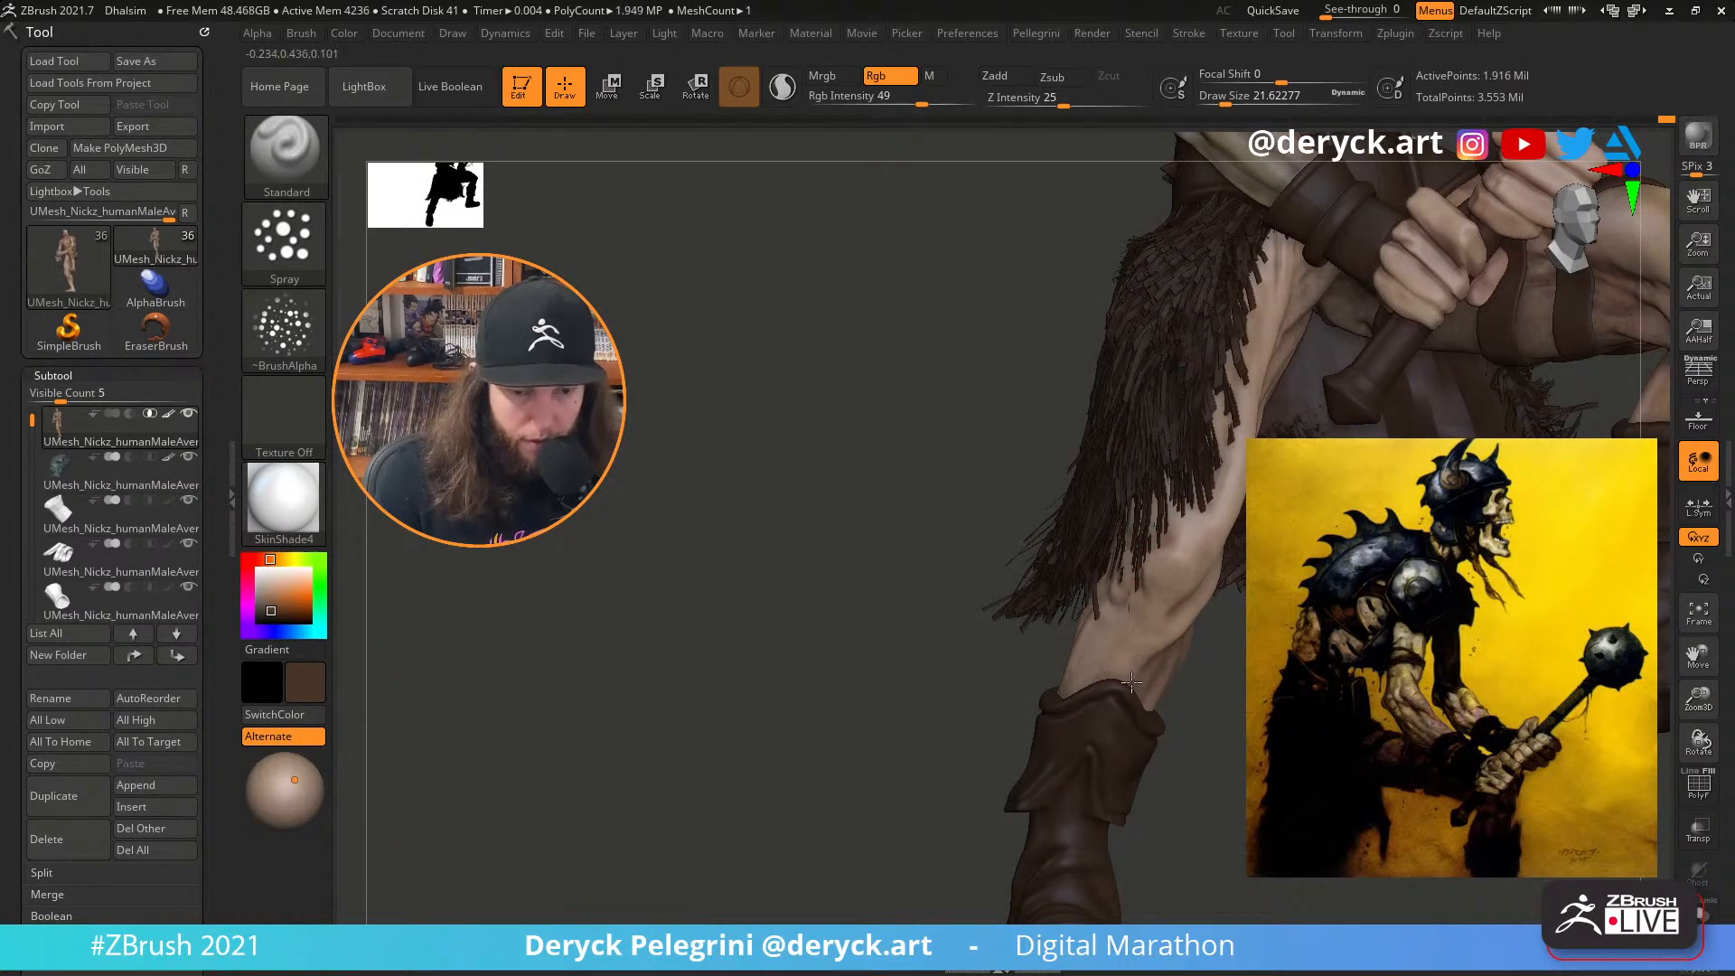
right_drag(1278, 587, 1208, 589)
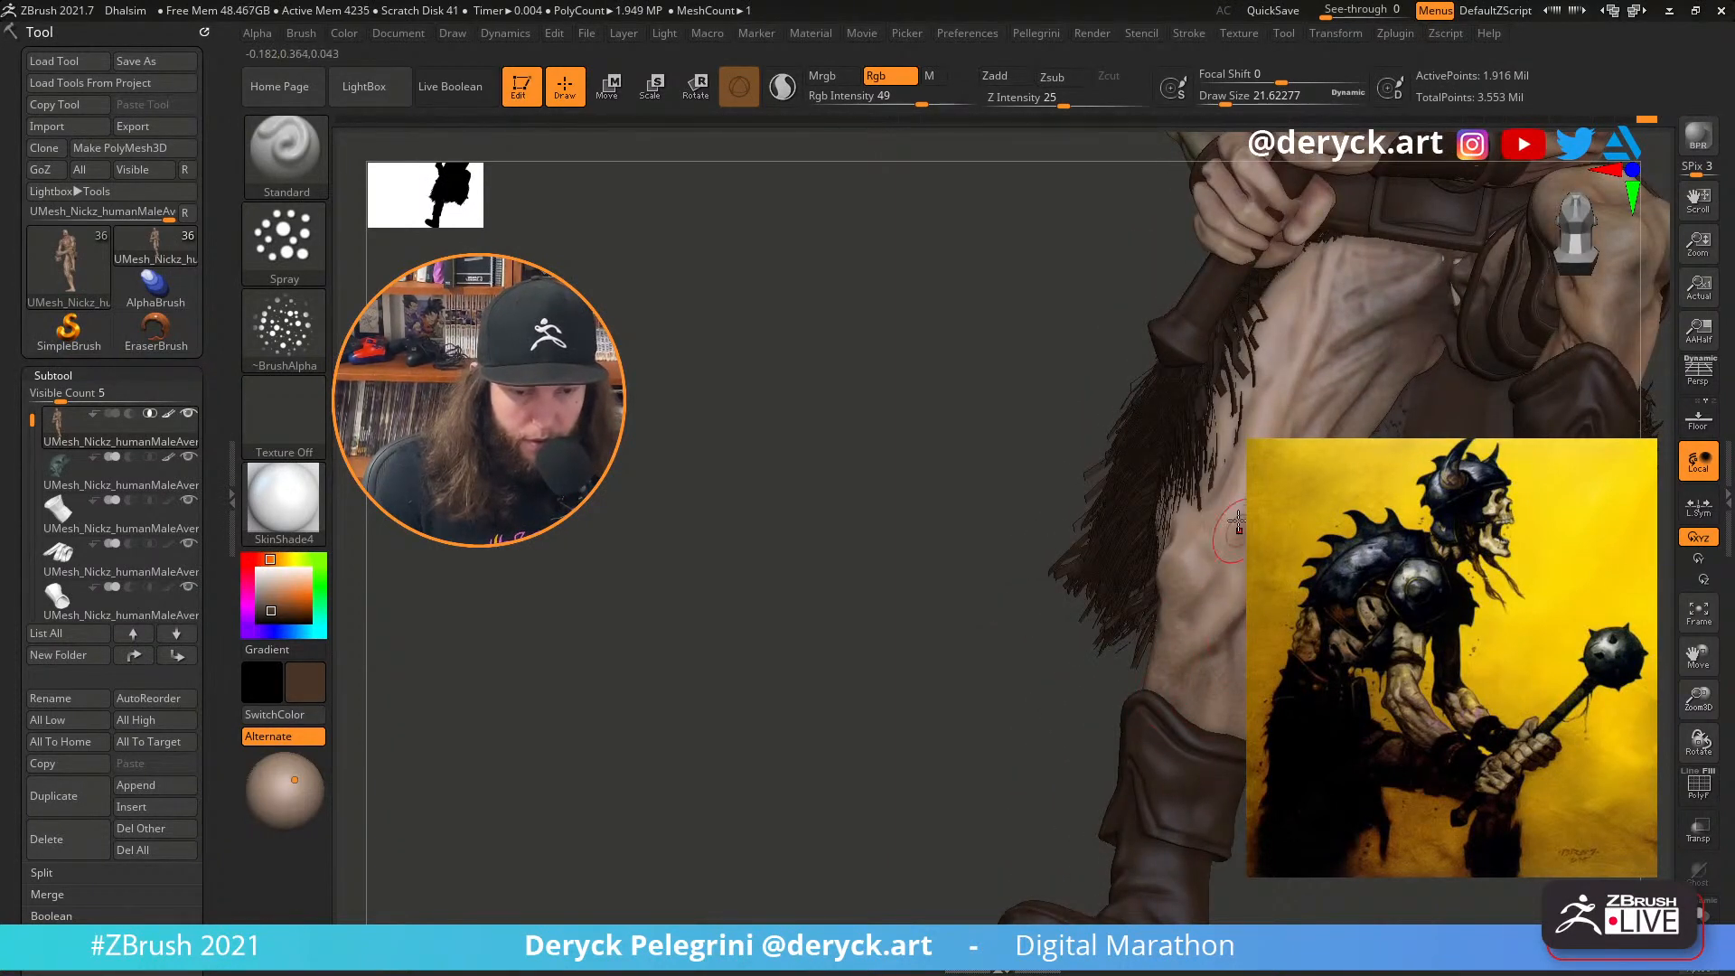
mouse_move(949, 599)
mouse_down()
mouse_move(782, 638)
mouse_move(795, 687)
mouse_up()
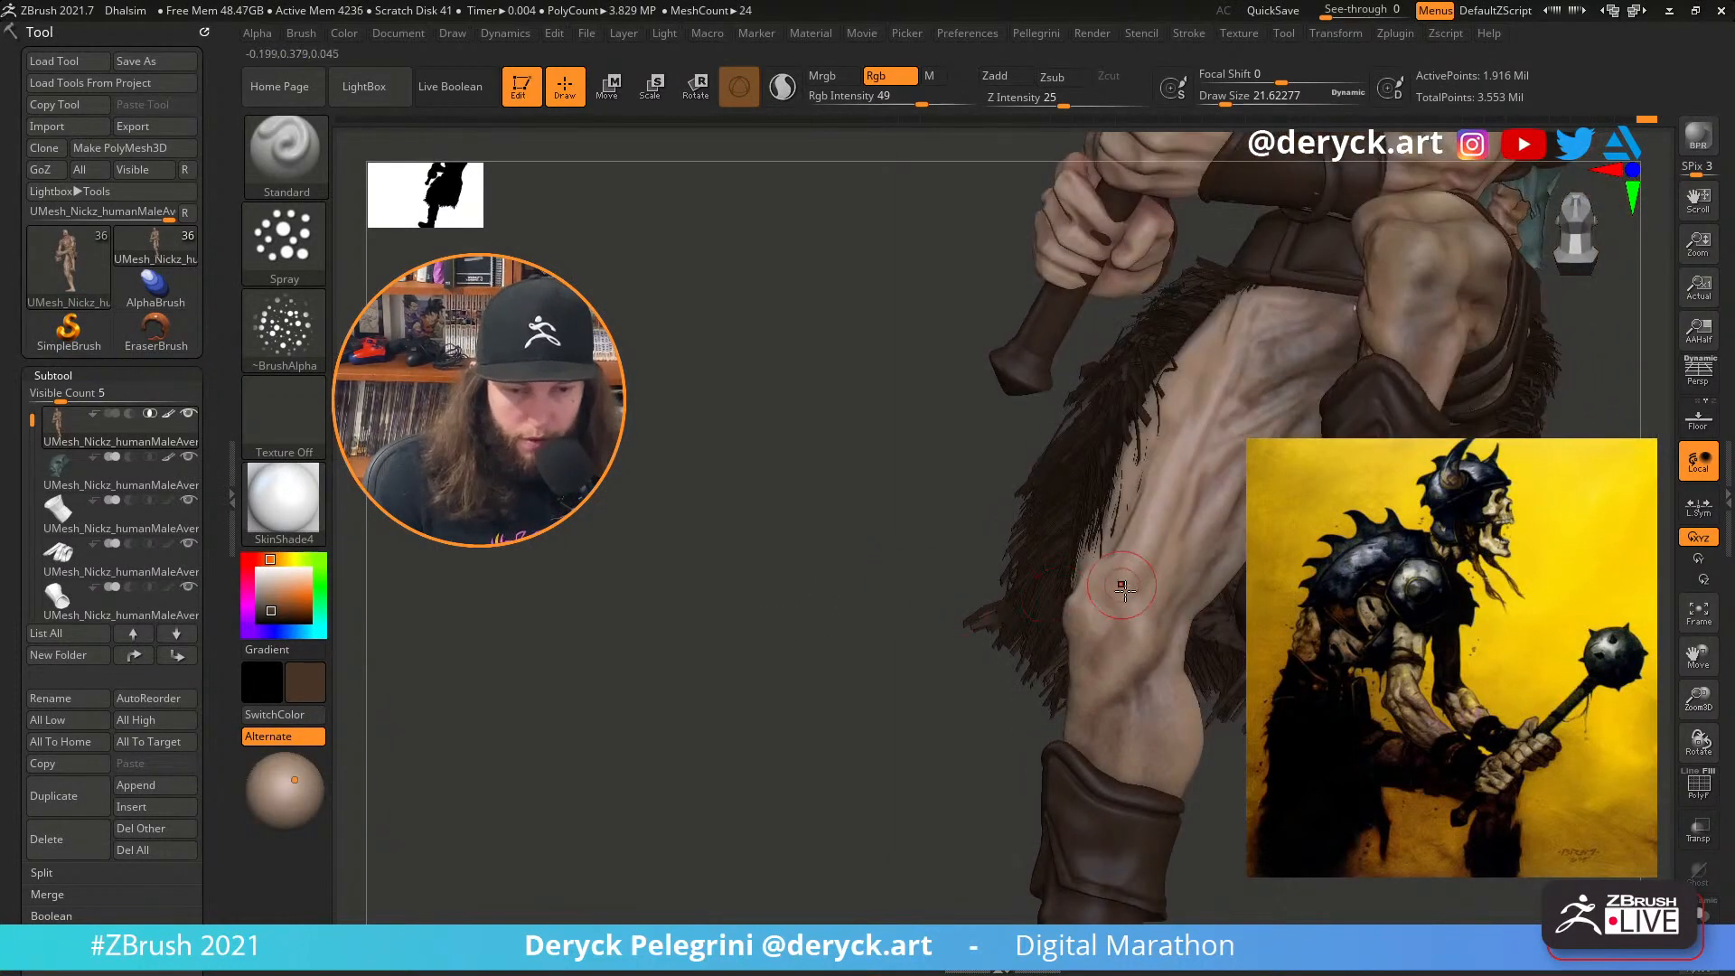
key(bracketright)
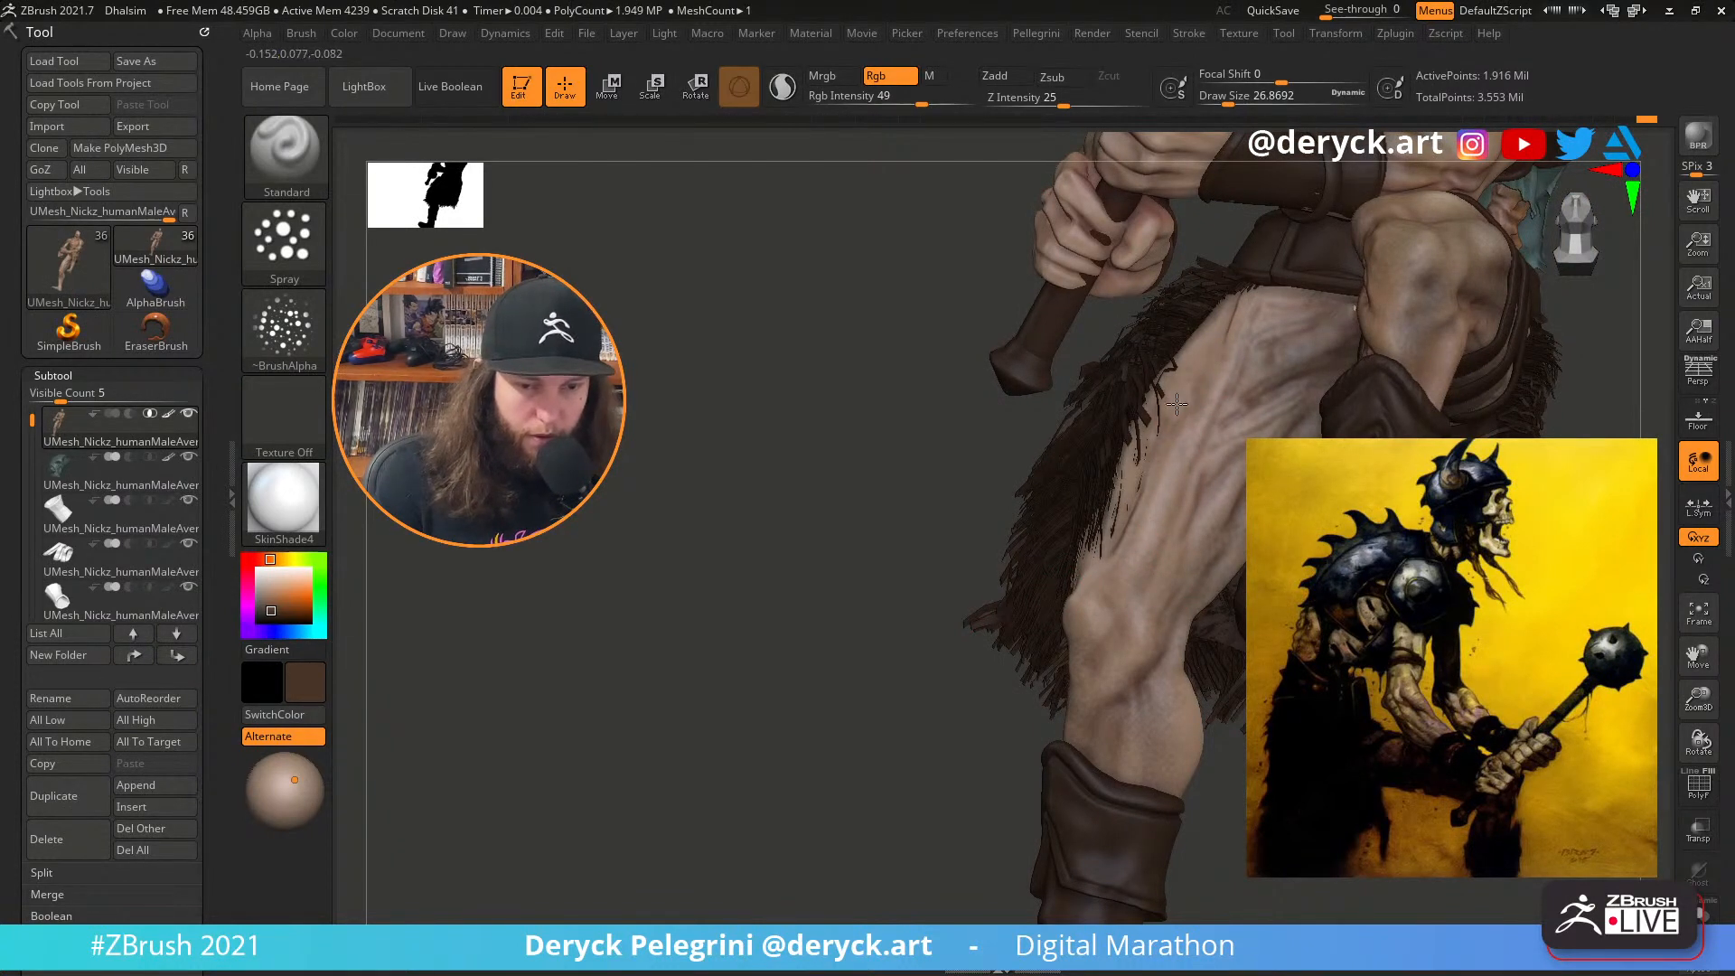
mouse_move(915, 476)
mouse_down()
mouse_move(1060, 501)
mouse_move(1121, 469)
mouse_up()
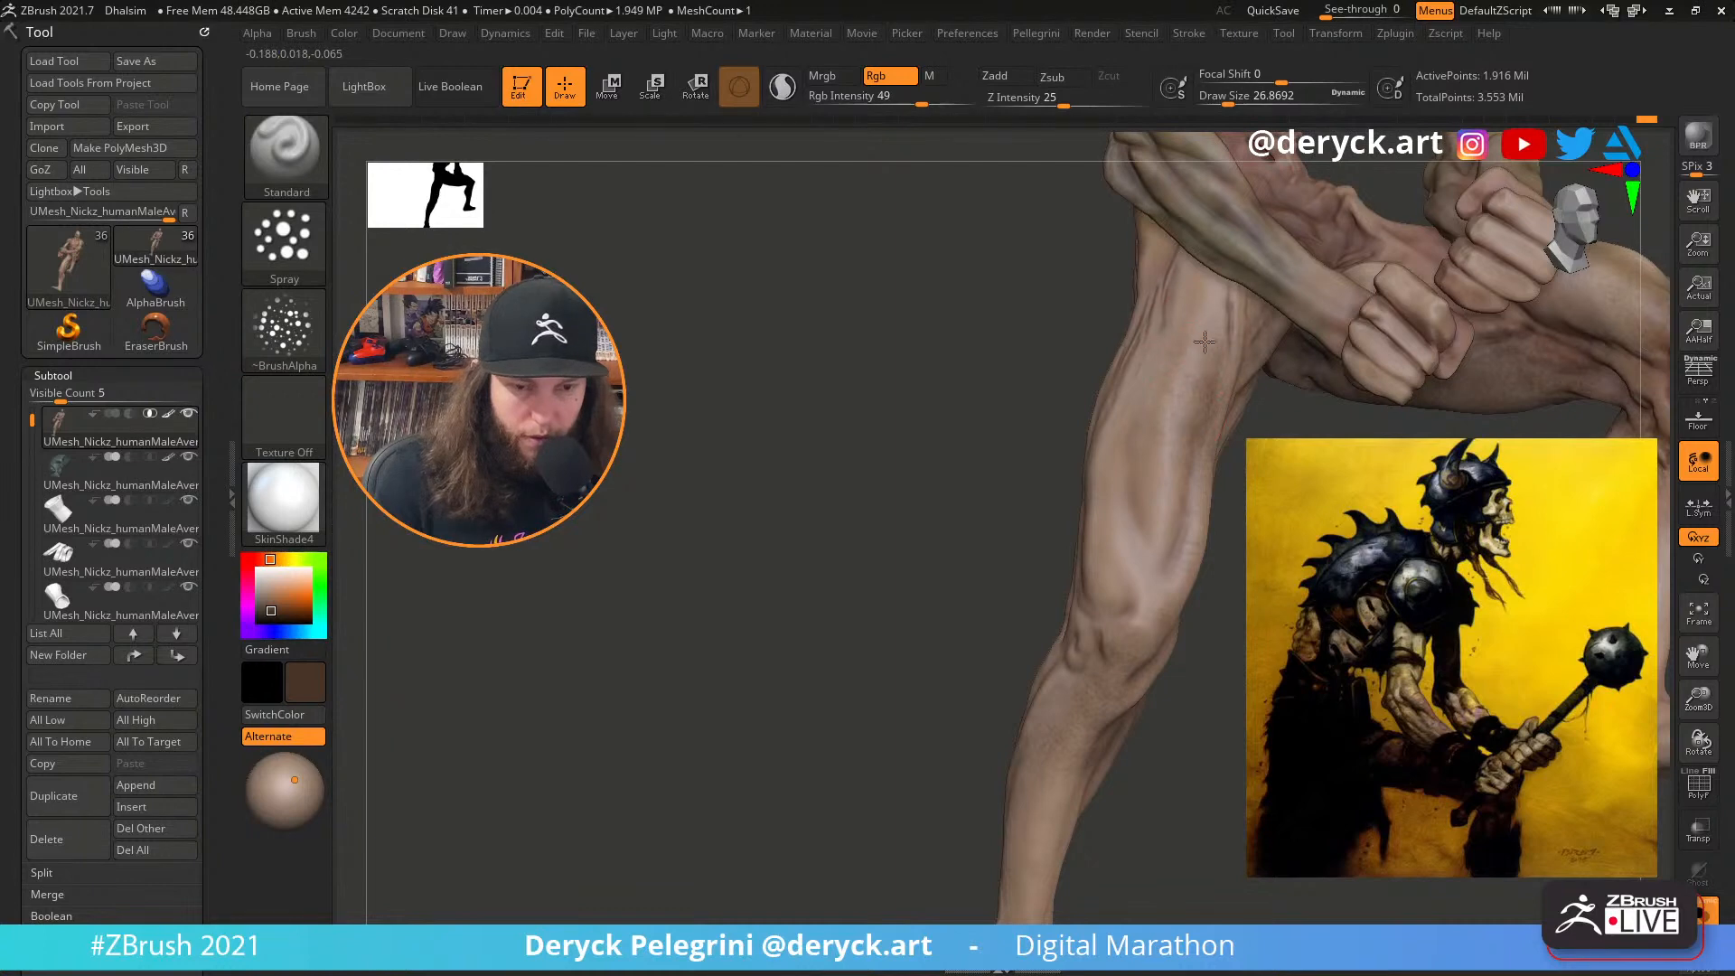
drag(1204, 342, 1177, 338)
mouse_move(1060, 360)
mouse_down()
mouse_move(1148, 318)
mouse_move(1158, 357)
mouse_up()
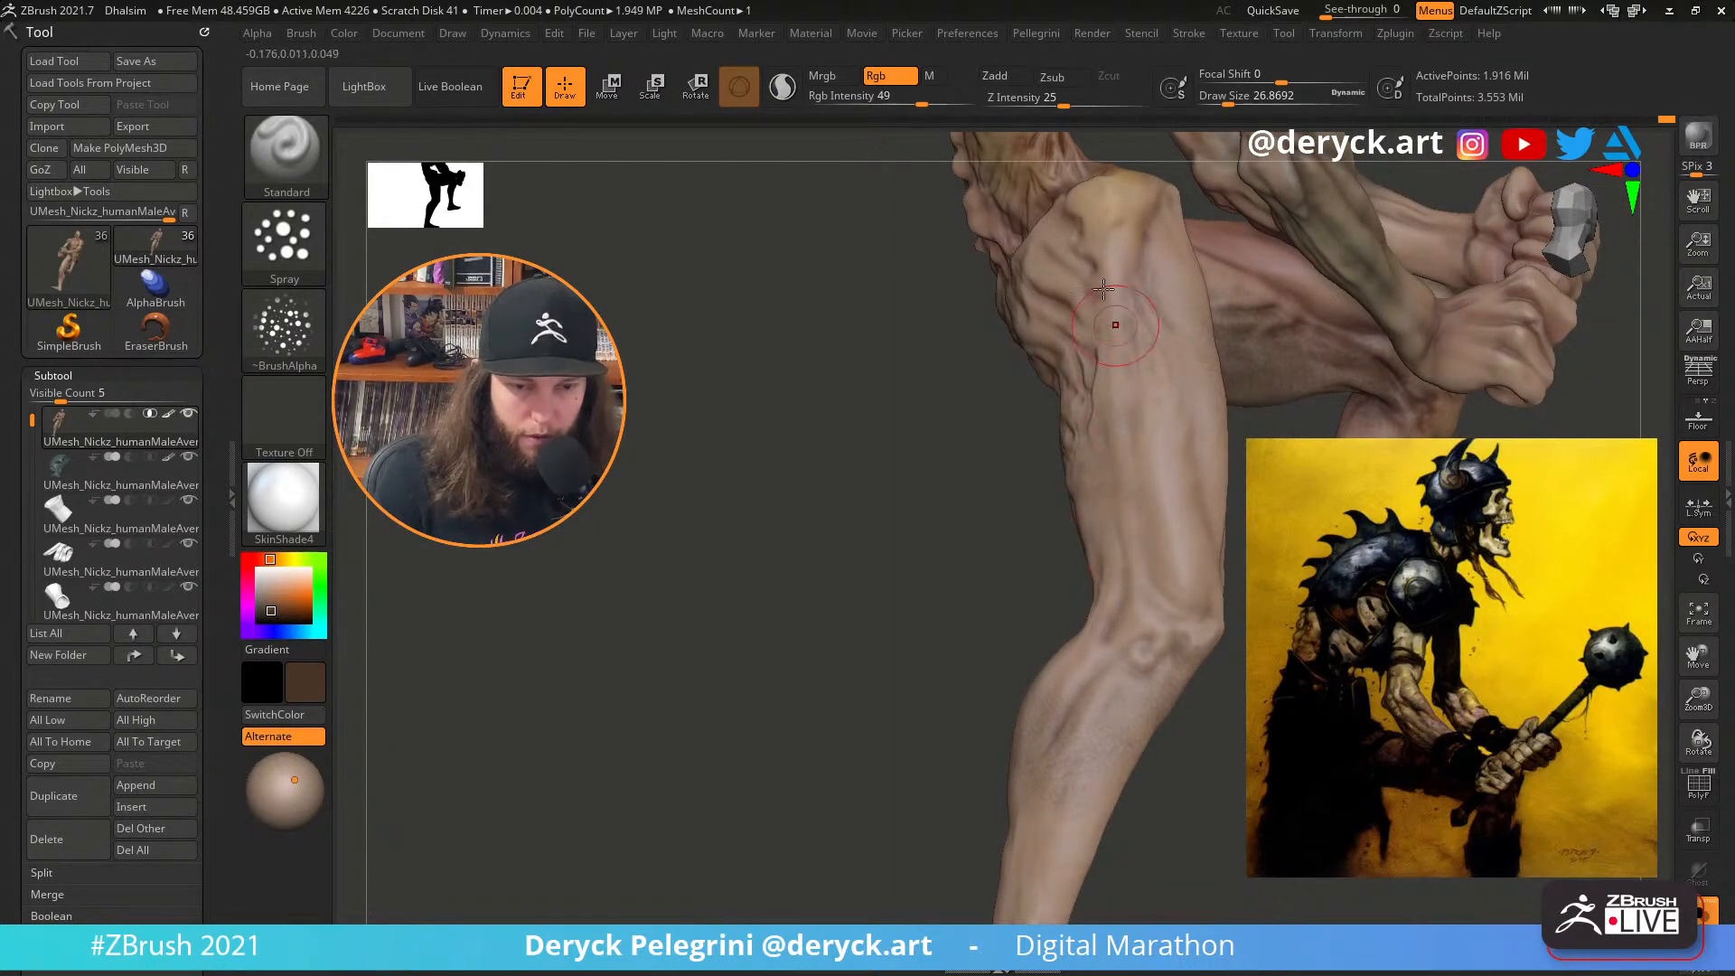
Examine the rear leg's shading from boot to hip with the clothing shown and hidden
drag(903, 600, 908, 430)
key(shift+s)
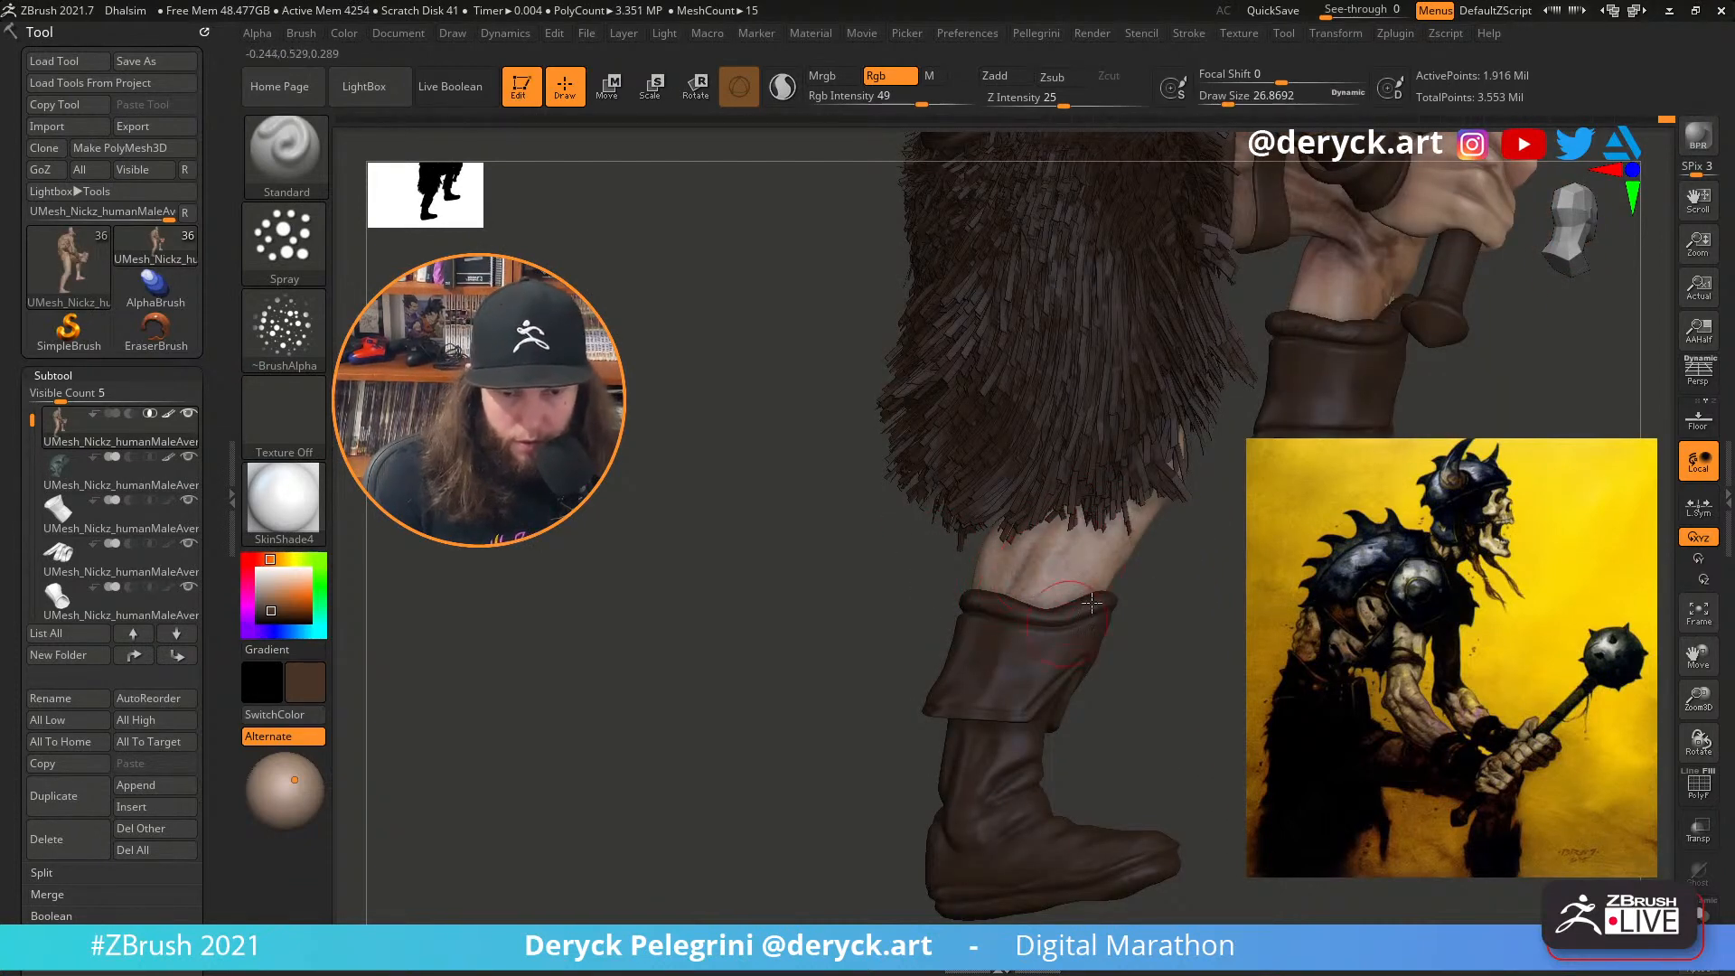
drag(1151, 658, 1052, 648)
alt+drag(970, 428, 880, 612)
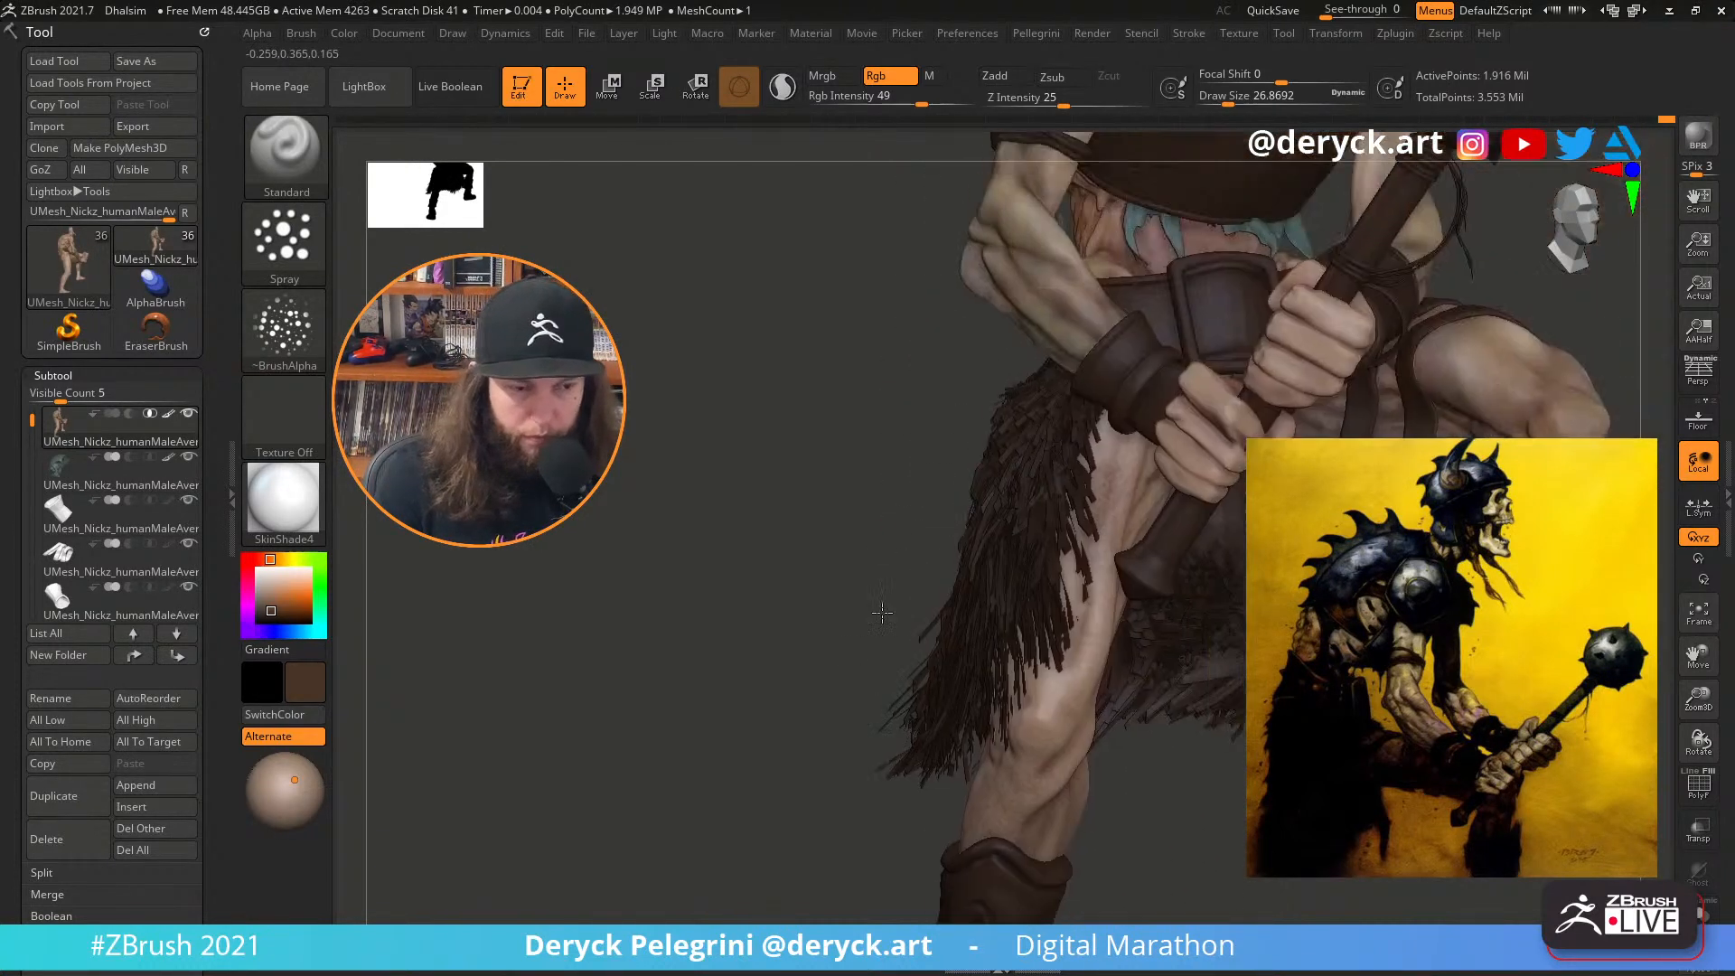
key(shift+s)
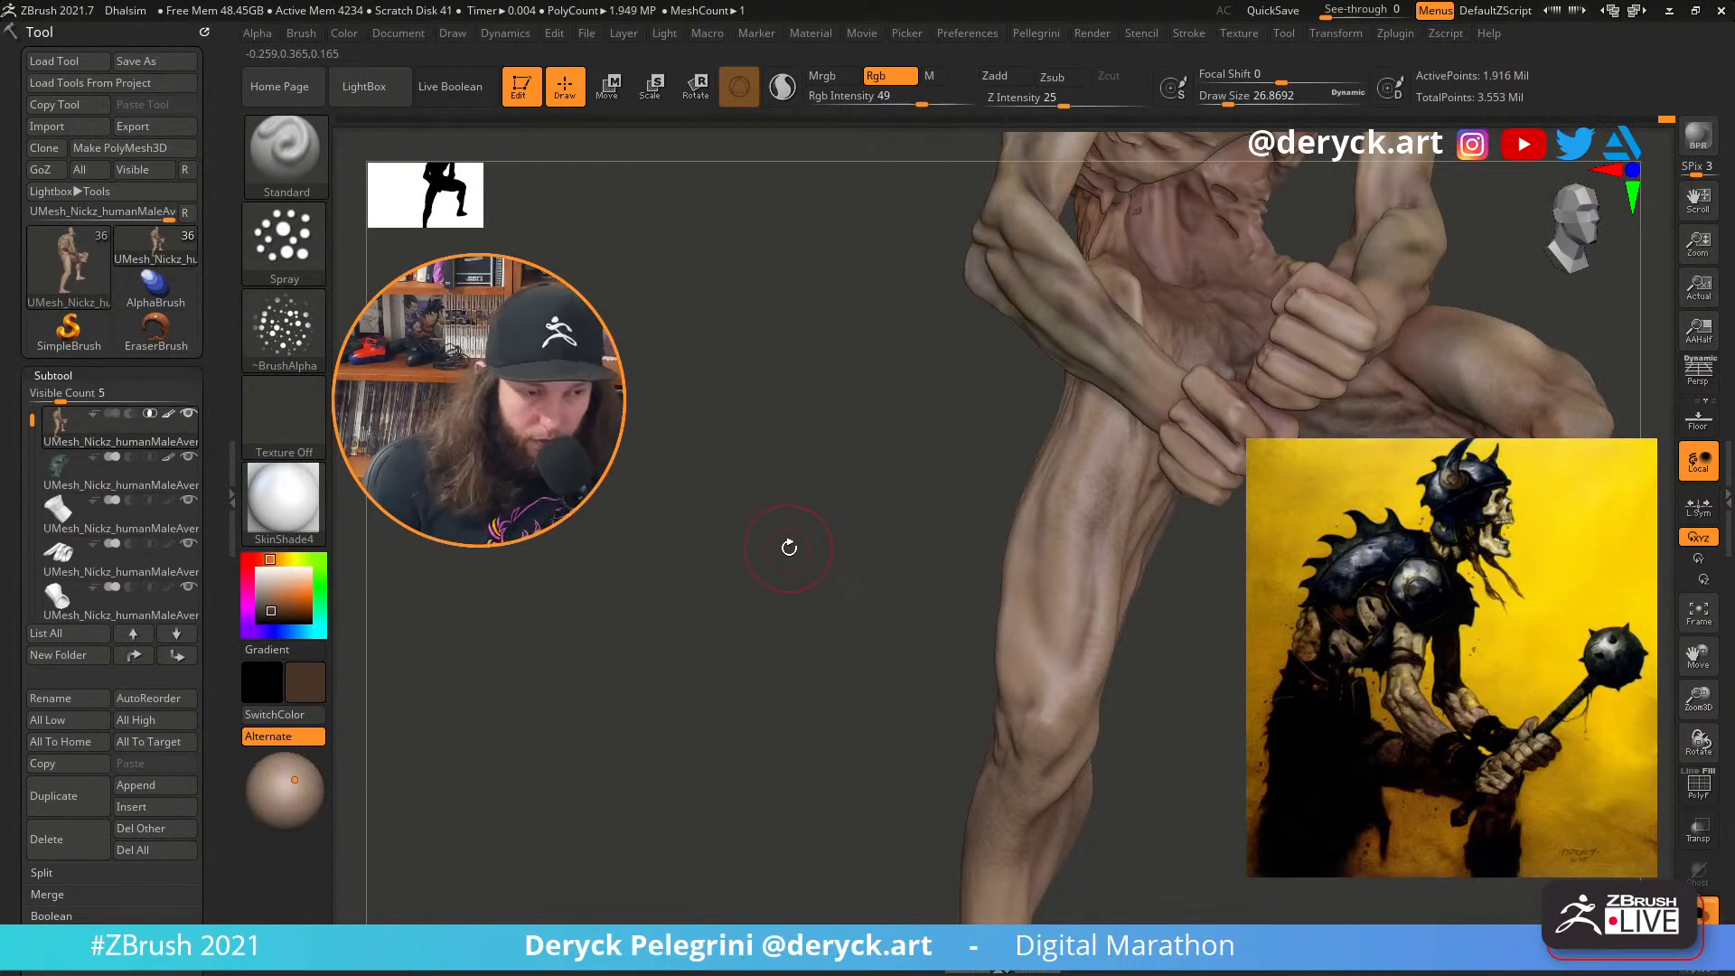
drag(851, 476, 851, 439)
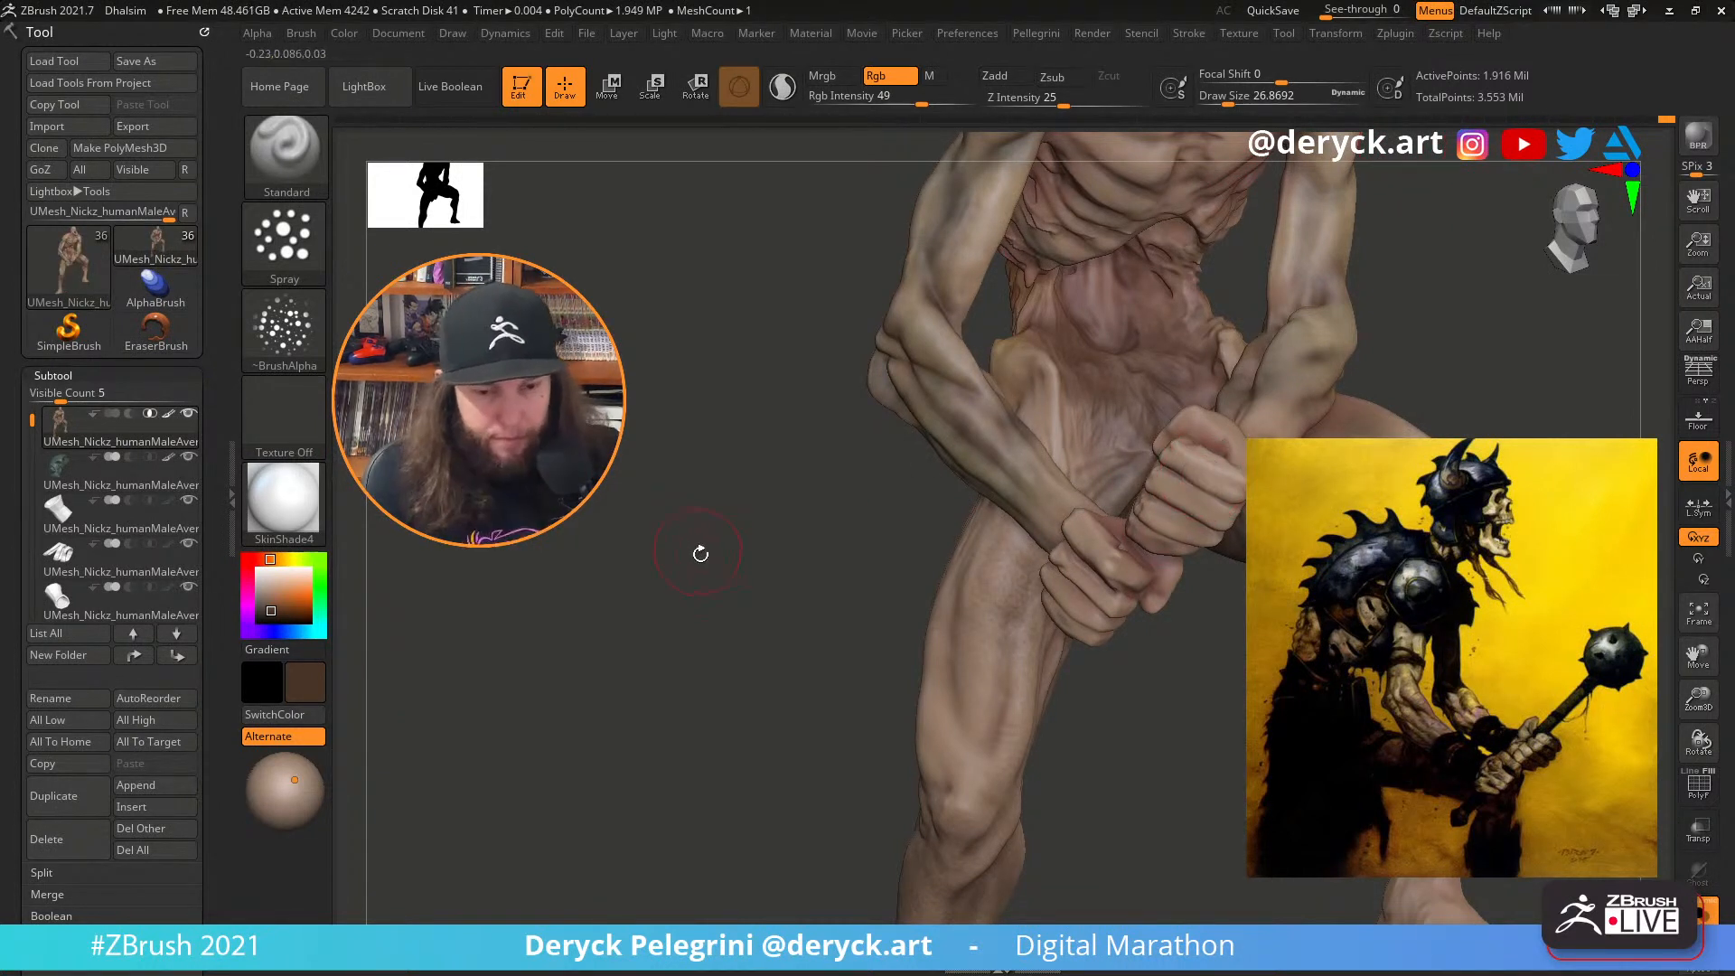
drag(700, 553, 798, 561)
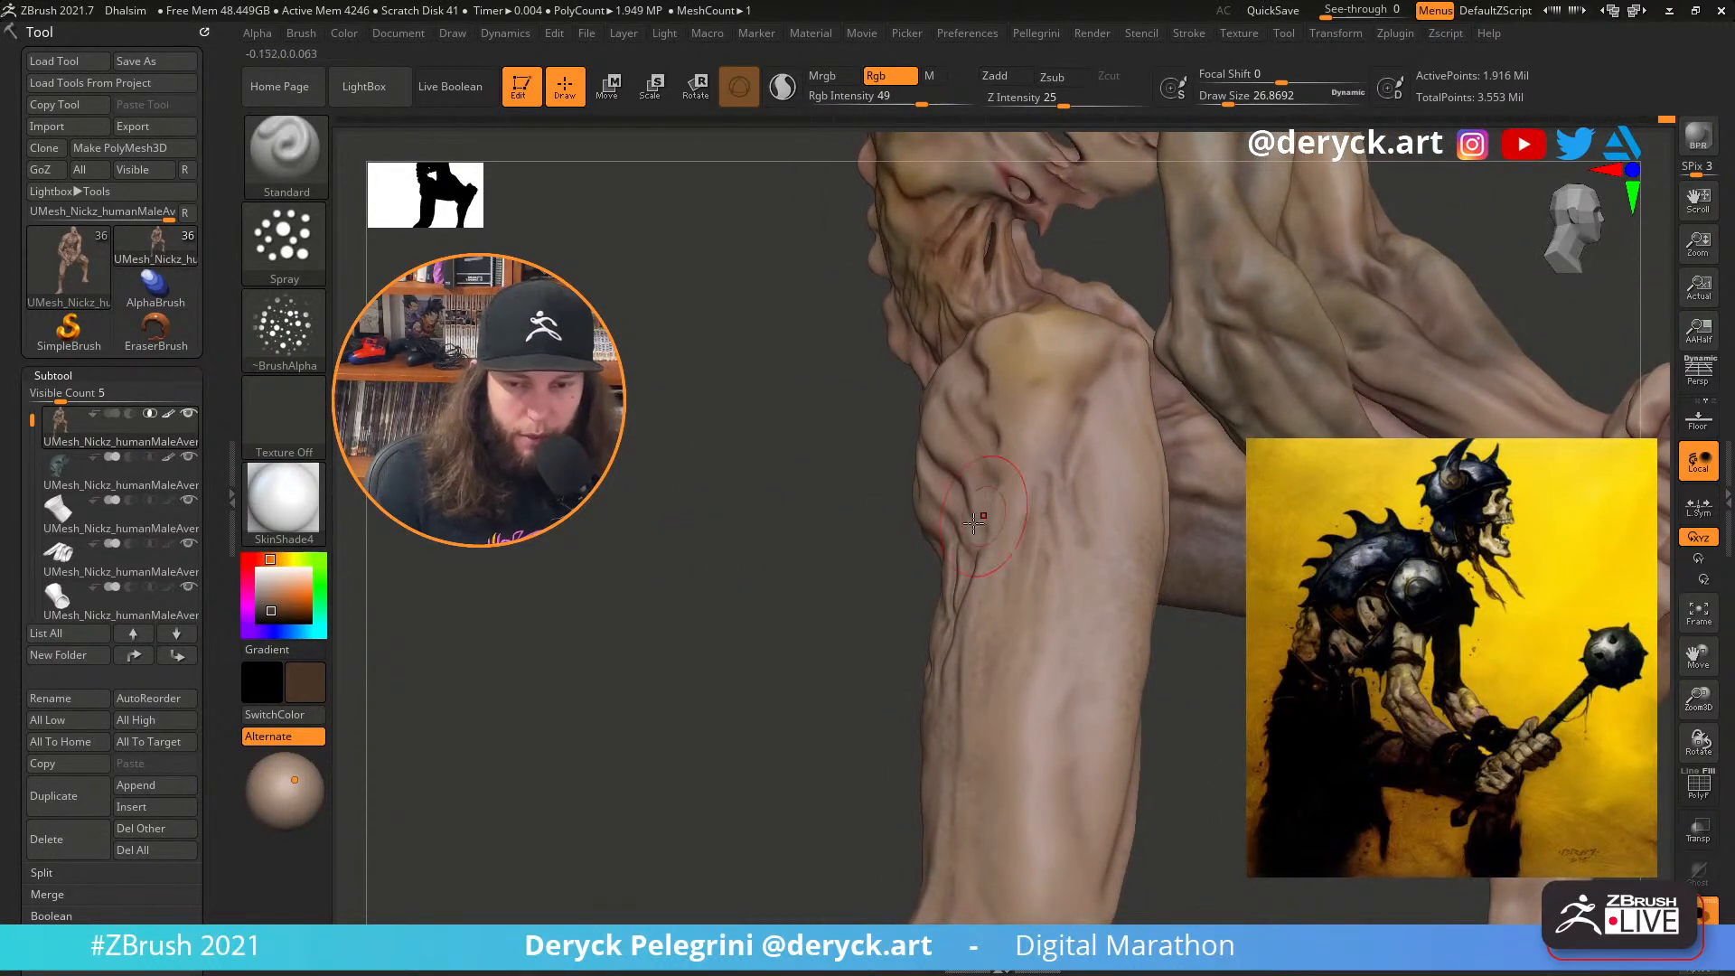
Shade the muscle grooves of the rear thigh from hip to knee with dark brown at draw sizes of about 21.6 and 20
key(s)
click(1046, 498)
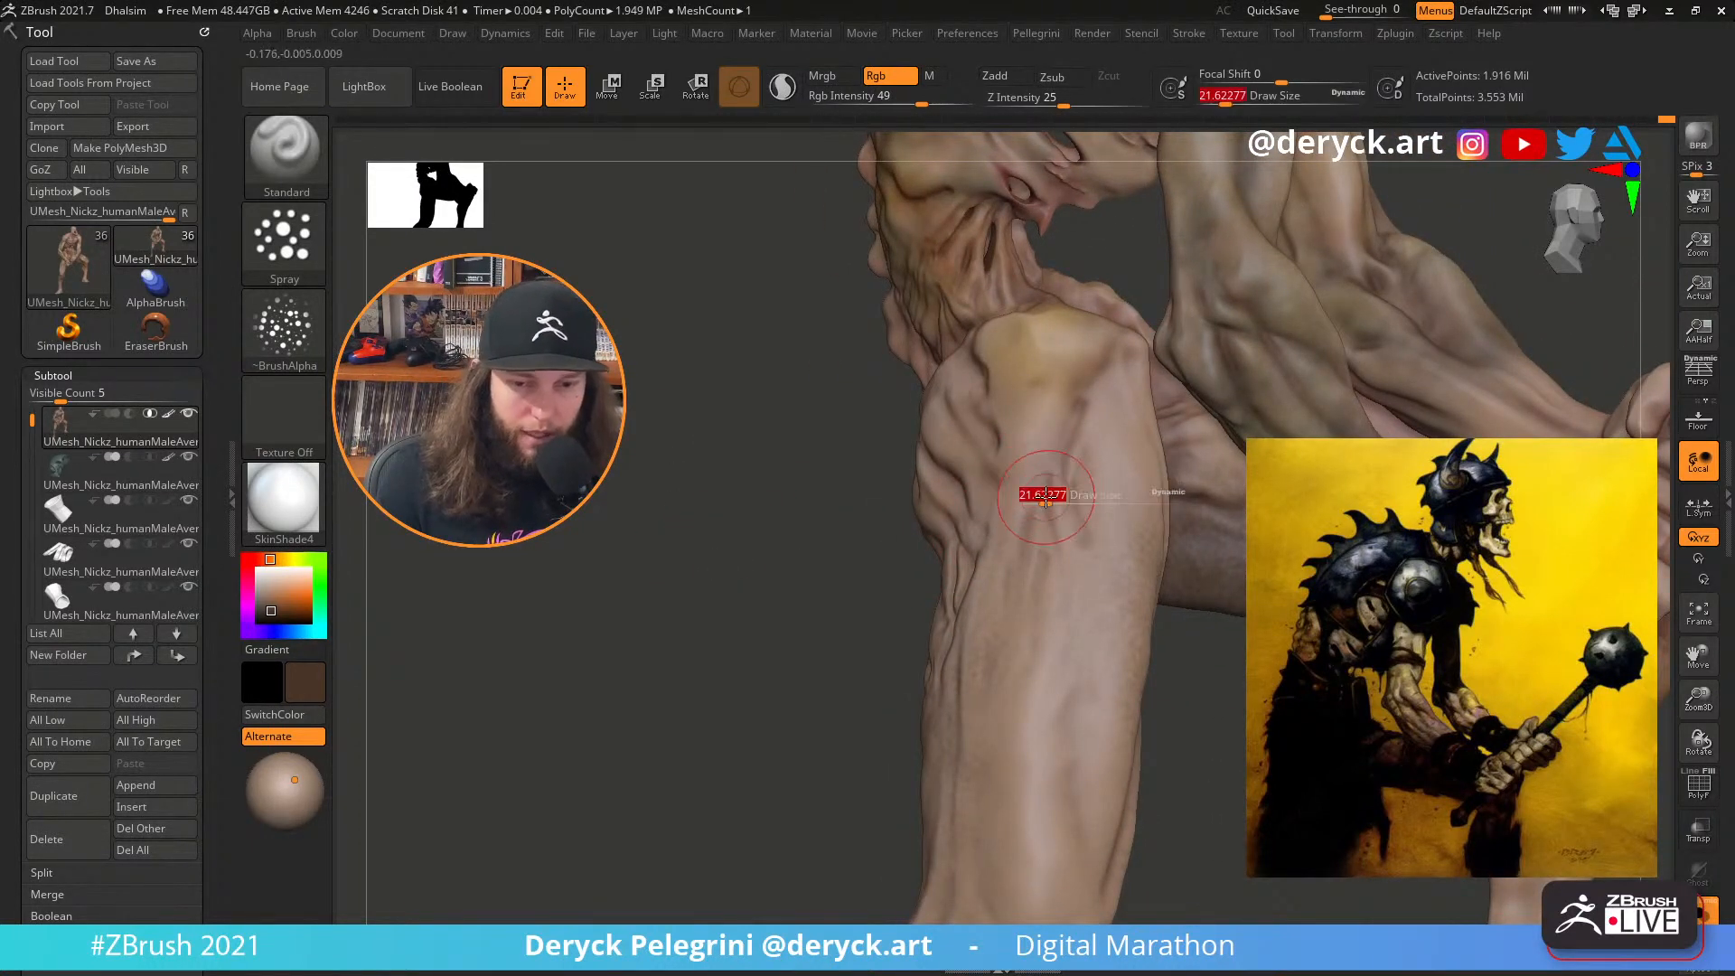
drag(1045, 498, 1040, 501)
key(s)
mouse_move(843, 476)
mouse_down()
mouse_move(703, 496)
mouse_move(811, 393)
mouse_move(774, 499)
mouse_move(782, 584)
mouse_move(795, 530)
mouse_up()
key(s)
drag(1015, 608, 1009, 609)
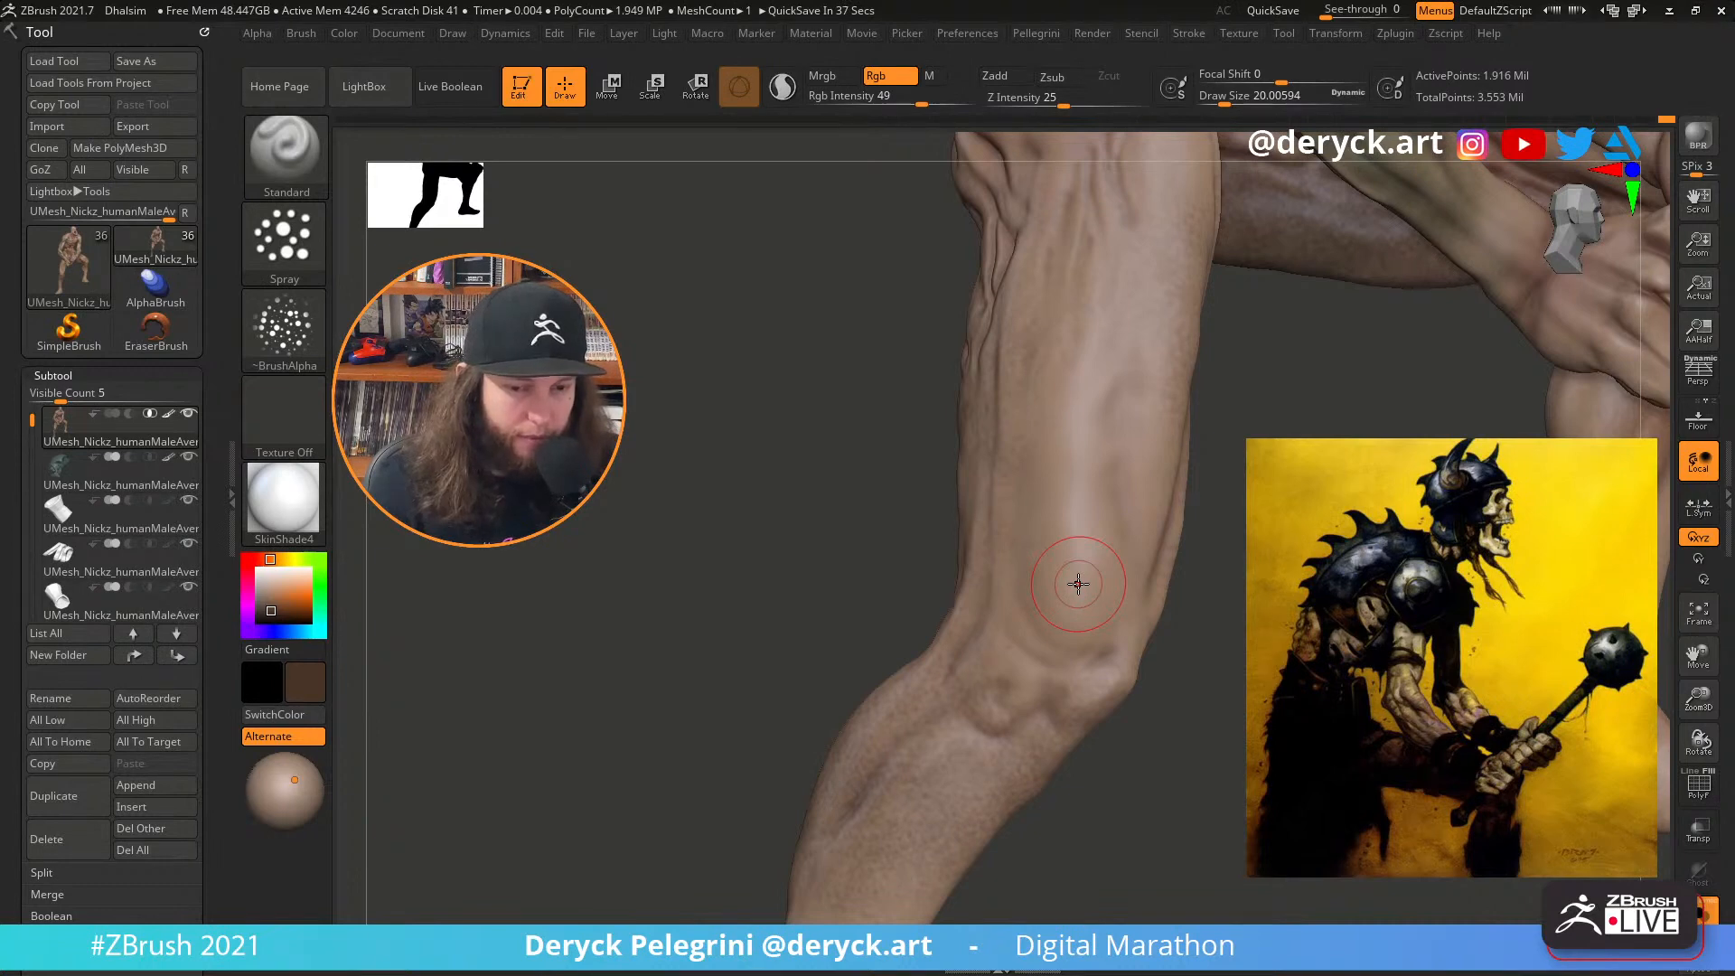
Shade the front of the rear leg's knee and upper shin with dark brown at draw sizes of about 23.3 and 21.6
mouse_move(764, 511)
mouse_down()
mouse_move(723, 581)
mouse_move(721, 542)
mouse_move(689, 534)
mouse_move(715, 538)
mouse_move(747, 507)
mouse_move(750, 599)
mouse_move(778, 561)
mouse_up()
key(s)
drag(973, 644, 976, 644)
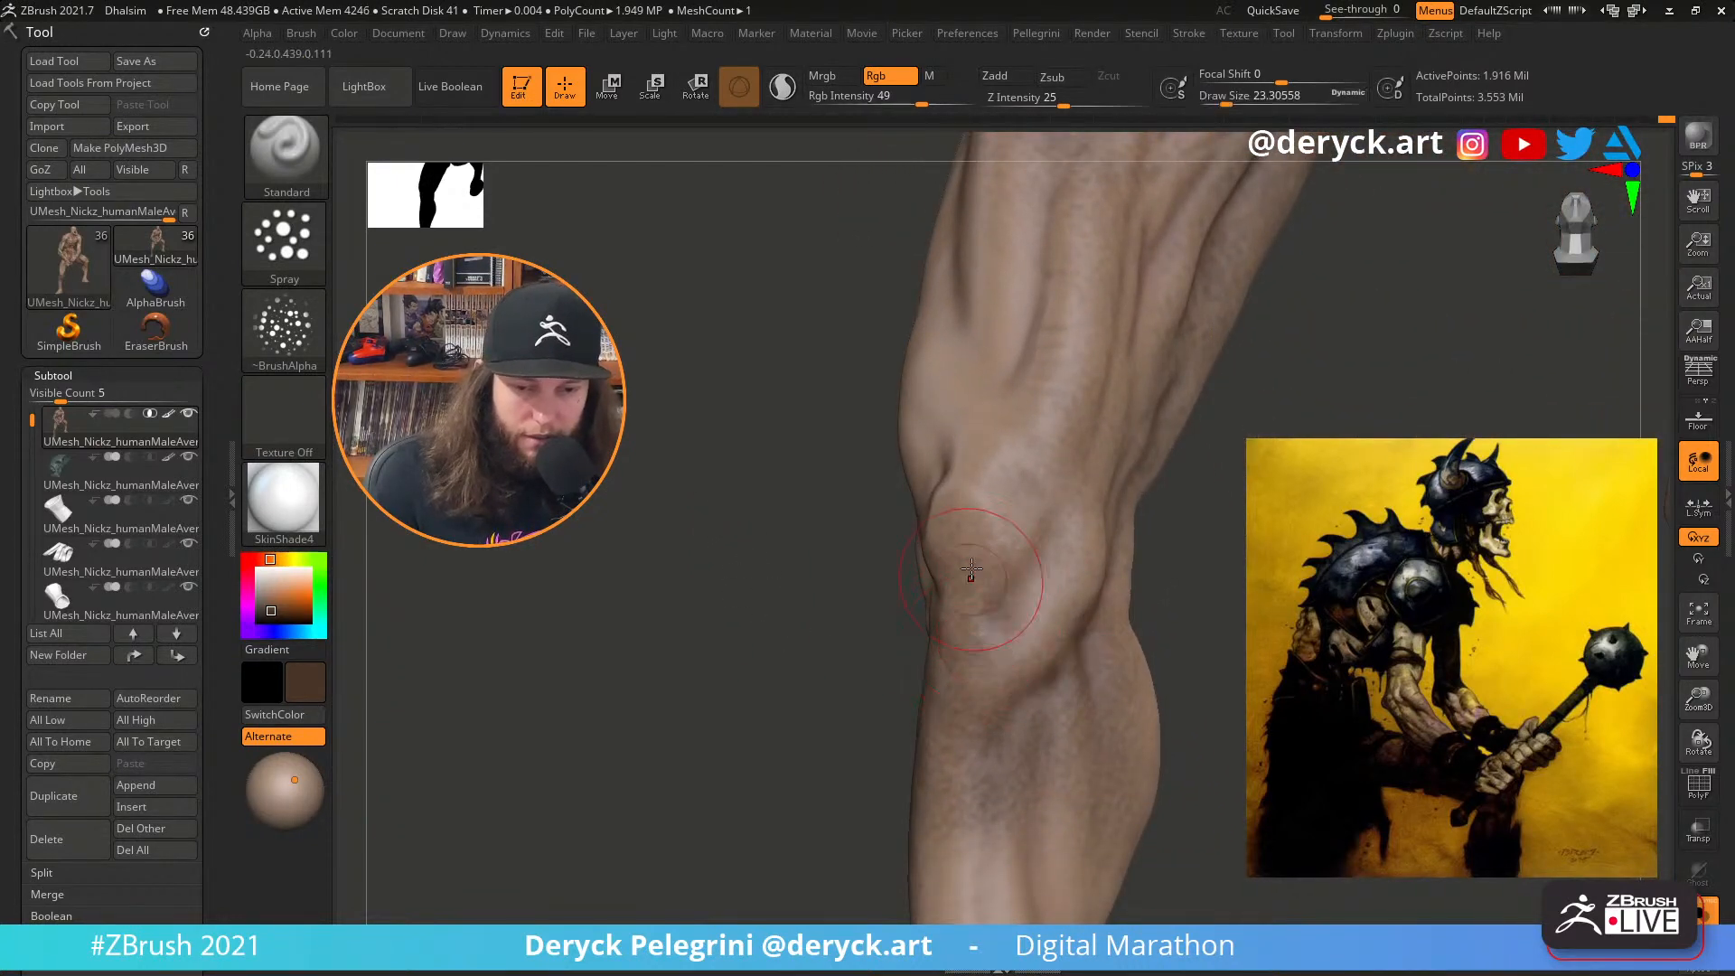
drag(973, 571, 995, 524)
drag(1001, 663, 975, 667)
mouse_move(608, 534)
mouse_down()
mouse_move(715, 583)
mouse_move(697, 600)
mouse_move(751, 624)
mouse_up()
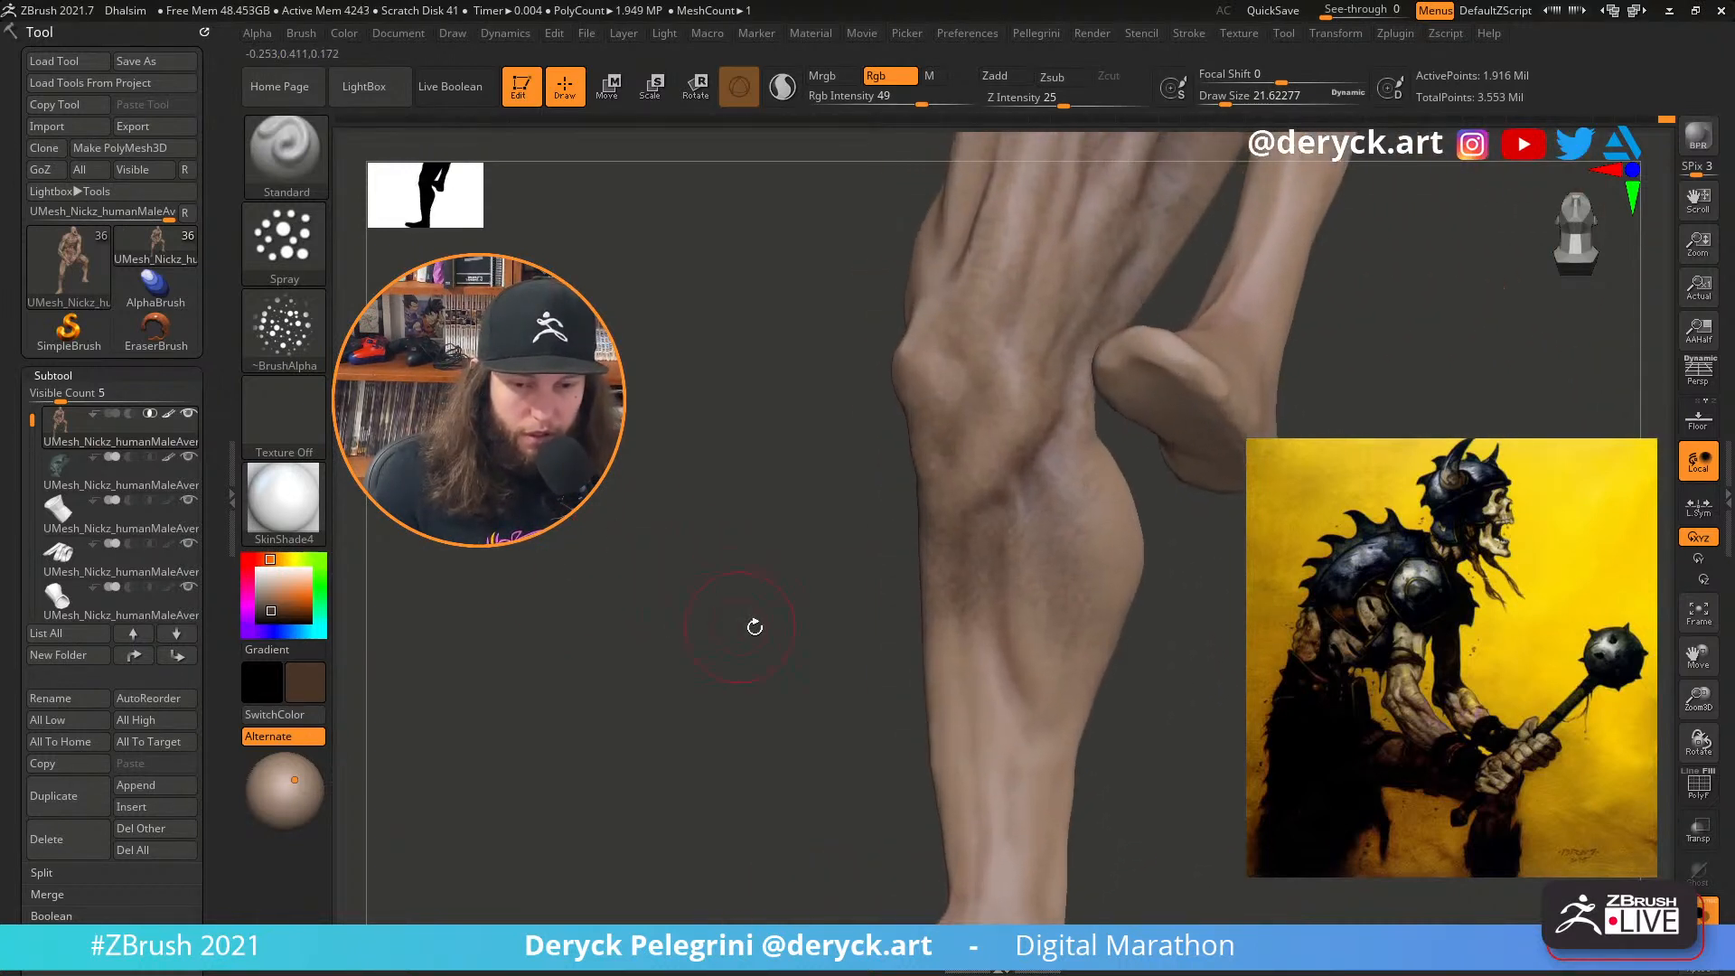
Shade the side and upper part of the rear leg's calf with dark brown at draw sizes of about 25, 21.6 and 28.8
key(s)
drag(1012, 611, 1021, 611)
drag(1179, 623, 1265, 624)
key(s)
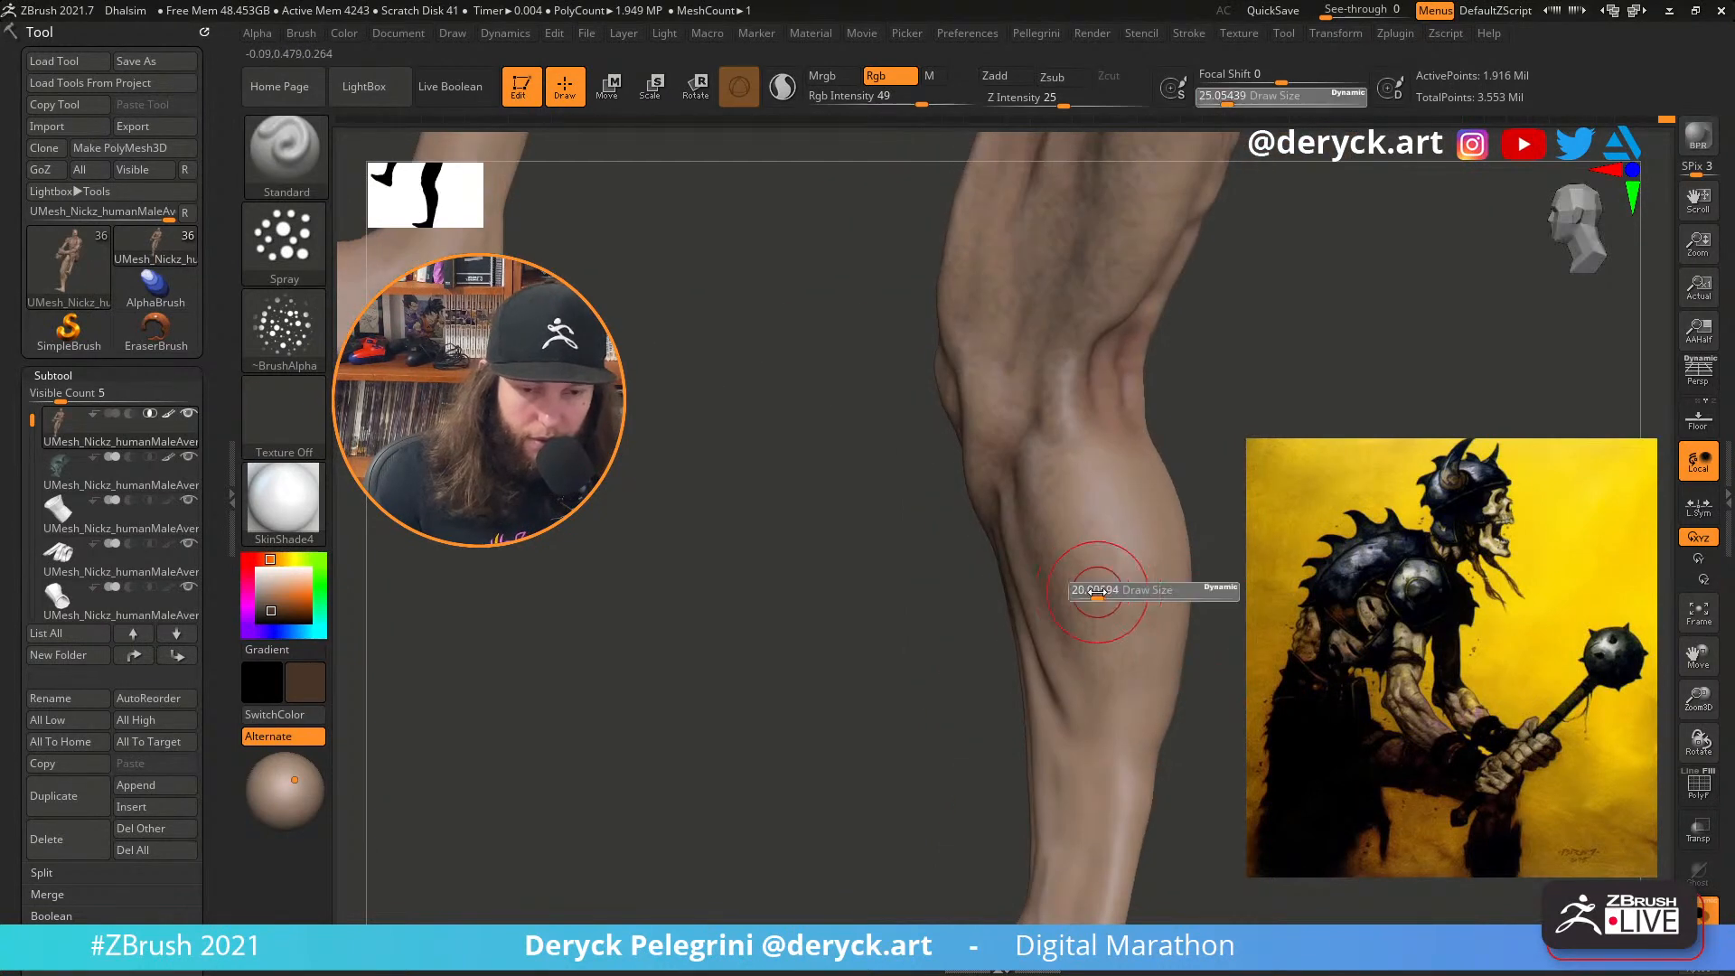
drag(1096, 598, 1099, 597)
mouse_move(1202, 669)
mouse_down()
mouse_move(1302, 691)
mouse_move(1220, 673)
mouse_up()
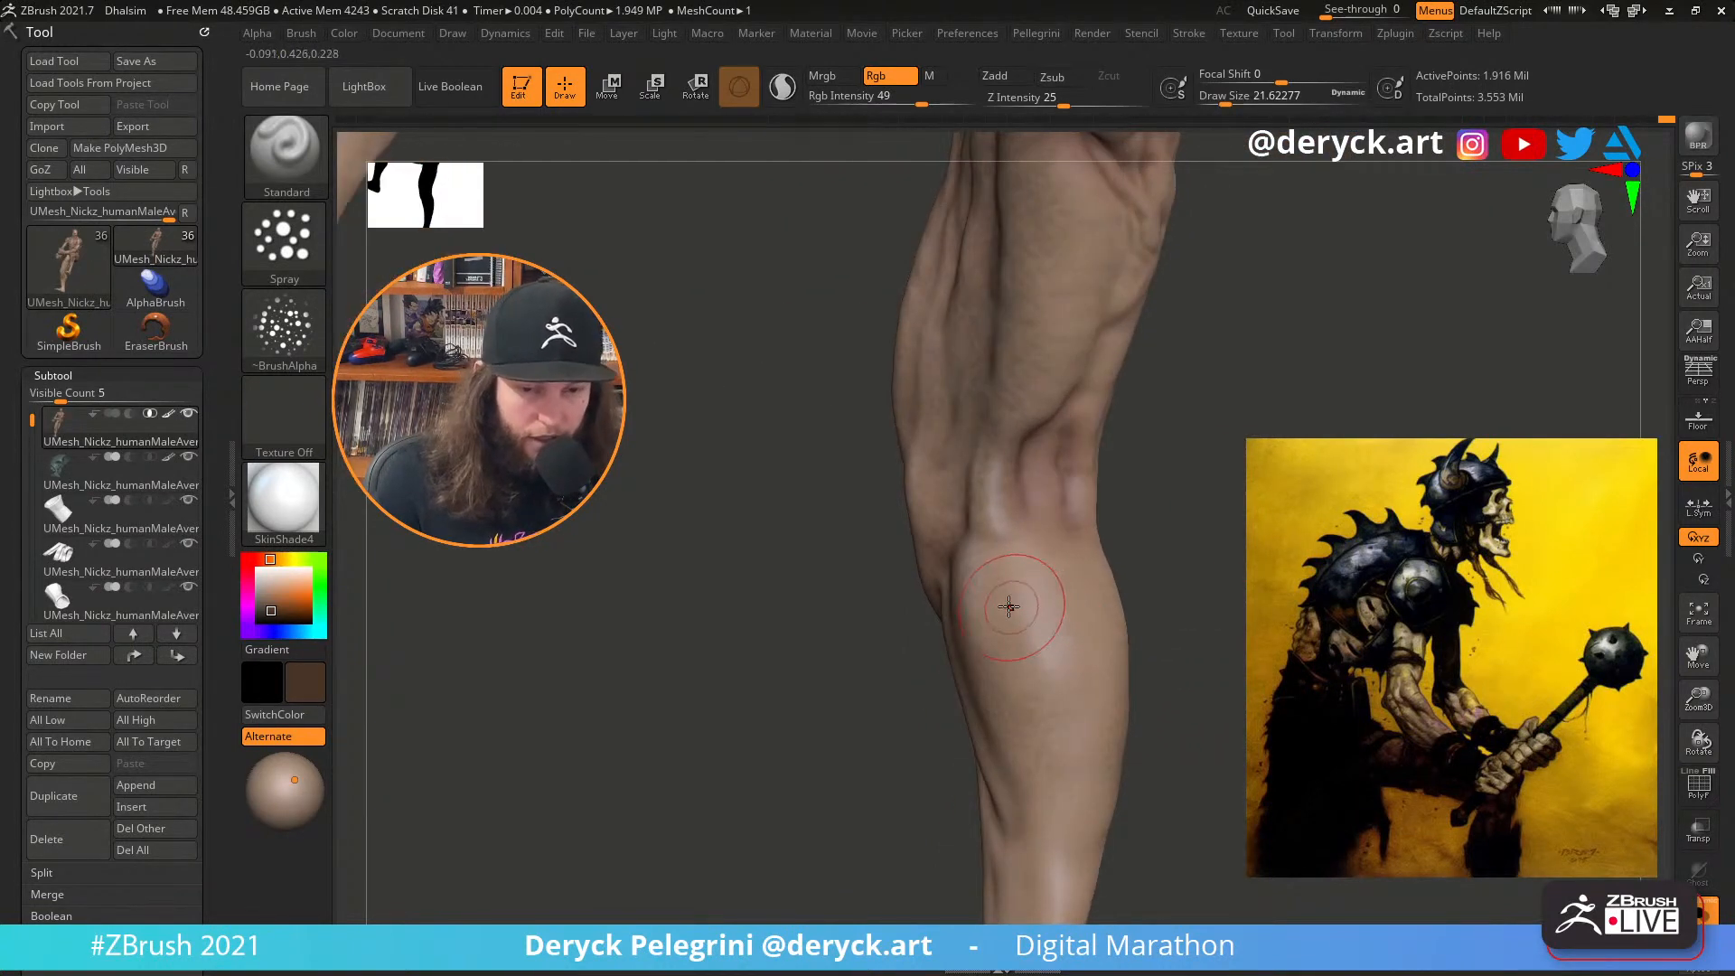
key(s)
drag(1011, 606, 1018, 606)
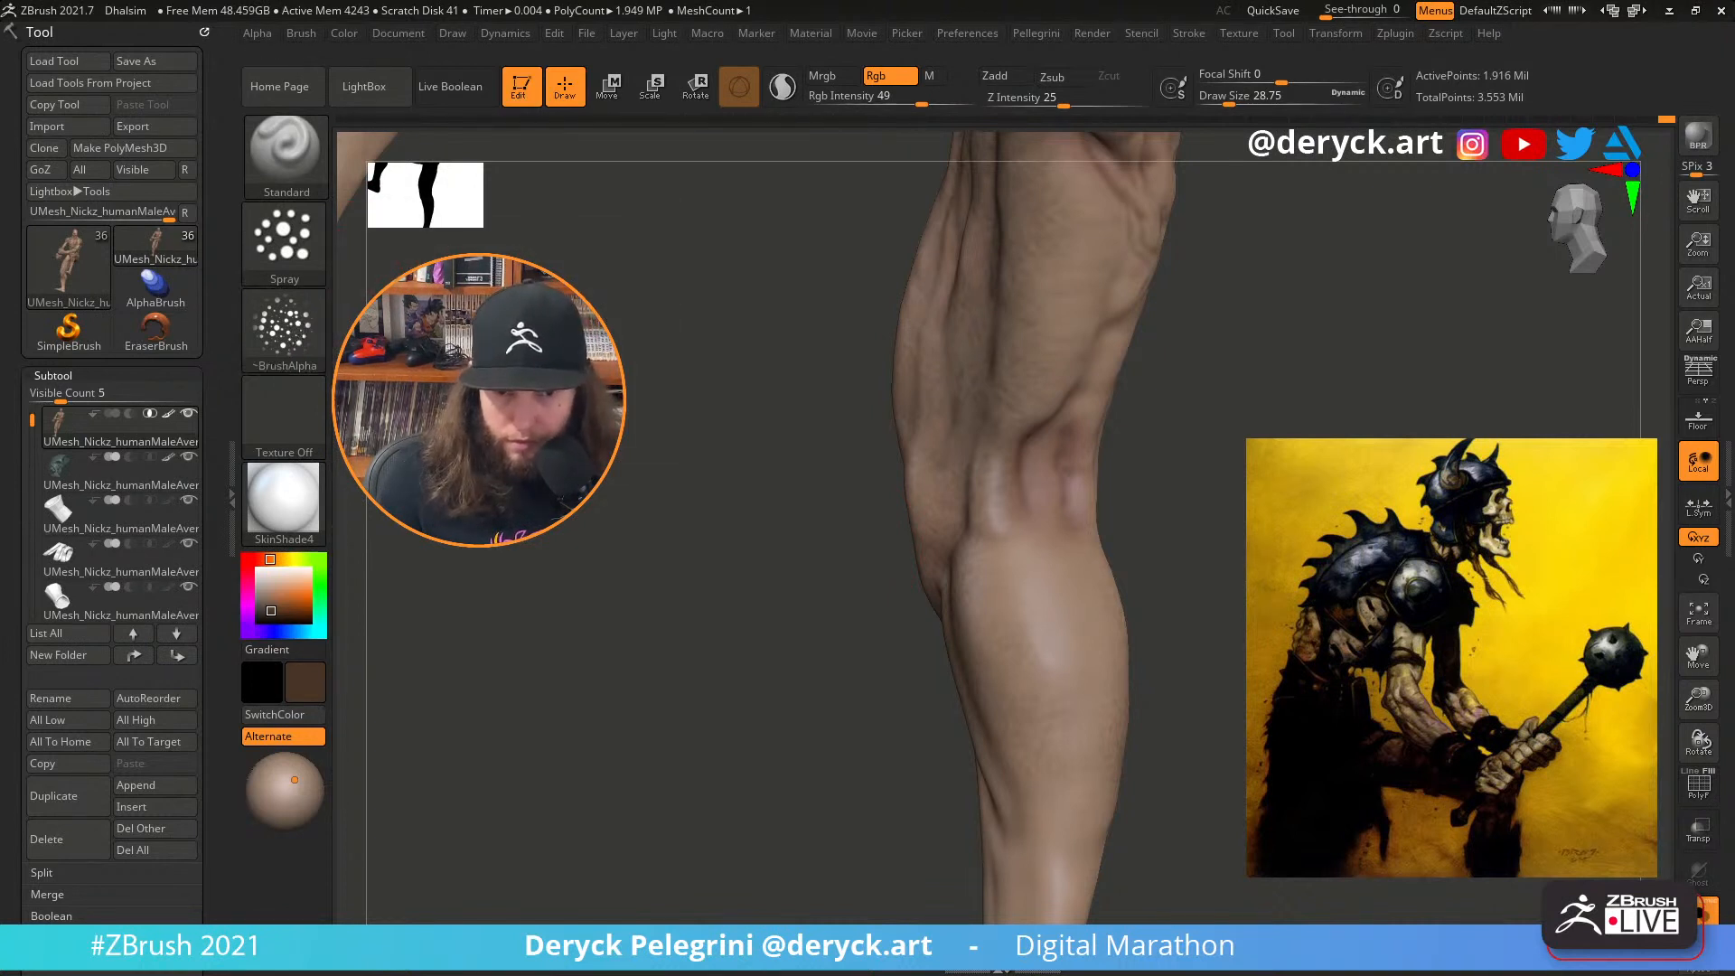
Shade the hollow behind the rear knee and the back of the calf with dark brown at draw sizes of about 23.3 and 28.8
mouse_move(743, 520)
mouse_down()
mouse_move(662, 598)
mouse_move(656, 538)
mouse_up()
key(s)
drag(956, 581, 952, 581)
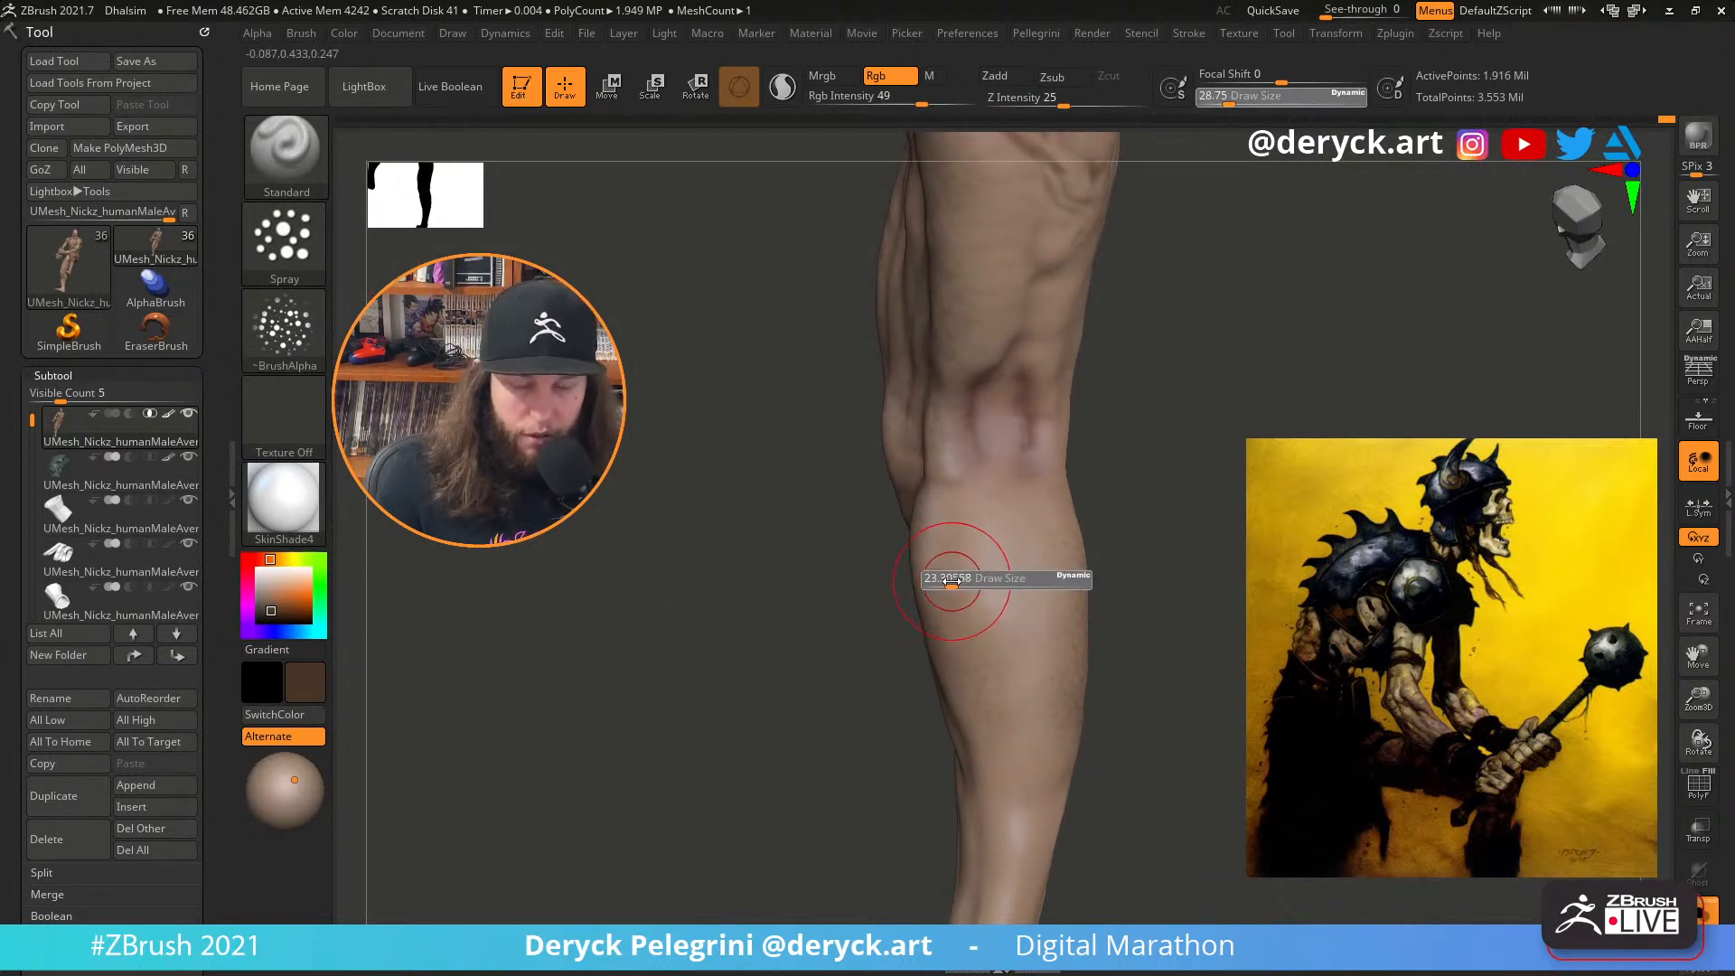
mouse_move(723, 527)
mouse_down()
mouse_move(786, 496)
mouse_move(900, 497)
mouse_up()
mouse_move(797, 427)
mouse_down()
mouse_move(790, 530)
mouse_move(748, 518)
mouse_move(810, 453)
mouse_move(798, 490)
mouse_move(843, 593)
mouse_move(813, 533)
mouse_up()
key(s)
drag(989, 550, 1013, 556)
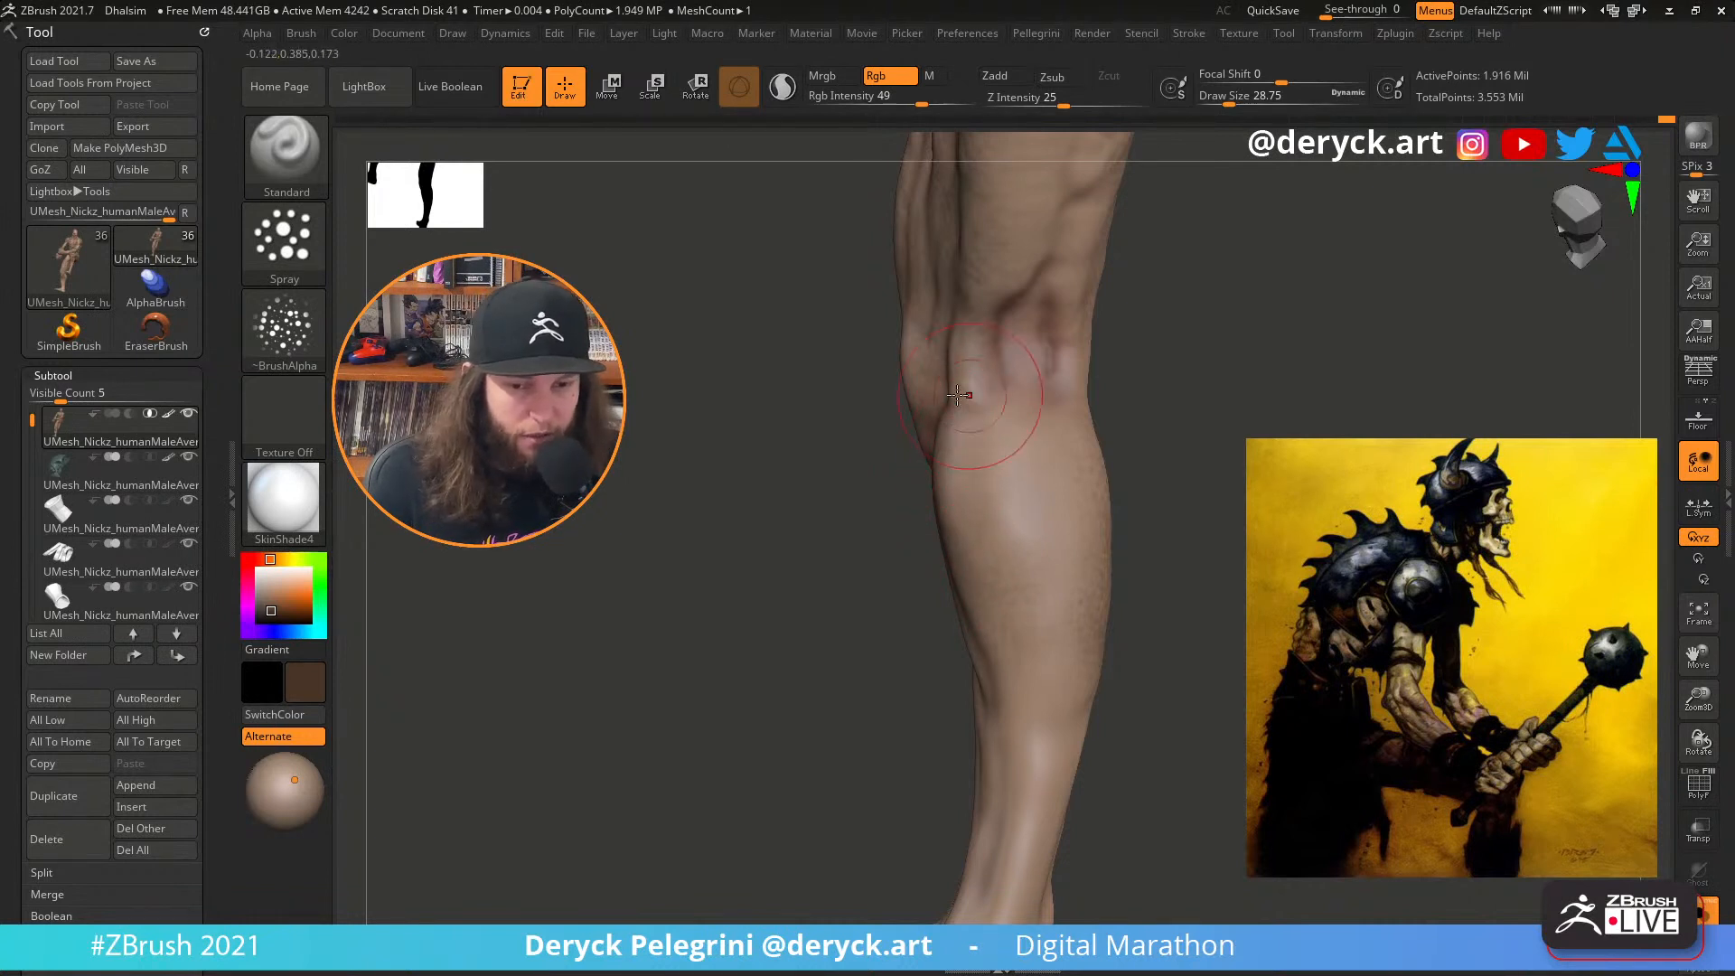
drag(844, 496, 723, 488)
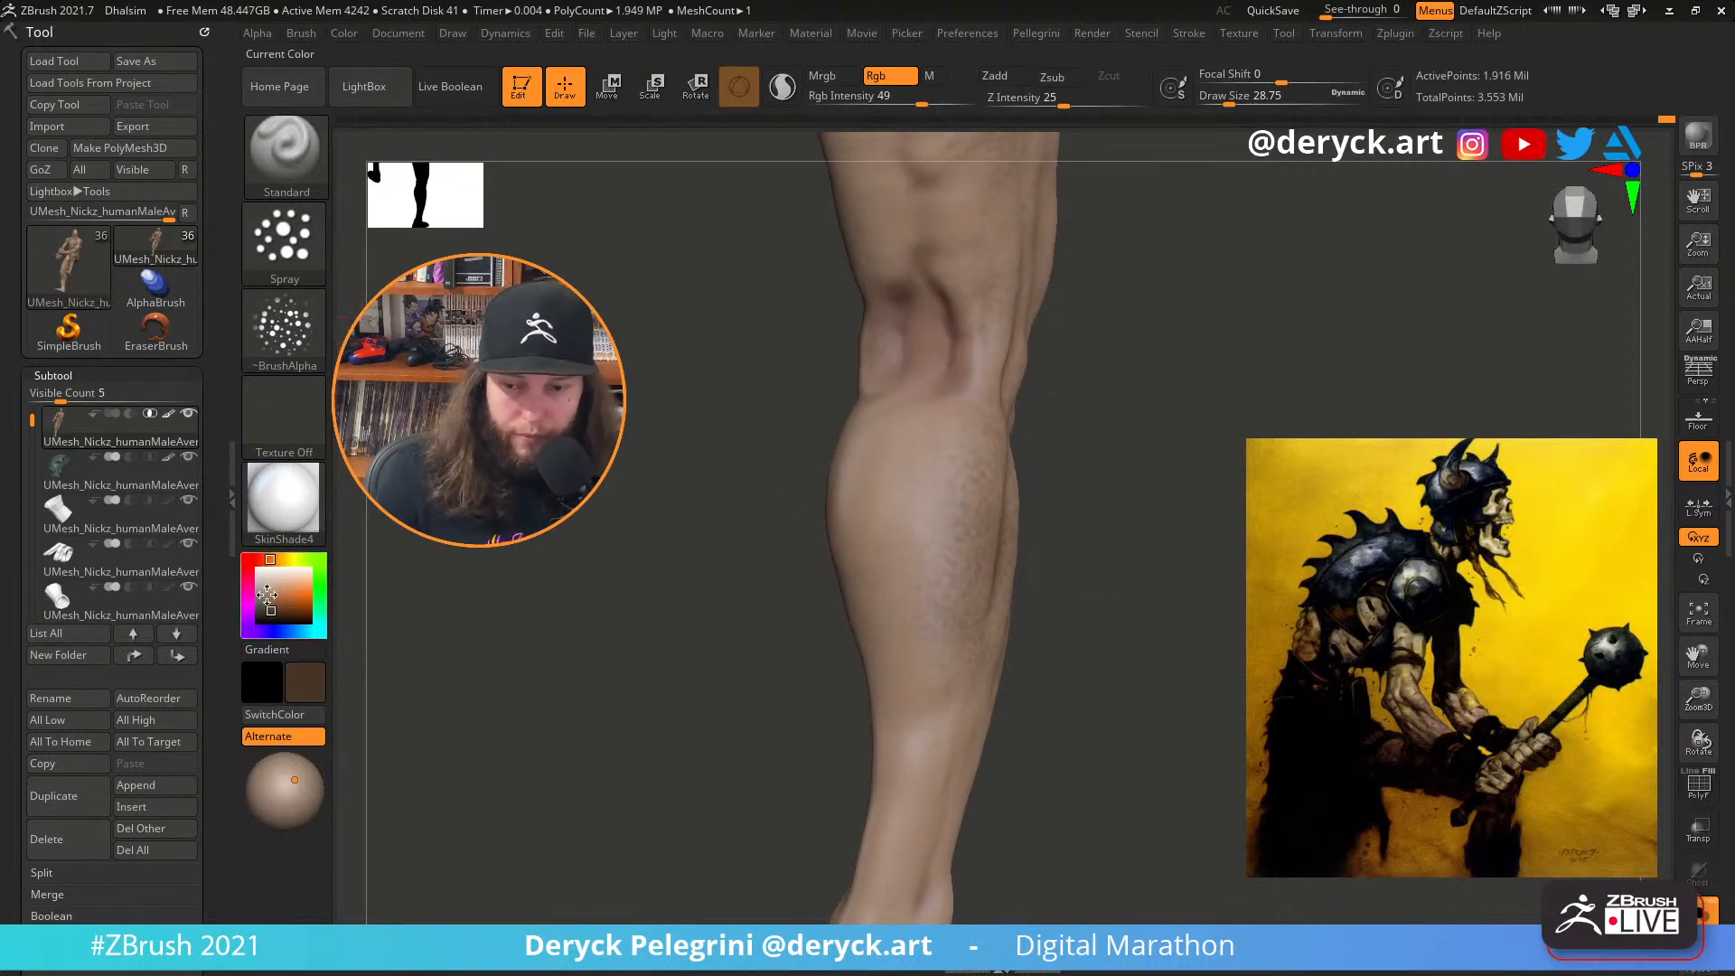
Set the paint colour to a slightly lighter brown and shade the back of the calf at a draw size of about 21.6
drag(268, 594, 271, 611)
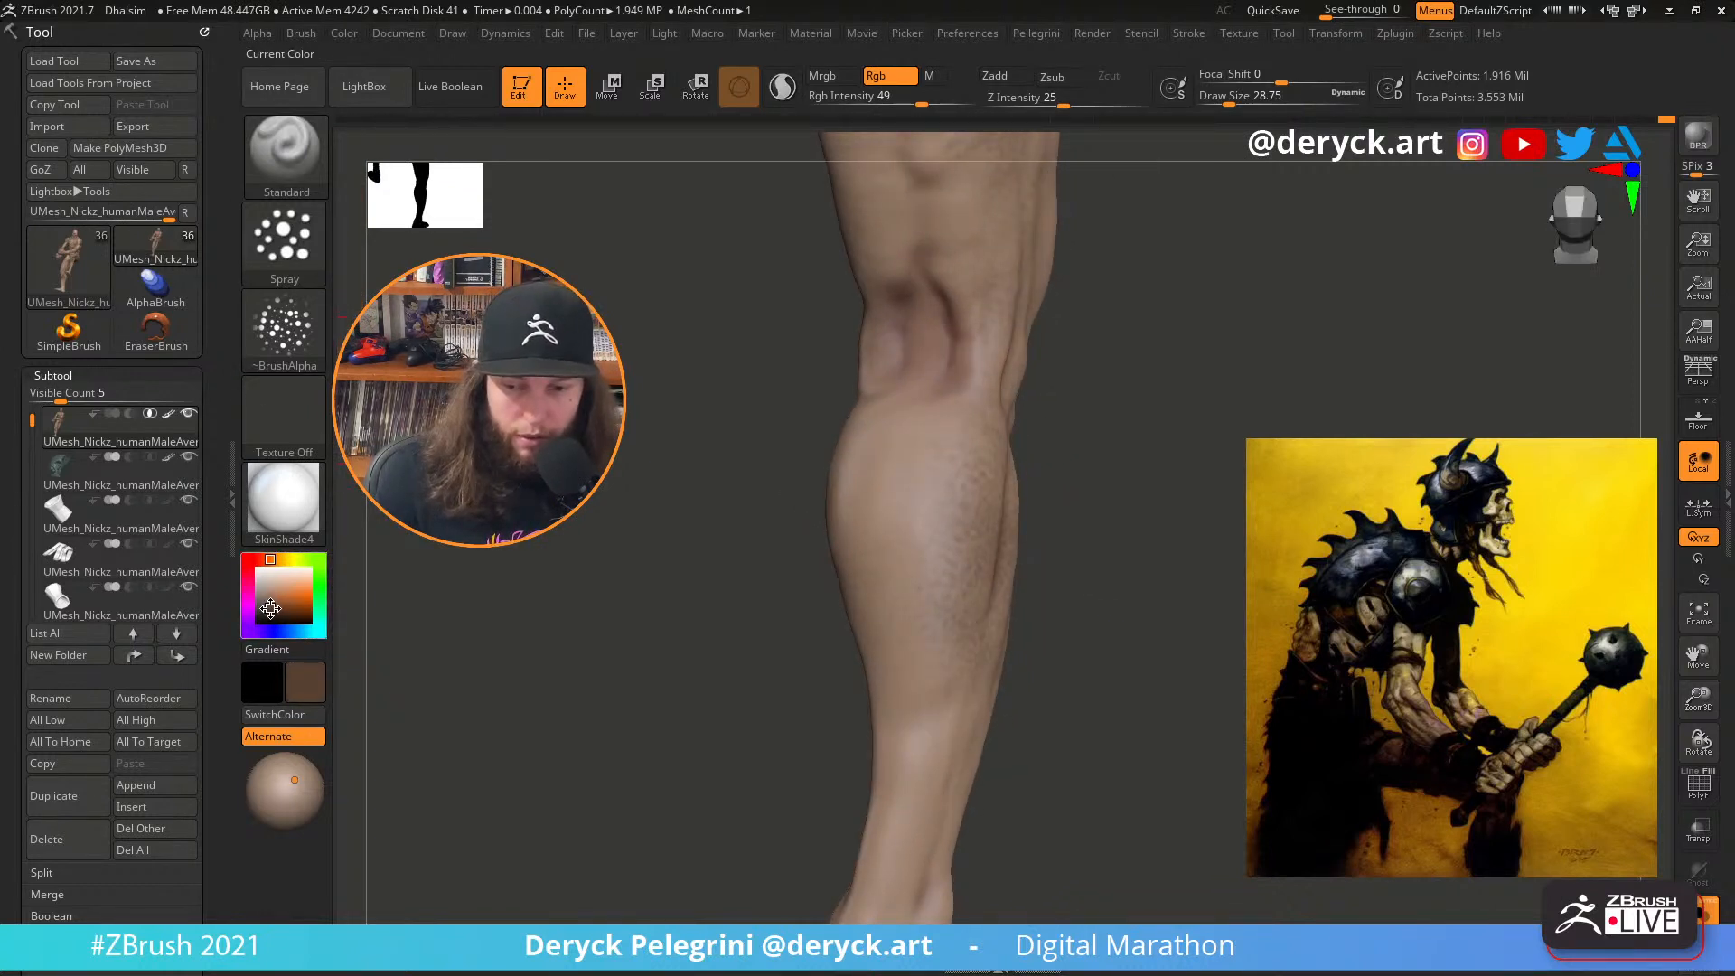
drag(706, 646, 768, 647)
key(s)
drag(978, 603, 968, 598)
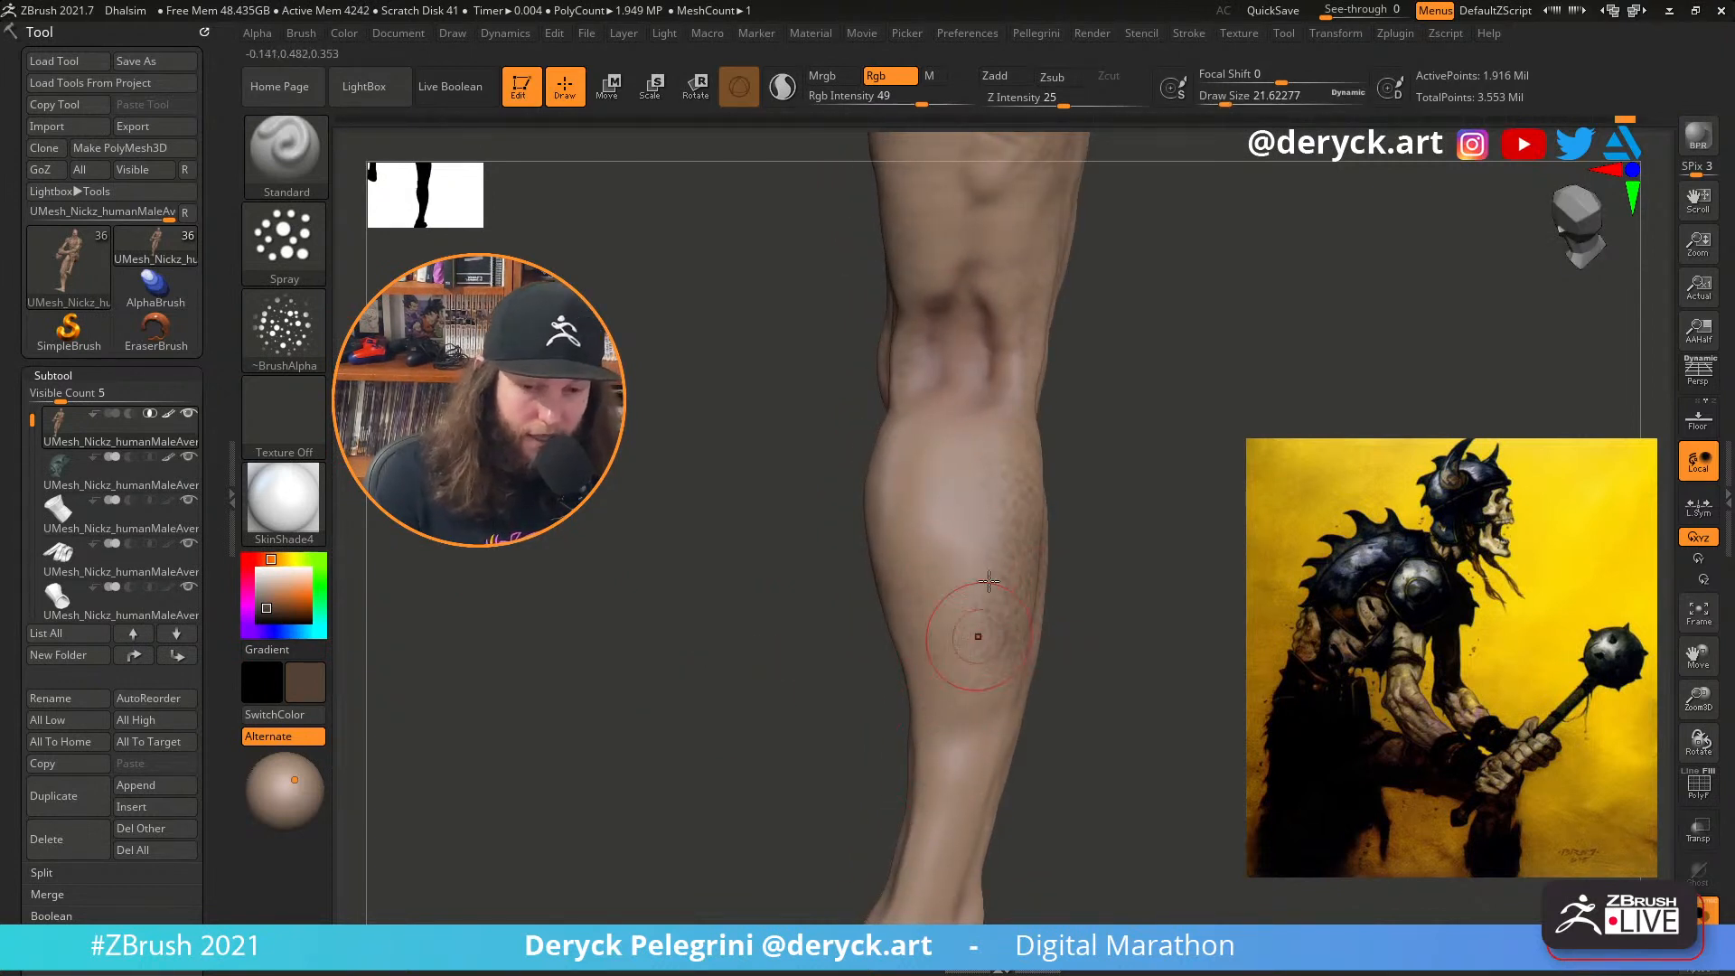
Blend the lighter brown over the rear leg's calf, knee and thigh at a draw size of about 21.6
mouse_move(786, 415)
alt+mouse_down()
mouse_move(852, 609)
mouse_move(836, 623)
mouse_move(907, 536)
alt+mouse_up()
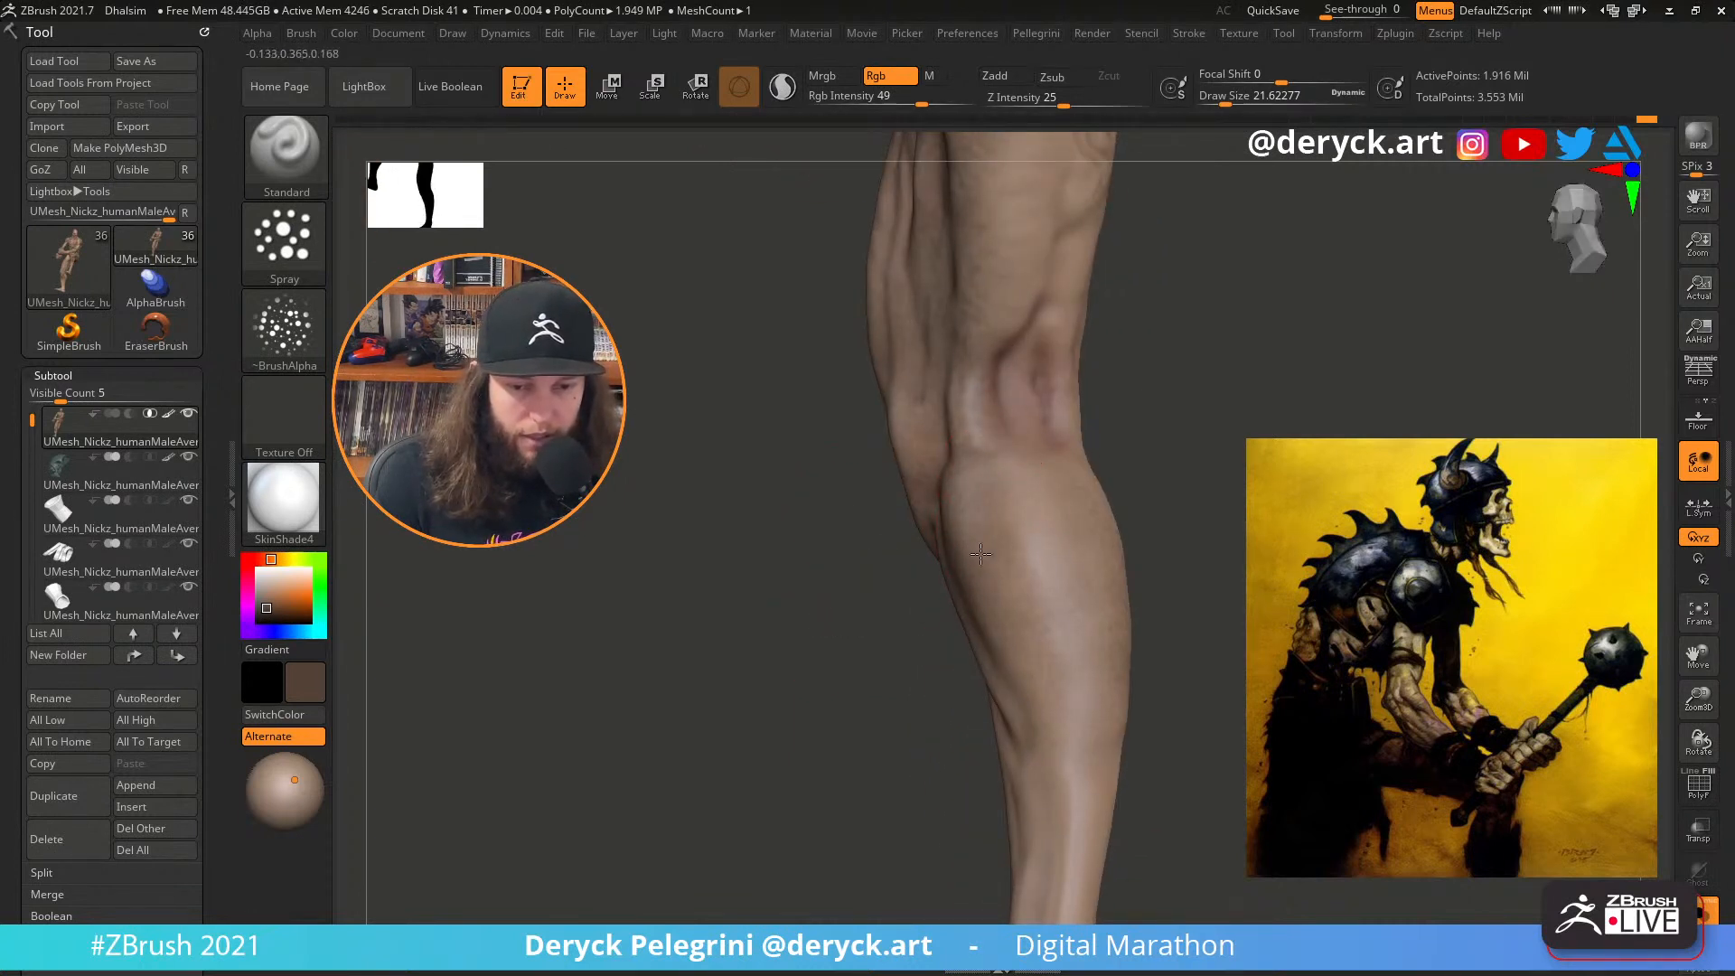
alt+drag(1211, 648, 1297, 513)
mouse_move(1220, 619)
mouse_down()
mouse_move(853, 472)
mouse_move(963, 562)
mouse_move(985, 497)
mouse_up()
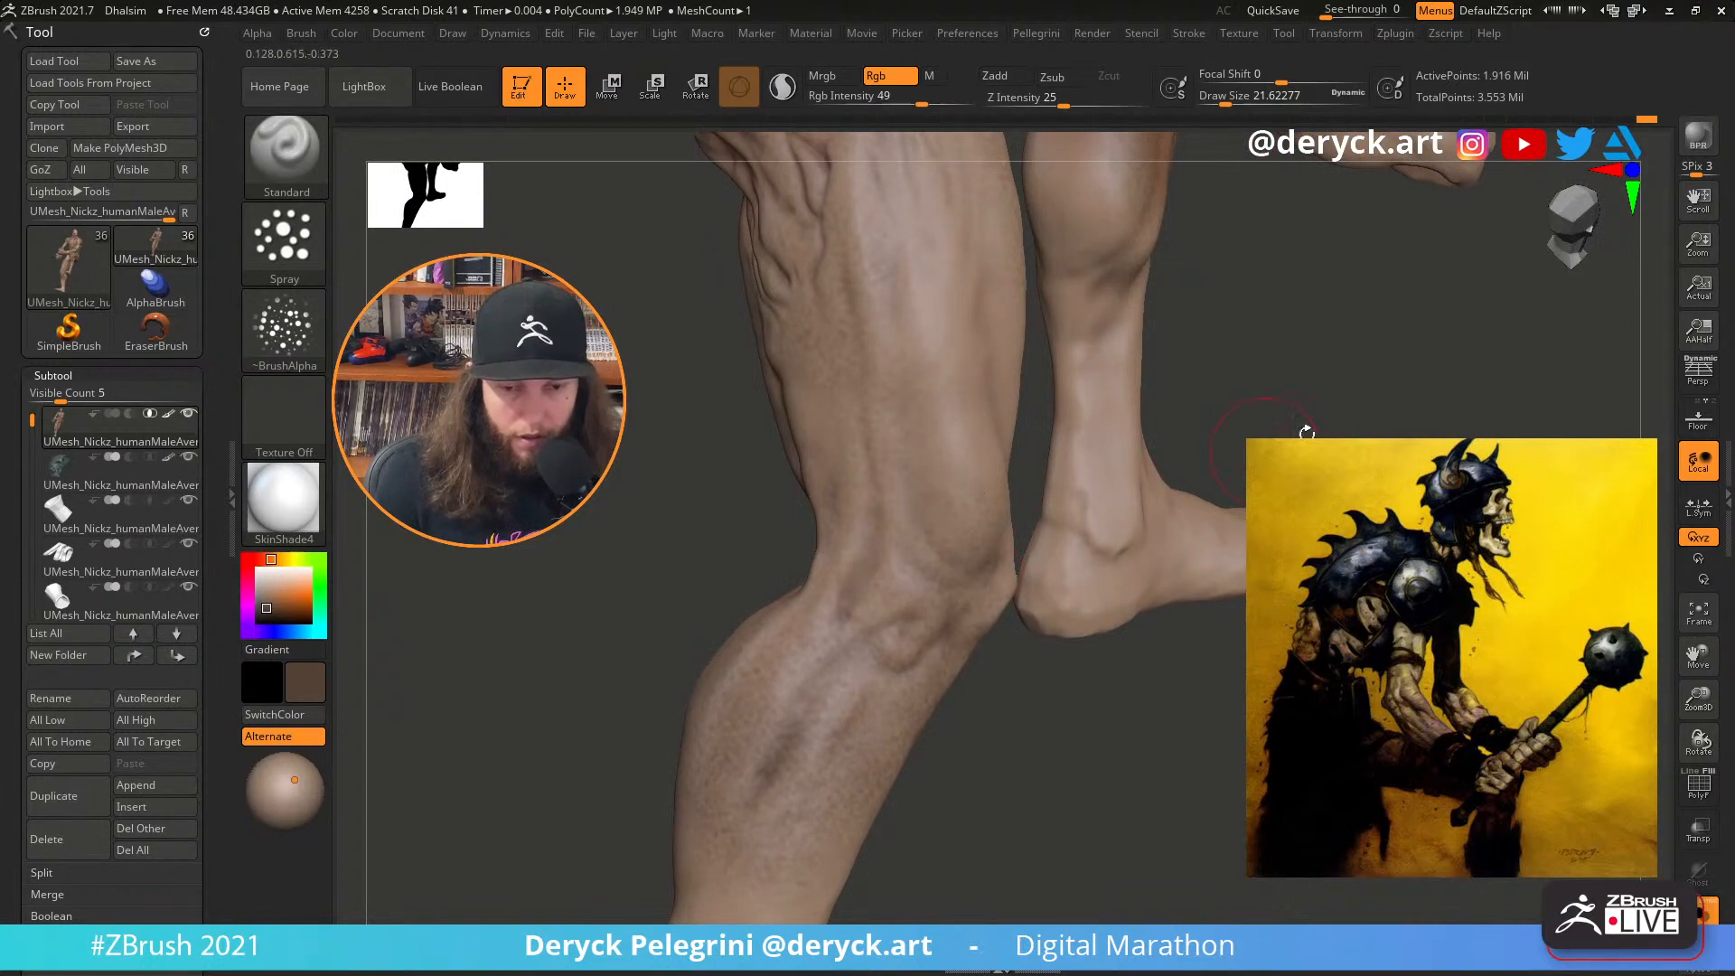
drag(1306, 433, 940, 579)
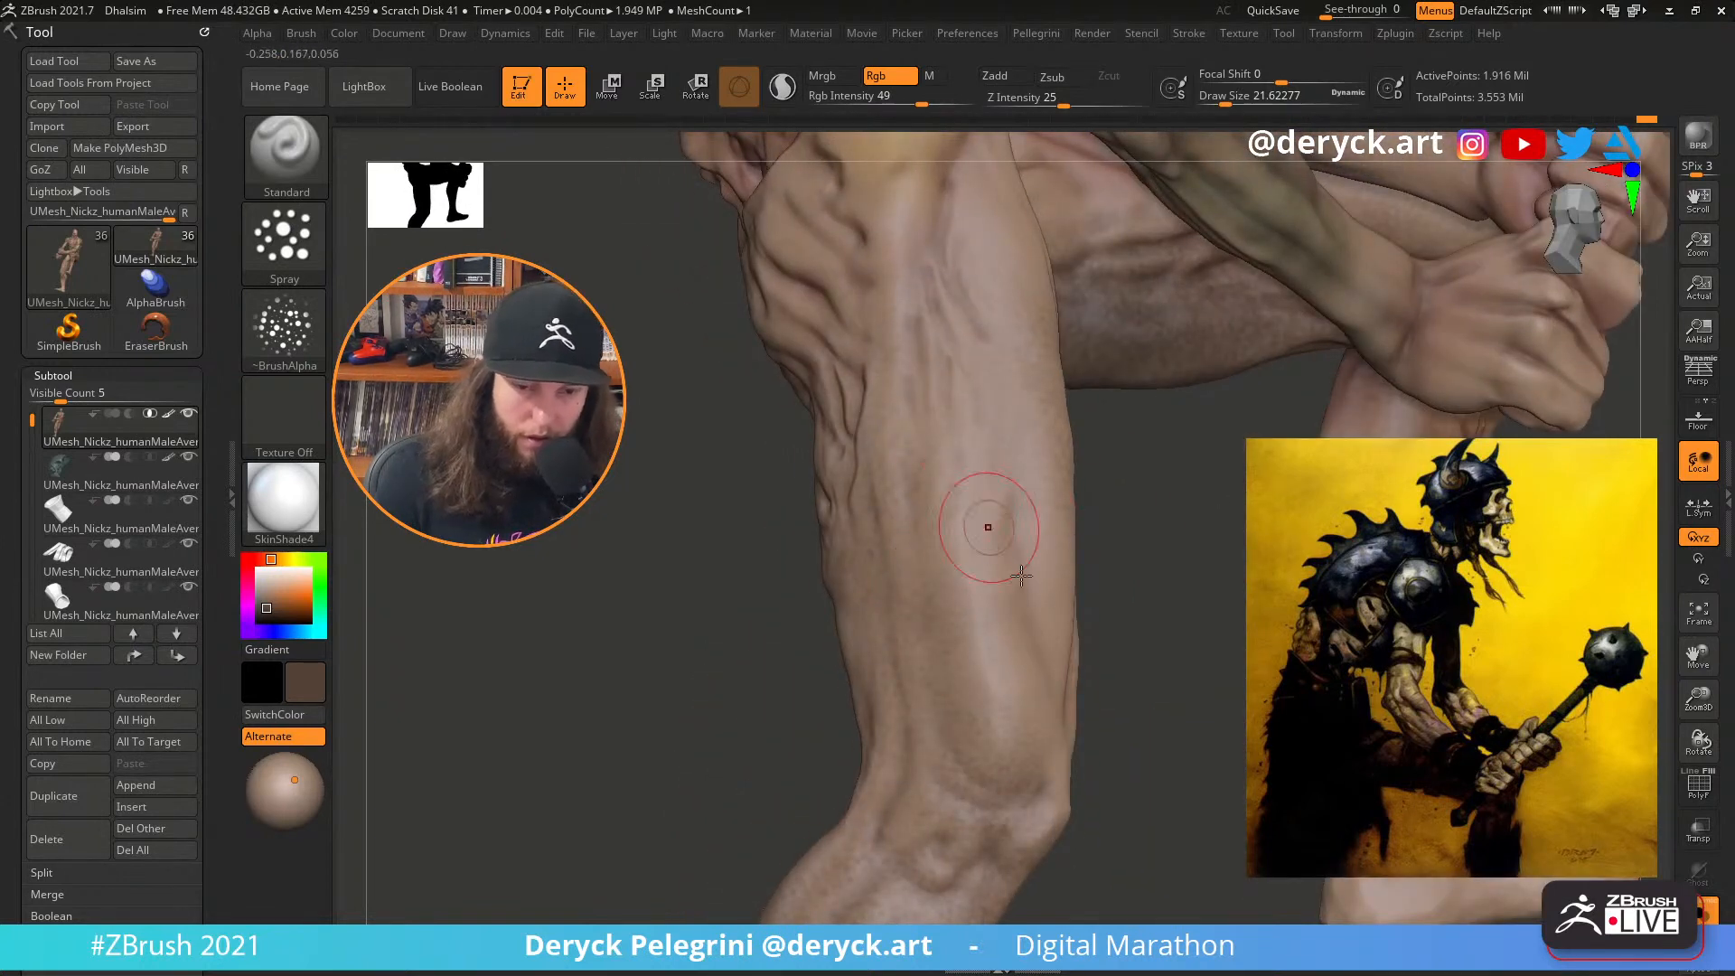
drag(1112, 560, 1084, 524)
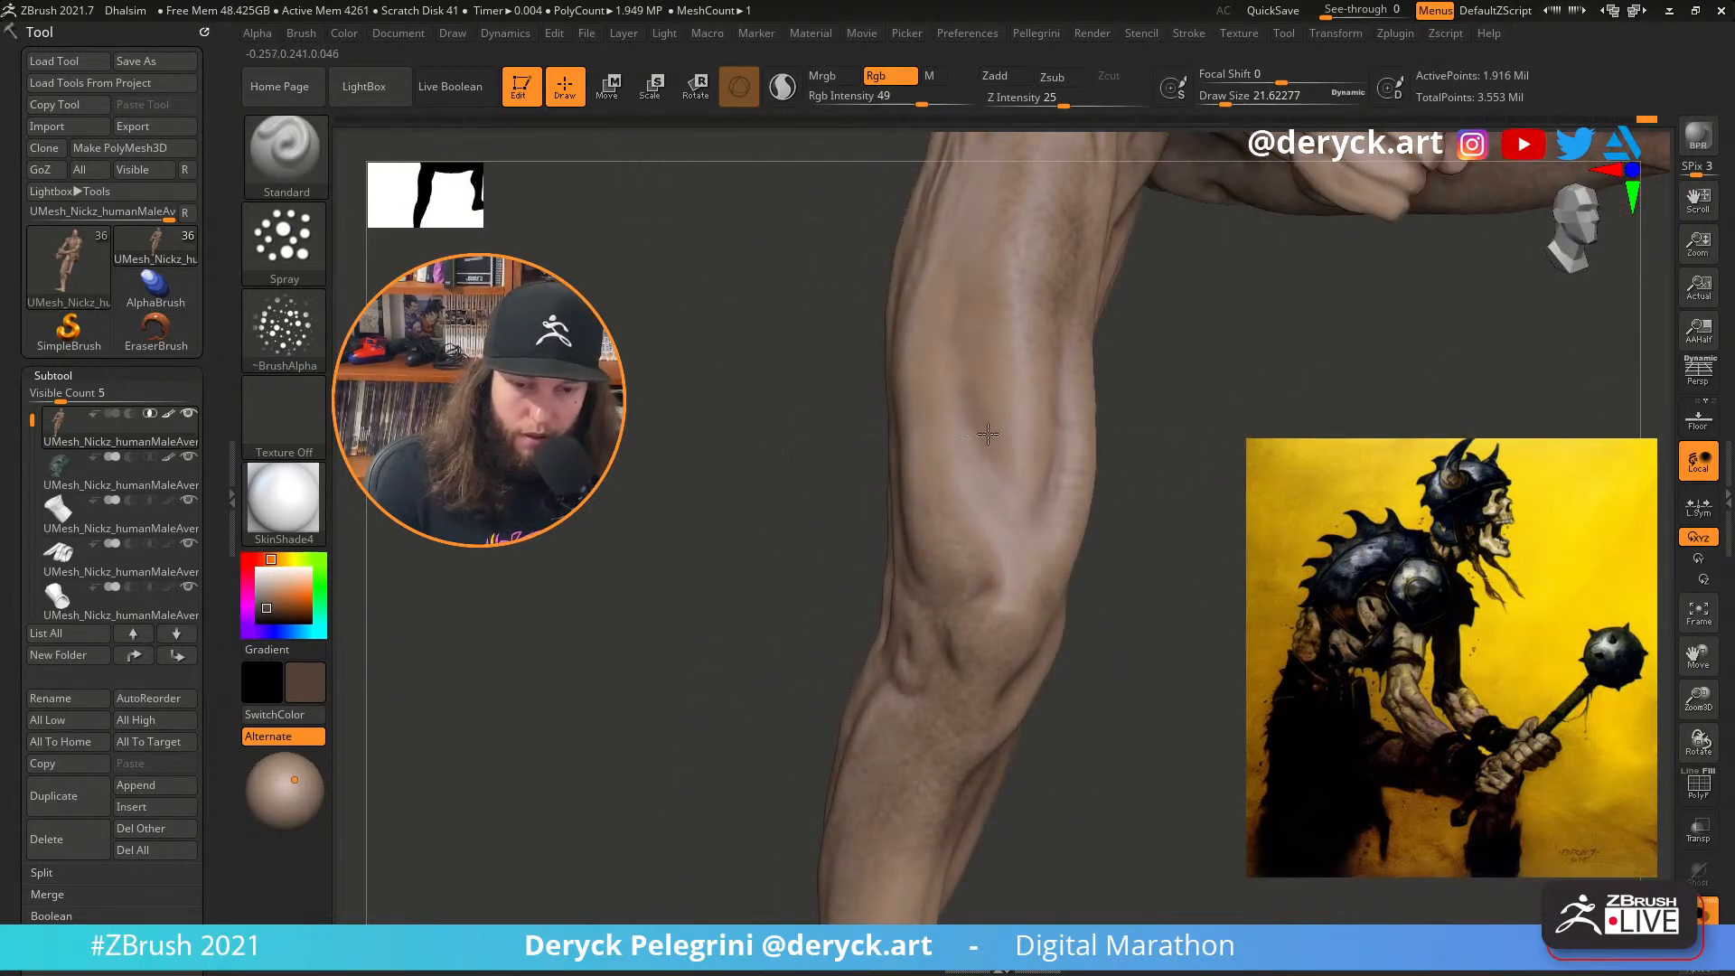
drag(813, 465, 633, 502)
drag(1177, 630, 1076, 542)
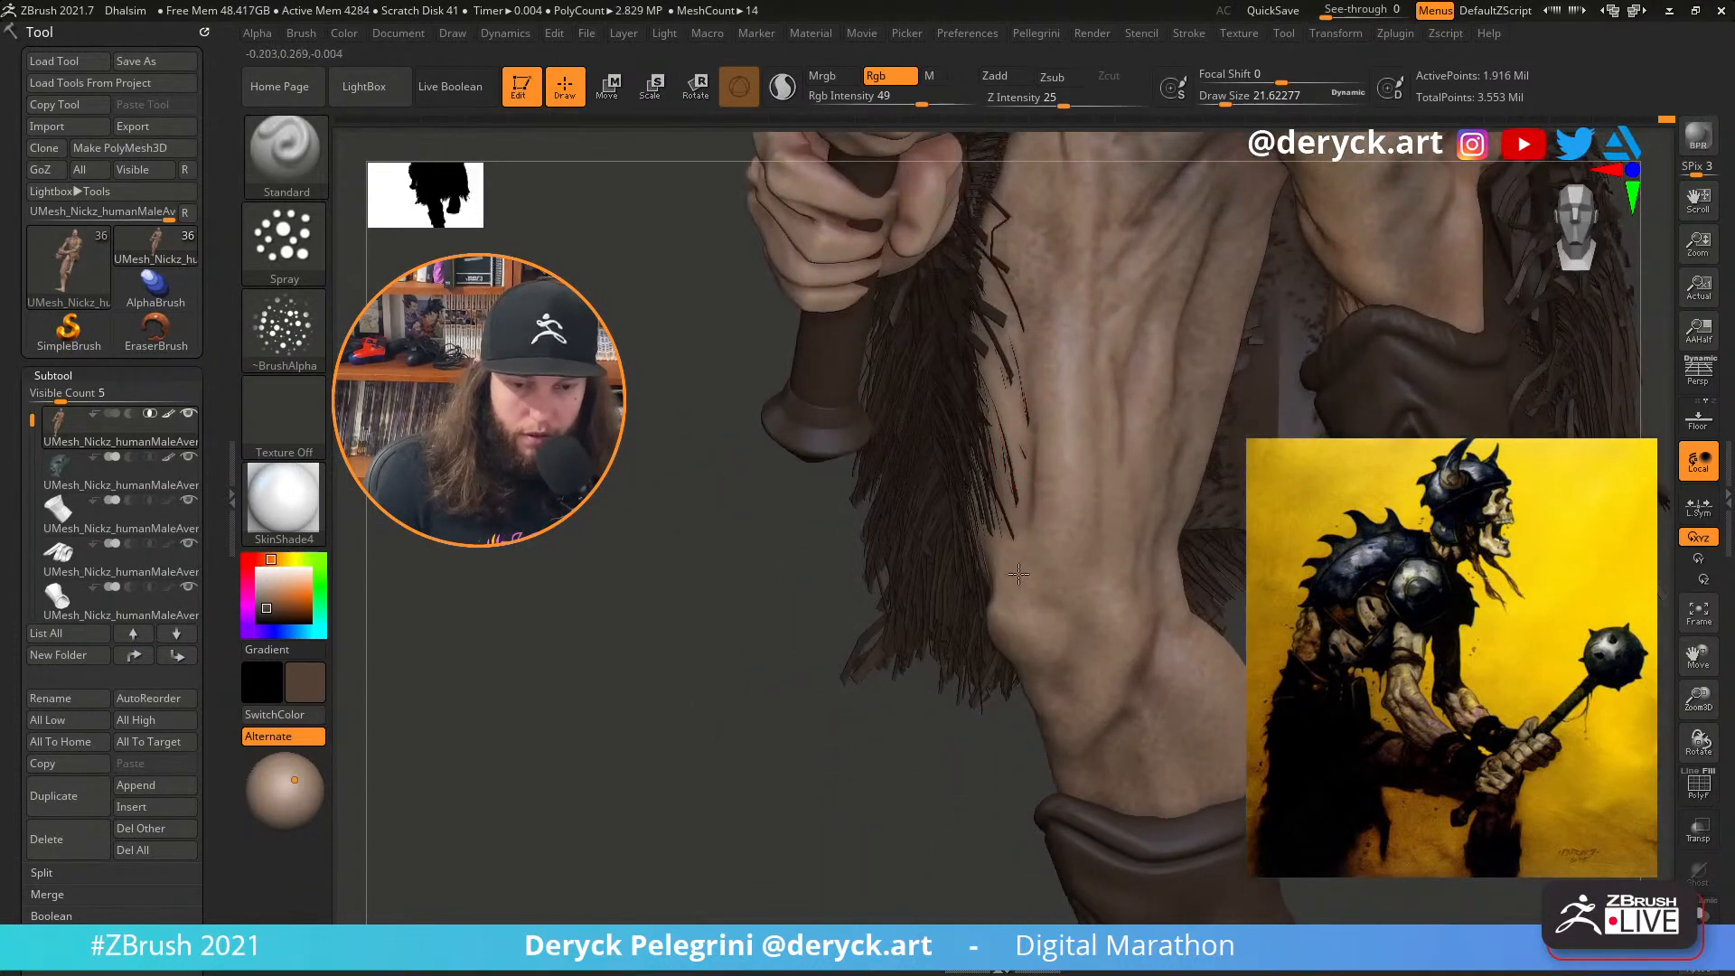
Set the paint colour to a light orange-tan and tint the rear leg's knee at a draw size of about 20
drag(750, 705, 678, 687)
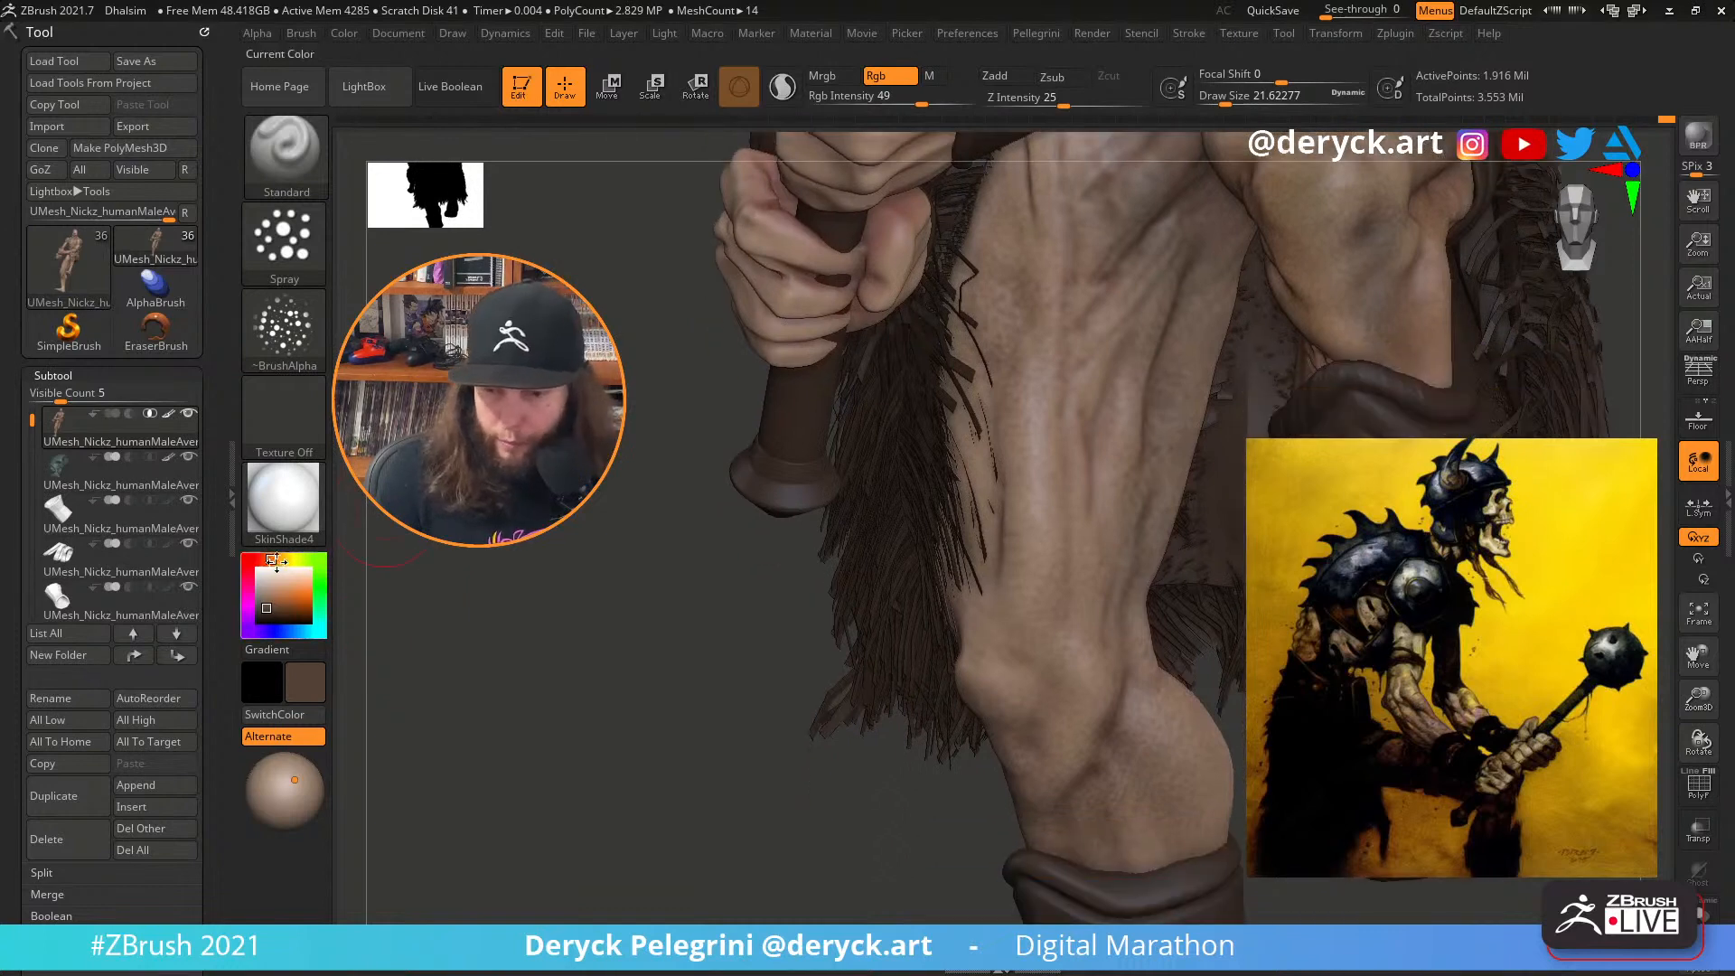
click(289, 560)
drag(289, 560, 298, 588)
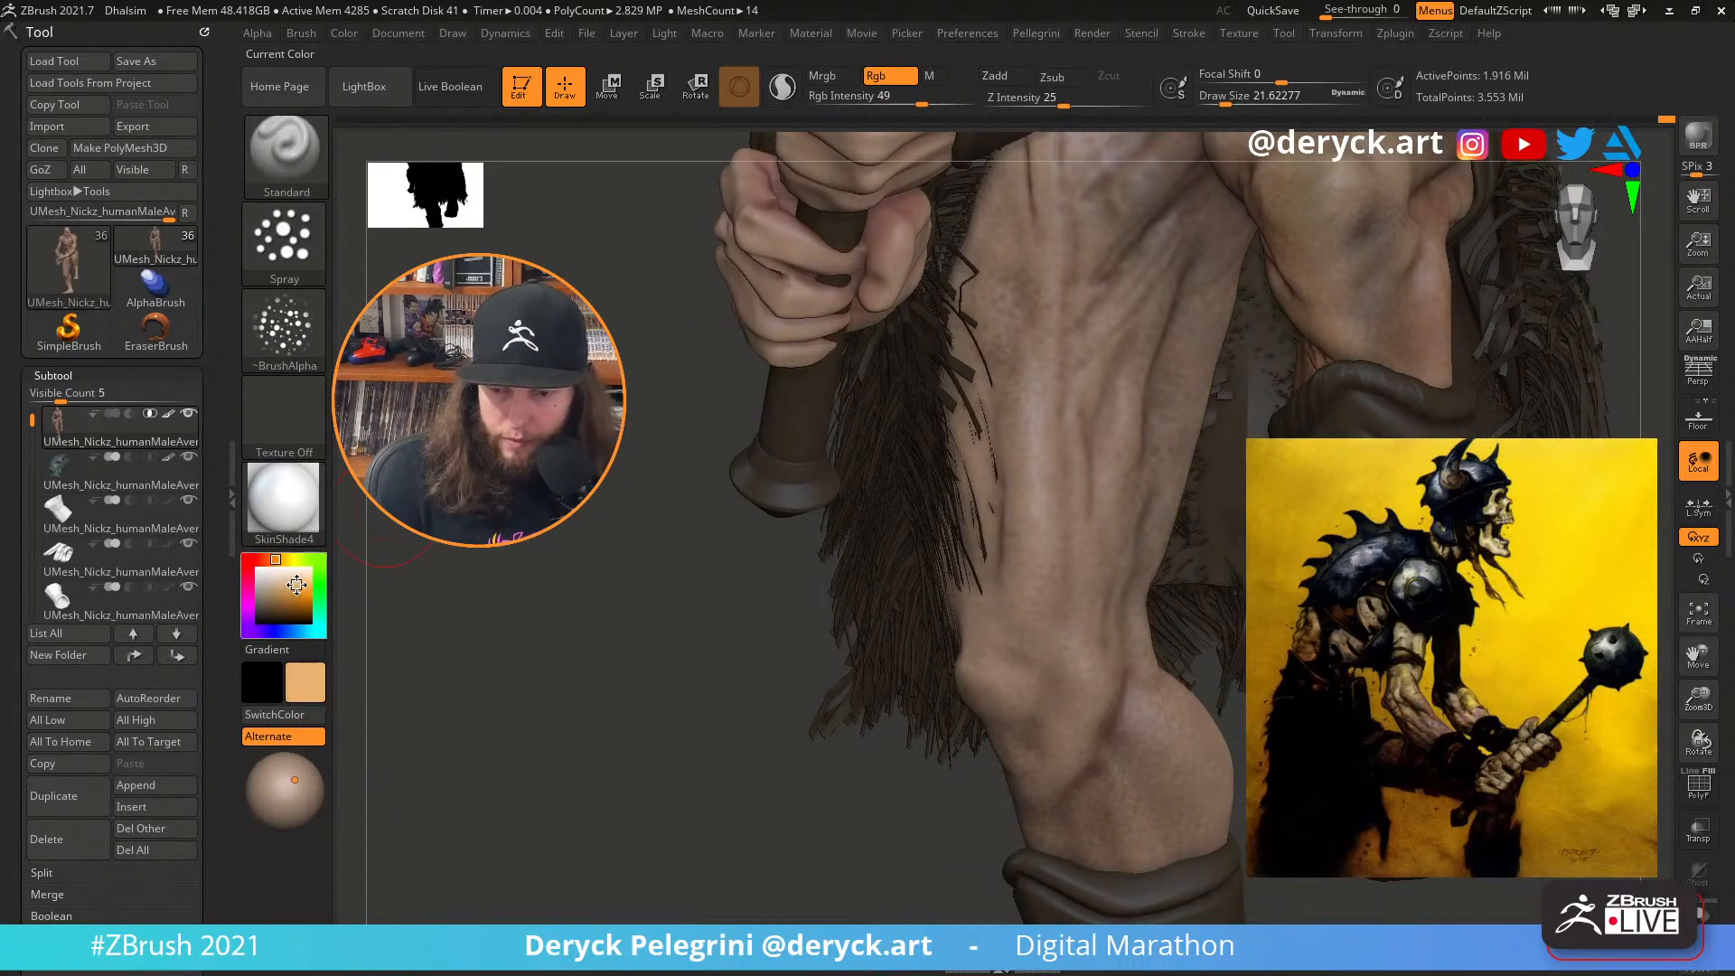
alt+drag(663, 673, 552, 549)
key(s)
click(993, 649)
mouse_move(971, 596)
mouse_down()
mouse_move(947, 653)
mouse_move(966, 562)
mouse_up()
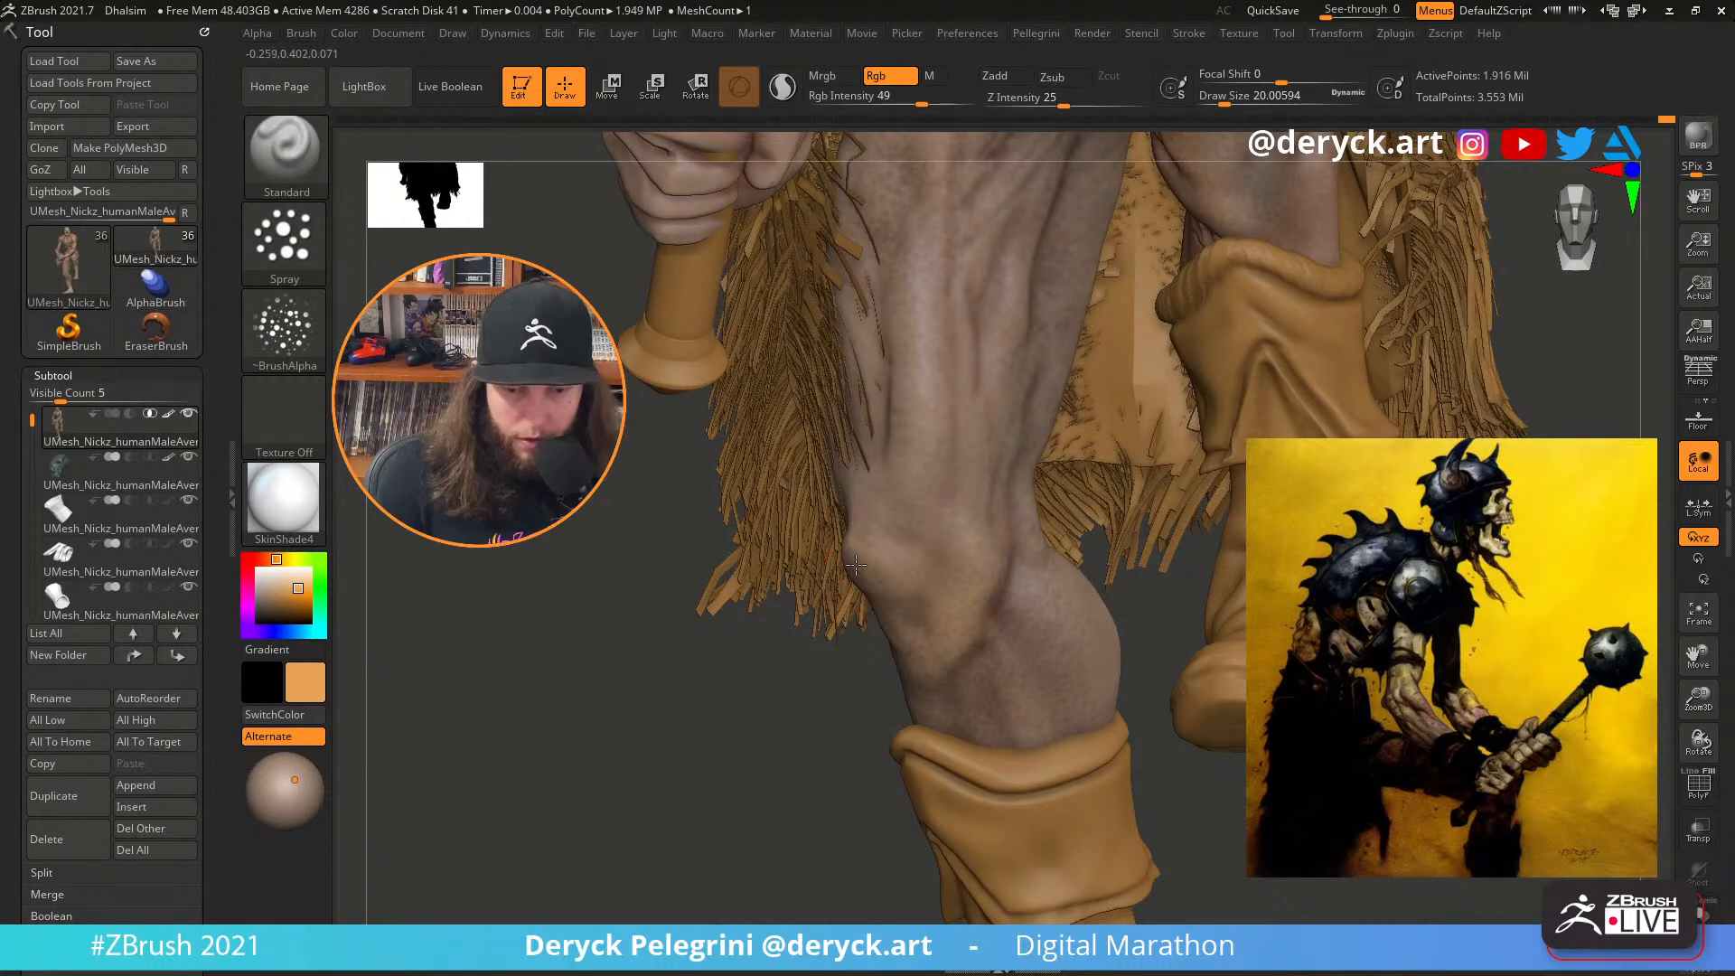
Tint the rear leg's knee with the light orange-tan and reduce the draw size to about 10.5
drag(805, 723, 912, 714)
drag(881, 569, 860, 598)
alt+drag(1133, 826, 1119, 678)
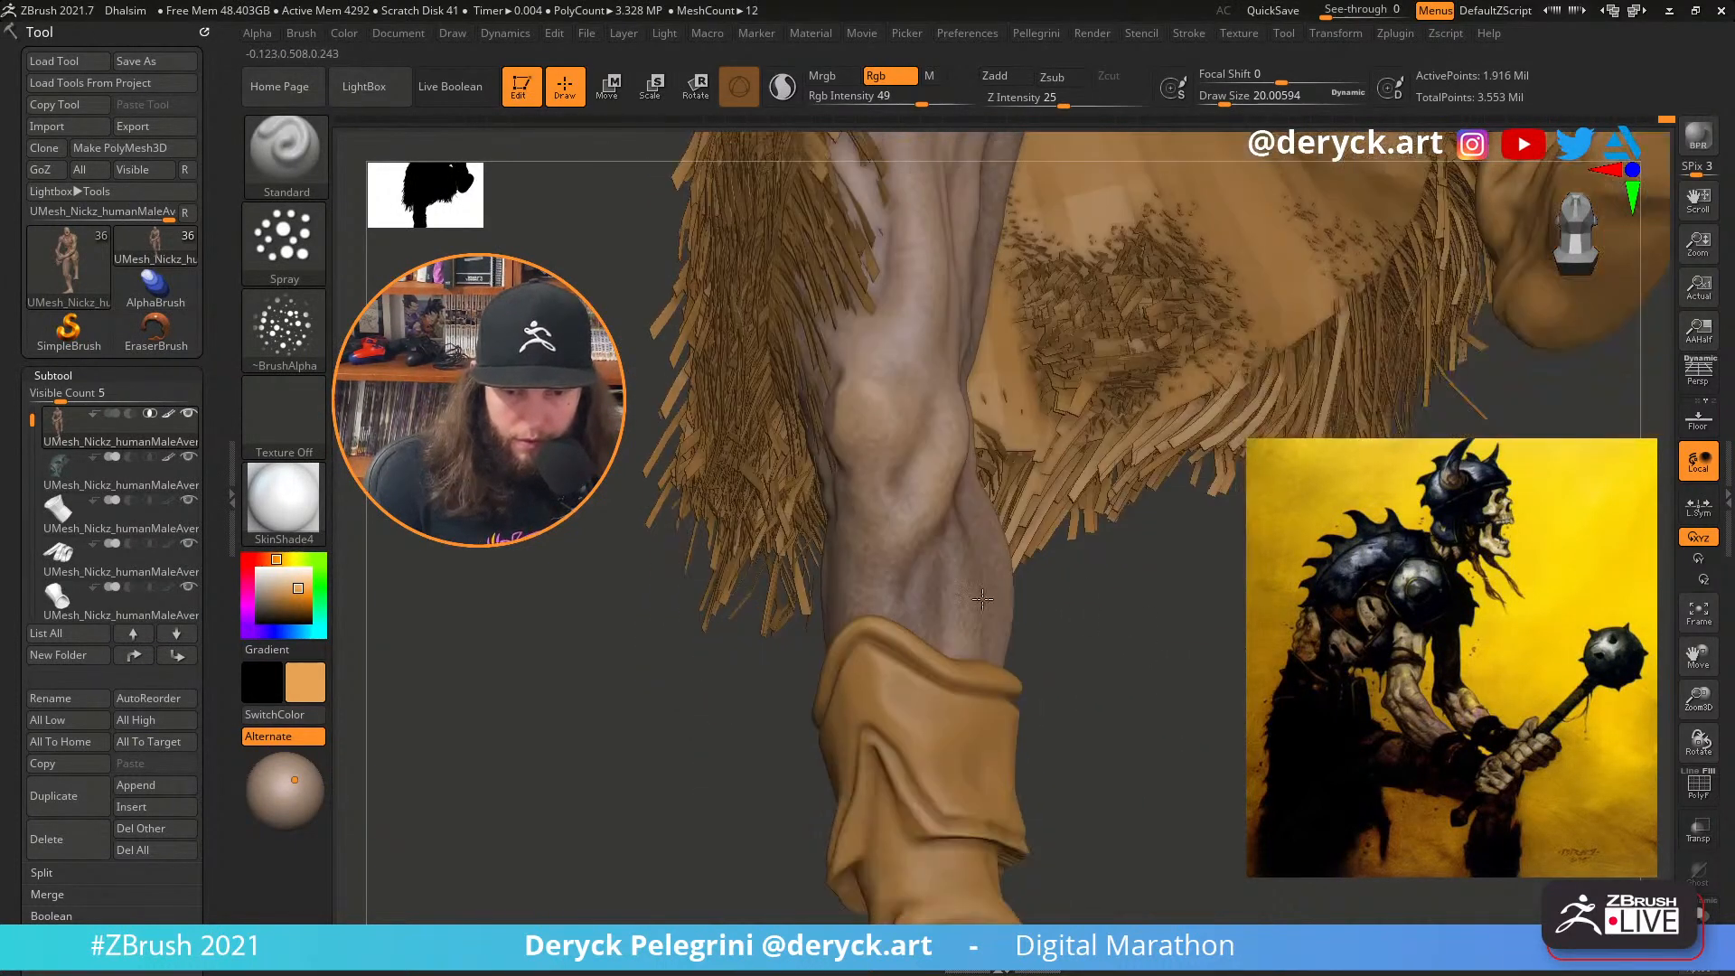
key(s)
key(alt+s)
key(s)
click(862, 555)
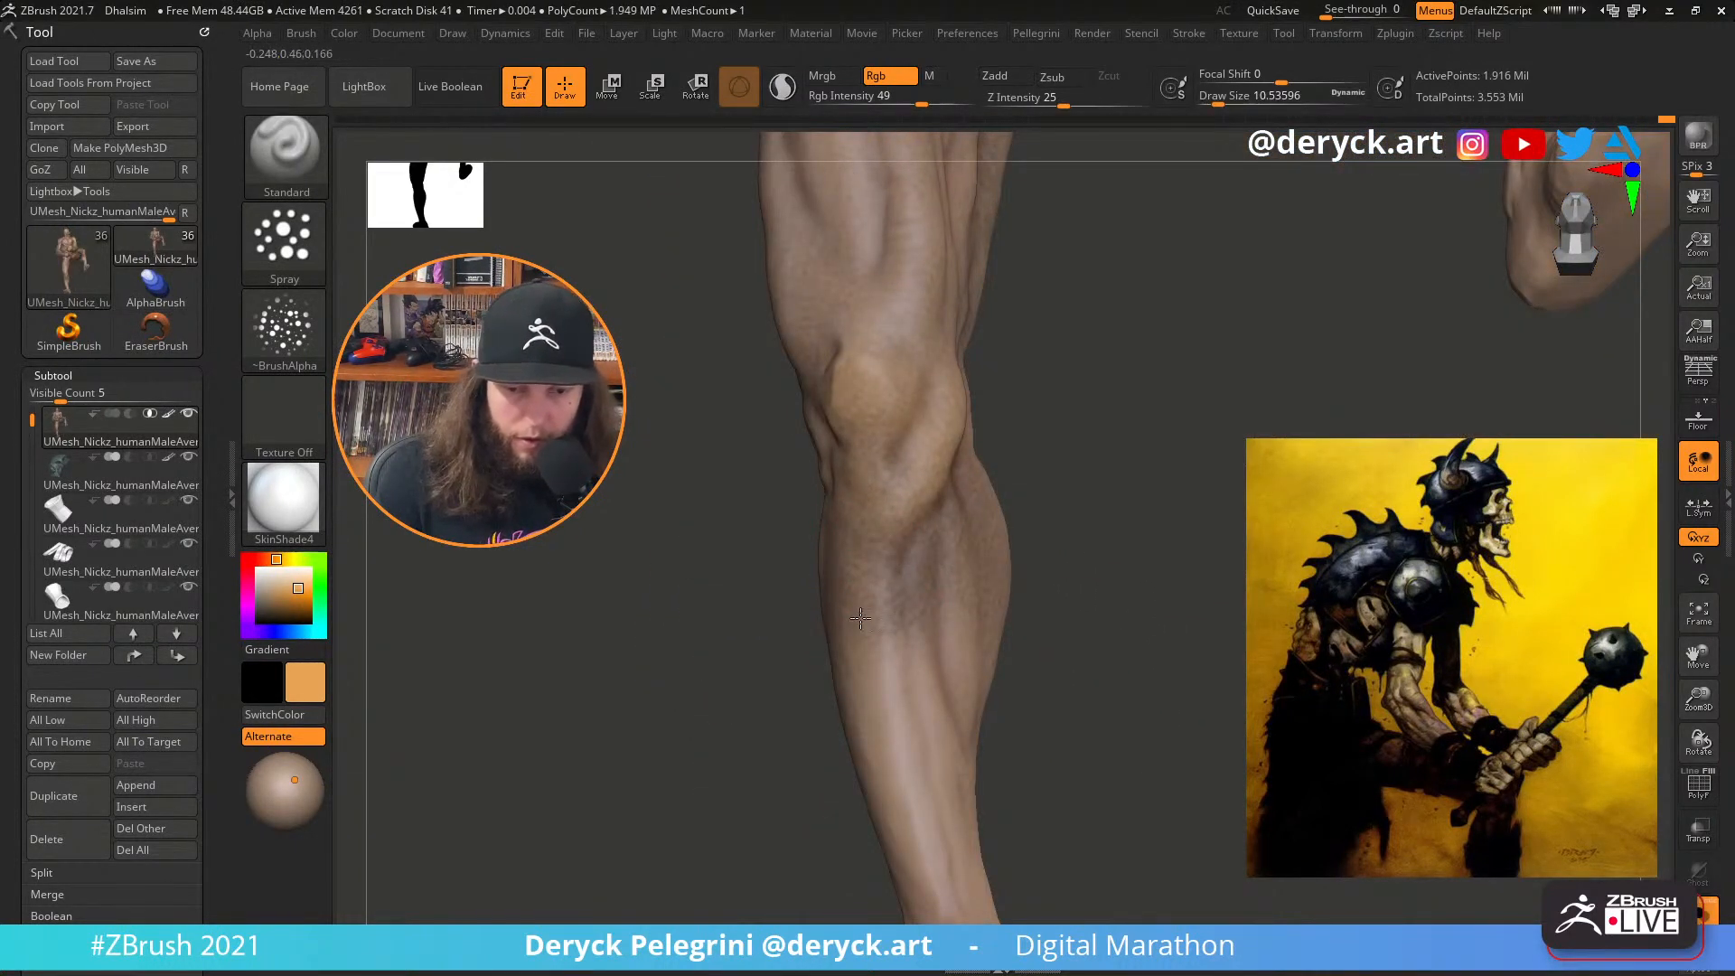
Tint the rear leg's kneecap and upper shin with light orange-tan at a draw size of about 14.2
key(s)
key(s)
click(861, 542)
drag(860, 562, 863, 466)
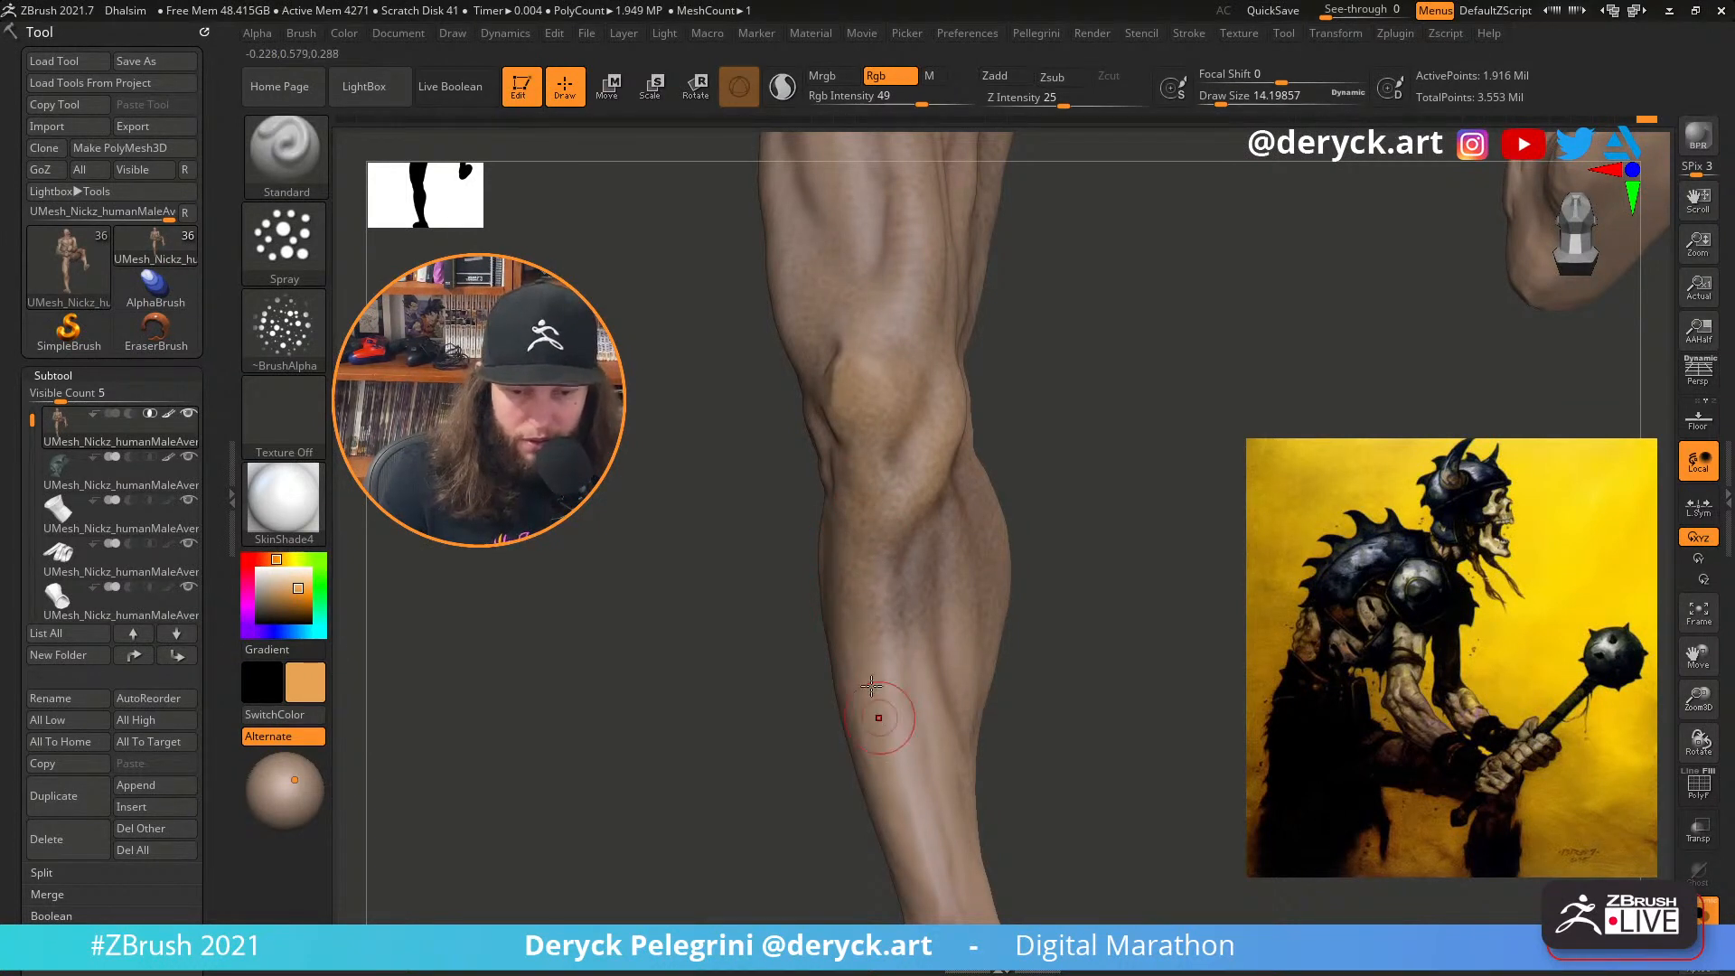
mouse_move(885, 714)
mouse_down()
mouse_move(887, 753)
mouse_move(886, 670)
mouse_up()
mouse_move(1057, 631)
mouse_down()
mouse_move(1035, 598)
mouse_move(980, 592)
mouse_up()
drag(852, 558, 873, 712)
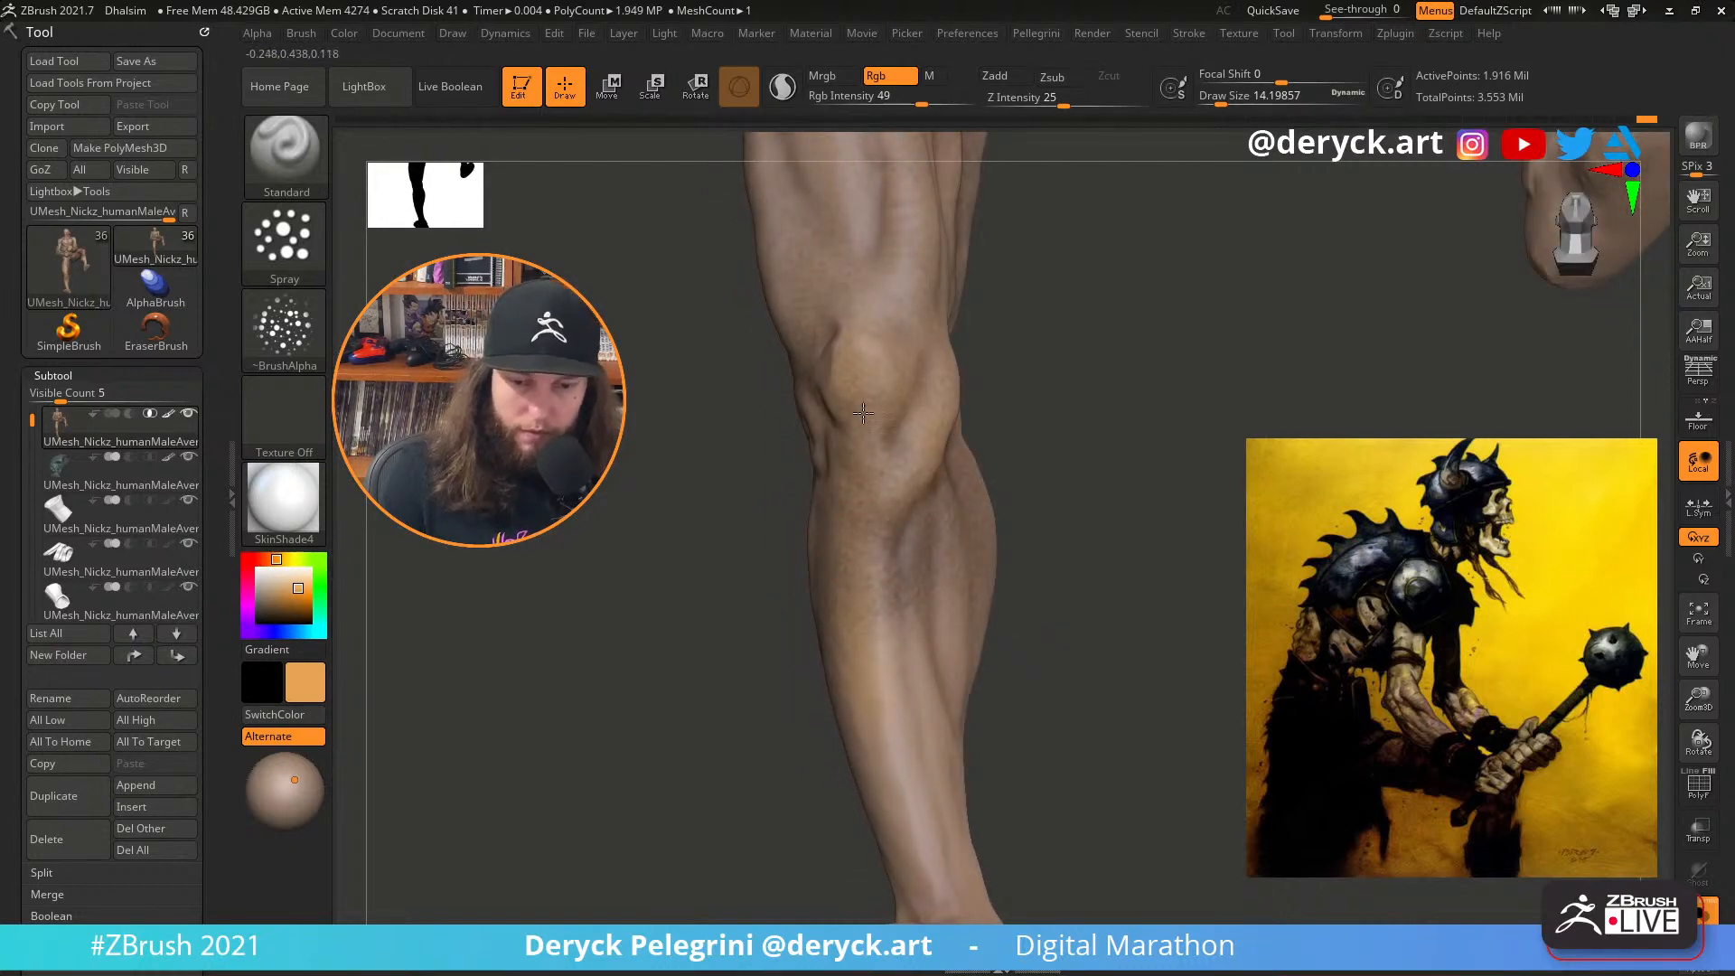
drag(1055, 601, 1092, 643)
Set the paint colour to a dark grey-green and shade around the rear leg's knee at a draw size of about 15.6
click(648, 594)
drag(640, 633, 261, 610)
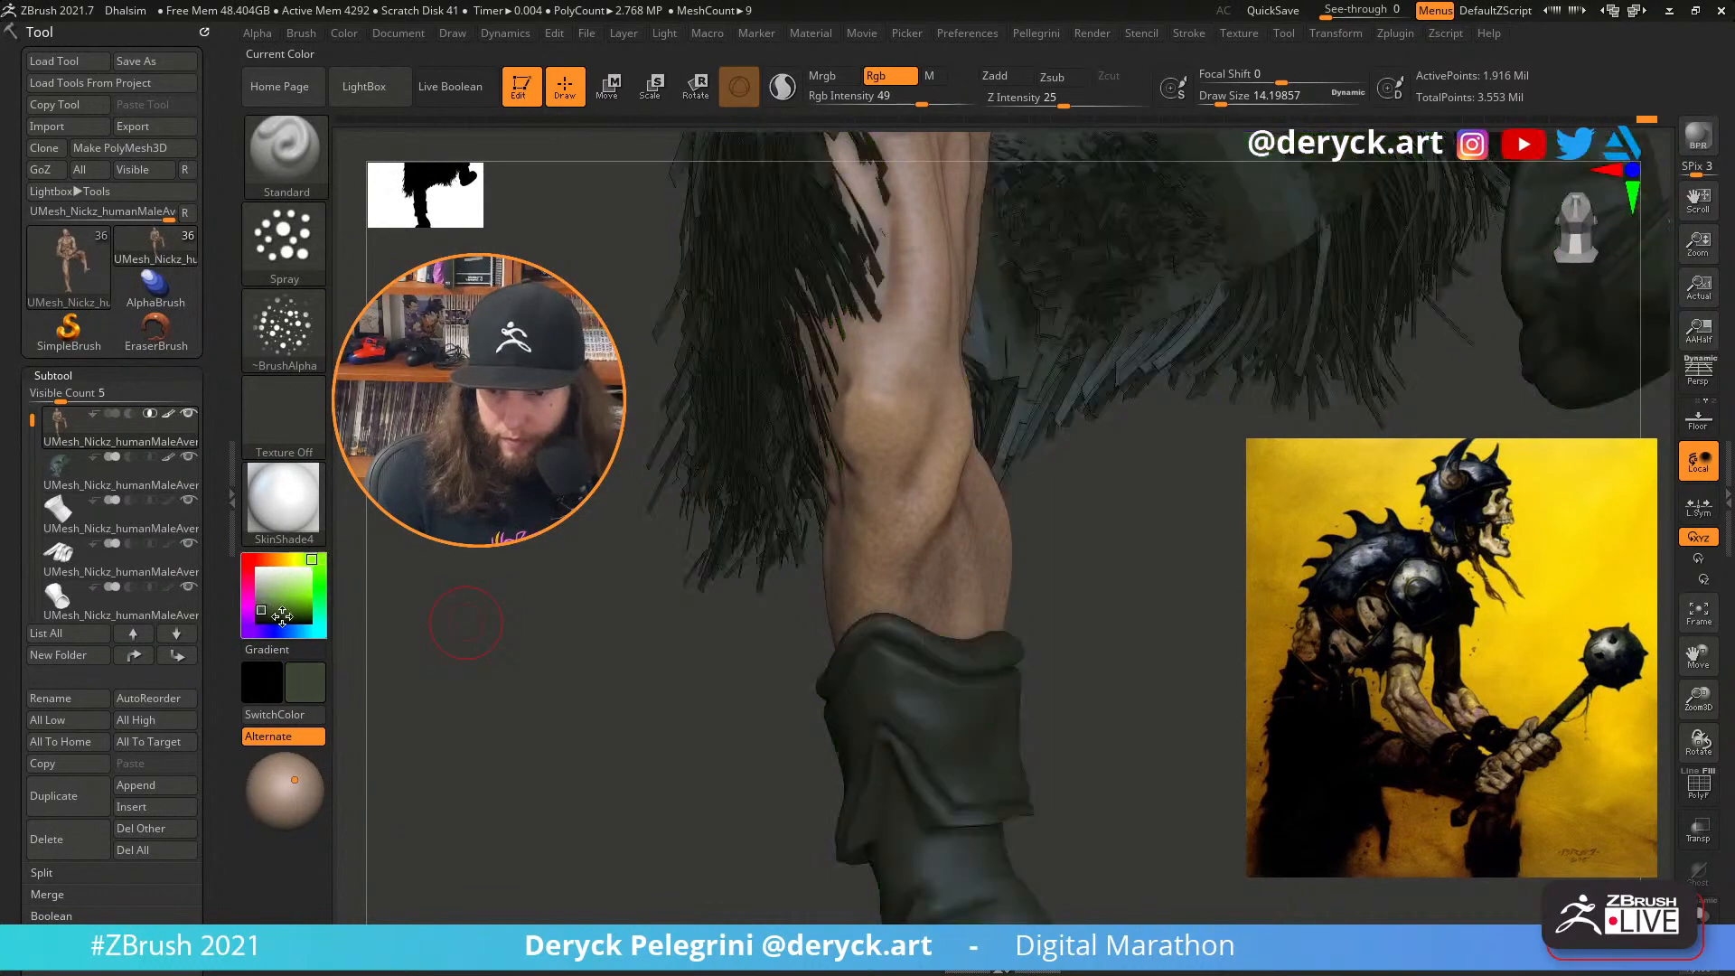
alt+drag(698, 698, 677, 756)
key(s)
click(848, 566)
key(s)
click(833, 520)
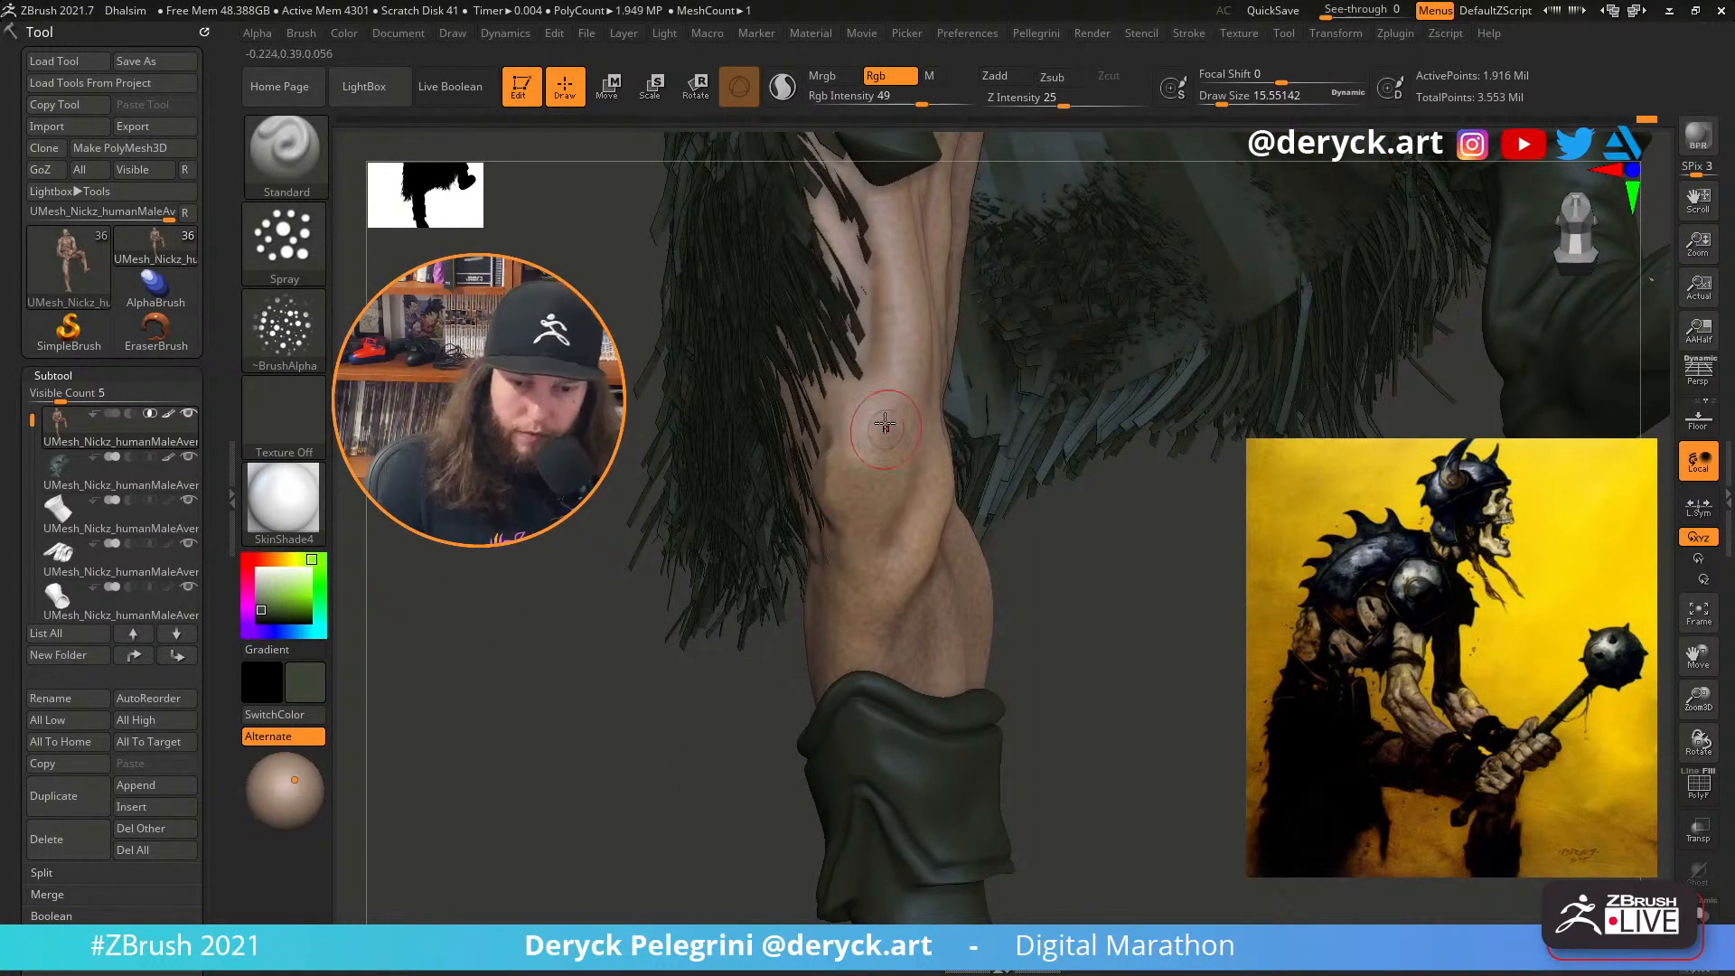
drag(1057, 571, 901, 546)
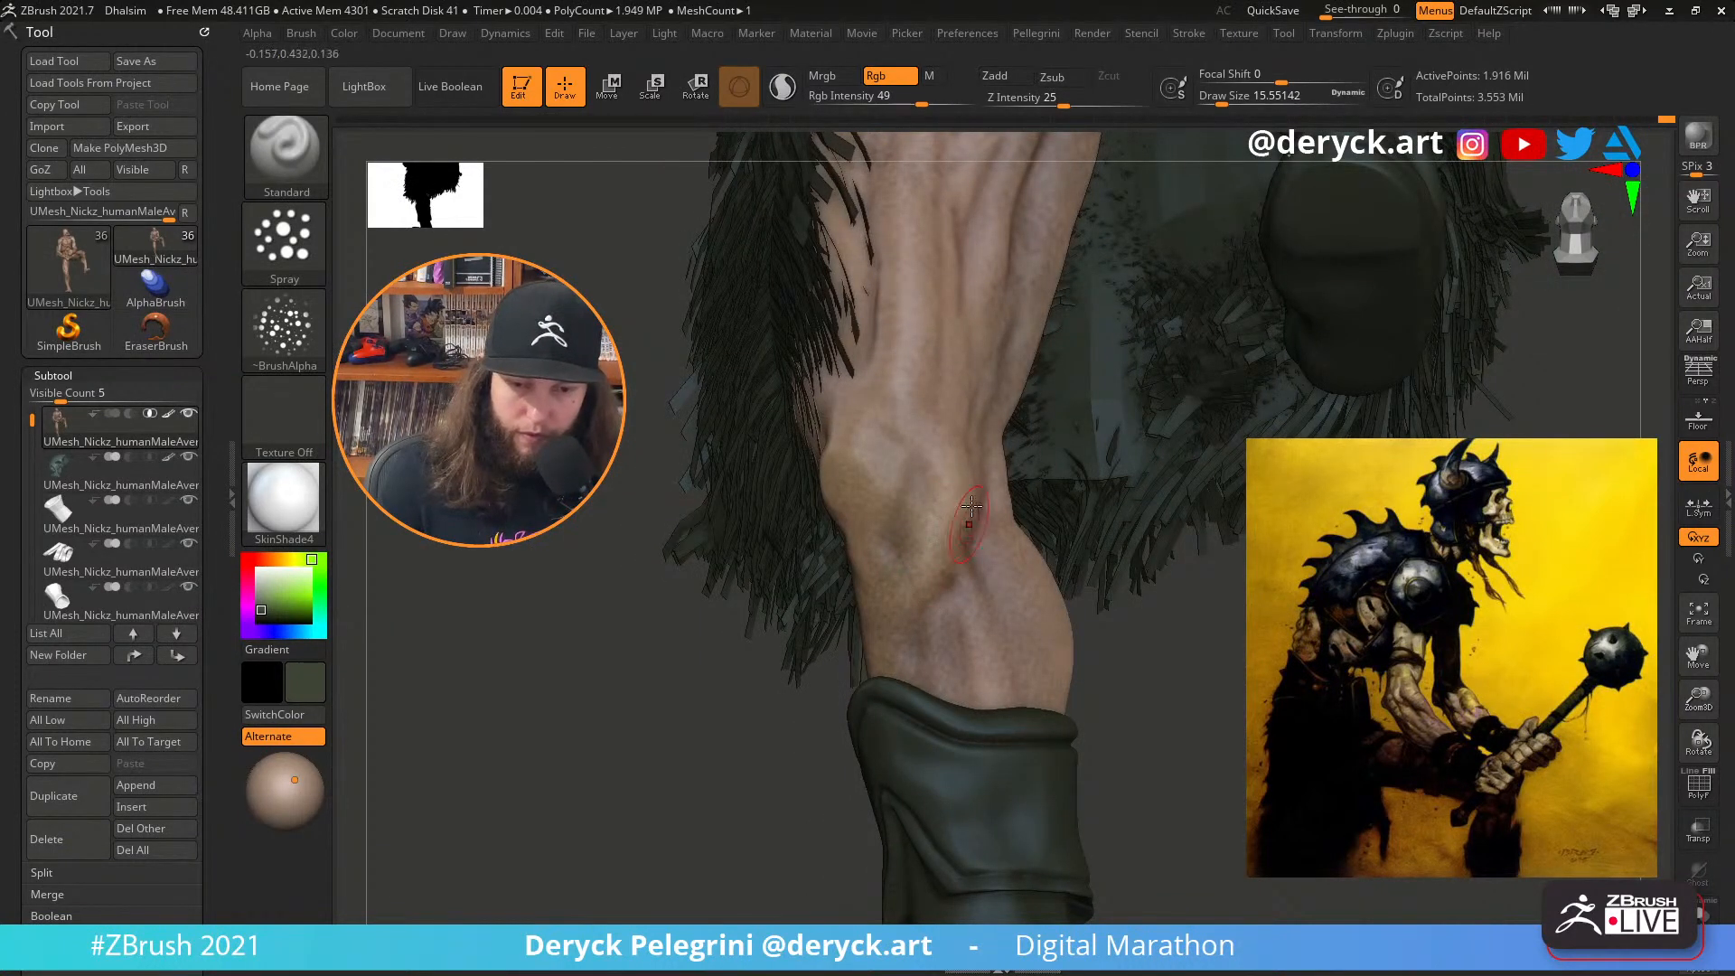
alt+drag(627, 562, 660, 754)
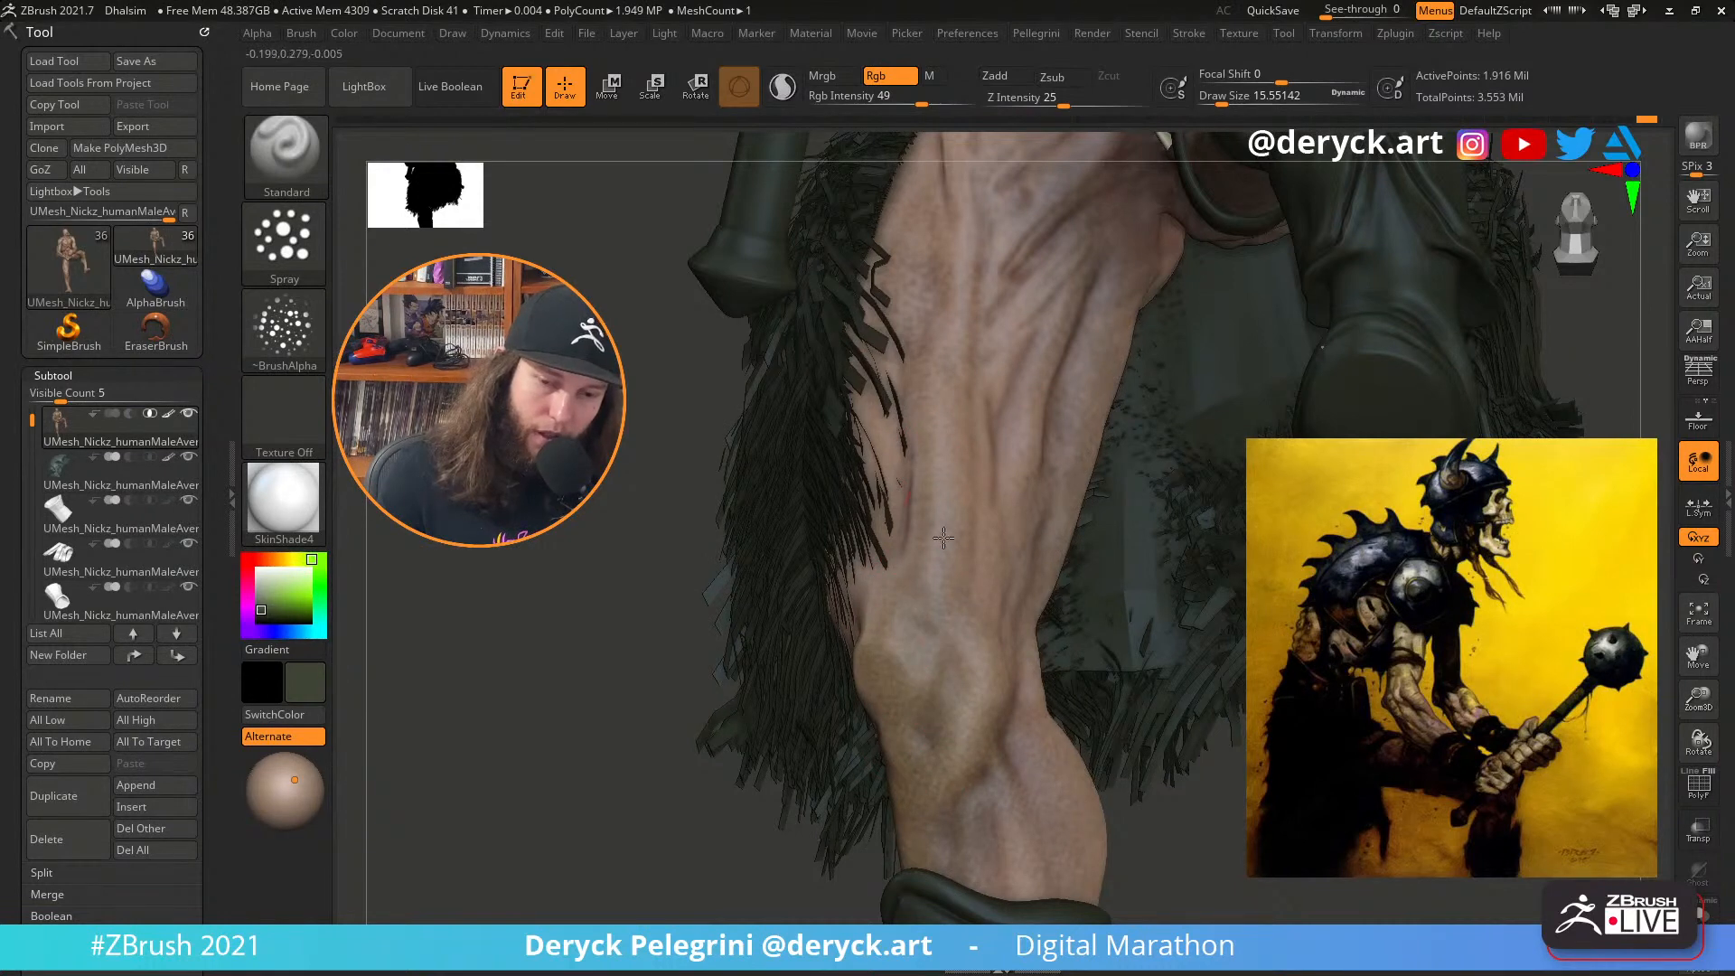
alt+drag(591, 584, 668, 439)
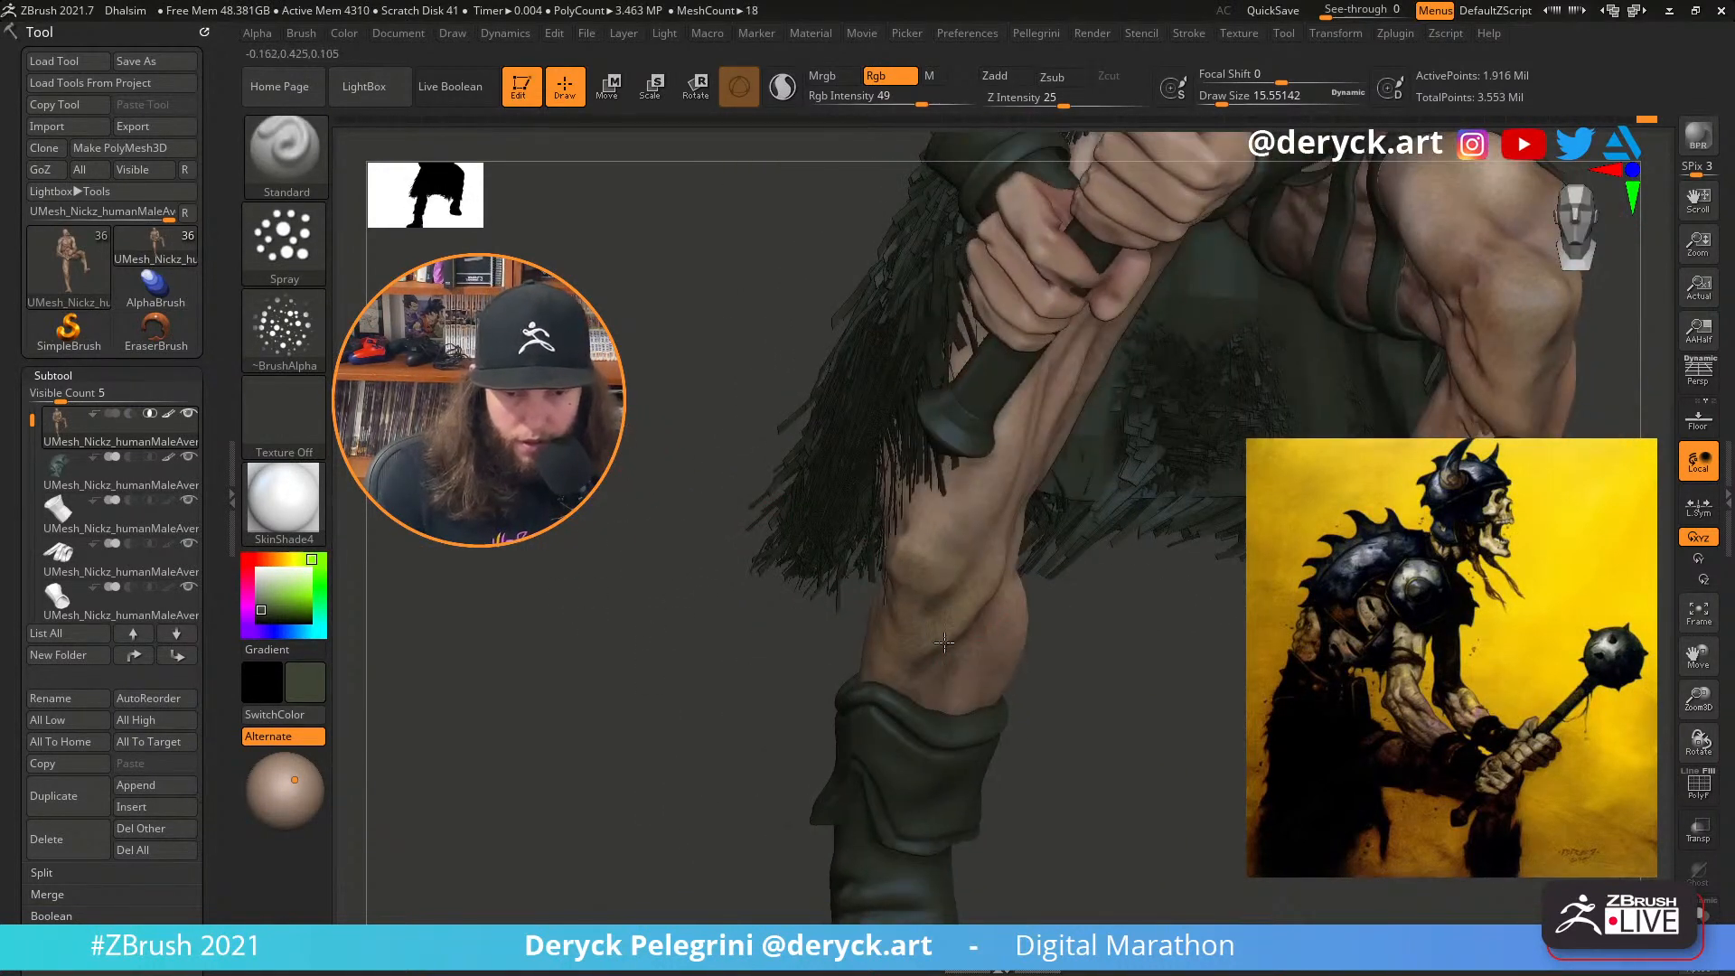
drag(1170, 604, 930, 658)
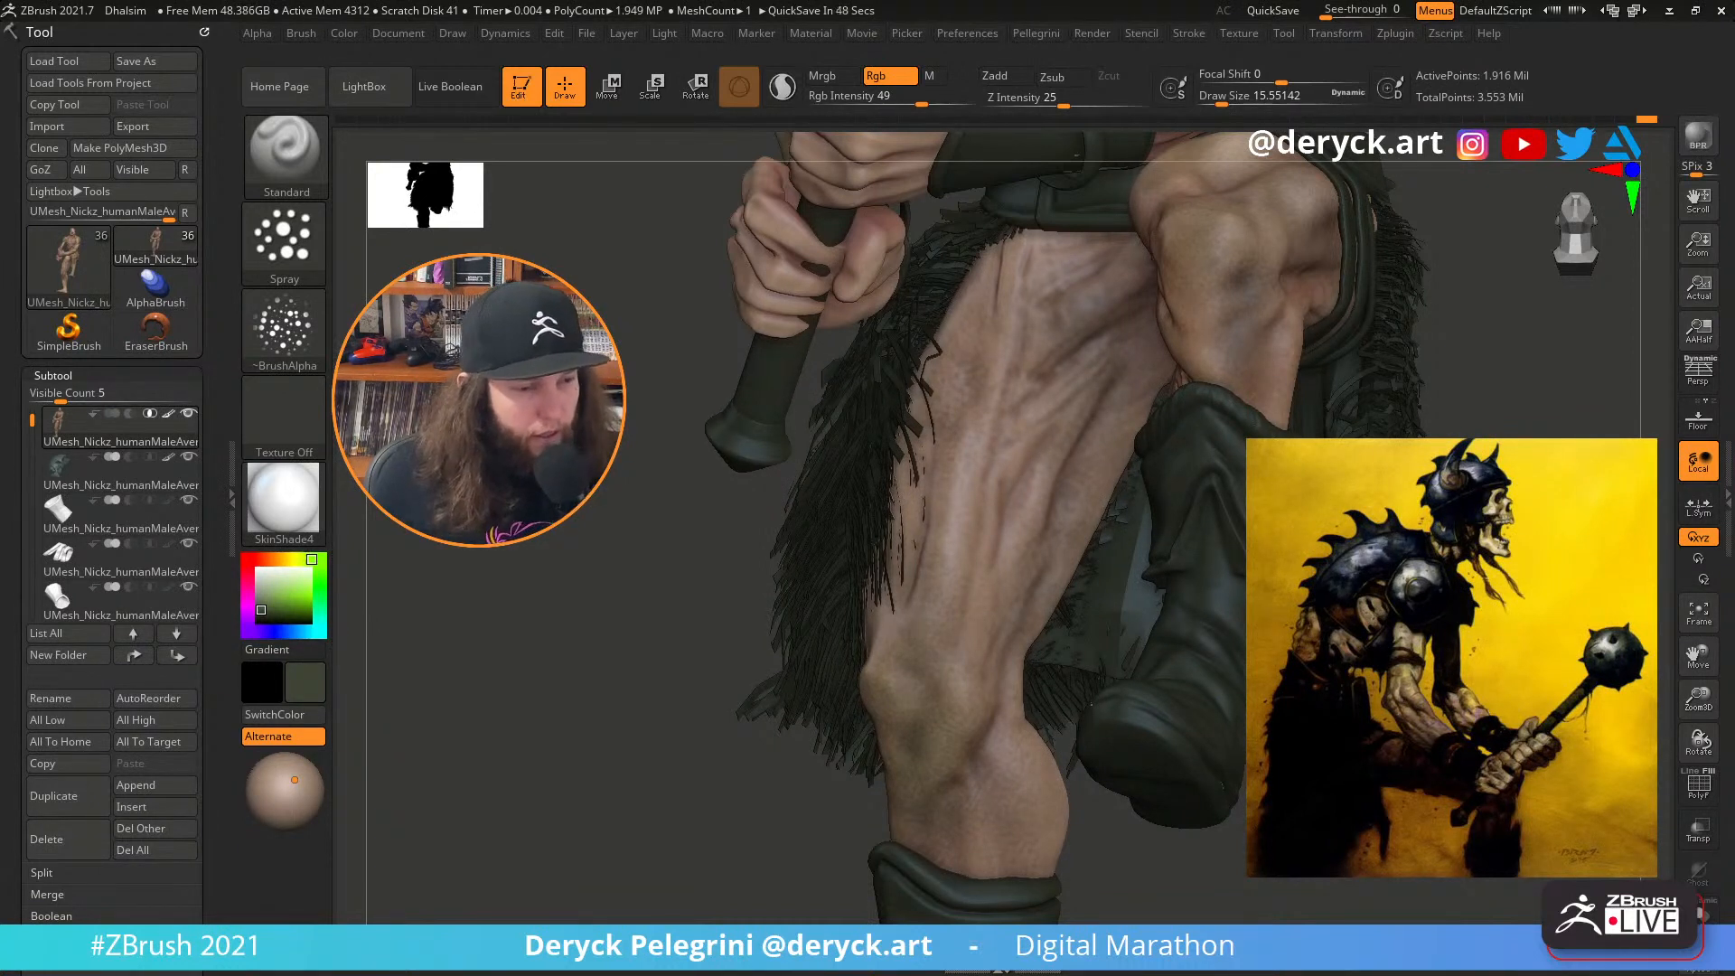
Shade the inner knee and upper calf of the rear leg with dark grey-green at draw sizes of about 11.7 and 14.2
mouse_move(639, 774)
mouse_down()
mouse_move(612, 650)
mouse_move(639, 714)
mouse_move(702, 649)
mouse_move(682, 729)
mouse_move(681, 681)
mouse_move(1021, 730)
mouse_up()
key(s)
drag(982, 634, 978, 635)
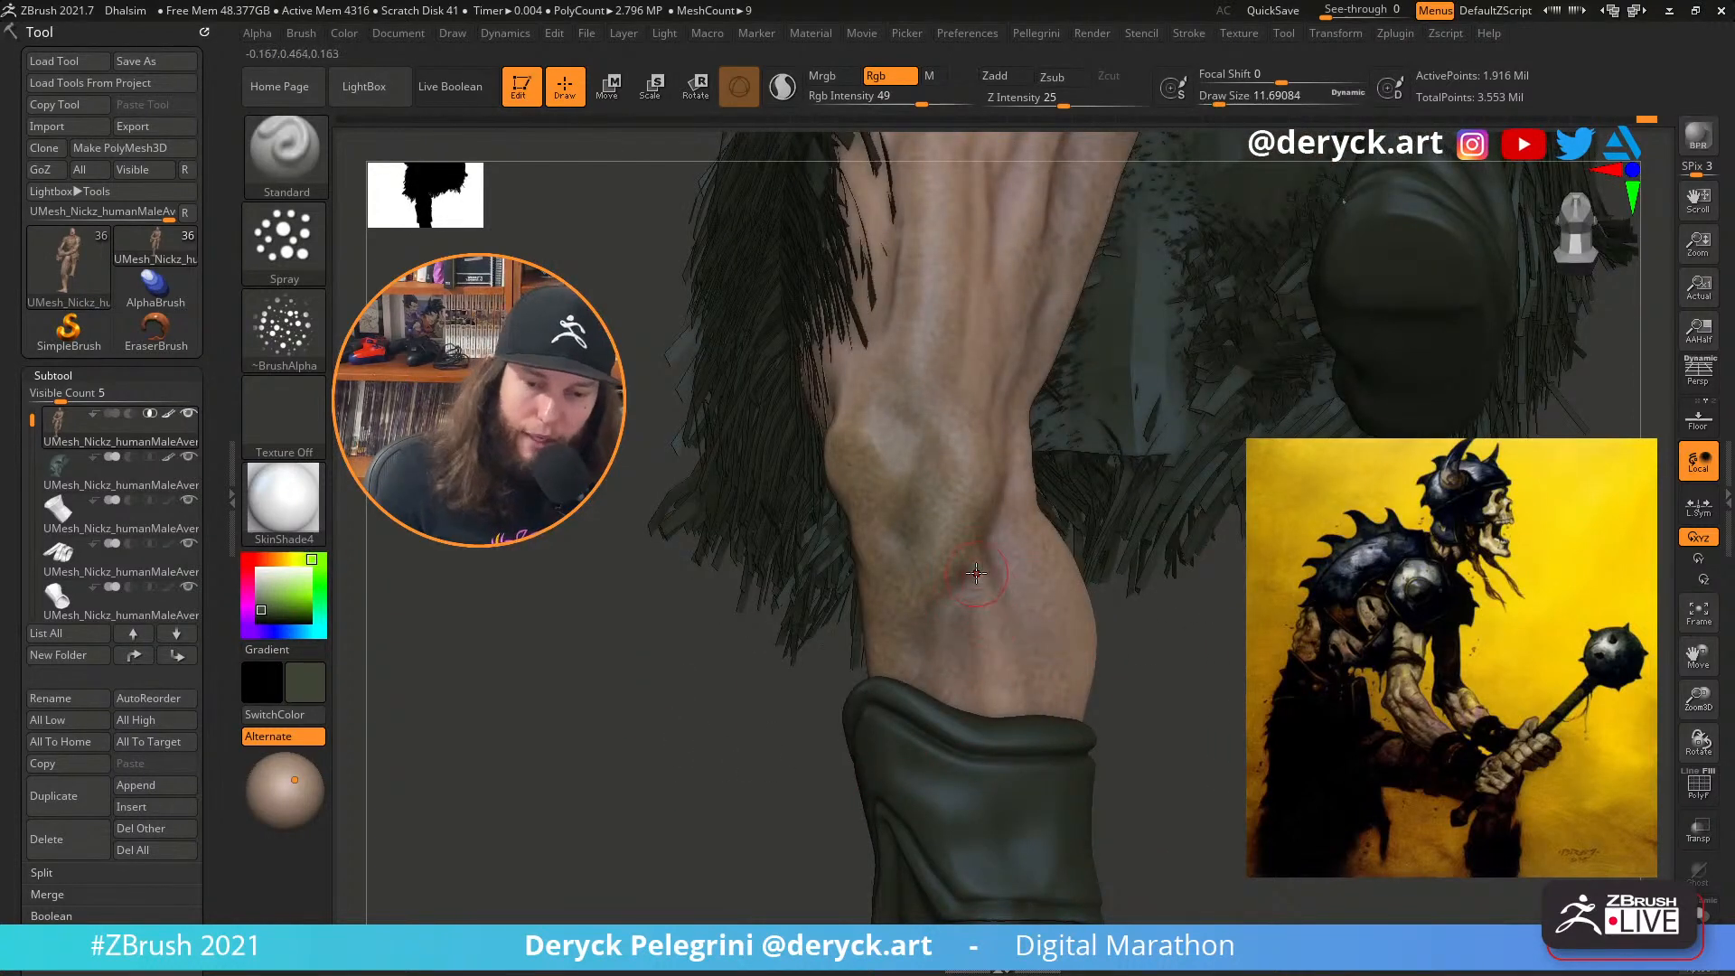
drag(1178, 707, 1006, 601)
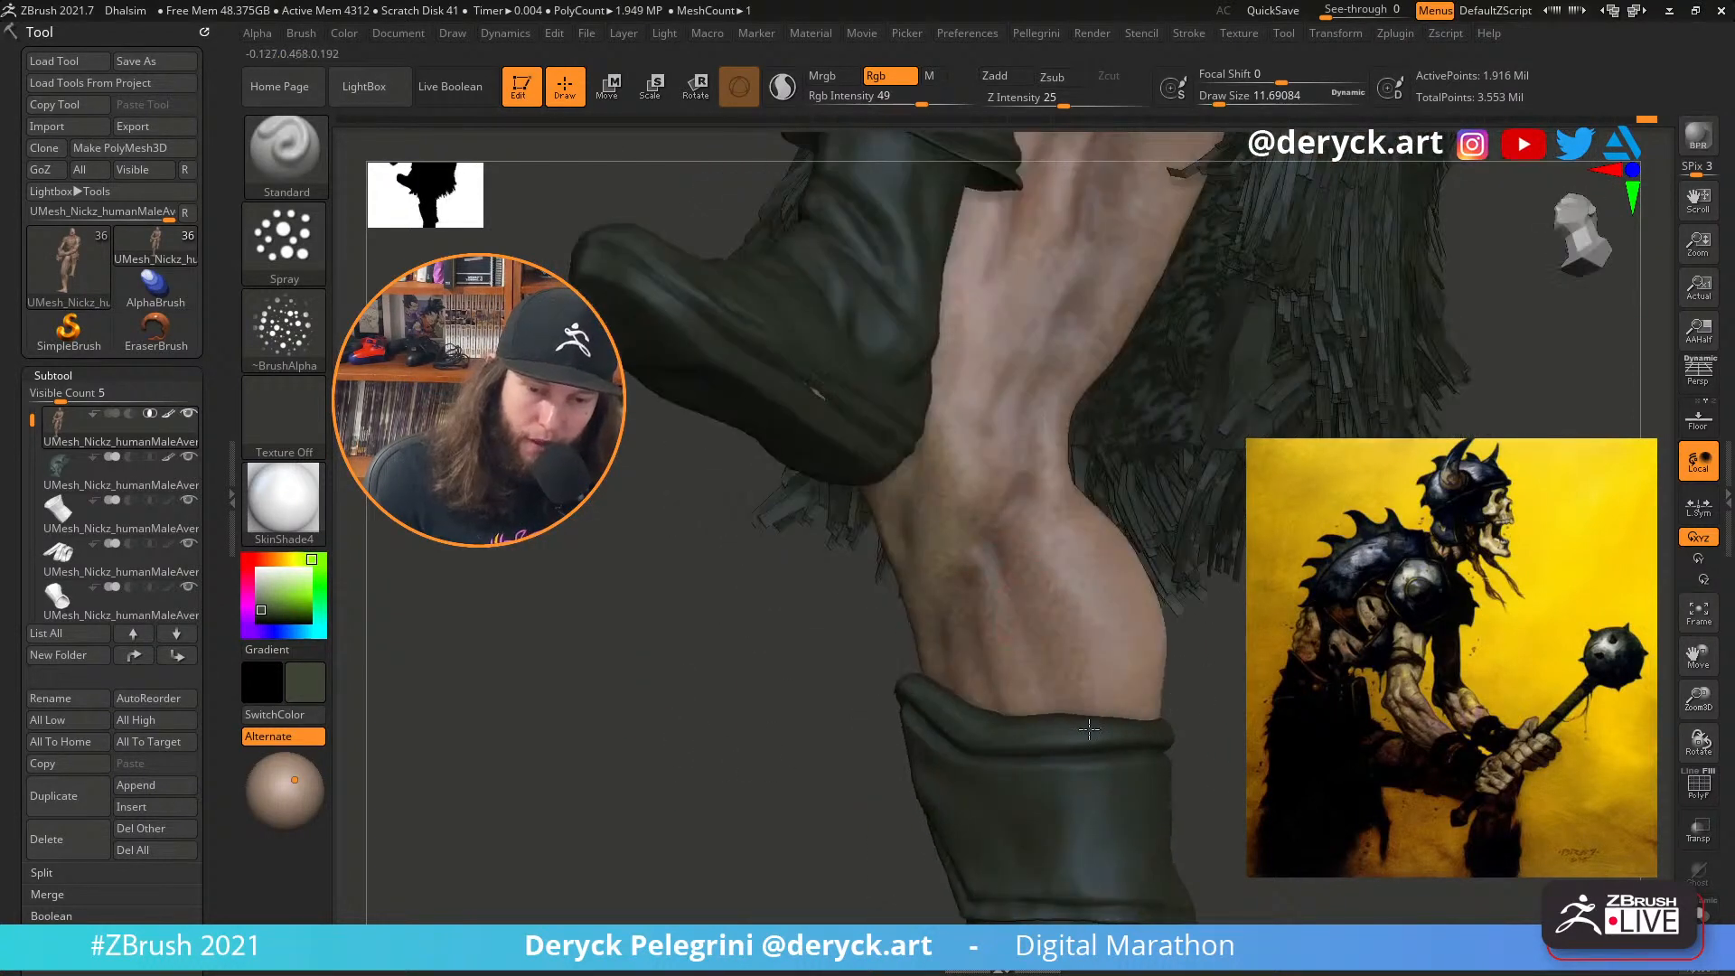
drag(818, 614, 940, 683)
mouse_move(859, 741)
mouse_down()
mouse_move(834, 759)
mouse_move(914, 657)
mouse_up()
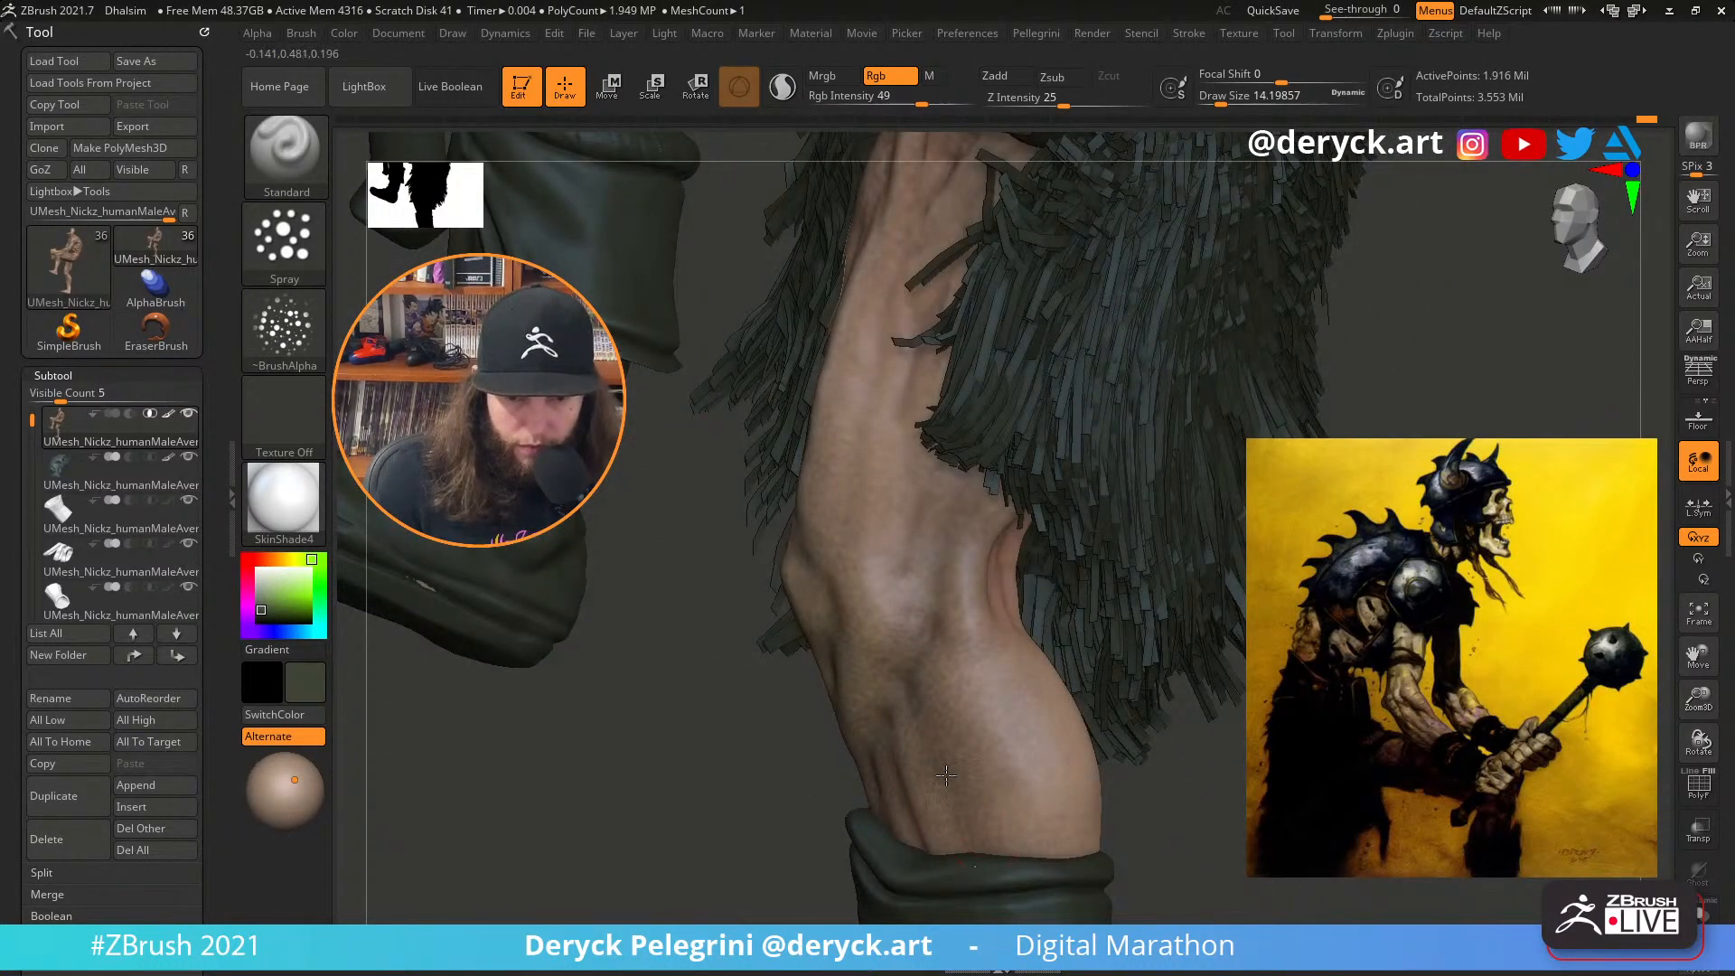
mouse_move(1292, 845)
mouse_down()
mouse_move(1078, 863)
mouse_move(857, 601)
mouse_up()
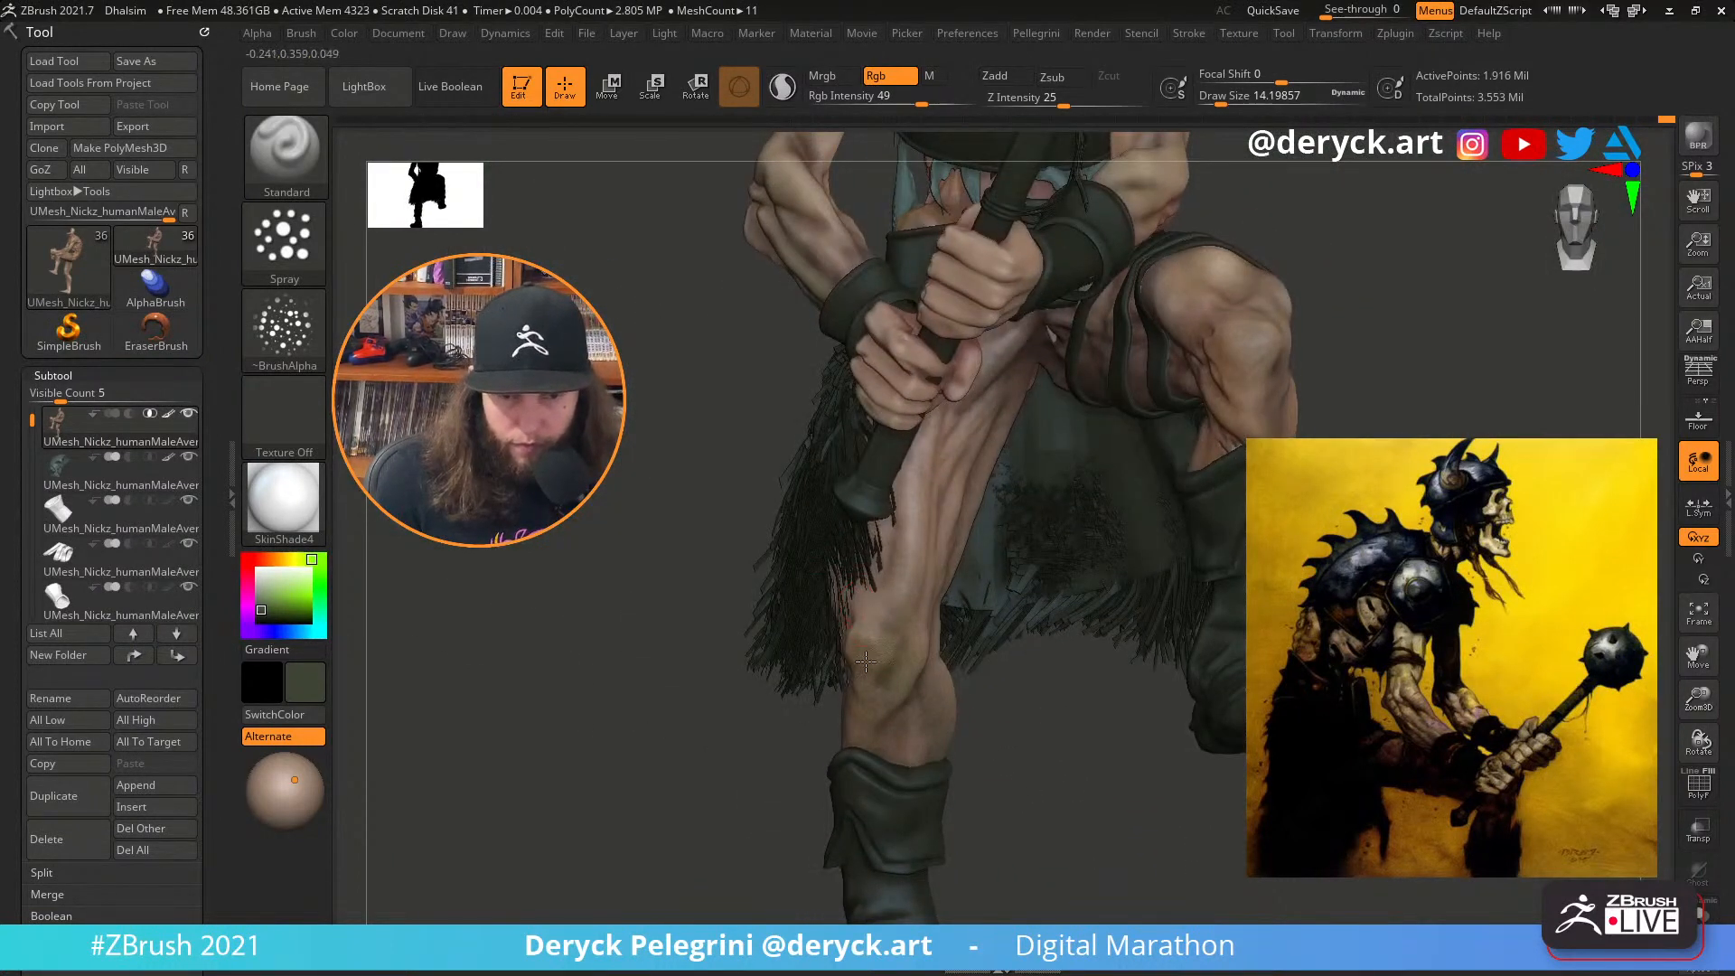
drag(644, 566, 701, 671)
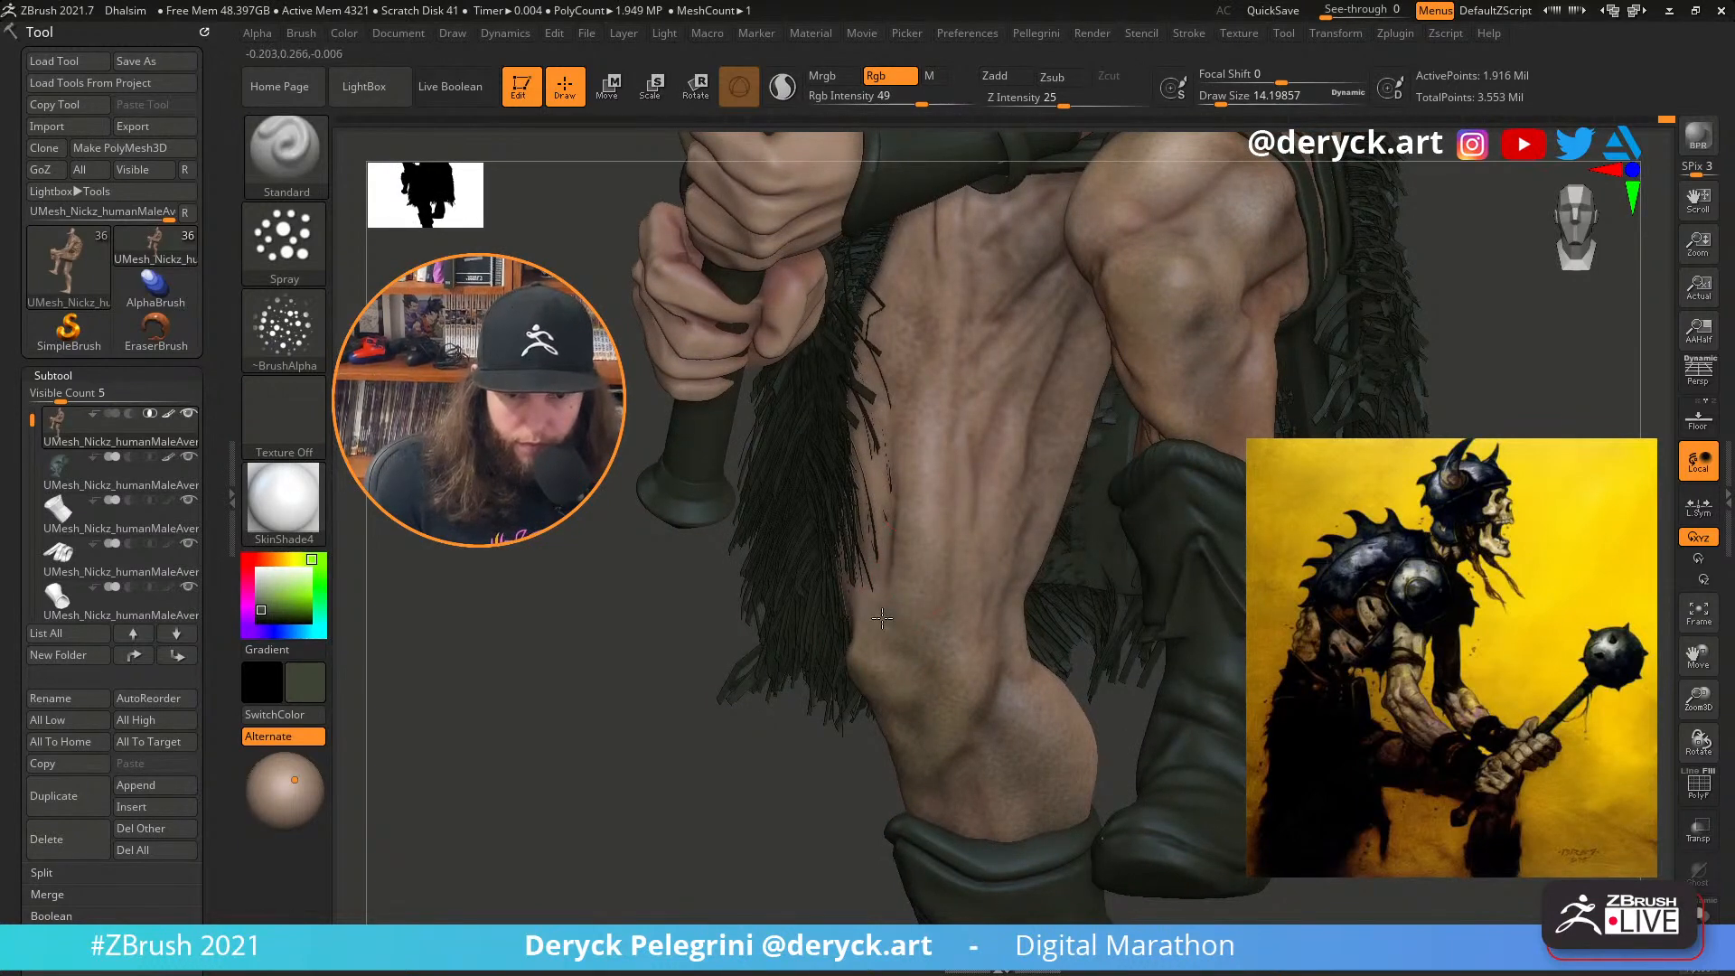
Isolate the body, set the paint colour to a muted dark red and tint behind the rear knee at a draw size of about 25.1
key(alt+s)
drag(270, 561, 265, 602)
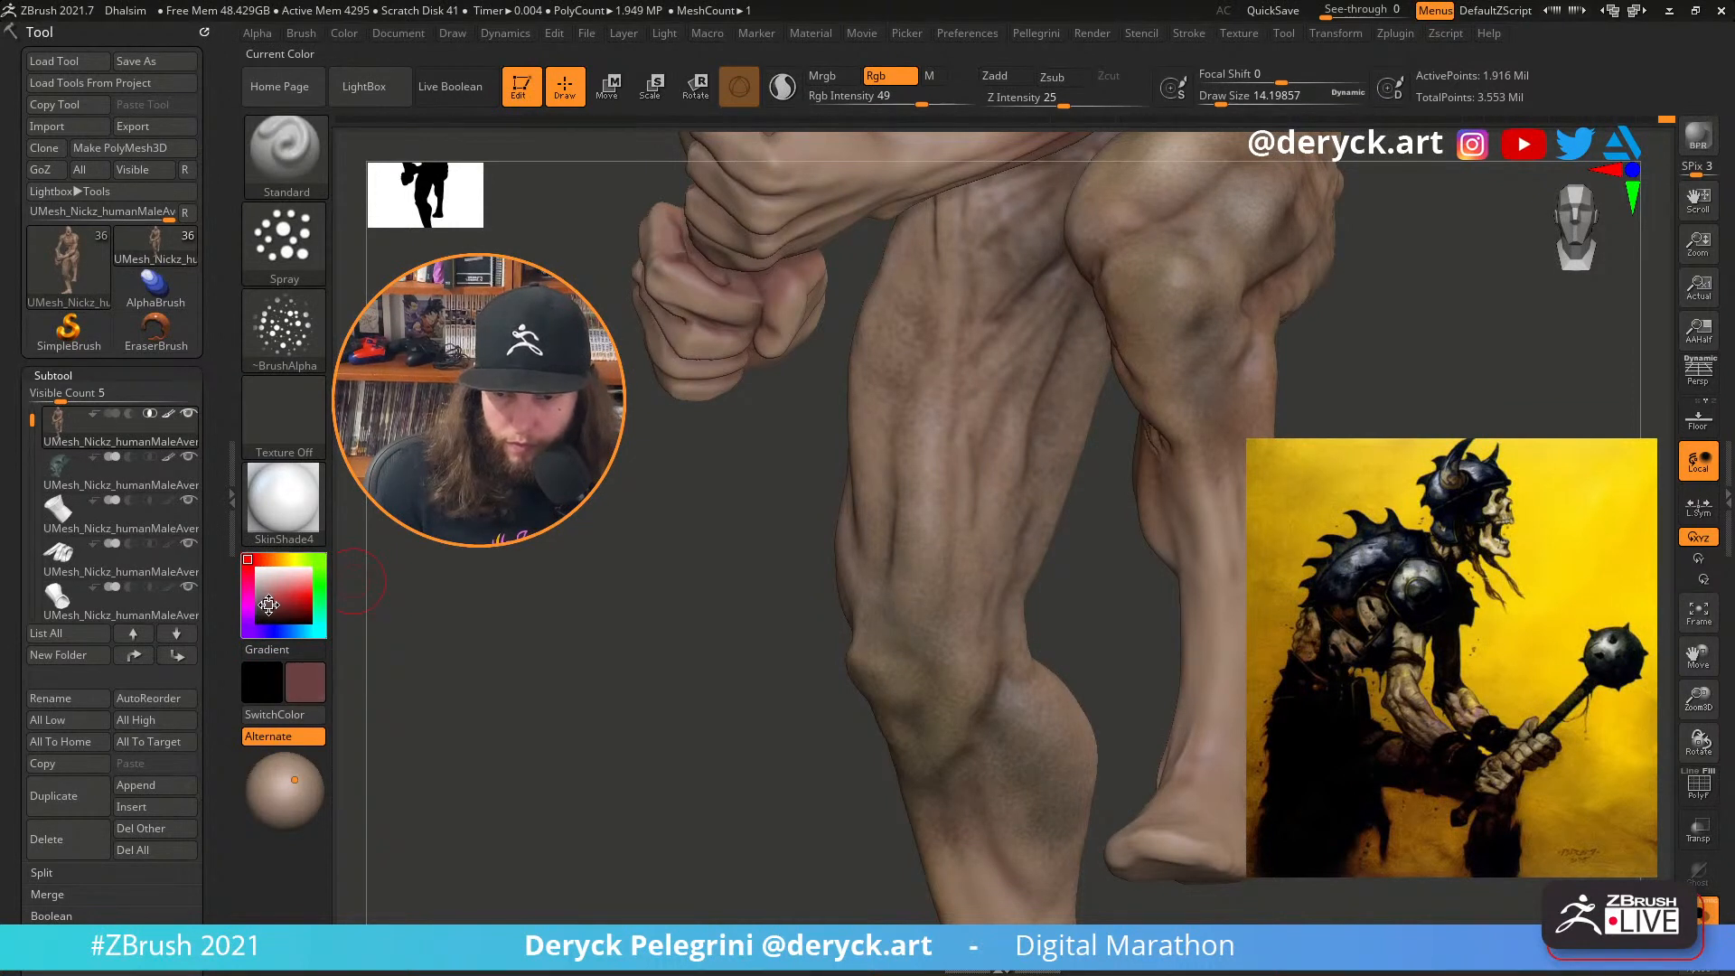
alt+drag(646, 684, 630, 627)
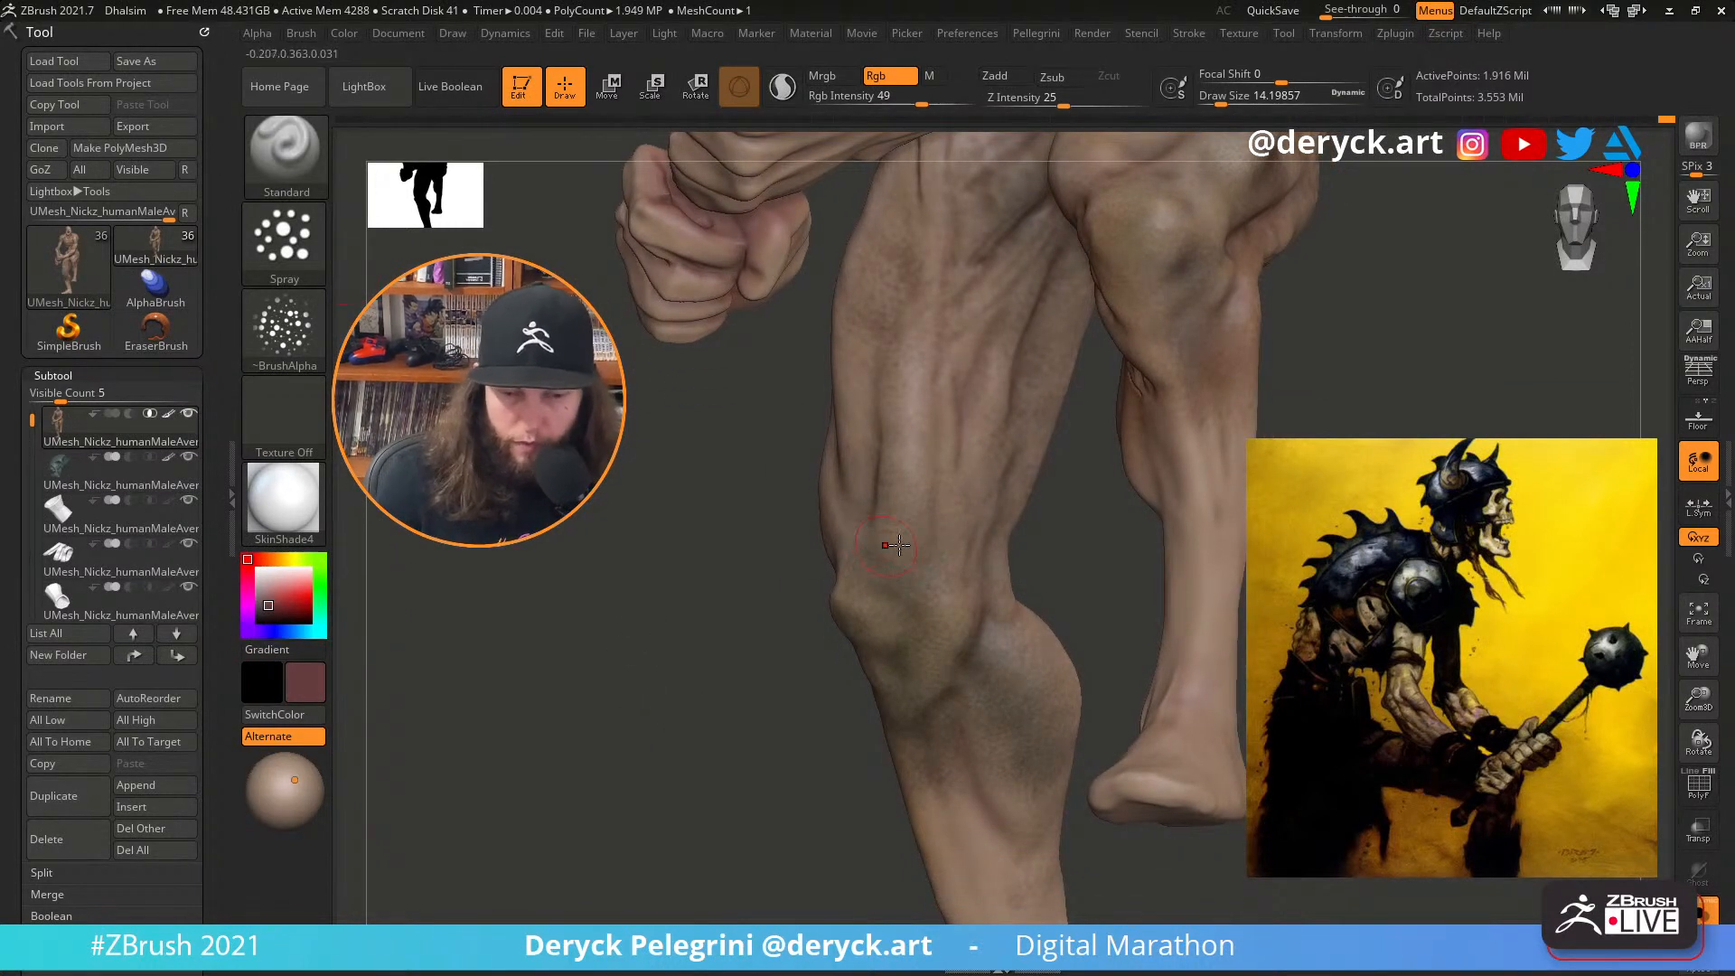
key(s)
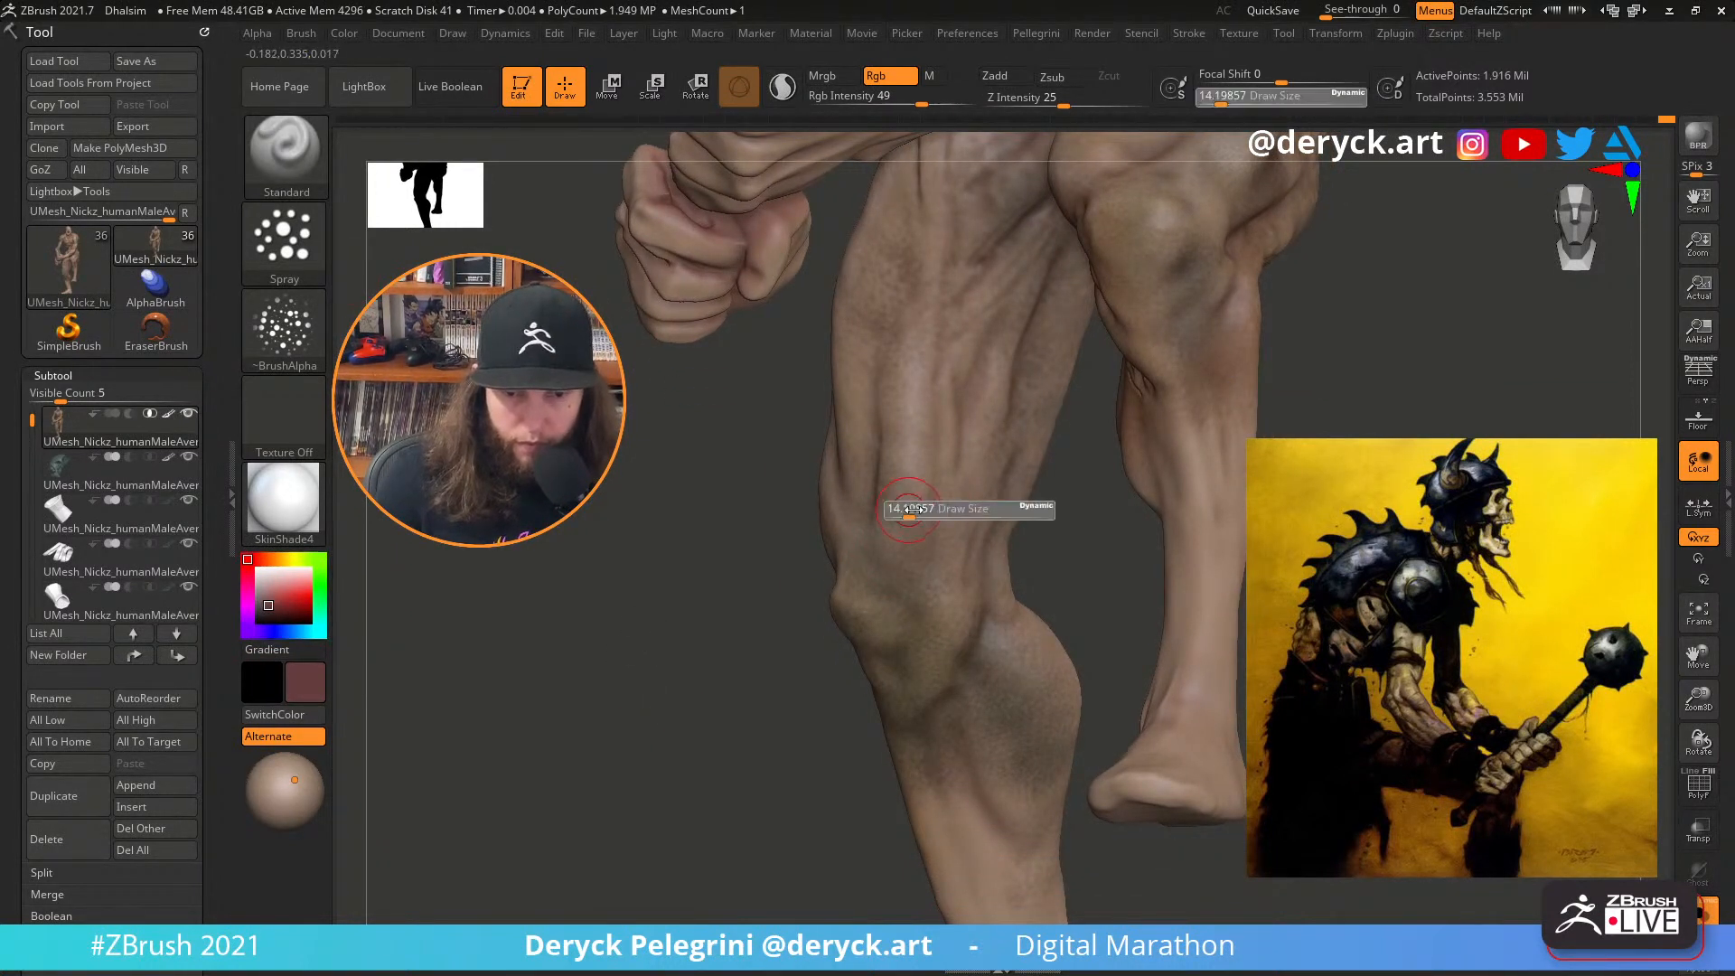
drag(906, 504, 913, 505)
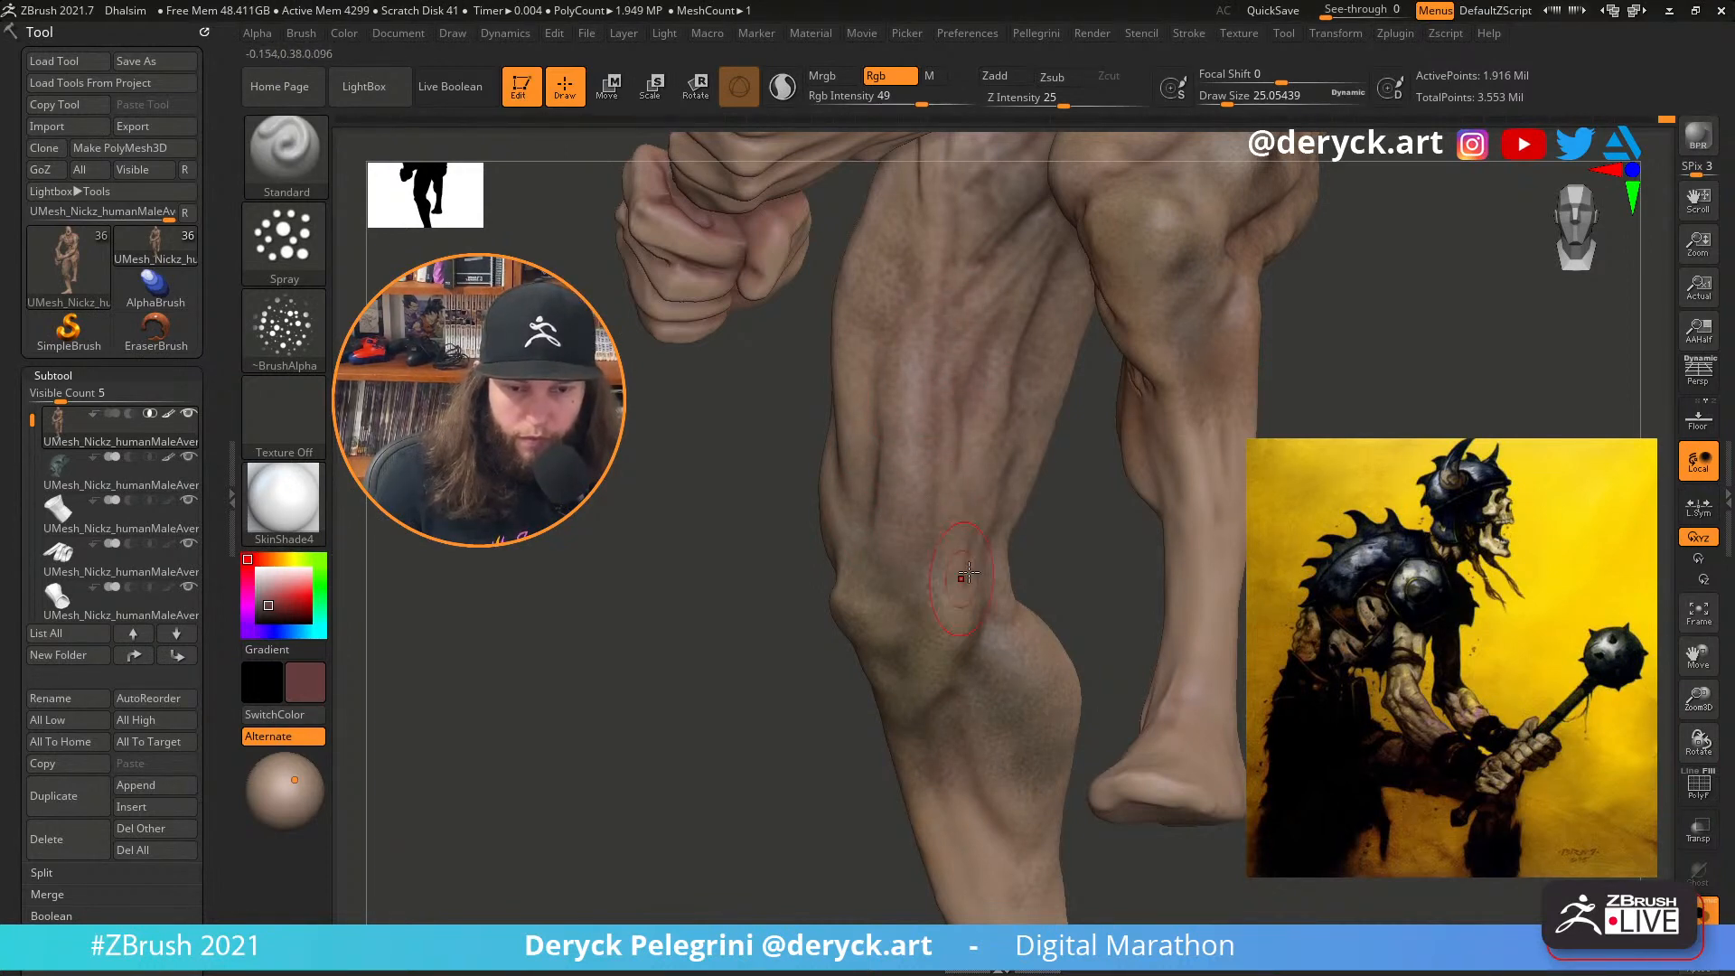
drag(1065, 592, 1057, 633)
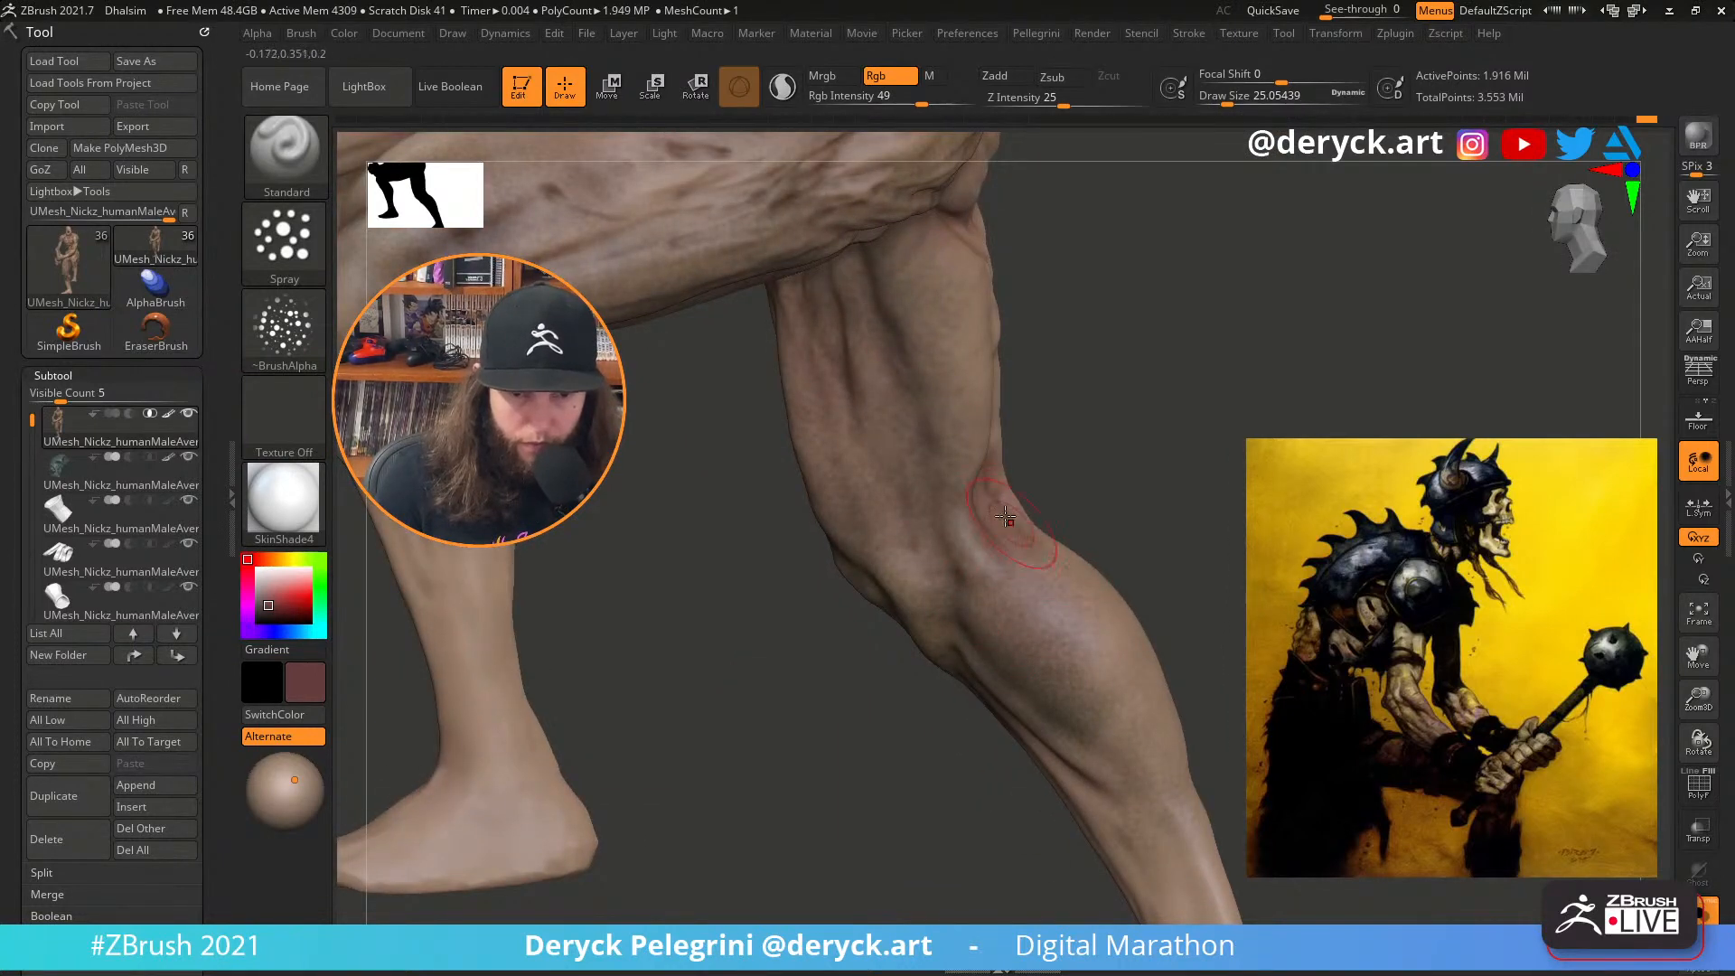
Set the paint colour to a more saturated red and tint the rear leg's calf at a draw size of about 25.1
drag(267, 599, 278, 600)
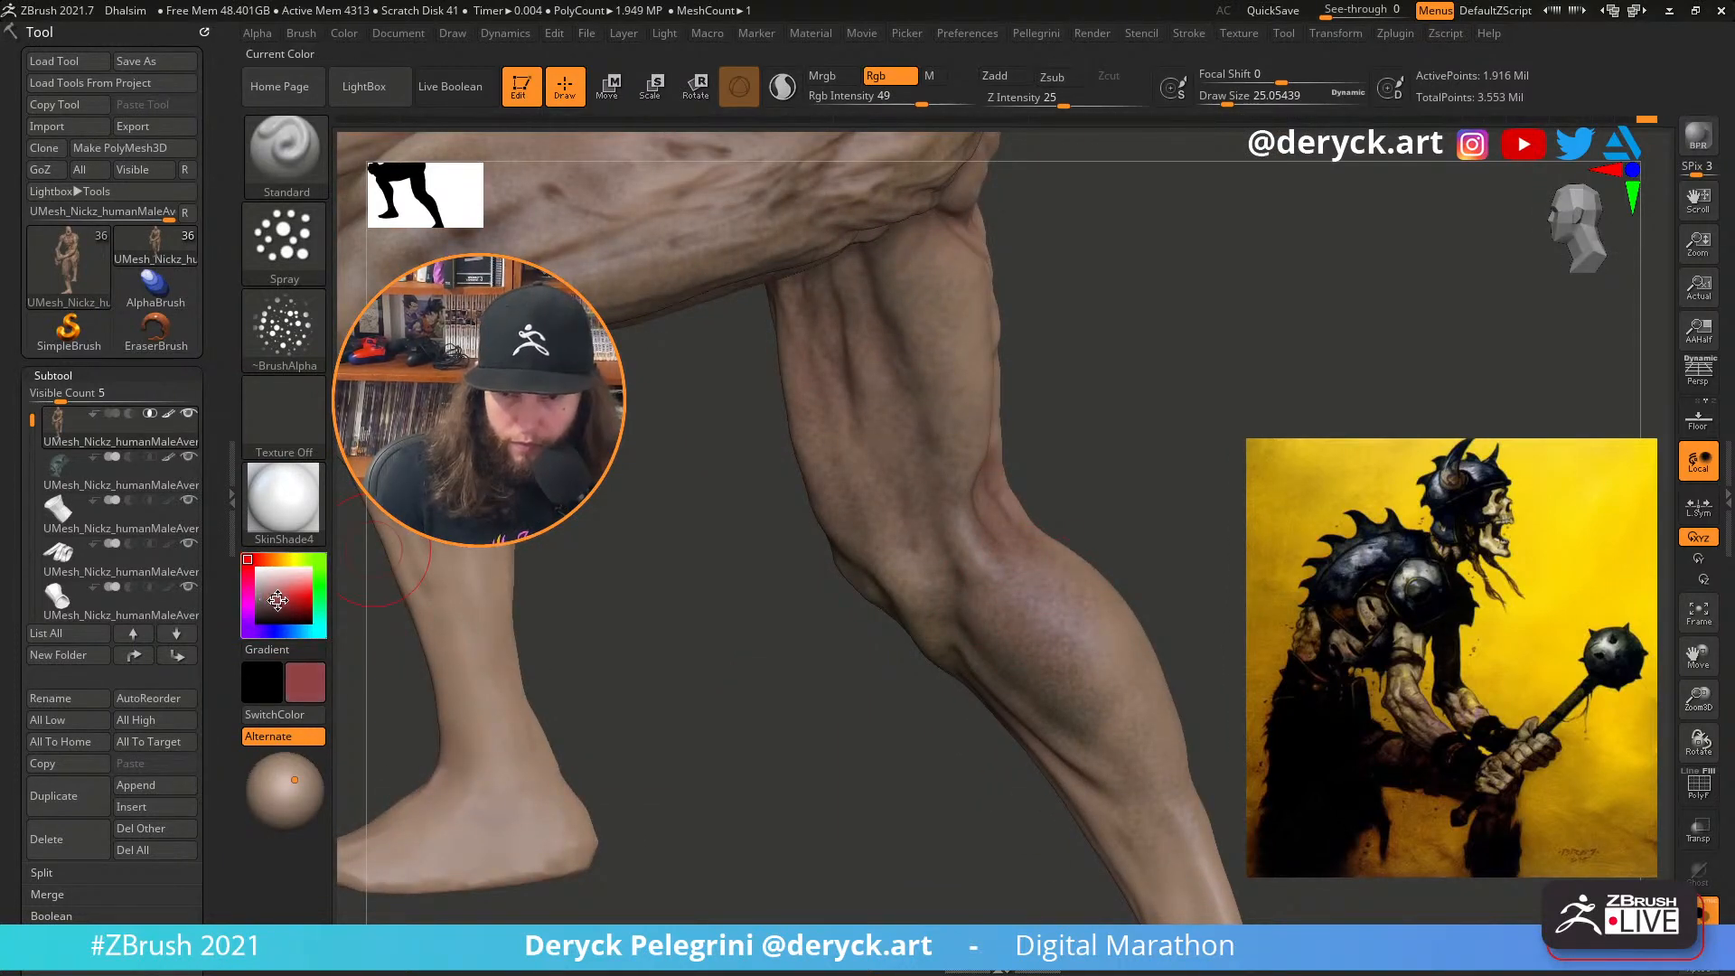
mouse_move(1000, 564)
mouse_down()
mouse_move(1088, 668)
mouse_move(1050, 566)
mouse_move(1074, 556)
mouse_up()
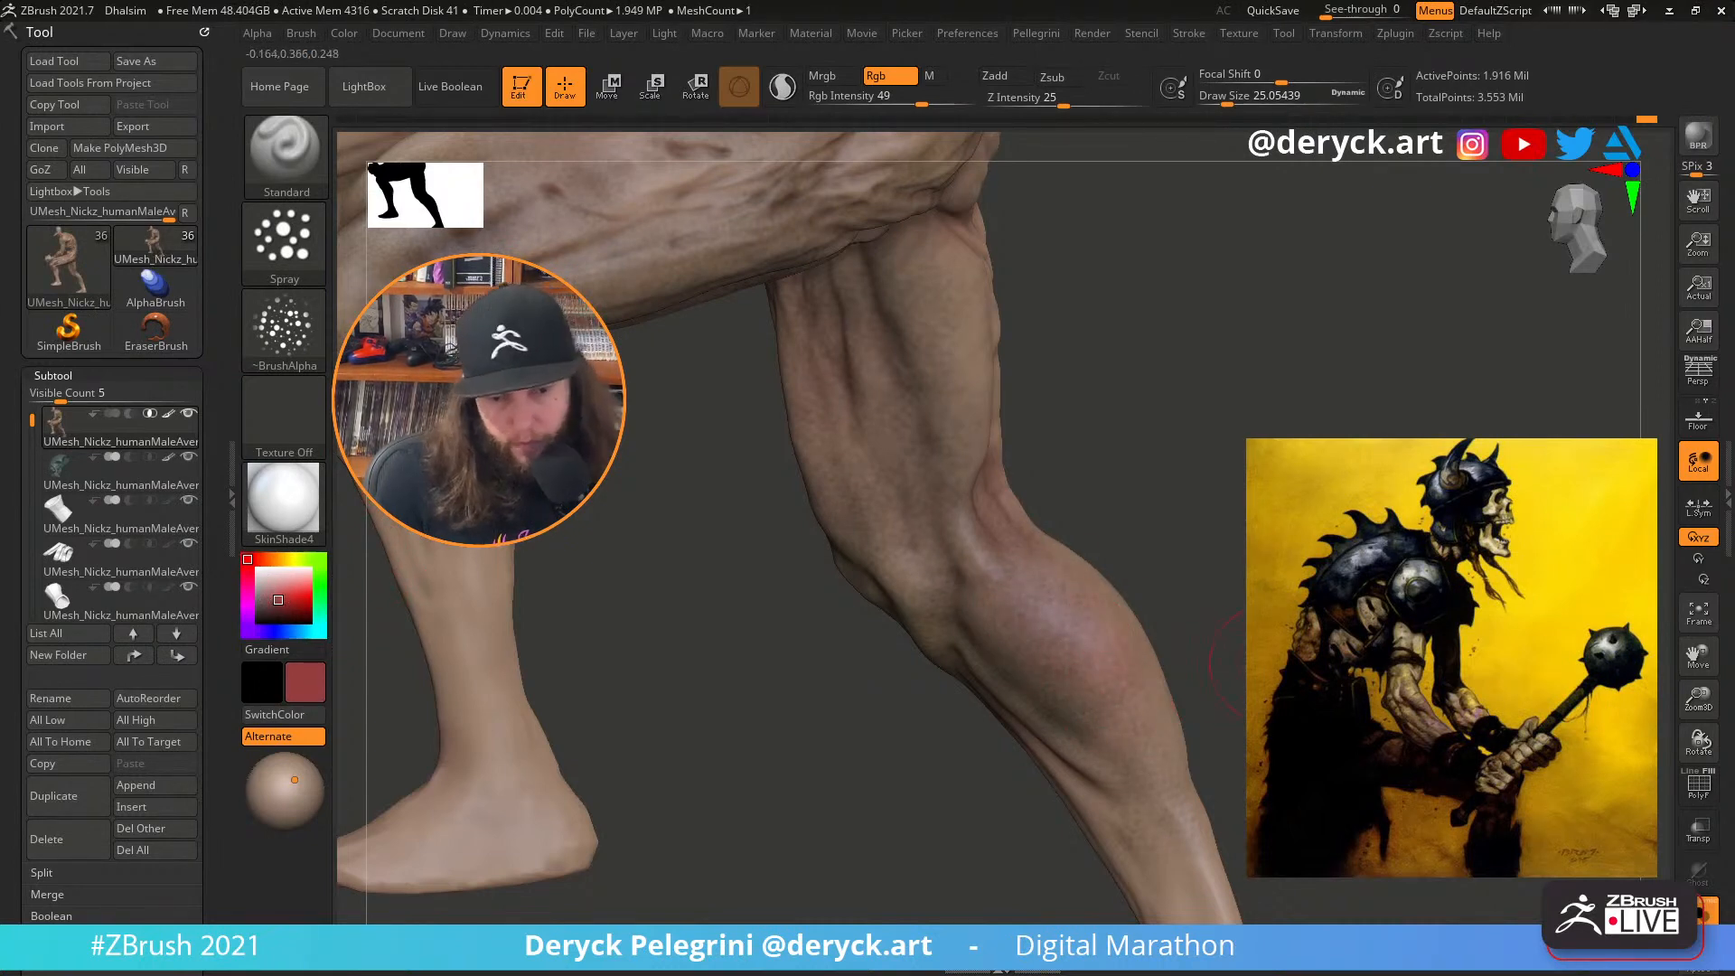
drag(1202, 633, 1177, 477)
click(1182, 539)
drag(1182, 540, 980, 540)
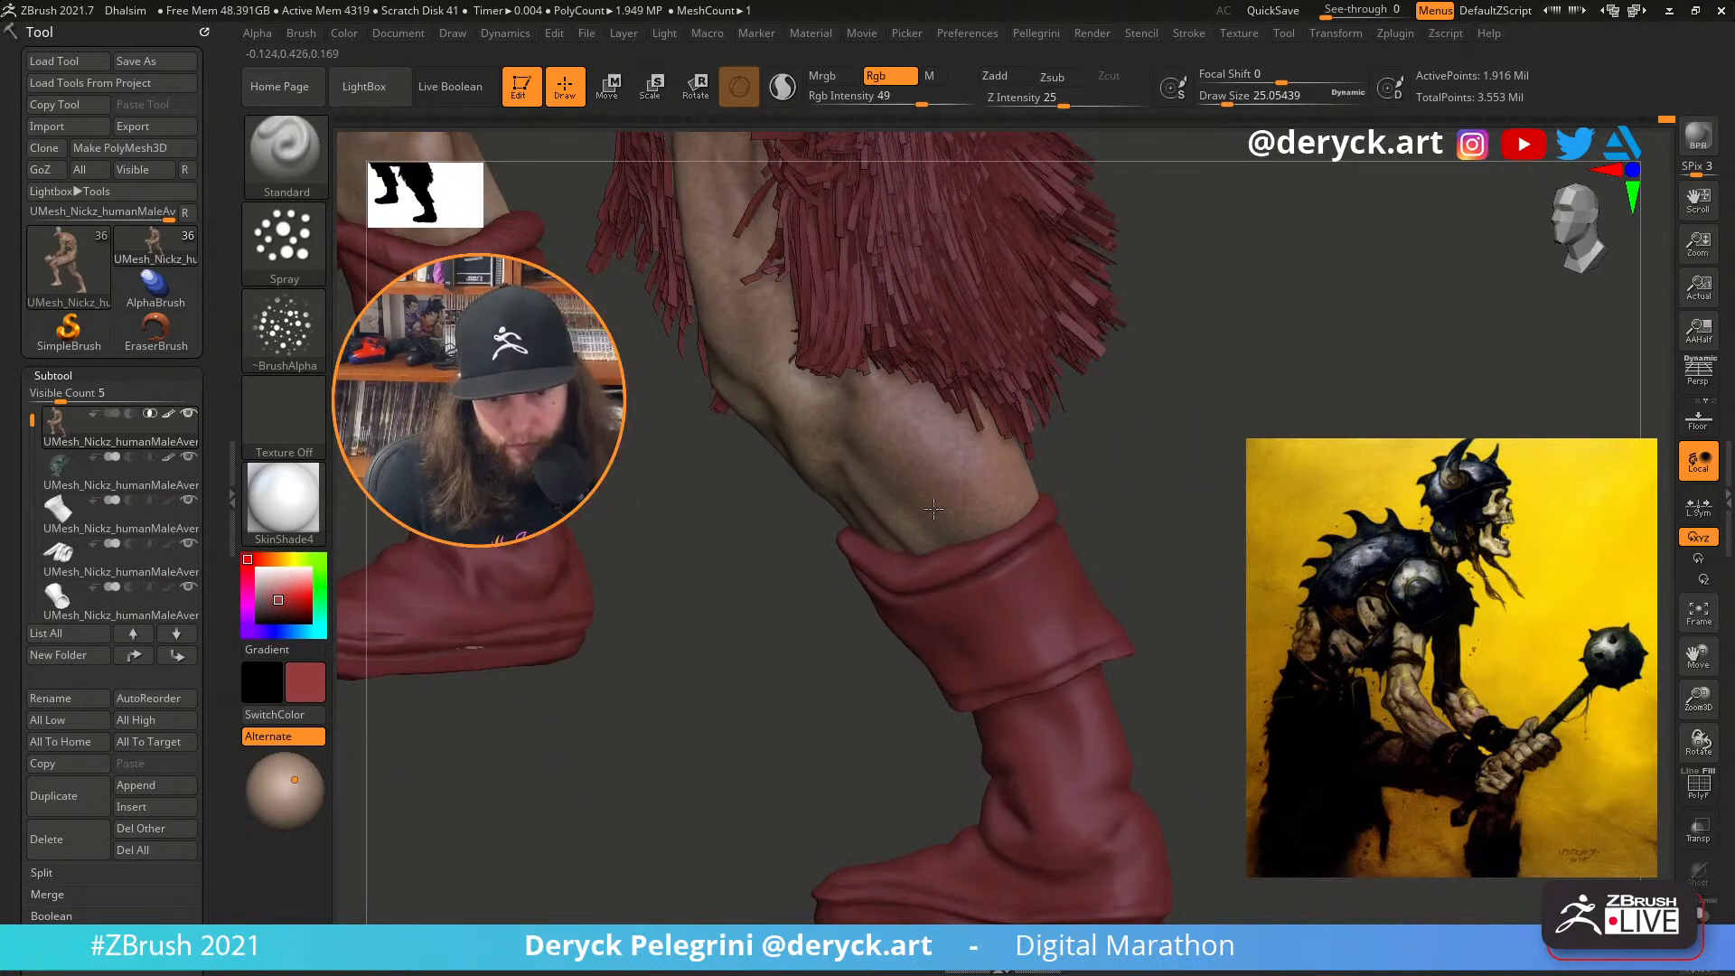
Tint the rear leg's calf and the area above the knee with red at a draw size of about 15.6
mouse_move(768, 633)
alt+mouse_down()
mouse_move(871, 794)
mouse_move(894, 677)
mouse_move(858, 652)
alt+mouse_up()
key(s)
drag(1035, 639, 847, 630)
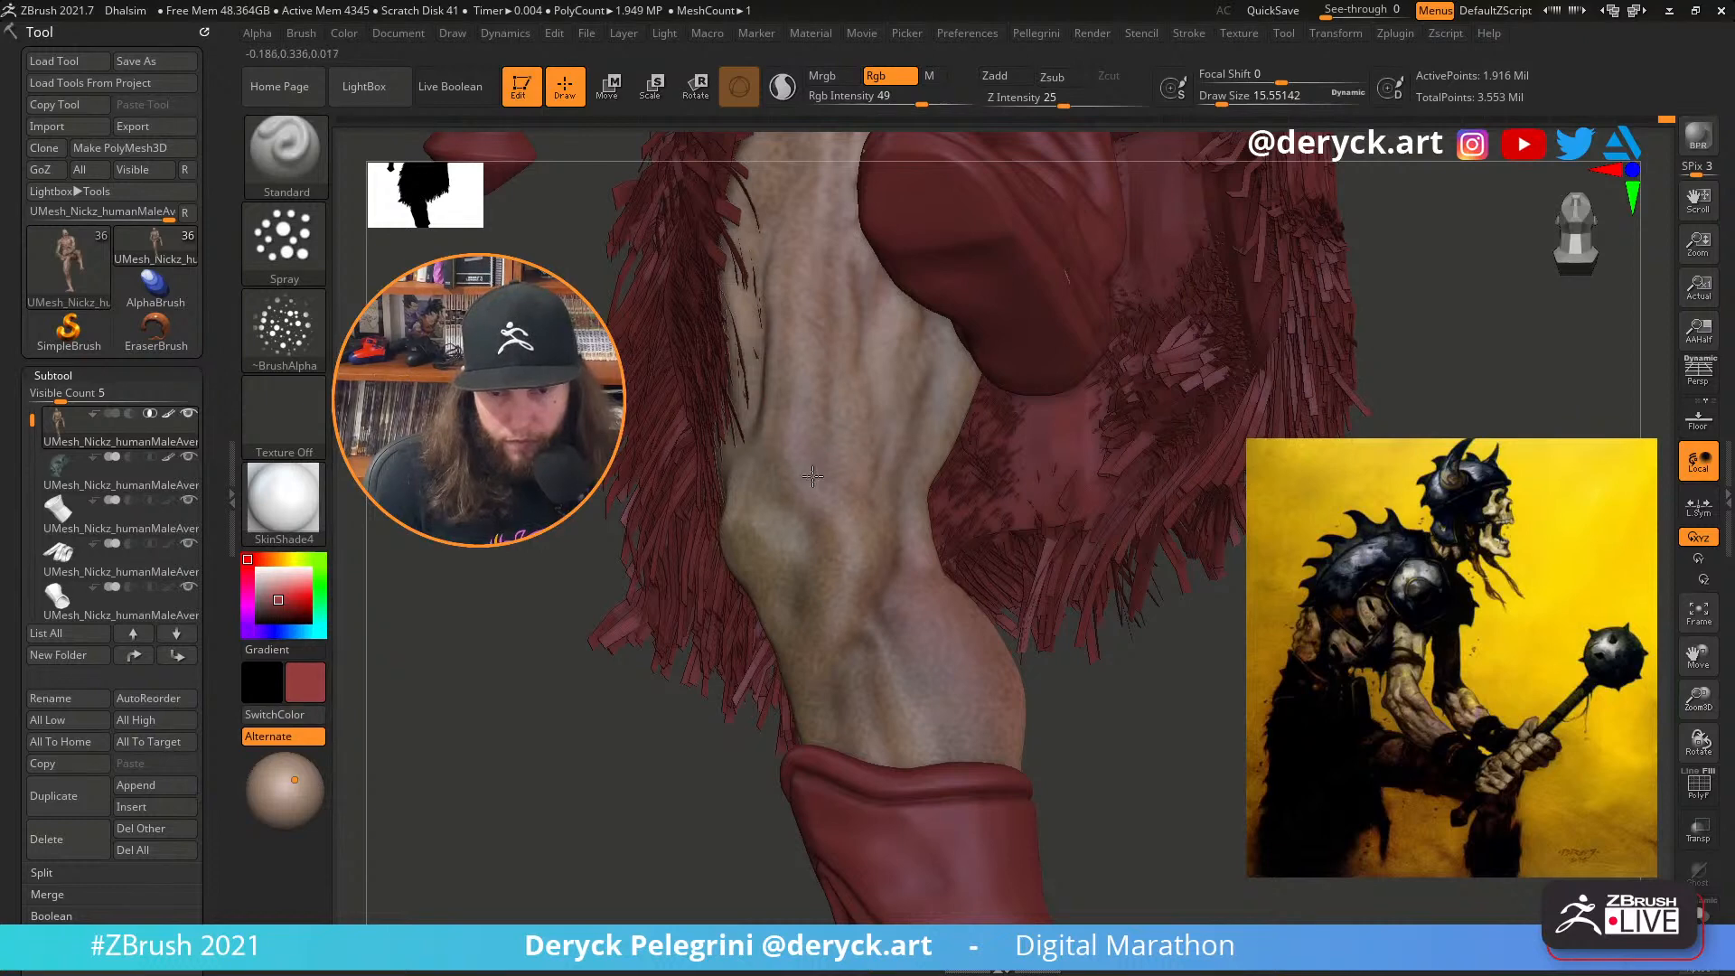
alt+drag(554, 770, 619, 745)
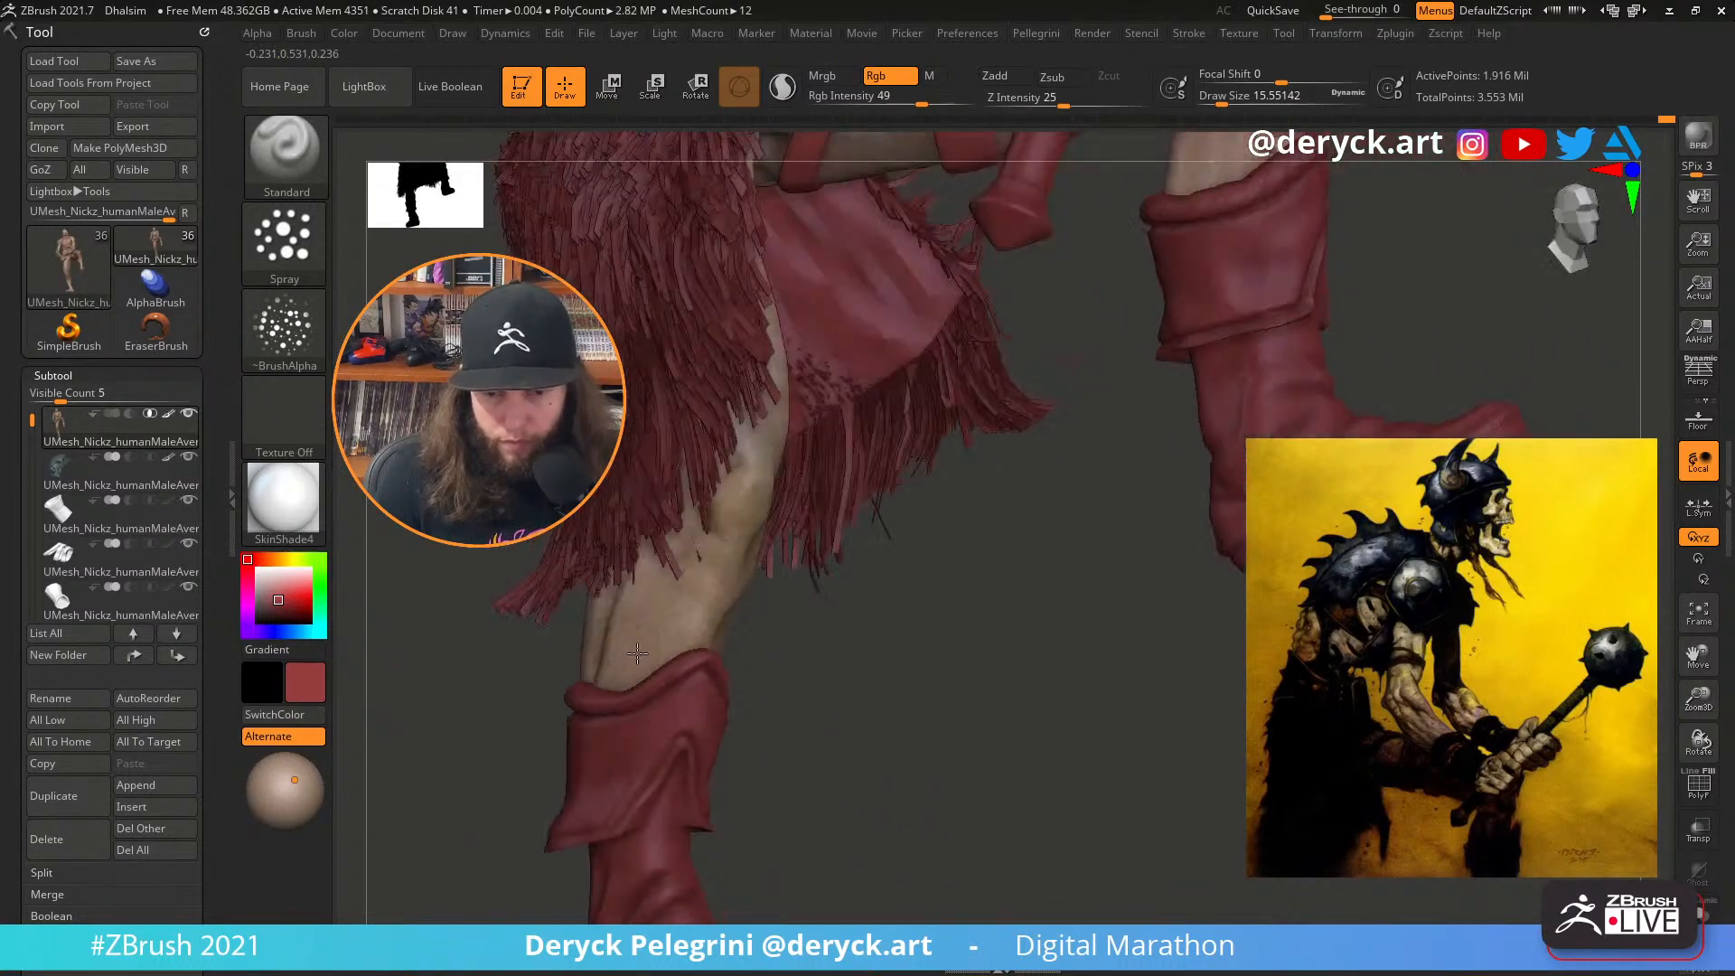
drag(915, 664, 836, 813)
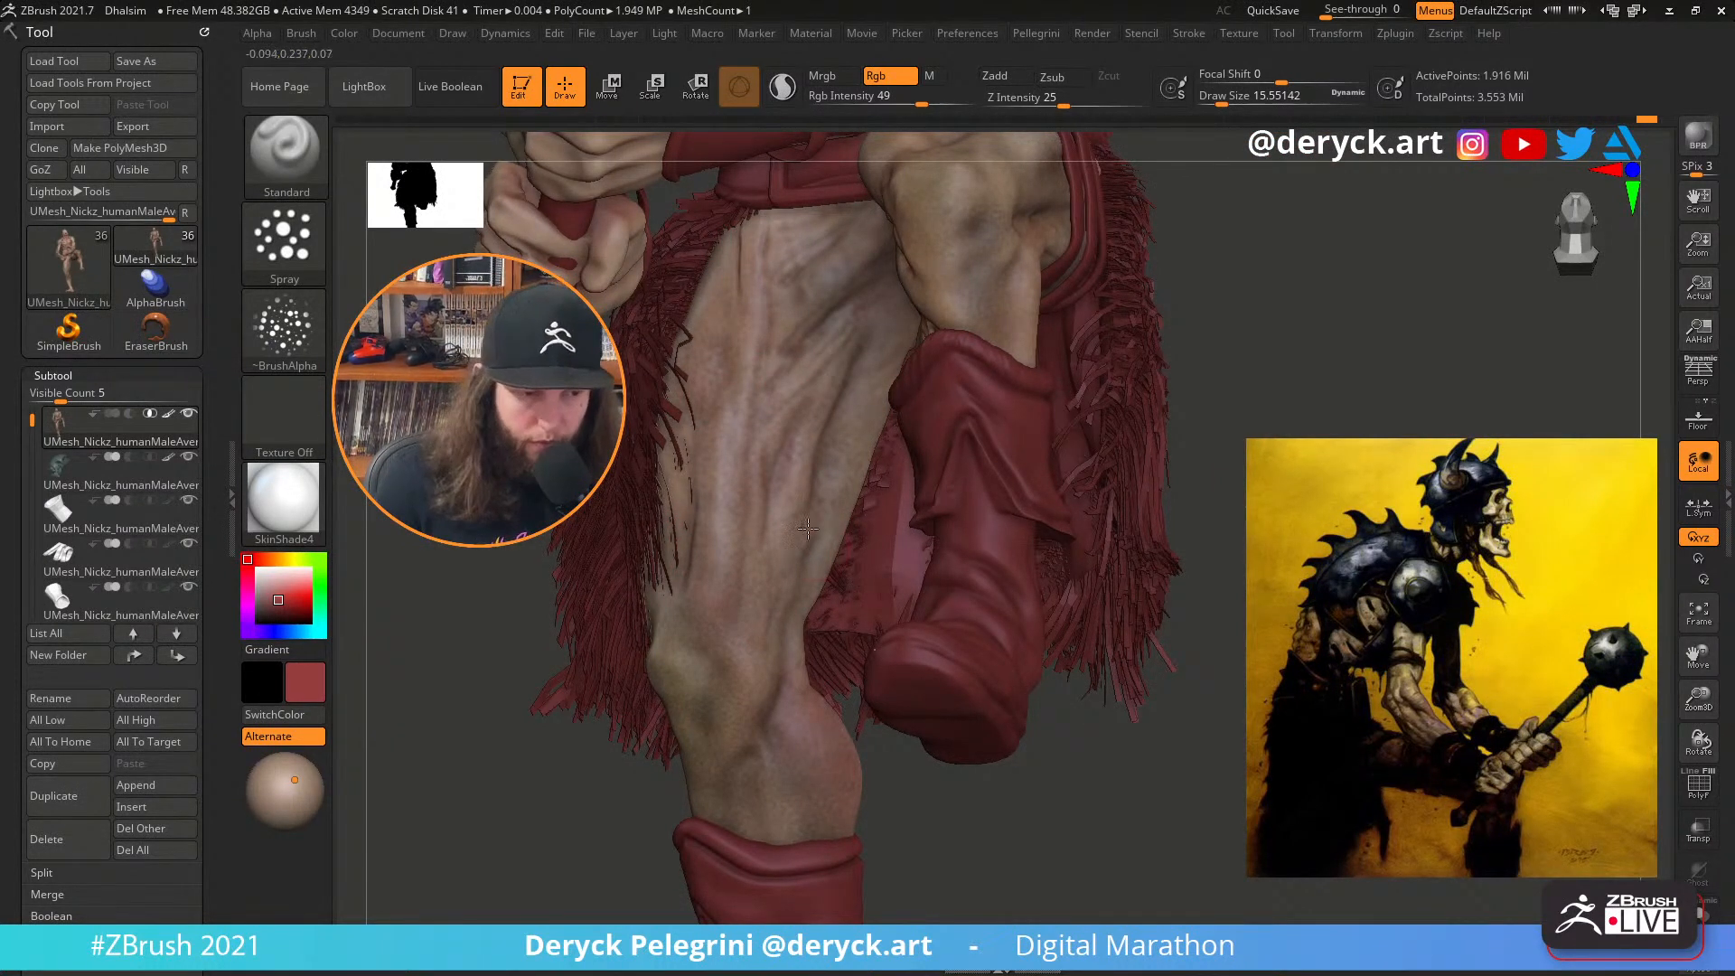
drag(1157, 751, 1154, 786)
key(alt+shift+s)
alt+drag(1256, 768, 1243, 691)
alt+drag(912, 691, 935, 605)
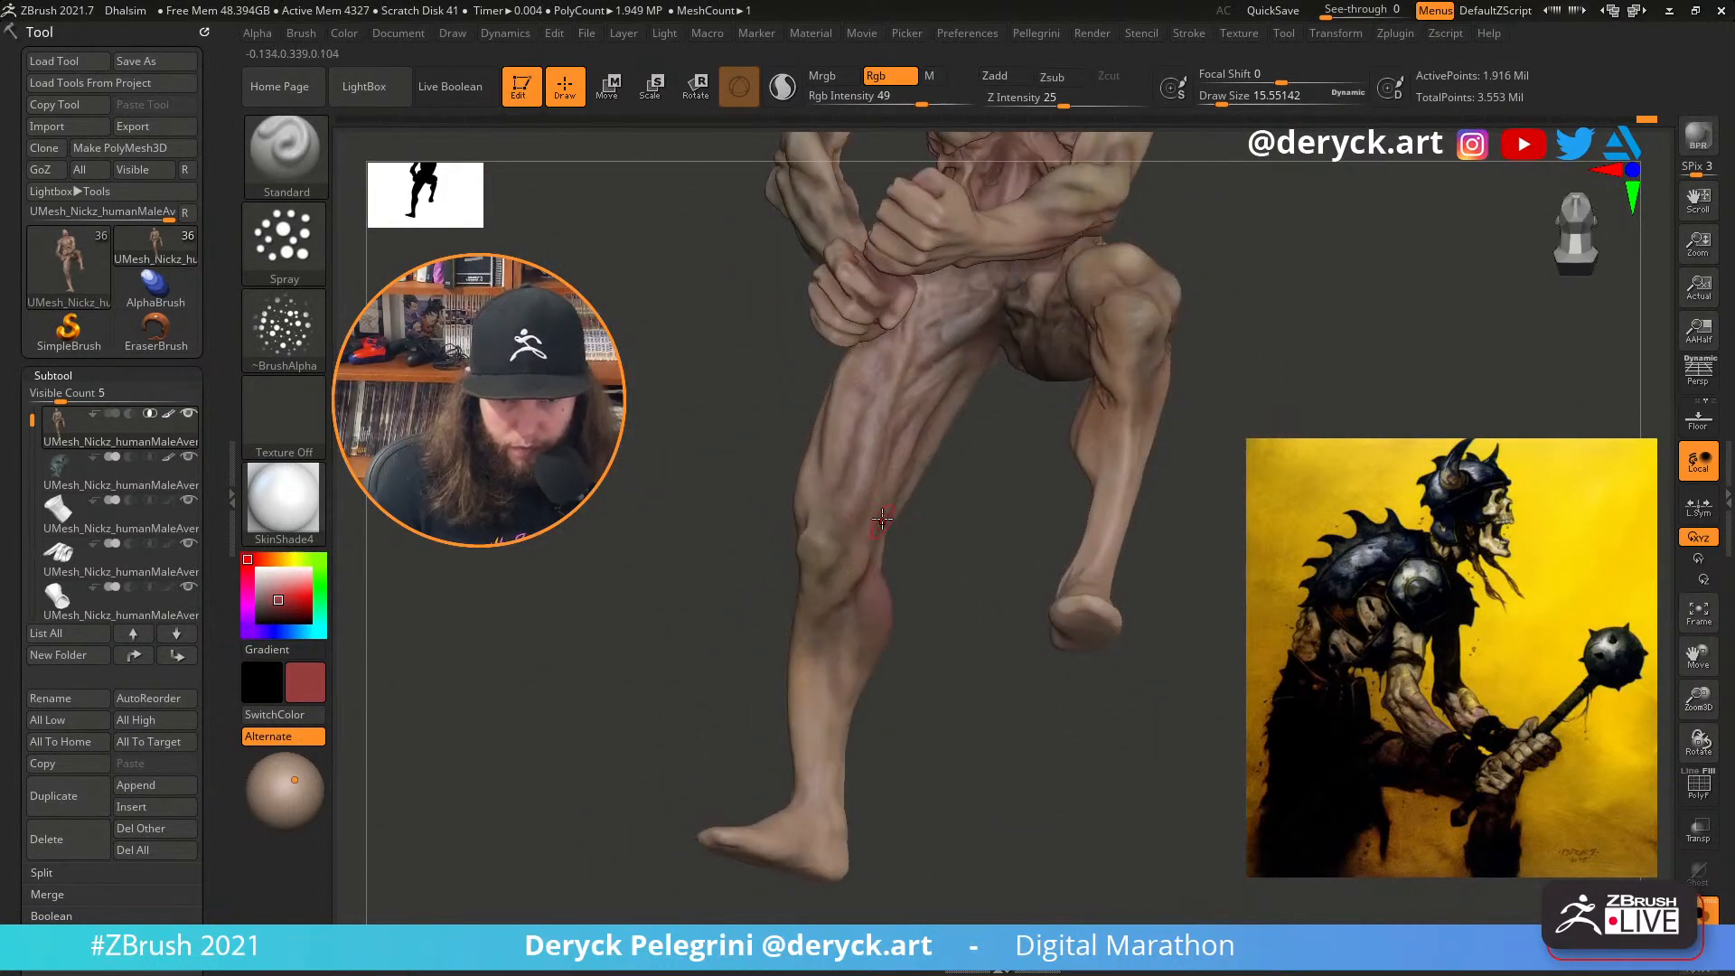
drag(750, 533, 673, 623)
Set the paint colour to a very dark reddish brown with the FreeHand stroke and shade the rear leg just above the knee
click(261, 617)
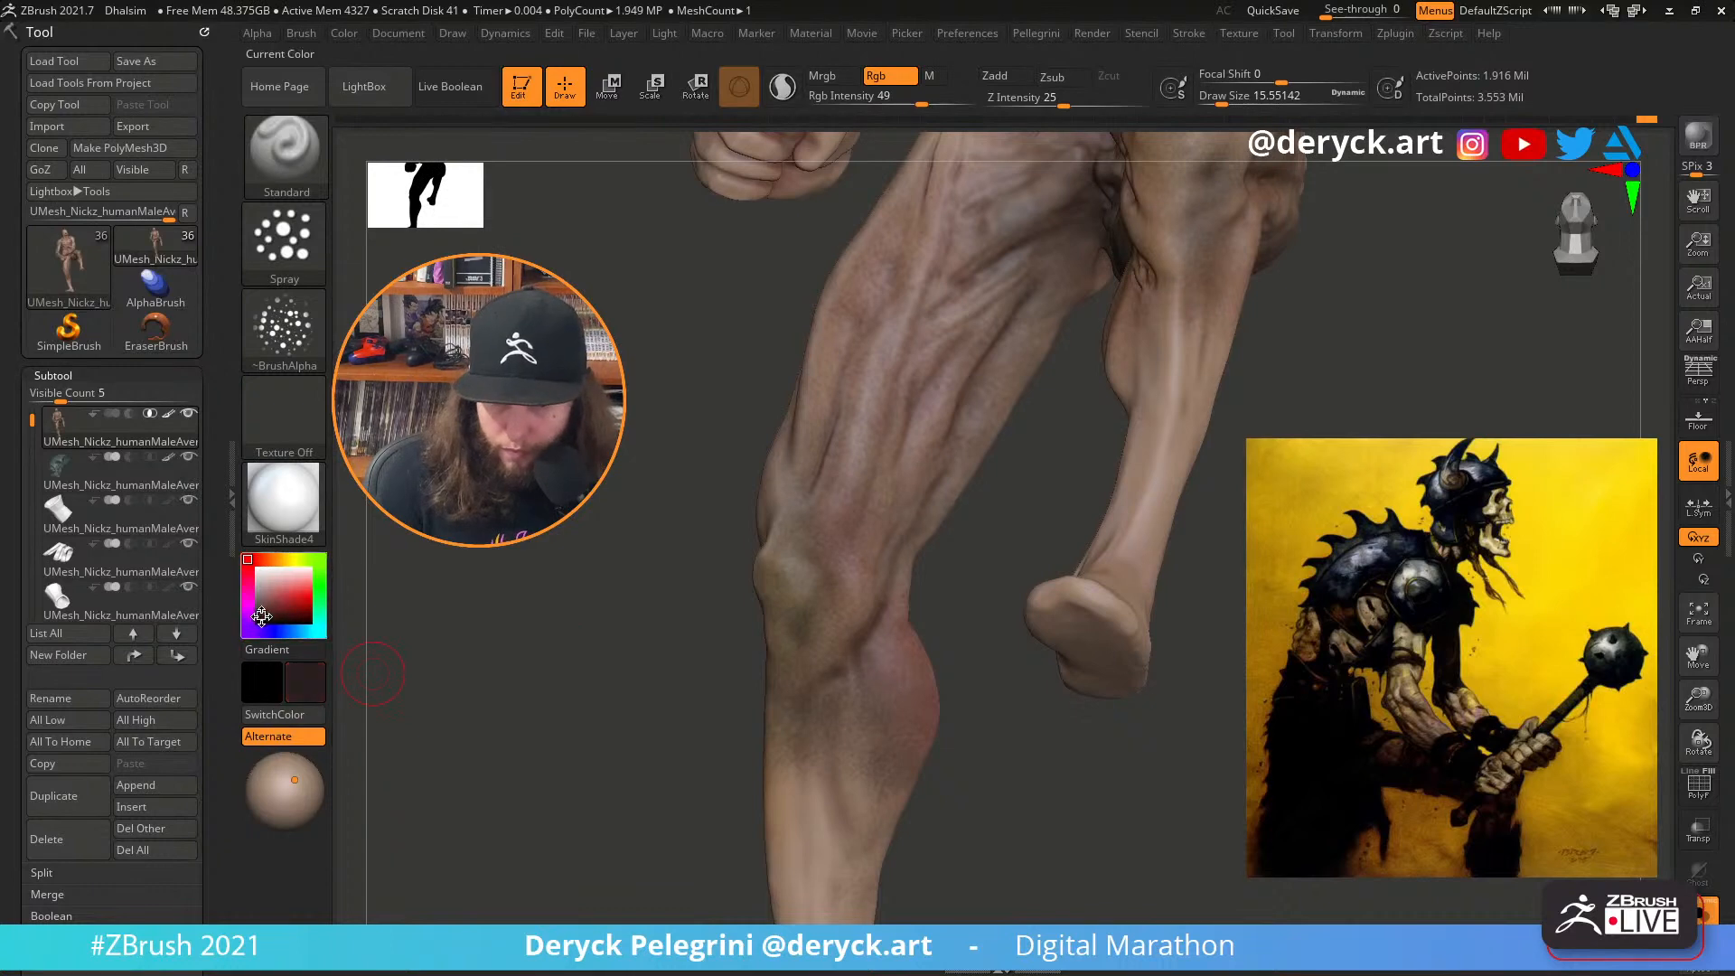
click(305, 236)
click(566, 255)
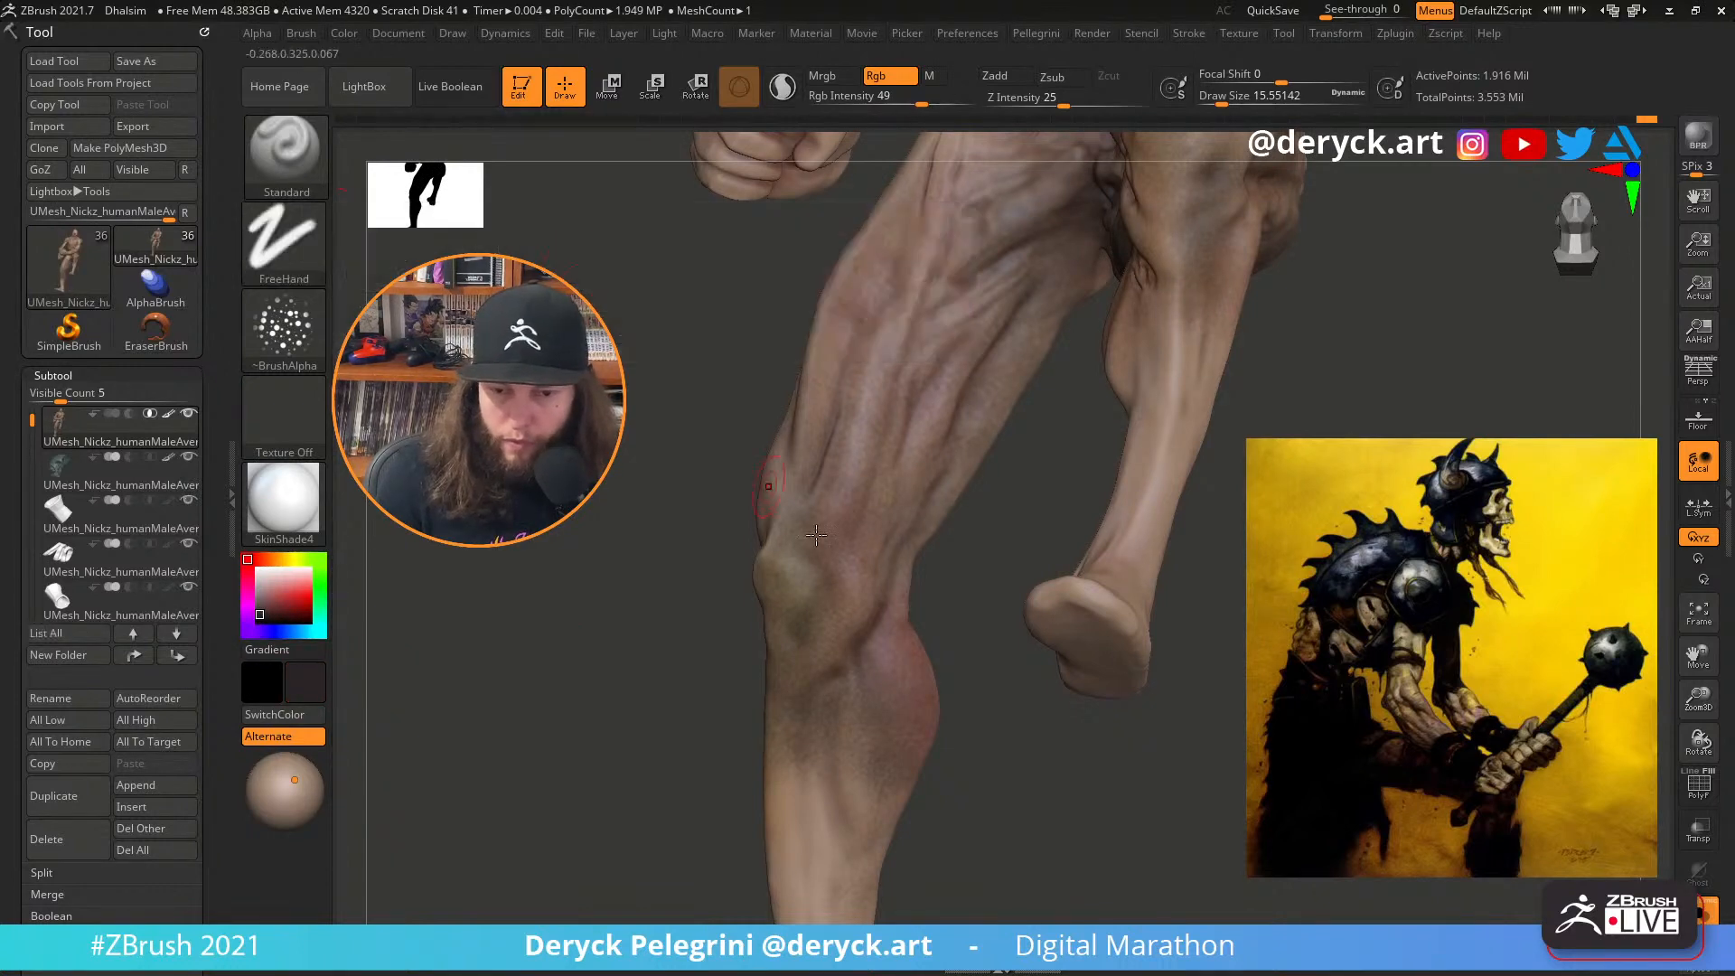
mouse_move(680, 495)
mouse_down()
mouse_move(628, 506)
mouse_move(856, 531)
mouse_up()
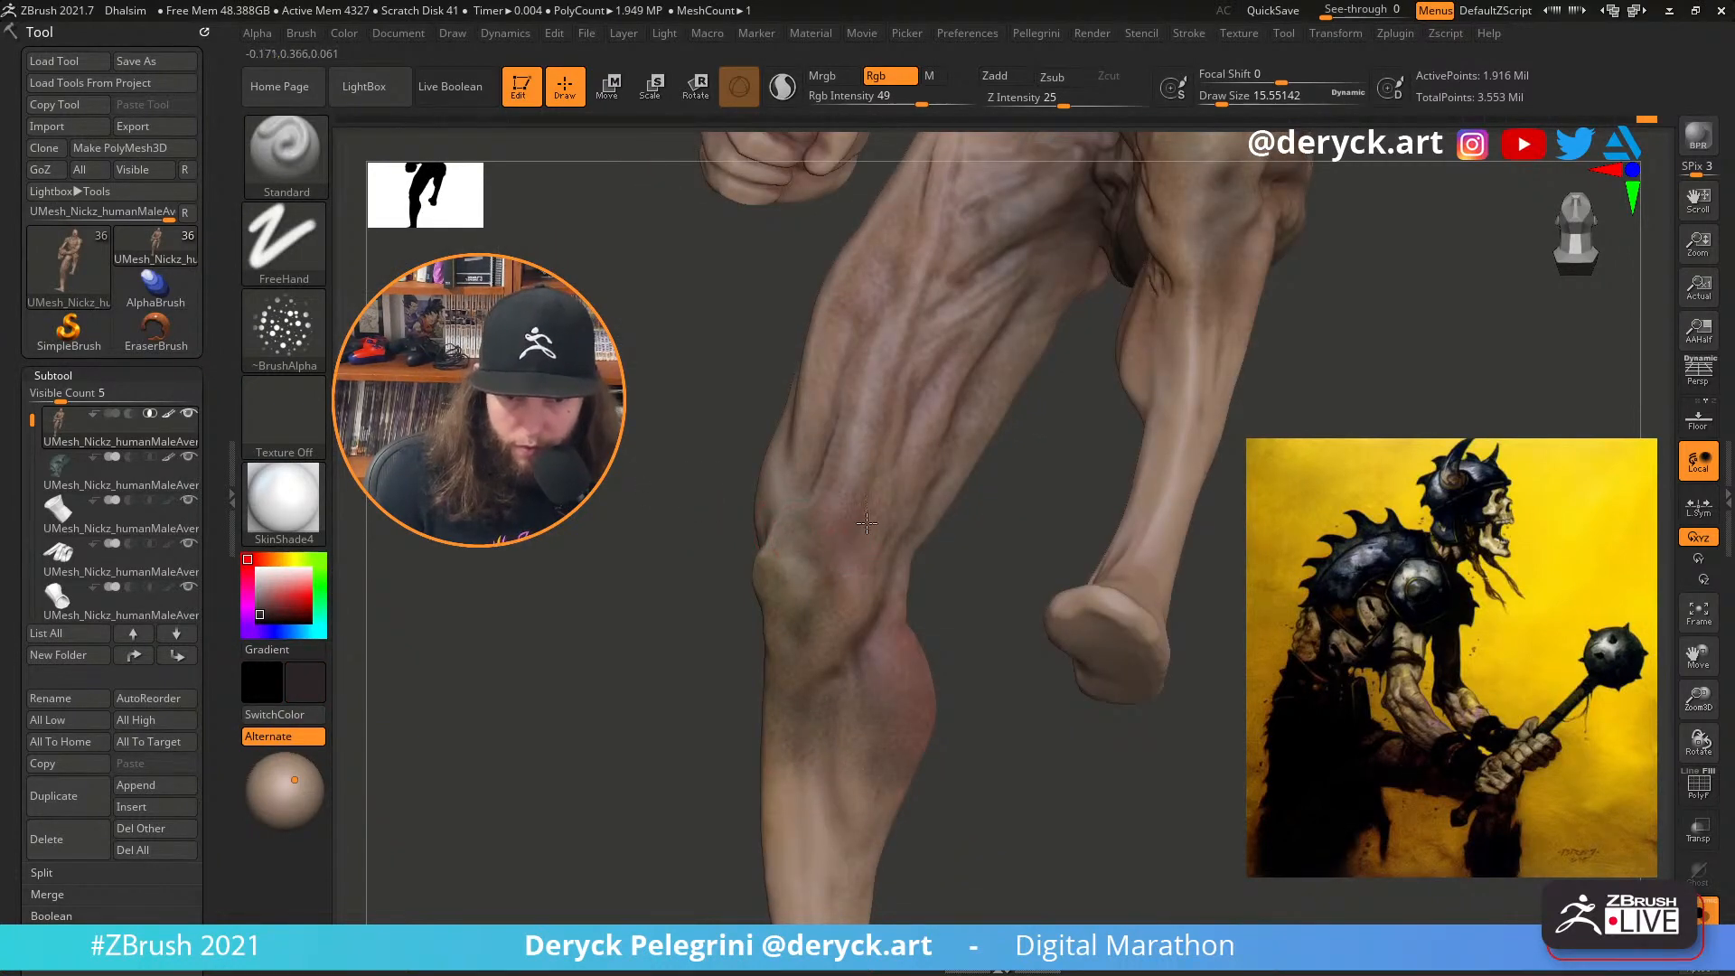
drag(723, 415, 861, 507)
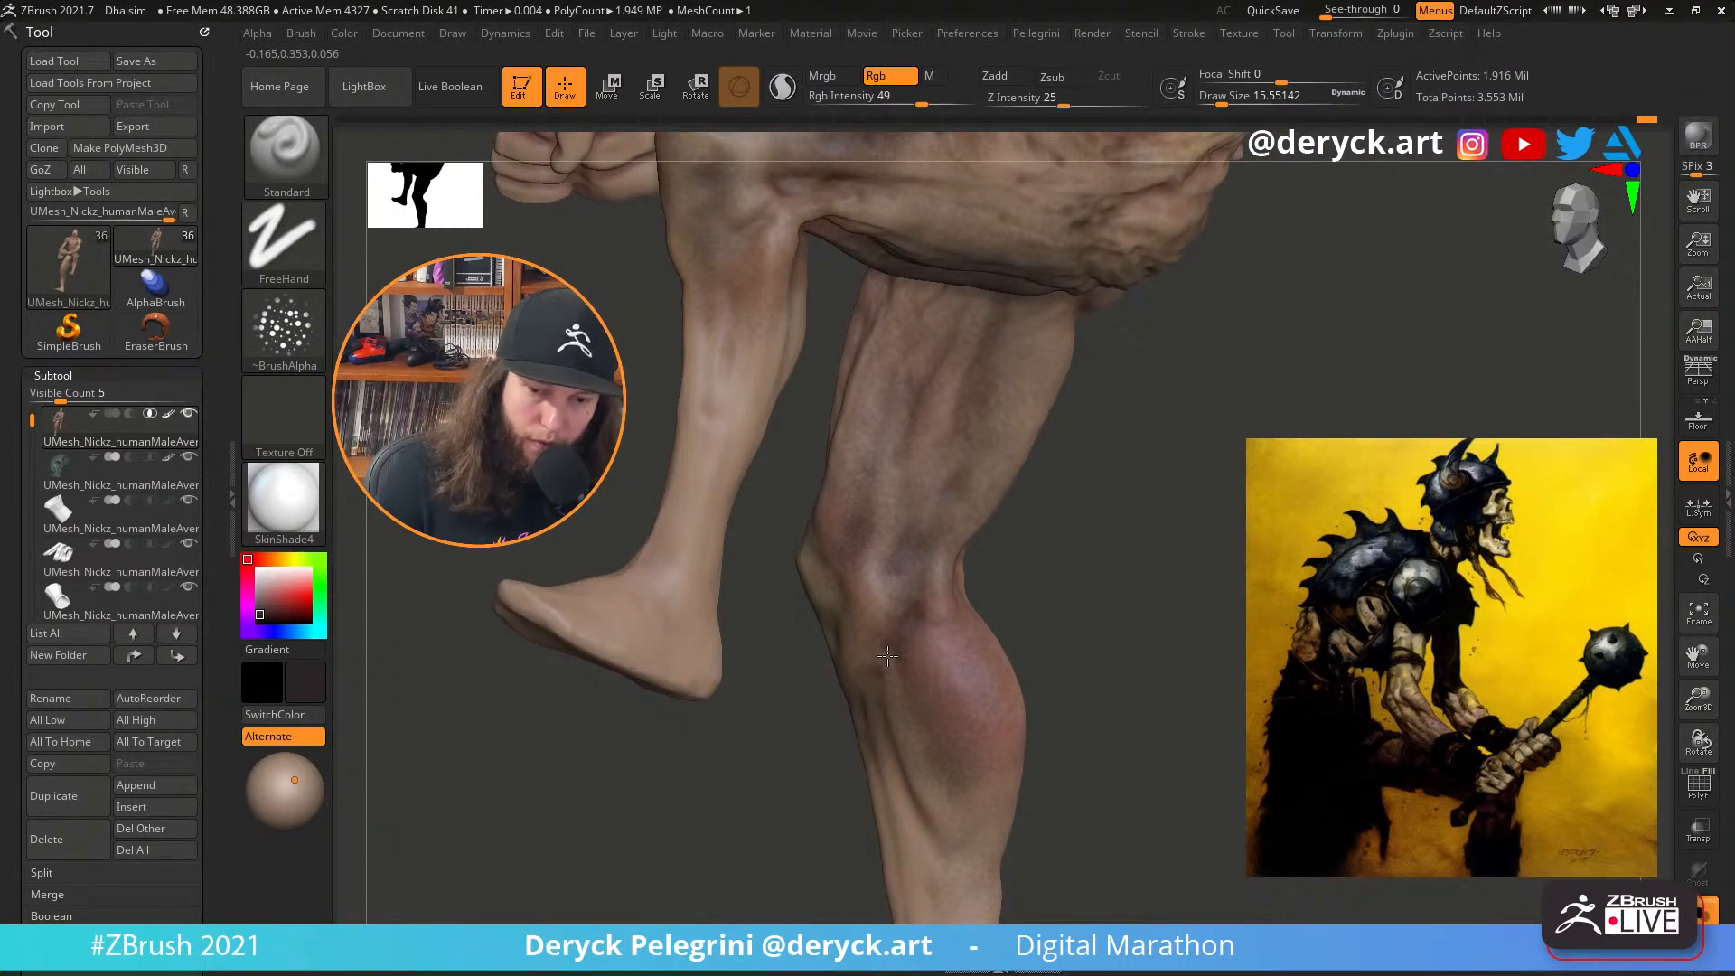
Darken the creases around the rear knee, upper calf and lower thigh with very dark brown at a draw size of about 15.6
drag(1121, 687, 890, 597)
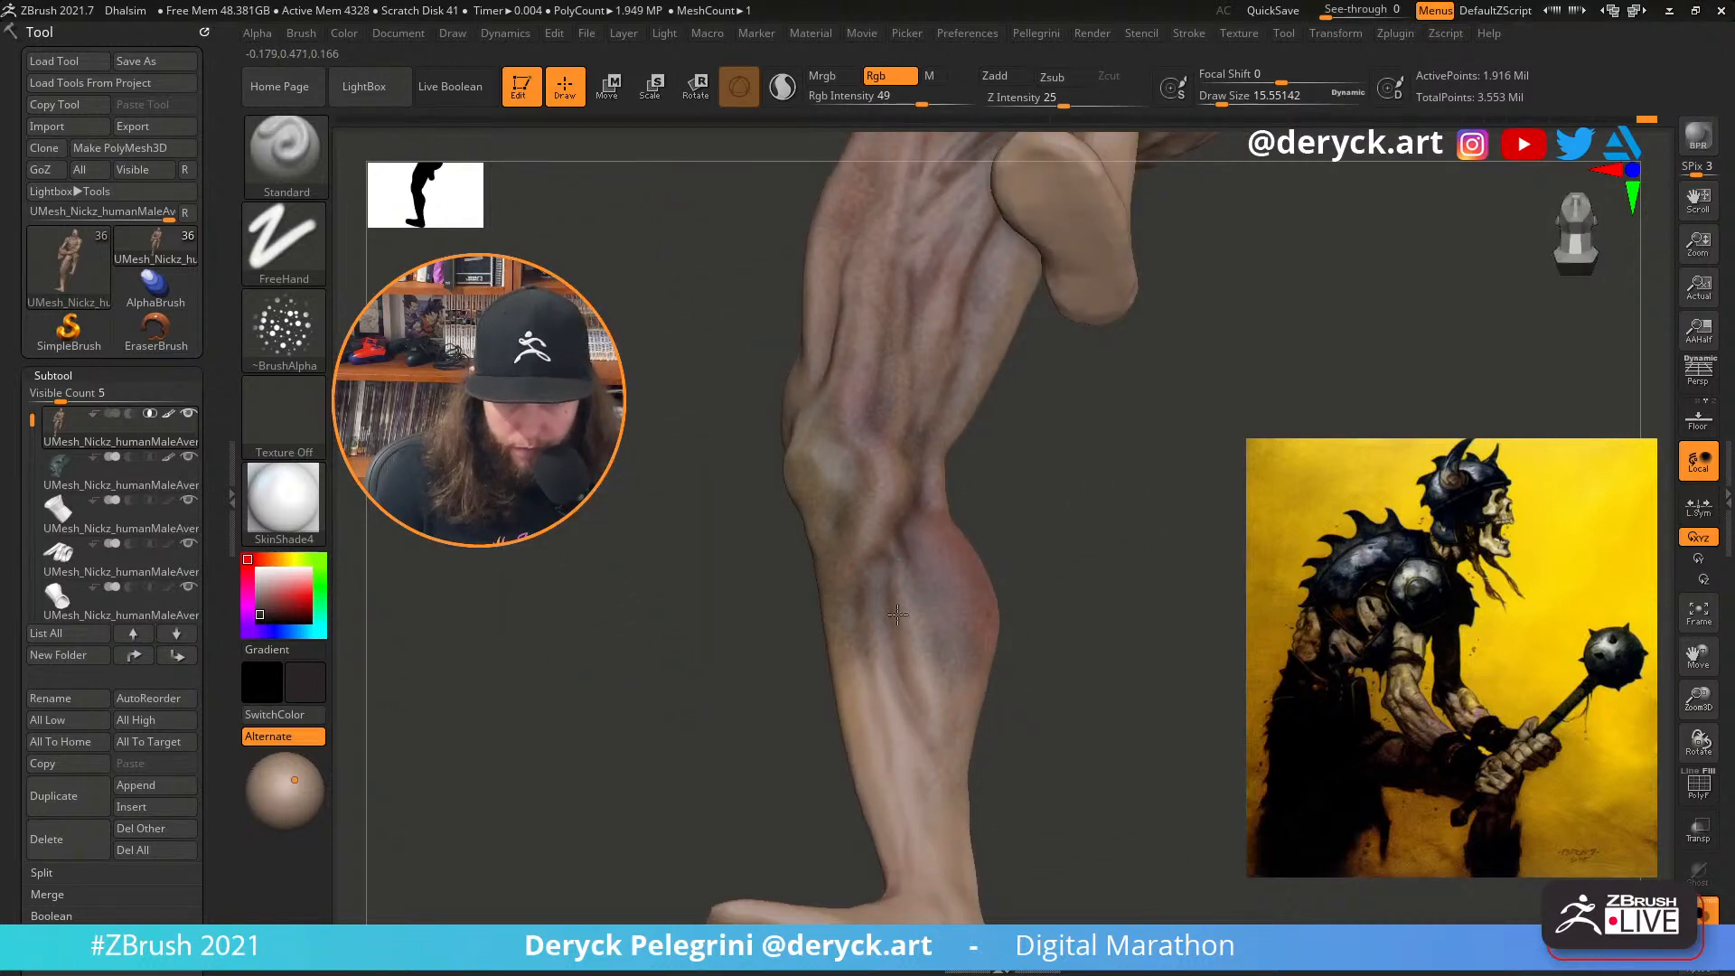
drag(693, 531, 835, 553)
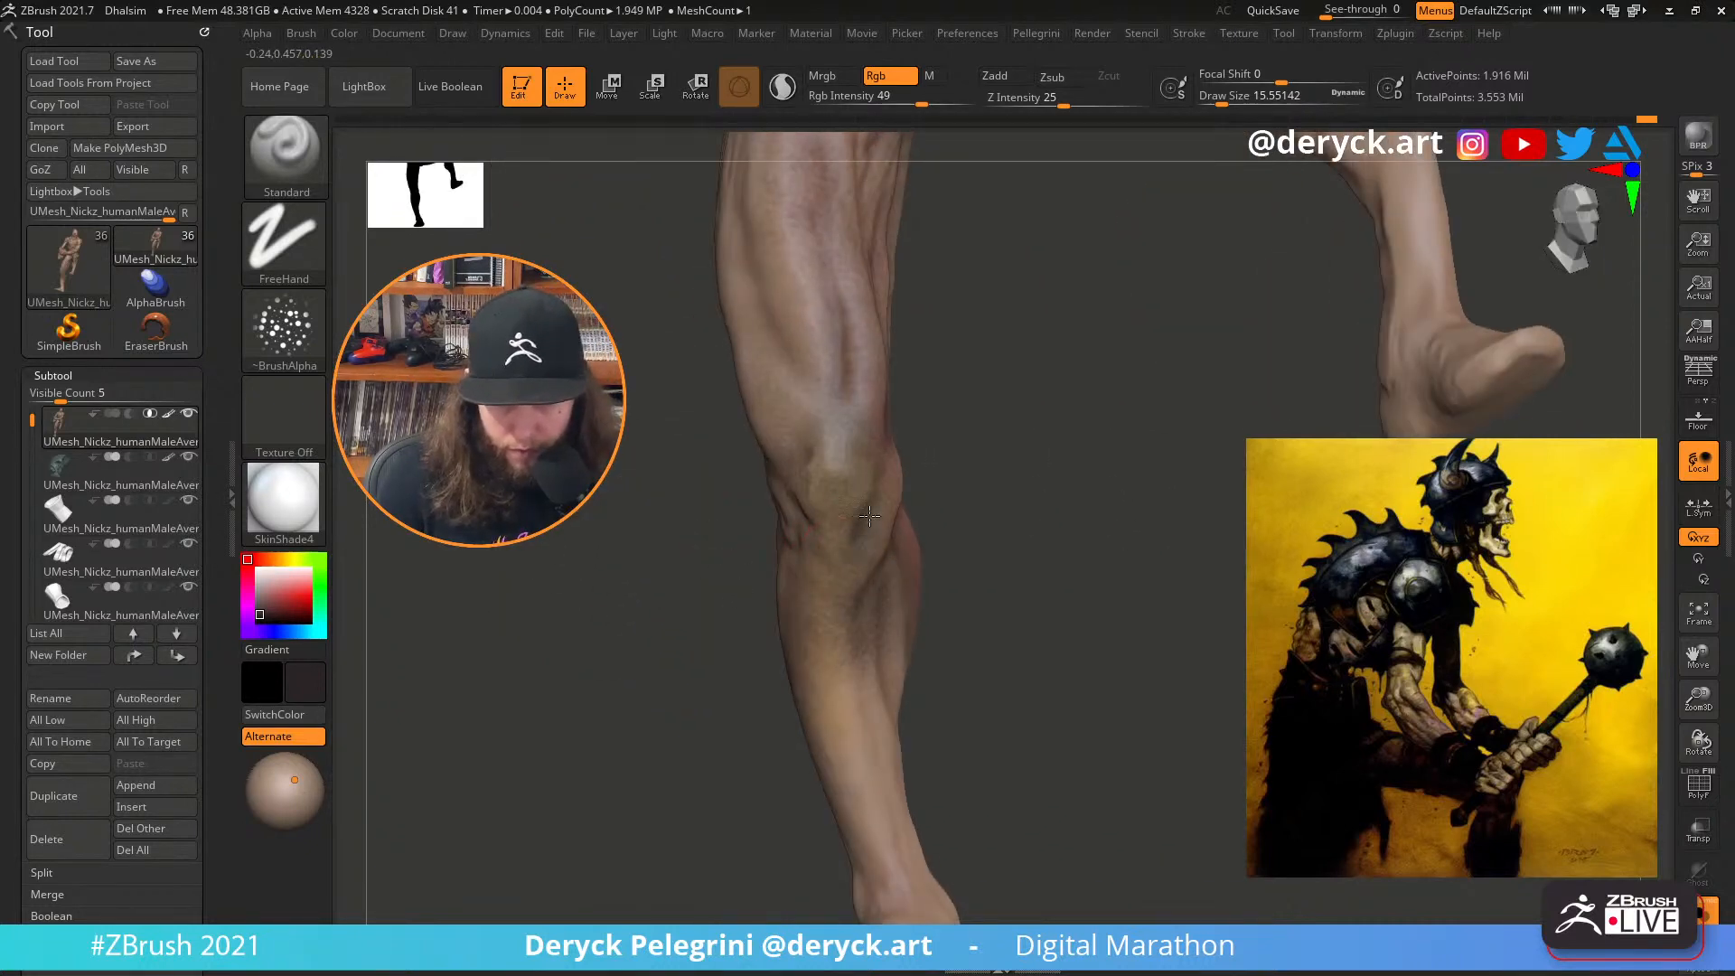
mouse_move(957, 538)
mouse_down()
mouse_move(1014, 553)
mouse_move(871, 503)
mouse_up()
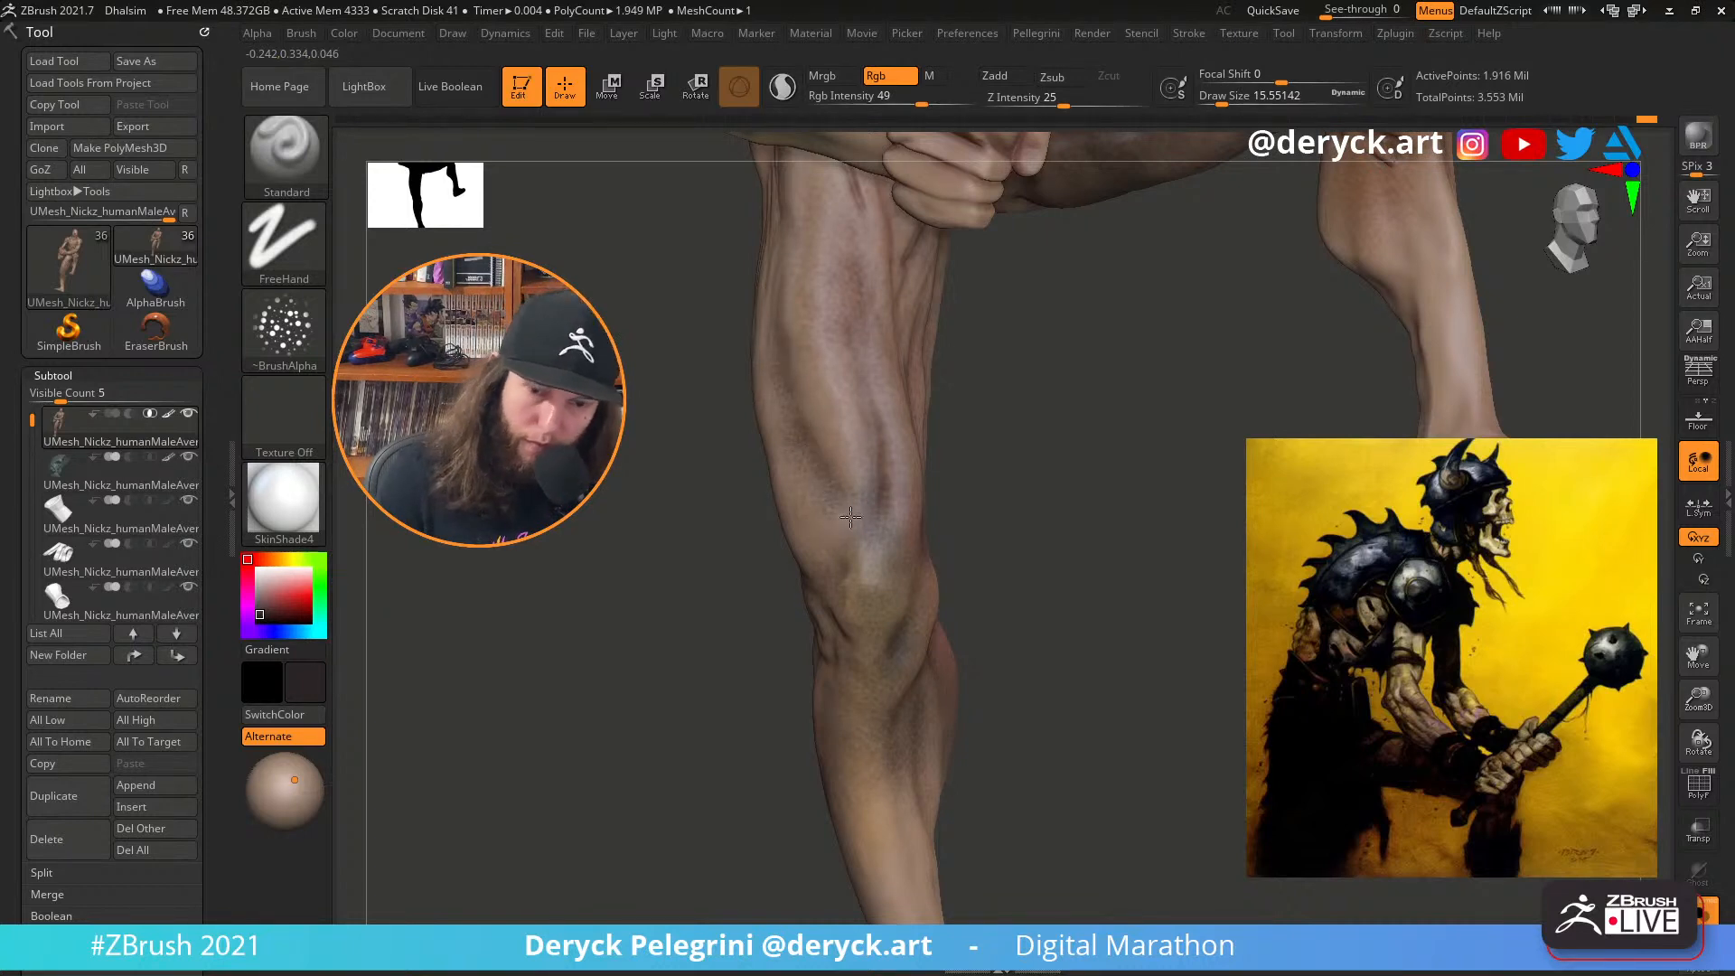
drag(1015, 615, 929, 610)
click(604, 556)
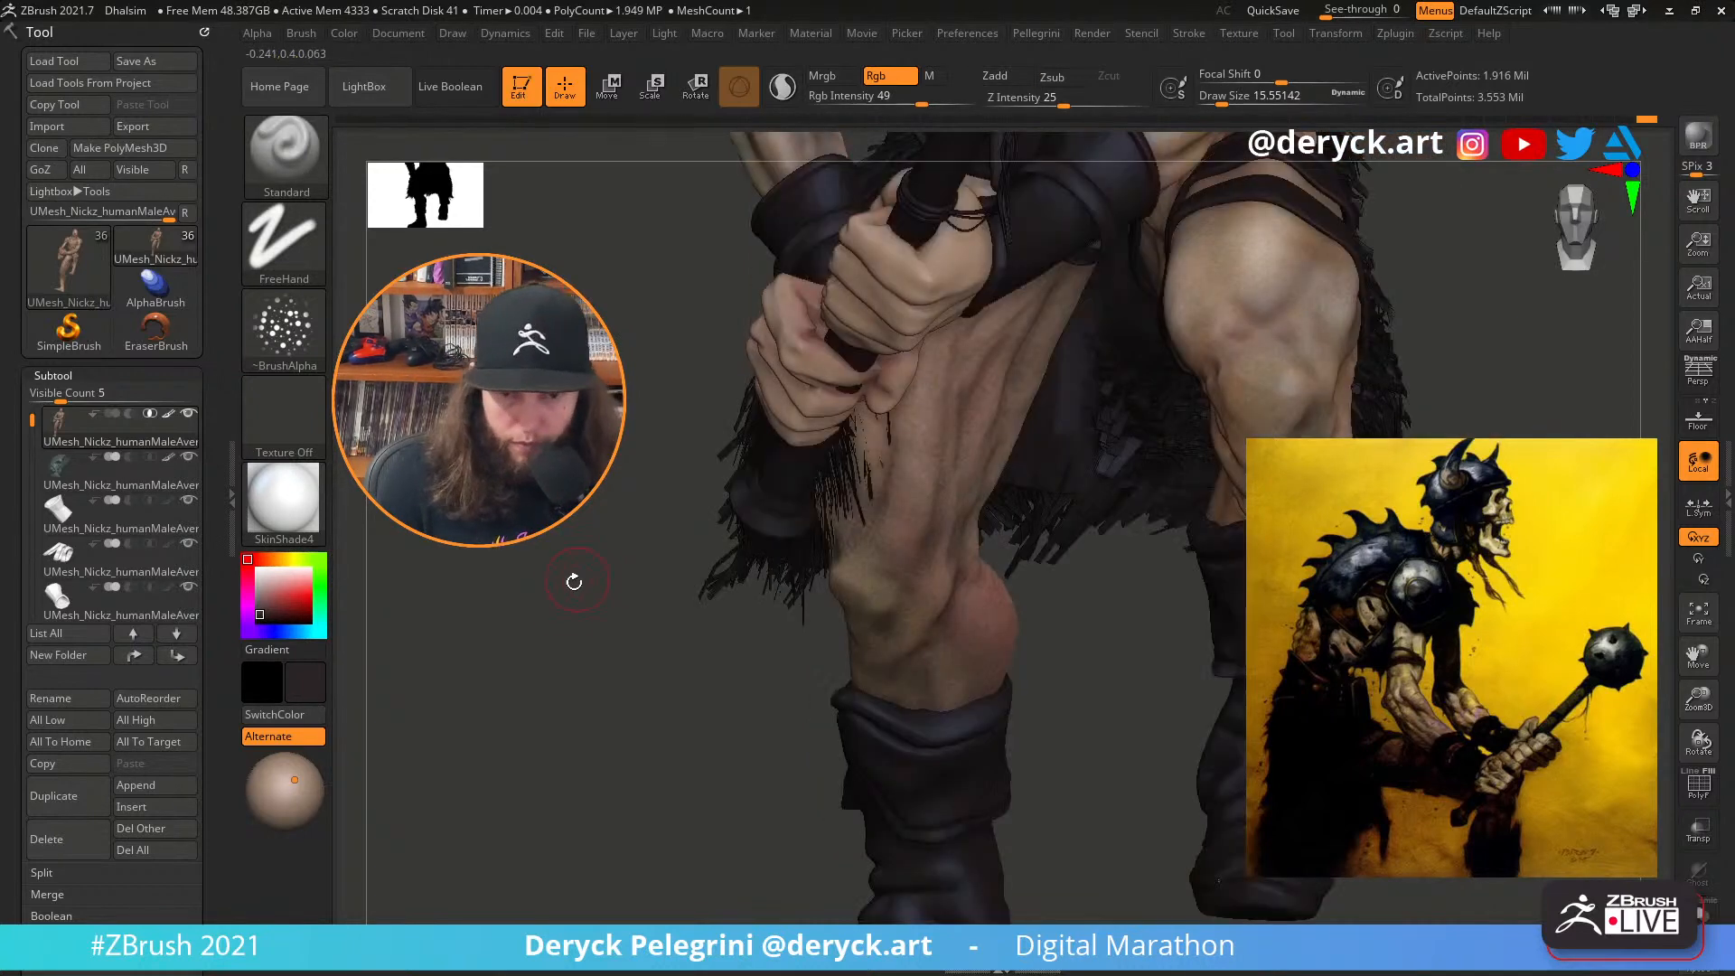
drag(573, 581, 741, 596)
drag(995, 666, 903, 549)
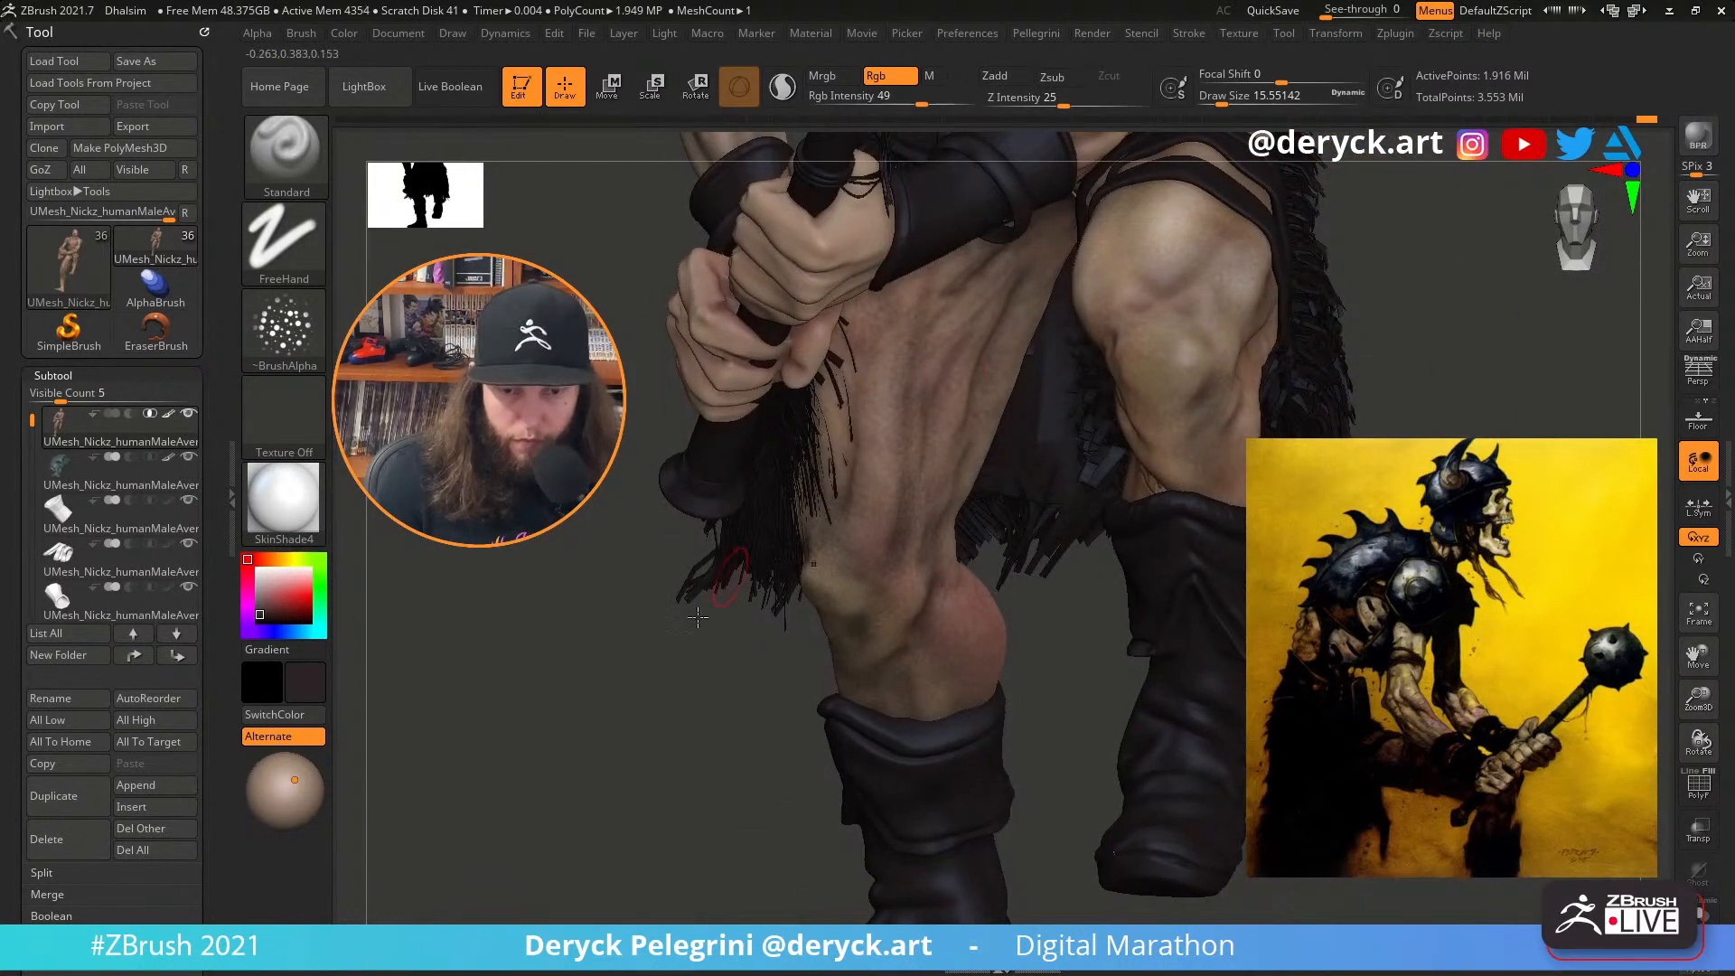
Increase the draw size to about 26.9 and shade the rear leg's thigh with very dark brown
drag(696, 620, 667, 714)
key(s)
drag(918, 396, 925, 394)
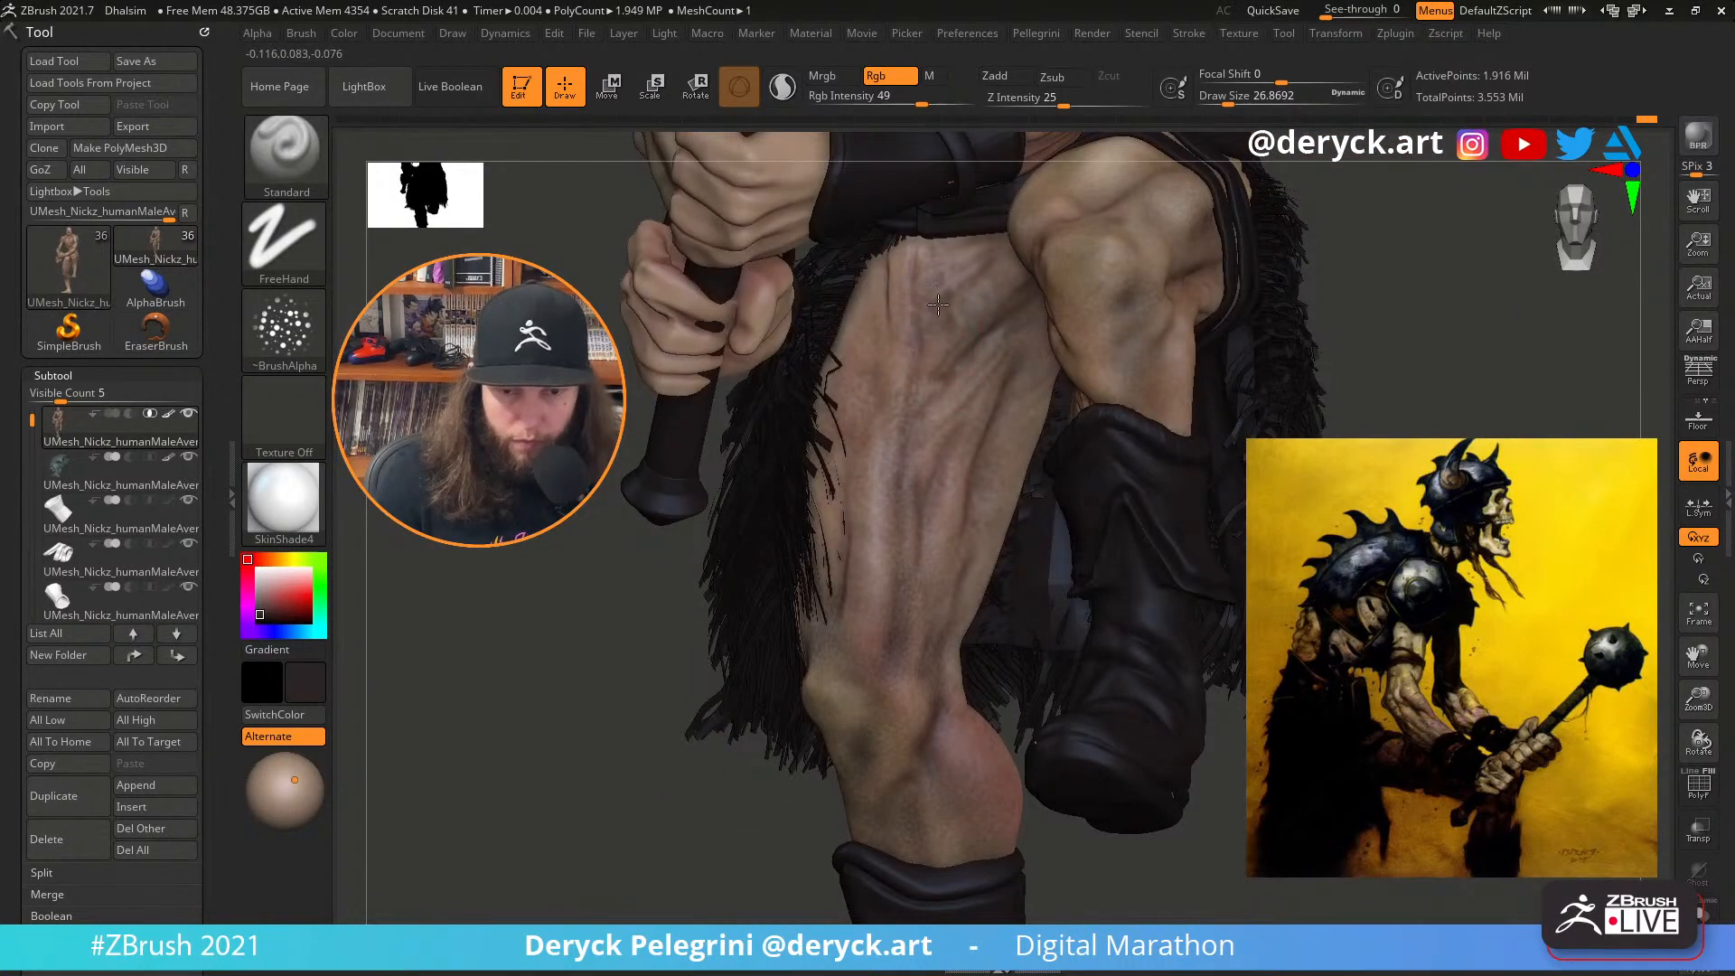
Shade the muscles of the front thigh with the dark skin tone using Standard brush polypaint at RGB intensity 49
drag(938, 304, 960, 267)
drag(624, 632, 713, 596)
mouse_move(942, 436)
mouse_down()
mouse_move(961, 376)
mouse_move(1039, 380)
mouse_move(1048, 361)
mouse_up()
mouse_move(542, 415)
mouse_down()
mouse_move(512, 517)
mouse_move(519, 406)
mouse_up()
drag(650, 542, 542, 669)
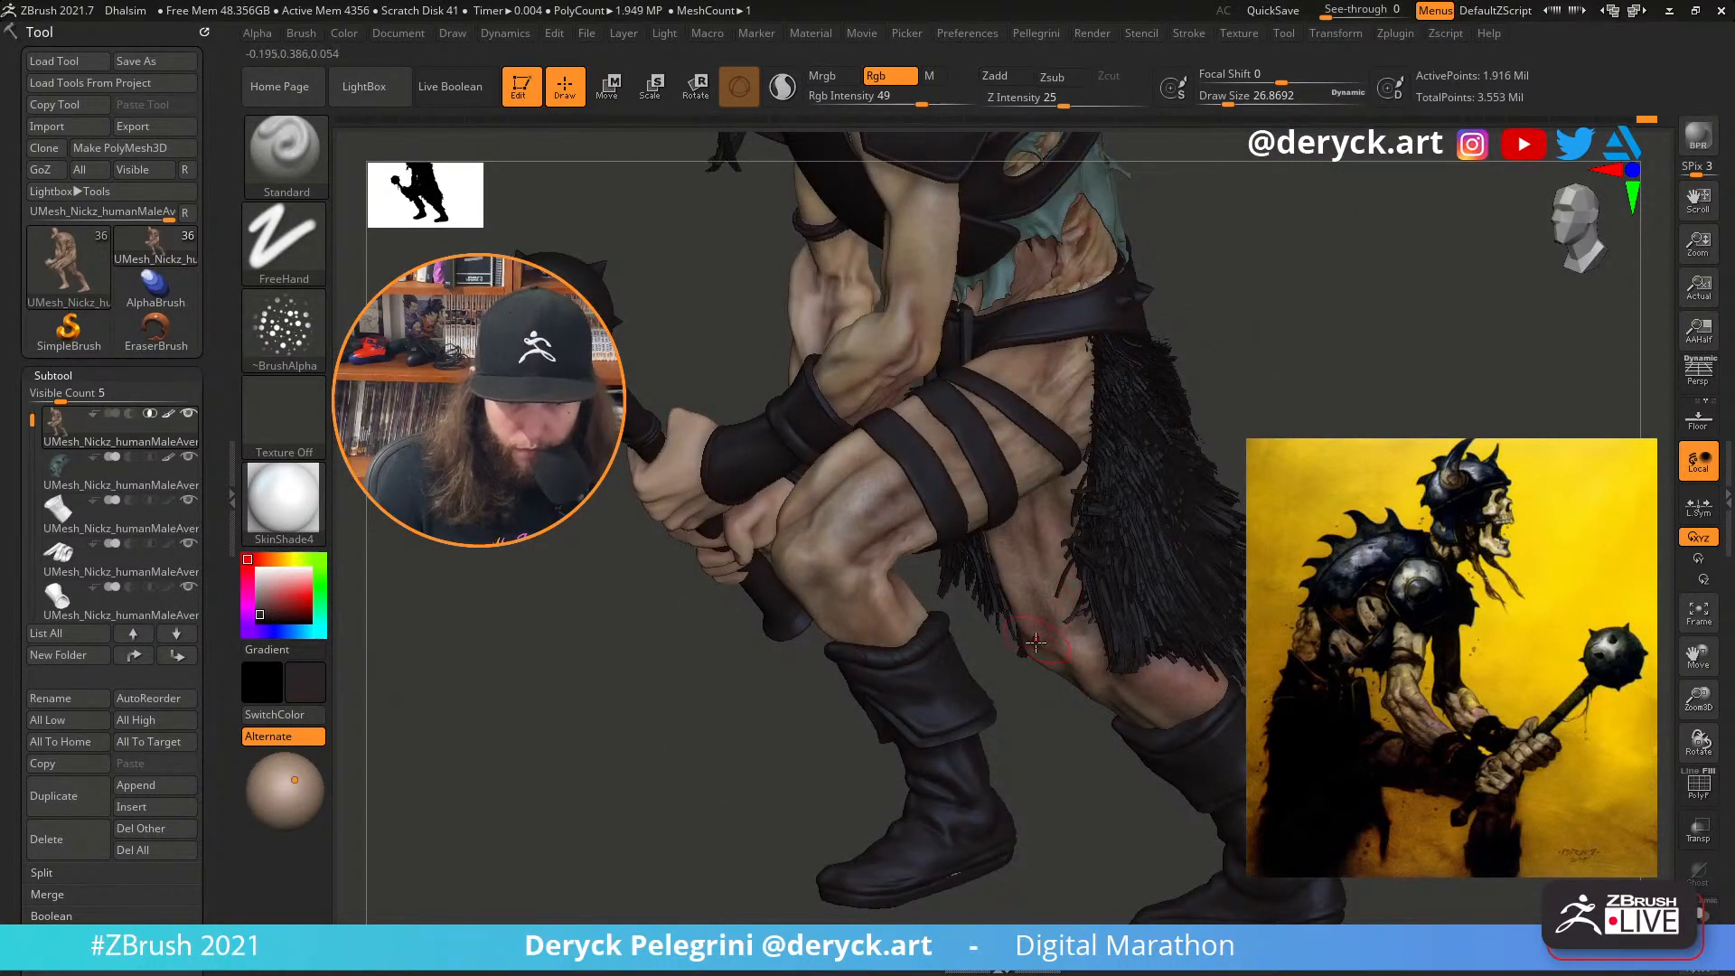
alt+drag(1308, 411, 1308, 595)
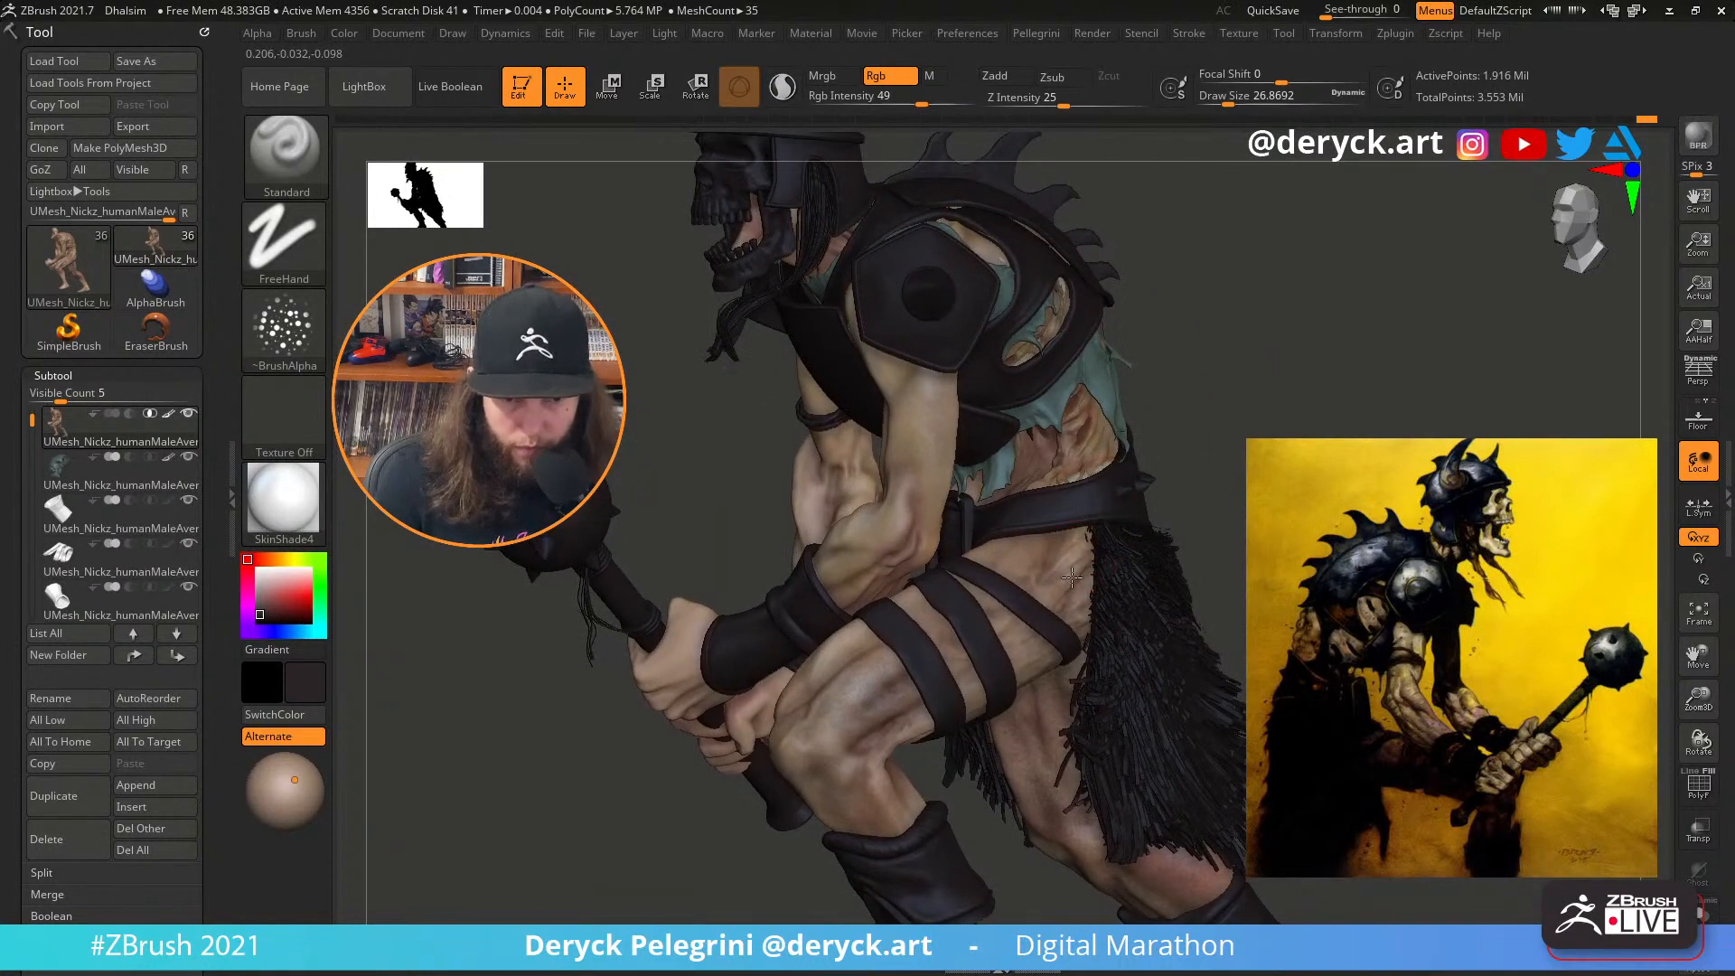
Pick a light tan yellow and paint it over the thigh and leg skin with a draw size of about 20
alt+drag(578, 723, 549, 611)
mouse_move(275, 559)
mouse_down()
mouse_move(300, 598)
mouse_move(295, 584)
mouse_up()
click(302, 590)
click(270, 559)
click(280, 559)
alt+drag(487, 654, 524, 732)
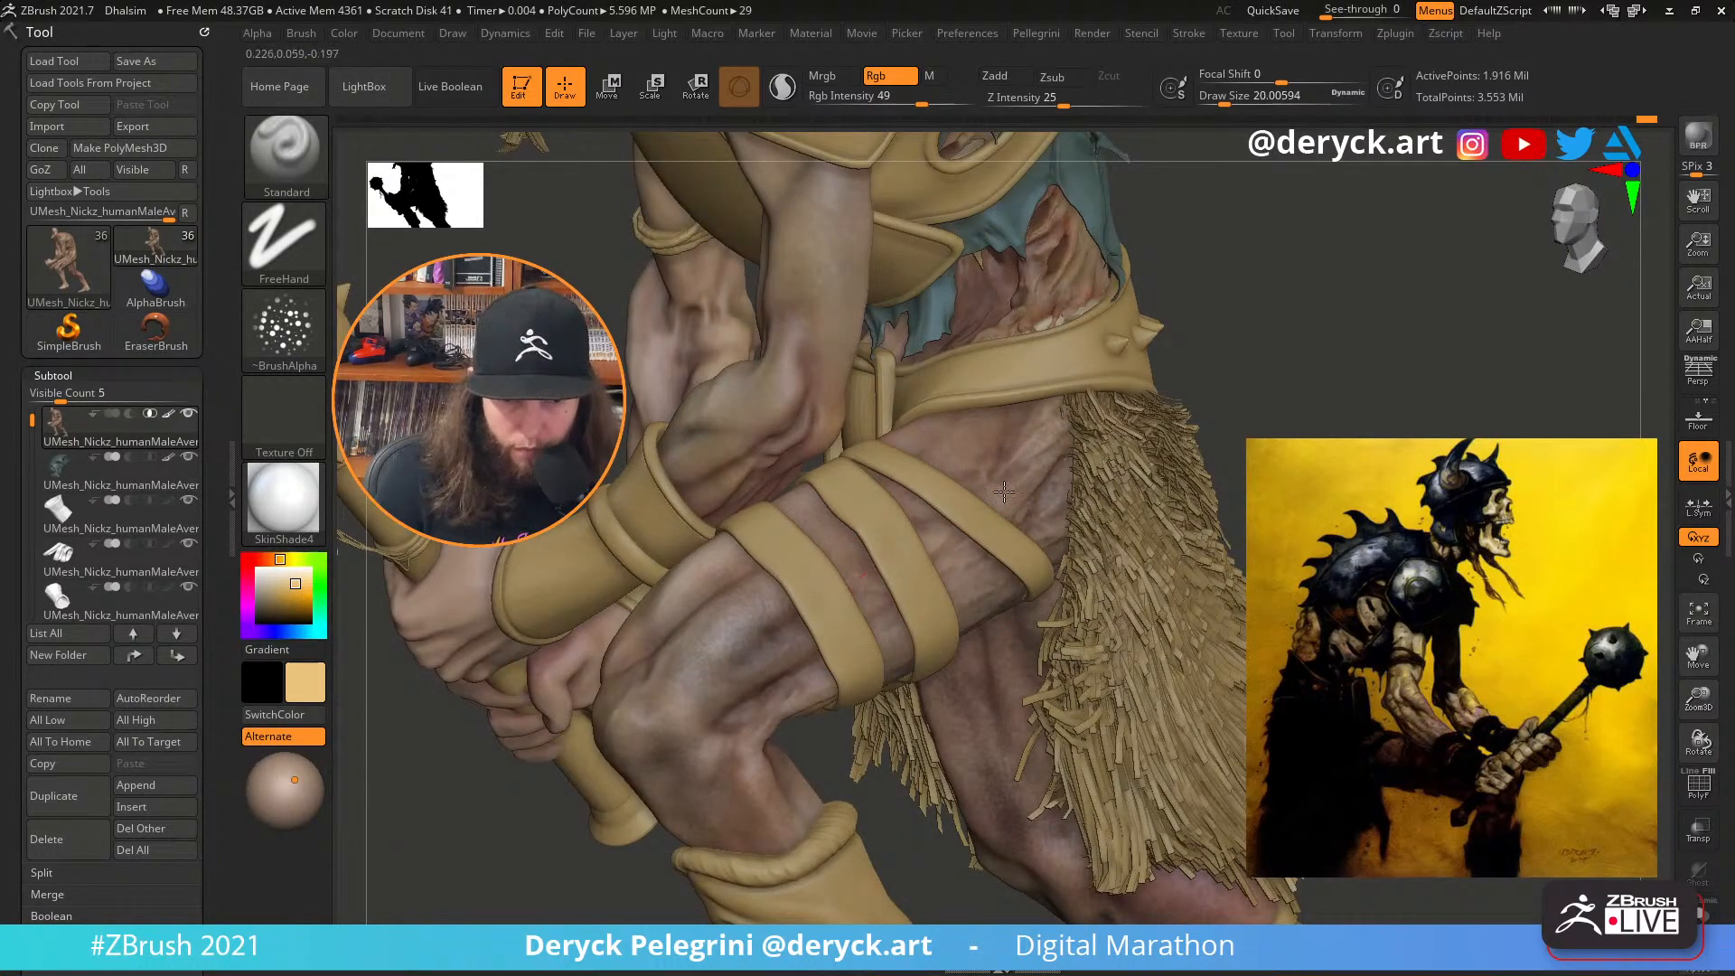
mouse_move(1389, 515)
alt+mouse_down()
mouse_move(1394, 383)
mouse_move(1355, 398)
alt+mouse_up()
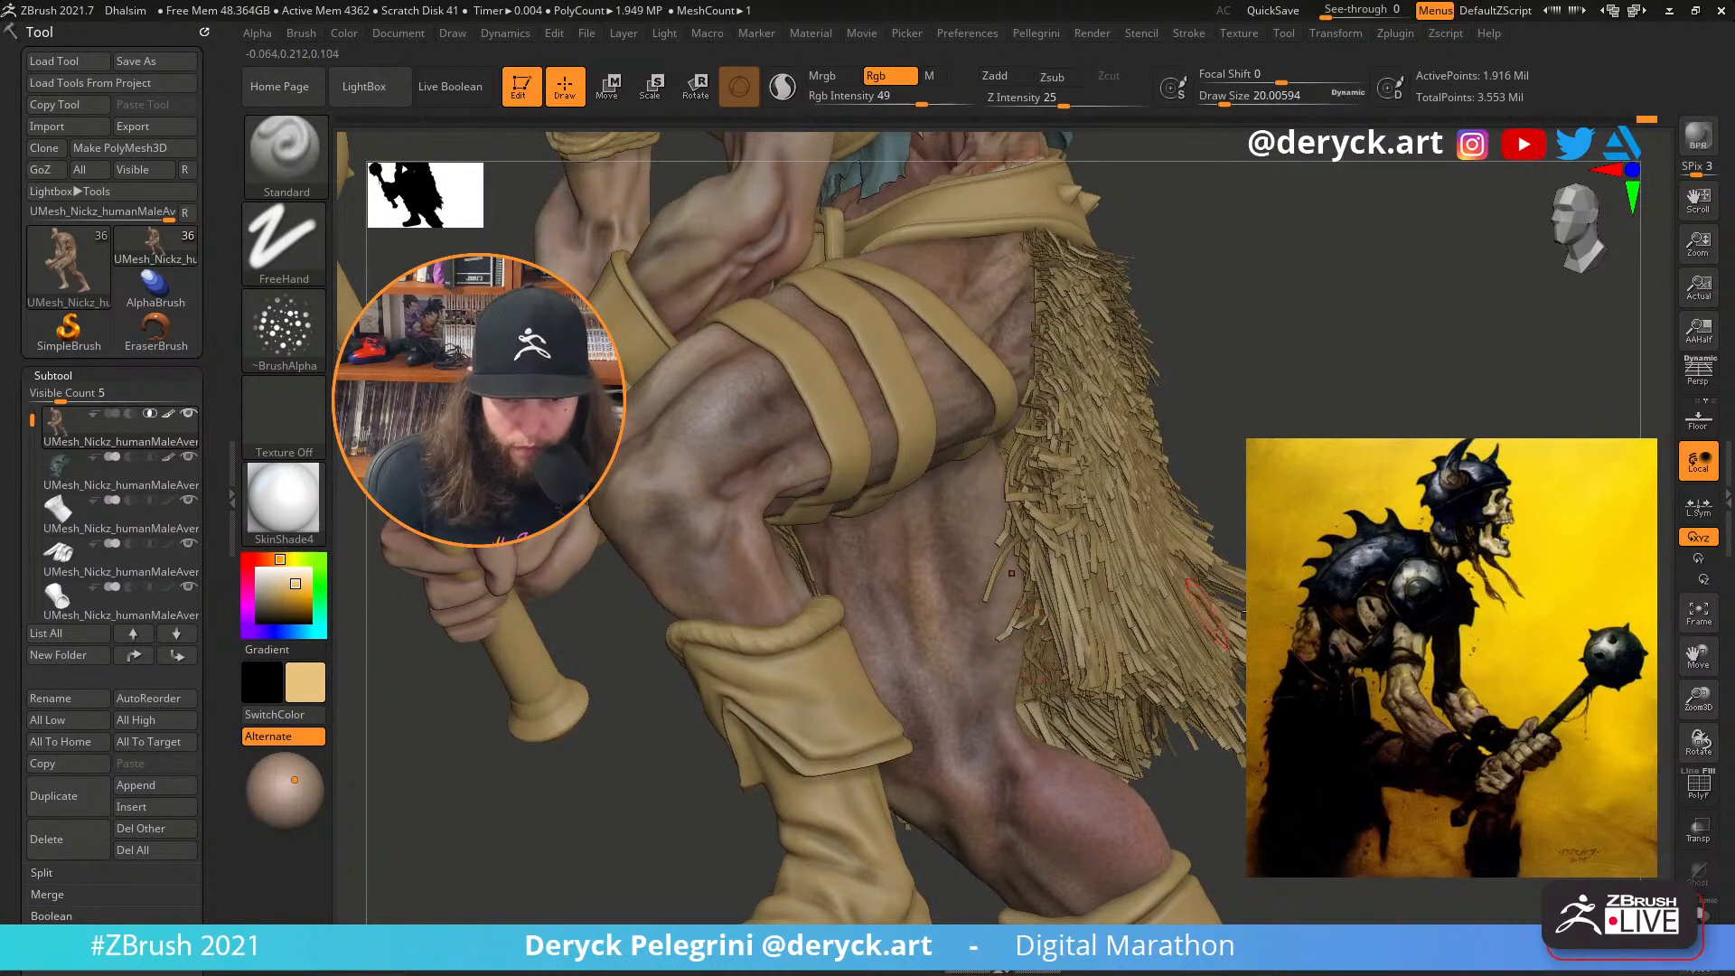
drag(1264, 623, 1346, 578)
drag(1310, 651, 1274, 542)
drag(1292, 723, 1265, 696)
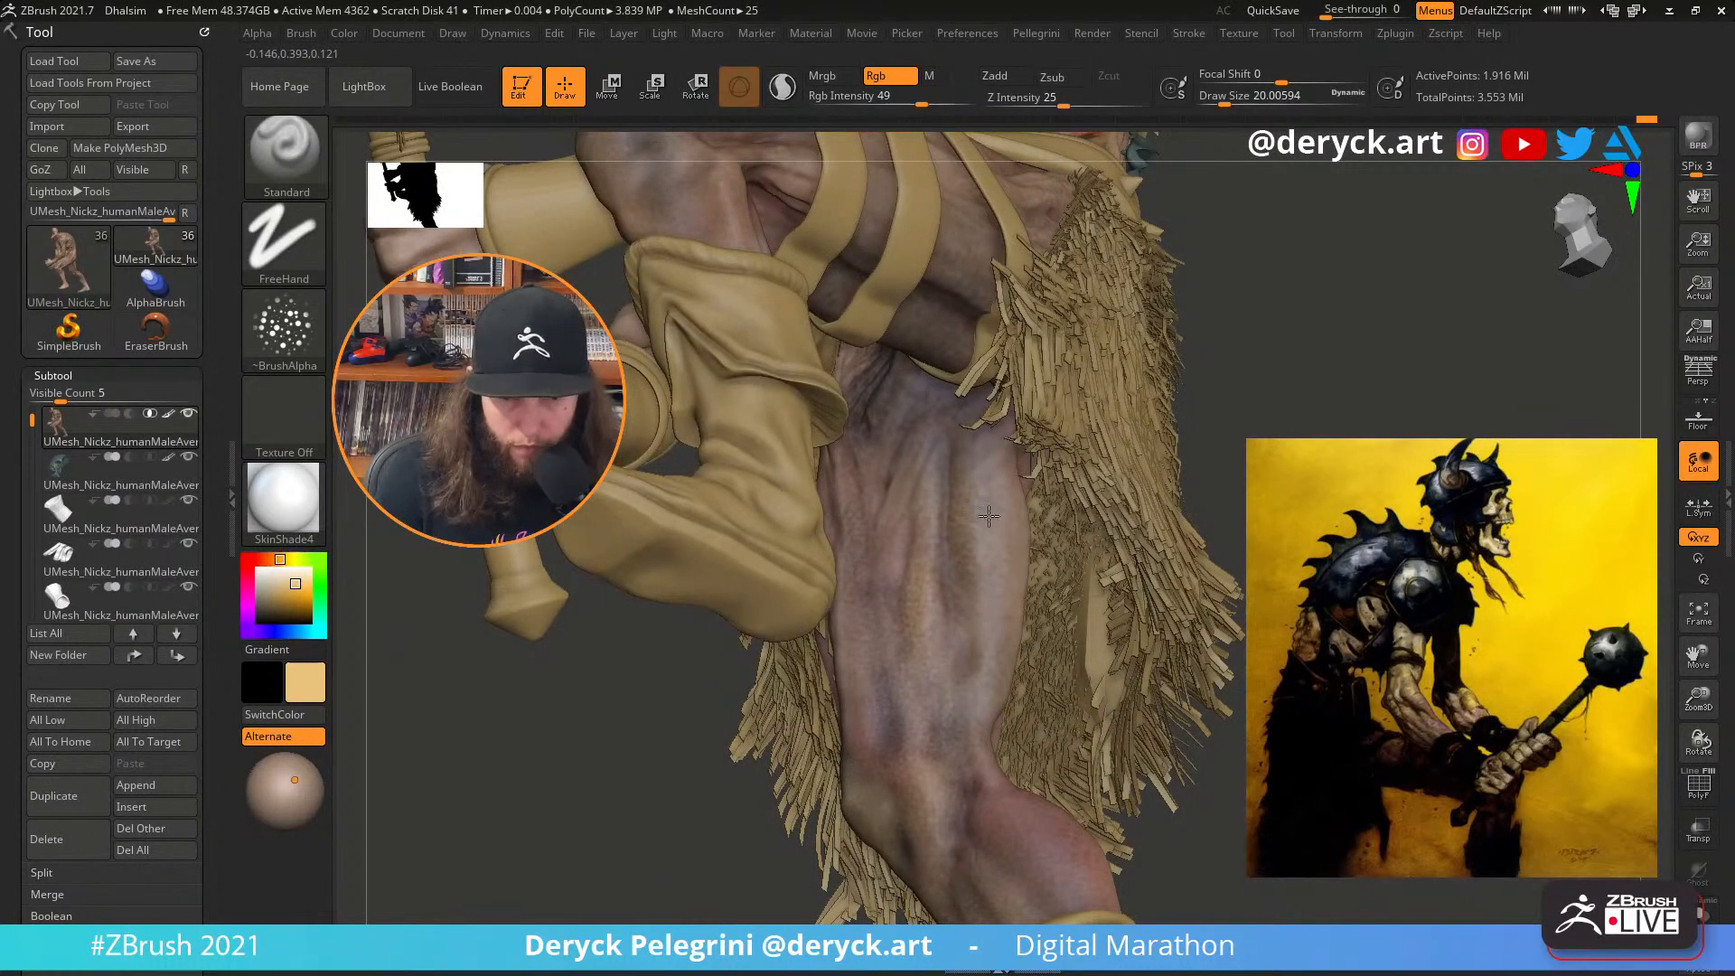
Pick a very dark olive green and shade the muscle grooves of the thigh above the knee
drag(305, 560, 270, 606)
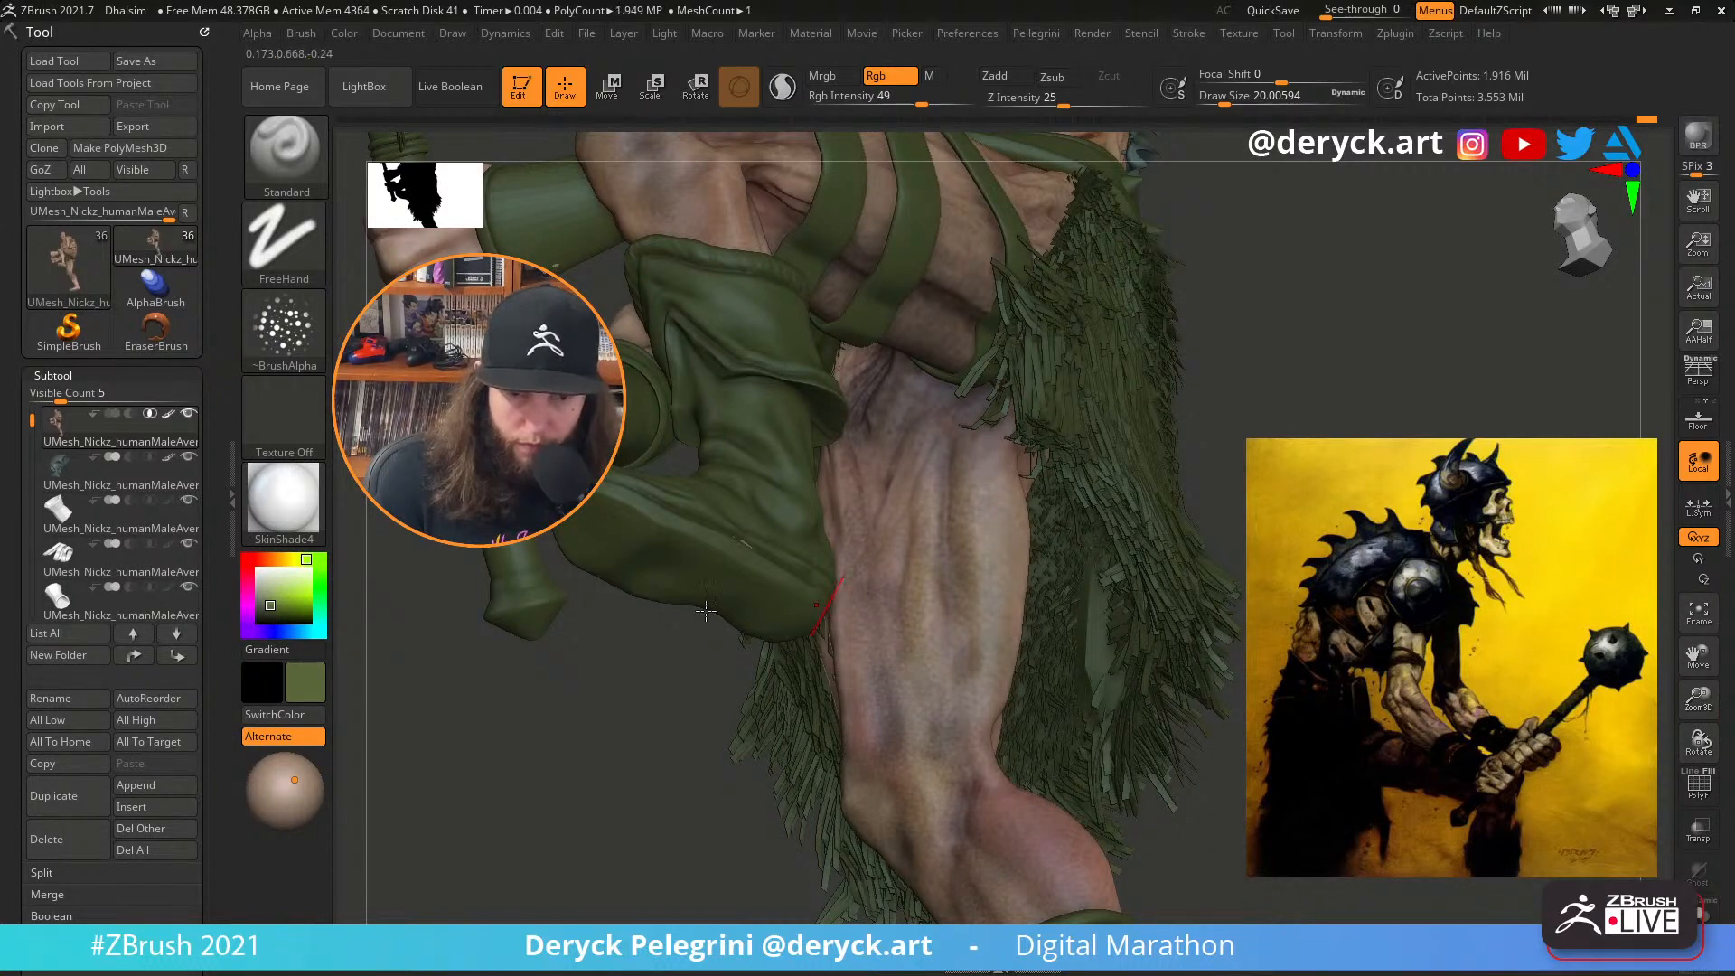
drag(269, 606, 265, 614)
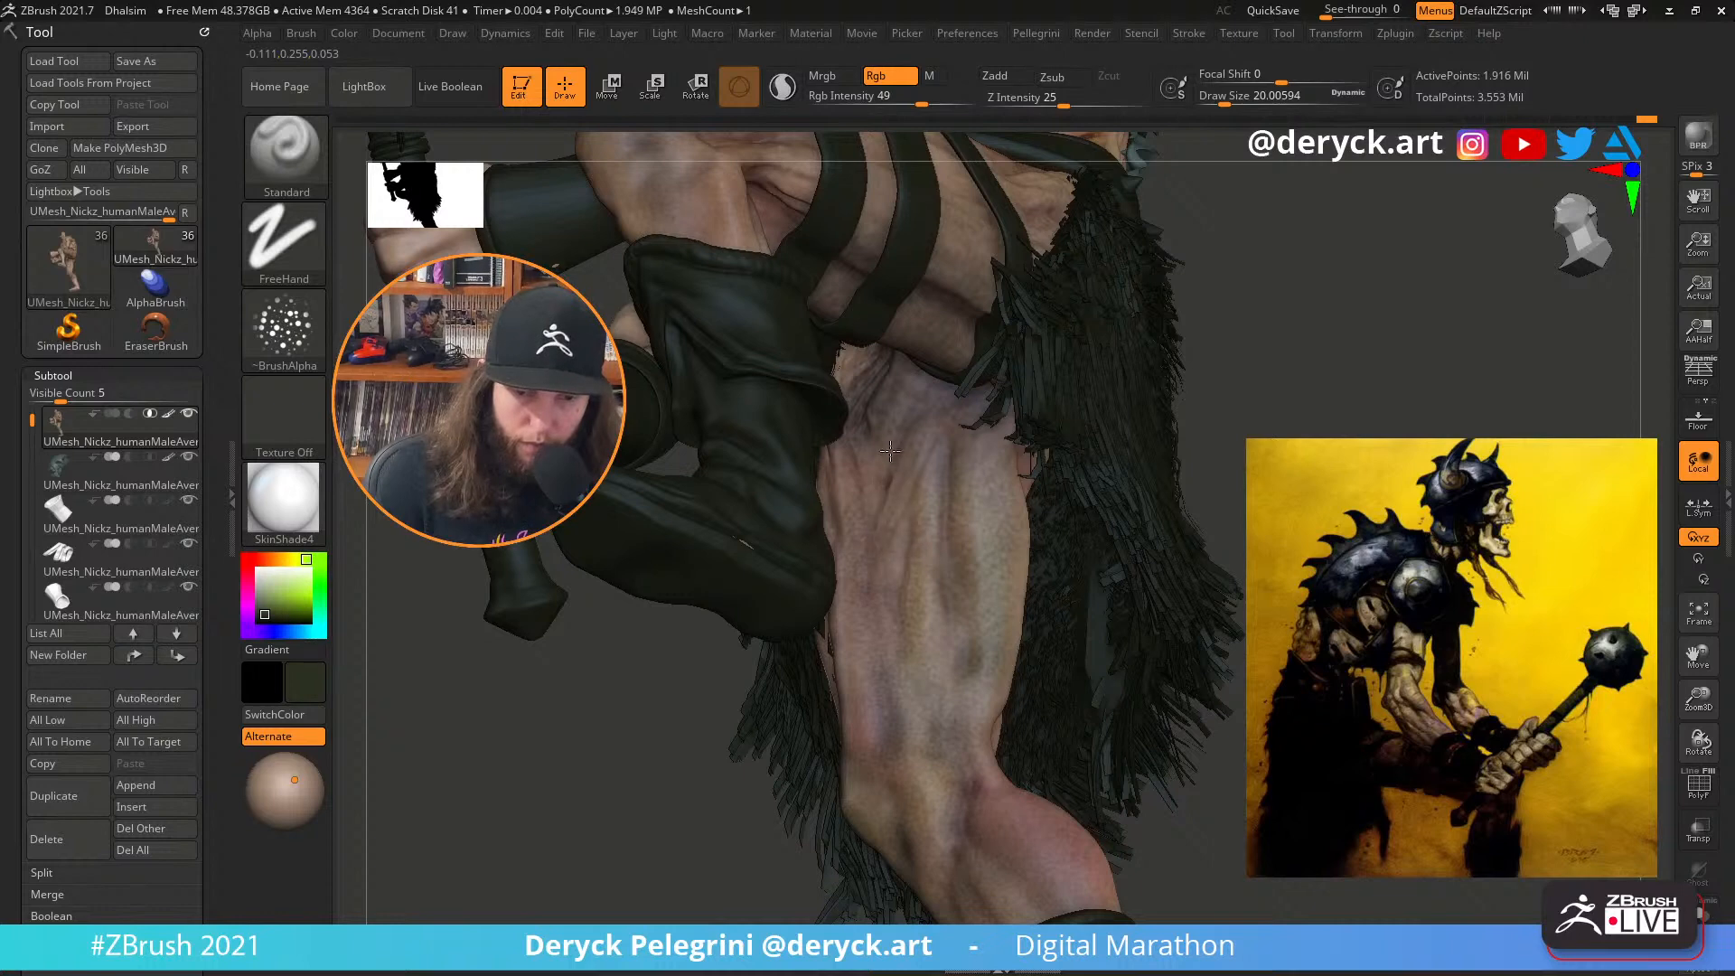
drag(632, 669, 759, 651)
key(f)
mouse_move(591, 540)
mouse_down()
mouse_move(666, 548)
mouse_move(632, 533)
mouse_move(596, 624)
mouse_move(578, 524)
mouse_move(644, 465)
mouse_up()
Choose an ochre yellow as the paint colour for the hands gripping the mace handle
drag(261, 583, 258, 547)
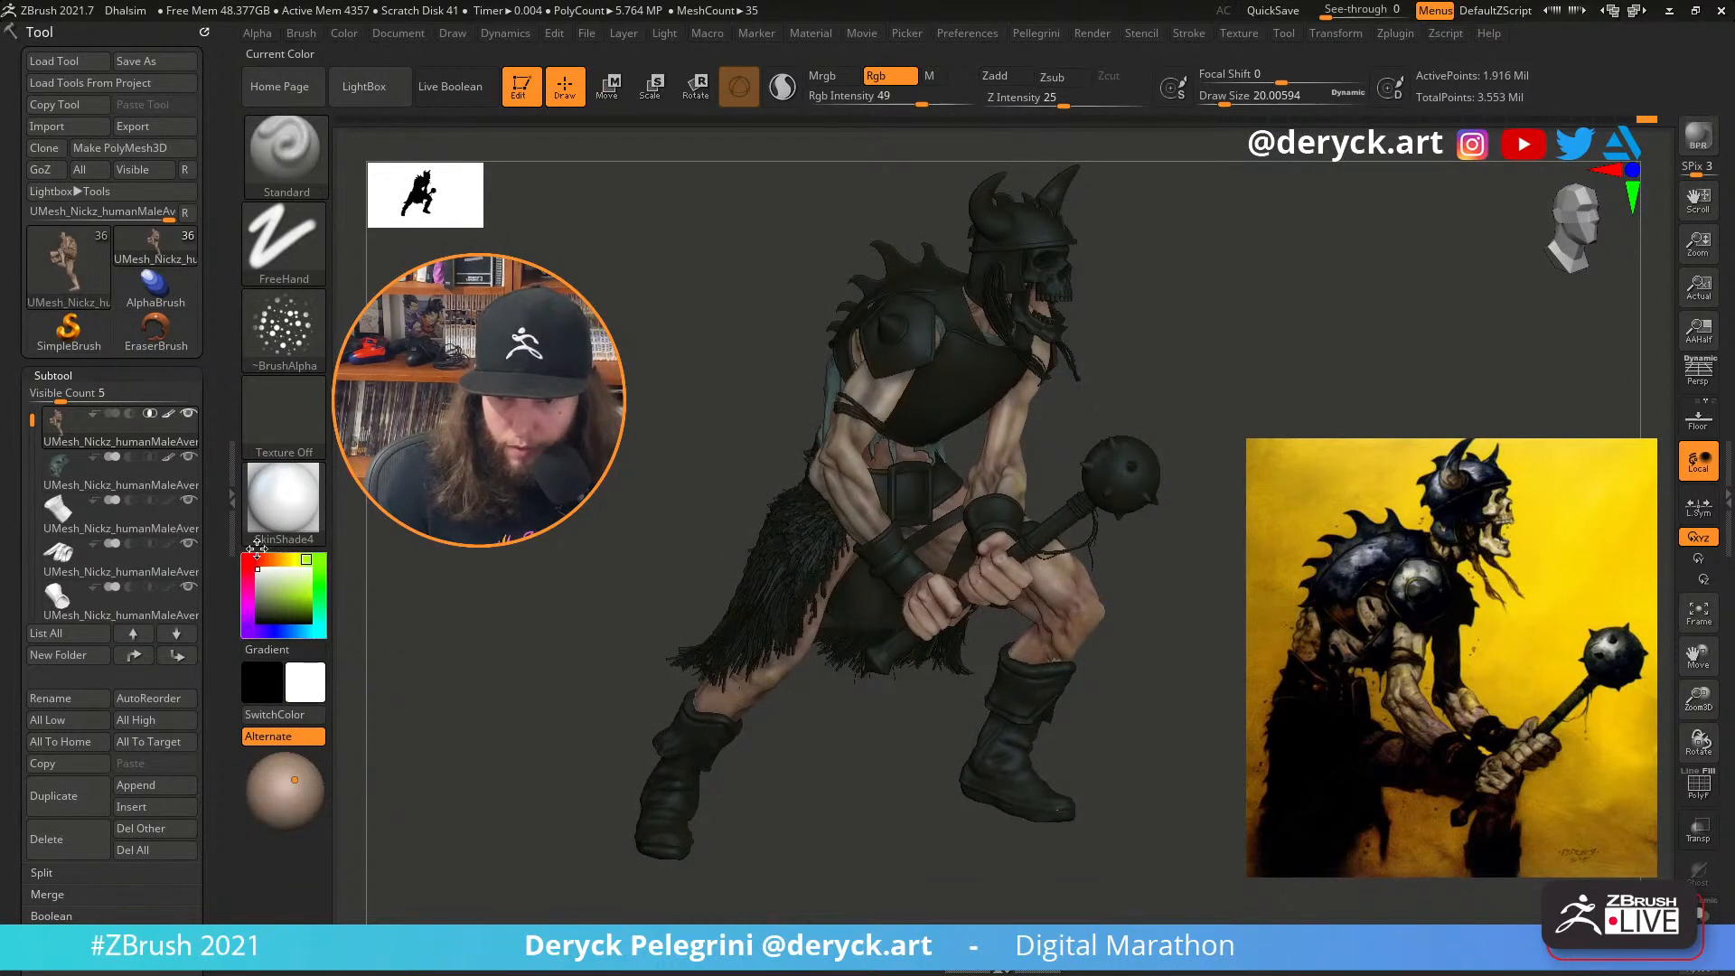
mouse_move(506, 475)
mouse_down()
mouse_move(579, 463)
mouse_move(632, 479)
mouse_move(579, 569)
mouse_move(524, 492)
mouse_up()
drag(913, 723, 724, 802)
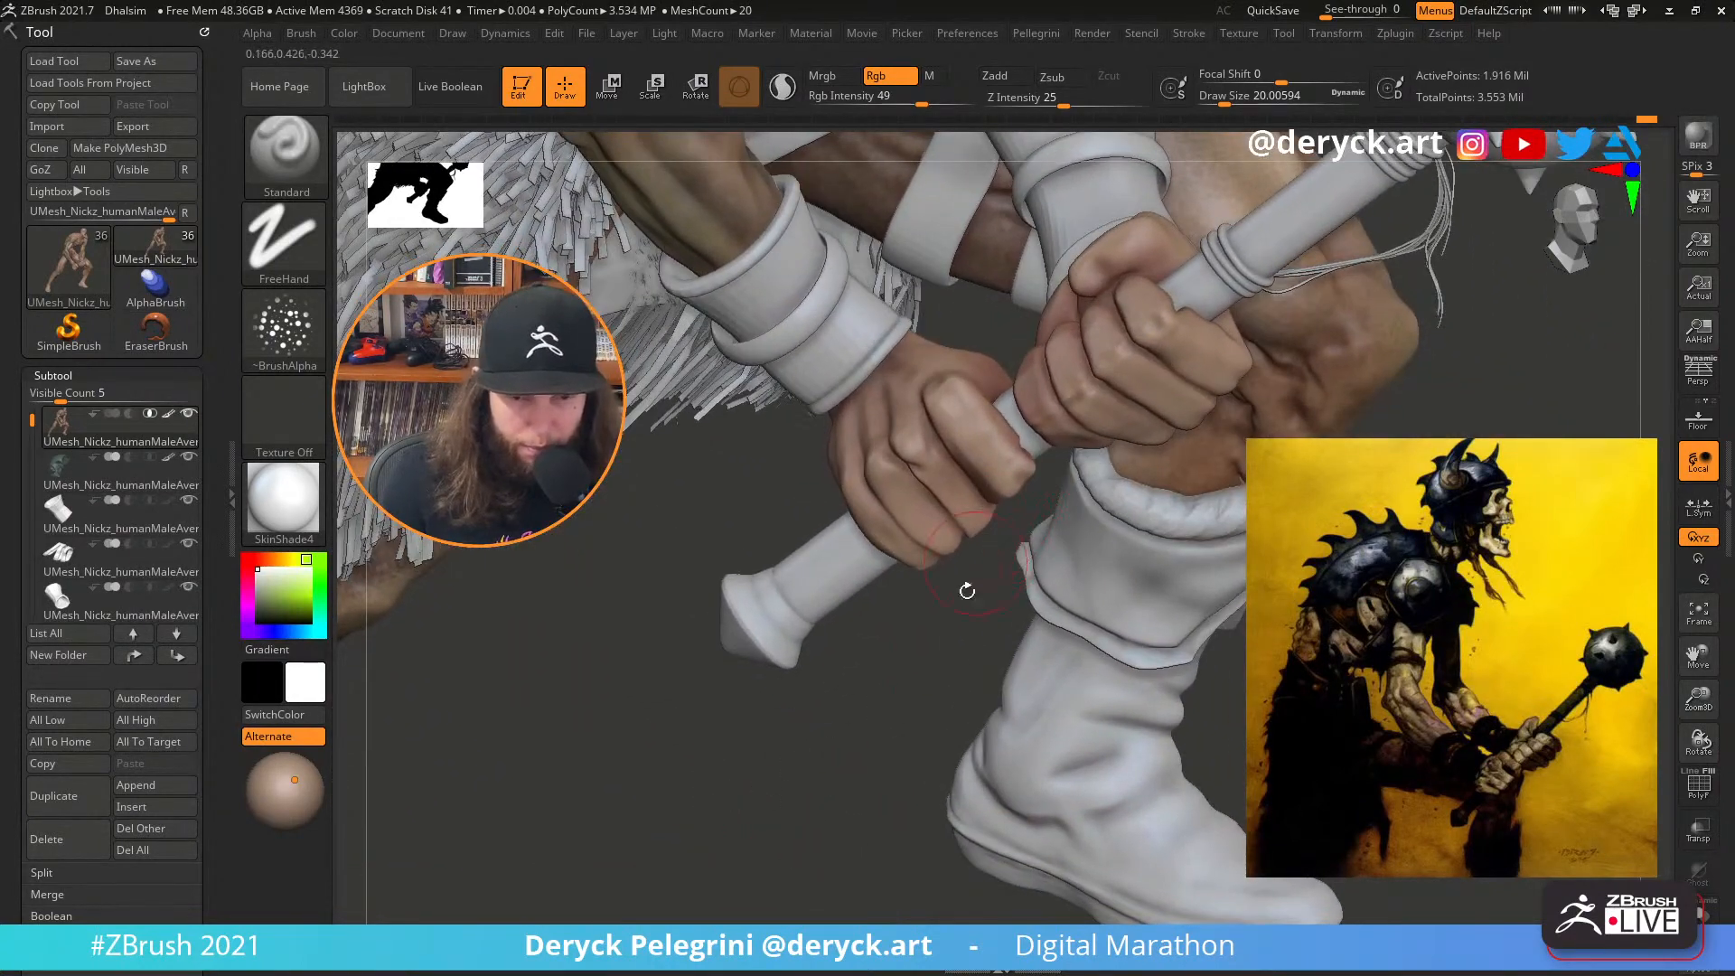
drag(936, 680, 948, 701)
alt+drag(685, 708, 551, 640)
click(310, 594)
mouse_move(296, 557)
mouse_down()
mouse_move(287, 589)
mouse_move(282, 560)
mouse_up()
click(300, 585)
click(293, 589)
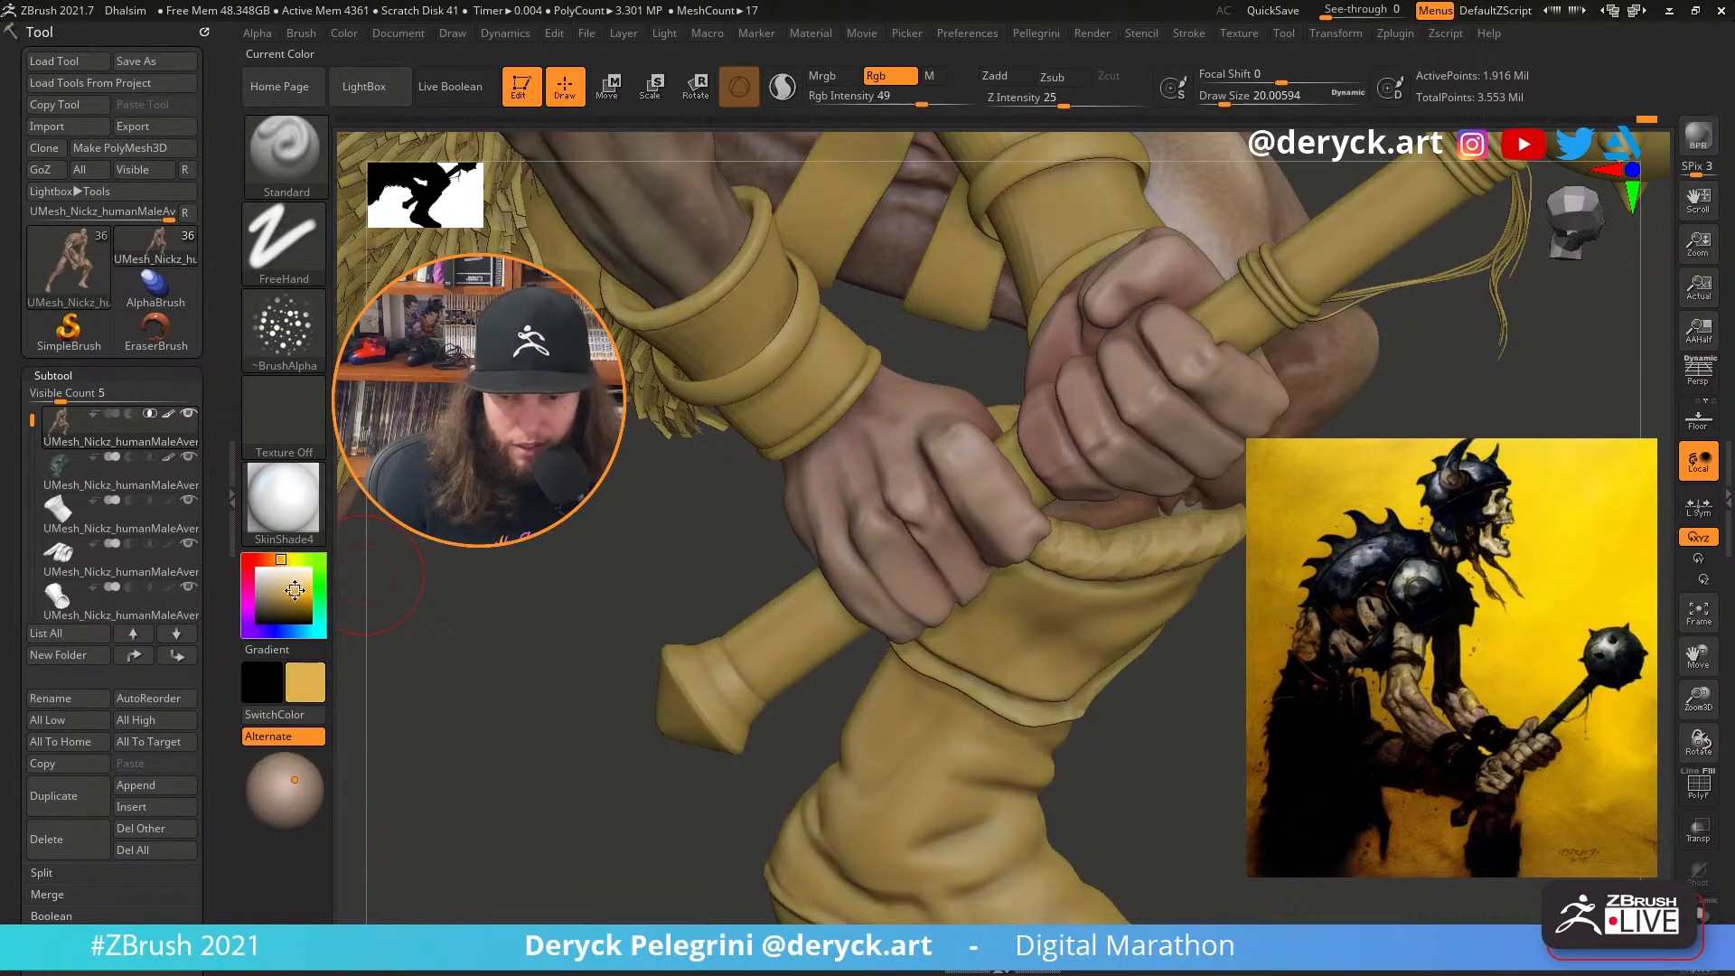
Paint ochre yellow over the fingers and knuckles of the hands, using draw sizes of about 8.4 and 21.6
drag(567, 610, 958, 530)
key(s)
click(1037, 511)
drag(1193, 623, 1093, 574)
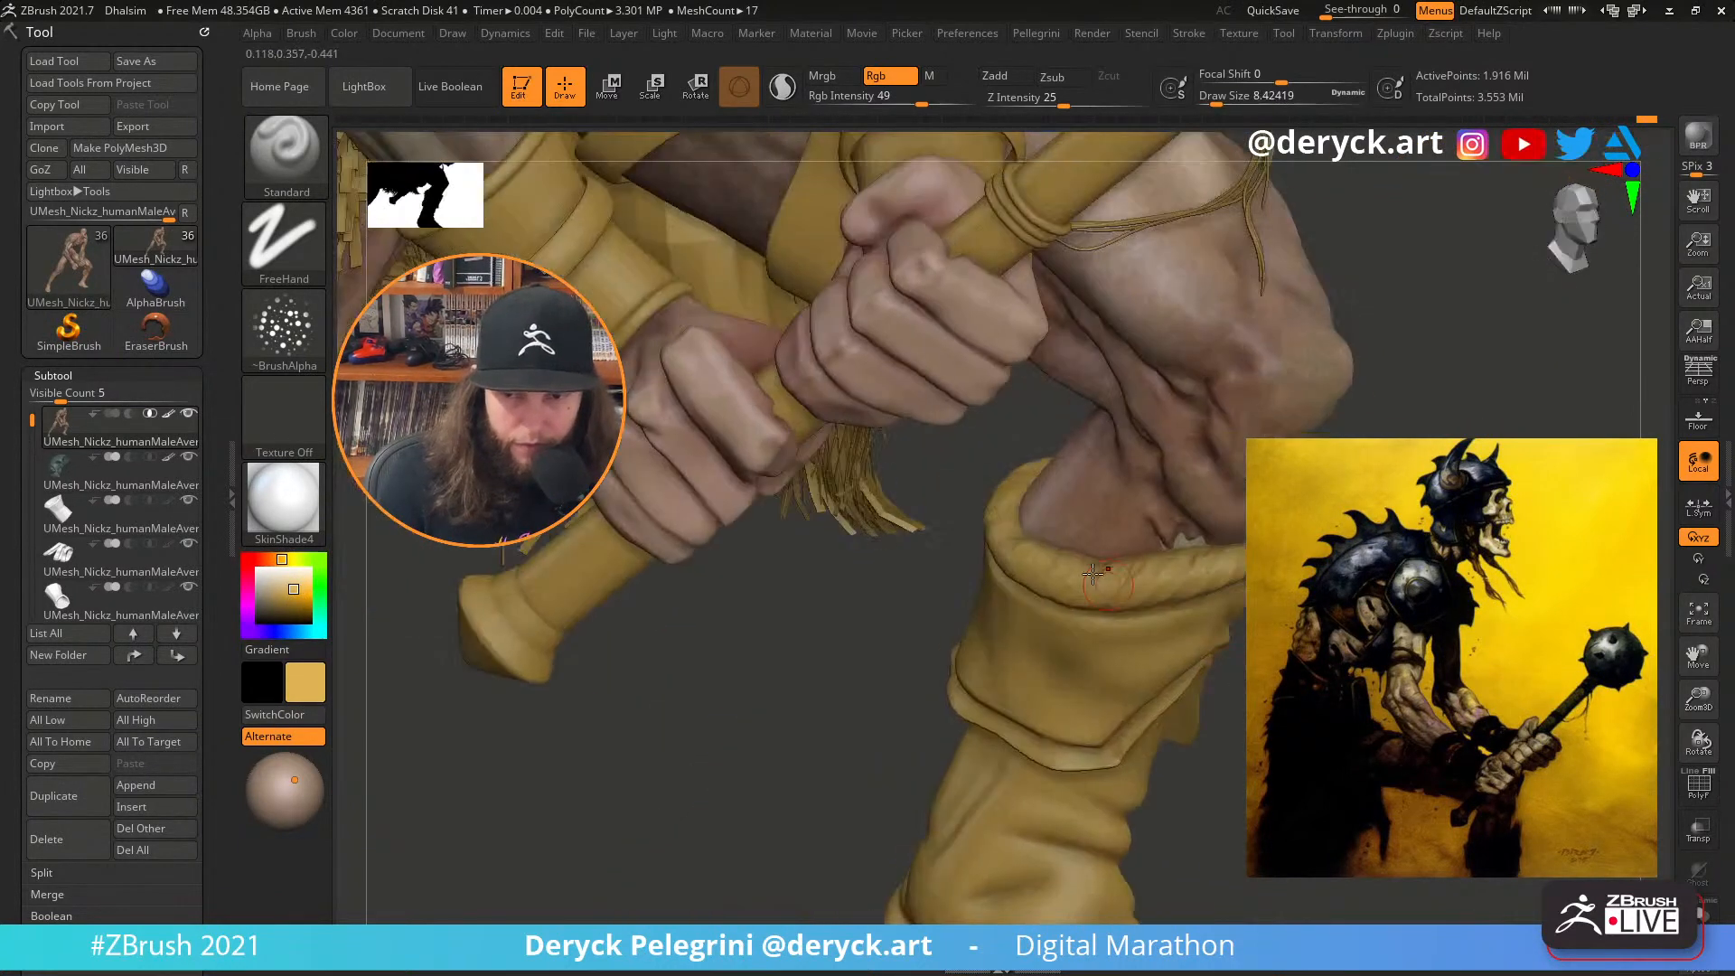
drag(798, 540, 832, 484)
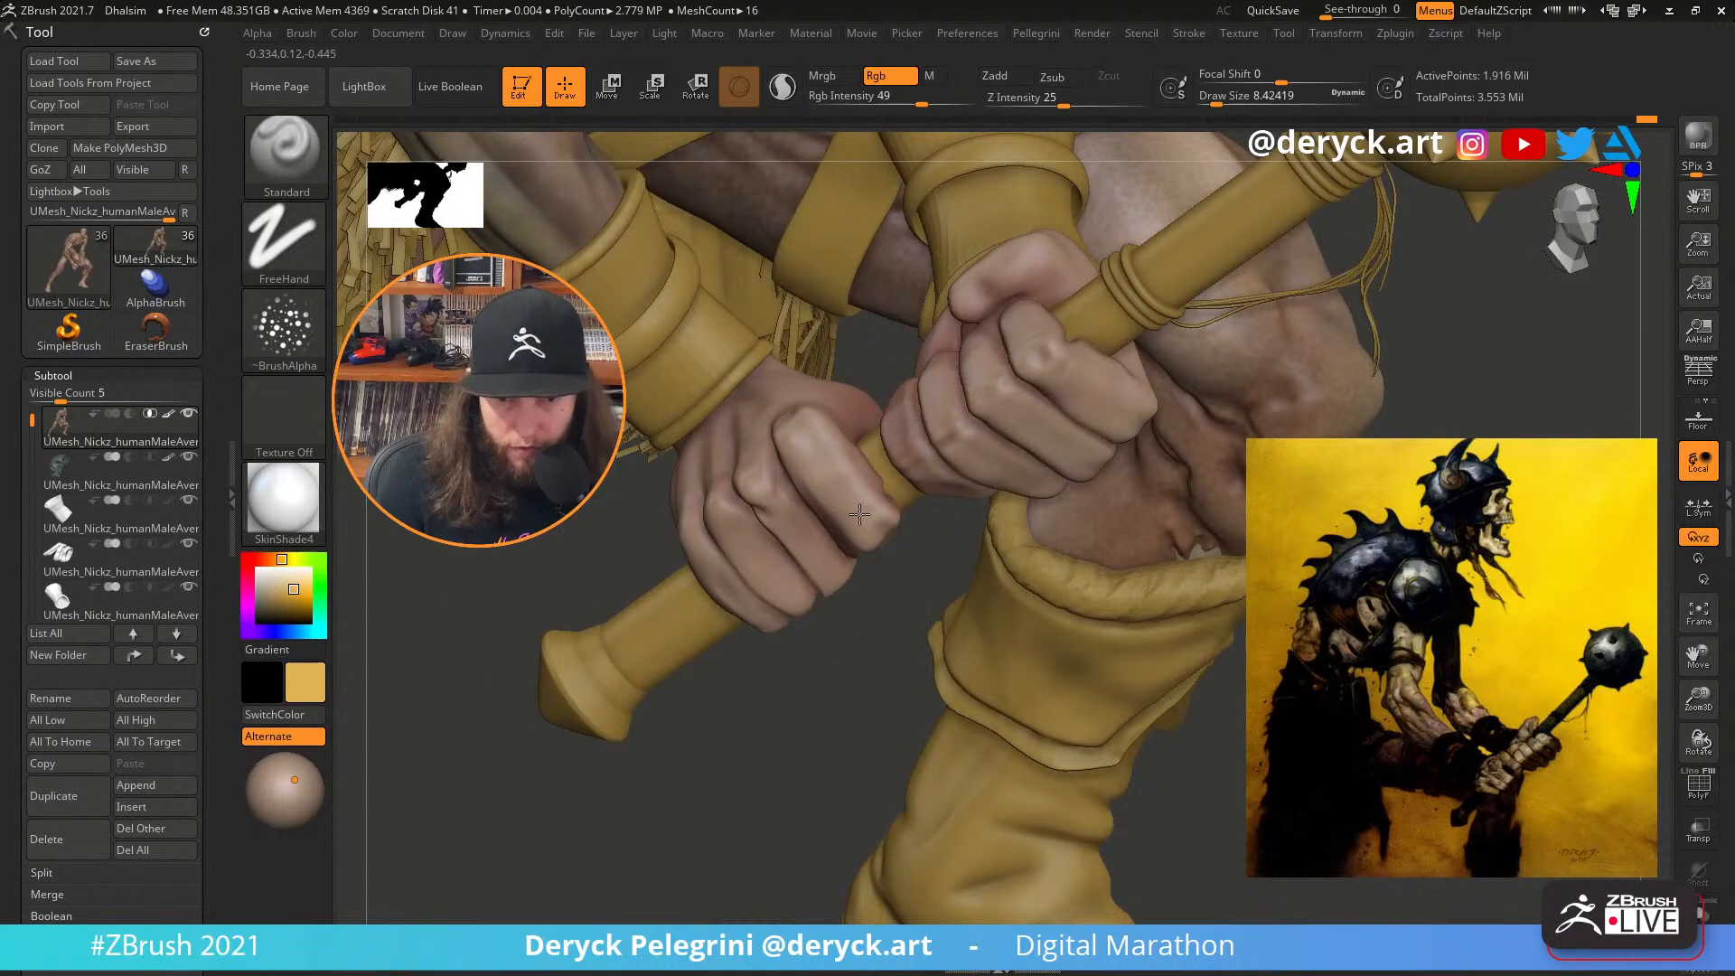
key(s)
click(816, 459)
drag(795, 439, 824, 481)
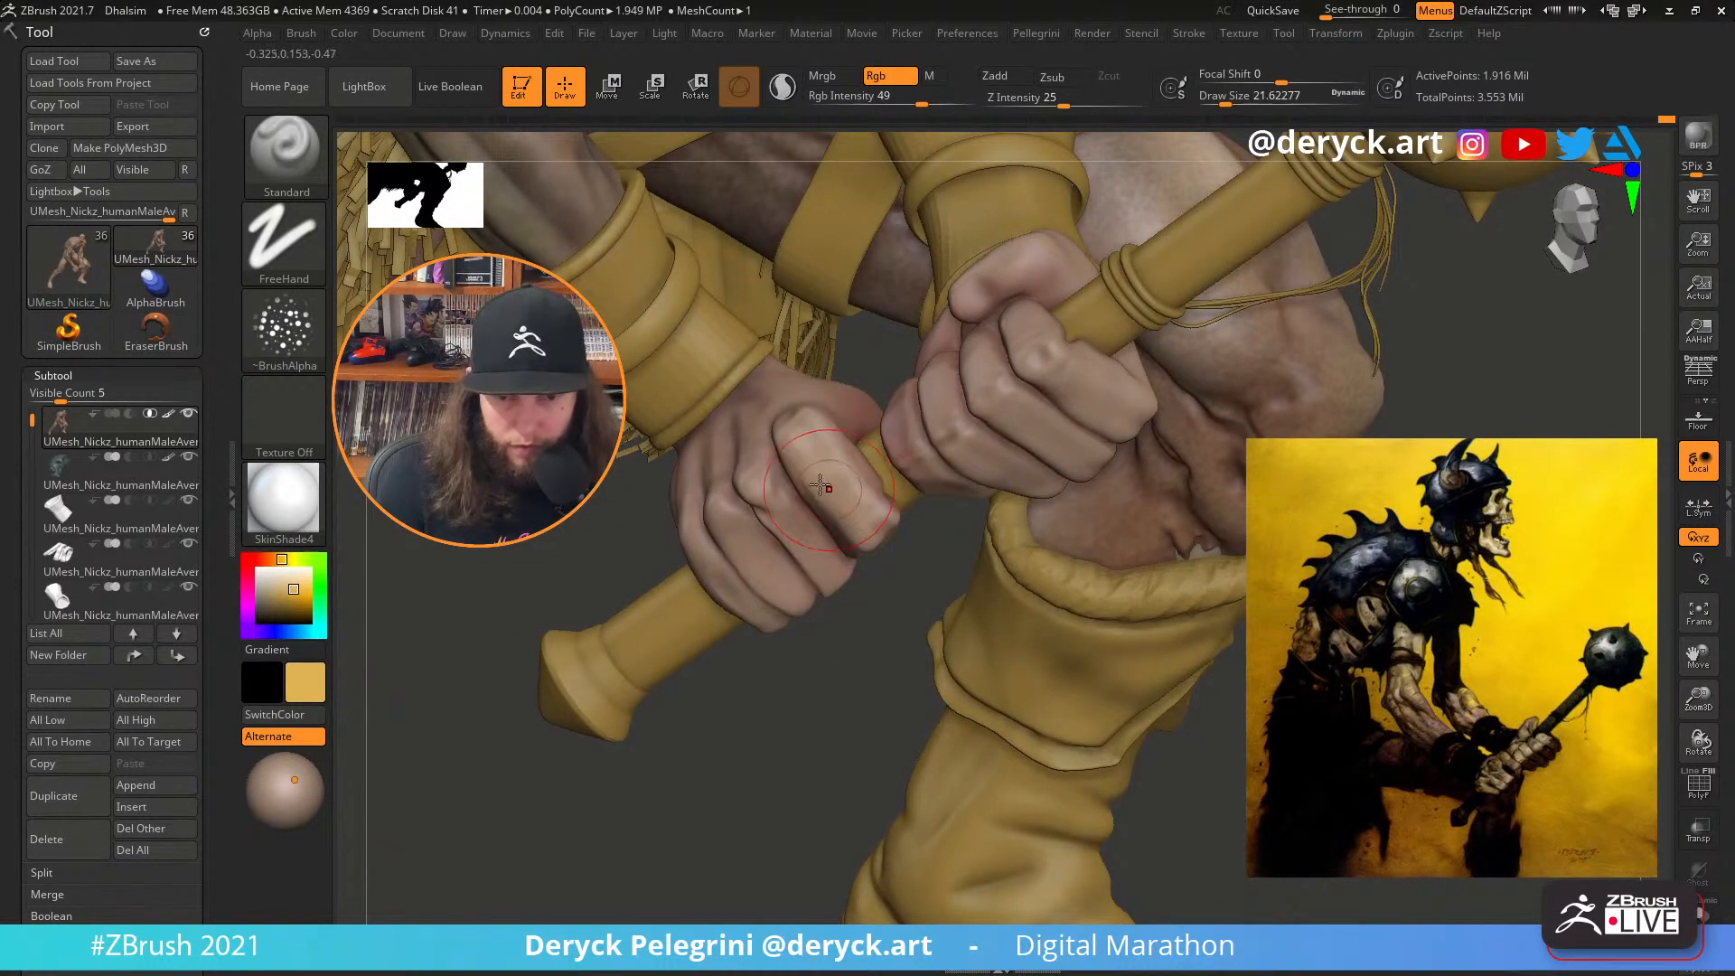
drag(801, 631, 747, 476)
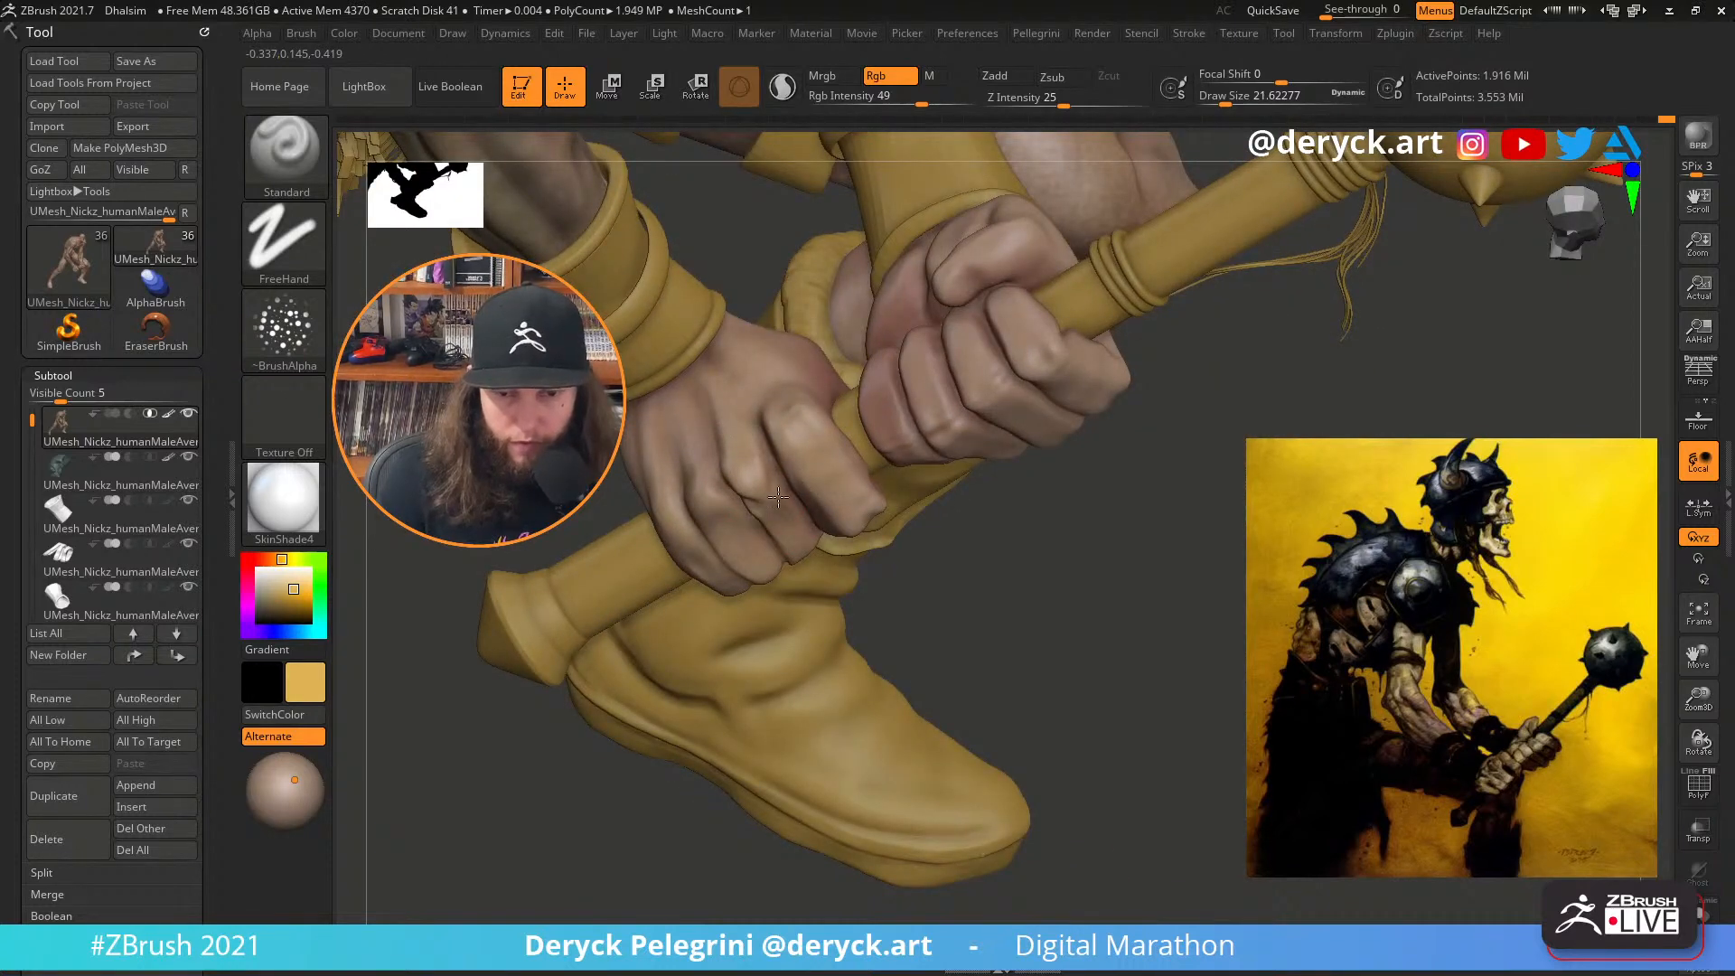
drag(1157, 488, 883, 479)
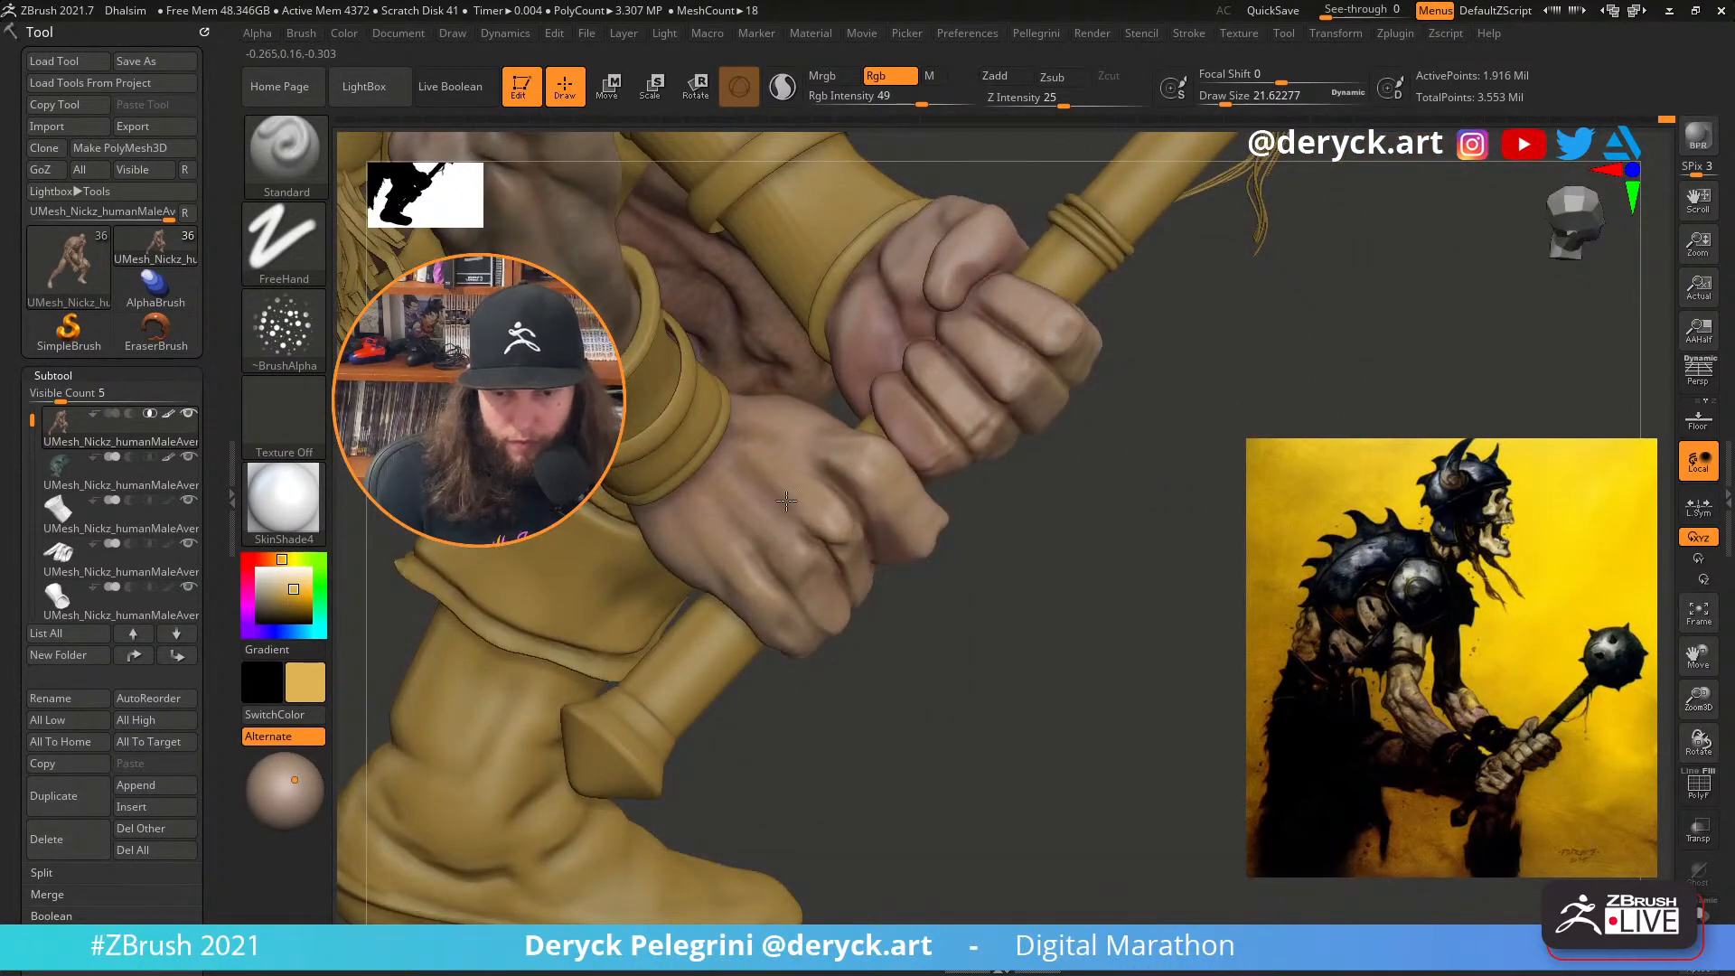
Pick a dark olive green and stain the back of the lower hand with a draw size of about 14.2
drag(1027, 593, 813, 578)
mouse_move(287, 587)
mouse_down()
mouse_move(268, 606)
mouse_move(303, 558)
mouse_move(265, 615)
mouse_up()
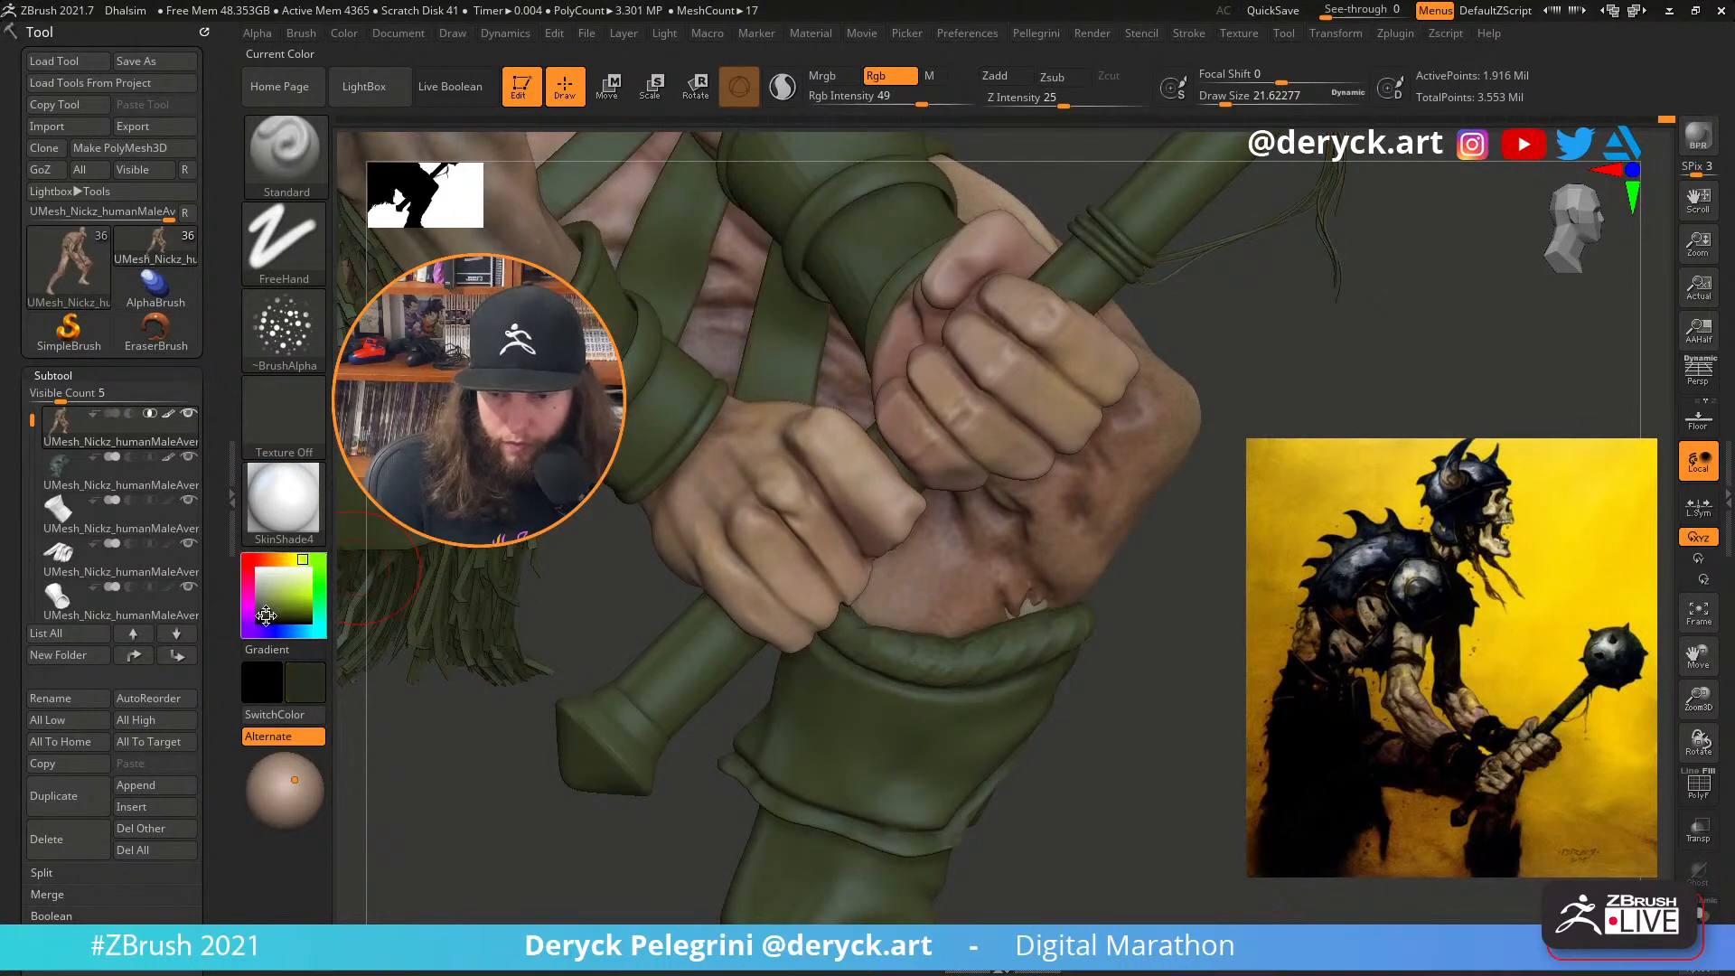
key(bracketleft)
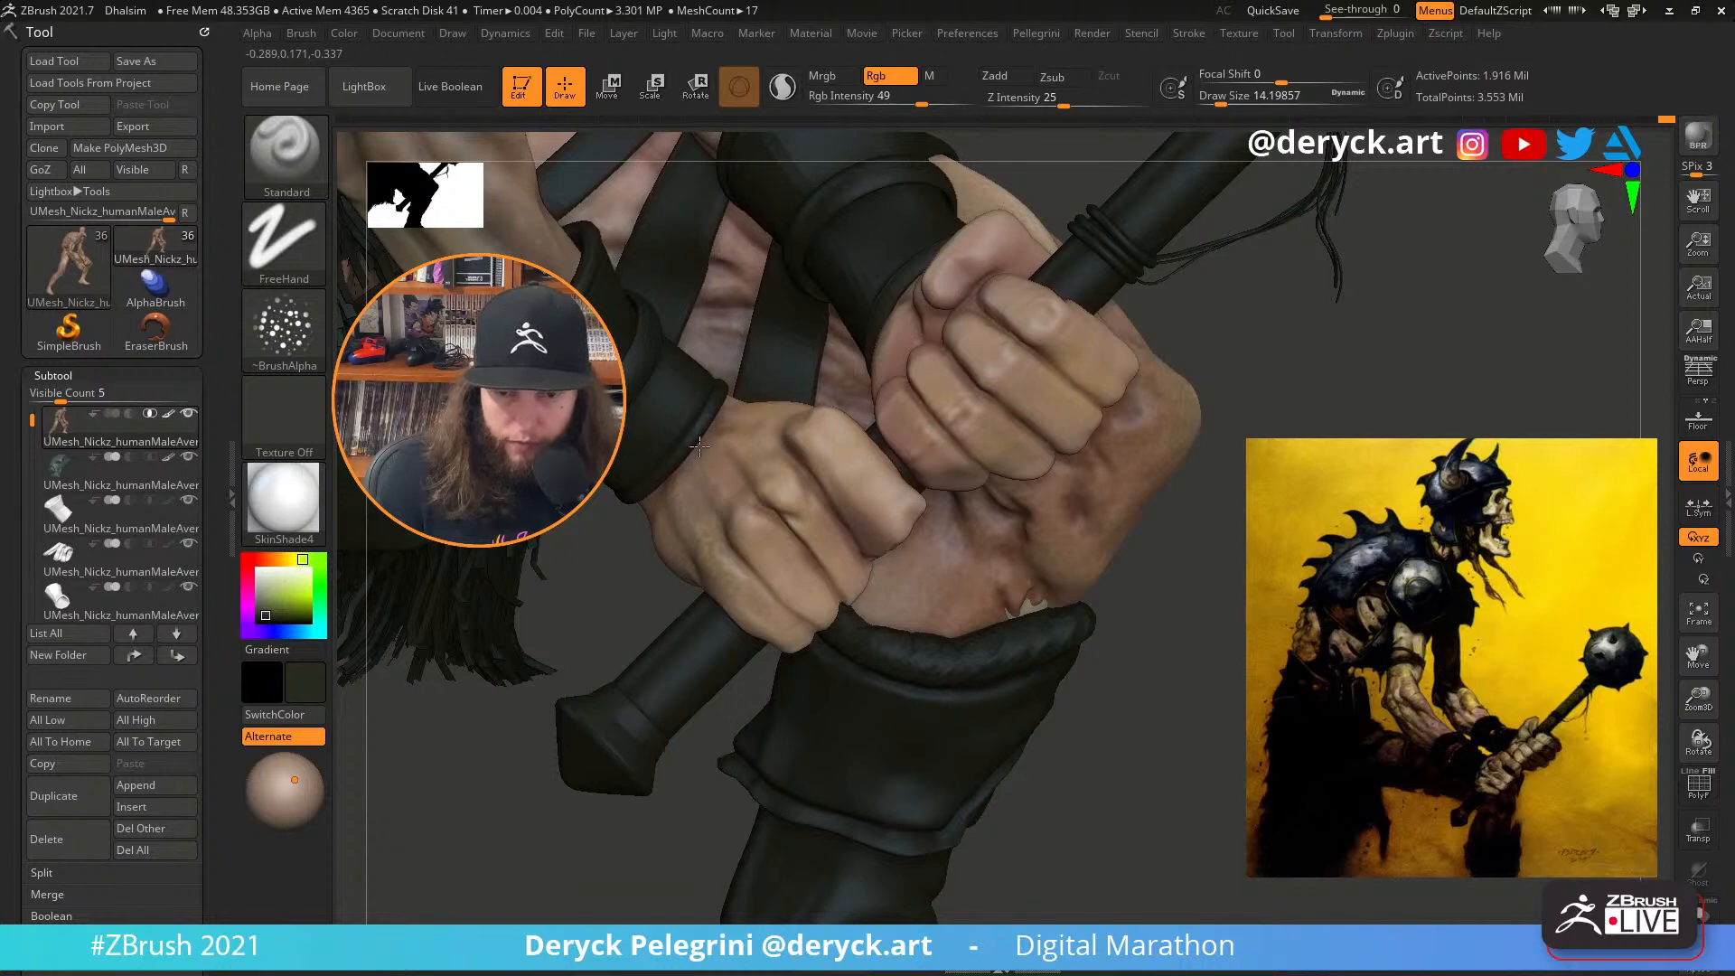
drag(616, 592, 722, 588)
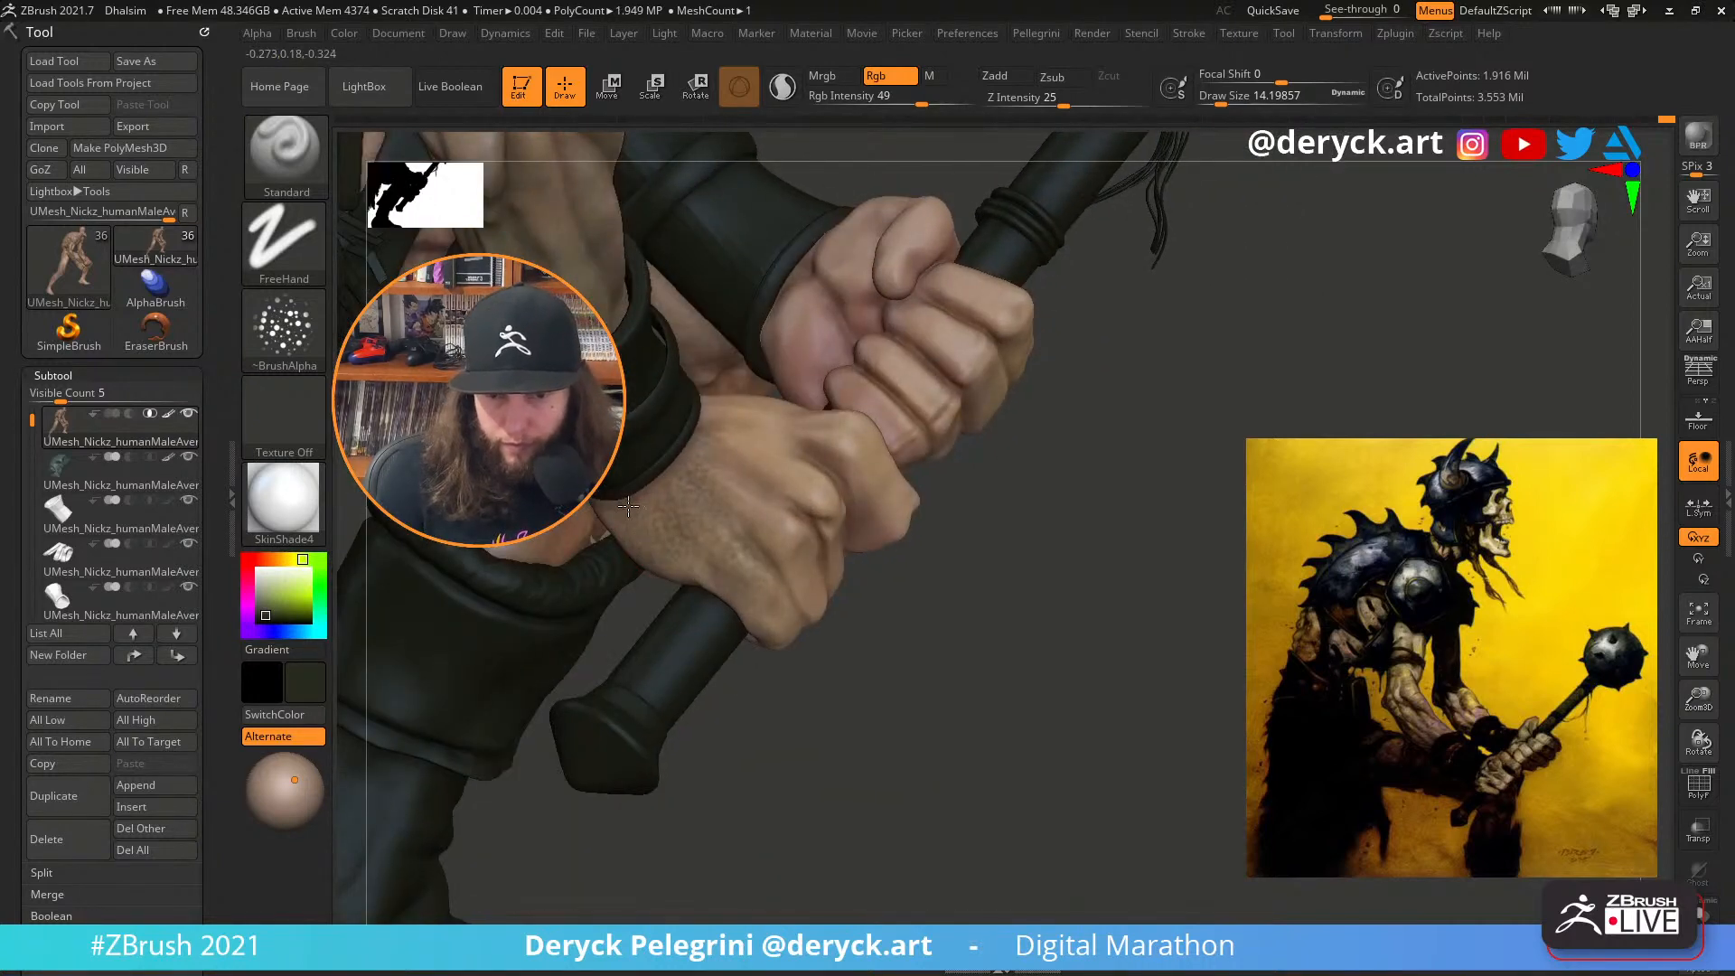
drag(1031, 572, 829, 546)
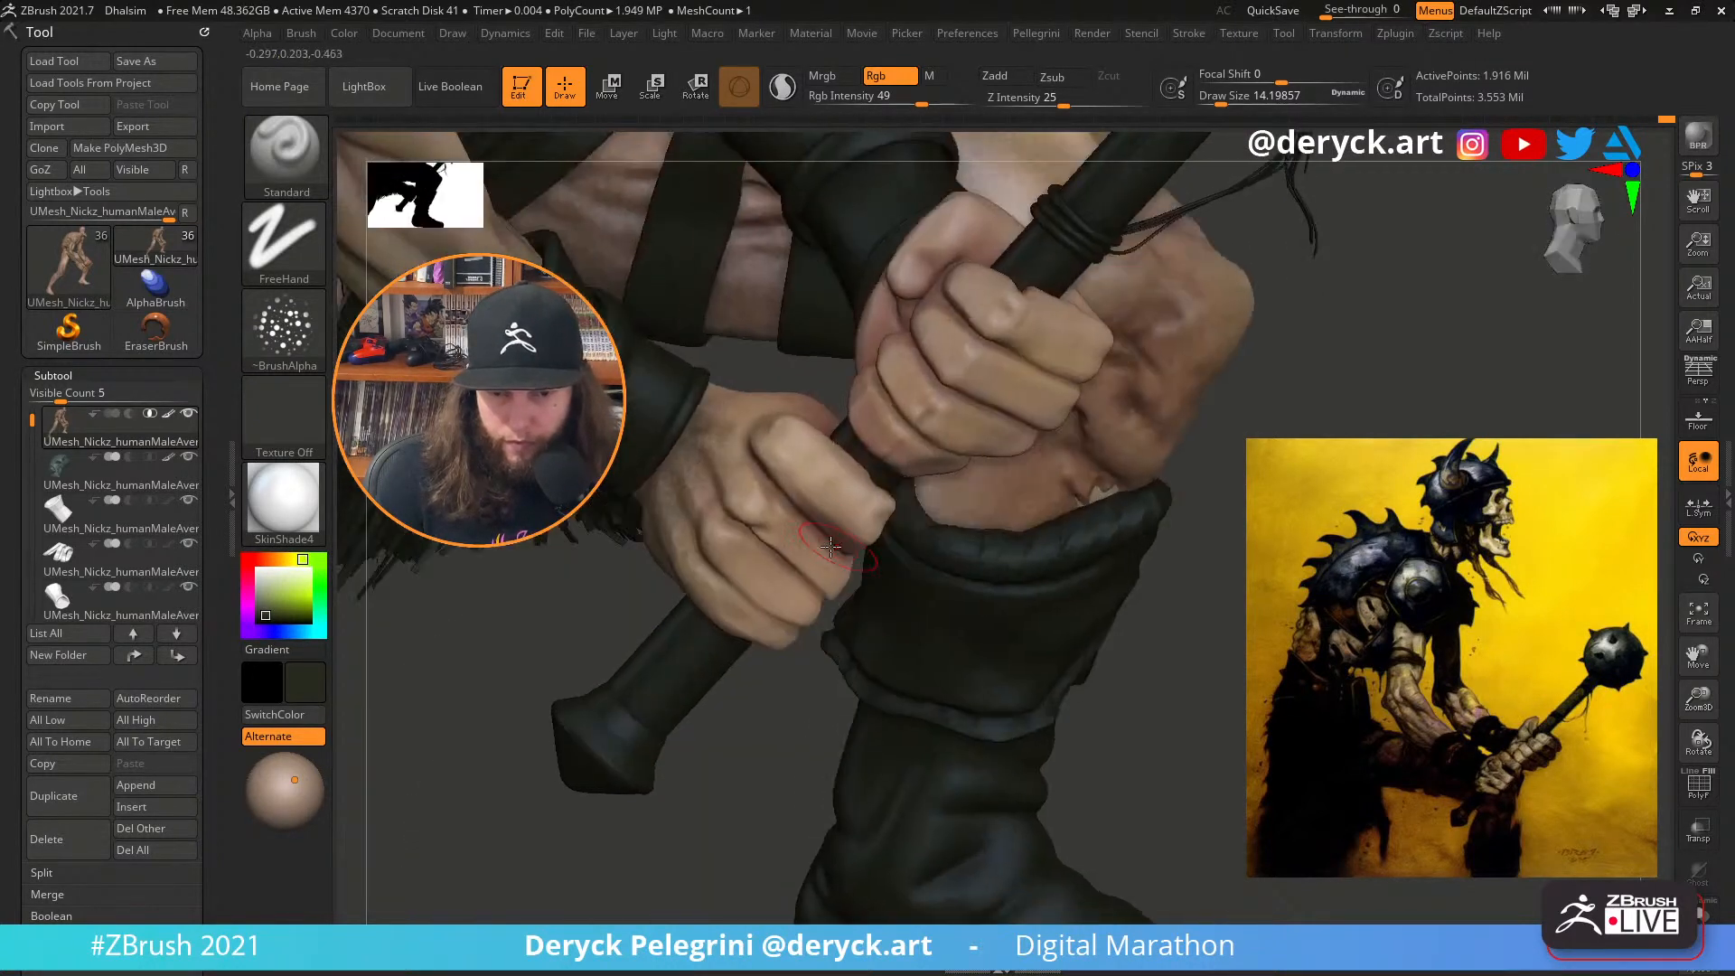
drag(779, 698, 755, 797)
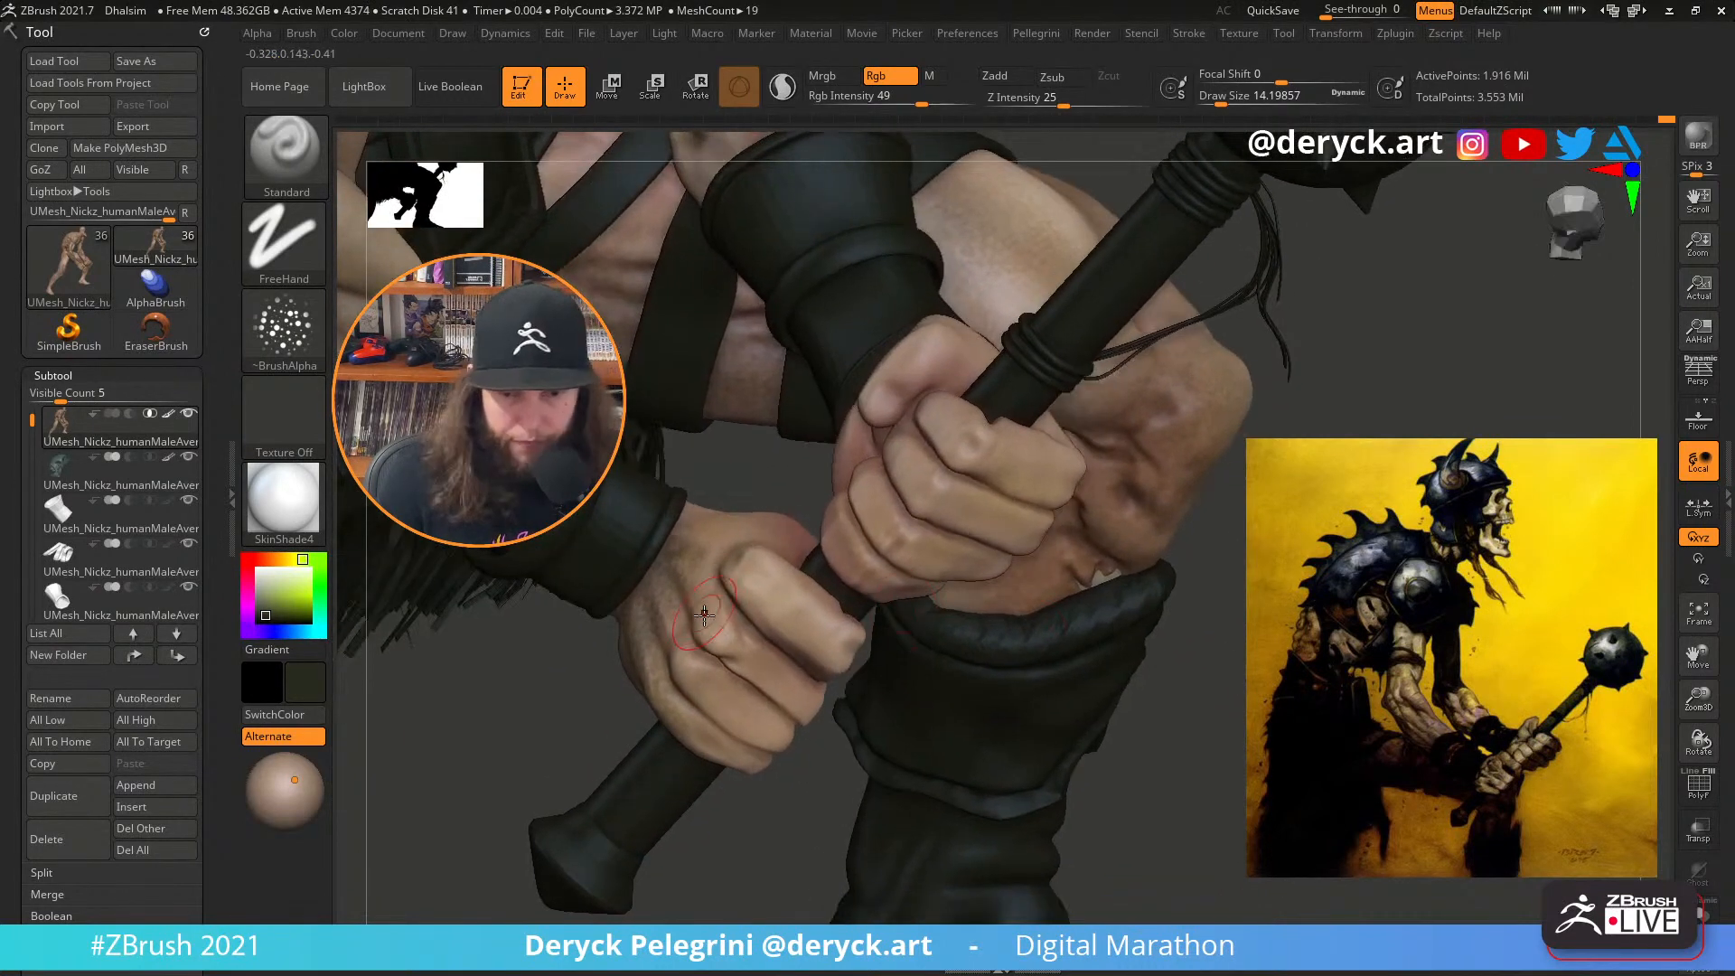
Darken the olive paint colour slightly and deepen the shading around the knuckles of the lower hand
key(bracketleft)
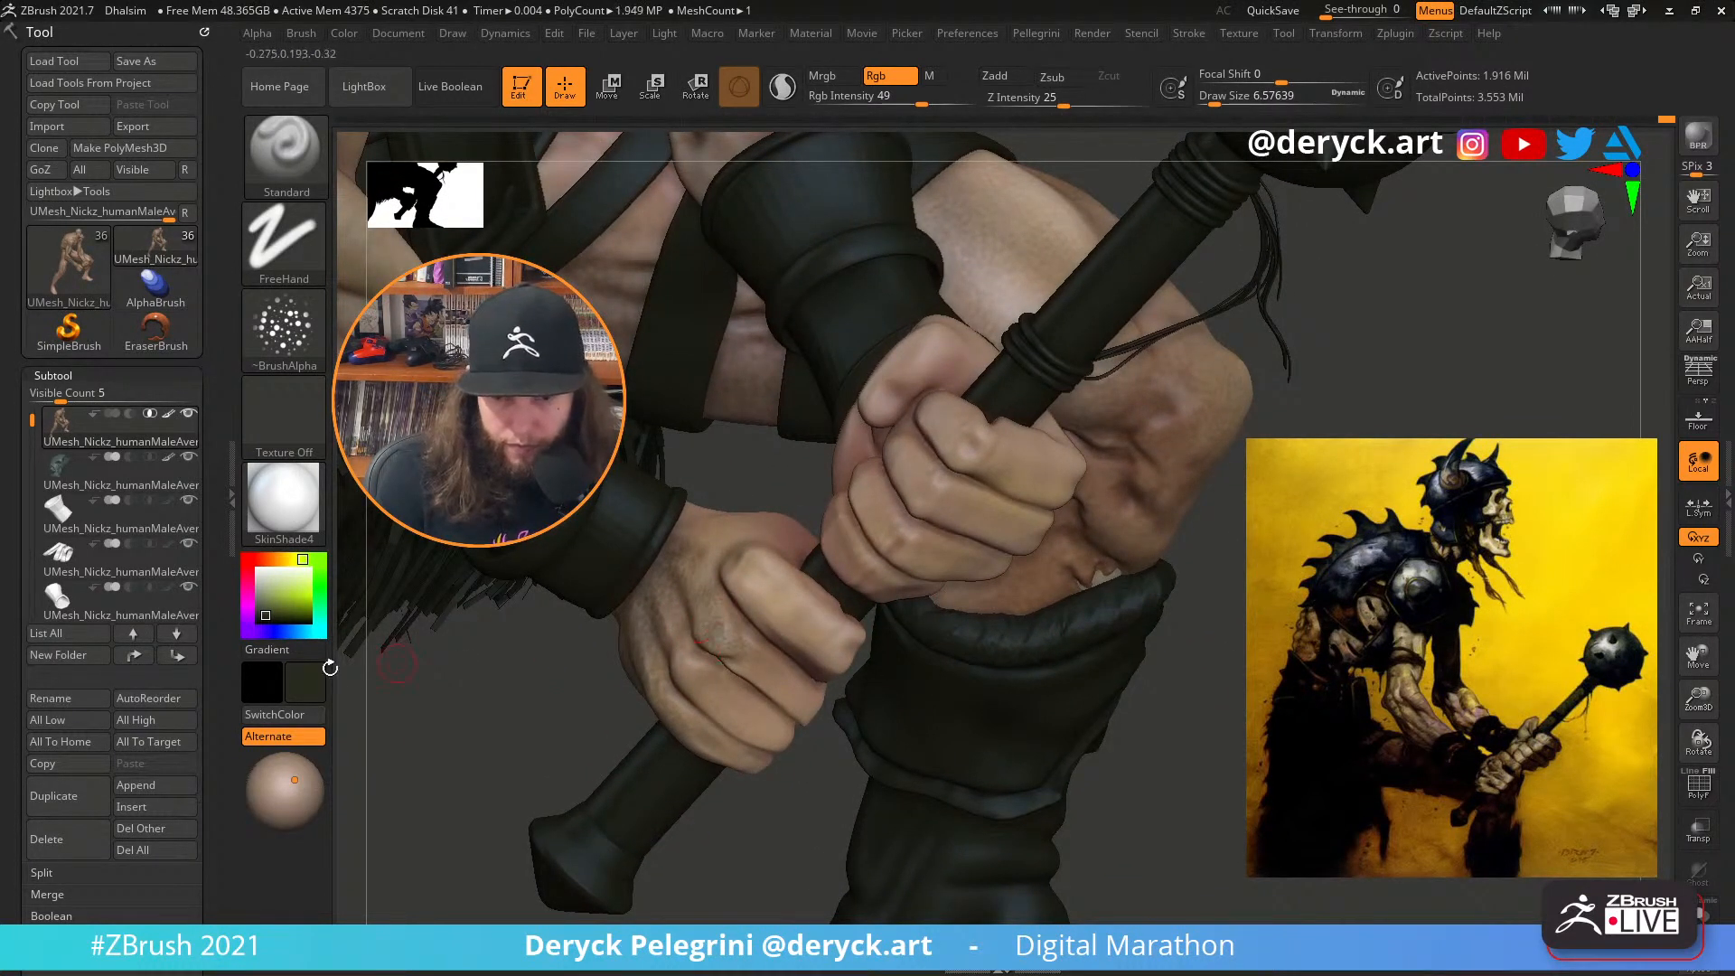
drag(263, 596, 262, 616)
drag(733, 676, 700, 645)
key(bracketright)
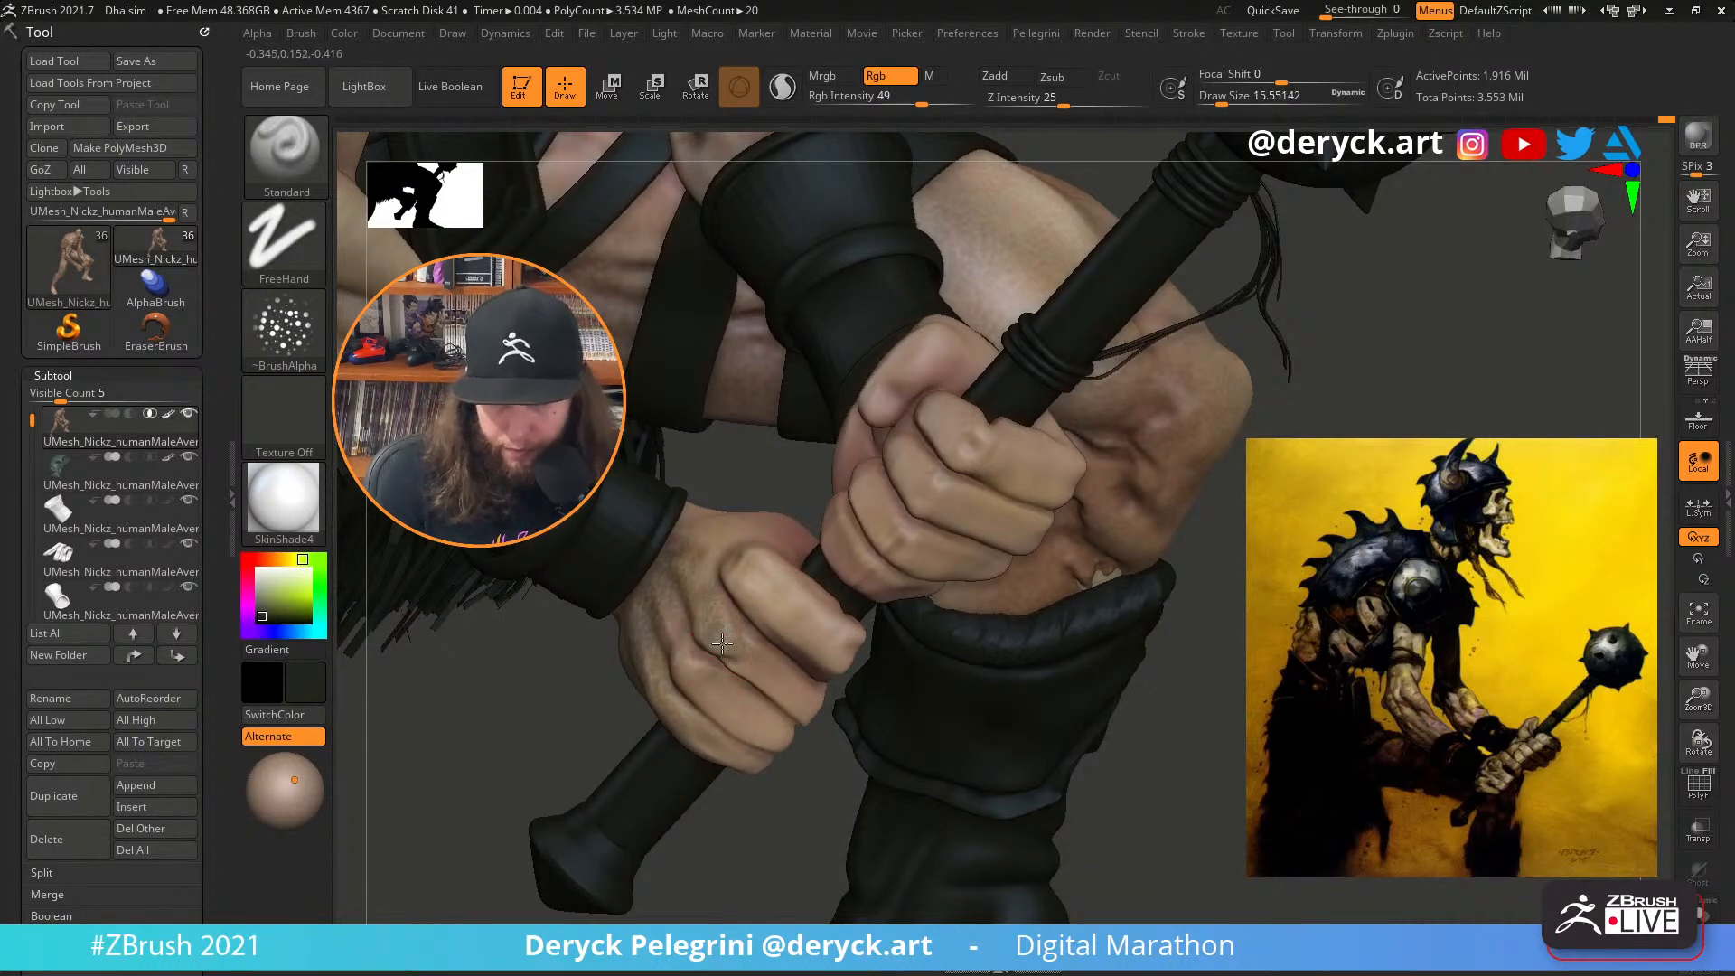
drag(550, 705, 668, 705)
Add dark olive stains to the fingers of the lower hand with a draw size of about 10.5
key(f)
drag(1241, 866, 1003, 867)
key(bracketleft)
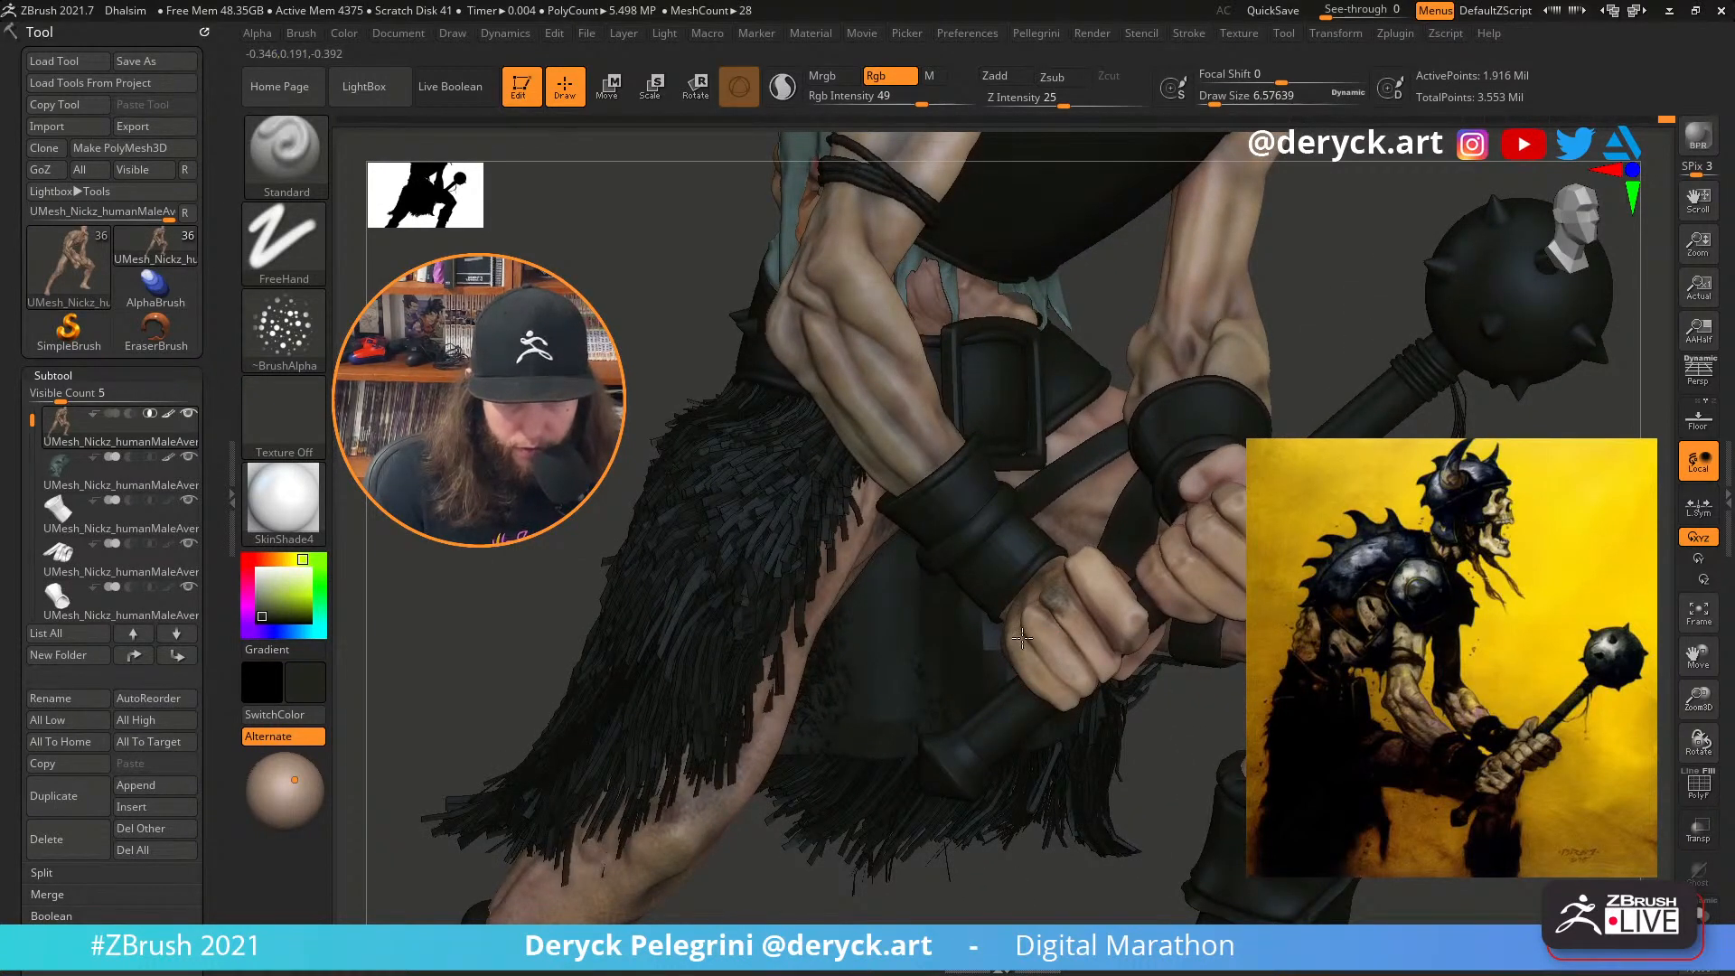
key(s)
drag(1029, 667, 1057, 678)
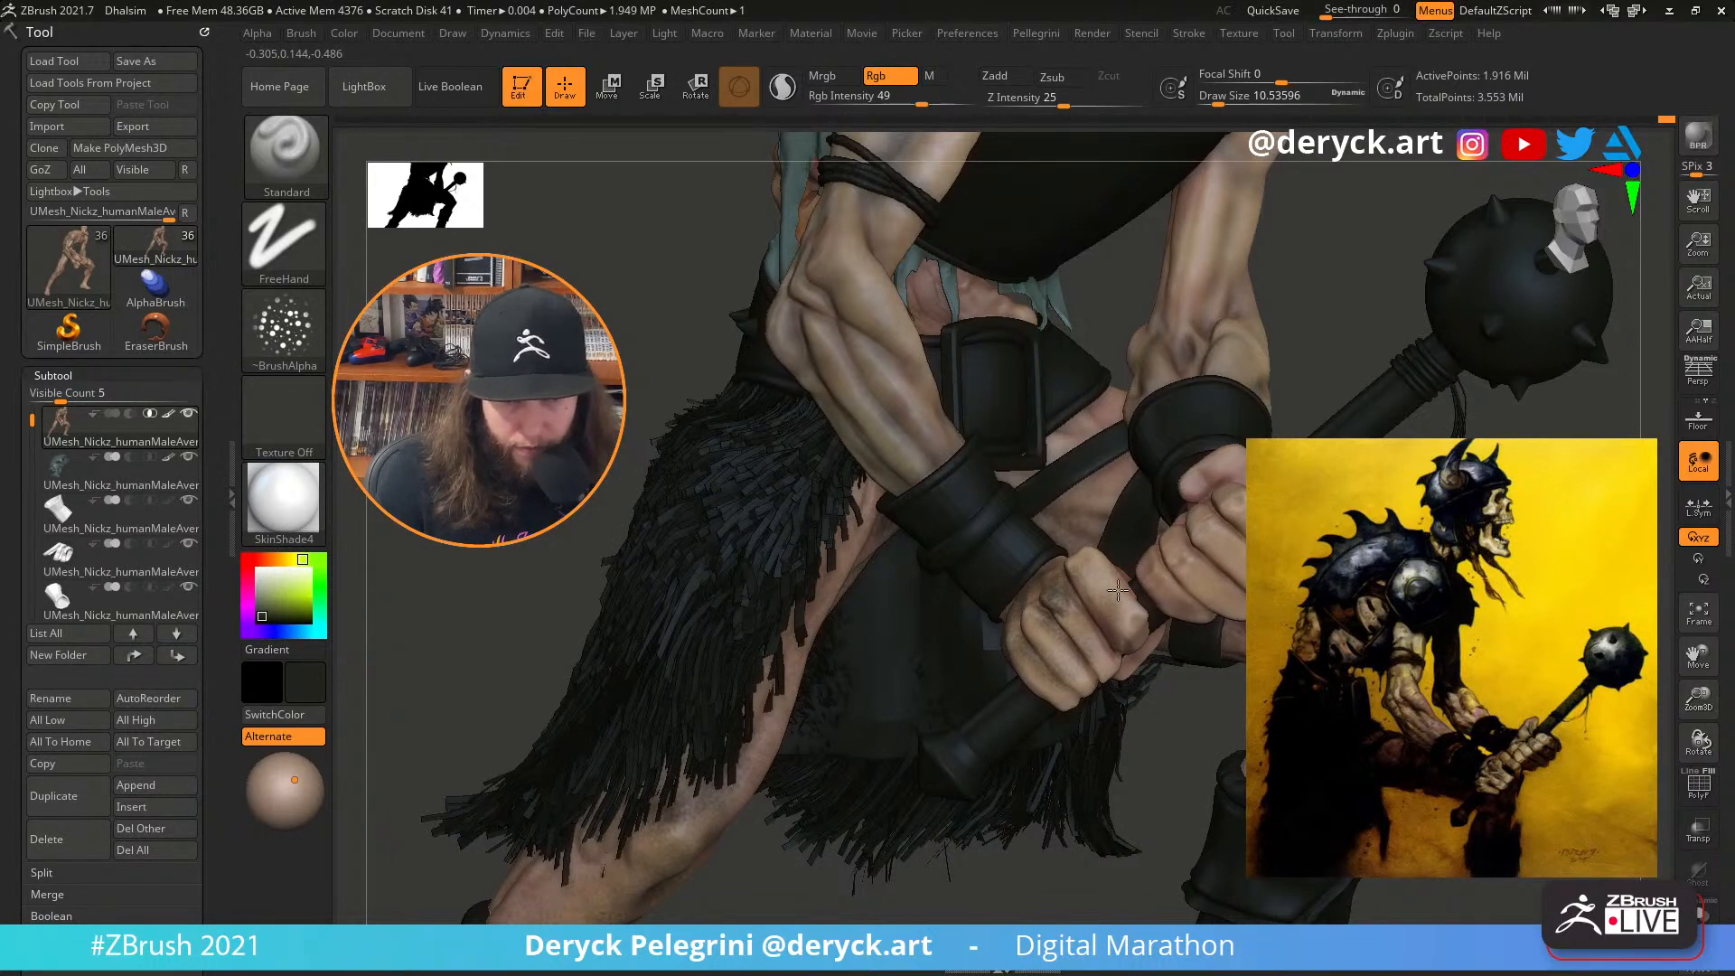
Shade the fingers of the upper hand in dark olive with draw sizes of about 32.7 and 26.9
key(s)
drag(1248, 550, 1243, 533)
key(s)
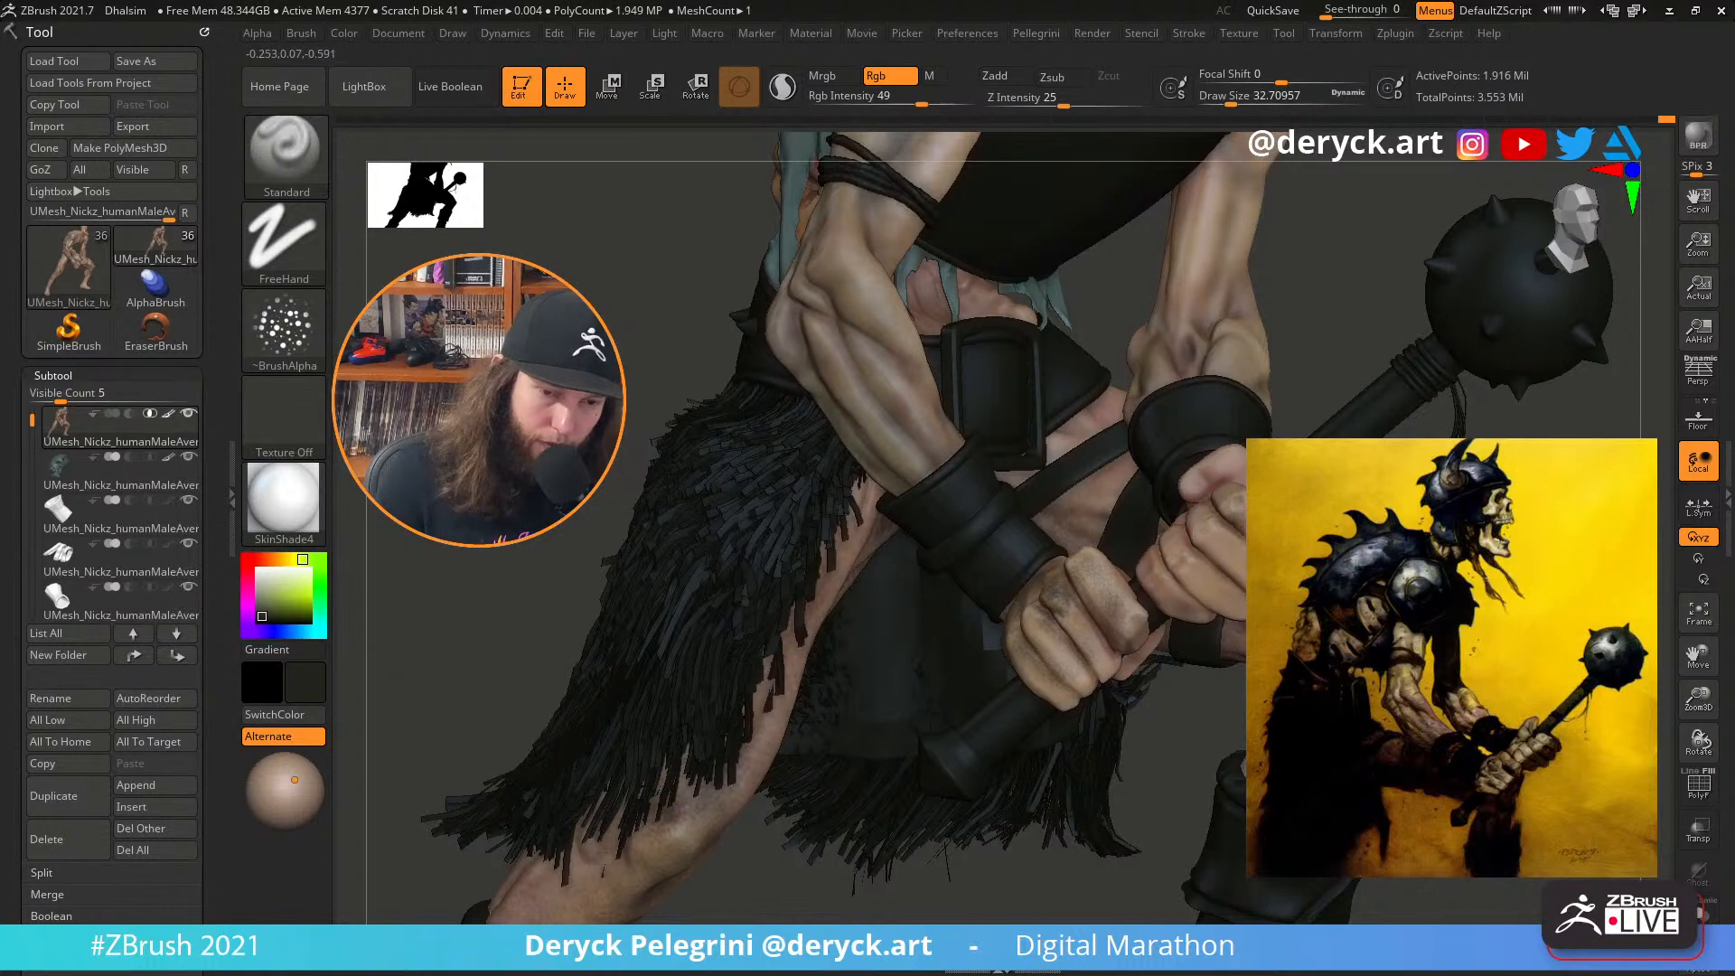
mouse_move(1172, 597)
mouse_down()
mouse_move(1166, 555)
mouse_move(1230, 571)
mouse_up()
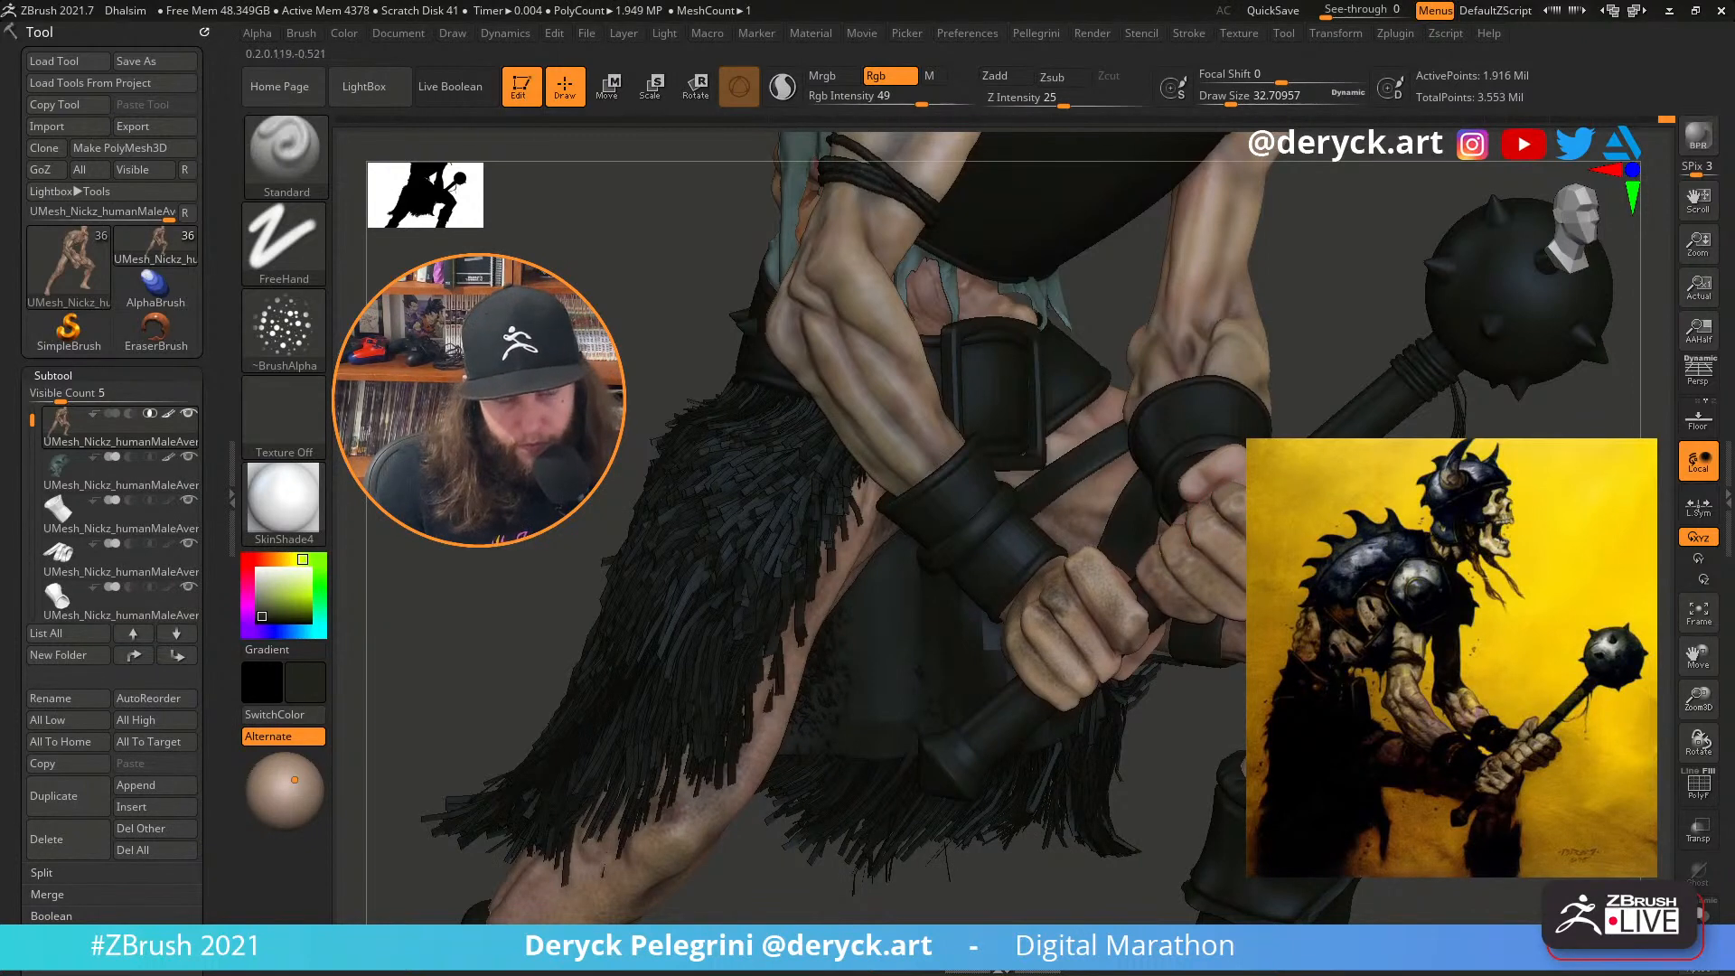
right_drag(1215, 415, 1208, 490)
drag(1208, 465, 1218, 447)
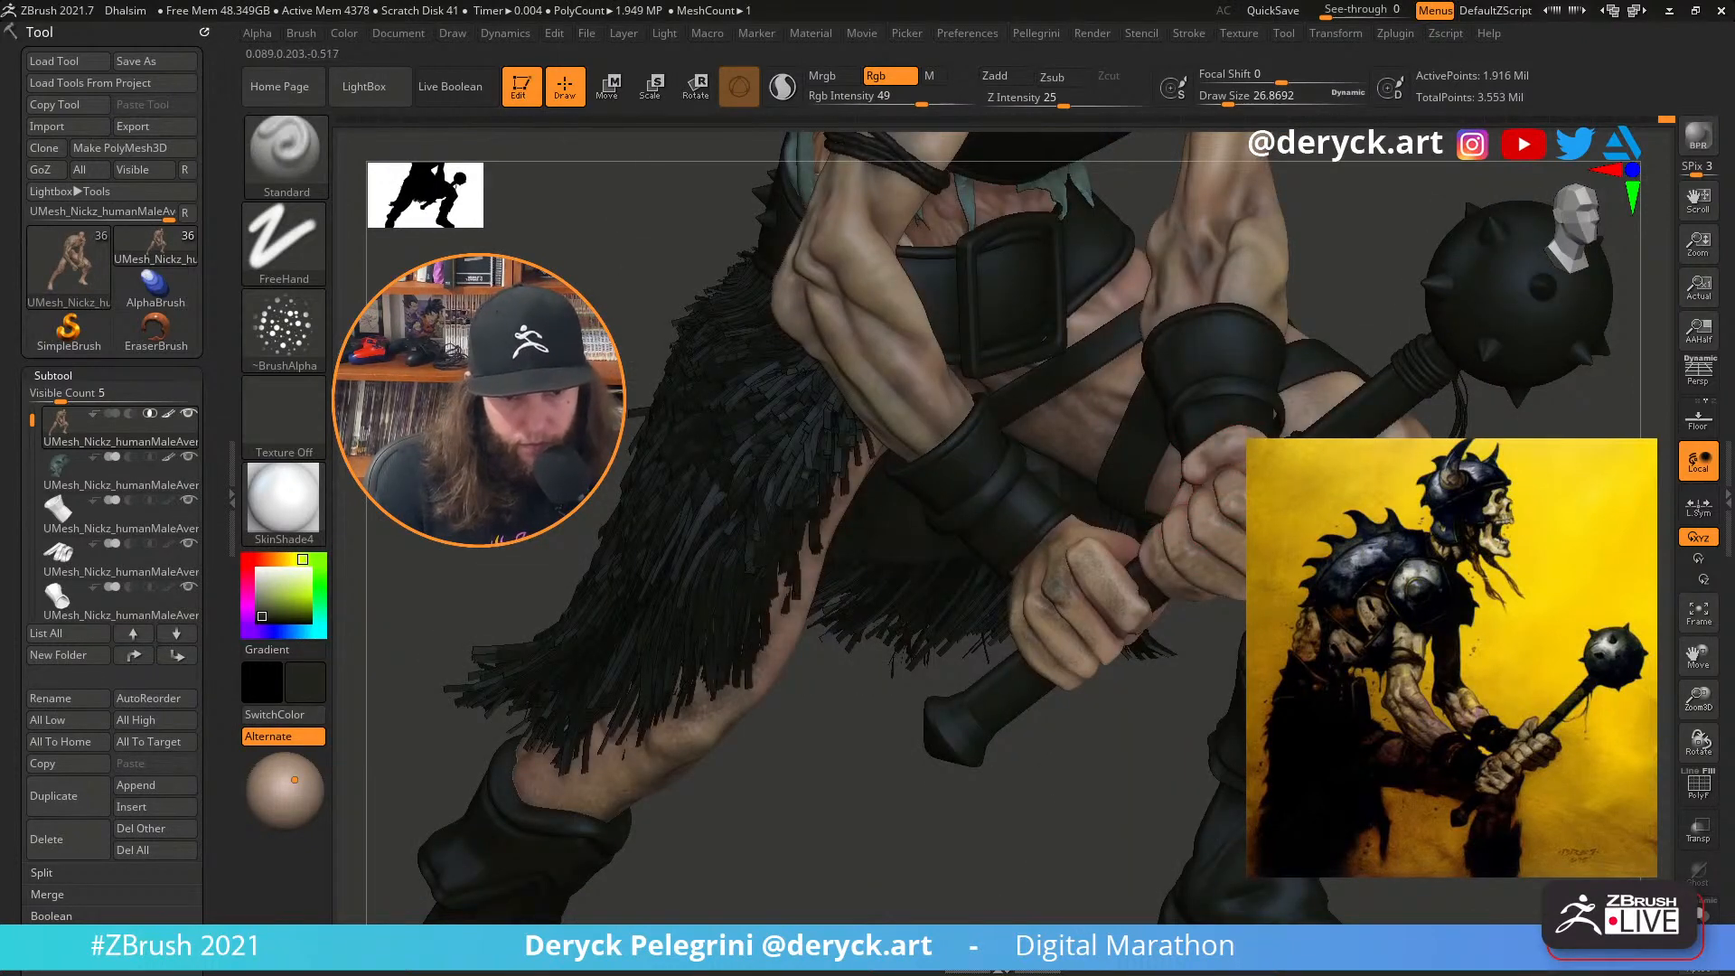
right_drag(1215, 449, 1116, 452)
right_drag(772, 675, 1203, 574)
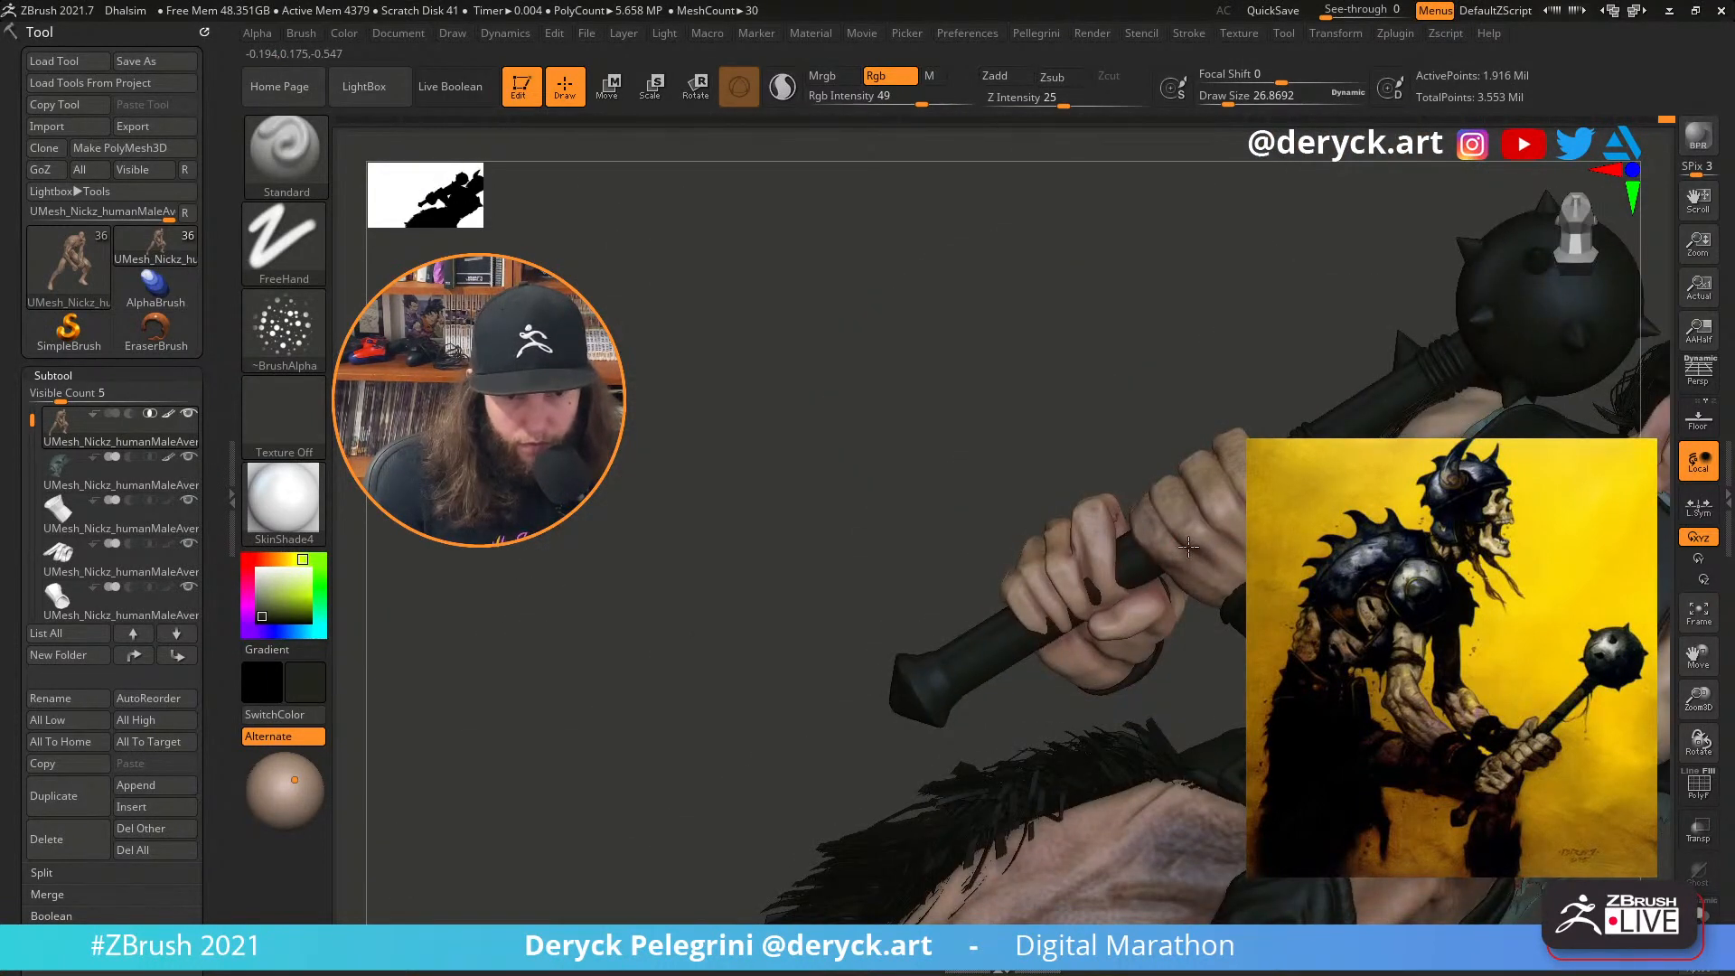
Pick an orange-yellow and tint the fingers of both hands with a draw size of about 23.3
drag(284, 581, 298, 591)
click(280, 560)
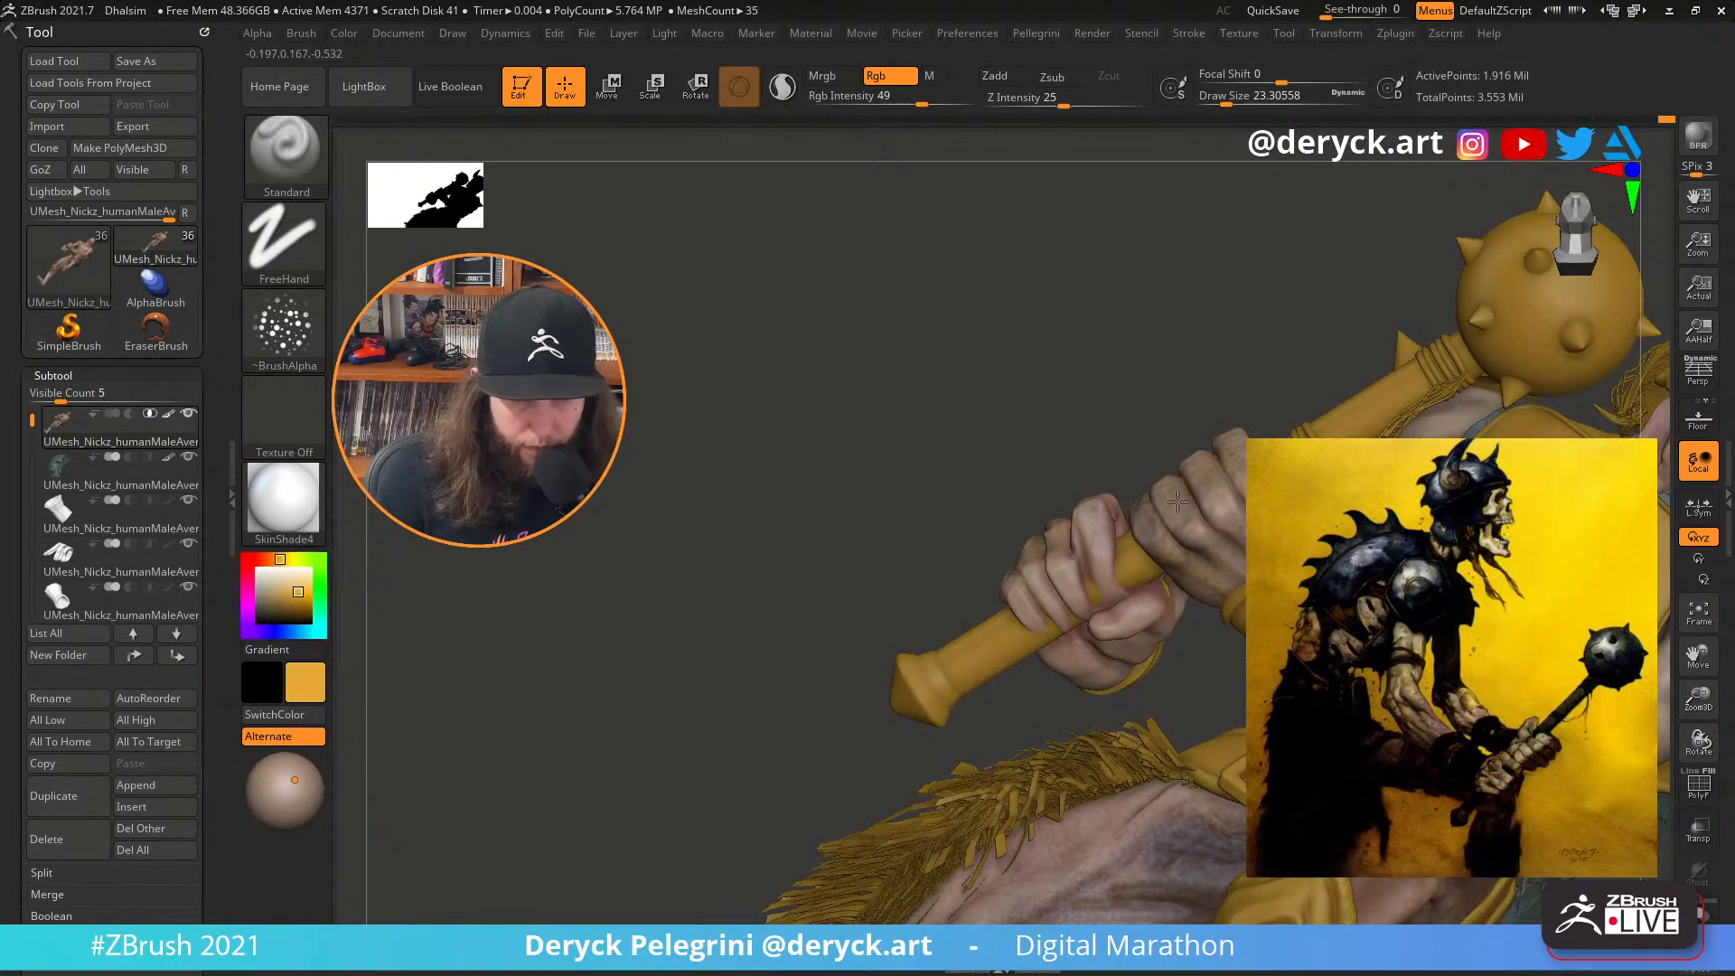
drag(1172, 447, 1126, 558)
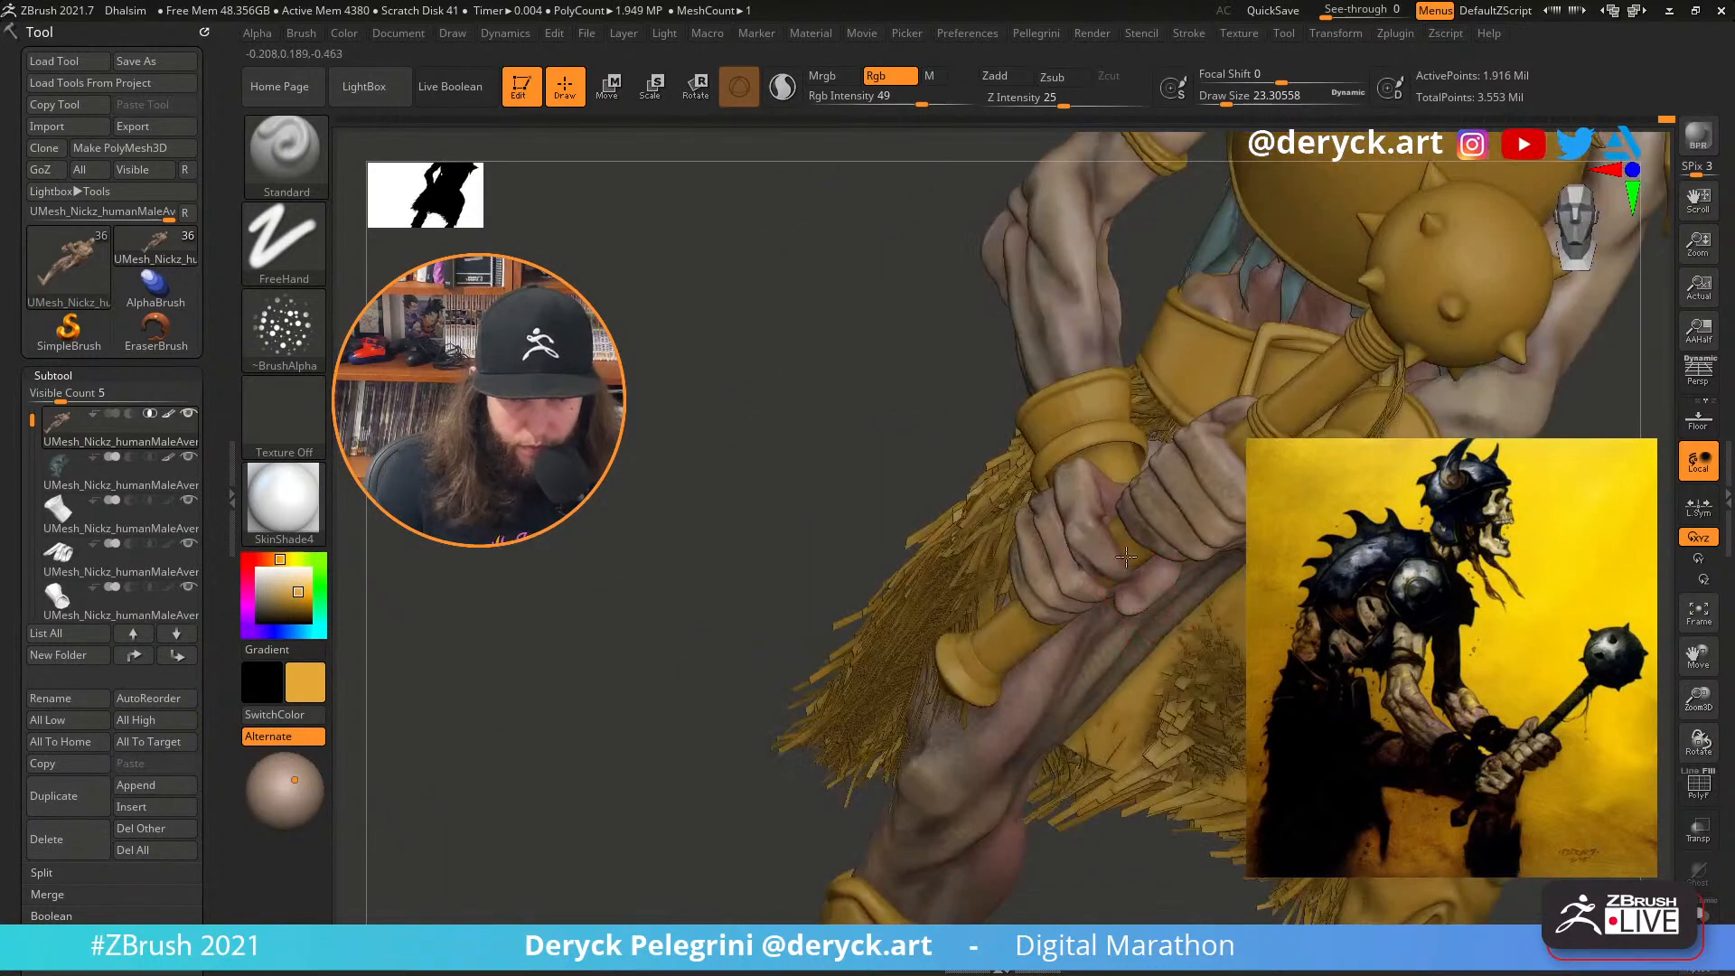
right_drag(1087, 522, 1076, 531)
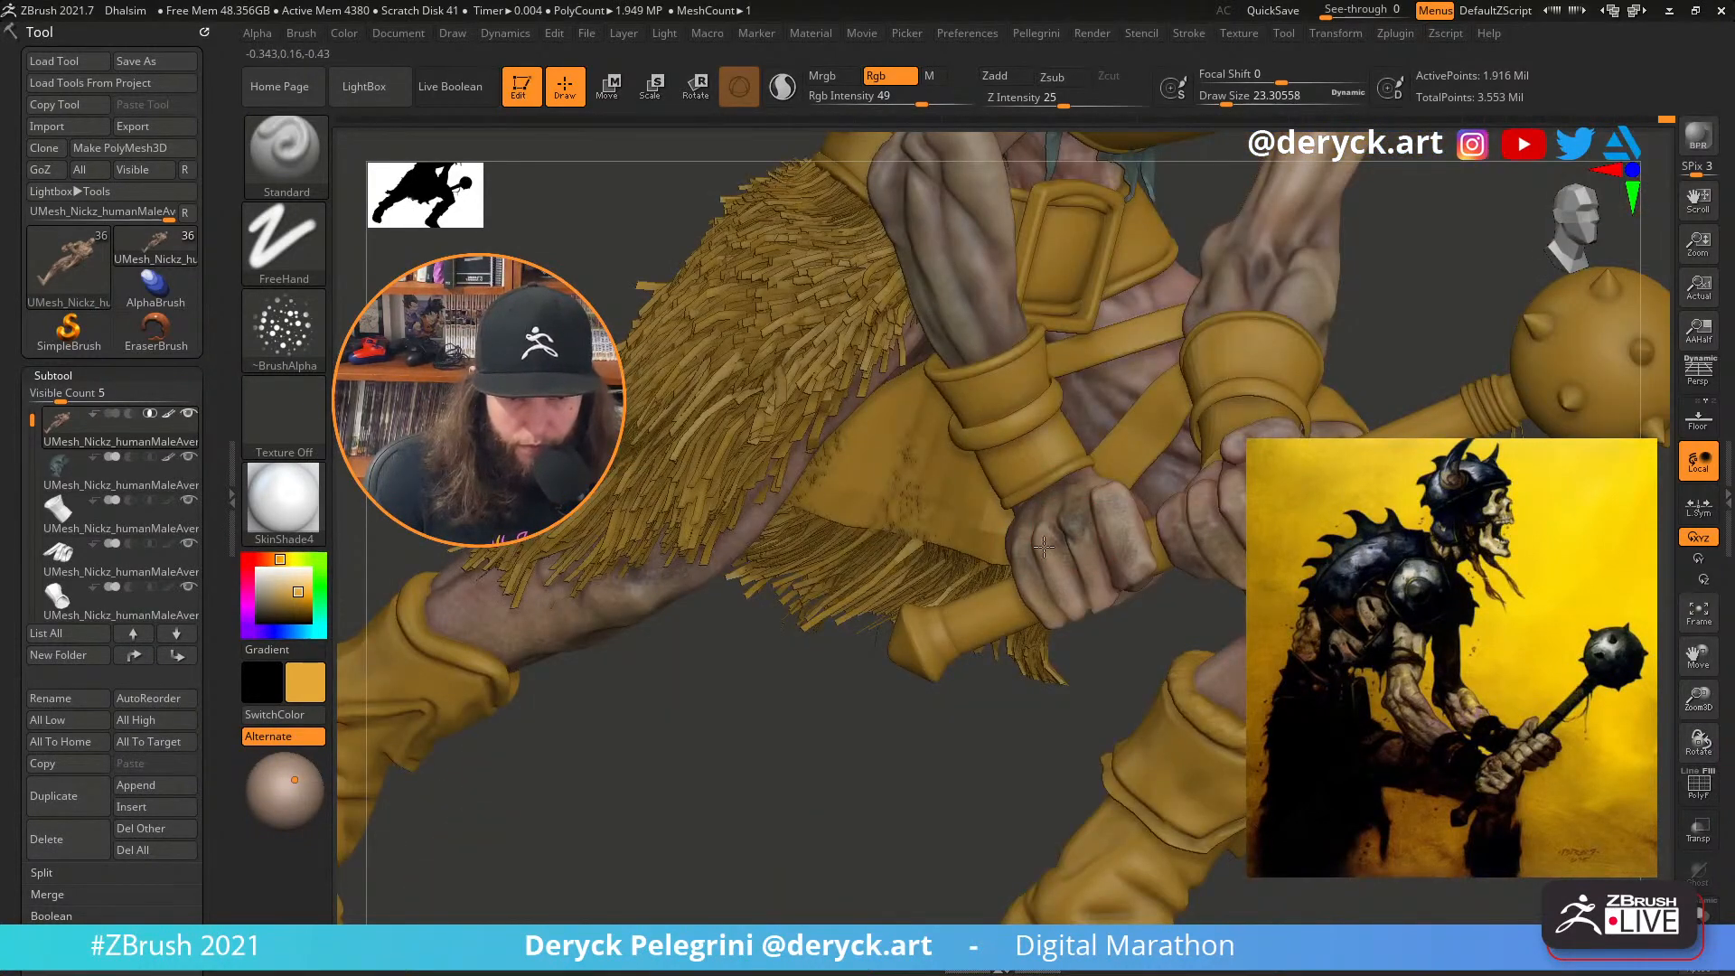
Pick a dark reddish brown for the lower hand and set the draw size to about 18.5
click(262, 559)
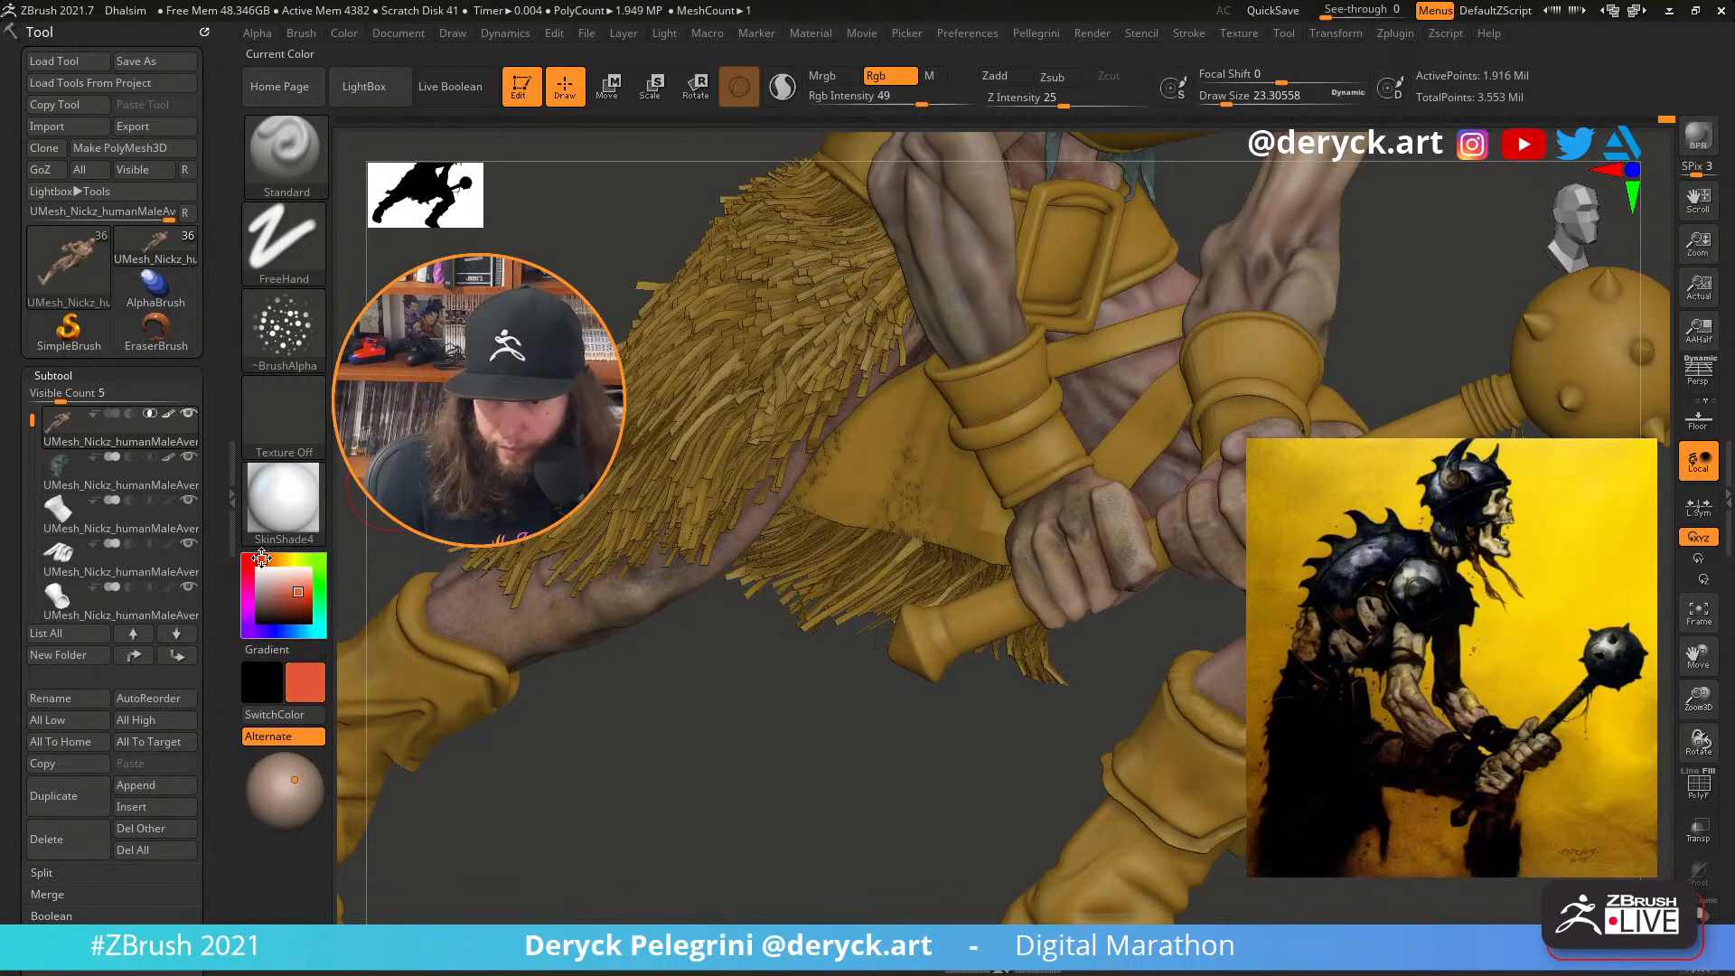
click(276, 603)
drag(276, 603, 278, 606)
drag(786, 747, 1008, 584)
key(s)
click(1010, 585)
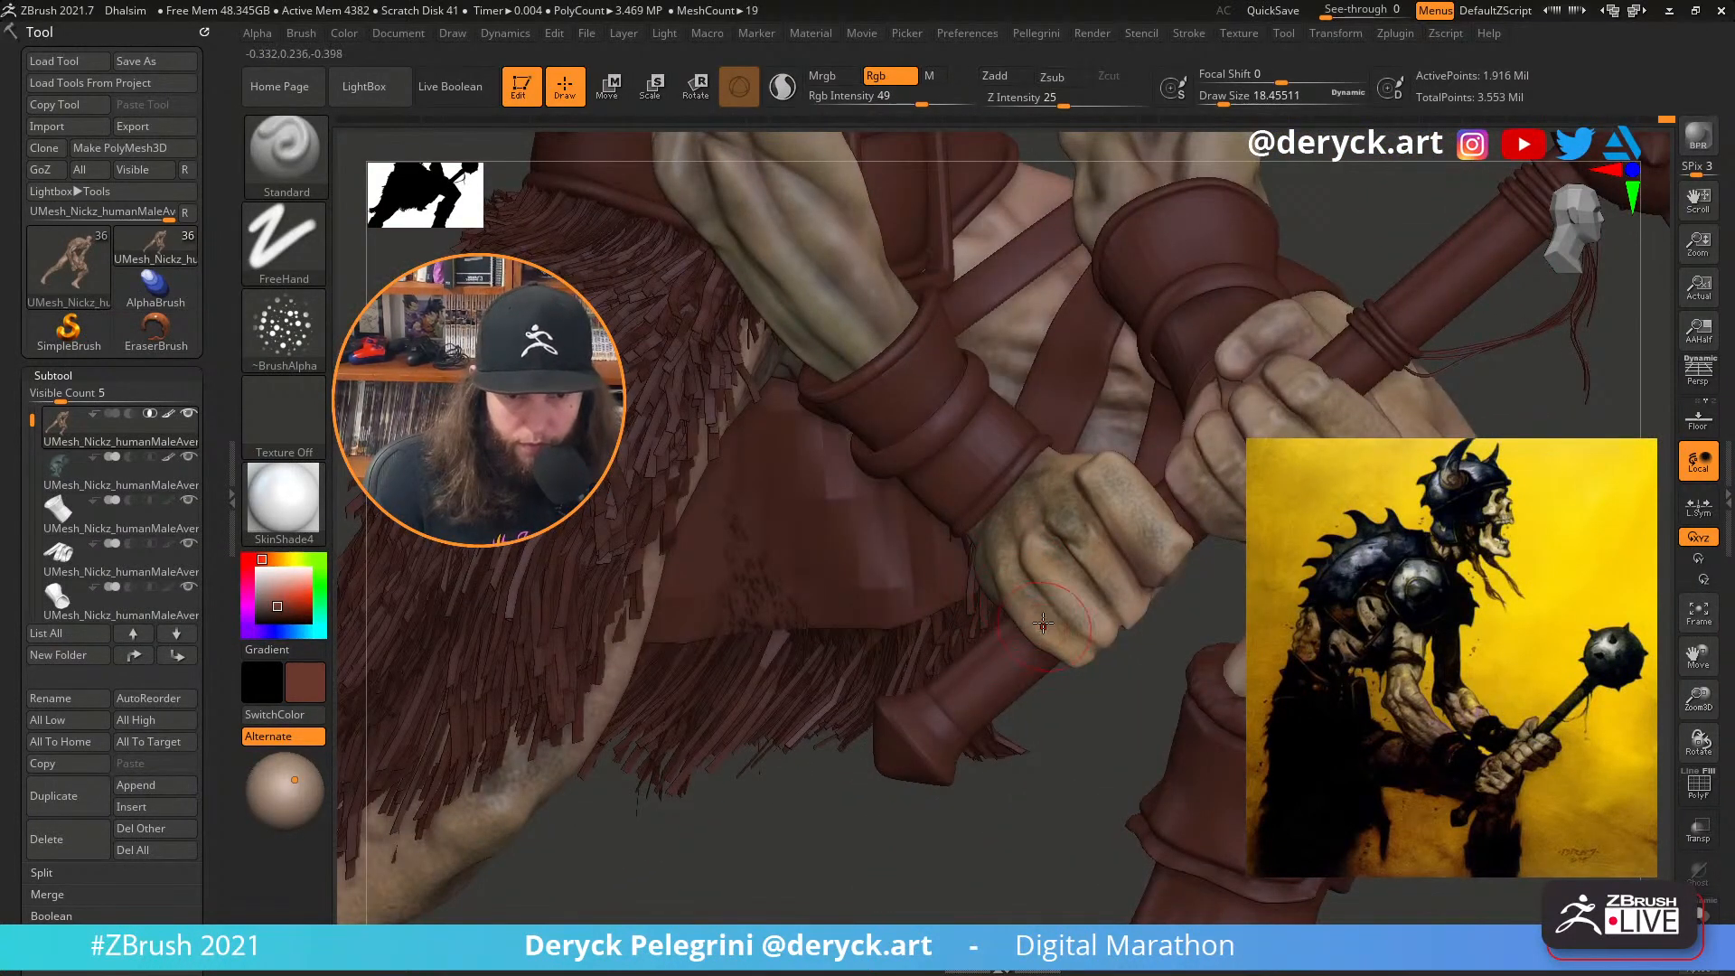
Paint reddish-brown tones on the lower hand's fingers and back with draw sizes of about 7.5 and 15.6
key(s)
click(1048, 624)
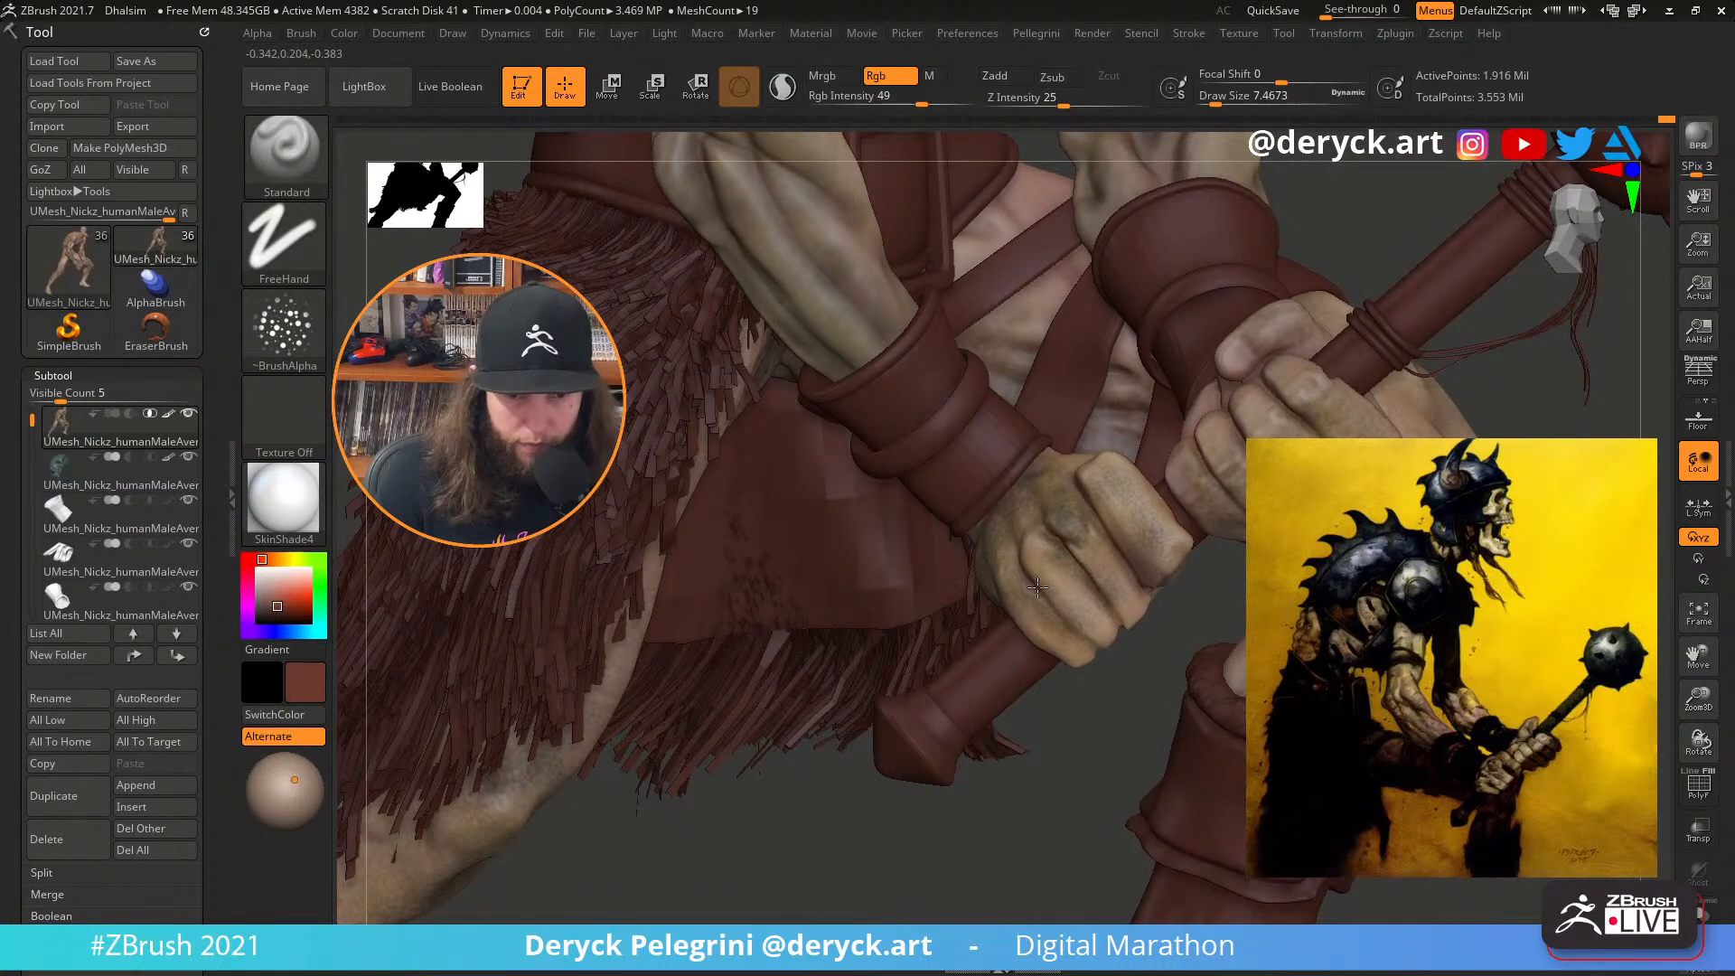
mouse_move(1109, 708)
mouse_down()
mouse_move(1166, 691)
mouse_move(1174, 669)
mouse_up()
key(s)
click(1007, 530)
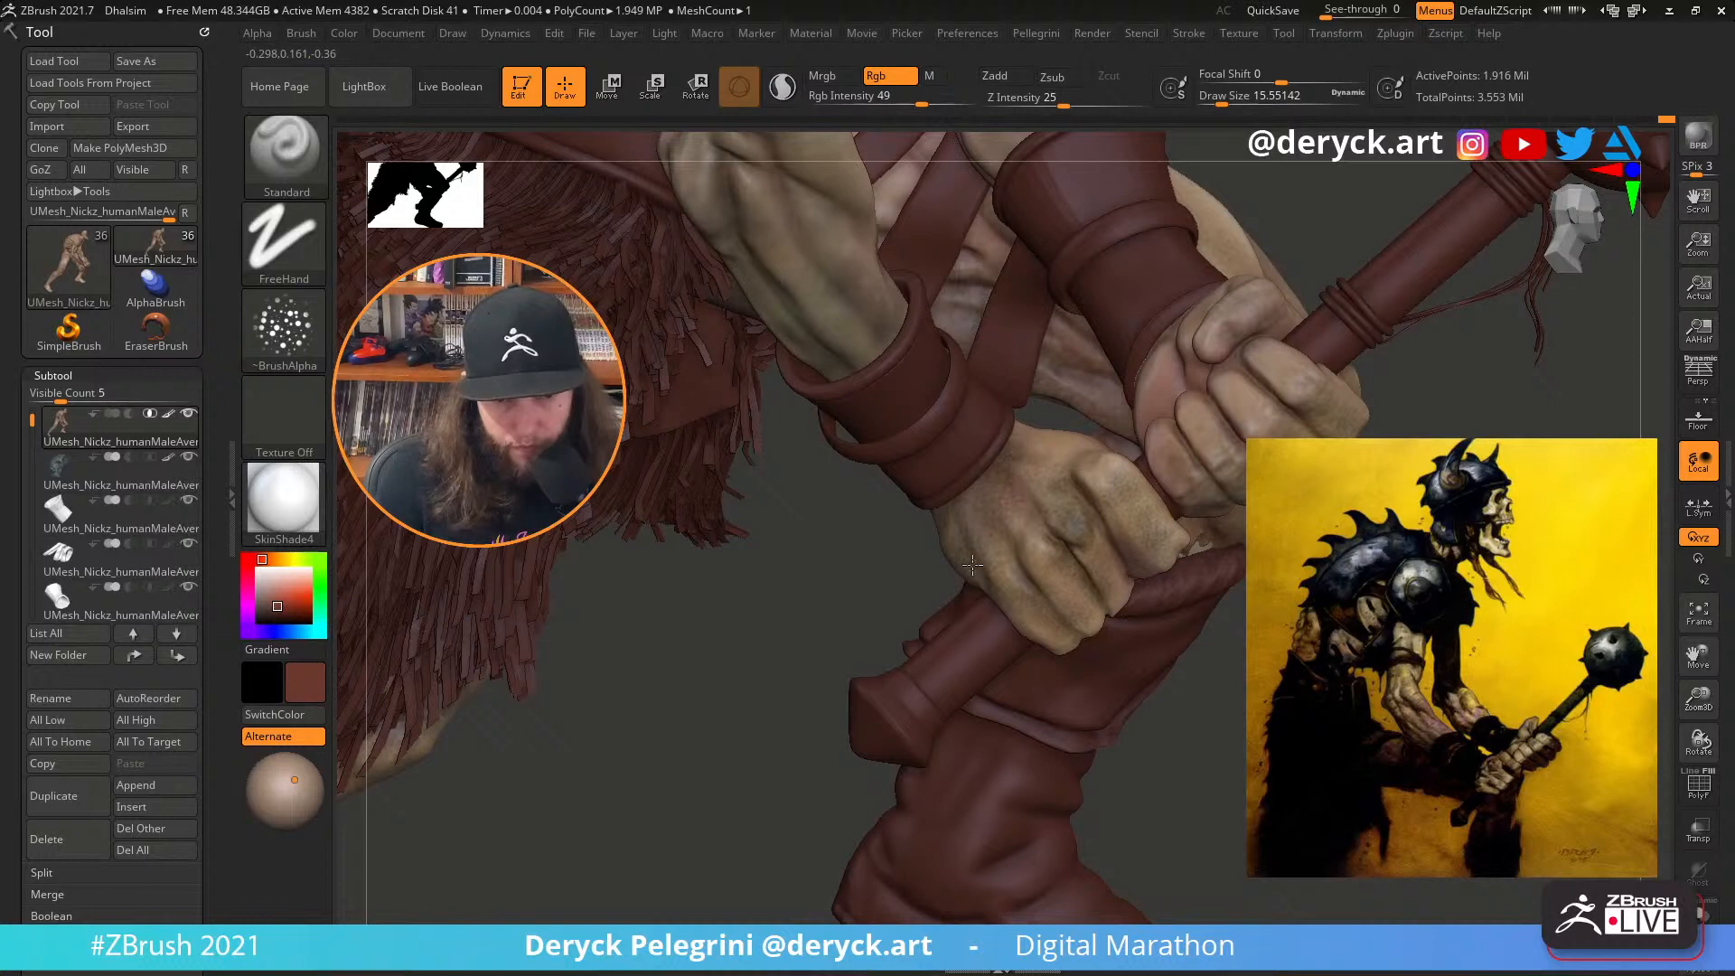
Switch to the Move brush with a draw size of about 23.3 and adjust the shape of the lower hand's back
right_drag(1185, 463, 1153, 515)
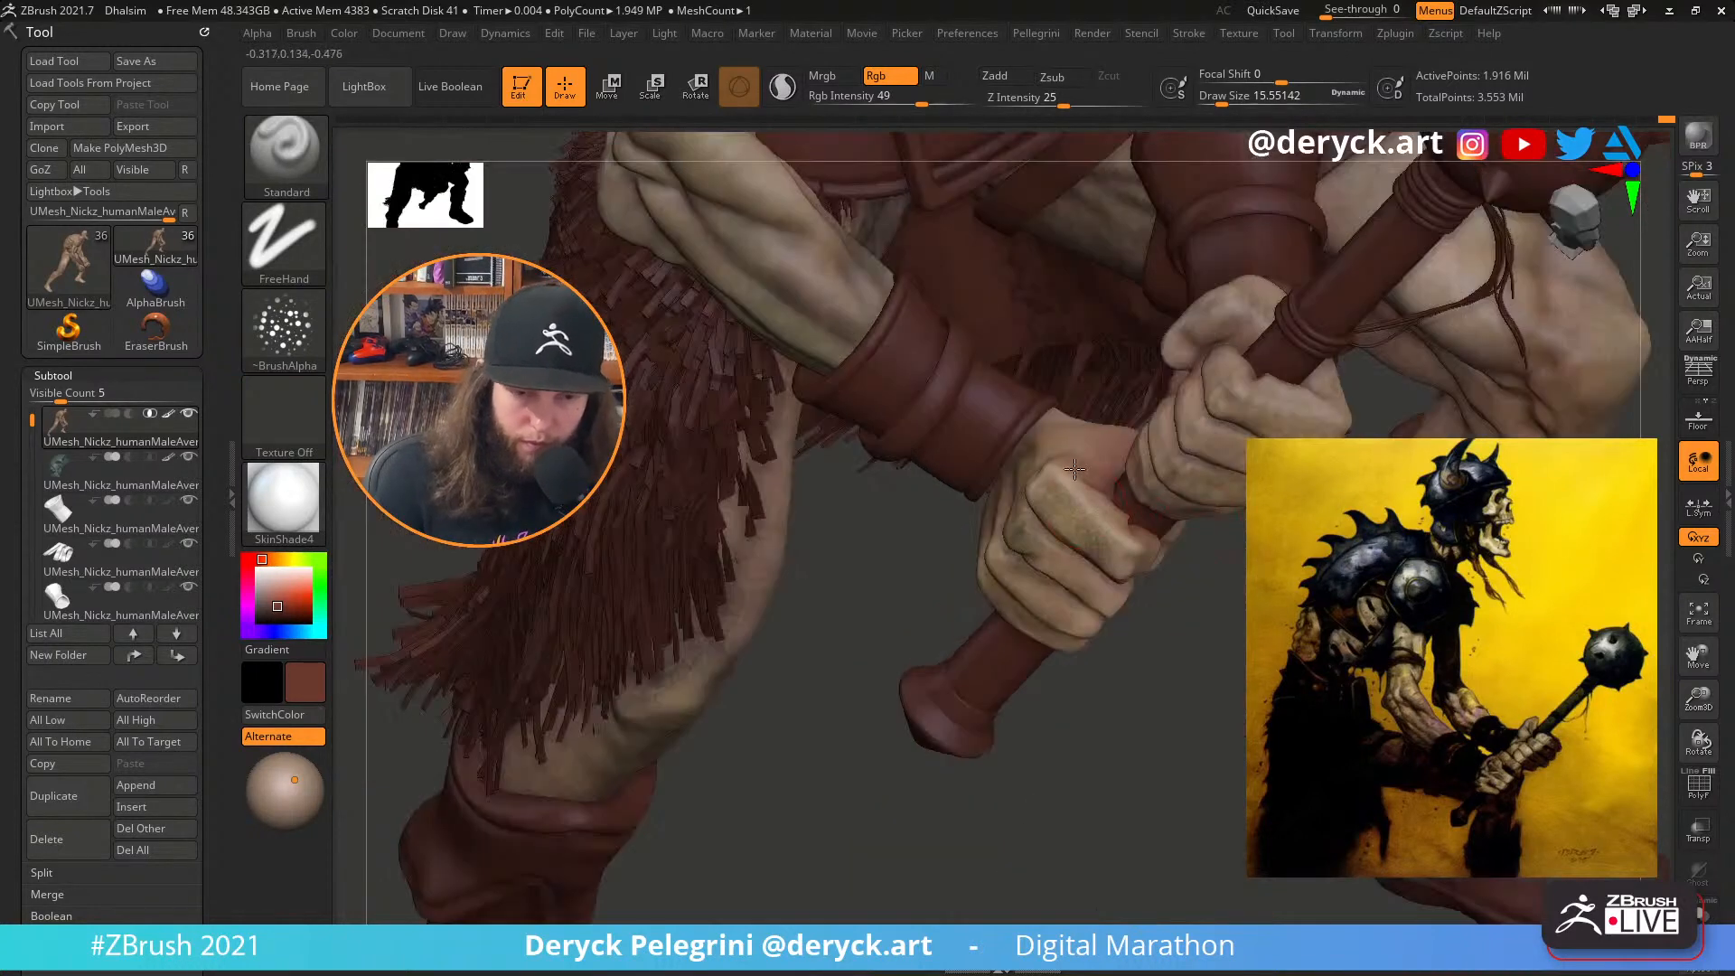
mouse_move(827, 632)
mouse_down()
mouse_move(913, 735)
mouse_move(832, 755)
mouse_move(836, 696)
mouse_move(864, 745)
mouse_move(839, 744)
mouse_up()
key(b)
key(m)
key(v)
key(s)
click(1049, 418)
key(s)
click(1048, 382)
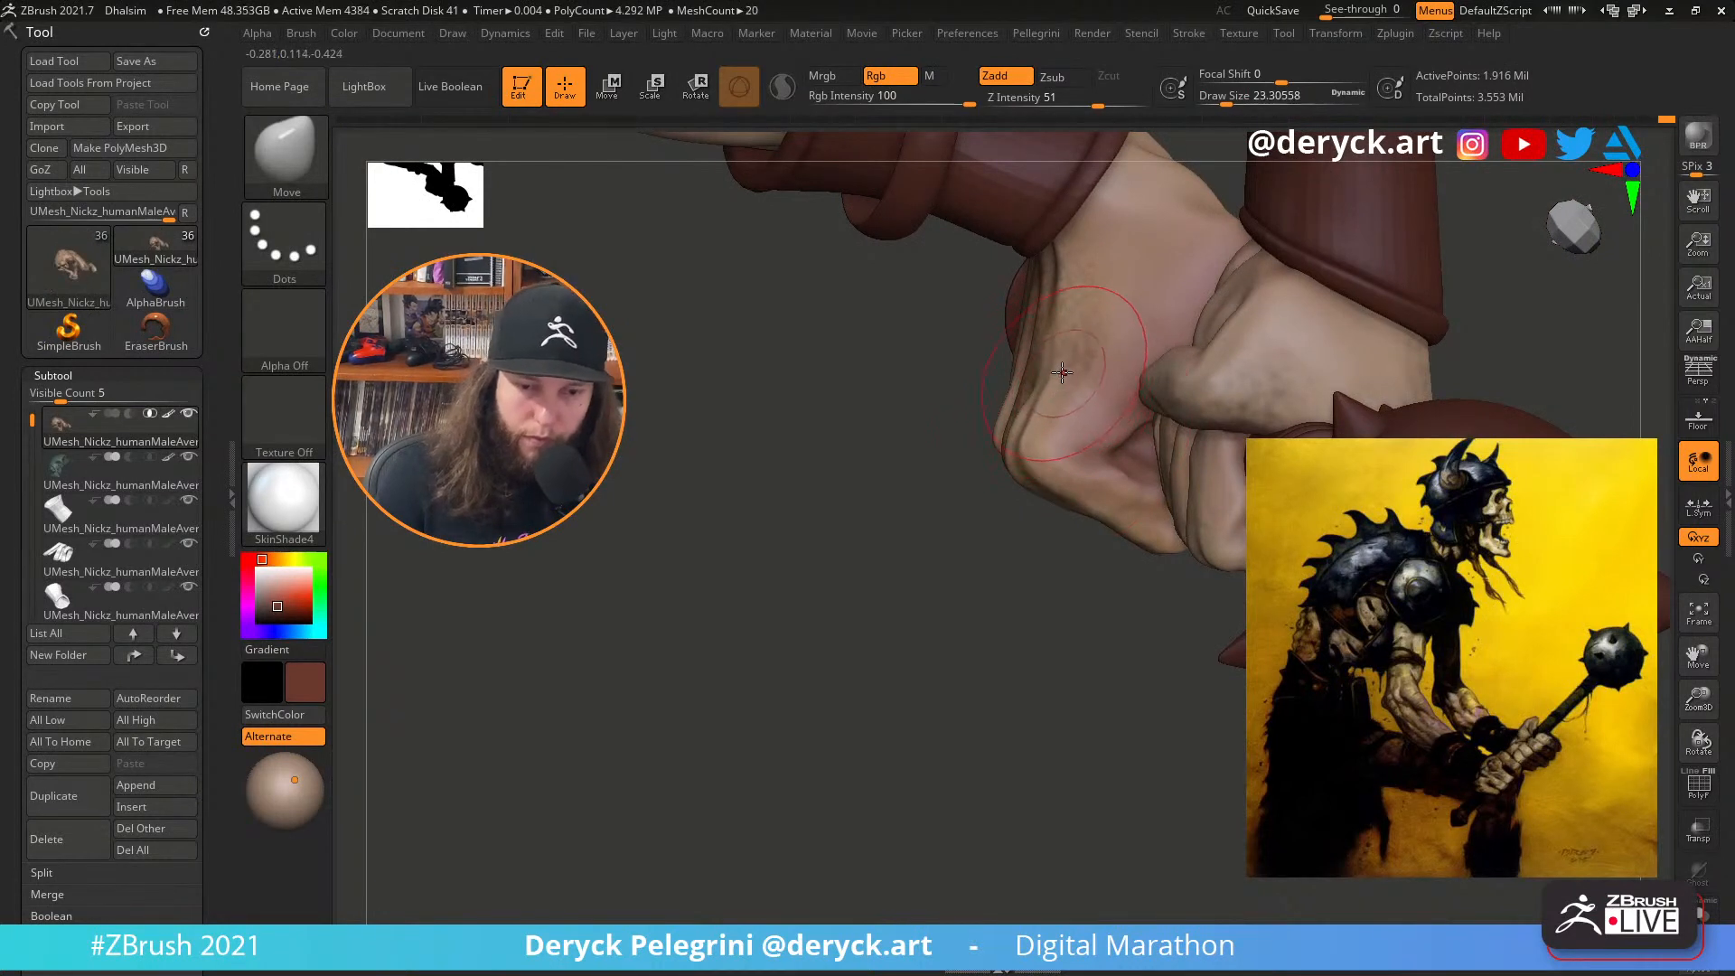
drag(1017, 366, 1038, 361)
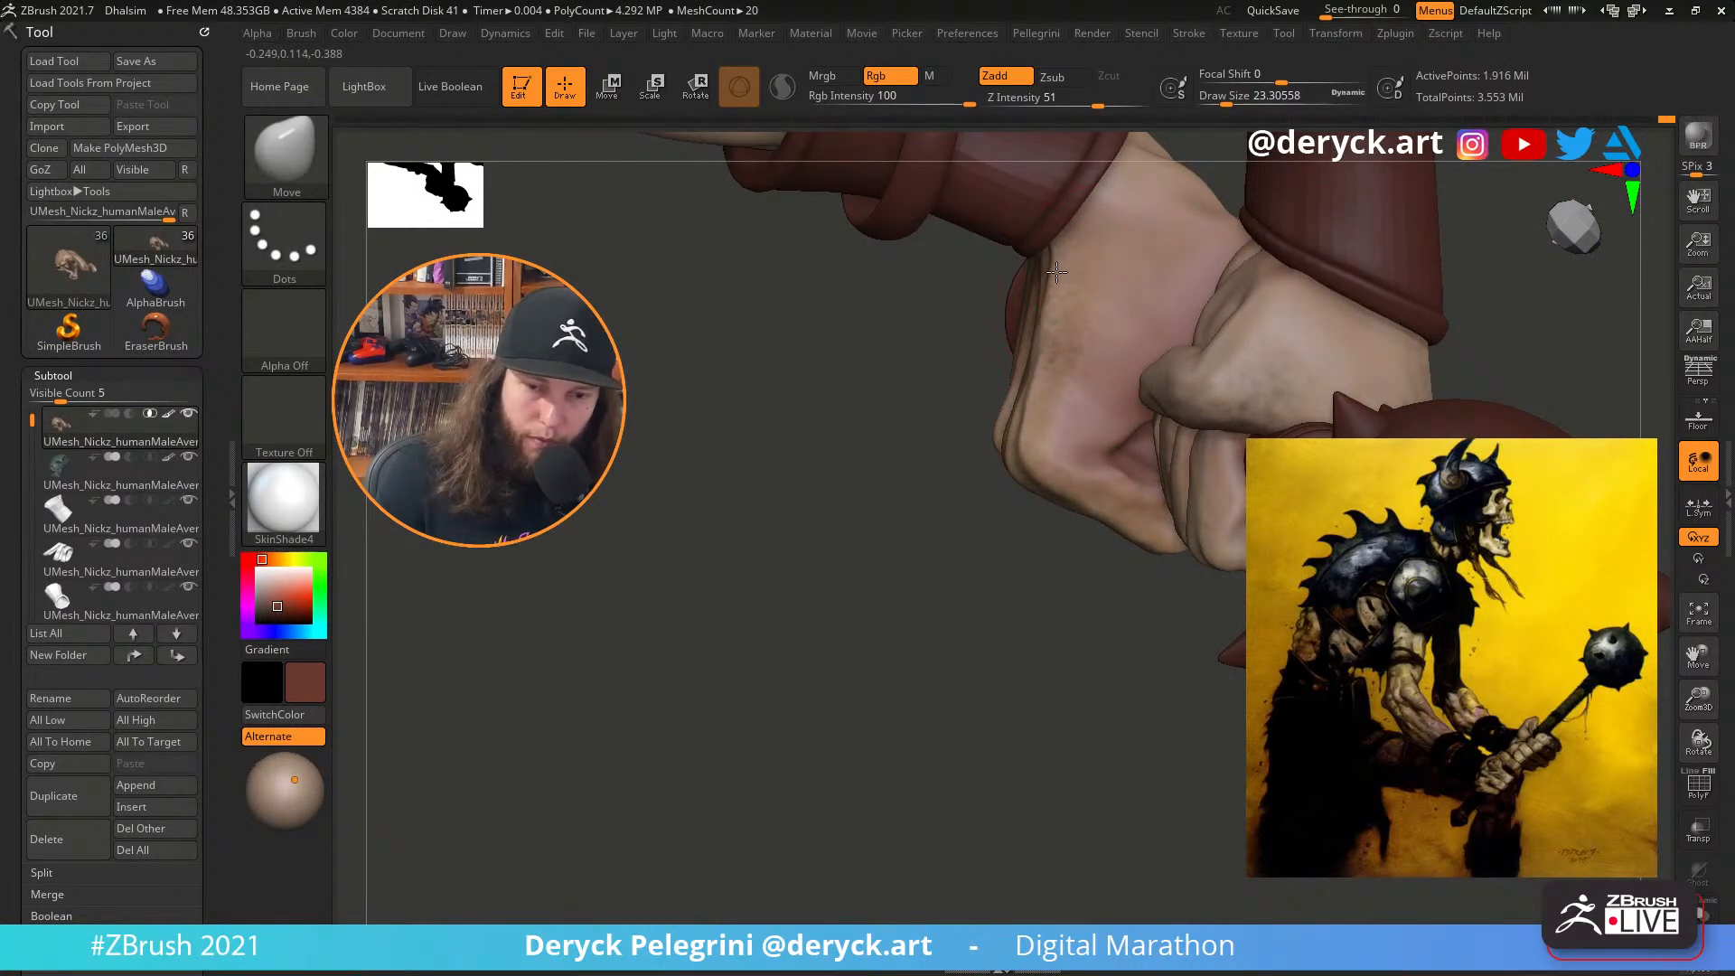
Refine the lower hand's form with the Move brush at a draw size of about 20
mouse_move(1056, 272)
right_down()
mouse_move(964, 242)
mouse_move(1096, 314)
right_up()
key(s)
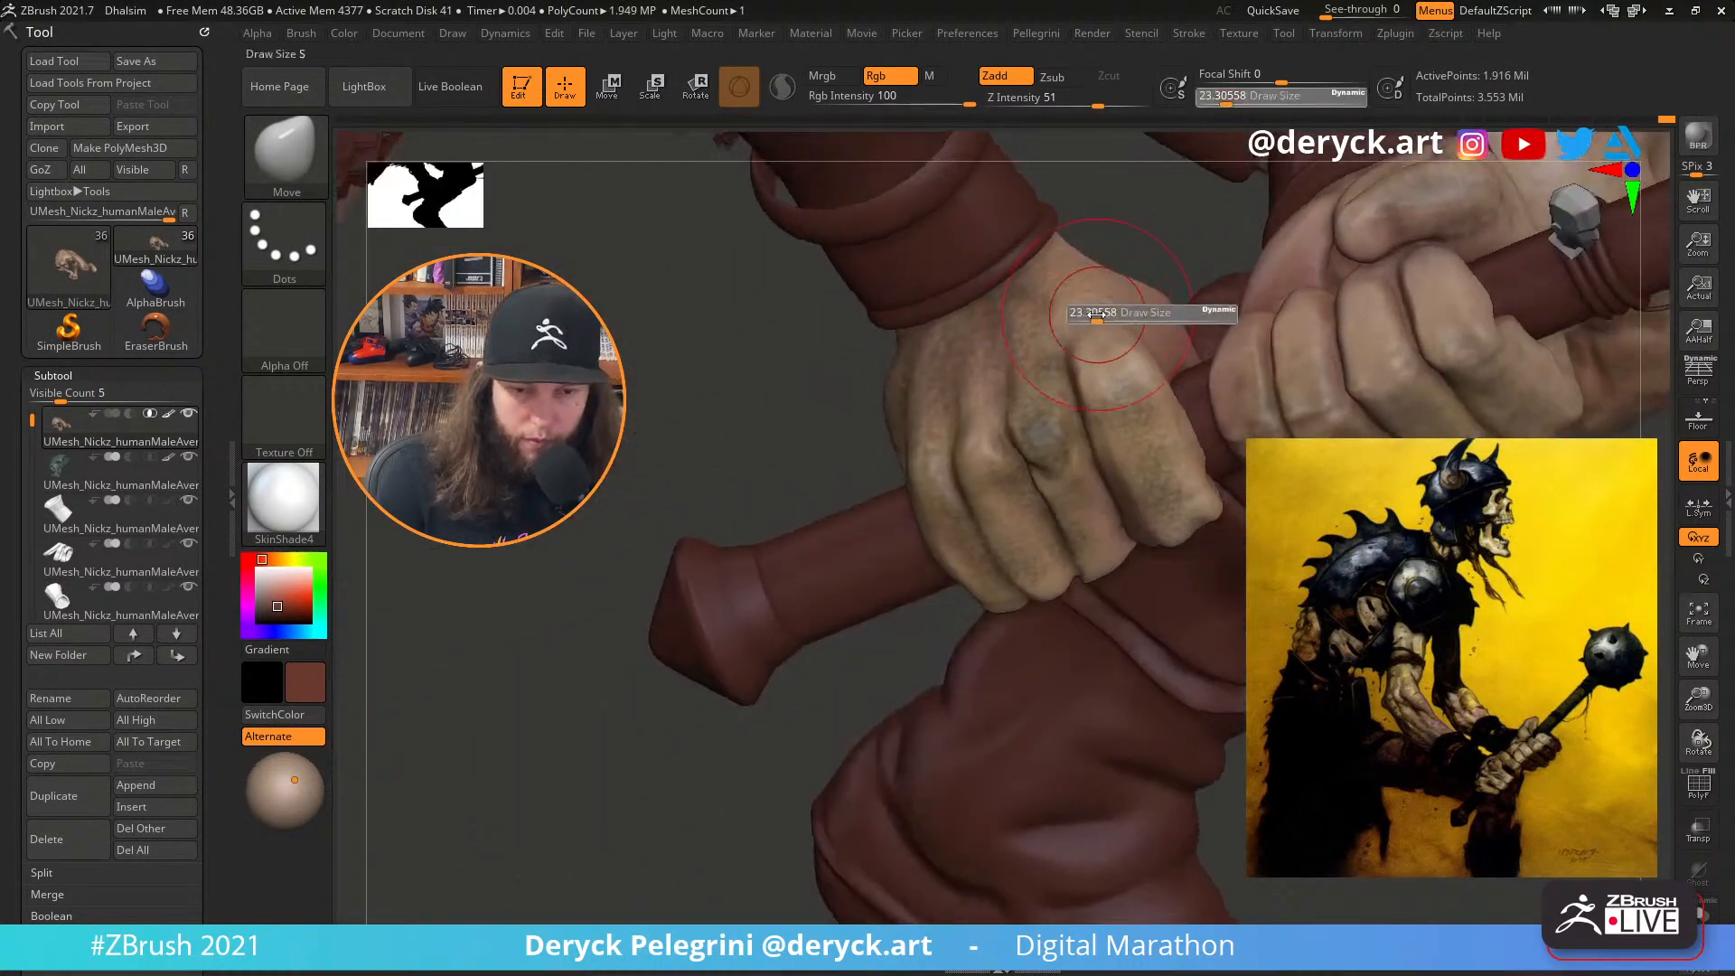
drag(1096, 315, 1095, 314)
right_drag(1104, 228, 1139, 242)
Set the active colour to white and make the skull the active subtool
ctrl+right_drag(732, 445, 1383, 667)
click(1698, 911)
click(257, 569)
right_drag(666, 480, 521, 533)
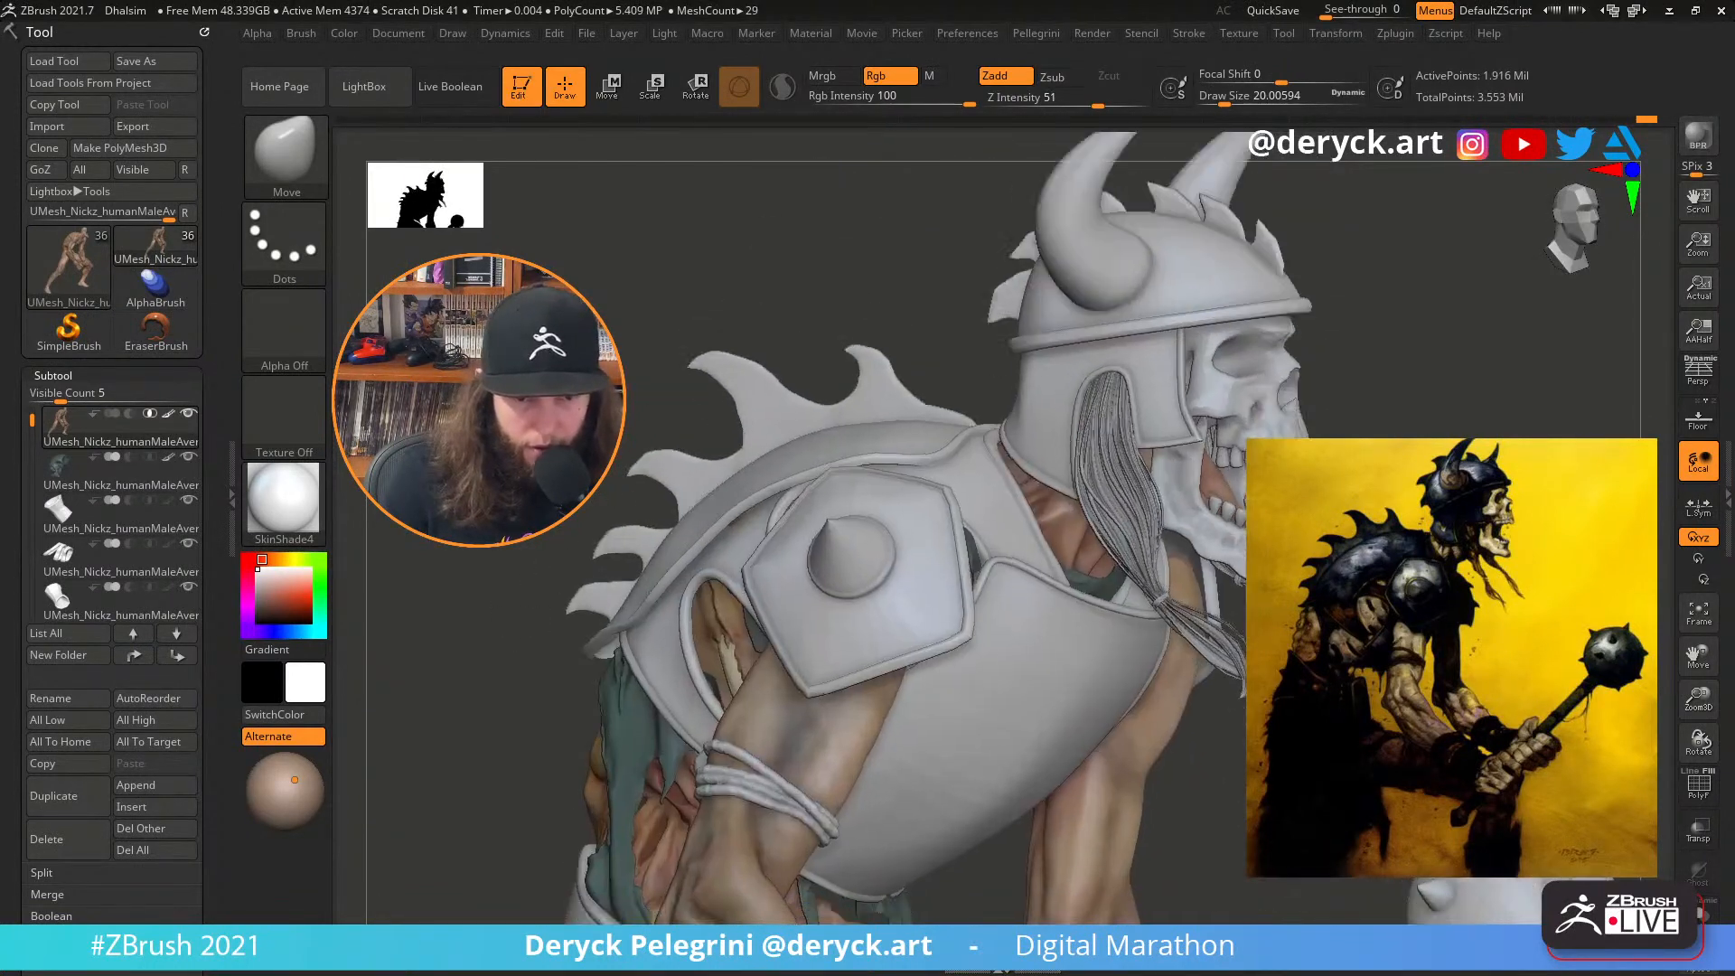
ctrl+right_drag(1039, 533, 1044, 508)
alt+click(1225, 509)
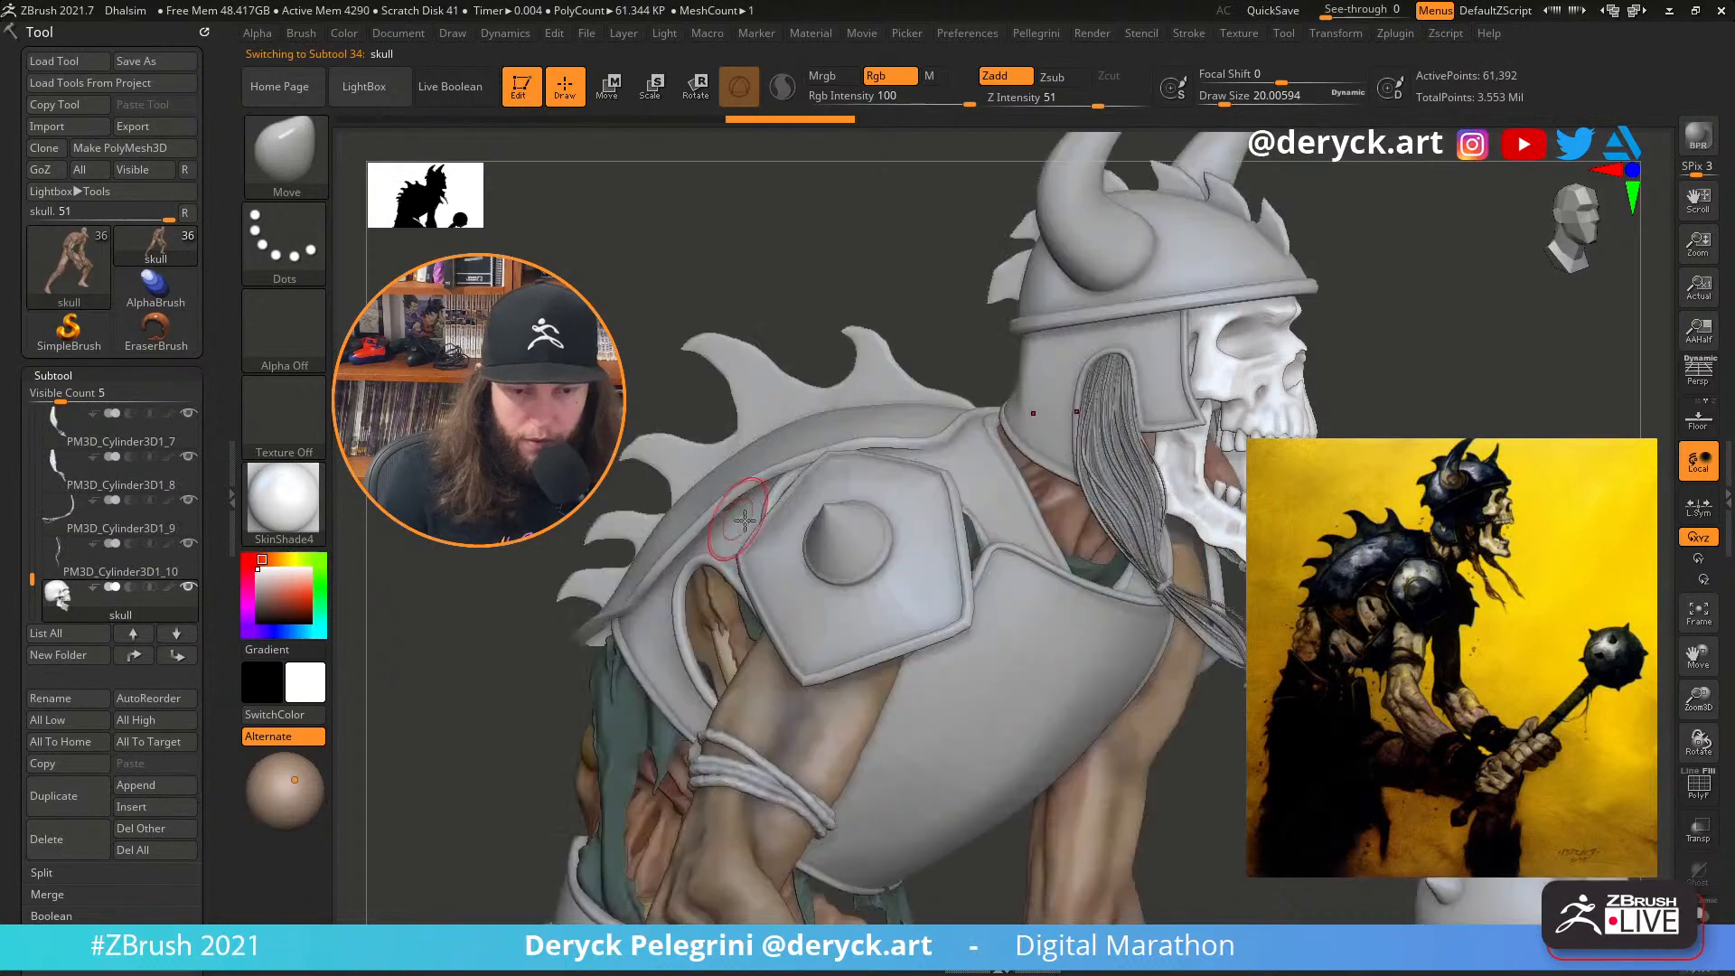
Try out several light beige base colours for the skull, such as RGB 199, 174, 157
right_drag(1224, 509, 1165, 510)
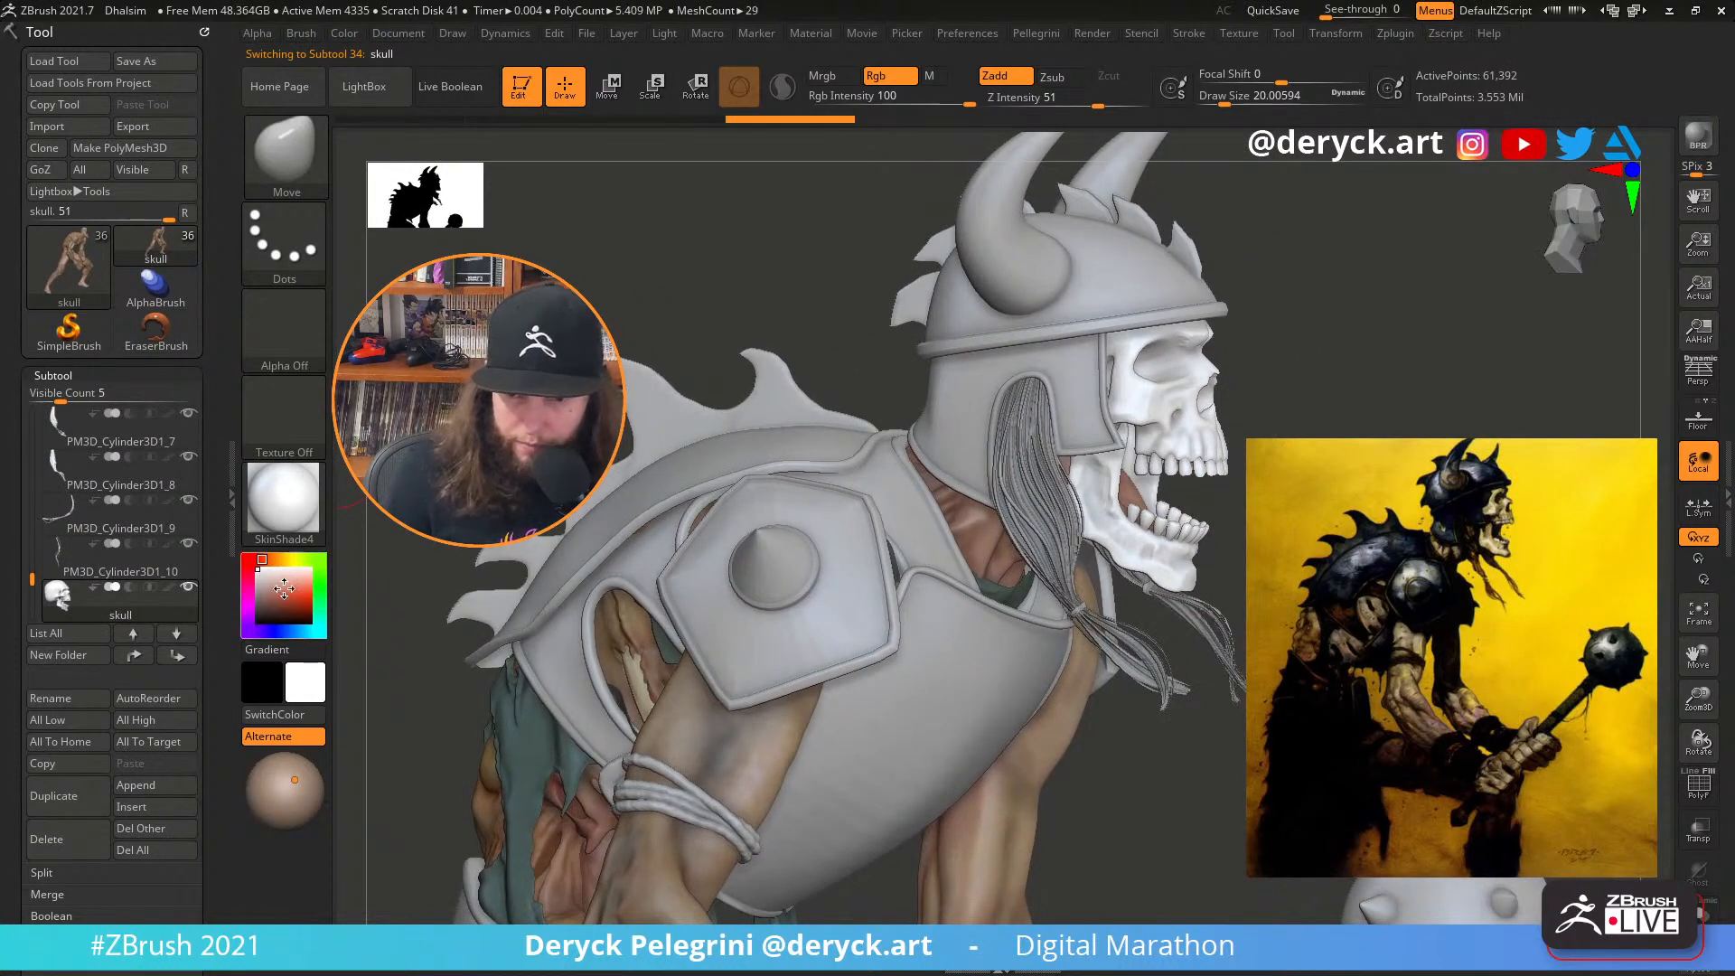
drag(298, 602, 738, 777)
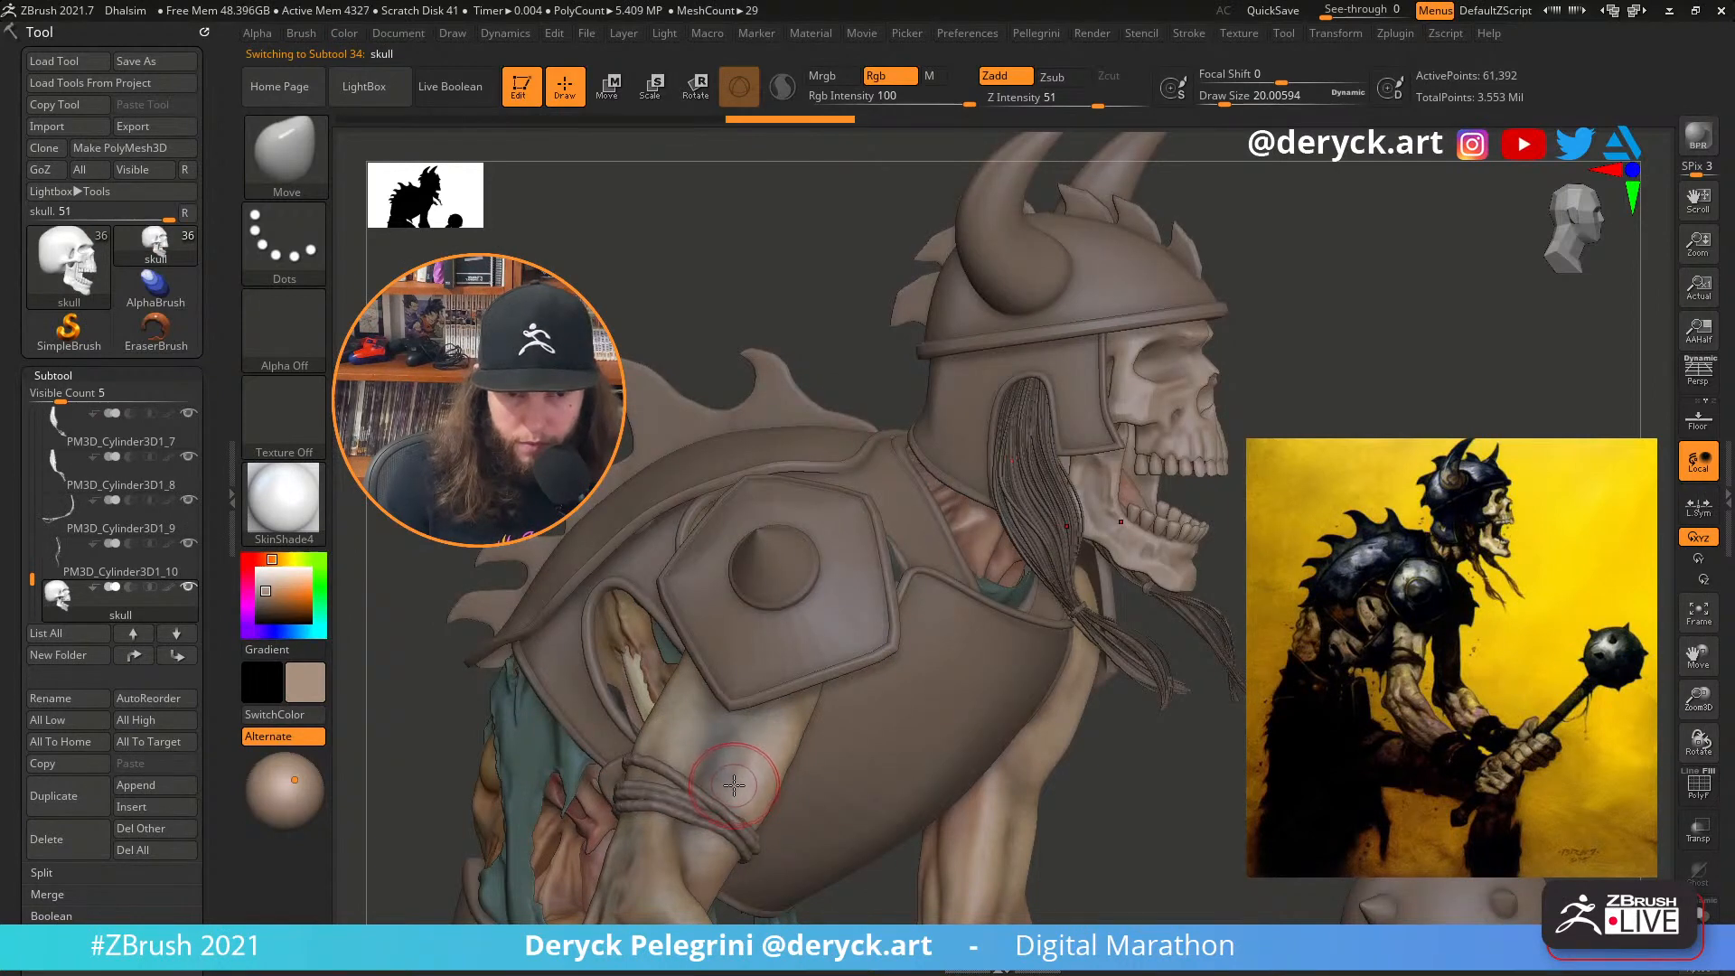
click(269, 586)
click(262, 586)
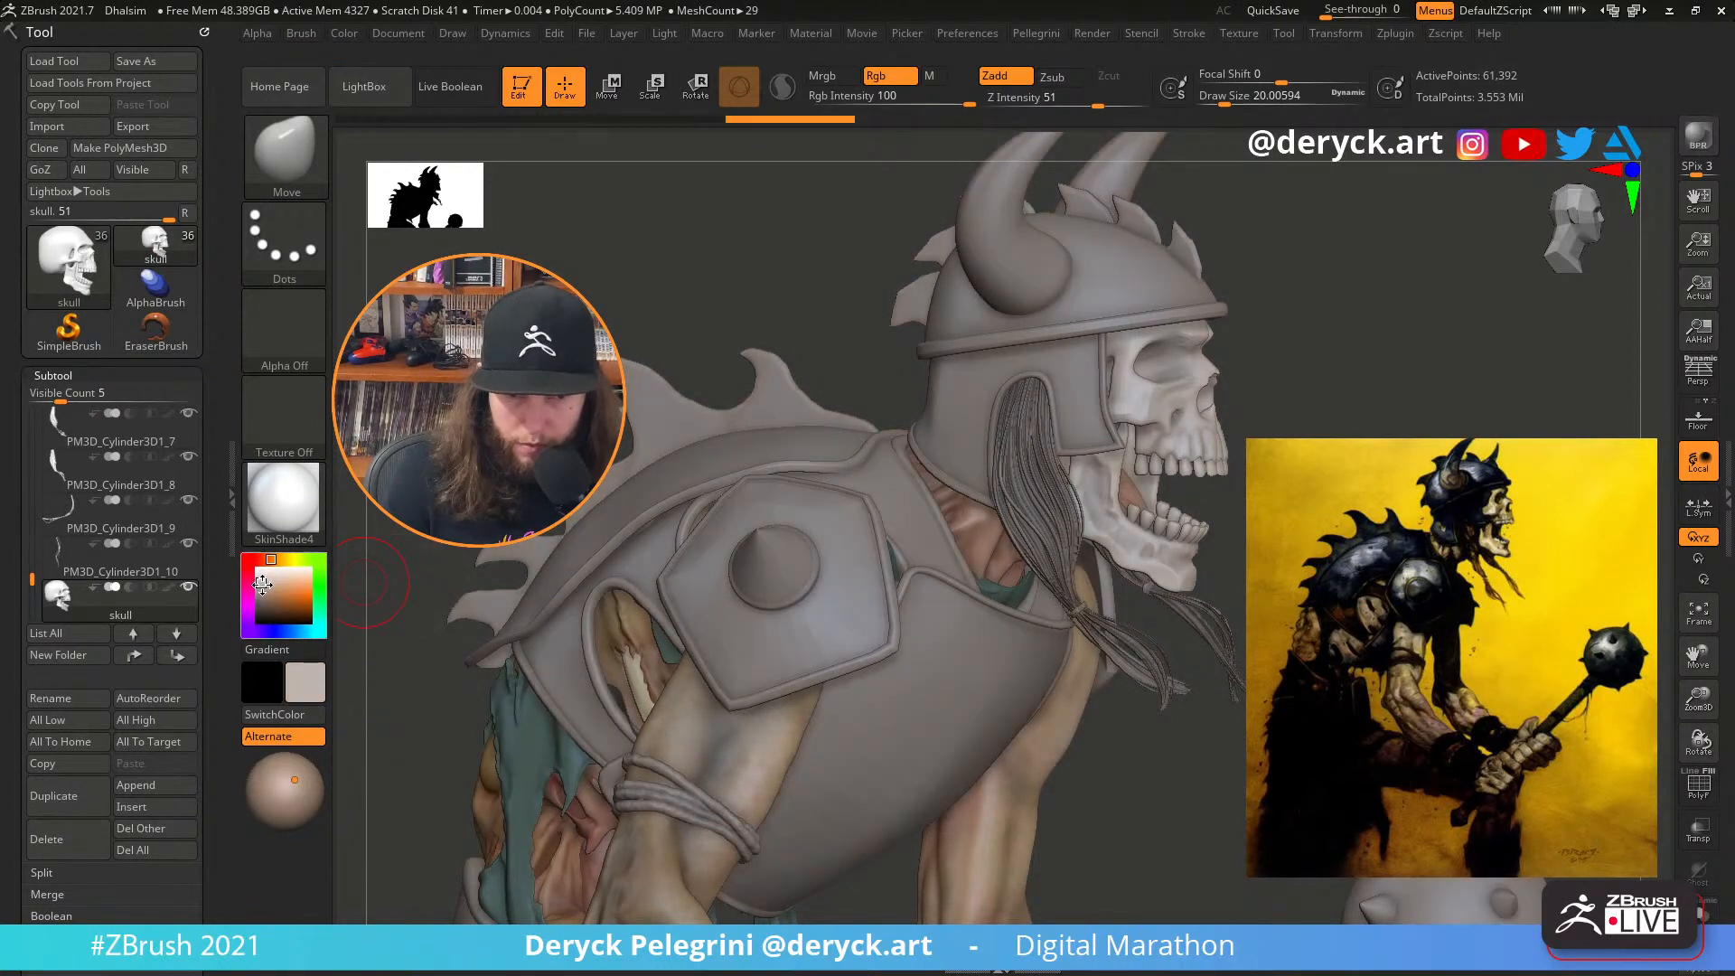
click(266, 588)
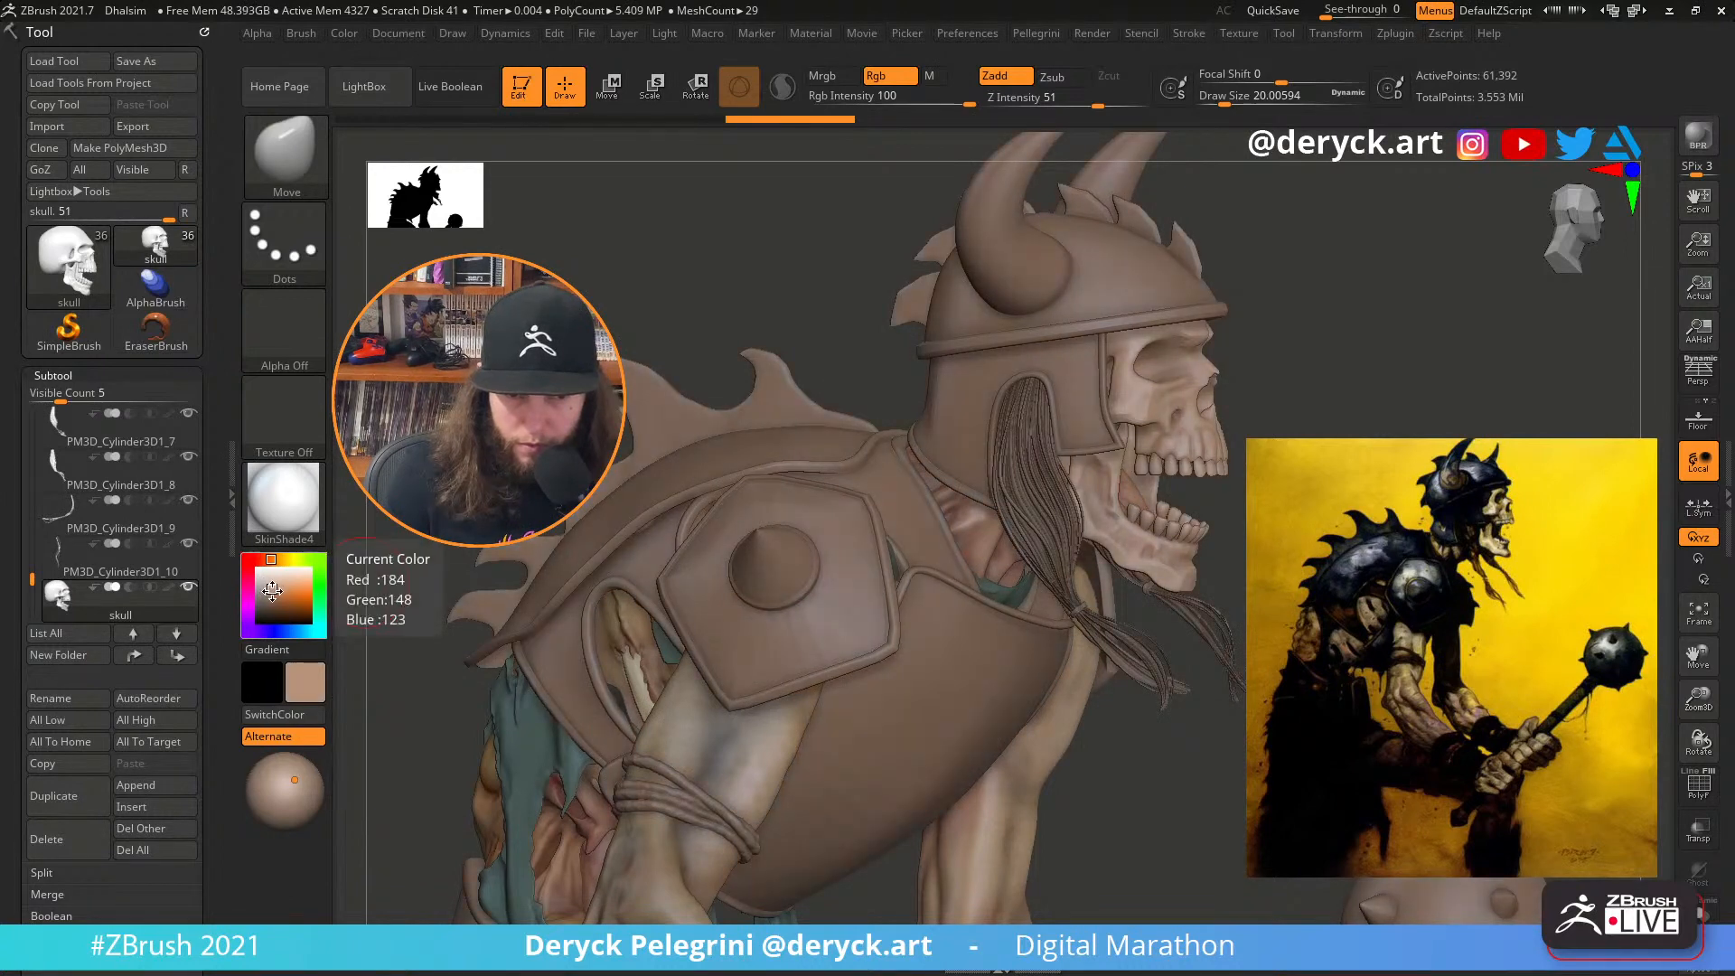
click(271, 586)
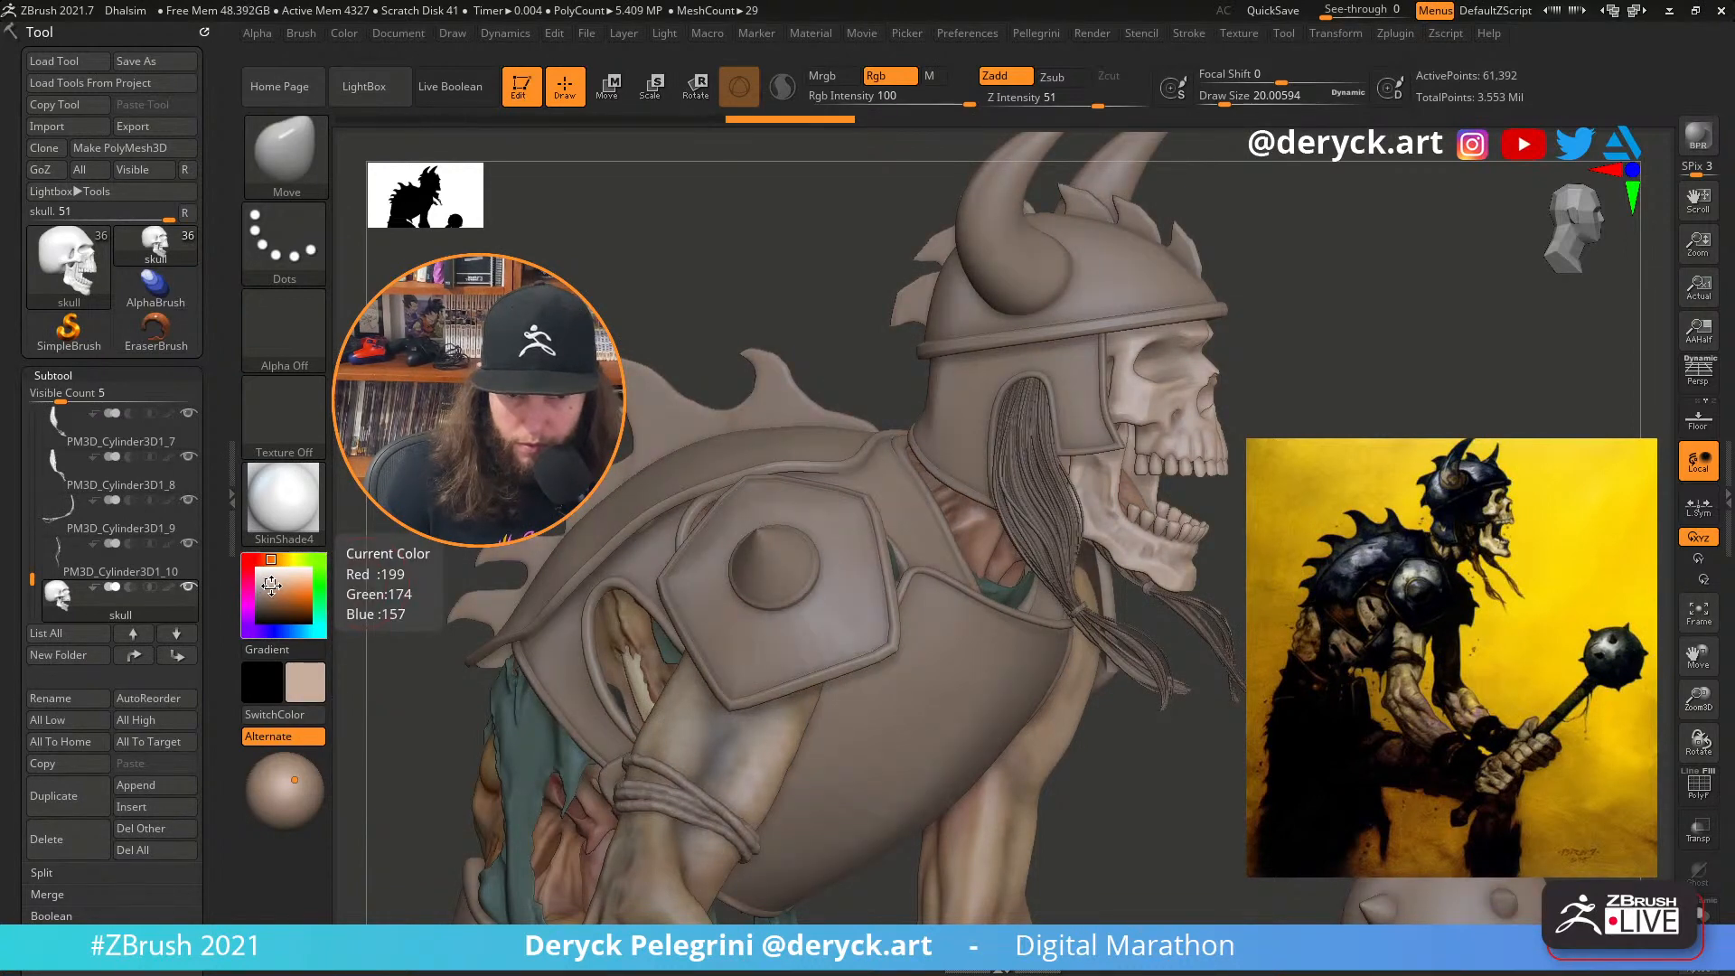
click(269, 585)
Pick a warm medium beige, fill the whole skull with it, and reset the active colour to white
alt+drag(366, 696, 441, 516)
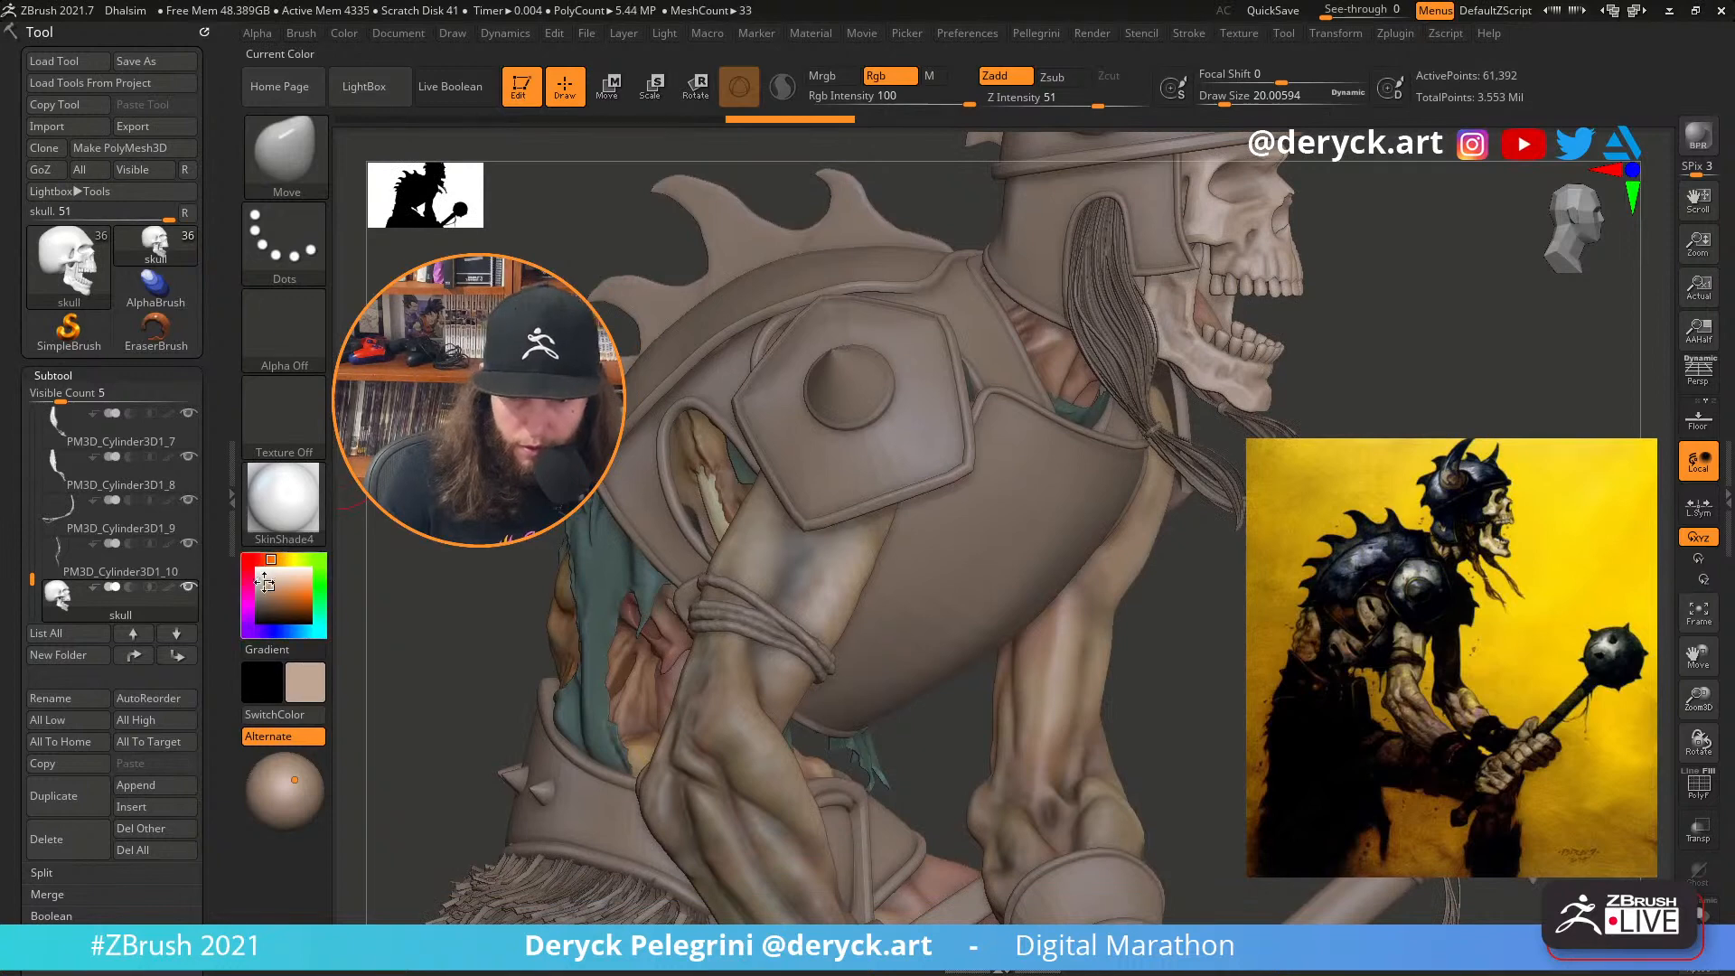
key(c)
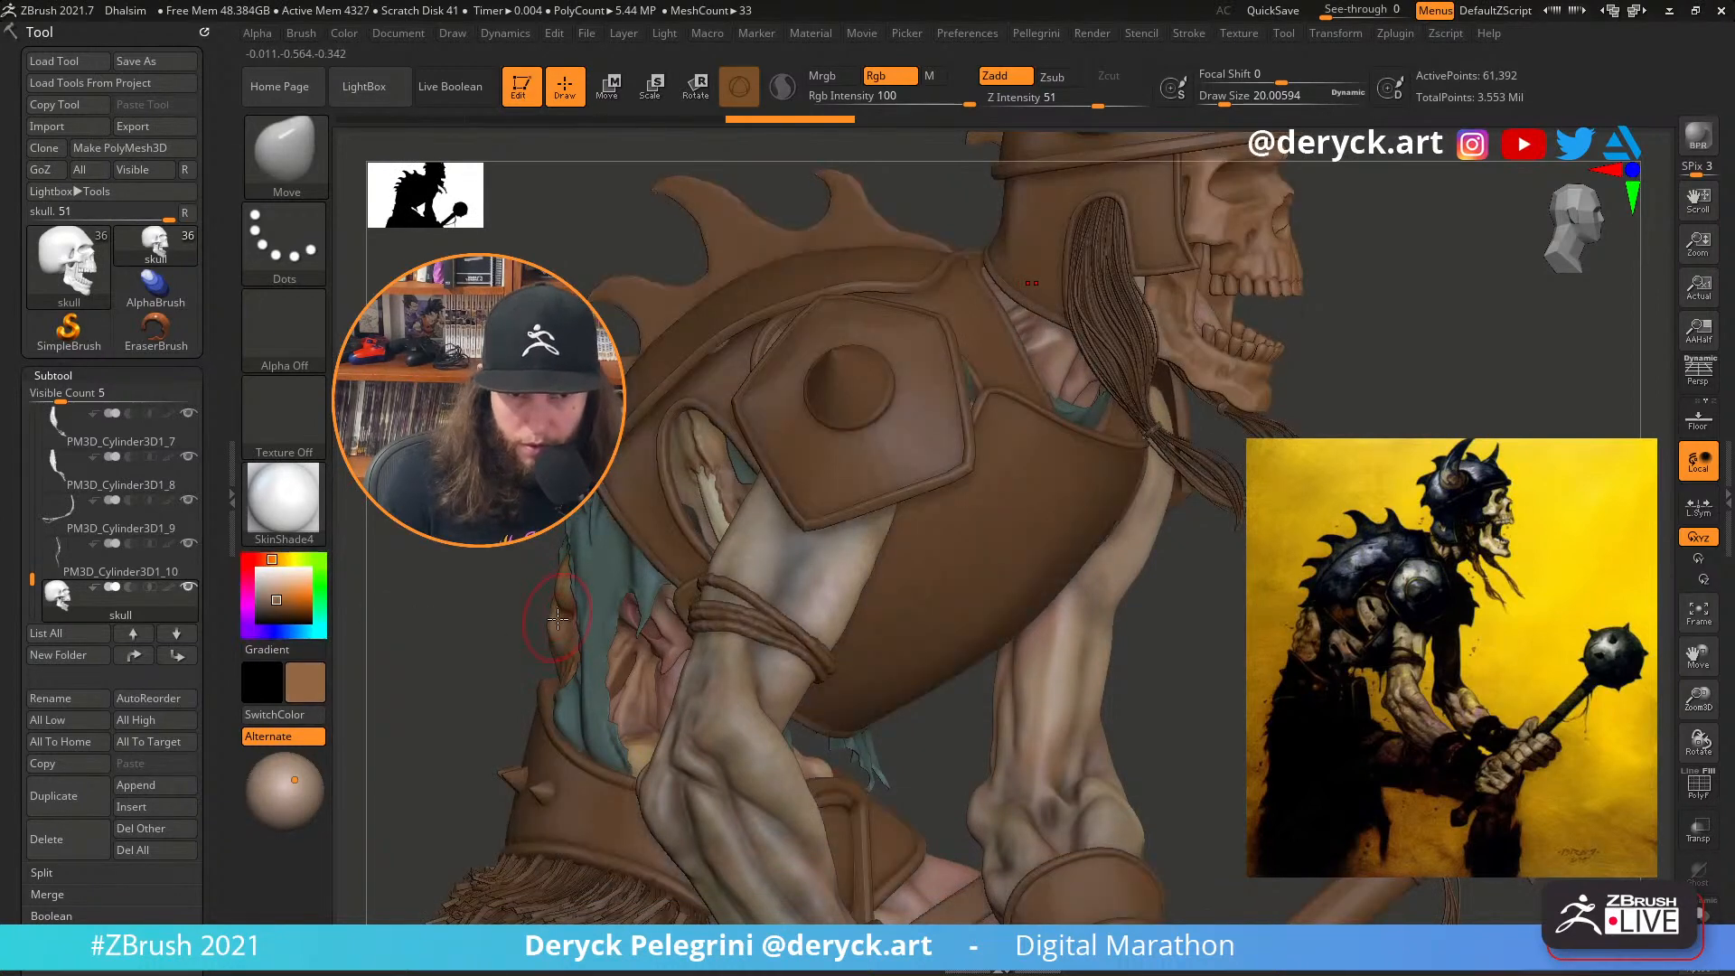
click(269, 591)
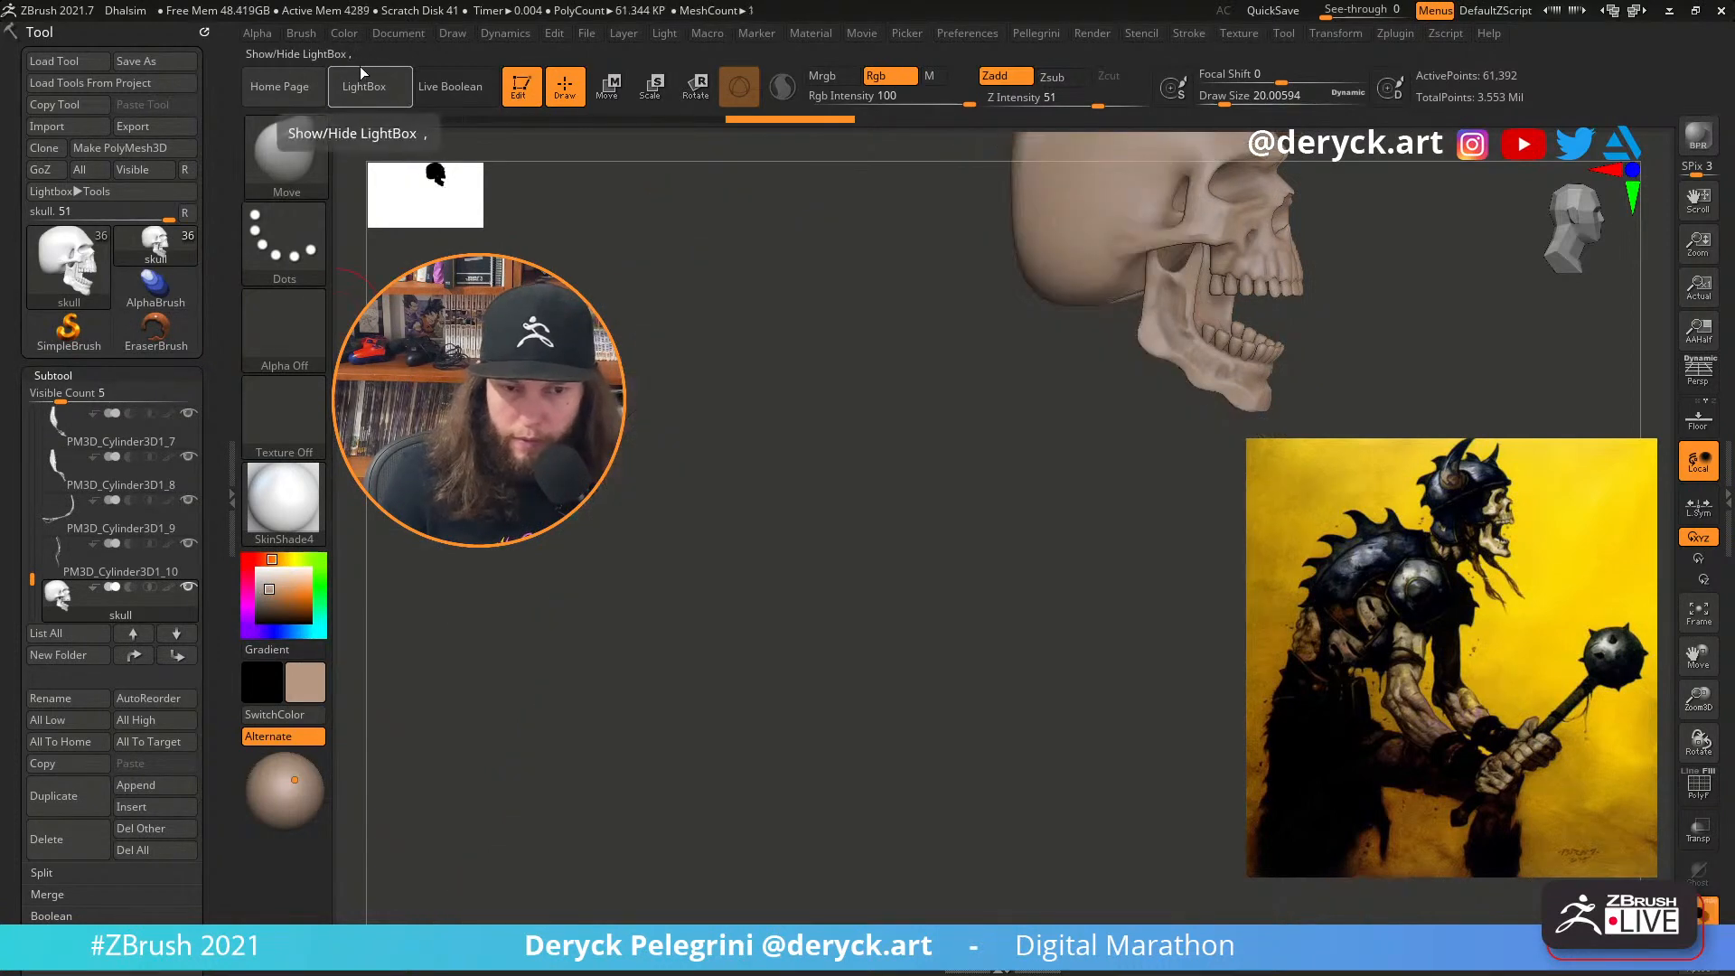
click(336, 34)
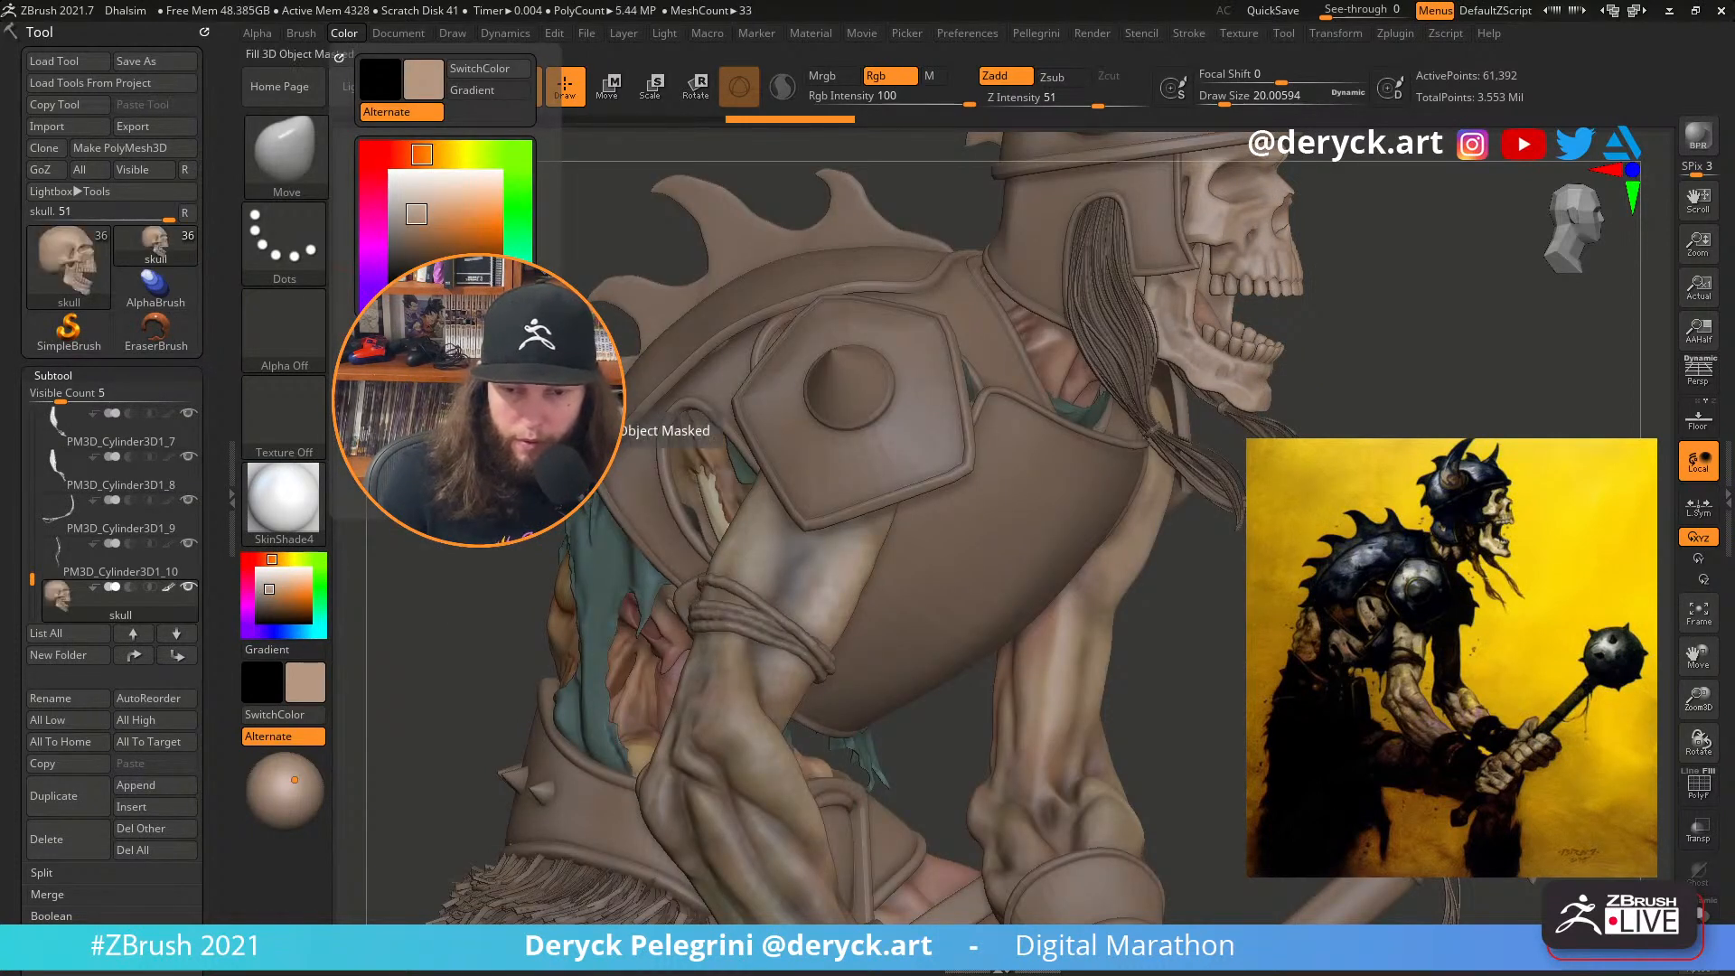
click(258, 570)
Focus on the skull's face, pick a dark olive colour and set the draw size to about 5.75
ctrl+right_drag(1003, 723, 871, 464)
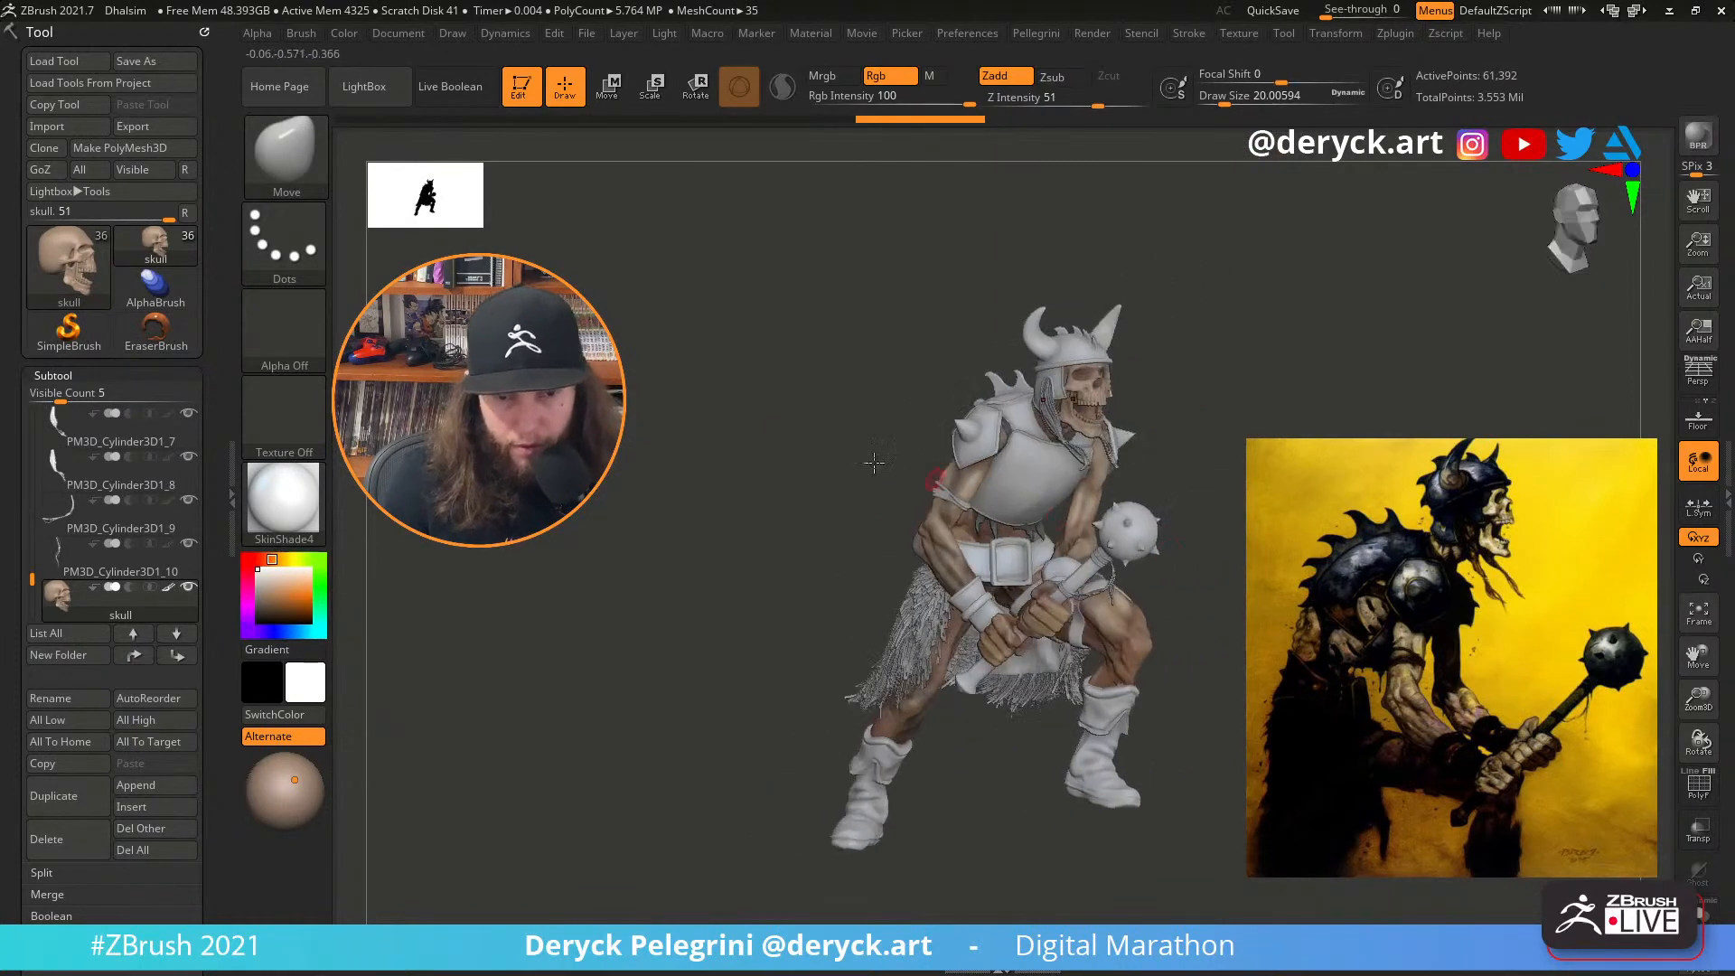
ctrl+right_drag(778, 381, 755, 515)
alt+right_drag(670, 280, 714, 587)
mouse_move(714, 587)
alt+right_down()
mouse_move(668, 663)
mouse_move(669, 759)
mouse_move(642, 768)
alt+right_up()
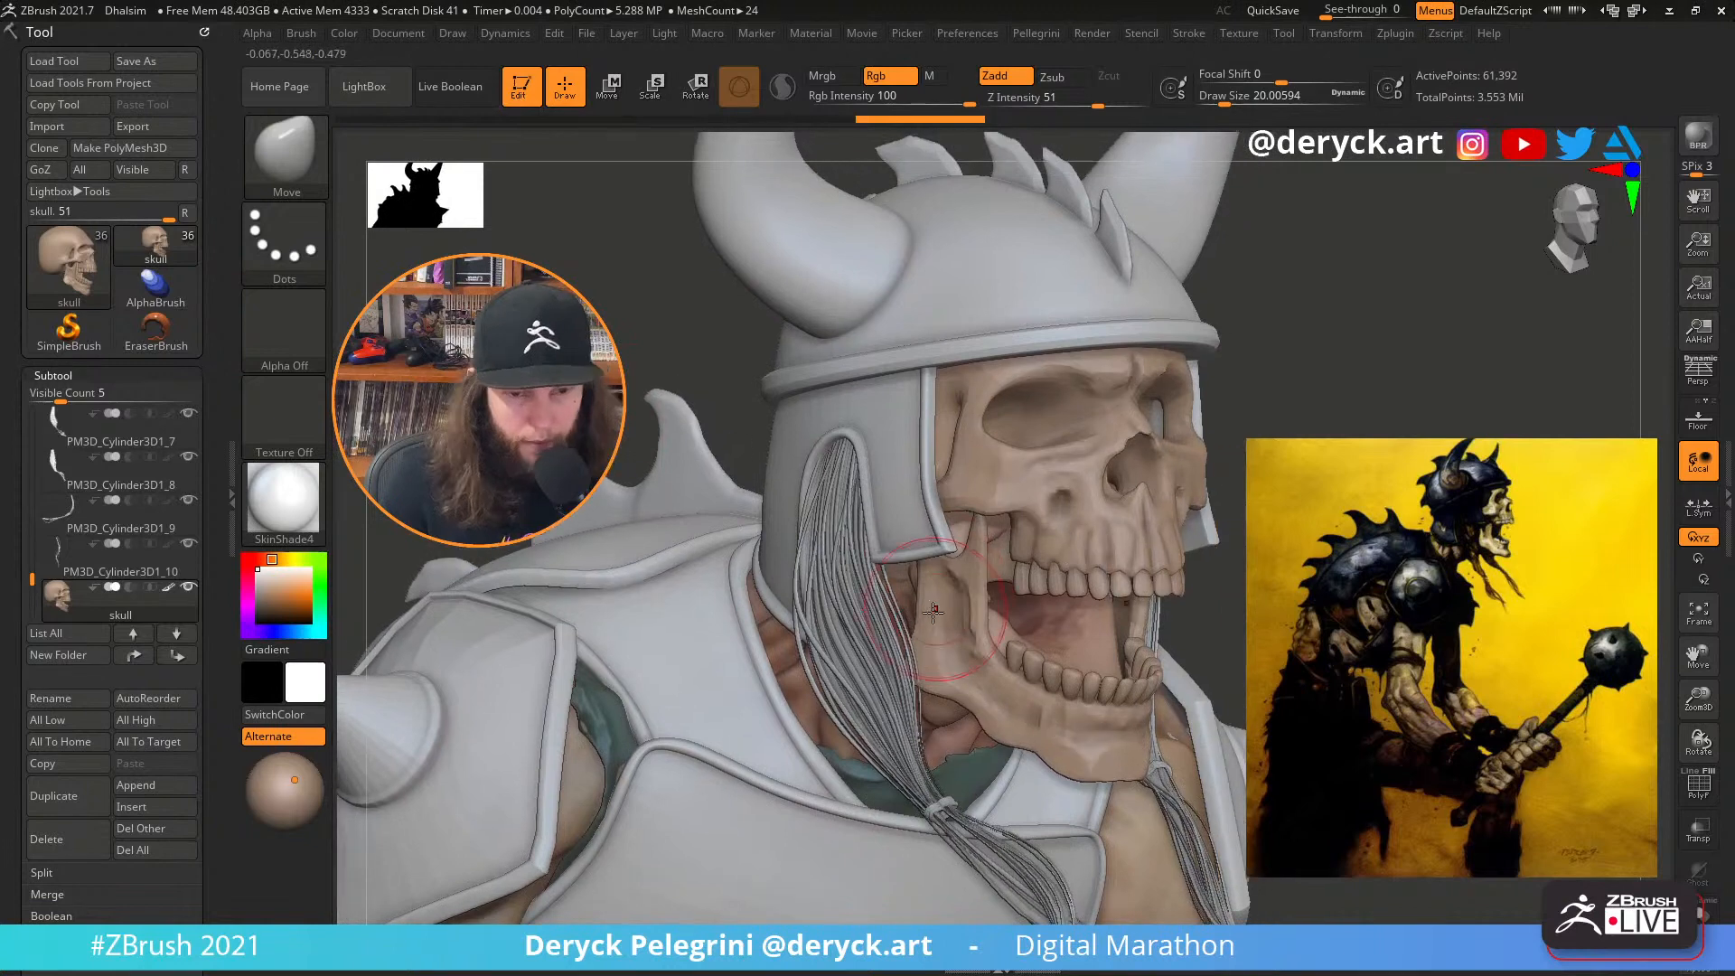
key(s)
click(909, 611)
mouse_move(434, 614)
right_down()
mouse_move(317, 606)
mouse_move(248, 566)
right_up()
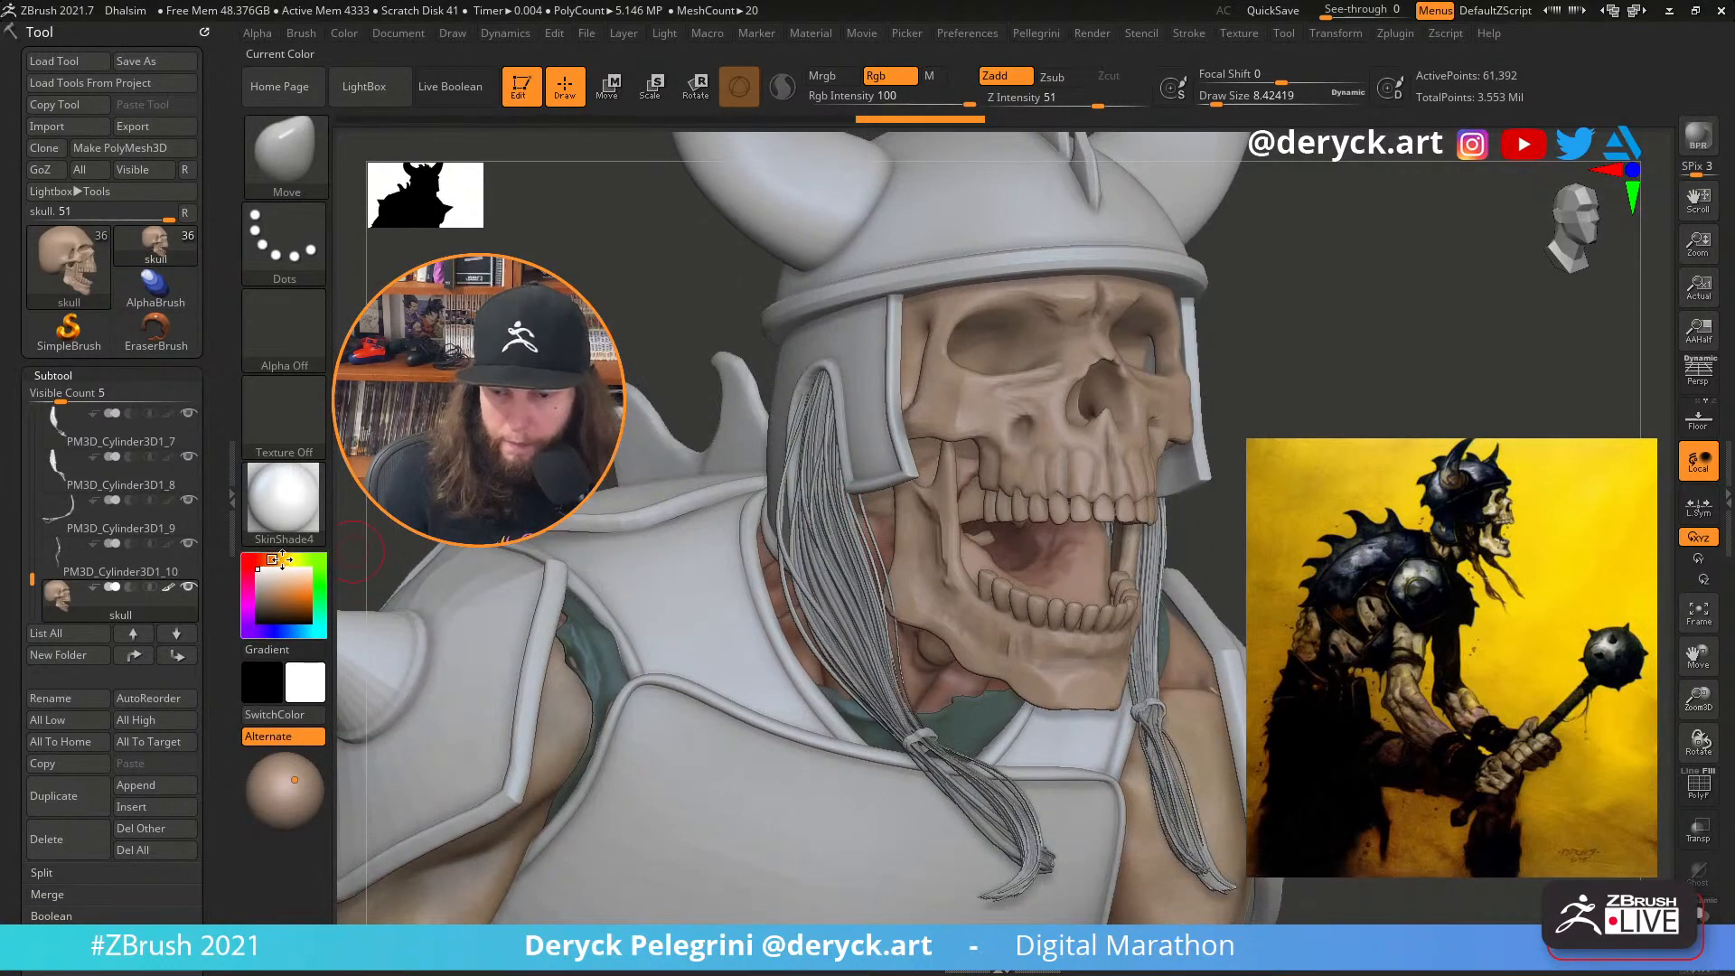
drag(281, 559, 266, 608)
key([)
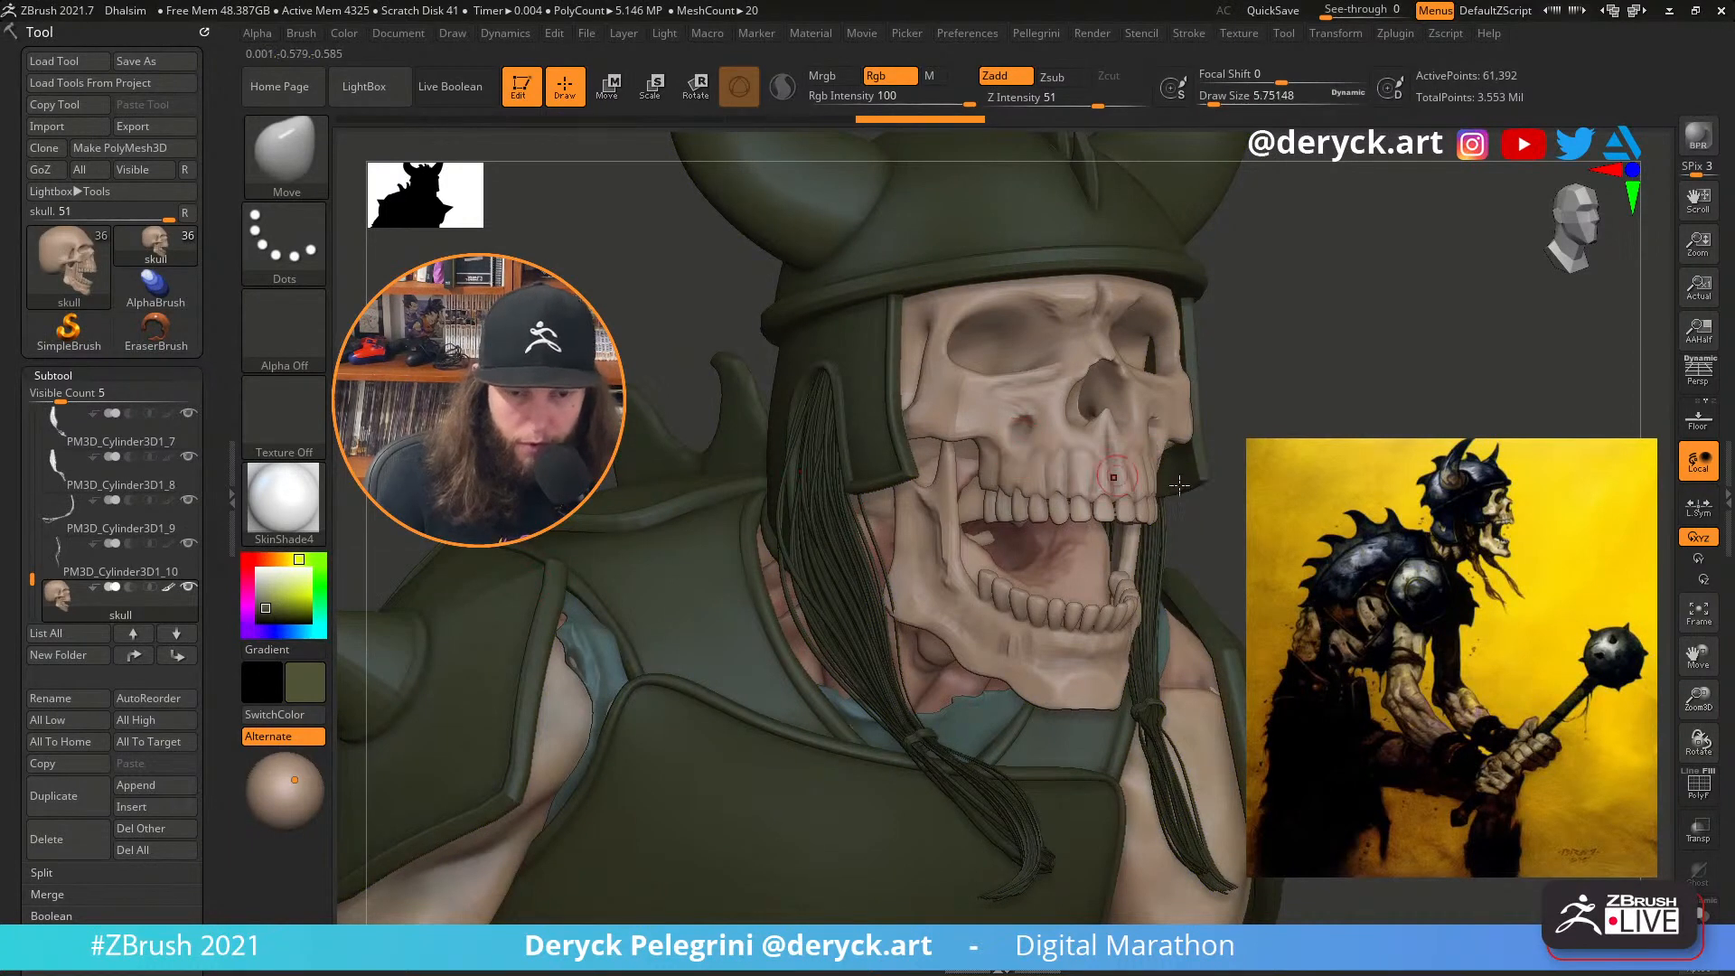
Switch to the Standard spray painting brush at Rgb intensity 49 with a draw size of about 6.6
right_drag(1039, 459, 960, 452)
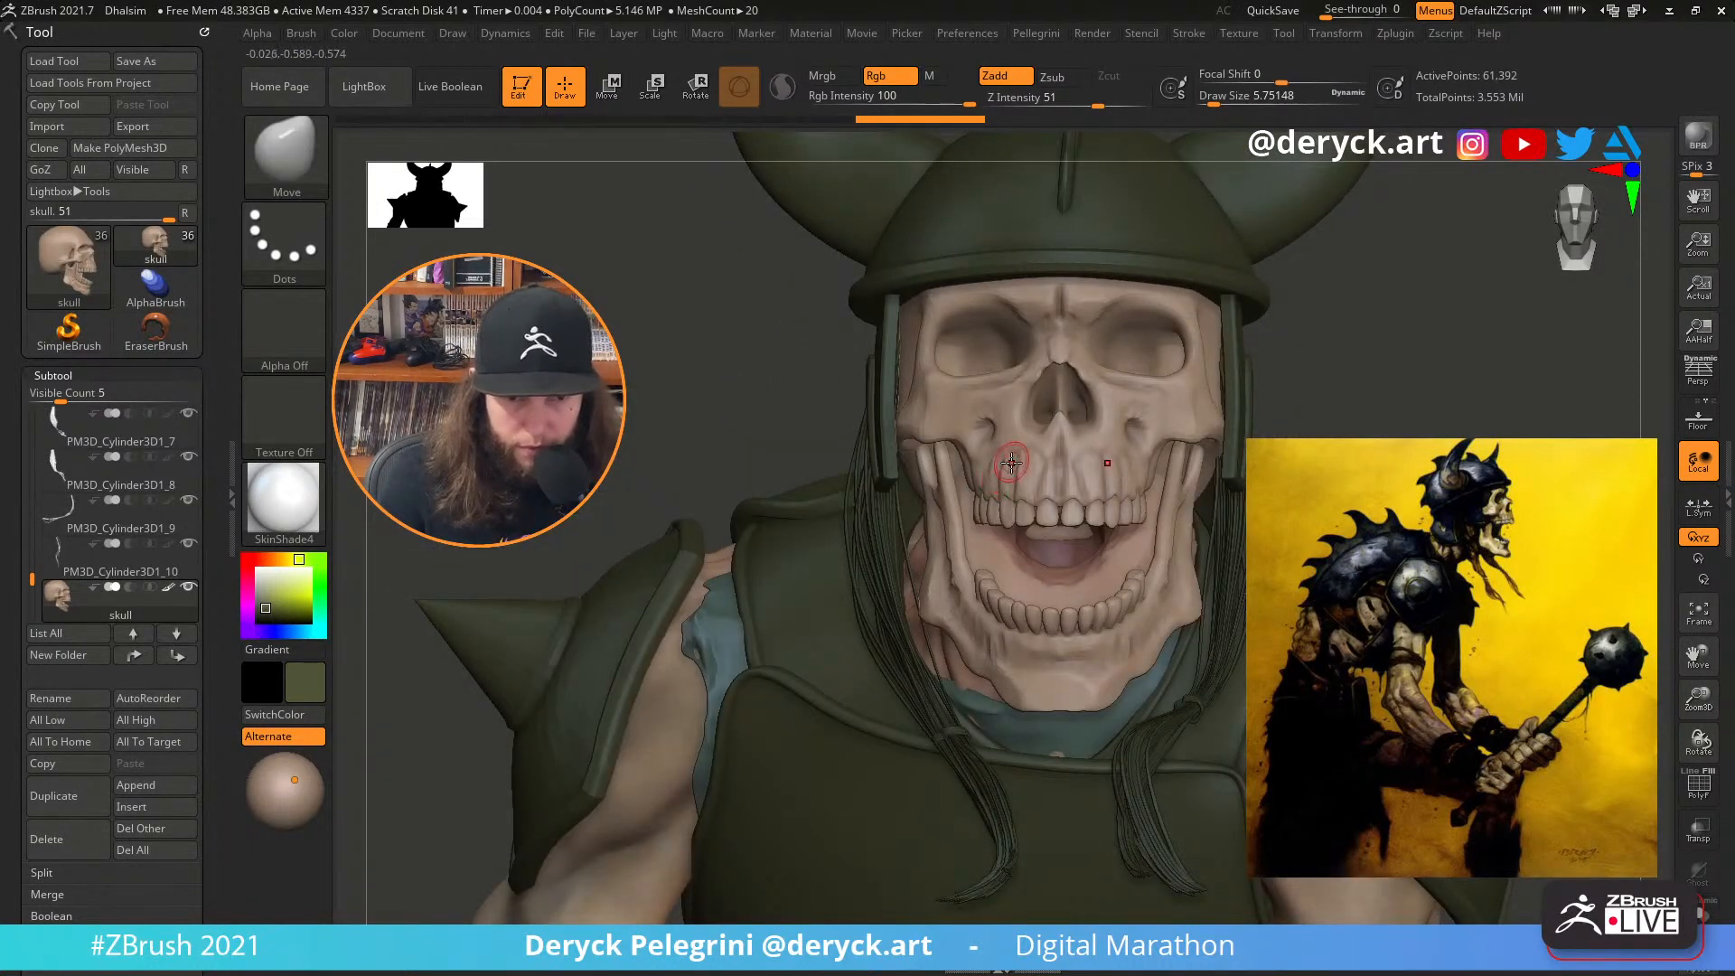
key(1)
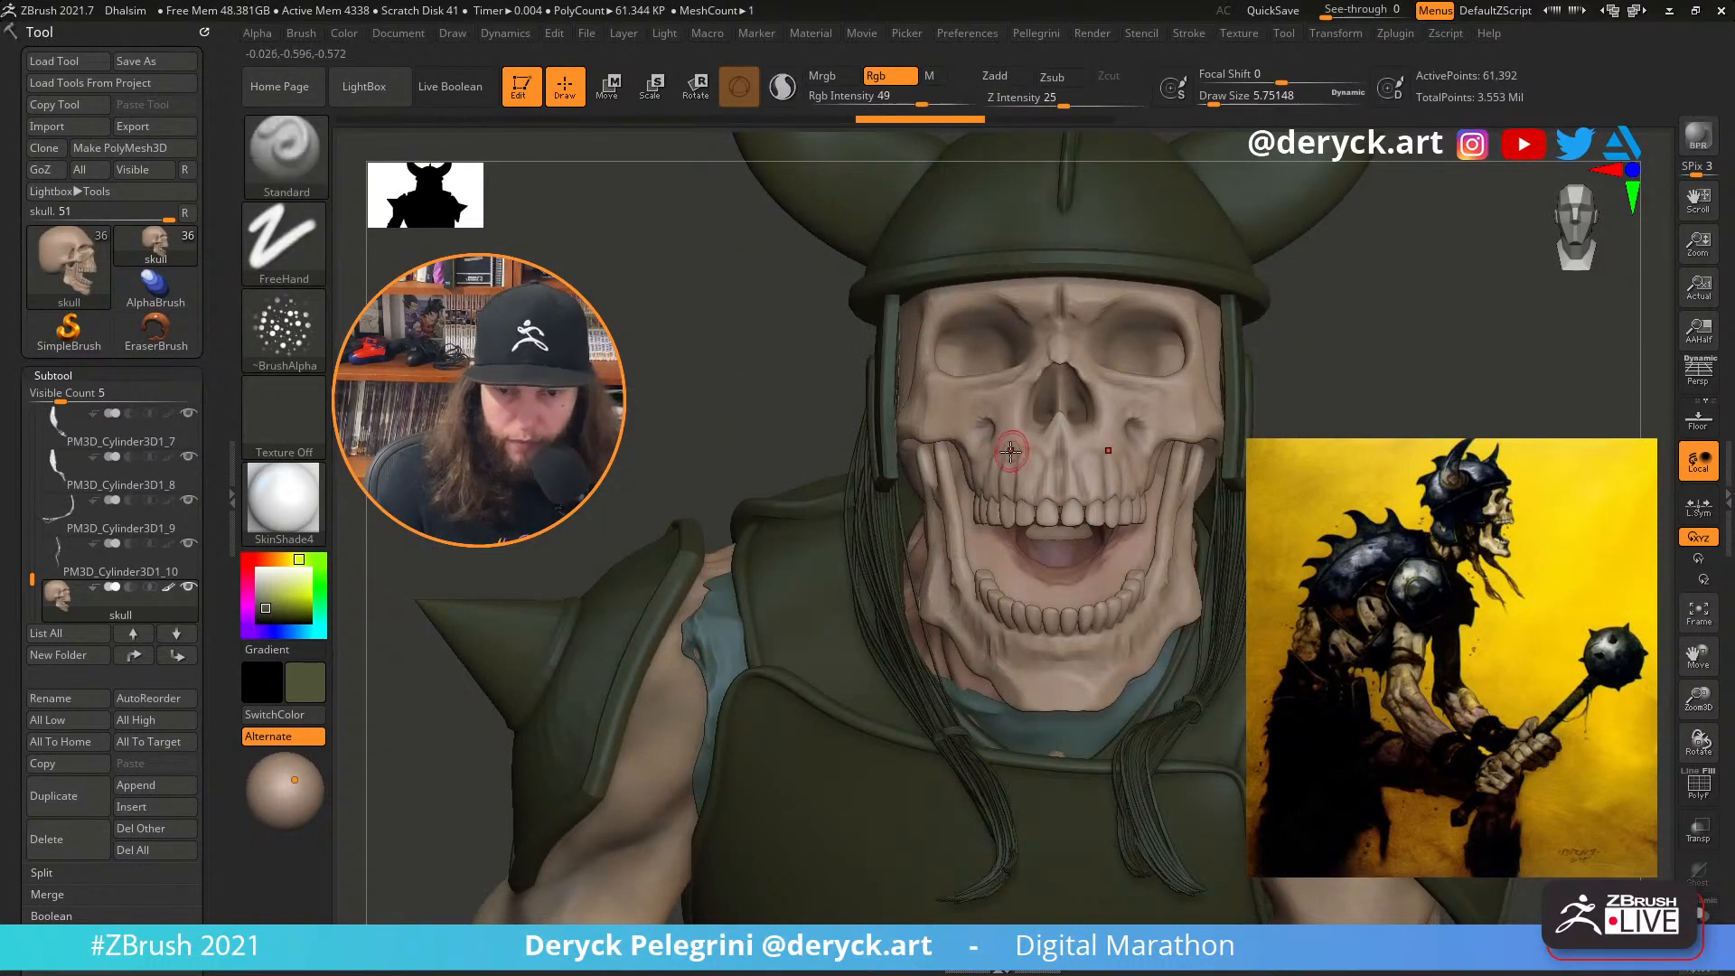
mouse_move(913, 458)
right_down()
mouse_move(1066, 453)
mouse_move(916, 514)
right_up()
key(])
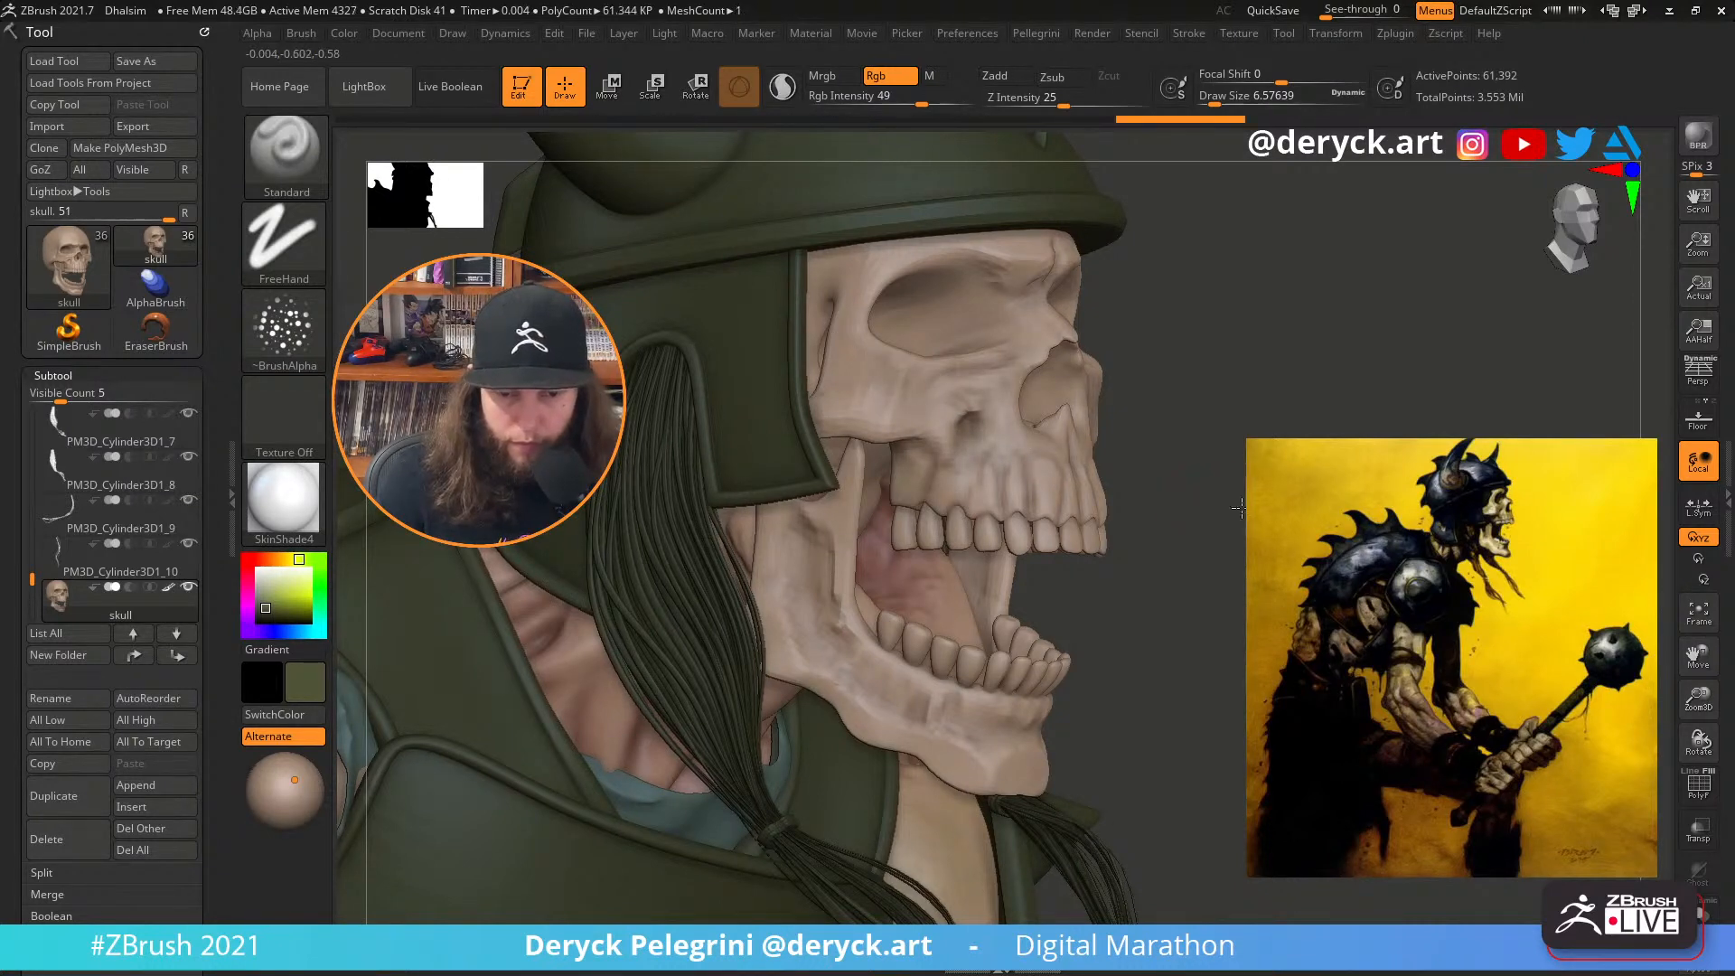
Check the skull's polygroups and subdivide its mesh twice, up to subdivision level 5
right_drag(1236, 507, 1097, 500)
click(55, 375)
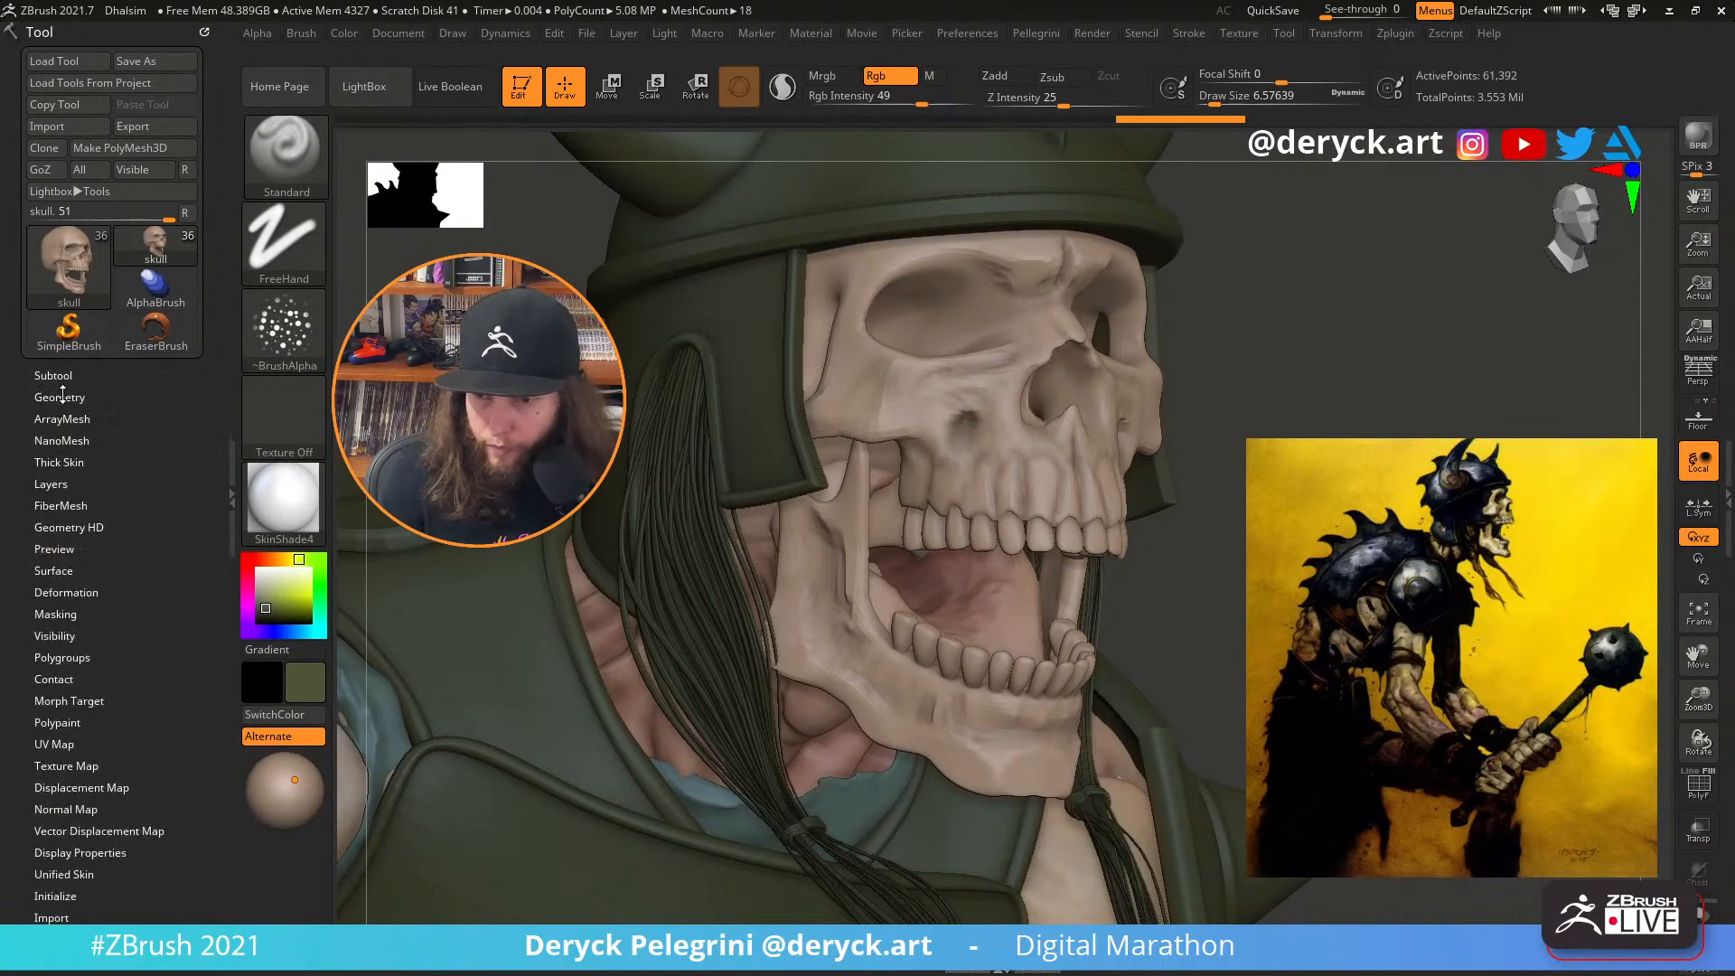
click(62, 397)
right_drag(1175, 542, 886, 551)
key(shift+f)
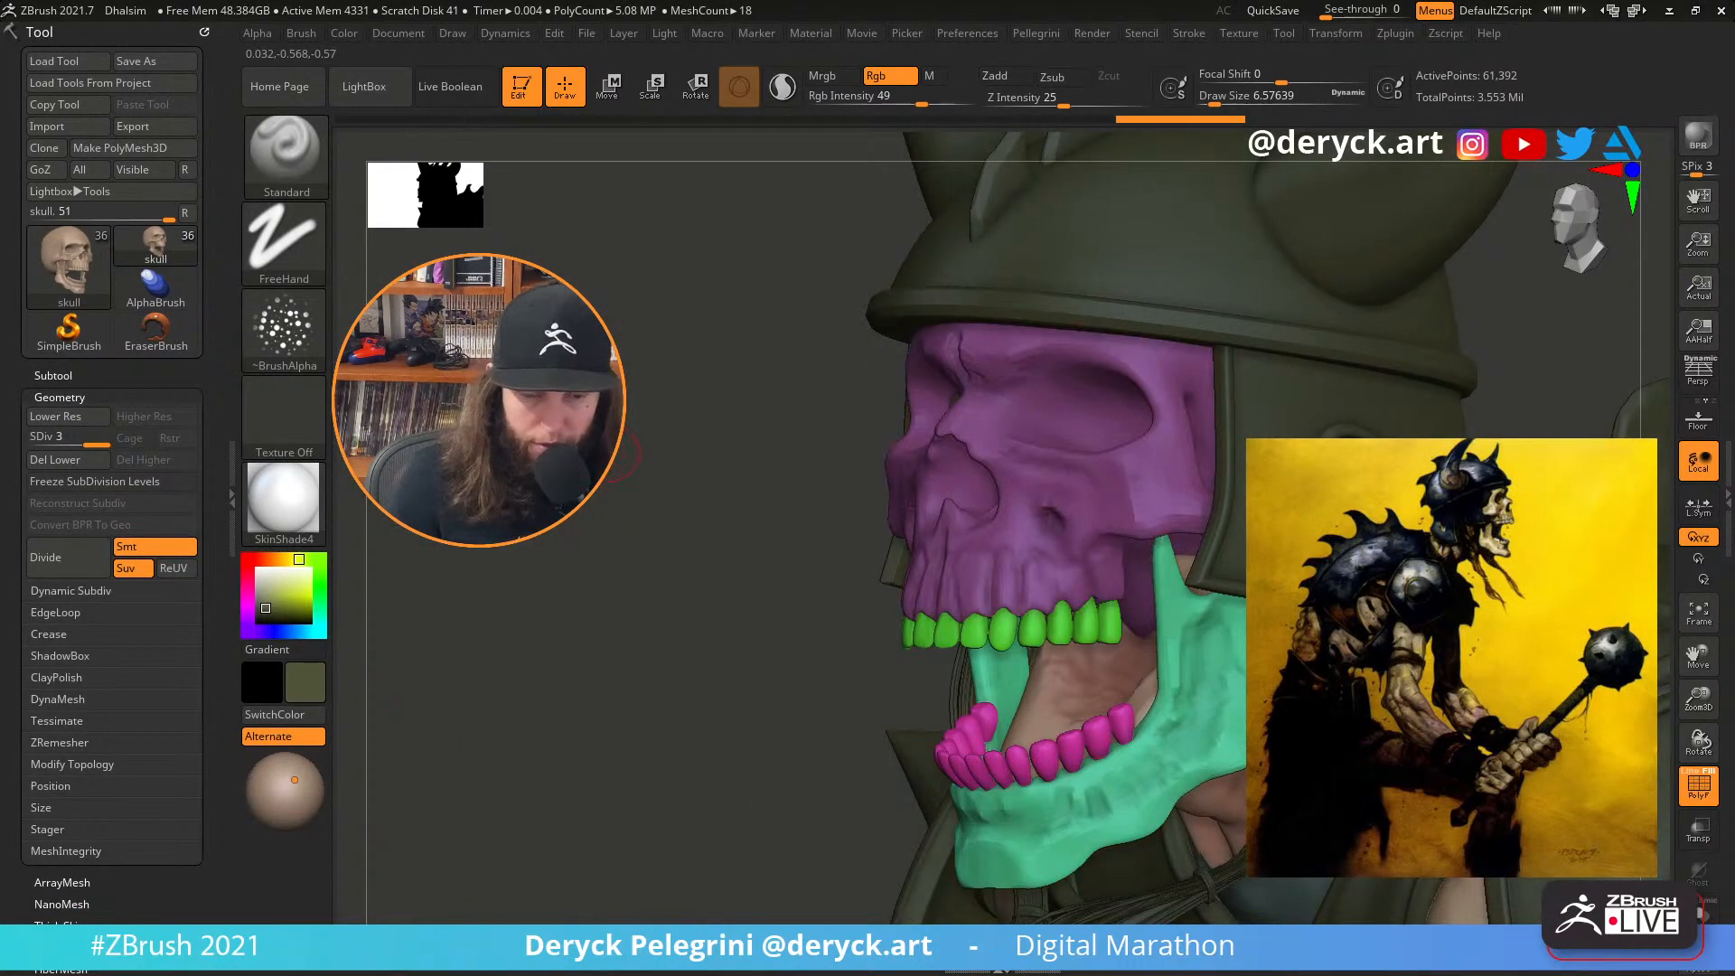
key(shift+f)
key(d)
key(d)
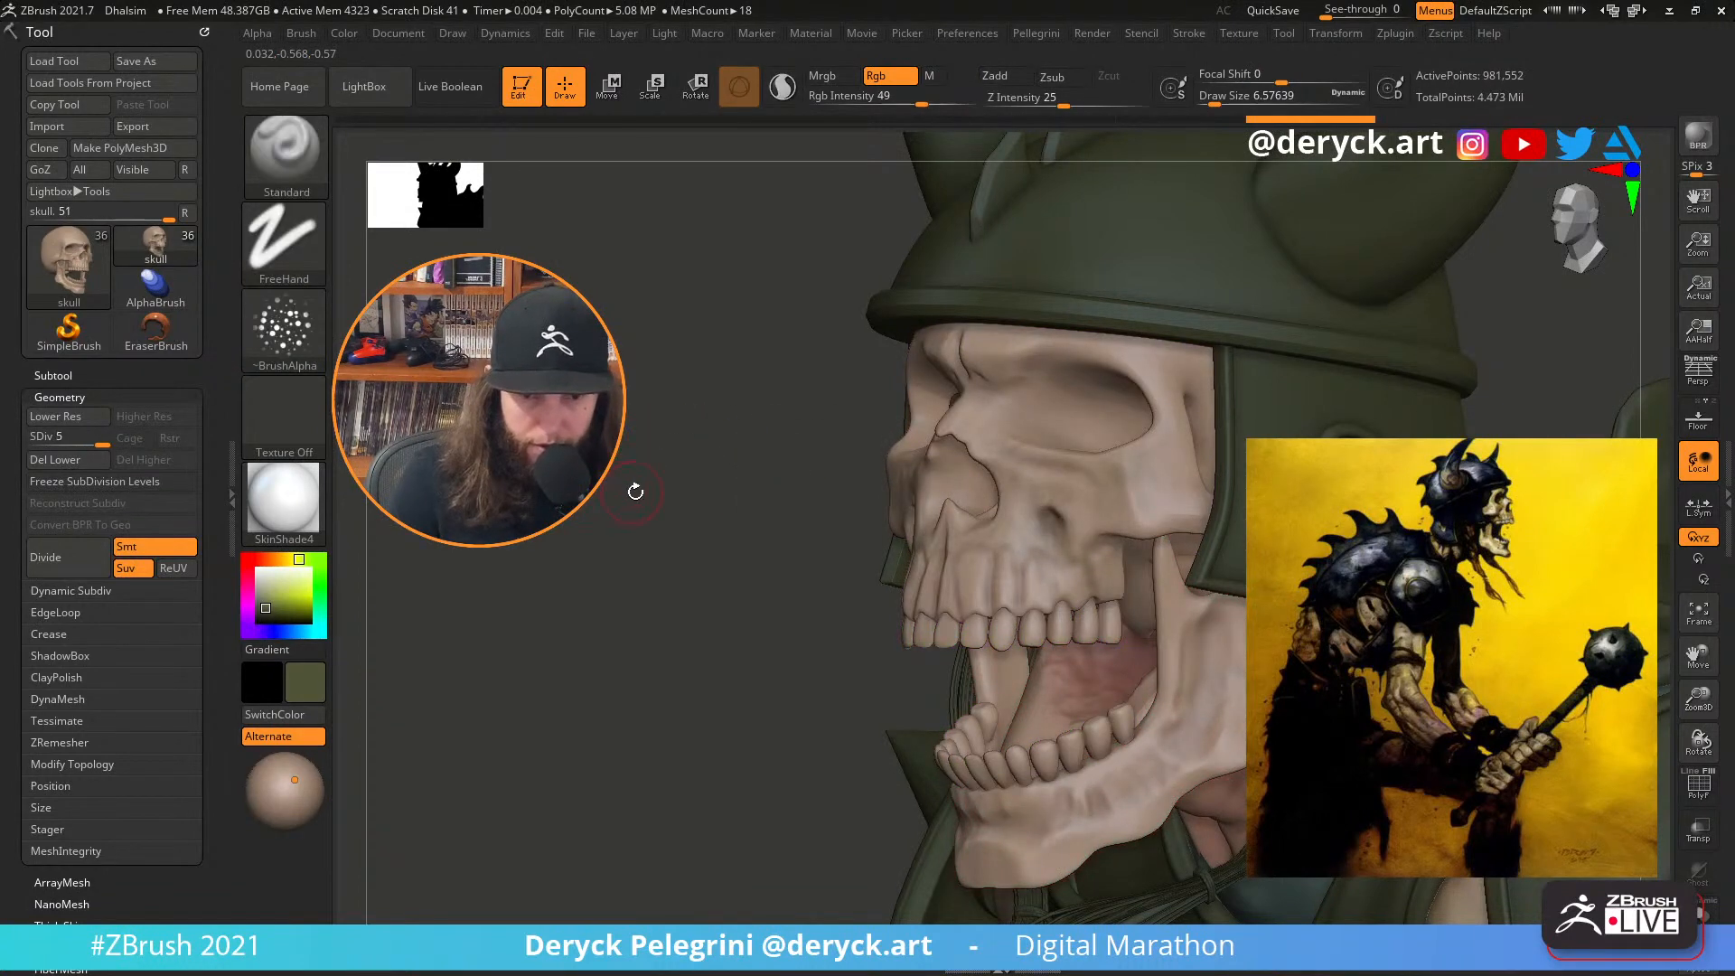
Shade the insides of both eye sockets in dark olive with a draw size of about 15.6
right_drag(635, 490, 925, 502)
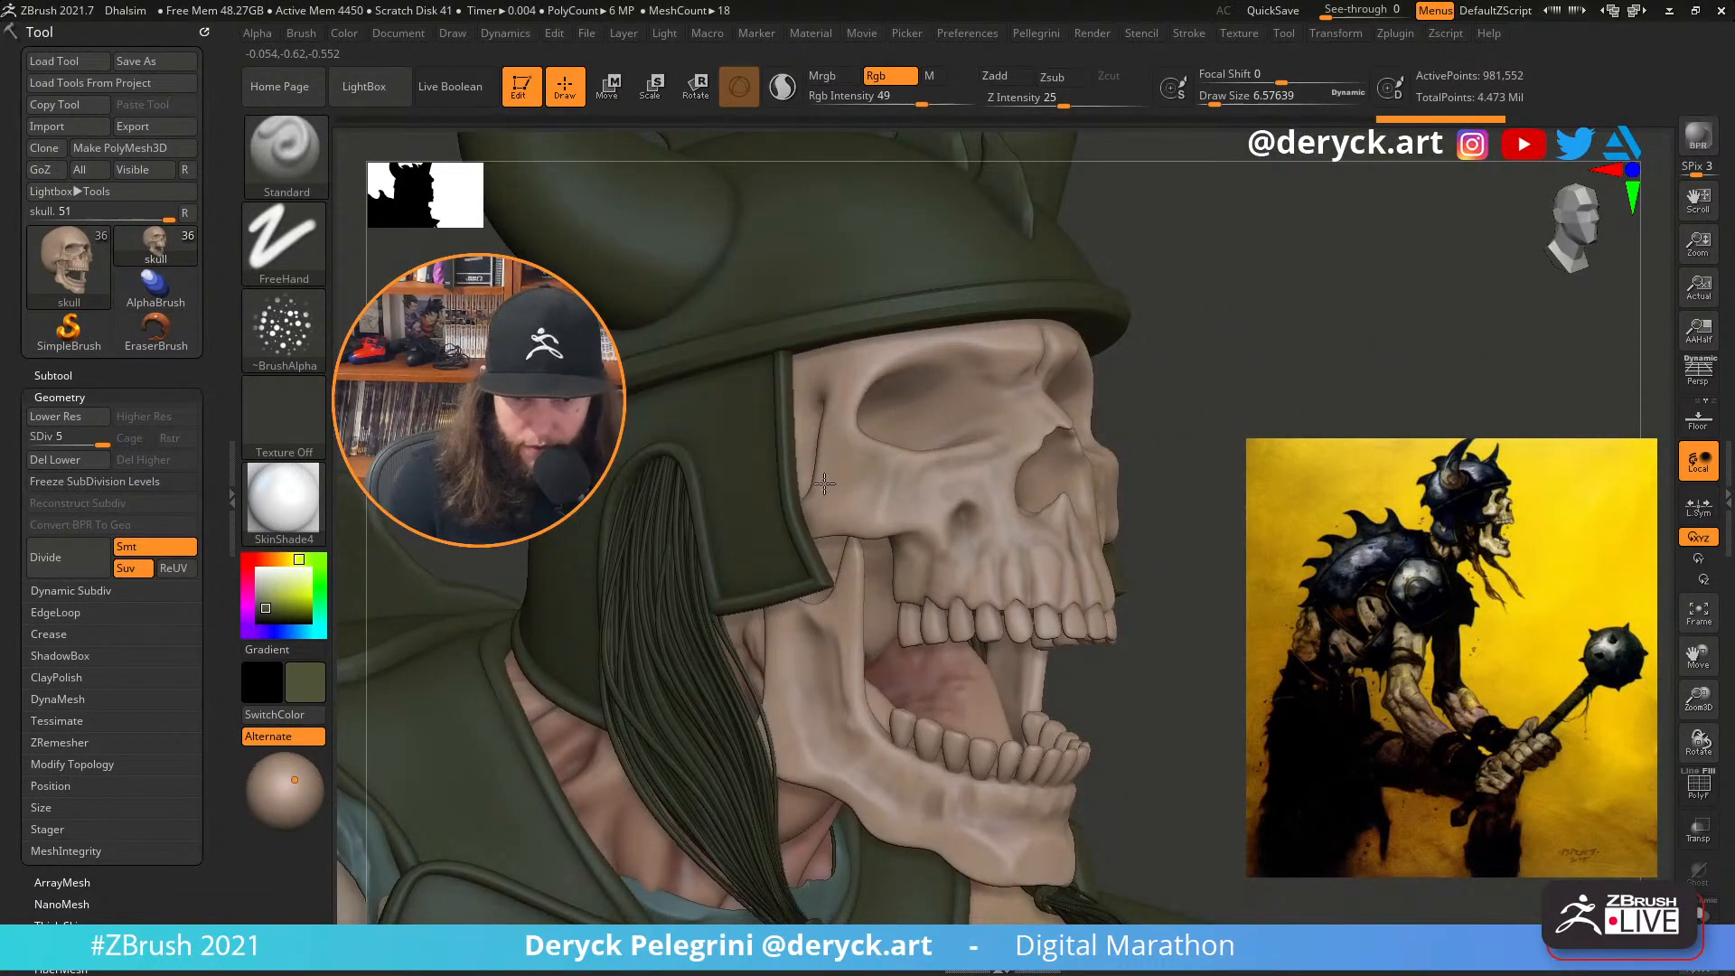
drag(861, 357, 887, 353)
drag(1238, 407, 1111, 414)
key(s)
drag(956, 434, 964, 434)
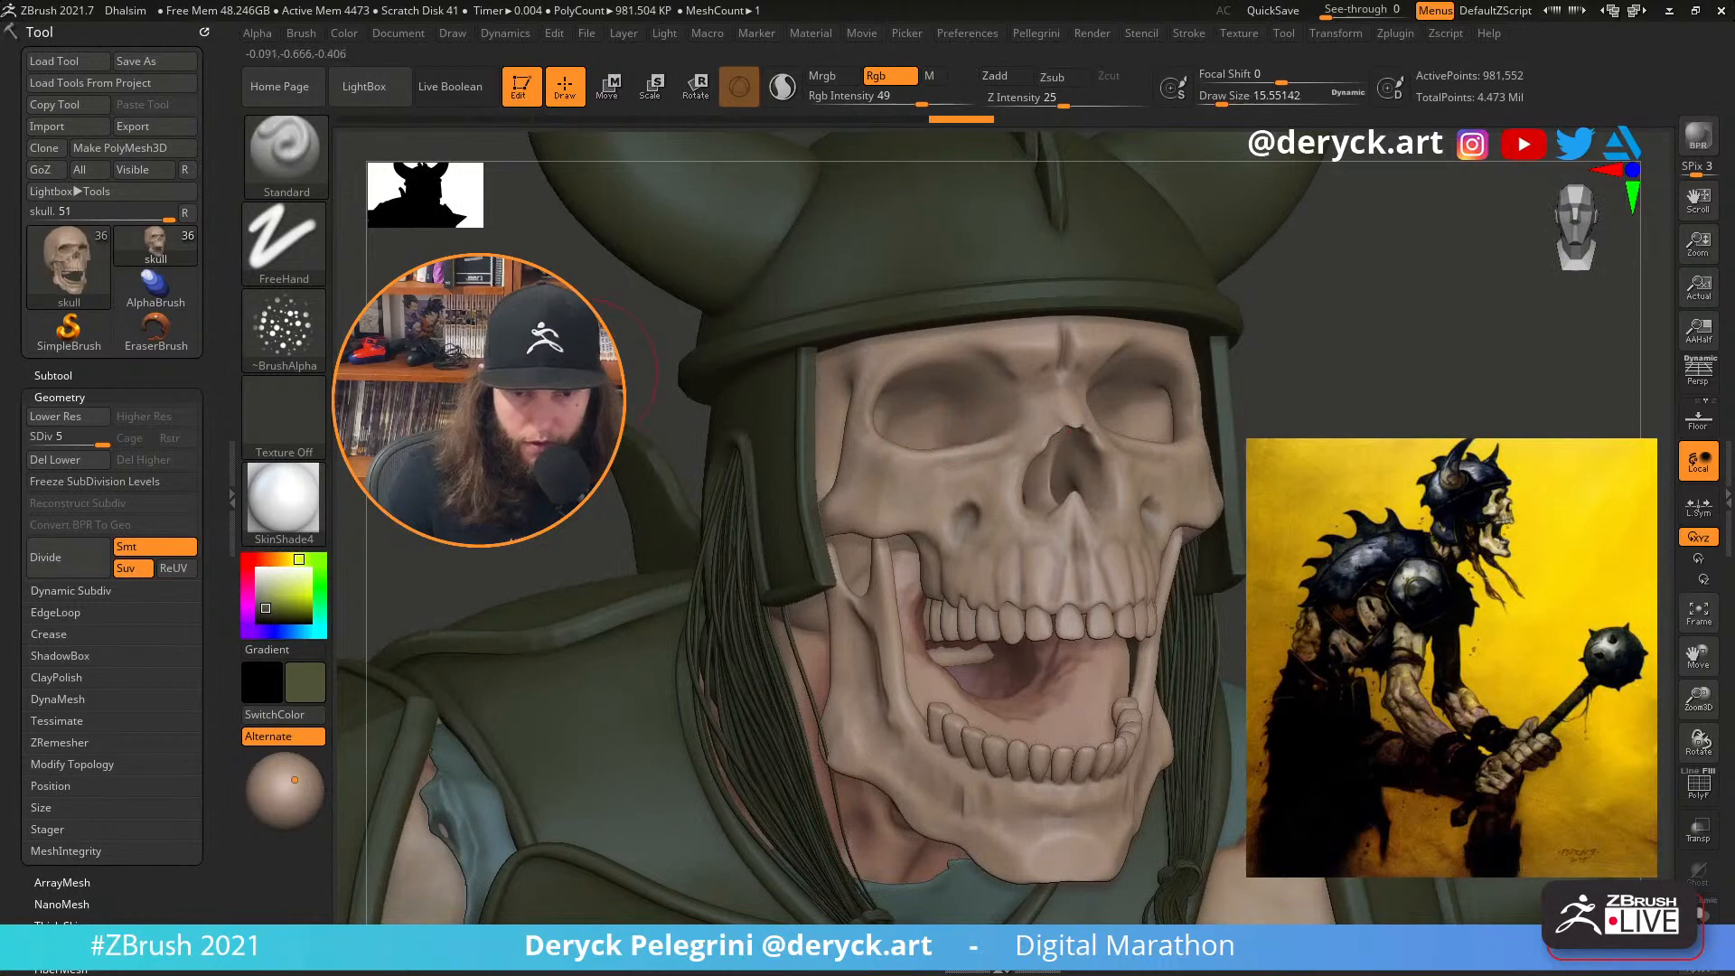
drag(1337, 488, 1265, 493)
right_drag(937, 397, 935, 415)
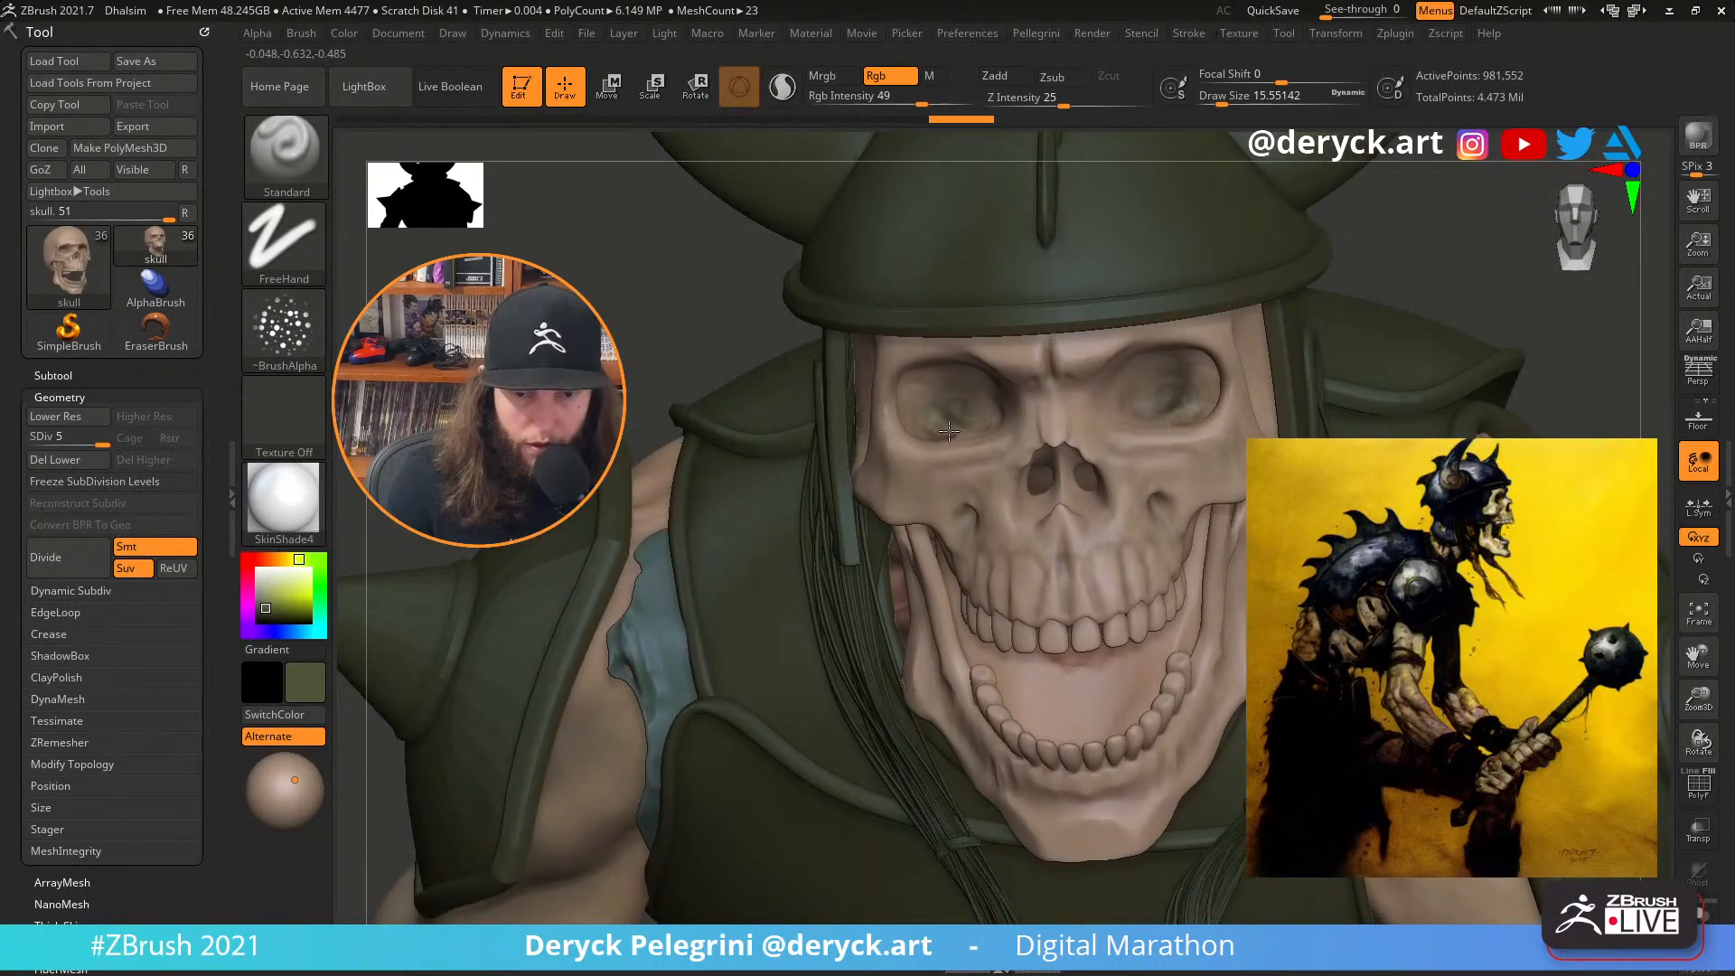
Pick a darker greyish olive and deepen both eye sockets with a draw size of about 17
click(262, 613)
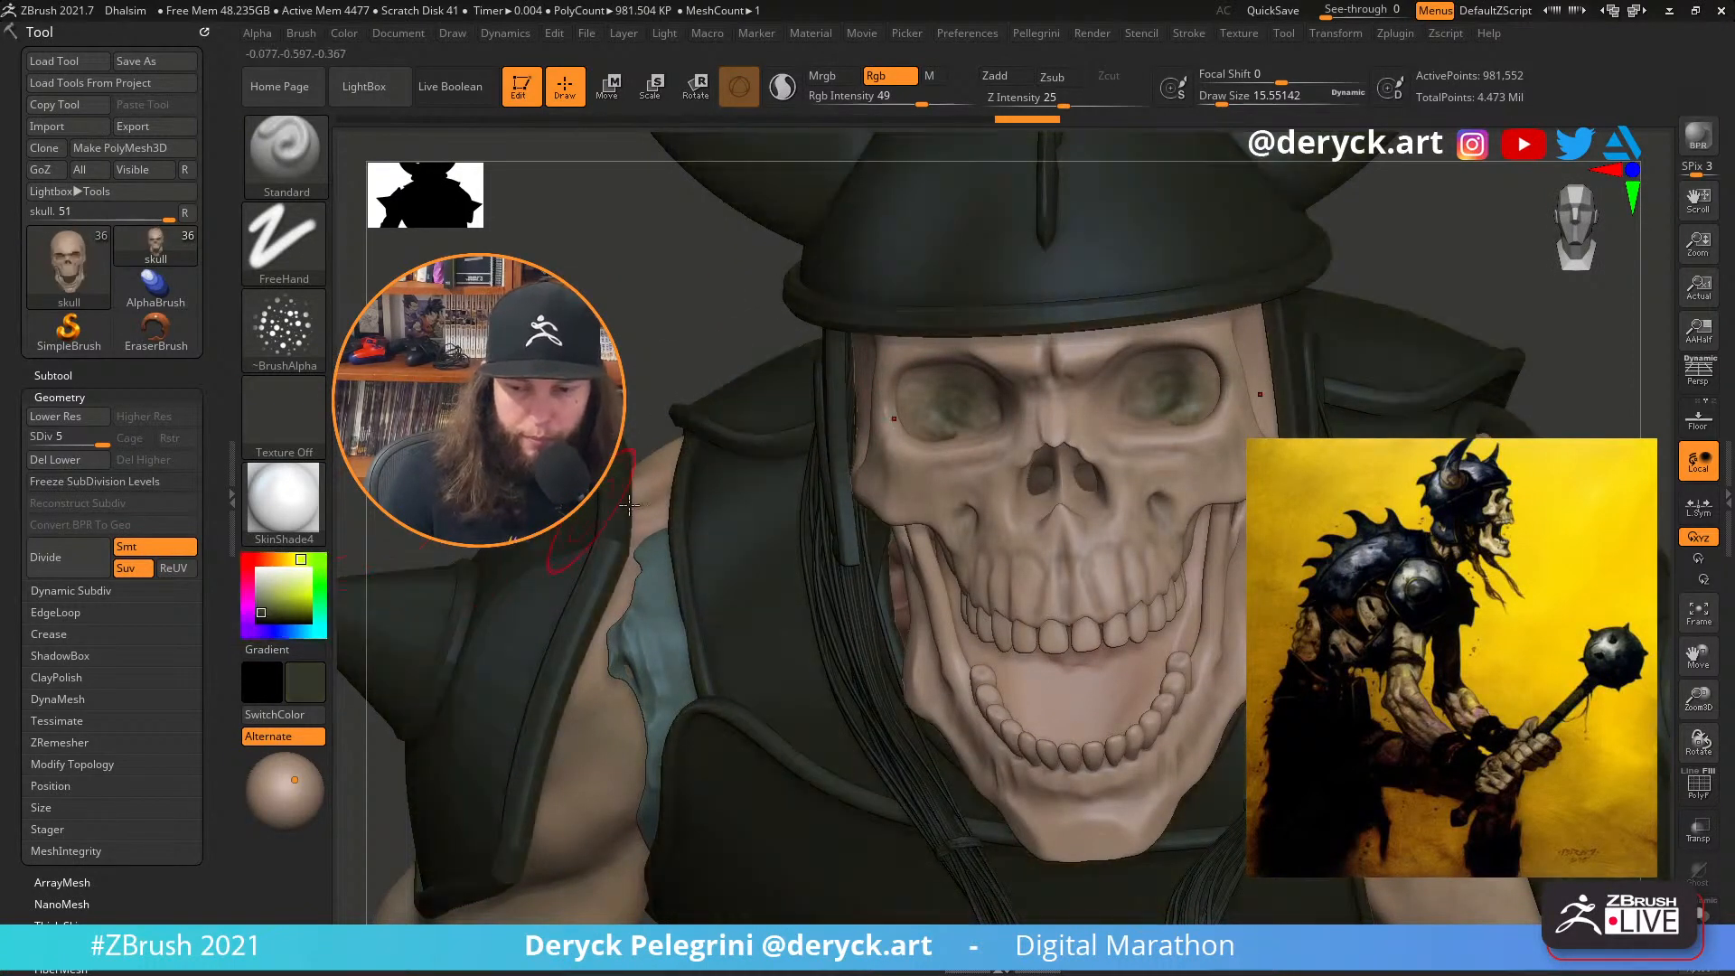
key(s)
drag(940, 413, 942, 413)
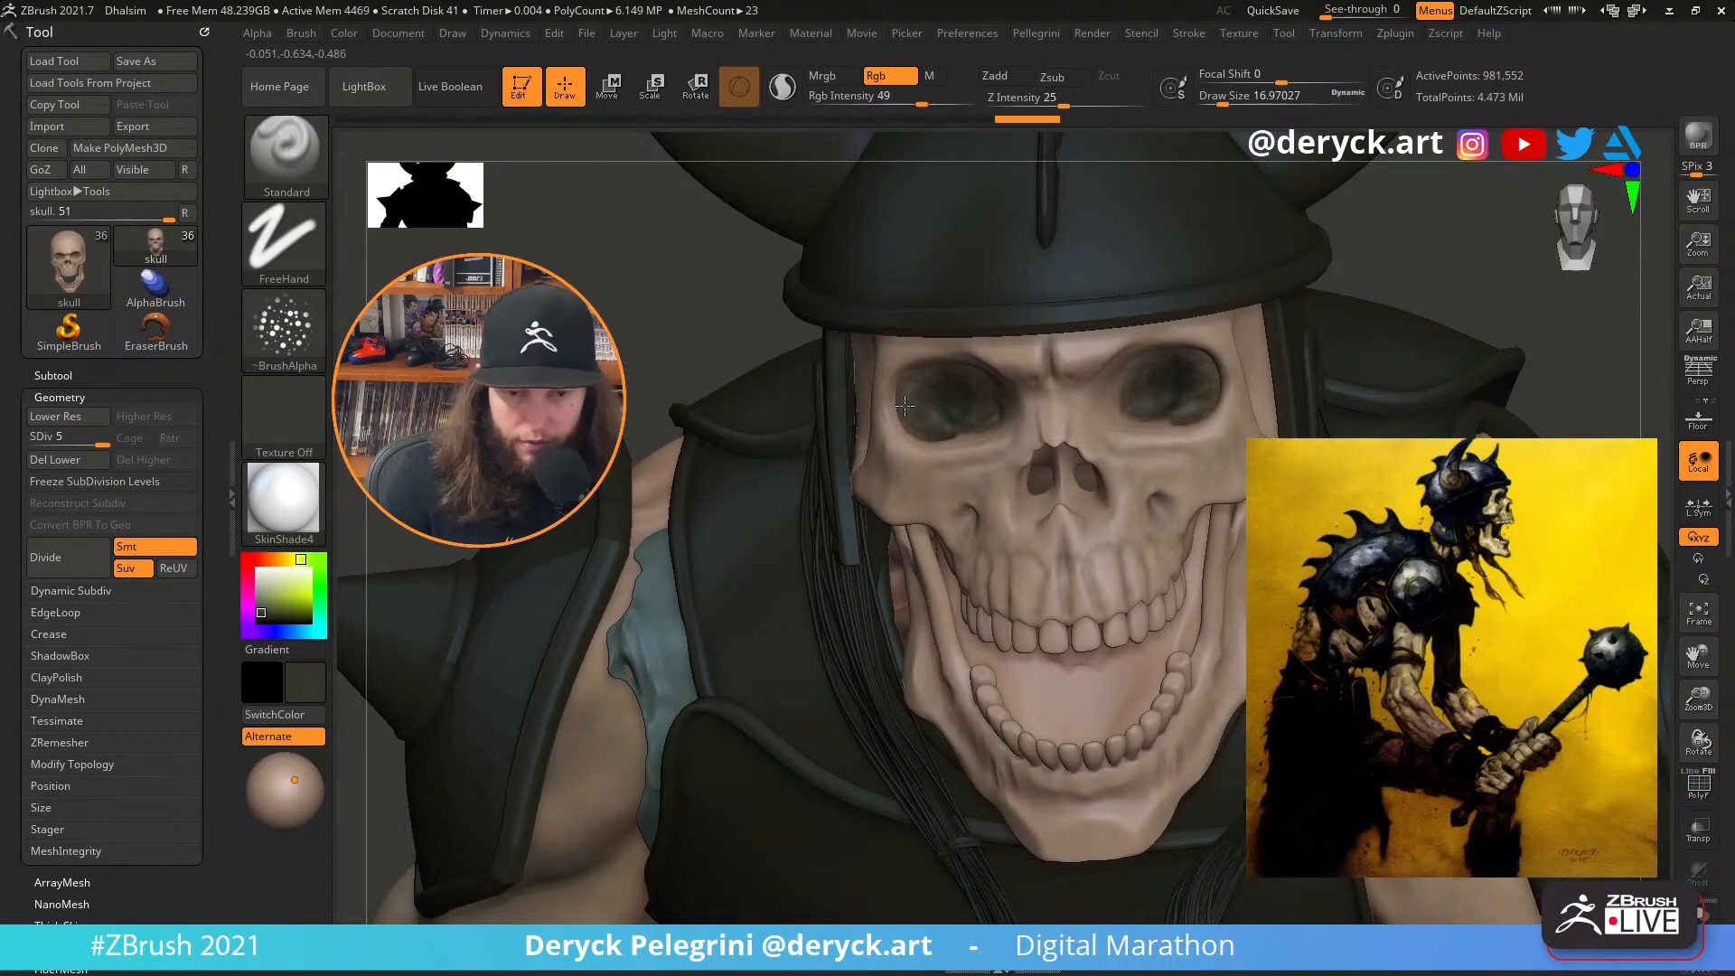
mouse_move(927, 409)
right_down()
mouse_move(344, 643)
mouse_move(515, 551)
mouse_move(903, 416)
right_up()
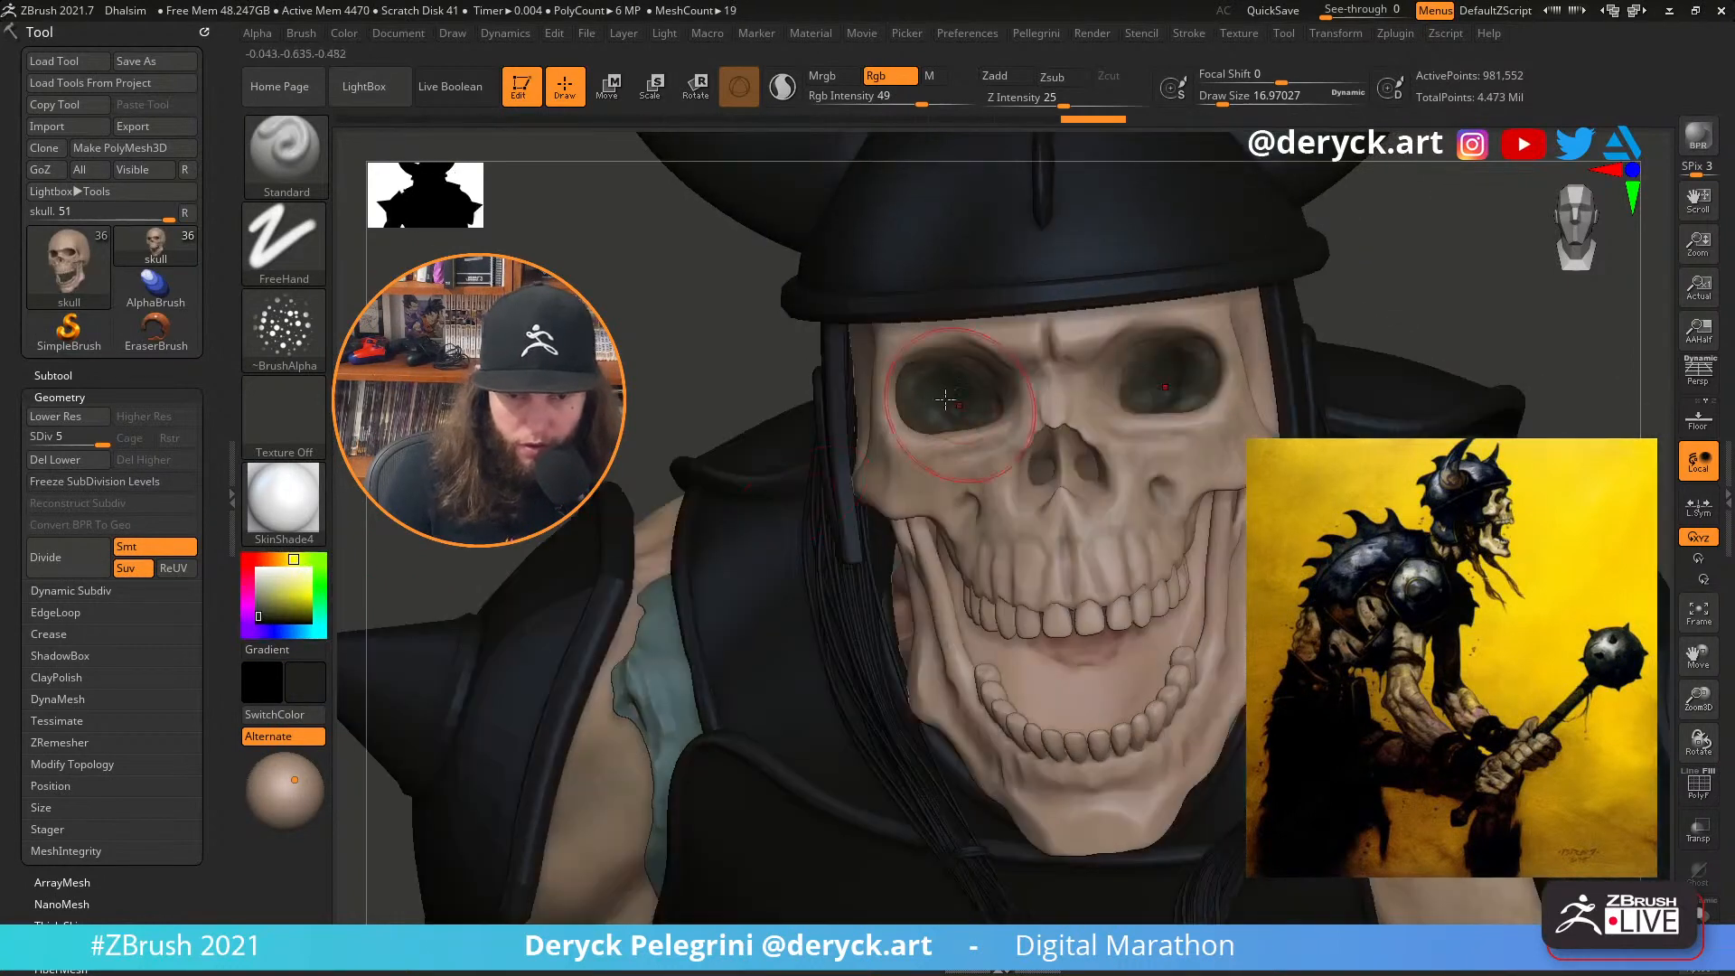
Darken the eye sockets up to their rims in near-black with a draw size of about 11.7
key(s)
drag(937, 394, 930, 395)
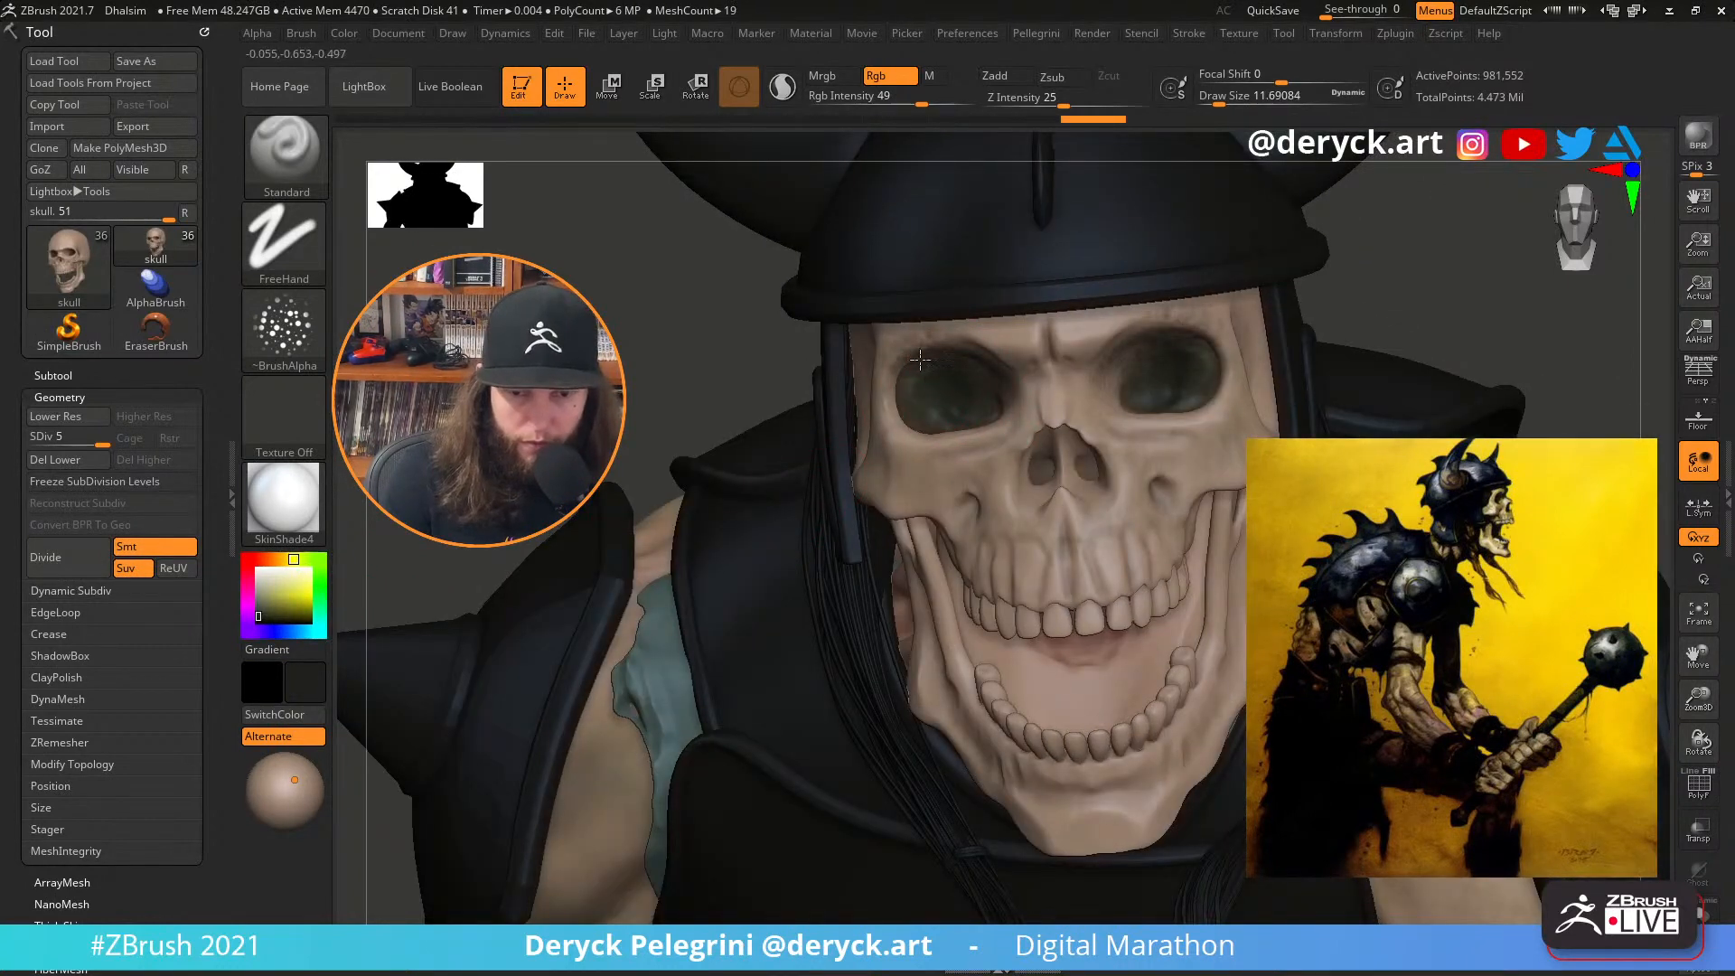
right_drag(920, 360, 1012, 381)
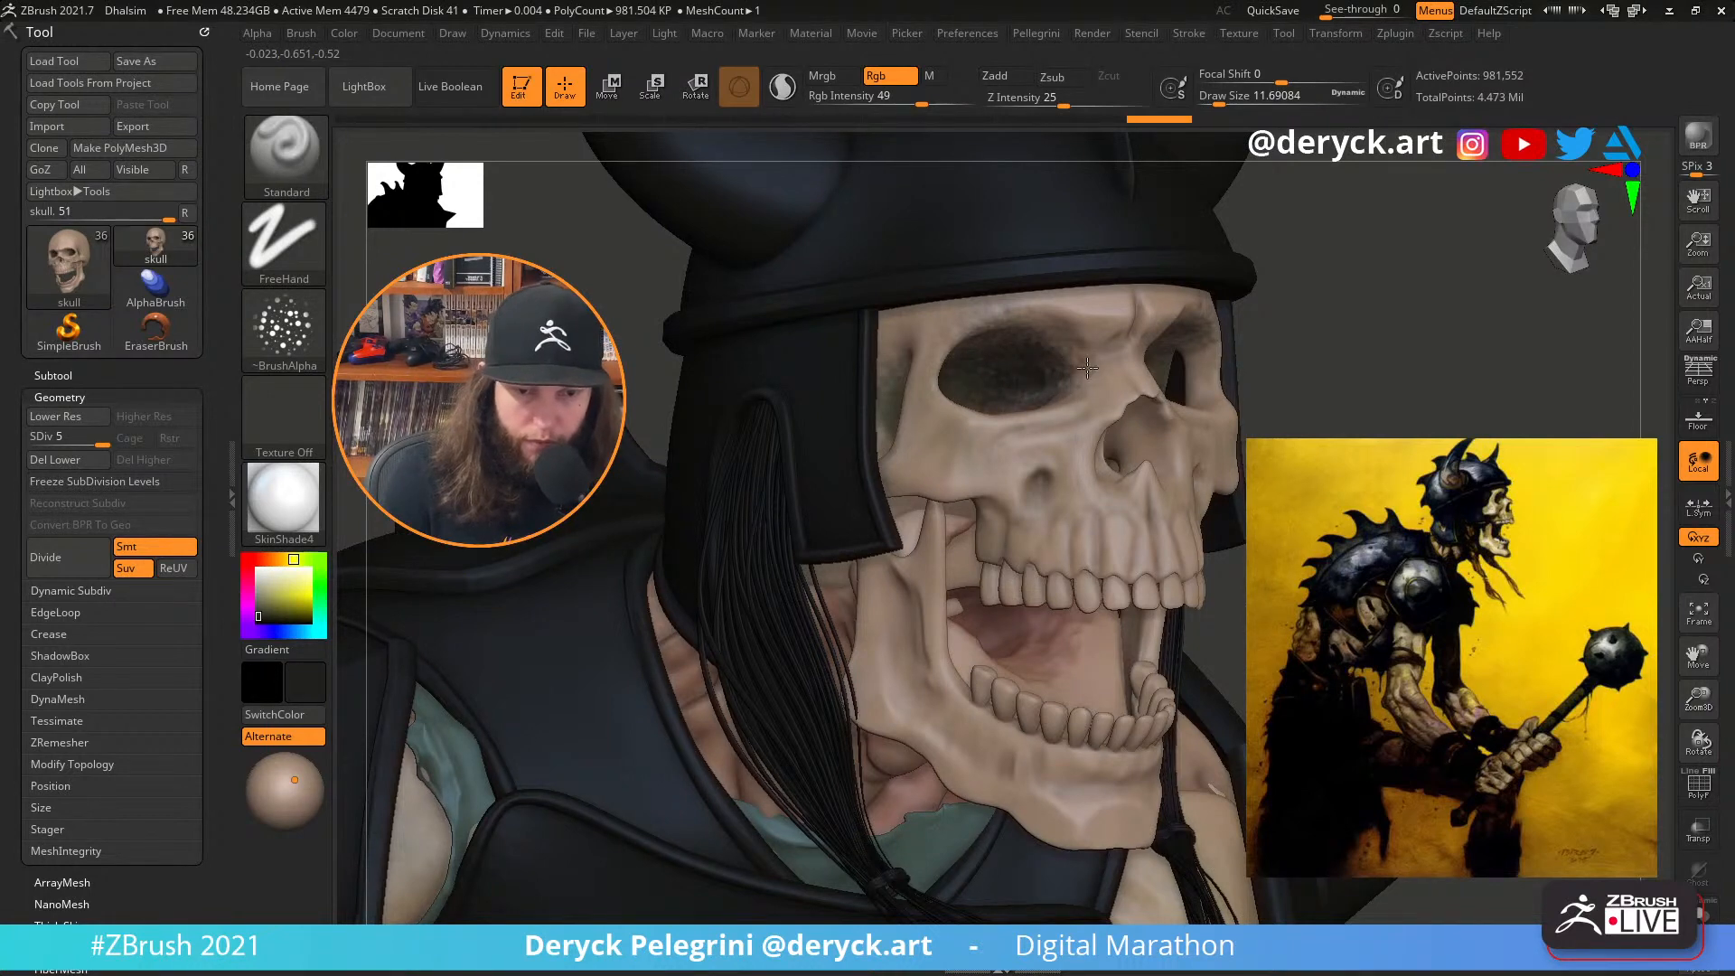
right_drag(1088, 371, 1145, 411)
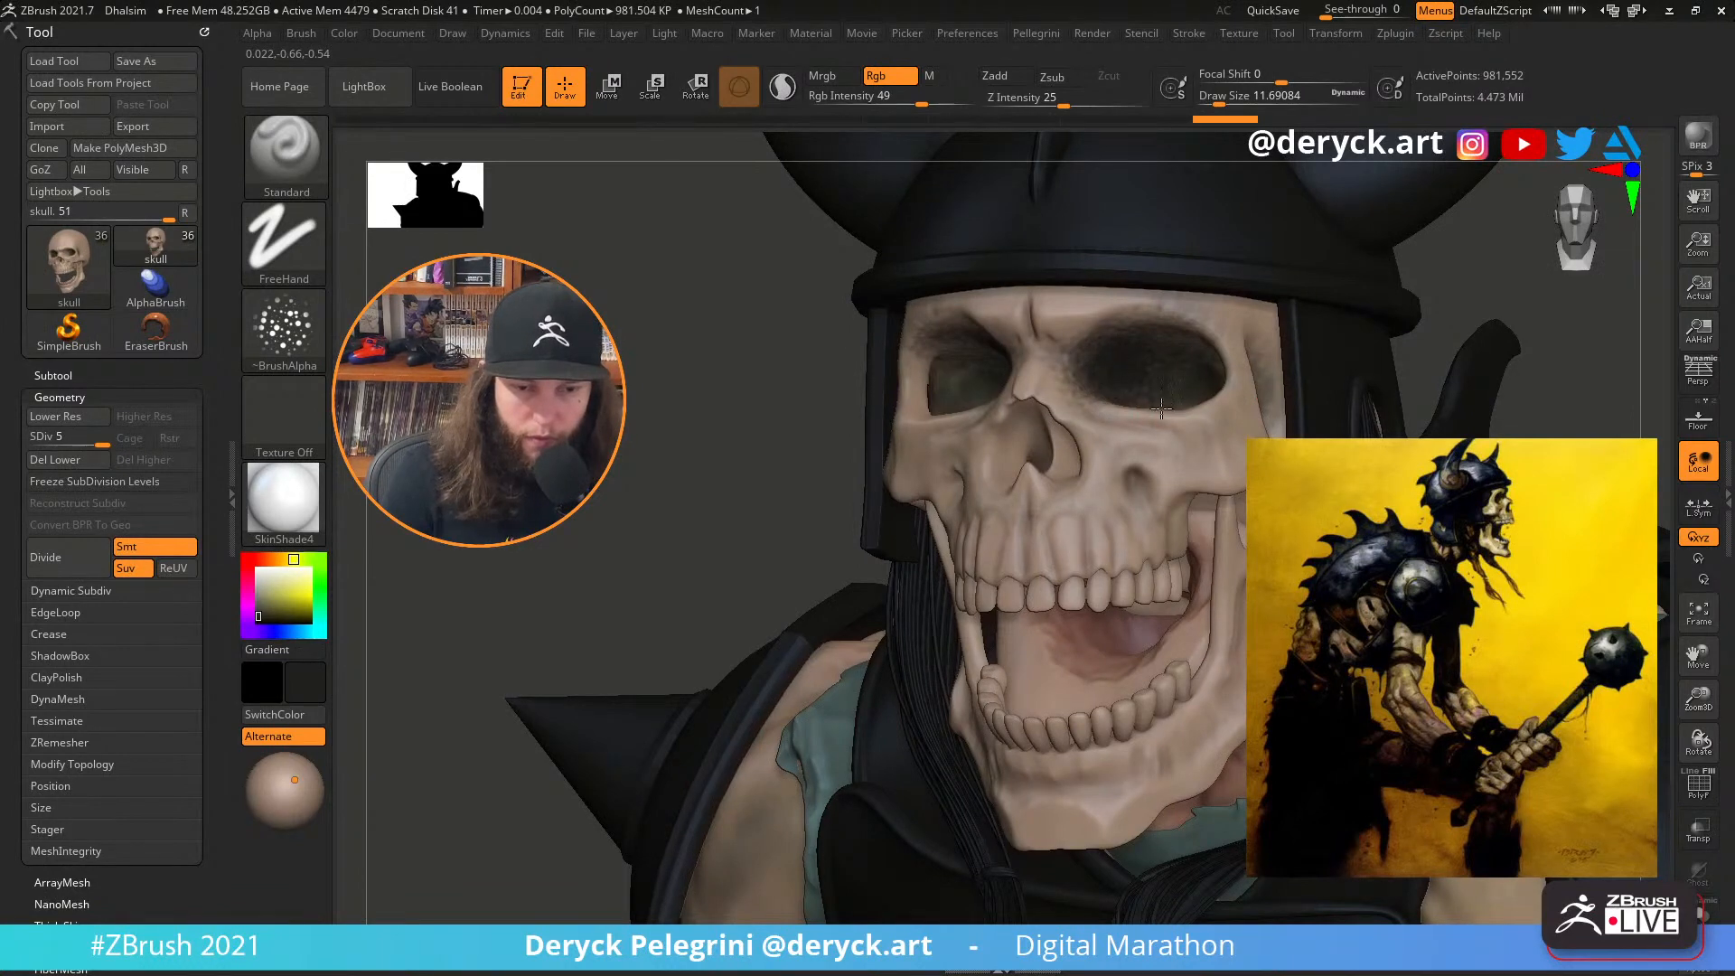
right_drag(829, 330, 1120, 447)
alt+right_drag(1166, 510, 1130, 579)
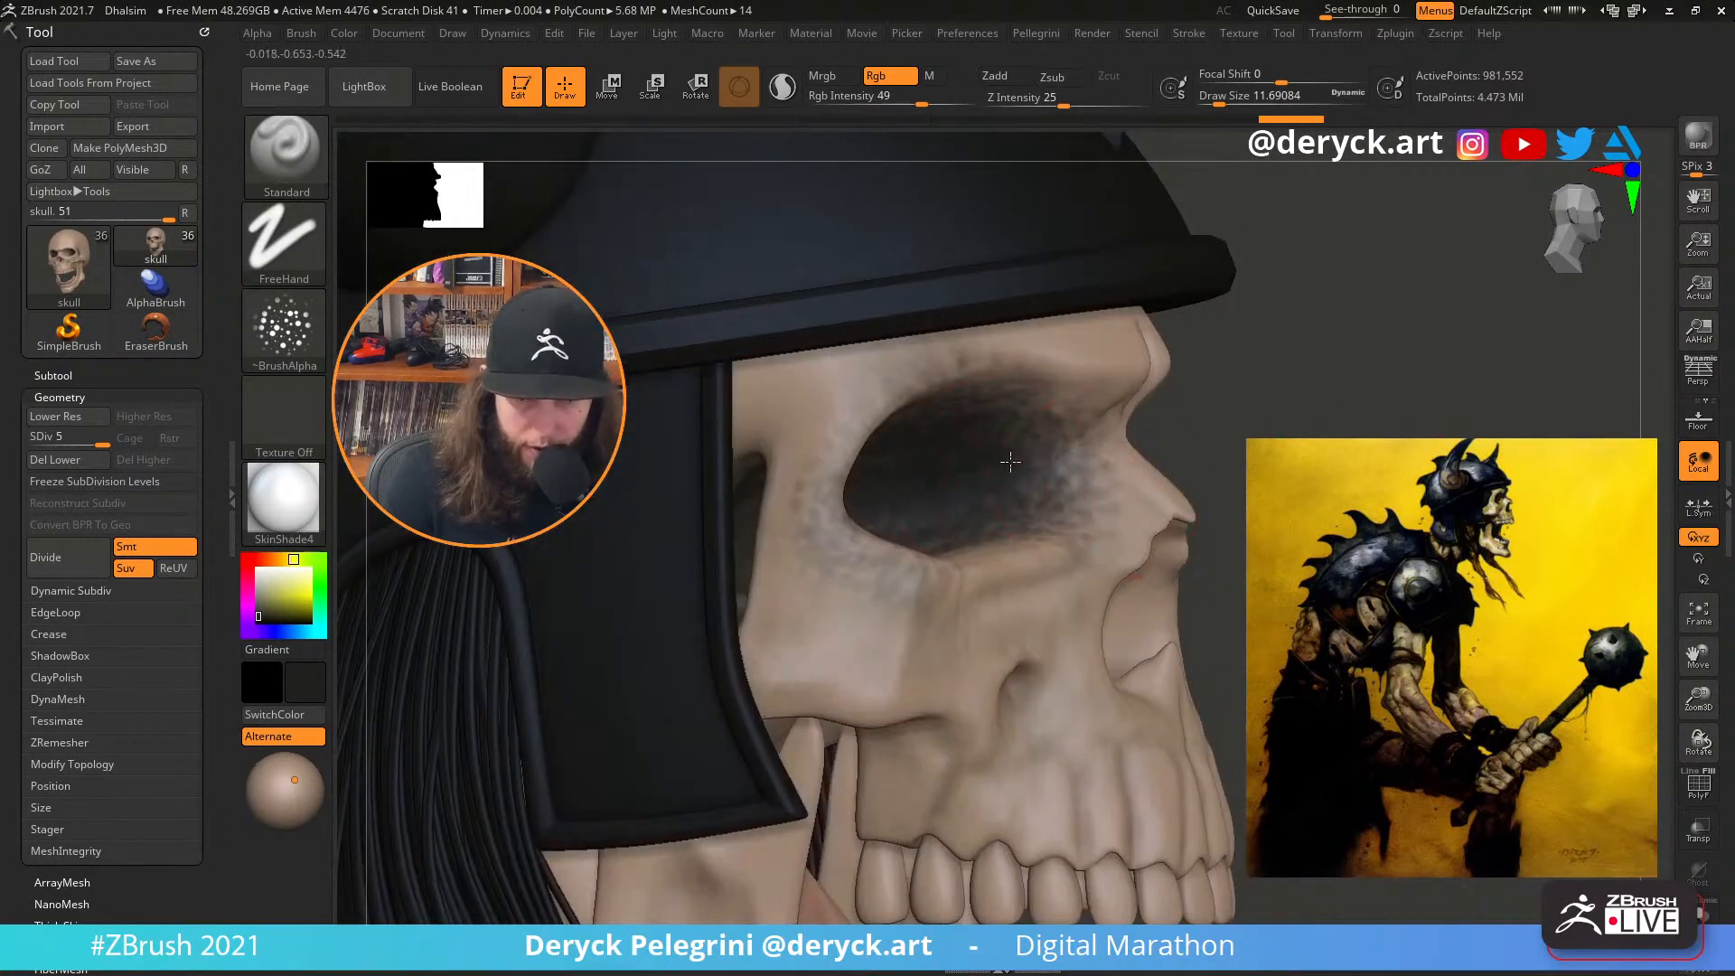
Reduce the draw size to about 9.4 and continue speckling near-black along the eye socket's lower edge
key(s)
drag(978, 472, 932, 449)
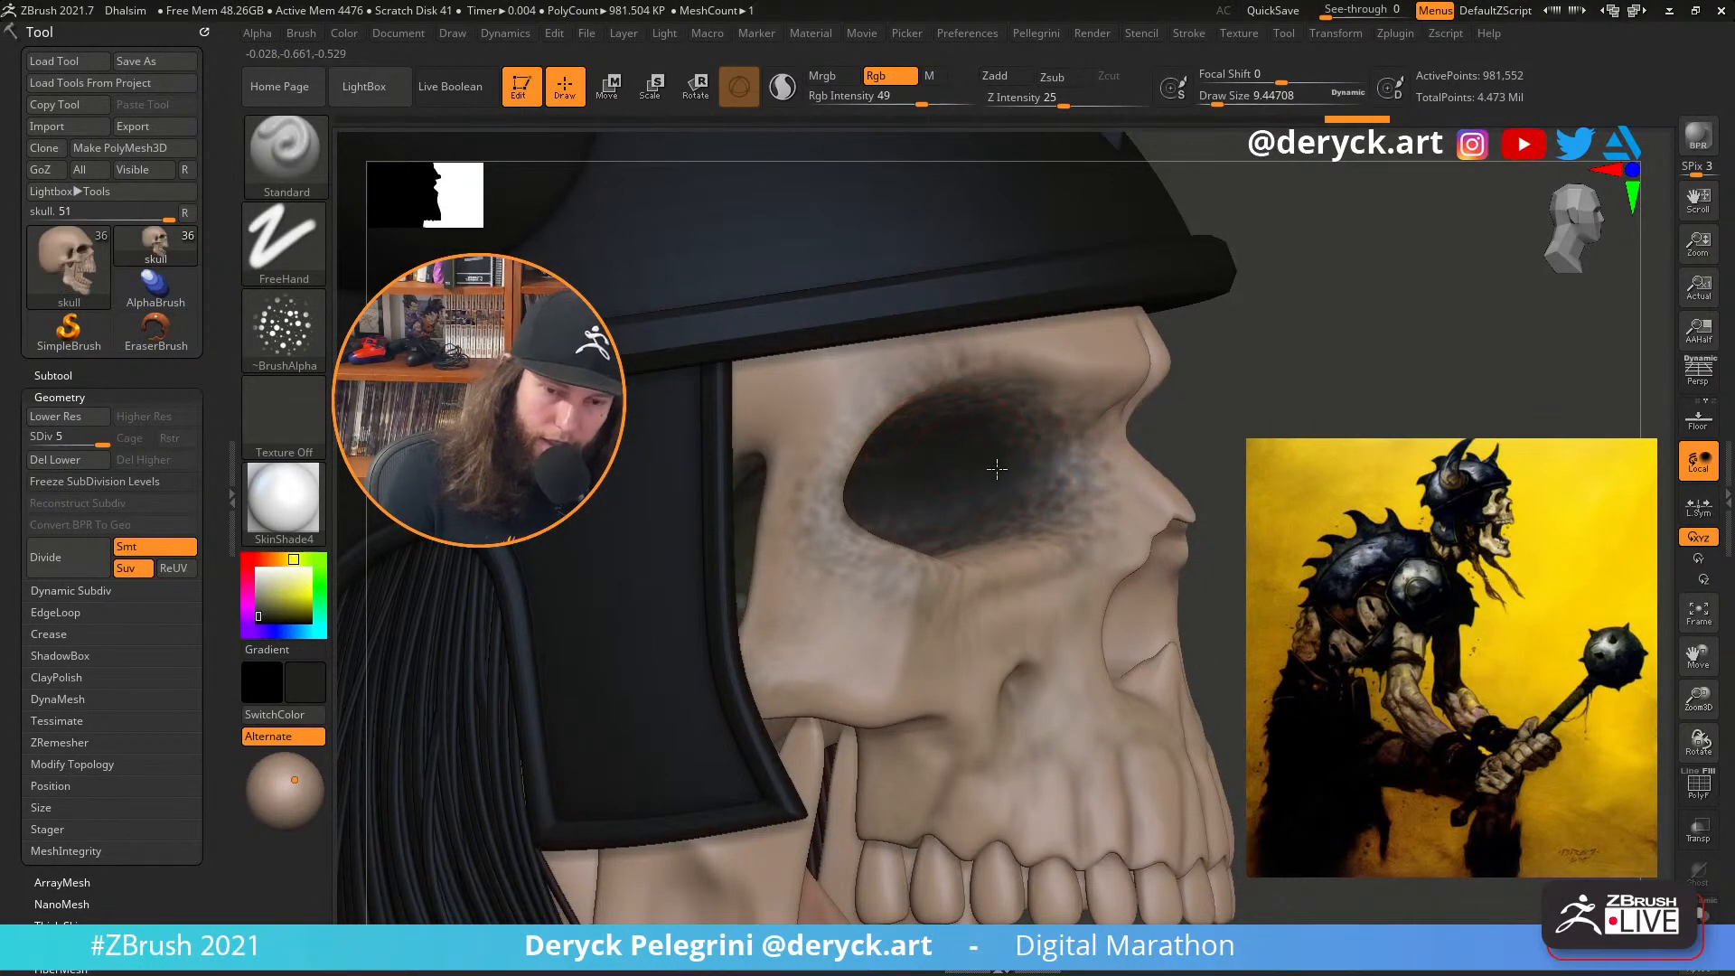
mouse_move(960, 480)
right_down()
mouse_move(890, 506)
mouse_move(867, 565)
right_up()
mouse_move(859, 569)
mouse_down()
mouse_move(886, 547)
mouse_move(843, 591)
mouse_move(958, 578)
mouse_move(994, 597)
mouse_move(885, 507)
mouse_up()
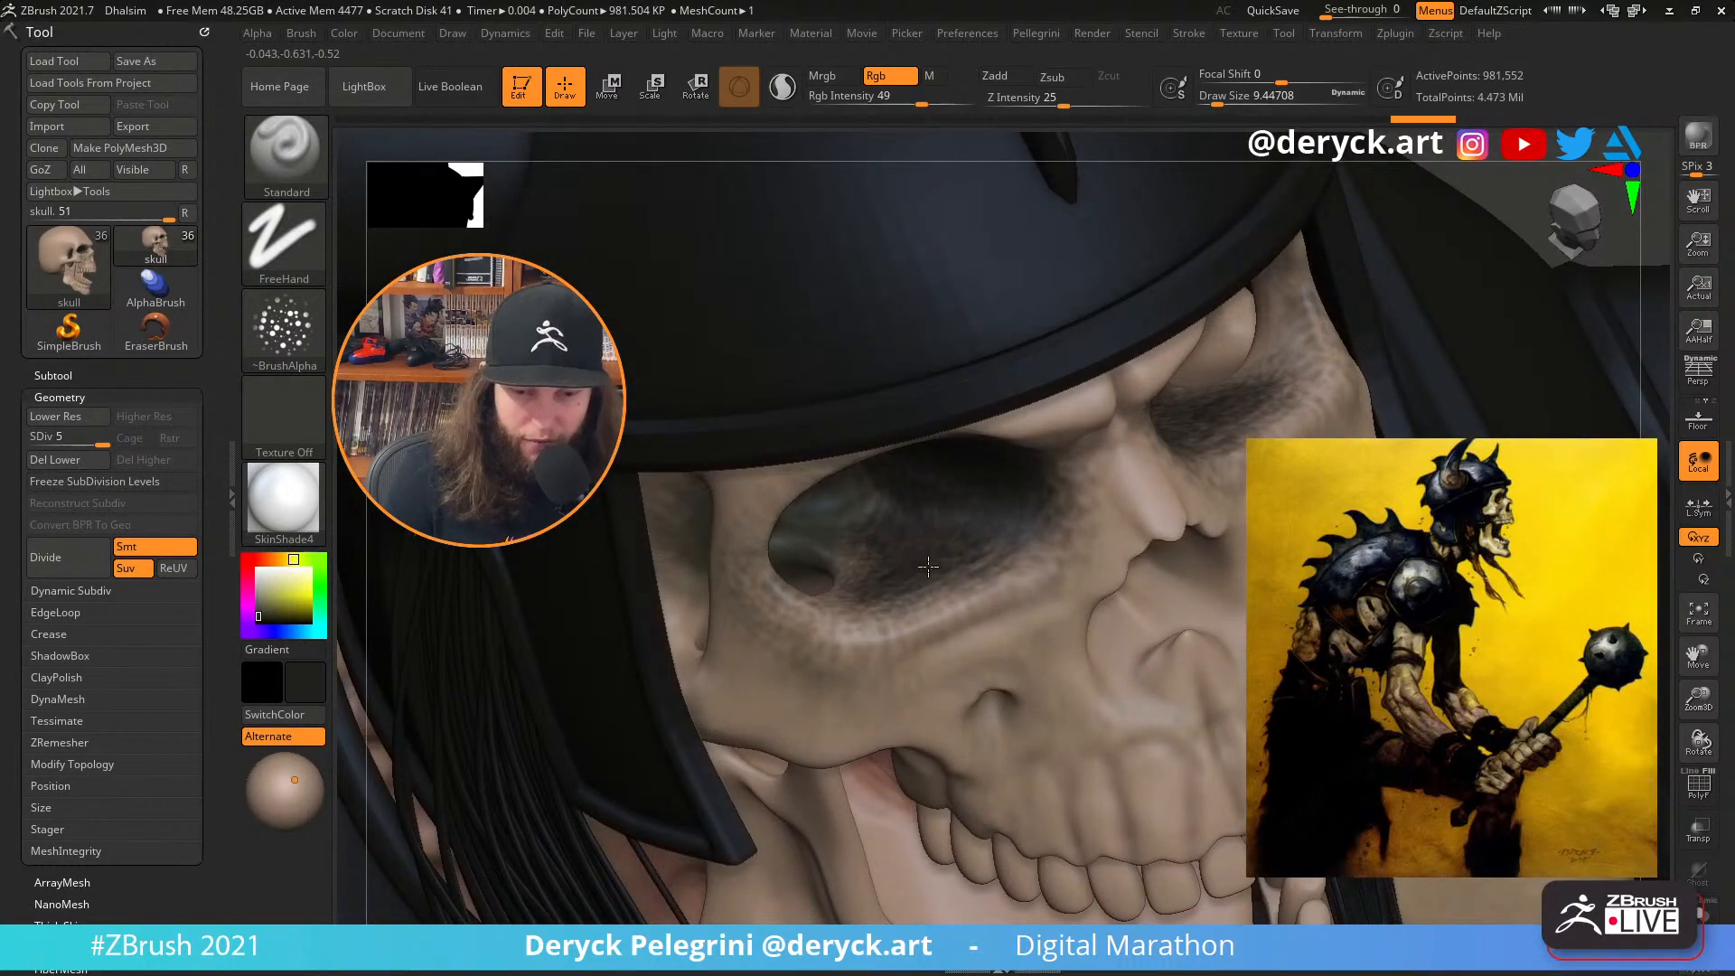
Change the brush alpha to Alpha 02 and blacken both eye sockets smoothly around their inner rims
click(321, 328)
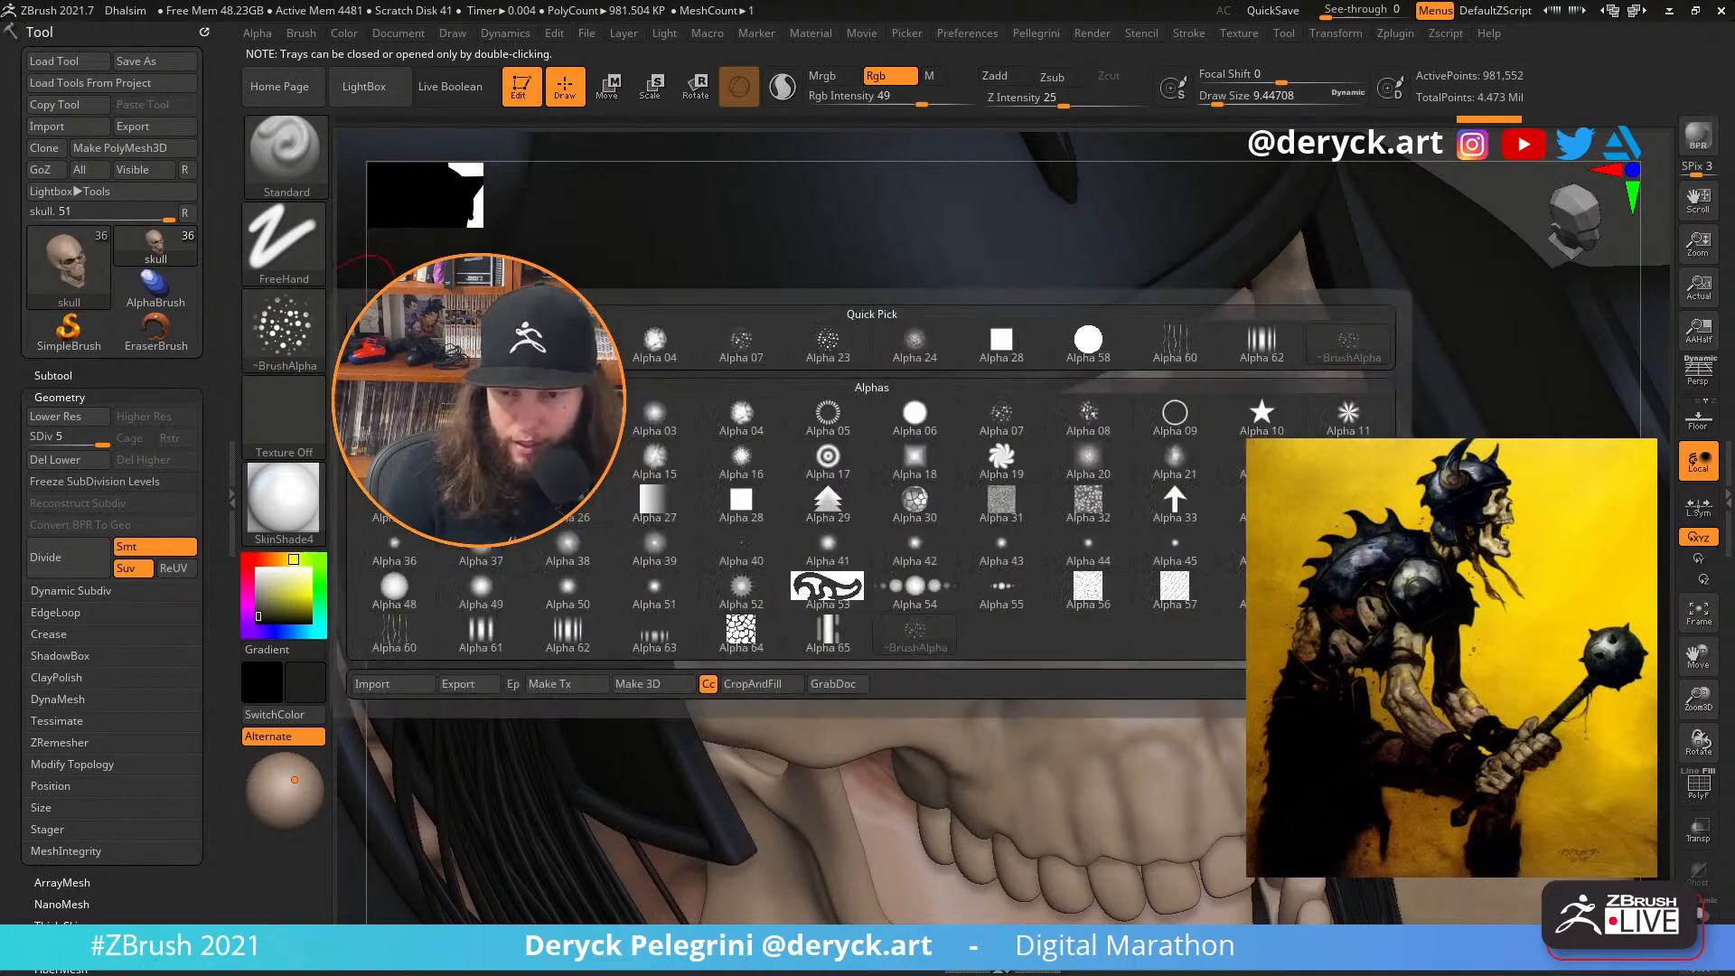
click(567, 414)
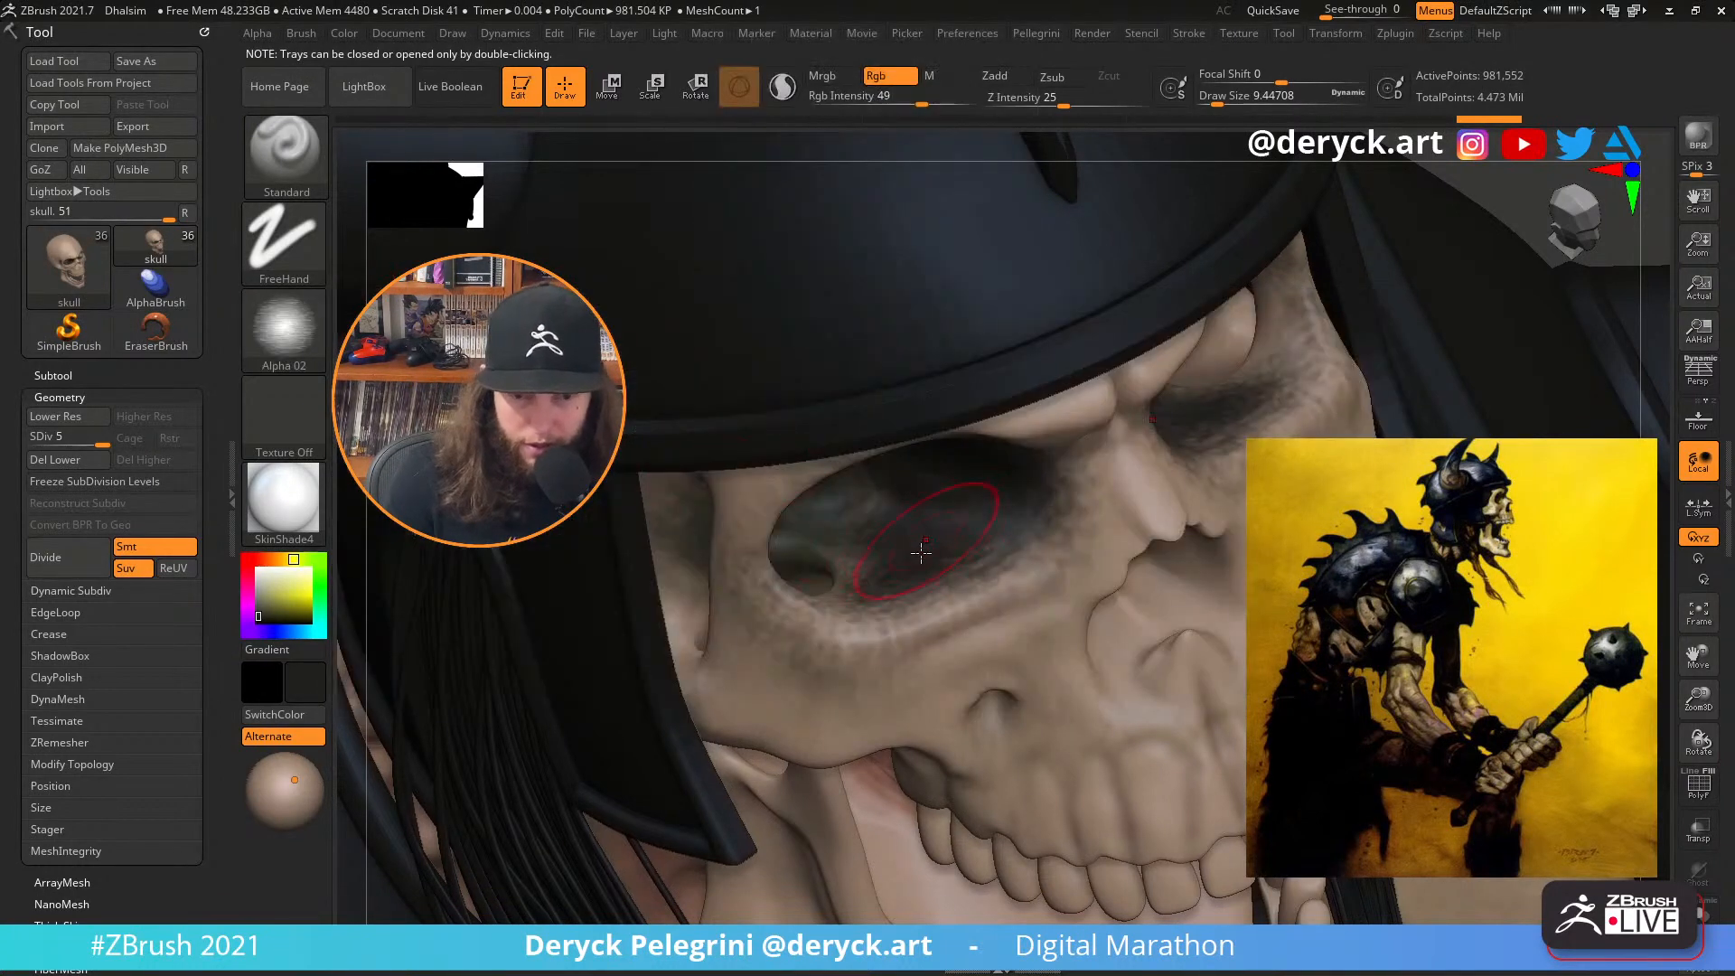
drag(880, 564, 1048, 539)
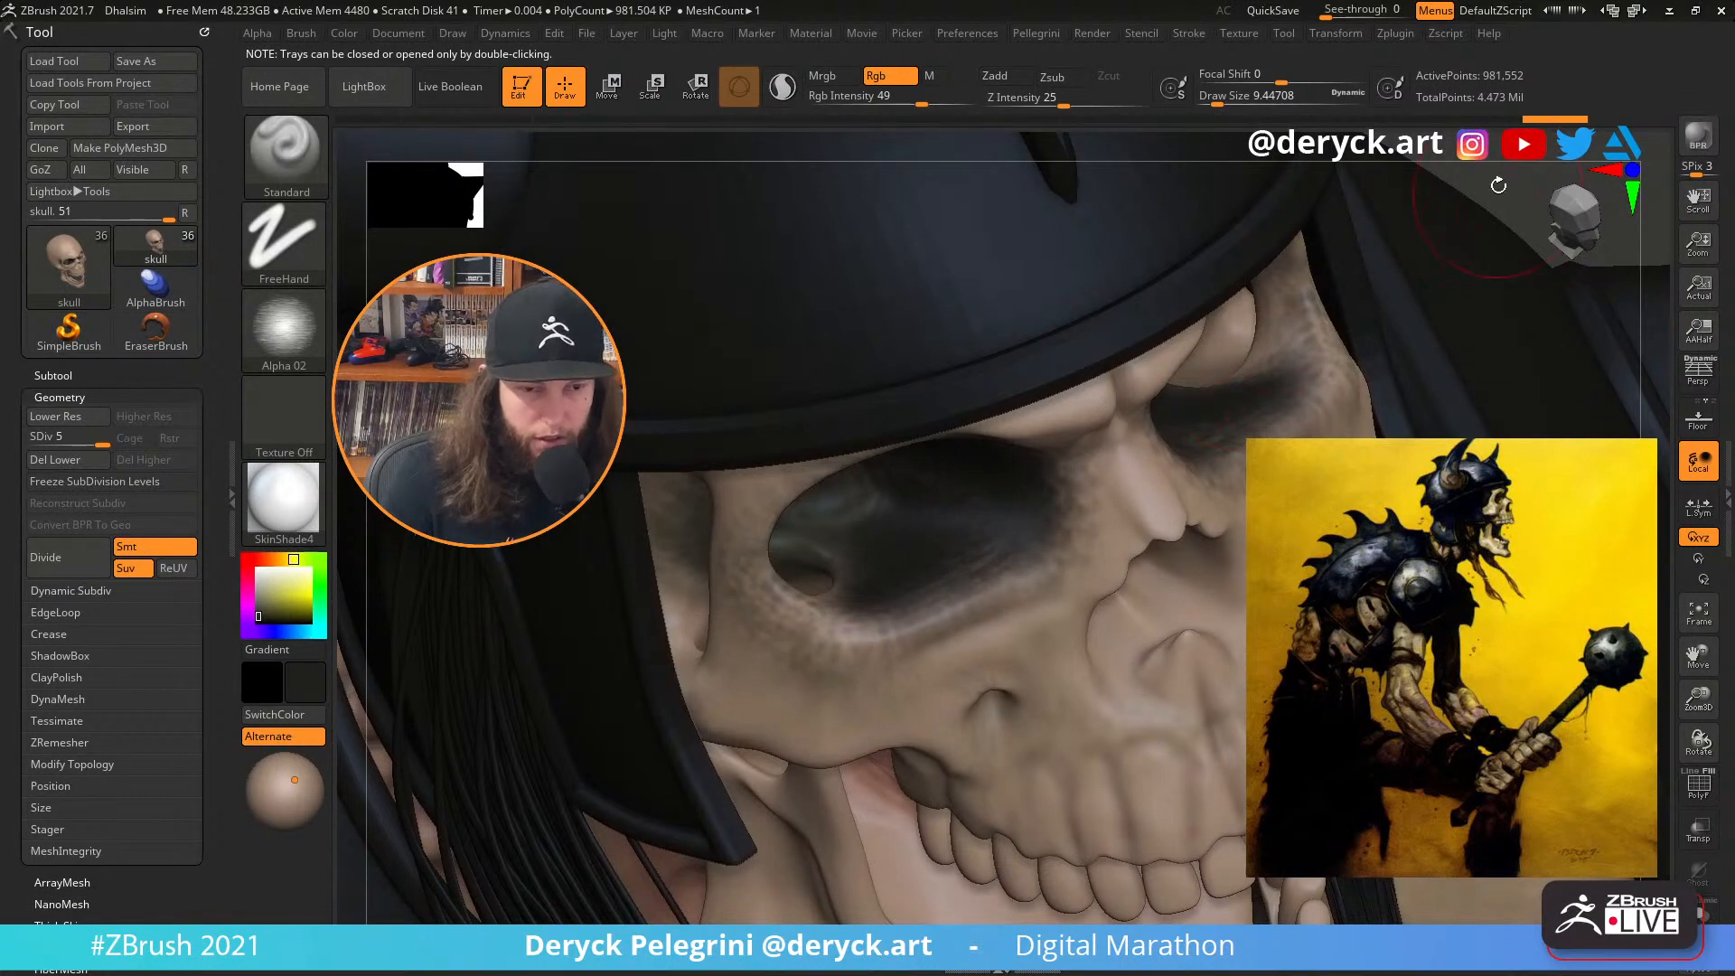
alt+drag(1498, 185, 1343, 282)
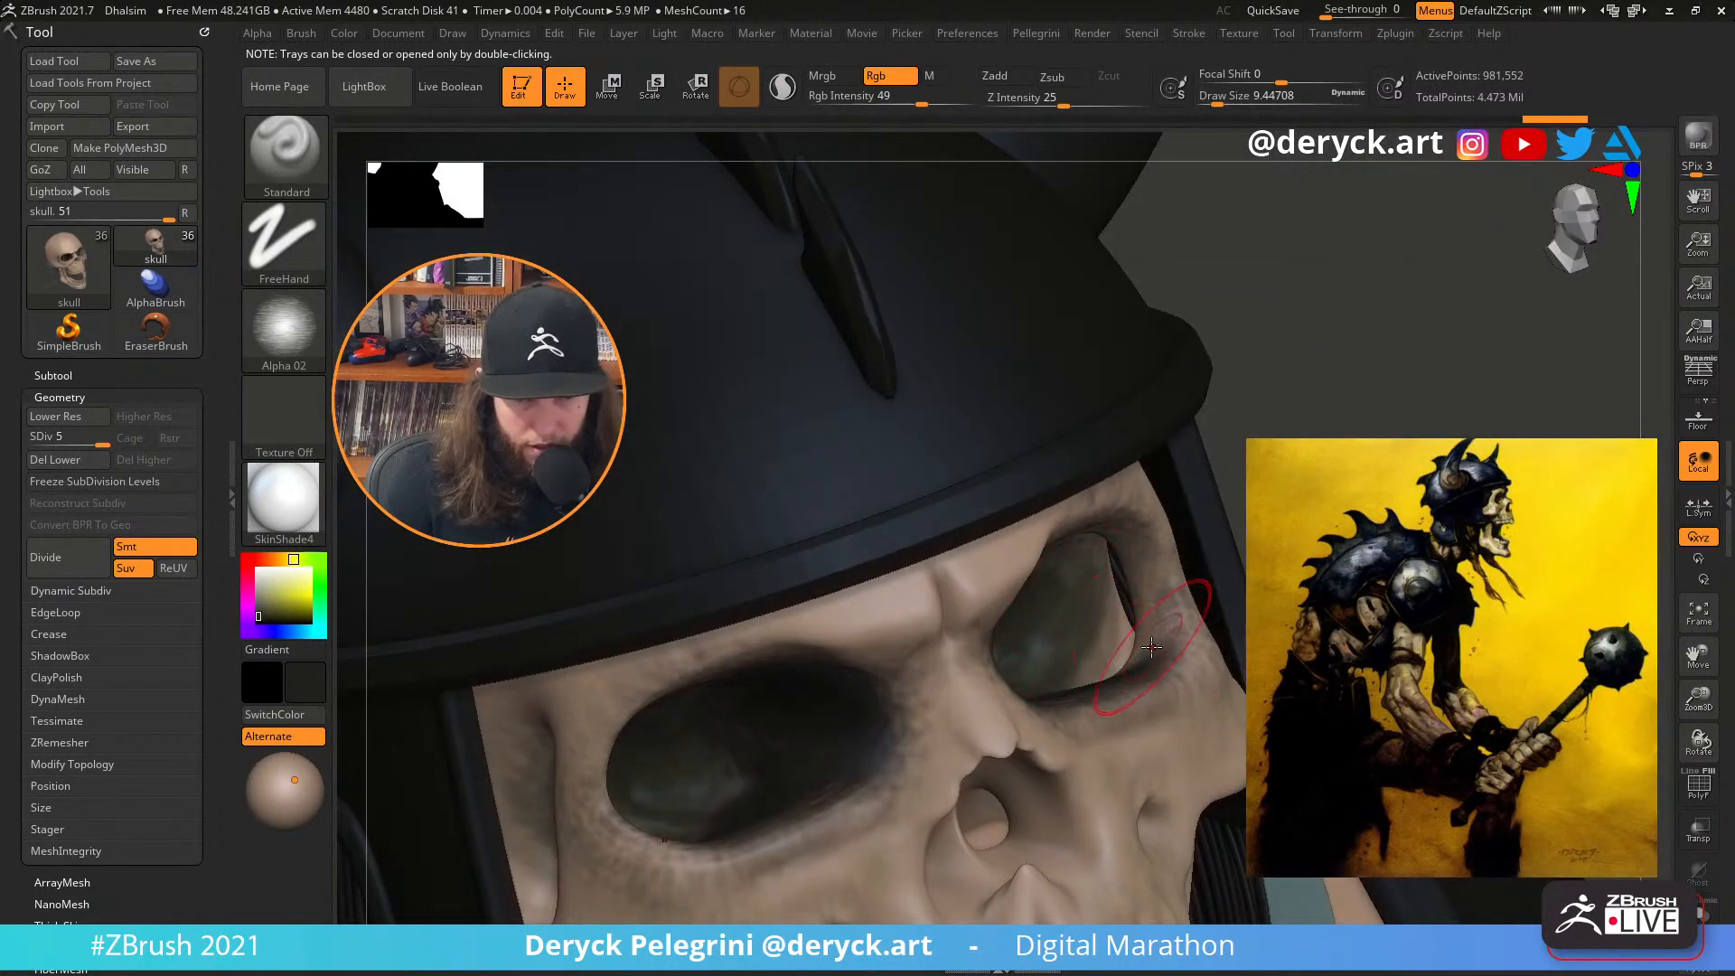
drag(1148, 607, 1165, 567)
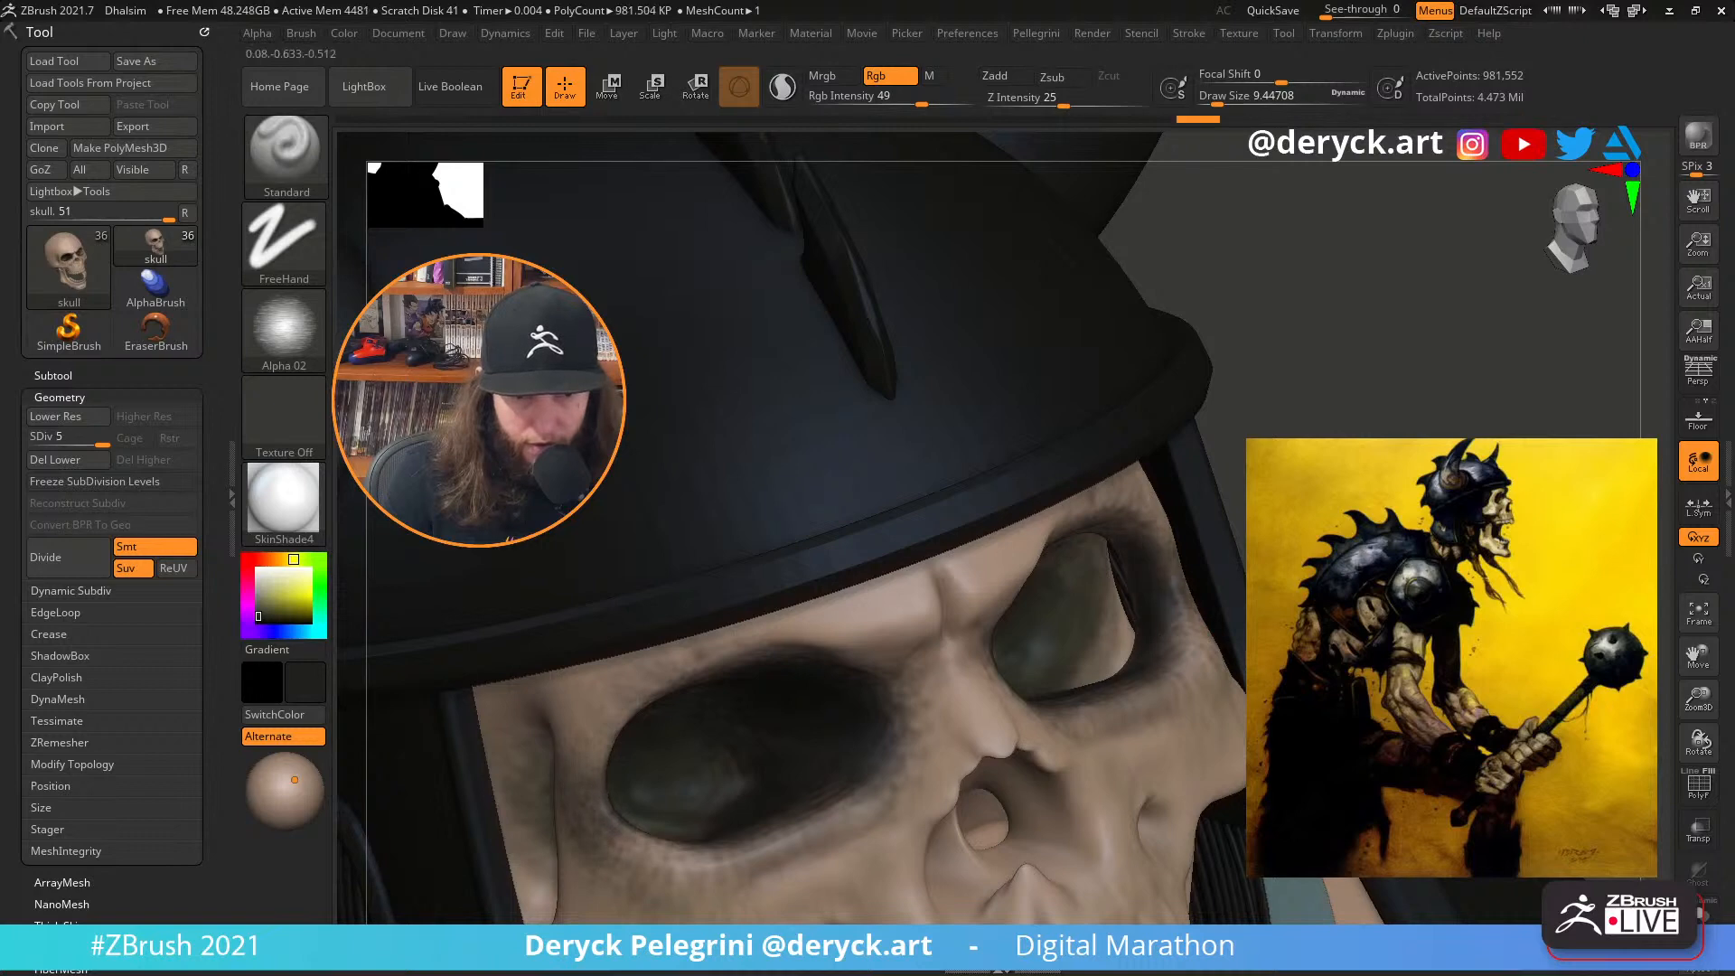
drag(1427, 289, 1246, 312)
mouse_move(1010, 522)
mouse_down()
mouse_move(1033, 521)
mouse_move(994, 497)
mouse_move(1088, 515)
mouse_move(913, 587)
mouse_move(901, 643)
mouse_up()
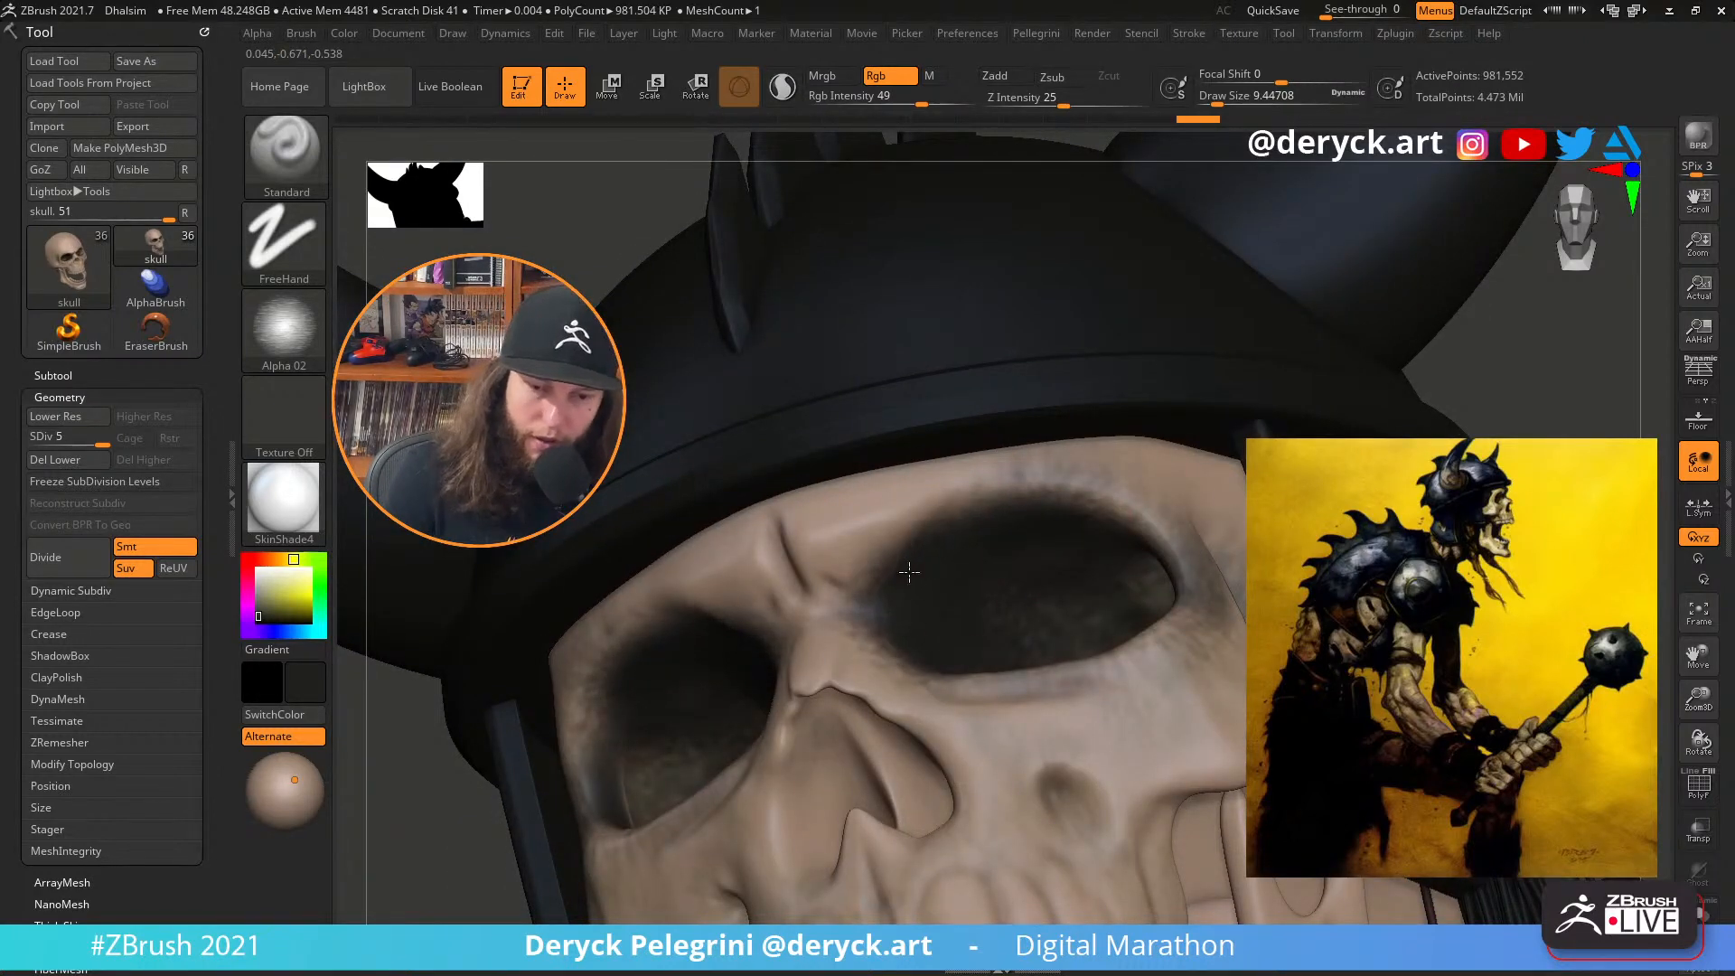
Check the whole figure and deepen the near-black shading inside both sockets with a draw size of about 9.4
drag(1445, 379, 1536, 371)
key(f)
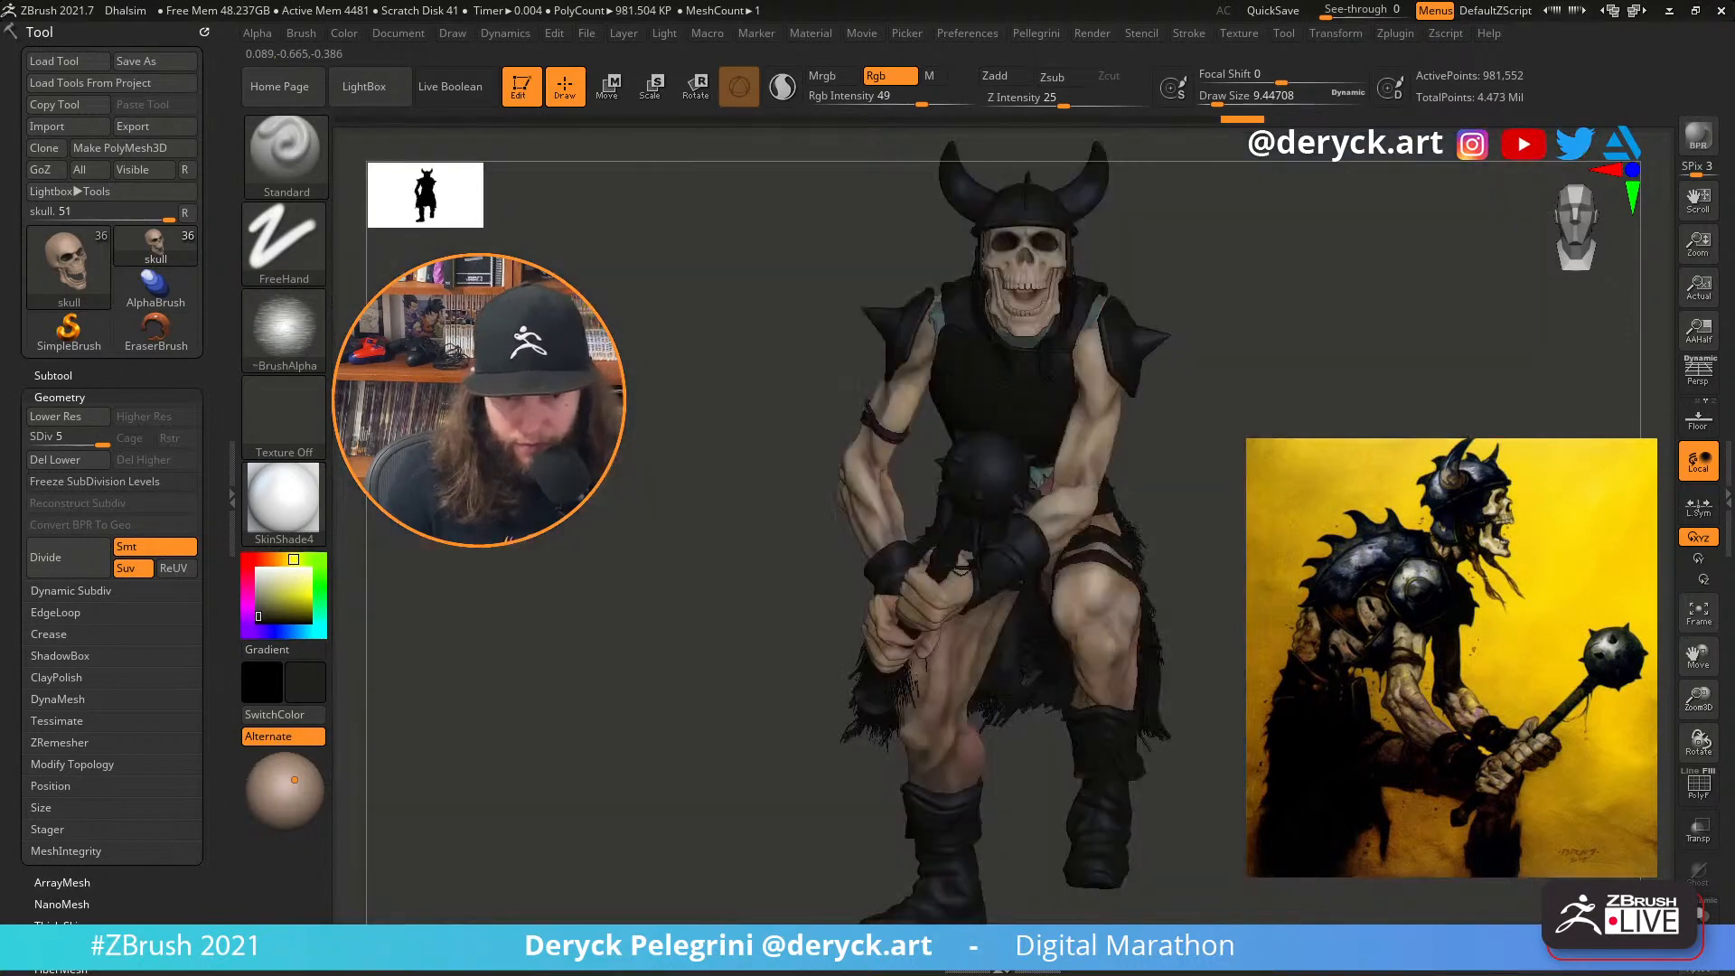
drag(1264, 343, 1314, 578)
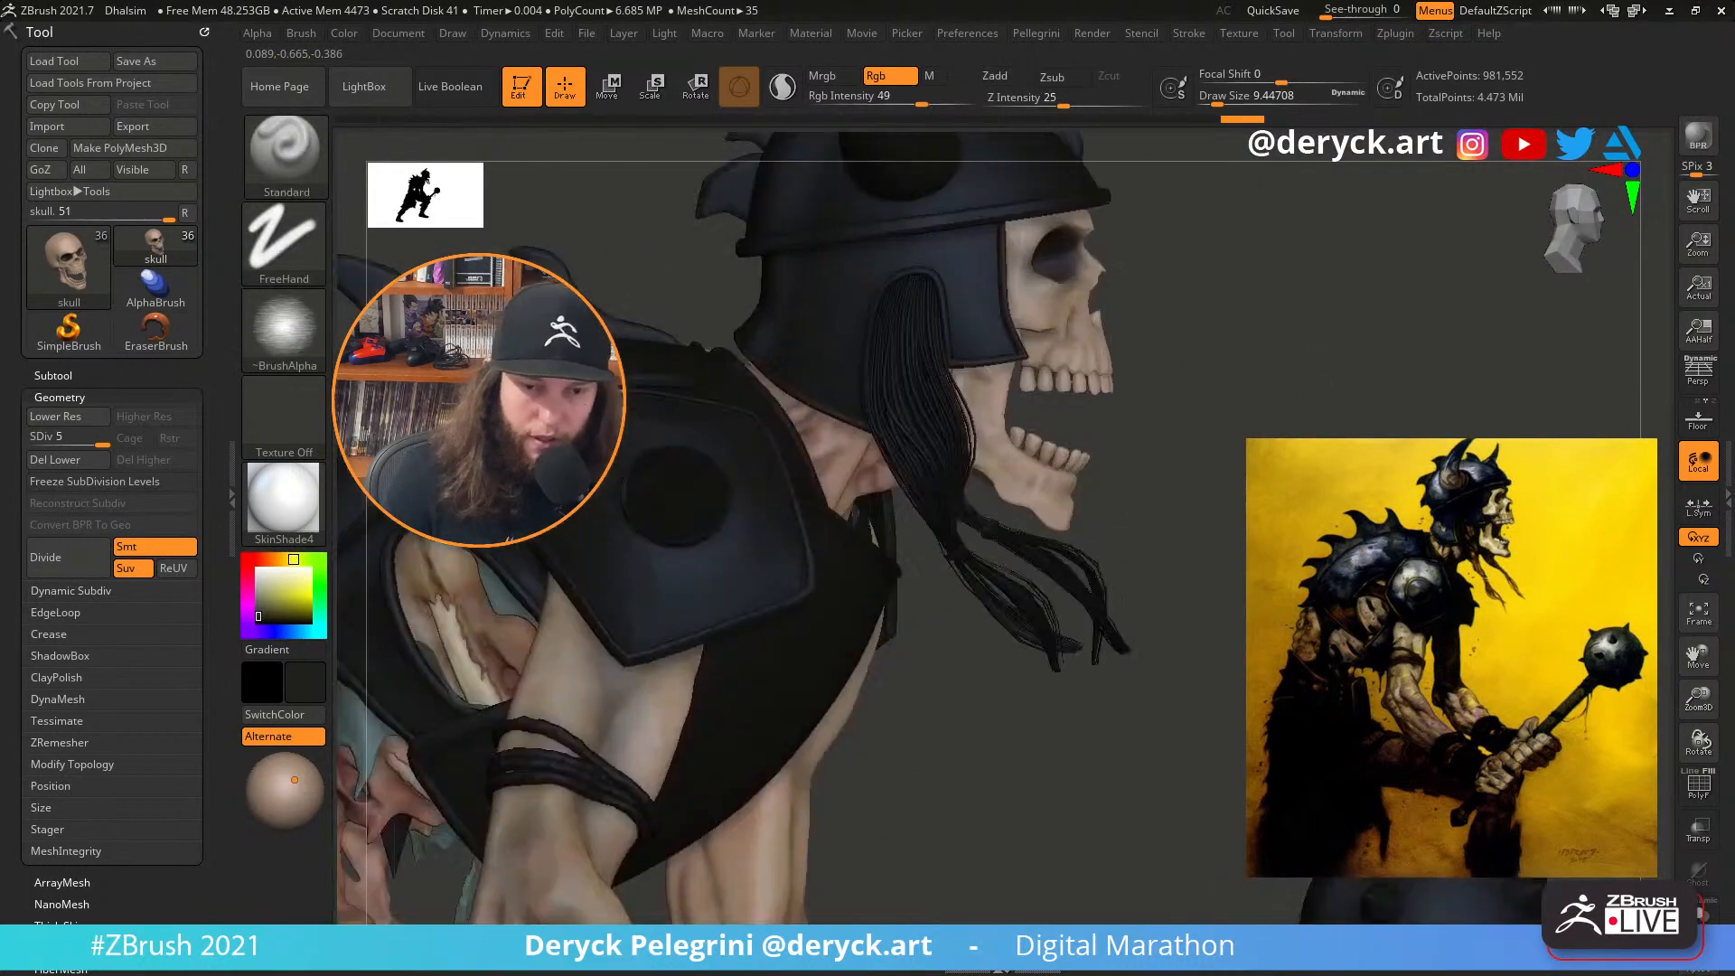
alt+drag(1315, 361, 1297, 723)
alt+drag(1296, 560, 1297, 615)
drag(1297, 506, 1220, 497)
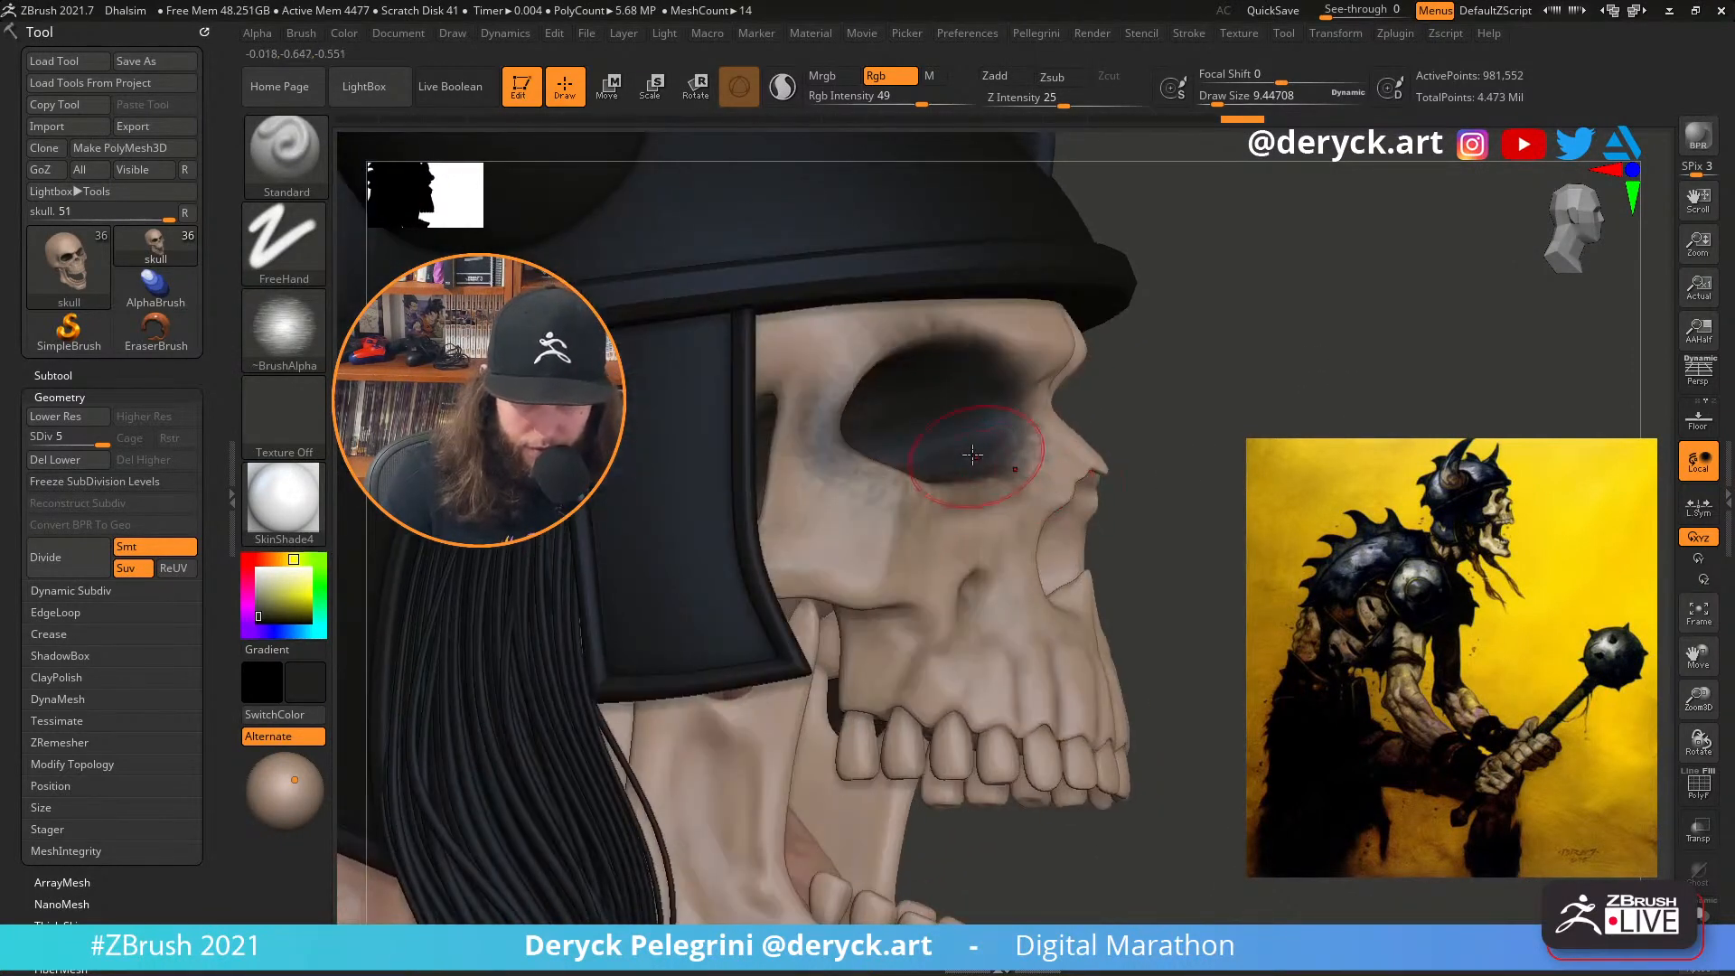
right_drag(1016, 463, 819, 477)
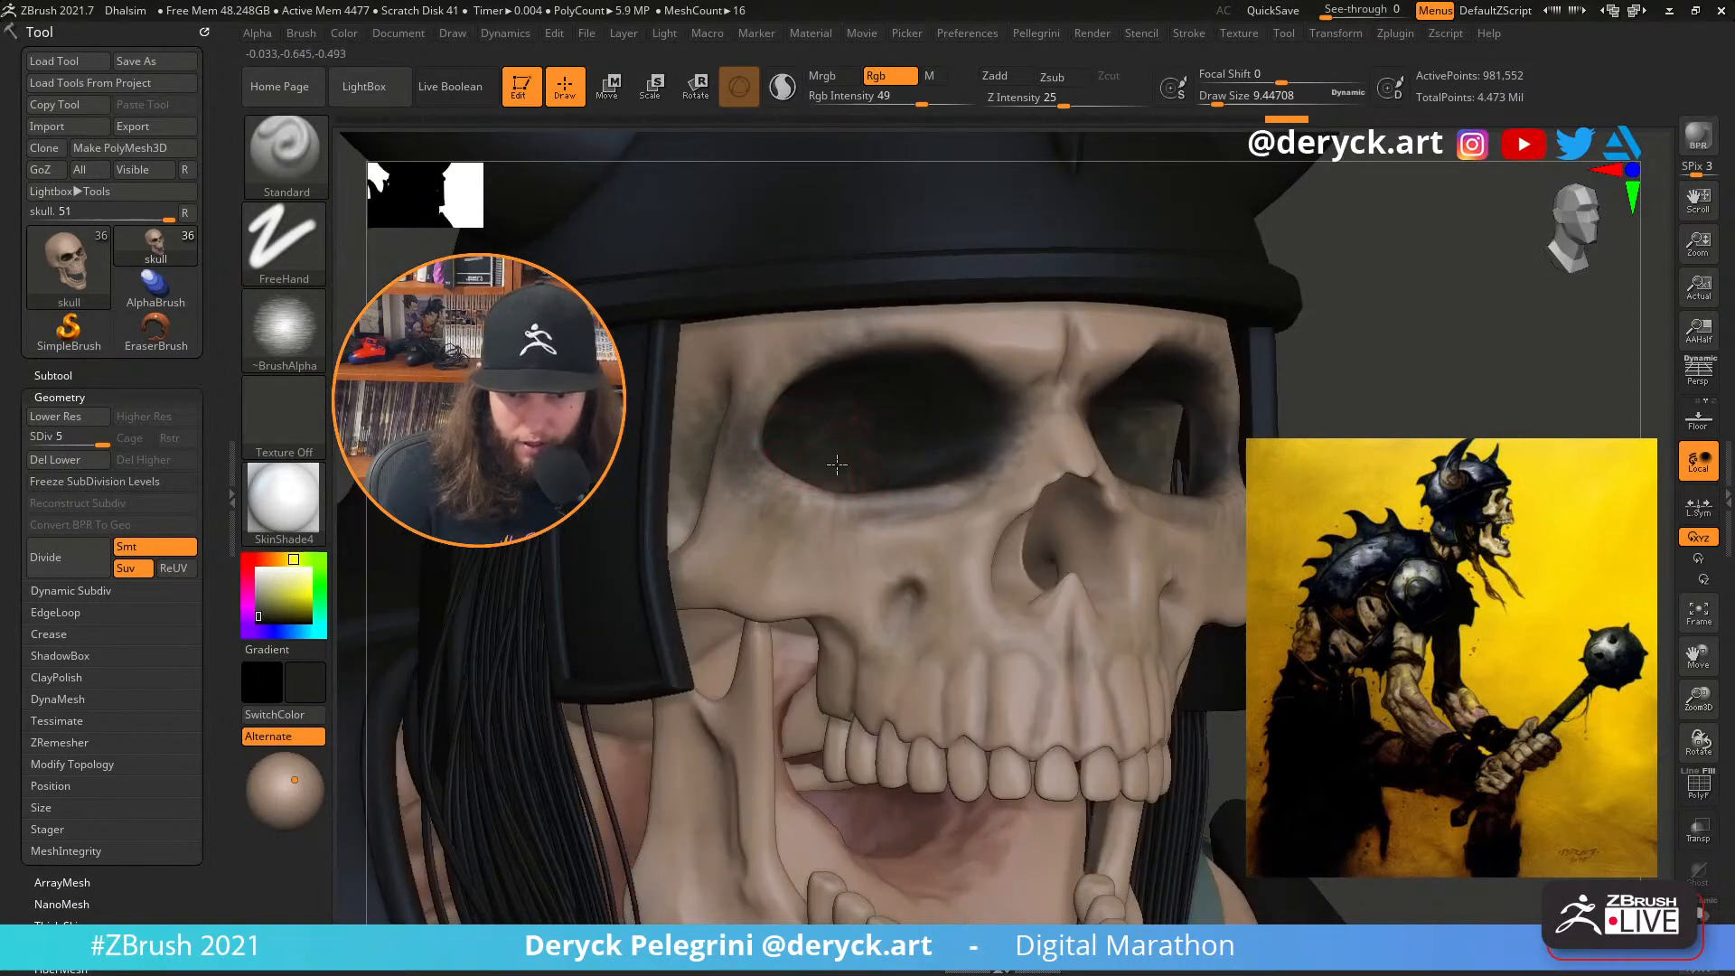
right_drag(910, 424, 1102, 436)
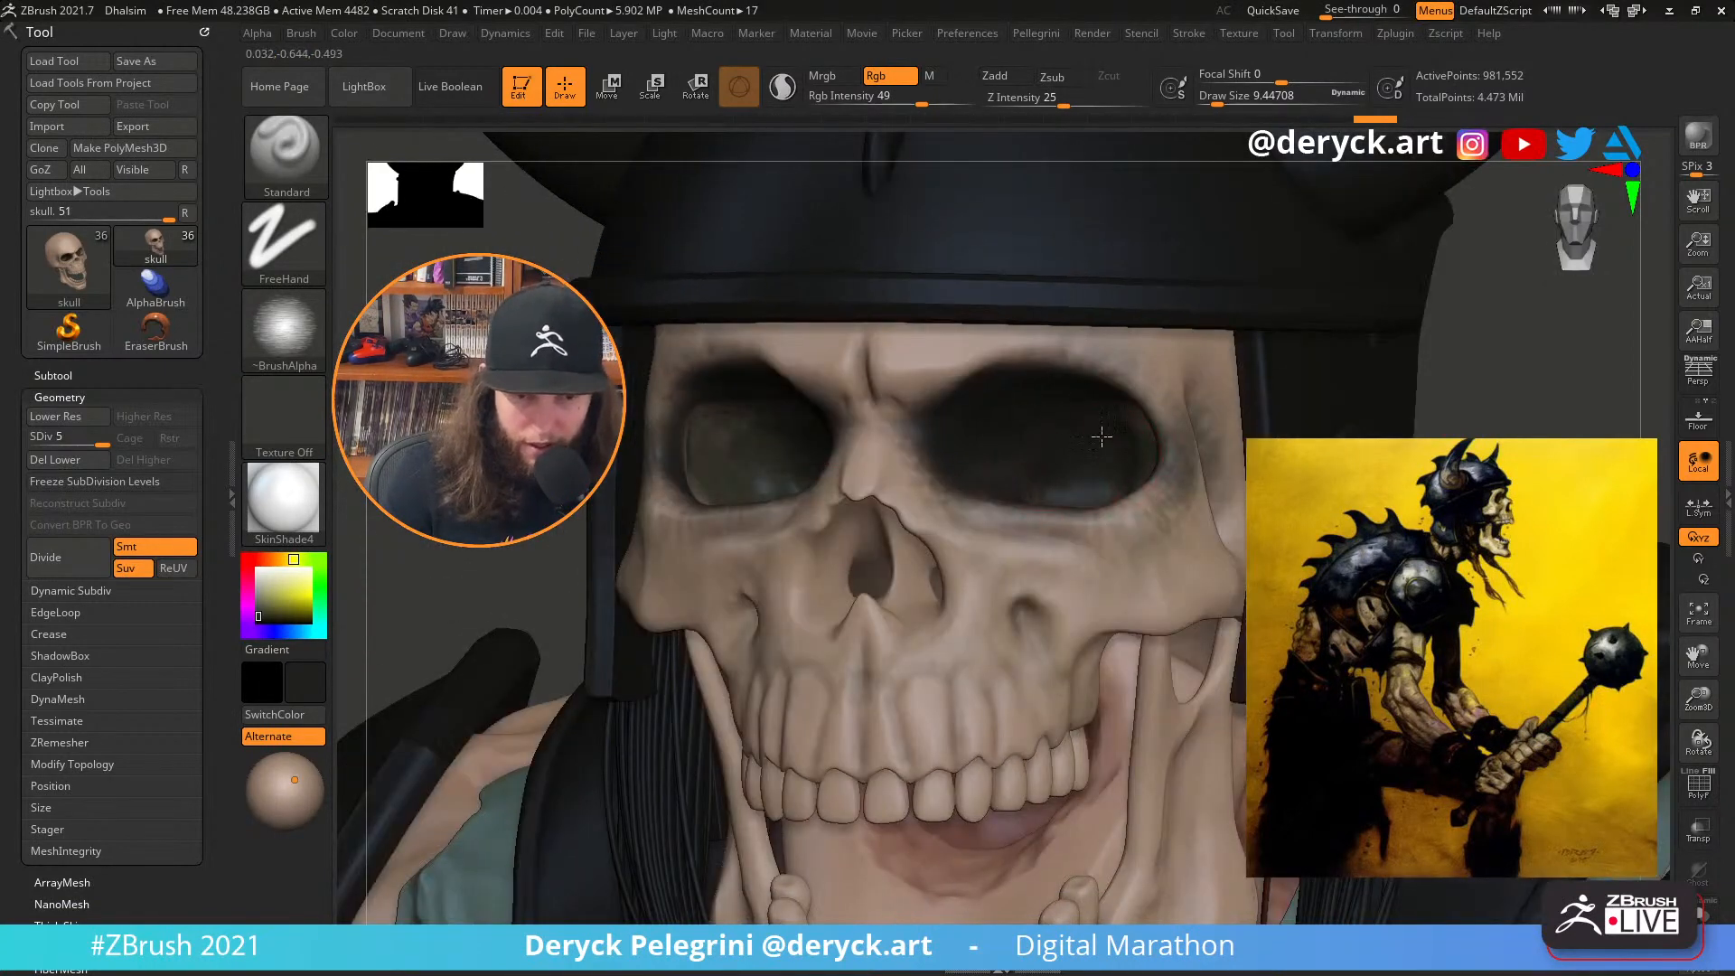
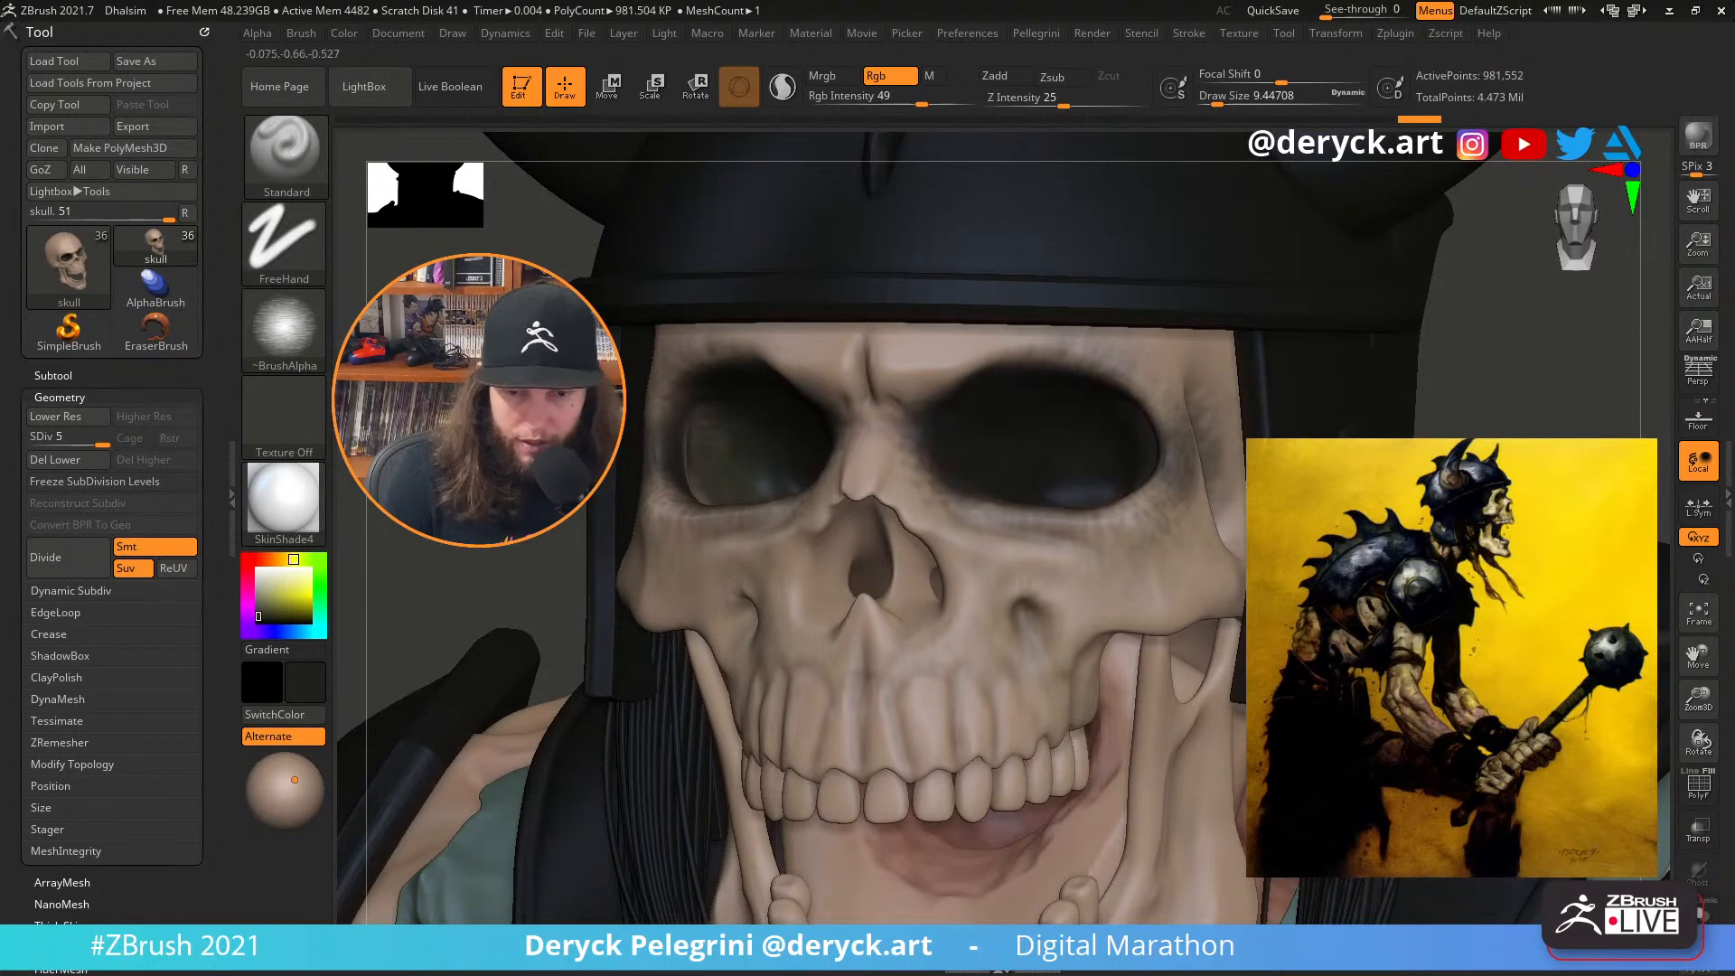
right_drag(1057, 439, 714, 475)
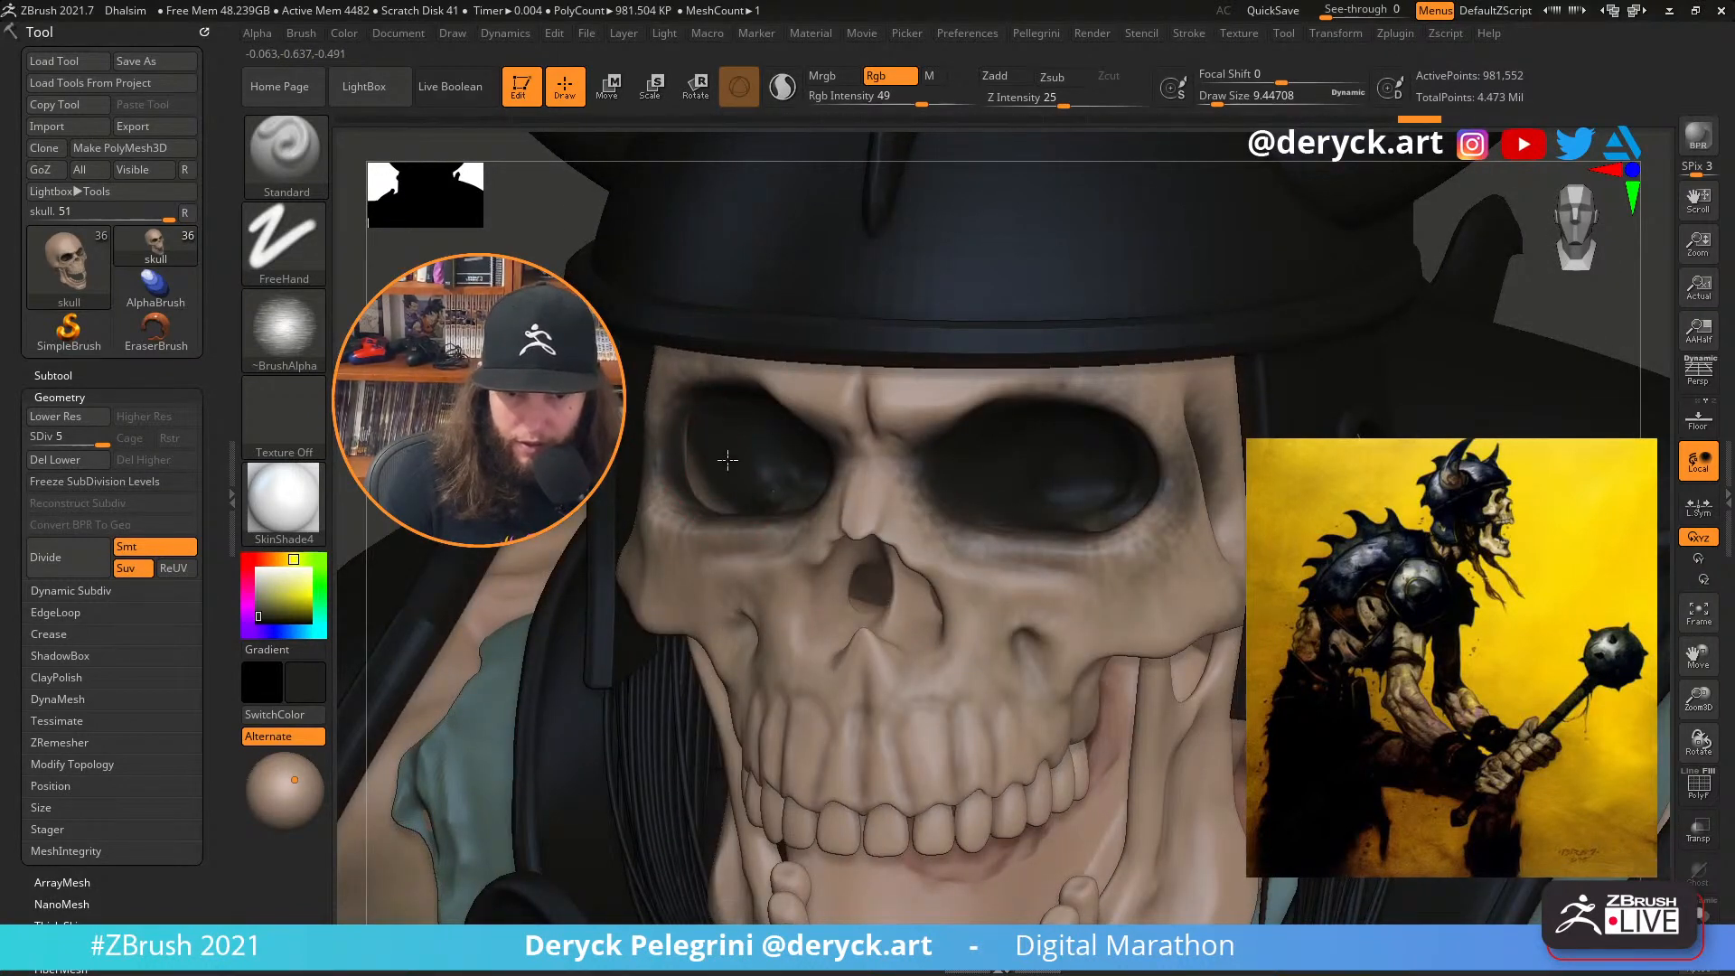
mouse_move(805, 478)
right_down()
mouse_move(664, 560)
mouse_move(710, 461)
mouse_move(789, 458)
mouse_move(714, 454)
right_up()
Isolate the skull and fill the inner eye sockets and side openings with near-black, using a draw size of about 14.2
key(s)
click(632, 494)
key(s)
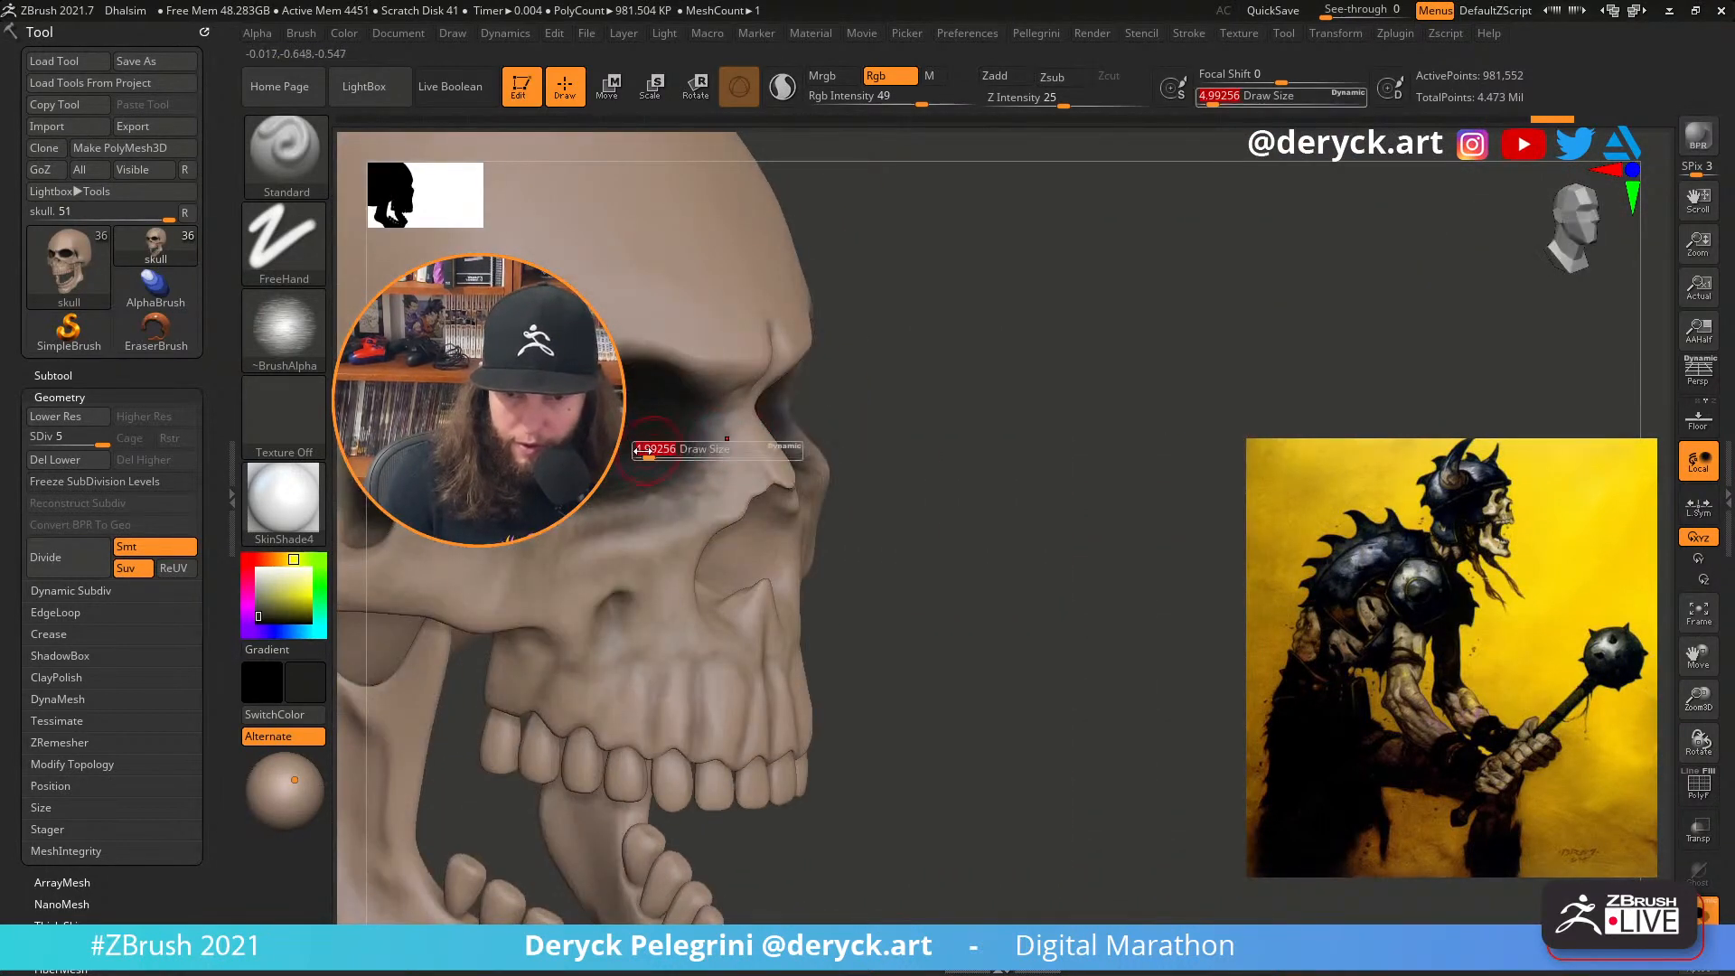
click(658, 449)
drag(670, 448, 709, 433)
drag(705, 452, 739, 418)
mouse_move(985, 425)
right_down()
mouse_move(825, 439)
mouse_move(646, 419)
right_up()
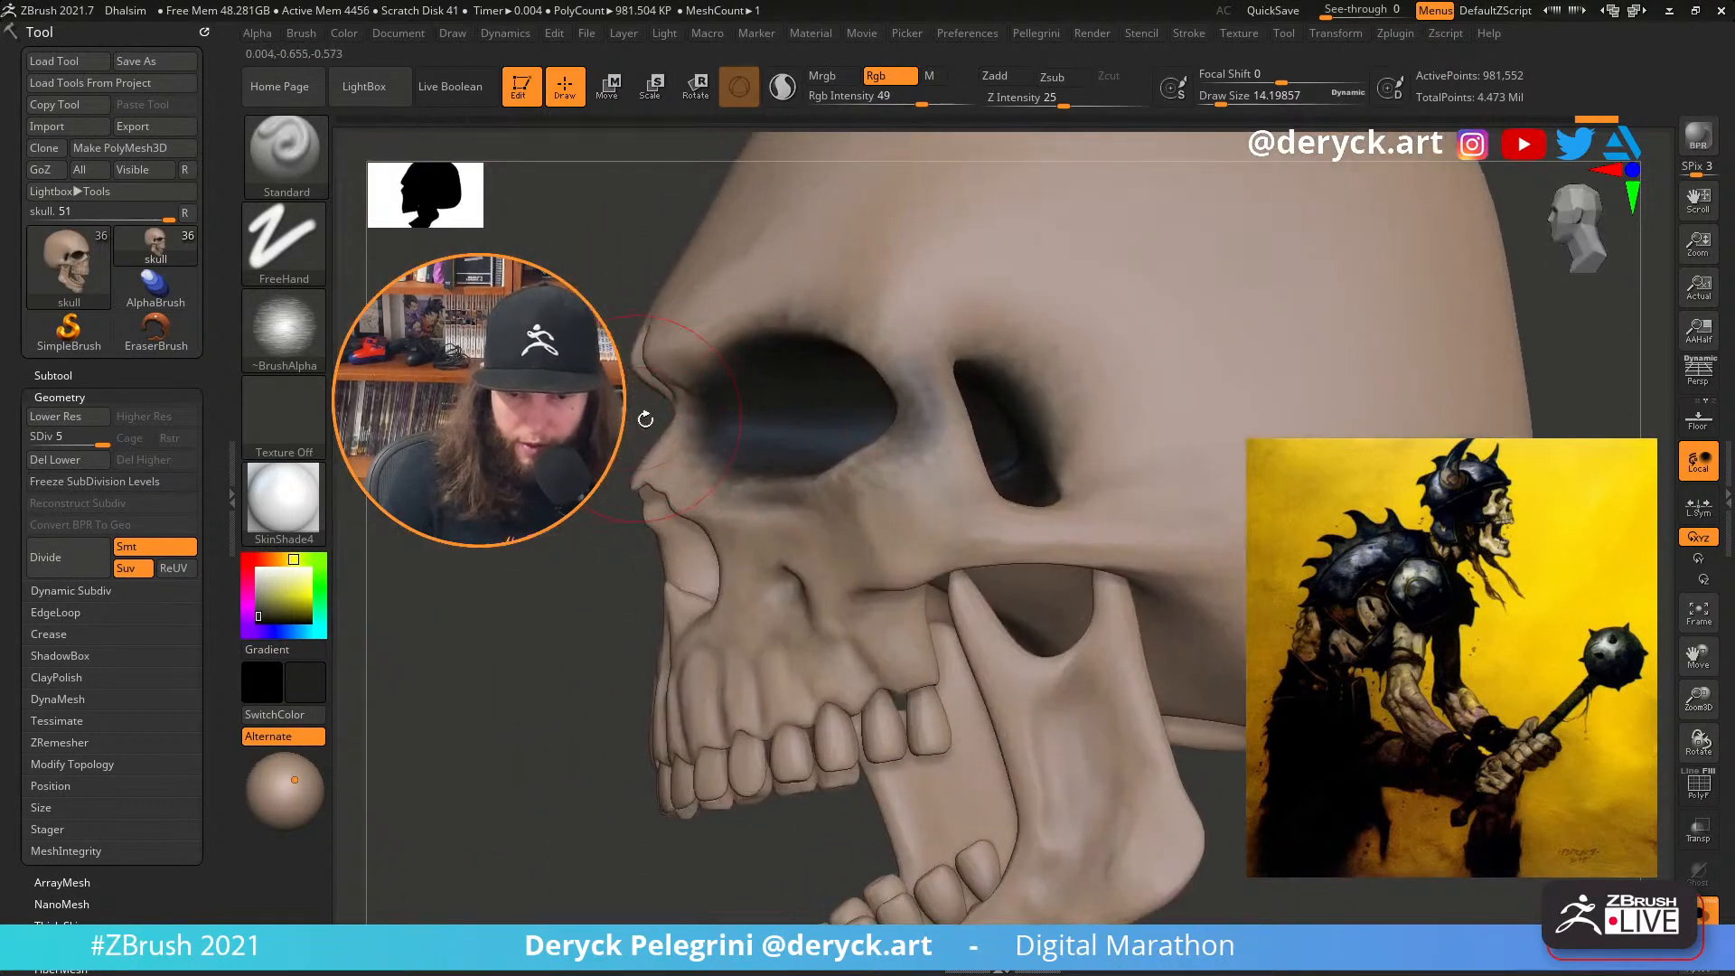
Darken the opening behind the eye socket with a draw size of about 7.5 and show the whole figure again
mouse_move(859, 466)
right_down()
mouse_move(809, 460)
mouse_move(775, 490)
right_up()
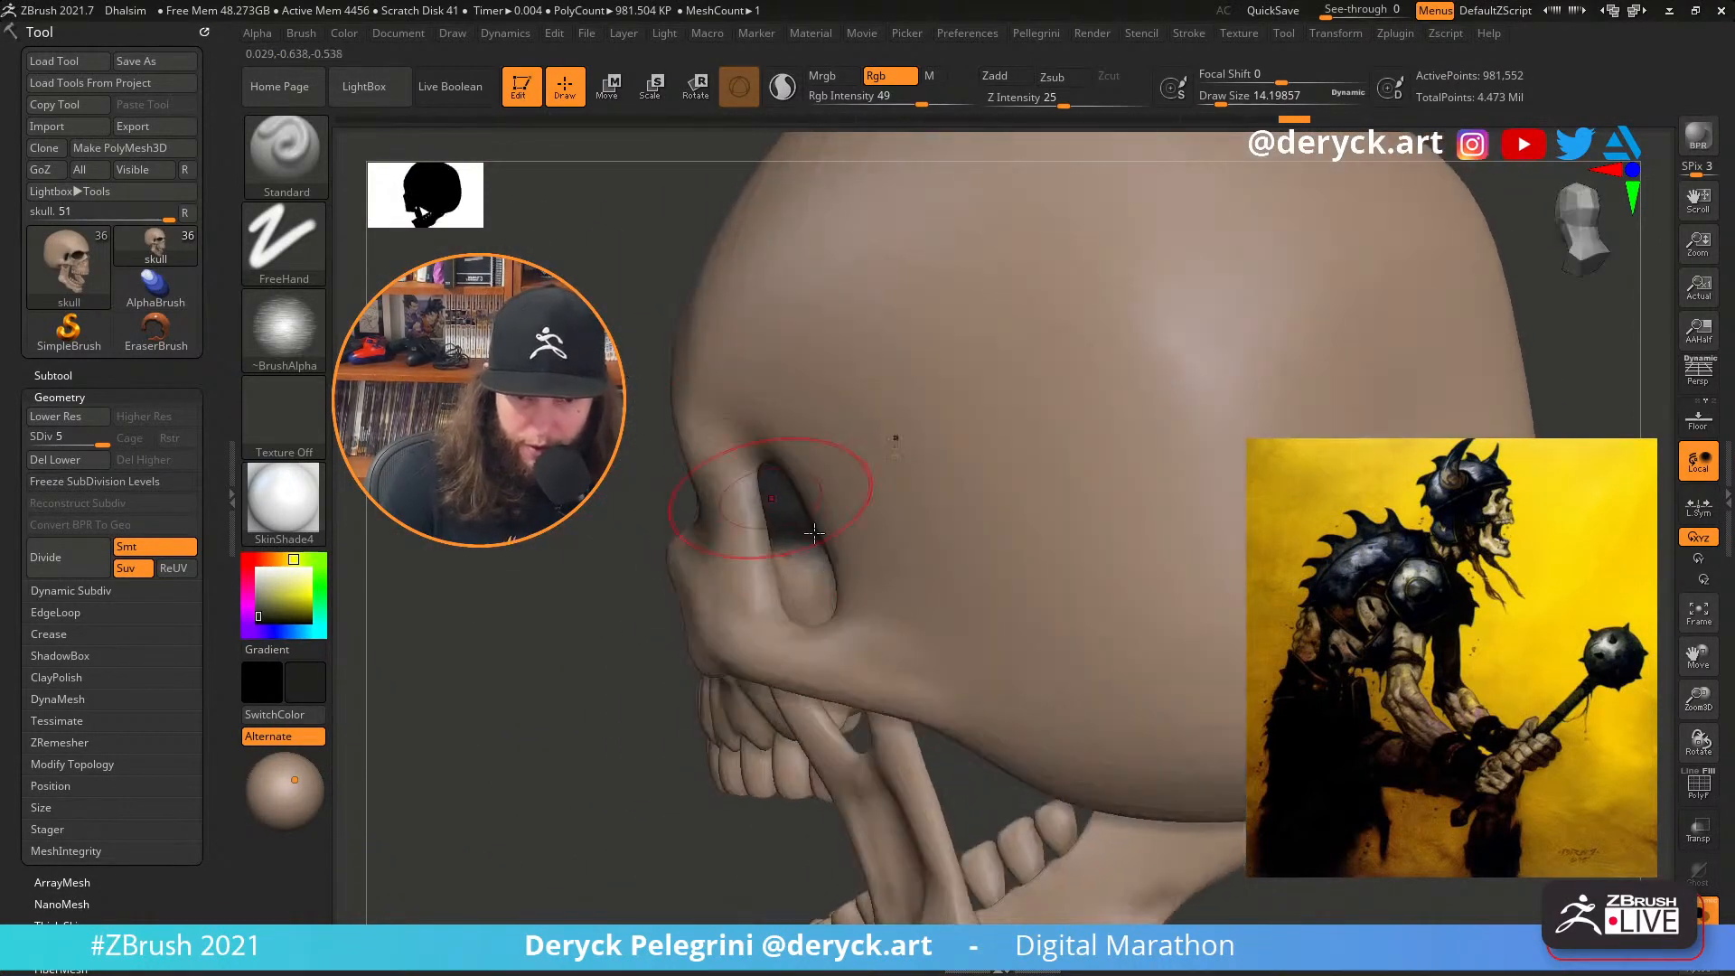
key(s)
click(804, 556)
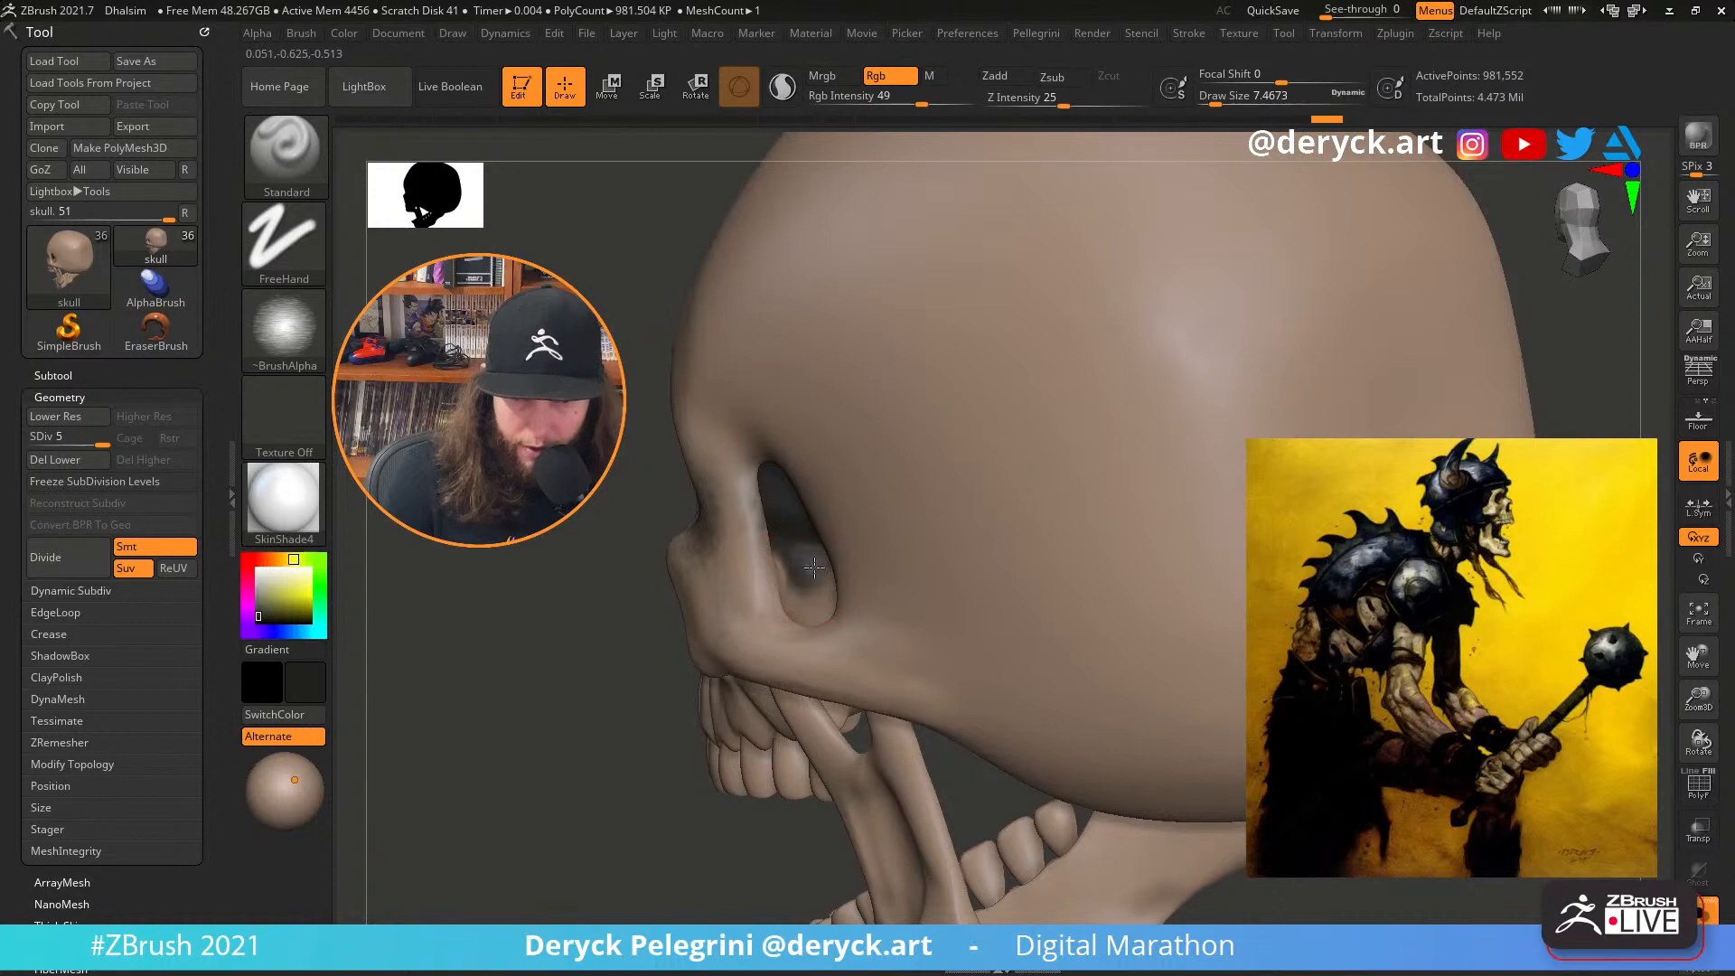
right_drag(779, 543, 793, 430)
key(f)
key(alt+s)
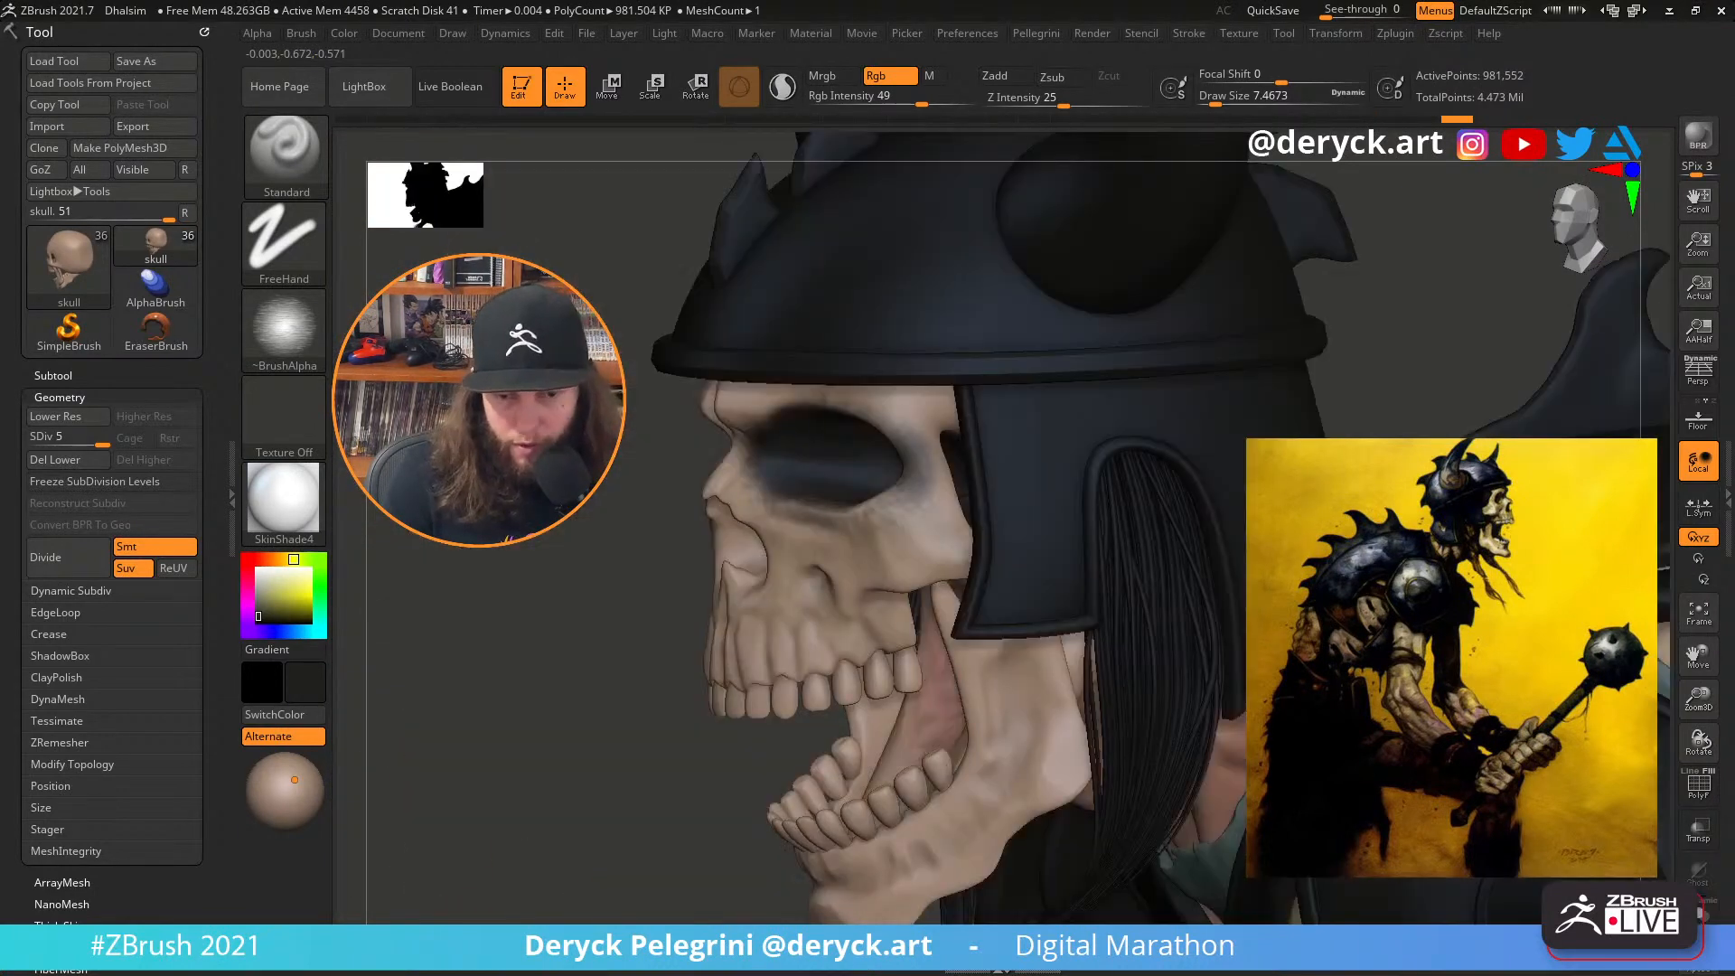
Pick the skull's beige and clean the dark spill beside the eye socket near the nose, using a draw size of about 8.4
right_drag(910, 499, 1021, 361)
alt+right_drag(1021, 633, 982, 402)
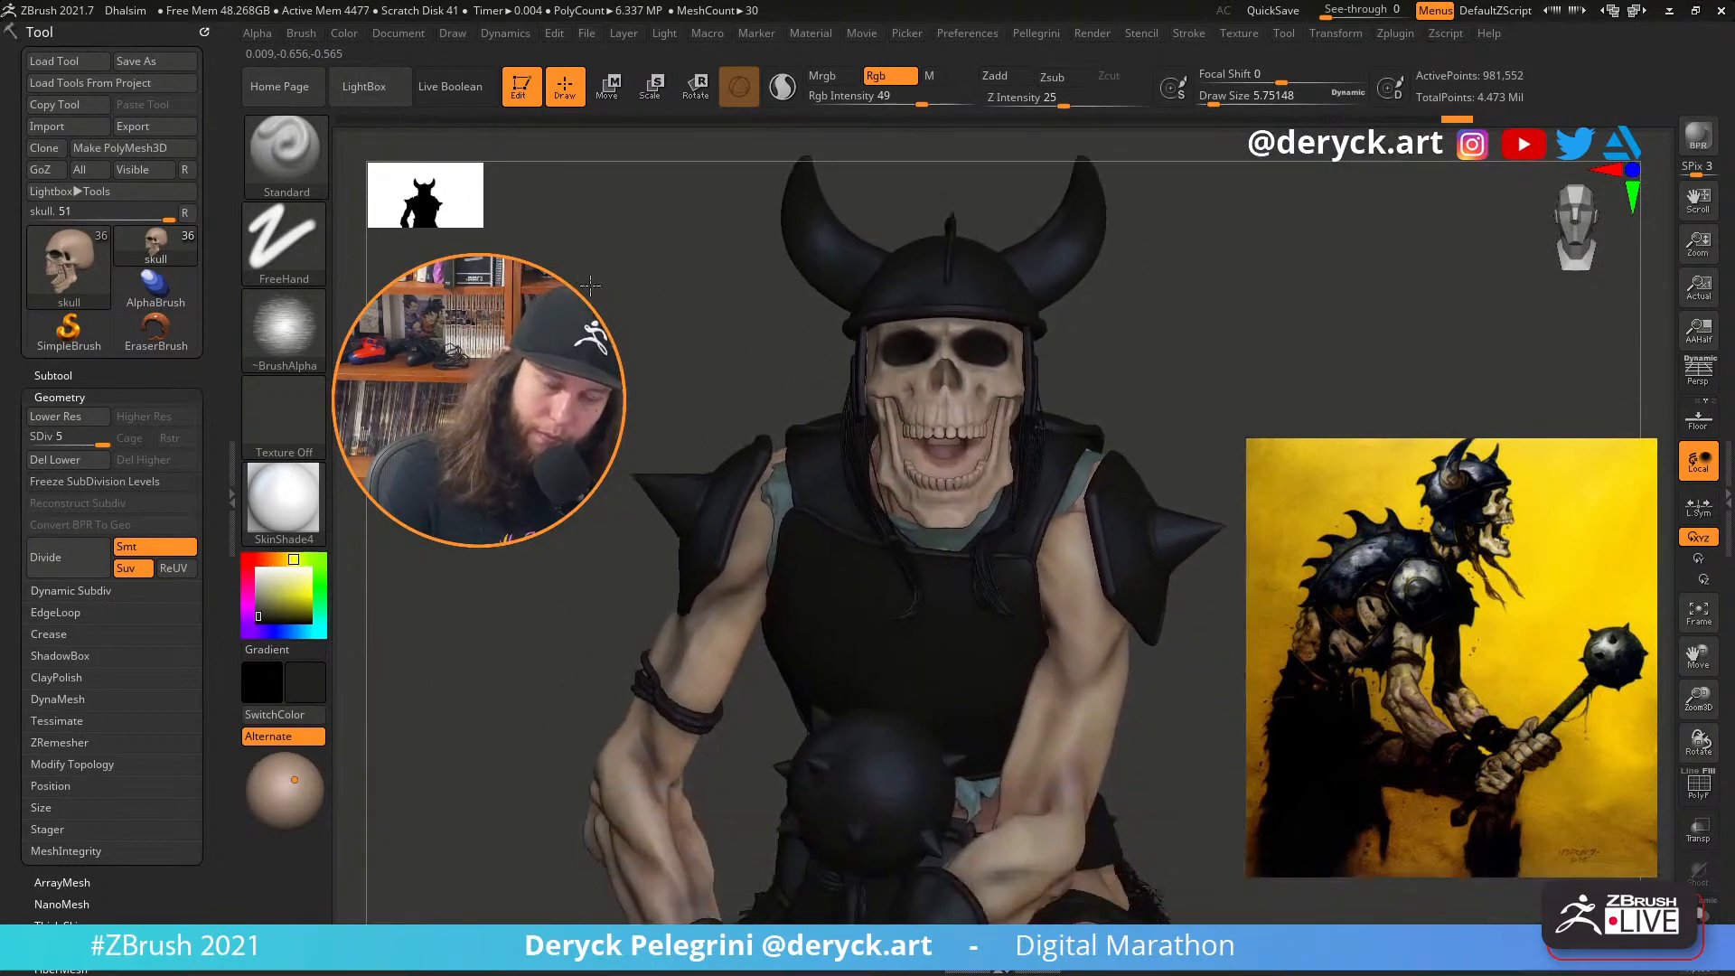
right_drag(994, 524, 1140, 451)
click(258, 569)
right_drag(701, 452, 615, 709)
drag(271, 586, 1124, 610)
key(s)
click(1106, 489)
mouse_move(1118, 481)
mouse_down()
mouse_move(1133, 459)
mouse_move(1117, 470)
mouse_up()
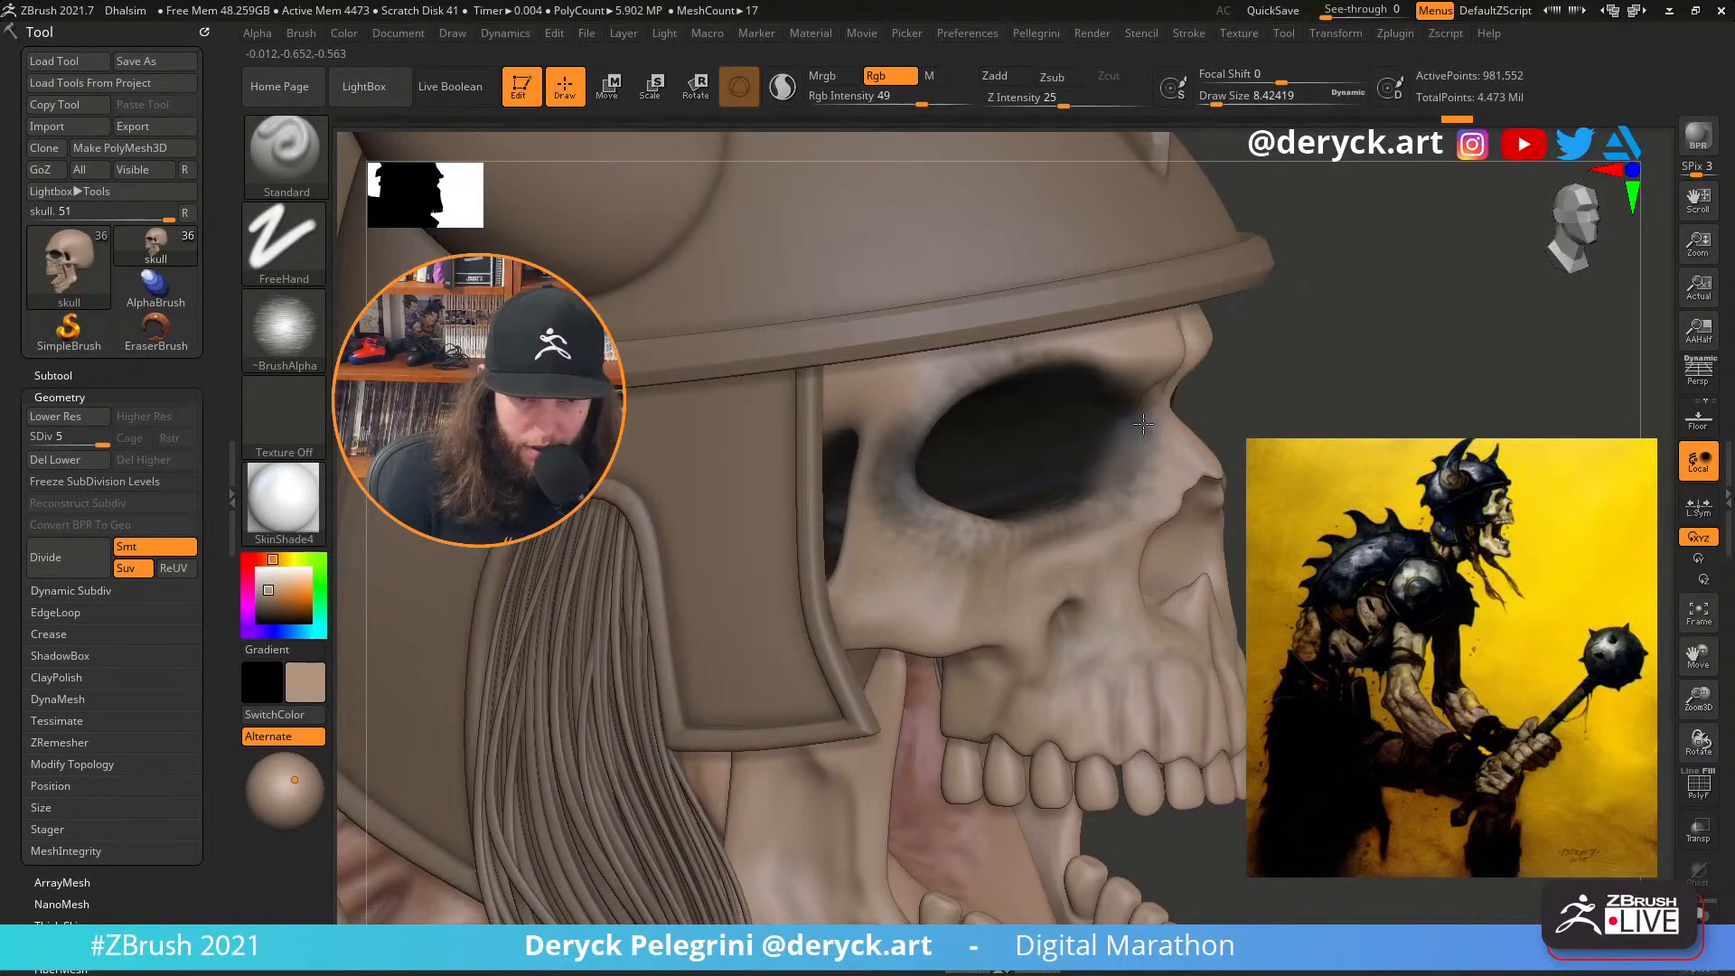
key(ctrl+z)
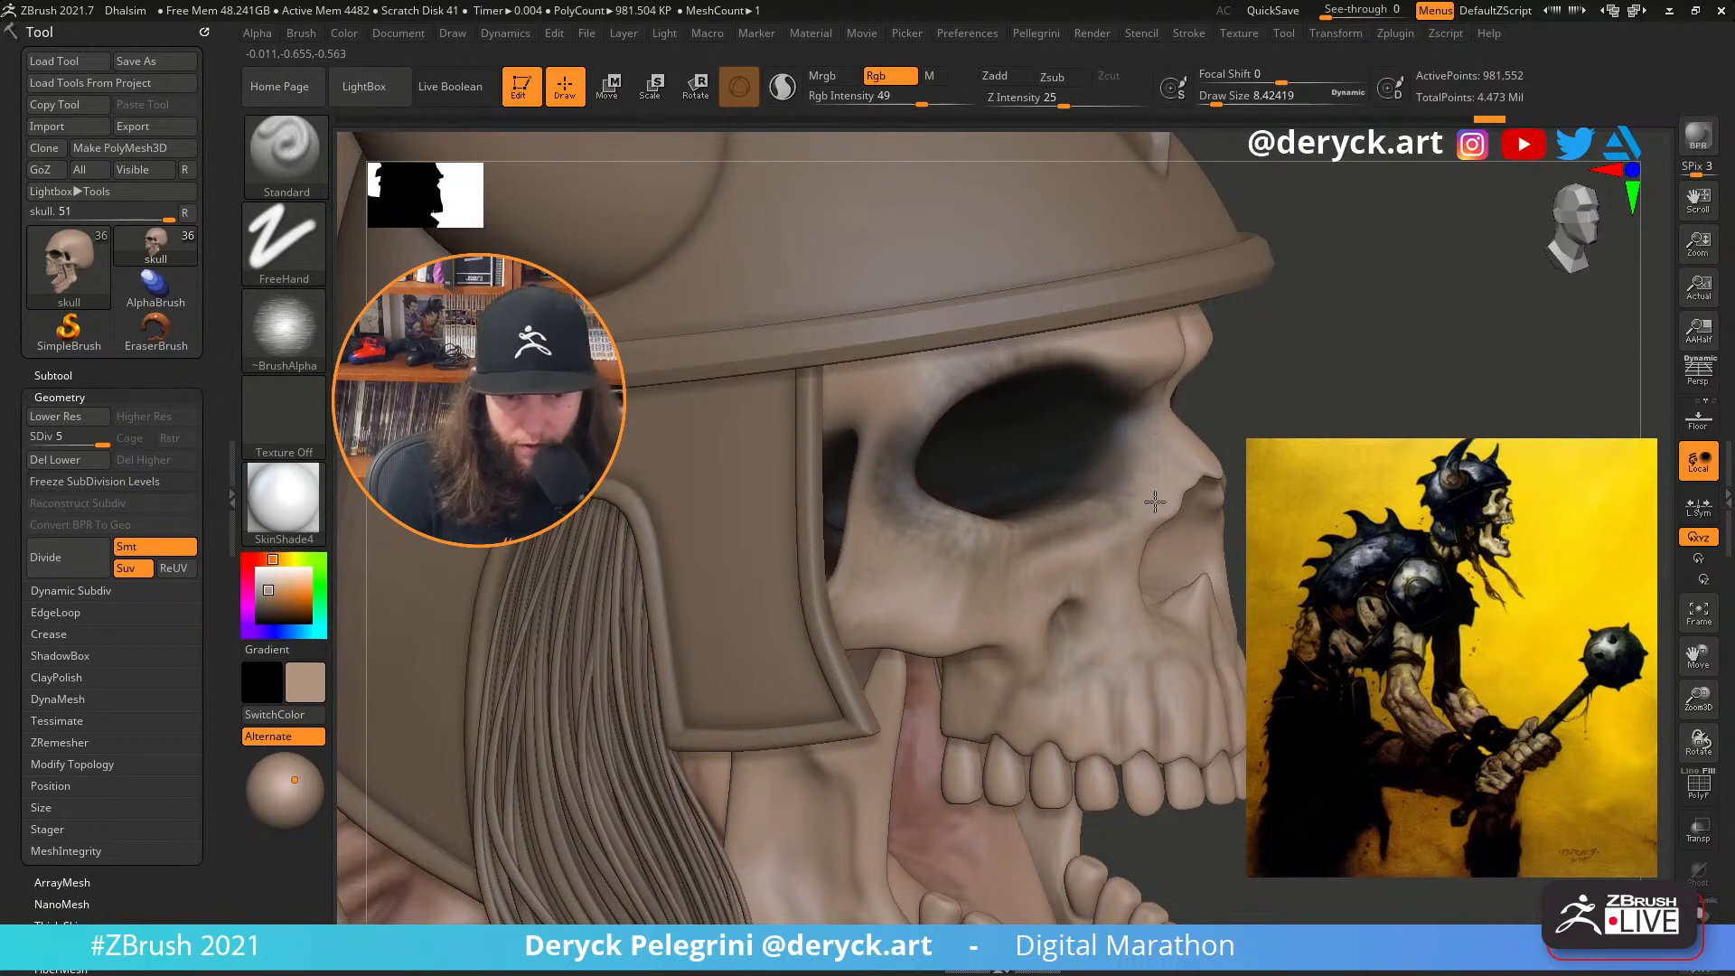
Pick a dark brown and shade the hollows below the cheekbones and around the nasal cavity
right_drag(1117, 494, 1219, 459)
right_drag(1219, 459, 1245, 459)
alt+drag(1257, 439, 1165, 570)
click(273, 607)
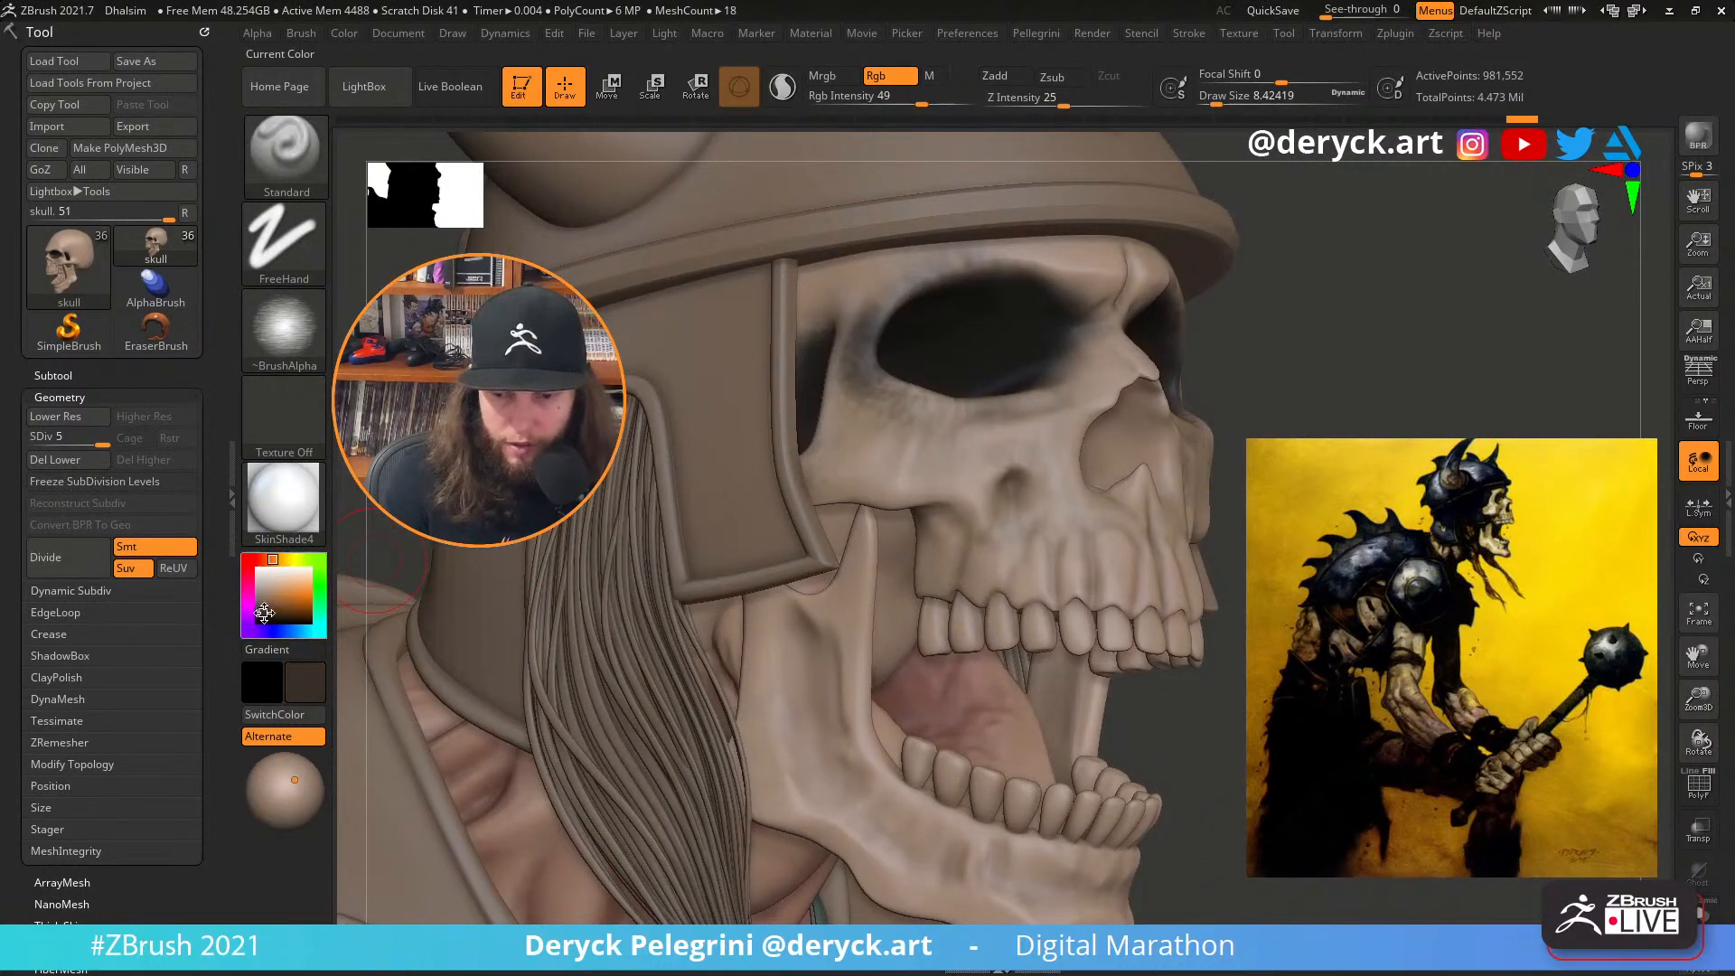
click(263, 613)
drag(952, 521, 1013, 483)
mouse_move(1252, 479)
mouse_down()
mouse_move(1084, 460)
mouse_move(1048, 433)
mouse_move(1064, 485)
mouse_move(1069, 425)
mouse_up()
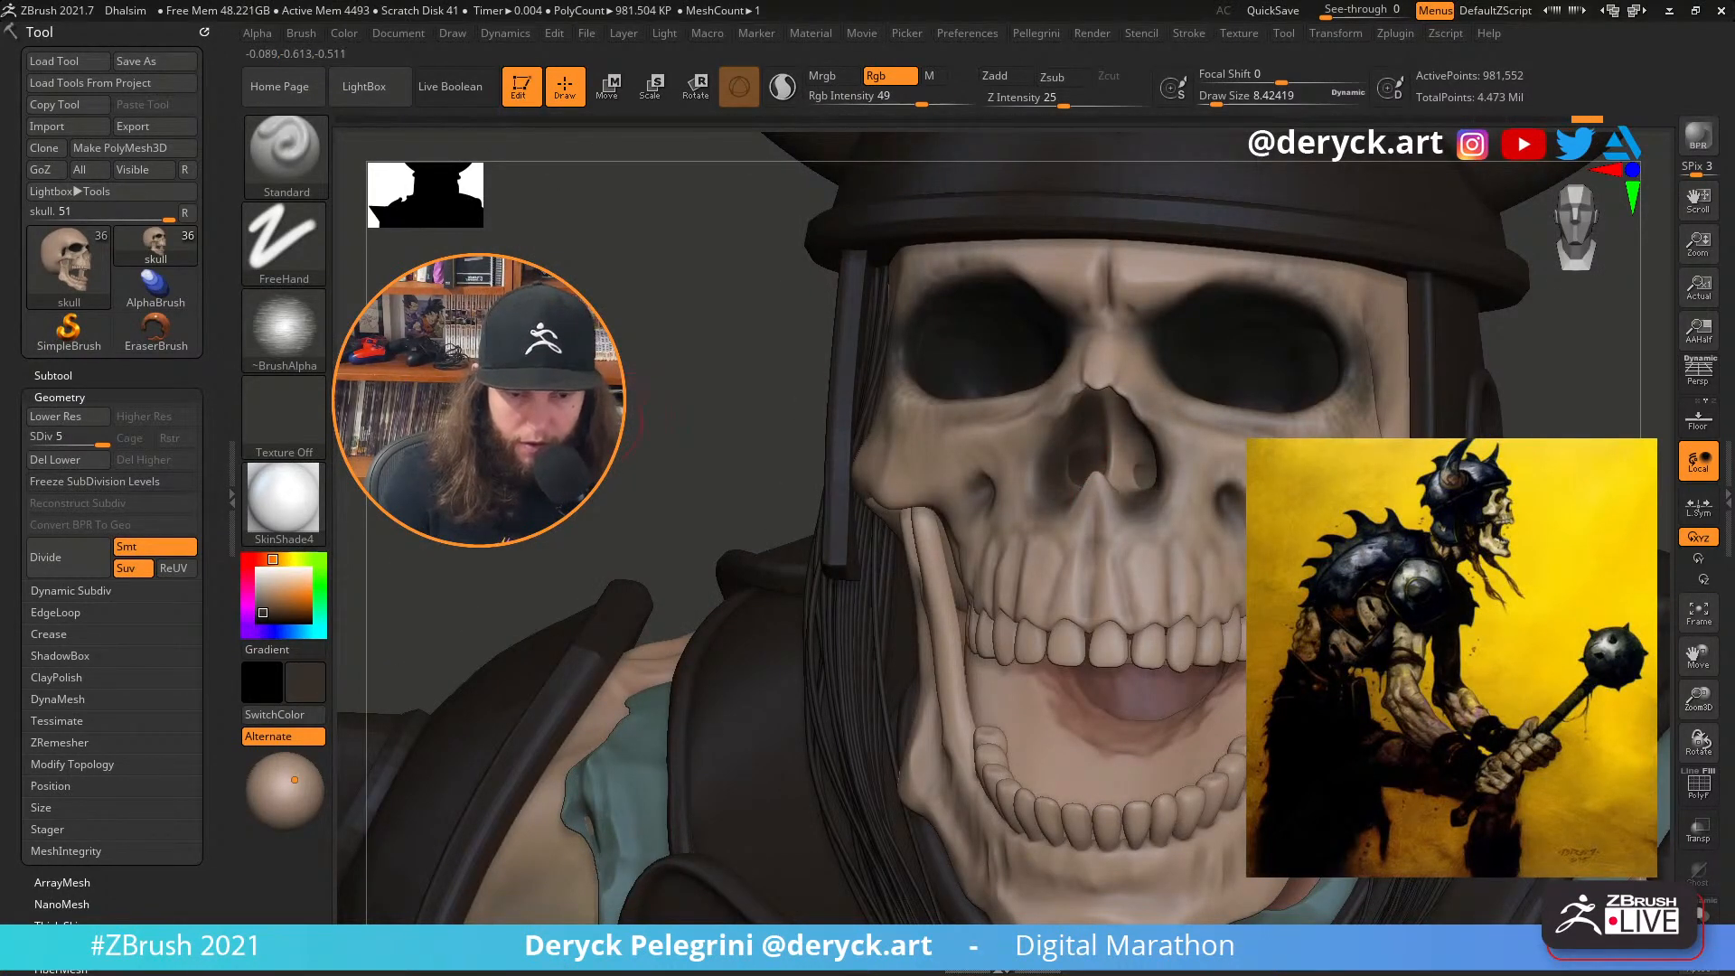
mouse_move(615, 421)
mouse_down()
mouse_move(647, 368)
mouse_move(723, 366)
mouse_up()
Increase the draw size to about 11.7 and shade the upper jaw between the tooth roots in dark brown
key(s)
mouse_move(1032, 512)
mouse_down()
mouse_move(1073, 471)
mouse_move(1155, 470)
mouse_move(1162, 448)
mouse_up()
key(s)
drag(1445, 398, 1138, 451)
drag(945, 488, 1084, 524)
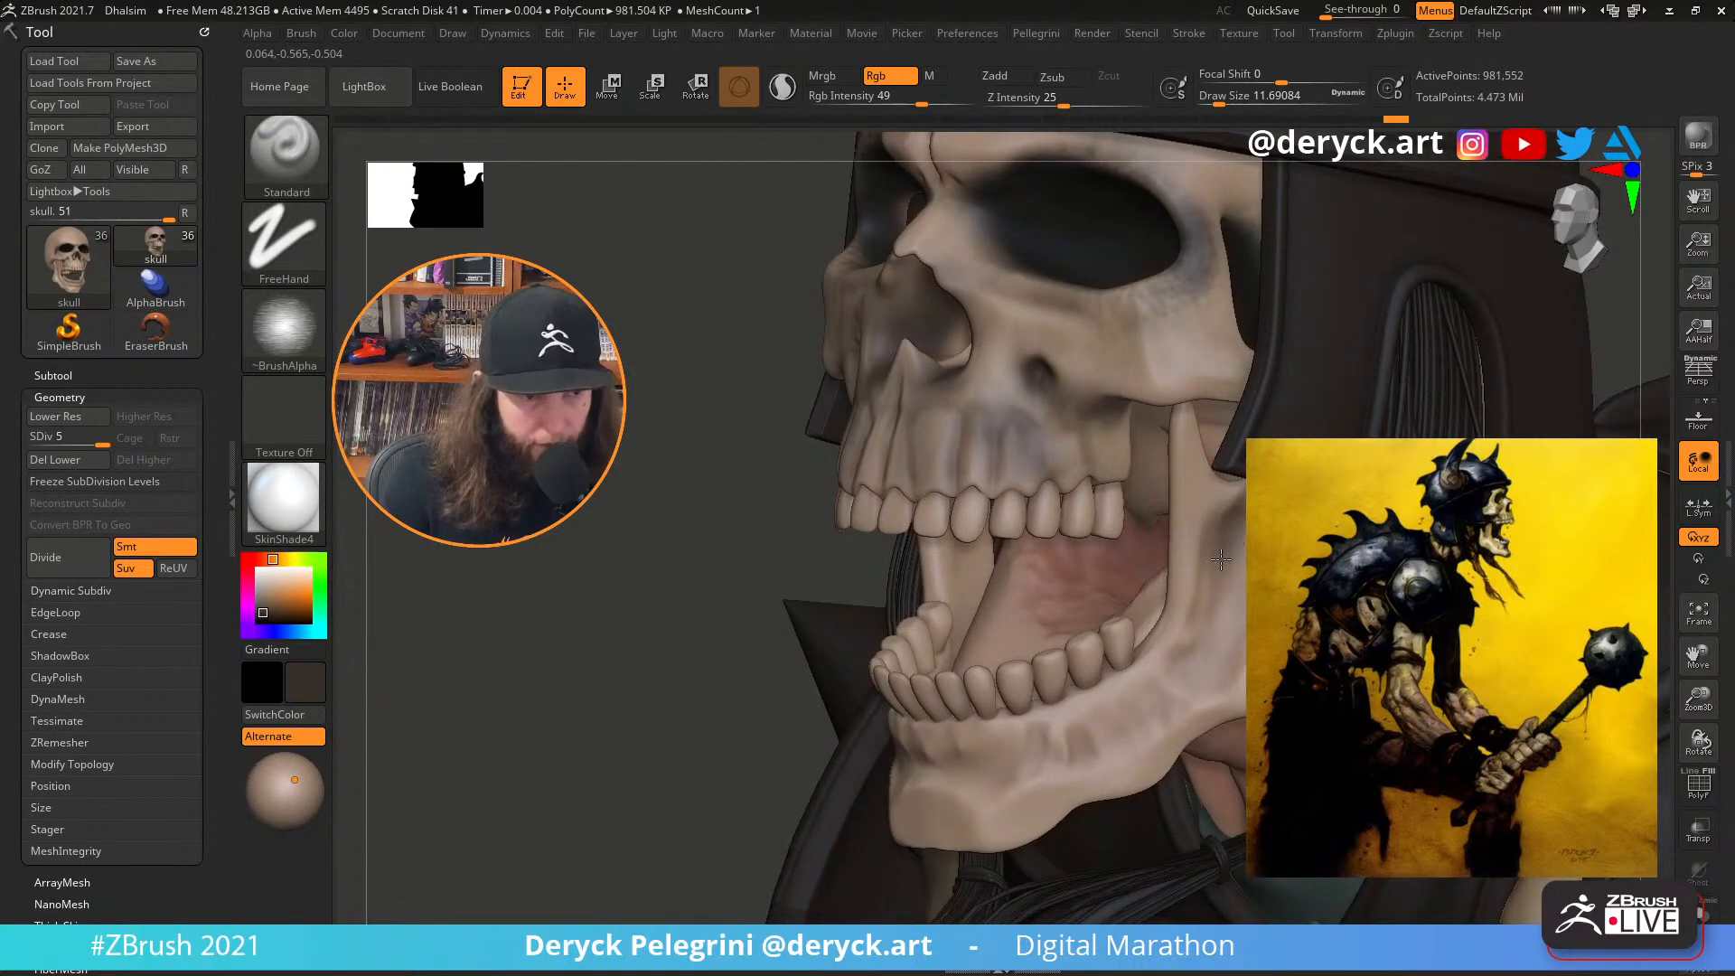
Shade the rear branches of the lower jaw in dark brown, isolating the skull and enlarging the draw size to about 51
drag(1221, 560, 1226, 567)
drag(669, 433, 709, 392)
key(s)
drag(1268, 531, 1245, 543)
key(s)
drag(1301, 452, 1312, 452)
key(s)
drag(1294, 575, 1310, 575)
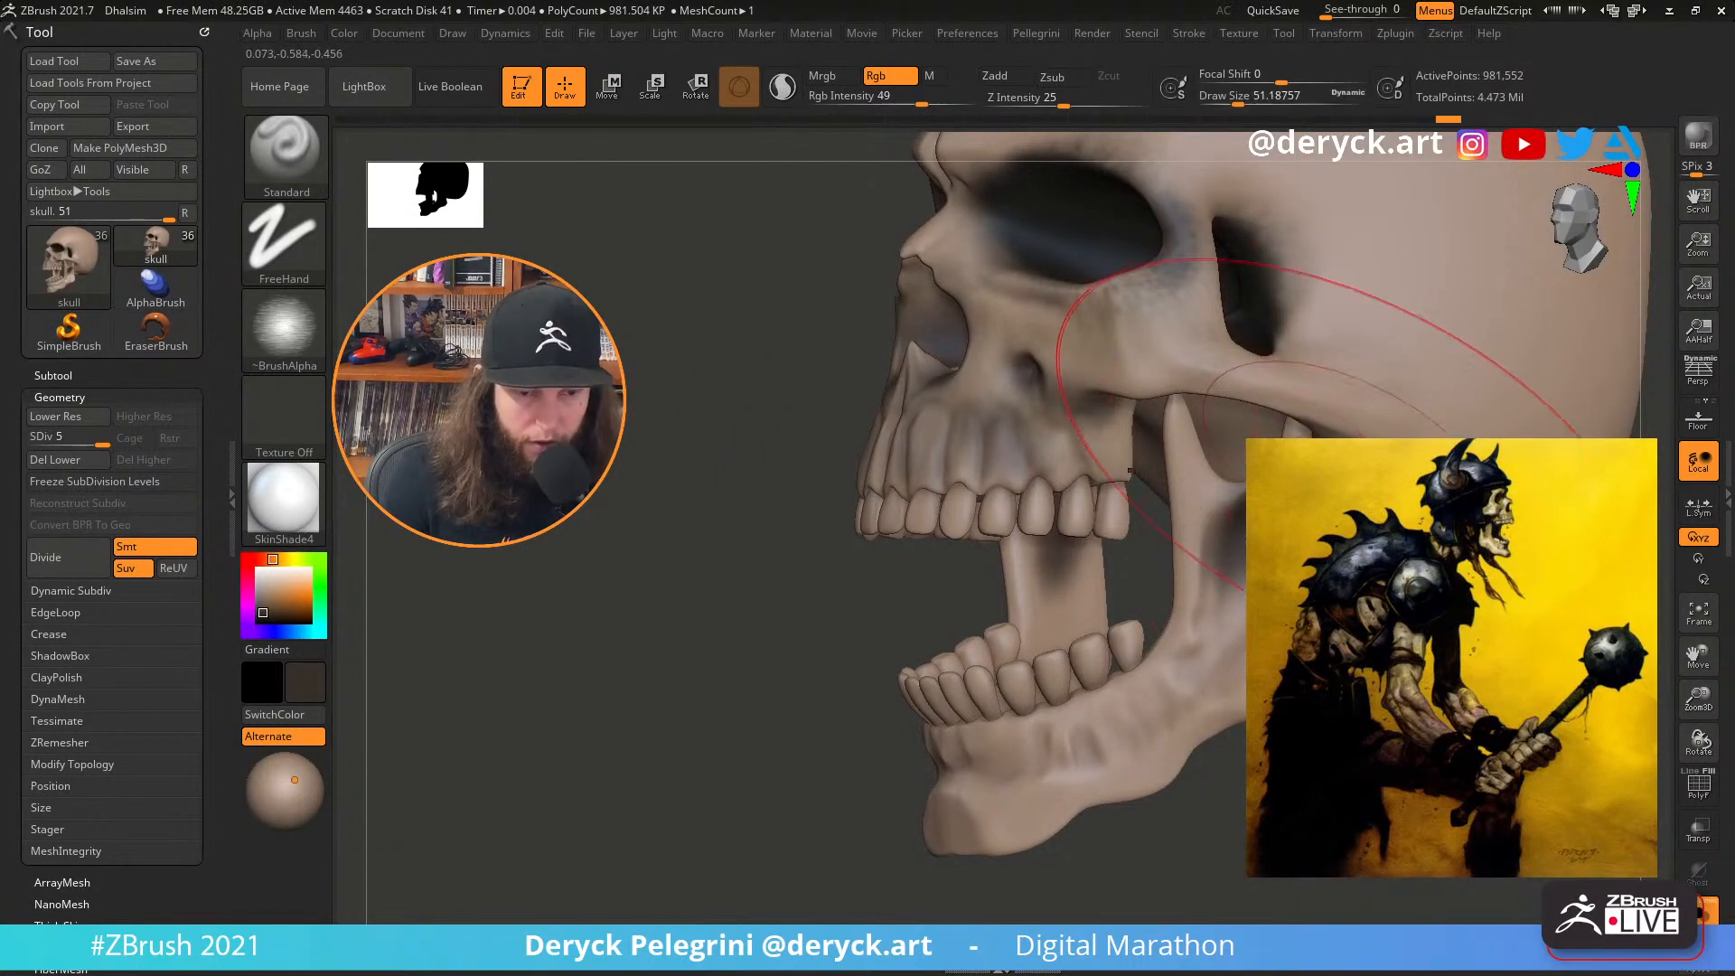
mouse_move(1347, 411)
mouse_down()
mouse_move(1407, 372)
mouse_move(1374, 385)
mouse_move(1396, 407)
mouse_up()
key(shift+alt+s)
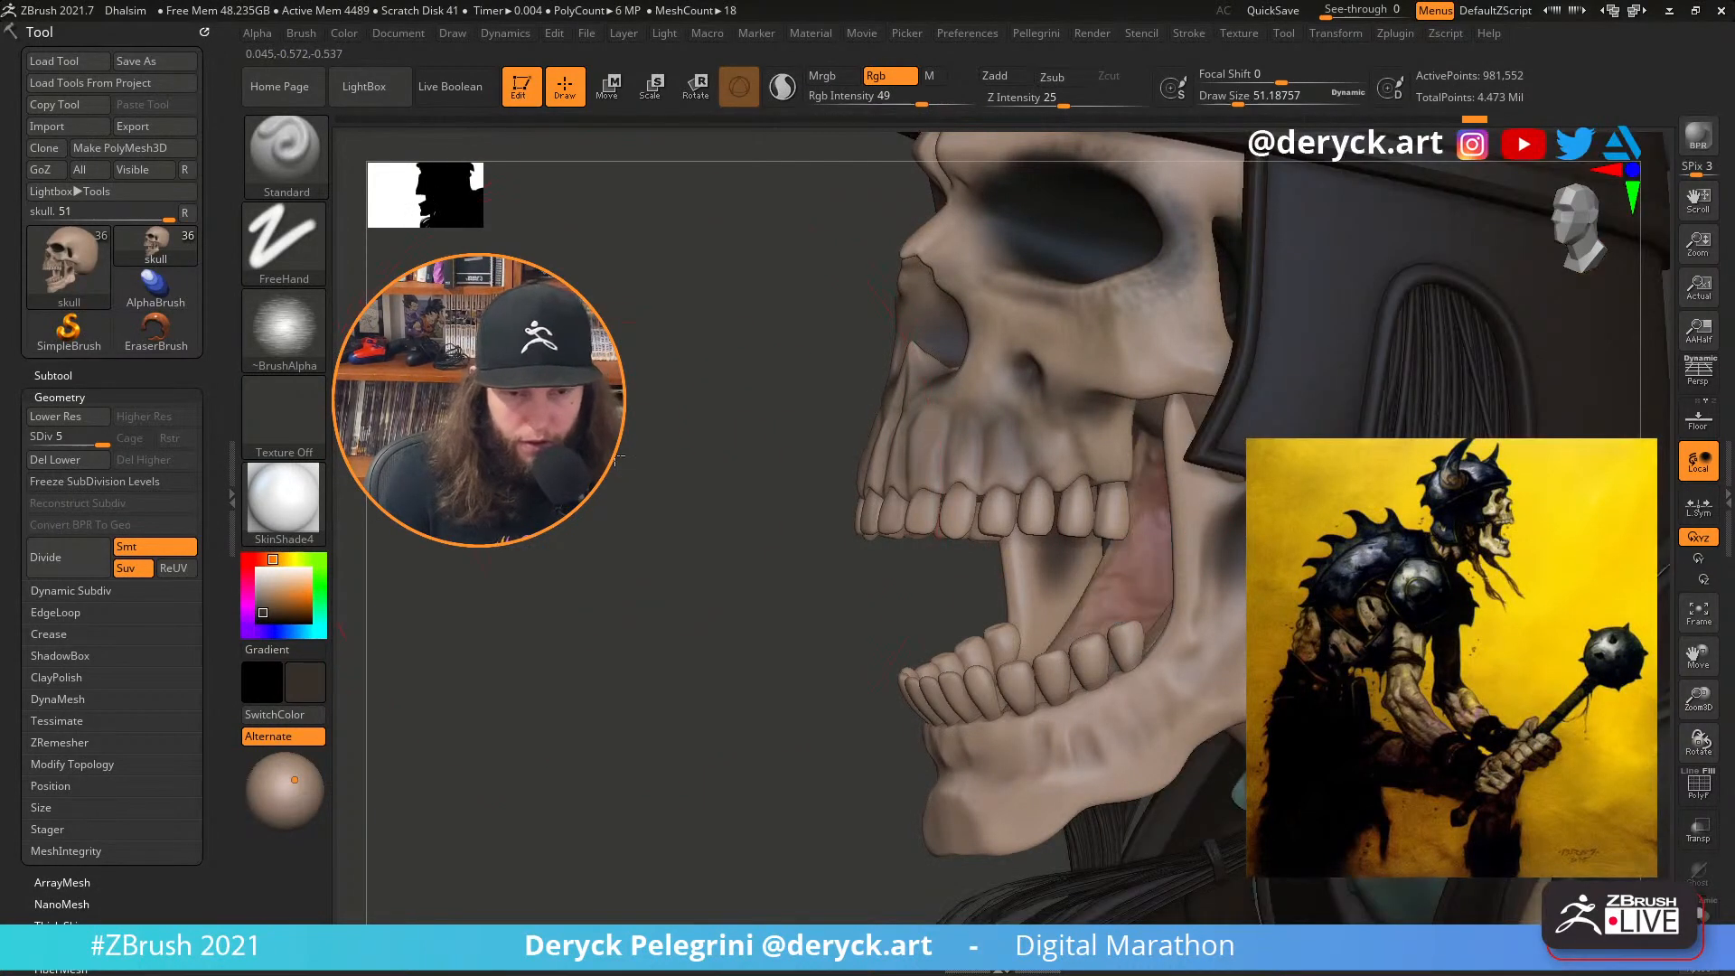
Make the body mesh visible inside the skull's open mouth the active subtool
alt+drag(692, 465, 900, 432)
drag(1554, 456, 1047, 690)
mouse_move(633, 358)
mouse_down()
mouse_move(685, 353)
mouse_move(666, 334)
mouse_move(681, 337)
mouse_move(739, 472)
mouse_move(633, 588)
mouse_move(678, 506)
mouse_up()
key(s)
drag(1136, 506, 1053, 505)
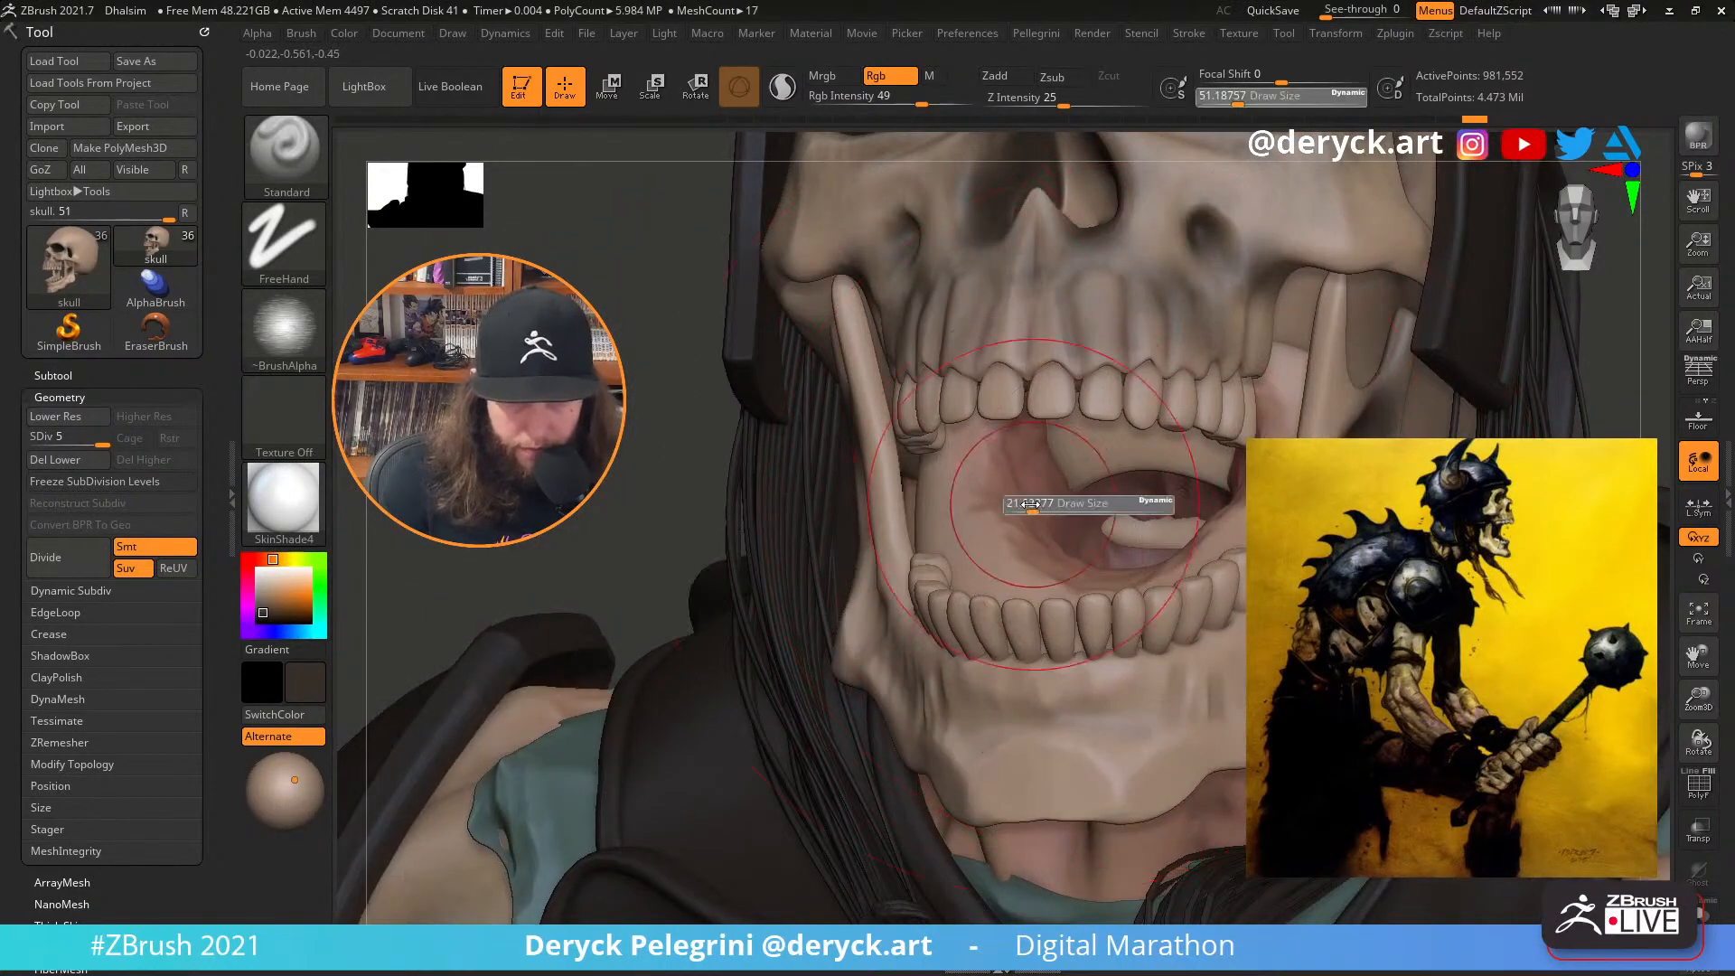
alt+click(1015, 503)
drag(651, 560, 704, 524)
key(b)
key(h)
key(p)
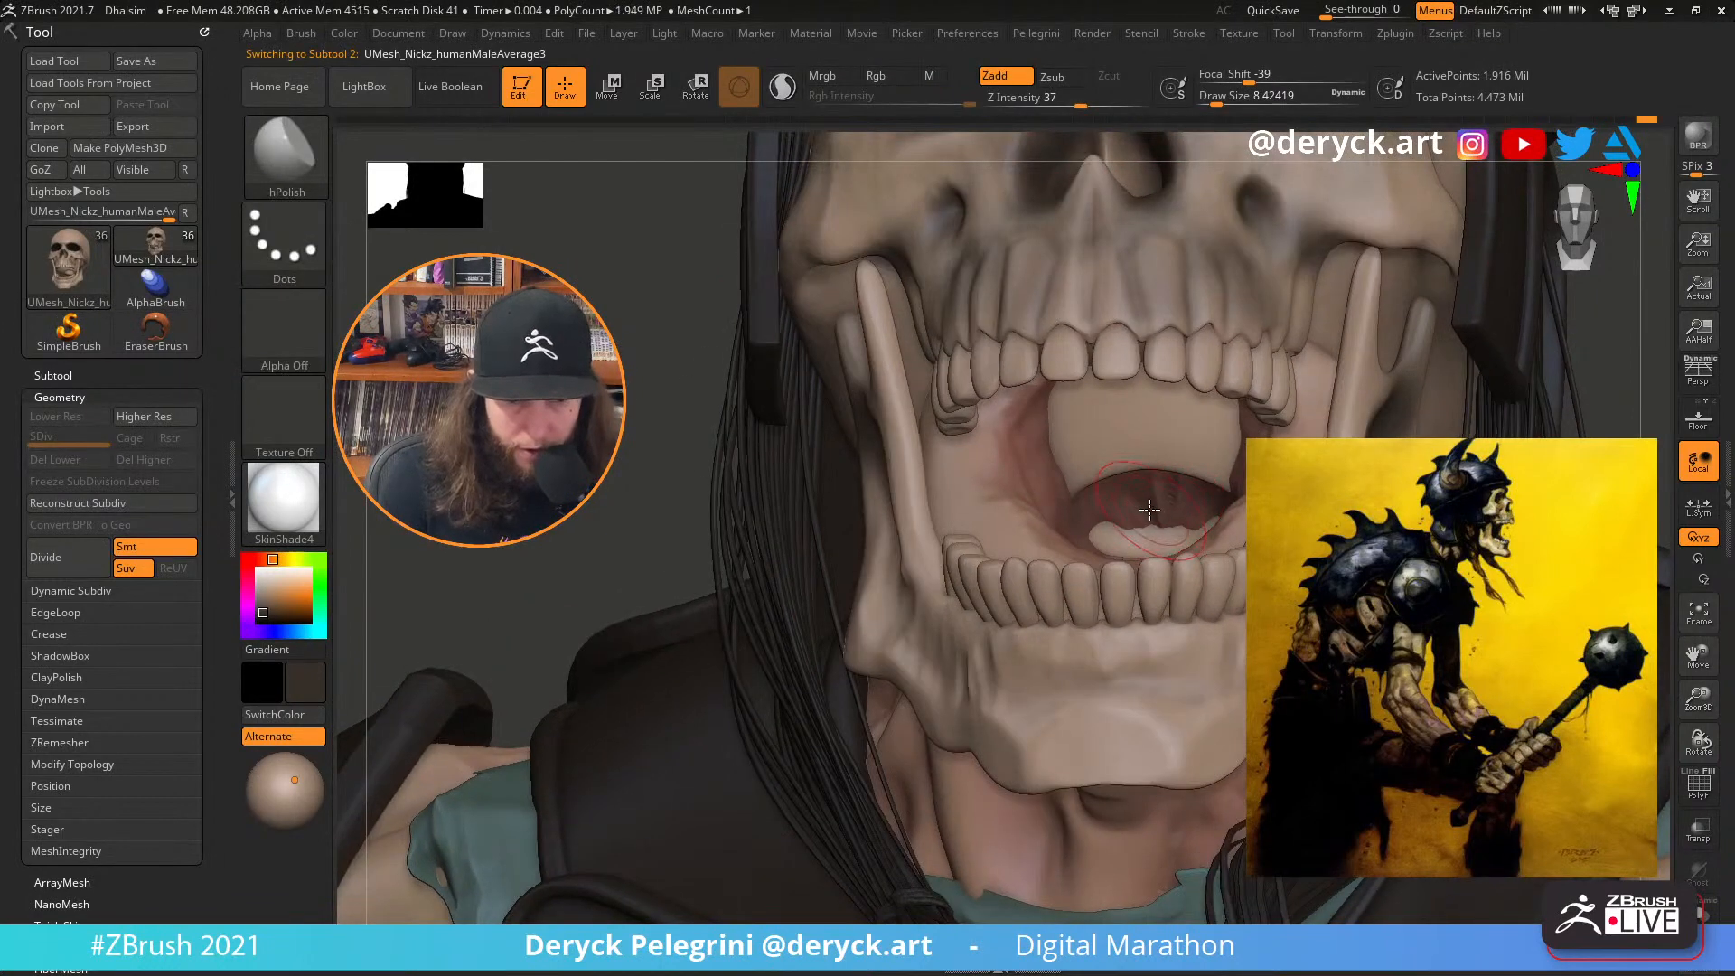
Build up the body's flesh in the throat and over the palate using ClayBuildup with a draw size of about 12.9
key(bracketright)
key(b)
key(c)
key(b)
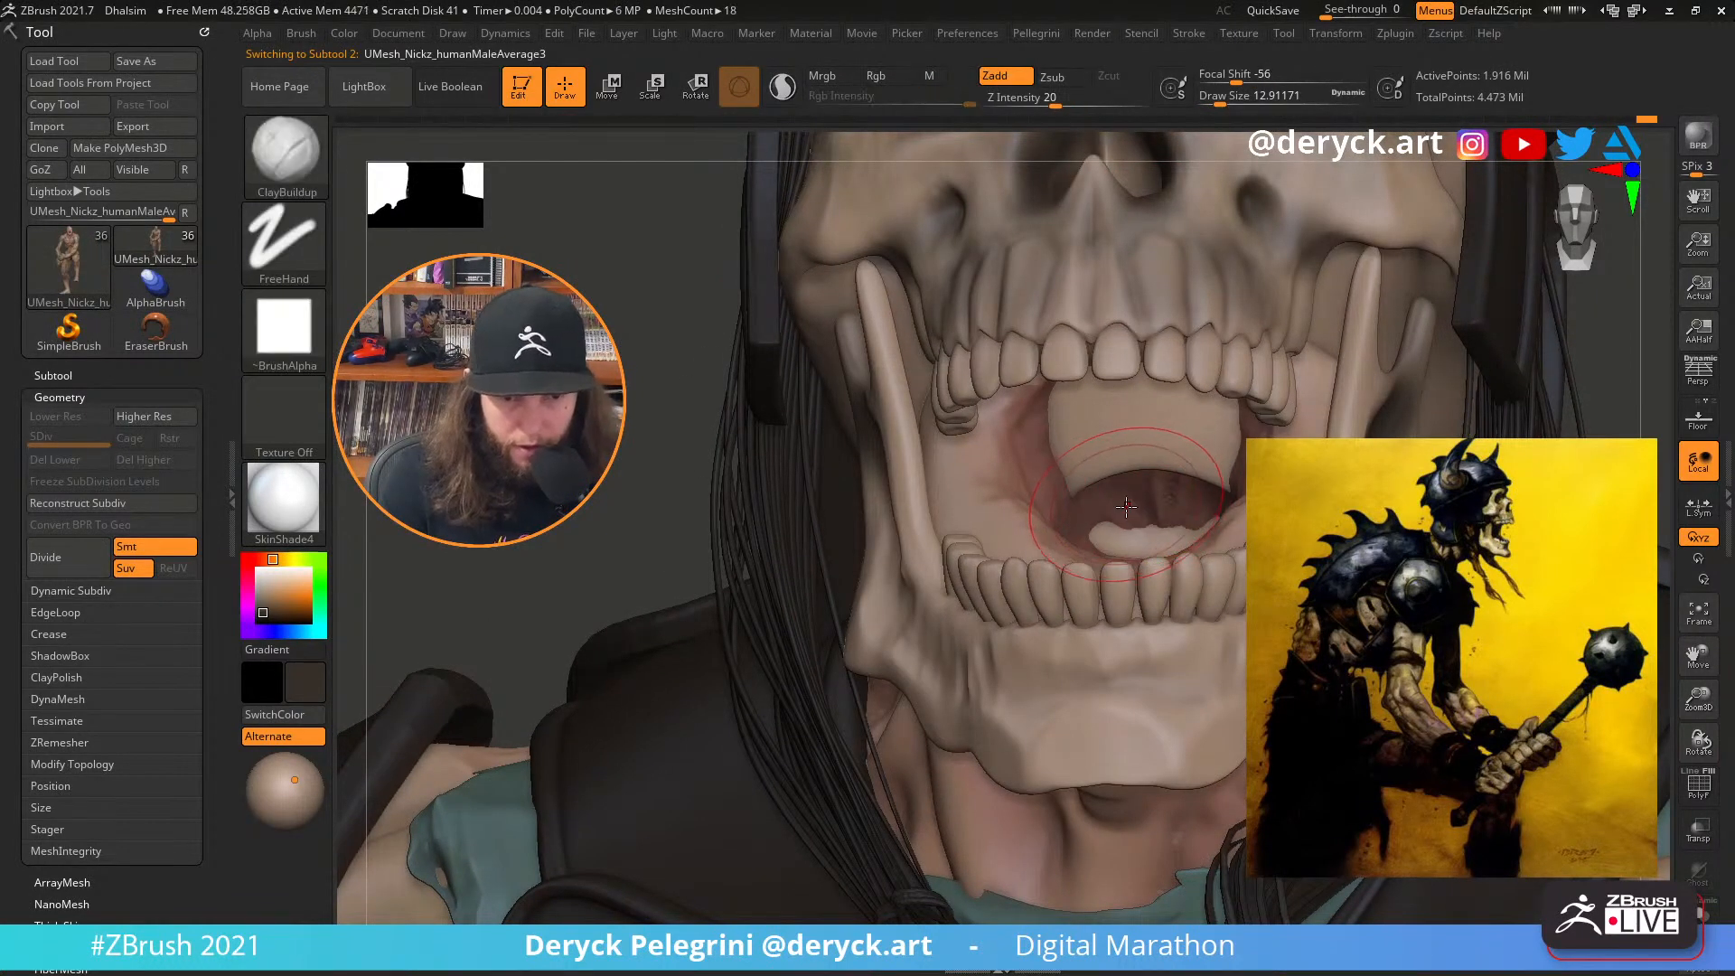
drag(711, 396, 741, 411)
mouse_move(1142, 533)
mouse_down()
mouse_move(1122, 477)
mouse_move(1081, 448)
mouse_move(1175, 474)
mouse_move(1121, 456)
mouse_up()
mouse_move(671, 461)
mouse_down()
mouse_move(631, 385)
mouse_move(676, 391)
mouse_up()
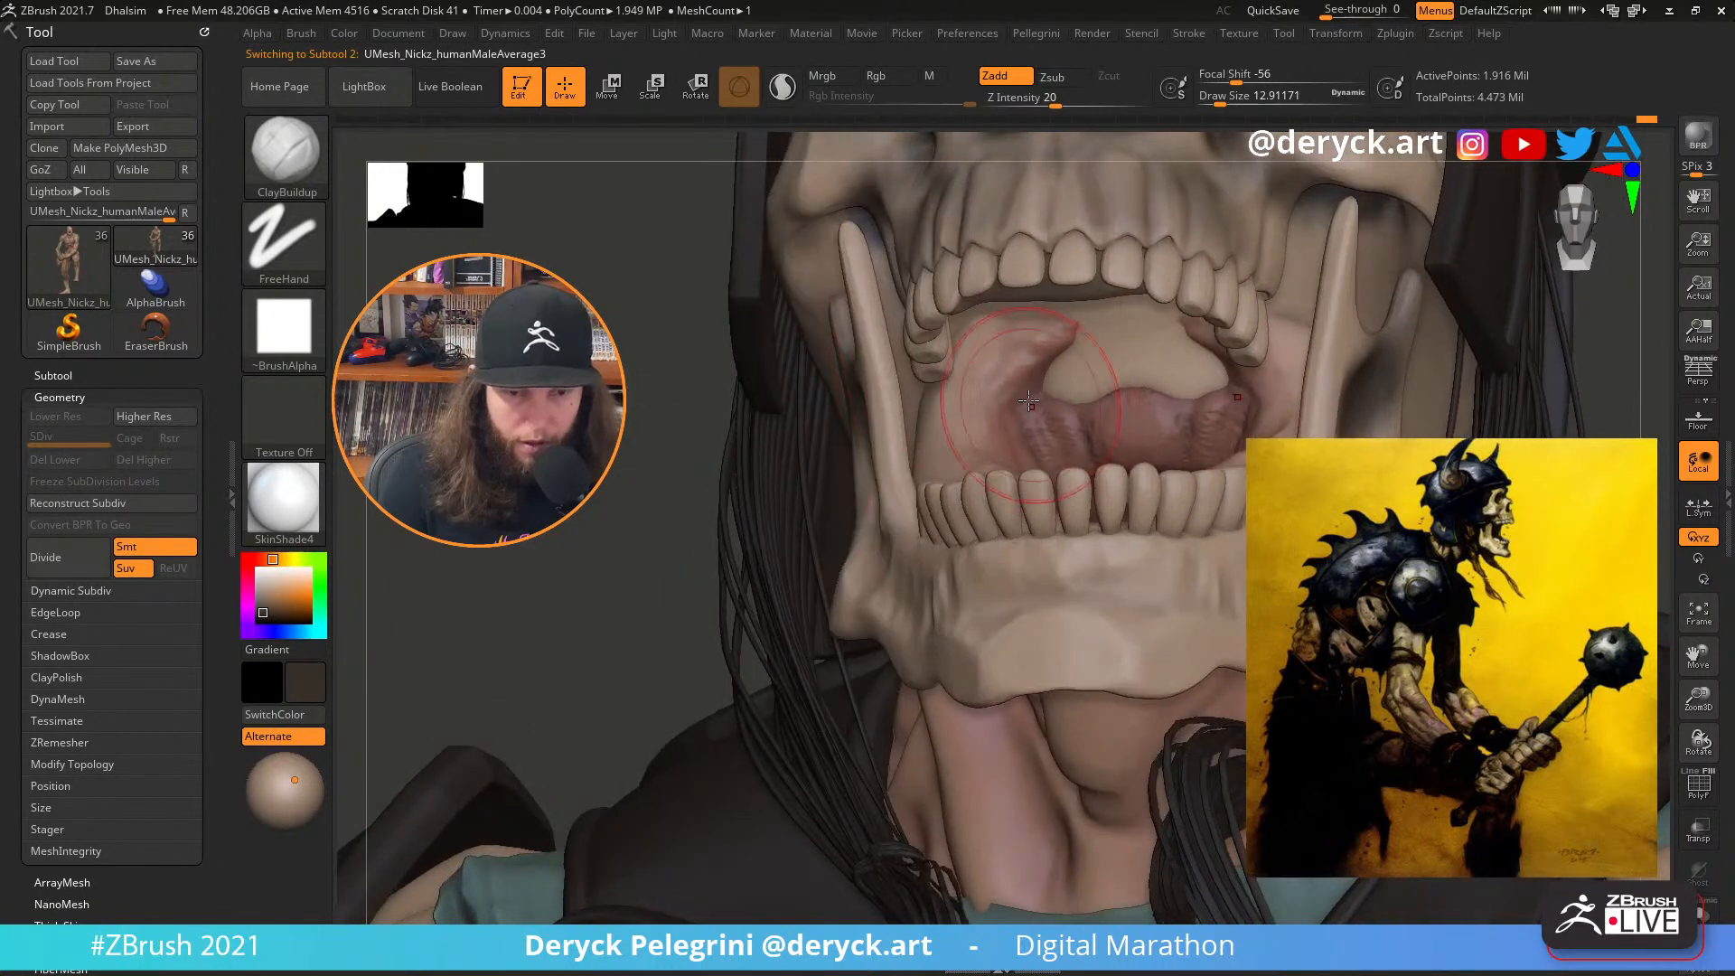
mouse_move(1115, 335)
mouse_down()
mouse_move(1175, 327)
mouse_move(1110, 314)
mouse_up()
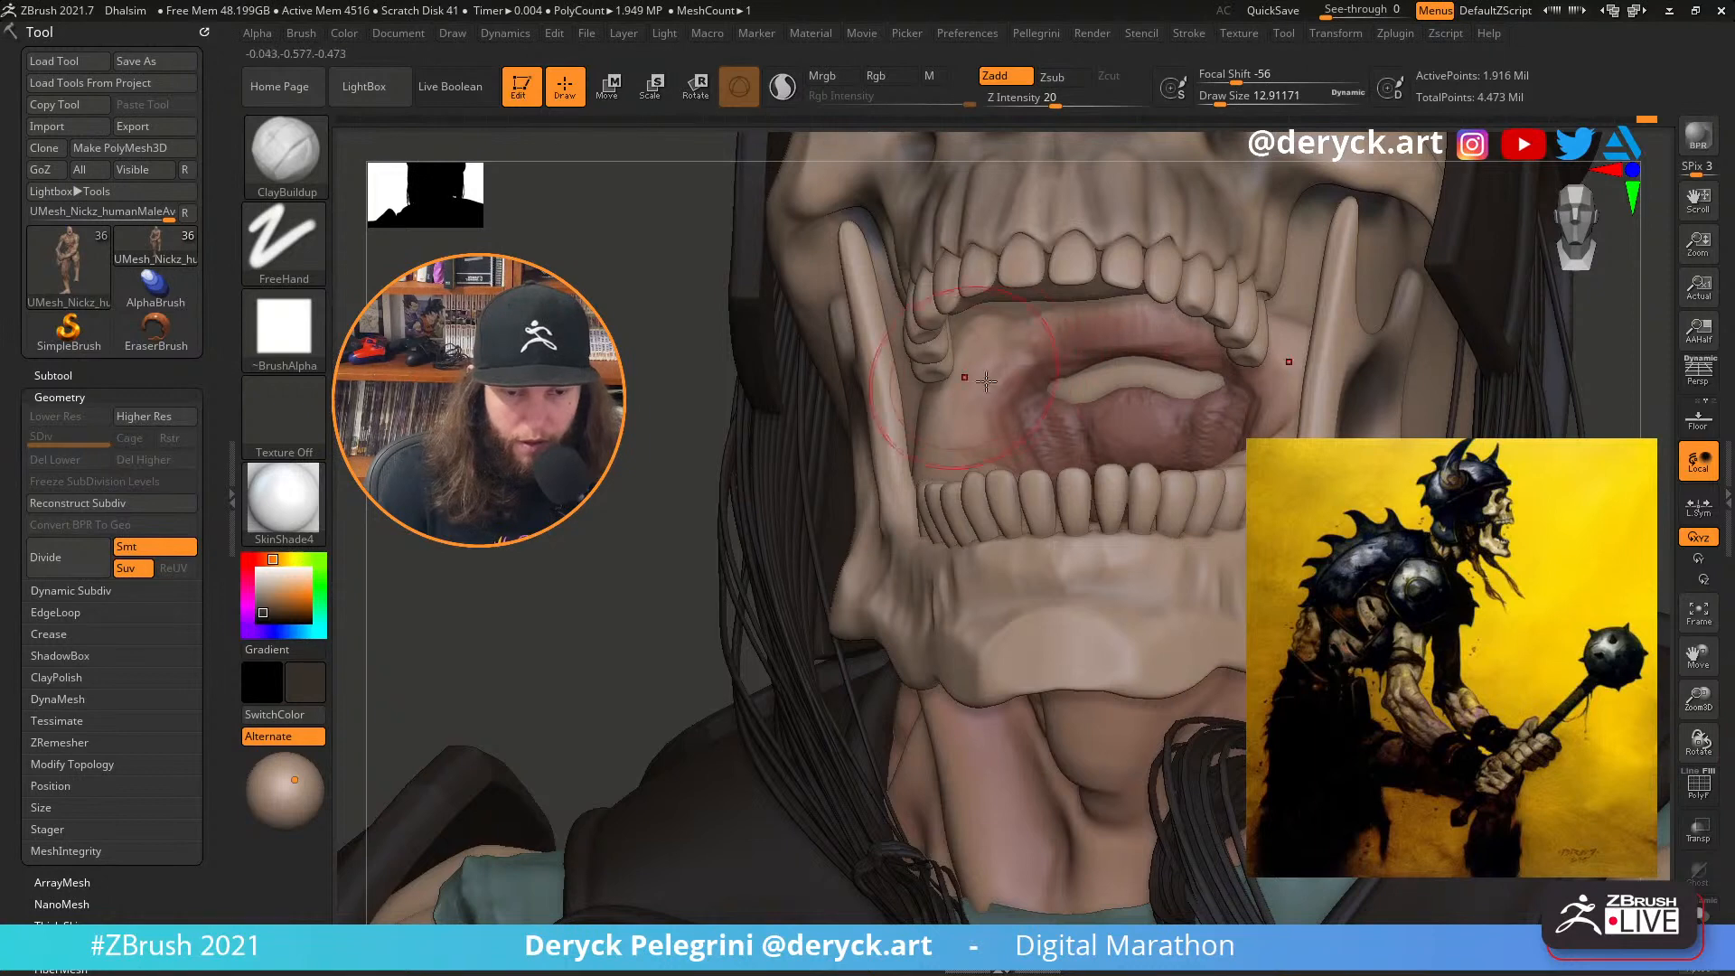
Build up the flesh over the palate and inner cheeks with ClayBuildup, reducing the draw size to about 9.4
drag(666, 387, 697, 461)
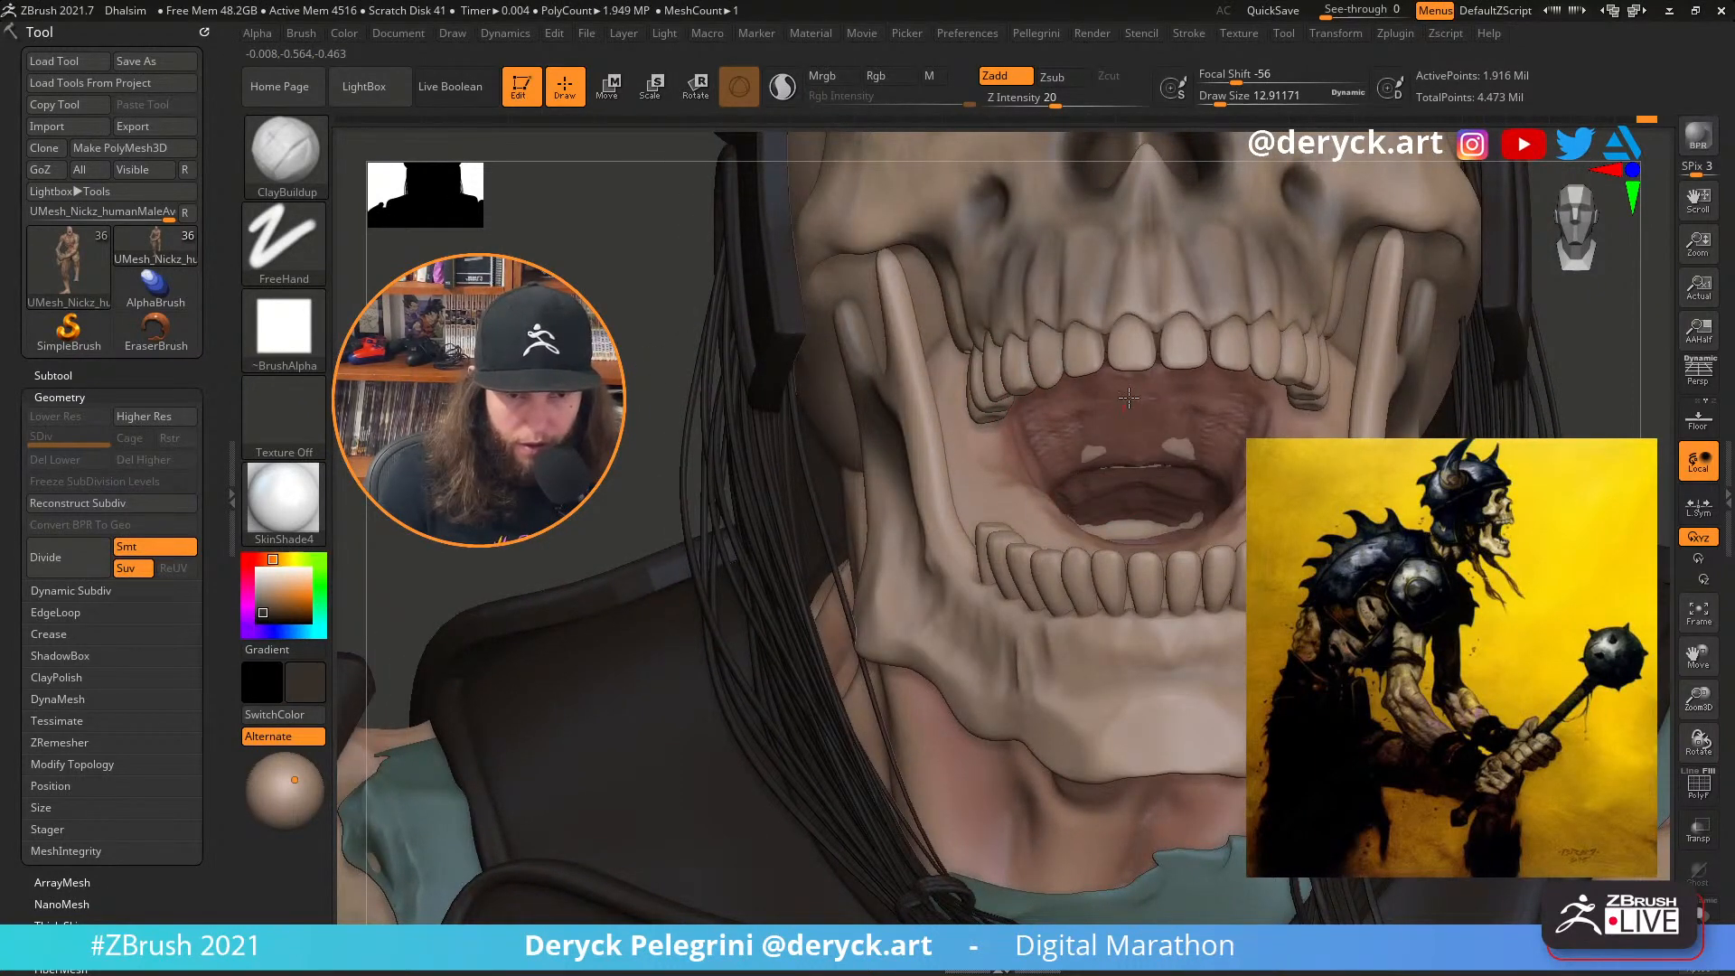
drag(1128, 398, 1166, 411)
mouse_move(1556, 406)
mouse_down()
mouse_move(1527, 418)
mouse_move(1556, 460)
mouse_up()
drag(1109, 515, 1086, 507)
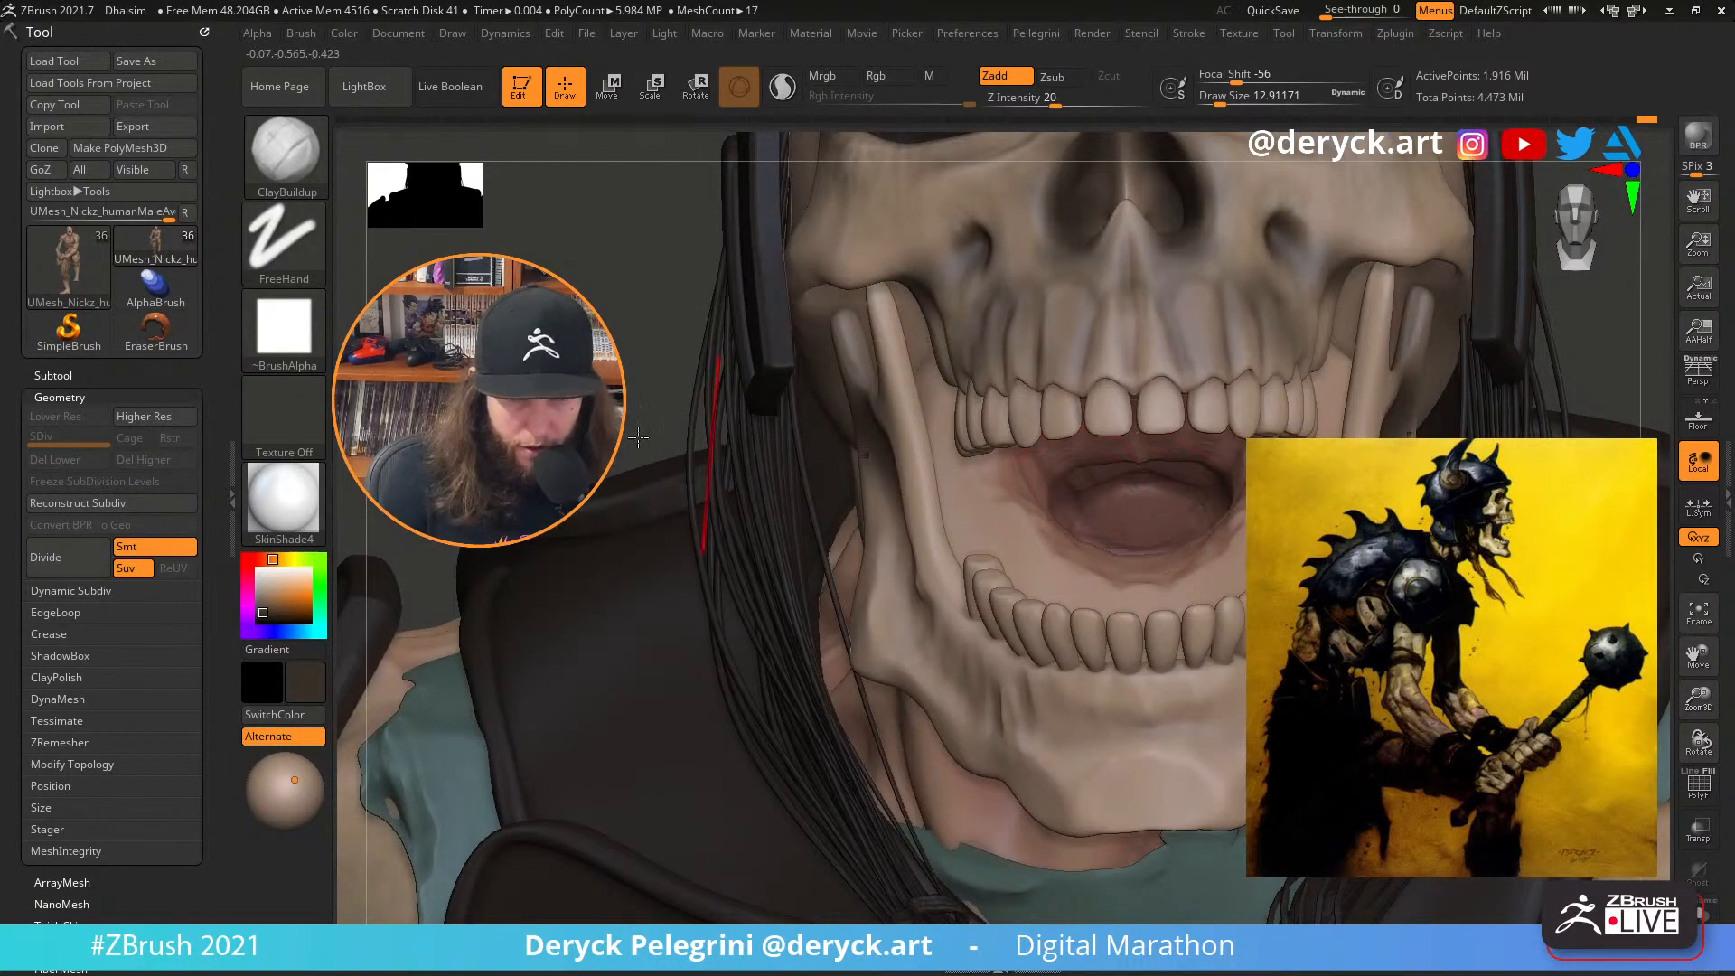
drag(638, 438, 649, 501)
key(s)
drag(1099, 561, 1092, 561)
mouse_move(1053, 553)
mouse_down()
mouse_move(1145, 572)
mouse_move(1172, 553)
mouse_up()
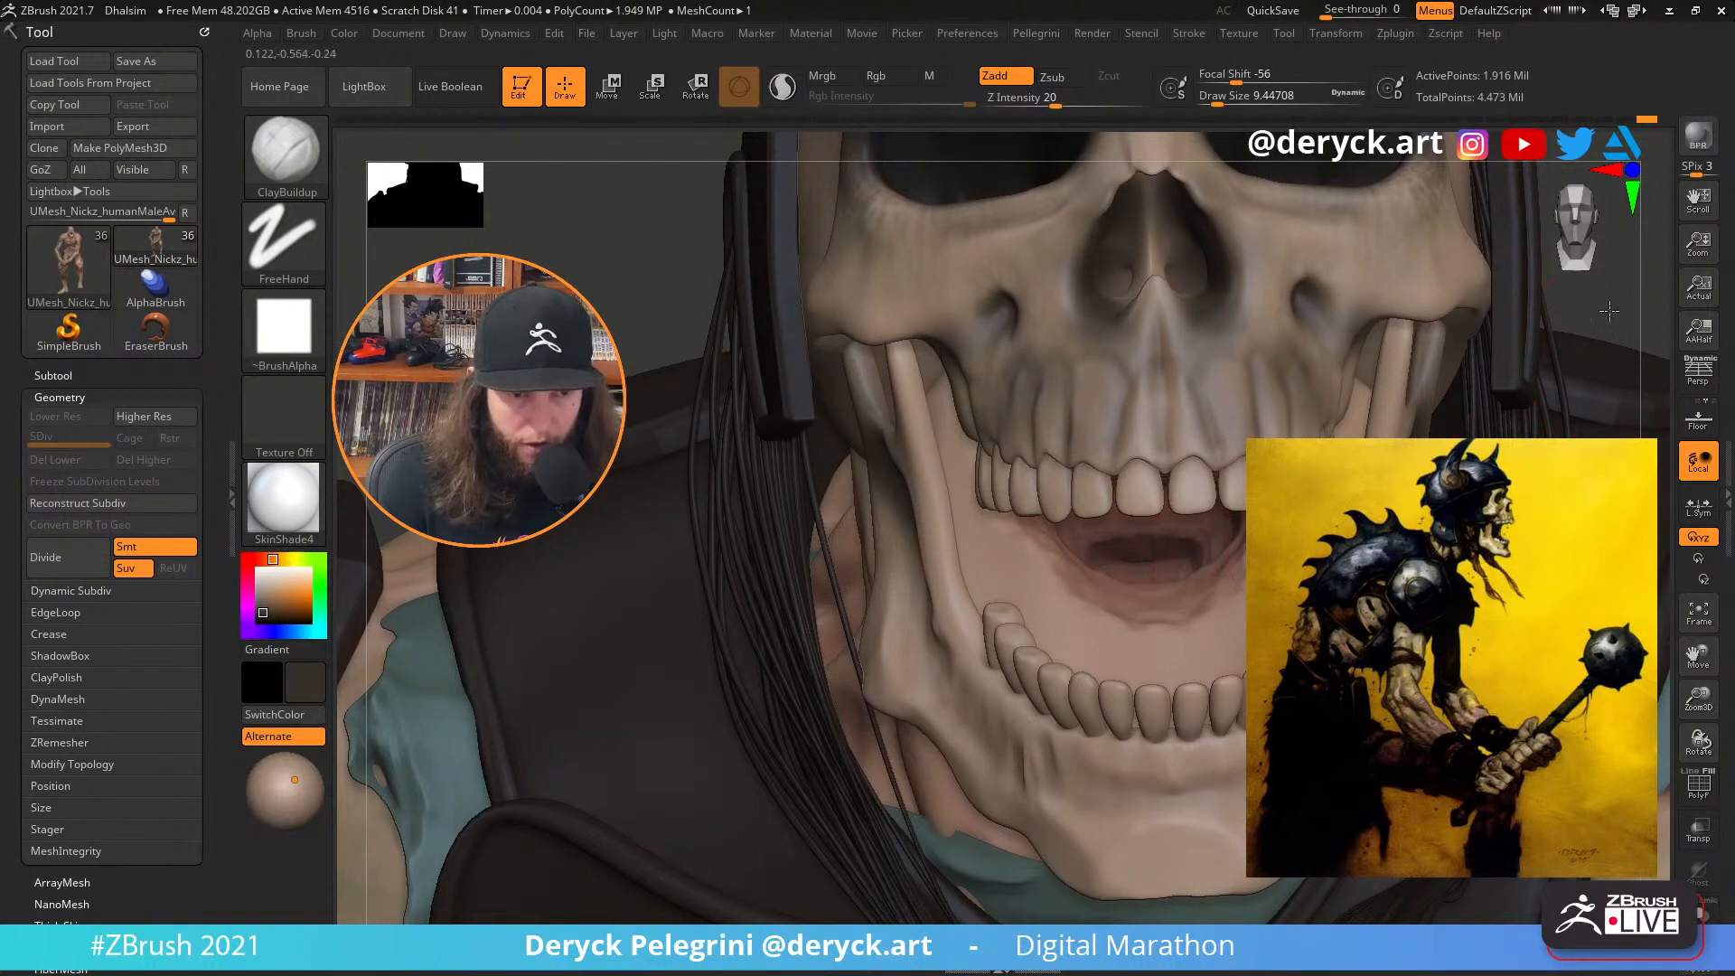
mouse_move(1609, 311)
alt+mouse_down()
mouse_move(1586, 282)
mouse_move(1595, 295)
alt+mouse_up()
drag(868, 389, 769, 425)
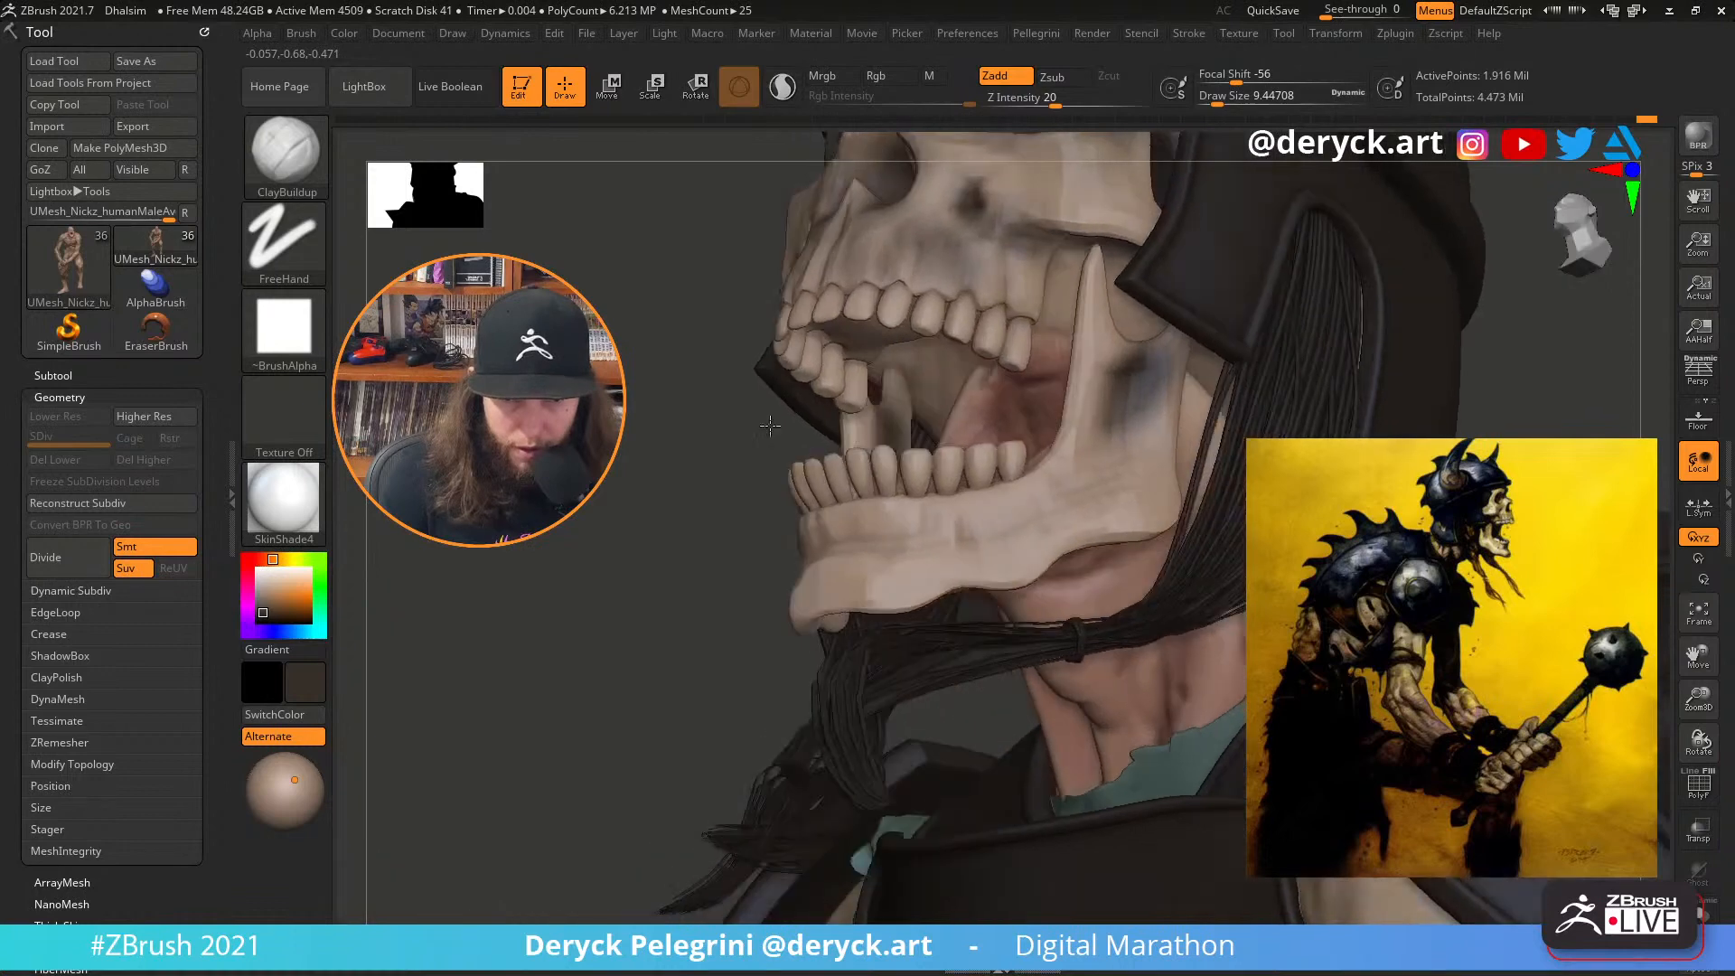
Reshape the flesh behind the upper teeth using the Move brush with a draw size of about 15.6
key(b)
key(m)
key(v)
mouse_move(614, 305)
mouse_down()
mouse_move(1465, 404)
mouse_move(1065, 475)
mouse_up()
key(s)
drag(1355, 434, 1177, 456)
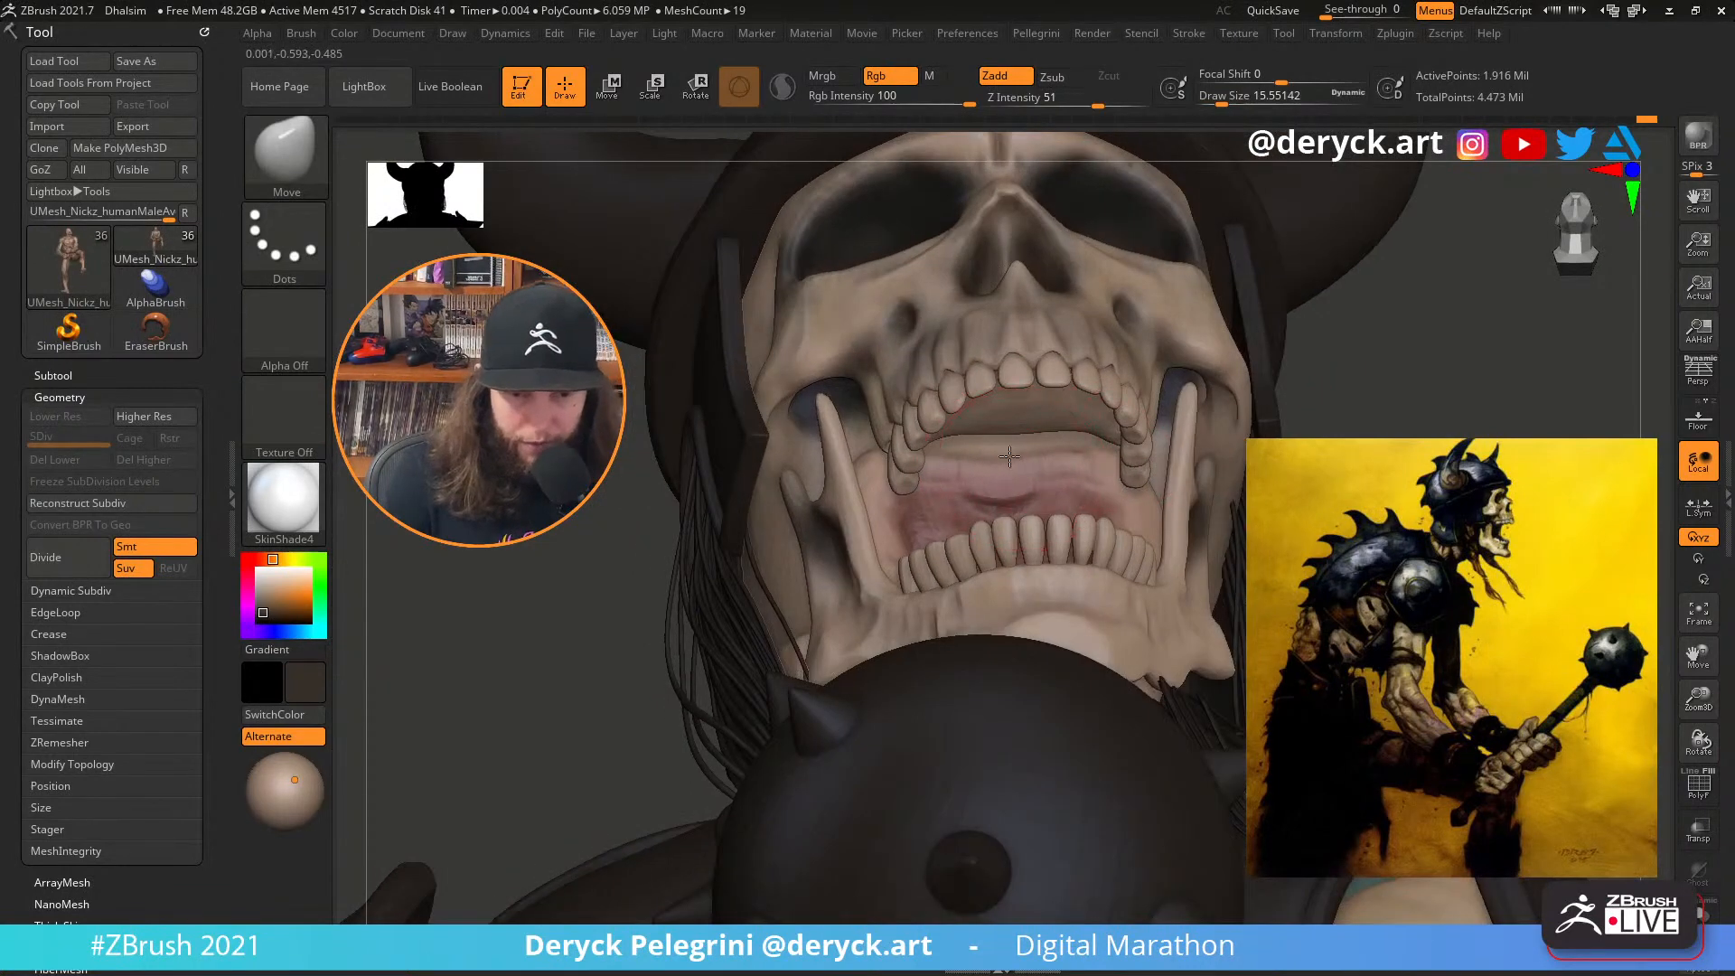
drag(1040, 492, 1039, 470)
drag(1301, 429, 1036, 468)
Pull the flesh at the back and sides of the mouth into shape with a Move draw size of about 25
key(s)
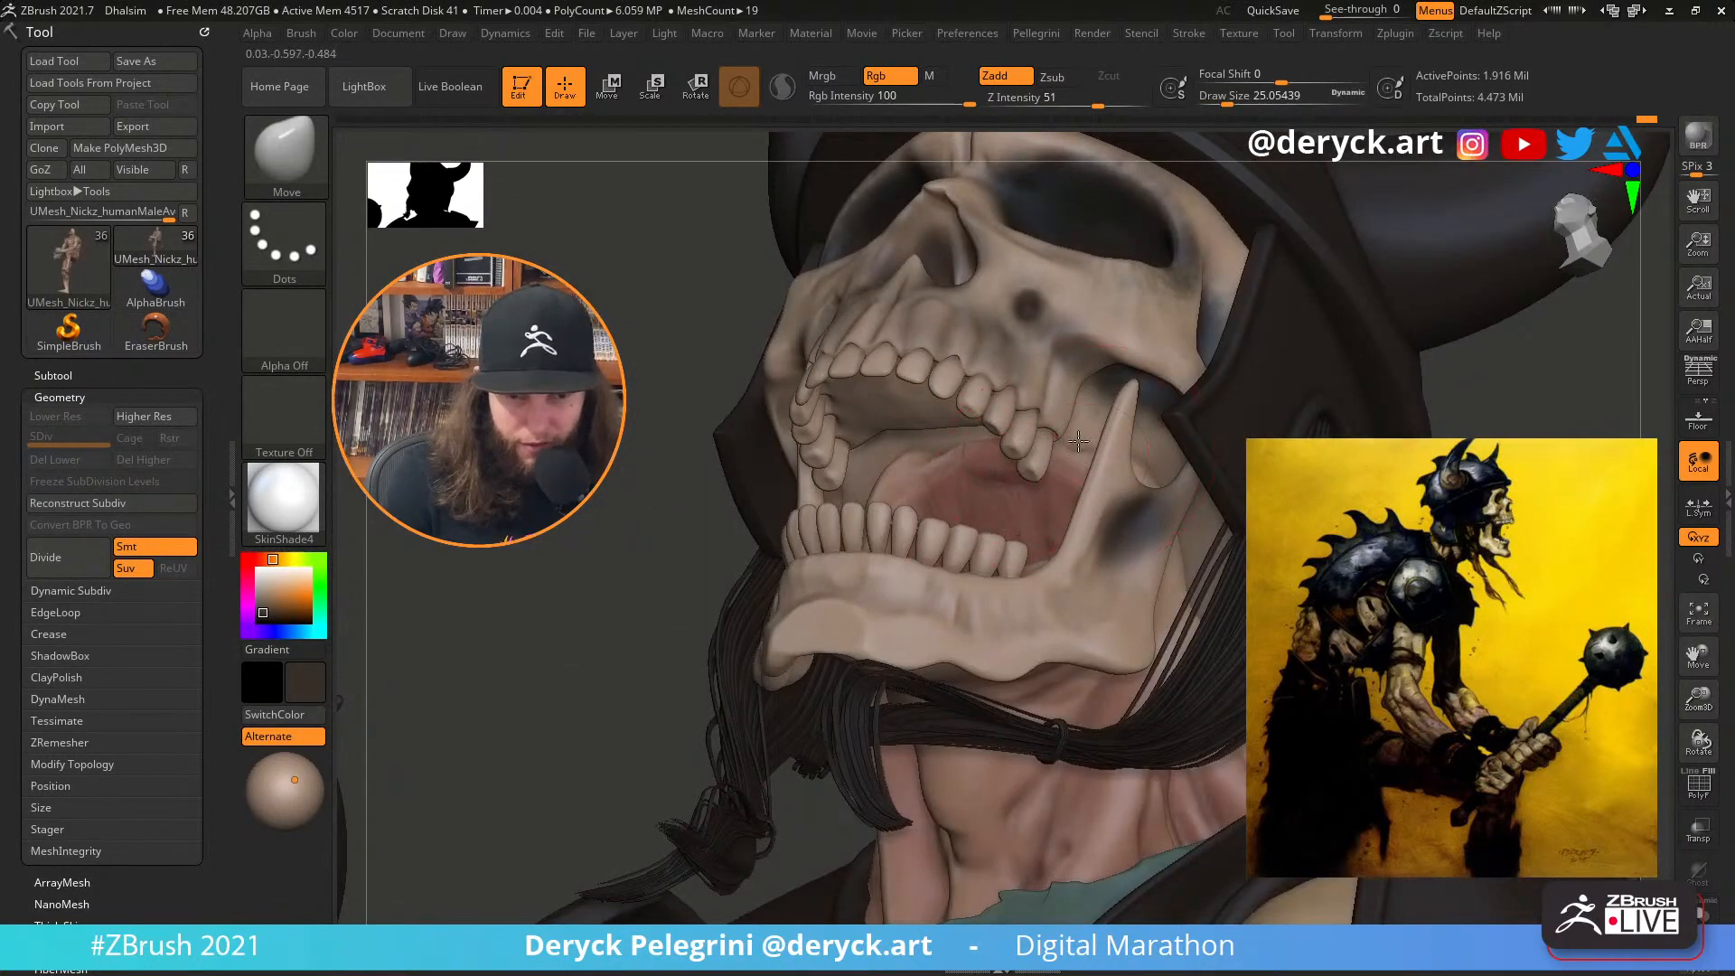
drag(673, 502, 958, 466)
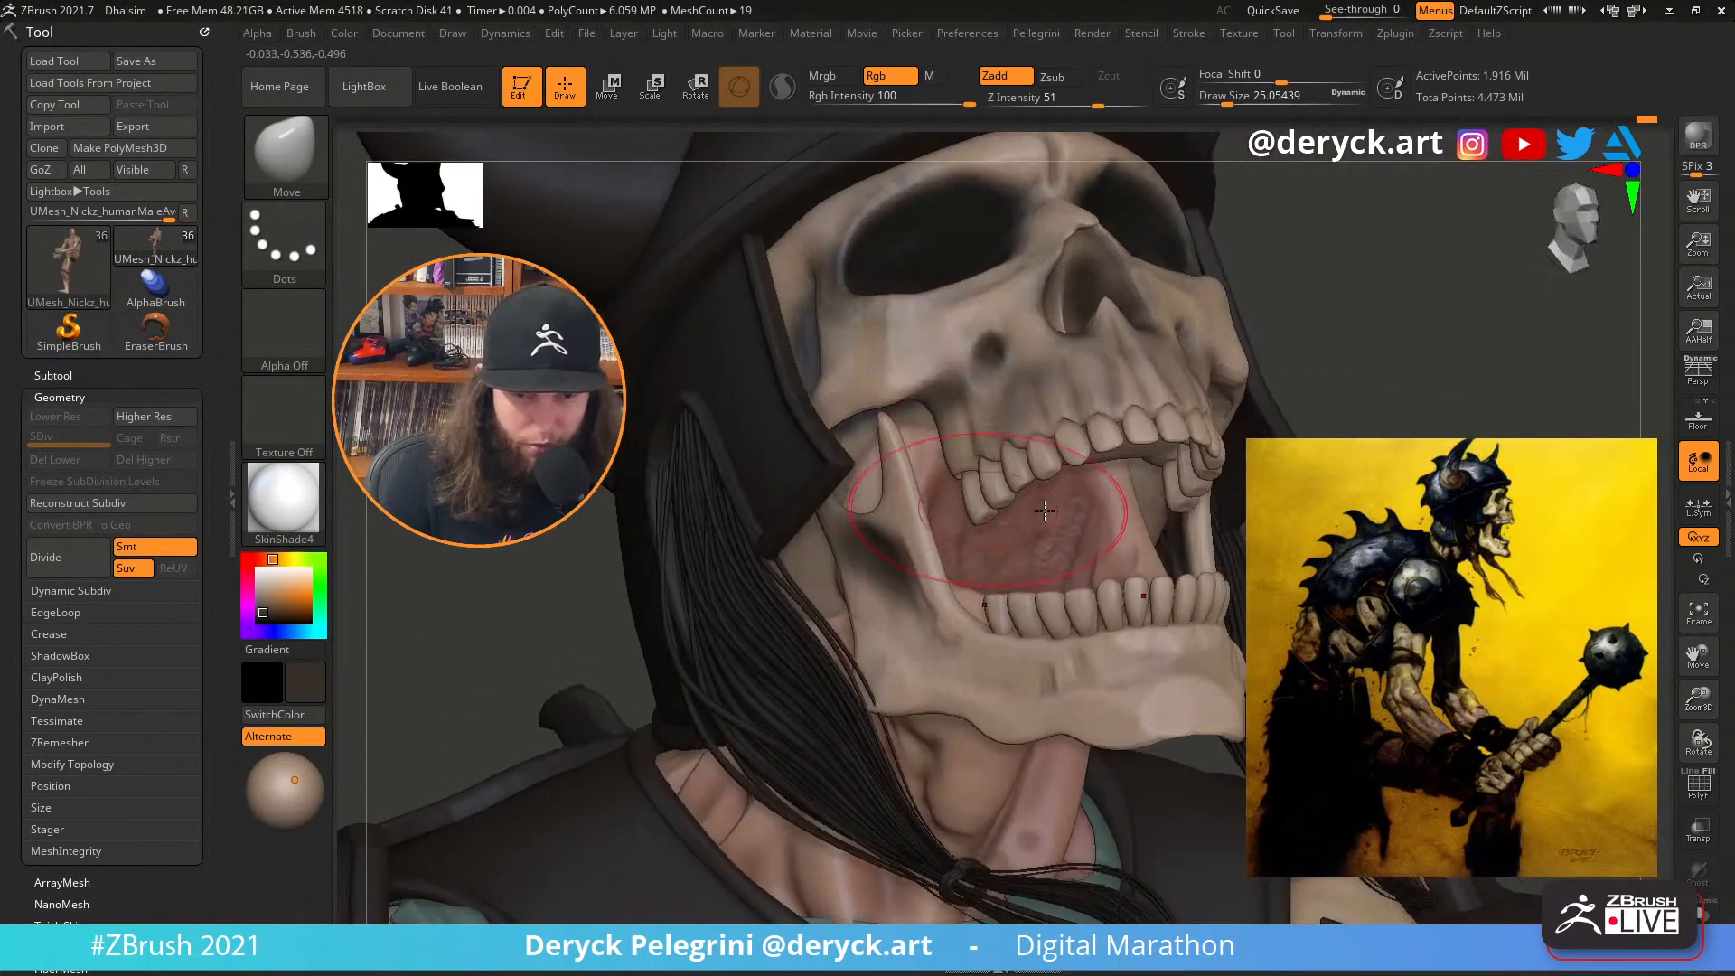
mouse_move(1355, 433)
mouse_down()
mouse_move(1190, 454)
mouse_move(1145, 486)
mouse_up()
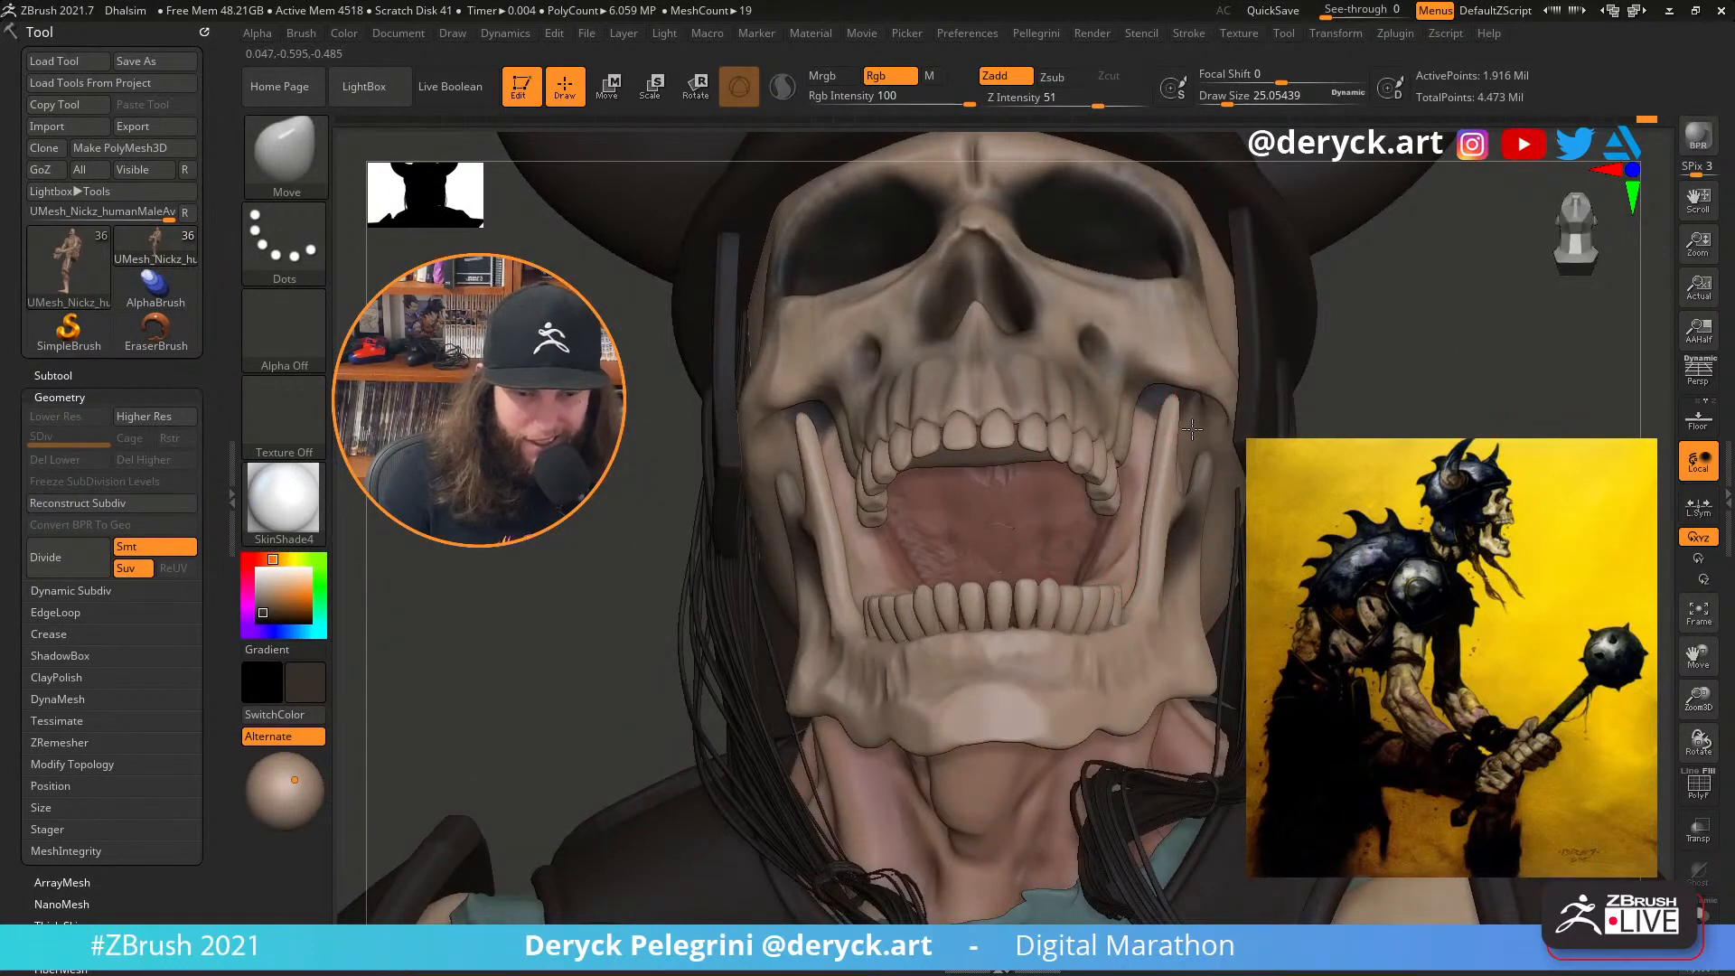
right_drag(1191, 429, 1021, 459)
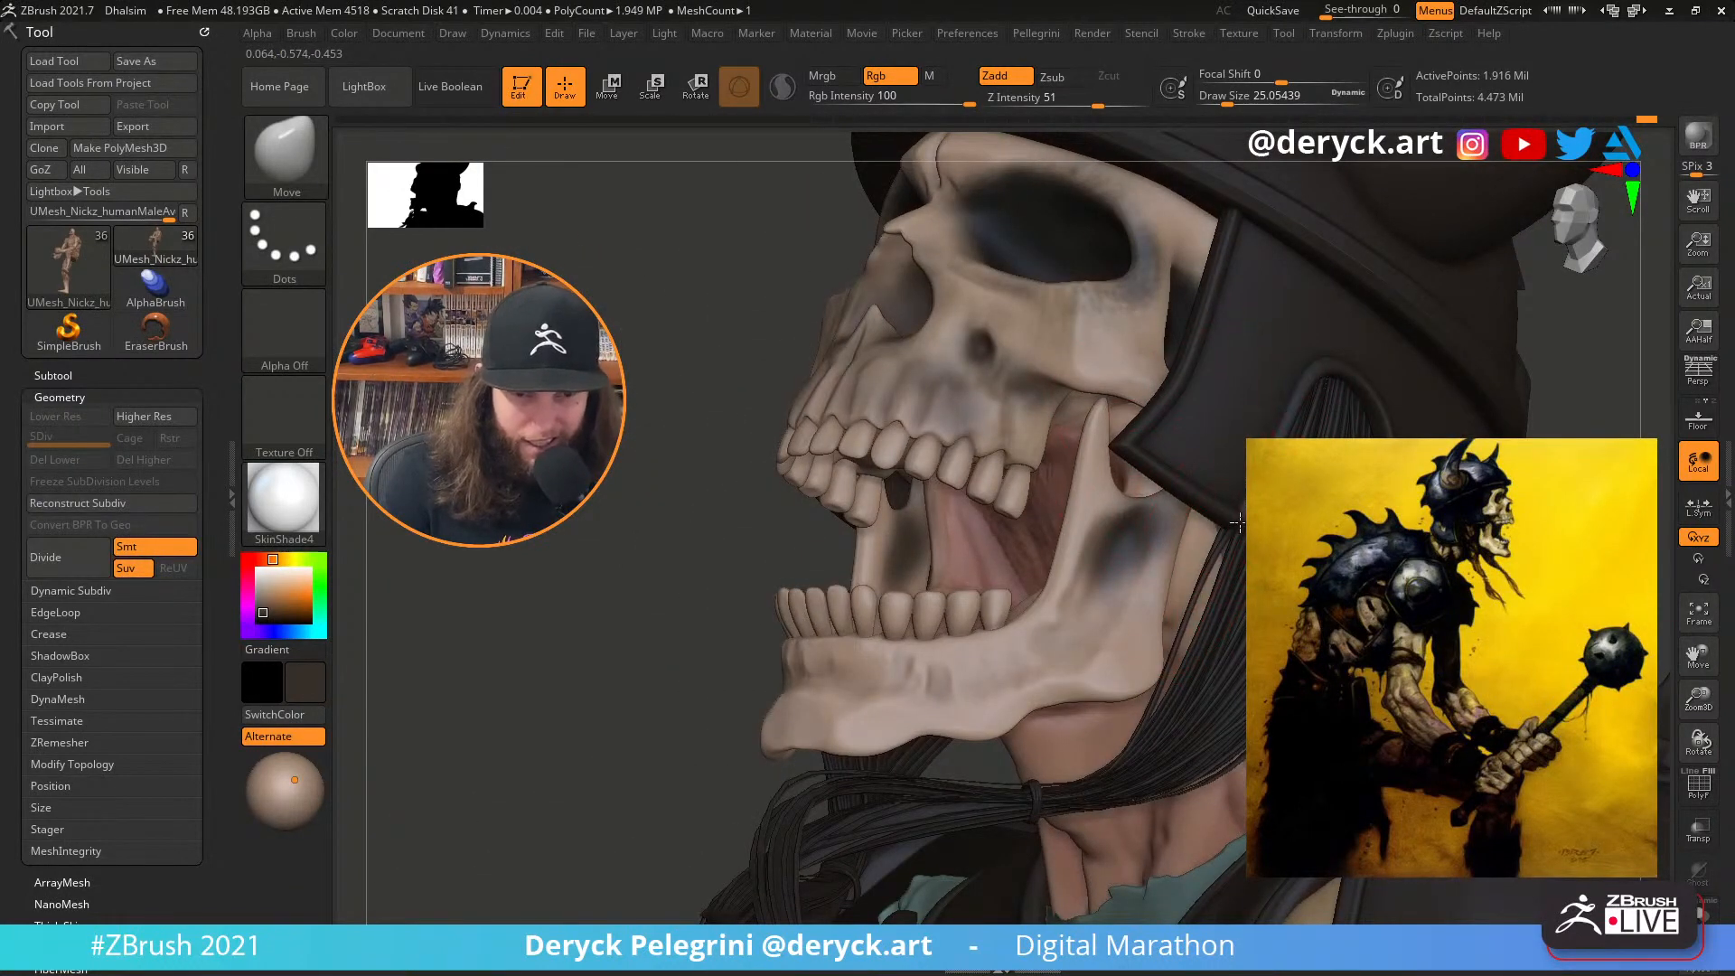
mouse_move(664, 492)
mouse_down()
mouse_move(778, 431)
mouse_move(826, 438)
mouse_up()
Adjust the mouth-floor flesh near the lower teeth with the Move brush, using draw sizes of about 11.7 to 14.2
key(s)
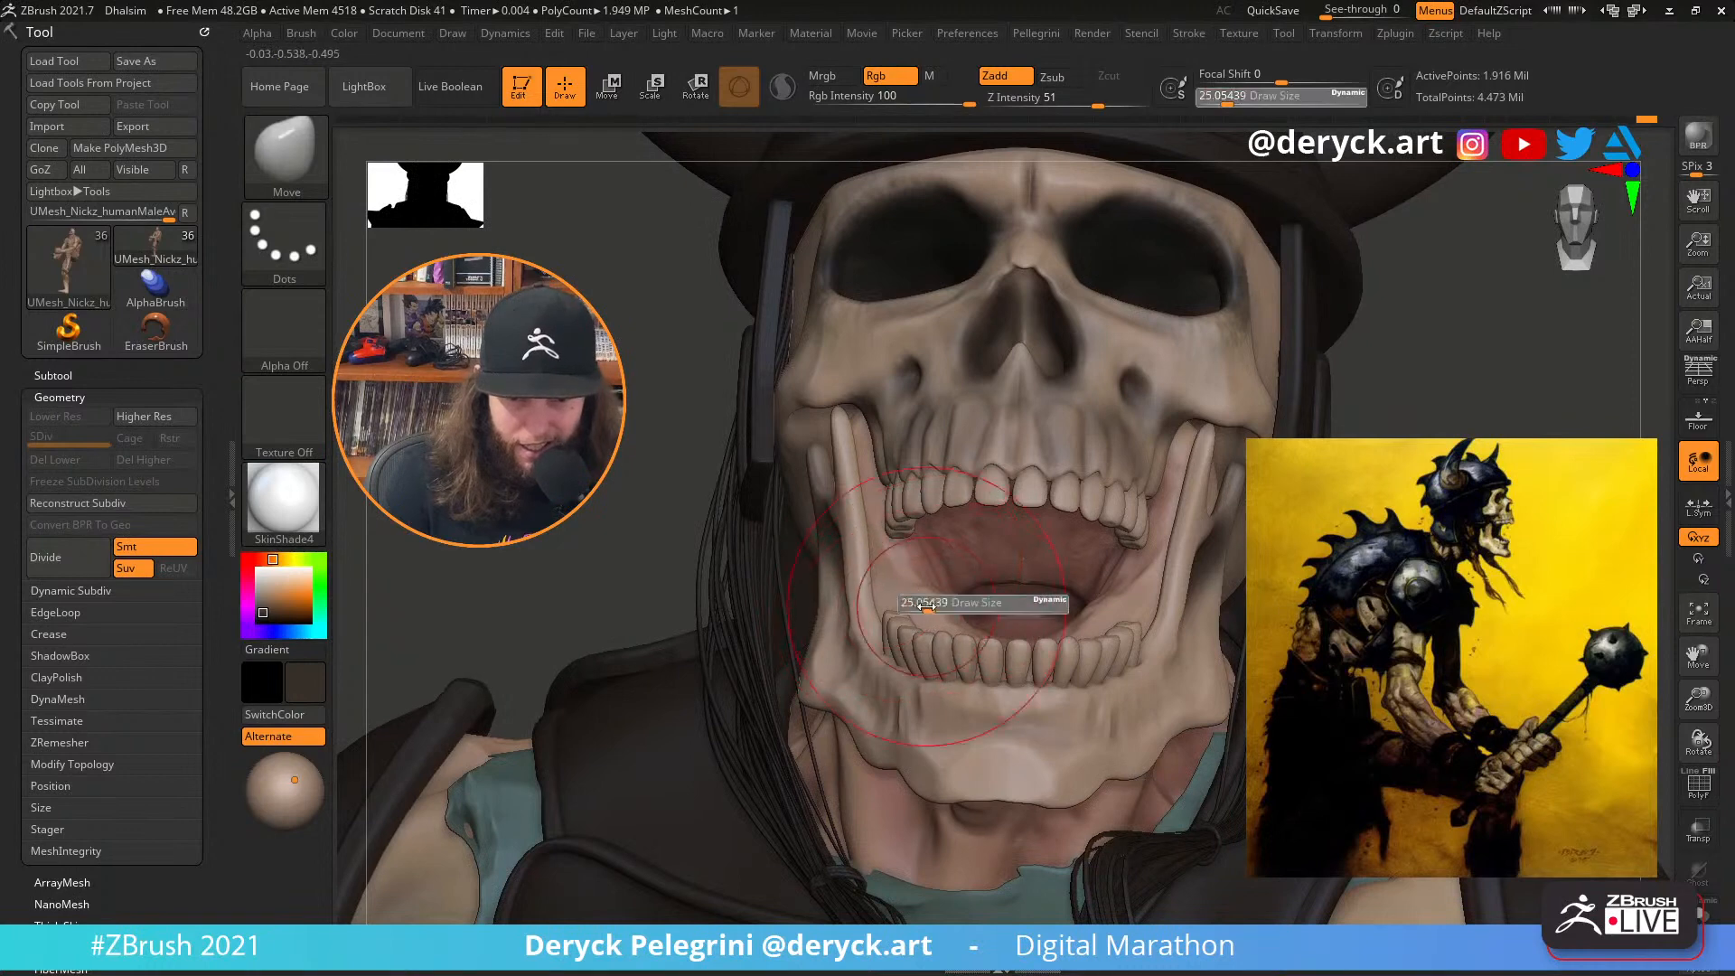
drag(926, 606, 936, 603)
drag(592, 492, 603, 564)
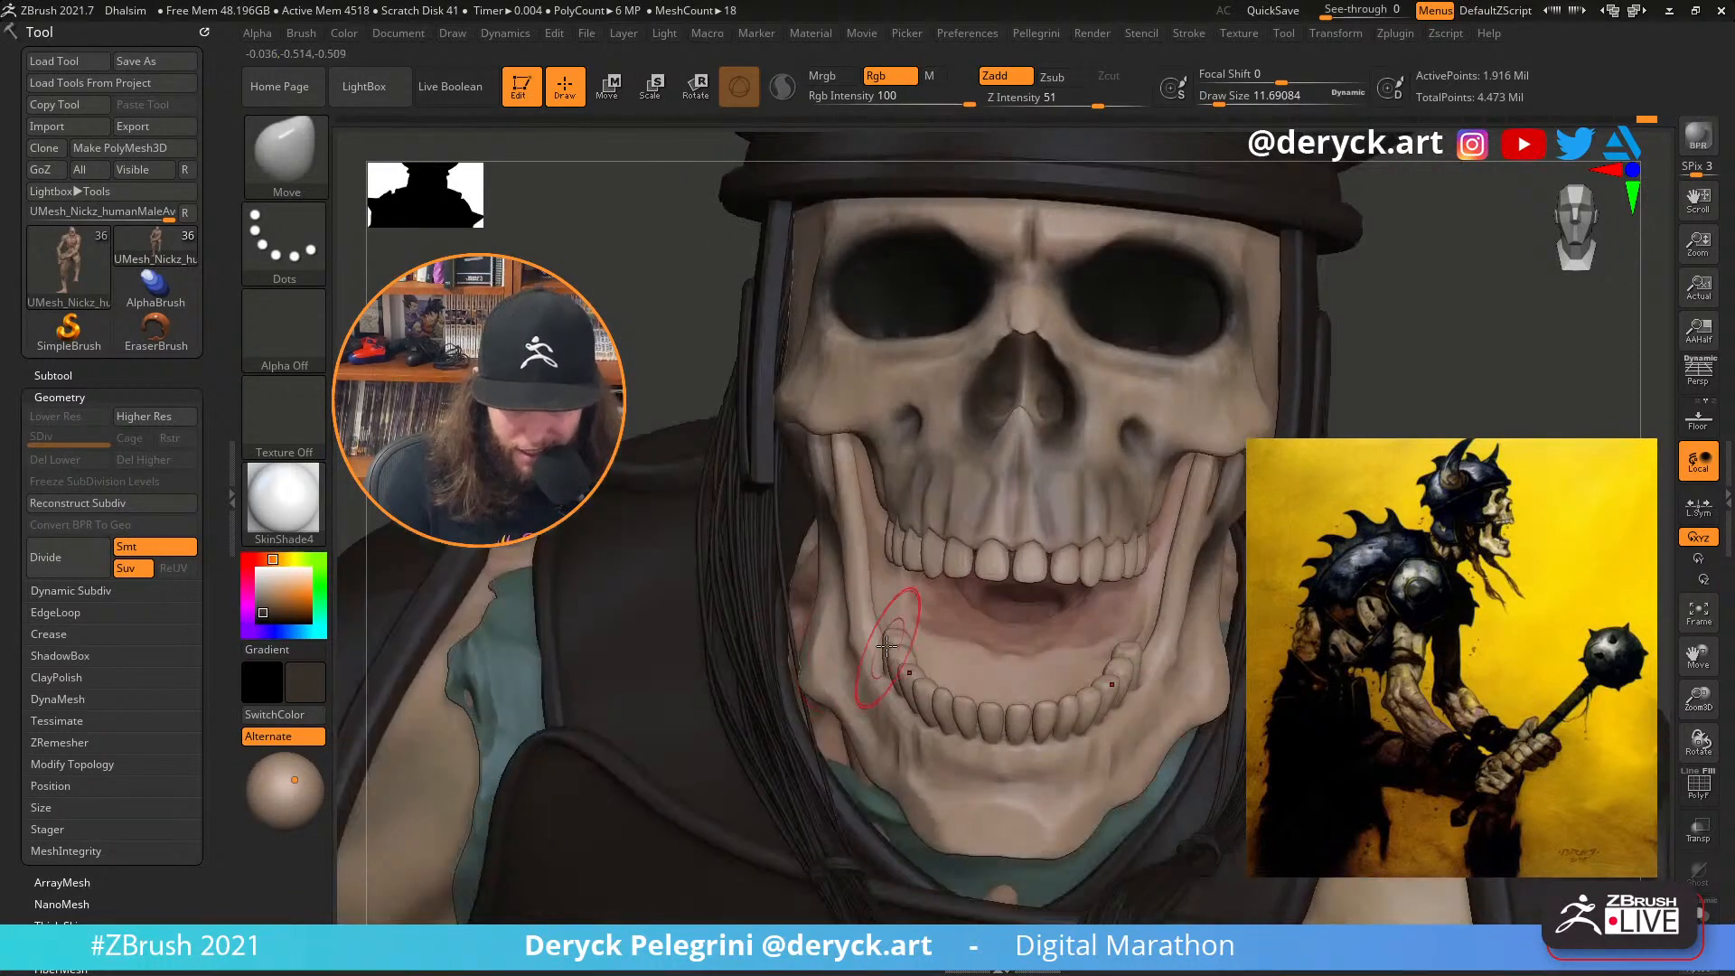
key(s)
drag(944, 633, 955, 634)
Build up the flesh on the floor of the mouth using ClayBuildup with a draw size of about 14.2
key(b)
key(c)
key(b)
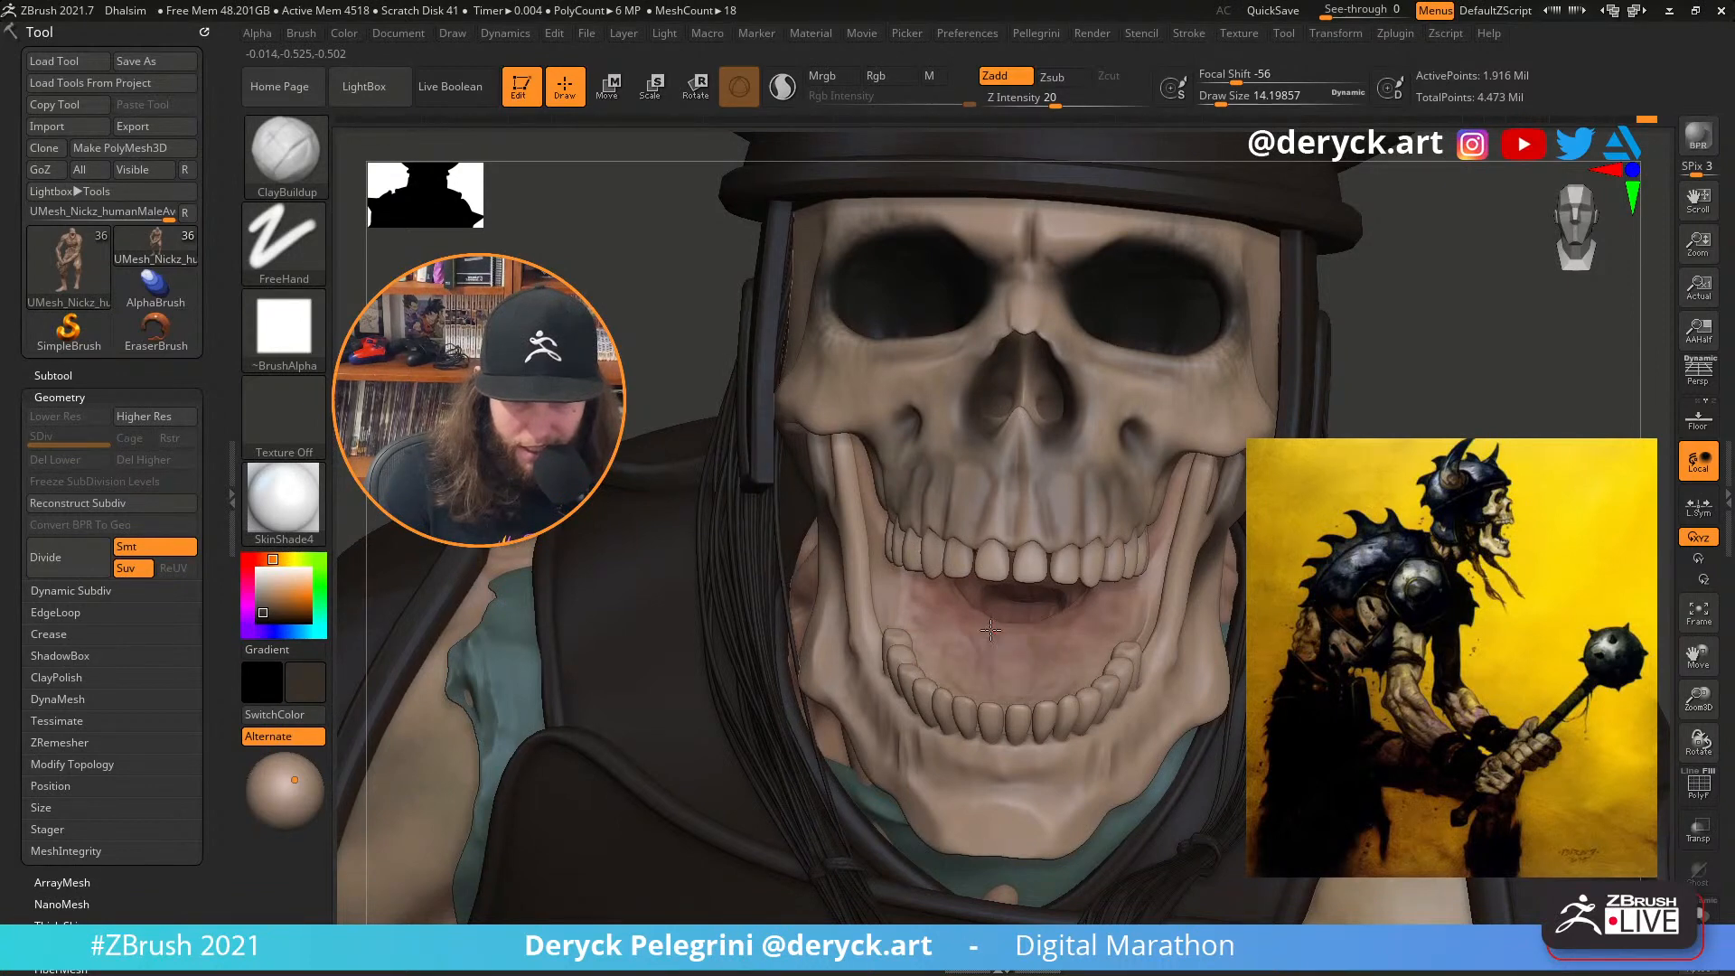
drag(984, 639, 959, 652)
mouse_move(732, 537)
mouse_down()
mouse_move(651, 465)
mouse_move(646, 533)
mouse_move(878, 582)
mouse_up()
Reposition the inner cheek flesh behind the teeth using the Move brush with a draw size of about 18.5
key(b)
key(m)
key(v)
drag(741, 578, 782, 517)
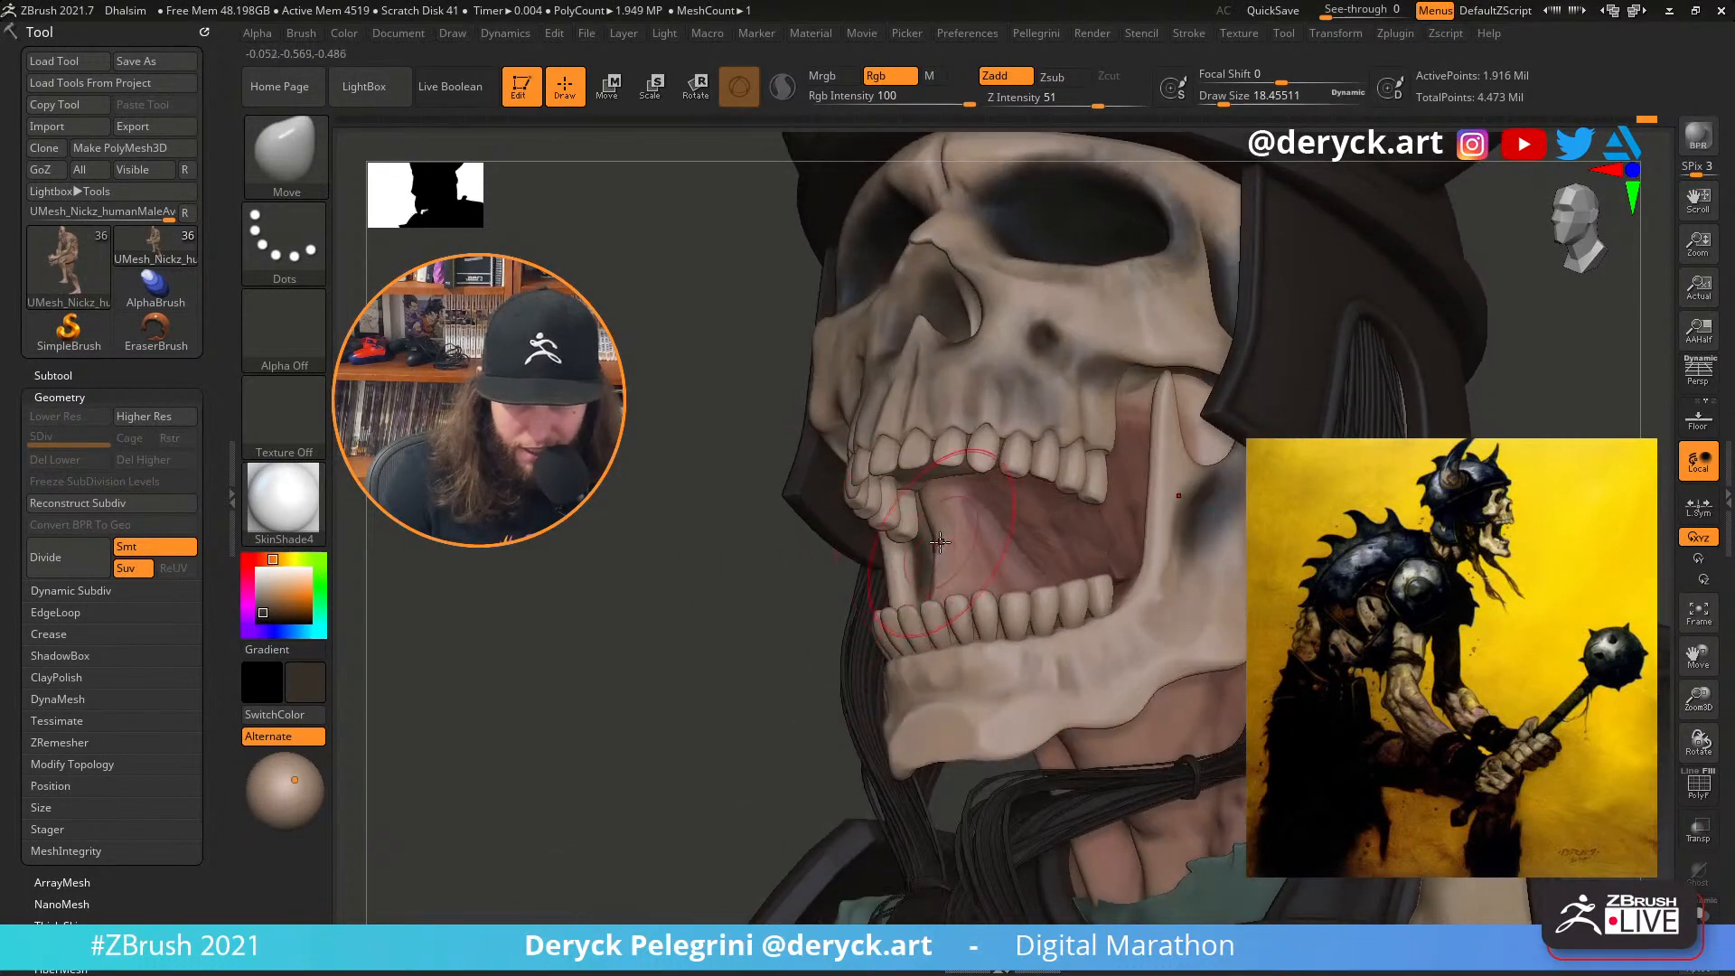
drag(917, 535, 903, 536)
Add flesh detail to the inner cheeks and mouth floor using ClayBuildup with a draw size of about 8.4
mouse_move(736, 570)
mouse_down()
mouse_move(1039, 583)
mouse_move(1012, 588)
mouse_up()
key(b)
key(c)
key(b)
key(s)
drag(1131, 611, 1135, 611)
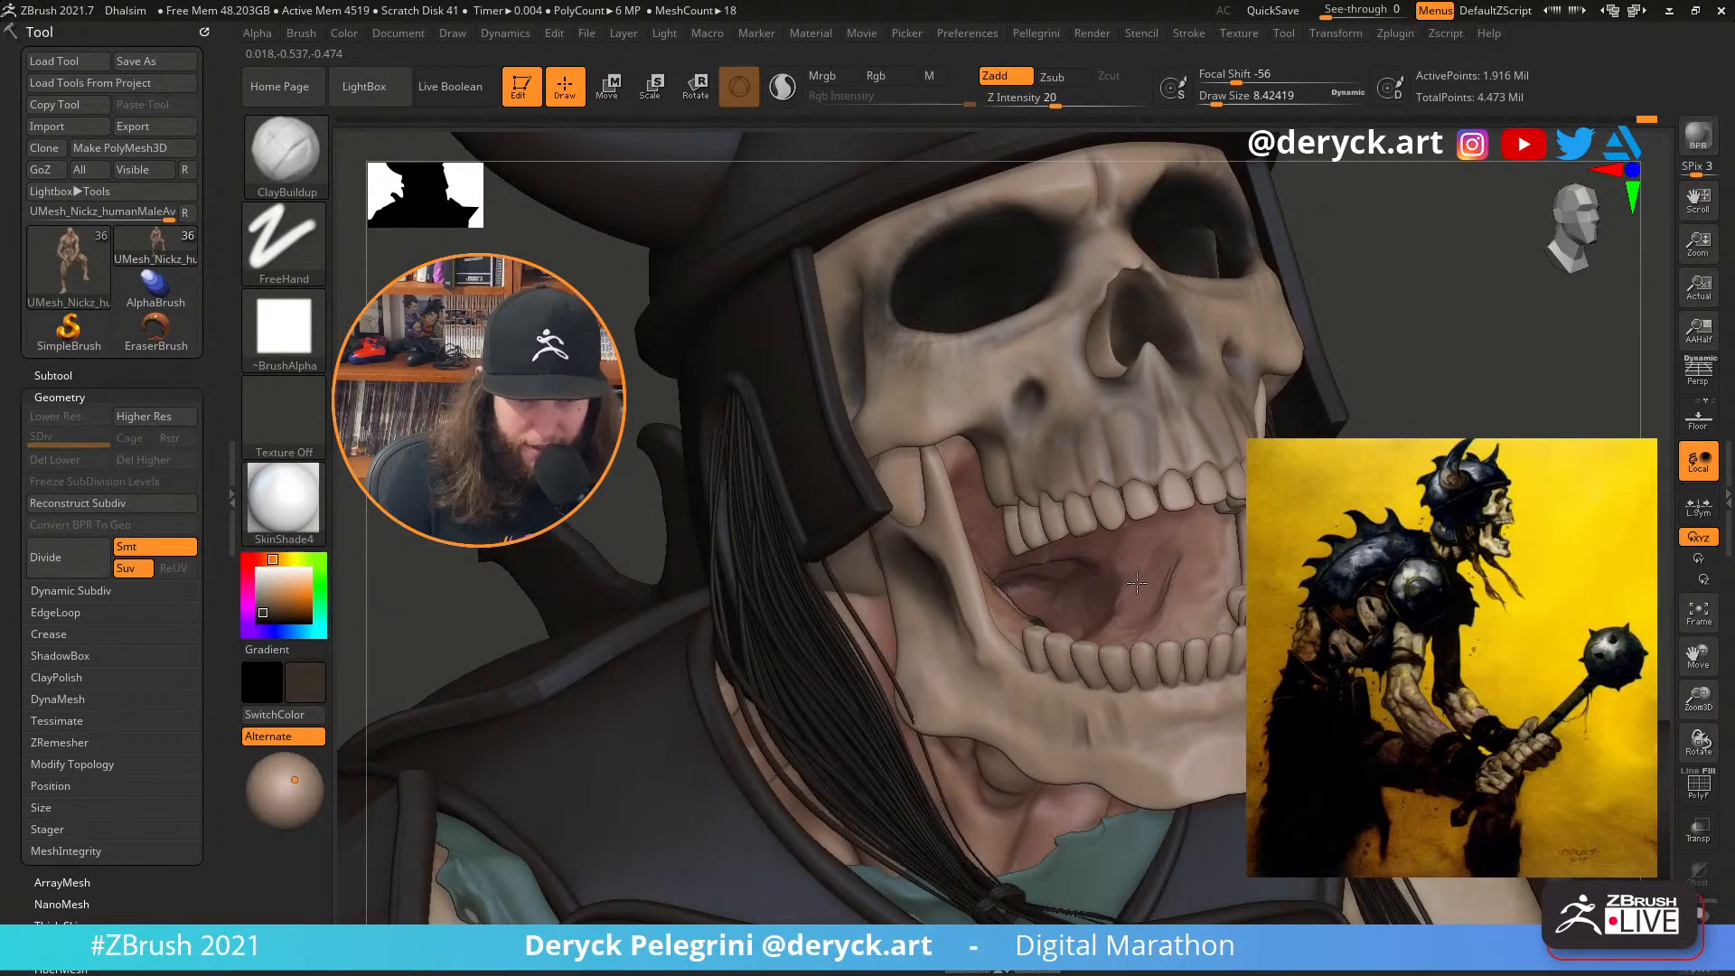
mouse_move(1219, 549)
right_down()
mouse_move(1143, 562)
mouse_move(1115, 596)
mouse_move(1215, 596)
right_up()
drag(1110, 624, 1151, 625)
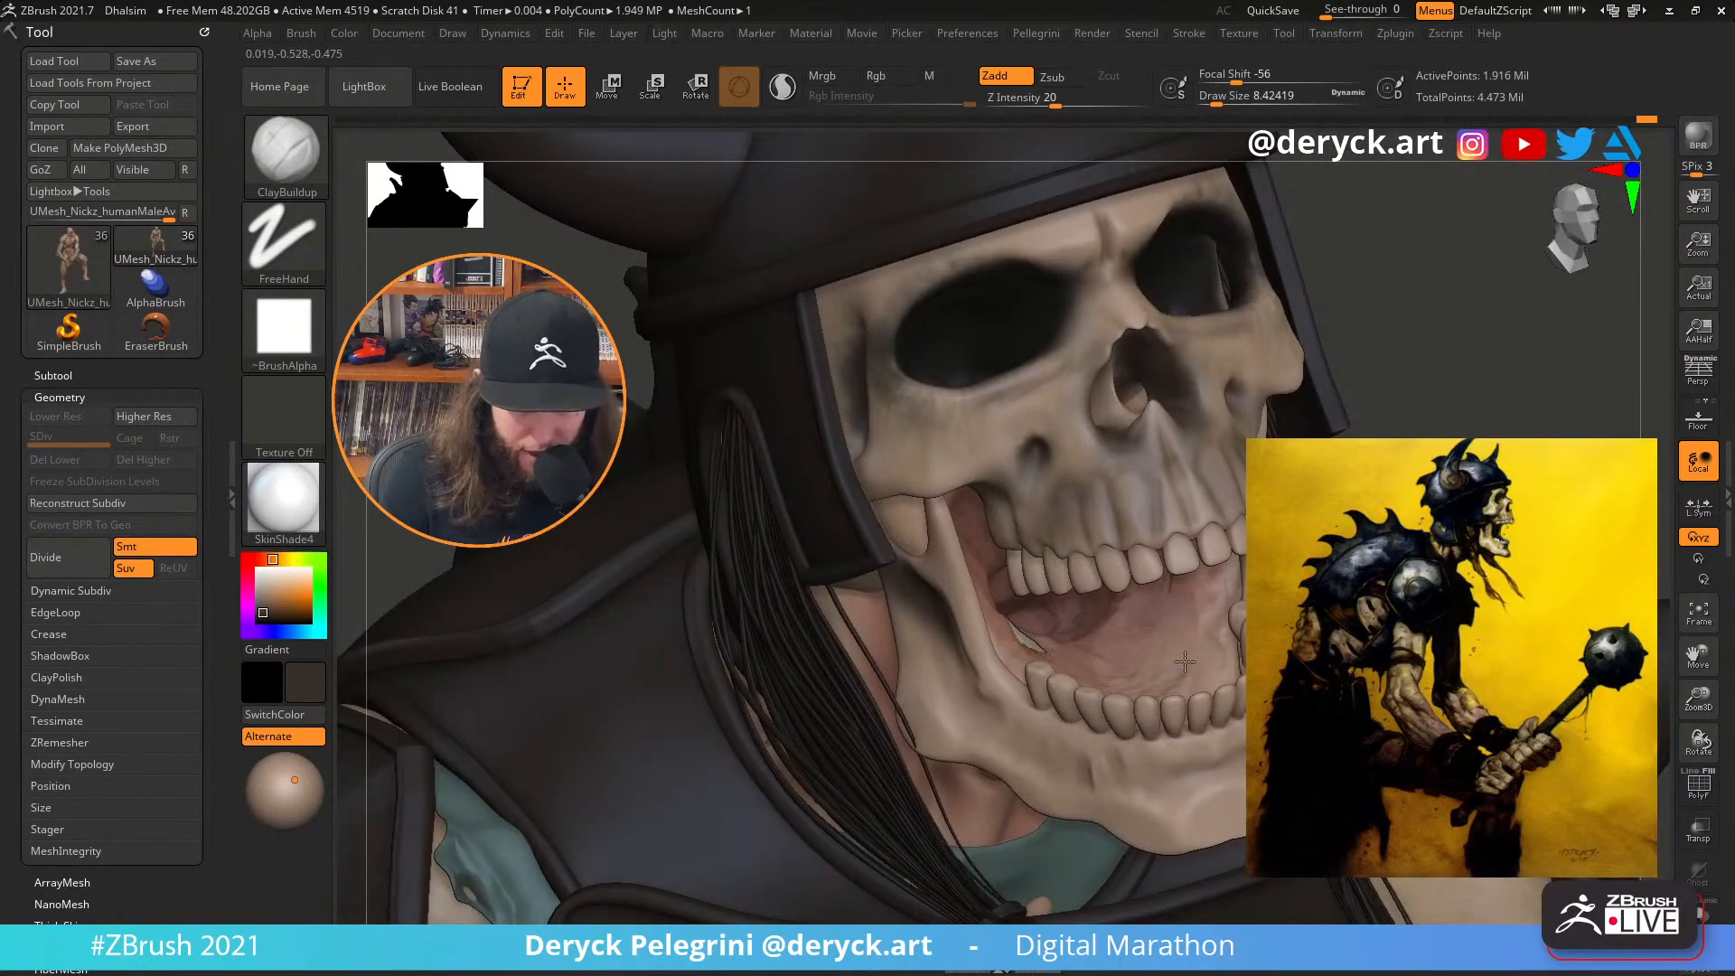
right_drag(1152, 637, 1066, 671)
mouse_move(1065, 673)
mouse_down()
mouse_move(1039, 696)
mouse_move(1065, 722)
mouse_up()
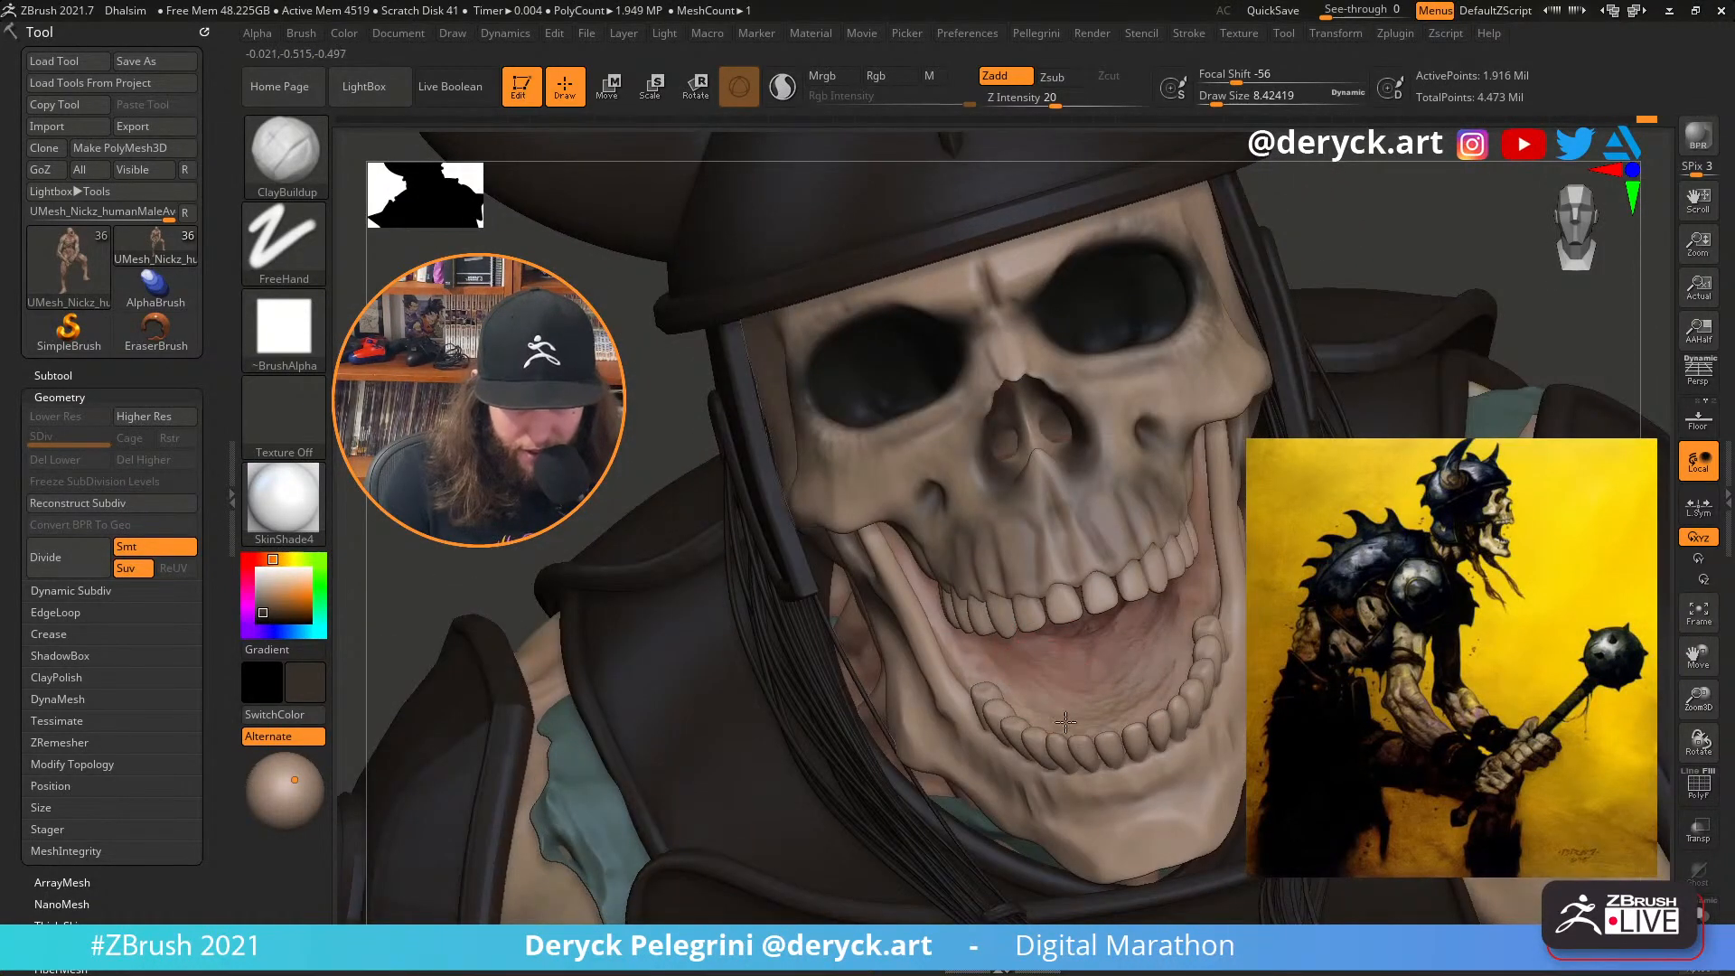
key(f)
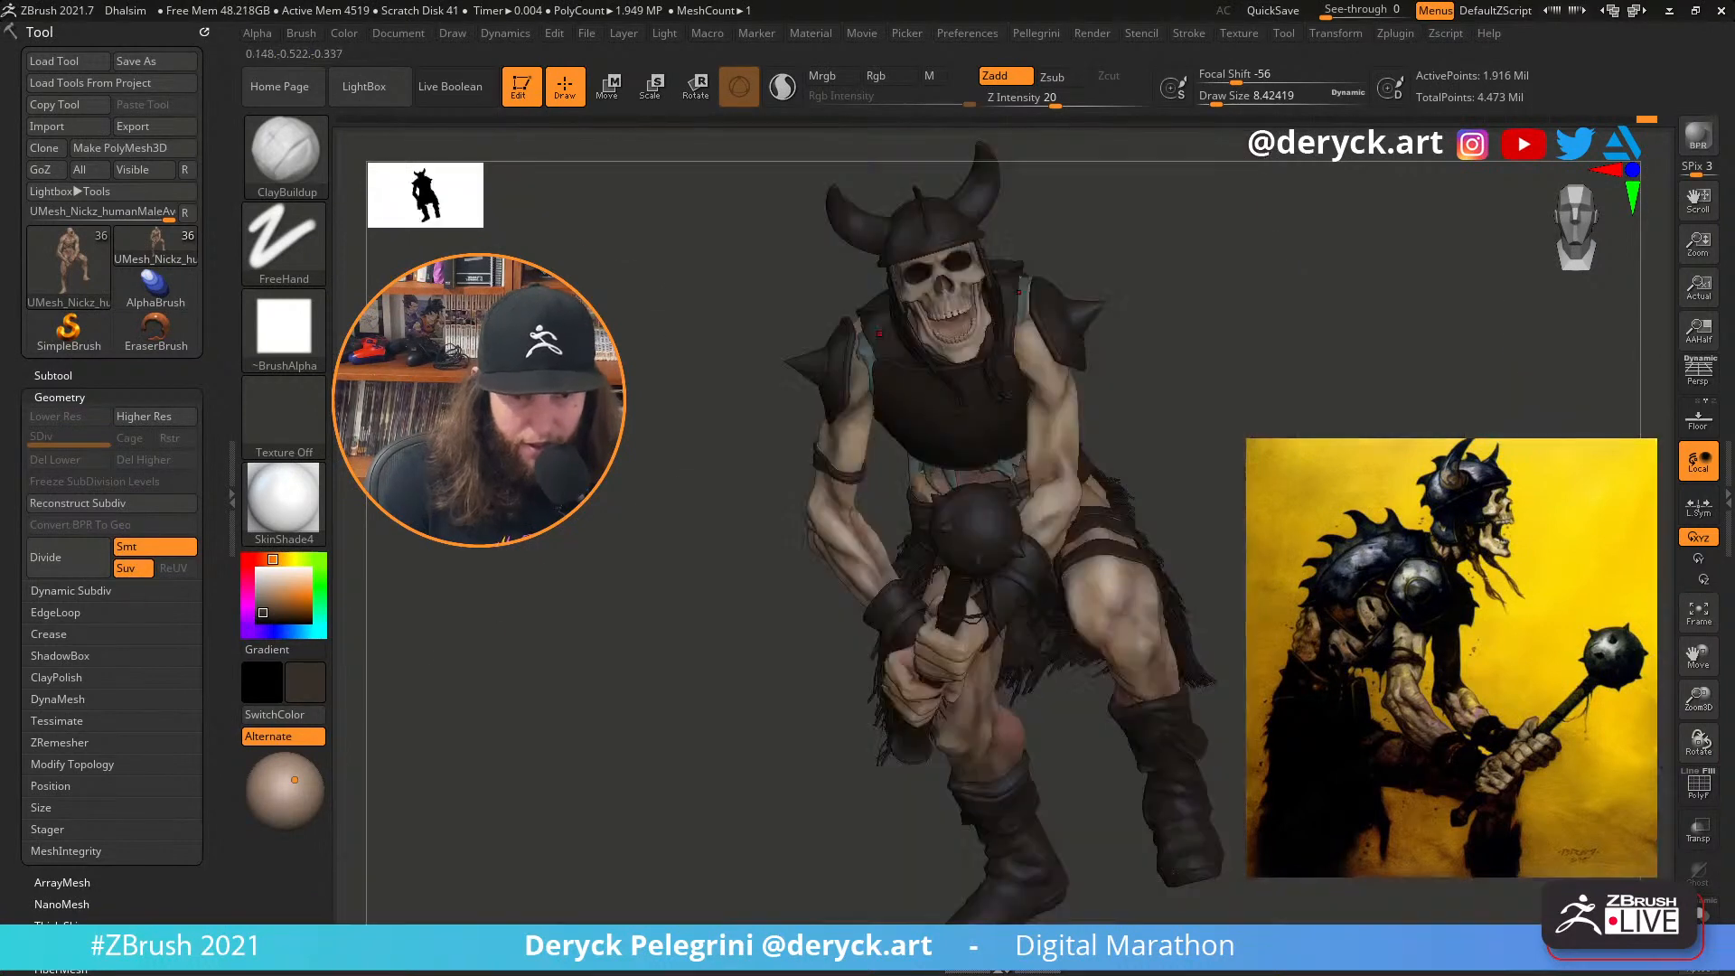
Pull the cheek flesh into the gap between the rear teeth with the Move brush, ending with a draw size of about 10.5
mouse_move(1287, 407)
right_down()
mouse_move(1374, 410)
mouse_move(1322, 427)
mouse_move(1343, 398)
mouse_move(1282, 356)
mouse_move(1336, 391)
mouse_move(1355, 551)
mouse_move(1346, 497)
mouse_move(1342, 538)
right_up()
key(b)
key(m)
key(v)
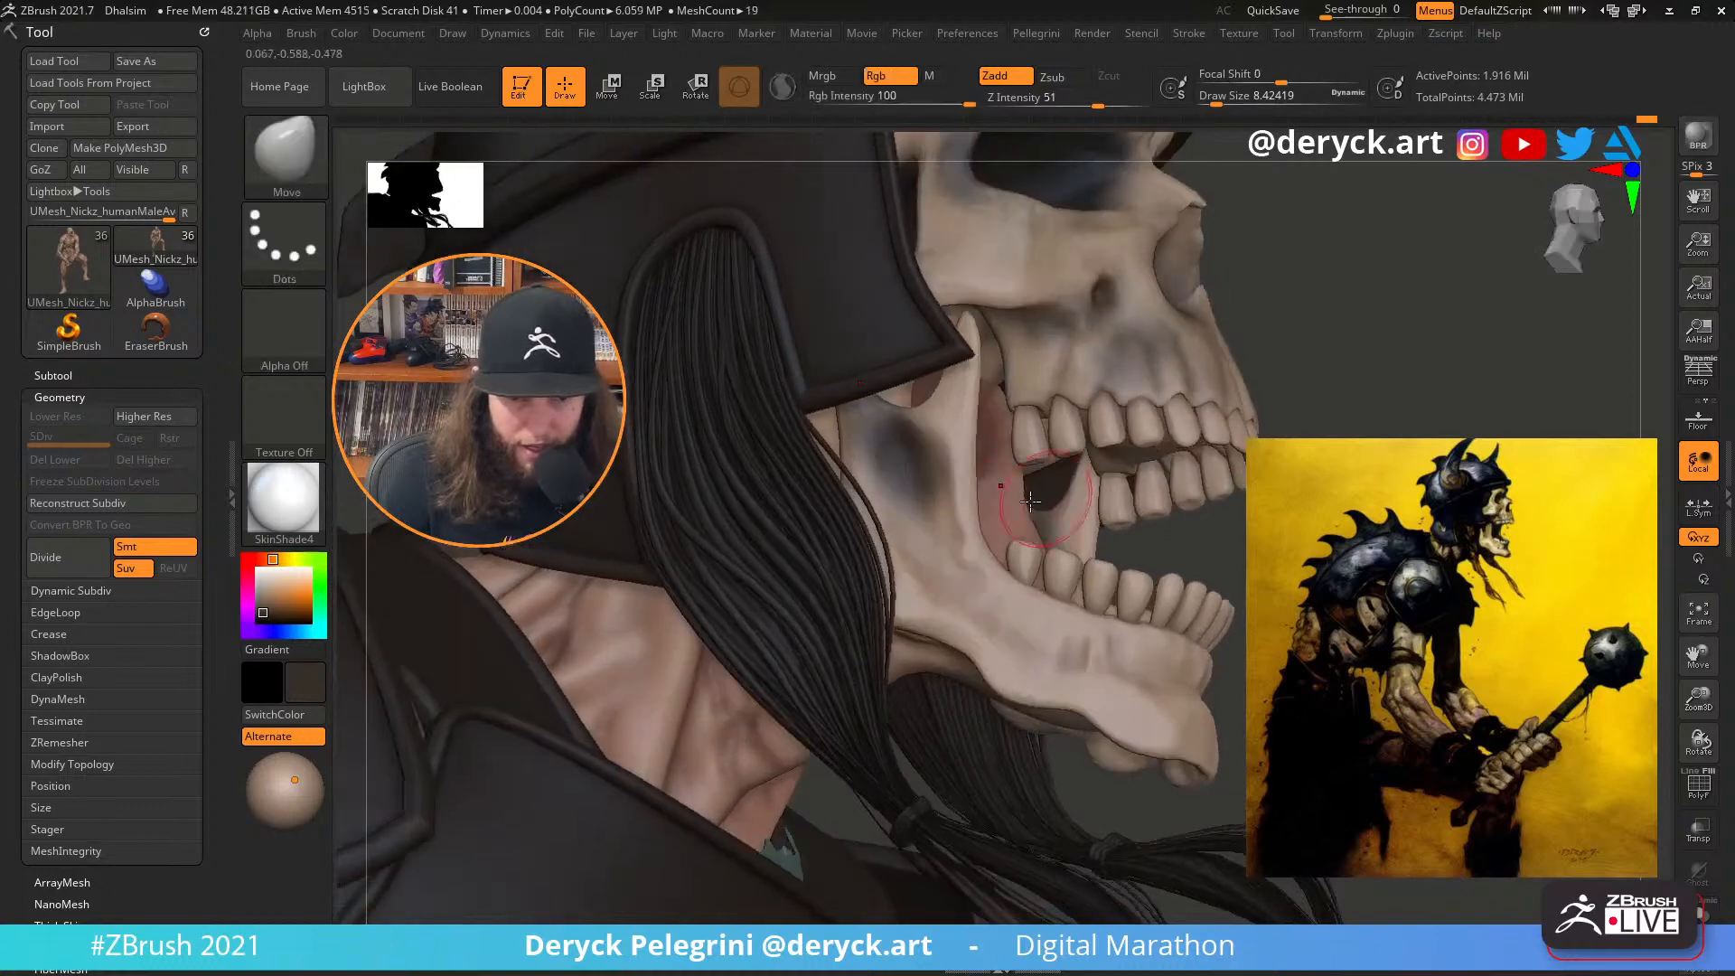
mouse_move(1061, 492)
mouse_down()
mouse_move(1039, 510)
mouse_move(1069, 504)
mouse_up()
right_drag(1087, 514, 1054, 578)
right_drag(1191, 602, 876, 574)
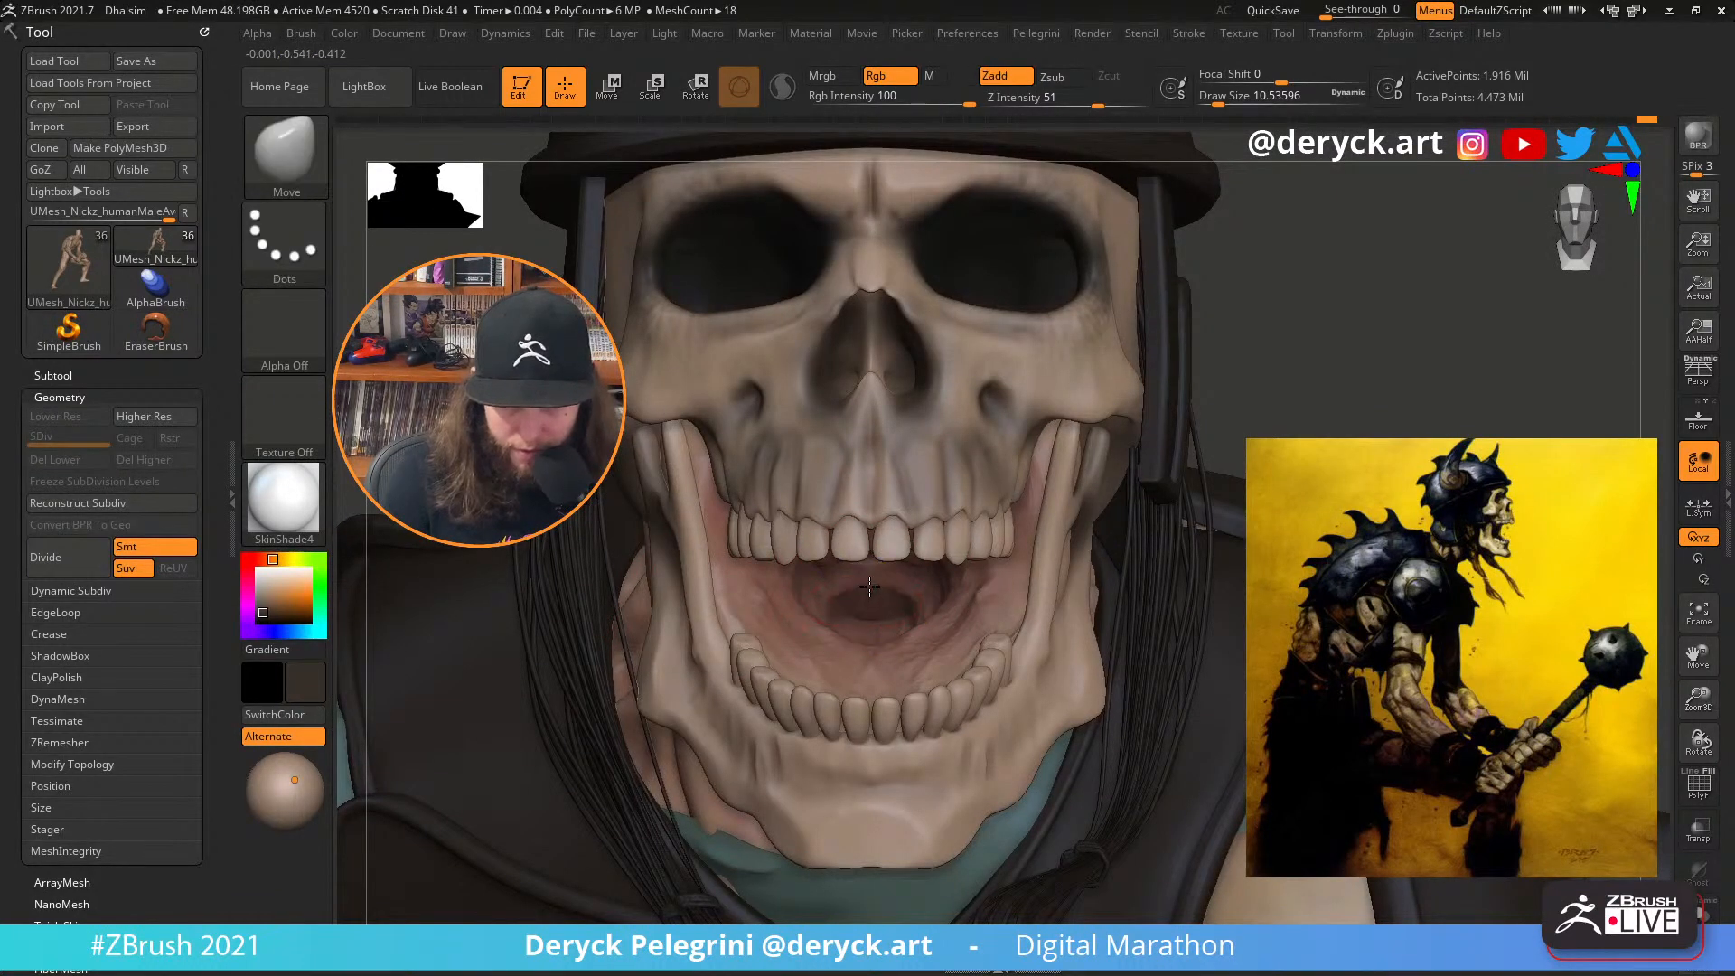
Smooth the flesh around the throat opening and undo the last stroke
key(shift)
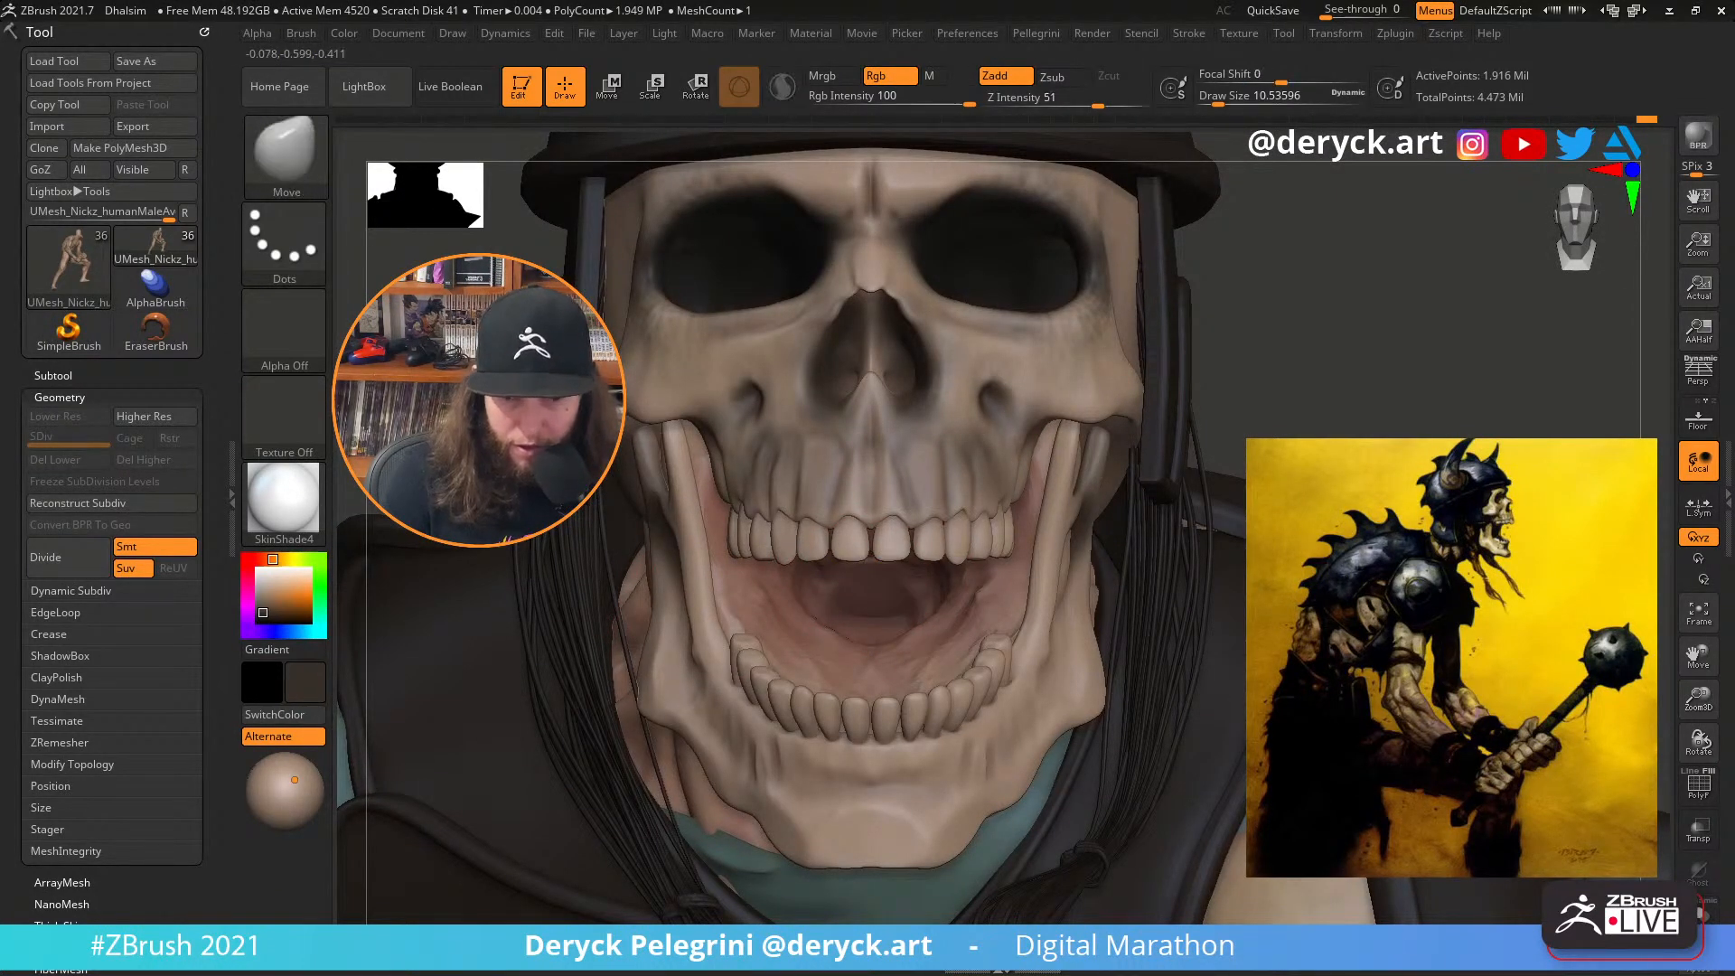
mouse_move(952, 629)
right_down()
mouse_move(1026, 555)
mouse_move(974, 537)
mouse_move(1107, 508)
right_up()
key(shift)
drag(968, 540, 981, 519)
key(ctrl+z)
Sculpt ridges across the palate using ClayBuildup with the draw size reduced to about 6.6
key(b)
key(c)
key(b)
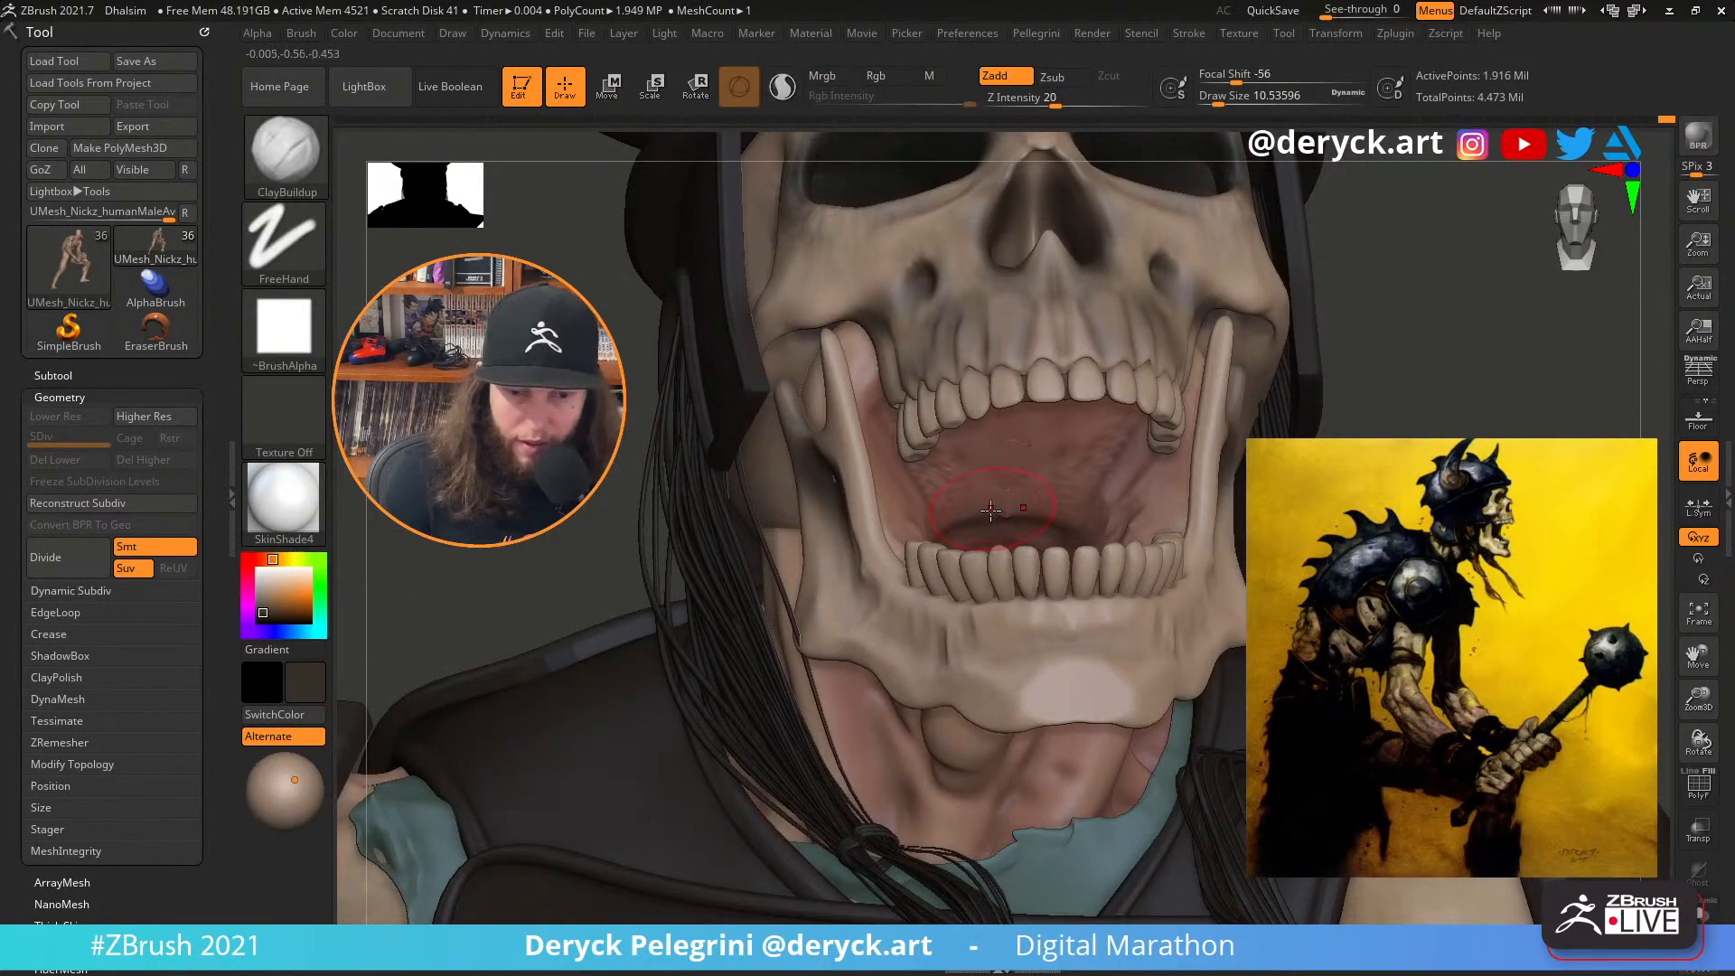
key(bracketleft)
drag(1032, 501, 1060, 487)
key(ctrl+z)
key(s)
key(s)
mouse_move(940, 479)
mouse_down()
mouse_move(1084, 452)
mouse_move(1084, 434)
mouse_up()
right_drag(1166, 497, 1073, 436)
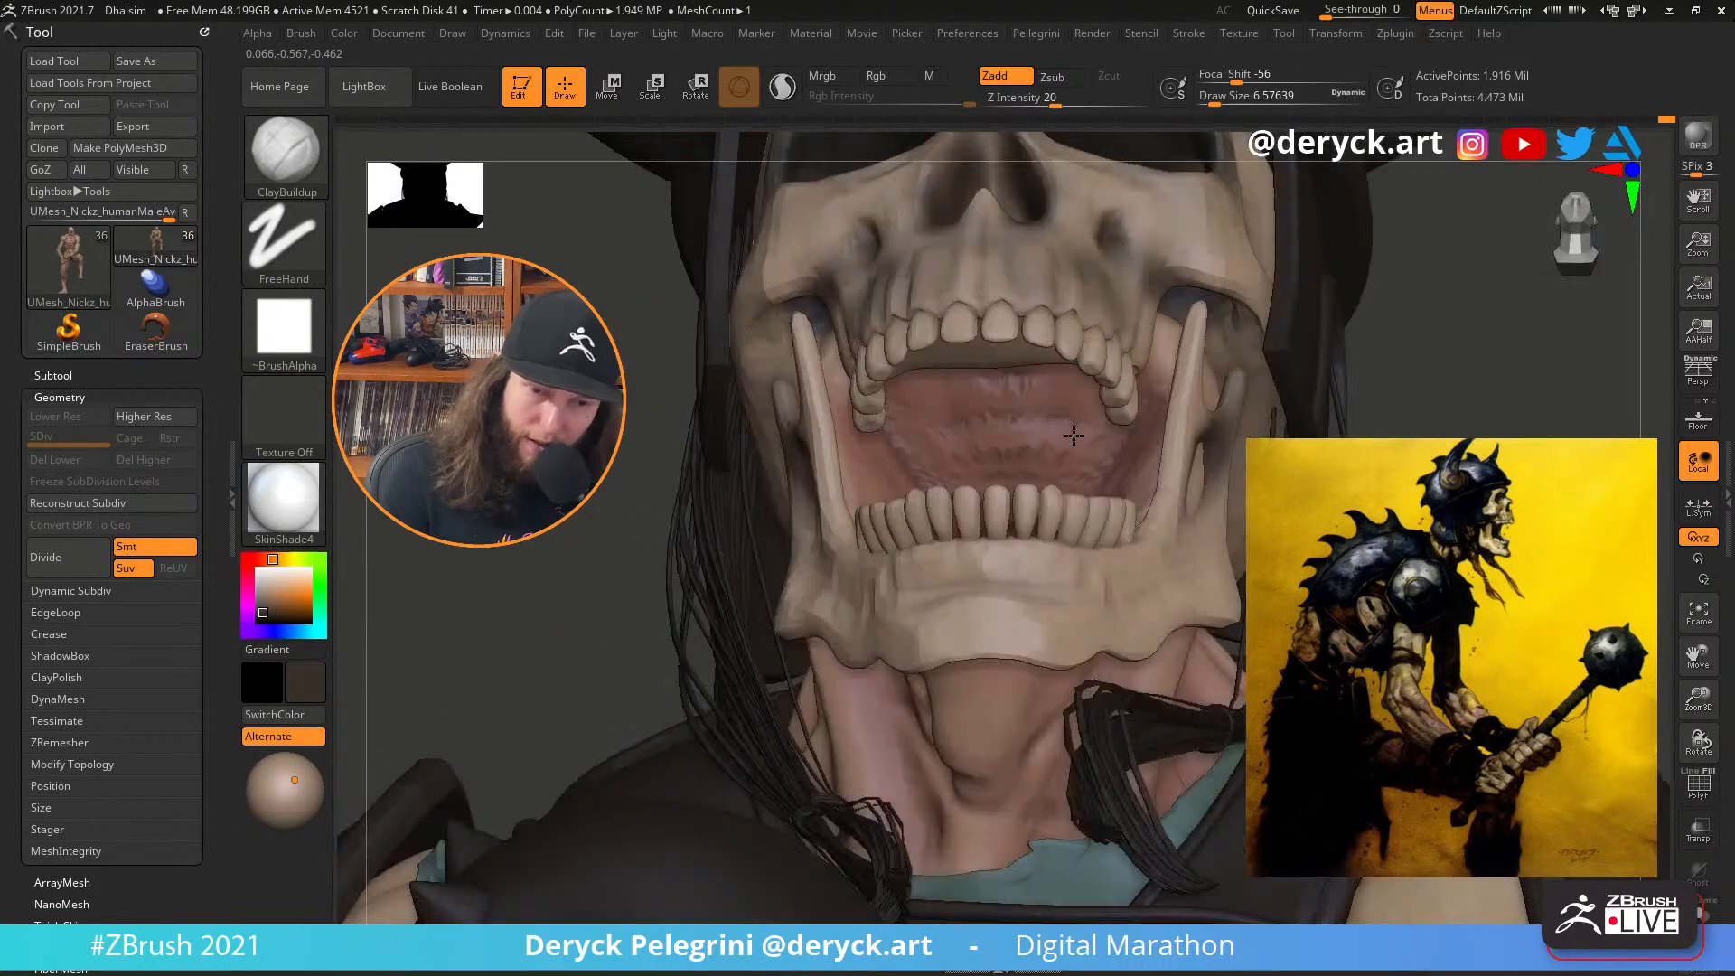
drag(944, 461, 1075, 440)
drag(957, 411, 1064, 398)
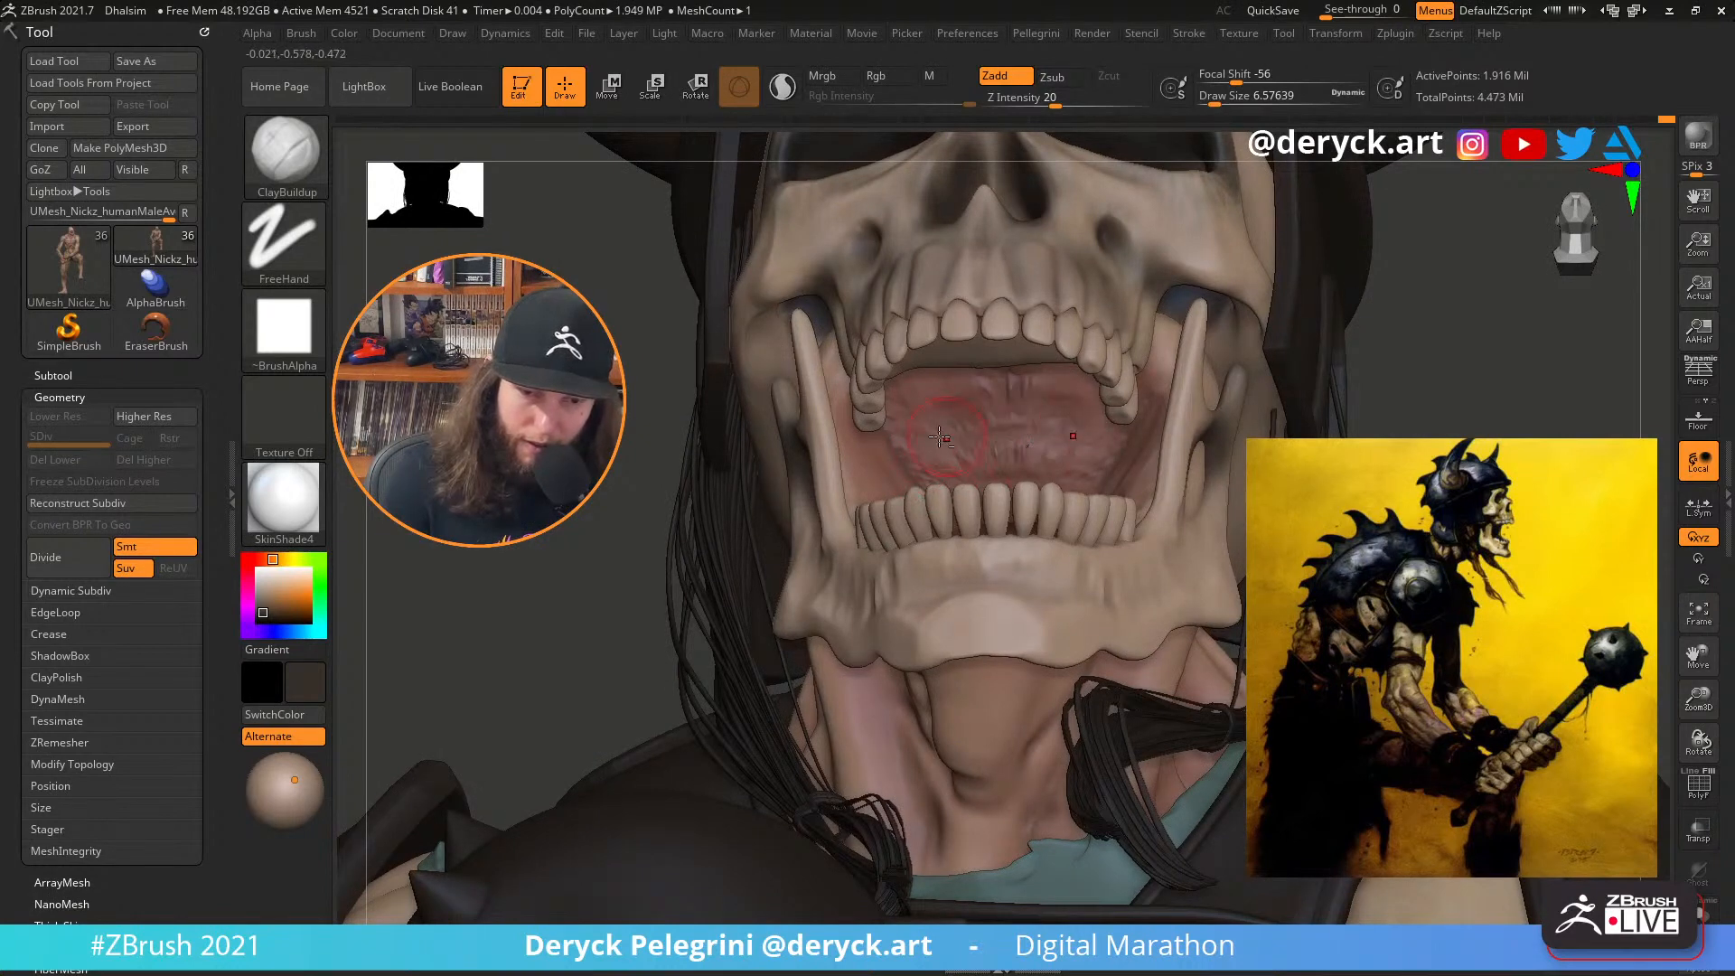
mouse_move(981, 414)
right_down()
mouse_move(1048, 475)
mouse_move(974, 484)
mouse_move(974, 538)
right_up()
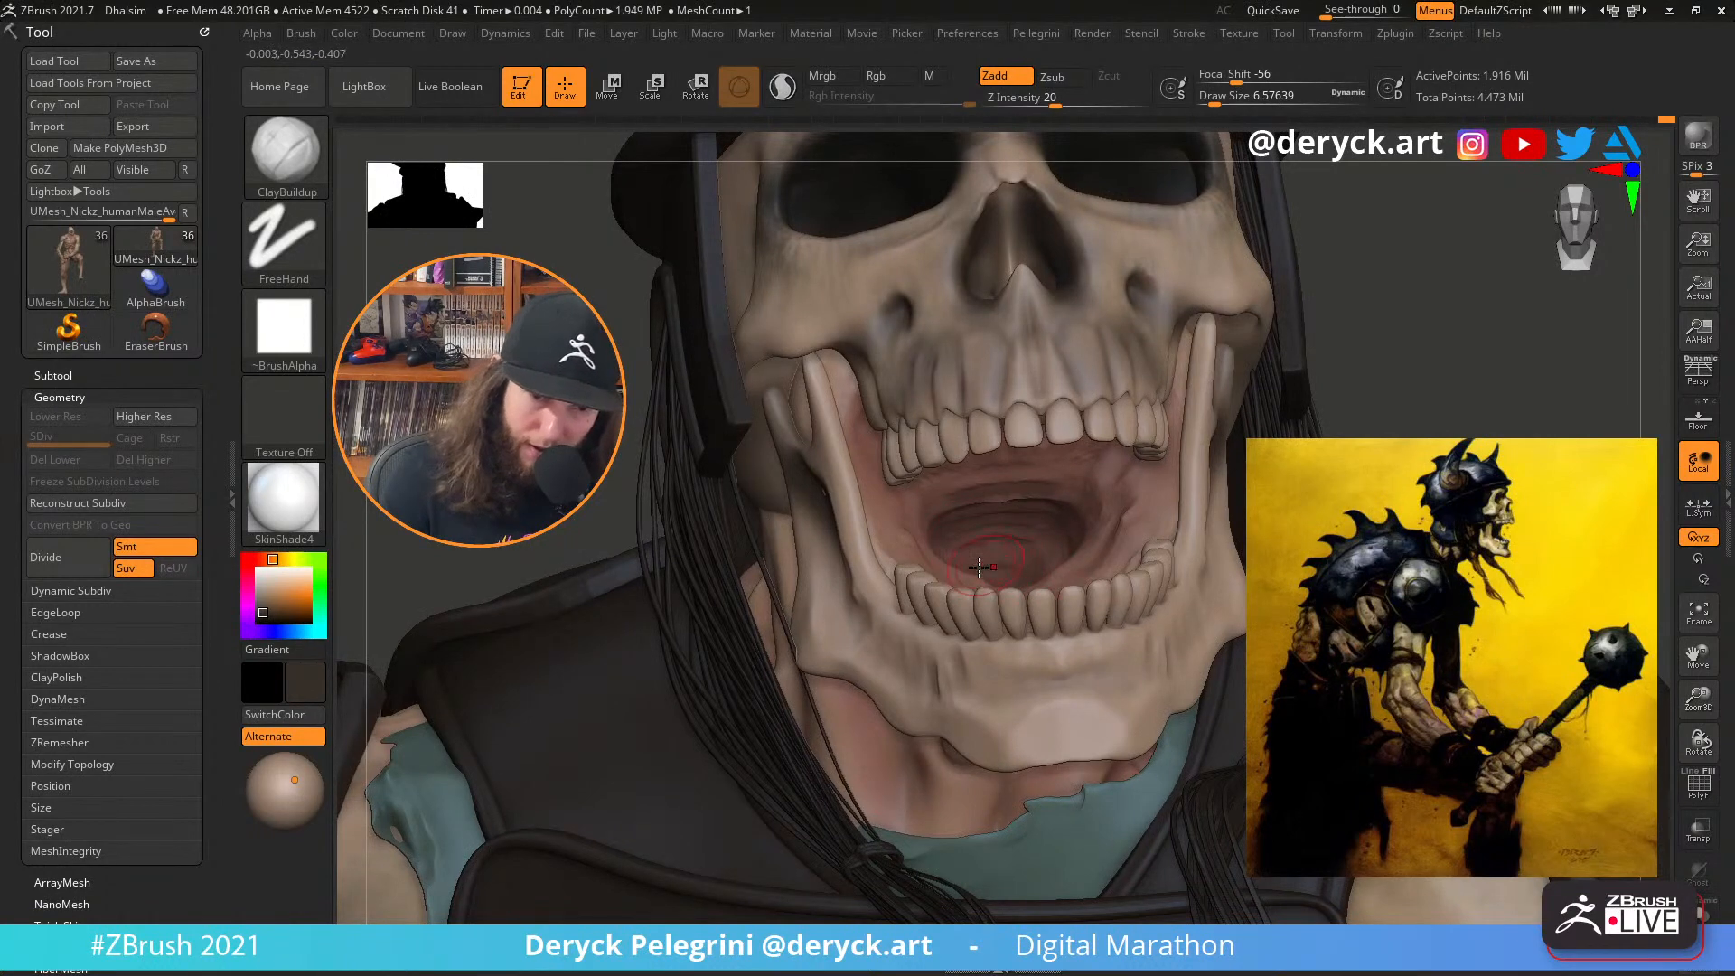
Refine the flesh along the mouth floor, throat and inner cheeks with small ClayBuildup strokes
mouse_move(1482, 371)
shift+mouse_down()
mouse_move(1510, 395)
mouse_move(1470, 407)
mouse_move(1477, 423)
shift+mouse_up()
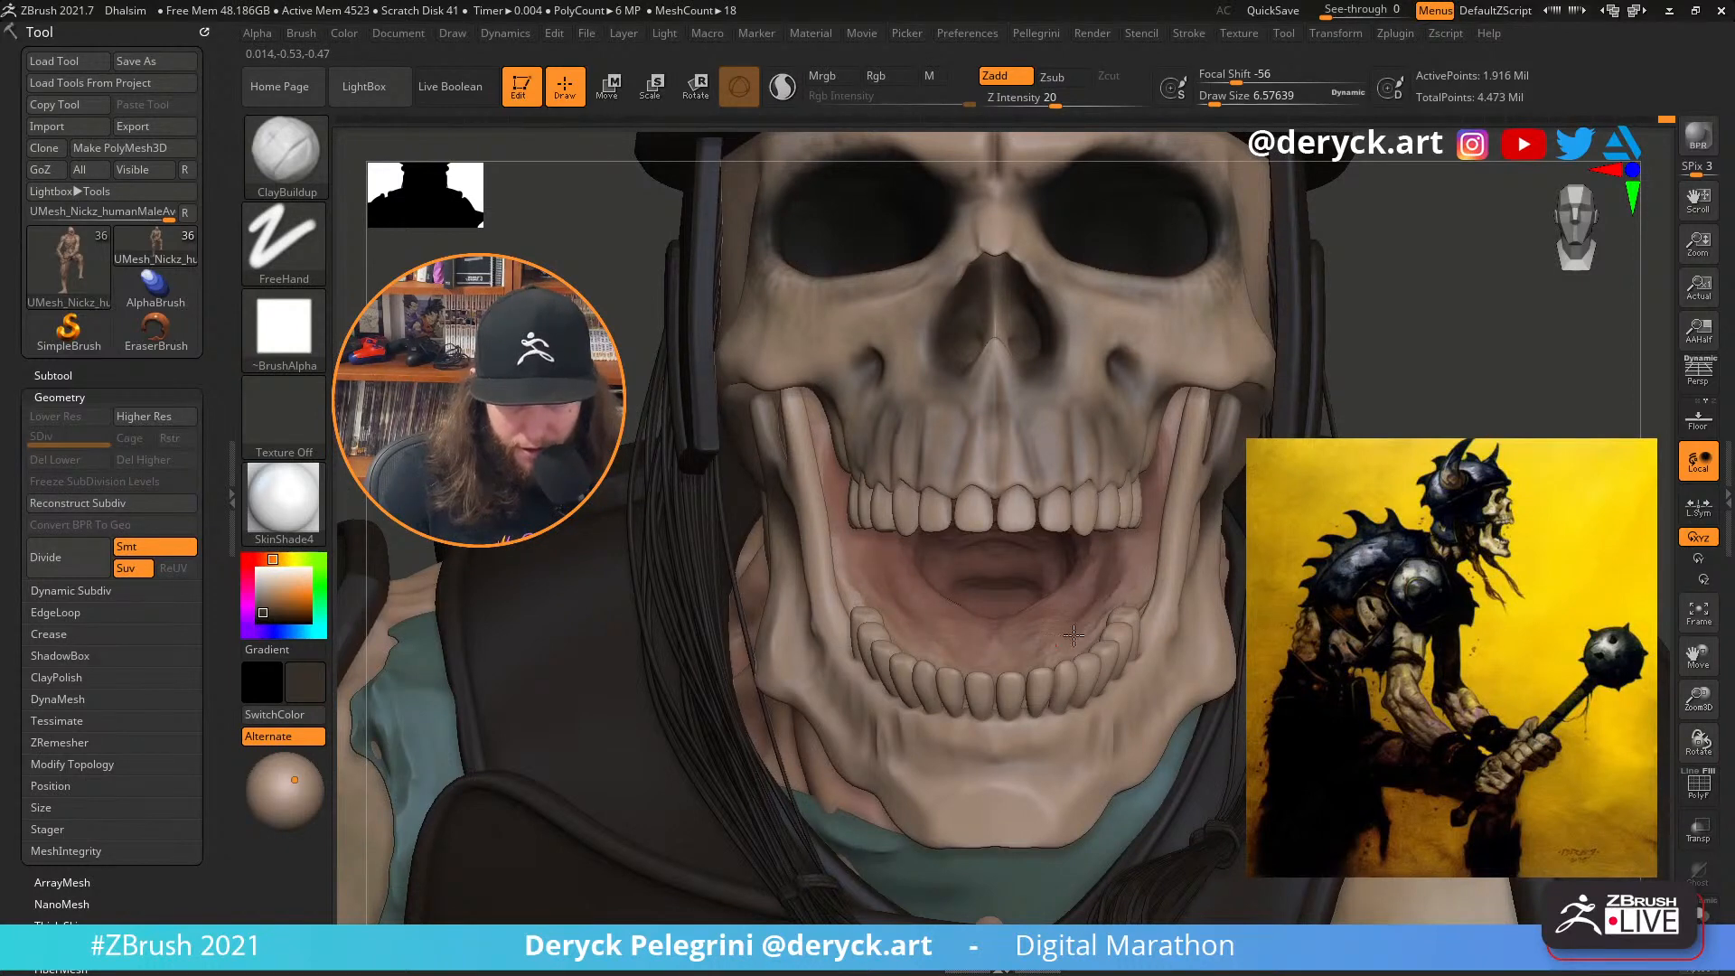
drag(1452, 356, 1536, 362)
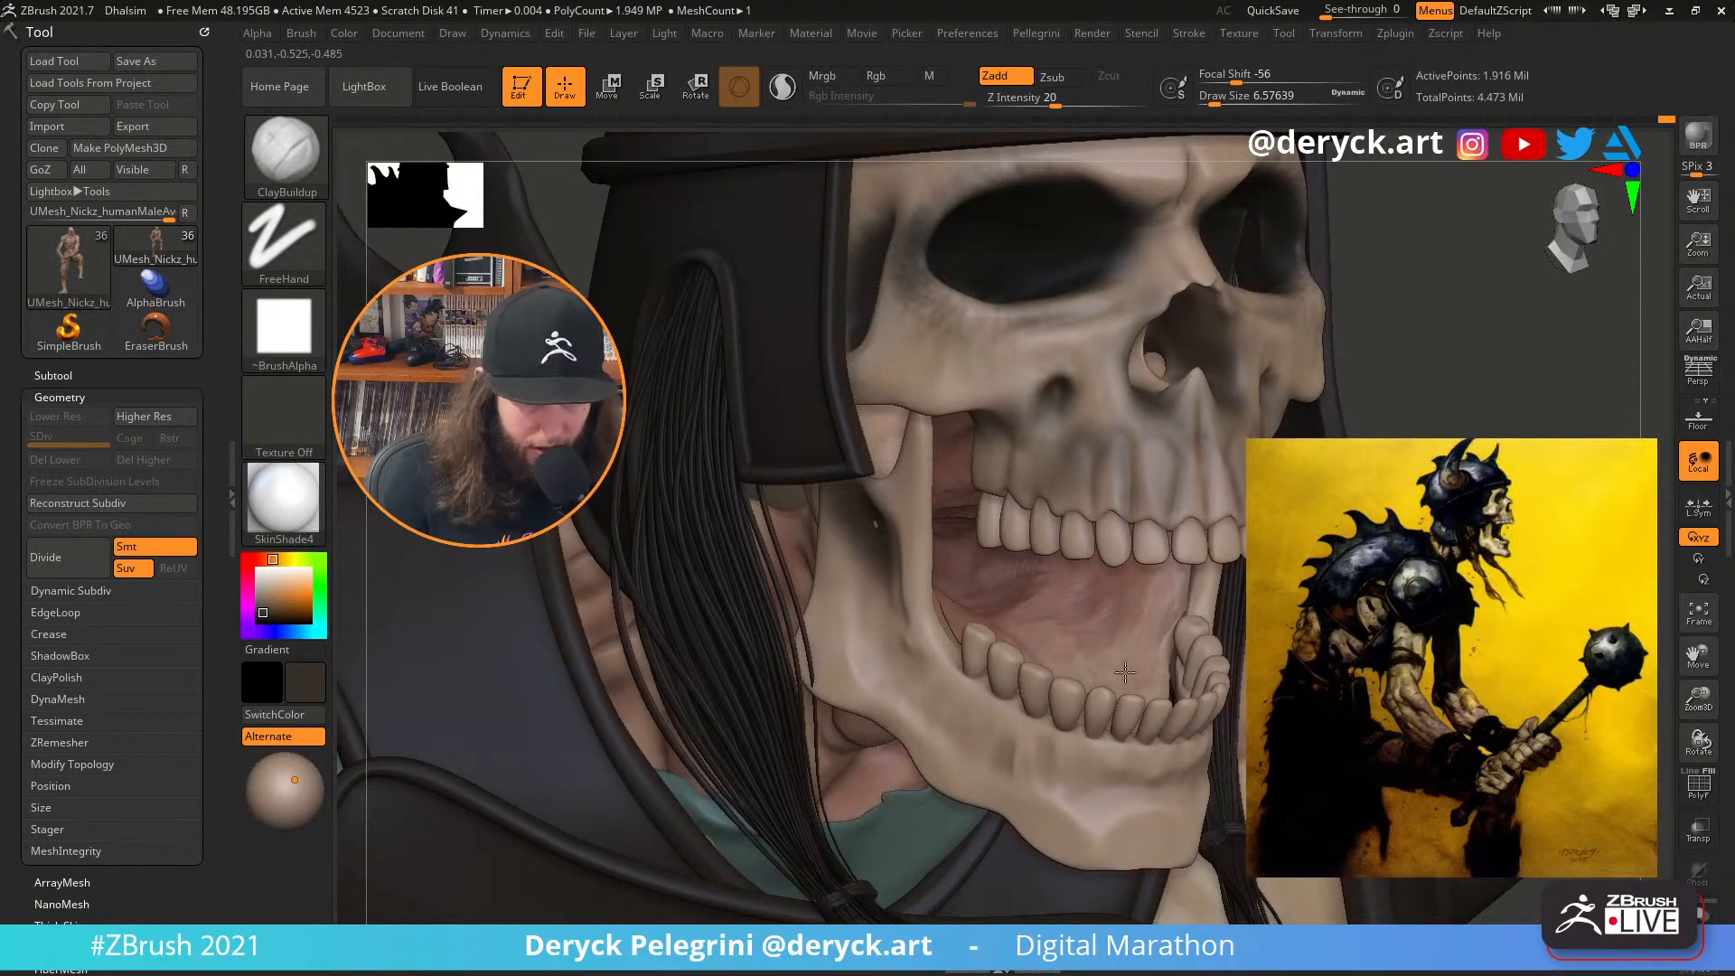
right_drag(1175, 662, 1045, 650)
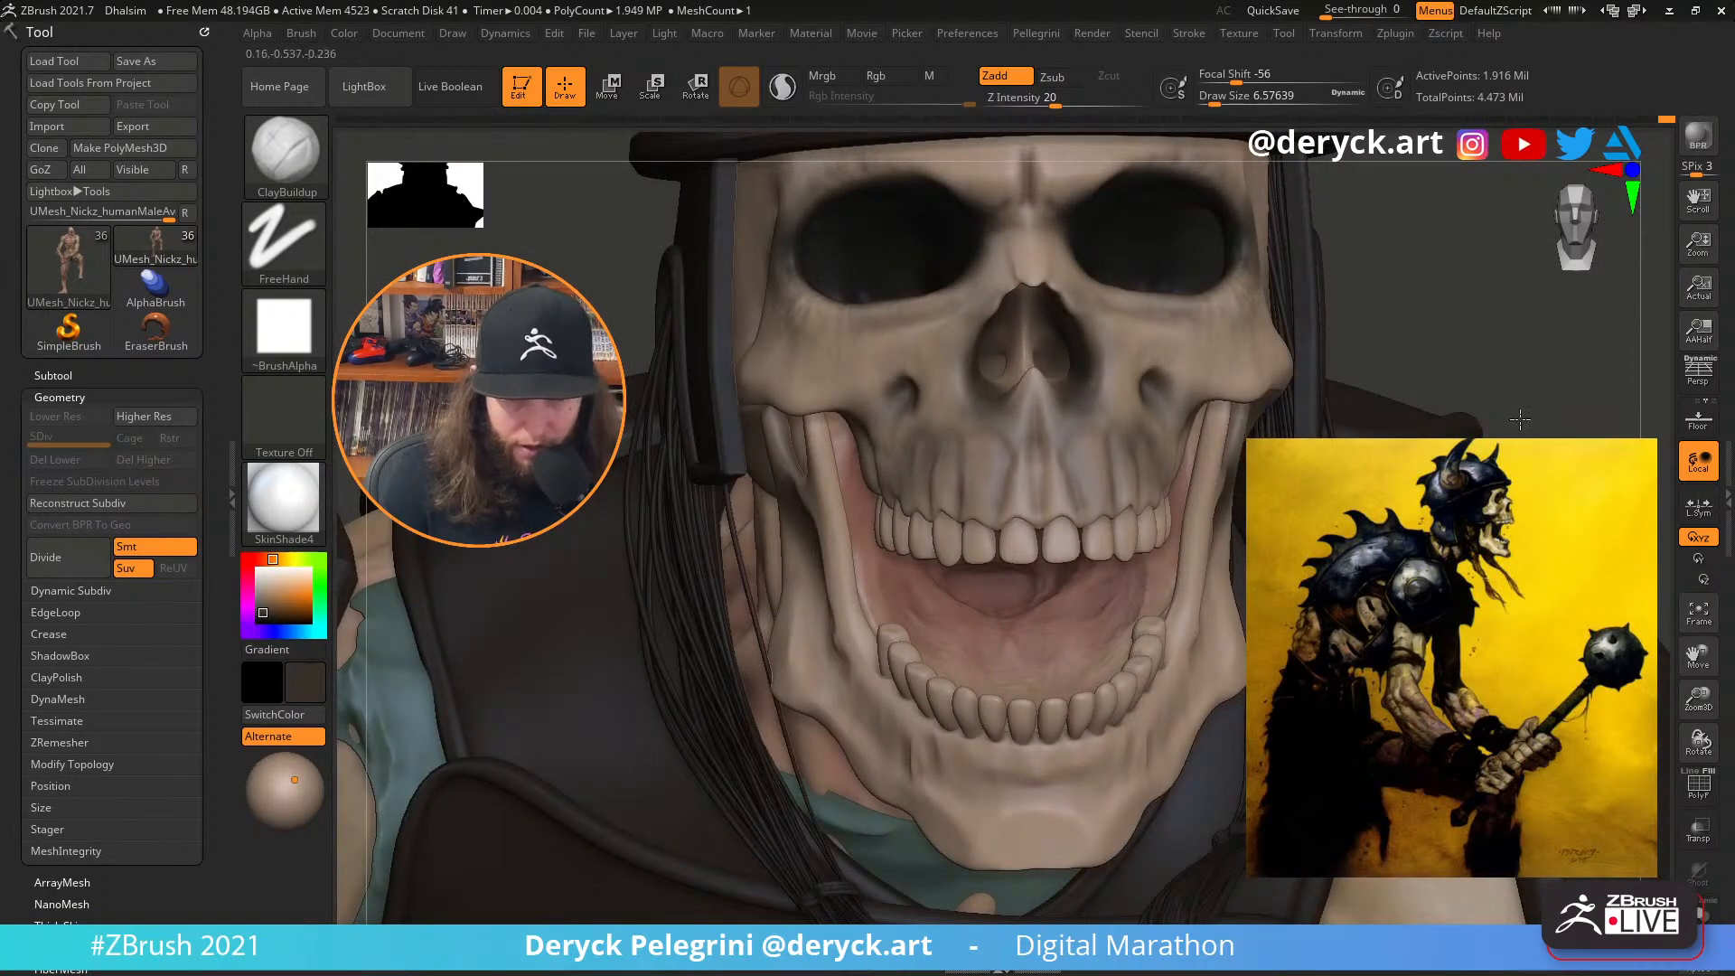
drag(1519, 419, 905, 620)
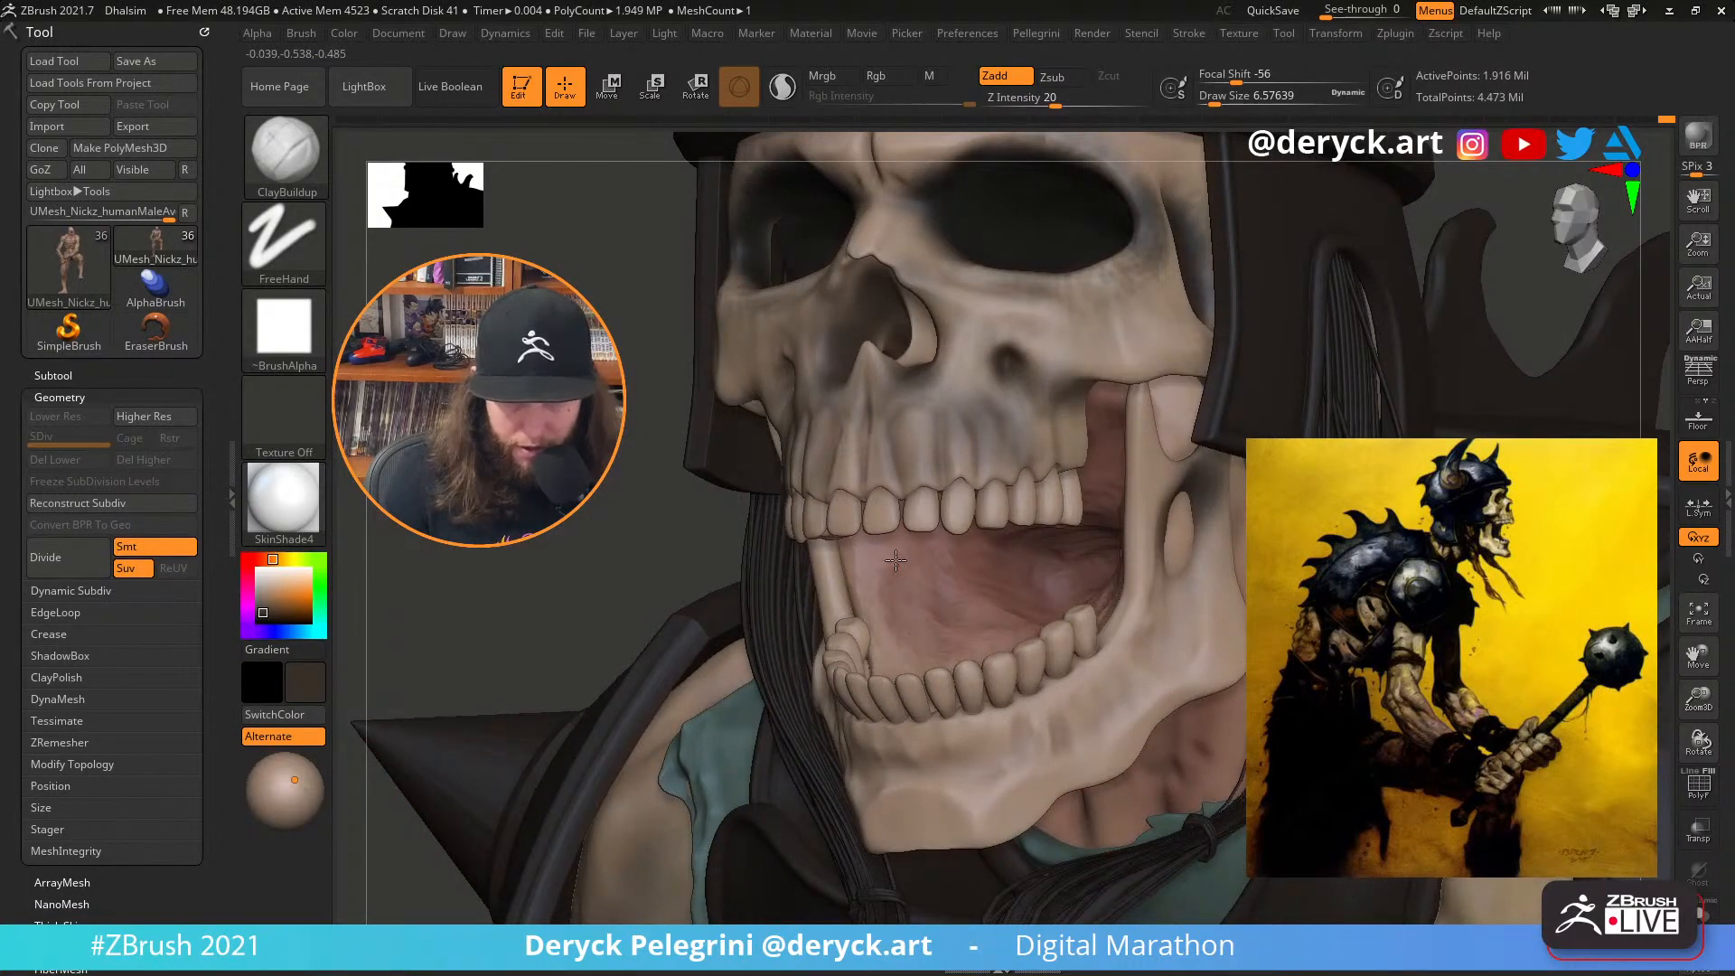
right_drag(906, 620, 1084, 497)
right_drag(578, 379, 487, 488)
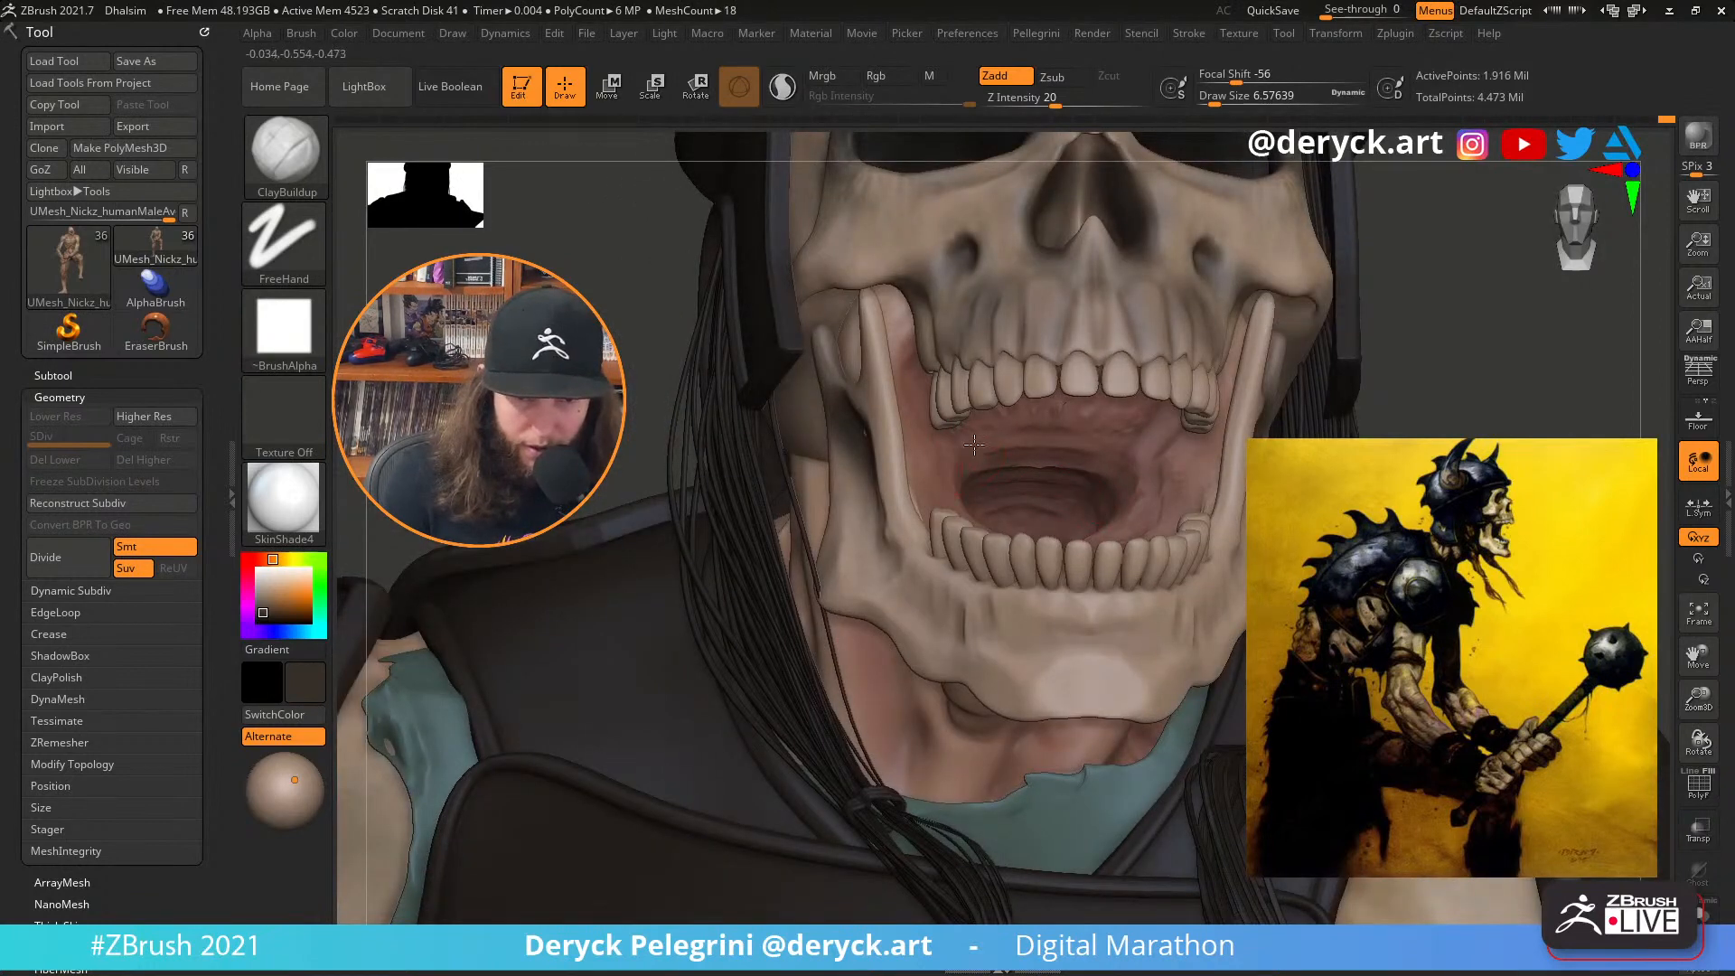
right_drag(1120, 488, 1165, 456)
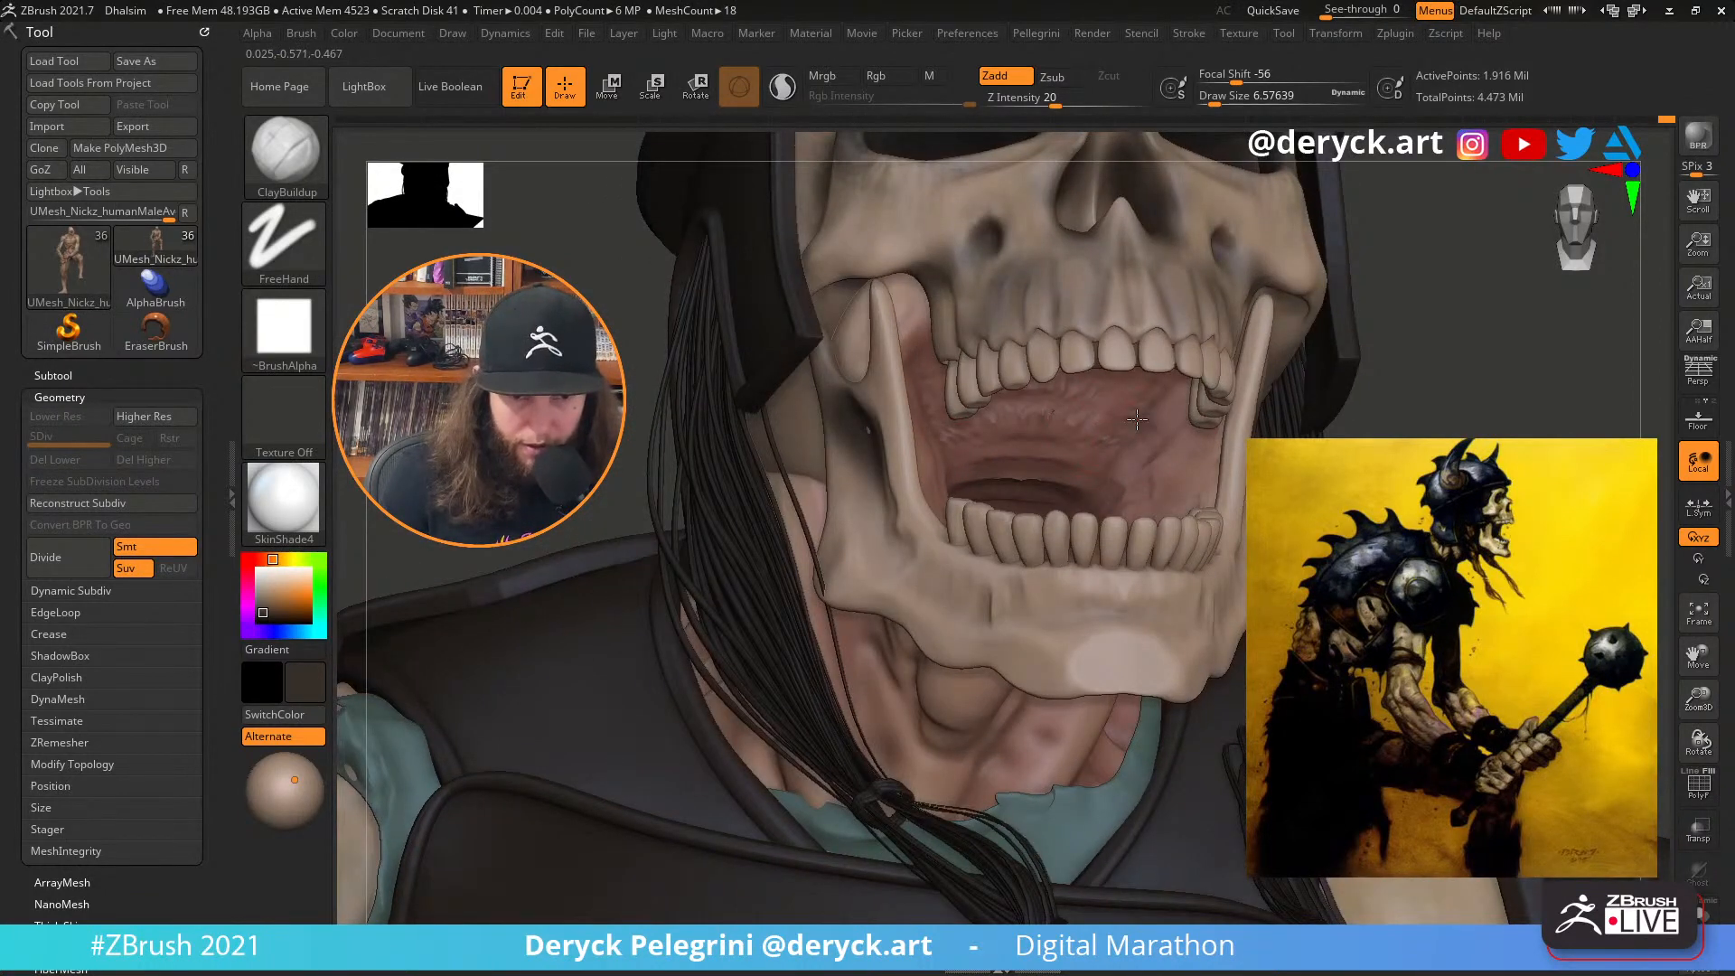
right_drag(1441, 463, 1302, 520)
Select the hair tuft beside the skull and choose a medium brown of about RGB 116, 82, 46
ctrl+right_drag(701, 533, 837, 531)
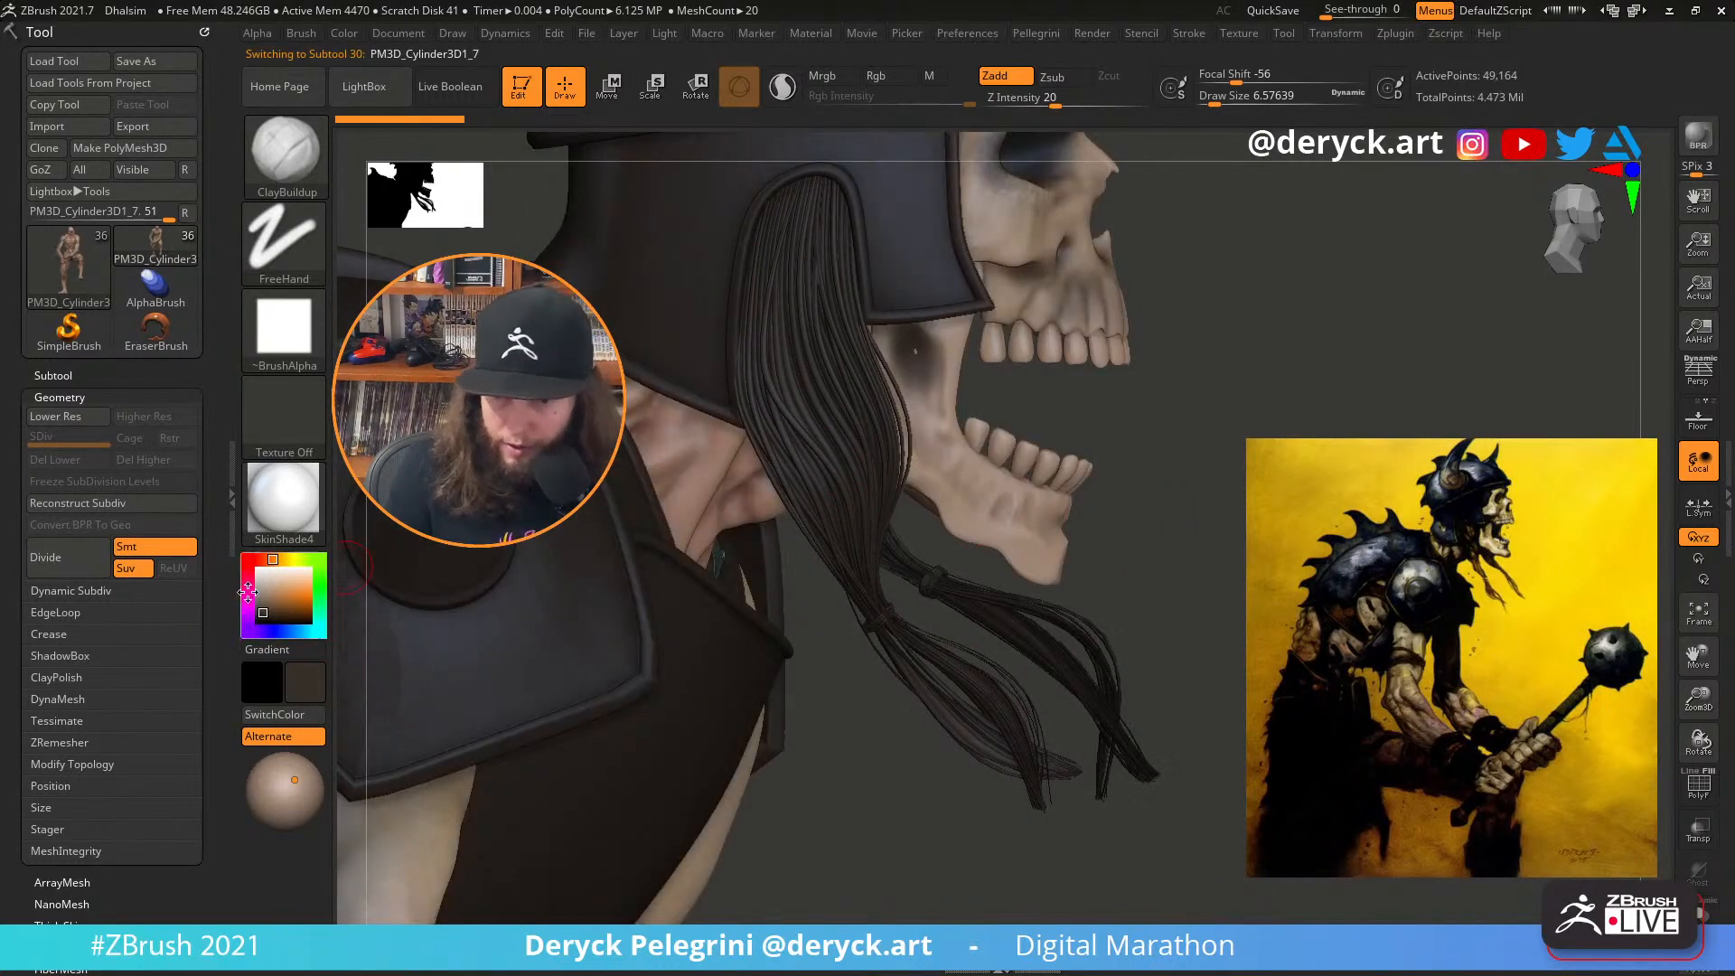
click(274, 599)
click(272, 614)
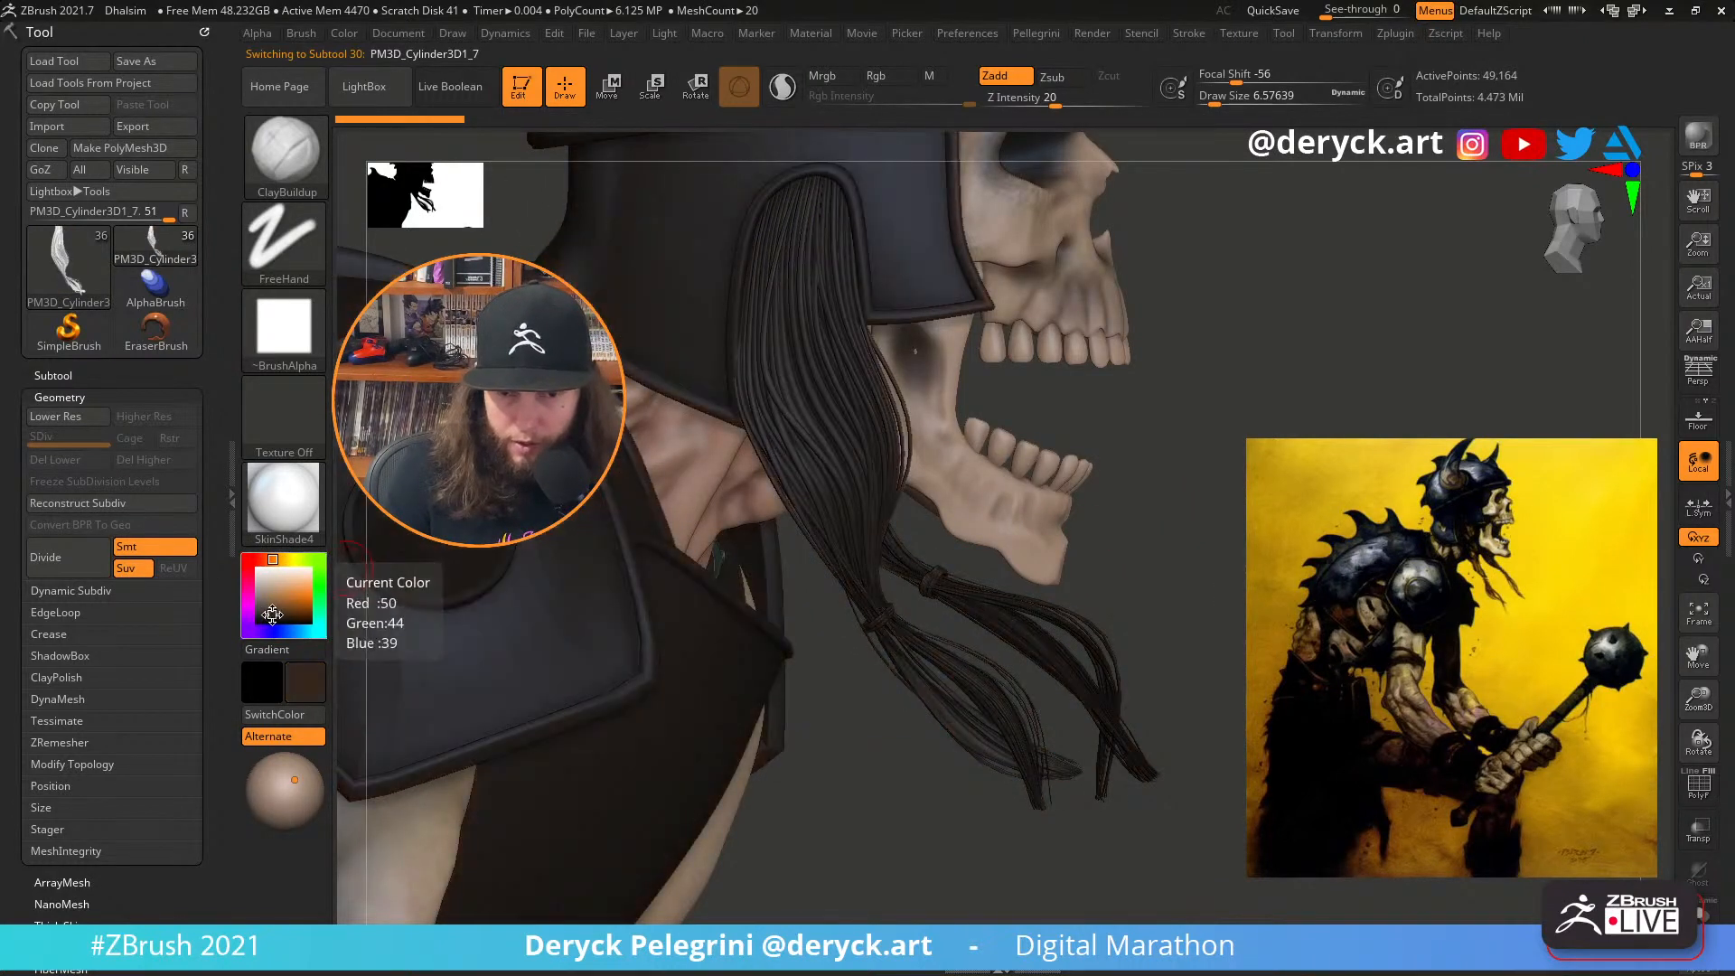
click(271, 610)
click(262, 603)
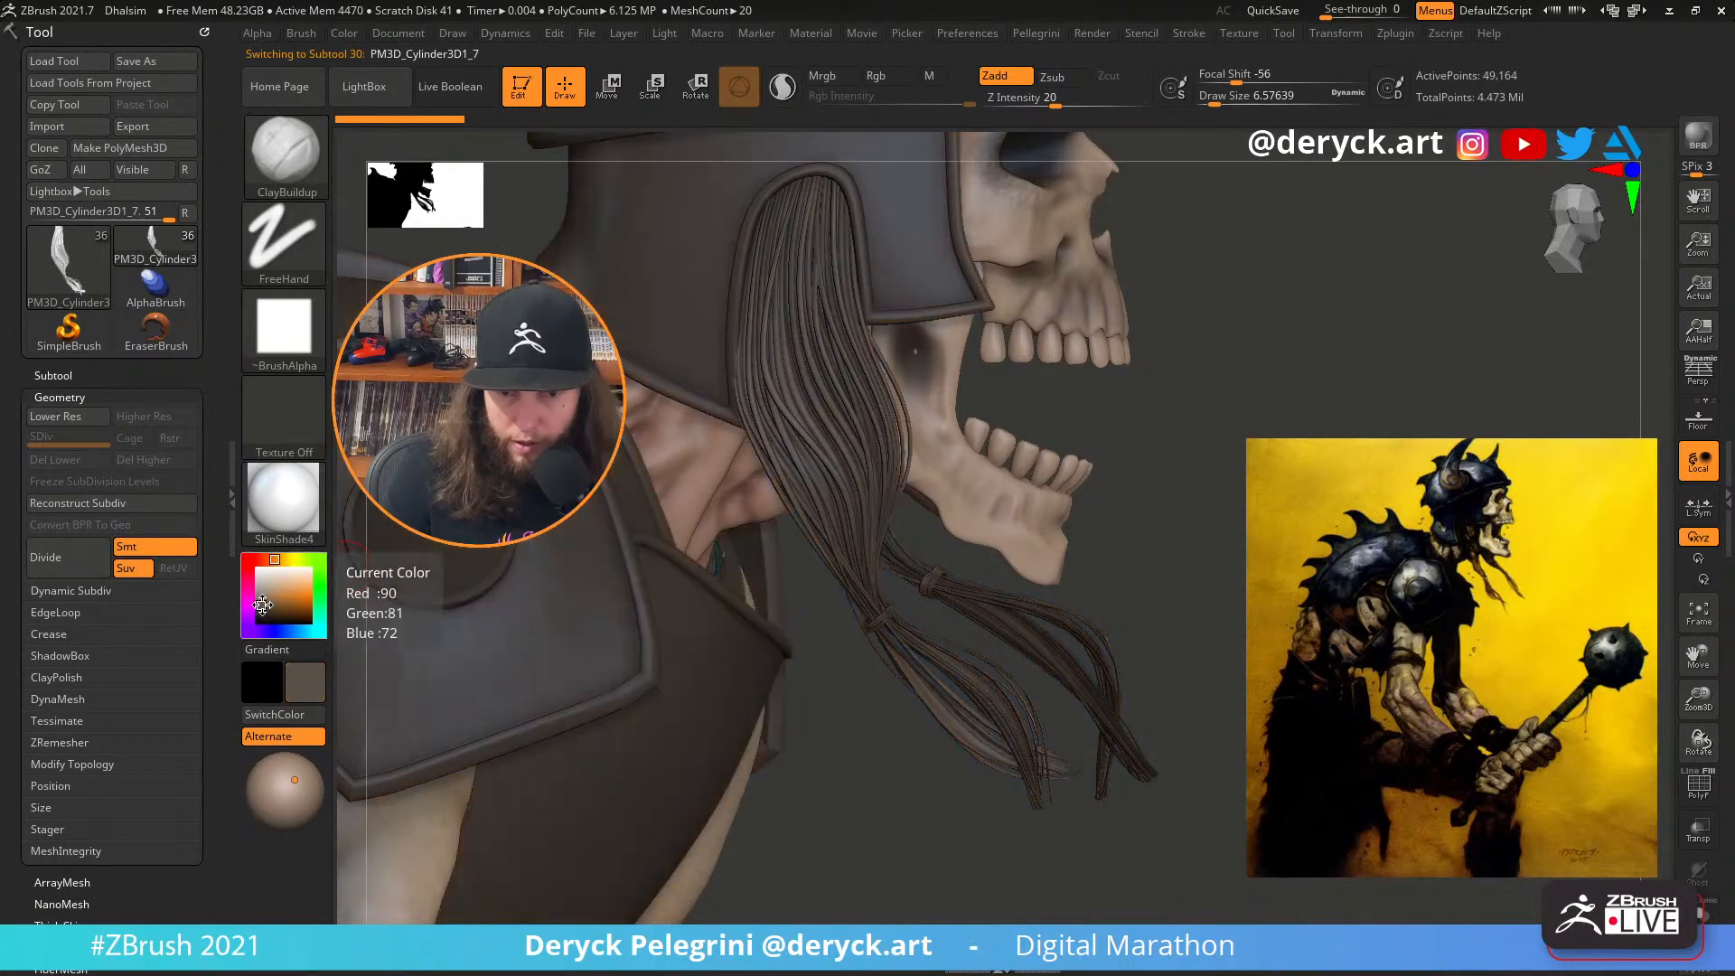
click(270, 602)
click(277, 606)
click(285, 603)
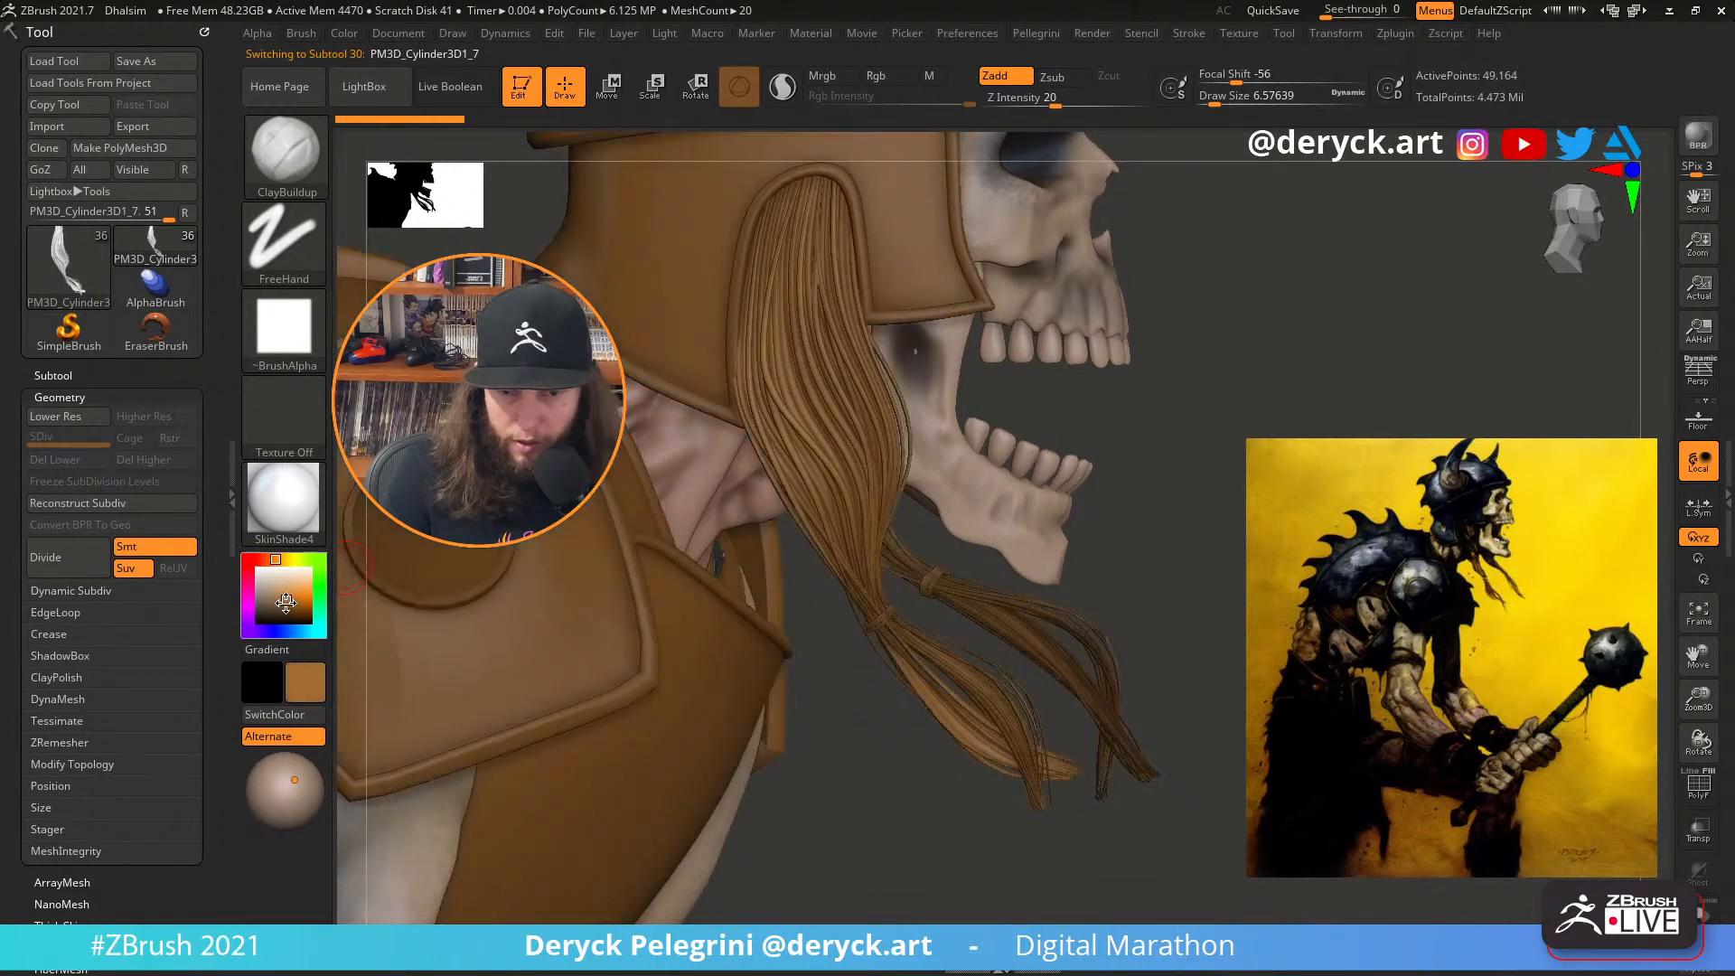
click(283, 604)
click(279, 605)
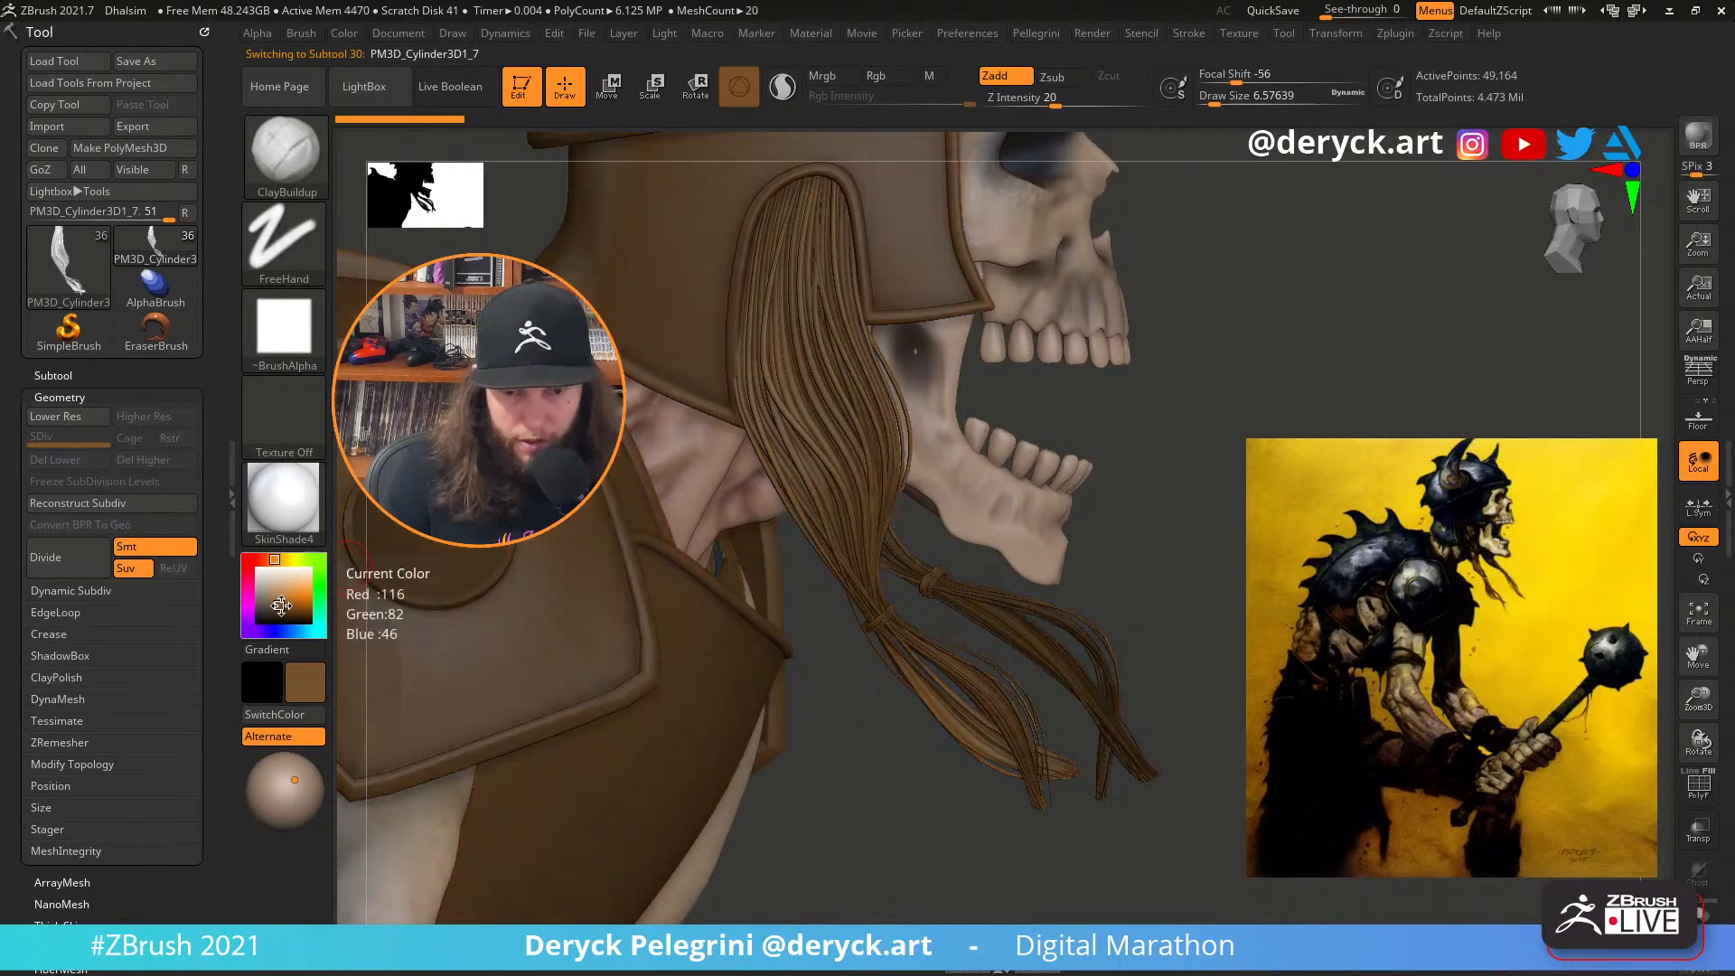
Fill the hair tuft with the chosen brown and return the active colour to white
key(alt+s)
key(alt+s)
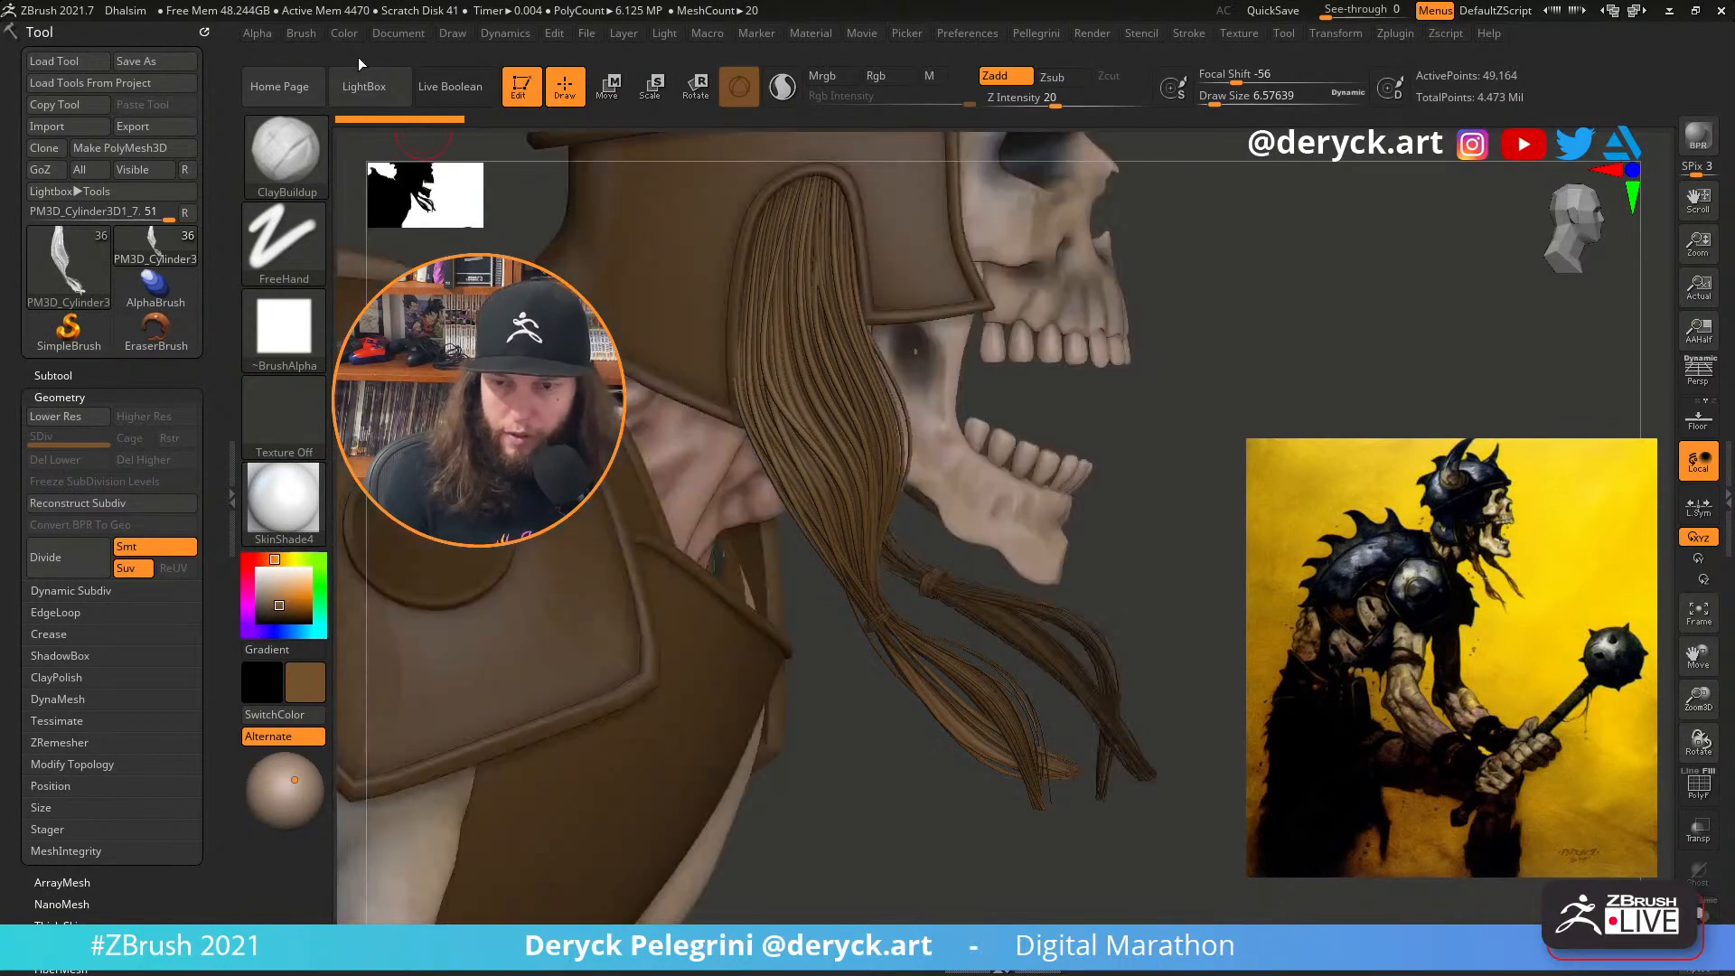
click(344, 33)
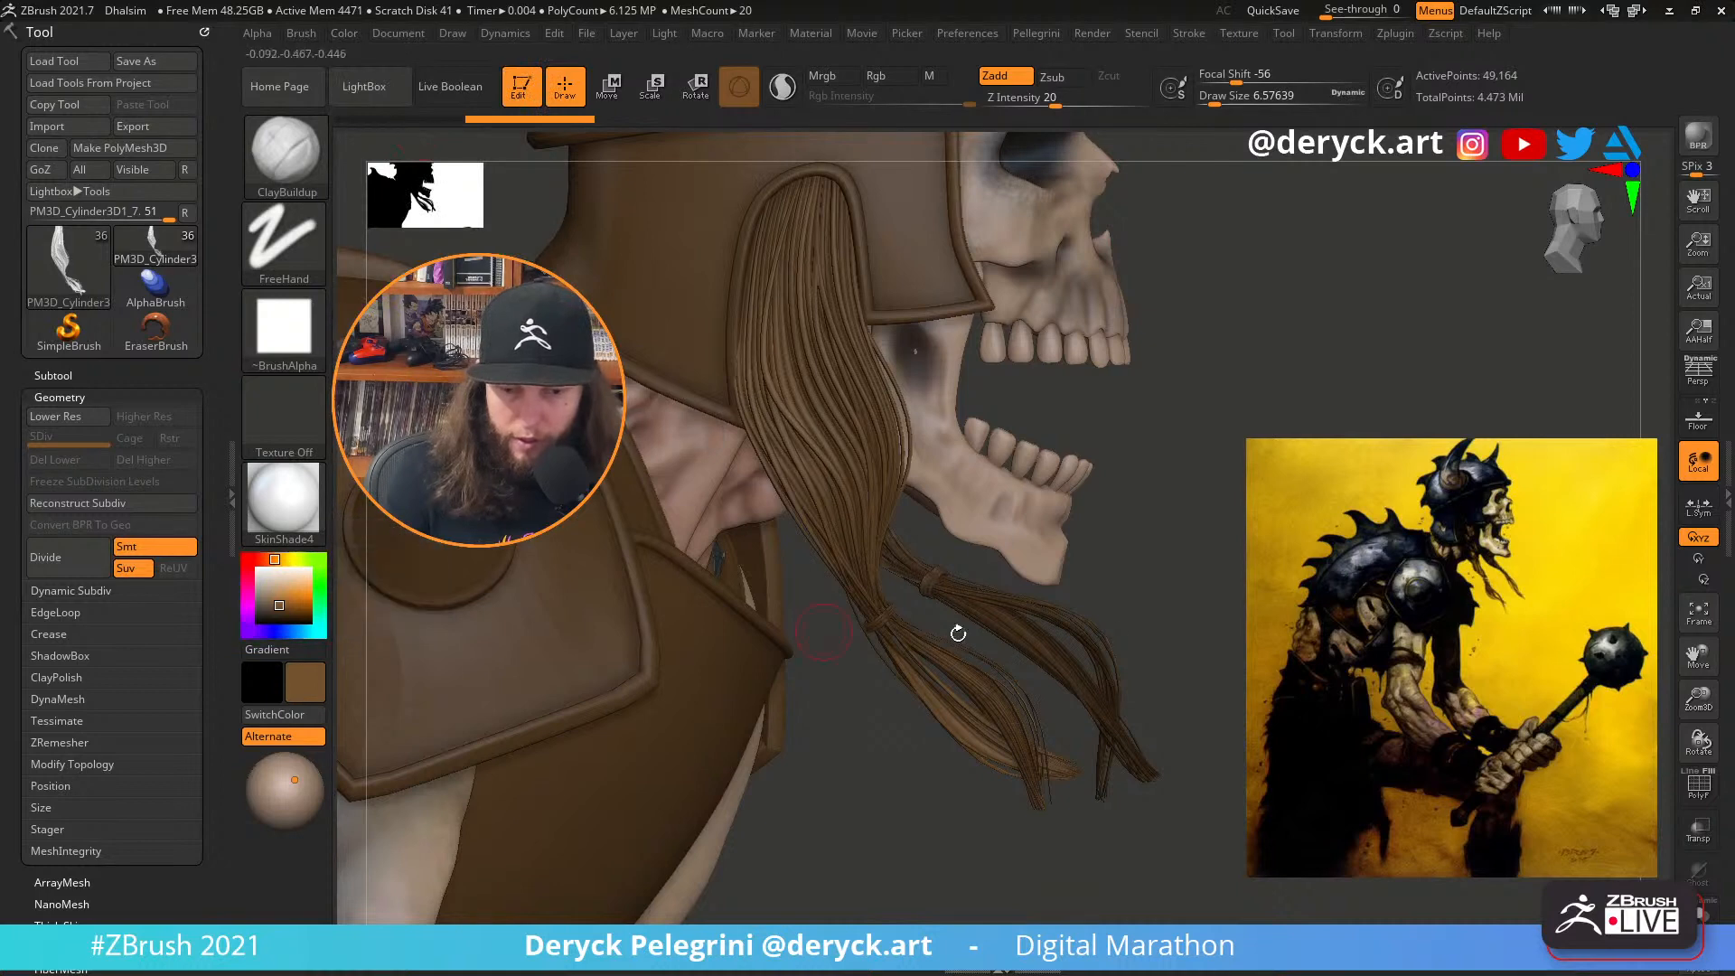
drag(957, 627, 1193, 653)
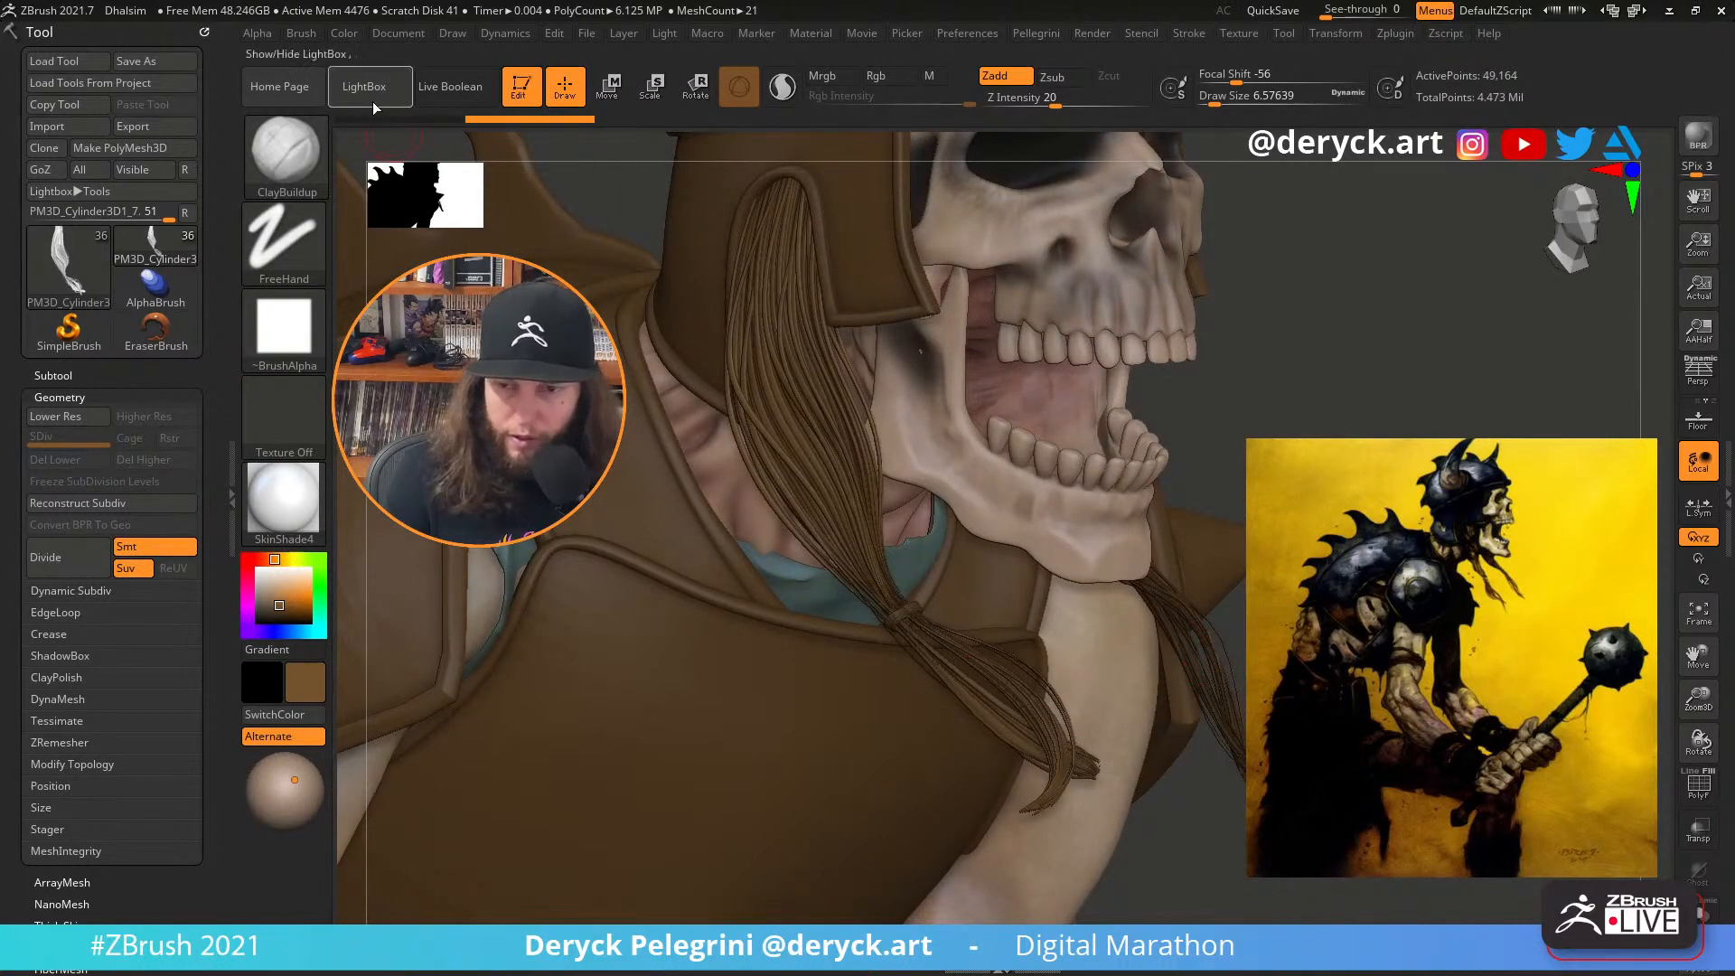
click(338, 37)
click(364, 441)
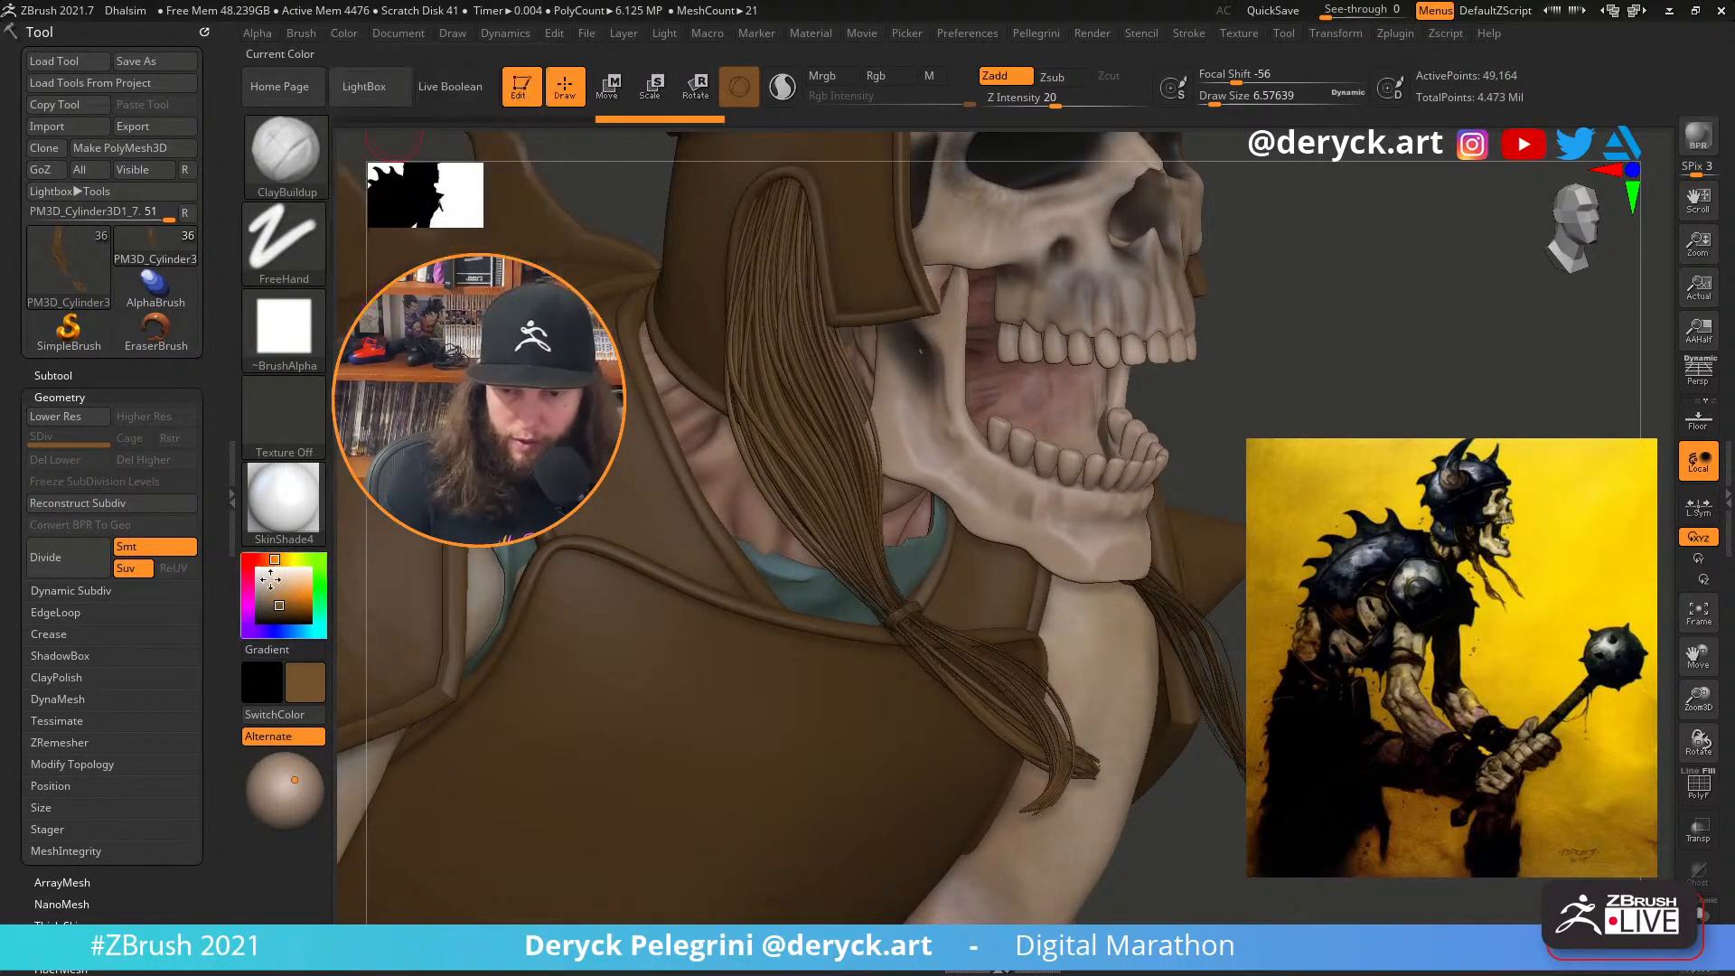
click(258, 570)
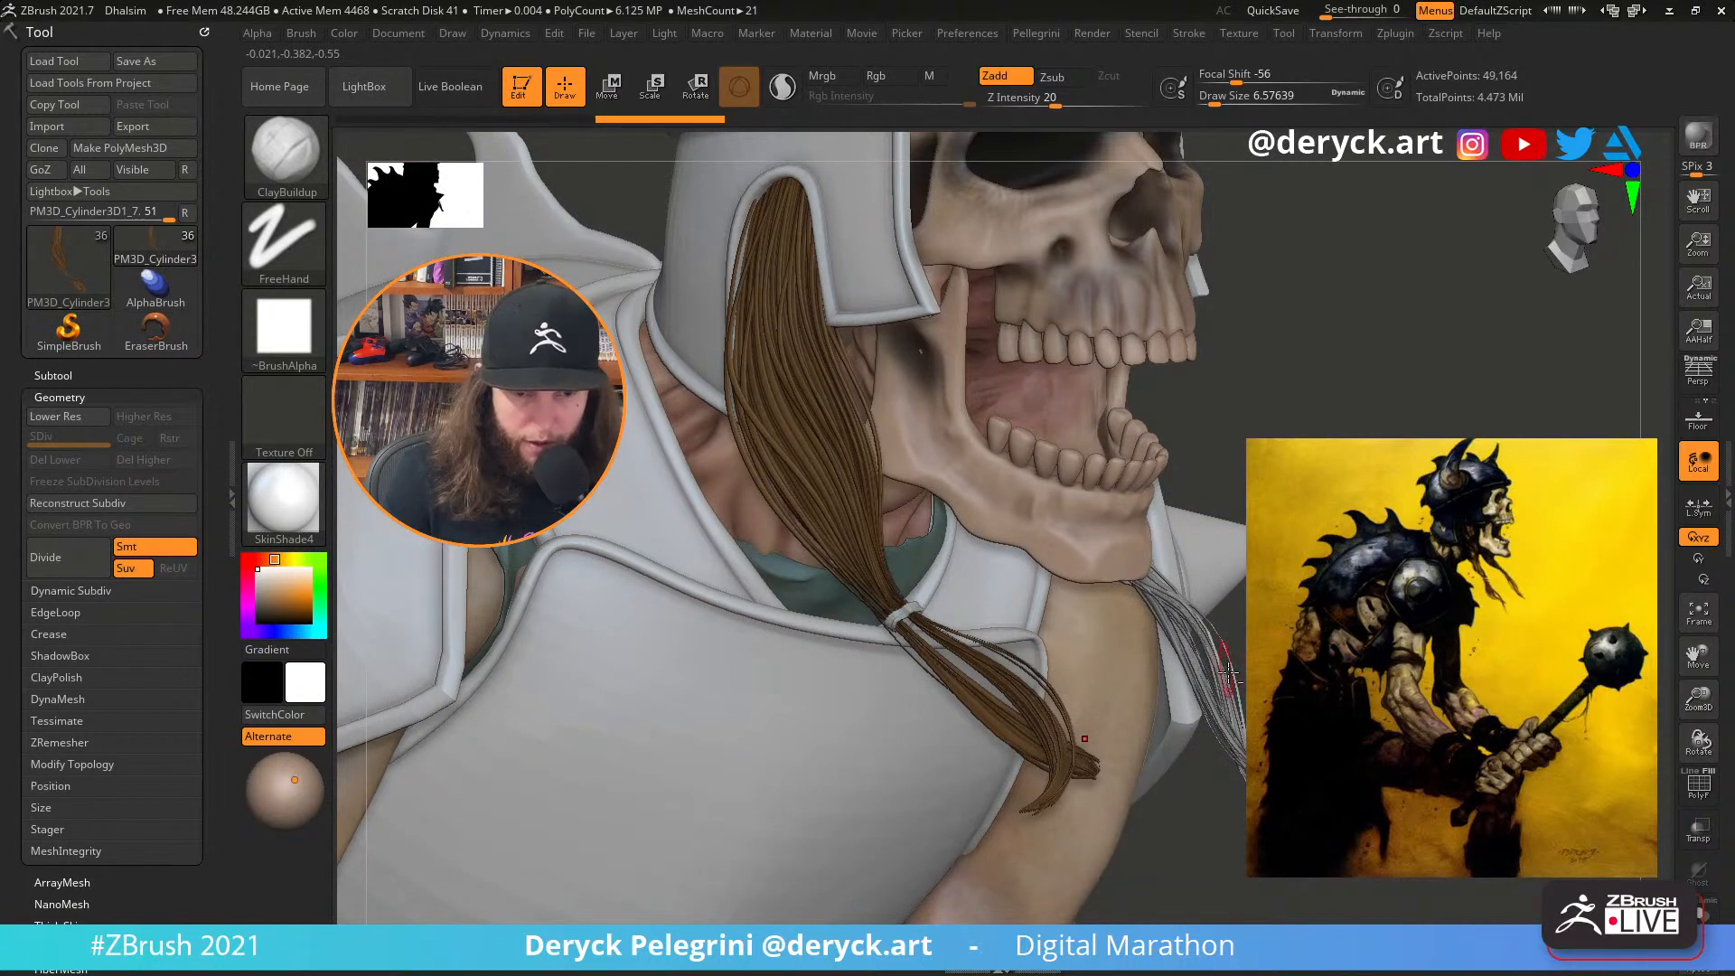
Fill the opposite hair tuft with the same brown and reset the active colour to white
key(alt+s)
key(alt+s)
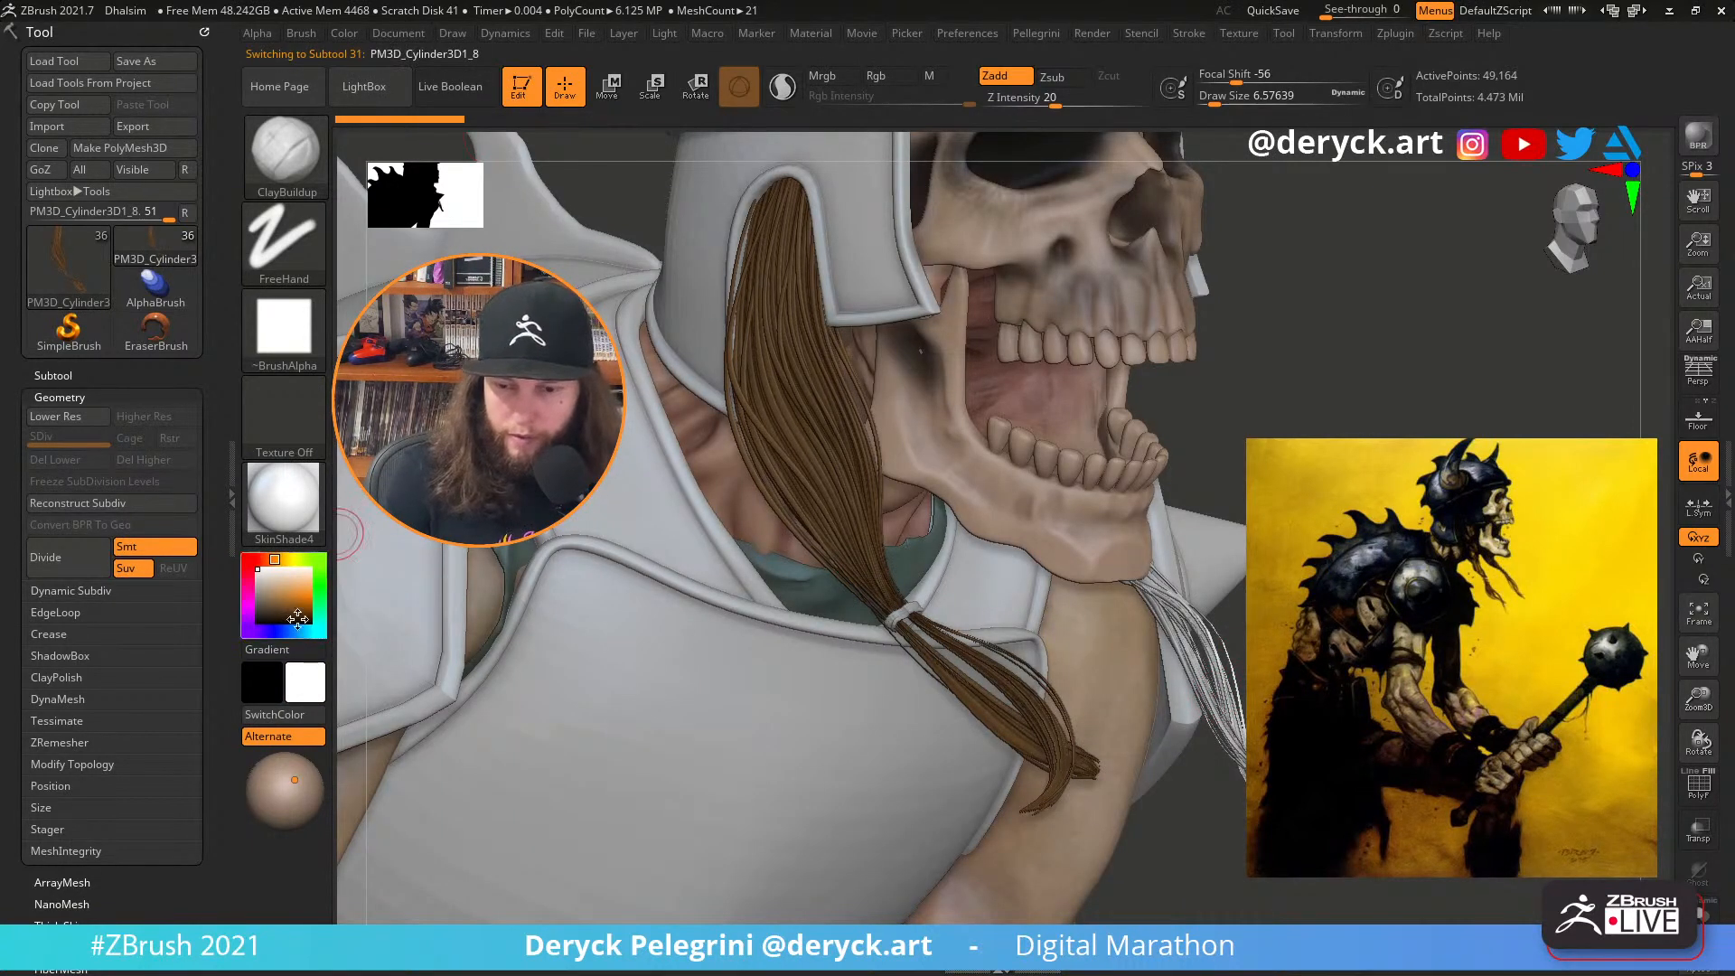
drag(270, 602, 822, 467)
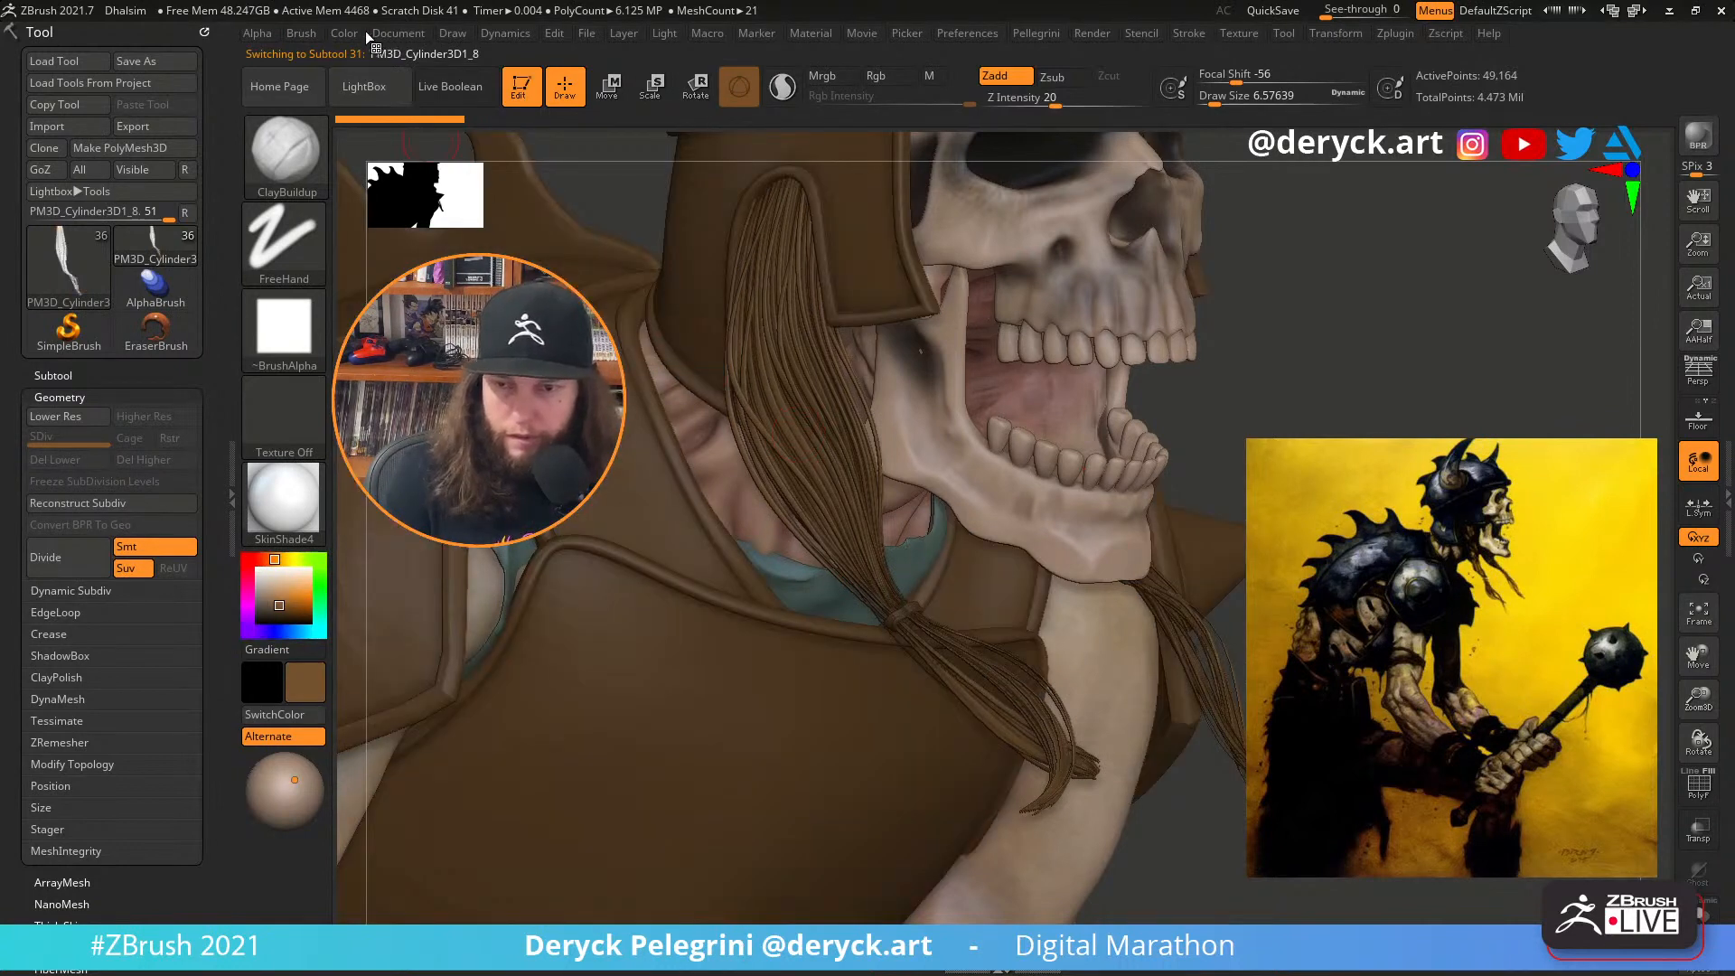
click(347, 32)
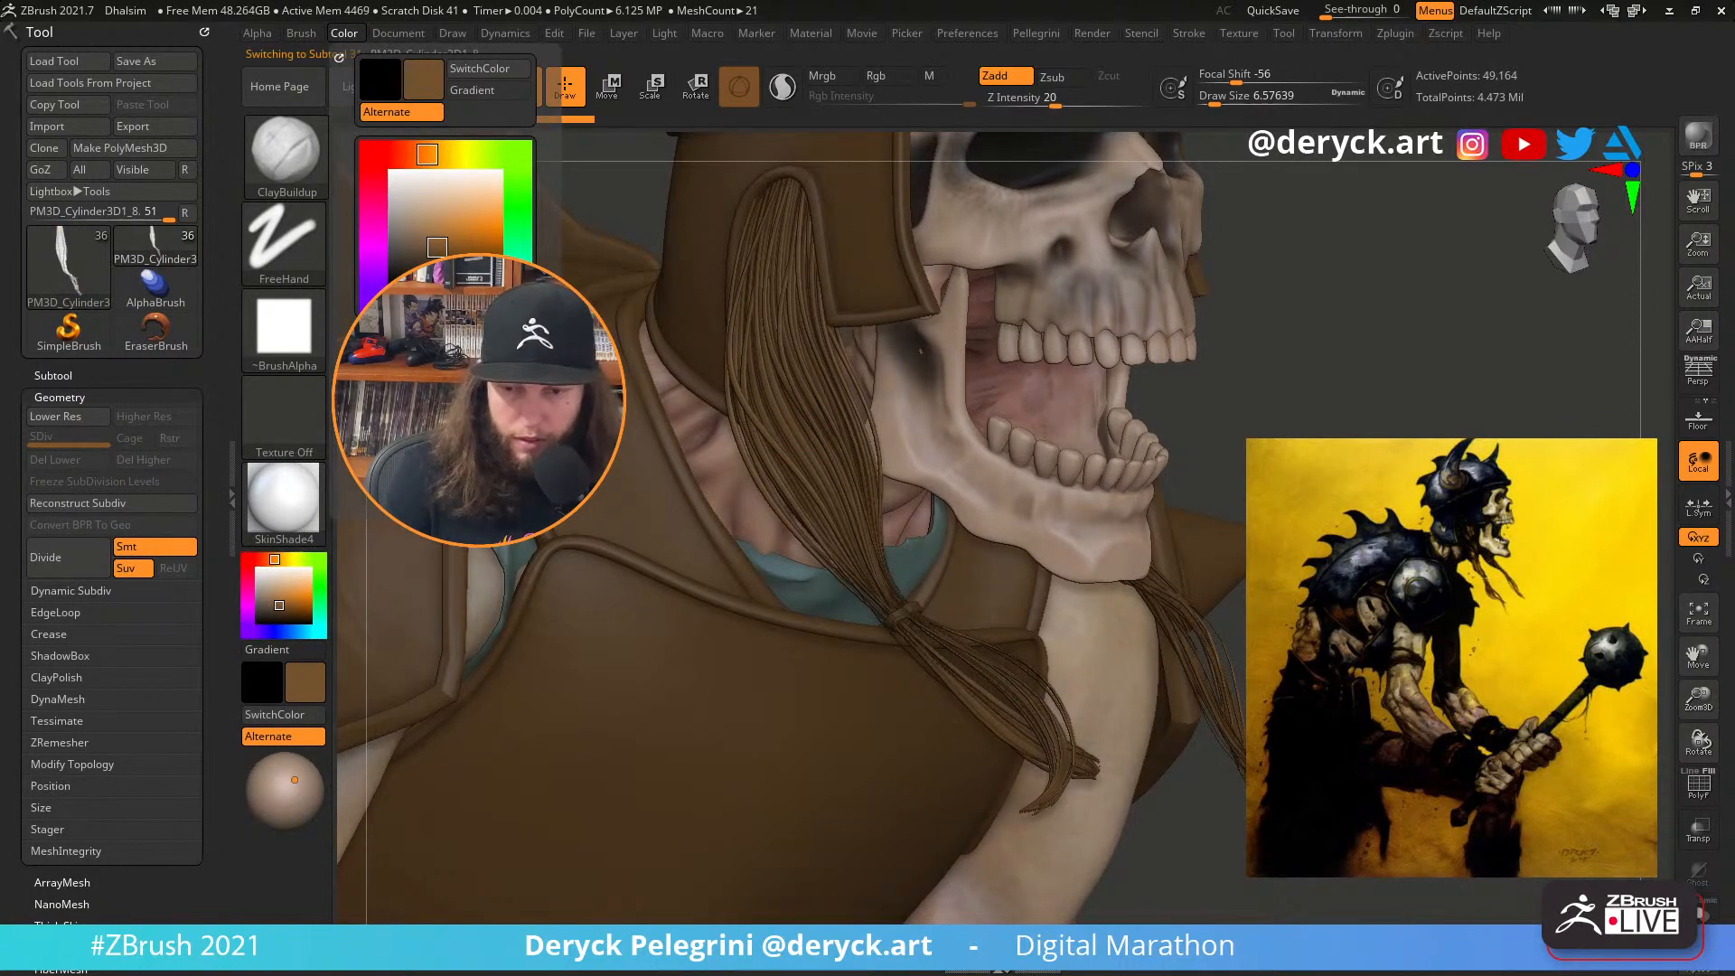
drag(271, 576, 250, 562)
alt+drag(1255, 307, 1232, 732)
drag(1292, 510, 1174, 377)
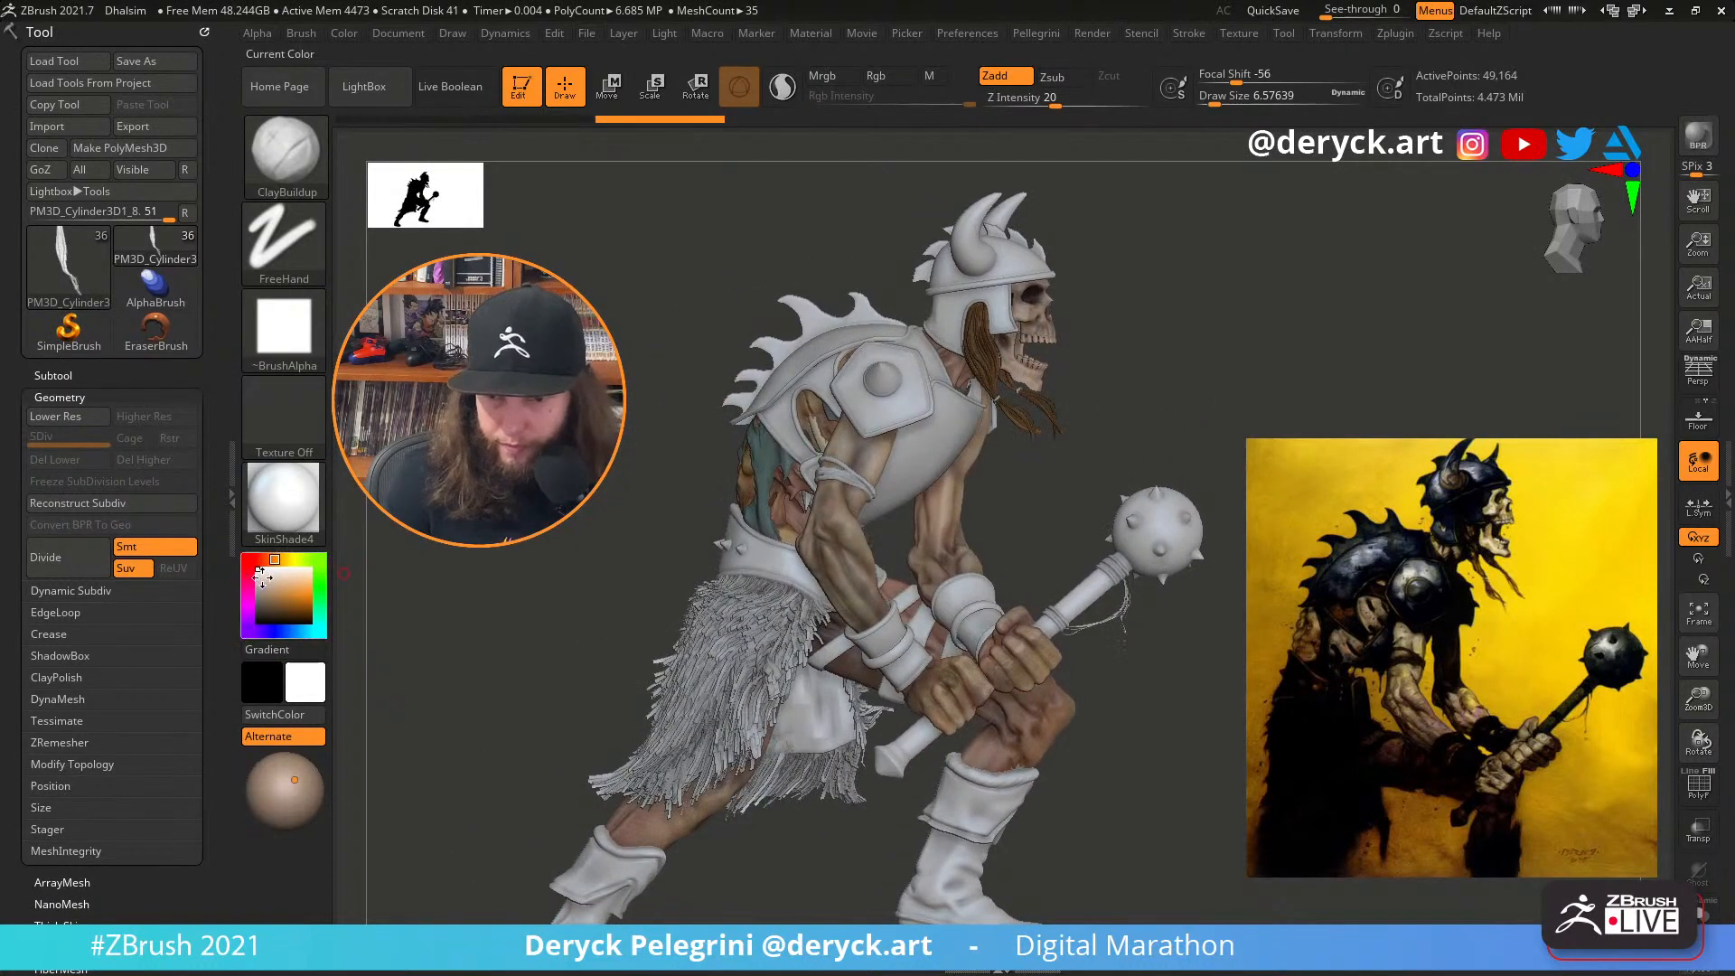
drag(259, 571, 258, 569)
Select the skull and choose a dark olive green as the paint colour
drag(677, 488, 434, 474)
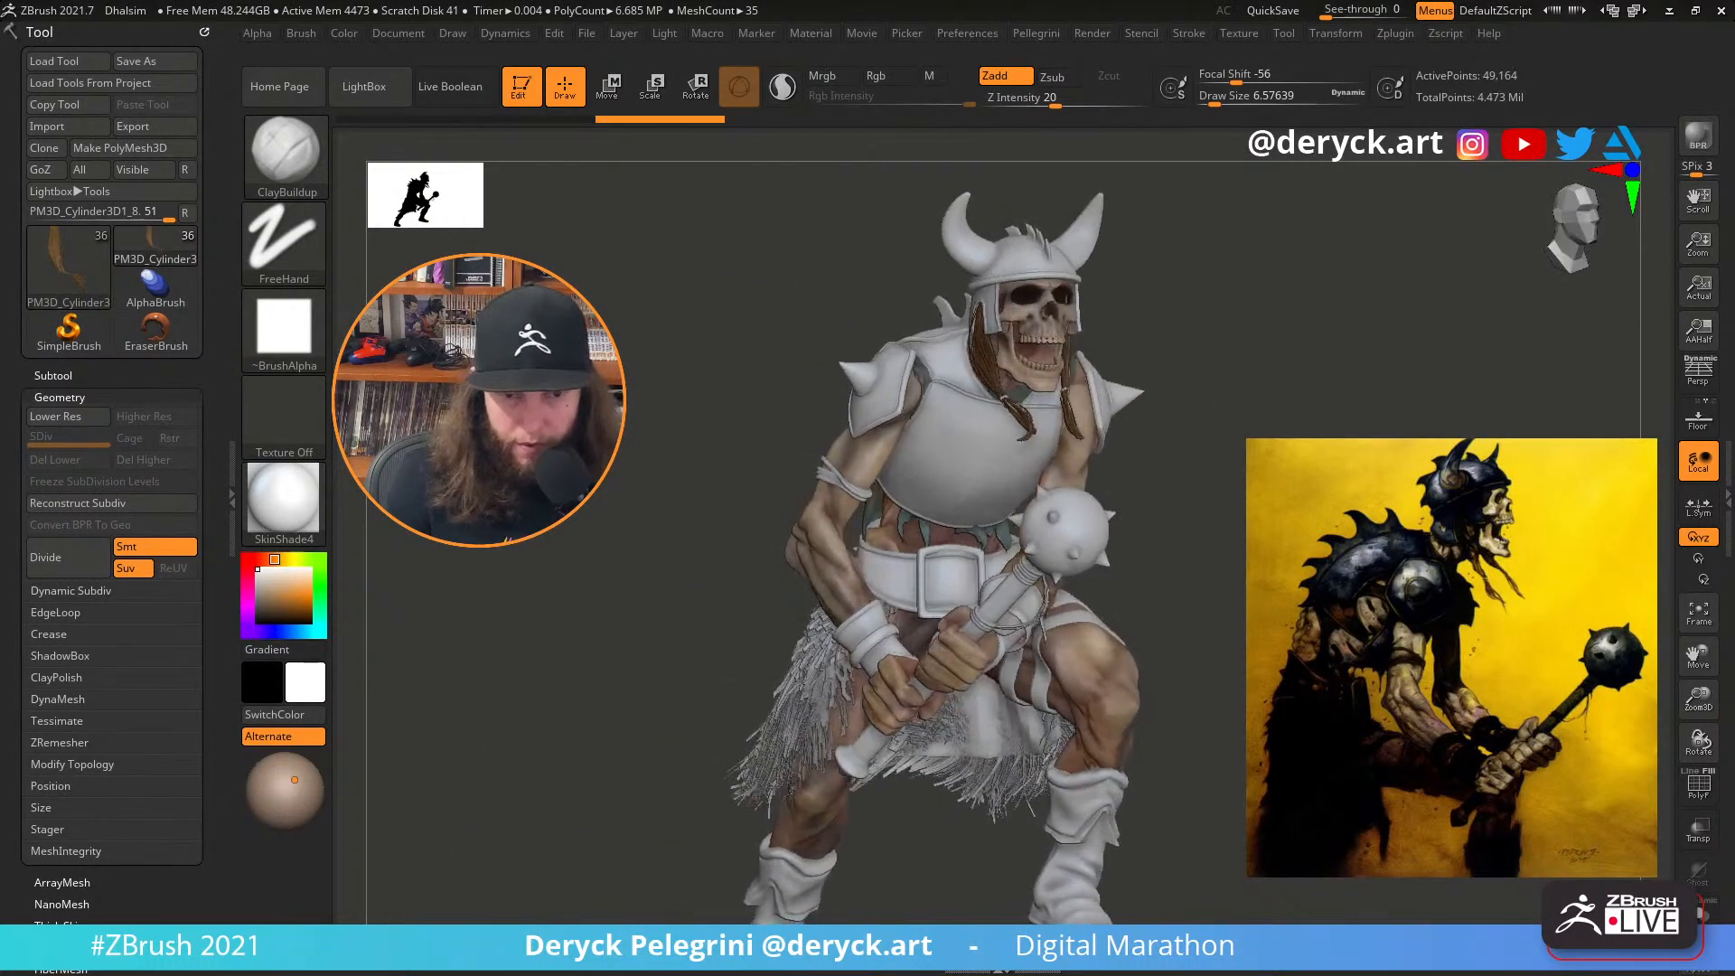
drag(1093, 389, 1219, 361)
alt+drag(1220, 280, 1216, 705)
alt+drag(1156, 380, 1185, 513)
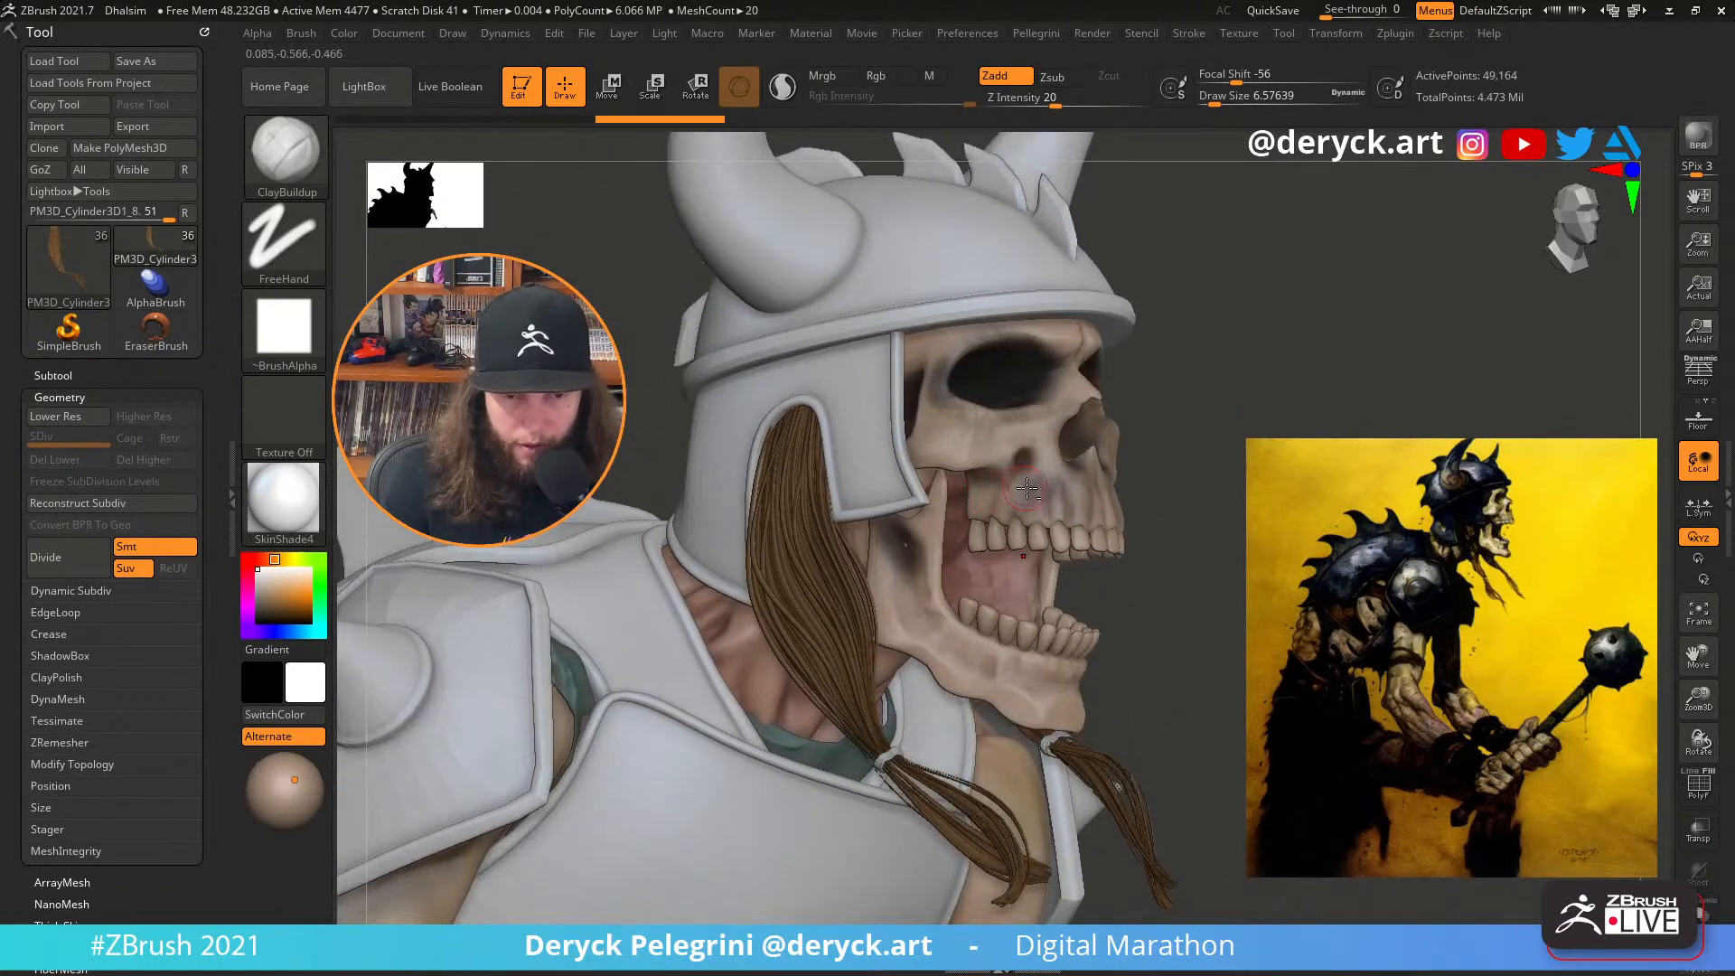
alt+click(1027, 488)
click(306, 559)
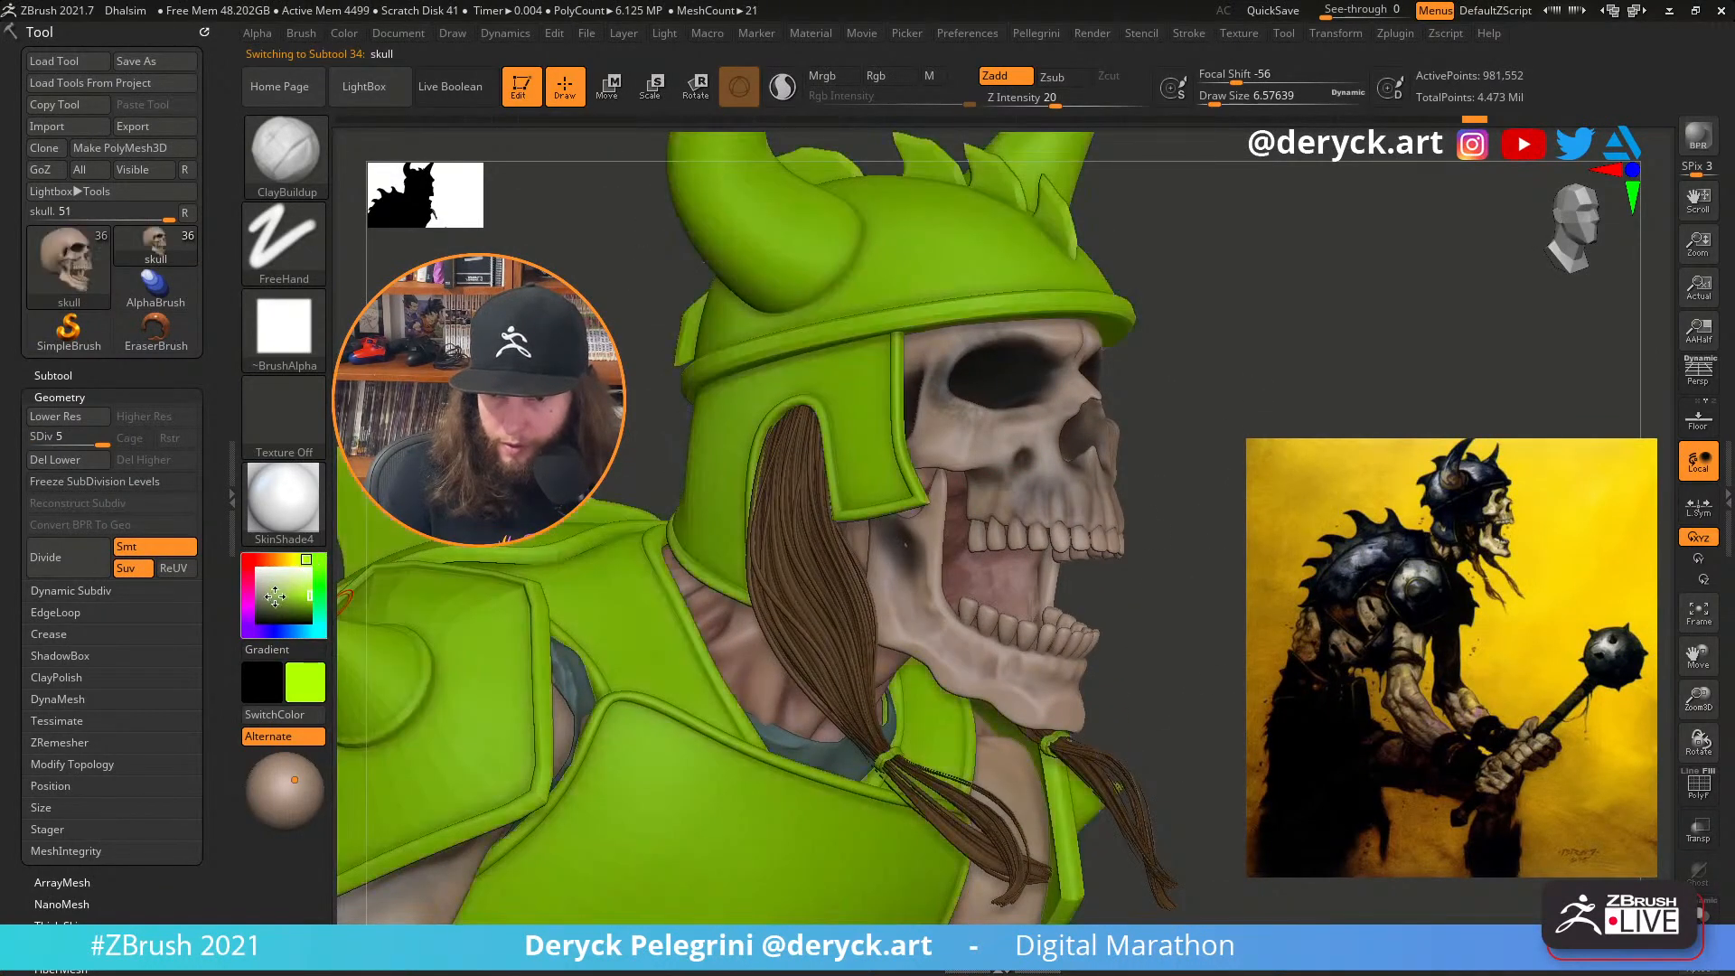
drag(274, 597, 265, 609)
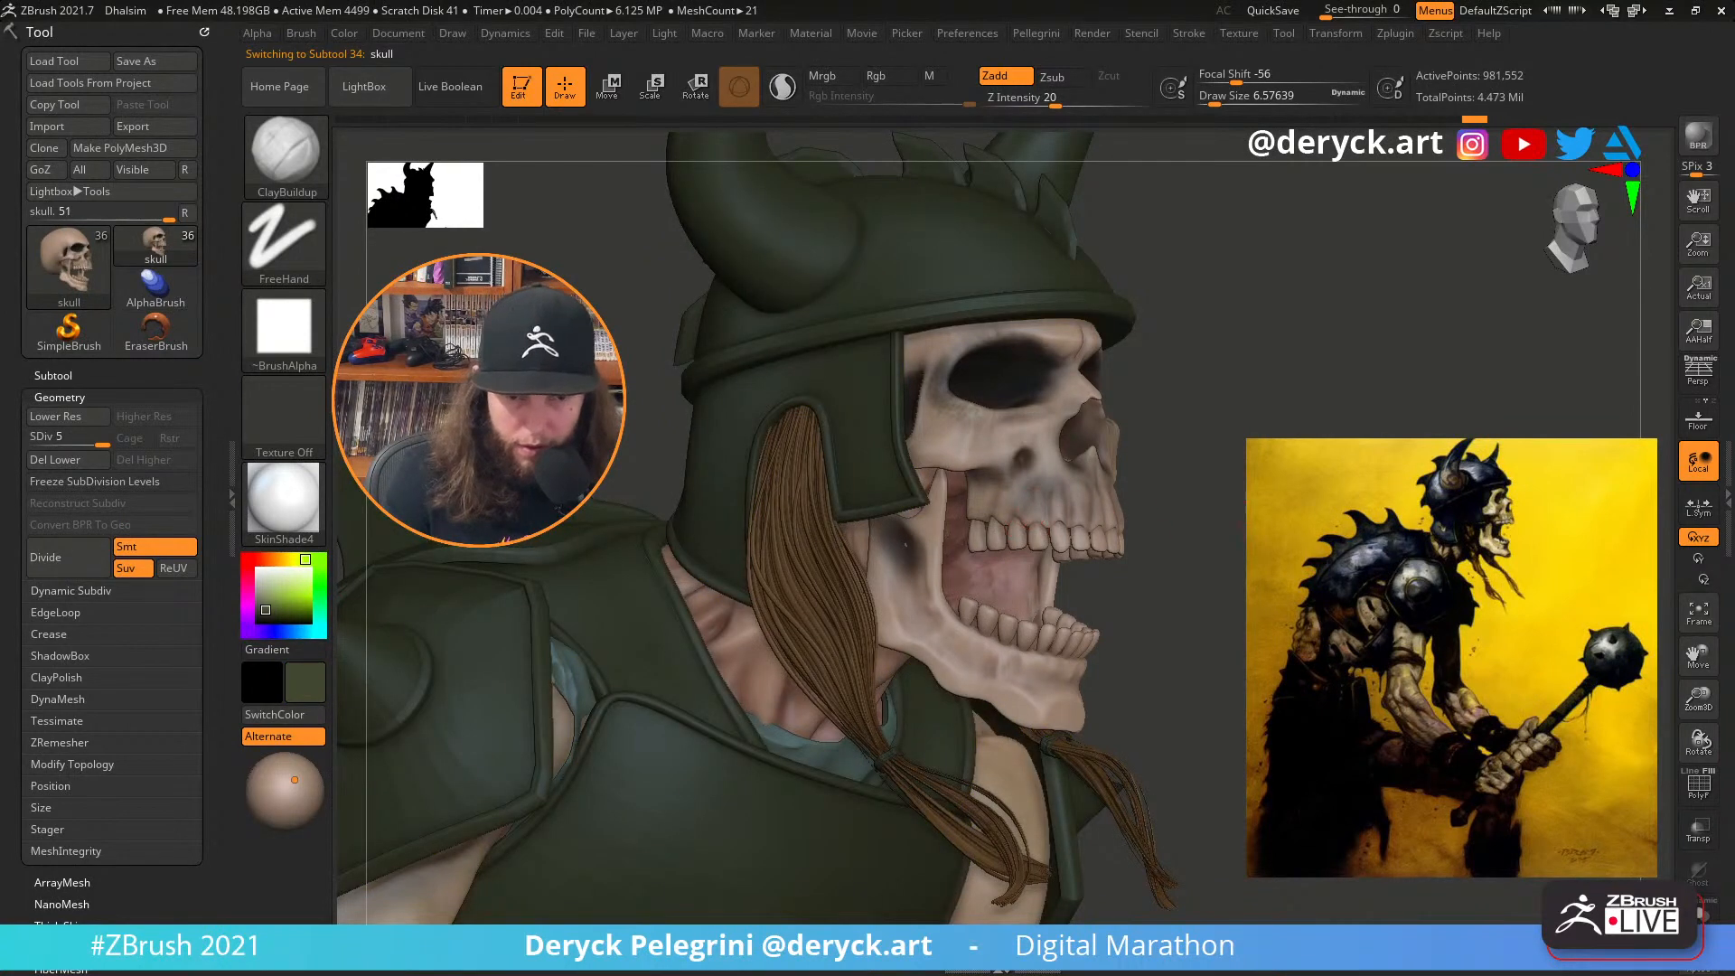
Paint the olive green over the skull's jaw with the Standard brush at a draw size of about 12.9
drag(1240, 524, 1107, 520)
key(b)
key(s)
key(t)
key(s)
drag(1000, 489, 1011, 490)
key(s)
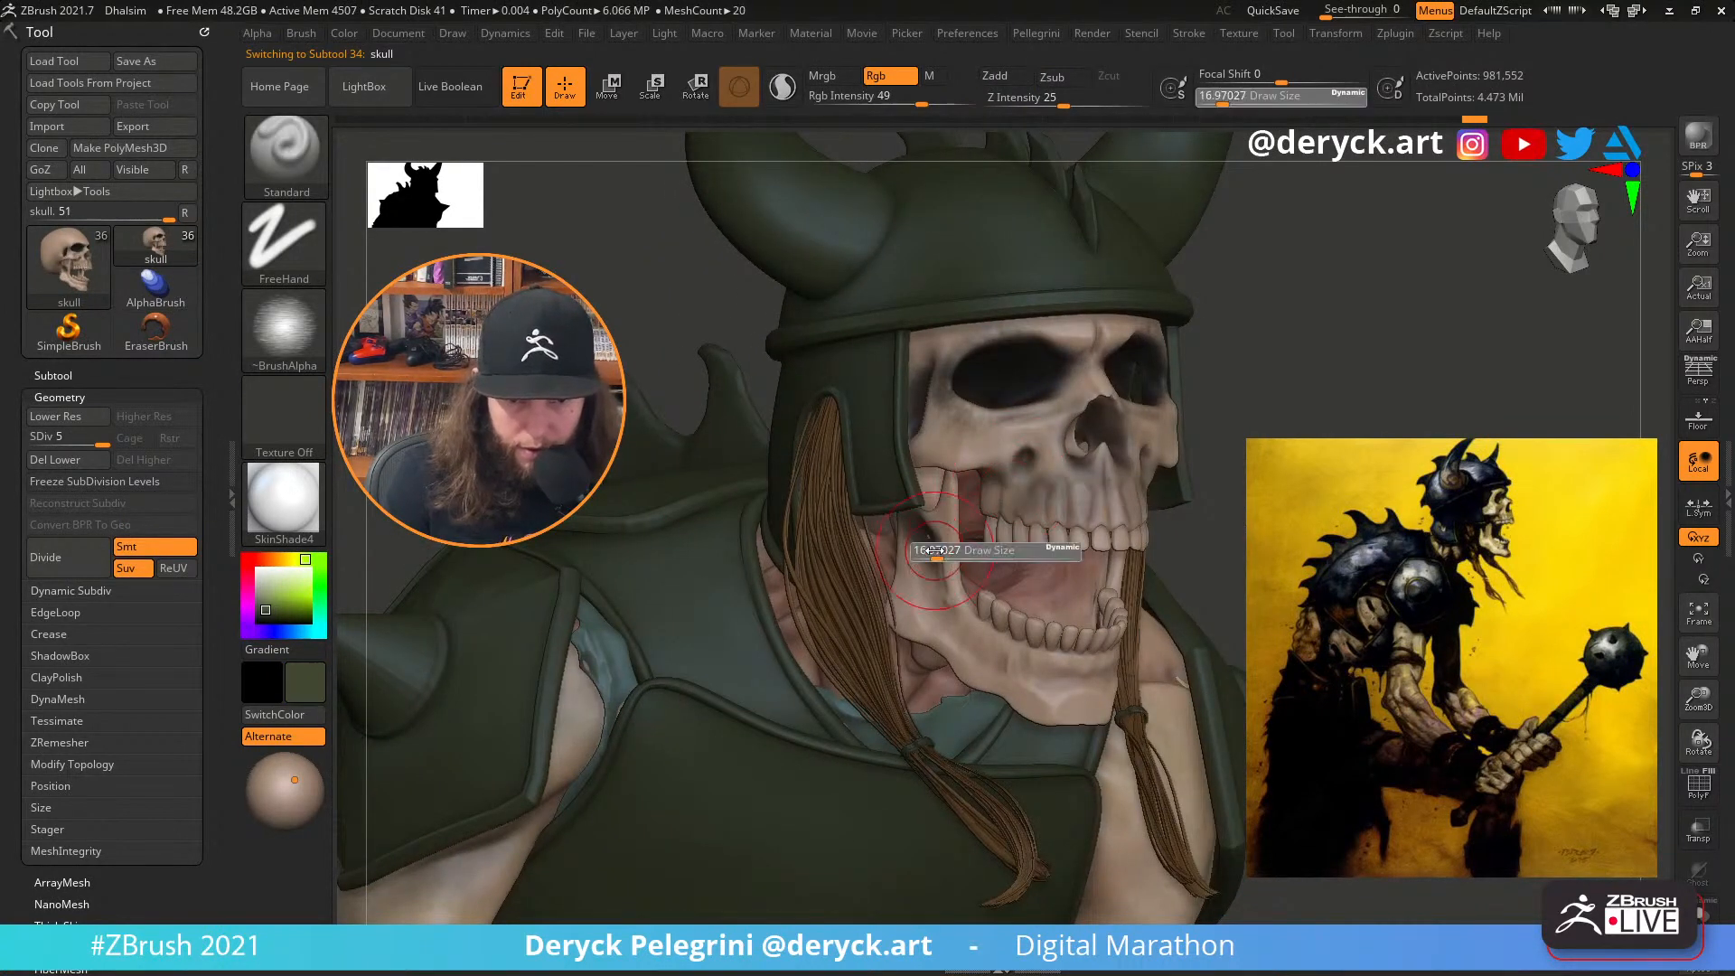
drag(934, 549, 921, 621)
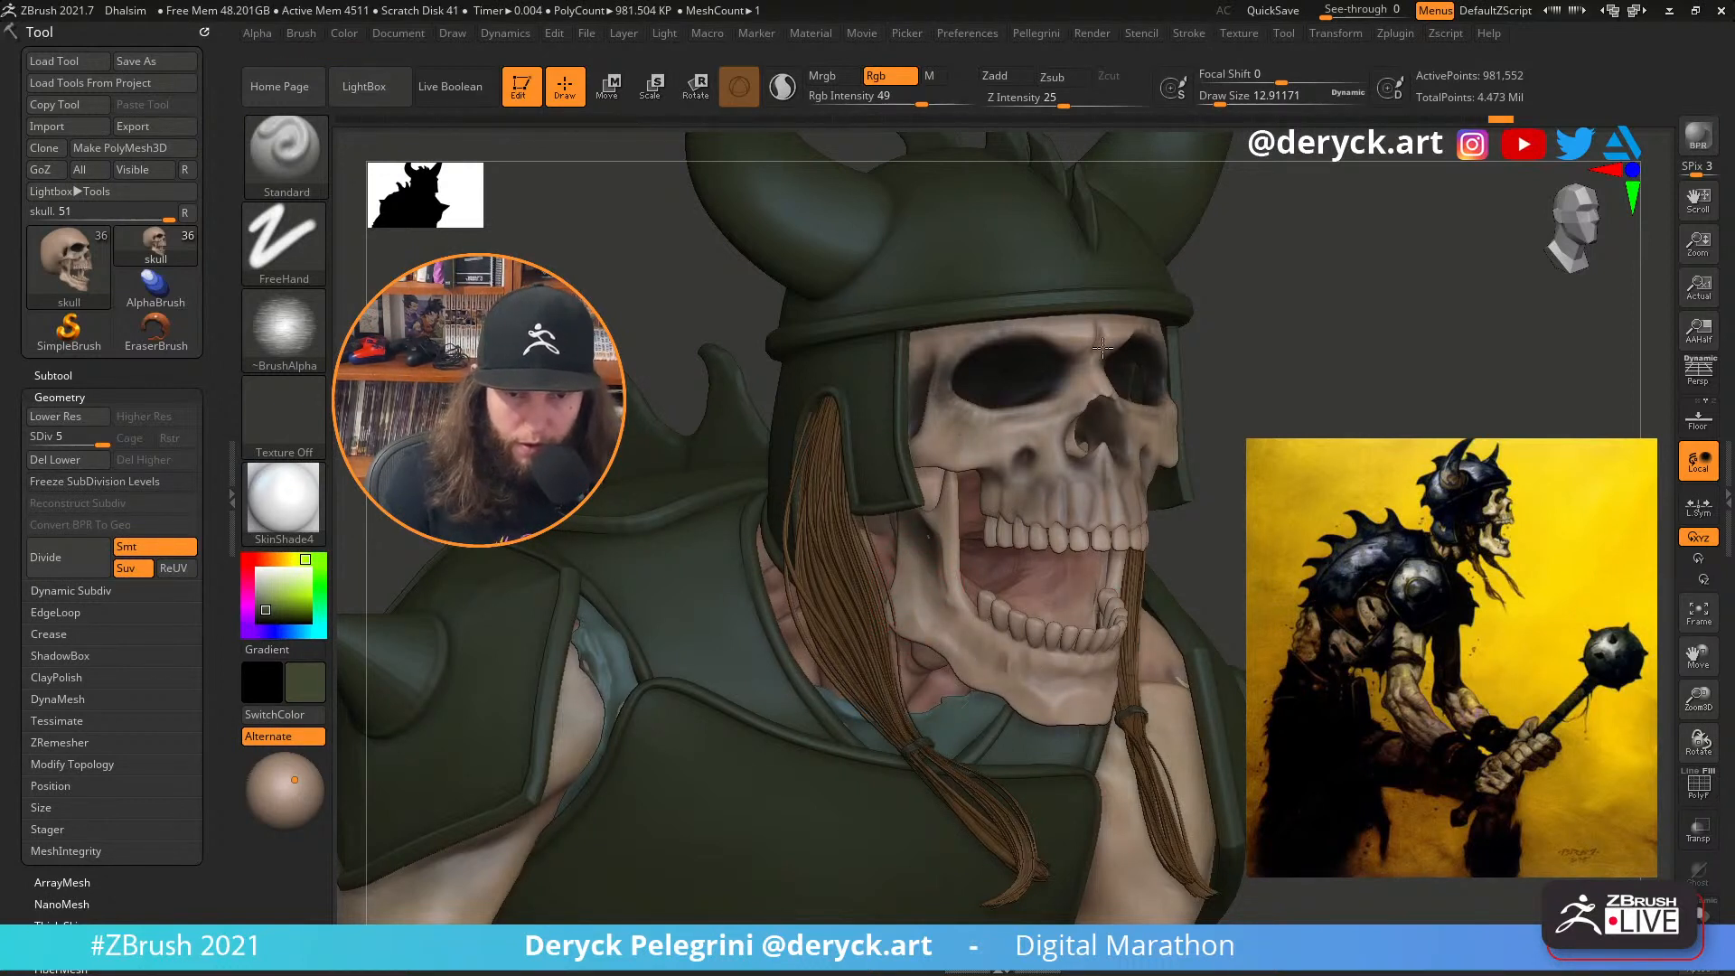
Choose a mustard yellow and tint the skull's cheekbones, brow and jaw with it
click(274, 557)
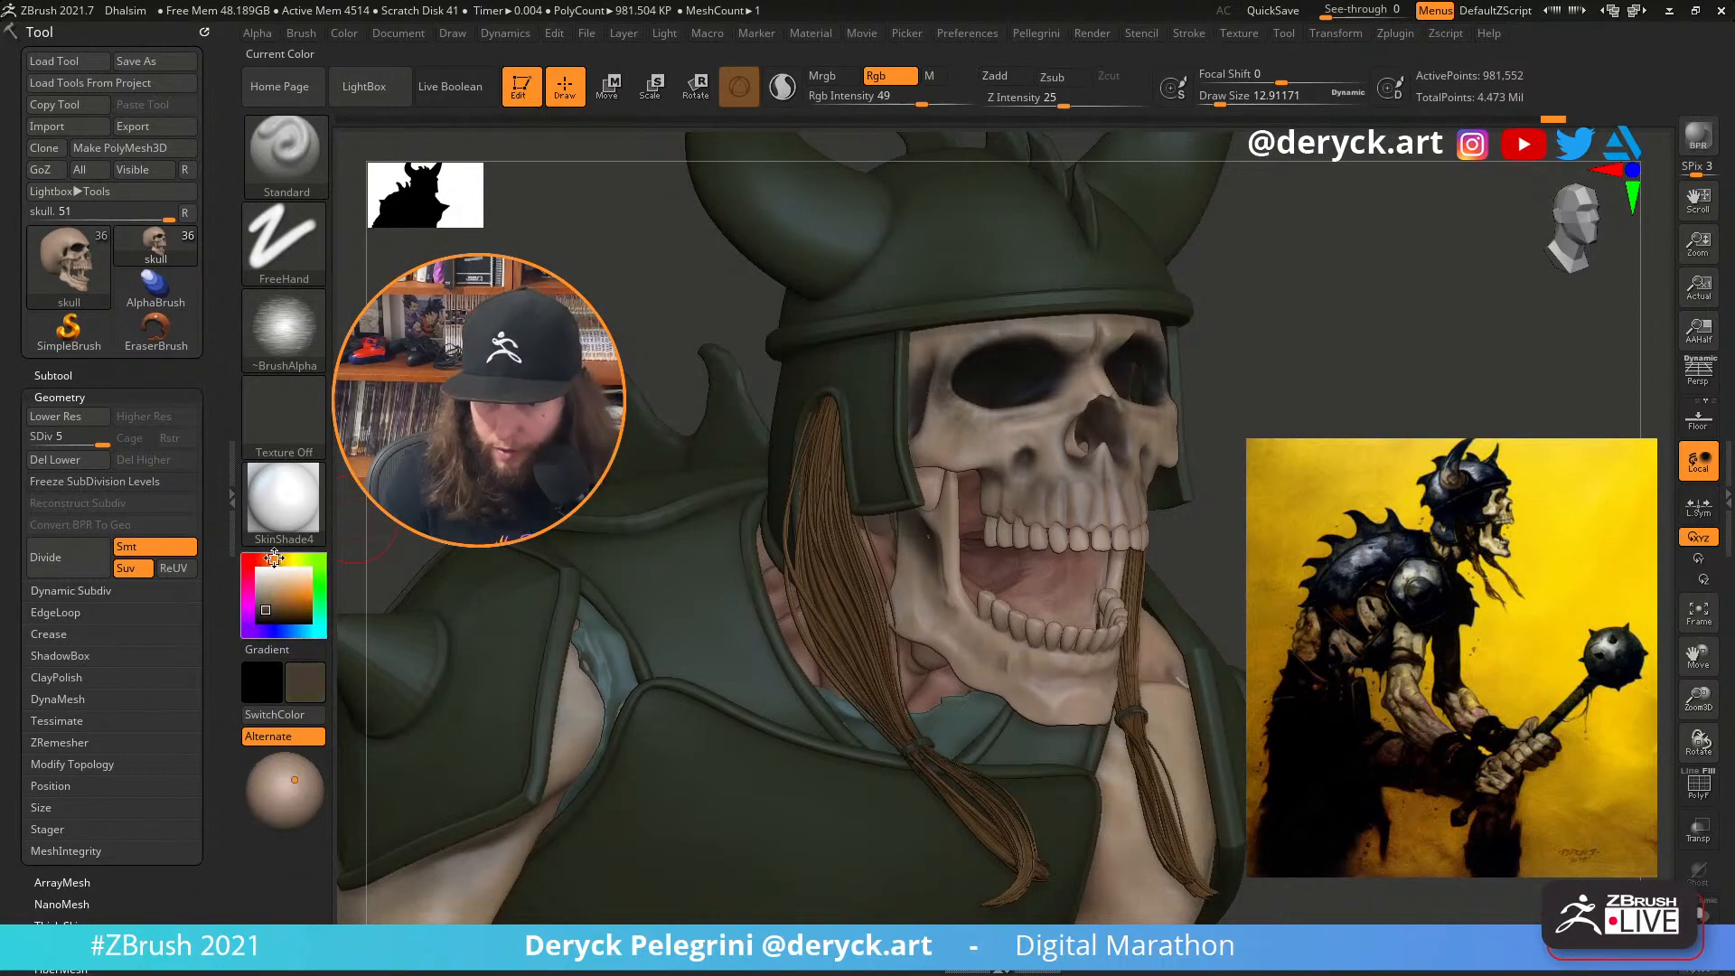
mouse_move(273, 558)
mouse_down()
mouse_move(282, 600)
mouse_move(268, 594)
mouse_move(290, 597)
mouse_up()
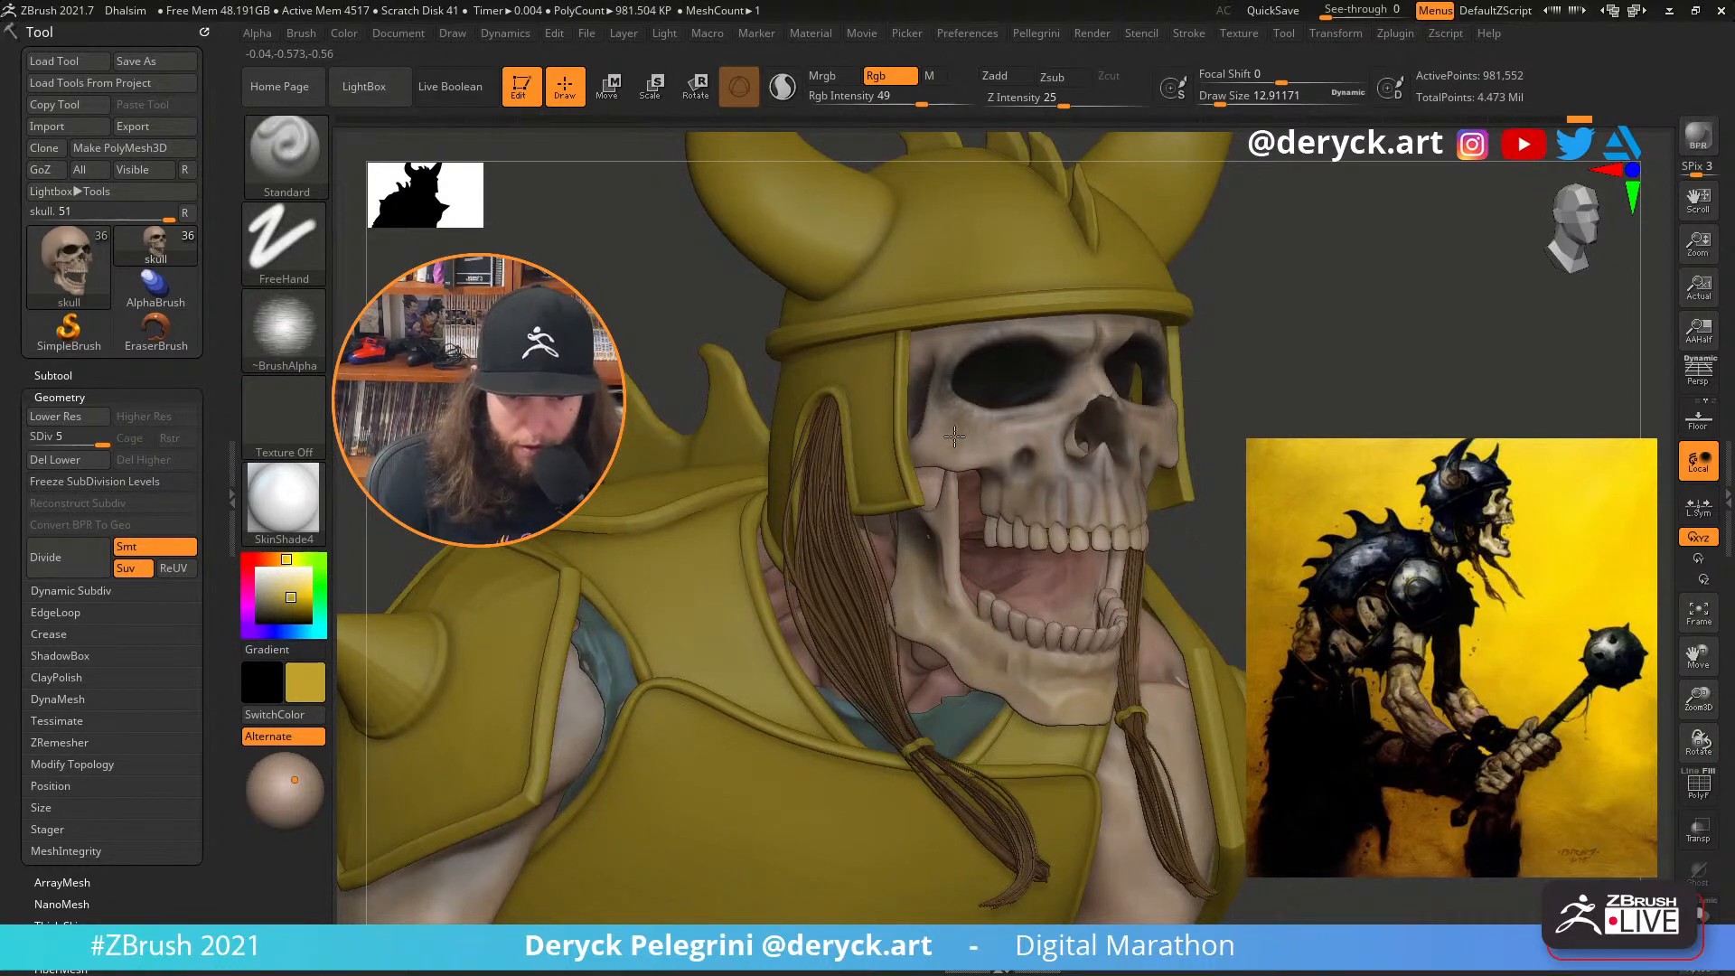
drag(1343, 368, 1138, 411)
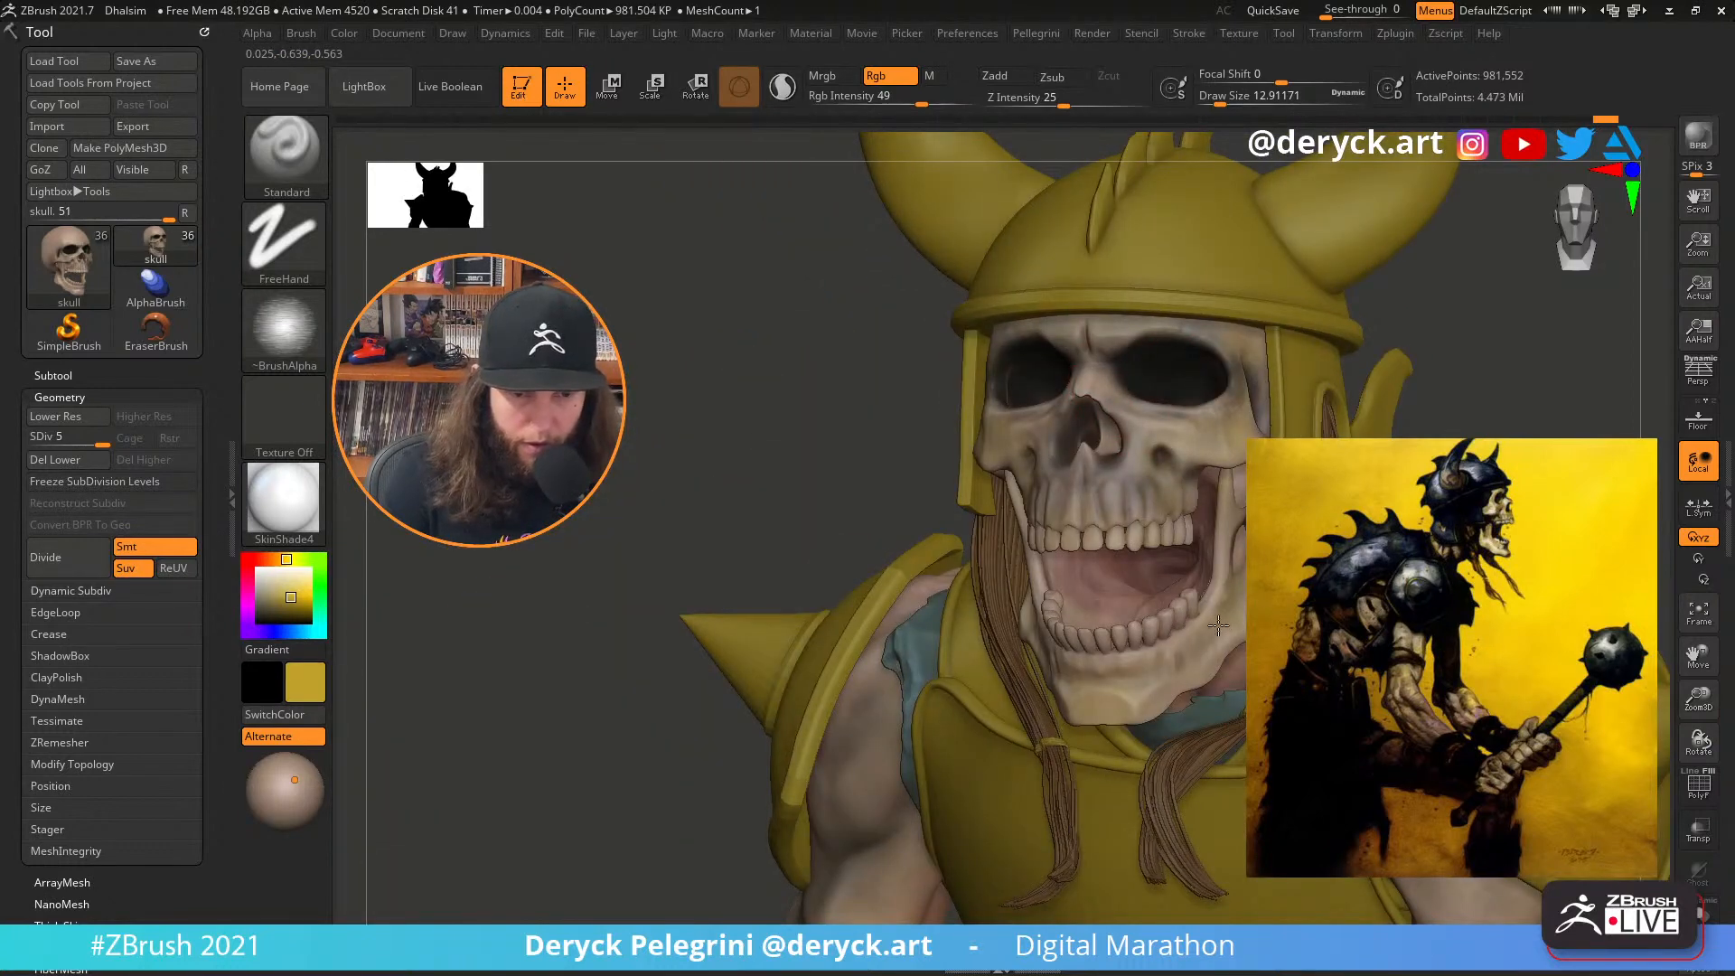
drag(601, 431, 972, 440)
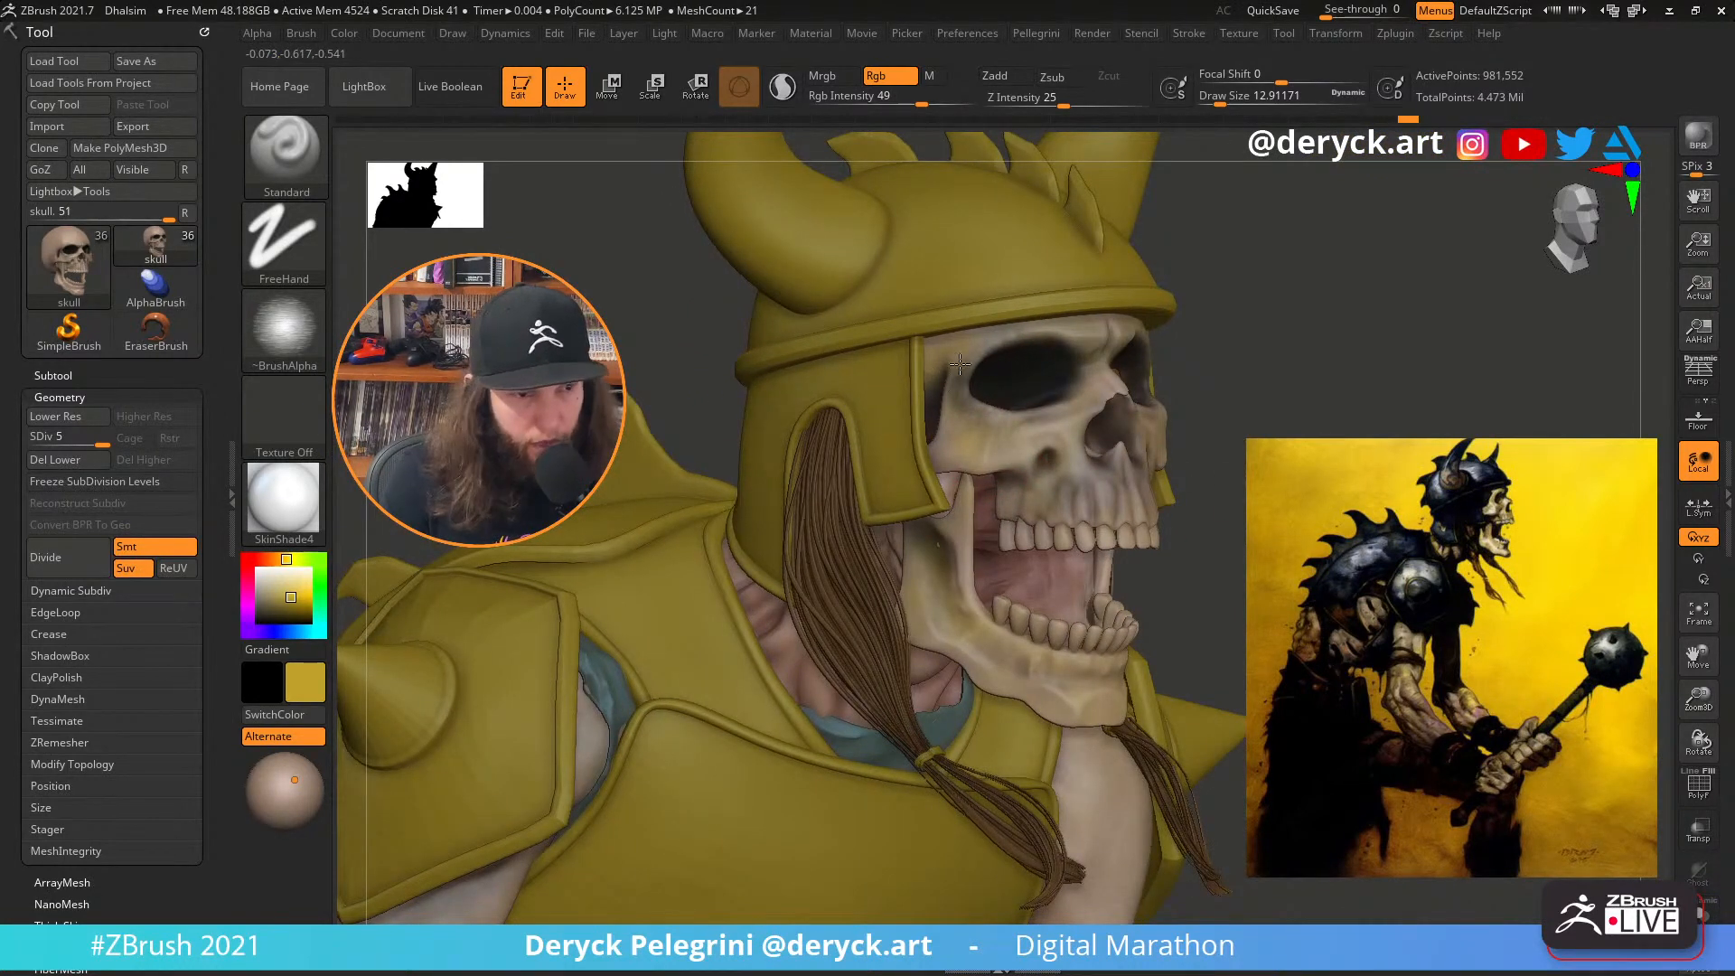
Choose a greyish beige and soften the yellow tint across the skull's cheeks, temples and brow
click(263, 590)
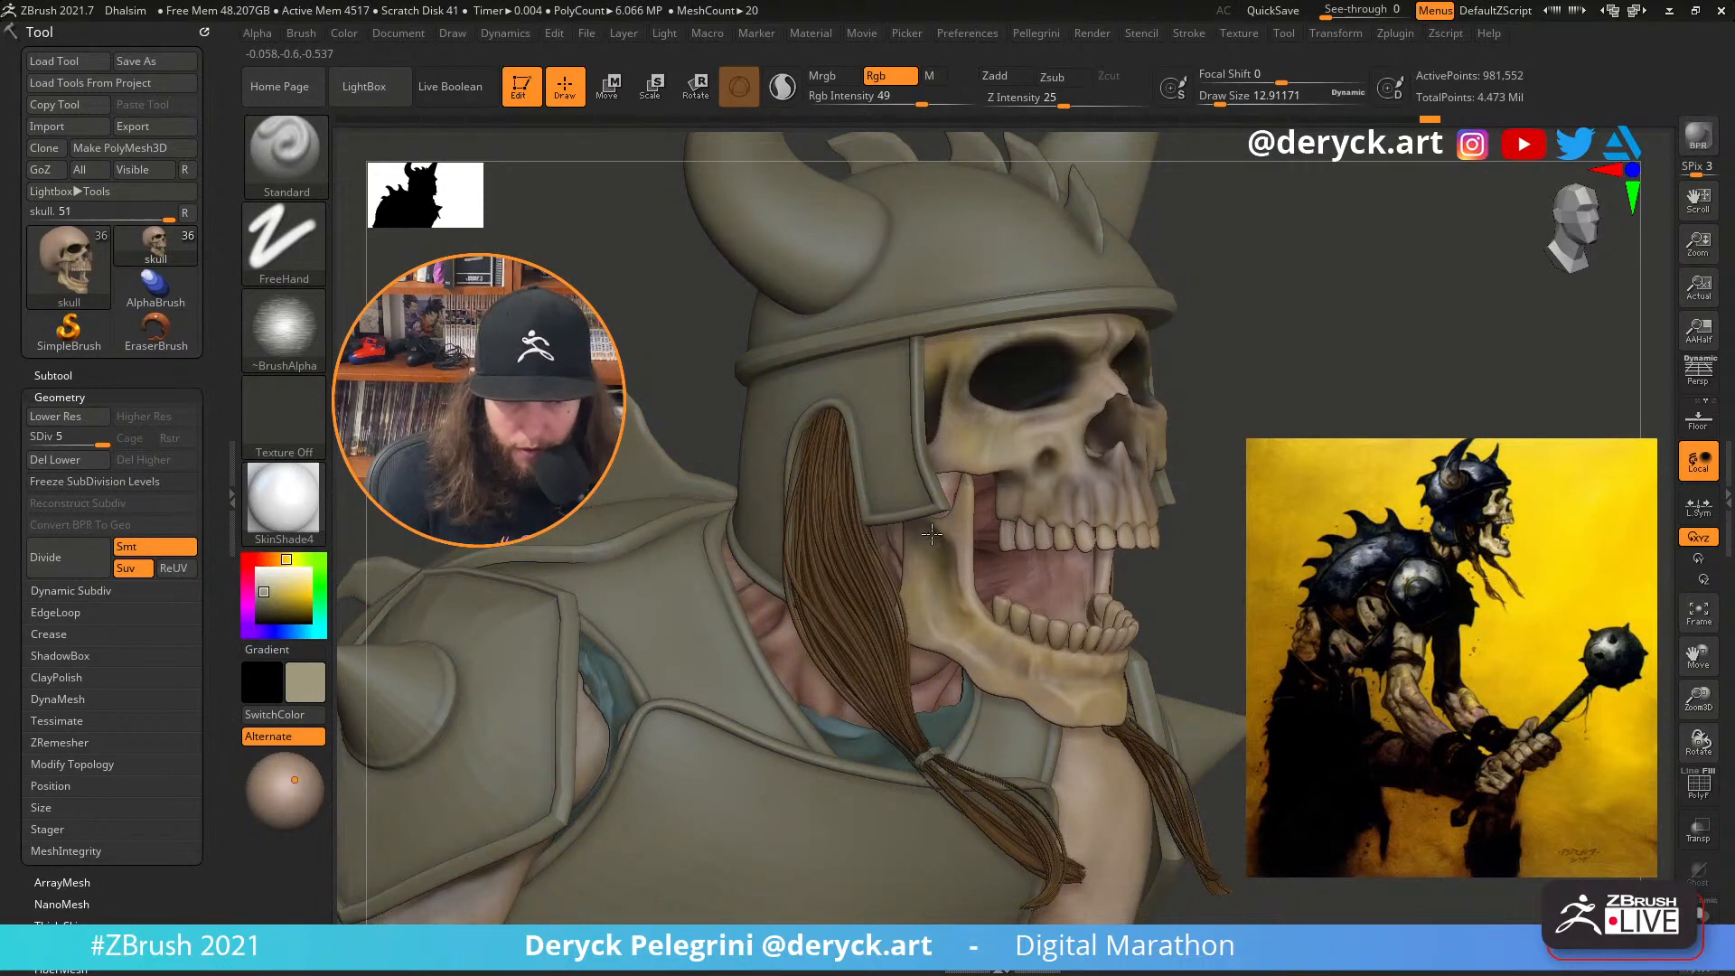
drag(1088, 688, 1055, 454)
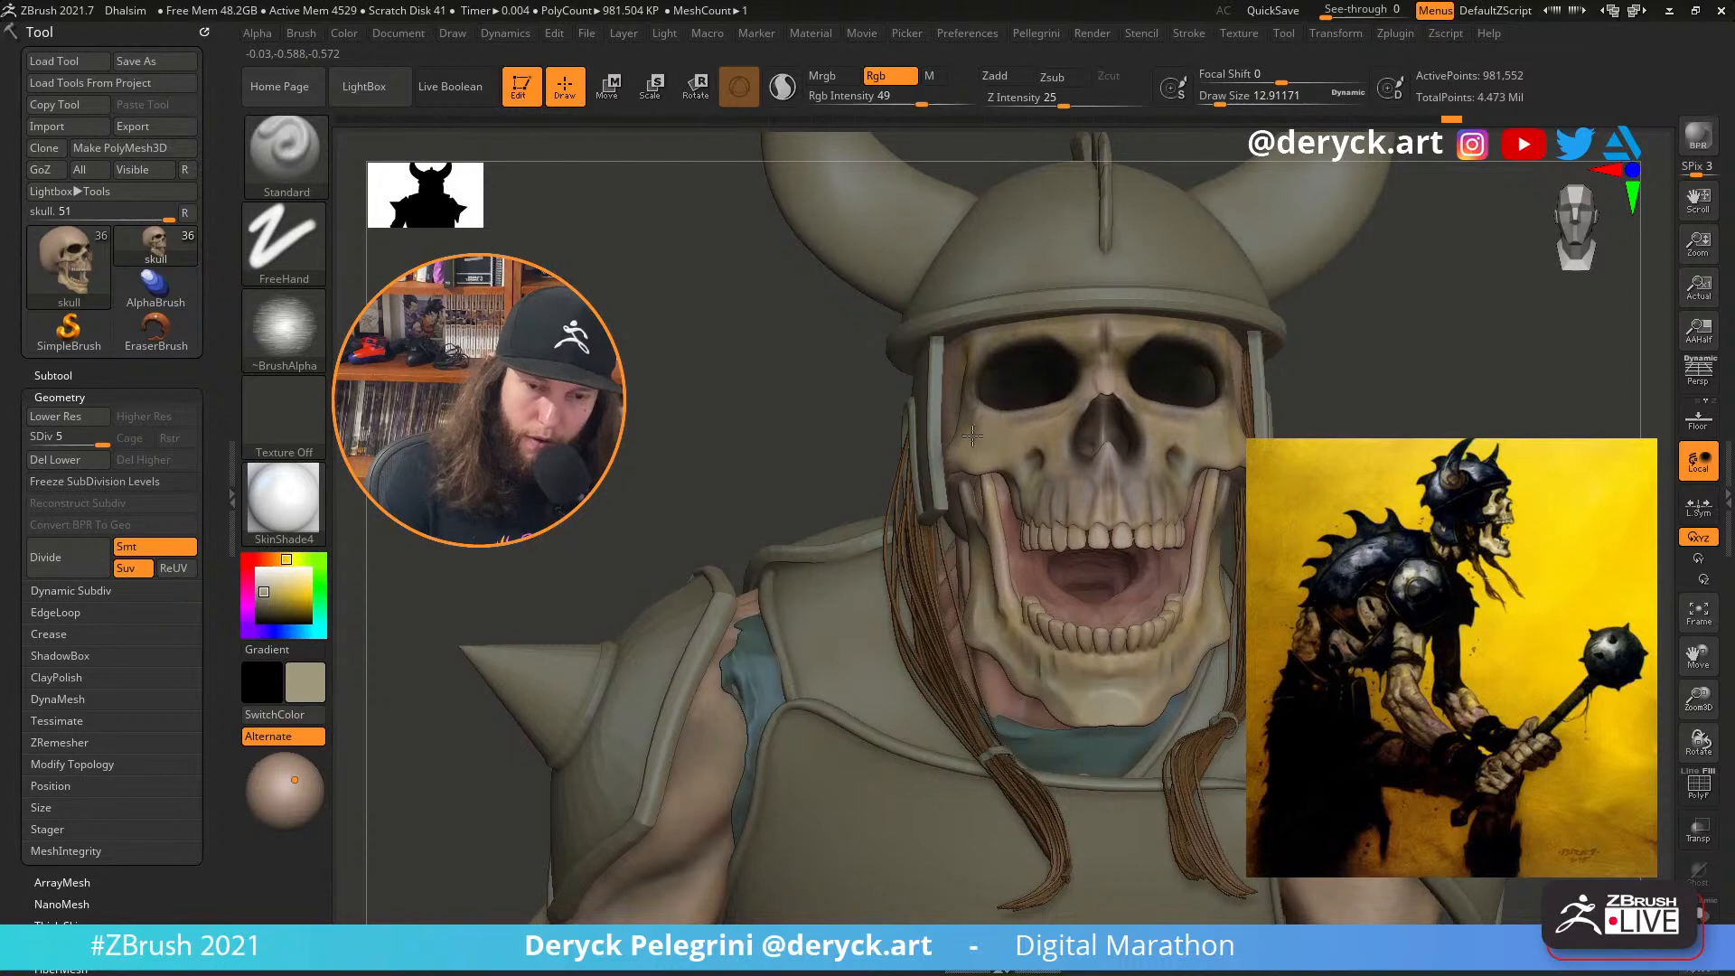
drag(972, 400, 987, 349)
drag(1103, 325, 1236, 467)
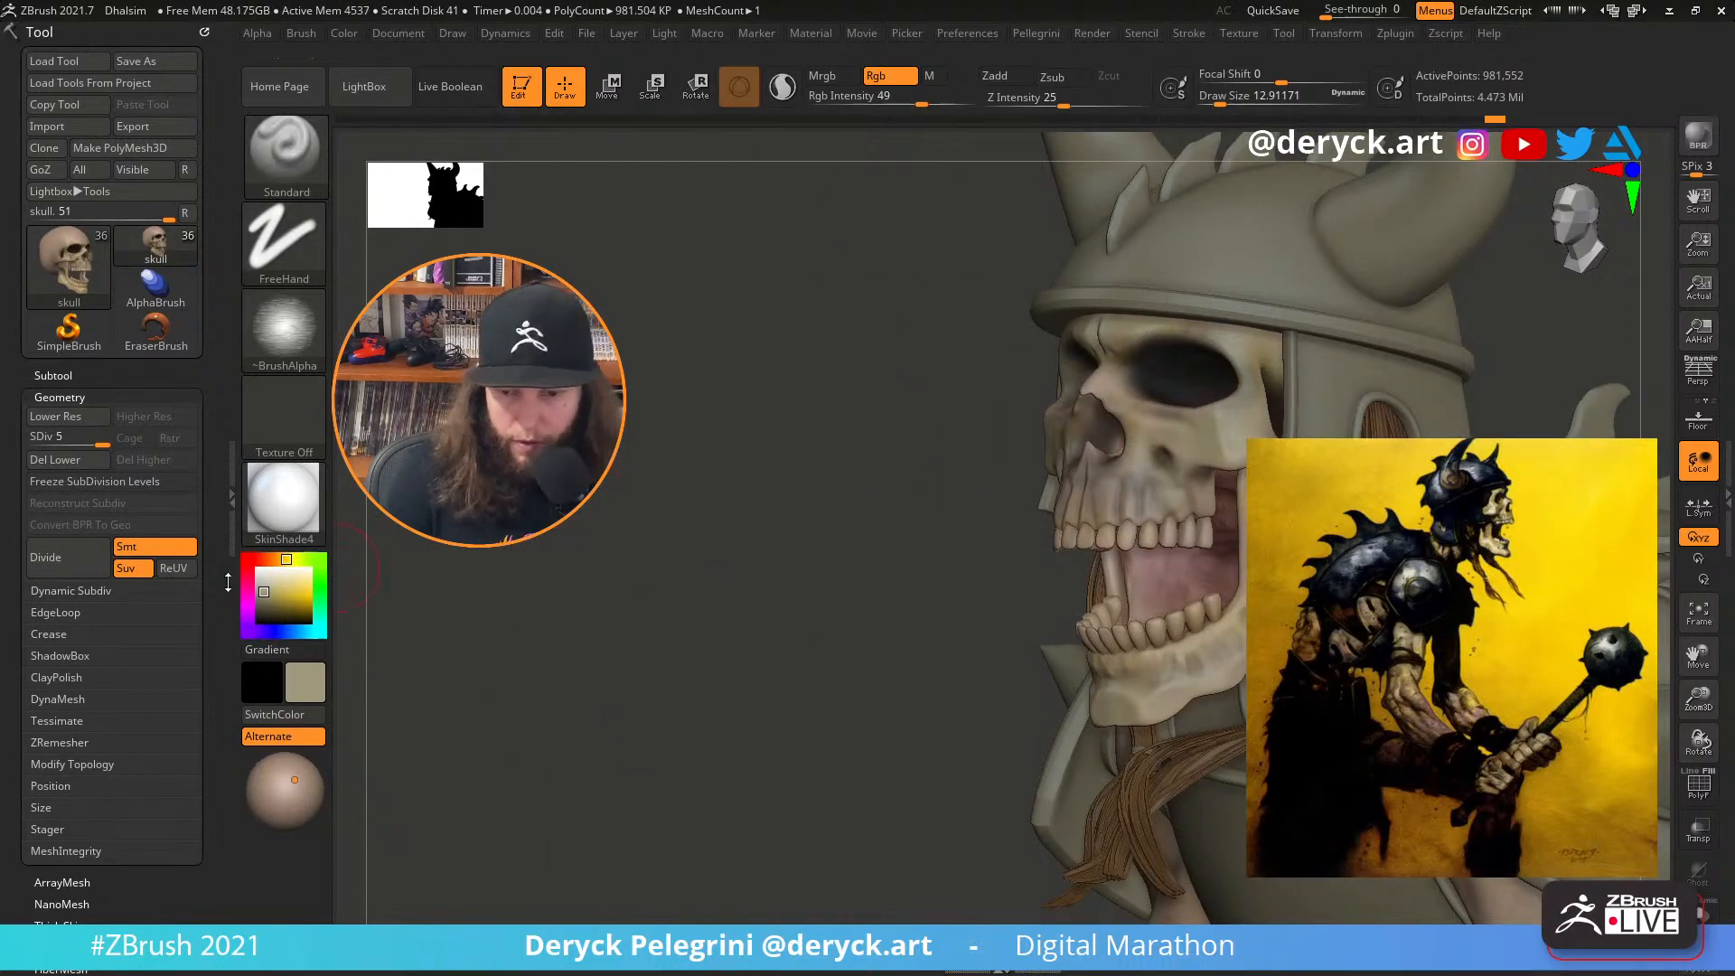
Shade the skull's temple, cheek and jaw with dark grey at a draw size of about 14.2
drag(263, 597, 257, 605)
drag(1258, 360, 1267, 375)
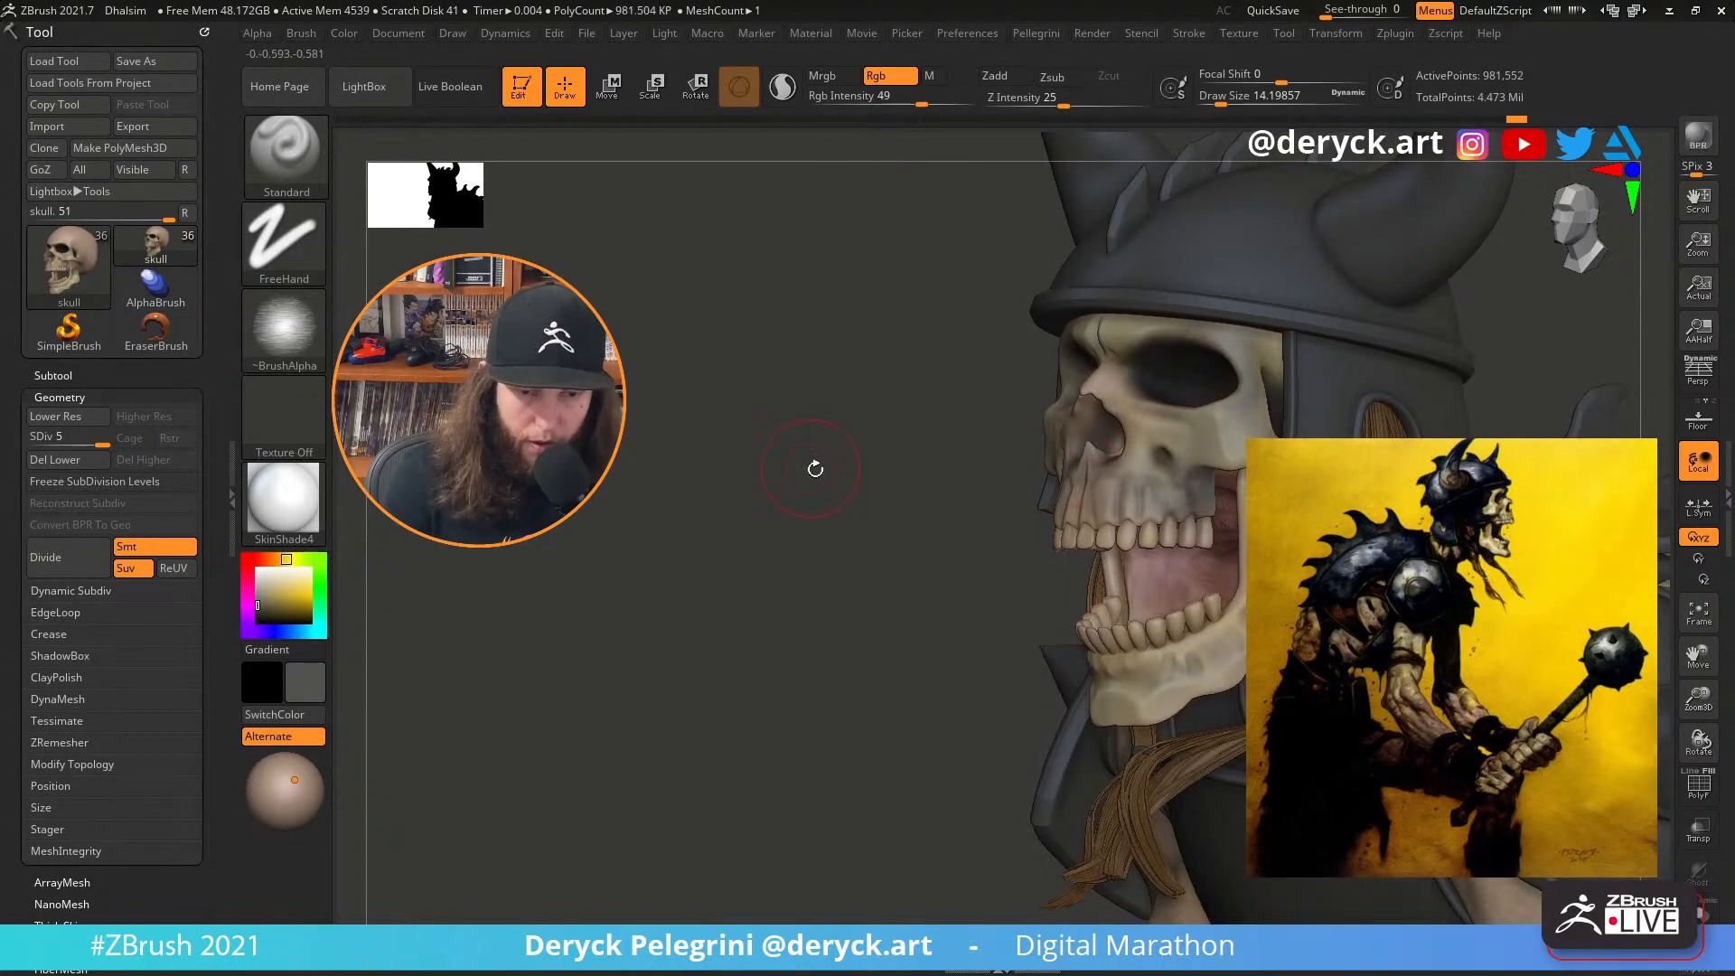
drag(813, 468, 1104, 495)
mouse_move(1022, 583)
mouse_down()
mouse_move(1039, 630)
mouse_move(1165, 699)
mouse_up()
alt+drag(1489, 574, 1453, 434)
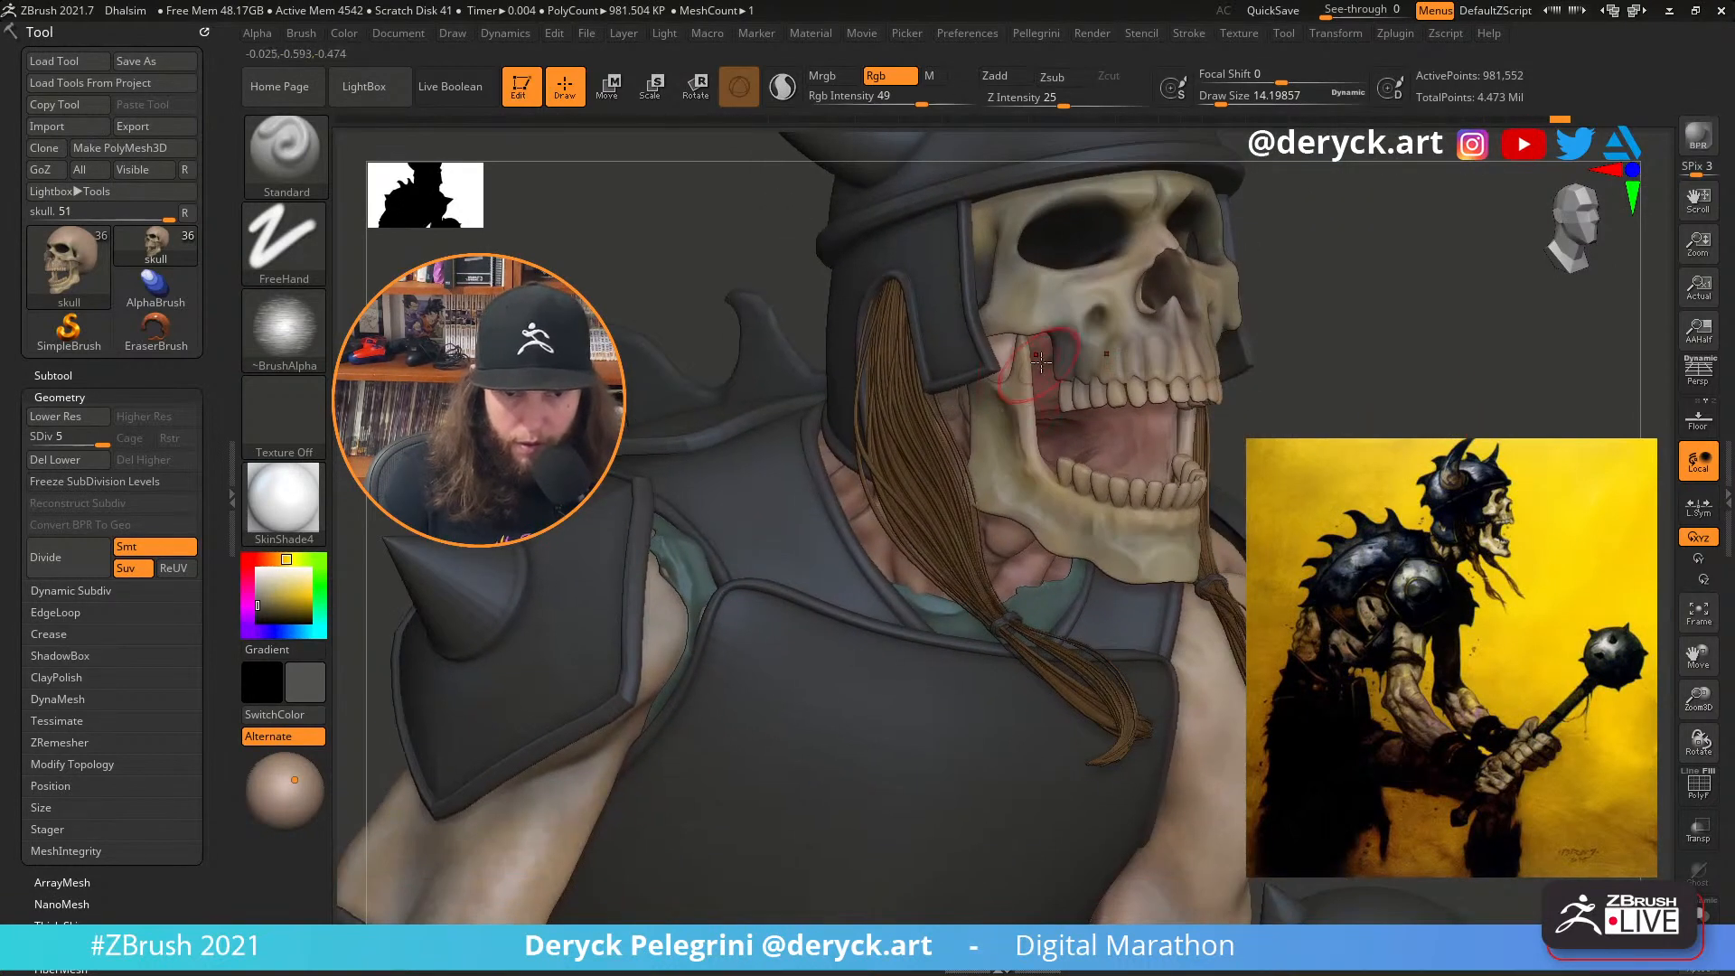
key(alt+s)
key(alt+s)
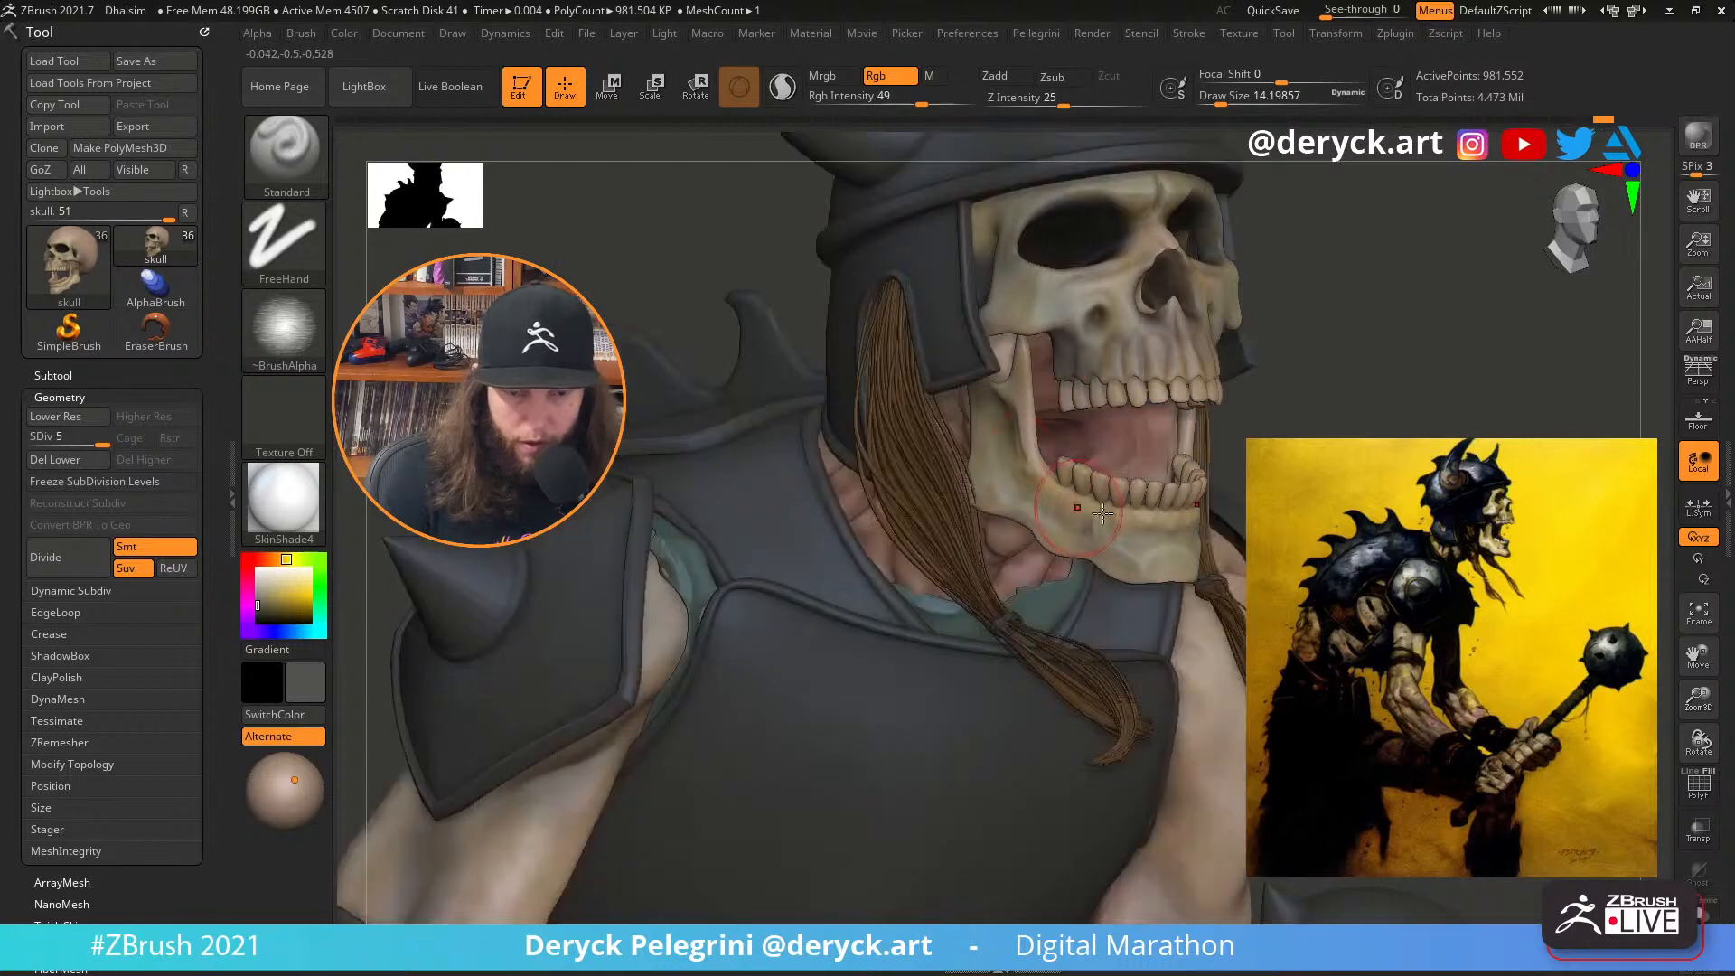
Choose a light pinkish tan for the skull and enlarge the draw size to about 18.5
drag(282, 604, 643, 697)
key(s)
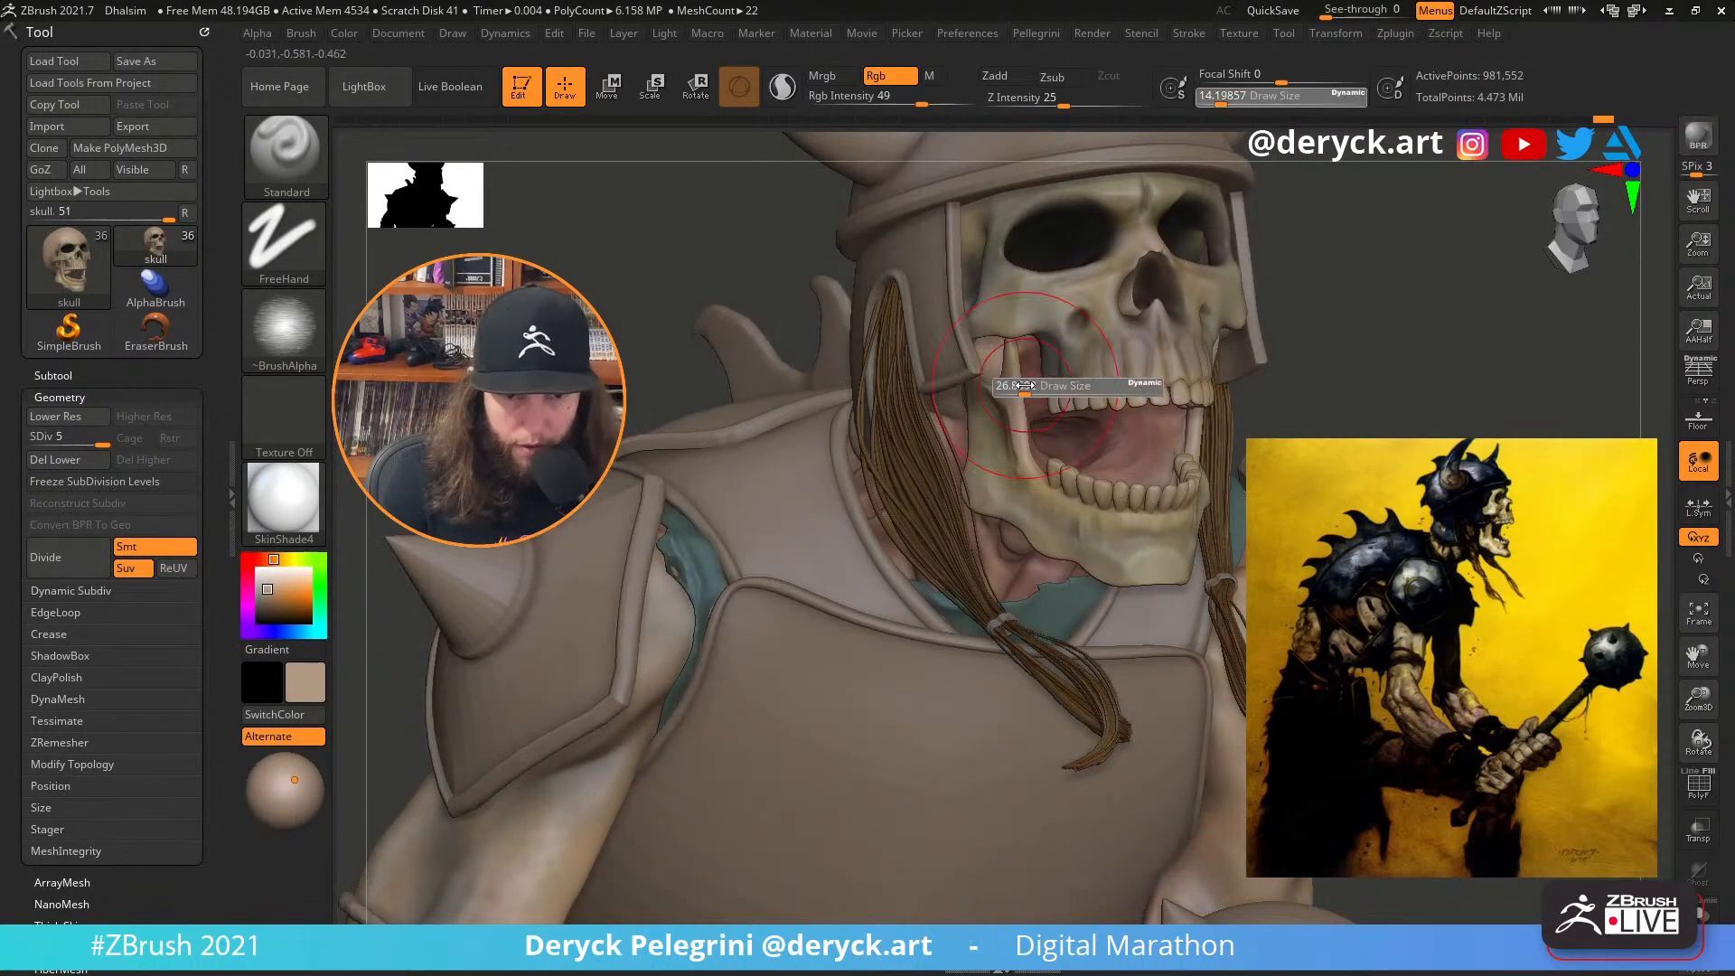
drag(1017, 383, 1020, 383)
key(s)
drag(1010, 314, 1013, 315)
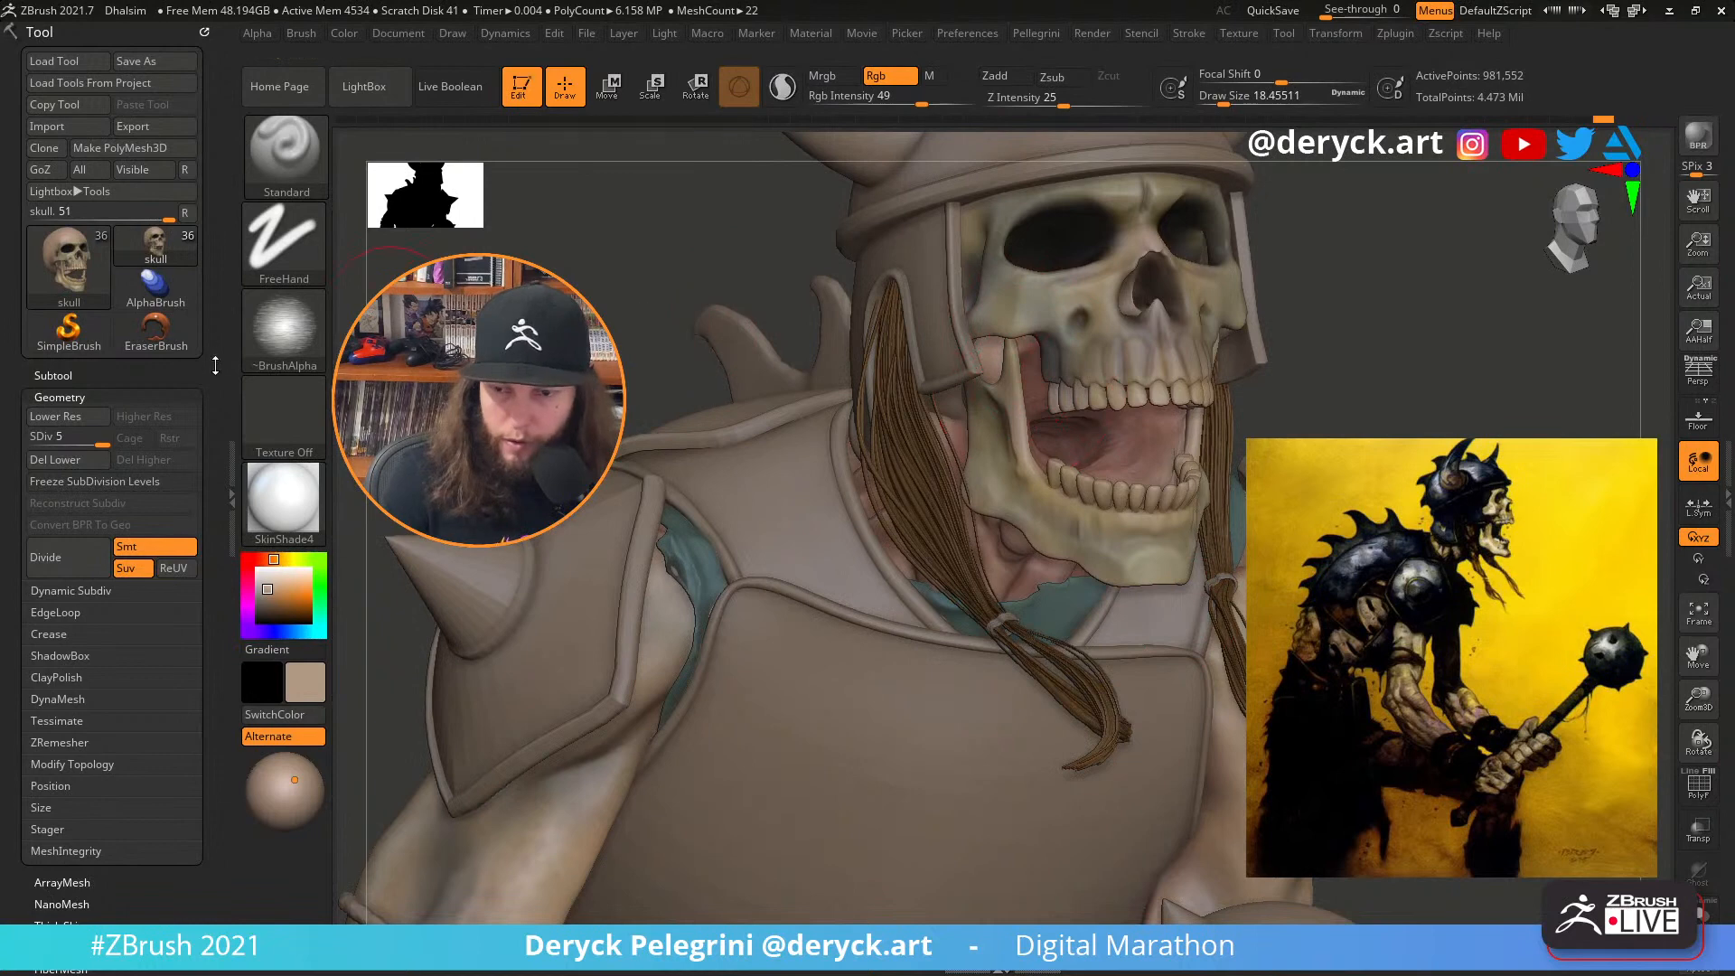
Set the brush to the Dots stroke with Alpha 23 and paint tan over the skull's cheek and jaw
click(283, 242)
click(393, 258)
click(297, 336)
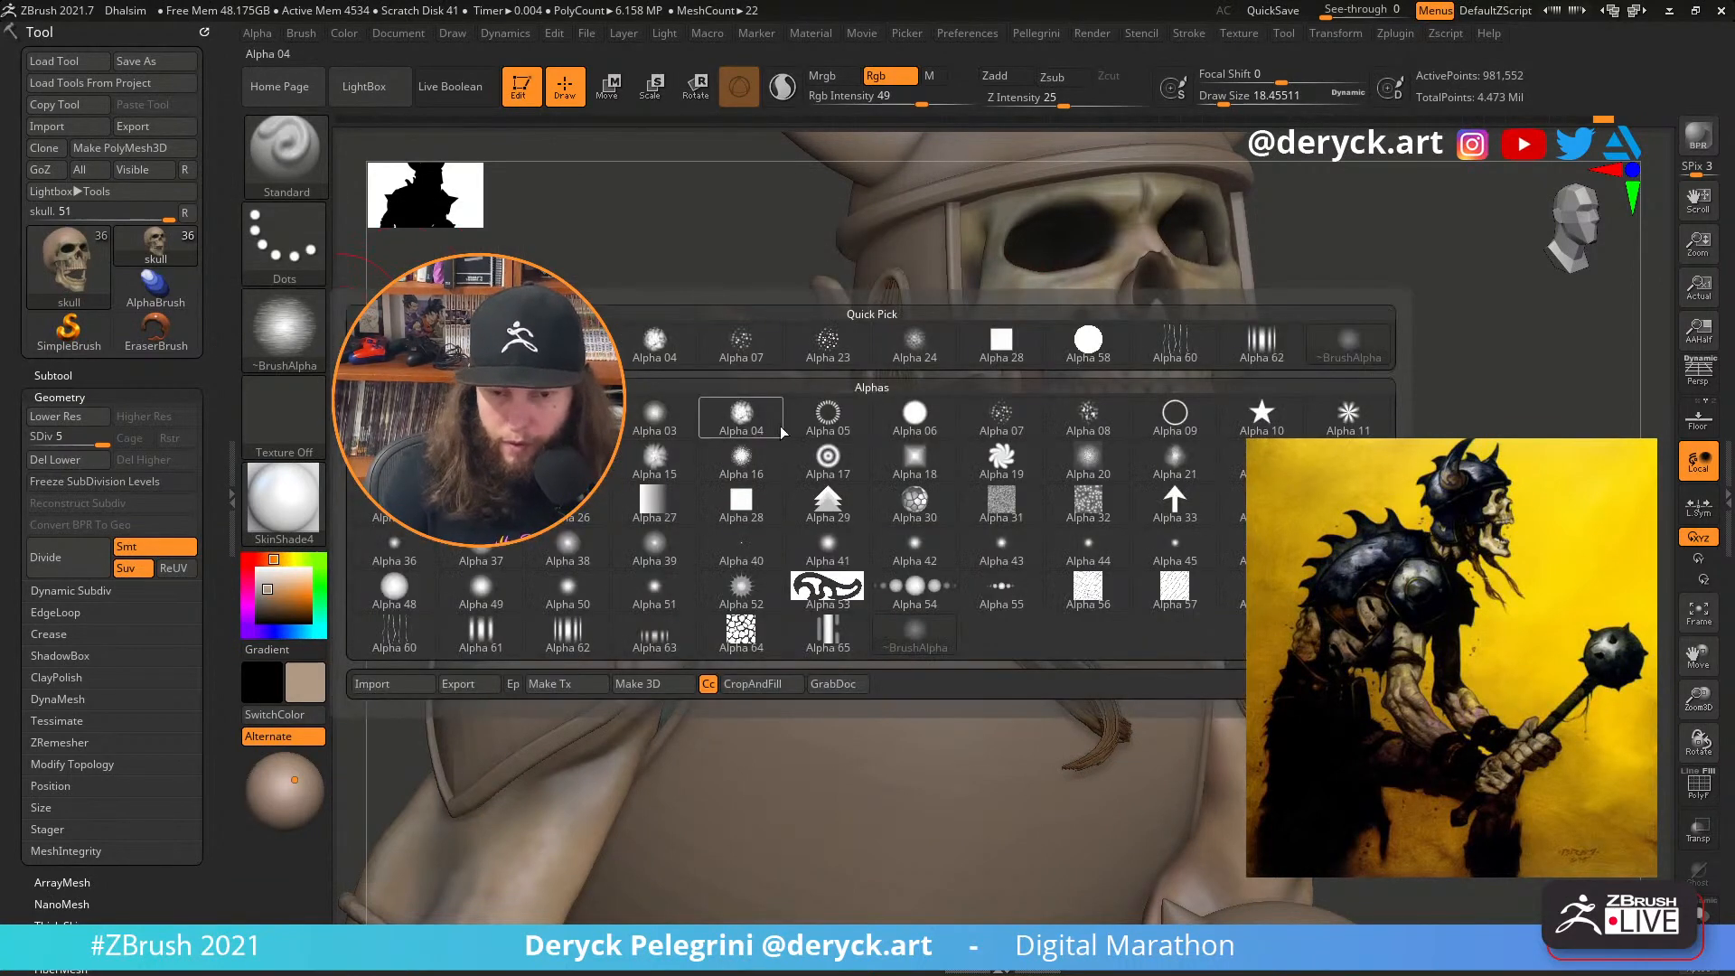
click(828, 340)
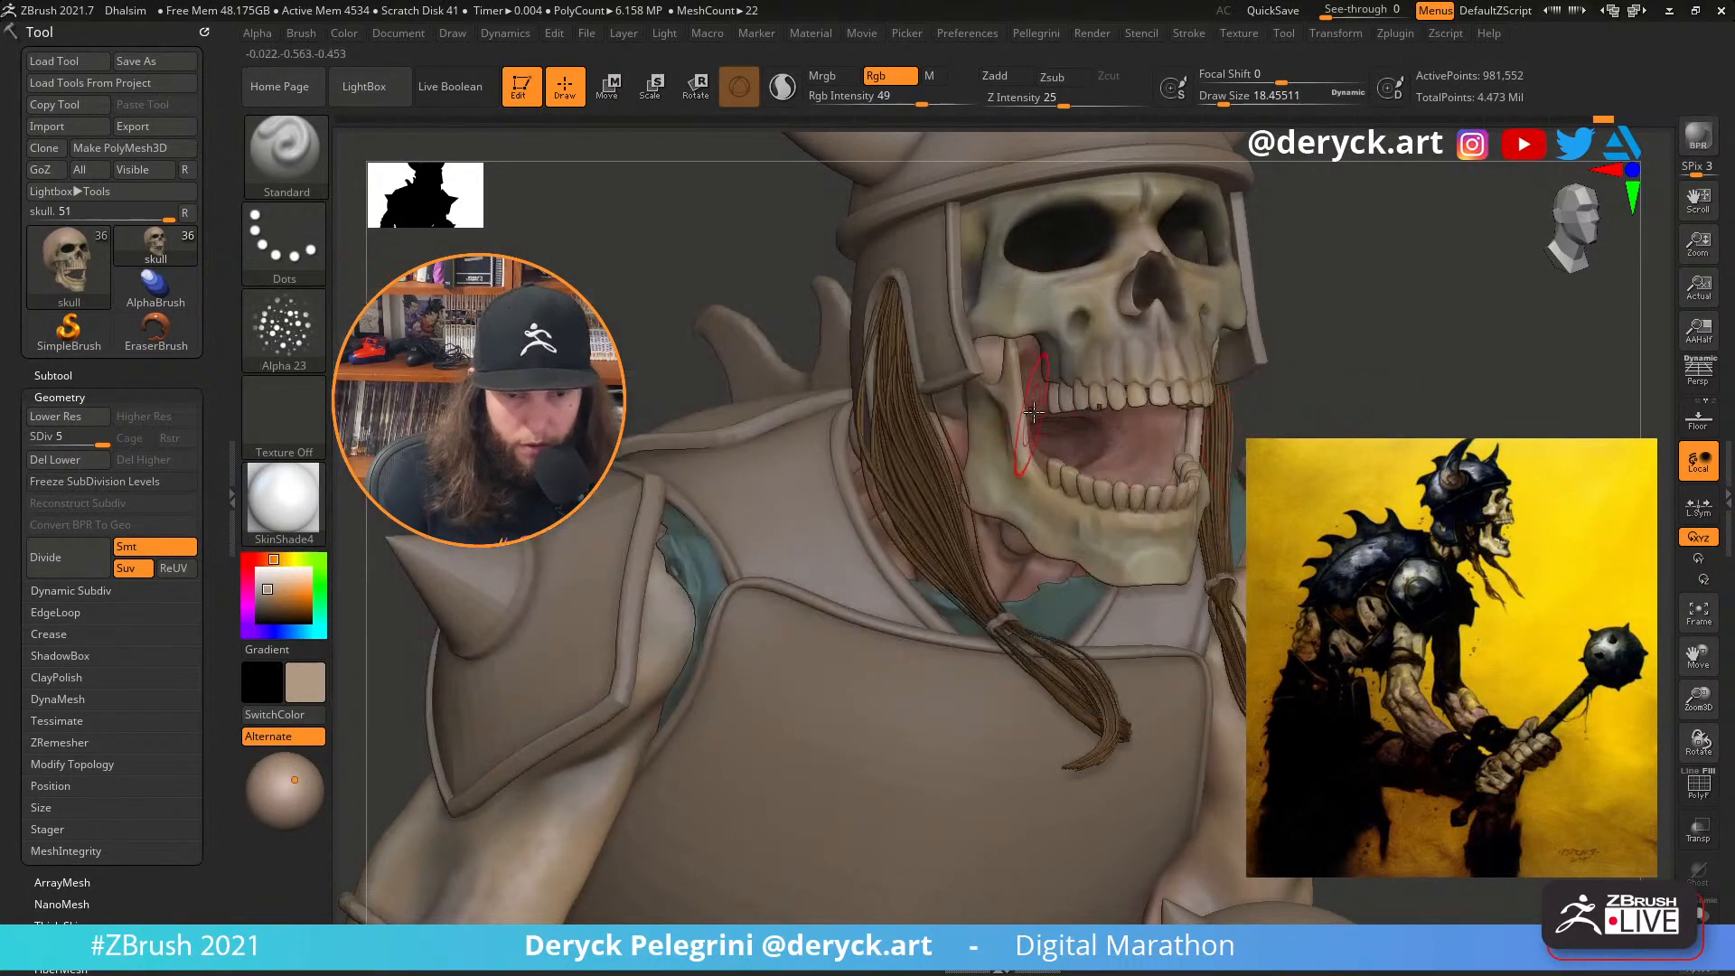
drag(1048, 387, 1023, 357)
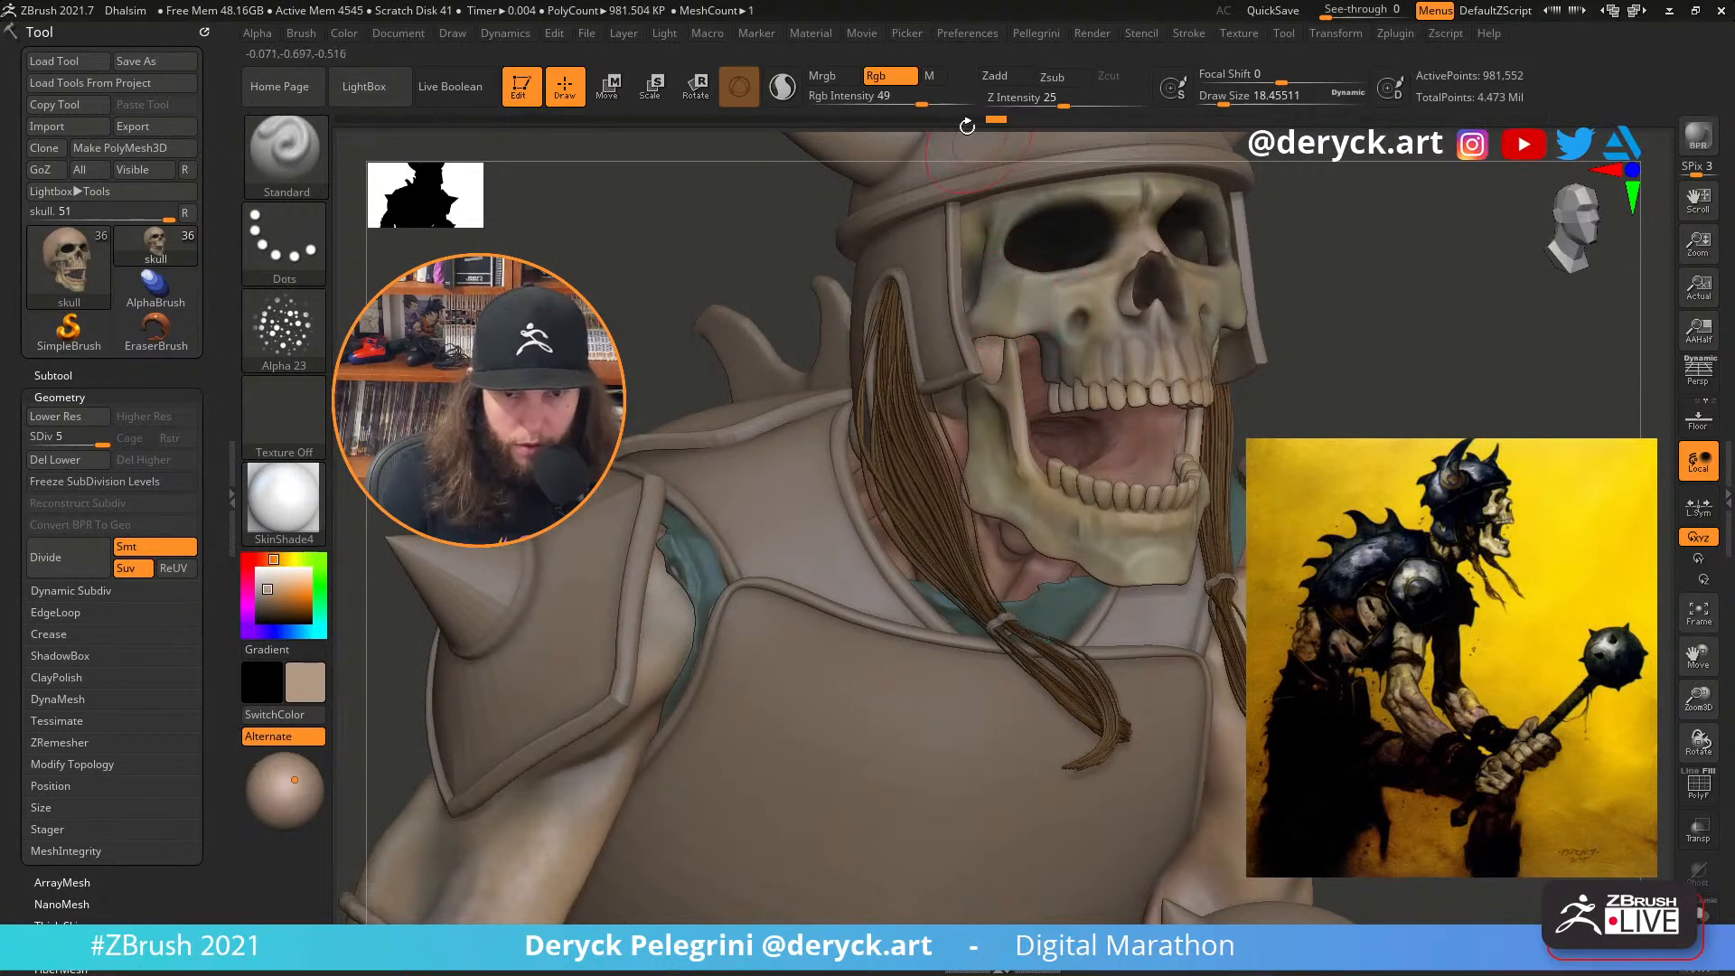
Raise Rgb Intensity to 92 and speckle tan over the skull's jaw, setting the draw size to about 7.5 and 17
click(962, 101)
drag(1016, 480, 993, 458)
key(s)
drag(992, 392, 996, 403)
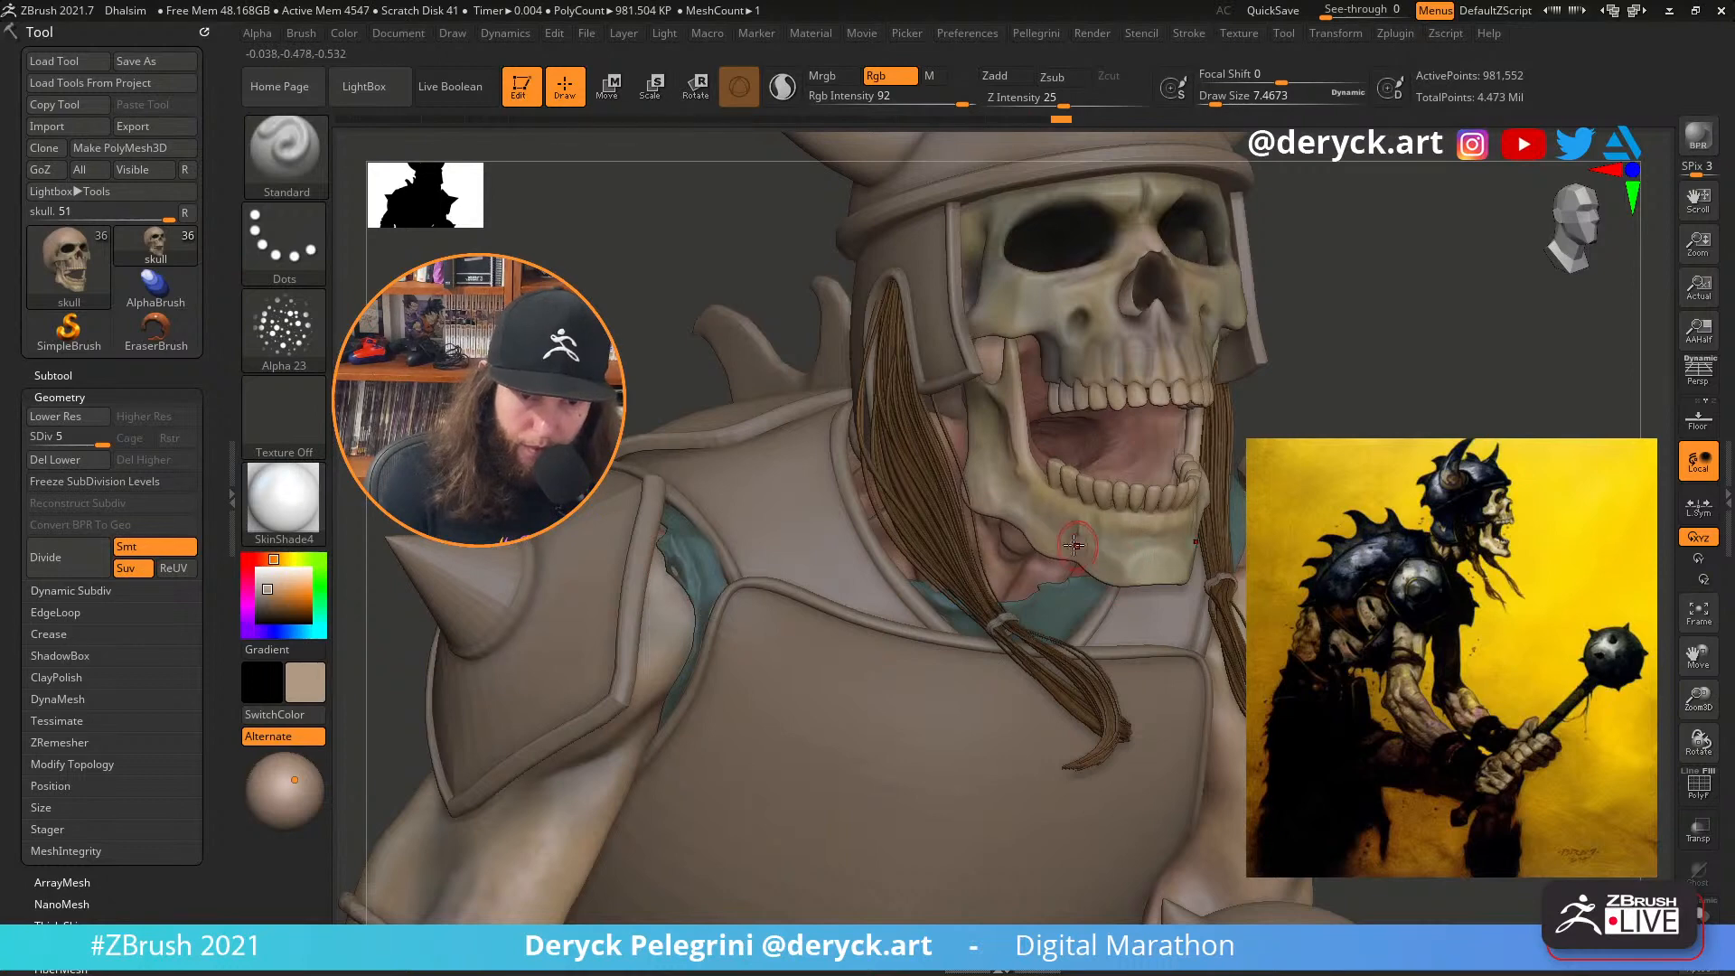
key(])
mouse_move(1090, 519)
mouse_down()
mouse_move(1167, 547)
mouse_move(1127, 542)
mouse_up()
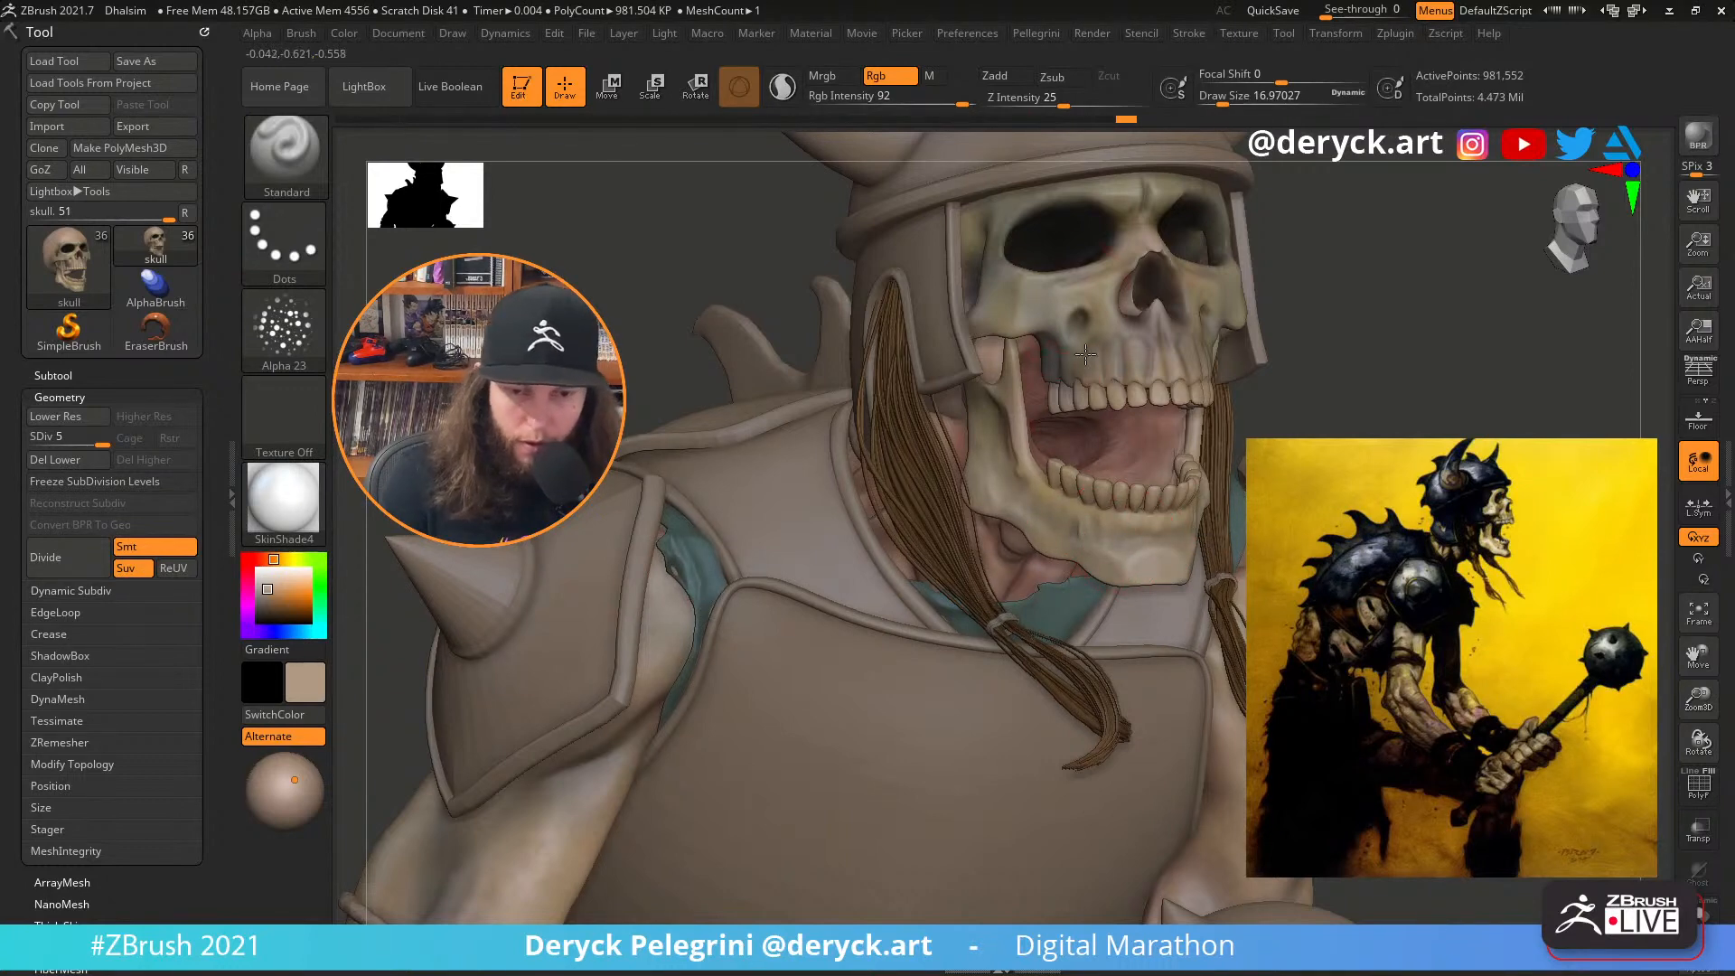
Speckle the same tan over the skull's temple, cheekbones and jaw on both sides of the face
drag(1034, 303, 991, 268)
drag(991, 267, 1026, 301)
mouse_move(1404, 399)
mouse_down()
mouse_move(1175, 403)
mouse_move(1200, 442)
mouse_move(1183, 454)
mouse_up()
drag(1200, 346, 1160, 309)
mouse_move(1079, 423)
mouse_down()
mouse_move(1092, 444)
mouse_move(1180, 408)
mouse_up()
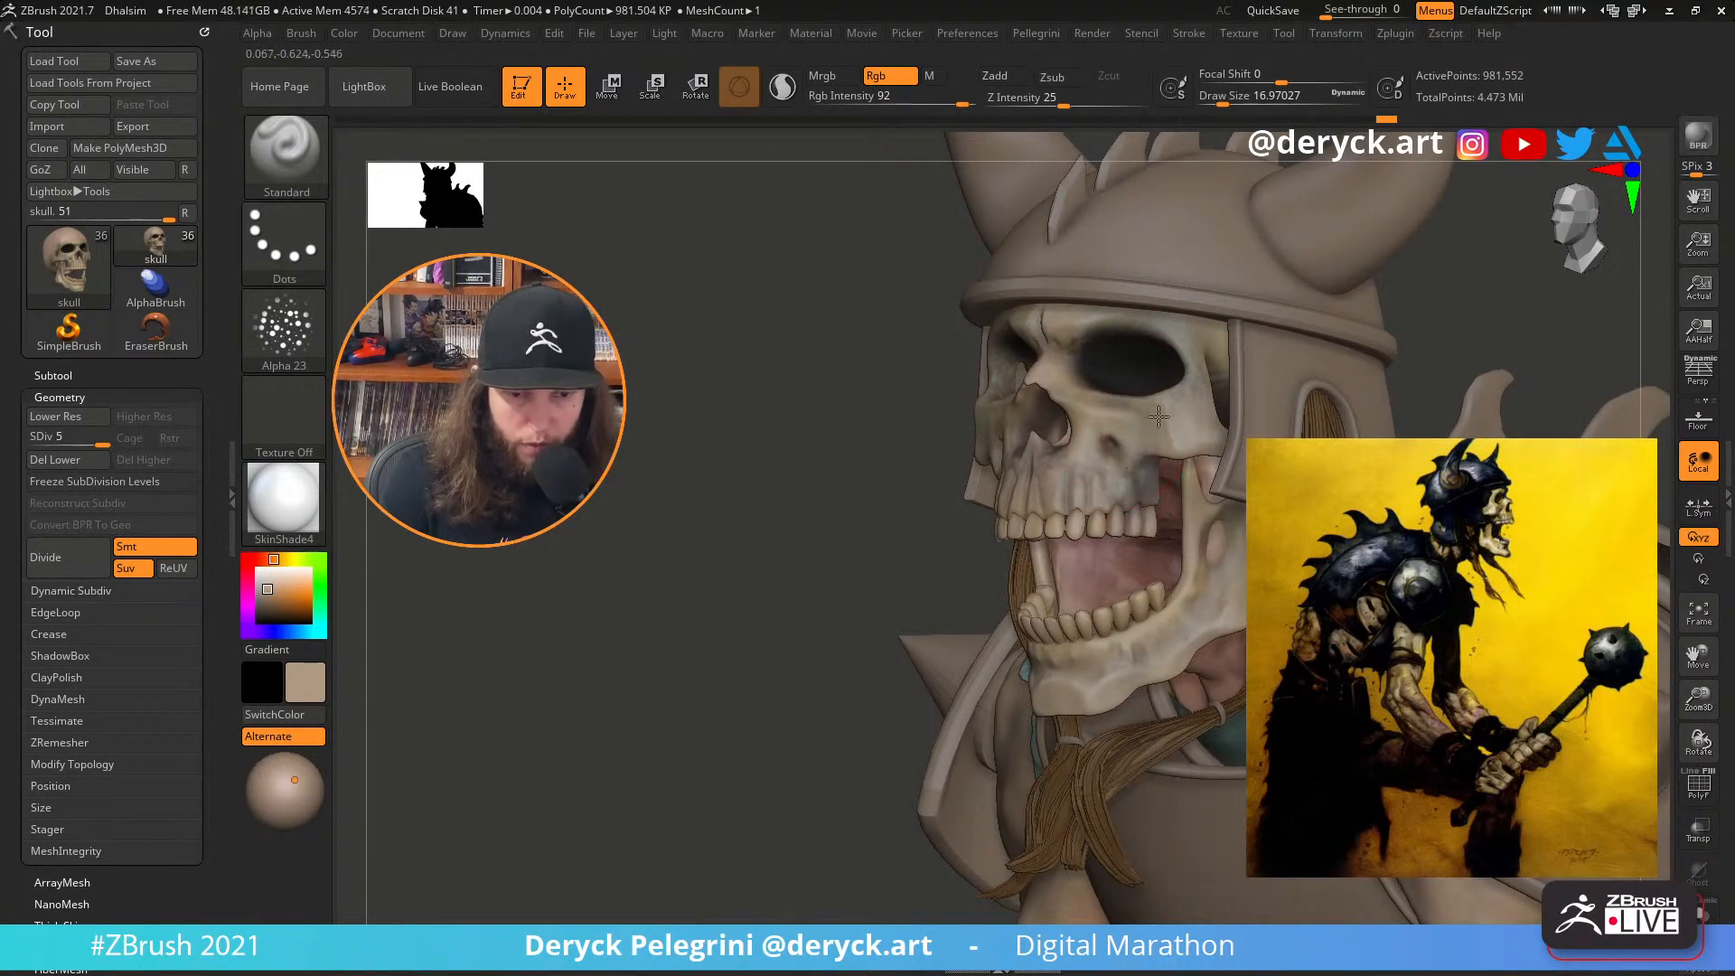
mouse_move(1237, 569)
mouse_down()
mouse_move(1227, 616)
mouse_move(1091, 691)
mouse_up()
drag(1172, 644, 1116, 676)
Sample a reddish brown and speckle it over the jaw and upper teeth area at a draw size of about 15.6
mouse_move(710, 470)
mouse_down()
mouse_move(968, 512)
mouse_move(944, 452)
mouse_move(1247, 386)
mouse_move(1252, 542)
mouse_move(1298, 519)
mouse_up()
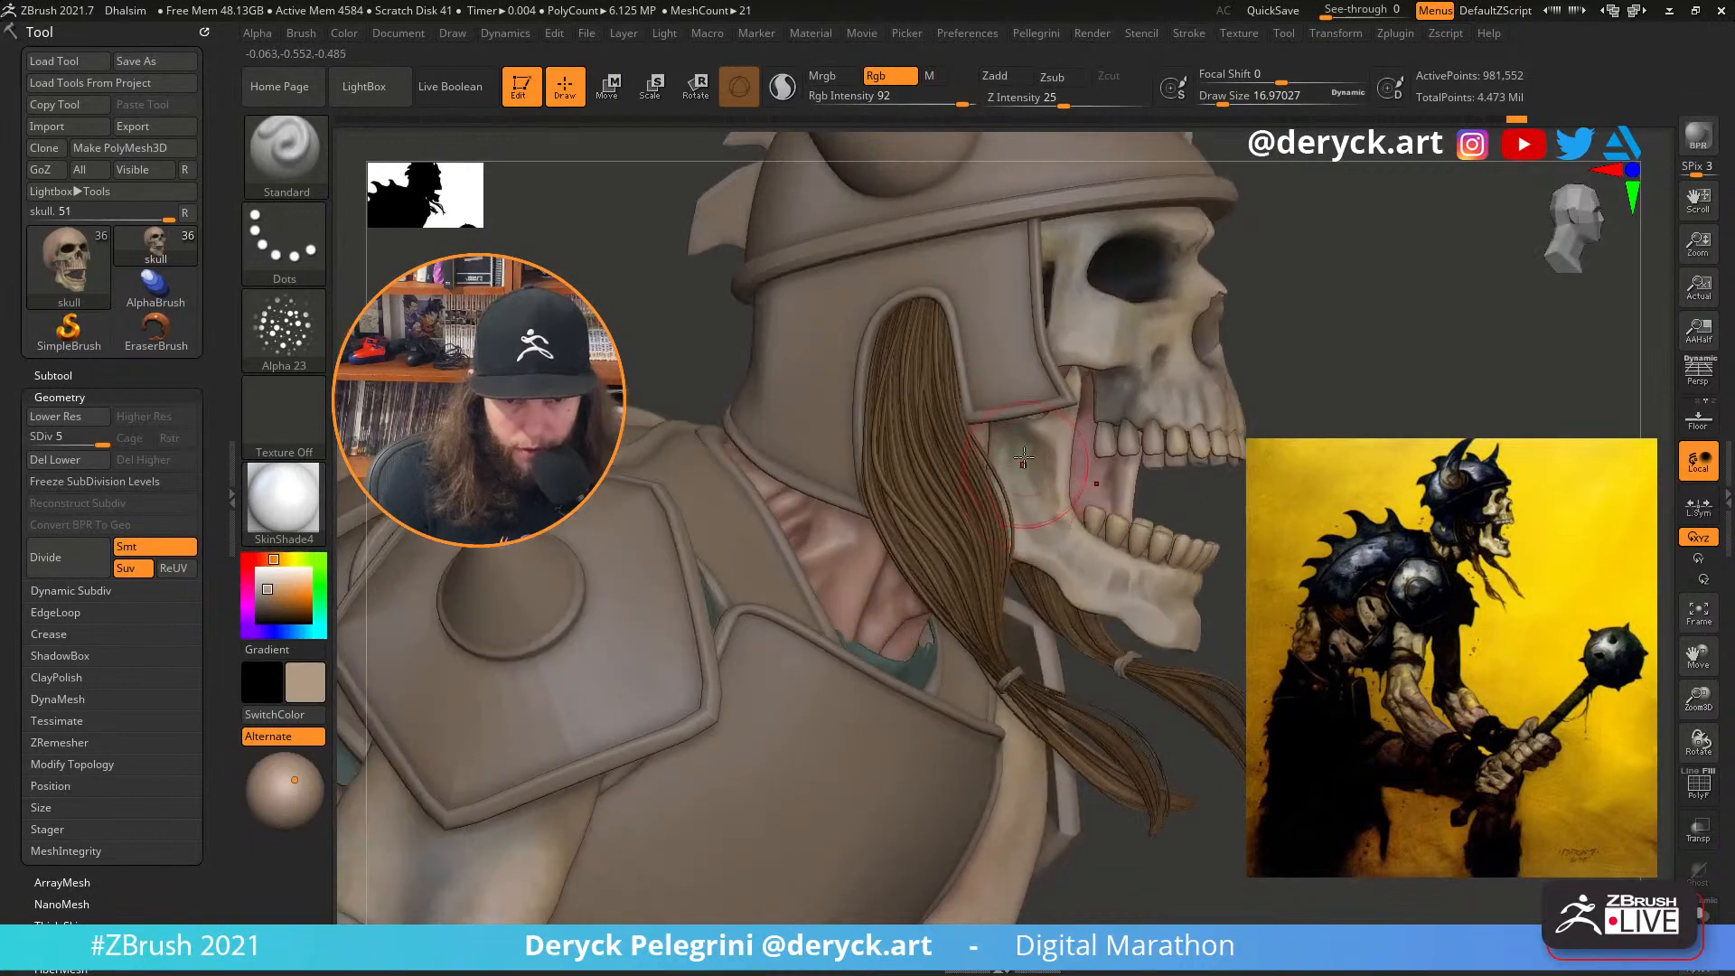
key(s)
mouse_move(1027, 478)
mouse_down()
mouse_move(1054, 506)
mouse_move(1028, 462)
mouse_up()
key(c)
key(s)
key(s)
mouse_move(1045, 524)
mouse_down()
mouse_move(1040, 493)
mouse_move(1136, 612)
mouse_up()
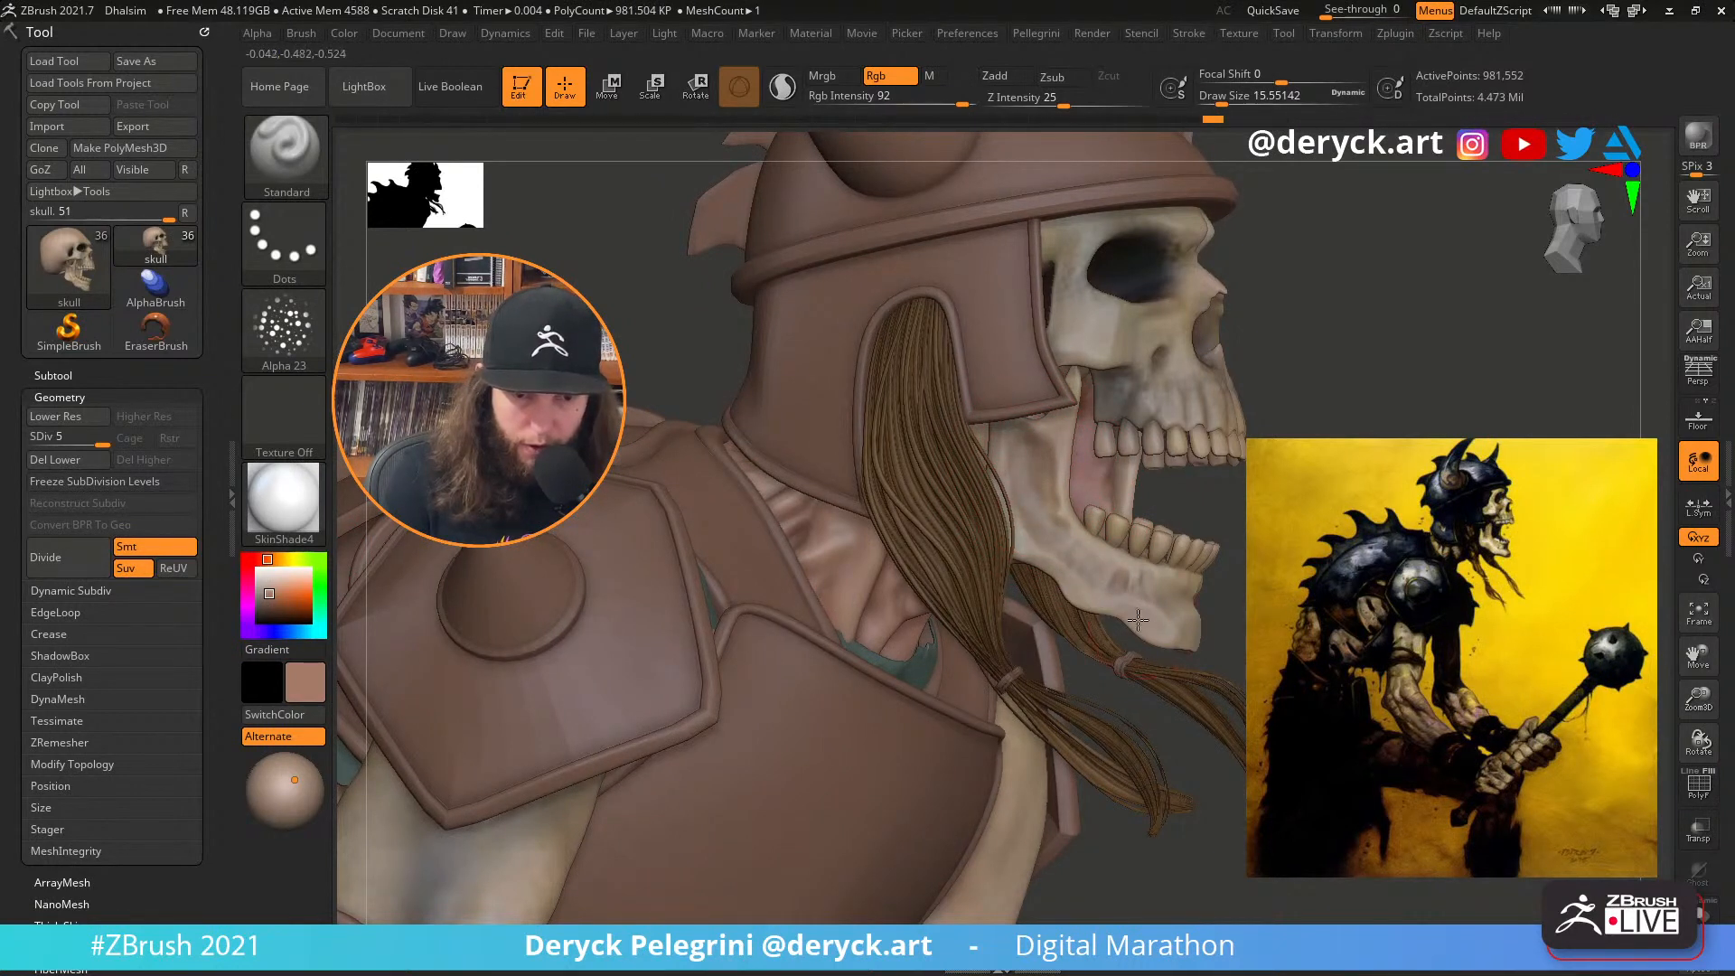
drag(1166, 465, 1125, 425)
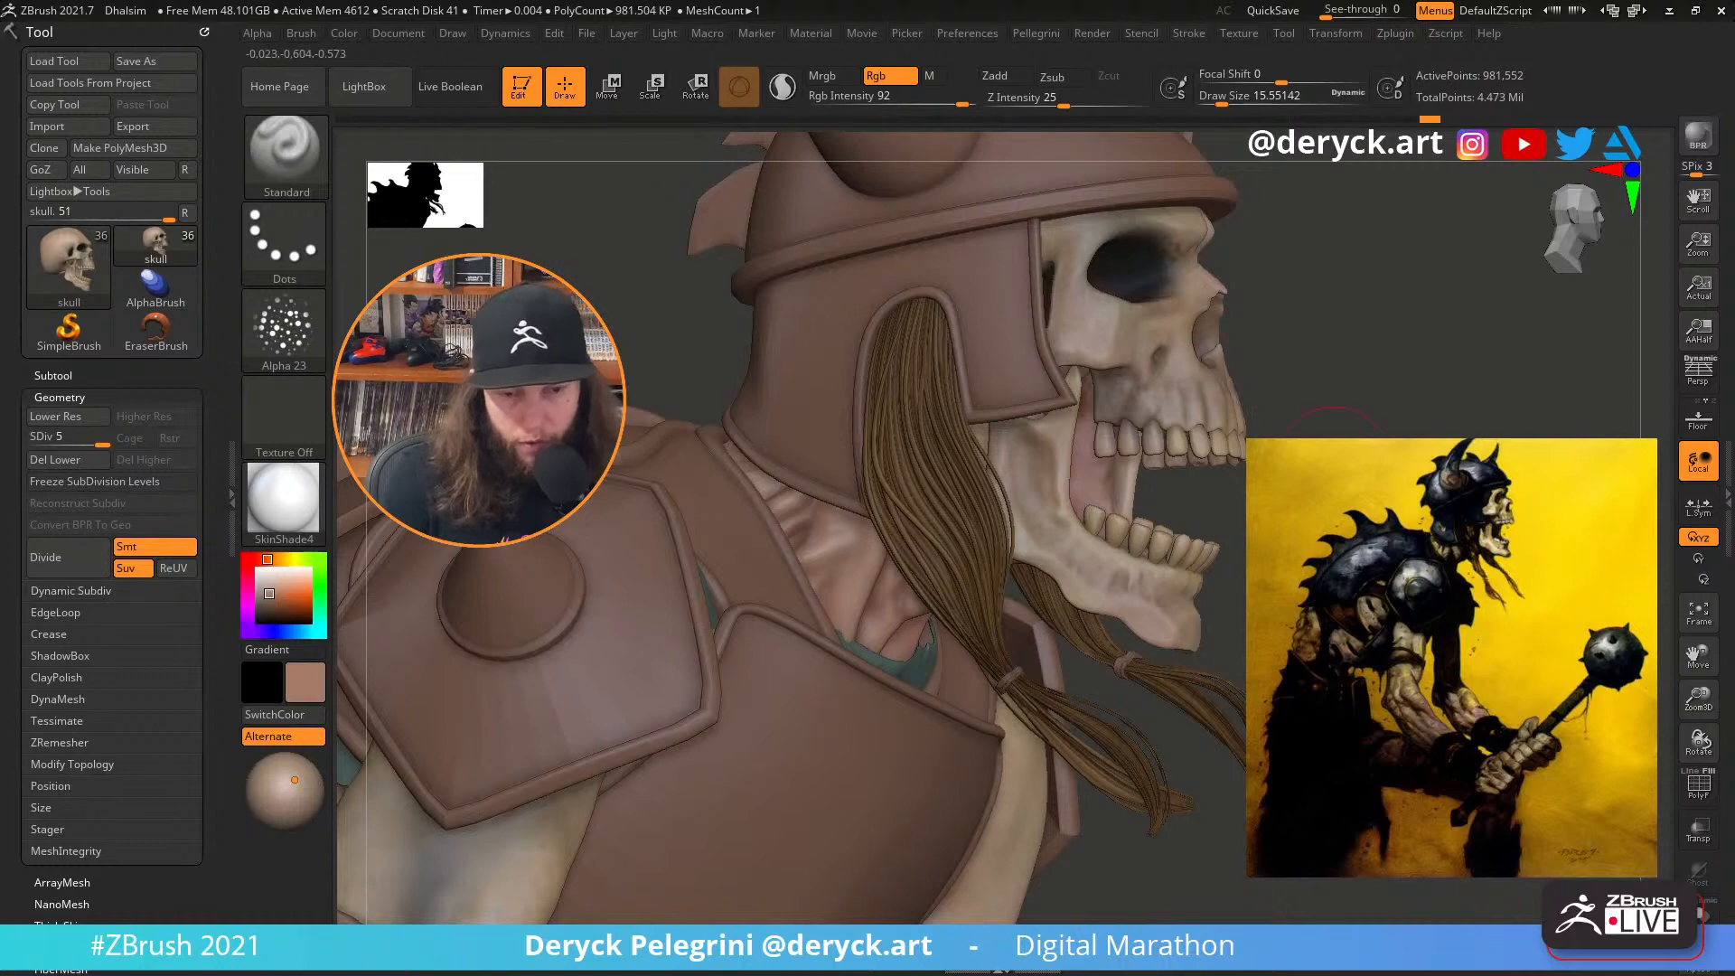
Reduce the draw size to about 10.5 and add reddish-brown mottling to the skull's cheekbone and upper jaw
ctrl+right_drag(1334, 452, 1288, 334)
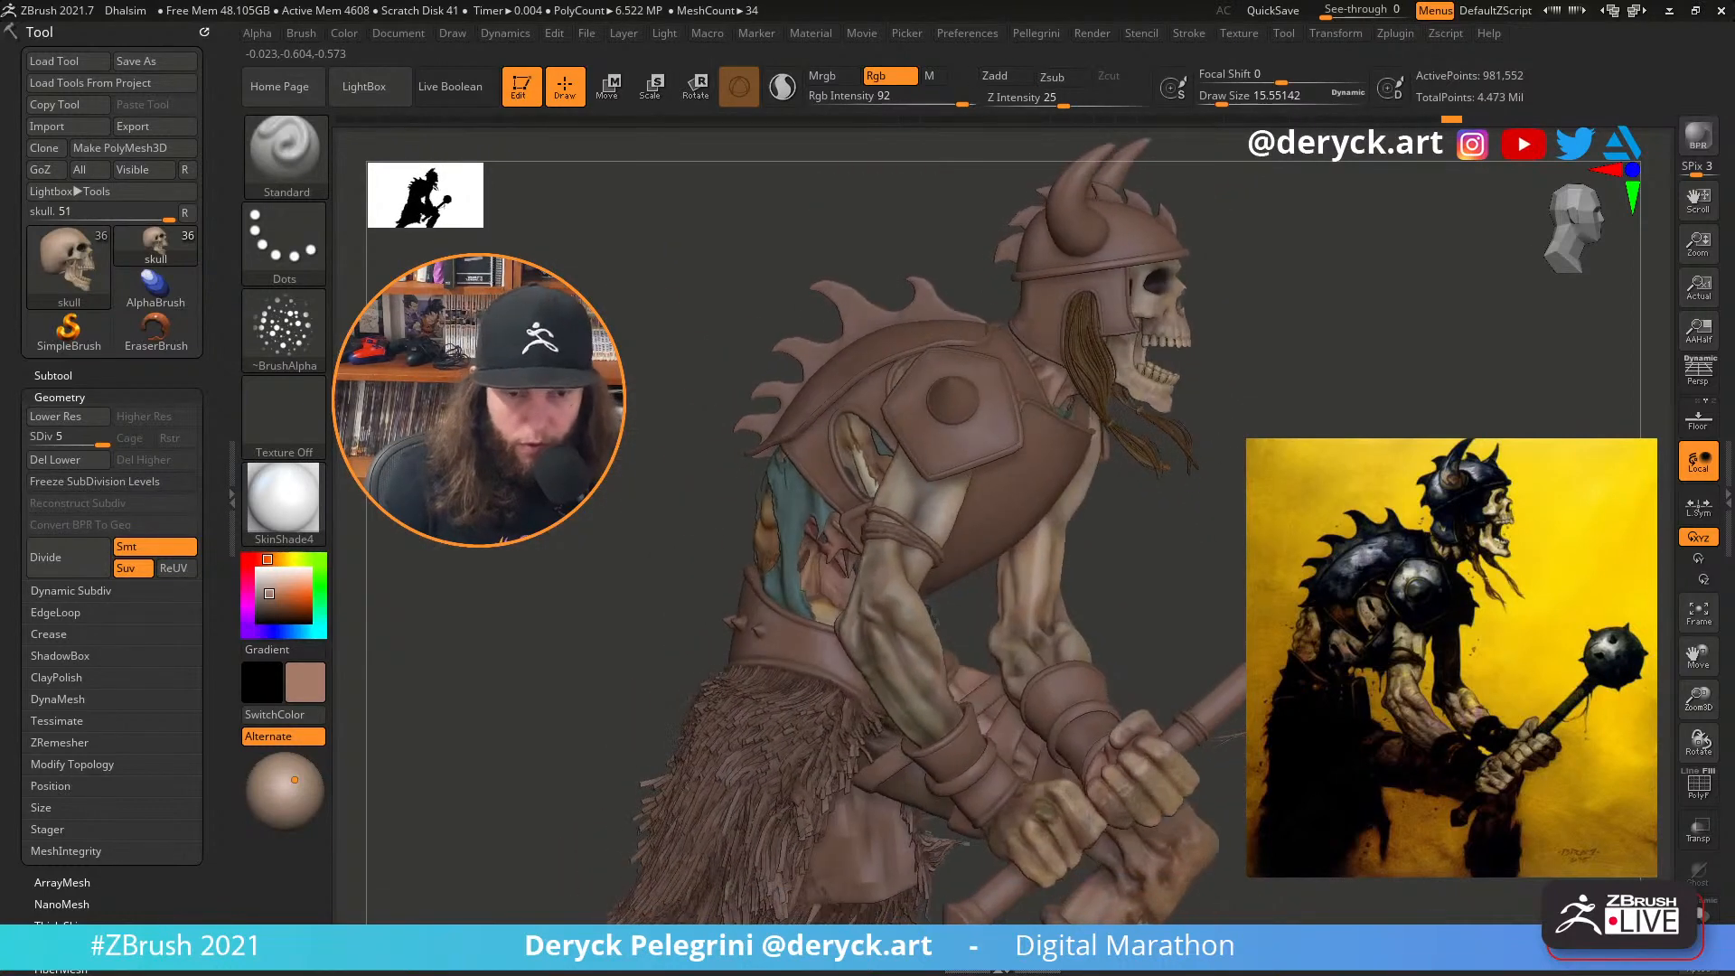
ctrl+right_drag(1283, 408, 1246, 571)
key(s)
drag(1002, 404, 994, 404)
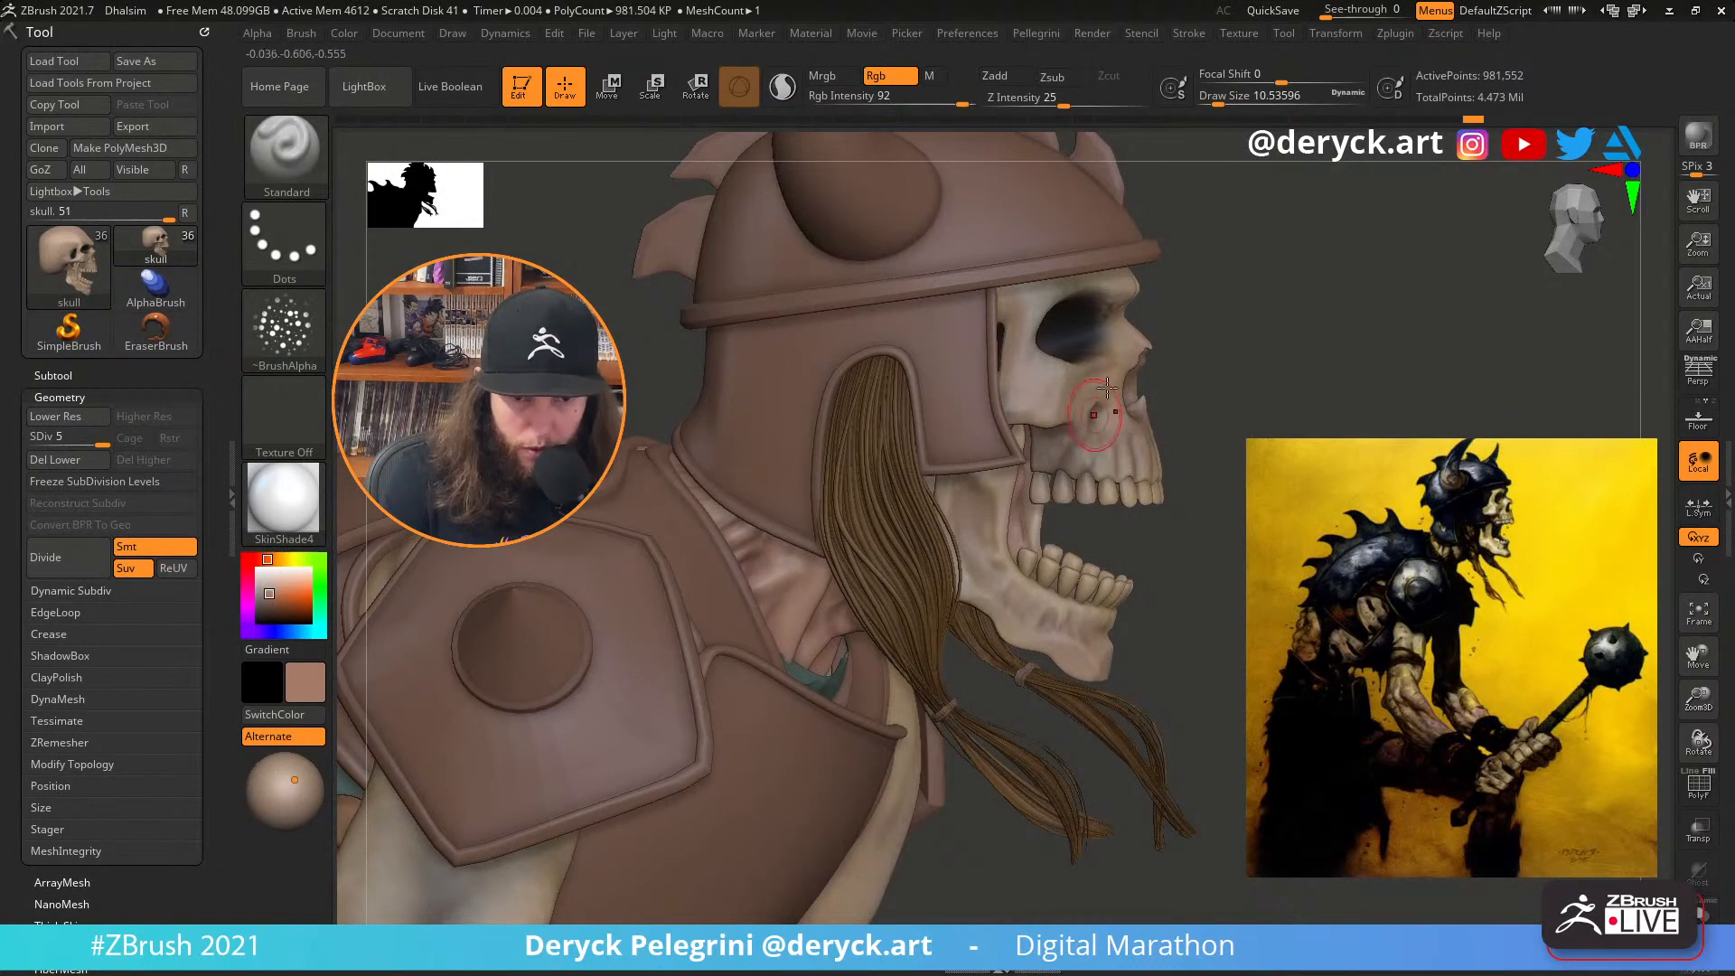
right_drag(1122, 405, 1139, 425)
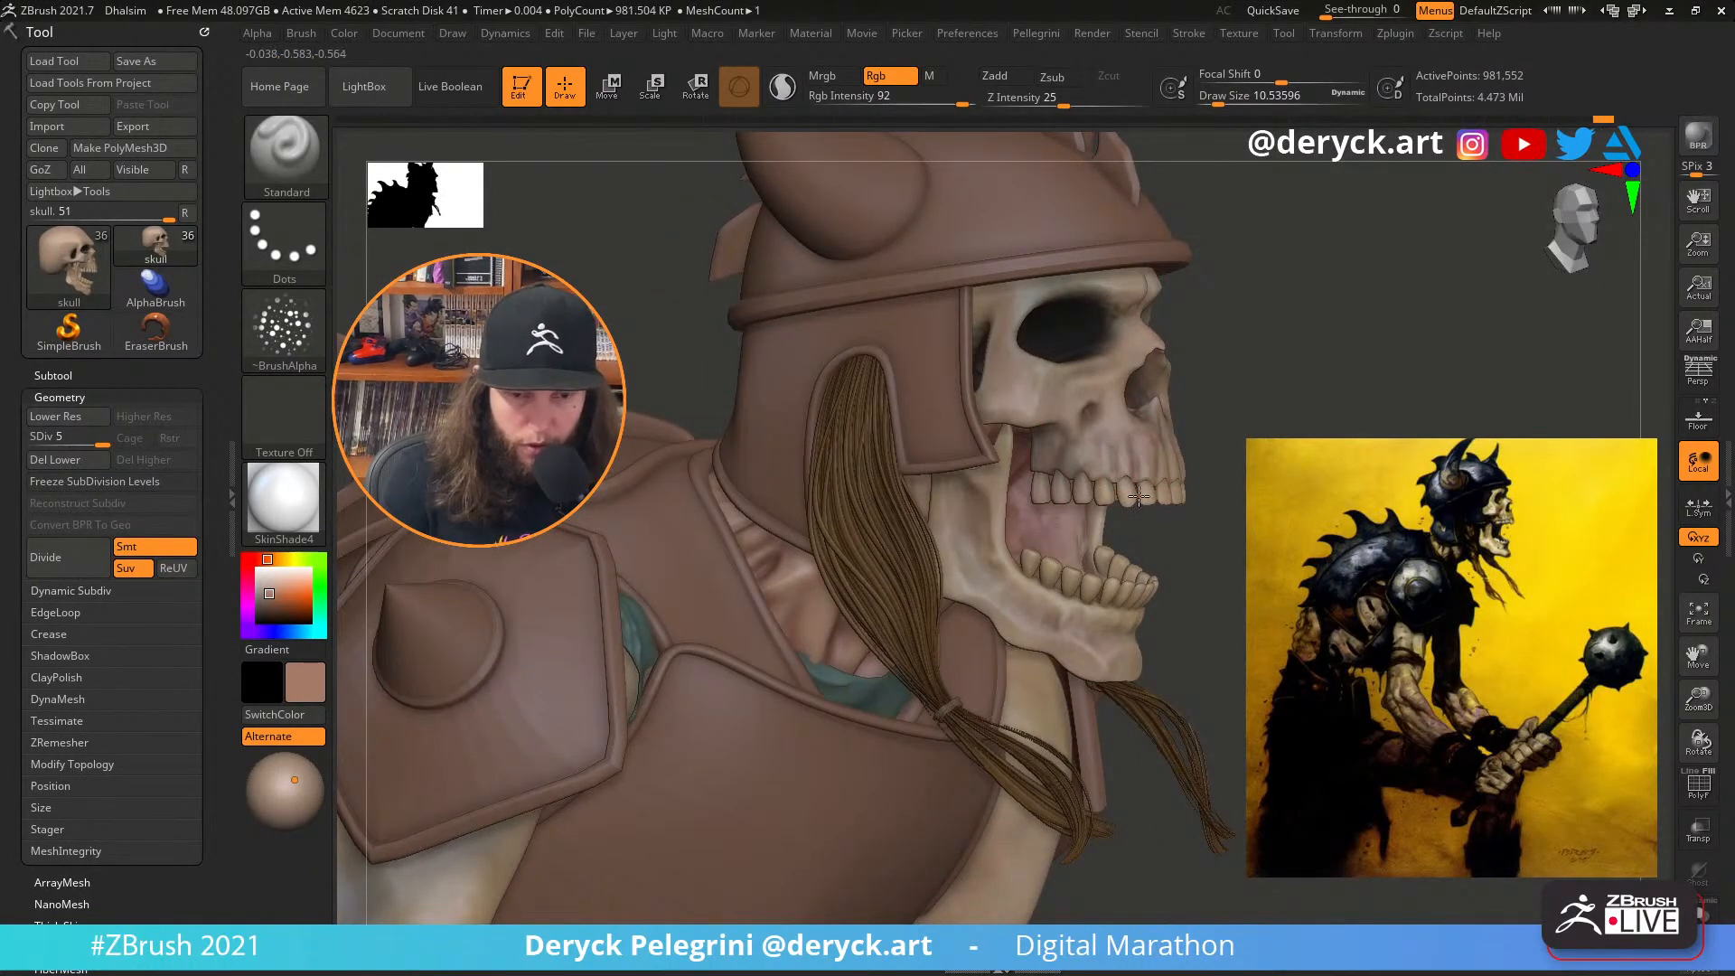
right_drag(1213, 484, 1198, 492)
Choose a darker, less red brown and mottle the skull's cheekbones and jaw on both sides
click(274, 560)
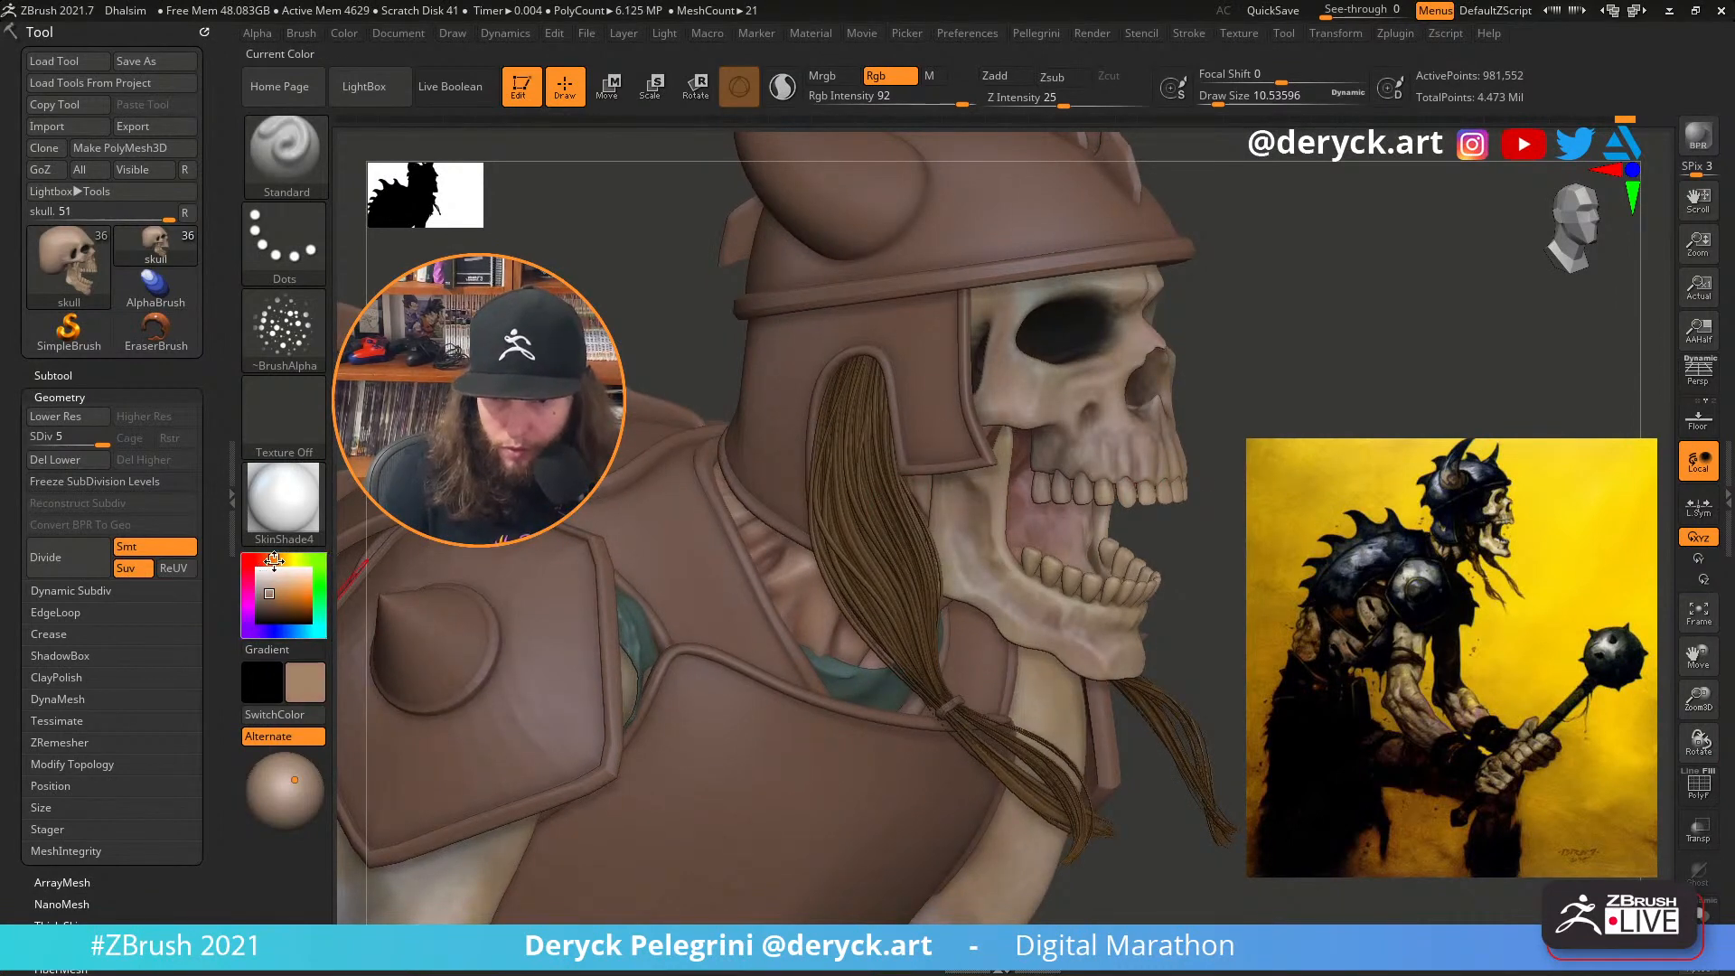
drag(291, 595, 268, 603)
key(s)
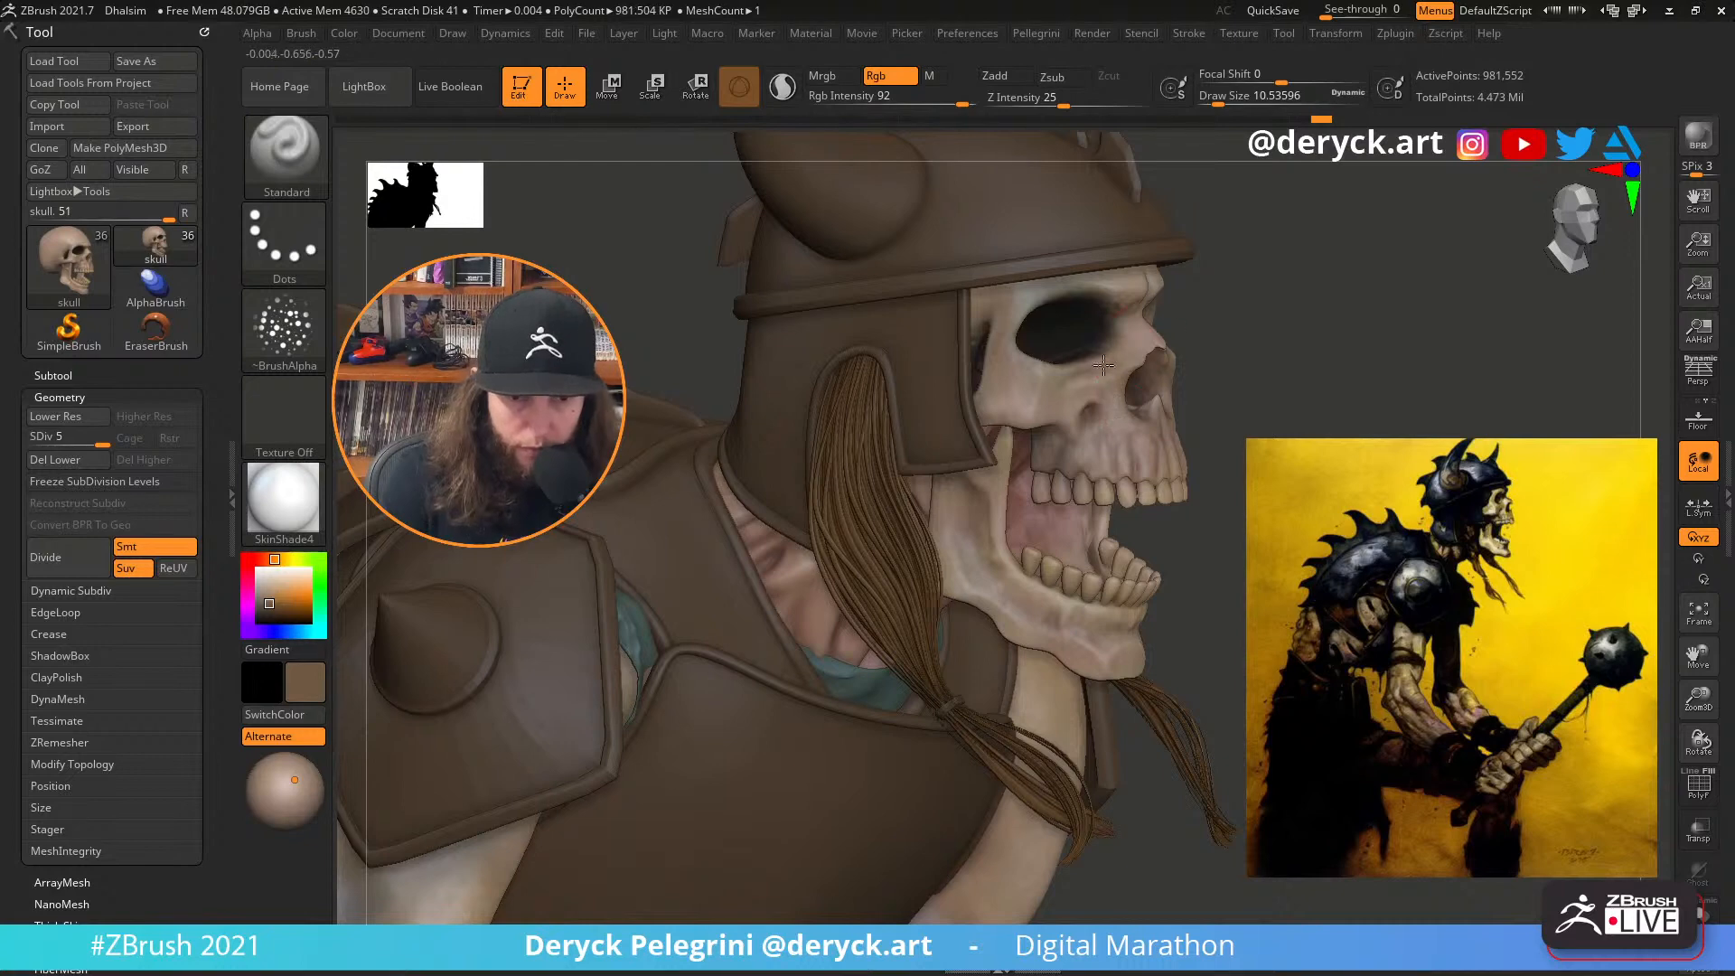
right_drag(1011, 379, 1143, 403)
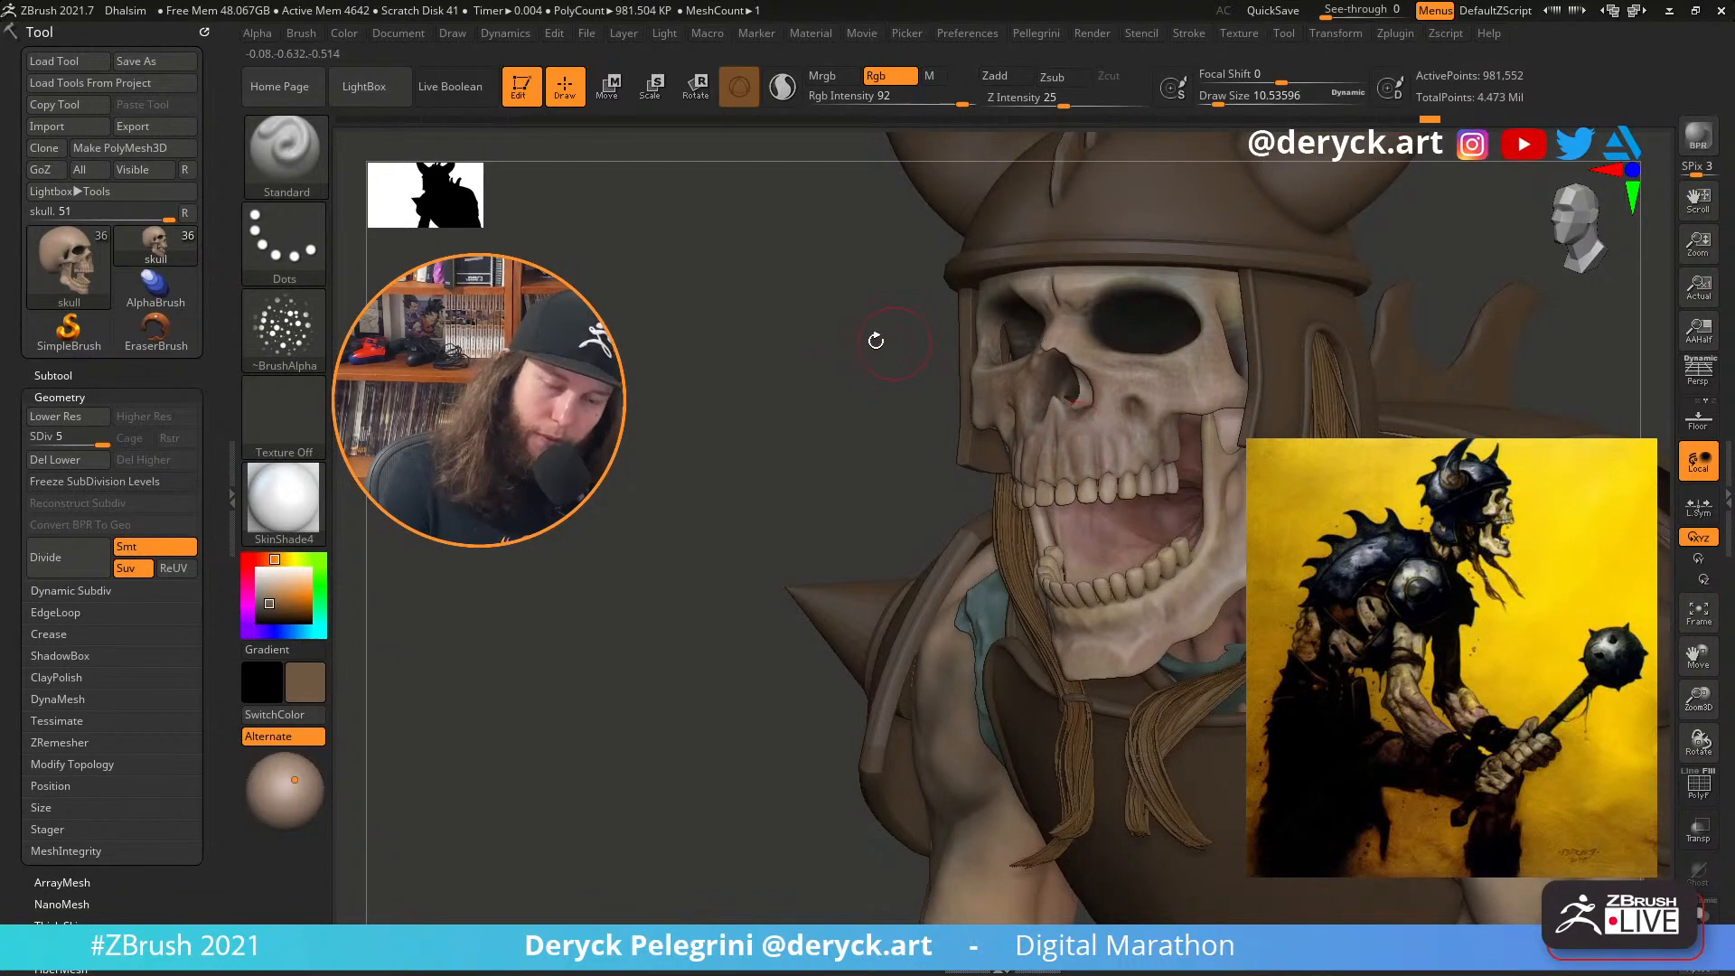
drag(875, 341, 1239, 512)
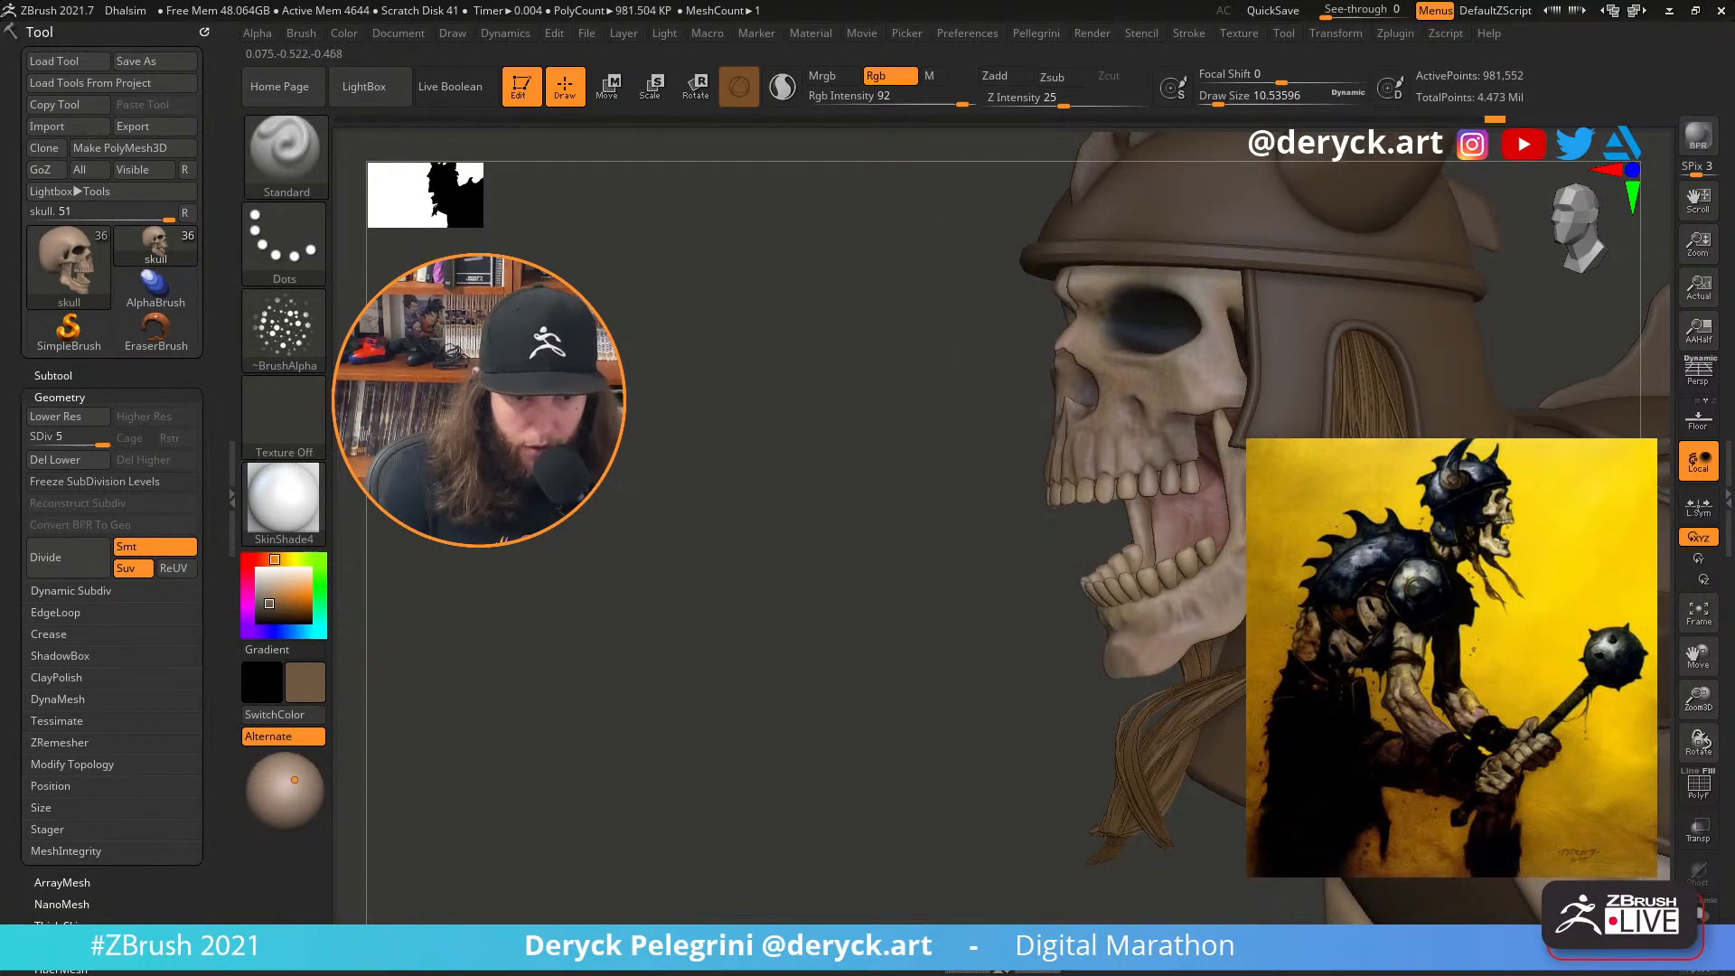
drag(877, 590, 1129, 546)
Sample a pinkish tan and tint the bone above the upper teeth at a draw size of about 8.4
drag(274, 599, 798, 527)
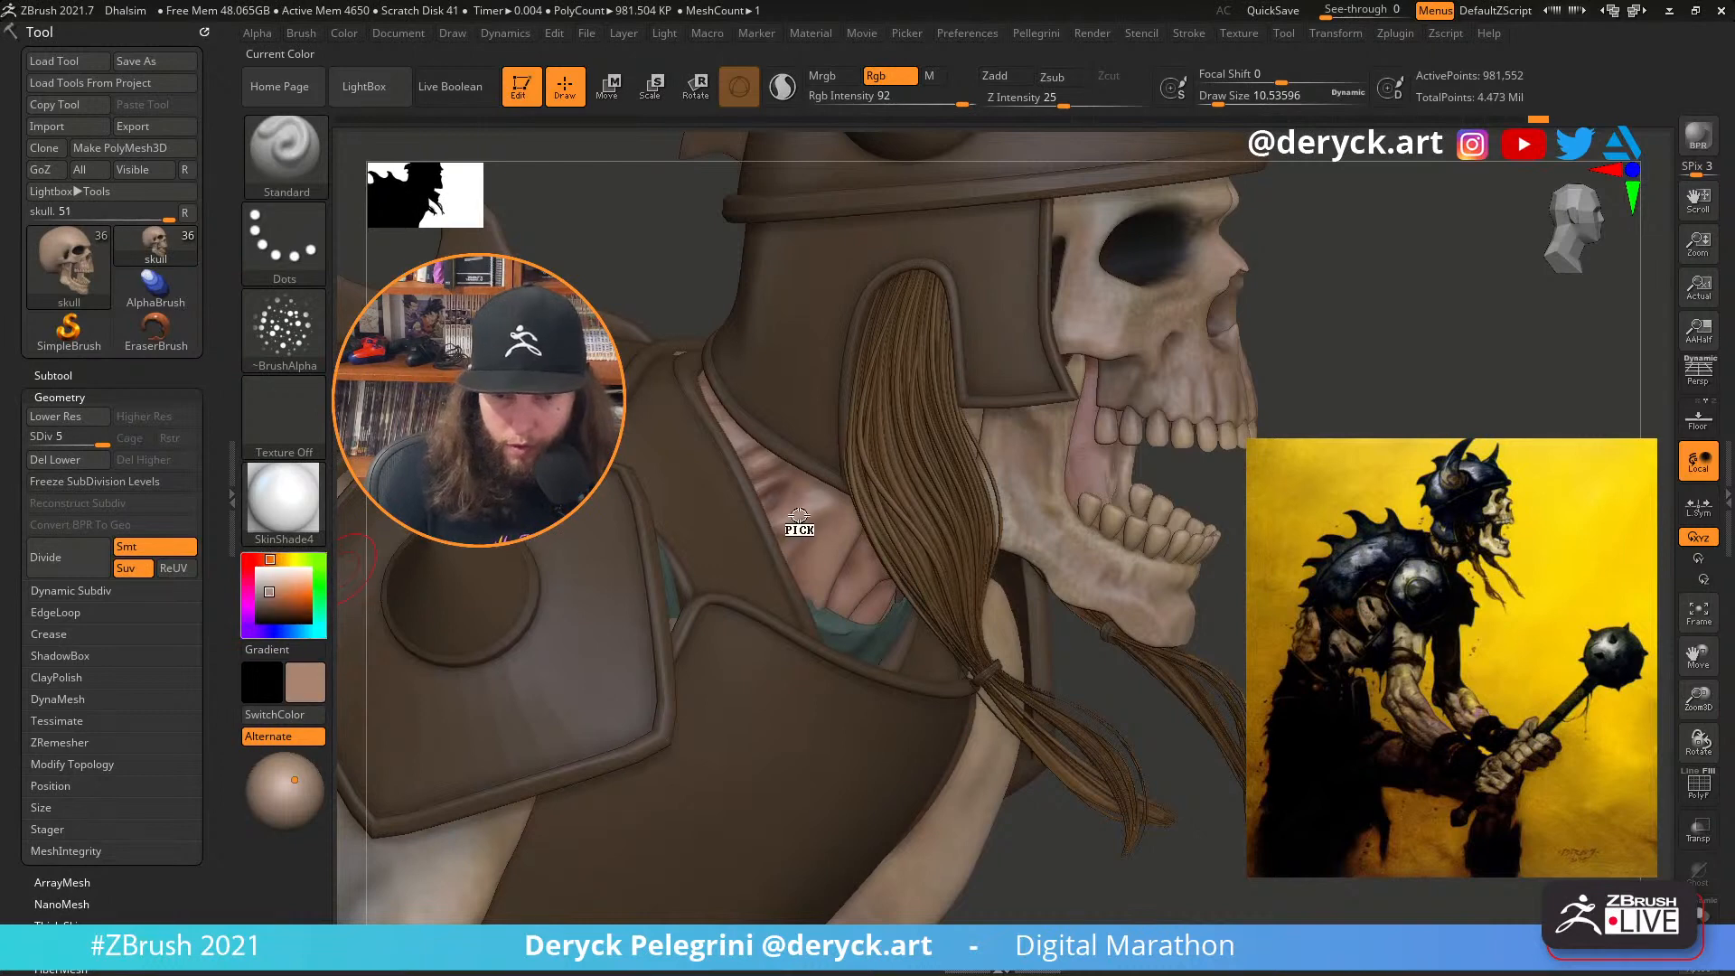
right_drag(1166, 362, 1132, 372)
key(bracketleft)
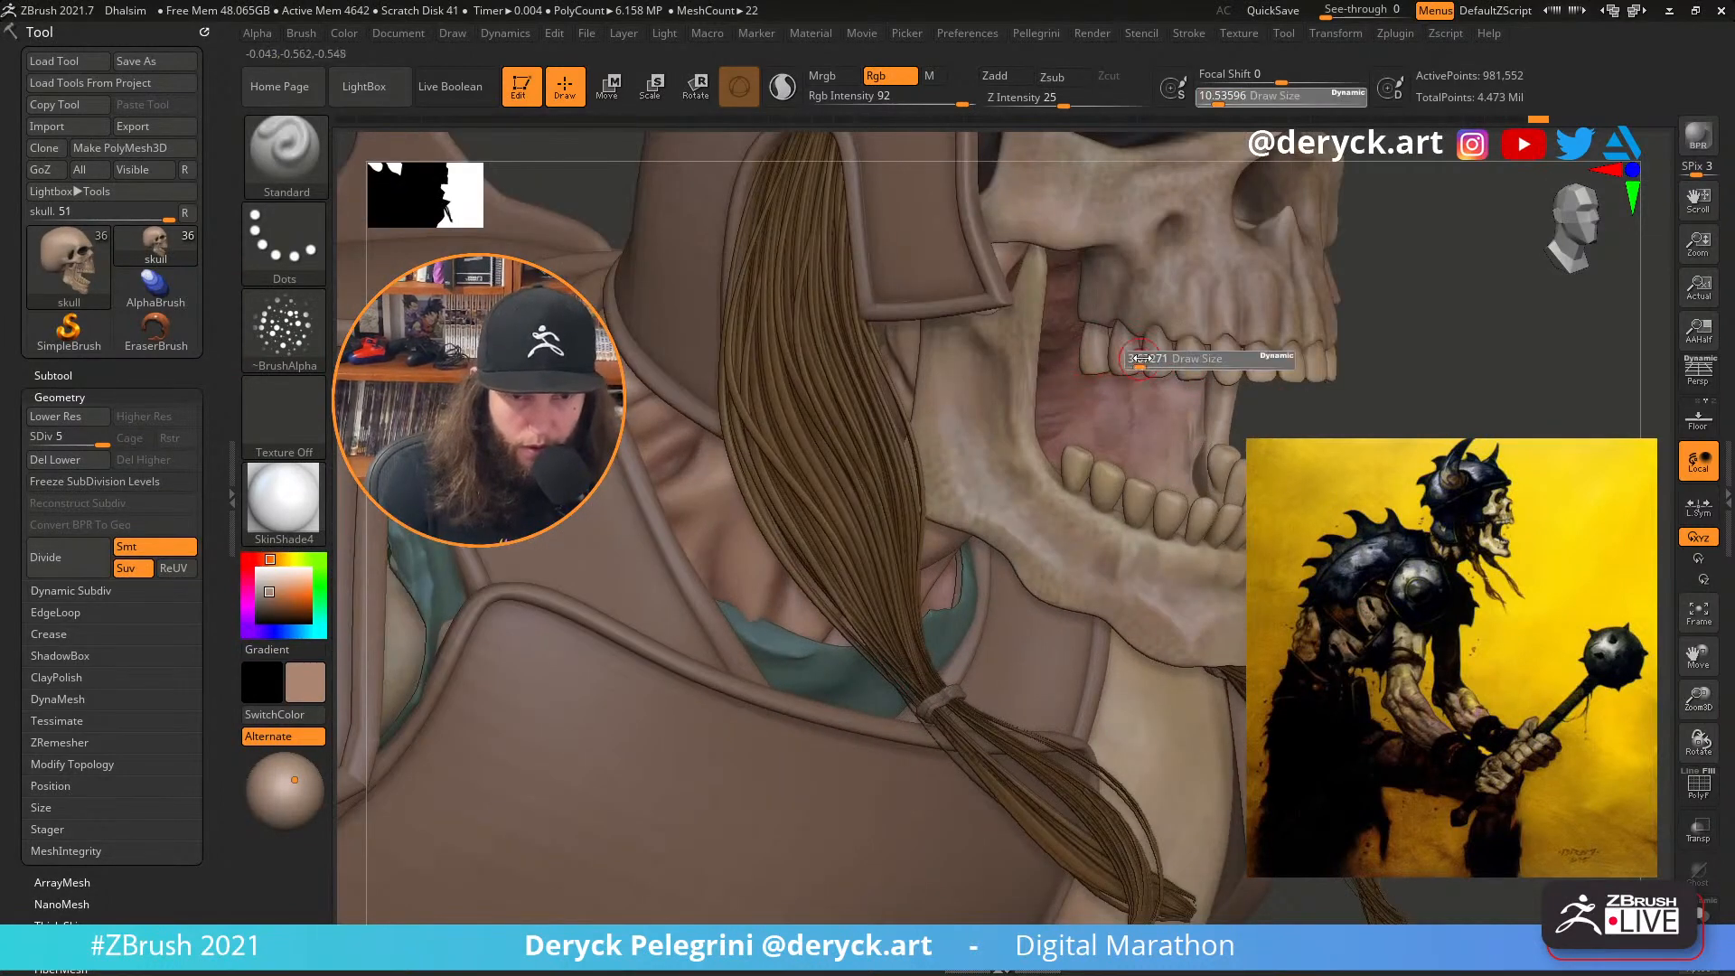
mouse_move(1142, 286)
mouse_down()
mouse_move(1157, 316)
mouse_move(1211, 240)
mouse_up()
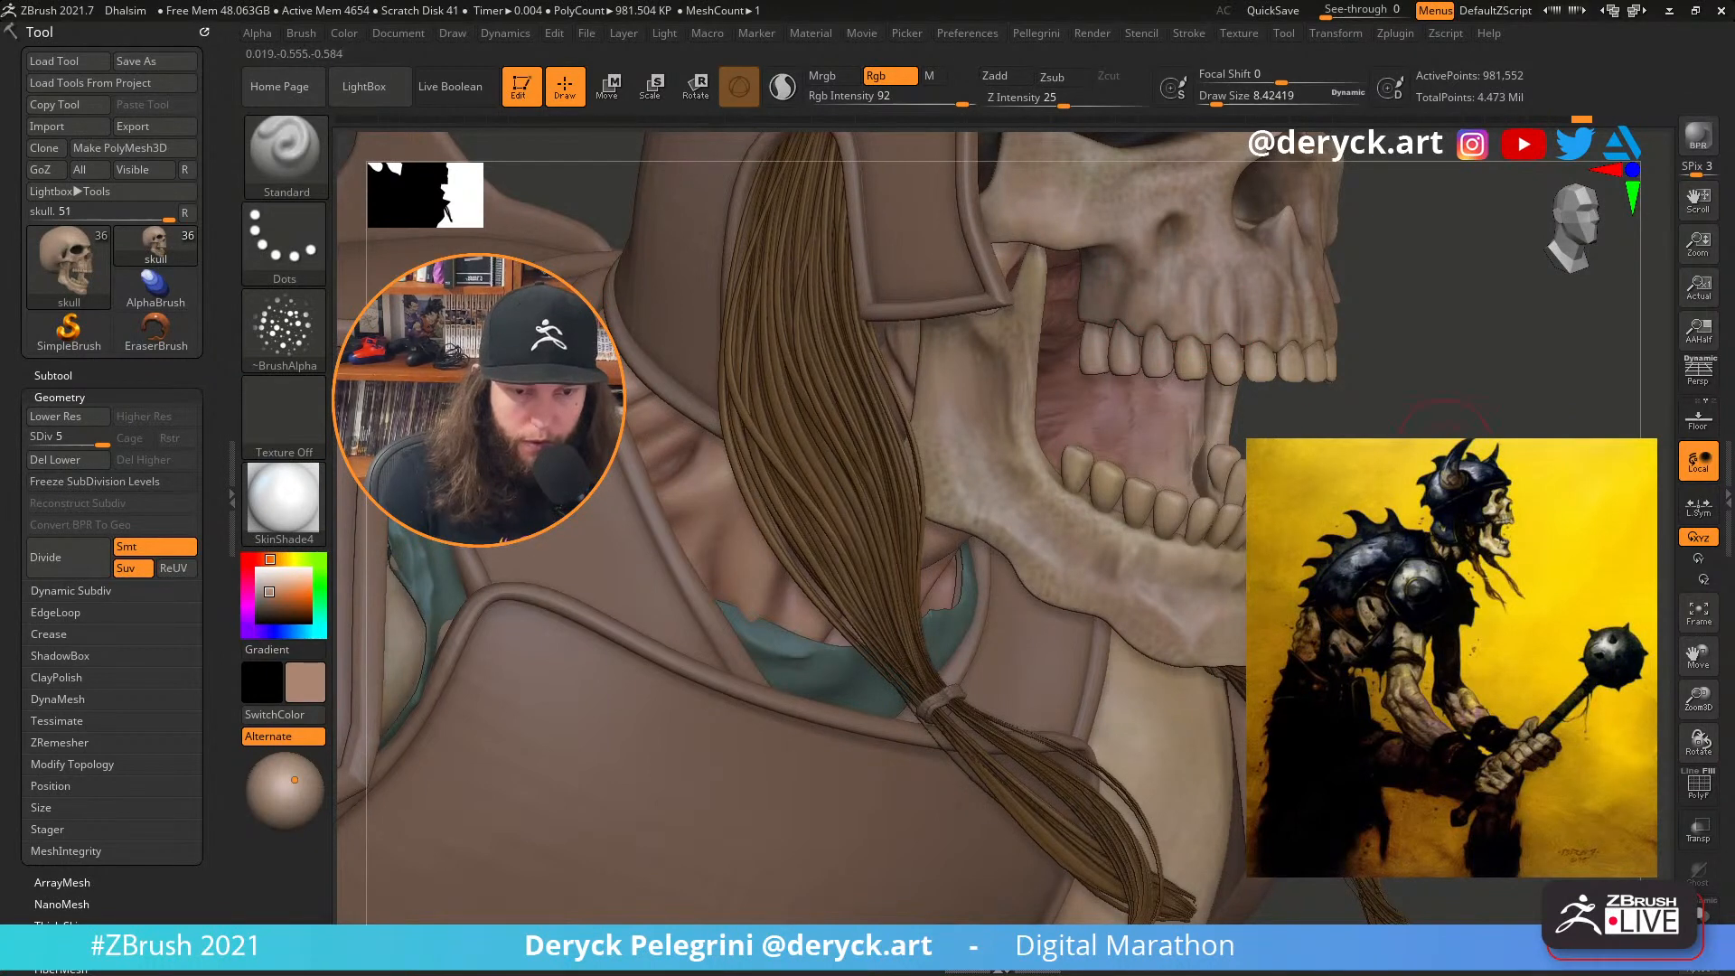
Shrink the draw size to about 4.3 and tint the lower teeth and jaw from both sides
alt+drag(1449, 494, 1445, 391)
key(bracketleft)
key(bracketleft)
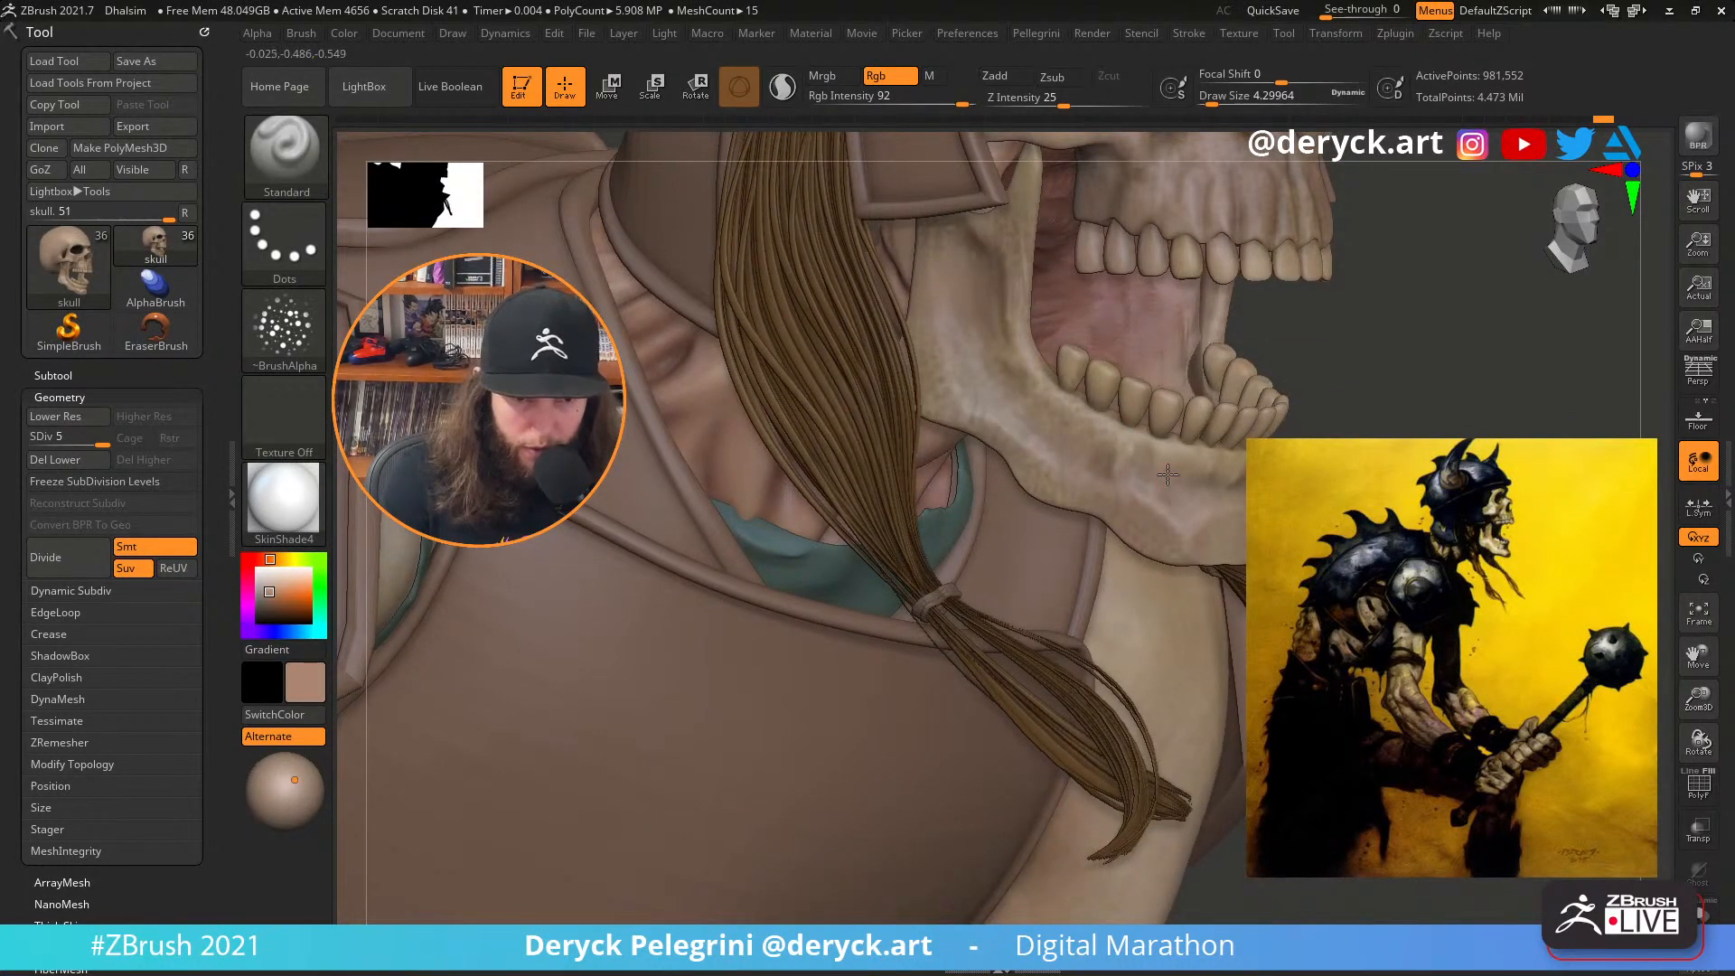
drag(1500, 513, 1168, 506)
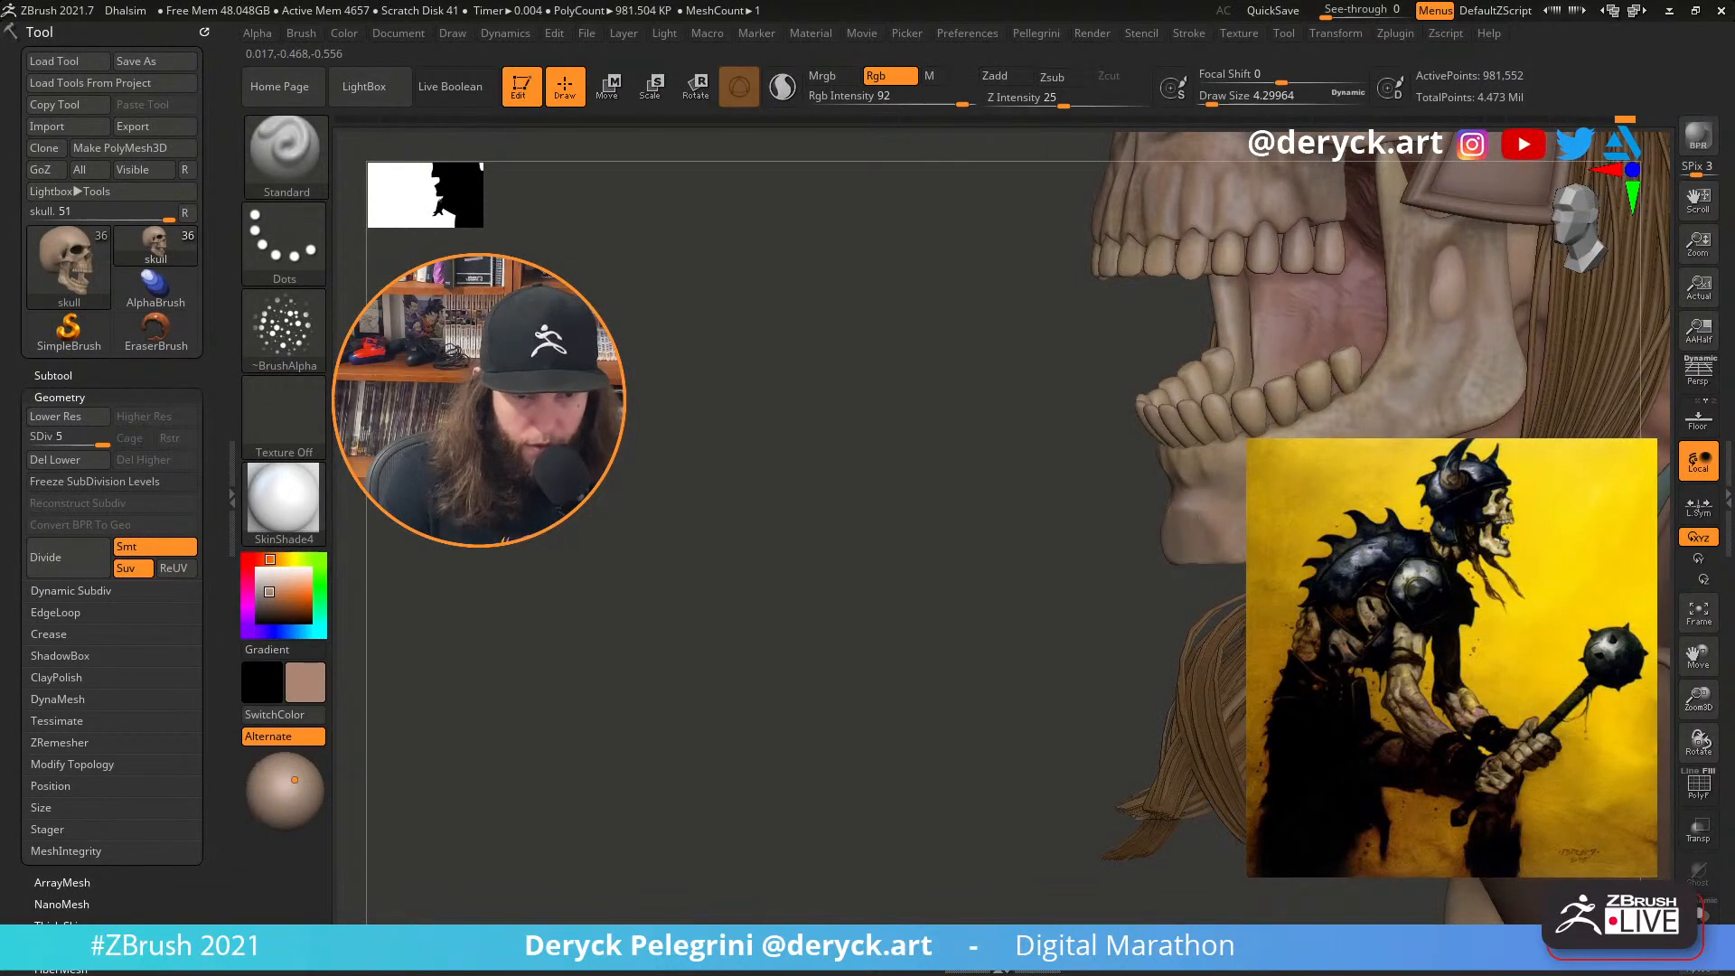
alt+drag(974, 485, 1015, 461)
drag(845, 481, 1238, 433)
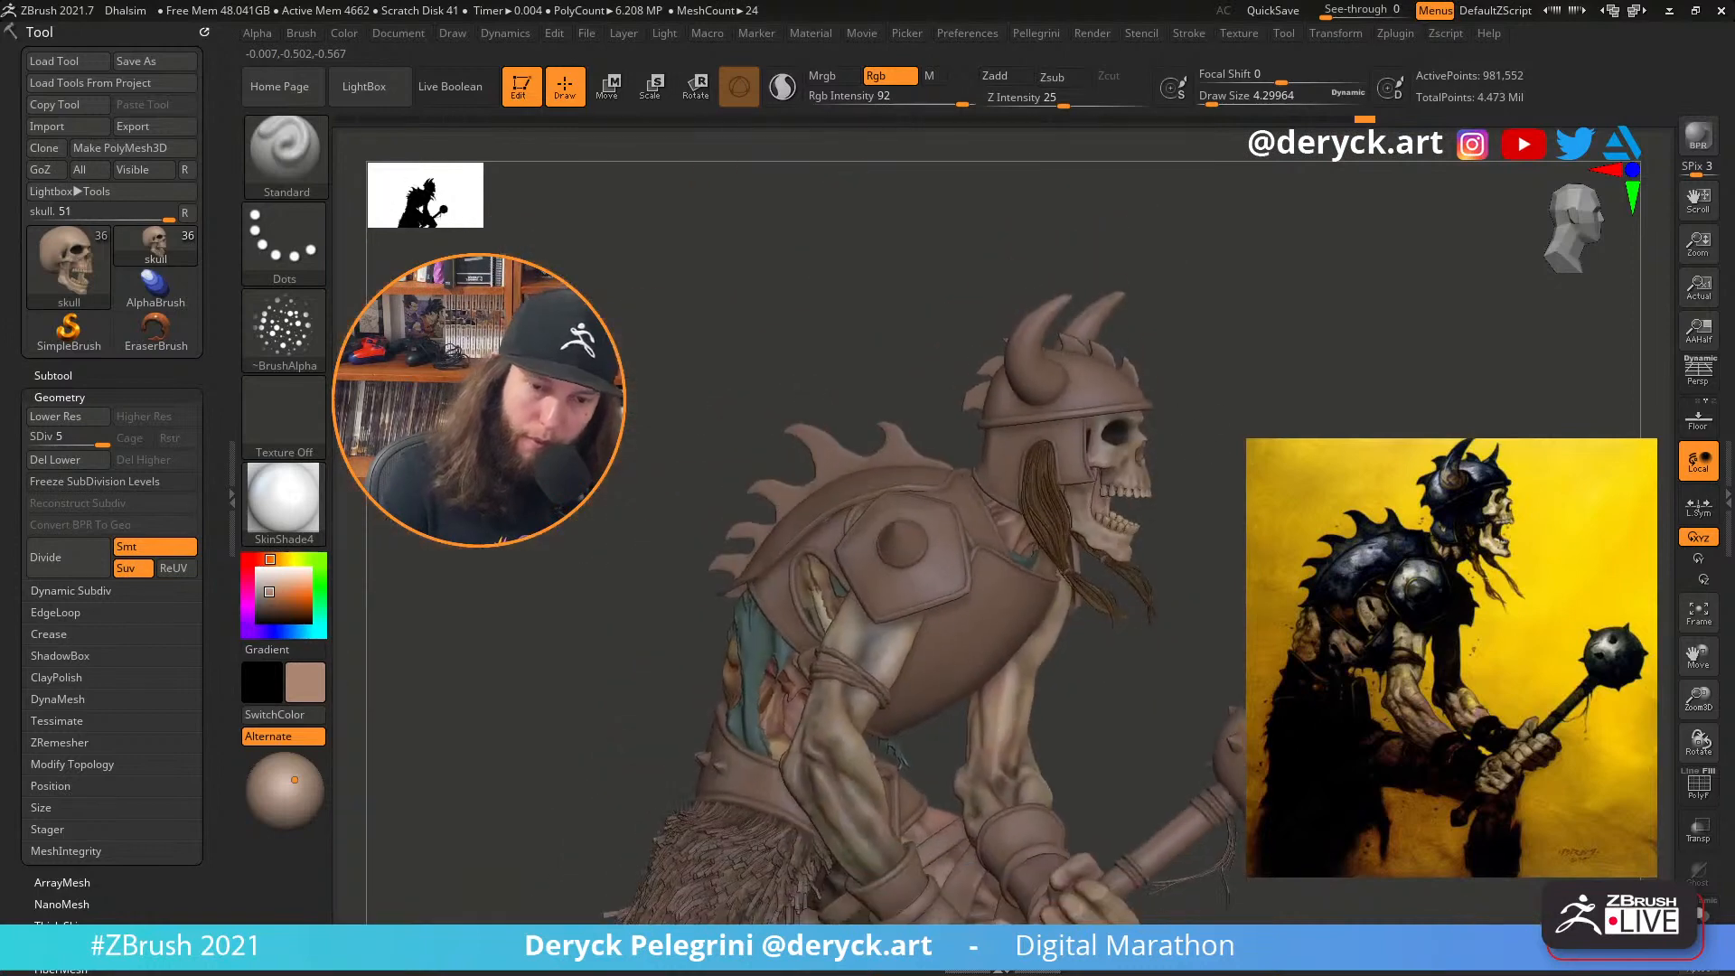
Preview the unpainted armour, fur and mace in near-black on the full figure against the reference painting
alt+drag(1285, 495, 1328, 384)
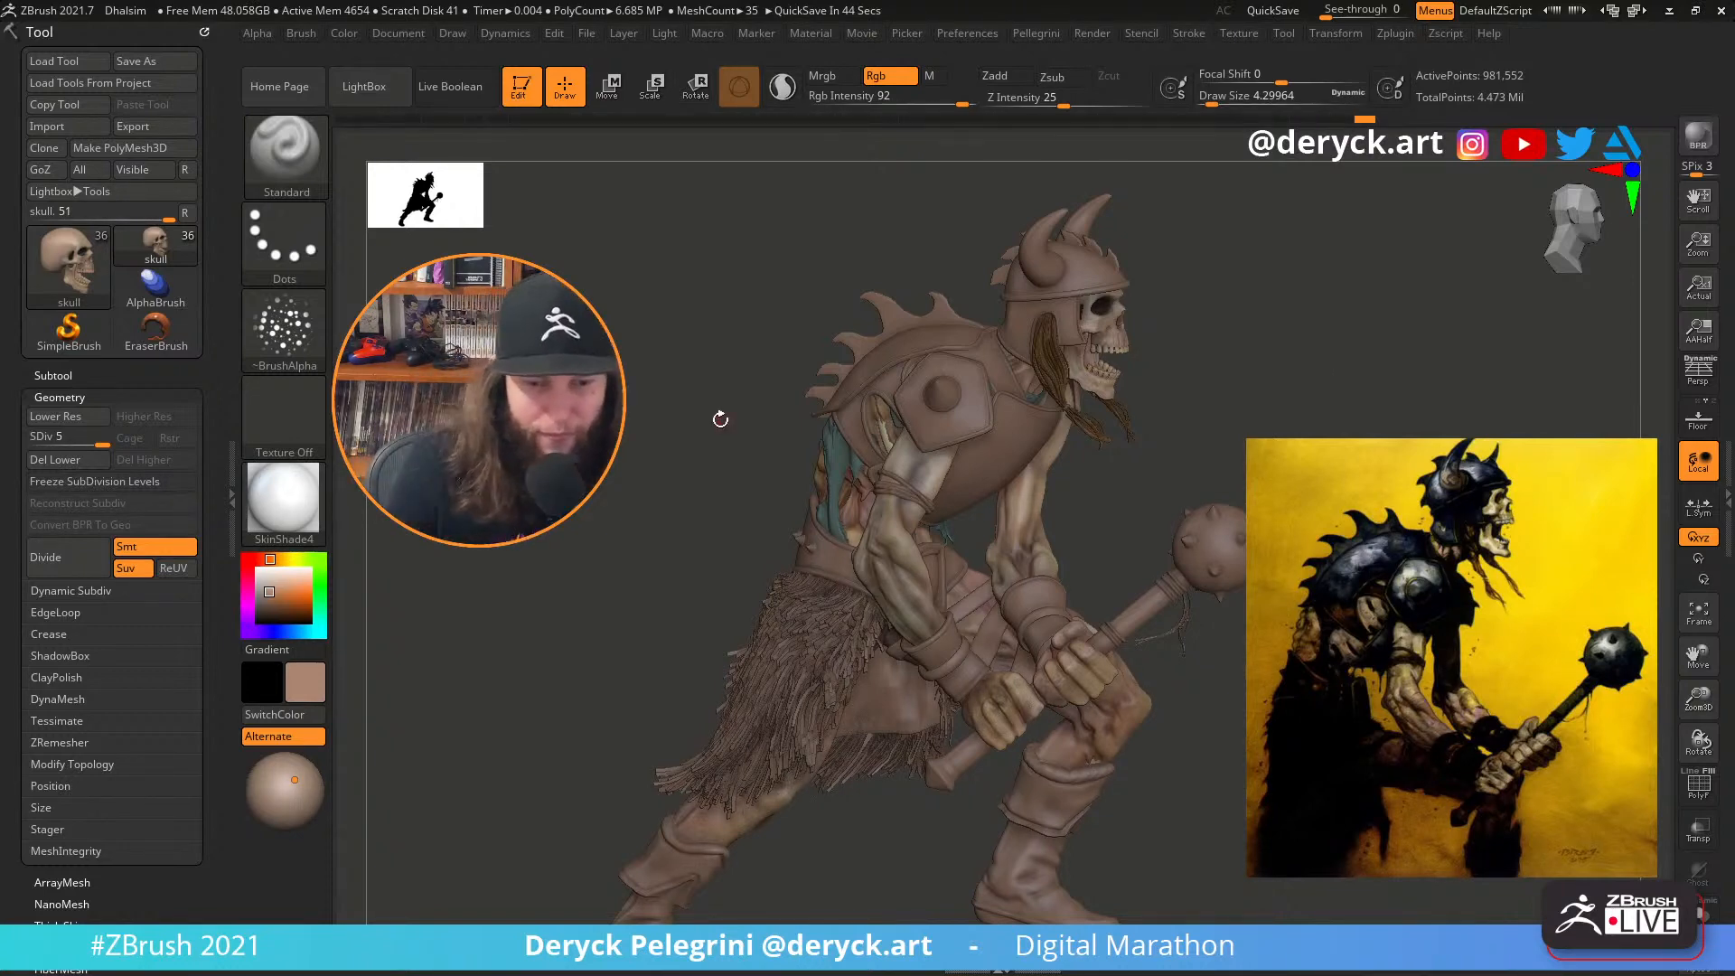
drag(1300, 434, 1001, 478)
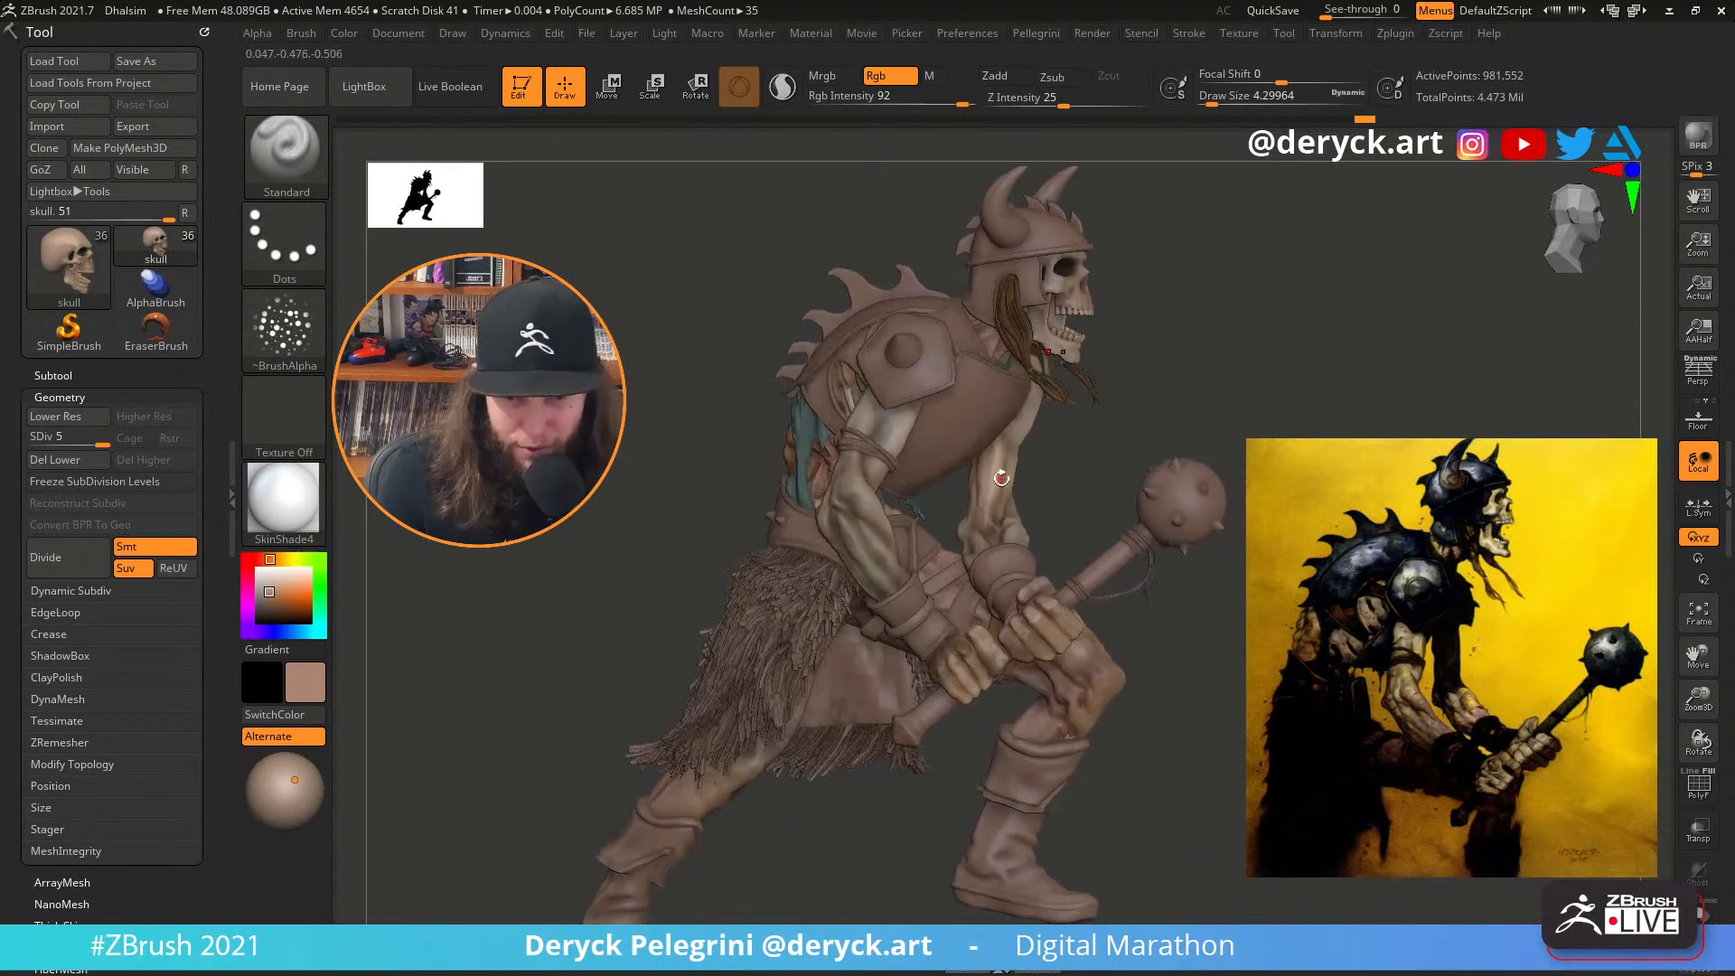
drag(285, 583, 257, 622)
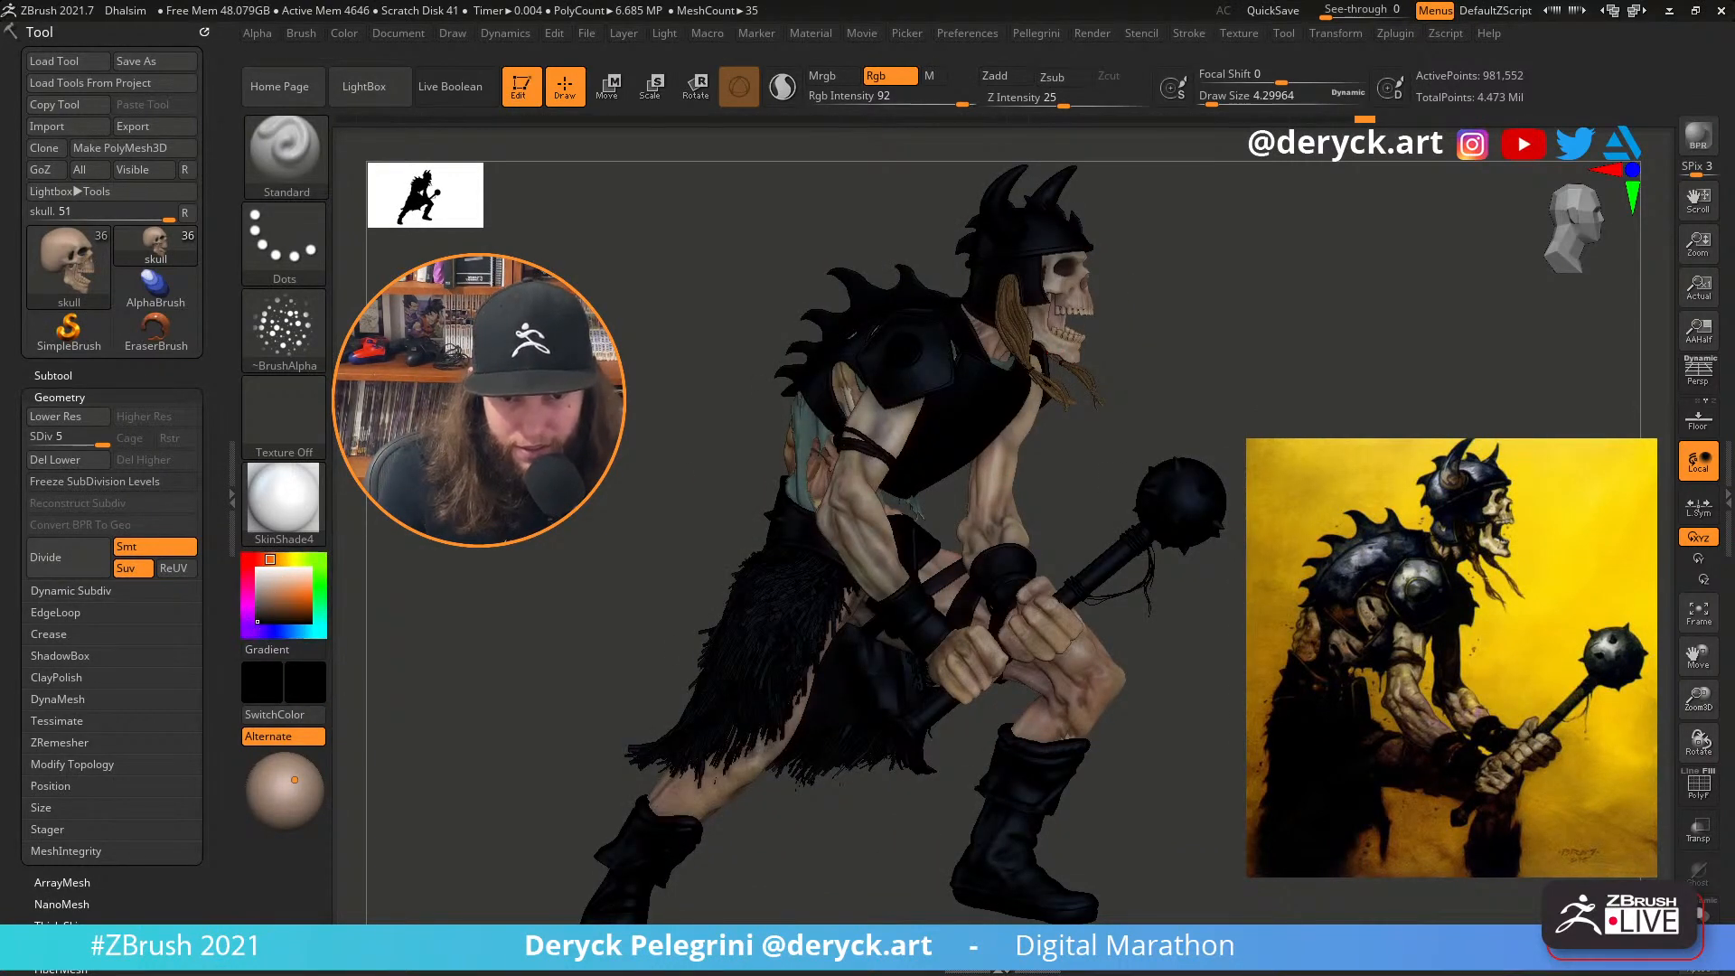
drag(1265, 380, 533, 407)
Select the torn cloth around the torso and fill it with a dark olive grey
alt+drag(533, 361, 709, 479)
alt+click(899, 466)
key(alt+s)
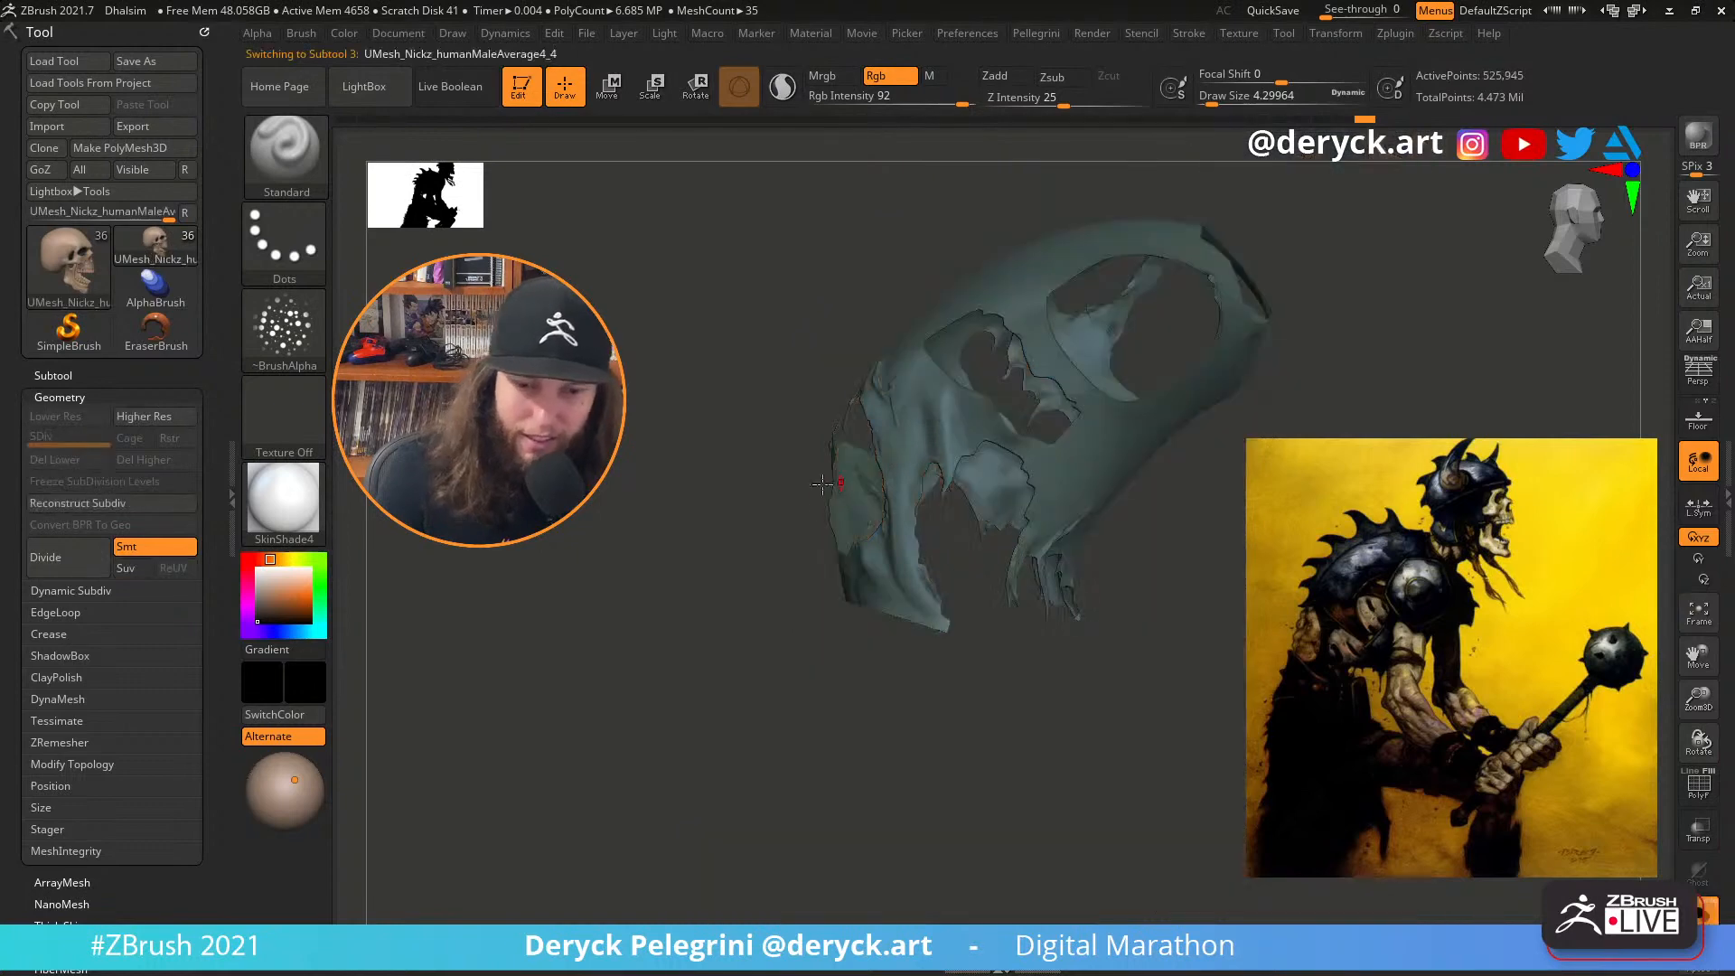
key(alt+s)
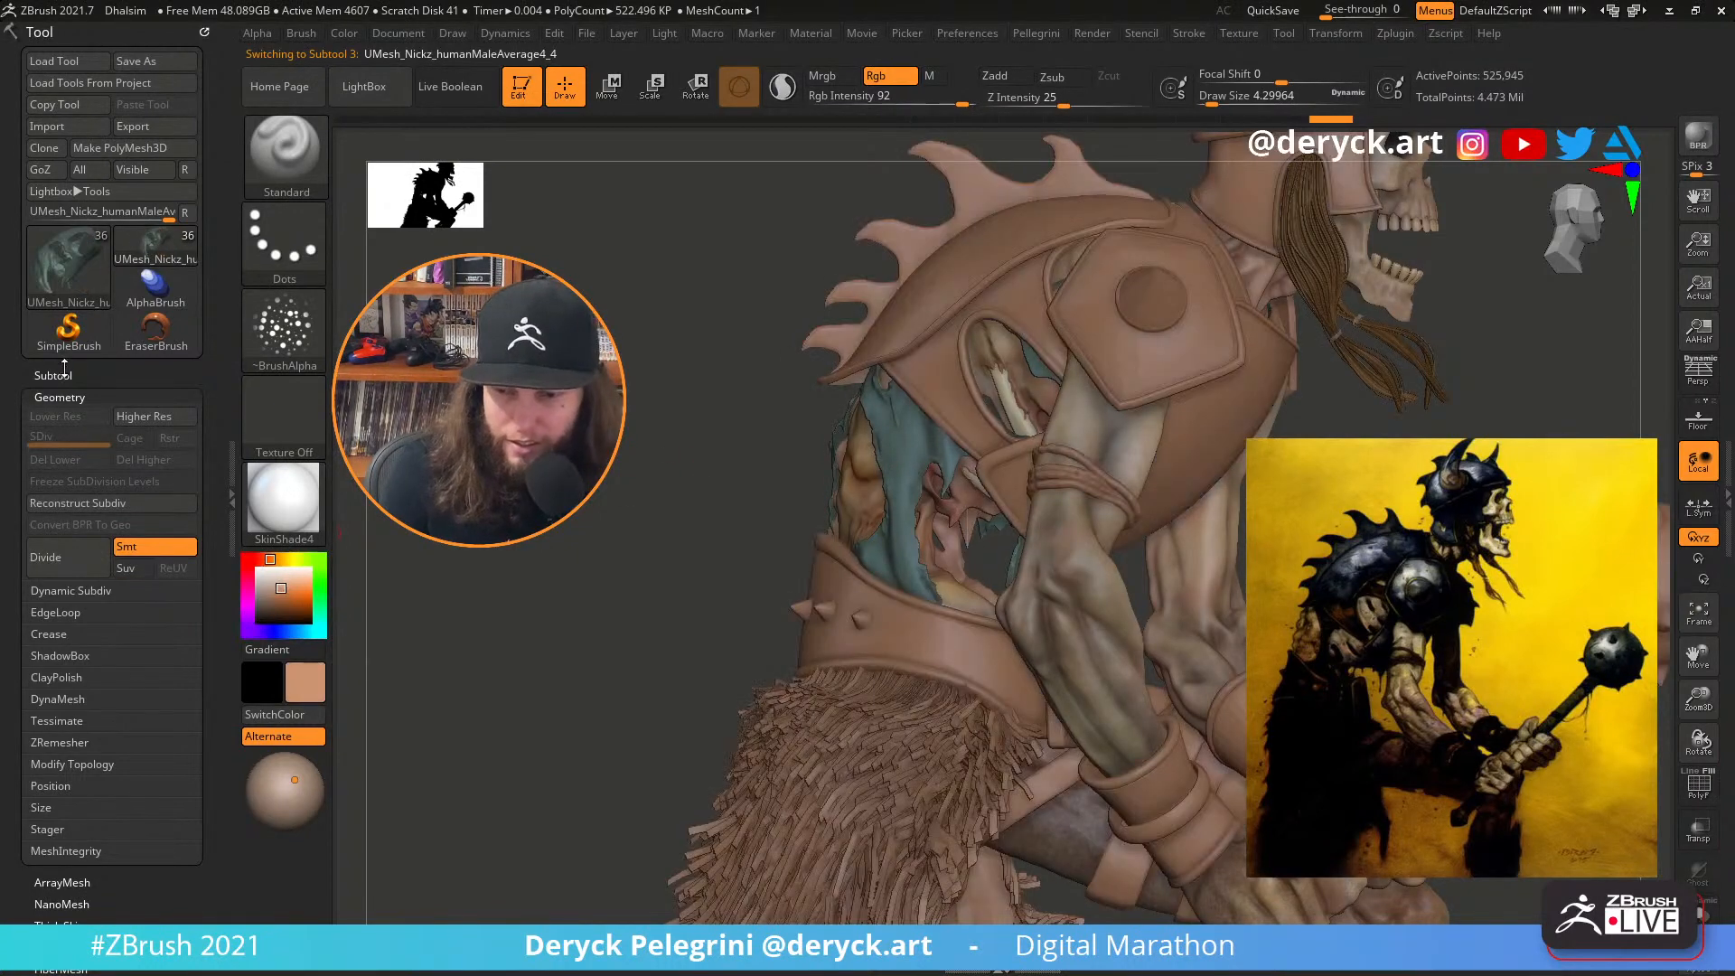
click(53, 375)
mouse_move(178, 398)
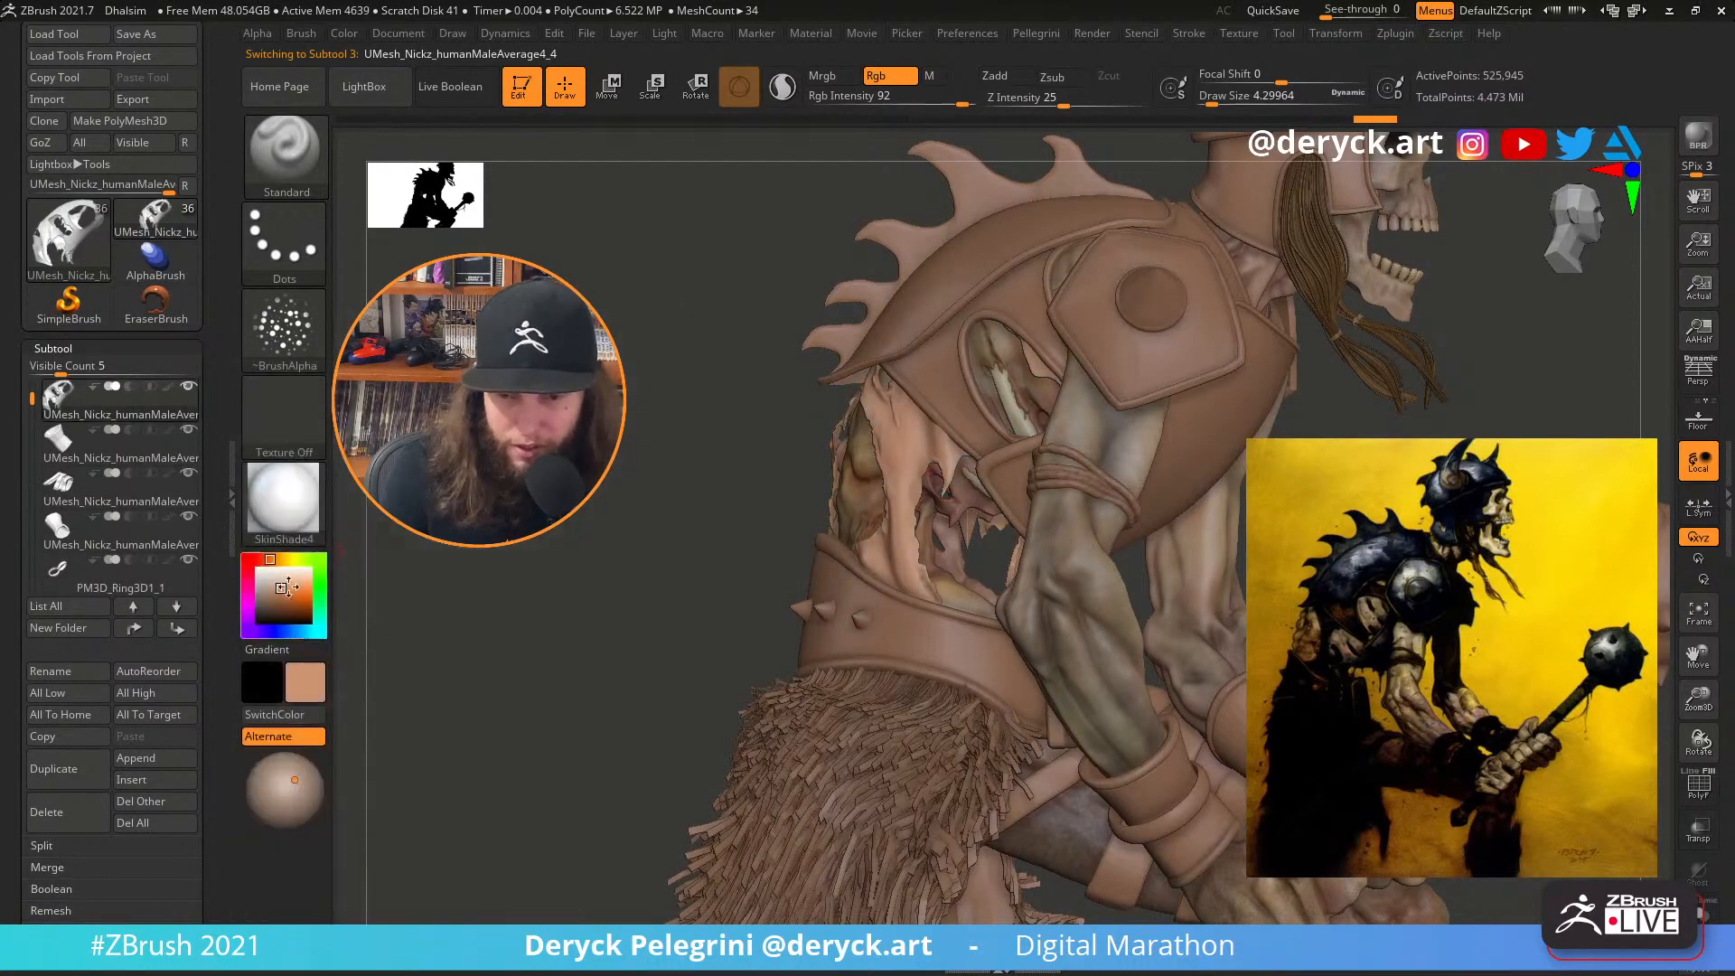
click(266, 603)
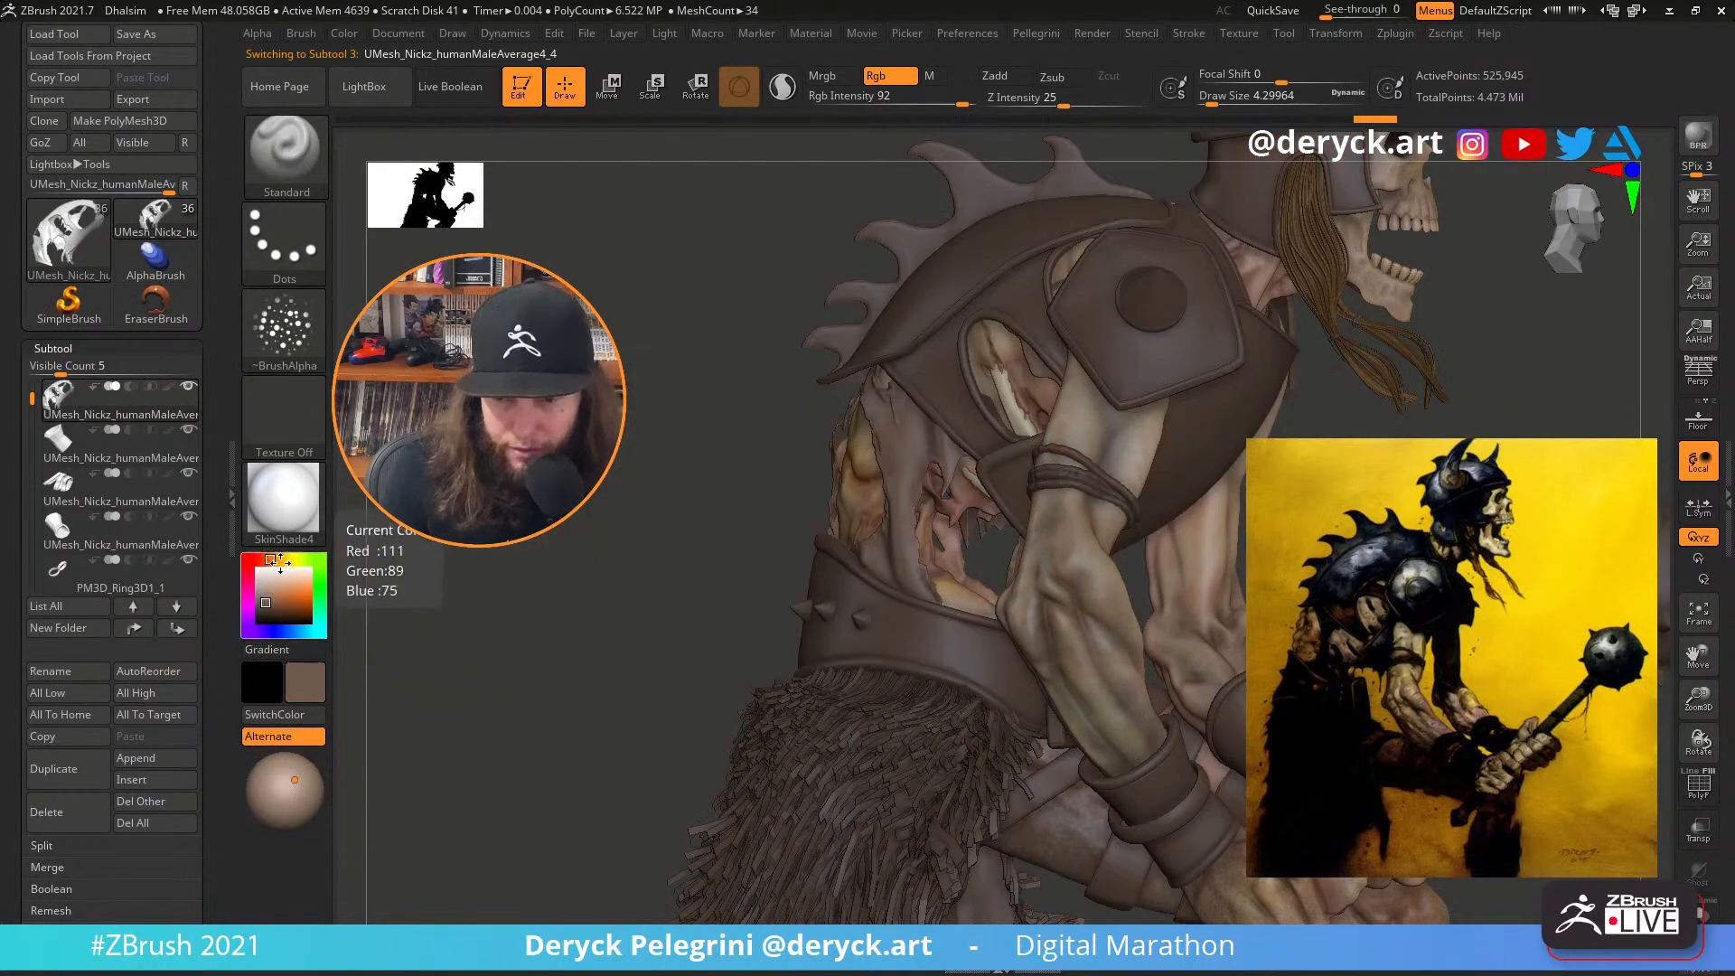
mouse_move(278, 558)
mouse_down()
mouse_move(305, 559)
mouse_move(260, 611)
mouse_up()
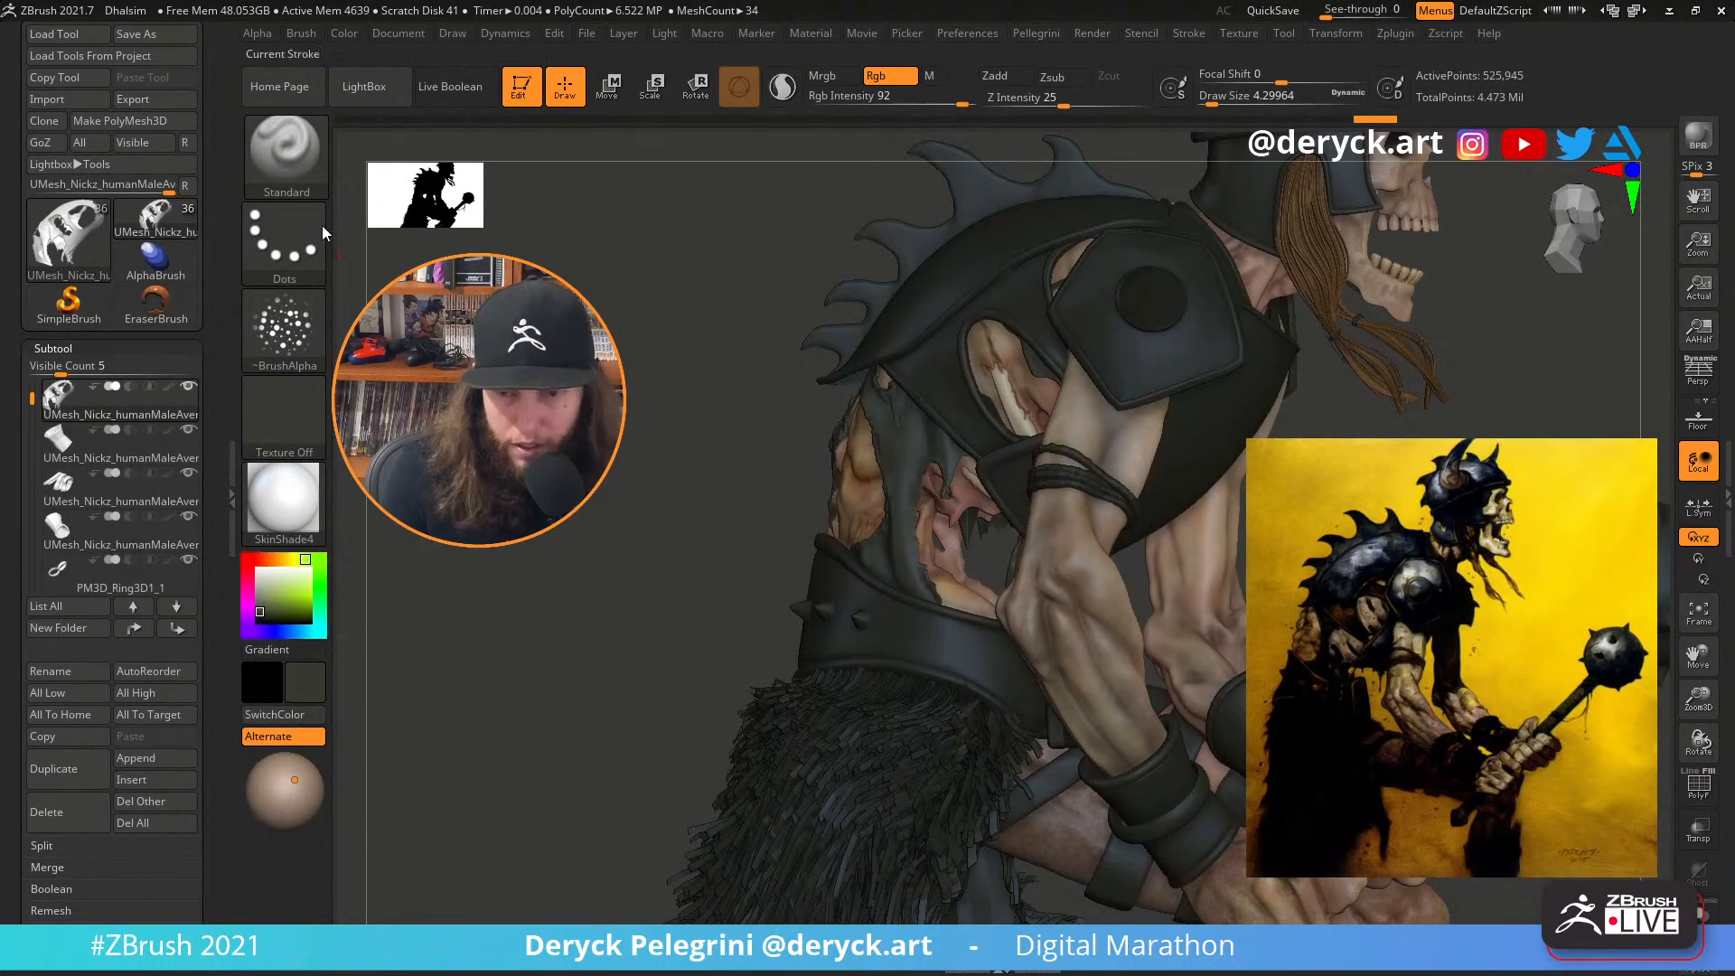
click(343, 34)
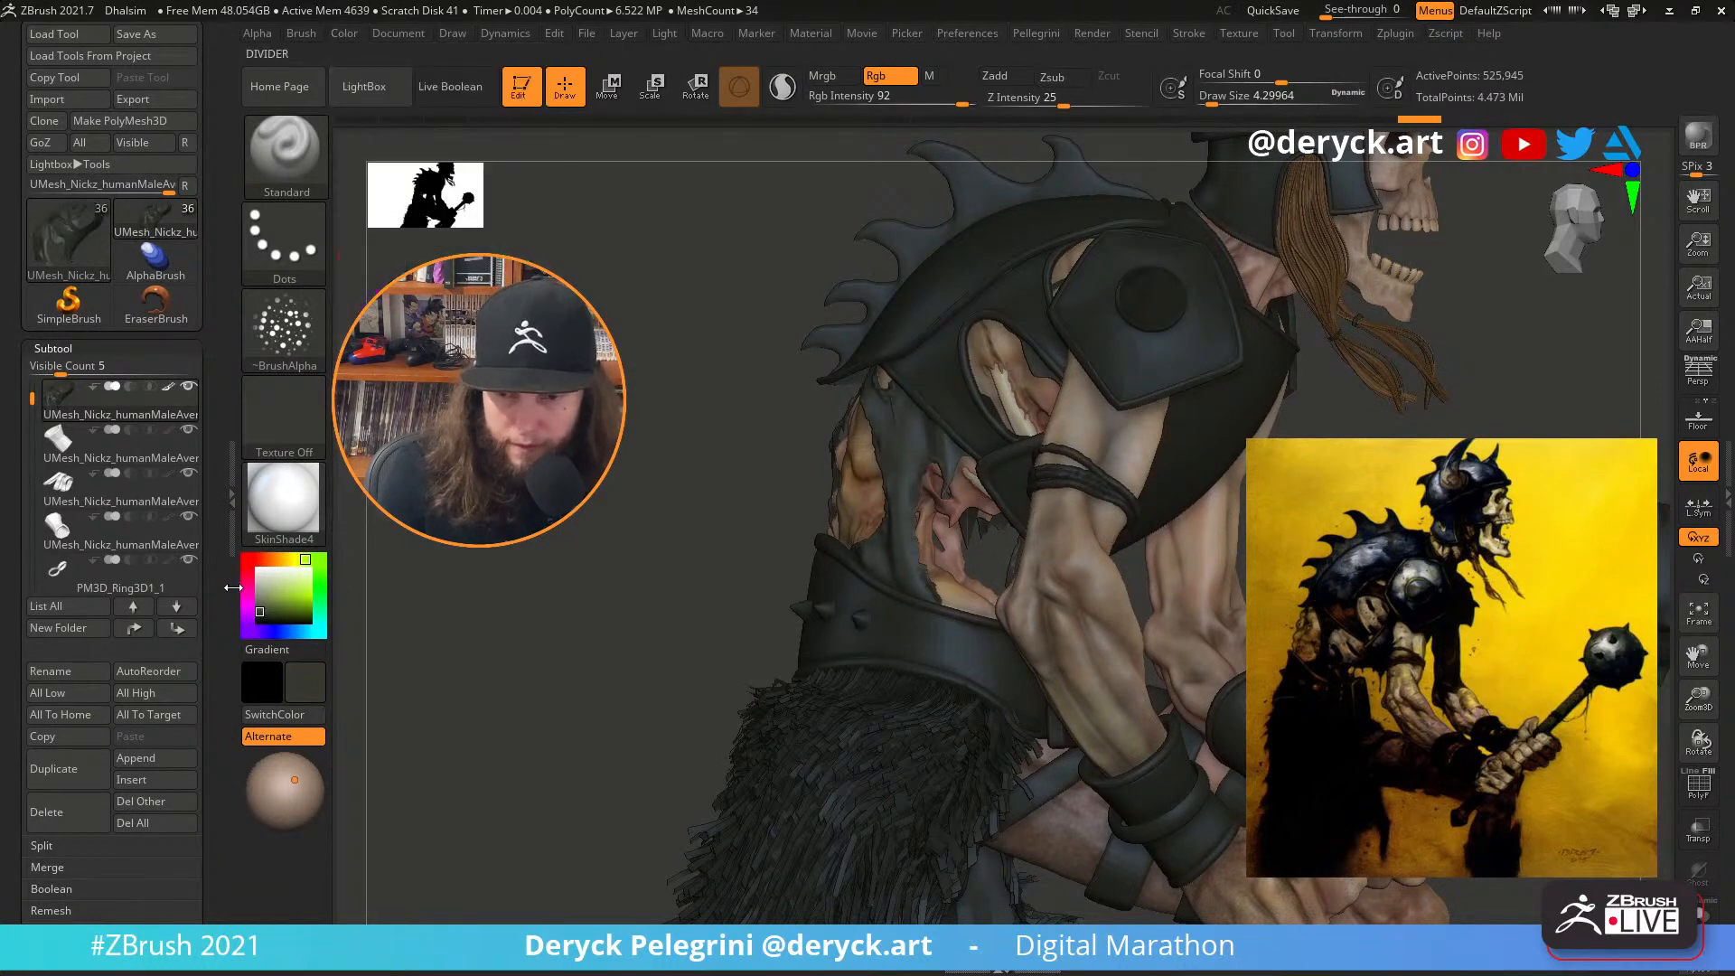
Turn on perspective and choose a dark neutral grey as the colour for the unpainted armour
drag(252, 564, 249, 561)
mouse_move(632, 474)
alt+mouse_down()
mouse_move(569, 528)
mouse_move(567, 563)
mouse_move(635, 502)
mouse_move(642, 433)
mouse_move(642, 464)
mouse_move(665, 463)
mouse_move(675, 418)
mouse_move(646, 447)
alt+mouse_up()
key(p)
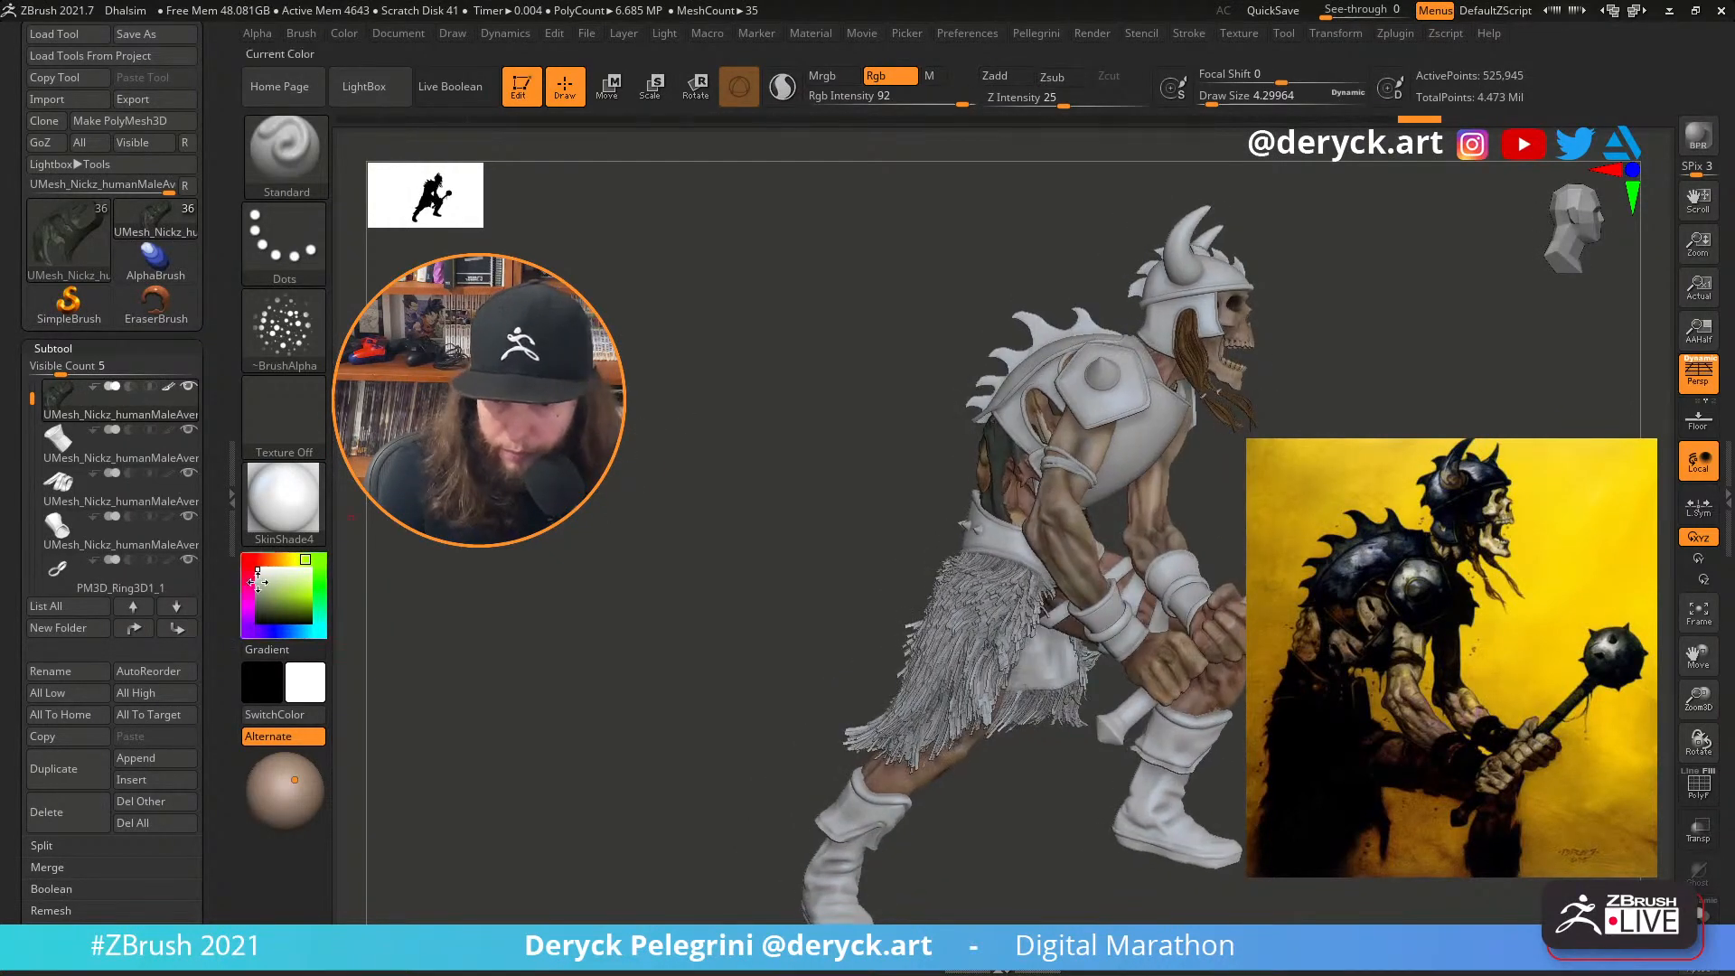
click(258, 614)
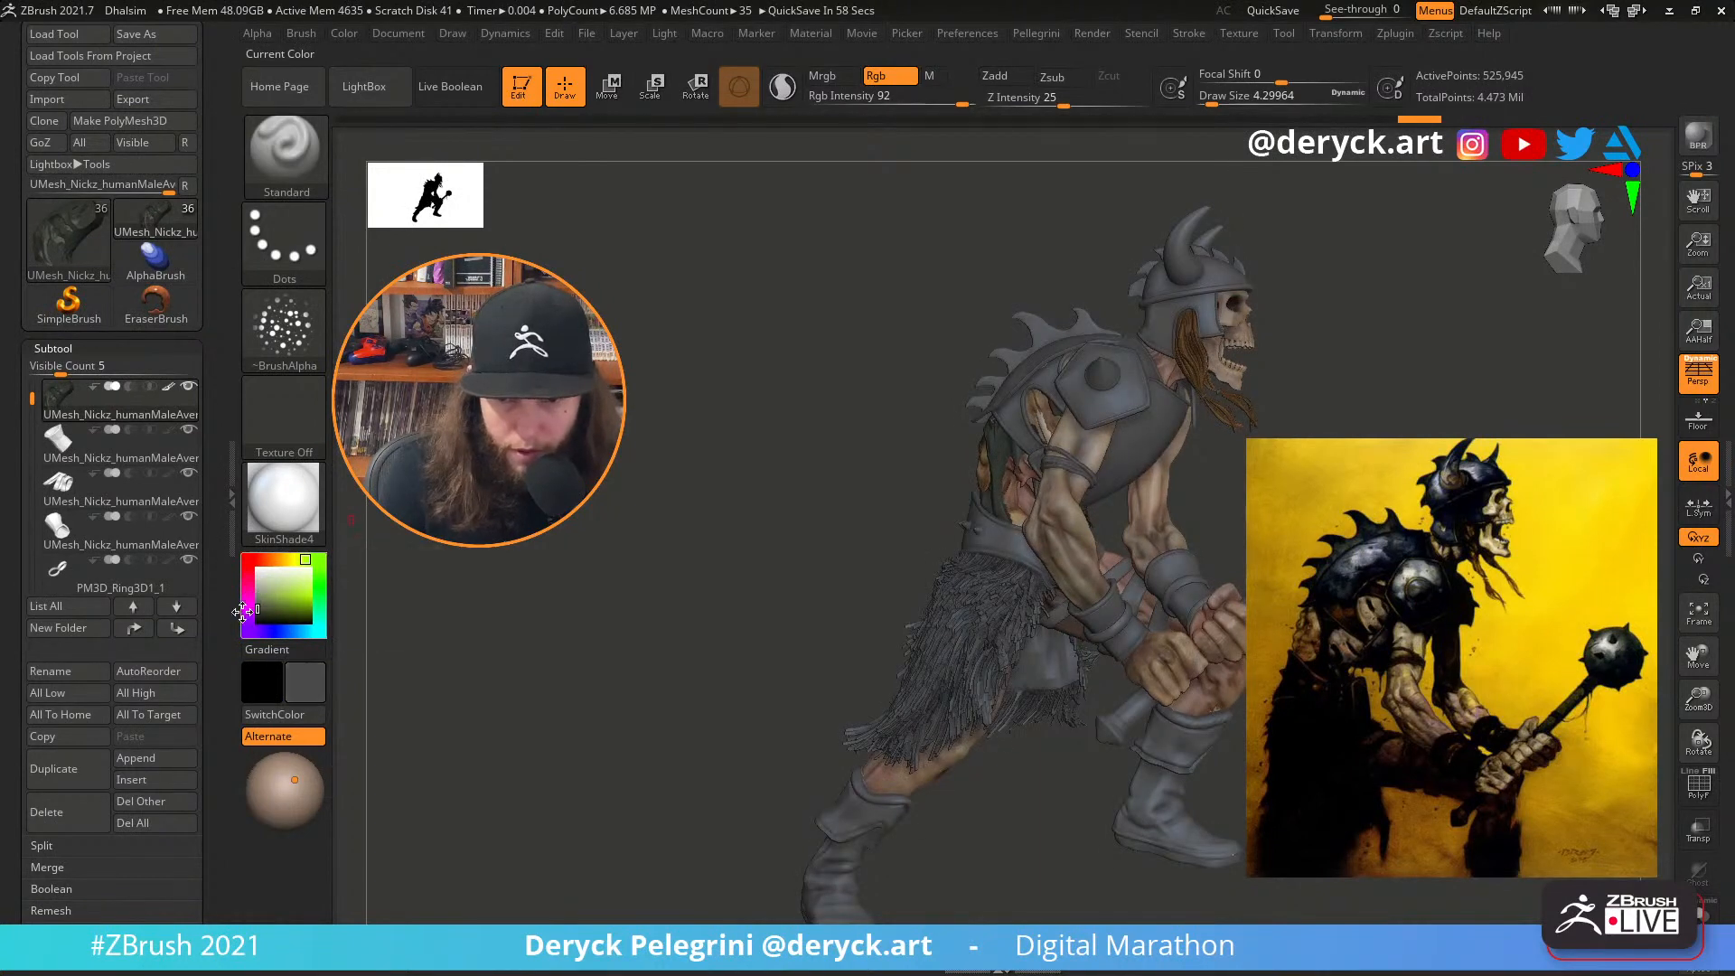
Try the MatCap Gray material on the figure and return to SkinShade4
click(284, 504)
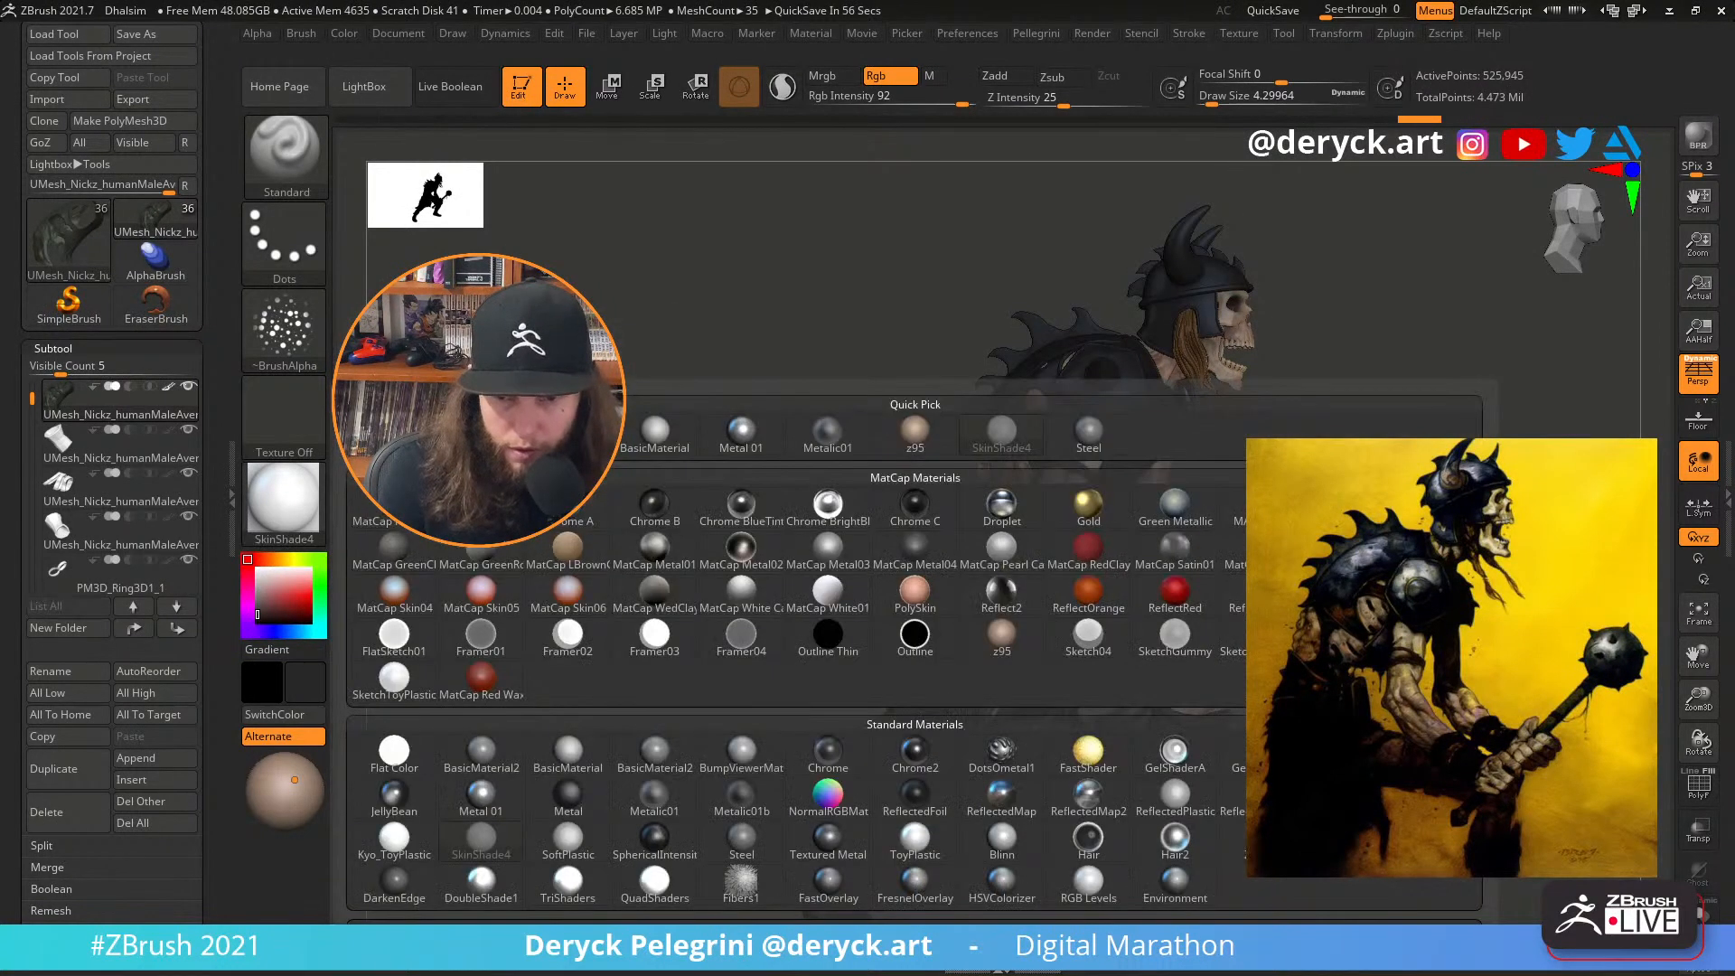
click(398, 438)
drag(629, 483, 586, 486)
mouse_move(633, 579)
alt+mouse_down()
mouse_move(639, 671)
mouse_move(528, 623)
mouse_move(637, 619)
mouse_move(434, 623)
alt+mouse_up()
drag(578, 623, 443, 633)
mouse_move(542, 434)
mouse_down()
mouse_move(722, 426)
mouse_move(650, 391)
mouse_move(792, 435)
mouse_up()
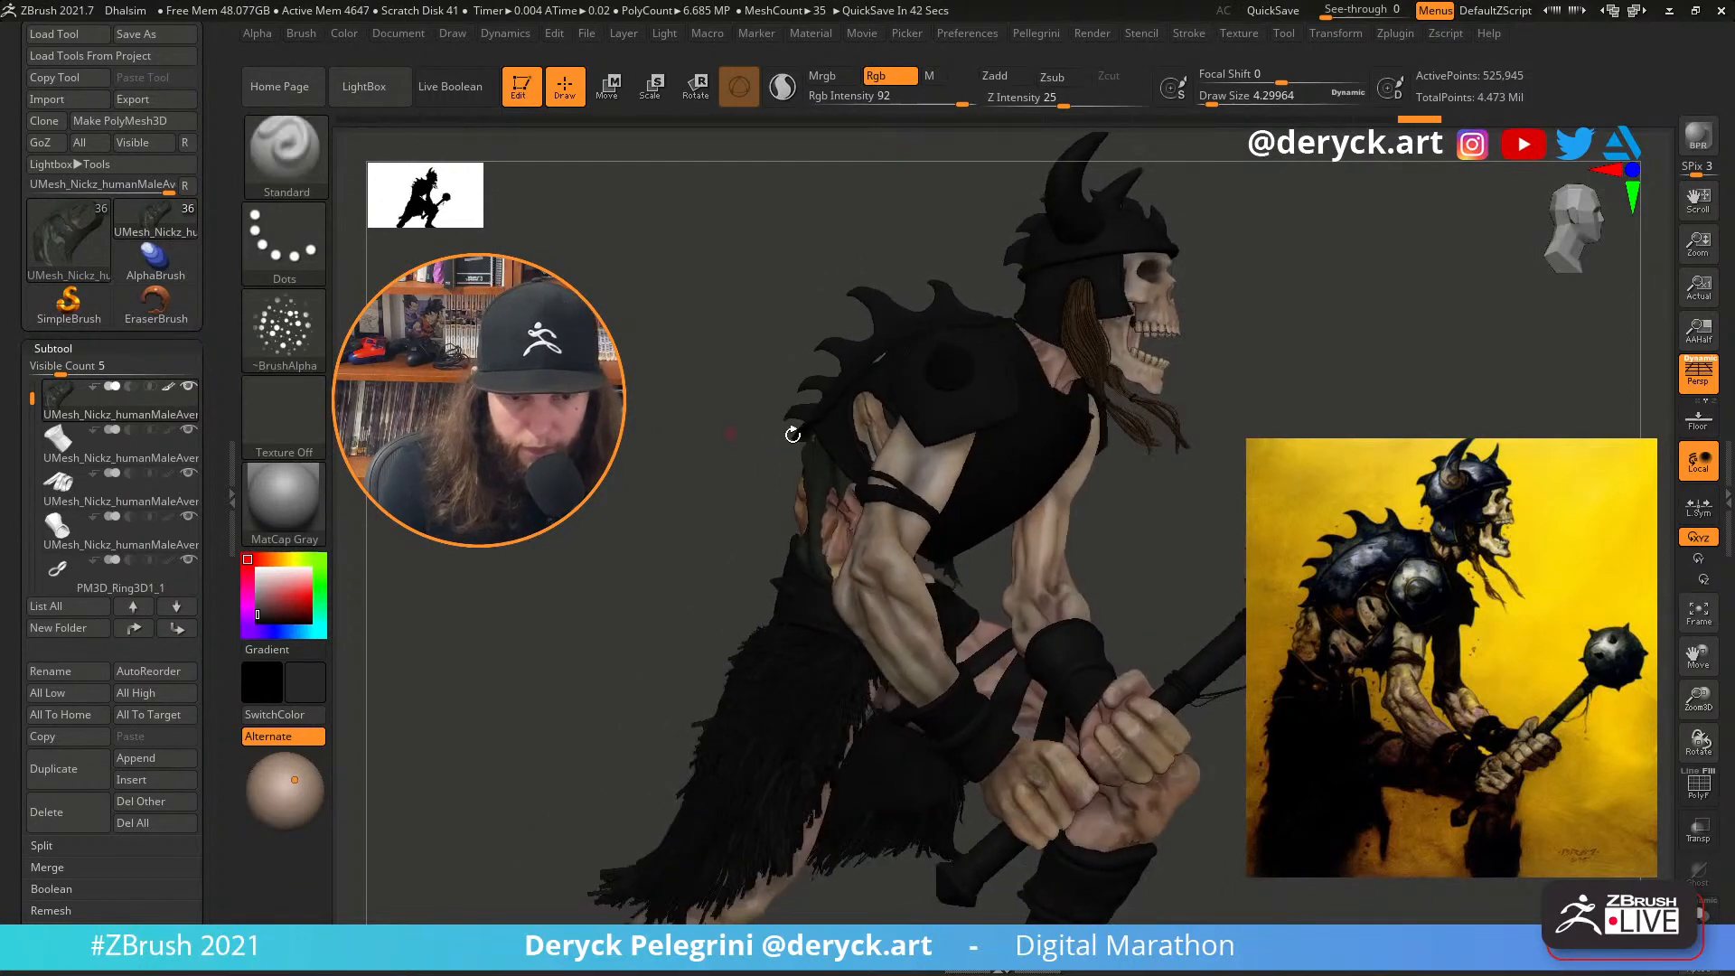
click(282, 494)
click(979, 443)
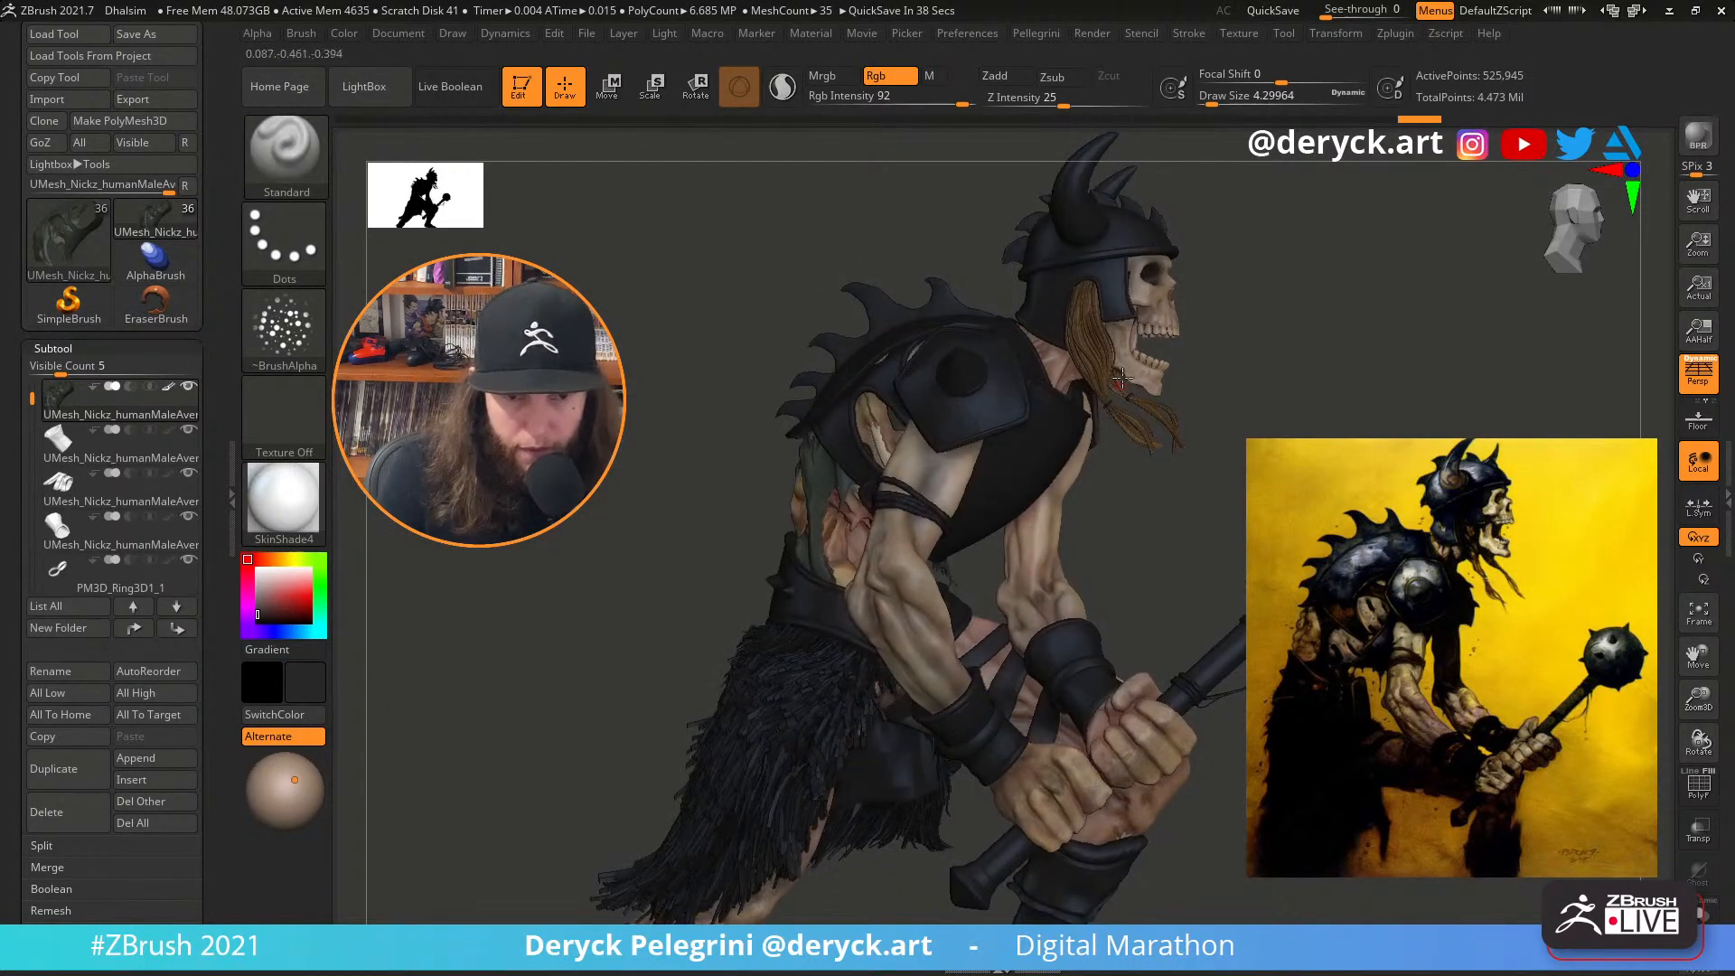
Select the hair tuft beside the helmet and fill it with the current material only, leaving its colour out
alt+click(1093, 355)
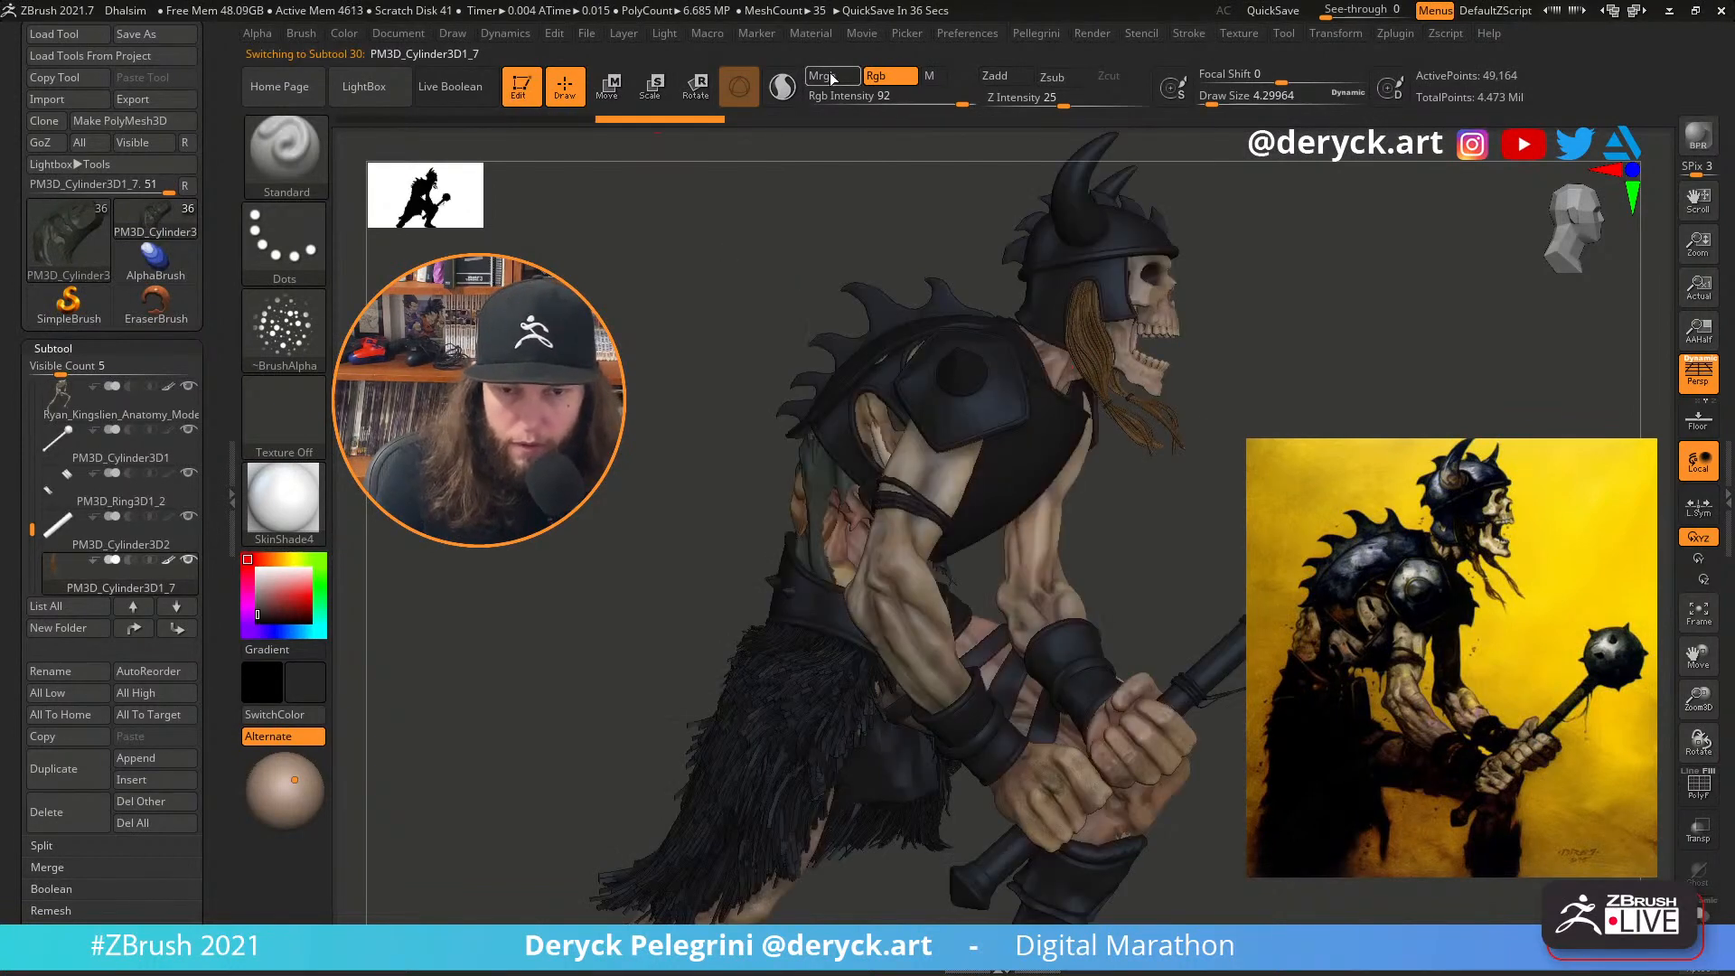
click(344, 34)
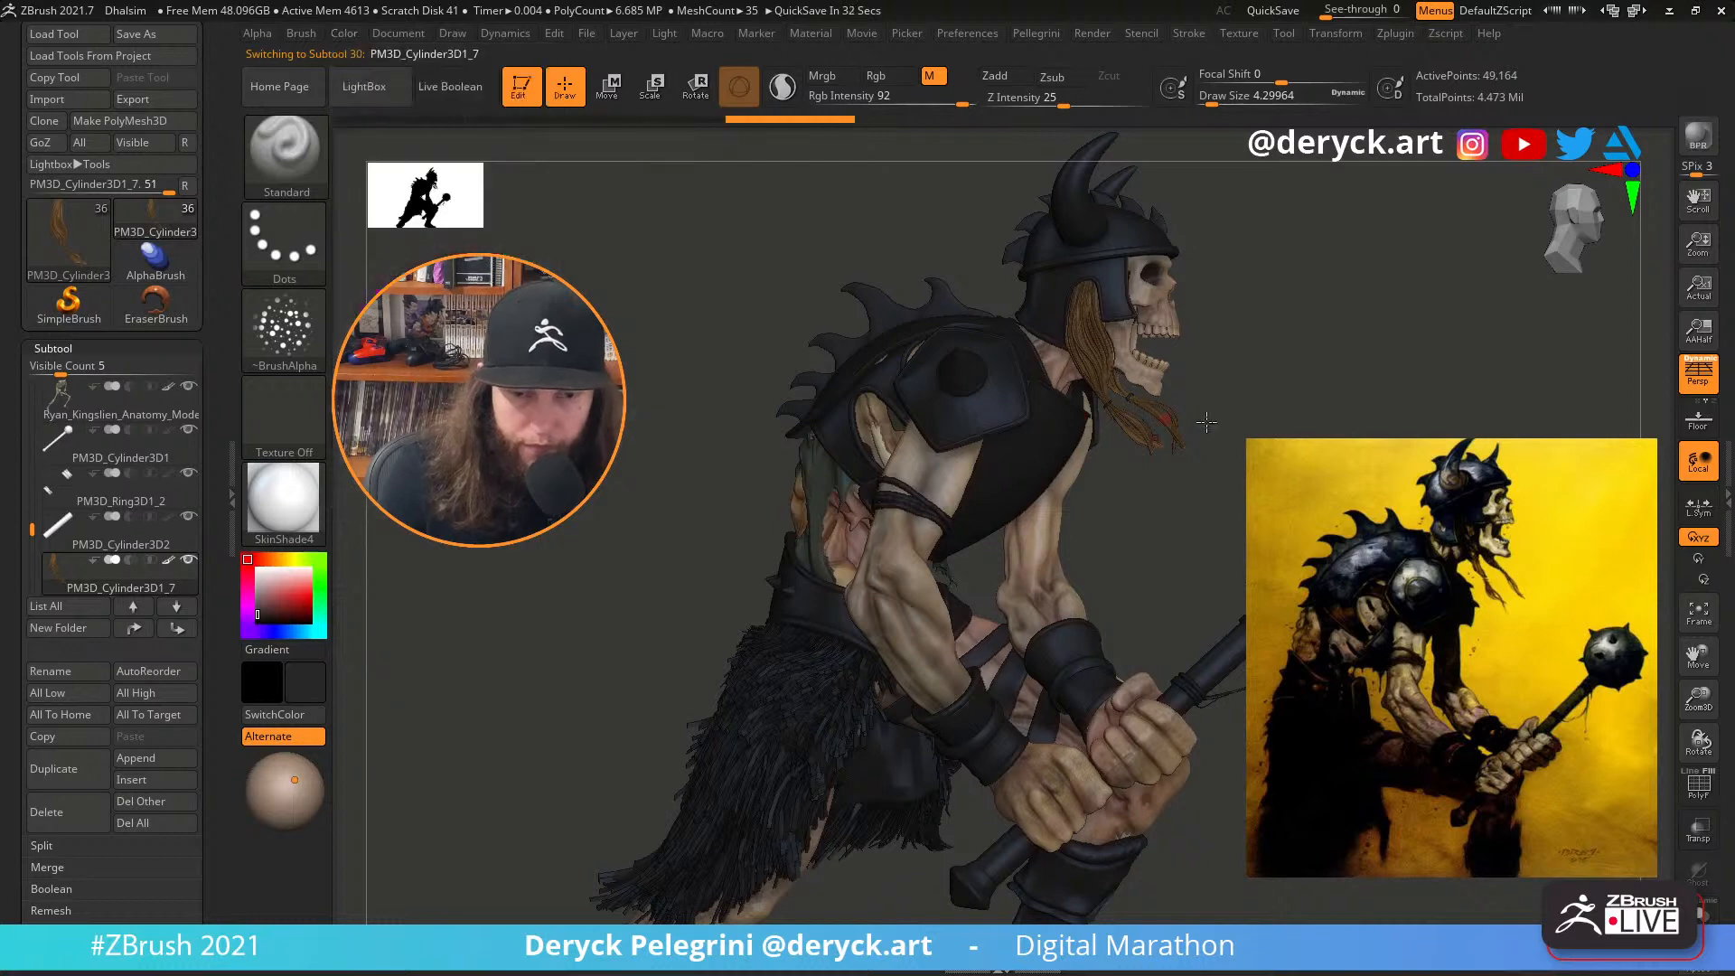
Select the hair tuft on the opposite side of the helmet and fill it with the current material only
drag(1205, 423, 1197, 436)
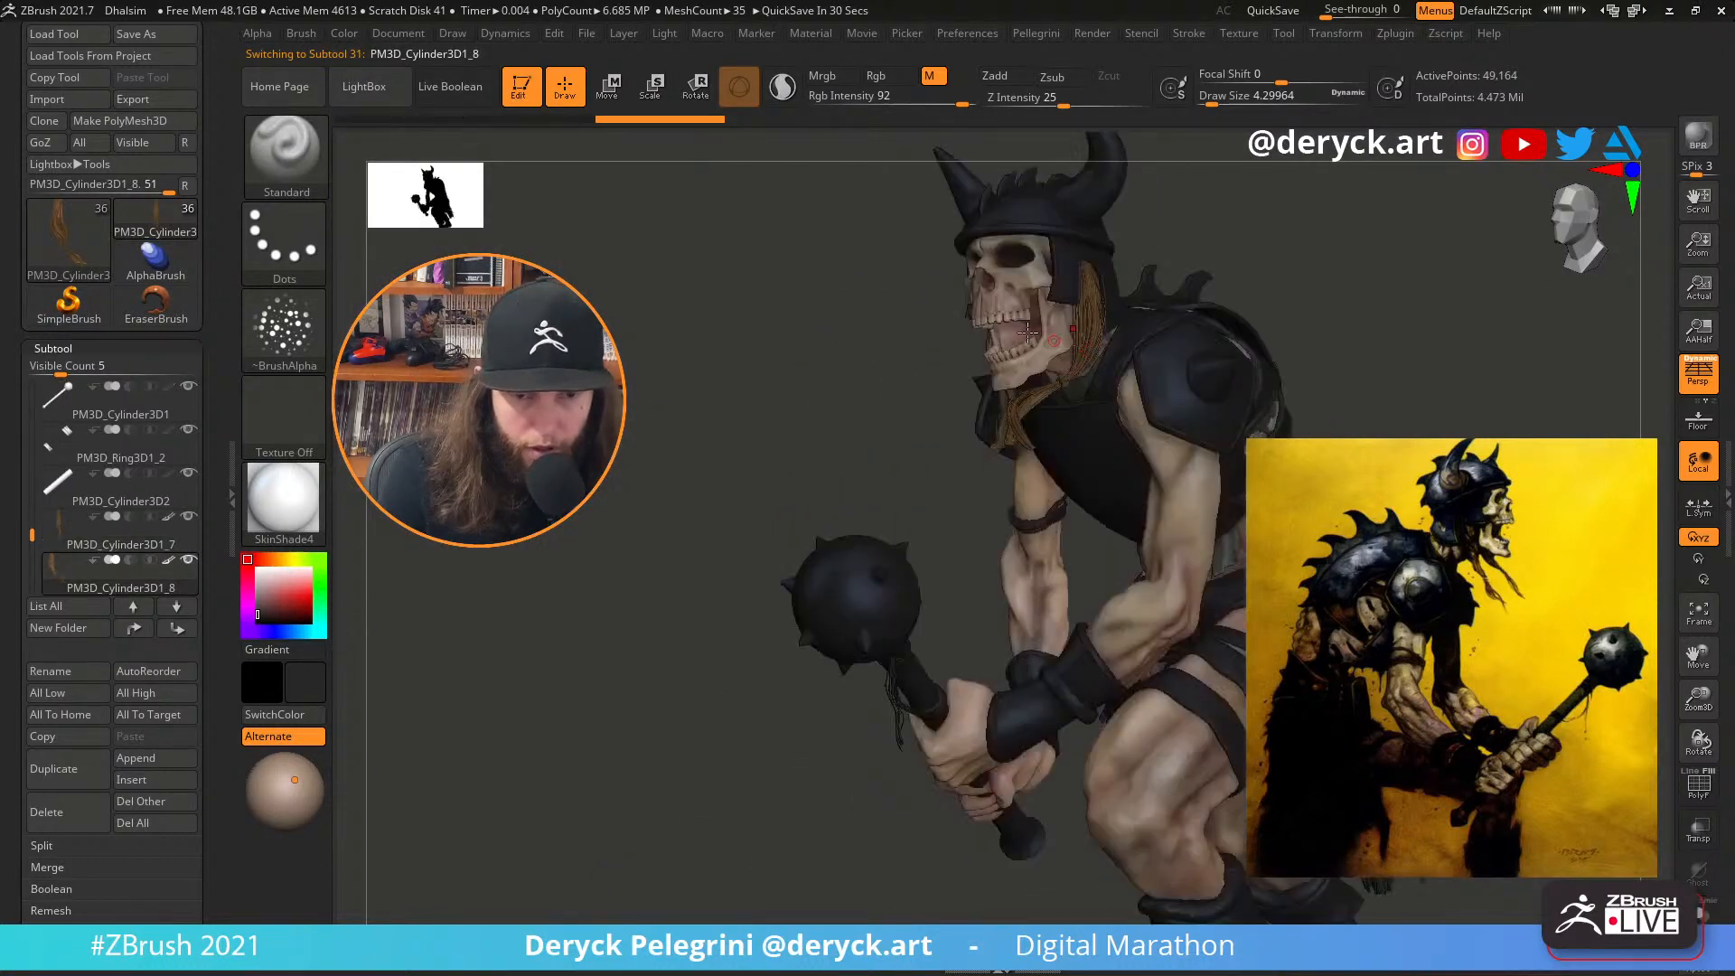
click(346, 36)
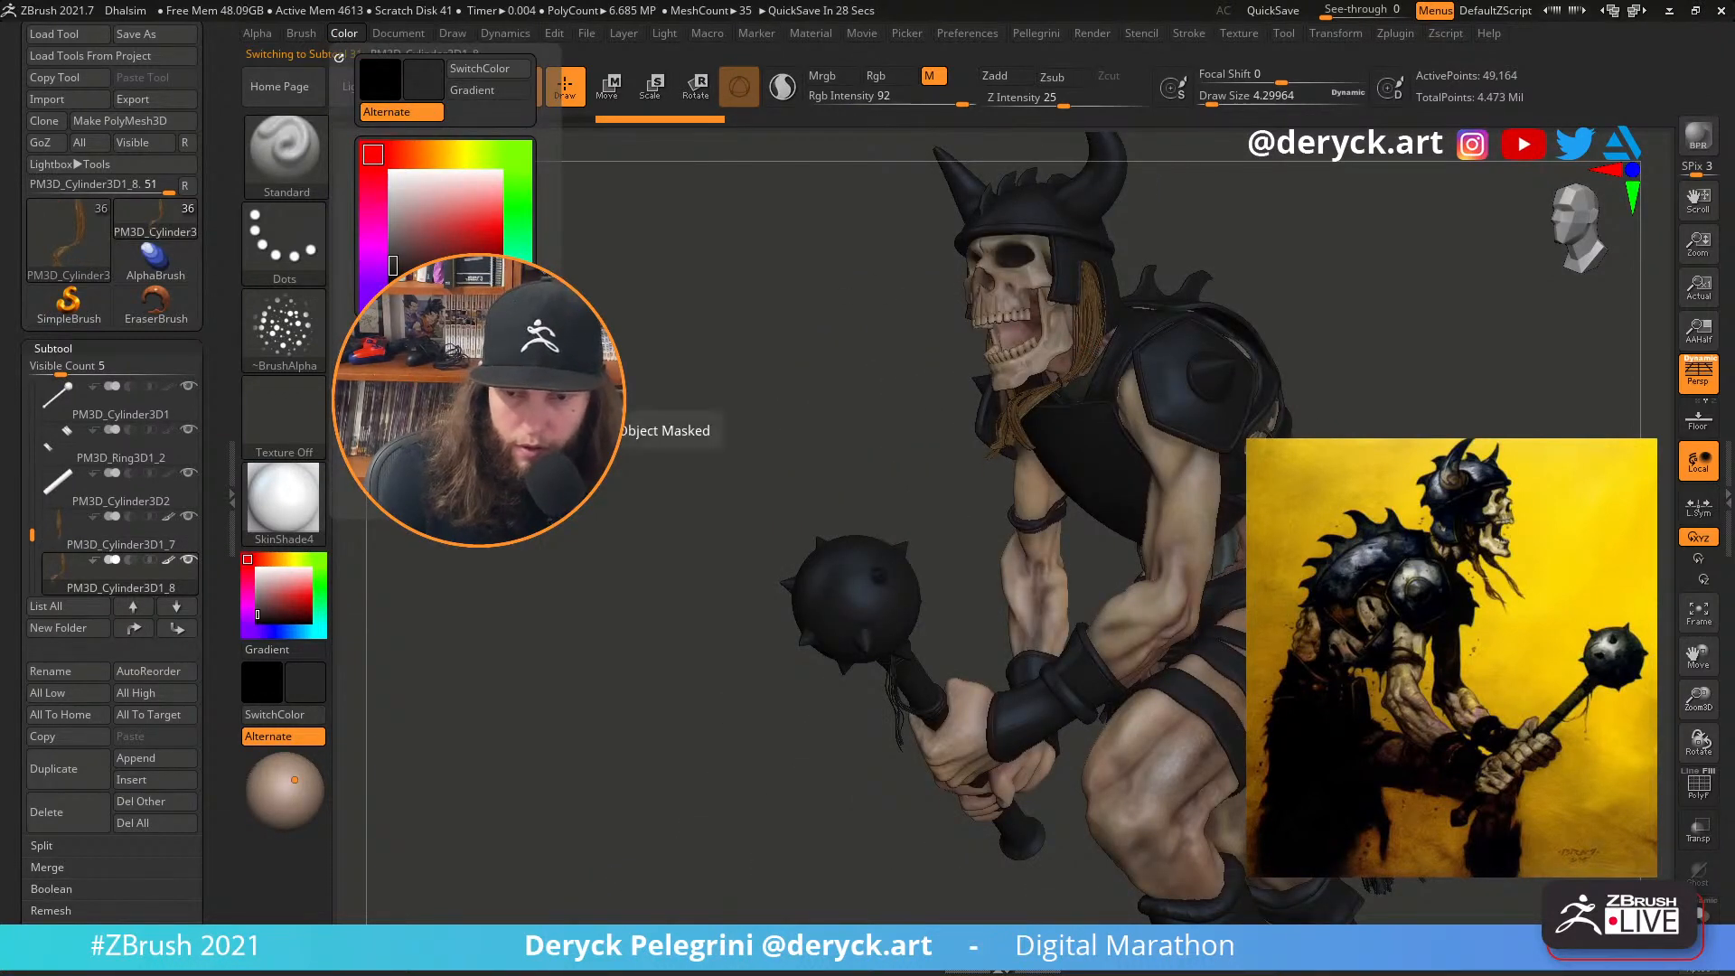
Try BasicMaterial as the current material and check the armour on the figure from the side
click(283, 497)
click(667, 443)
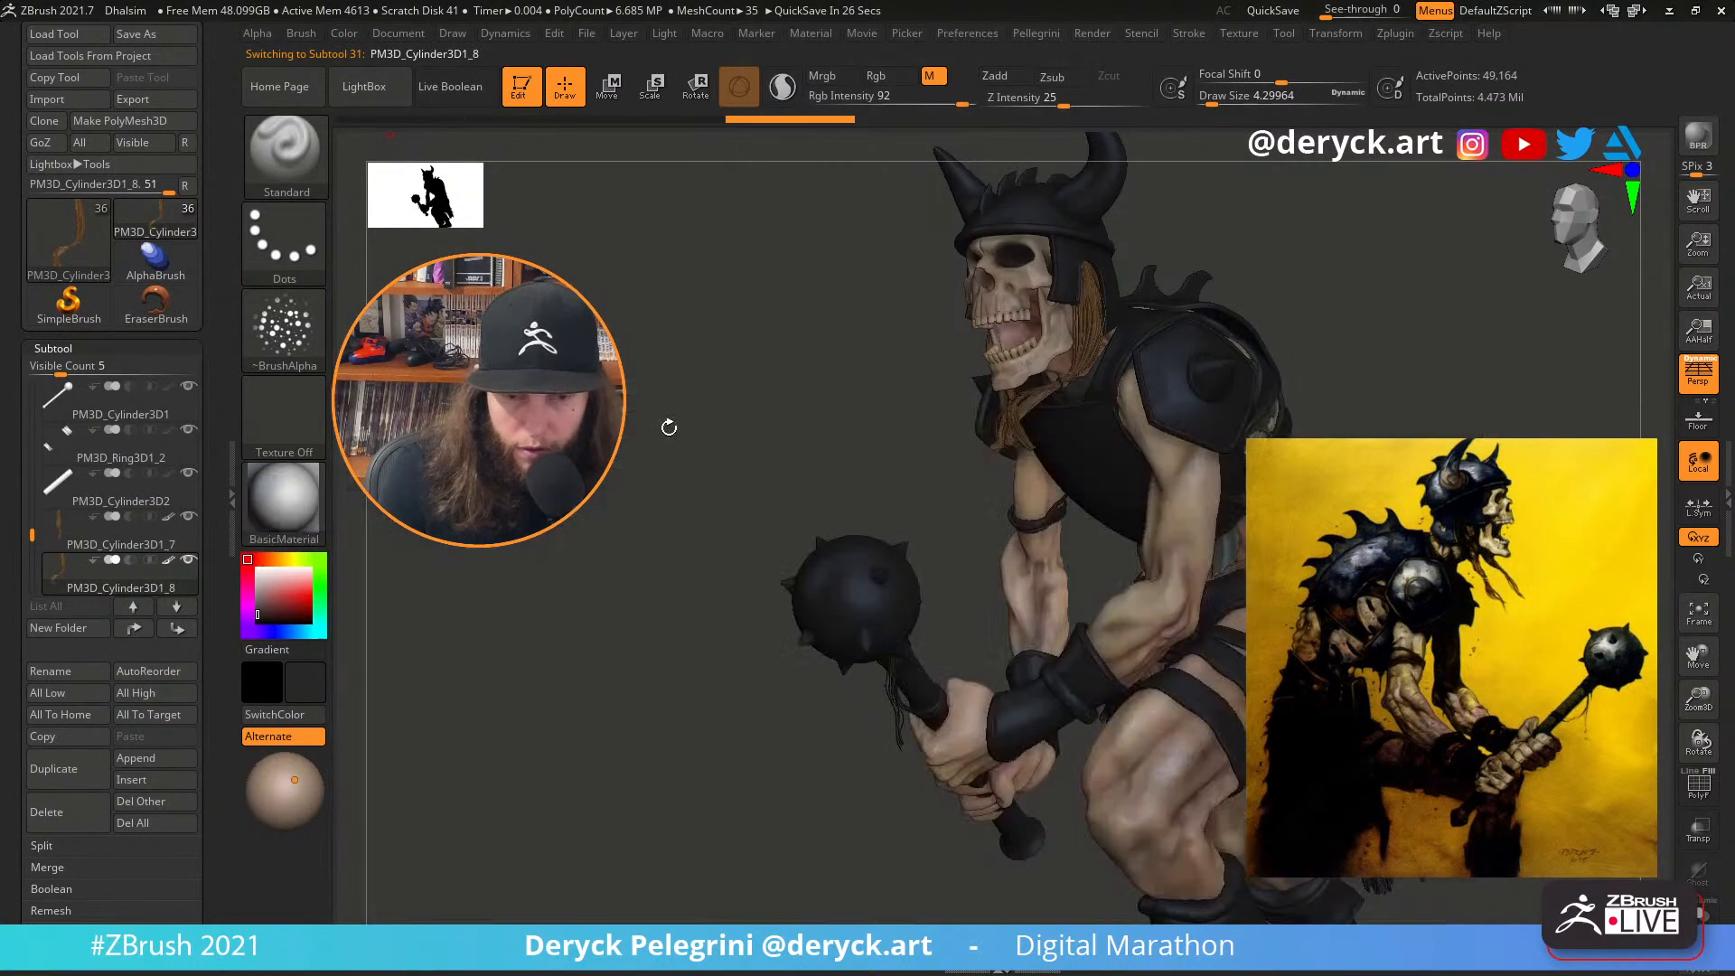
drag(666, 426, 1427, 428)
drag(1338, 362, 1306, 380)
alt+drag(667, 510, 686, 450)
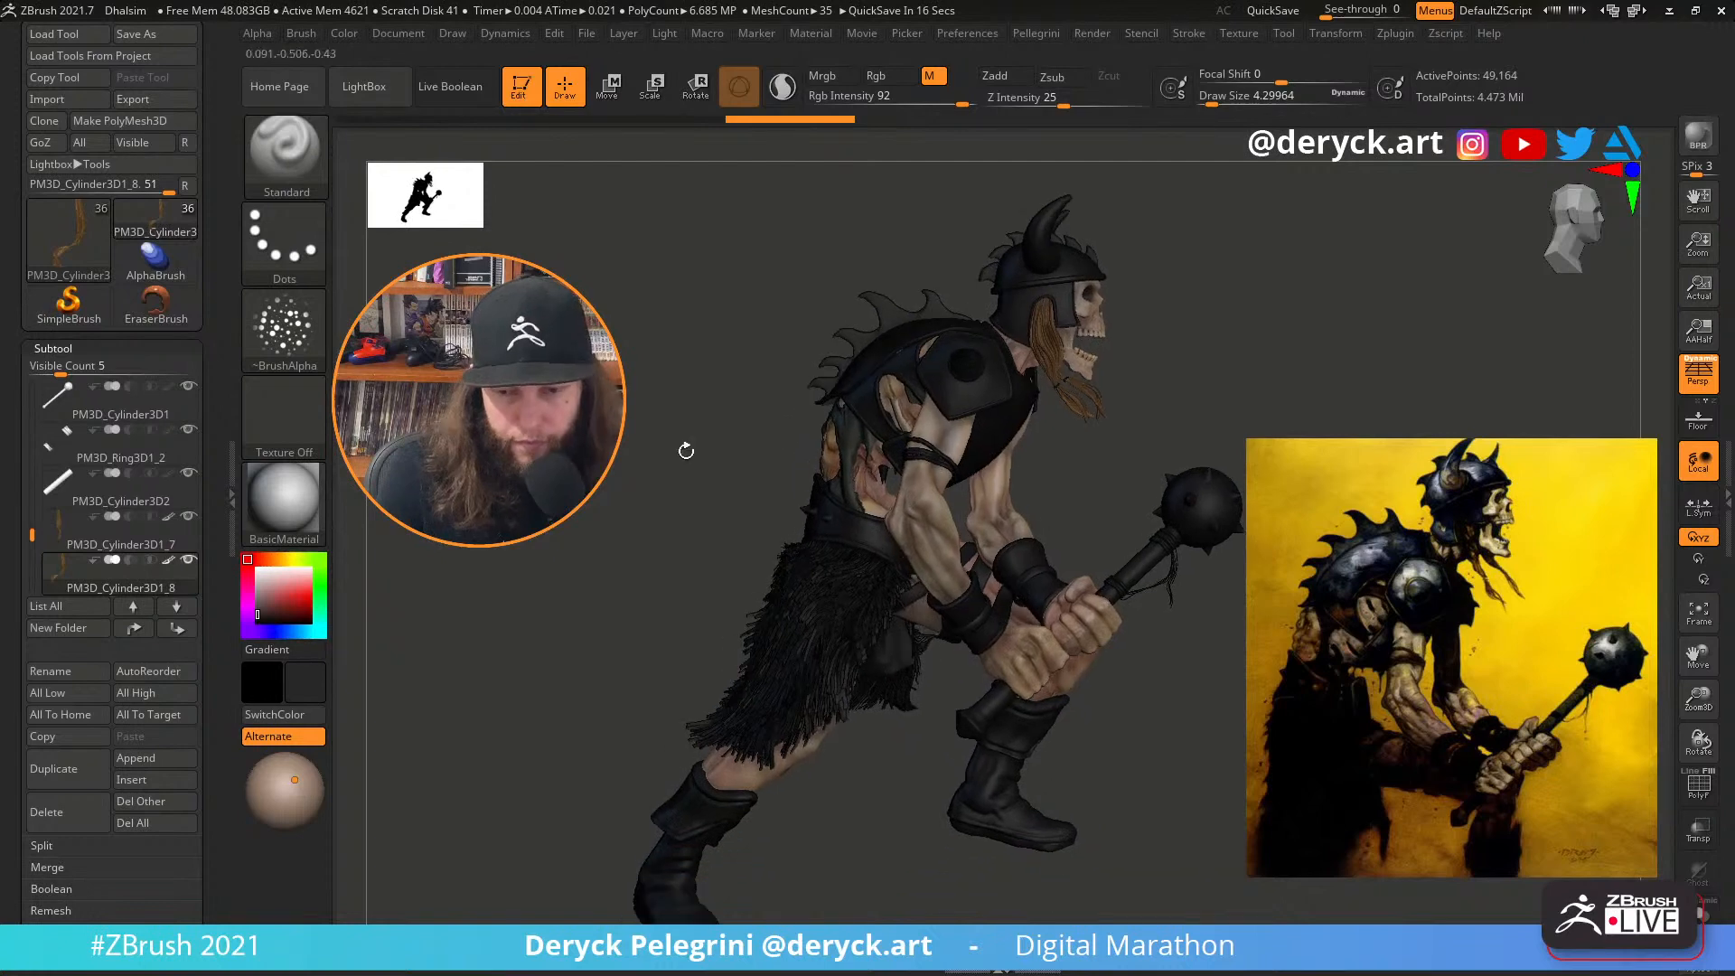
Try the MatCap Gray material on the figure with the colour darkened to black
mouse_move(256, 579)
mouse_down()
mouse_move(245, 567)
mouse_move(262, 613)
mouse_up()
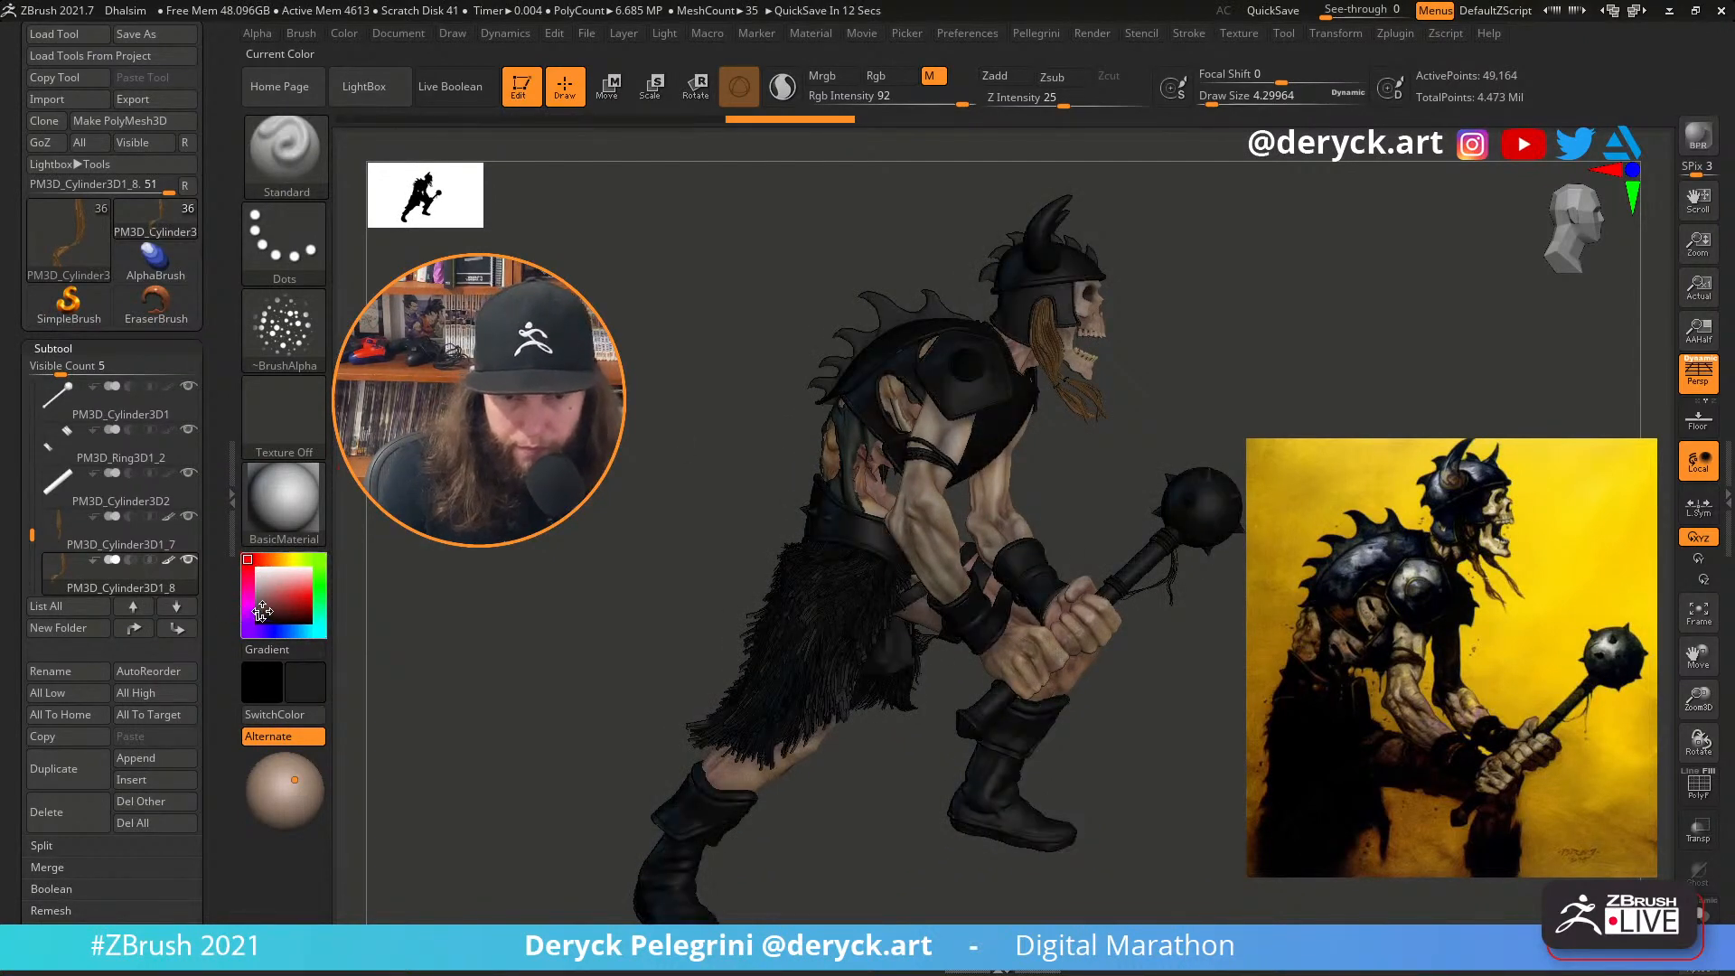
click(283, 501)
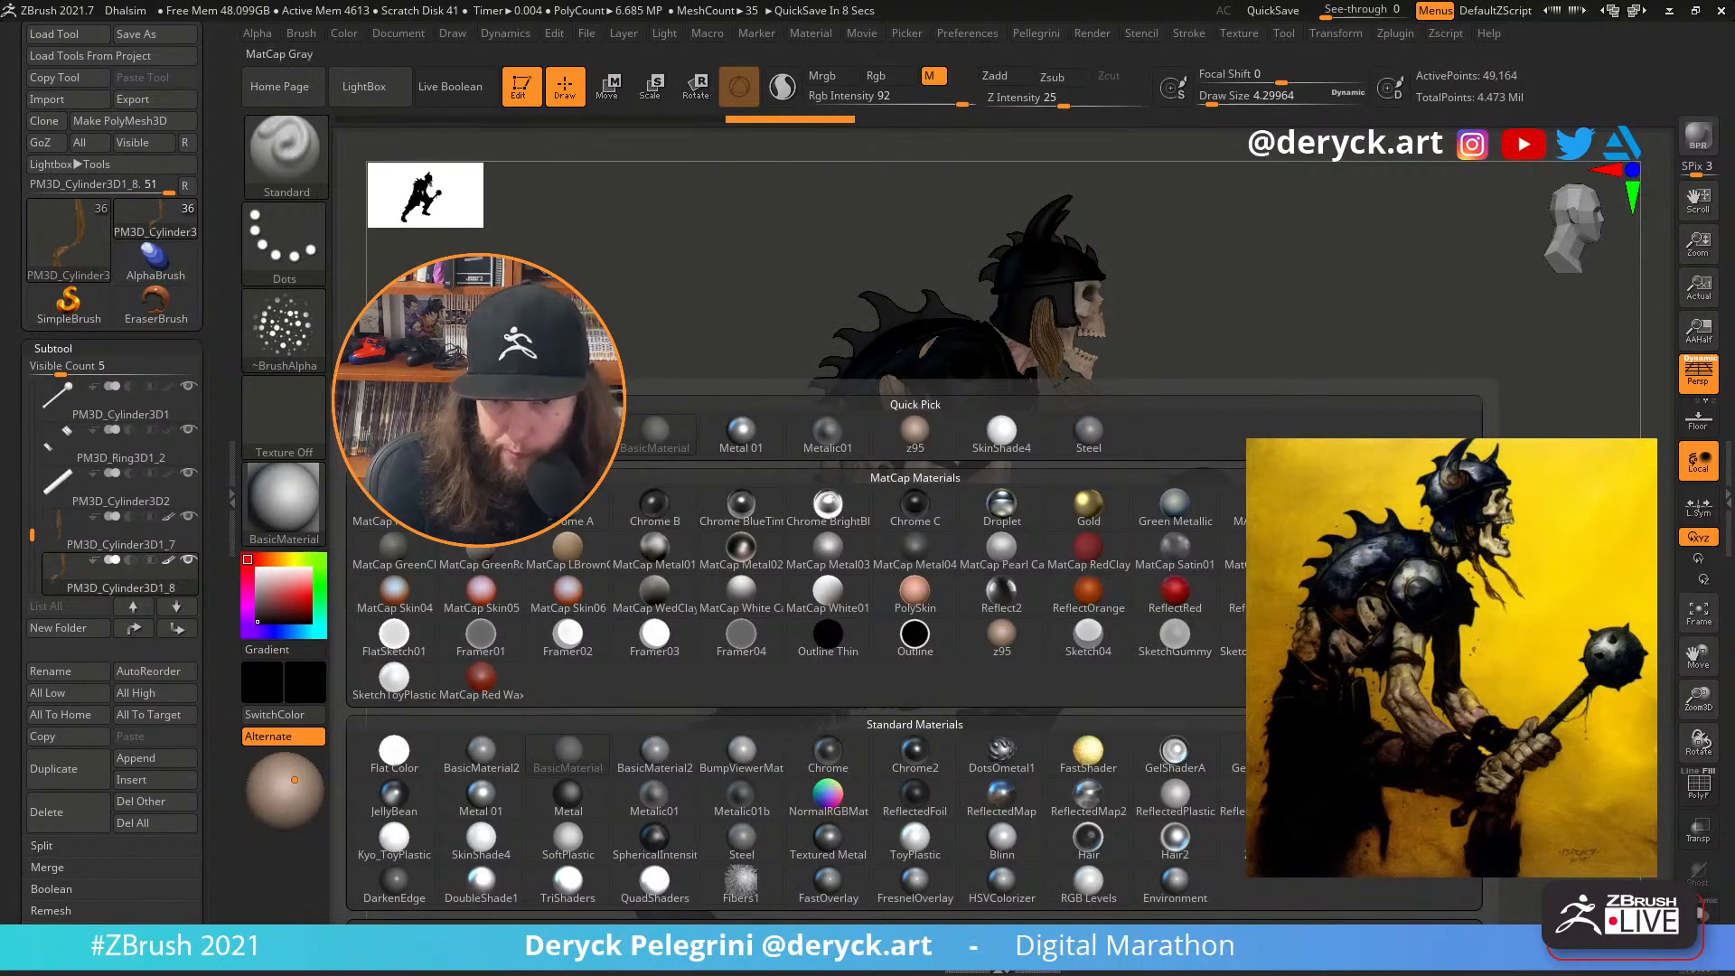
click(394, 506)
drag(578, 686, 497, 714)
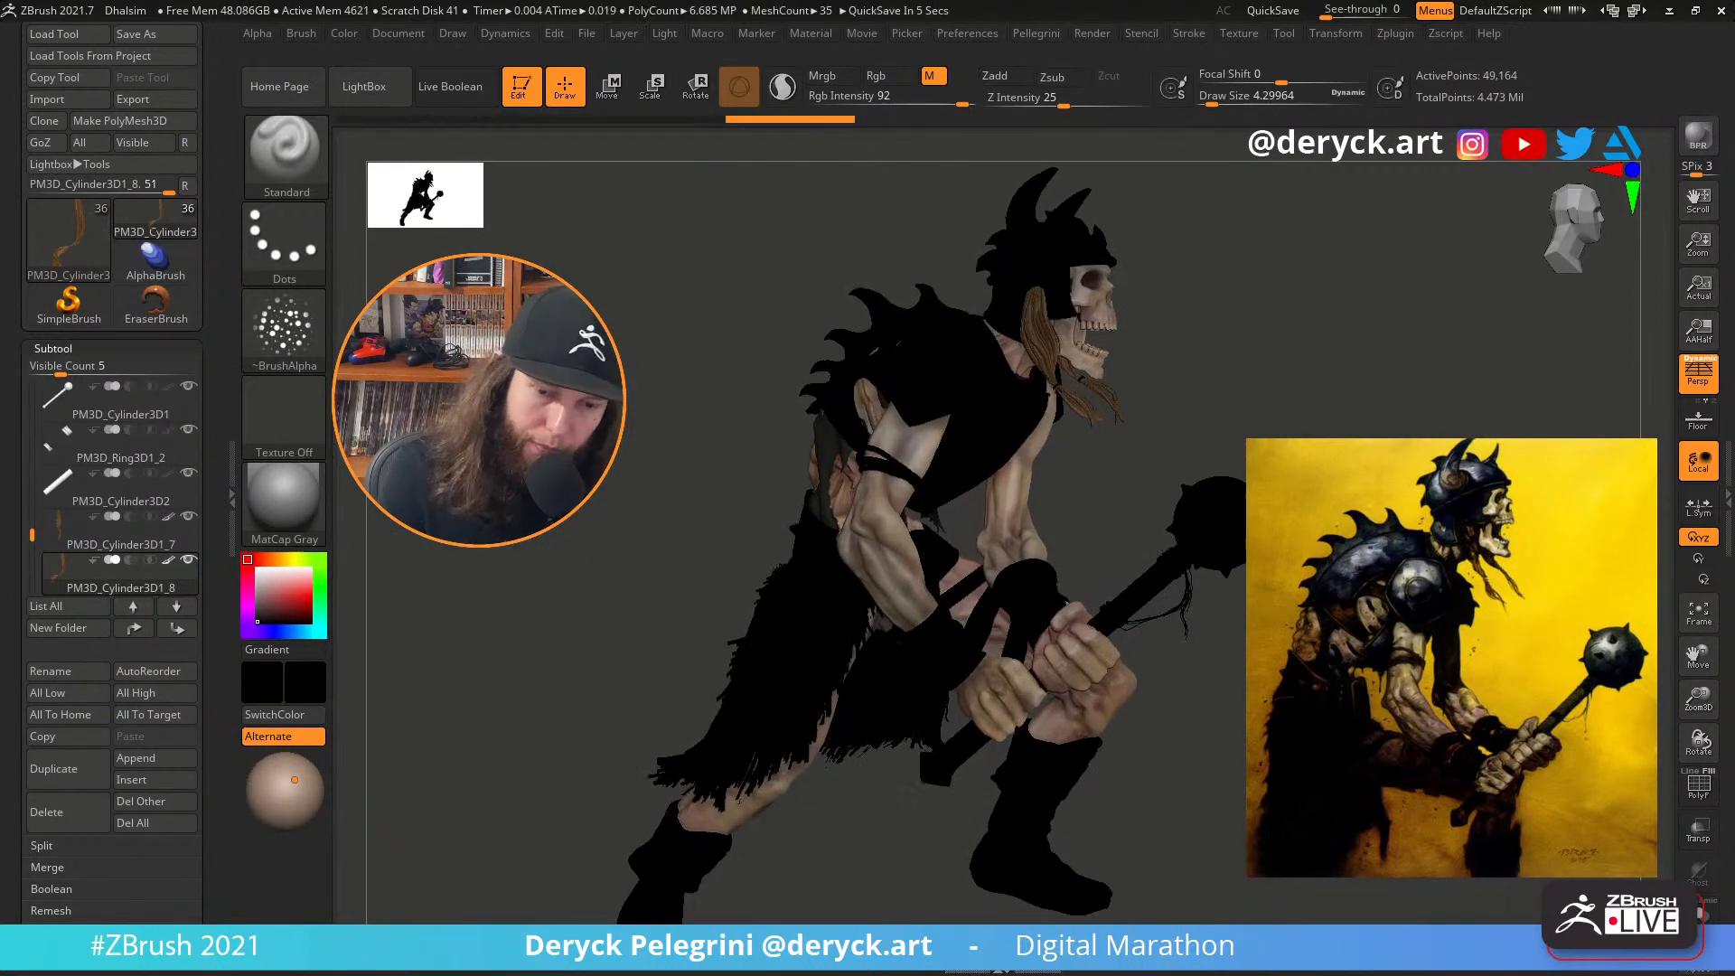
mouse_move(774, 348)
alt+mouse_down()
mouse_move(768, 389)
mouse_move(628, 383)
mouse_move(754, 376)
mouse_move(753, 349)
alt+mouse_up()
drag(736, 425, 660, 425)
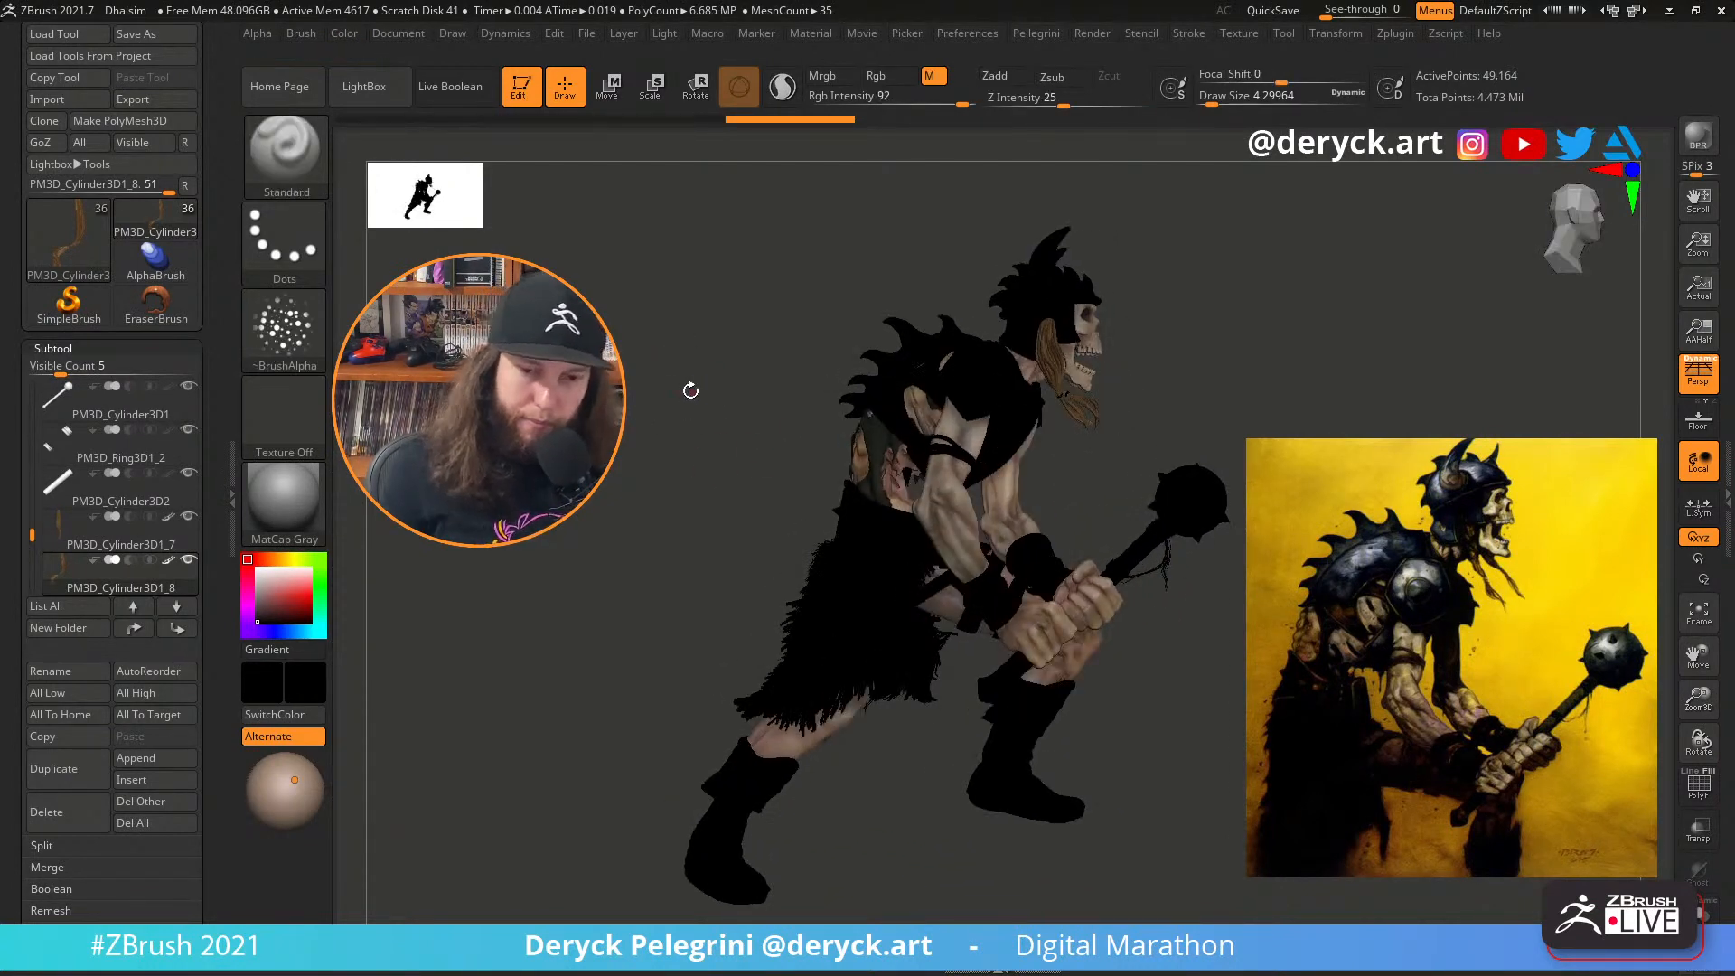
drag(691, 390, 1121, 477)
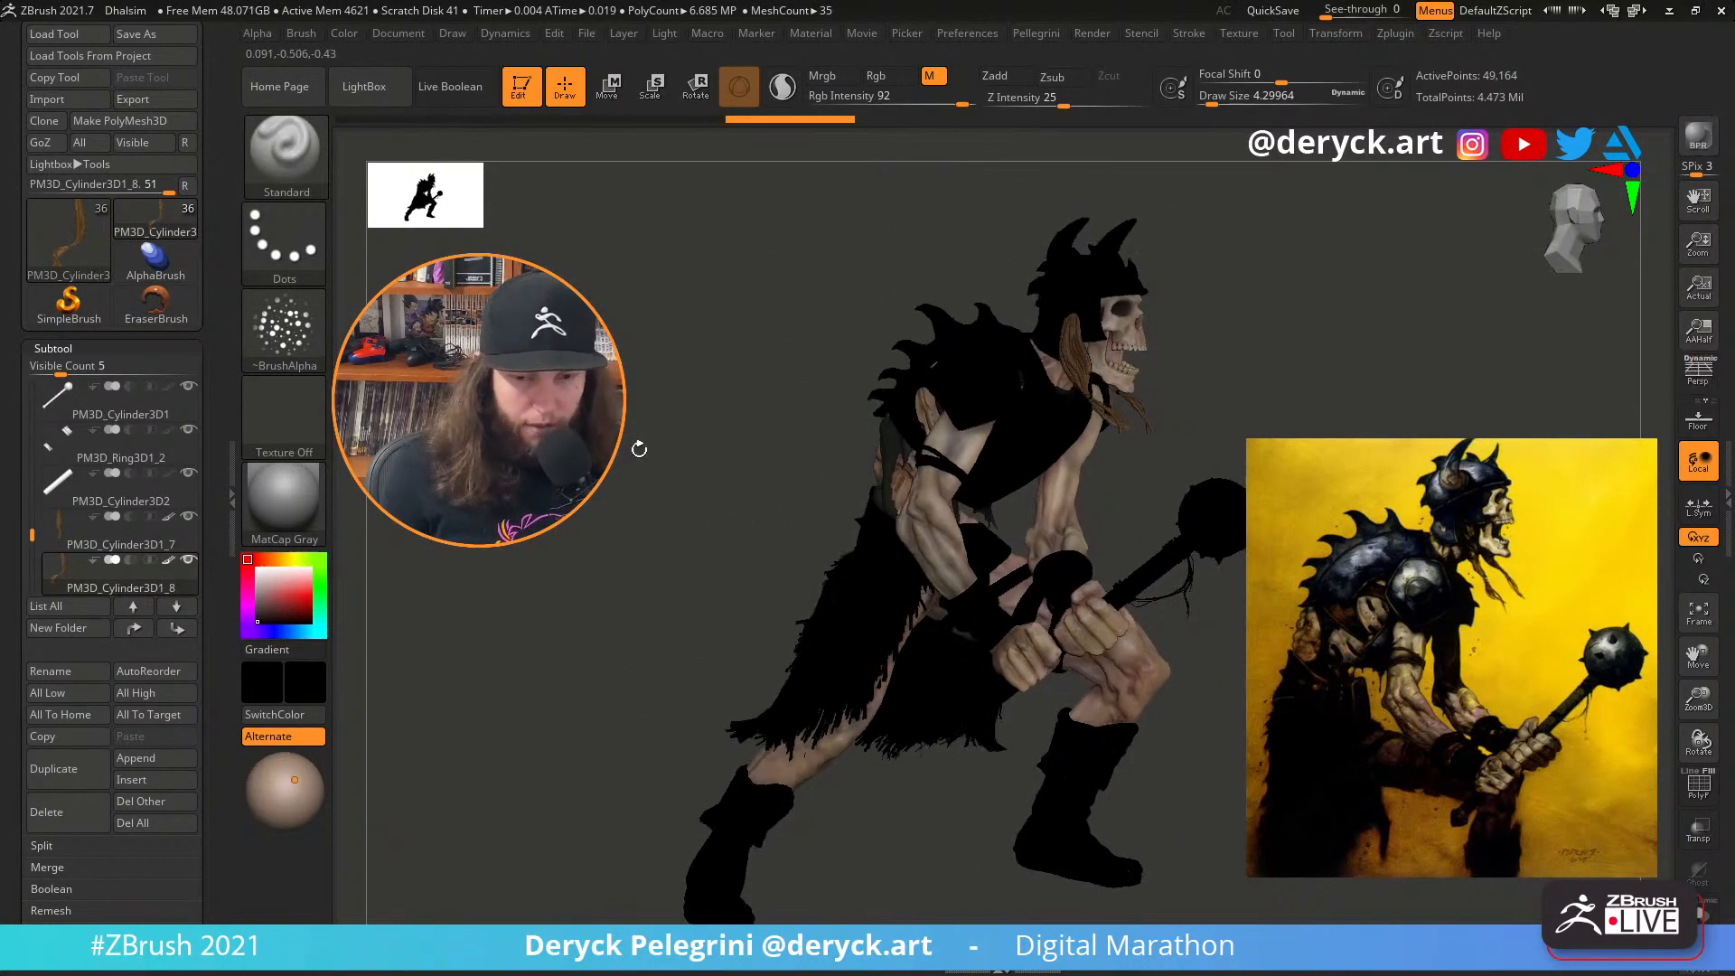
drag(632, 427, 768, 471)
Return to the SkinShade4 material and choose a muted tan as the colour for the unpainted armour
click(258, 583)
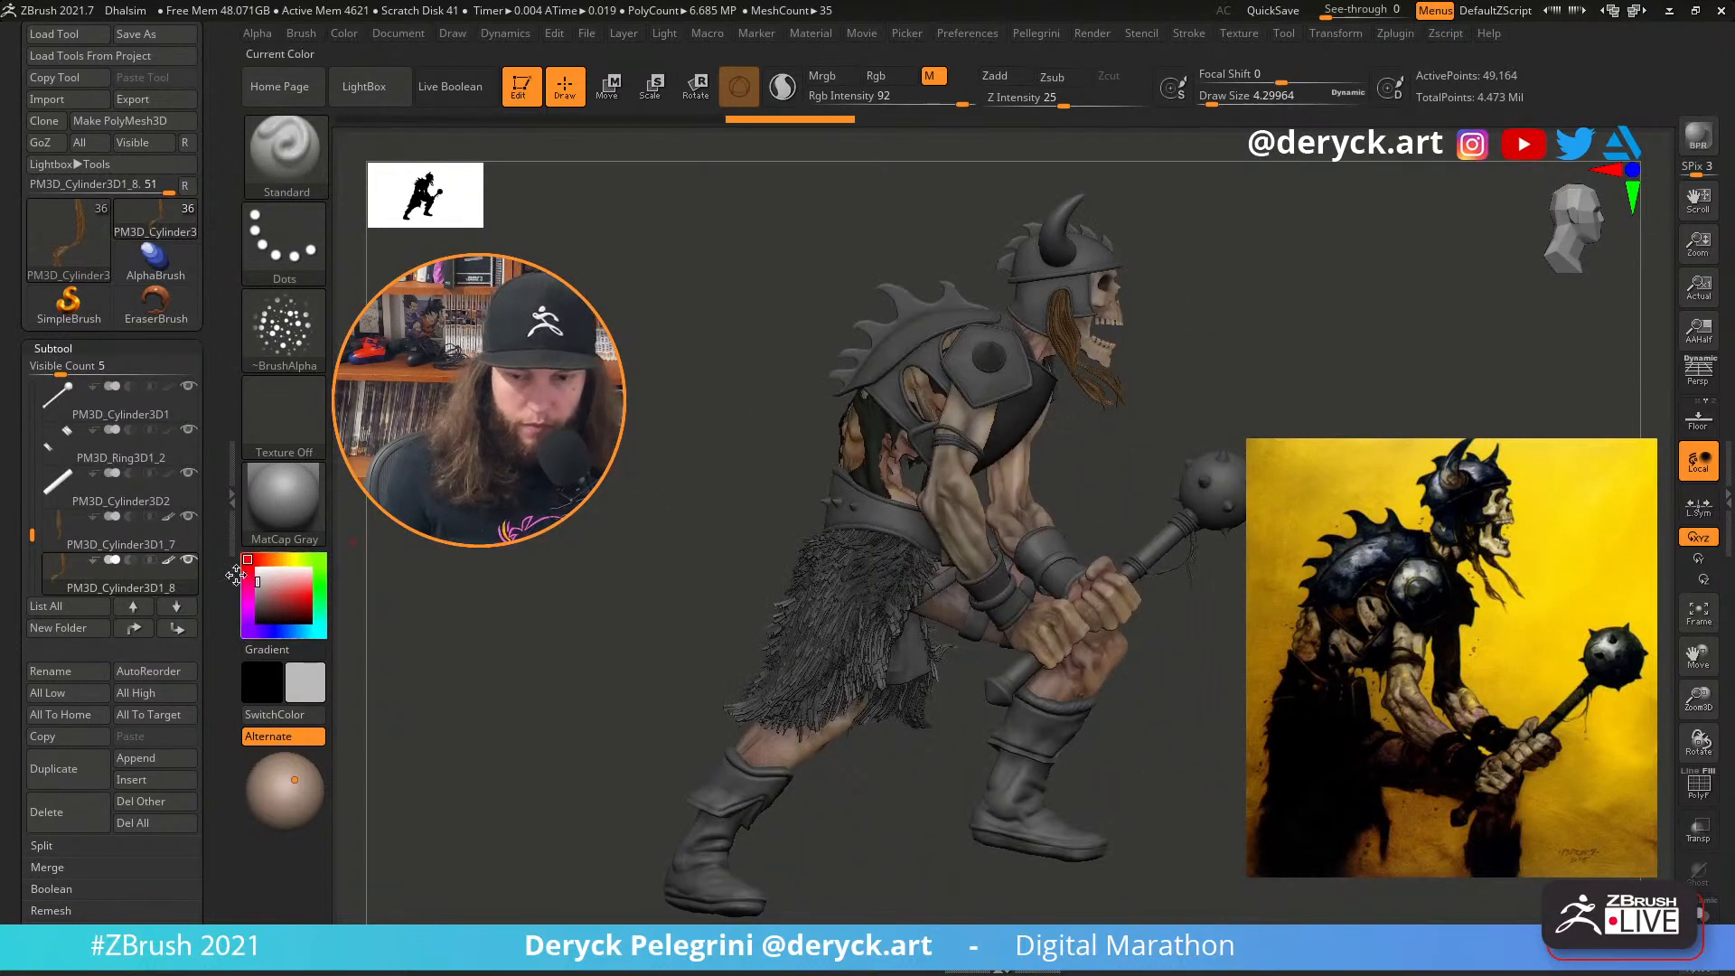
click(294, 481)
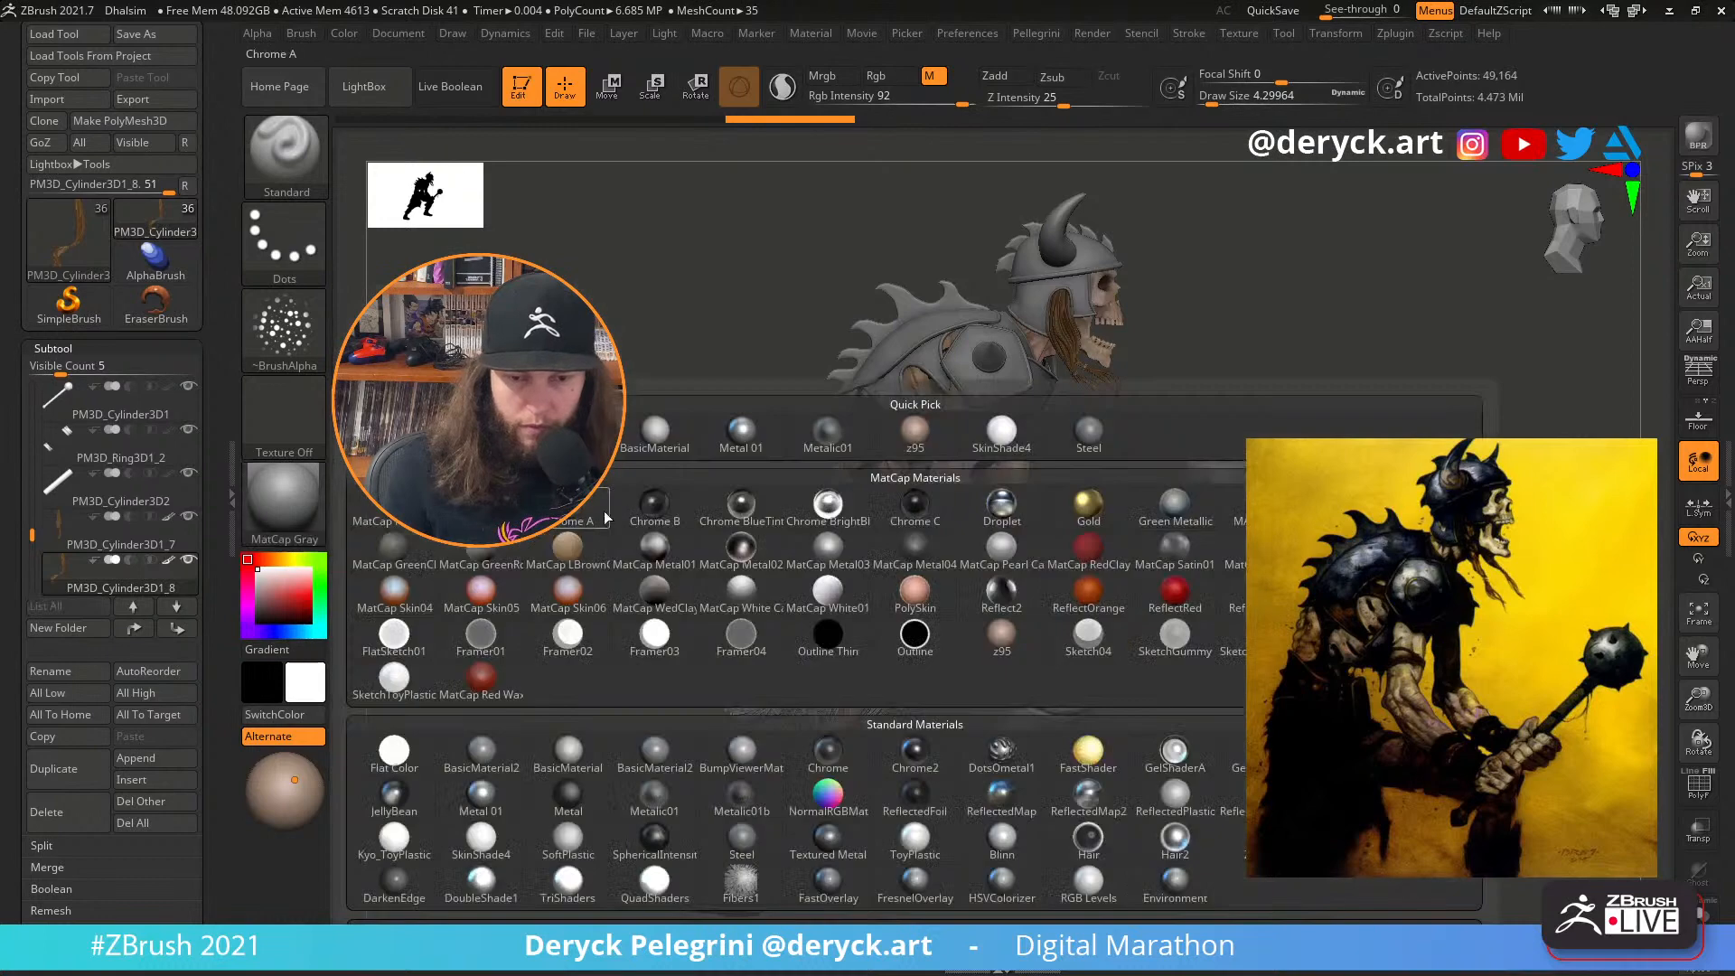
click(980, 448)
mouse_move(634, 435)
mouse_down()
mouse_move(479, 438)
mouse_move(553, 438)
mouse_move(634, 478)
mouse_move(637, 591)
mouse_move(768, 588)
mouse_move(723, 583)
mouse_move(713, 651)
mouse_move(950, 574)
mouse_move(985, 635)
mouse_up()
drag(271, 570, 274, 578)
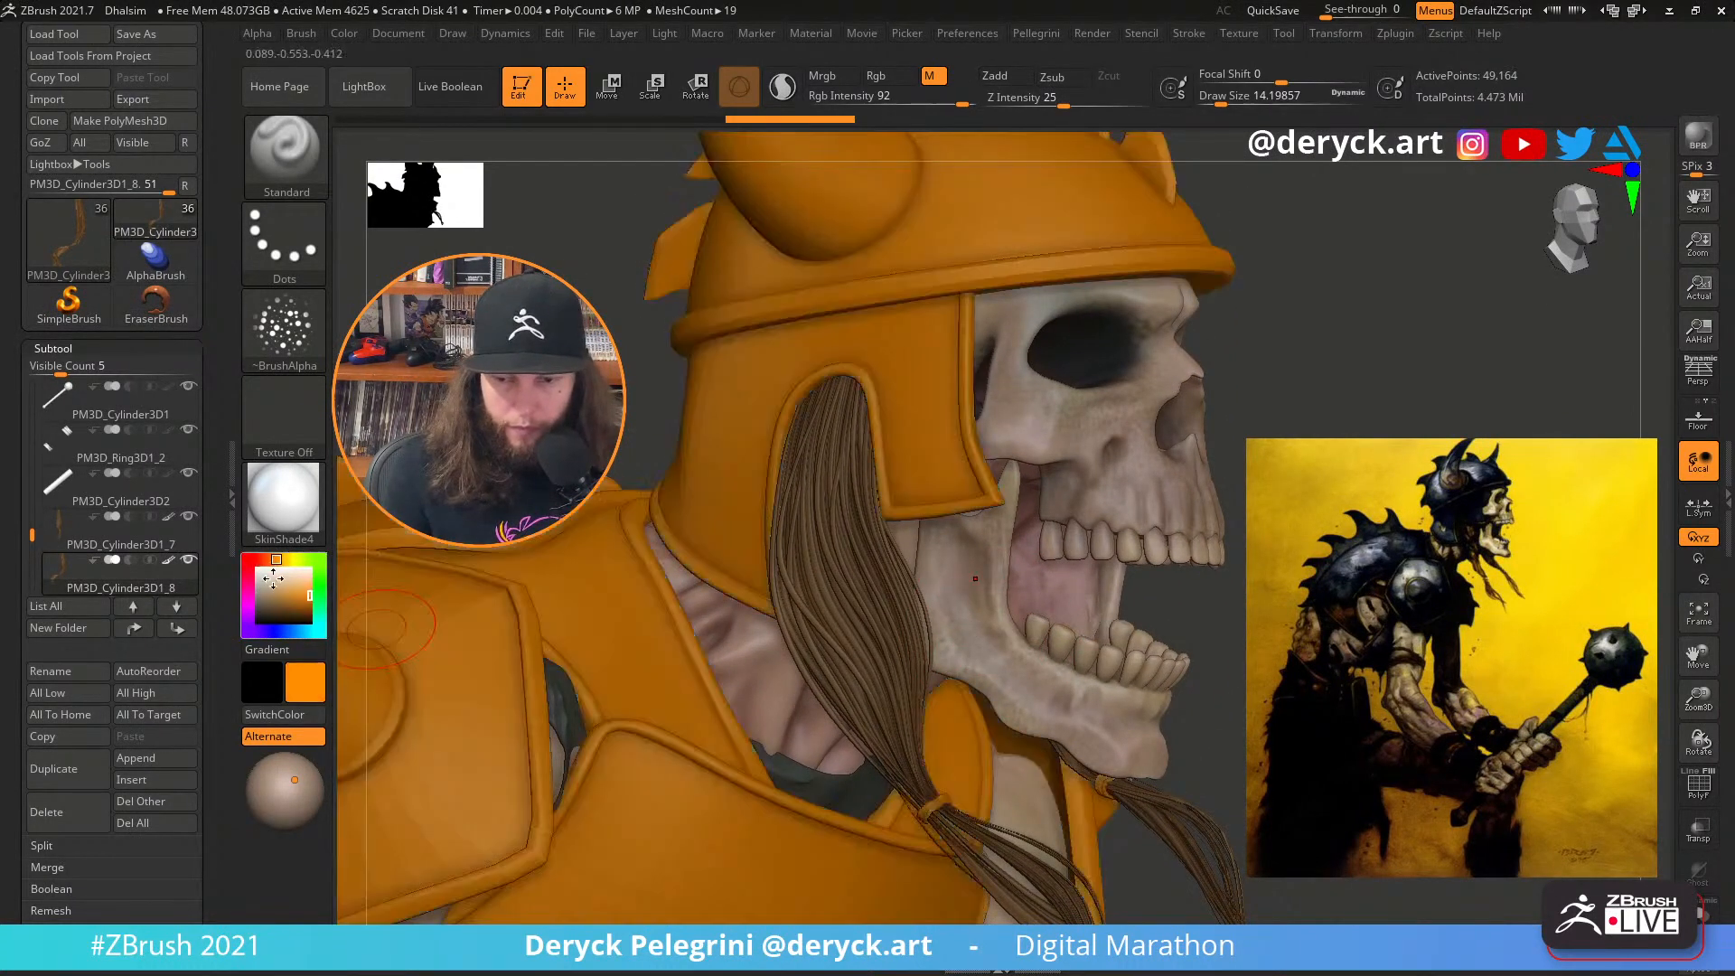
click(274, 592)
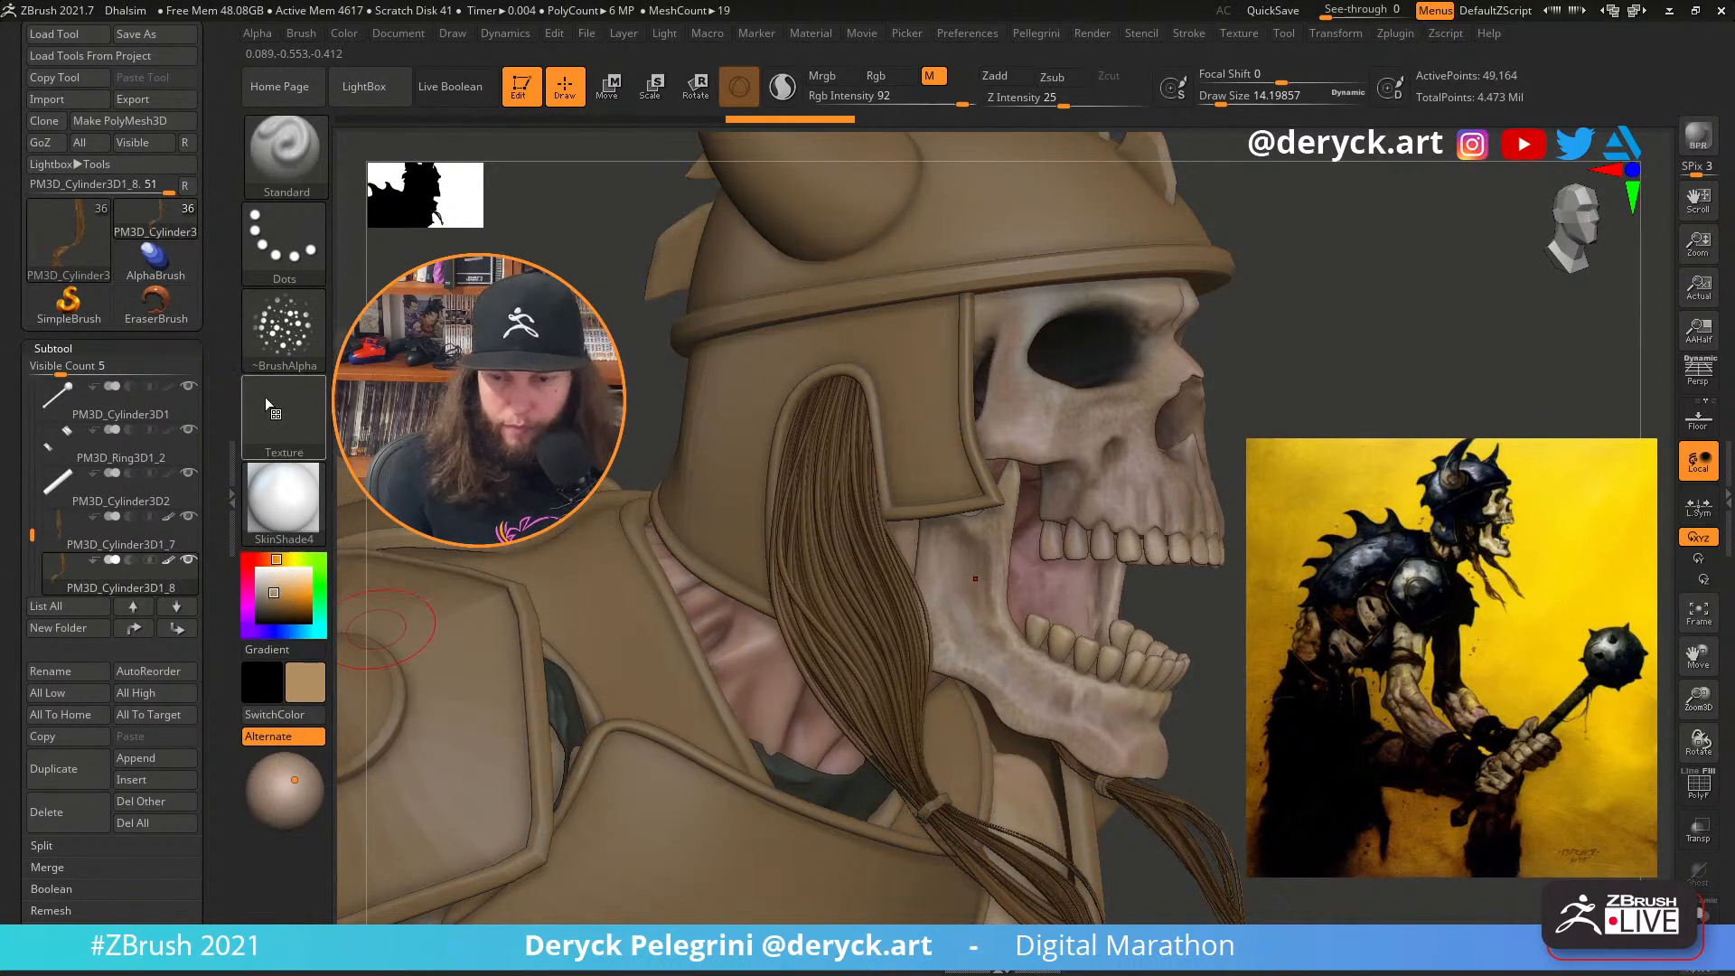
Select the skull and set the brush draw size to about 8.4
key(s)
click(1065, 515)
key(s)
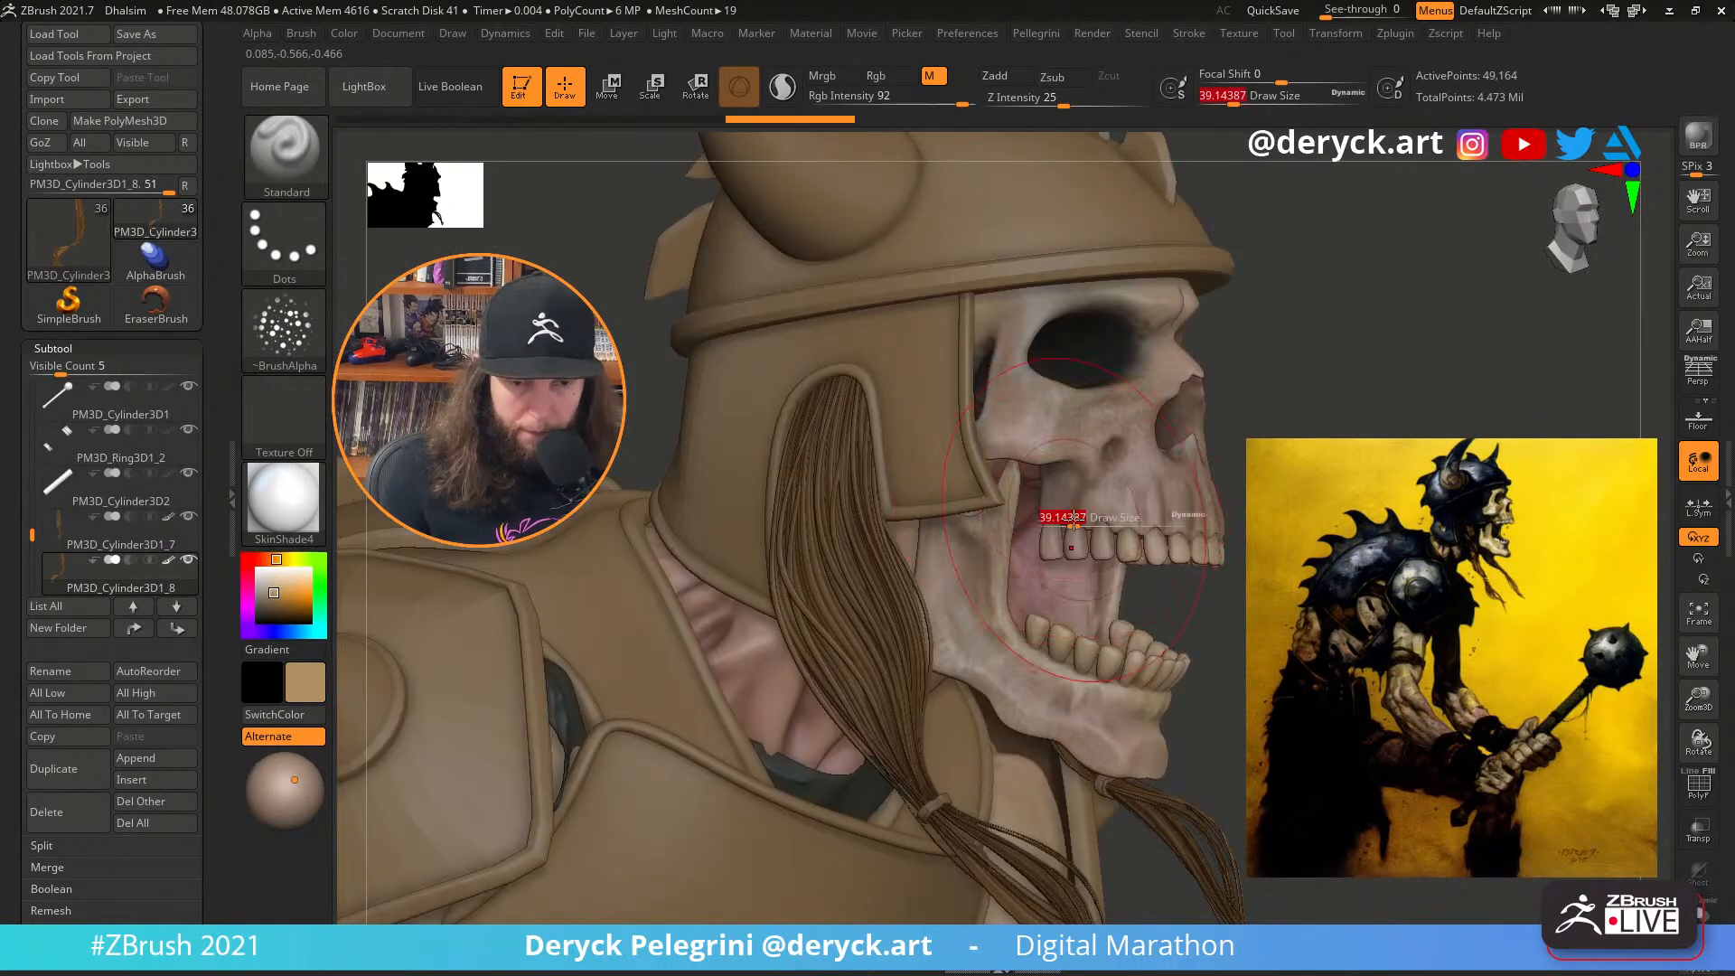
mouse_move(1065, 517)
mouse_down()
mouse_move(1142, 527)
mouse_move(1096, 543)
mouse_up()
alt+click(1090, 503)
key(s)
key(s)
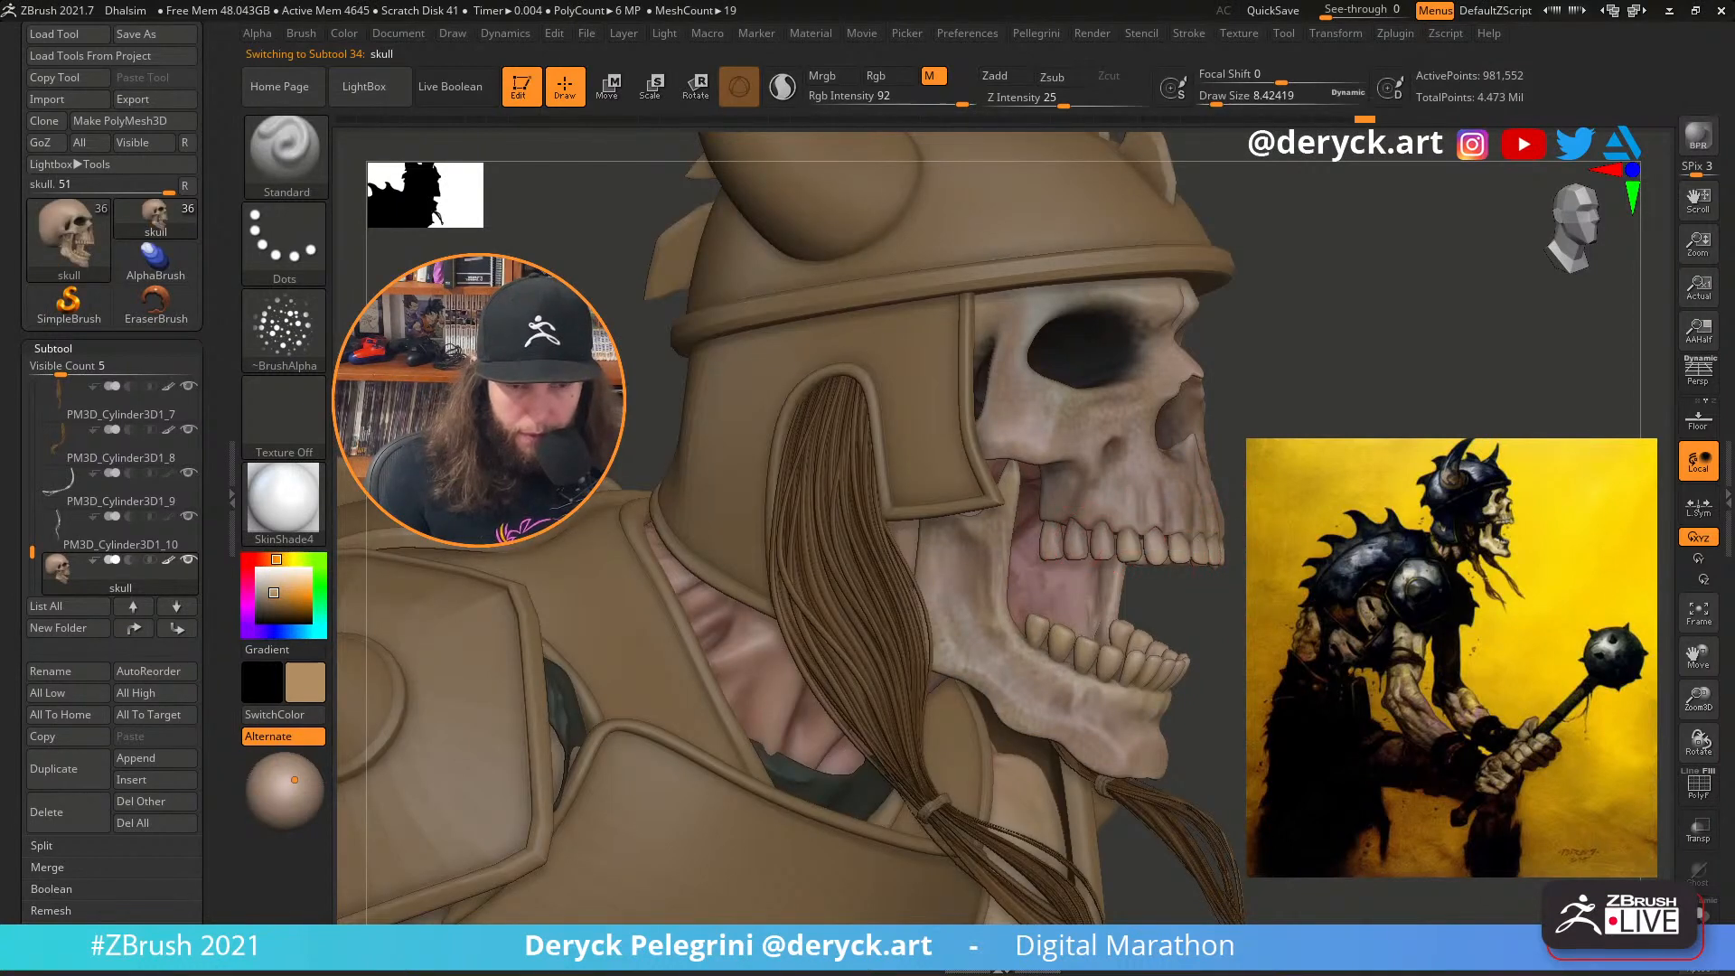
Switch to the Move brush with a draw size of about 14 and select the body mesh behind the jaw
mouse_move(1066, 544)
ctrl+right_down()
mouse_move(1068, 510)
mouse_move(710, 449)
mouse_move(778, 442)
mouse_move(682, 466)
mouse_move(689, 517)
mouse_move(574, 506)
mouse_move(686, 506)
ctrl+right_up()
key(b)
key(m)
key(v)
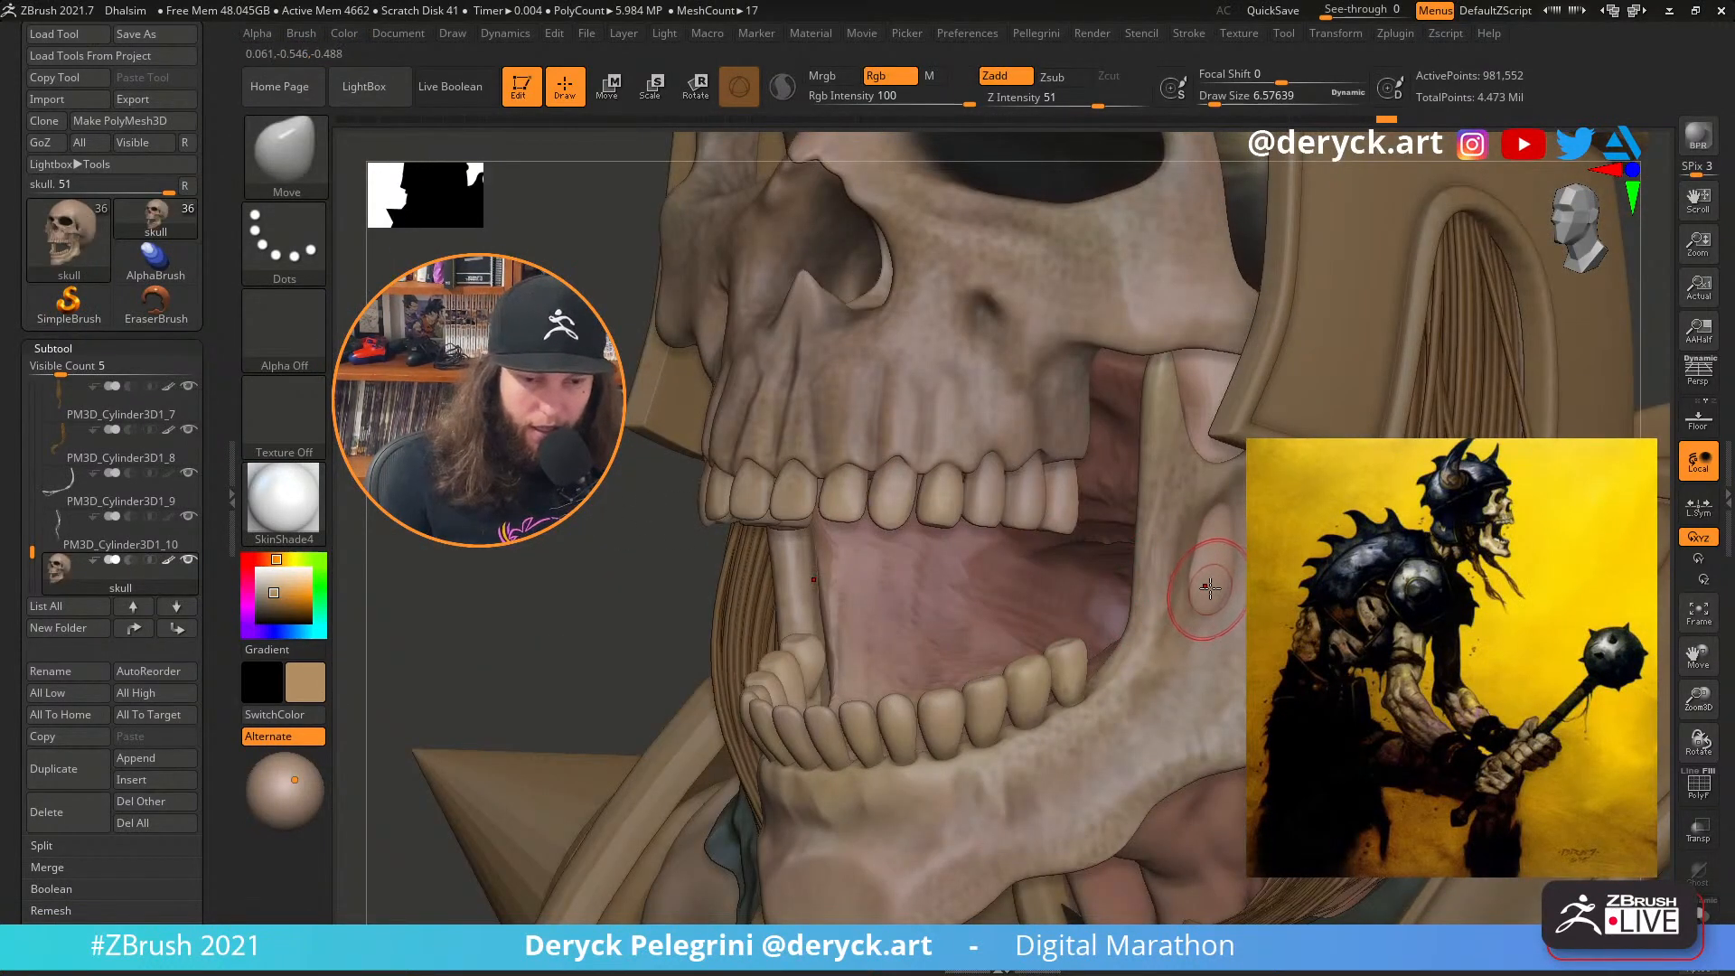
right_drag(1140, 586, 1217, 591)
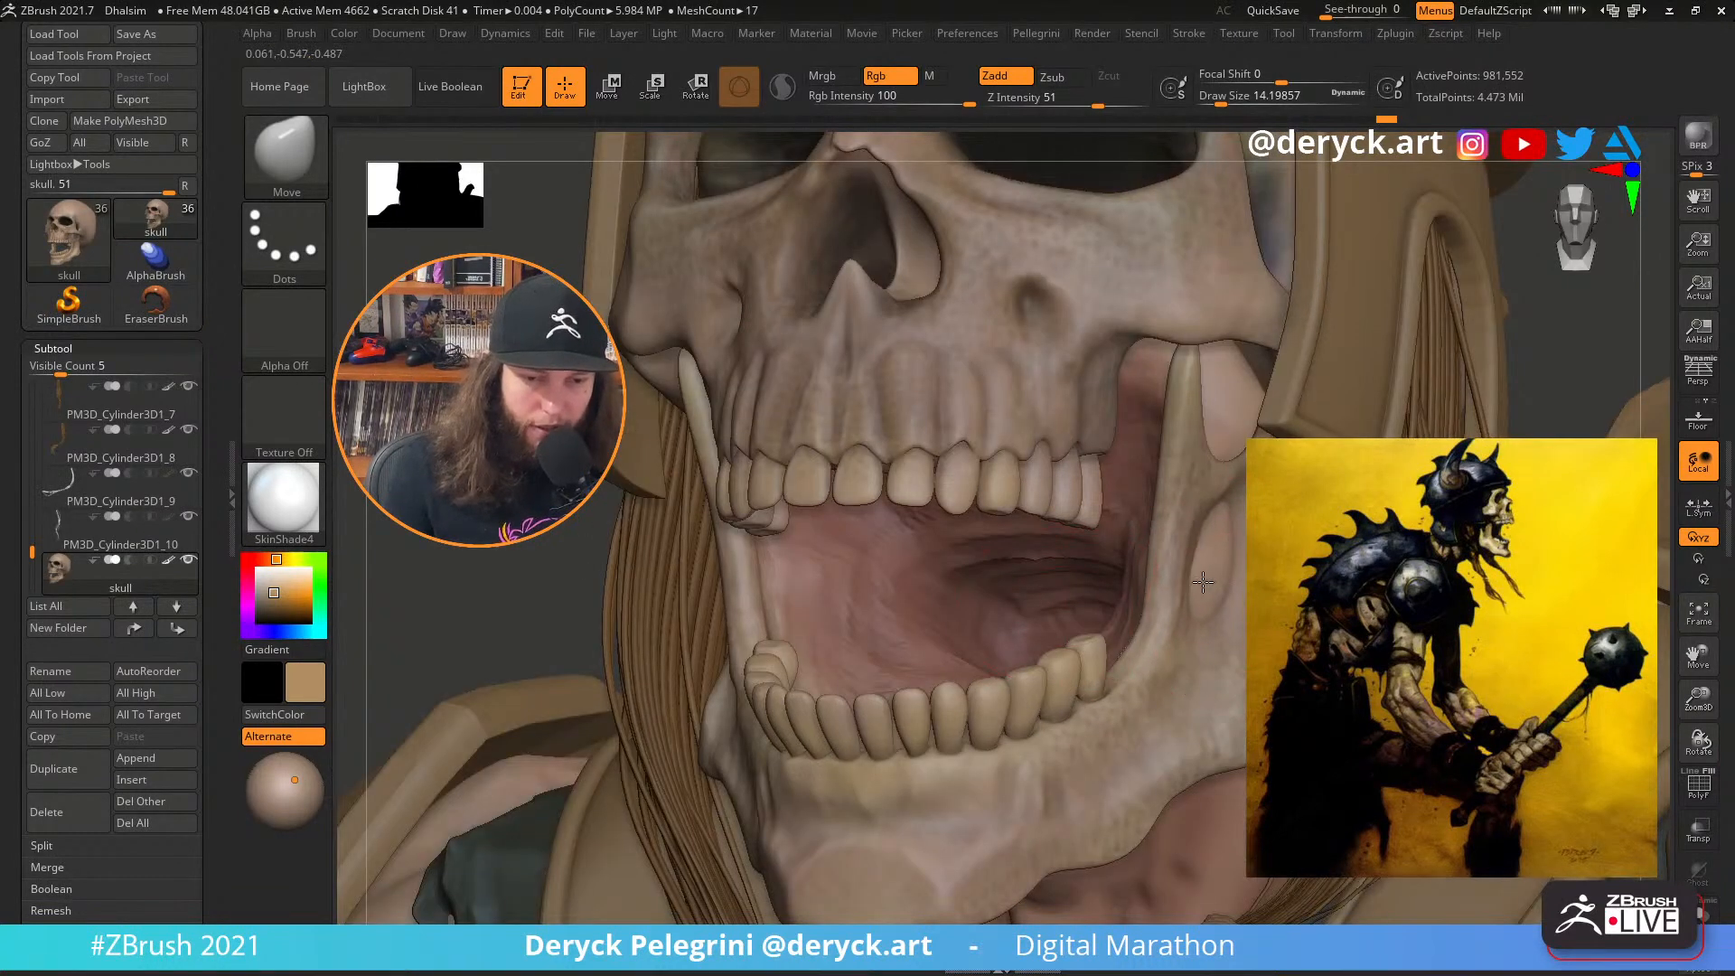
alt+click(1211, 576)
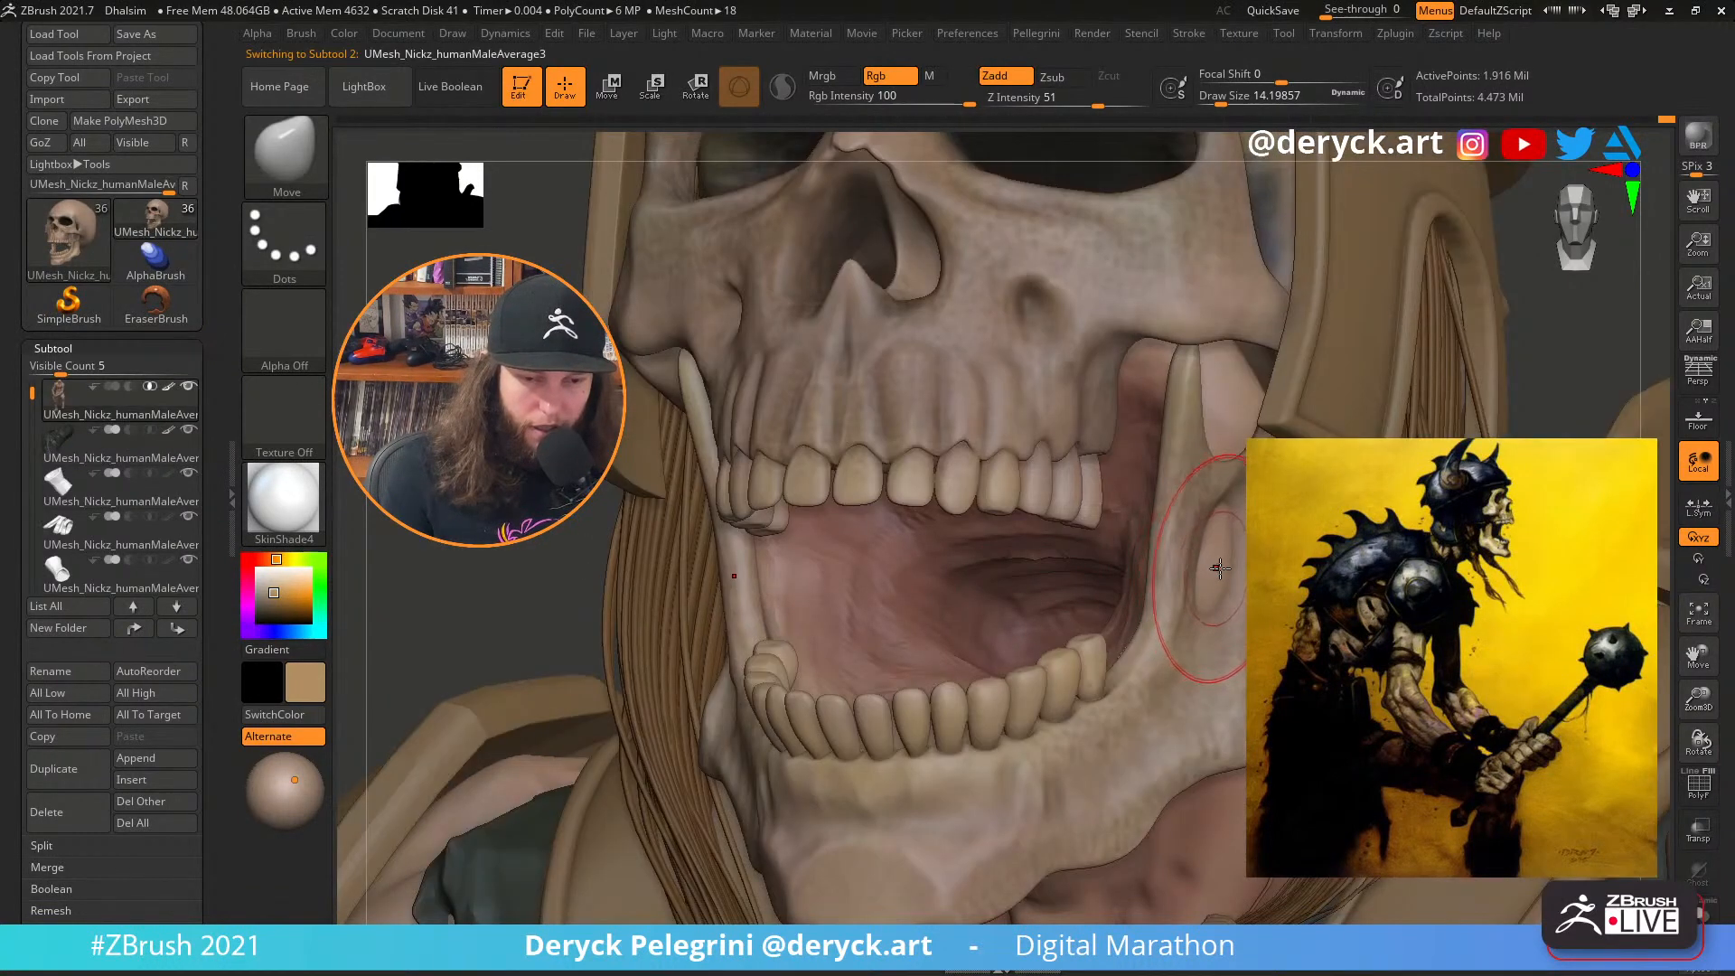
Examine the whole figure from the side, isolate the body to check its painted skin, and show all parts again
ctrl+right_drag(480, 497, 542, 271)
alt+right_drag(813, 542, 736, 271)
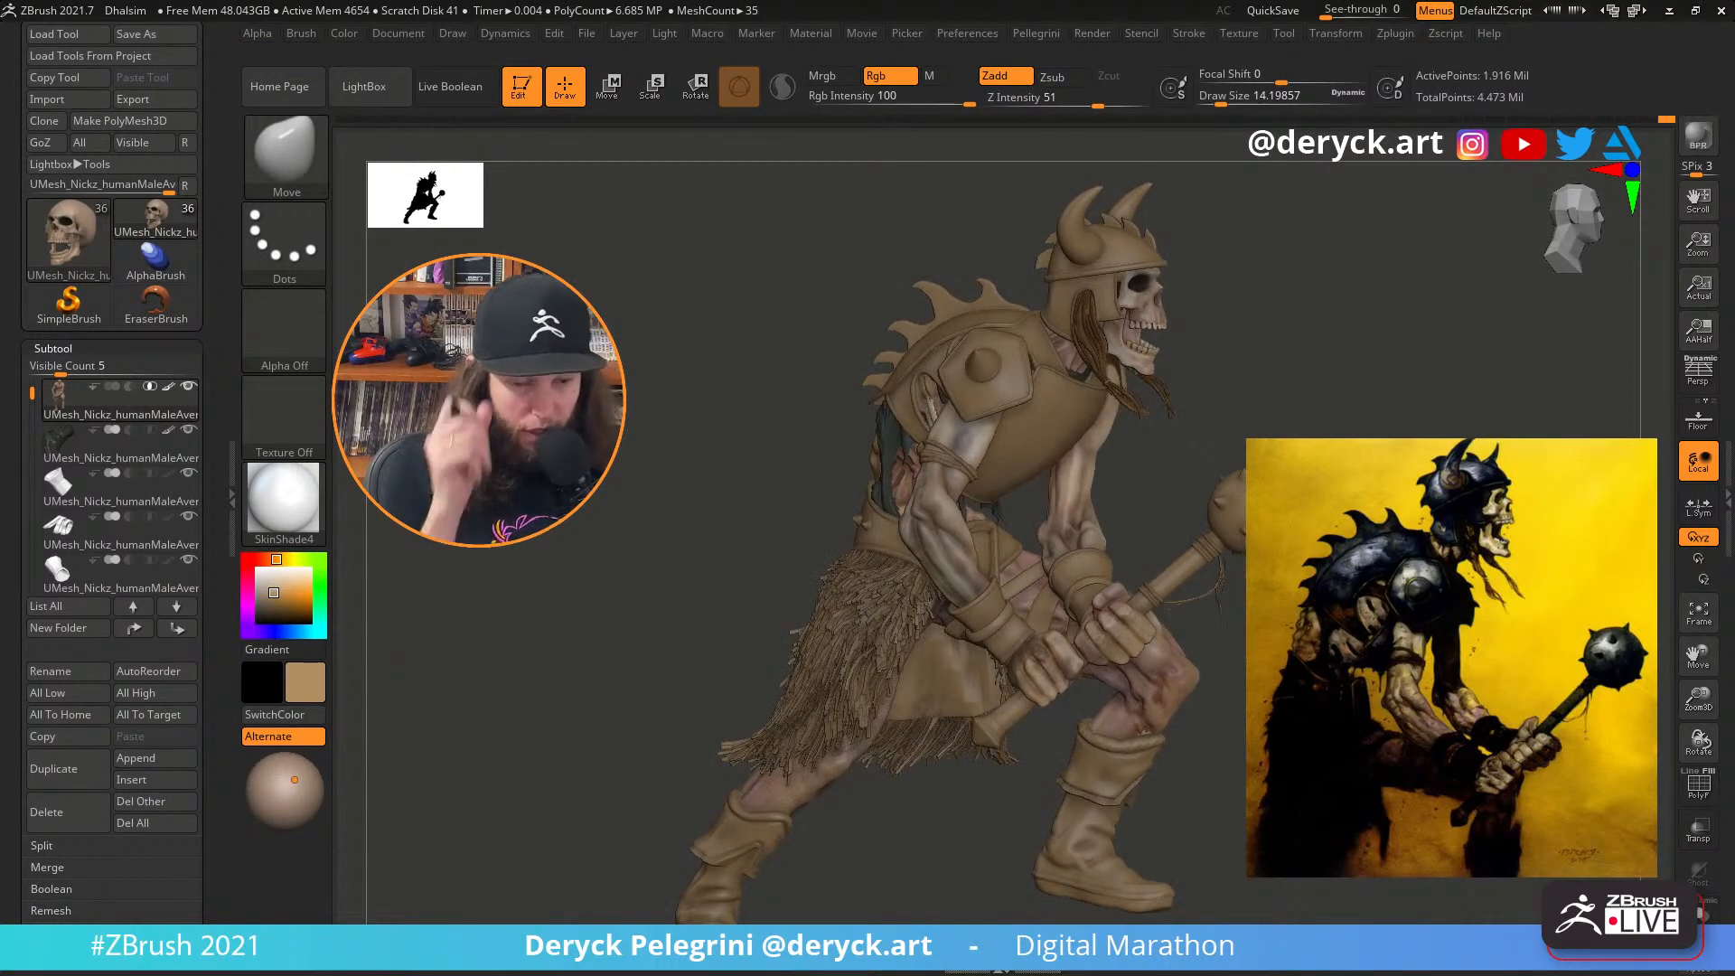
right_drag(654, 482, 632, 659)
alt+right_drag(988, 659, 705, 623)
key(f)
right_drag(705, 623, 1003, 610)
key(f)
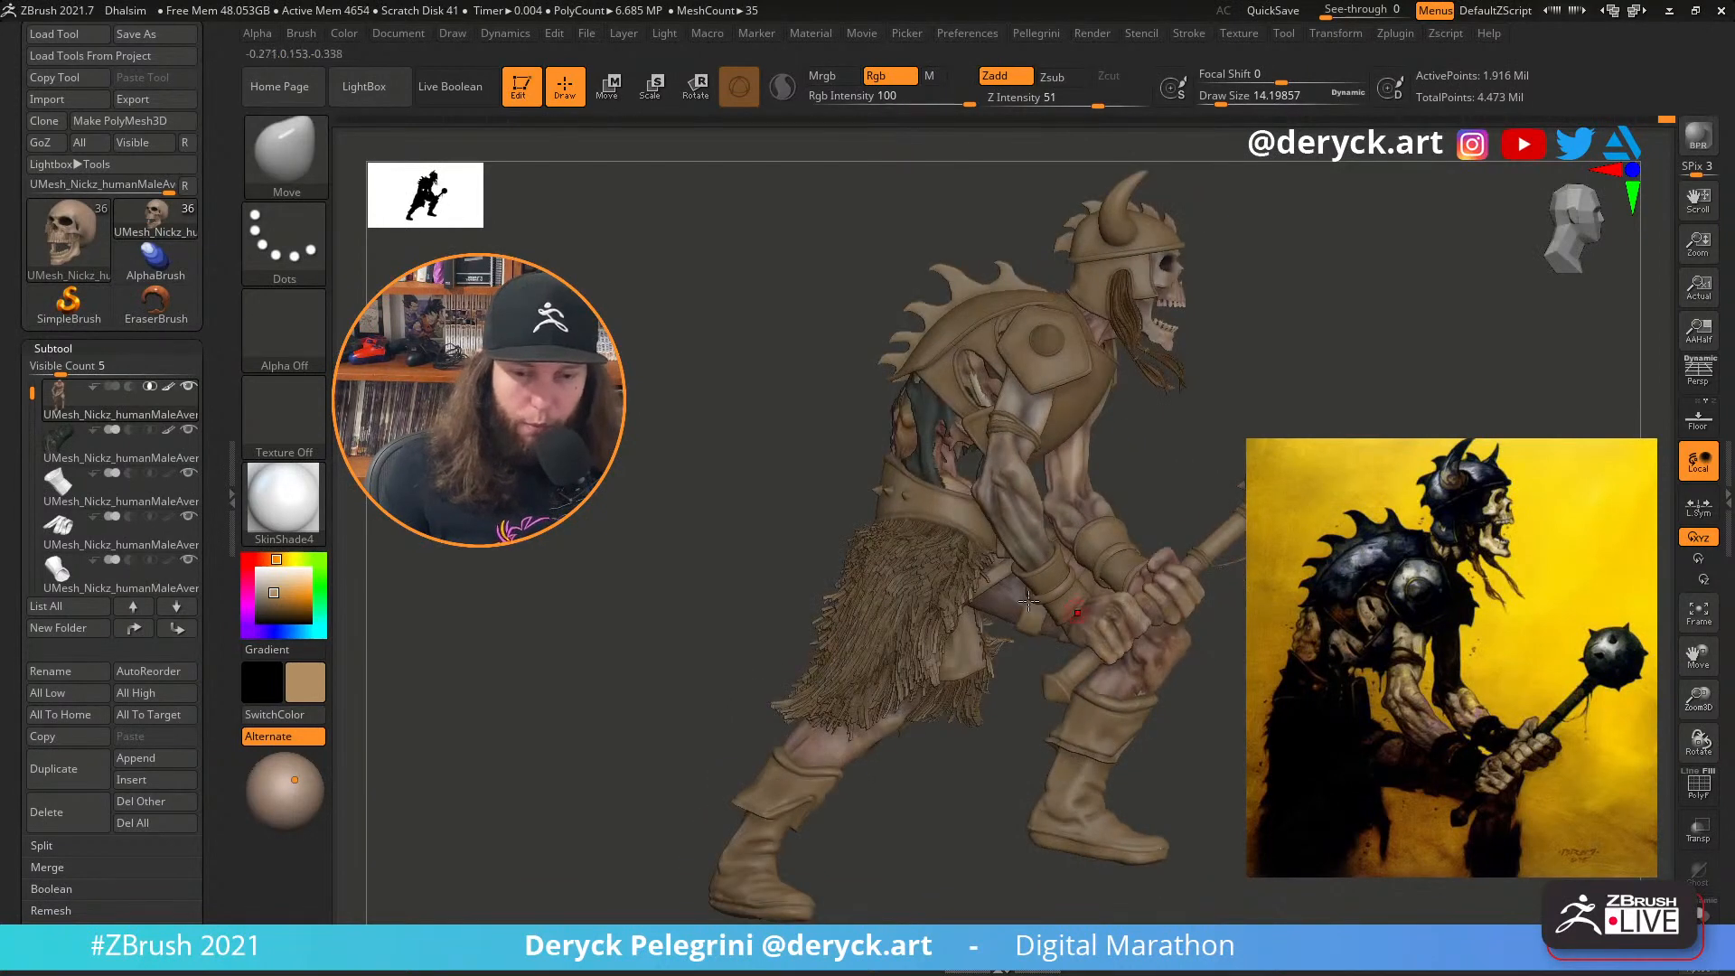
key(shift+s)
key(shift+s)
key(shift+s)
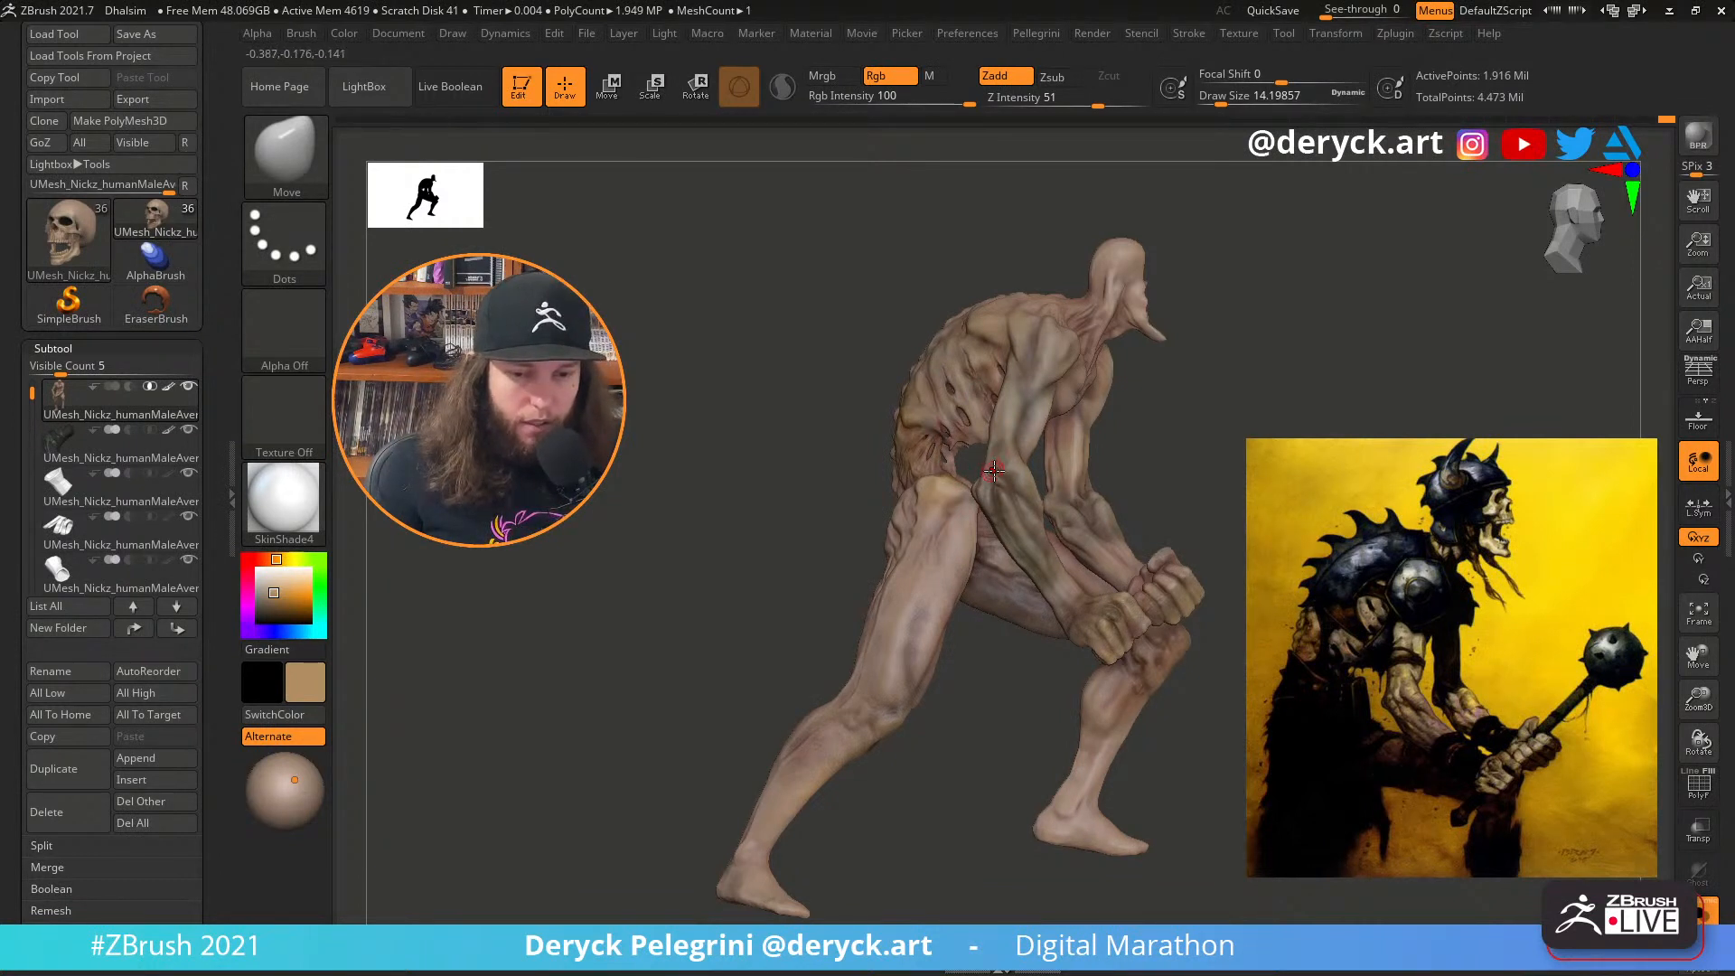
right_drag(994, 470, 955, 418)
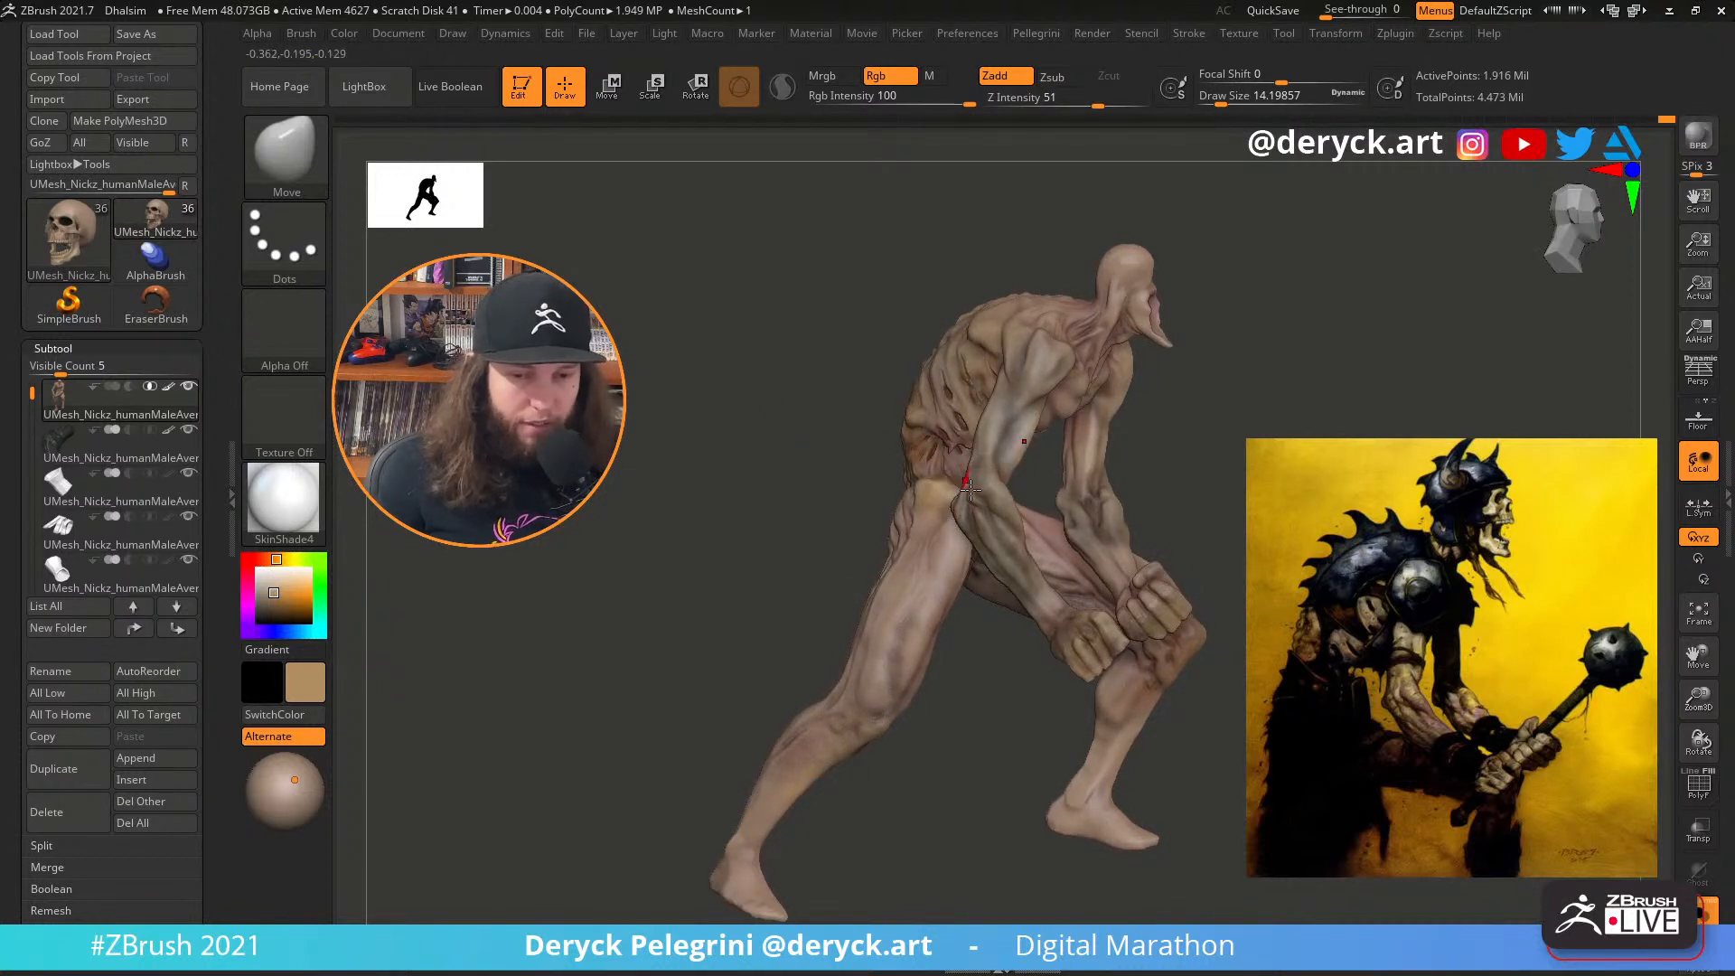
mouse_move(860, 458)
right_down()
mouse_move(814, 453)
mouse_move(965, 438)
right_up()
mouse_move(724, 406)
right_down()
mouse_move(744, 387)
mouse_move(723, 394)
right_up()
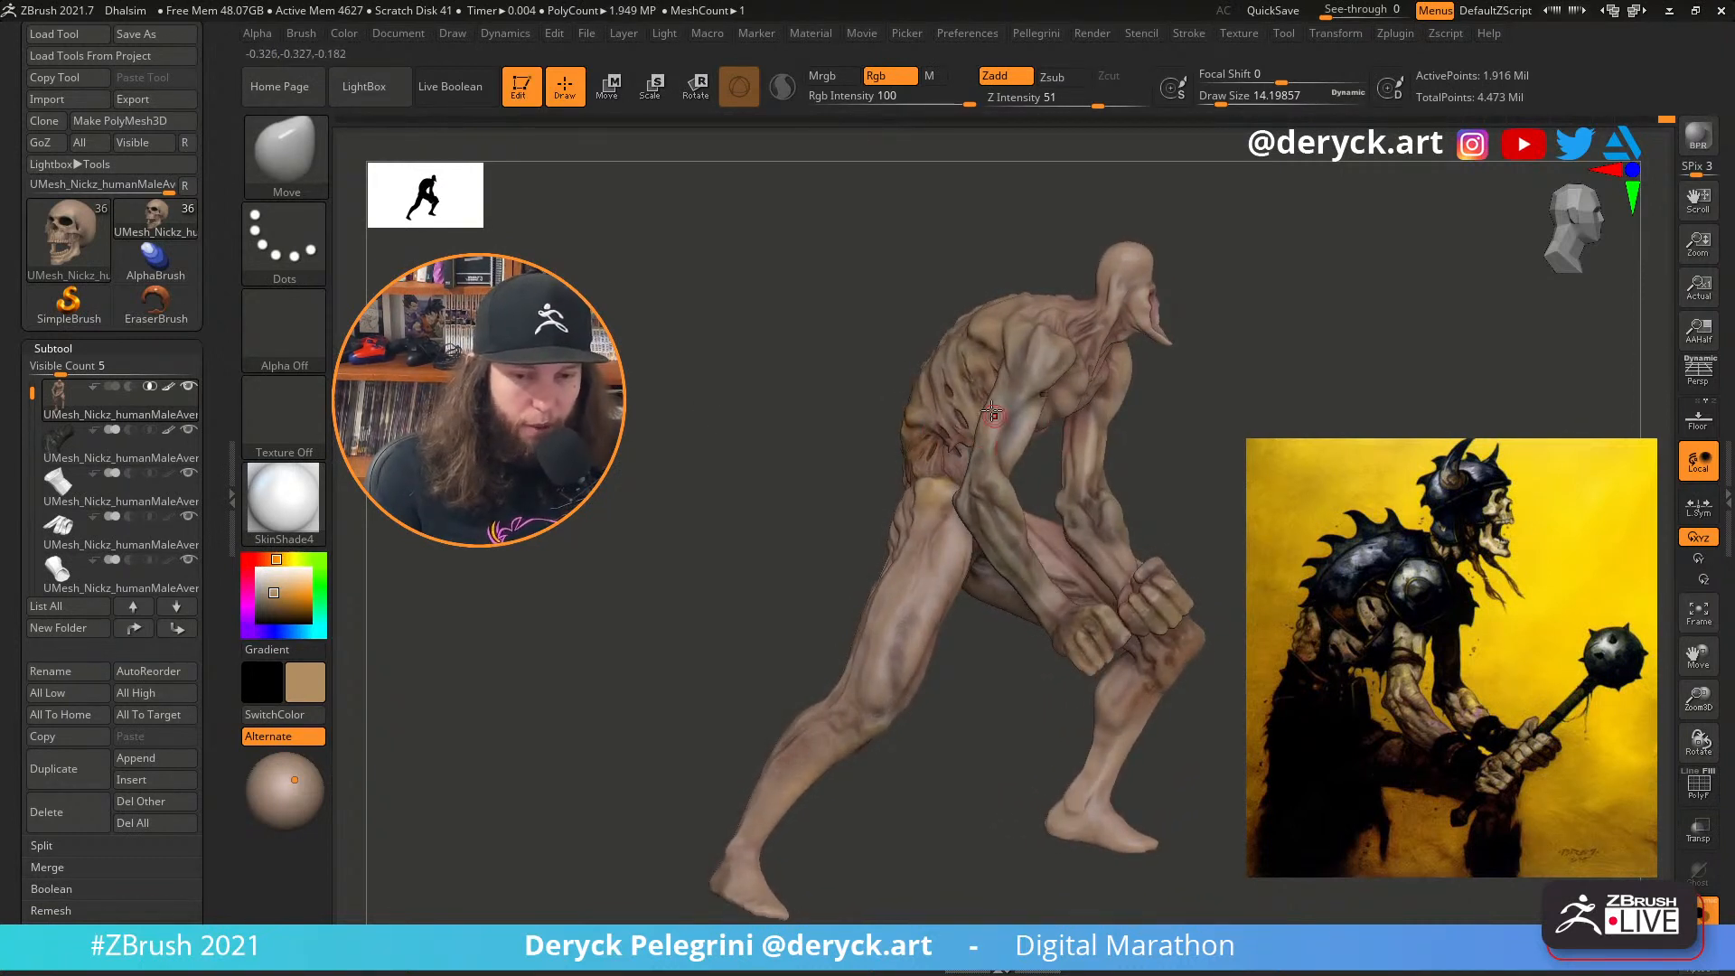
mouse_move(783, 395)
mouse_down()
mouse_move(766, 408)
mouse_move(708, 371)
mouse_move(705, 407)
mouse_move(685, 395)
mouse_move(741, 407)
mouse_move(724, 391)
mouse_move(666, 480)
mouse_move(636, 453)
mouse_move(828, 437)
mouse_up()
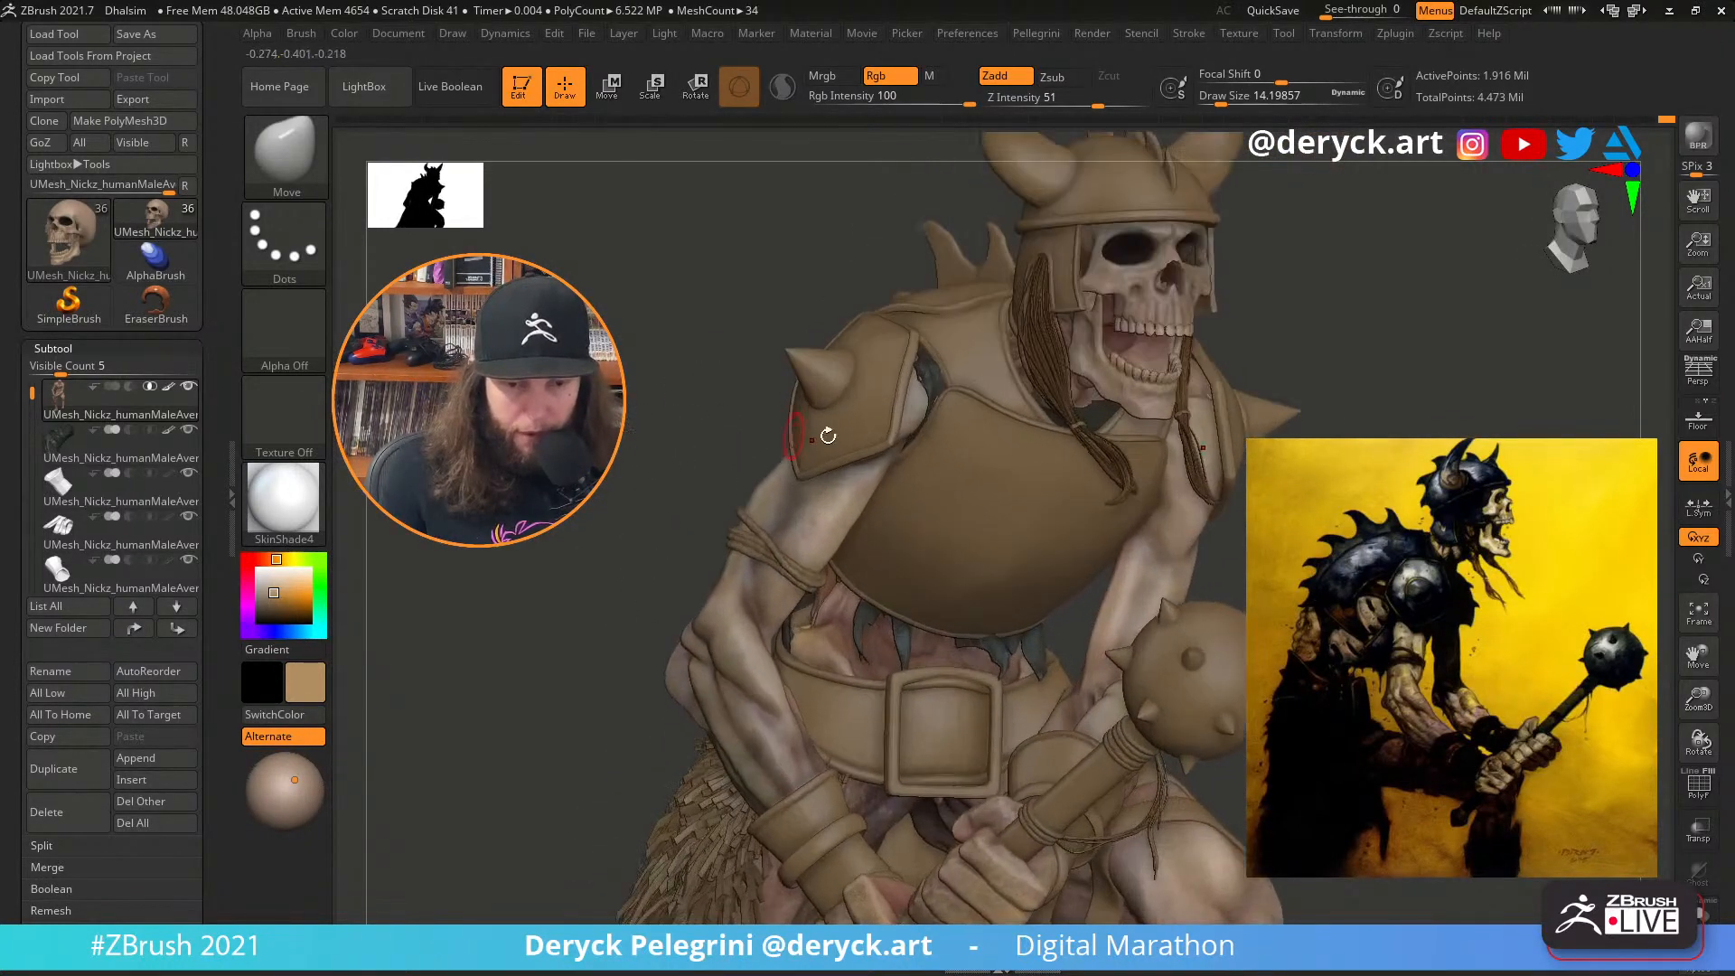
Select the skull again, reduce the Move brush draw size to about 5.75, and check the nose area from both sides
alt+click(1135, 388)
drag(1274, 361, 1220, 813)
drag(1220, 723, 1242, 624)
mouse_move(1264, 560)
mouse_down()
mouse_move(1247, 556)
mouse_move(1286, 642)
mouse_move(1299, 593)
mouse_move(1321, 591)
mouse_up()
key(s)
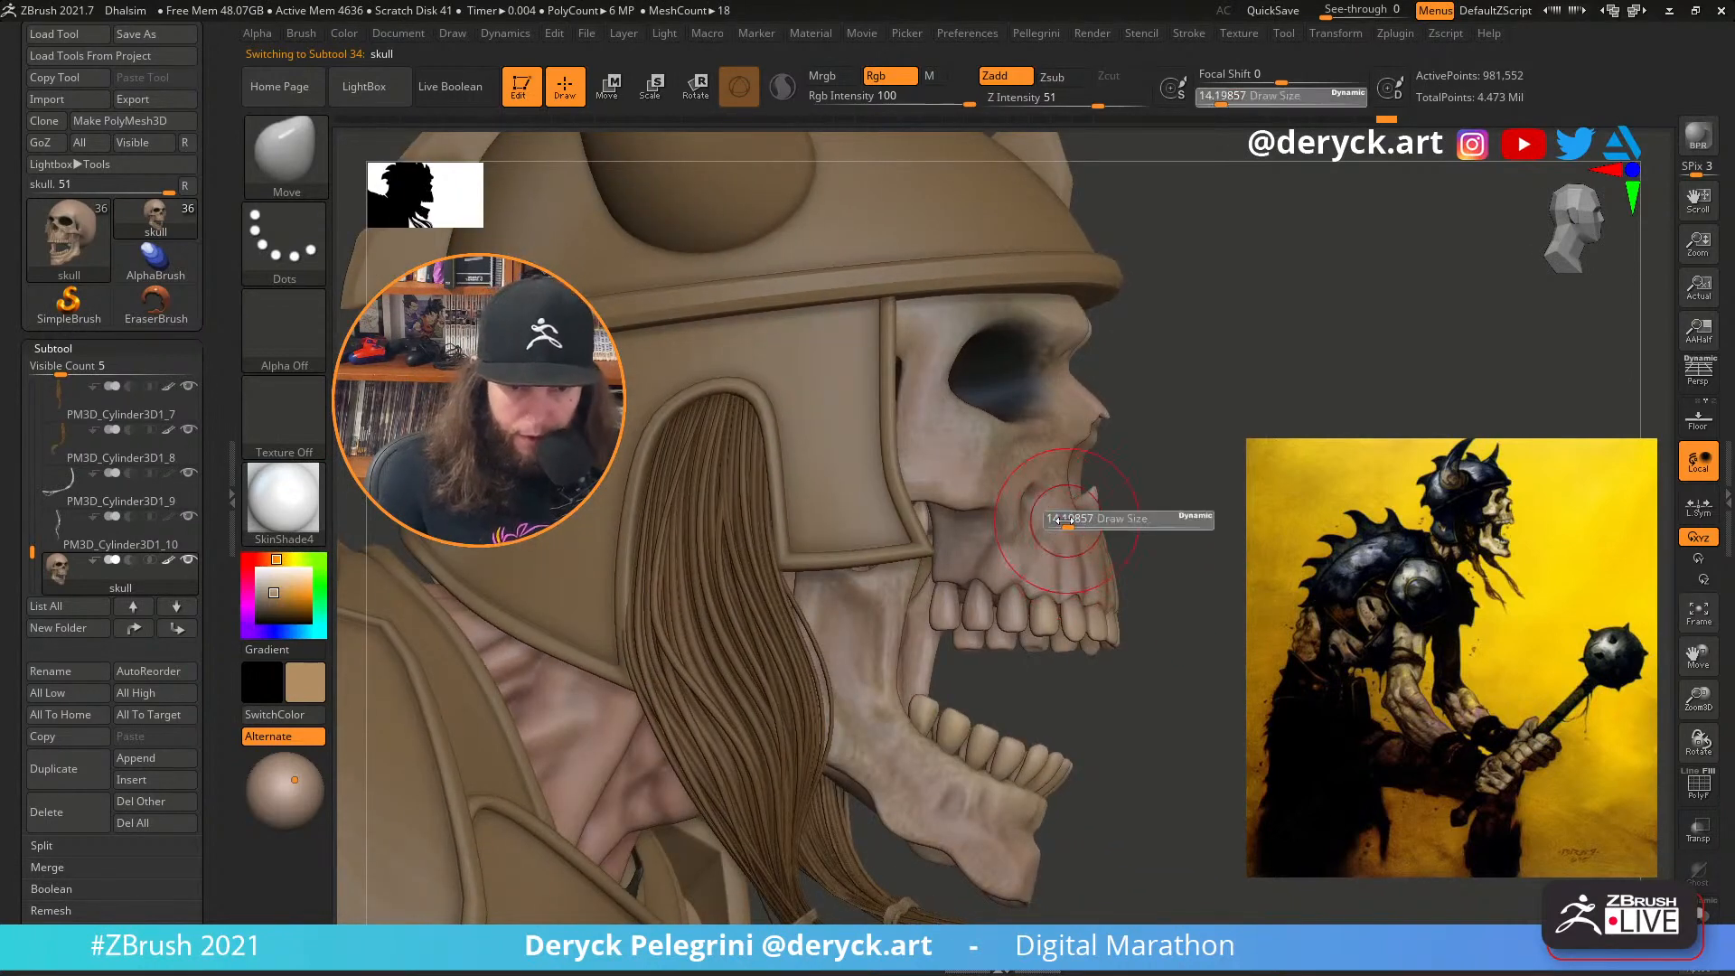
drag(1072, 520, 1062, 520)
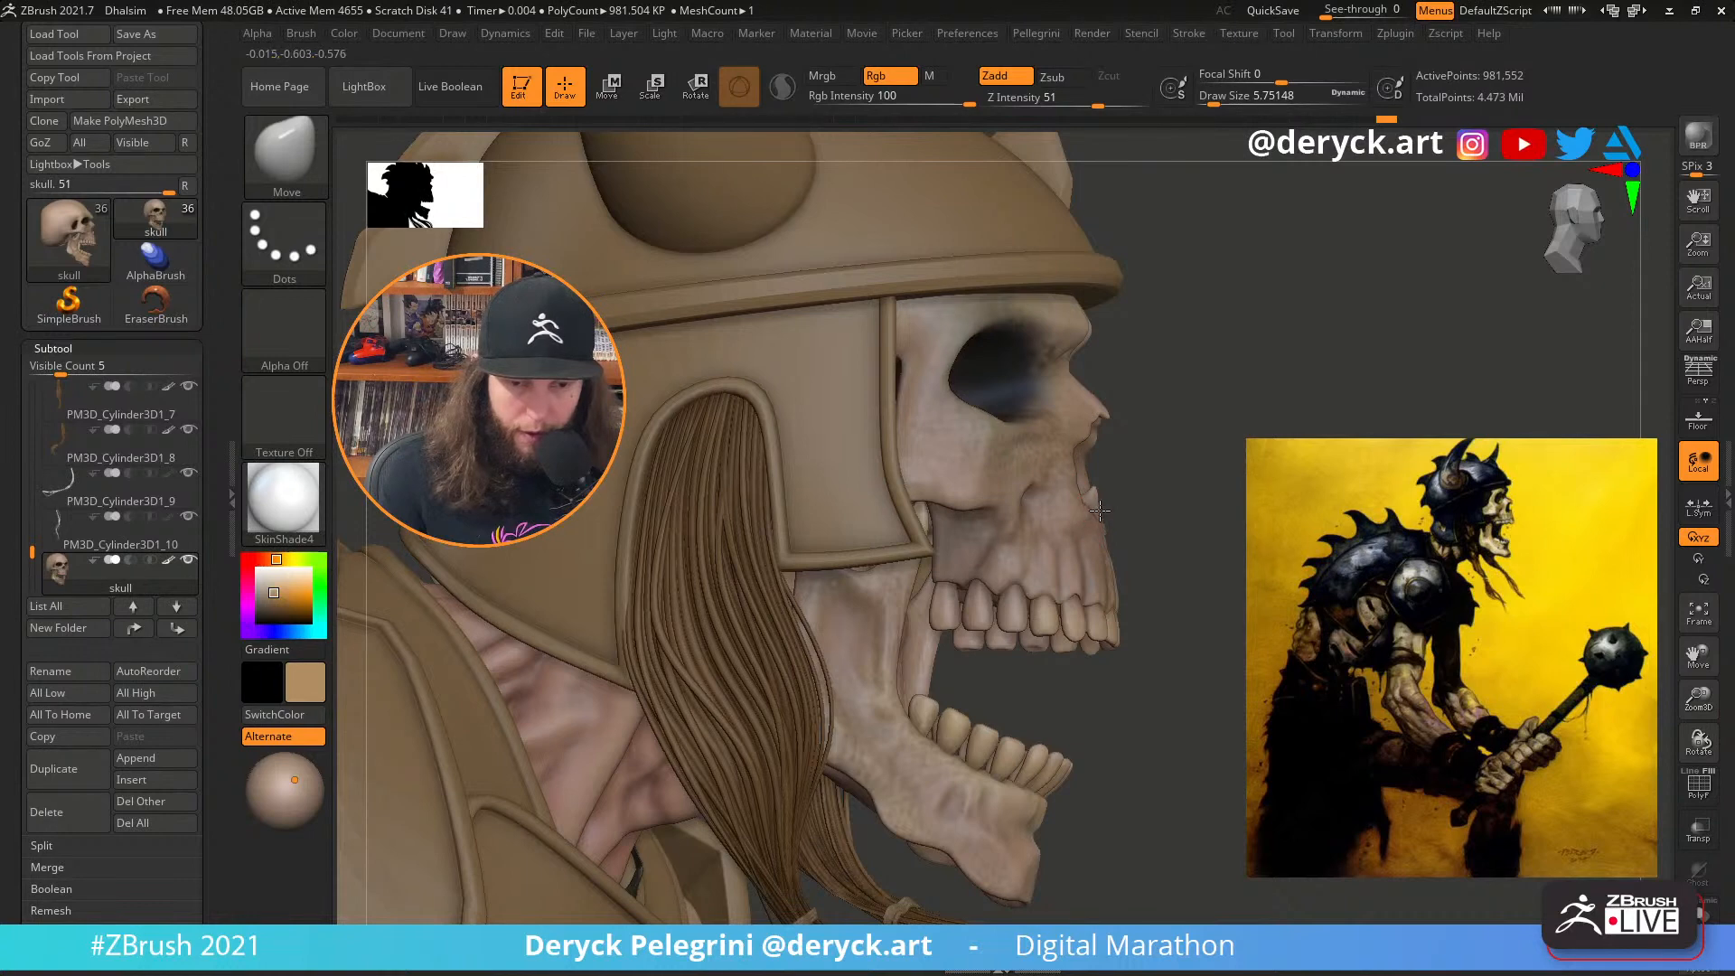
drag(1198, 526, 1063, 533)
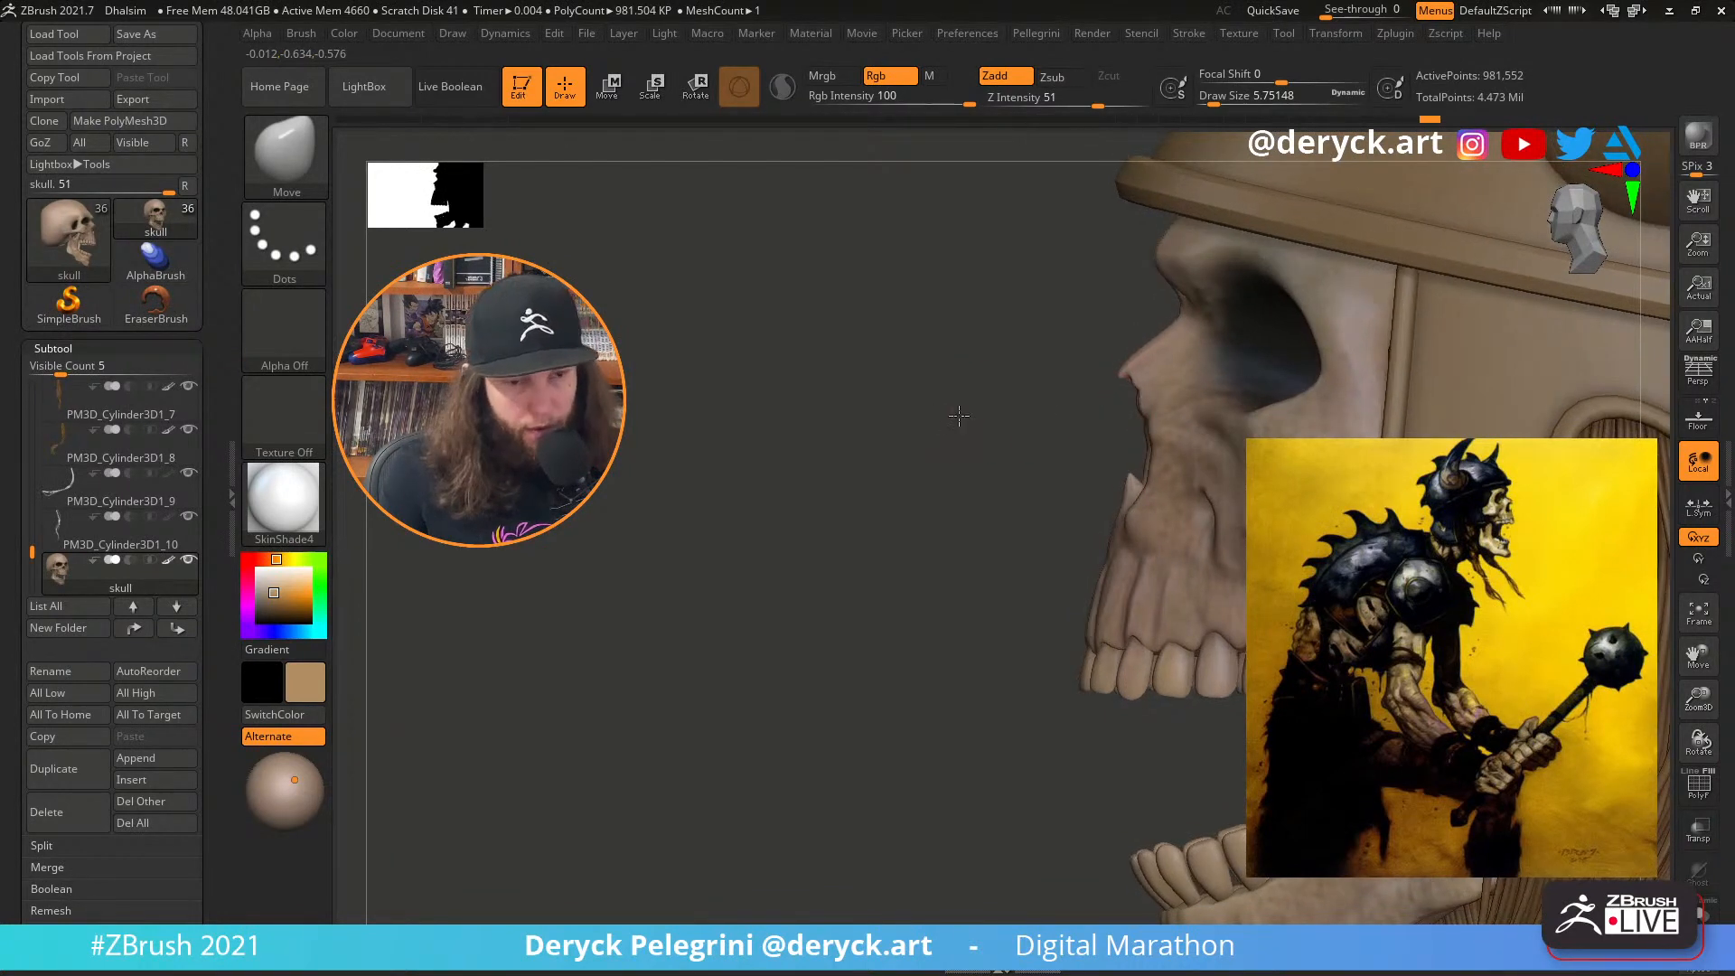
mouse_move(960, 415)
mouse_down()
mouse_move(1242, 434)
mouse_move(1301, 411)
mouse_move(1335, 435)
mouse_up()
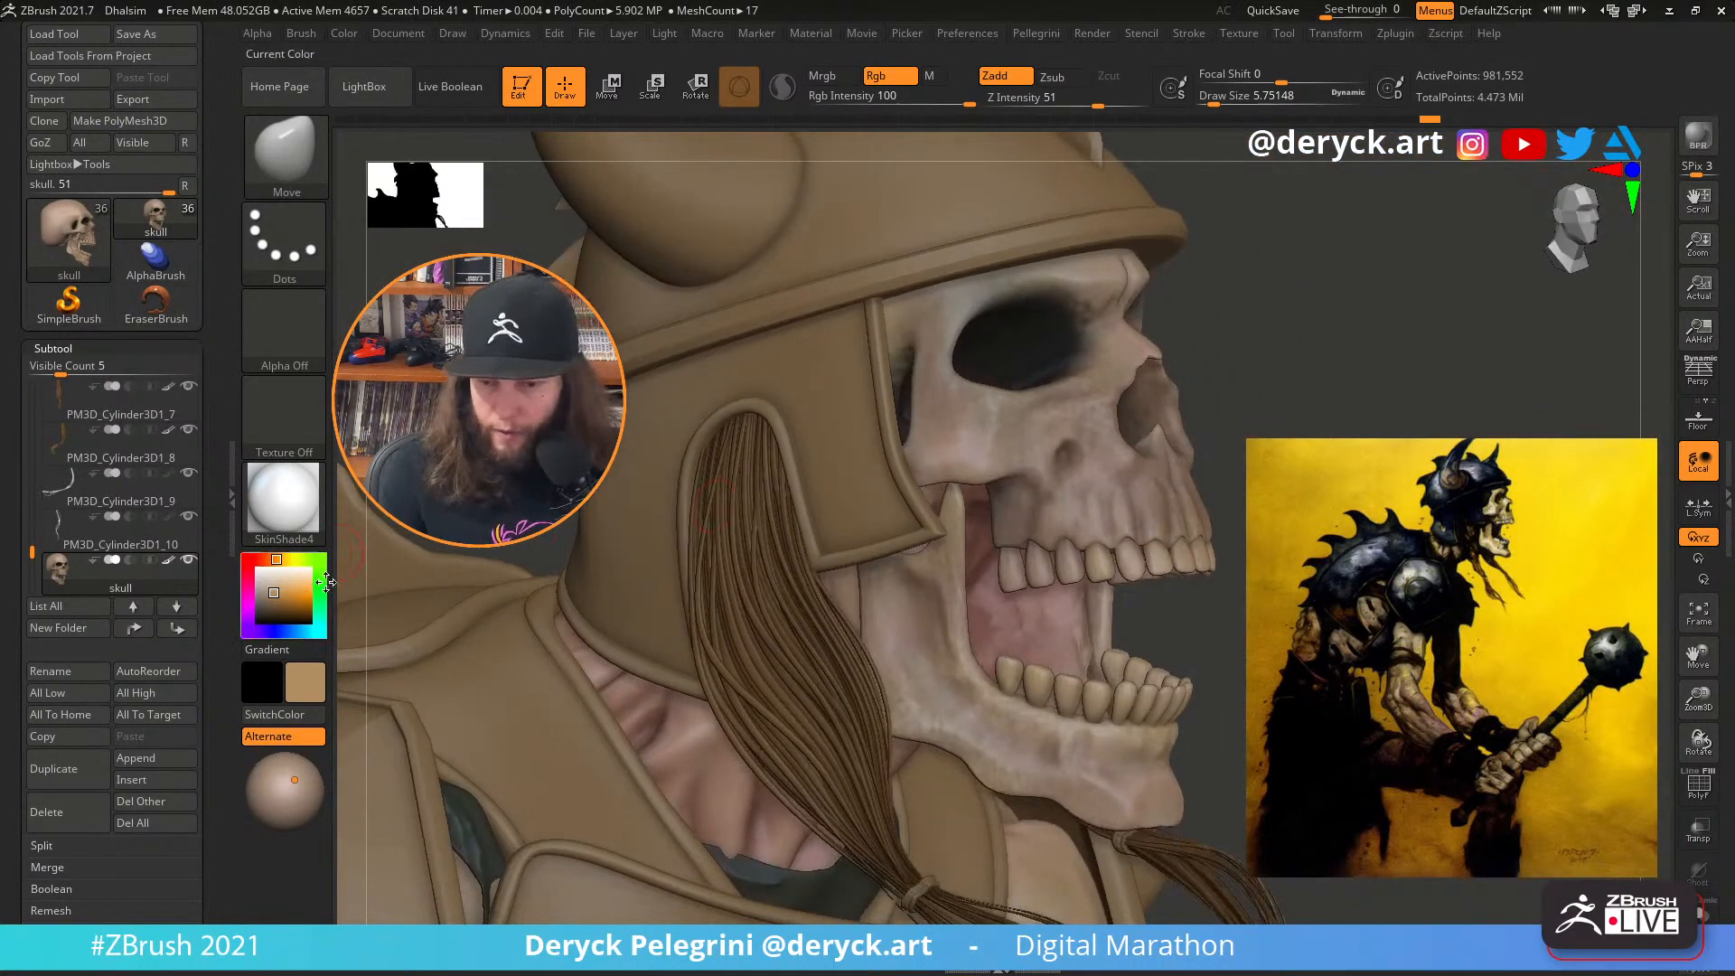
Choose a very dark brown colour and switch back to the Standard brush
drag(277, 606, 267, 613)
key(b)
key(s)
key(t)
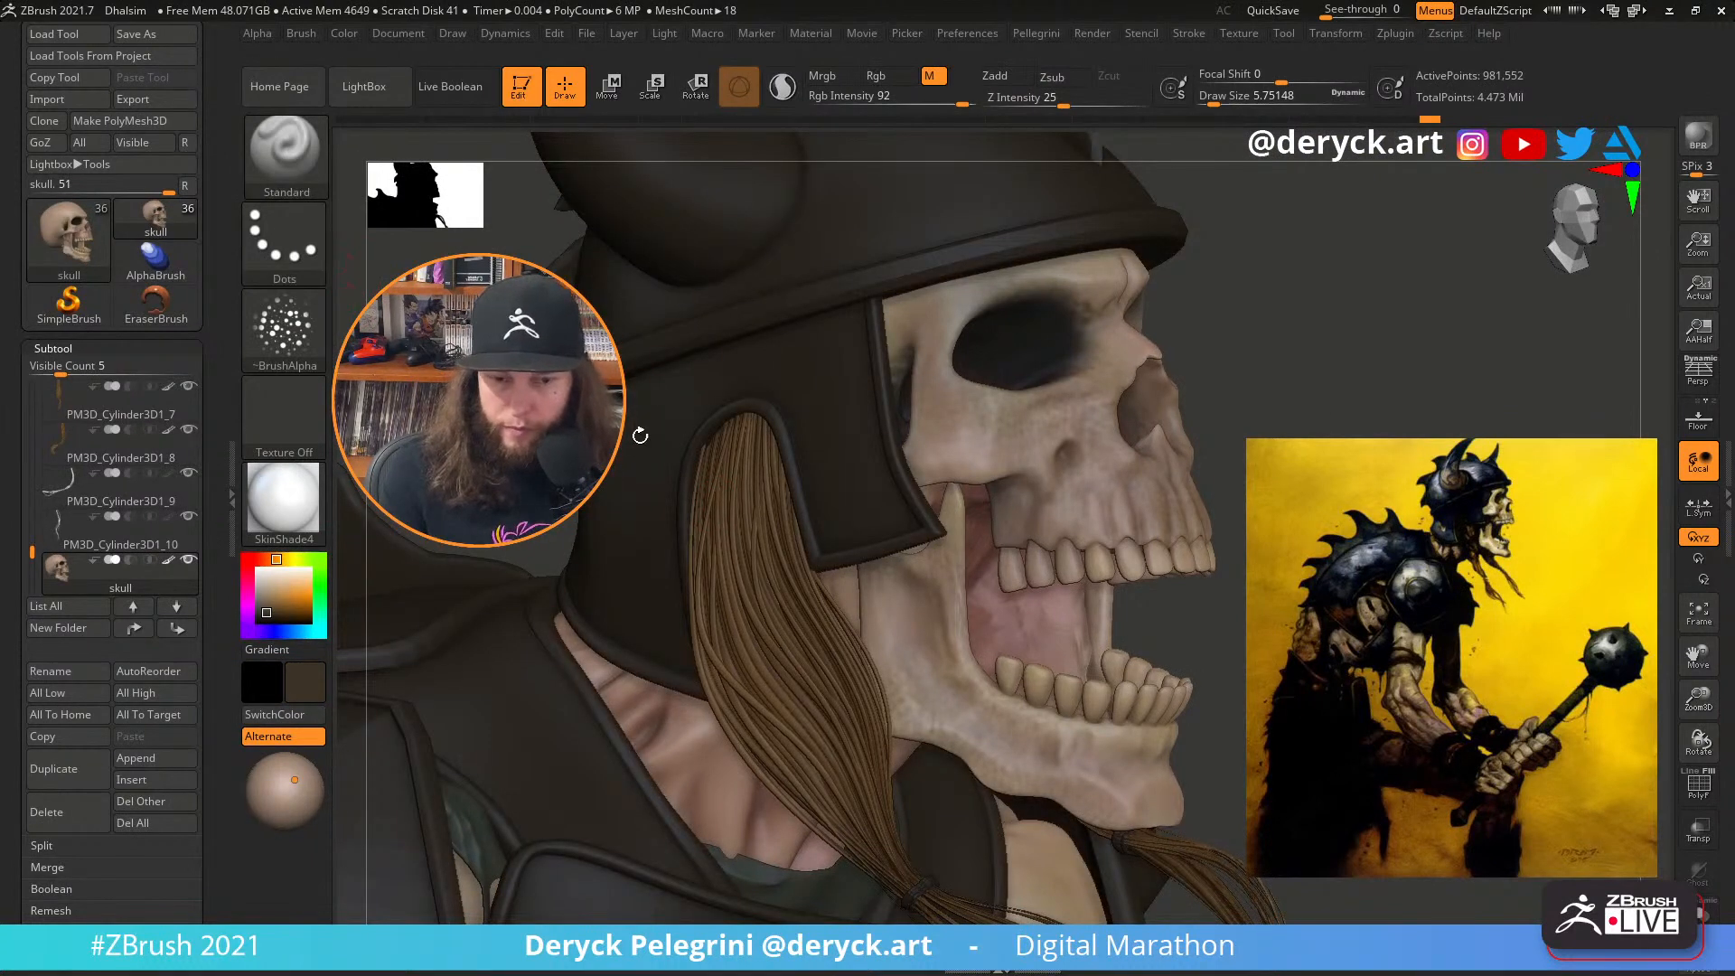
Enlarge the brush draw size to about 11.7 and isolate the skull
key(s)
drag(1074, 495, 1080, 496)
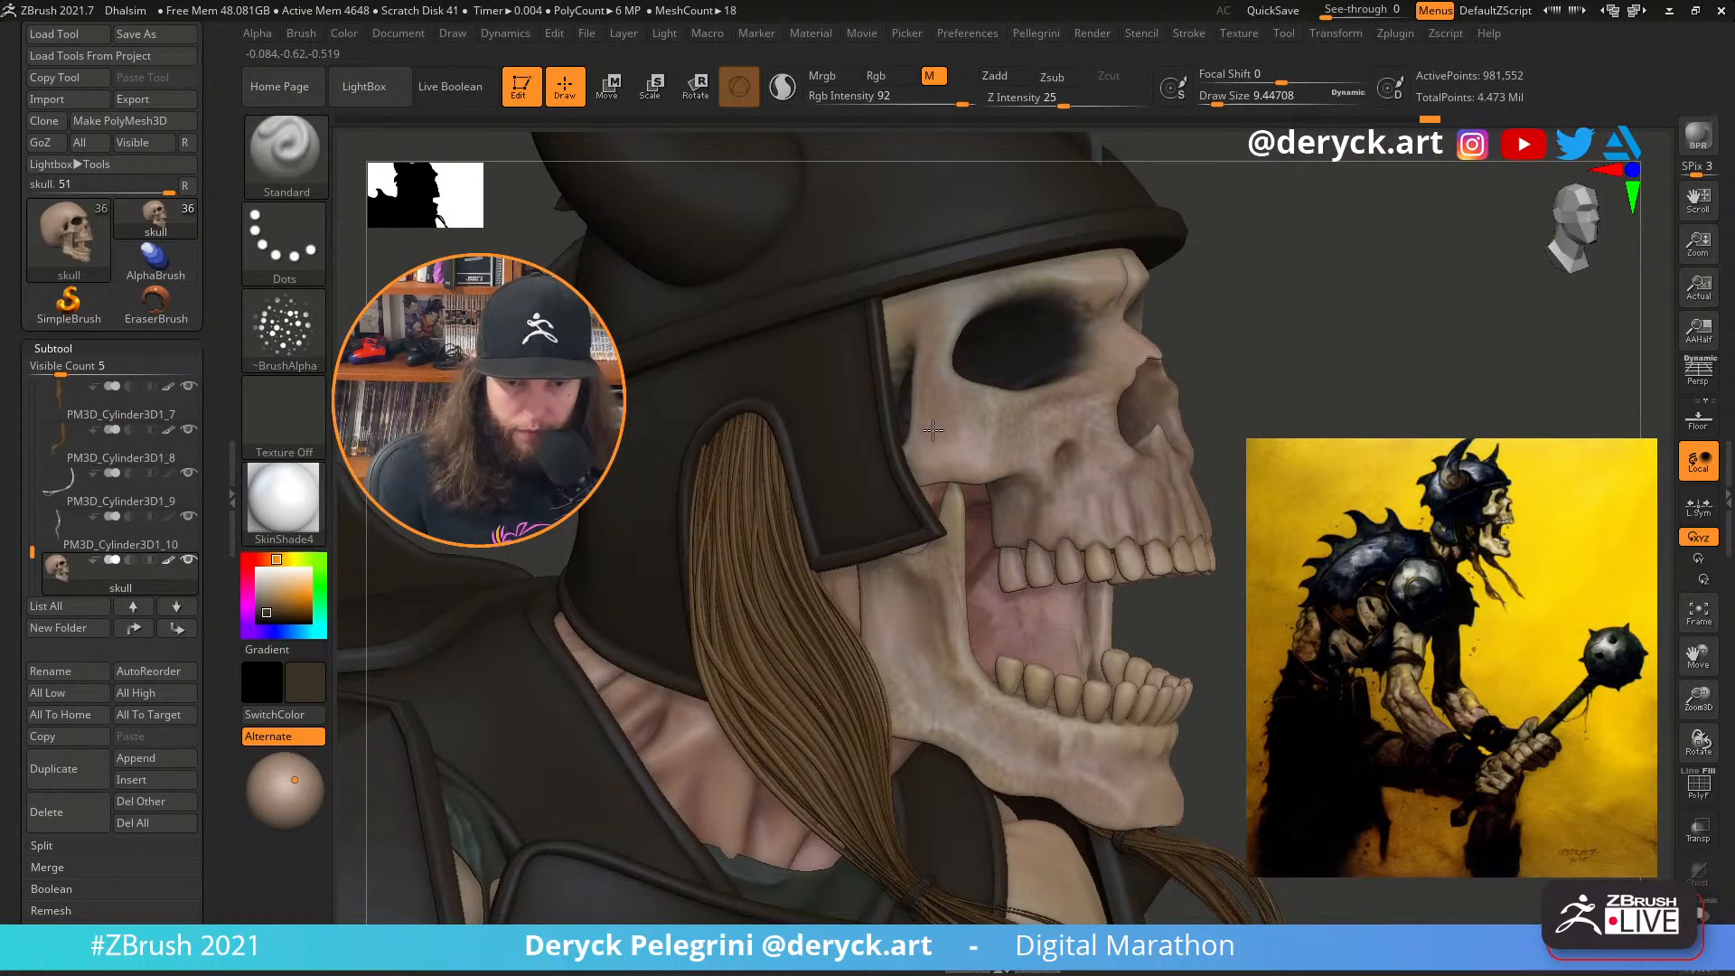
key(s)
drag(938, 459, 950, 463)
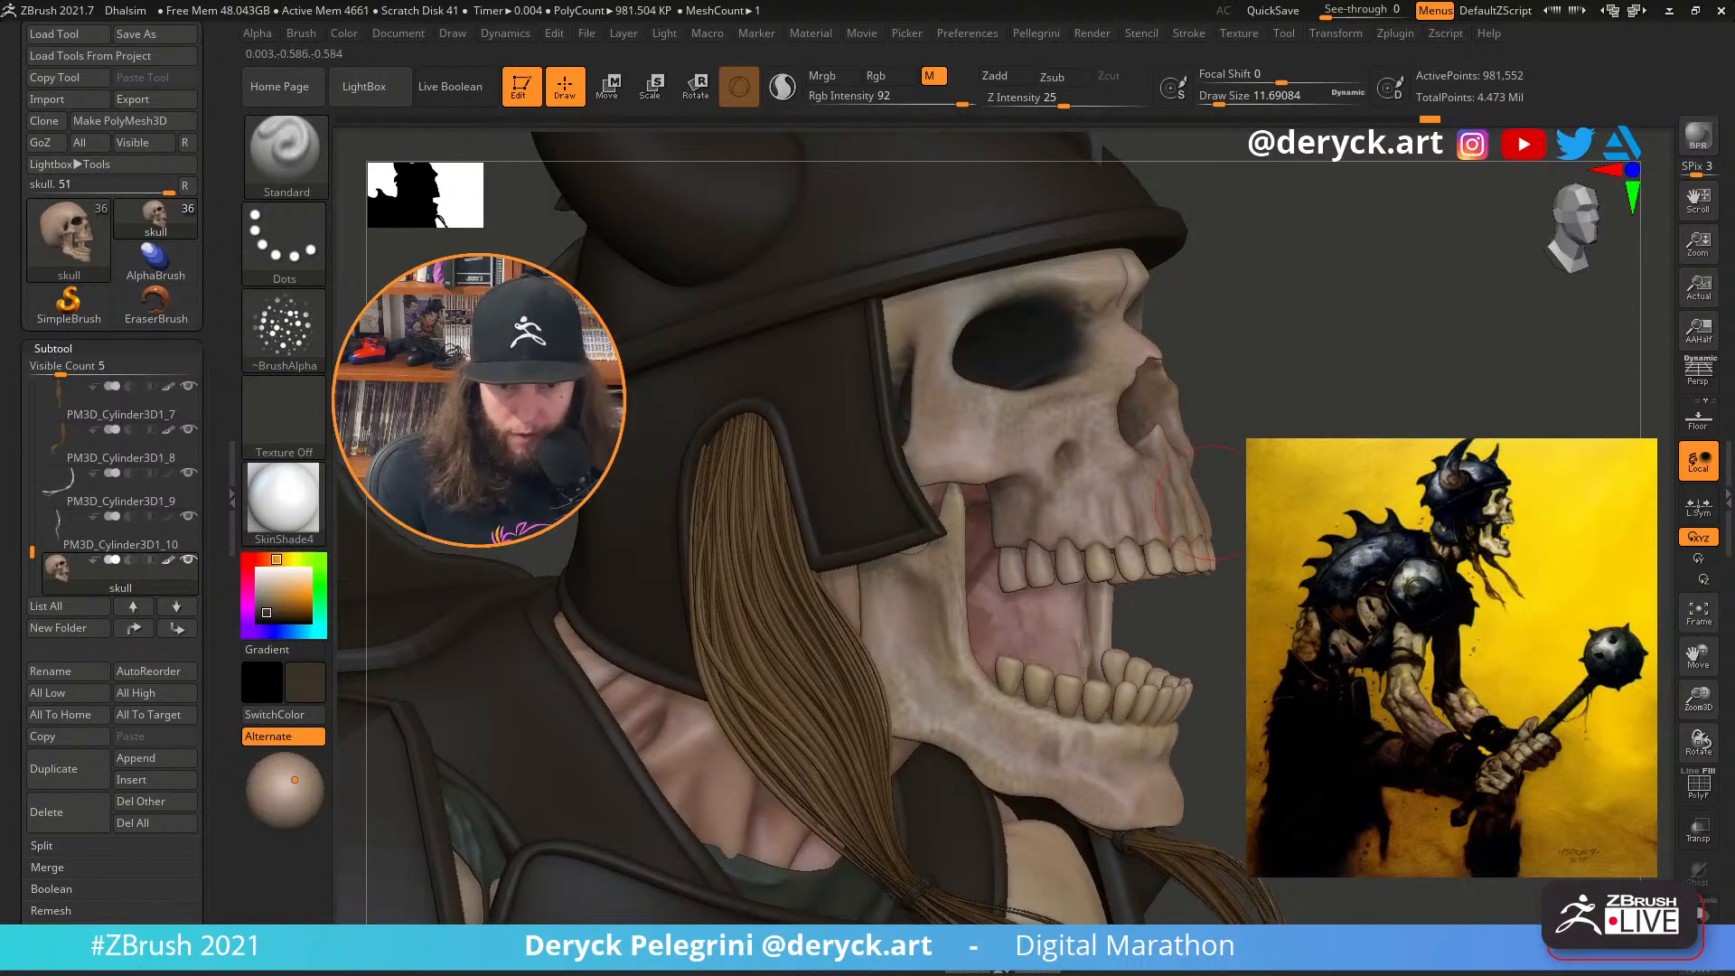
mouse_move(1213, 502)
mouse_down()
mouse_move(1152, 504)
mouse_move(1138, 468)
mouse_move(1066, 470)
mouse_up()
key(alt+s)
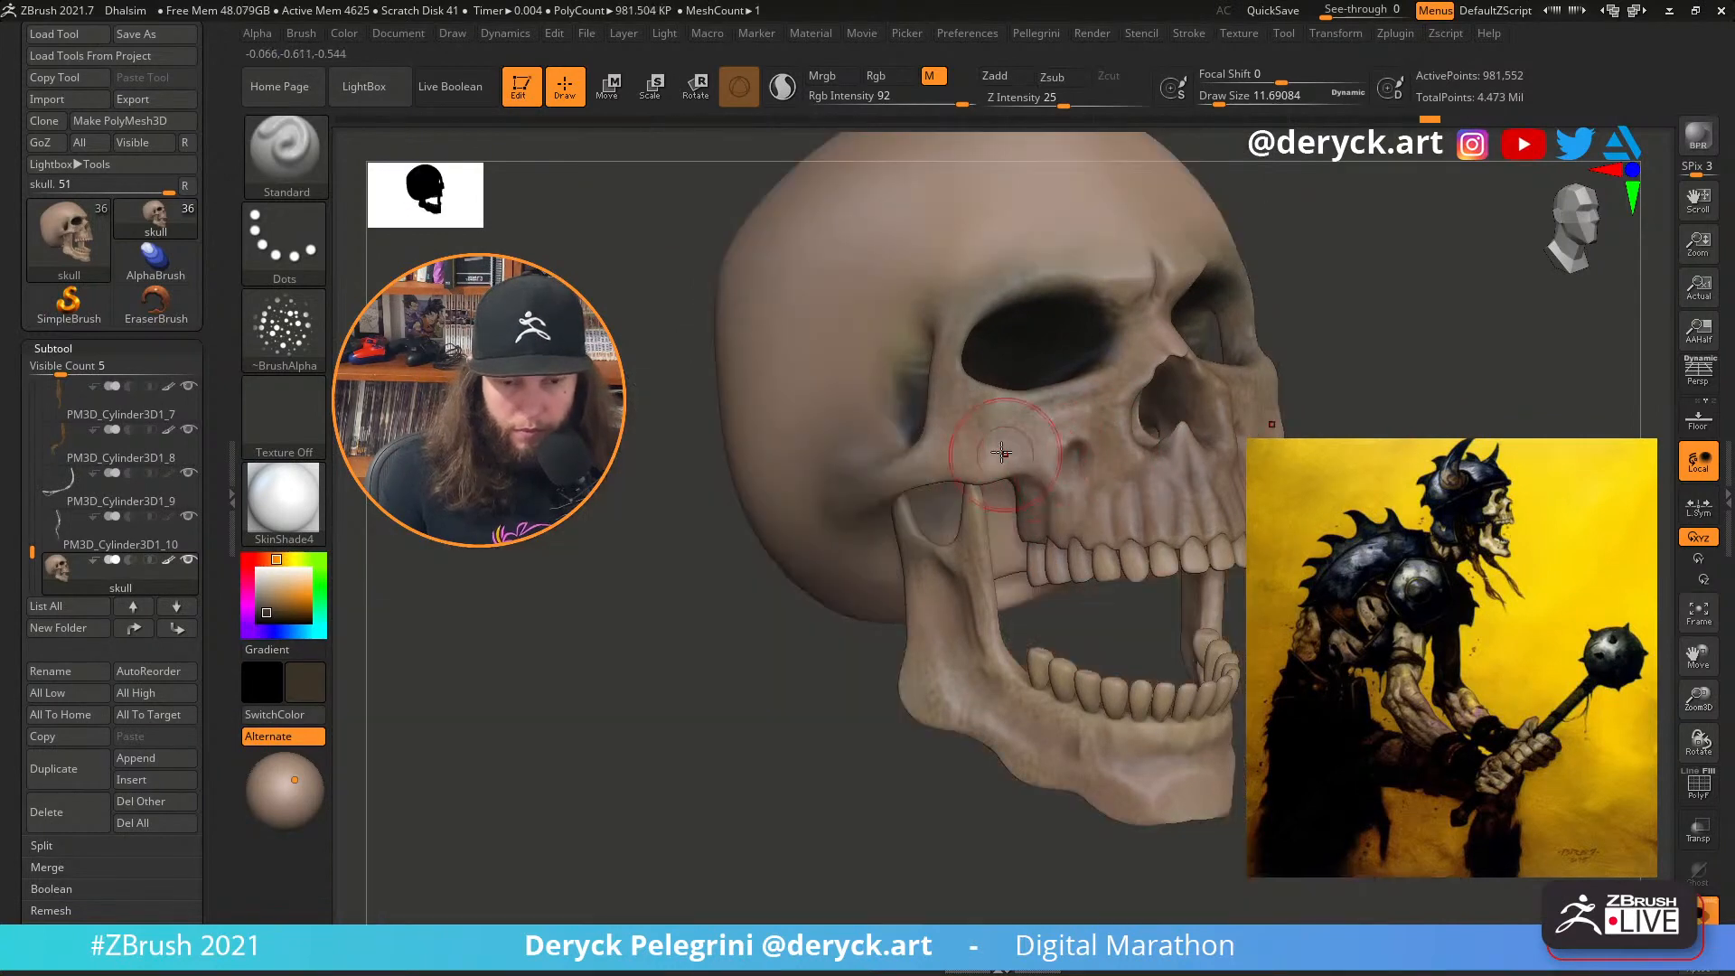
Set the brush to paint colour only with RGB intensity 24 and a draw size of about 8.4, with all parts shown
click(890, 76)
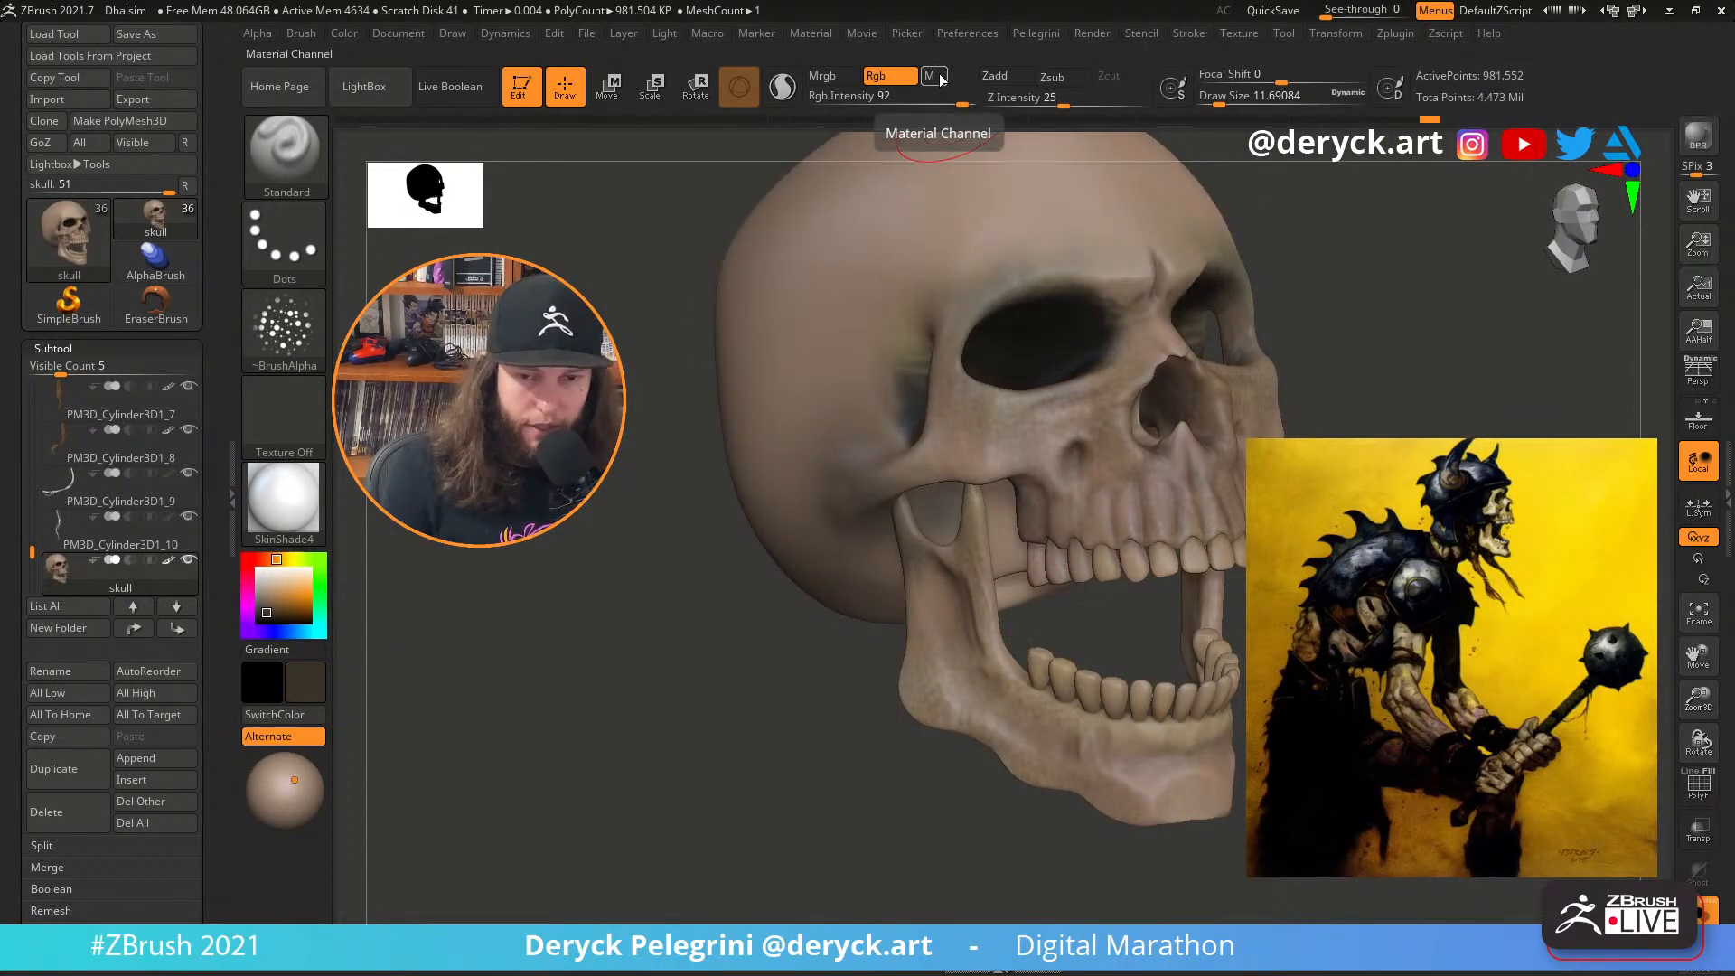
drag(693, 480, 734, 484)
key(s)
drag(970, 463, 964, 462)
drag(936, 445, 940, 452)
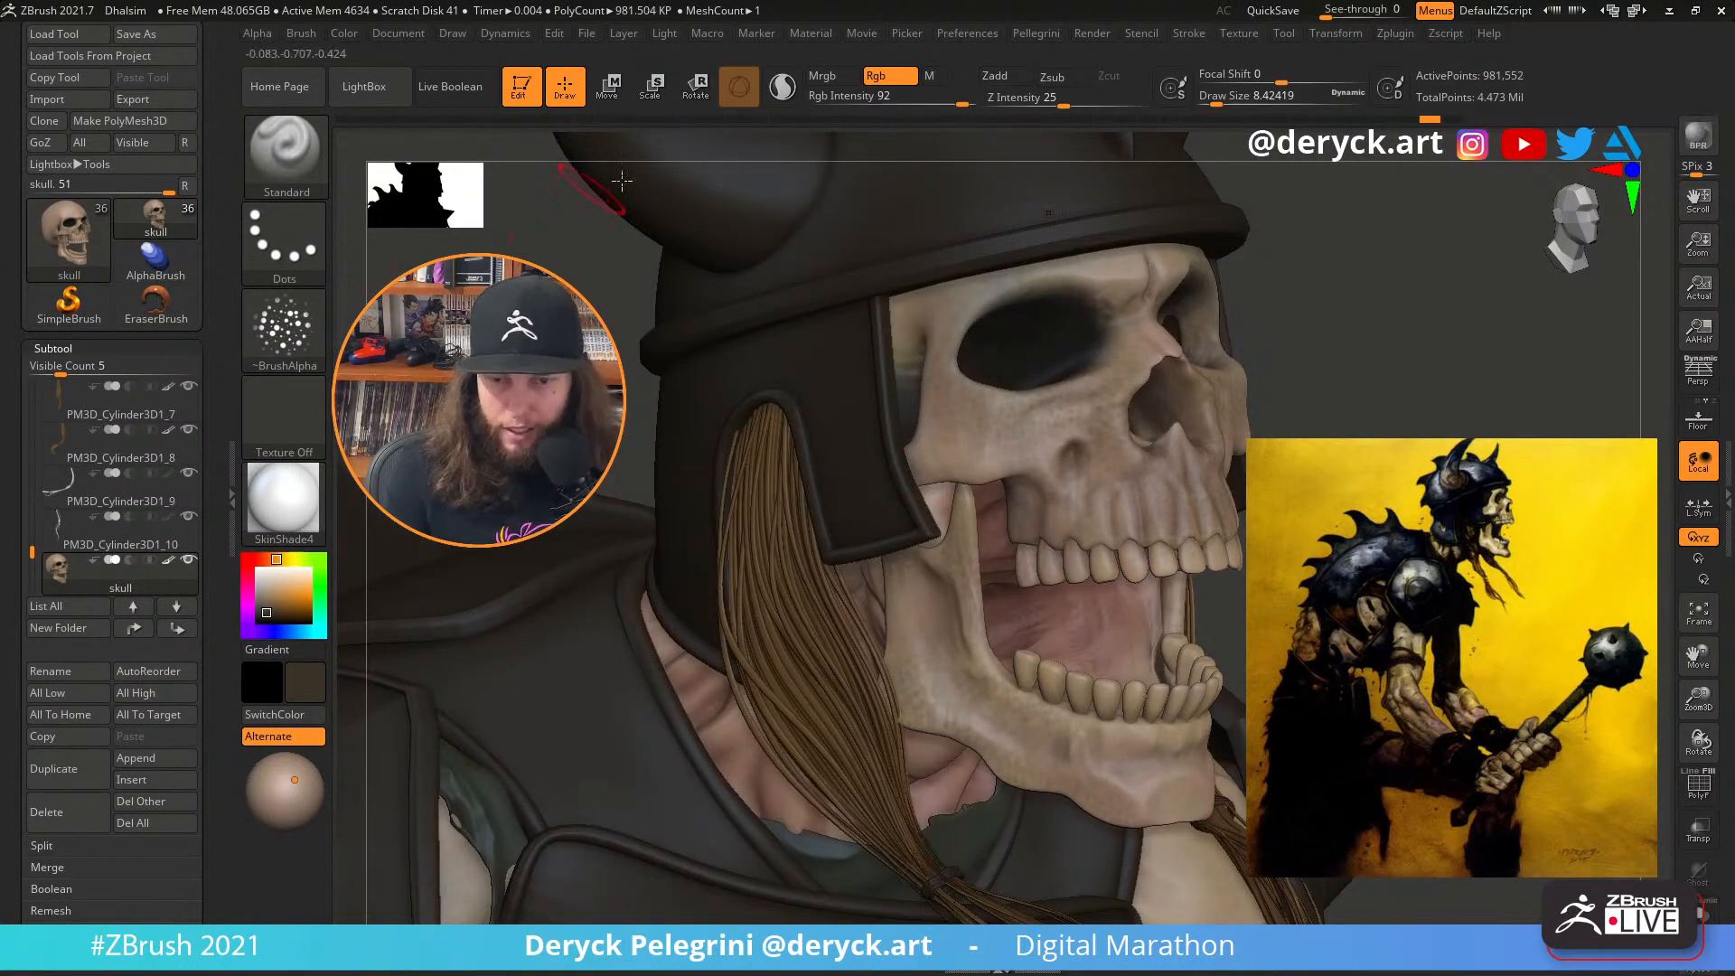
click(889, 97)
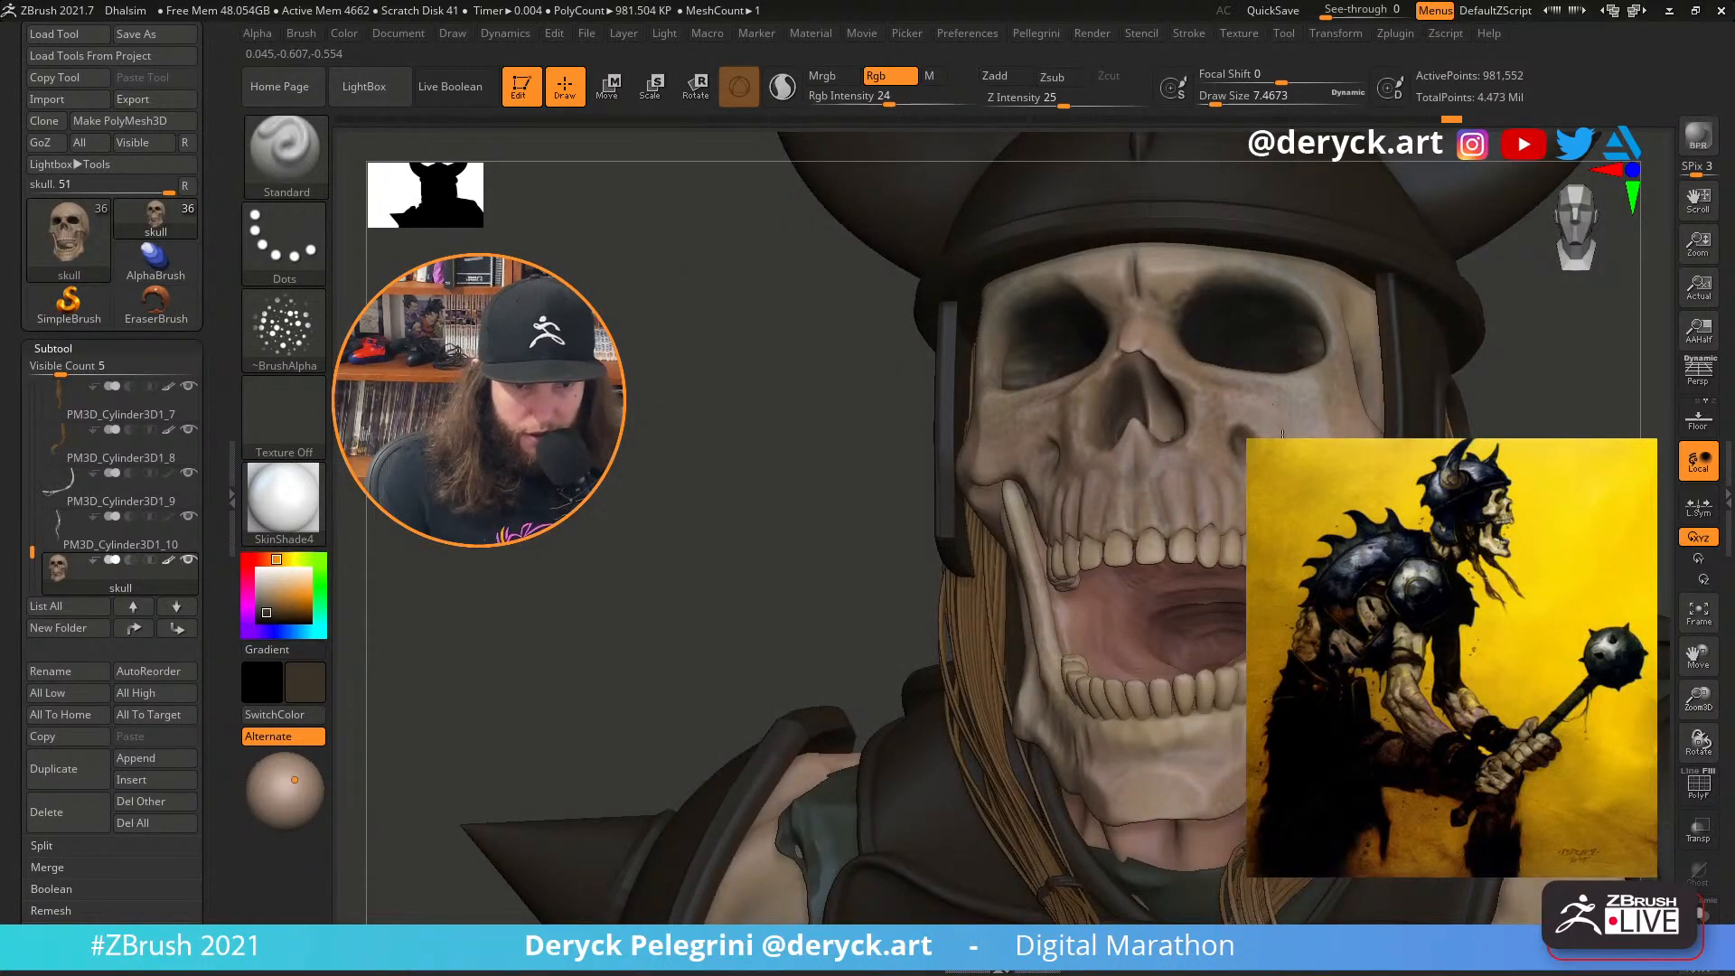
Raise the RGB intensity to 41 and paint very dark brown shading around the skull's lower jaw from several sides
click(912, 99)
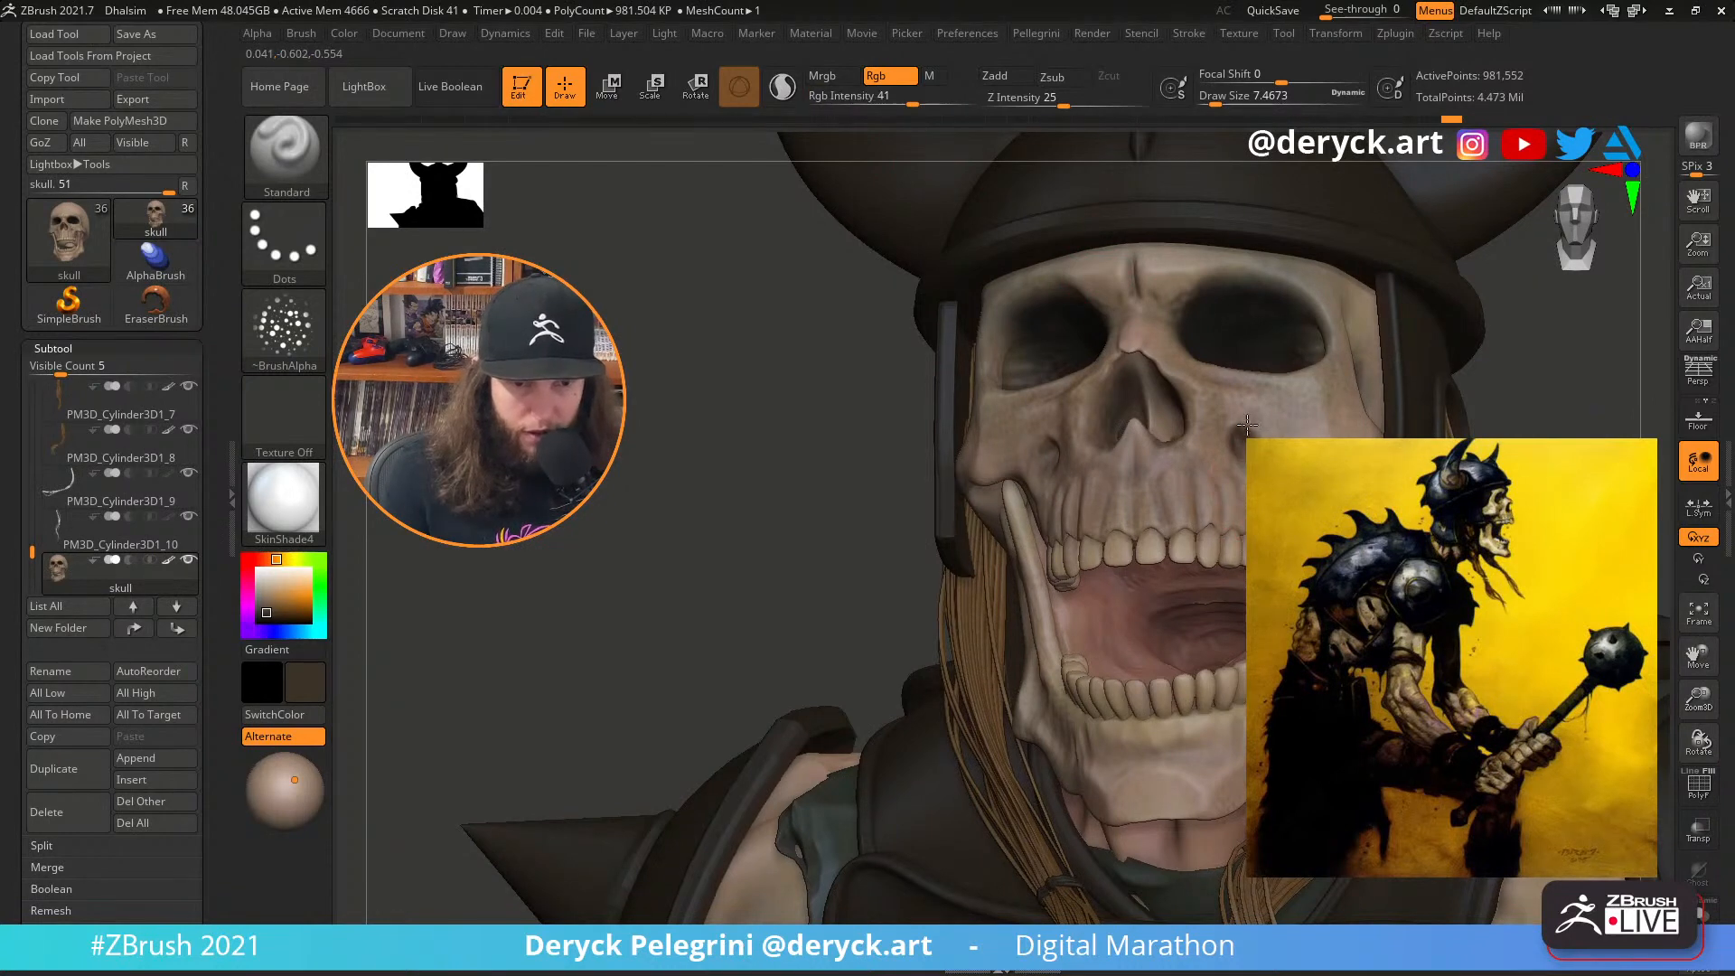
drag(781, 434, 890, 444)
drag(1175, 782, 1156, 808)
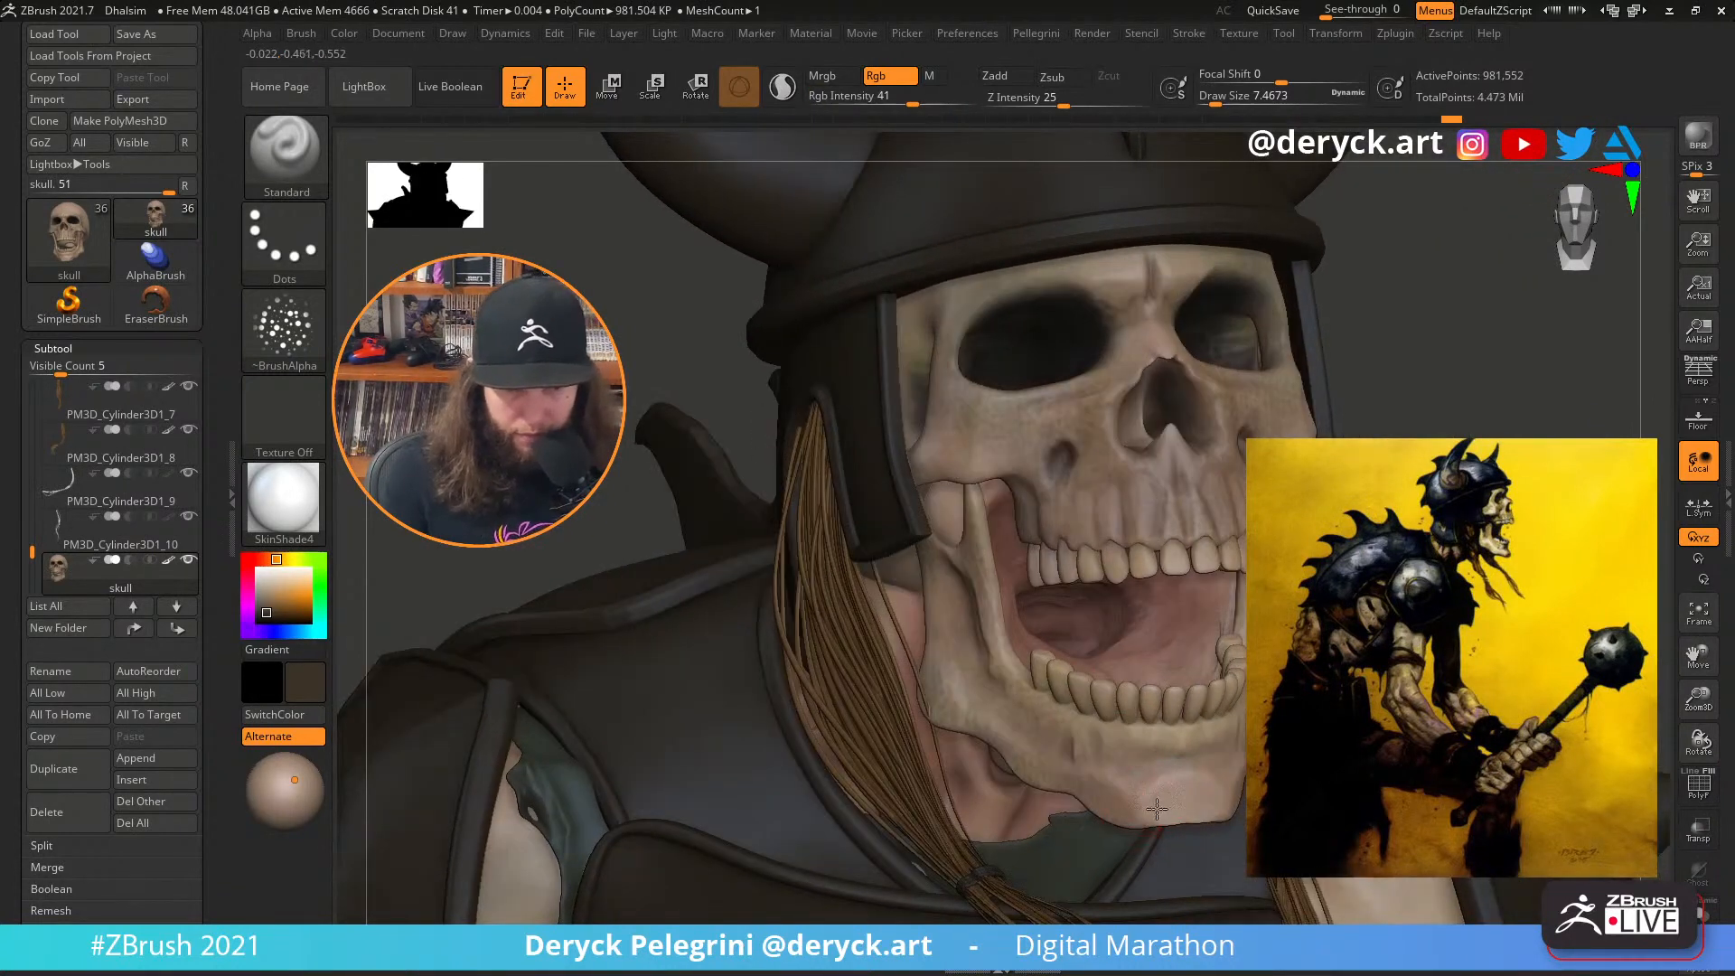
drag(1288, 732, 1455, 678)
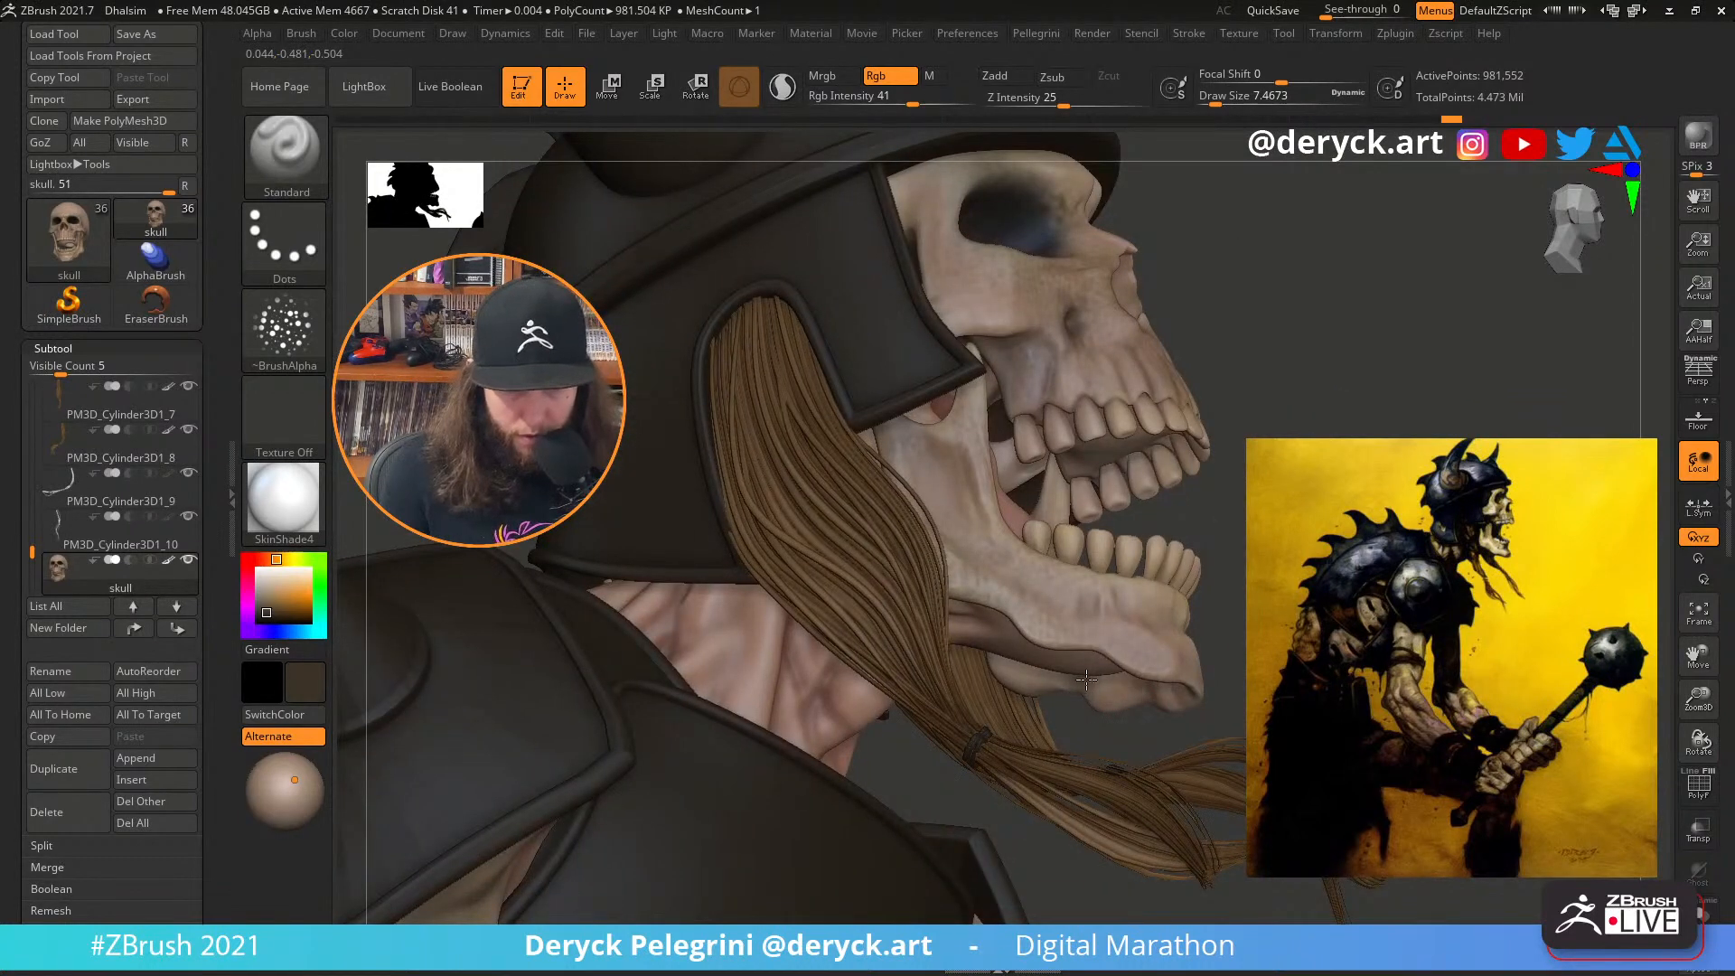
drag(1265, 614, 790, 499)
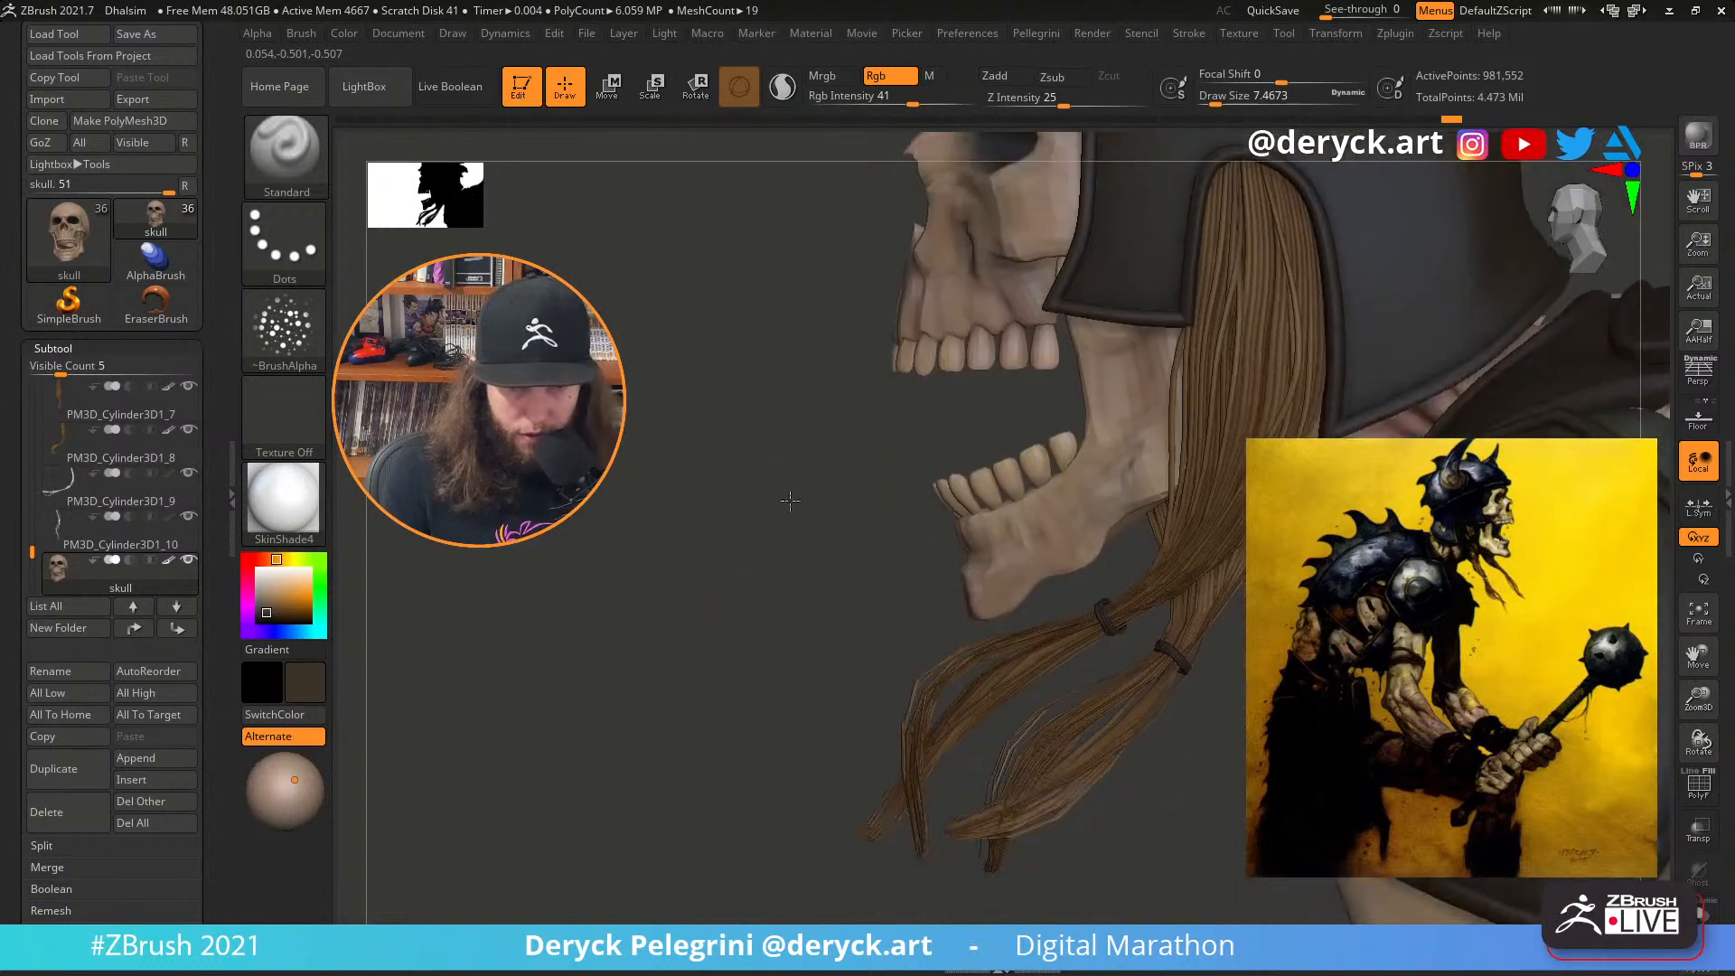
click(790, 500)
Select the body subtool and switch to the Move brush with a draw size of about 25
key(alt+s)
alt+click(1059, 542)
key(alt+s)
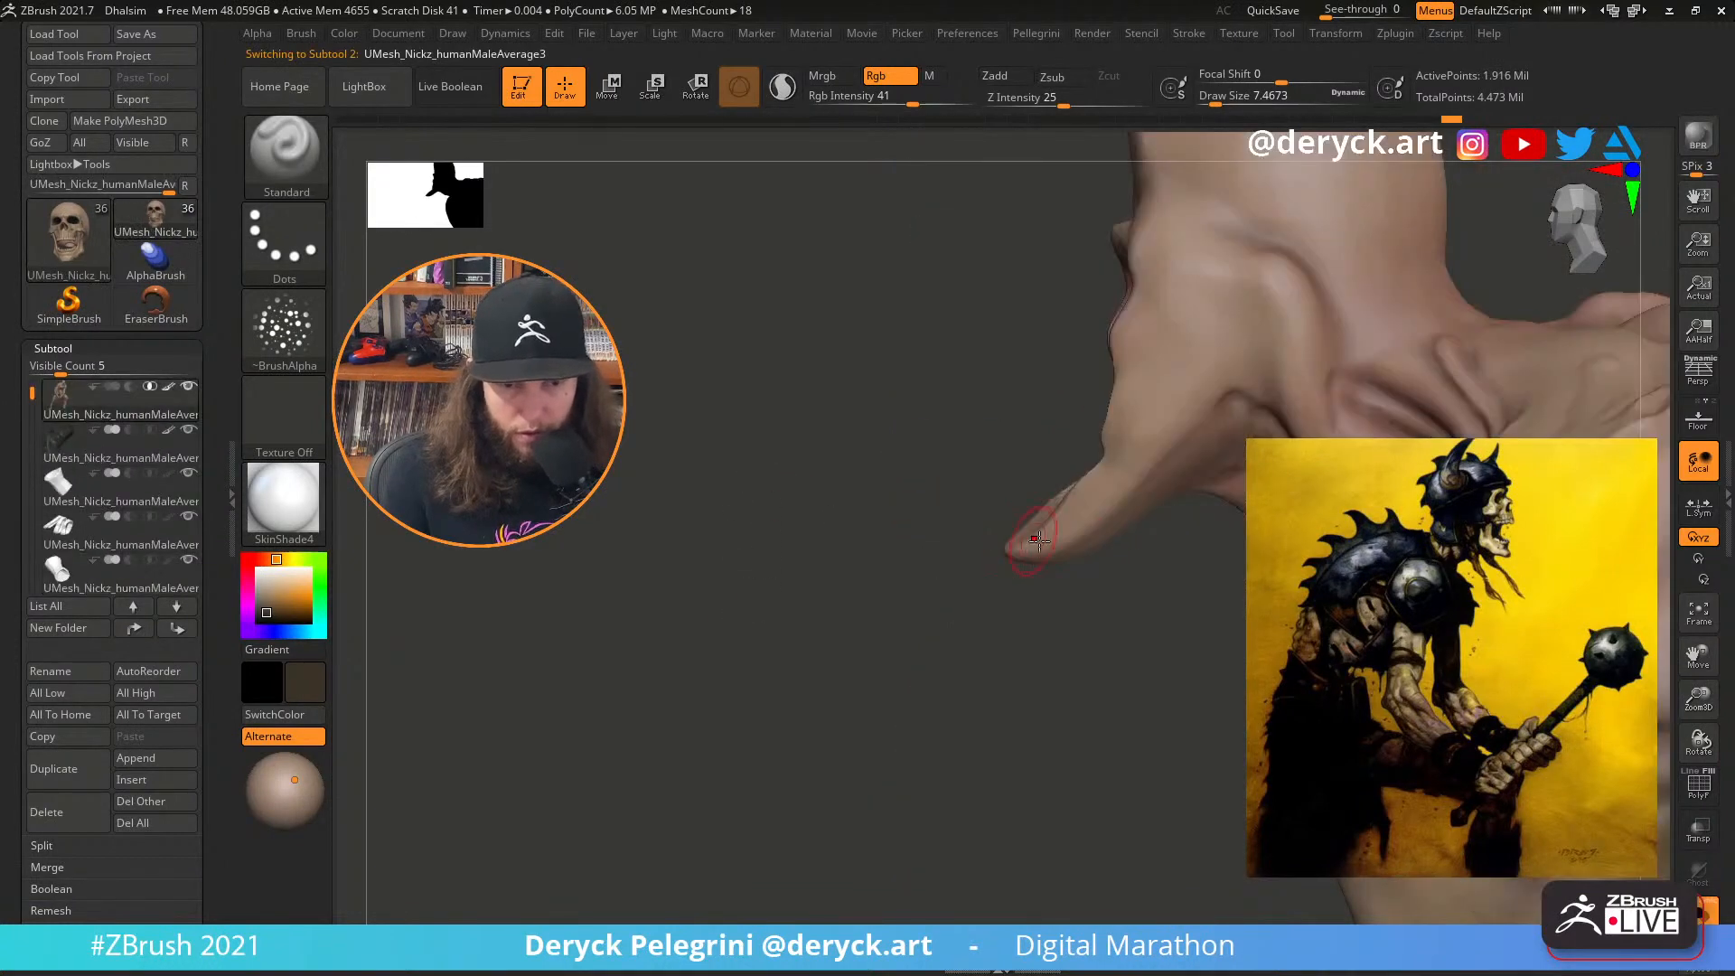
key(b)
key(m)
key(v)
key(s)
drag(1047, 543, 1063, 543)
key(alt+s)
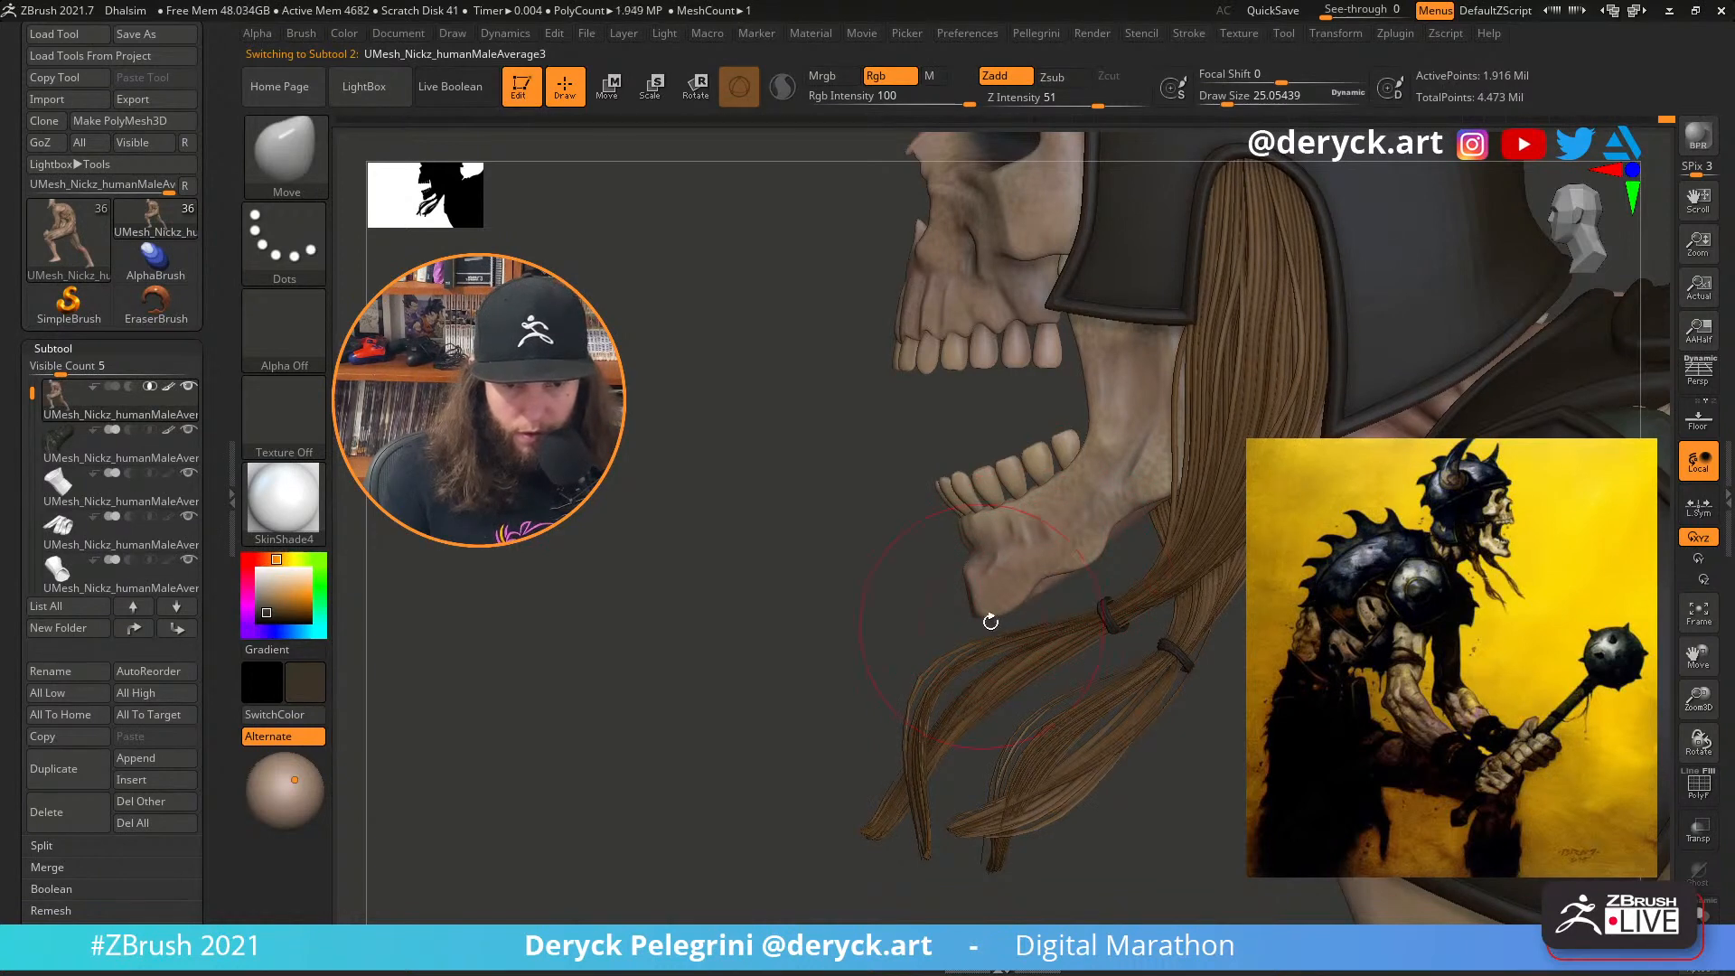
Reduce the Move brush draw size to about 23.3 and adjust the body's flesh around the jaw from both sides of the head
drag(542, 673, 632, 470)
drag(735, 447, 960, 588)
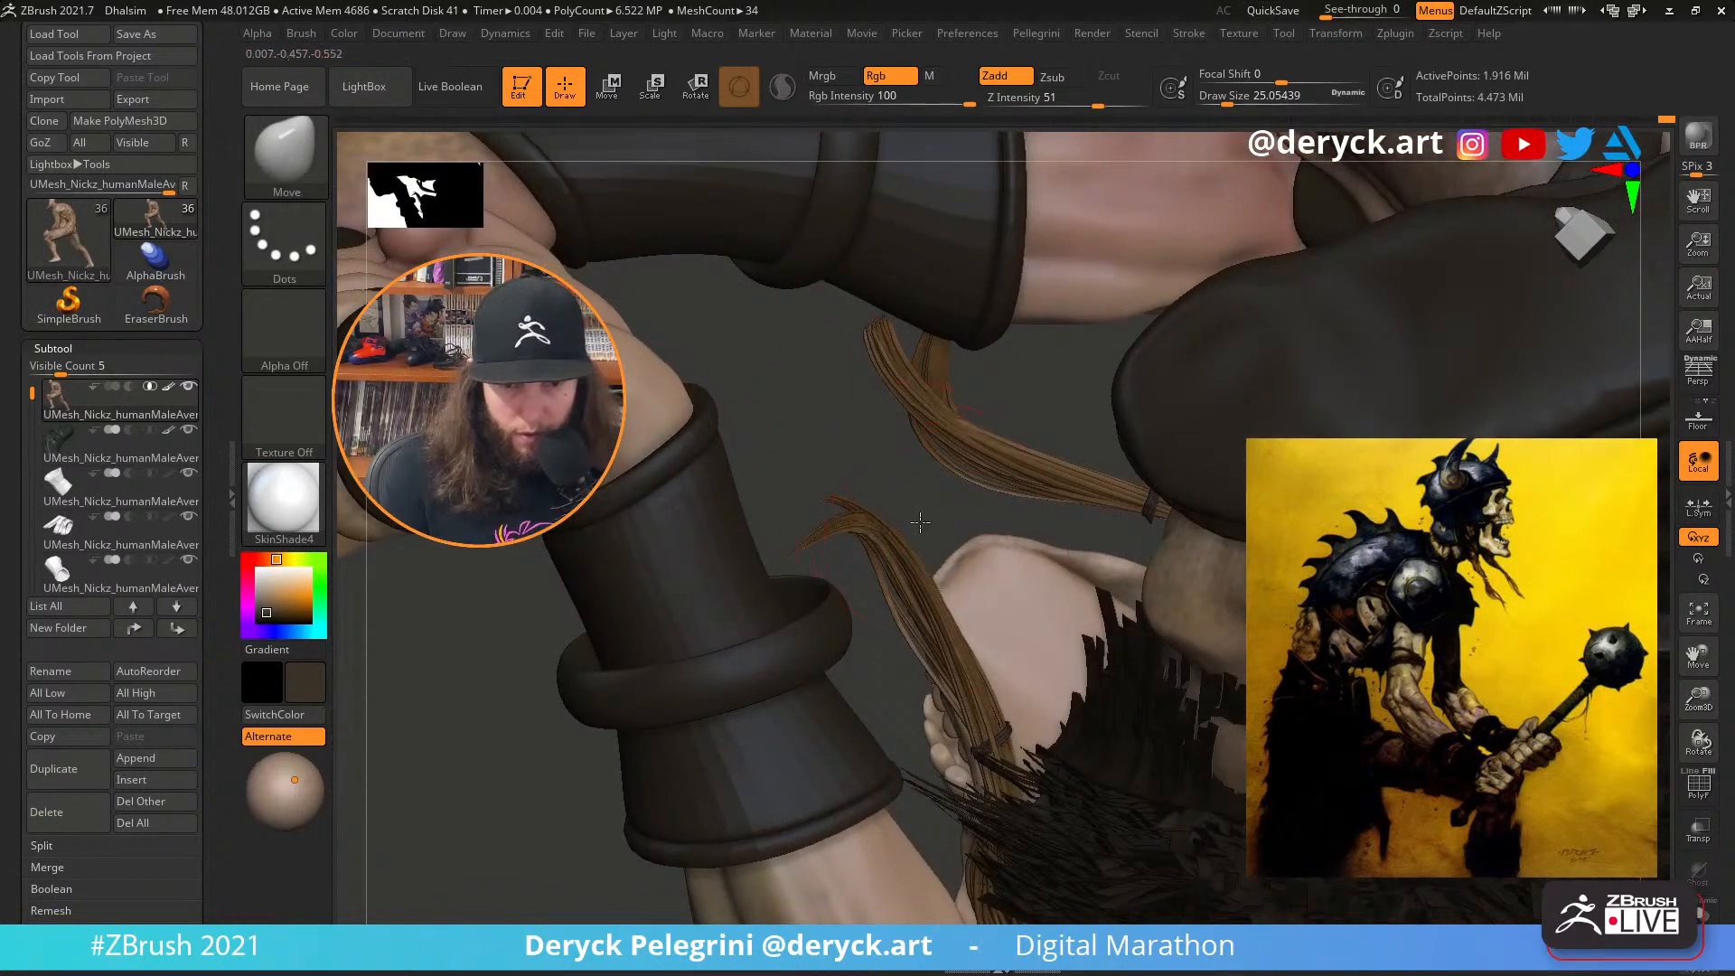
drag(920, 524, 1053, 591)
key(s)
click(1065, 596)
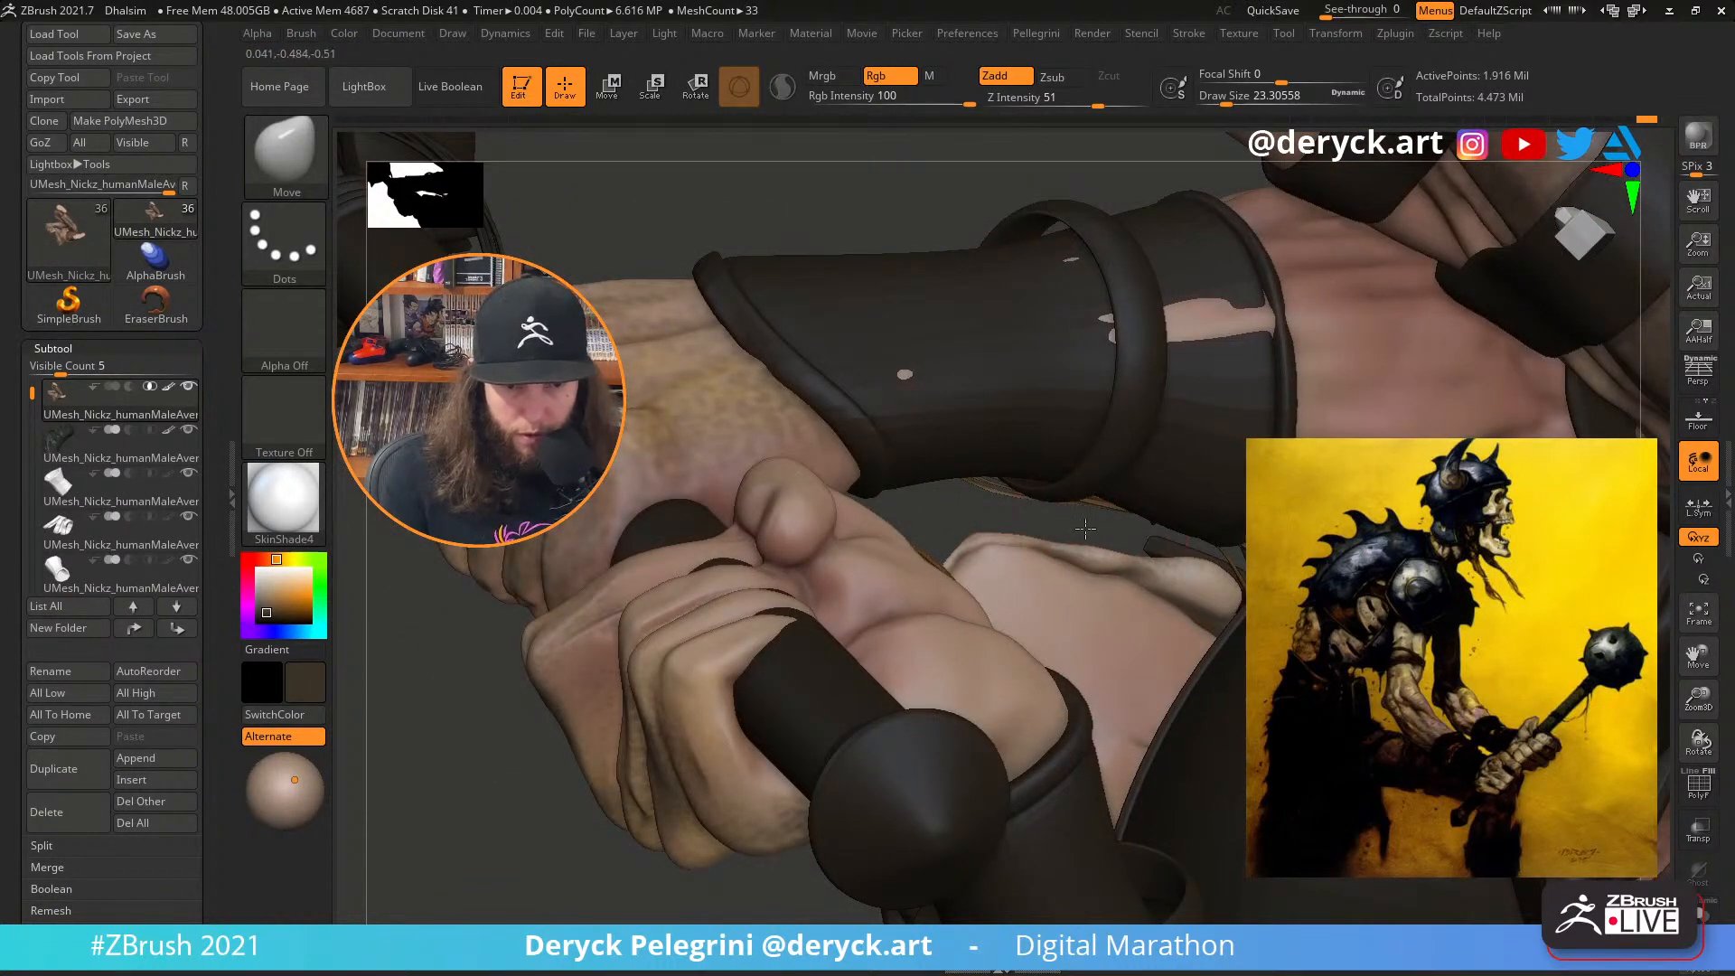
drag(1085, 528, 1091, 646)
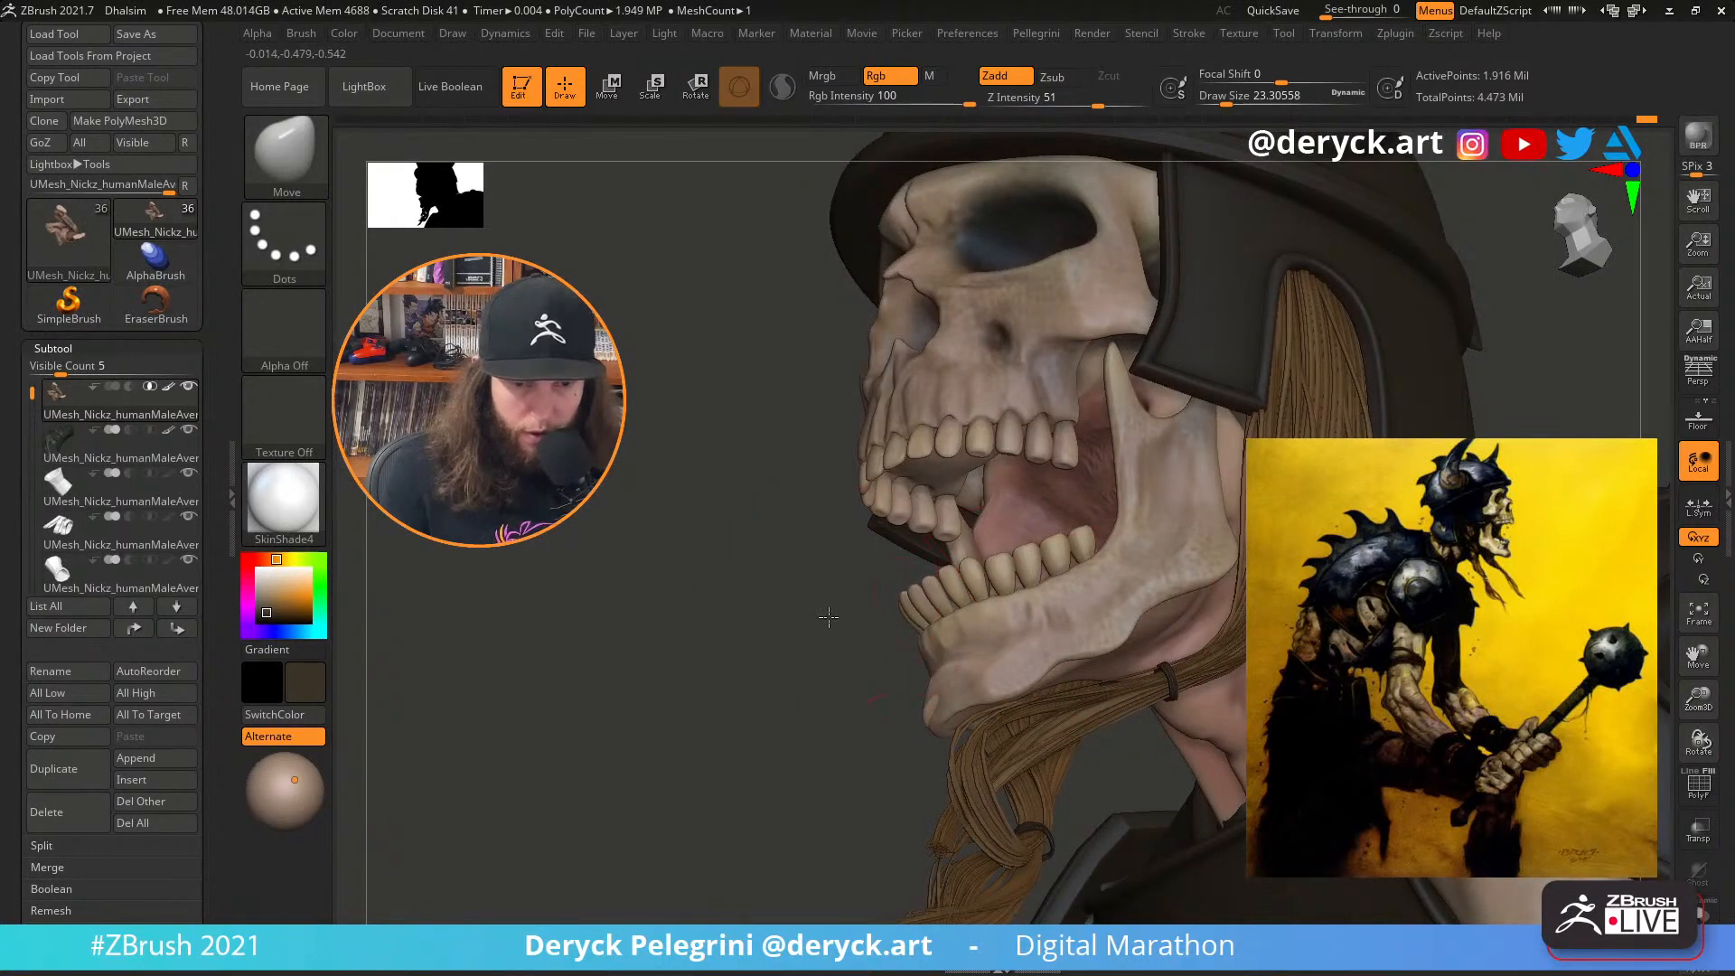
drag(828, 617, 899, 624)
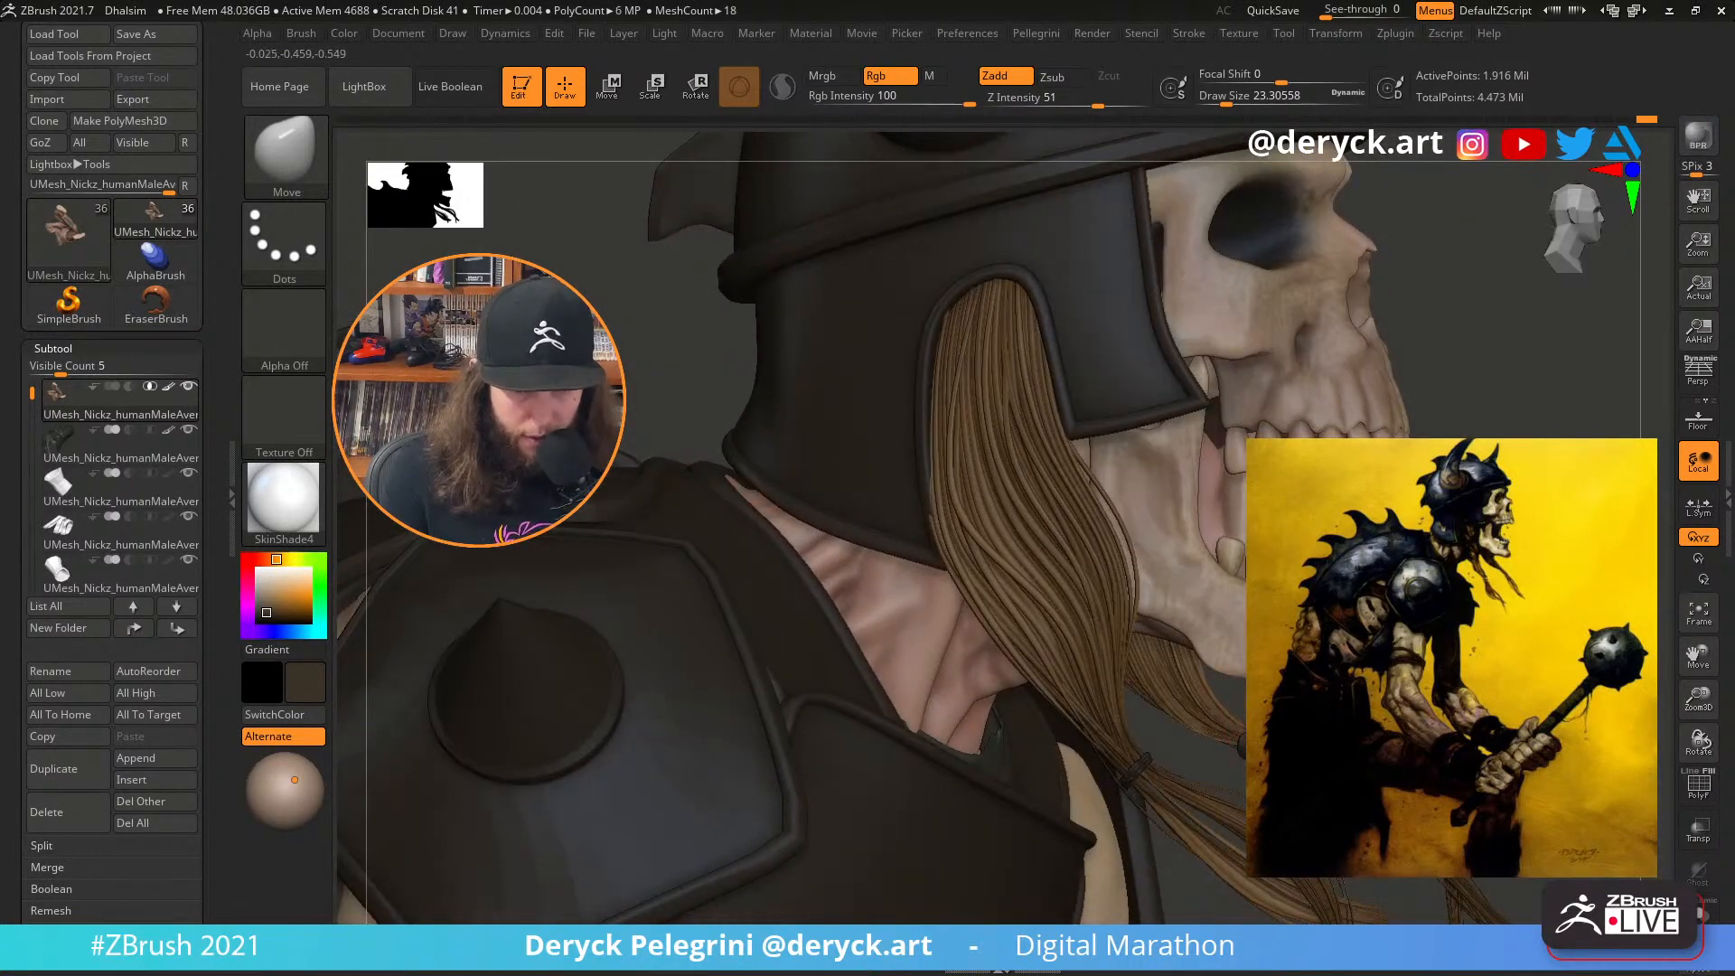
right_drag(1121, 587, 1039, 589)
key(s)
click(1039, 592)
right_drag(1039, 515, 637, 373)
mouse_move(823, 436)
ctrl+right_down()
mouse_move(848, 593)
mouse_move(825, 593)
mouse_move(804, 641)
ctrl+right_up()
Switch to the Standard brush with a dark brown colour and a draw size of about 8.4, and select the skull
key(b)
key(s)
key(t)
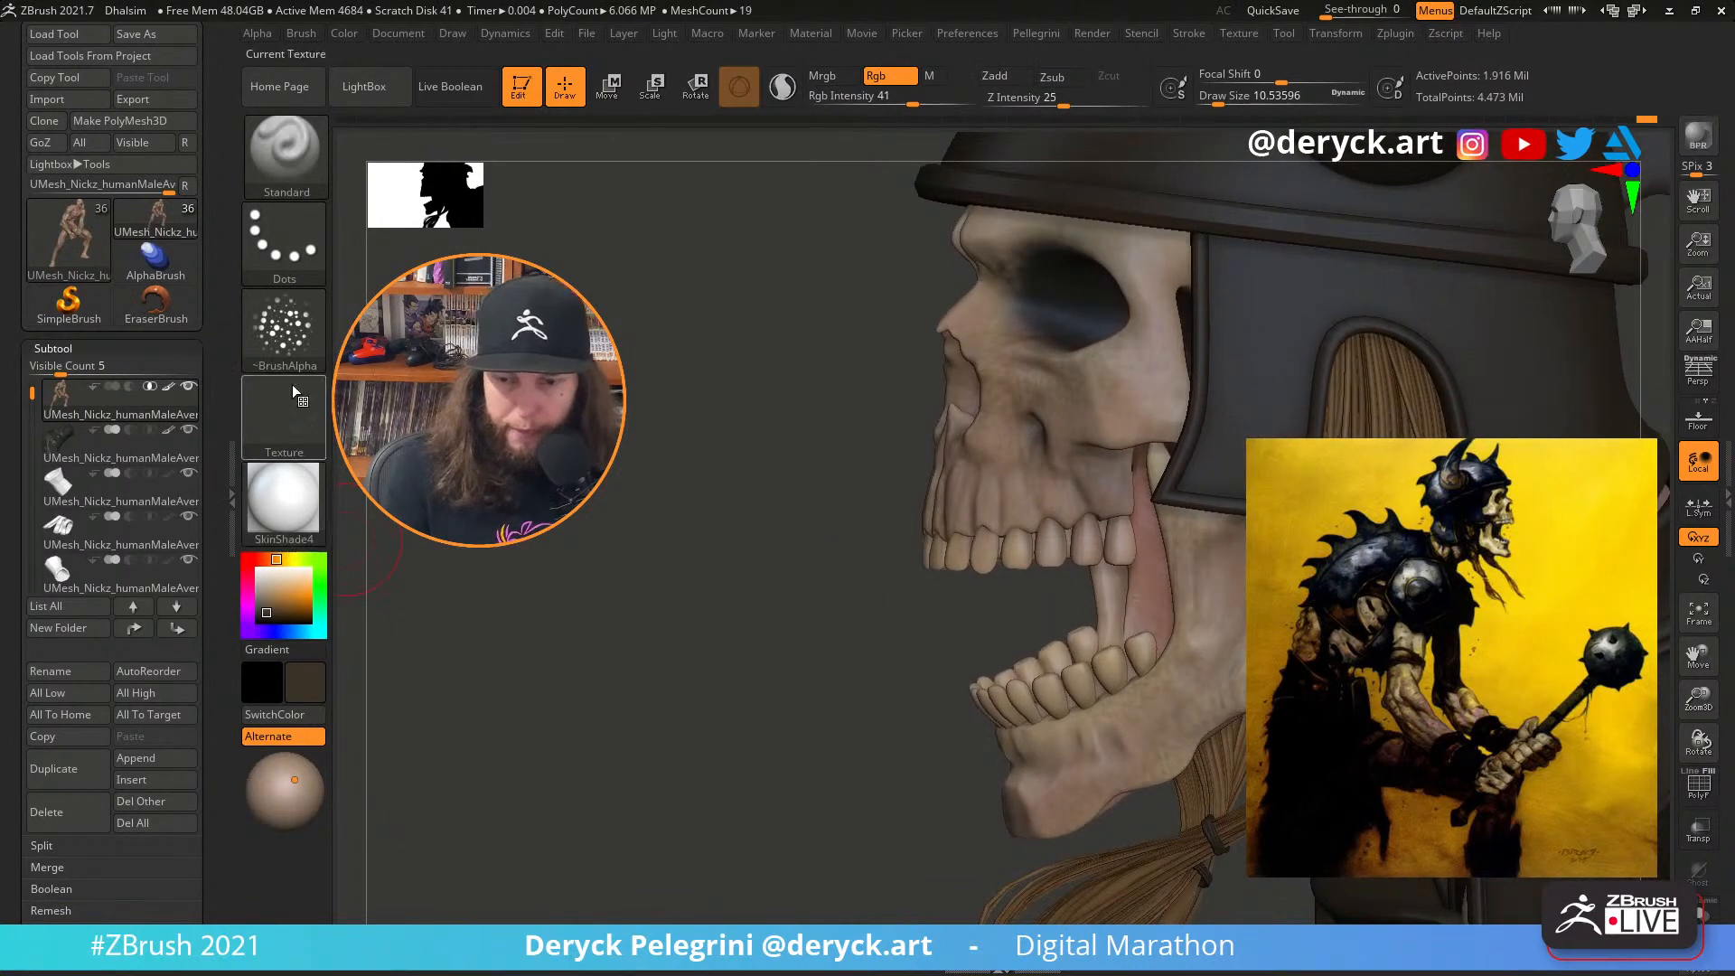
click(272, 613)
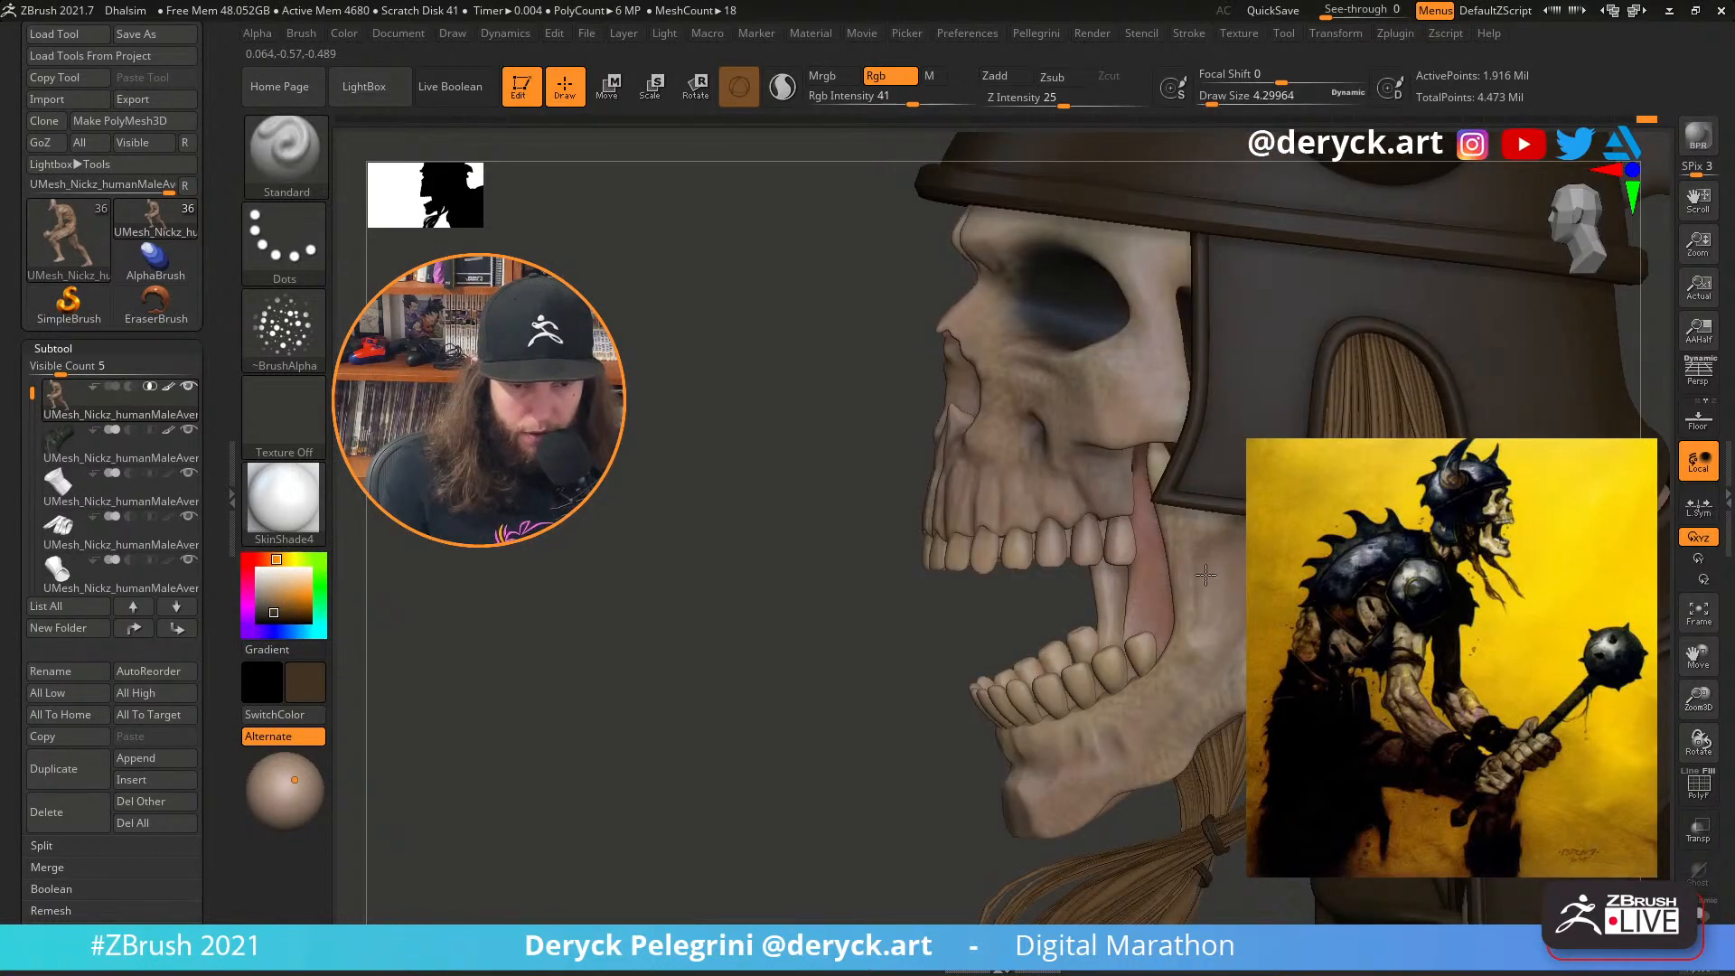
key(bracketright)
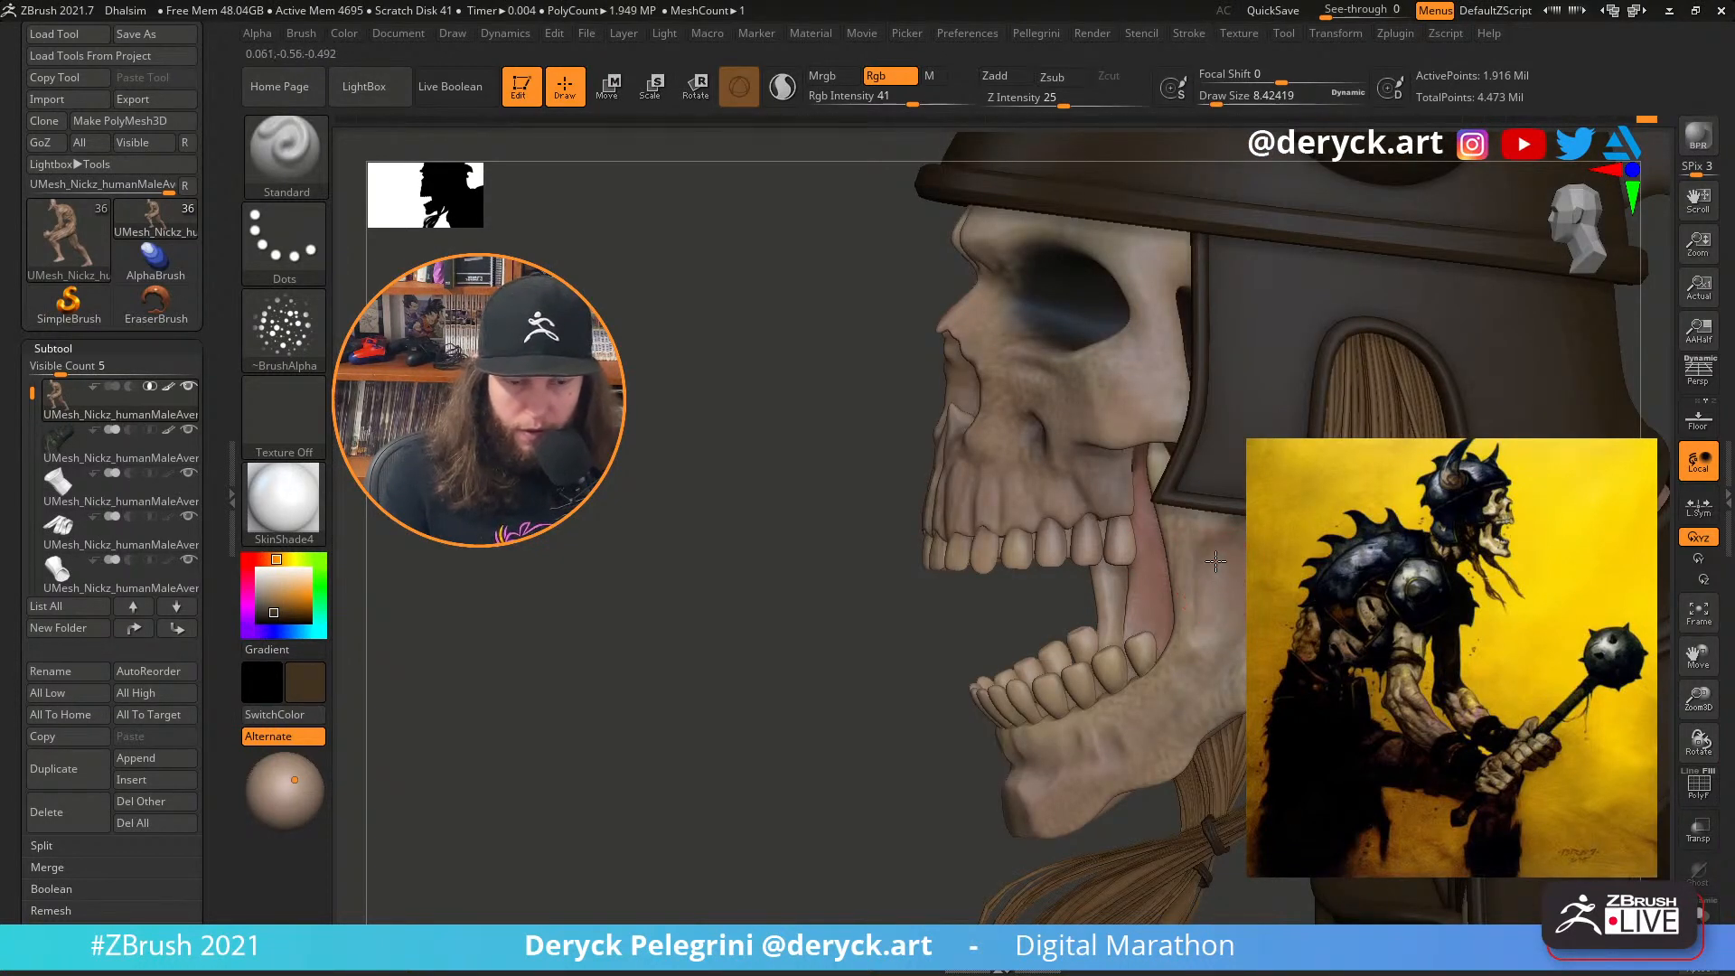
key(alt+s)
alt+click(1213, 582)
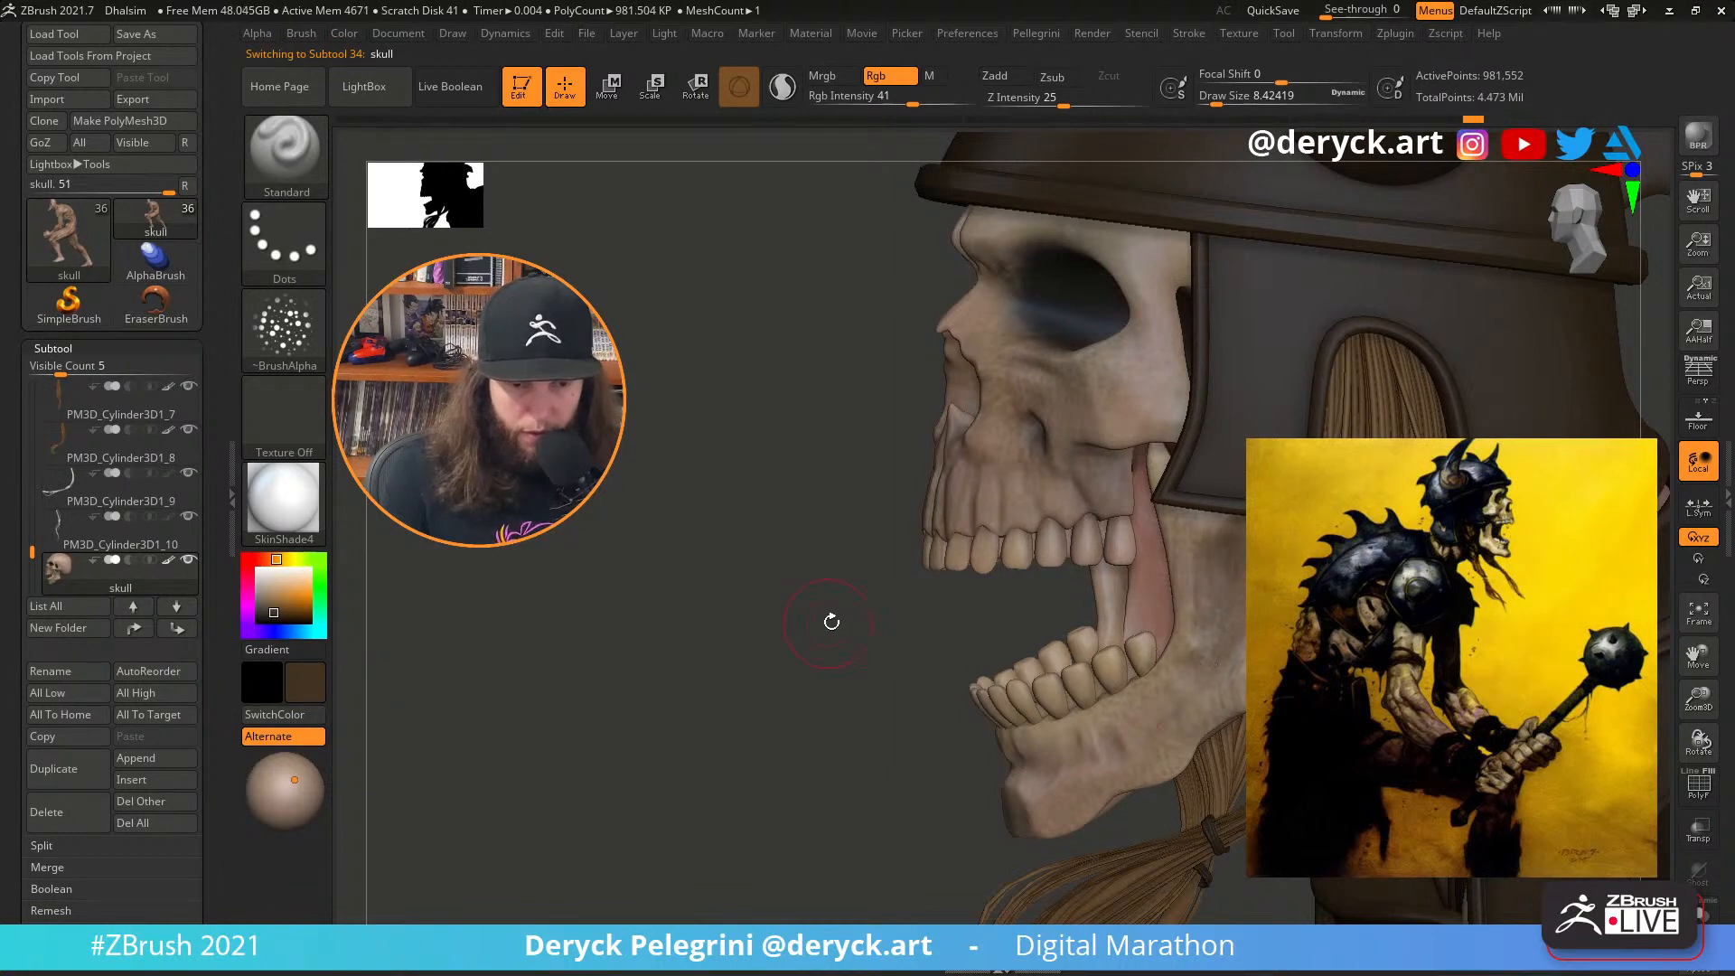
Paint brown inside the skull's nose cavity with RGB intensity 72 and a draw size of about 5.75
mouse_move(825, 615)
mouse_down()
mouse_move(994, 542)
mouse_move(1241, 395)
mouse_move(1078, 437)
mouse_up()
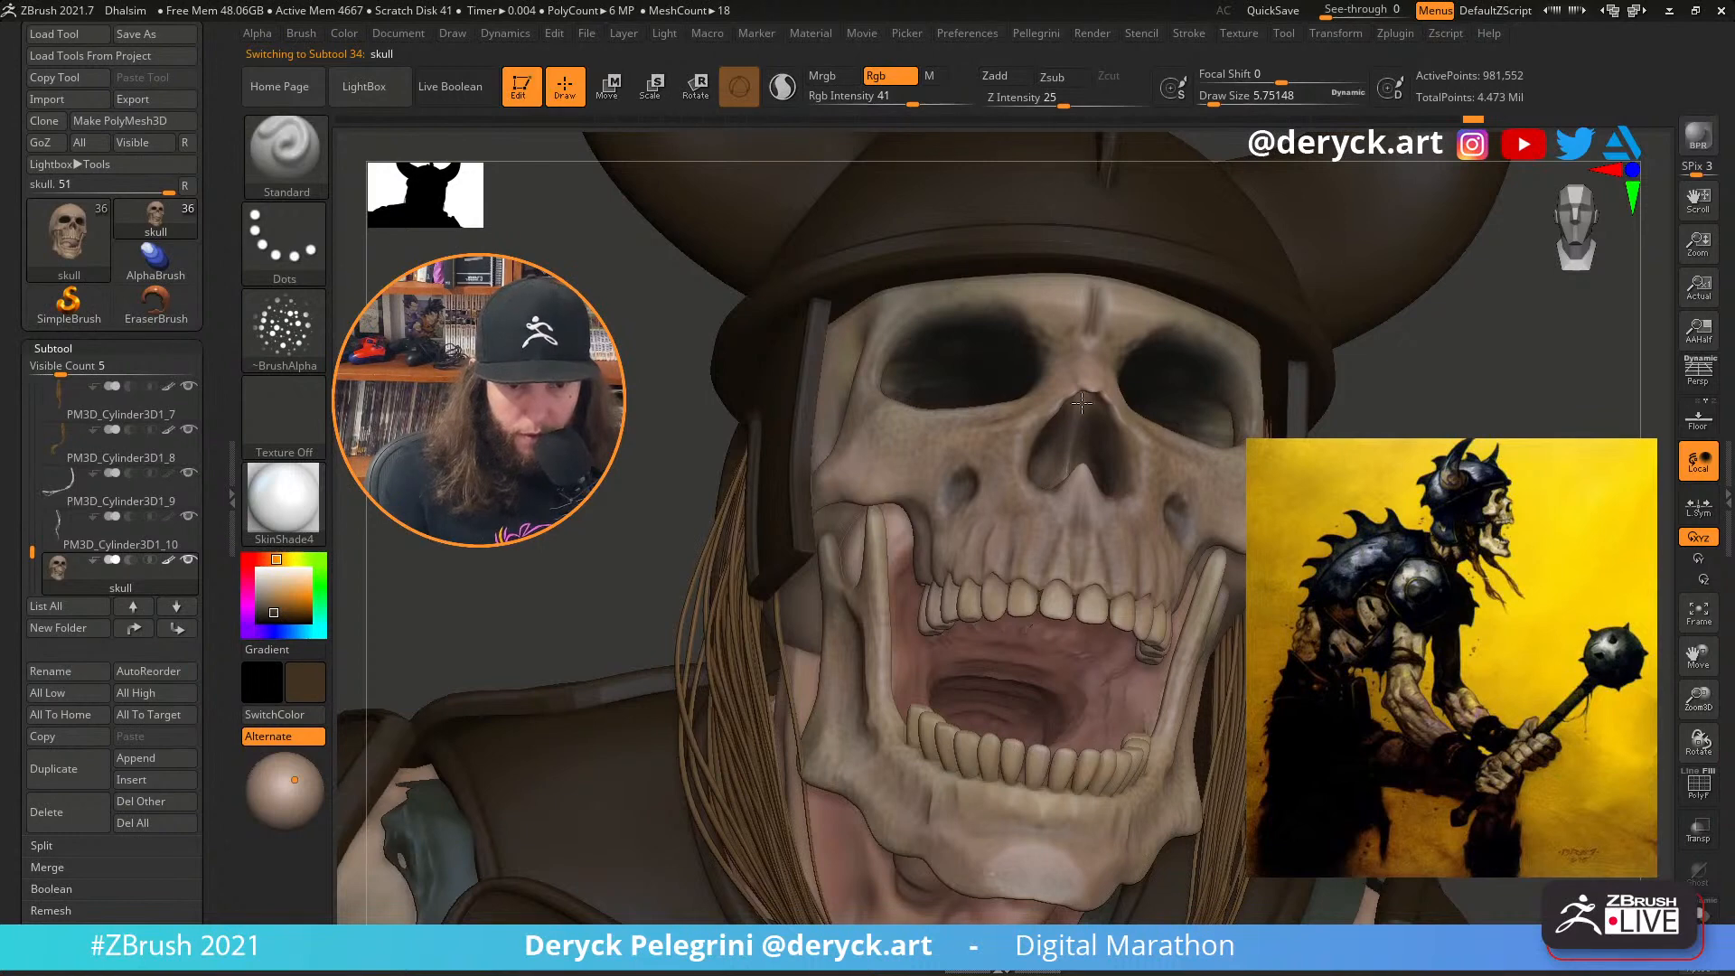
right_drag(1147, 472, 1066, 465)
drag(912, 101, 945, 101)
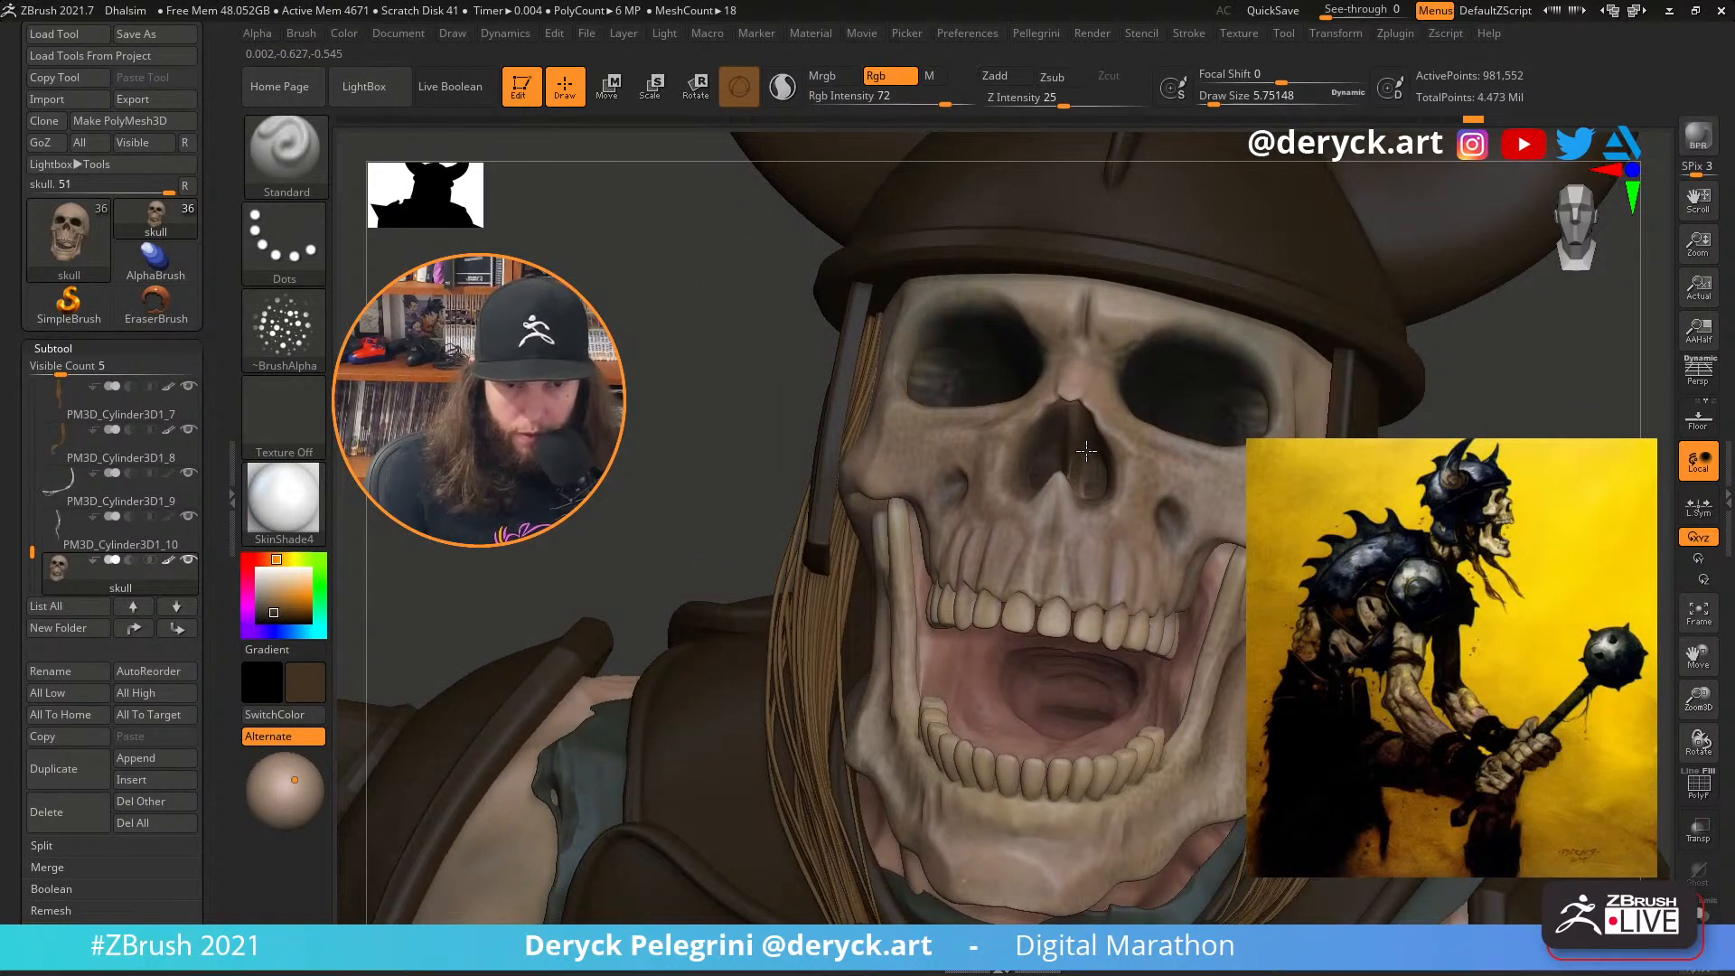
right_drag(1099, 484, 1151, 468)
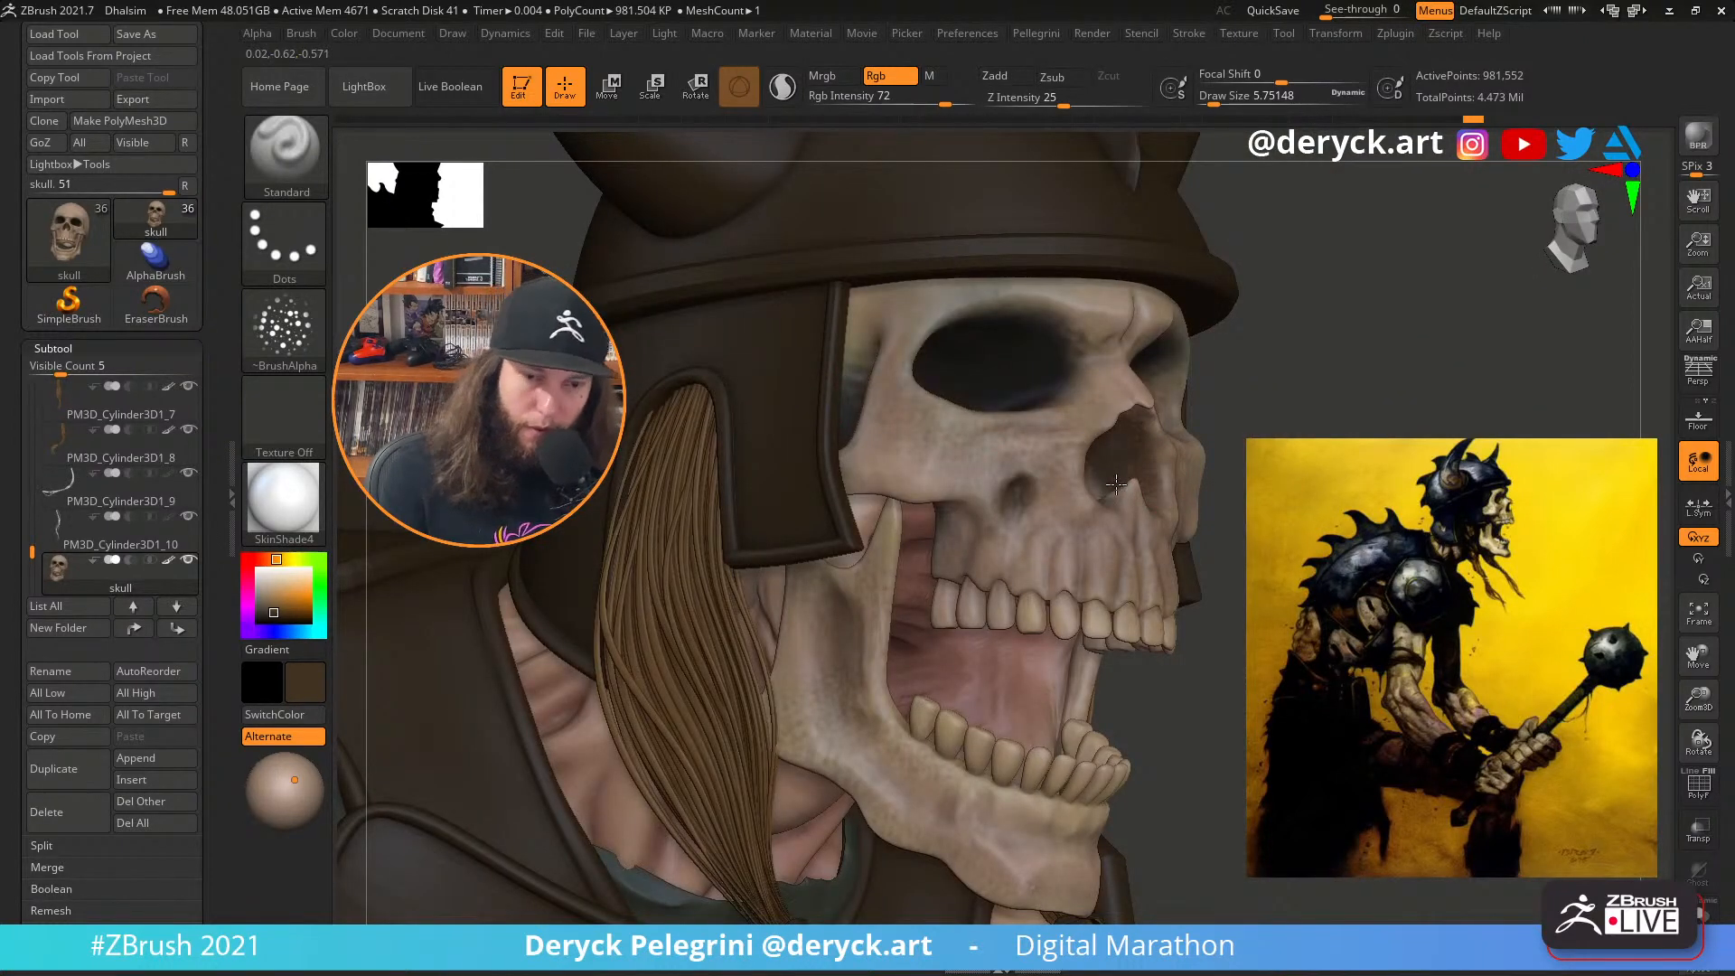
right_drag(1155, 493, 548, 581)
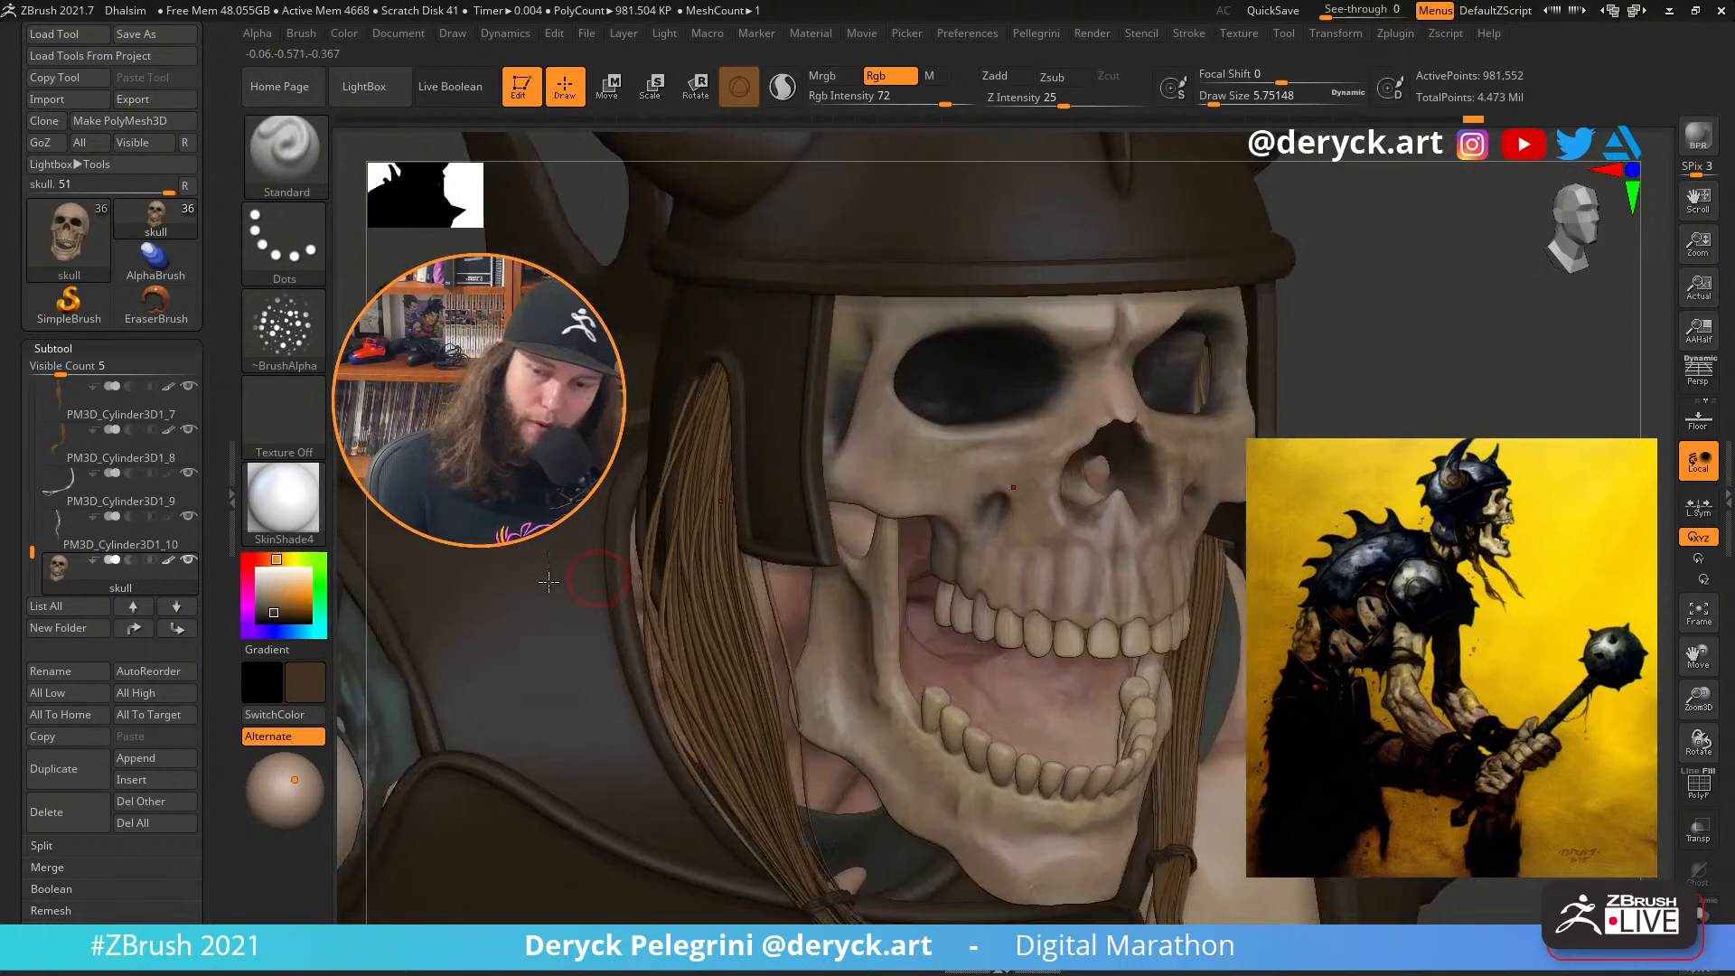
Choose a near-black brown and darken the inside of the nose cavity, enlarging the draw size to about 10.5
click(260, 614)
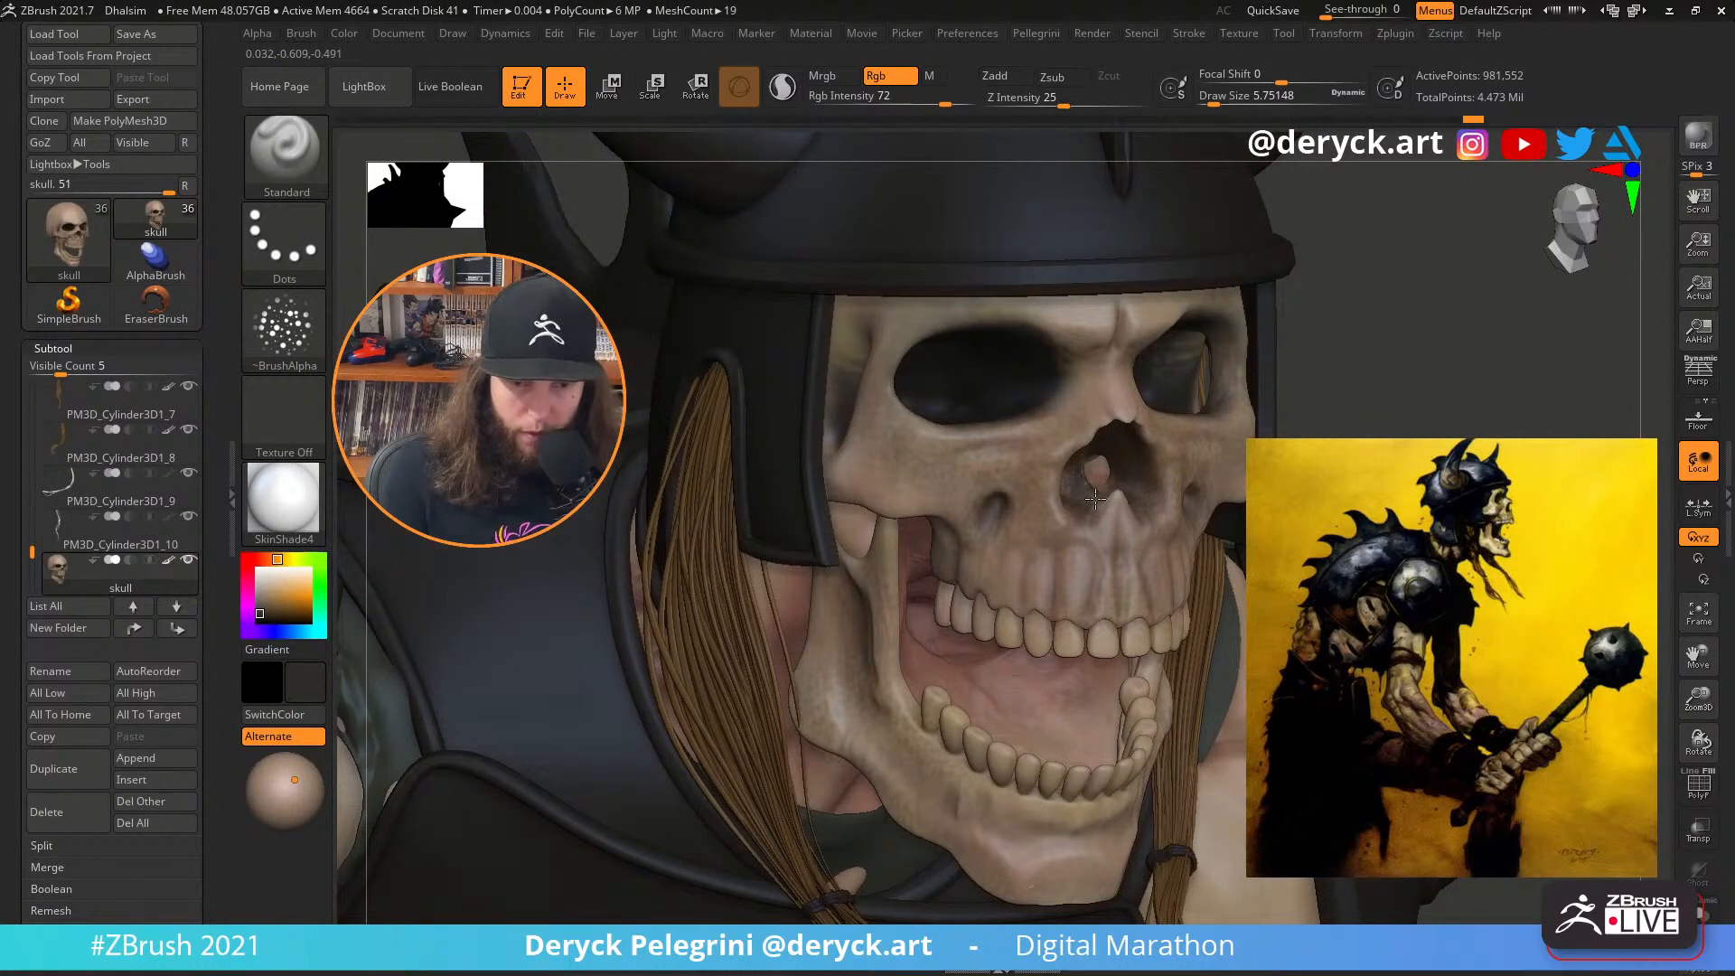
right_drag(1117, 488, 1077, 504)
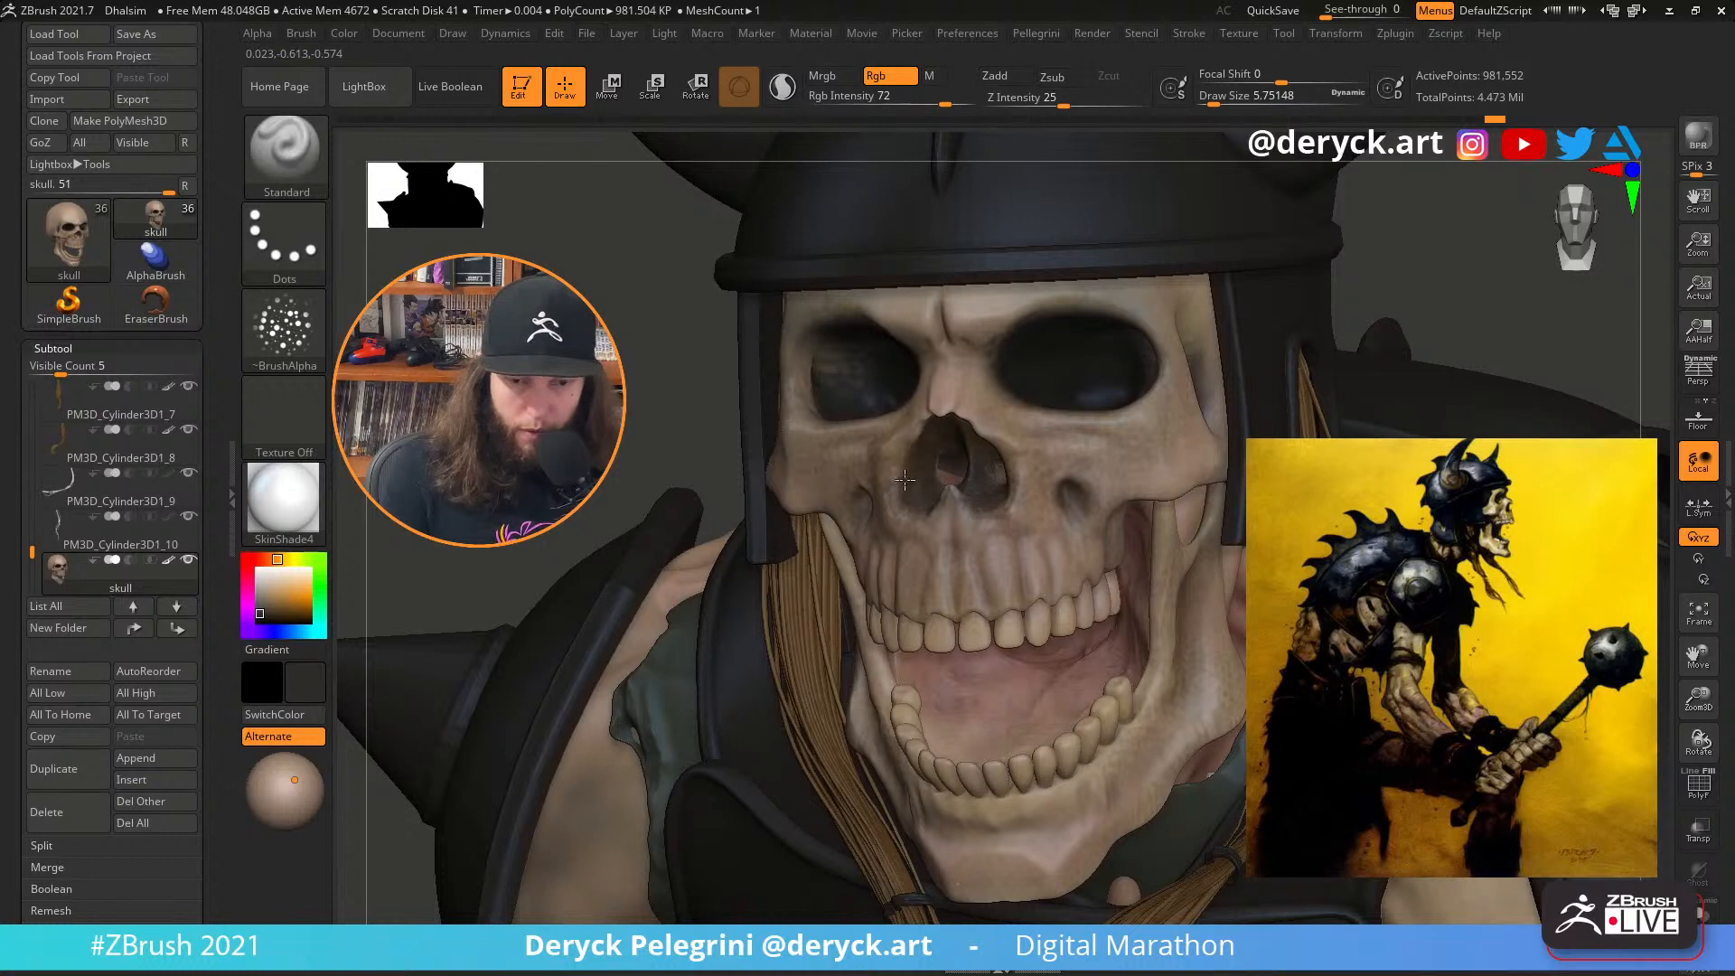
right_drag(927, 424, 1107, 407)
key(bracketright)
key(bracketright)
ctrl+right_drag(1111, 560, 1212, 535)
right_drag(1037, 465, 1125, 493)
Select the body and push the flesh inside the open mouth back with the Move brush at a draw size of about 20
alt+click(999, 470)
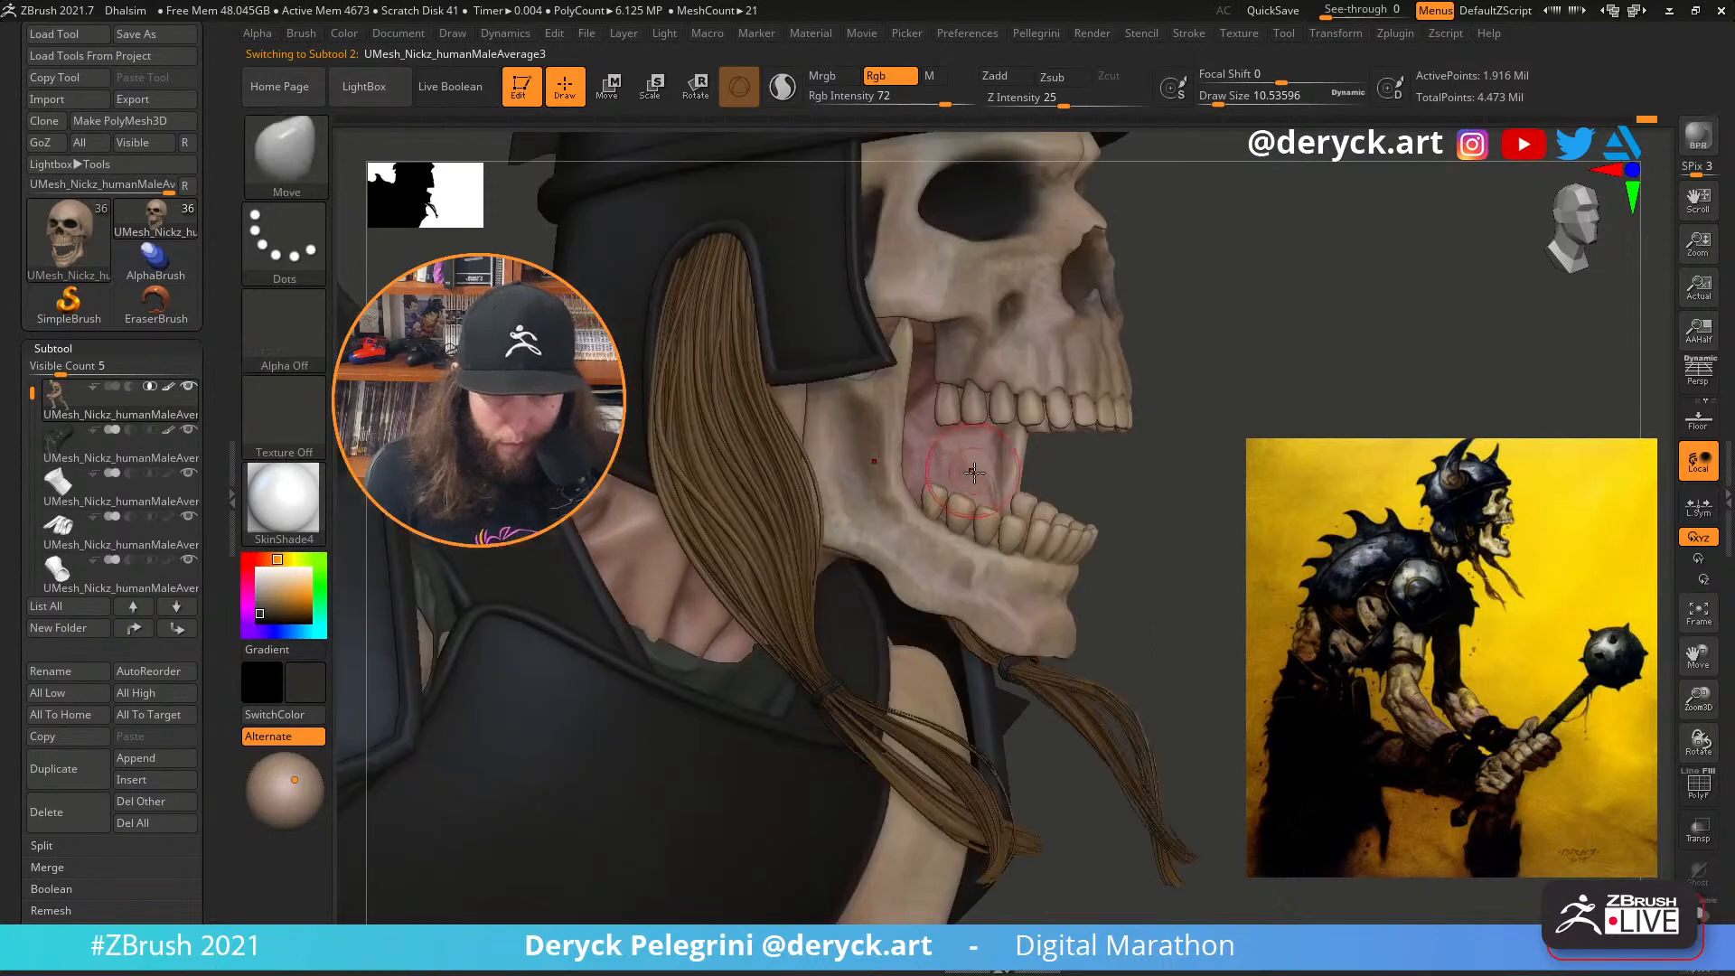
key(b)
key(m)
key(v)
mouse_move(955, 473)
right_down()
mouse_move(1019, 455)
mouse_move(689, 403)
mouse_move(910, 474)
right_up()
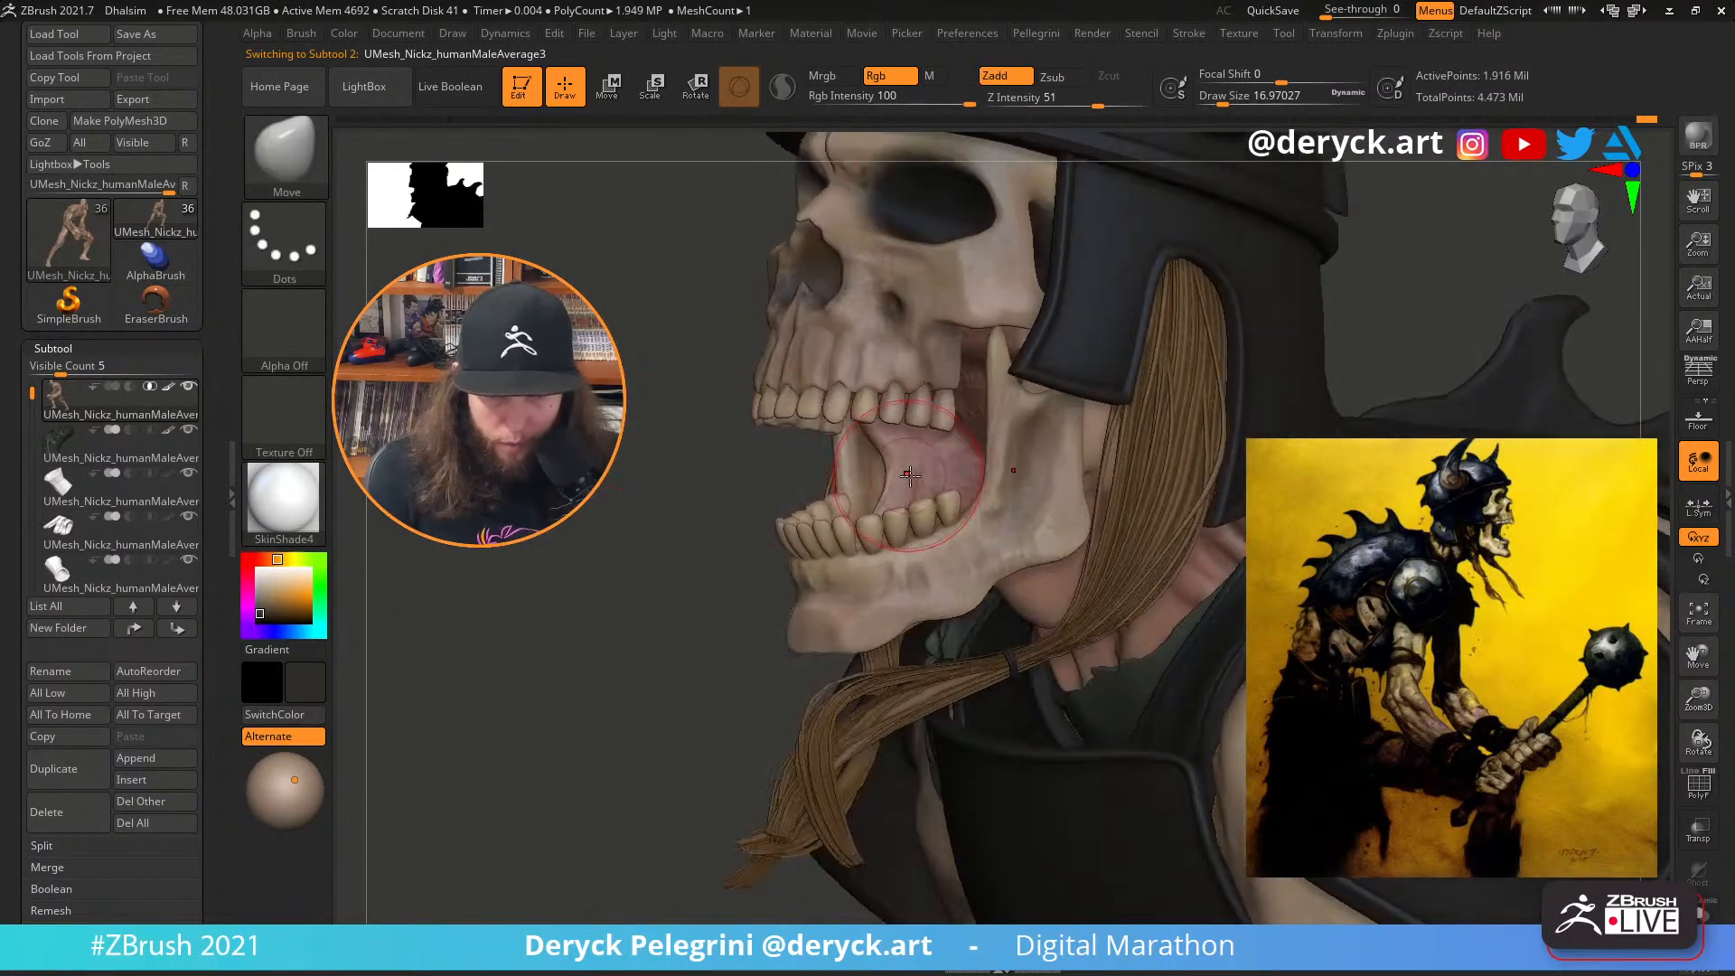
drag(1052, 477, 1066, 477)
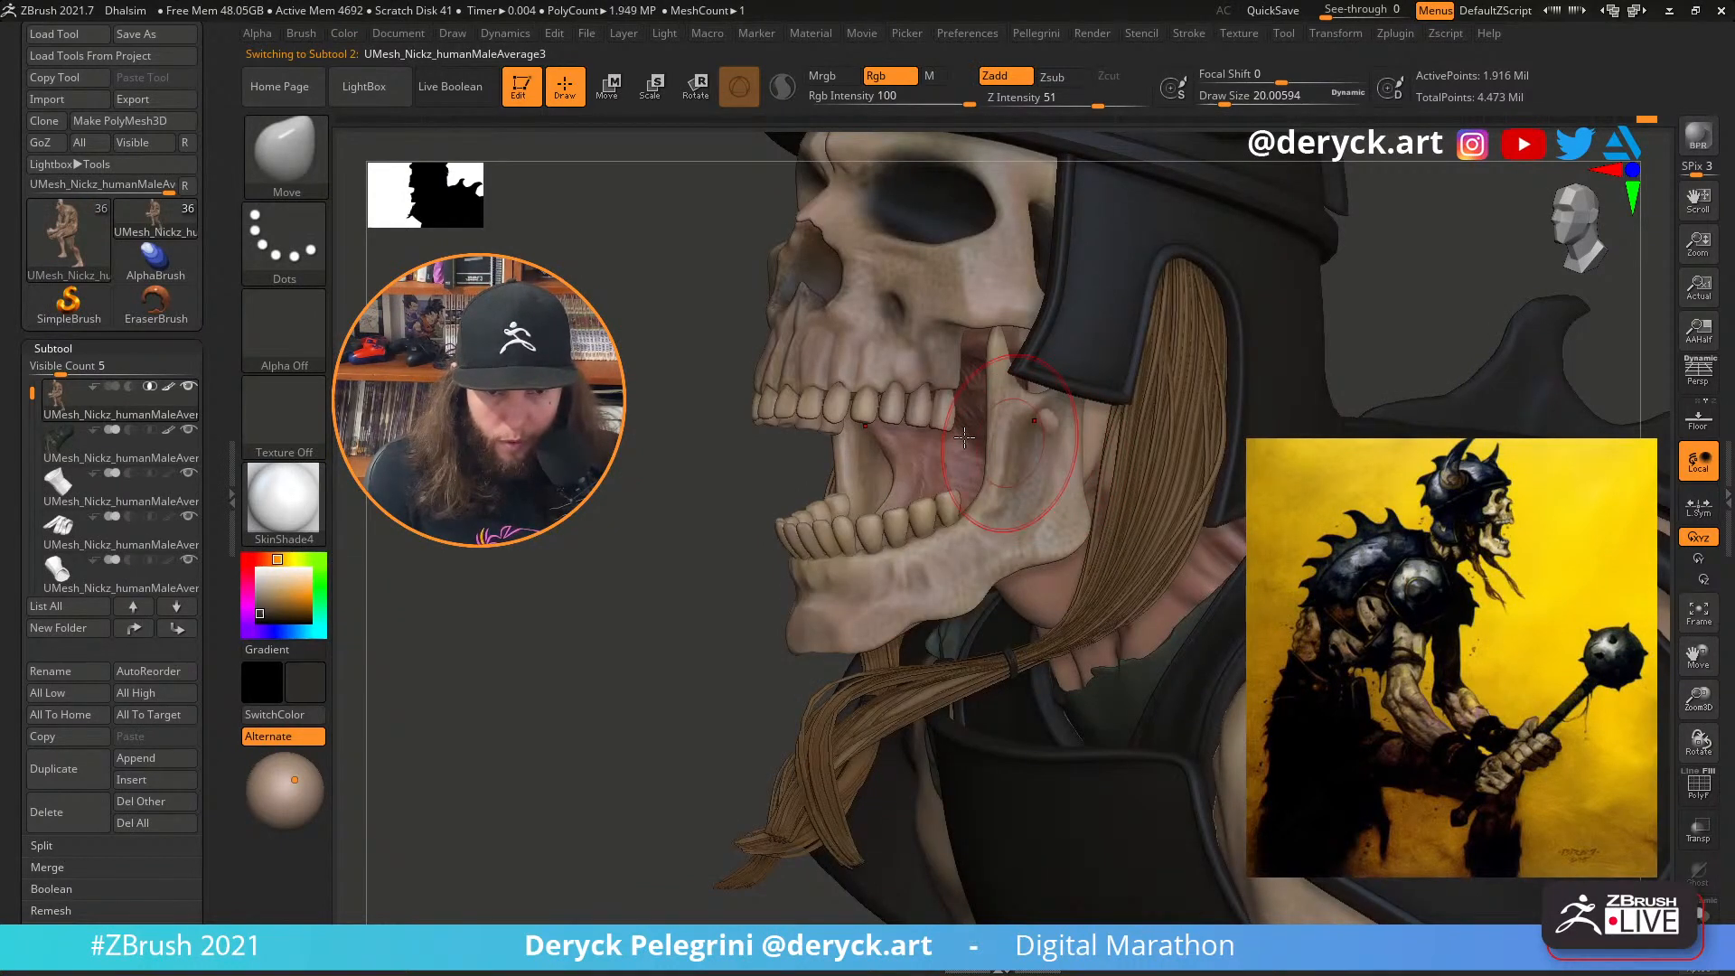
mouse_move(958, 463)
right_down()
mouse_move(1020, 459)
mouse_move(1042, 418)
mouse_move(1252, 418)
mouse_move(1351, 395)
mouse_move(1419, 298)
mouse_move(1436, 190)
right_up()
right_drag(1166, 361, 1423, 348)
right_drag(1372, 426, 614, 431)
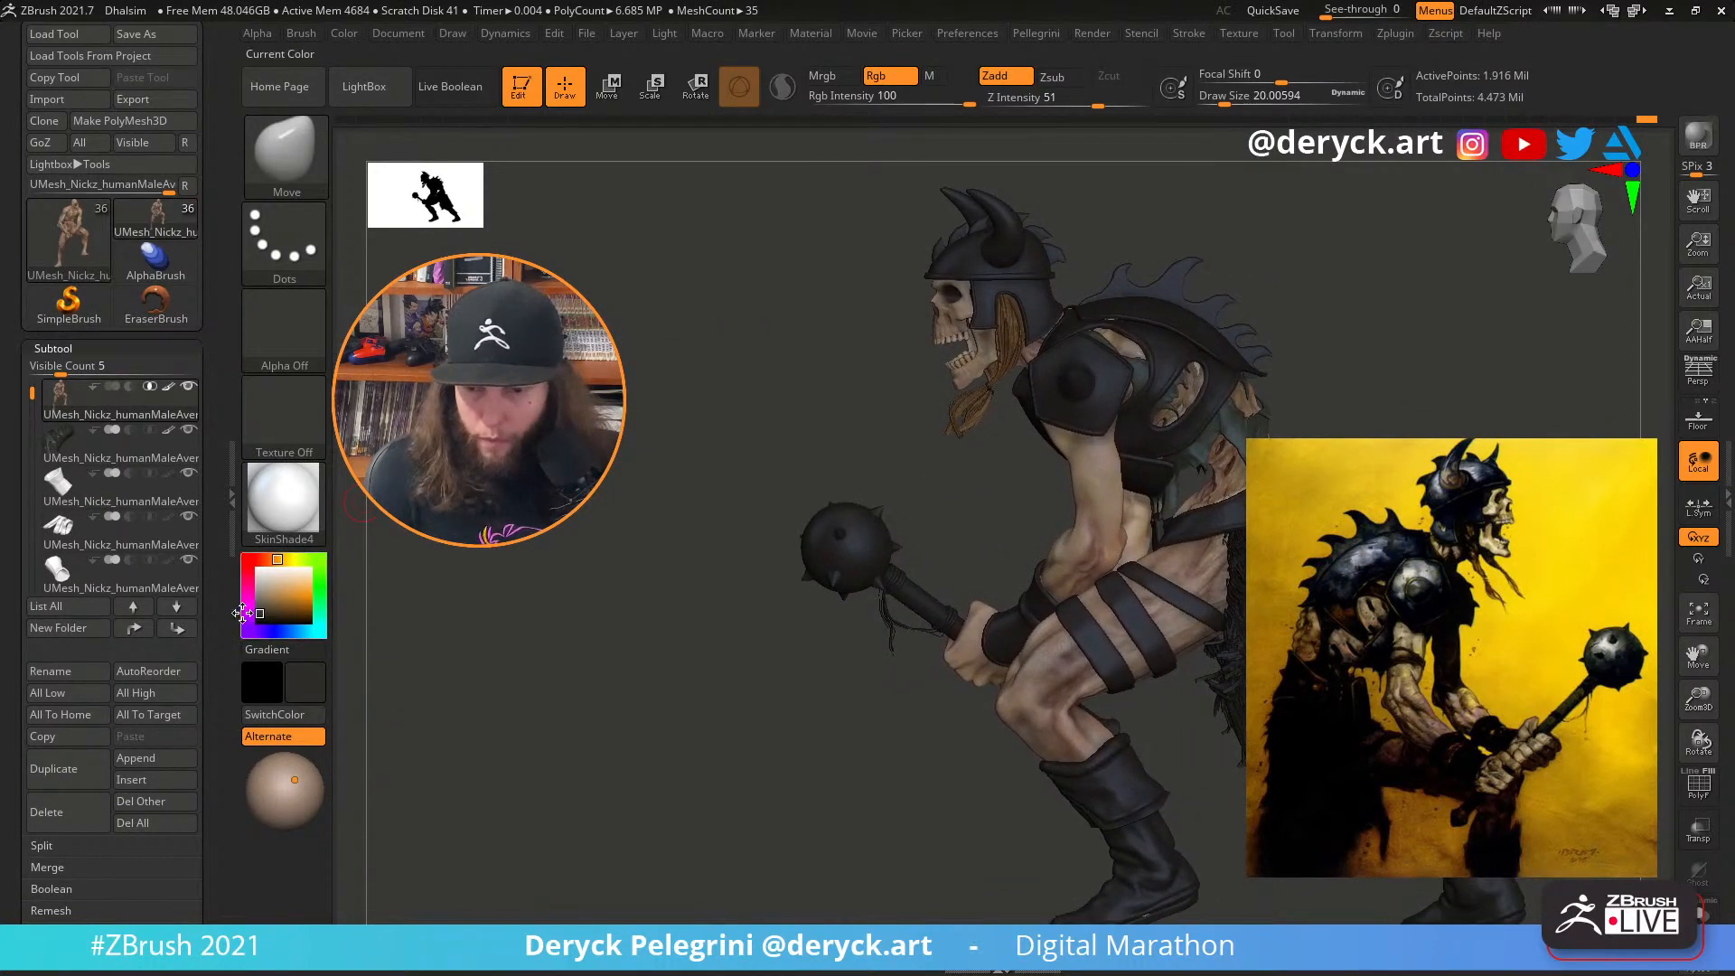
Try pure black as the current colour and check how it looks on the armour and helmet
click(247, 629)
drag(268, 604, 249, 630)
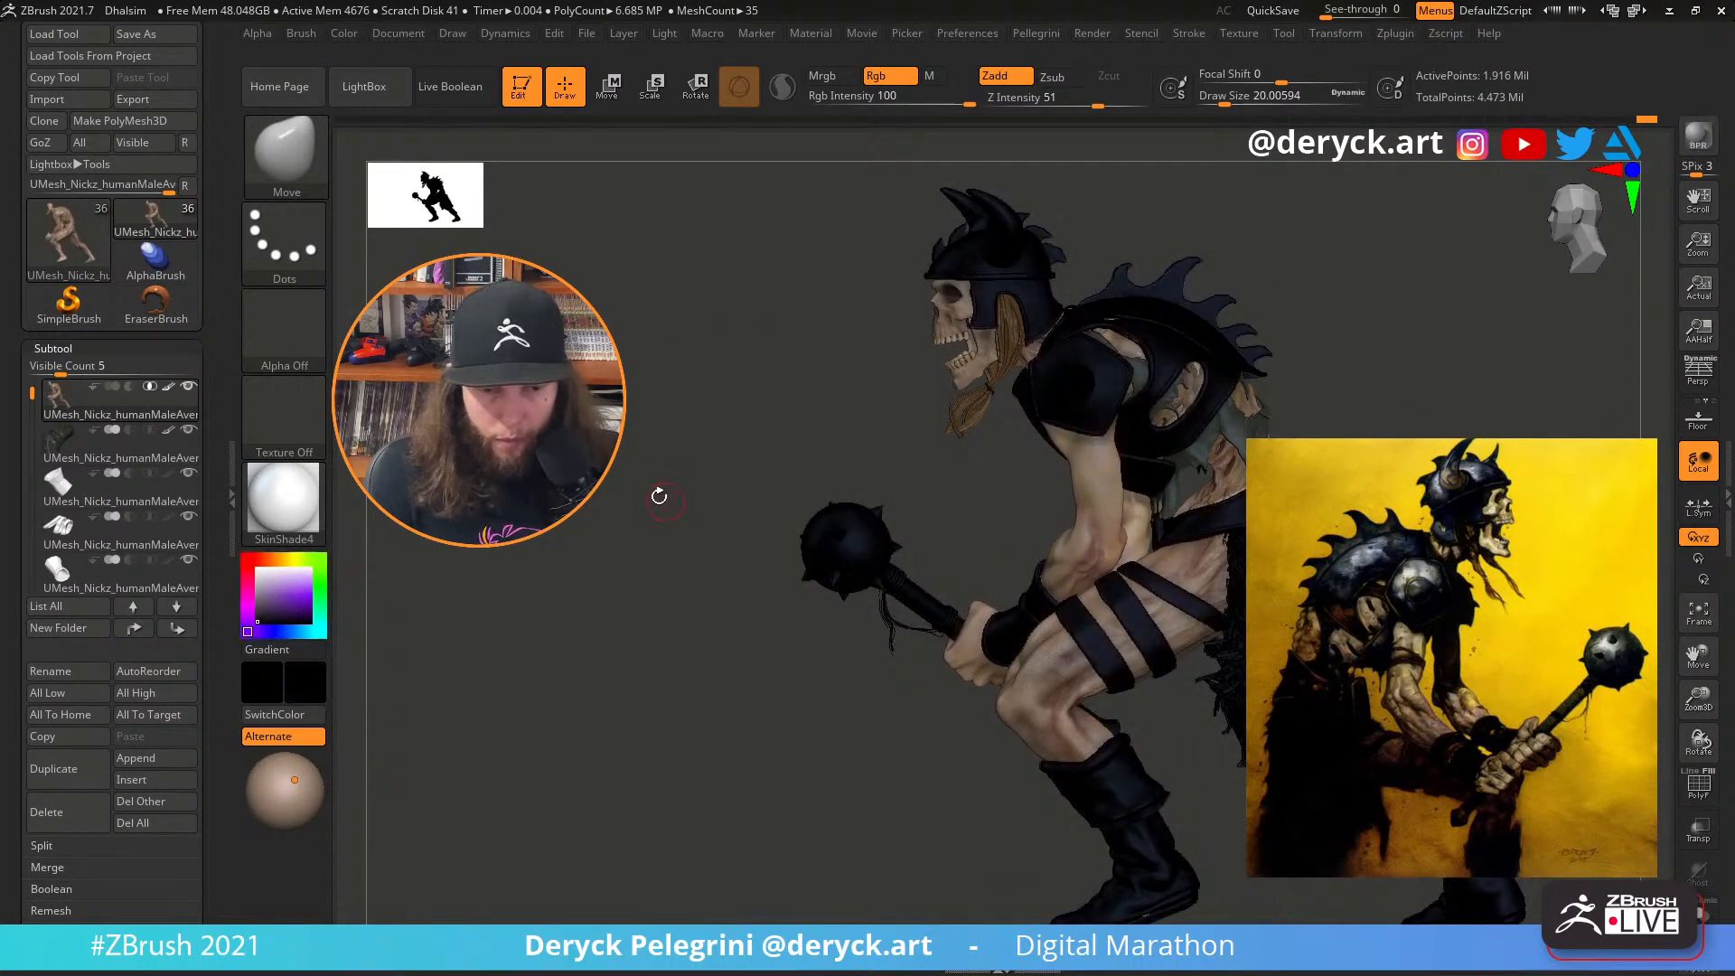
right_drag(659, 496, 1166, 560)
alt+right_drag(1165, 452, 1161, 661)
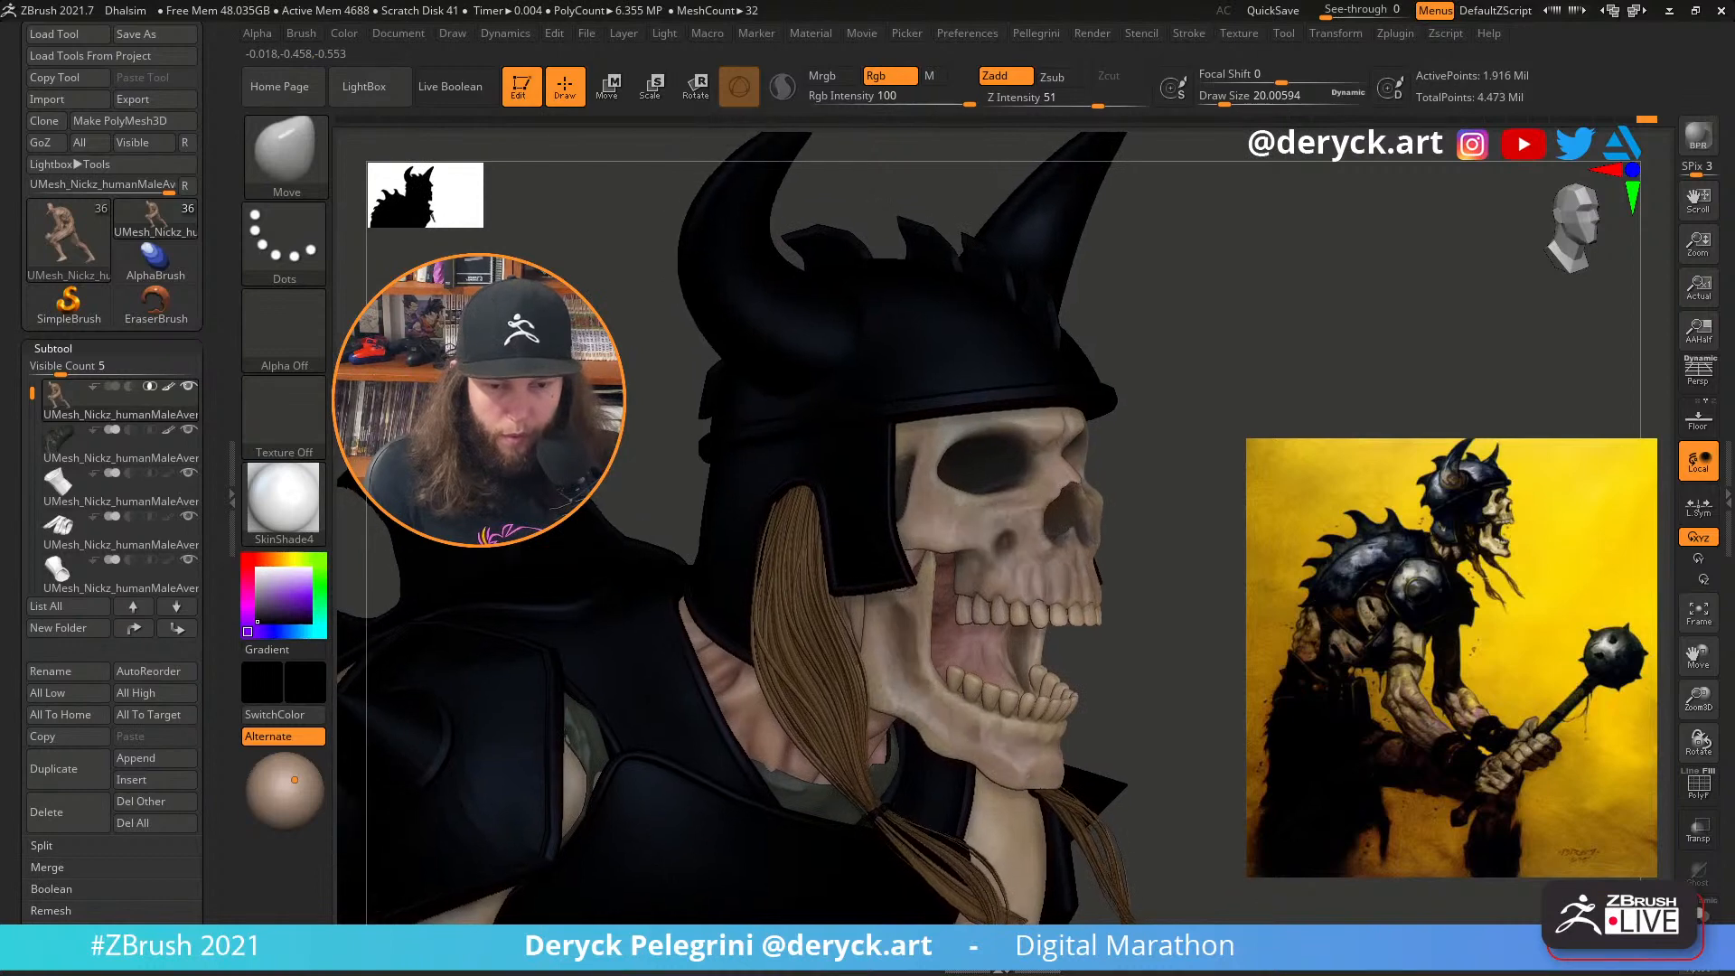
right_drag(1161, 578, 1154, 679)
Reduce the Move brush draw size to about 8.4 and set the current colour to a muted reddish grey
key(s)
drag(943, 527, 937, 527)
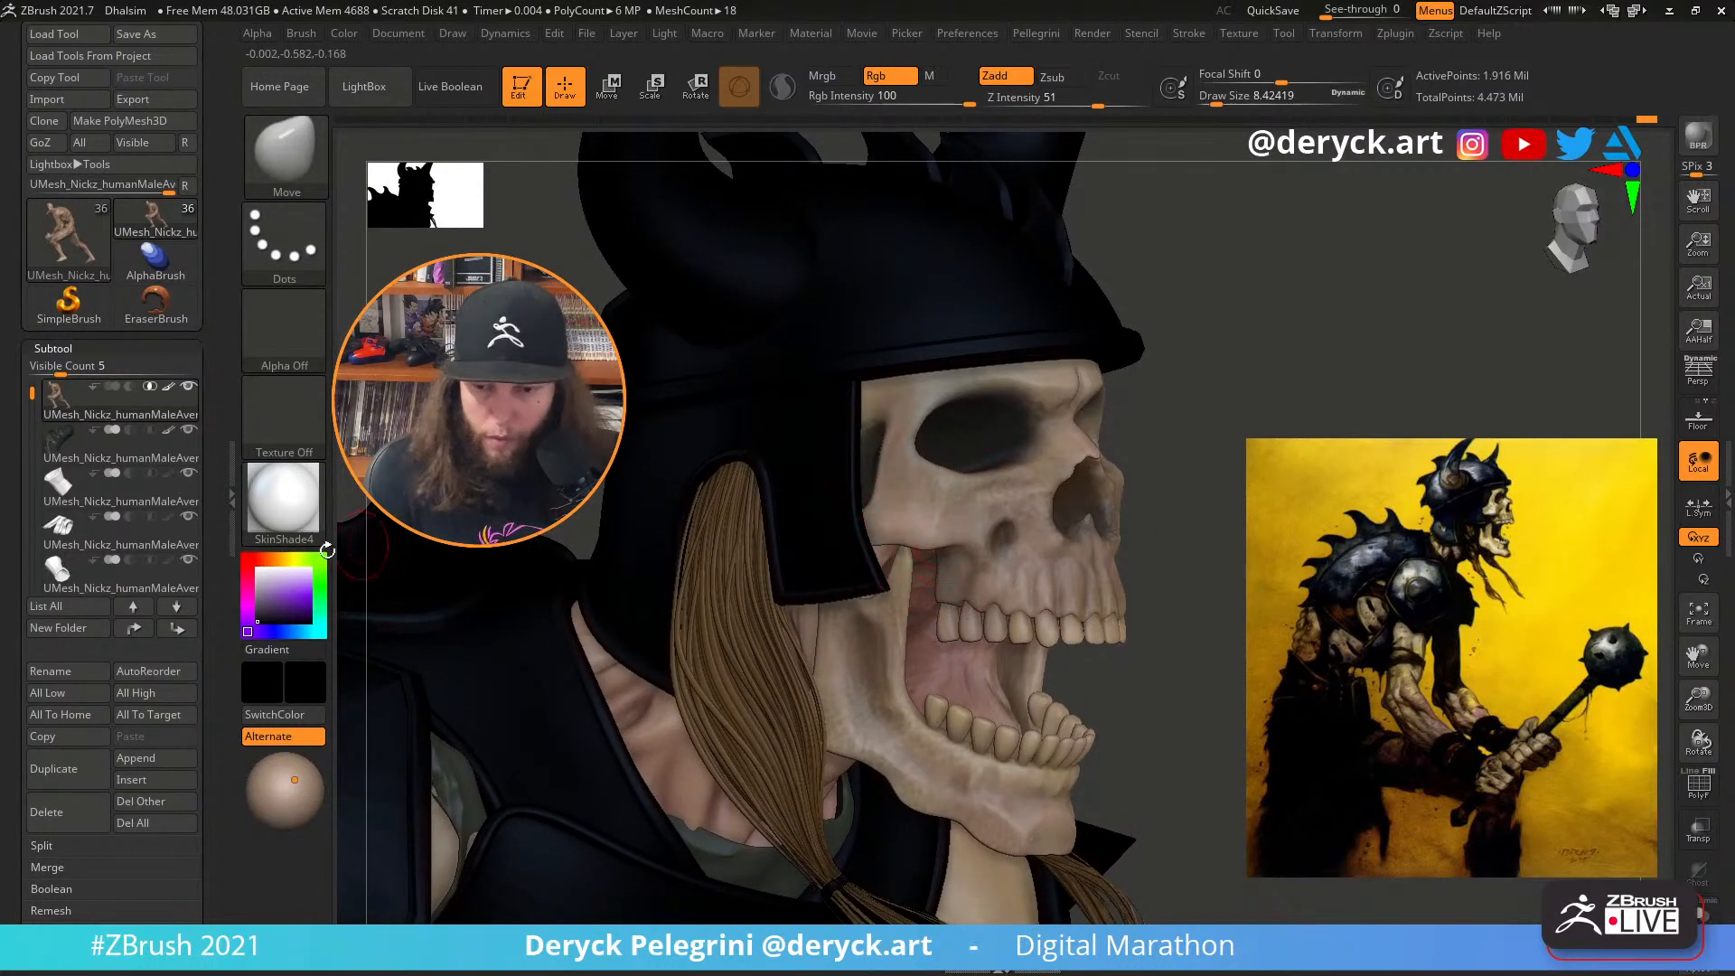
click(275, 598)
click(262, 615)
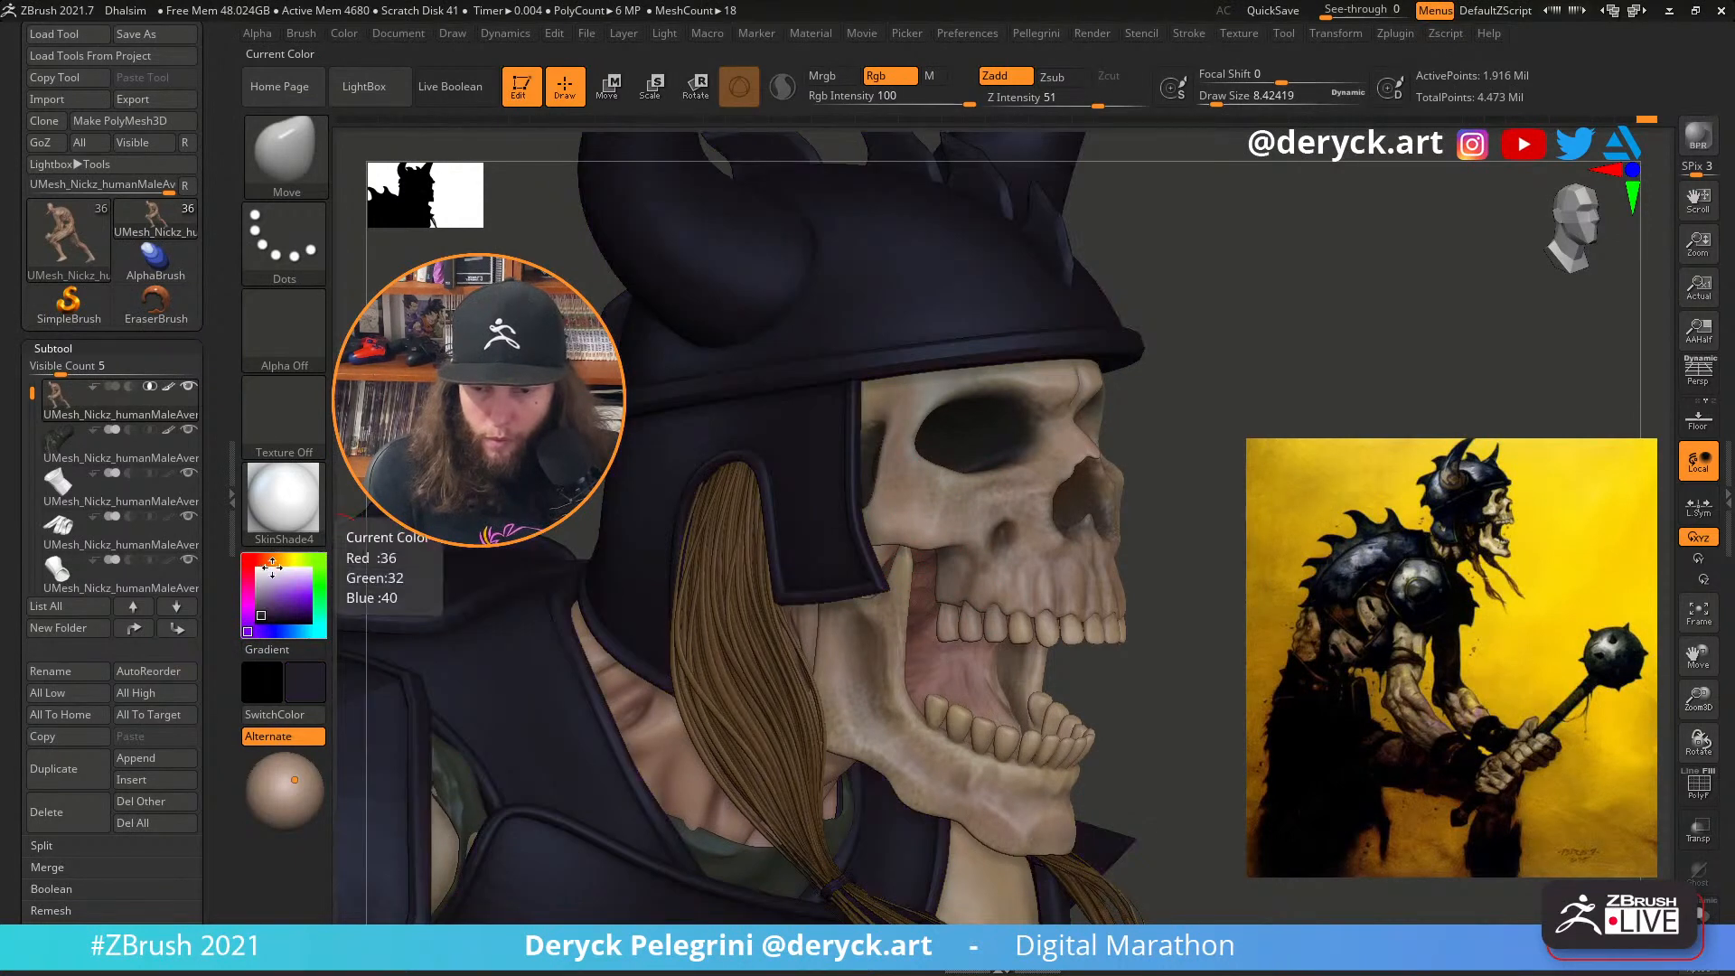
click(286, 559)
click(262, 557)
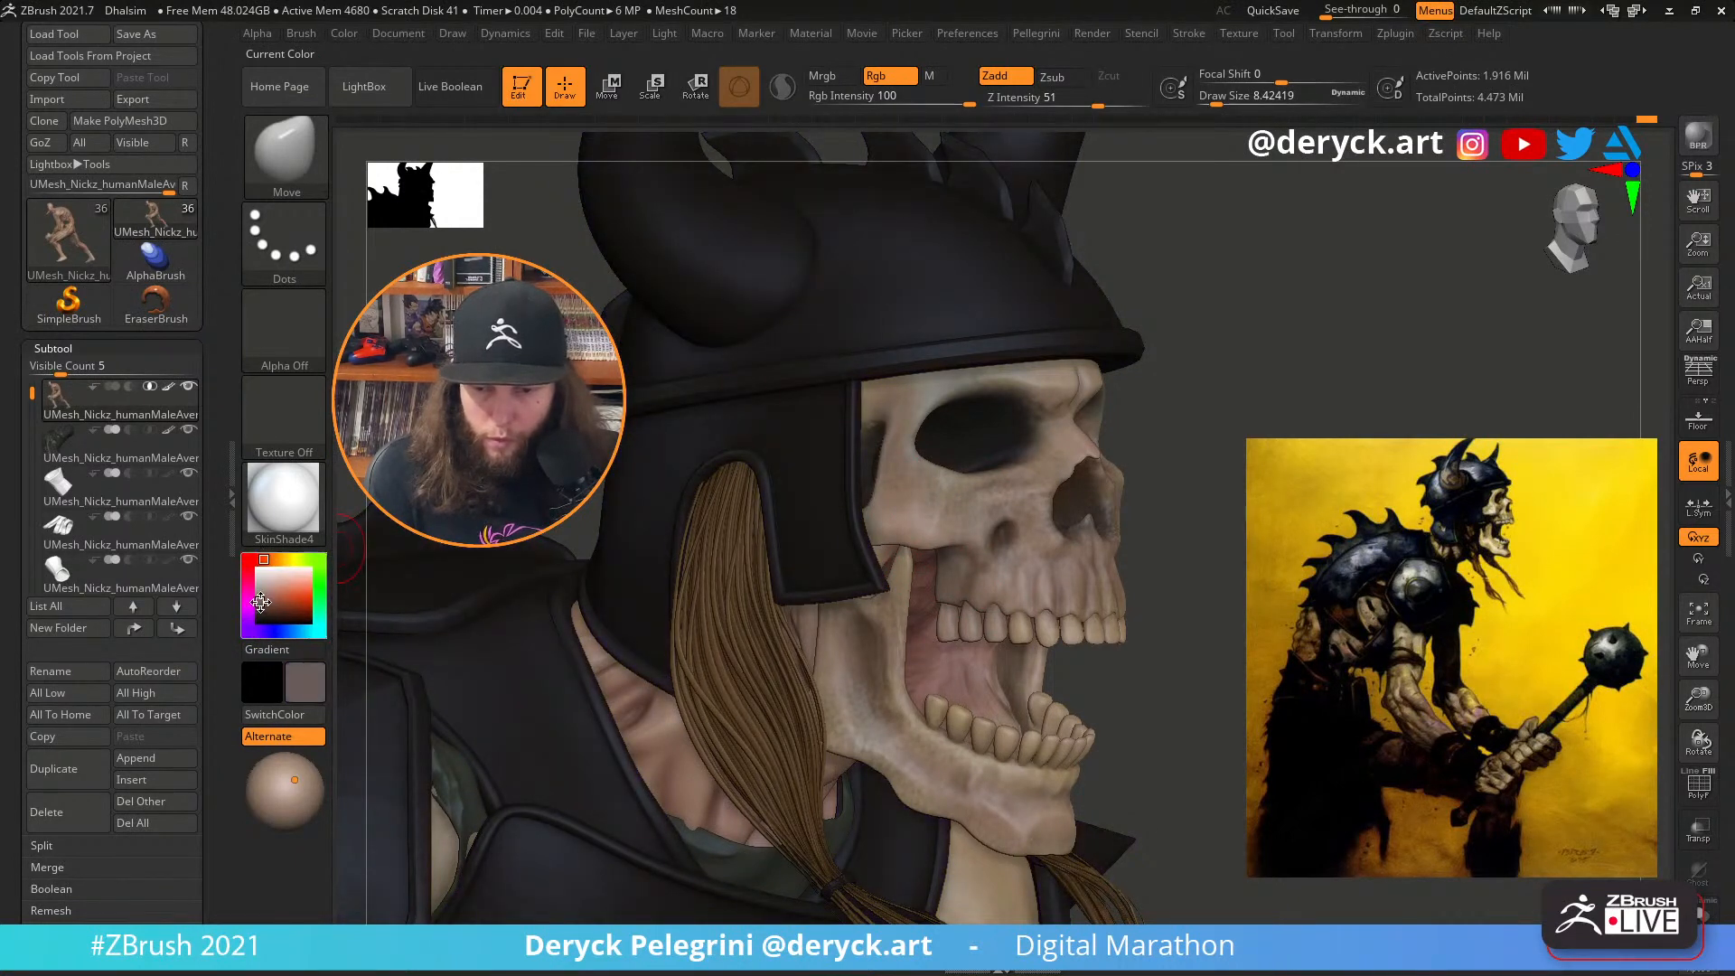
click(260, 603)
Refine the body's flesh beside the lower jaw with the Move brush at a draw size of about 10.5
alt+drag(1239, 627, 1242, 570)
key(s)
click(943, 491)
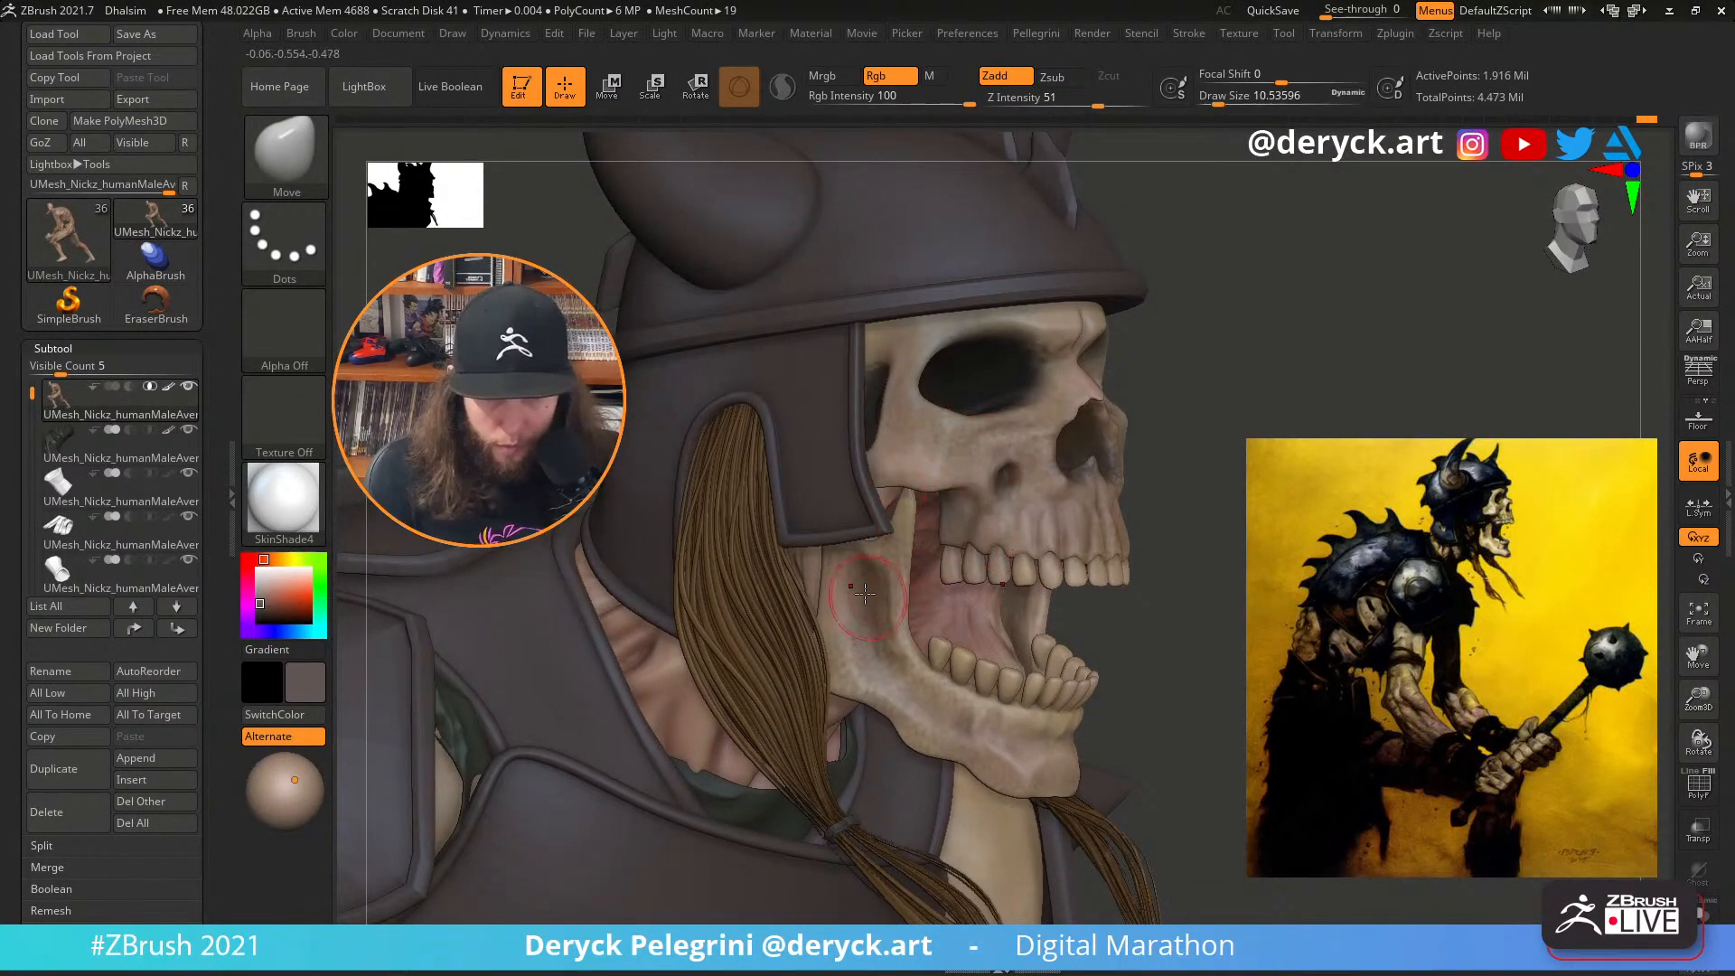
key(s)
click(872, 593)
Switch to the Standard brush and tint the flesh inside the mouth reddish grey, with draw sizes of about 15.6 and 12.9
key(b)
key(s)
key(t)
key(s)
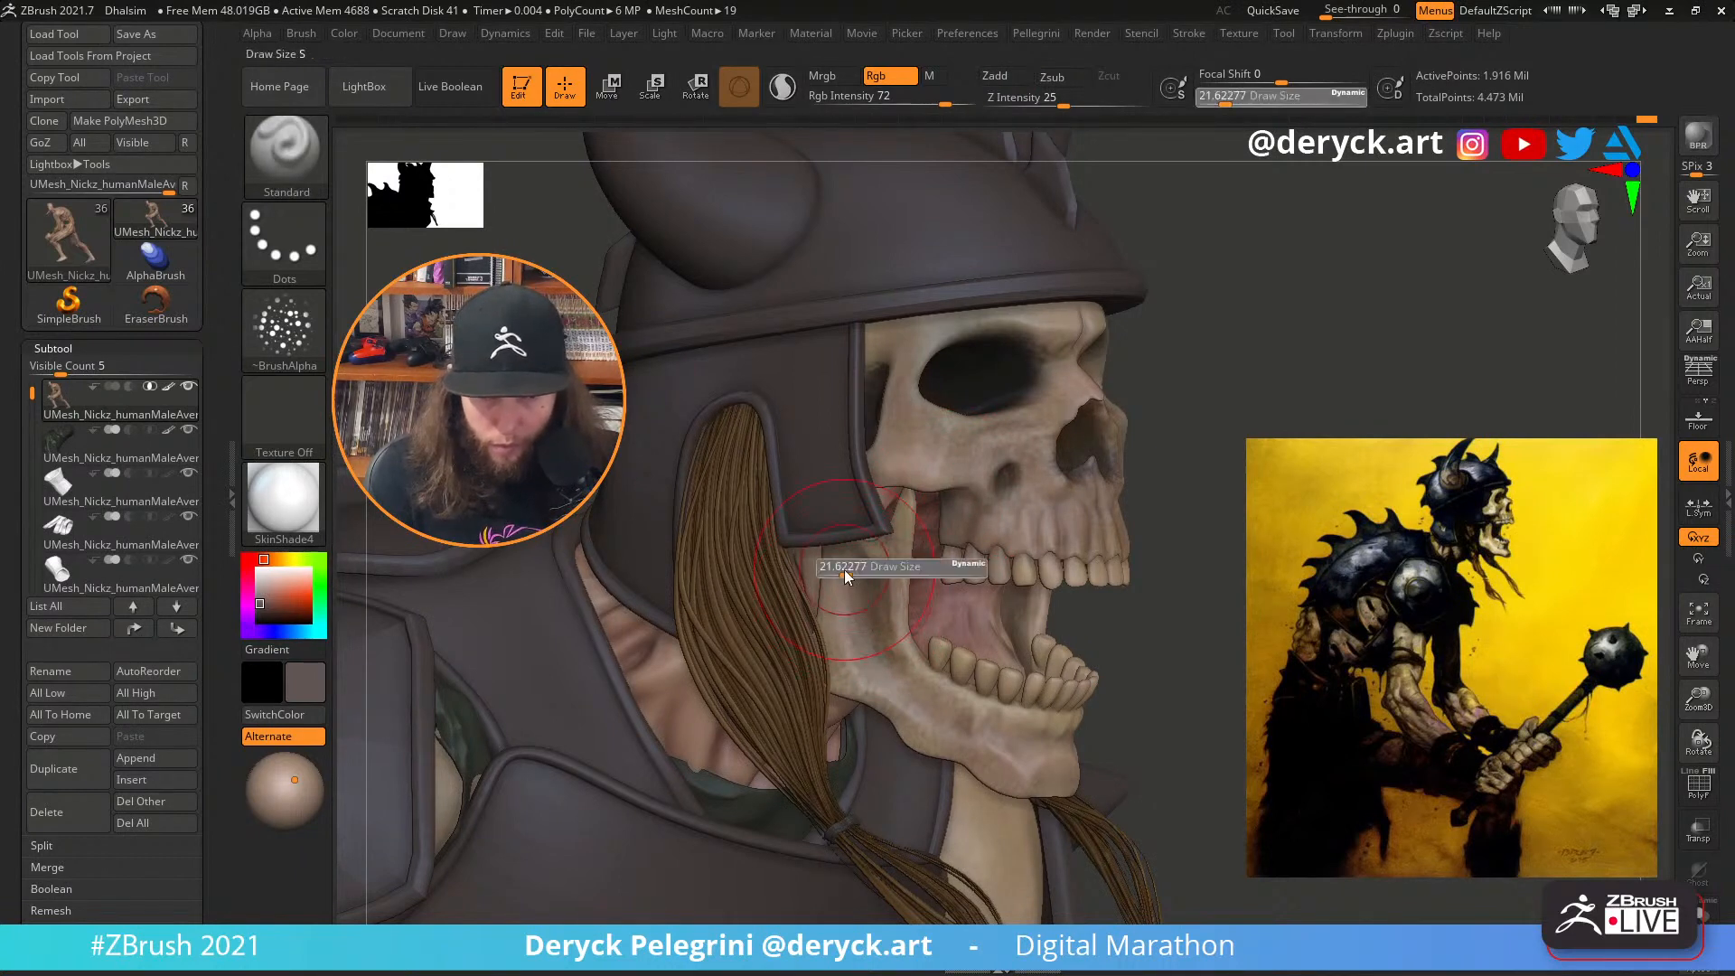
click(842, 573)
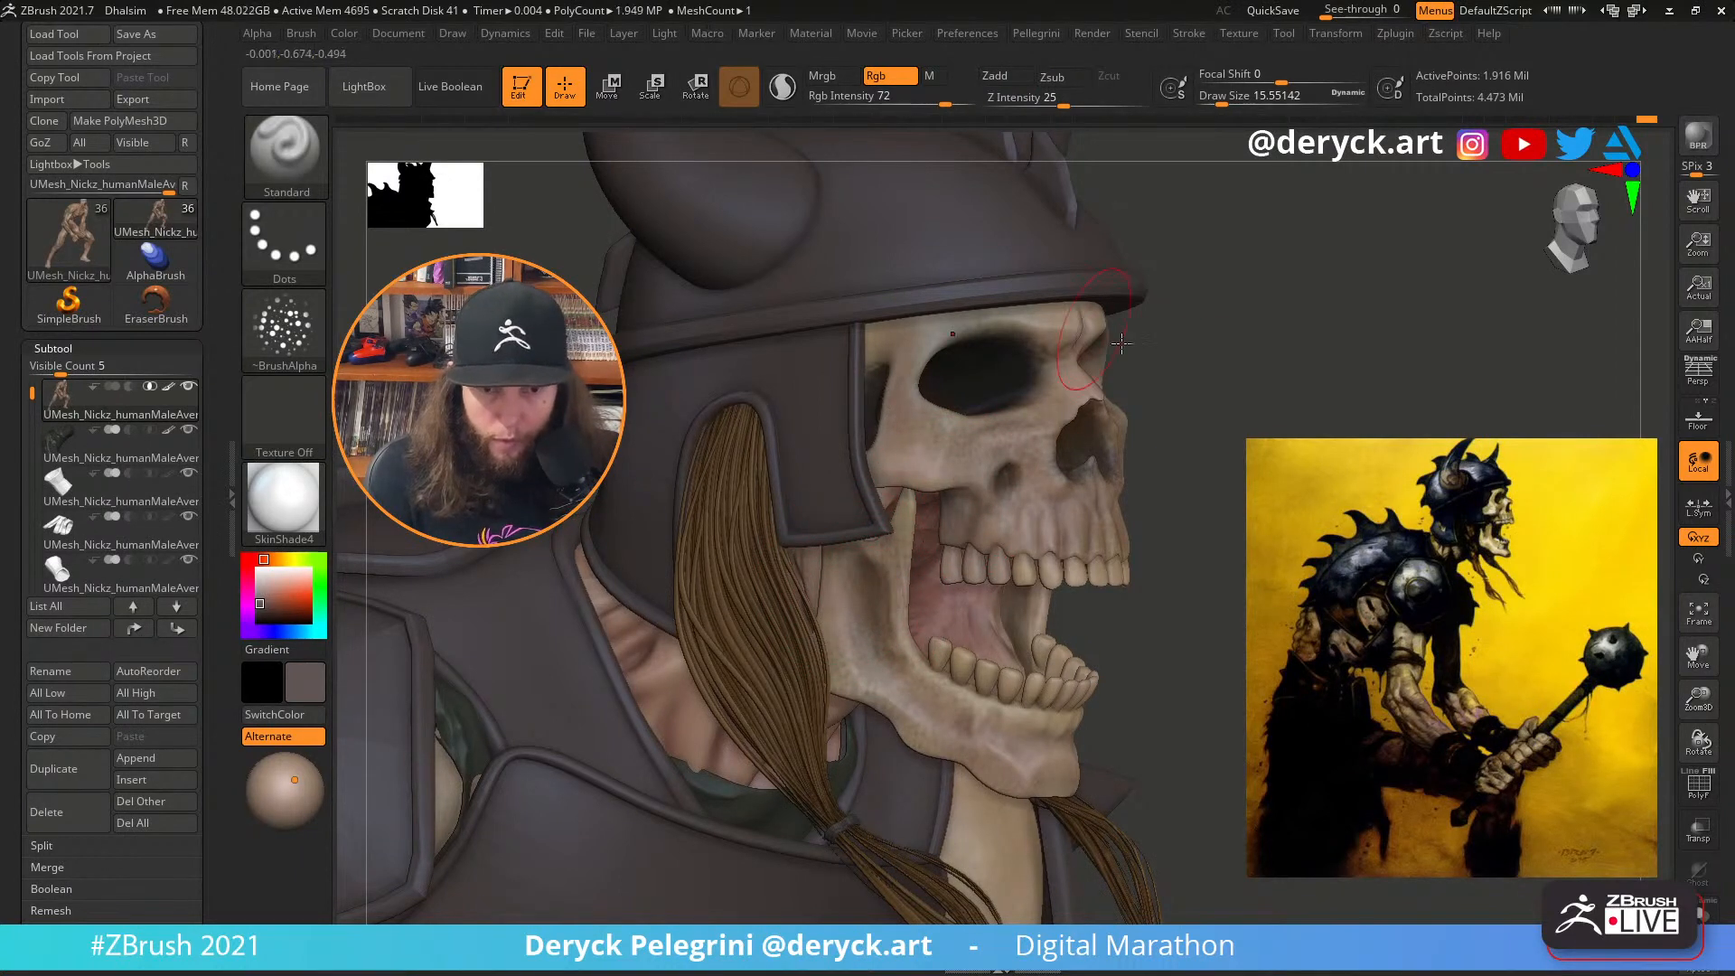
drag(1164, 398, 1072, 471)
key(s)
click(1012, 479)
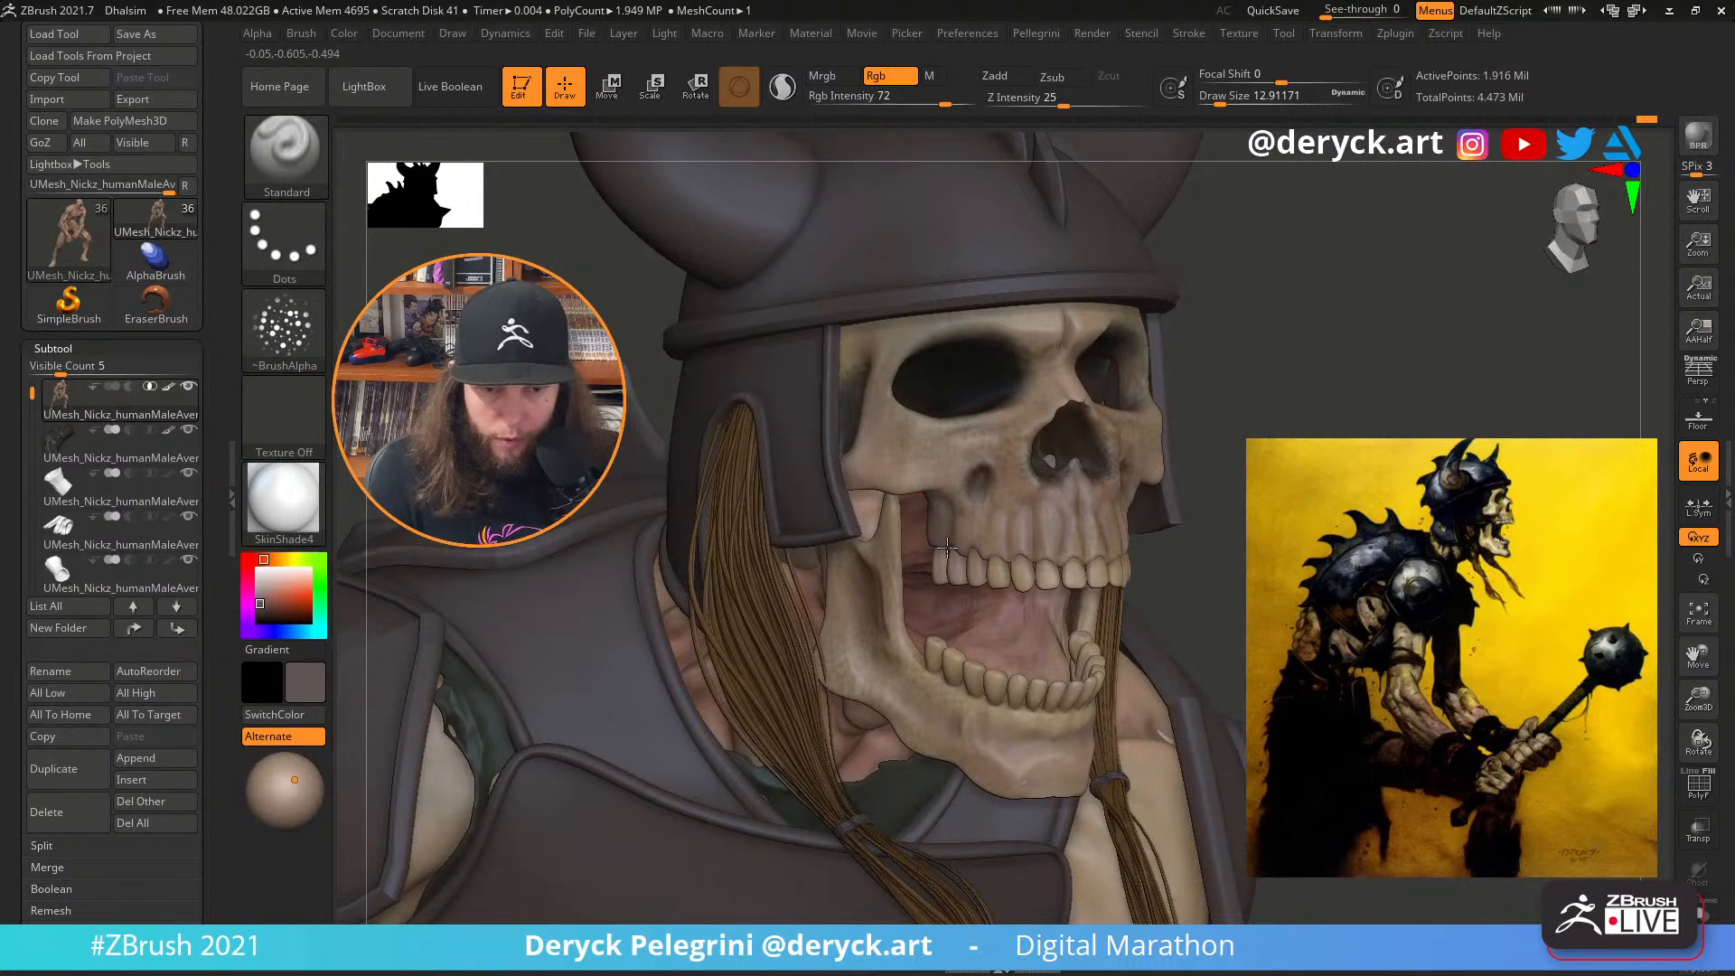
Change the paint colour to white
click(263, 581)
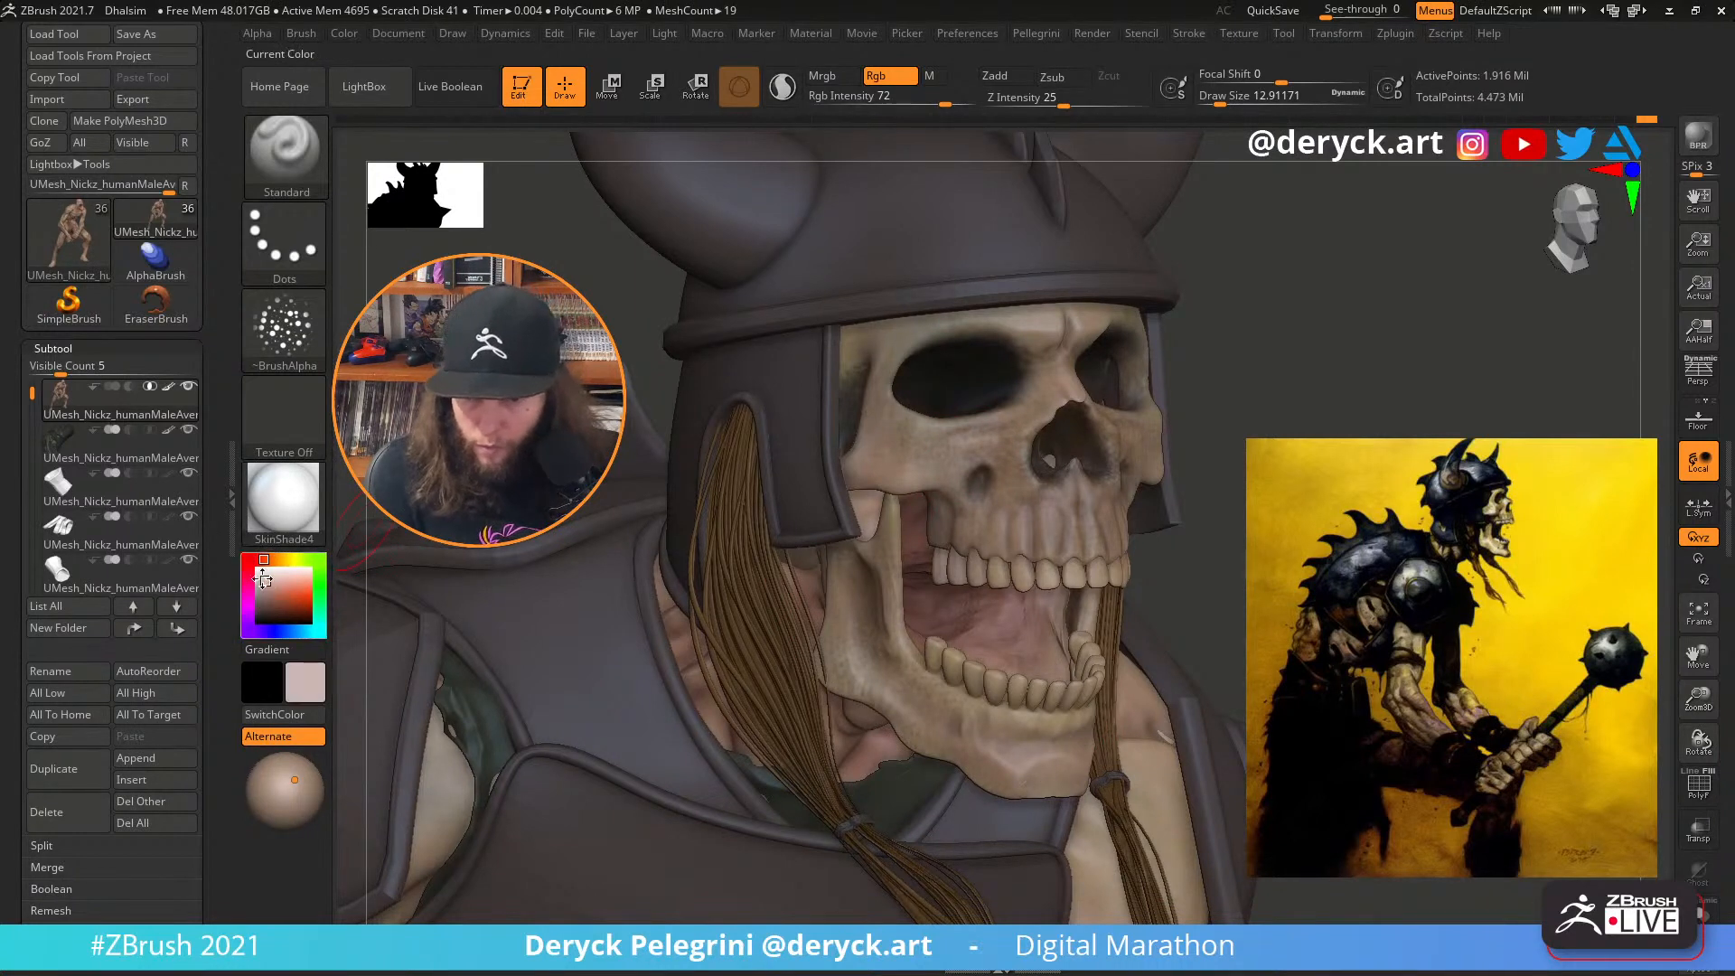
click(257, 566)
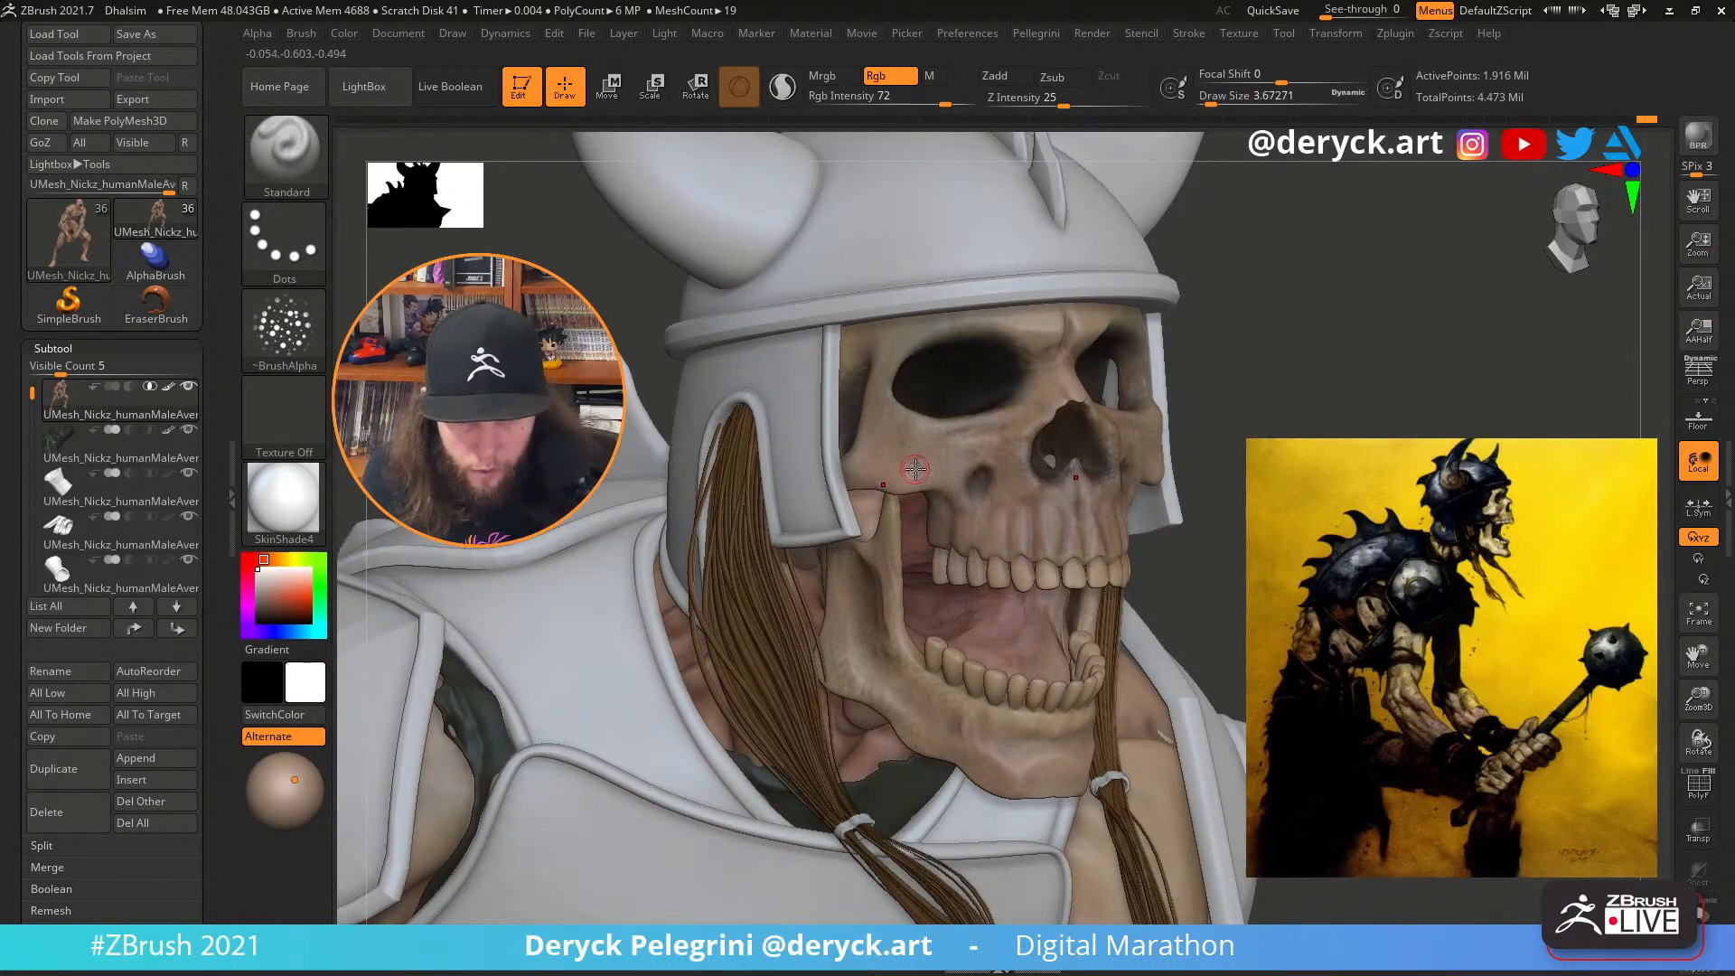
Make the skull the active subtool and paint white highlights on its cheekbone and brow at a draw size of about 6.6
key(bracketright)
key(bracketright)
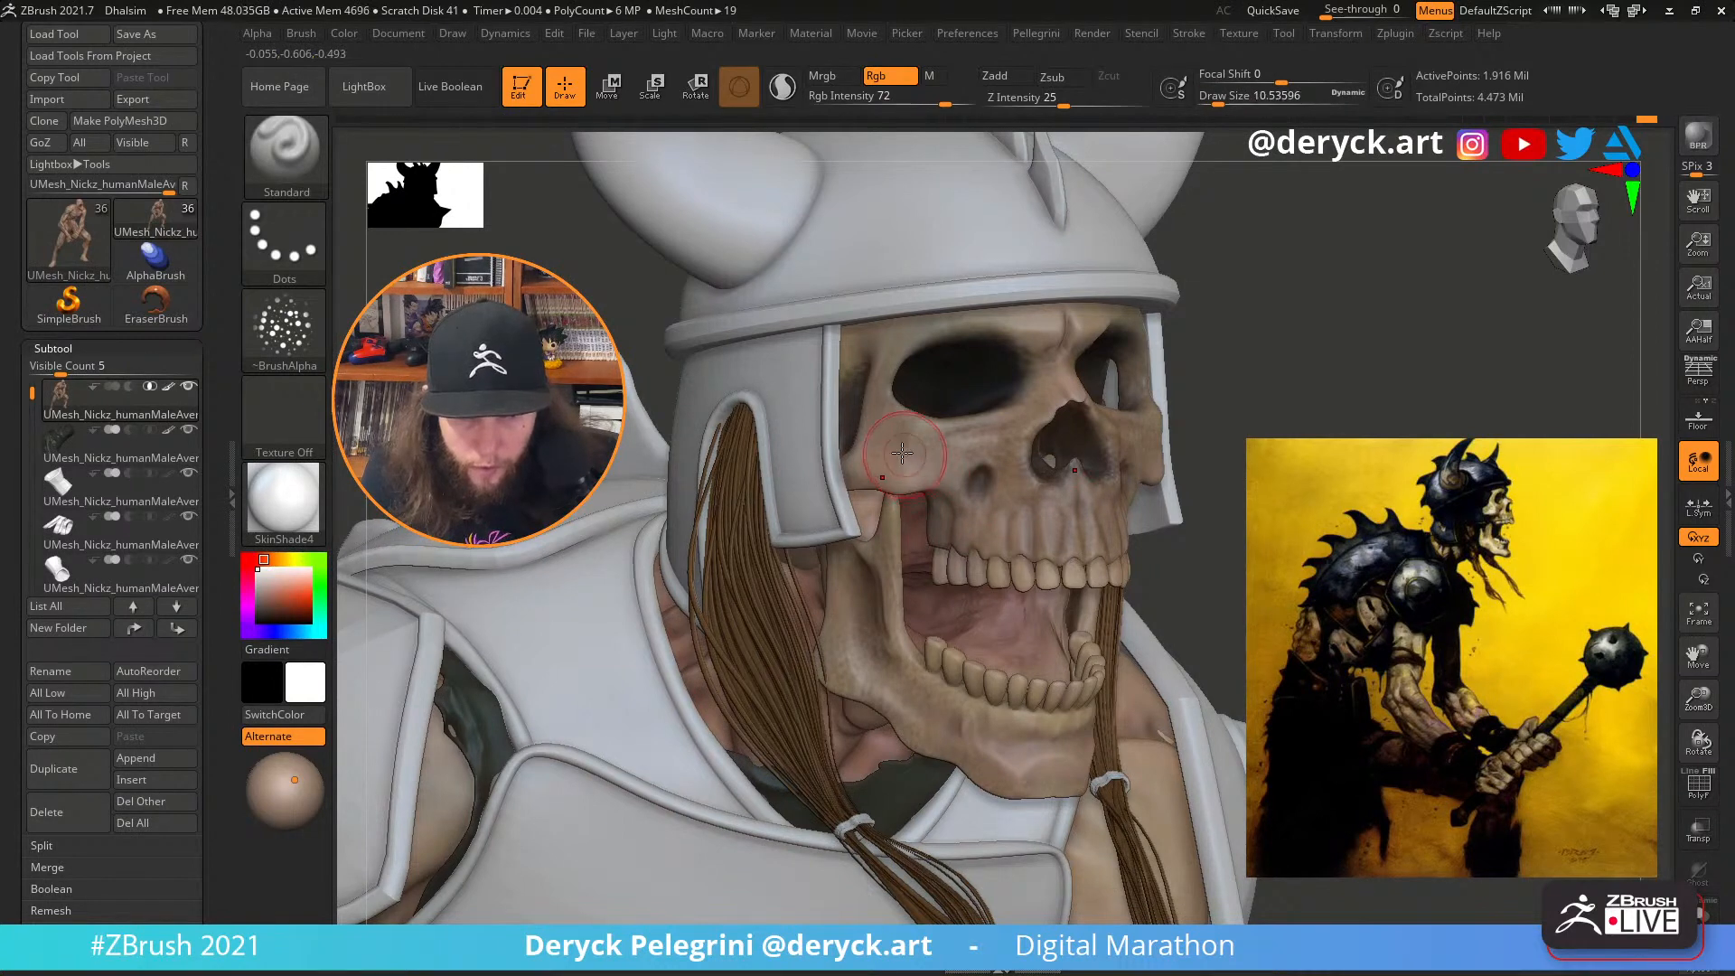
drag(906, 452, 903, 460)
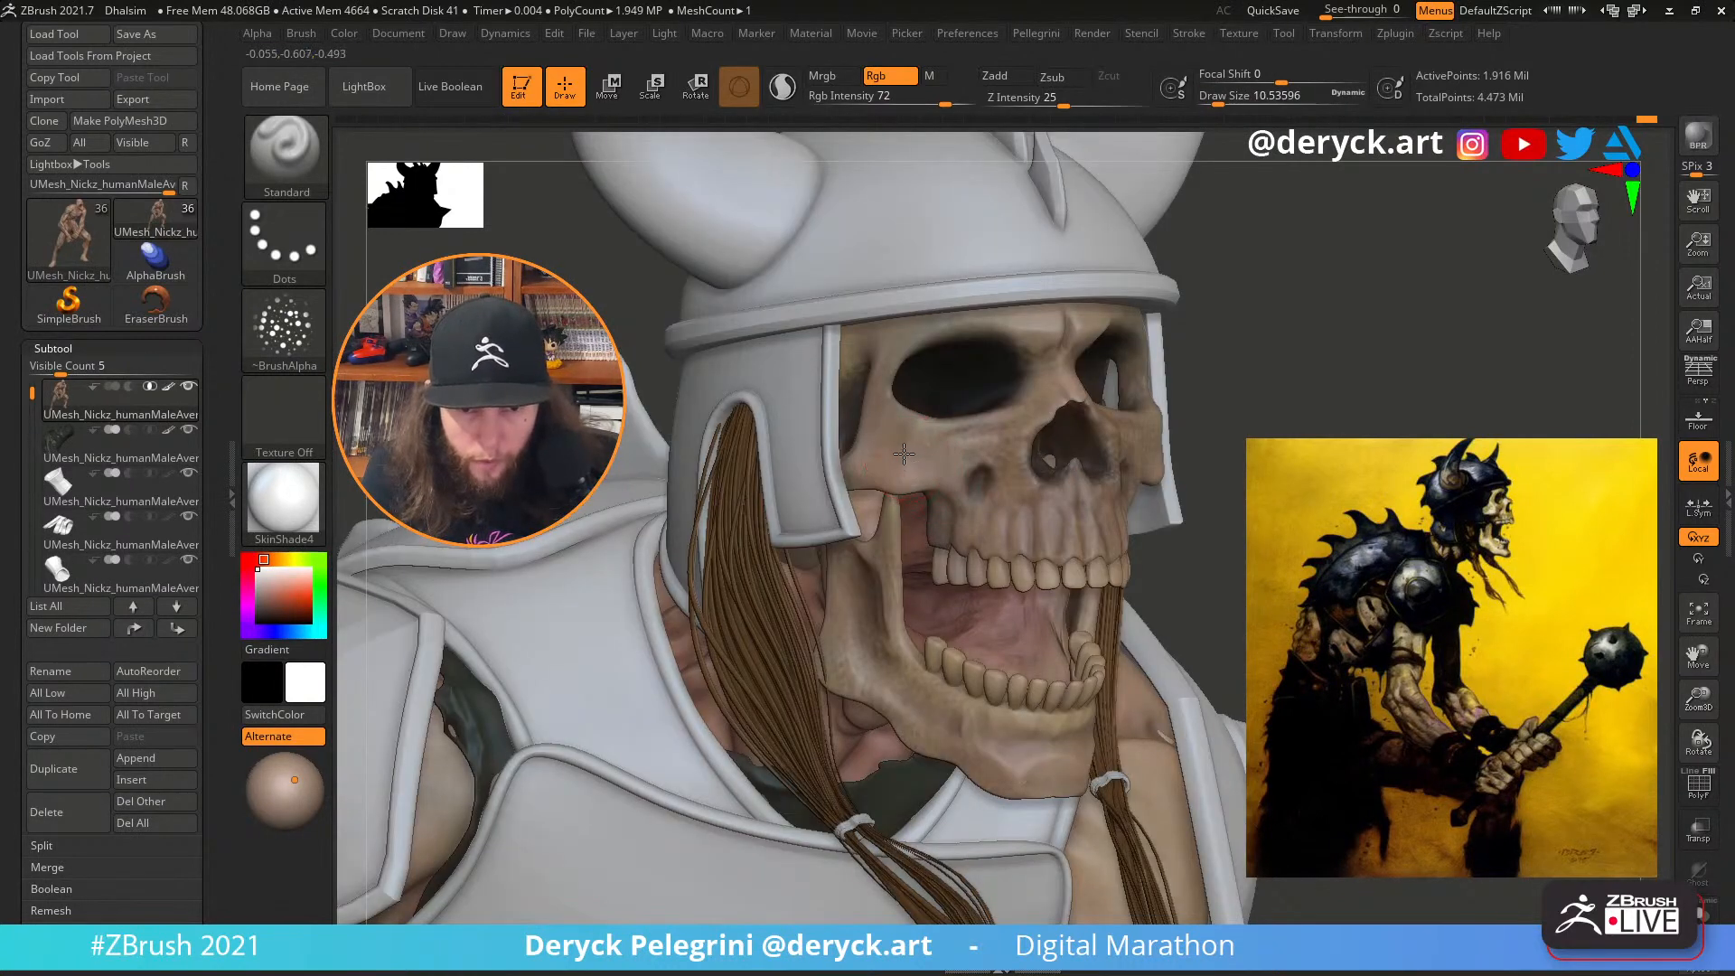
alt+click(902, 465)
key(s)
click(903, 464)
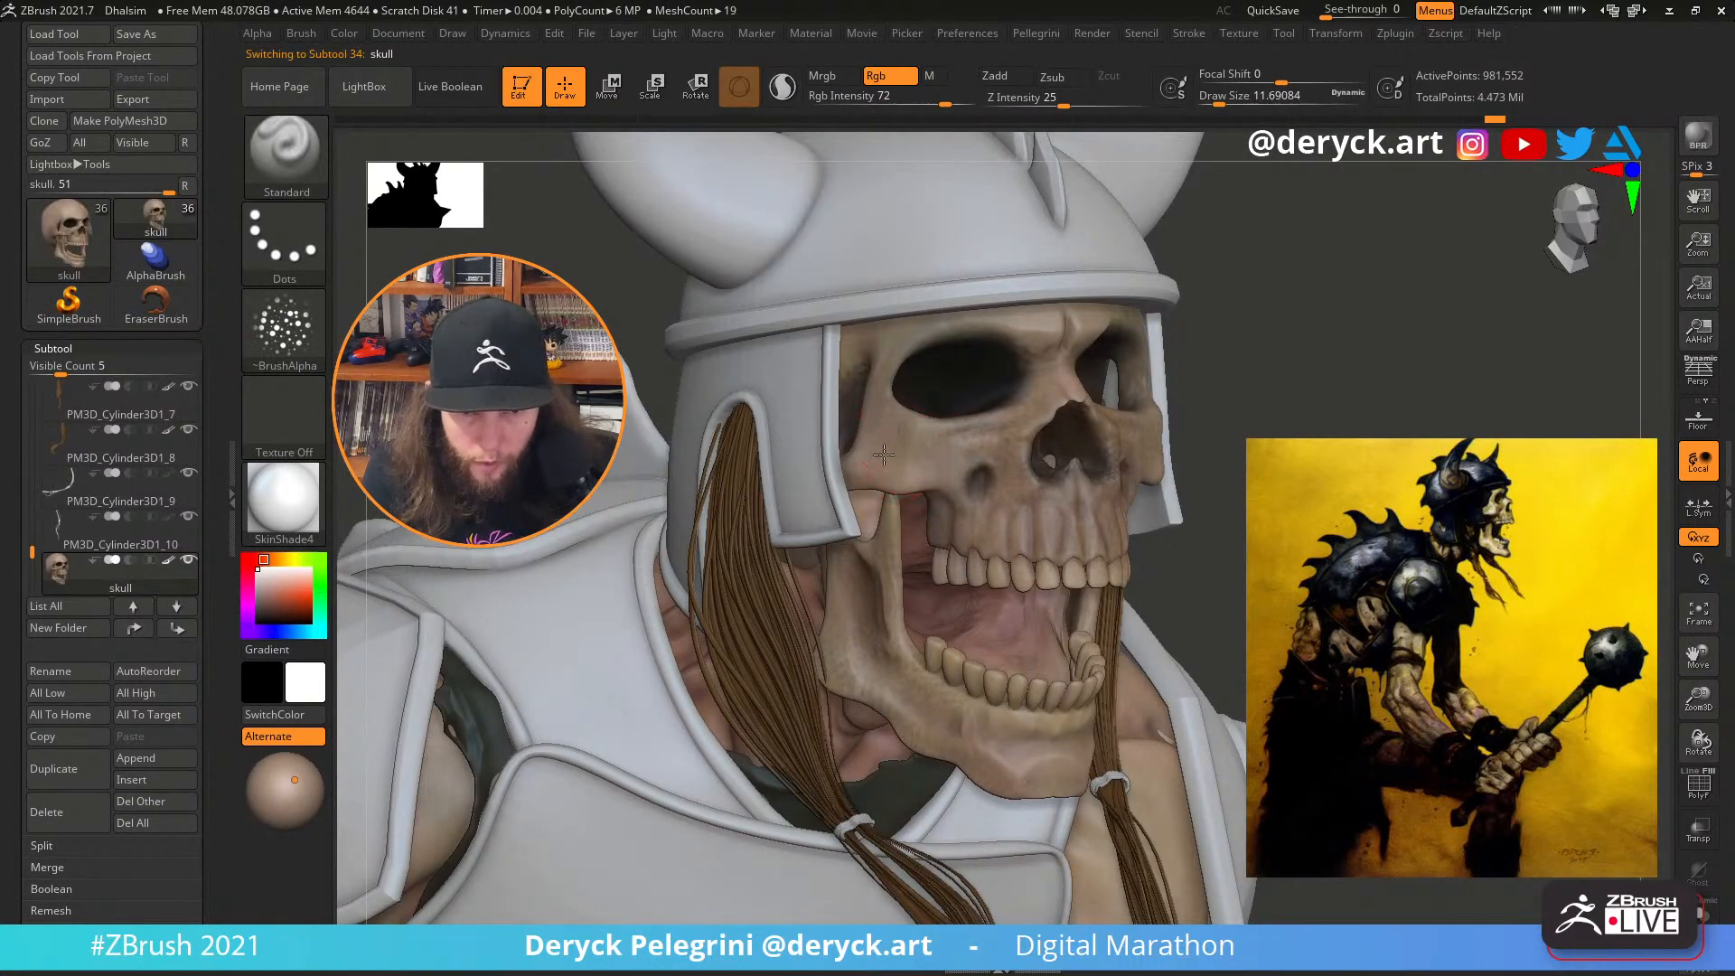
key(s)
click(914, 456)
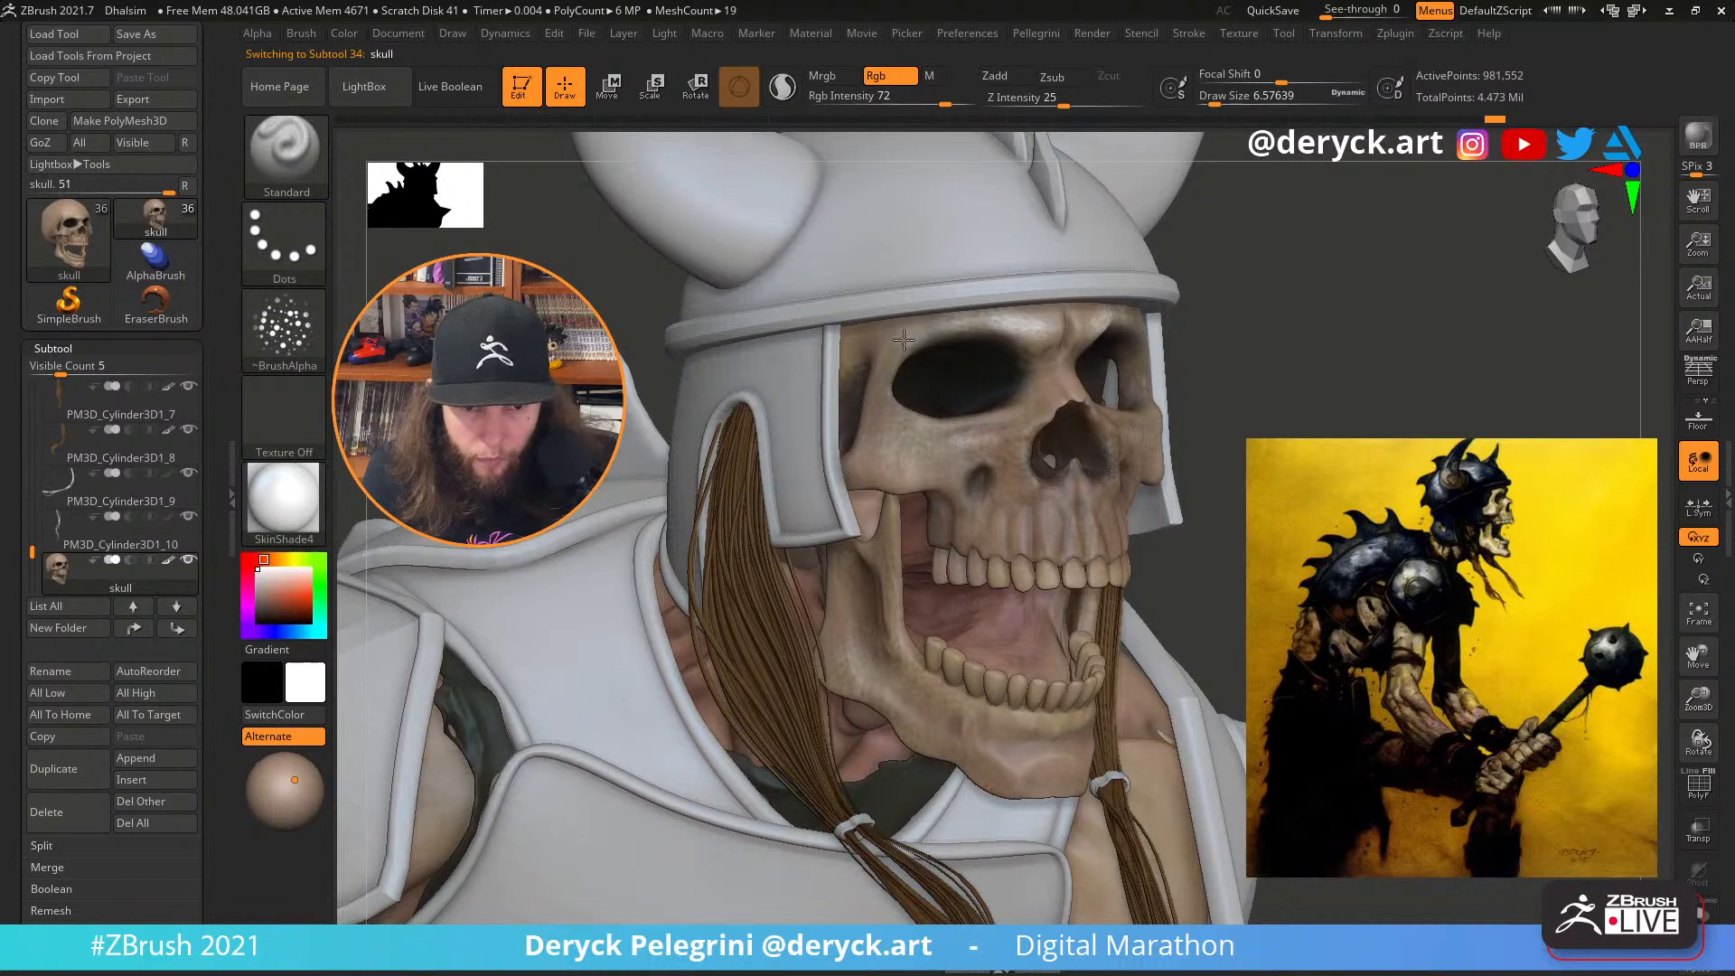
Highlight the bone ridges above the upper teeth in white, reducing the draw size to about 3.7
drag(1263, 440, 1075, 425)
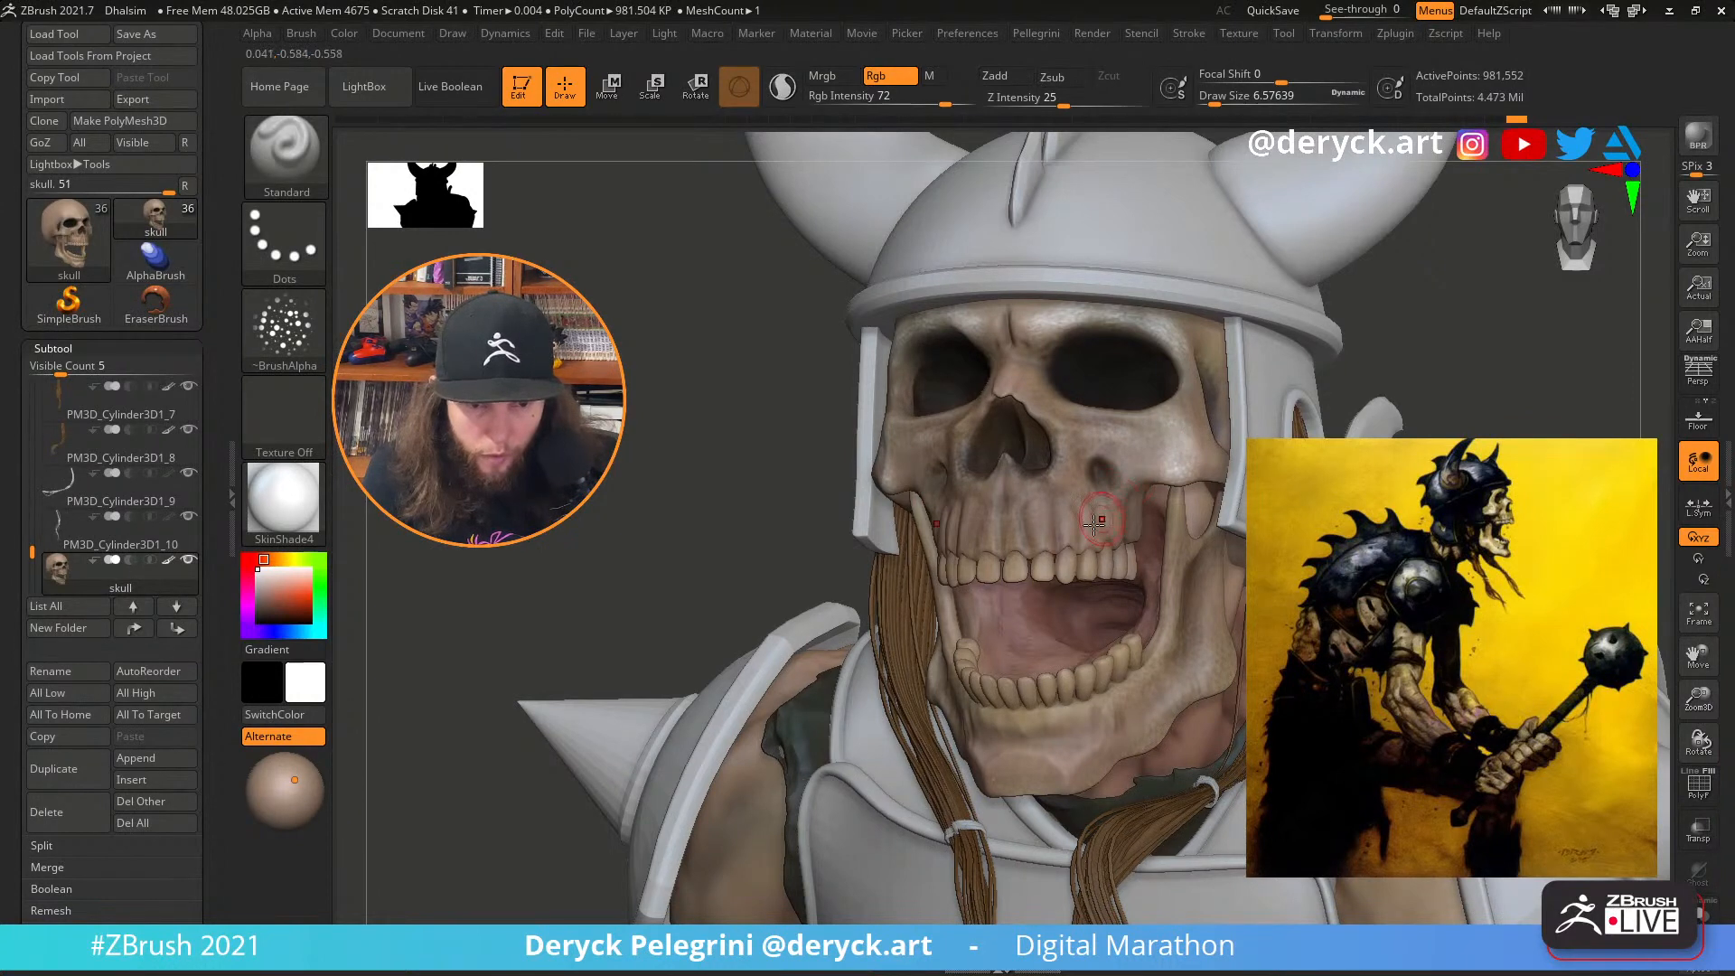
click(1041, 526)
ctrl+right_drag(1034, 502, 1026, 548)
key(s)
click(1024, 547)
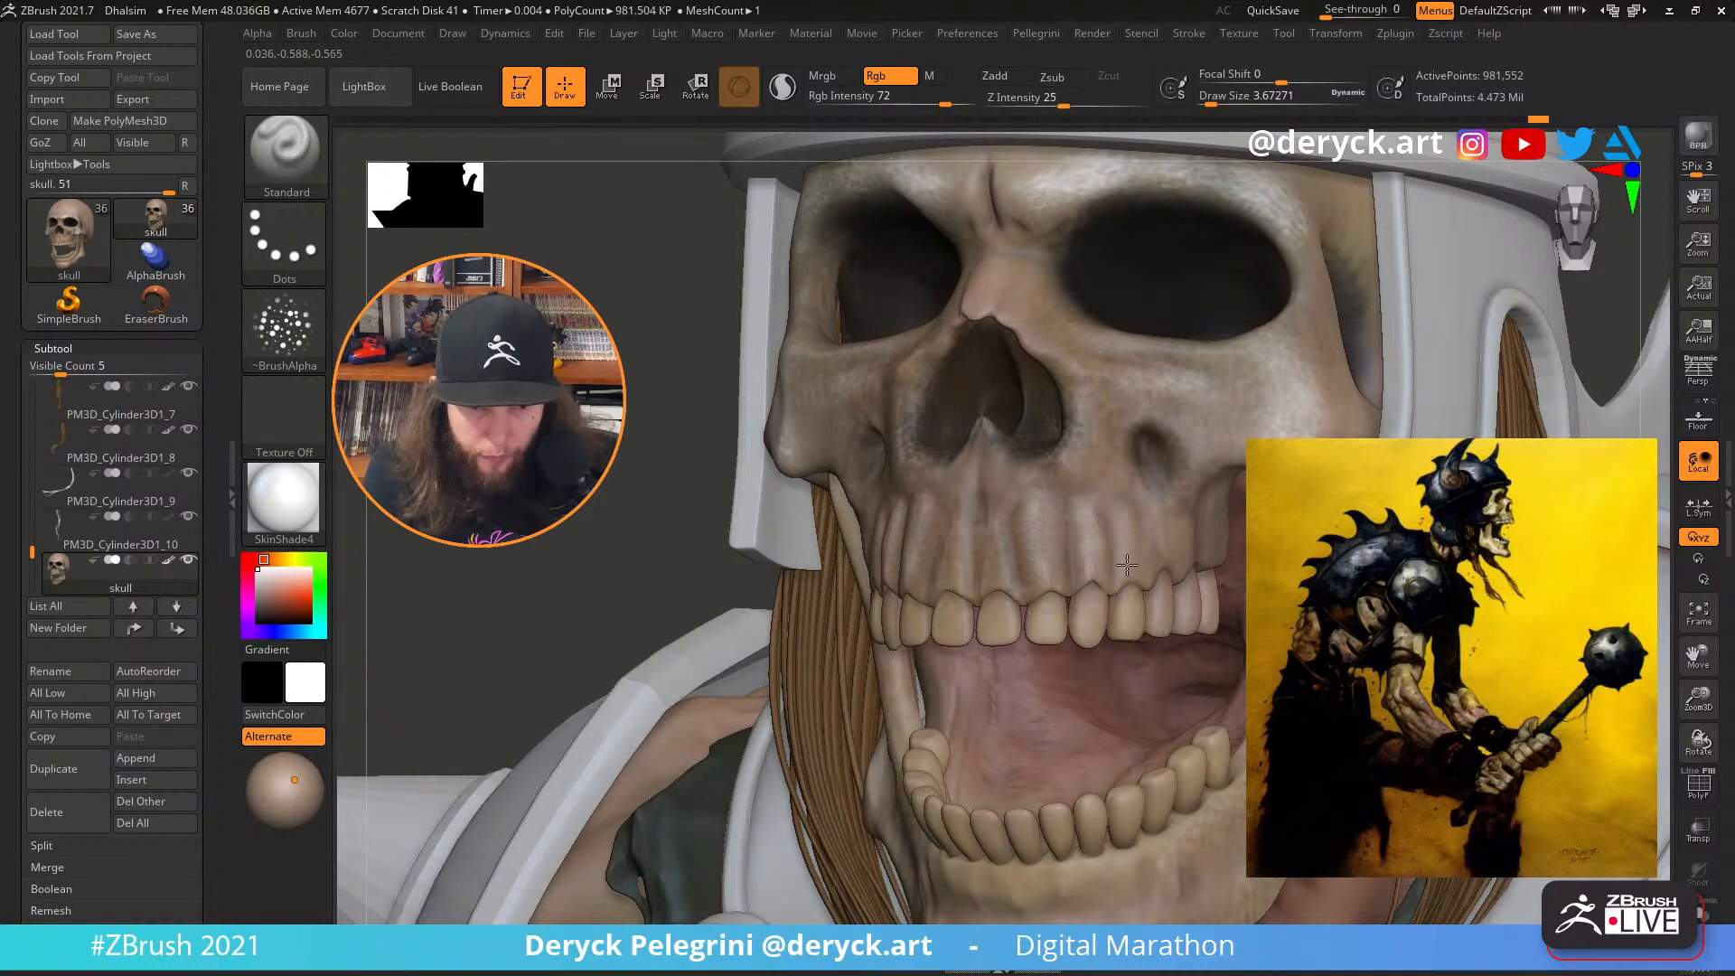
Add fine white highlights along the side of the skull's cheekbone, upper jaw and lower jaw
drag(673, 407, 664, 424)
key(f)
drag(443, 362, 979, 551)
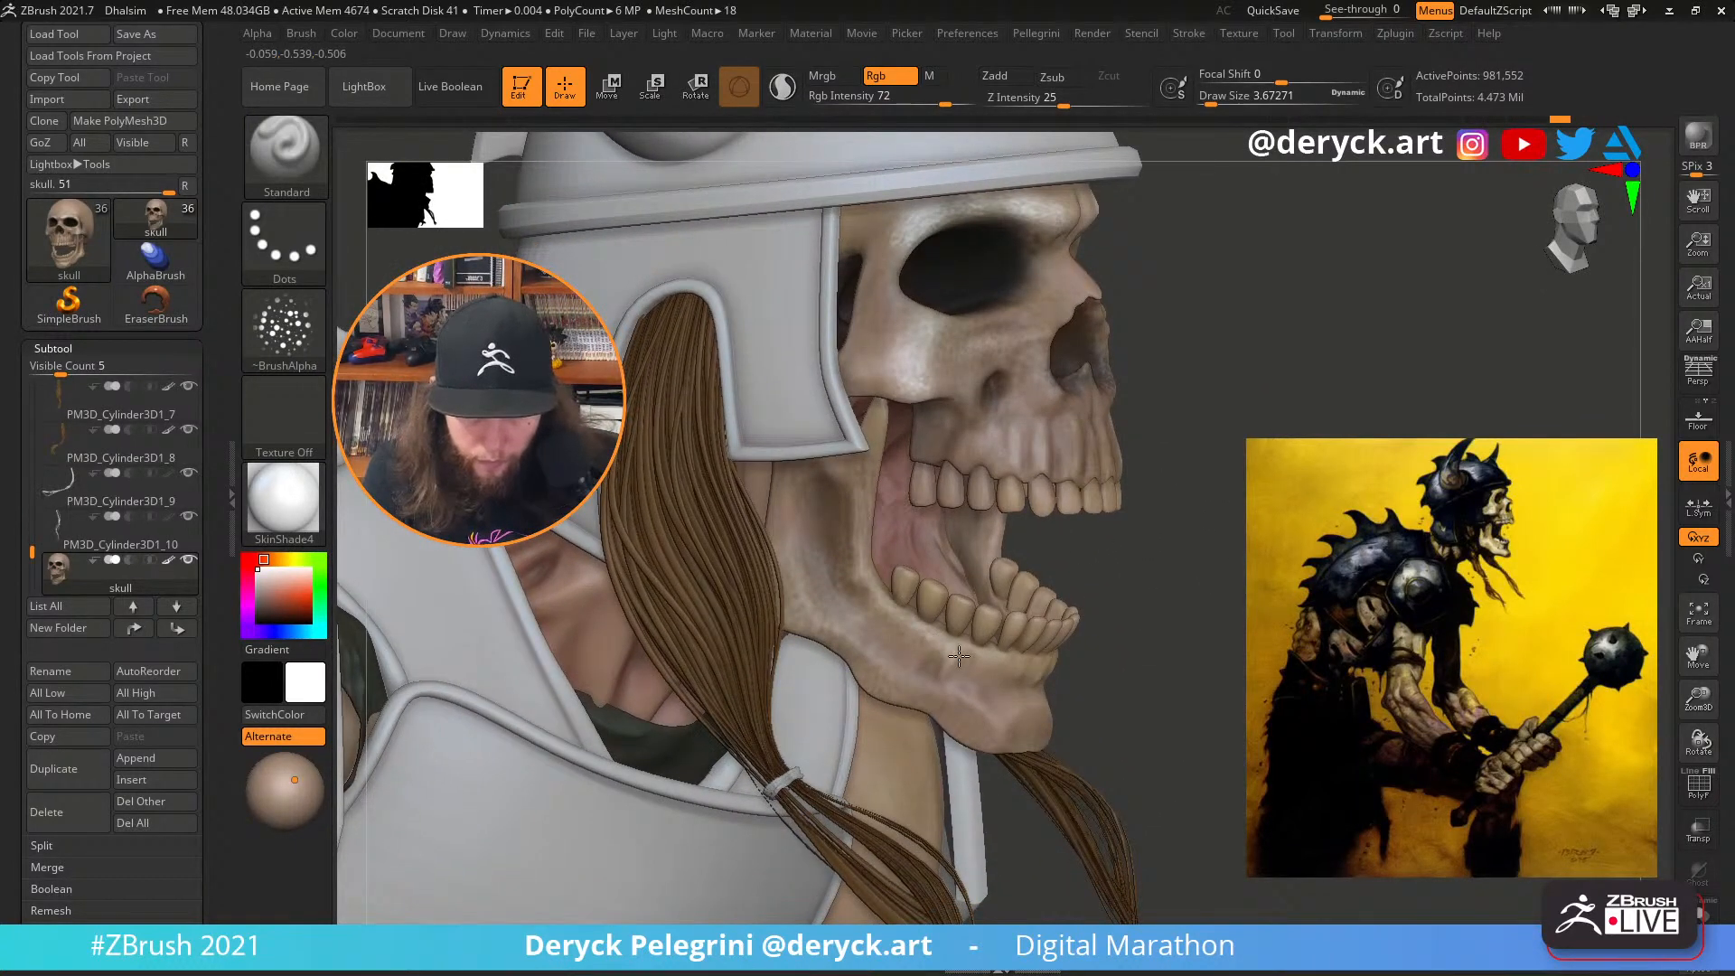
drag(1103, 650, 1142, 645)
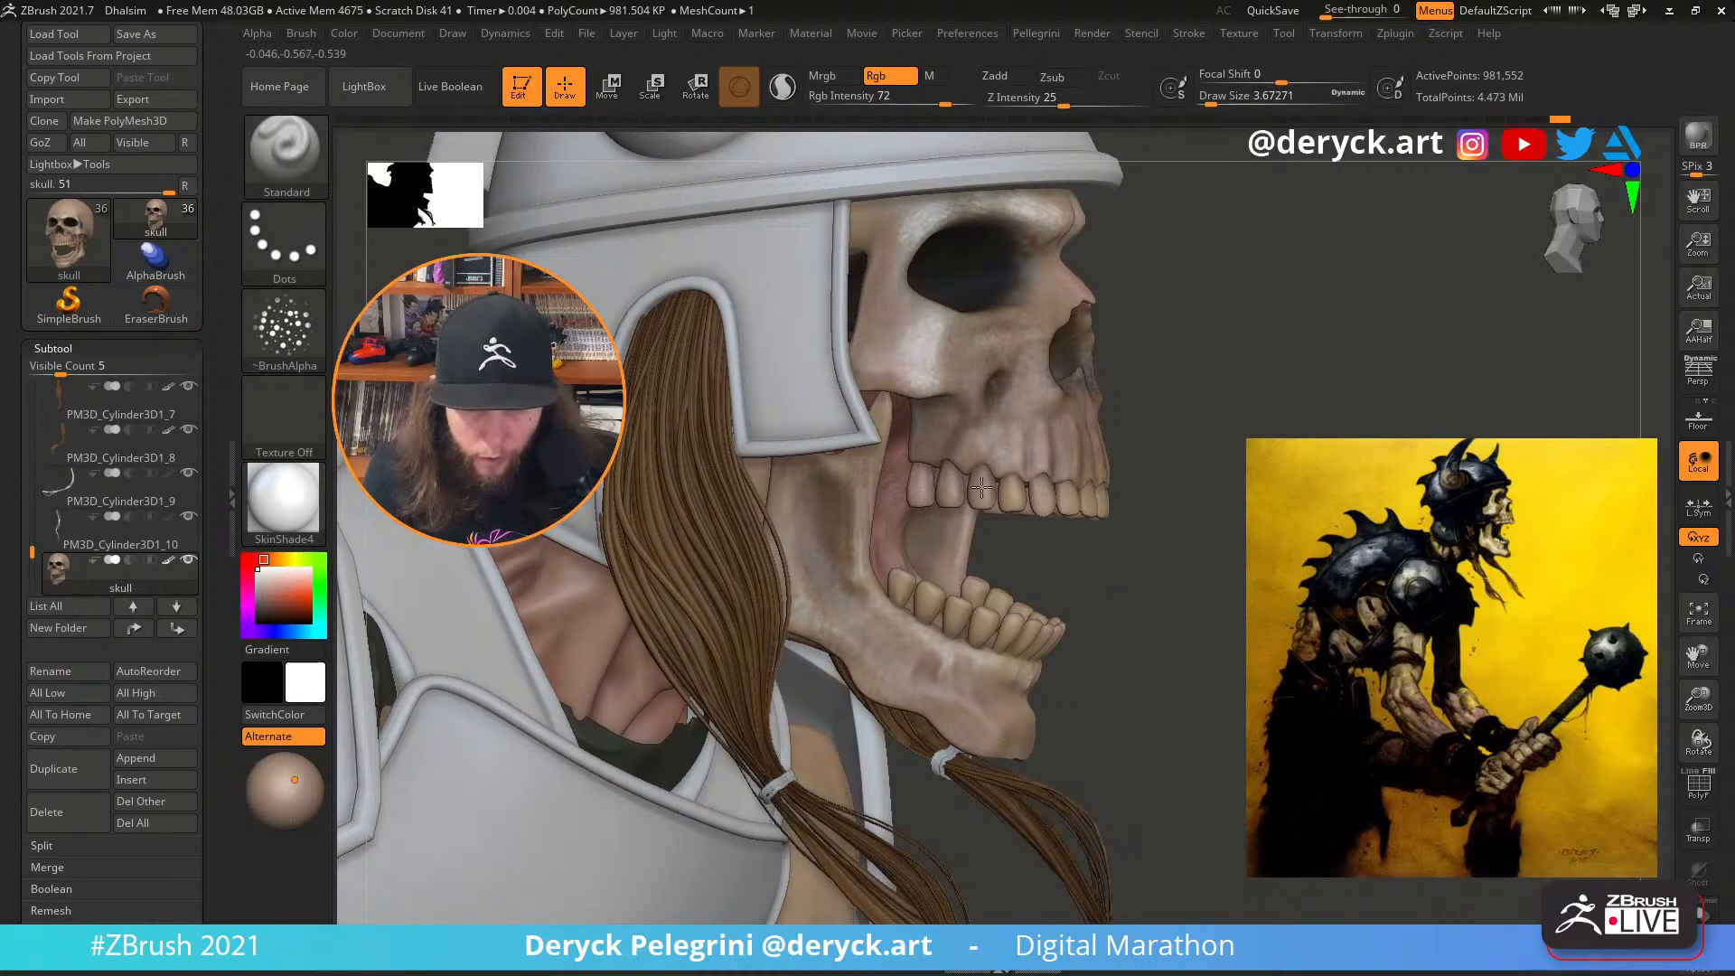
drag(1298, 504, 872, 587)
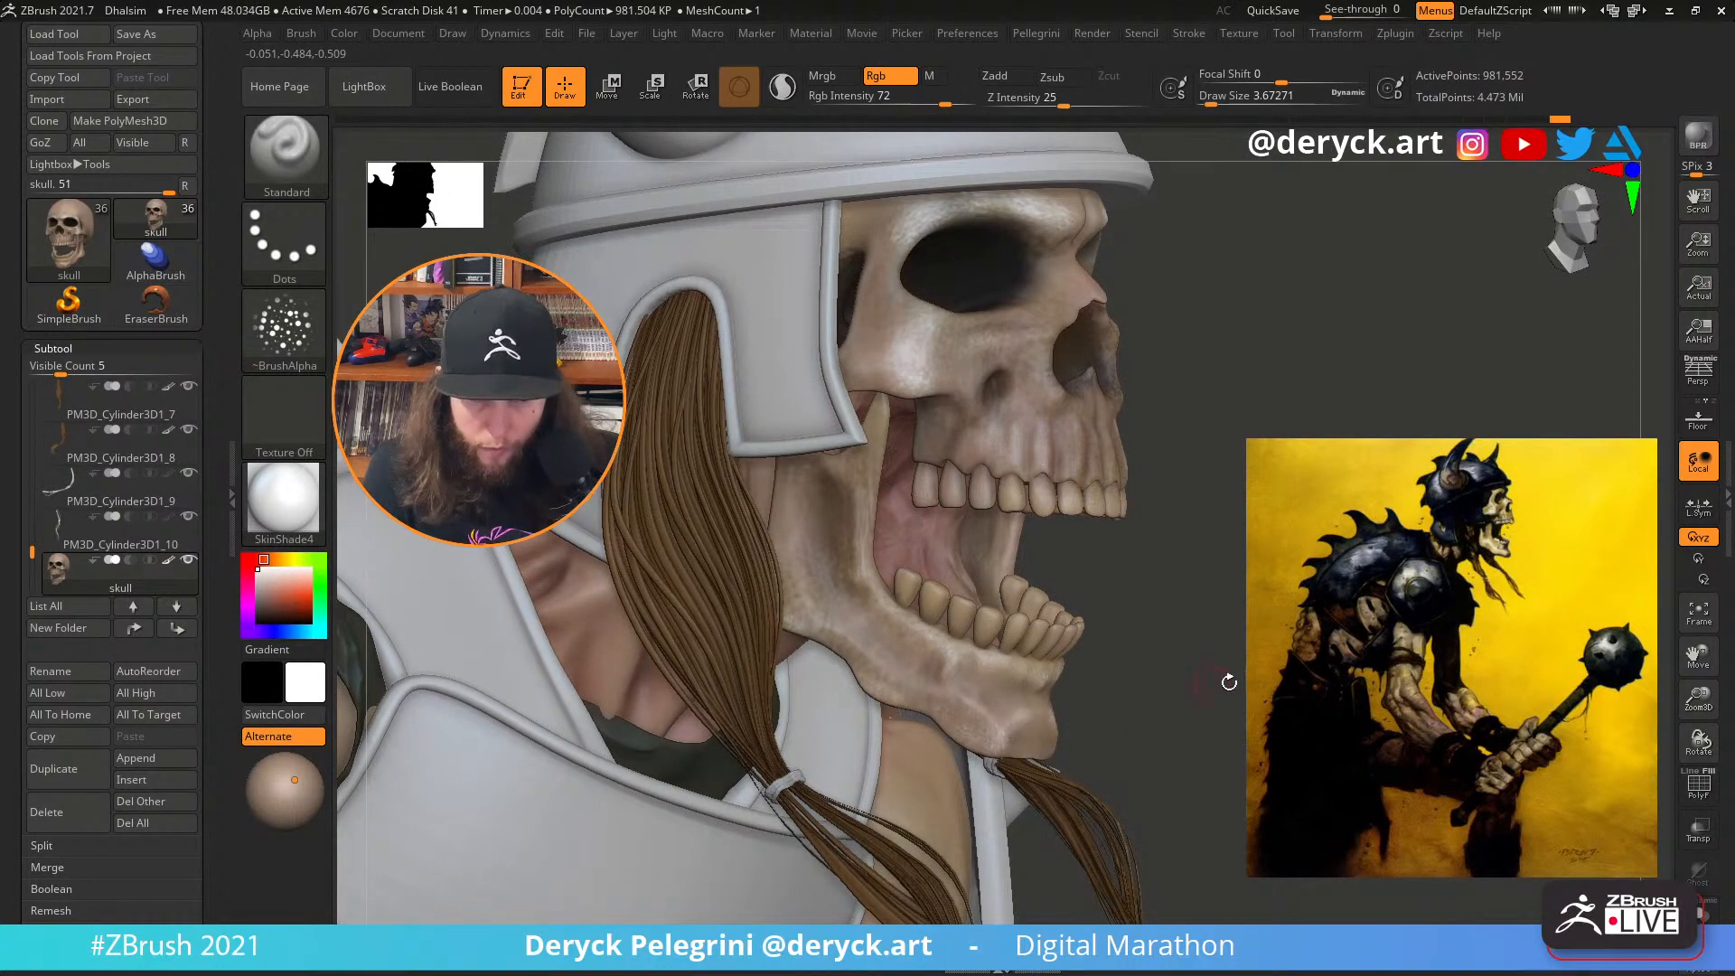
drag(1229, 682, 1270, 682)
Set the paint colour to light brown and tone the lower jaw, cheekbone and eye socket at a draw size of about 8.4
click(277, 593)
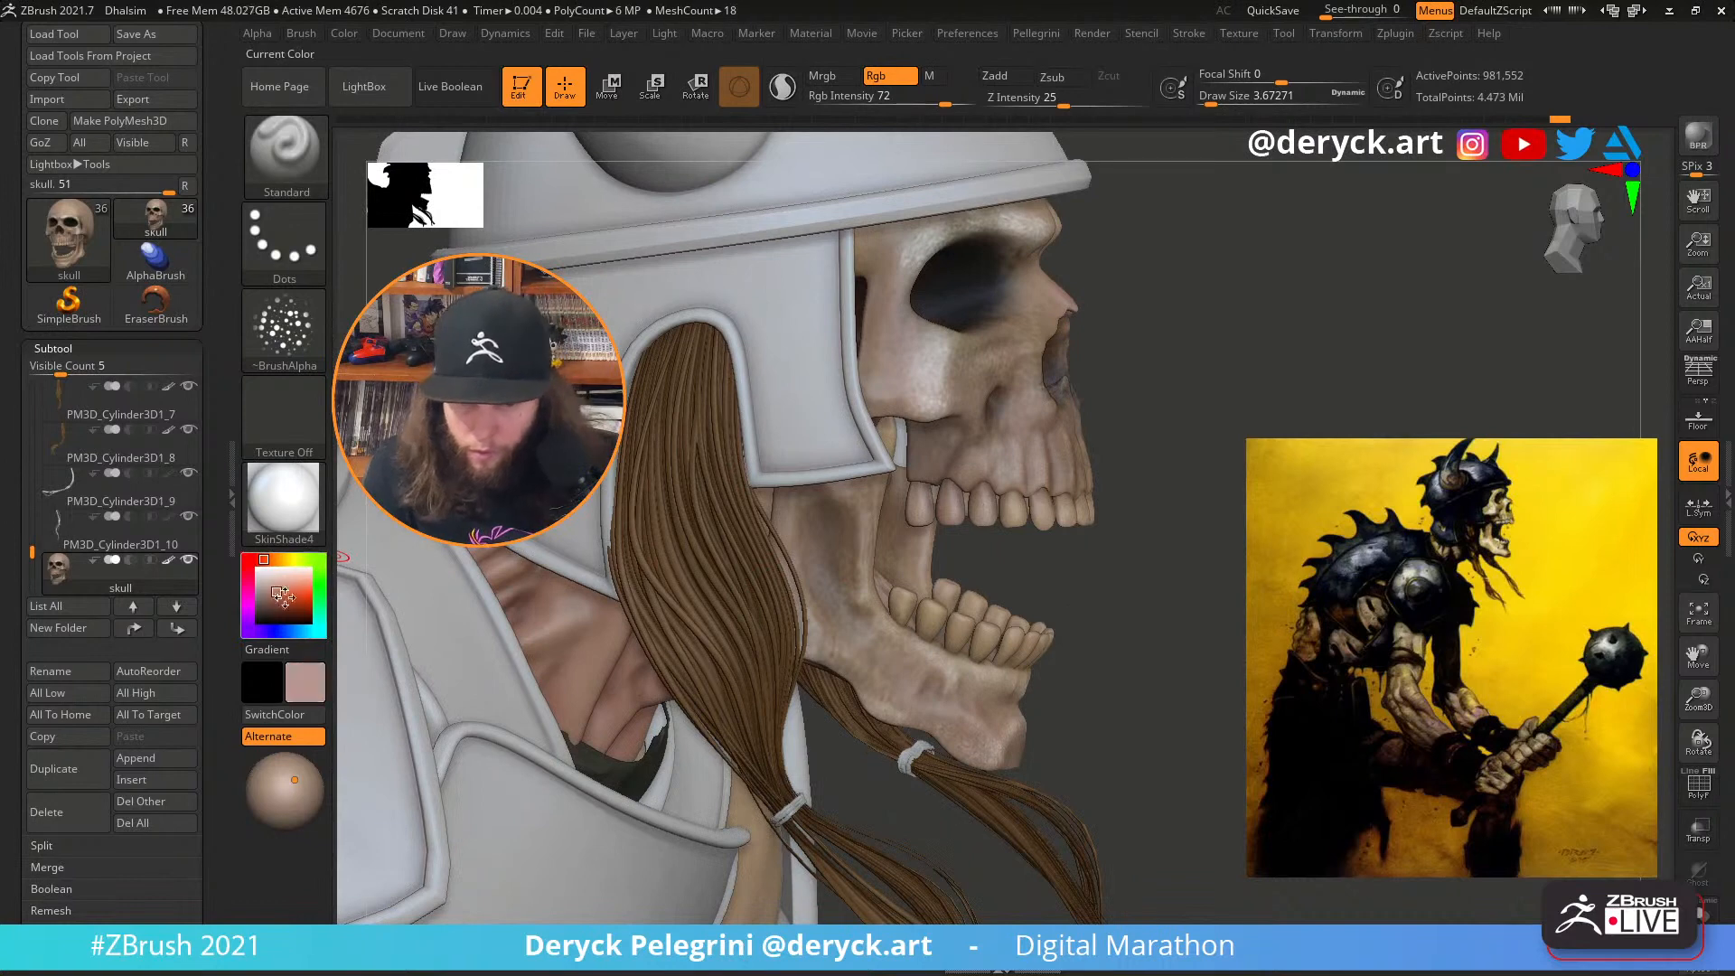
click(275, 560)
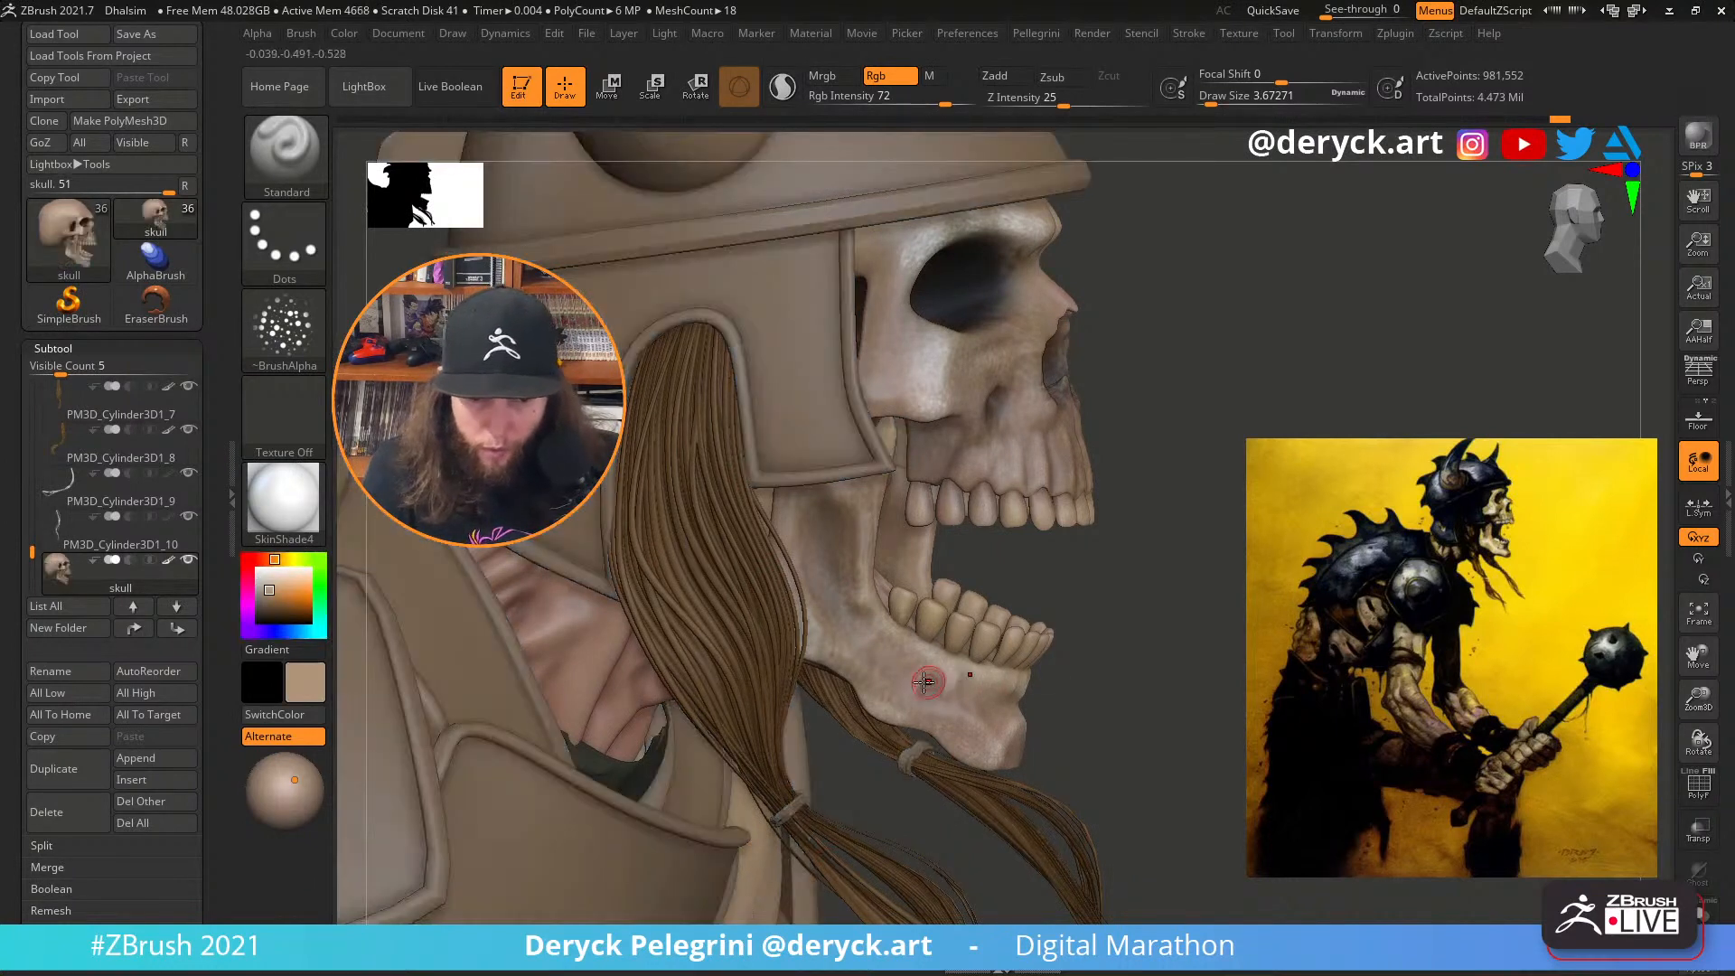
key(s)
drag(914, 684, 875, 708)
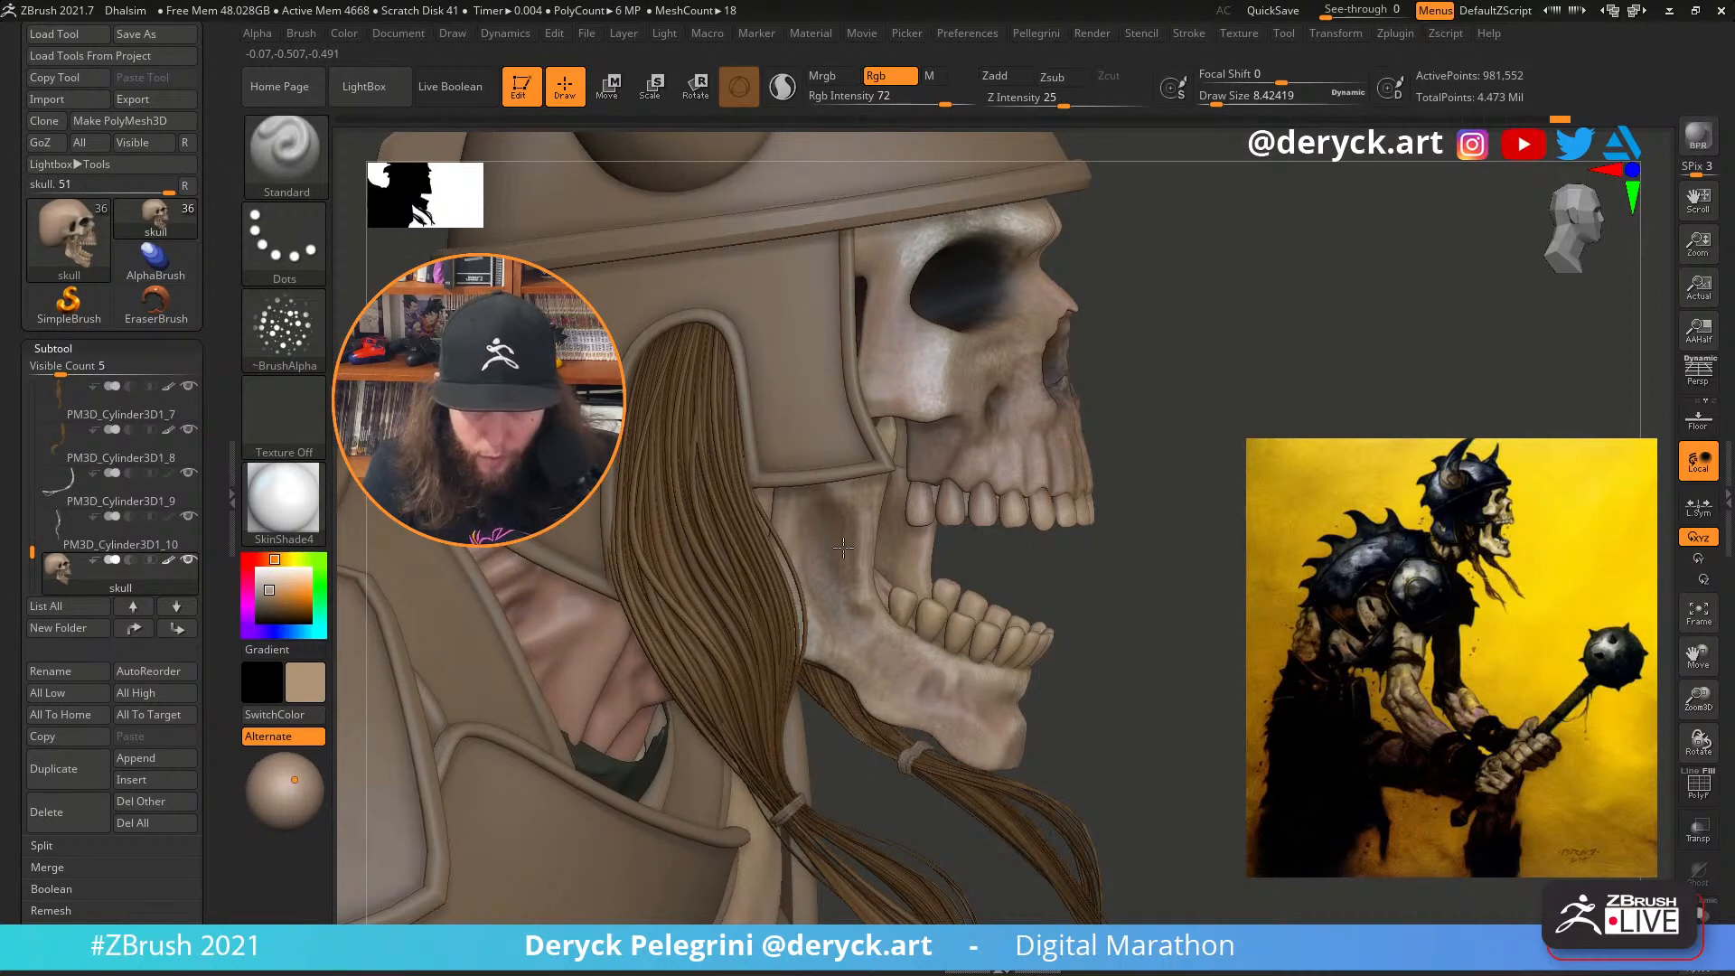
drag(843, 547, 867, 517)
mouse_move(952, 405)
mouse_down()
mouse_move(921, 395)
mouse_move(915, 284)
mouse_up()
key(space)
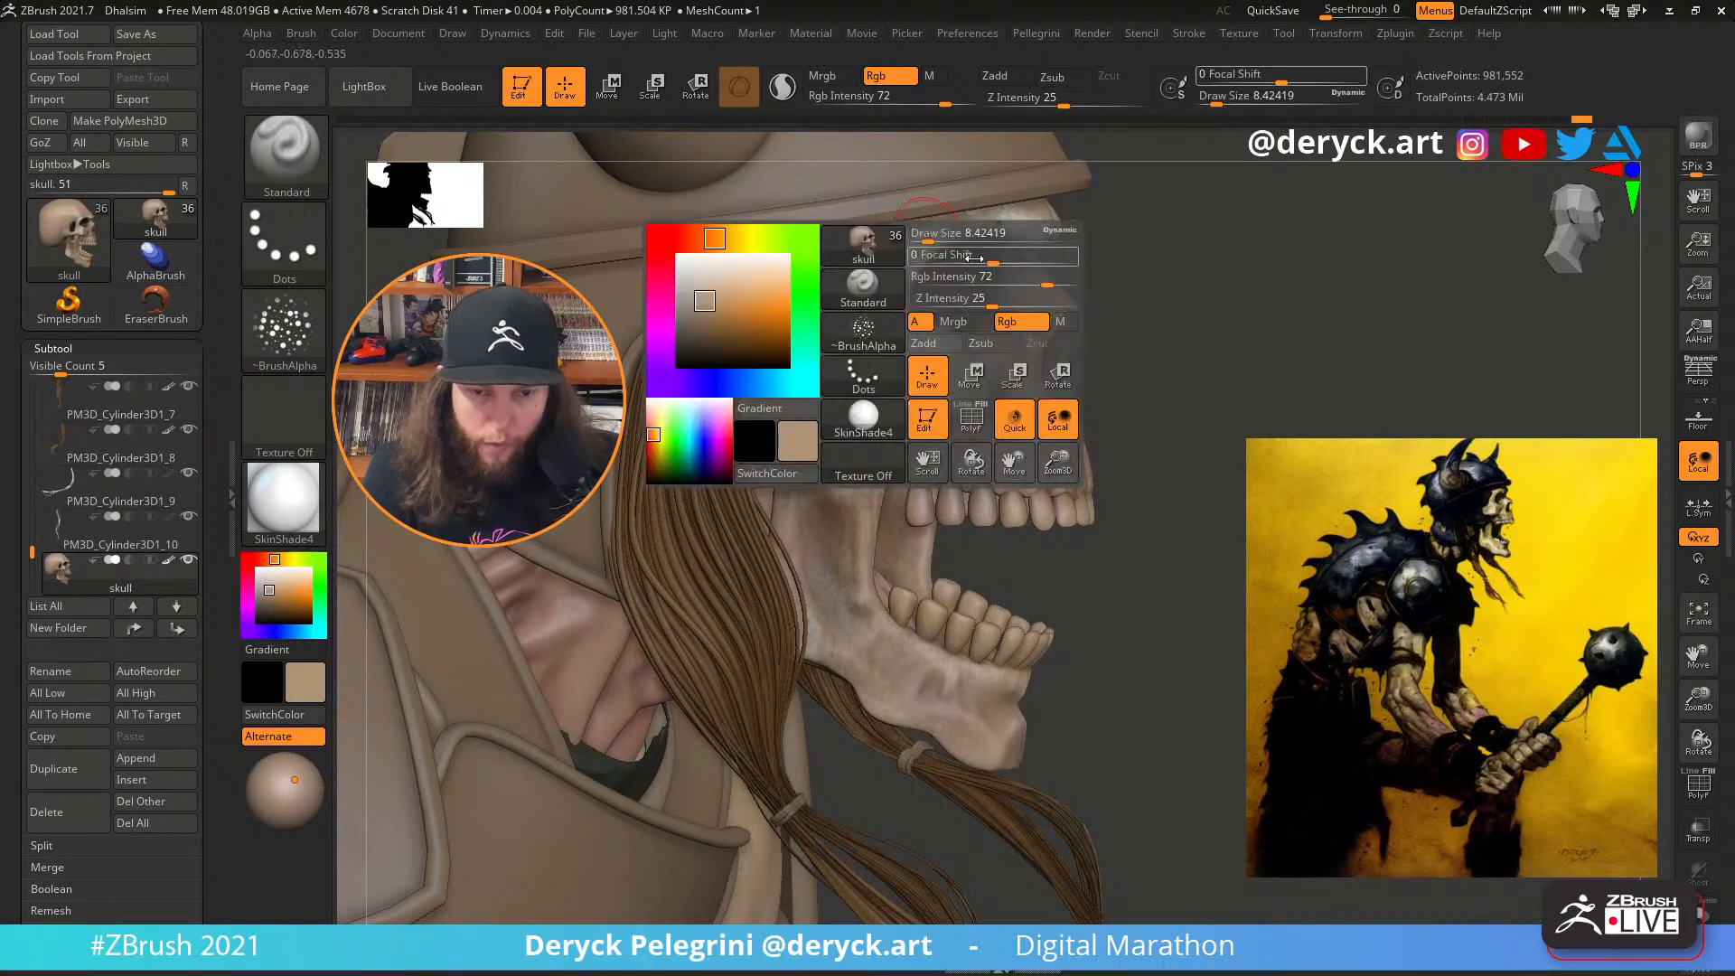
mouse_move(1211, 341)
mouse_down()
mouse_move(1211, 415)
mouse_move(981, 307)
mouse_up()
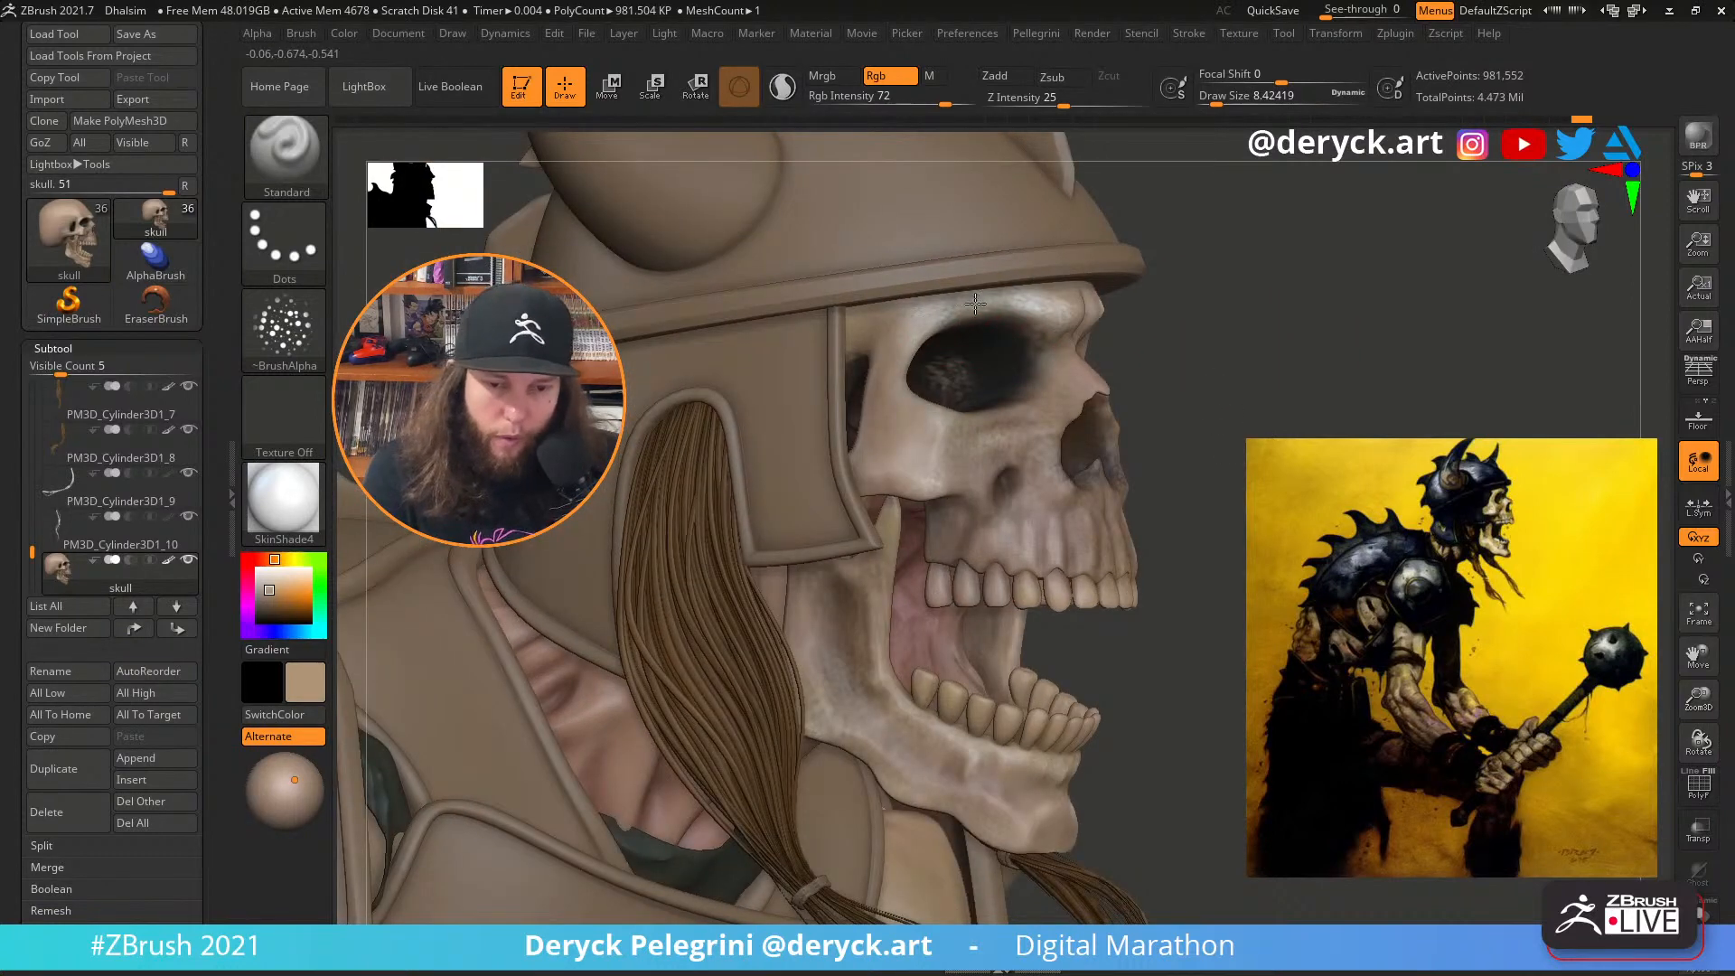
drag(1257, 361, 1148, 369)
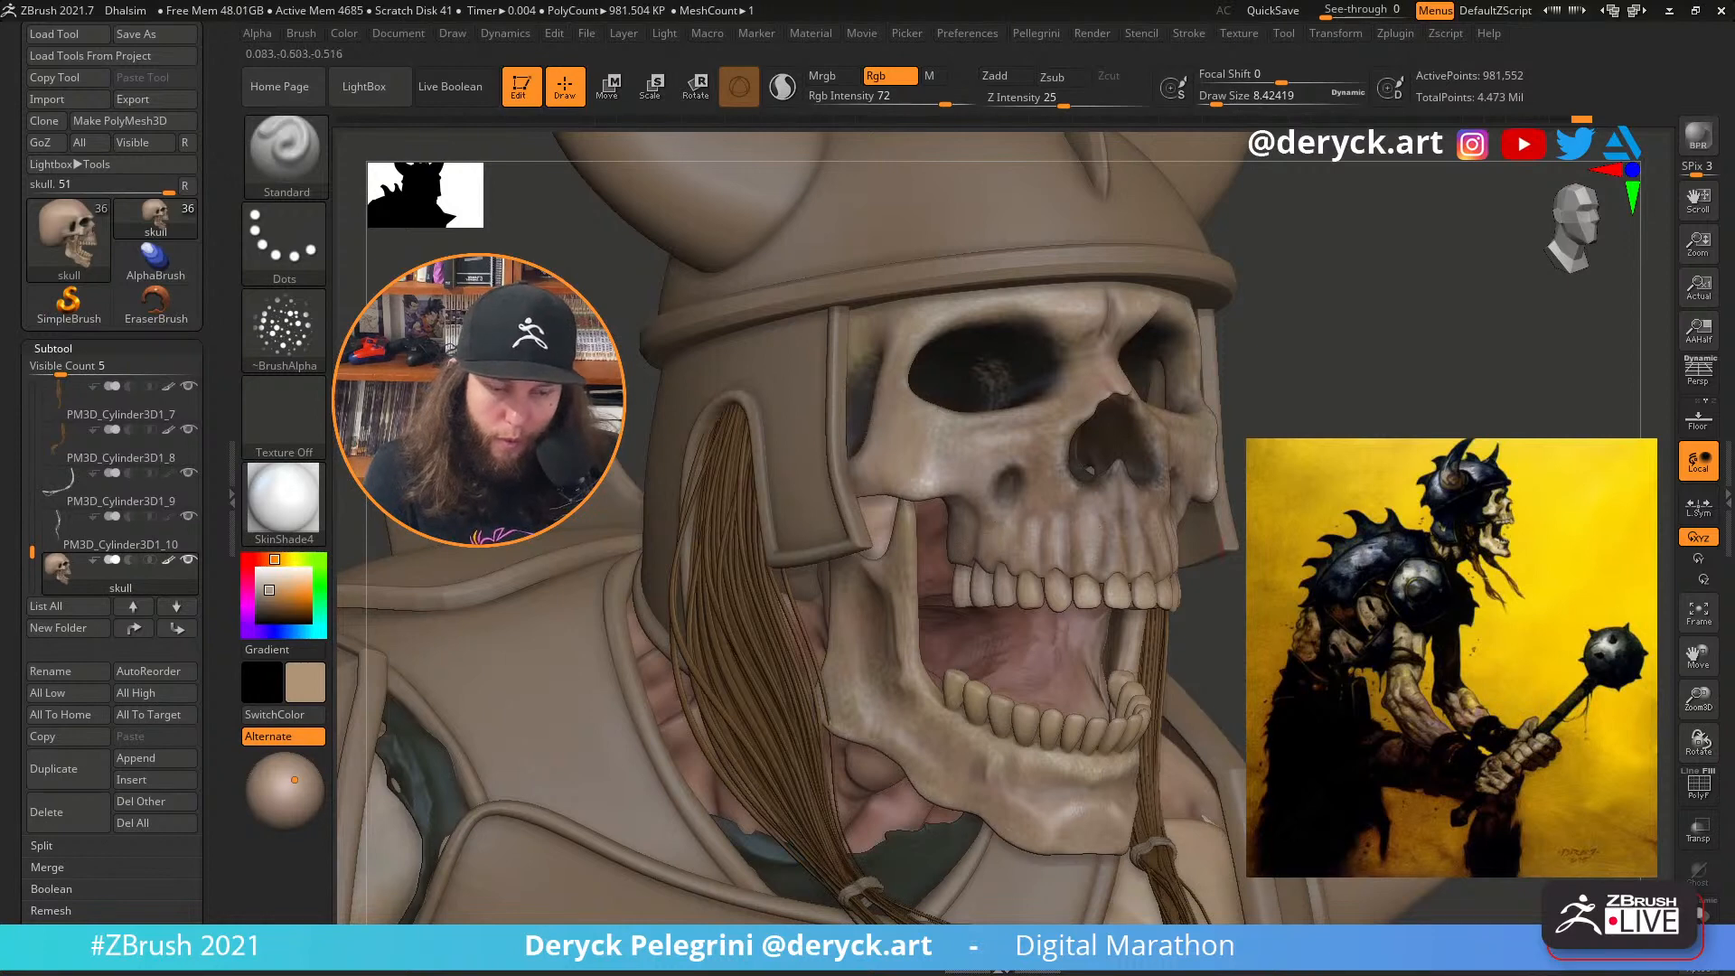
drag(1321, 384, 1220, 406)
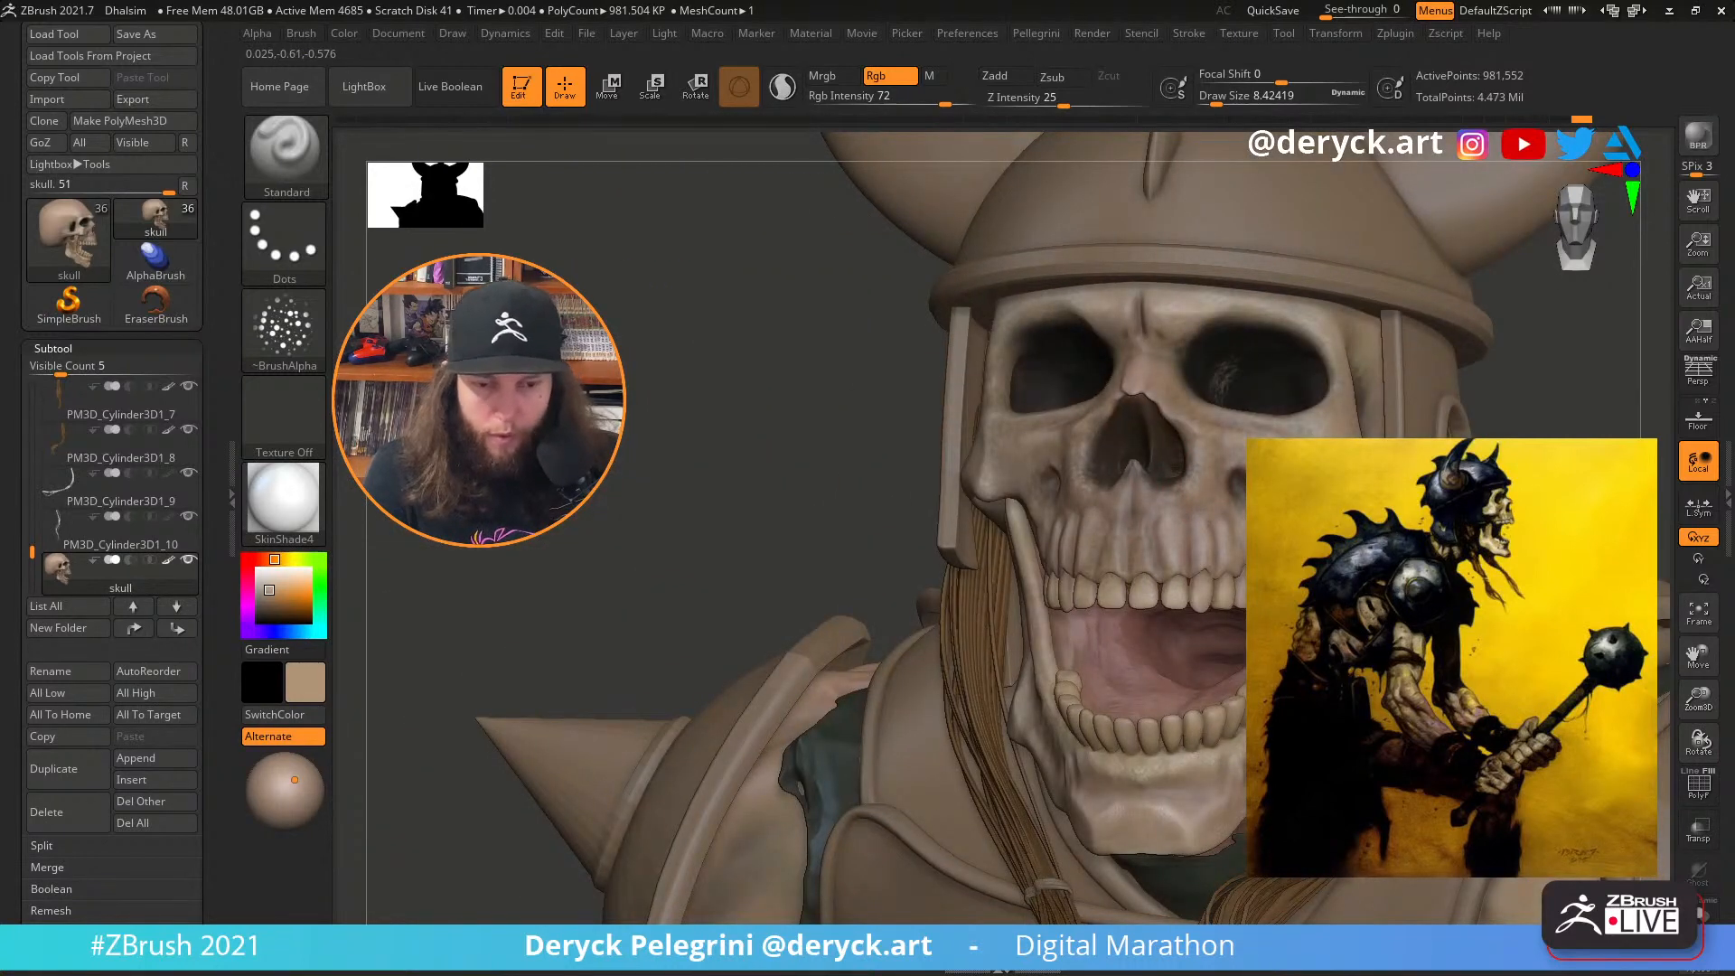
alt+drag(691, 391, 551, 353)
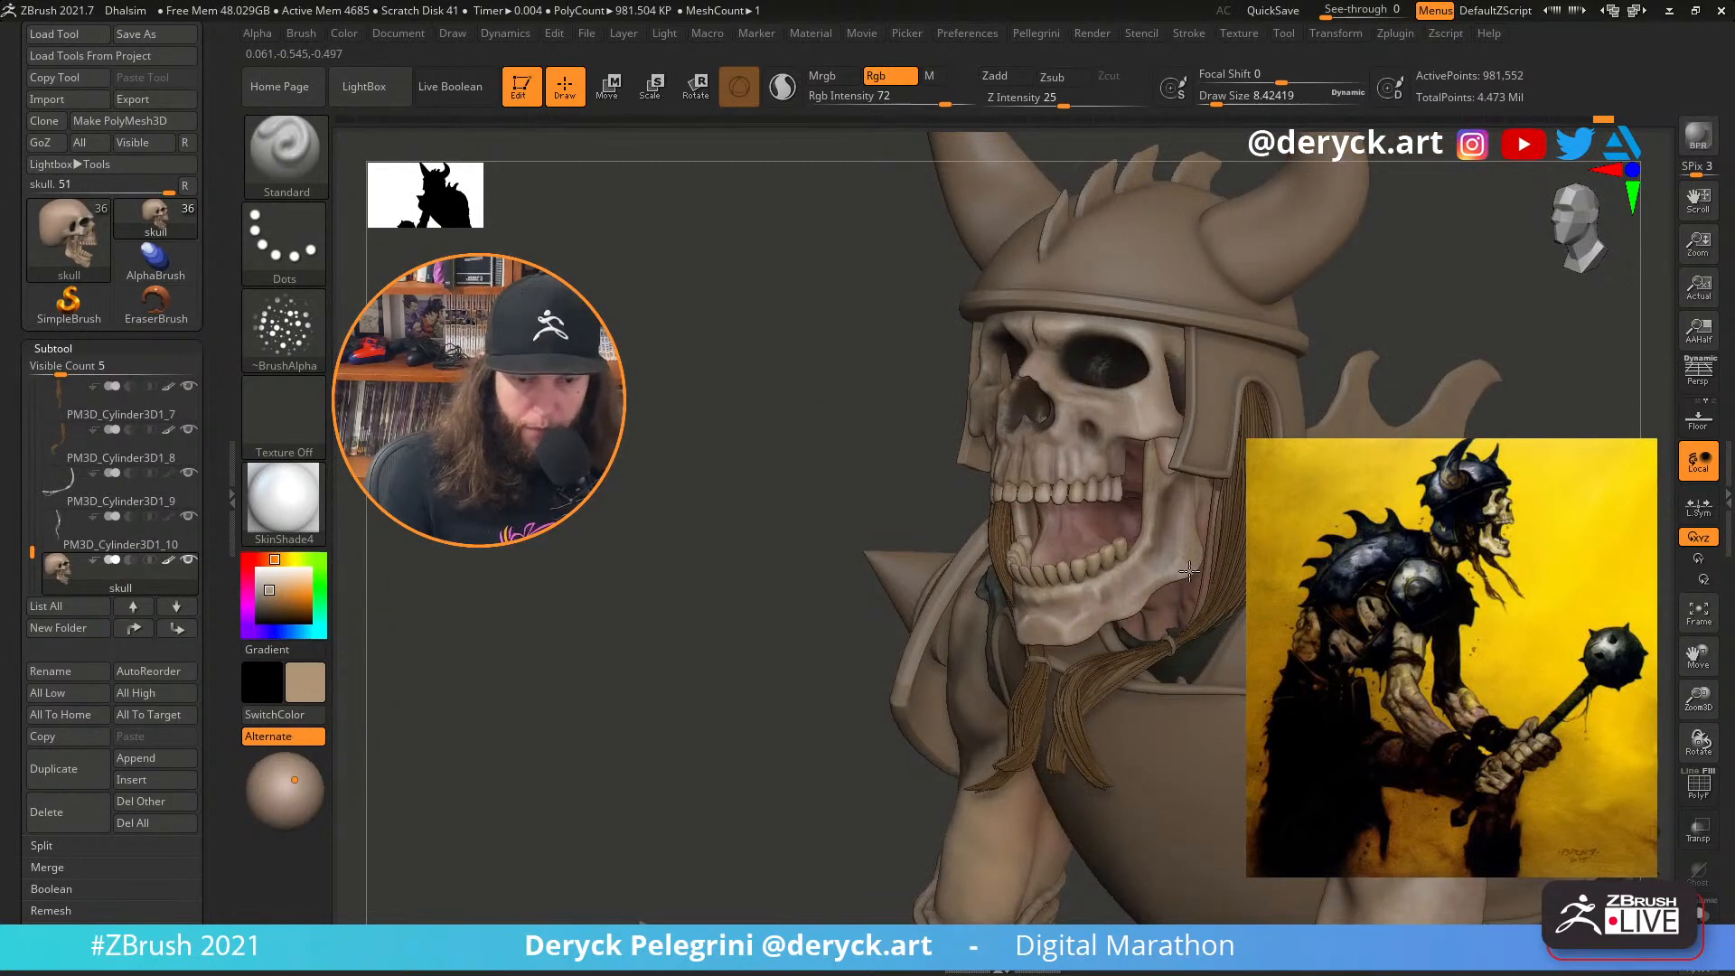
Set the paint colour to a very dark brown and darken the gaps between the teeth at a draw size of about 3.7
drag(858, 443, 885, 619)
click(265, 615)
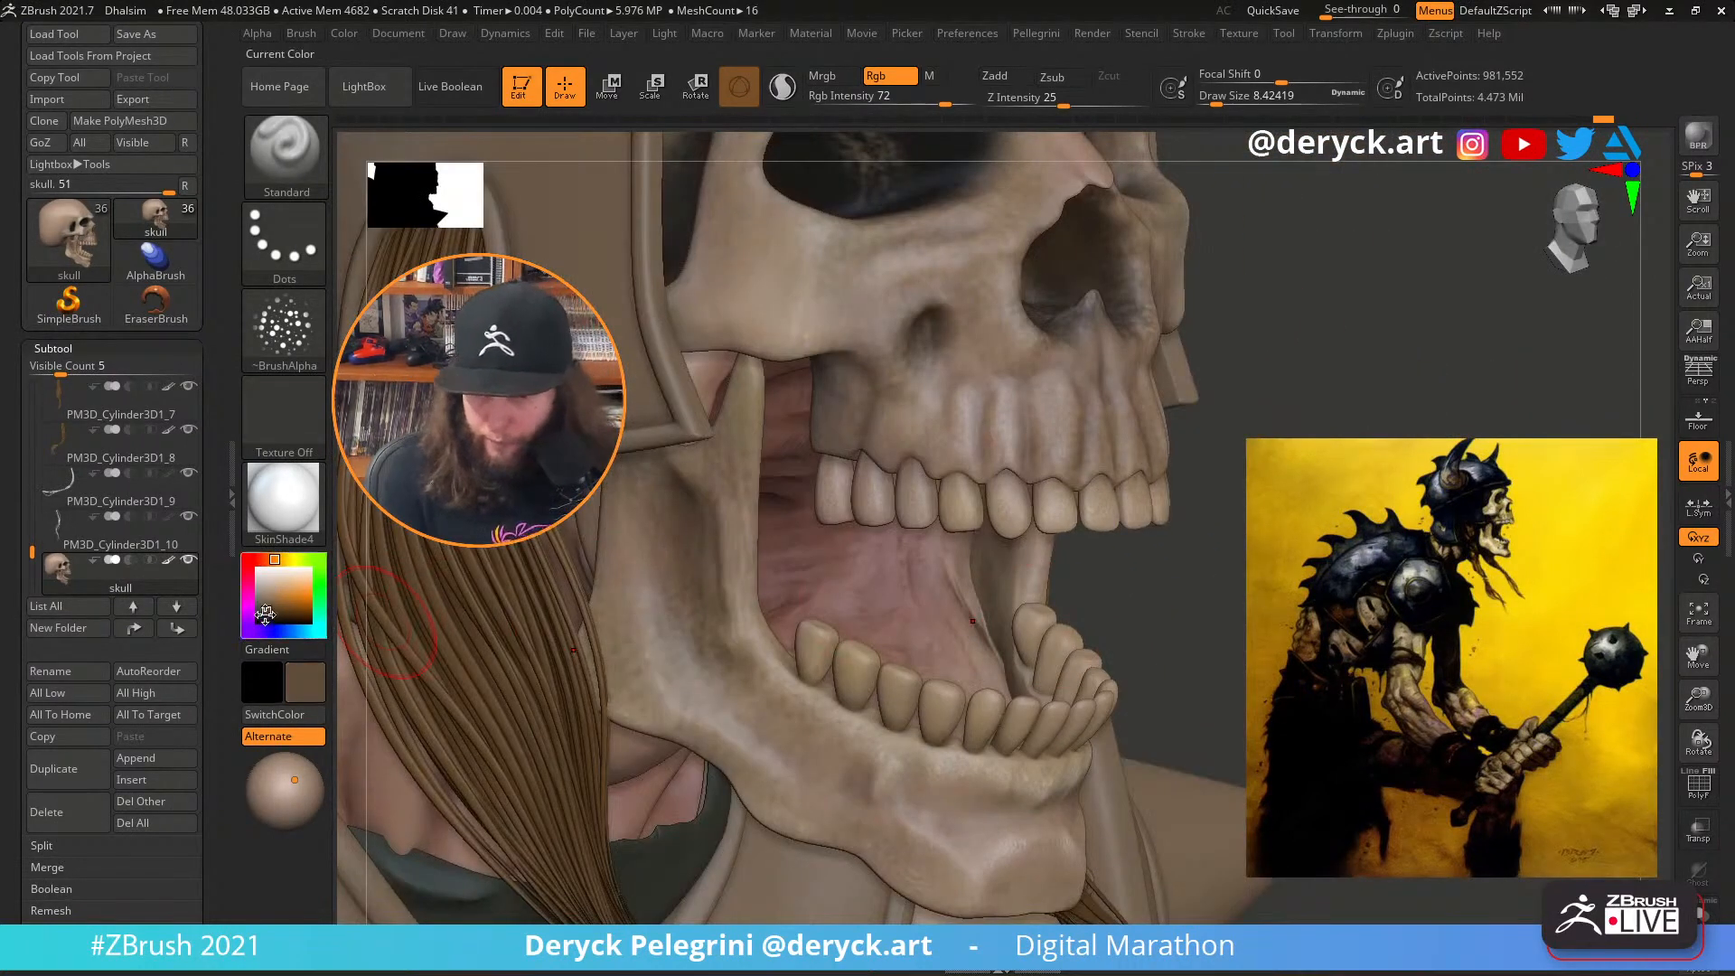
drag(264, 614, 260, 613)
key(s)
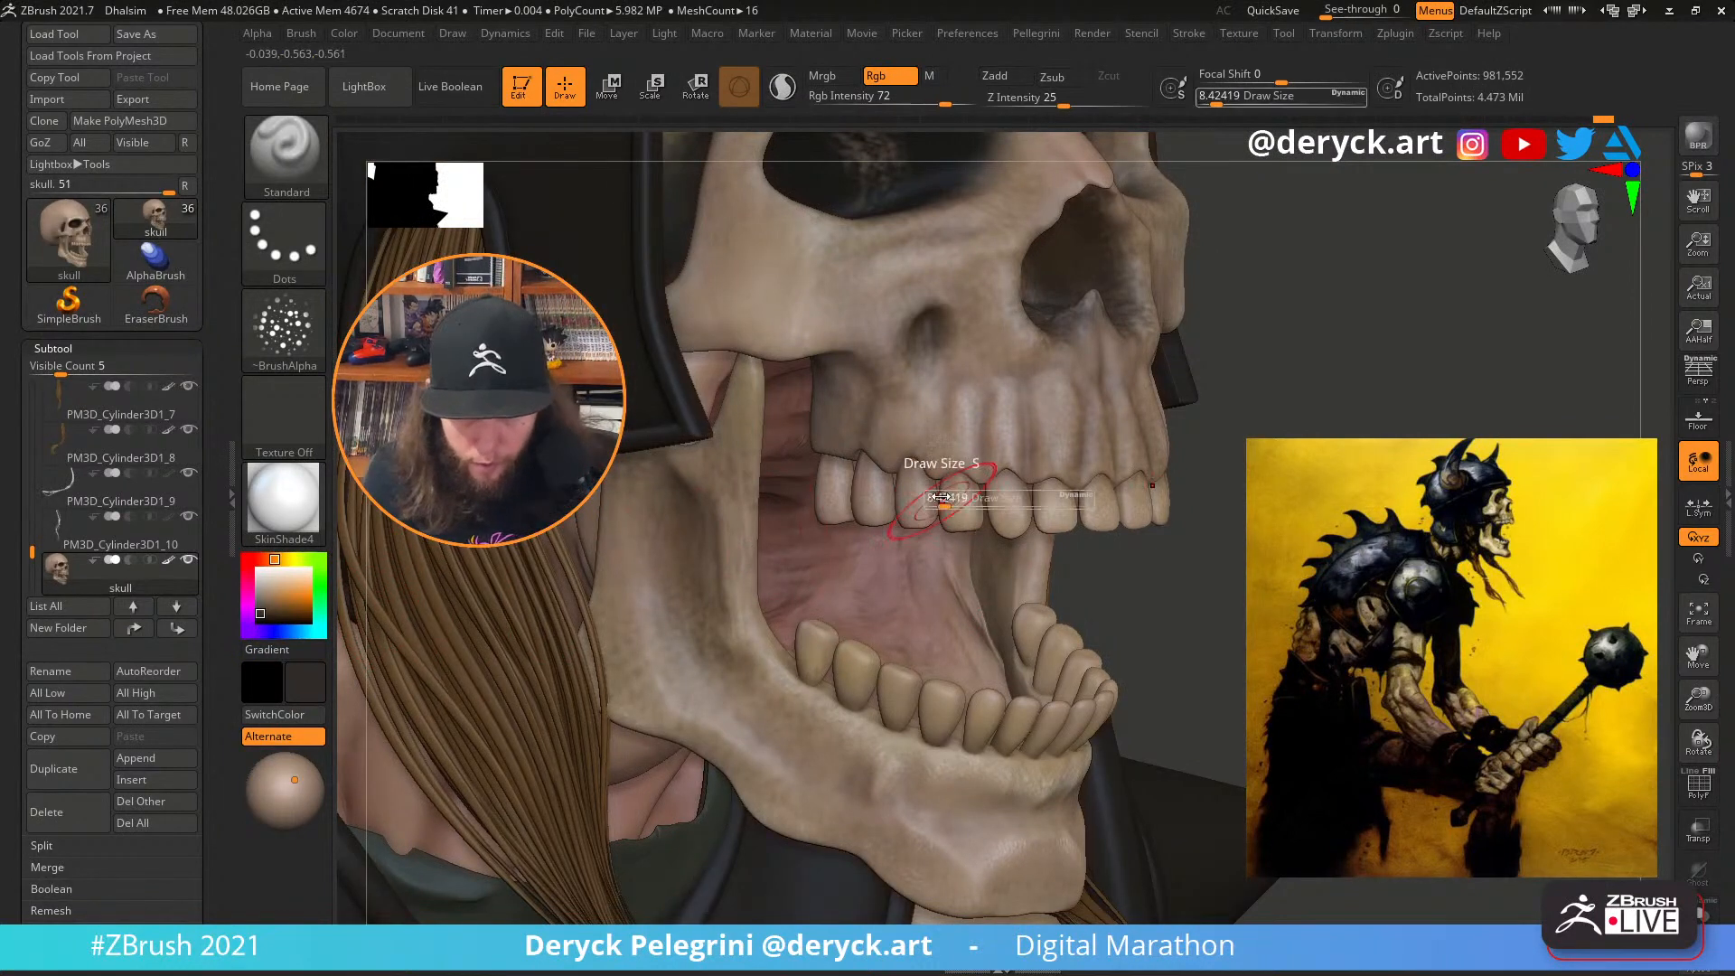
drag(940, 497, 936, 498)
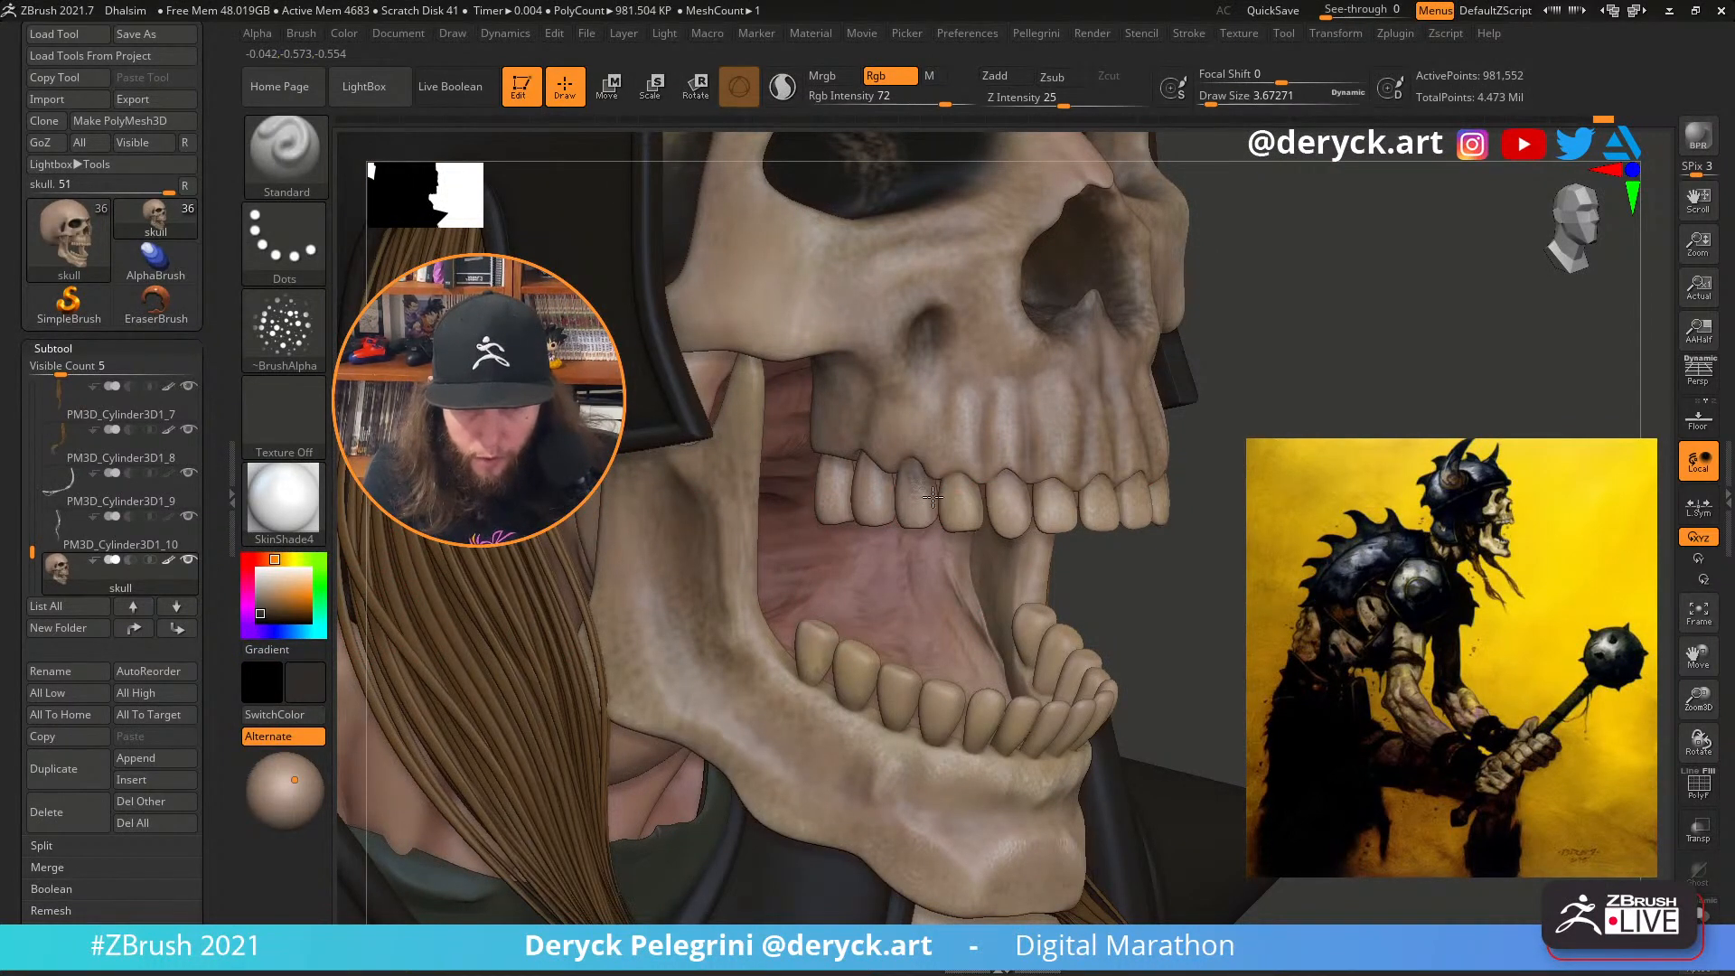
right_drag(1162, 506, 1062, 674)
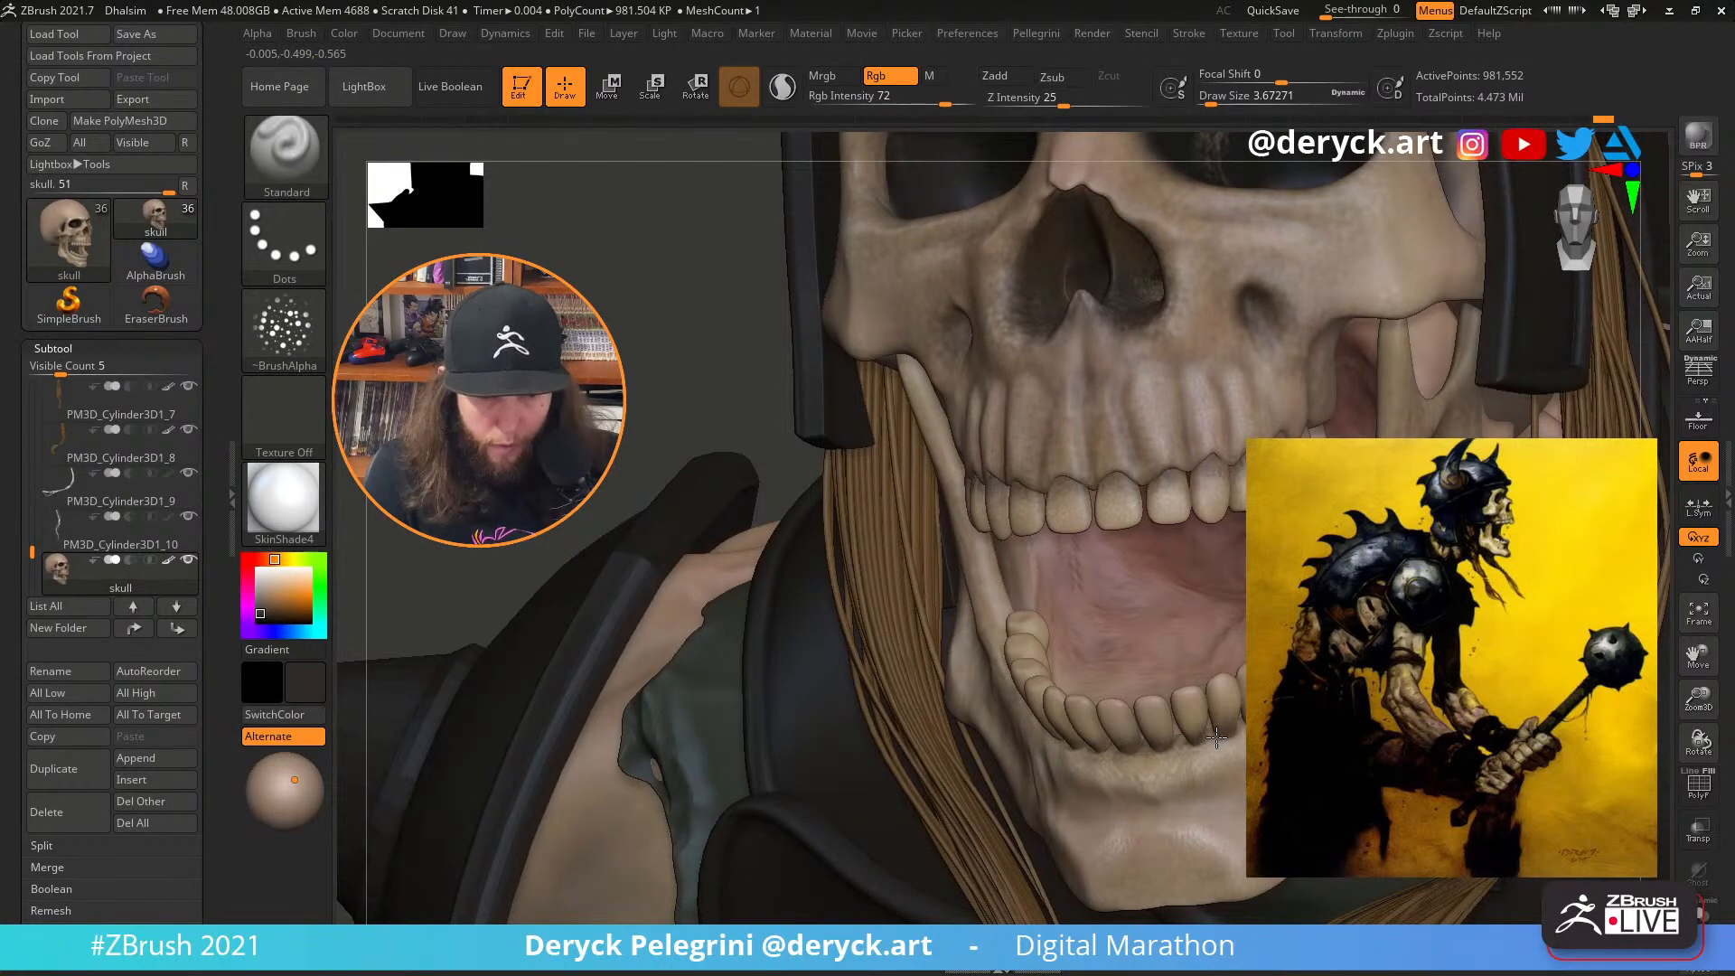
right_drag(1185, 727, 1001, 746)
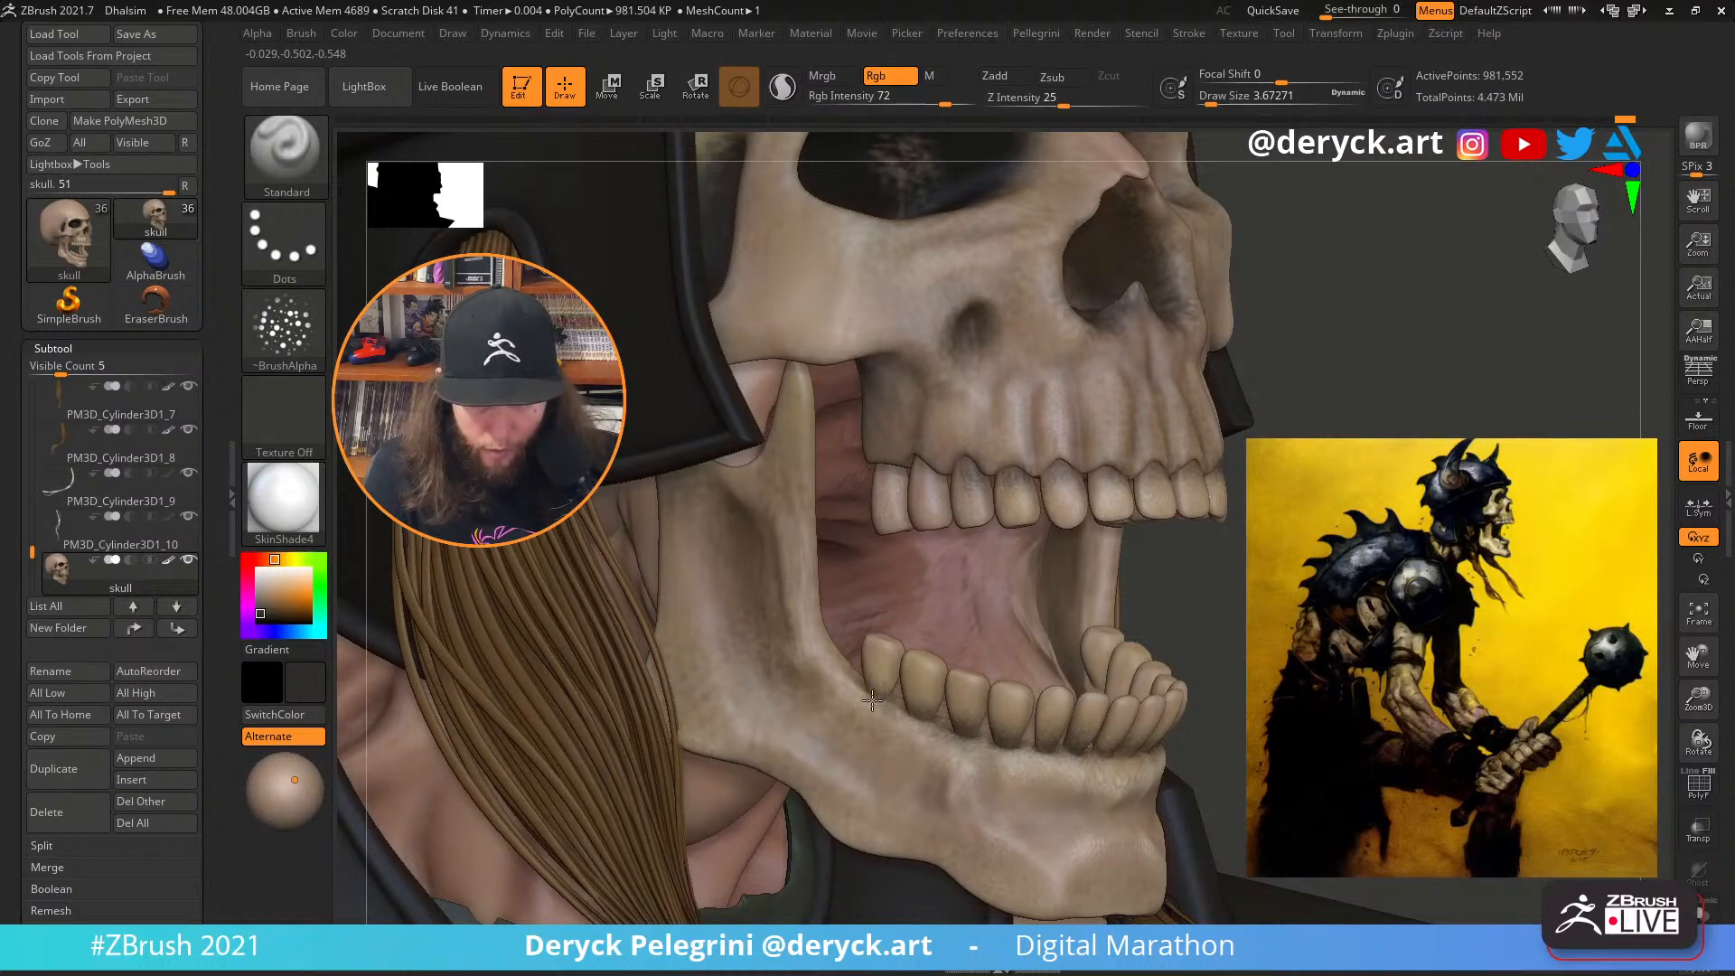
right_drag(1039, 697, 1196, 752)
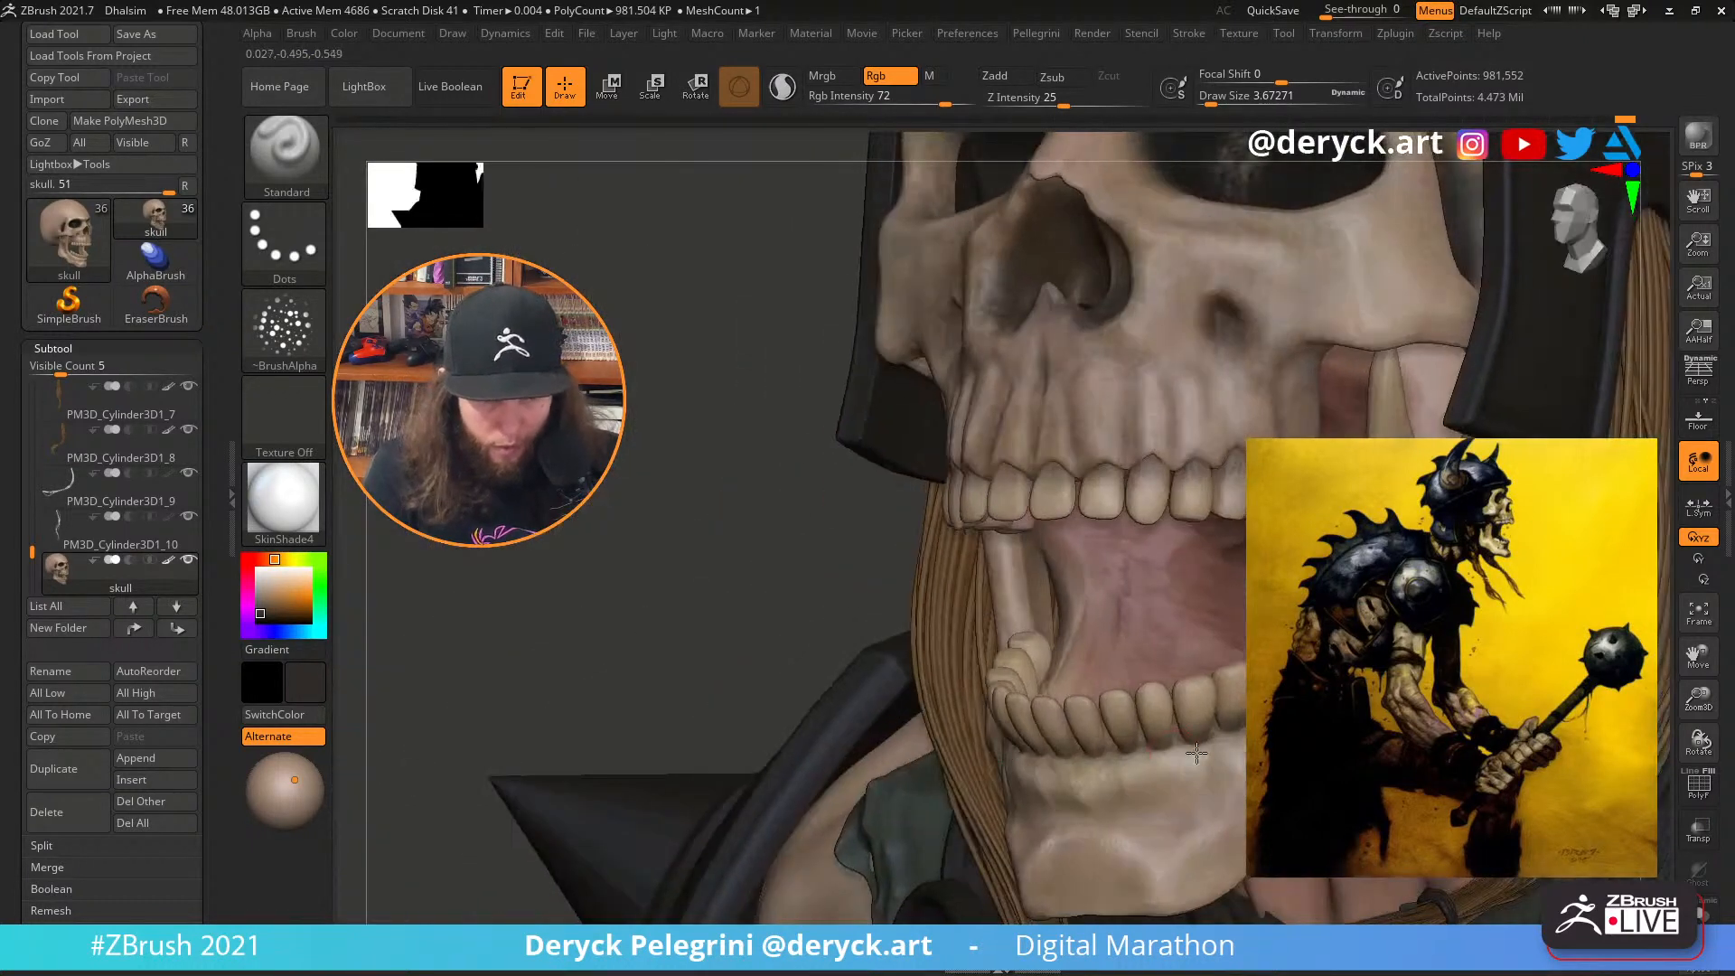
Shade the gum line beneath the lower teeth with the dark brown at a draw size of about 8.4
key(])
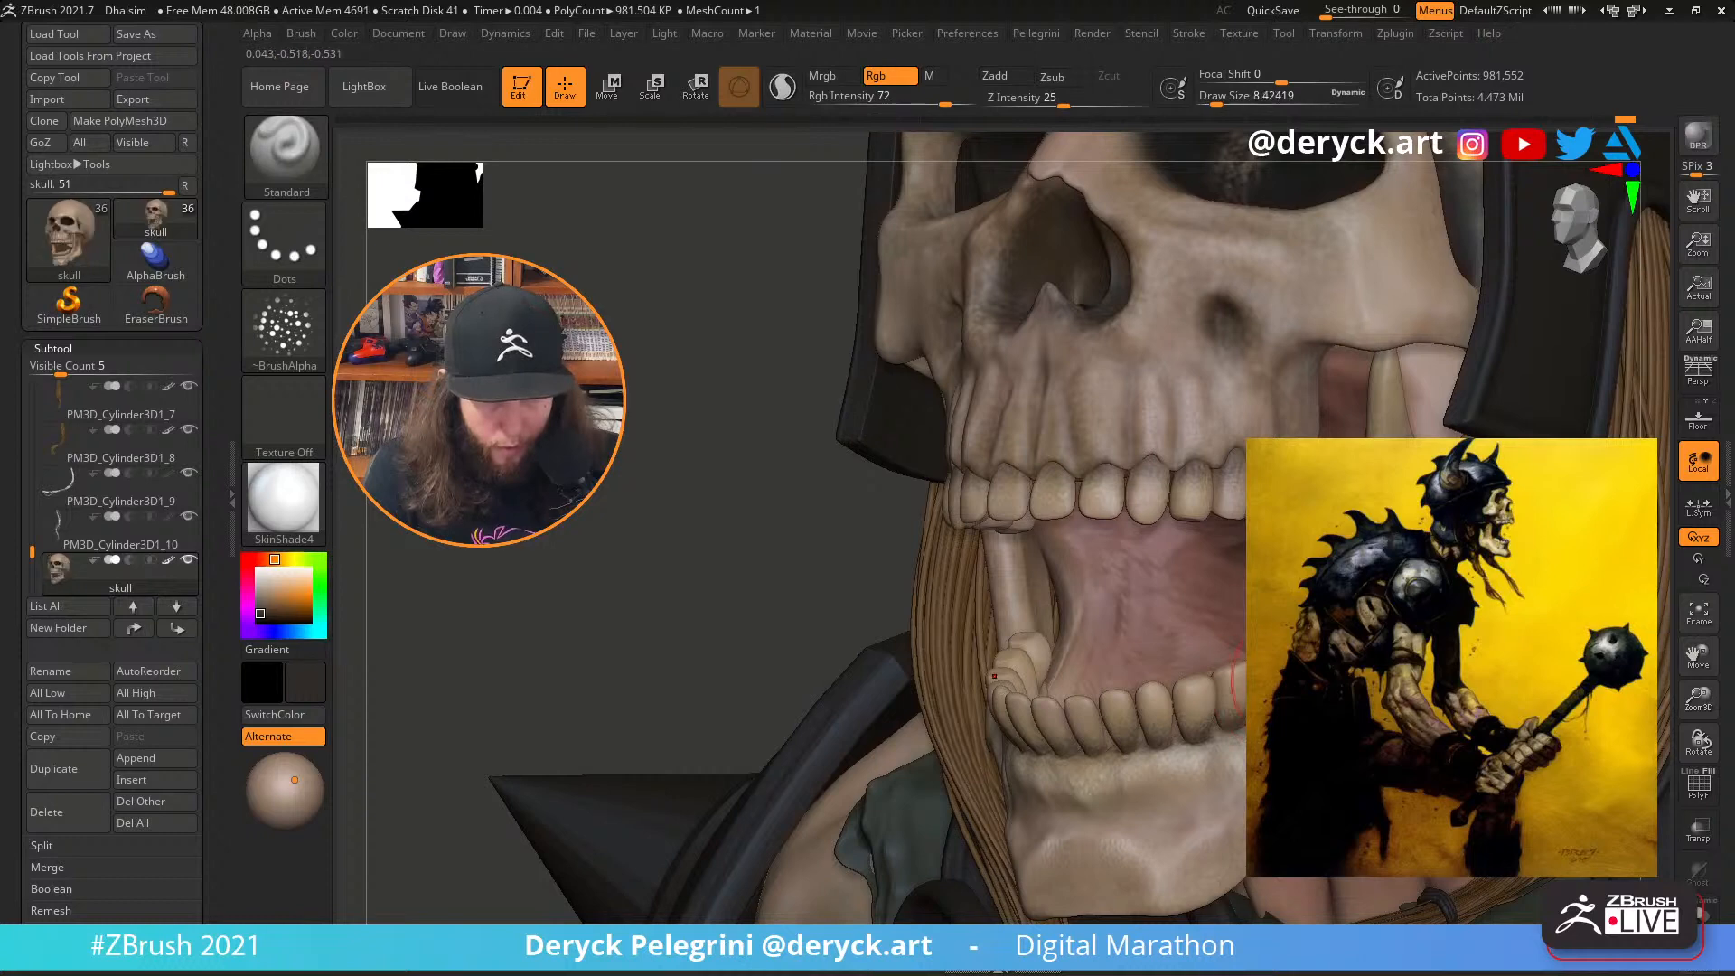
drag(1178, 719, 1124, 733)
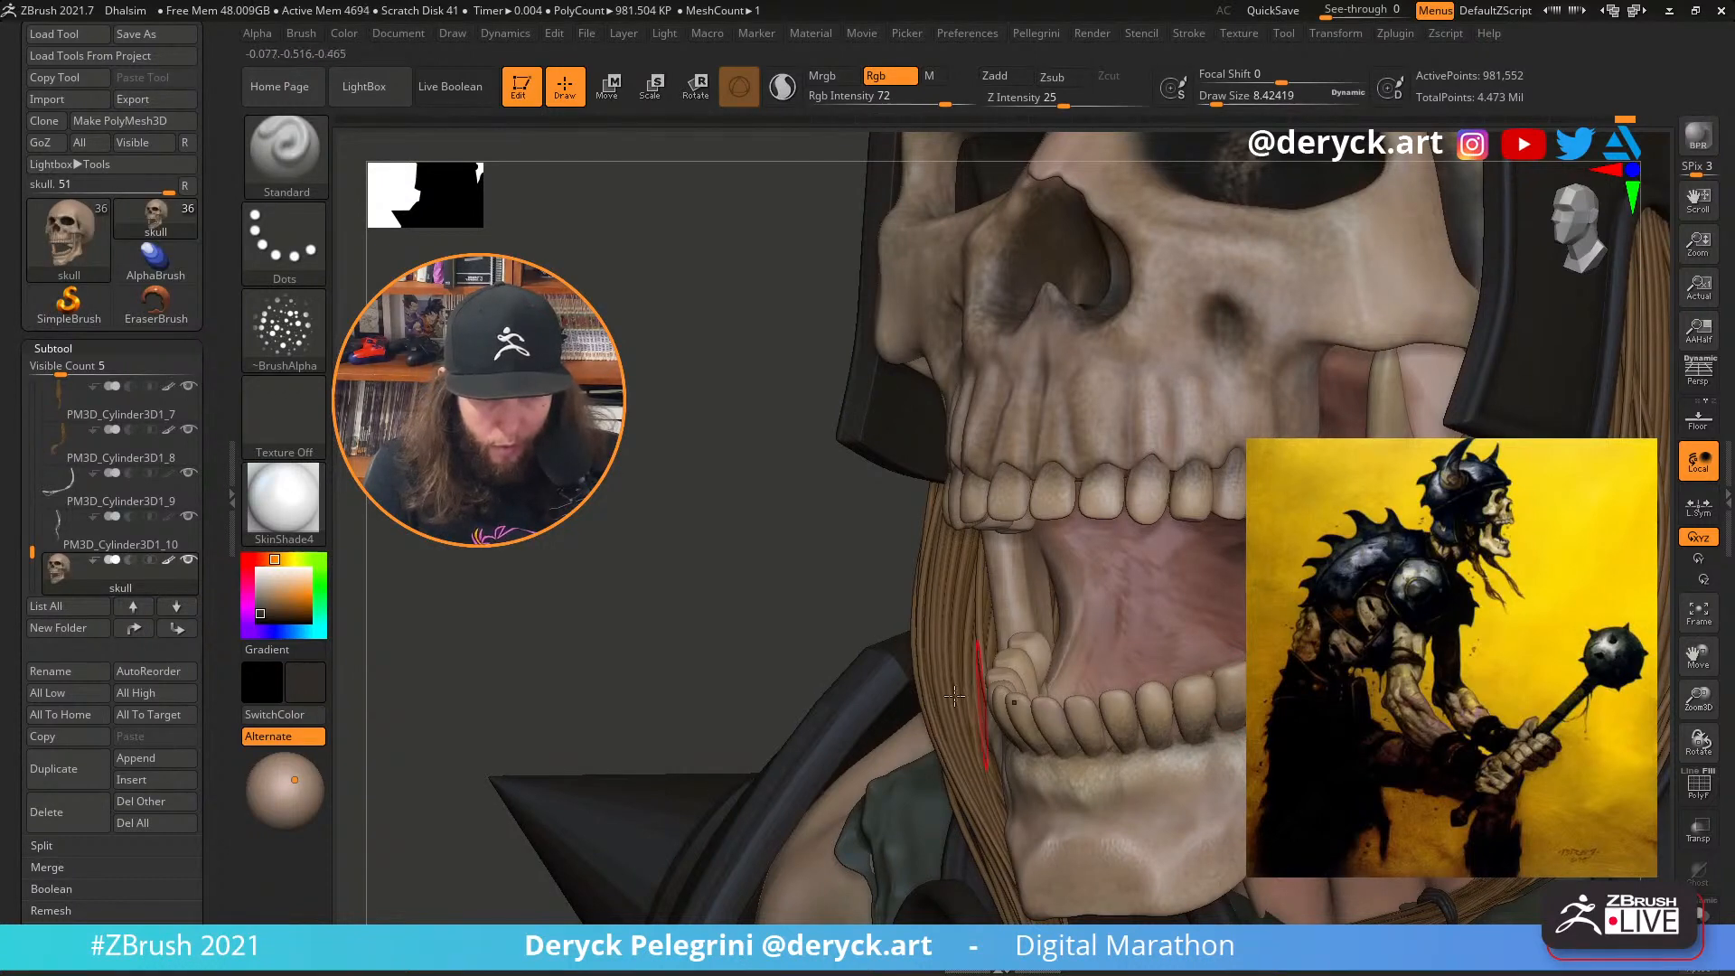
drag(779, 603, 1003, 669)
drag(1055, 730, 1159, 741)
Darken the inner side of the lower teeth at a draw size of about 4.3
right_drag(1279, 716, 1369, 709)
key(s)
click(1138, 645)
drag(1138, 645, 1137, 646)
key(s)
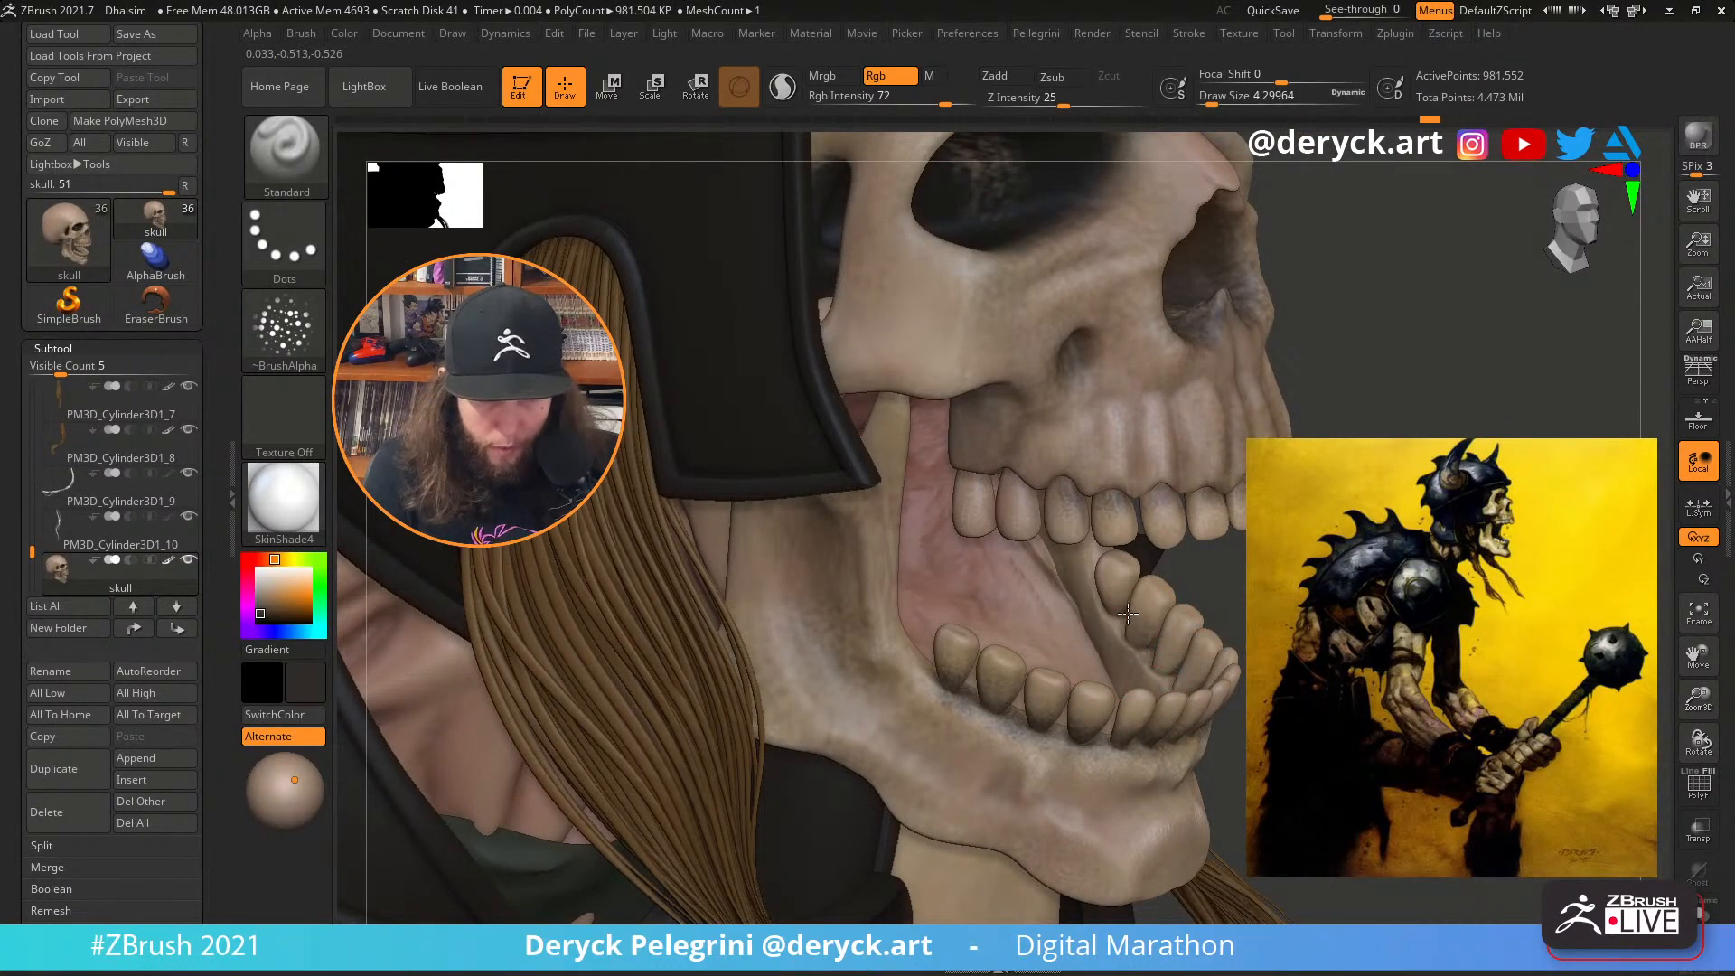
Shade the palate and the backs of the upper teeth dark brown, using draw sizes of about 7.5 and 3.1
right_drag(1177, 678, 1118, 469)
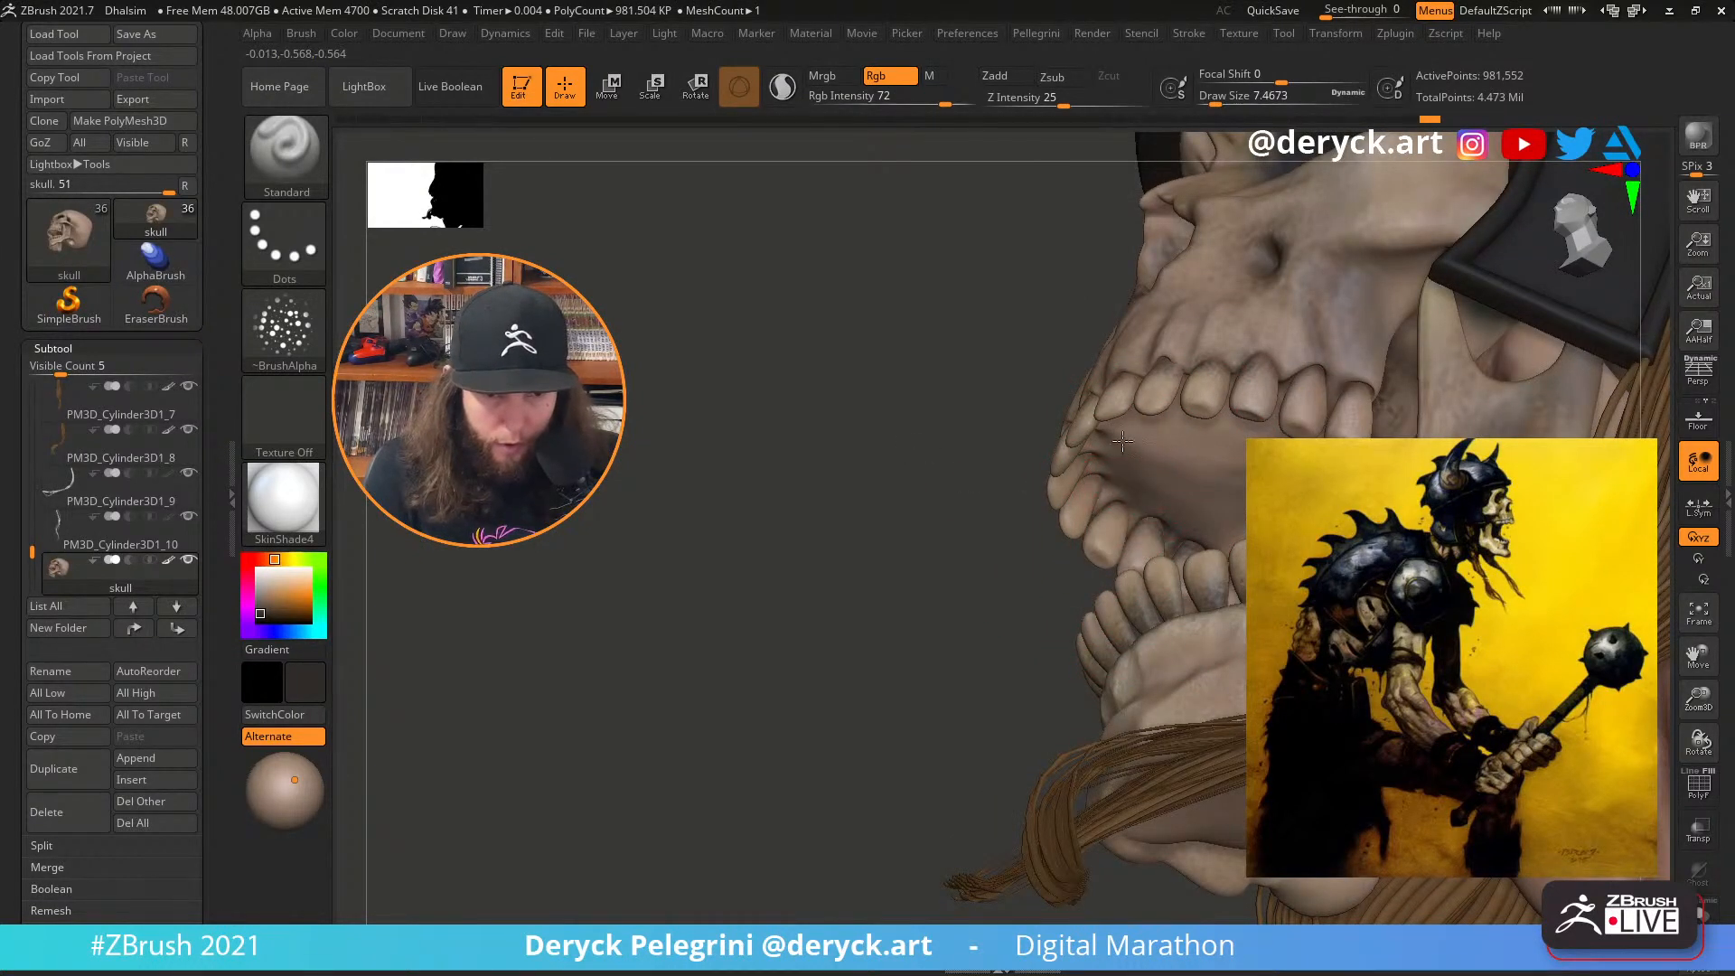
drag(1006, 442, 950, 493)
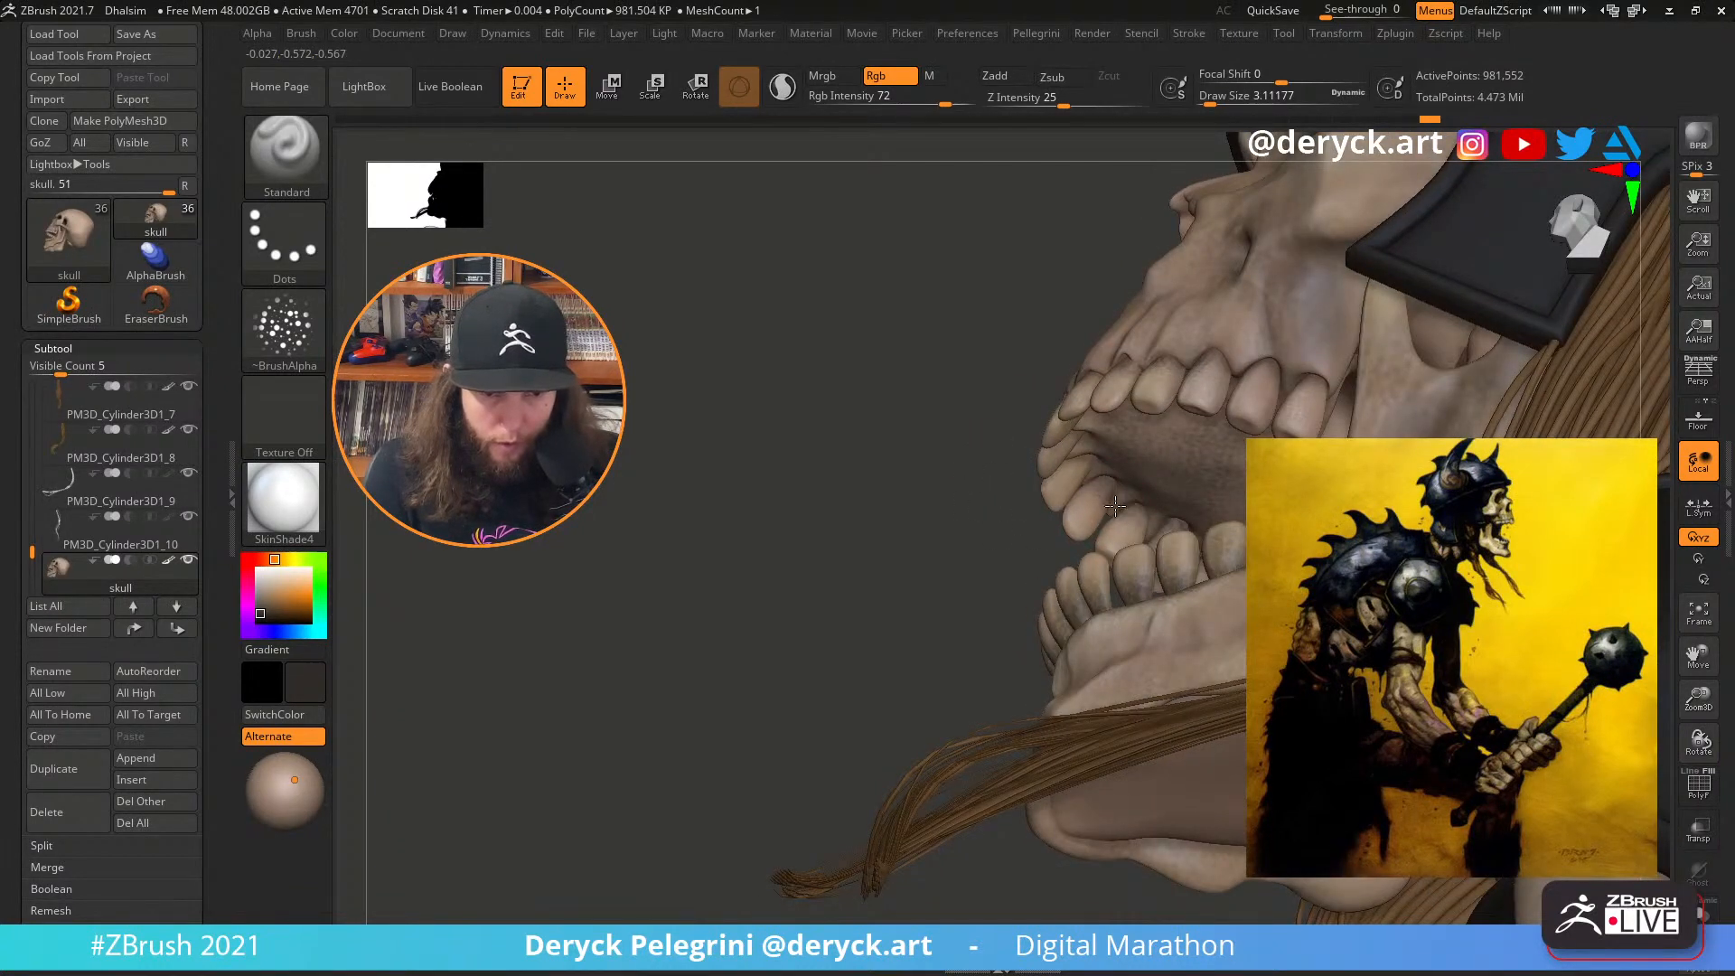
right_drag(1120, 510, 1085, 474)
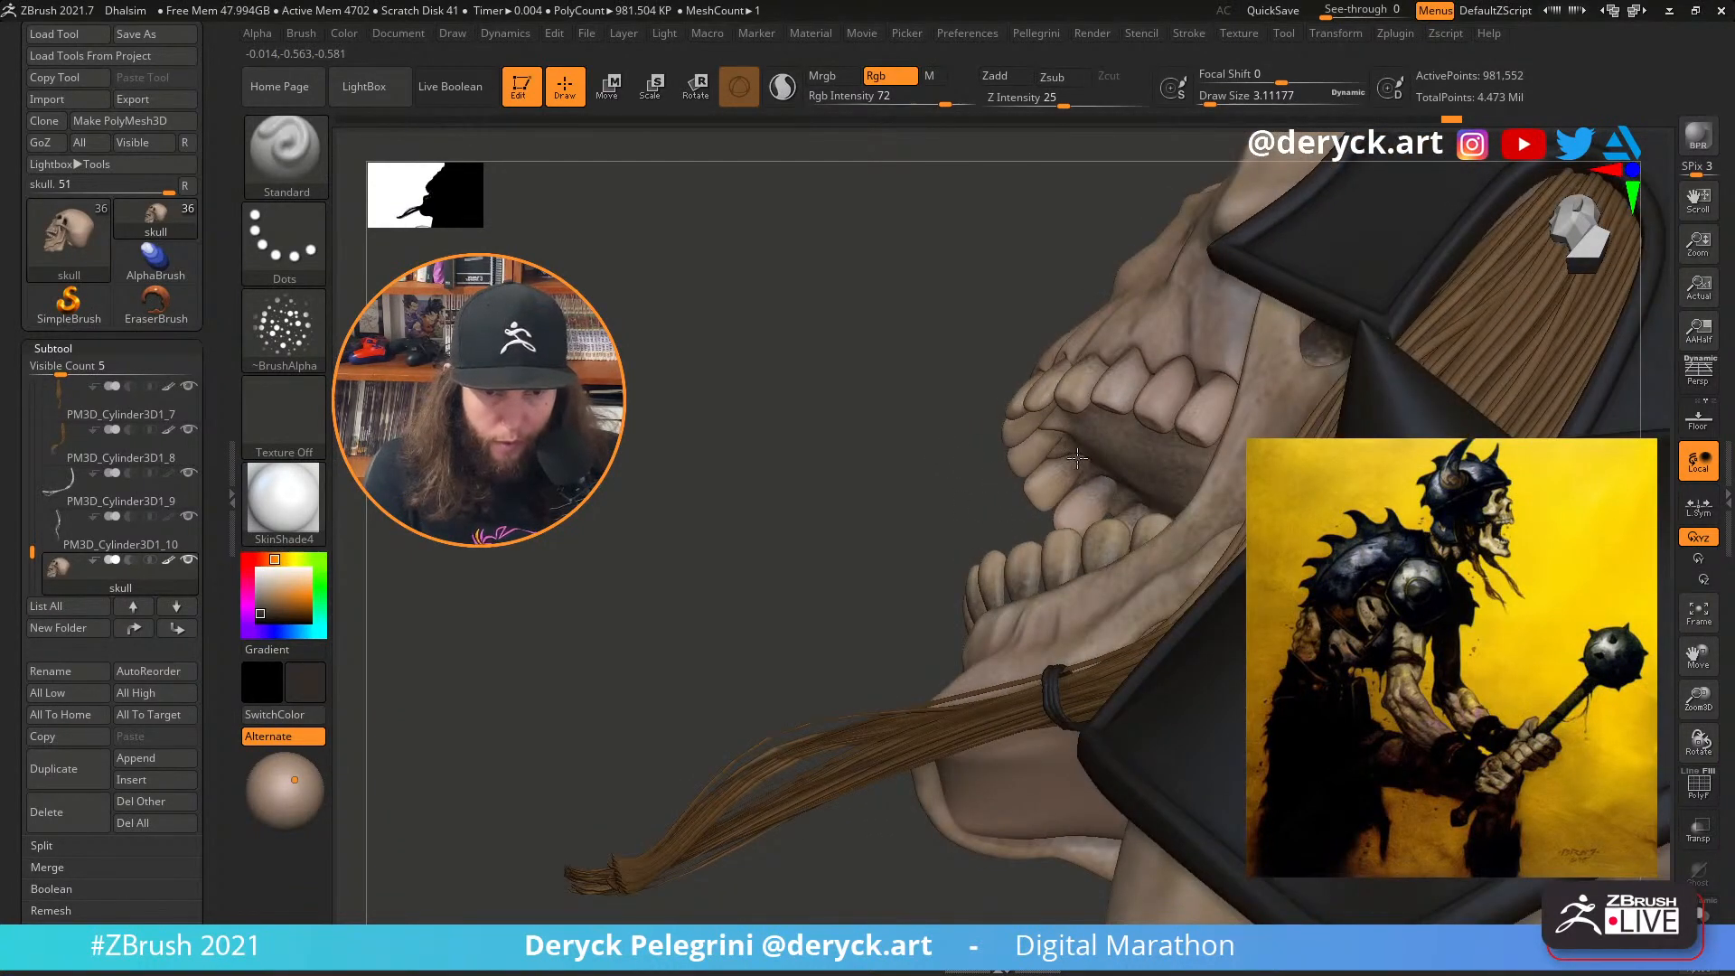
drag(968, 438, 1529, 422)
drag(1337, 424, 918, 551)
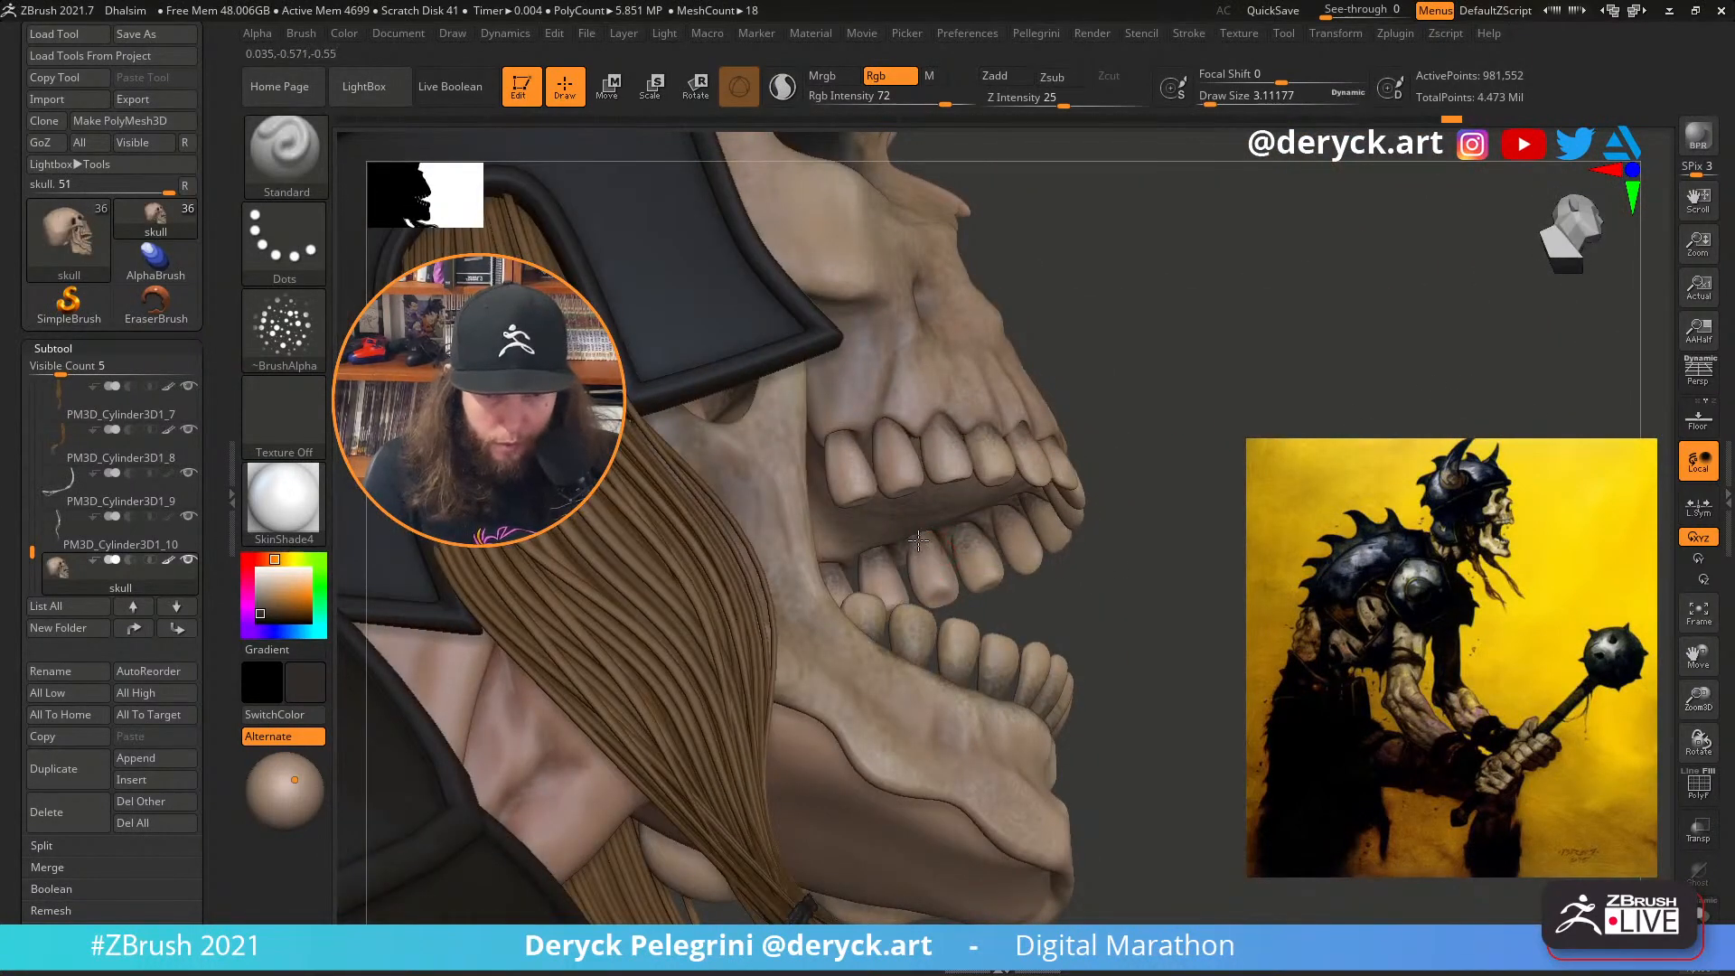
Darken the roots of the upper teeth along the front and sides at a draw size of about 5.8
mouse_move(1022, 520)
mouse_down()
mouse_move(1025, 547)
mouse_move(930, 576)
mouse_move(883, 566)
mouse_move(887, 582)
mouse_up()
key(s)
drag(1204, 525, 723, 465)
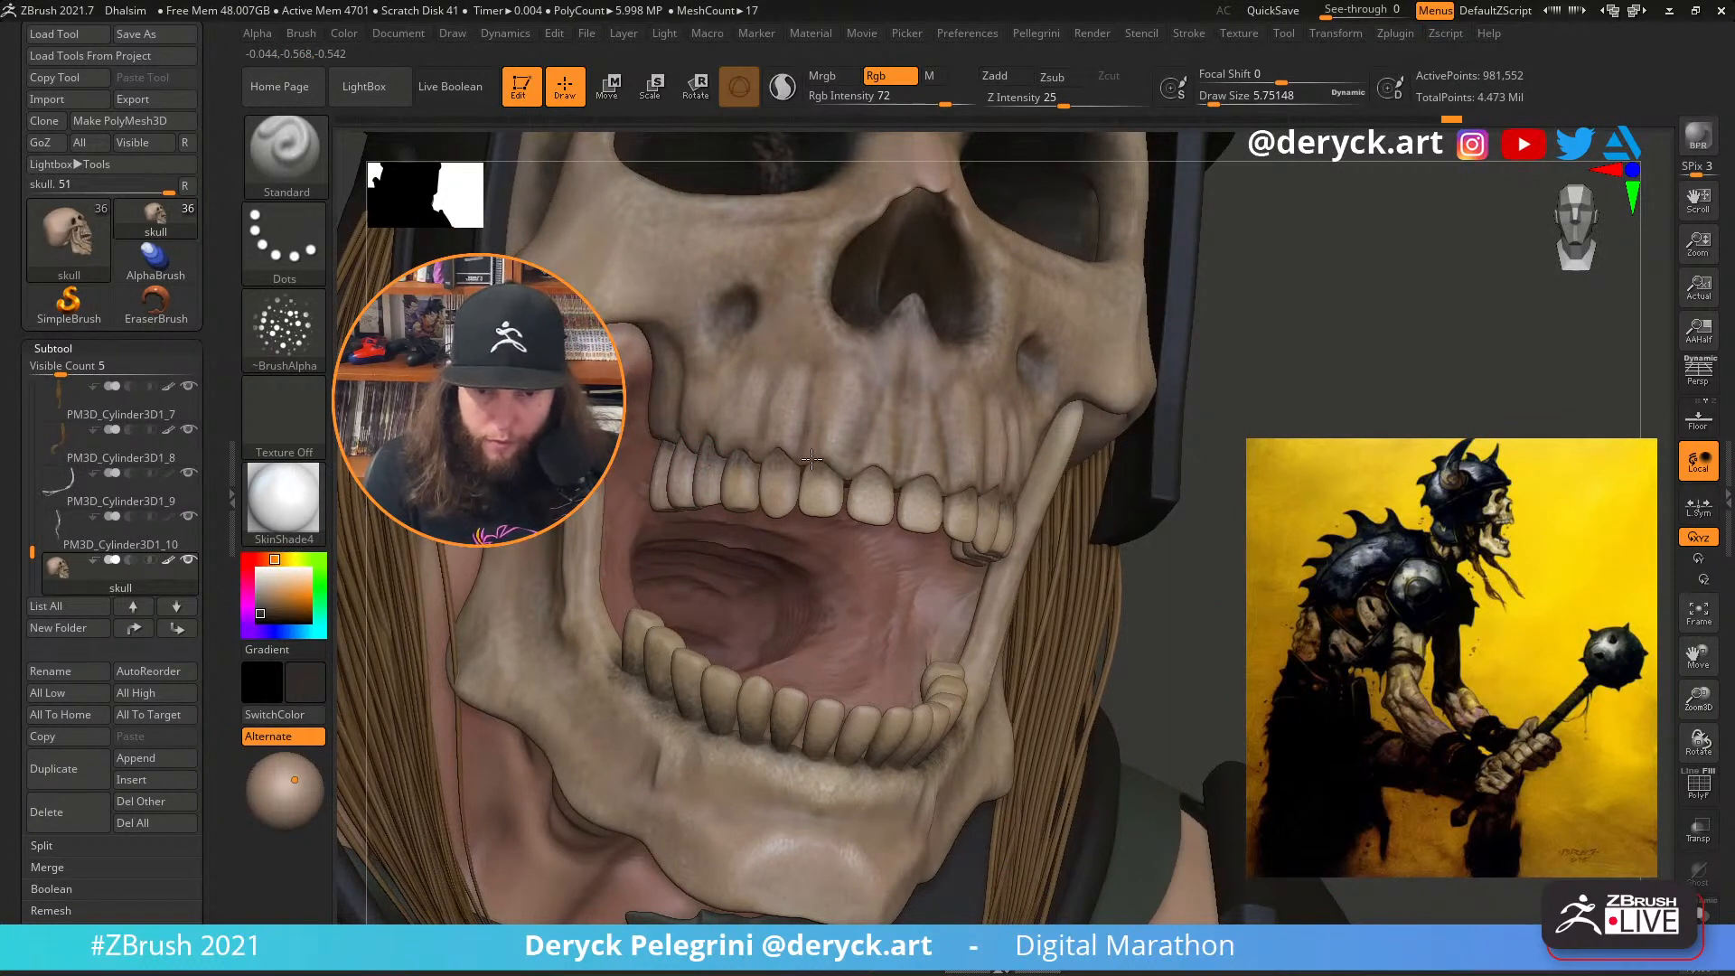
drag(1208, 534, 865, 508)
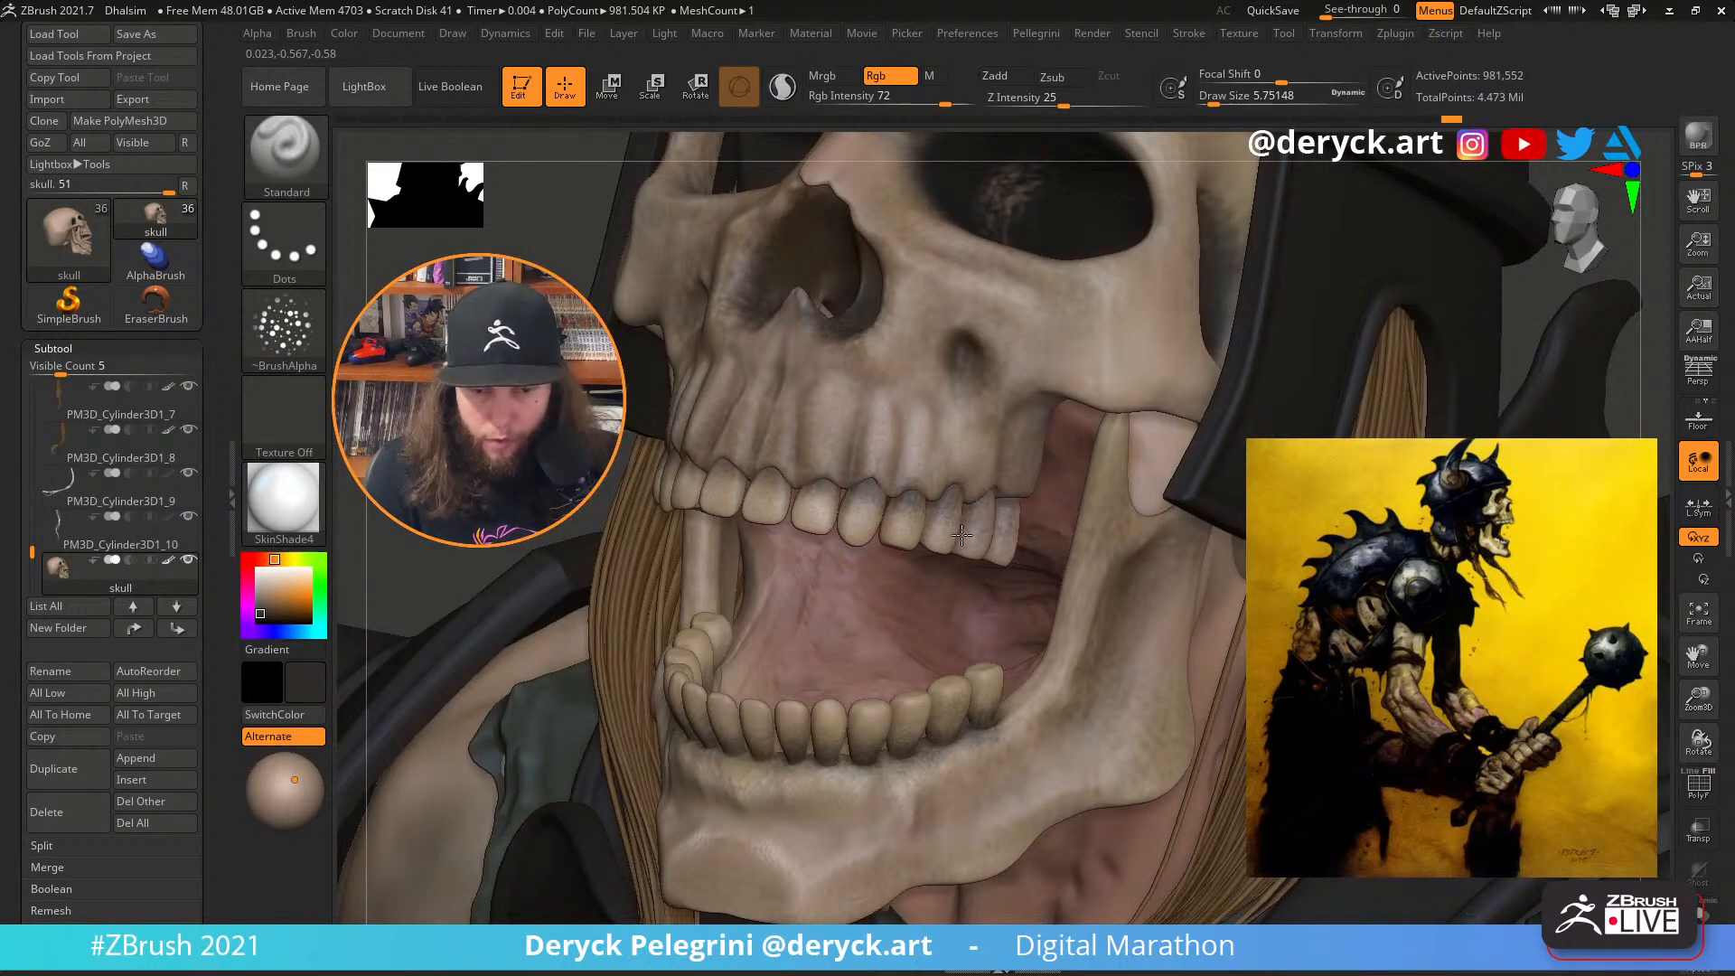
Refine the dark lines between the upper teeth with a draw size of about 3.7
key(s)
mouse_move(894, 512)
mouse_down()
mouse_move(786, 501)
mouse_move(748, 476)
mouse_up()
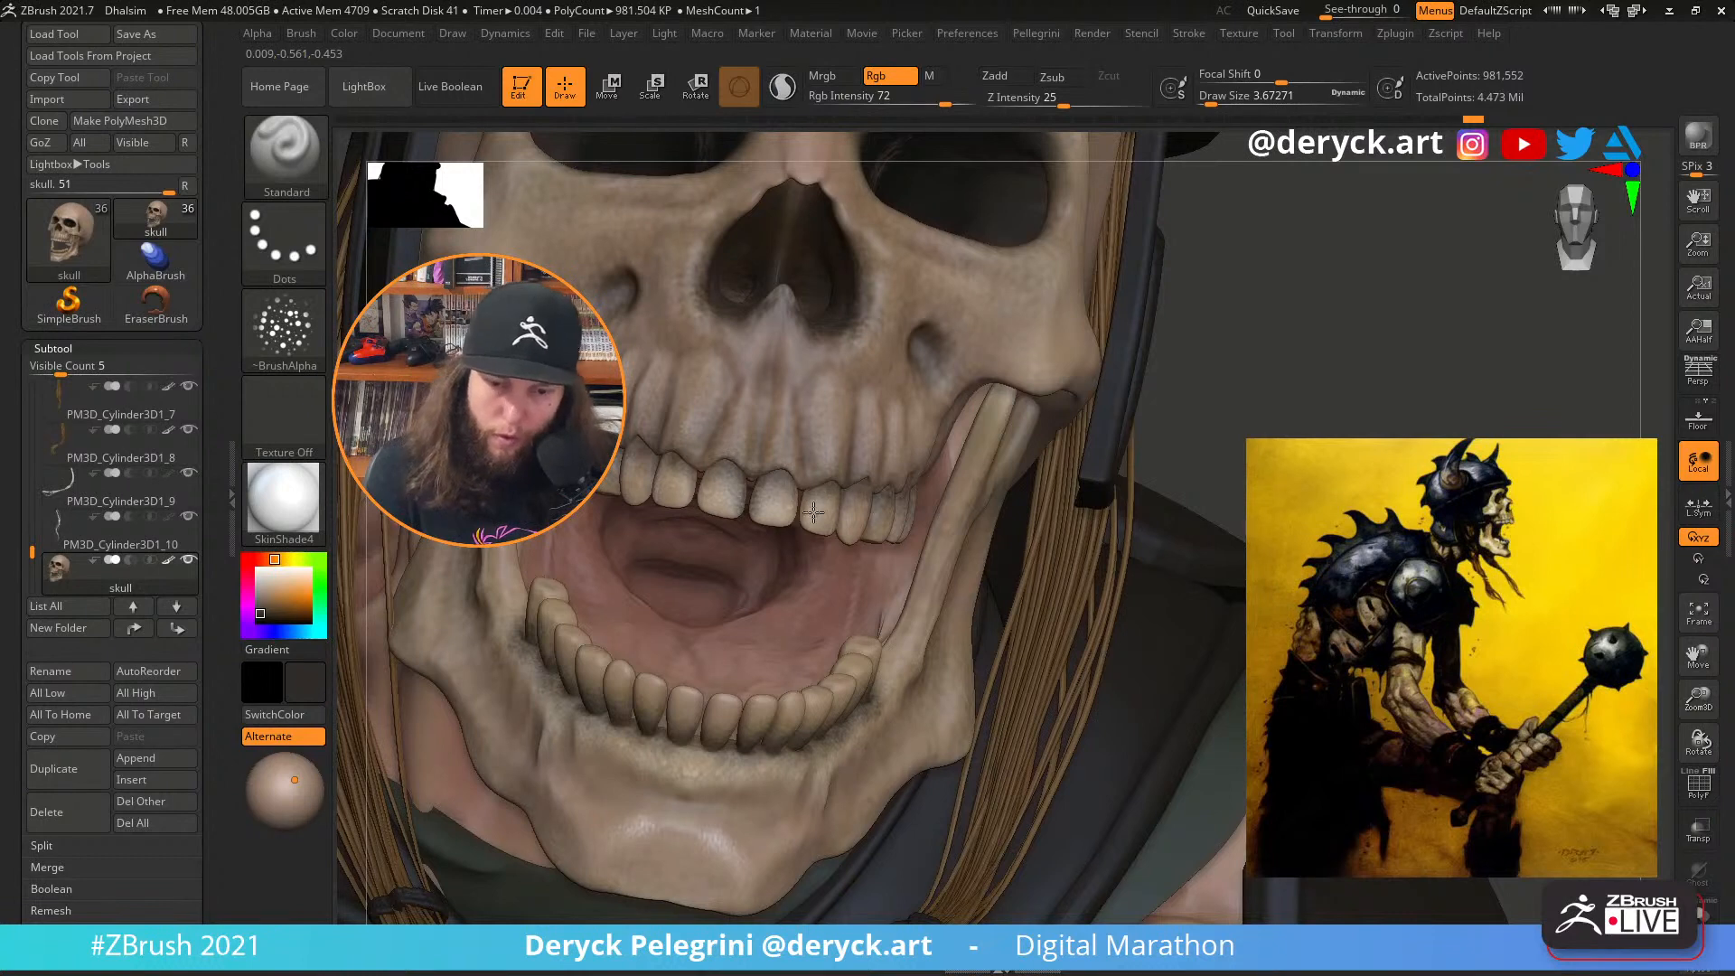
drag(1351, 427, 1003, 452)
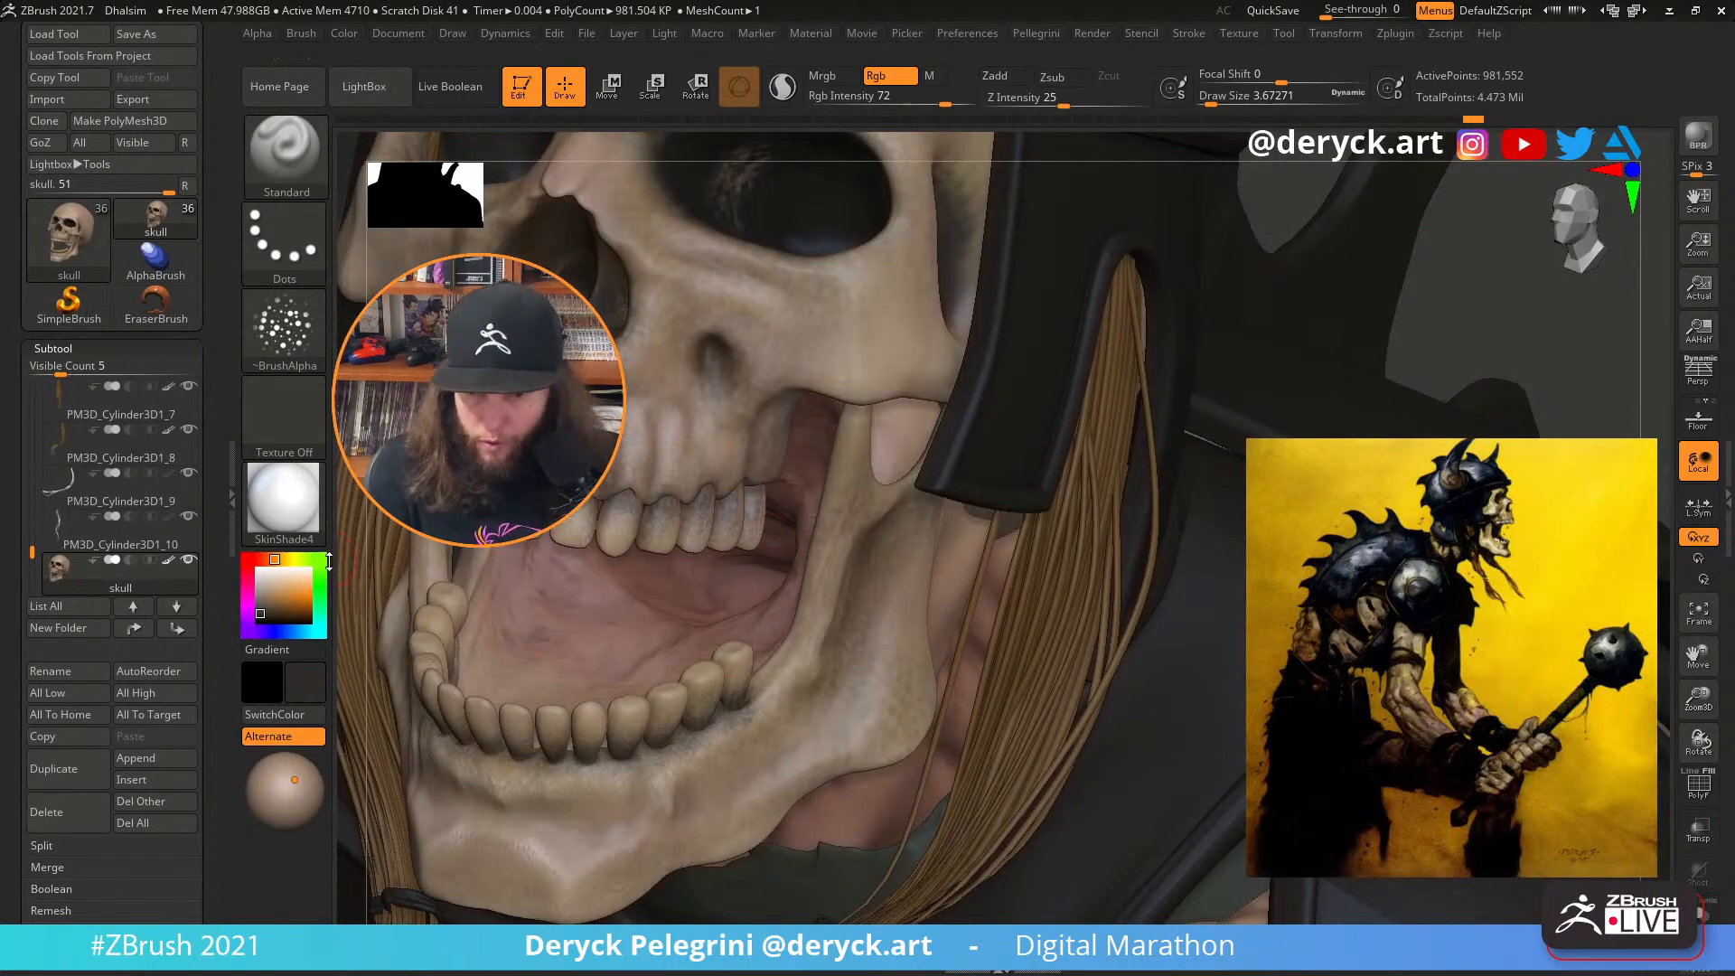
drag(389, 566, 723, 542)
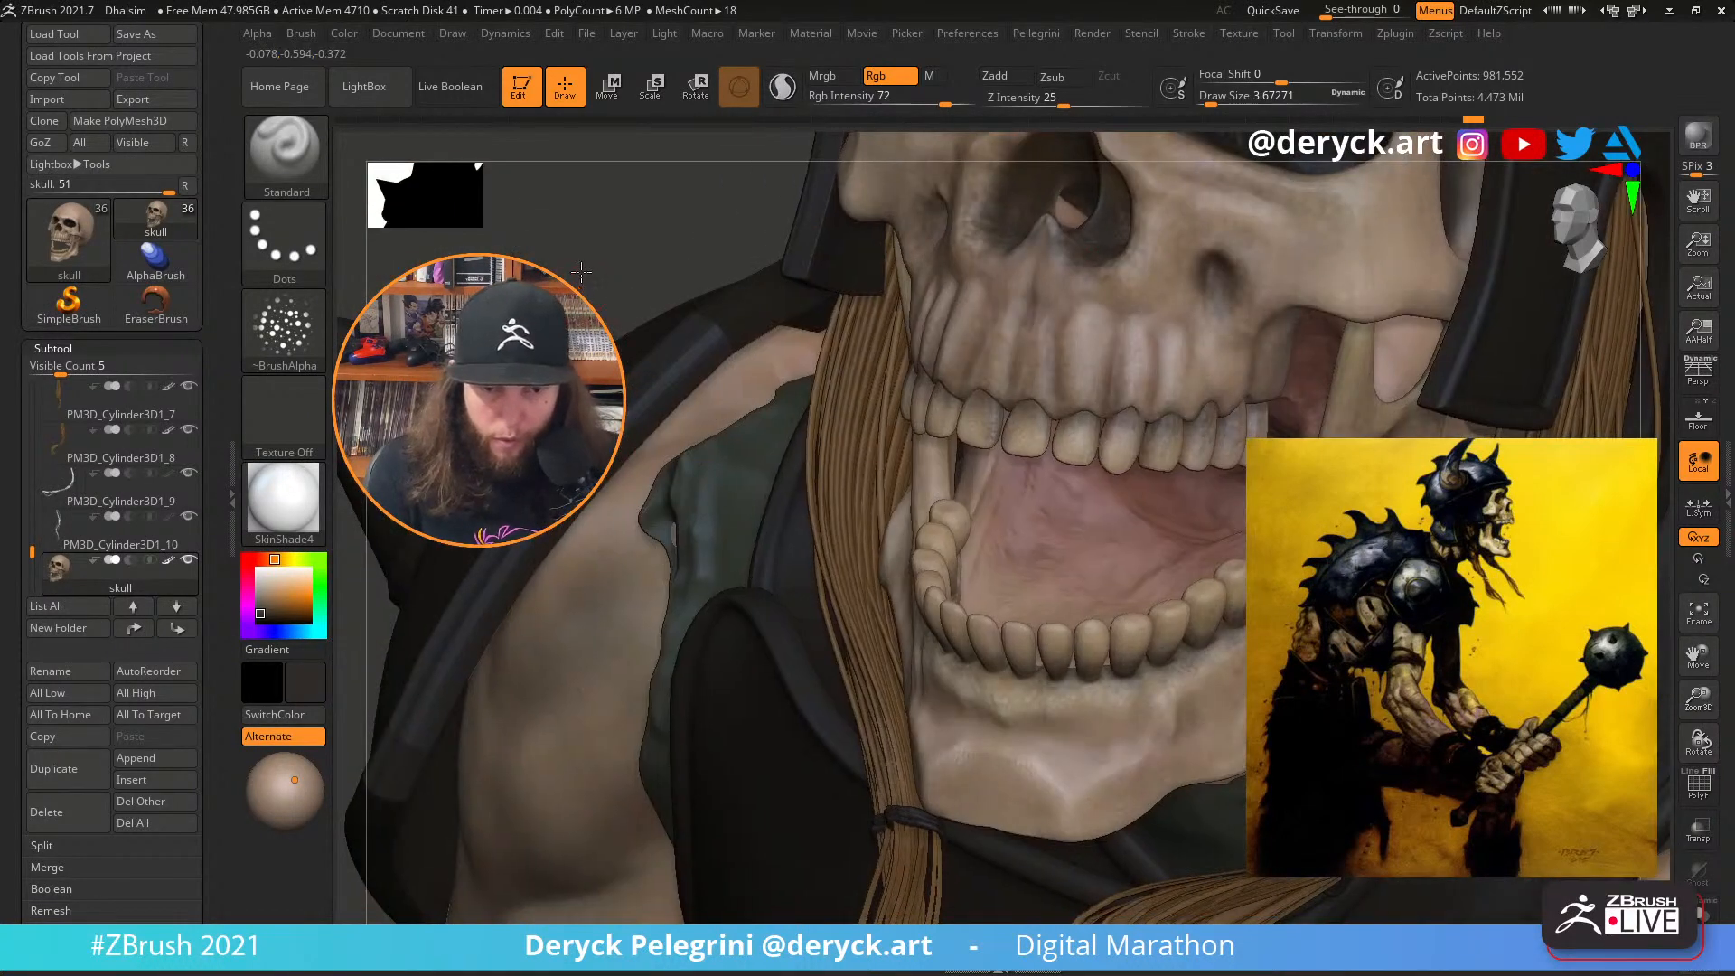
Darken the sides of the lower back teeth with draw sizes of about 3.7 and 4.3
drag(741, 452, 1179, 554)
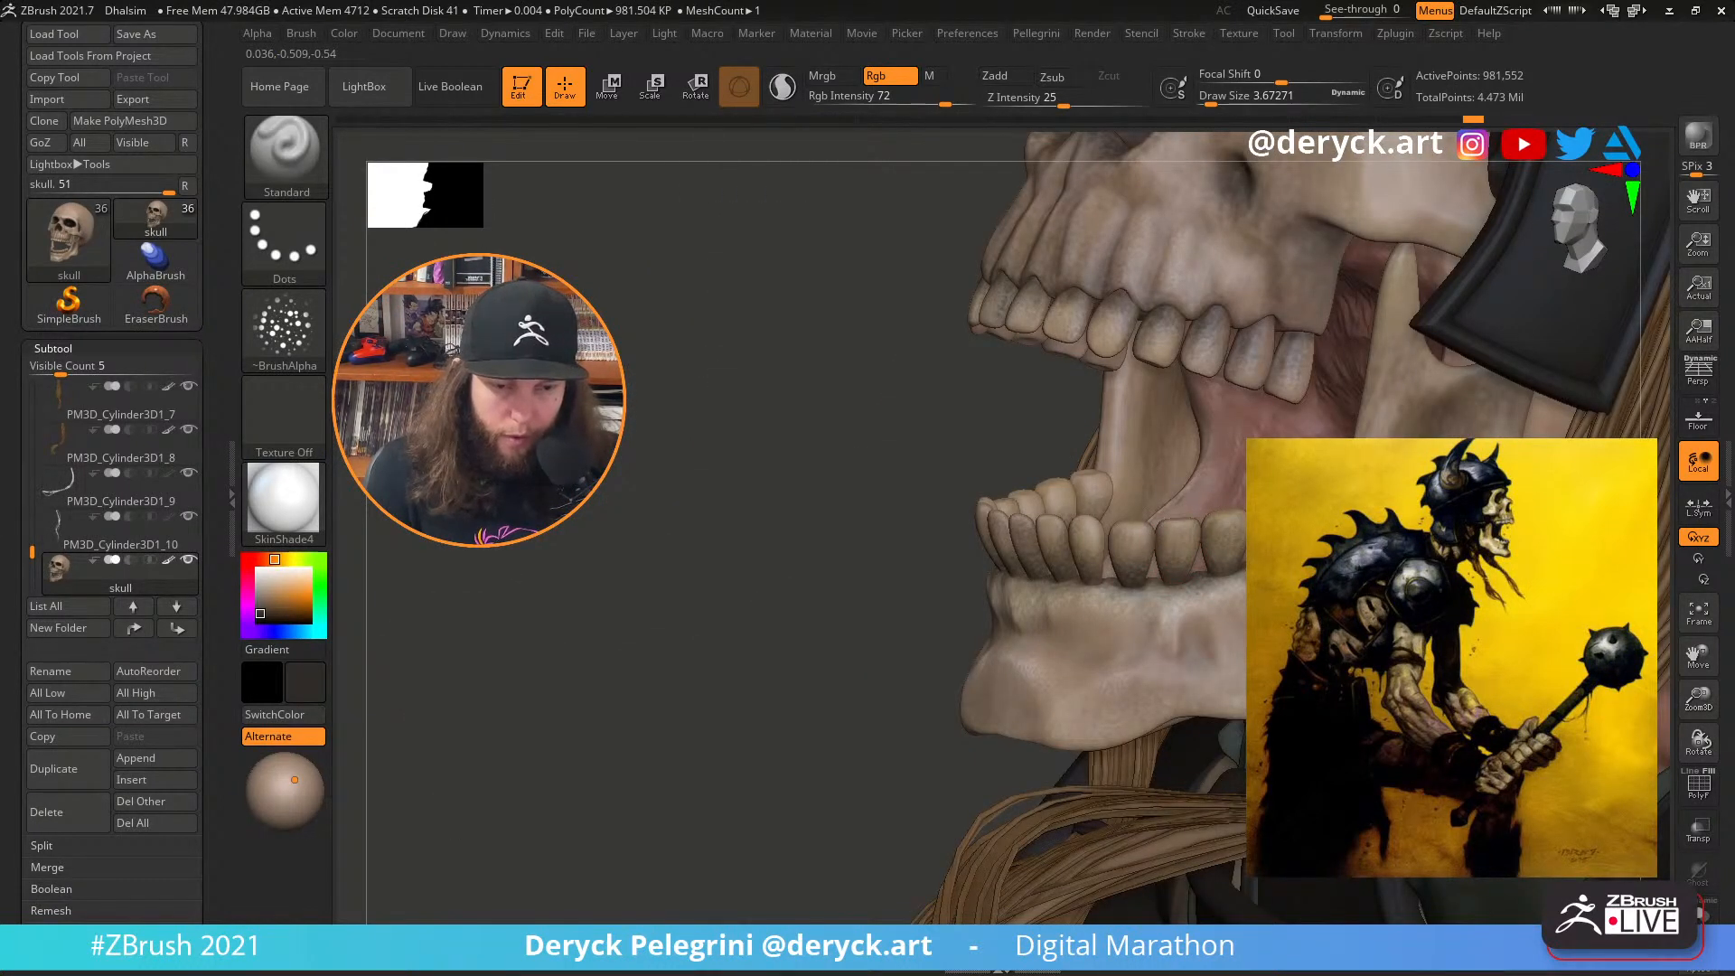
drag(979, 423, 1032, 466)
mouse_move(1124, 468)
mouse_down()
mouse_move(1139, 442)
mouse_move(1158, 465)
mouse_move(1182, 459)
mouse_up()
key(s)
click(1117, 477)
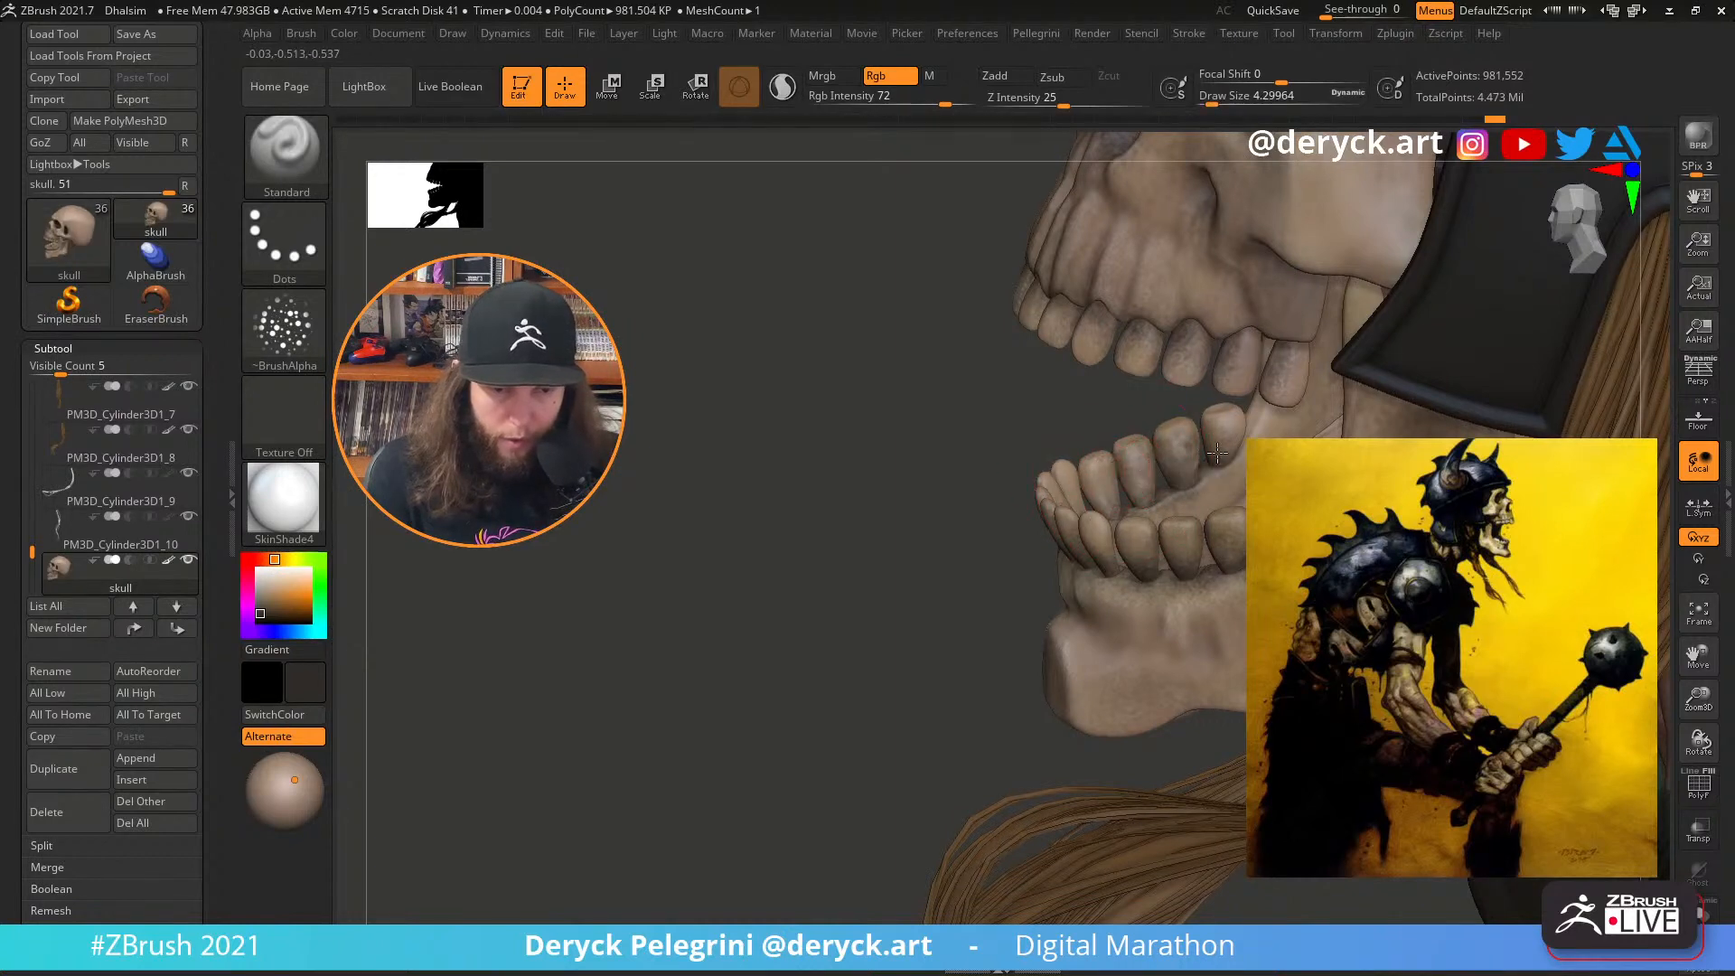
Turn on backface masking and start darkening the inner face of the jaw behind the teeth at a draw size of about 9.4
mouse_move(1053, 485)
mouse_down()
mouse_move(1046, 524)
mouse_move(1162, 542)
mouse_move(1160, 562)
mouse_move(978, 427)
mouse_move(911, 447)
mouse_move(906, 541)
mouse_up()
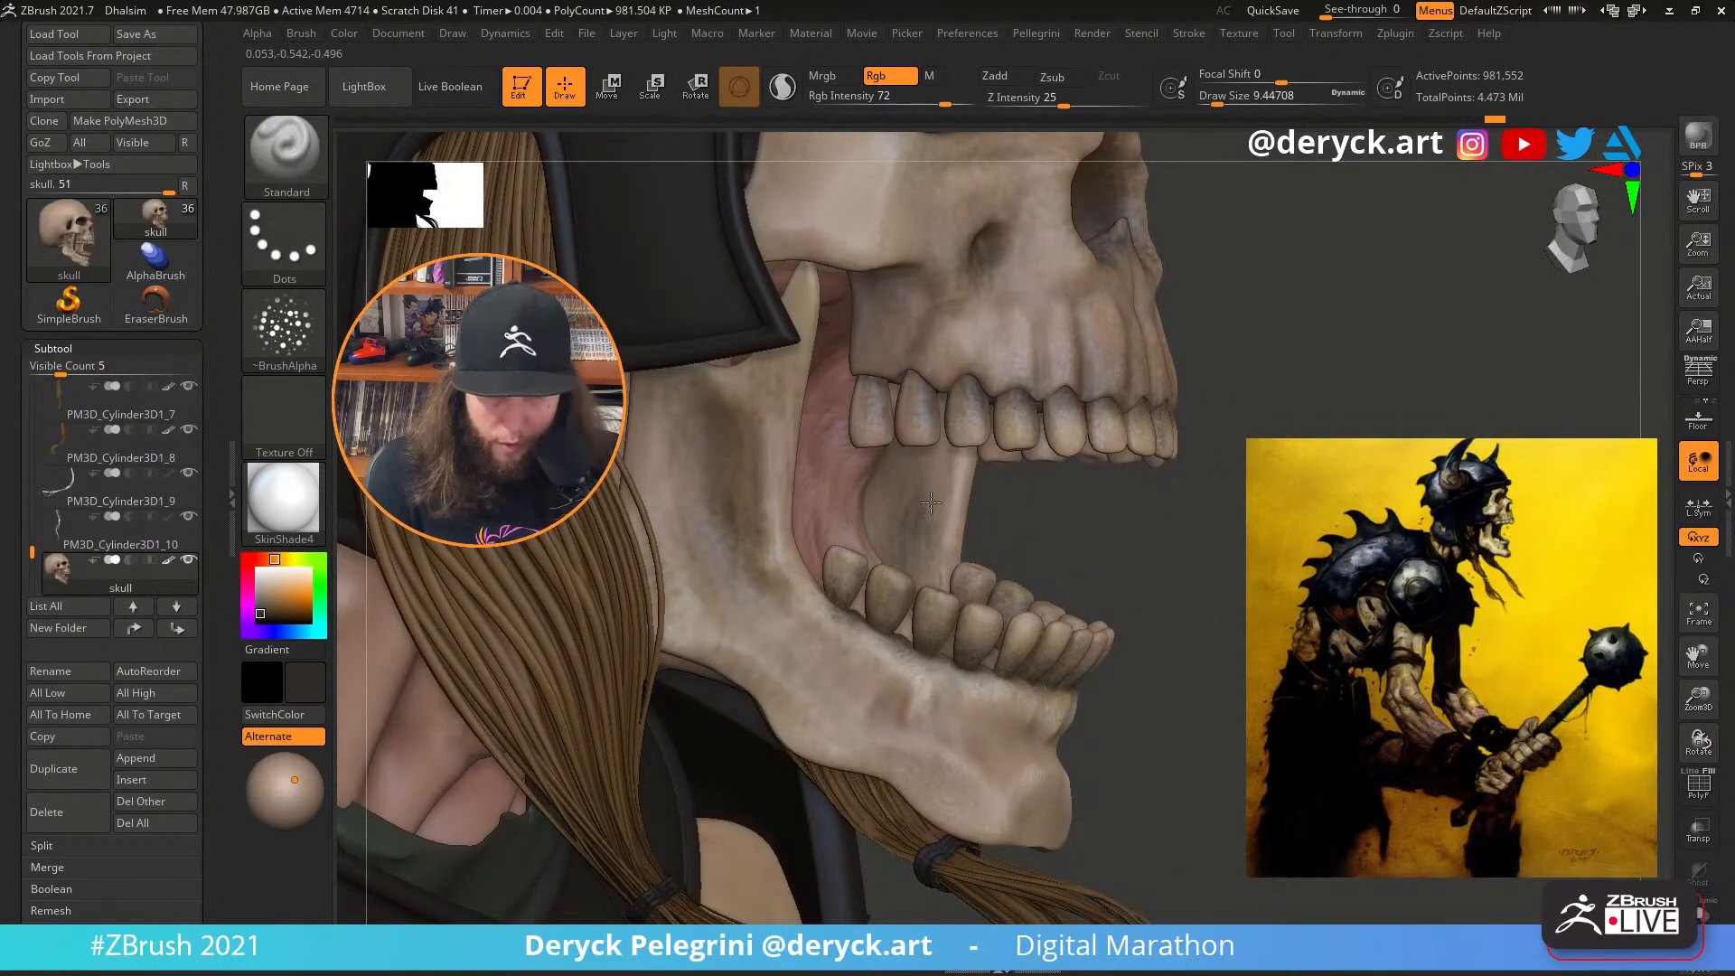
drag(1030, 524, 1116, 546)
drag(989, 542, 917, 520)
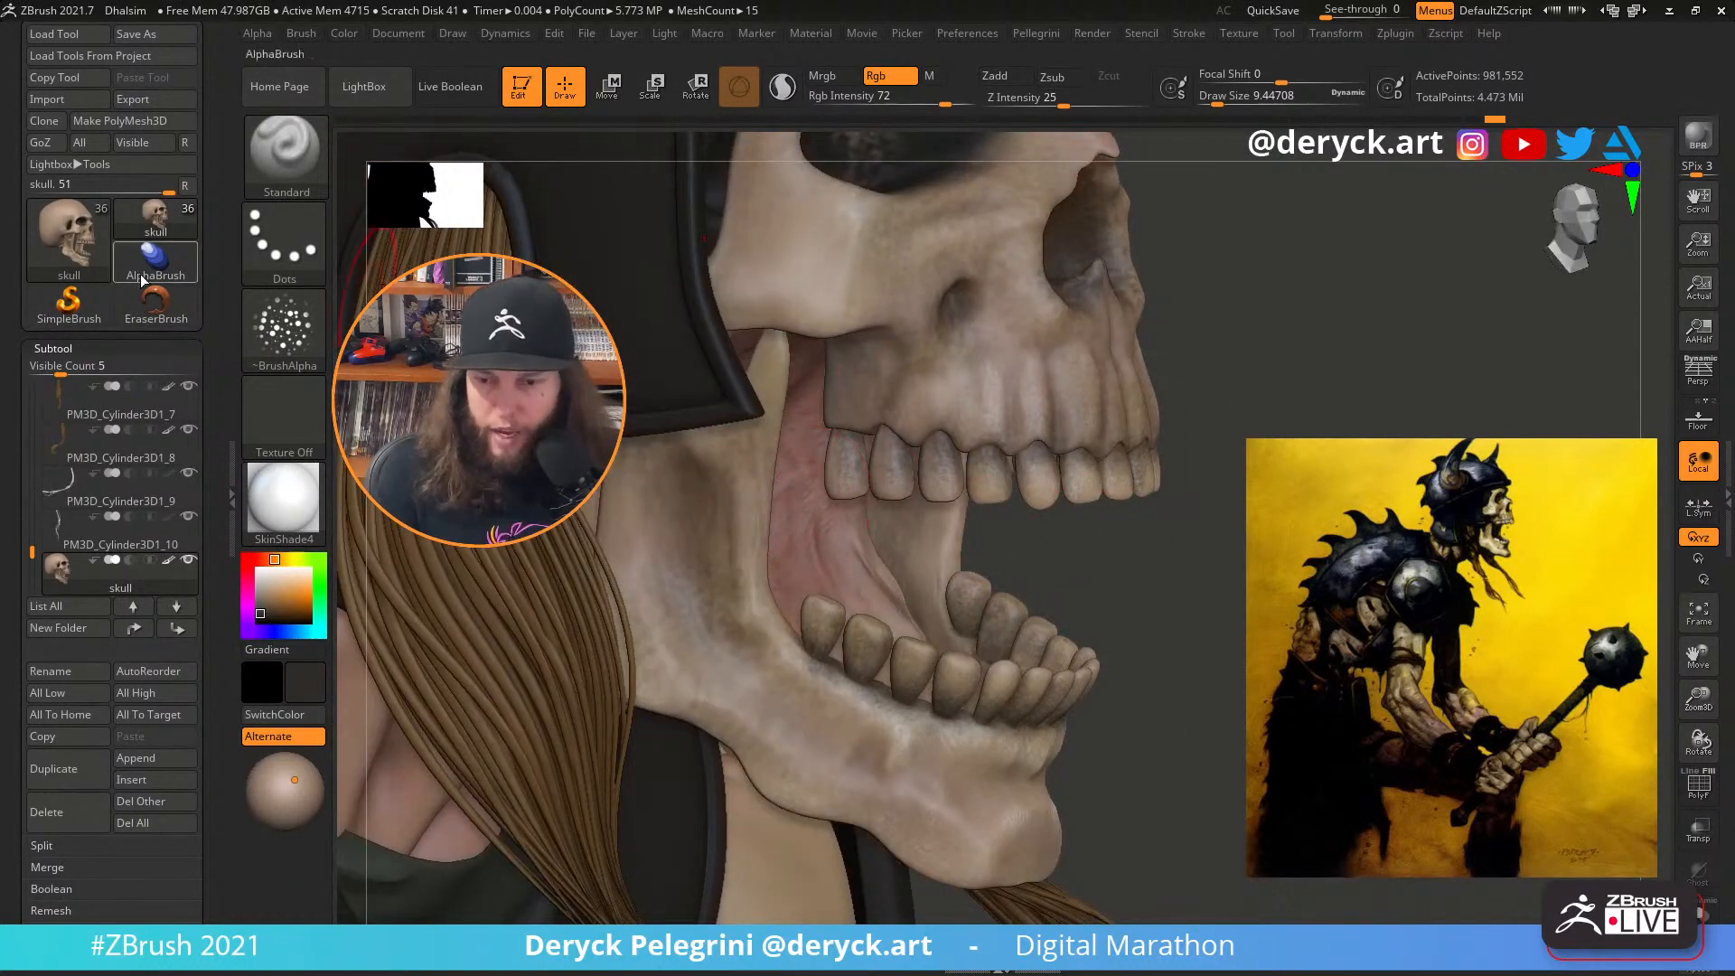
key(space)
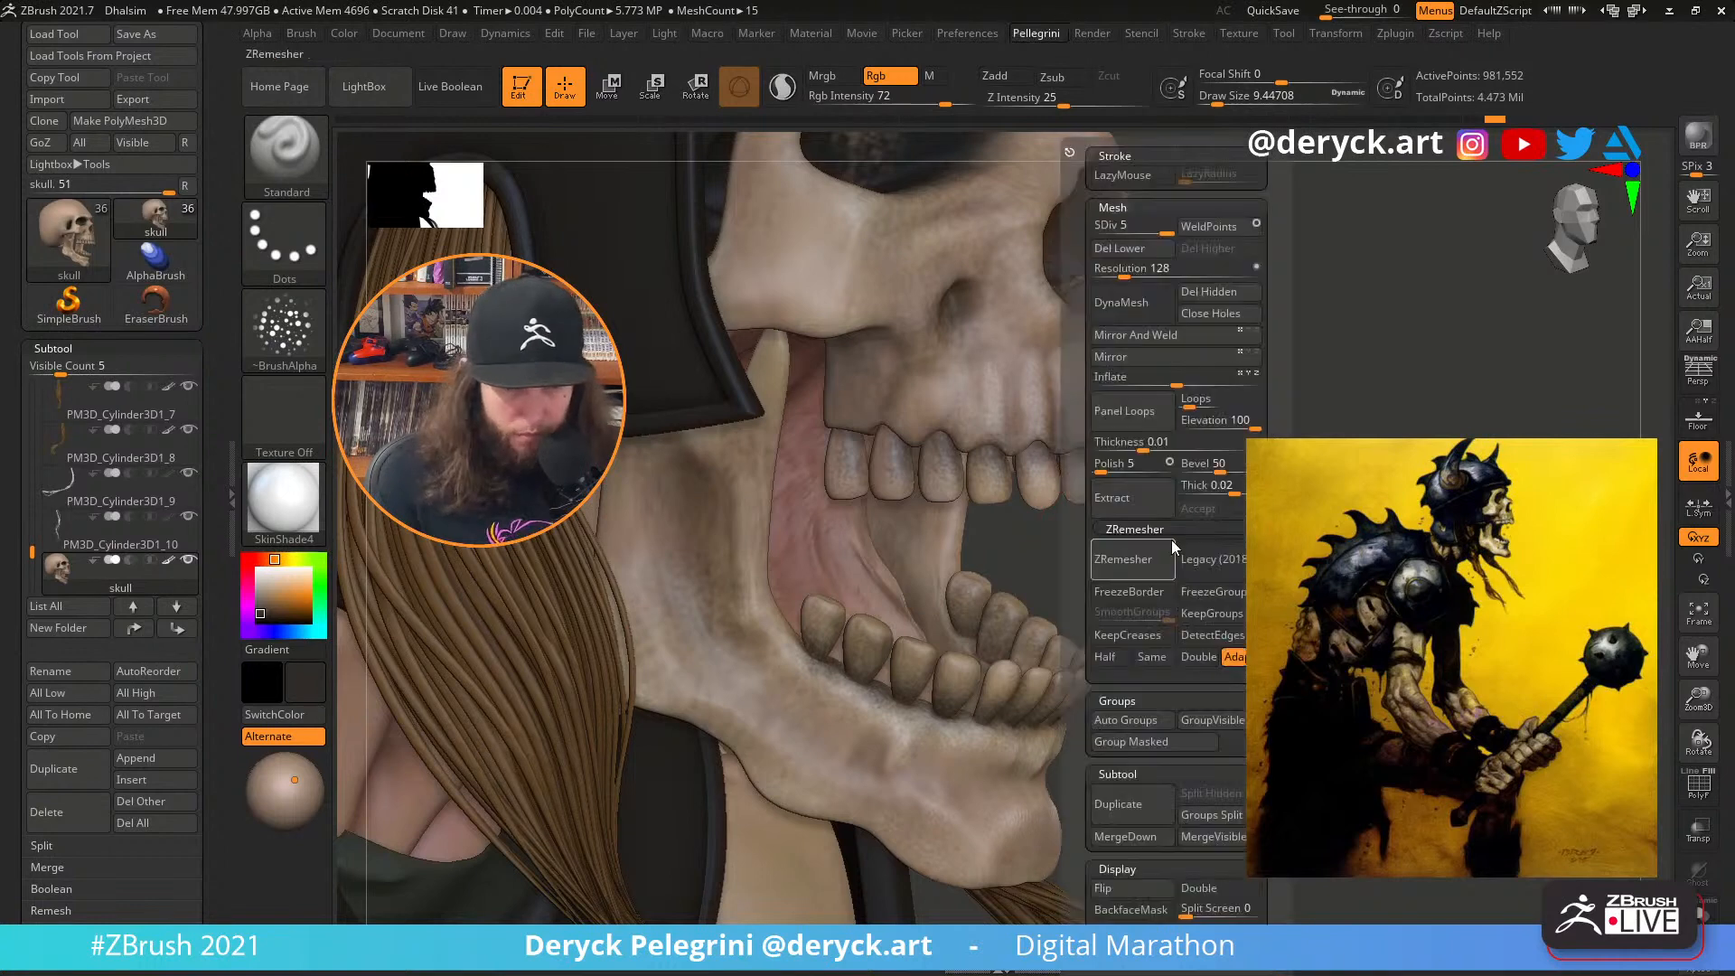
key(space)
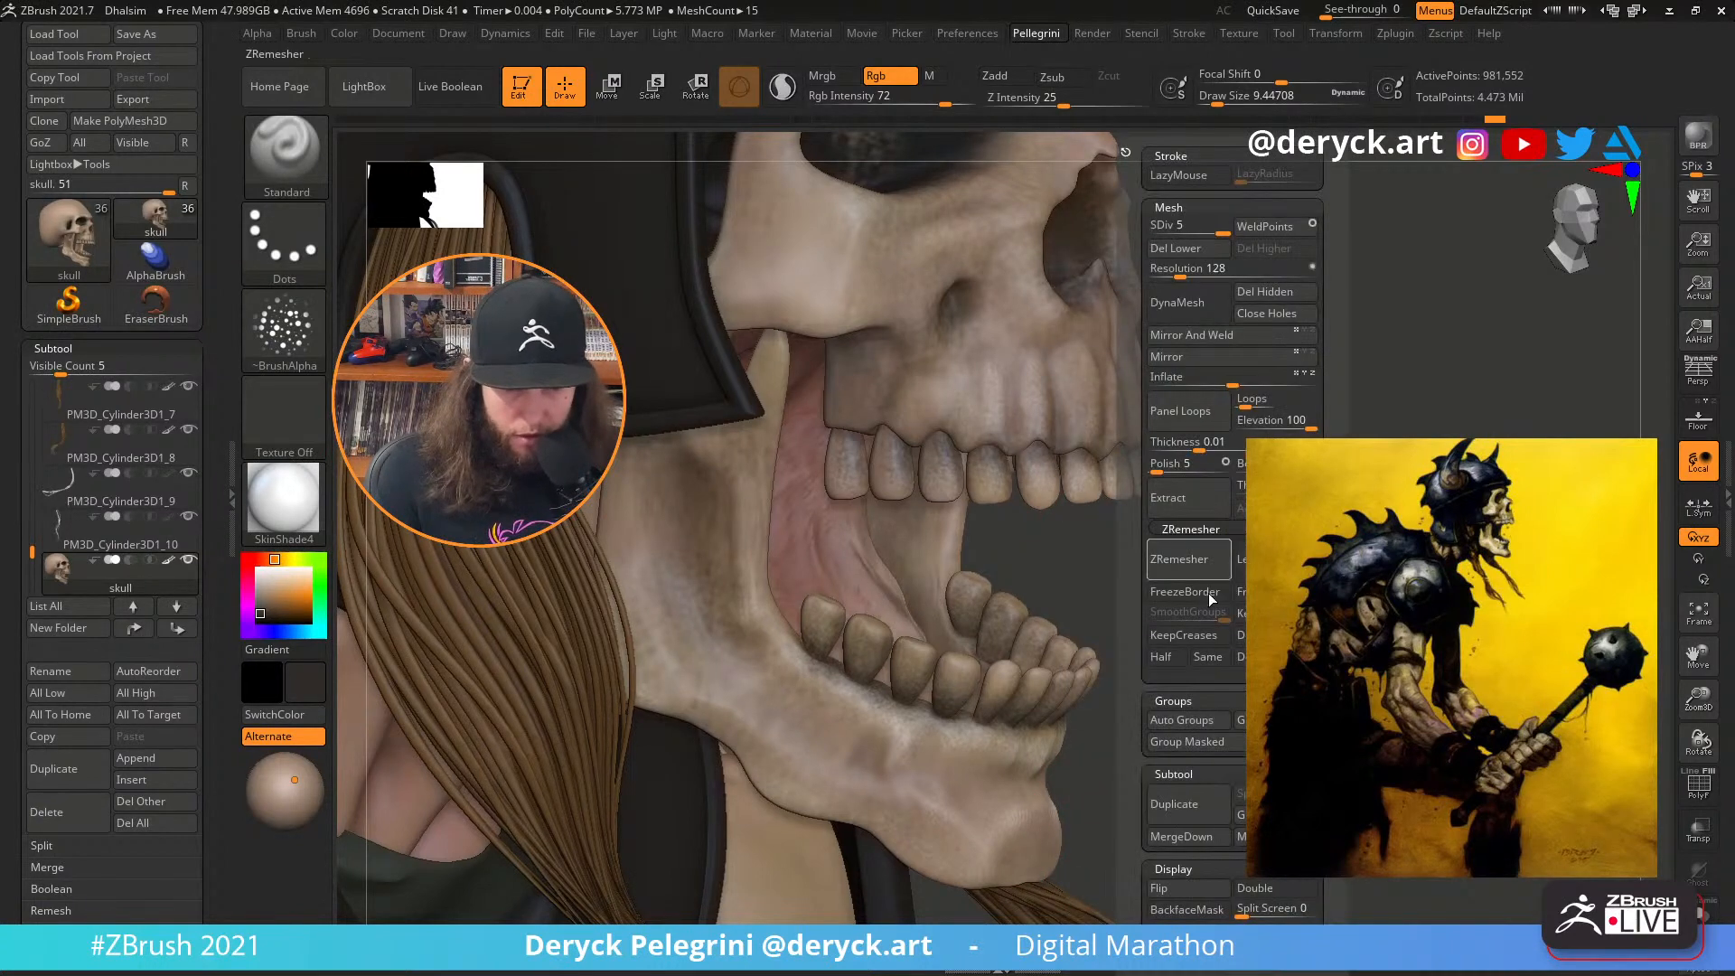
click(1181, 908)
drag(916, 517, 927, 588)
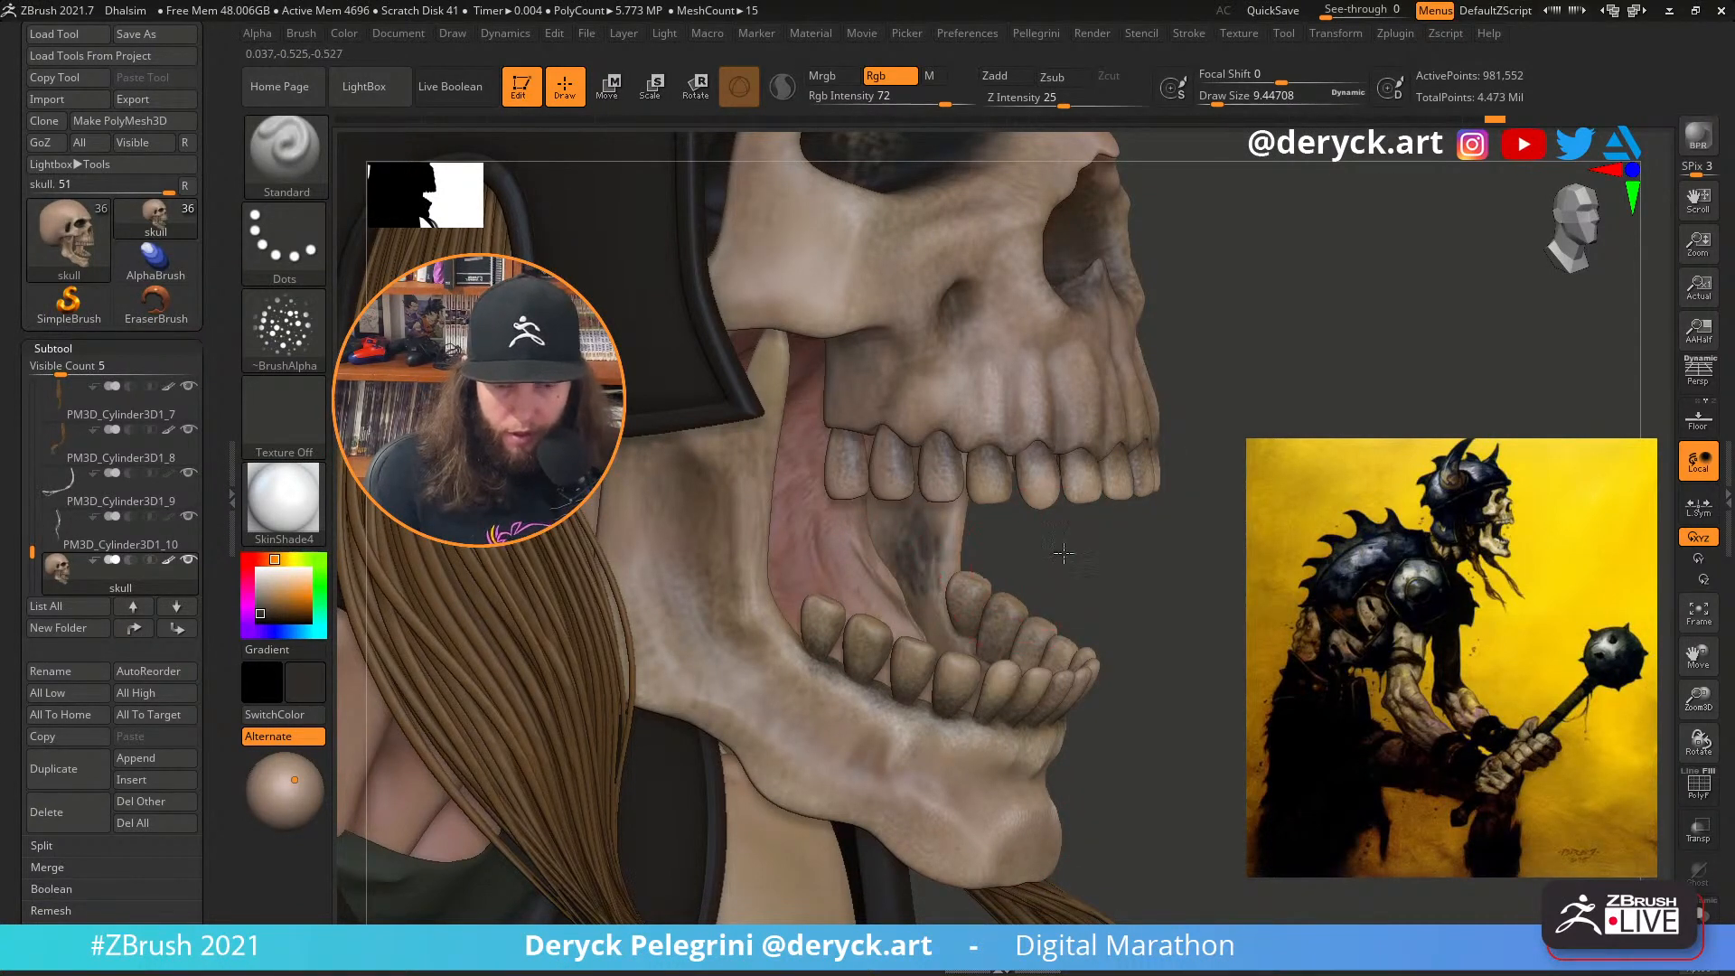
Build up the dark shading on the jaw's inner face from several angles, using a draw size of about 6.6
mouse_move(1064, 553)
mouse_down()
mouse_move(939, 596)
mouse_move(872, 537)
mouse_move(948, 481)
mouse_up()
drag(1039, 551, 1048, 461)
mouse_move(935, 510)
mouse_down()
mouse_move(950, 444)
mouse_move(942, 468)
mouse_up()
mouse_move(1105, 513)
mouse_down()
mouse_move(1064, 488)
mouse_move(1048, 502)
mouse_up()
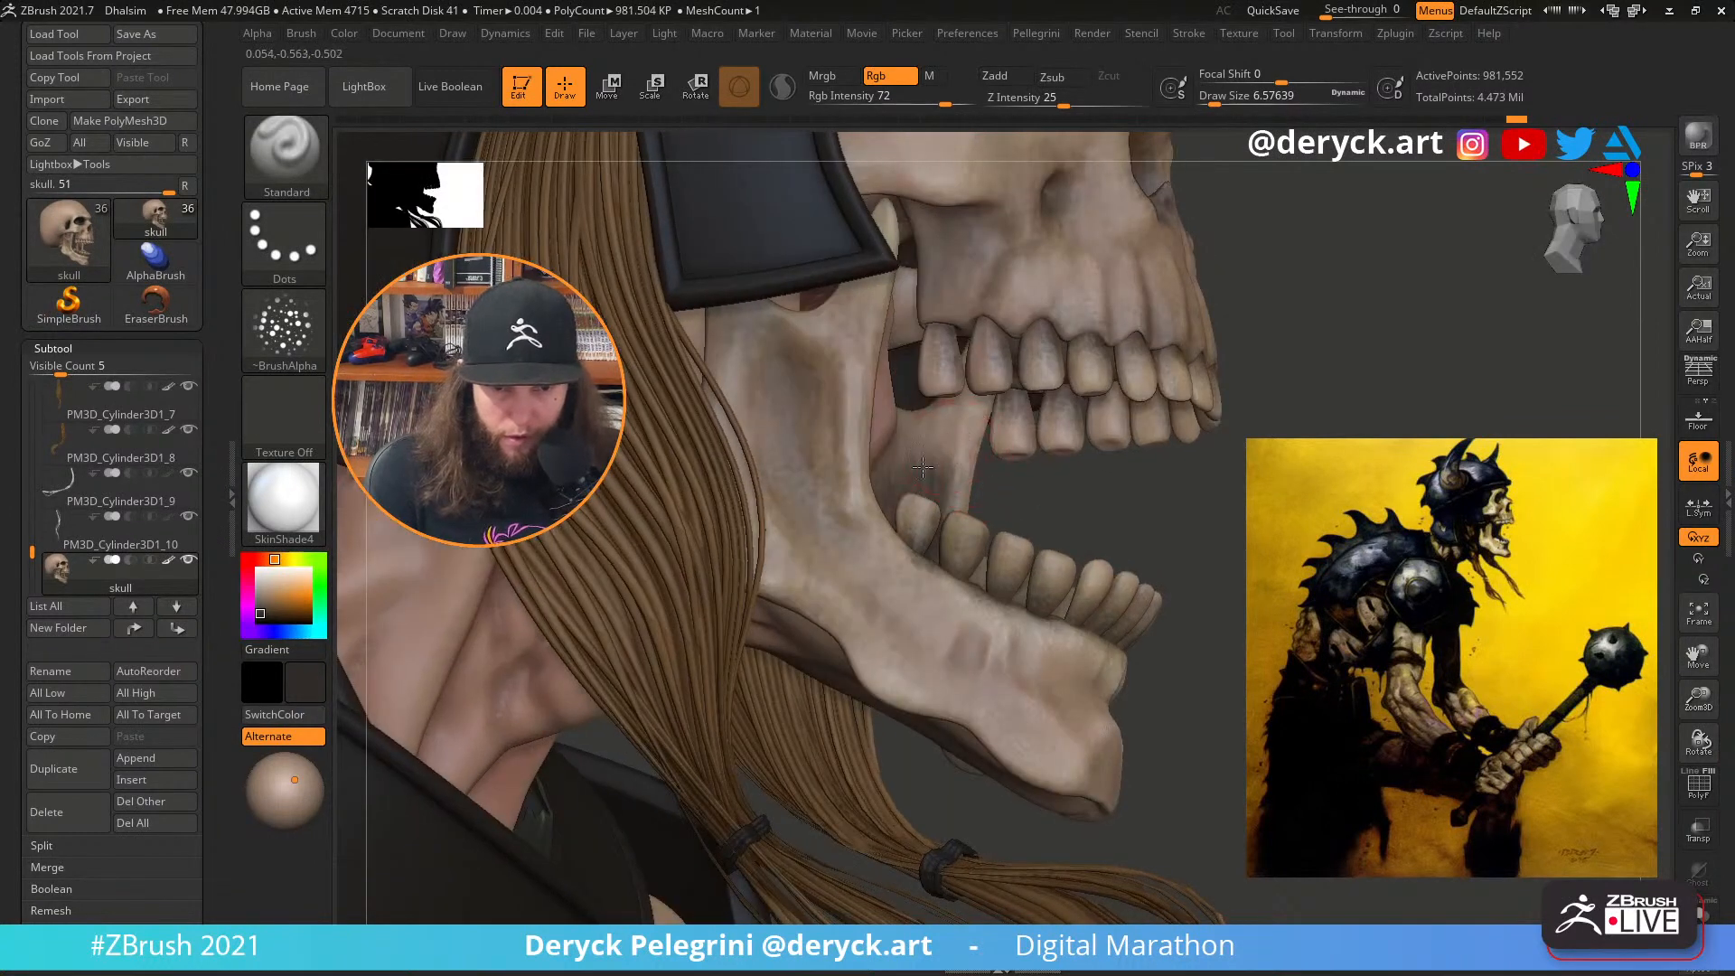
mouse_move(947, 433)
mouse_down()
mouse_move(911, 456)
mouse_move(948, 456)
mouse_move(972, 418)
mouse_up()
mouse_move(1039, 489)
mouse_down()
mouse_move(1002, 472)
mouse_move(1028, 483)
mouse_up()
drag(971, 390, 934, 430)
mouse_move(1133, 492)
mouse_down()
mouse_move(1101, 542)
mouse_move(1125, 611)
mouse_up()
mouse_move(947, 569)
mouse_down()
mouse_move(892, 583)
mouse_move(930, 547)
mouse_move(933, 561)
mouse_move(923, 542)
mouse_up()
Switch the brush to Alpha 01 and deepen the inner jaw's dark shading at a draw size of about 8.4
key(s)
key(s)
drag(924, 577, 934, 484)
click(271, 331)
click(477, 412)
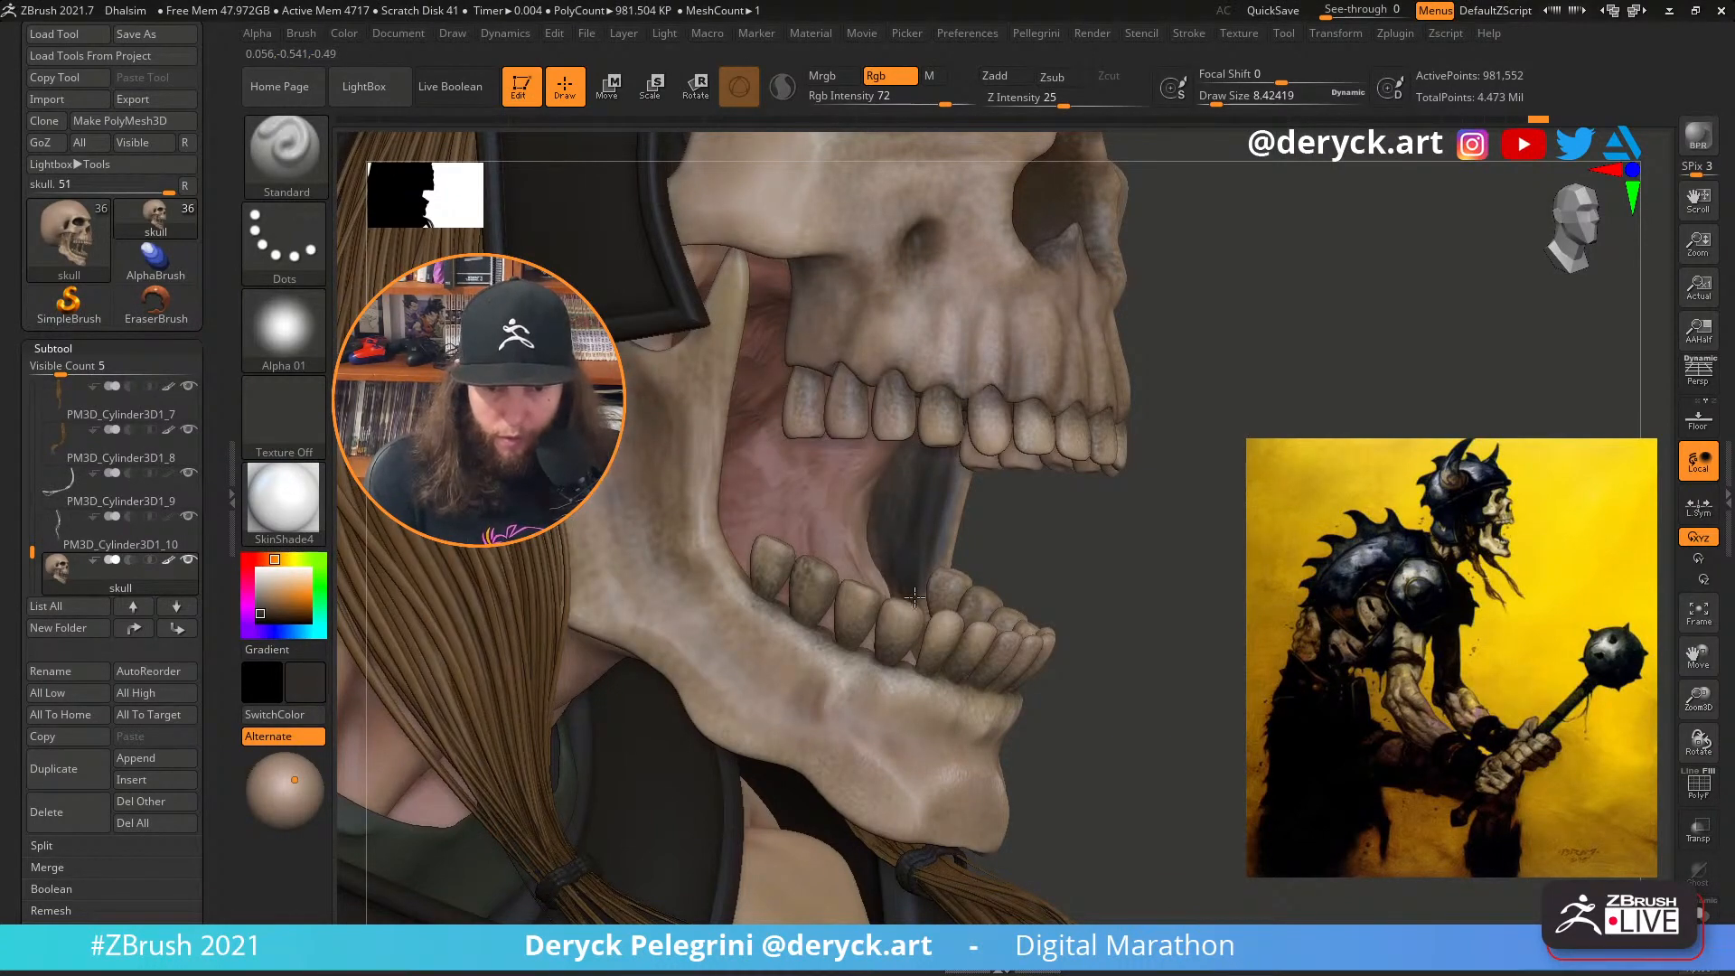
right_drag(914, 597, 741, 522)
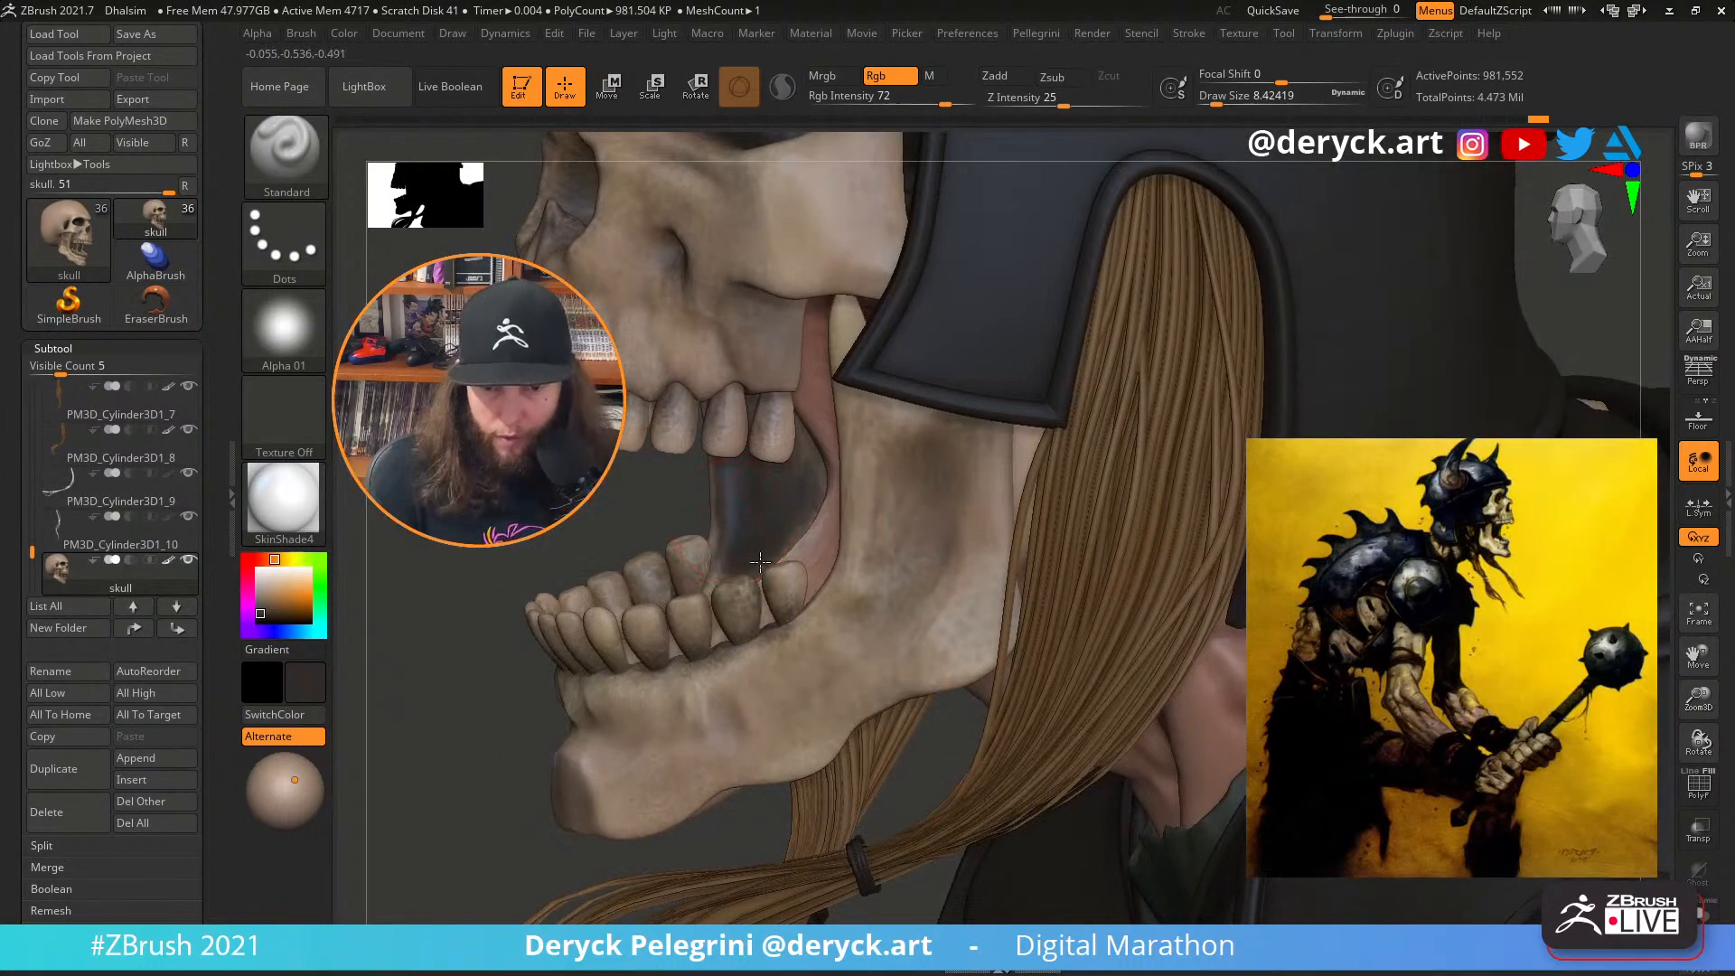
right_drag(727, 586, 742, 604)
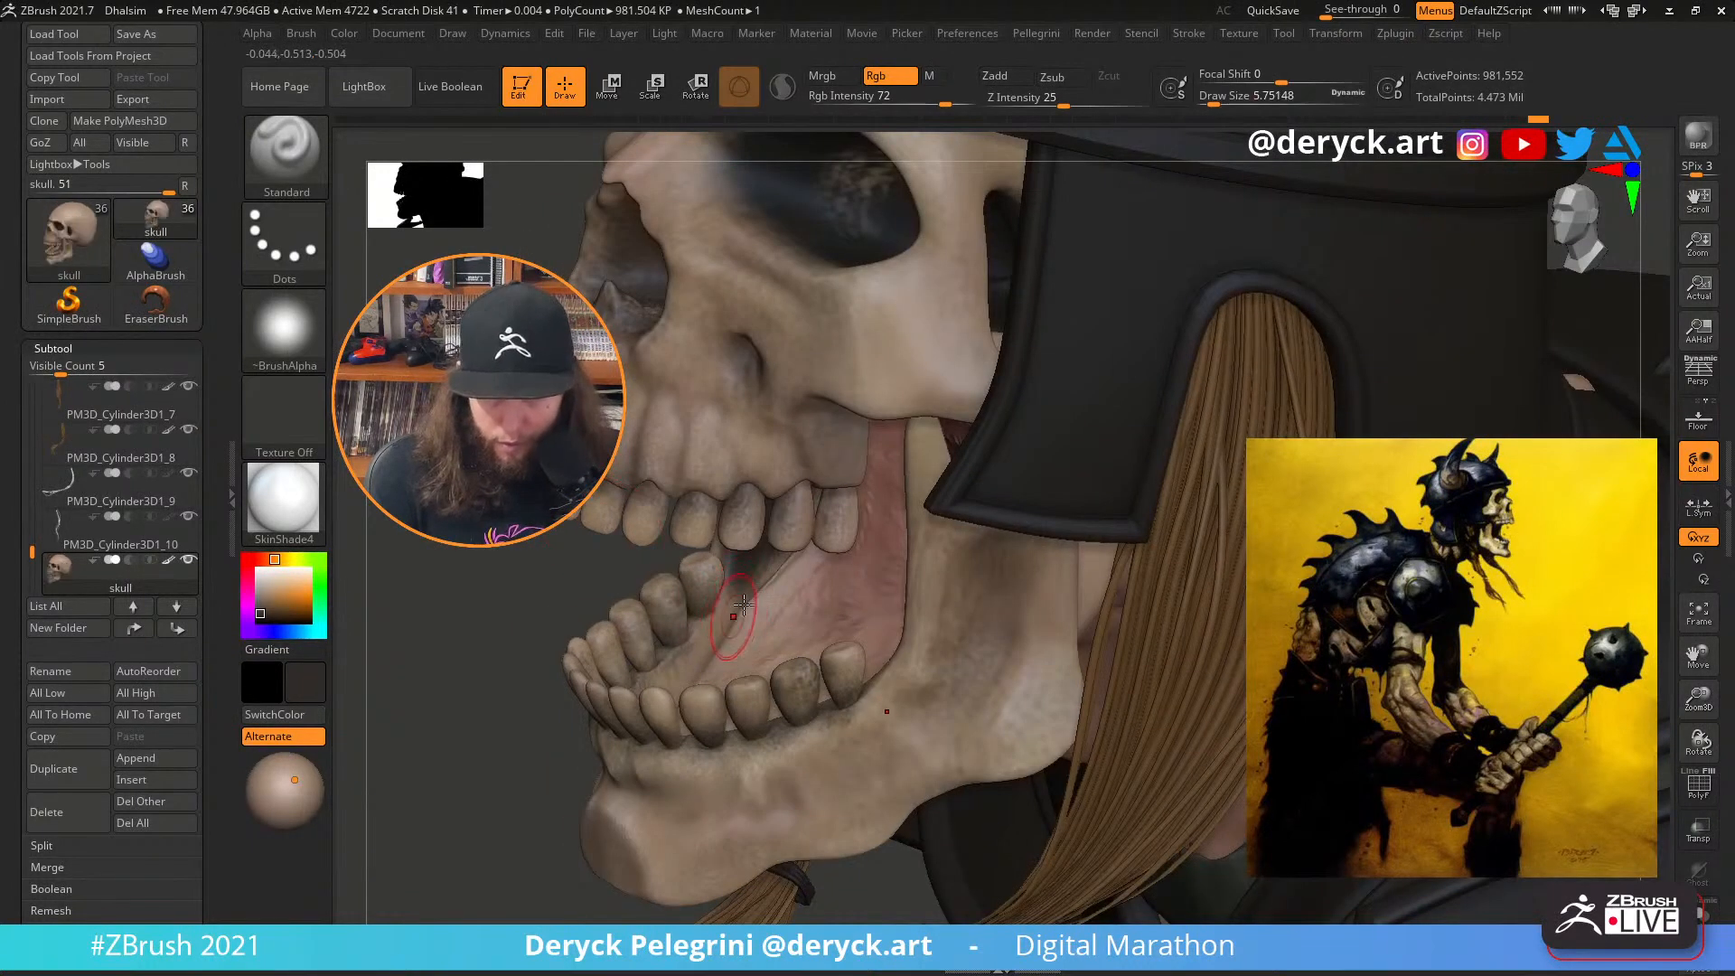
Isolate the skull subtool and extend the dark shading down the inner jaw to the tooth line at a draw size of about 5.8
key(alt+s)
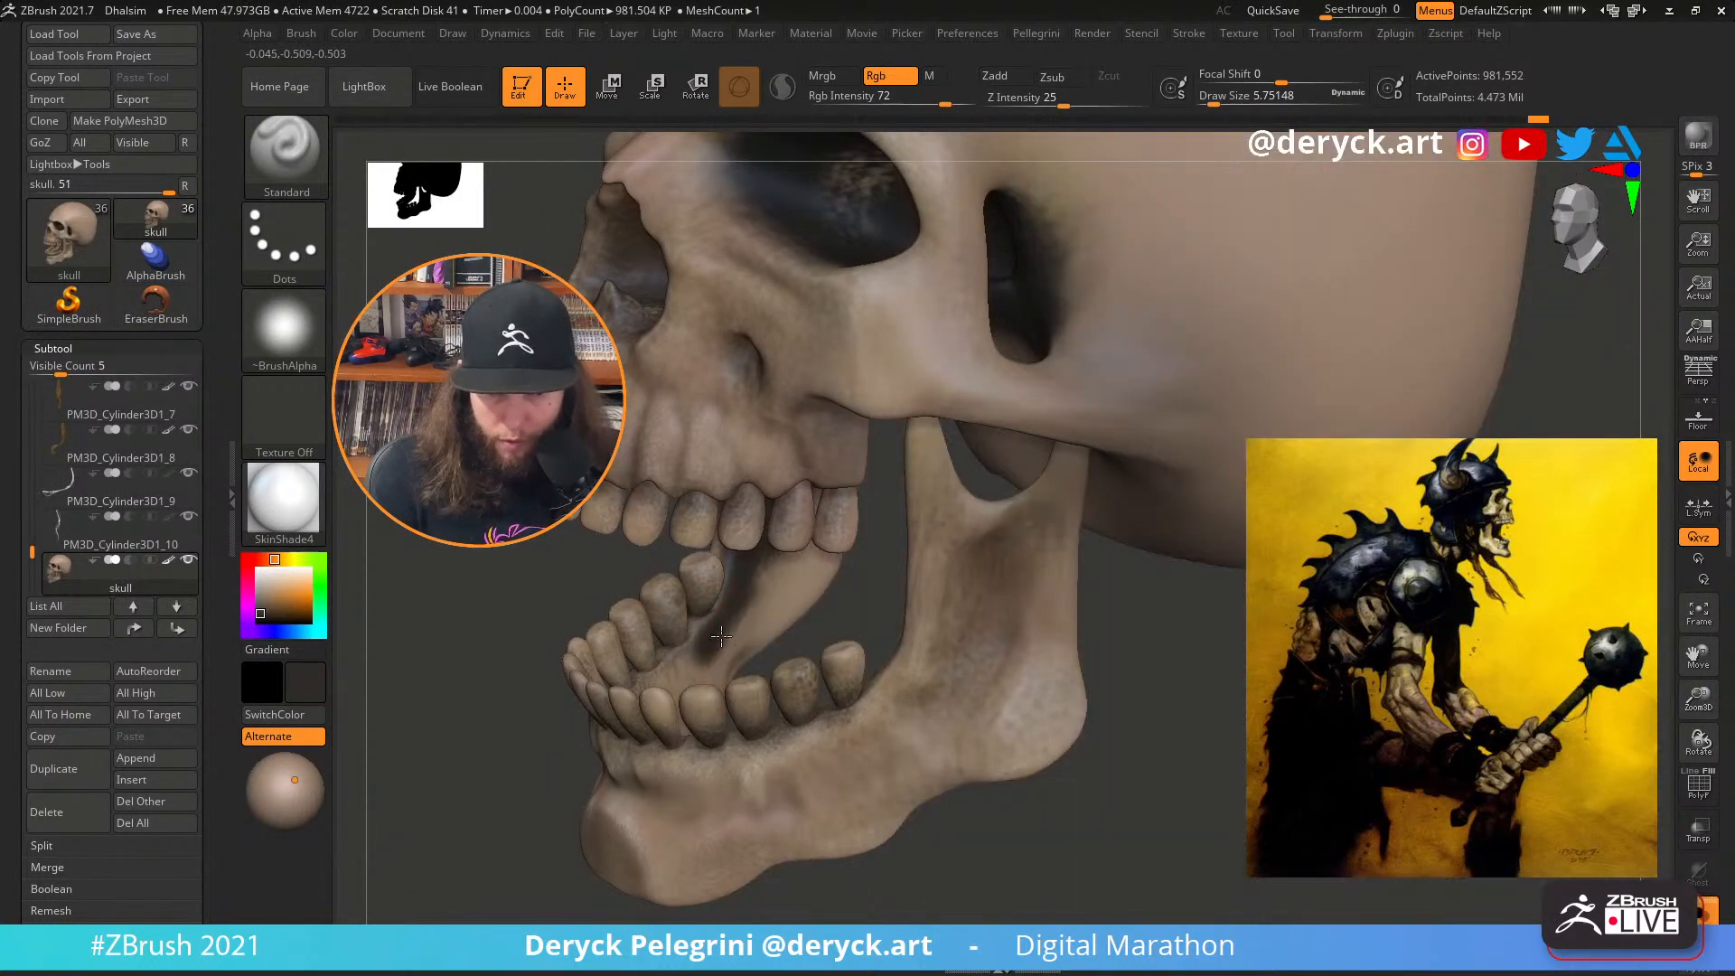
mouse_move(647, 575)
right_down()
mouse_move(771, 596)
mouse_move(763, 623)
right_up()
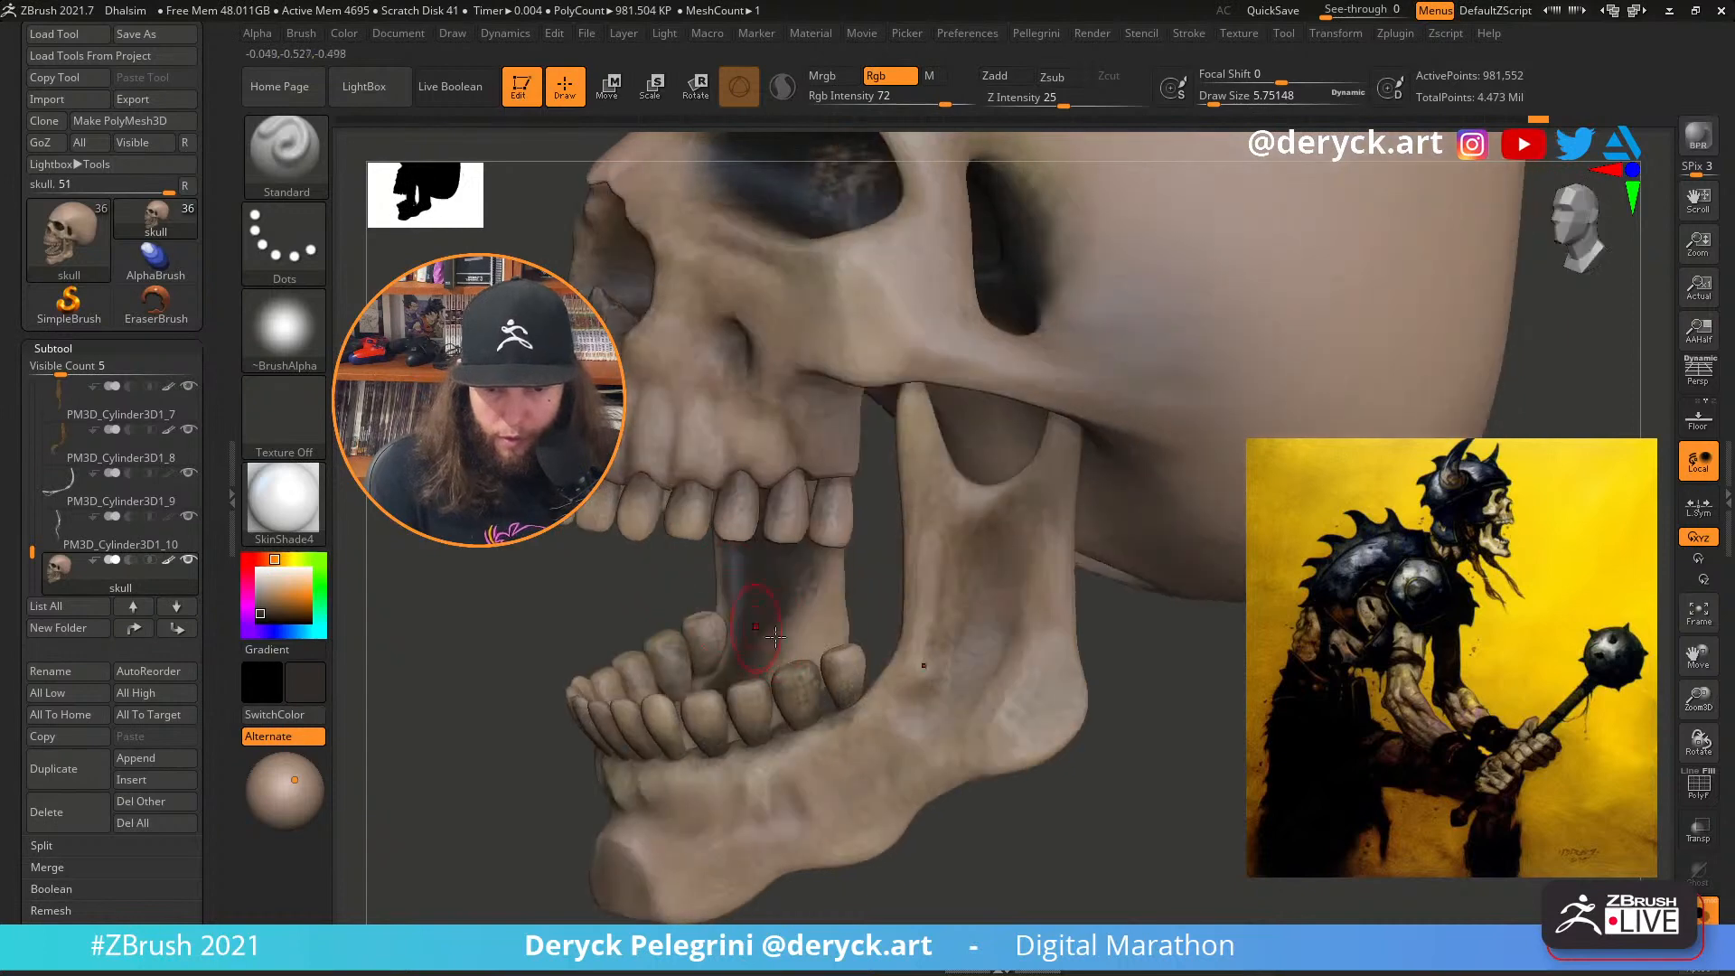
key(s)
click(770, 628)
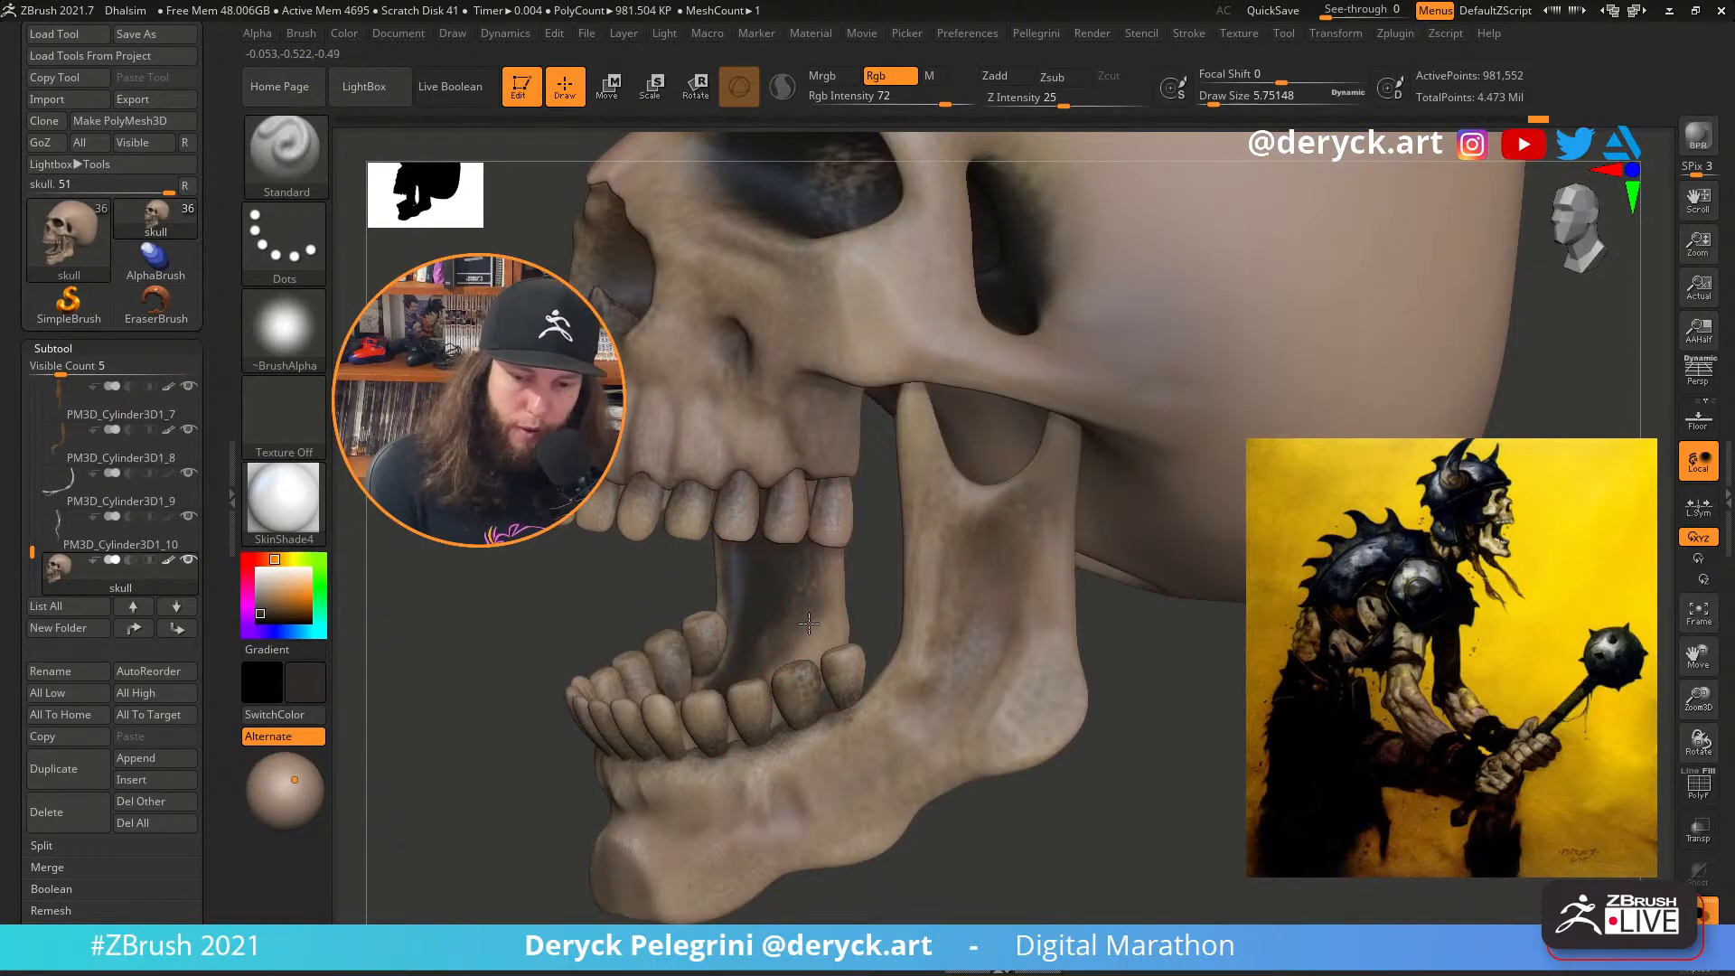
mouse_move(819, 570)
right_down()
mouse_move(620, 573)
mouse_move(1177, 651)
mouse_move(1080, 569)
mouse_move(1092, 556)
mouse_move(953, 520)
right_up()
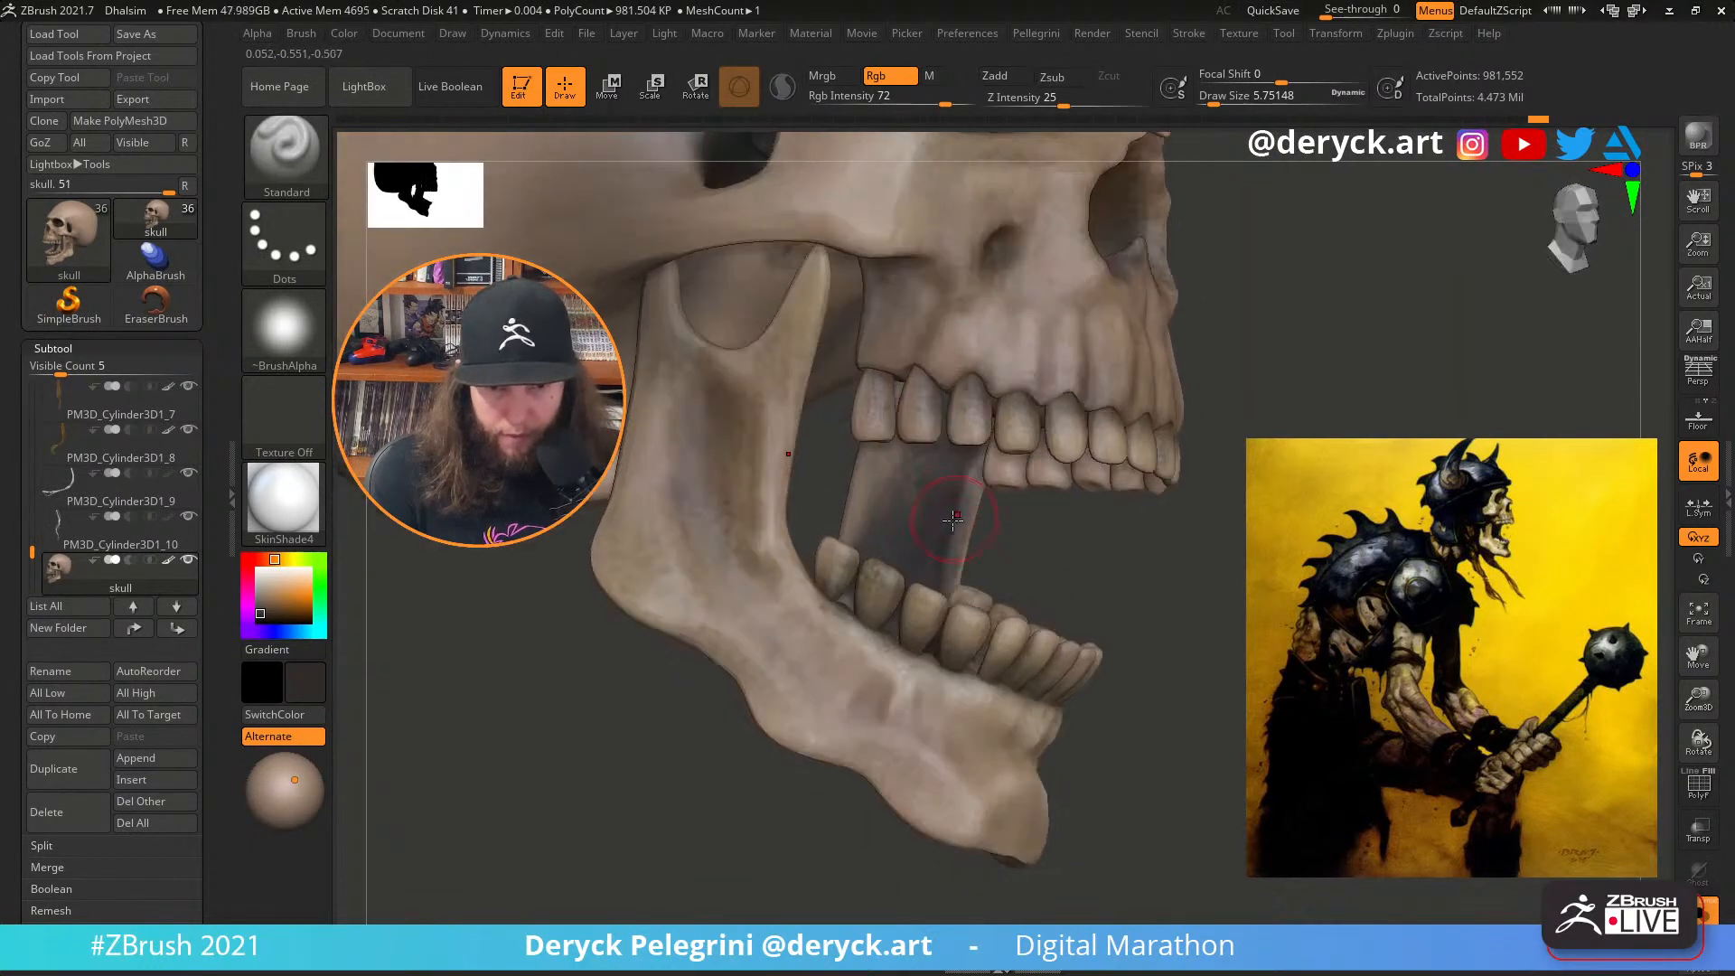
right_drag(857, 488, 914, 664)
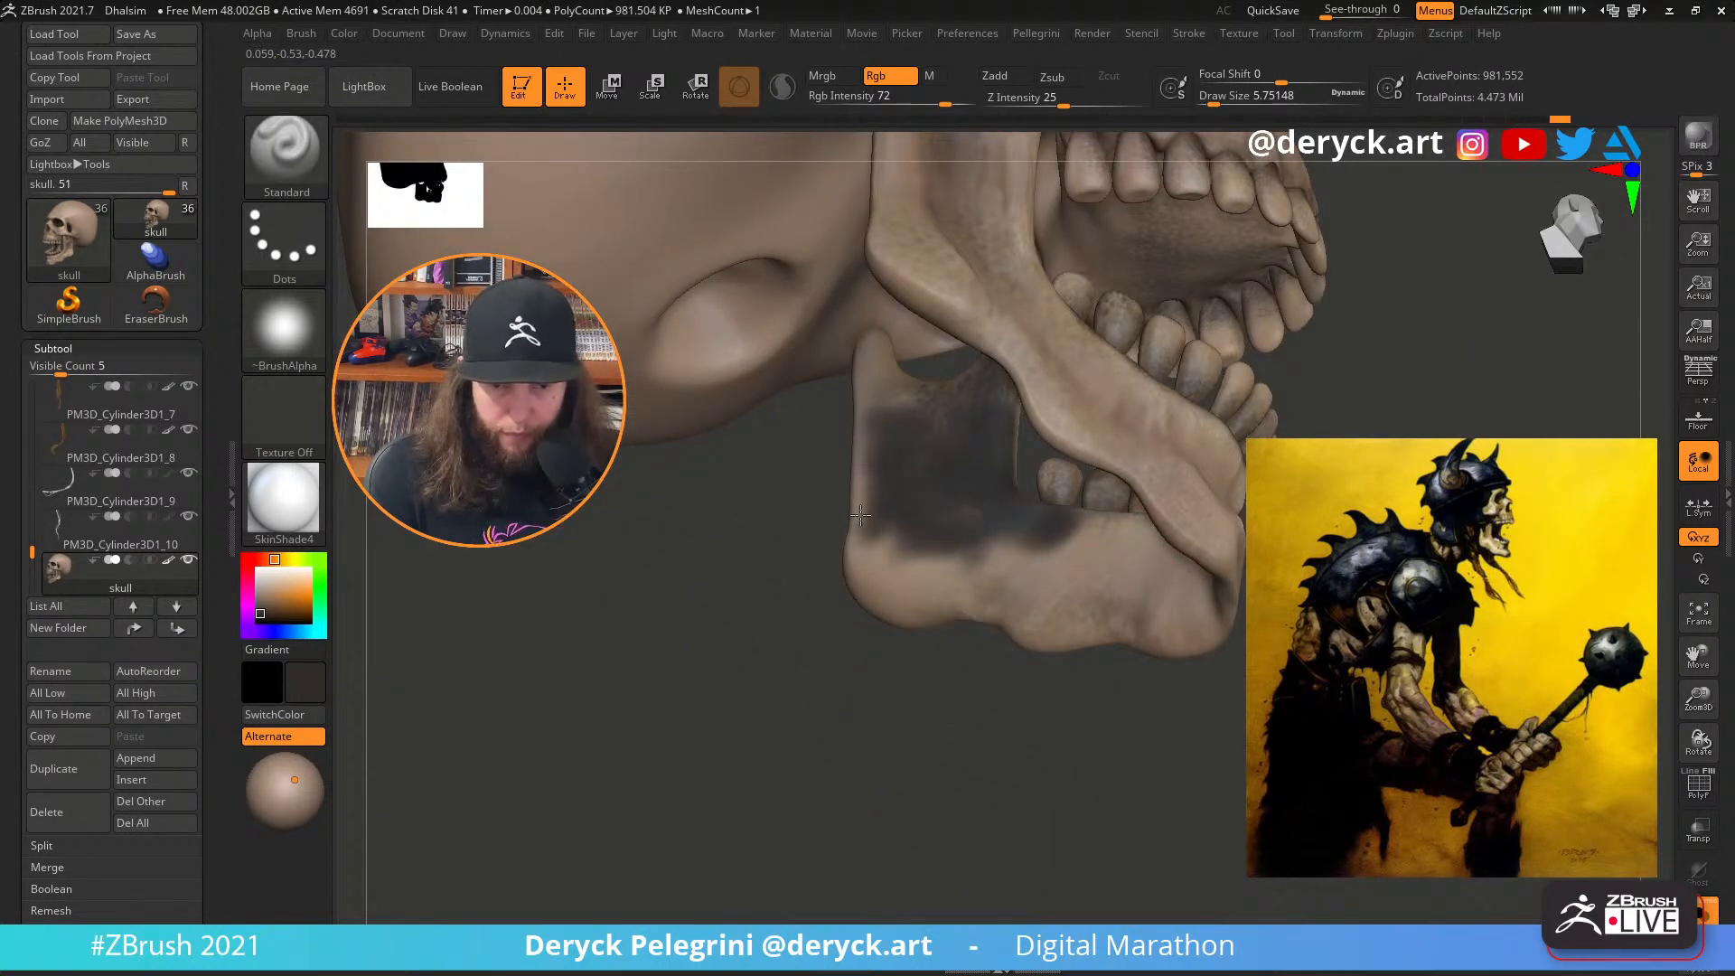
Cover the remaining inner face of the lower jaw with dark paint from below, enlarging the draw size to about 12.9
mouse_move(859, 514)
mouse_down()
mouse_move(912, 579)
mouse_move(1095, 559)
mouse_move(1085, 548)
mouse_up()
mouse_move(1039, 700)
right_down()
mouse_move(991, 713)
mouse_move(1084, 677)
right_up()
key(s)
drag(1088, 576, 1095, 577)
mouse_move(927, 516)
mouse_down()
mouse_move(945, 553)
mouse_move(1134, 574)
mouse_move(1265, 558)
mouse_move(1012, 614)
mouse_move(1110, 631)
mouse_up()
mouse_move(1166, 723)
right_down()
mouse_move(1042, 763)
mouse_move(1230, 691)
right_up()
click(1234, 690)
ctrl+right_drag(1242, 516, 1100, 507)
click(1099, 506)
right_drag(967, 440, 980, 439)
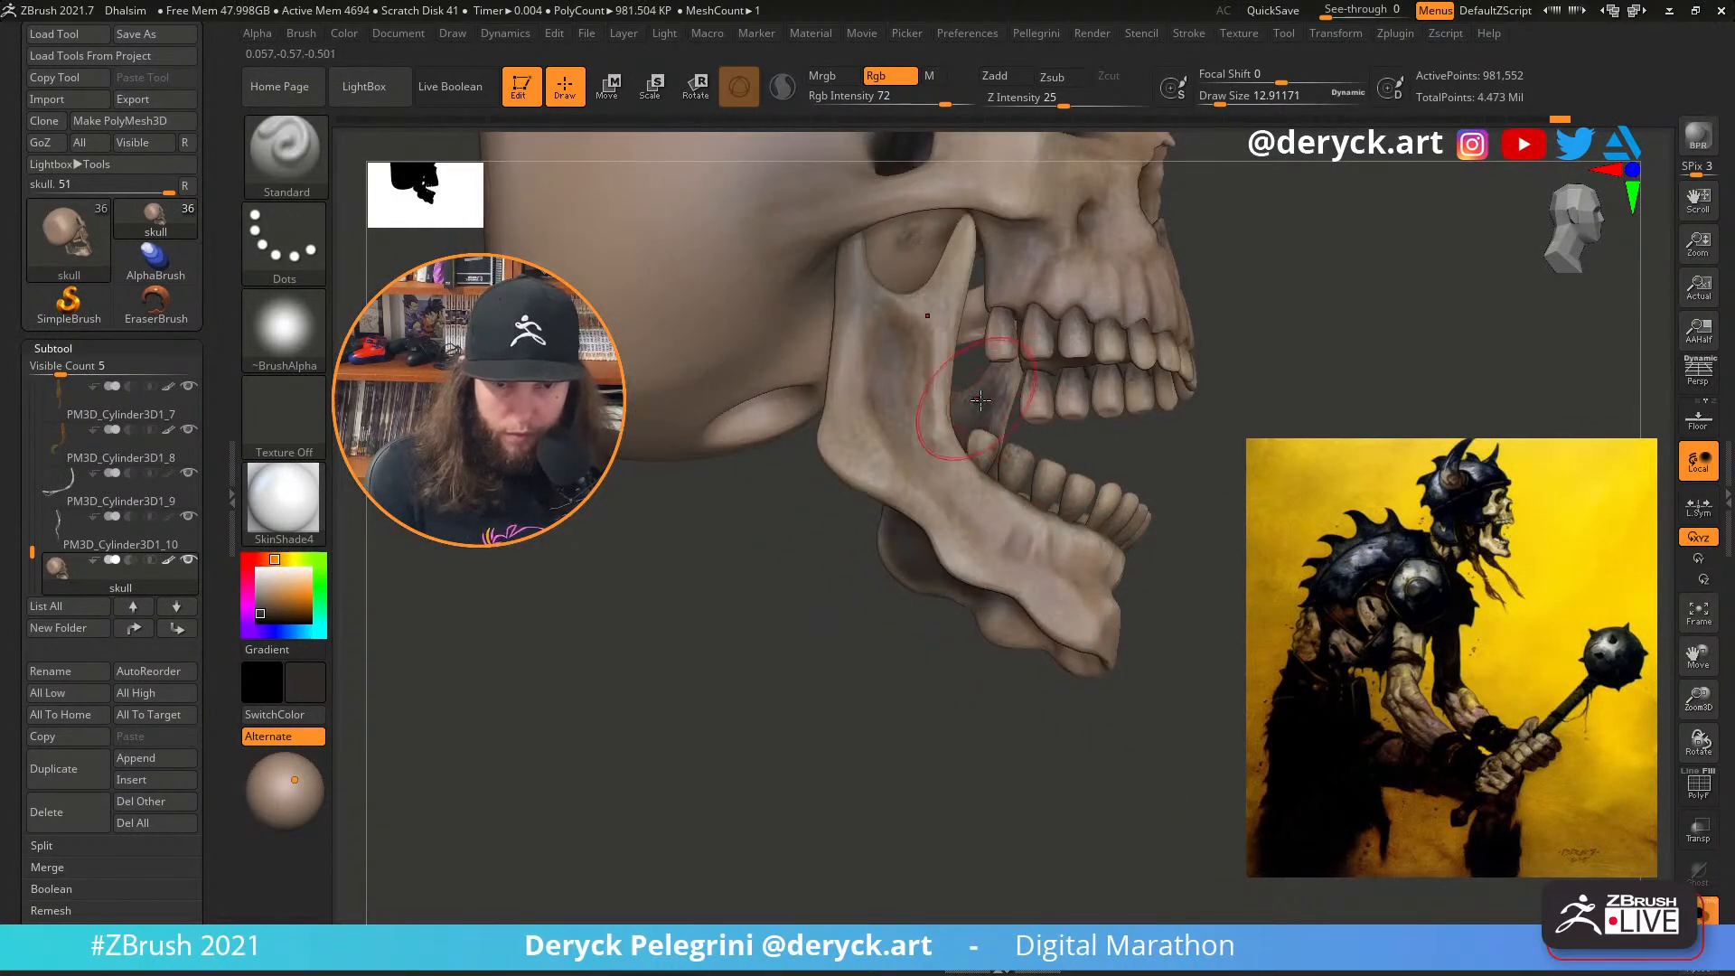
Isolate the jawbone and darken the inner sides of its upper prongs with draw sizes of about 12.9 and 5.8
ctrl+shift+click(944, 396)
right_drag(1139, 505, 972, 397)
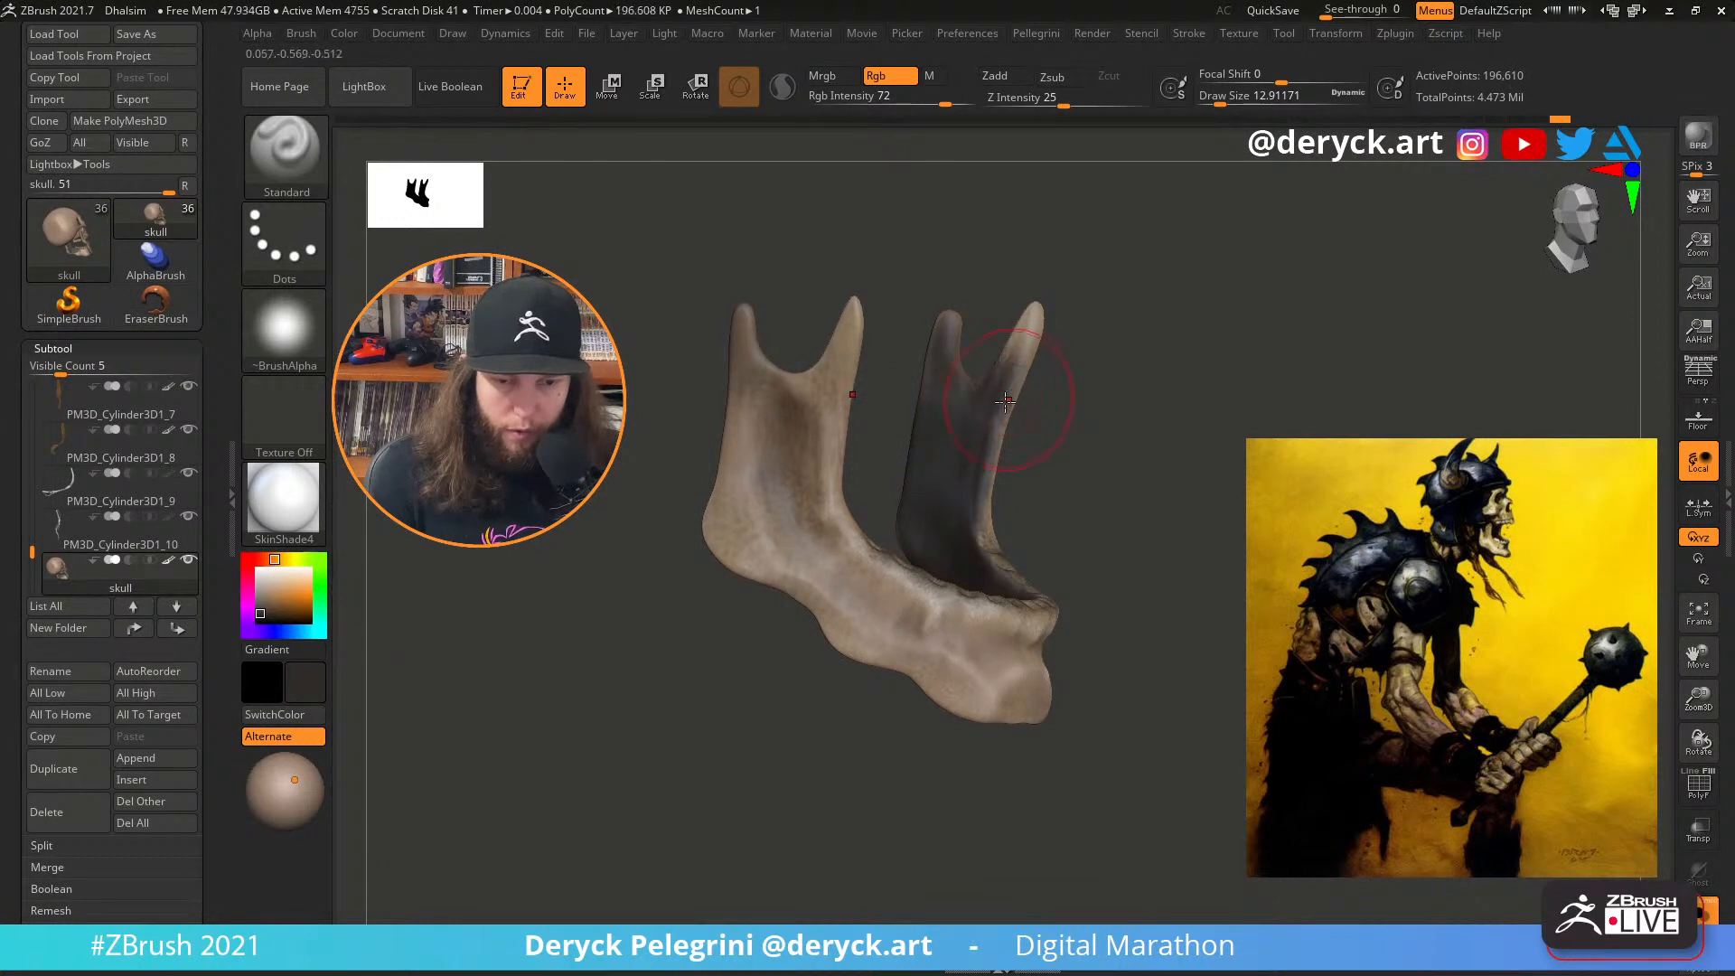
key(bracketleft)
key(bracketleft)
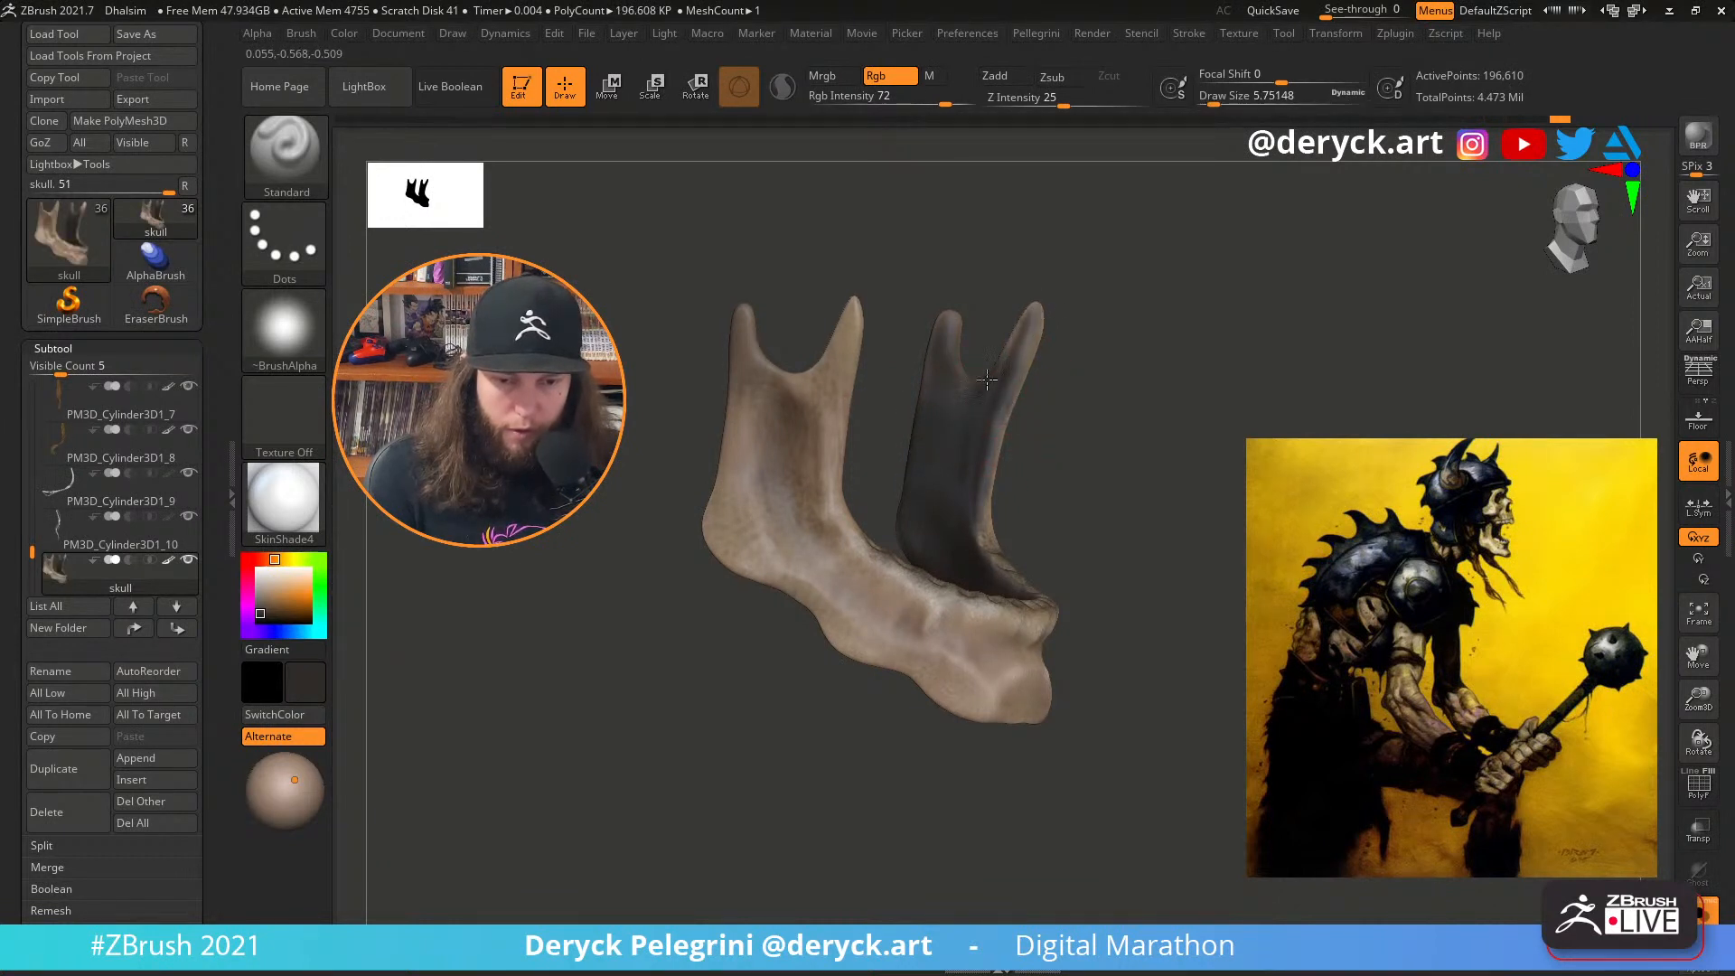
right_drag(939, 335, 835, 401)
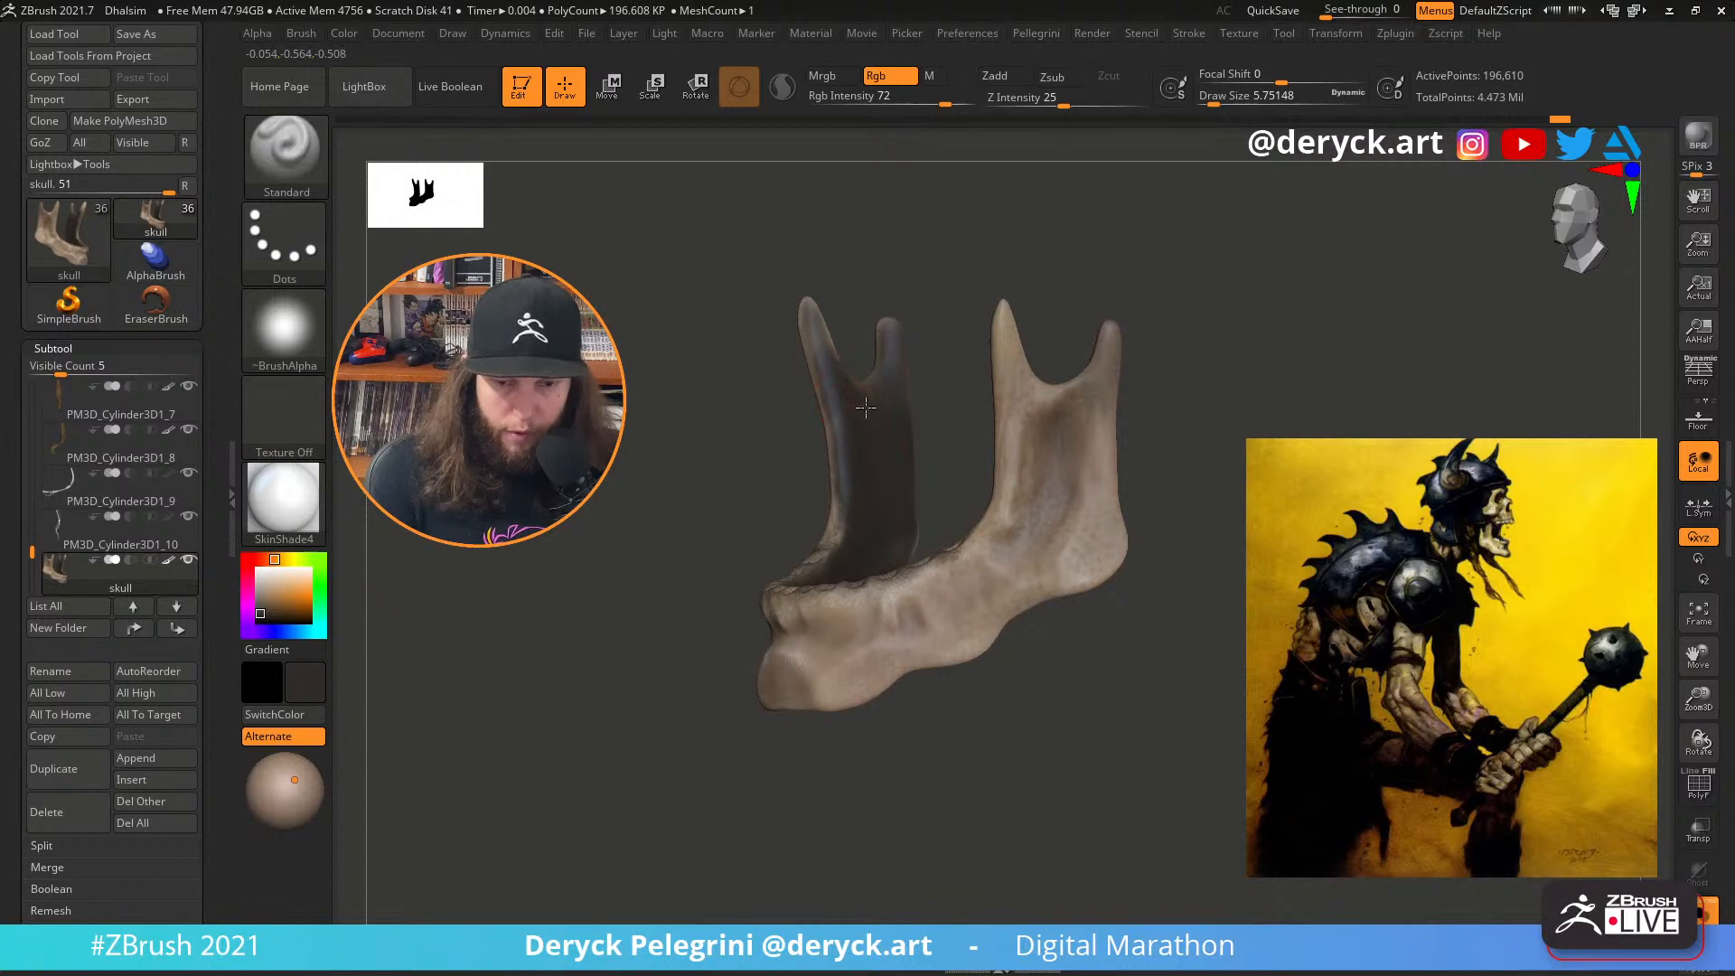
right_drag(961, 437, 1236, 492)
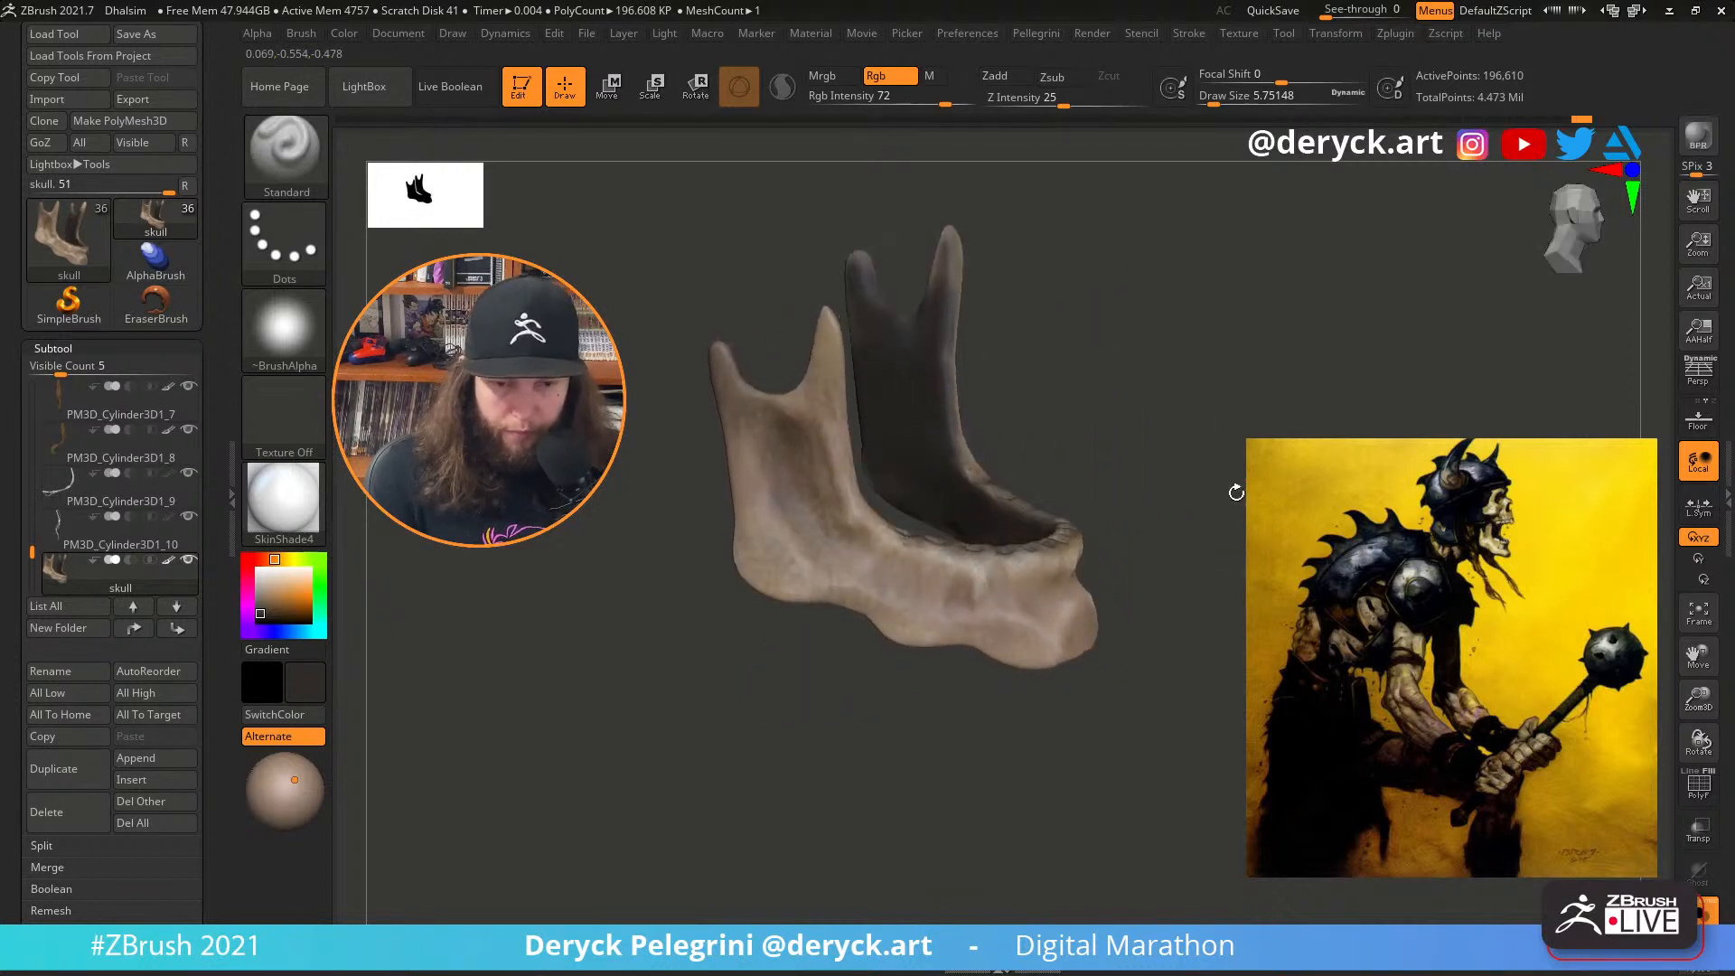
Pick a dull reddish brown and tint the dark inner face of the jawbone at a draw size of about 11.7
click(281, 606)
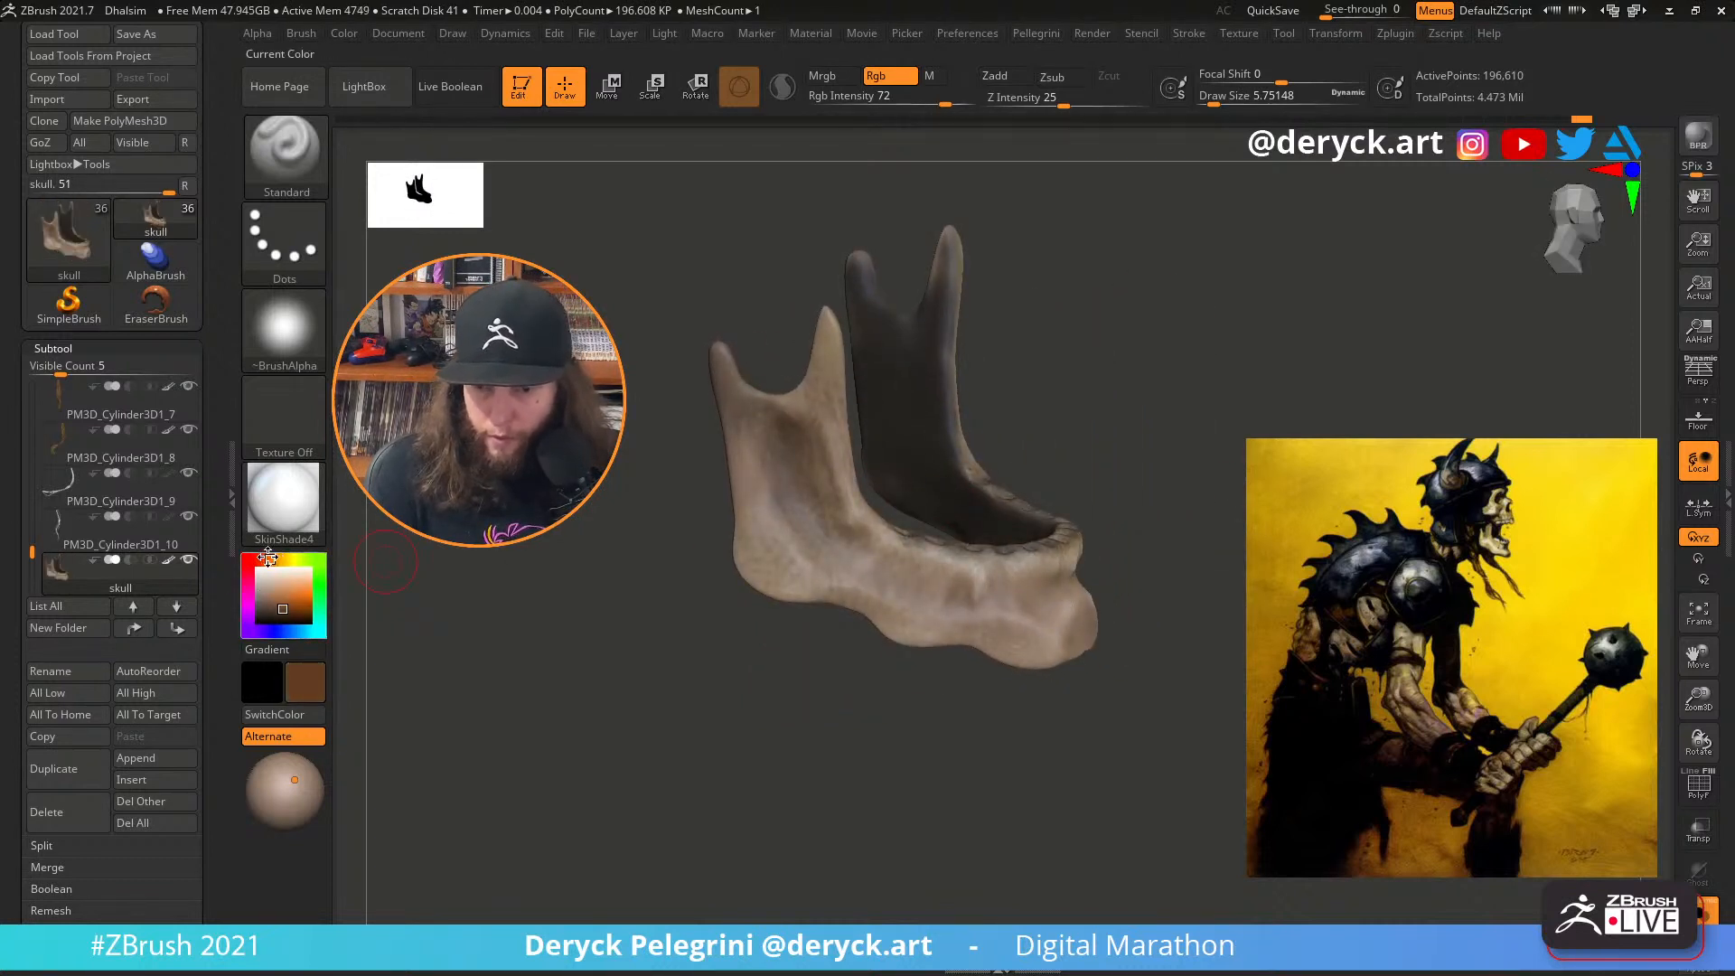
click(265, 557)
click(279, 602)
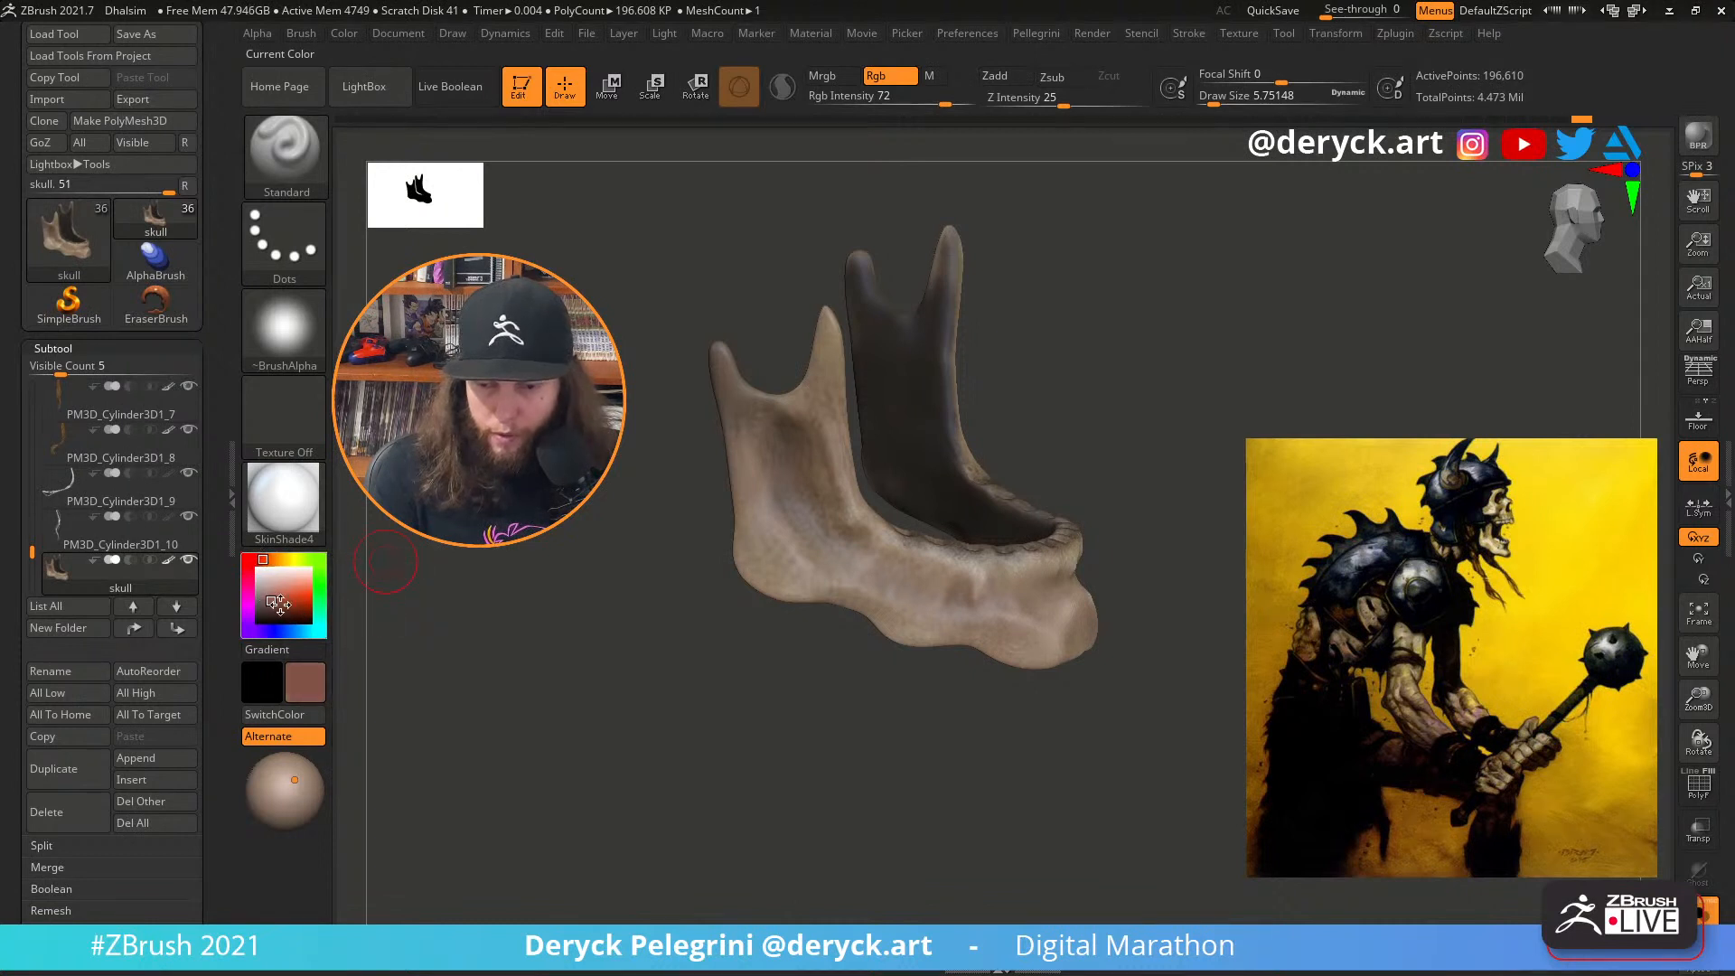
key(s)
click(924, 456)
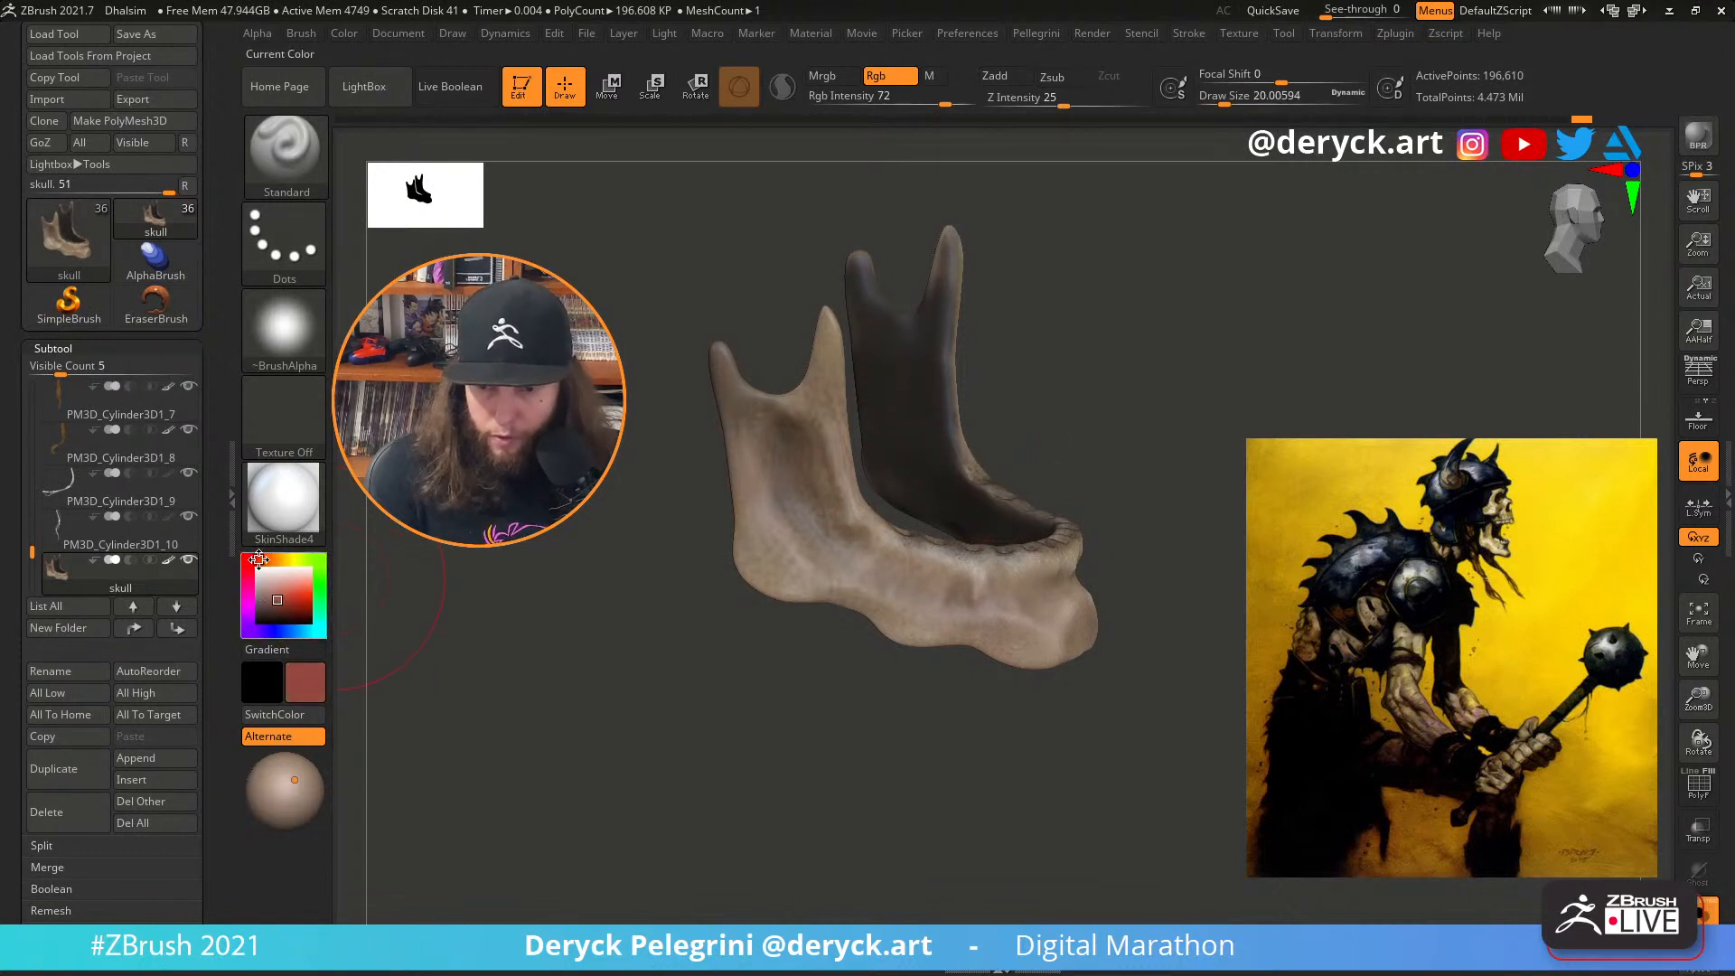
key(s)
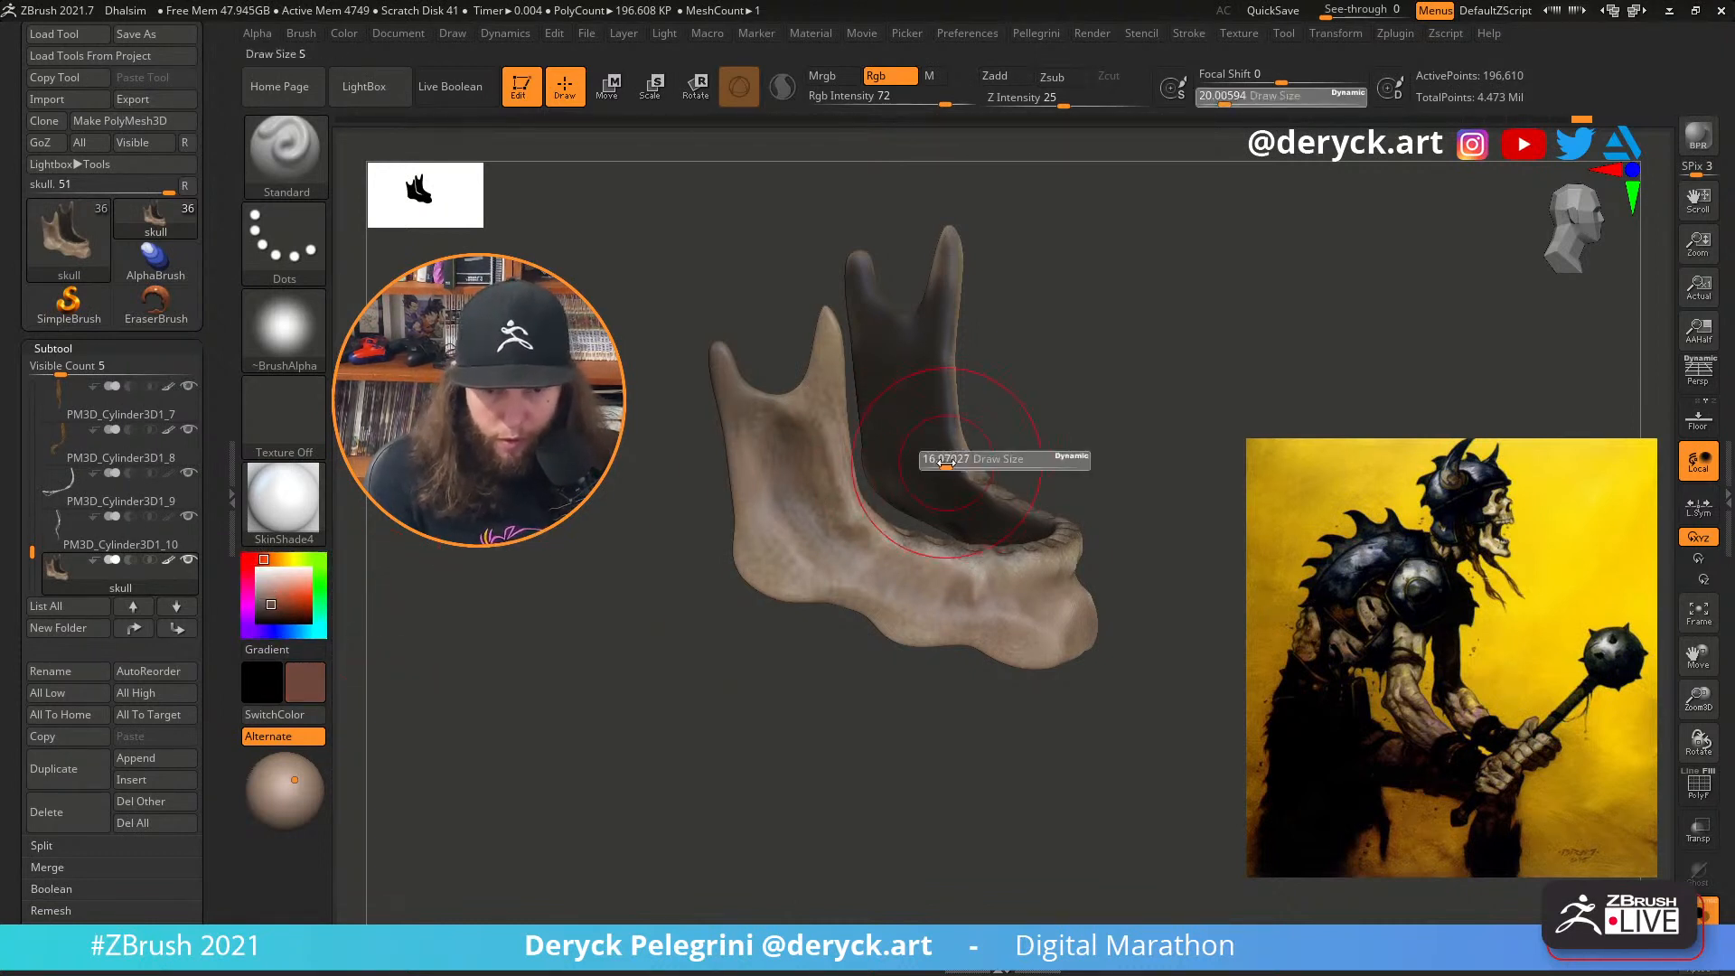
click(922, 461)
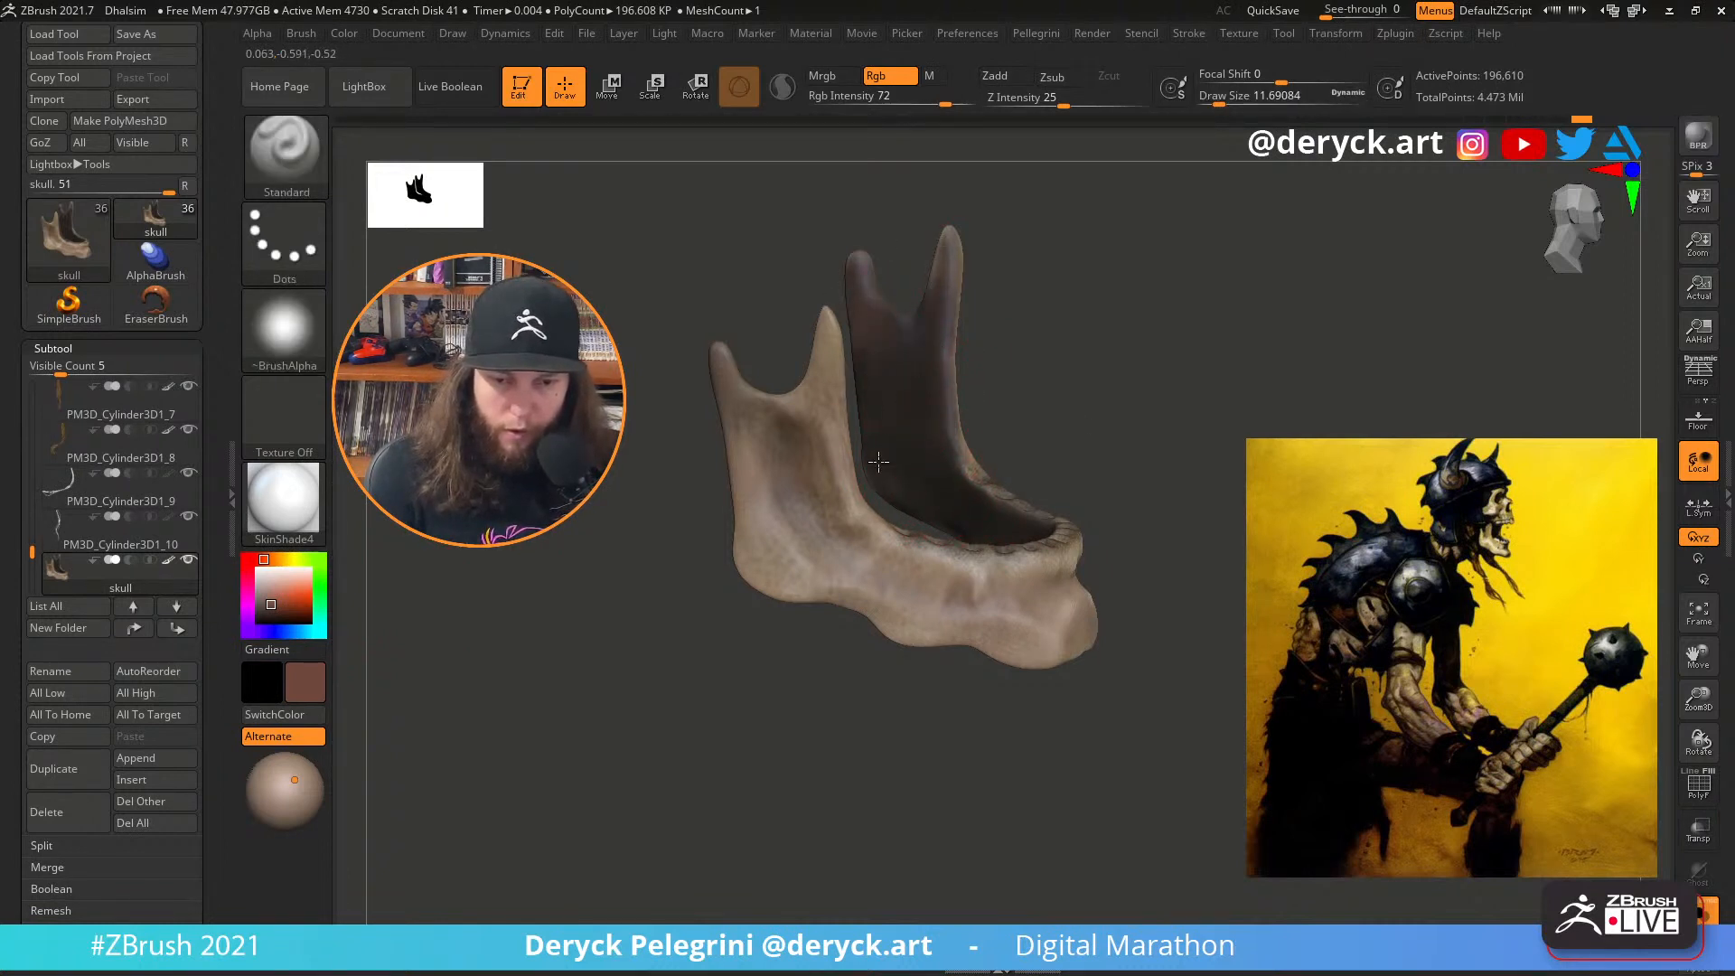
right_drag(1011, 498, 898, 605)
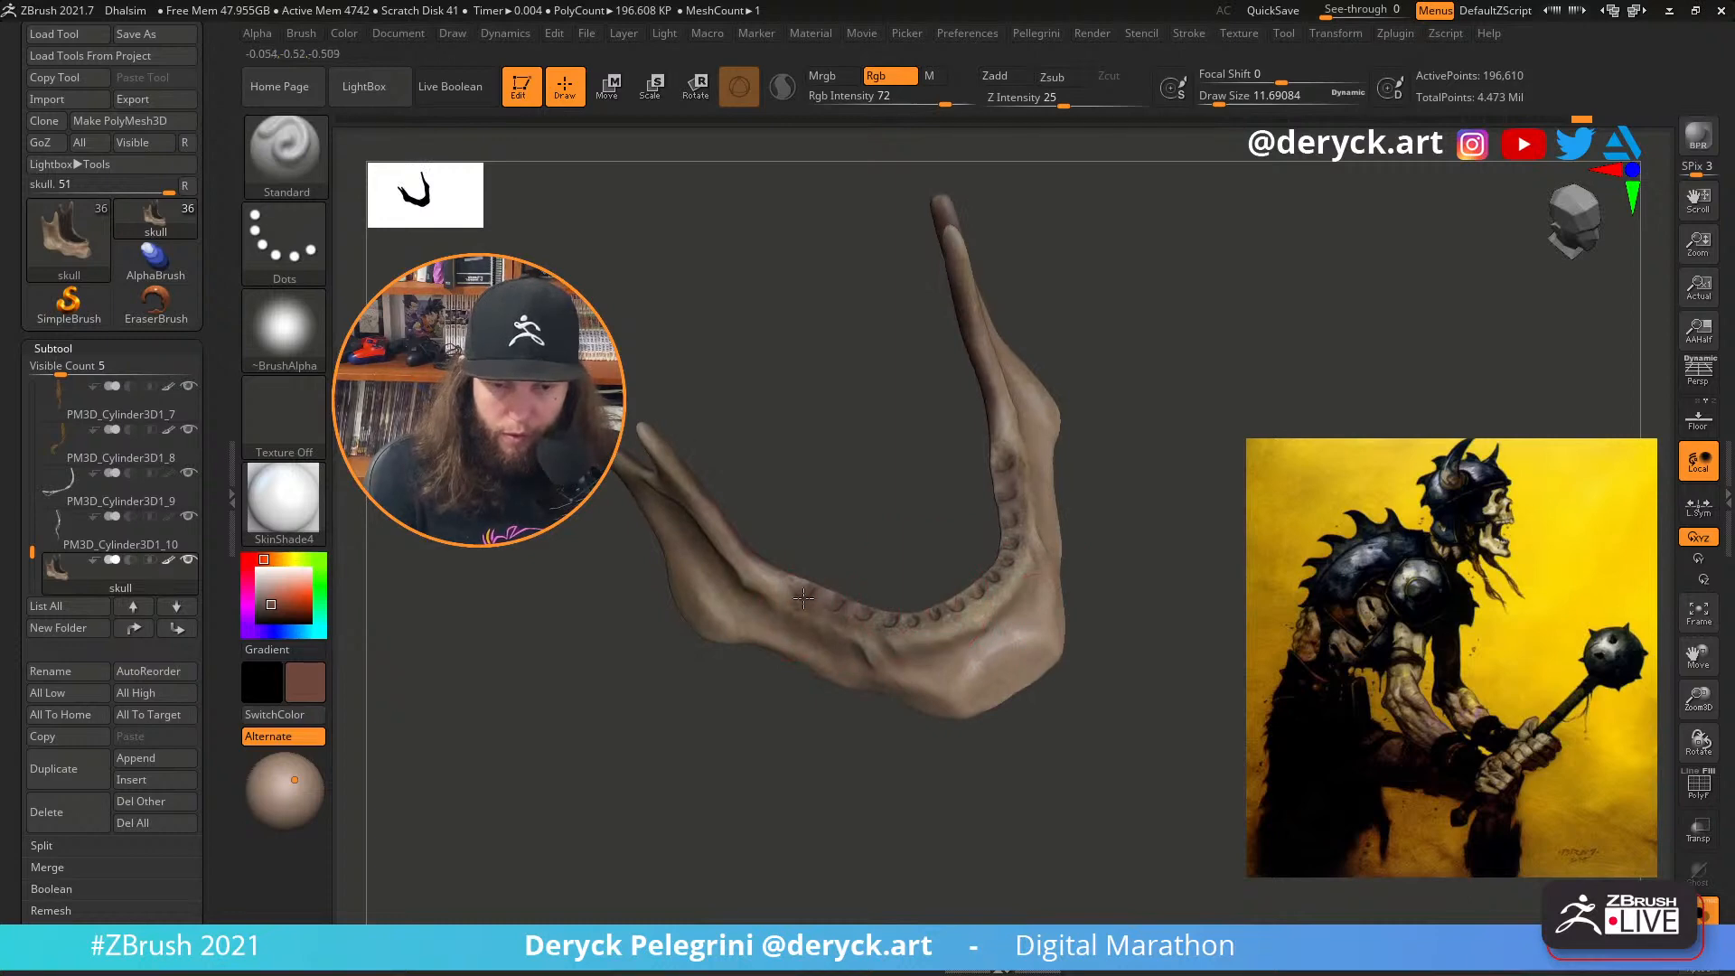
Show all subtools and the hidden skull parts again, and frame the whole warrior in side view
key(alt+s)
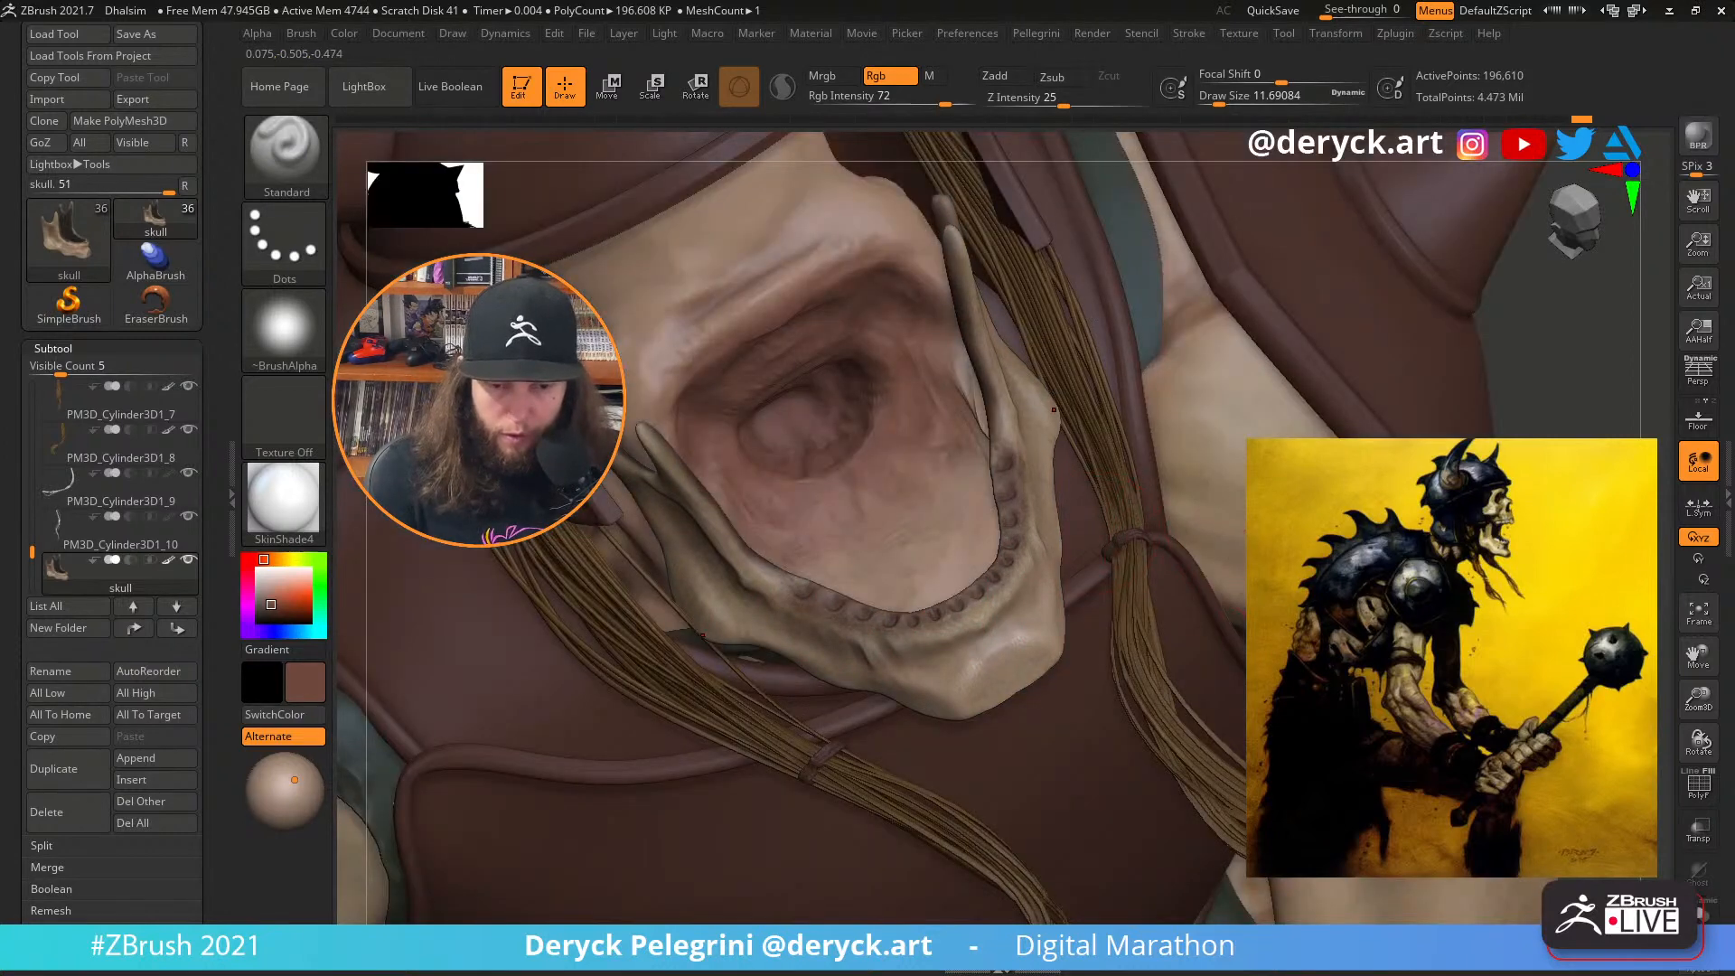
ctrl+shift+click(1621, 567)
right_drag(1622, 568, 1611, 459)
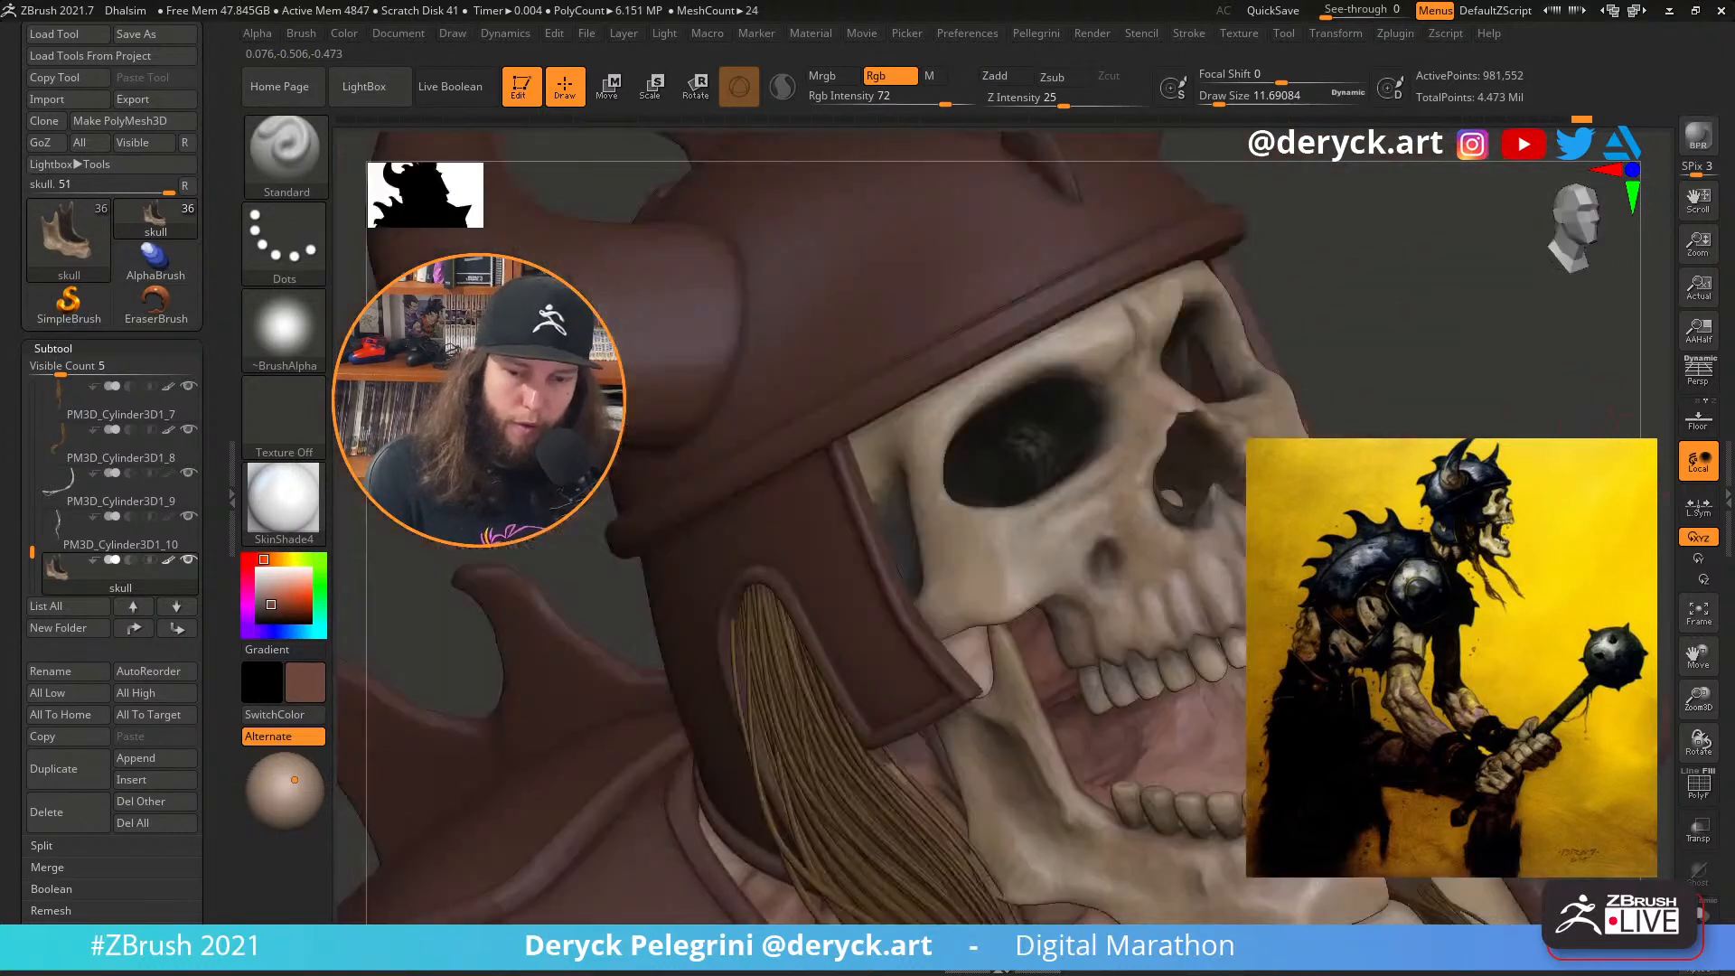
key(f)
shift+right_drag(1301, 385, 1304, 397)
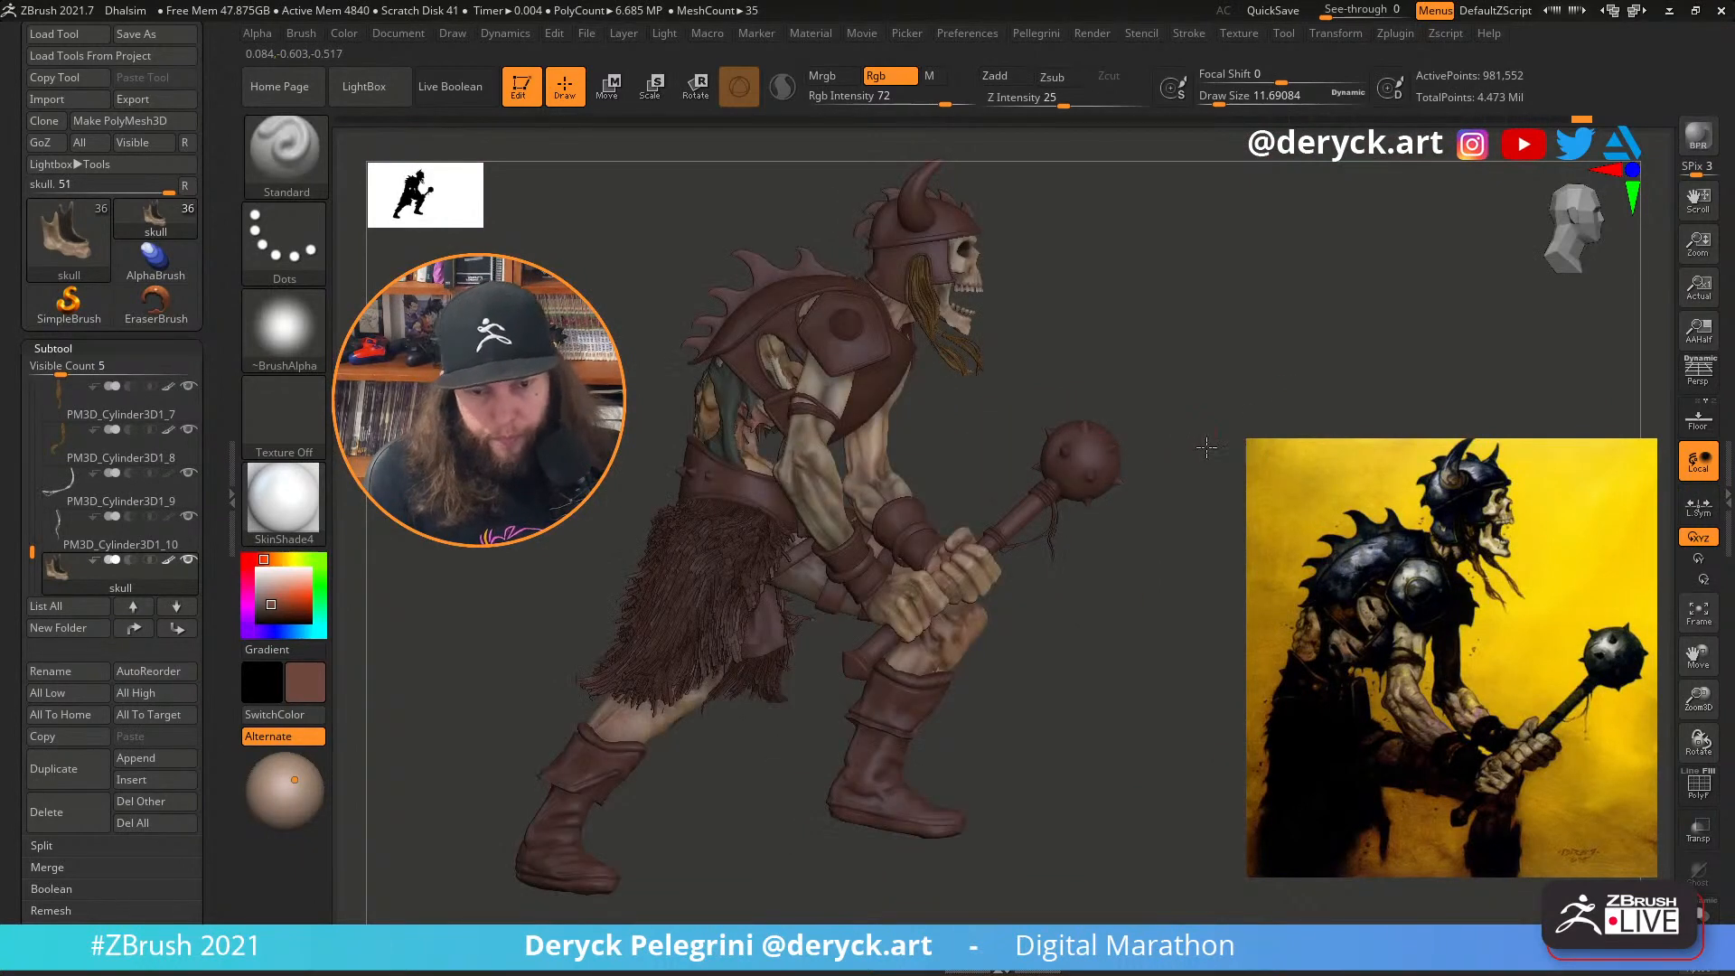
Select the ring tying the hanging hair beside the jaw and fill it with a near-black colour
ctrl+right_drag(1205, 445, 1194, 562)
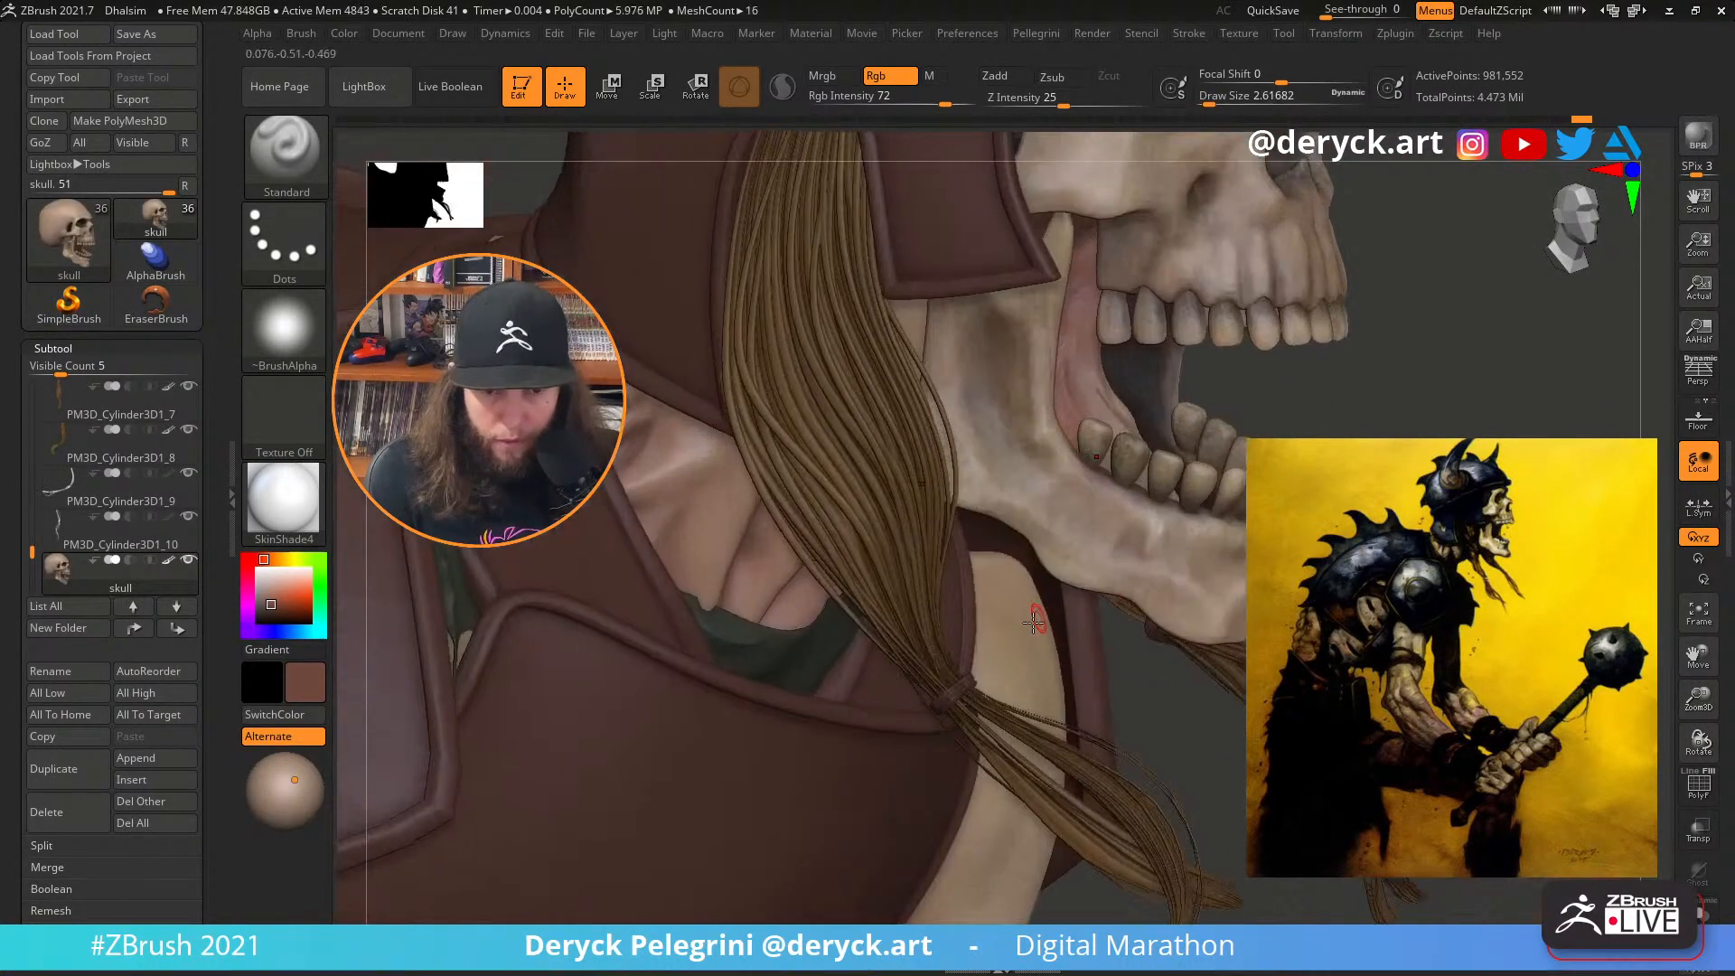
alt+click(955, 692)
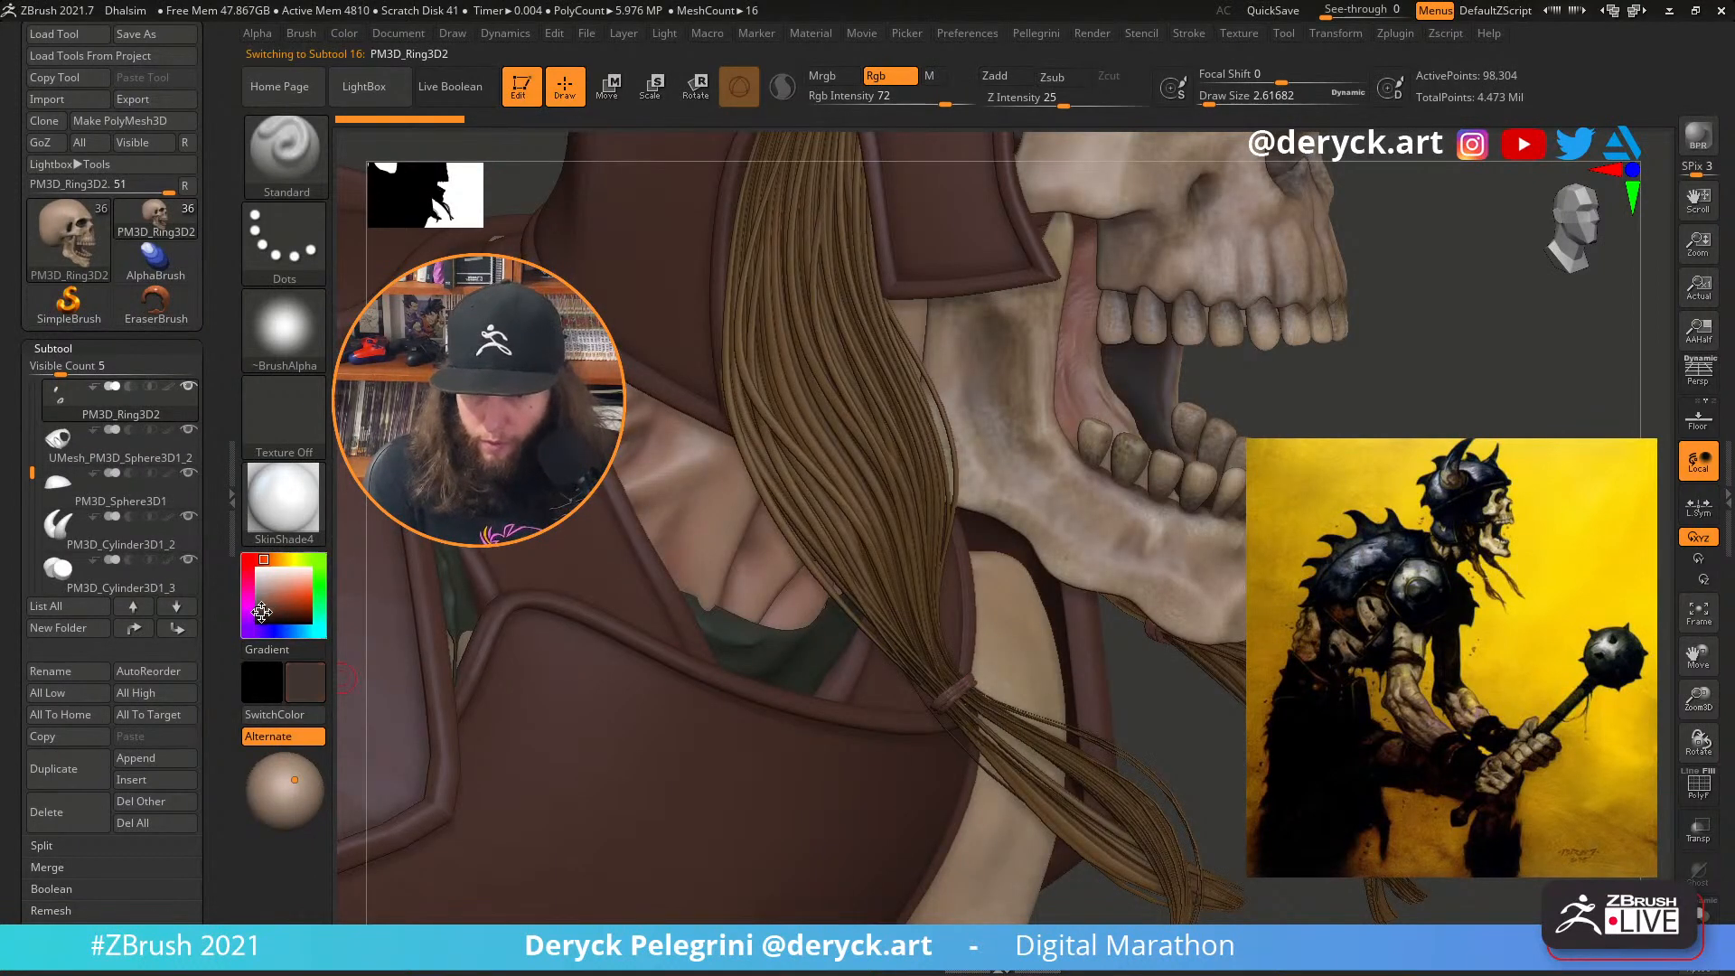
click(262, 613)
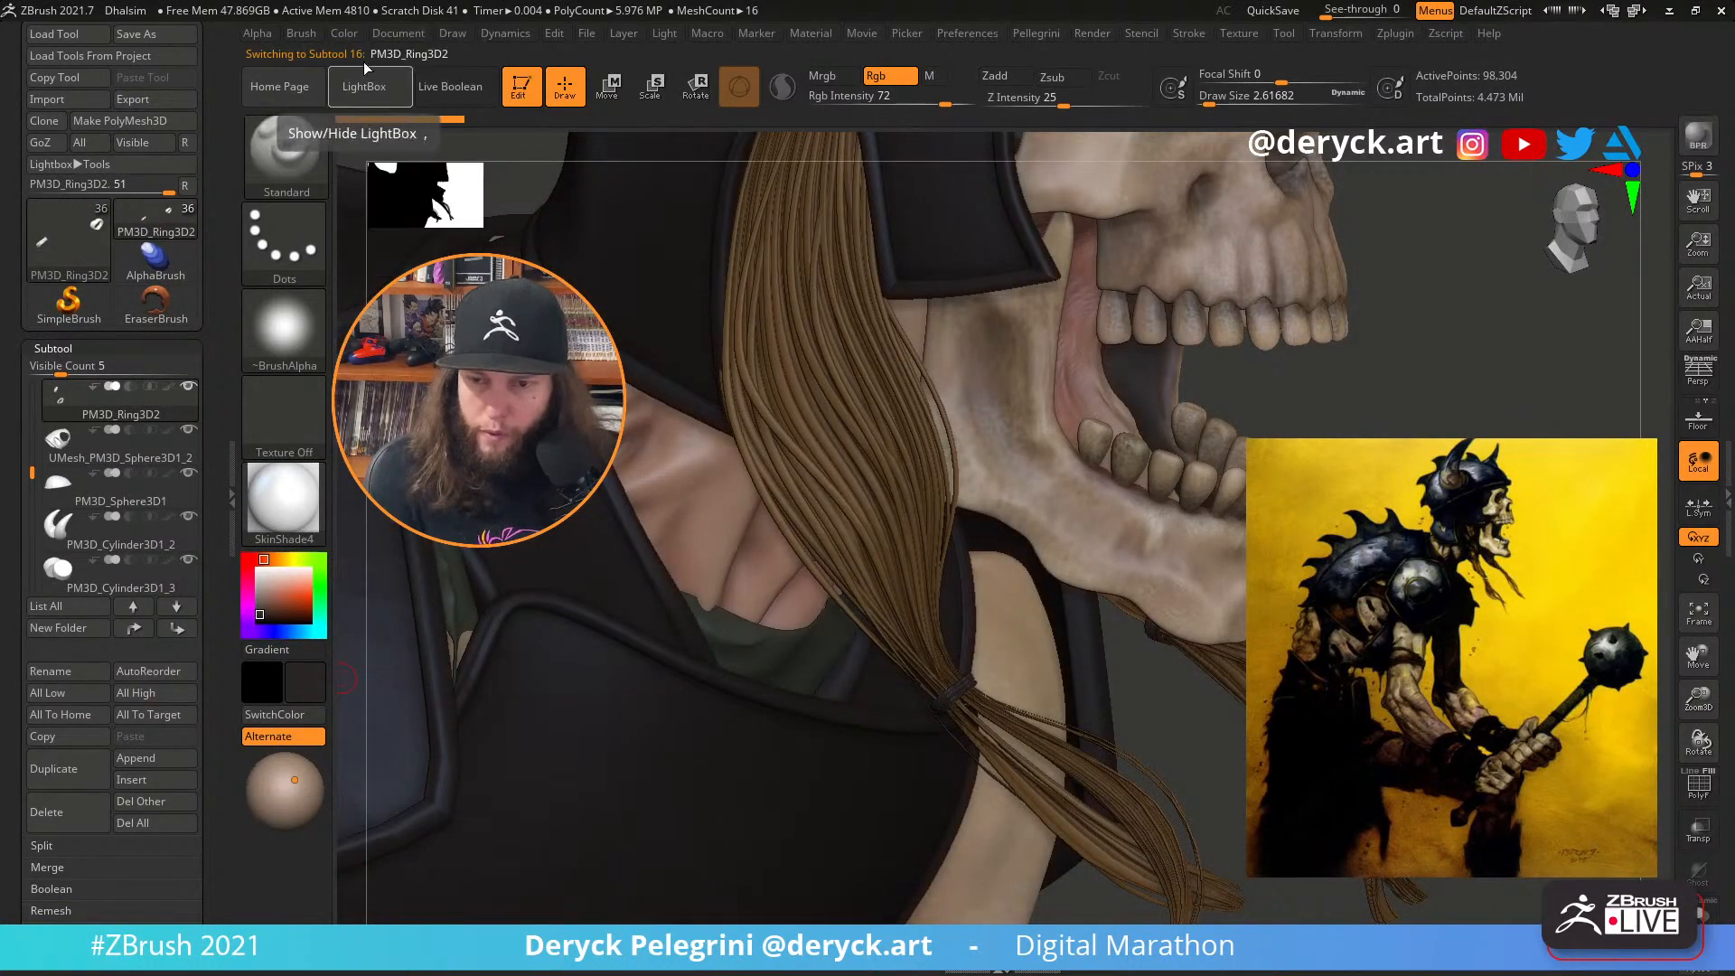
click(347, 33)
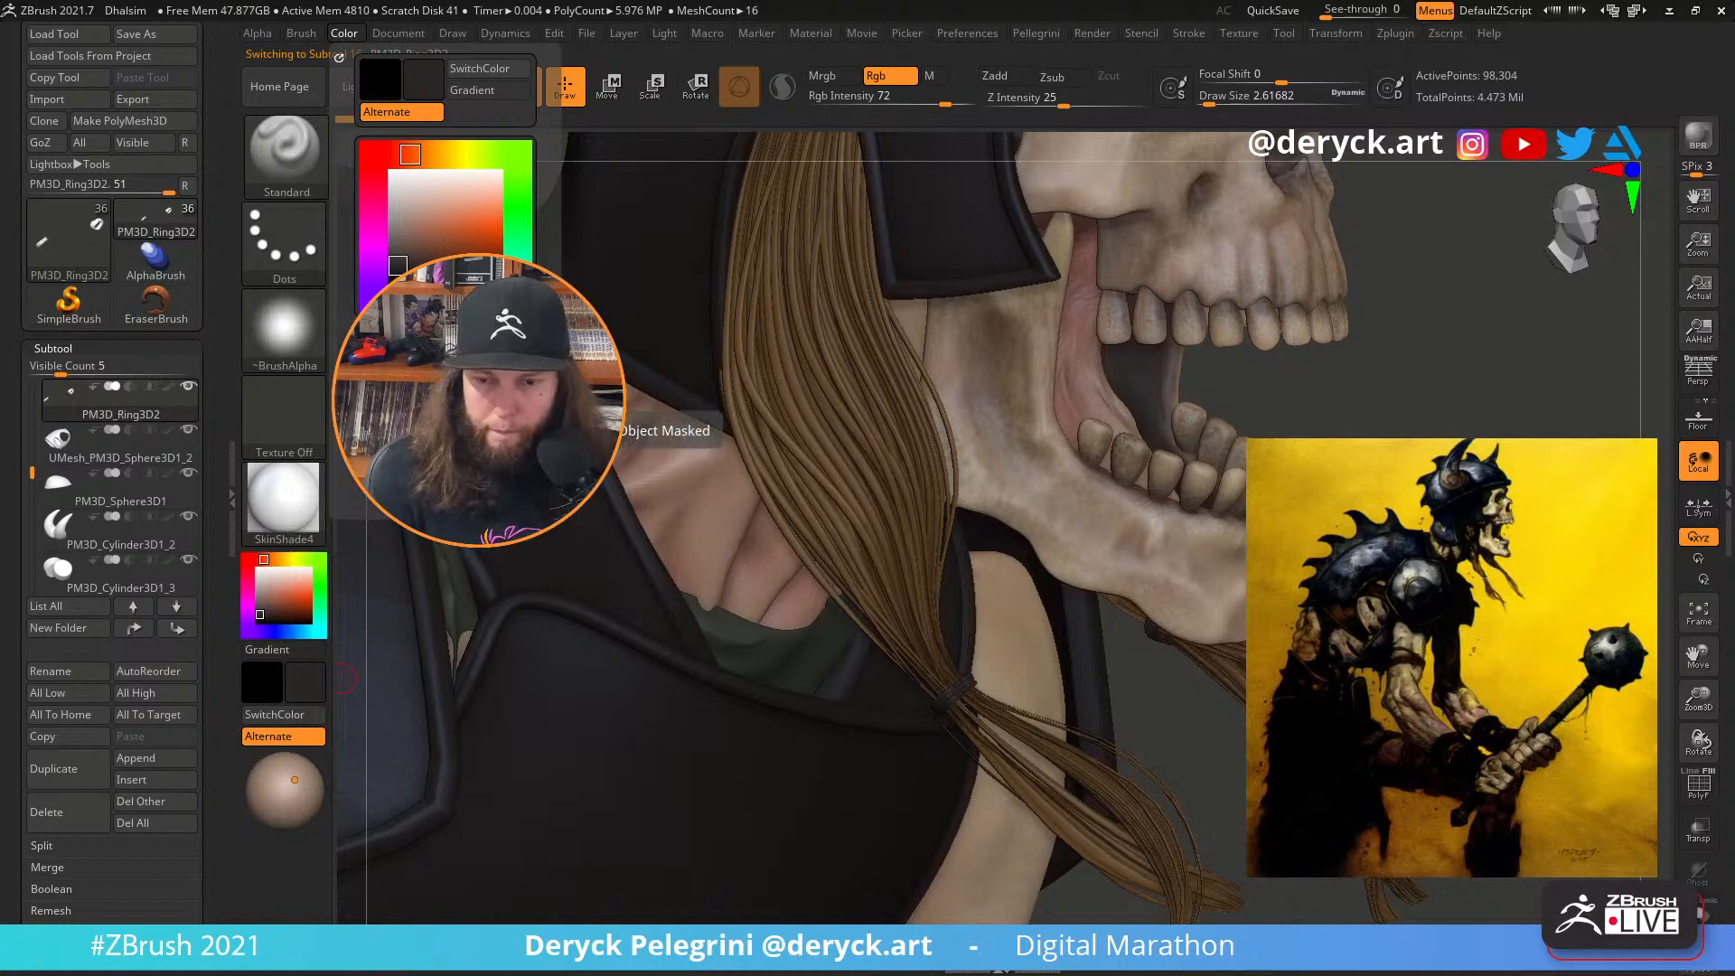
mouse_move(242, 553)
mouse_down()
mouse_move(267, 602)
mouse_move(246, 611)
mouse_up()
click(956, 693)
click(956, 748)
click(260, 619)
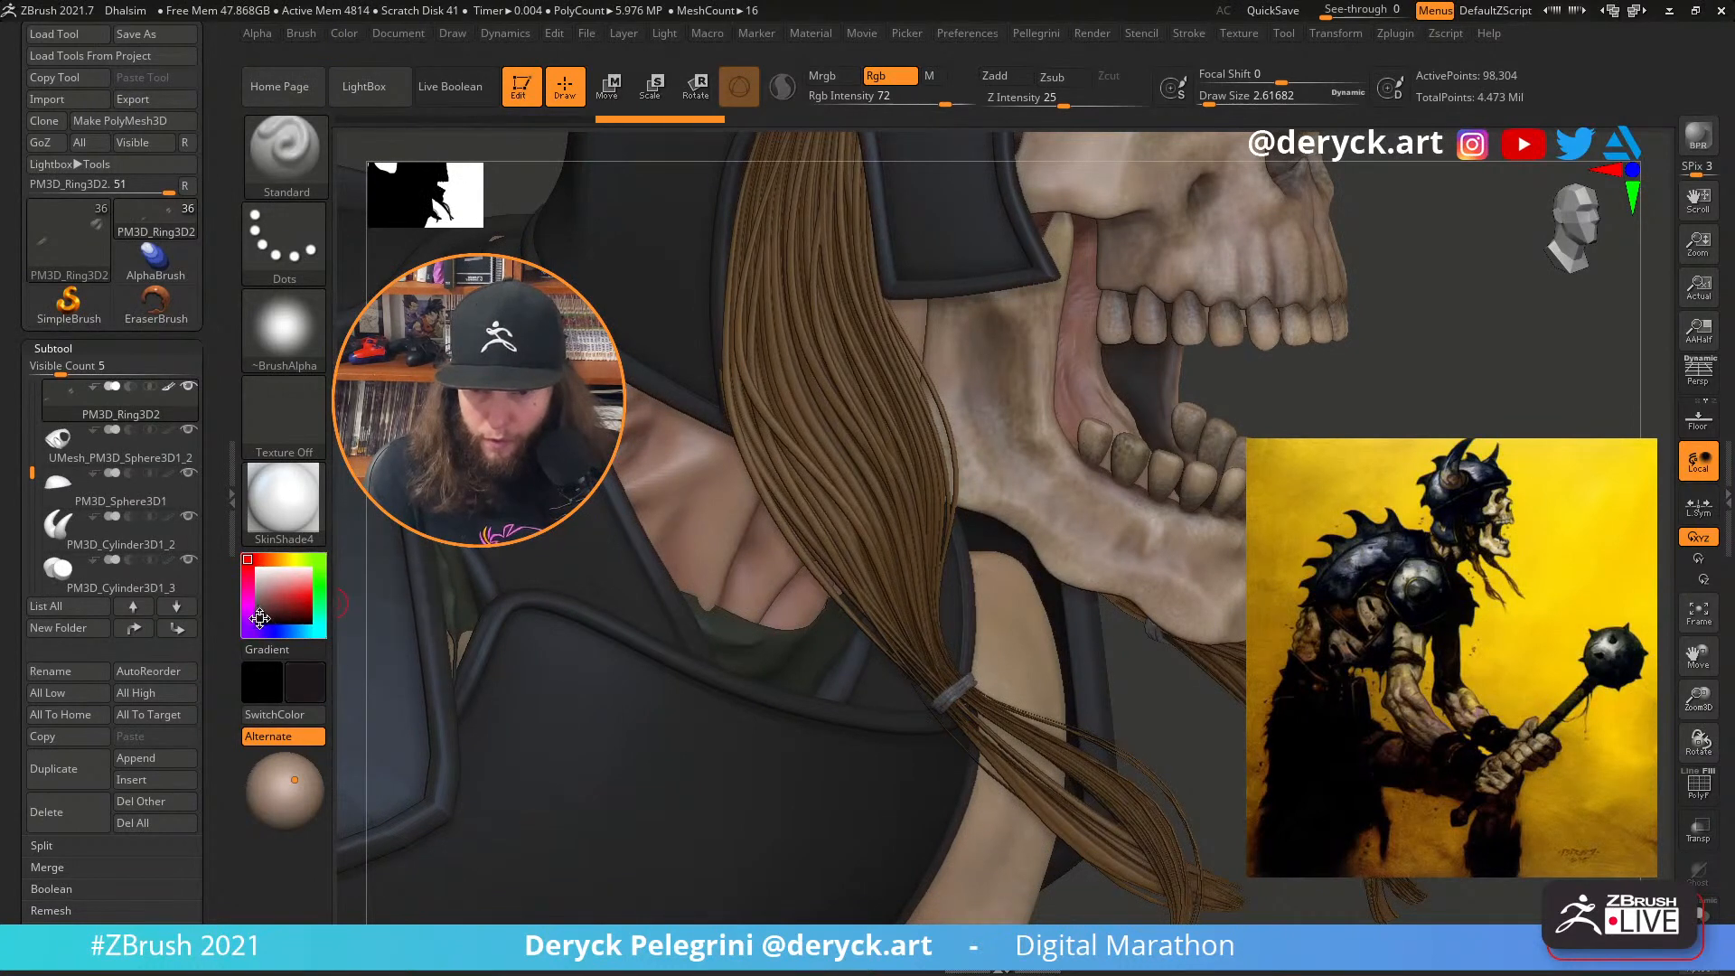
click(340, 34)
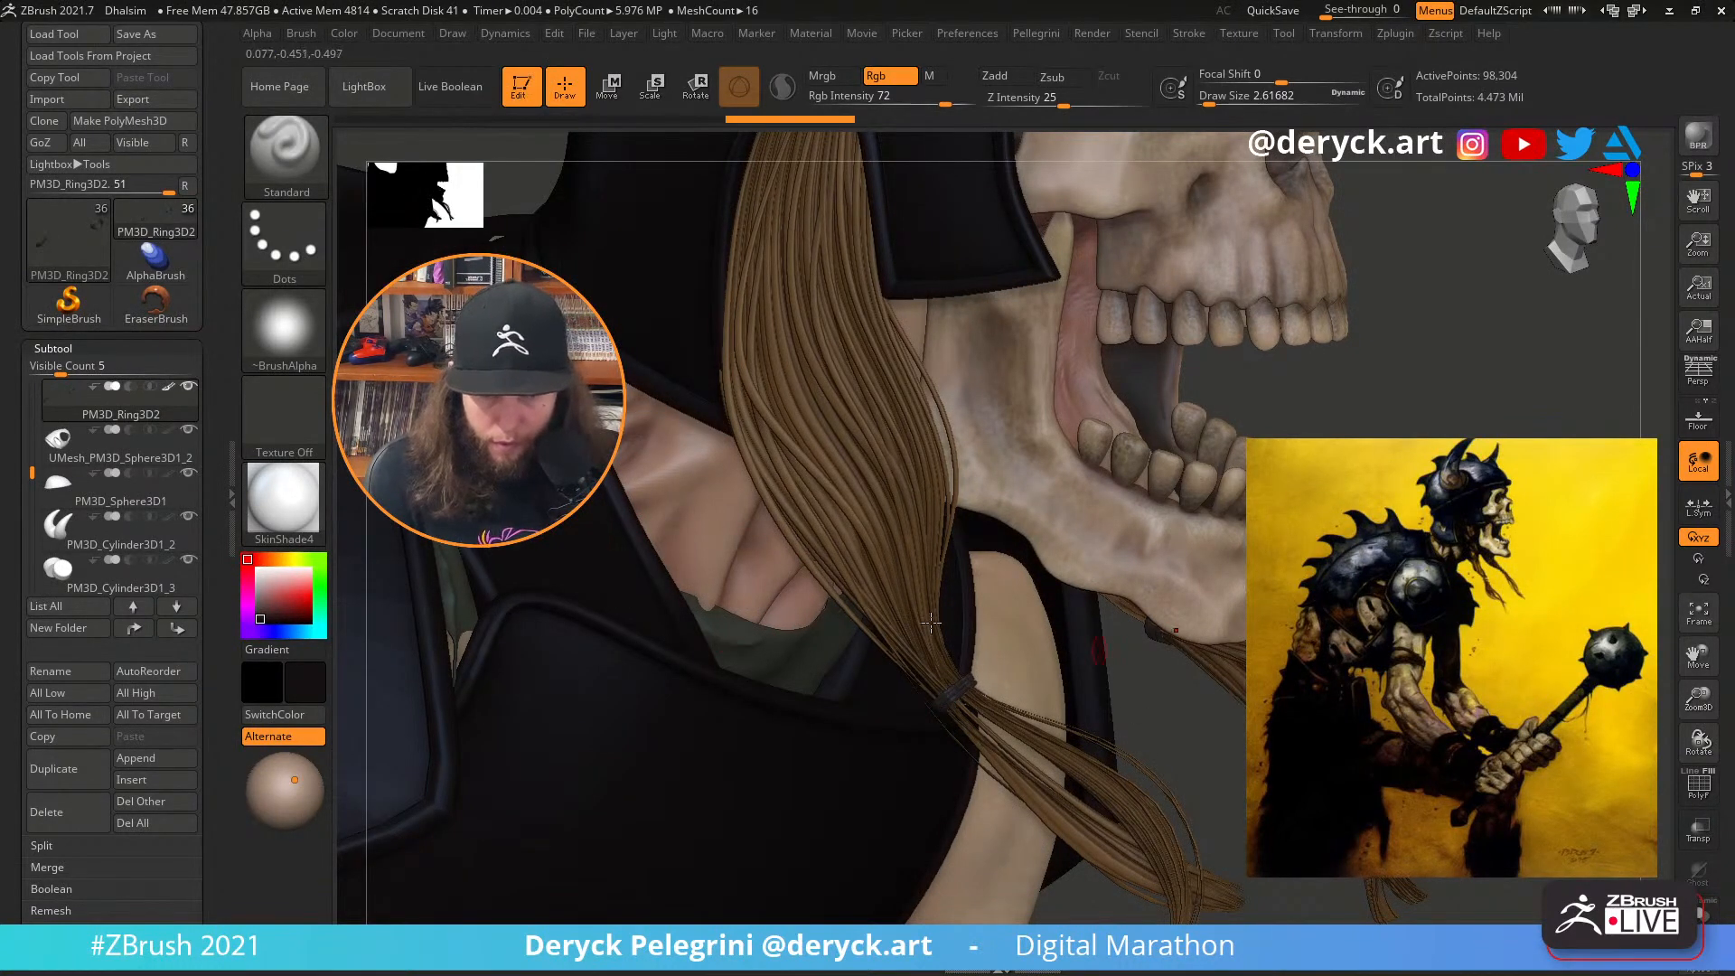
Try the MatCap Gray material on the unpainted armour, first in white and then in dark grey RGB 61, 61, 61
click(257, 569)
alt+drag(1301, 542, 1258, 433)
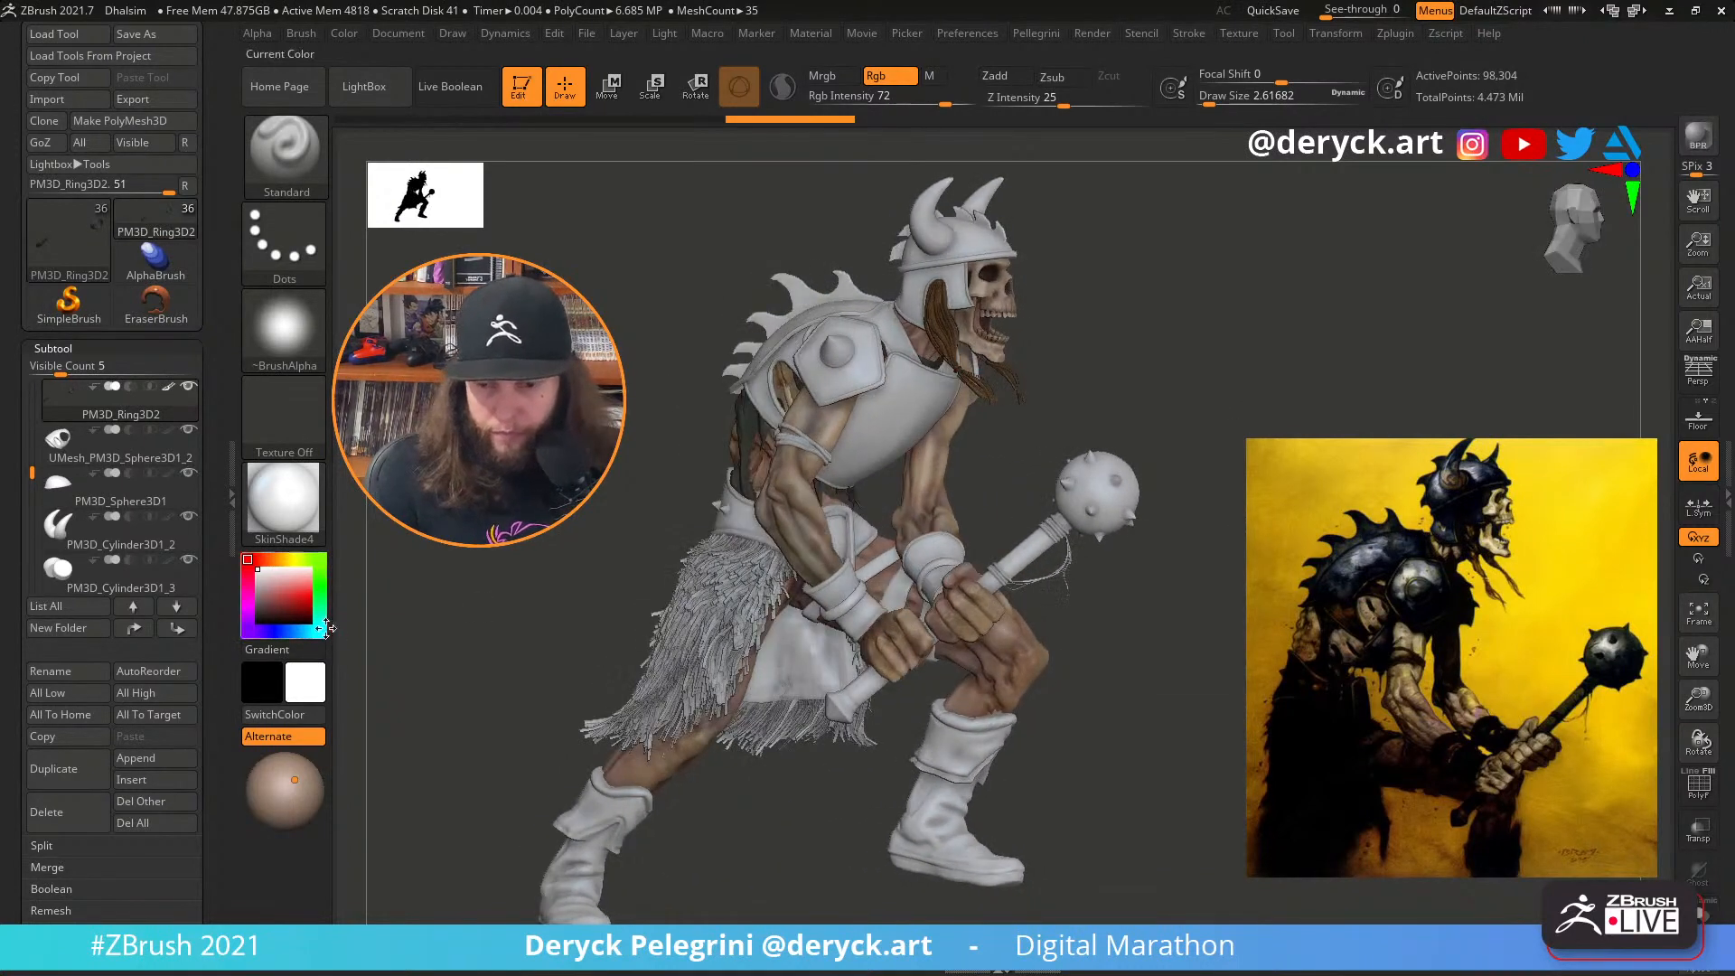
click(275, 517)
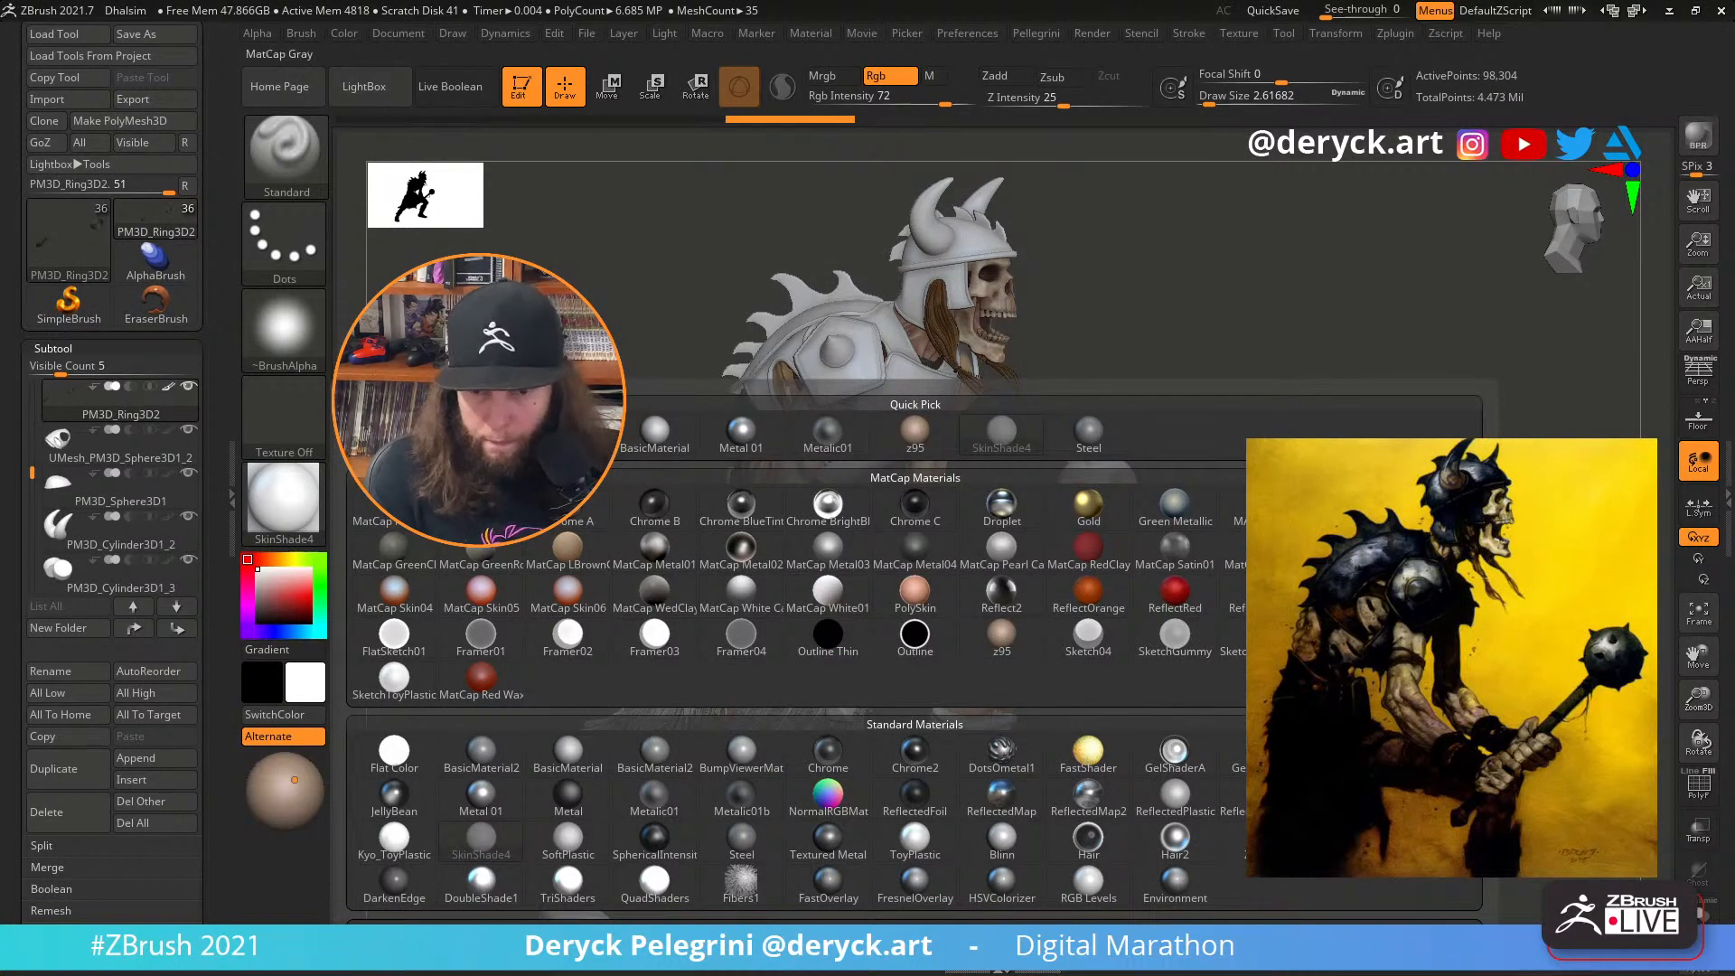
click(394, 502)
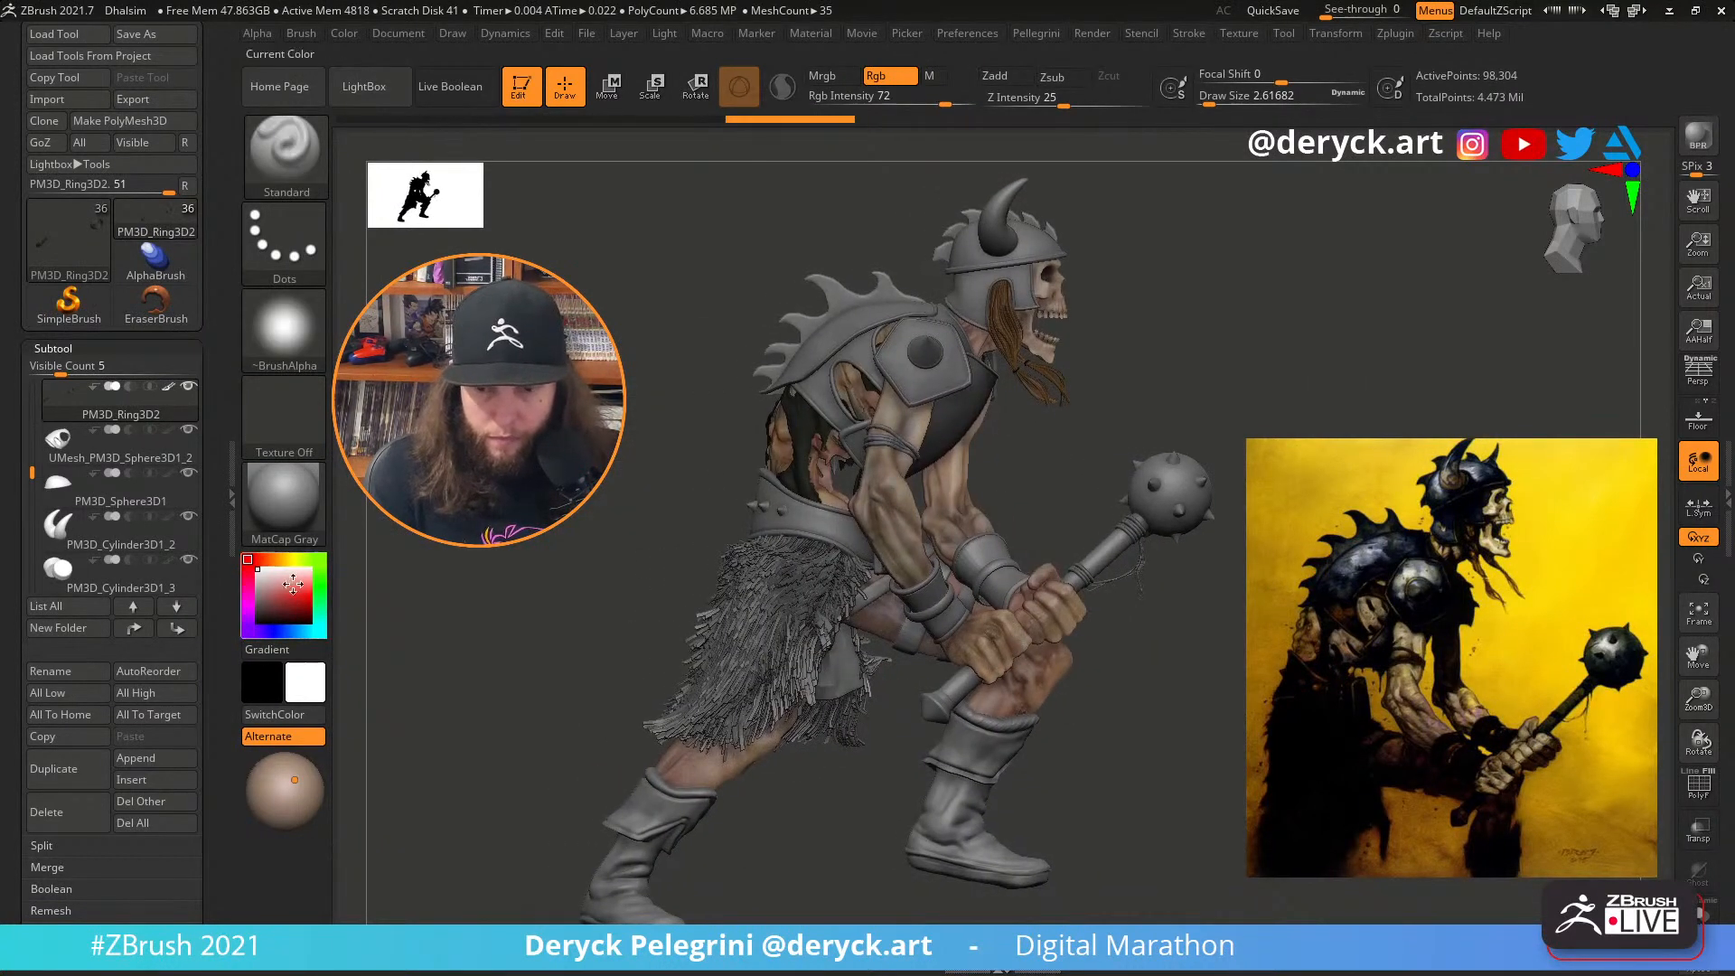
click(258, 599)
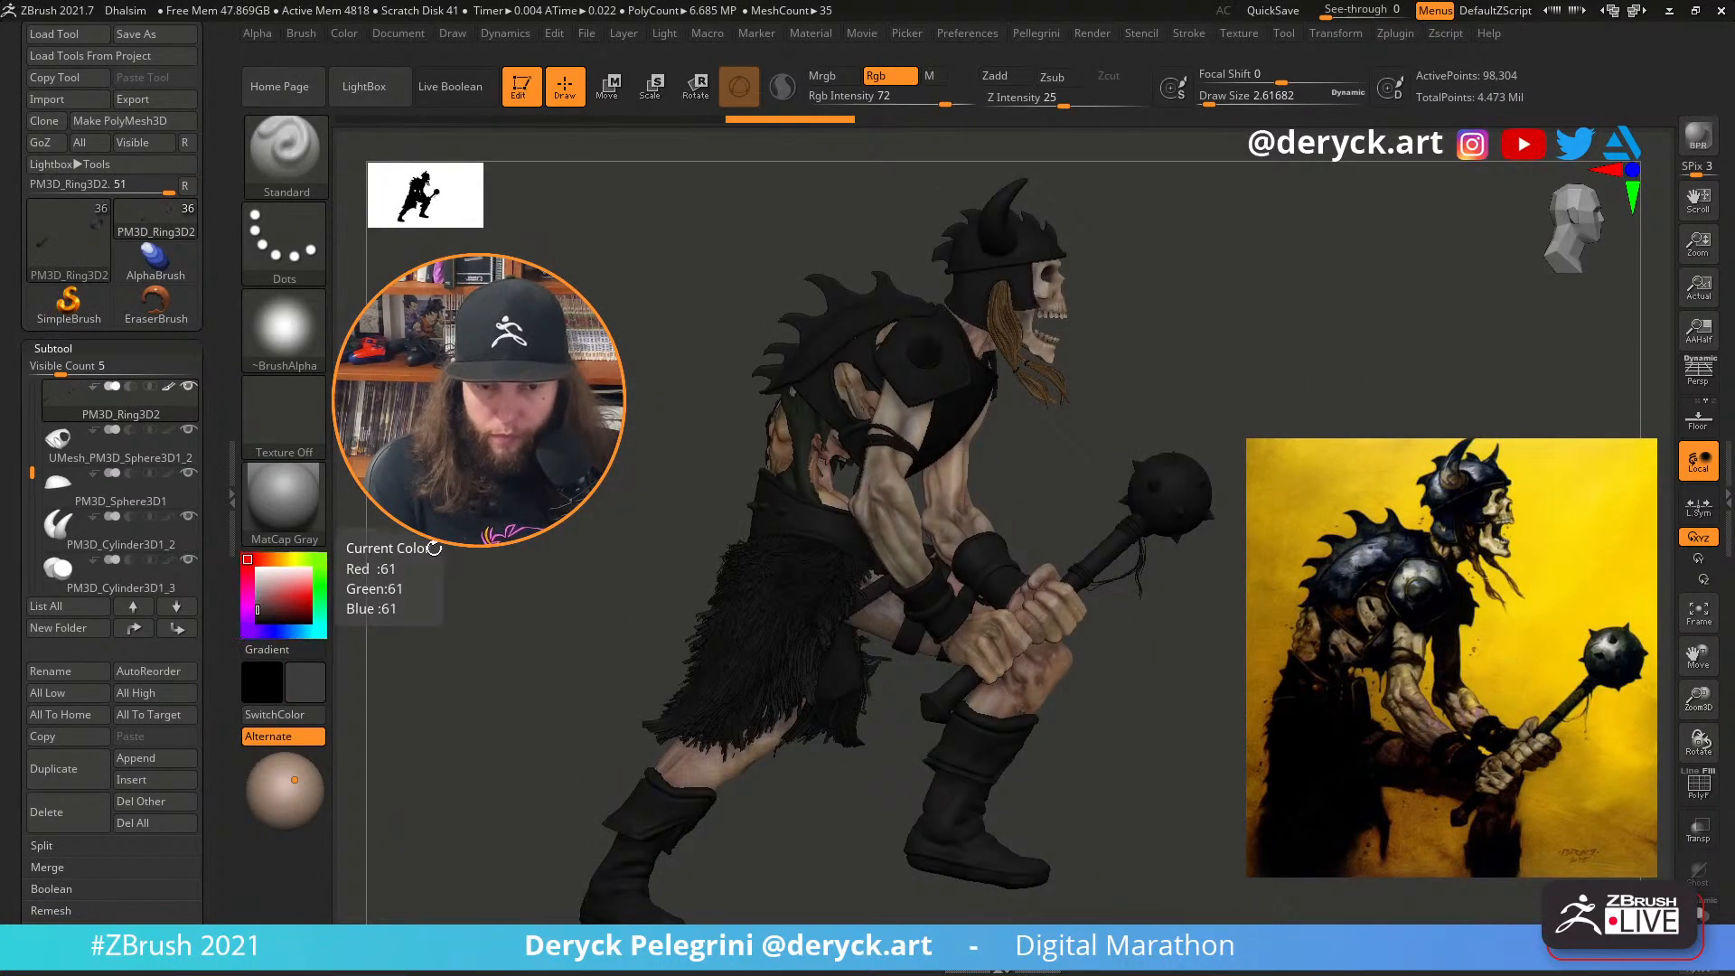
drag(601, 464, 551, 548)
drag(544, 434, 809, 511)
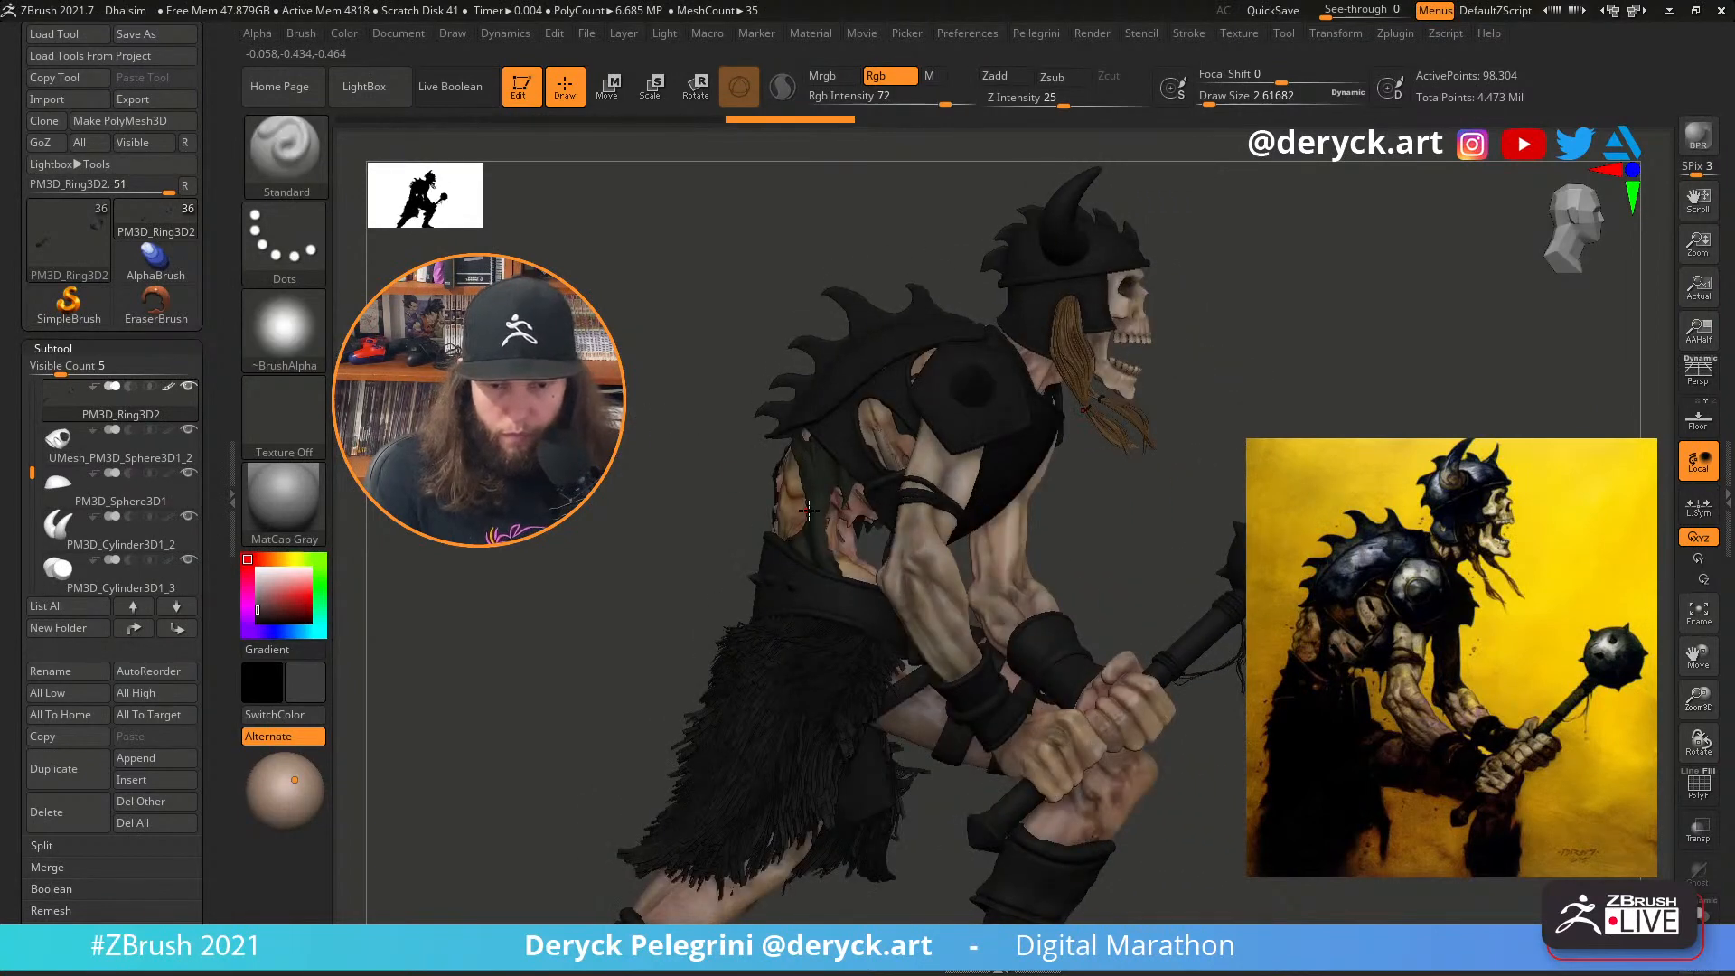
Select the torn cloth on the torso, isolate it, fill it with only the SkinShade4 material and show all subtools again
alt+click(811, 490)
key(m)
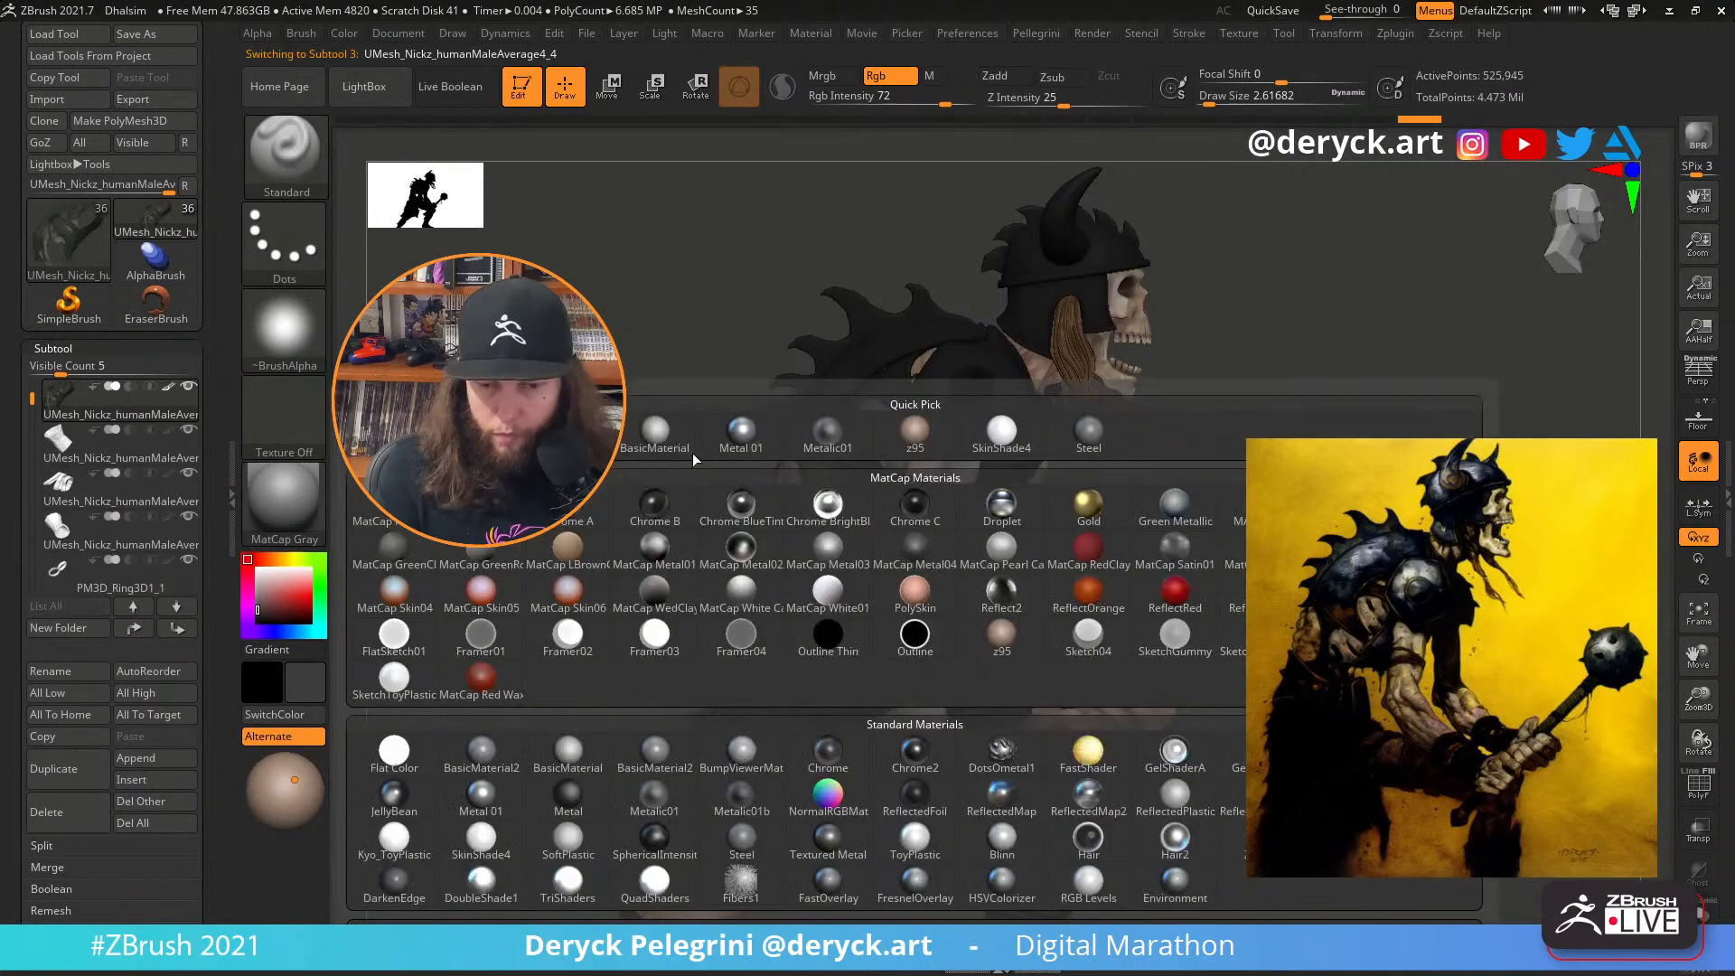
click(995, 439)
key(alt+s)
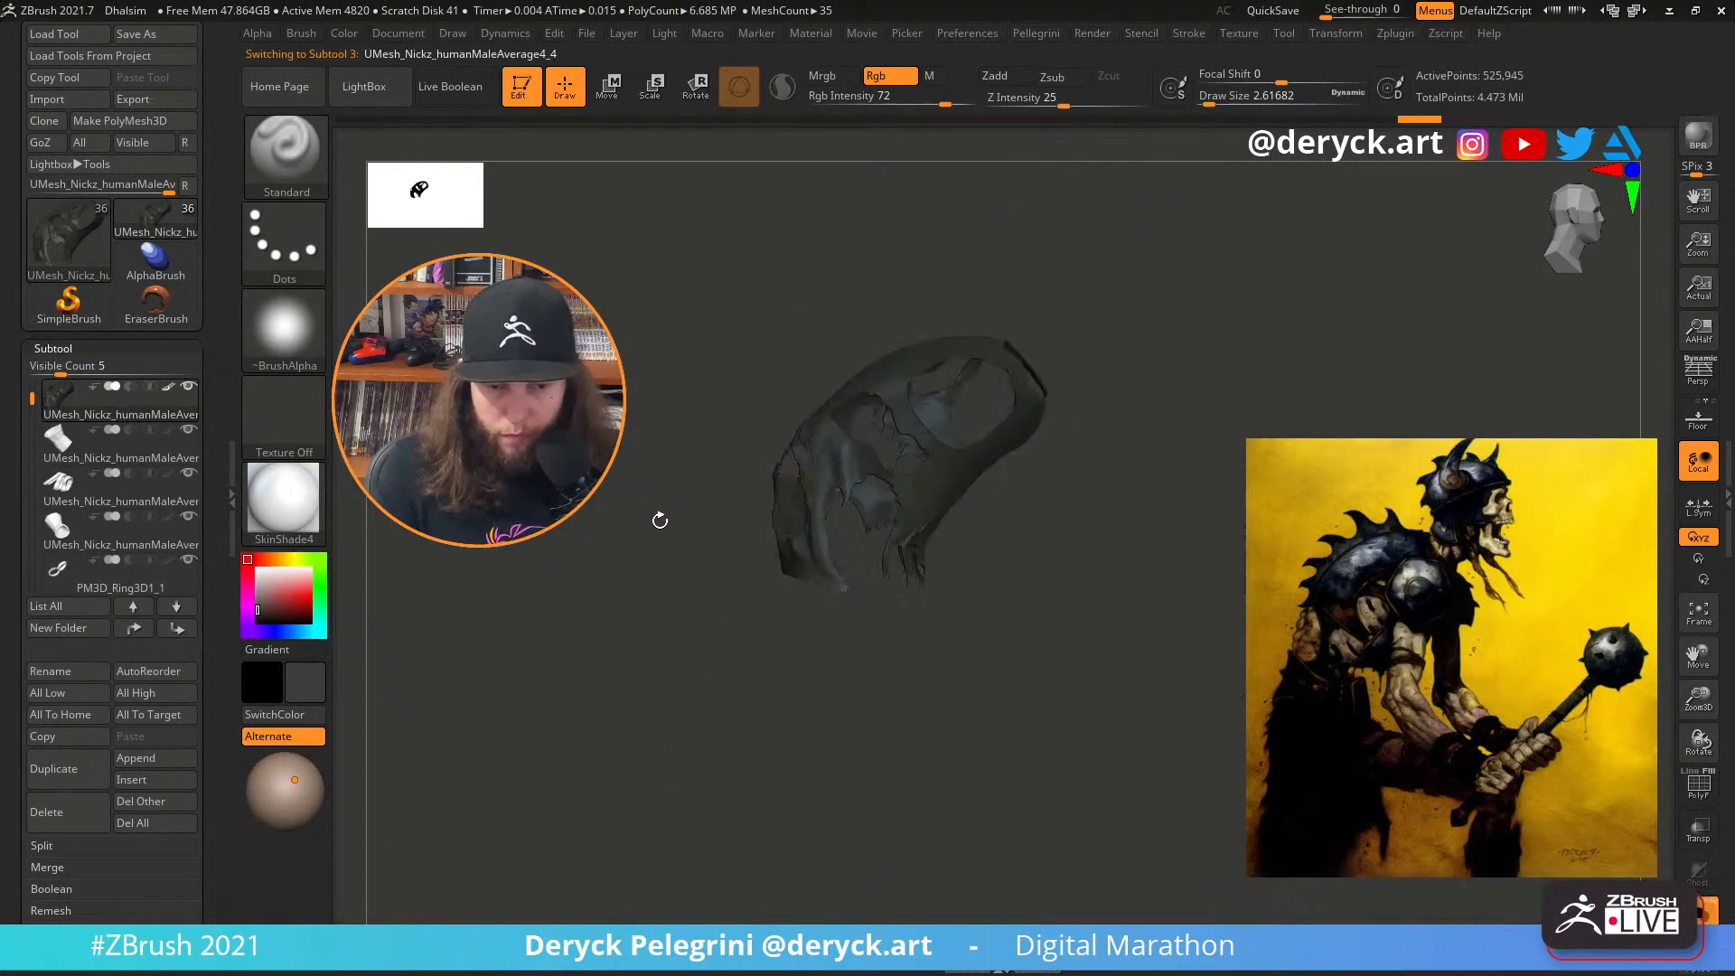
key(alt+s)
key(alt+s)
key(alt+s)
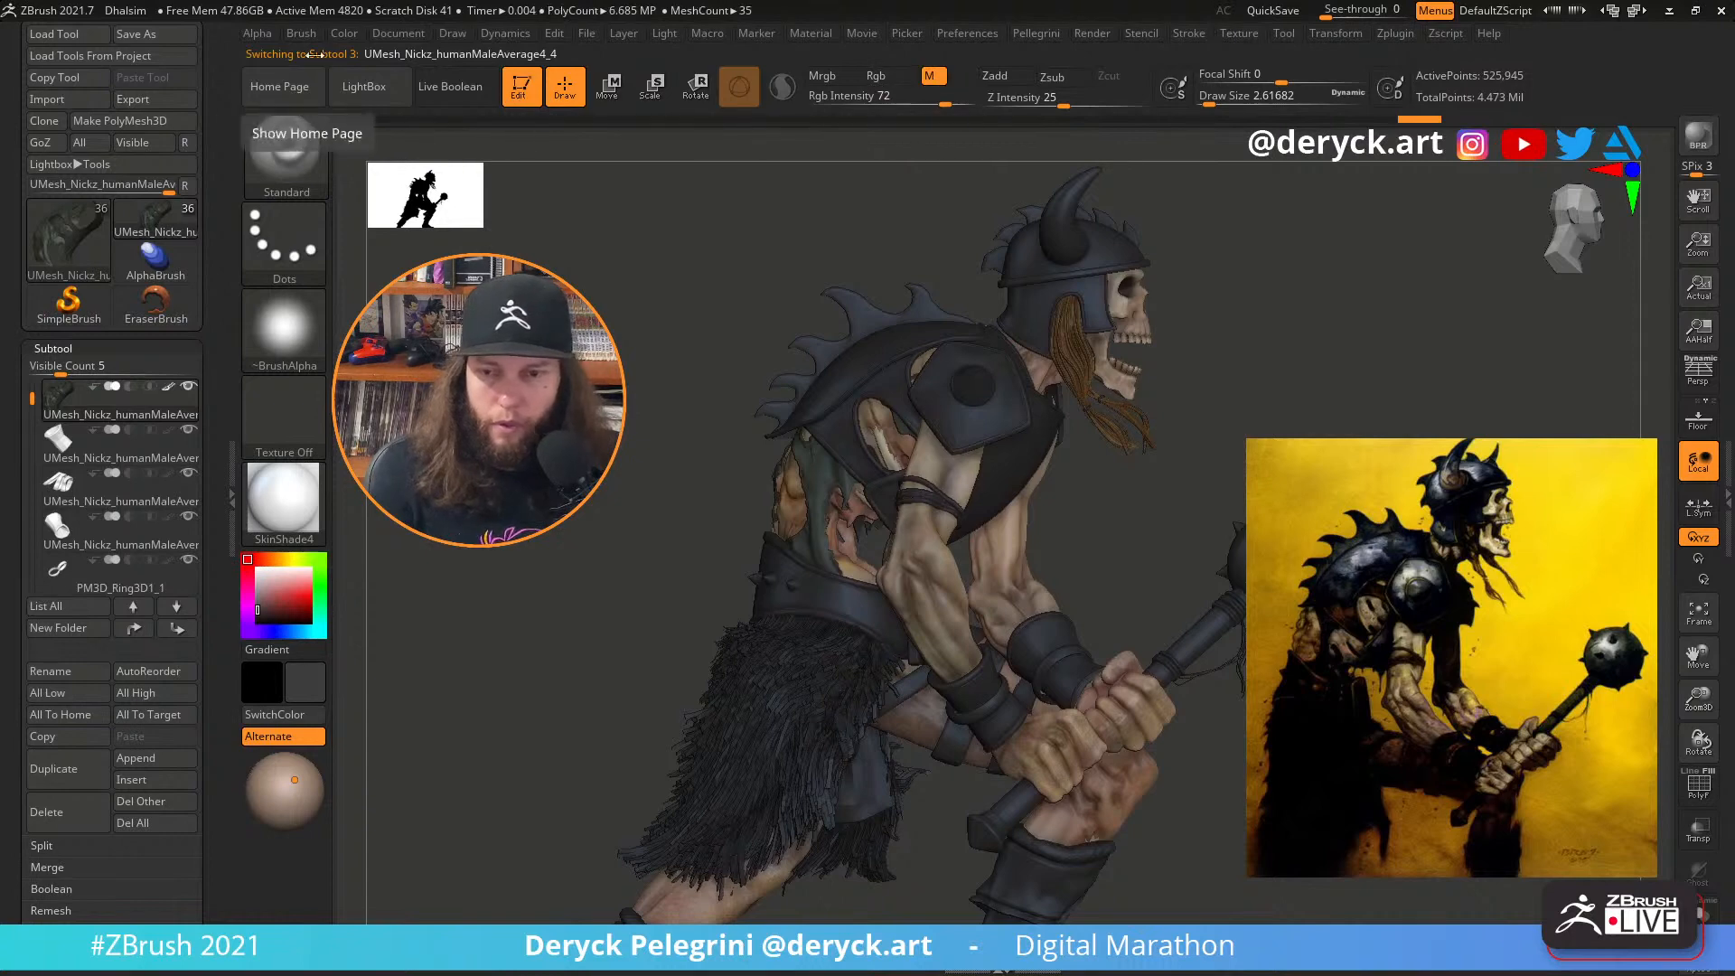
key(alt+s)
click(340, 34)
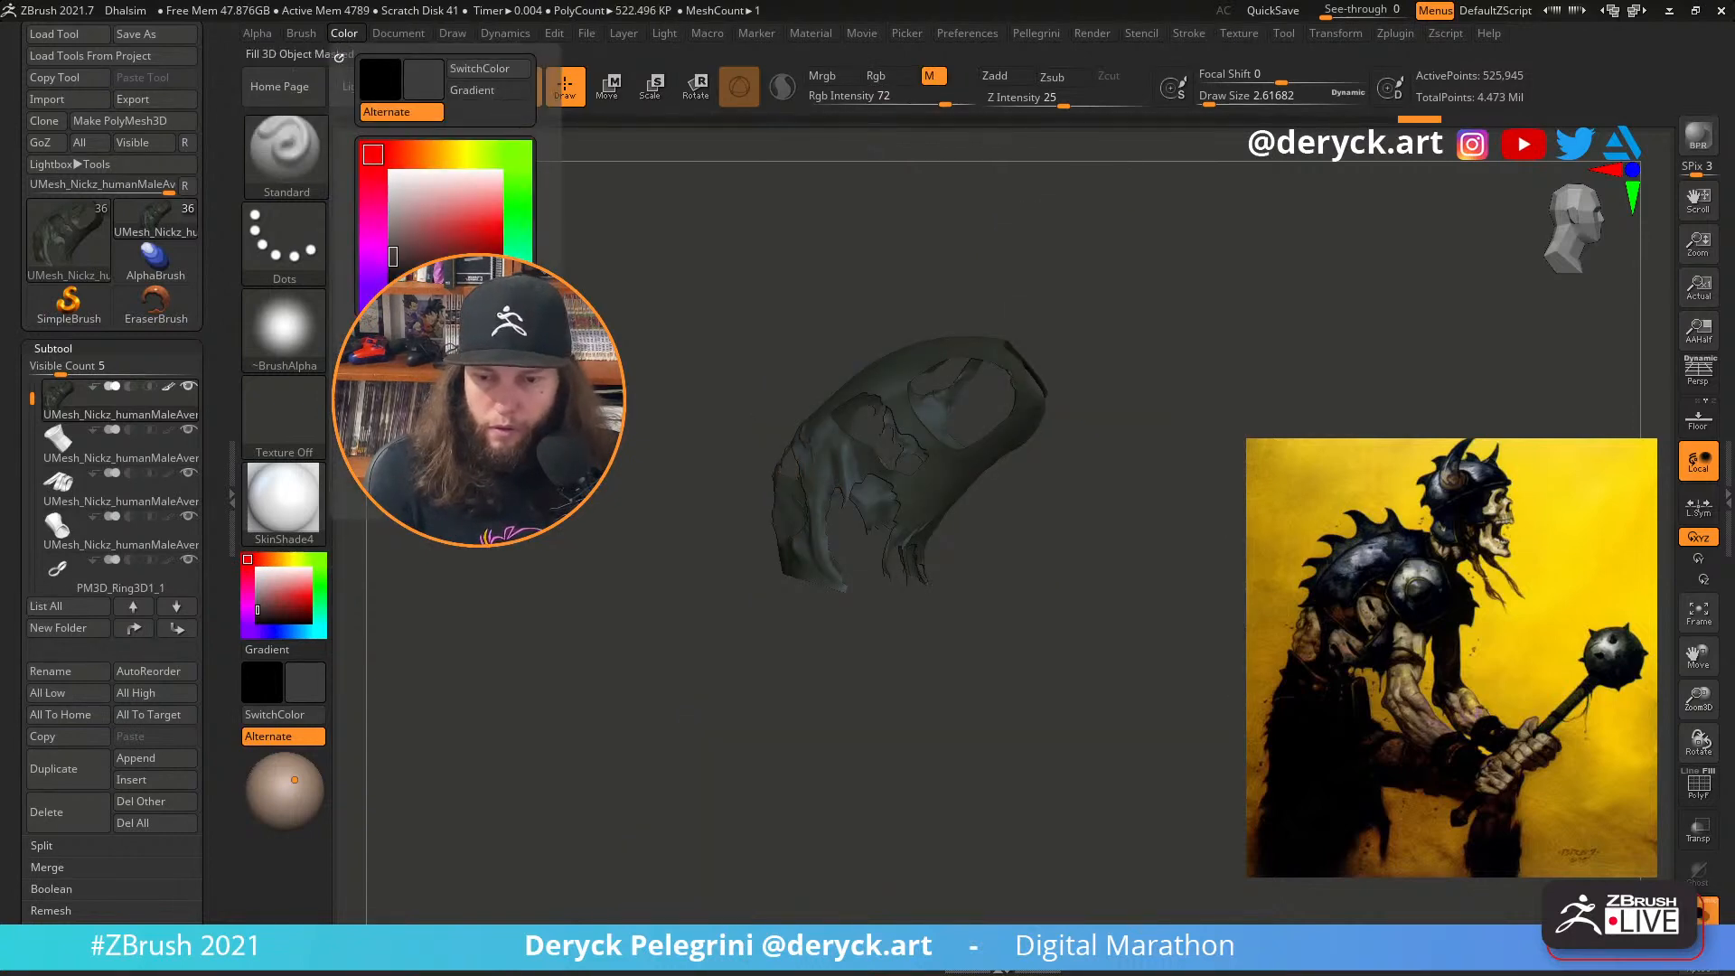
key(alt+s)
Try a near-black colour on the unpainted armour and fur, comparing SkinShade4 with the MatCap Gray material
mouse_move(259, 600)
mouse_down()
mouse_move(248, 554)
mouse_move(266, 615)
mouse_up()
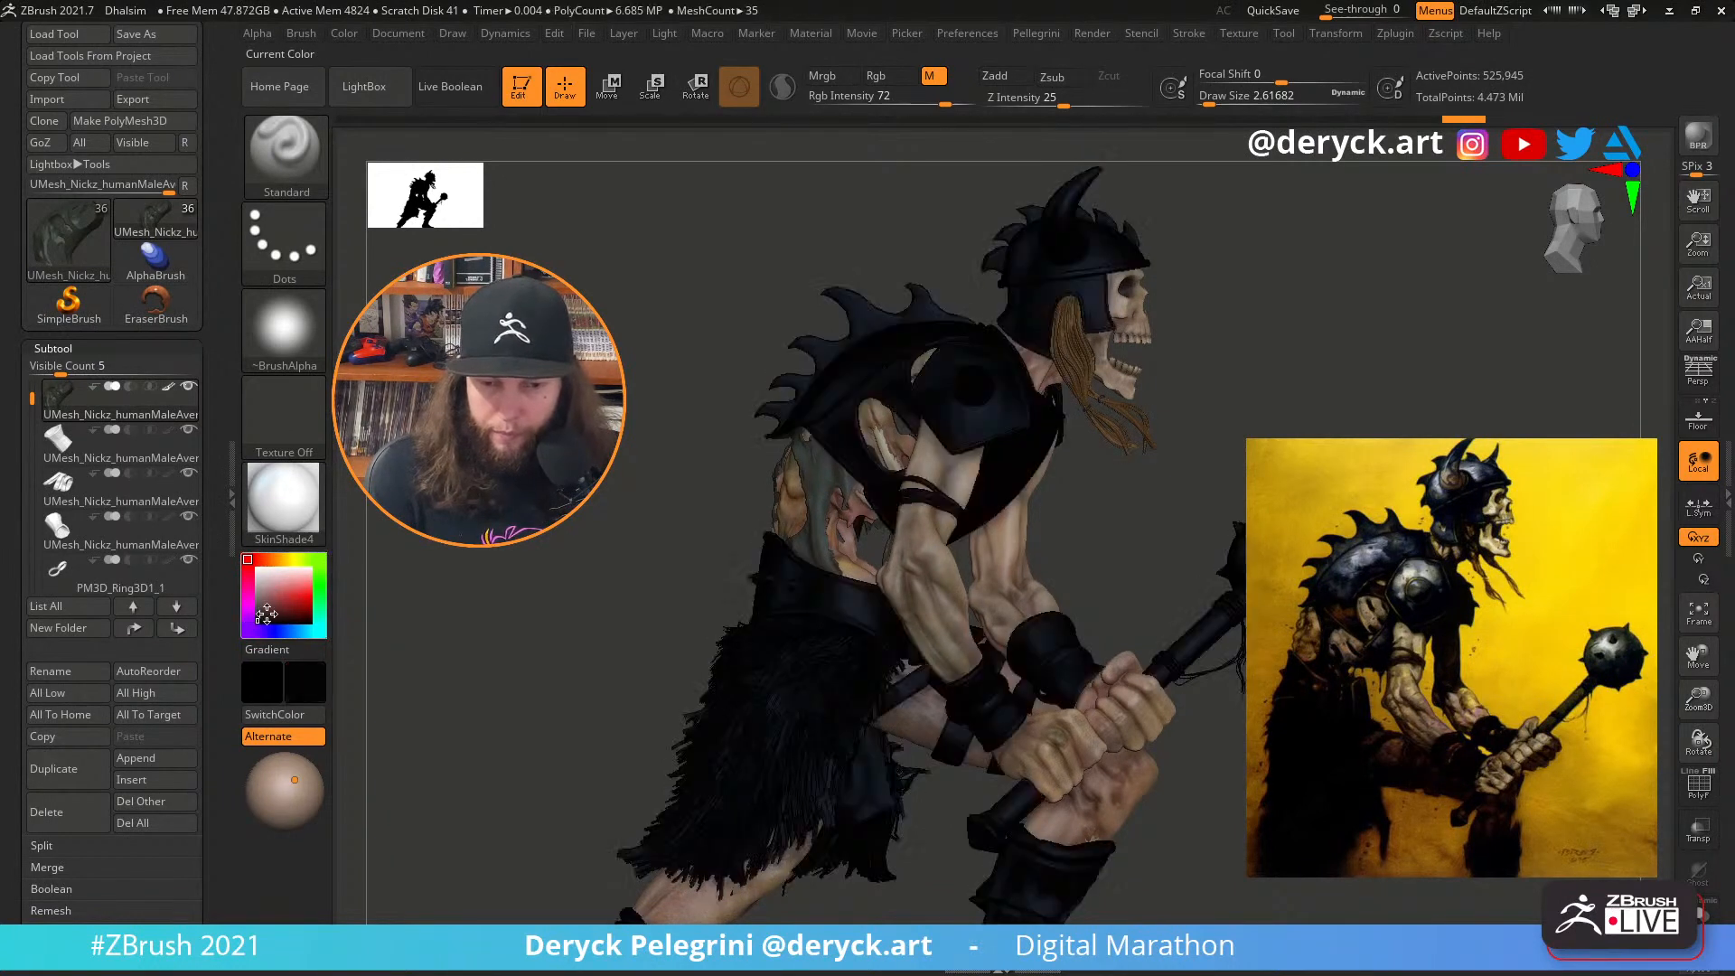
alt+drag(542, 723, 497, 691)
click(284, 496)
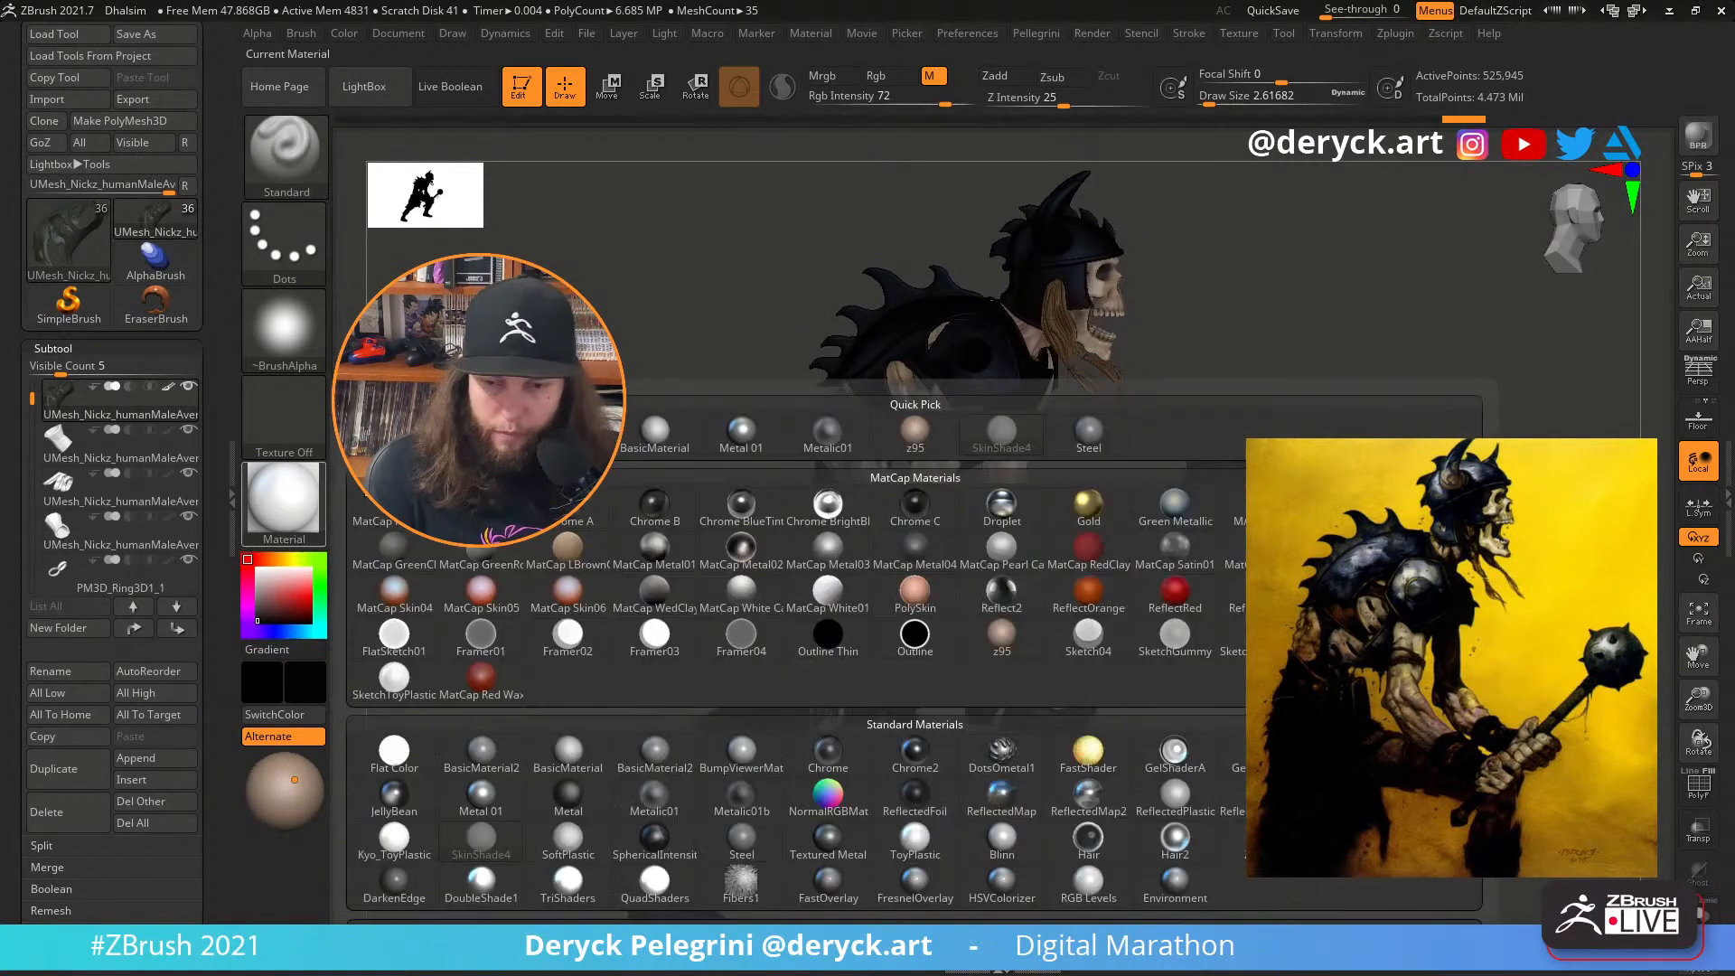
click(649, 440)
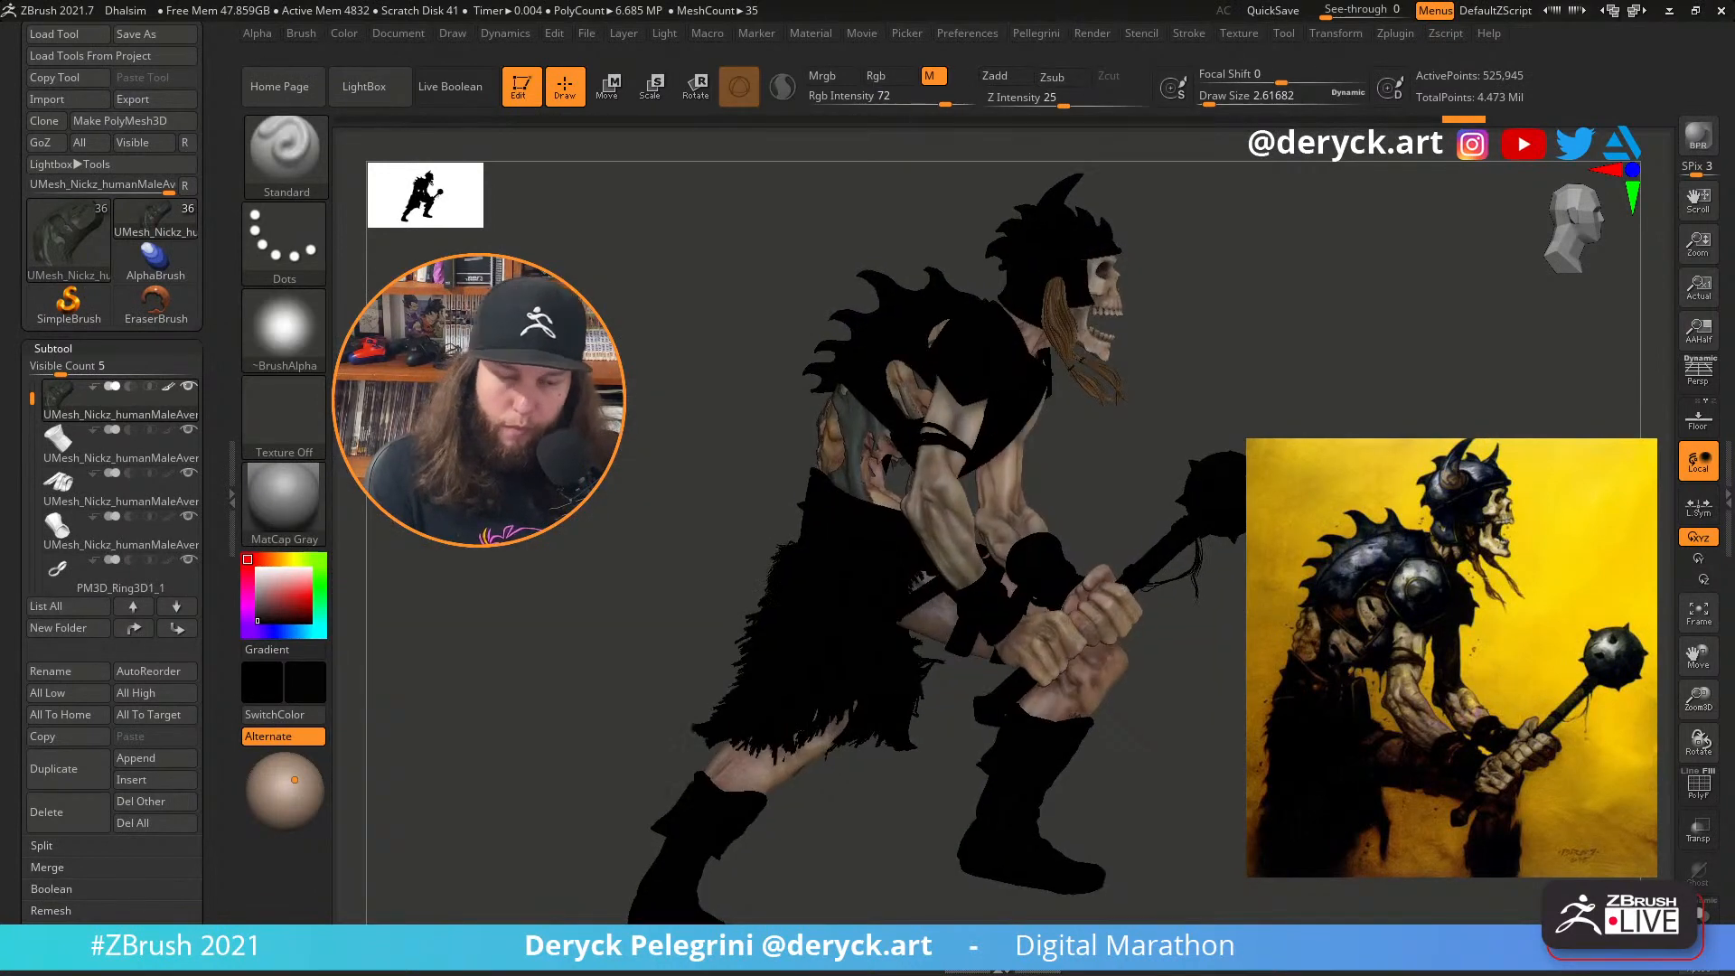
mouse_move(579, 545)
mouse_down()
mouse_move(399, 532)
mouse_move(709, 515)
mouse_move(614, 520)
mouse_move(613, 482)
mouse_up()
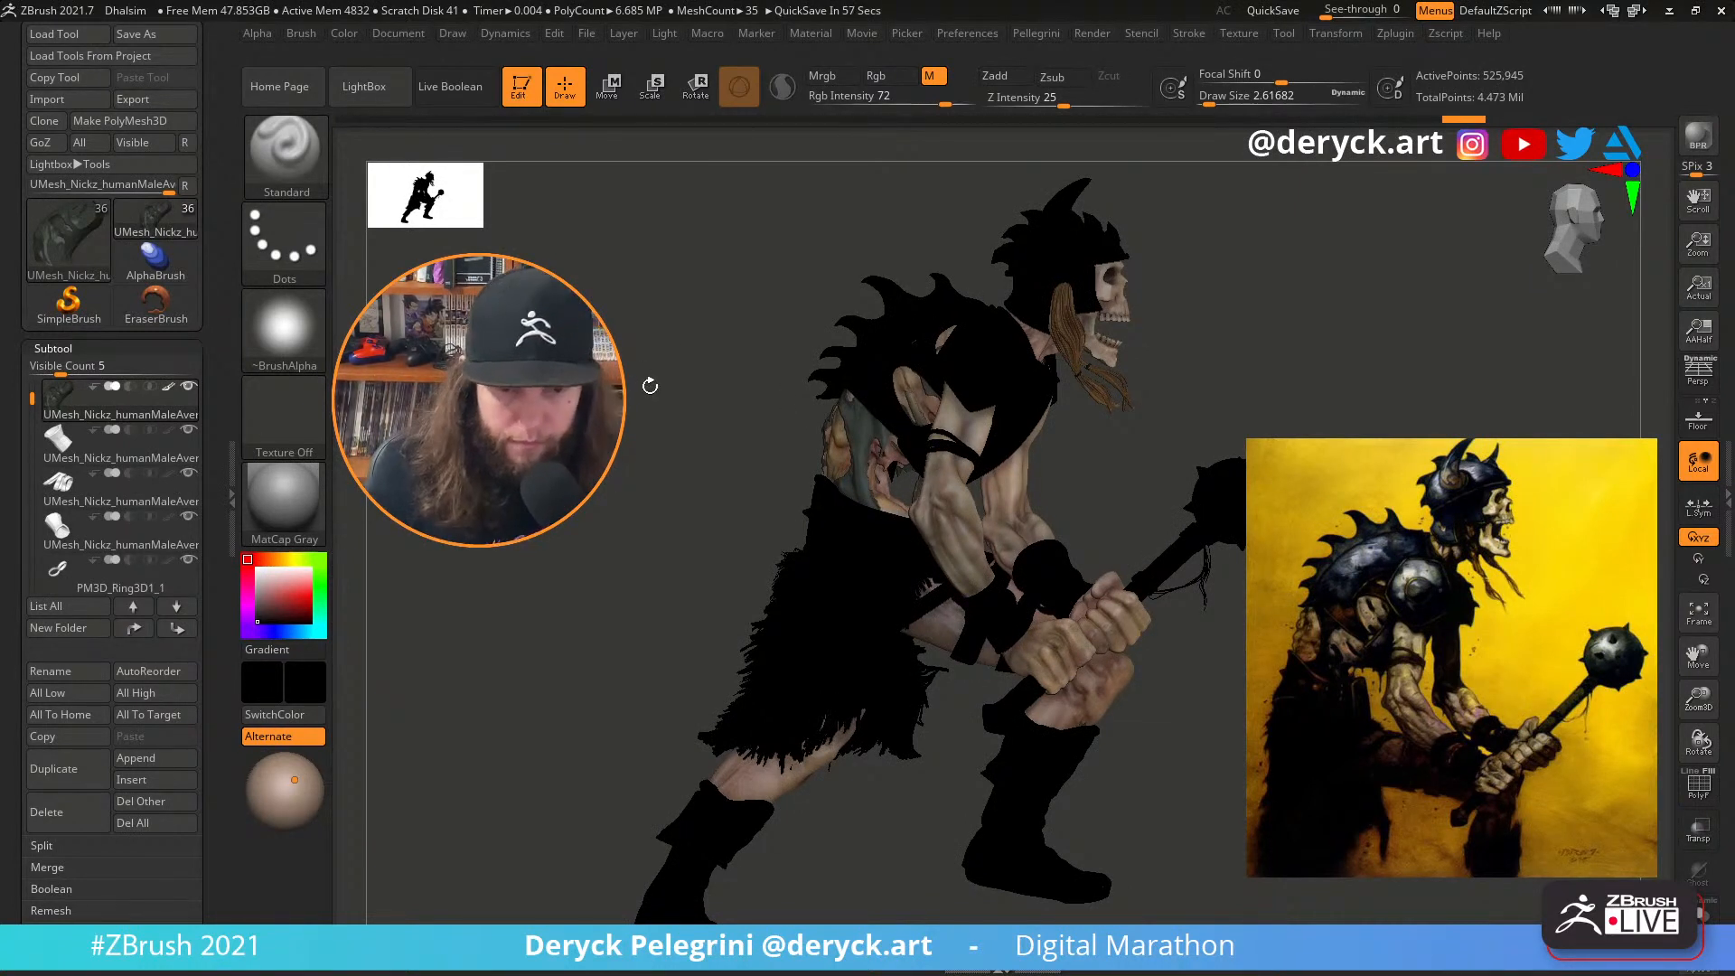
drag(650, 386, 713, 376)
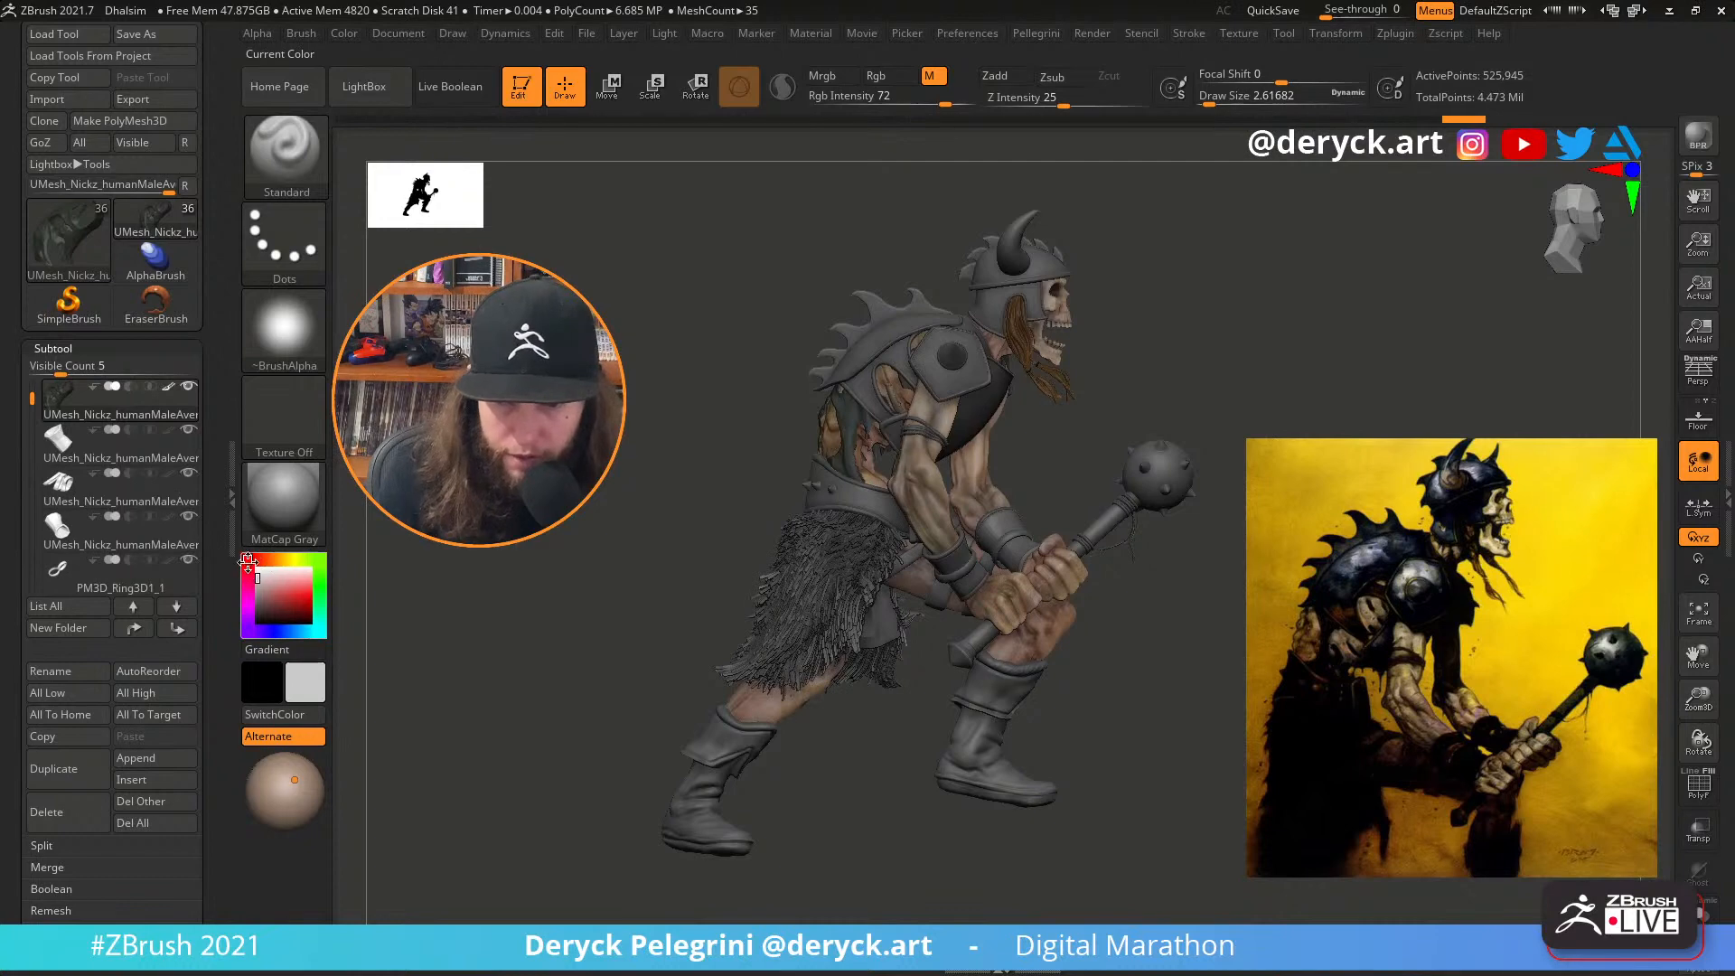
Try an orange hue toned down to a muted brown on the unpainted armour, boots and fur
drag(248, 562, 268, 561)
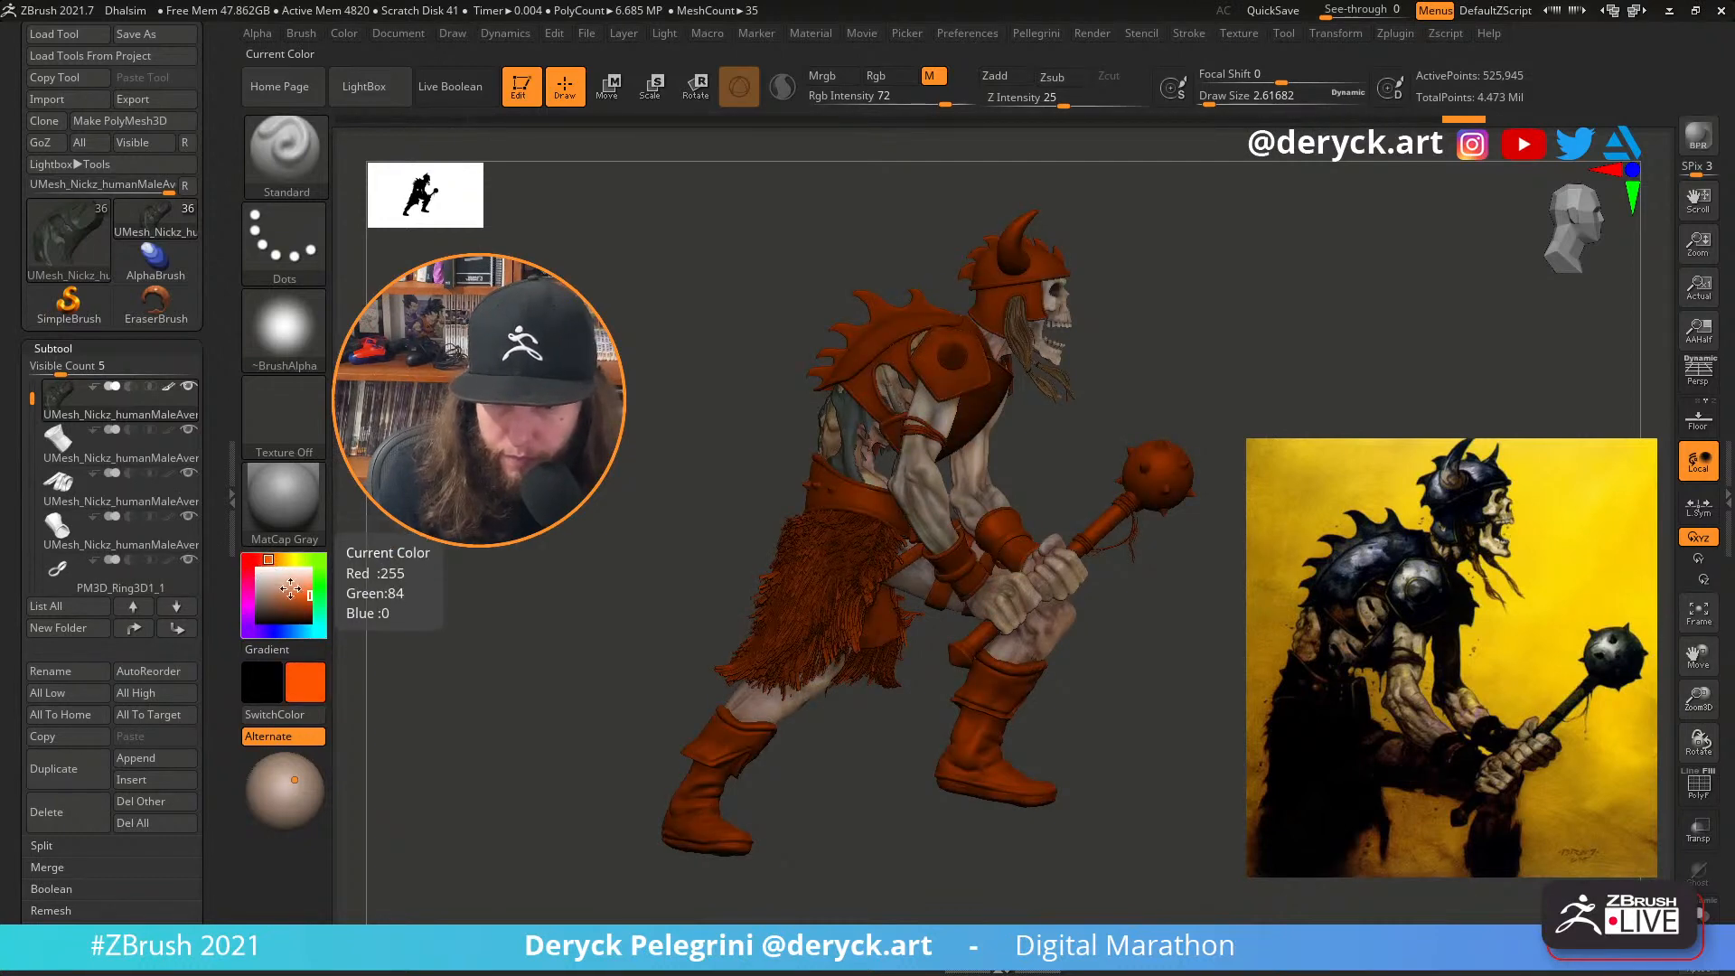
click(266, 597)
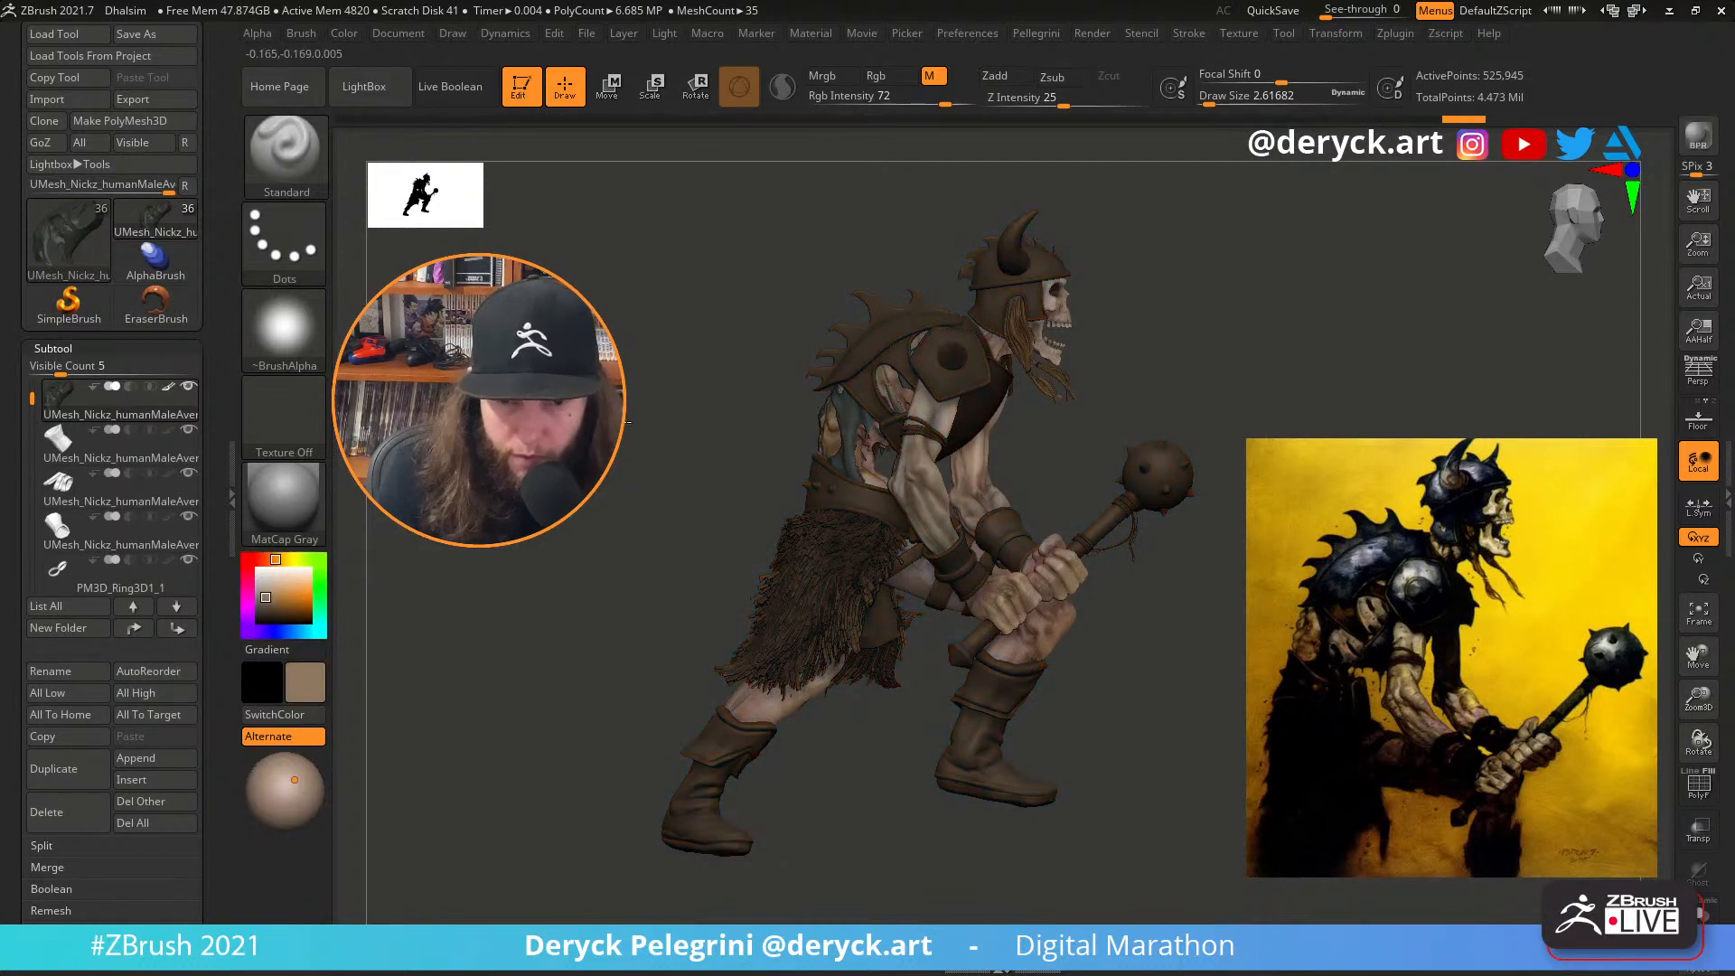
drag(628, 421, 883, 396)
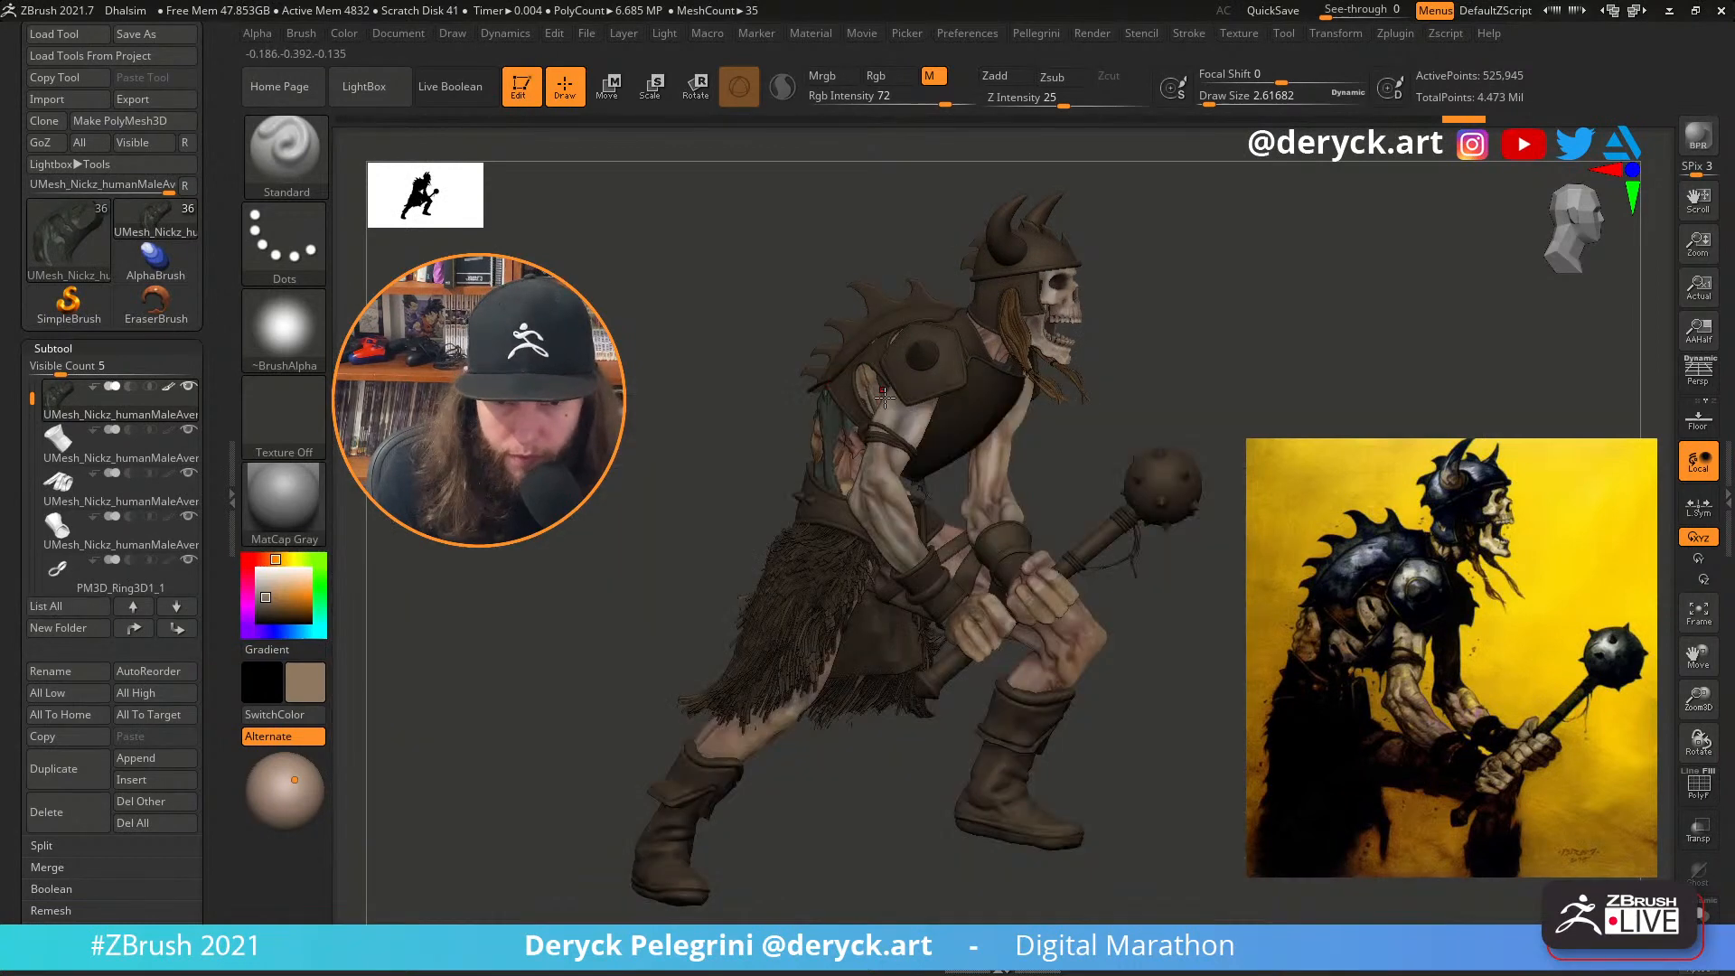
Switch the unpainted parts to the z95 material and change their colour from brown to near-white
click(280, 483)
click(766, 407)
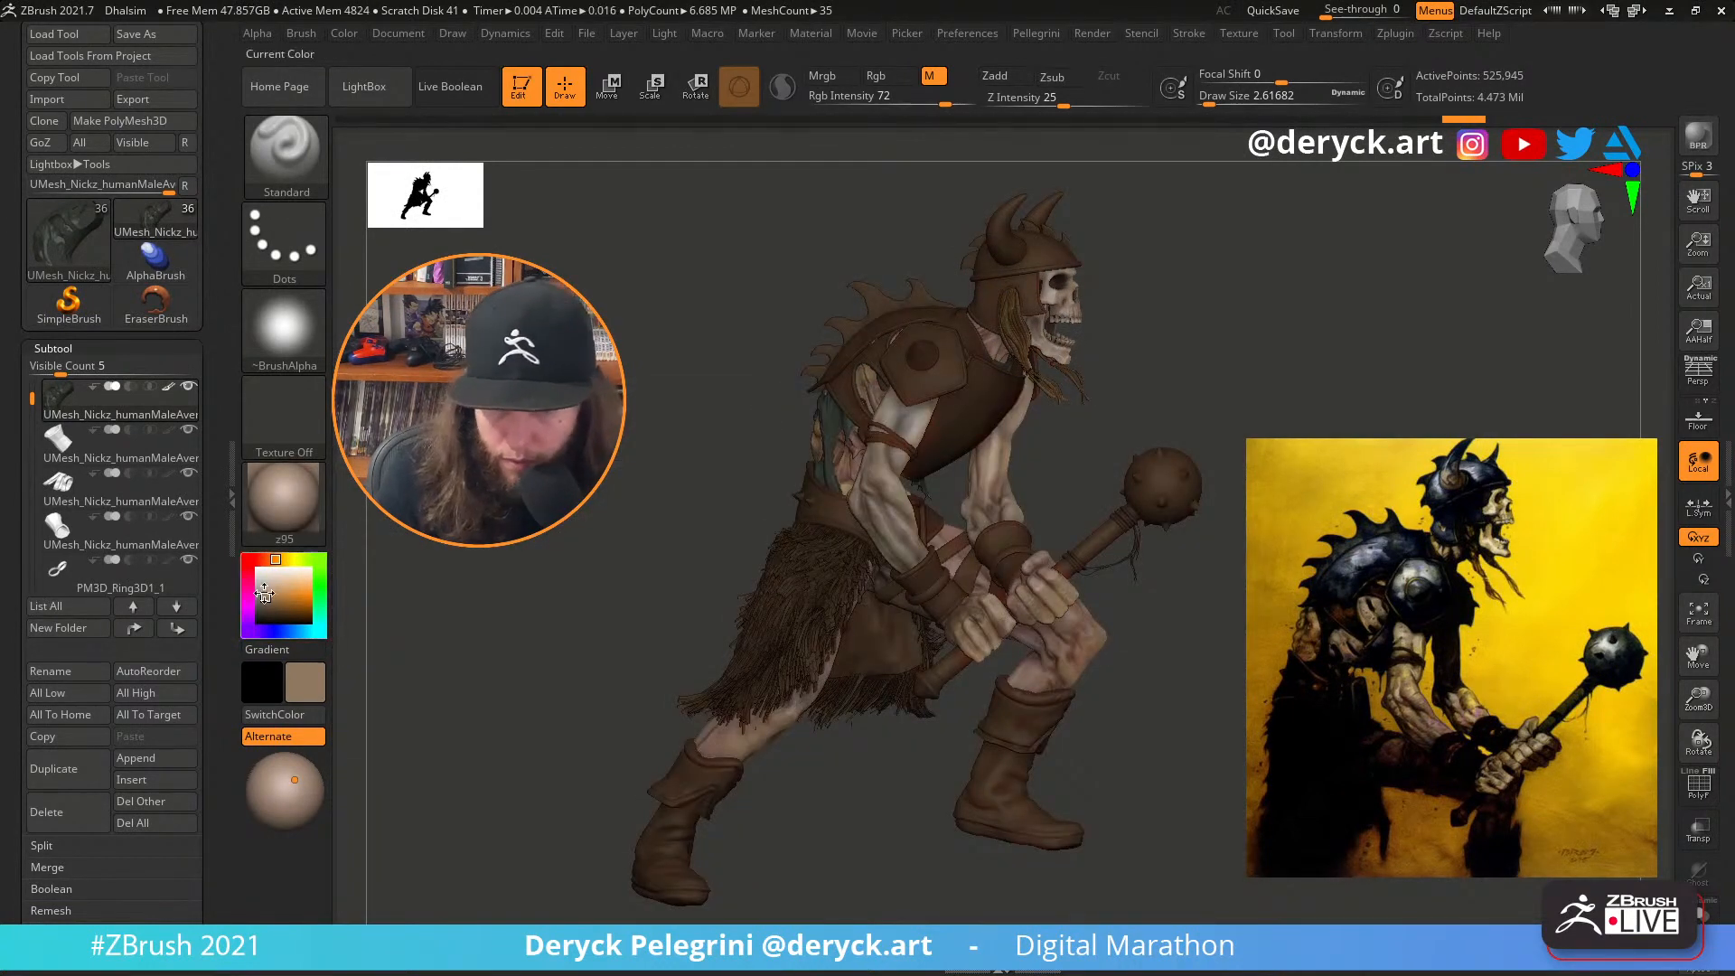
mouse_move(263, 594)
mouse_down()
mouse_move(870, 533)
mouse_move(891, 501)
mouse_up()
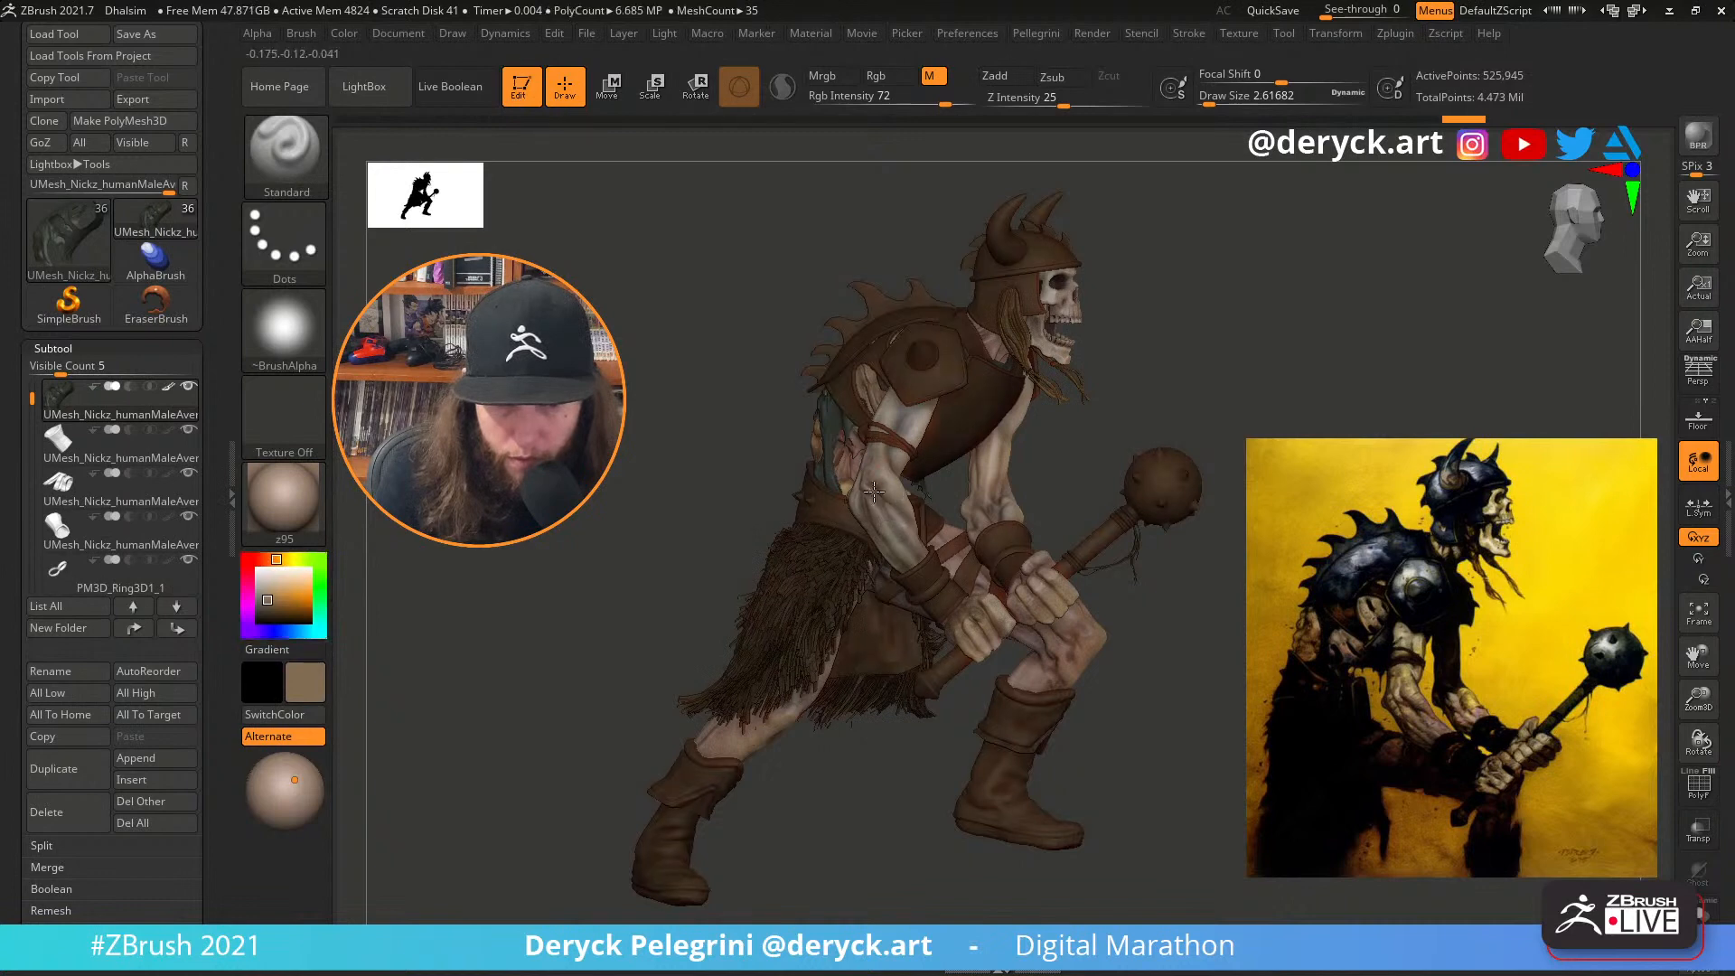
click(262, 582)
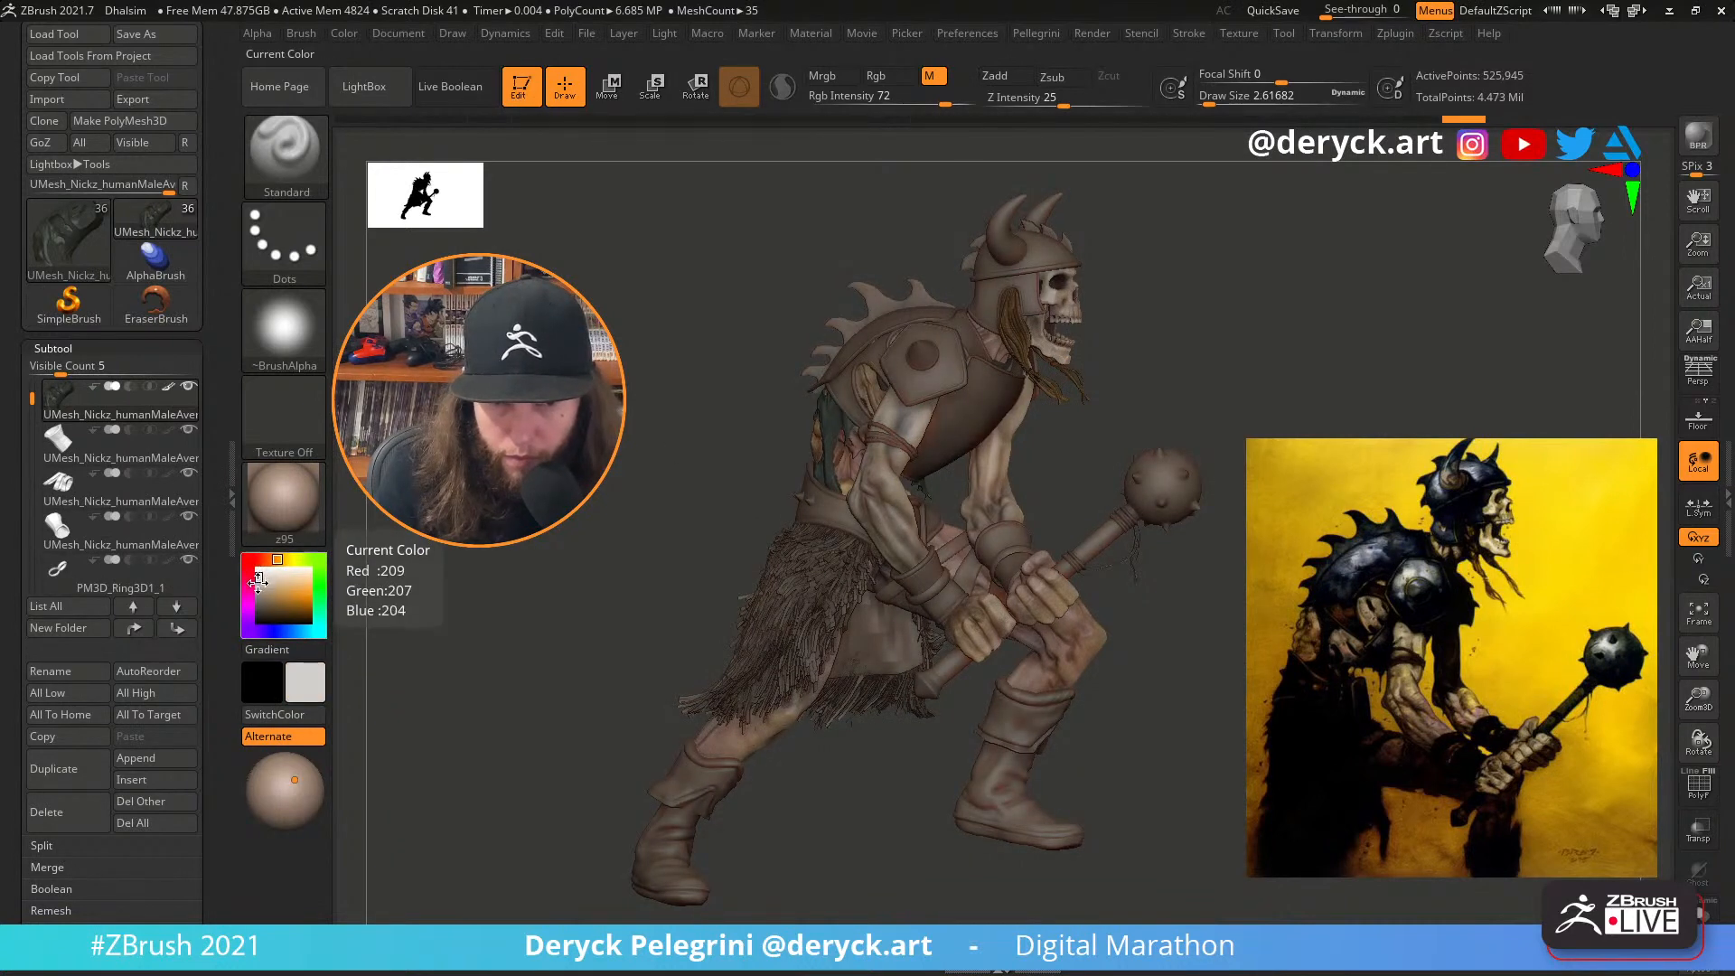
mouse_move(253, 579)
mouse_down()
mouse_move(258, 592)
mouse_move(251, 565)
mouse_up()
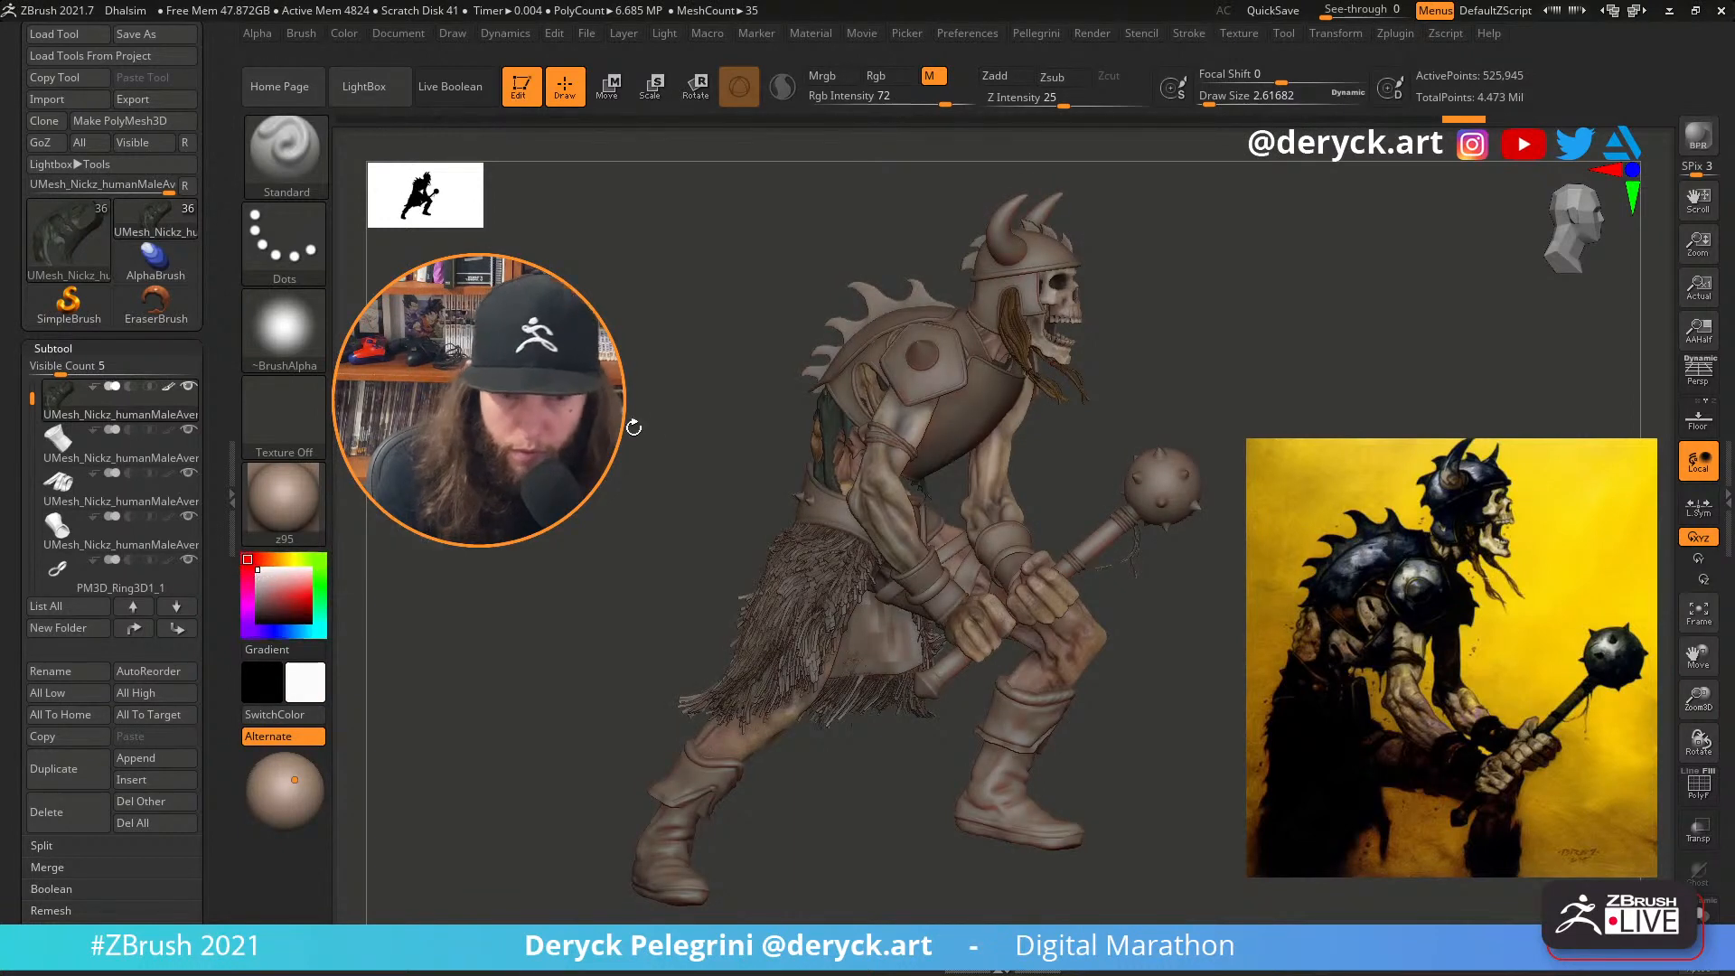
drag(631, 425, 597, 408)
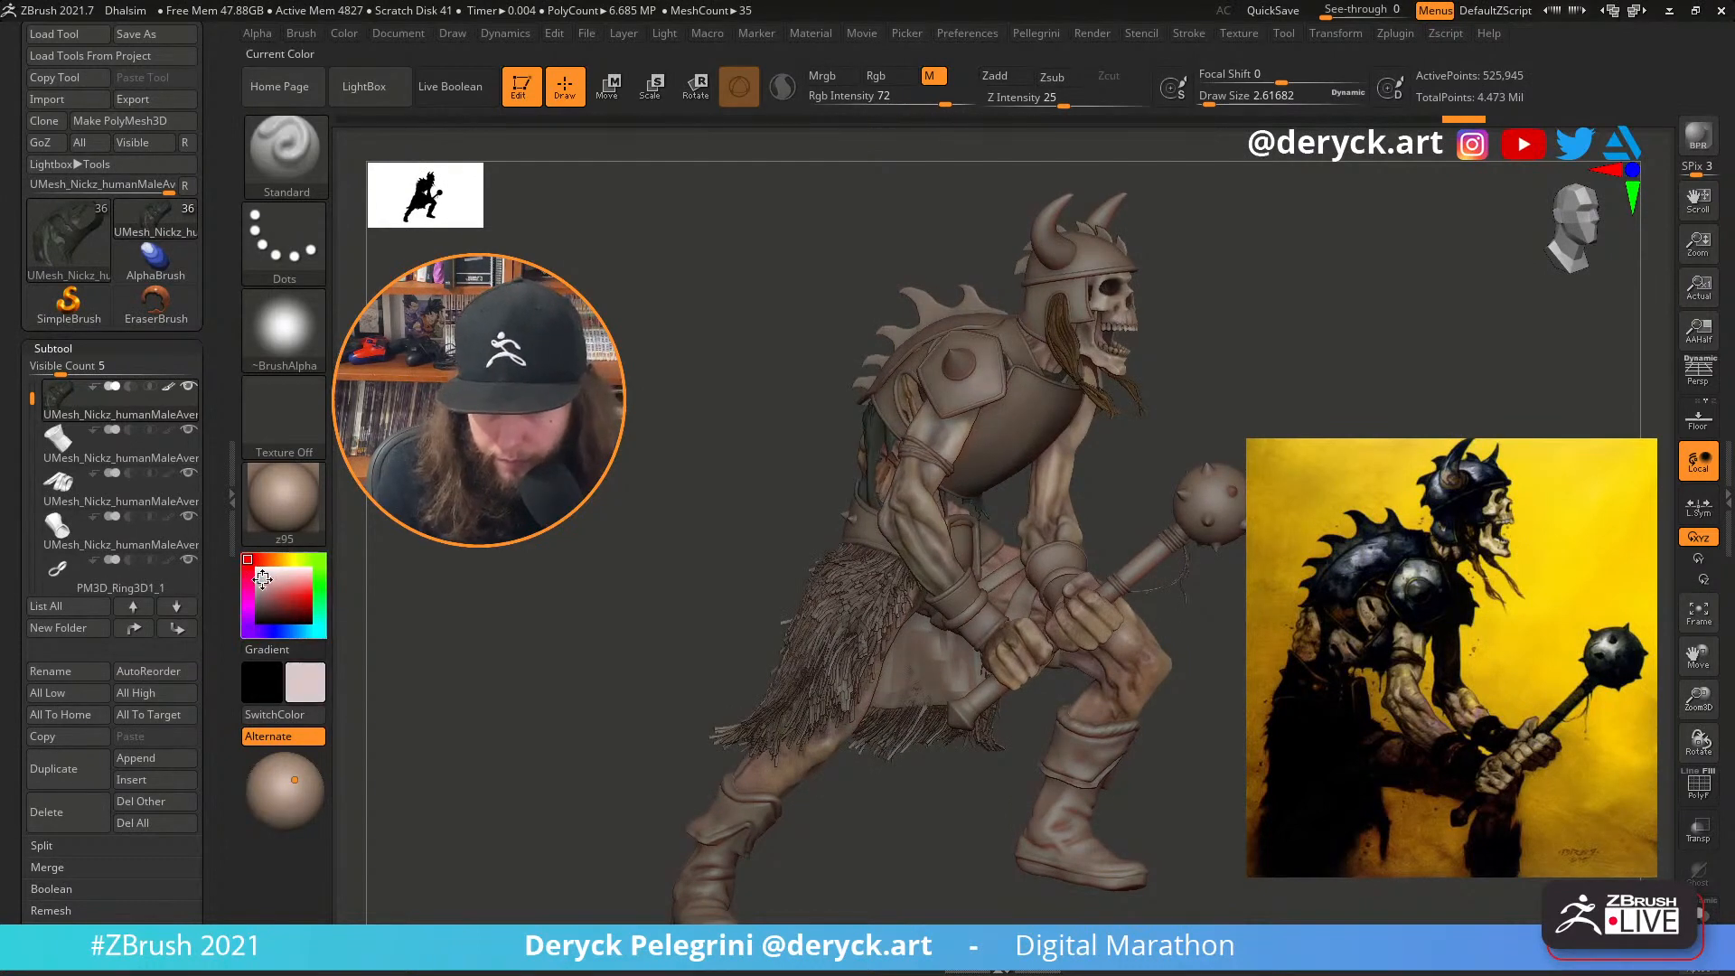
drag(262, 579, 257, 571)
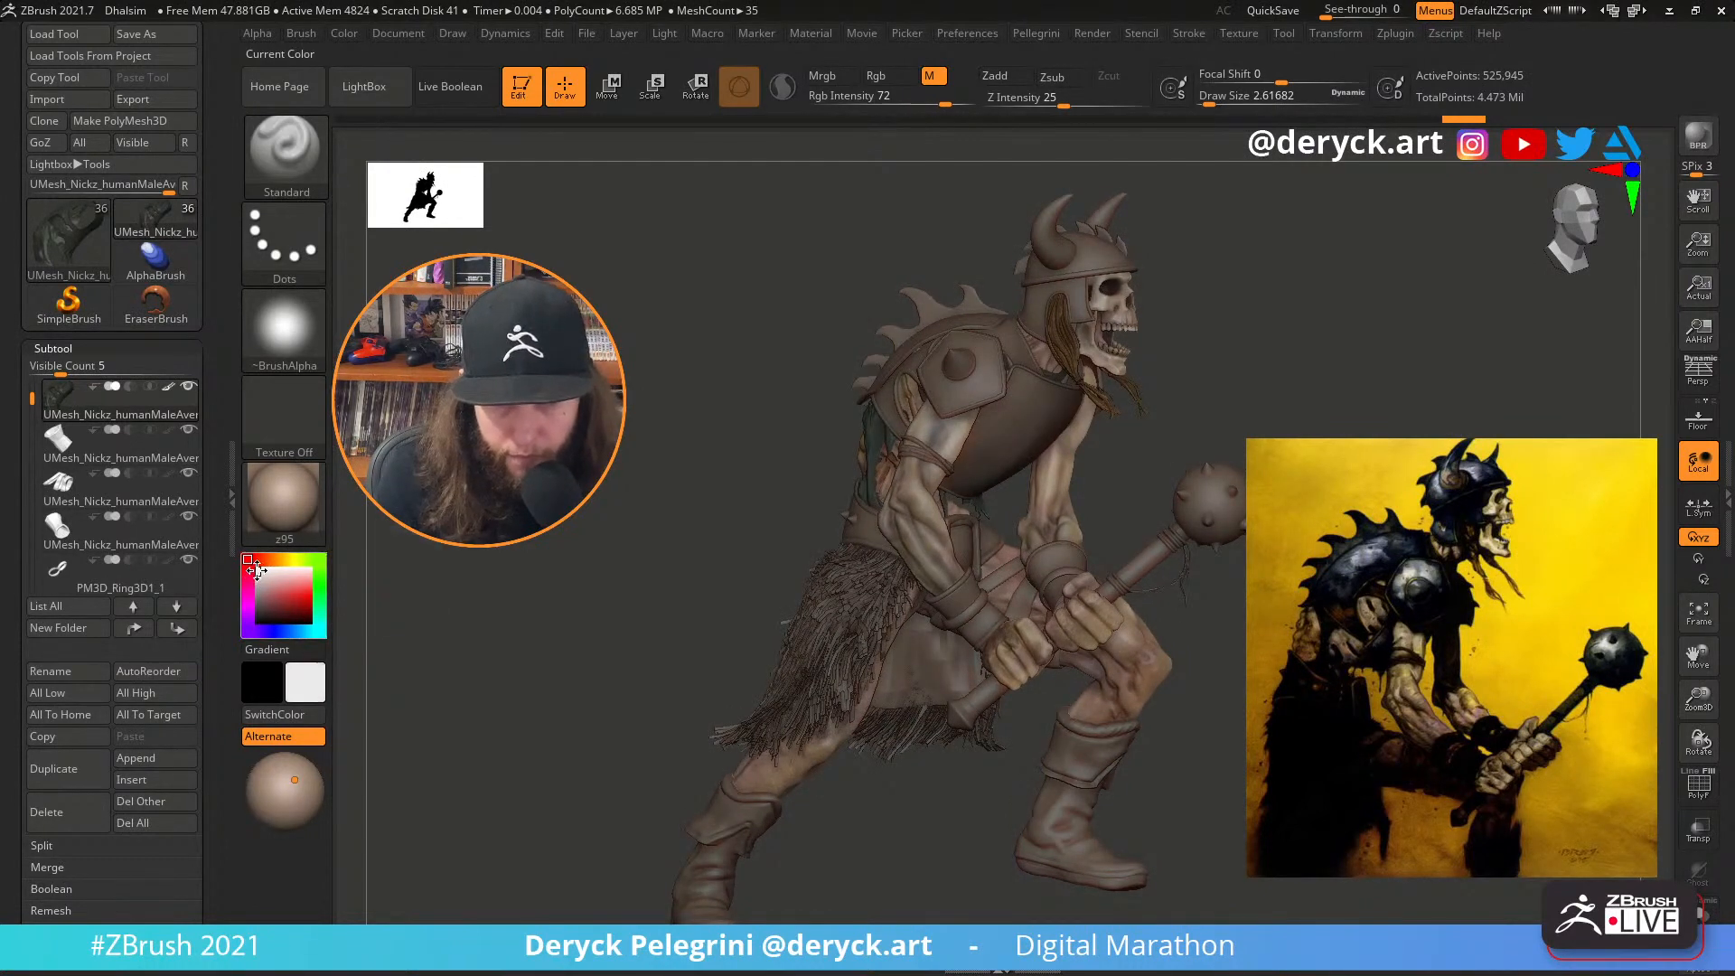
Examine the warrior with the z95 material from the front, from both sides and up close at the shoulder
drag(592, 578, 551, 580)
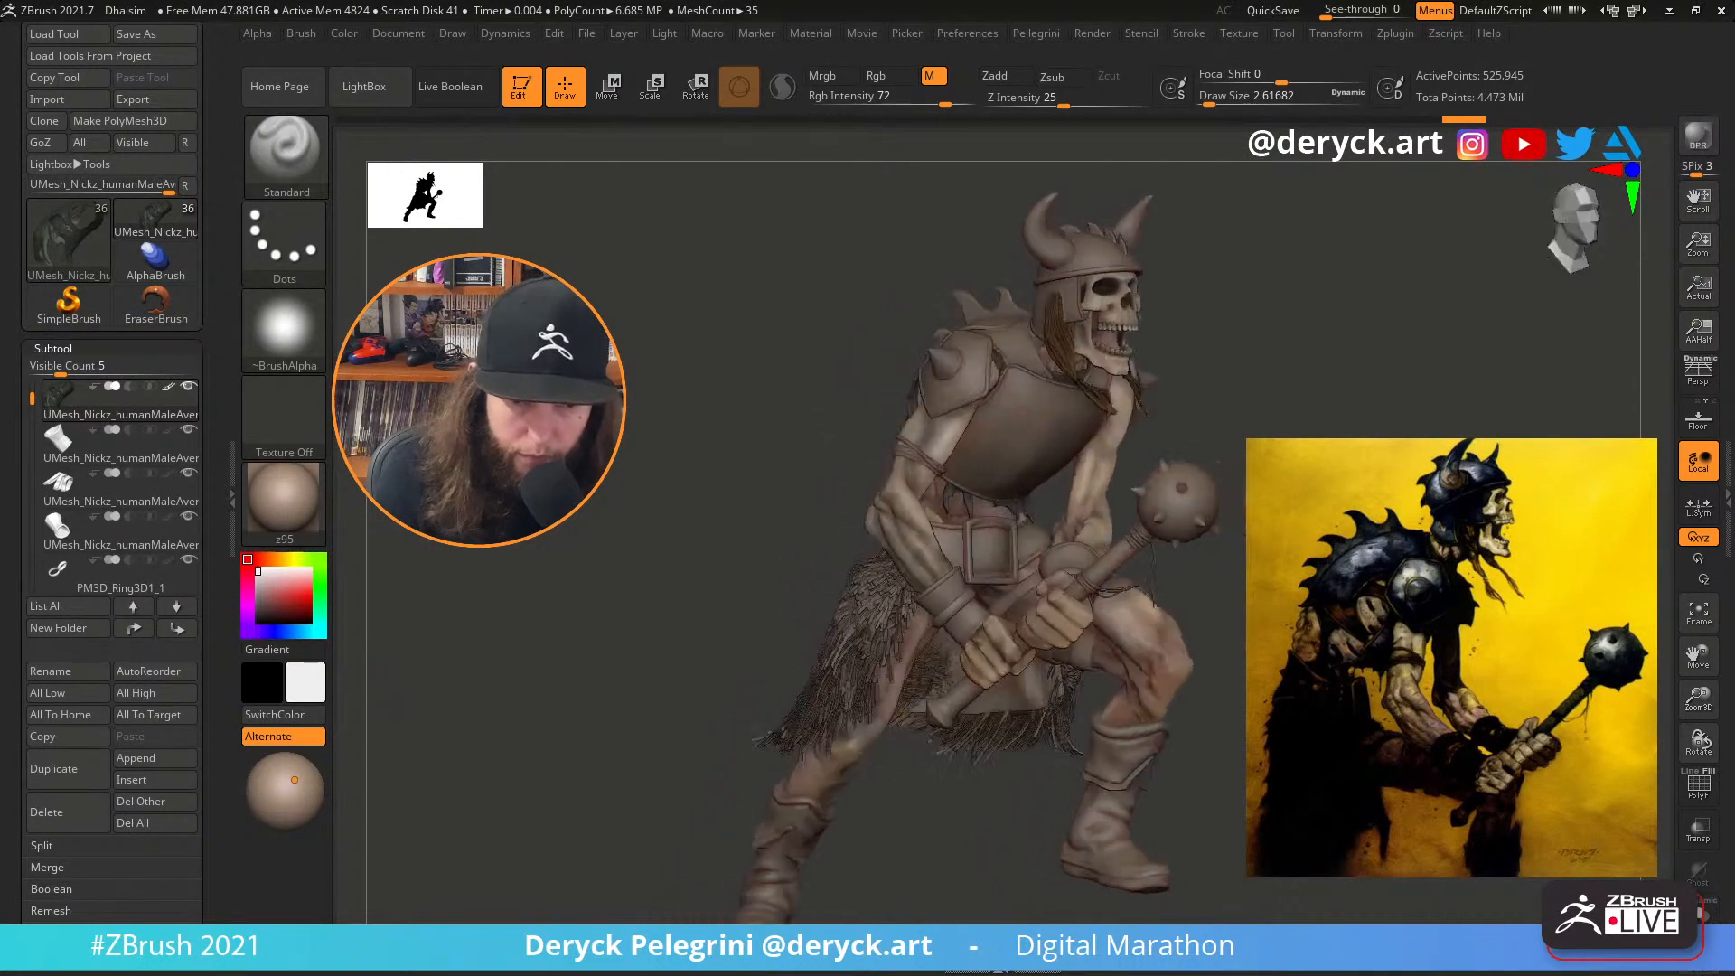
drag(633, 434, 598, 483)
drag(598, 578, 616, 609)
drag(628, 422, 699, 632)
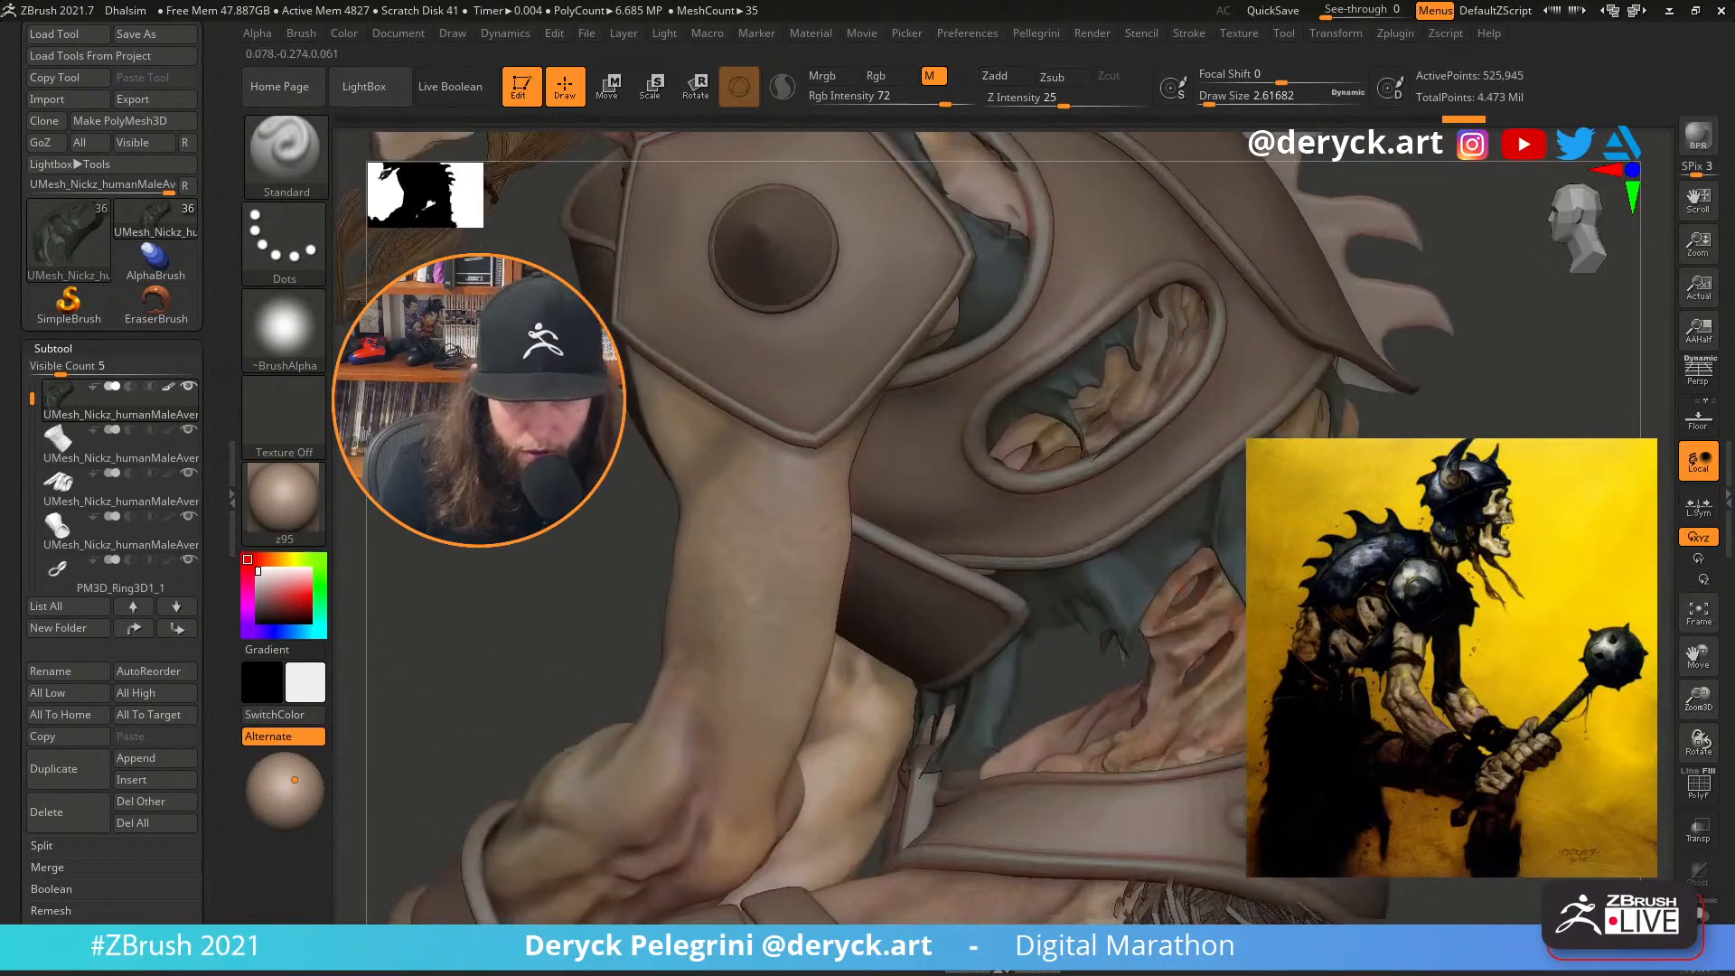
drag(578, 632, 682, 636)
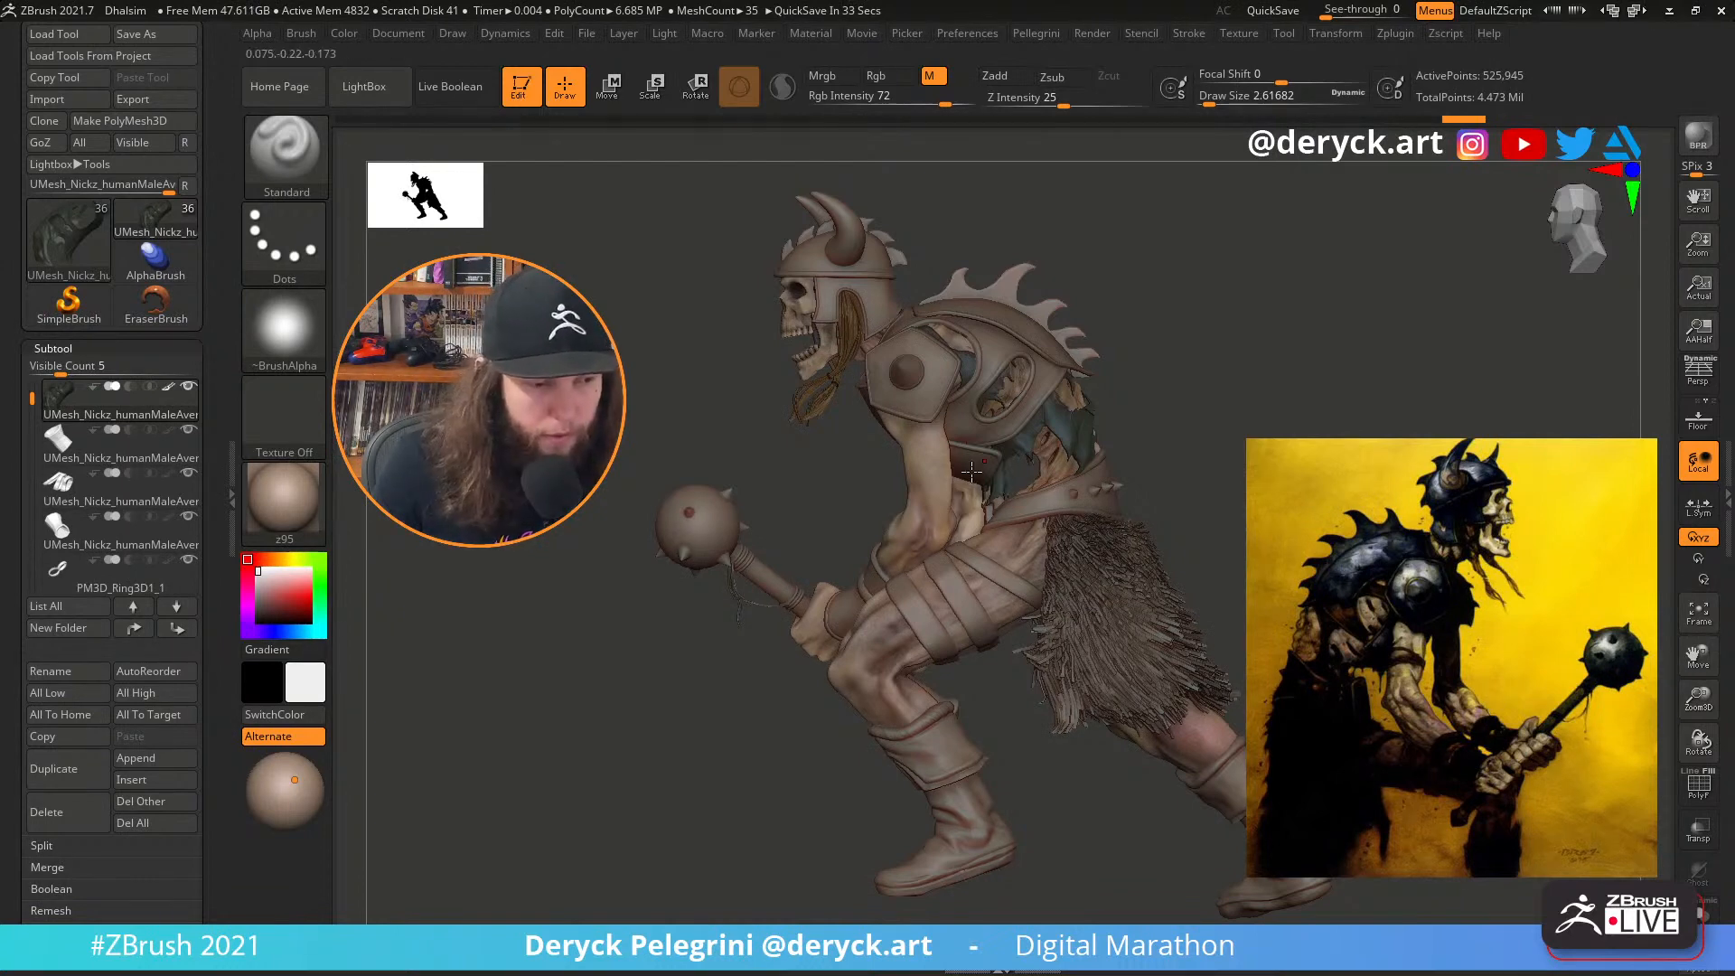
drag(685, 458, 779, 454)
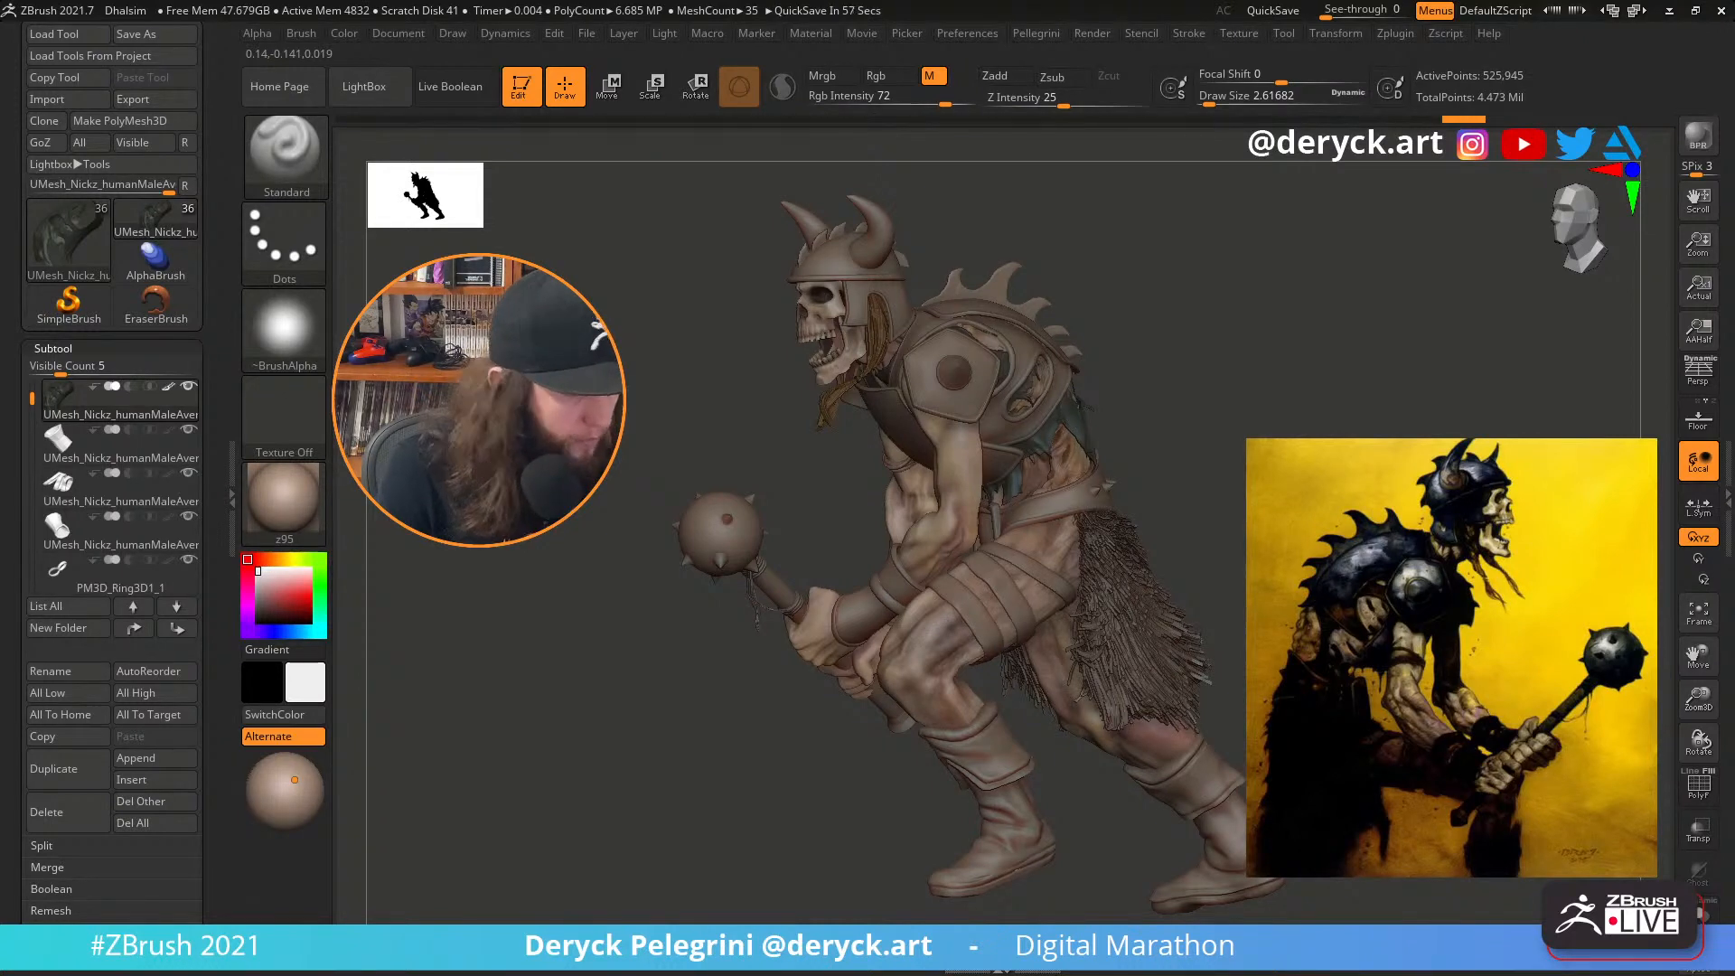
drag(732, 406, 649, 424)
Darken the colour of the unpainted armour, boots and fur through grey to near-black RGB 16, 16, 16
click(261, 596)
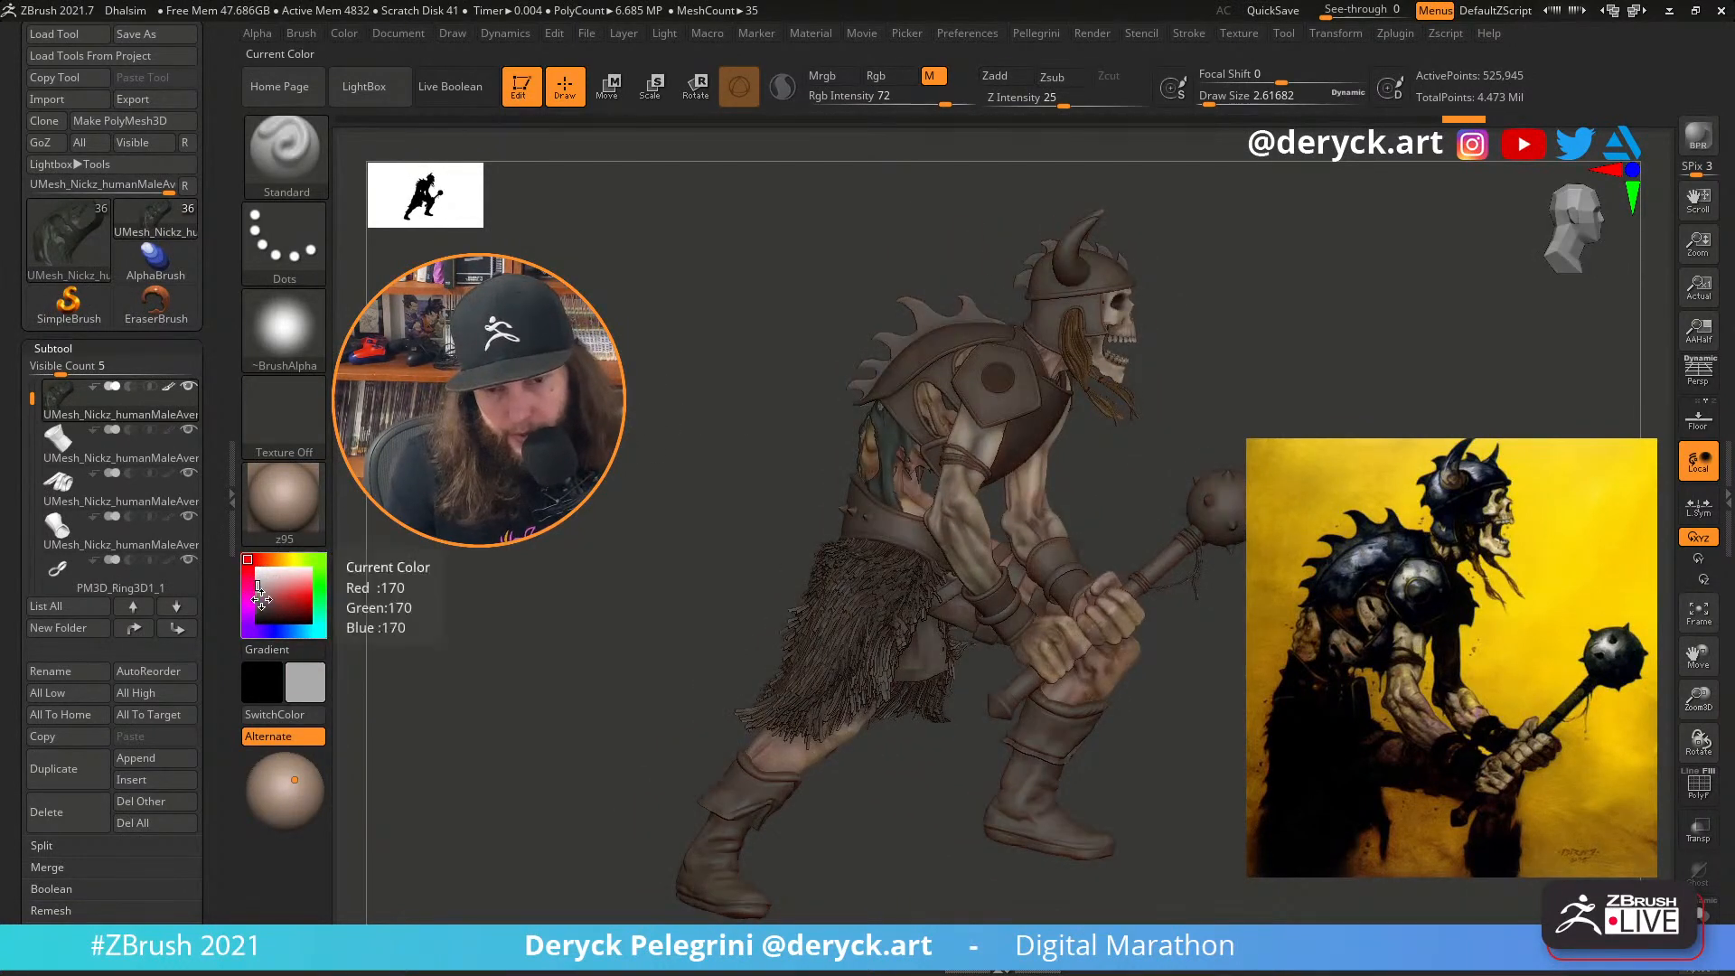
click(258, 602)
drag(662, 507, 607, 473)
click(261, 617)
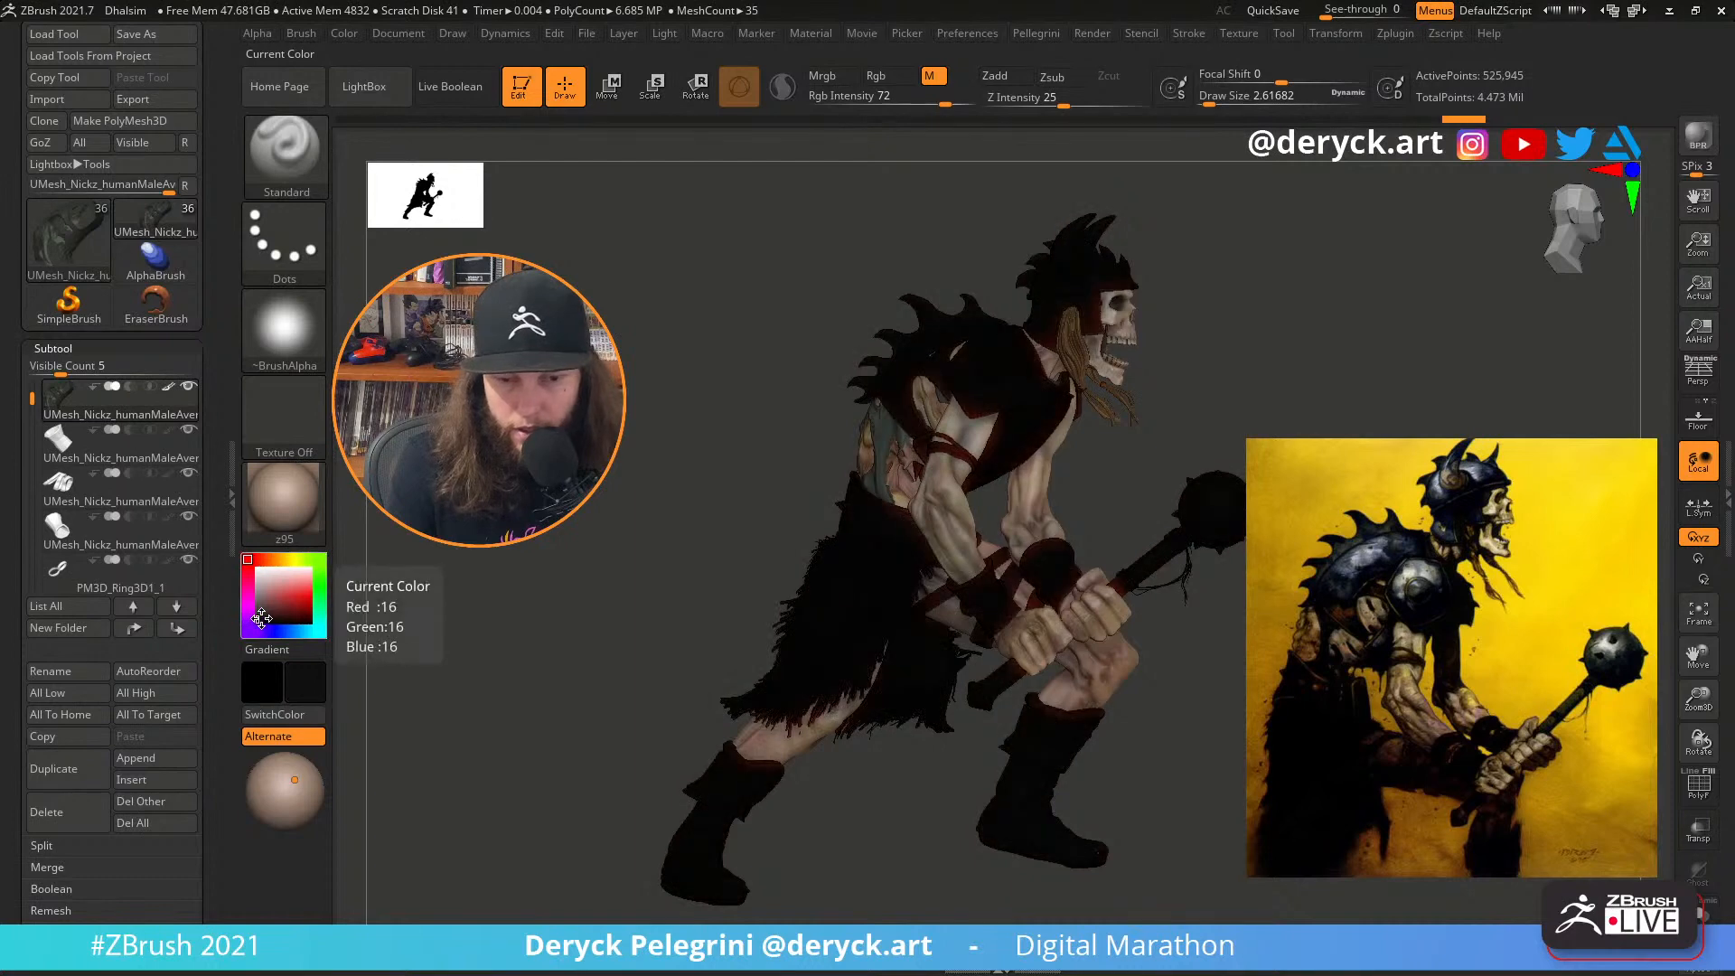
Set the colour of the unpainted armour, boots and fur to pure white RGB 255, 255, 255
drag(592, 515, 533, 520)
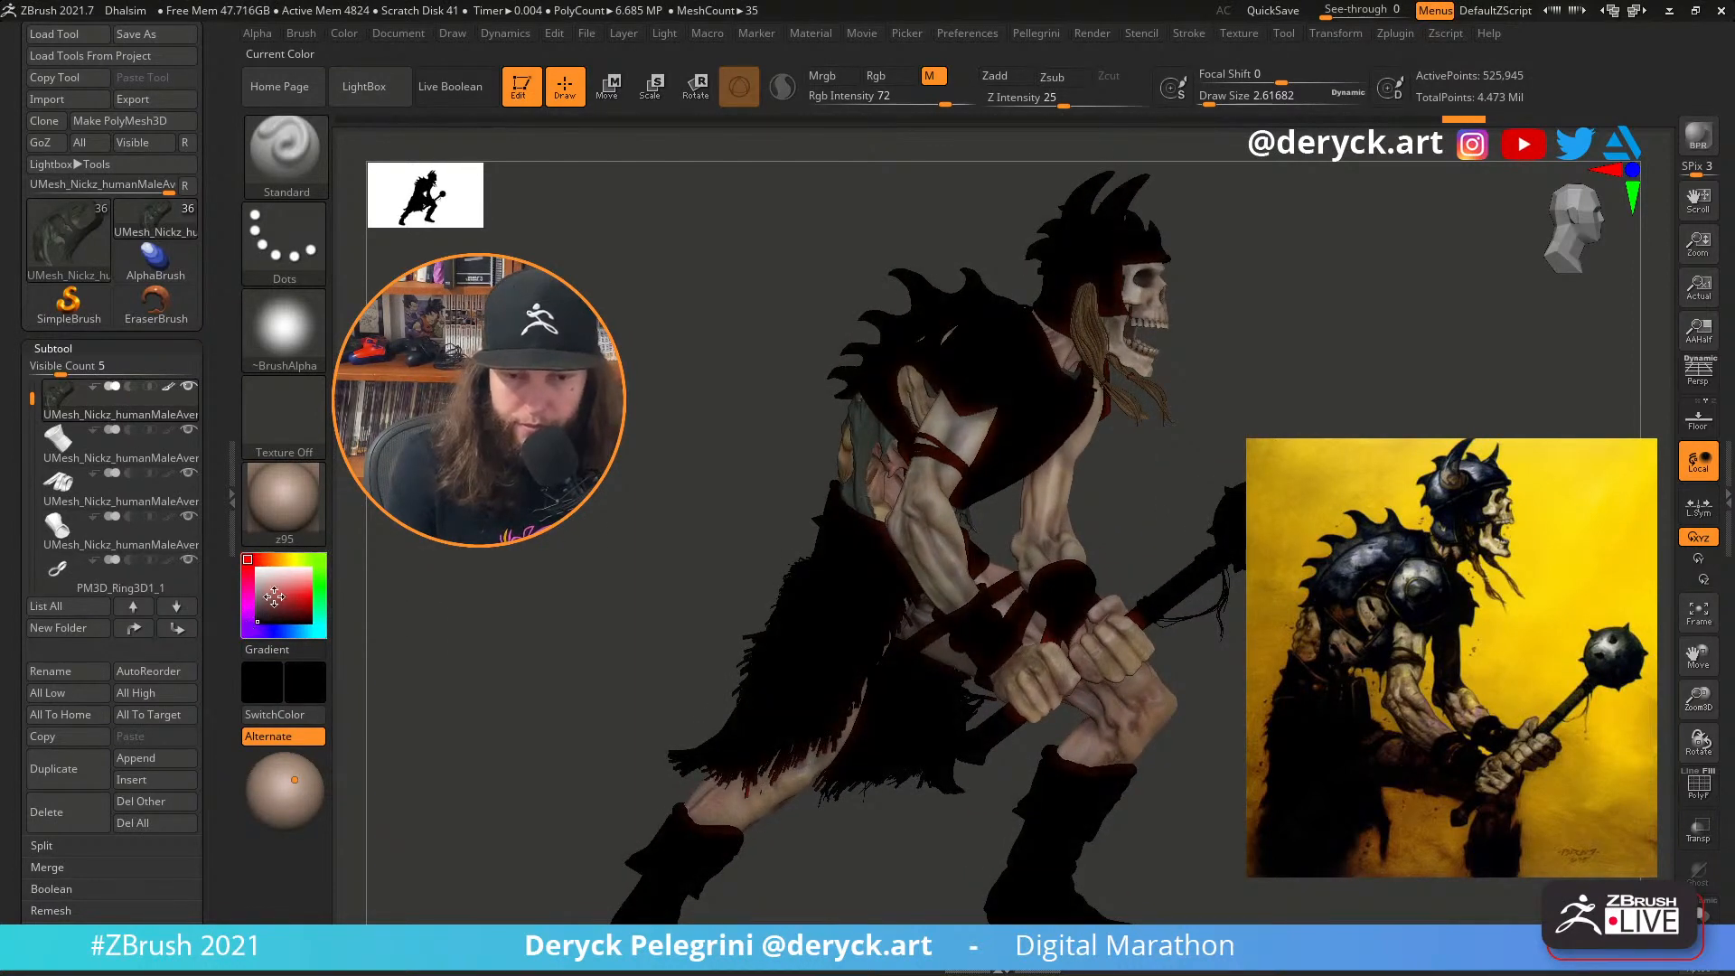
drag(262, 574, 252, 564)
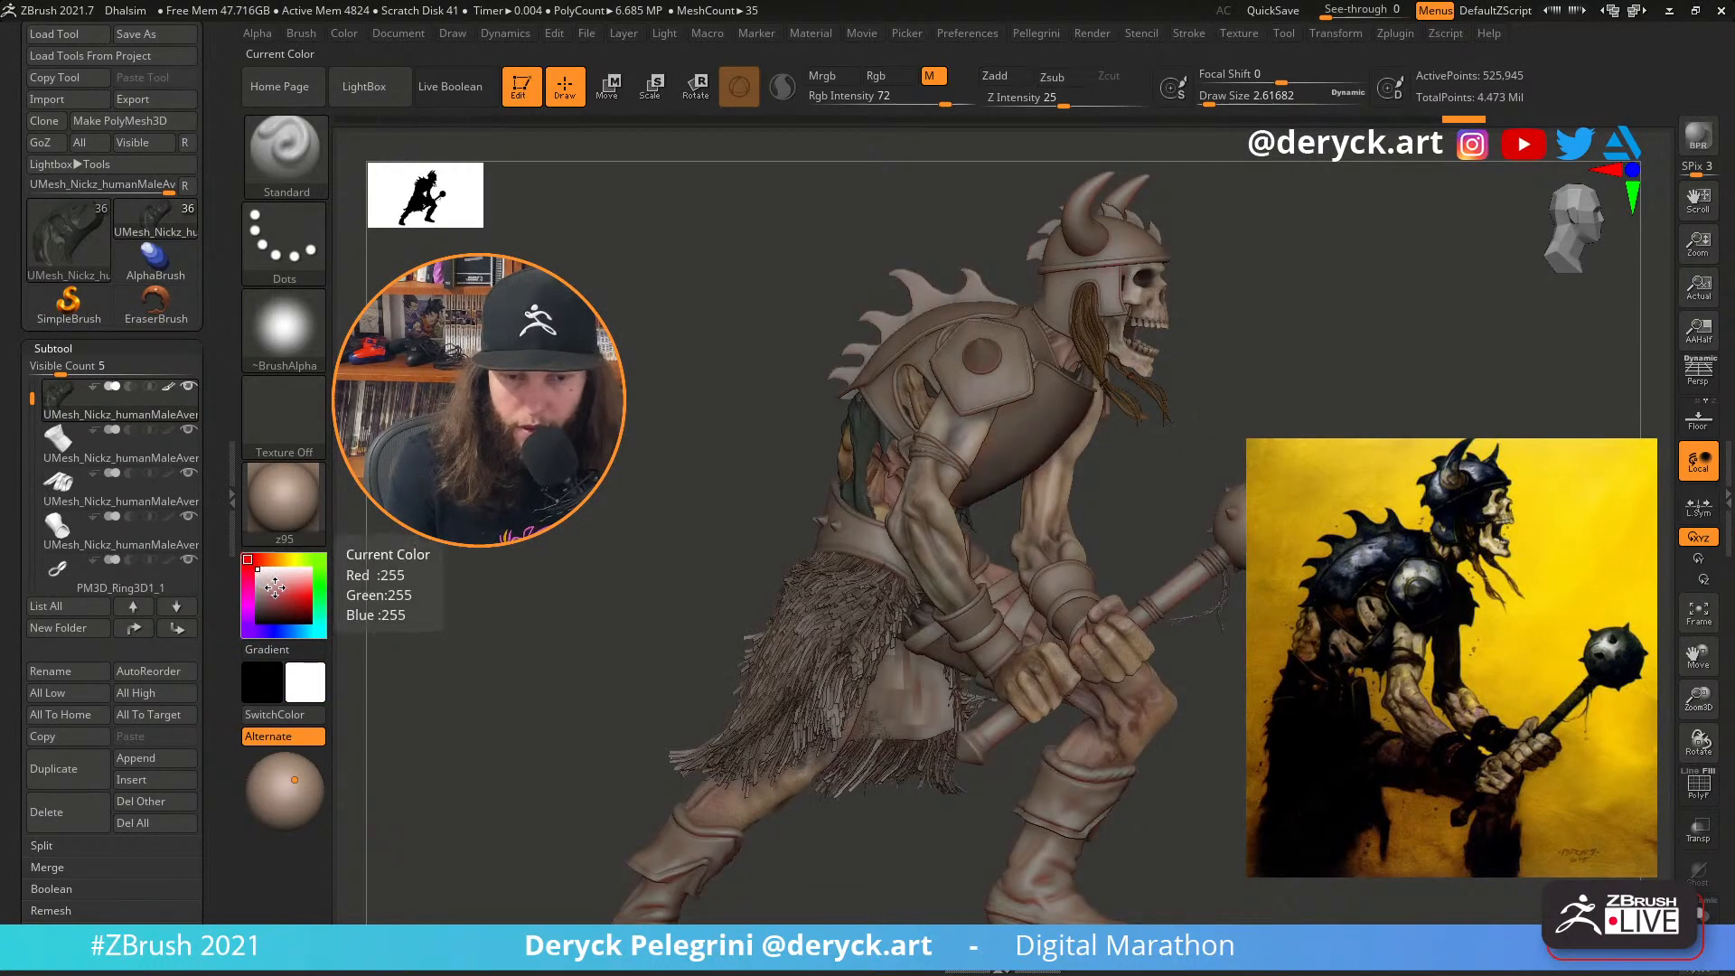
Examine the warrior's painted skin and unpainted armour from the side and three-quarter front, comparing them with the reference painting
drag(720, 573, 644, 457)
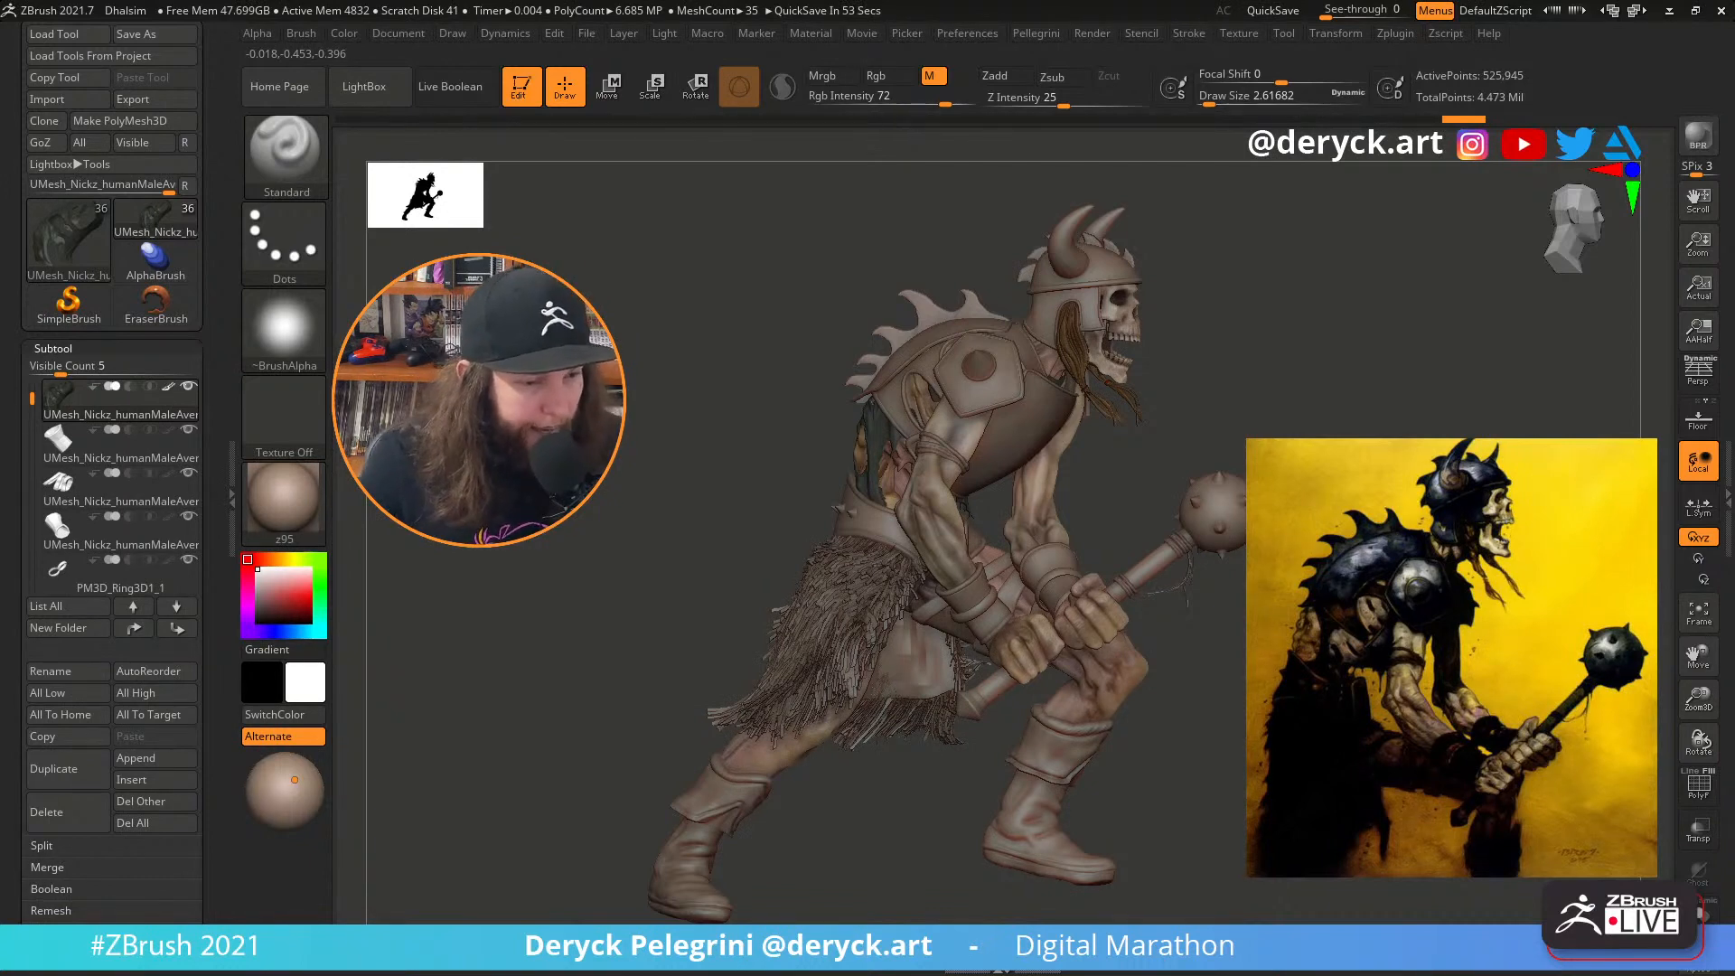
mouse_move(561, 686)
mouse_down()
mouse_move(506, 686)
mouse_move(560, 687)
mouse_up()
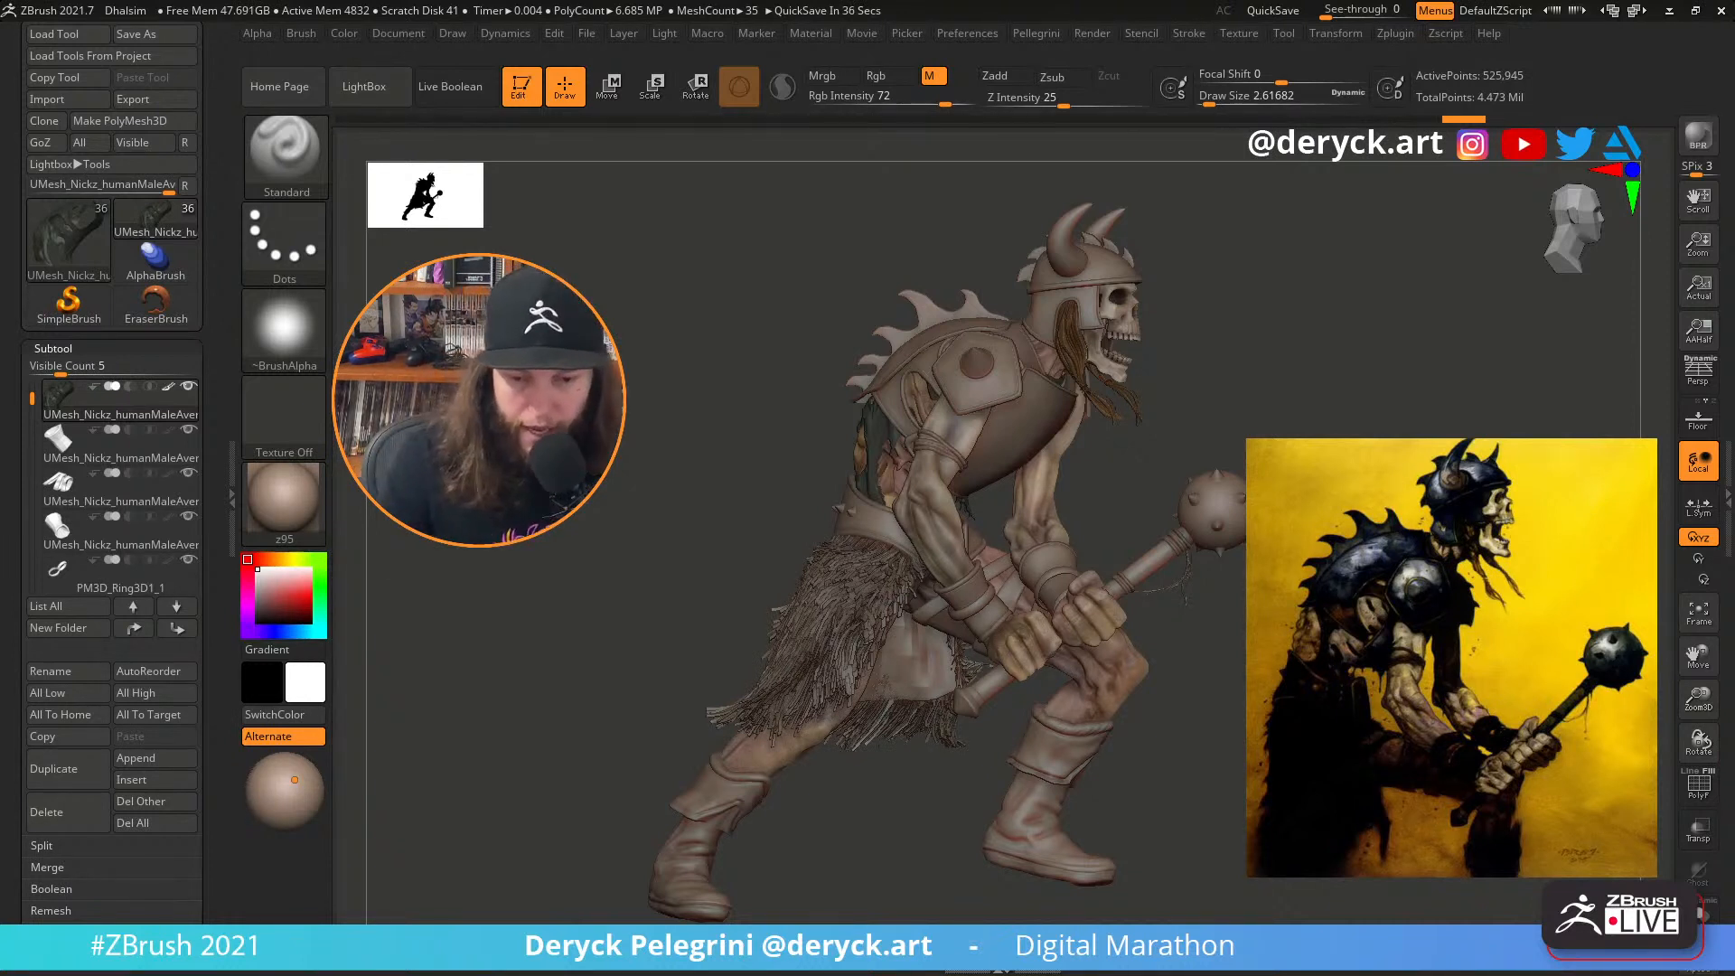
mouse_move(577, 540)
alt+mouse_down()
mouse_move(558, 531)
mouse_move(582, 536)
alt+mouse_up()
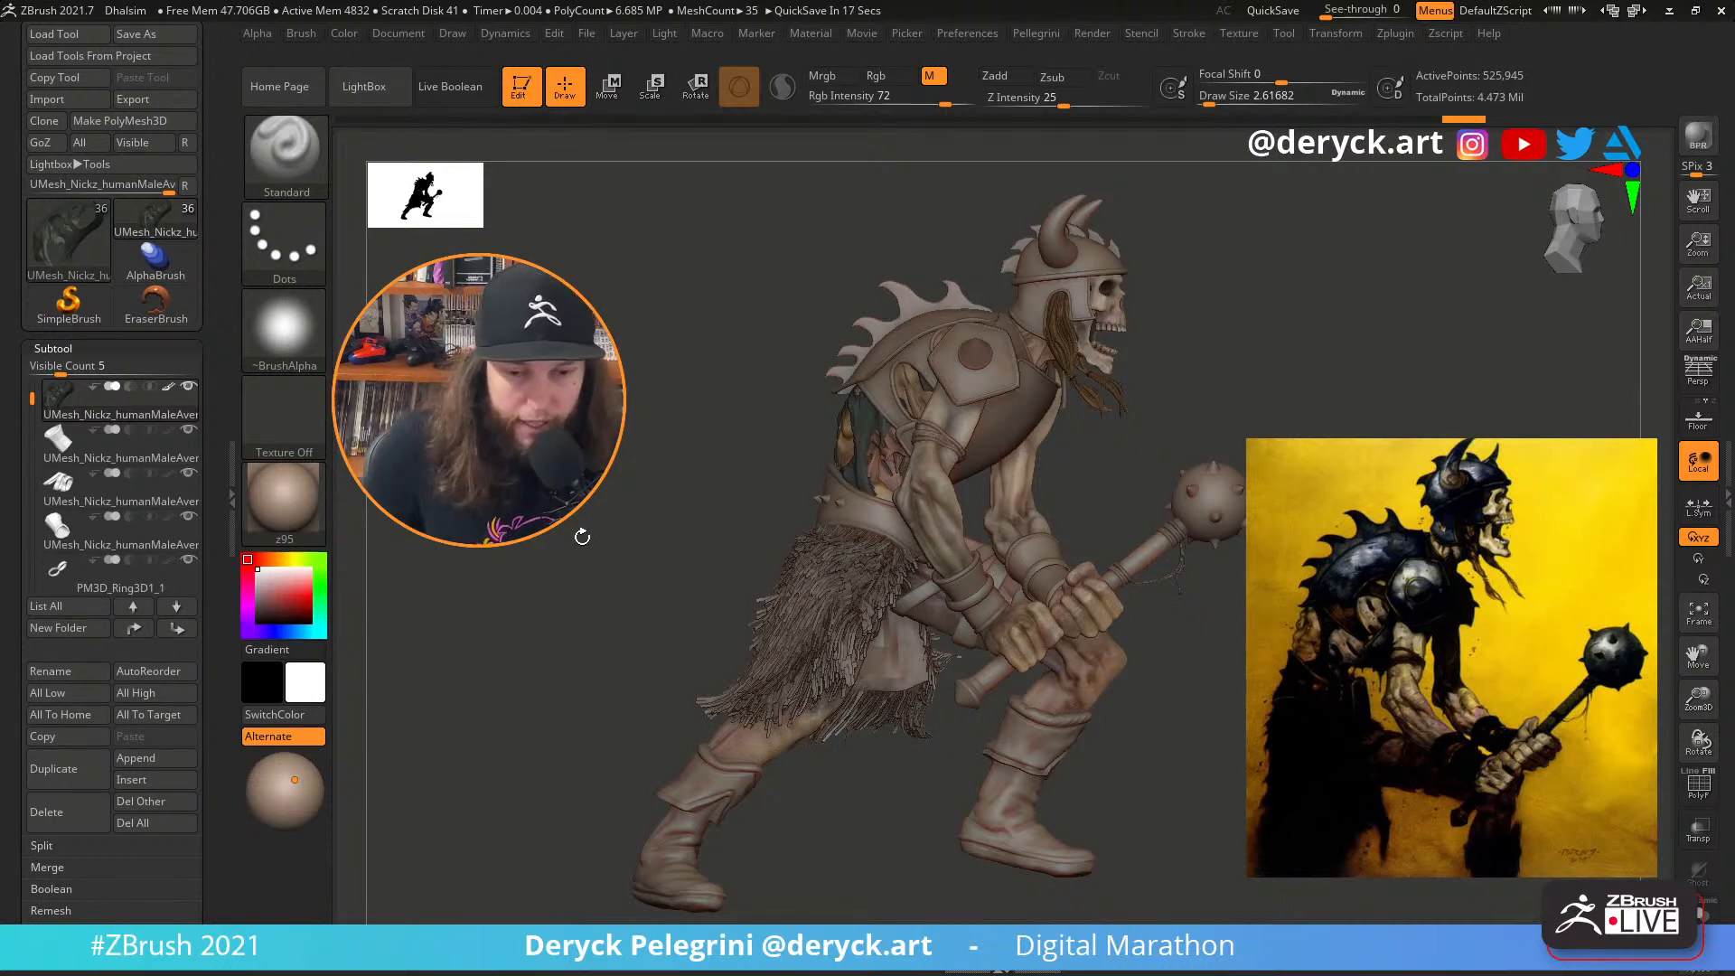
drag(623, 578, 934, 459)
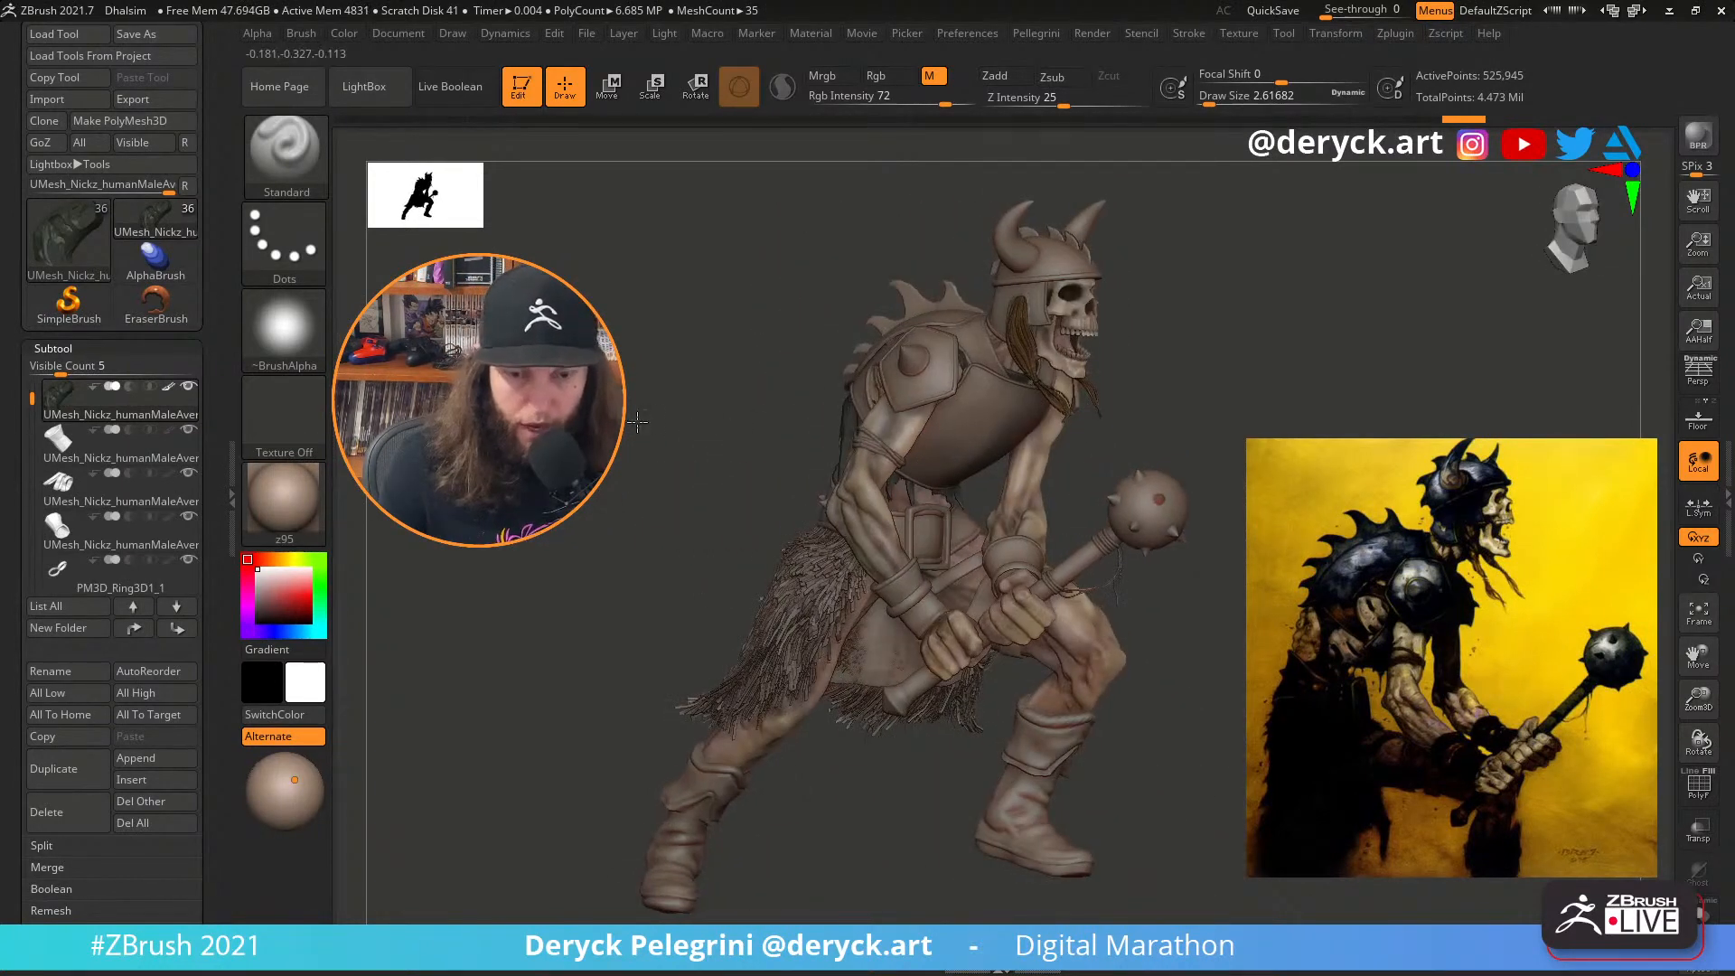
drag(609, 432, 726, 412)
drag(819, 423, 1207, 423)
mouse_move(651, 430)
mouse_down()
mouse_move(631, 425)
mouse_move(671, 440)
mouse_up()
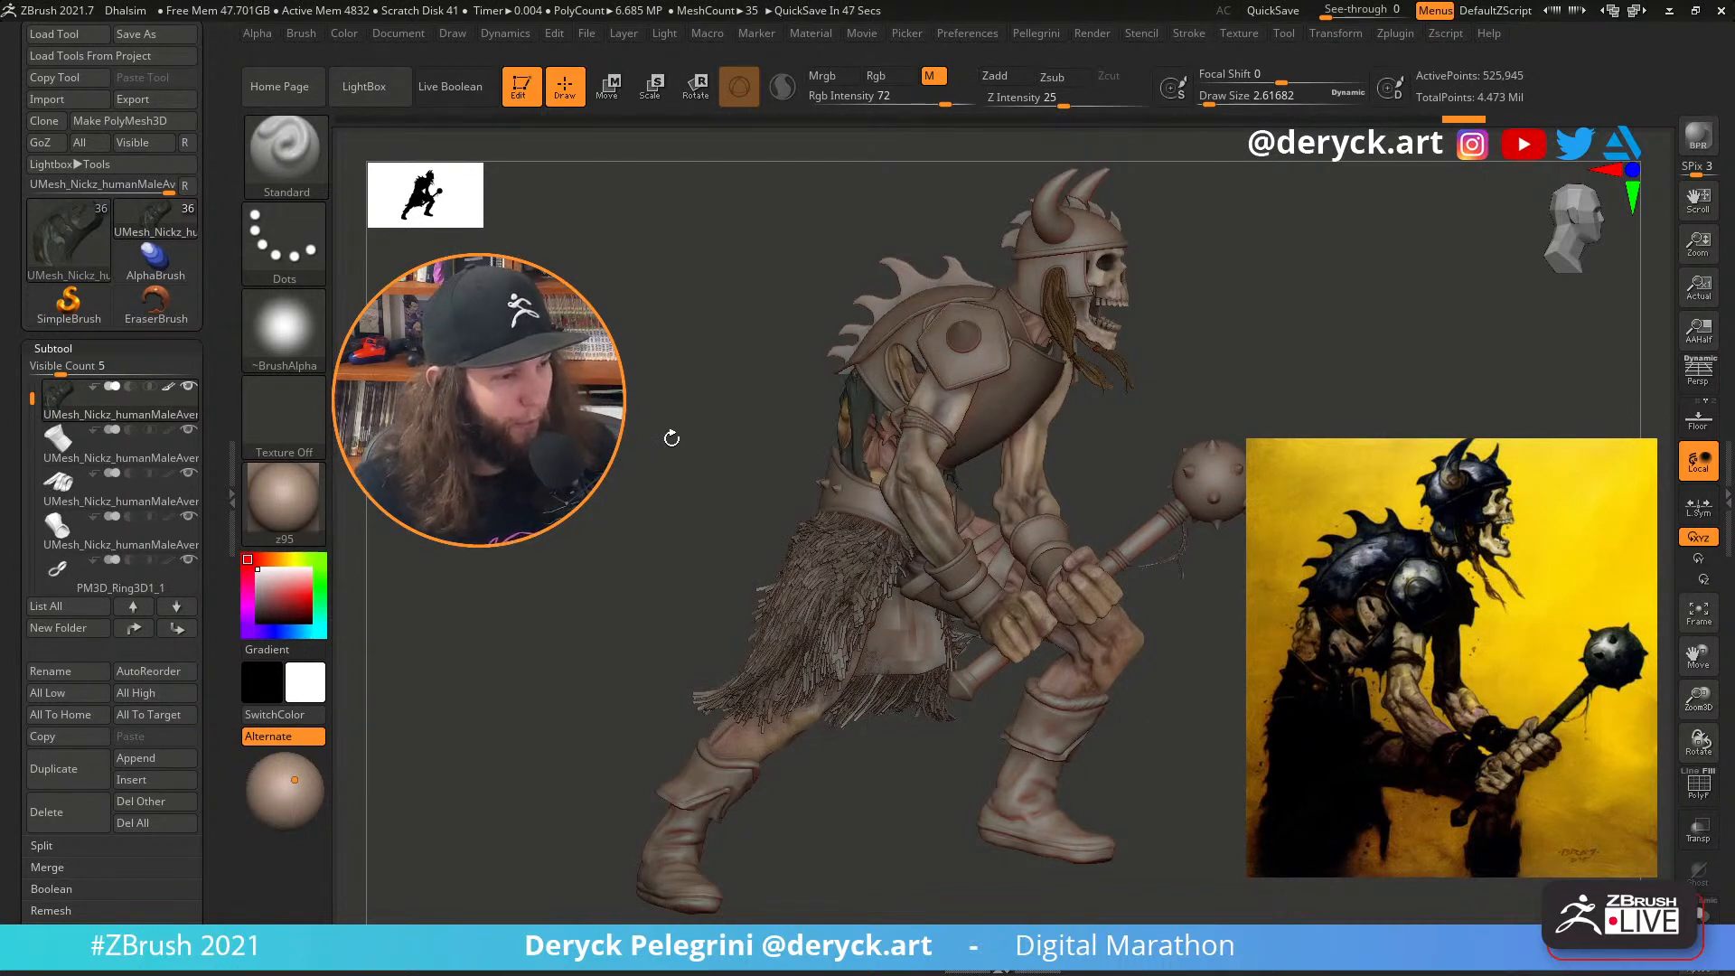
mouse_move(671, 438)
mouse_down()
mouse_move(610, 456)
mouse_move(583, 438)
mouse_move(607, 471)
mouse_move(636, 463)
mouse_up()
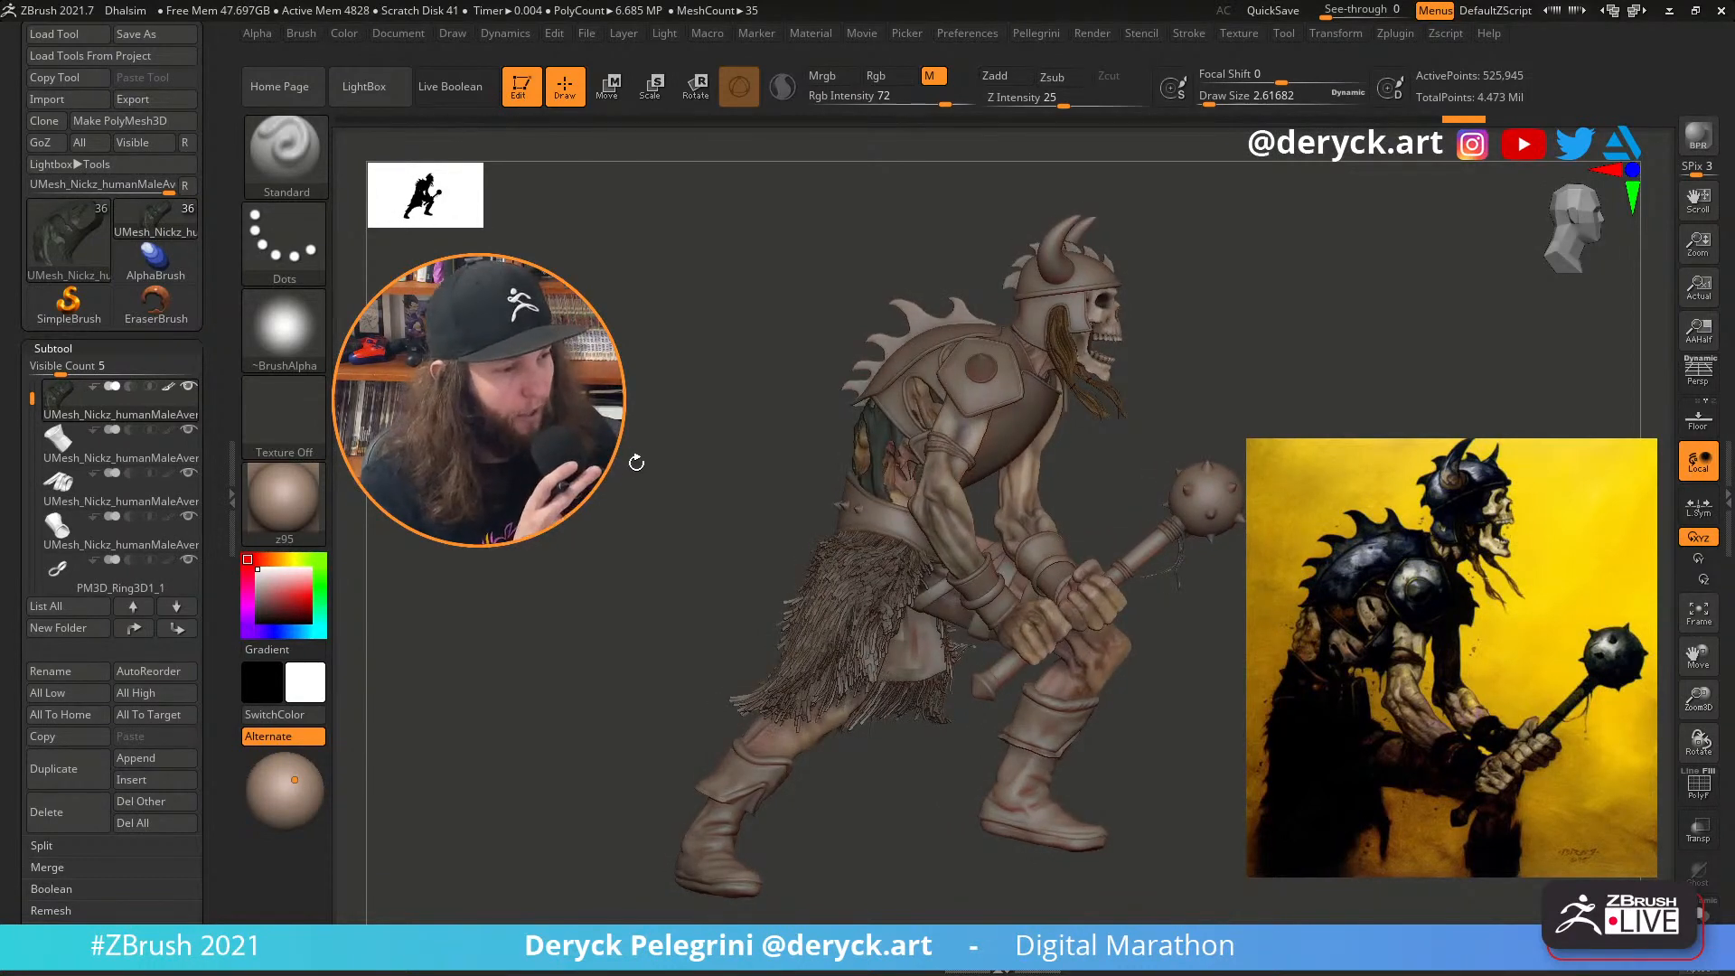